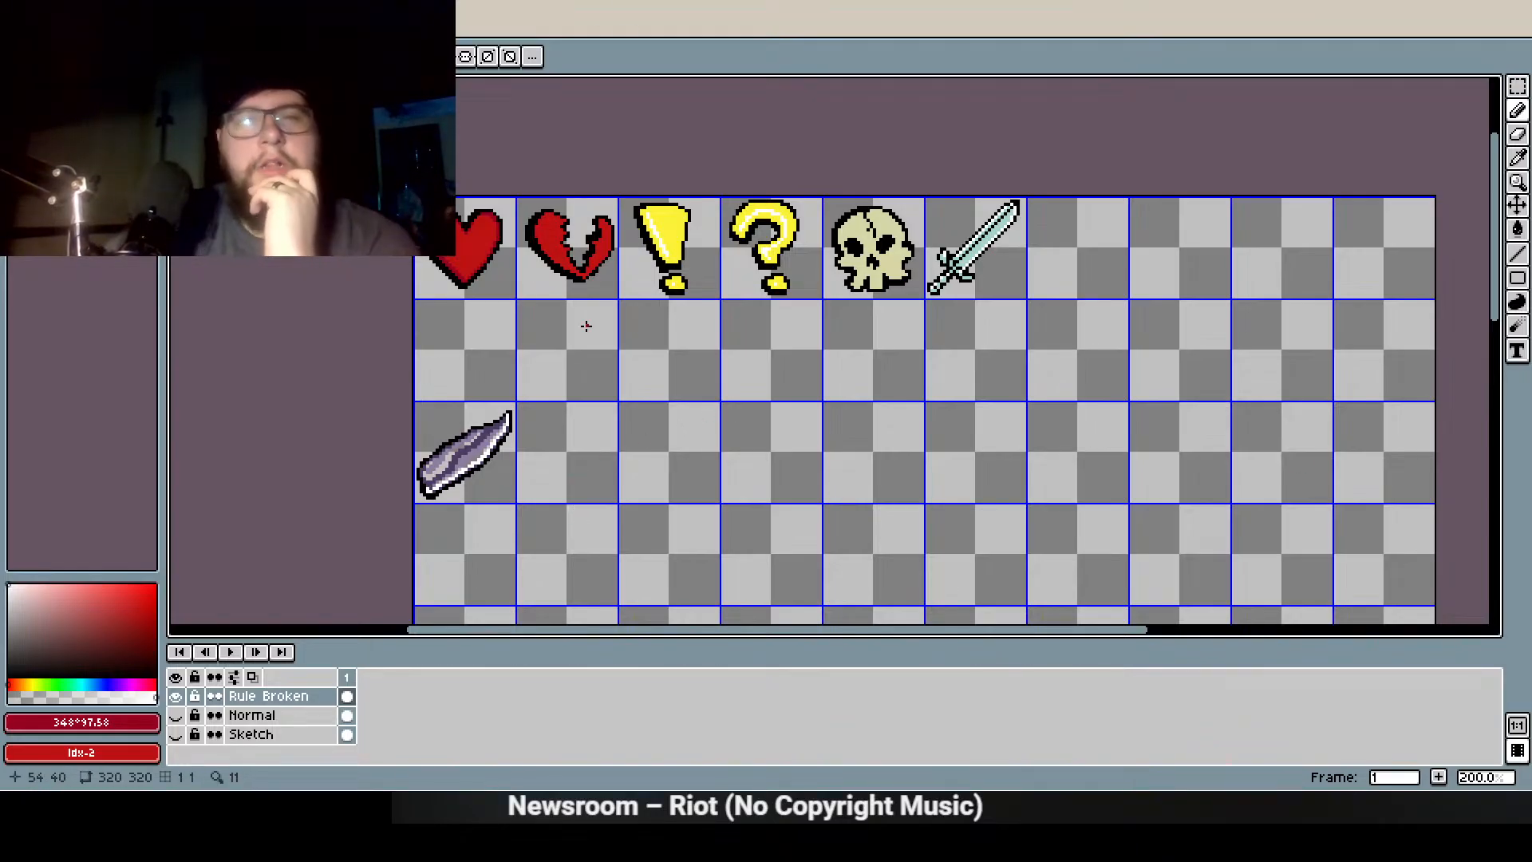
Inspect the row of status icons and the purple blade-shaped icon in the third row at close range
scroll(493, 266, up, 5)
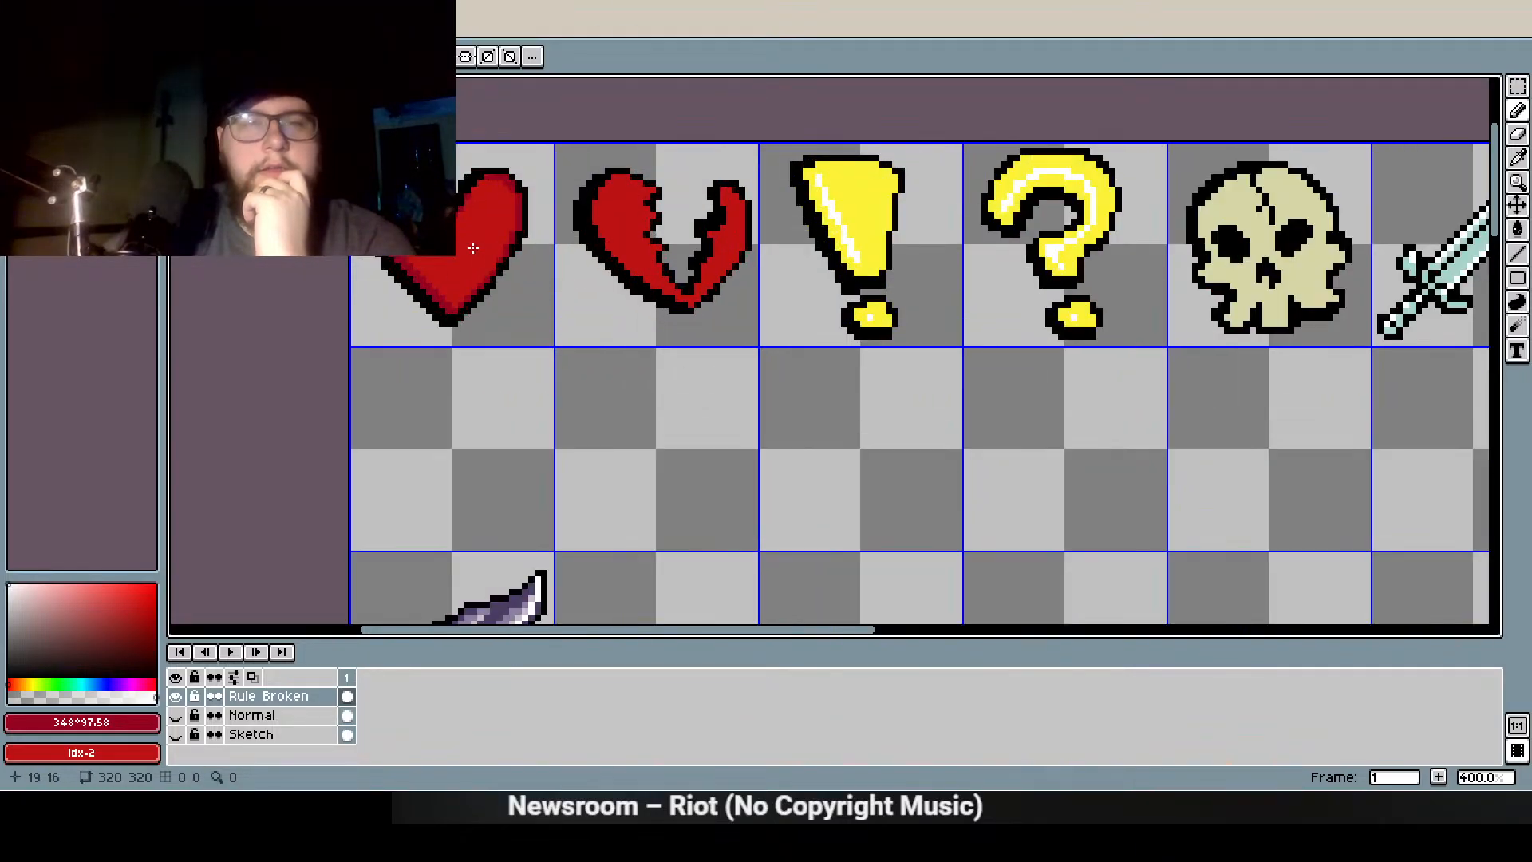
scroll(555, 418, down, 5)
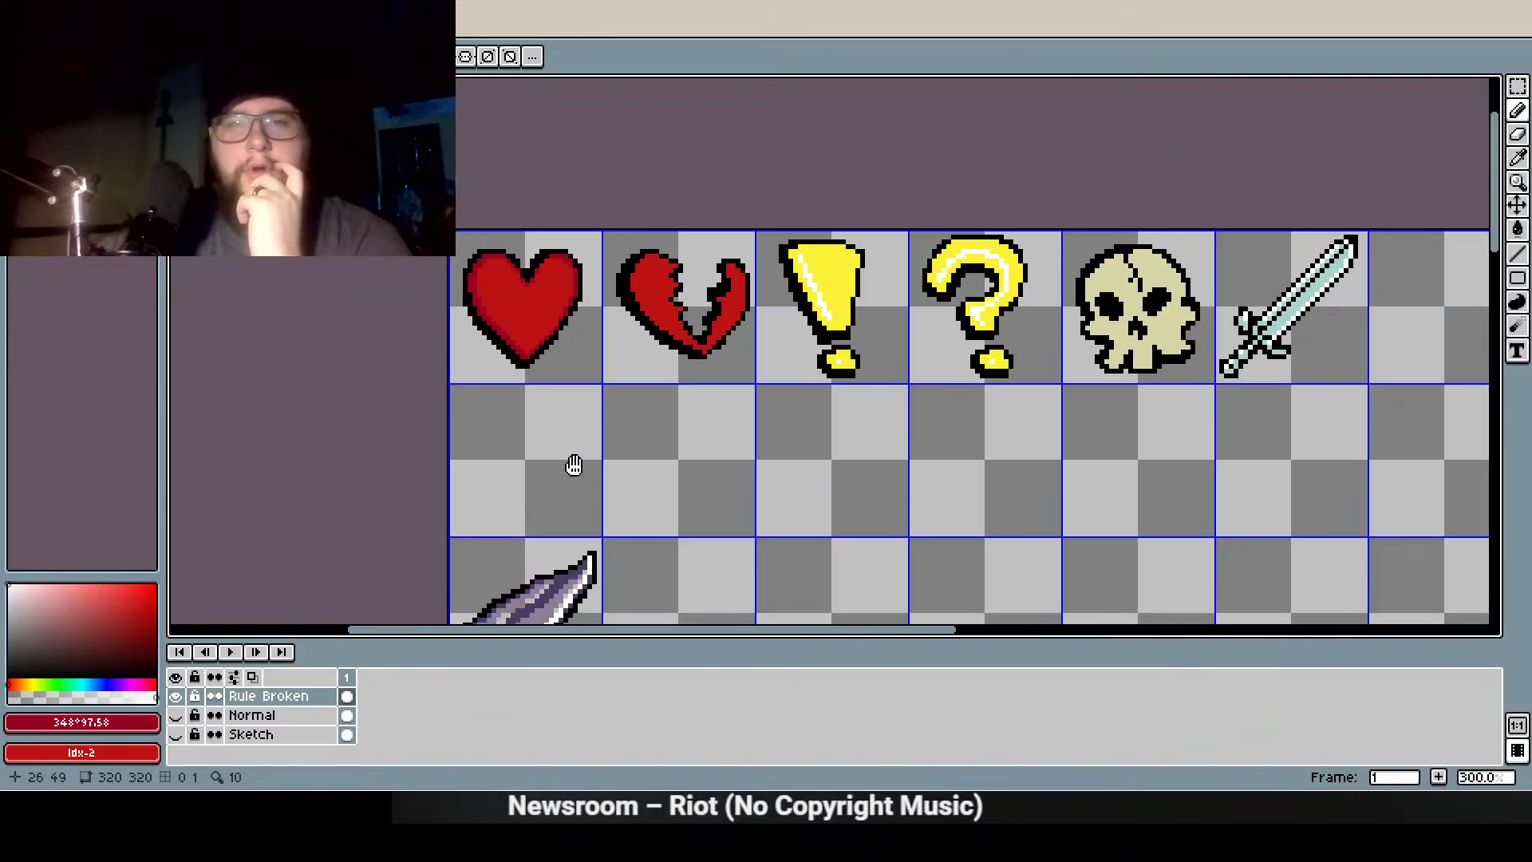
drag(574, 465, 574, 255)
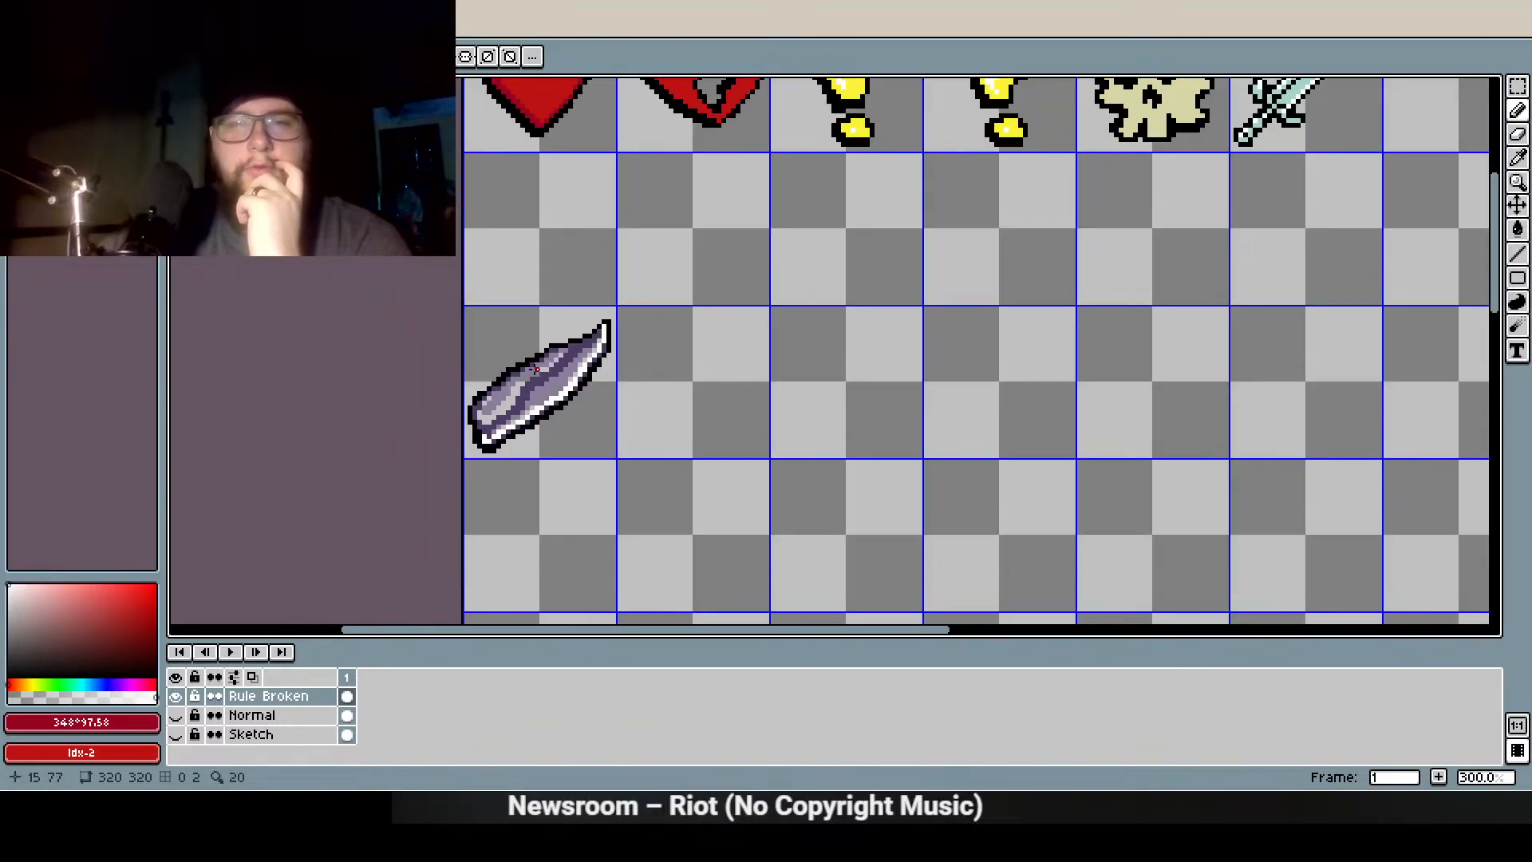
scroll(510, 399, up, 4)
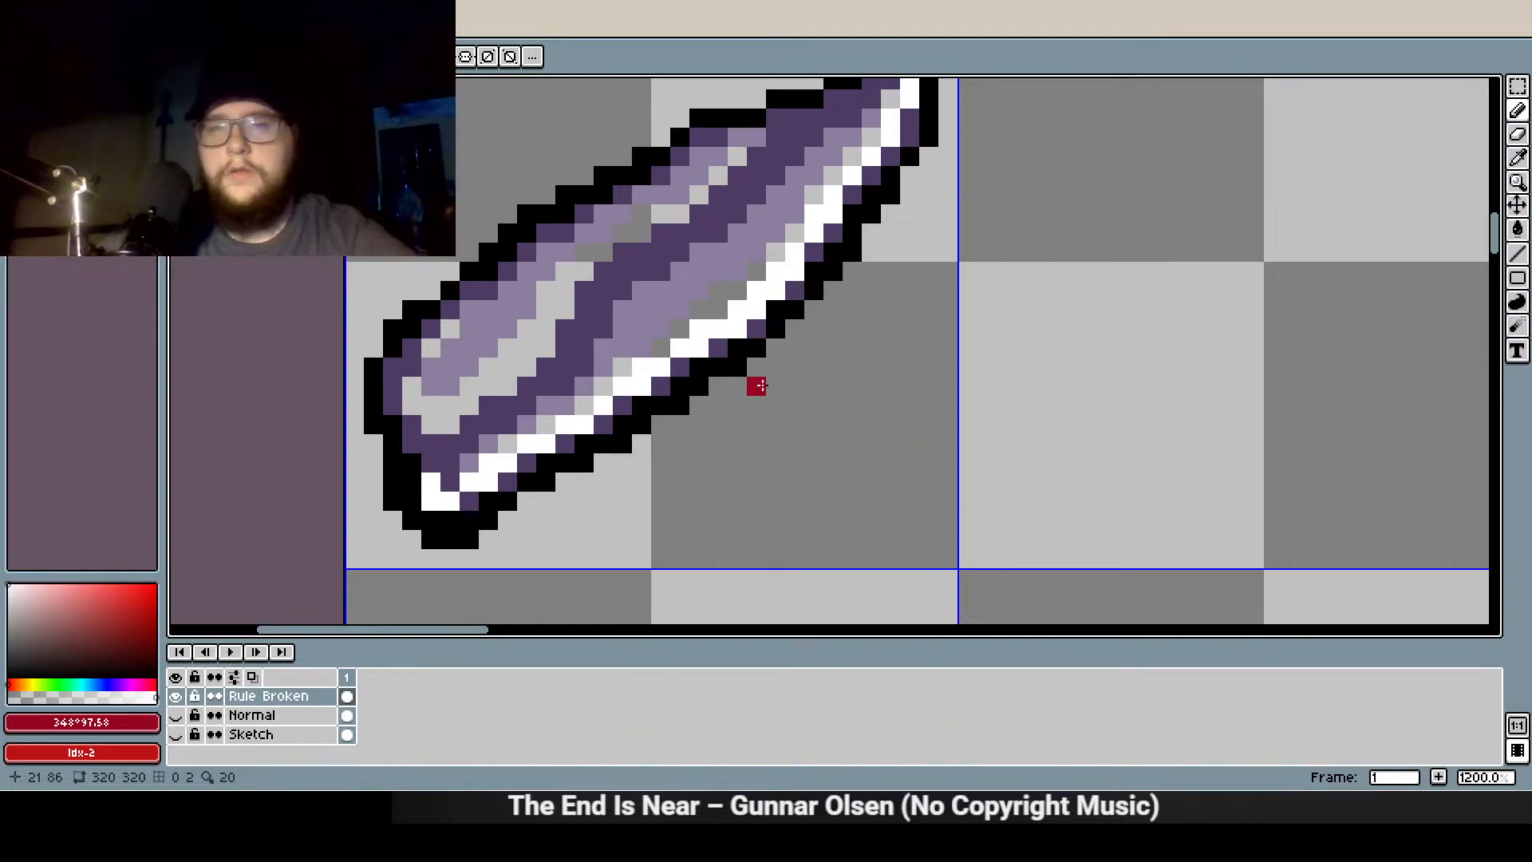
scroll(639, 383, down, 6)
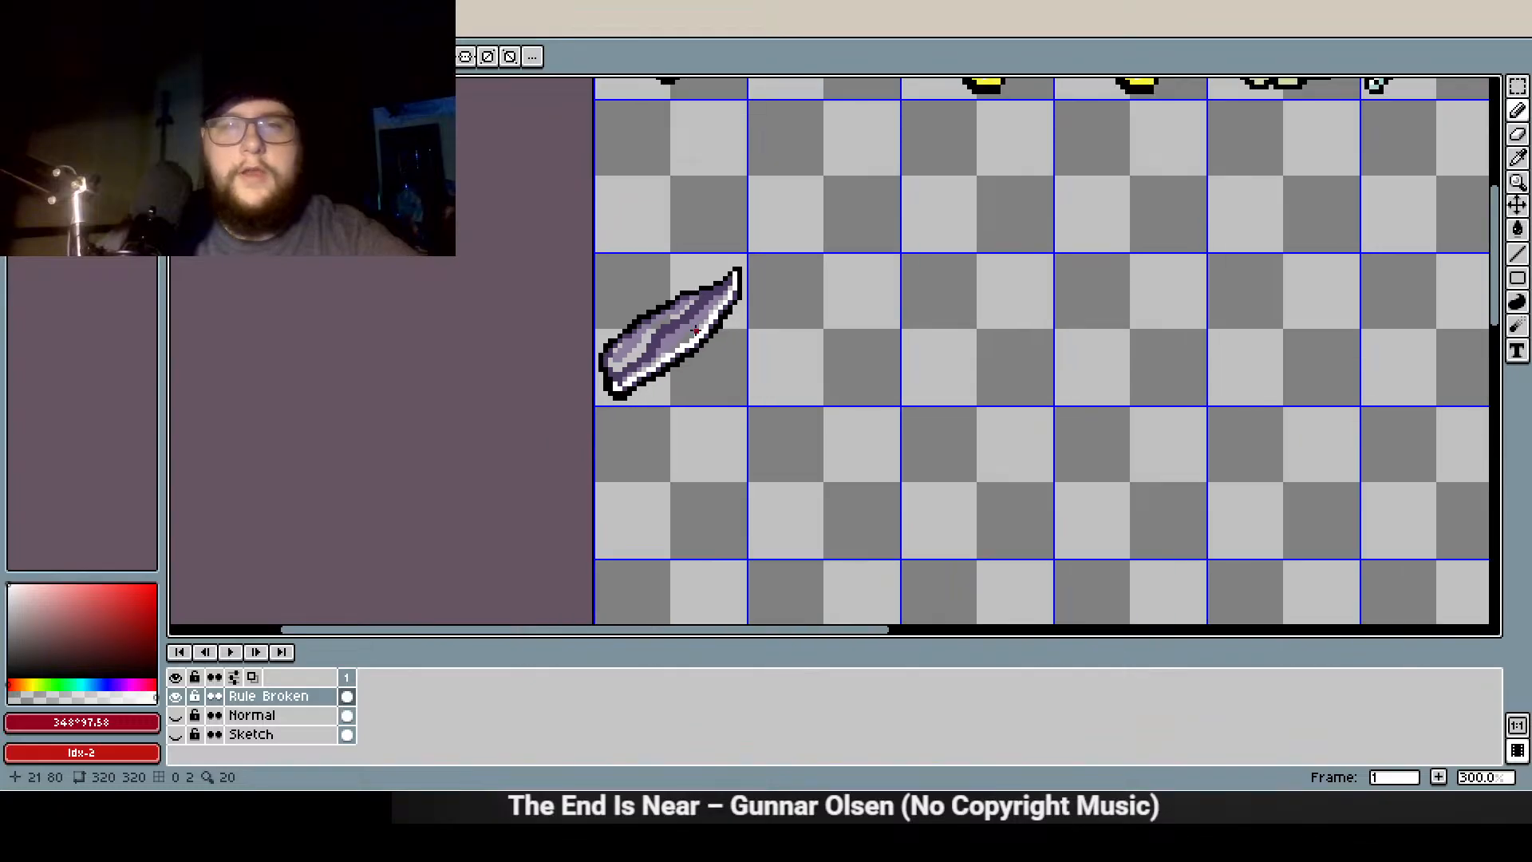
mouse_move(780, 328)
mouse_down()
mouse_move(746, 424)
mouse_move(660, 496)
mouse_move(686, 416)
mouse_up()
scroll(631, 360, up, 6)
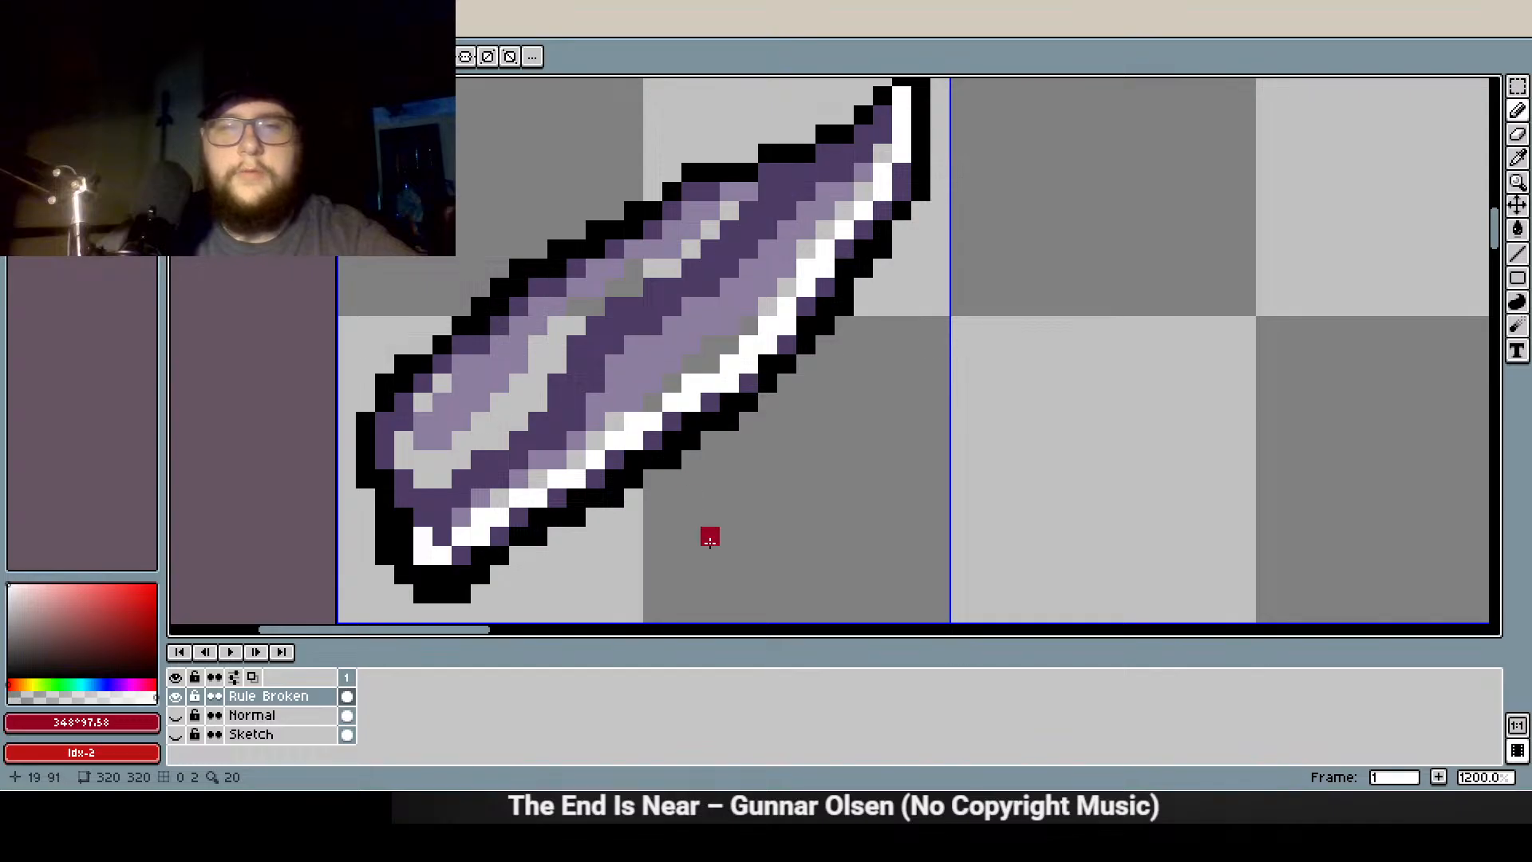
scroll(615, 483, down, 2)
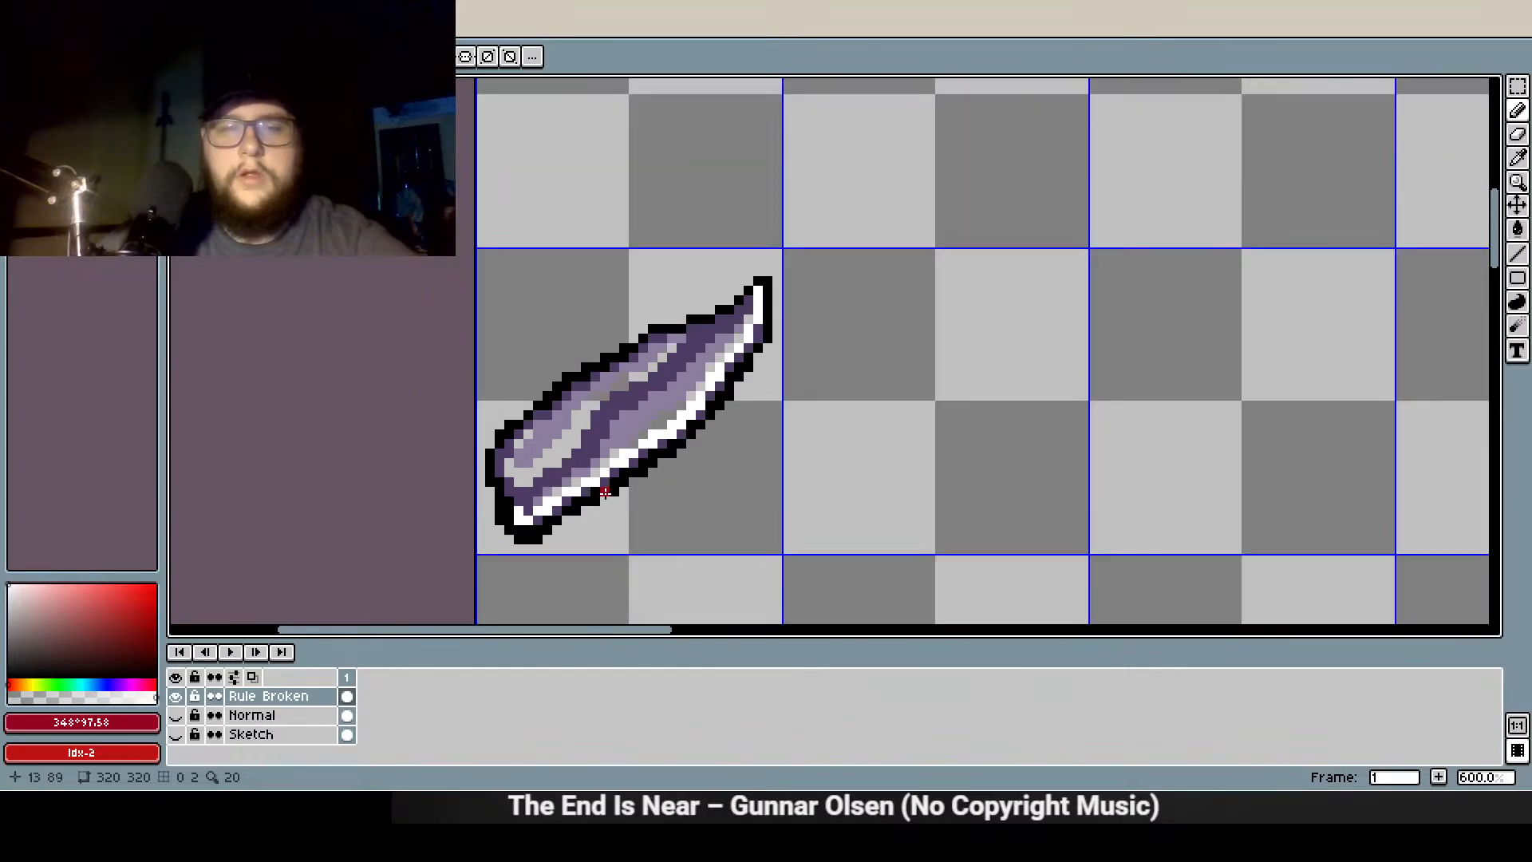
Compare the Normal and Rule Broken layer versions of the purple icon, then examine the Rule Broken shading closely
click(176, 696)
click(176, 715)
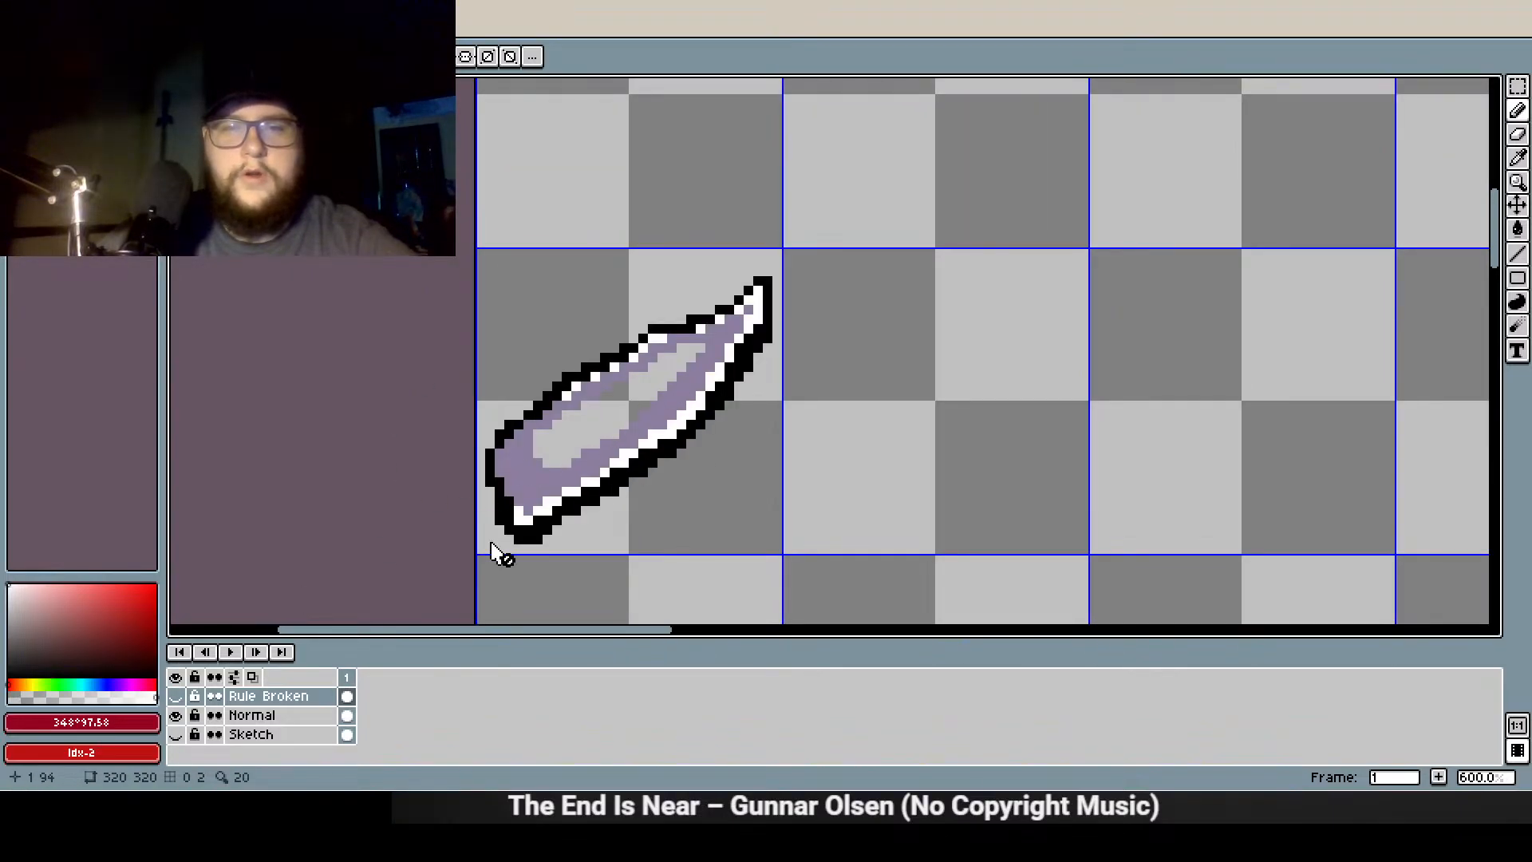
click(175, 696)
click(176, 715)
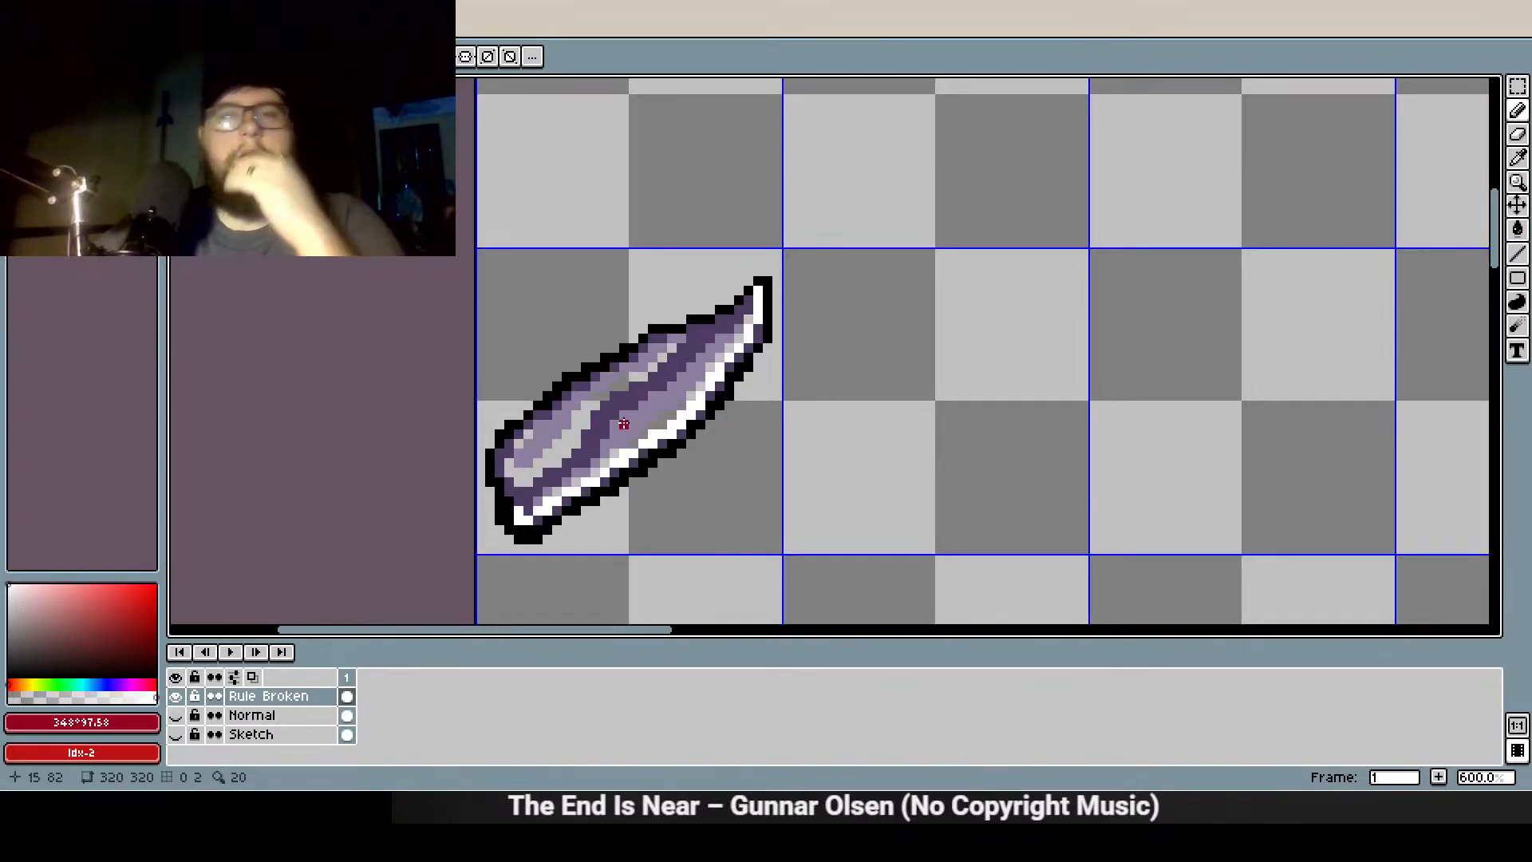
scroll(550, 466, up, 3)
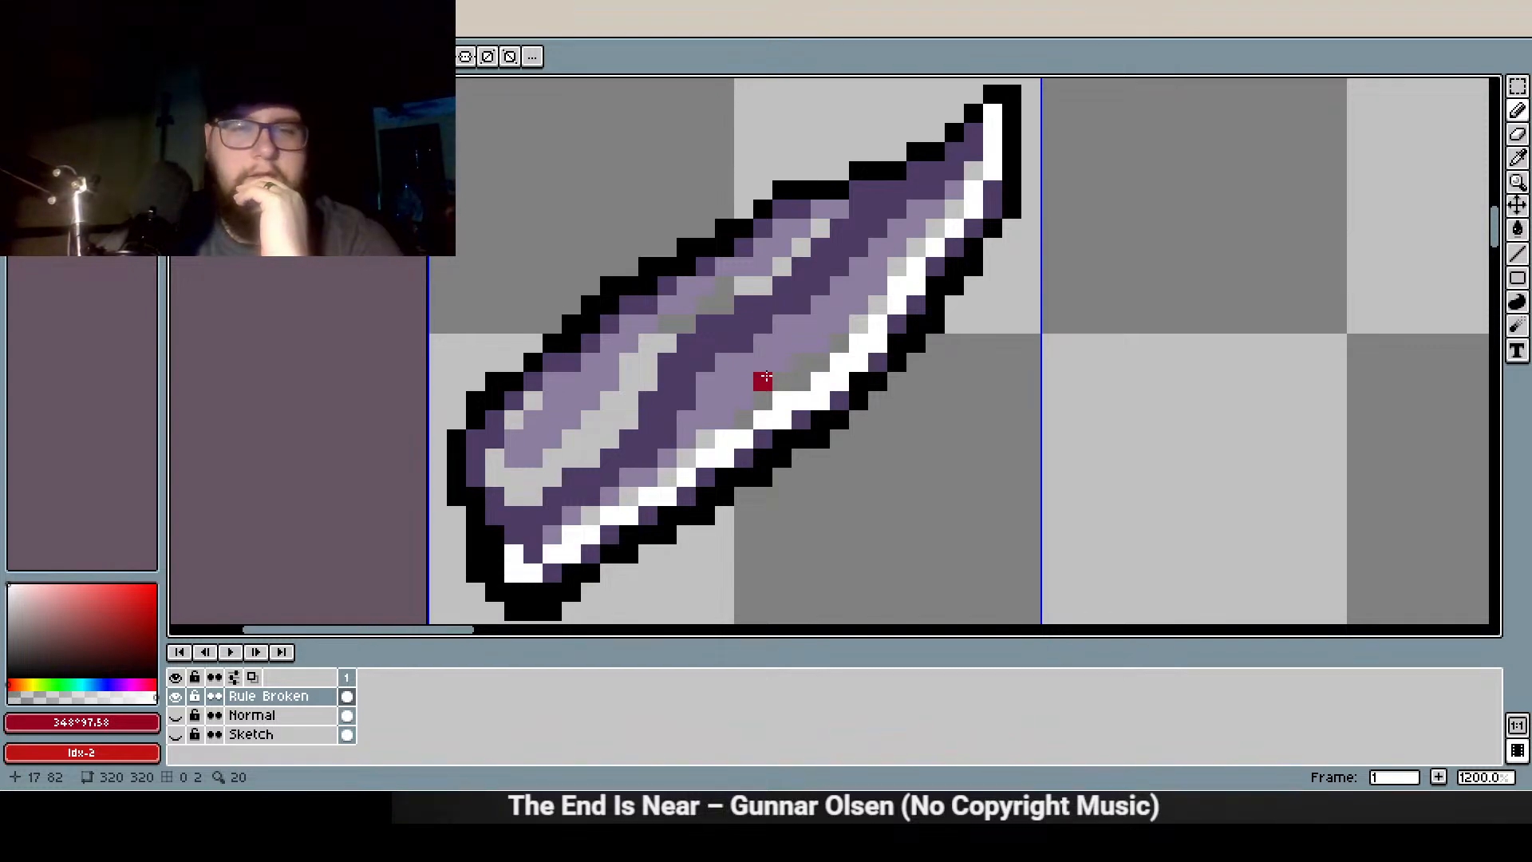
scroll(764, 378, down, 1)
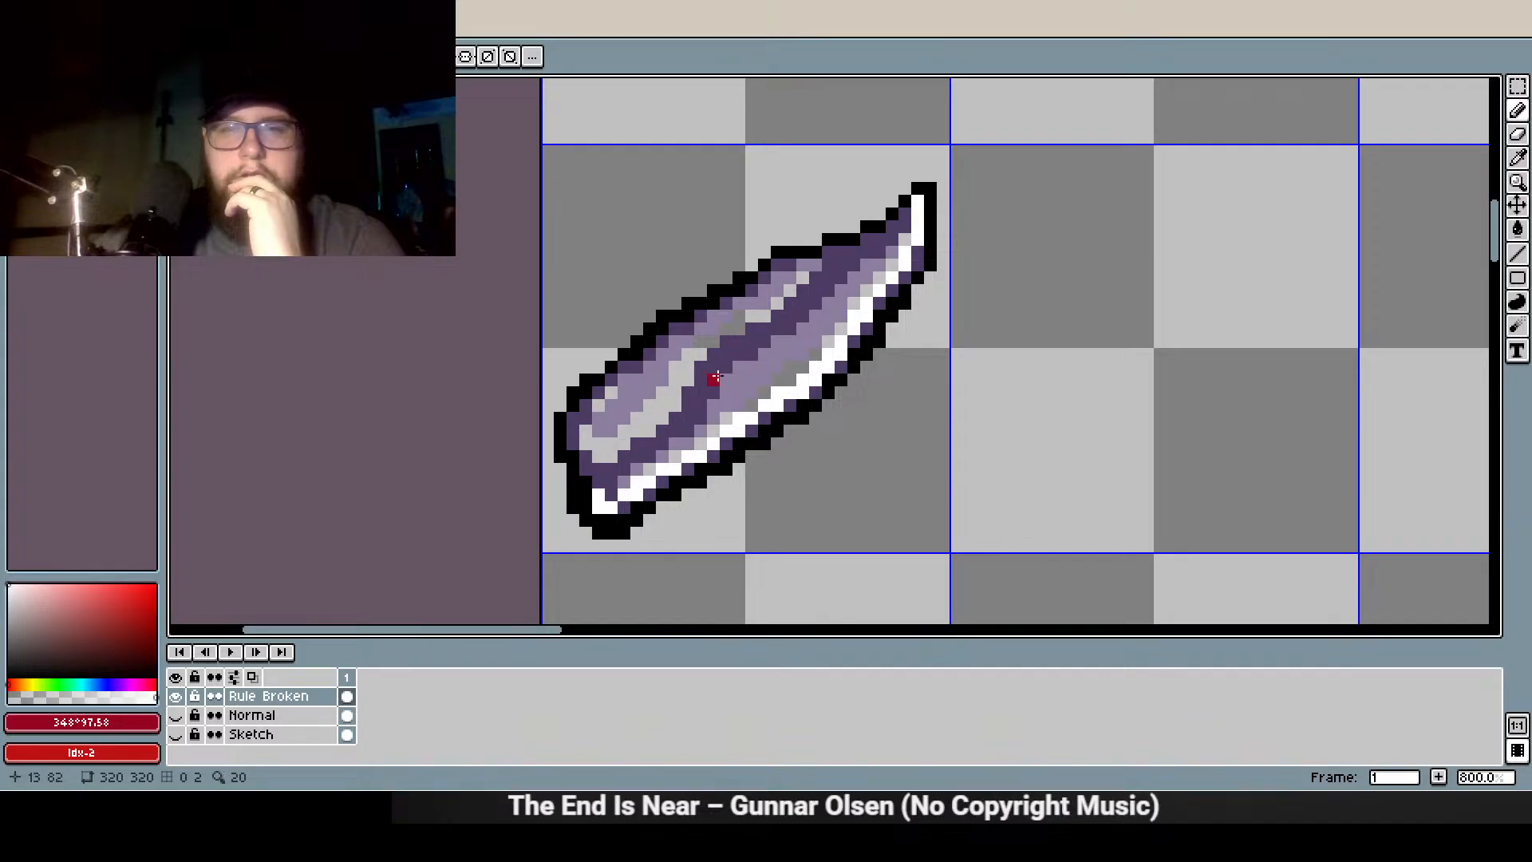
scroll(814, 378, down, 4)
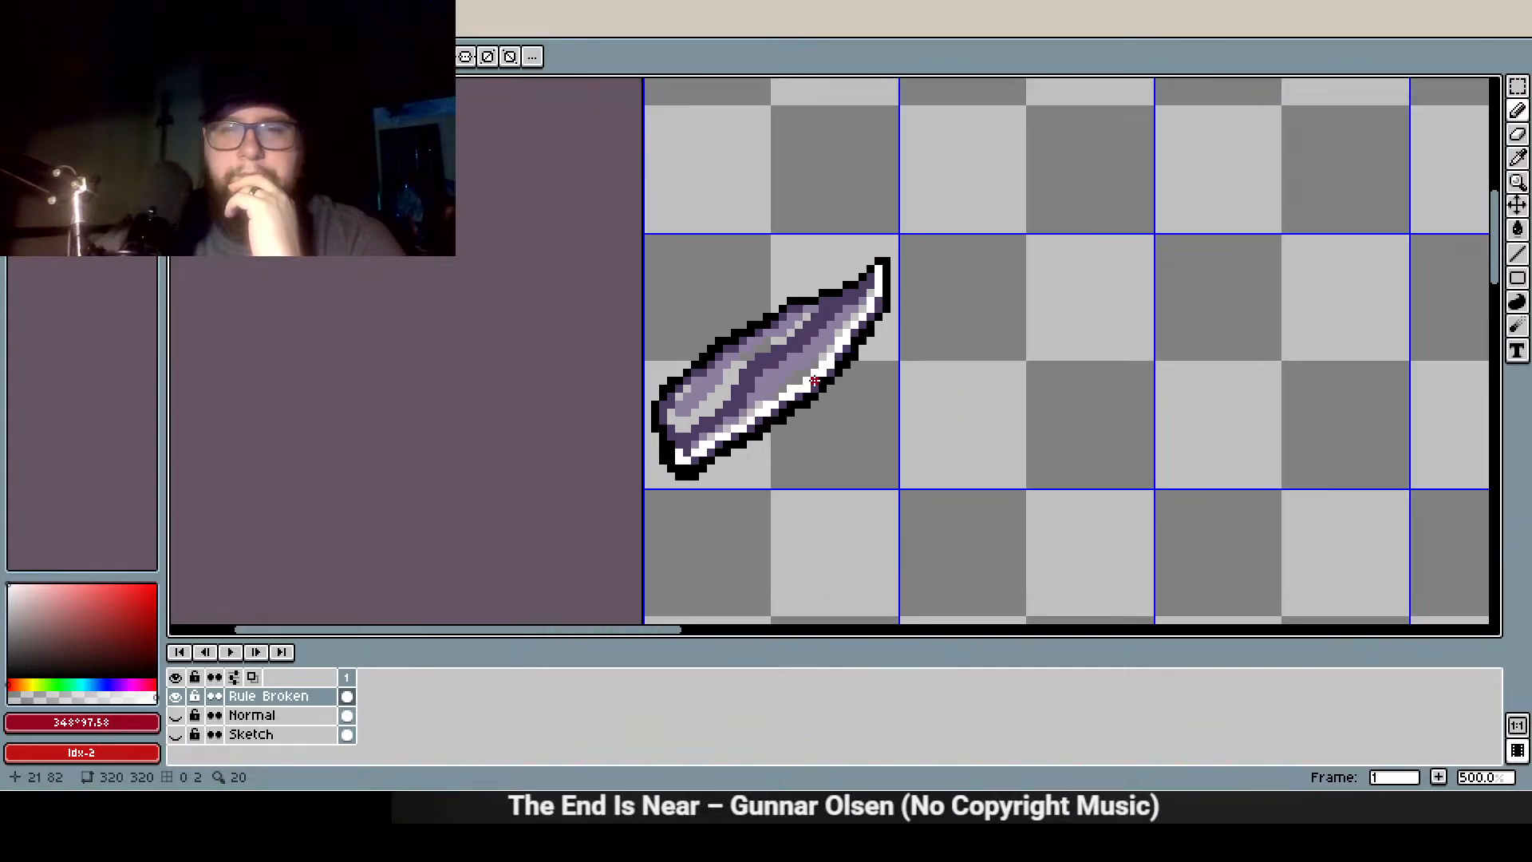
scroll(814, 378, up, 2)
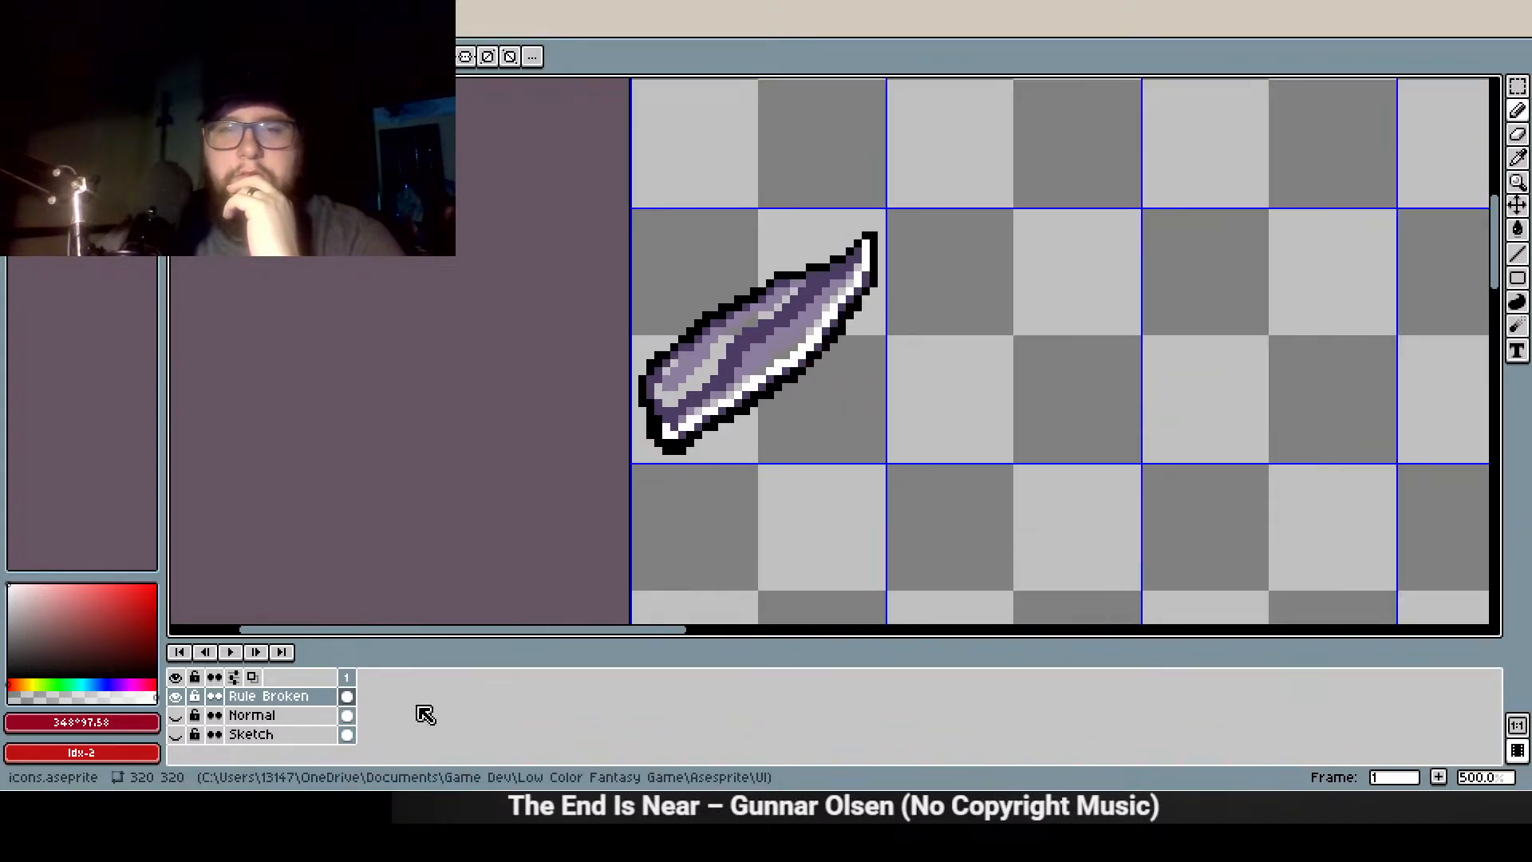
Add a new layer directly below the Rule Broken layer
right_click(289, 700)
mouse_move(383, 663)
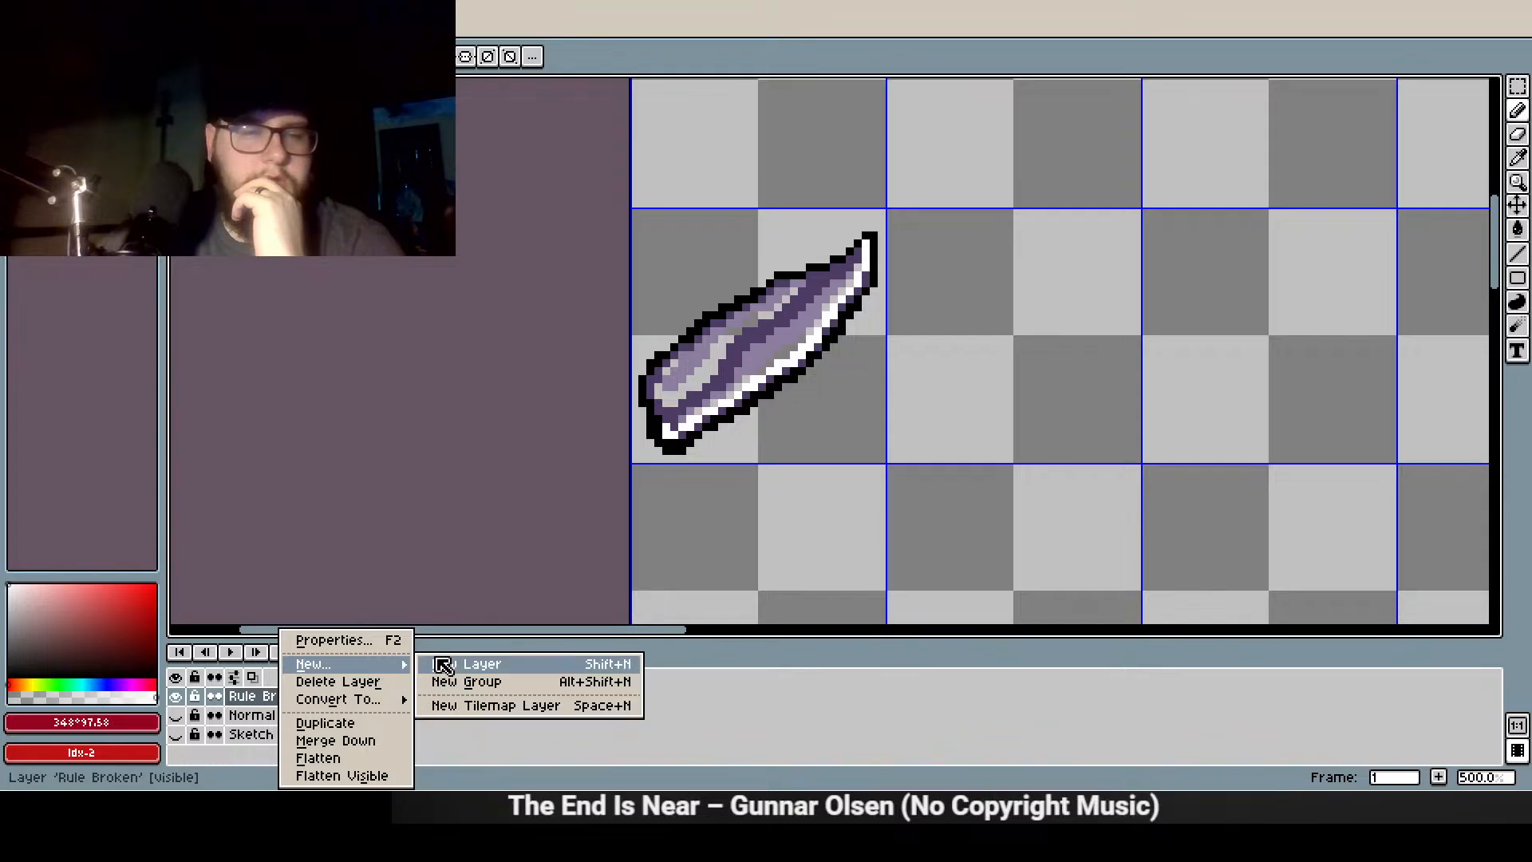
click(443, 665)
drag(265, 710, 257, 728)
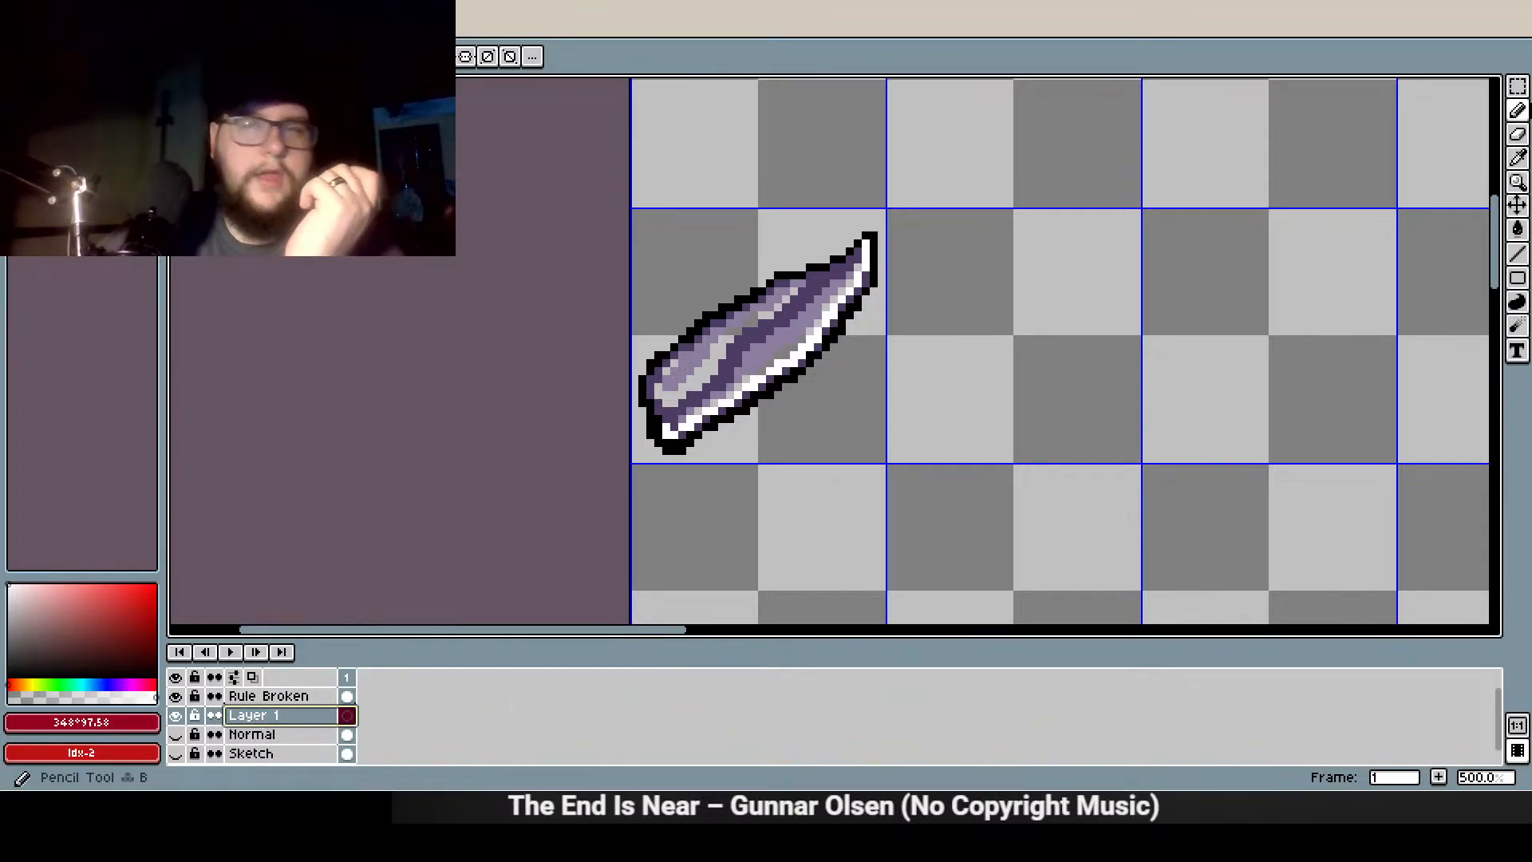
Fill the 32 x 32 grid cell behind the purple icon with pale blue on the new layer
click(1517, 86)
double_click(805, 422)
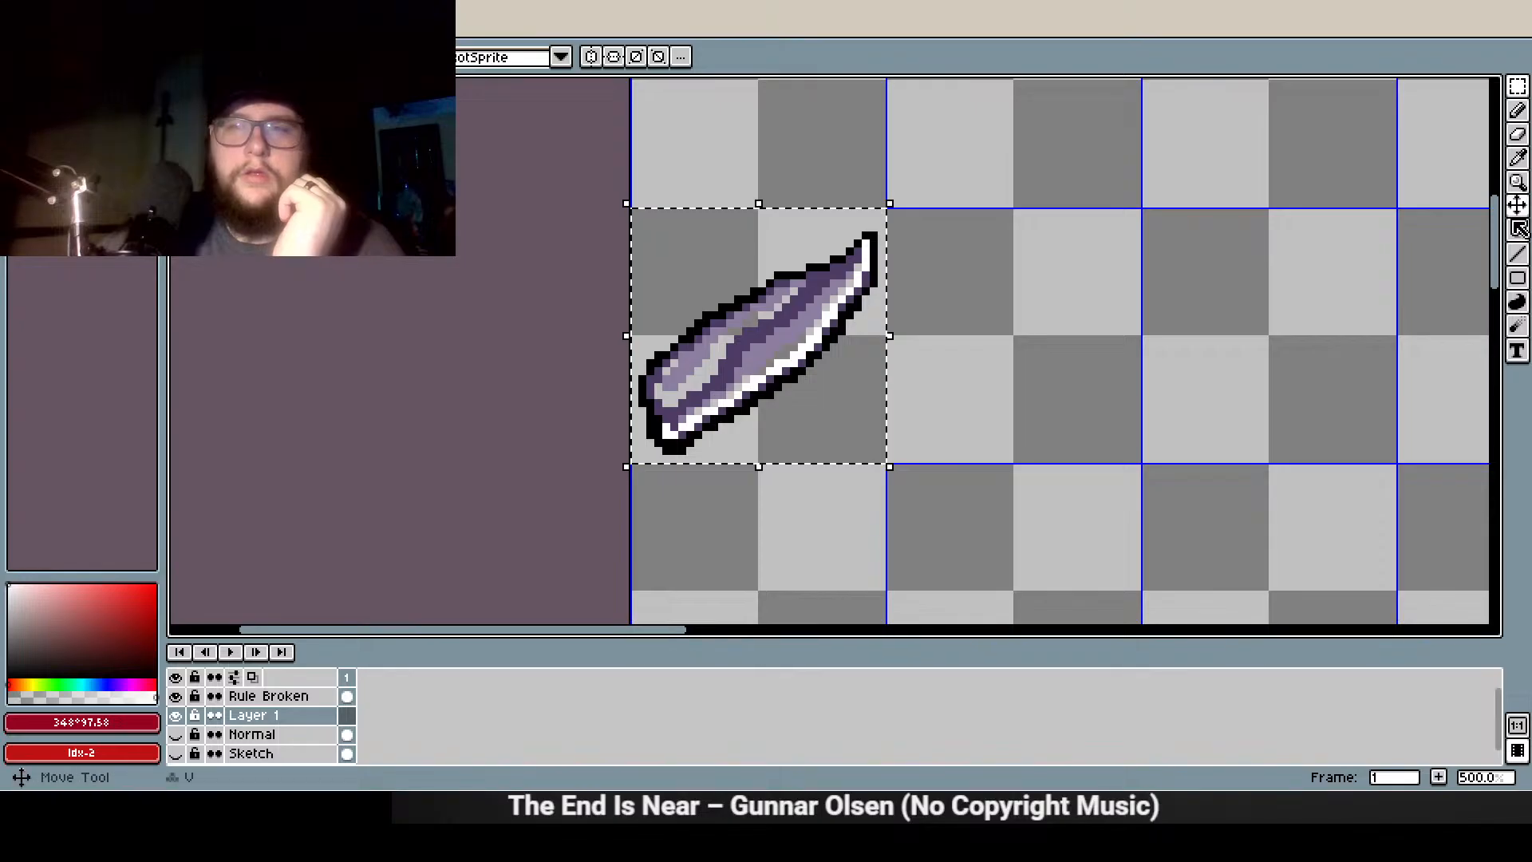
click(1518, 229)
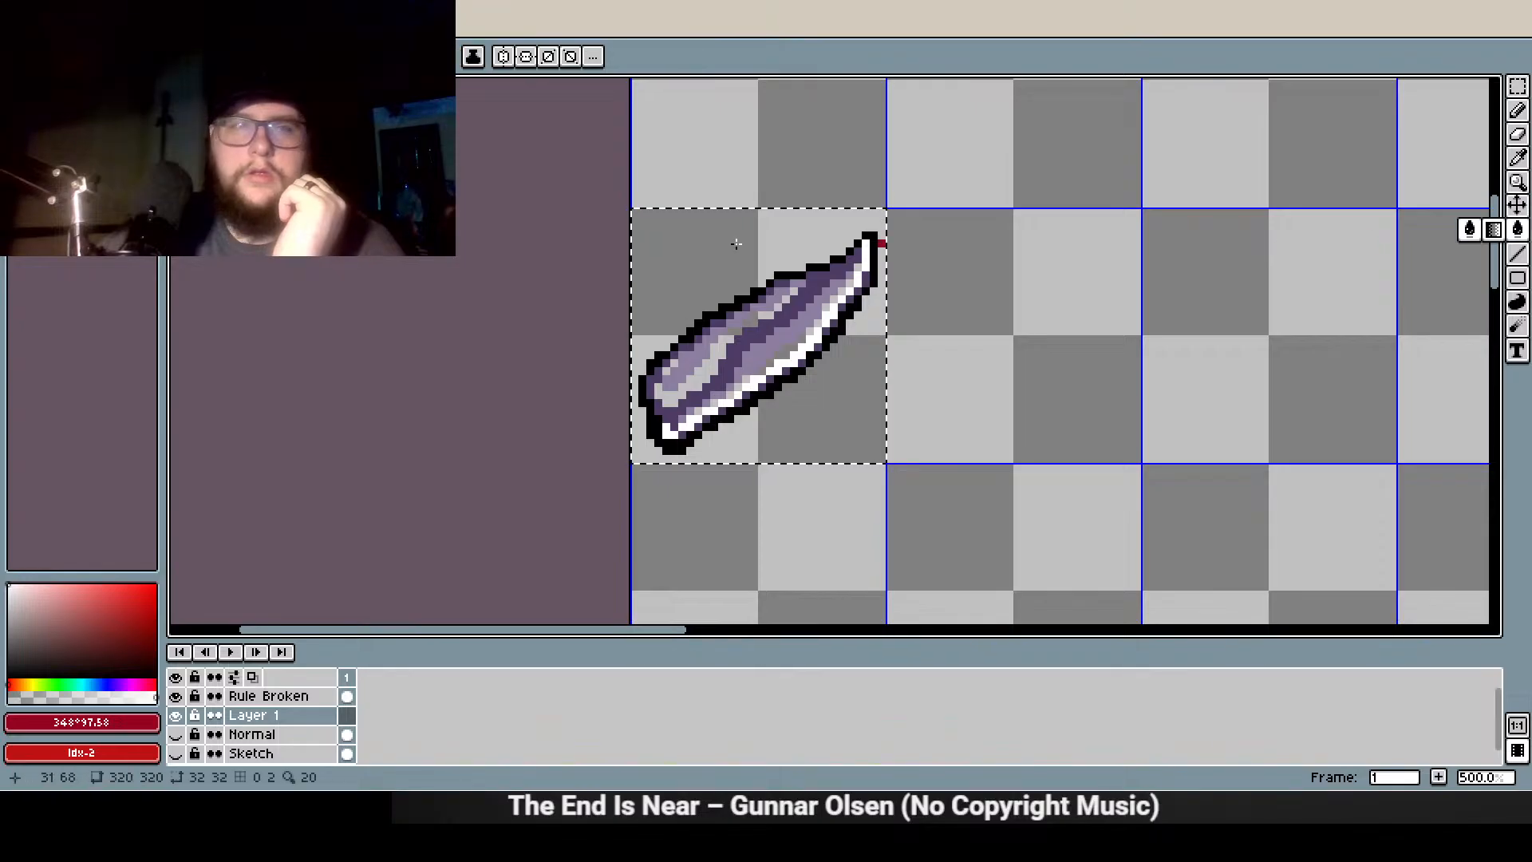
click(800, 438)
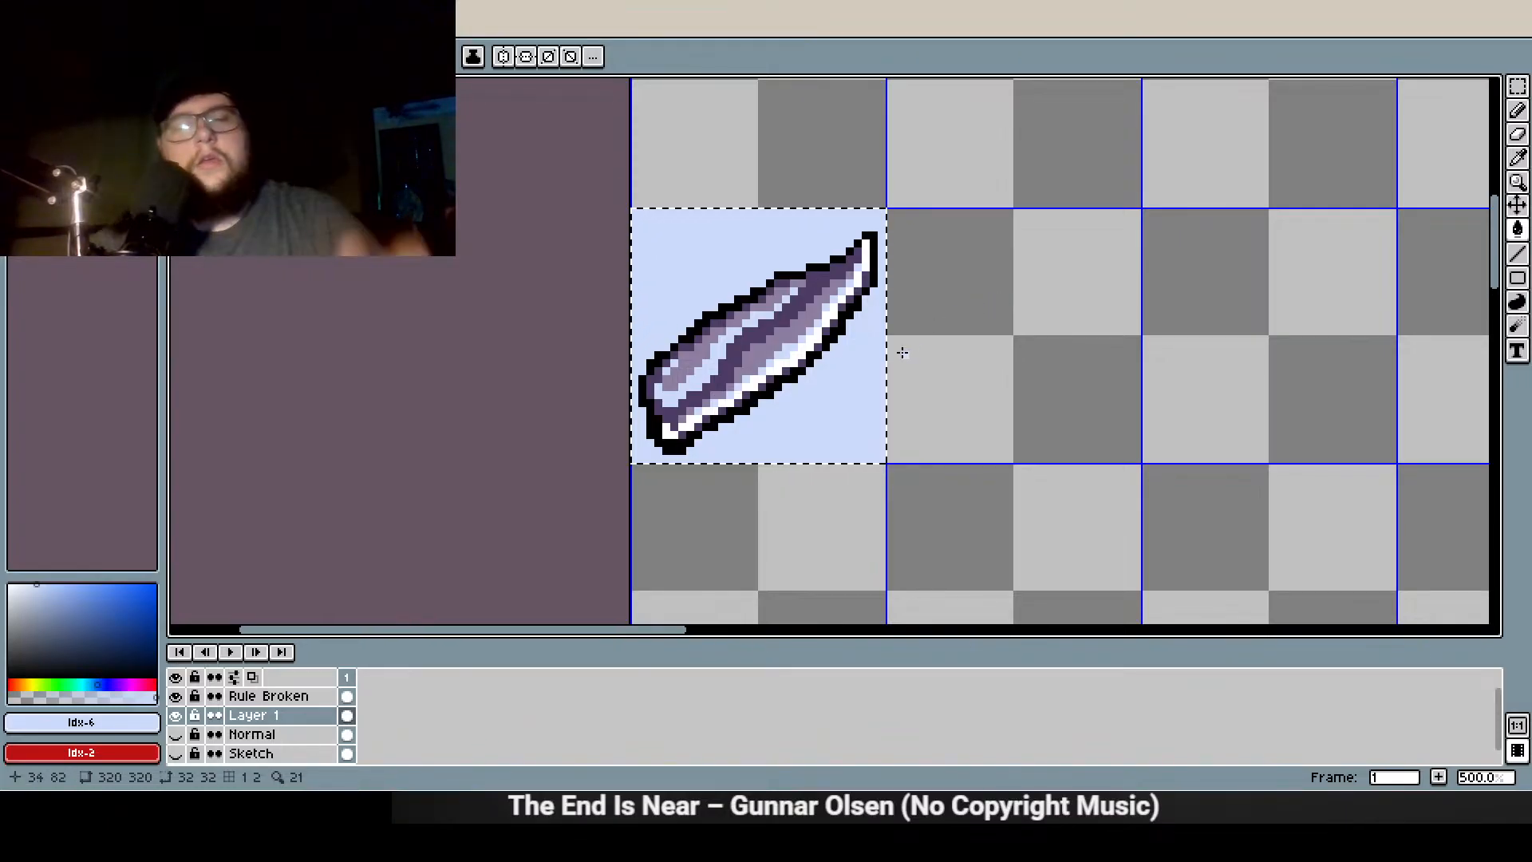
Undo the pale blue fill, the cell selection and the new layer
key(ctrl+z)
key(ctrl+z)
key(ctrl+z)
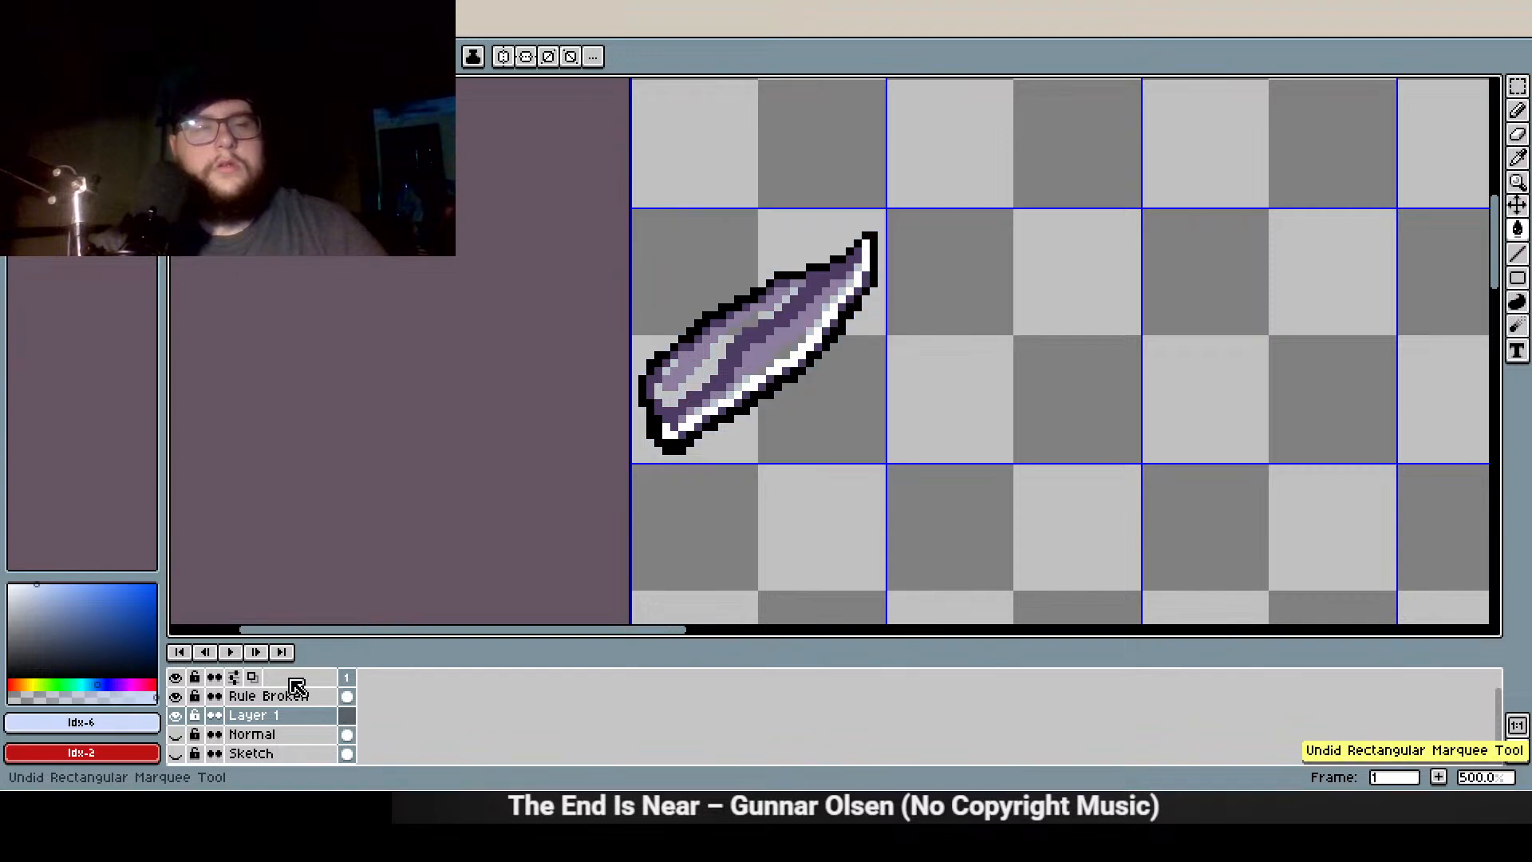
key(ctrl+z)
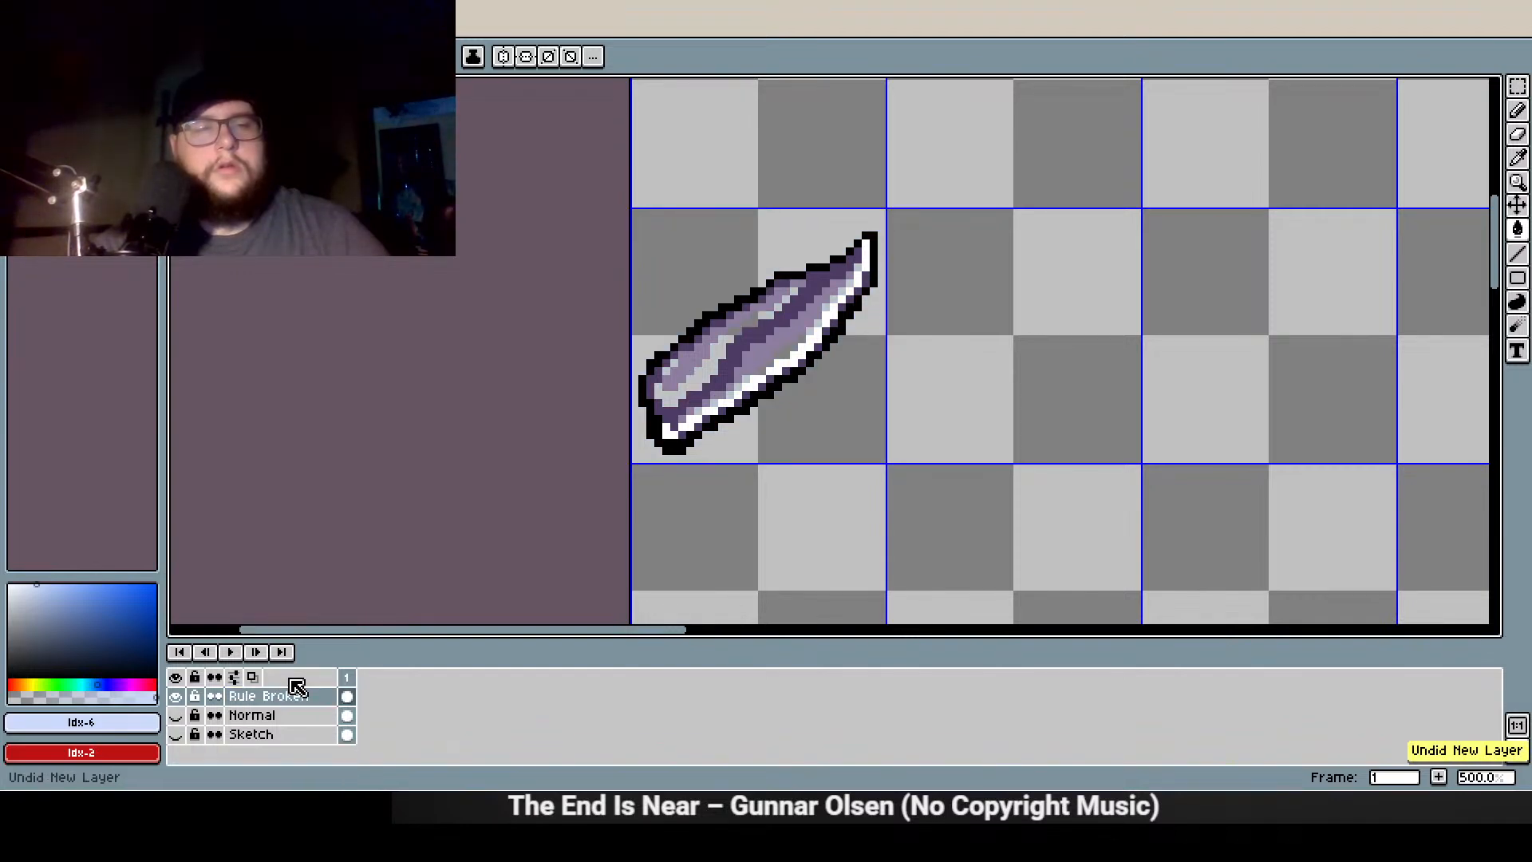
Examine the purple icon and the top row of icons, from the whole heart across to the sword
scroll(918, 341, down, 2)
drag(918, 340, 790, 387)
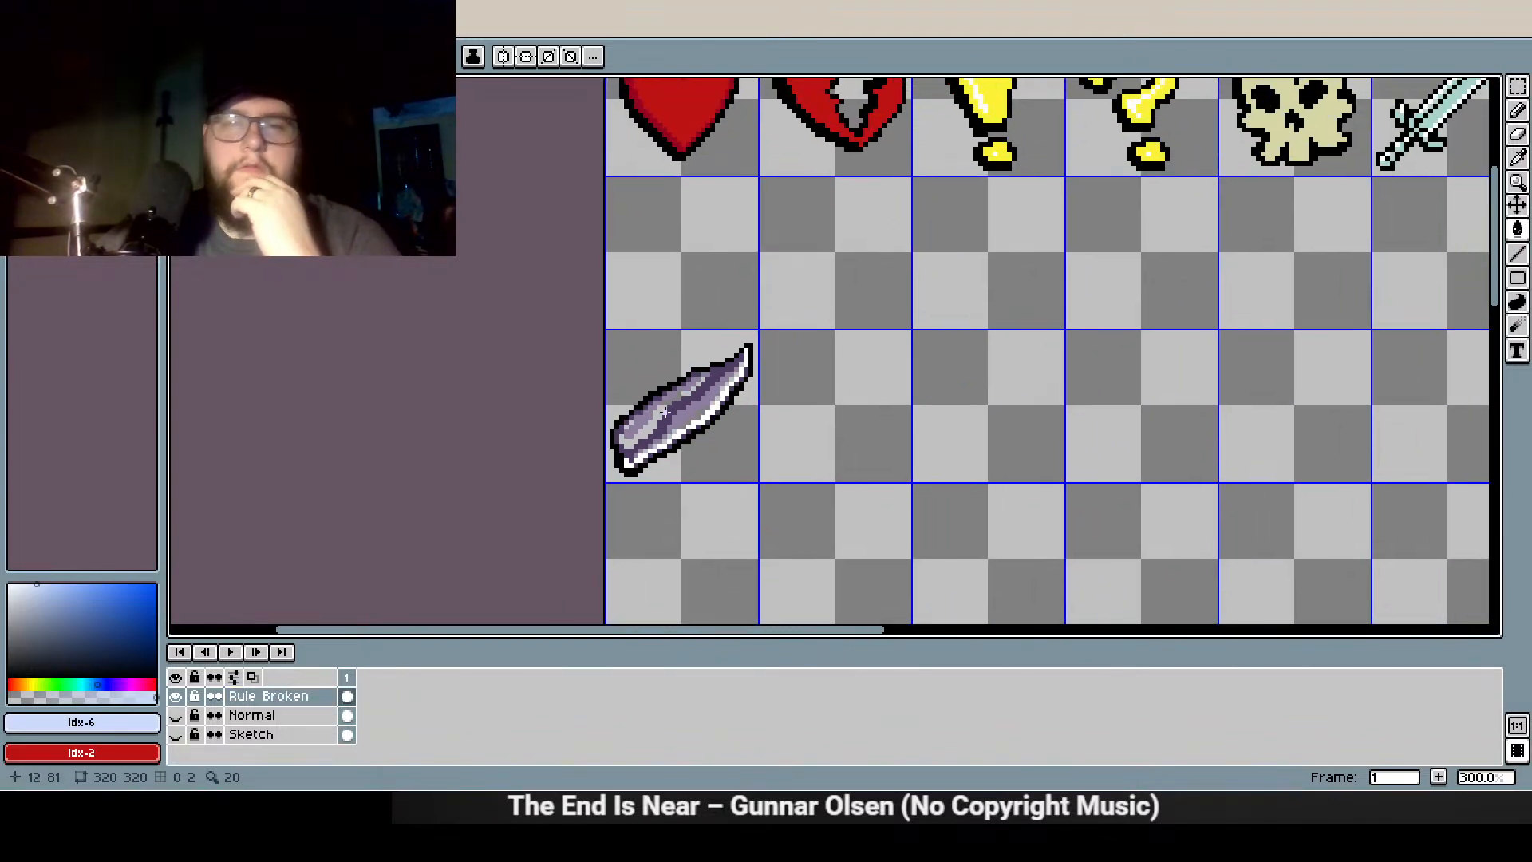
drag(742, 284, 721, 442)
scroll(687, 257, up, 3)
scroll(674, 265, down, 1)
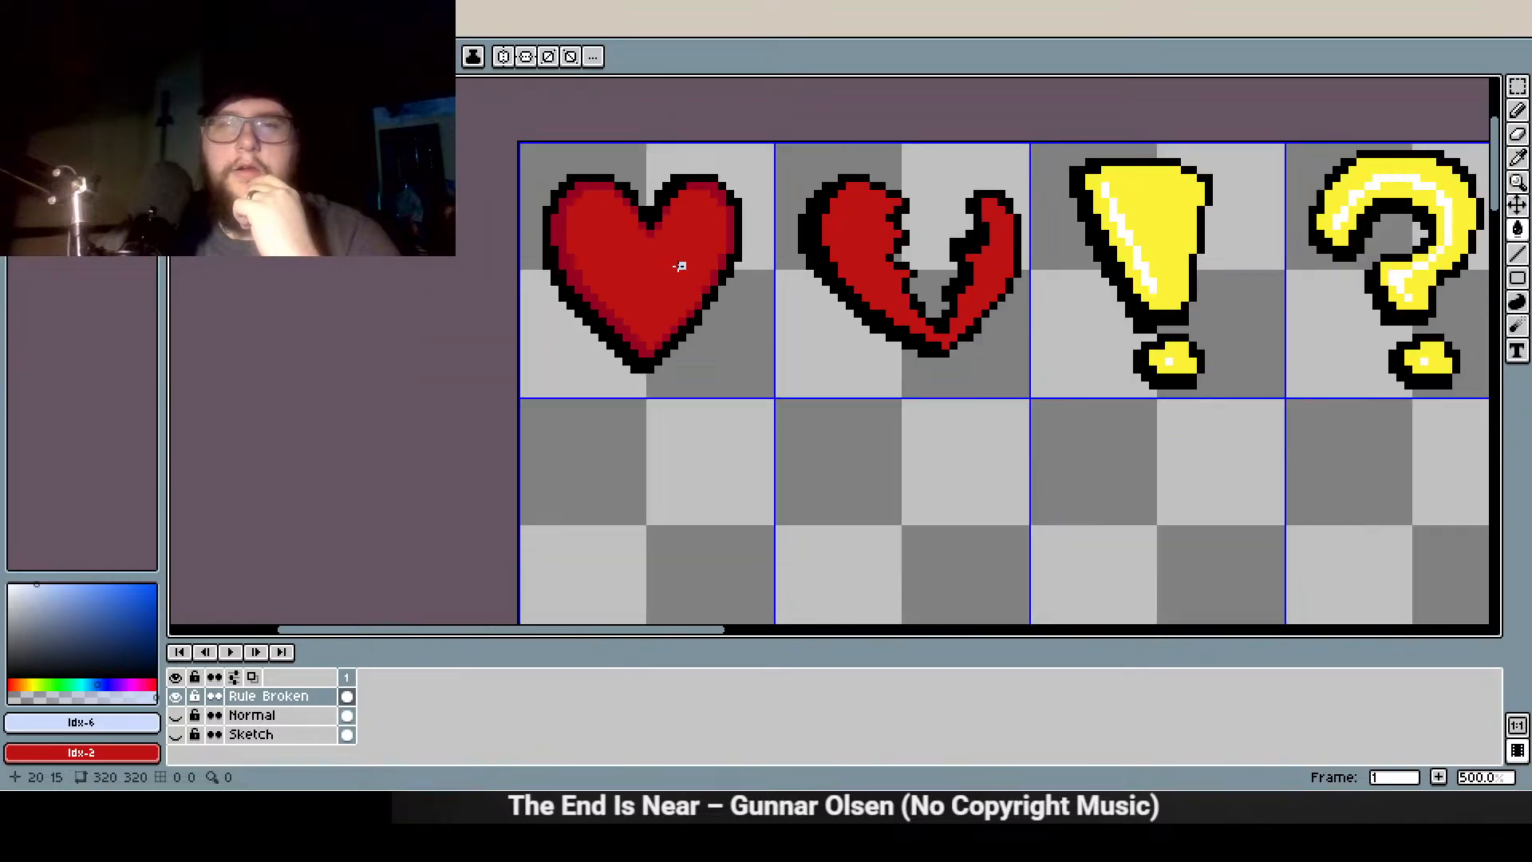
drag(1362, 415, 893, 433)
scroll(893, 433, down, 2)
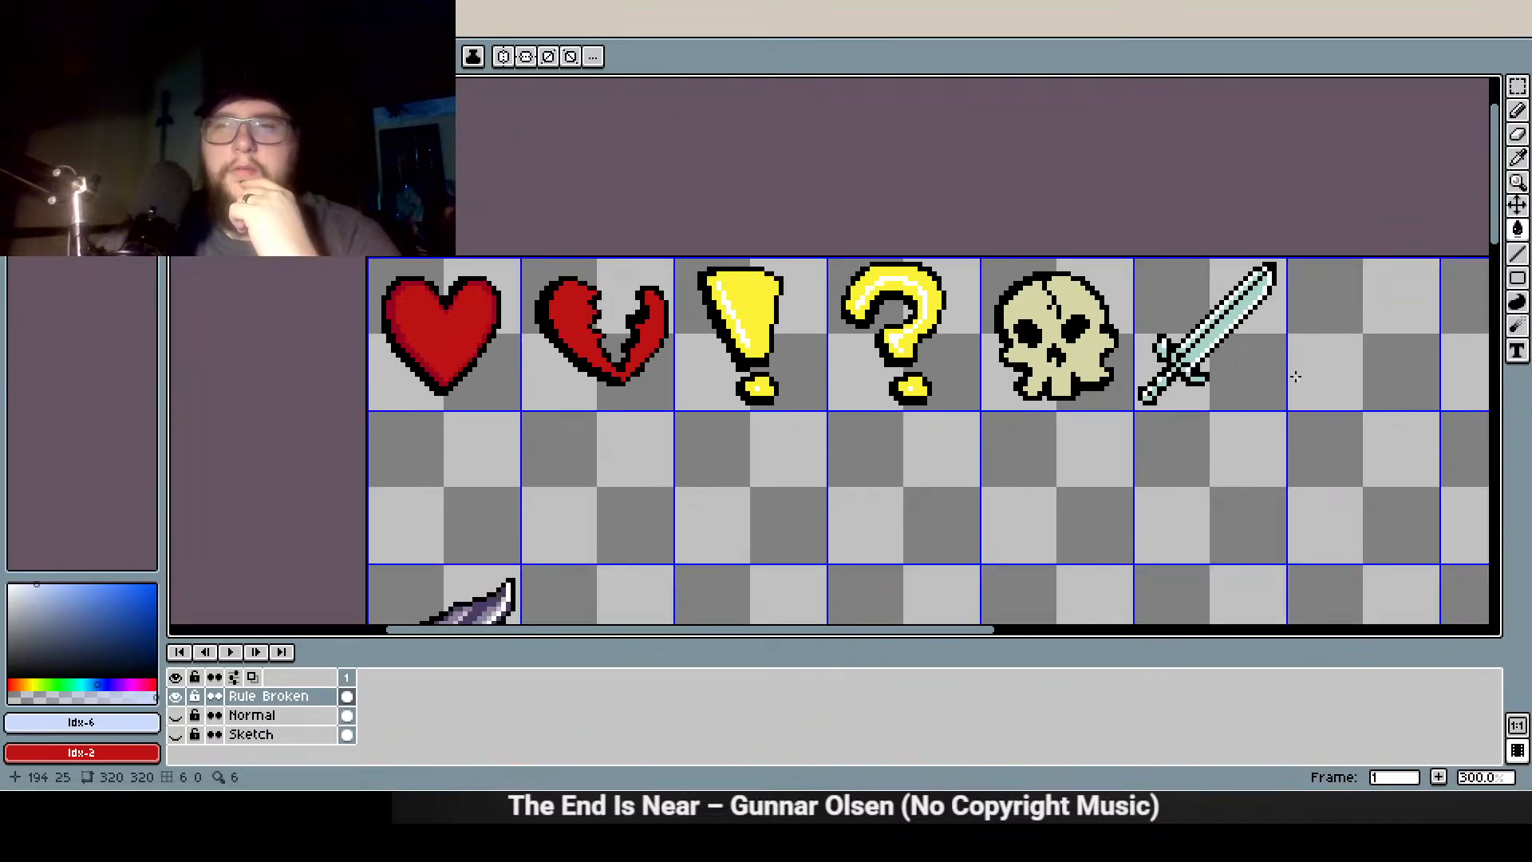
drag(1295, 376, 1033, 410)
scroll(1033, 410, down, 1)
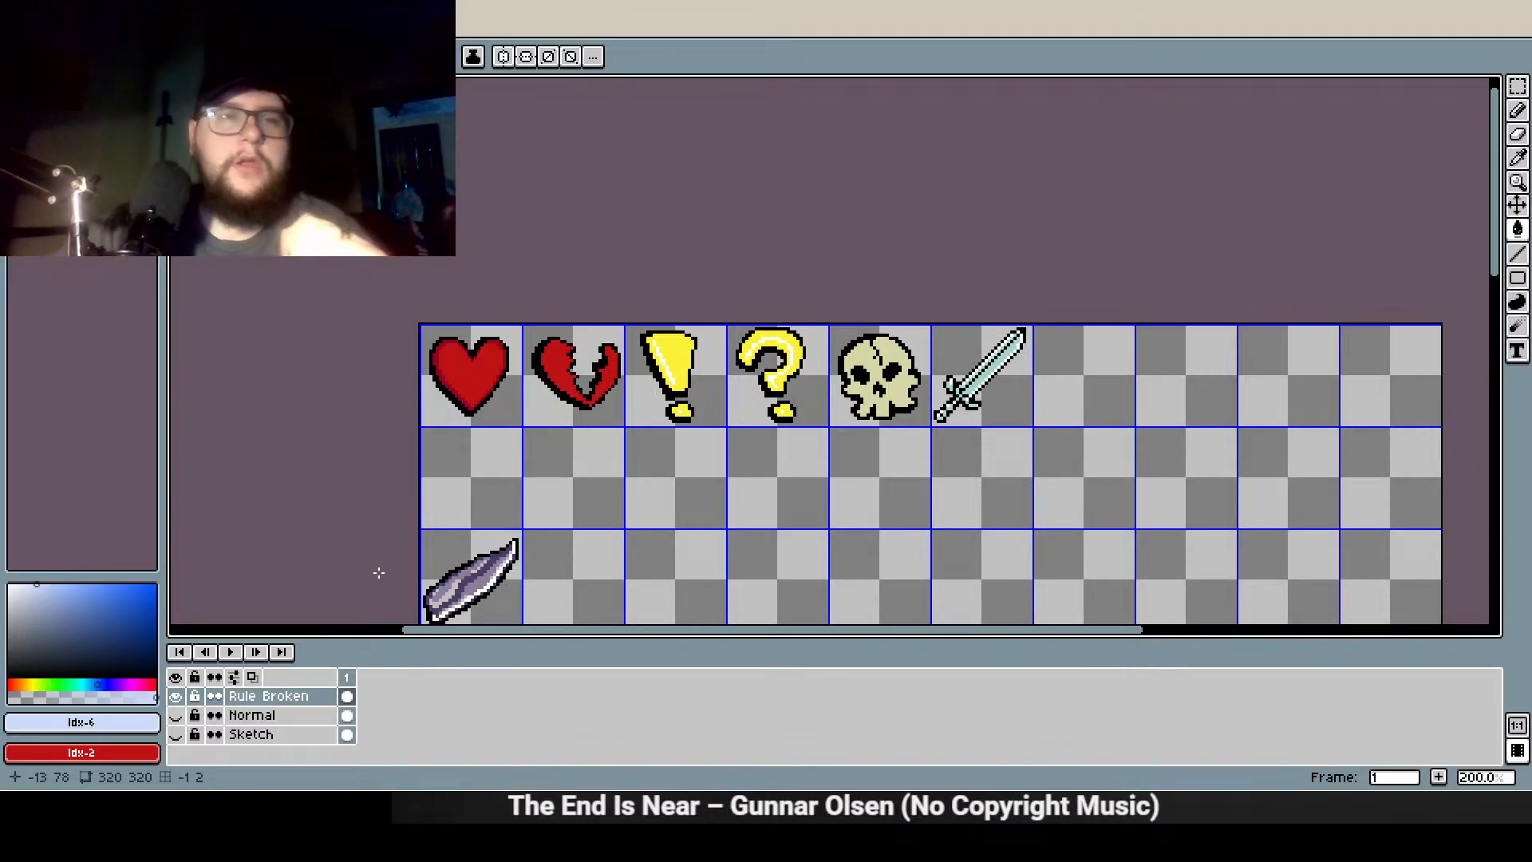
Set the foreground color to white (Idx-7) for working on the whole red heart
scroll(477, 381, up, 8)
scroll(368, 387, down, 2)
scroll(415, 397, up, 1)
drag(437, 401, 656, 377)
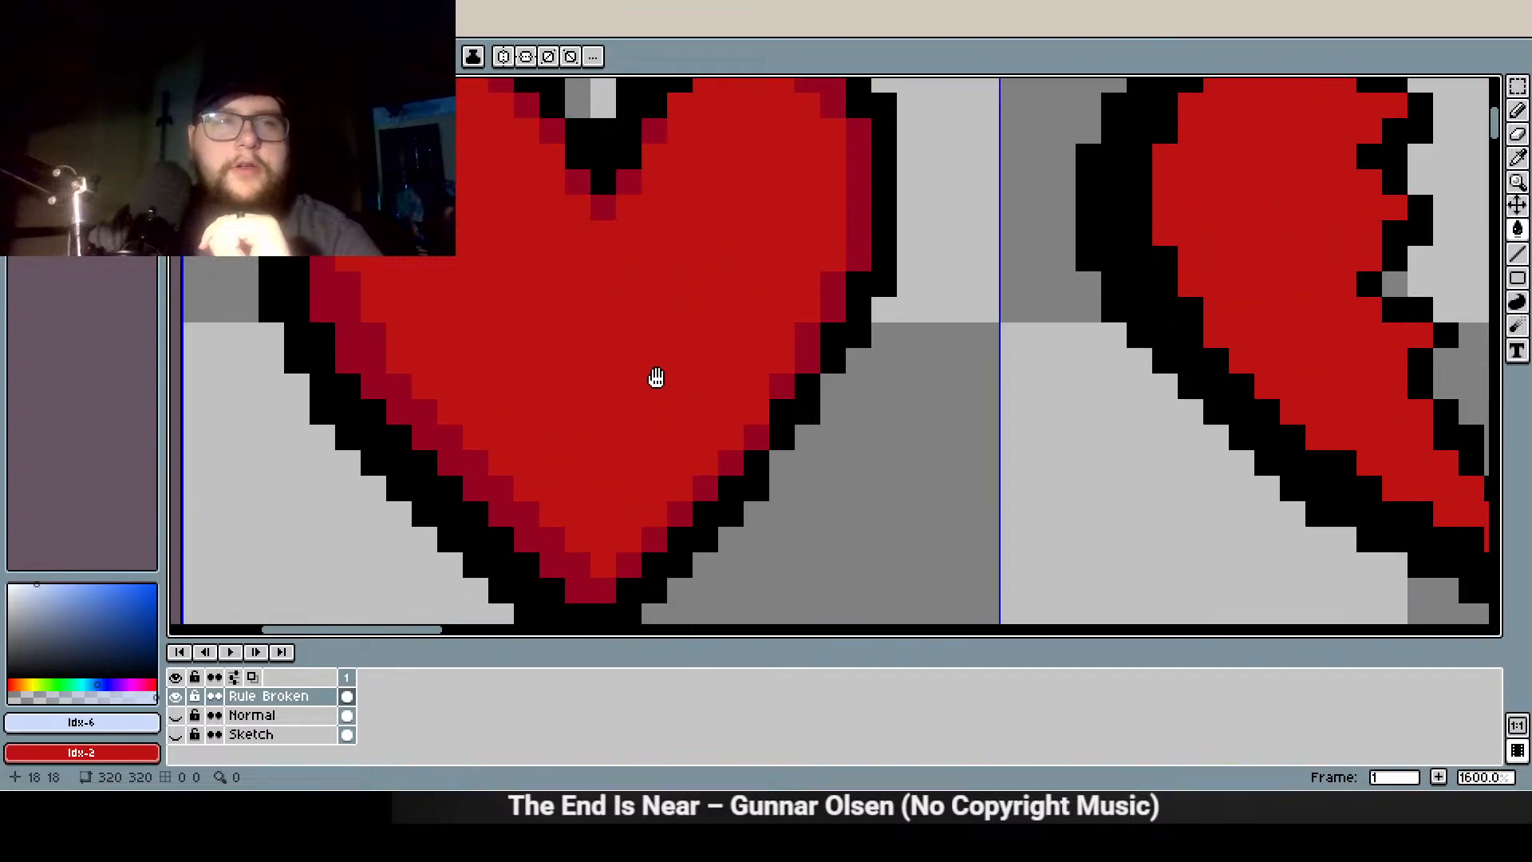
click(72, 119)
scroll(442, 354, down, 1)
drag(446, 337, 473, 361)
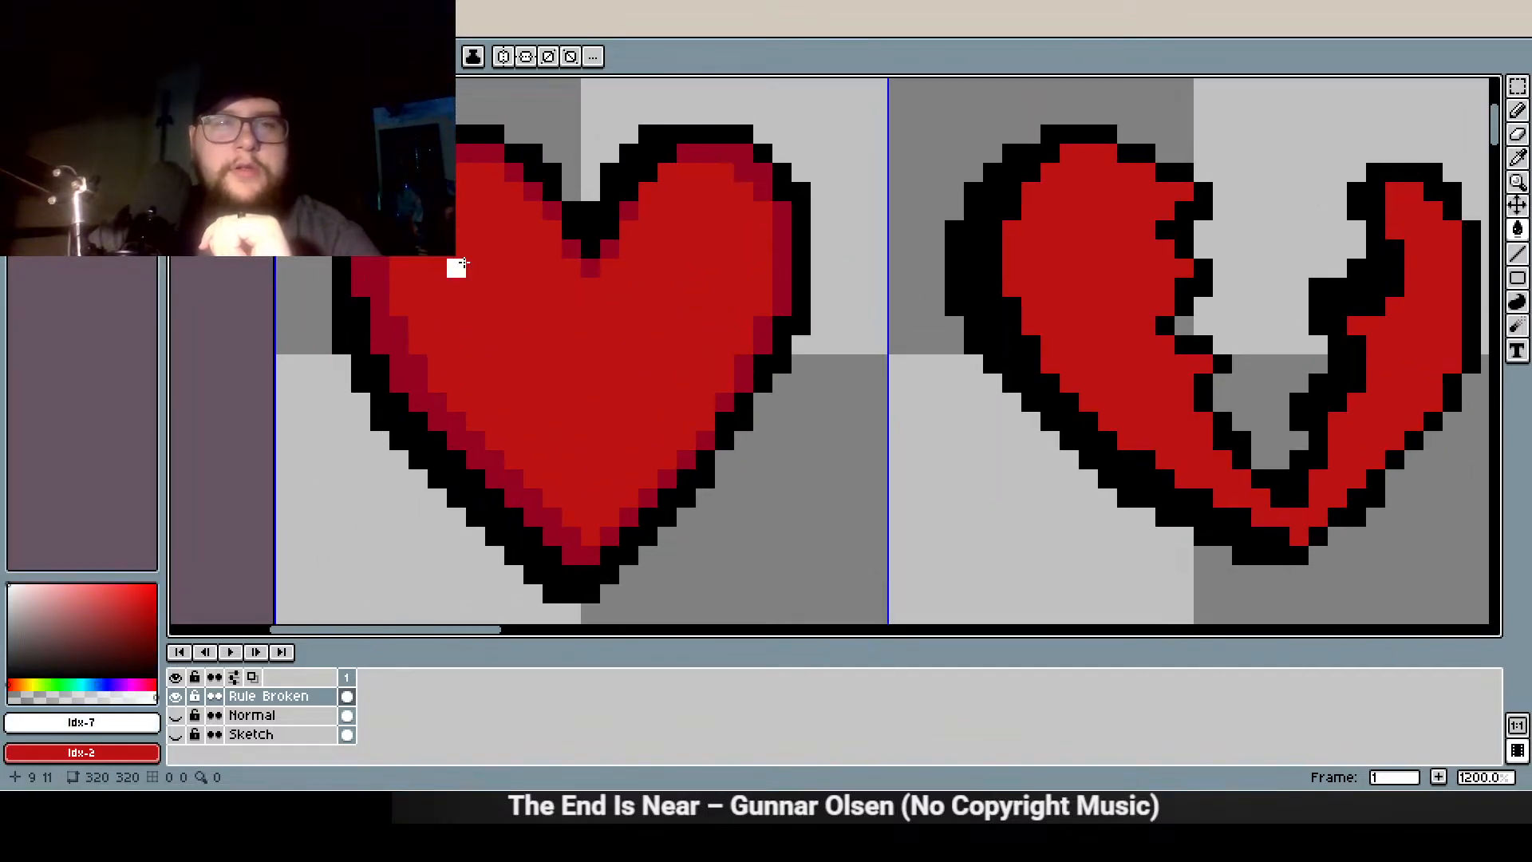
Try filling the whole heart's red interior with white, then undo the fill
scroll(467, 255, up, 1)
click(489, 246)
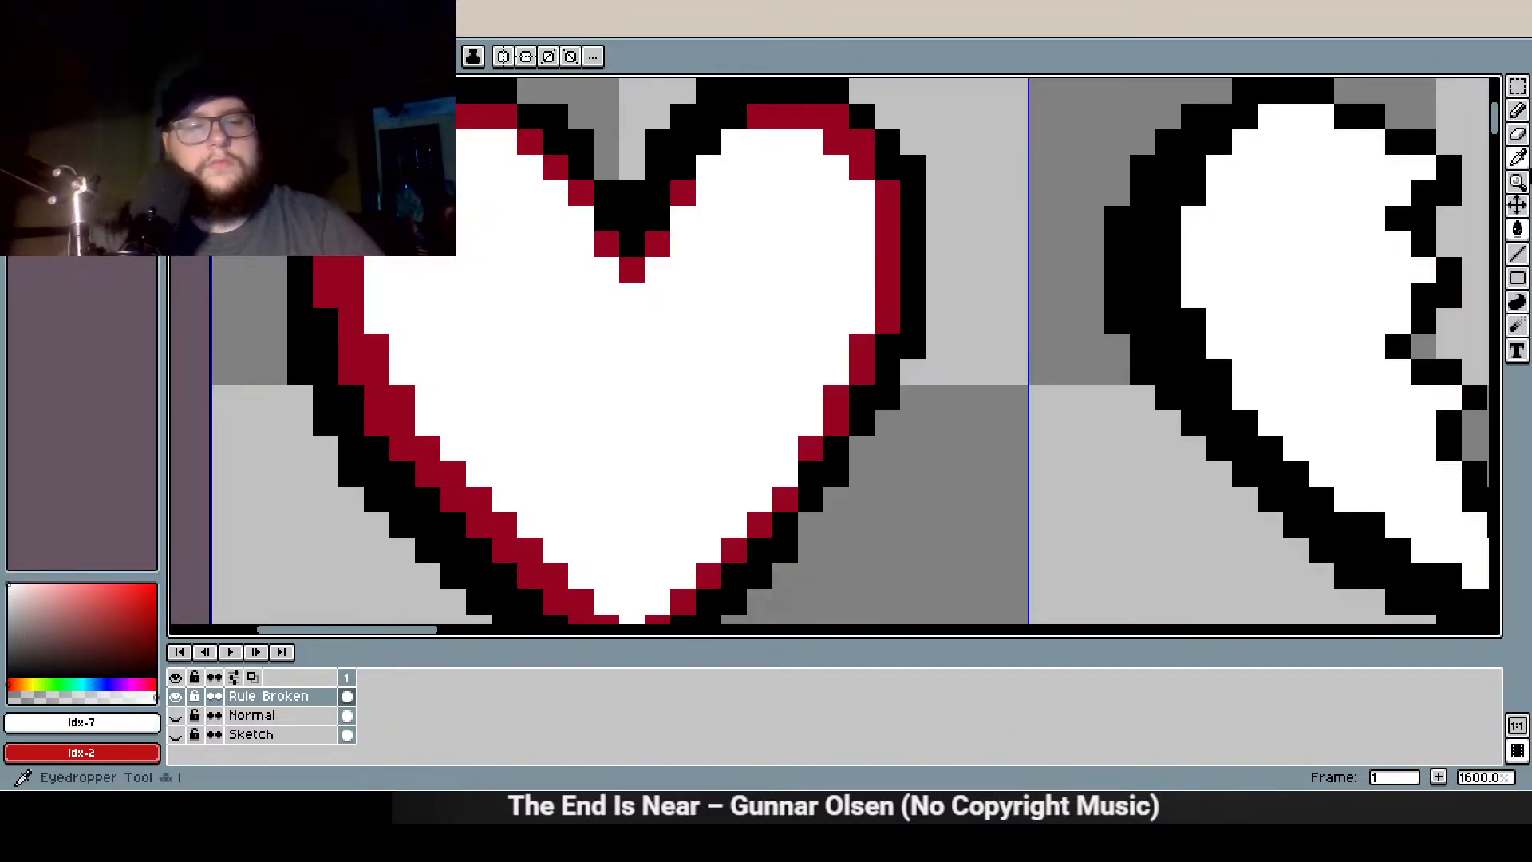
key(ctrl+z)
Draw a small rounded white highlight with a separate white pixel on the heart's left lobe with the Pencil tool
click(1518, 112)
drag(501, 246, 483, 268)
click(479, 244)
scroll(558, 331, down, 4)
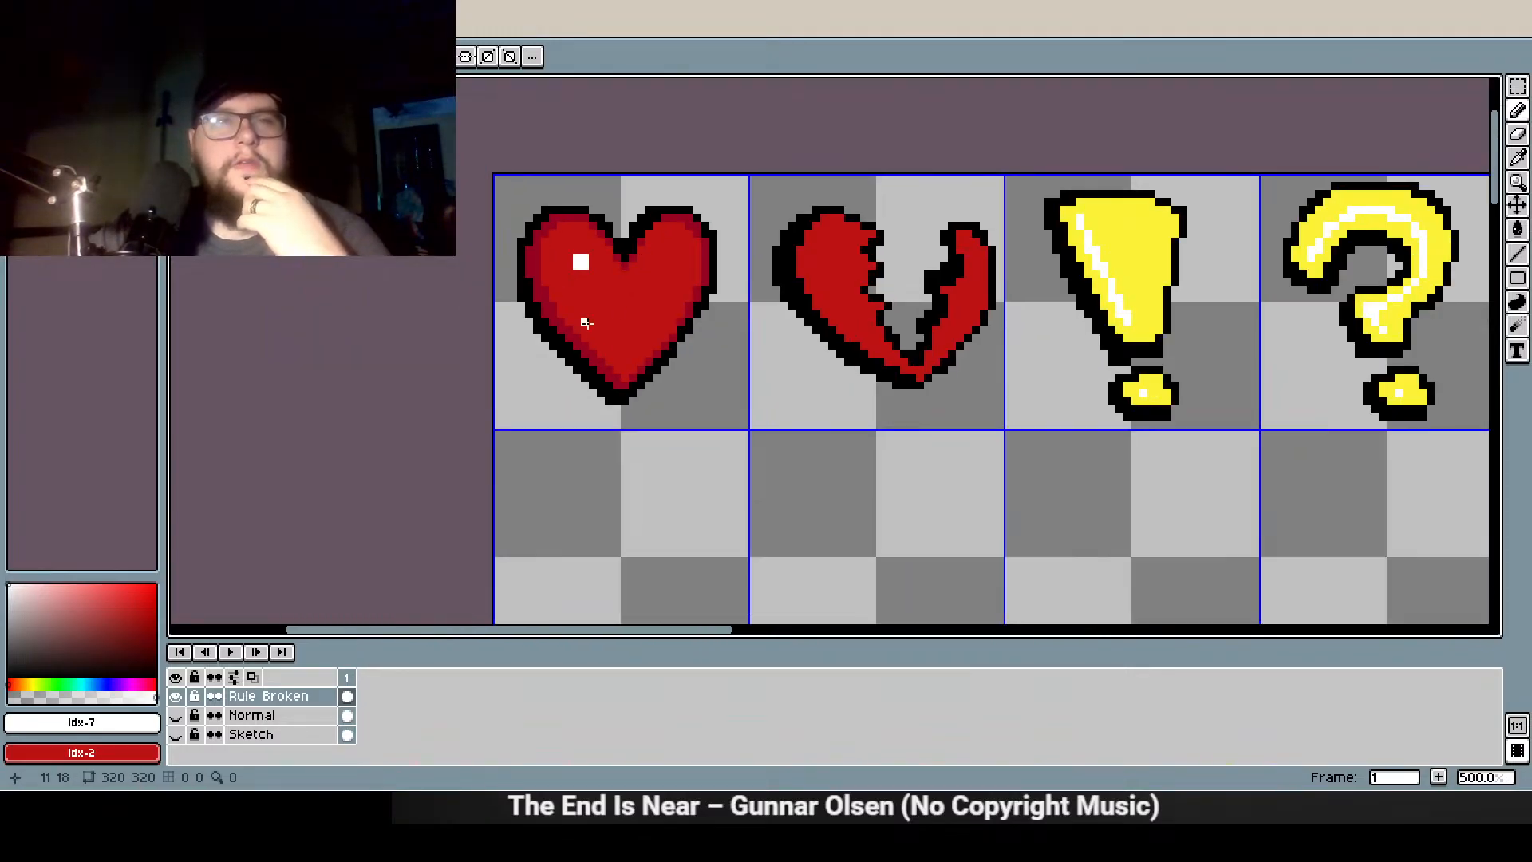
scroll(511, 286, up, 2)
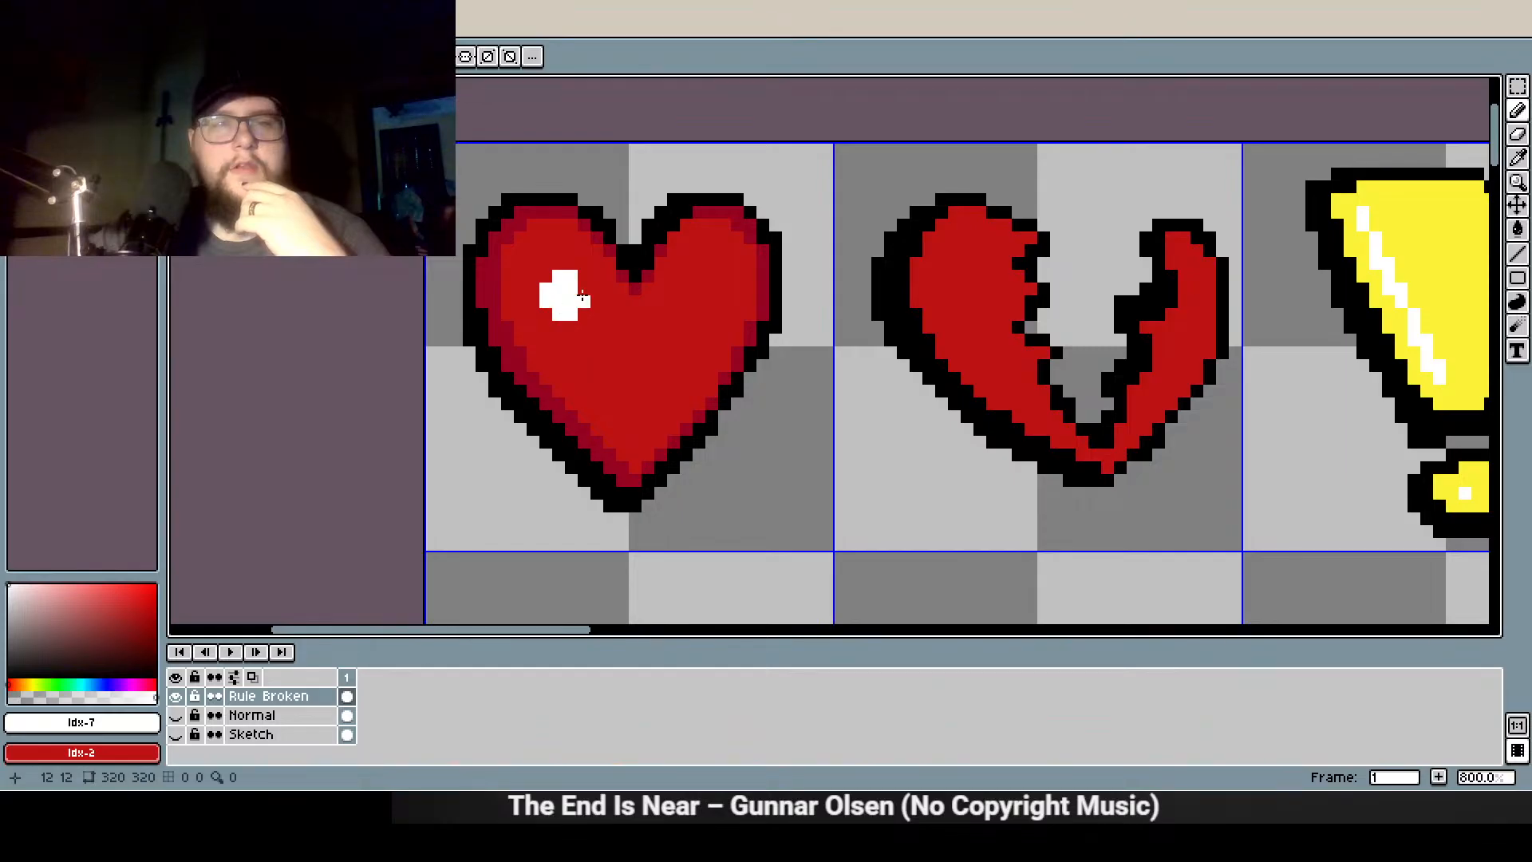
scroll(579, 415, down, 3)
scroll(626, 305, up, 1)
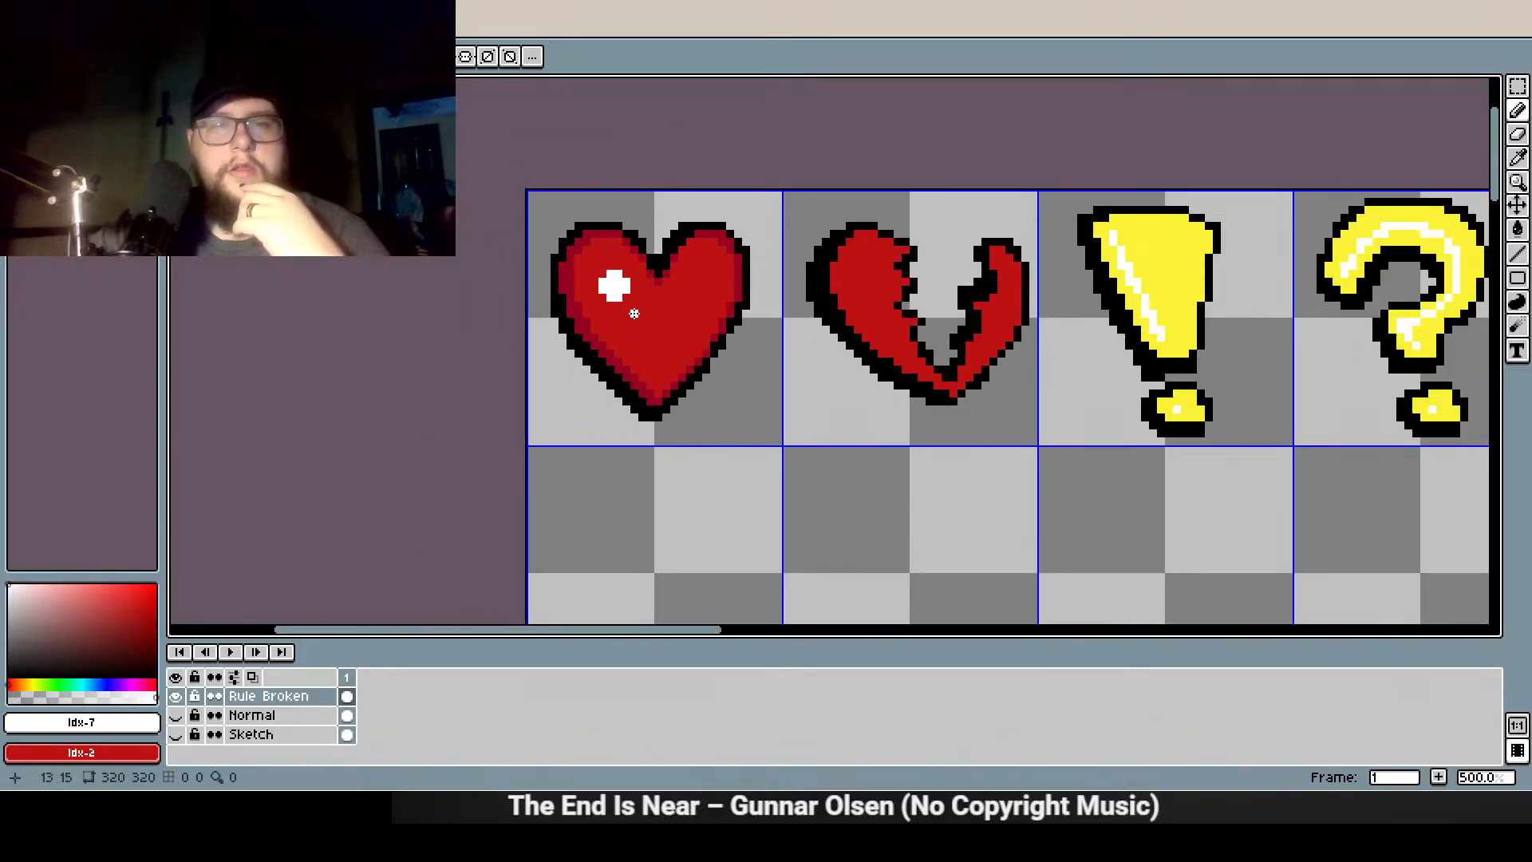
scroll(666, 479, down, 3)
scroll(681, 420, up, 5)
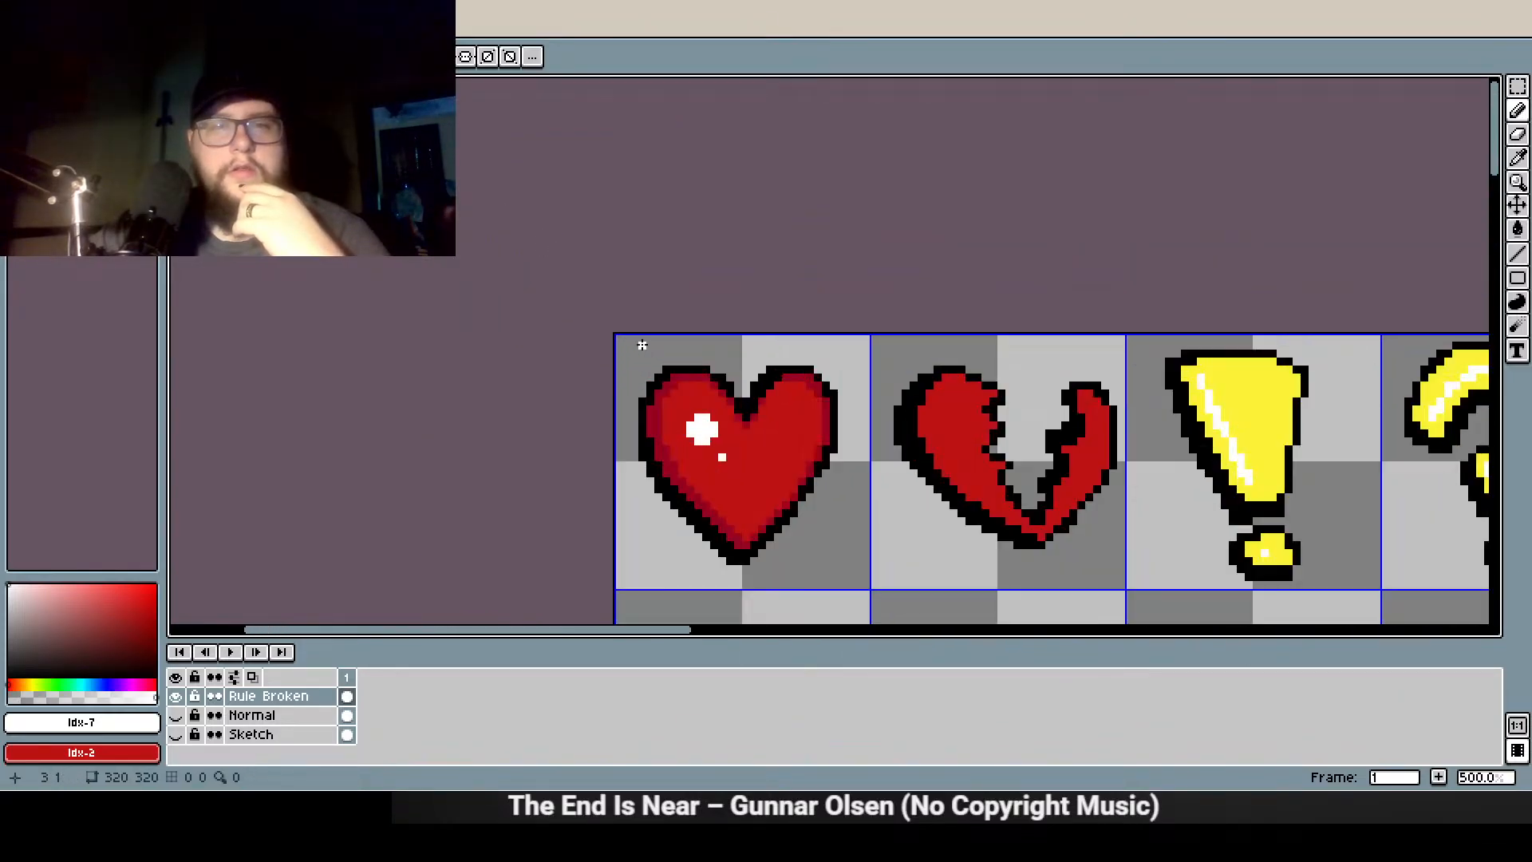
Draw a curved white highlight along the upper inner edge of the whole heart's left lobe, tapering toward the notch
scroll(641, 345, up, 2)
mouse_move(681, 420)
mouse_down()
mouse_move(644, 348)
mouse_move(706, 327)
mouse_move(679, 297)
mouse_move(712, 321)
mouse_move(697, 339)
mouse_move(677, 331)
mouse_move(735, 305)
mouse_up()
click(759, 407)
drag(683, 203, 708, 203)
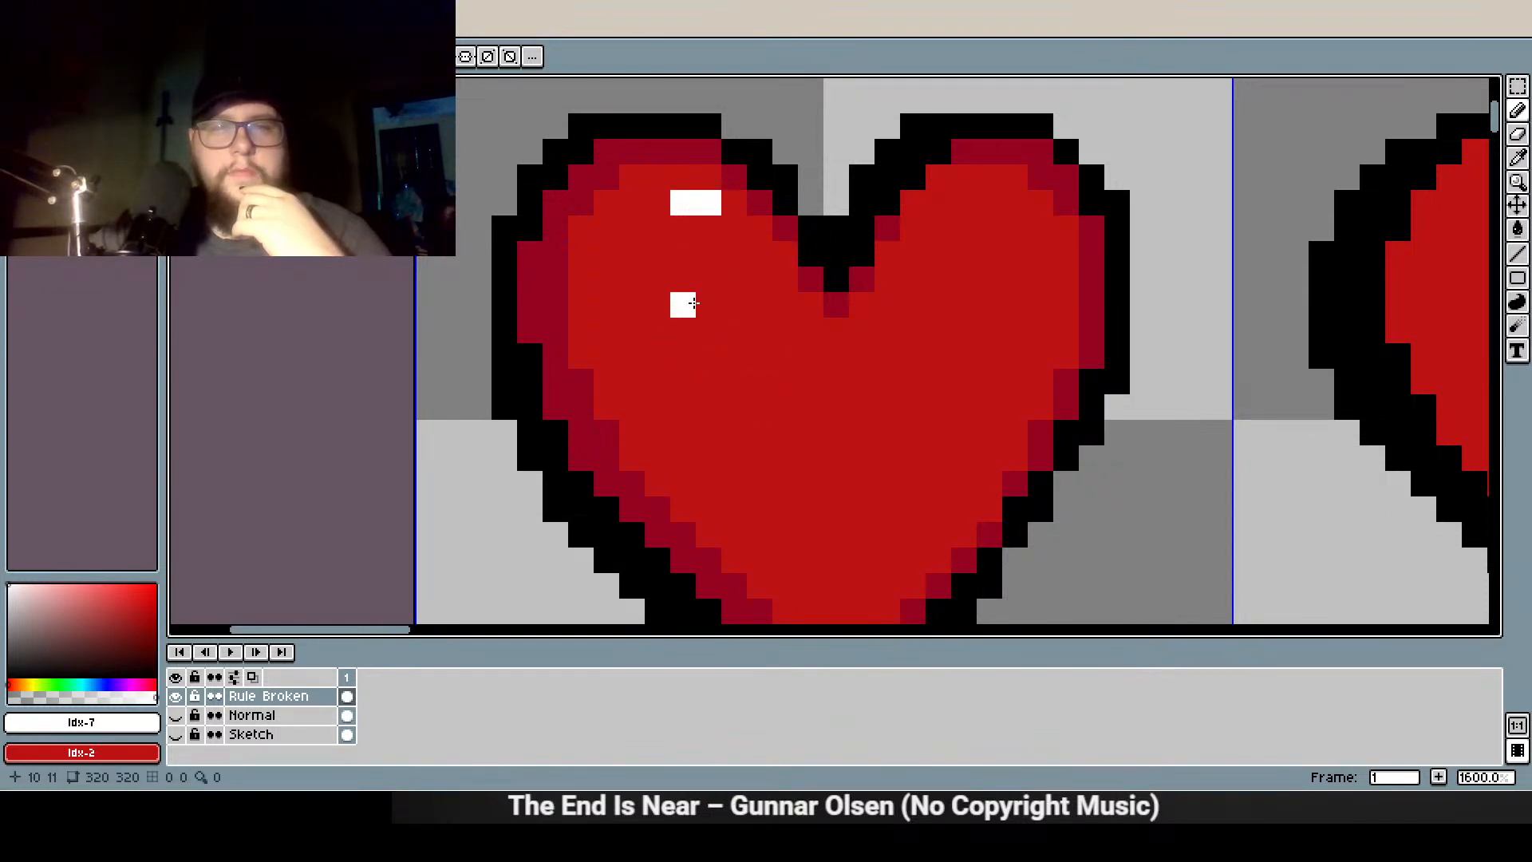
click(728, 231)
scroll(918, 327, down, 3)
scroll(897, 307, up, 5)
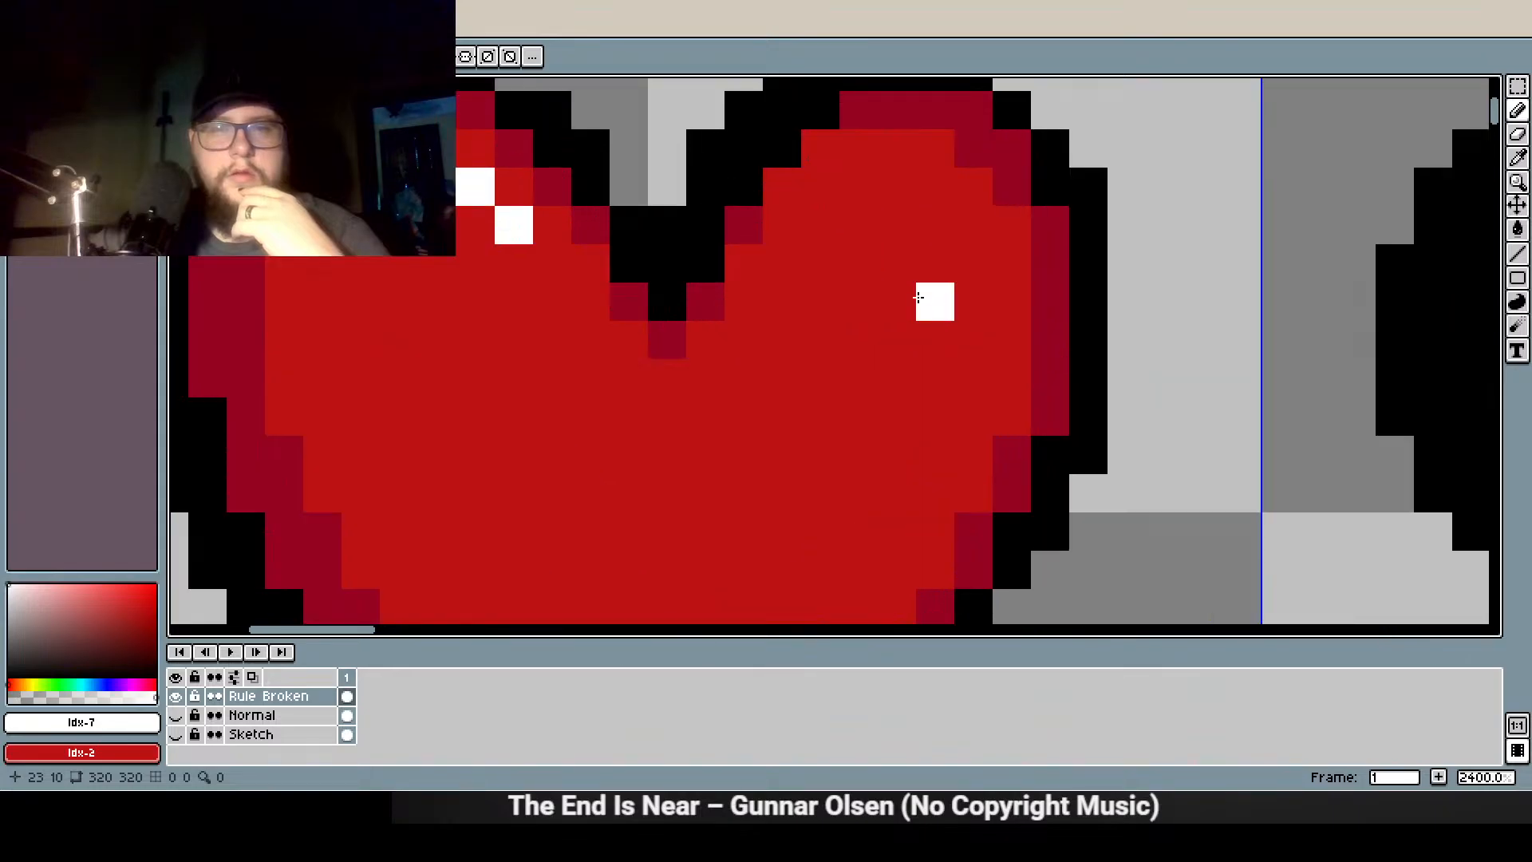
drag(506, 263, 547, 263)
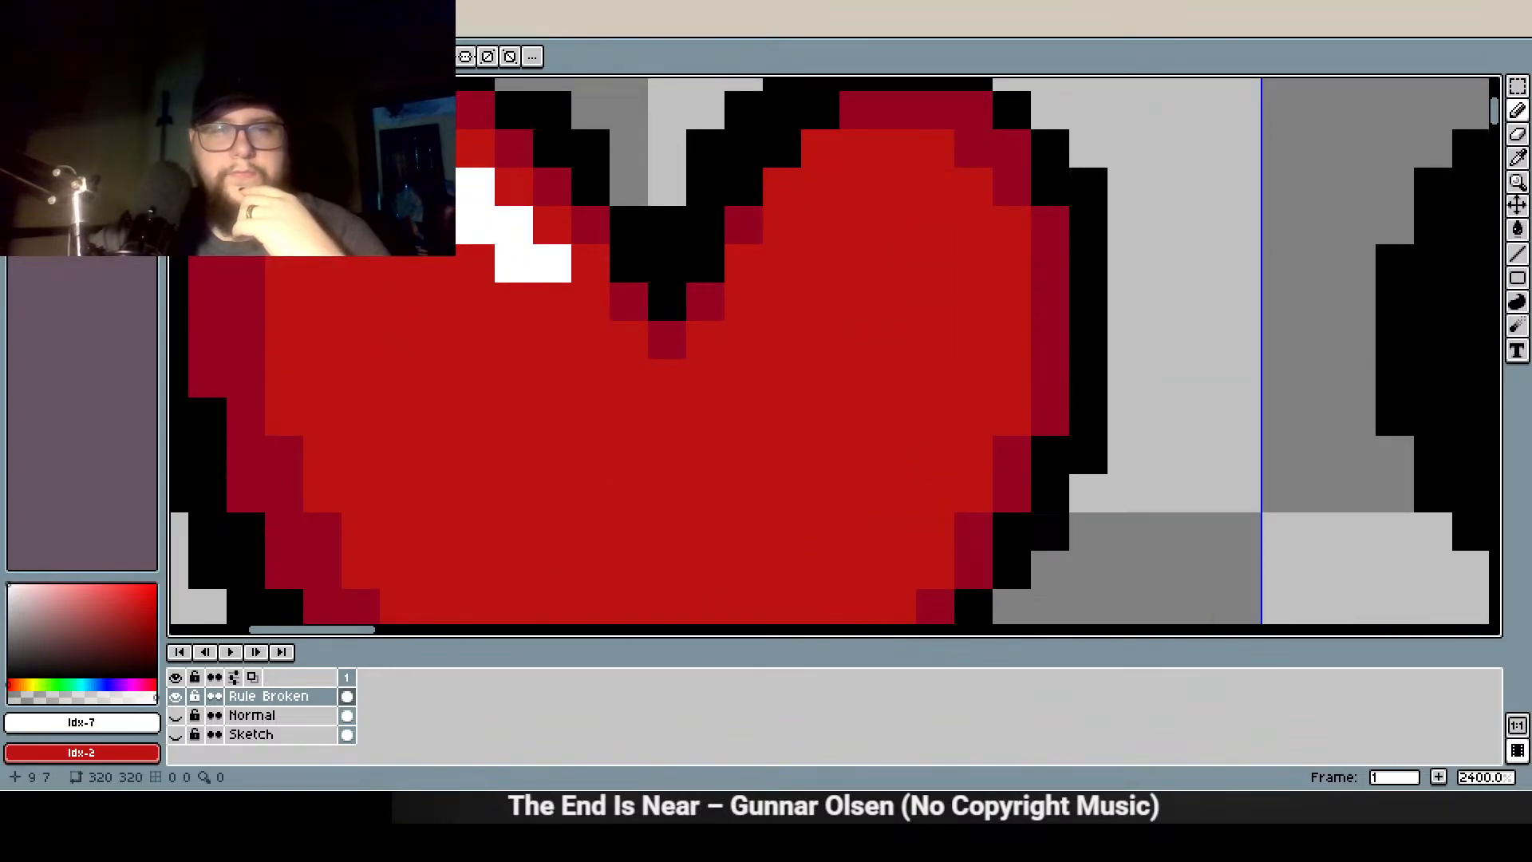
click(551, 302)
scroll(670, 420, down, 2)
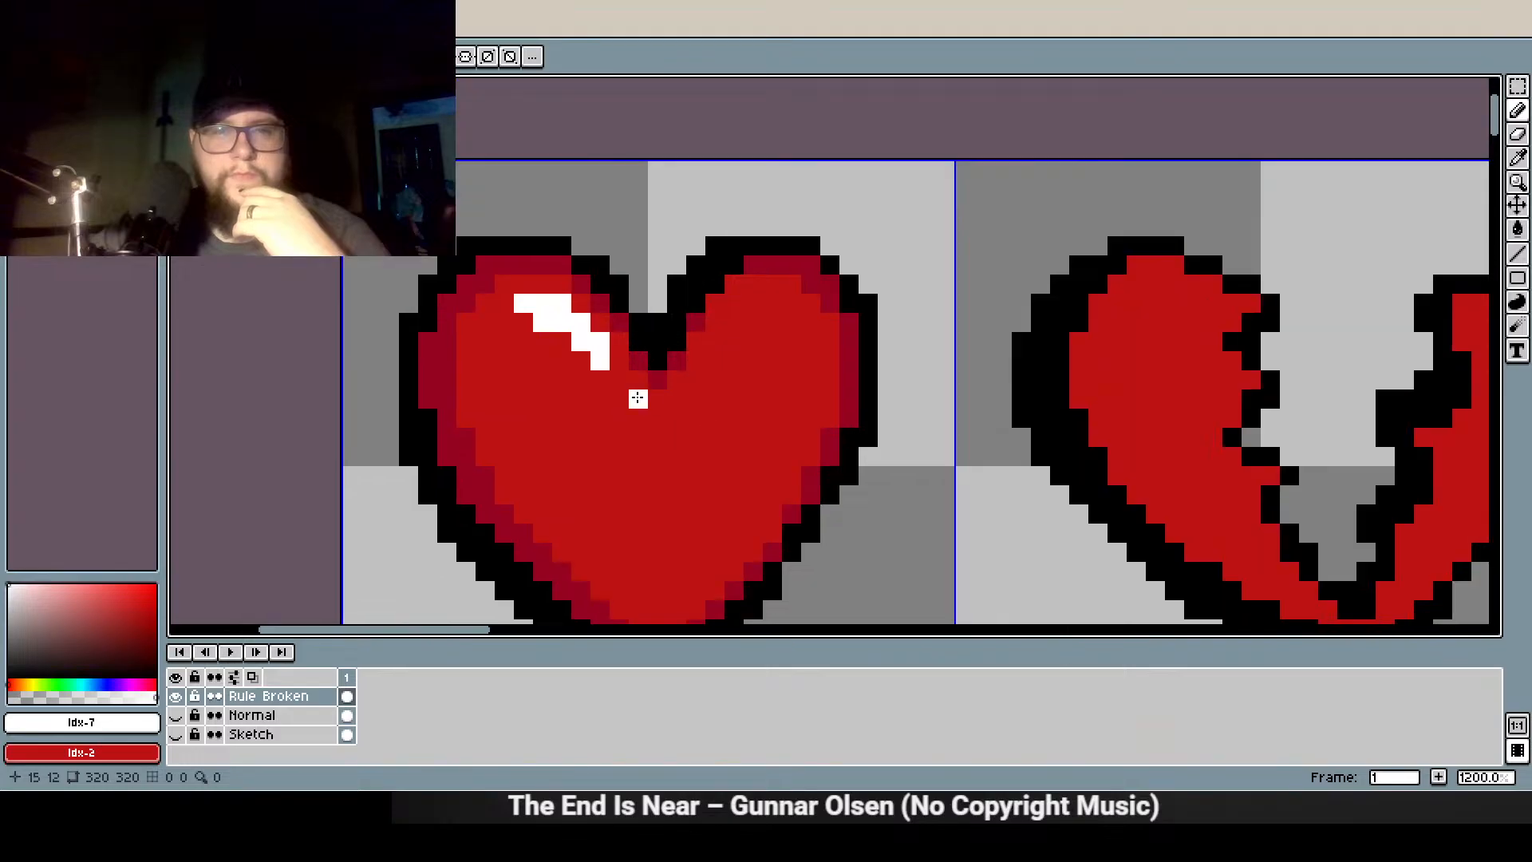
Add a single white highlight pixel near the outer top of the whole heart's right lobe and save the file
scroll(678, 359, up, 2)
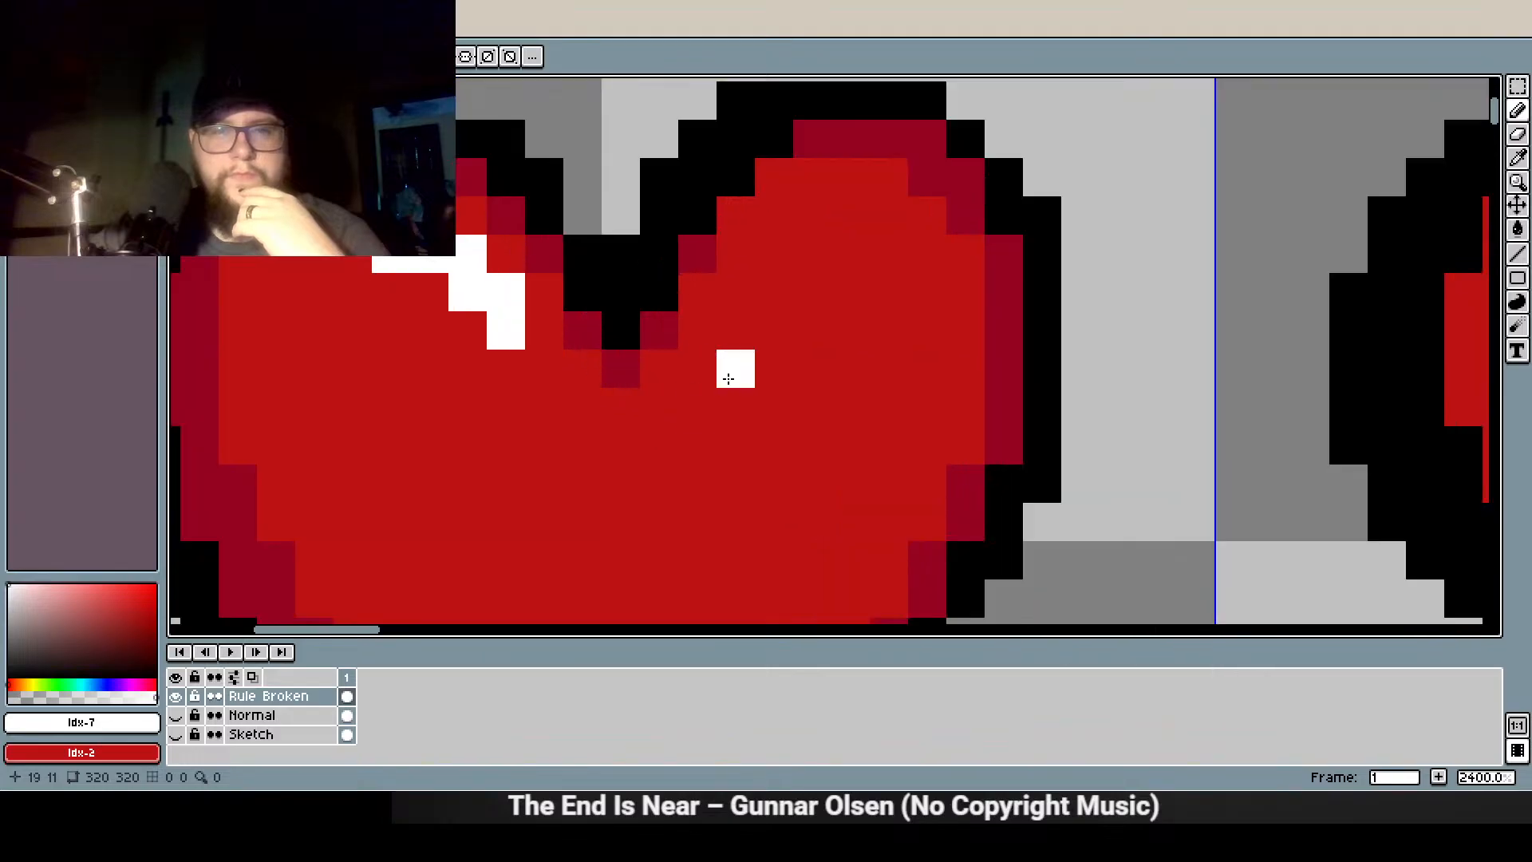
click(917, 256)
scroll(730, 399, down, 5)
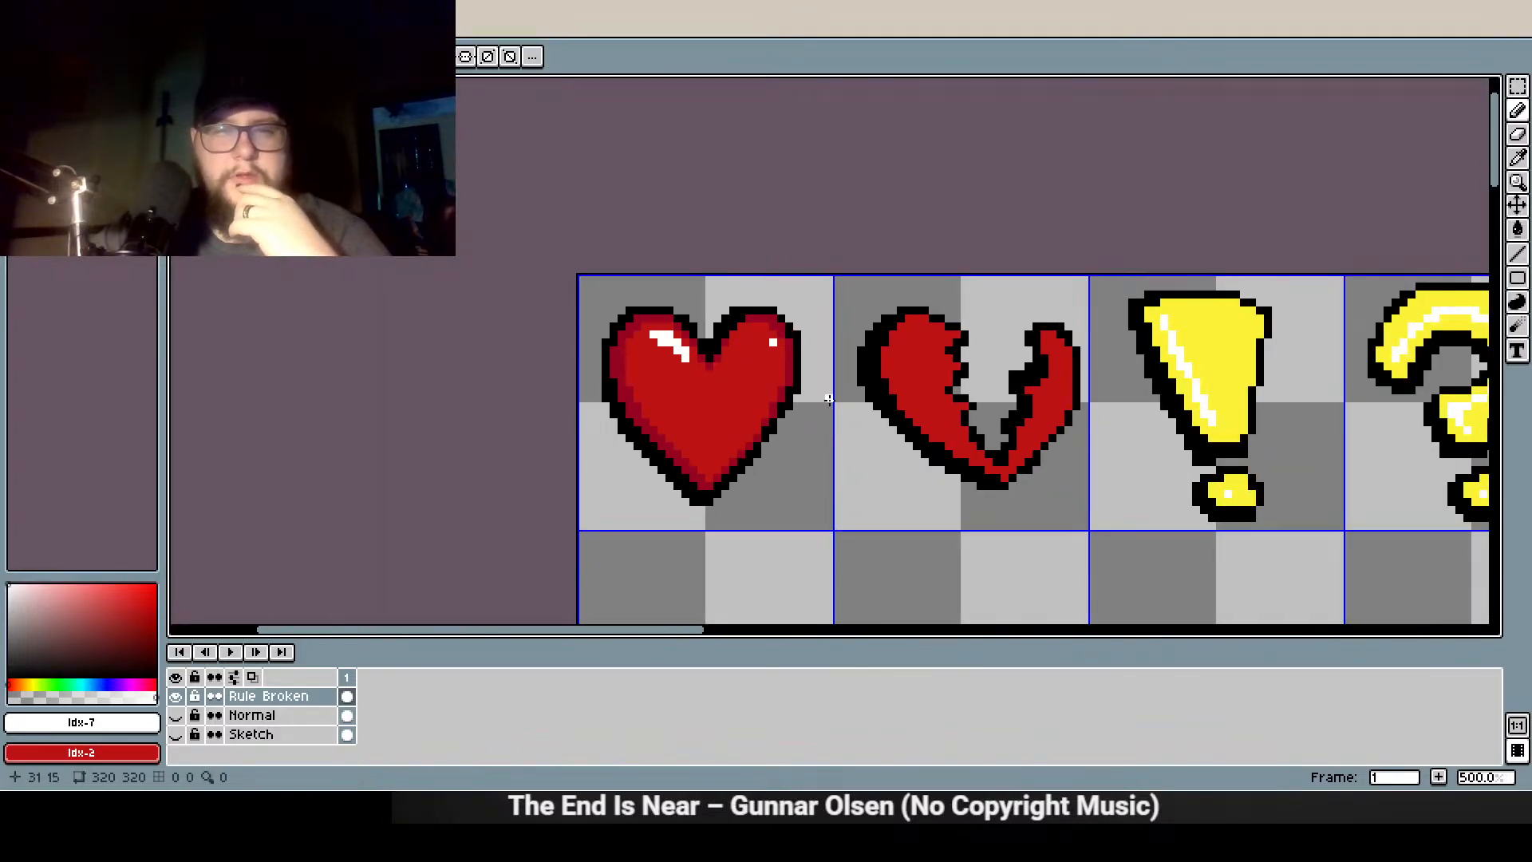
scroll(758, 381, up, 4)
scroll(653, 364, down, 3)
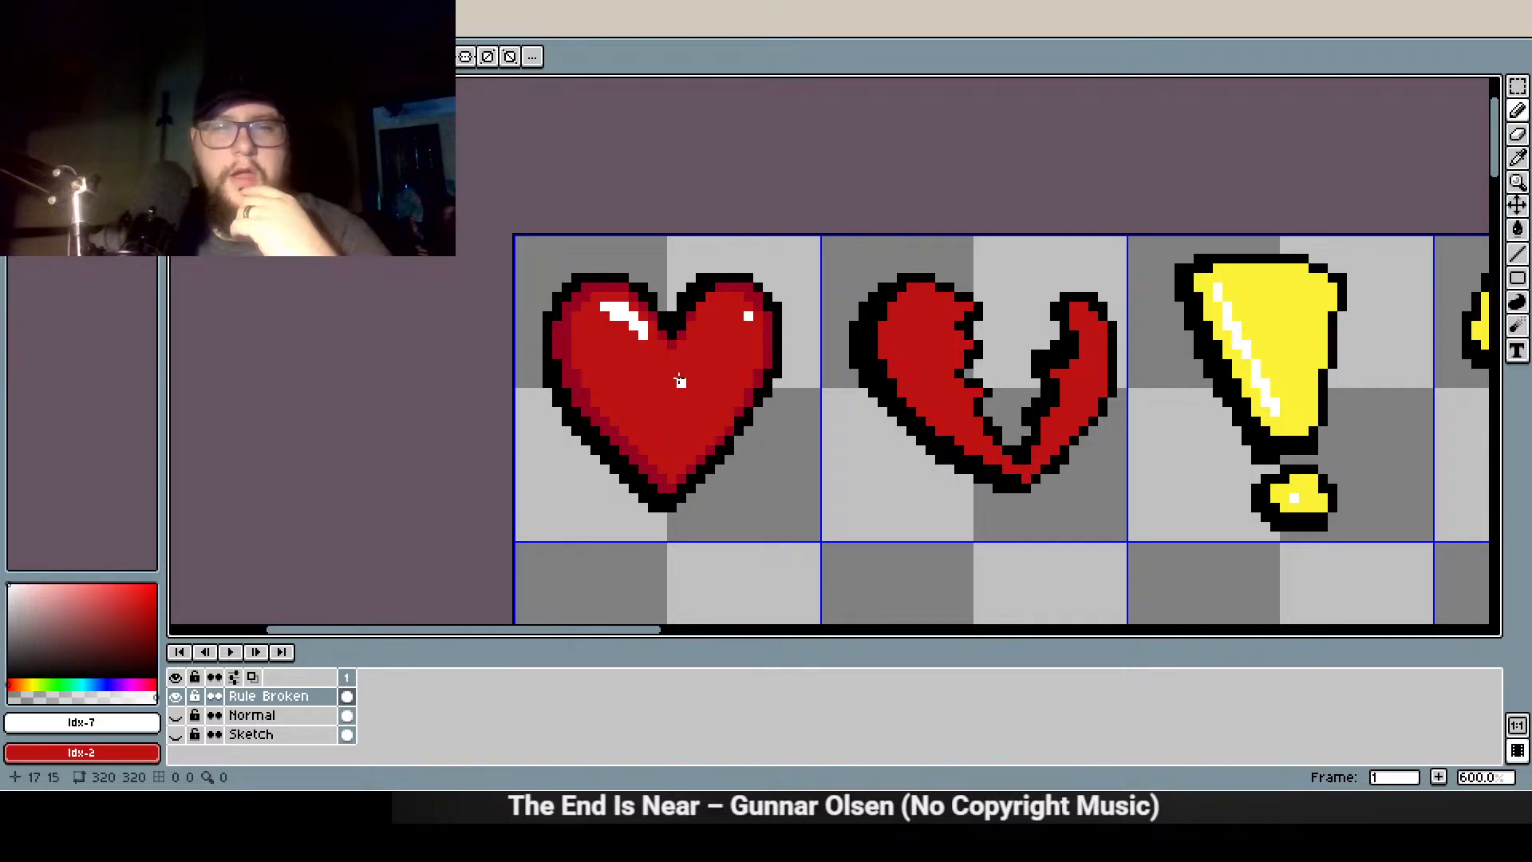
key(ctrl+s)
key(ctrl+s)
Set the foreground color to dark red (Idx-11) and shade the inner left edge of the broken heart's left half
click(80, 127)
scroll(911, 307, up, 3)
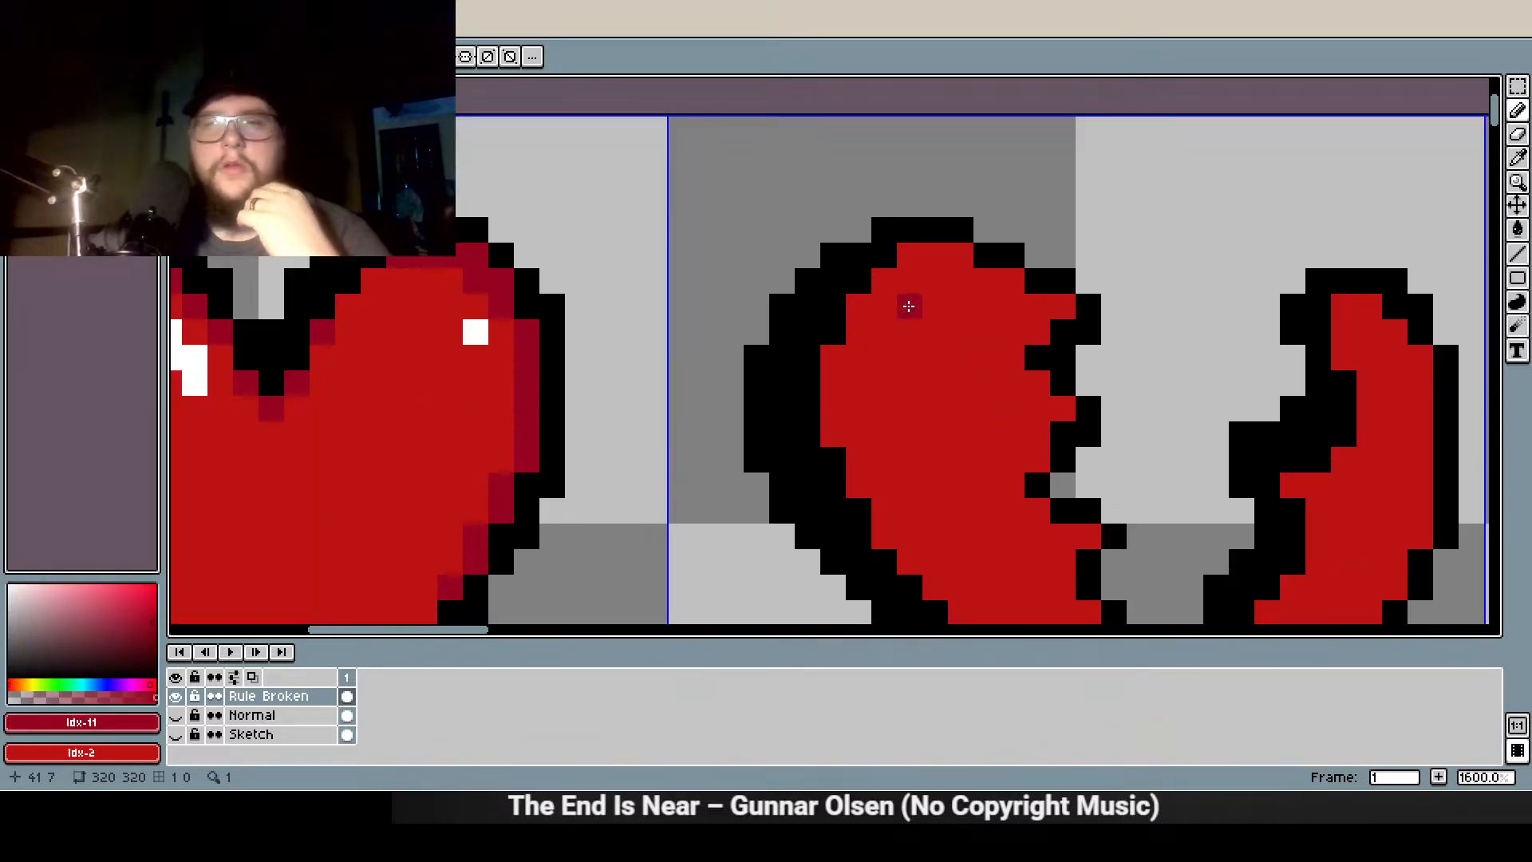
scroll(877, 298, down, 2)
scroll(844, 290, up, 2)
mouse_move(700, 287)
mouse_down()
mouse_move(706, 359)
mouse_move(723, 293)
mouse_move(746, 403)
mouse_move(721, 378)
mouse_move(805, 450)
mouse_move(752, 416)
mouse_up()
click(725, 389)
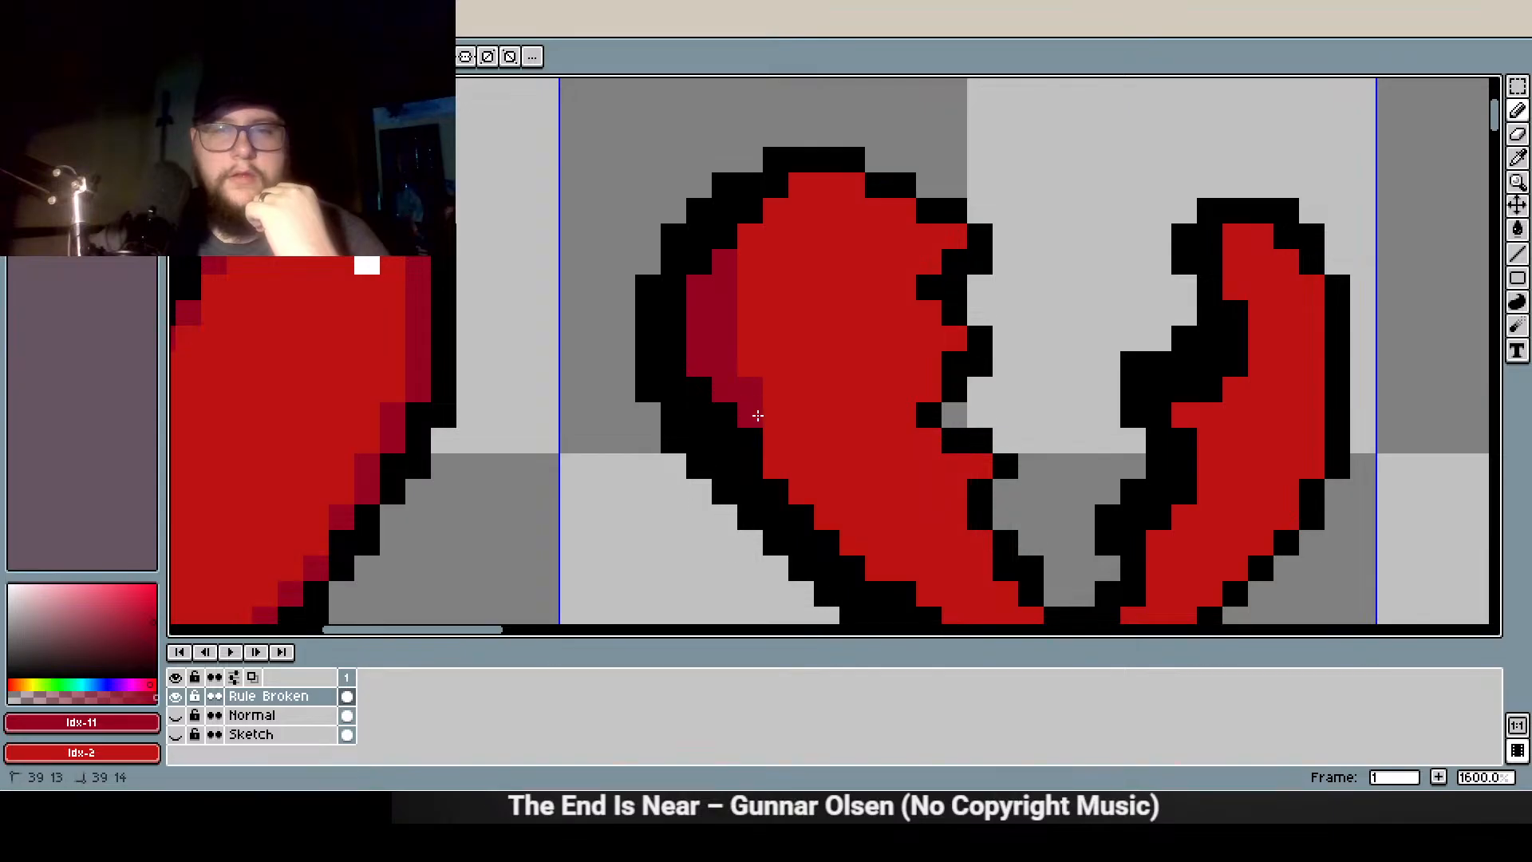
click(752, 261)
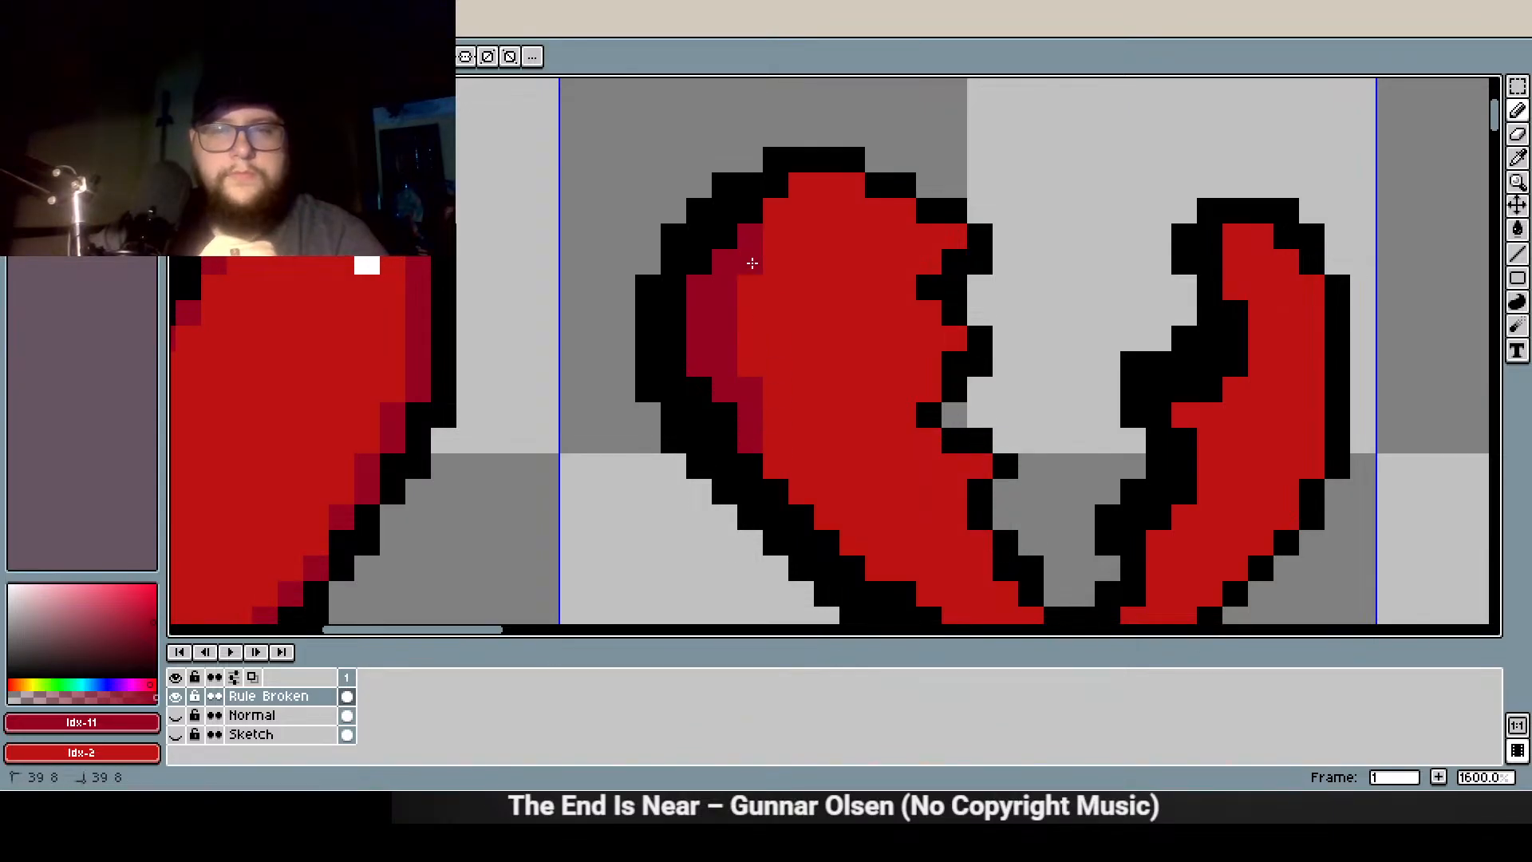
Continue the dark red shading along the top curve of the broken heart's left half to the first jagged point
click(774, 217)
click(800, 188)
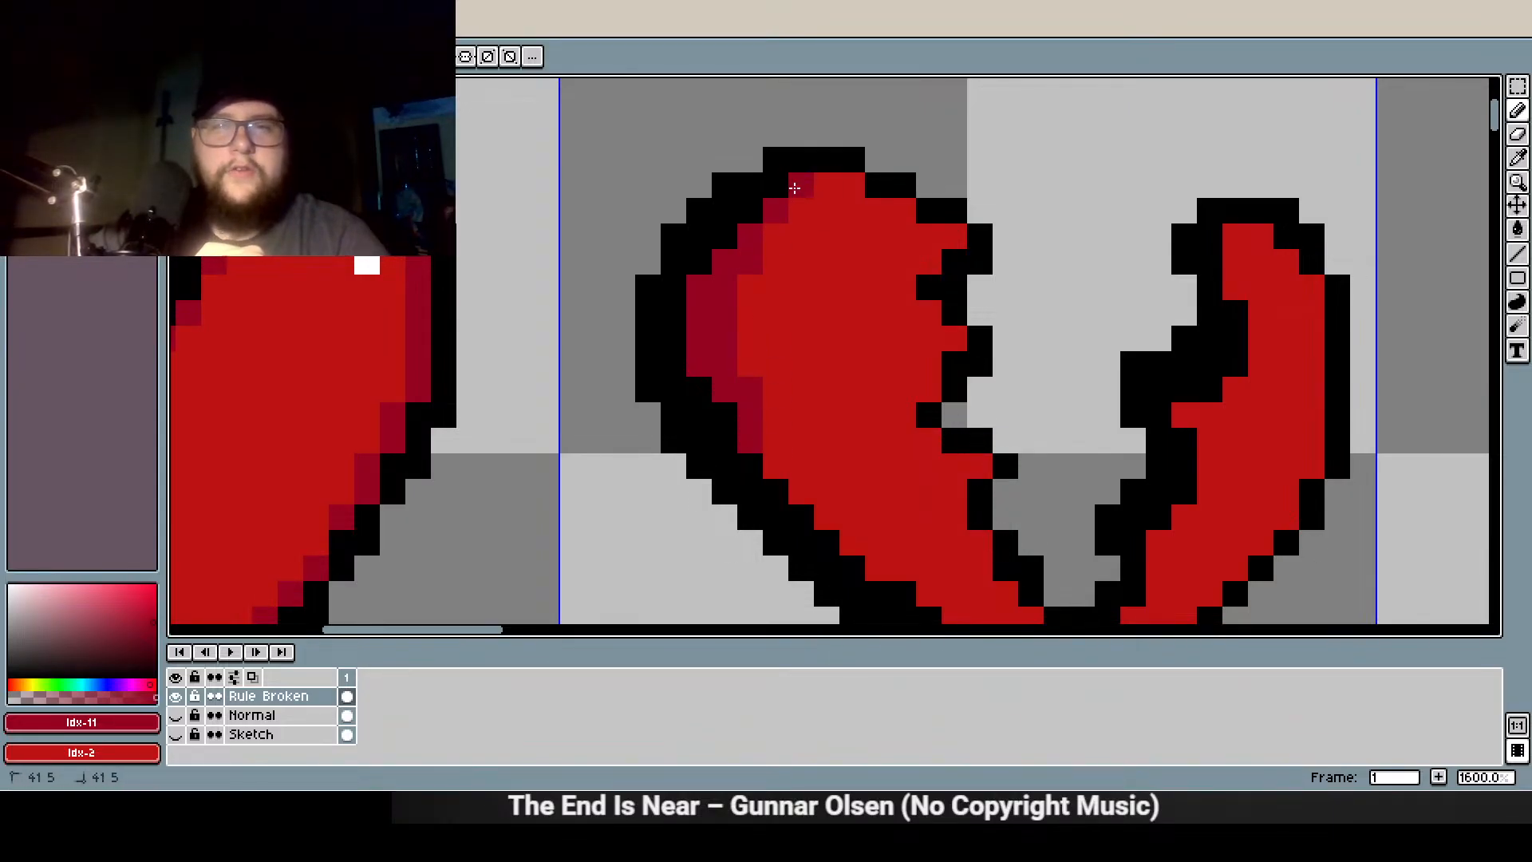
click(826, 188)
click(847, 187)
click(953, 235)
click(903, 211)
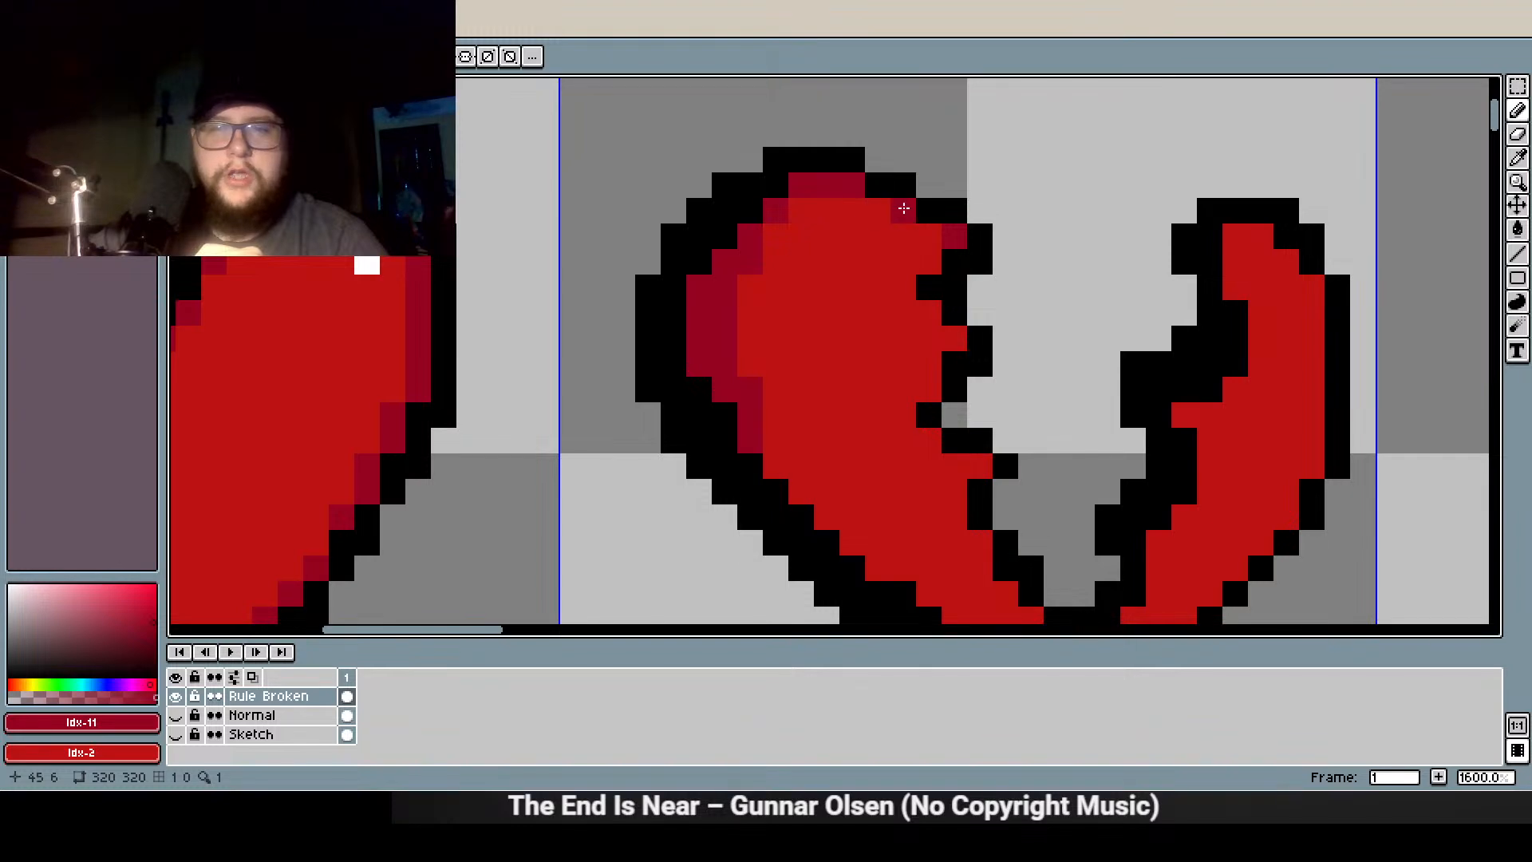
Shade the upper notch and second point of the left half's jagged crack edge in dark red
click(931, 313)
click(955, 337)
click(912, 289)
click(897, 311)
click(878, 288)
Extend the dark red shading down the left half's jagged crack edge, around the lower notch and third point
drag(881, 486, 798, 401)
click(845, 279)
click(844, 302)
click(821, 303)
click(818, 325)
click(830, 354)
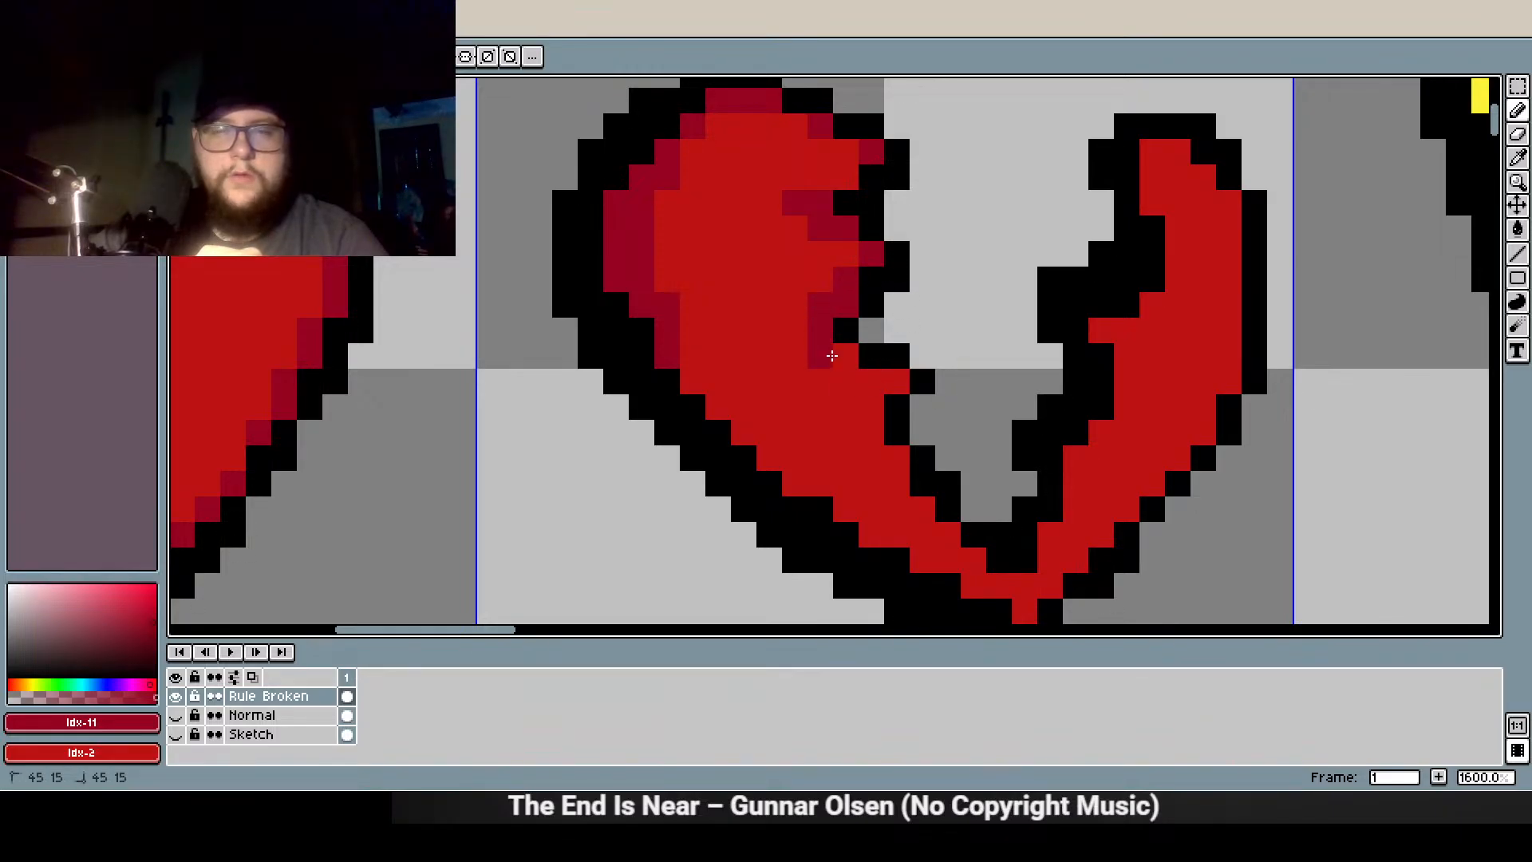
click(796, 331)
click(871, 382)
click(897, 381)
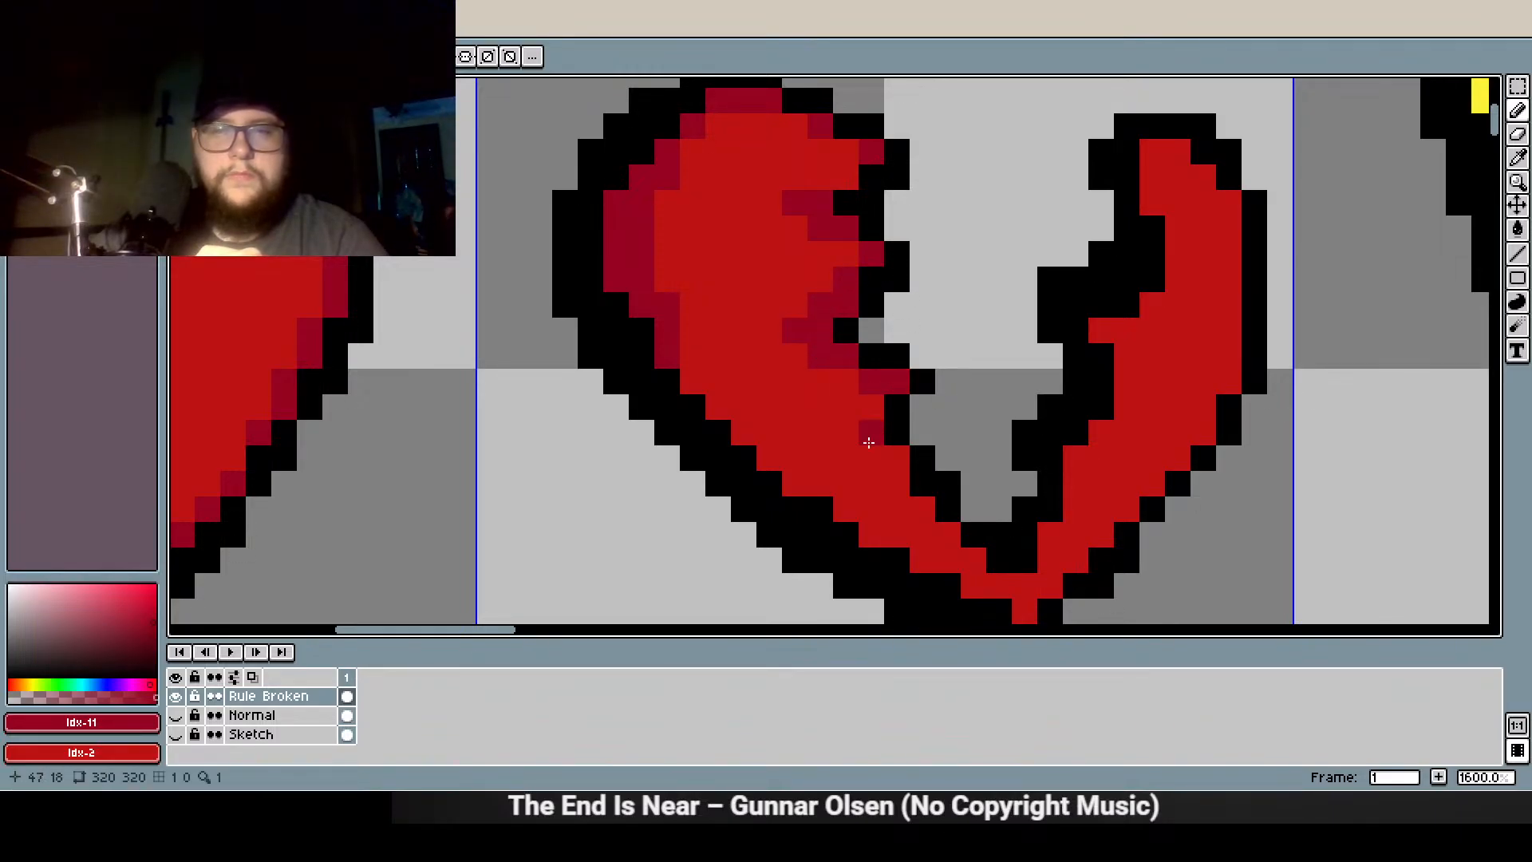
click(837, 500)
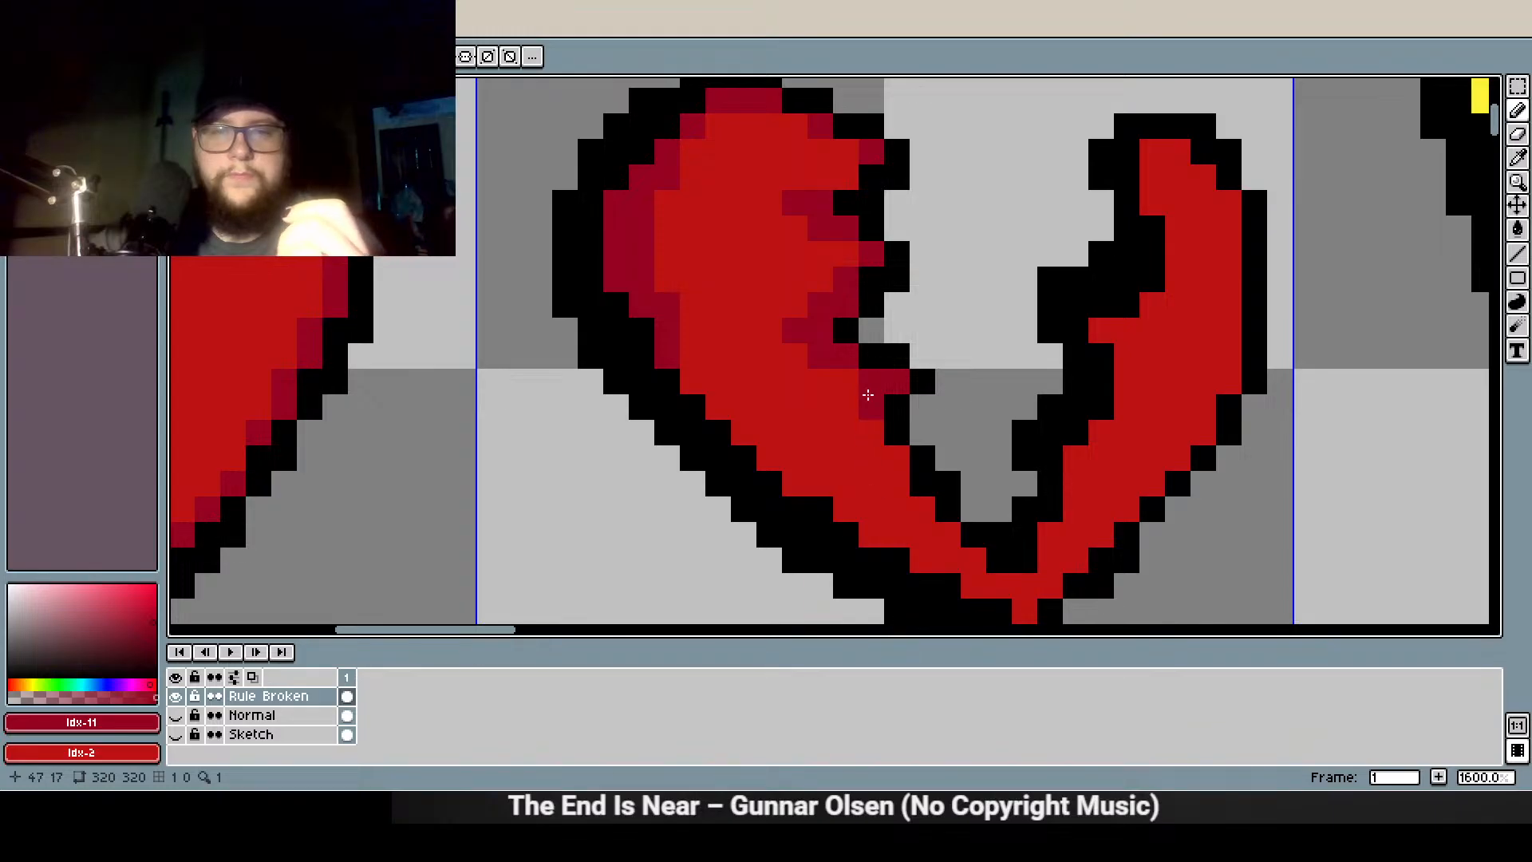
Shade the lower outer edge of the broken heart's left half in dark red, stepping diagonally down to the bottom tip
scroll(909, 311, down, 4)
scroll(871, 434, up, 3)
click(745, 191)
click(770, 219)
click(817, 265)
click(842, 291)
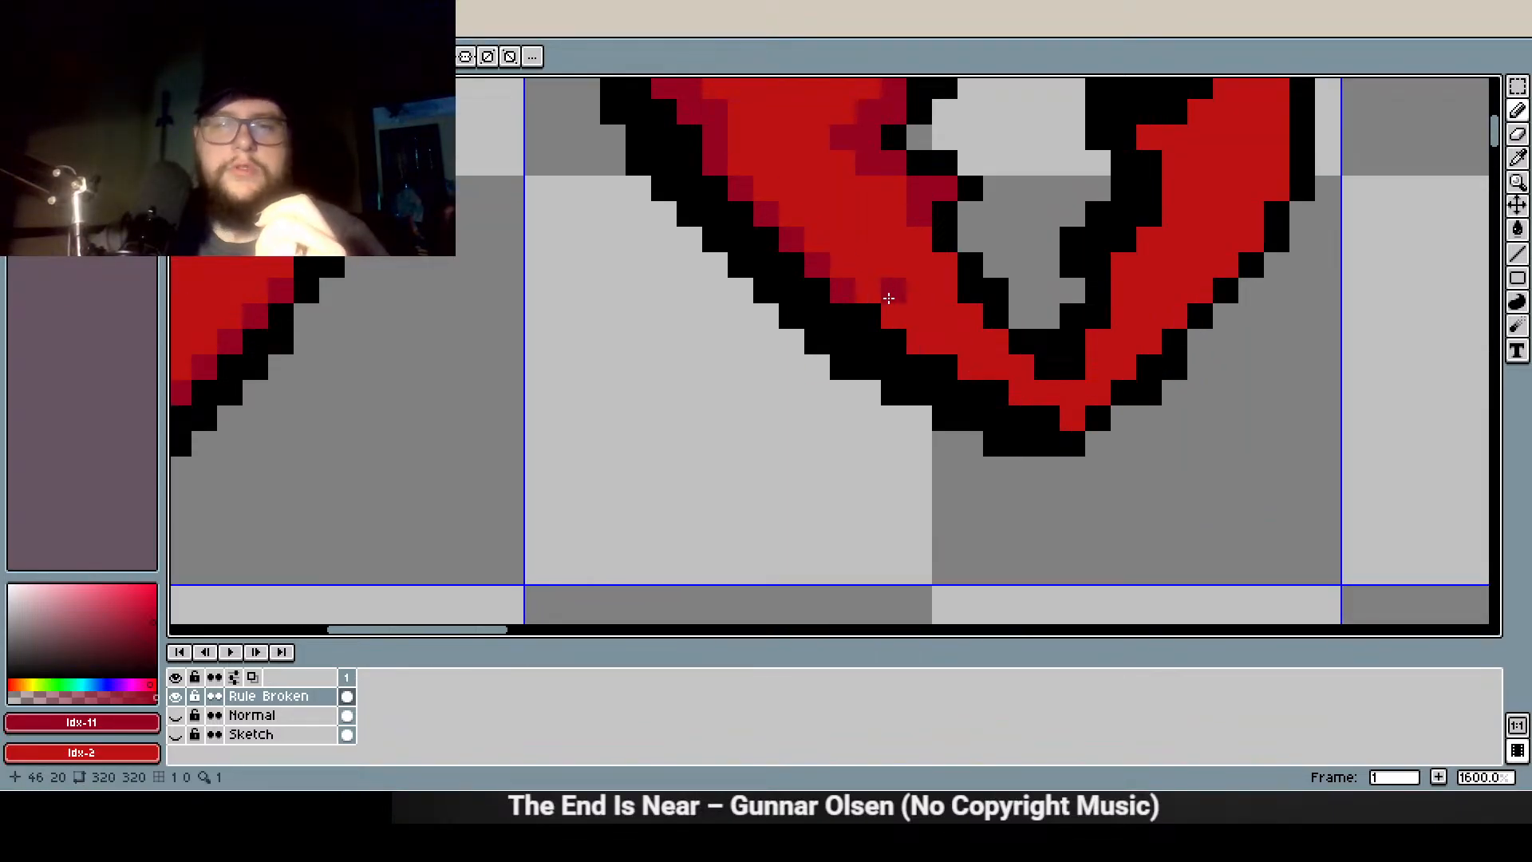
click(868, 316)
click(893, 341)
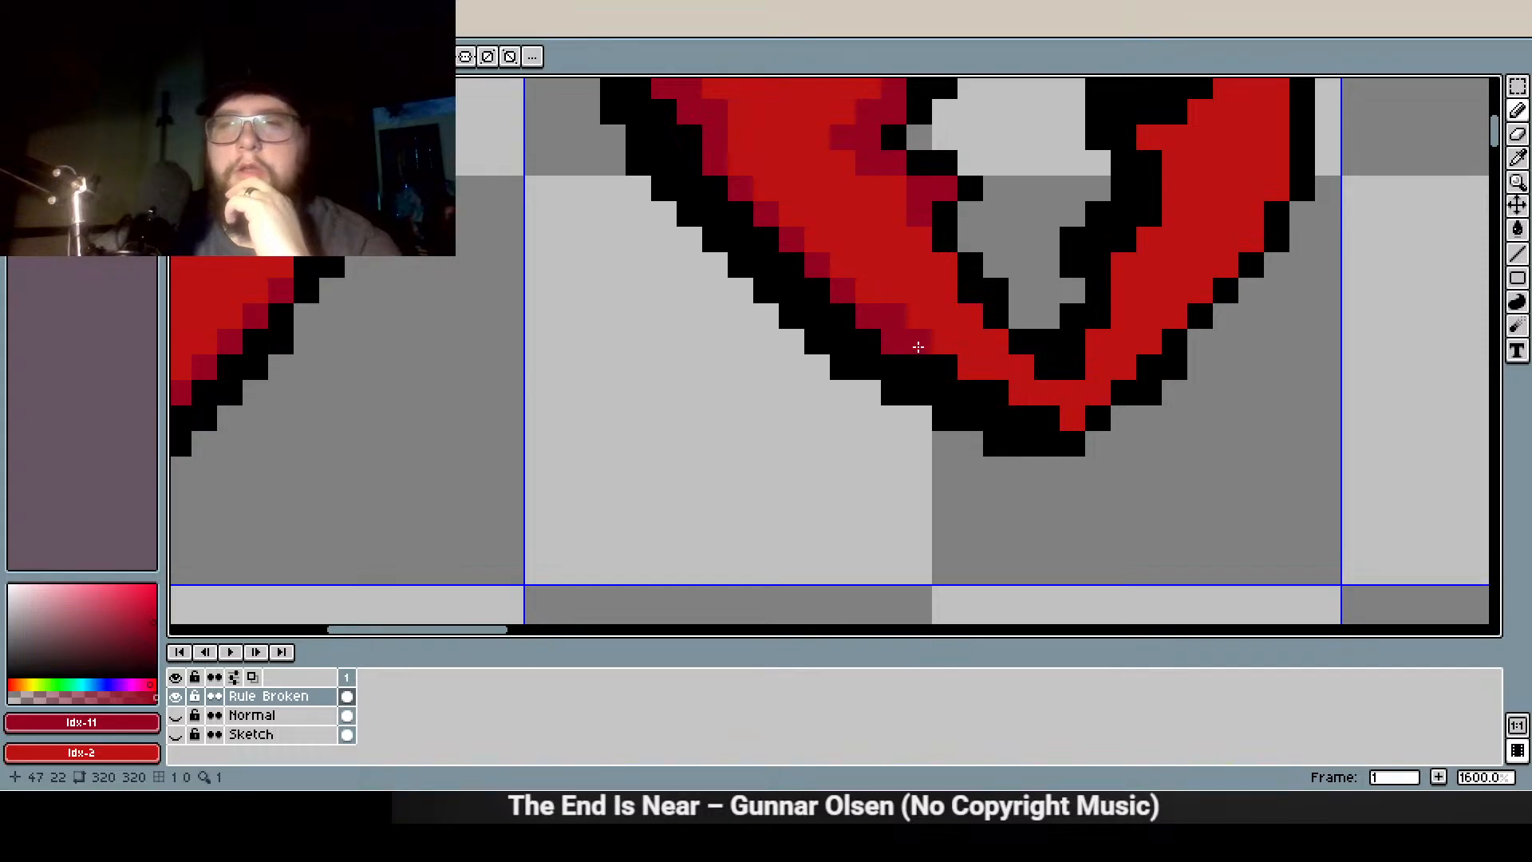
click(979, 377)
click(1021, 391)
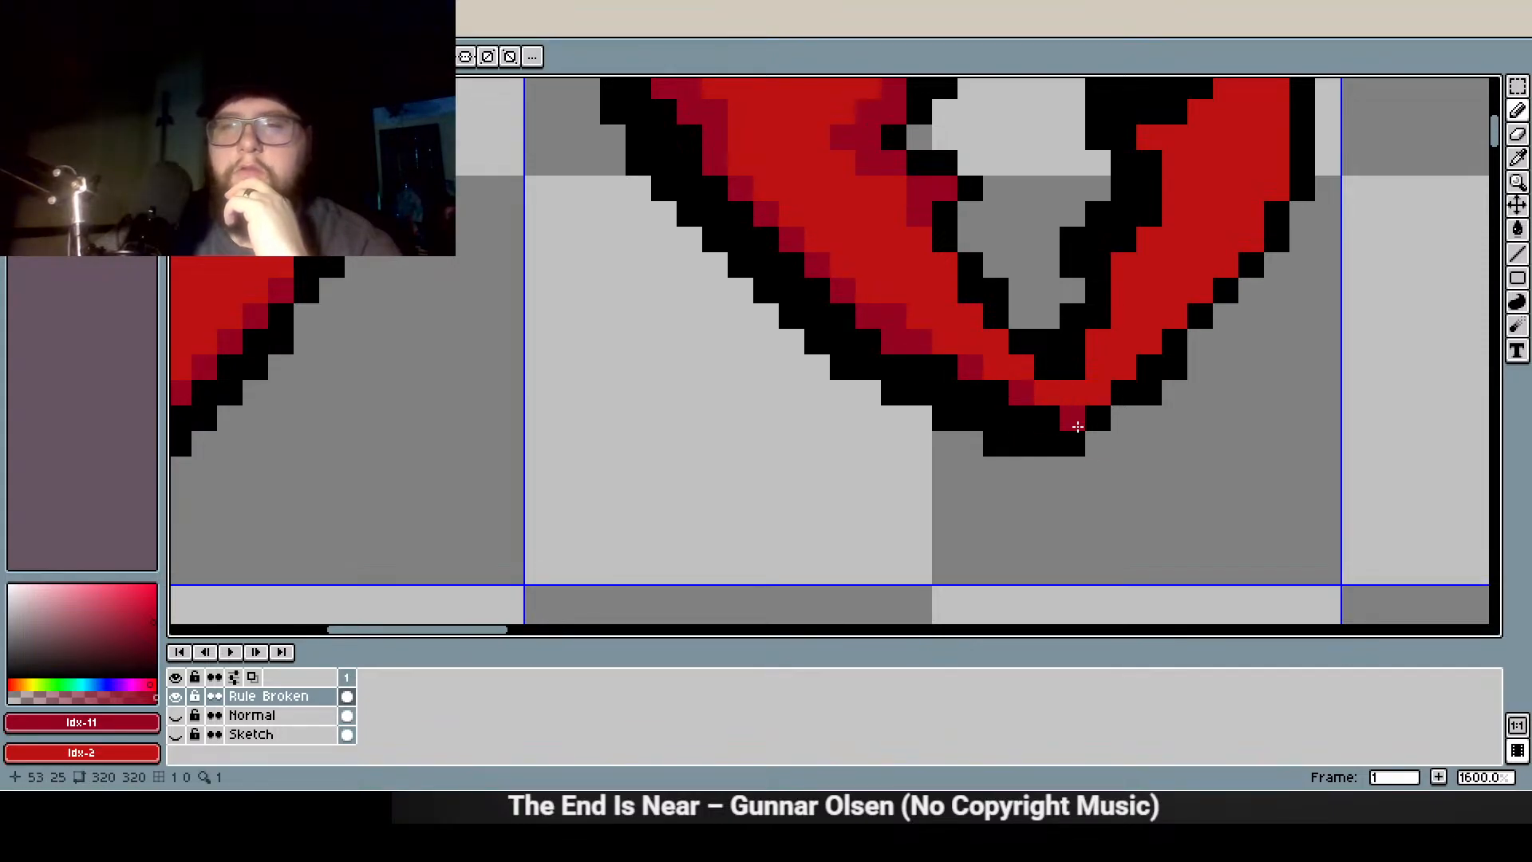
Try thinning the dark red shading on the outer left edge of the broken heart with the base red
scroll(830, 370, down, 4)
scroll(609, 366, up, 4)
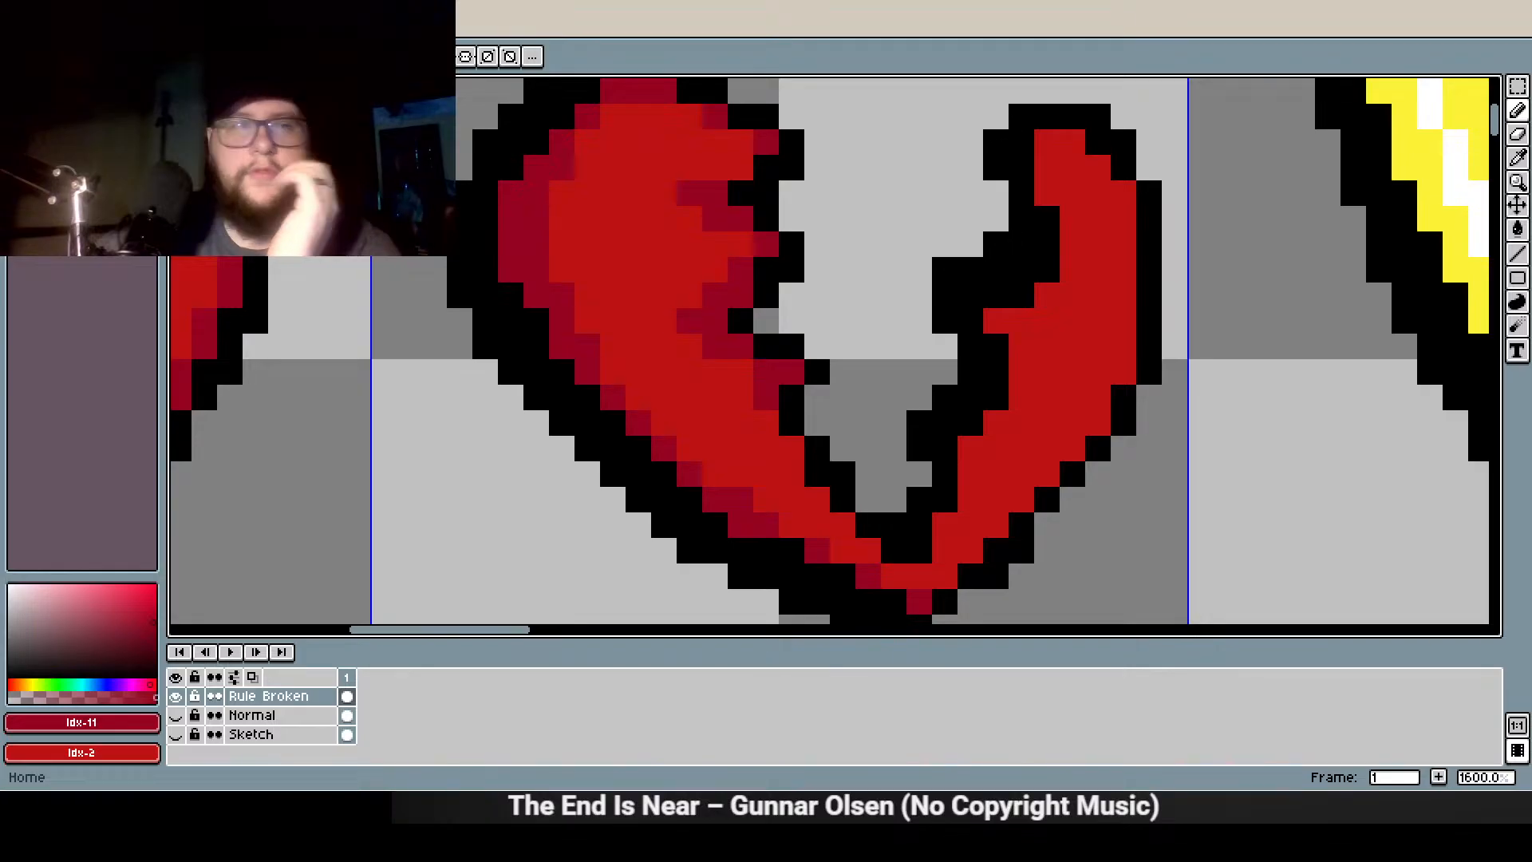
click(561, 299)
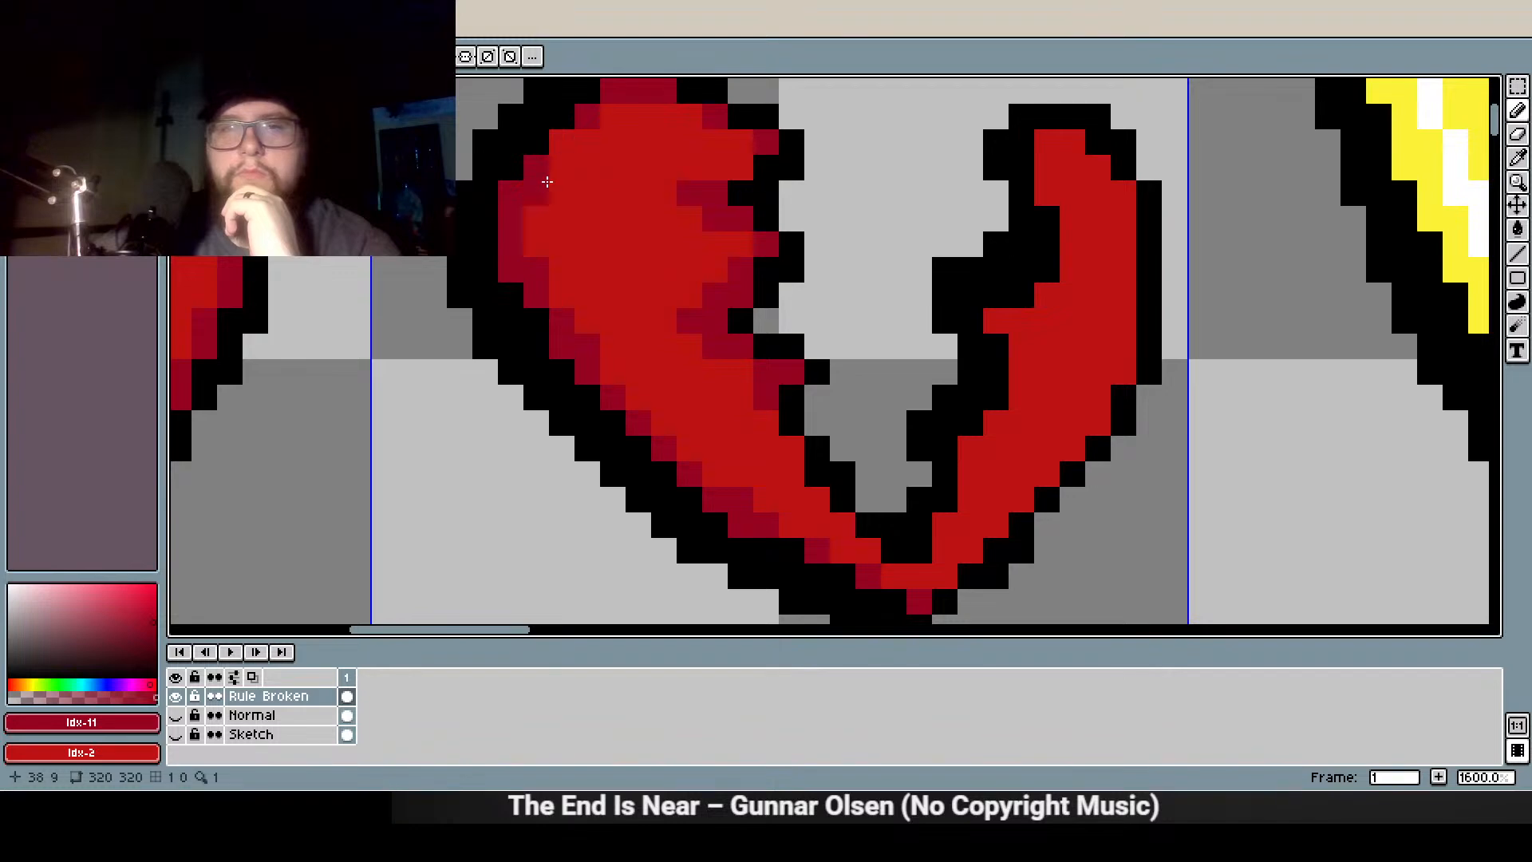
Shade the broken heart's right fragment in dark red along its outer edge, upper jagged edge and rounded top
scroll(832, 381, down, 1)
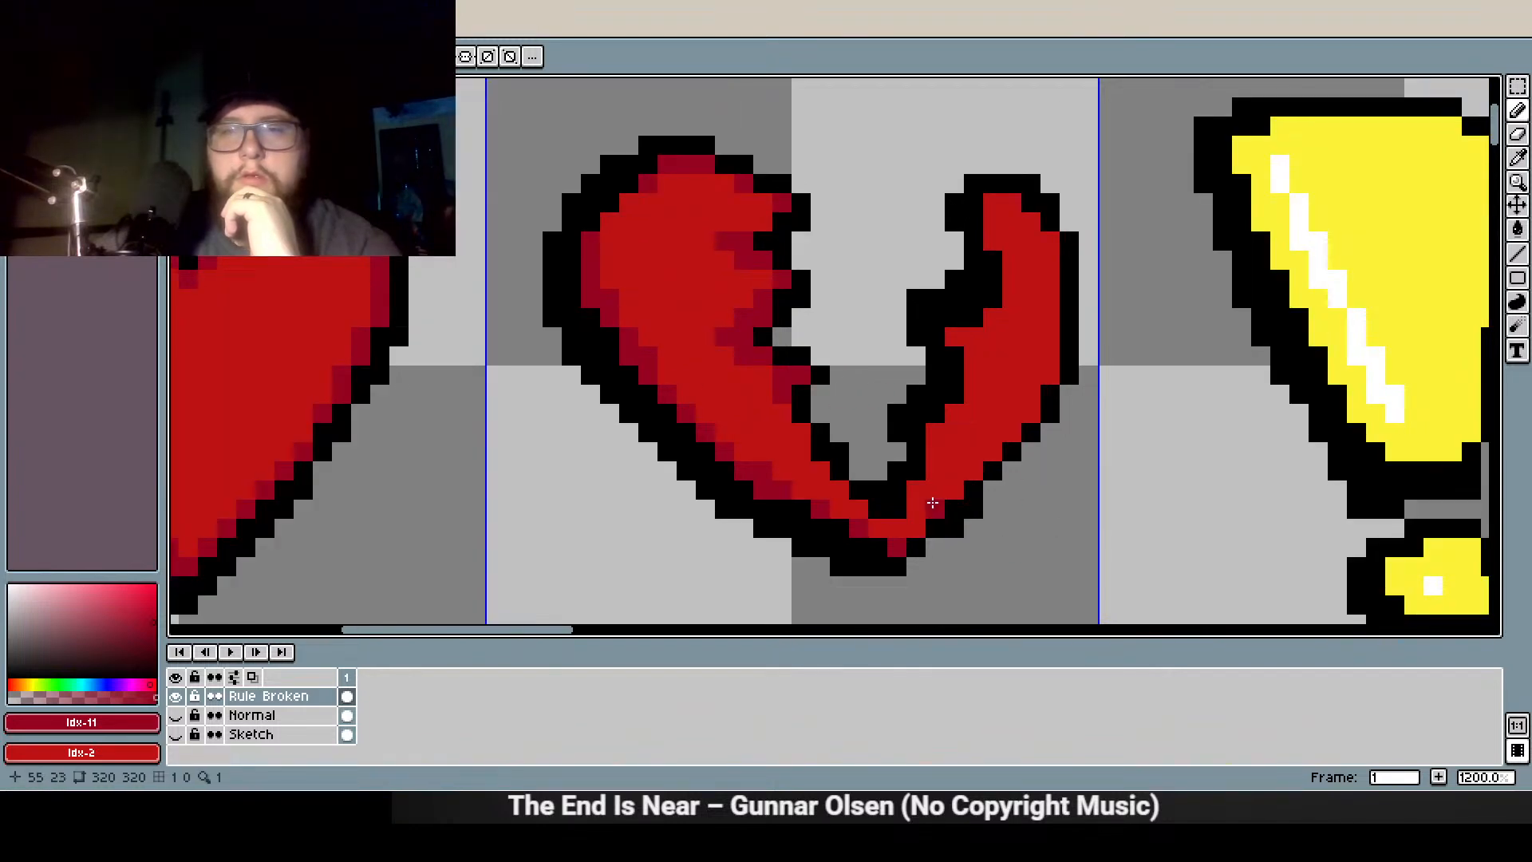
mouse_move(994, 445)
mouse_down()
mouse_move(1031, 415)
mouse_move(1051, 341)
mouse_up()
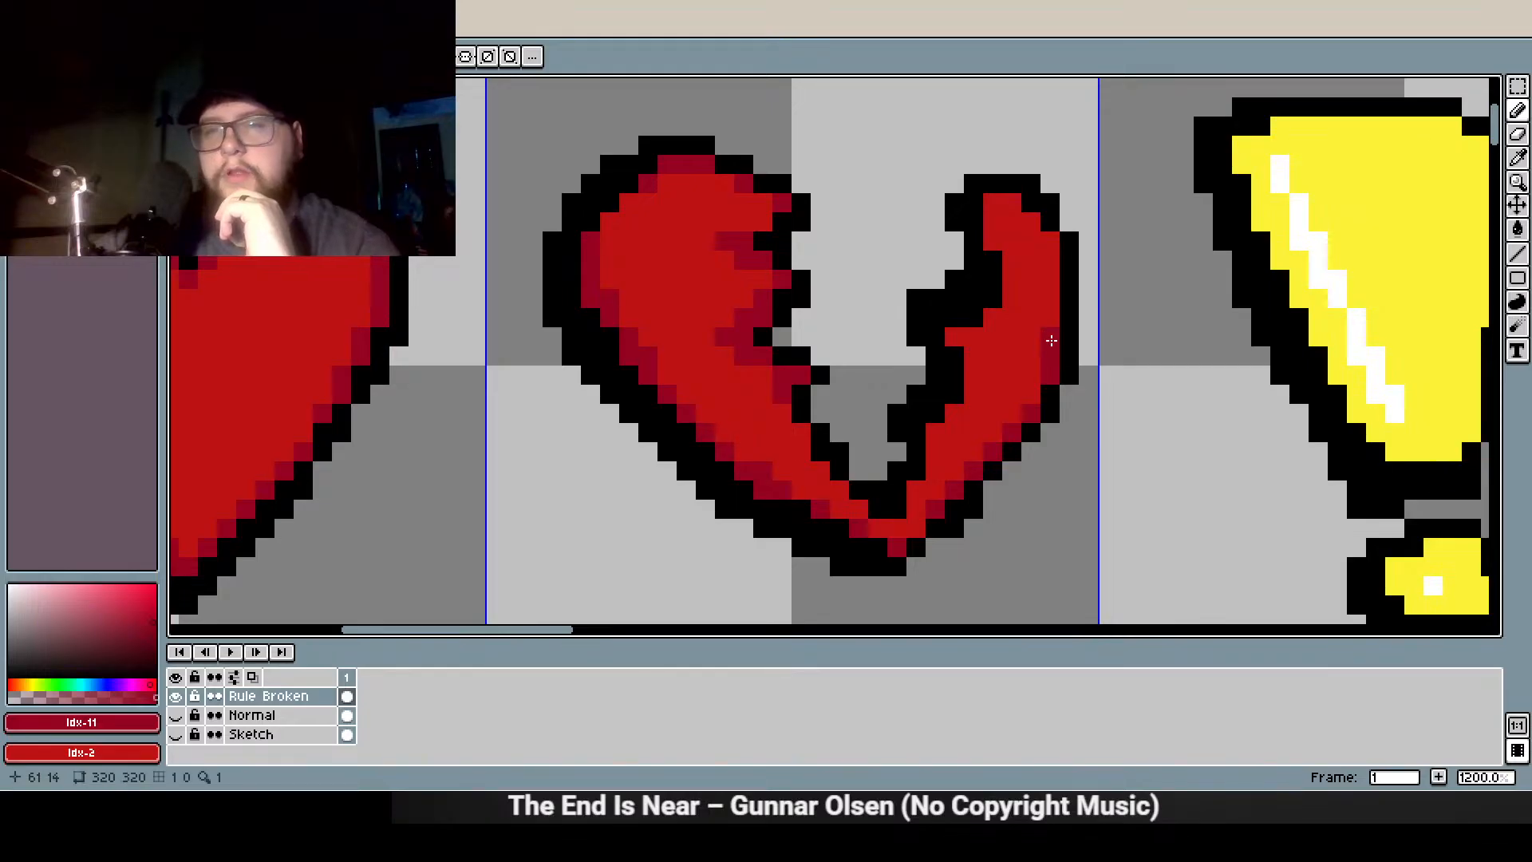
click(953, 337)
click(994, 317)
click(995, 243)
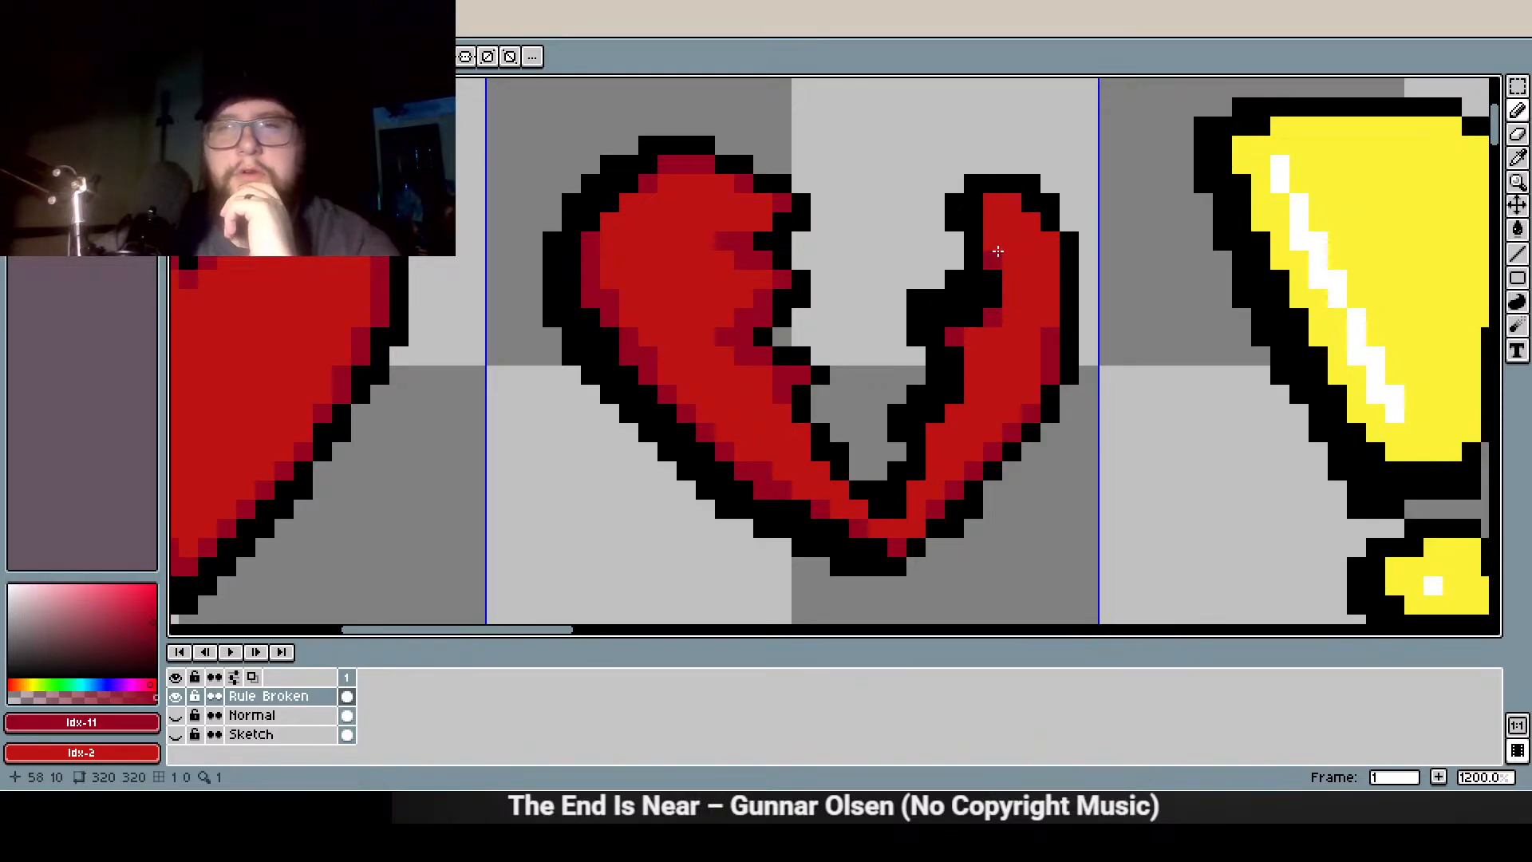
drag(993, 199, 1012, 267)
click(1012, 202)
click(1029, 221)
drag(1051, 241, 1050, 260)
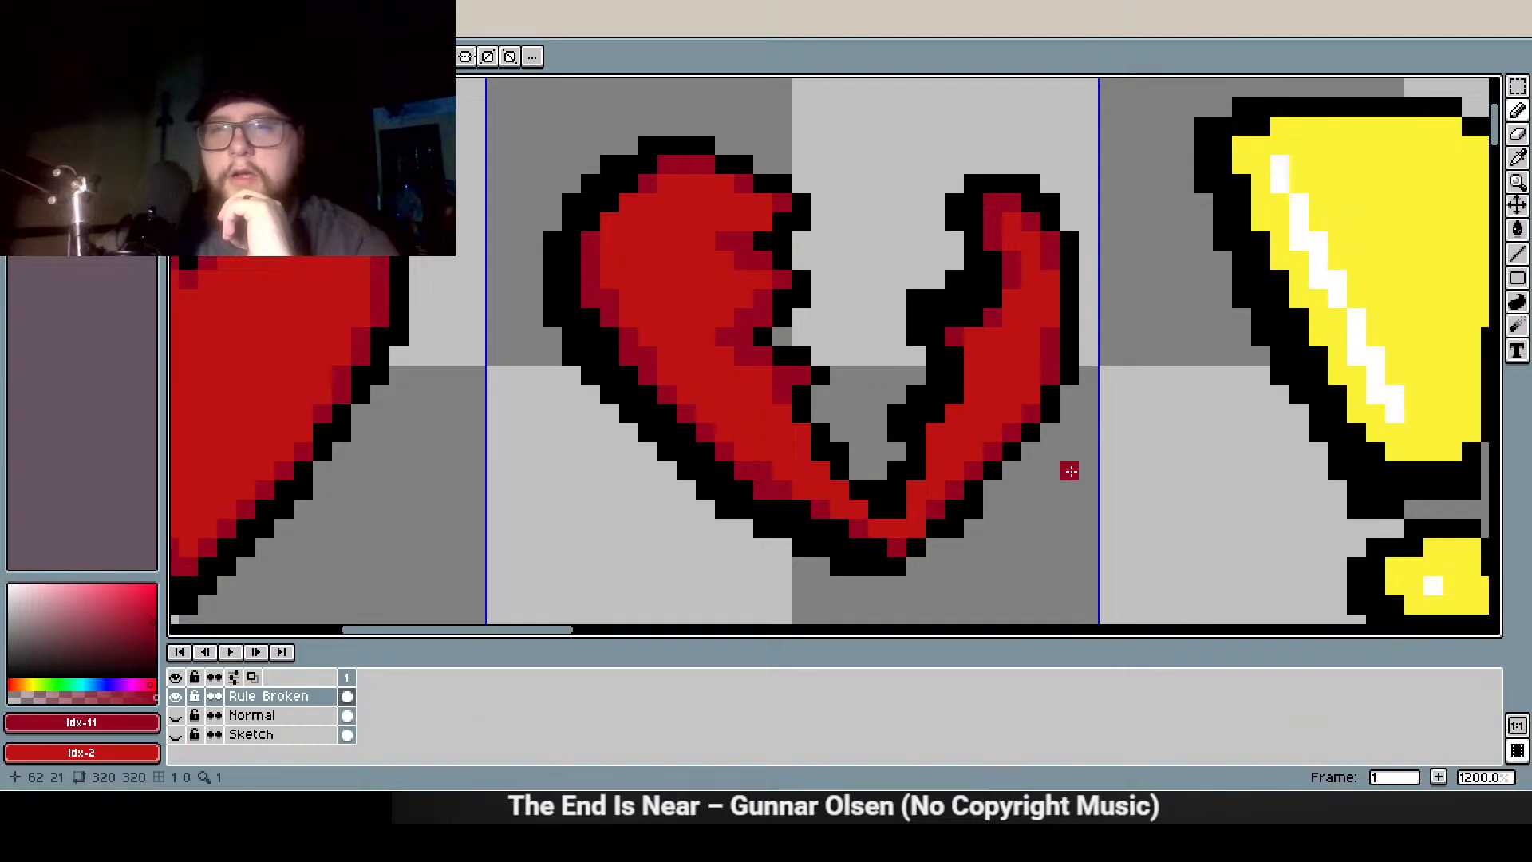
Add dark red shading pixels down the lower inner crack edge of the broken heart's right fragment
scroll(998, 393, down, 2)
scroll(974, 407, up, 3)
click(940, 431)
click(997, 352)
click(994, 377)
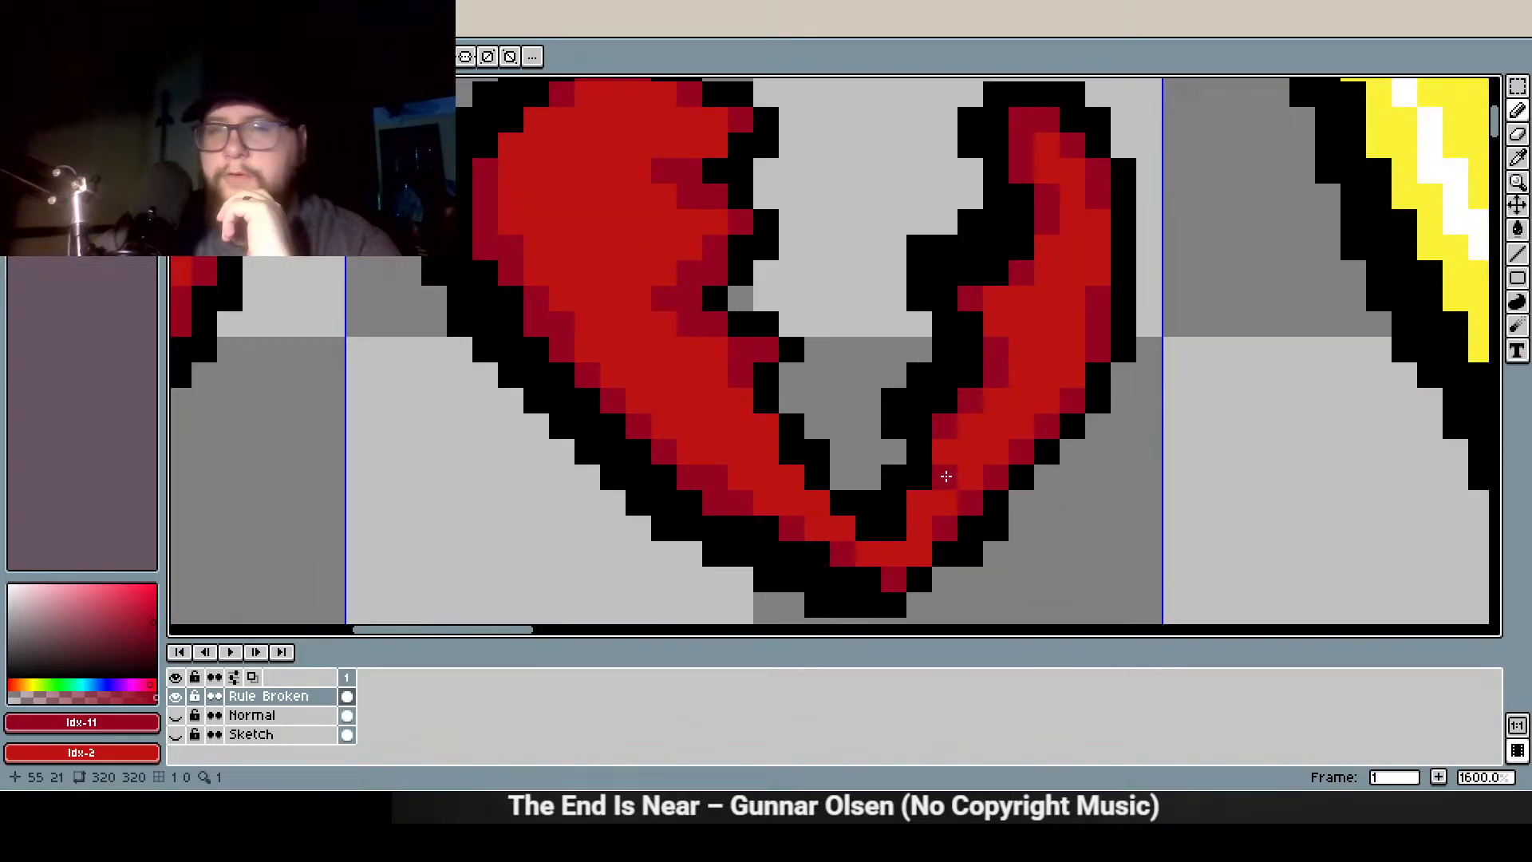
scroll(947, 476, down, 2)
scroll(947, 475, up, 1)
click(1014, 464)
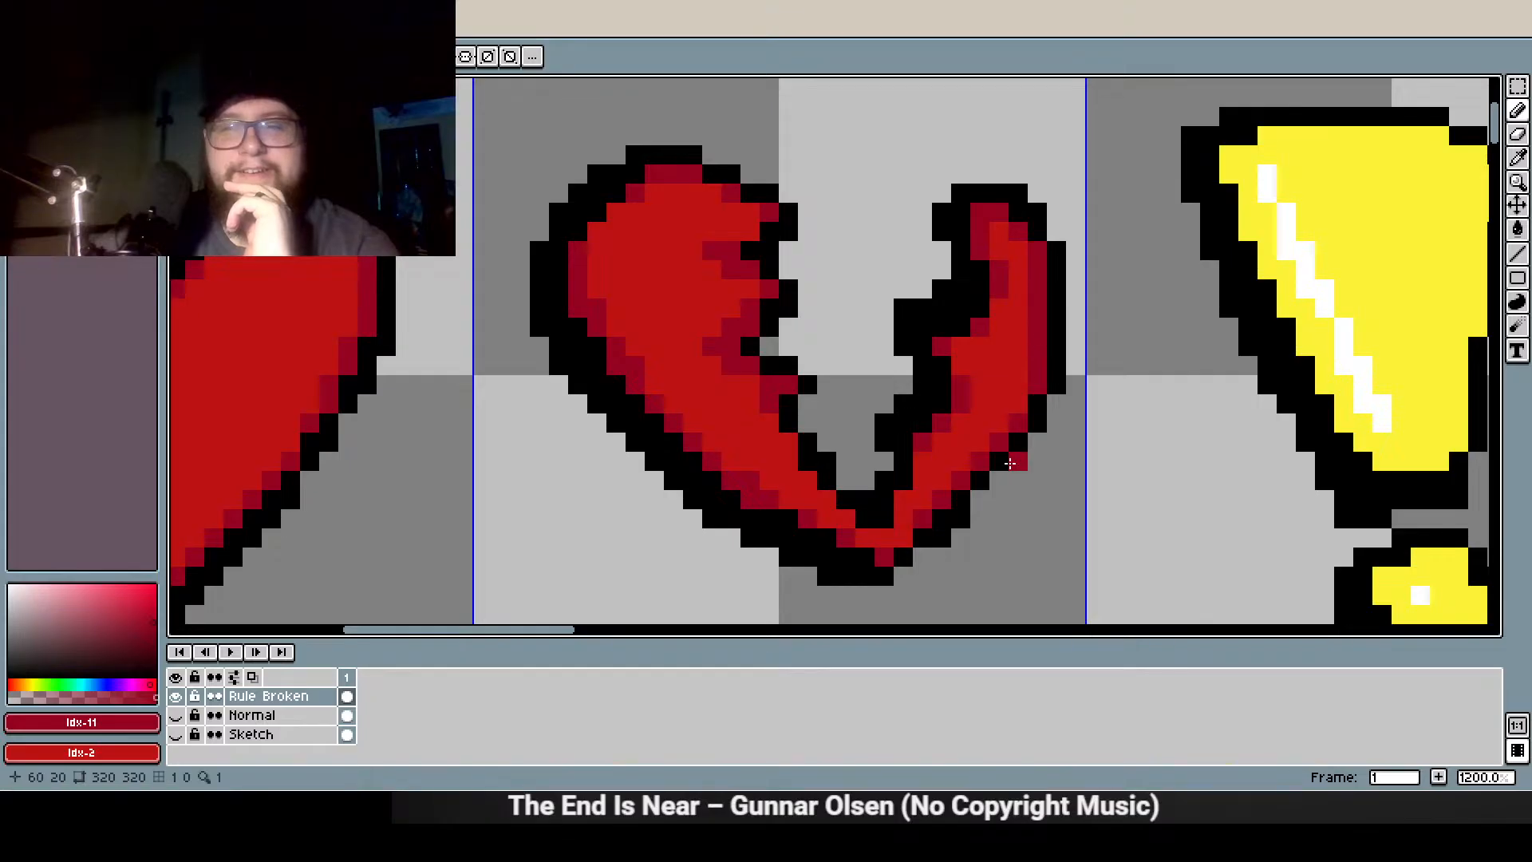
Thicken the dark red shading along the broken heart's outer edges, including the upper left curve of the left half
scroll(1013, 464, down, 3)
scroll(977, 375, up, 2)
scroll(878, 399, down, 1)
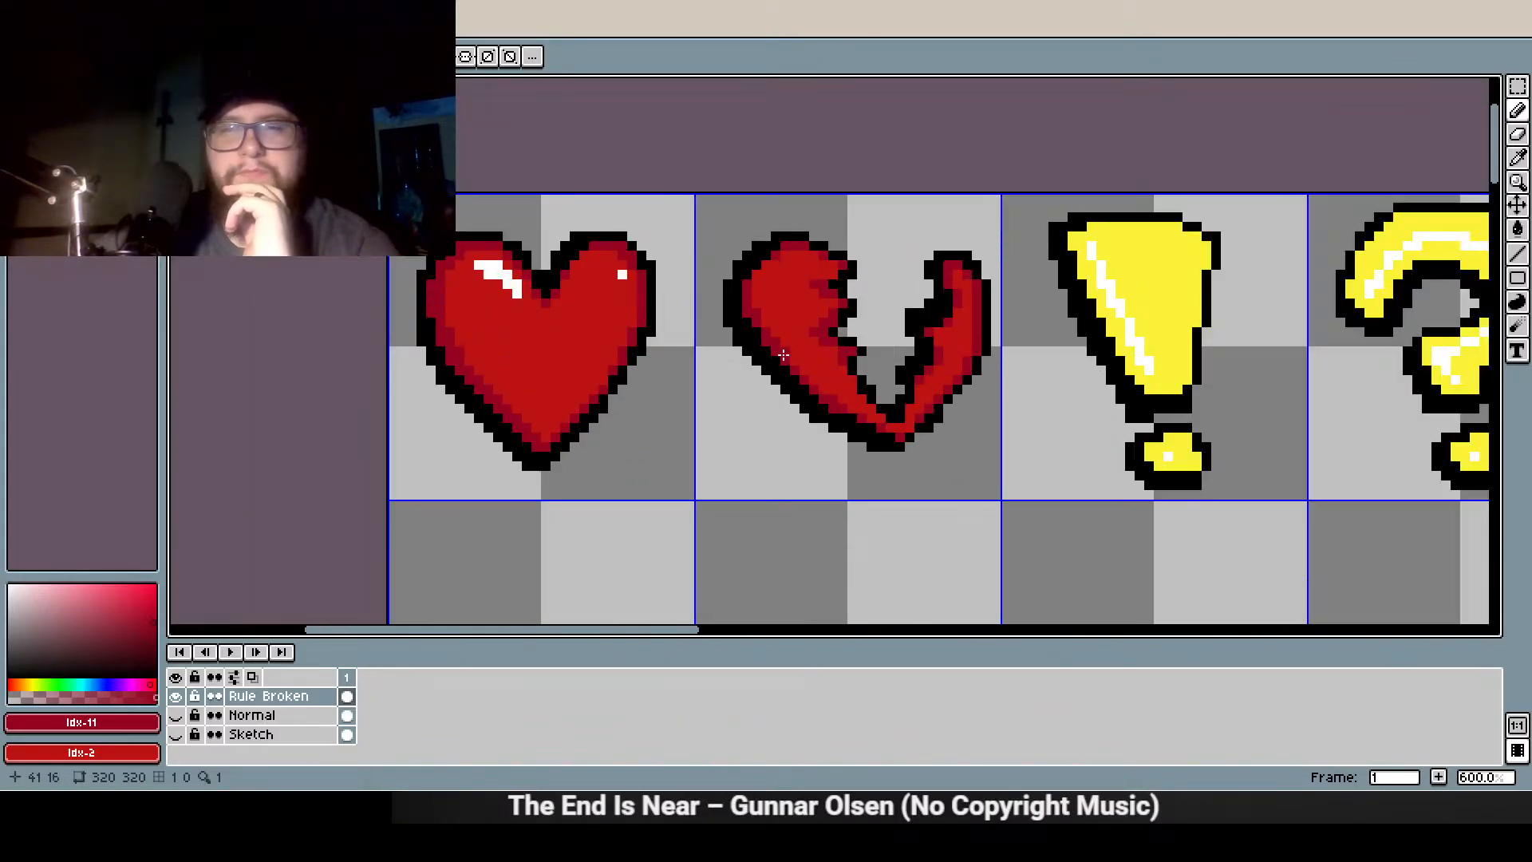
scroll(798, 365, up, 1)
mouse_move(1124, 335)
mouse_down()
mouse_move(1019, 404)
mouse_move(1024, 379)
mouse_up()
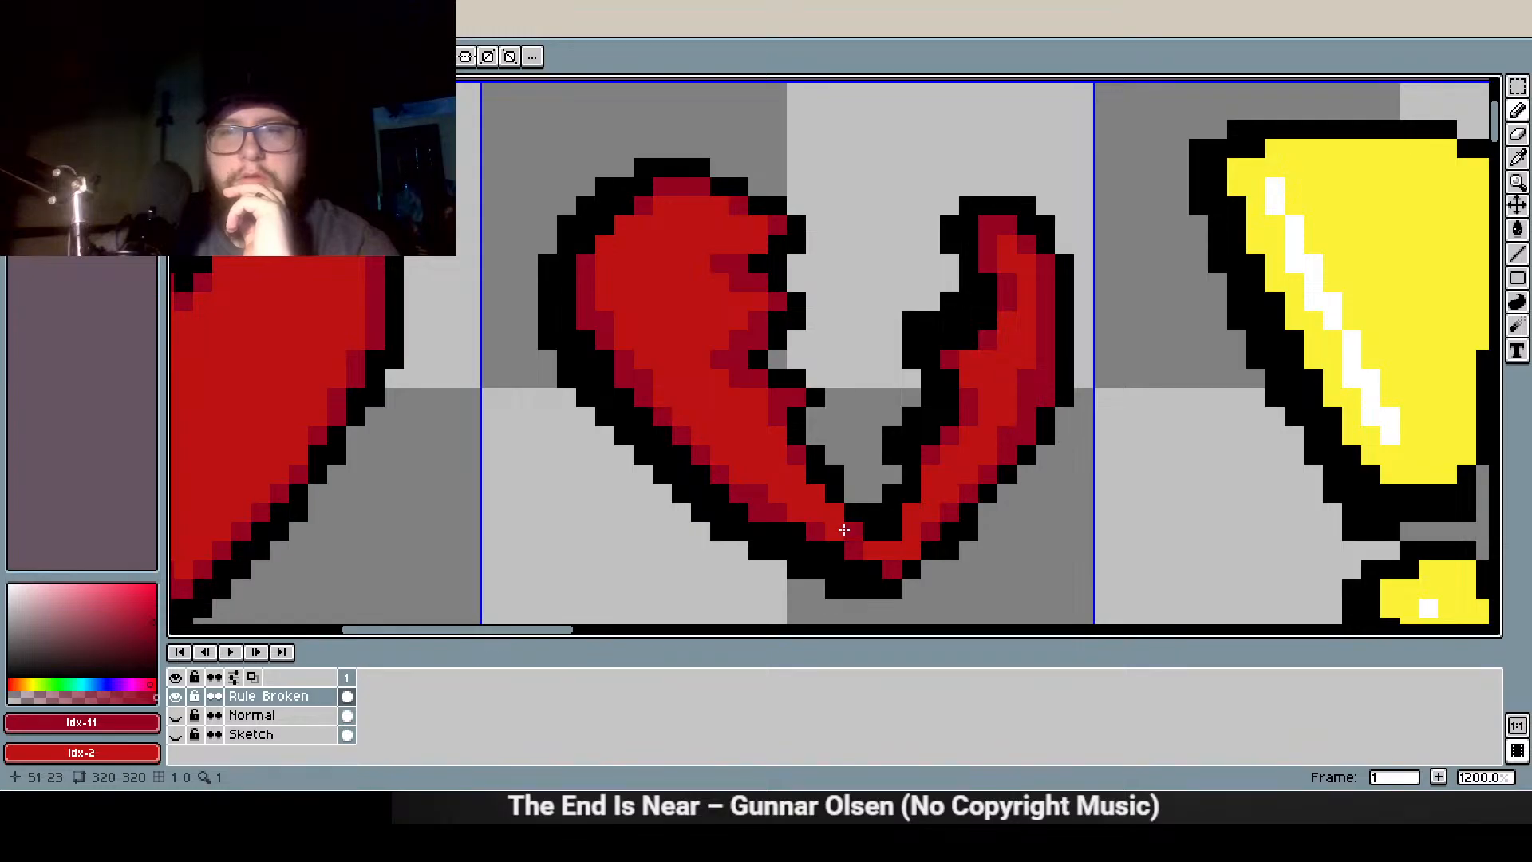
scroll(847, 529, down, 1)
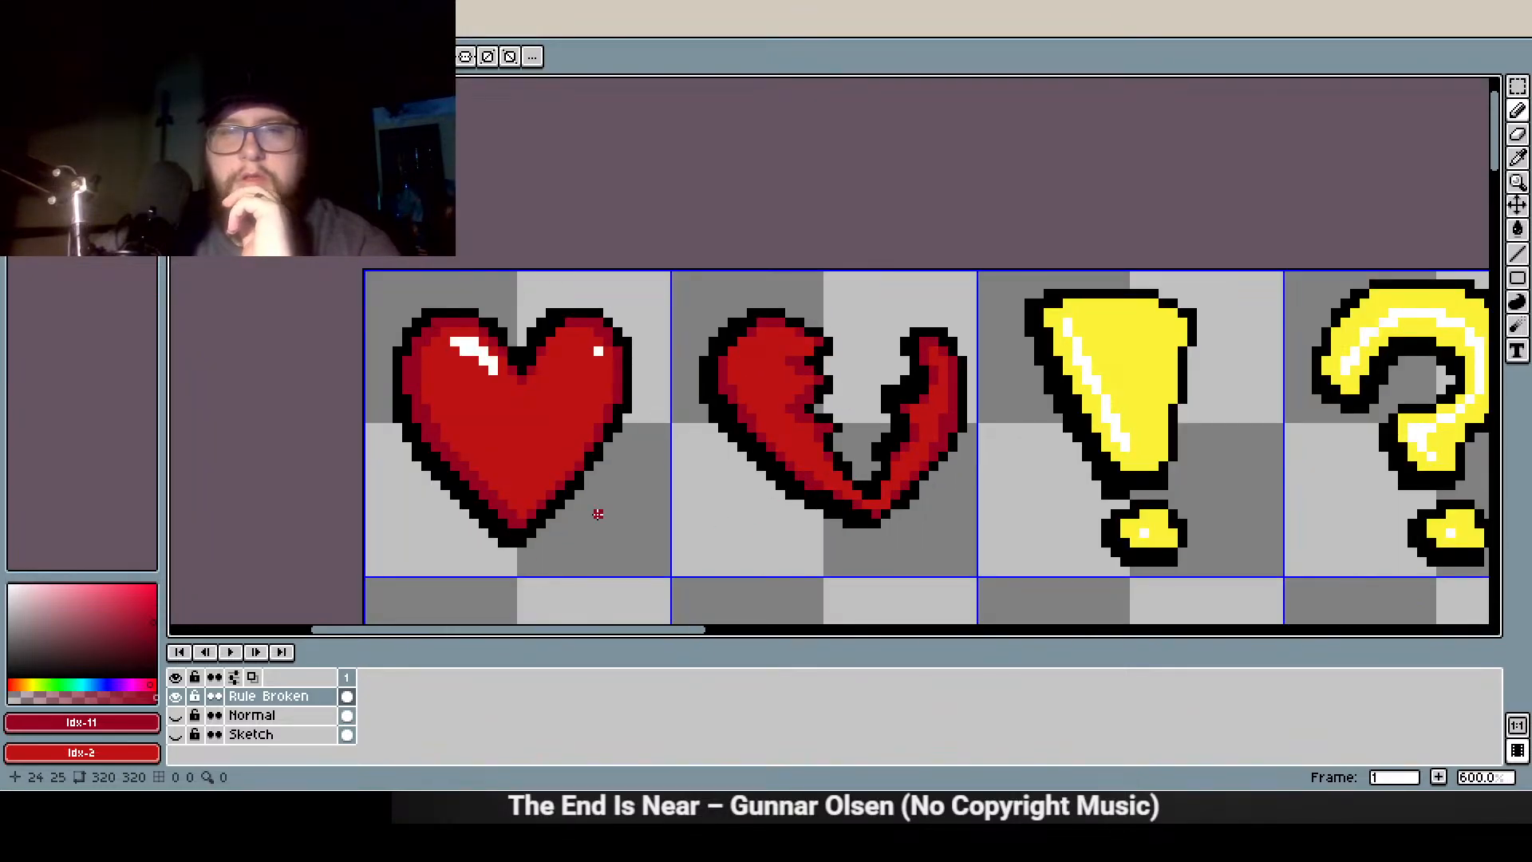
scroll(606, 505, down, 1)
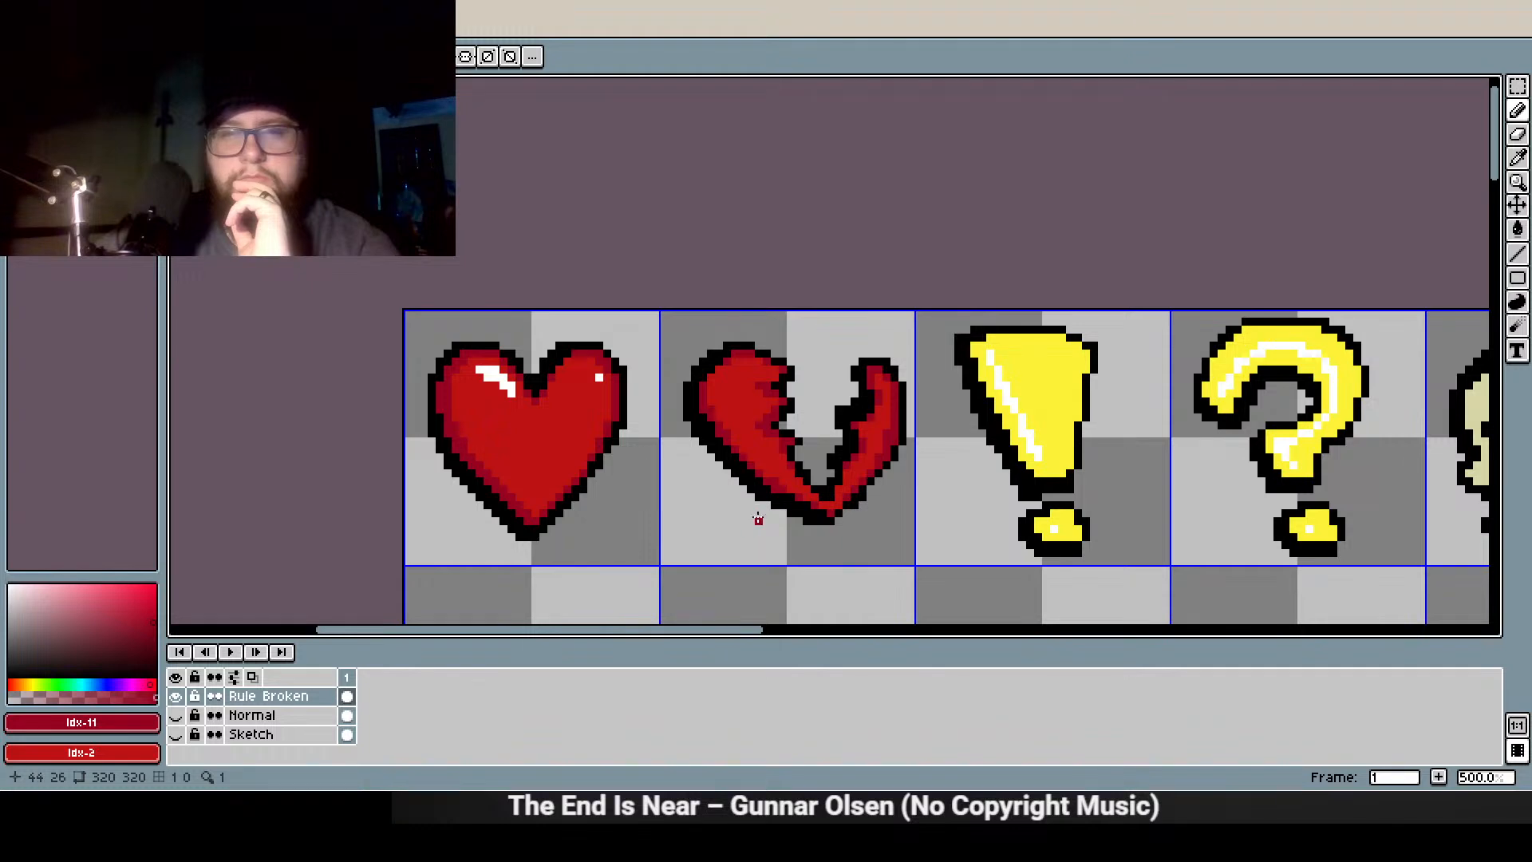
scroll(756, 518, up, 5)
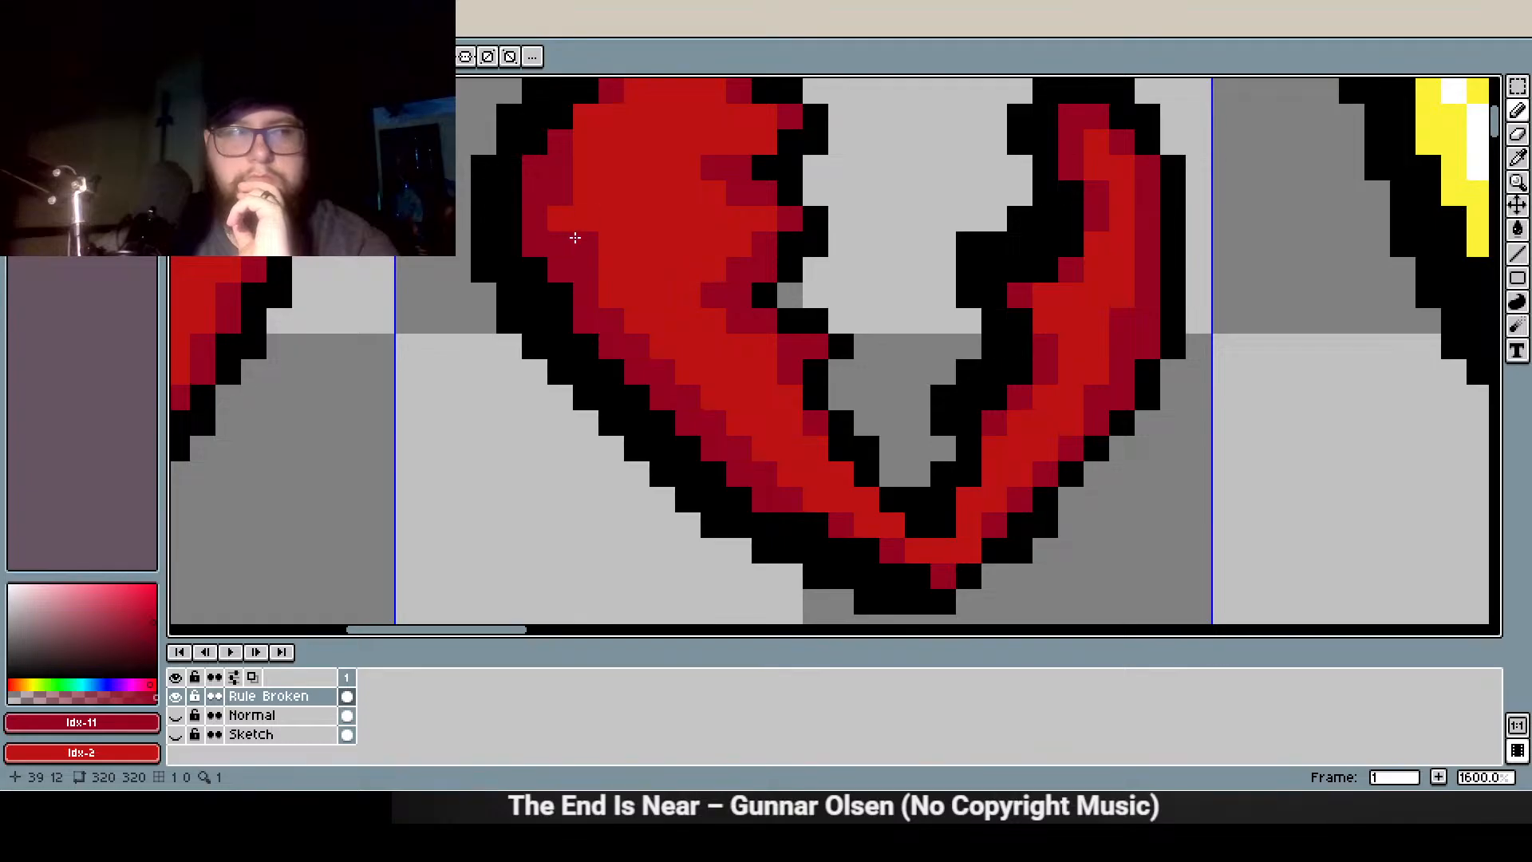
click(557, 225)
mouse_move(586, 121)
mouse_down()
mouse_move(607, 193)
mouse_move(593, 292)
mouse_up()
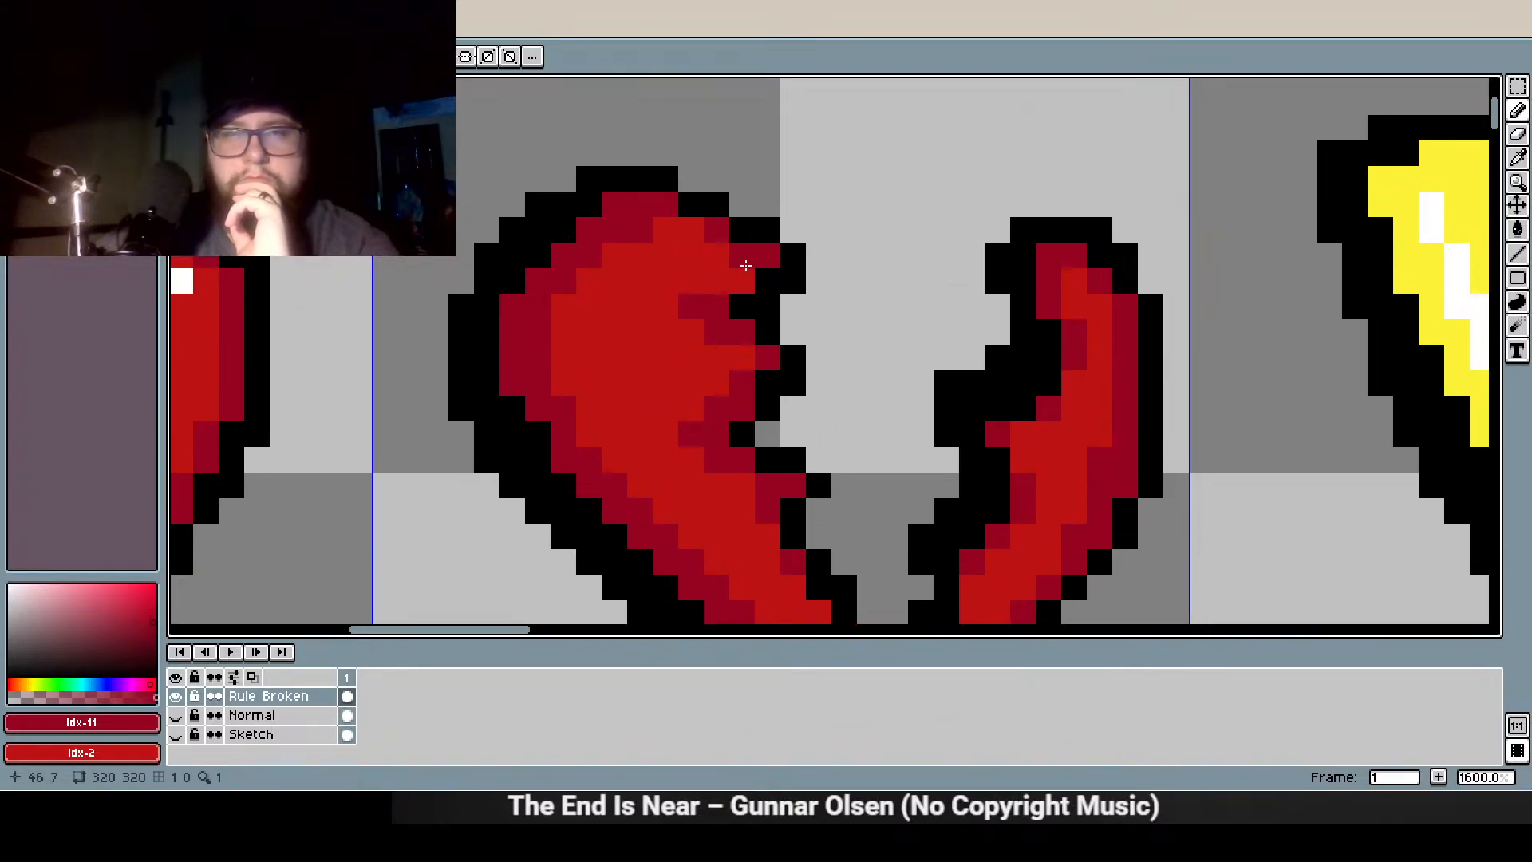
Trim the dark red shading at the left half's lower notch and darken the pixels around the broken heart's bottom tip
scroll(715, 375, down, 1)
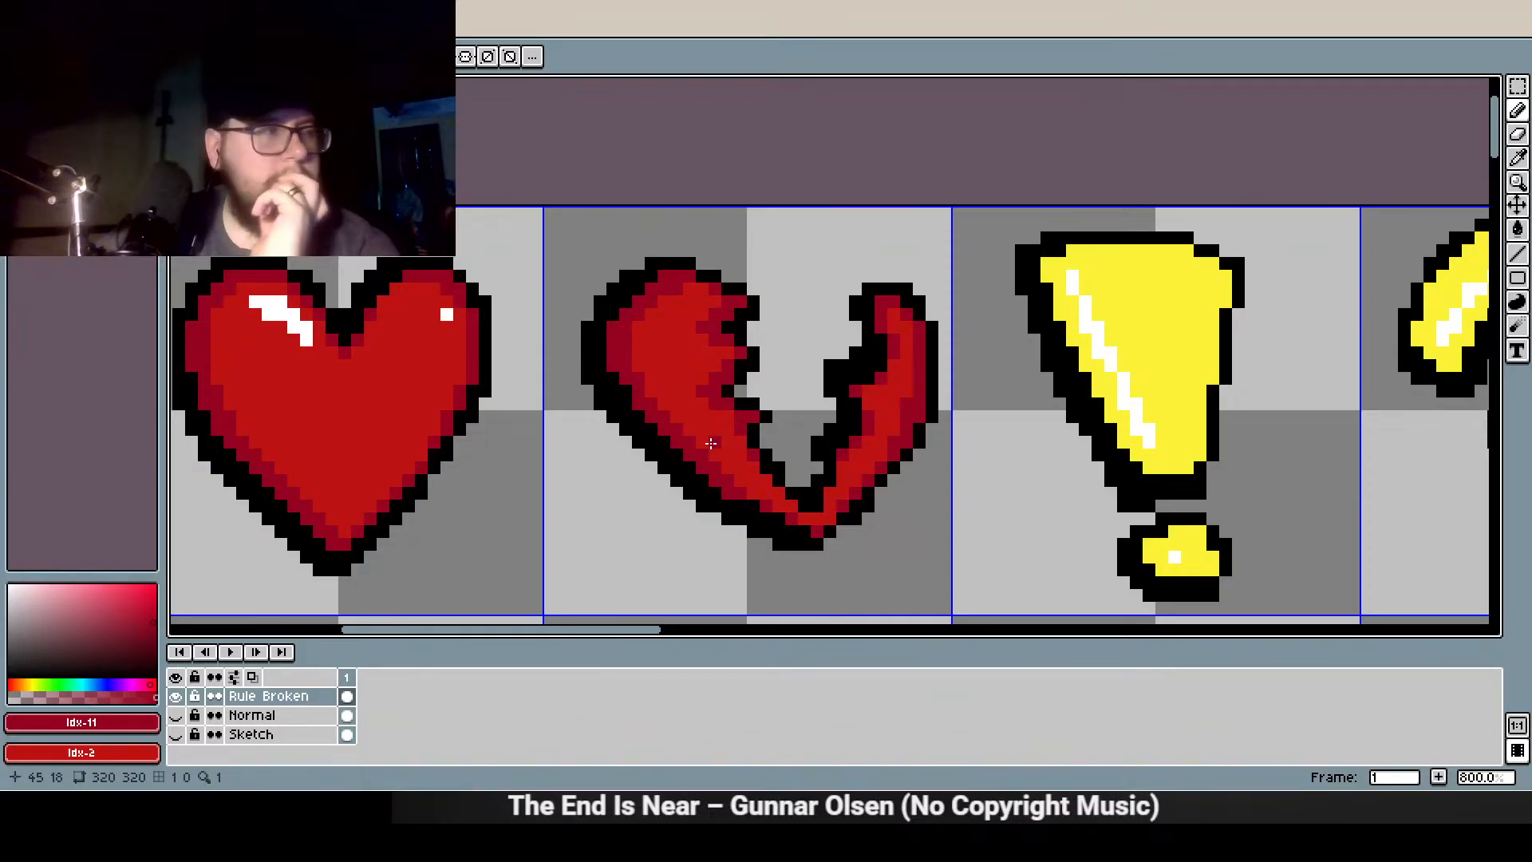
scroll(709, 437, up, 2)
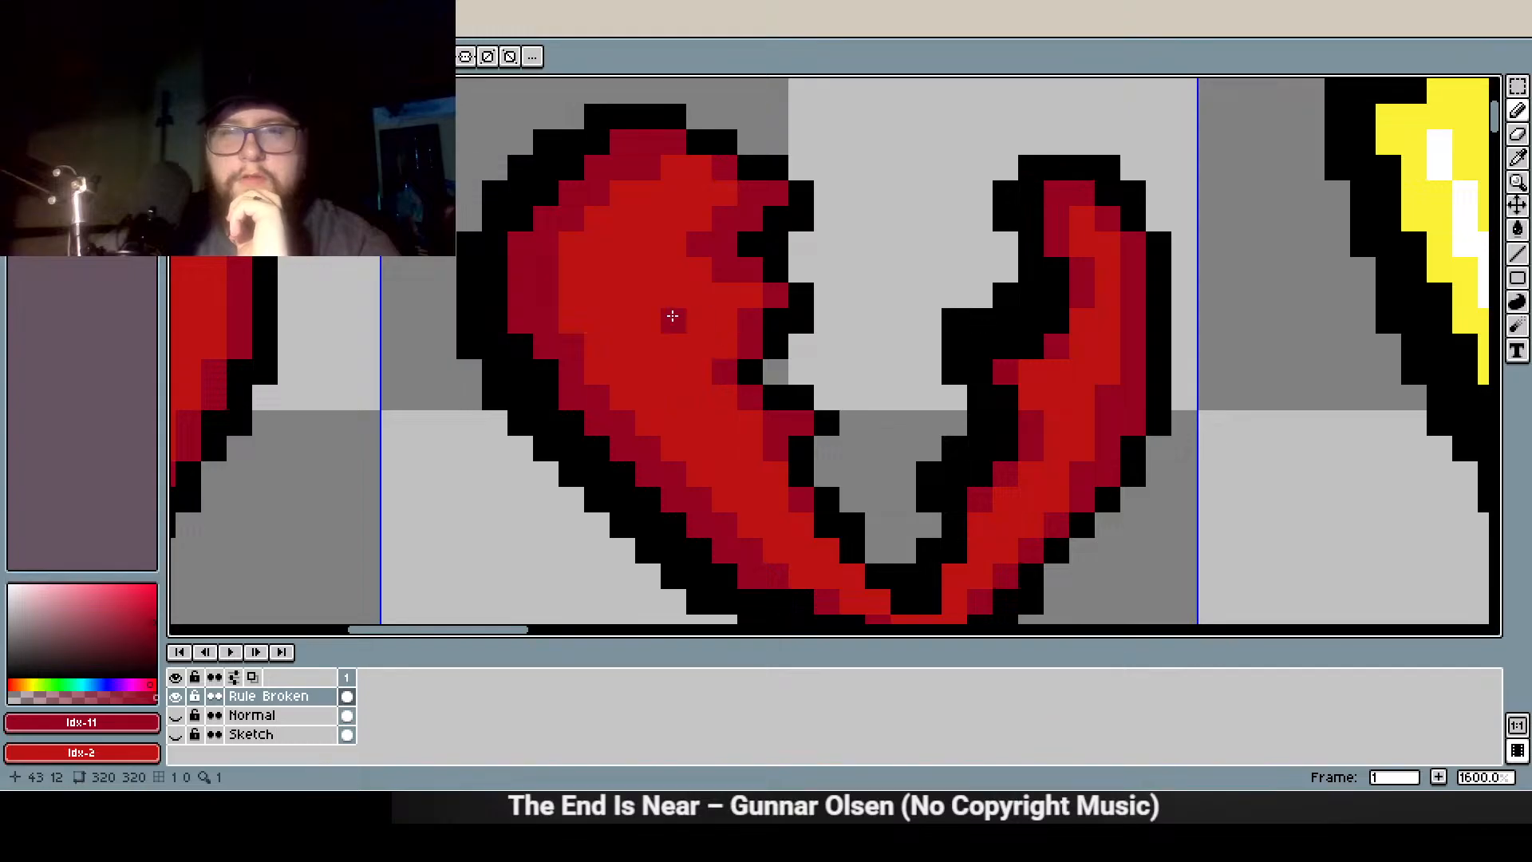
scroll(690, 312, down, 1)
scroll(612, 317, down, 2)
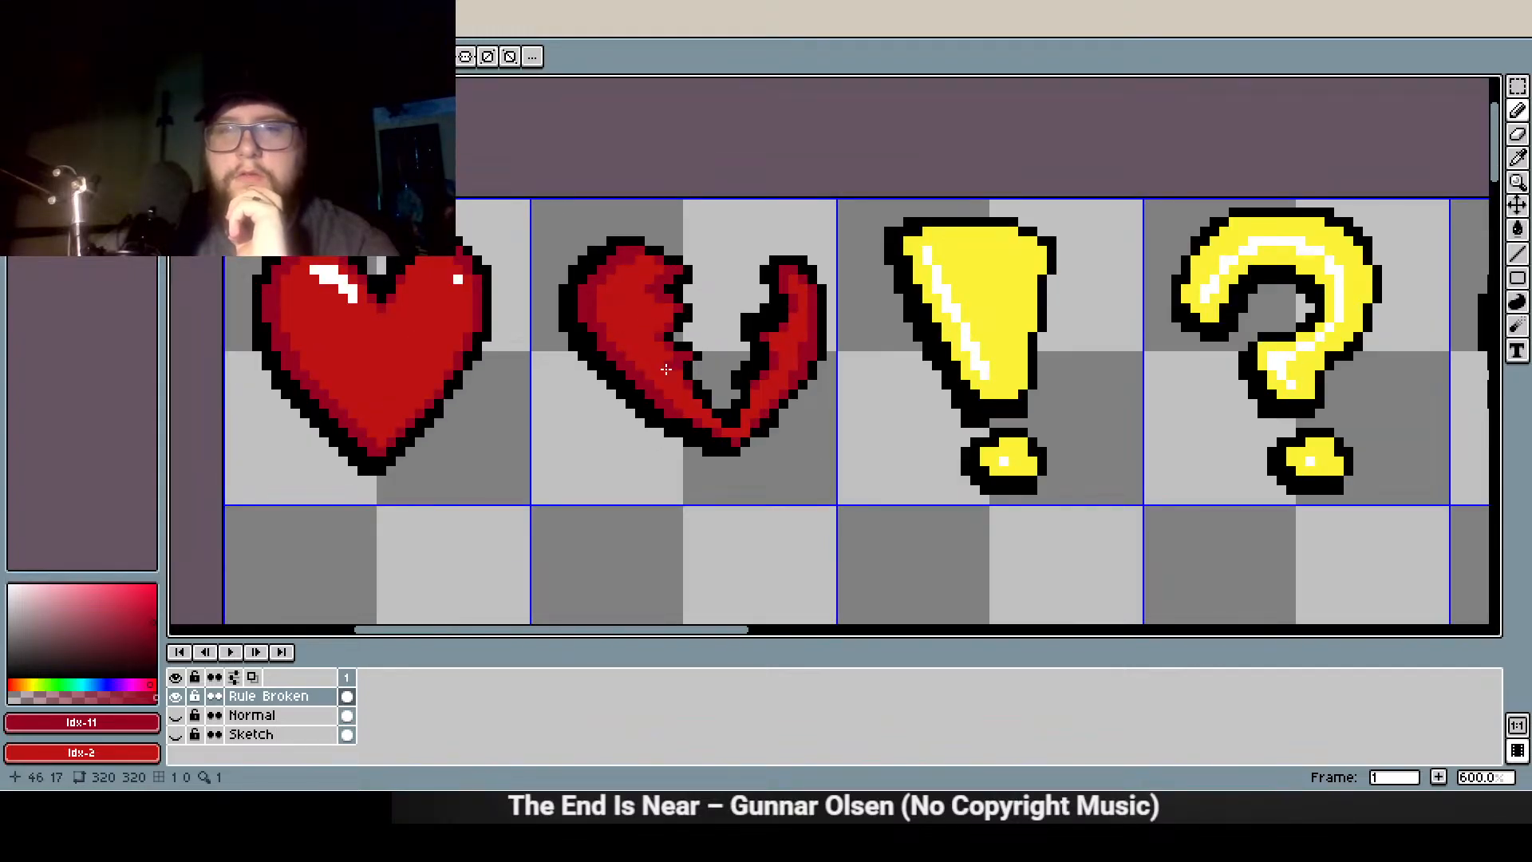
scroll(656, 360, up, 2)
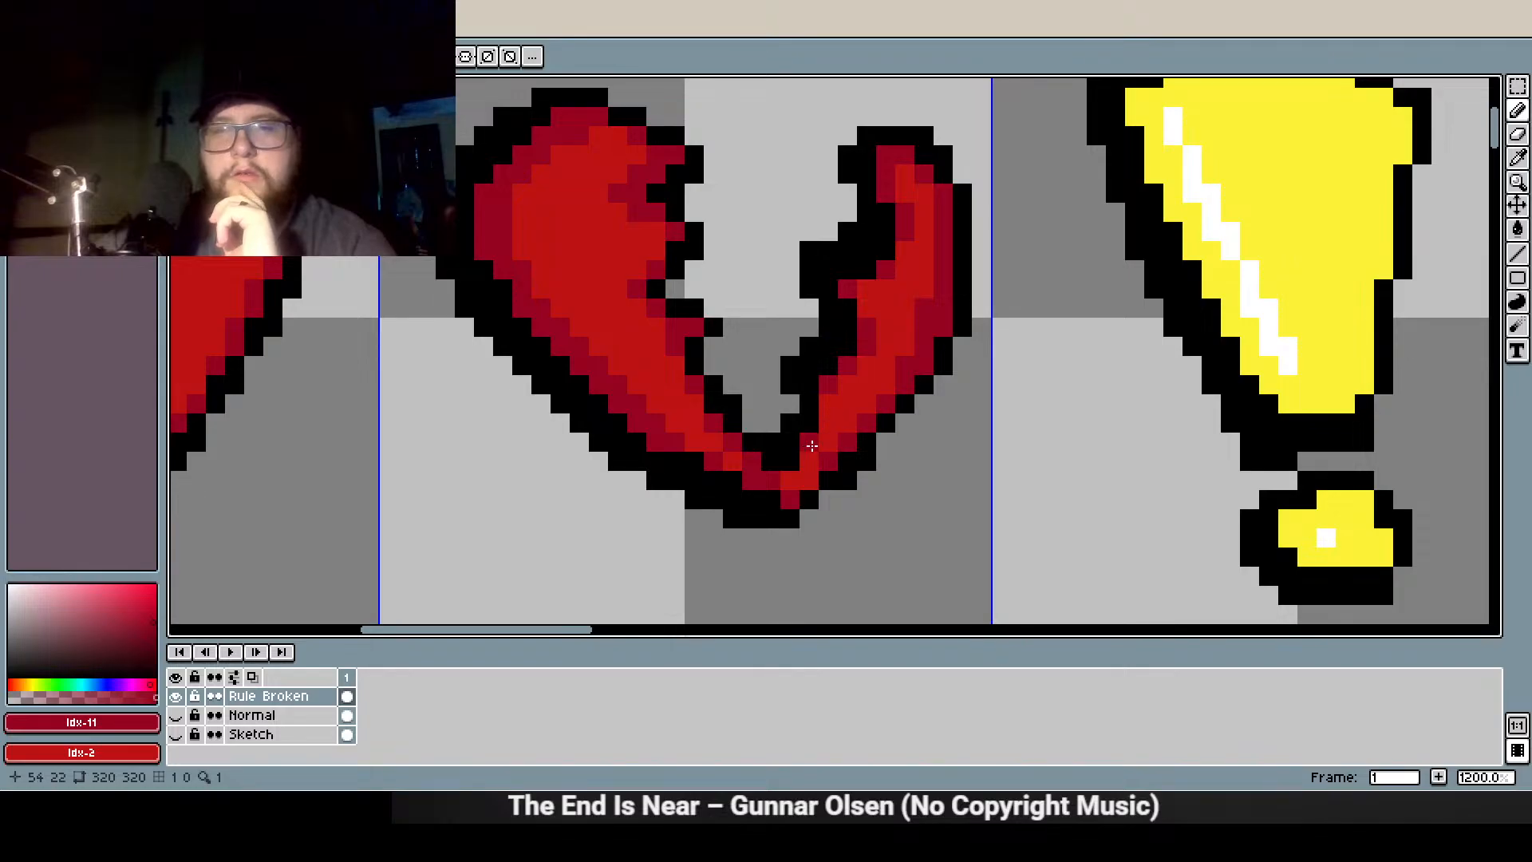
Thin the dark red shading on the upper outer edge of the broken heart's right fragment using the base red
scroll(981, 360, down, 2)
scroll(950, 352, up, 3)
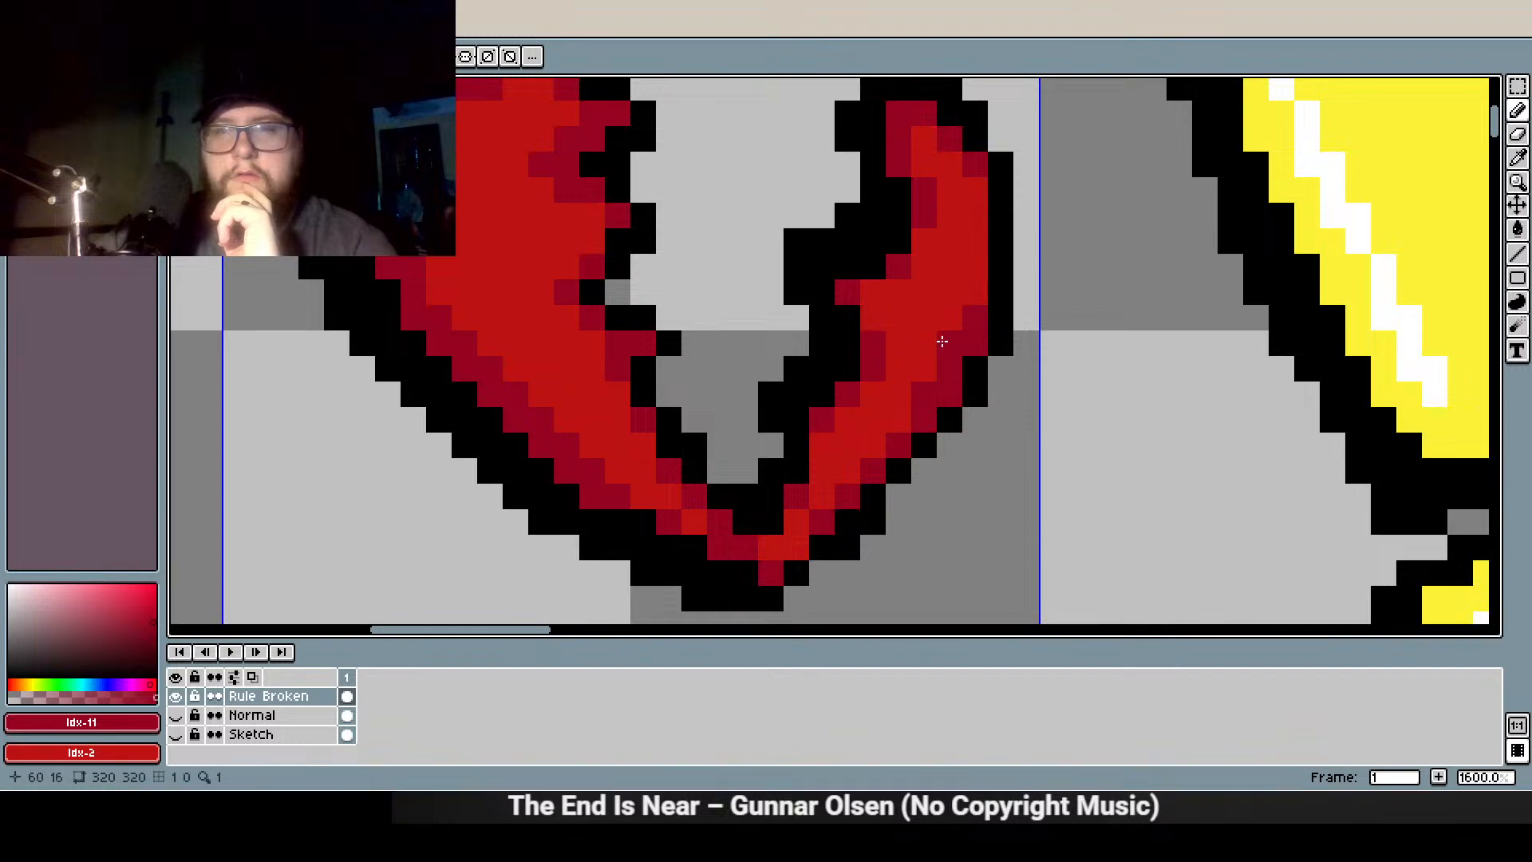
scroll(656, 333, down, 3)
scroll(655, 333, up, 3)
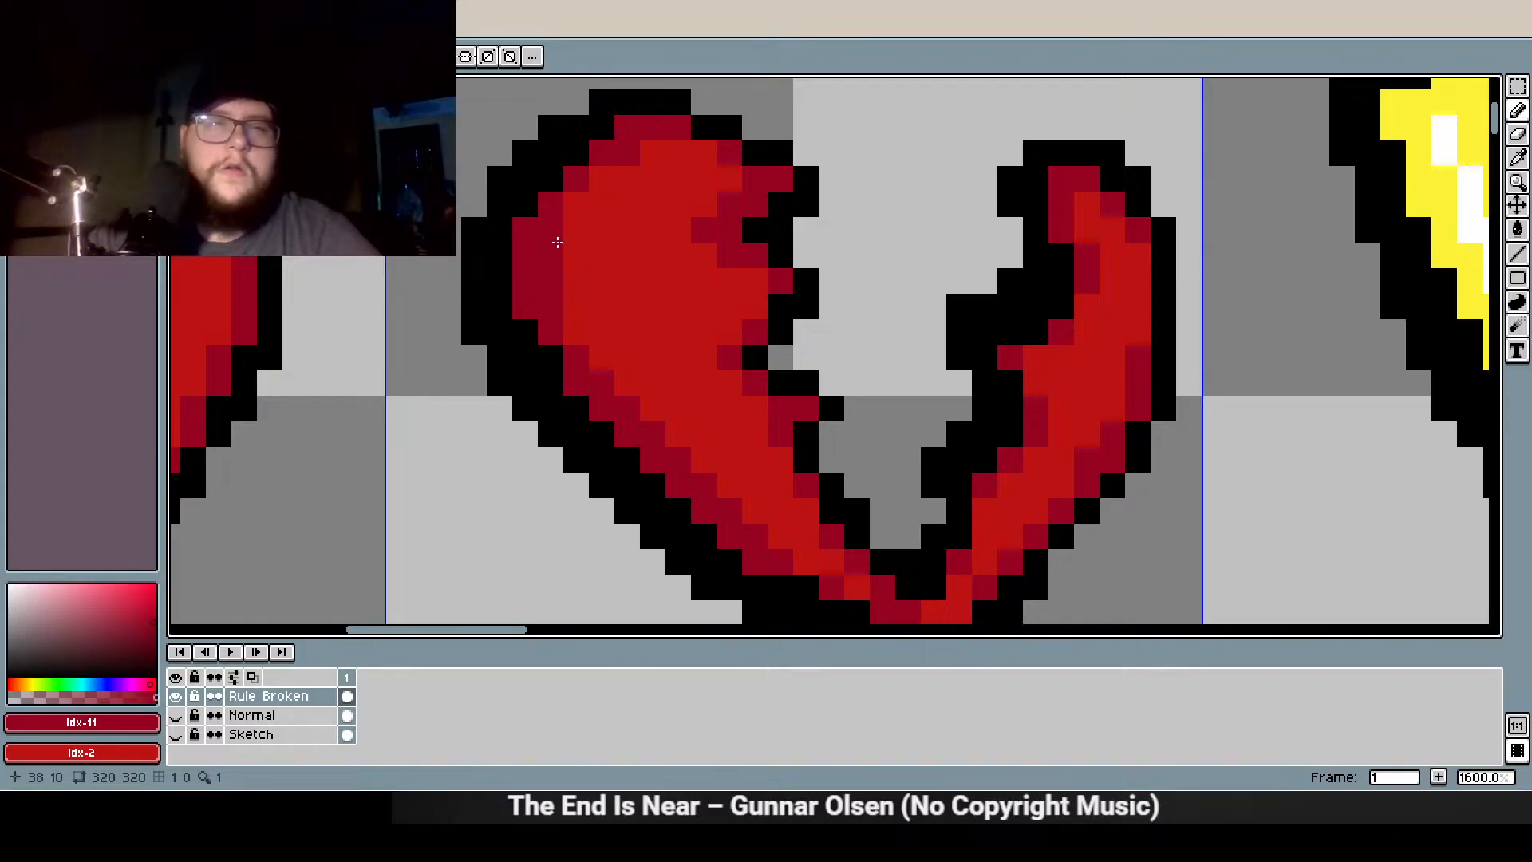
scroll(675, 148, down, 2)
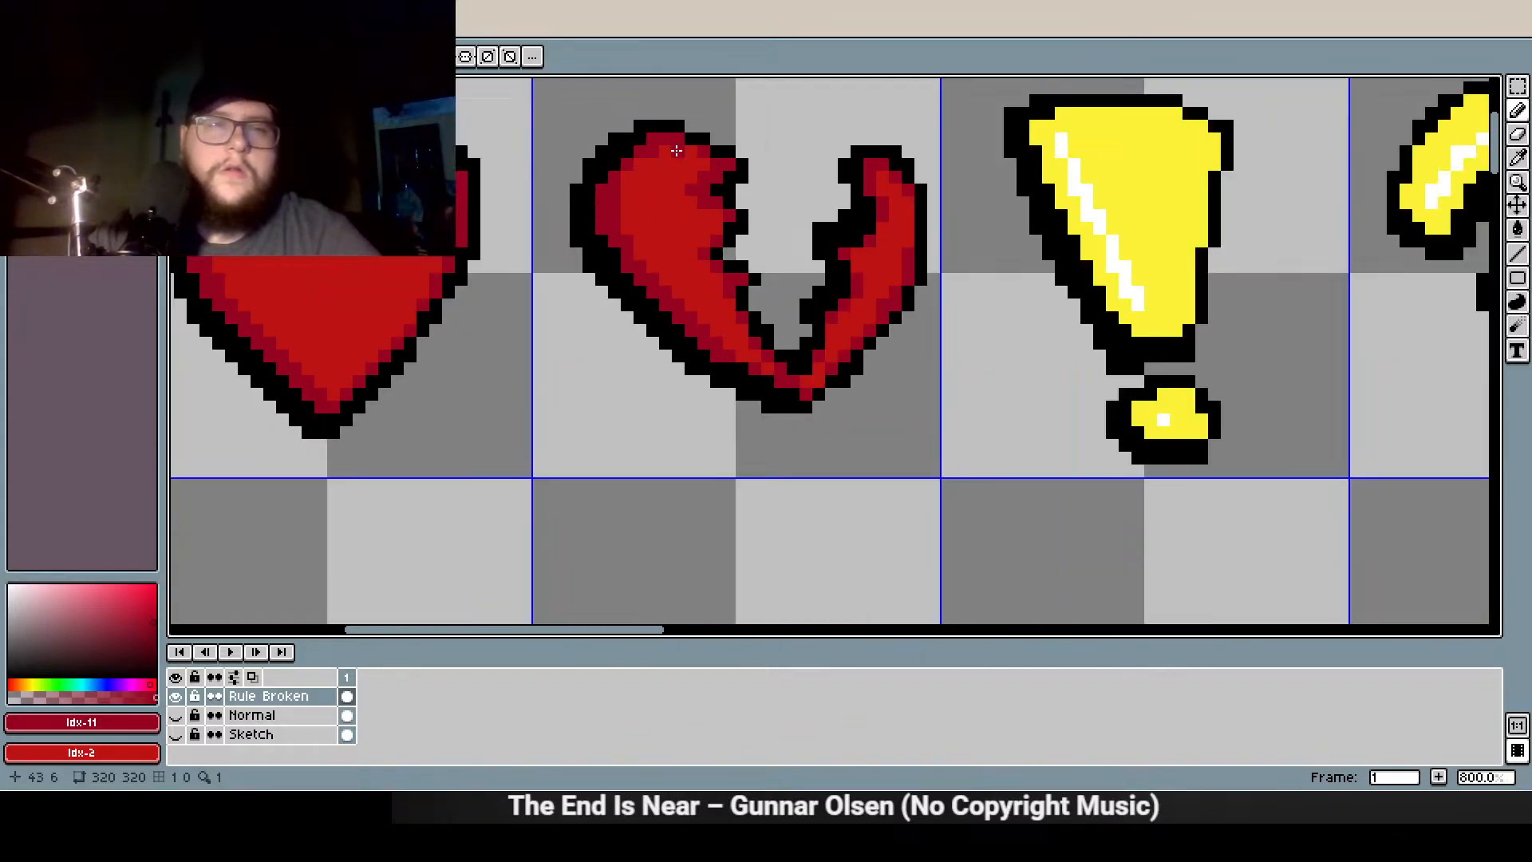
Set the drawing color to white and try a two-by-two-pixel highlight on the upper part of the broken heart's left half
scroll(677, 174, up, 2)
scroll(628, 278, down, 2)
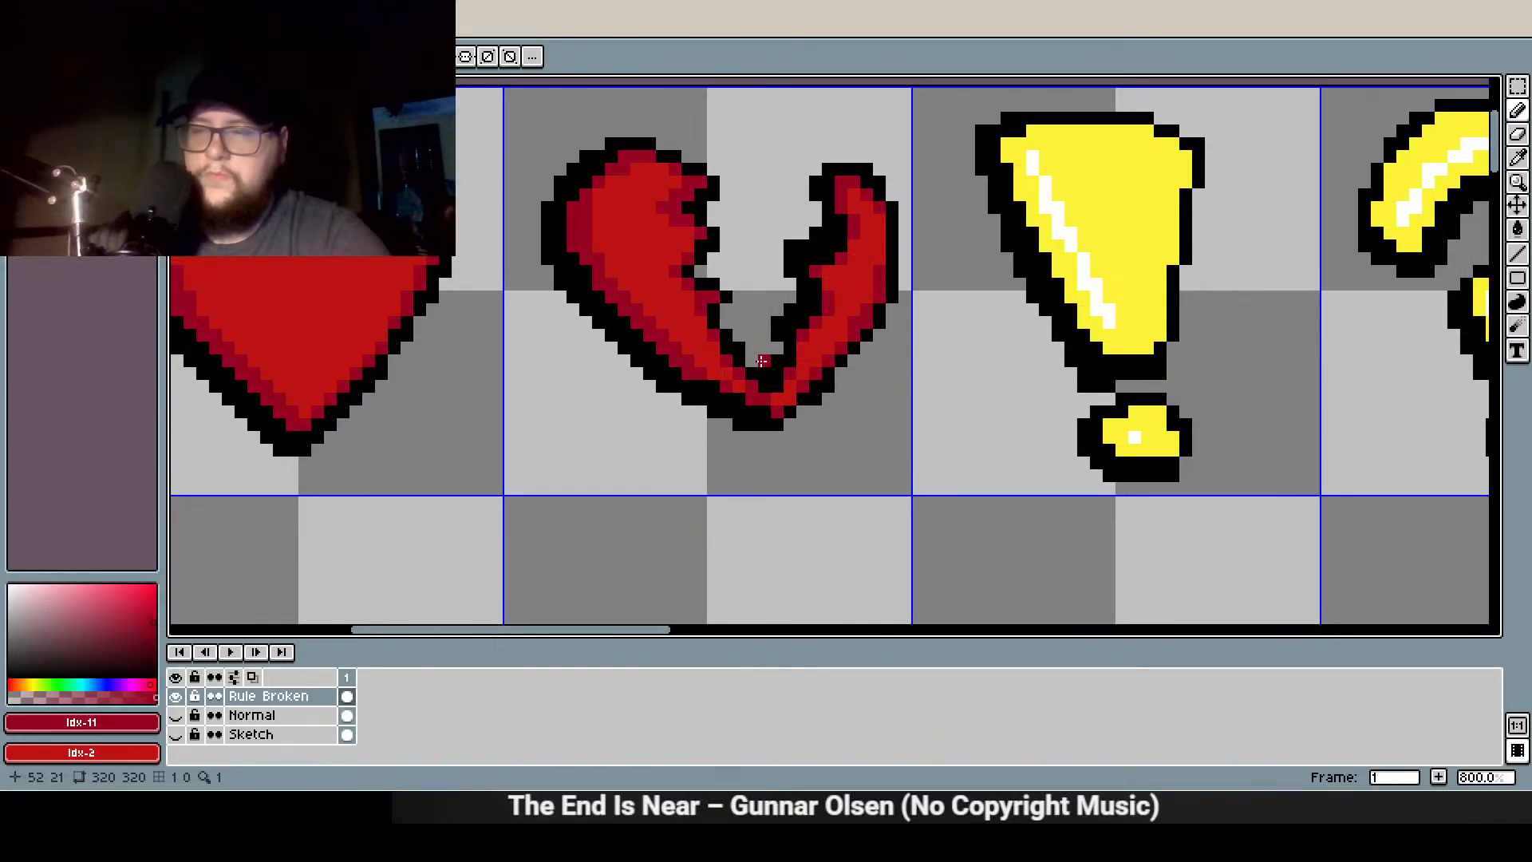
scroll(731, 236, up, 3)
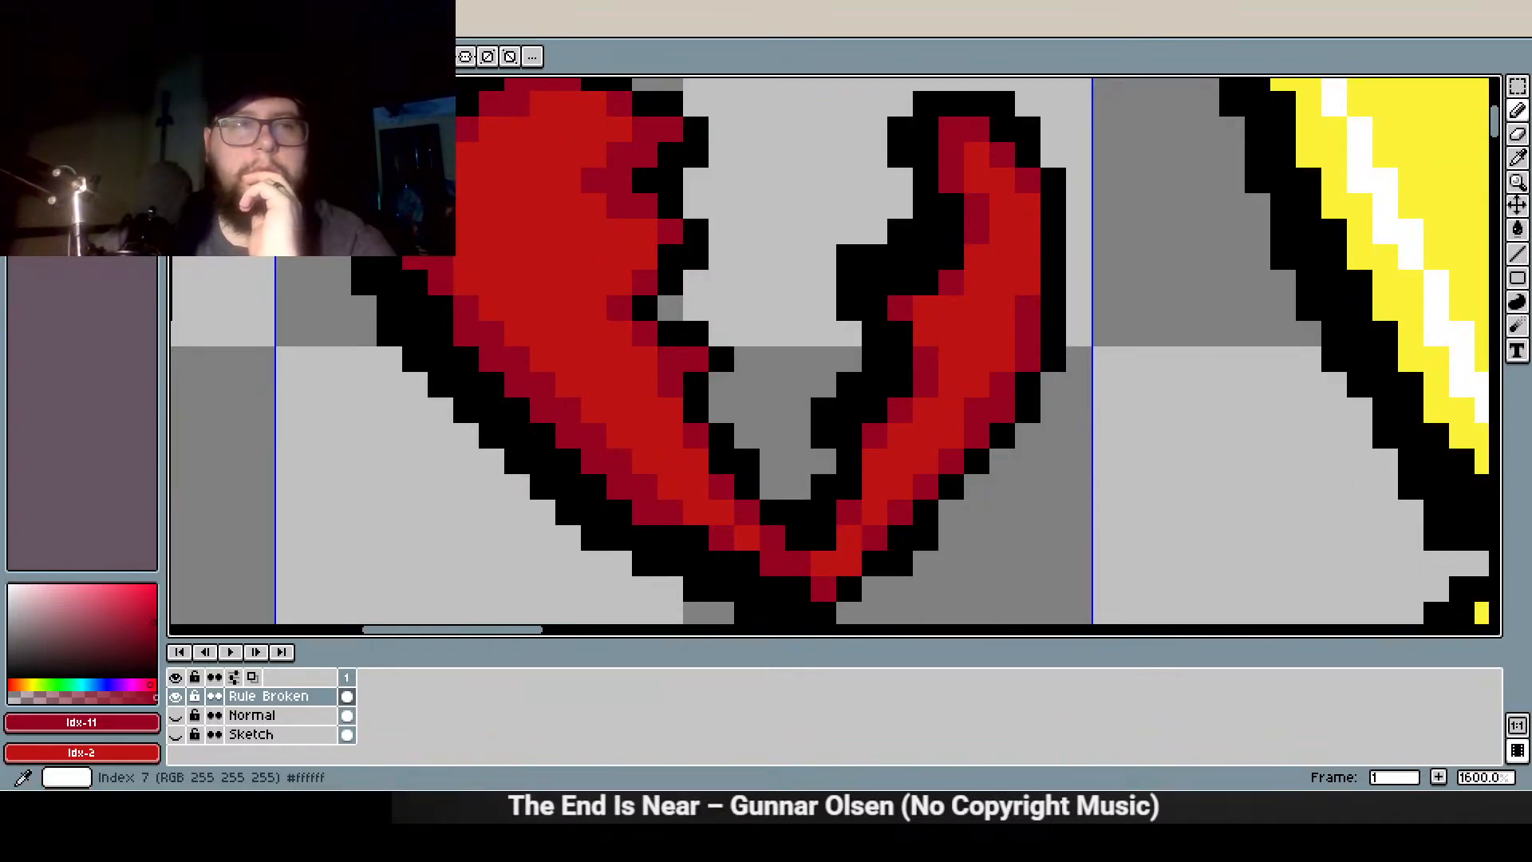
click(144, 112)
mouse_move(537, 184)
mouse_down()
mouse_move(523, 184)
mouse_move(543, 197)
mouse_up()
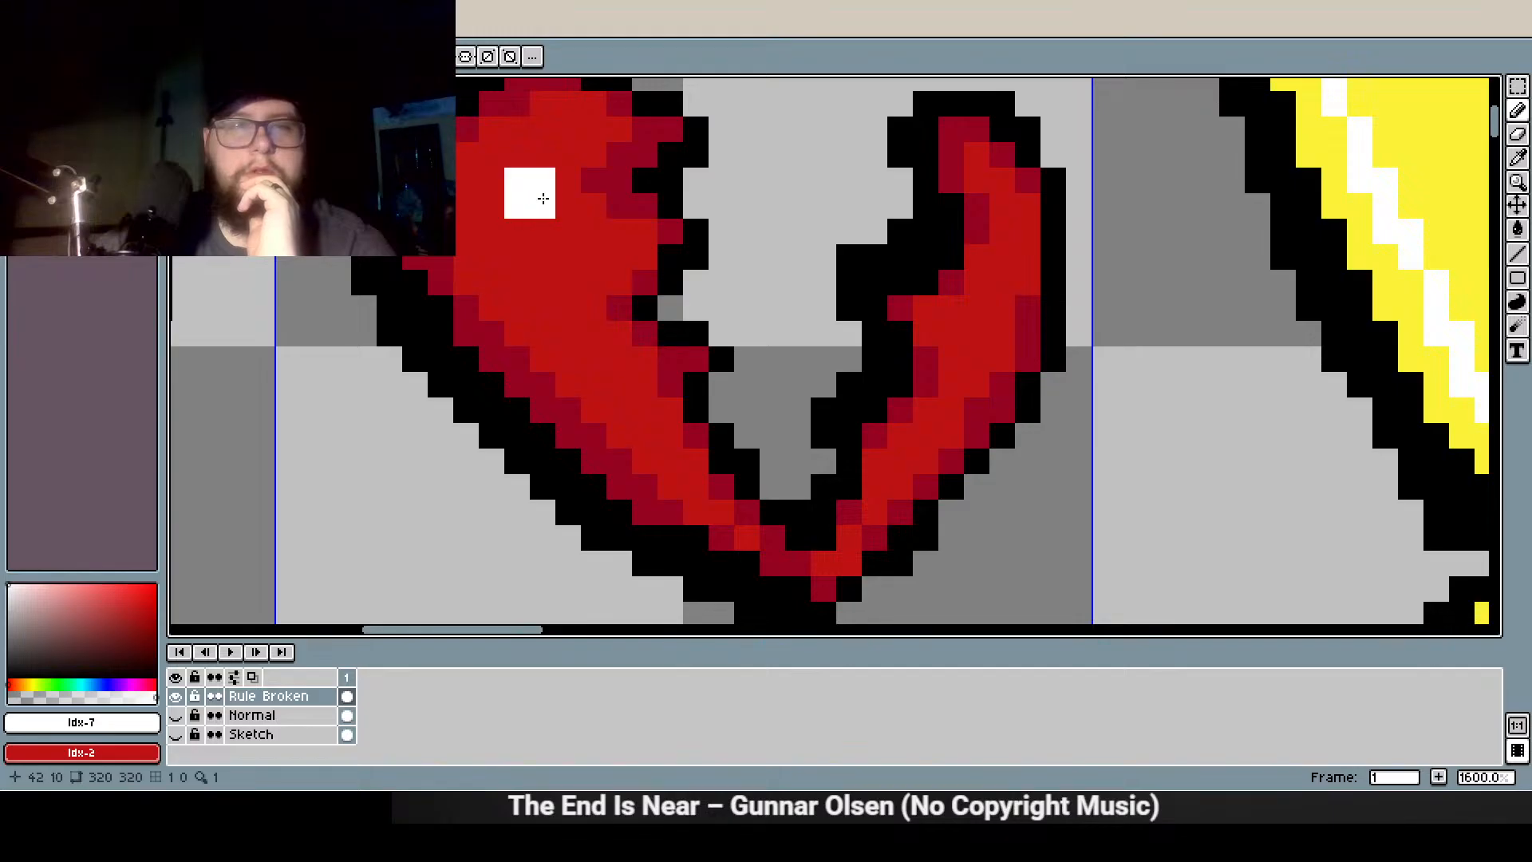
scroll(531, 283, down, 4)
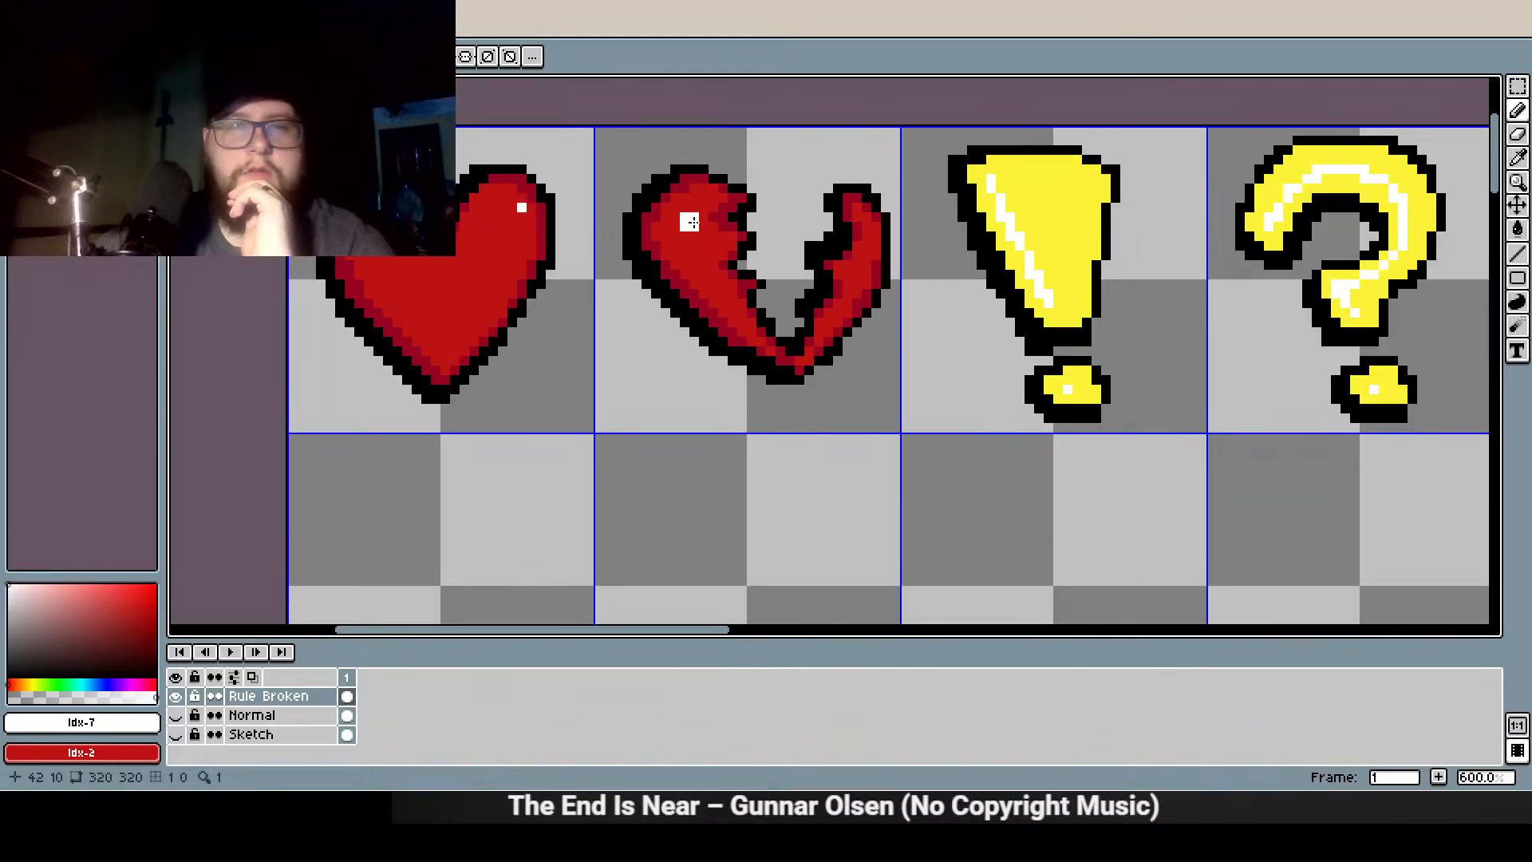
scroll(713, 233, up, 4)
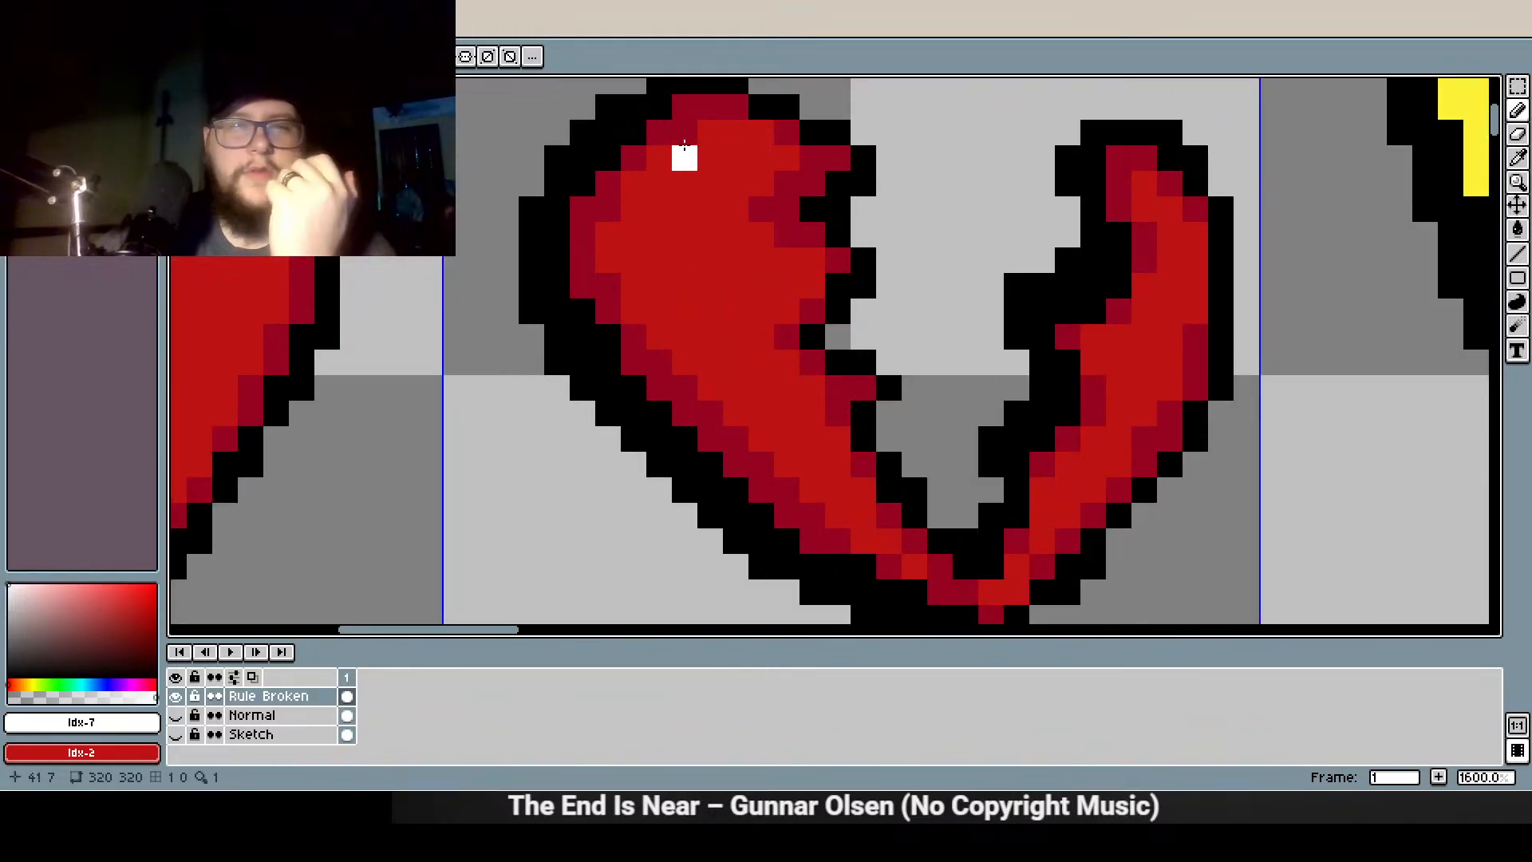
Paint a curved white highlight following the upper outer curve of the broken heart's left half
click(709, 157)
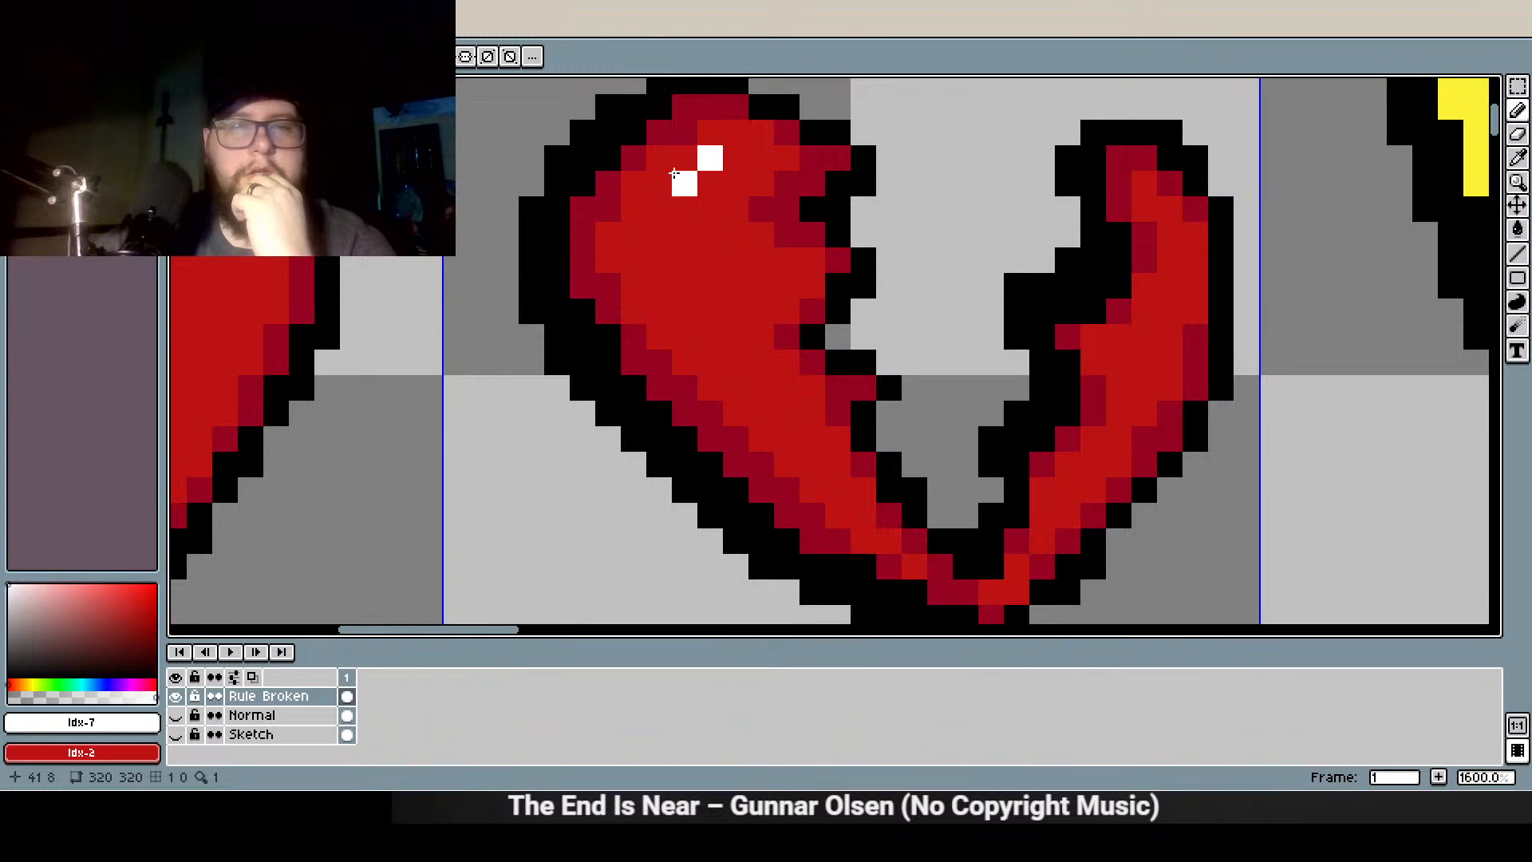
scroll(676, 203, down, 4)
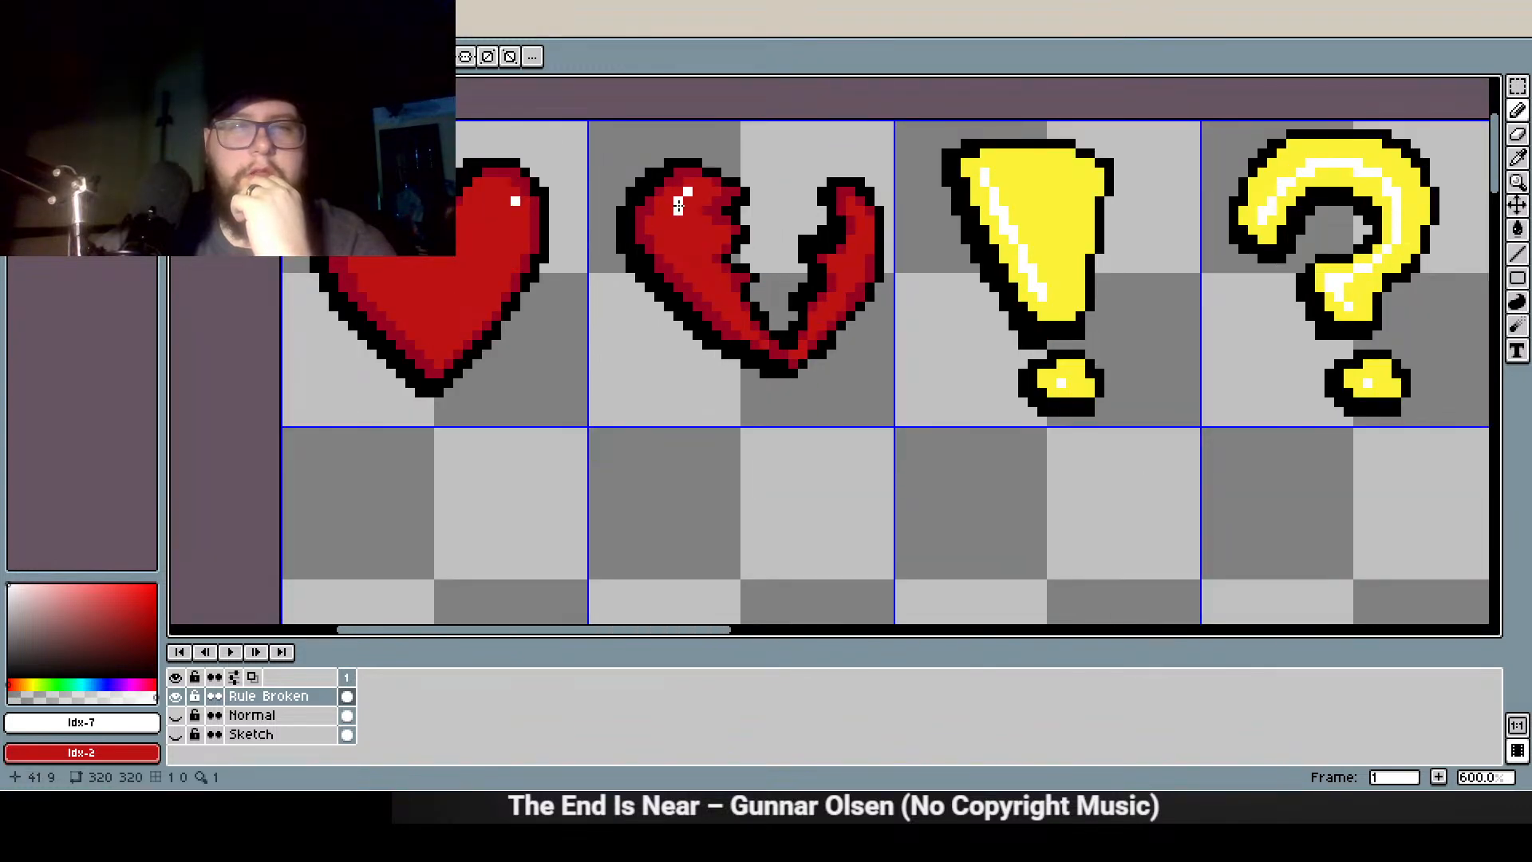
scroll(678, 206, up, 4)
click(675, 169)
click(653, 195)
click(644, 219)
drag(632, 222, 630, 244)
click(627, 270)
Trim the inner side of the left half's white highlight with the base red, leaving a thinner streak
right_click(678, 195)
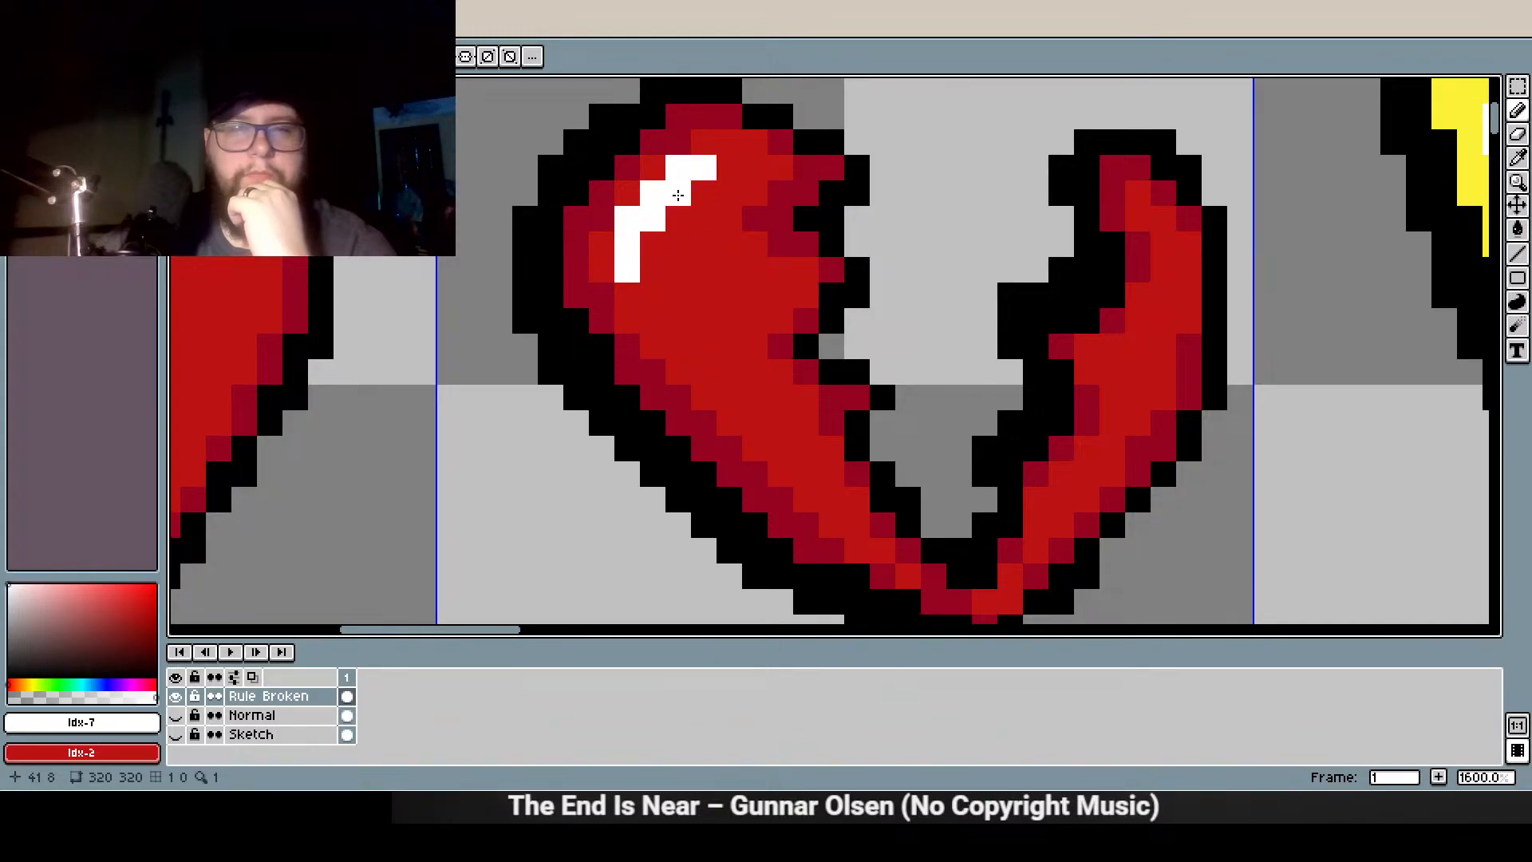
click(678, 219)
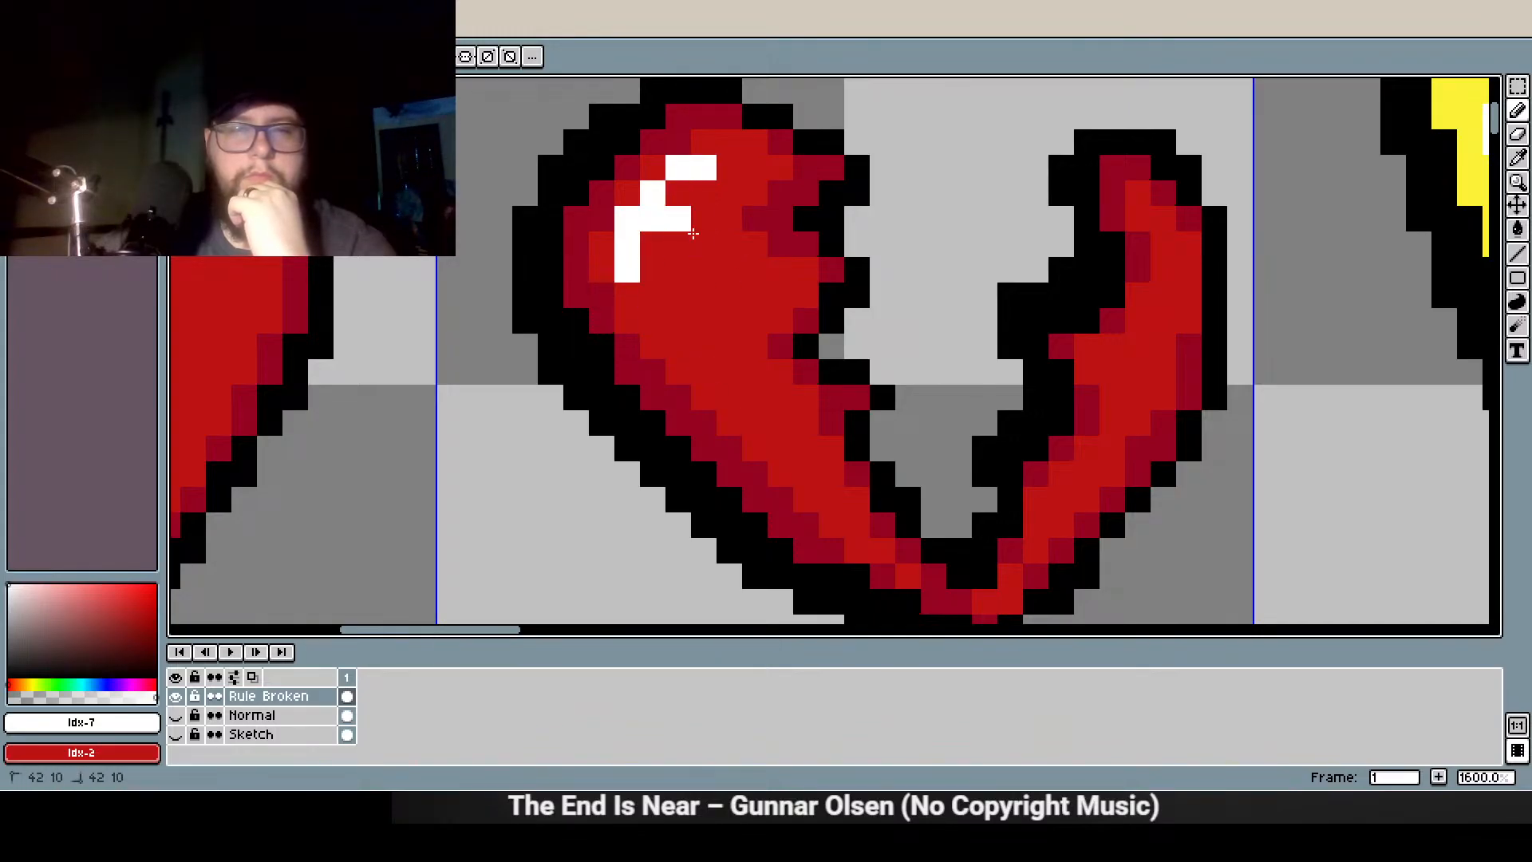
scroll(764, 268, down, 3)
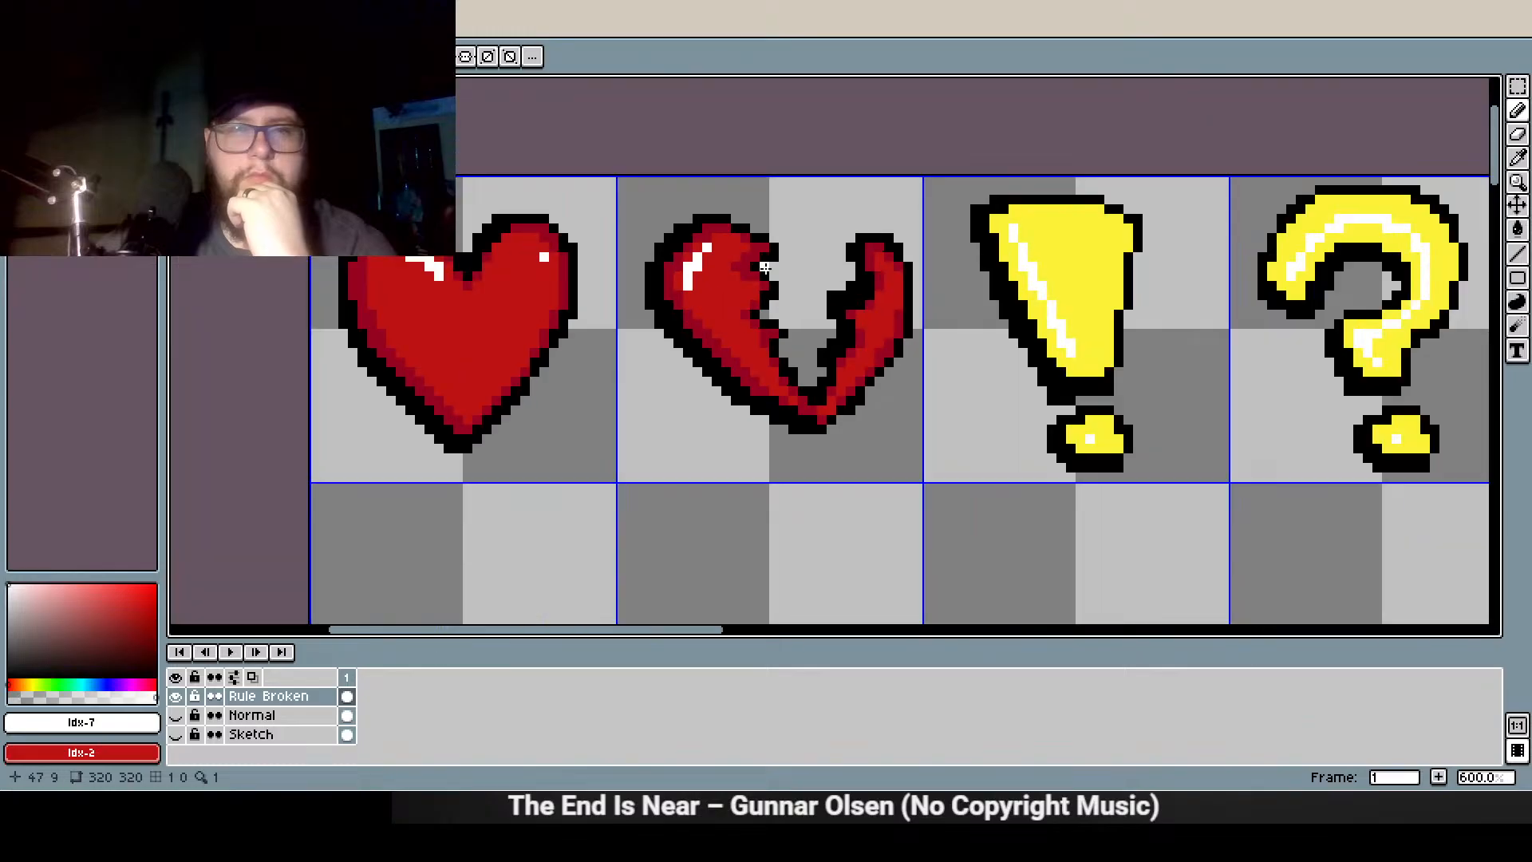
Add a single white highlight pixel near the upper outer edge of the broken heart's right fragment
scroll(878, 303, up, 2)
click(900, 291)
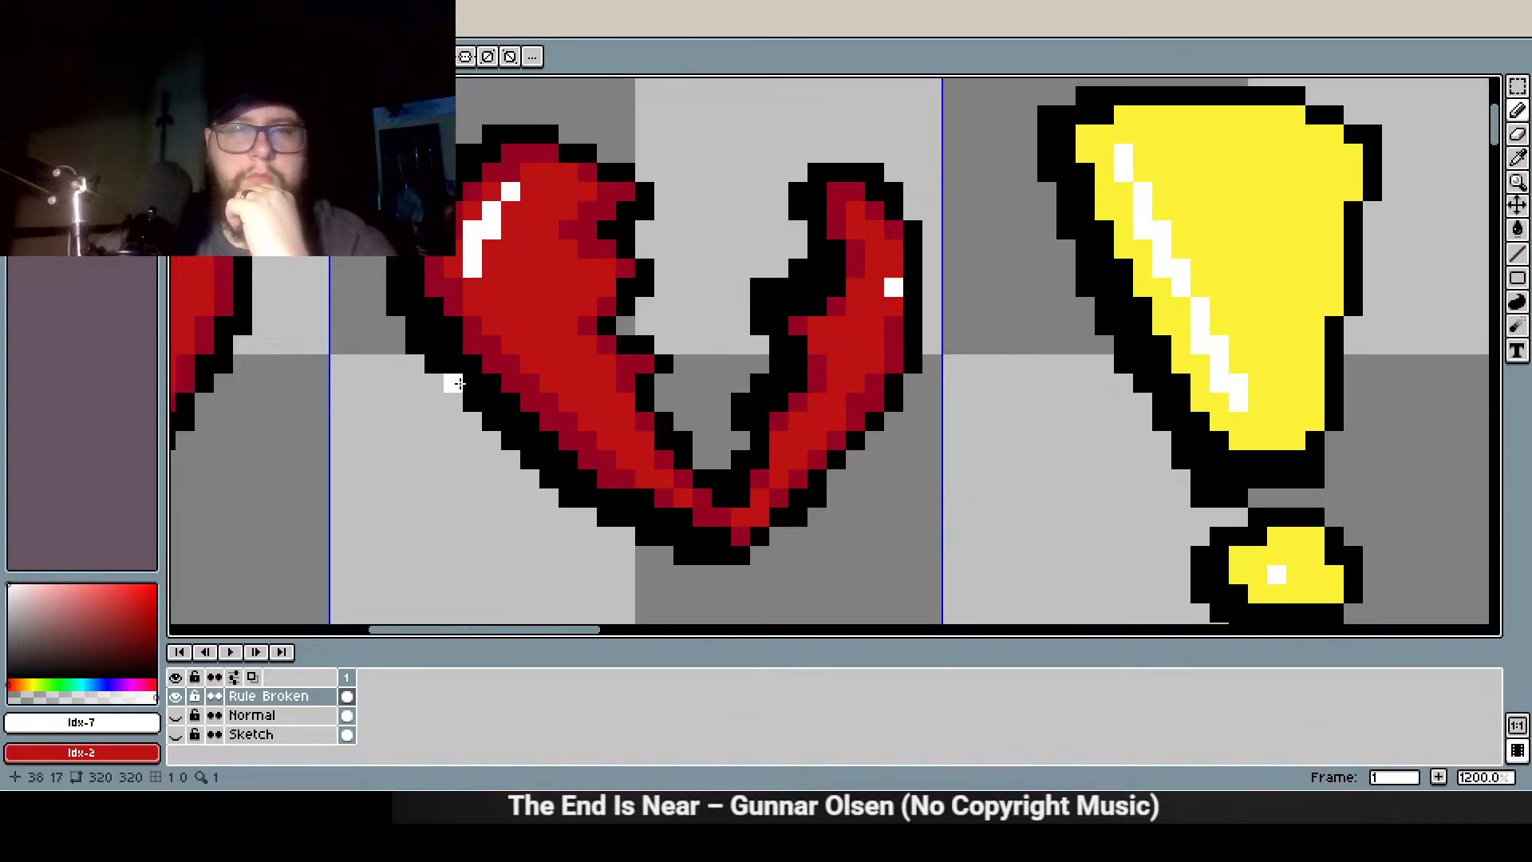
scroll(447, 413, down, 5)
scroll(597, 346, up, 5)
Erase the protruding black outline pixel on the jagged inner edge of the broken heart's right fragment
key(b)
click(610, 368)
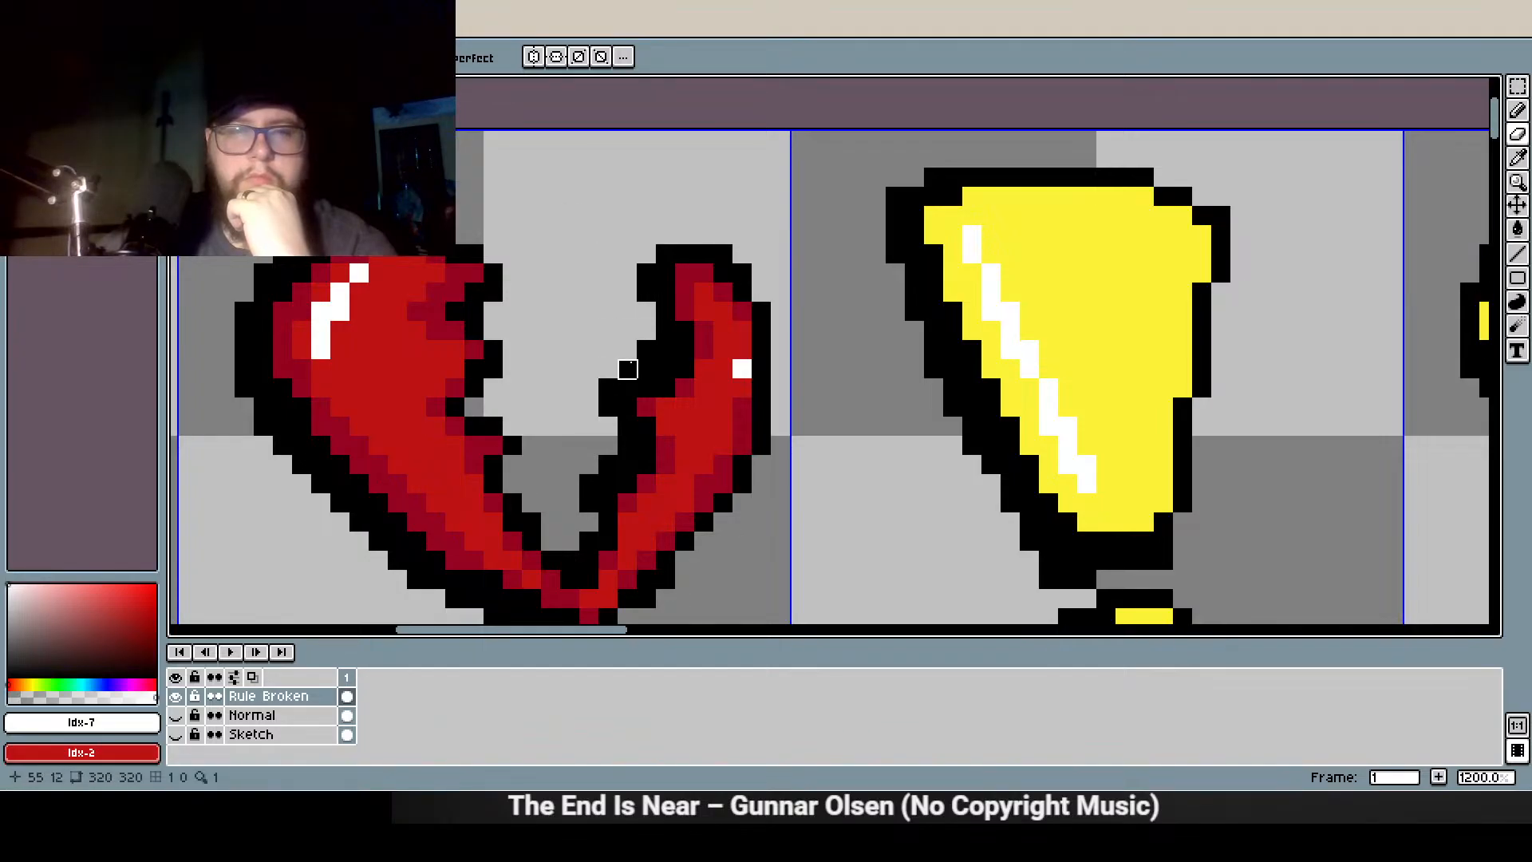
scroll(597, 268, down, 4)
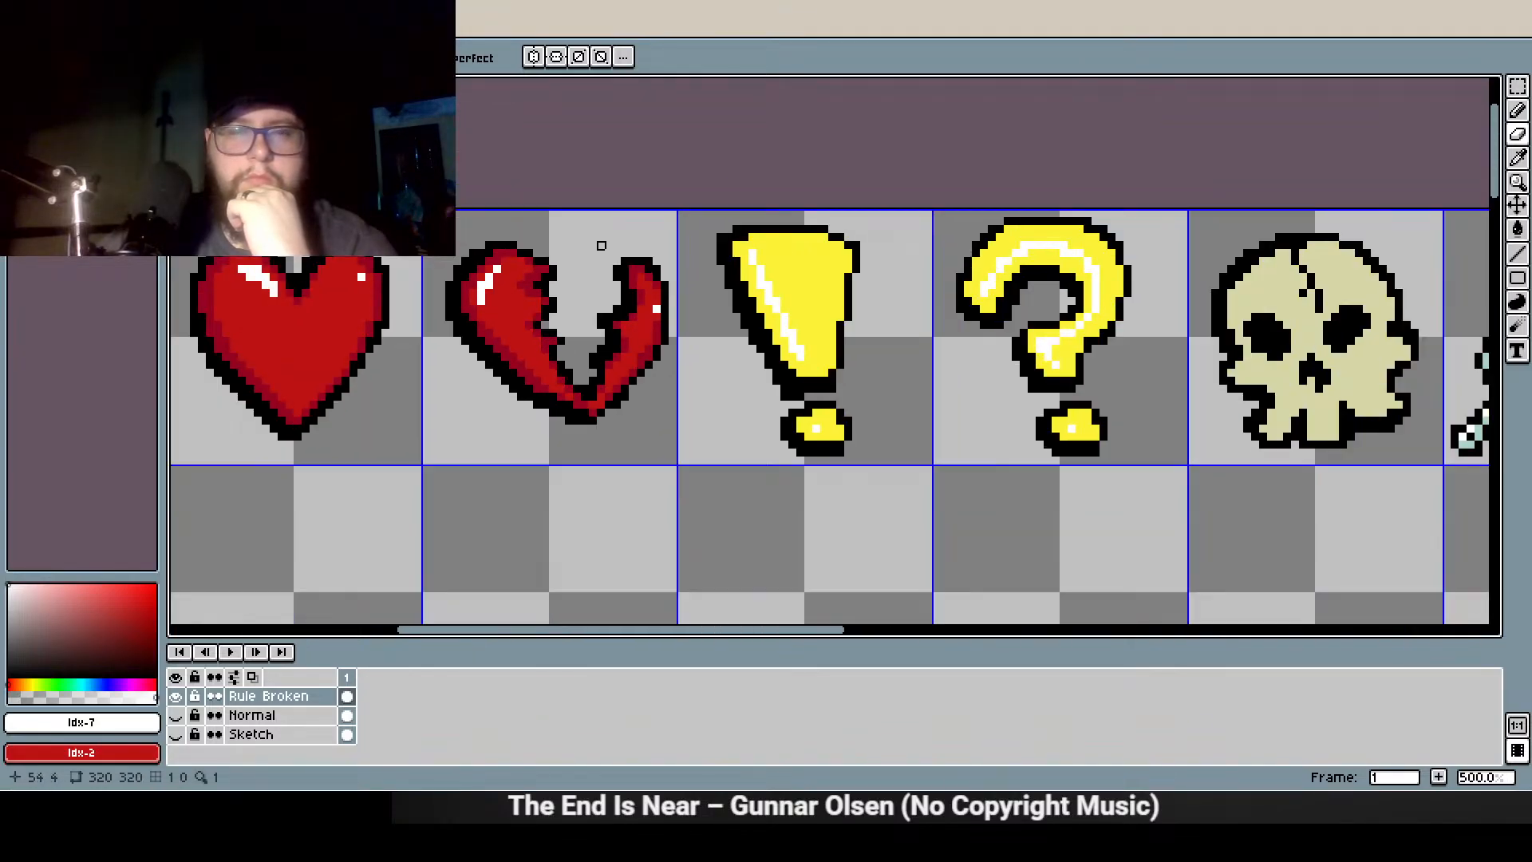
scroll(586, 333, up, 2)
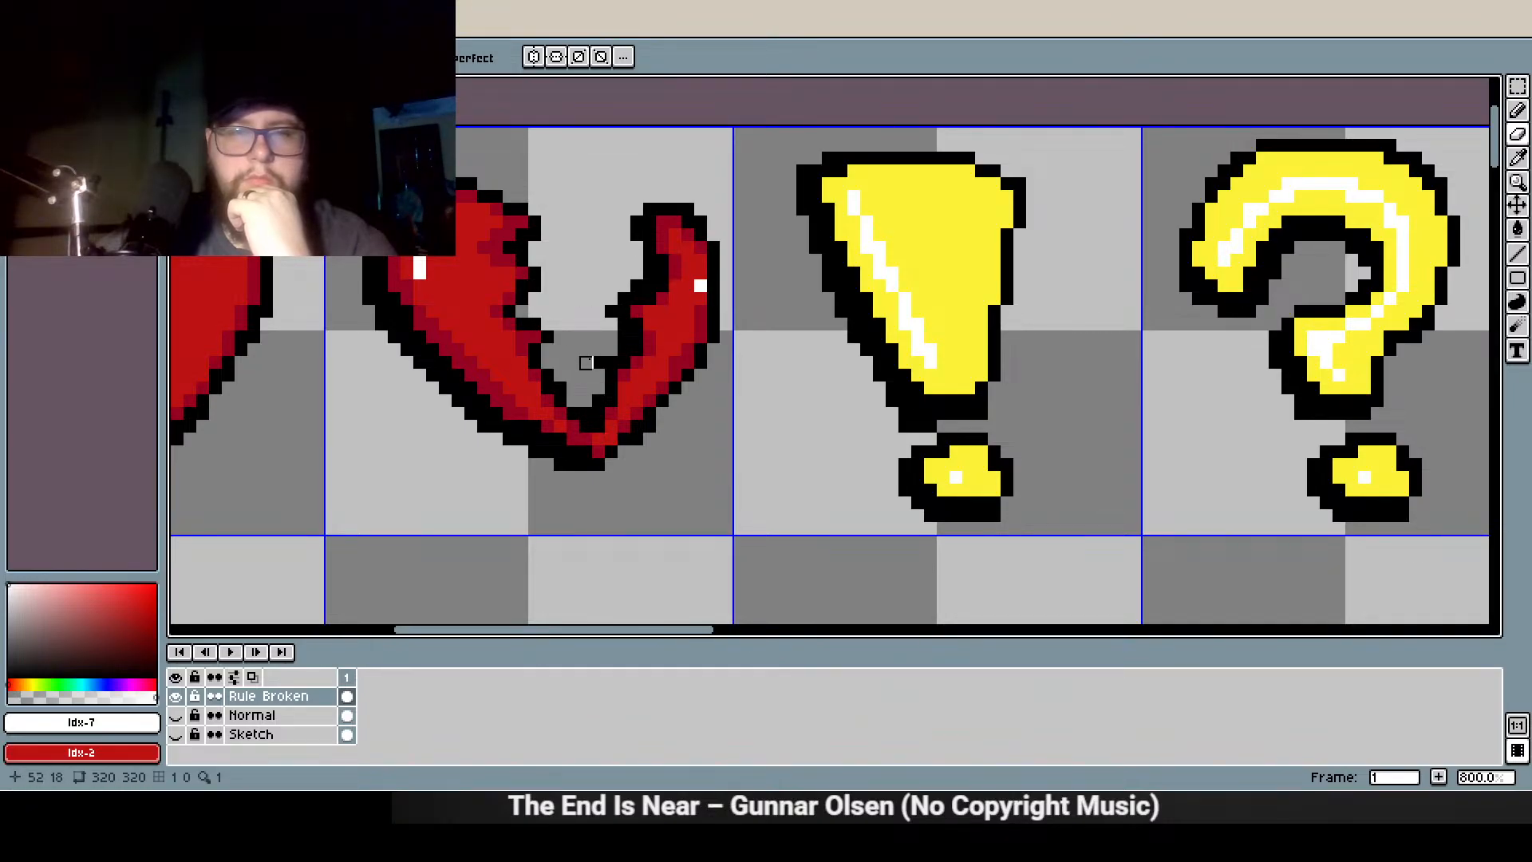
Examine the broken heart's outline and highlights in comparison with the other icons in the top row
scroll(609, 158, down, 2)
scroll(571, 241, up, 1)
scroll(572, 241, down, 2)
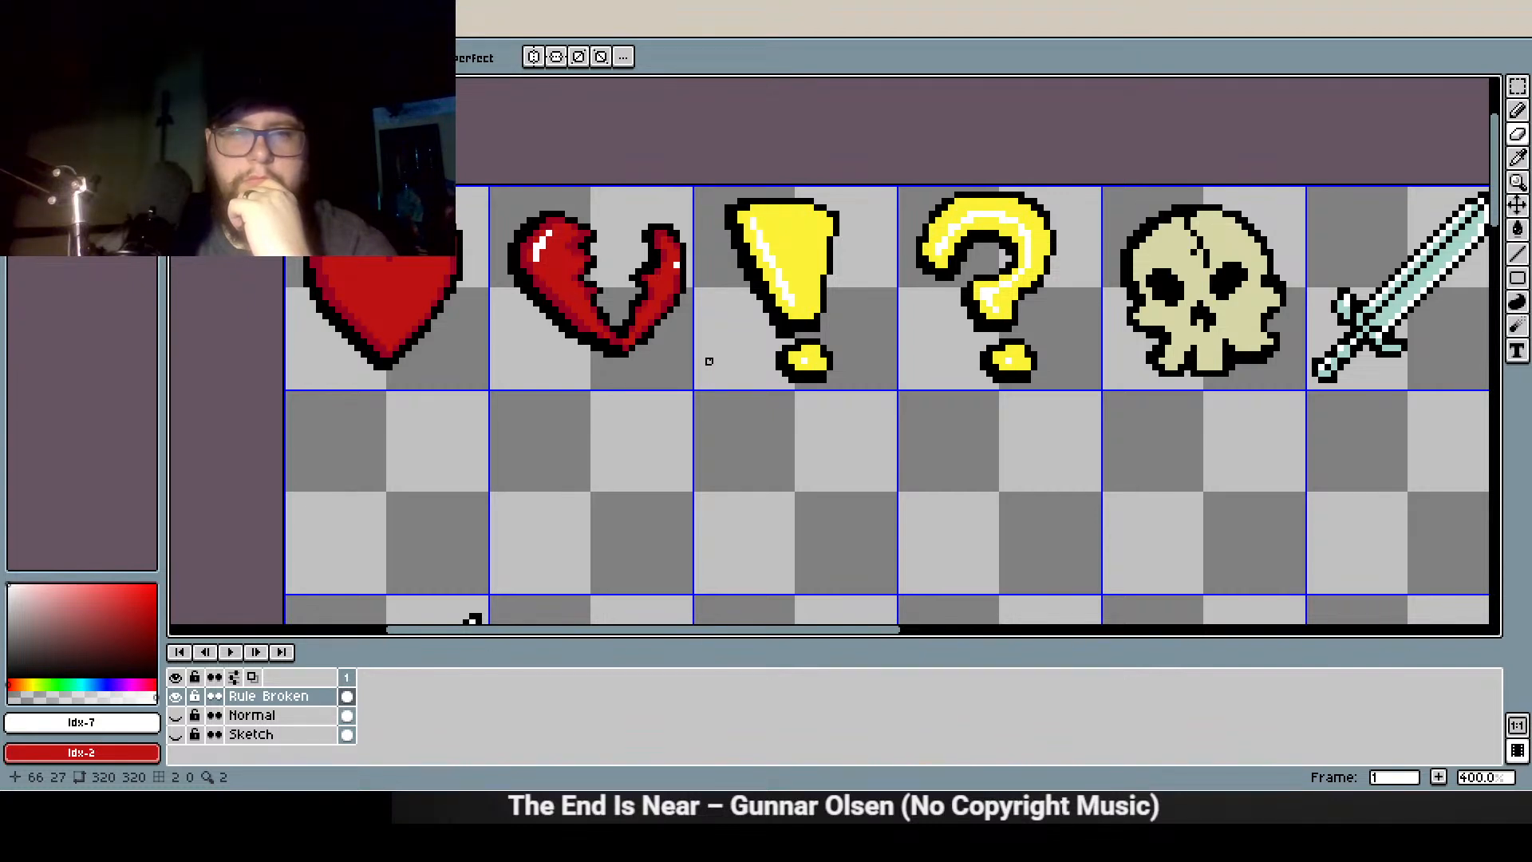
drag(736, 351, 625, 390)
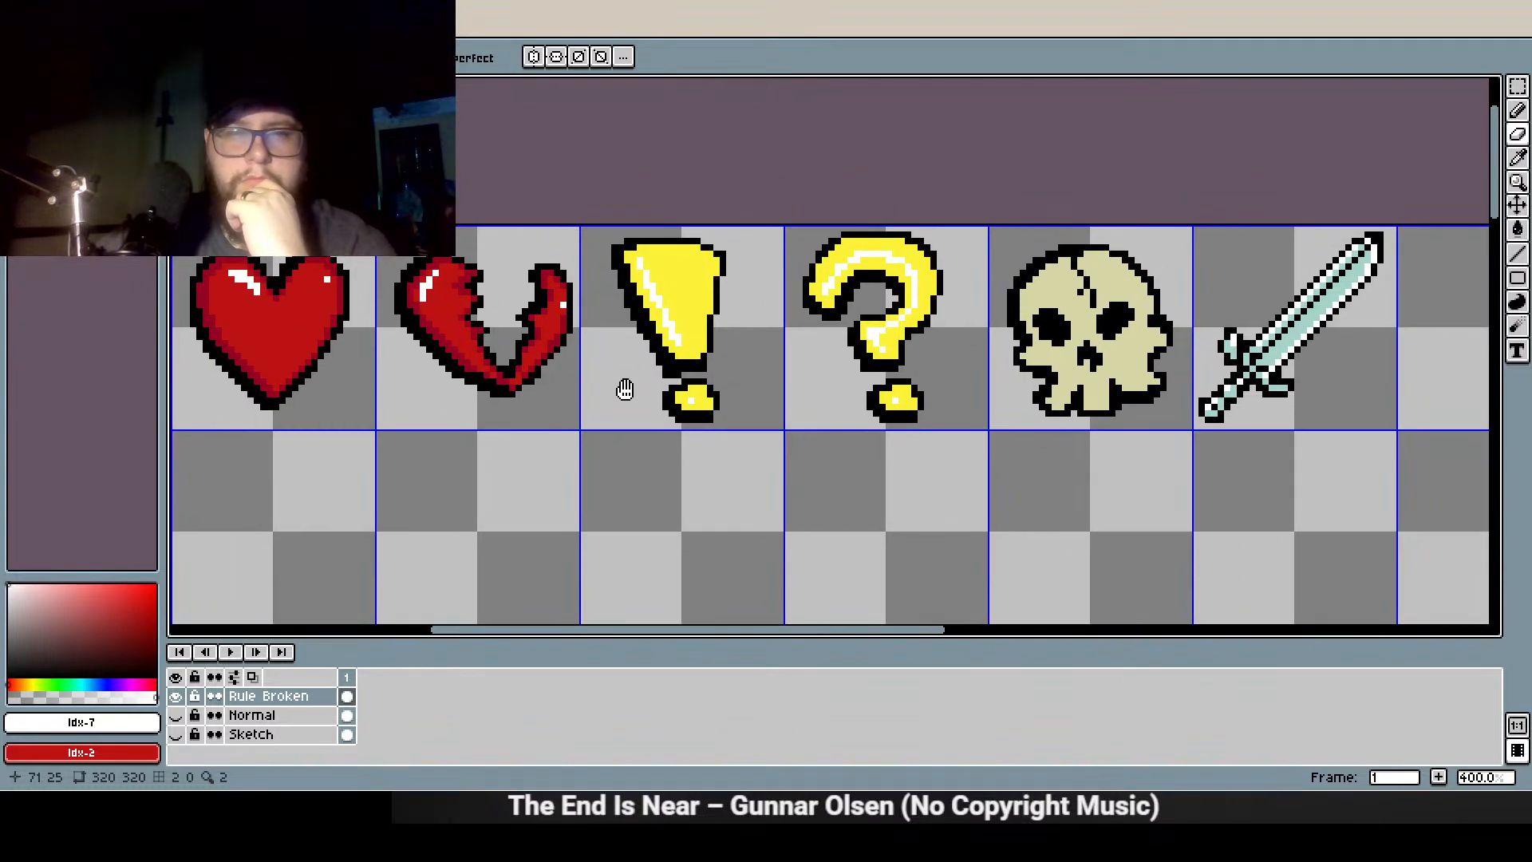
scroll(717, 310, up, 2)
scroll(709, 312, up, 2)
scroll(551, 311, down, 3)
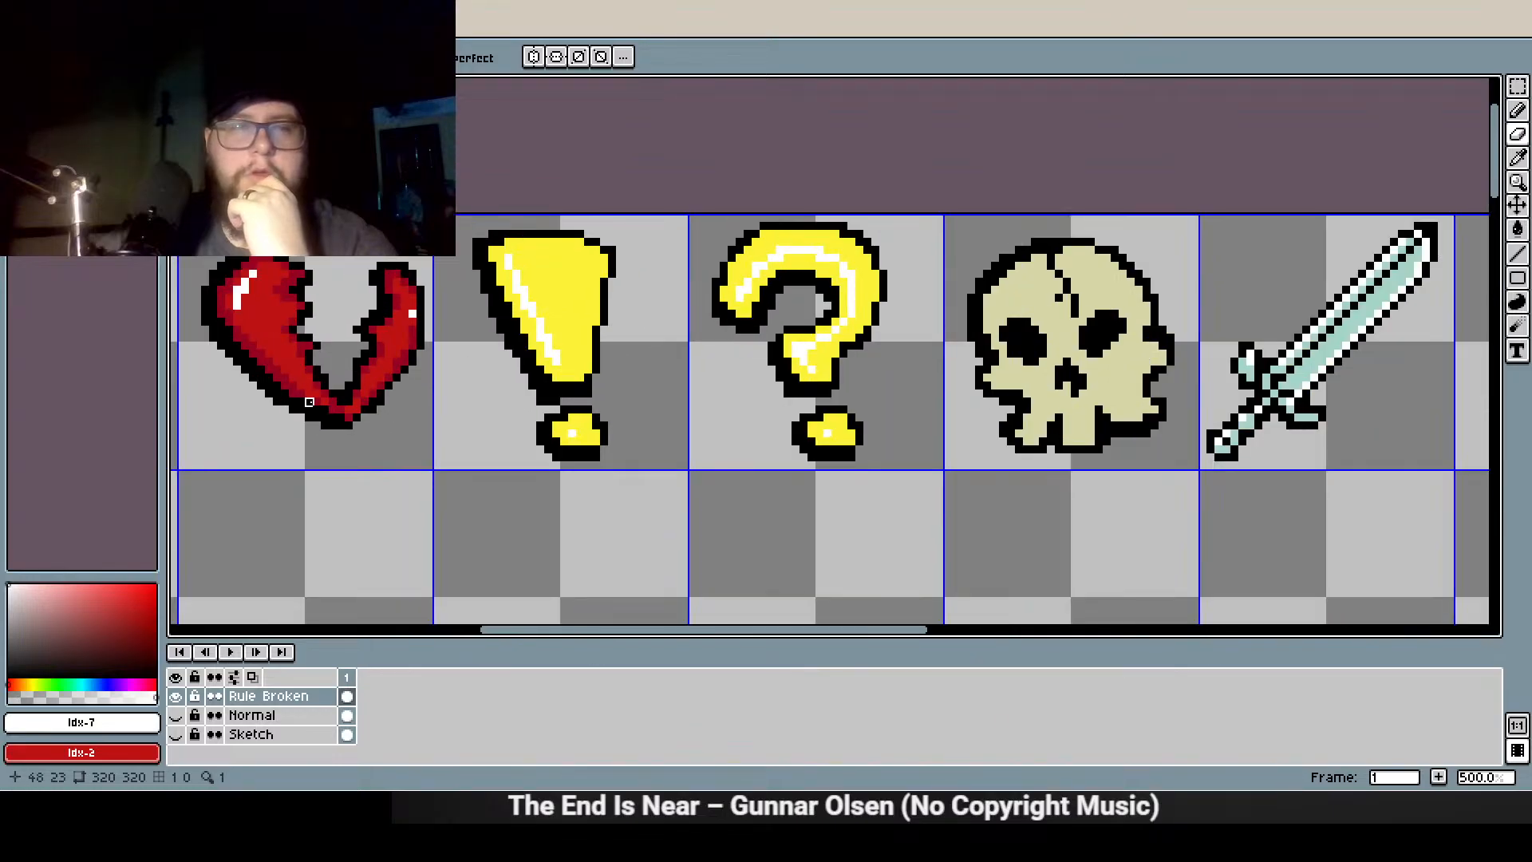
scroll(359, 370, down, 2)
drag(294, 405, 542, 401)
scroll(541, 401, up, 6)
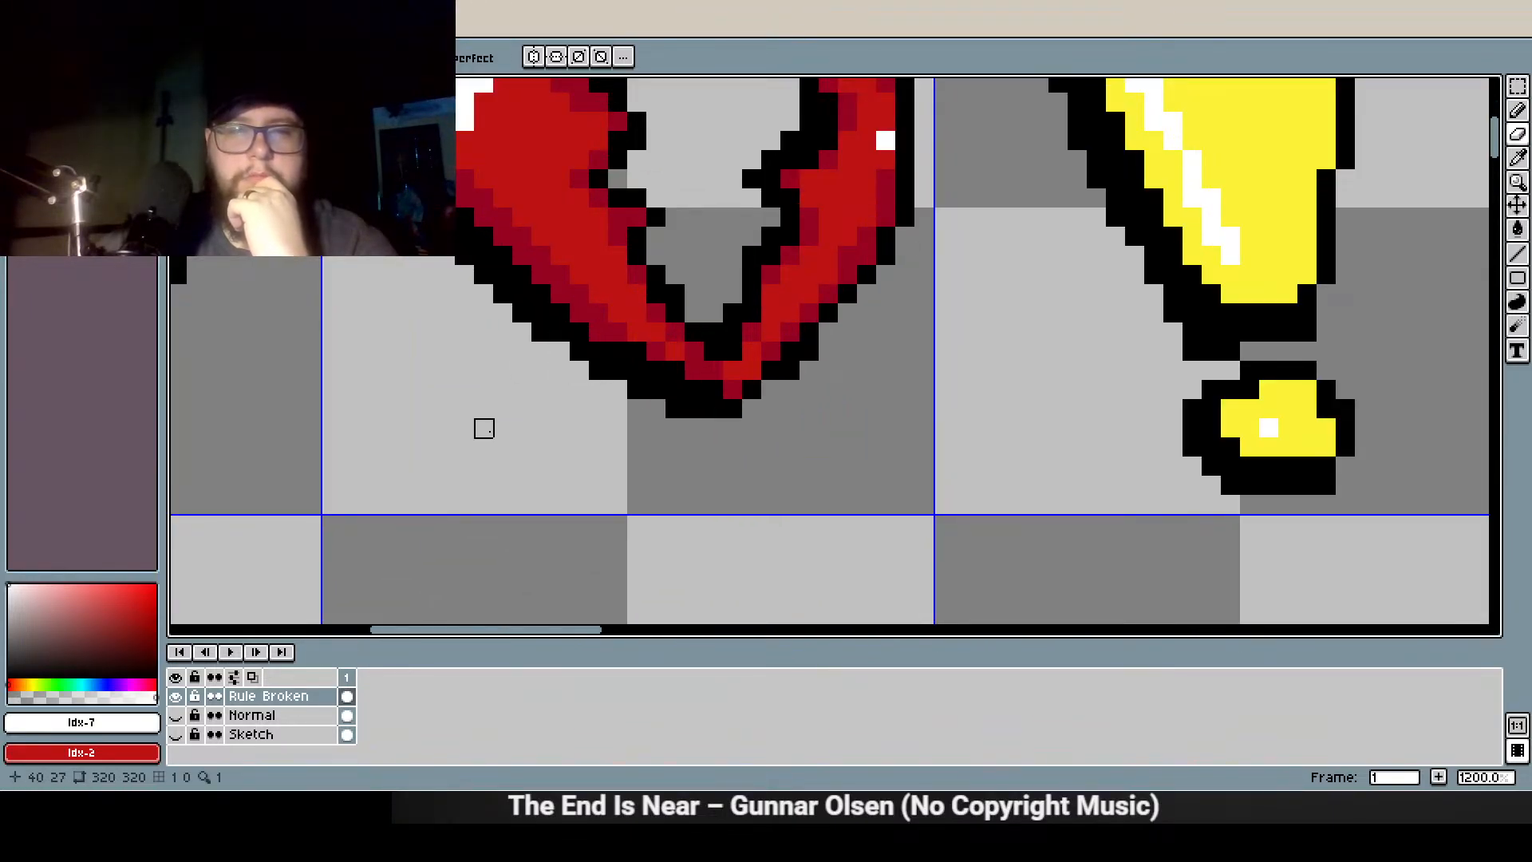
click(1517, 110)
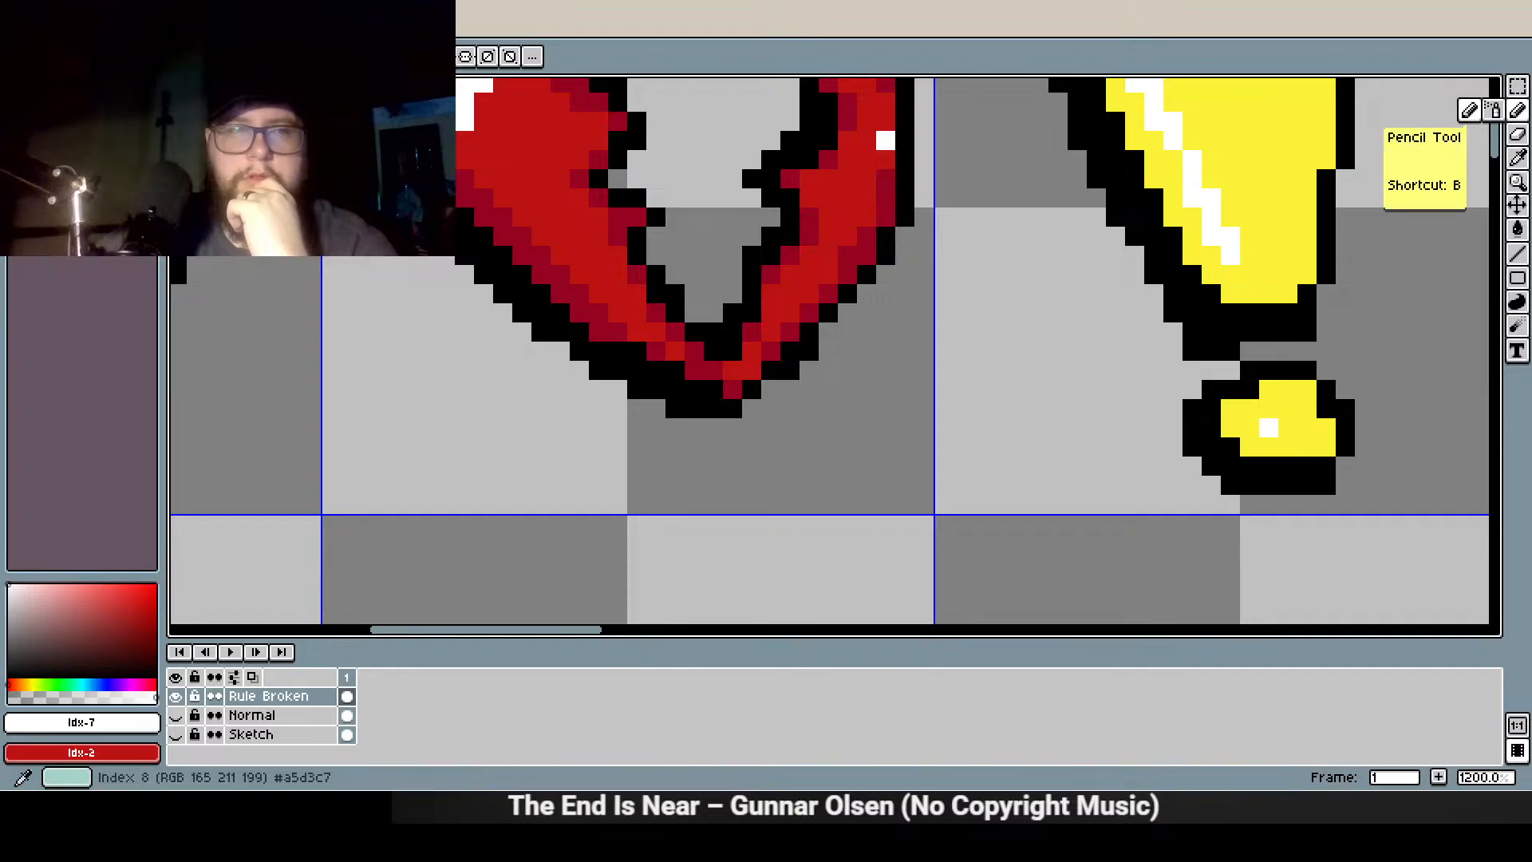
click(35, 92)
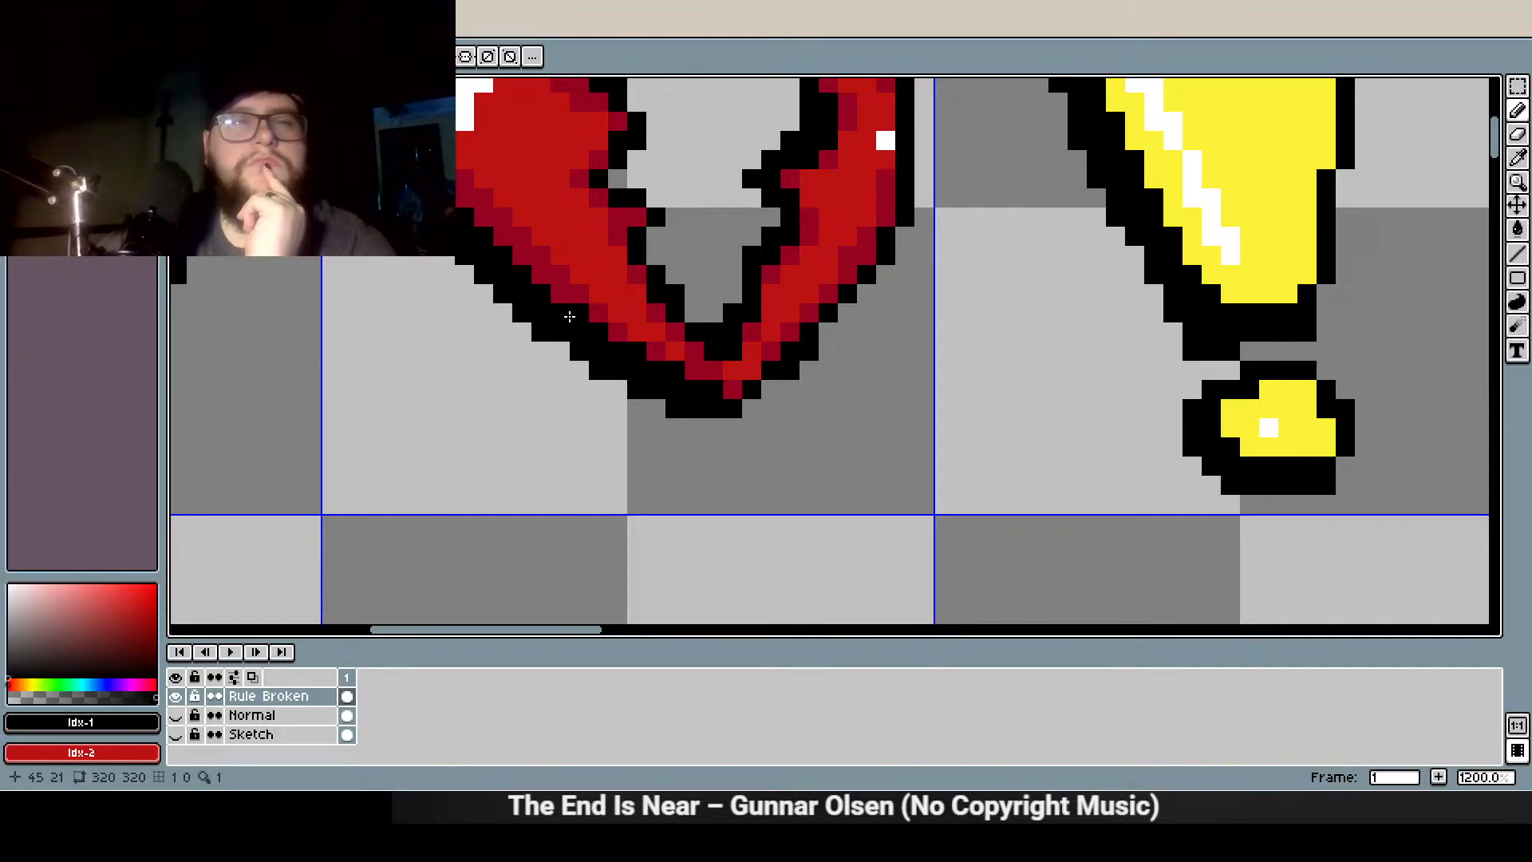
scroll(426, 387, down, 4)
scroll(451, 367, up, 2)
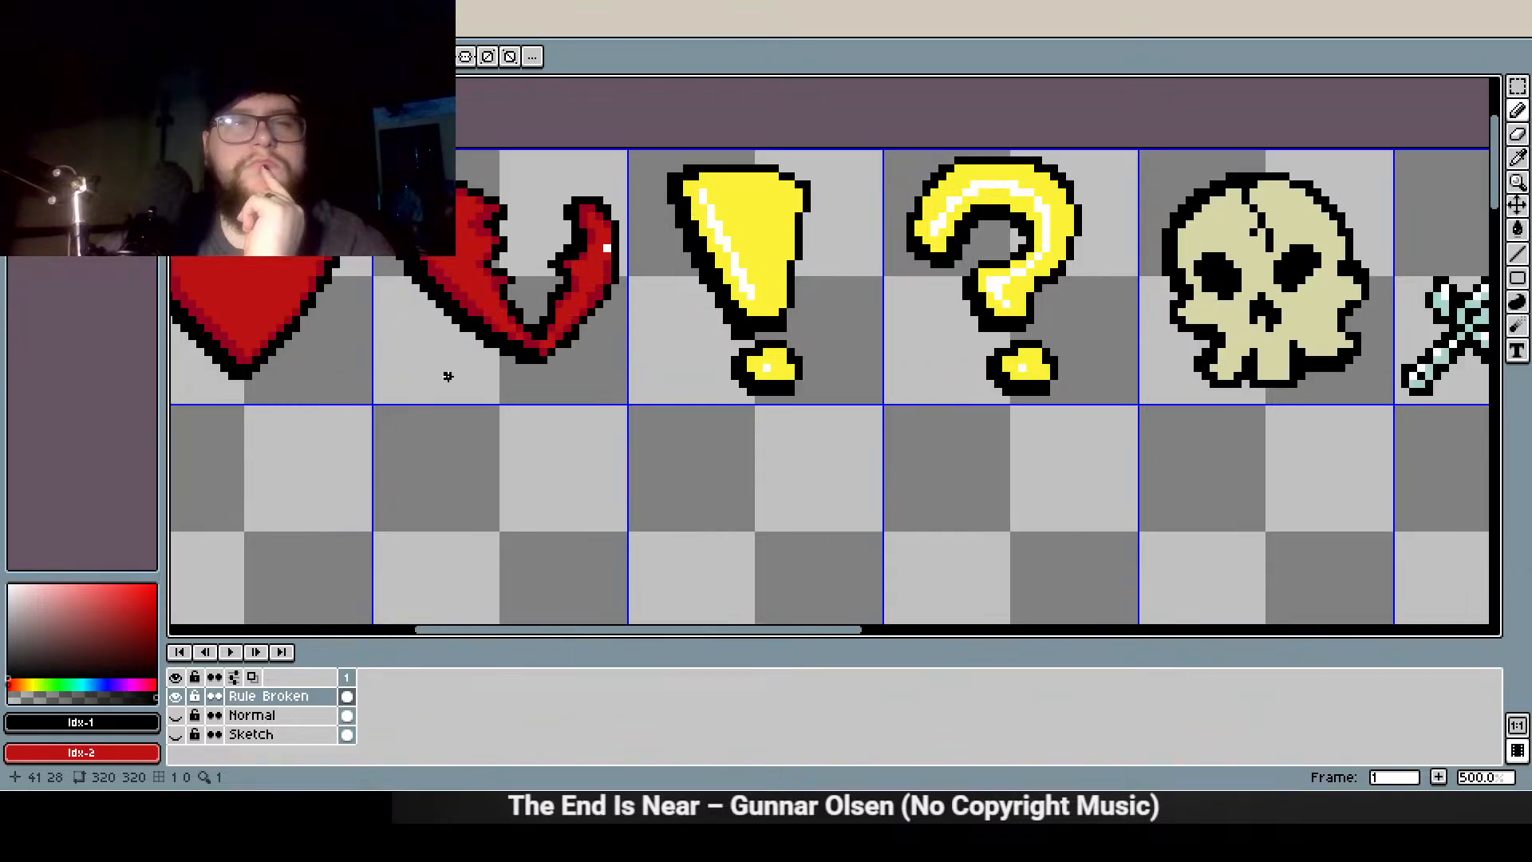
scroll(454, 363, down, 2)
scroll(904, 241, up, 1)
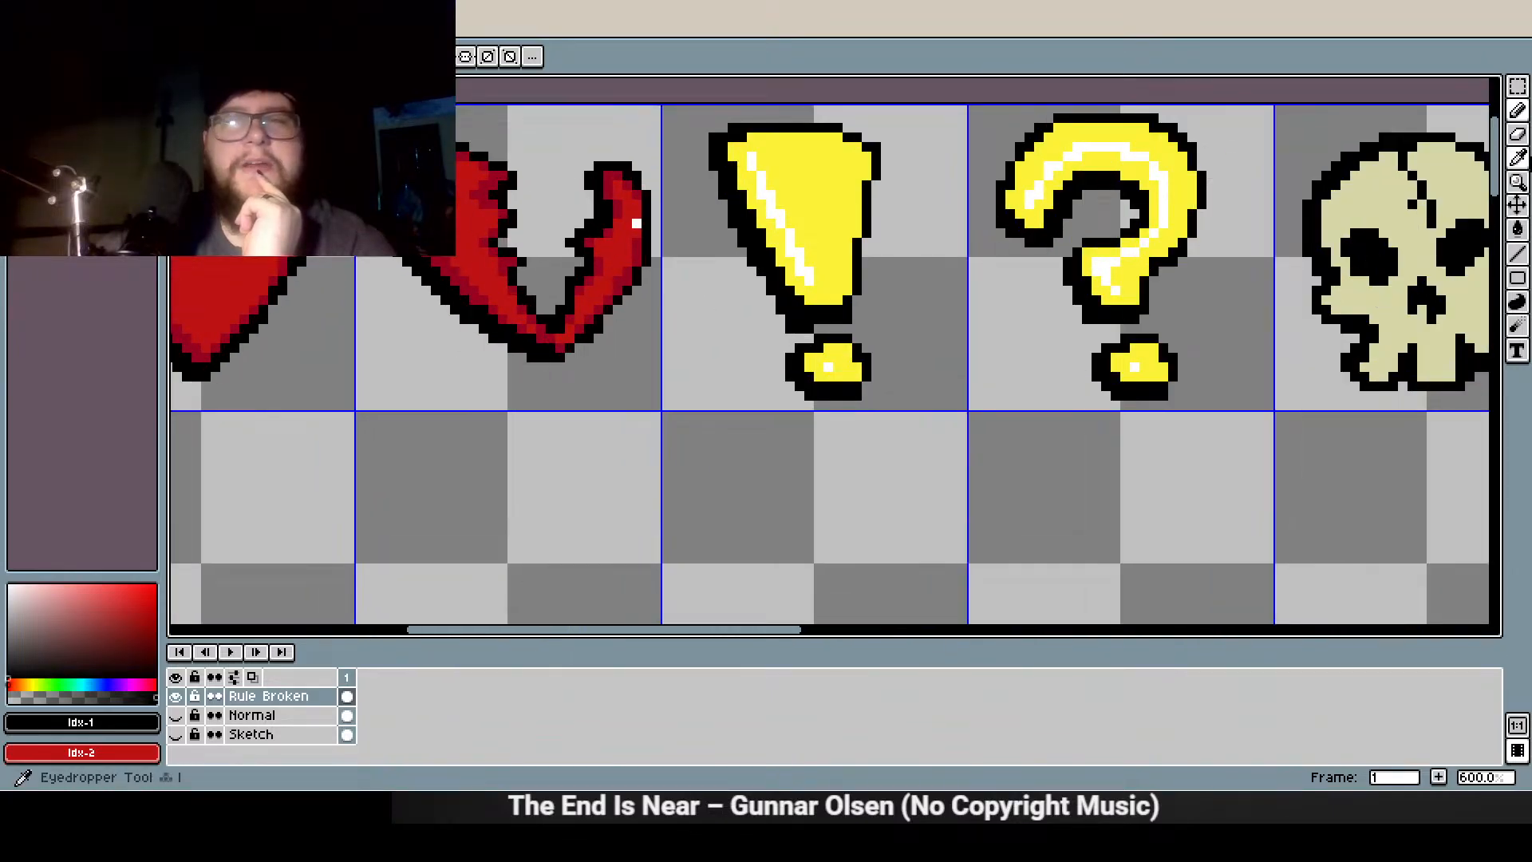
click(1518, 135)
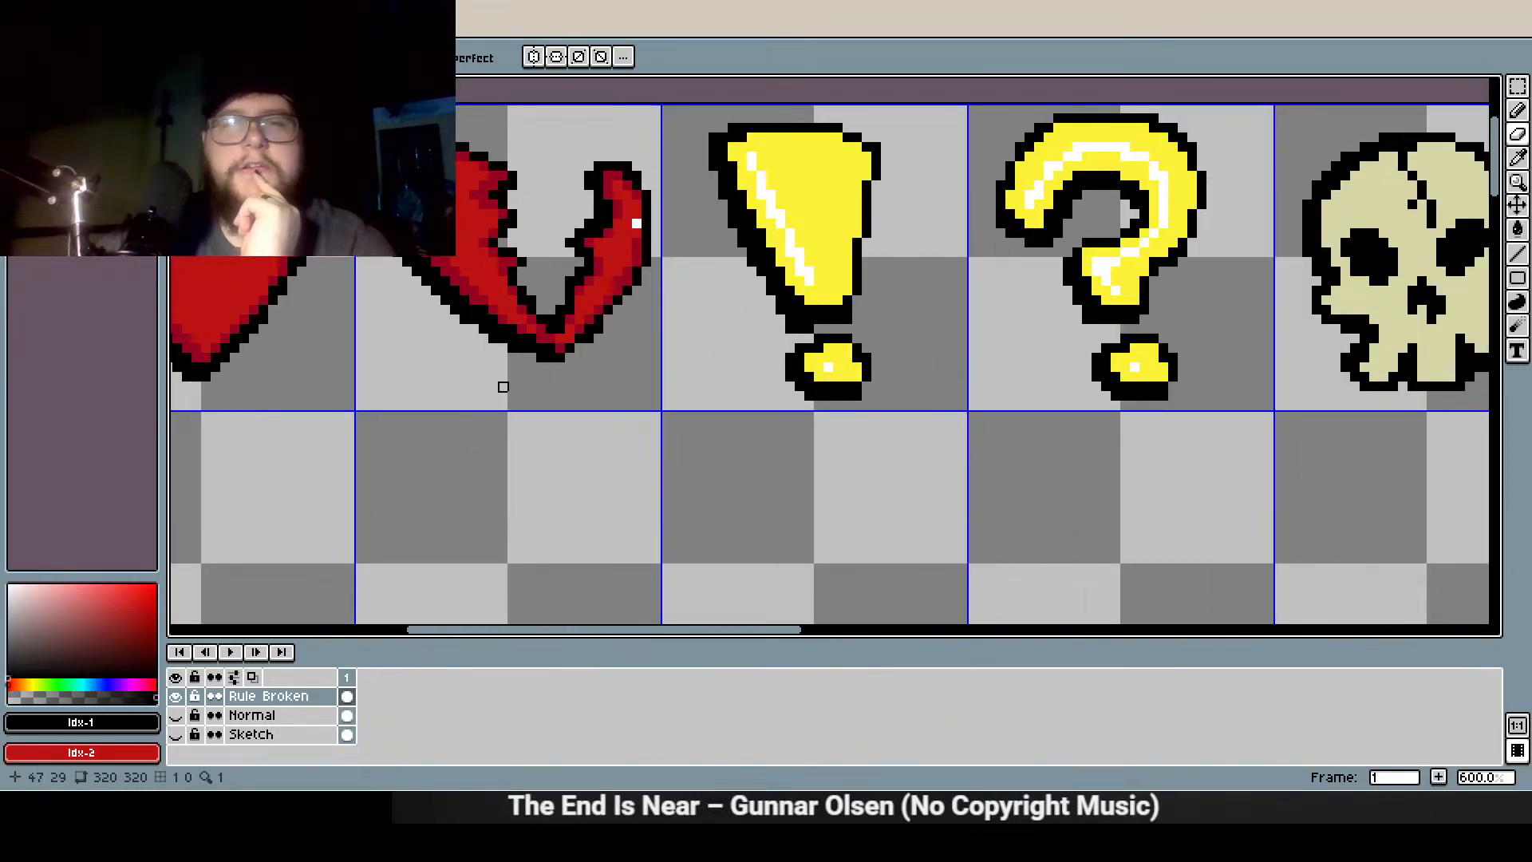
scroll(503, 376, down, 2)
scroll(467, 333, up, 3)
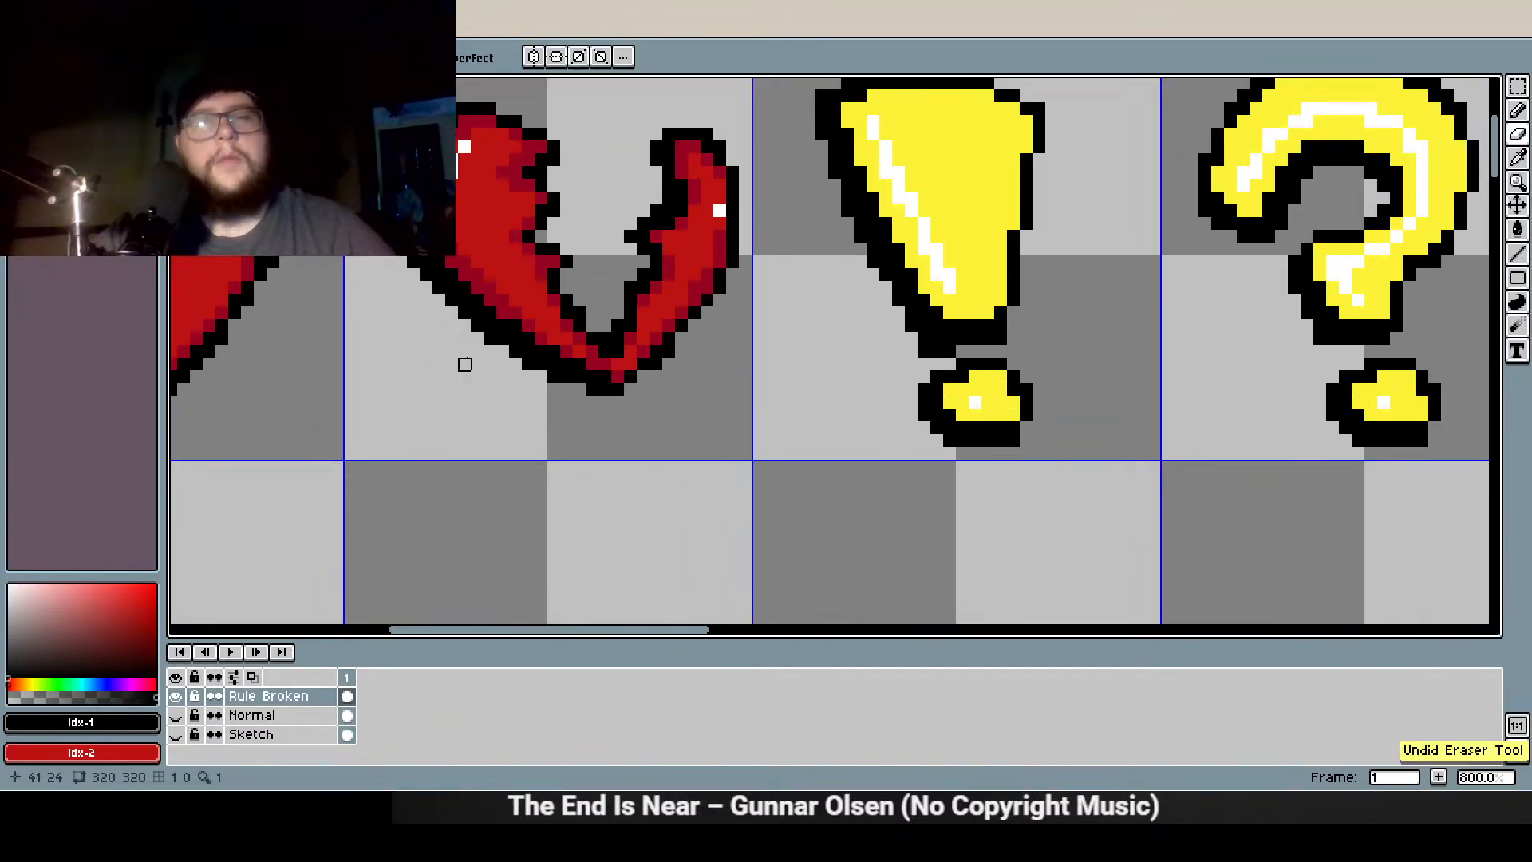
Switch to the Pencil with the punctuation icons' base yellow and darken the color to about HSV 57°, 82%, 70%
scroll(617, 441, down, 4)
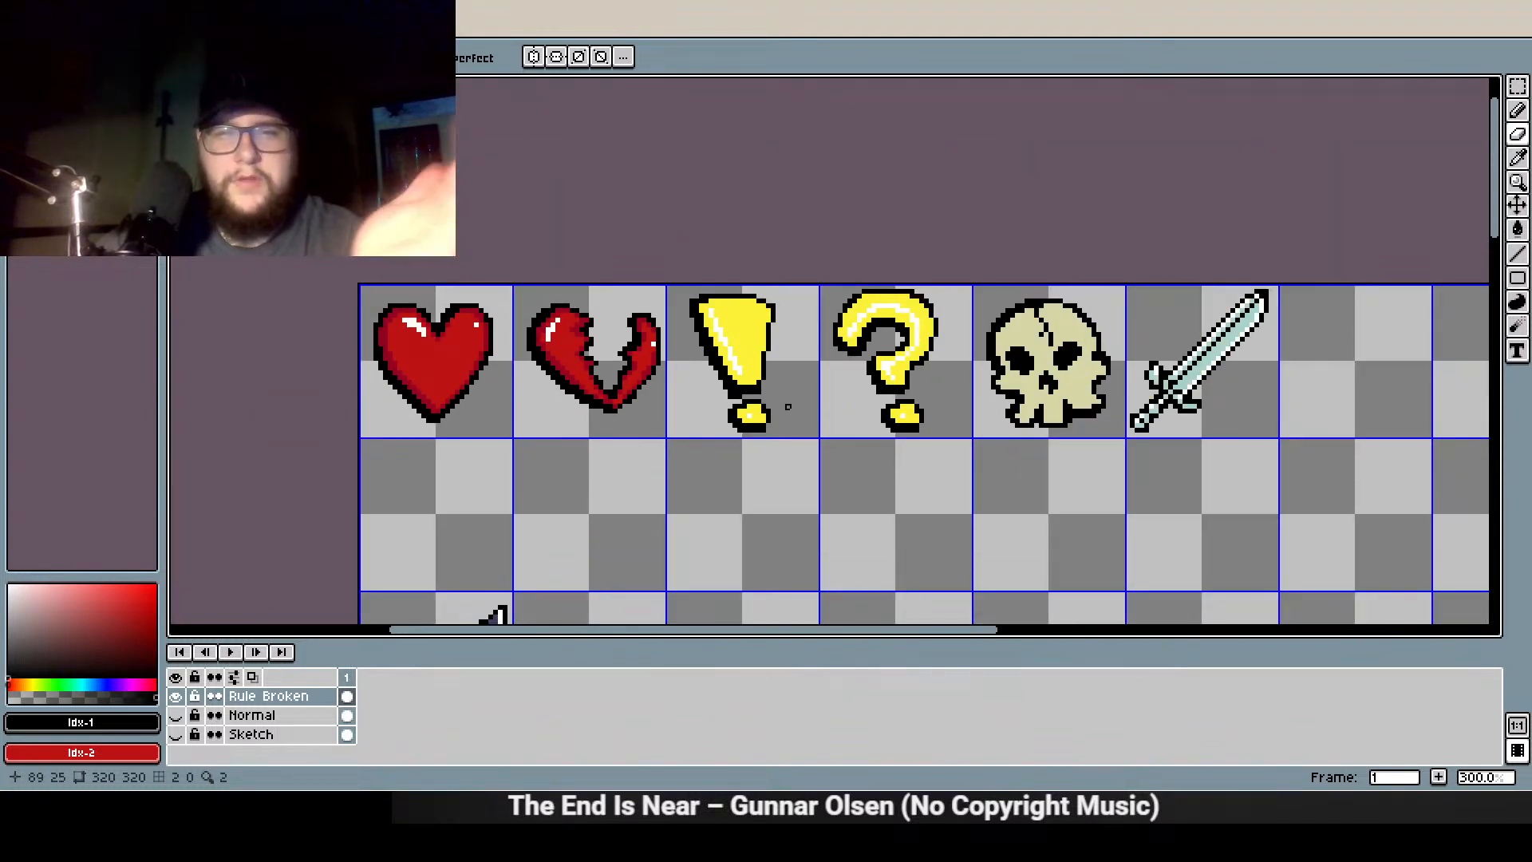
scroll(743, 391, up, 2)
scroll(640, 309, up, 4)
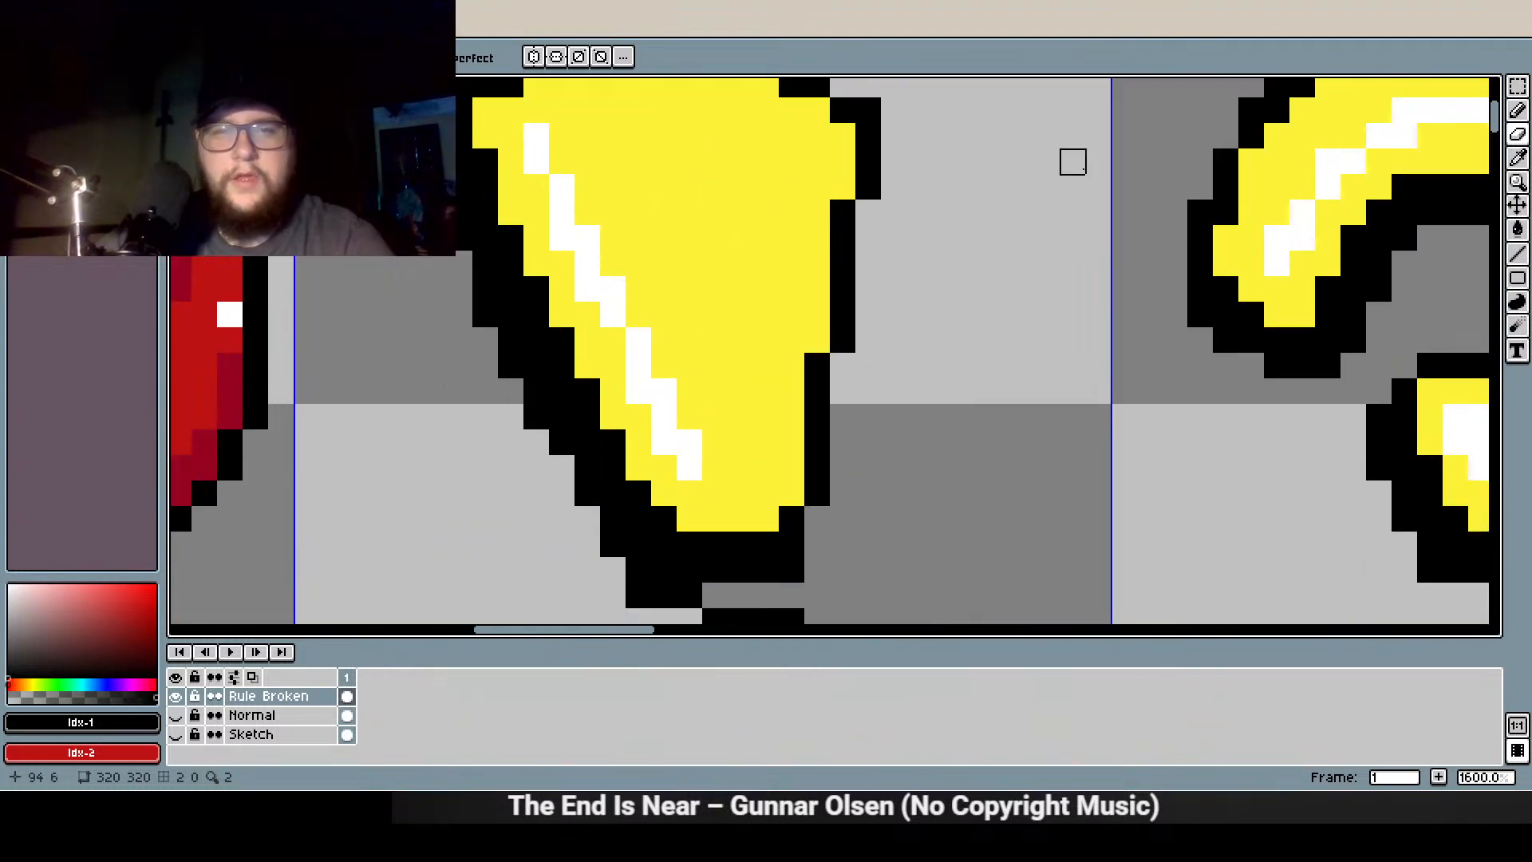
click(1516, 110)
scroll(192, 180, down, 3)
click(73, 89)
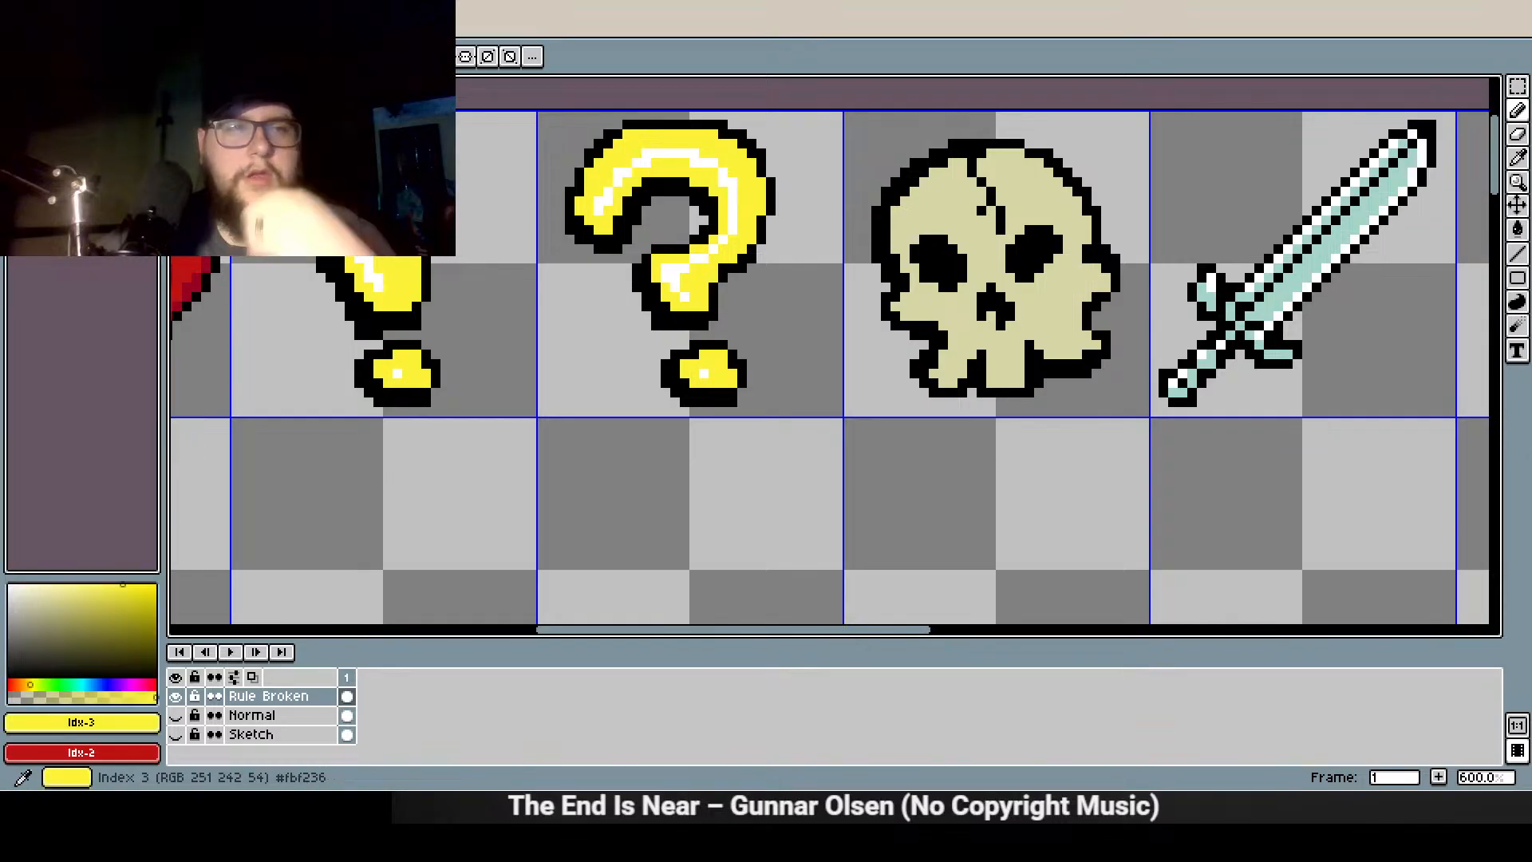
click(125, 592)
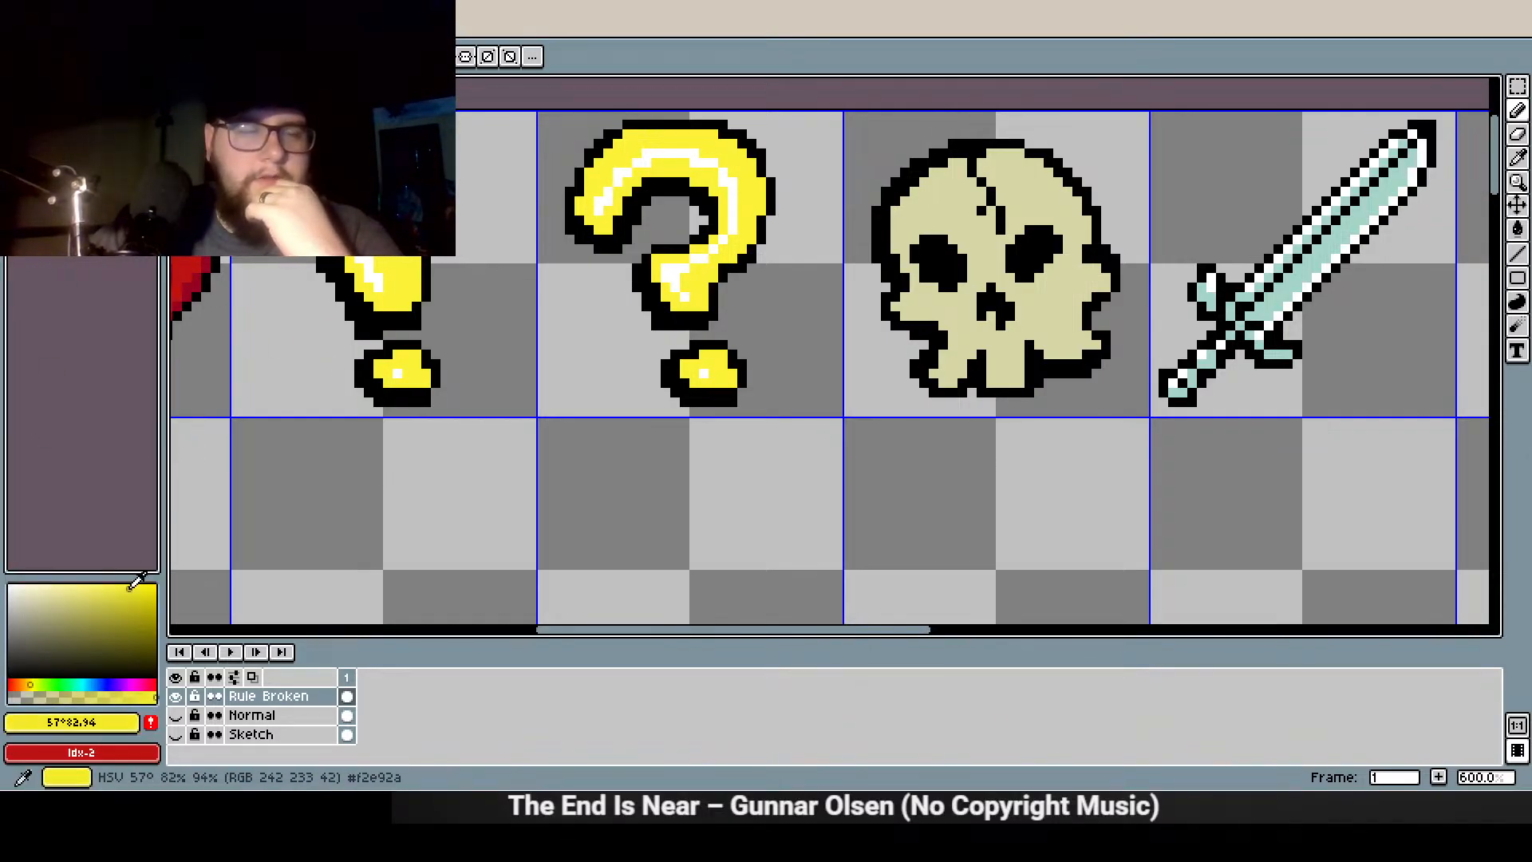
click(134, 616)
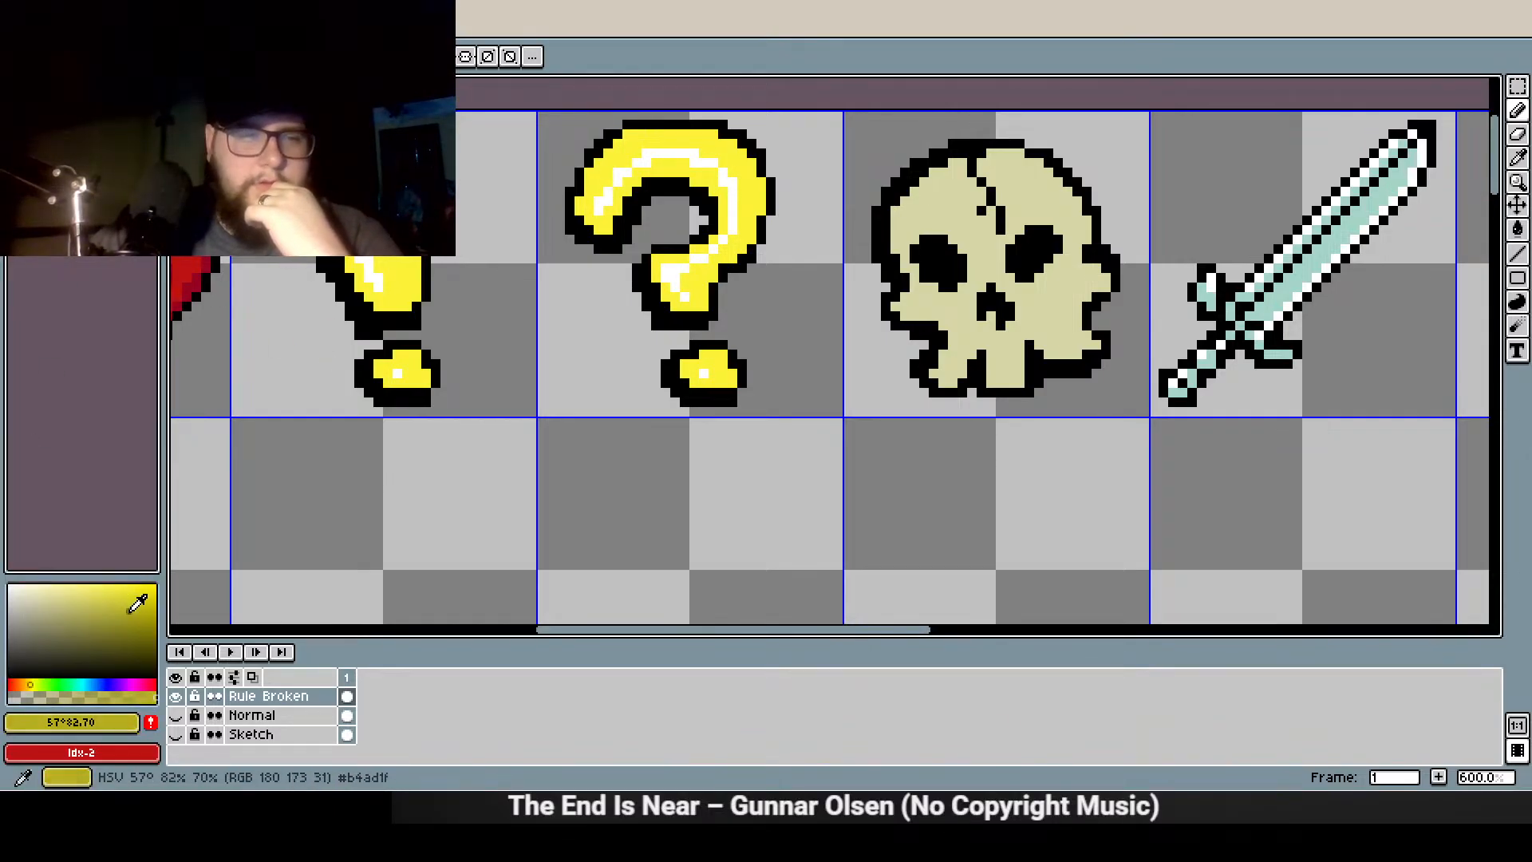
Shift the shading color to an orange of HSV 35°, 82%, 79% (#ca8523) and add it to the palette
click(24, 682)
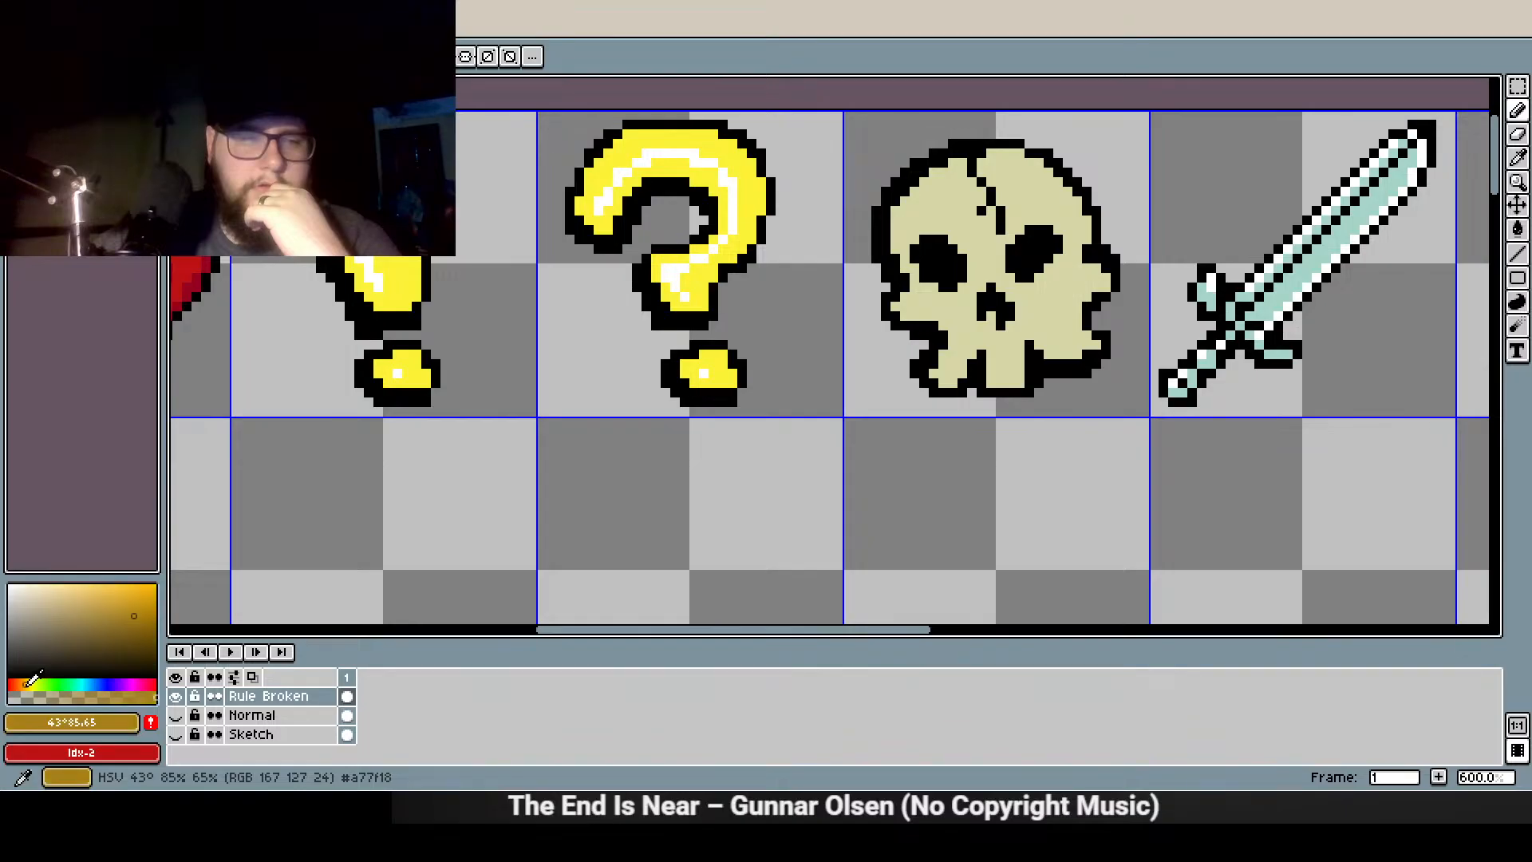
click(128, 602)
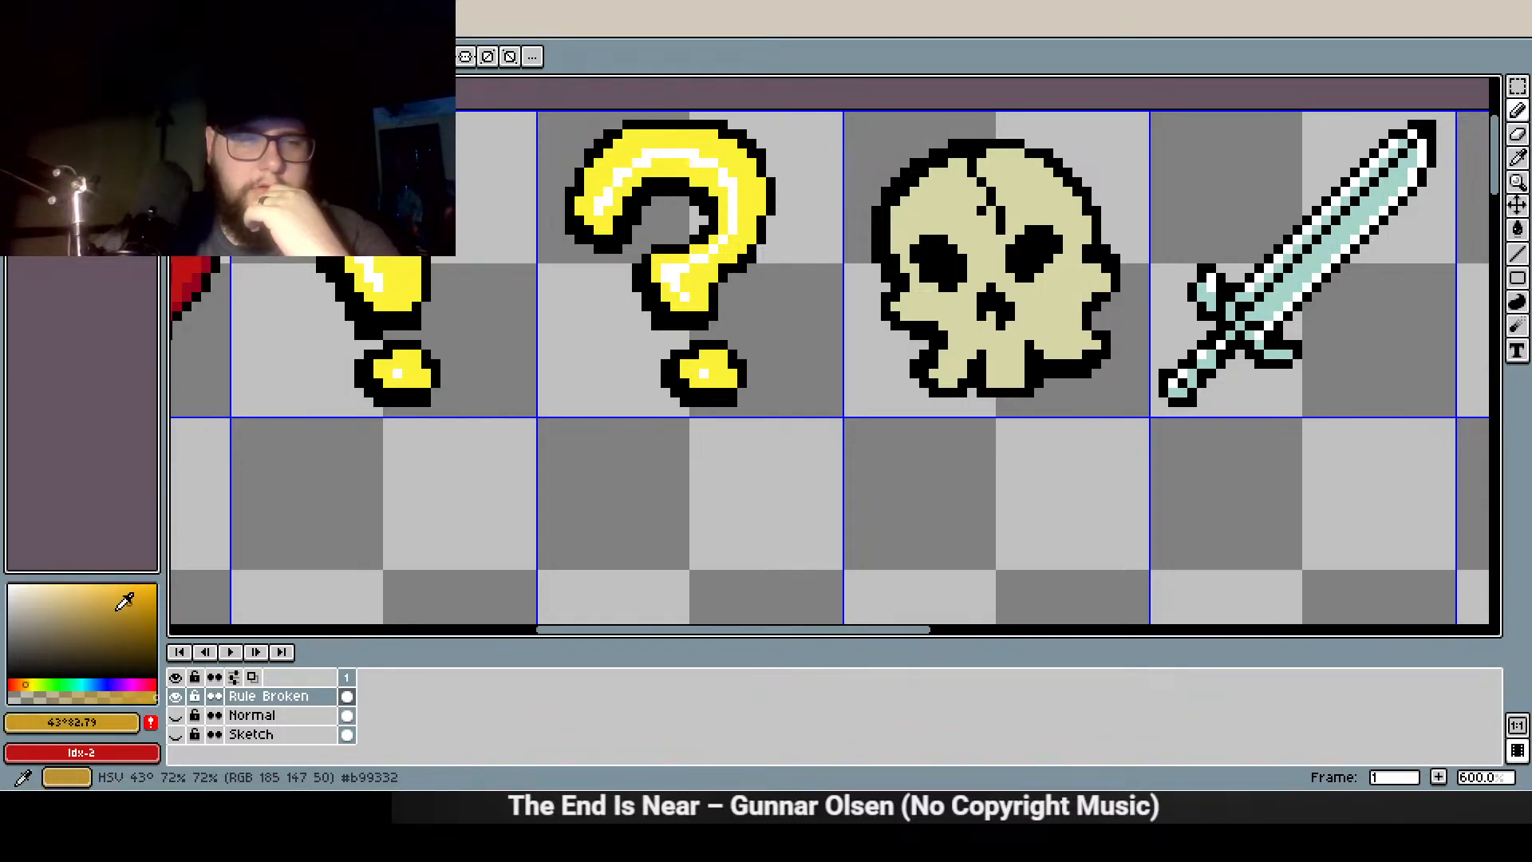
click(21, 684)
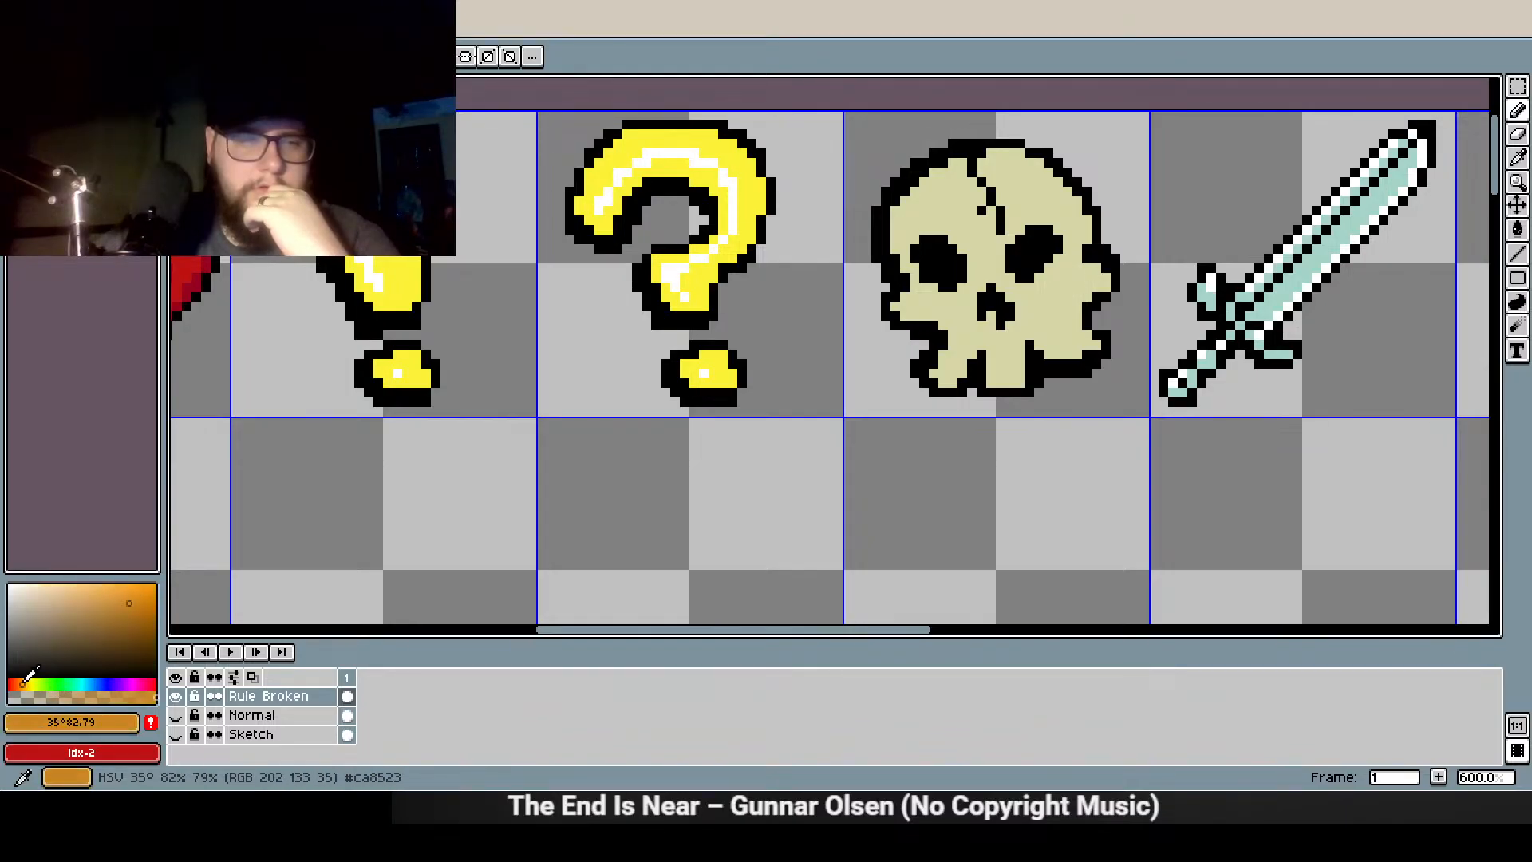
click(174, 734)
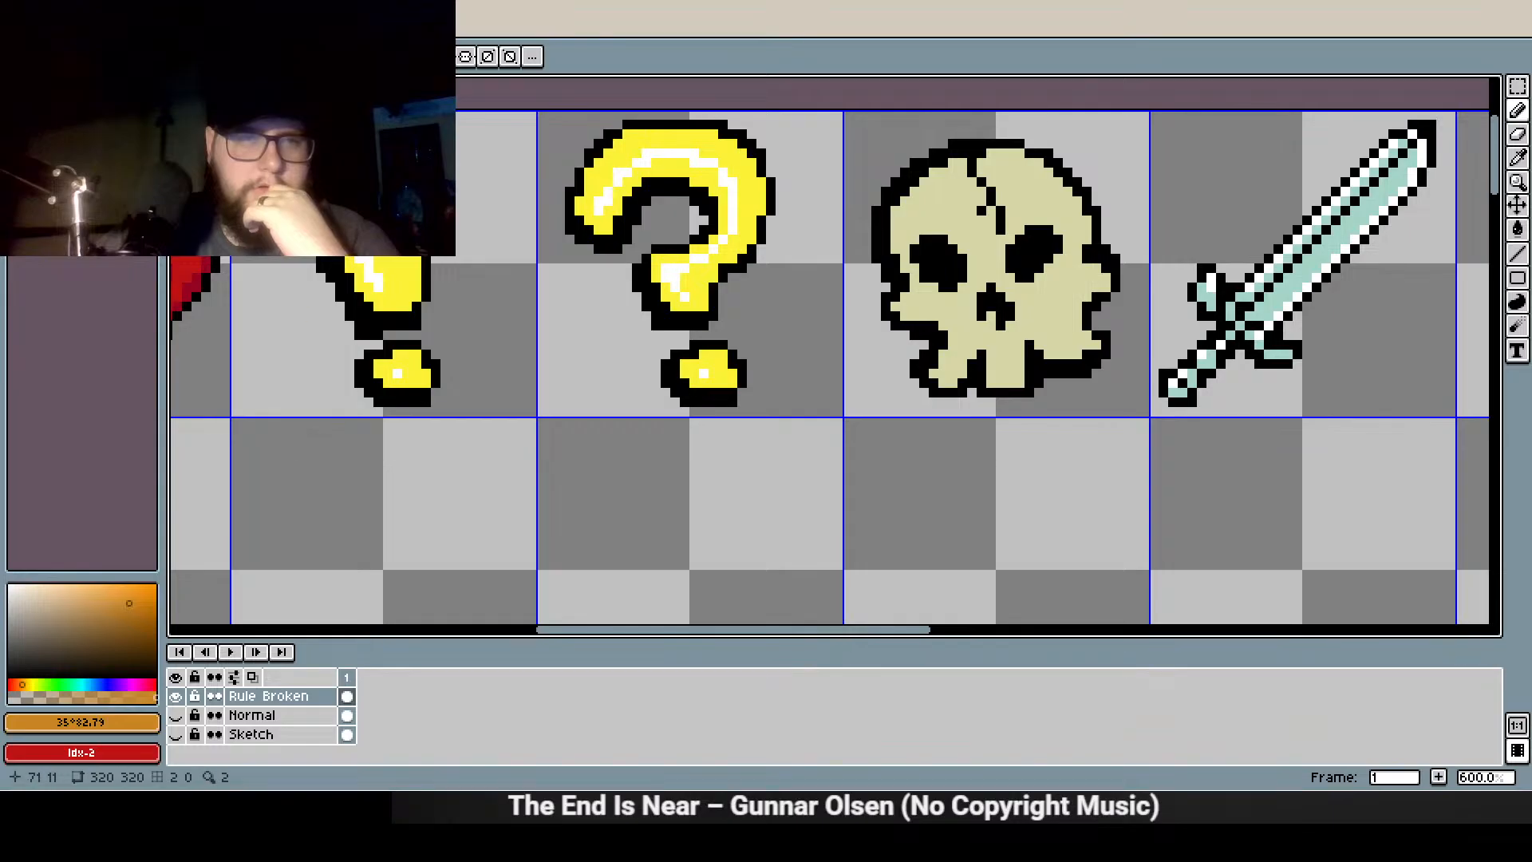
Change the shading color to a golden yellow of HSV 46°, 77%, 89% and add it to the palette
scroll(426, 435, up, 3)
scroll(426, 434, up, 1)
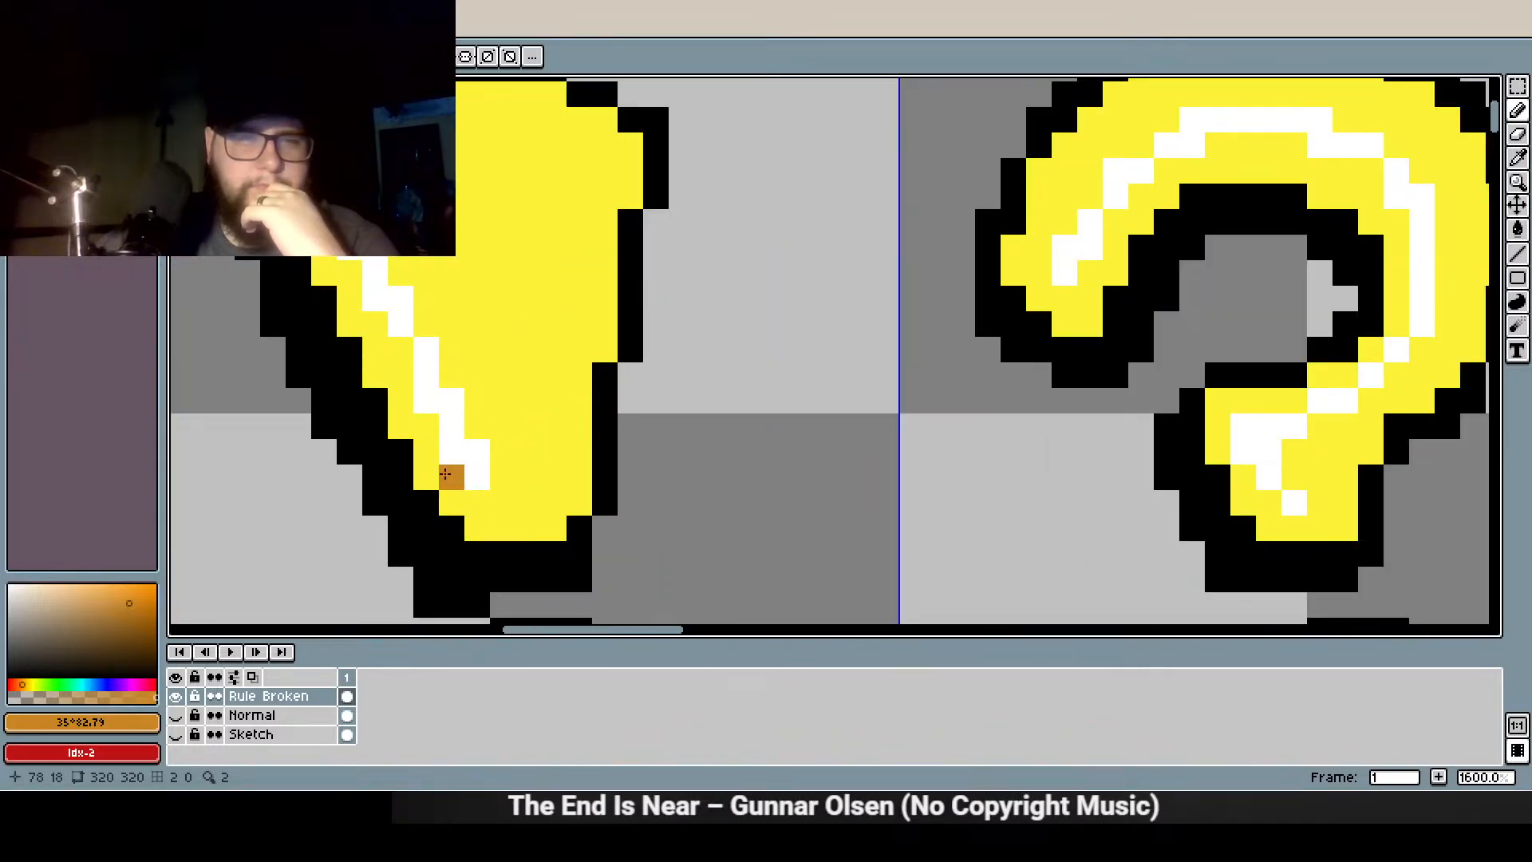
drag(130, 604, 121, 593)
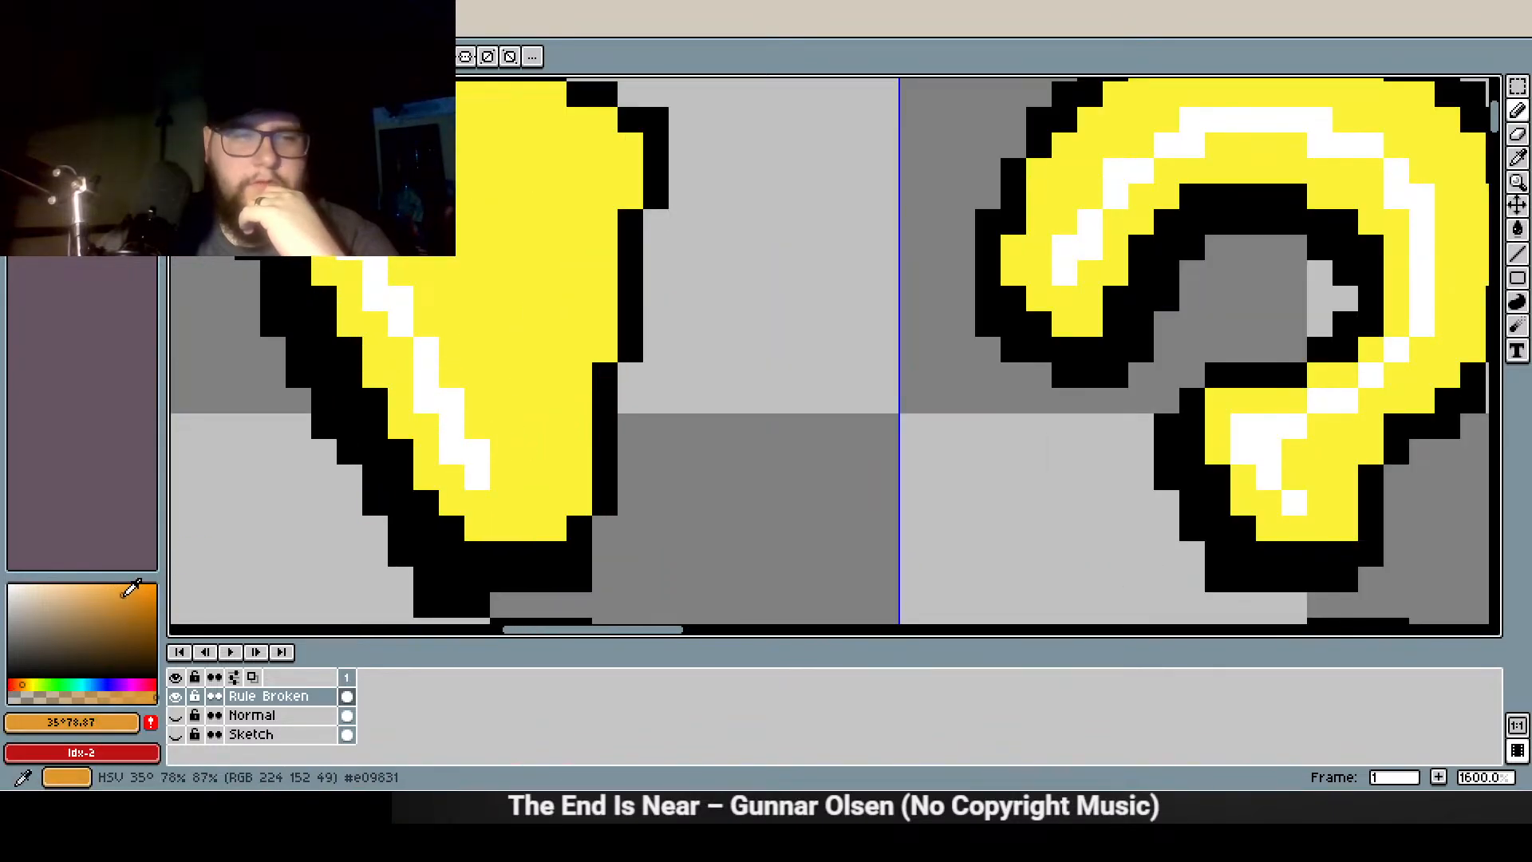
click(26, 685)
click(153, 723)
Paint a slanted golden shading band across the lower body of the exclamation mark, on both sides of the white highlight
click(411, 418)
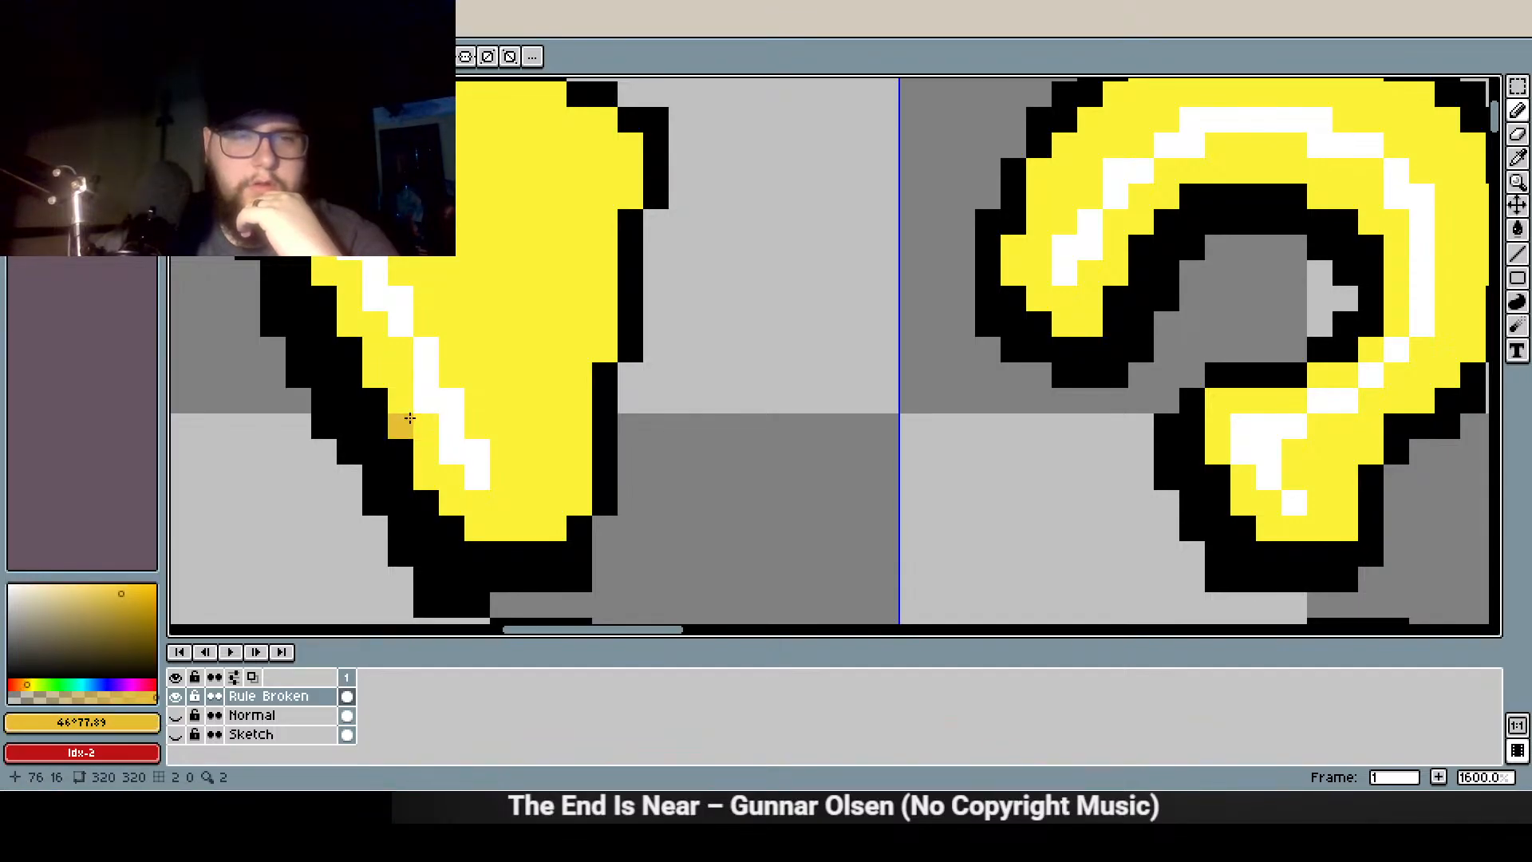
click(401, 401)
click(426, 426)
mouse_move(467, 371)
mouse_down()
mouse_move(502, 401)
mouse_move(519, 346)
mouse_move(586, 374)
mouse_move(603, 324)
mouse_move(571, 324)
mouse_up()
click(479, 349)
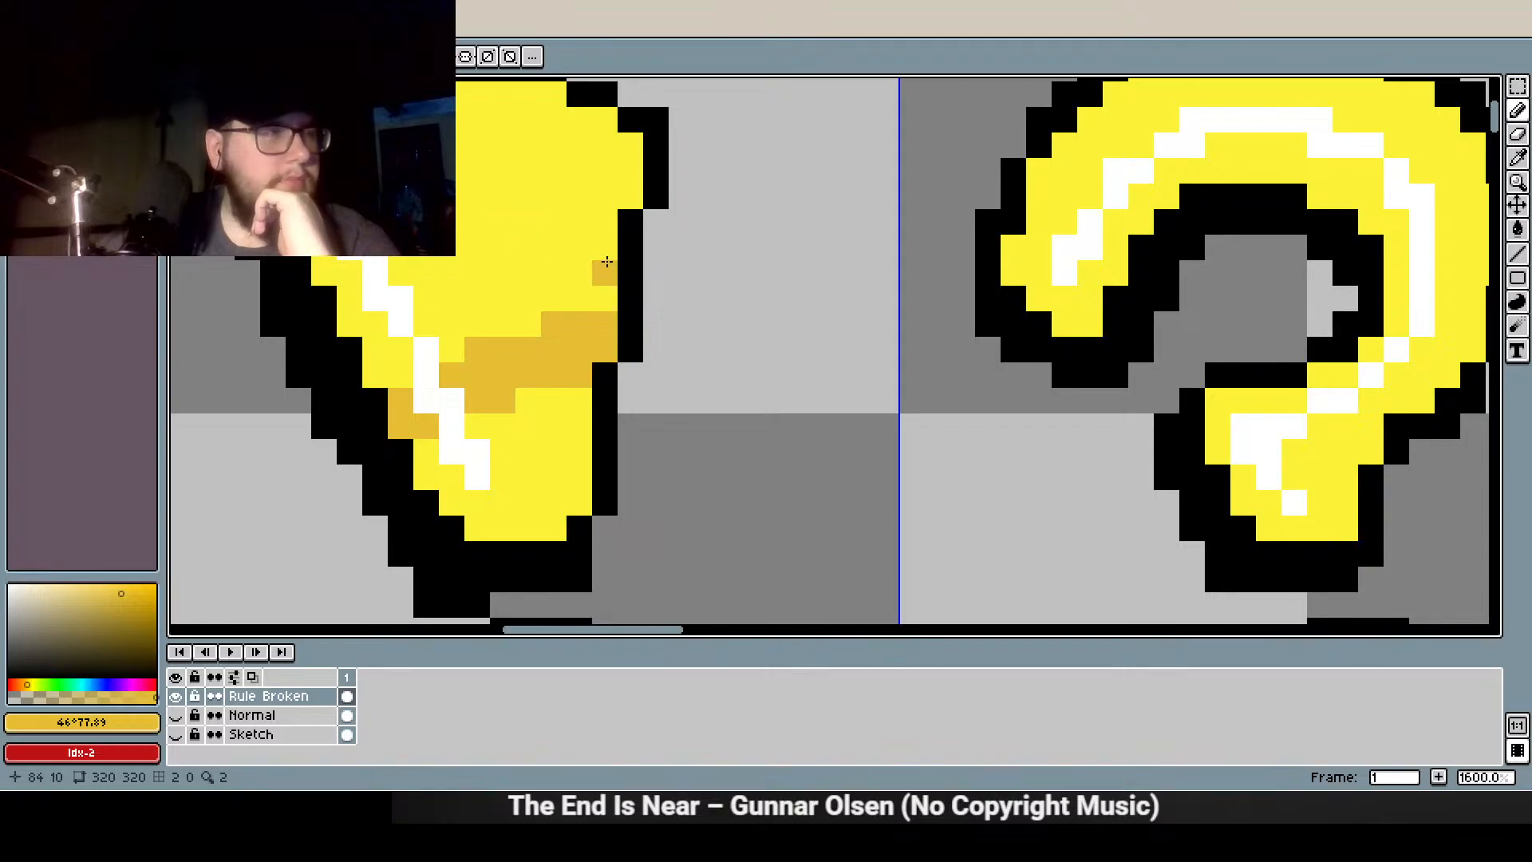
Paint a wider slanted golden band across the exclamation mark's upper body, from the white highlight to the right outline
drag(561, 260, 555, 336)
mouse_move(394, 348)
mouse_down()
mouse_move(403, 292)
mouse_move(376, 296)
mouse_move(422, 318)
mouse_move(447, 271)
mouse_move(391, 273)
mouse_up()
click(375, 298)
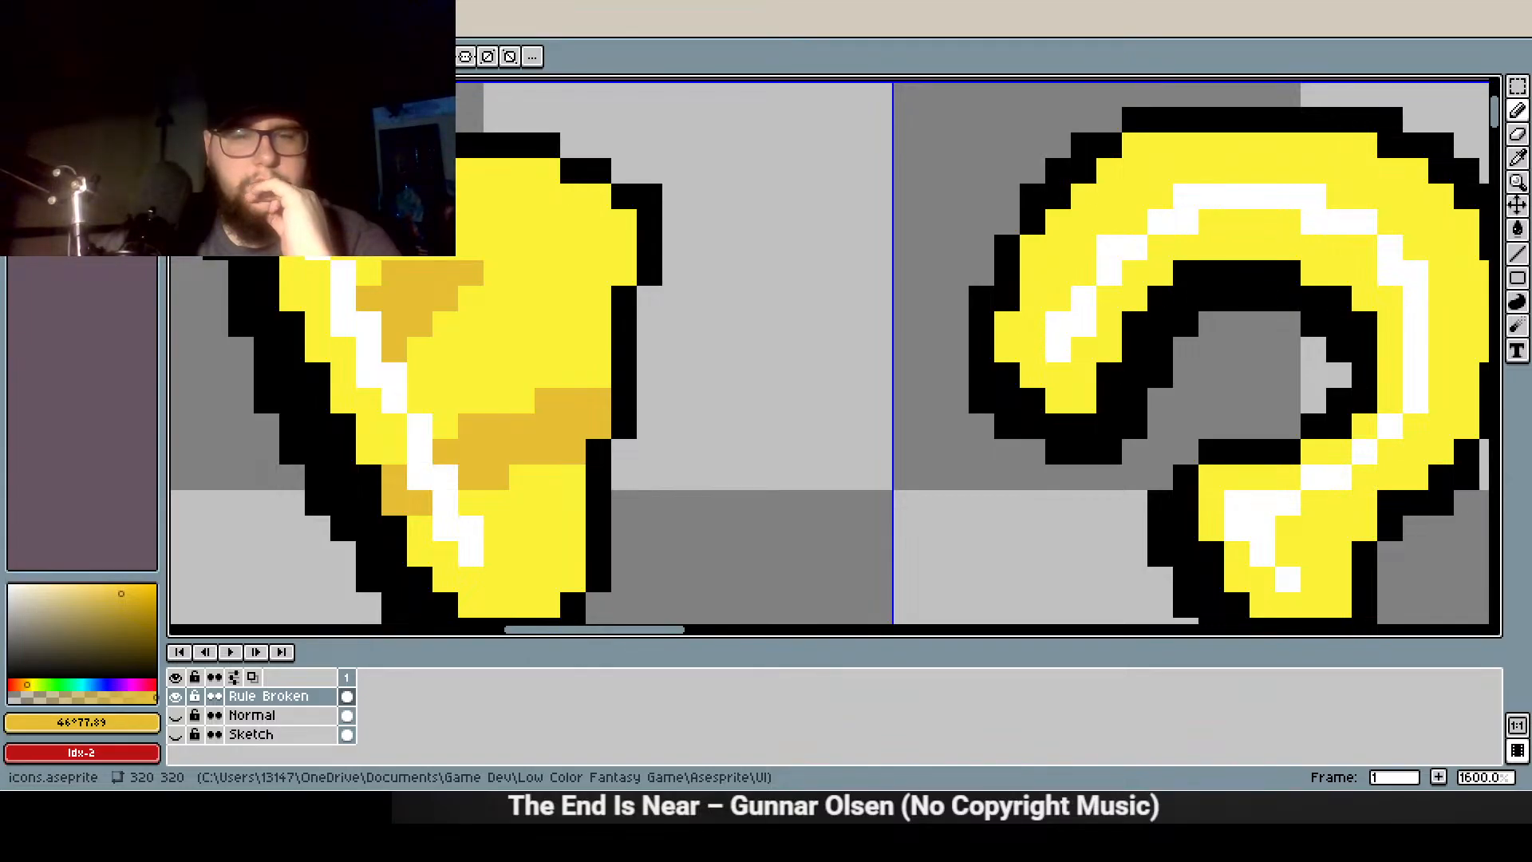
mouse_move(447, 321)
mouse_down()
mouse_move(527, 270)
mouse_move(481, 263)
mouse_move(613, 237)
mouse_move(518, 243)
mouse_move(517, 230)
mouse_move(595, 214)
mouse_up()
key(ctrl+z)
mouse_move(547, 298)
mouse_down()
mouse_move(558, 274)
mouse_move(603, 276)
mouse_move(499, 298)
mouse_move(470, 323)
mouse_up()
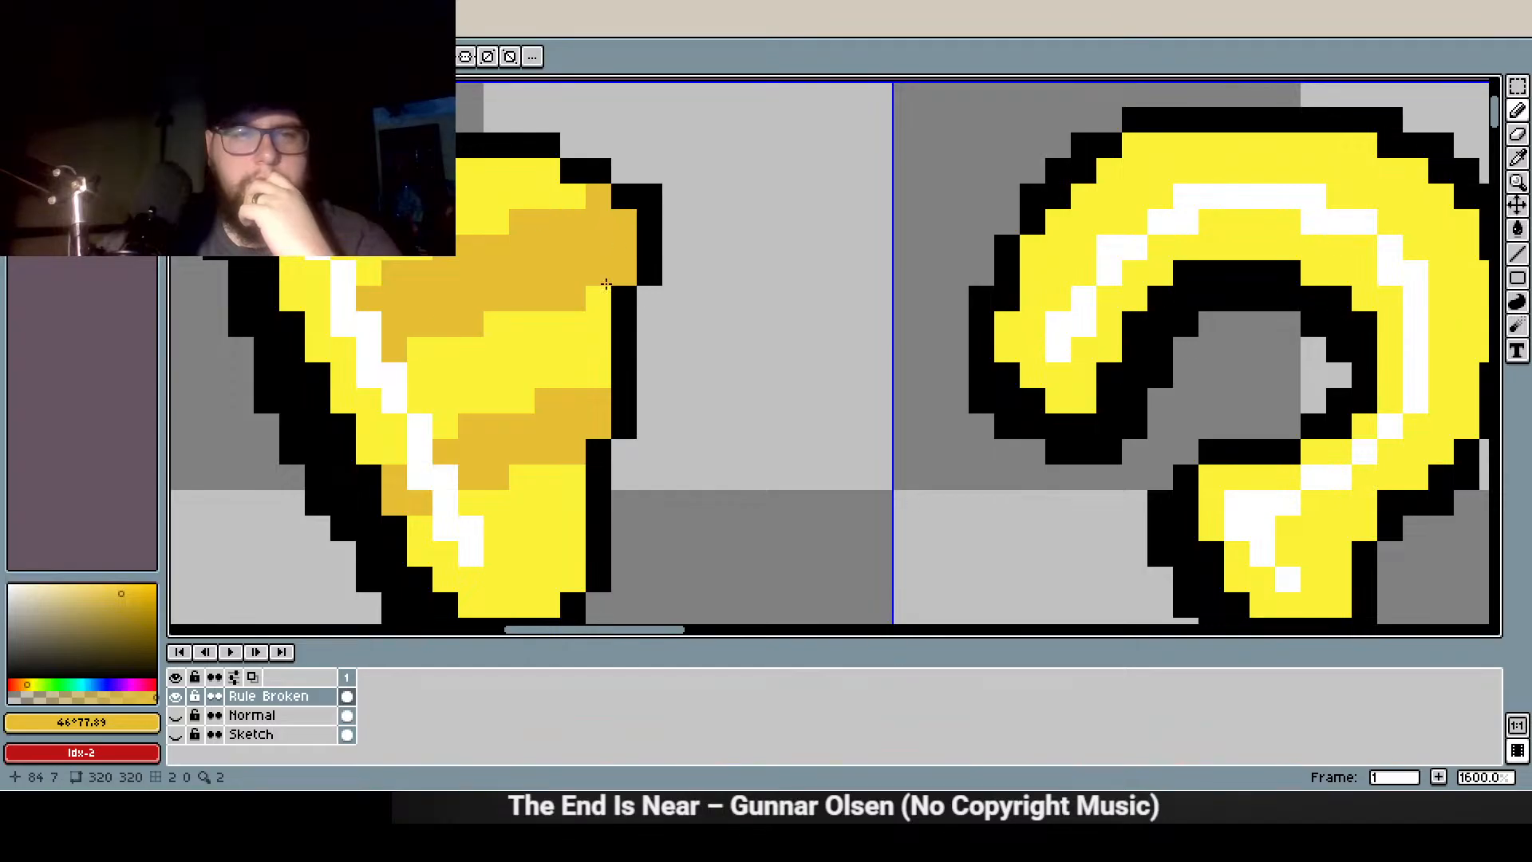
click(601, 302)
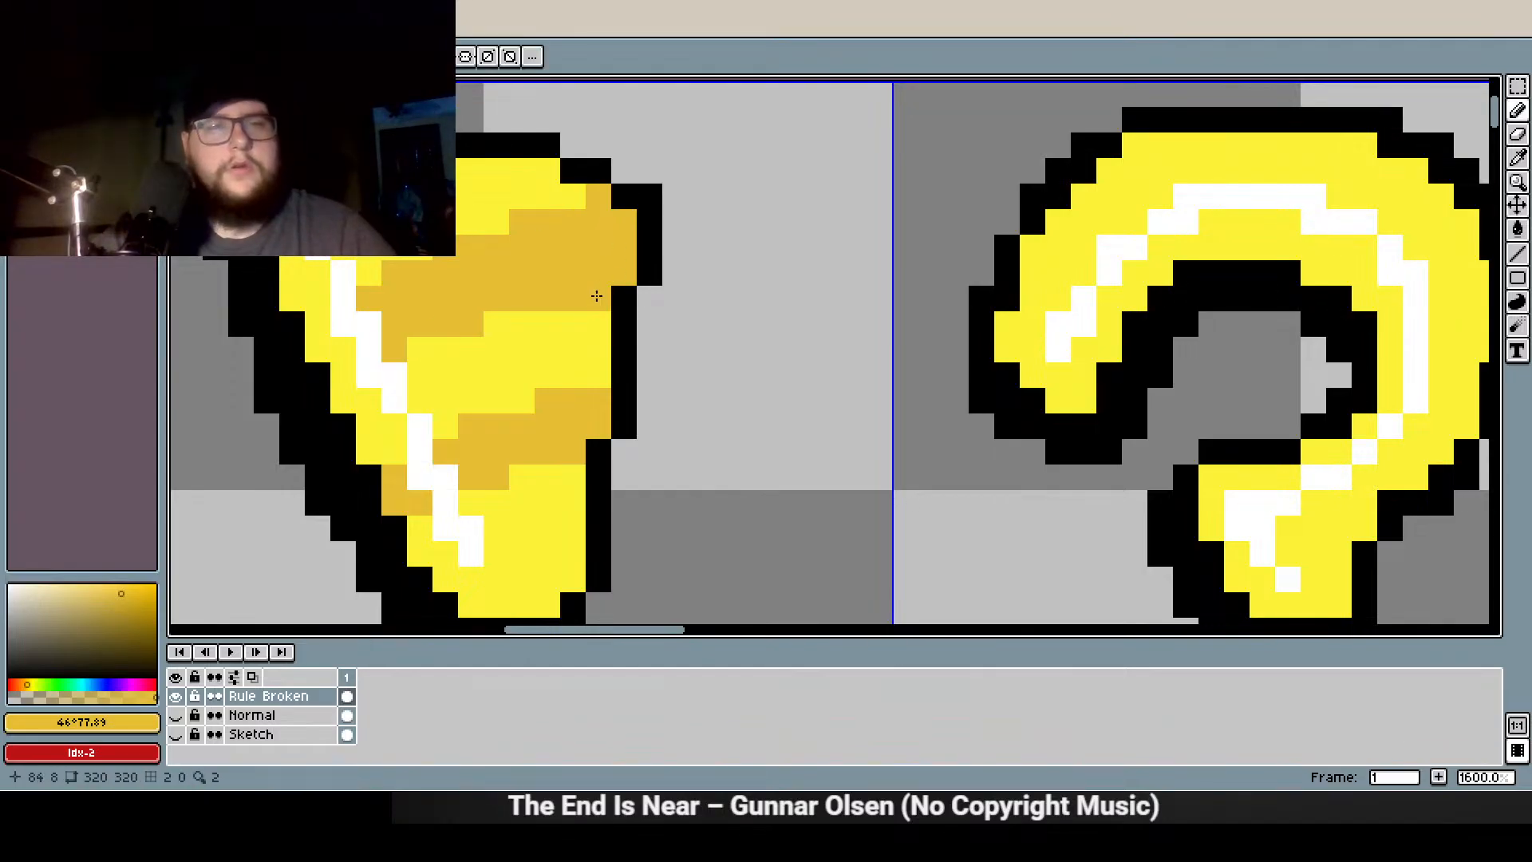
click(599, 324)
Shade the exclamation mark's left edge beside the highlight, its top-left corner and the left part of its top edge
scroll(471, 245, down, 2)
scroll(470, 245, up, 3)
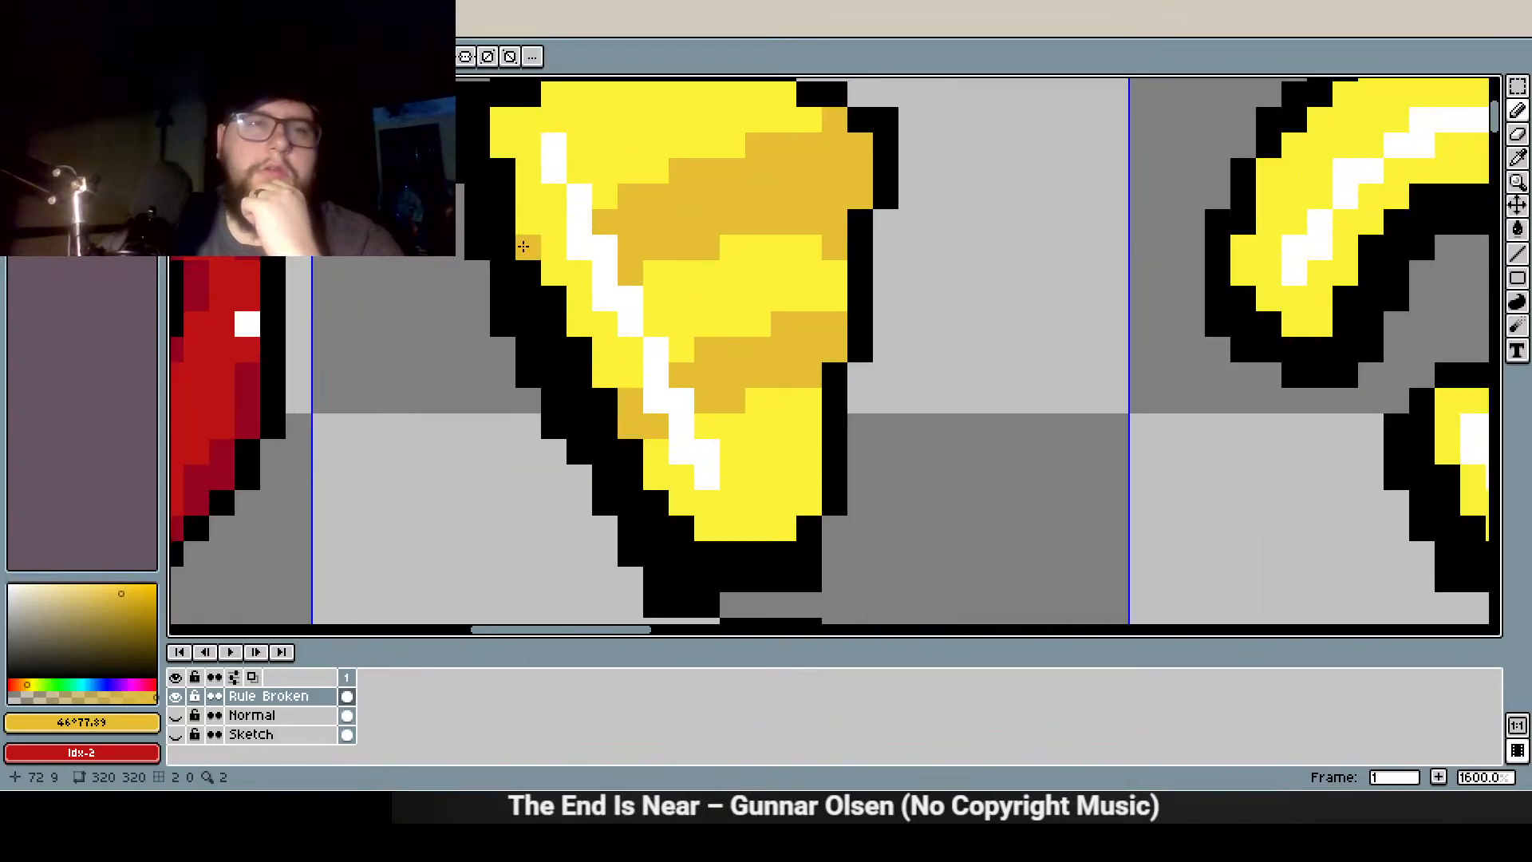
click(565, 297)
drag(566, 297, 659, 407)
scroll(809, 329, down, 3)
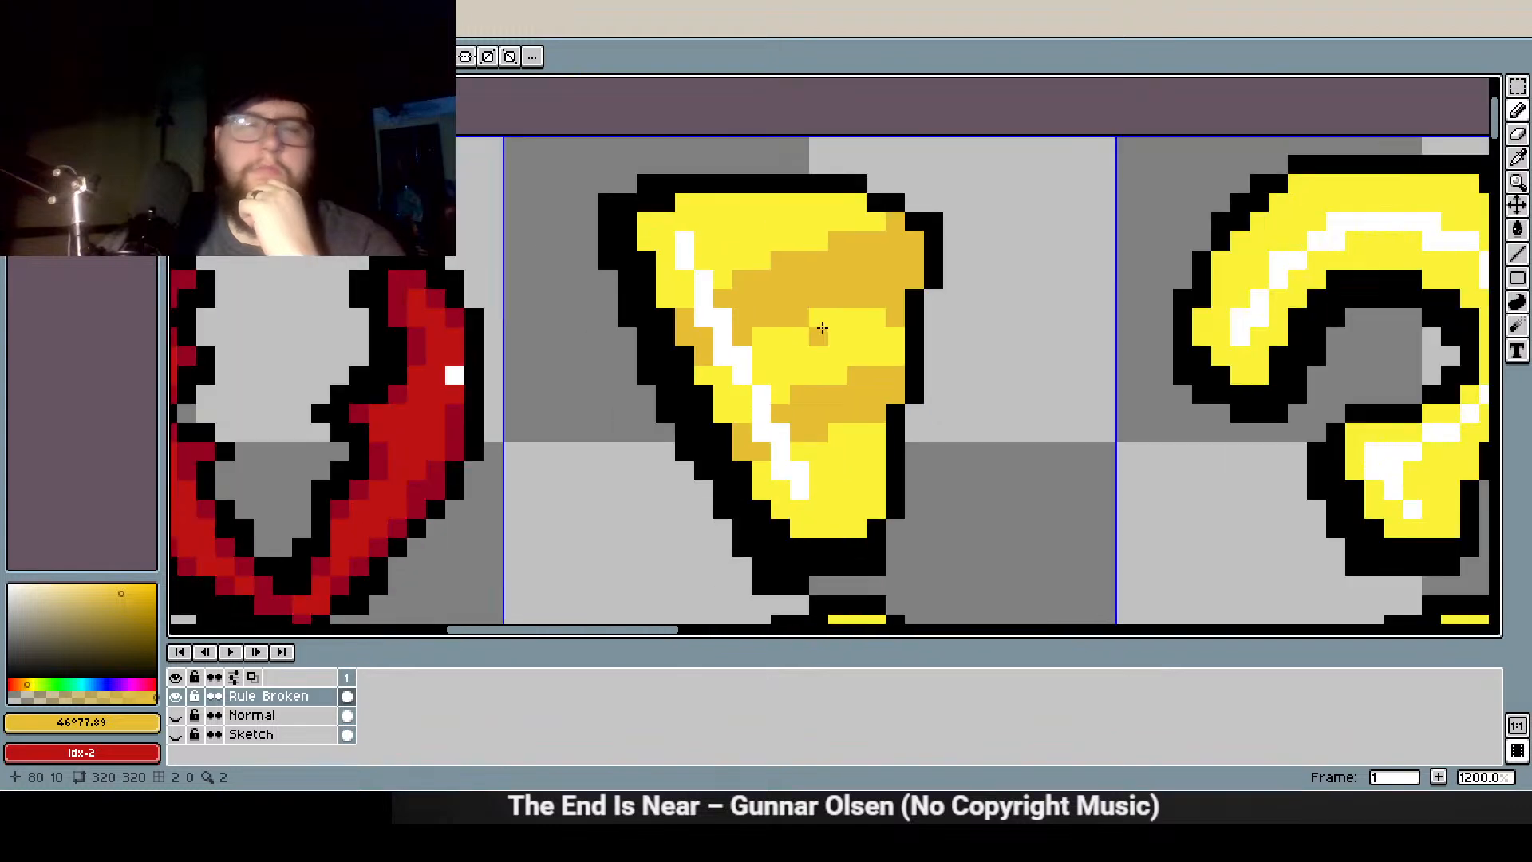
click(646, 217)
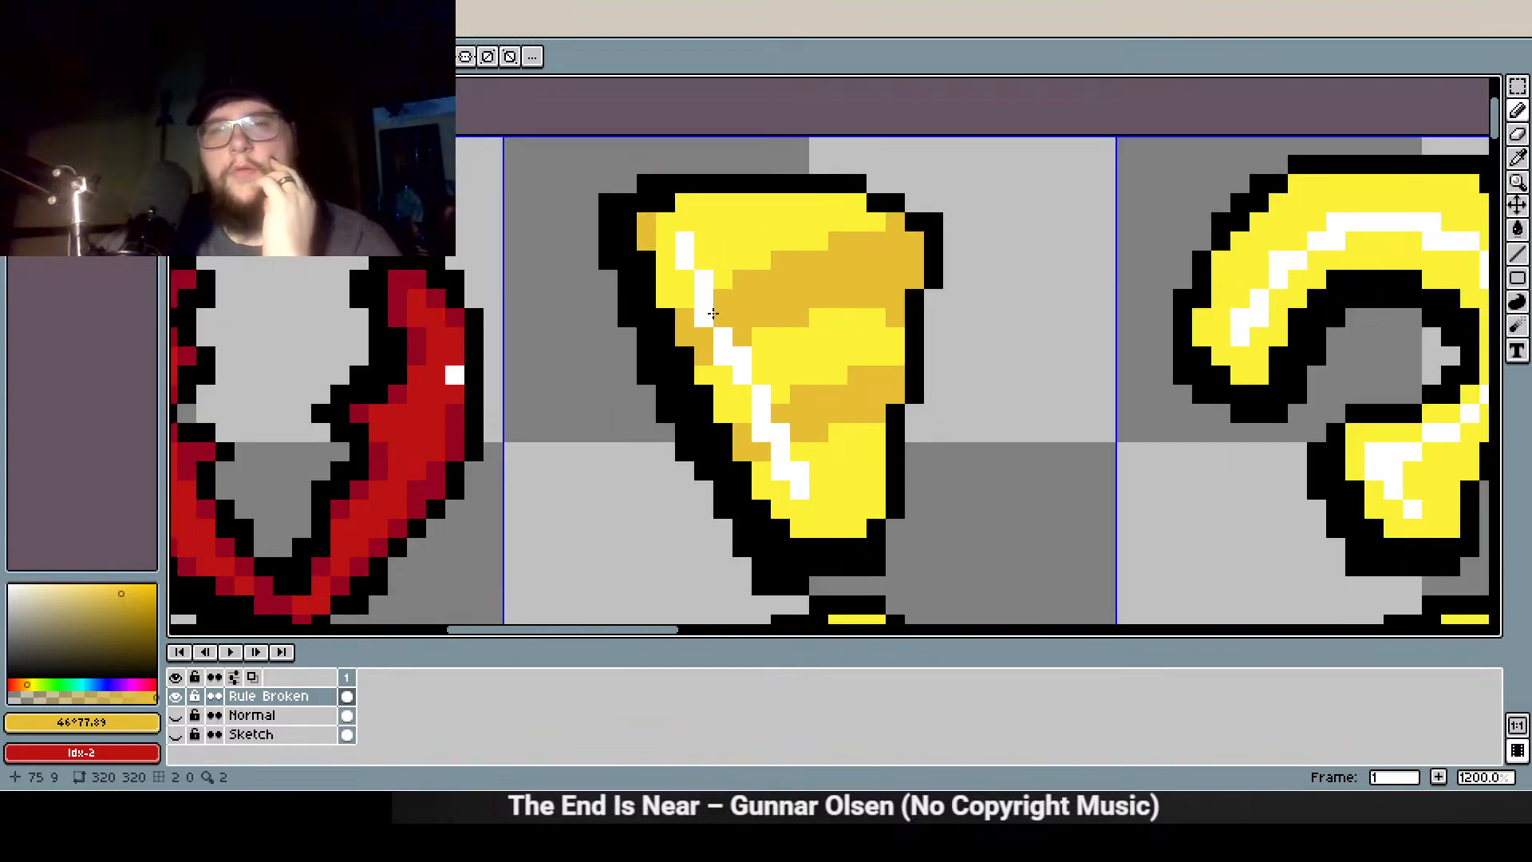
click(664, 244)
click(748, 207)
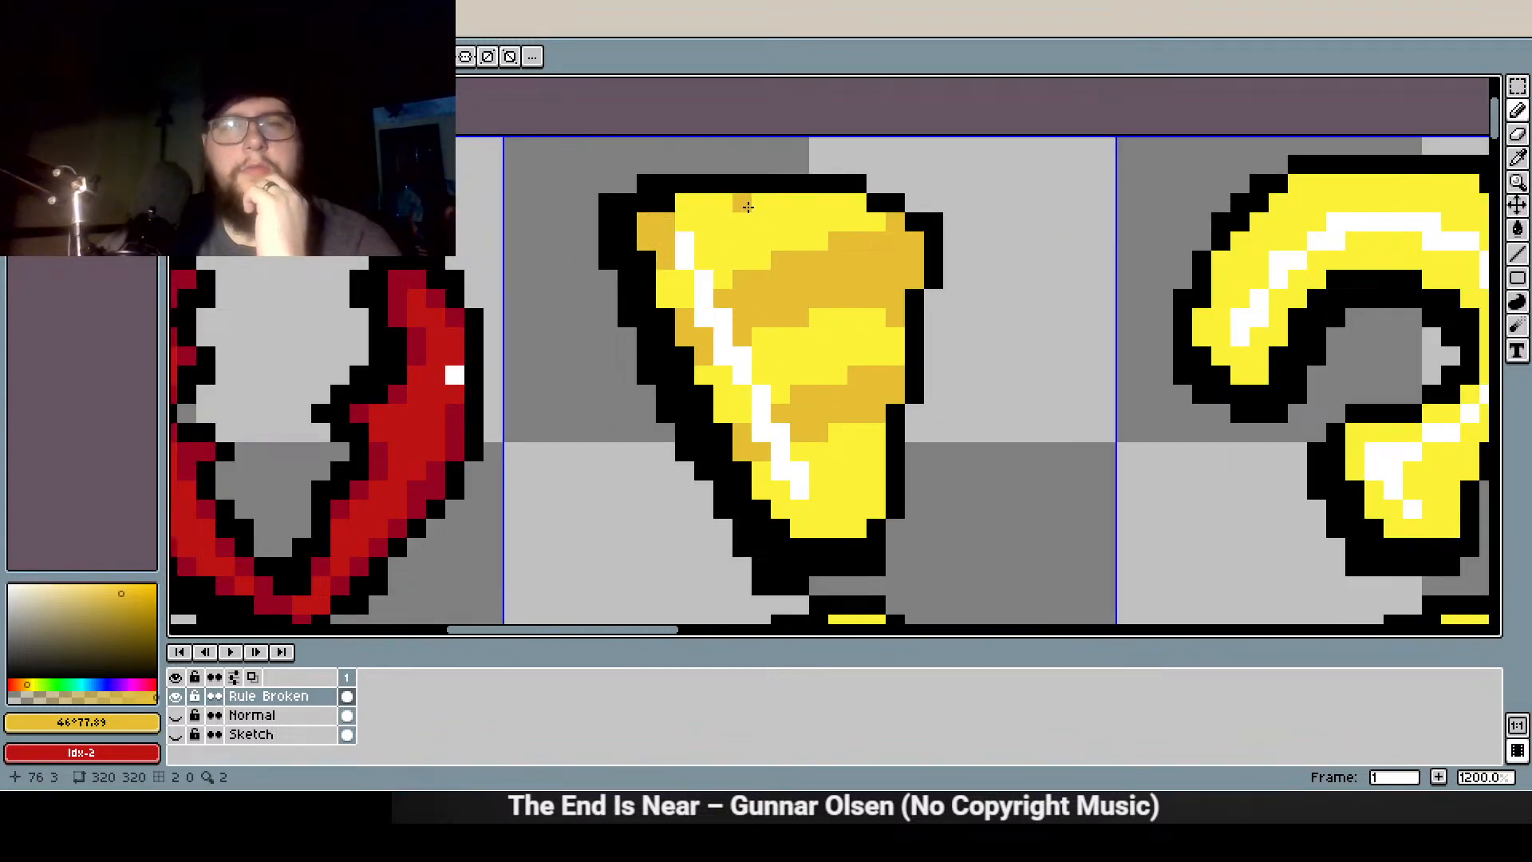
drag(710, 215, 789, 203)
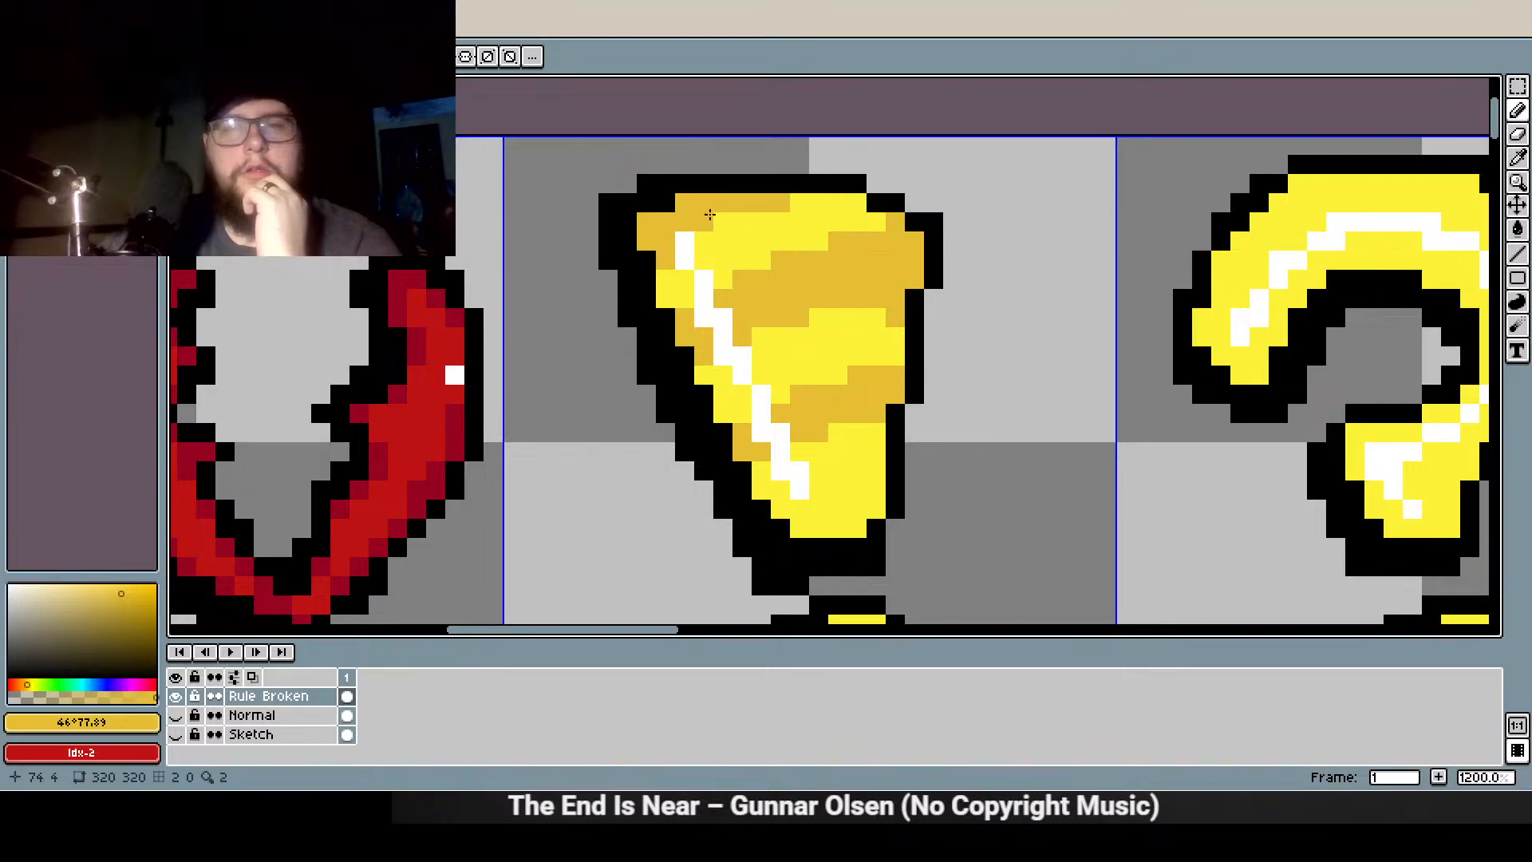
Set the secondary color to the base yellow and repaint the last shaded pixel on the exclamation mark's top edge with it
right_click(781, 204)
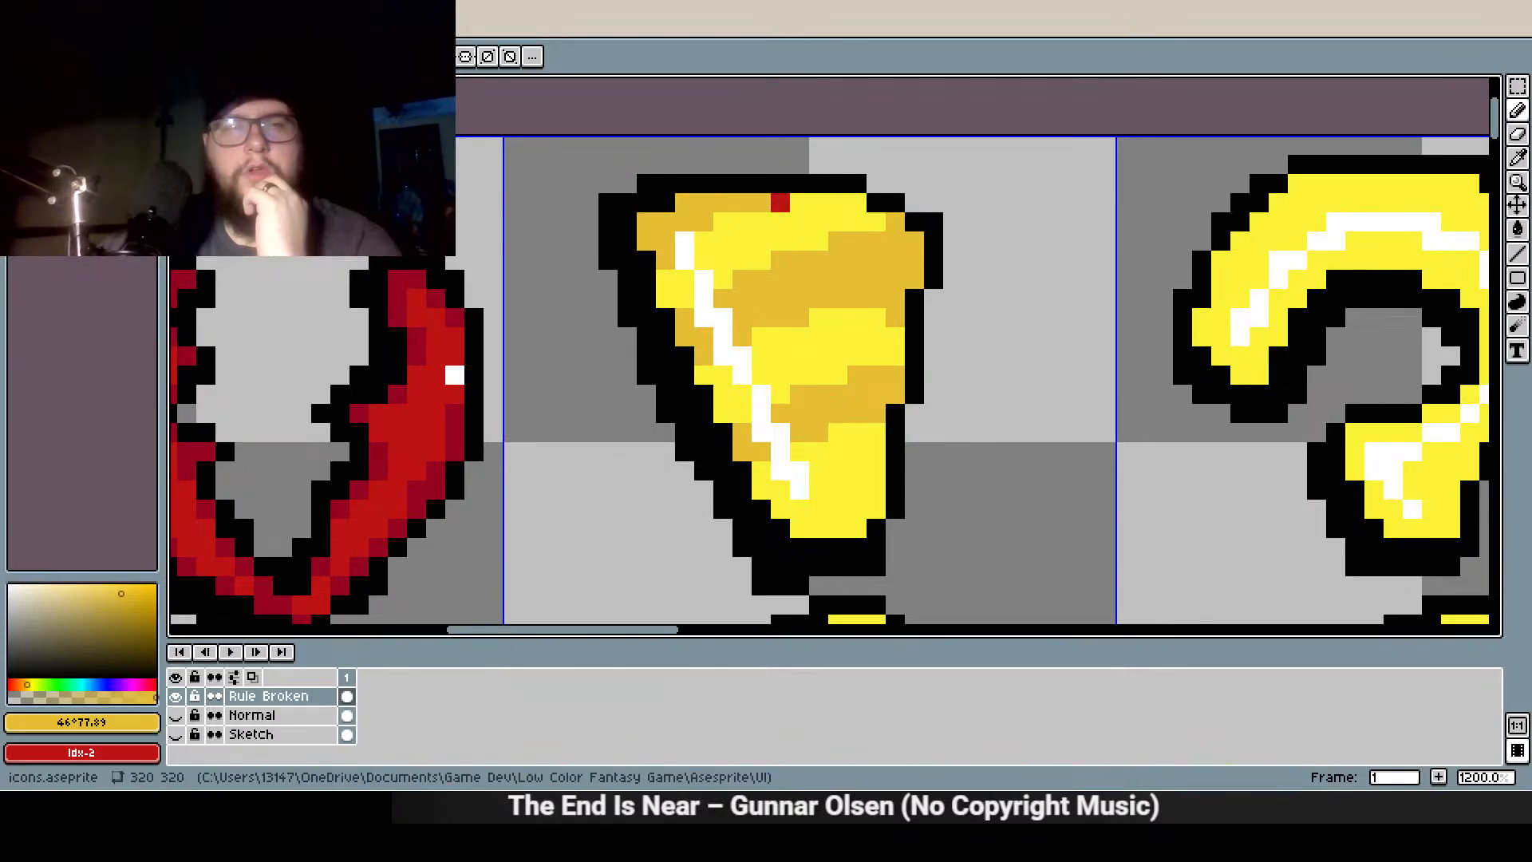
right_click(74, 88)
click(782, 212)
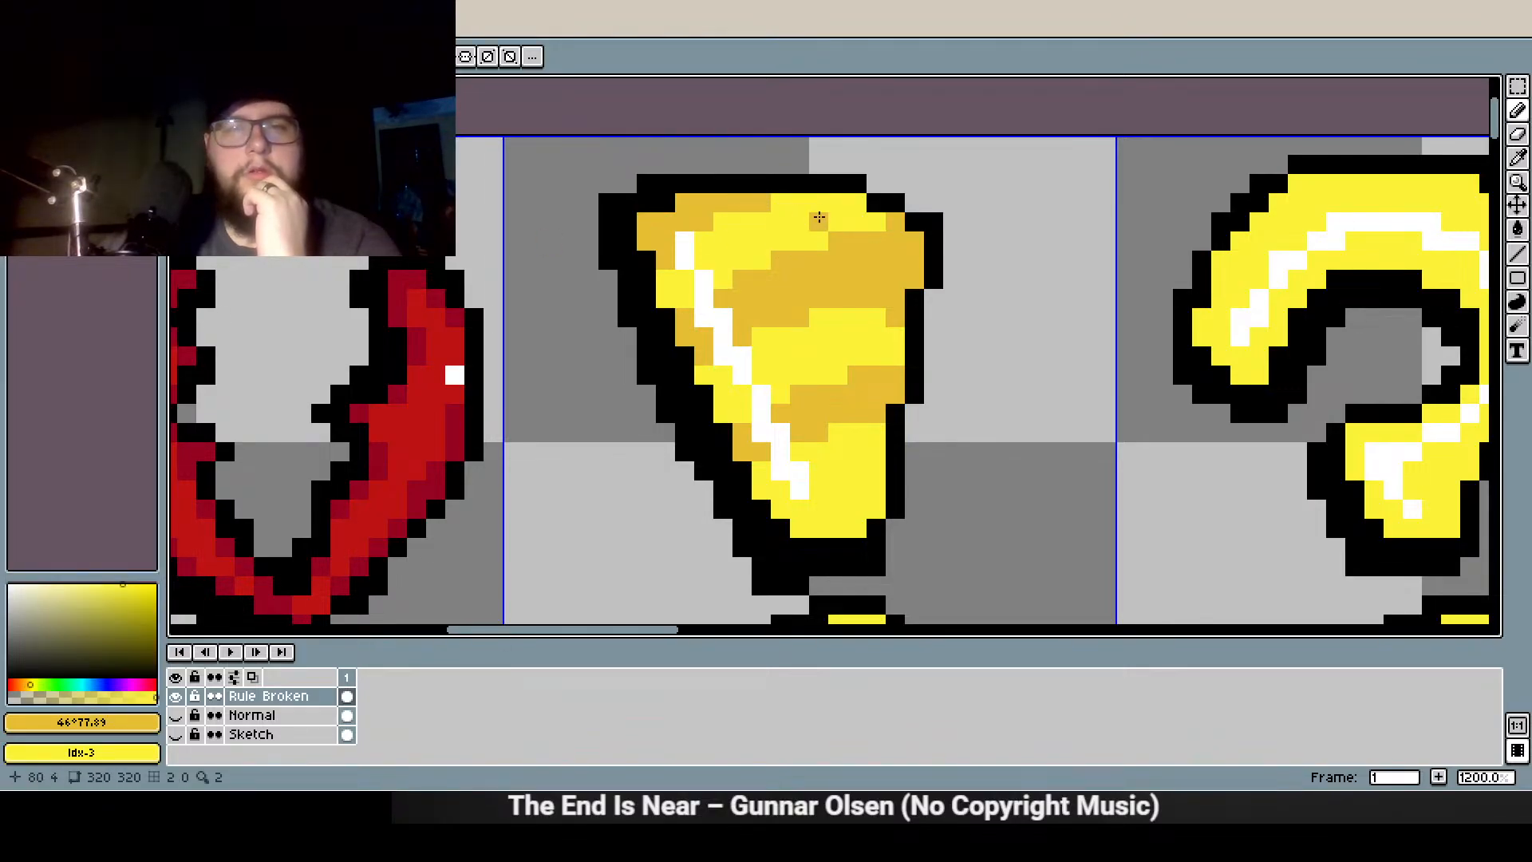
Shade the bottom tip of the exclamation mark and the top, left and lower edges of its dot in golden yellow
scroll(898, 193, down, 3)
scroll(881, 331, up, 3)
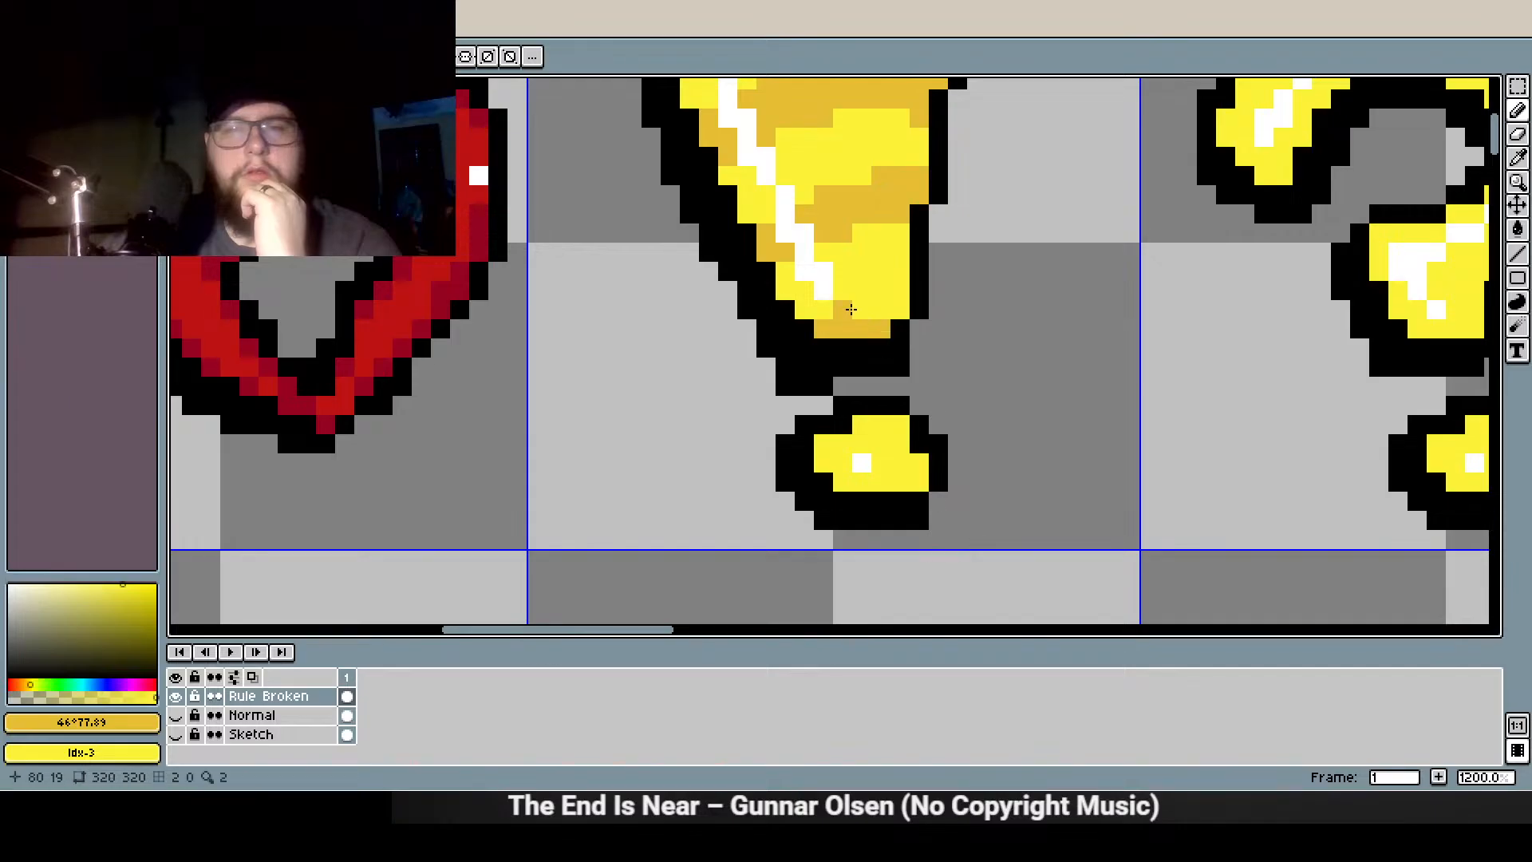
scroll(901, 365, down, 4)
scroll(902, 365, down, 2)
scroll(526, 375, up, 7)
drag(417, 334, 455, 335)
drag(514, 280, 610, 286)
click(555, 437)
mouse_move(555, 437)
mouse_down()
mouse_move(644, 387)
mouse_move(630, 428)
mouse_move(521, 440)
mouse_up()
scroll(521, 440, down, 8)
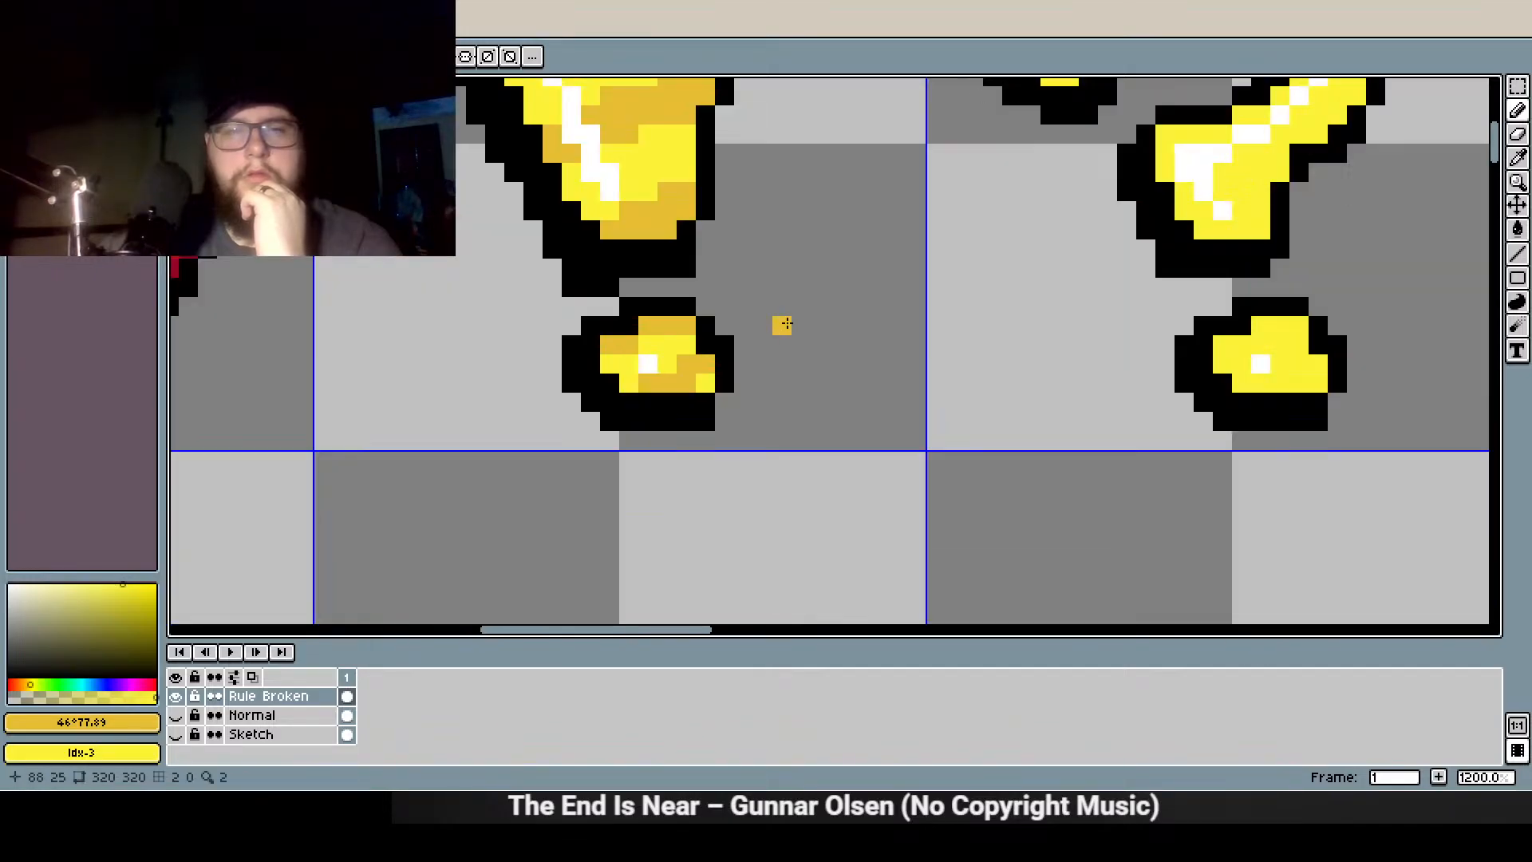
Shade the question mark's outer upper-left curve and the inner edge beneath its top highlight in golden yellow
scroll(778, 262, up, 4)
scroll(777, 262, up, 2)
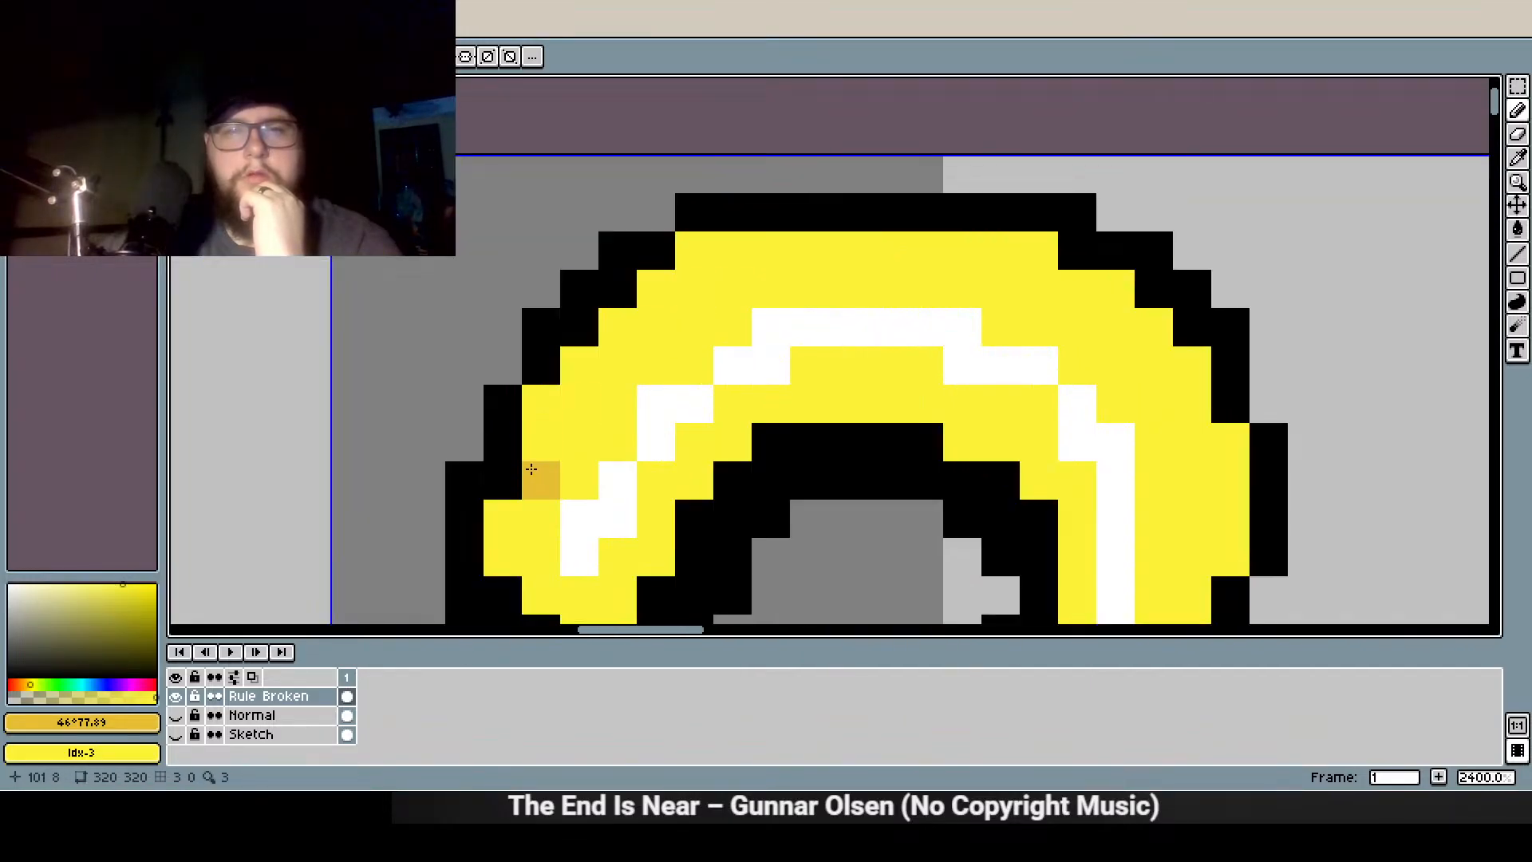
mouse_move(540, 434)
mouse_down()
mouse_move(643, 367)
mouse_move(572, 405)
mouse_move(601, 378)
mouse_move(589, 371)
mouse_move(667, 331)
mouse_move(645, 332)
mouse_move(703, 276)
mouse_move(663, 283)
mouse_move(764, 253)
mouse_move(719, 255)
mouse_move(838, 251)
mouse_move(735, 277)
mouse_move(985, 246)
mouse_up()
scroll(826, 348, down, 4)
scroll(826, 349, down, 1)
scroll(712, 387, up, 2)
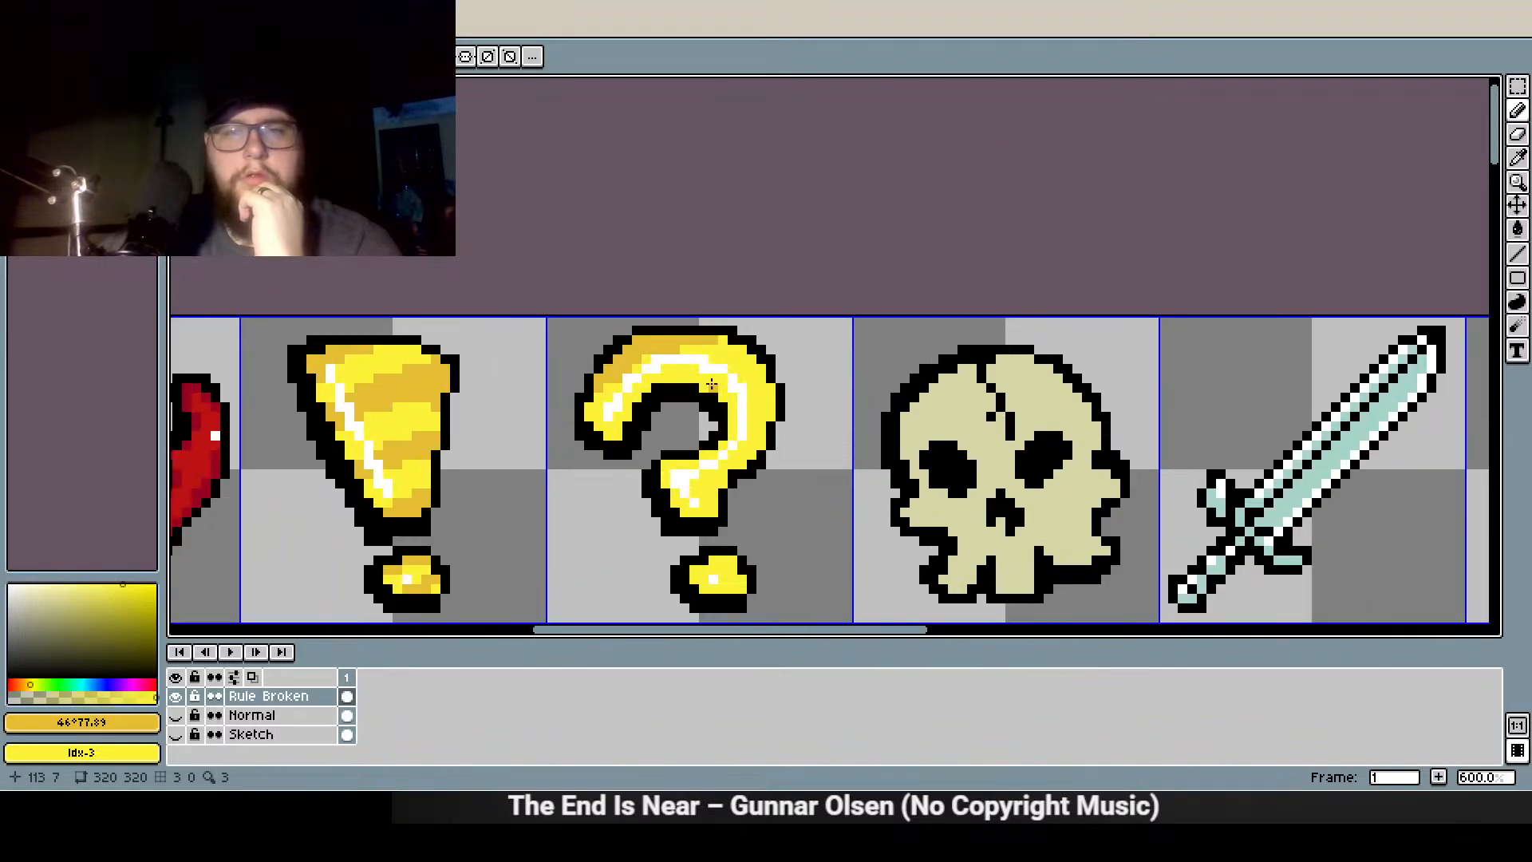
drag(673, 377, 700, 377)
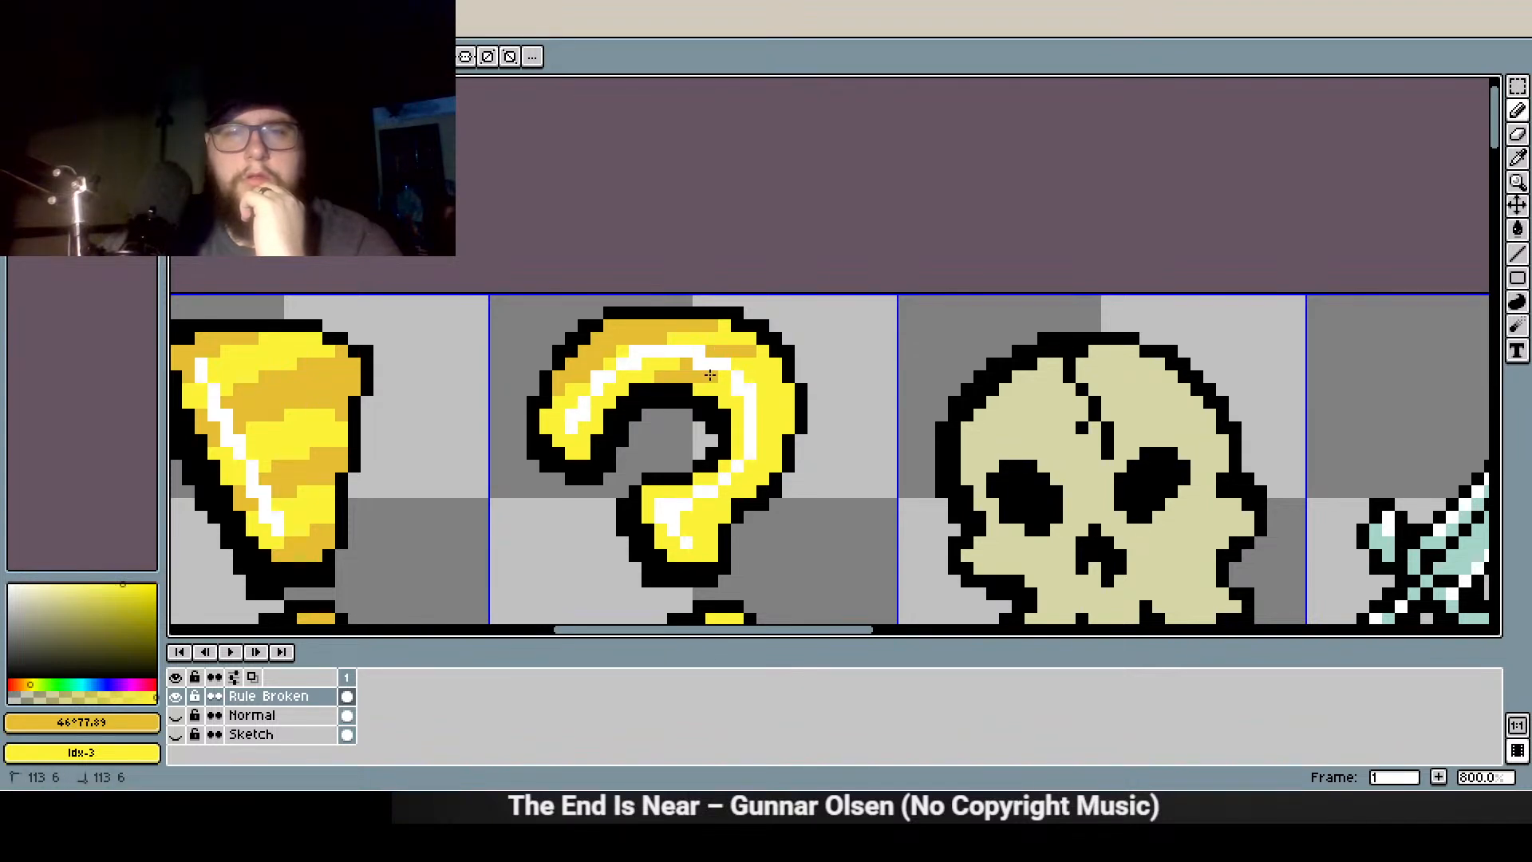
Add golden shading bands to the question mark's upper-right and right curve, on both sides of the white highlight
right_click(714, 348)
right_click(746, 350)
drag(720, 353, 705, 355)
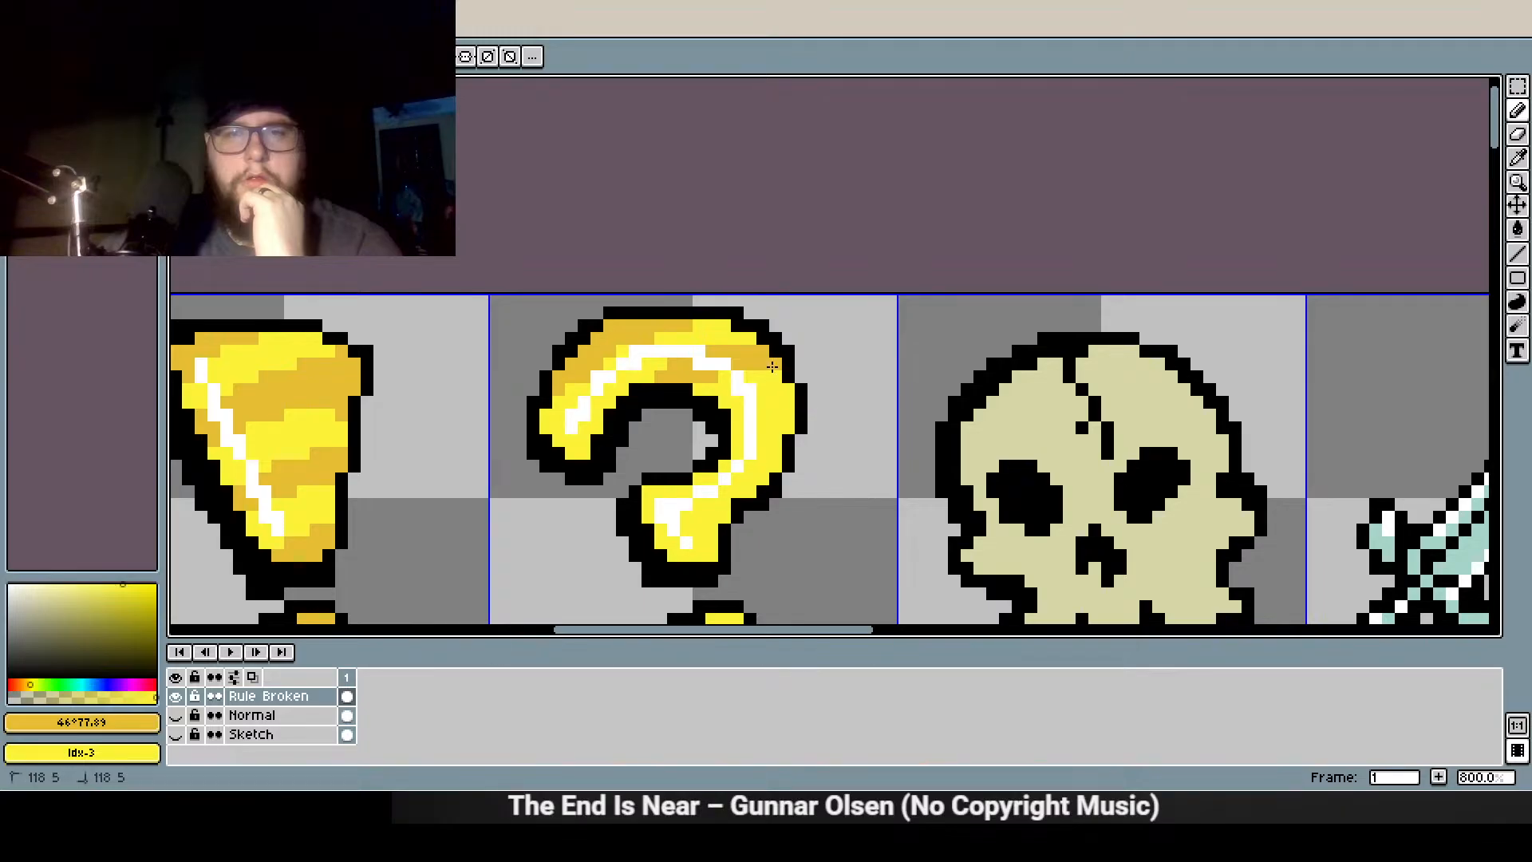
scroll(781, 456, up, 1)
mouse_move(715, 399)
mouse_down()
mouse_move(781, 389)
mouse_move(753, 398)
mouse_move(751, 382)
mouse_move(814, 381)
mouse_up()
key(ctrl+z)
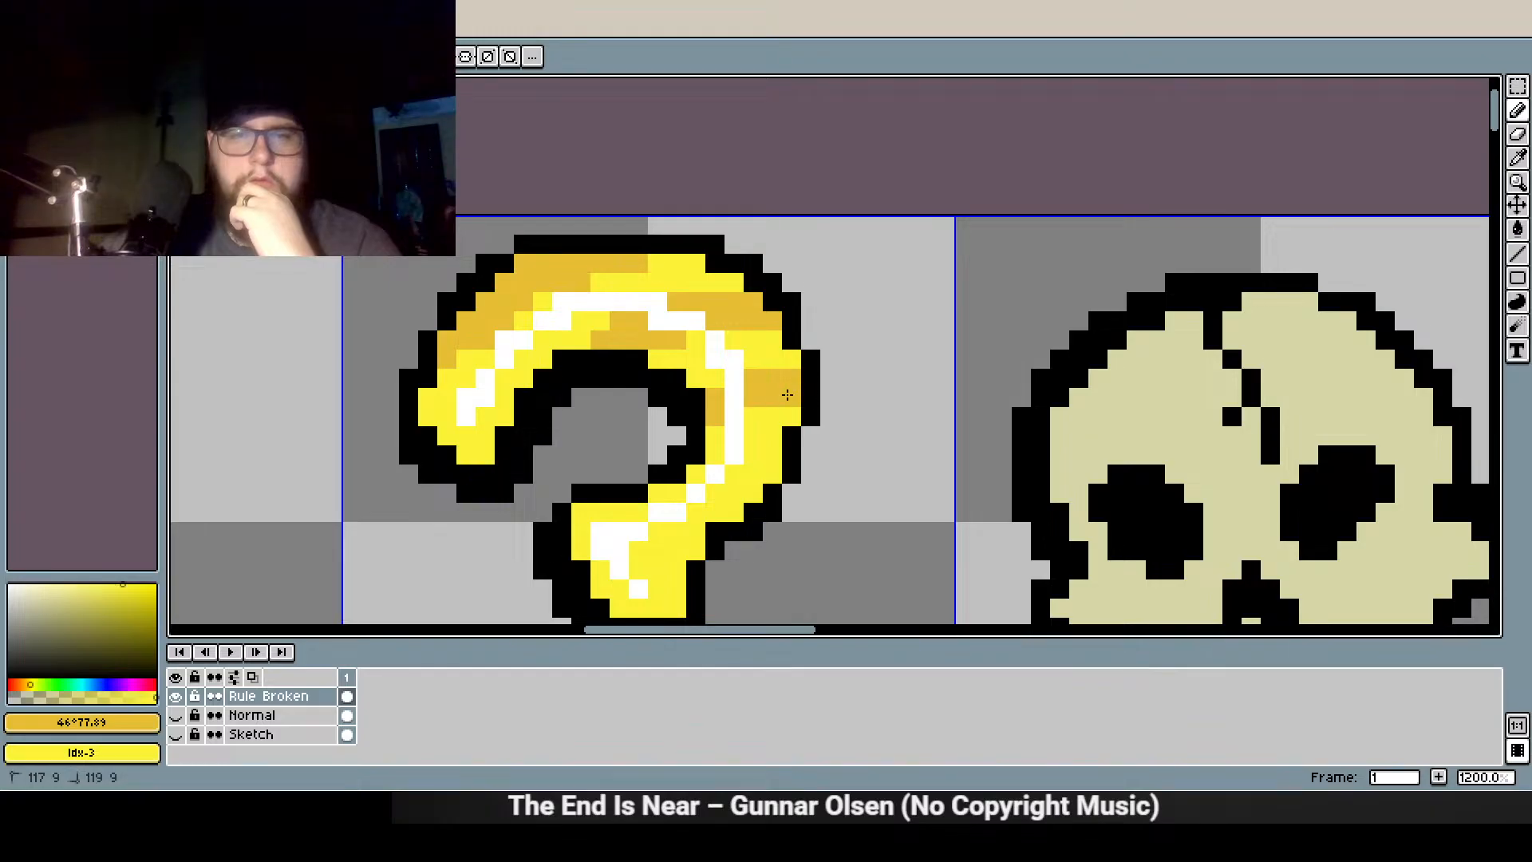
scroll(757, 434, down, 1)
scroll(756, 434, up, 3)
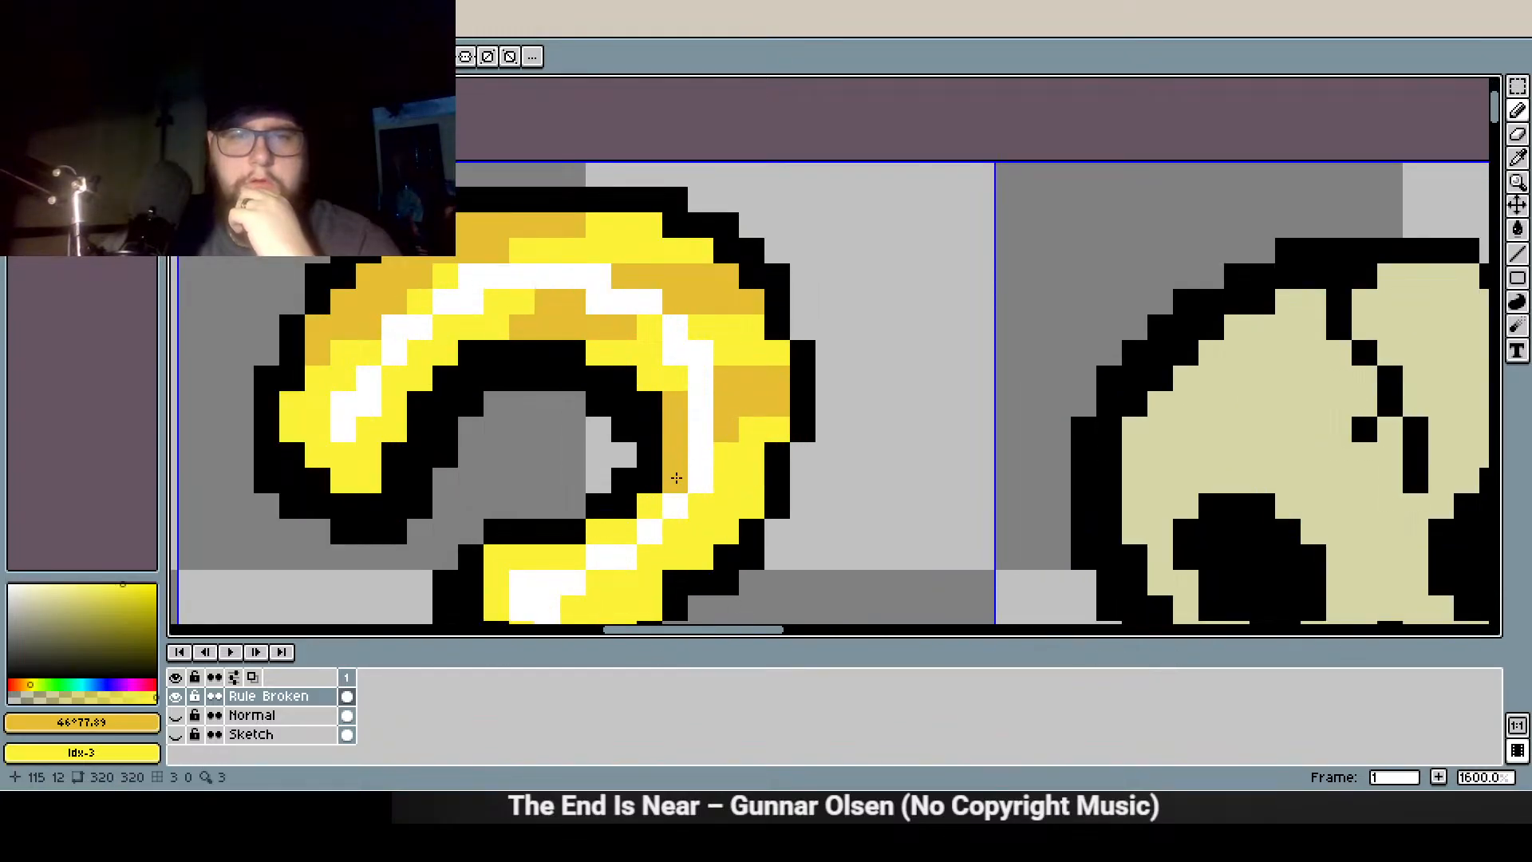
scroll(790, 375, down, 2)
scroll(773, 460, up, 2)
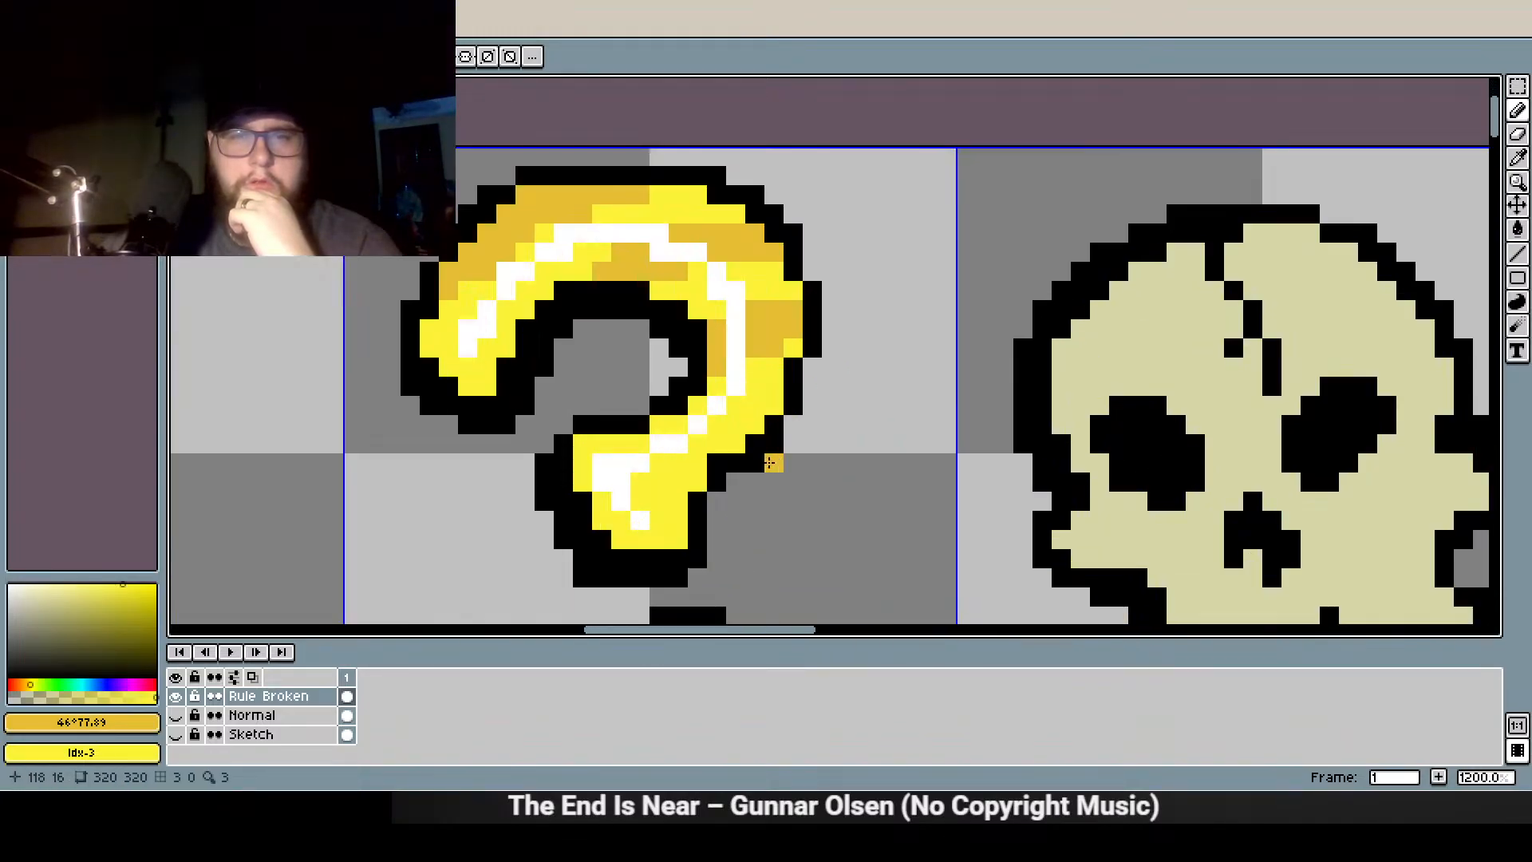
Paint a golden band across the lower bend of the question mark and trim the right curve's shading with base yellow
drag(624, 409, 774, 387)
click(674, 387)
right_click(703, 346)
right_click(779, 310)
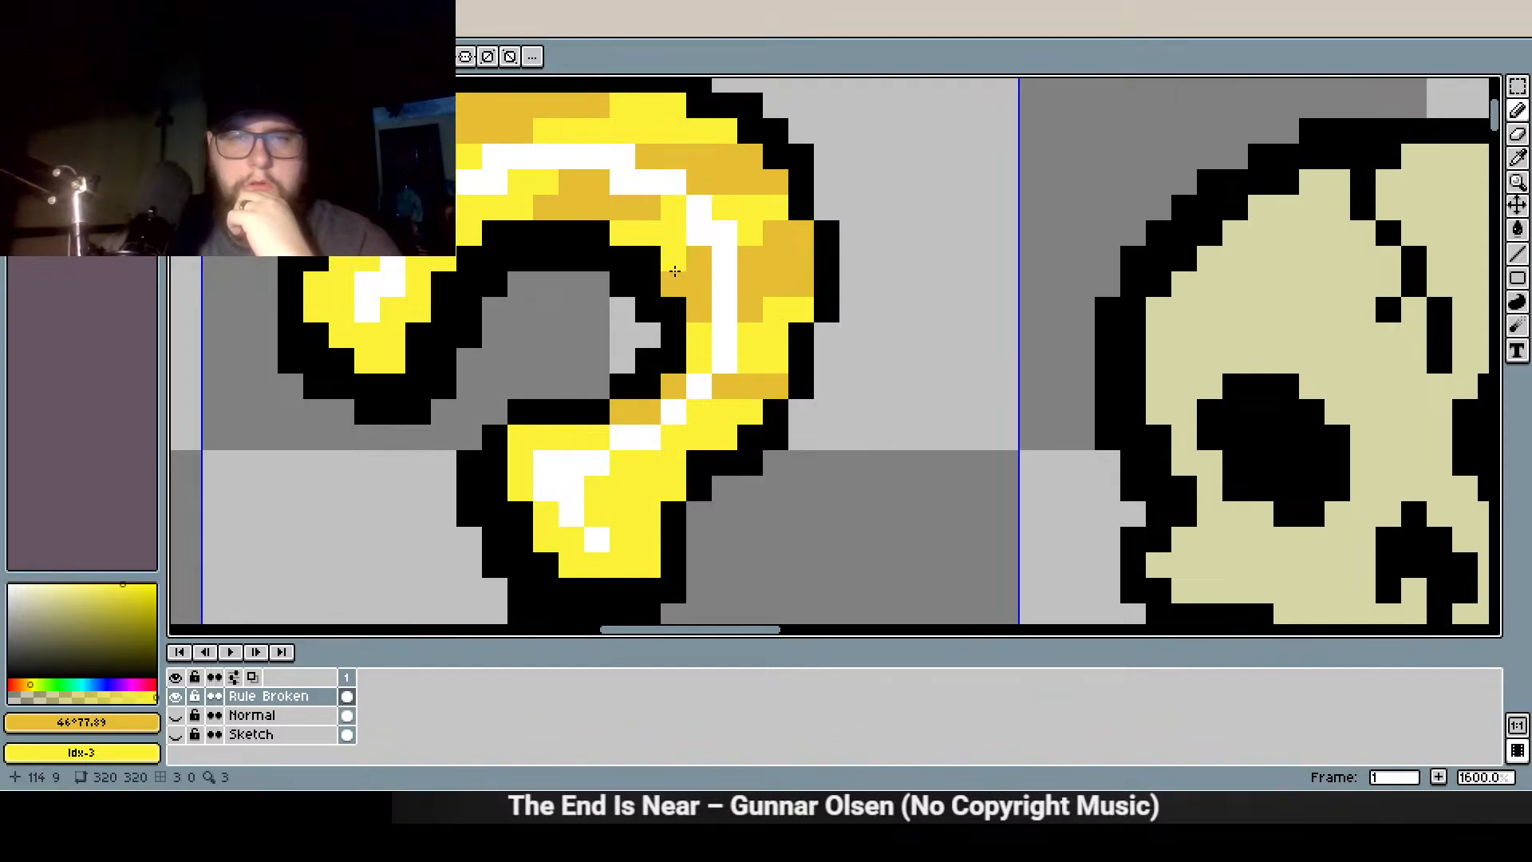
Refine the shading edges on the question mark's right and inner curve with single golden and base yellow pixels
drag(678, 317, 678, 476)
right_click(738, 340)
right_click(763, 340)
click(712, 288)
click(686, 288)
click(660, 288)
click(611, 391)
right_click(610, 390)
right_click(635, 367)
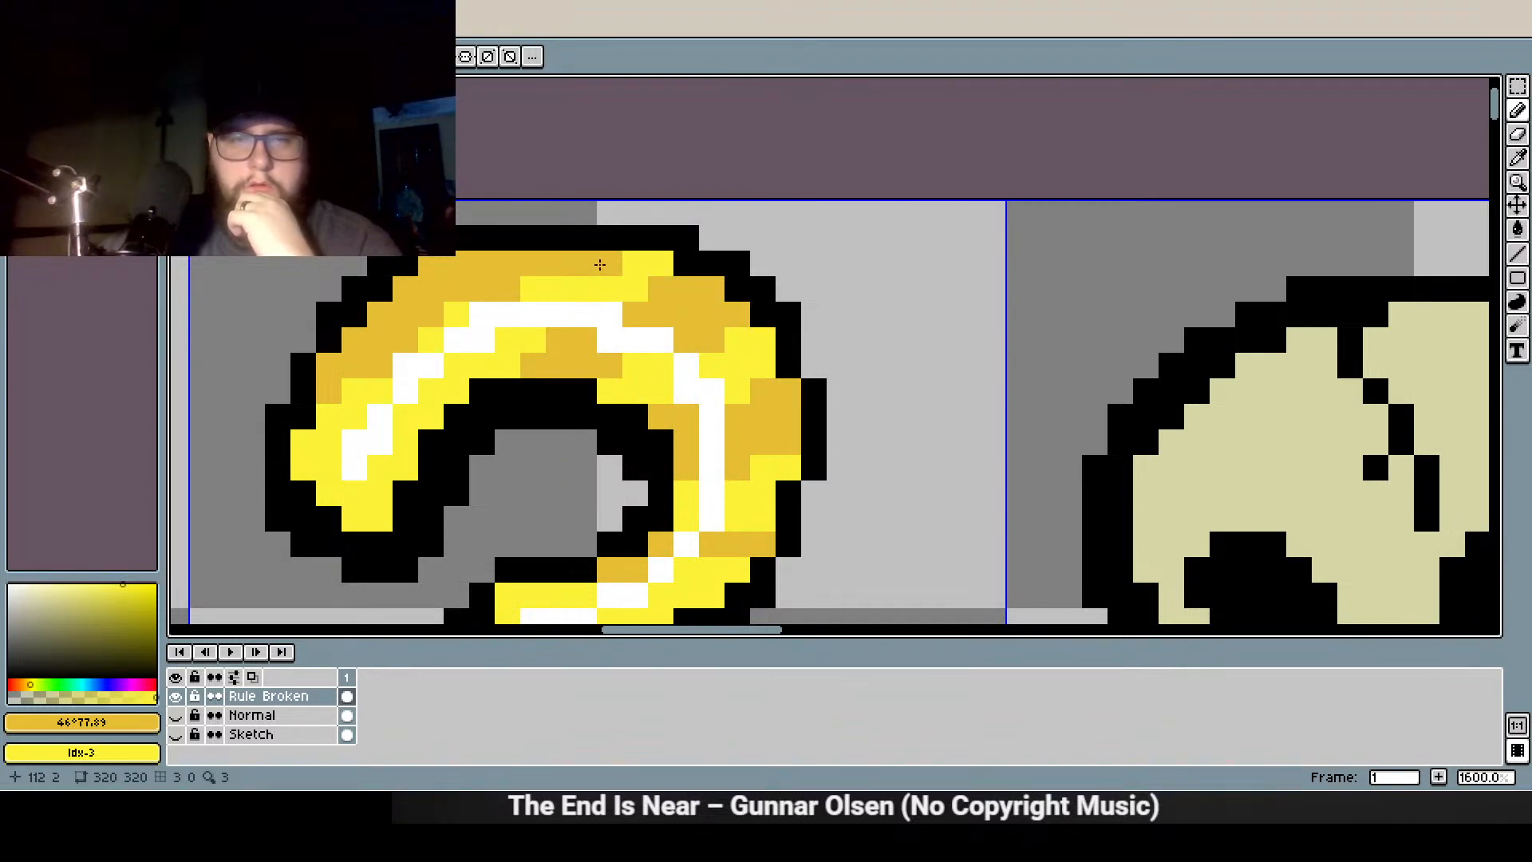
Thin and shorten the golden shading along the question mark's top and upper-left curve using base yellow pixels
click(621, 296)
right_click(504, 284)
right_click(558, 264)
click(448, 360)
right_click(477, 289)
click(439, 332)
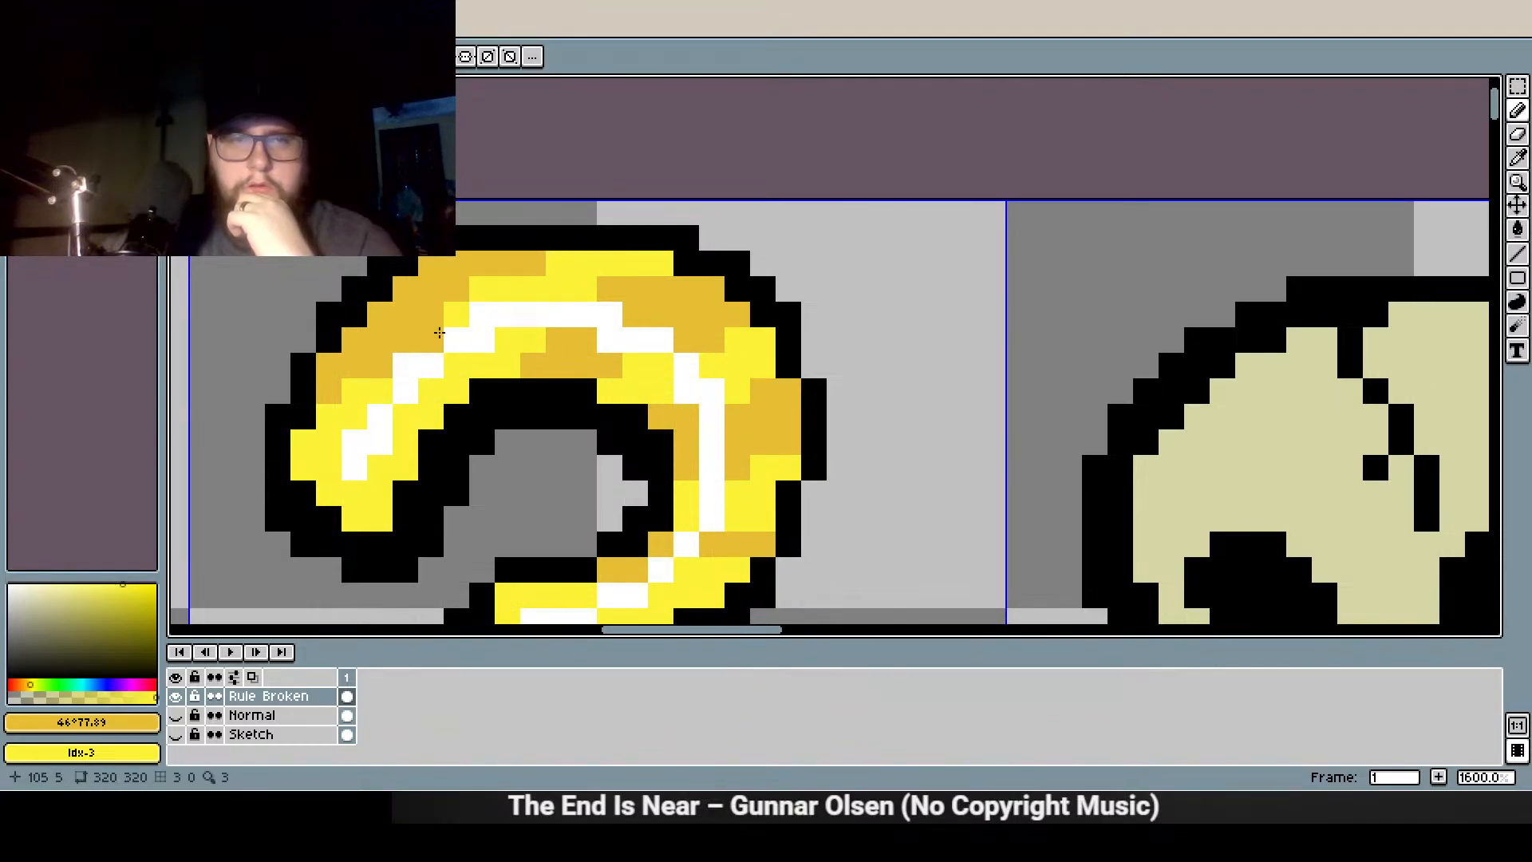
right_click(431, 313)
click(420, 353)
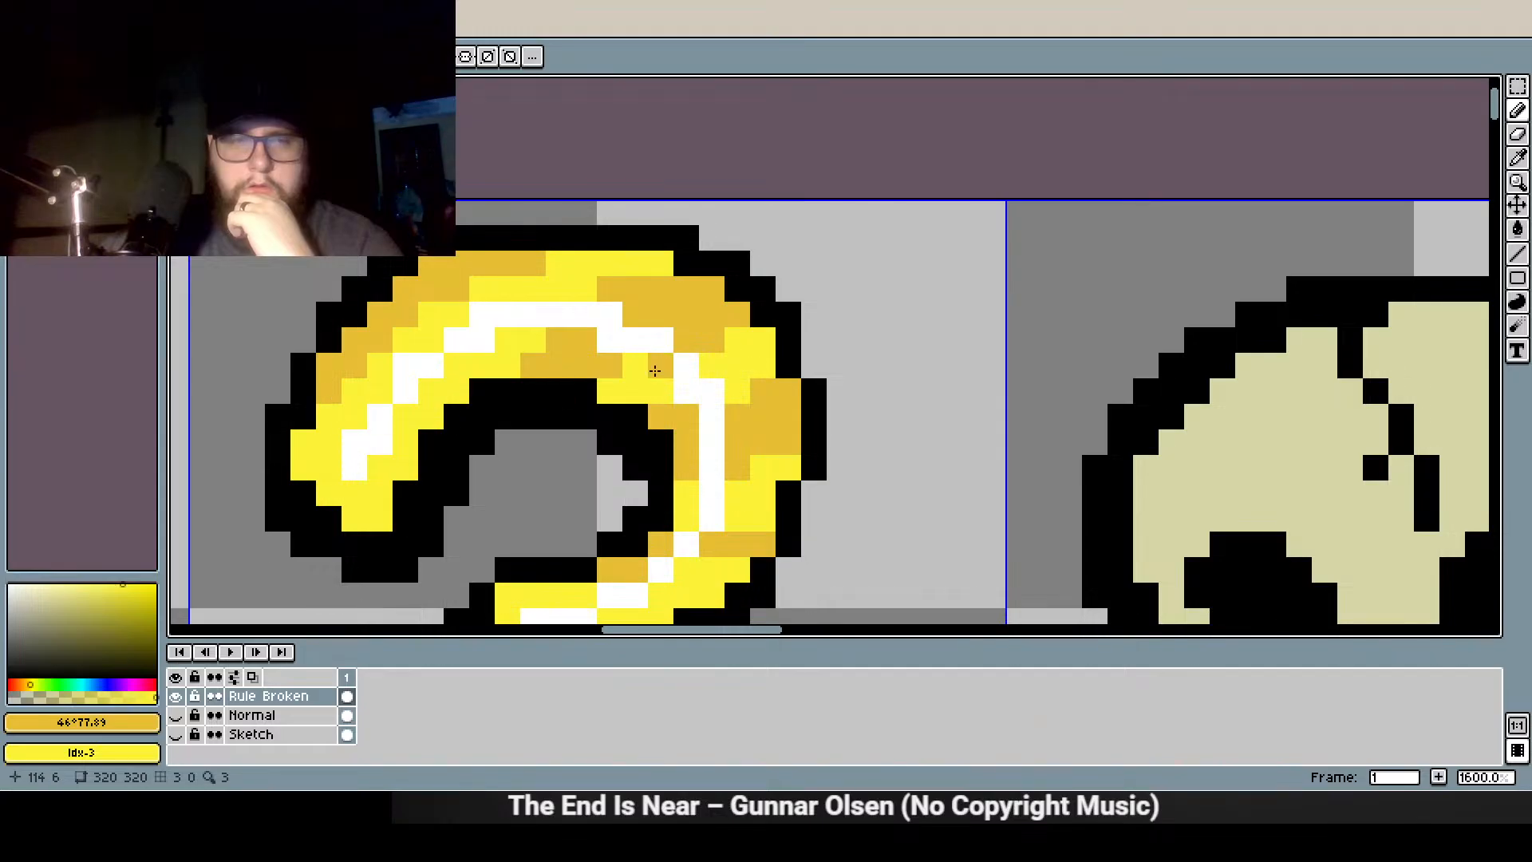
Shade the lower right pixels of the question mark's left hook tip in golden yellow
scroll(587, 390, down, 3)
scroll(586, 390, up, 2)
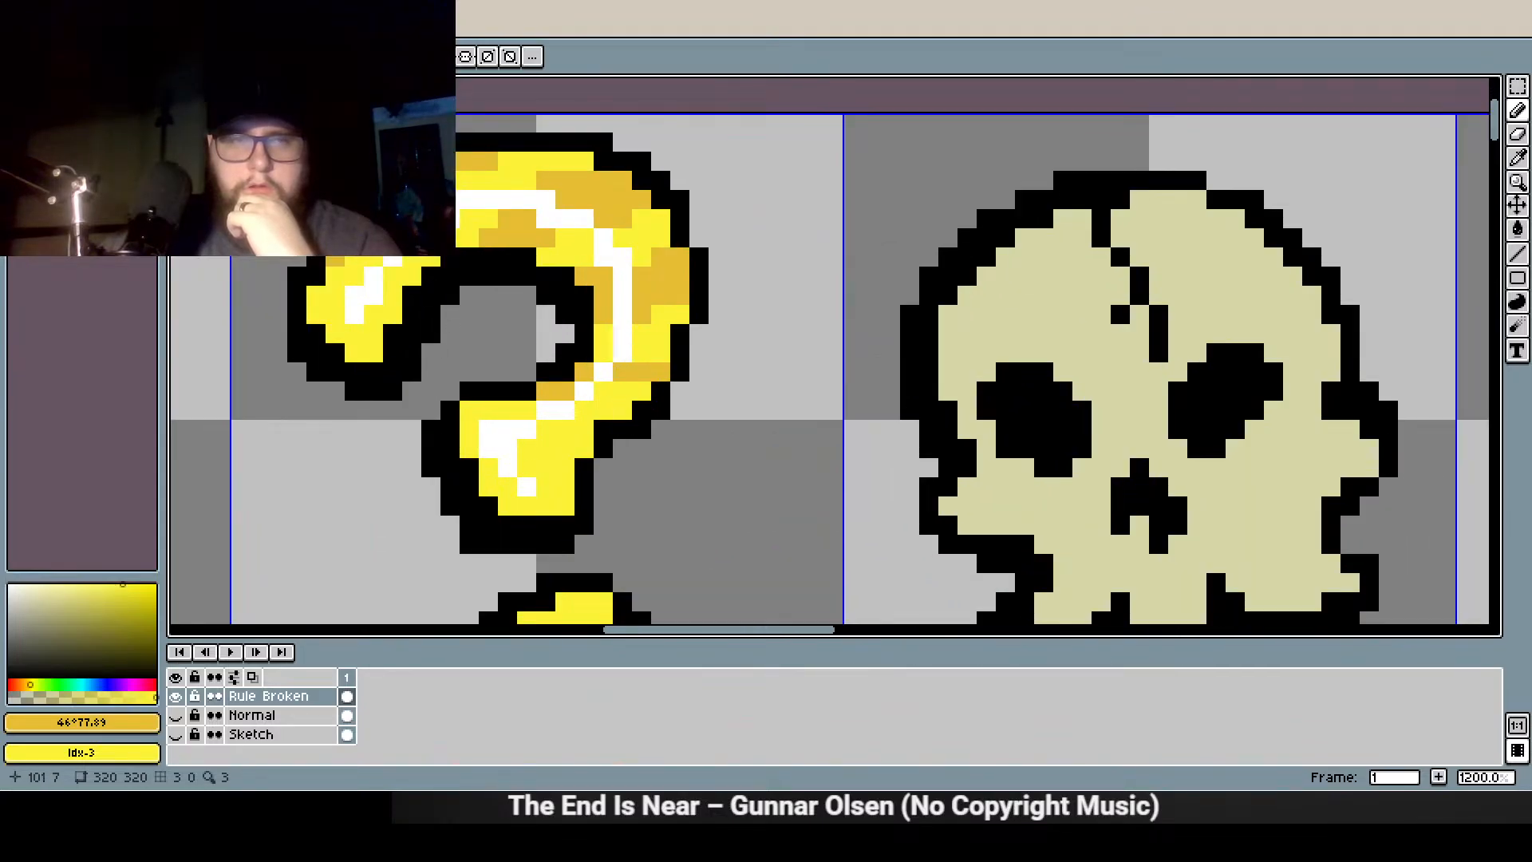
scroll(348, 364, down, 1)
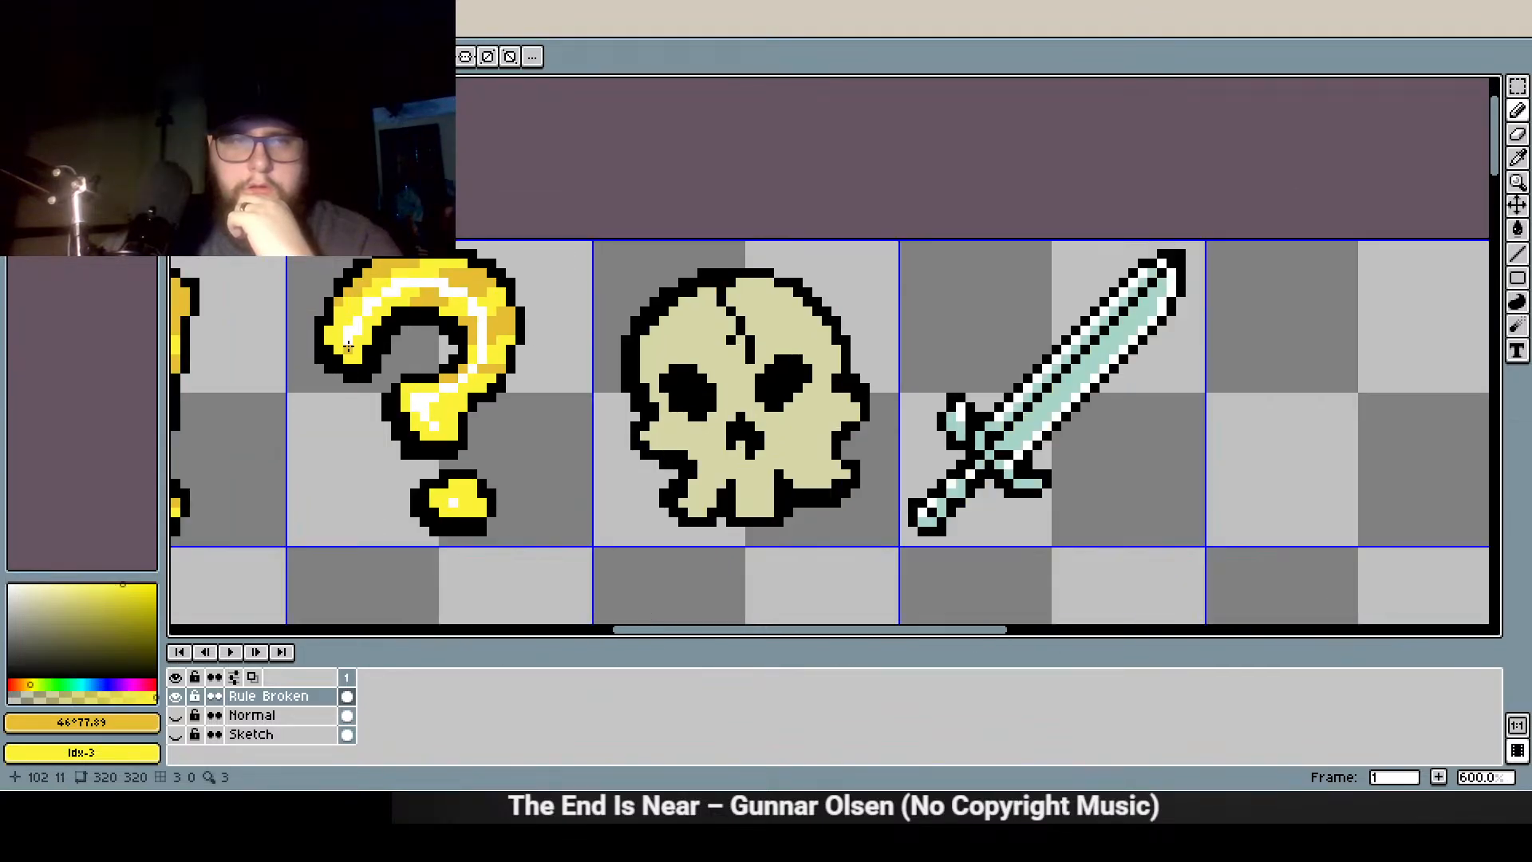
scroll(375, 332, up, 1)
click(355, 387)
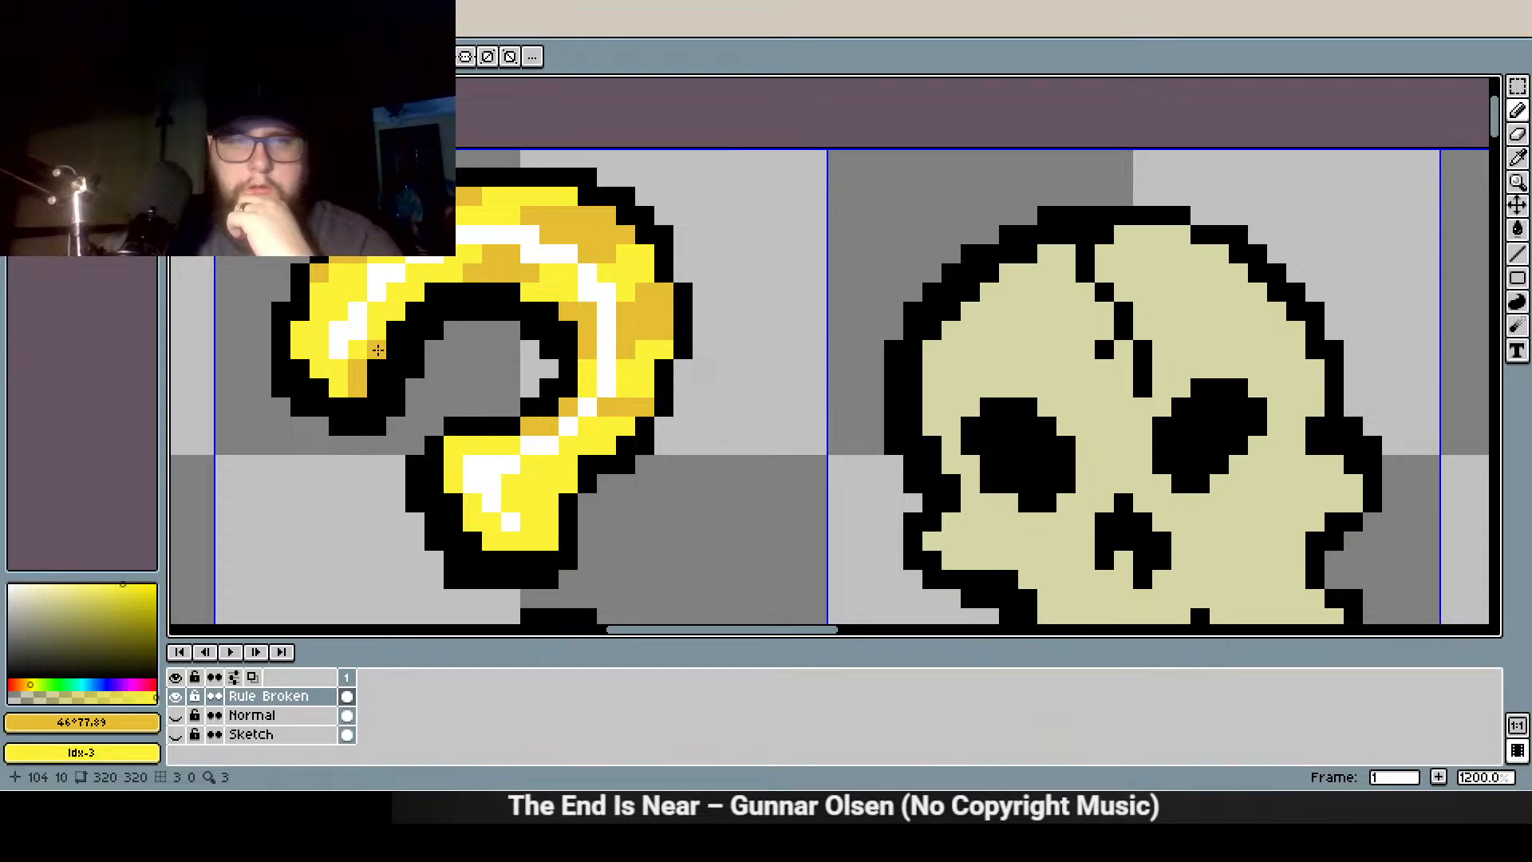
Shade the question mark's lower bend, the middle of its stem and the stem's left edge in golden yellow
scroll(294, 334, down, 1)
scroll(570, 373, up, 1)
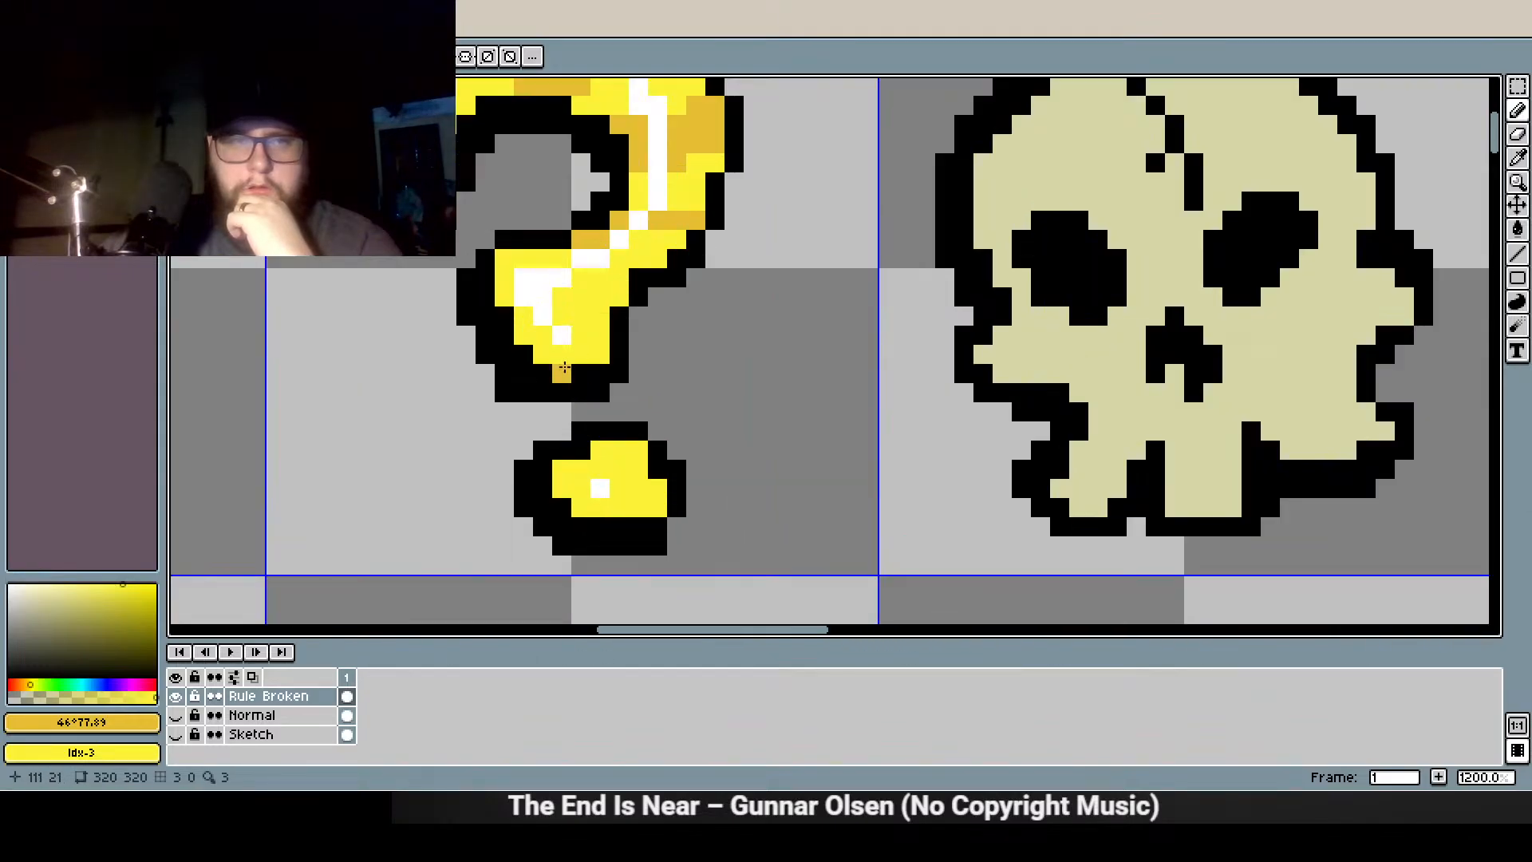
drag(640, 243, 677, 239)
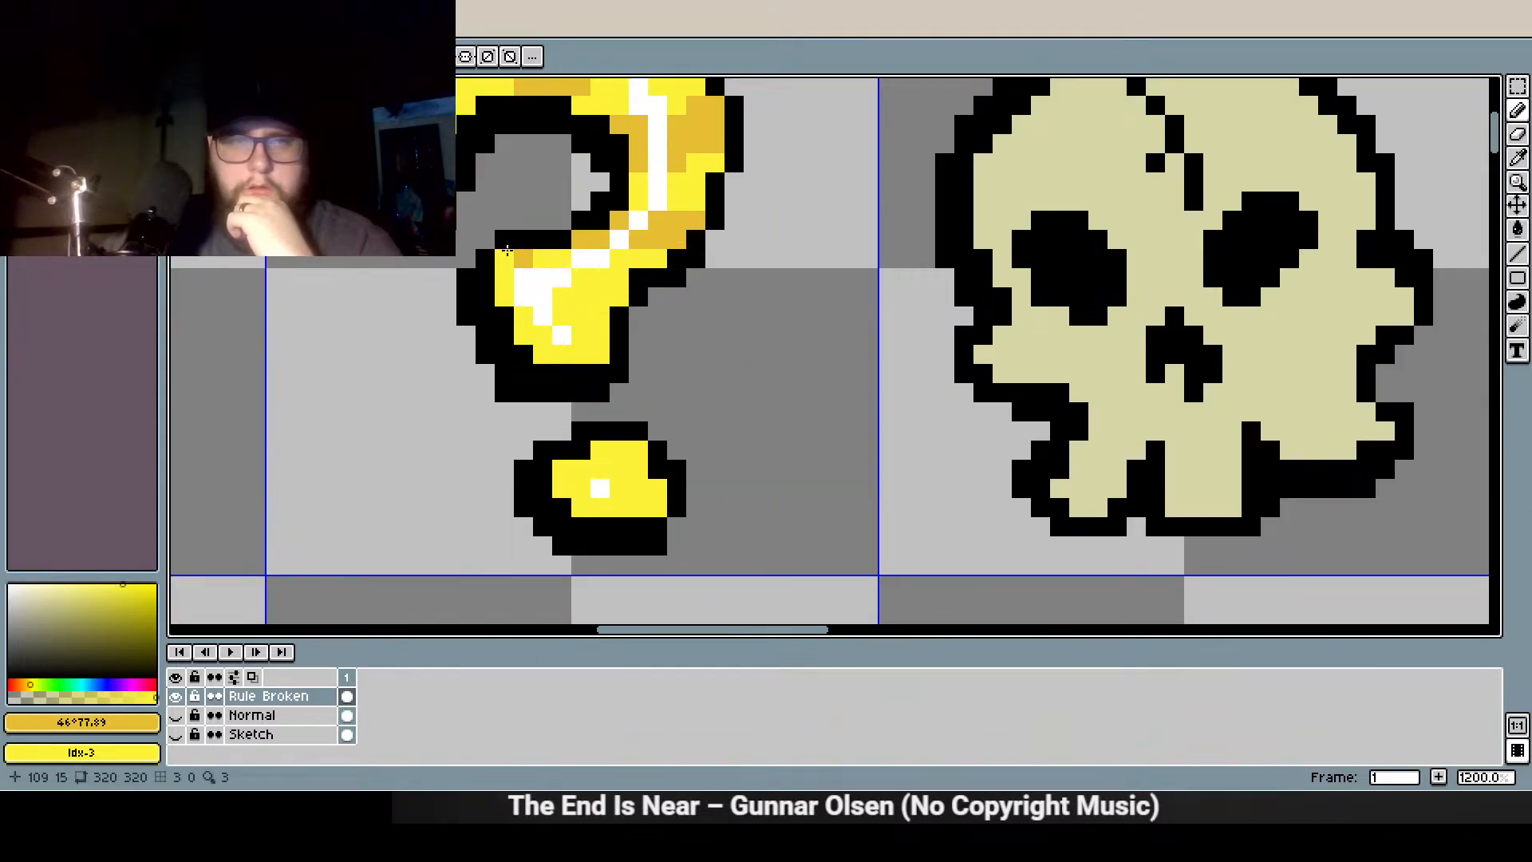
mouse_move(564, 301)
mouse_down()
mouse_move(614, 294)
mouse_move(587, 283)
mouse_move(559, 368)
mouse_move(566, 310)
mouse_move(600, 314)
mouse_up()
click(618, 297)
click(583, 281)
click(566, 310)
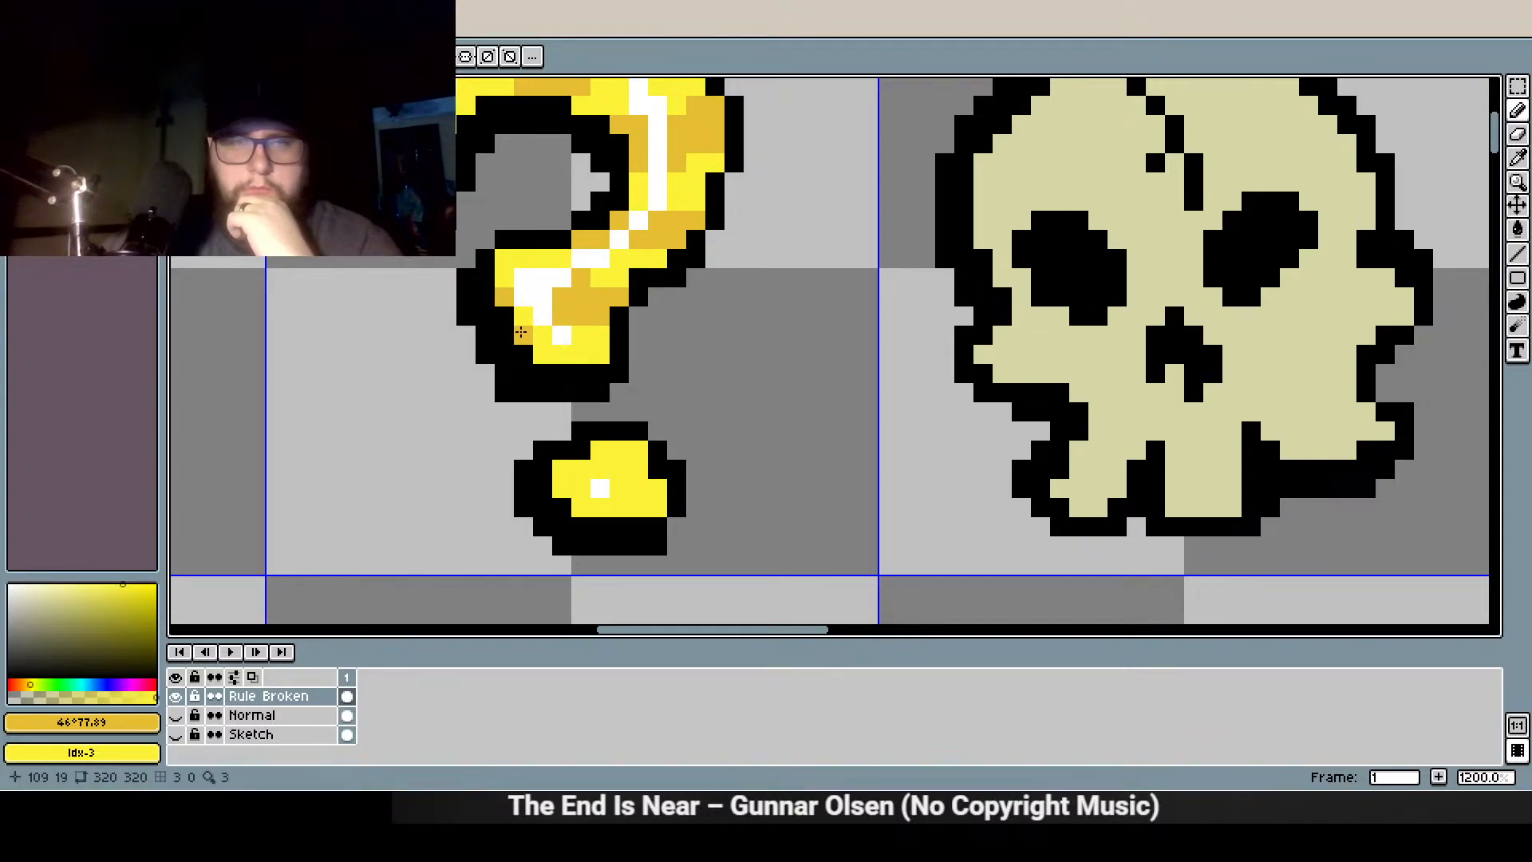
click(517, 319)
Shade the top, left and lower edges of the question mark's dot around its white highlight in golden yellow
drag(562, 469, 637, 450)
scroll(475, 423, down, 2)
drag(474, 423, 787, 424)
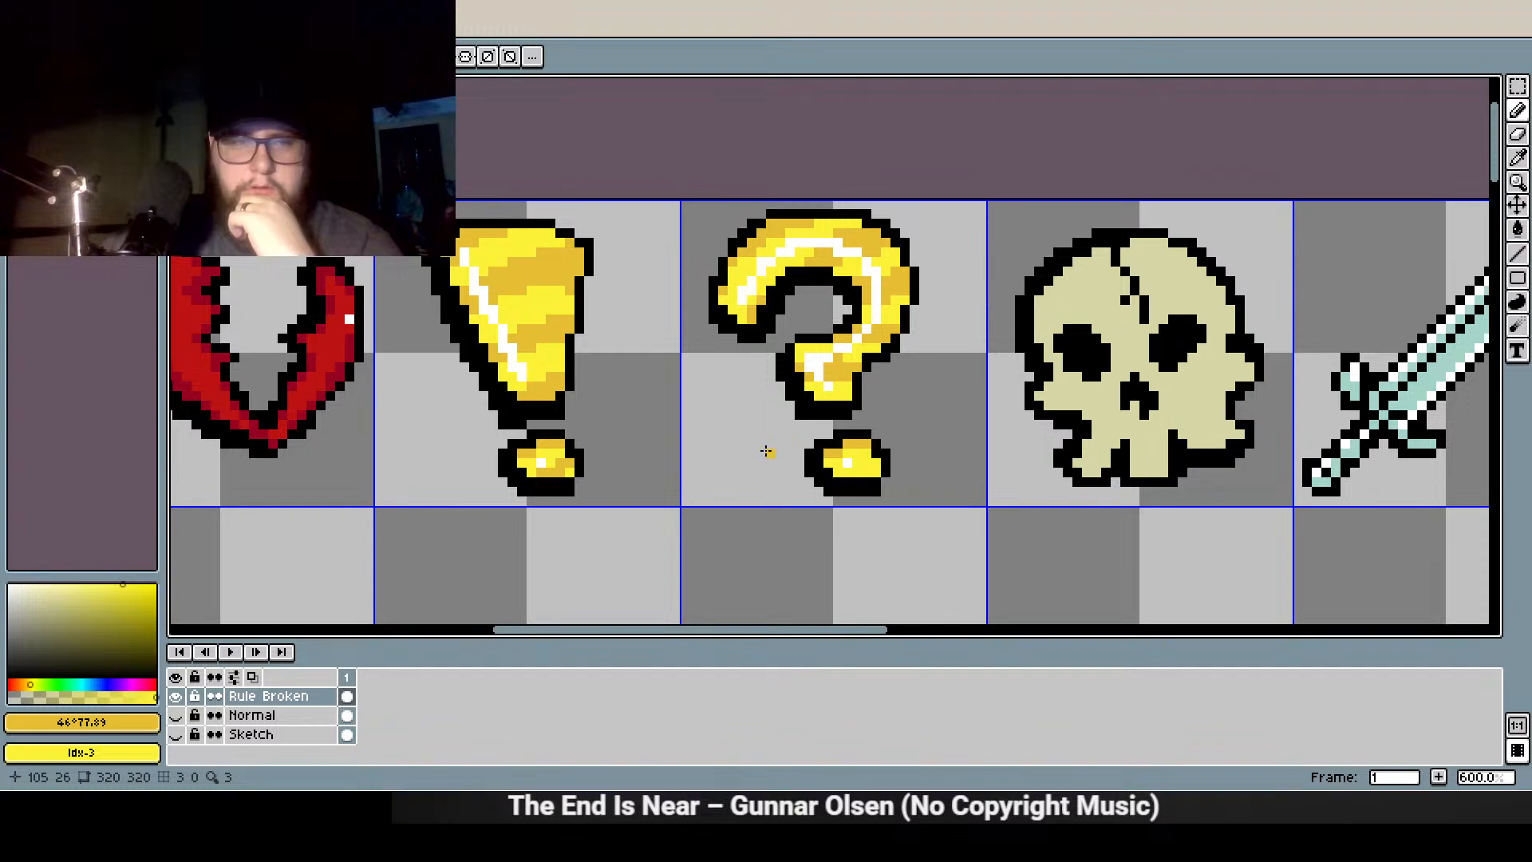
scroll(848, 452, up, 4)
drag(855, 487, 890, 472)
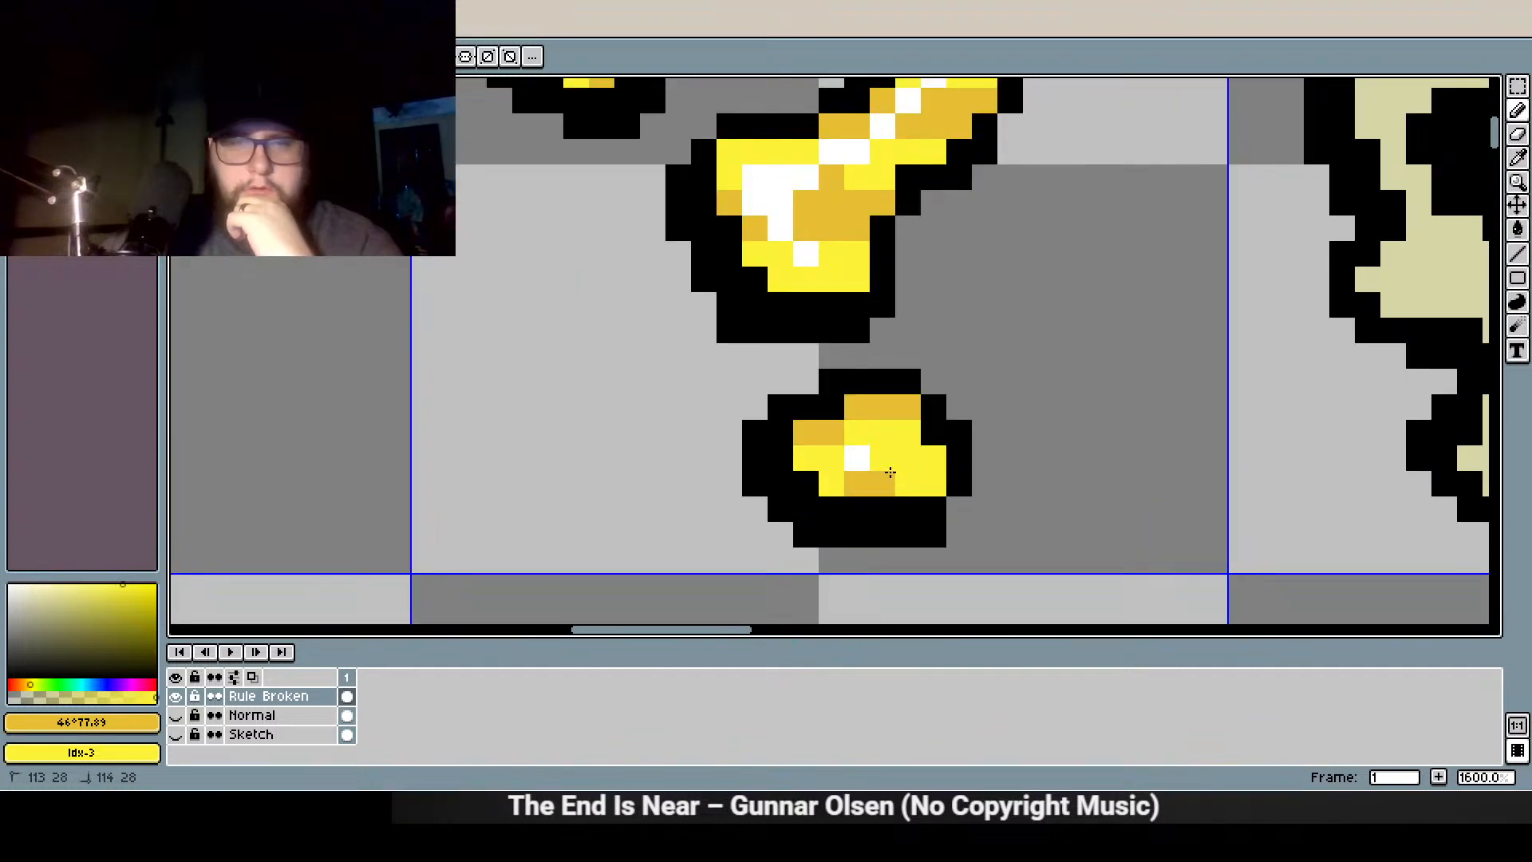
Break up the continuous white highlights on the exclamation mark and question mark by painting gaps in yellow and golden yellow
scroll(694, 438, down, 1)
drag(694, 438, 1026, 376)
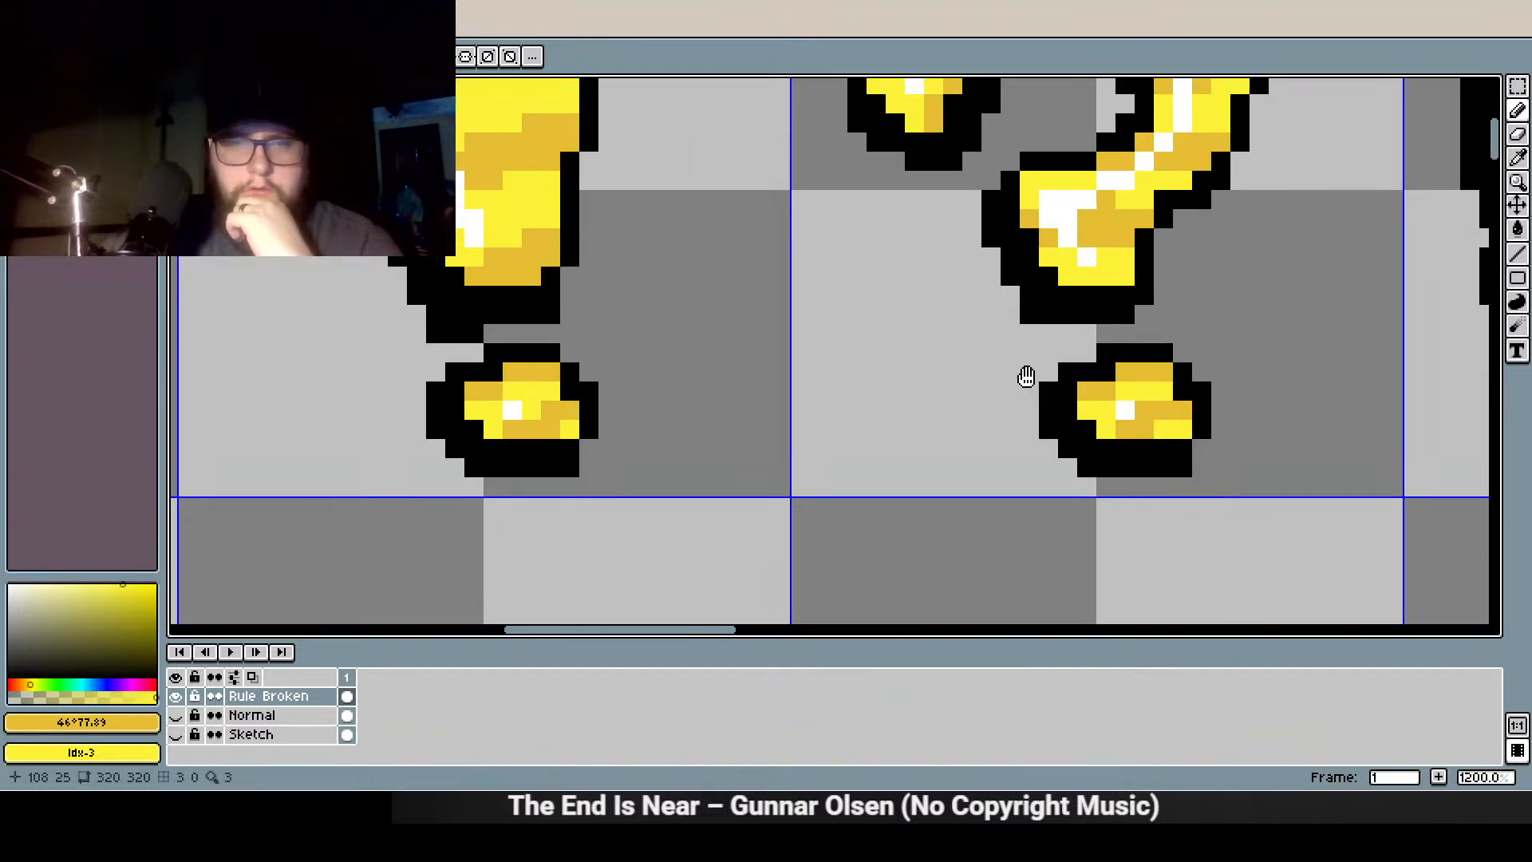
scroll(1136, 402, down, 1)
scroll(1136, 376, down, 4)
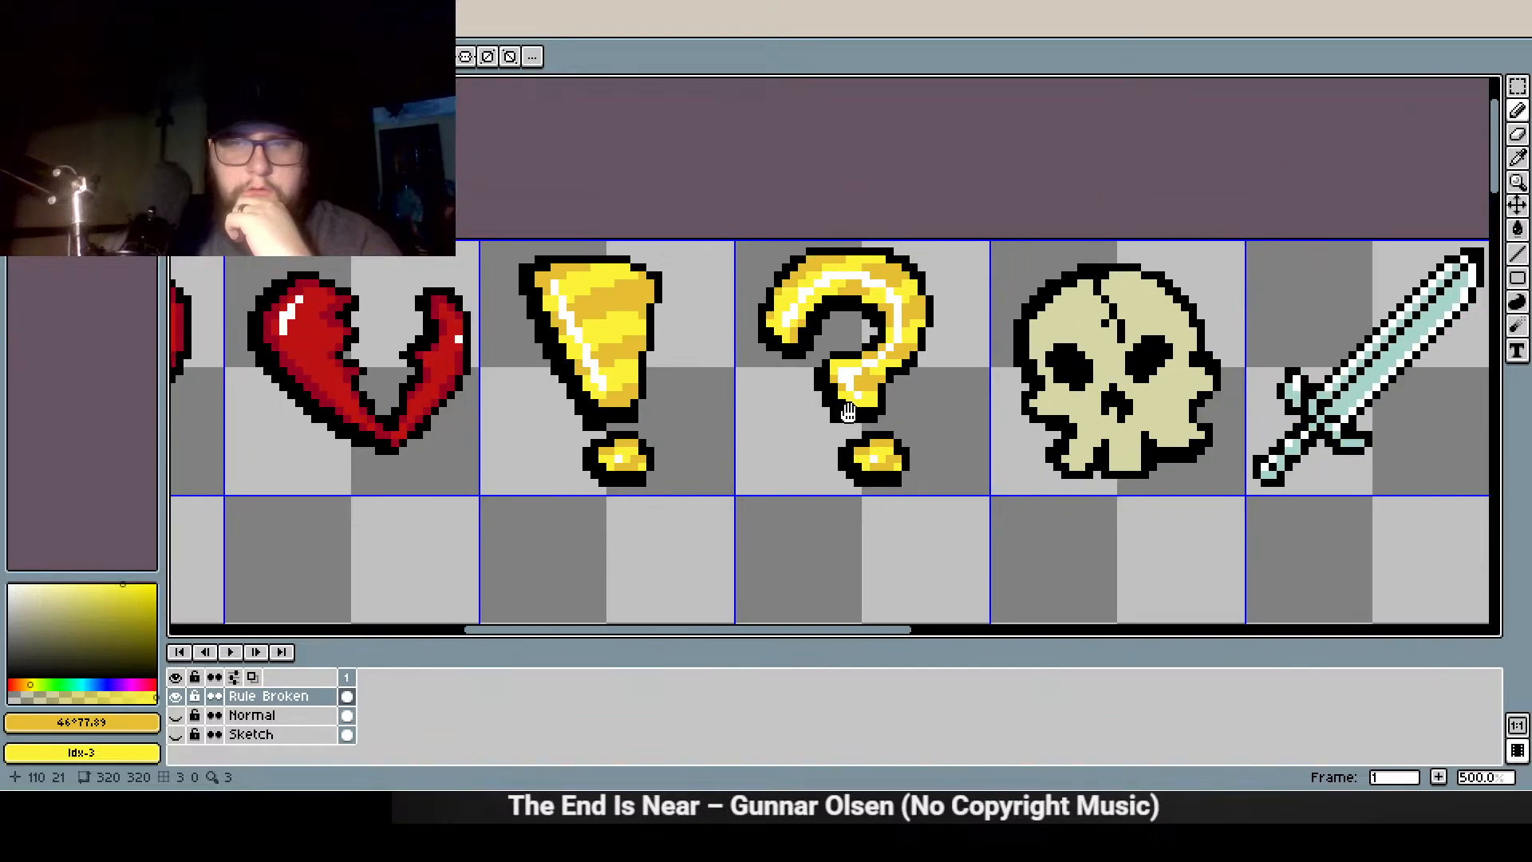
scroll(874, 416, up, 1)
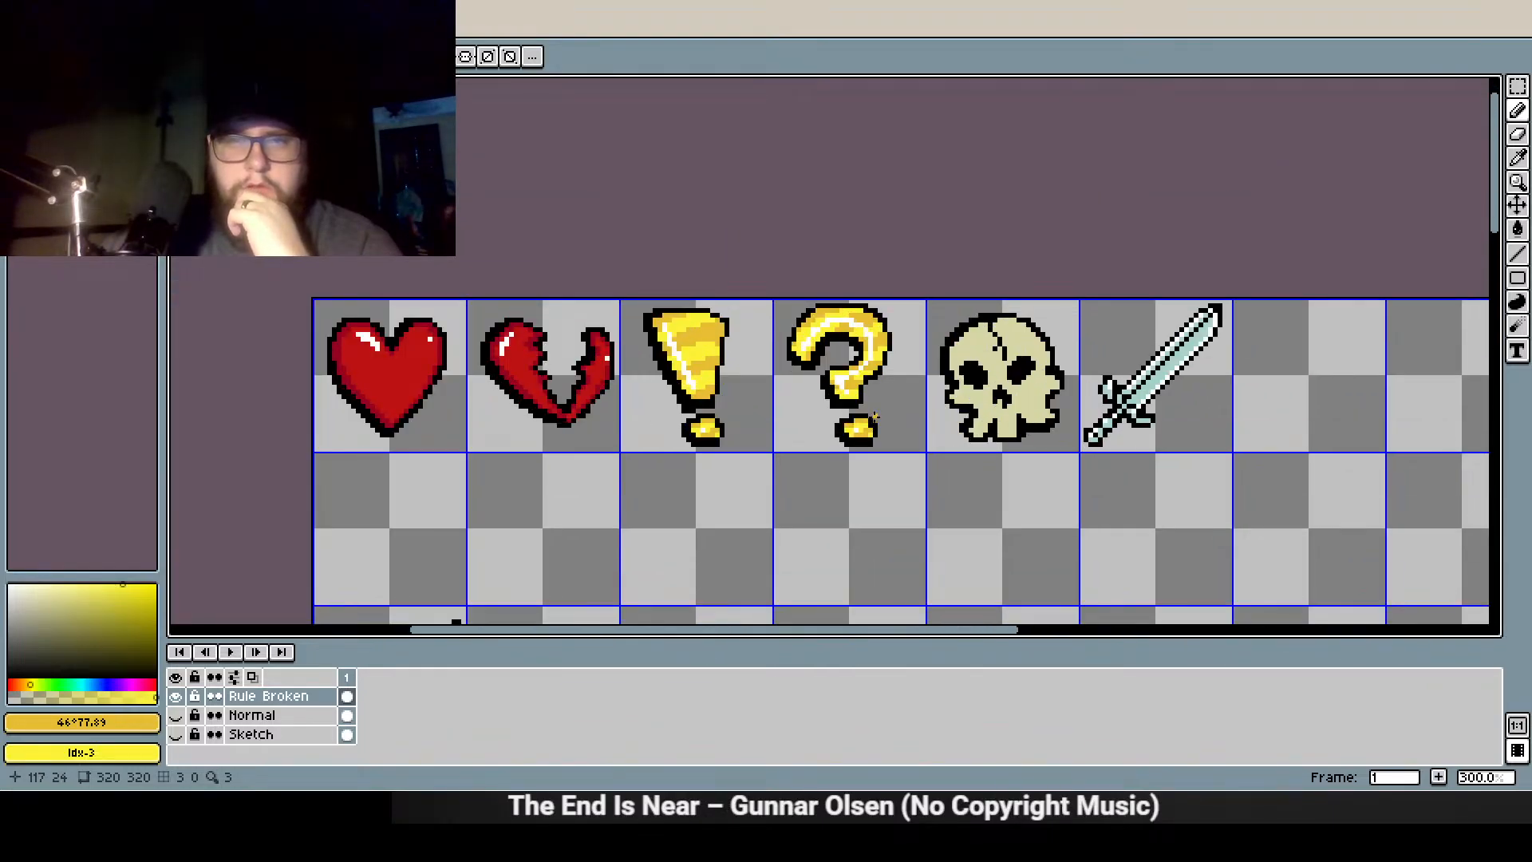
scroll(848, 383, up, 4)
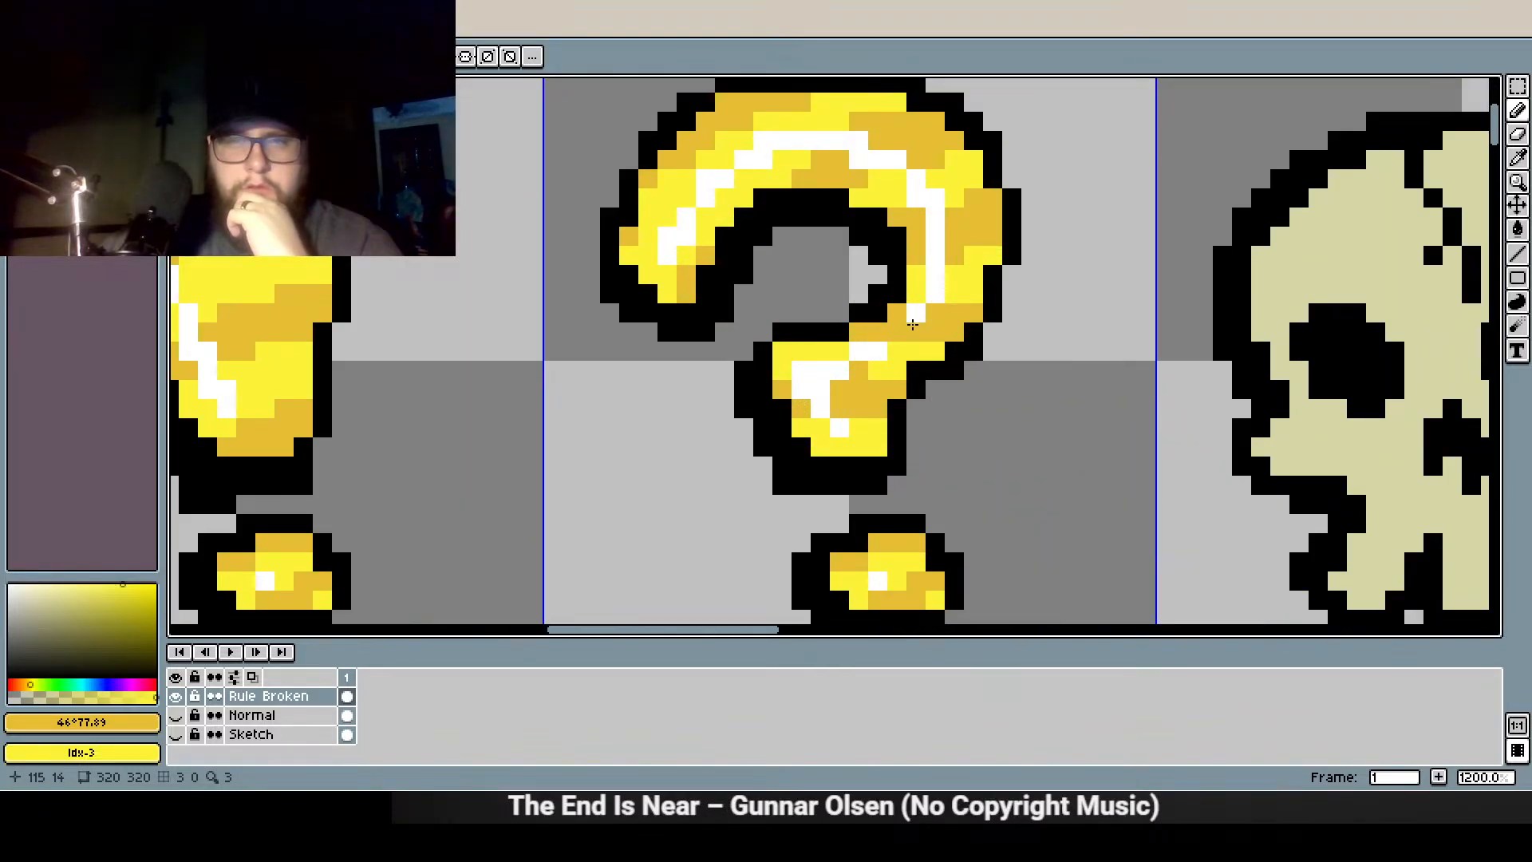
scroll(822, 325, down, 1)
click(403, 343)
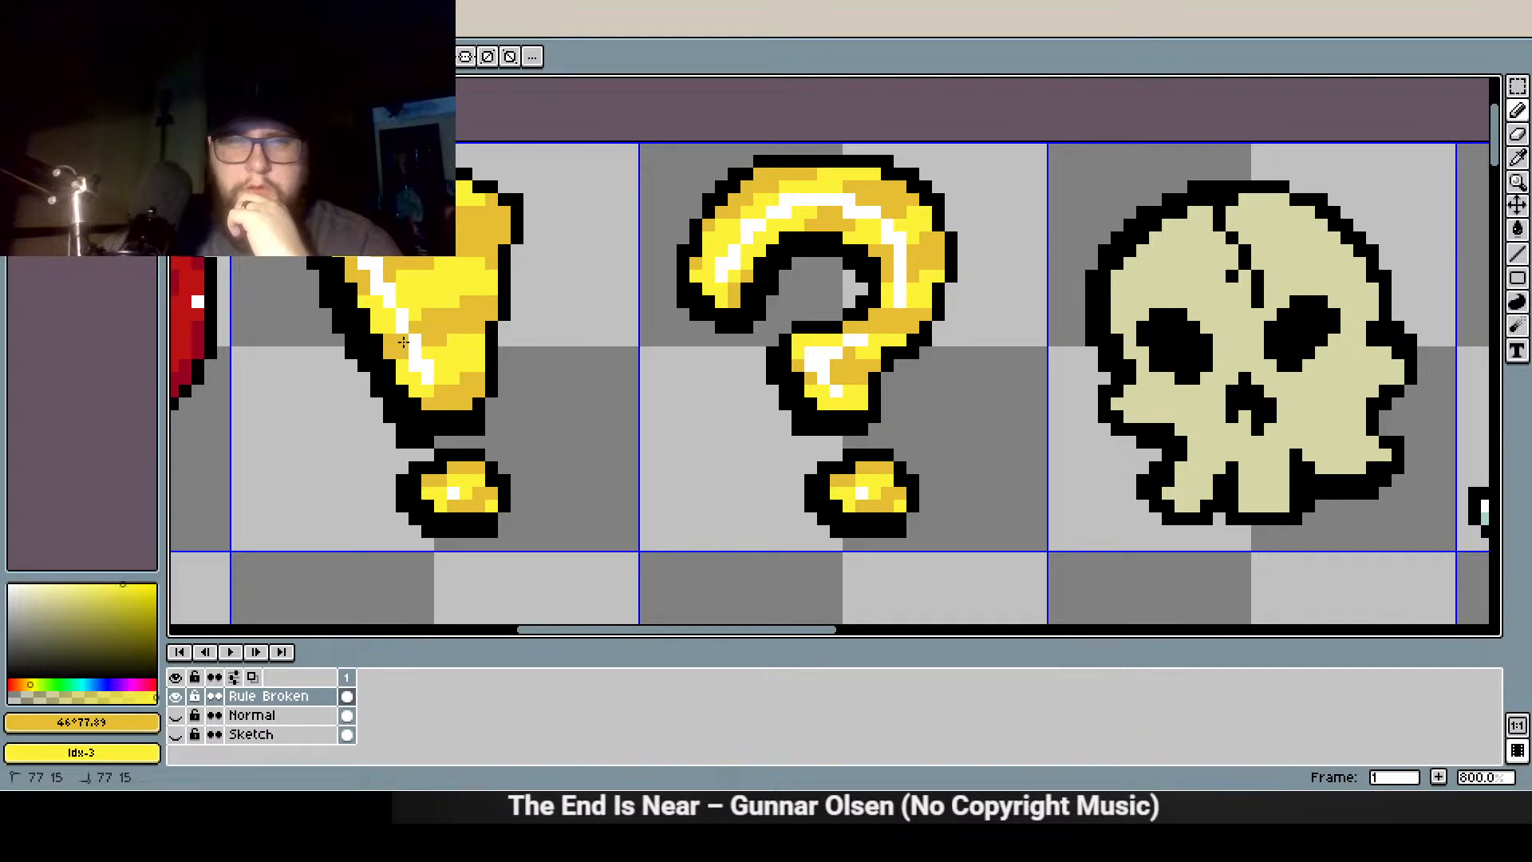
drag(410, 341, 403, 328)
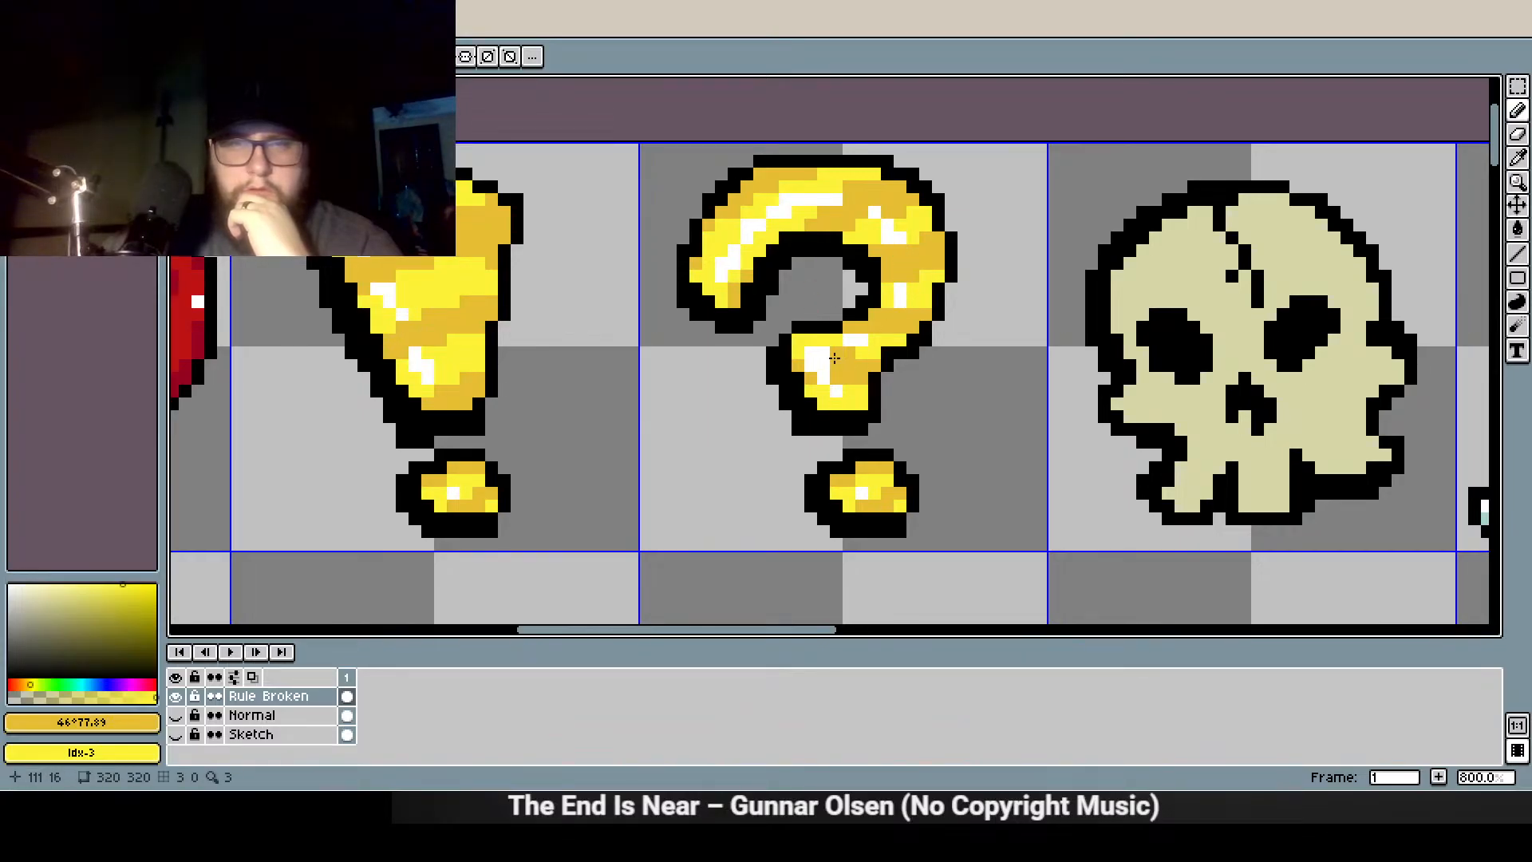
click(899, 317)
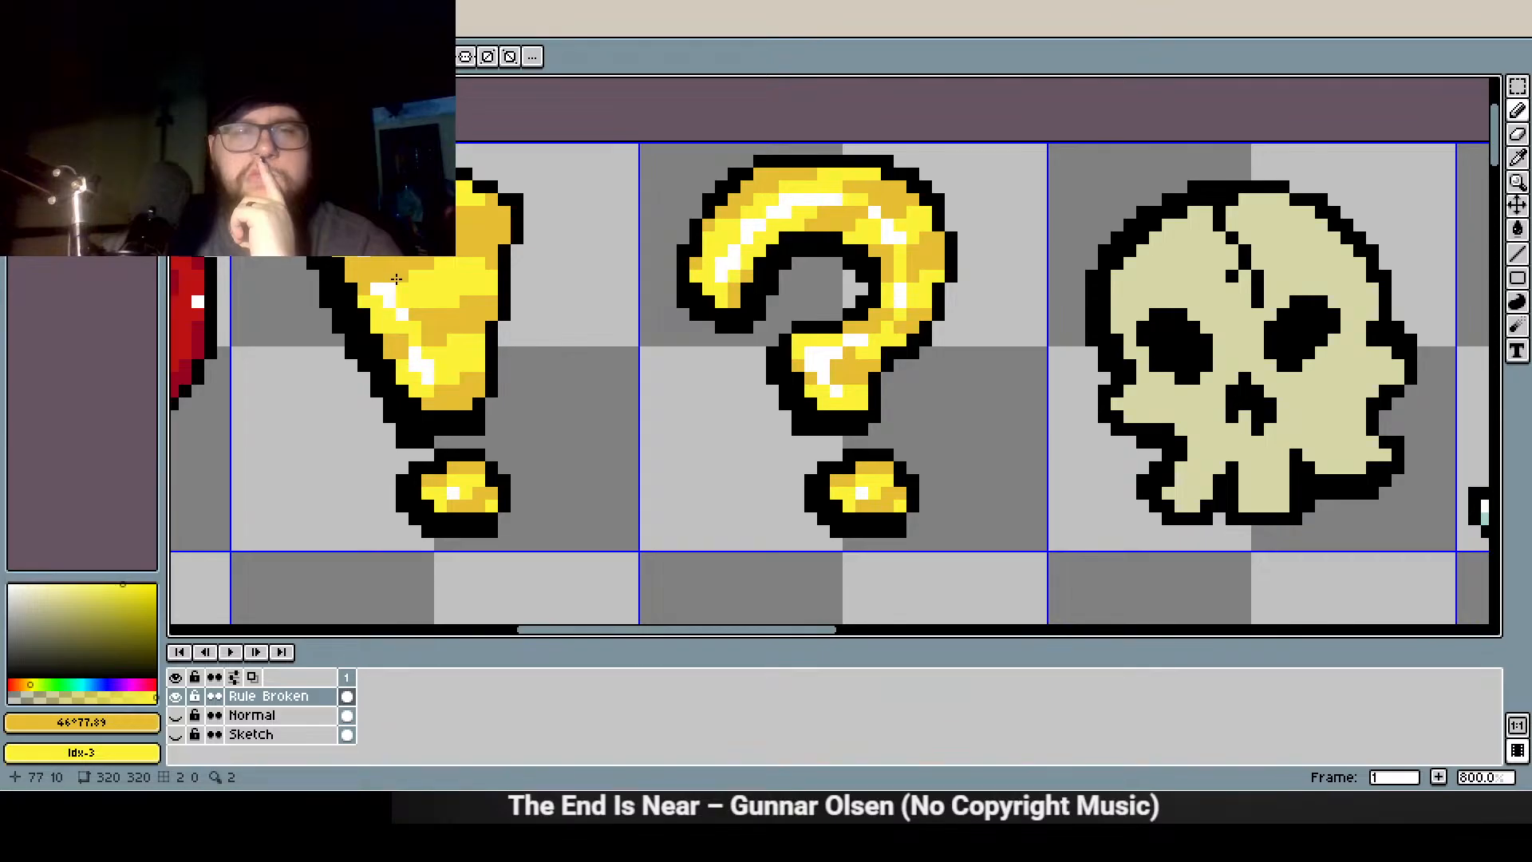
Examine the segmented highlights and golden shading on the exclamation mark and question mark, both close up and at small size
scroll(373, 265, down, 1)
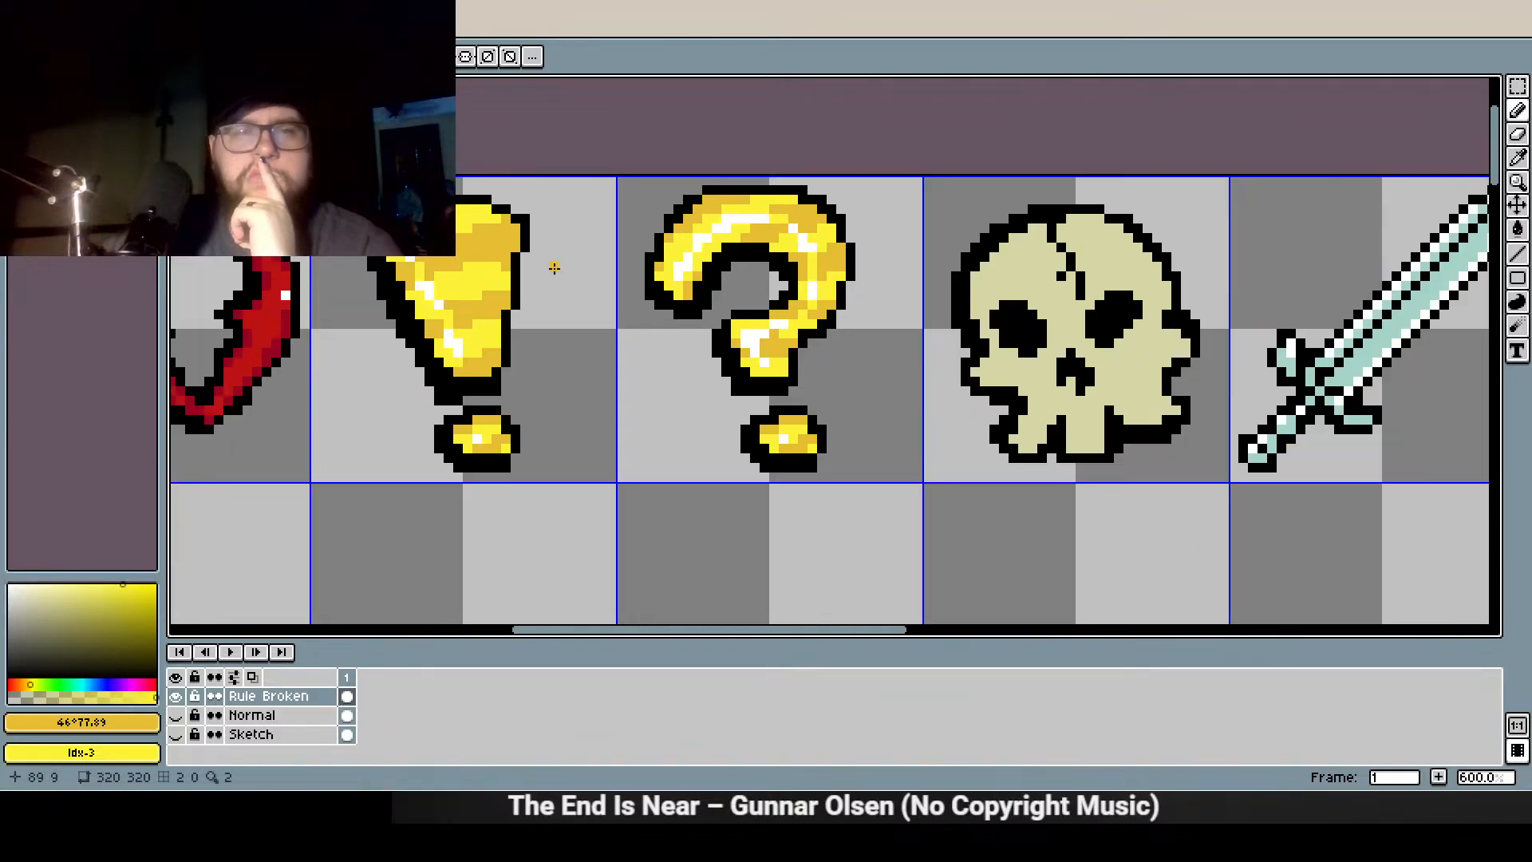
scroll(461, 399, up, 3)
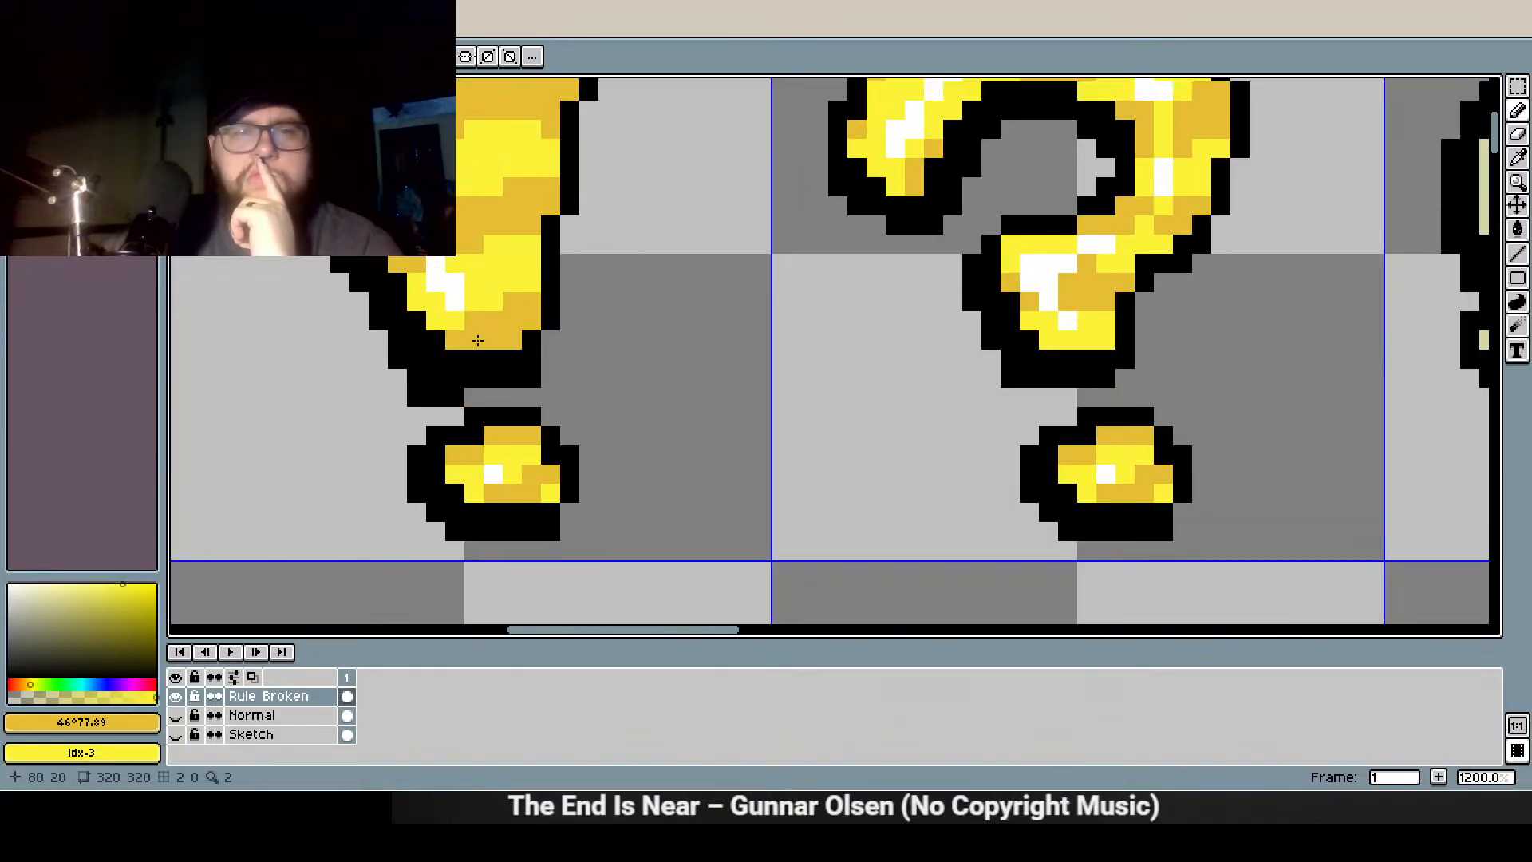
scroll(712, 308, down, 4)
scroll(707, 406, down, 1)
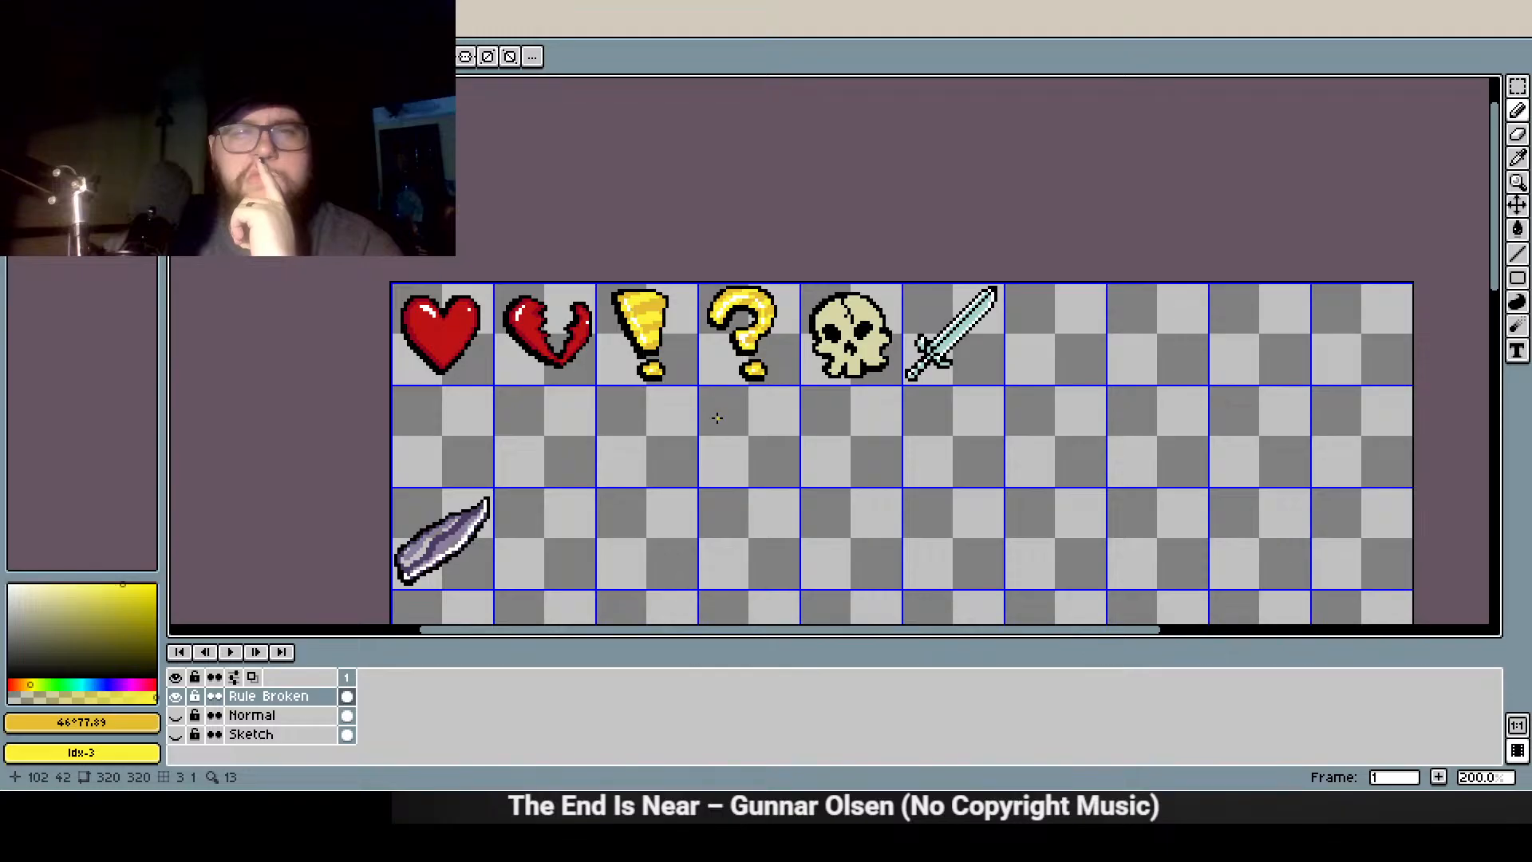
scroll(638, 315, up, 4)
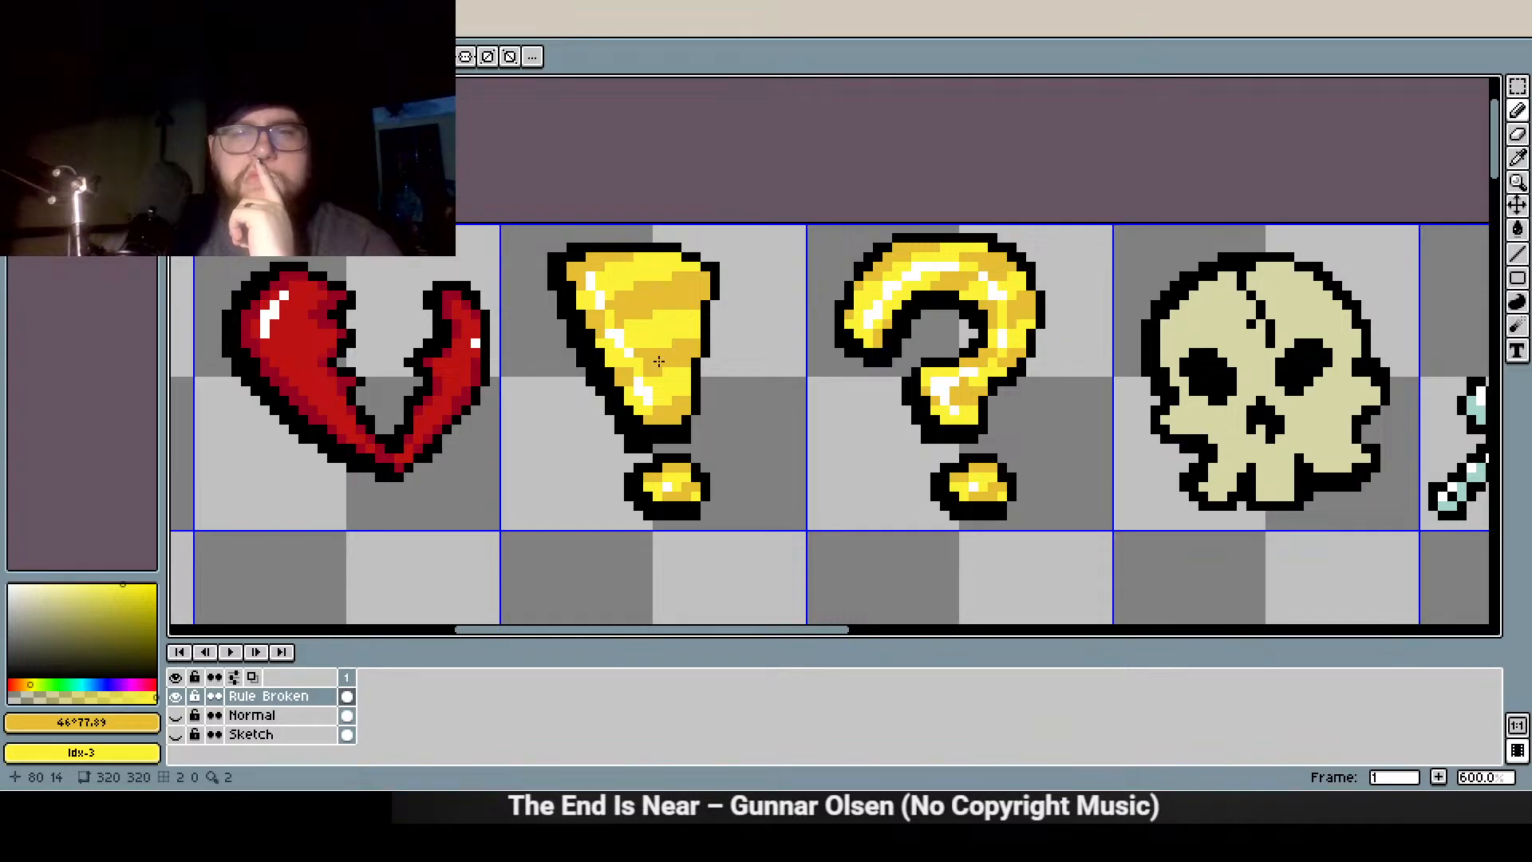
scroll(655, 322, down, 1)
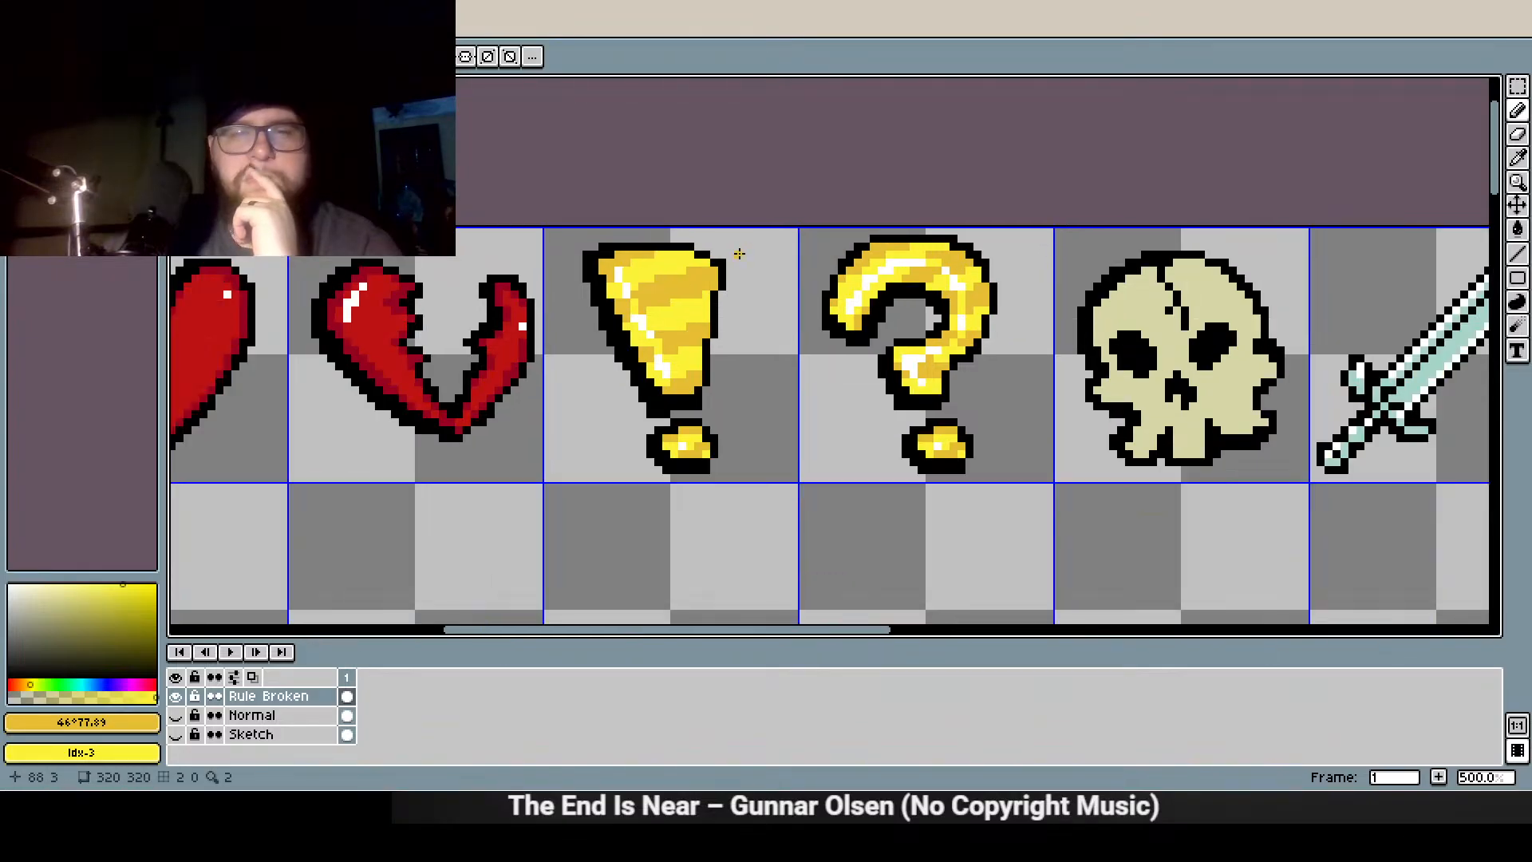
scroll(594, 319, up, 2)
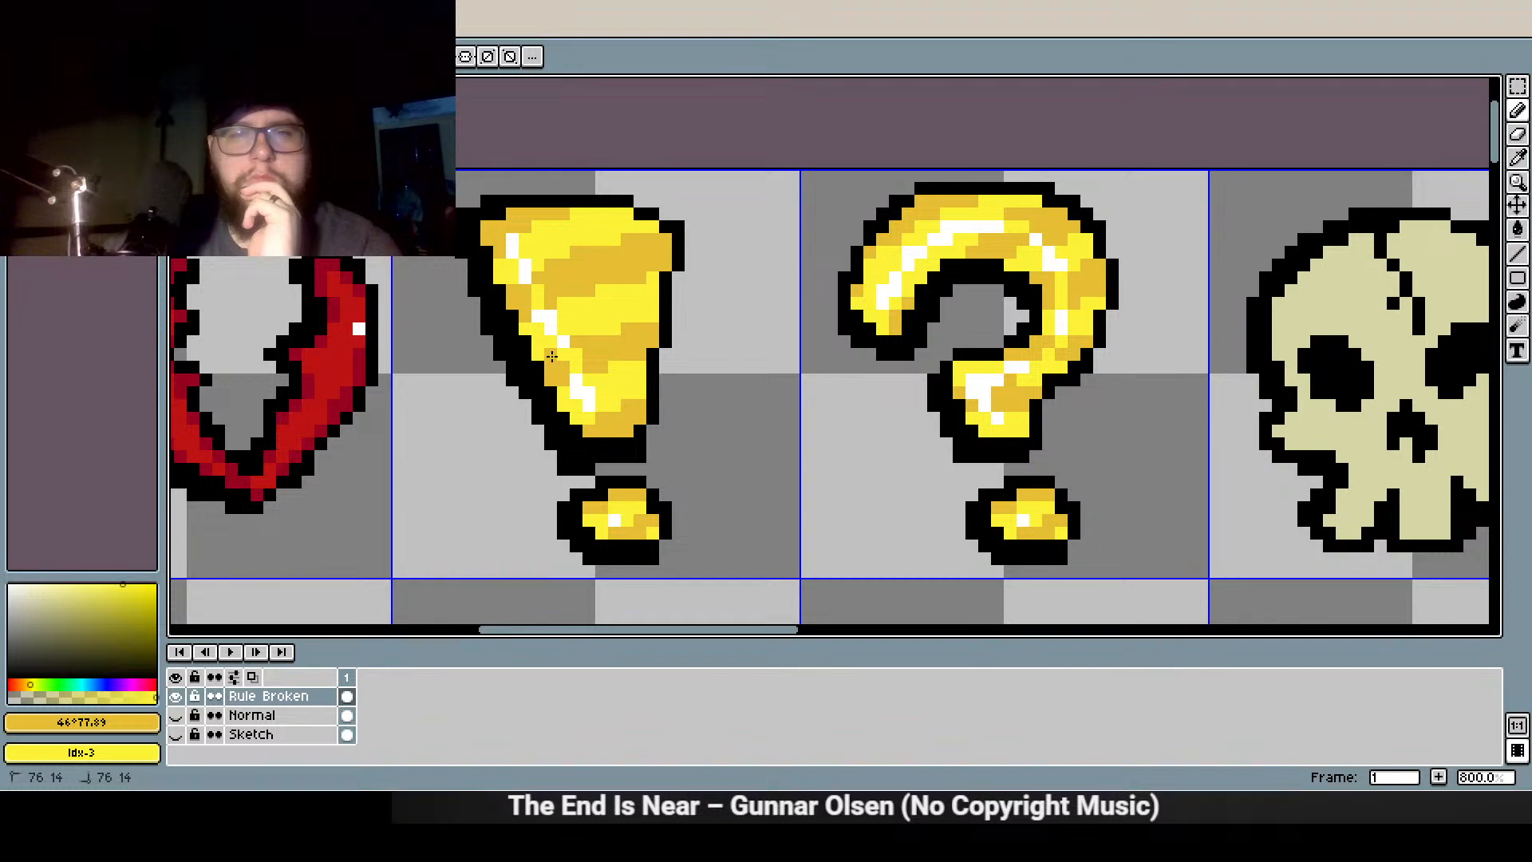
scroll(552, 355, down, 2)
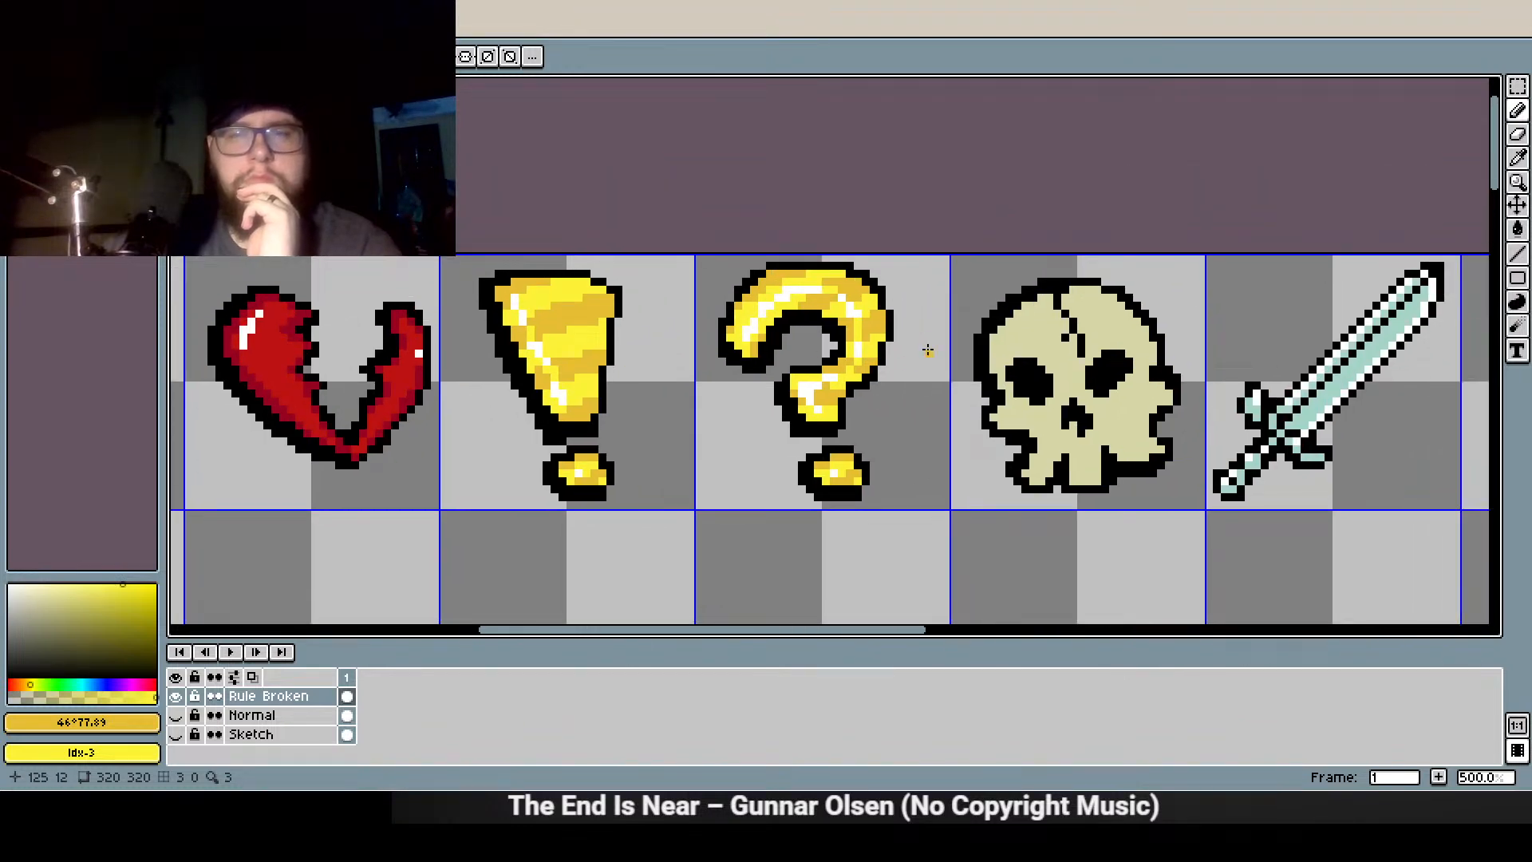
scroll(798, 351, up, 4)
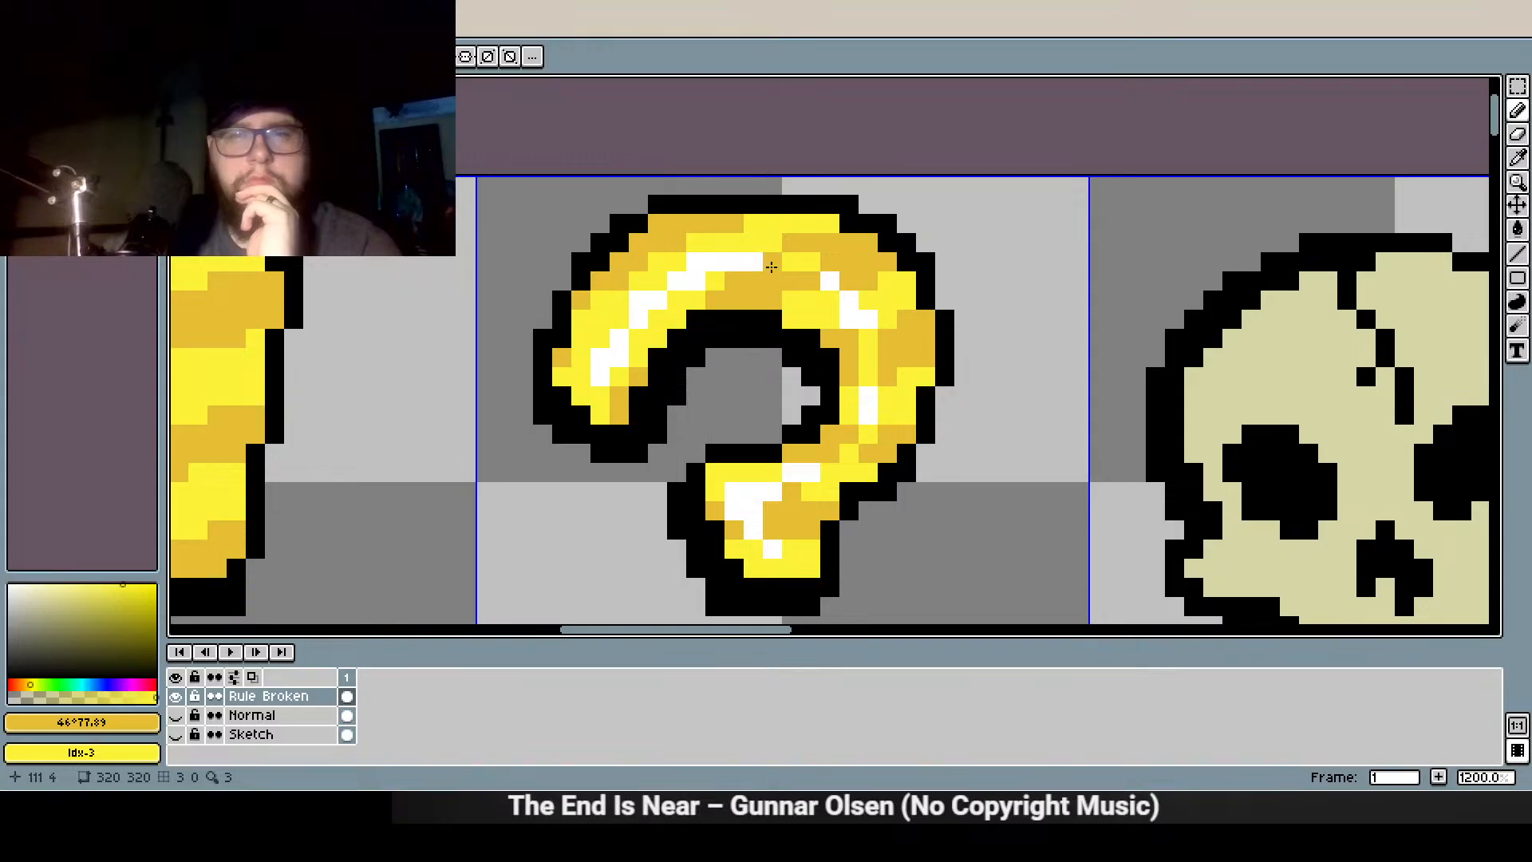
scroll(751, 386, down, 2)
scroll(842, 372, down, 1)
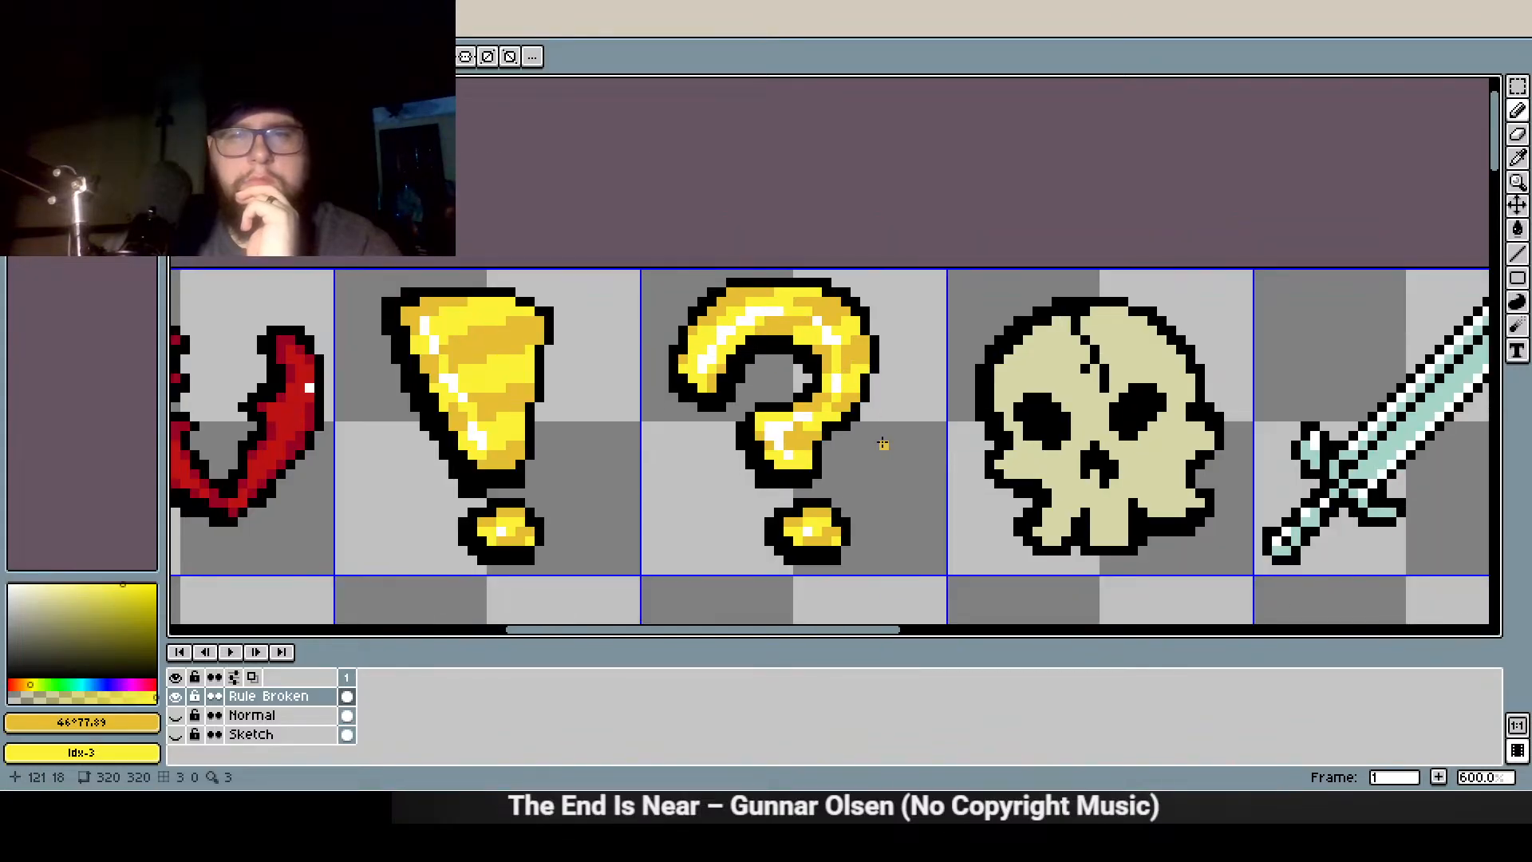
scroll(866, 372, down, 1)
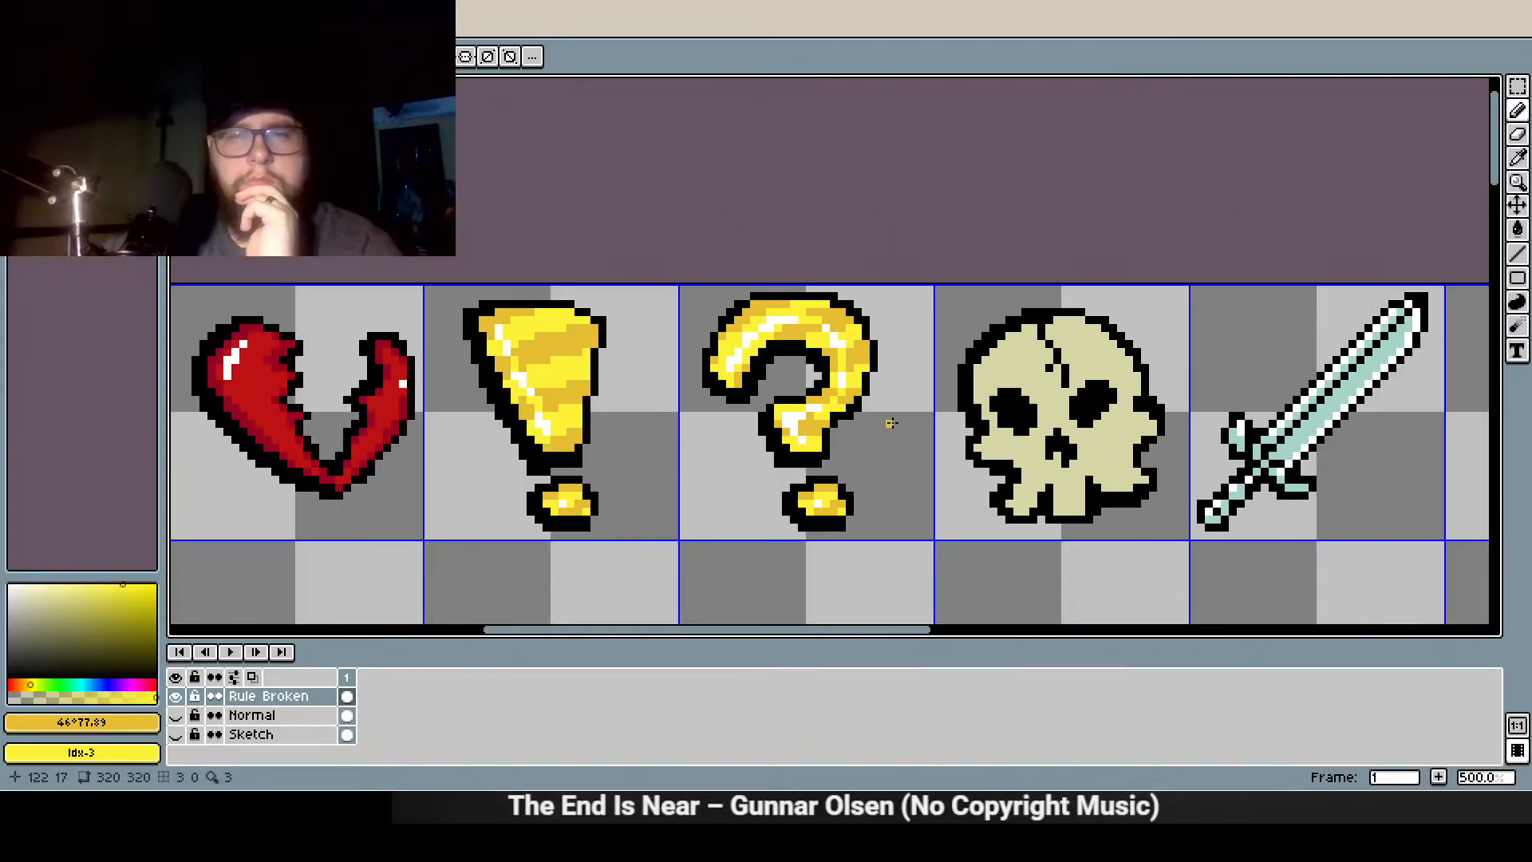
drag(884, 525, 881, 417)
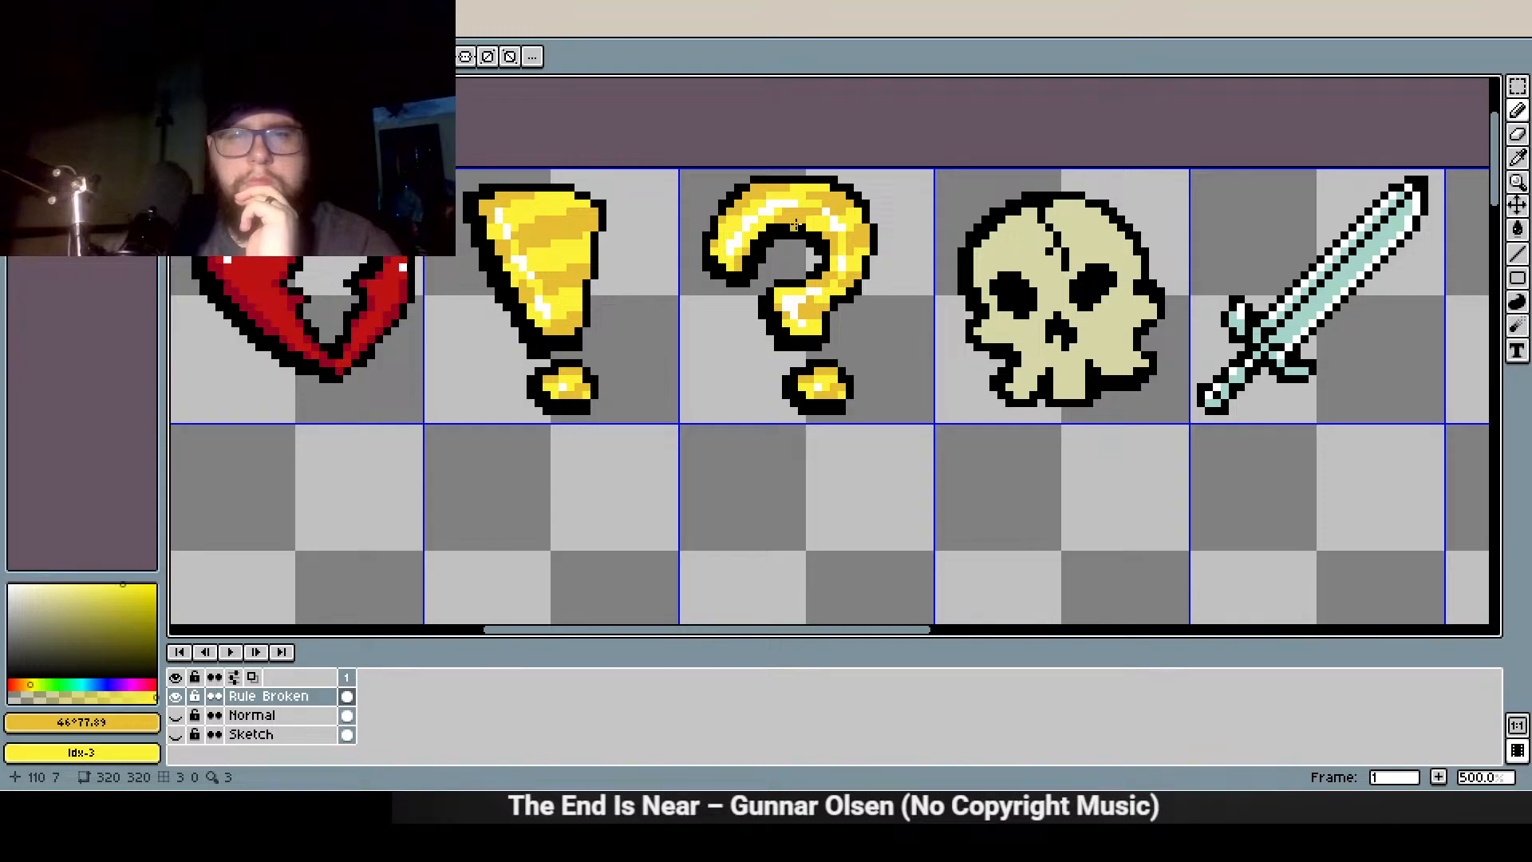
scroll(835, 328, up, 3)
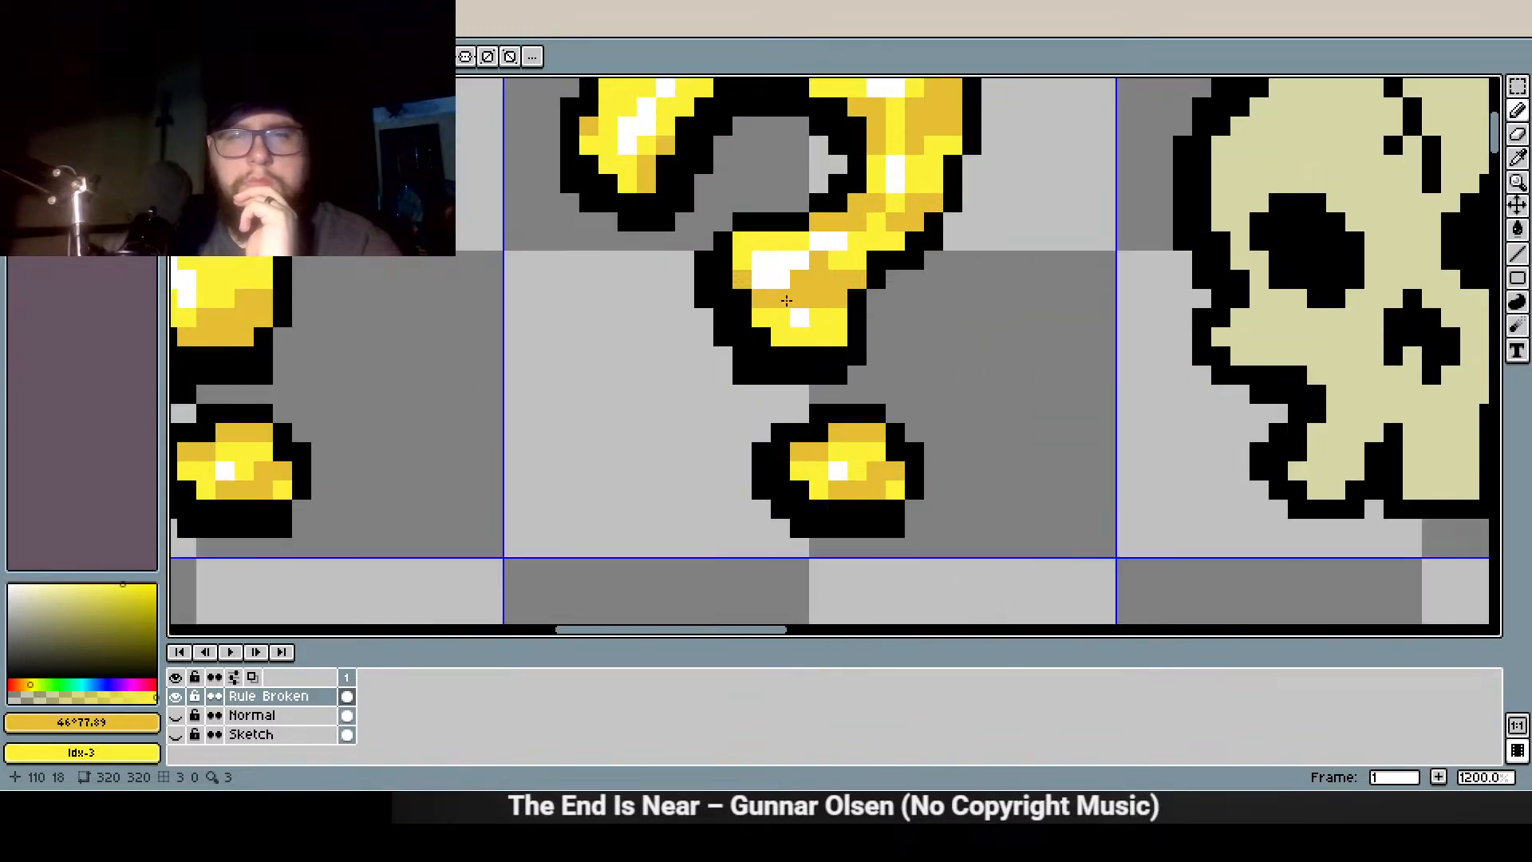
scroll(760, 283, down, 5)
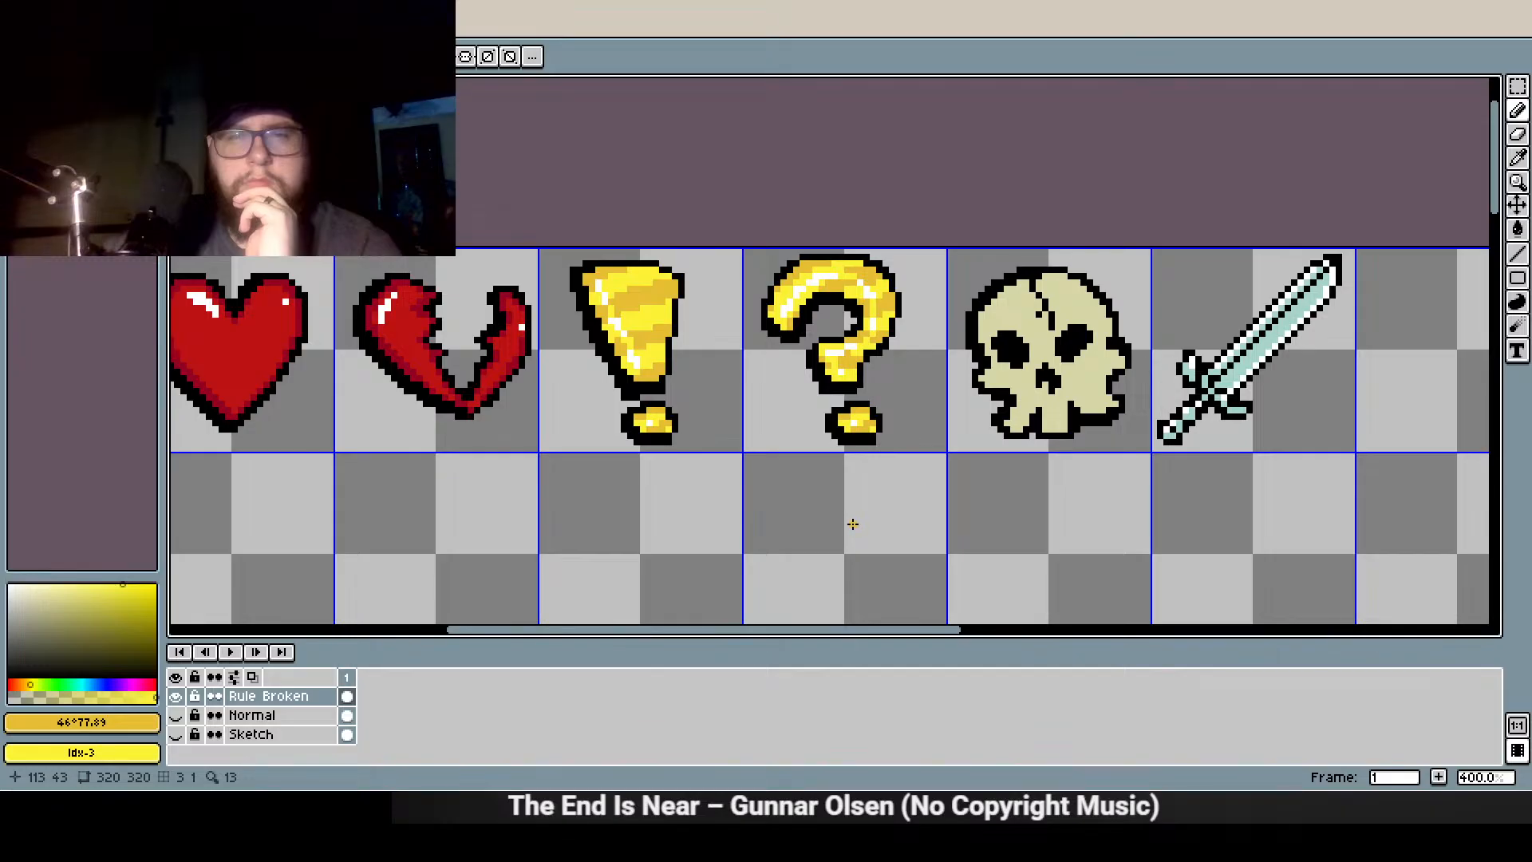
scroll(557, 350, up, 3)
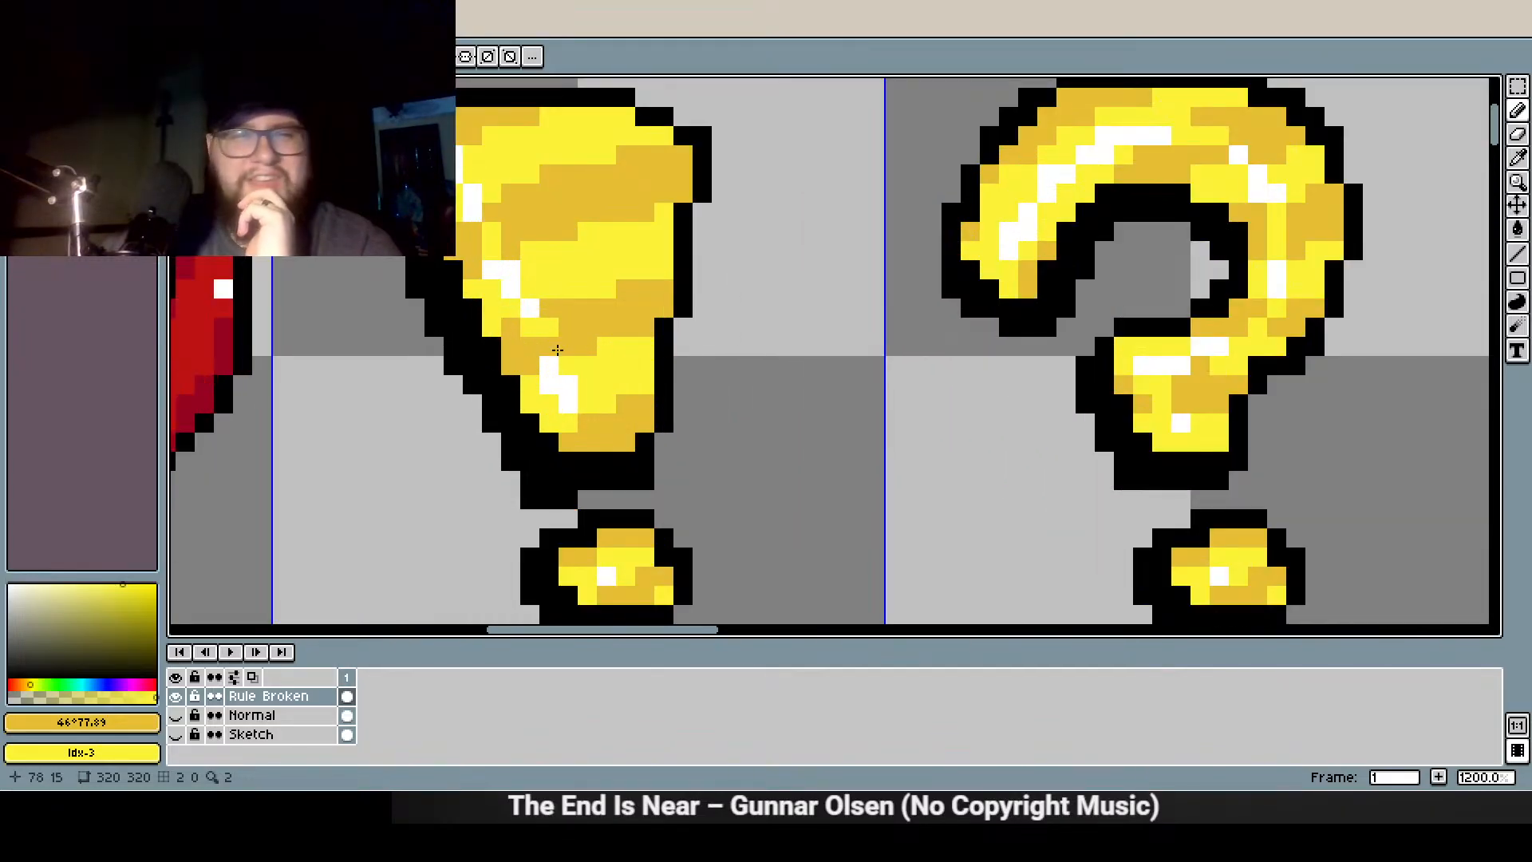
Fill the gaps in the exclamation mark's left-side highlight with white (Idx-7) to form one continuous line
click(104, 107)
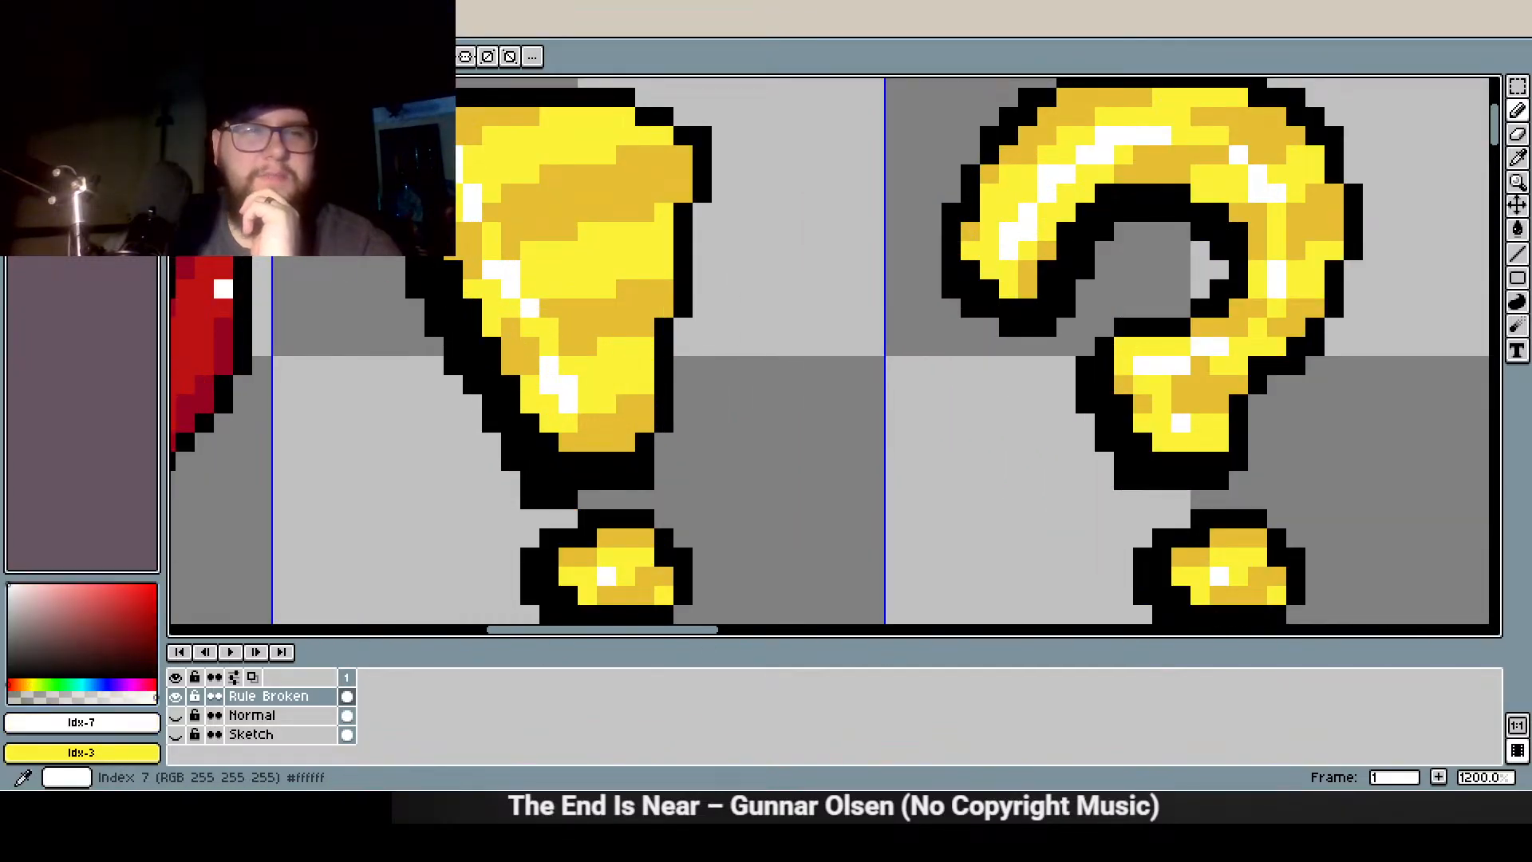
click(538, 327)
click(549, 345)
click(489, 247)
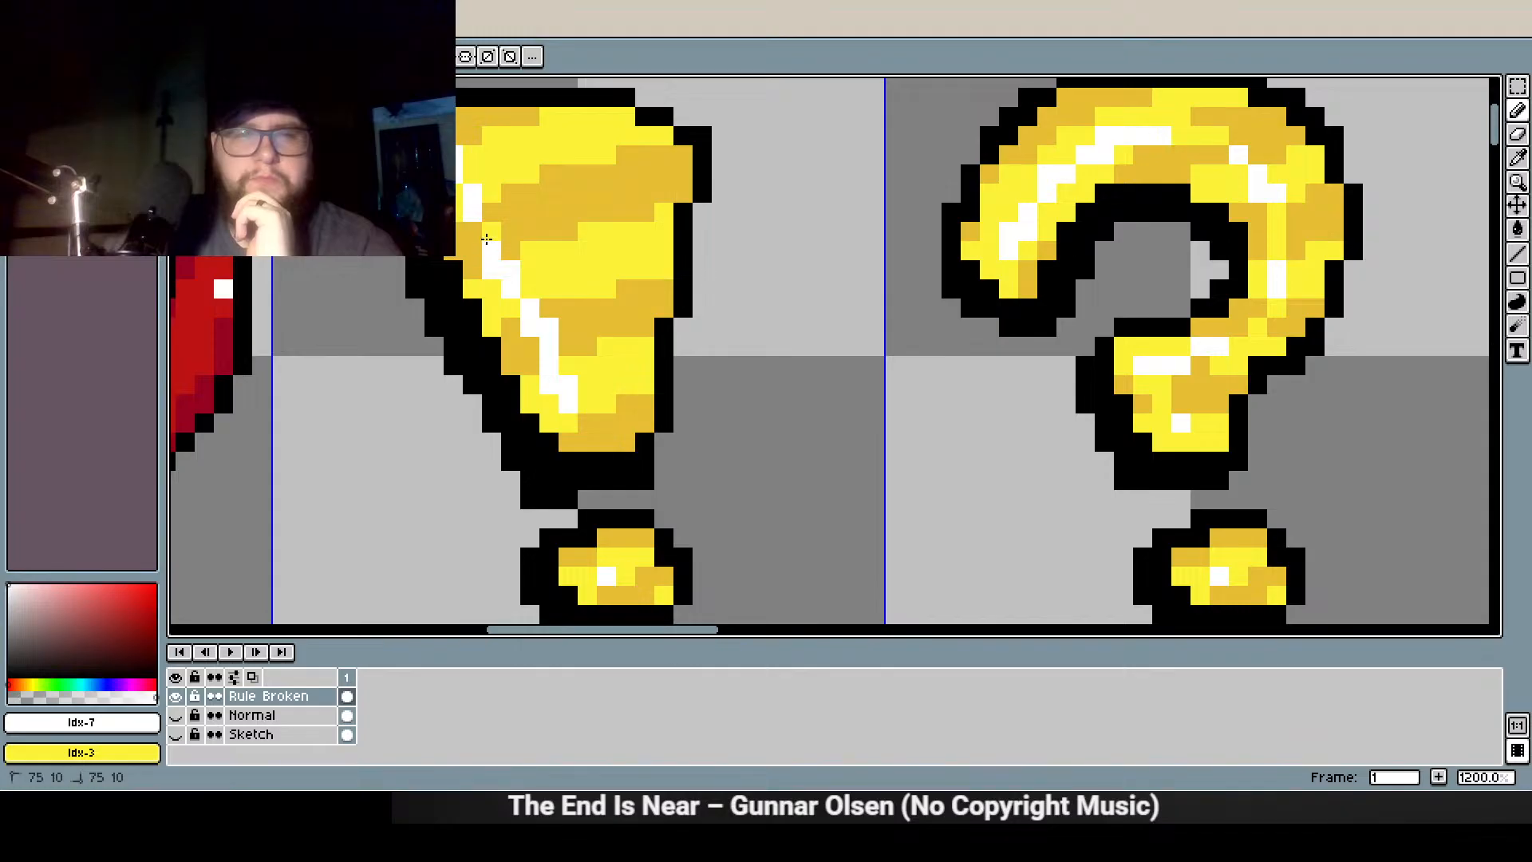
Reconnect the question mark's white highlight along its top curve, right side, lower bend and stem
scroll(530, 352, down, 4)
scroll(854, 208, up, 5)
drag(860, 198, 913, 205)
mouse_move(991, 332)
mouse_down()
mouse_move(987, 304)
mouse_move(981, 393)
mouse_up()
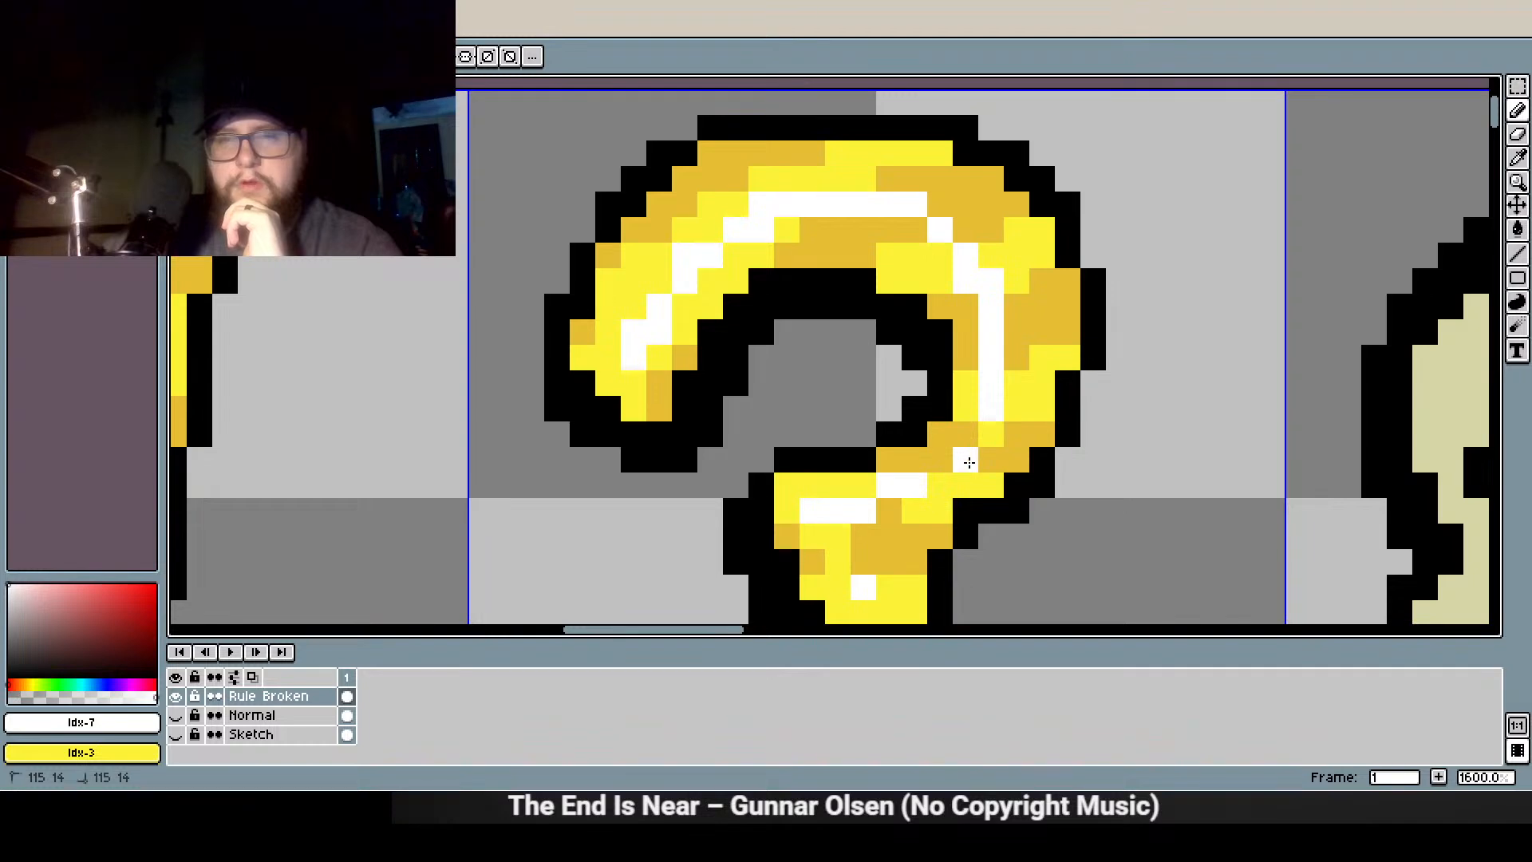
scroll(833, 569, up, 1)
mouse_move(833, 568)
mouse_down()
mouse_move(849, 434)
mouse_move(833, 385)
mouse_move(854, 420)
mouse_up()
scroll(812, 461, down, 1)
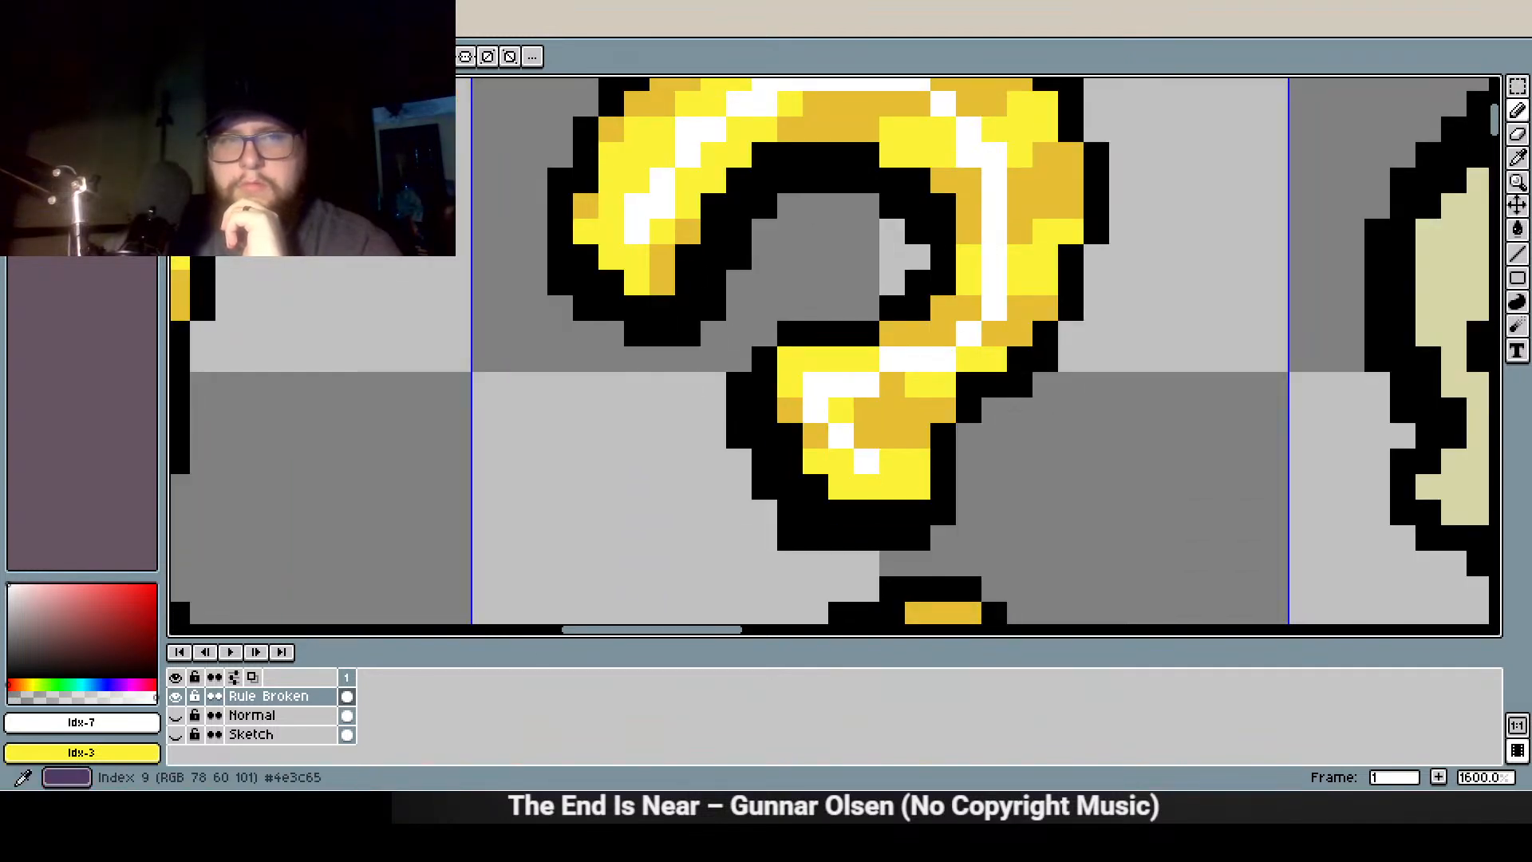
Extend the exclamation mark's upper golden band toward the top right corner using golden yellow Idx-13
click(71, 163)
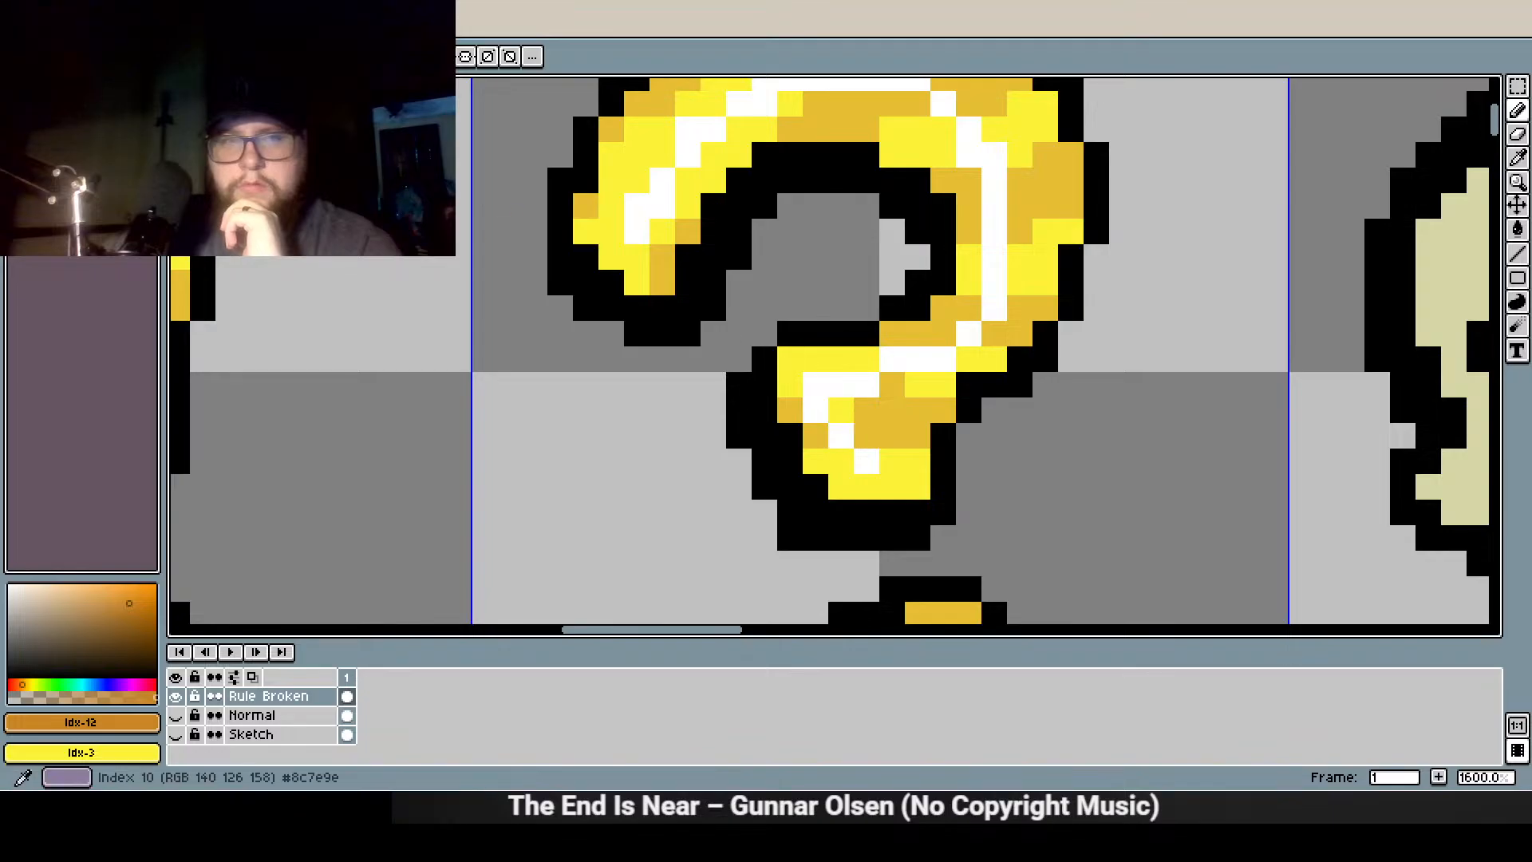
click(112, 129)
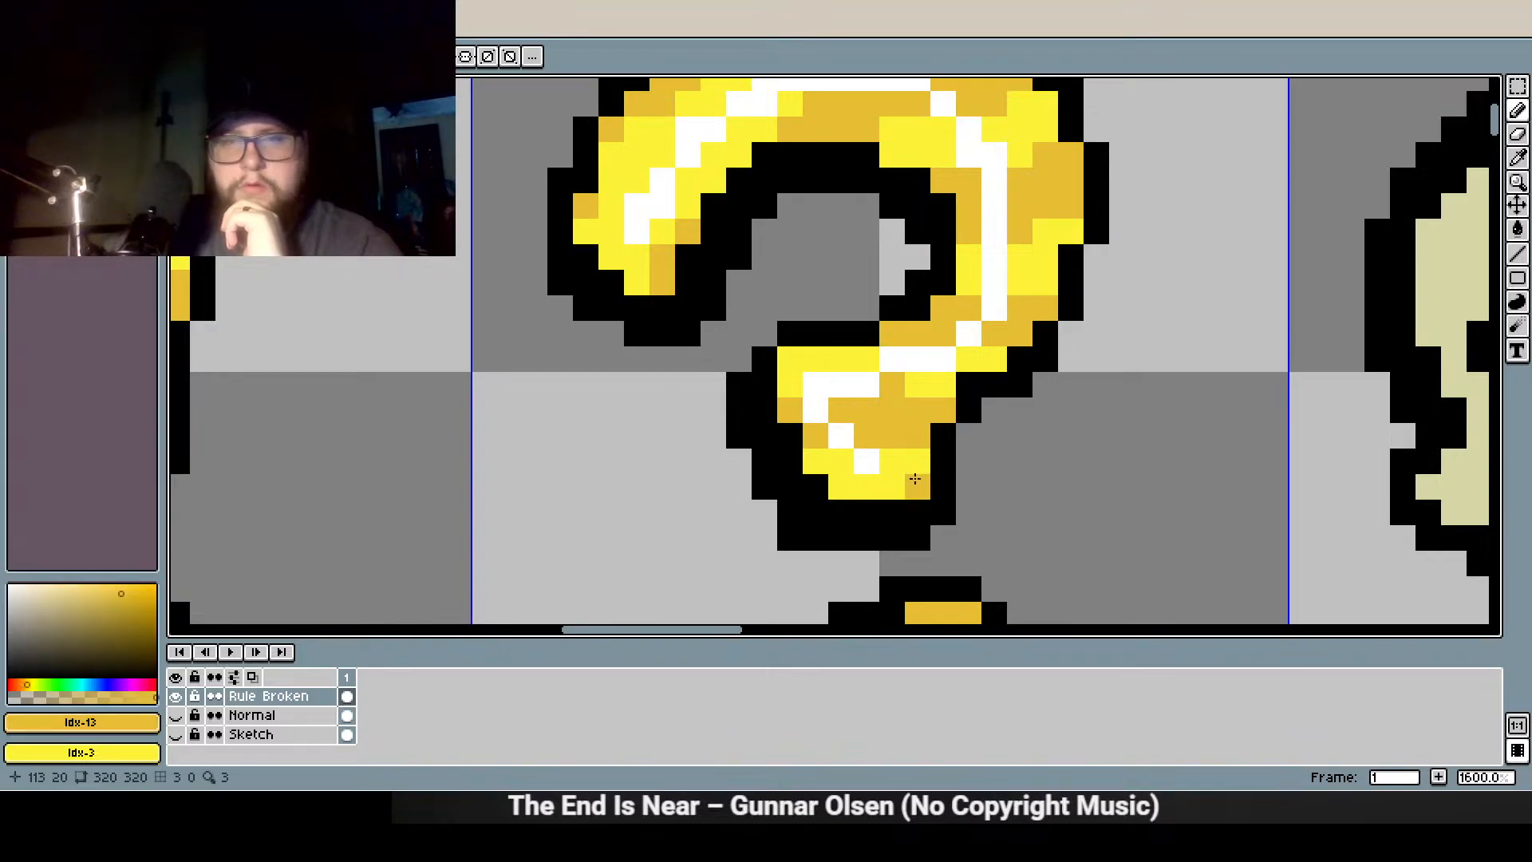
scroll(884, 445, down, 5)
drag(1007, 516, 734, 428)
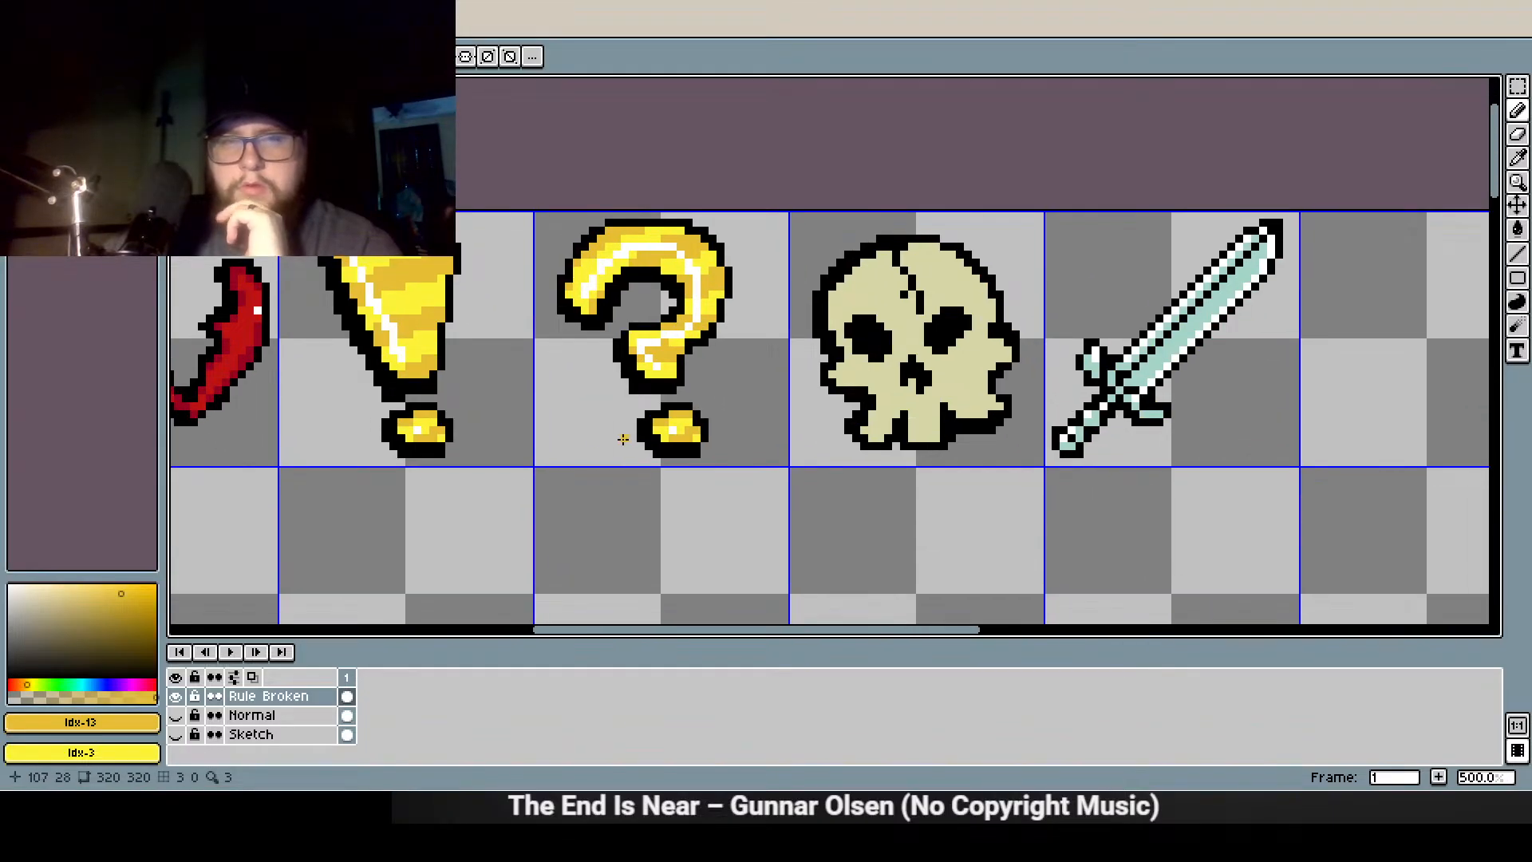
scroll(576, 449, down, 1)
drag(631, 465, 917, 386)
scroll(740, 189, up, 5)
mouse_move(750, 378)
mouse_down()
mouse_move(774, 357)
mouse_move(729, 367)
mouse_move(799, 325)
mouse_up()
click(693, 286)
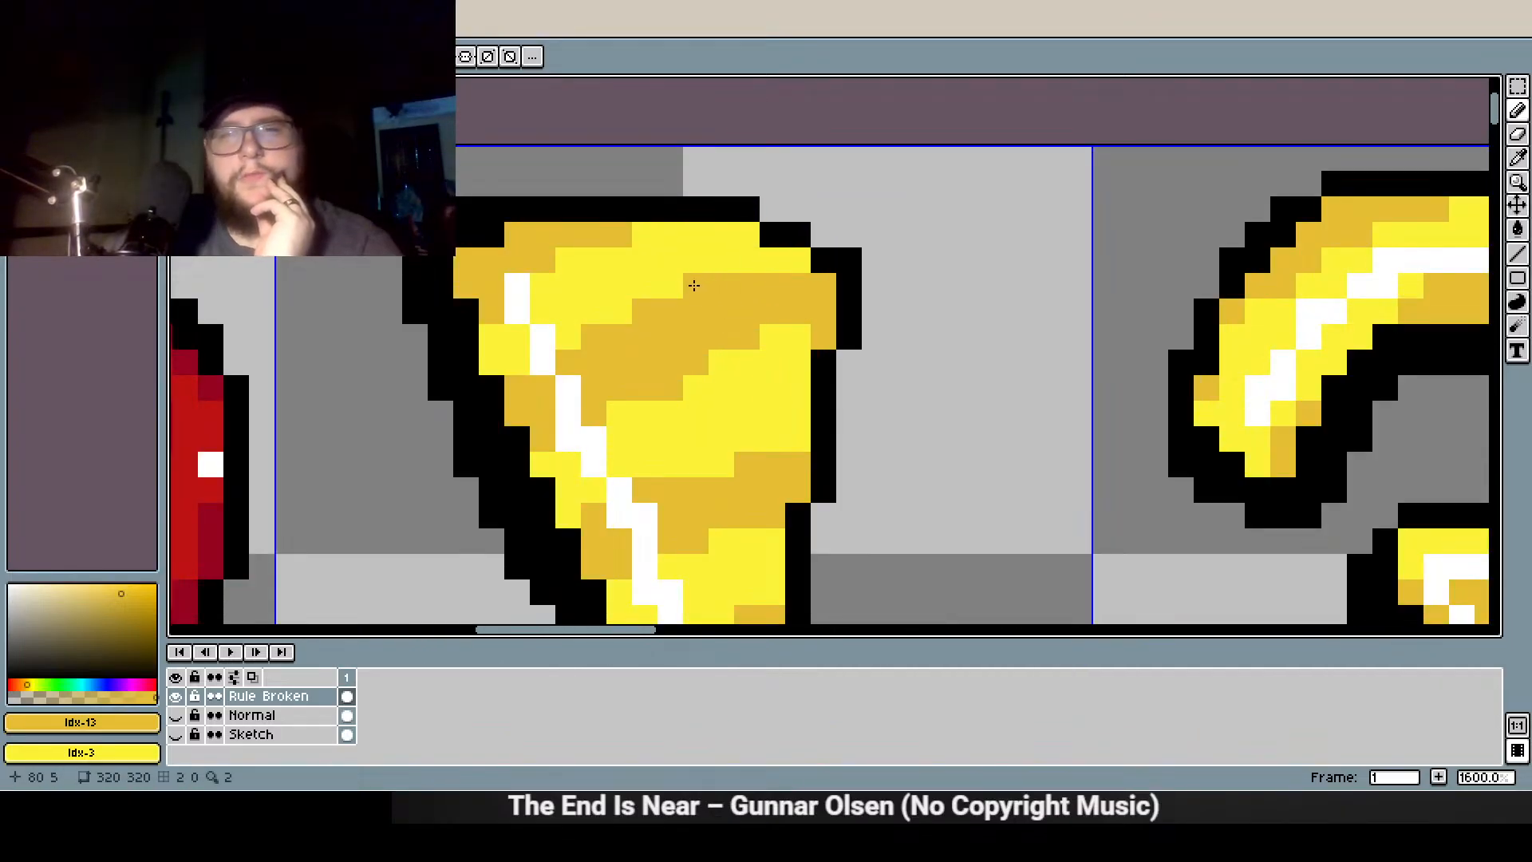
drag(739, 259, 772, 258)
click(787, 257)
click(722, 258)
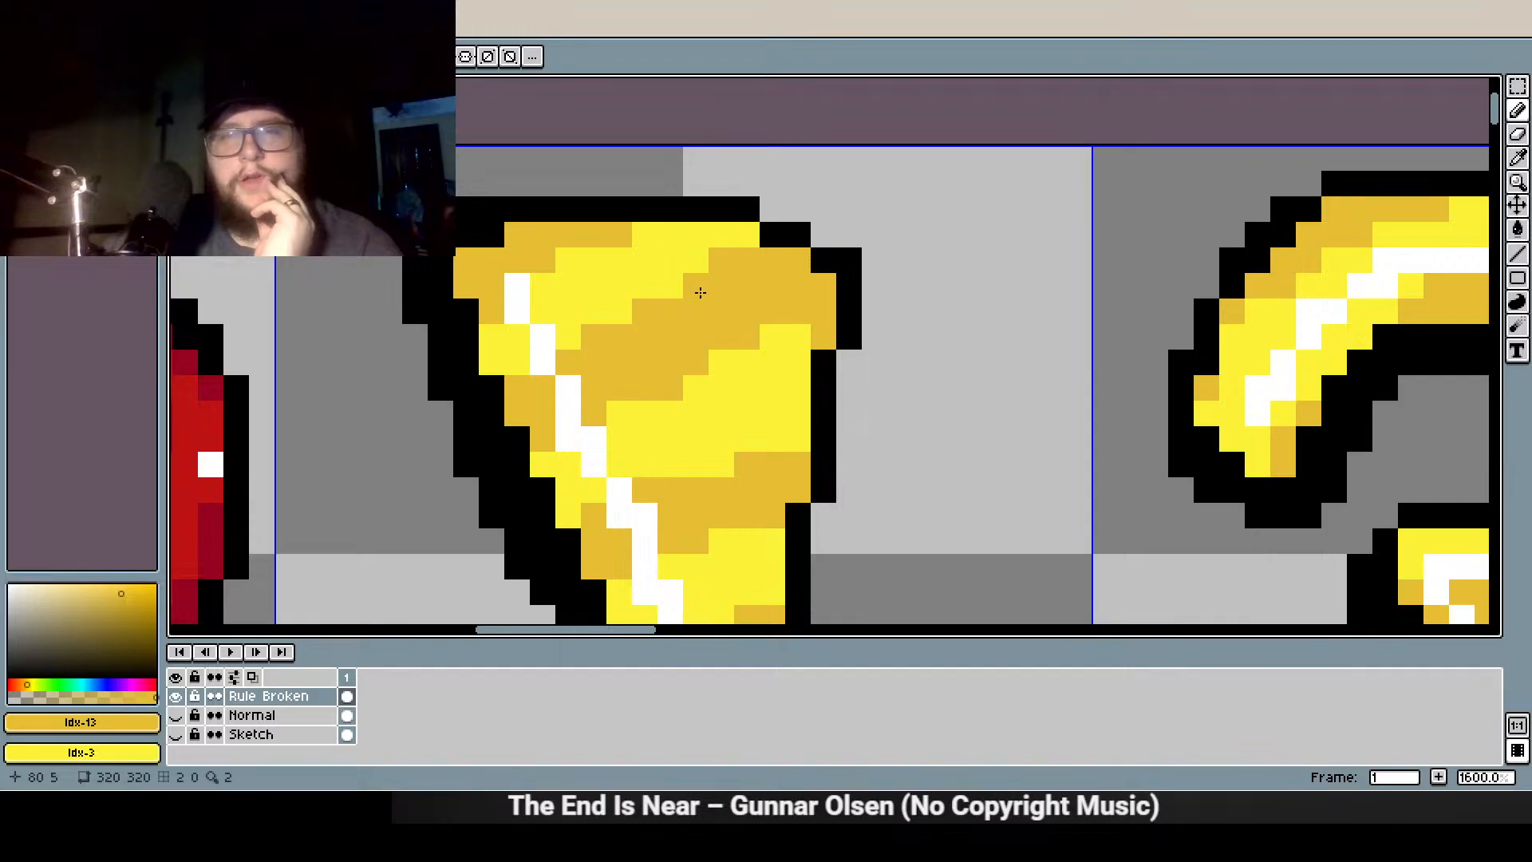
Trim the lower edge of the exclamation mark's upper golden band with base yellow pixels to steepen its curve
mouse_move(672, 386)
mouse_down()
mouse_move(715, 352)
mouse_move(710, 375)
mouse_move(653, 384)
mouse_move(795, 316)
mouse_up()
right_click(651, 385)
right_click(822, 335)
right_click(774, 313)
right_click(696, 338)
Build up the upper edge of the exclamation mark's upper band in golden yellow and refine its lower edge with base yellow
click(617, 312)
click(655, 296)
click(568, 336)
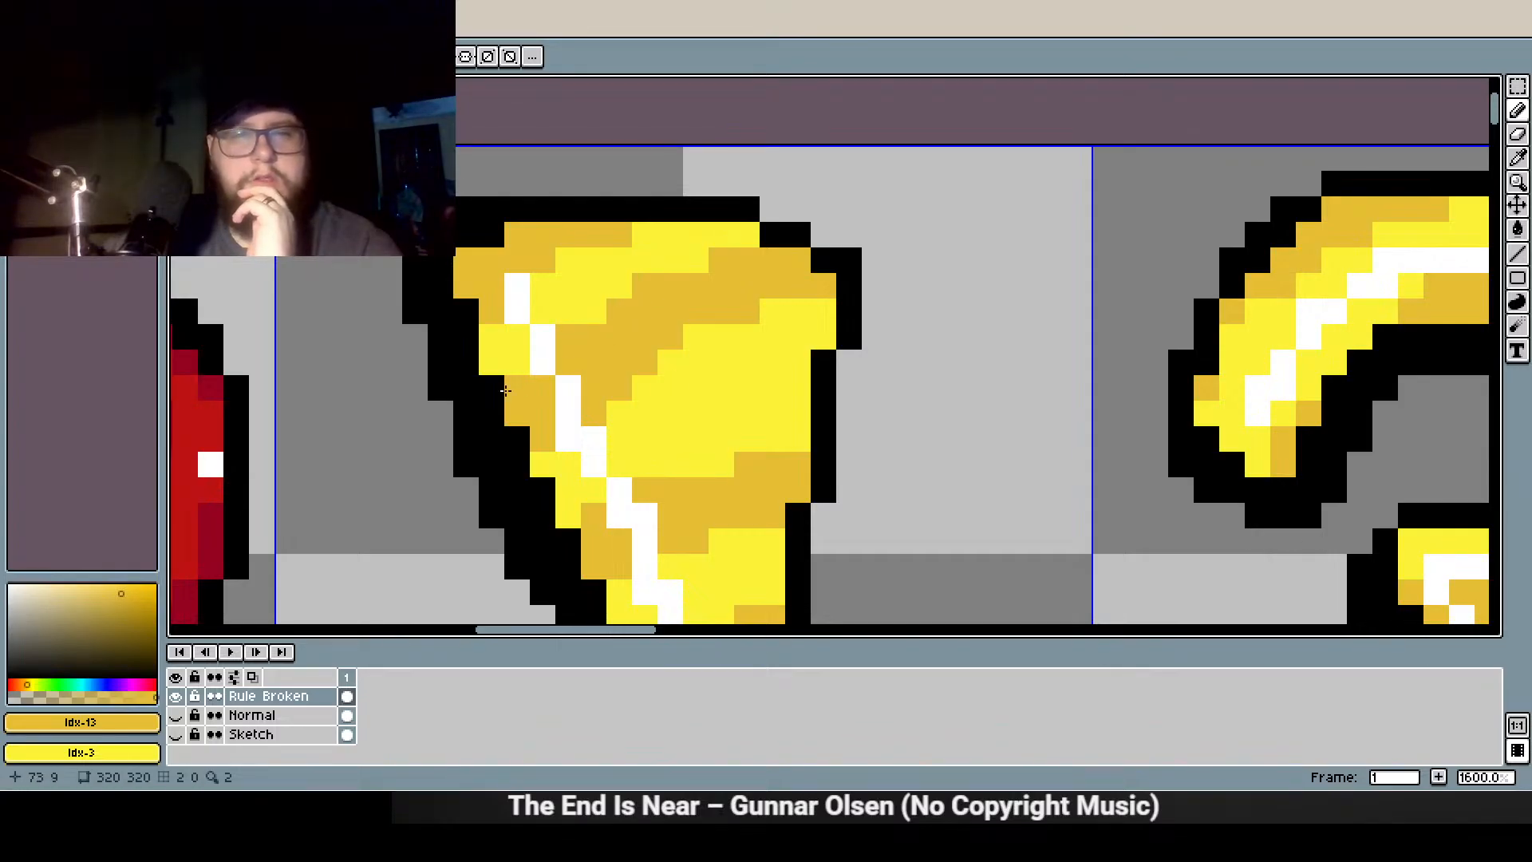
drag(568, 313, 584, 323)
click(691, 269)
right_click(750, 311)
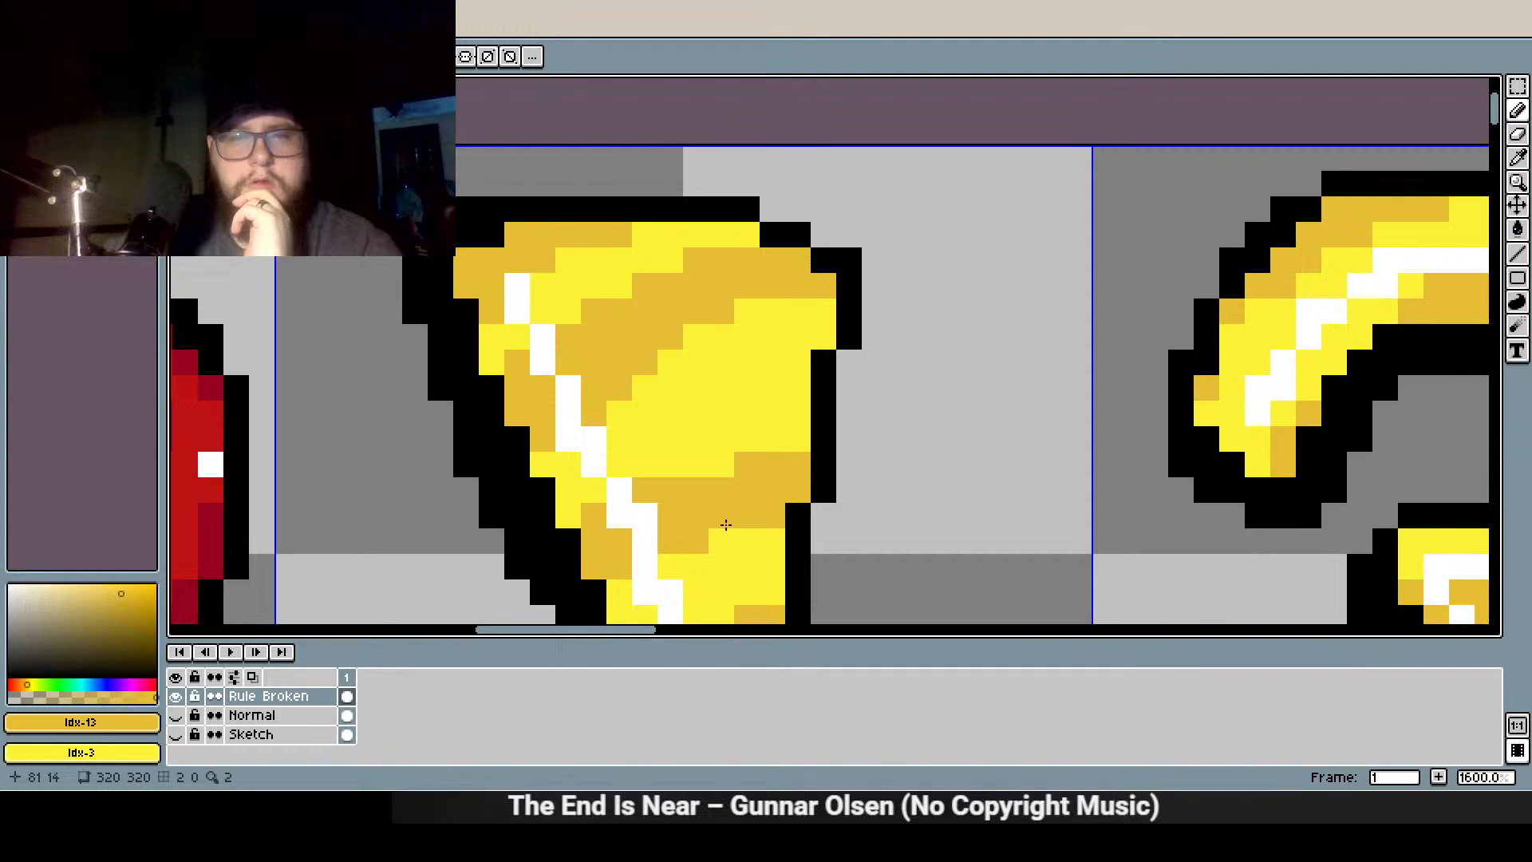
Reshape the exclamation mark's middle golden band into a rising diagonal by trimming its edges with base yellow and extending it in golden yellow
mouse_move(760, 537)
mouse_down()
mouse_move(773, 493)
mouse_move(752, 473)
mouse_move(741, 520)
mouse_move(757, 470)
mouse_move(789, 470)
mouse_move(795, 491)
mouse_move(757, 476)
mouse_move(695, 539)
mouse_move(729, 502)
mouse_move(717, 466)
mouse_move(679, 458)
mouse_move(724, 440)
mouse_move(708, 435)
mouse_move(801, 434)
mouse_move(713, 460)
mouse_move(779, 462)
mouse_move(643, 378)
mouse_move(723, 460)
mouse_move(796, 454)
mouse_move(767, 438)
mouse_up()
right_click(794, 483)
right_click(696, 540)
right_click(721, 501)
key(ctrl+z)
key(ctrl+z)
right_click(672, 541)
right_click(697, 517)
mouse_move(769, 459)
mouse_down()
mouse_move(736, 439)
mouse_move(762, 394)
mouse_up()
right_click(763, 445)
right_click(742, 454)
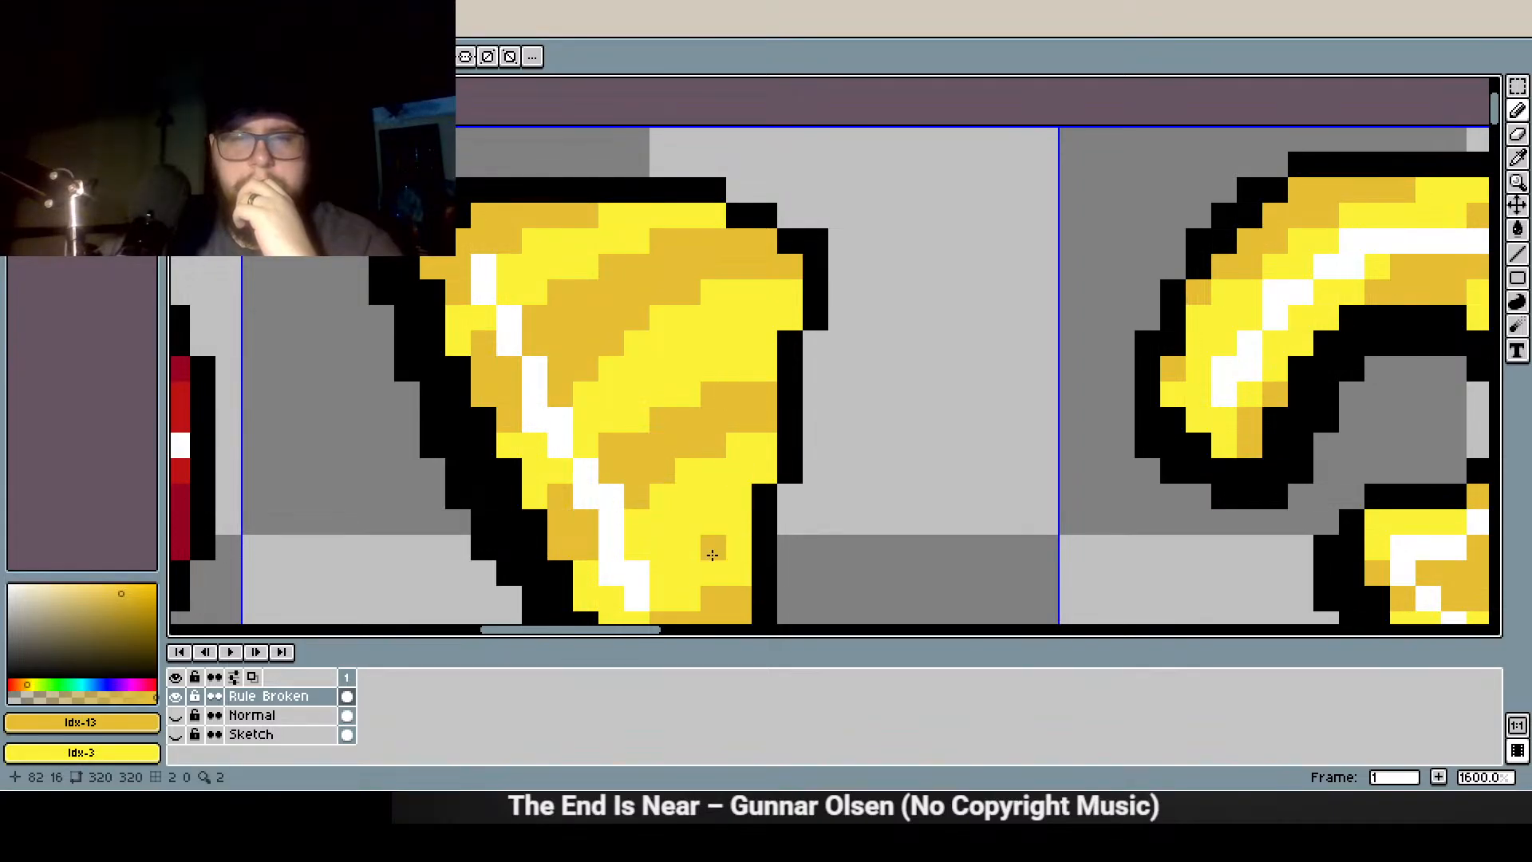
Raise the right end of the exclamation mark's middle golden band and repaint the bottom shading as a matching diagonal band
scroll(721, 575, down, 2)
scroll(728, 440, up, 1)
click(683, 317)
click(679, 382)
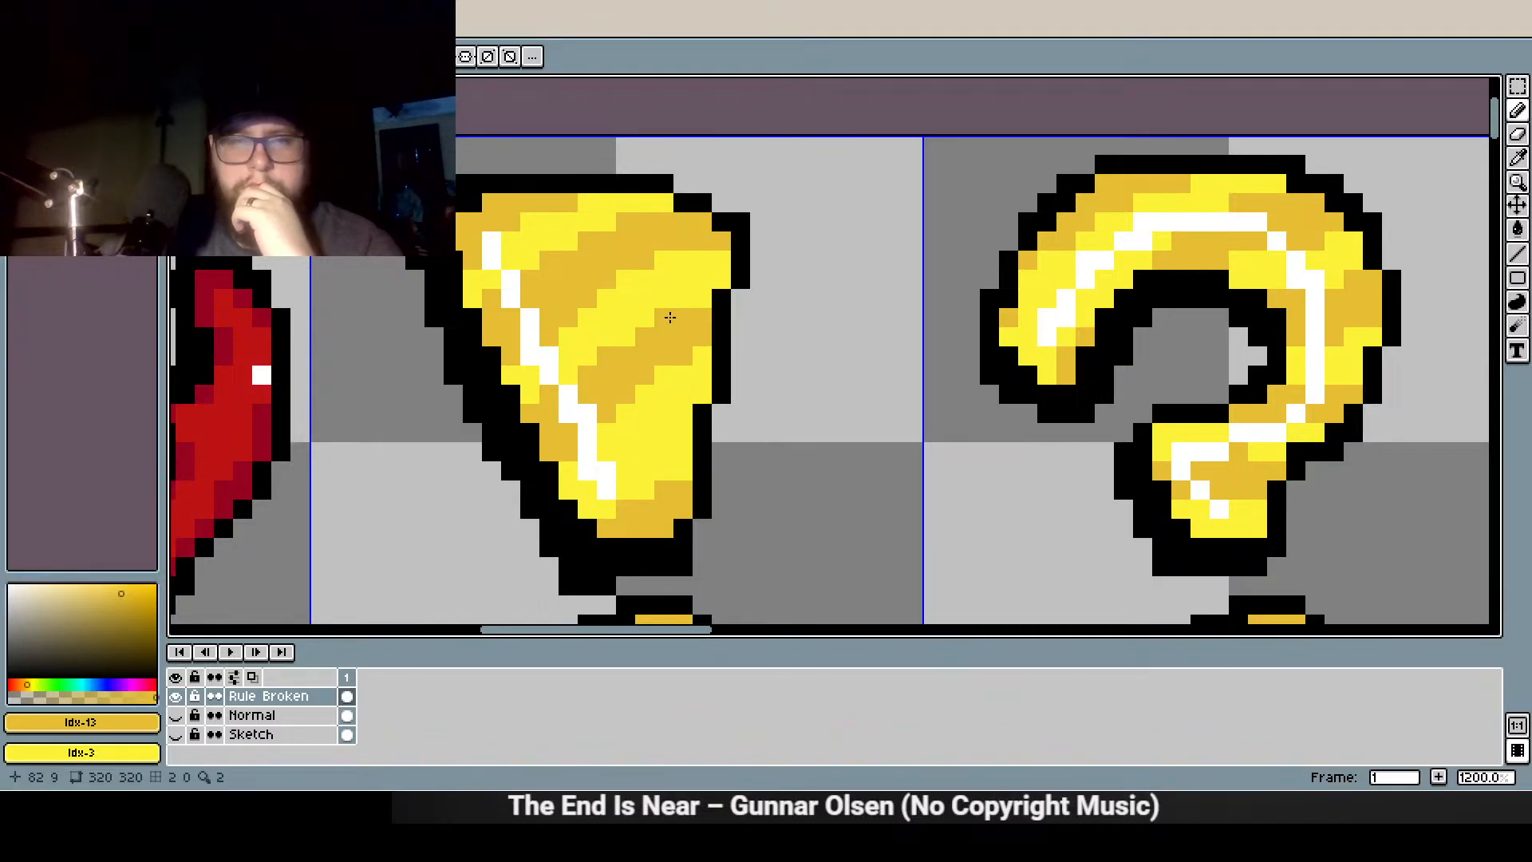
mouse_move(632, 475)
mouse_down()
mouse_move(685, 438)
mouse_move(647, 481)
mouse_move(678, 468)
mouse_move(659, 509)
mouse_up()
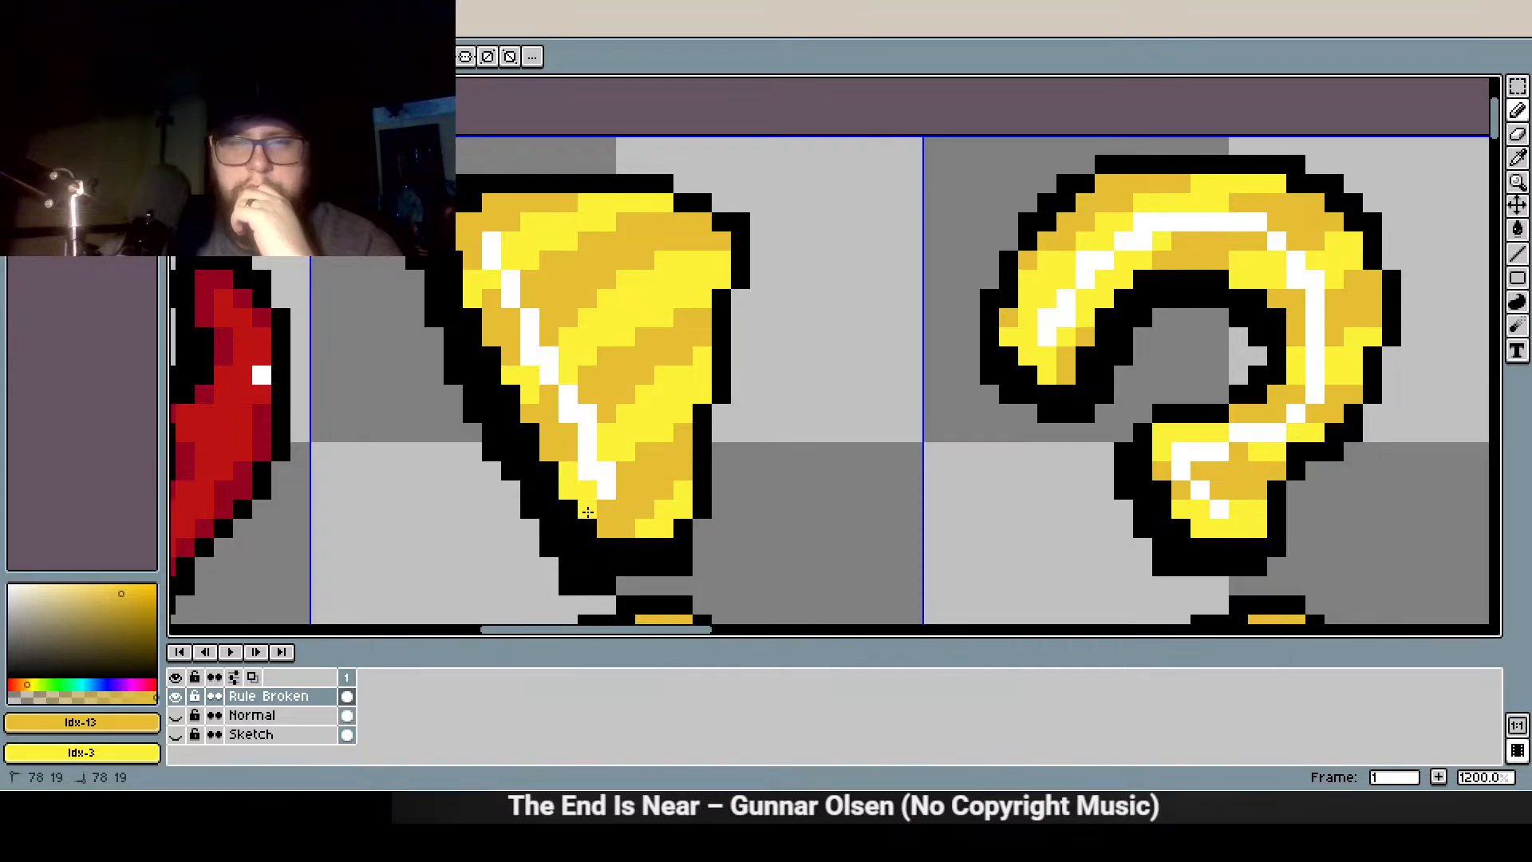
Trim the right side of the exclamation mark's bottom golden band with base yellow pixels
right_click(664, 492)
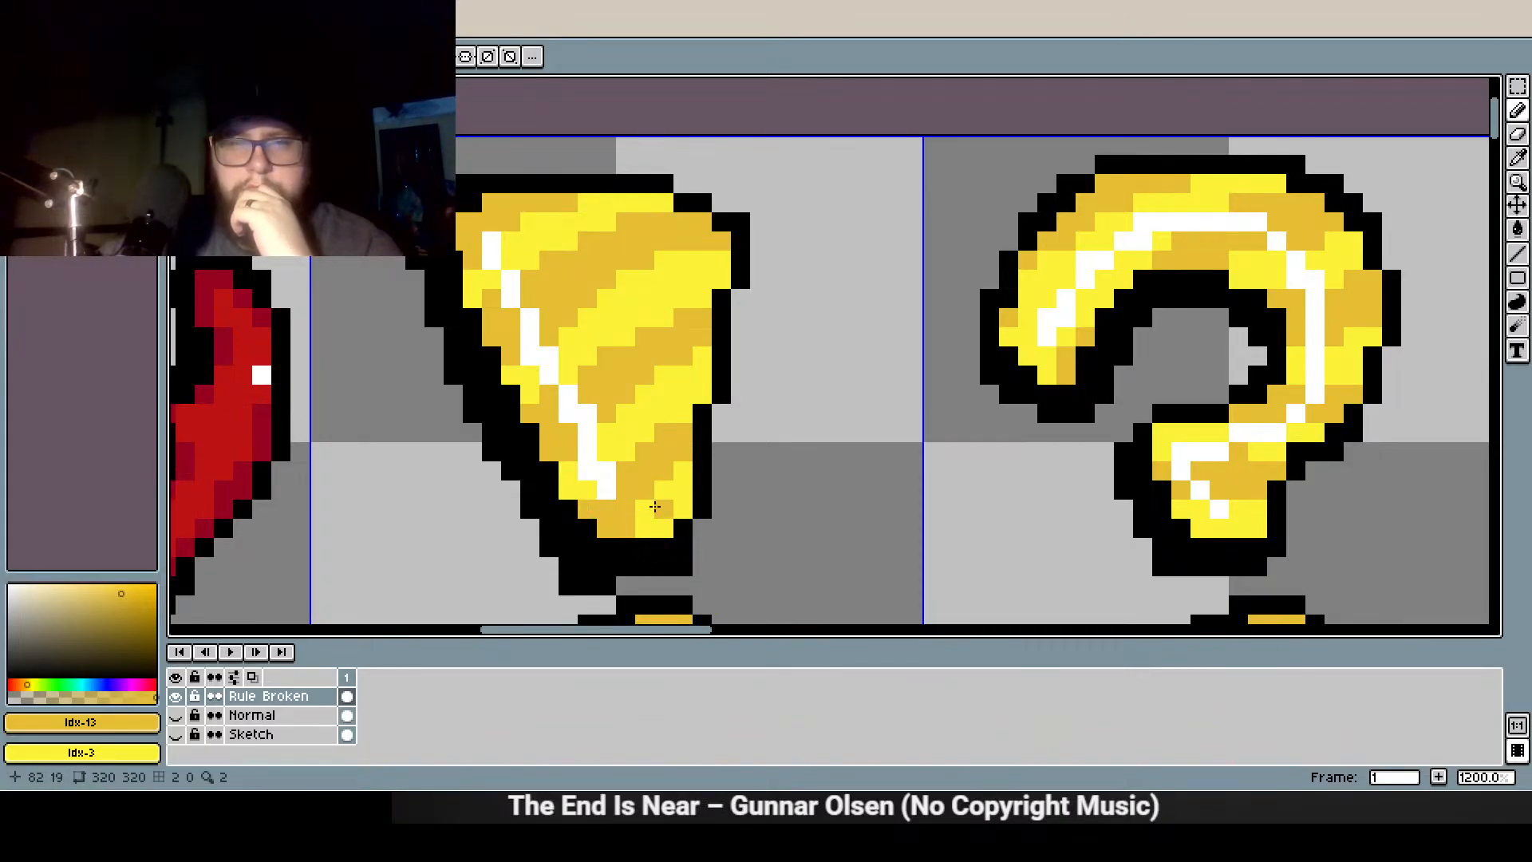
scroll(679, 541, down, 4)
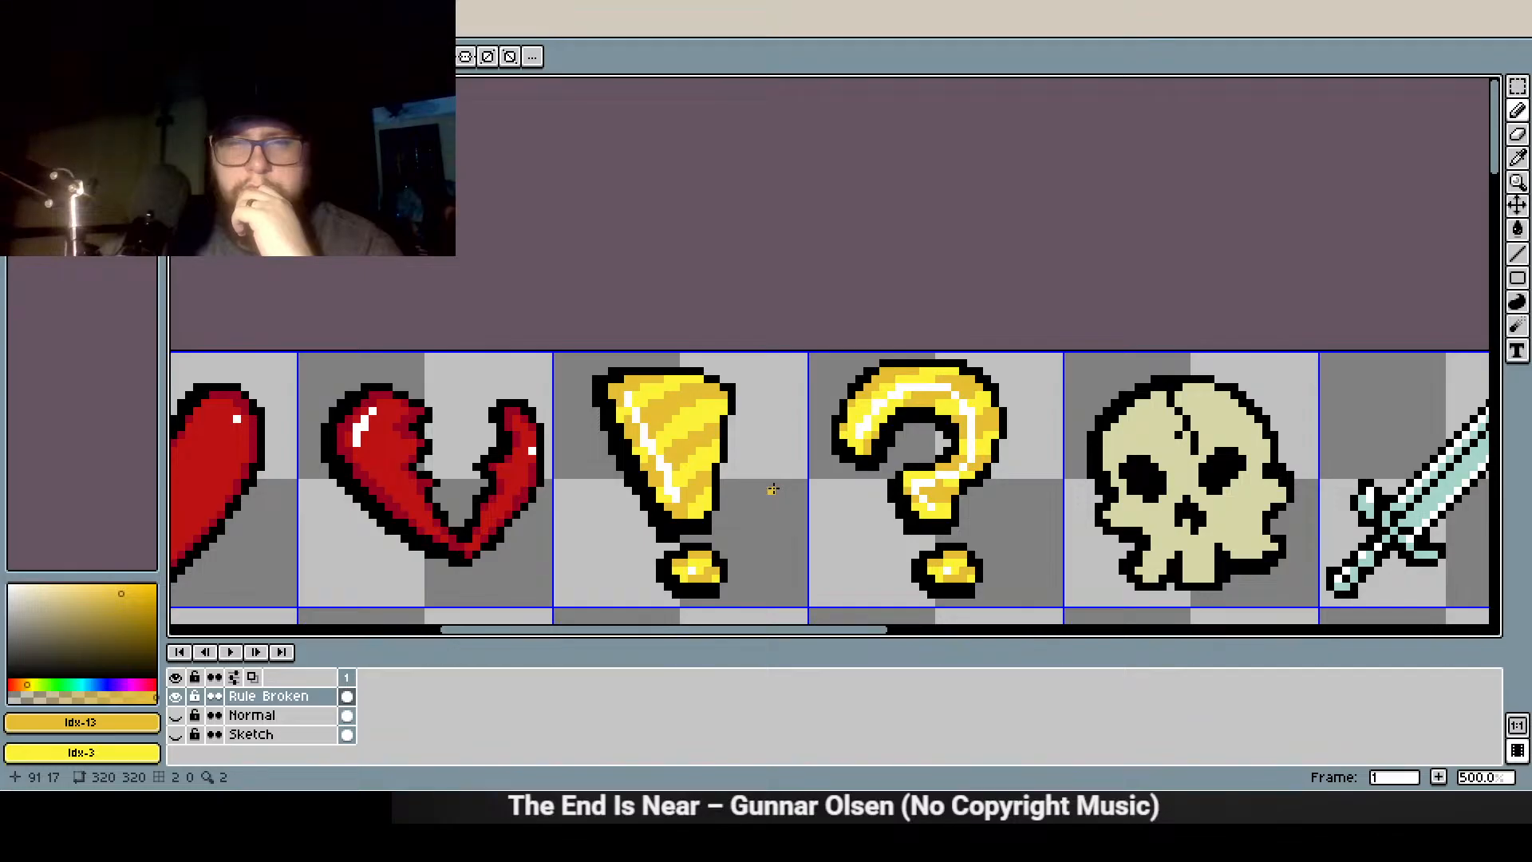
drag(768, 460, 612, 384)
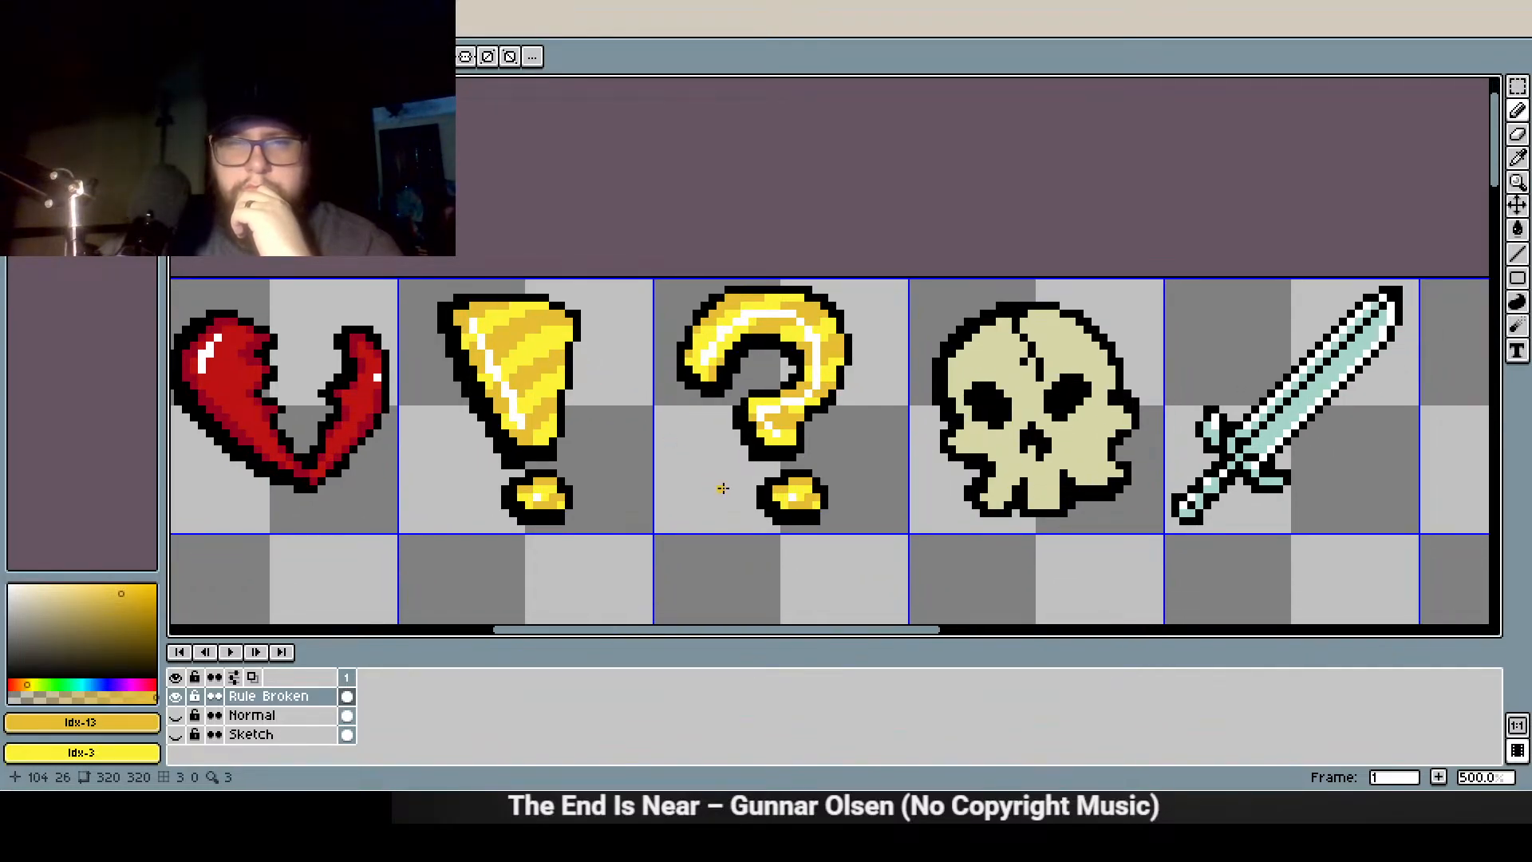
drag(721, 488, 516, 511)
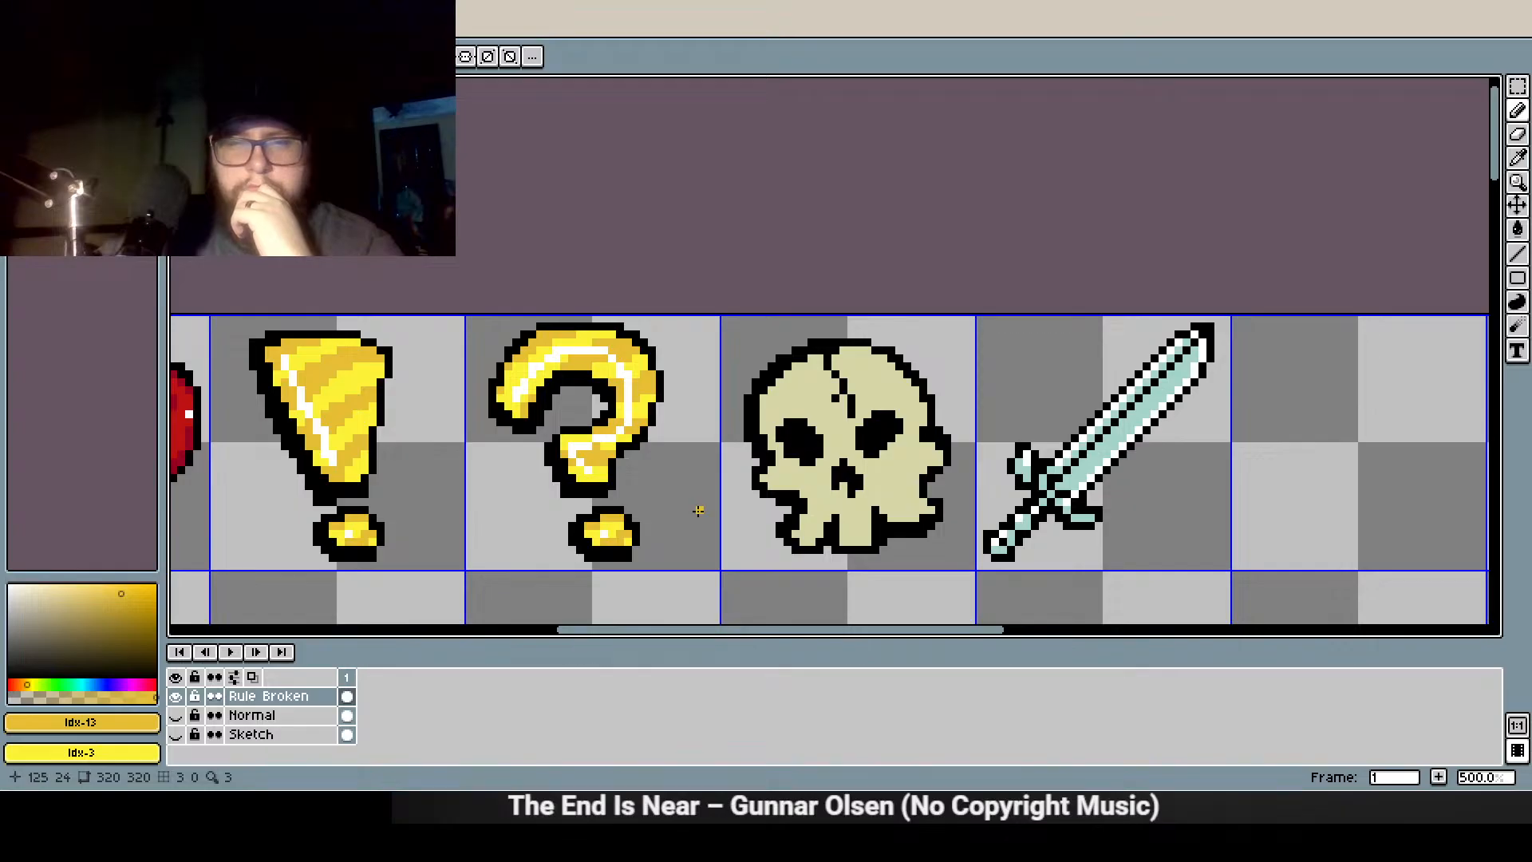
Mix a darker bone shade, #c6c18c, from the skull's base colour as the drawing colour
drag(768, 456, 537, 325)
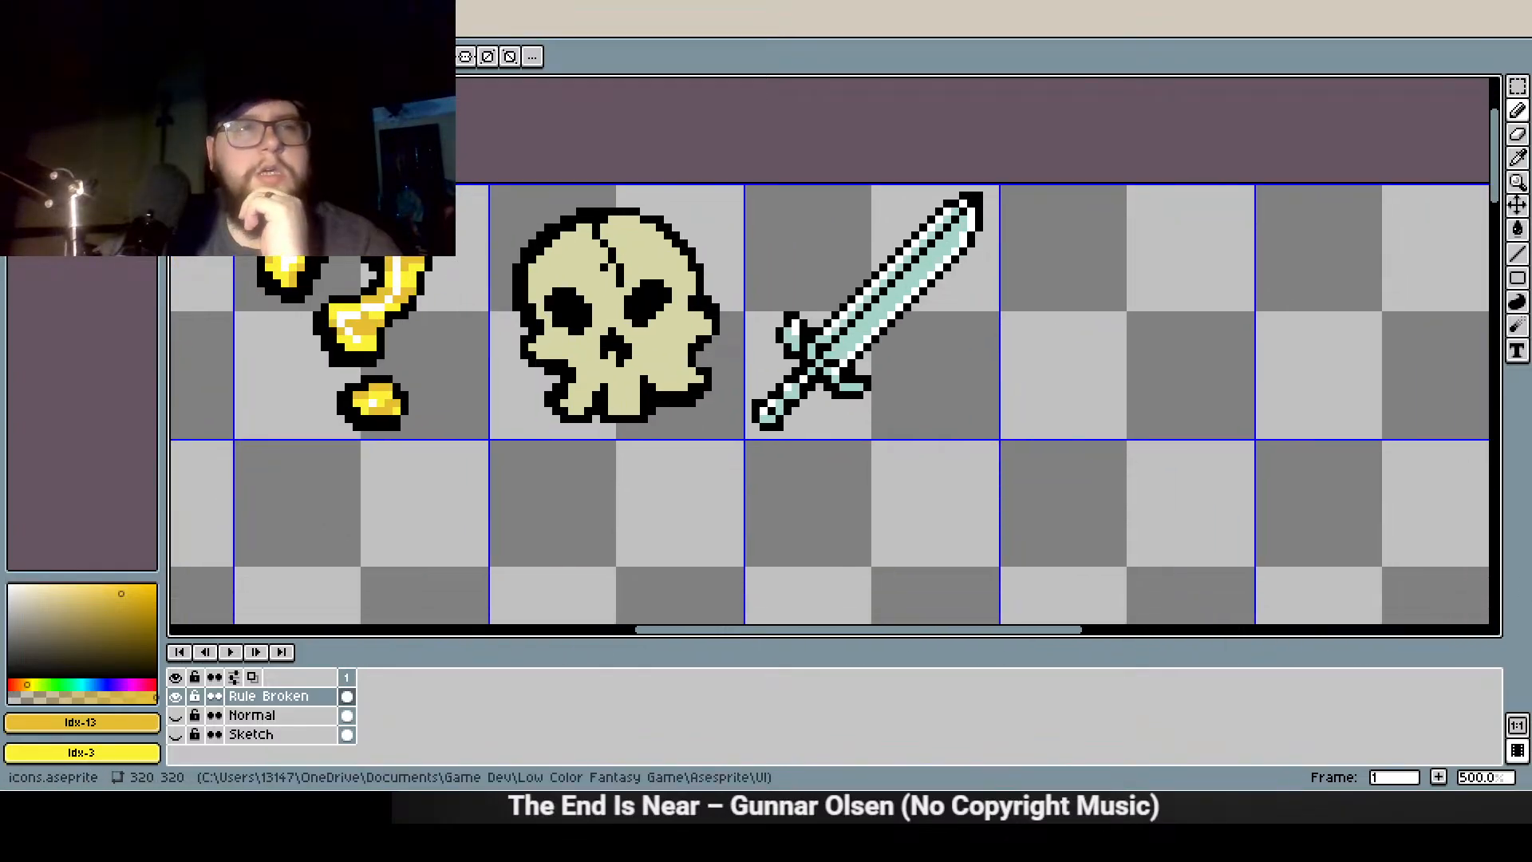
click(80, 104)
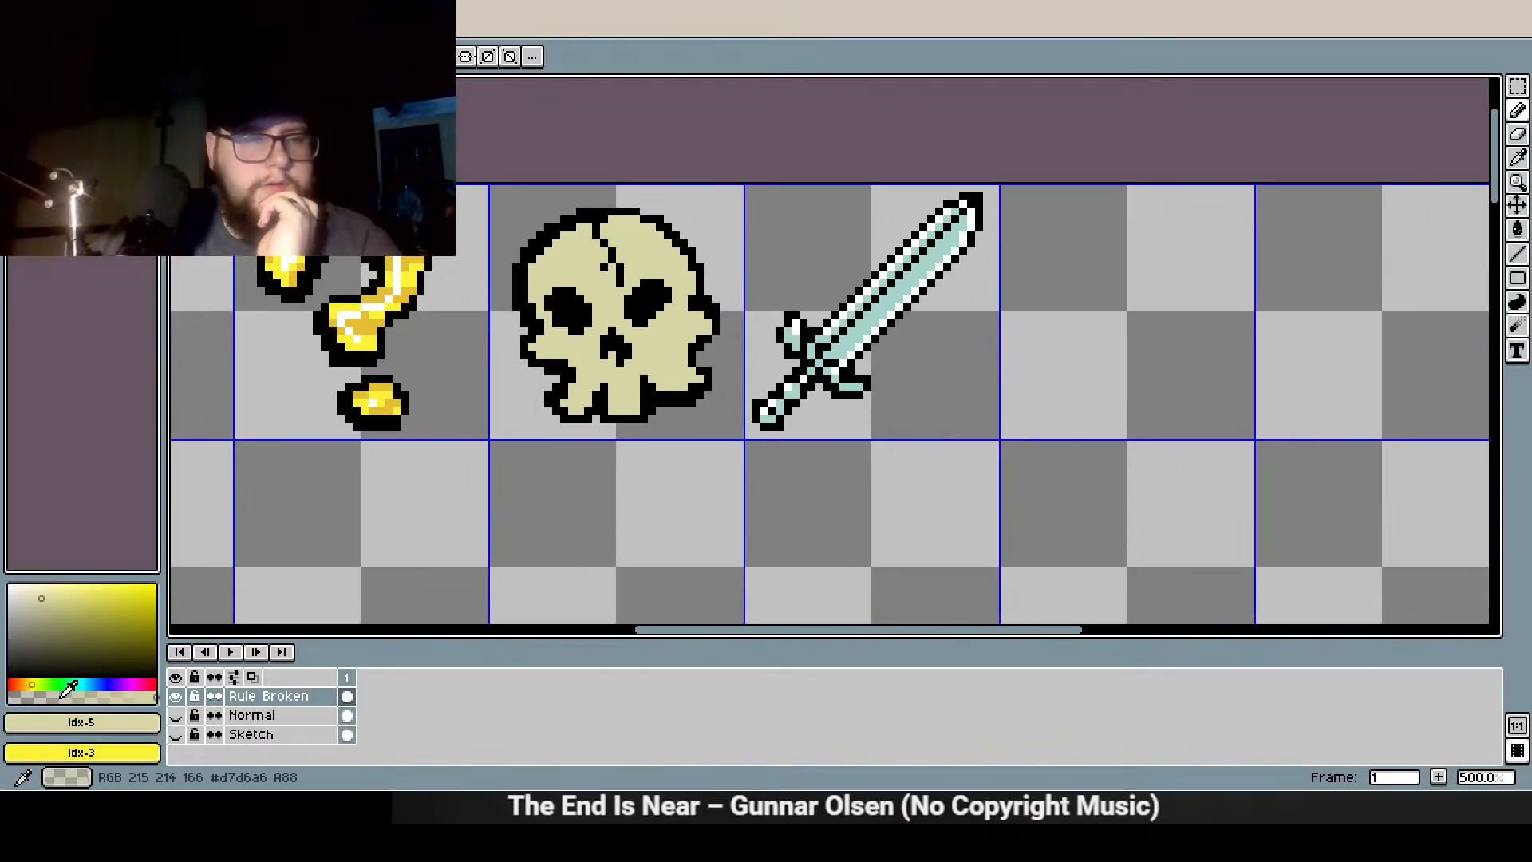
click(65, 631)
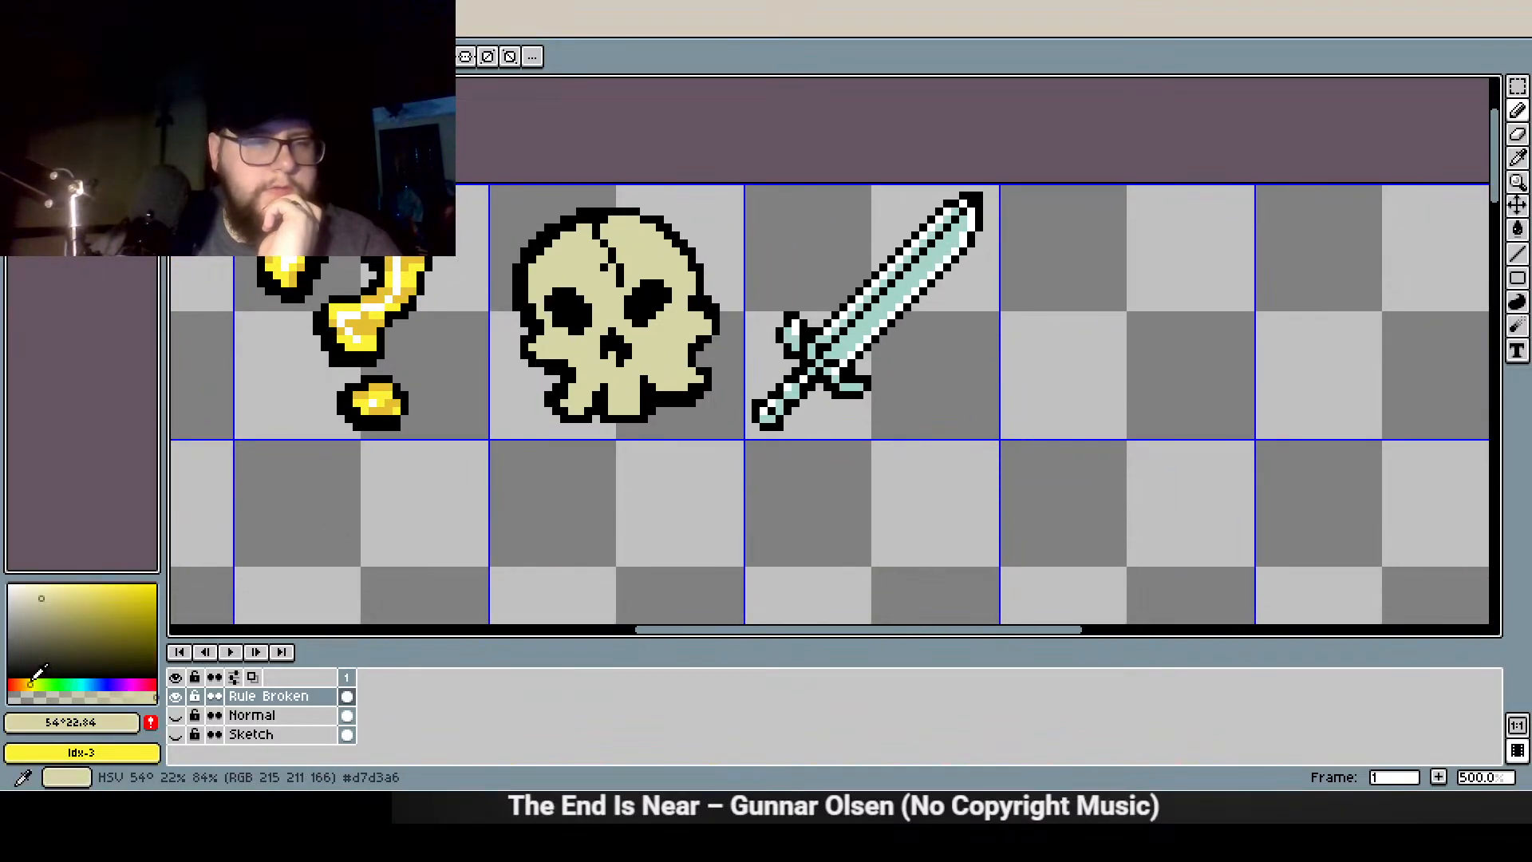
click(50, 604)
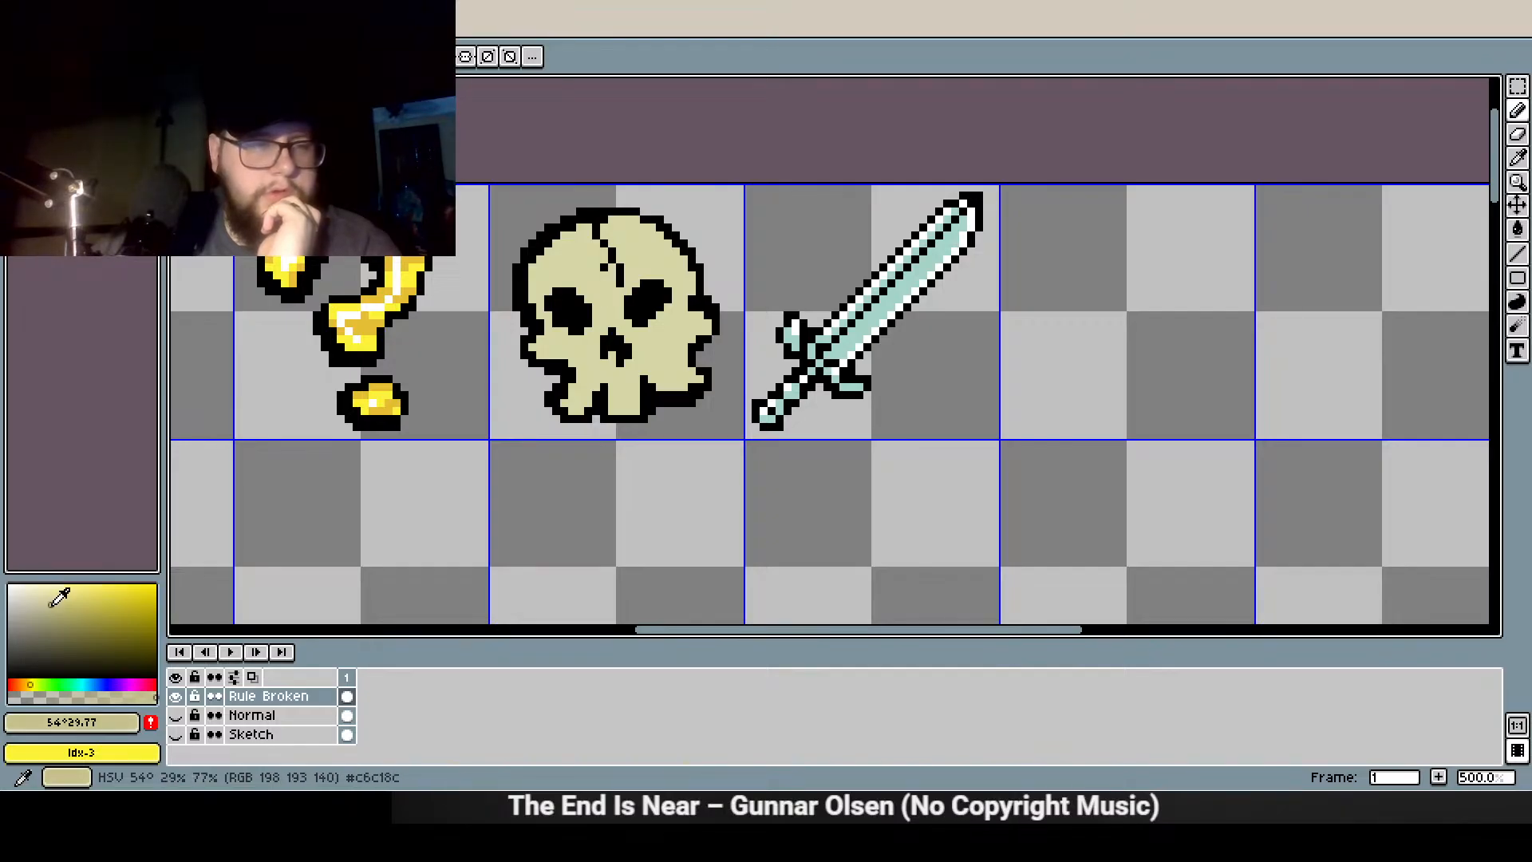
click(157, 727)
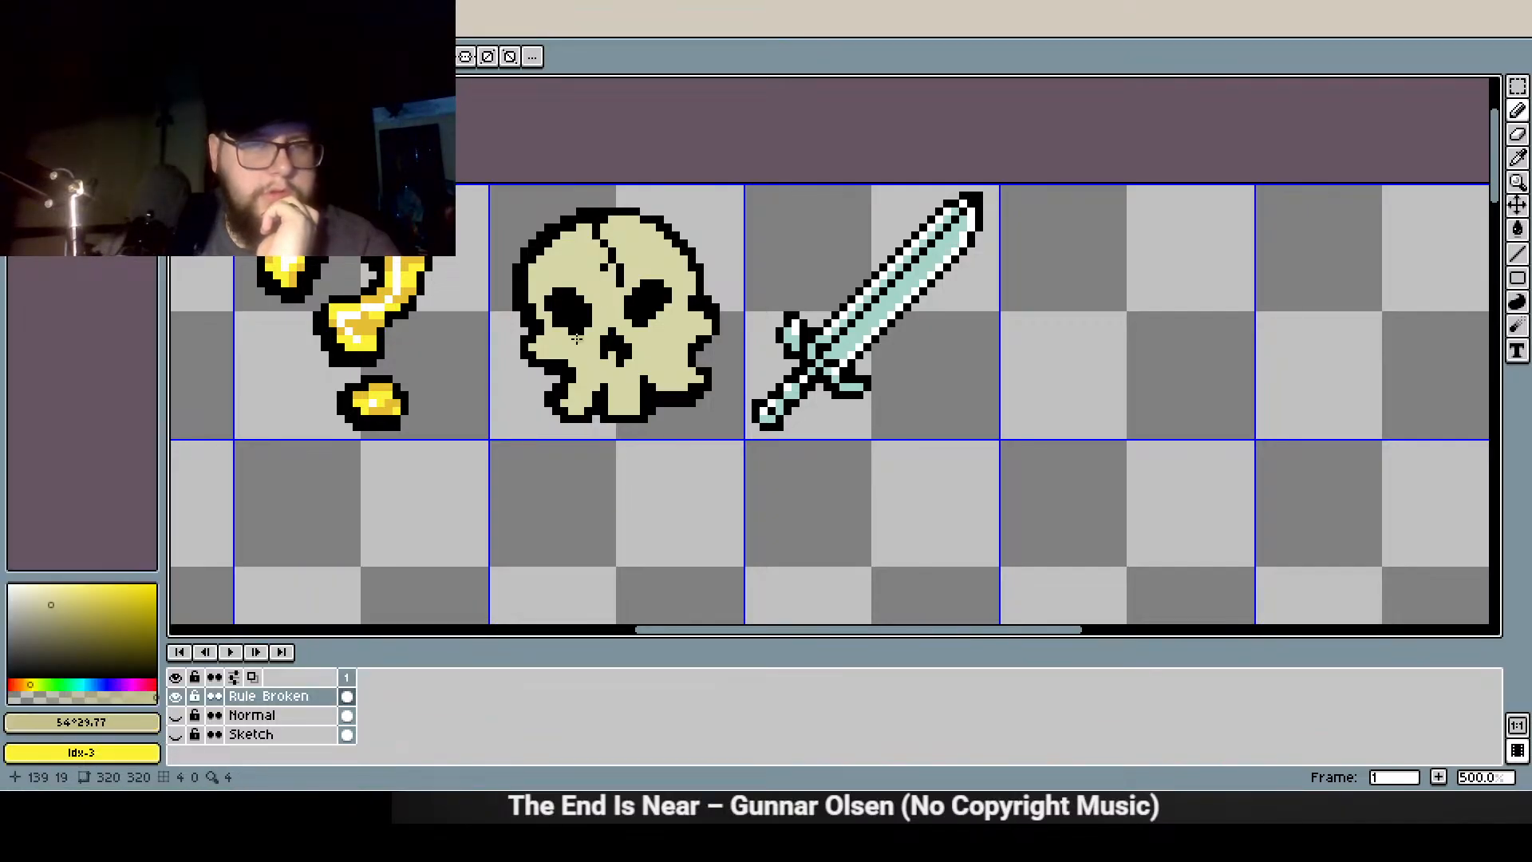
Shade the outer and lower edge of the skull's left cheekbone with the darker bone colour
scroll(583, 343, up, 5)
click(445, 372)
drag(487, 412, 557, 412)
click(481, 379)
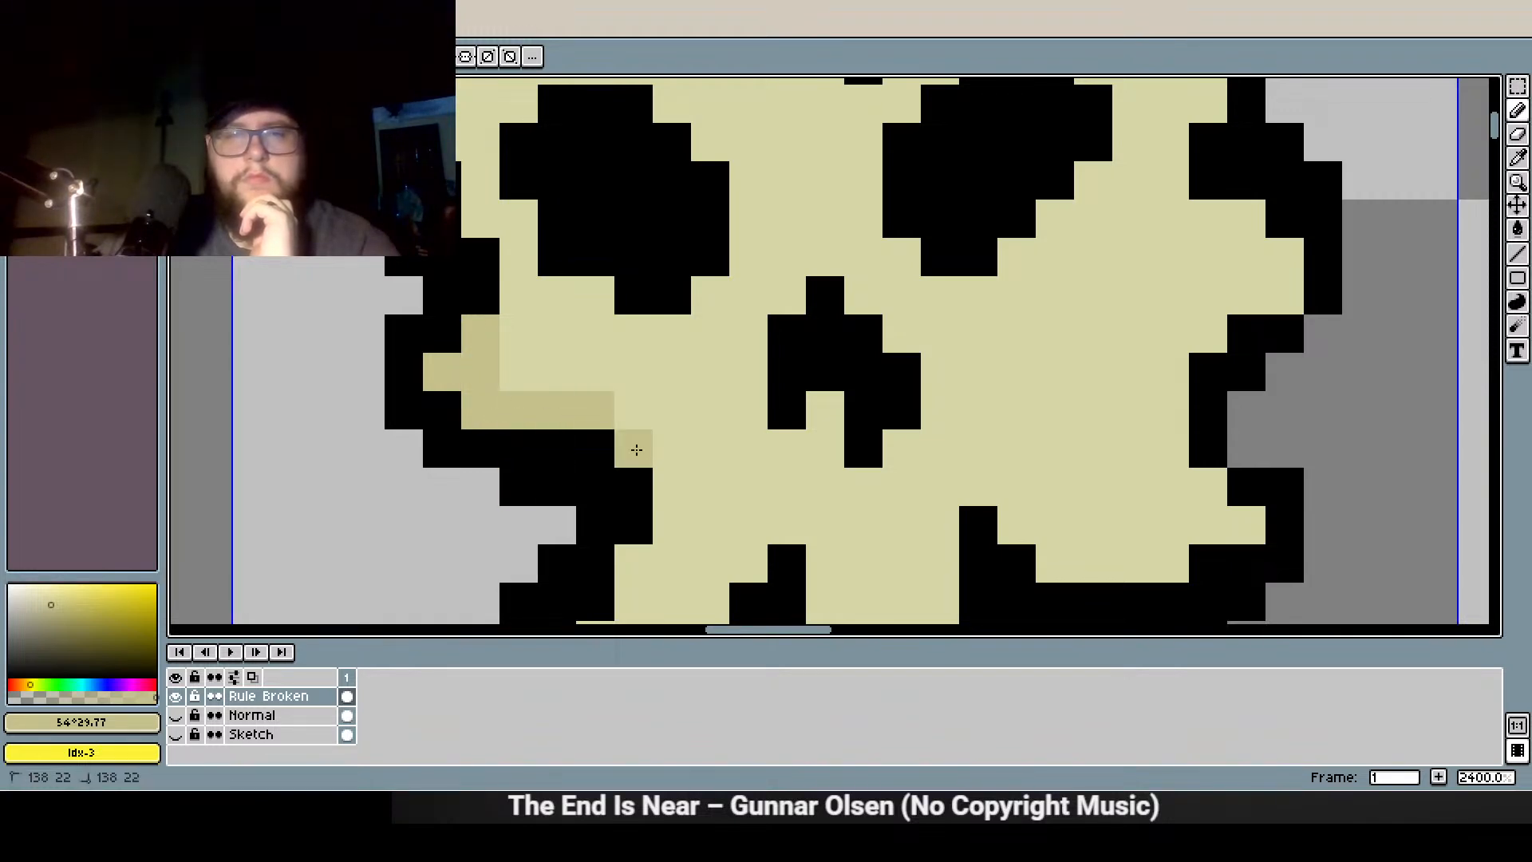
Add darker bone pixels alongside and beneath the crack in the skull's forehead
drag(703, 178, 723, 441)
click(844, 251)
click(806, 291)
click(806, 328)
click(767, 251)
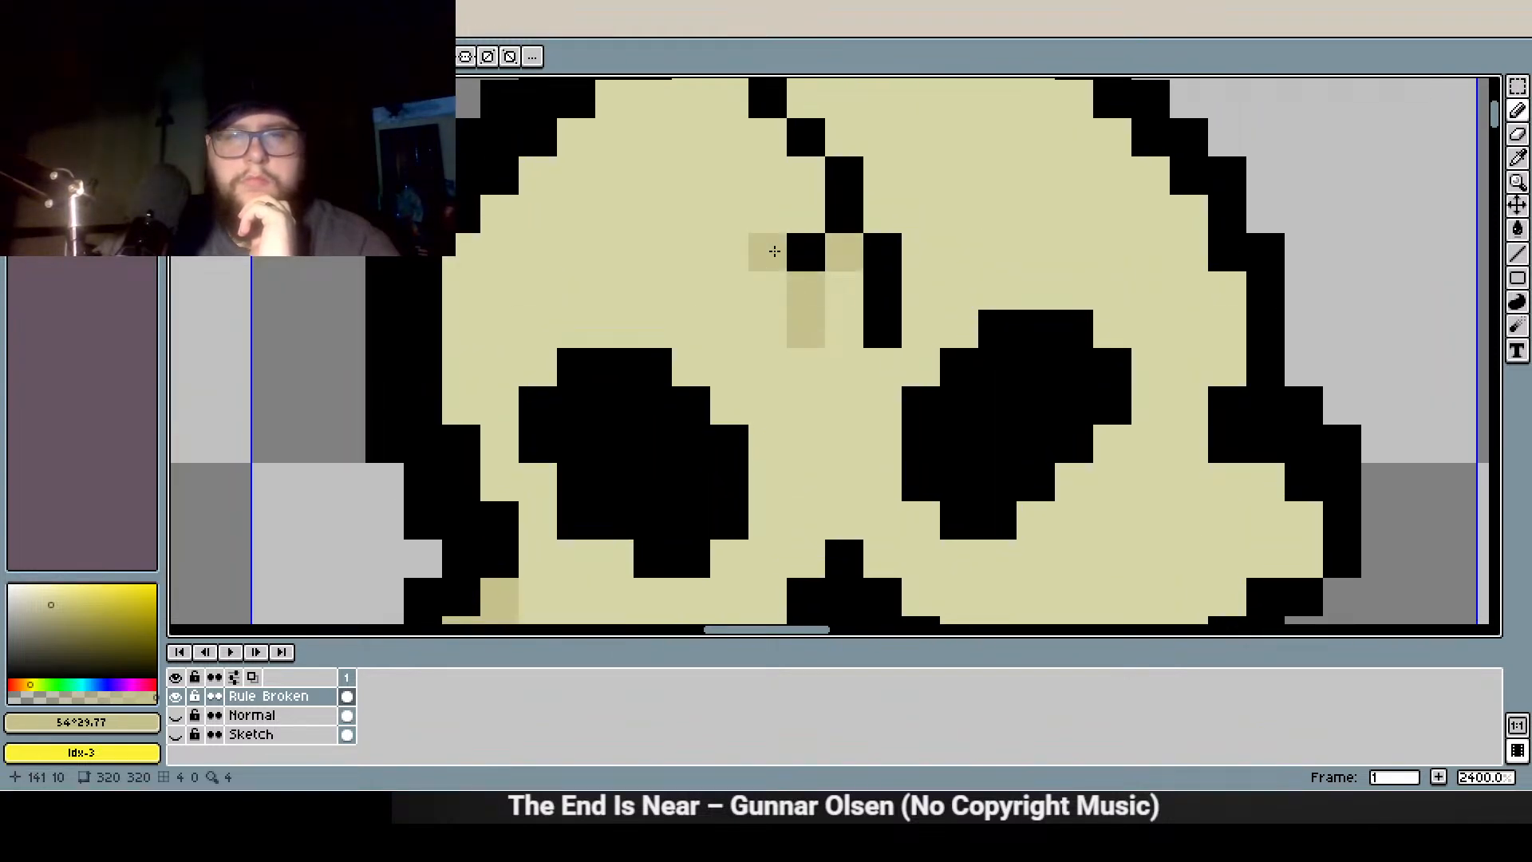
click(806, 175)
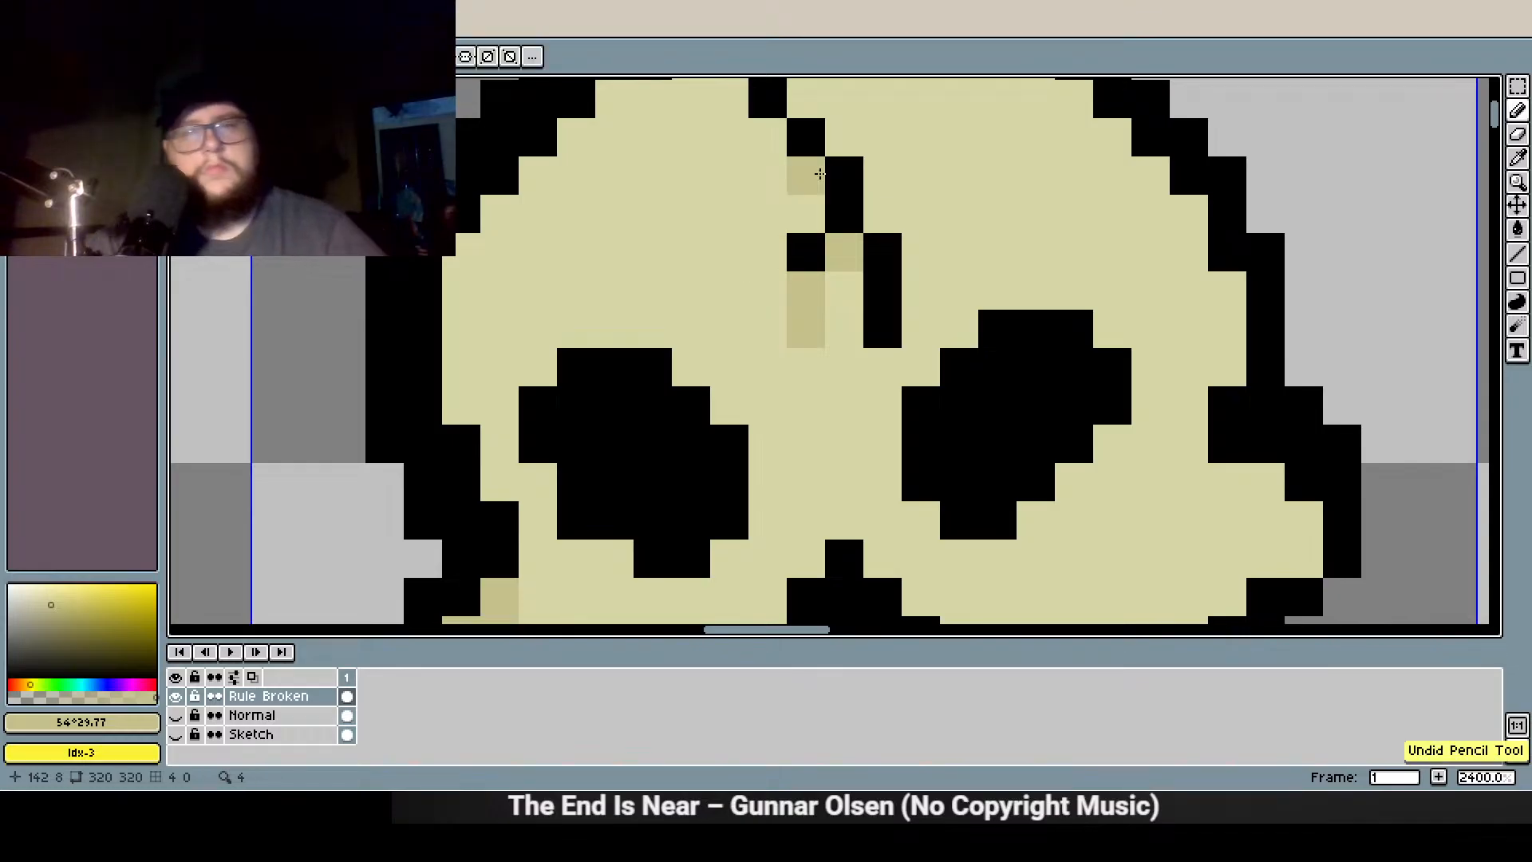
drag(757, 254, 742, 403)
click(756, 299)
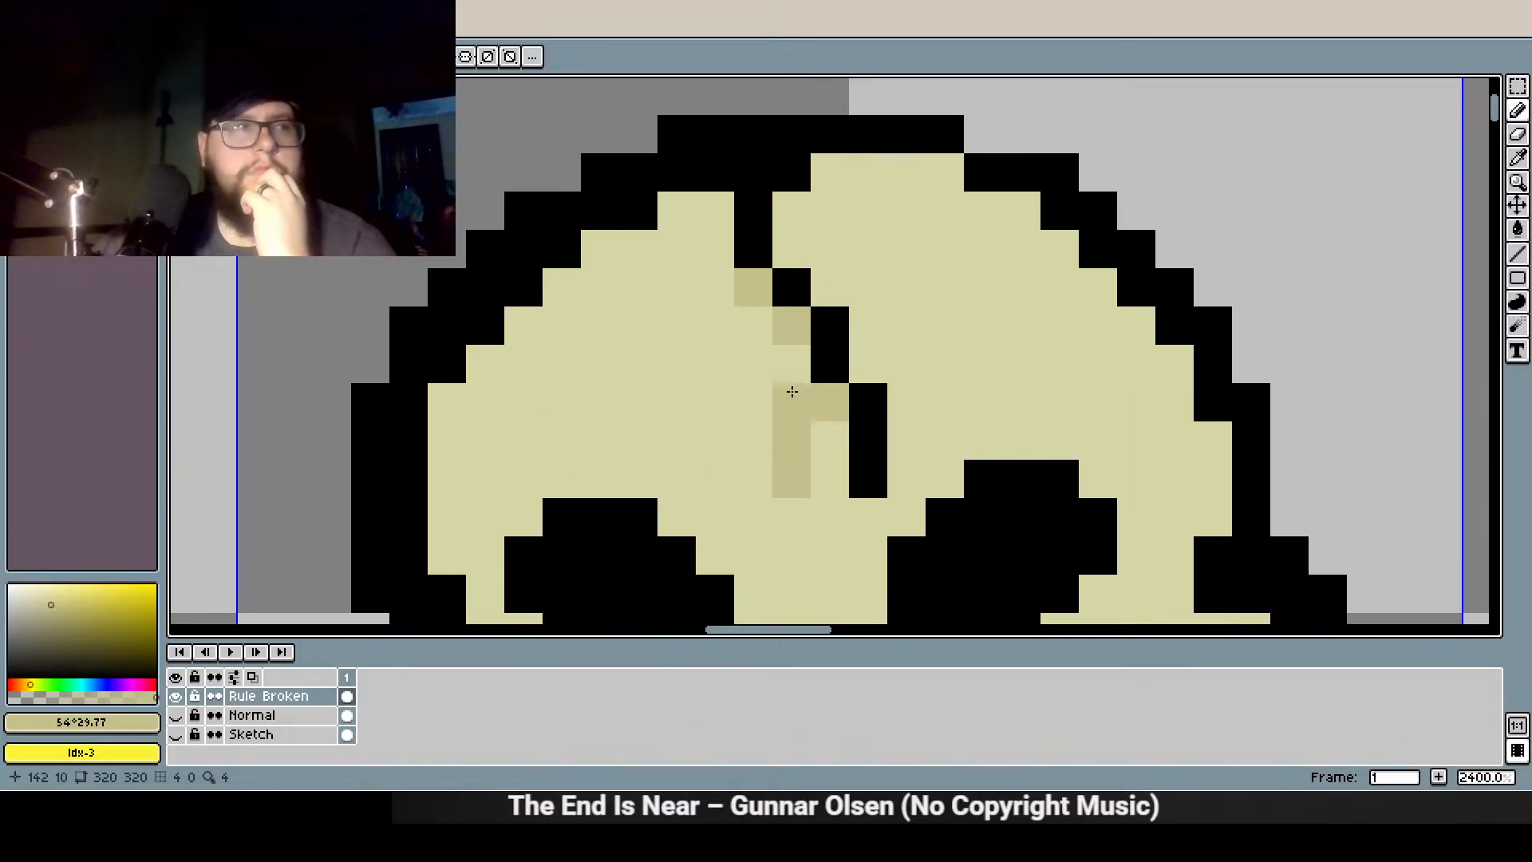
Shade the cranium's top edge on both sides of the crack and continue down its left edge in dark bone
click(788, 207)
drag(831, 173, 906, 174)
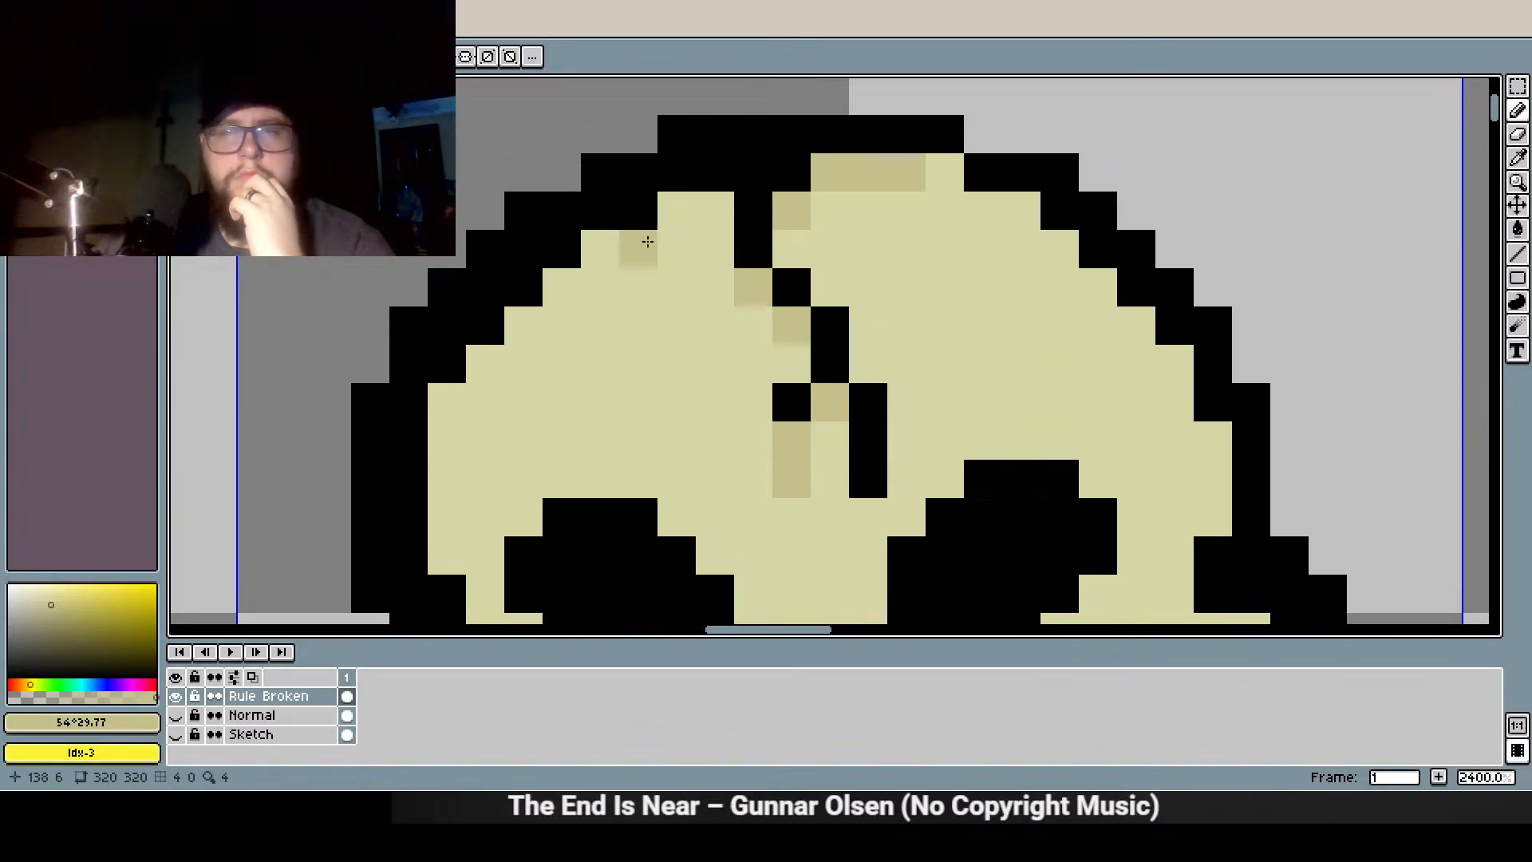
mouse_move(714, 209)
mouse_down()
mouse_move(682, 213)
mouse_move(678, 287)
mouse_move(661, 254)
mouse_move(600, 249)
mouse_up()
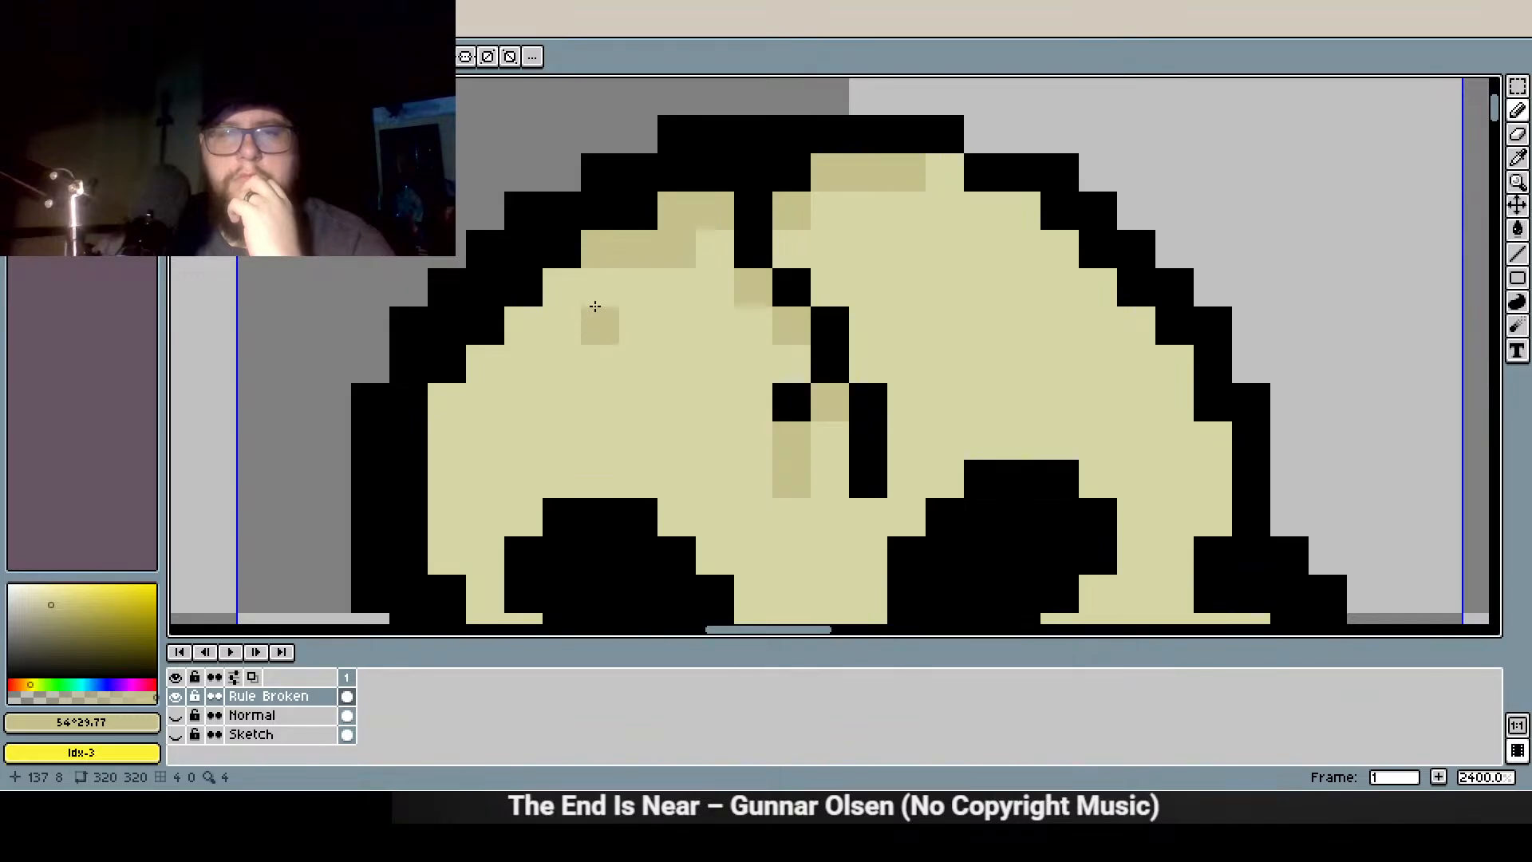
click(571, 295)
click(528, 329)
click(484, 371)
drag(443, 404, 446, 519)
Soften the corners around the skull's left eye socket with dark bone pixels
scroll(493, 479, down, 2)
click(534, 467)
click(534, 352)
click(687, 352)
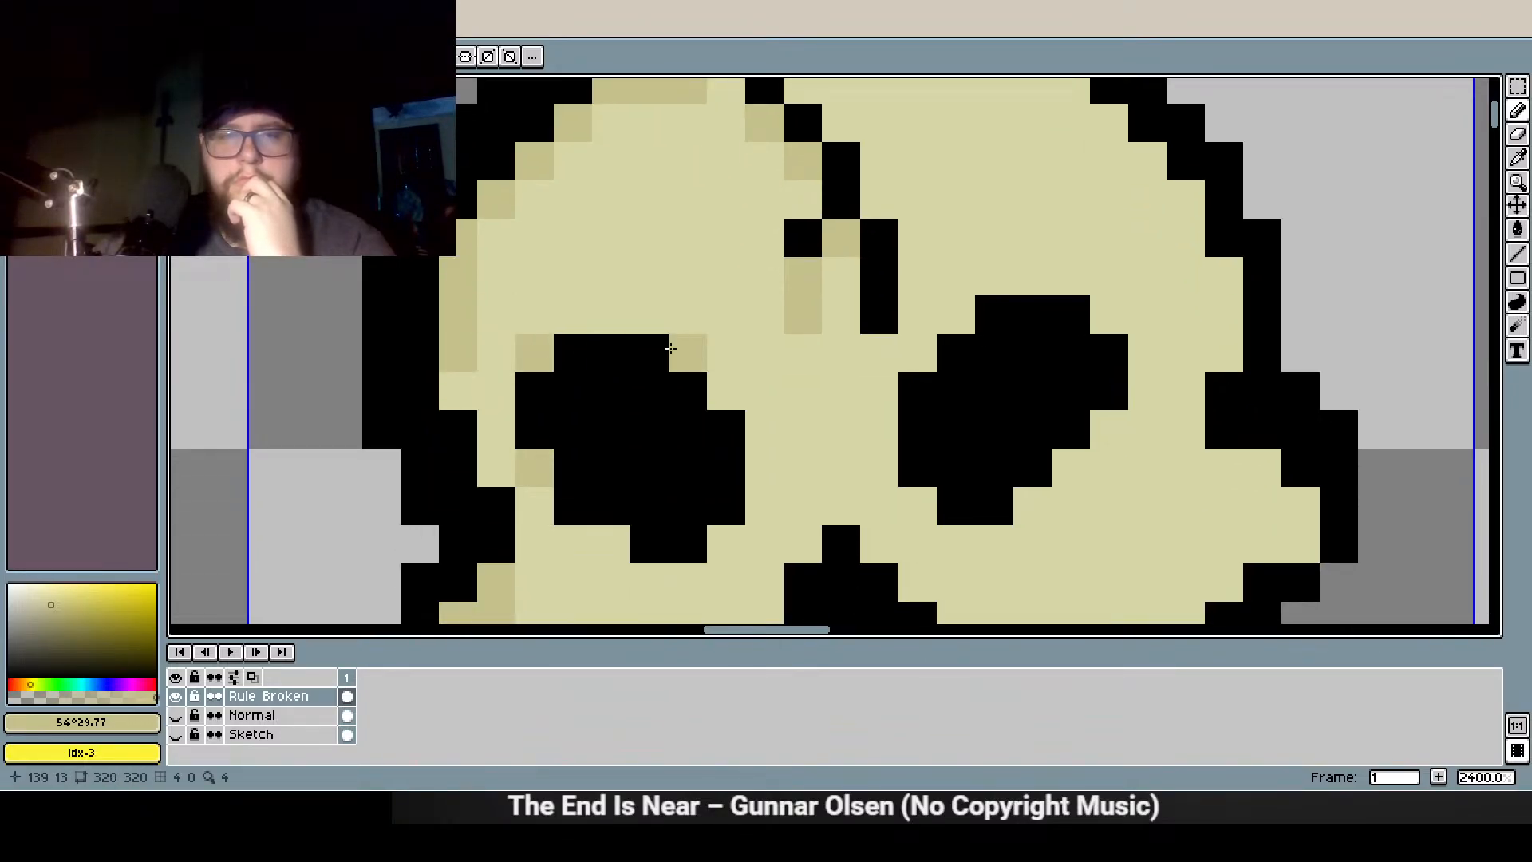
click(718, 388)
drag(721, 451, 608, 261)
click(530, 364)
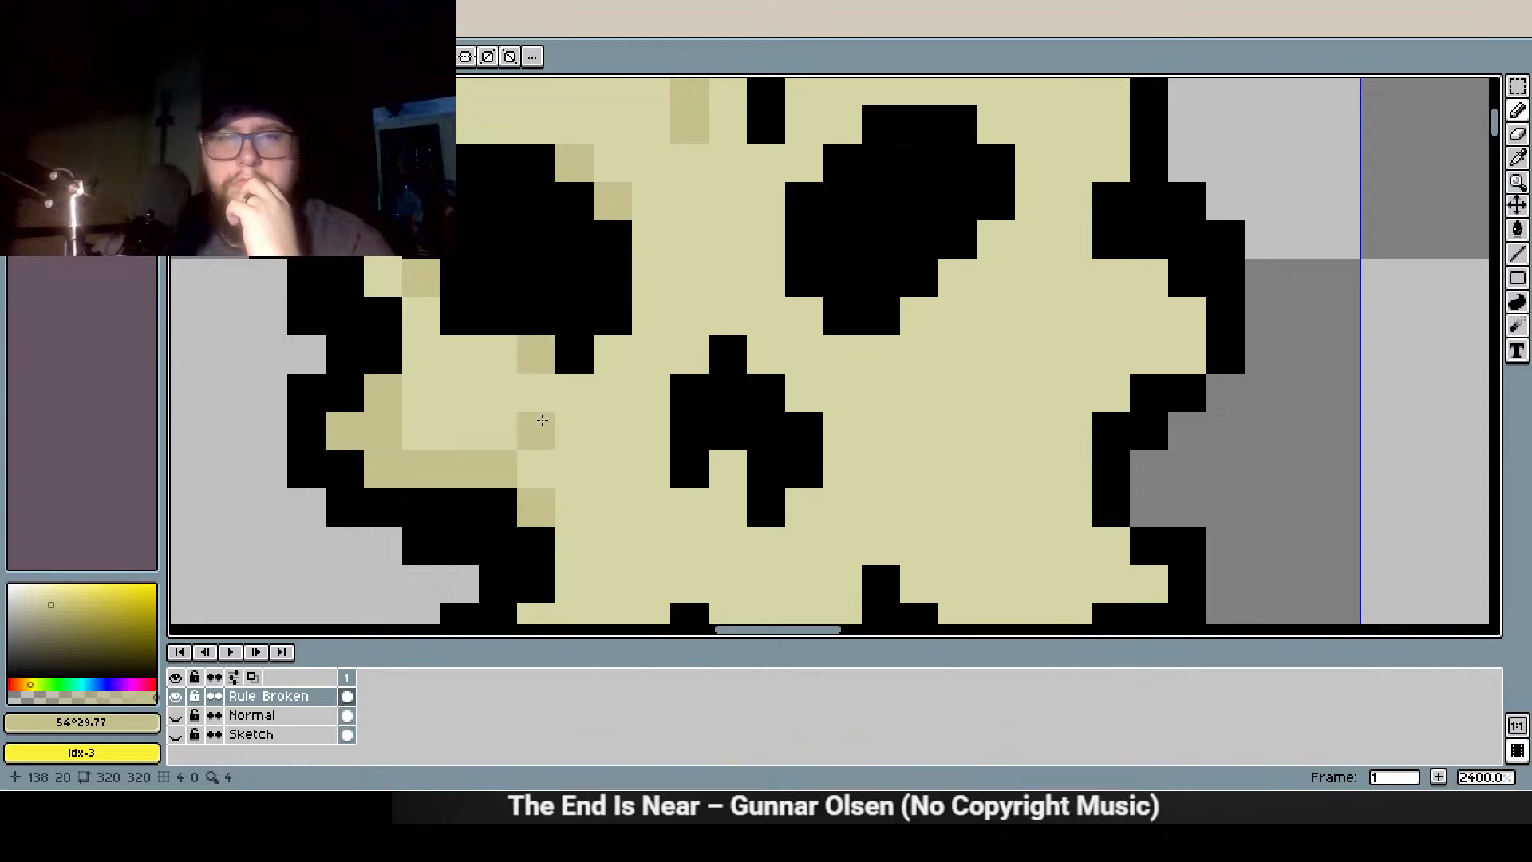
key(ctrl+z)
click(505, 356)
click(613, 356)
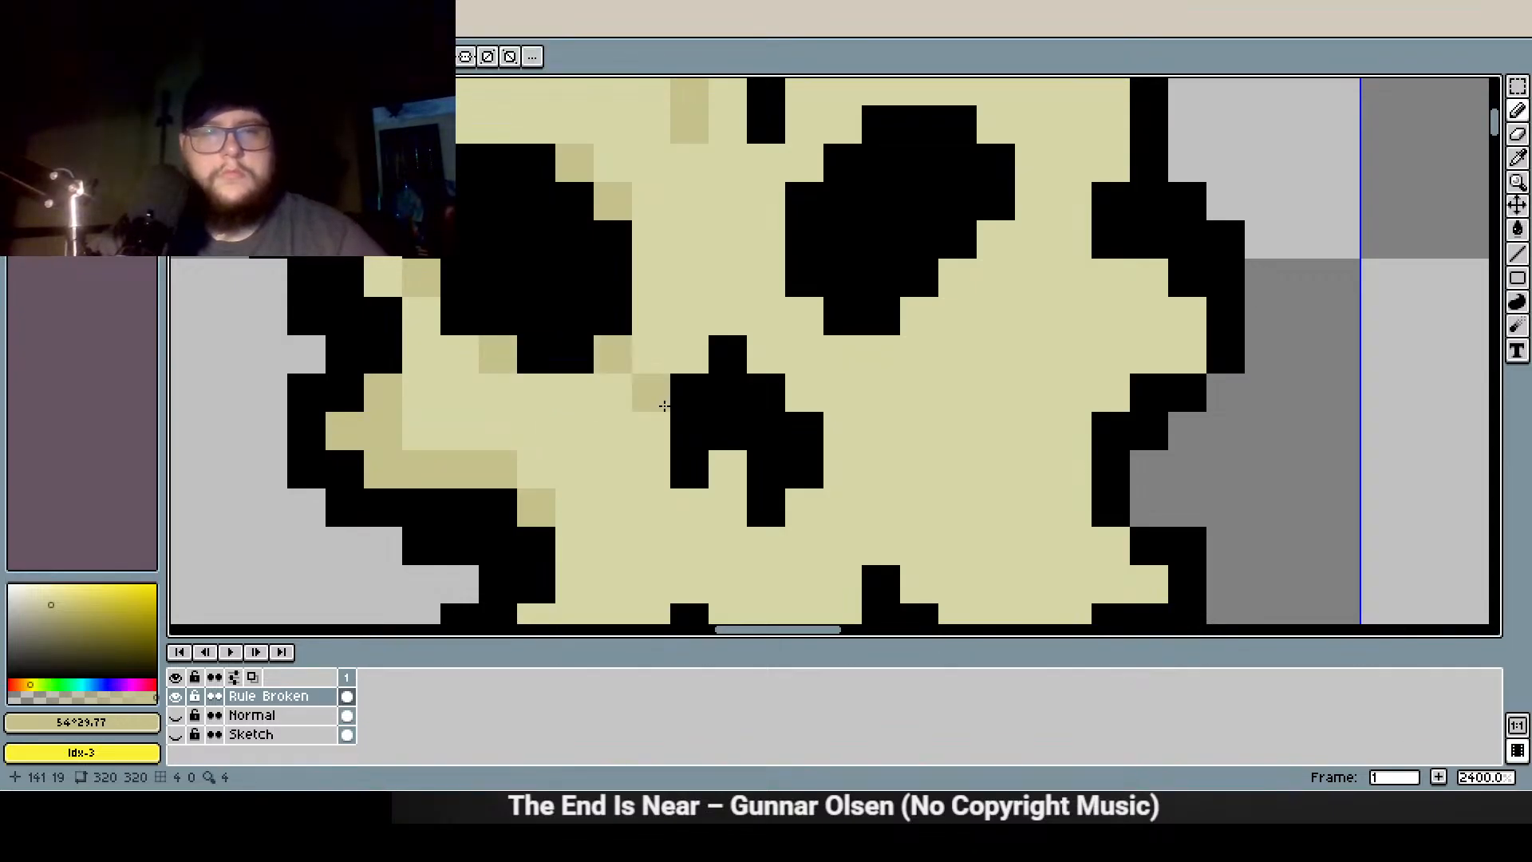
Shade the bridge of the skull's nose with dark bone pixels just above the nasal cavity
click(728, 316)
click(727, 278)
click(766, 354)
click(766, 316)
Add dark bone shading beneath the nasal cavity and along its right side
click(727, 469)
click(689, 508)
click(689, 546)
click(766, 546)
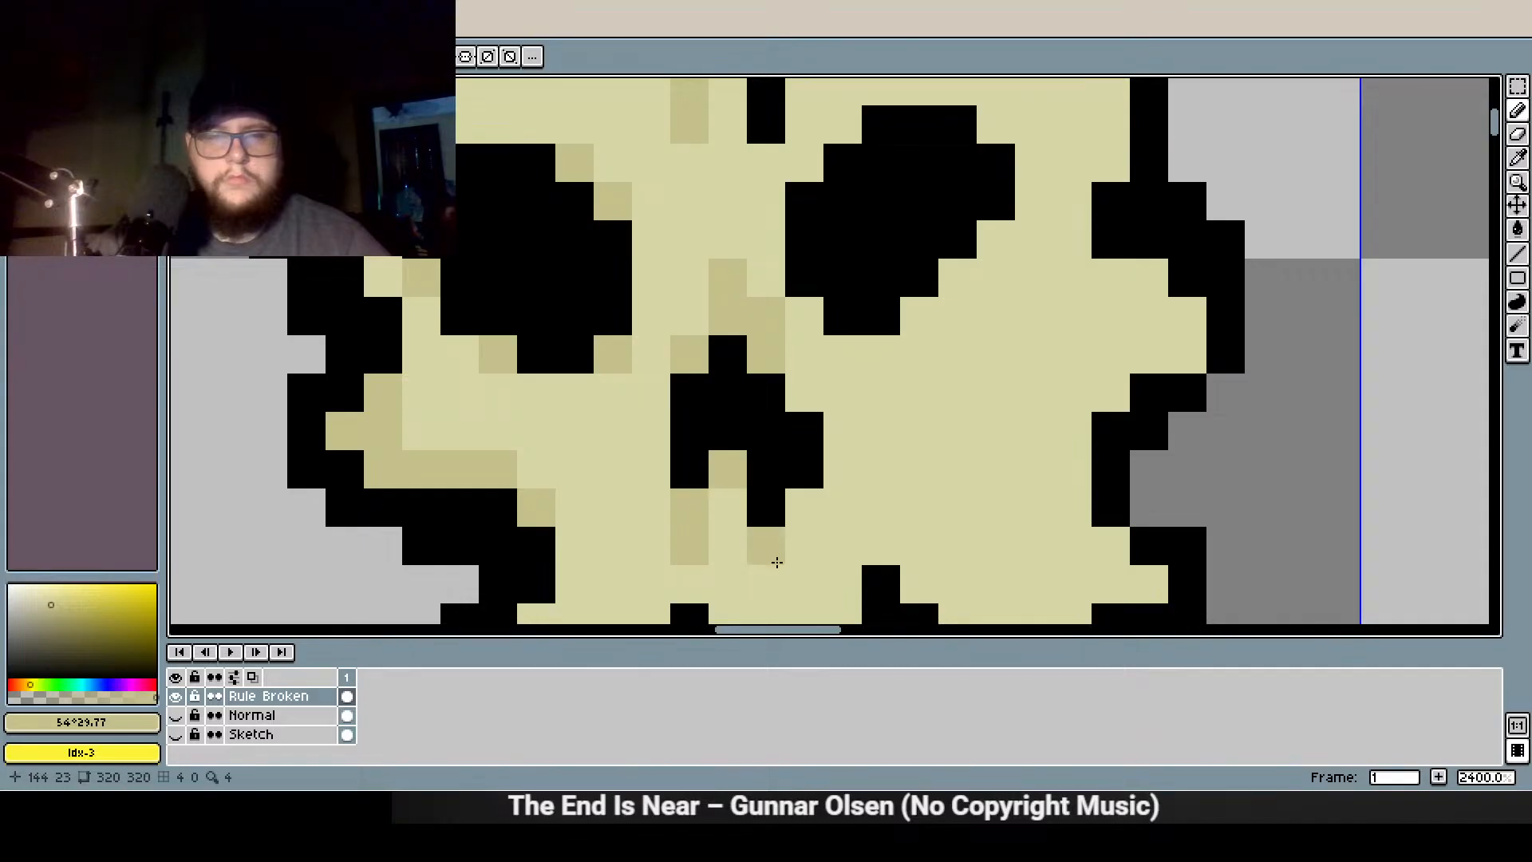
click(766, 584)
click(804, 507)
click(804, 546)
click(728, 508)
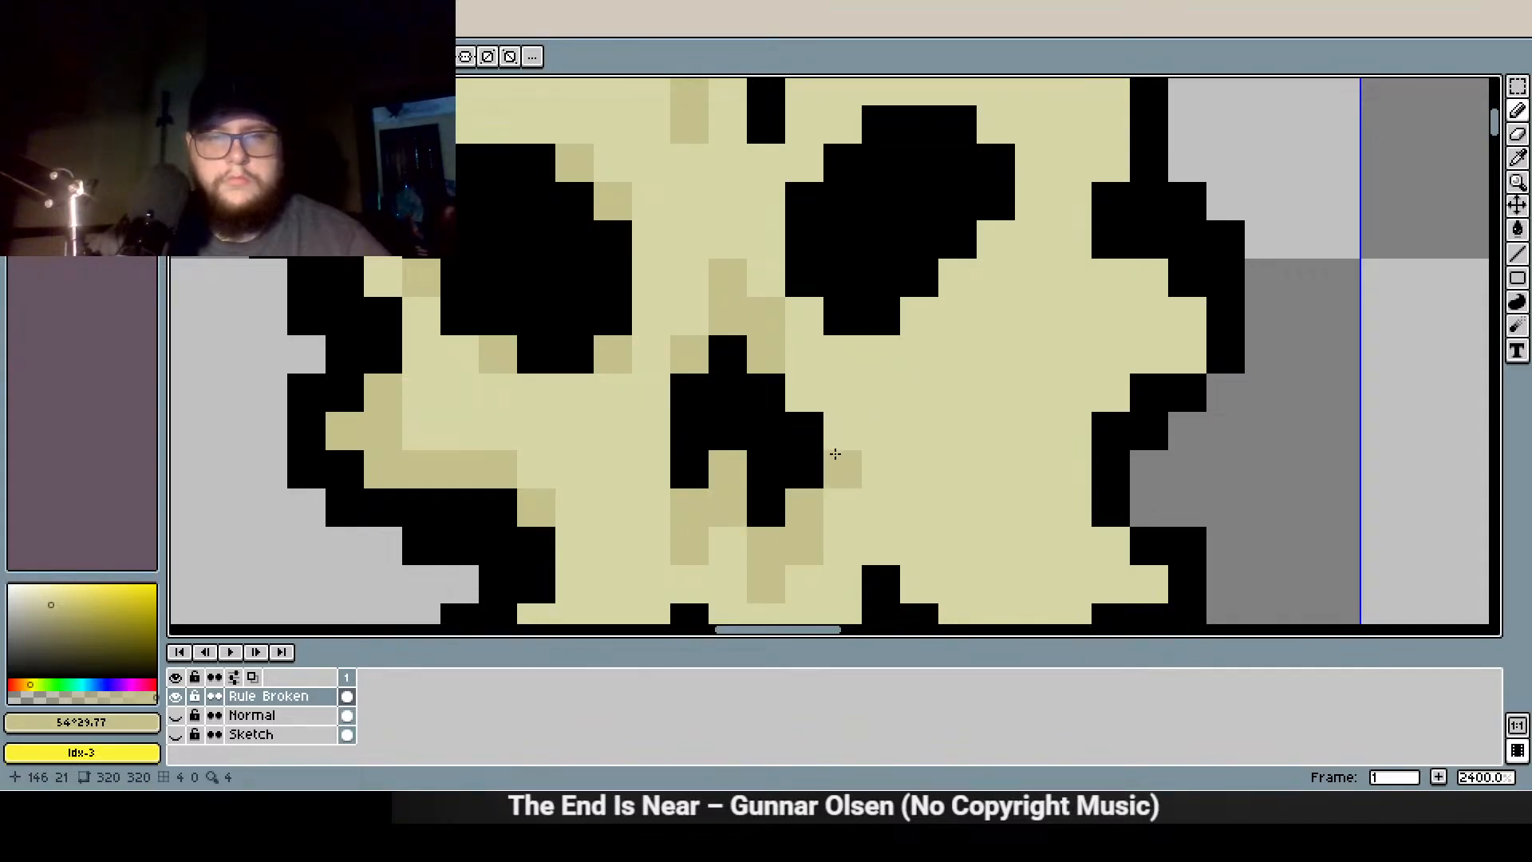
click(800, 395)
Shade the lower edge and upper corners of the skull's right eye socket and link it to the nose bridge
click(804, 316)
click(881, 354)
click(919, 315)
click(804, 354)
click(846, 352)
click(961, 281)
click(990, 243)
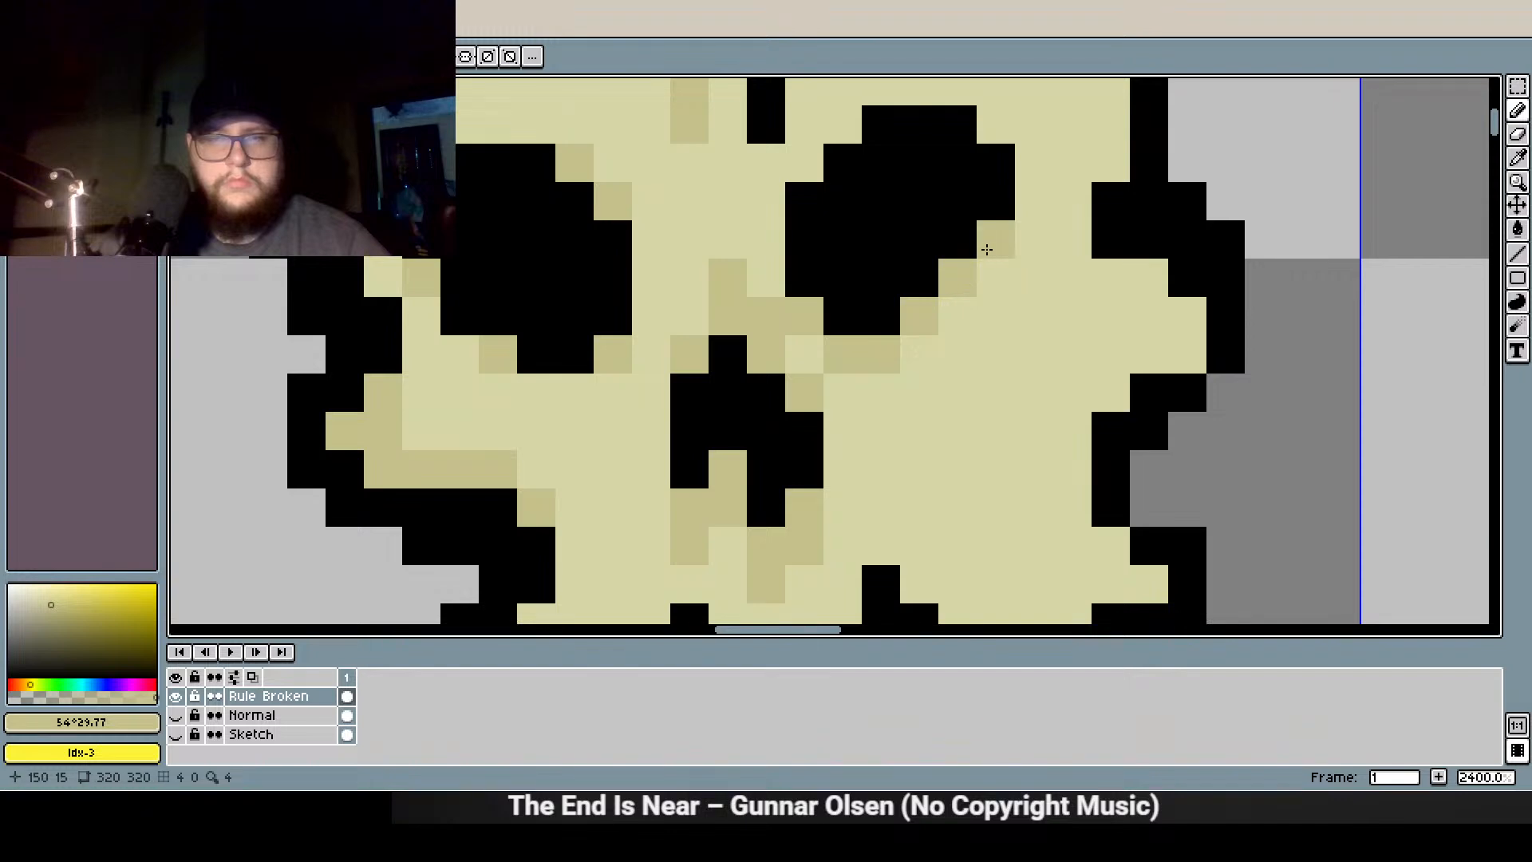
click(999, 130)
drag(856, 262, 856, 424)
drag(802, 334, 842, 287)
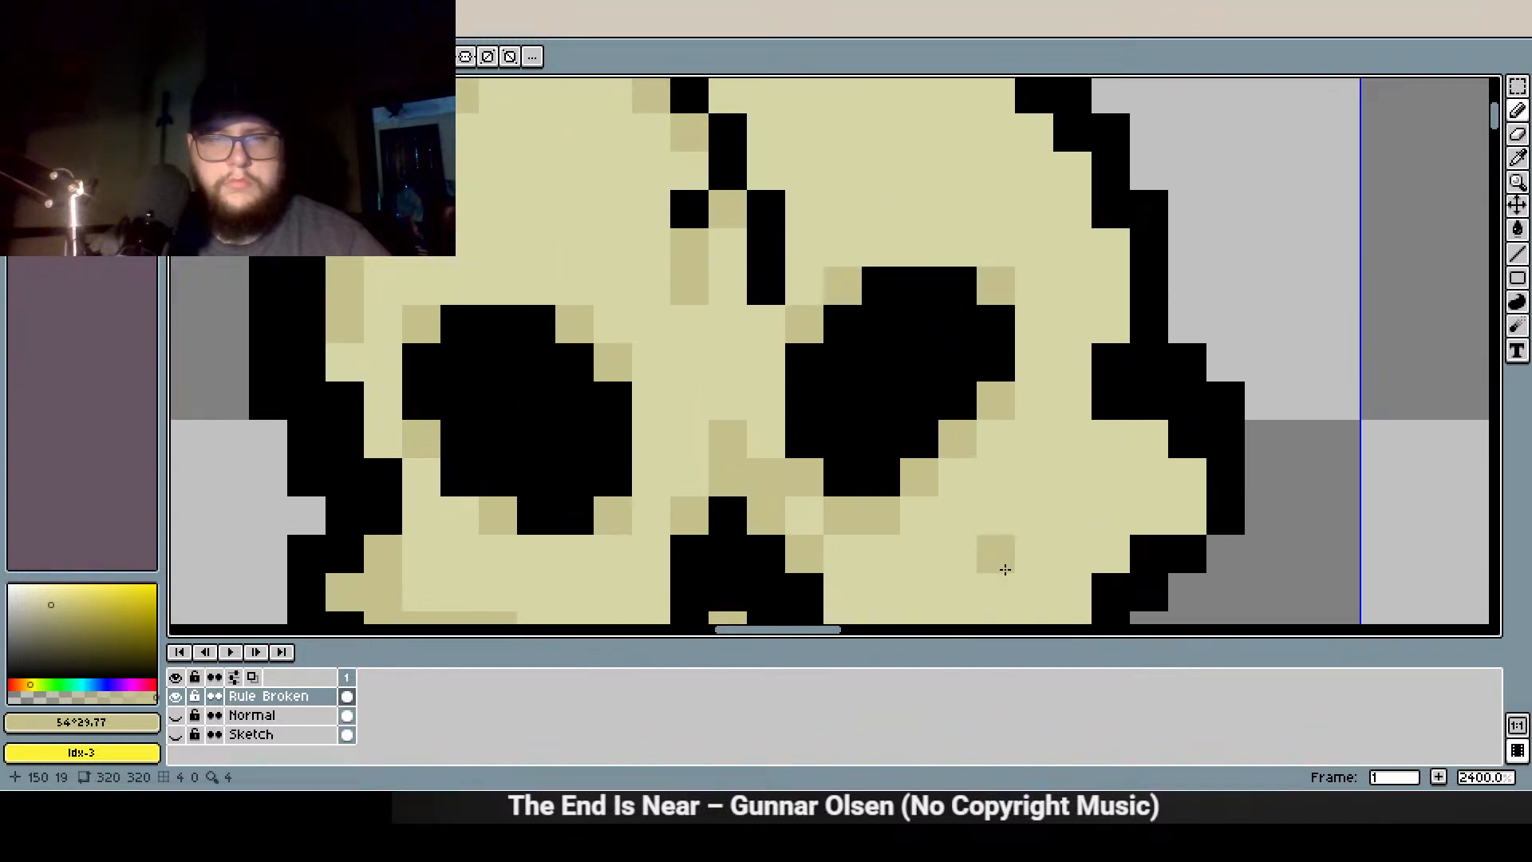
Shade the skull's right cheekbone and jaw edges in dark bone, continuing onto the middle tooth
scroll(886, 392, down, 3)
scroll(892, 424, up, 1)
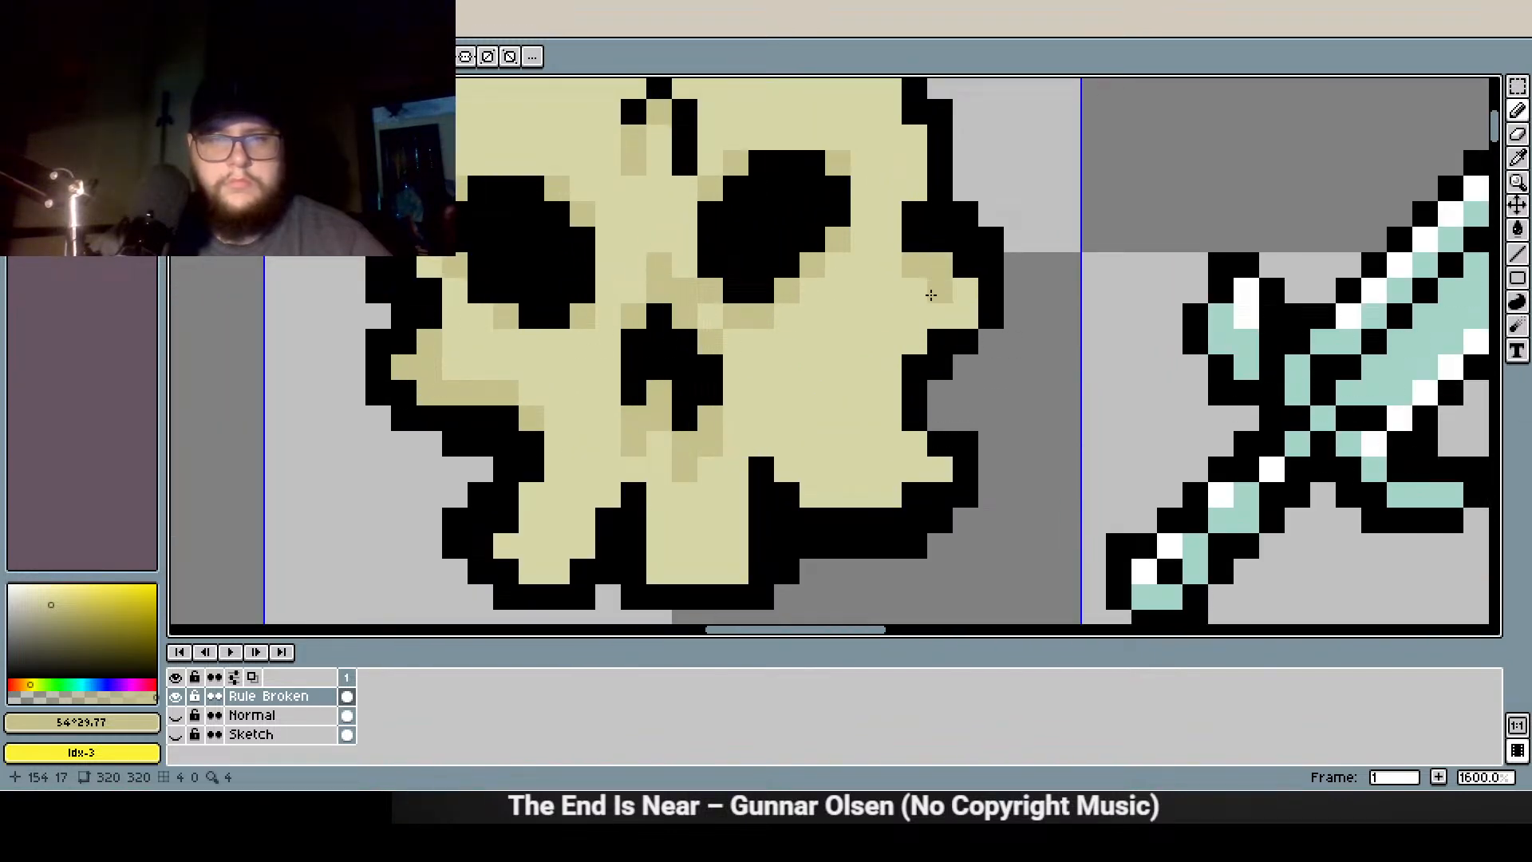
click(887, 369)
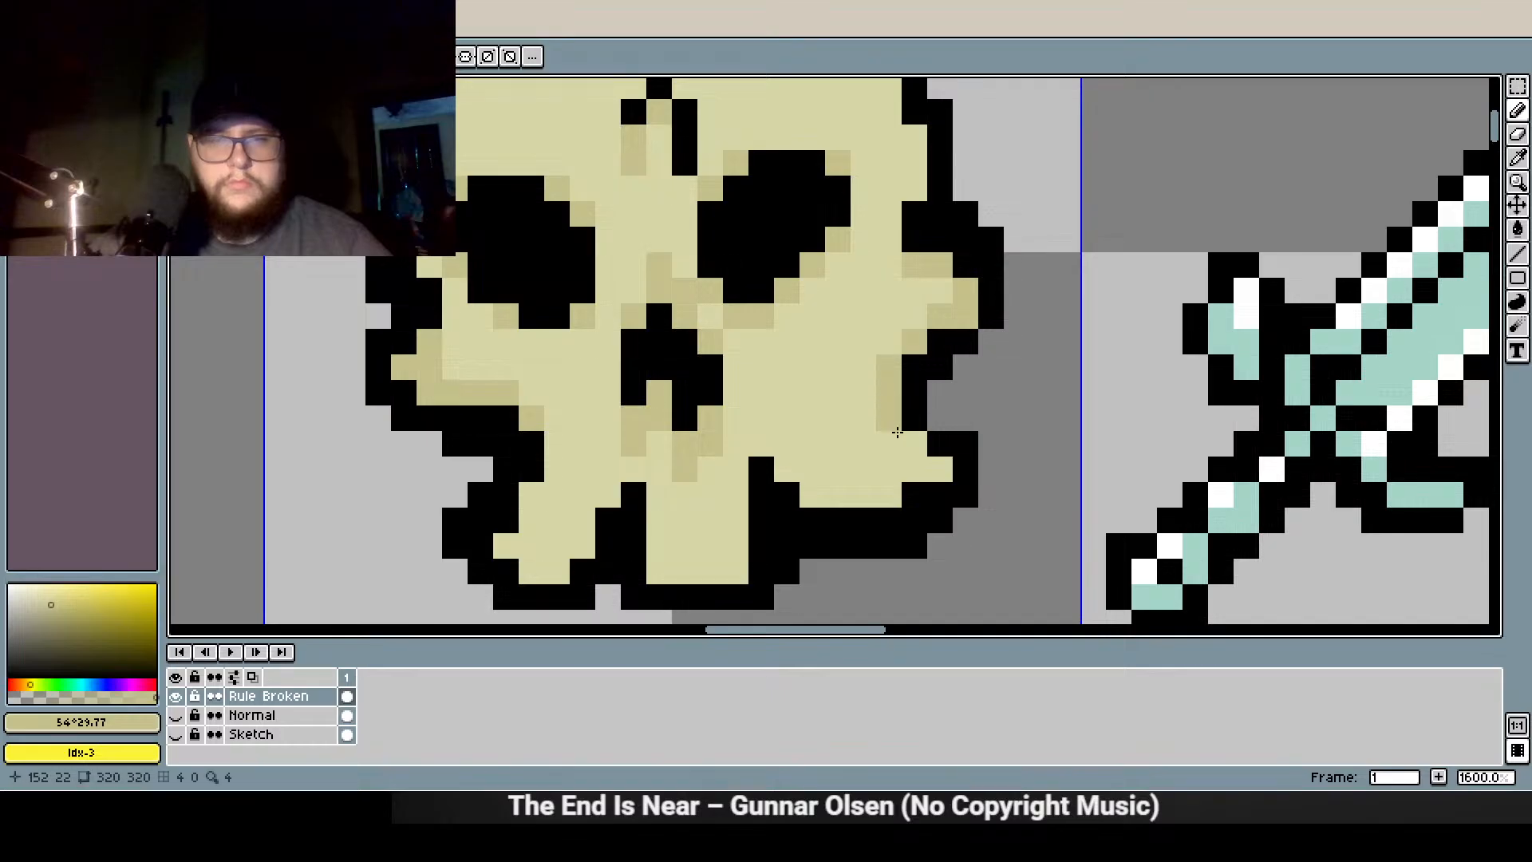
click(941, 473)
mouse_move(892, 494)
mouse_down()
mouse_move(808, 495)
mouse_move(766, 444)
mouse_move(752, 496)
mouse_move(720, 481)
mouse_move(742, 490)
mouse_move(740, 550)
mouse_move(720, 566)
mouse_move(692, 571)
mouse_move(722, 558)
mouse_move(630, 533)
mouse_move(697, 607)
mouse_move(660, 564)
mouse_move(710, 573)
mouse_up()
Save the file and round the middle tooth's bottom corners with the black outline colour
key(ctrl+s)
alt+right_click(635, 559)
right_click(735, 573)
right_click(732, 600)
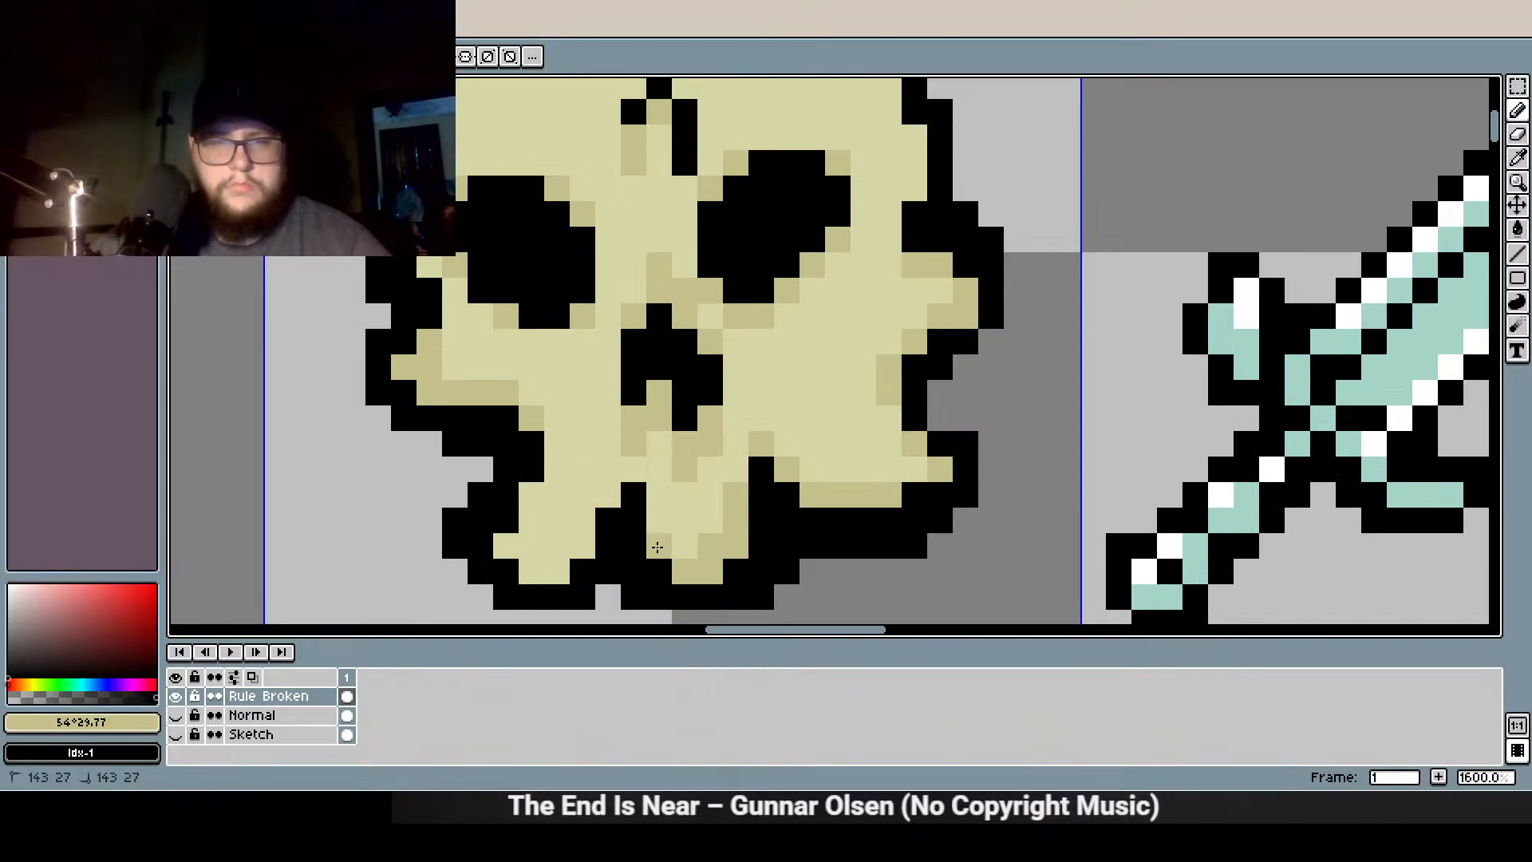
Shade the right side and bottom of the skull's left tooth with dark bone pixels
click(602, 496)
click(580, 544)
click(557, 573)
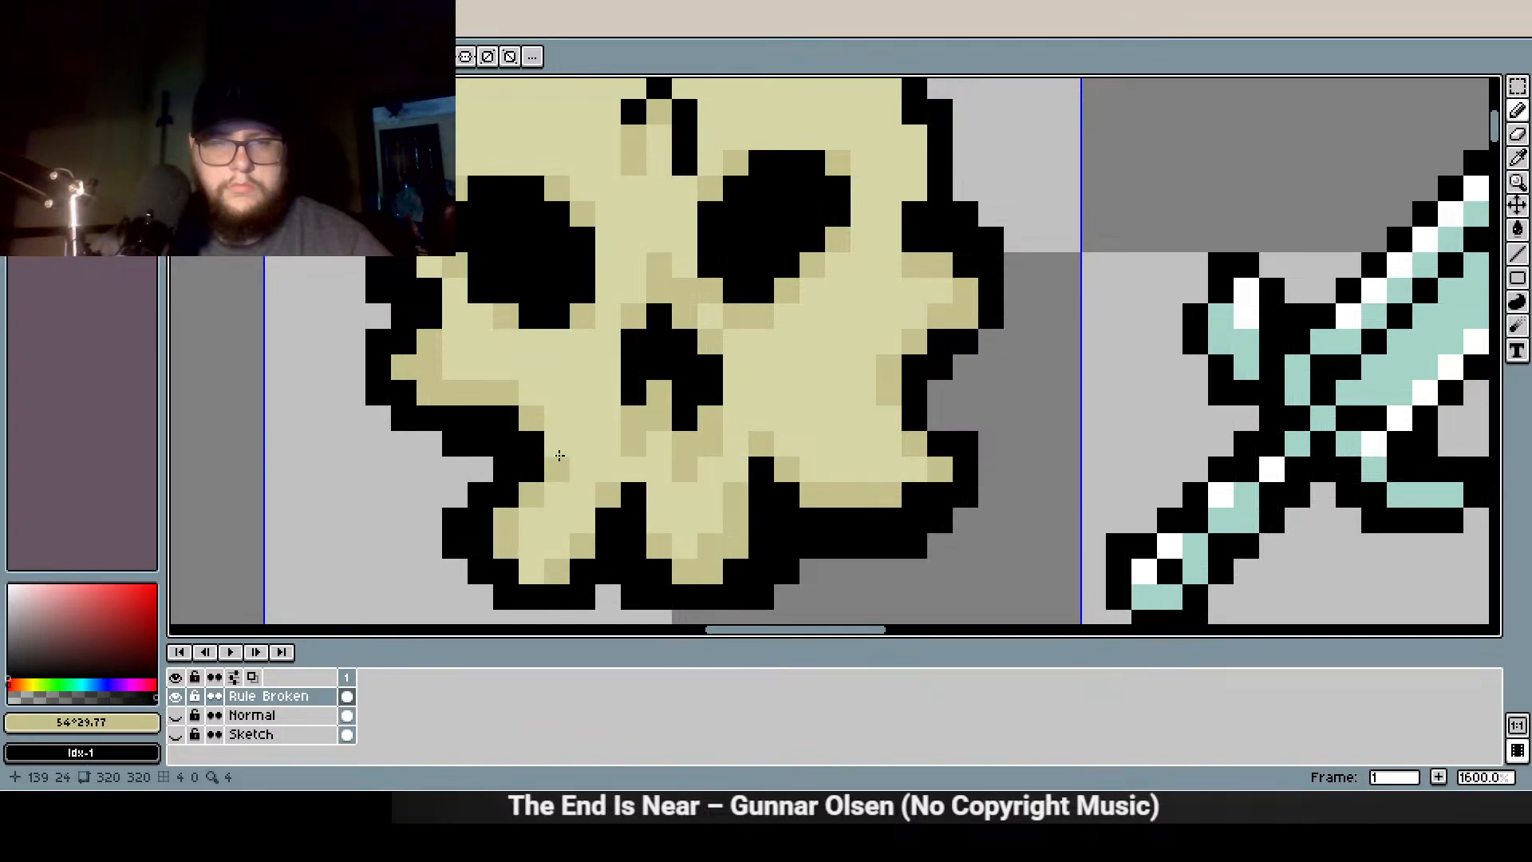
Shade the cranium's right edge in dark bone from the temple up to the top
scroll(631, 293, down, 2)
scroll(645, 425, up, 2)
scroll(645, 425, up, 1)
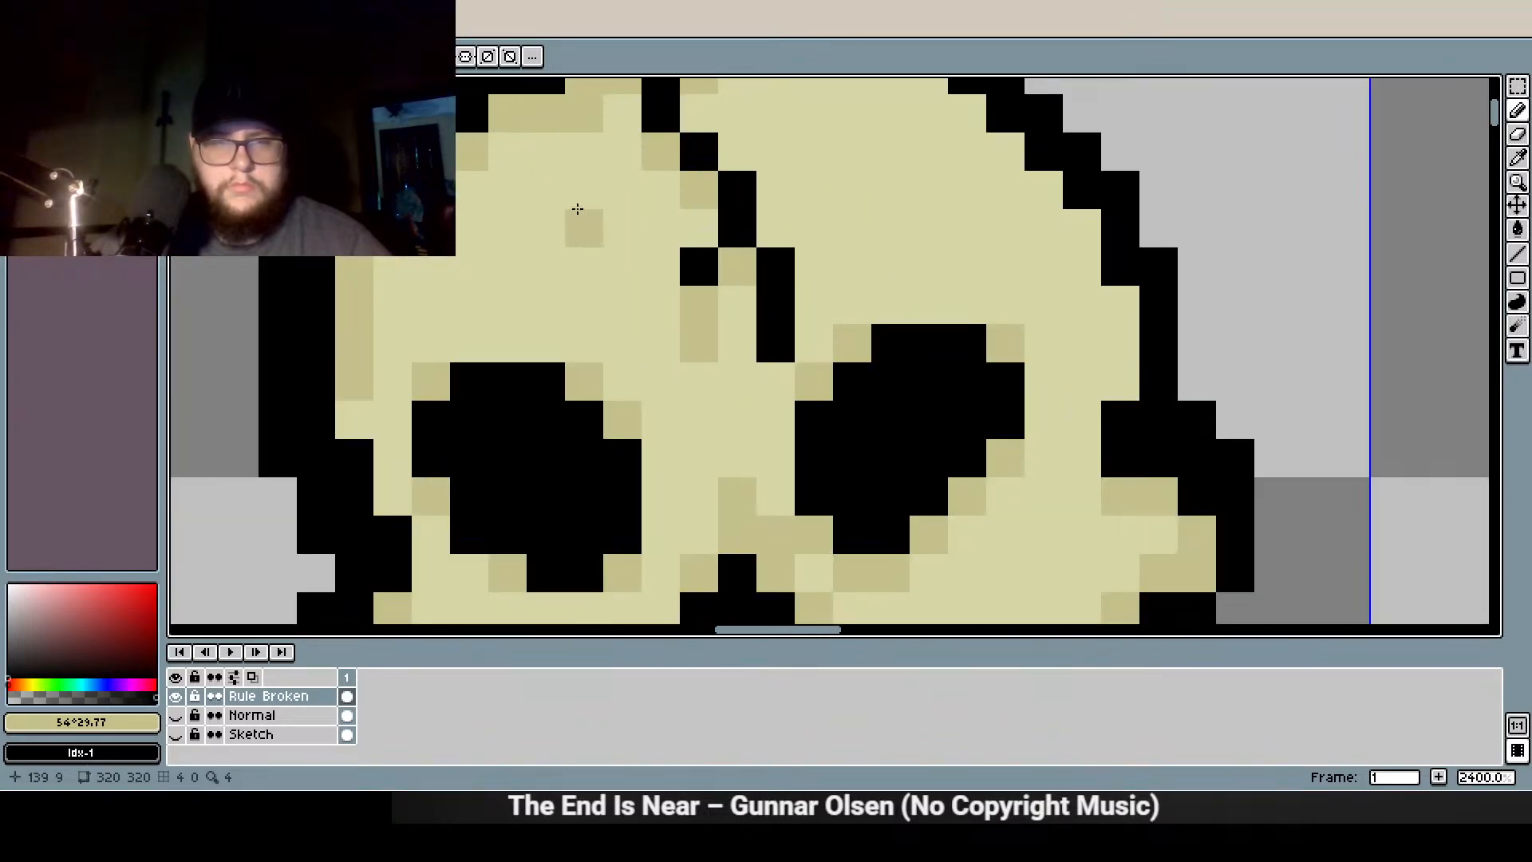
scroll(551, 263, down, 2)
scroll(716, 223, up, 2)
click(788, 314)
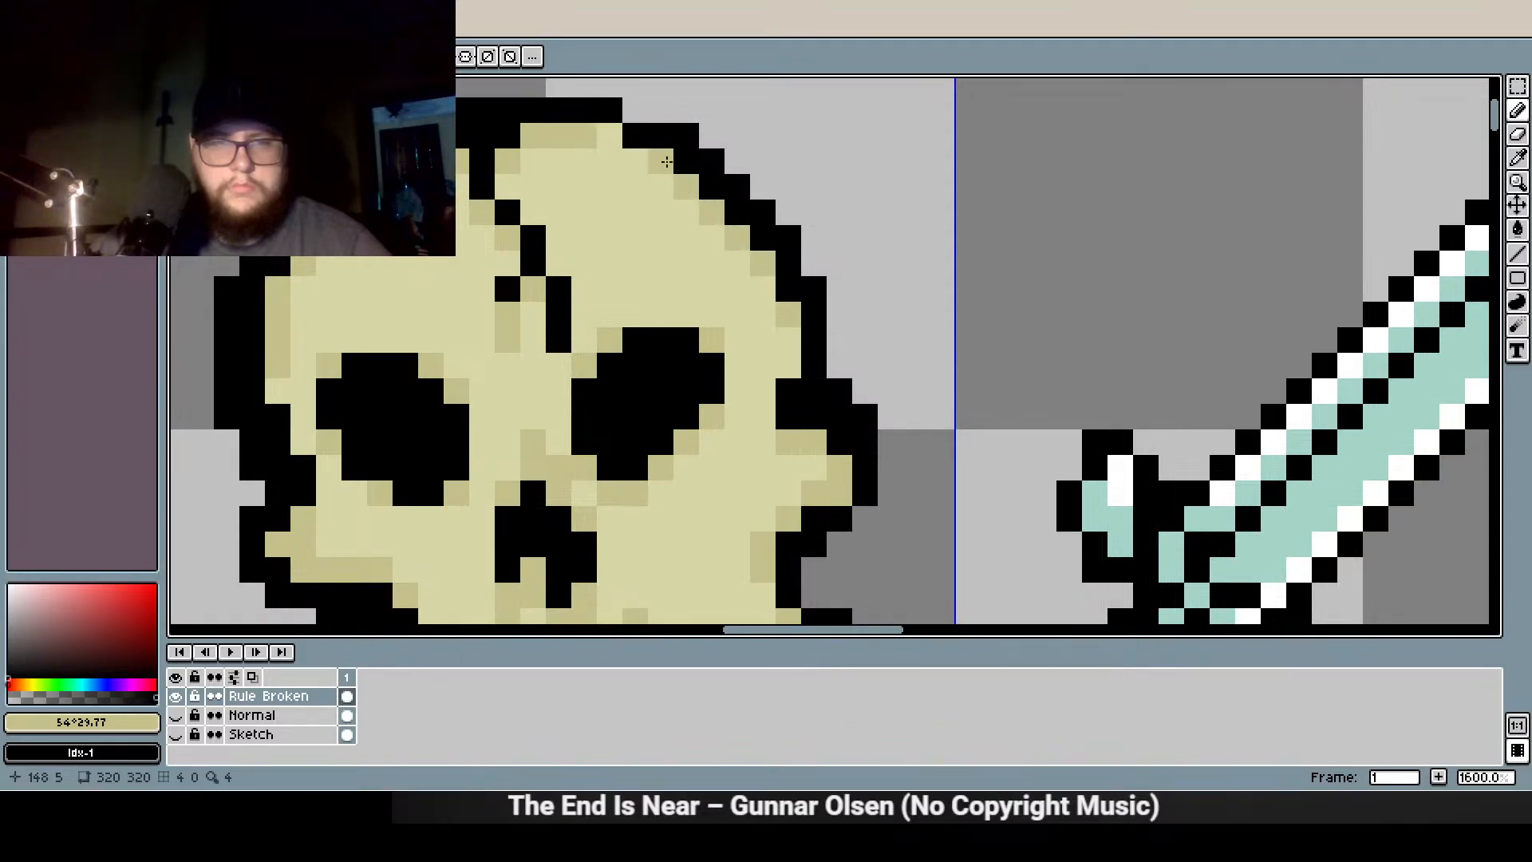
click(615, 130)
Widen the dark bone shading between the left eye socket and skull outline and up the cranium's left side
drag(482, 345, 513, 235)
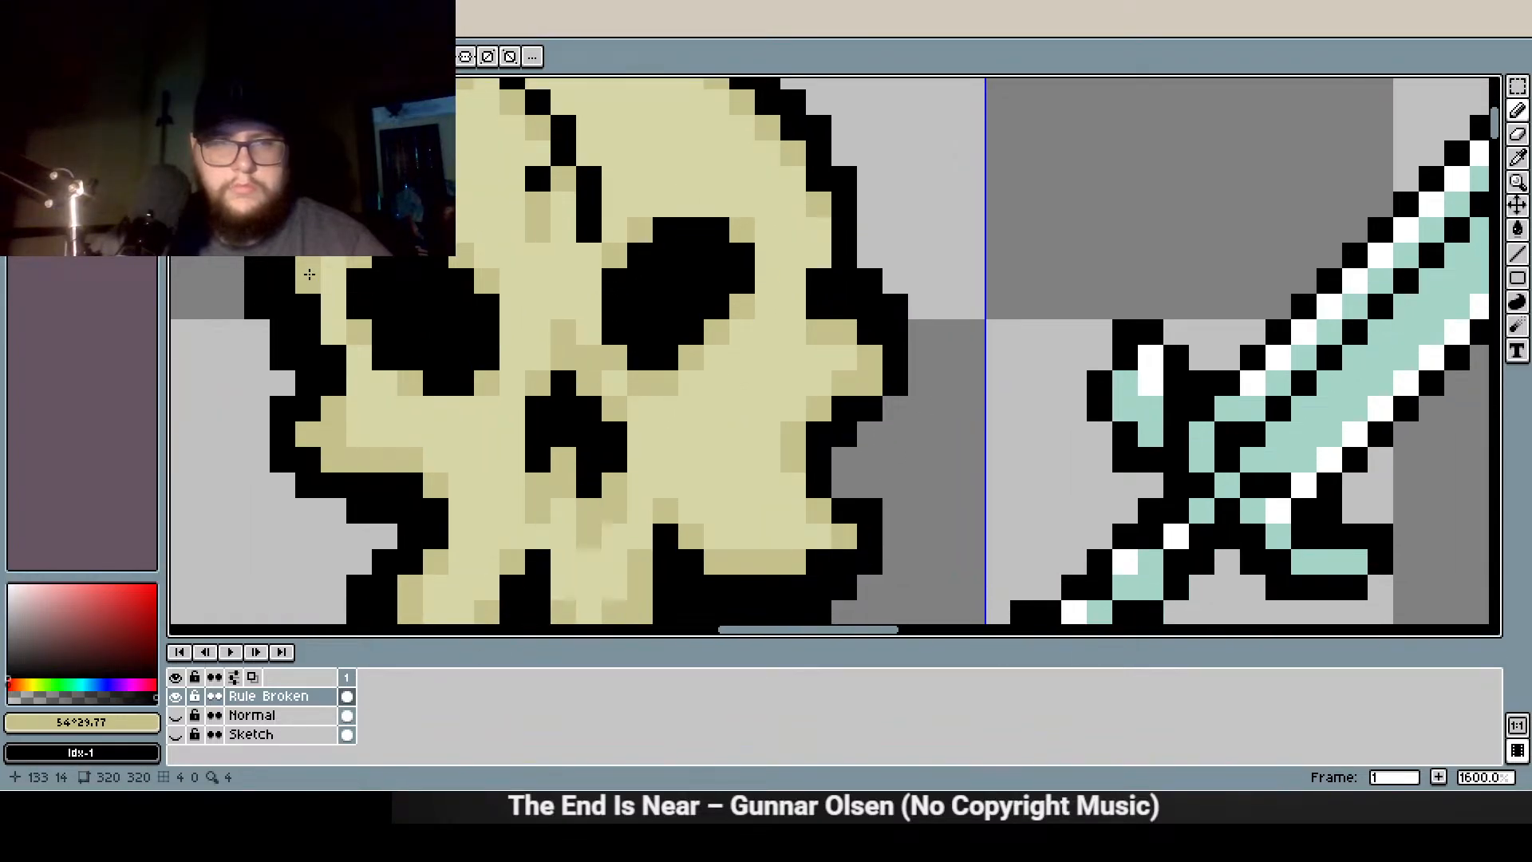
mouse_move(333, 260)
mouse_down()
mouse_move(334, 333)
mouse_move(369, 359)
mouse_up()
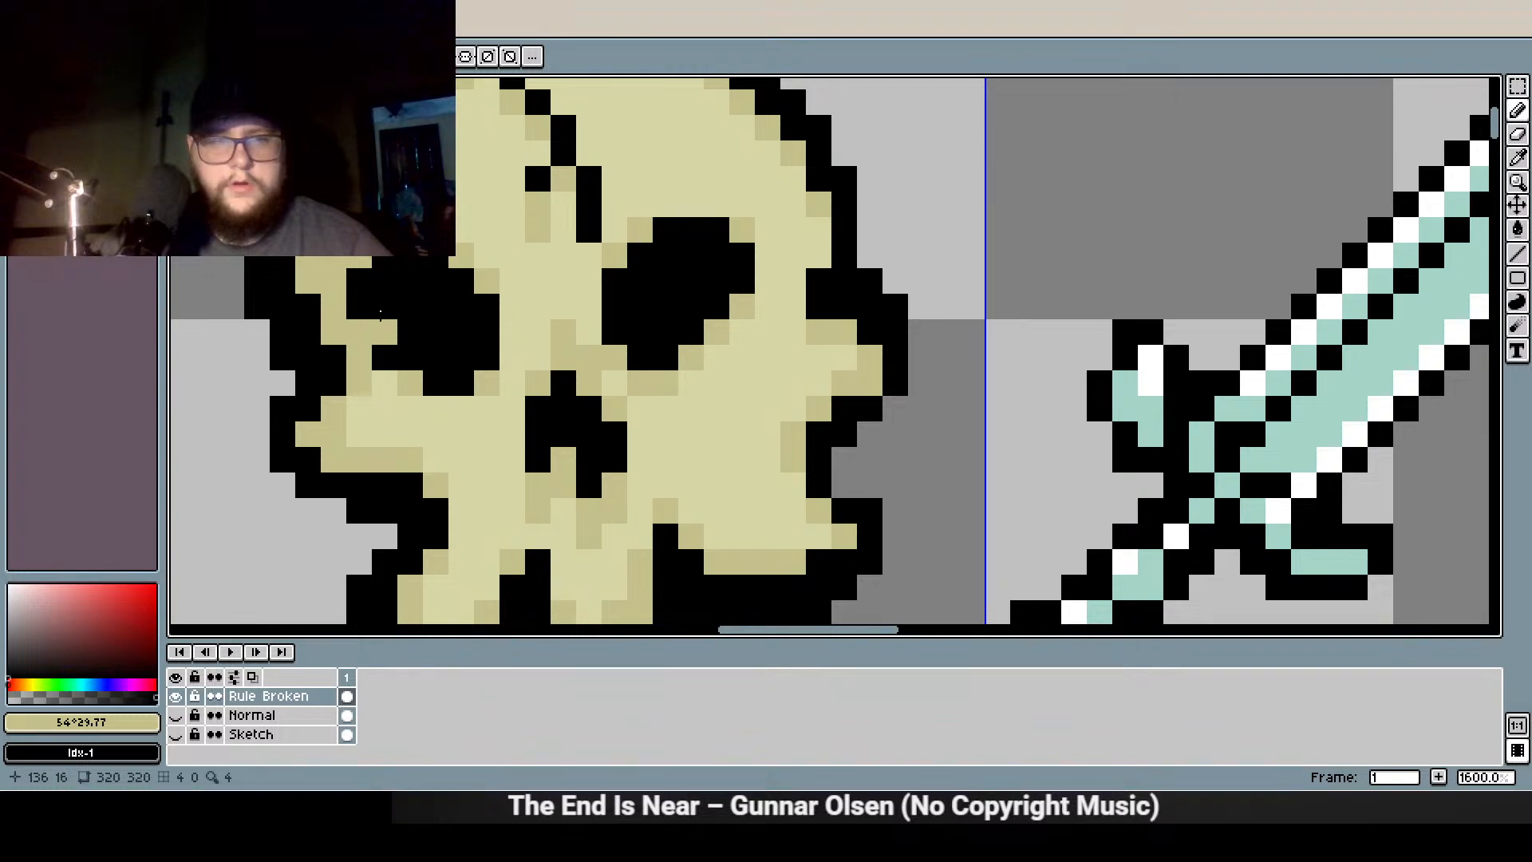
drag(408, 136, 417, 348)
drag(366, 364, 412, 319)
drag(493, 290, 471, 313)
scroll(440, 363, down, 1)
drag(441, 362, 431, 200)
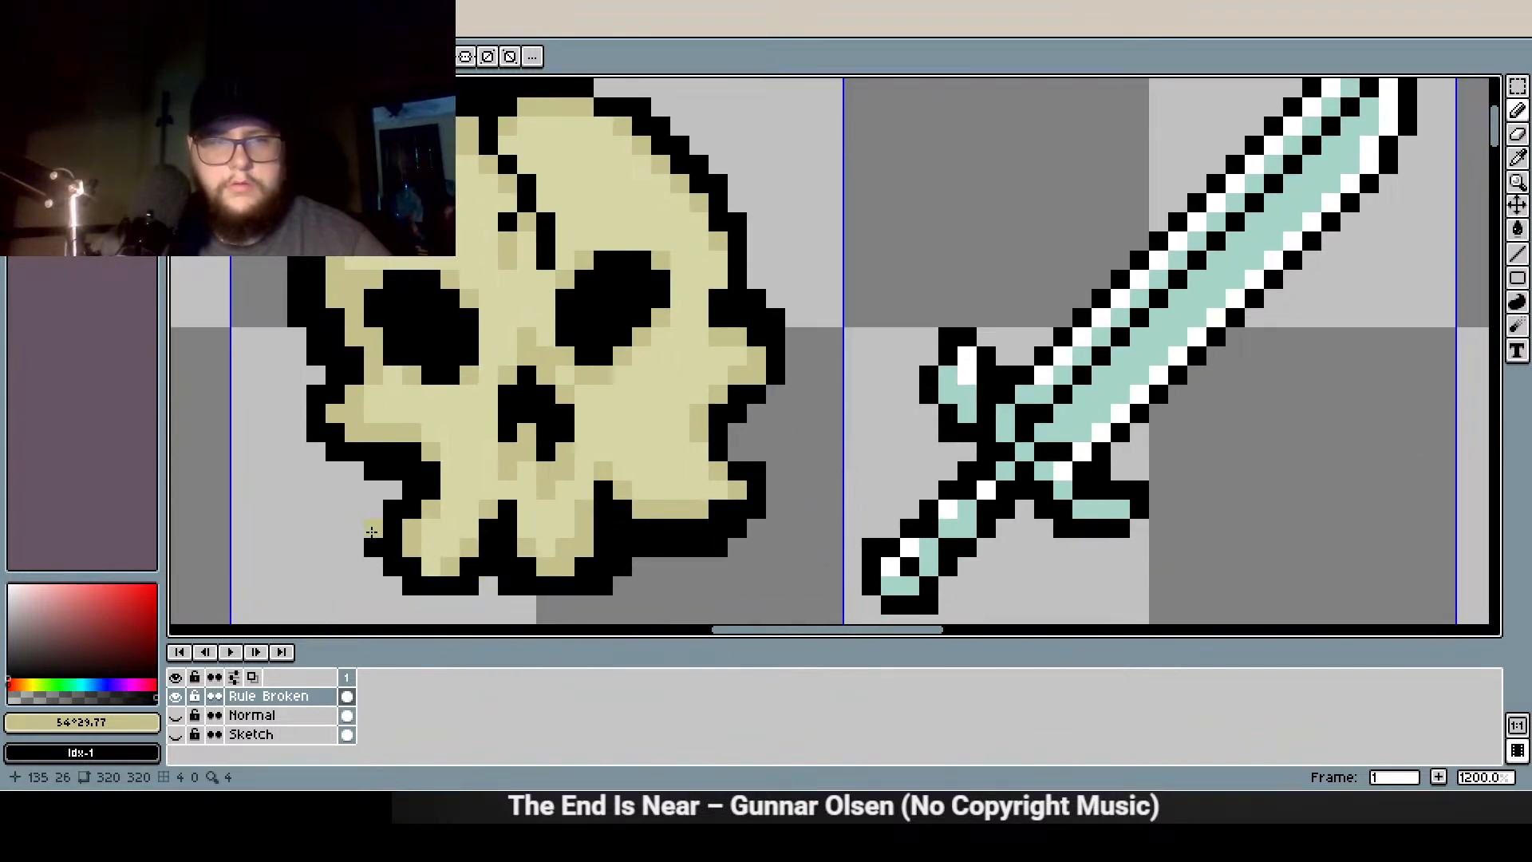
Thicken the lower skull's dark bone shading on the left tooth, the right jaw's bottom edge and beneath the left cheekbone
drag(431, 526, 435, 561)
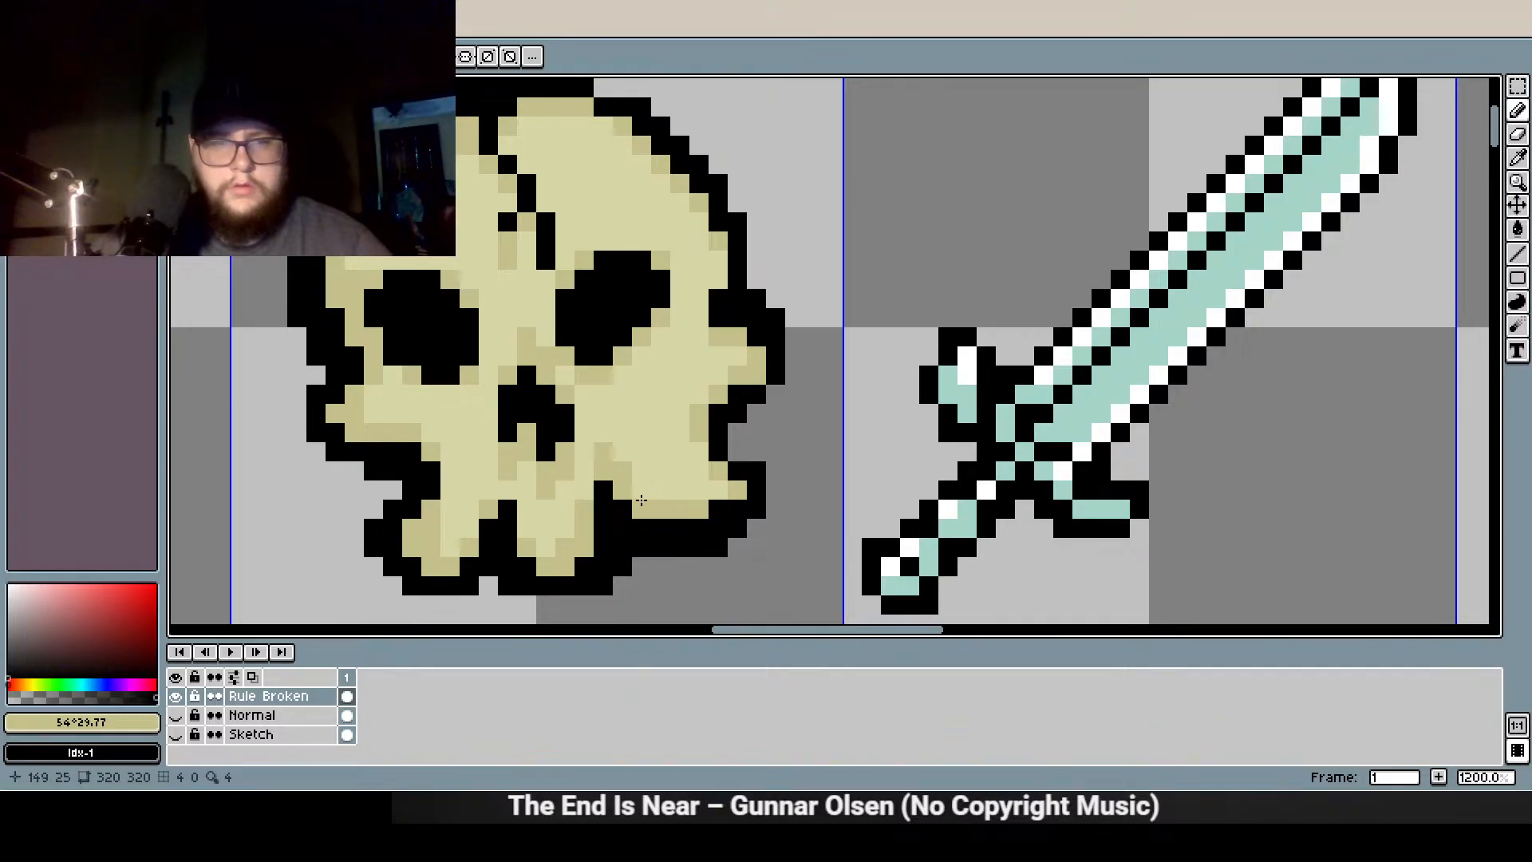
drag(639, 500, 692, 495)
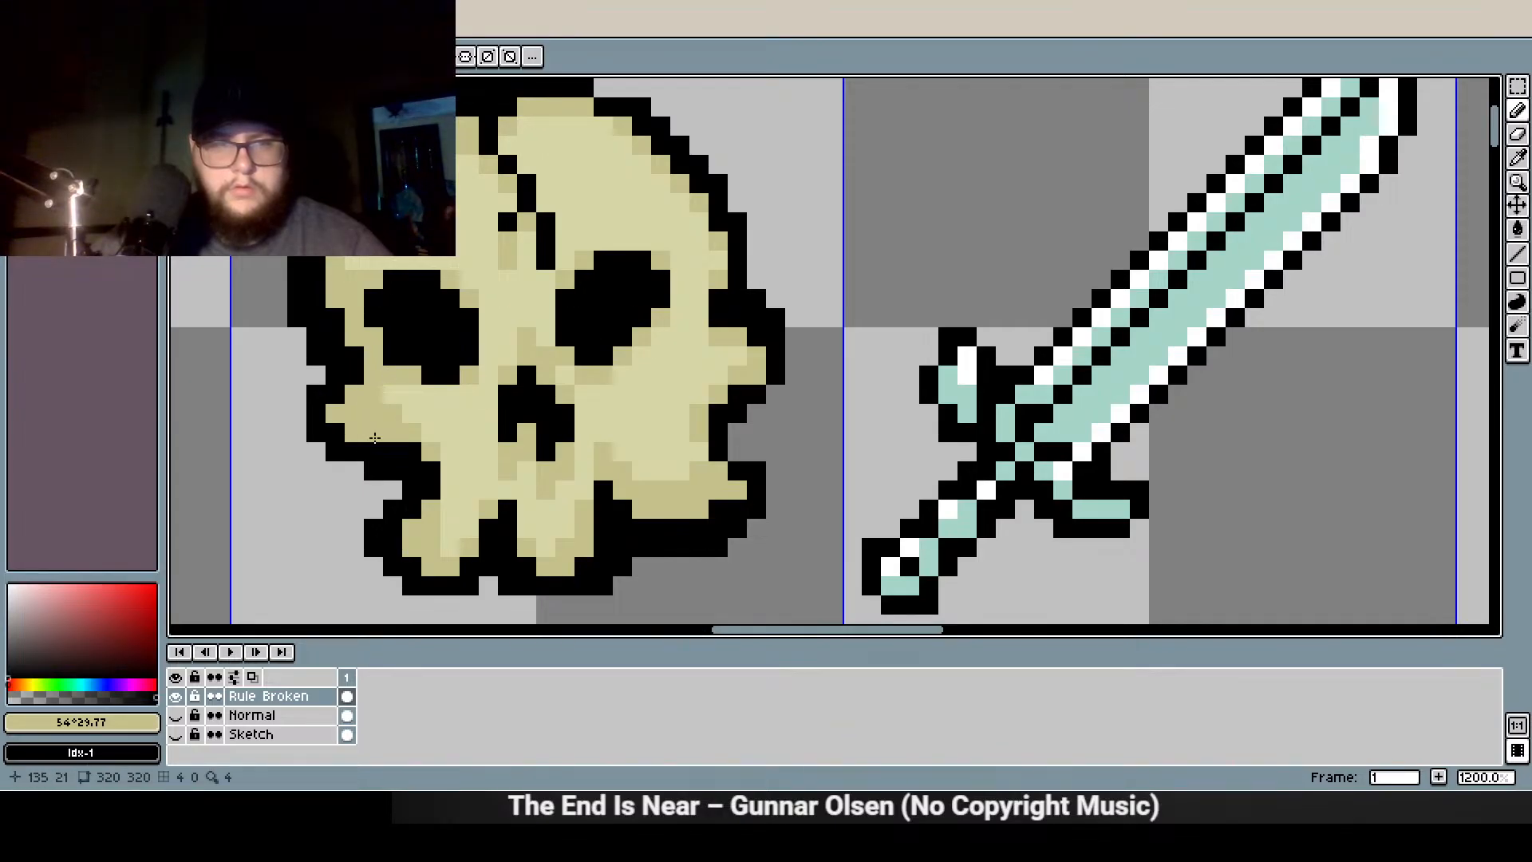
drag(448, 465, 440, 513)
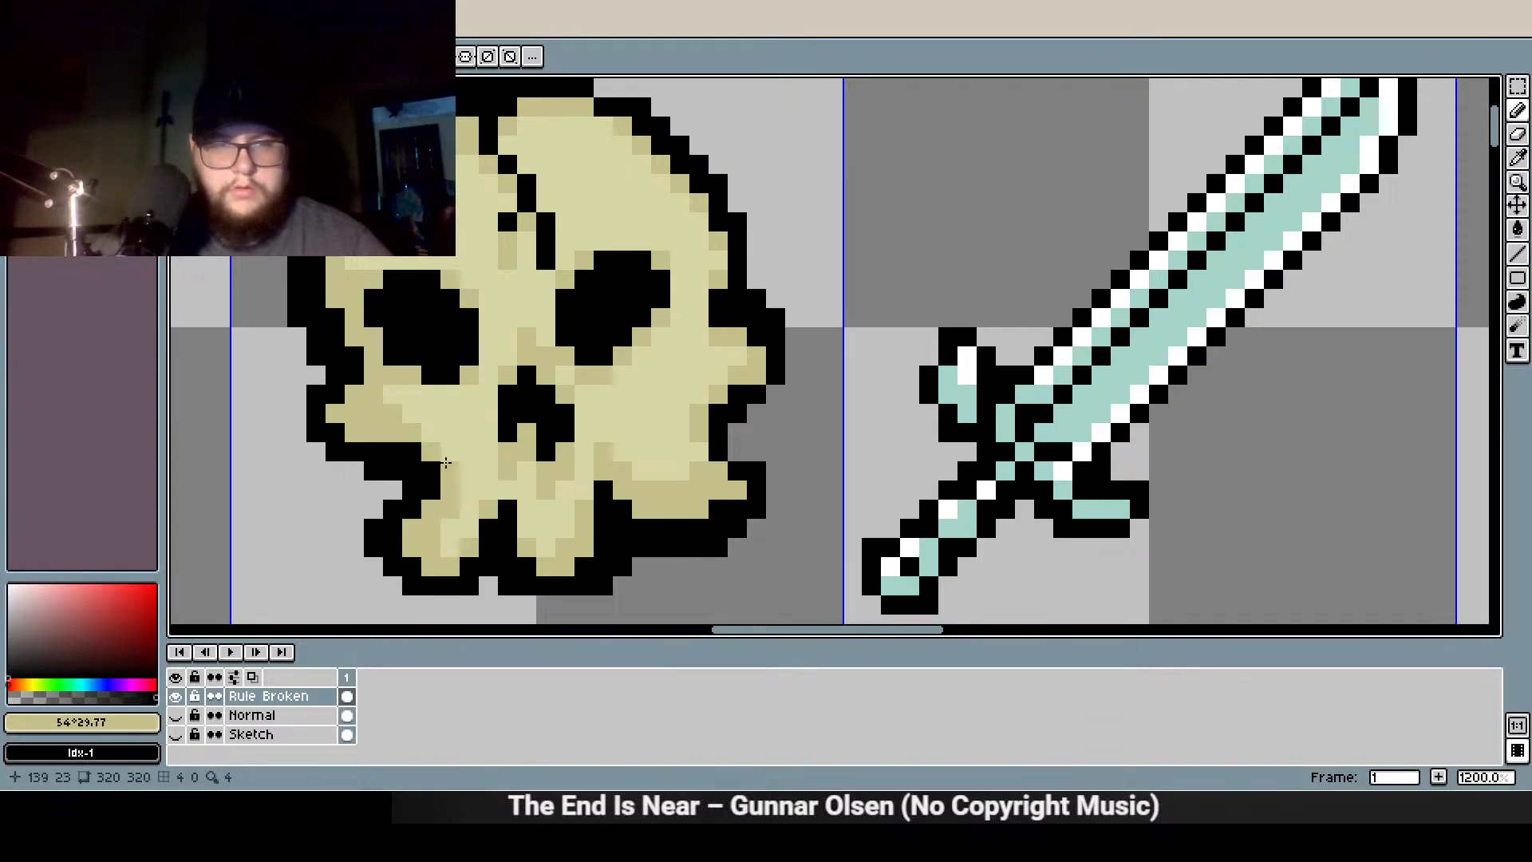
scroll(655, 463, down, 3)
scroll(629, 459, up, 1)
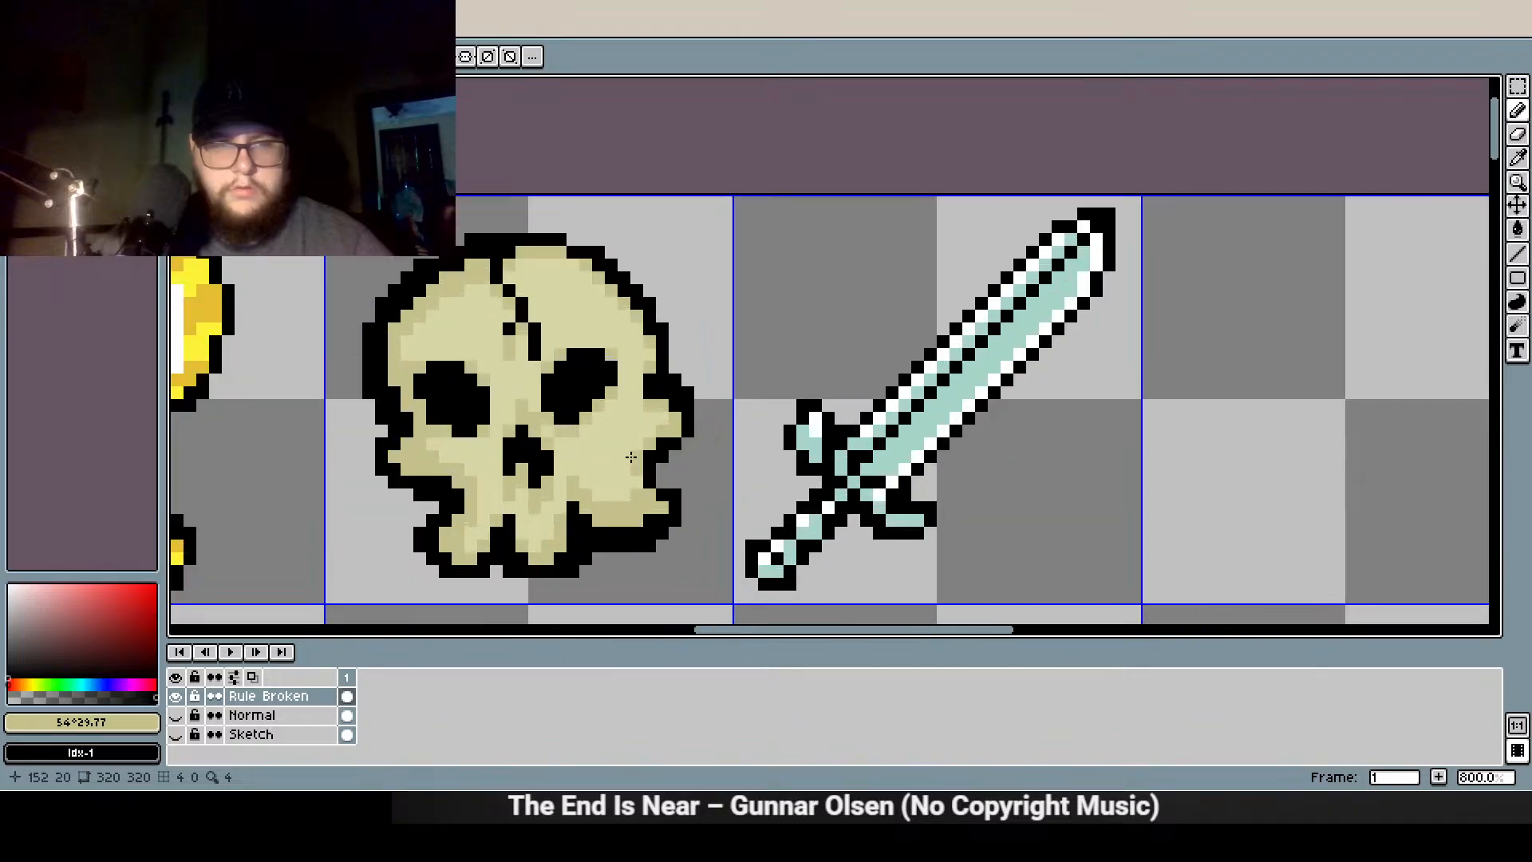
Try a small patch of dark bone shading on the skull's right cheek and cover it again with the light bone colour
scroll(606, 451, down, 1)
scroll(461, 466, up, 3)
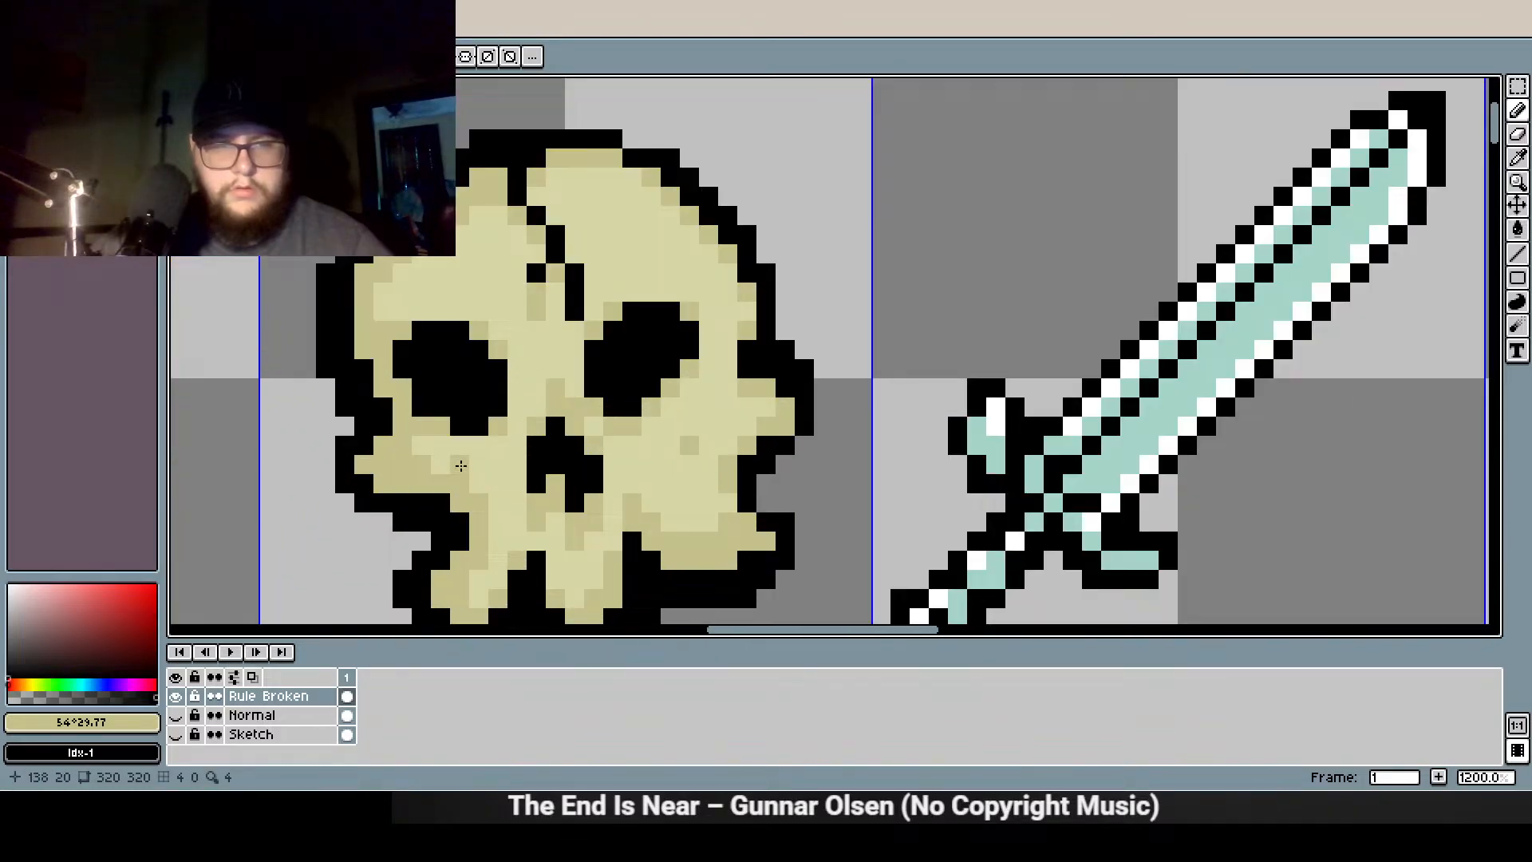
scroll(706, 485, down, 3)
scroll(652, 431, up, 3)
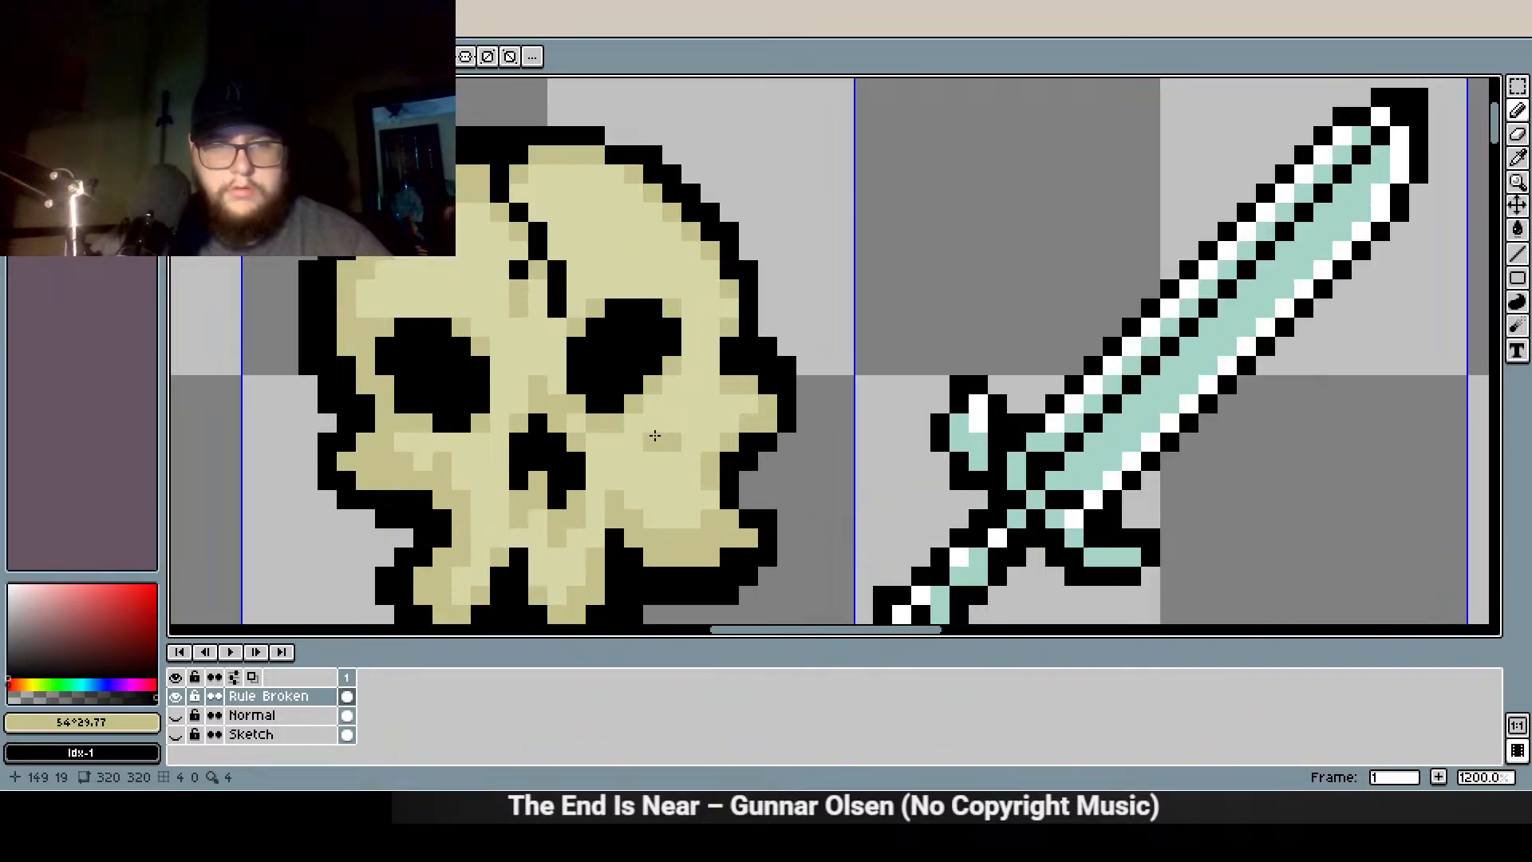
drag(671, 442, 679, 419)
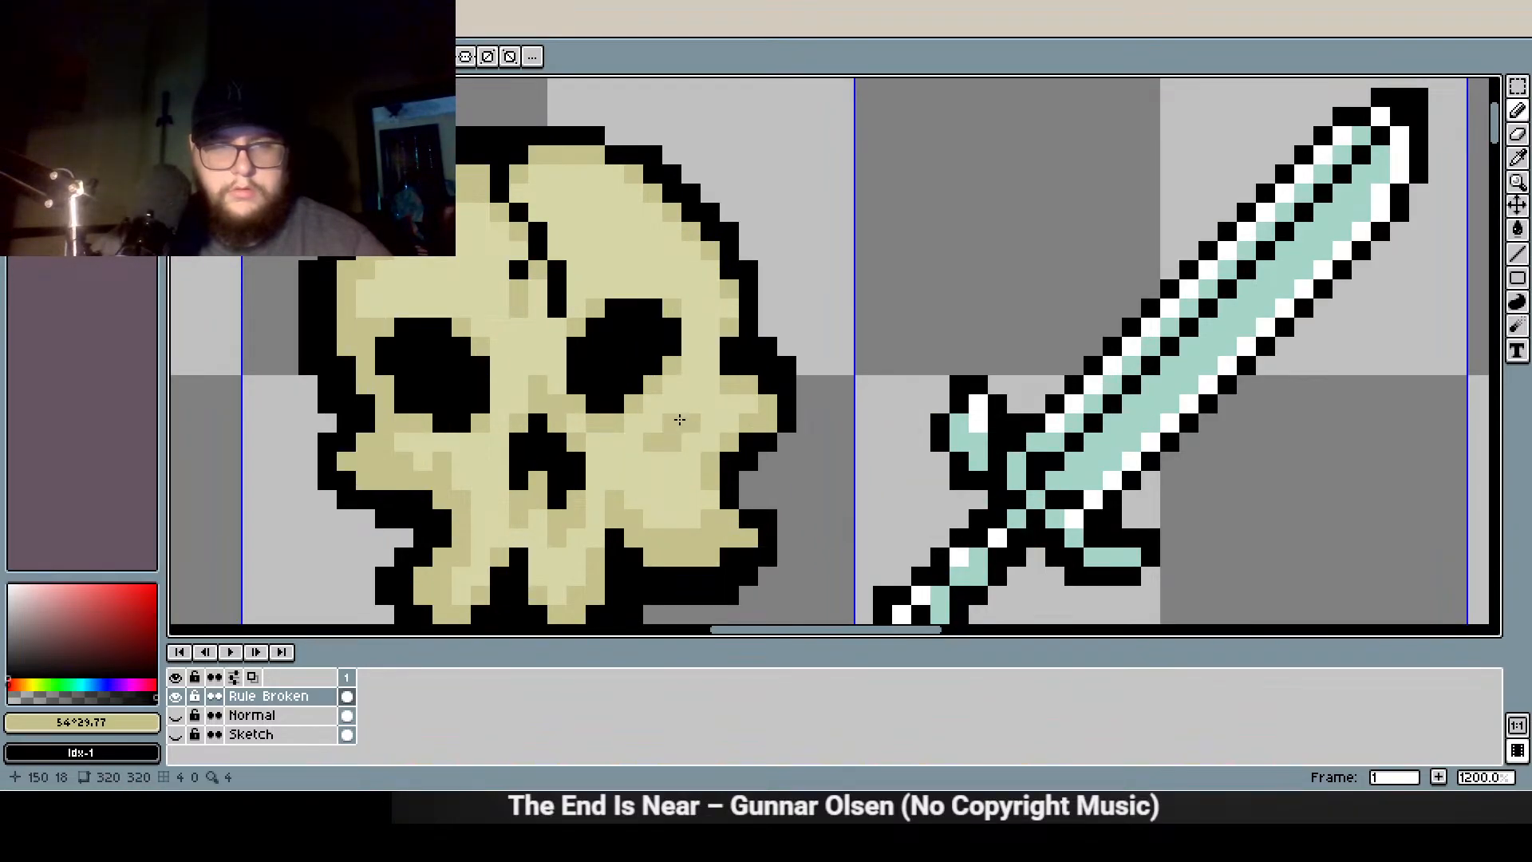
alt+click(678, 460)
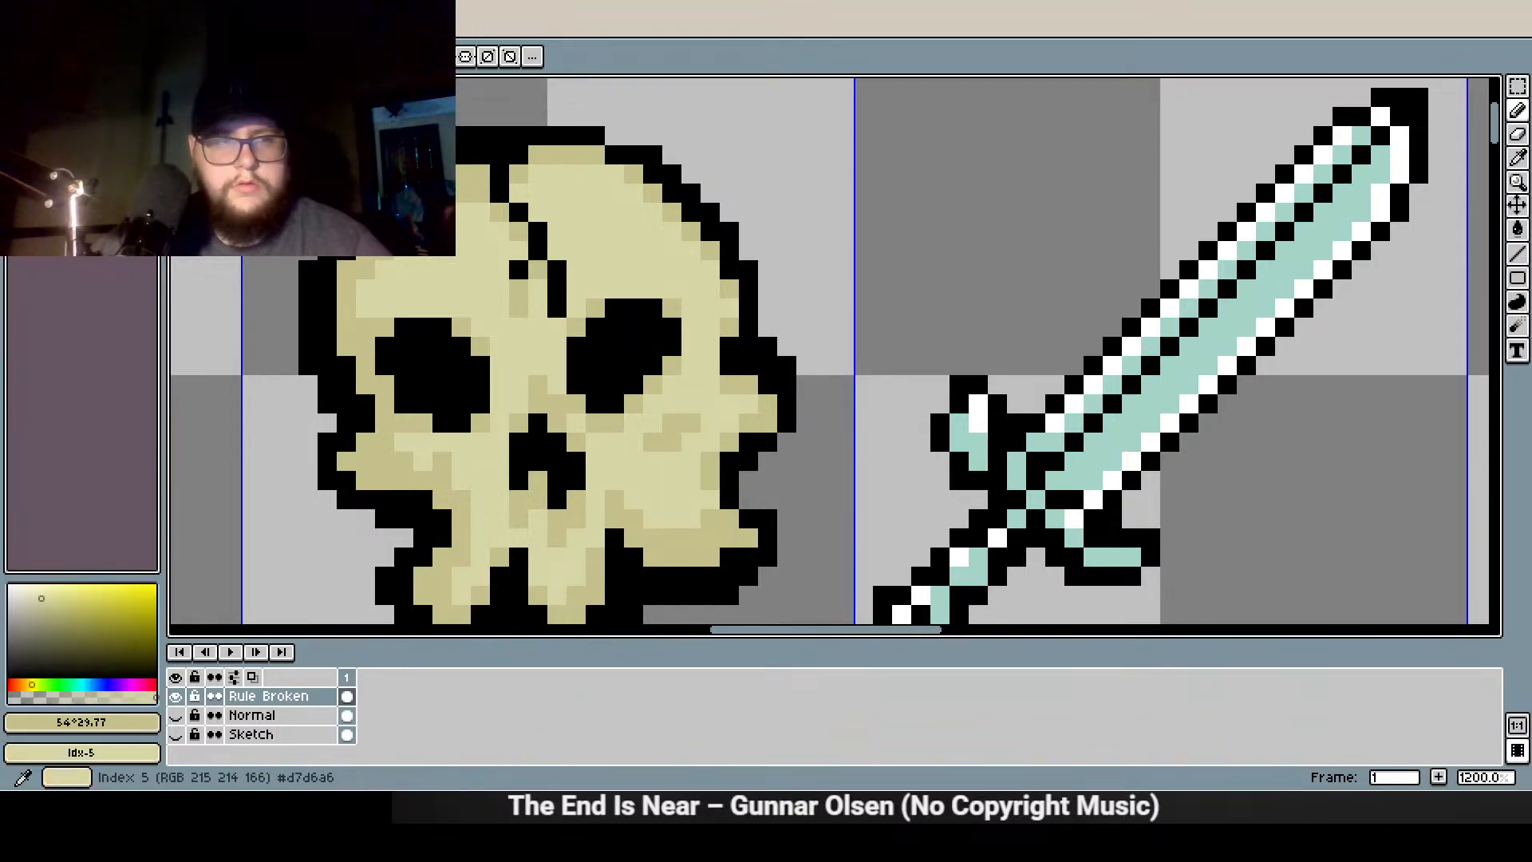
mouse_move(692, 424)
mouse_down()
mouse_move(656, 442)
mouse_move(672, 442)
mouse_up()
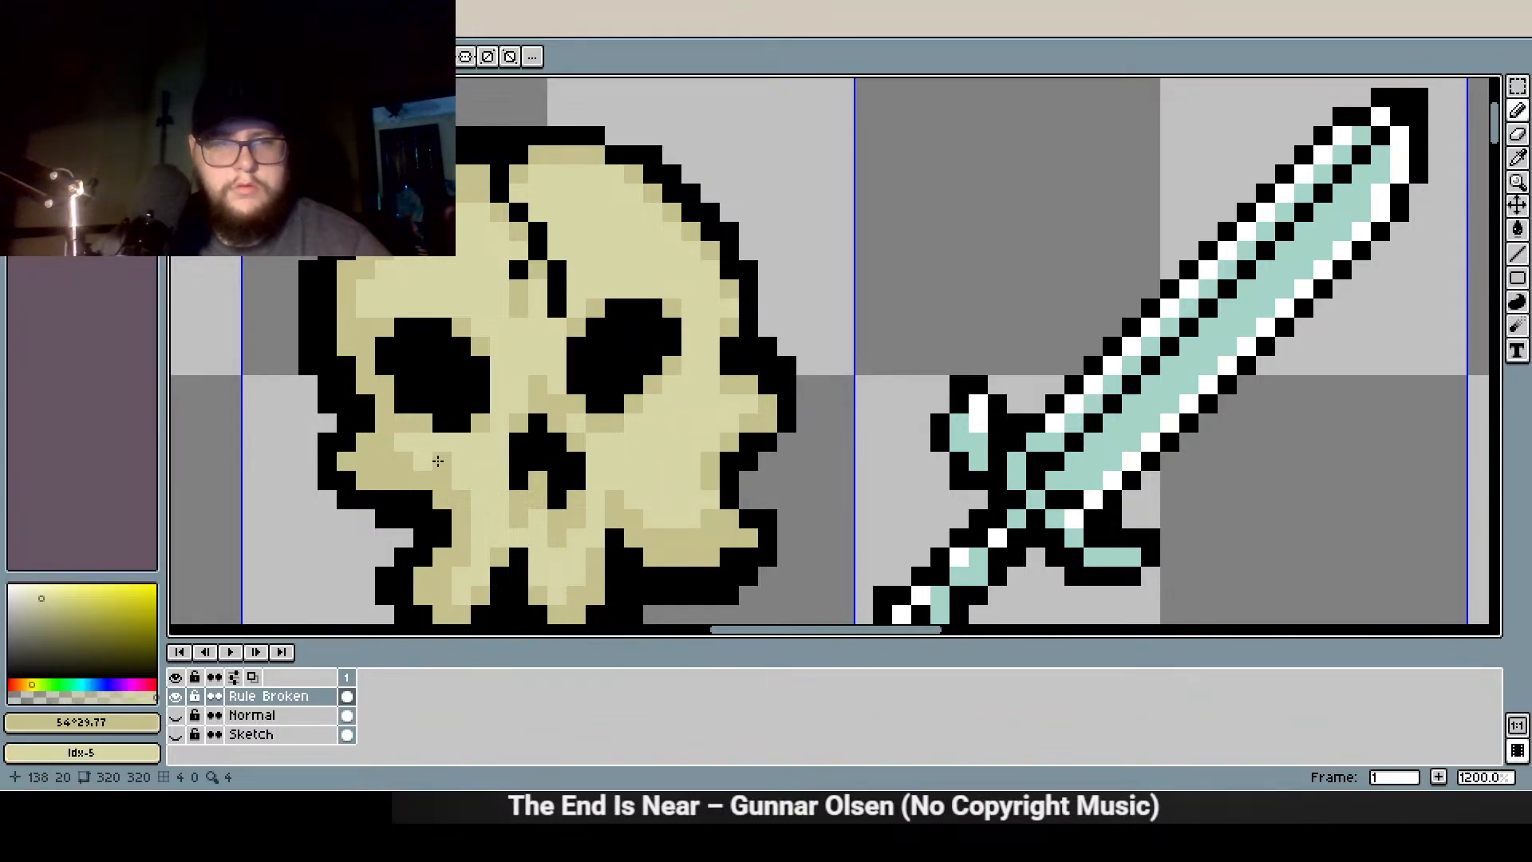
Thicken the black outline along the underside of the sword's grip and beneath the lower arm of its crossguard
scroll(585, 354, down, 4)
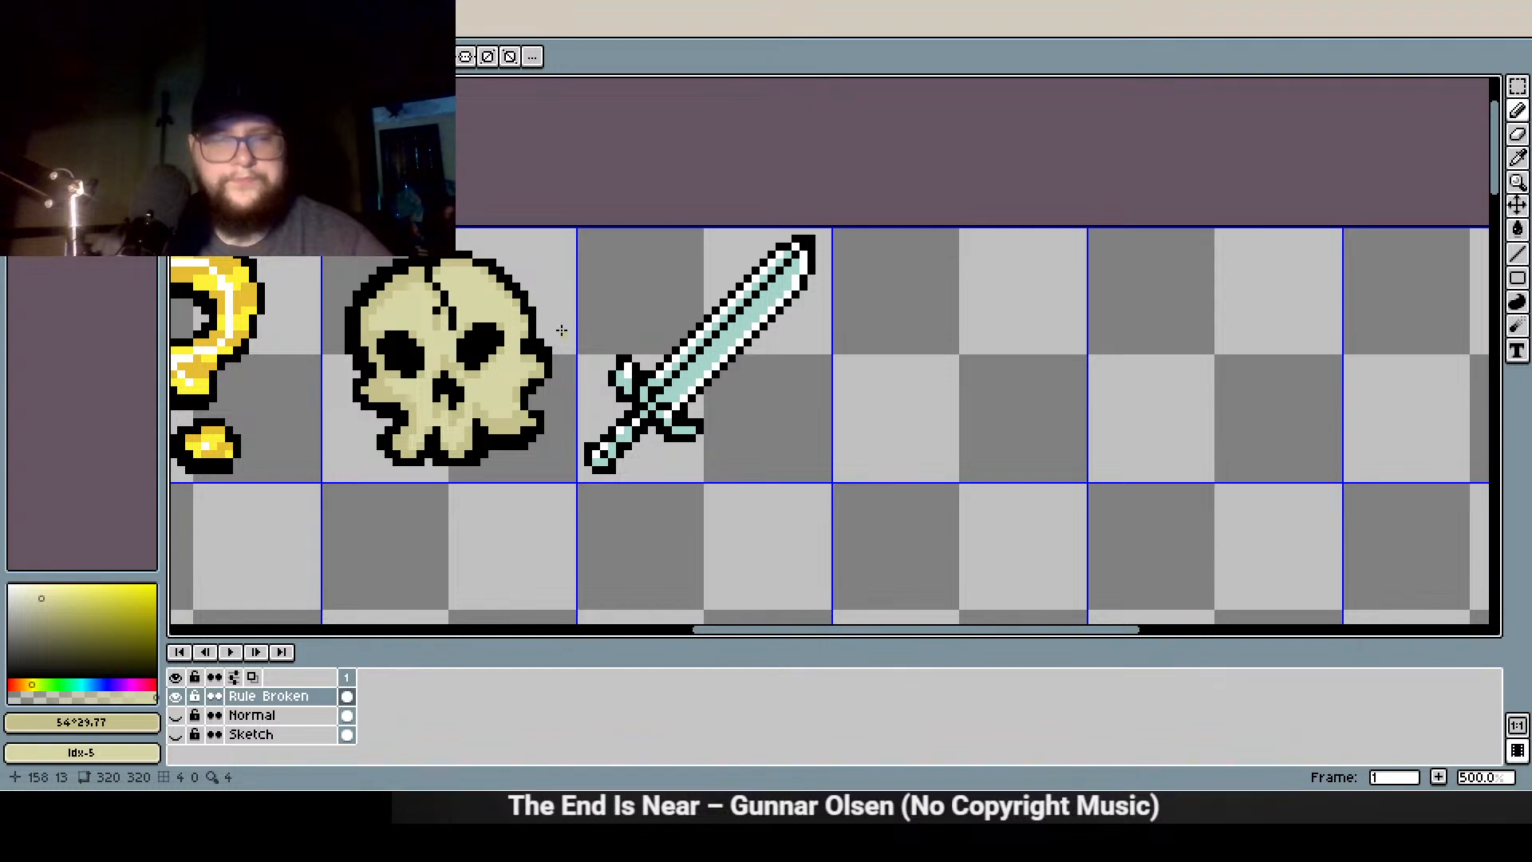
scroll(777, 376, up, 4)
drag(917, 349, 1063, 397)
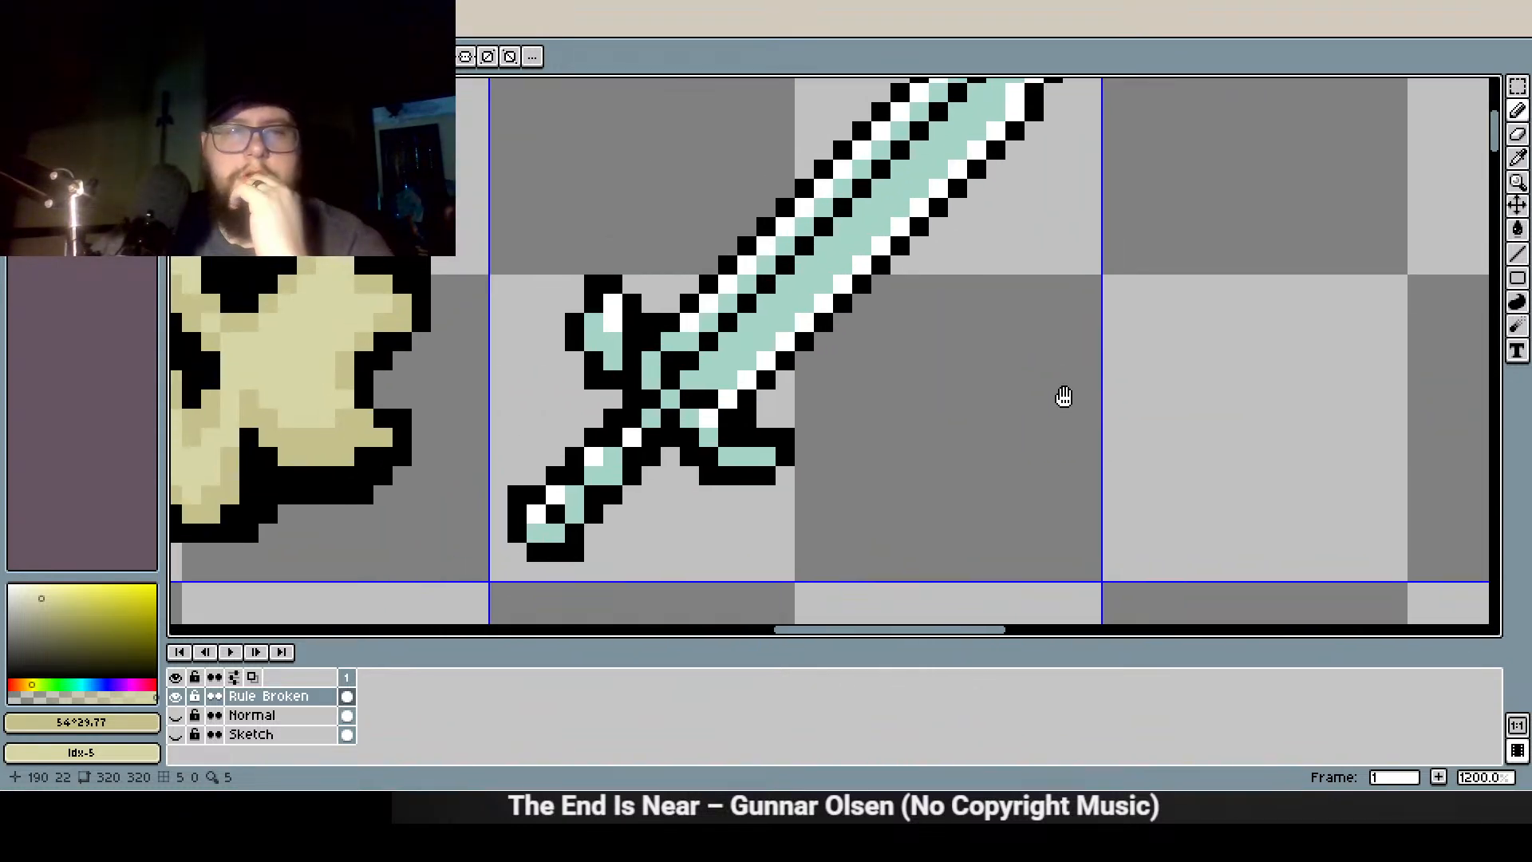
scroll(1035, 398, down, 2)
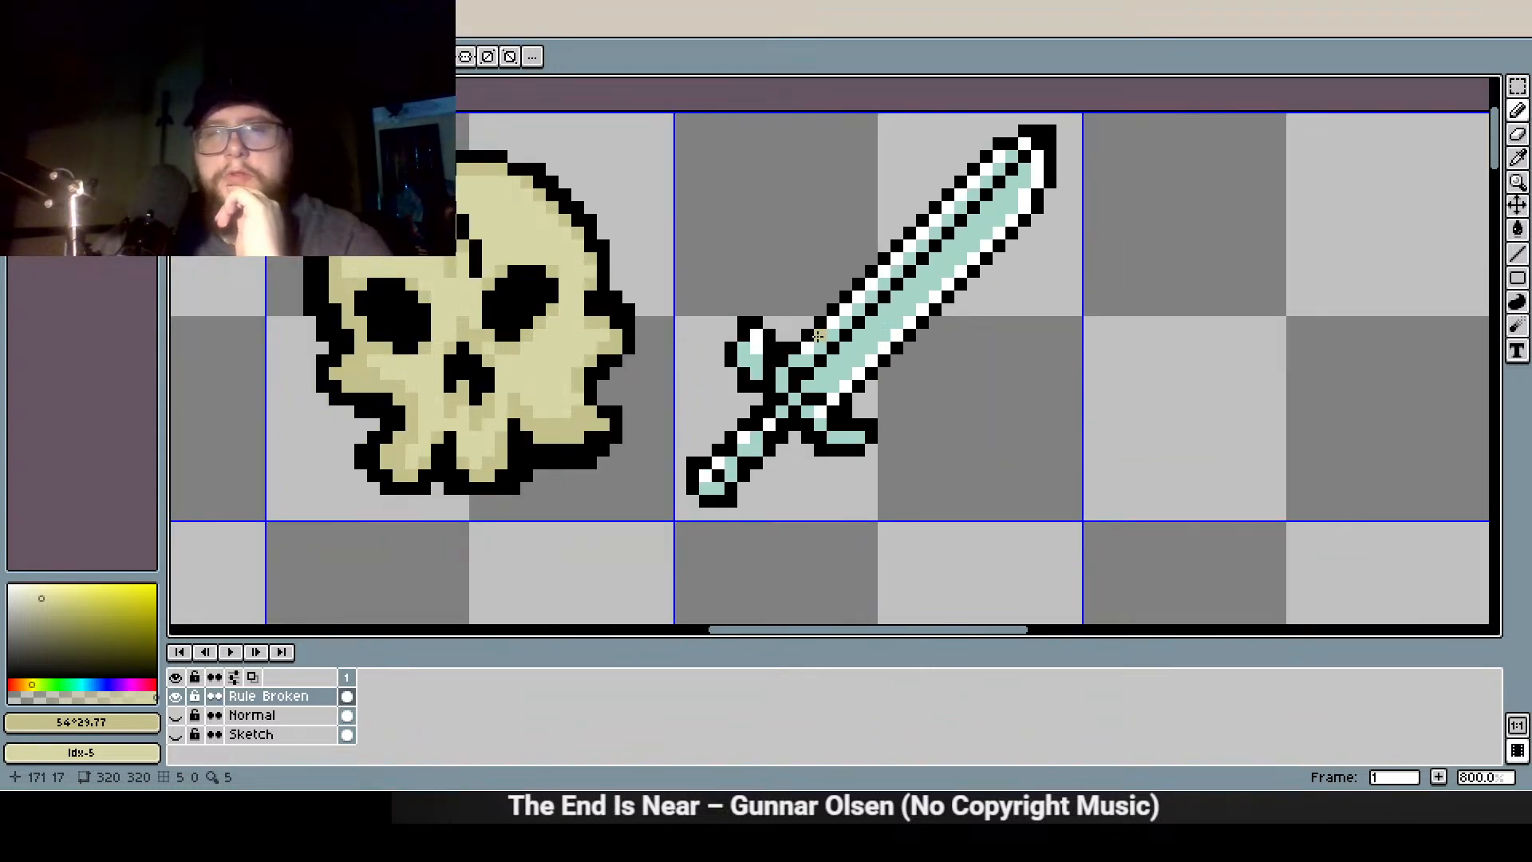
scroll(795, 381, up, 2)
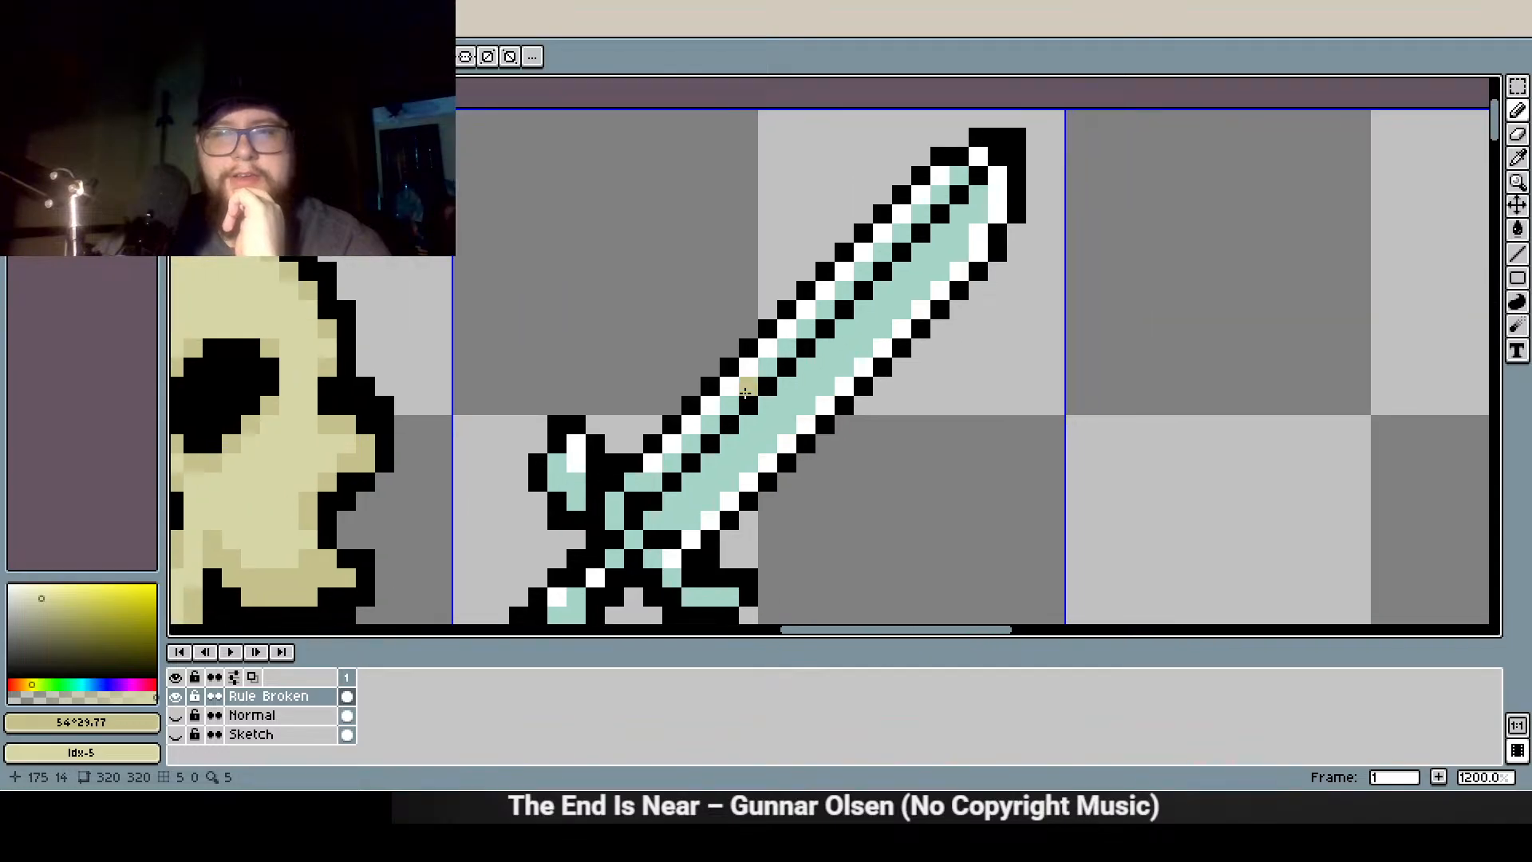
scroll(591, 274, down, 2)
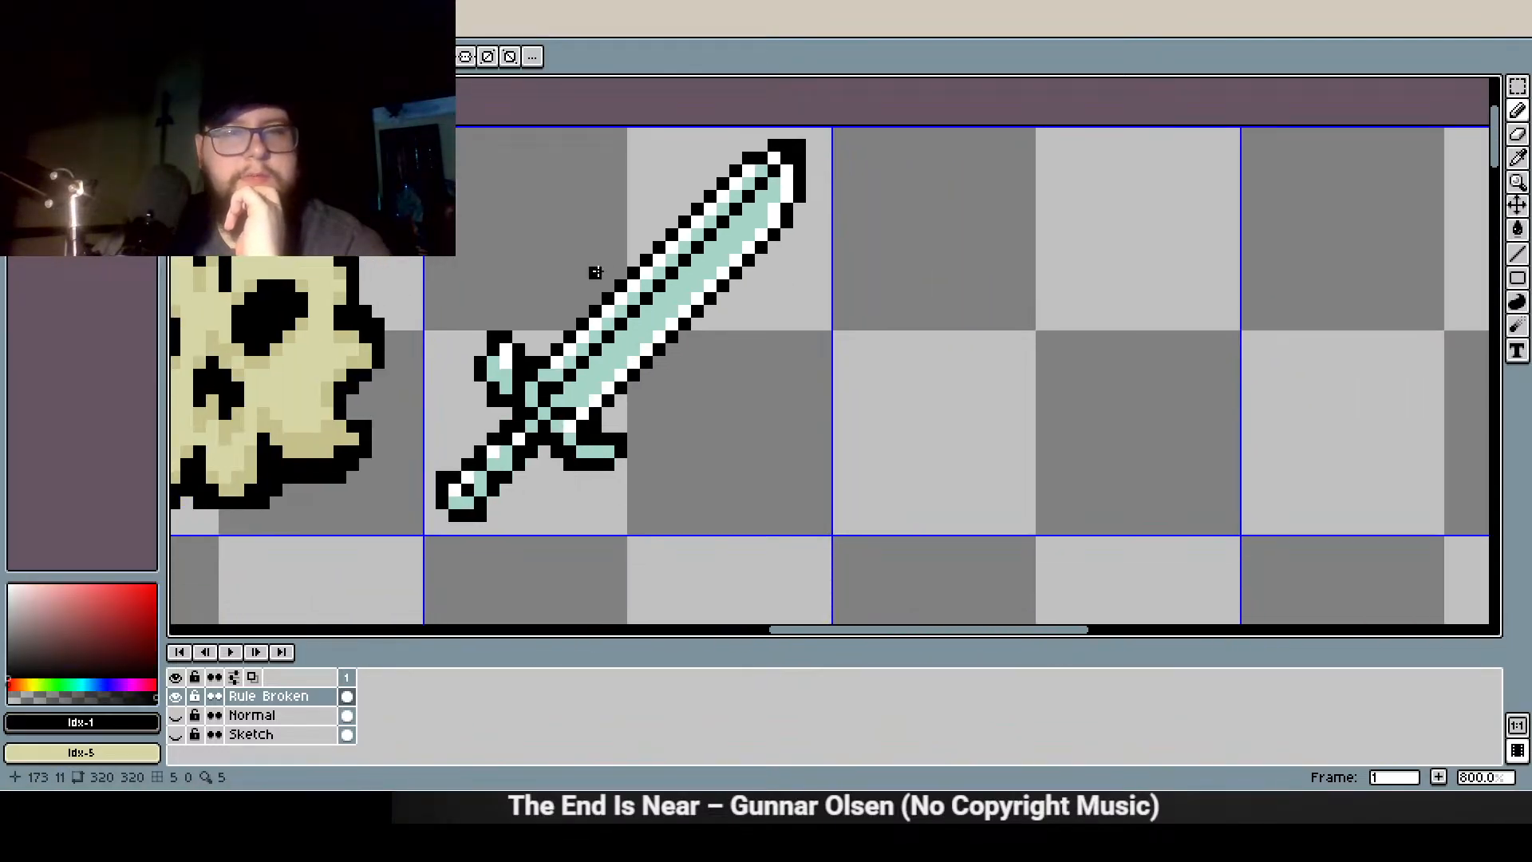
scroll(537, 492, up, 3)
click(459, 496)
click(487, 471)
click(512, 445)
click(537, 420)
click(564, 471)
click(564, 445)
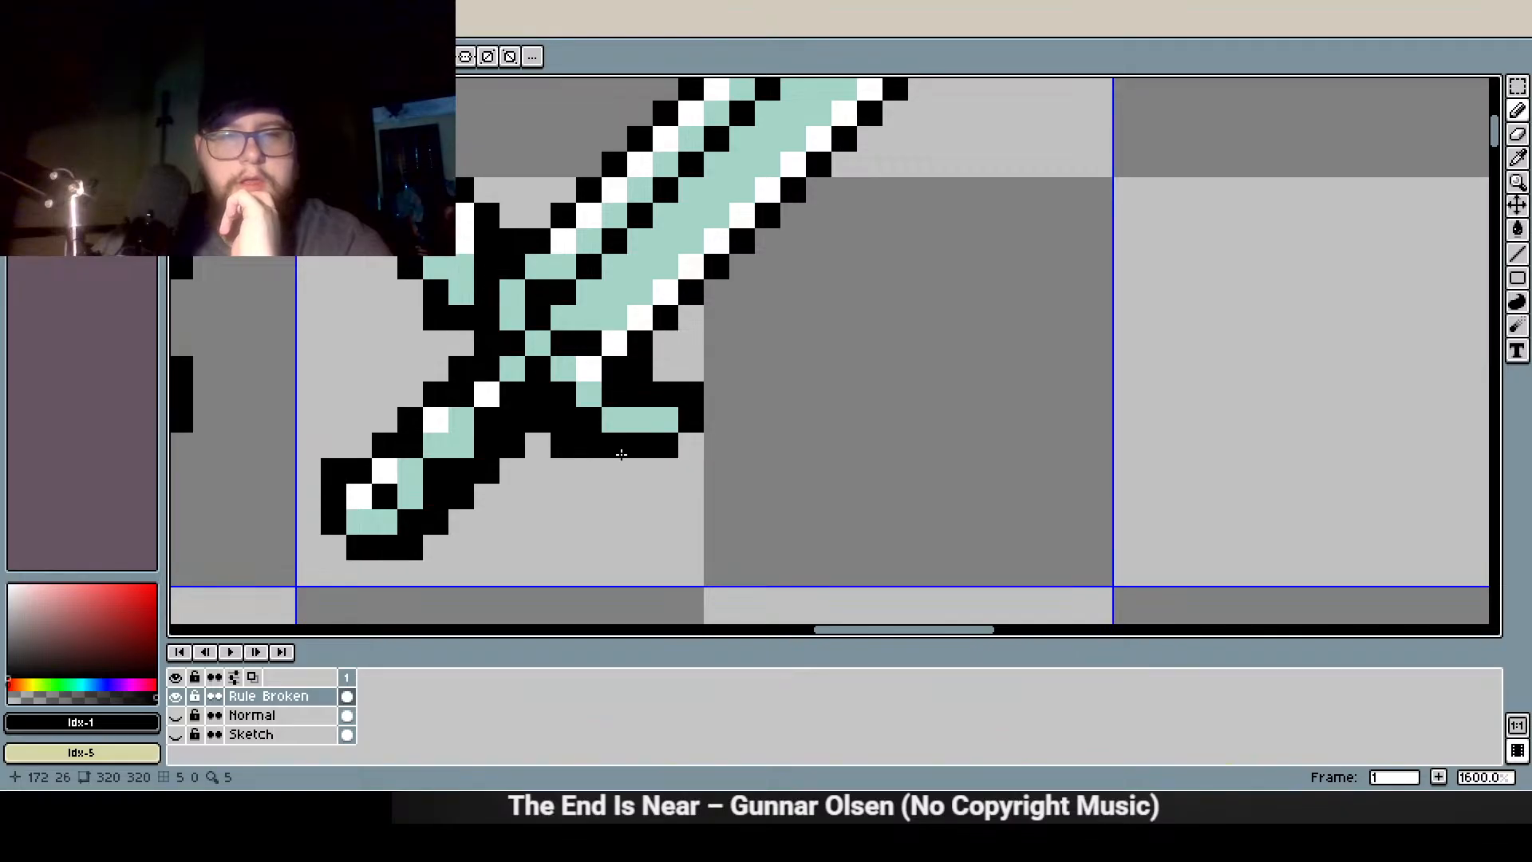
click(614, 471)
click(640, 470)
Thicken the black outline along the blade's lower edge from the crossguard up to the tip with the Line tool
drag(796, 243, 713, 336)
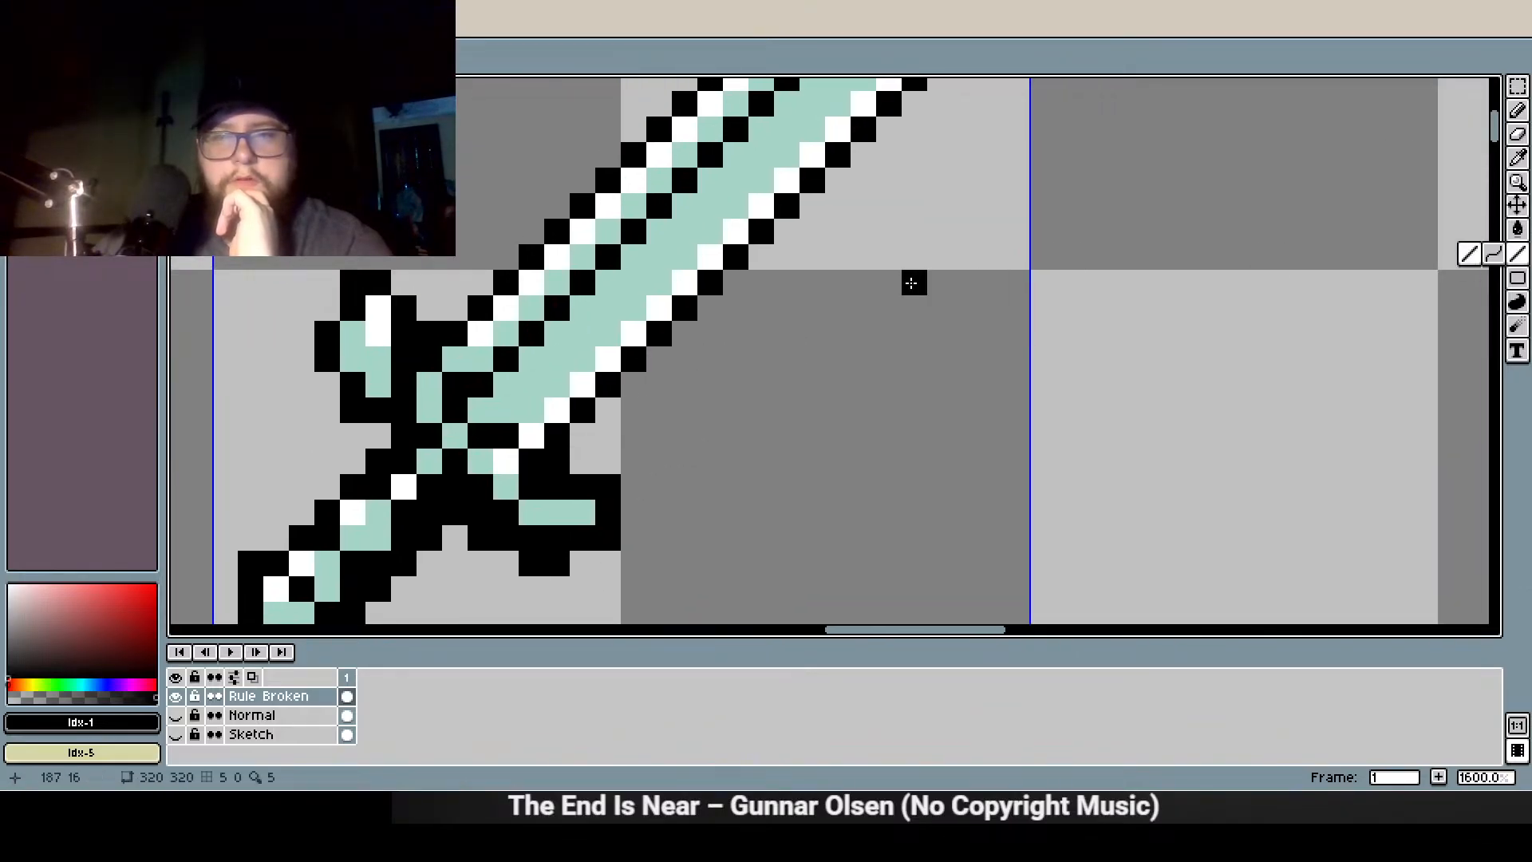
scroll(697, 424, down, 1)
mouse_move(576, 477)
mouse_down()
mouse_move(648, 398)
mouse_move(786, 304)
mouse_move(851, 213)
mouse_move(856, 160)
mouse_move(892, 137)
mouse_move(857, 287)
mouse_move(836, 223)
mouse_up()
click(849, 173)
scroll(797, 469, down, 3)
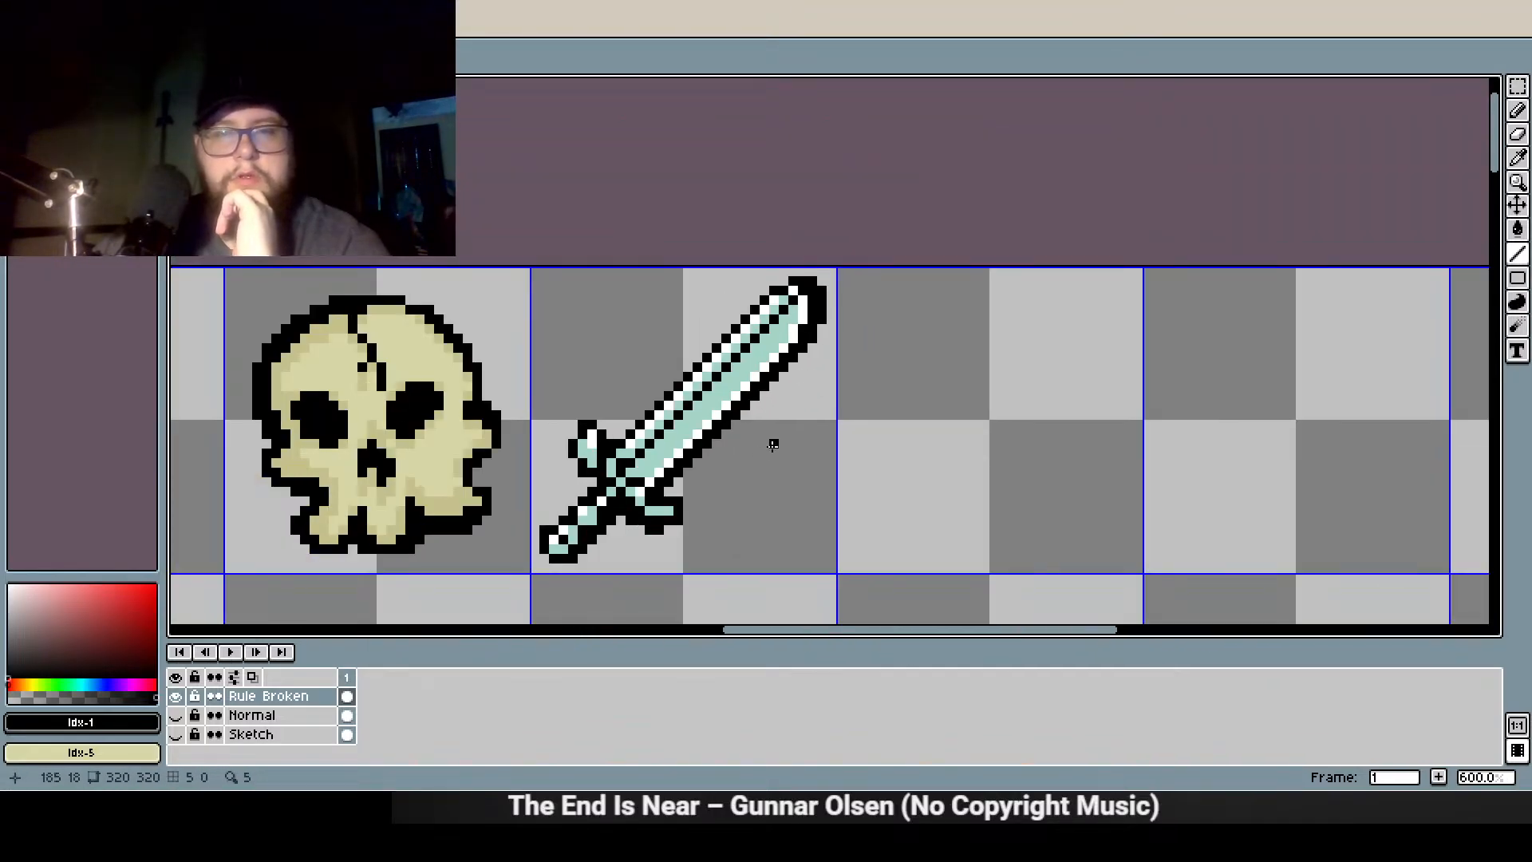
Extend the white highlight outward at the sword's tip and recolour the inner white pixels beside it in the blade's teal
scroll(793, 414, up, 5)
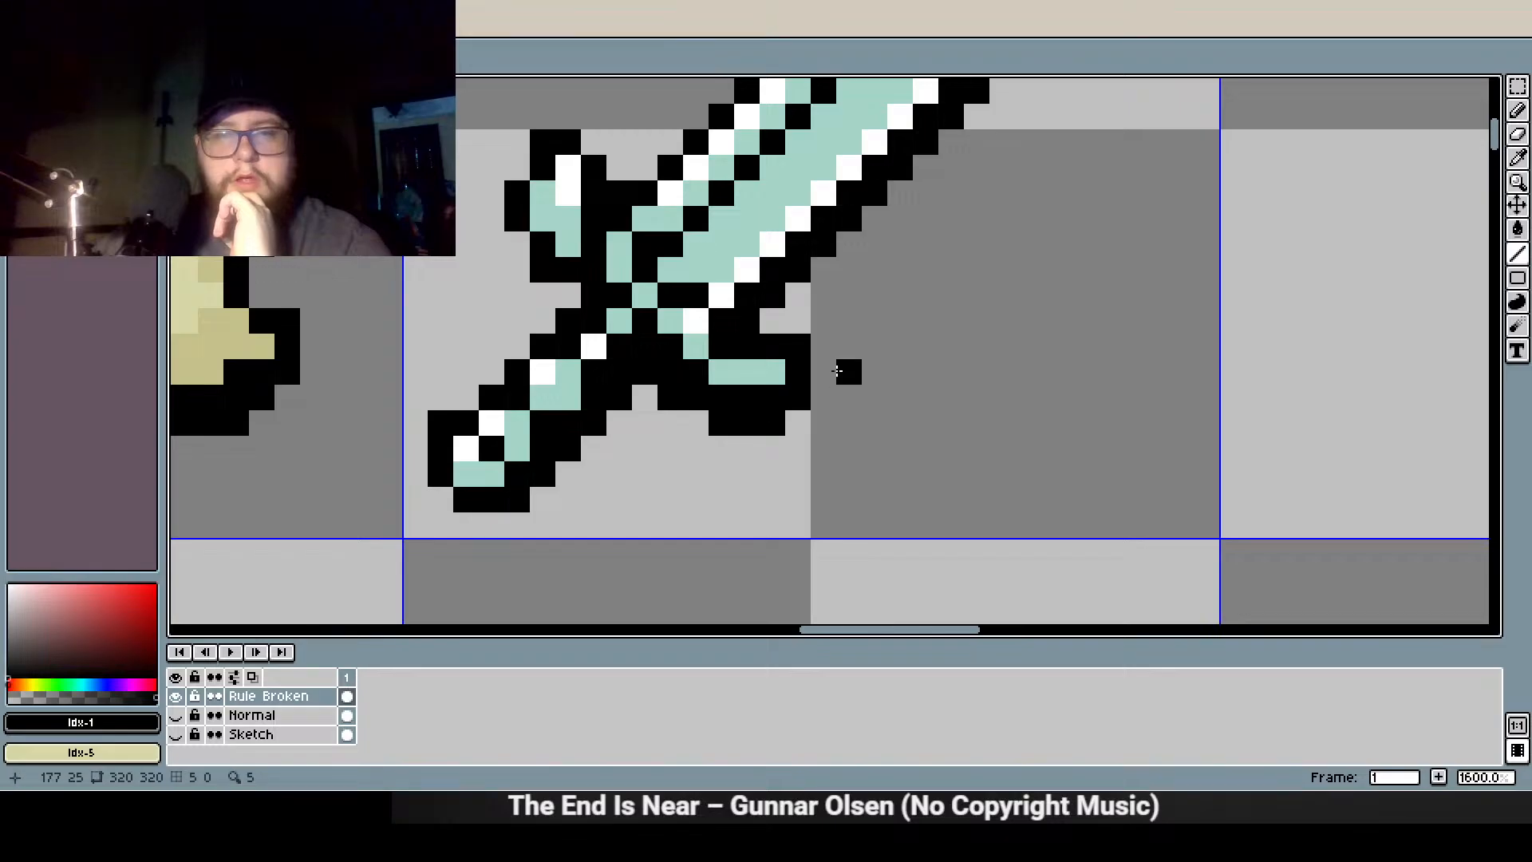
scroll(729, 467, down, 1)
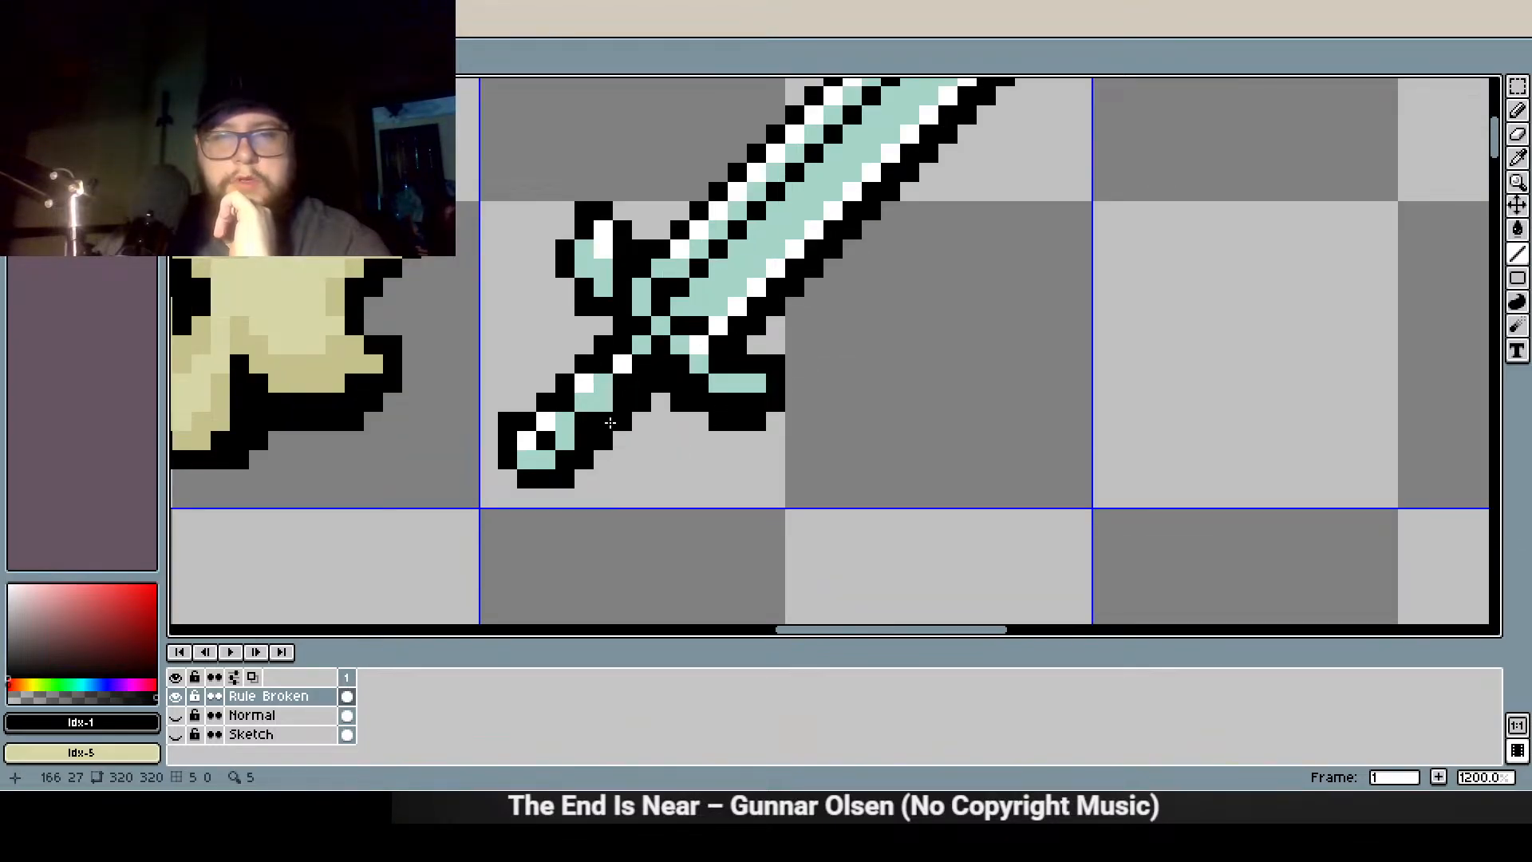
scroll(608, 440, down, 1)
scroll(553, 494, up, 2)
scroll(583, 463, down, 4)
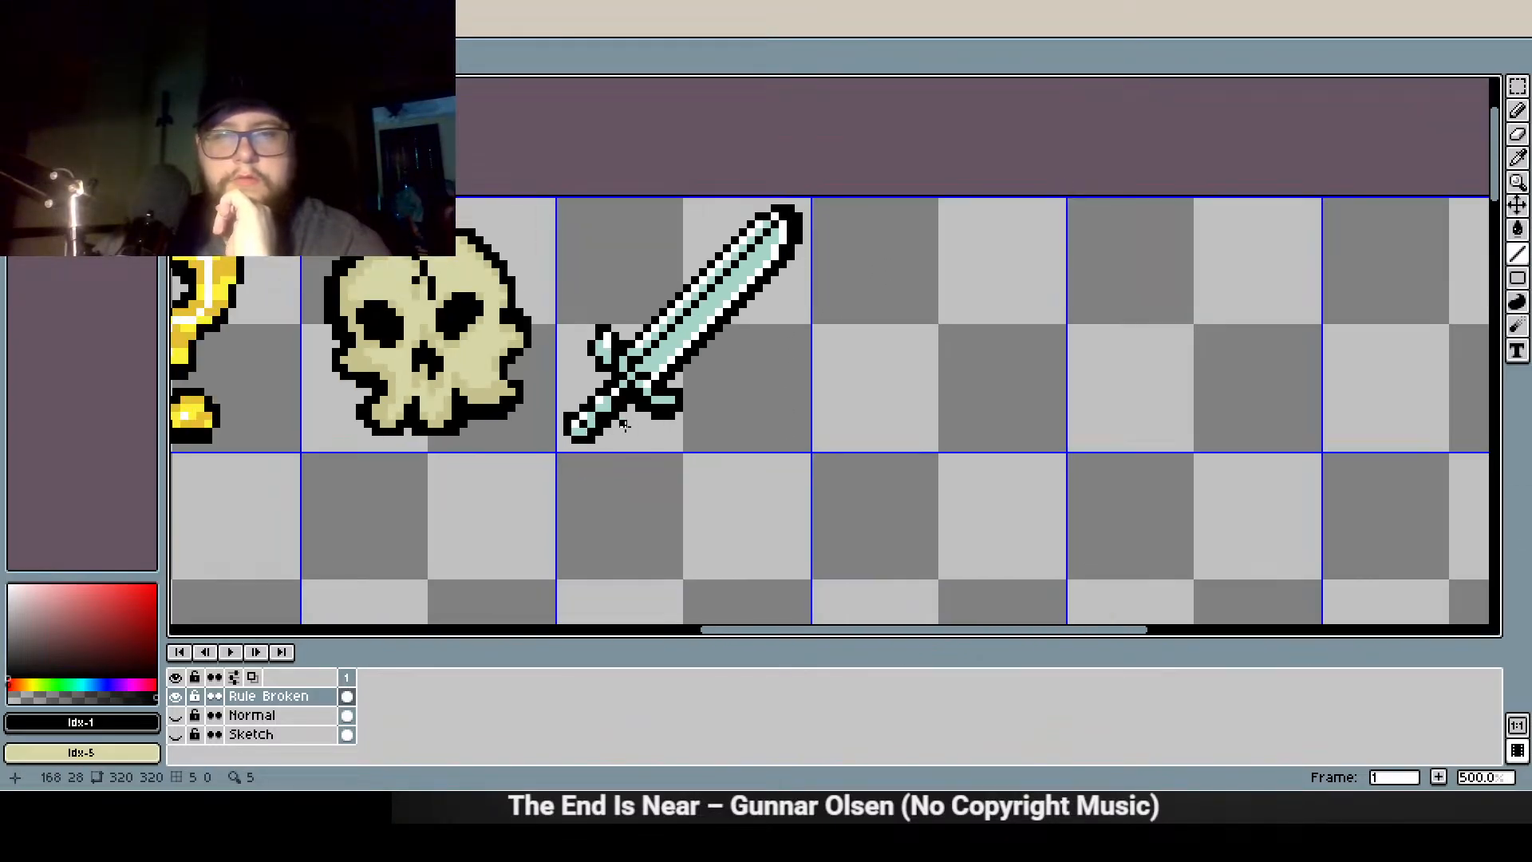
scroll(730, 300, up, 4)
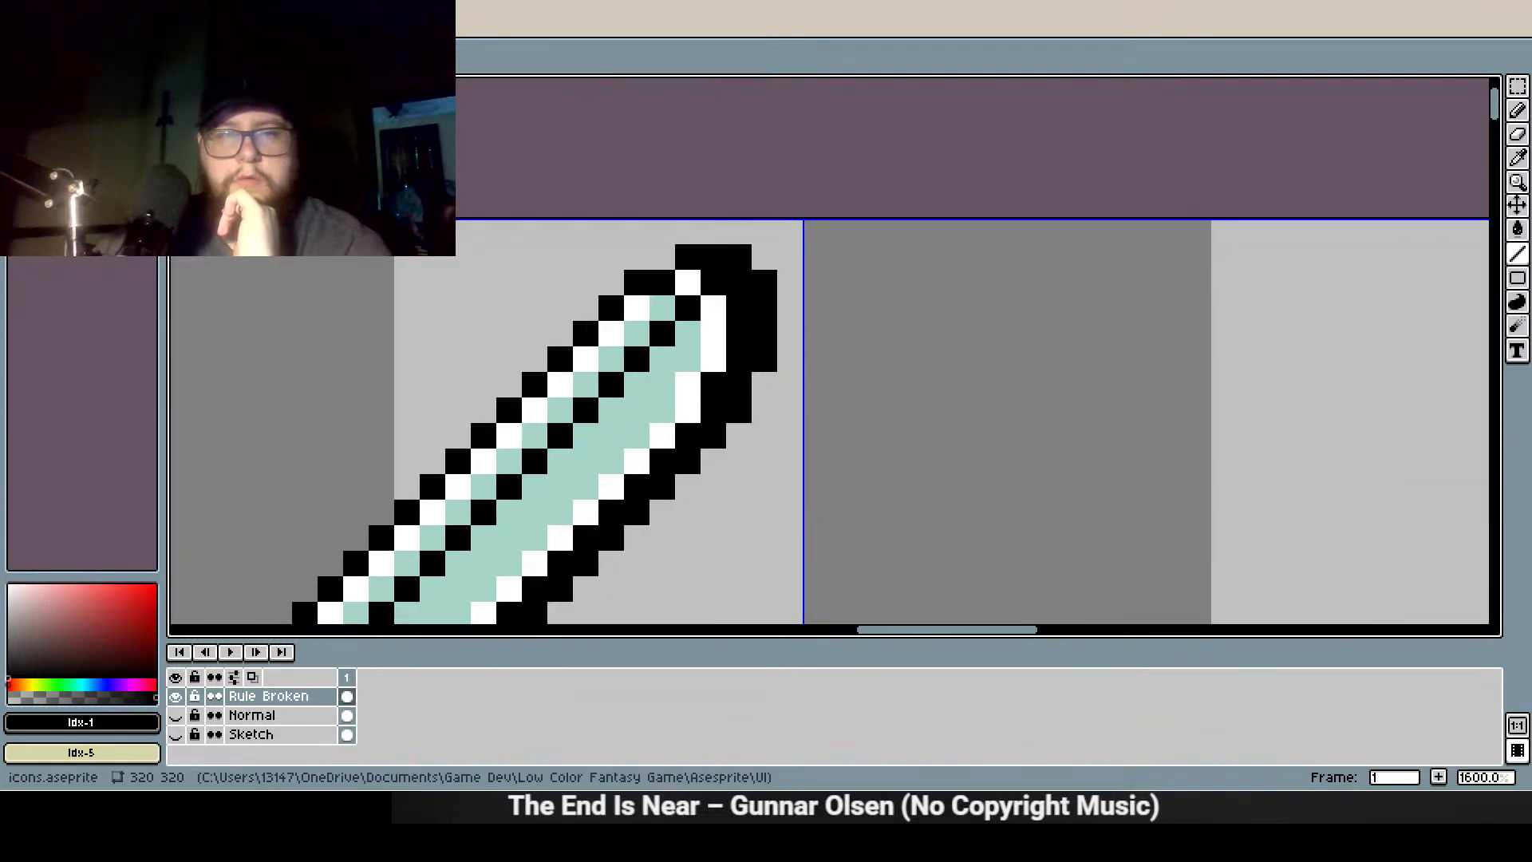
alt+click(714, 331)
click(734, 314)
drag(732, 320, 739, 285)
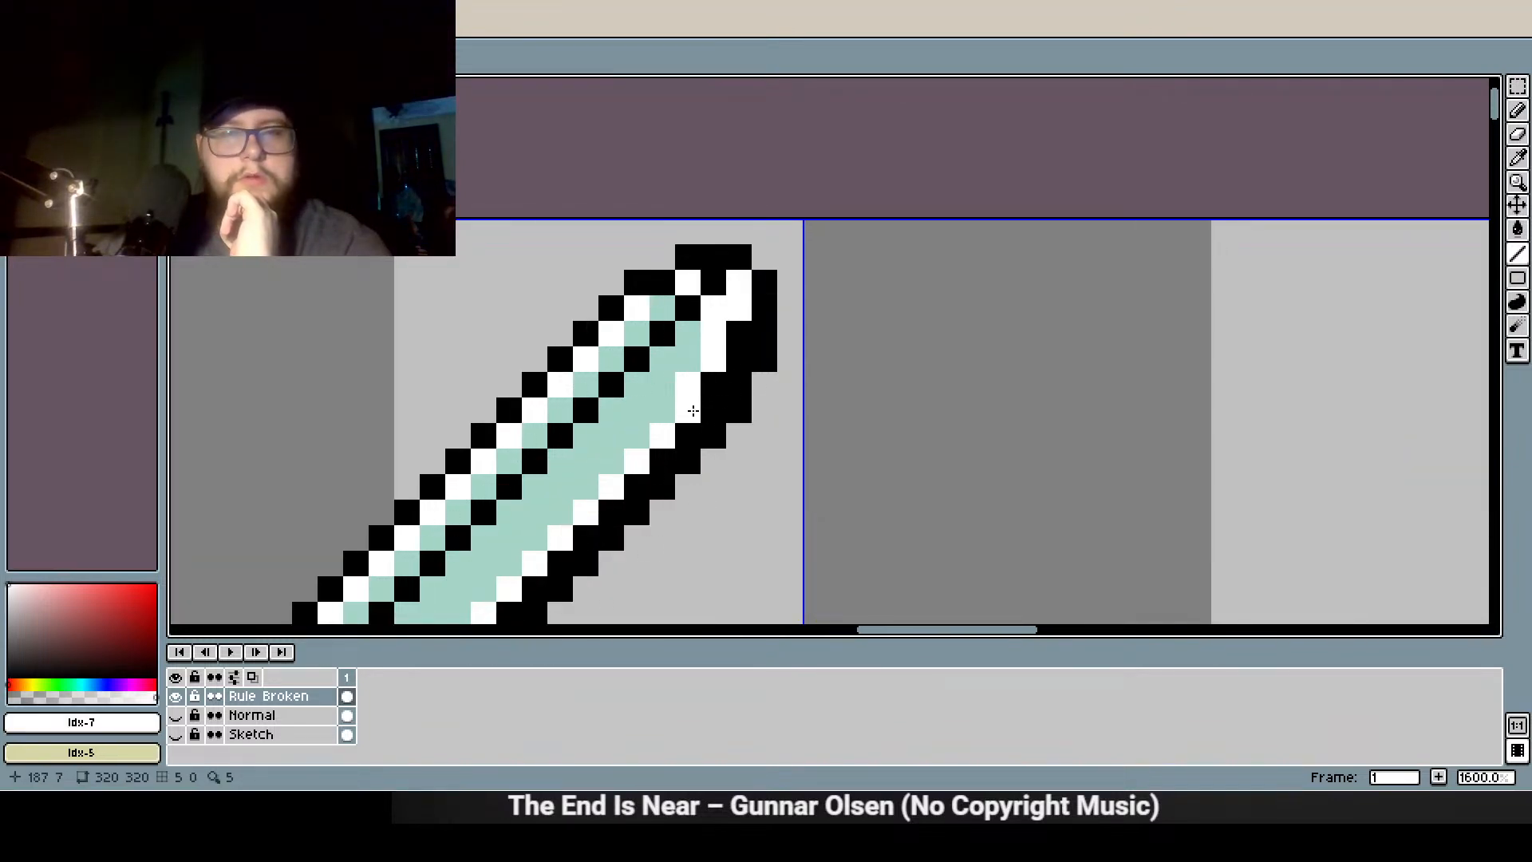
click(738, 335)
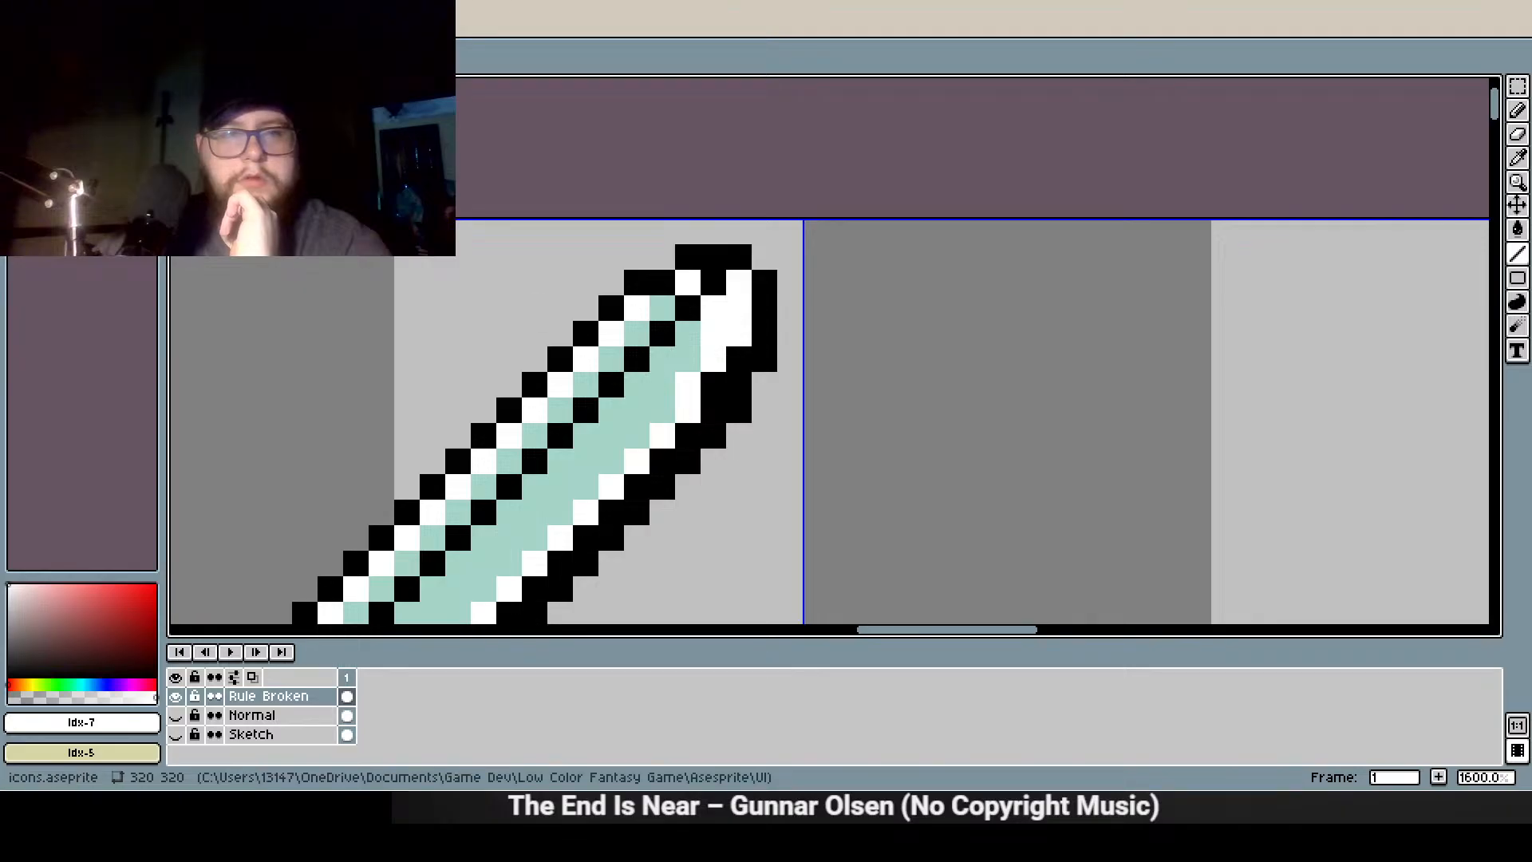
right_click(40, 124)
right_click(691, 329)
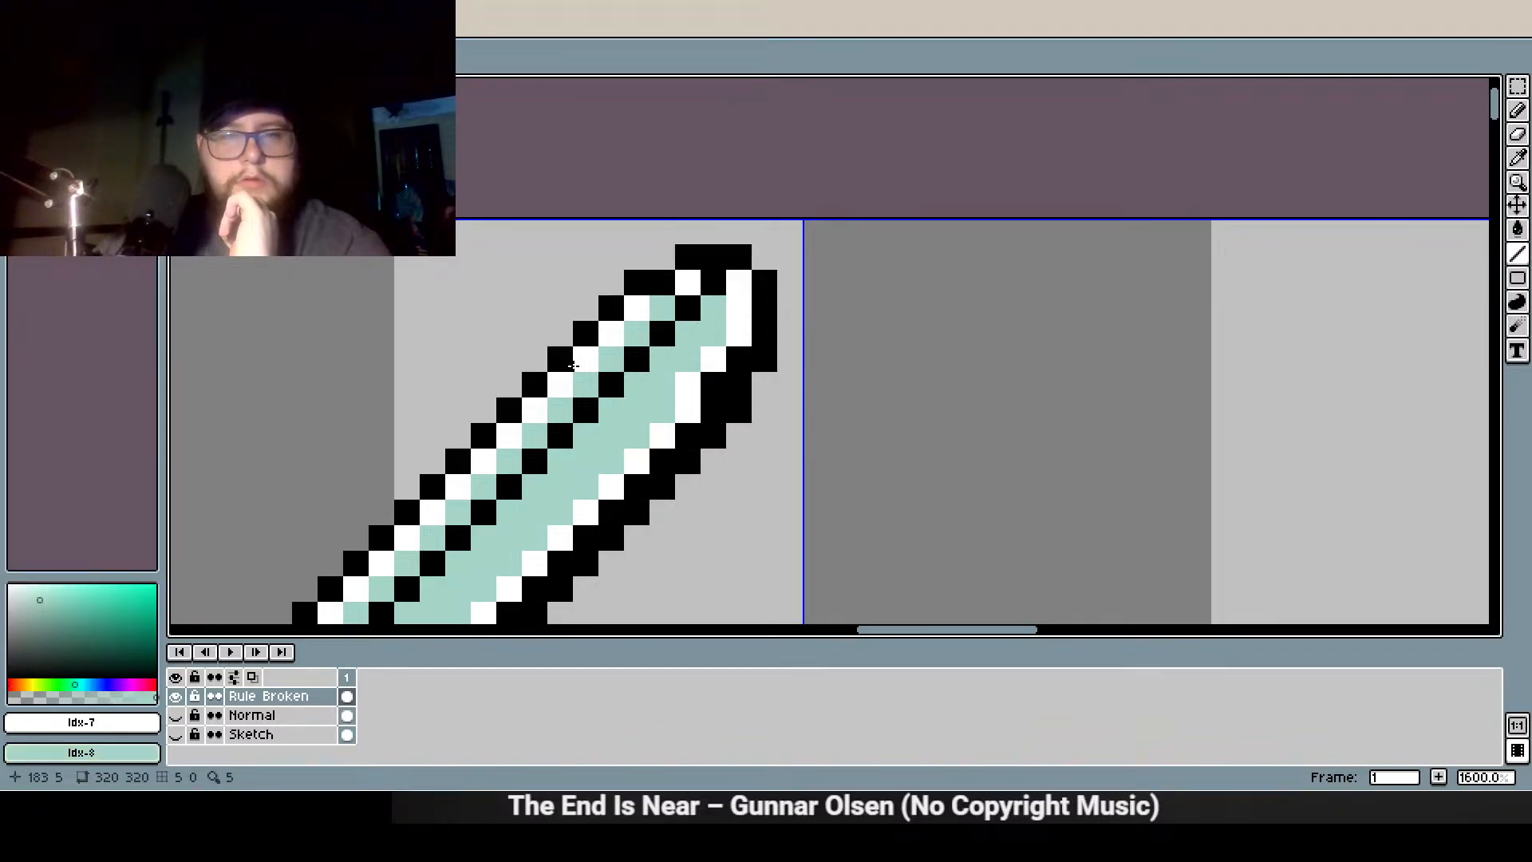
Mix a pale blue from the blade's teal at hue 183°, saturation 14% and value 91% as the drawing colour
scroll(537, 393, down, 4)
scroll(609, 524, up, 3)
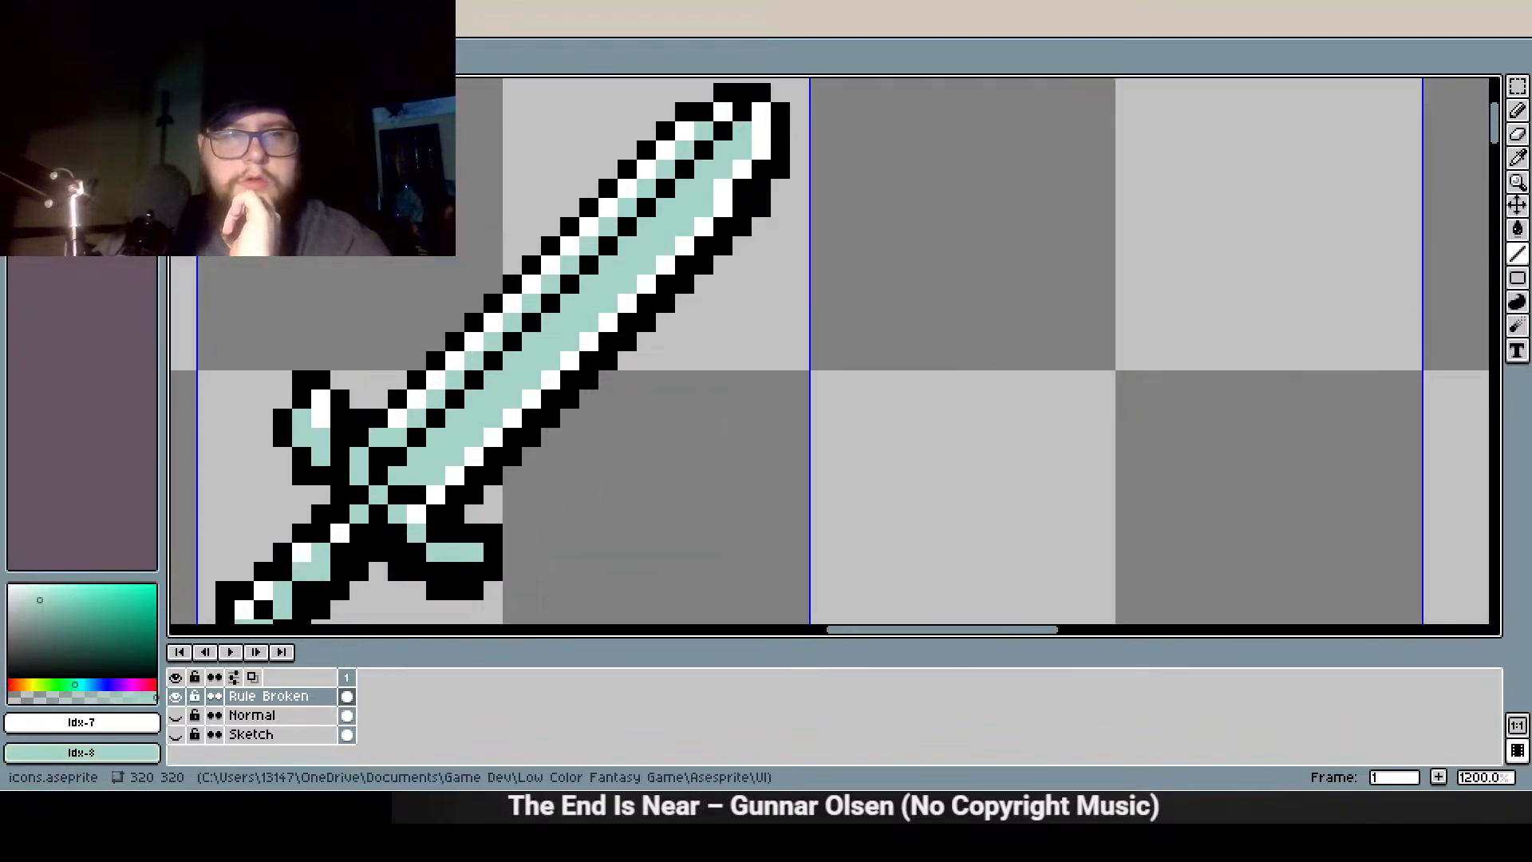
click(40, 124)
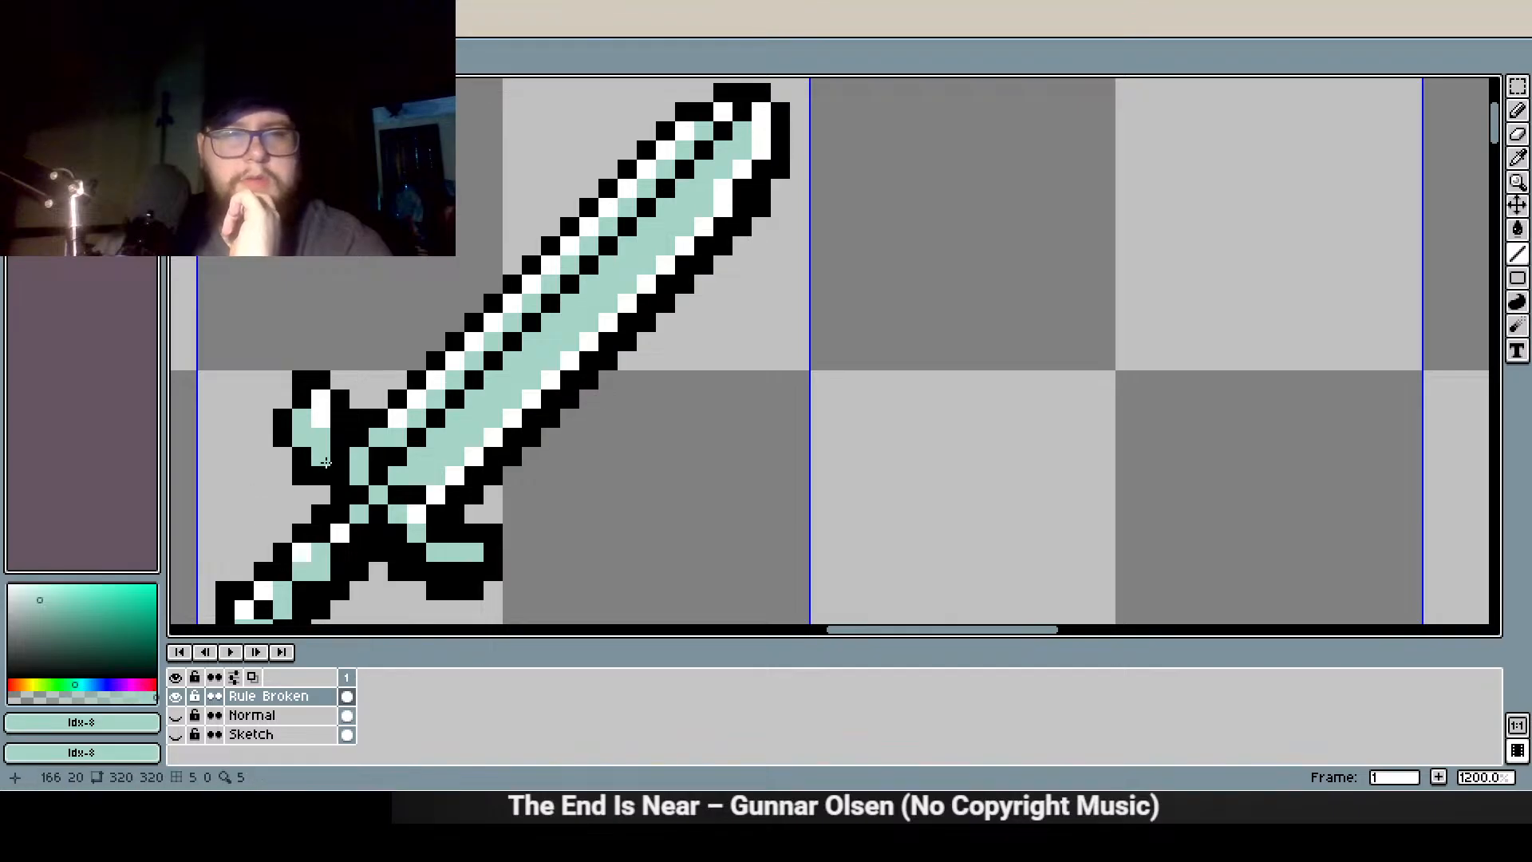
scroll(346, 456, down, 1)
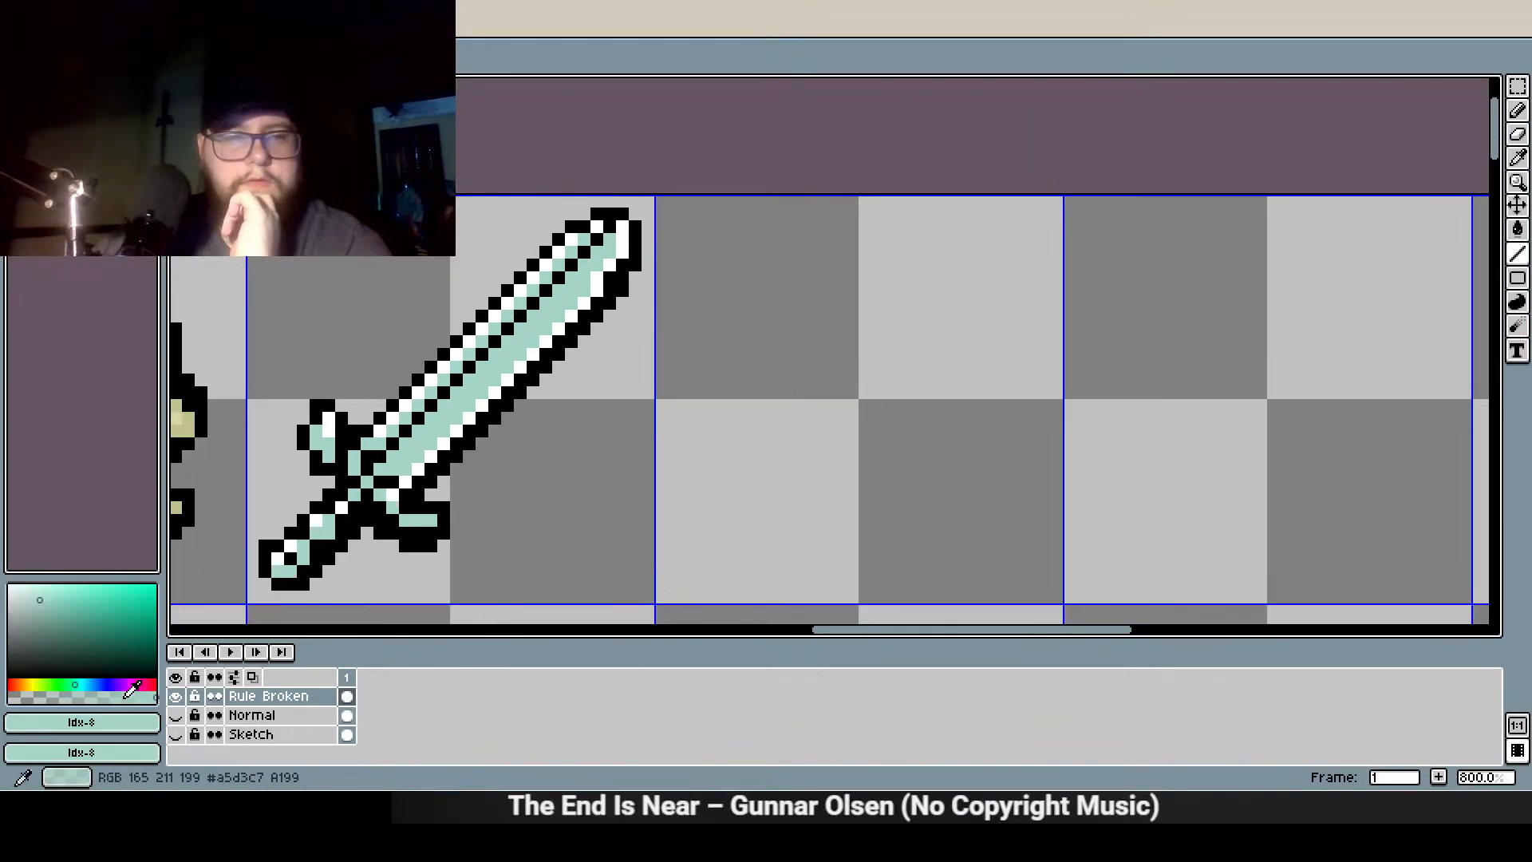
click(78, 684)
drag(80, 684, 83, 684)
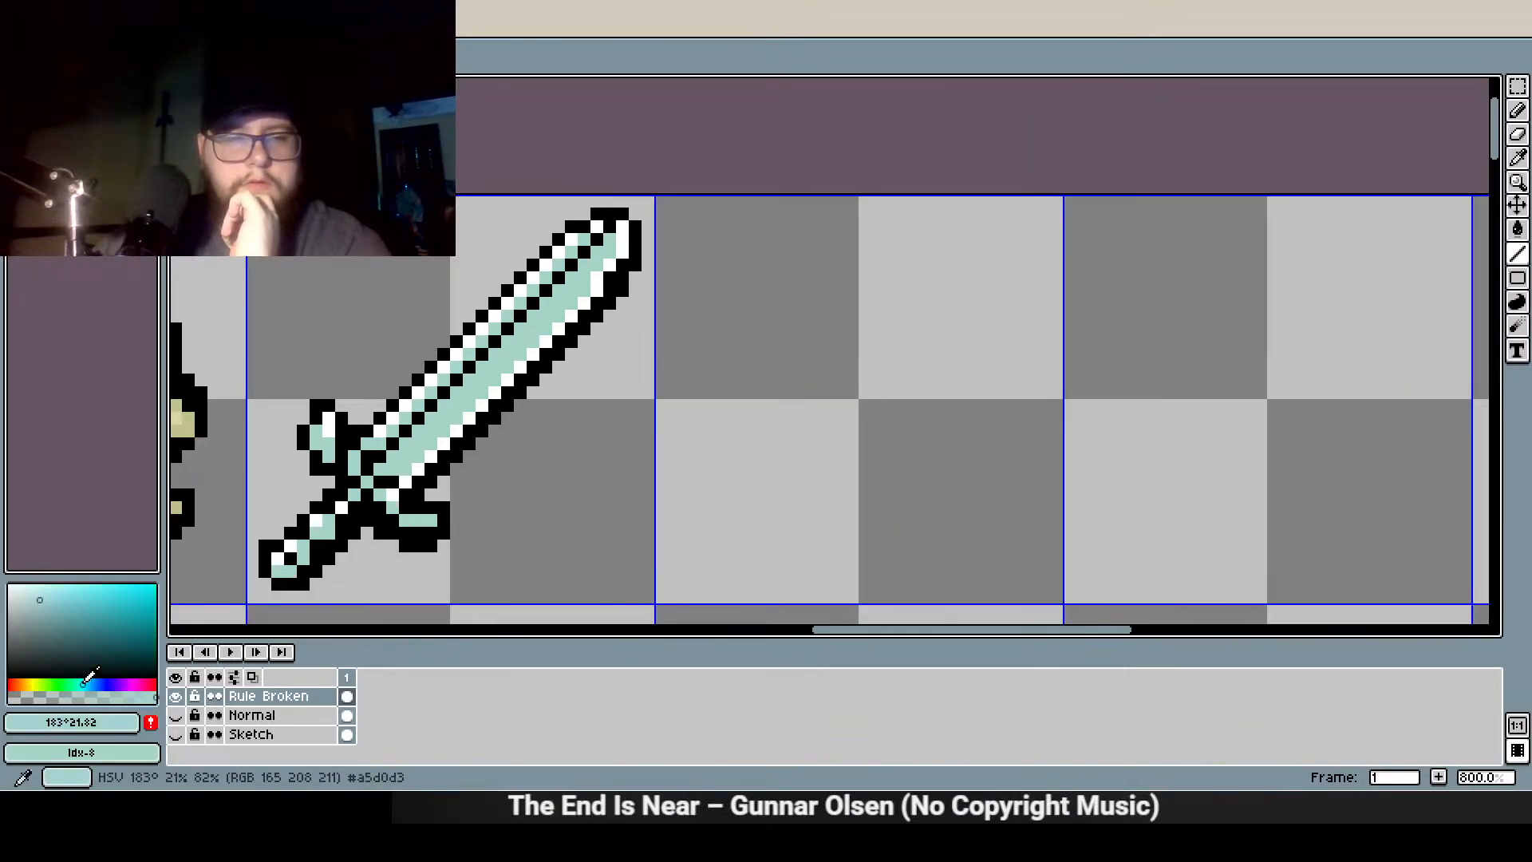
drag(40, 594, 28, 592)
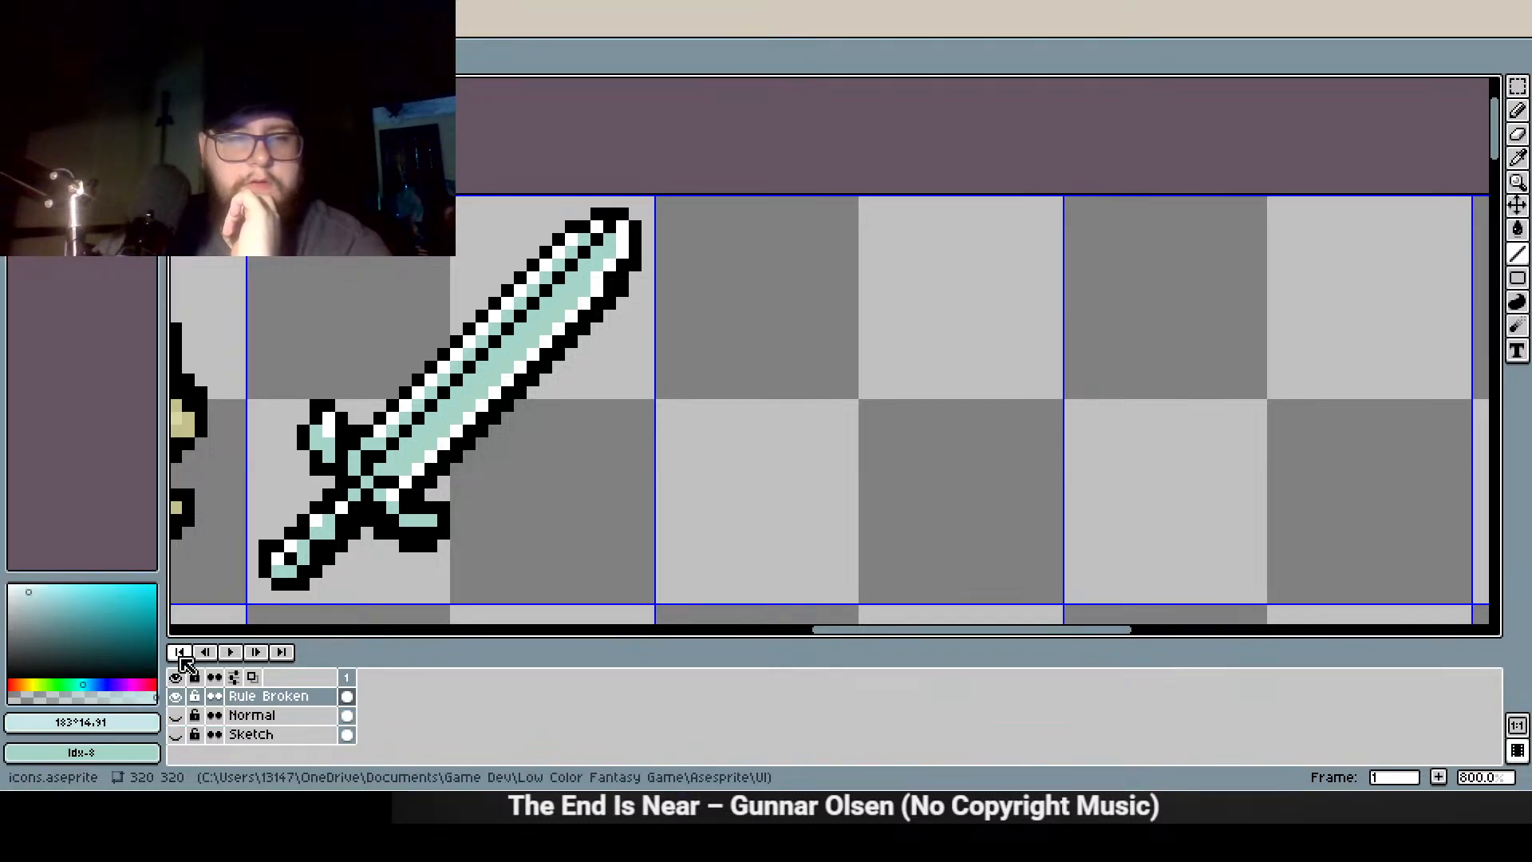
Draw a pale blue band inside the blade's lower white edge, running from the crossguard up to the tip
scroll(564, 354, up, 2)
scroll(564, 354, down, 3)
scroll(564, 354, up, 1)
scroll(564, 354, up, 1)
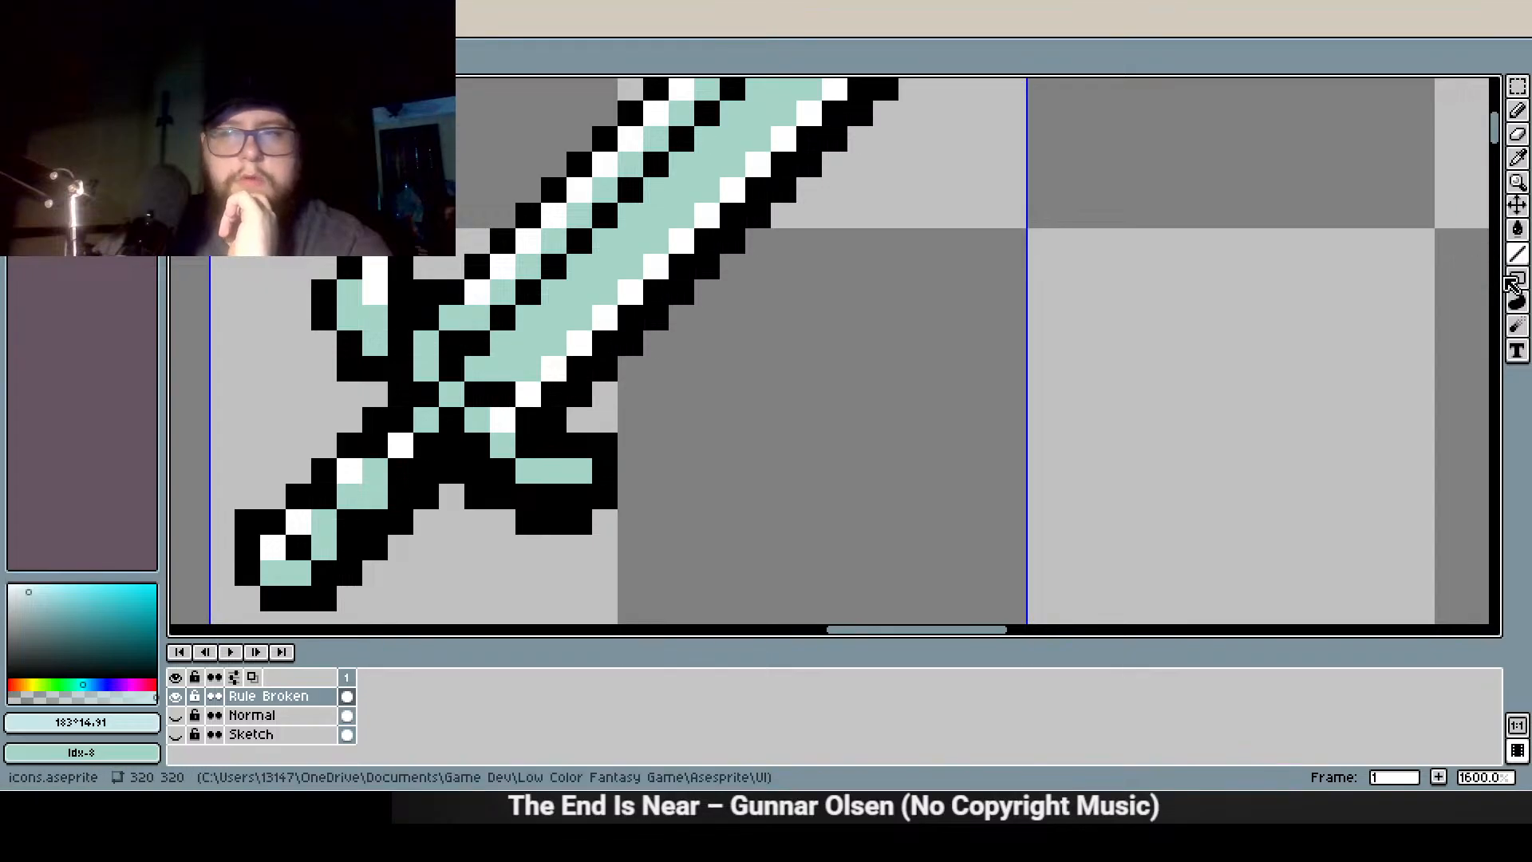
scroll(680, 465, down, 1)
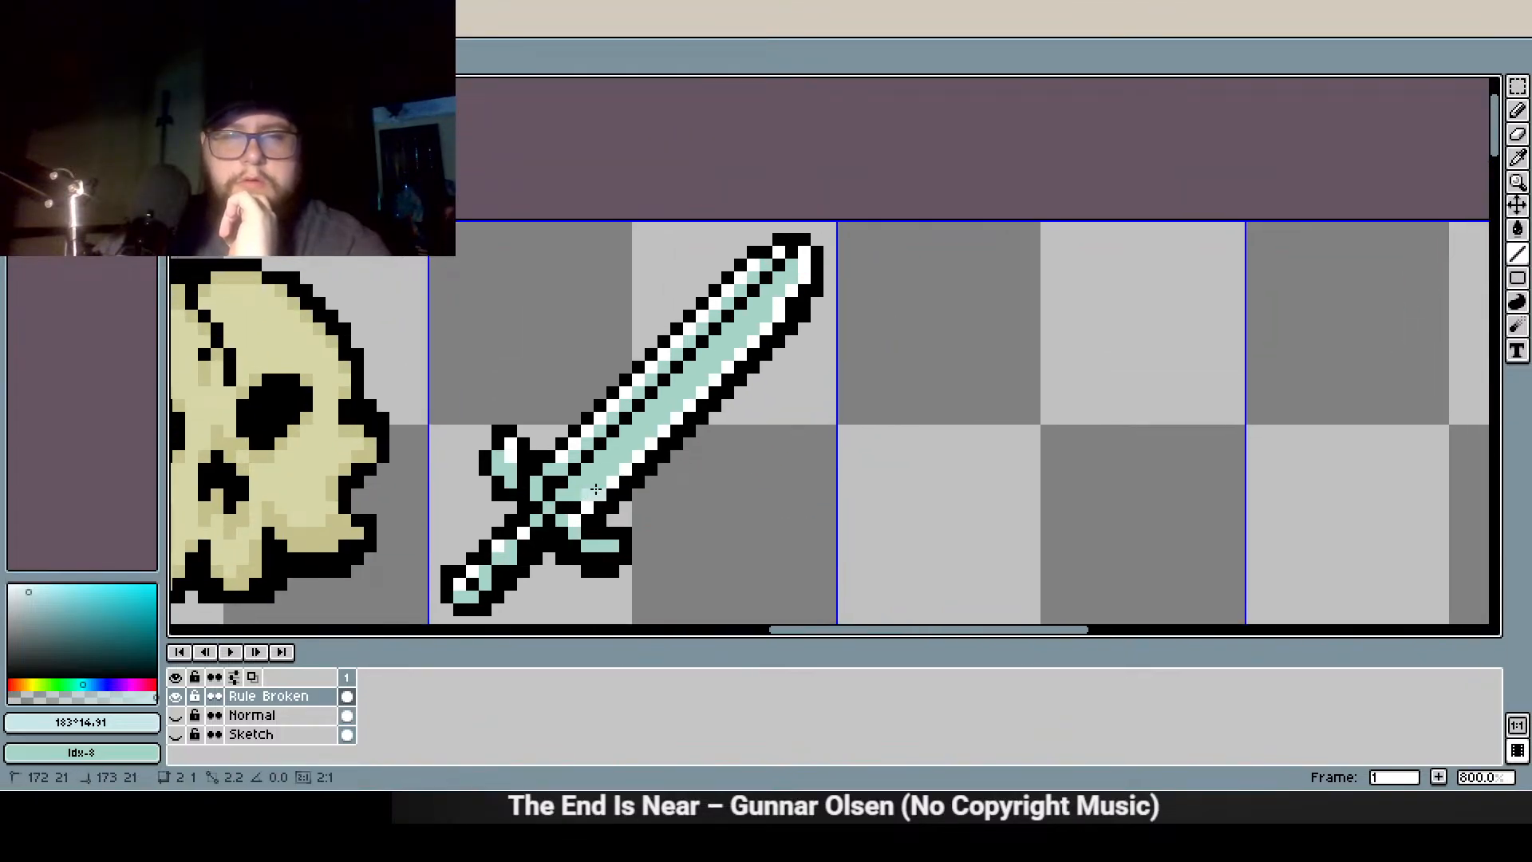
drag(594, 488, 770, 308)
click(778, 304)
click(792, 277)
click(793, 267)
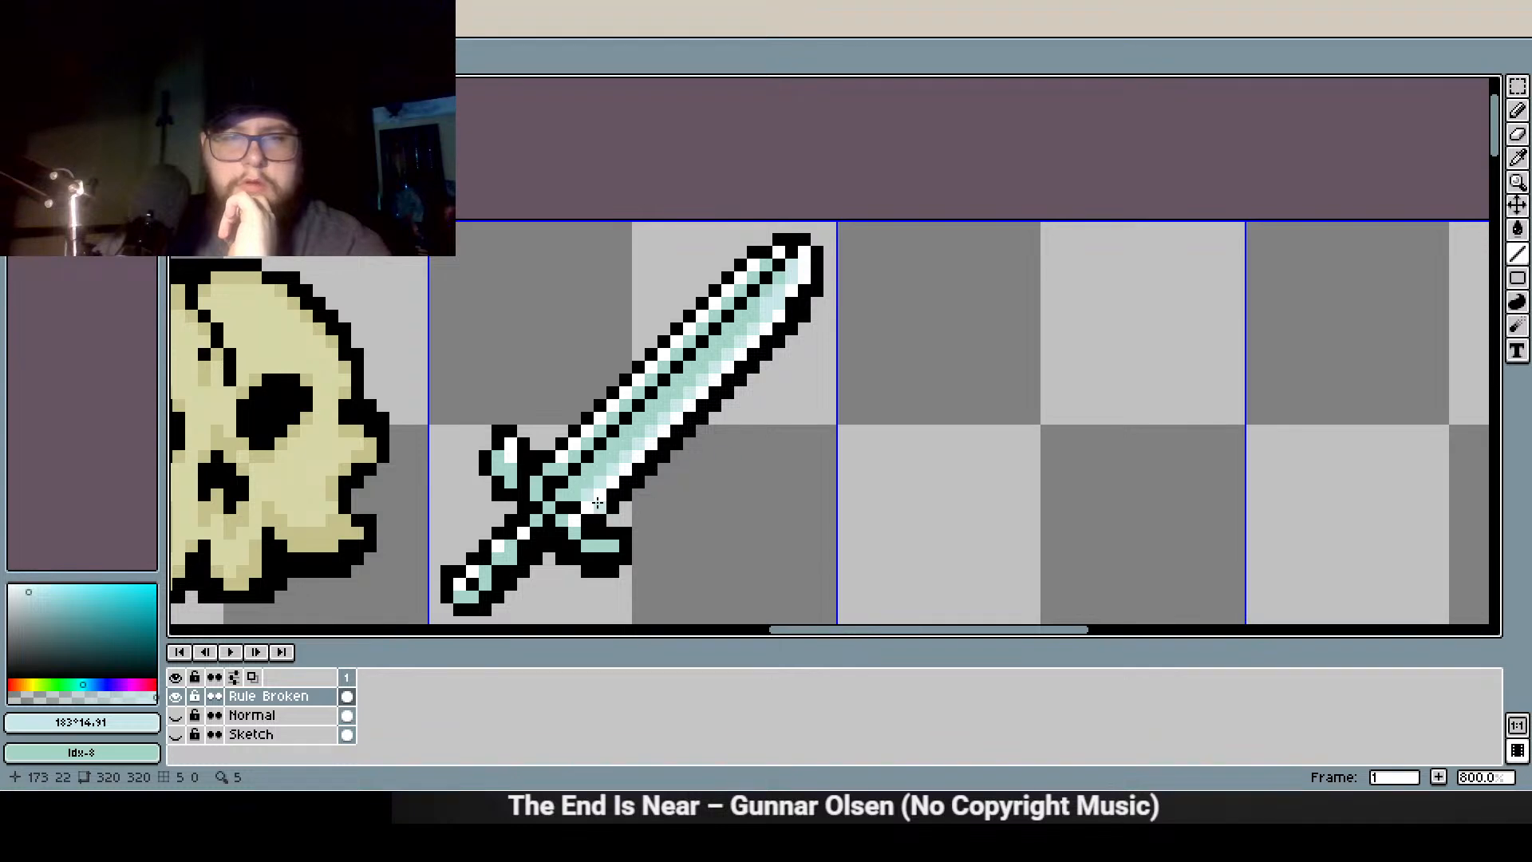
scroll(617, 503, up, 2)
drag(856, 228, 860, 183)
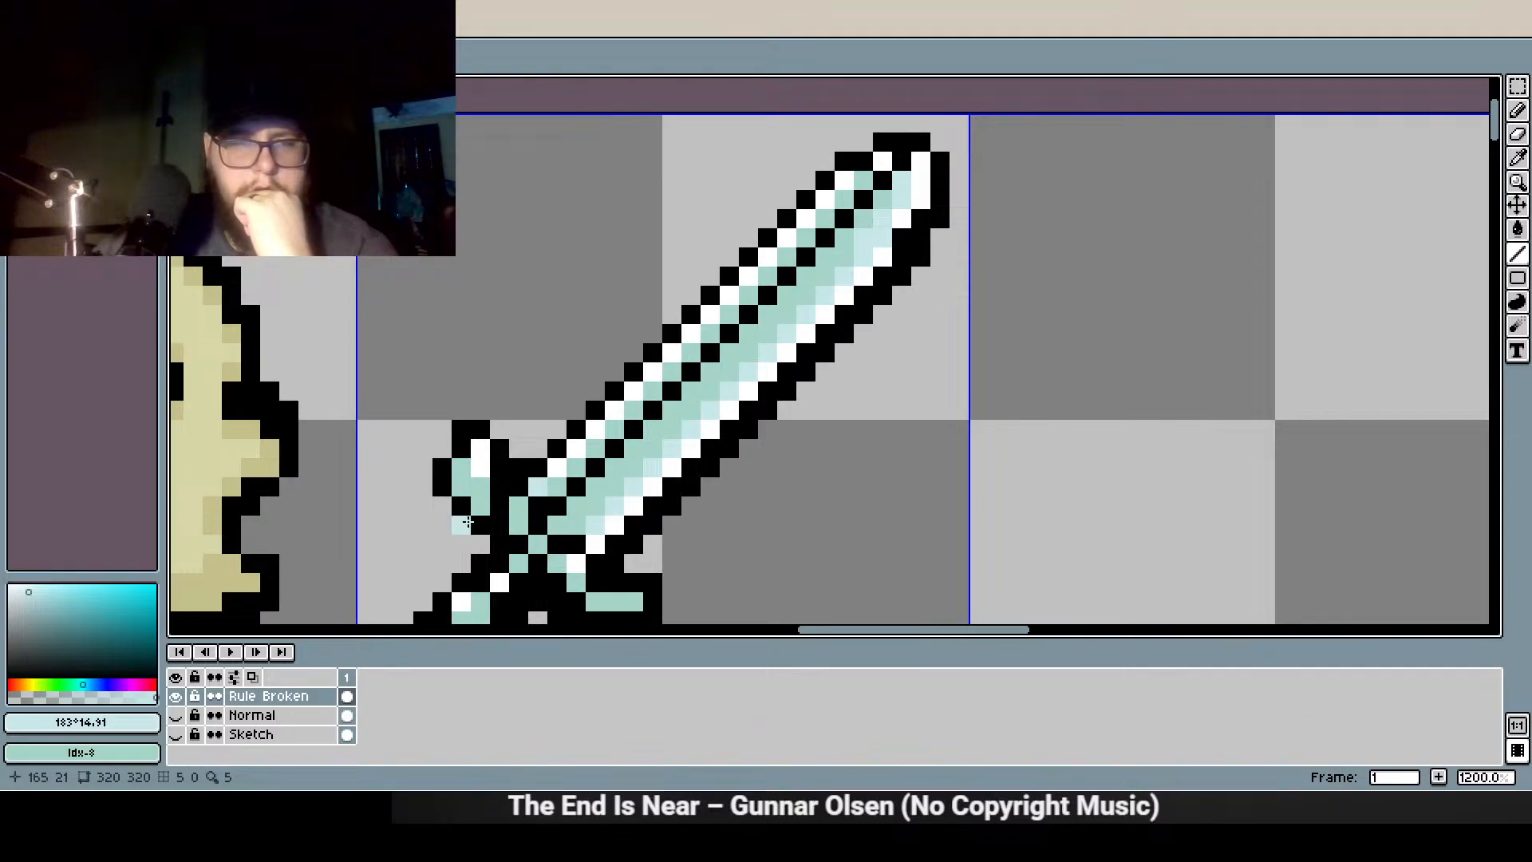
Add pale blue highlight pixels to both arms and the centre of the crossguard, the grip and the pommel
mouse_move(620, 403)
mouse_down()
mouse_move(608, 280)
mouse_move(585, 247)
mouse_up()
scroll(507, 382, up, 2)
click(461, 361)
click(499, 400)
click(582, 472)
drag(635, 512, 687, 514)
mouse_move(527, 434)
mouse_down()
mouse_move(574, 335)
mouse_move(662, 292)
mouse_up()
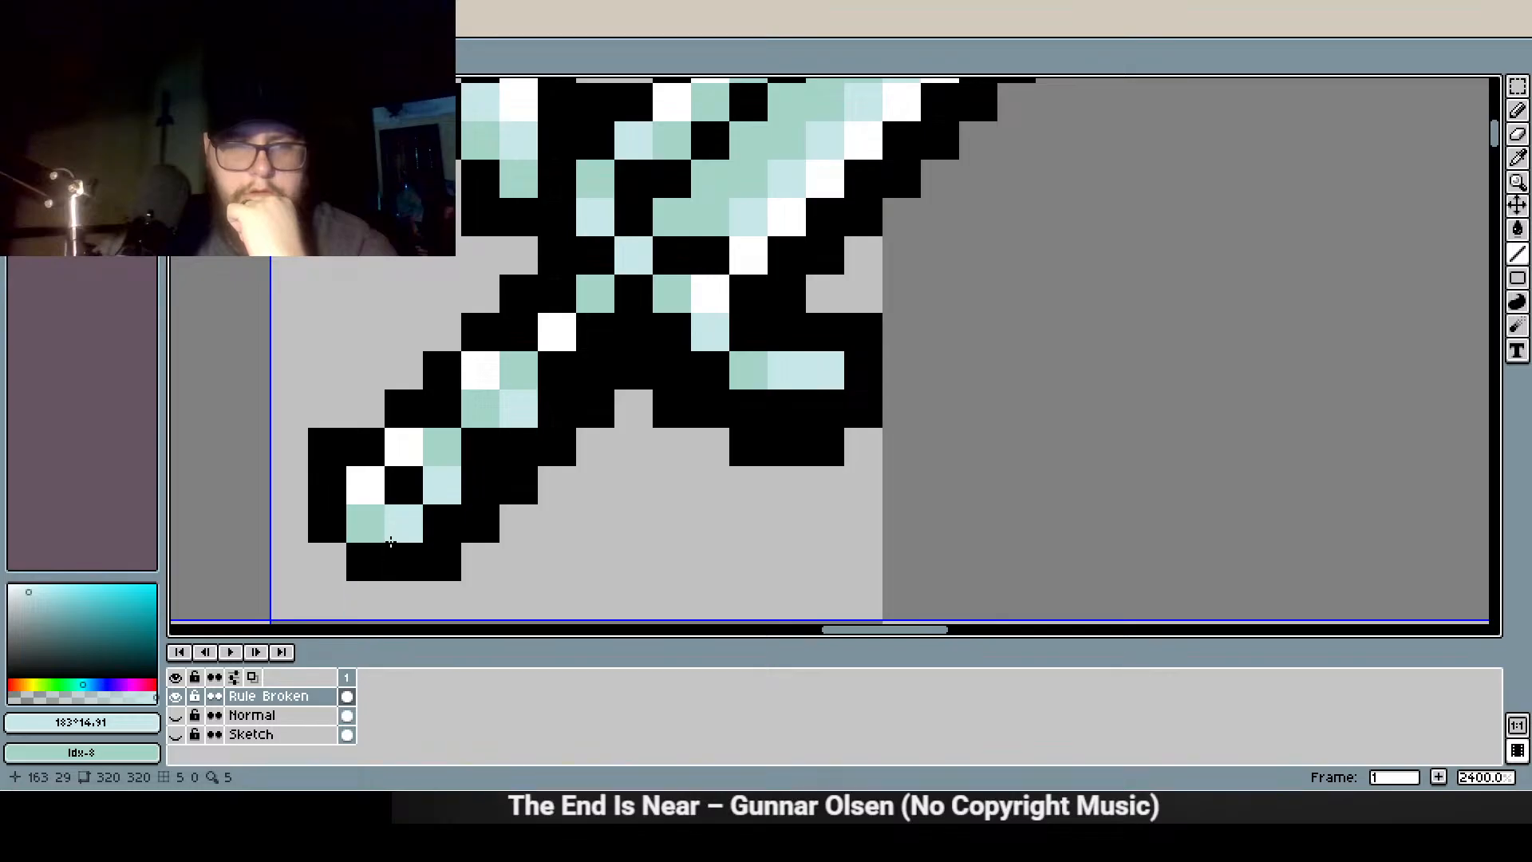
Erase two black outline pixels beneath the lower arm of the crossguard to slim its contour
scroll(649, 413, down, 4)
scroll(675, 390, down, 1)
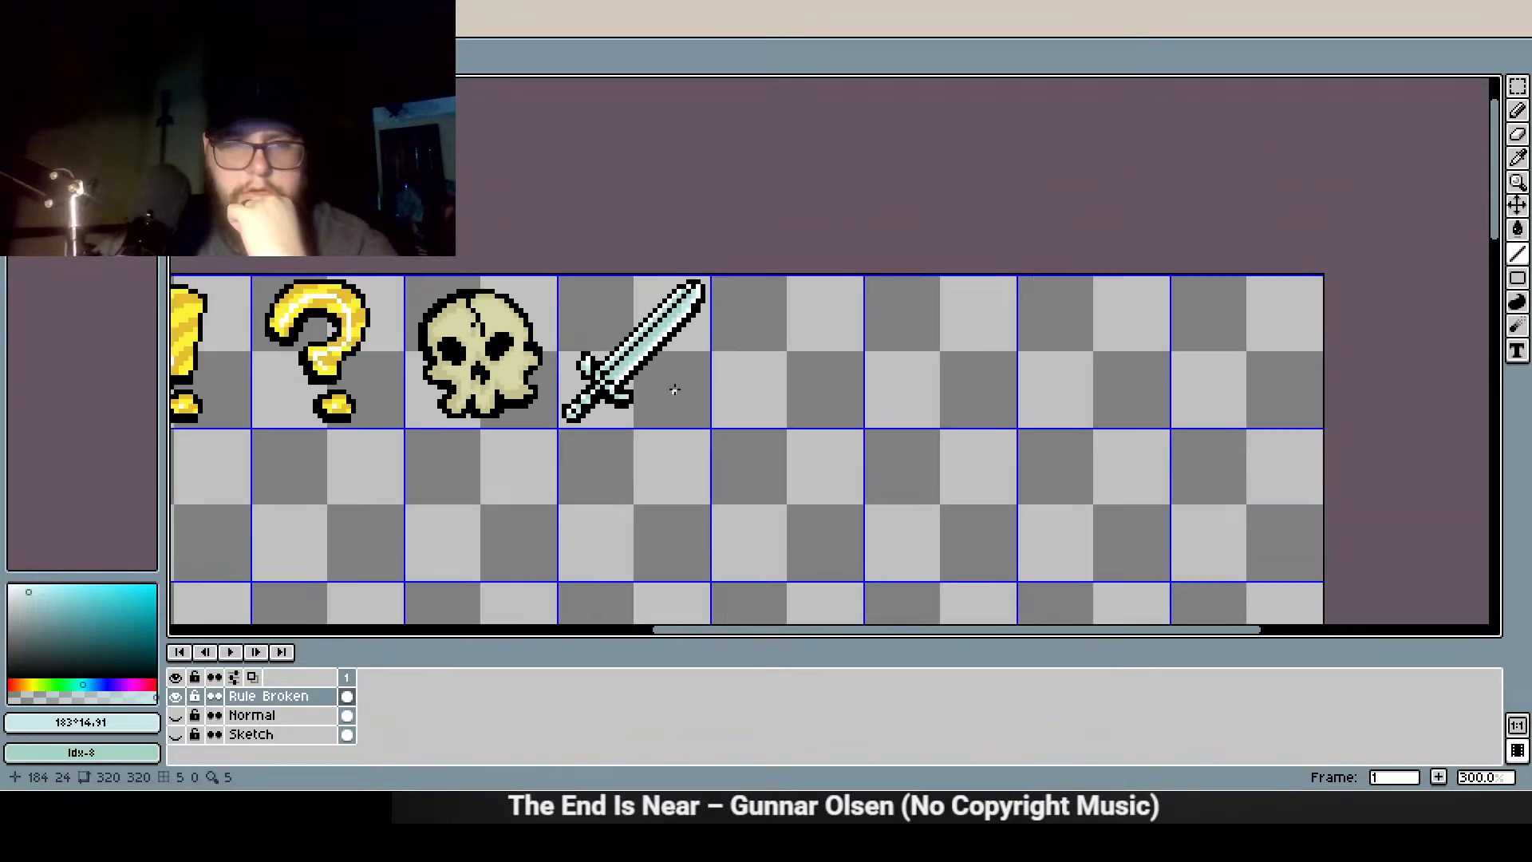
scroll(636, 486, down, 1)
scroll(644, 469, up, 5)
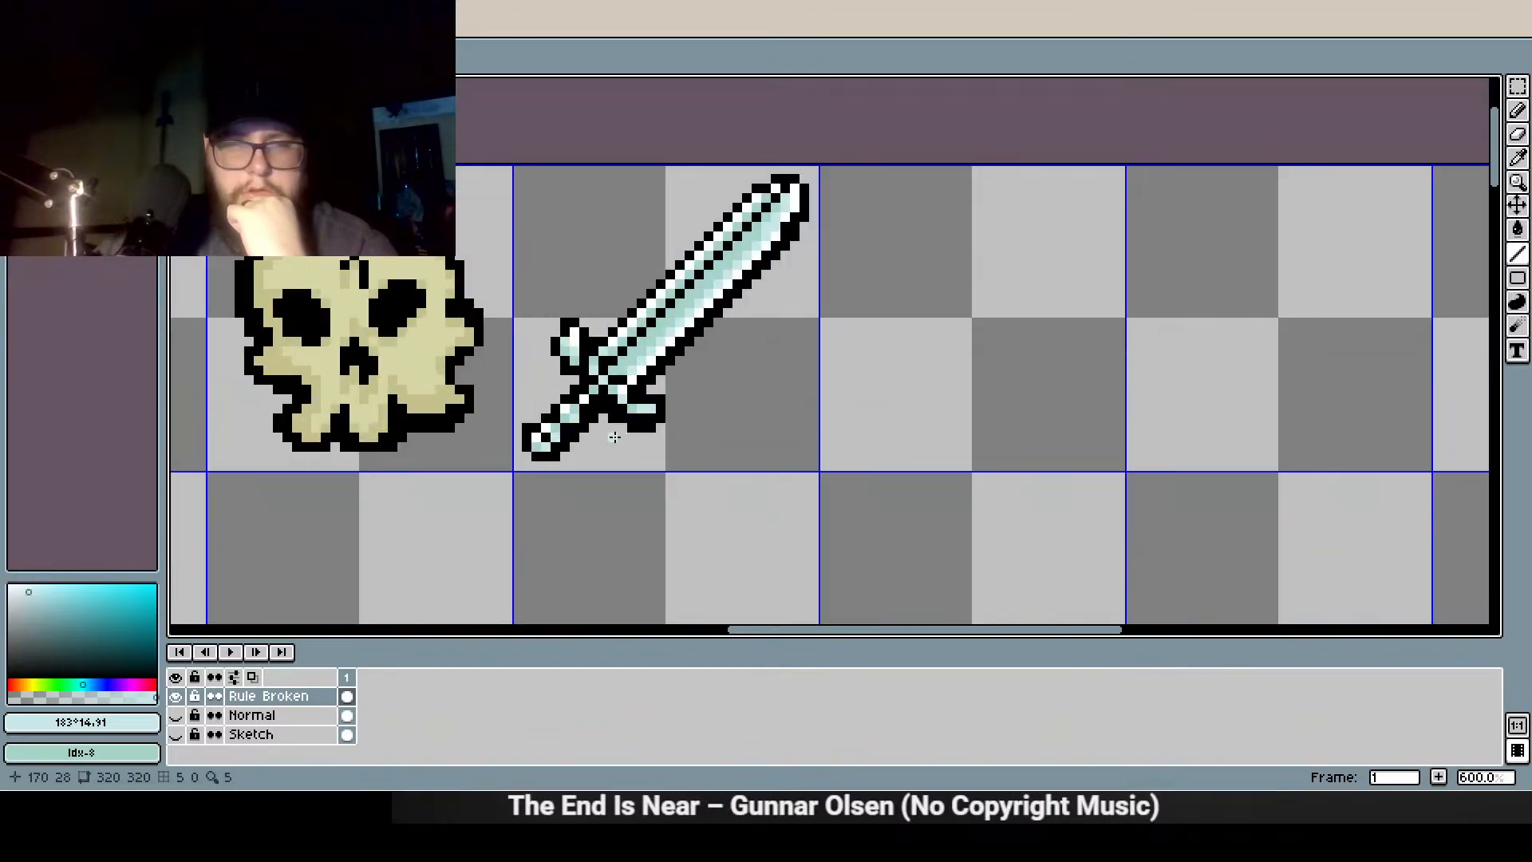
click(1520, 159)
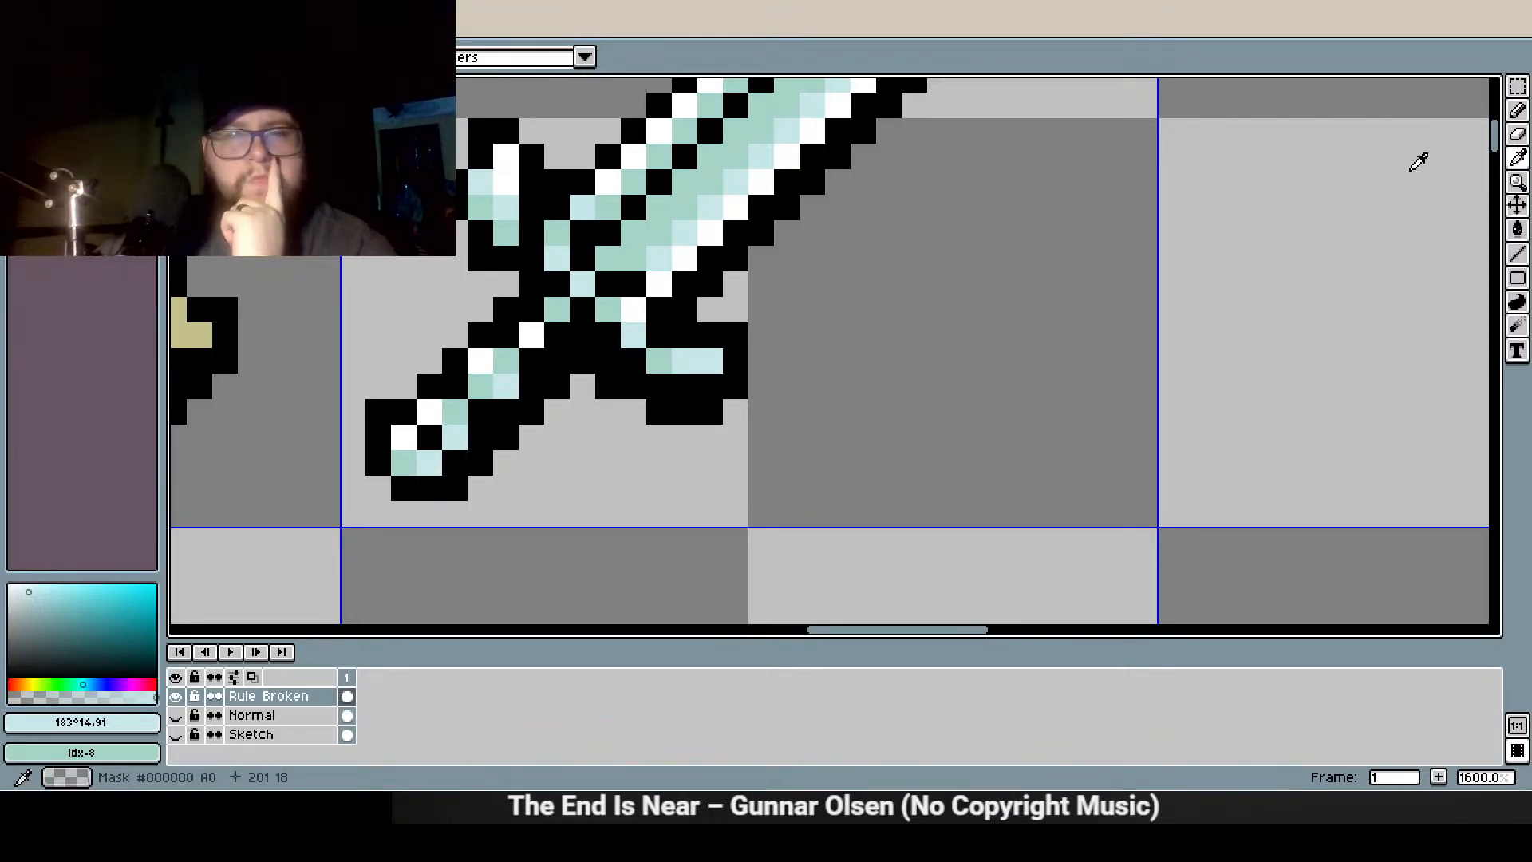
click(1520, 135)
click(608, 386)
click(660, 412)
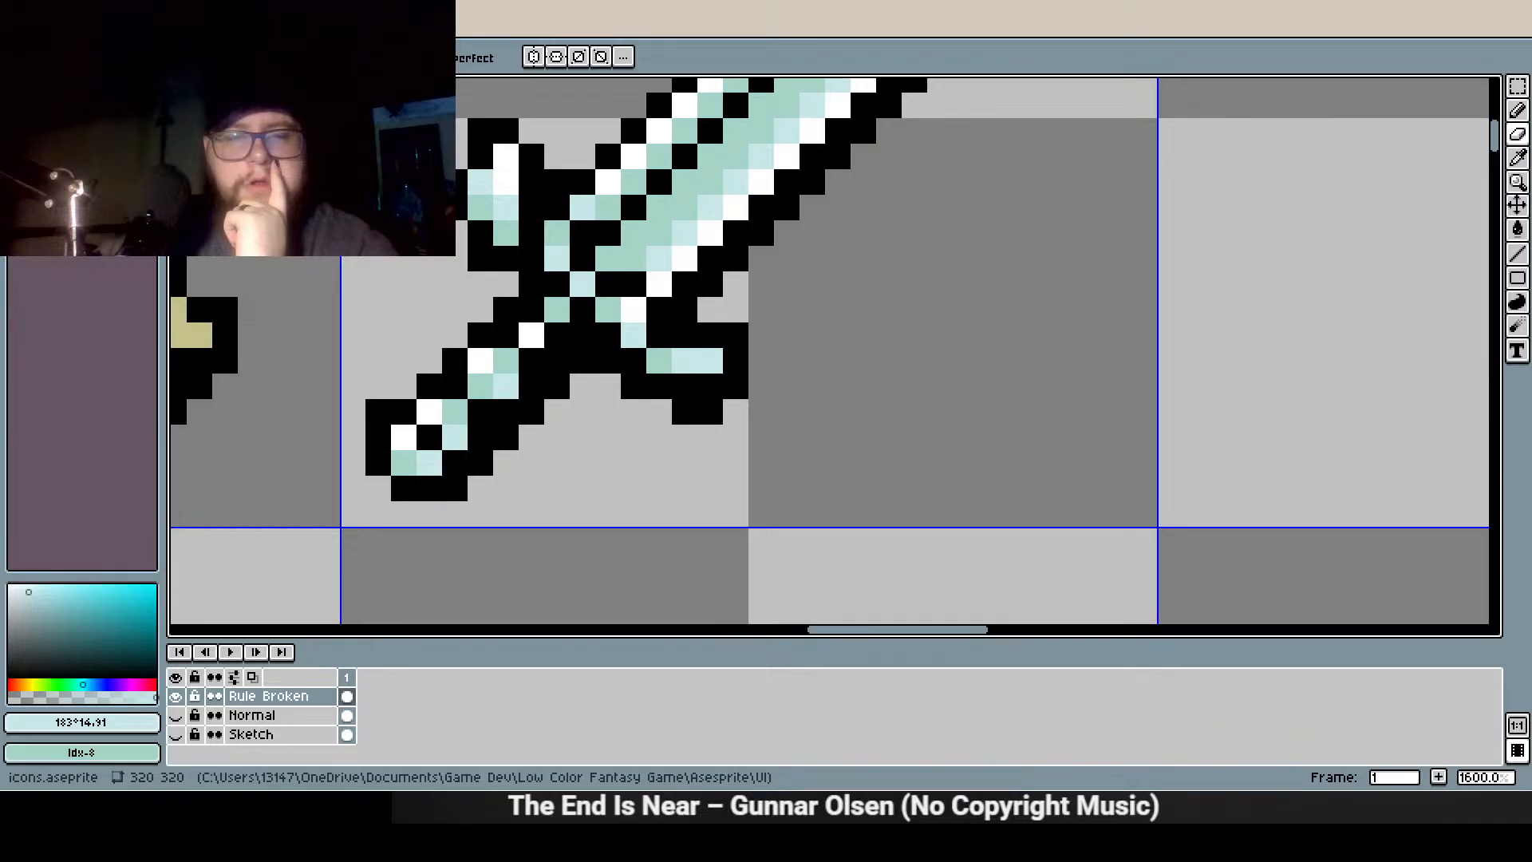
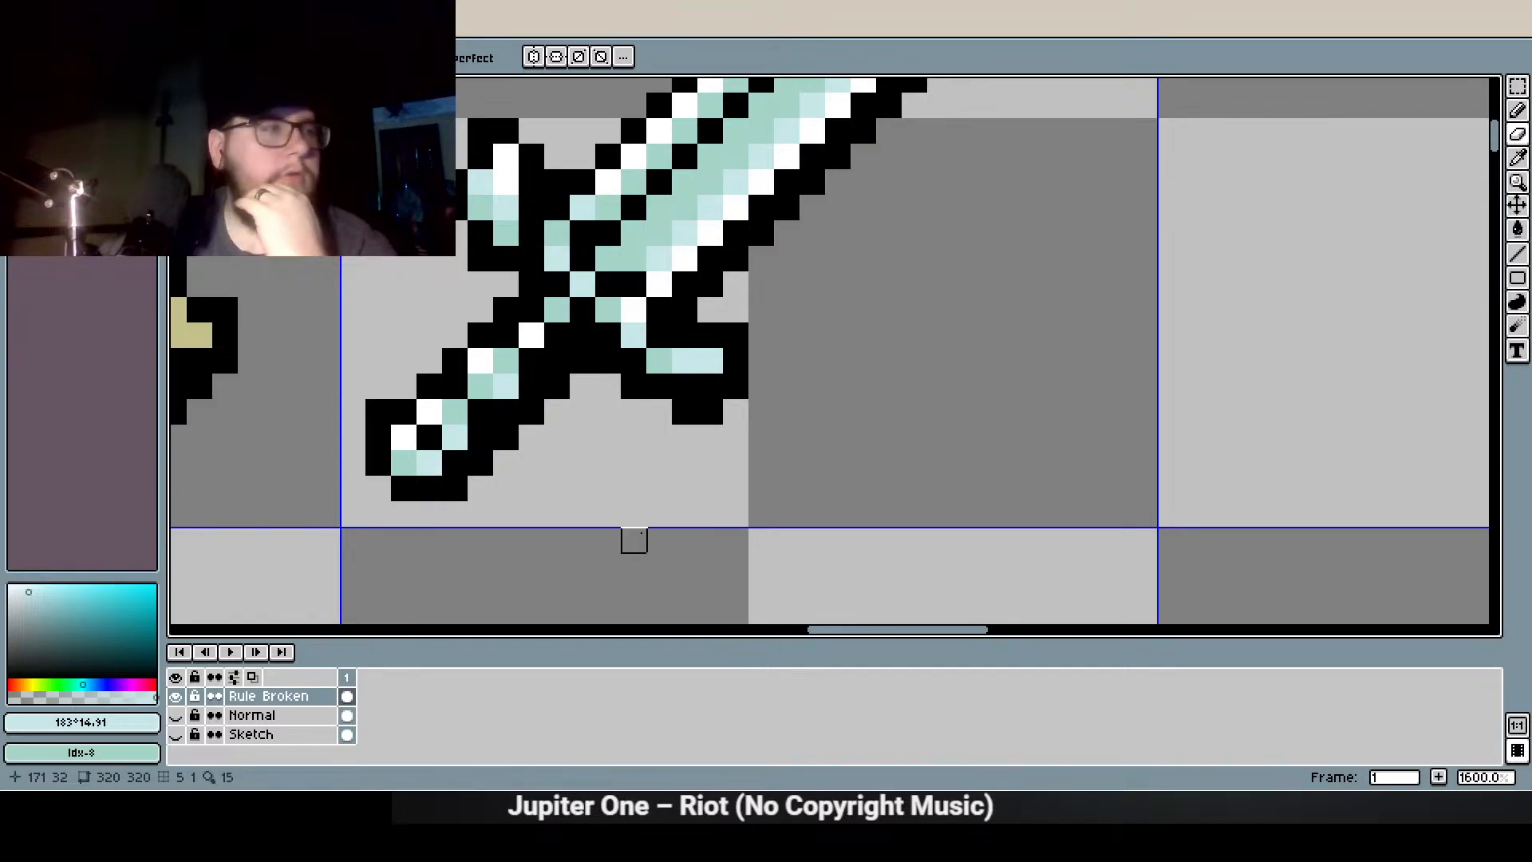
Show the Normal and Sketch layers and make Normal the active layer
scroll(656, 437, down, 6)
scroll(651, 527, down, 2)
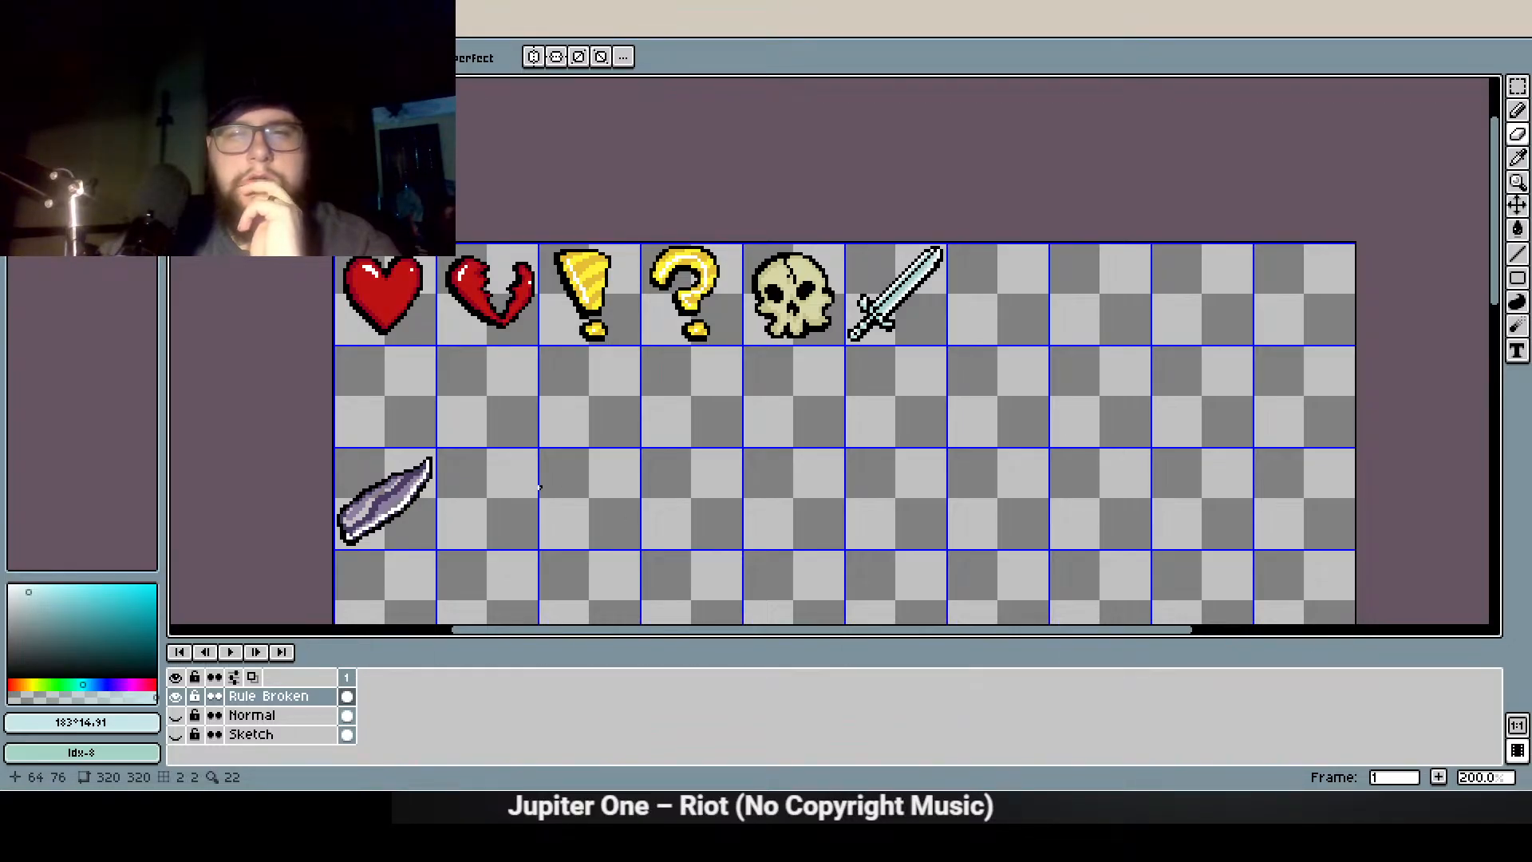
scroll(964, 276, up, 5)
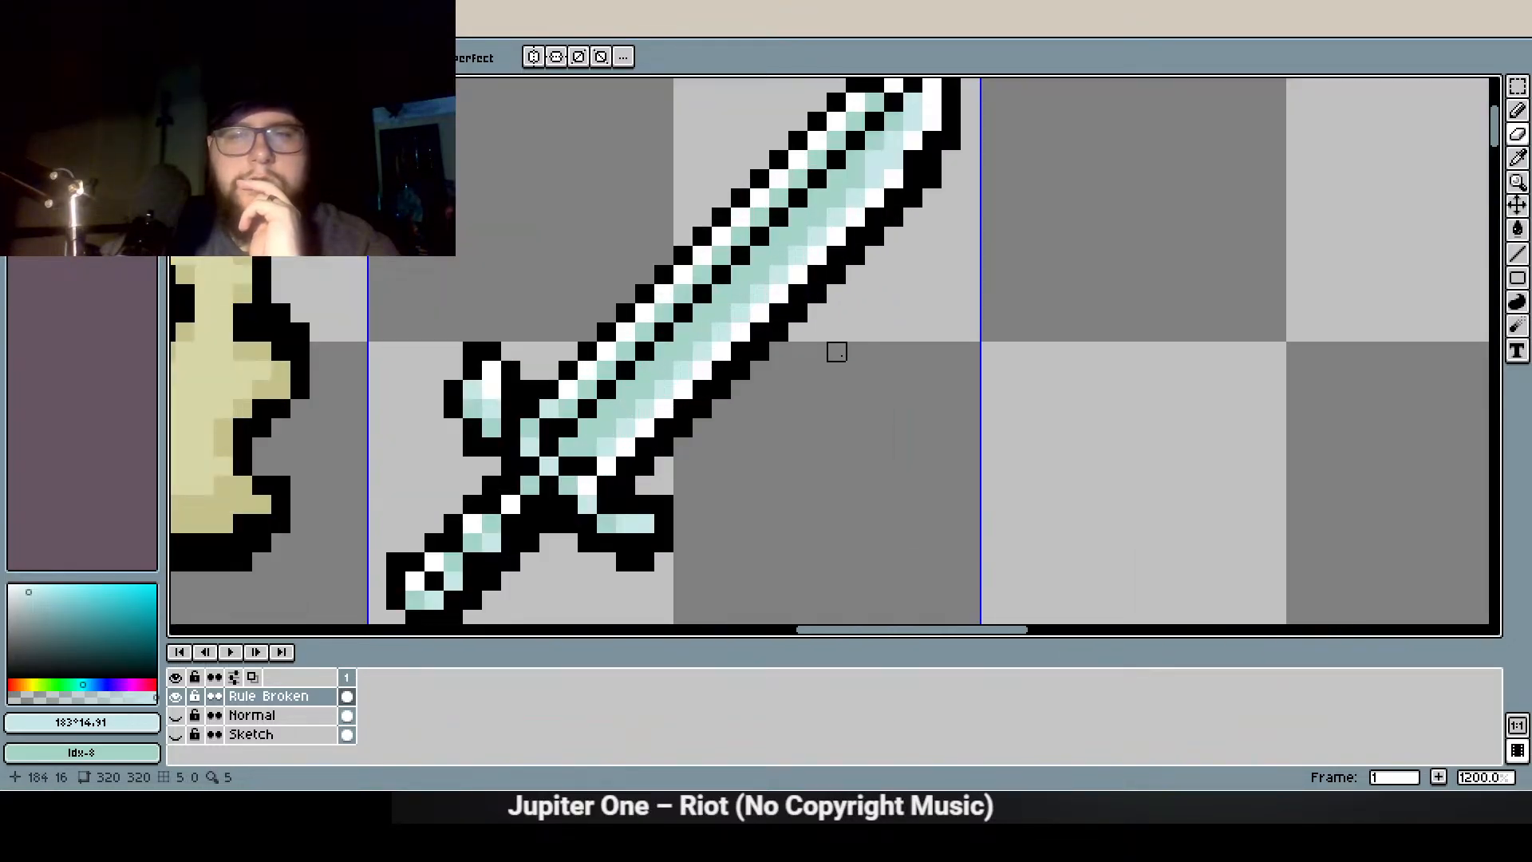
scroll(837, 352, down, 3)
drag(785, 429, 554, 406)
click(177, 716)
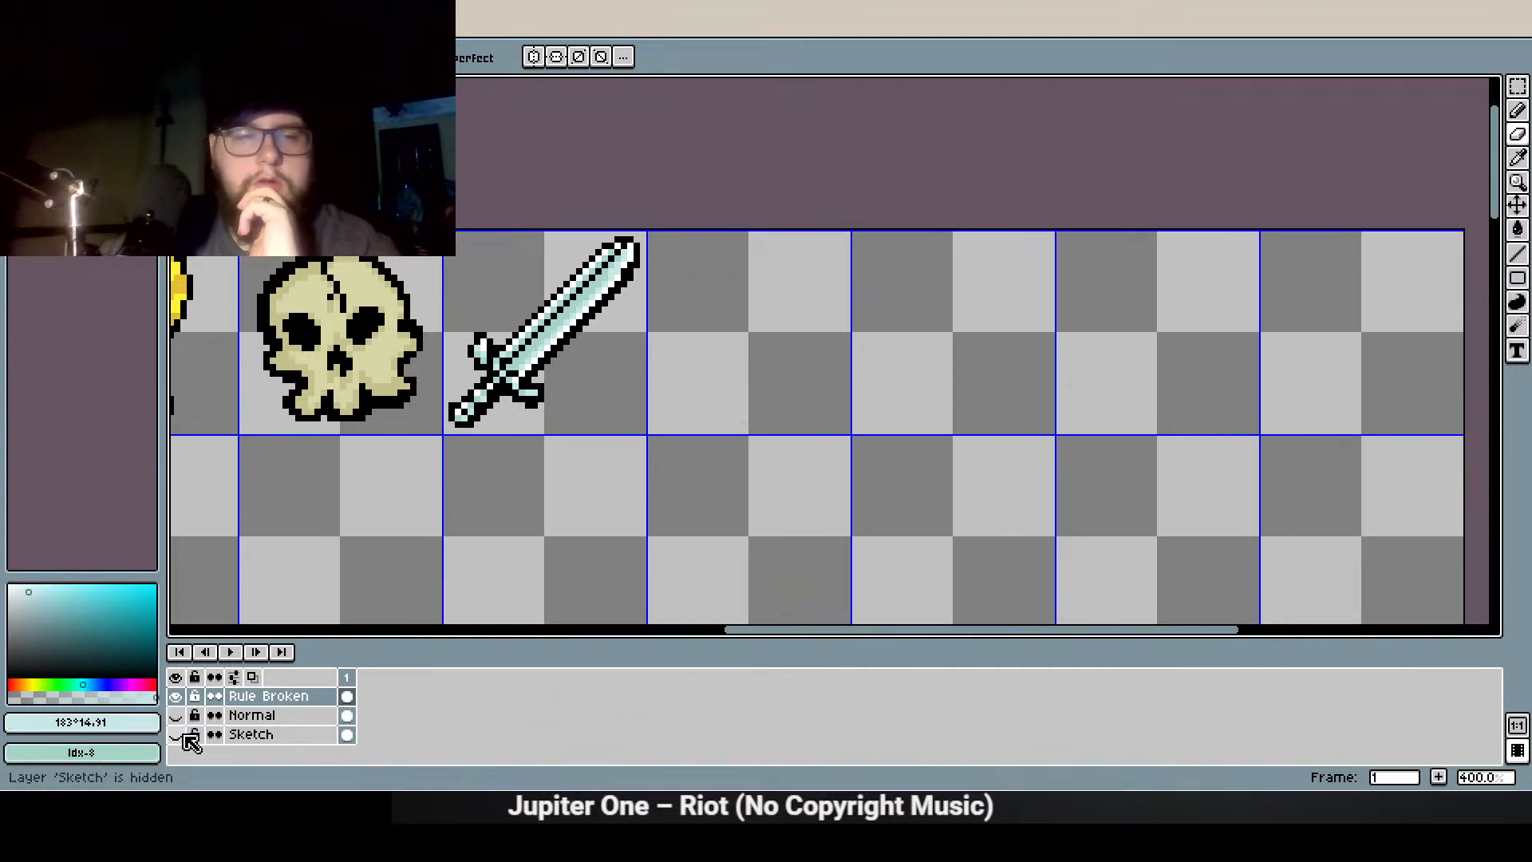
click(177, 734)
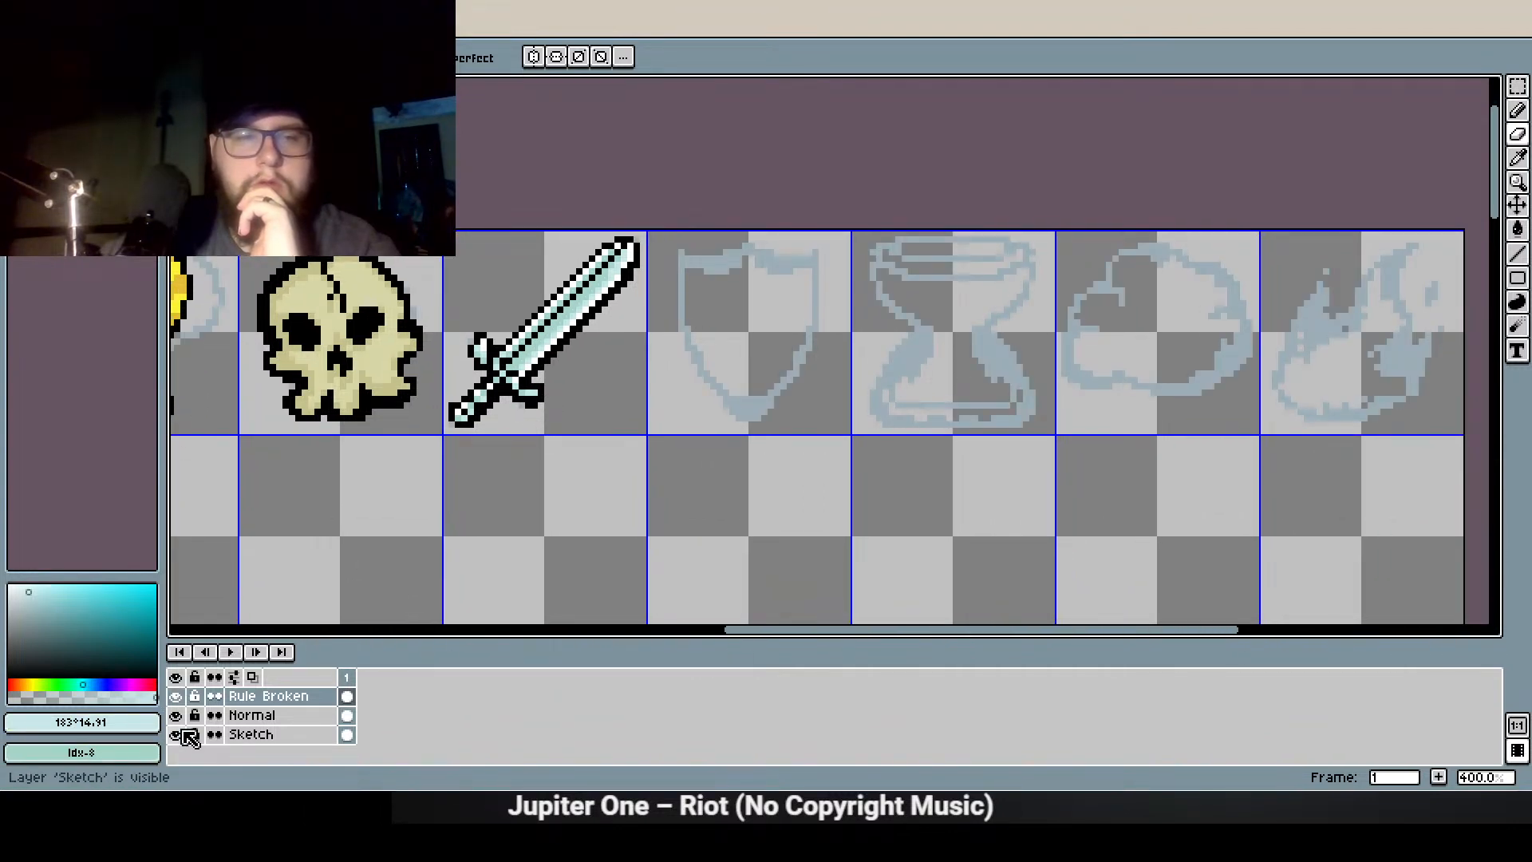
click(255, 715)
Pick the sword outline's black for the Pencil tool and centre a vertical symmetry axis on the shield sketch
scroll(700, 301, up, 3)
drag(835, 200, 742, 400)
drag(678, 476, 785, 247)
click(1517, 110)
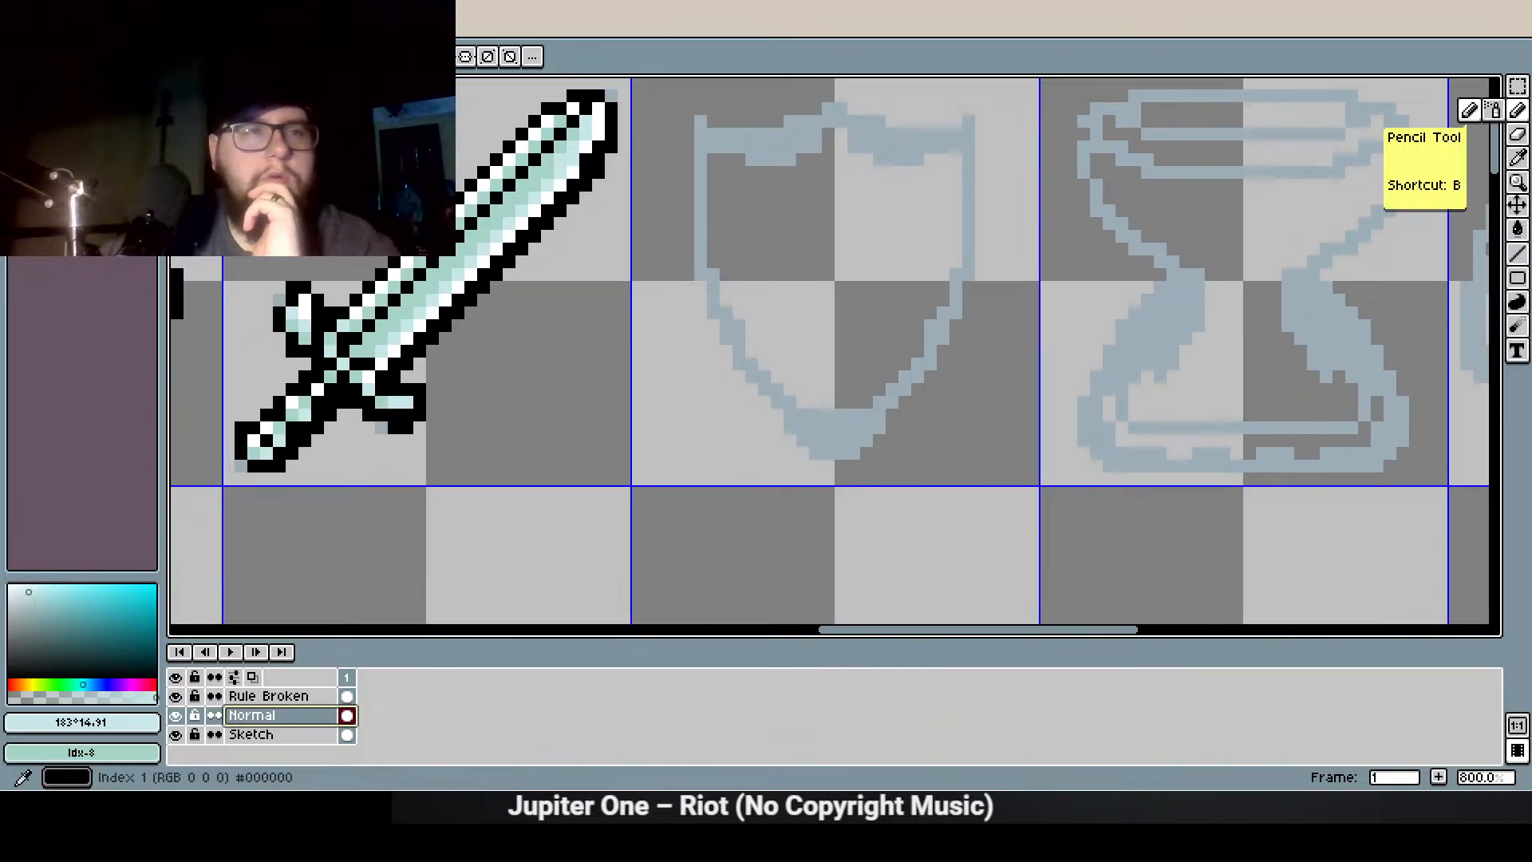
scroll(780, 303, down, 2)
scroll(781, 303, down, 3)
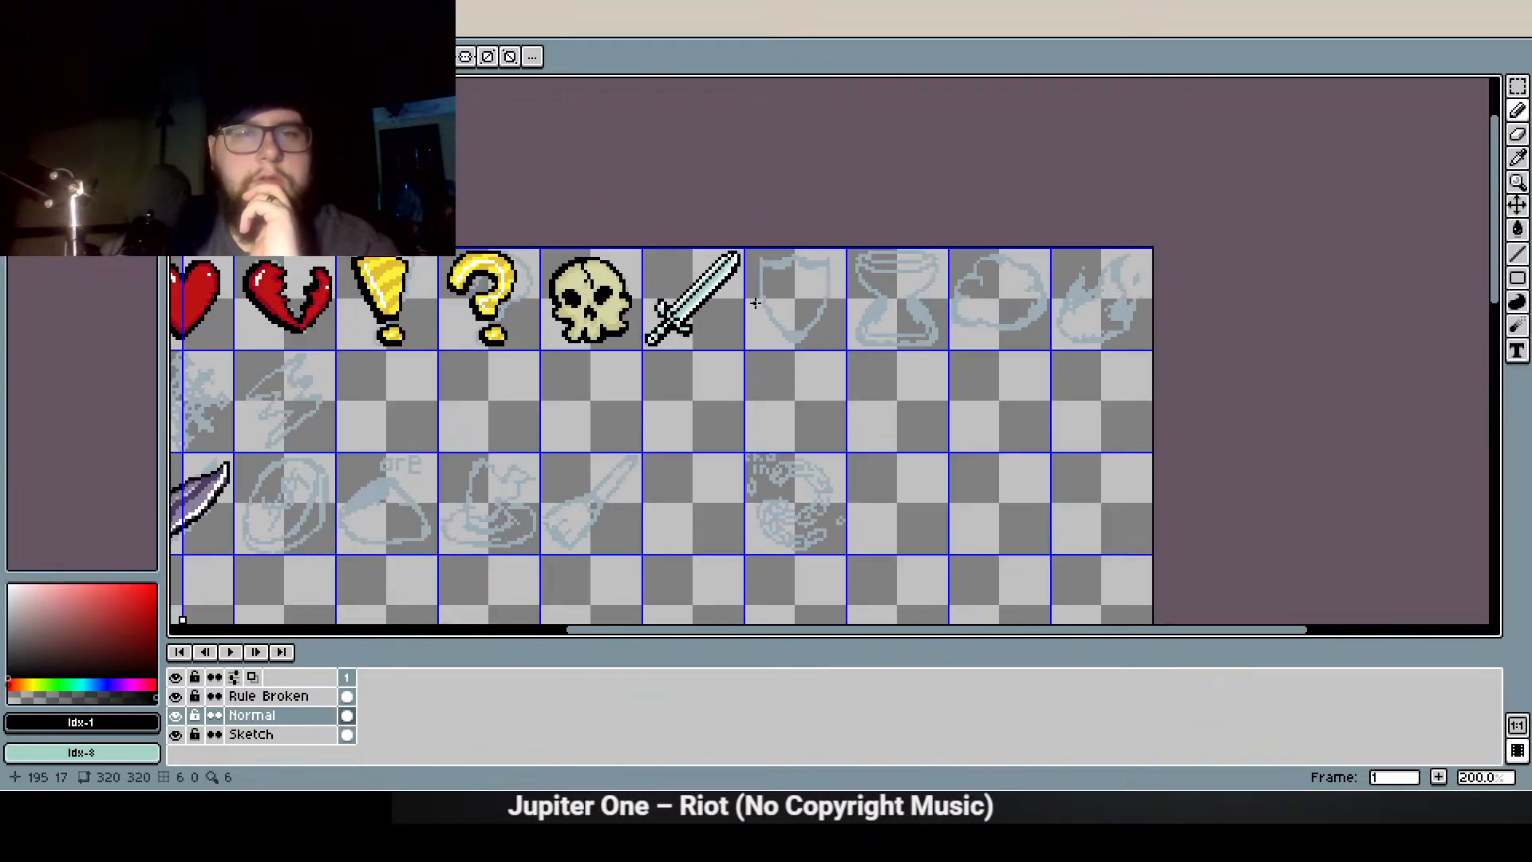
drag(808, 241, 794, 241)
scroll(809, 299, up, 3)
scroll(717, 220, up, 4)
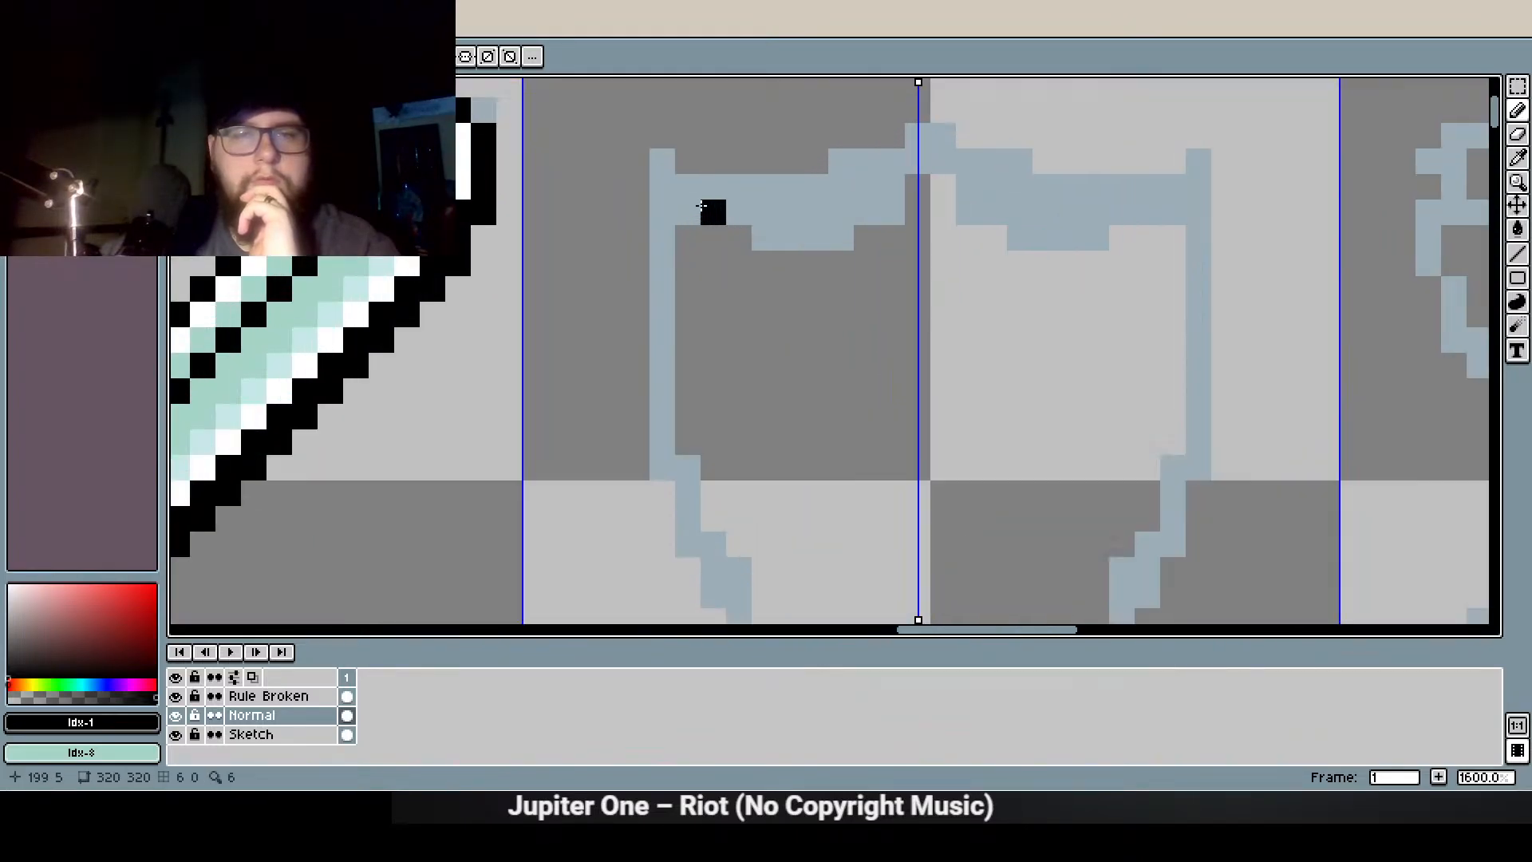
Draw the shield's mirrored top edge in black, from the raised corners up to the central peak
click(661, 161)
mouse_move(685, 188)
mouse_down()
mouse_move(798, 214)
mouse_move(840, 161)
mouse_up()
drag(846, 216, 779, 365)
drag(798, 291, 848, 264)
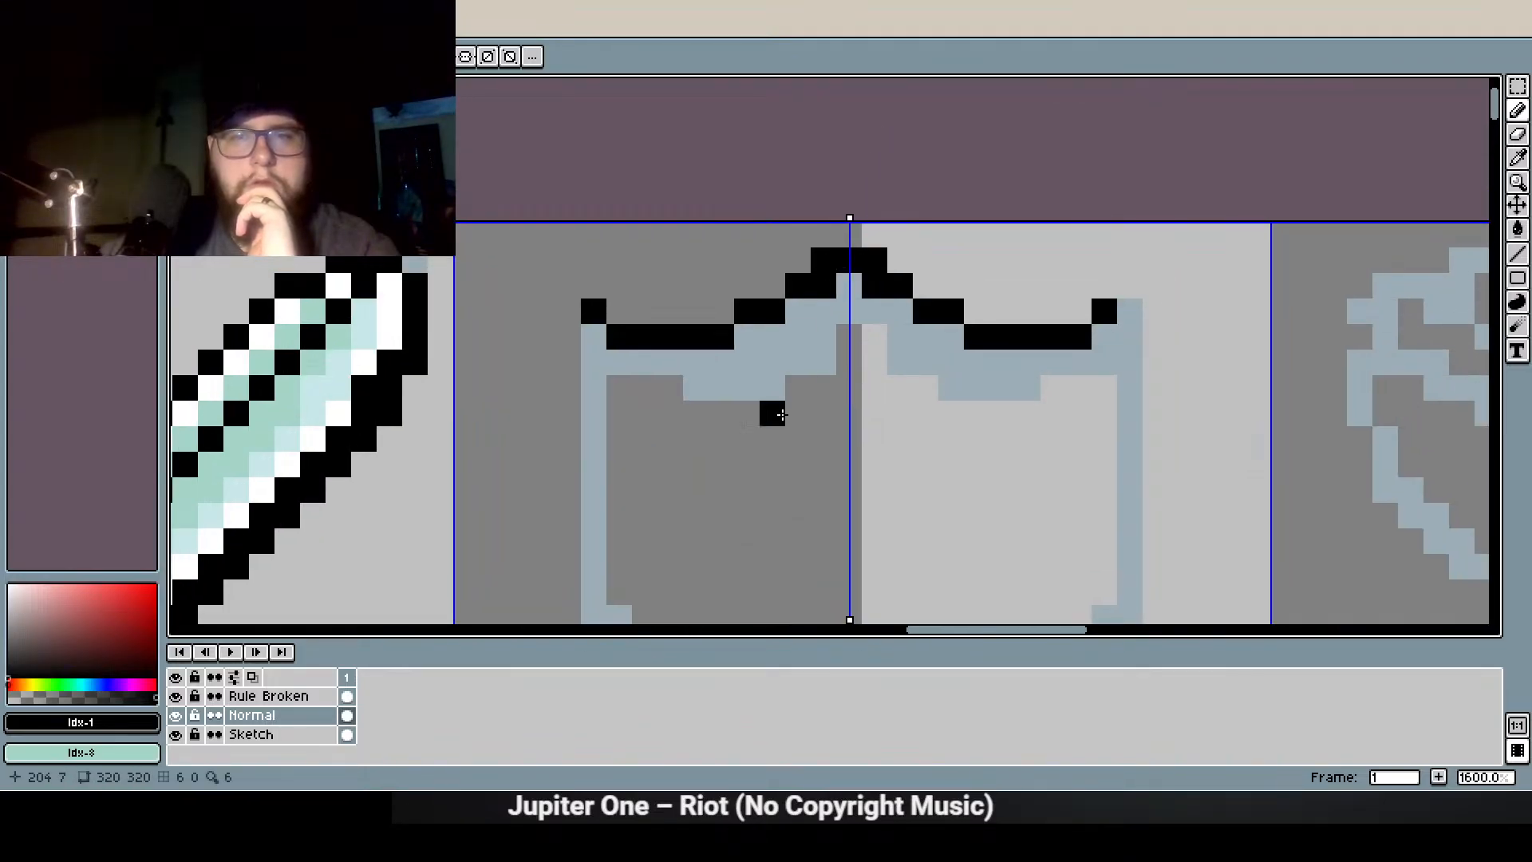
Draw the shield's mirrored black sides from the upper corners down to the pointed bottom tip
drag(740, 442, 742, 257)
mouse_move(587, 146)
mouse_down()
mouse_move(599, 425)
mouse_move(592, 241)
mouse_up()
mouse_move(537, 292)
mouse_down()
mouse_move(536, 333)
mouse_move(604, 468)
mouse_move(758, 611)
mouse_up()
scroll(721, 389, down, 1)
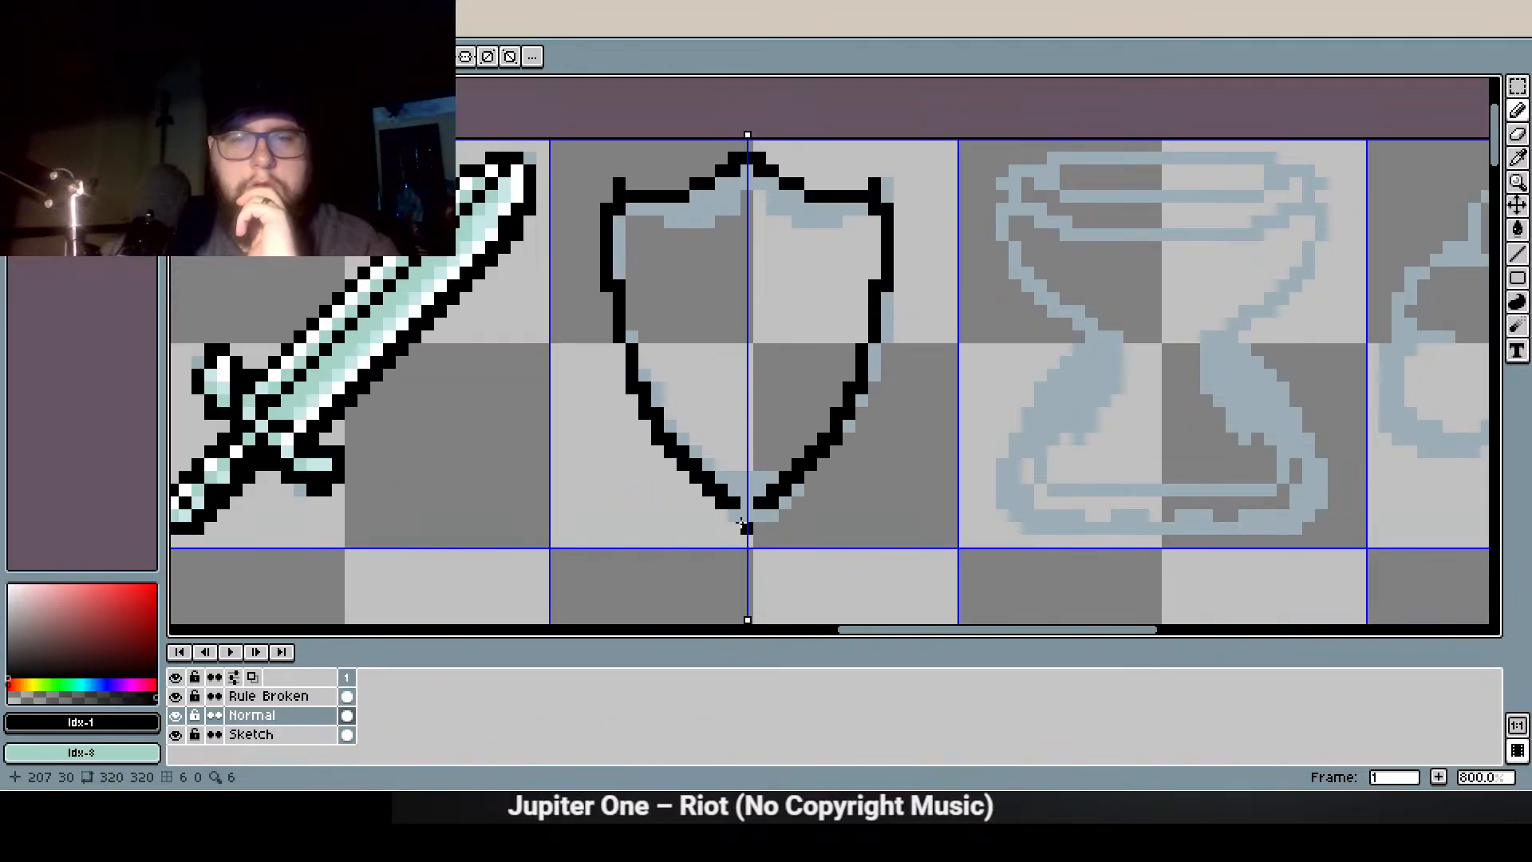
drag(658, 419, 634, 420)
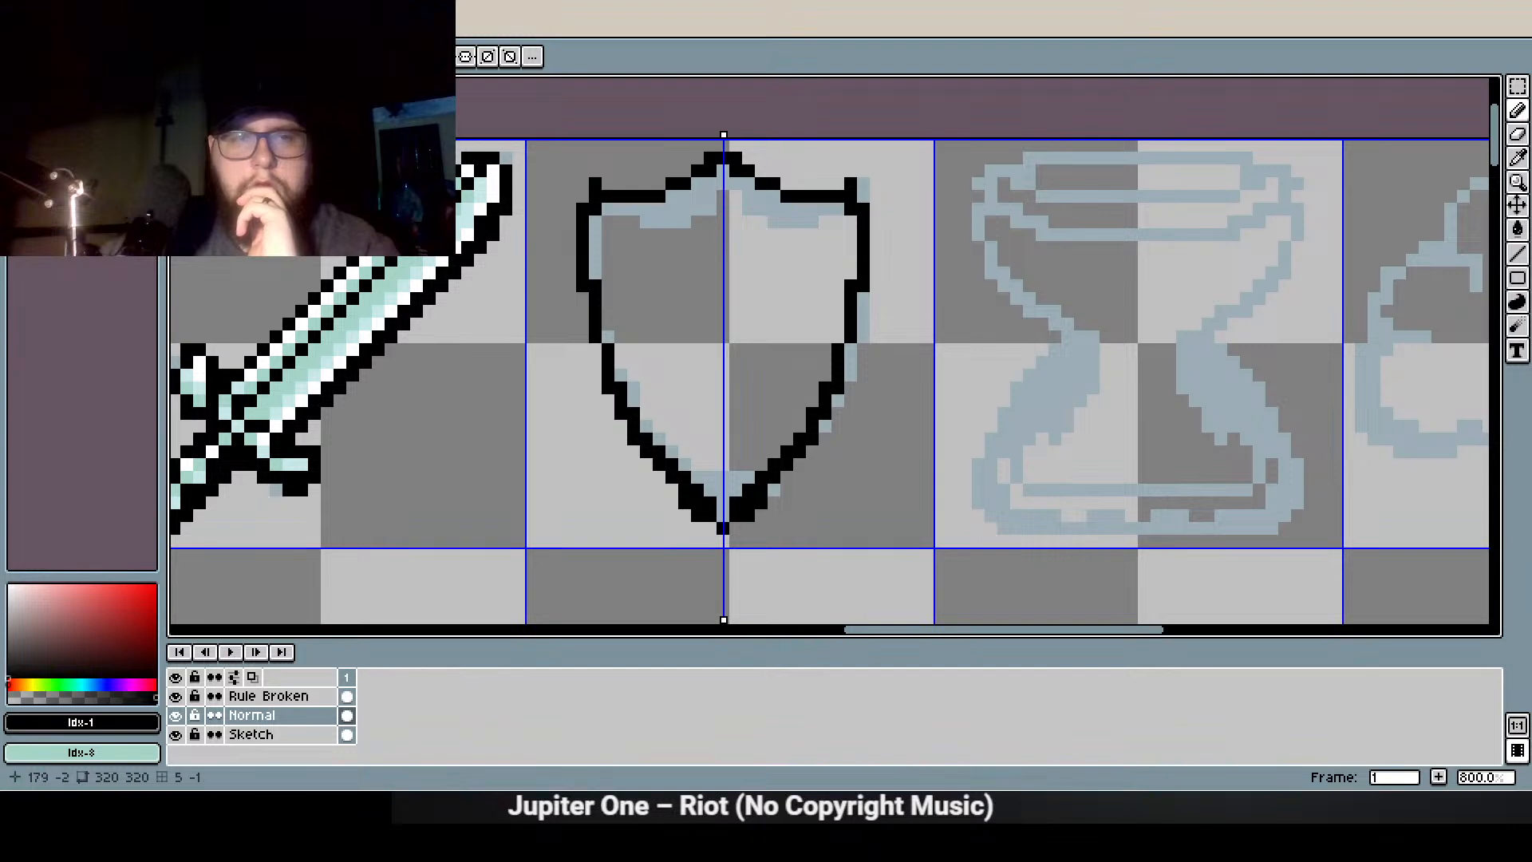
Thicken only the shield's left side with an extra band of black pixels, working up from the bottom tip
scroll(754, 525, up, 2)
drag(505, 452, 330, 239)
drag(626, 540, 600, 540)
drag(378, 208, 844, 499)
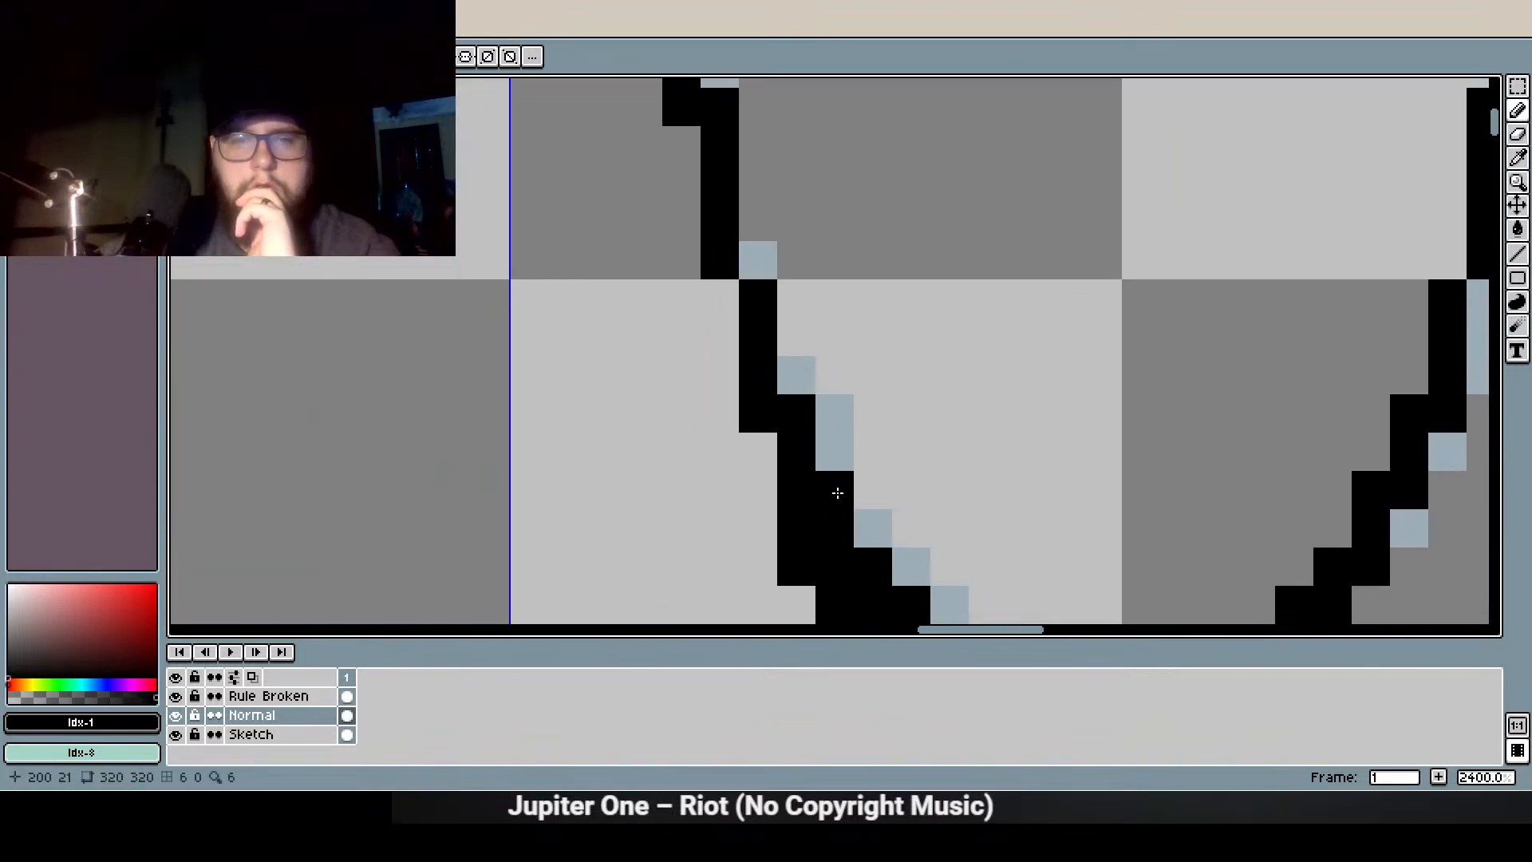
drag(753, 486, 752, 448)
drag(709, 284, 712, 415)
drag(687, 140, 687, 452)
drag(624, 165, 664, 345)
drag(683, 267, 687, 536)
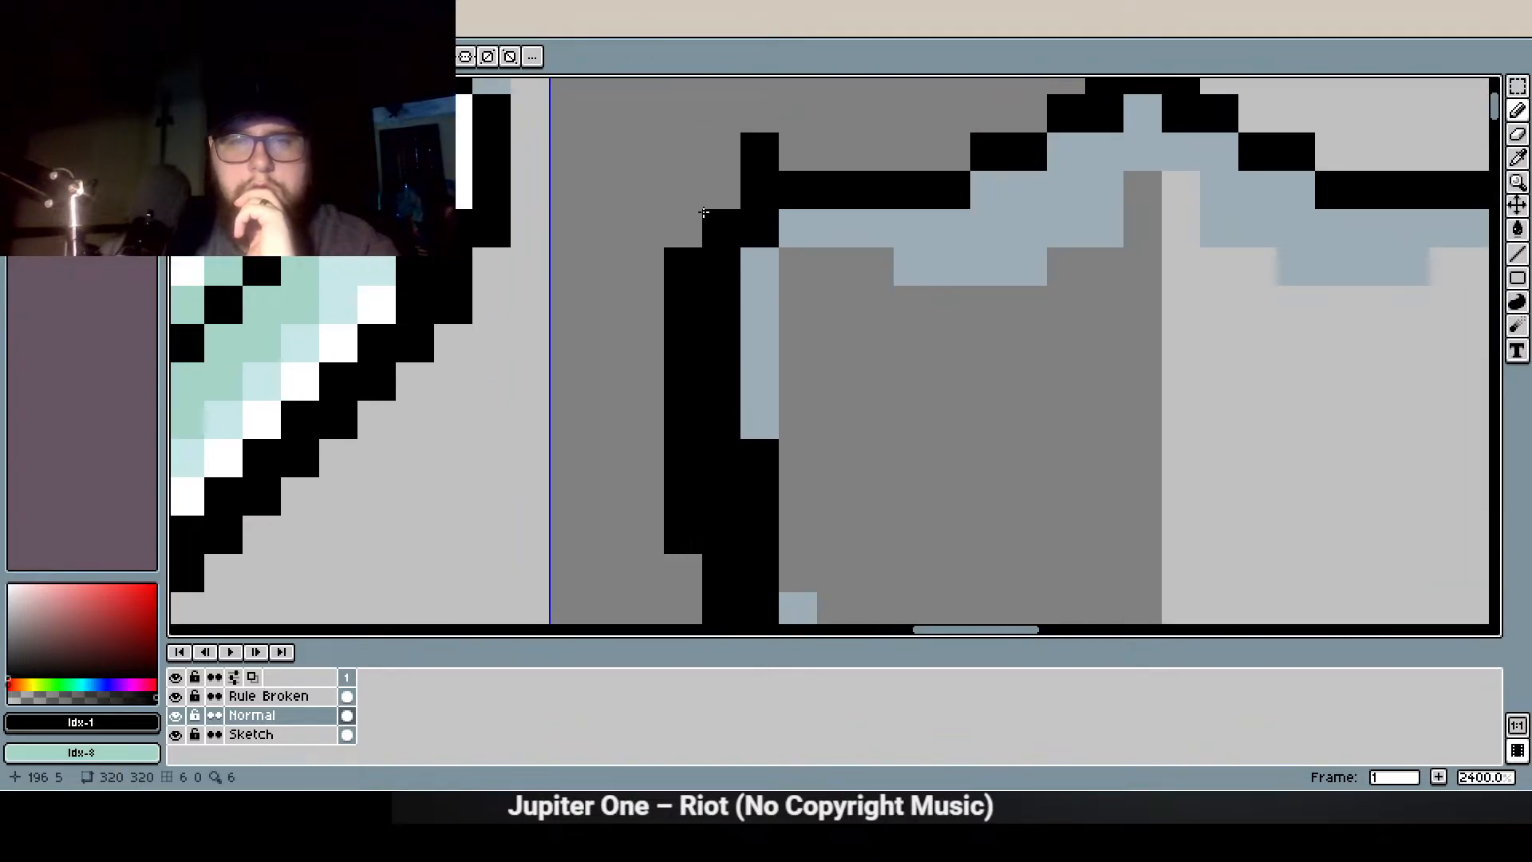
Thicken the shield's upper-left corner and the left half of its top edge with black pixels
click(722, 190)
click(686, 232)
drag(989, 177, 896, 335)
click(860, 311)
mouse_move(927, 276)
mouse_down()
mouse_move(883, 286)
mouse_move(813, 352)
mouse_move(827, 312)
mouse_move(783, 310)
mouse_up()
click(825, 312)
click(974, 236)
click(1050, 196)
Select the upper half of the shield outline and shift it down by one pixel
scroll(962, 292, down, 4)
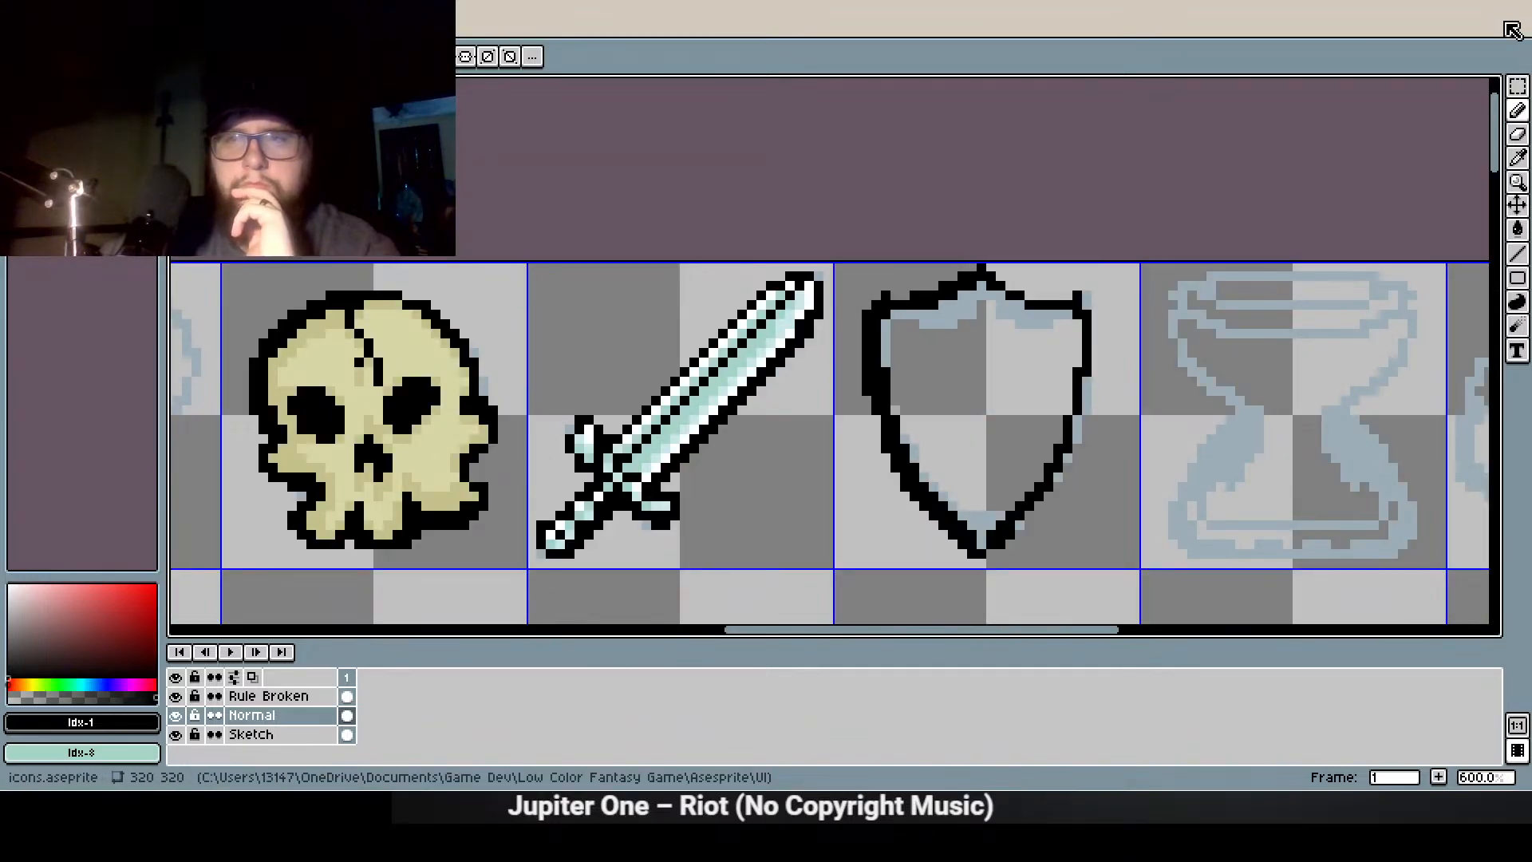
click(1516, 85)
drag(1115, 419, 835, 215)
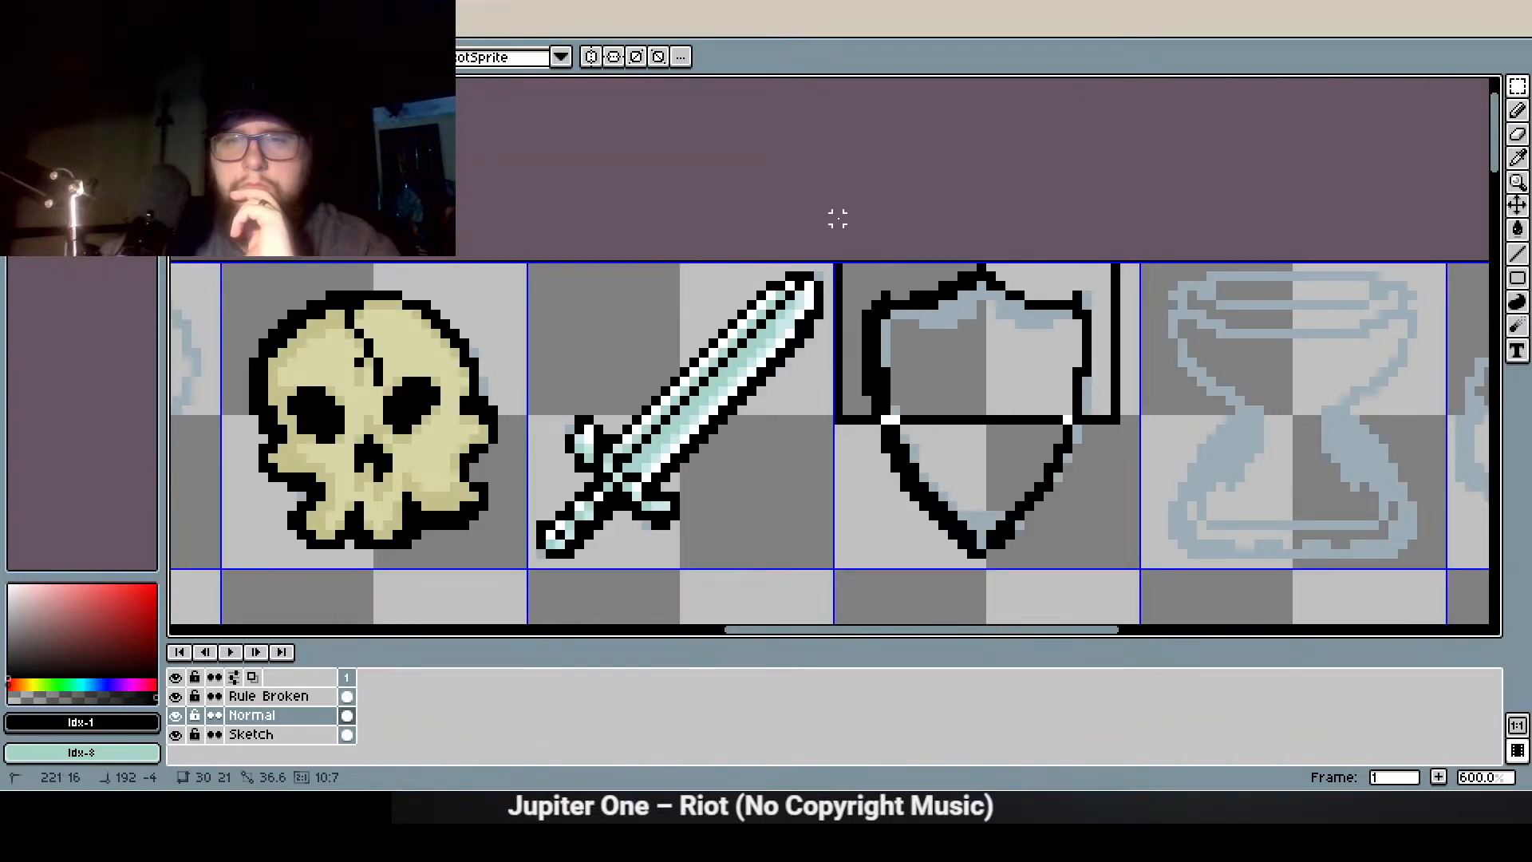
key(Down)
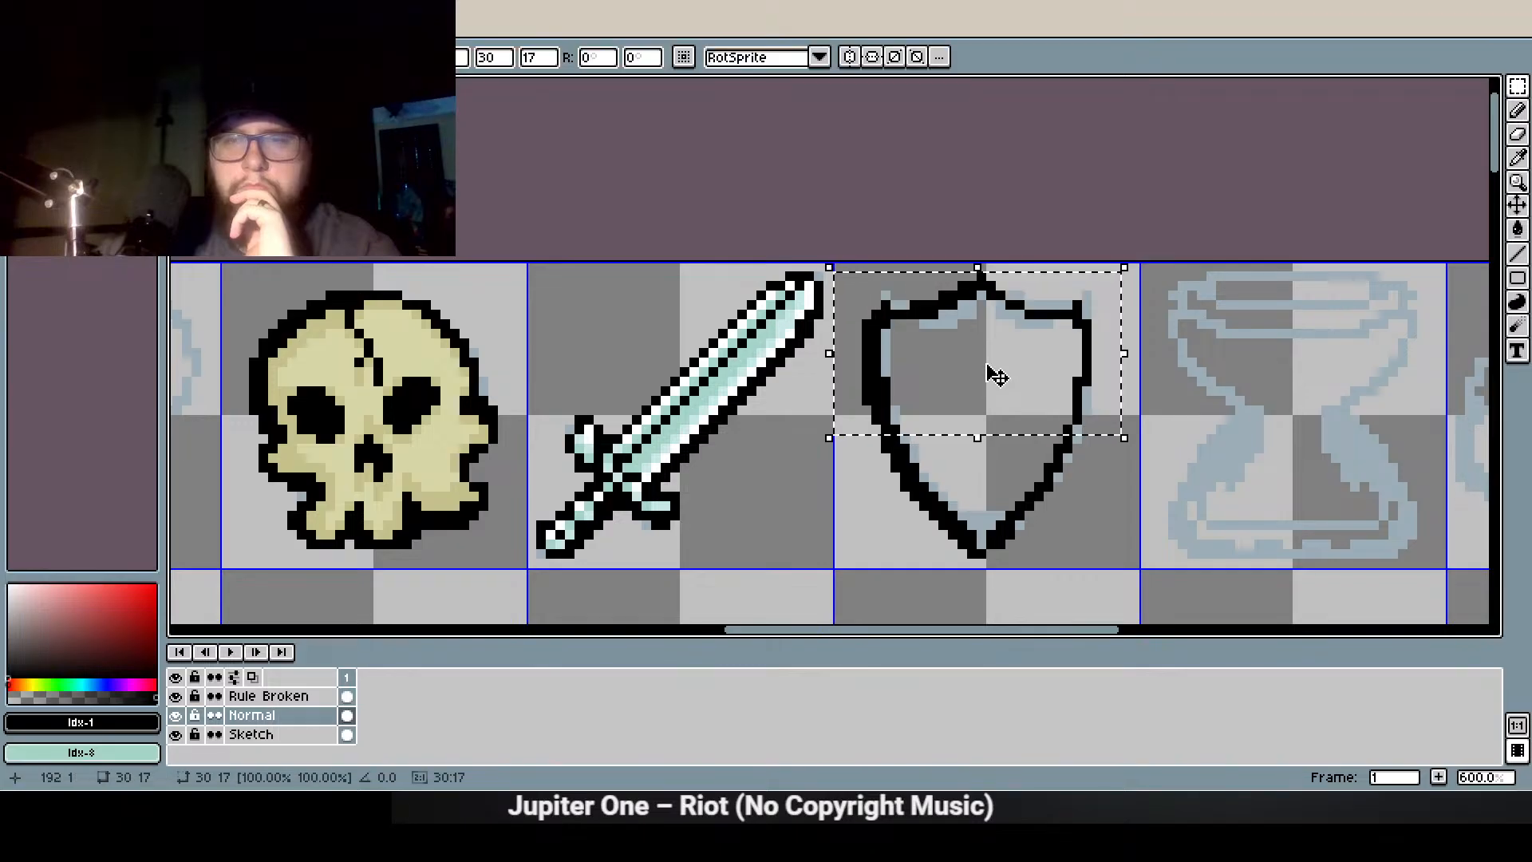
click(1104, 157)
Add a black pixel at the shield's bottom tip and erase inner pixels along the lower-right edge to thin it
scroll(1043, 509, up, 2)
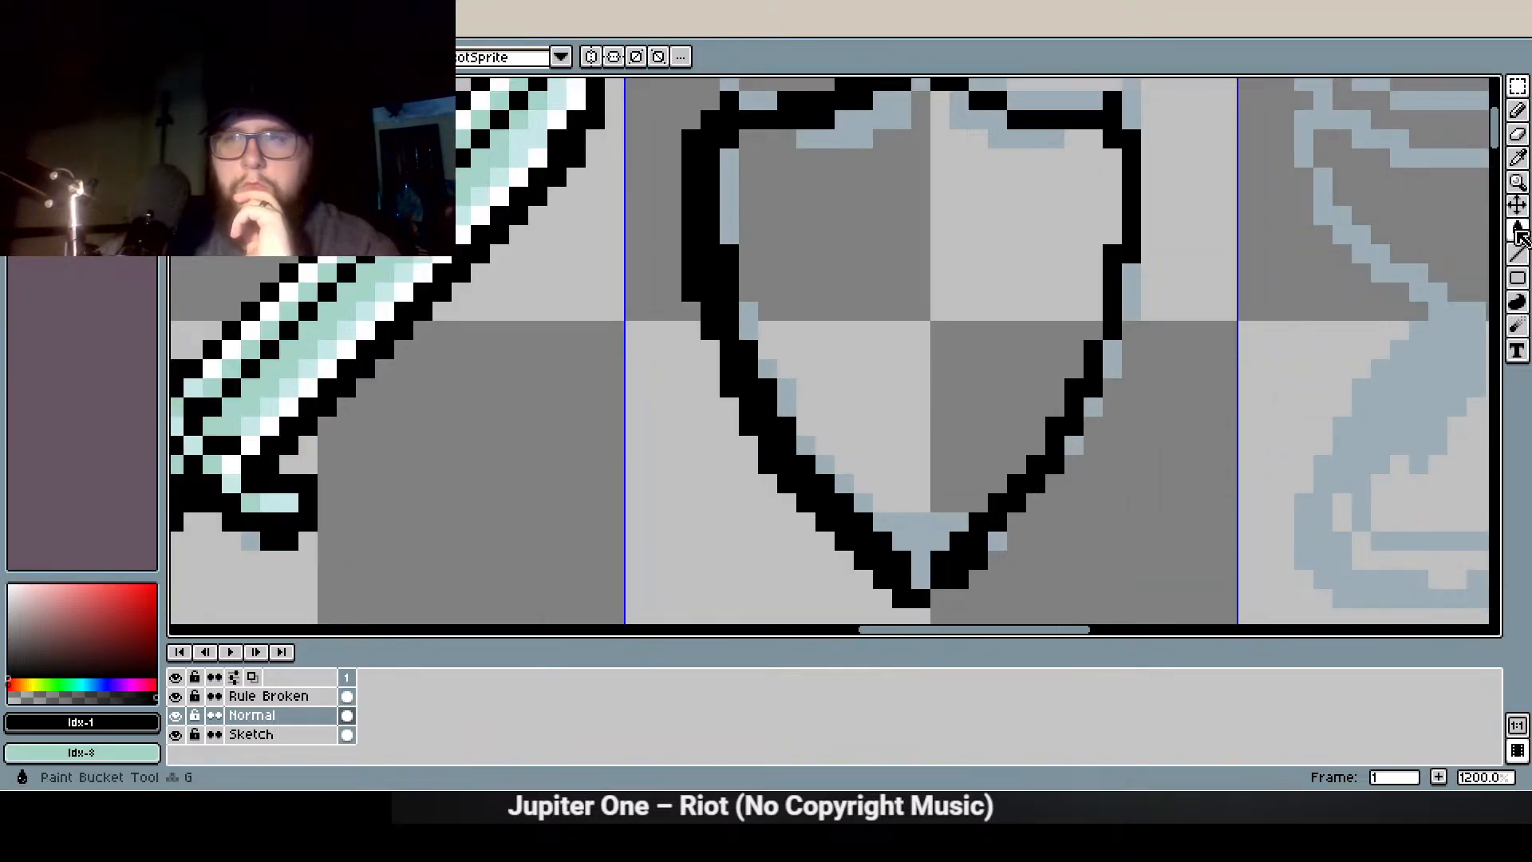
key(b)
click(940, 598)
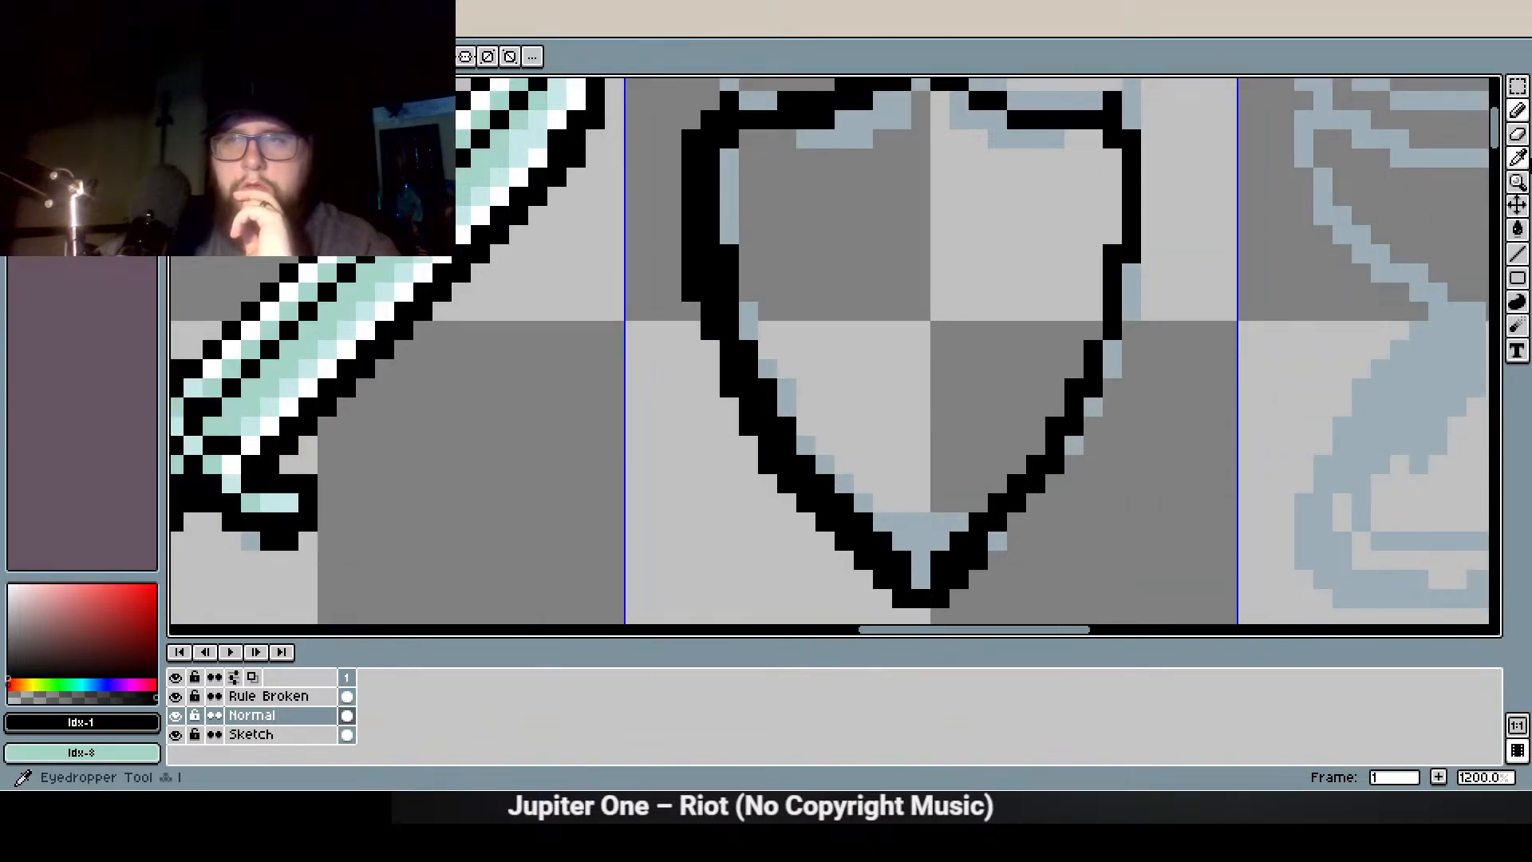
key(e)
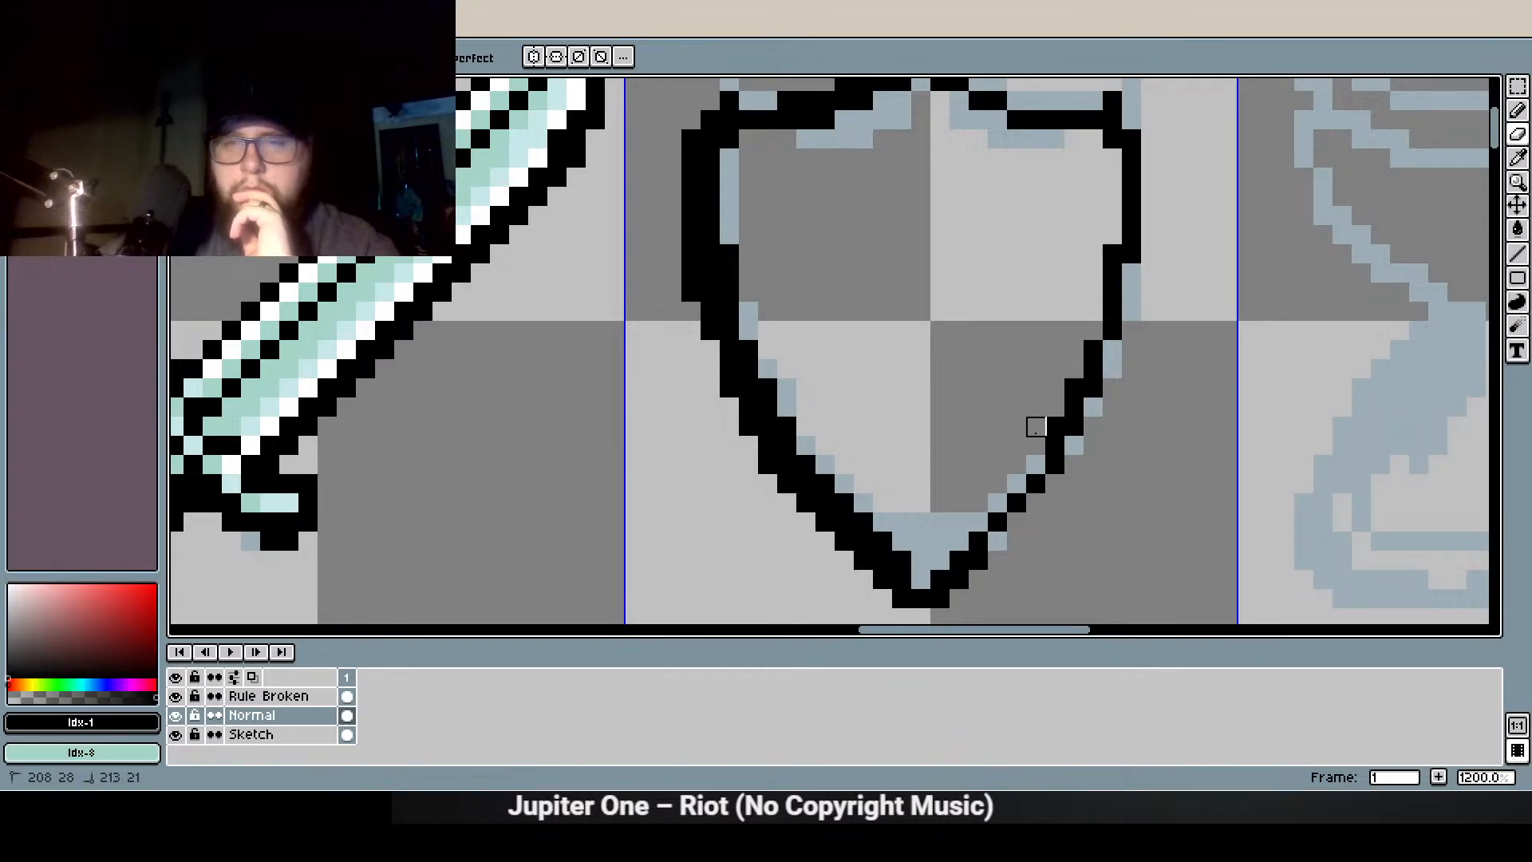
scroll(1022, 343, down, 2)
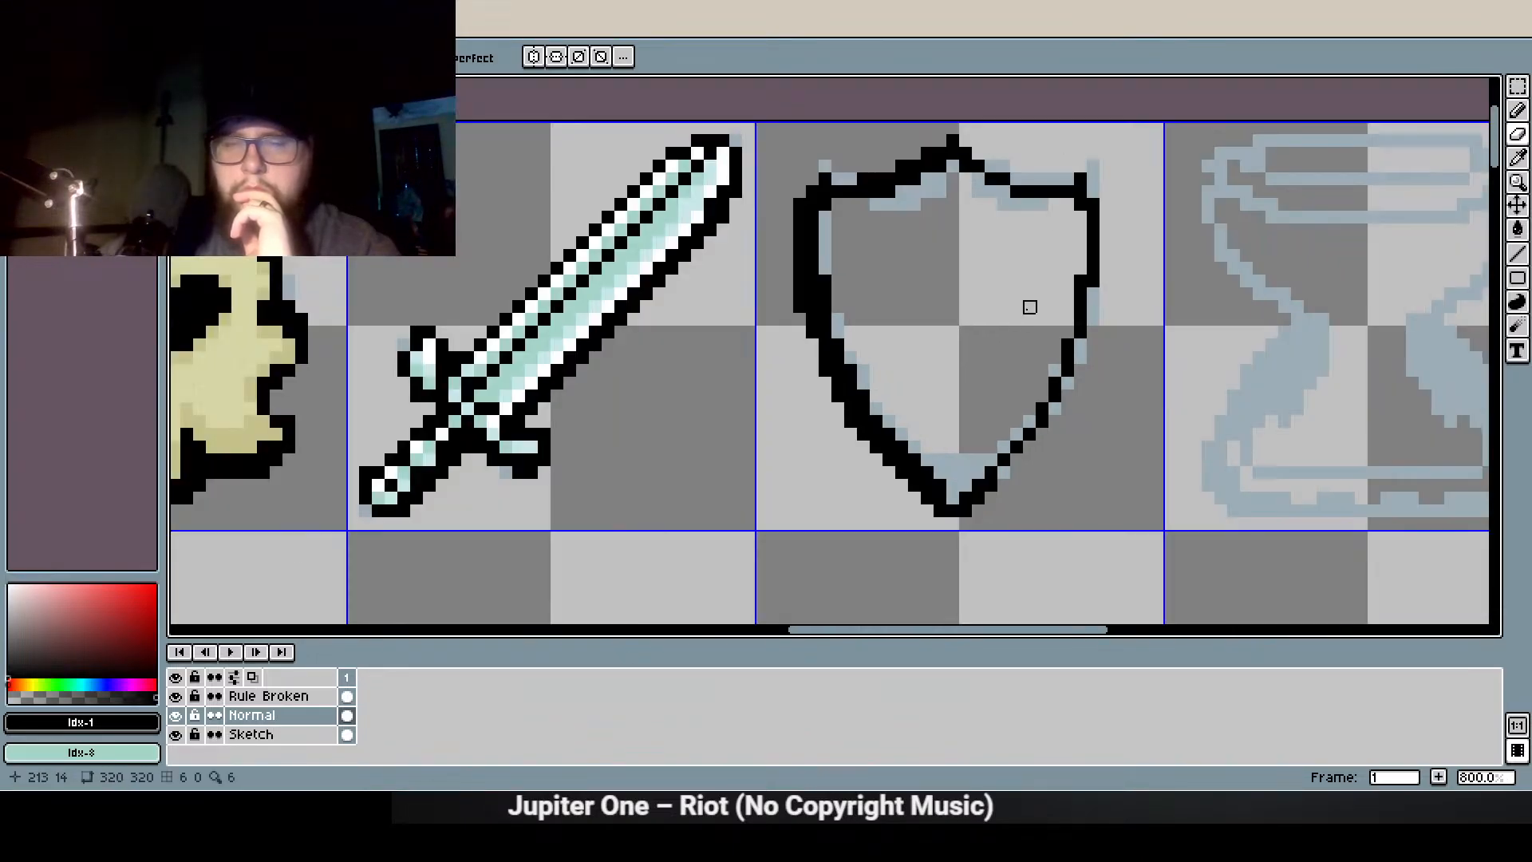
scroll(1028, 311, up, 2)
click(1517, 110)
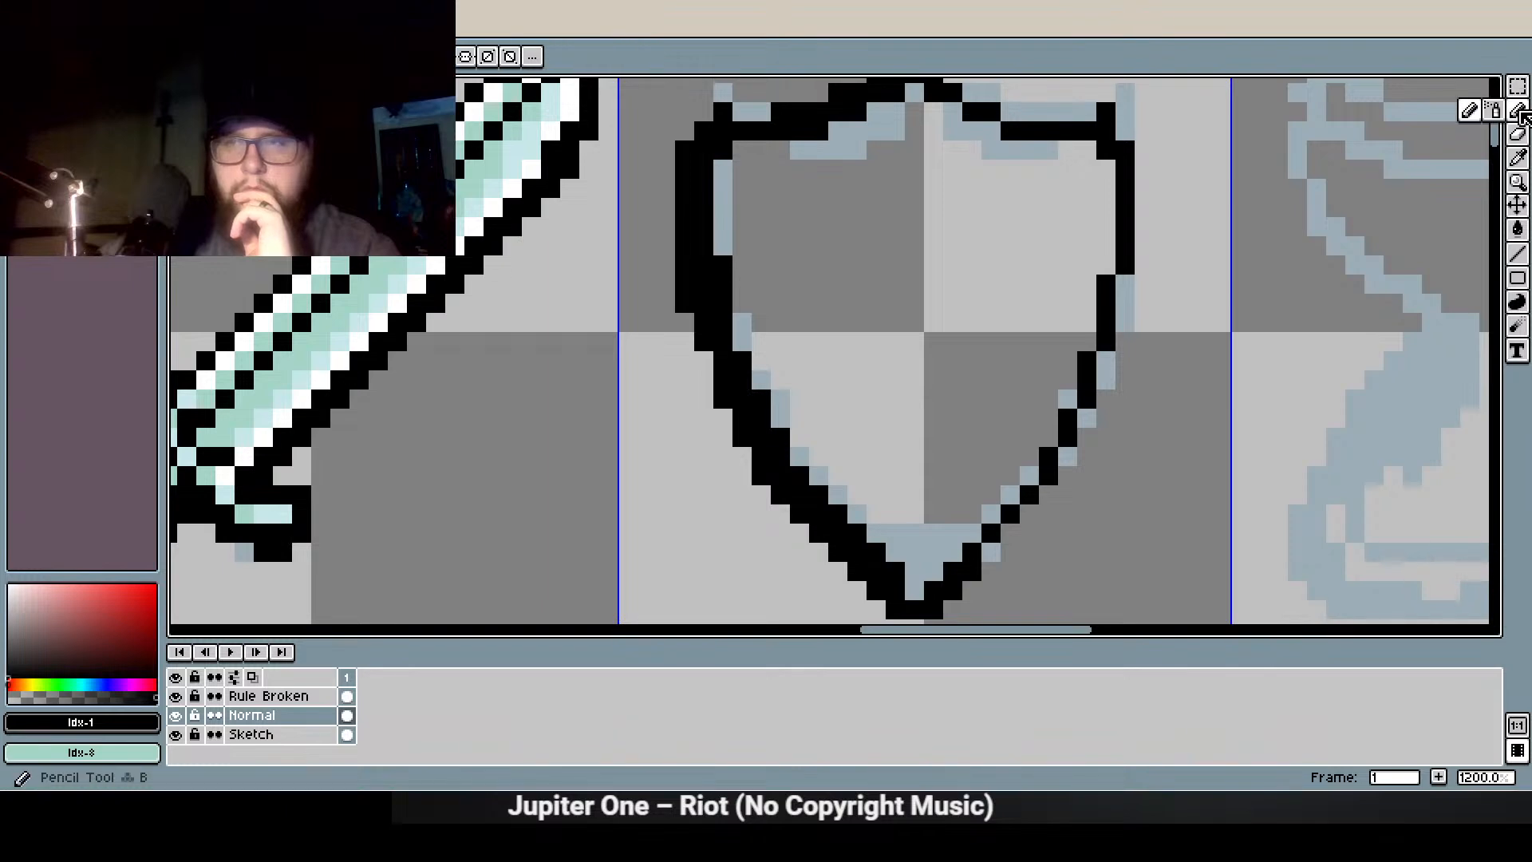
scroll(894, 436, down, 2)
scroll(797, 361, up, 2)
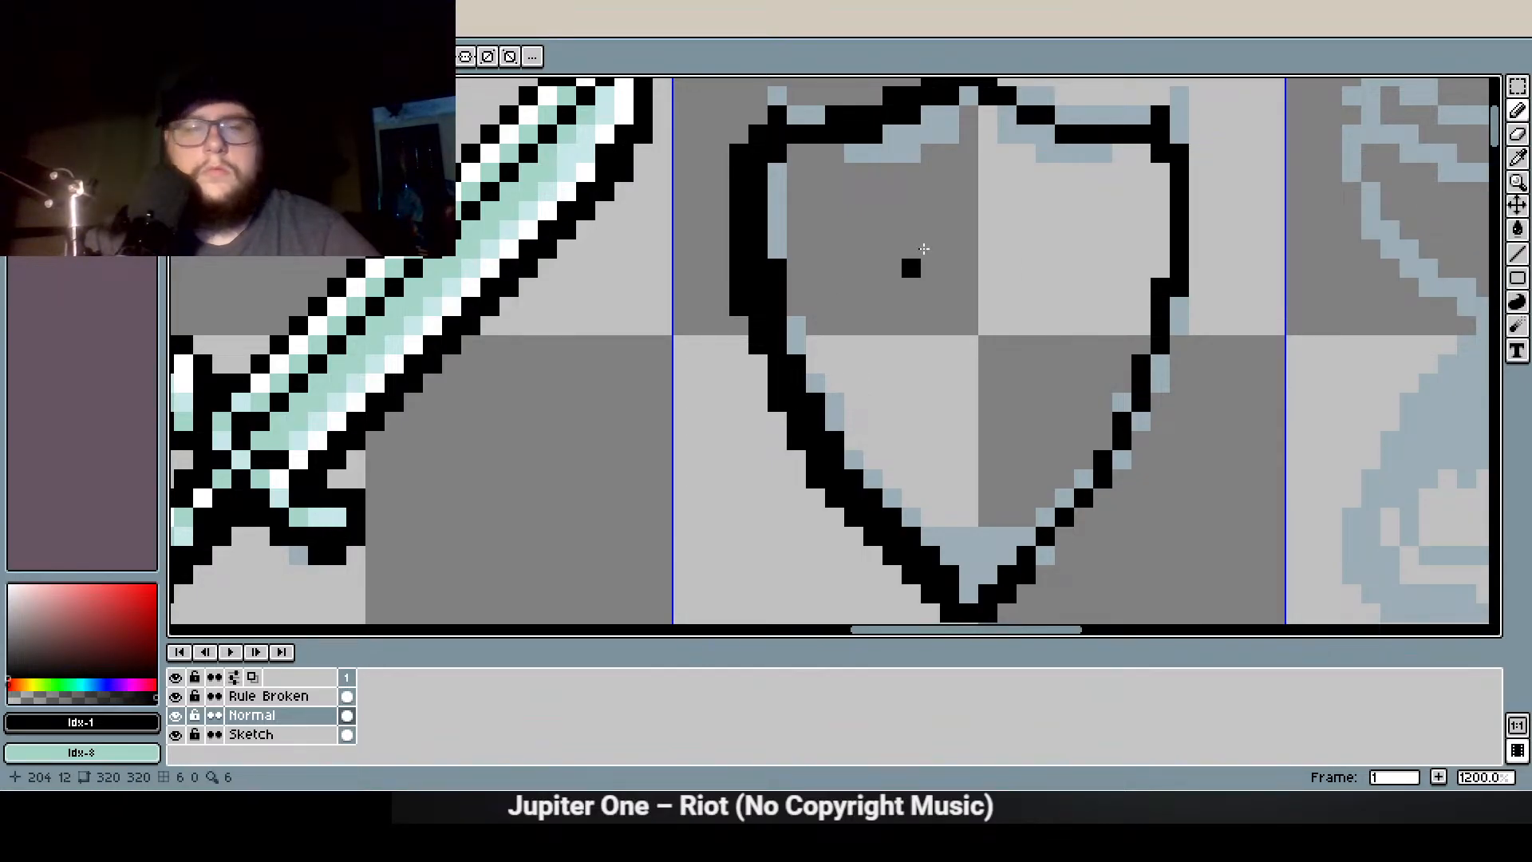
Trim the inner bend of the shield's left side and thicken the outline around the upper-left corner in black
key(e)
drag(795, 272, 773, 291)
key(b)
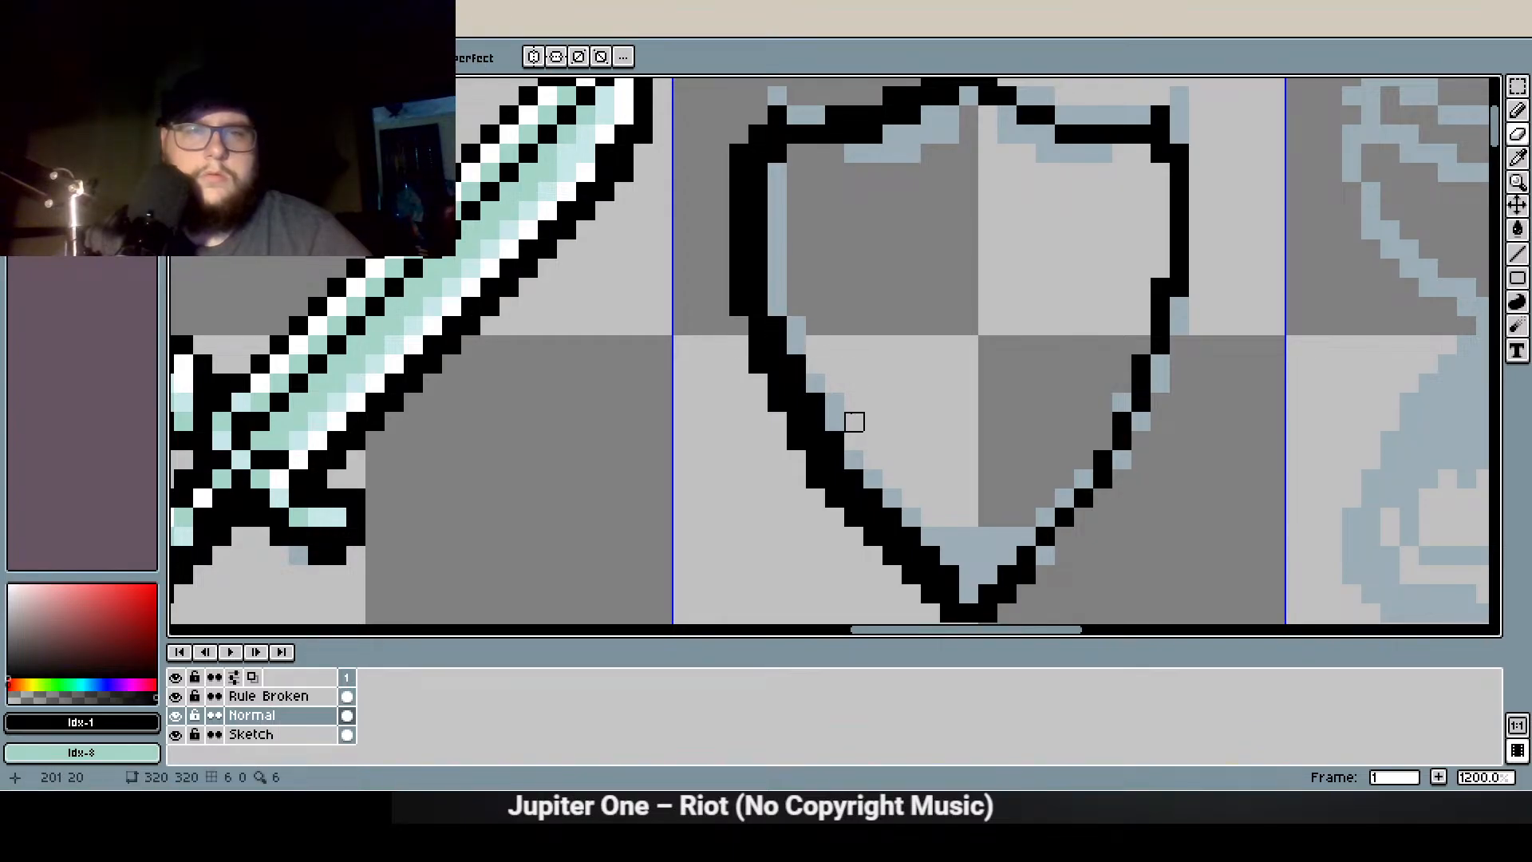
click(797, 154)
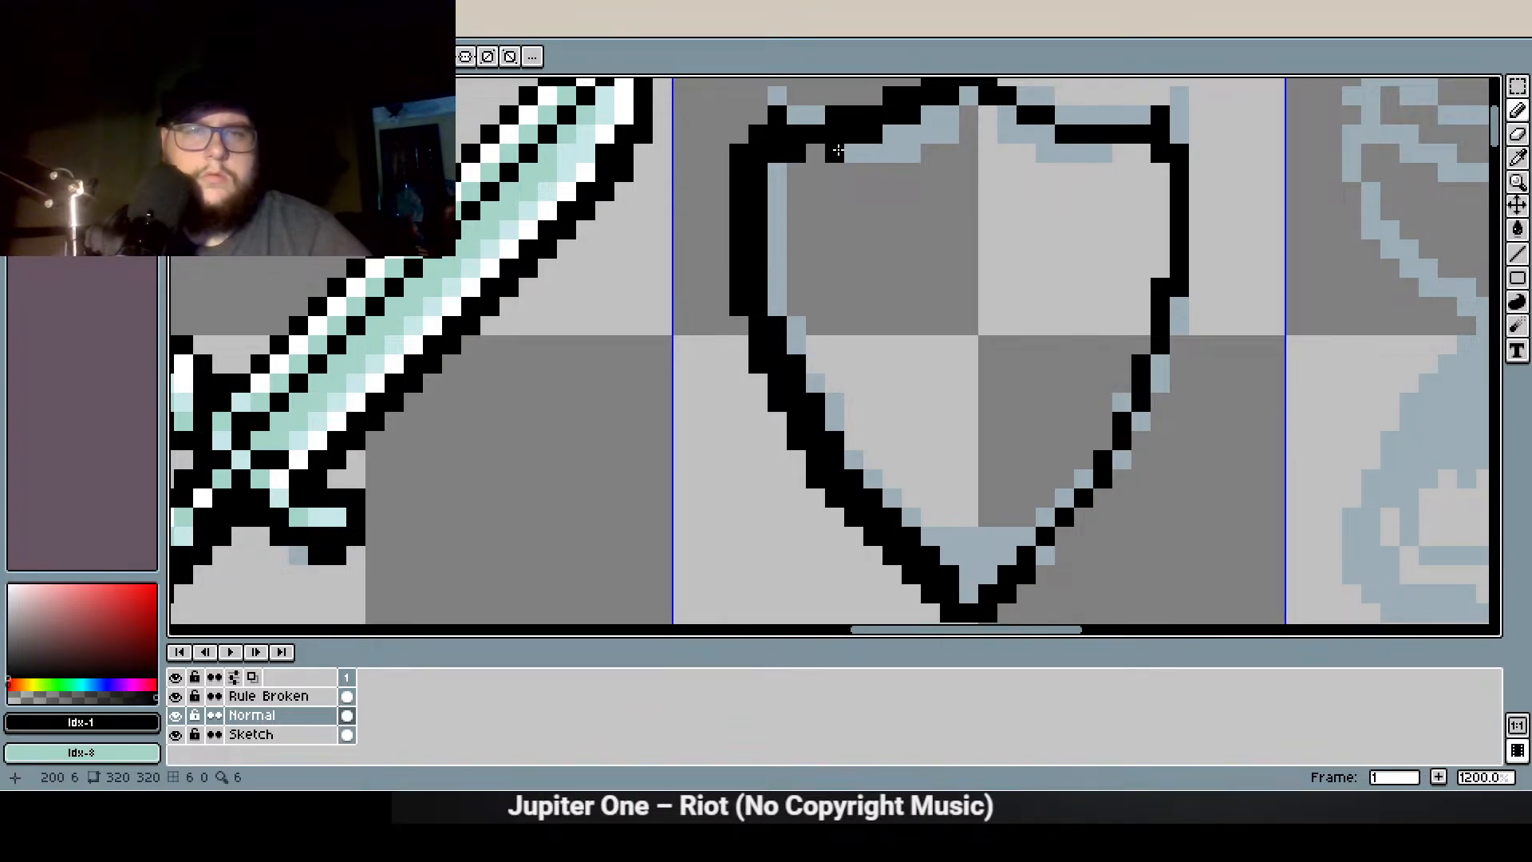
drag(835, 172, 821, 355)
drag(802, 299, 787, 298)
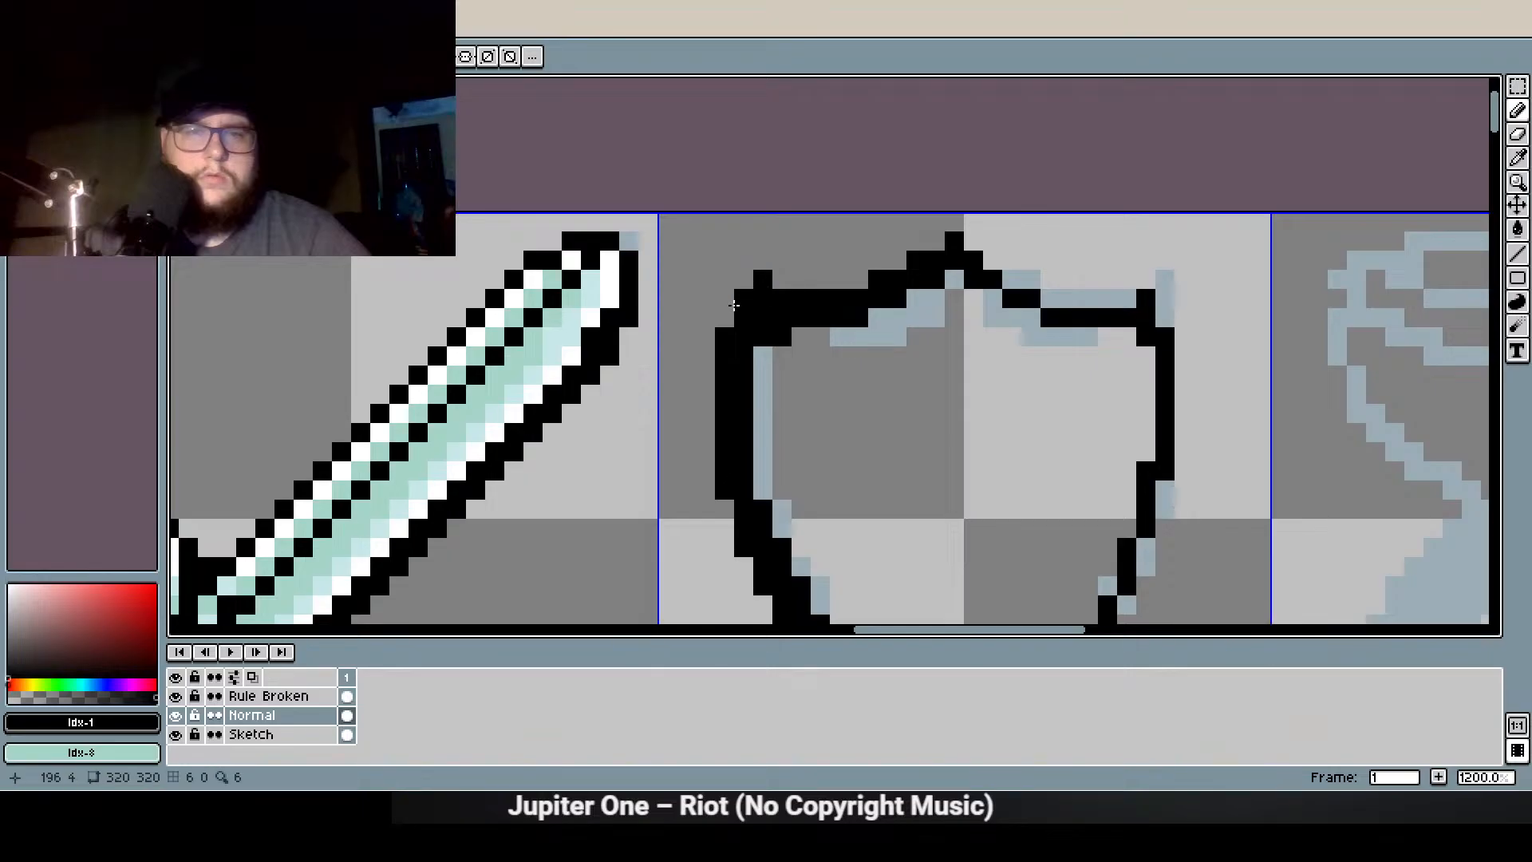
click(731, 314)
Fill the outer notch of the shield's upper-left corner with black pixels
scroll(819, 355, down, 2)
scroll(818, 350, up, 4)
mouse_move(675, 232)
mouse_down()
mouse_move(651, 242)
mouse_move(644, 192)
mouse_move(635, 228)
mouse_up()
click(643, 260)
click(609, 260)
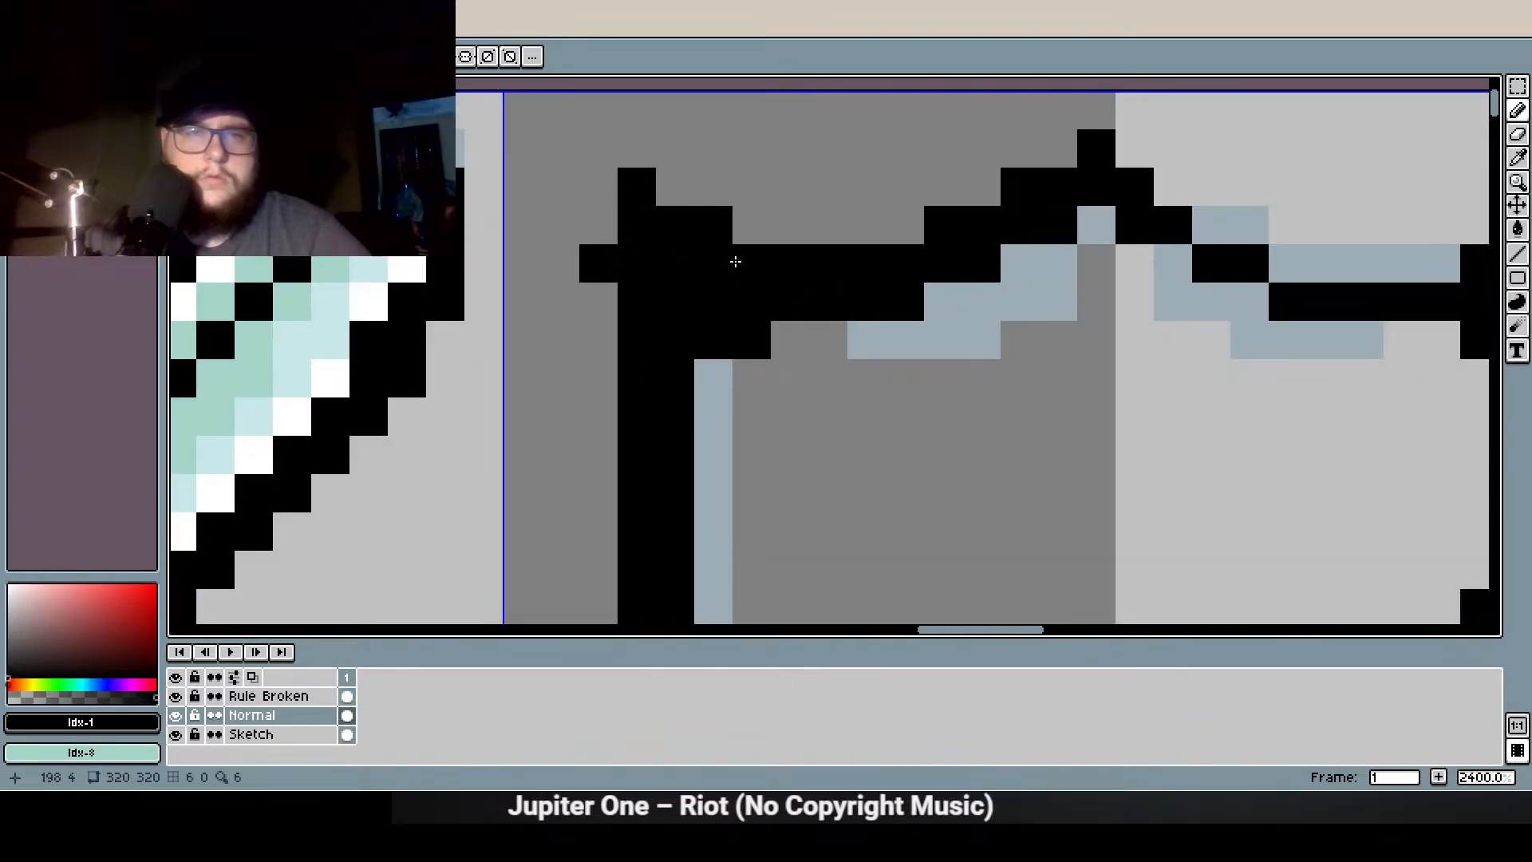
Erase the raised point and surplus pixels above the shield's upper-left corner to square it off
key(e)
click(598, 261)
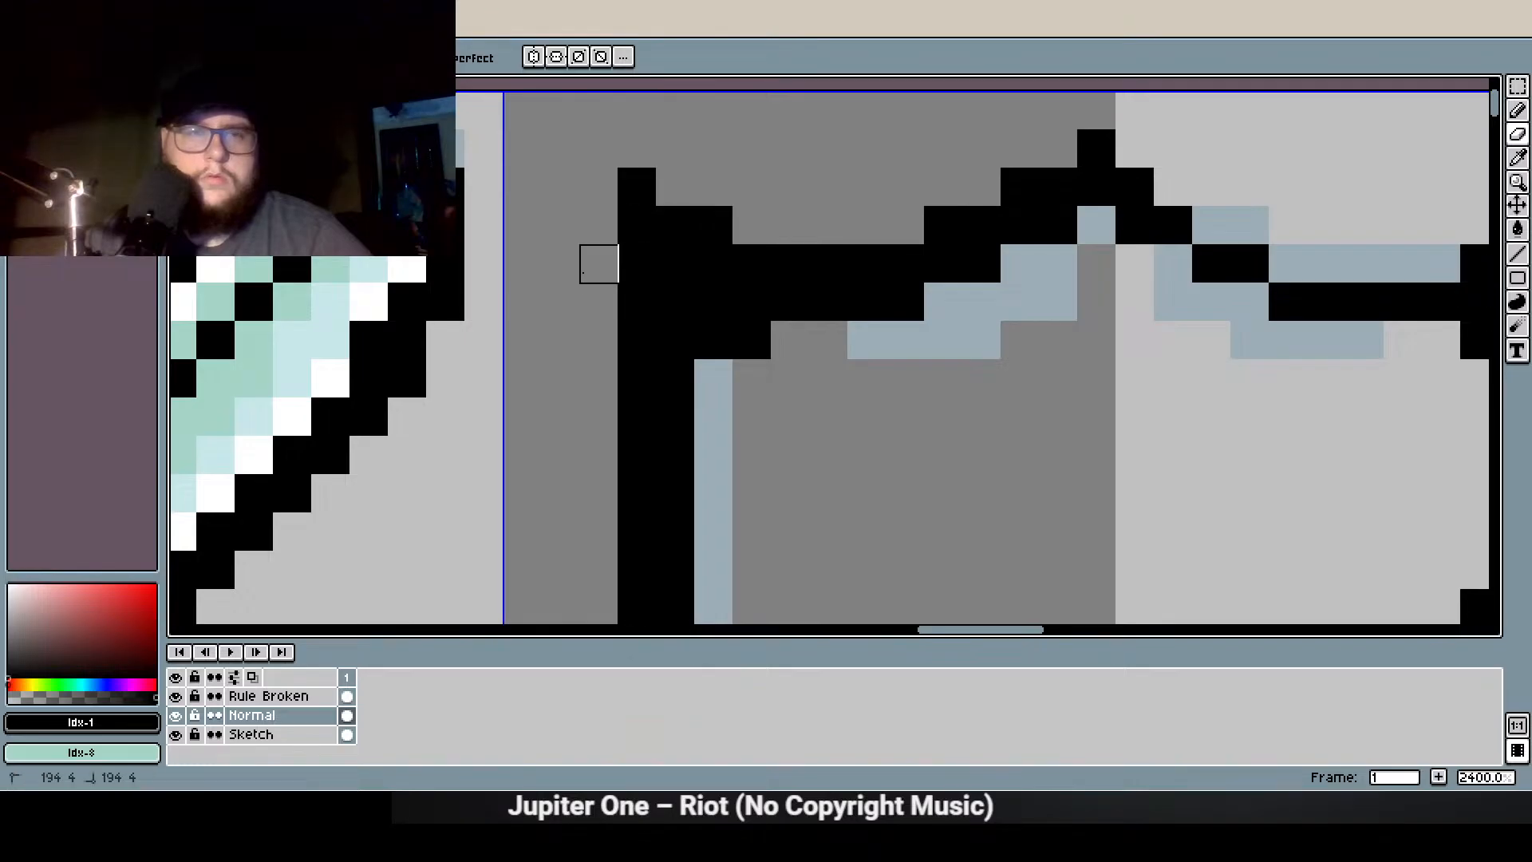
drag(714, 225, 637, 186)
click(752, 263)
drag(853, 236, 821, 300)
click(758, 327)
click(681, 328)
click(605, 289)
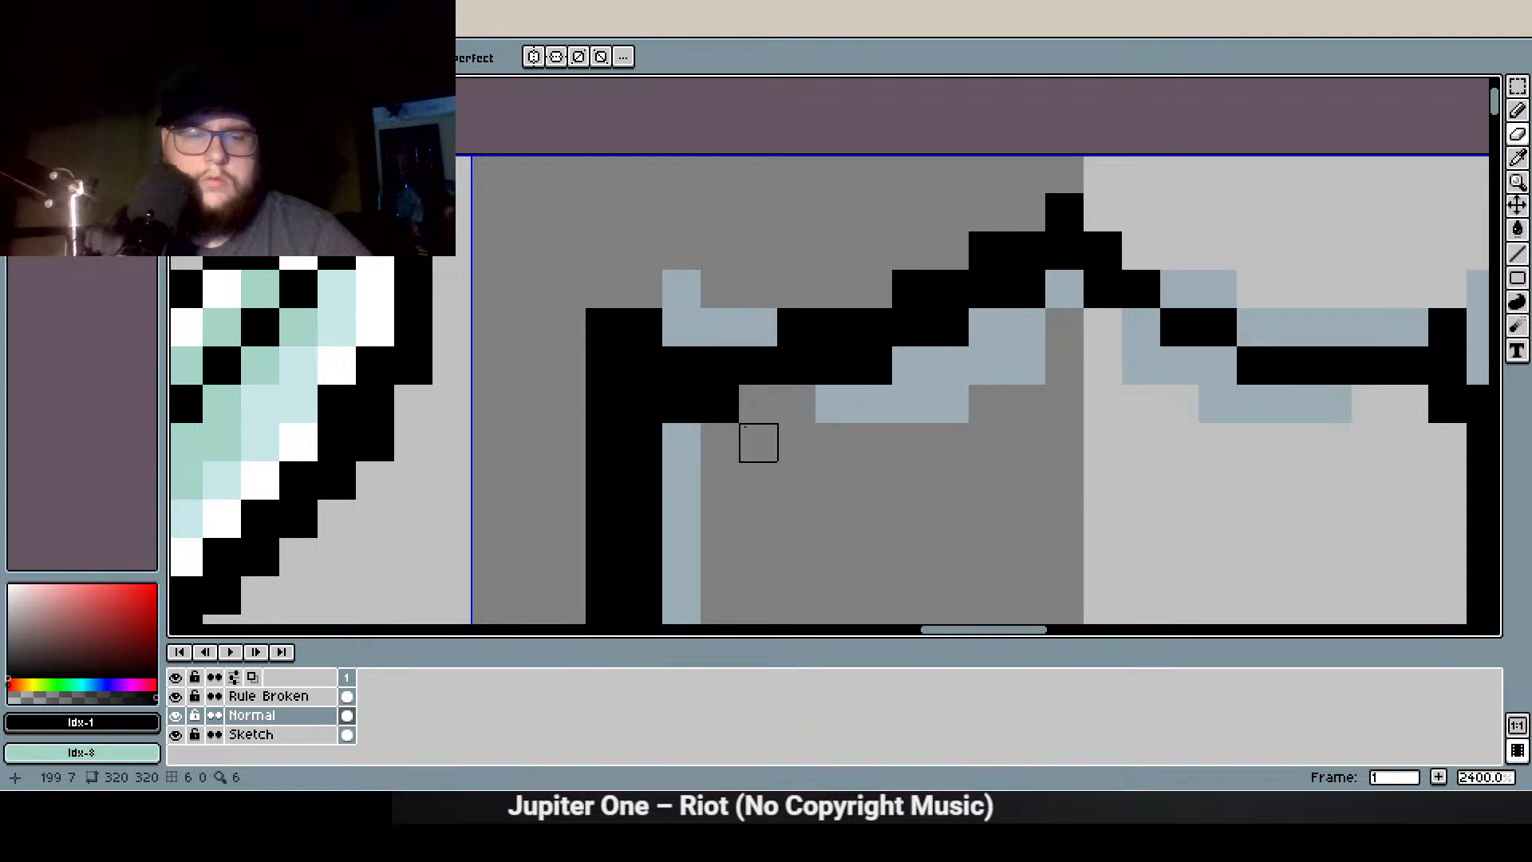
Add a black pixel inside the shield's upper-left corner and fill in the inside of the bottom tip
key(b)
click(758, 404)
click(974, 411)
scroll(973, 412, down, 6)
scroll(998, 431, up, 3)
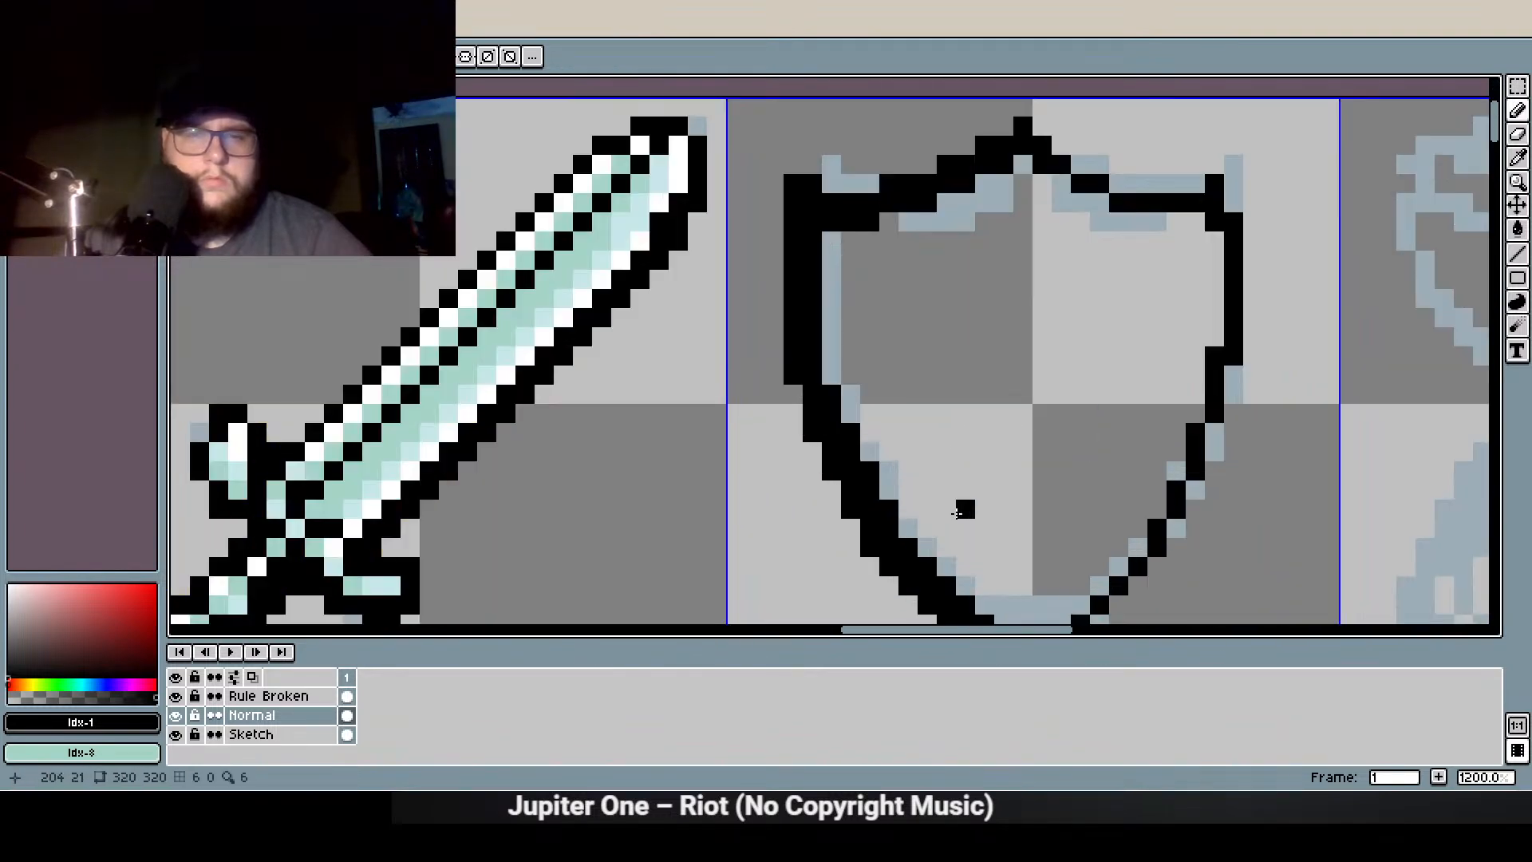
scroll(785, 482, up, 1)
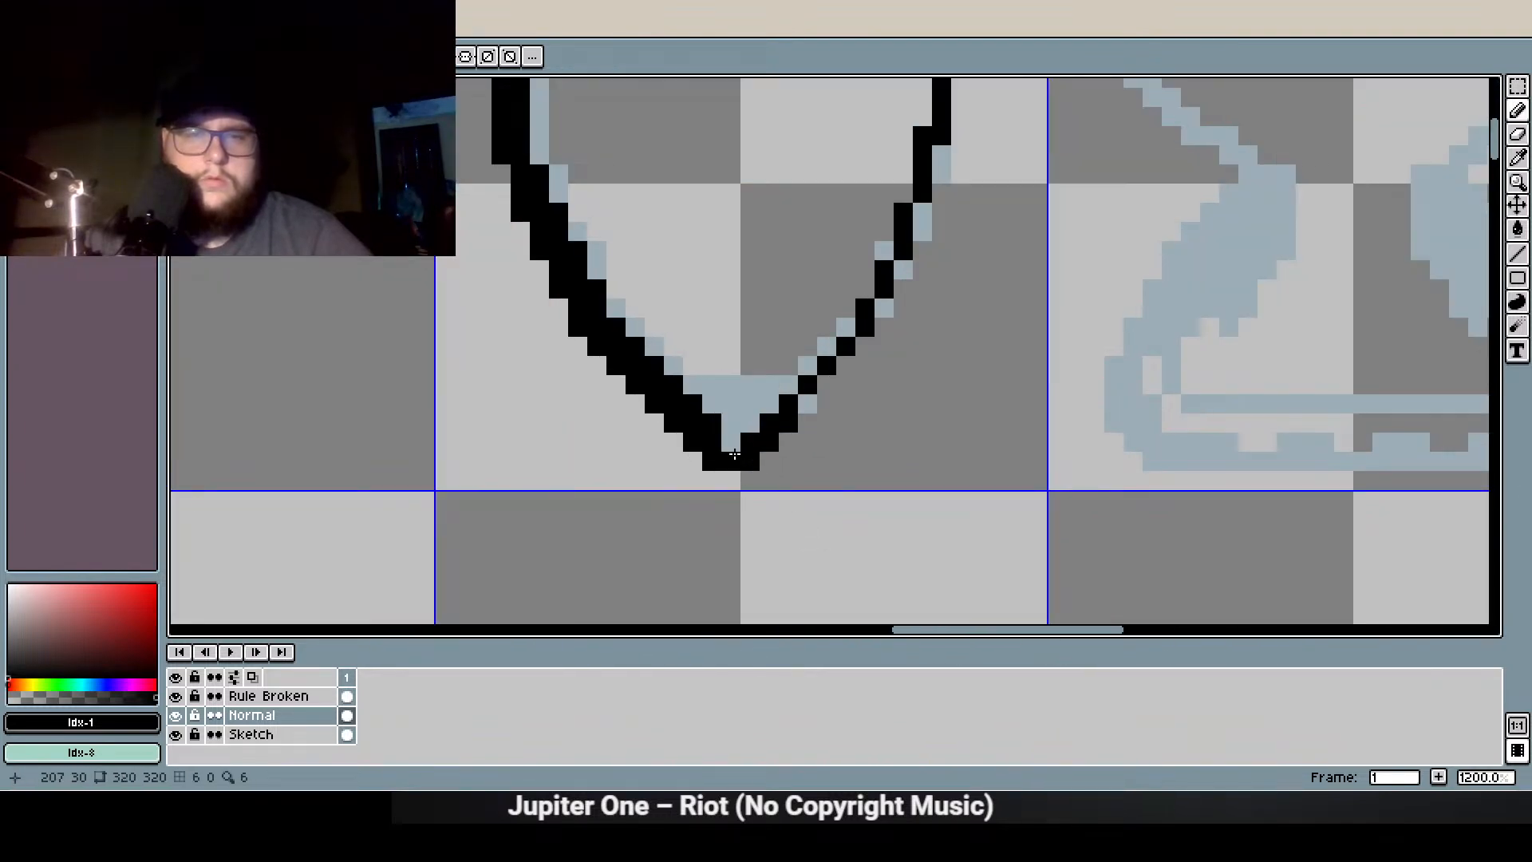
scroll(830, 327, down, 2)
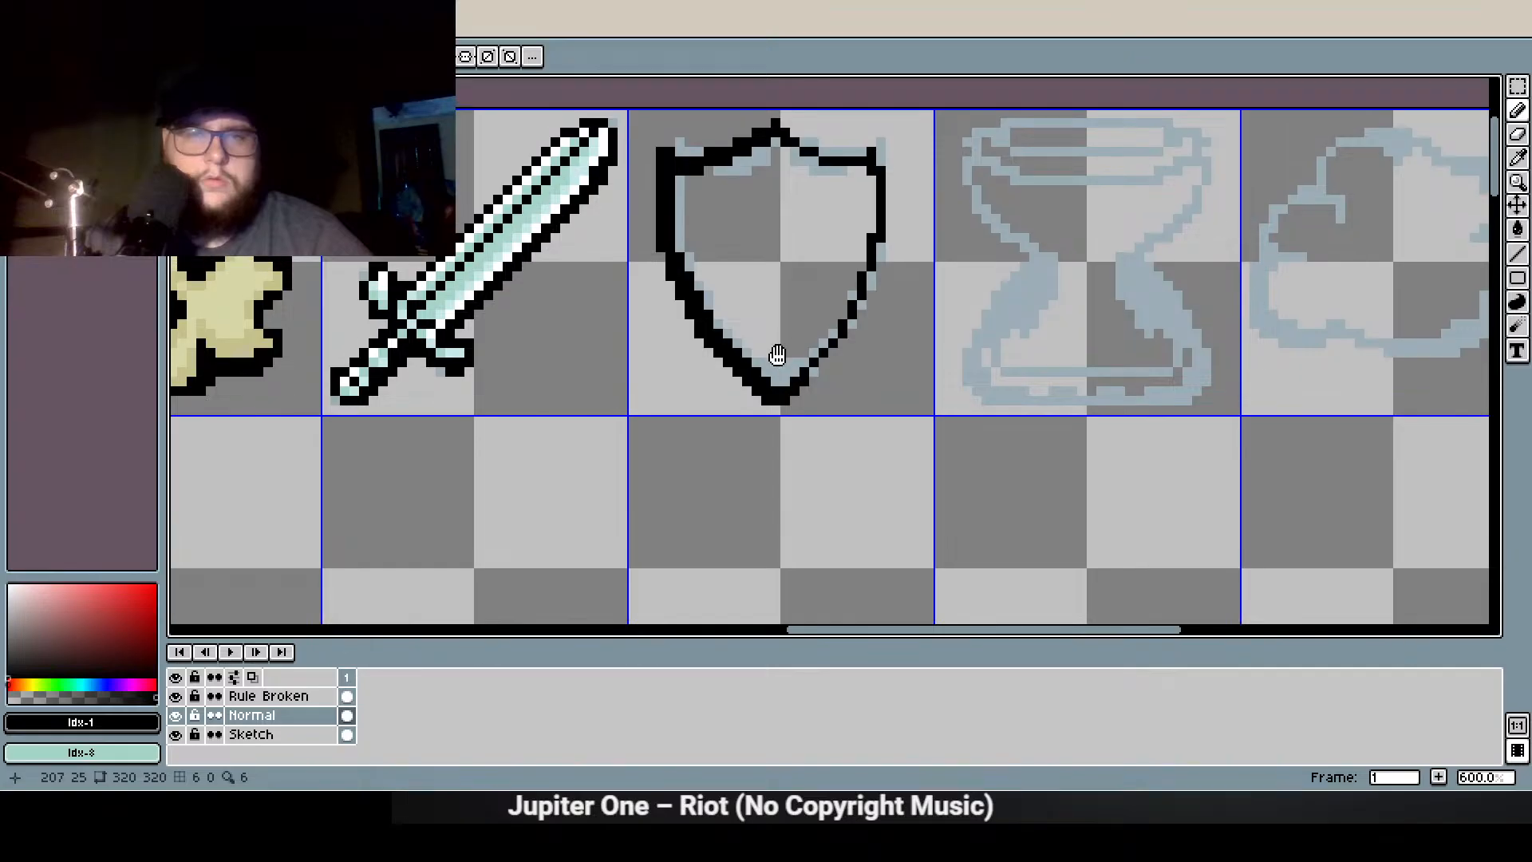
scroll(836, 311, up, 1)
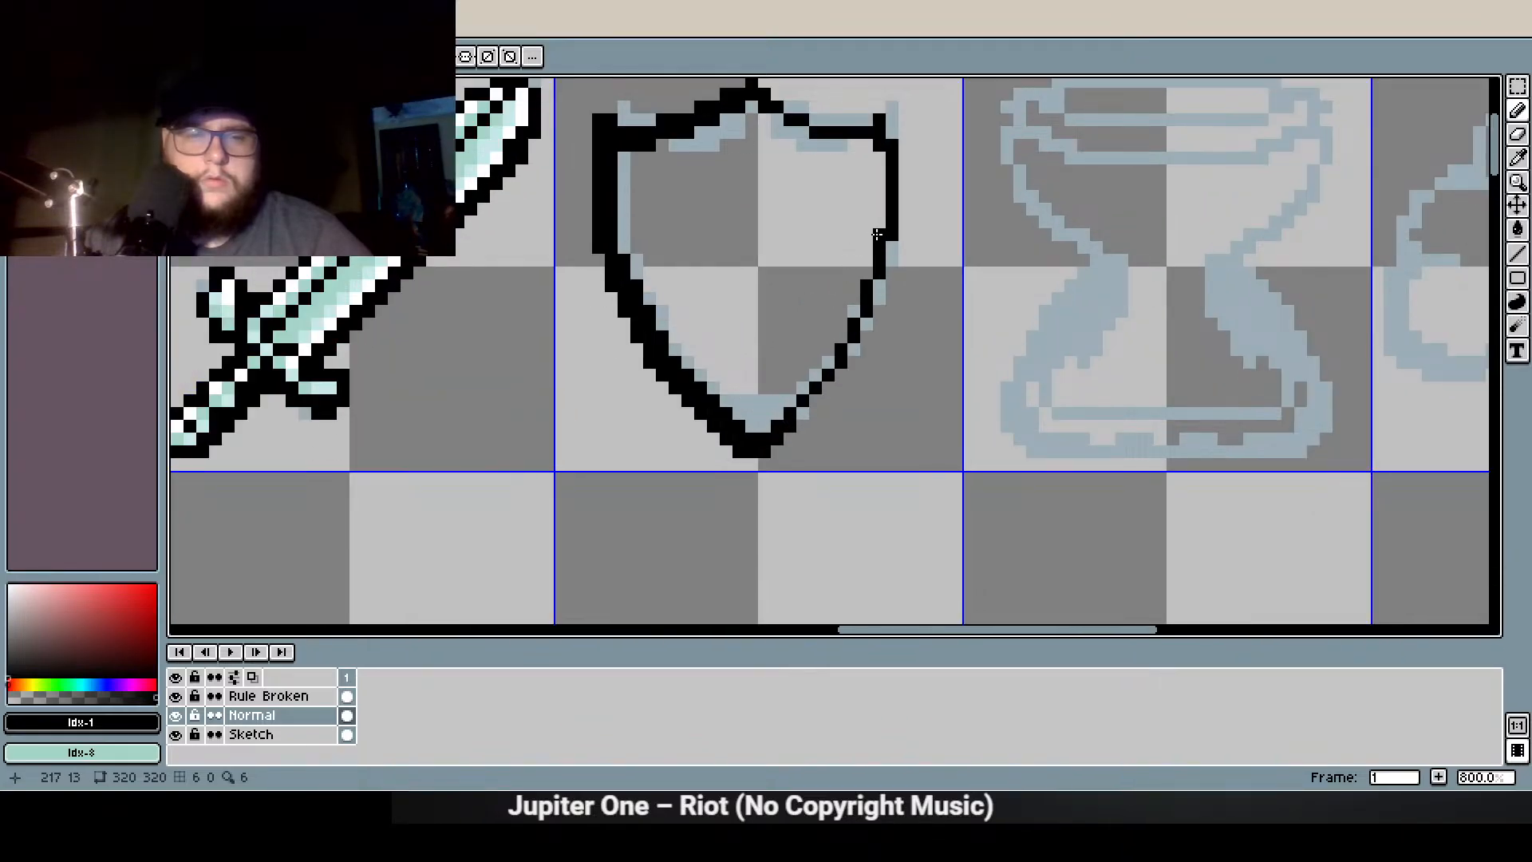
Erase the overlapping inner pixel where the shield's right side bends inward
key(e)
scroll(777, 236, down, 2)
scroll(778, 236, up, 1)
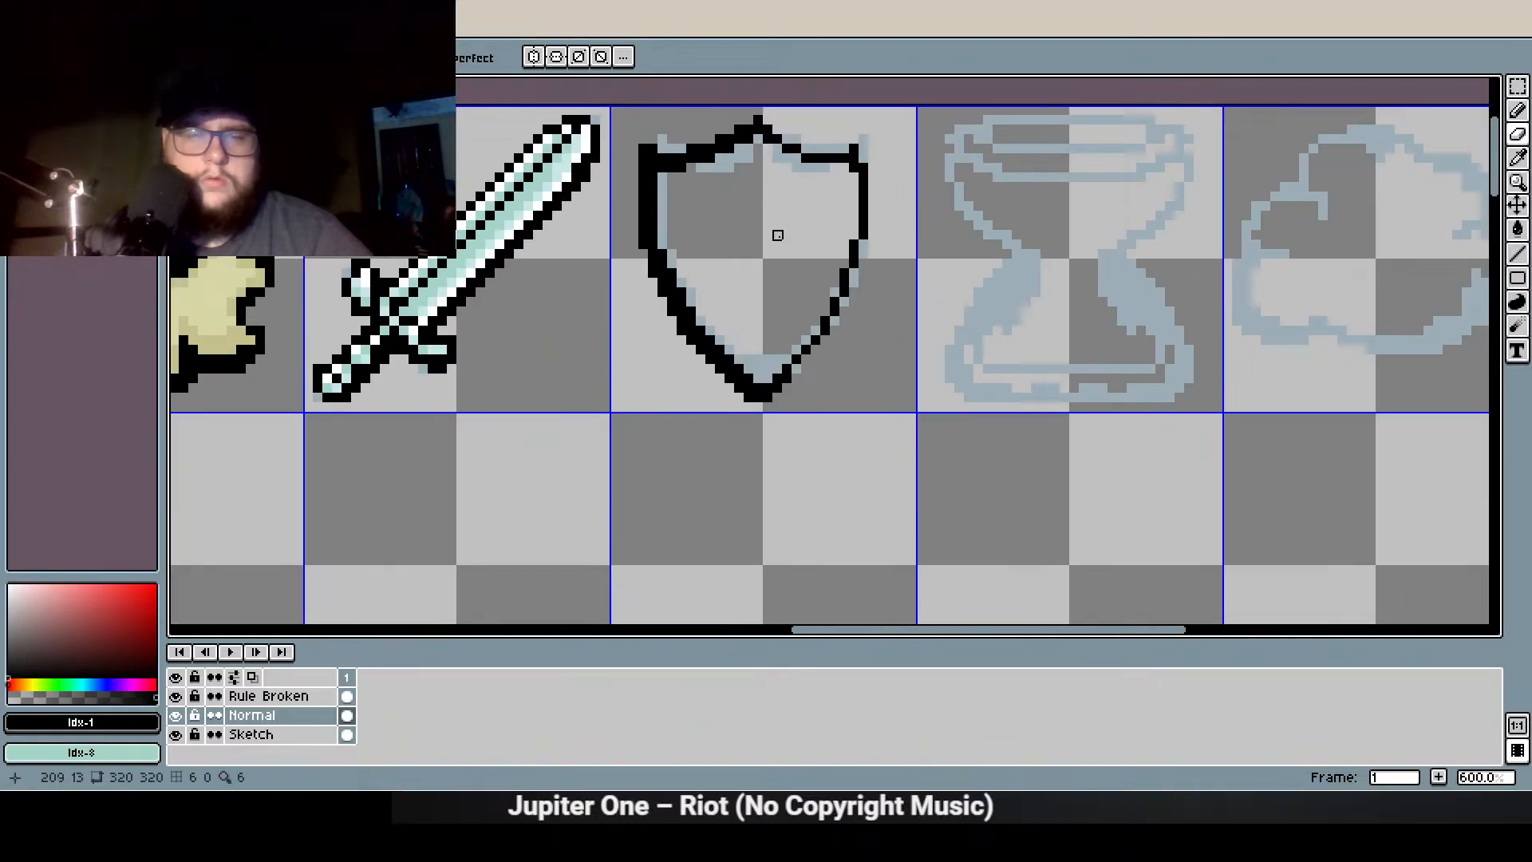
key(b)
drag(718, 240, 719, 369)
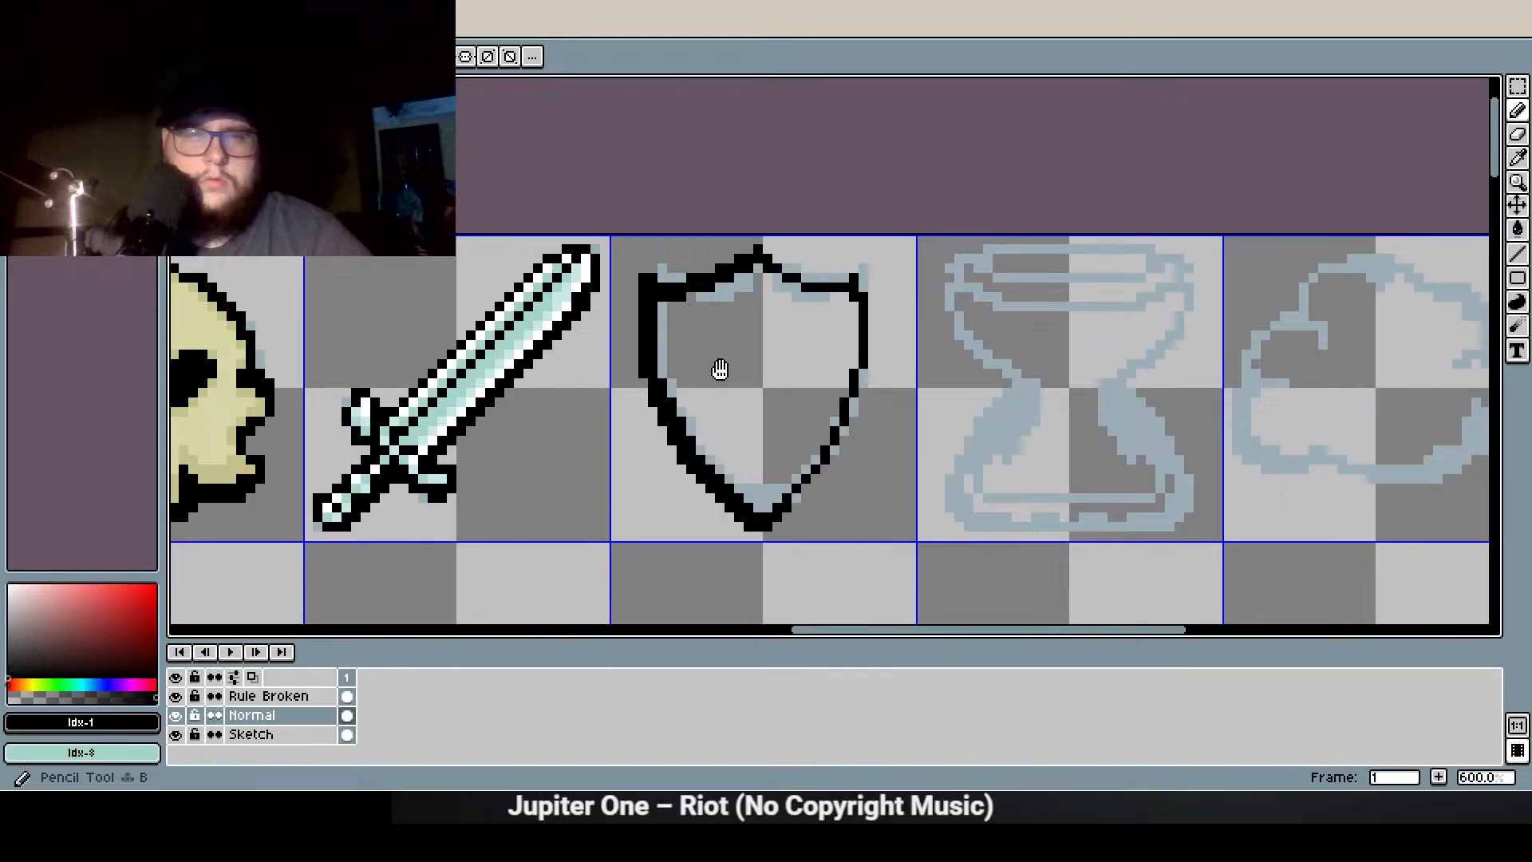
Erase surplus outer pixels along the left half of the shield's top edge to smooth its slope
scroll(691, 285, up, 3)
key(e)
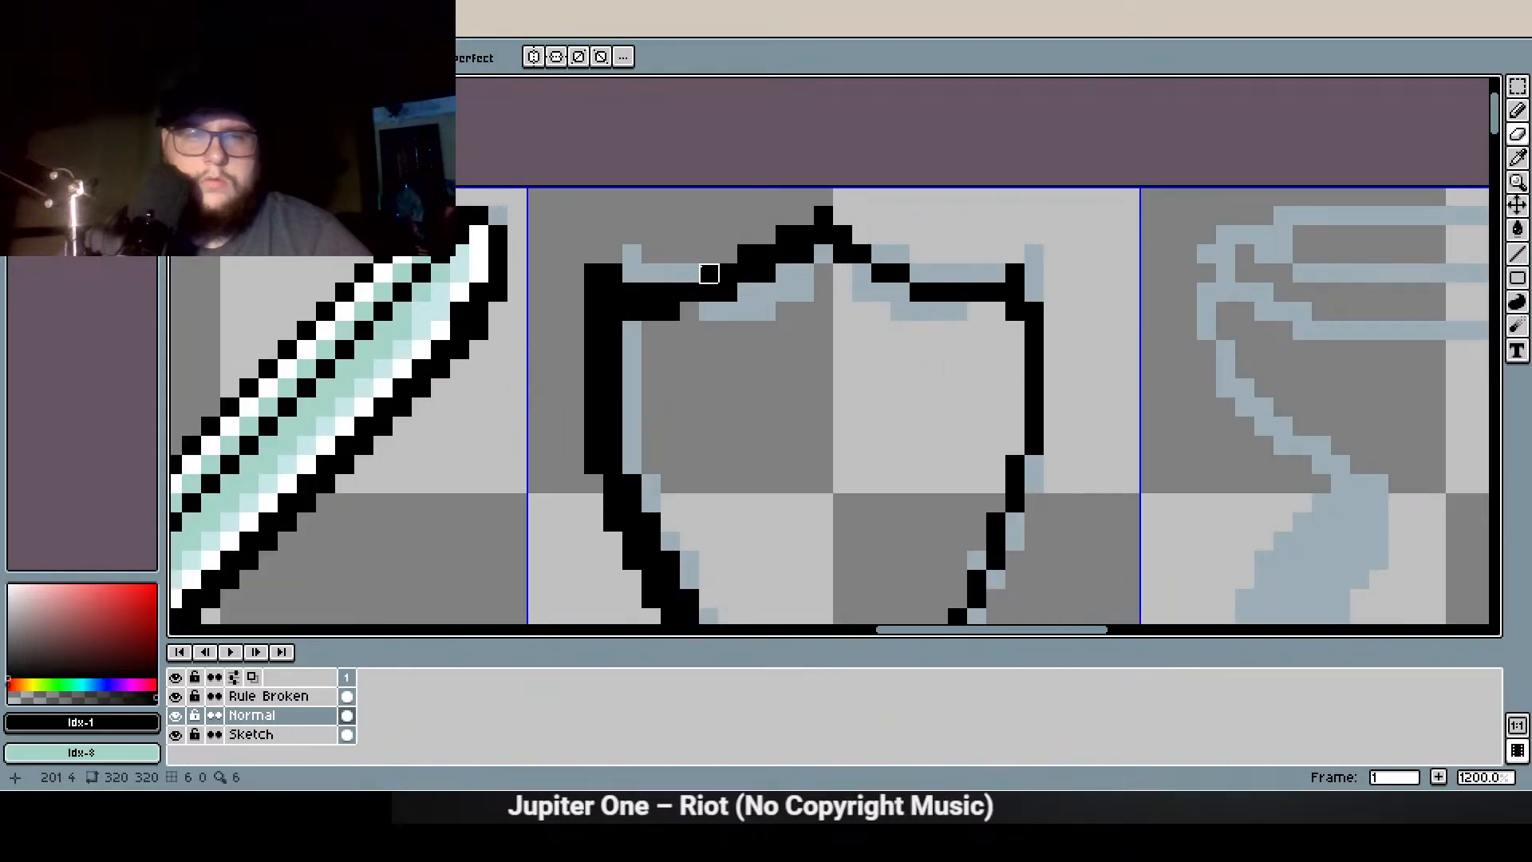
drag(766, 235, 747, 254)
scroll(785, 234, down, 3)
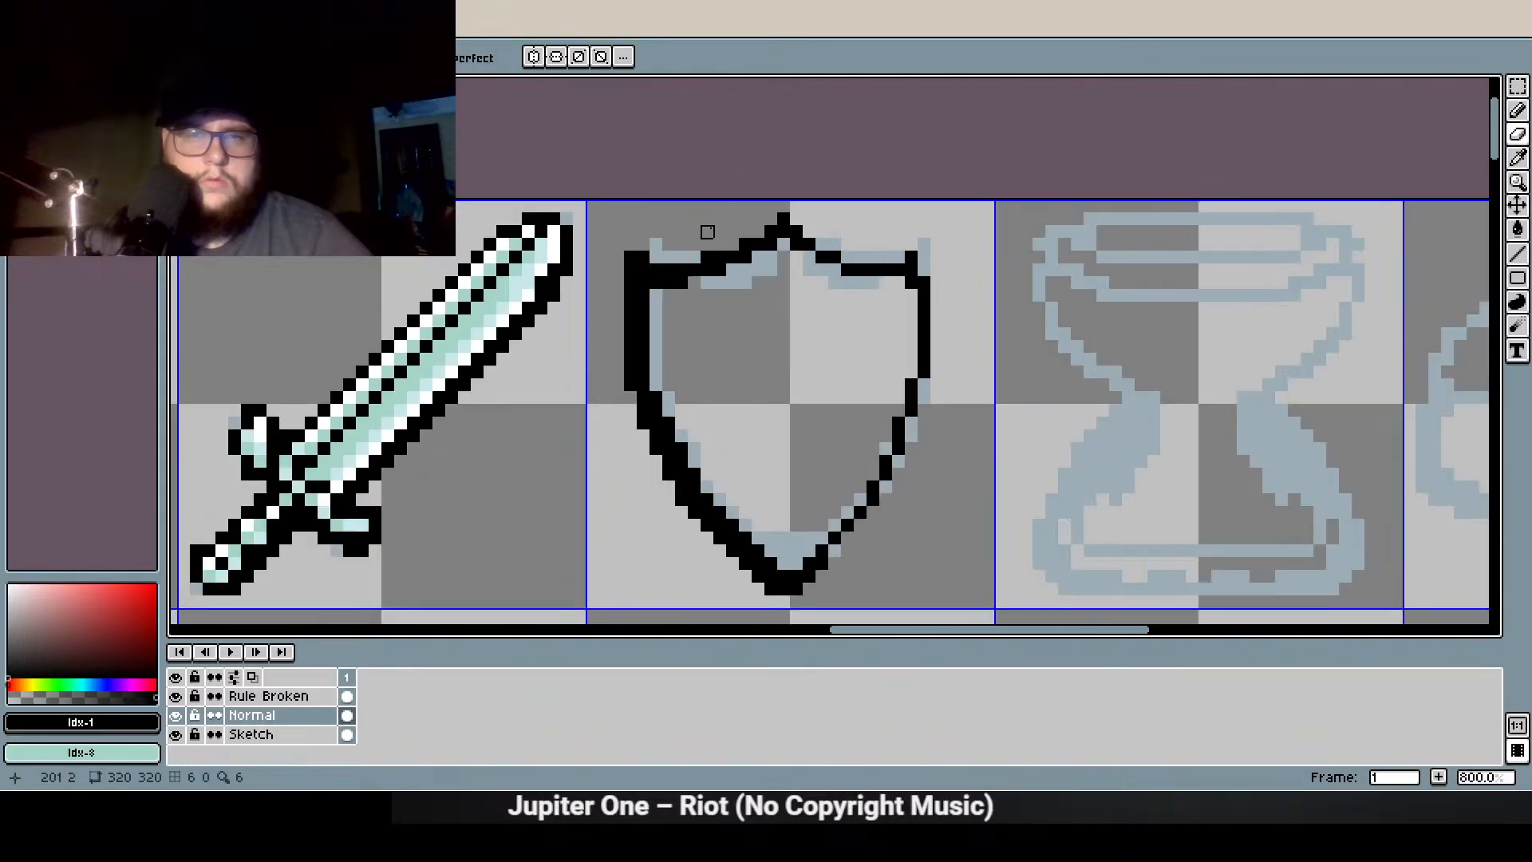
Thicken the right end of the shield's top edge with black pixels and undo the extra pixel inside the corner
key(b)
scroll(848, 255, up, 1)
scroll(838, 359, down, 3)
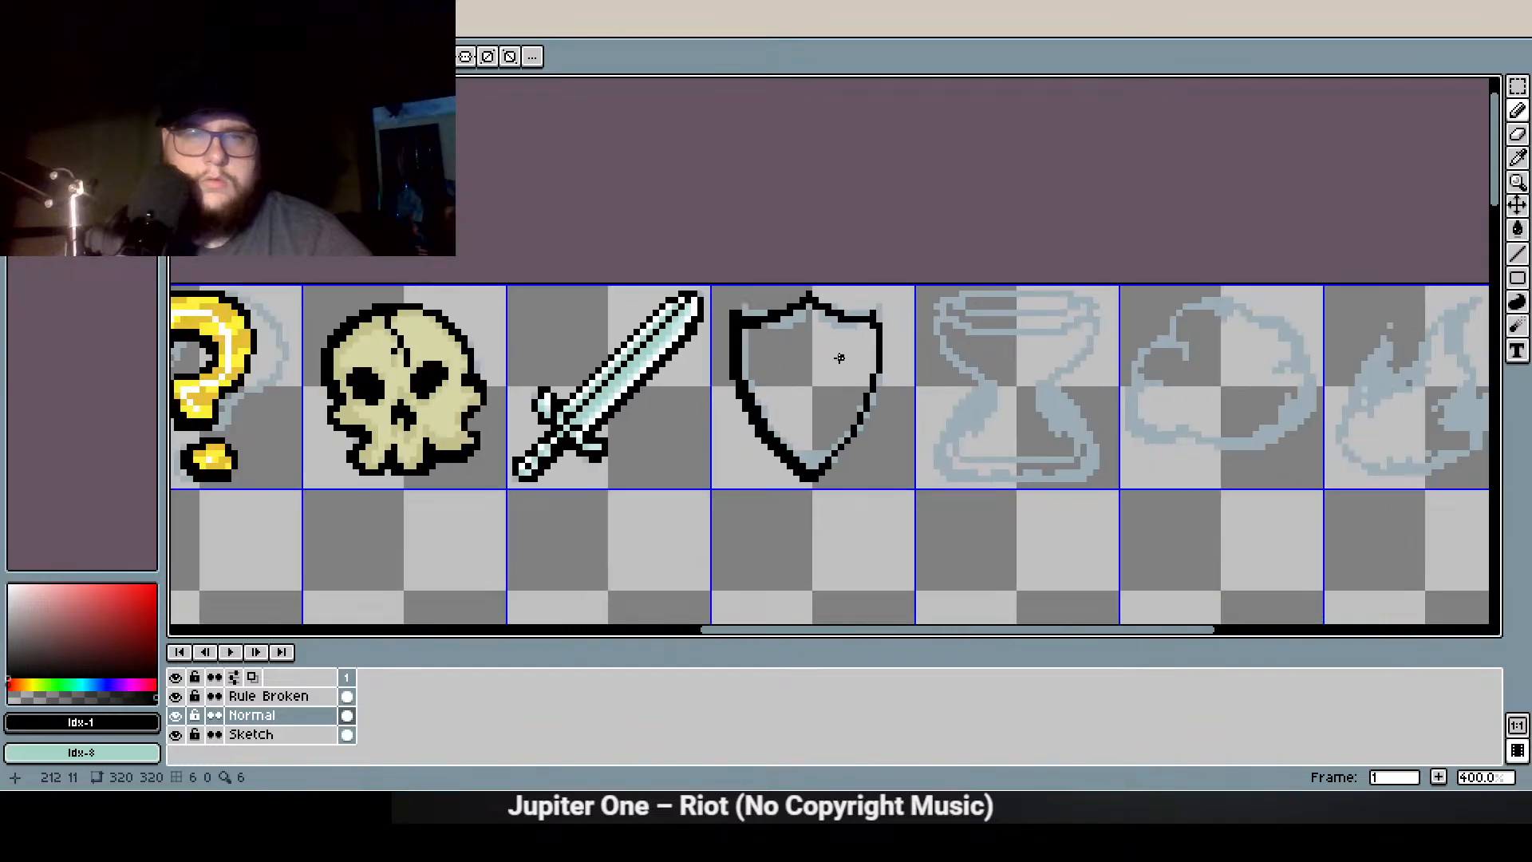
scroll(848, 415, up, 3)
click(862, 343)
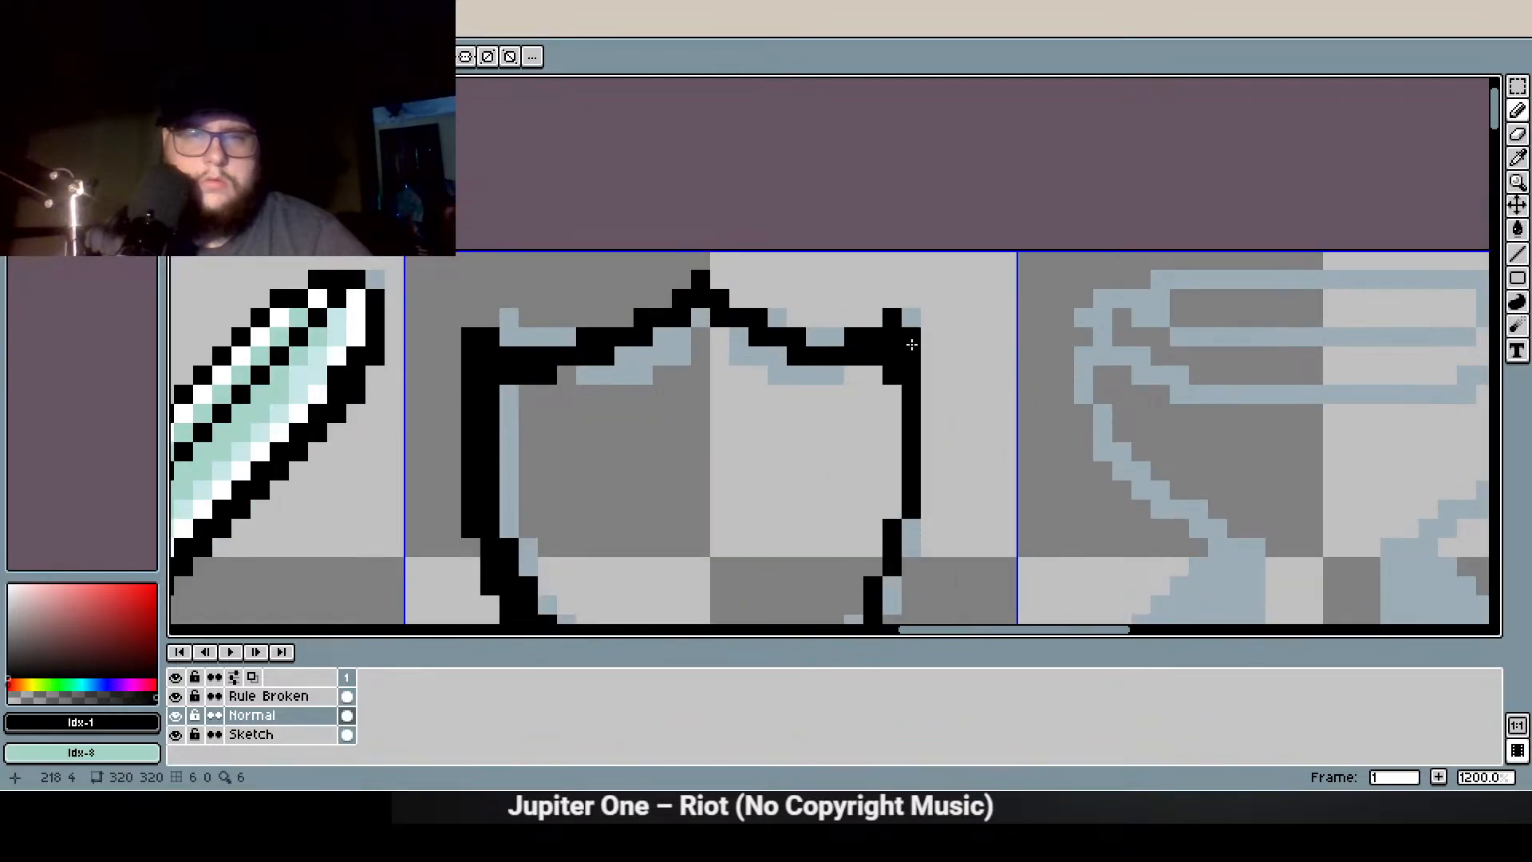
scroll(912, 344, down, 4)
scroll(870, 388, up, 4)
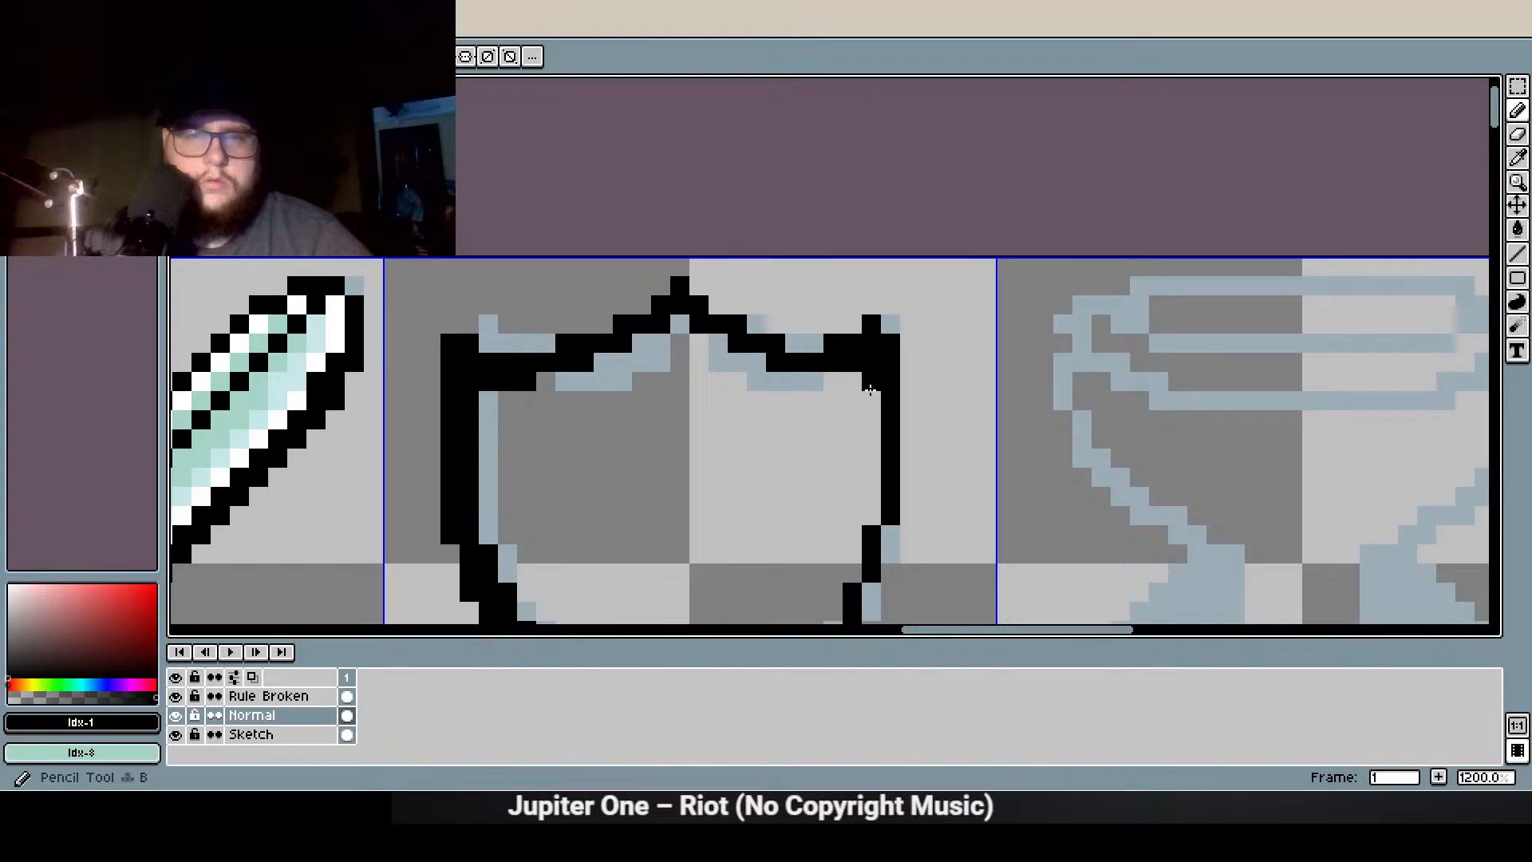
key(ctrl+z)
Erase the surplus inner pixels under the right end of the shield's top edge and square off the upper-right corner tip
scroll(853, 323, down, 4)
scroll(804, 391, up, 1)
key(e)
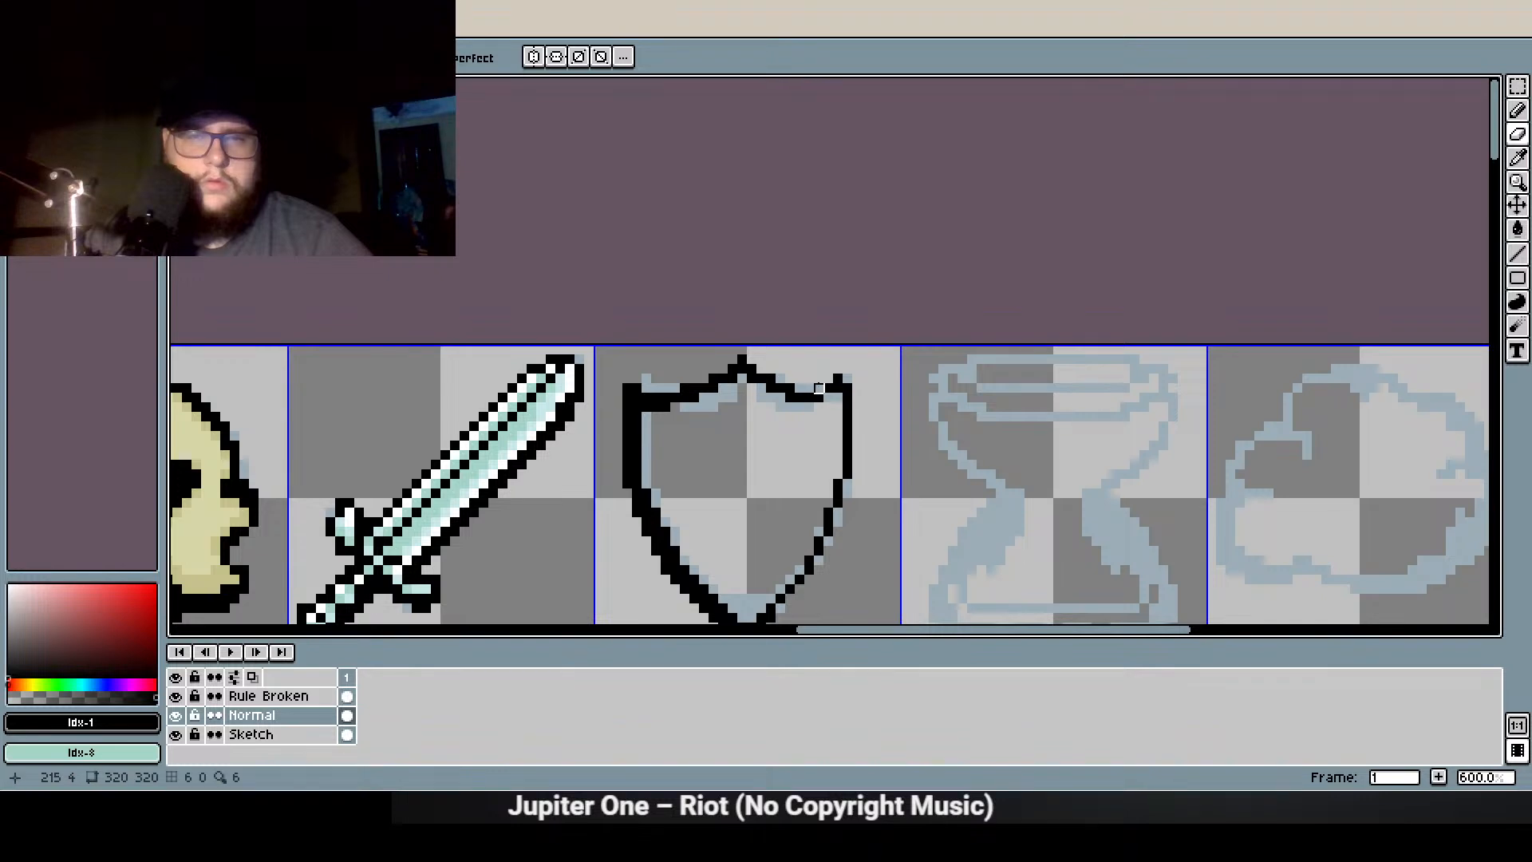
scroll(822, 391, up, 4)
key(b)
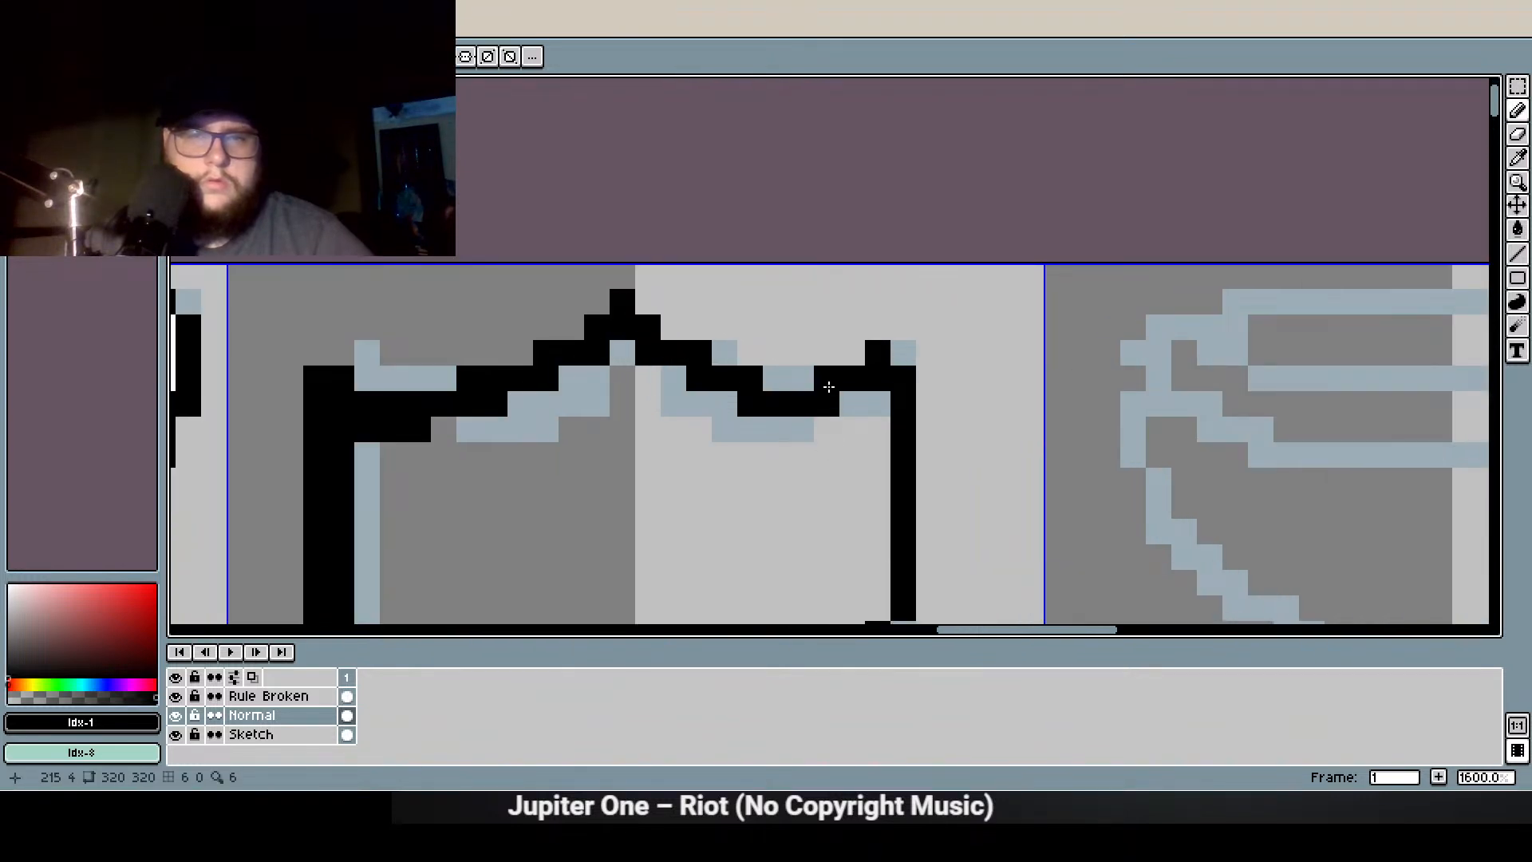
scroll(883, 350, down, 4)
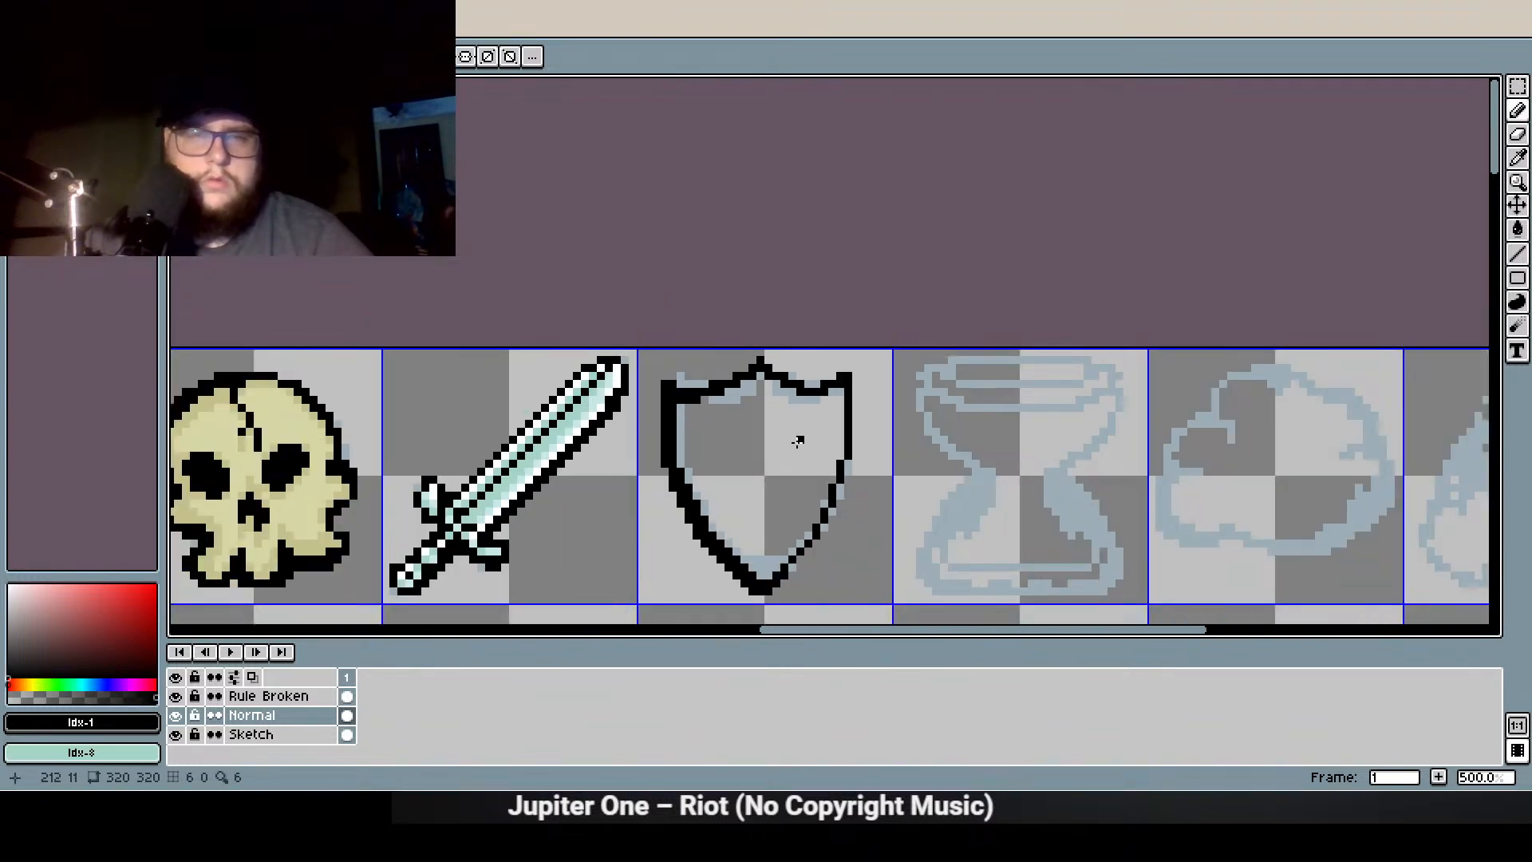
Add black pixels at the bends of the shield's right side so the segments overlap, and hide the Sketch layer
scroll(846, 399, up, 4)
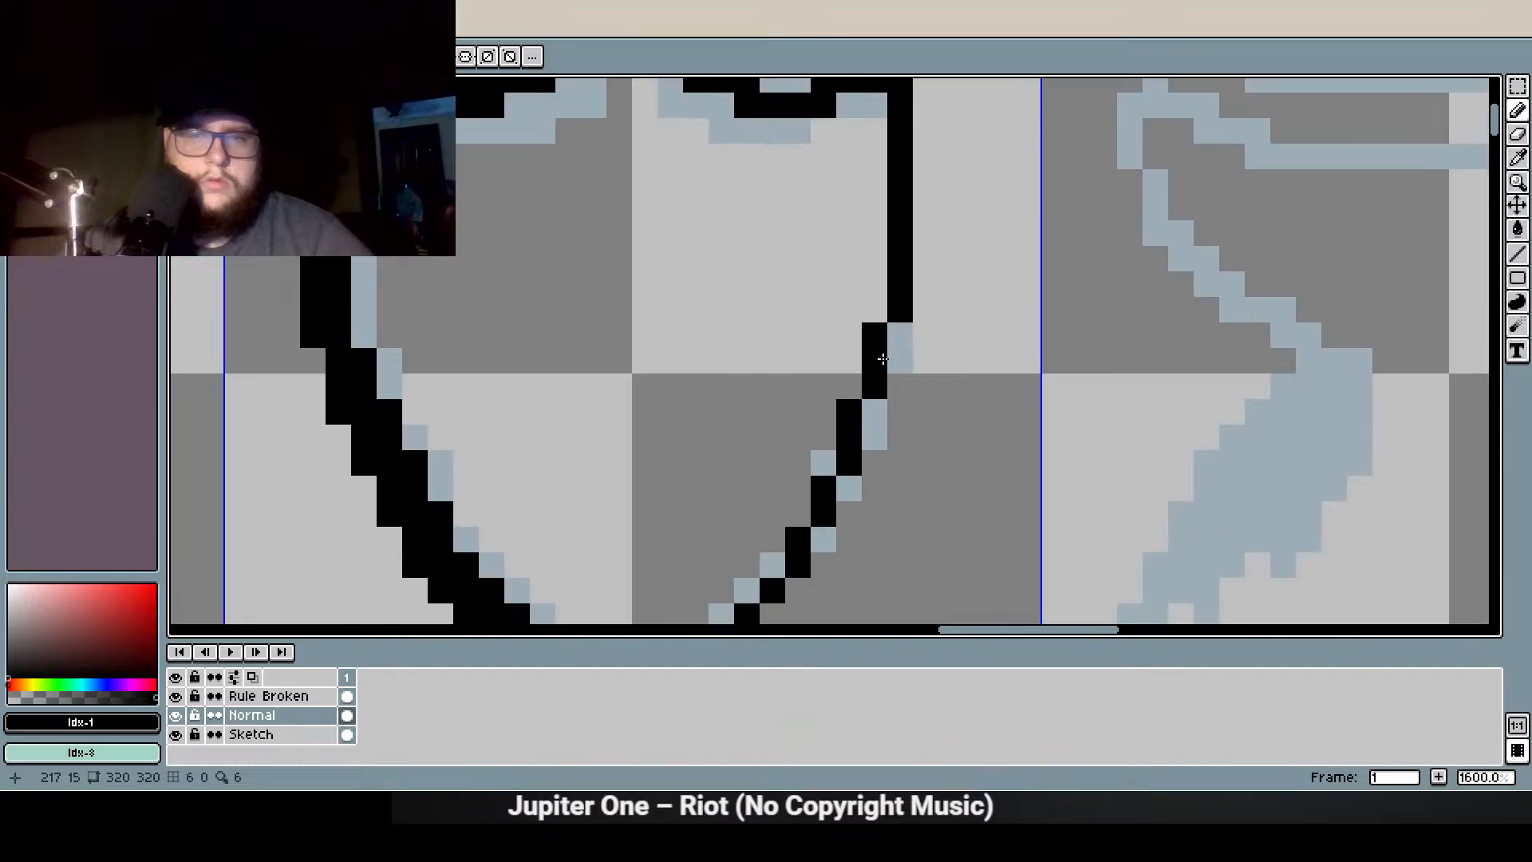
drag(859, 413, 930, 314)
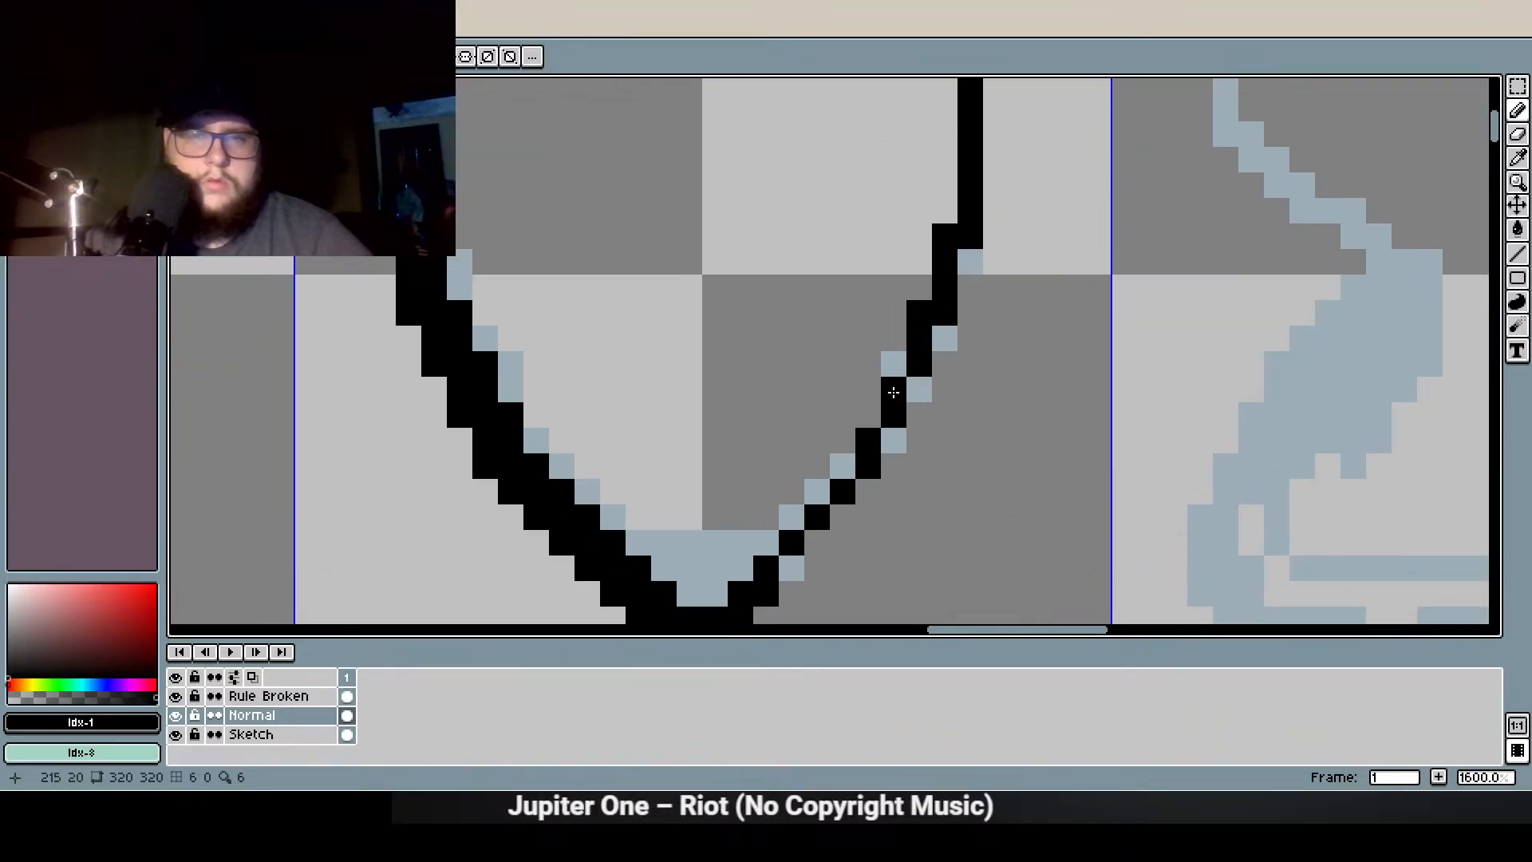
scroll(902, 391, down, 4)
click(175, 734)
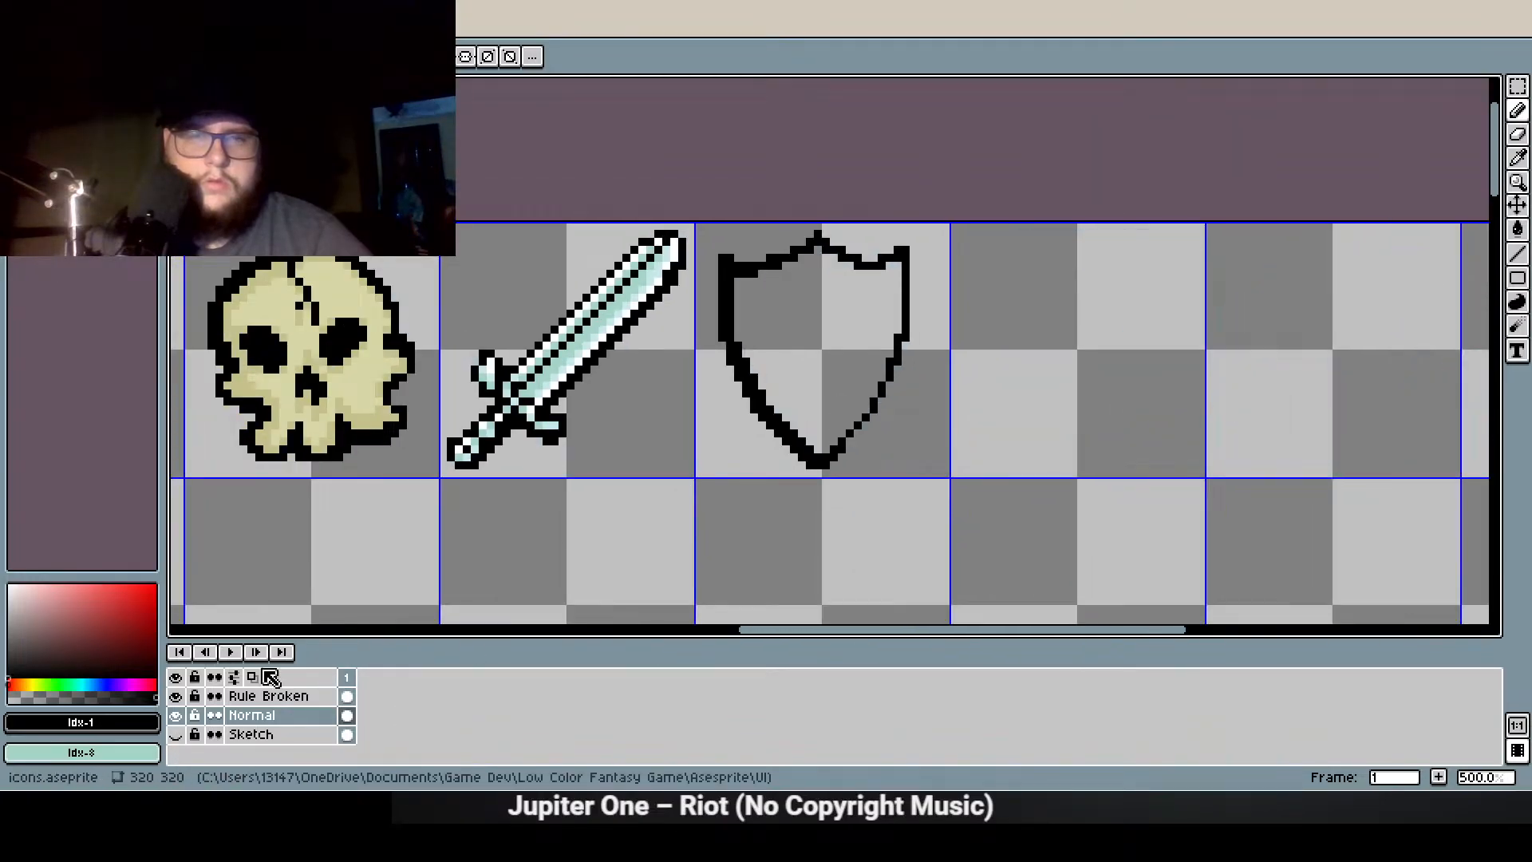
Rework the inner edge just left of the shield's bottom tip by erasing and repainting black pixels
scroll(719, 438, down, 1)
scroll(798, 435, up, 5)
key(e)
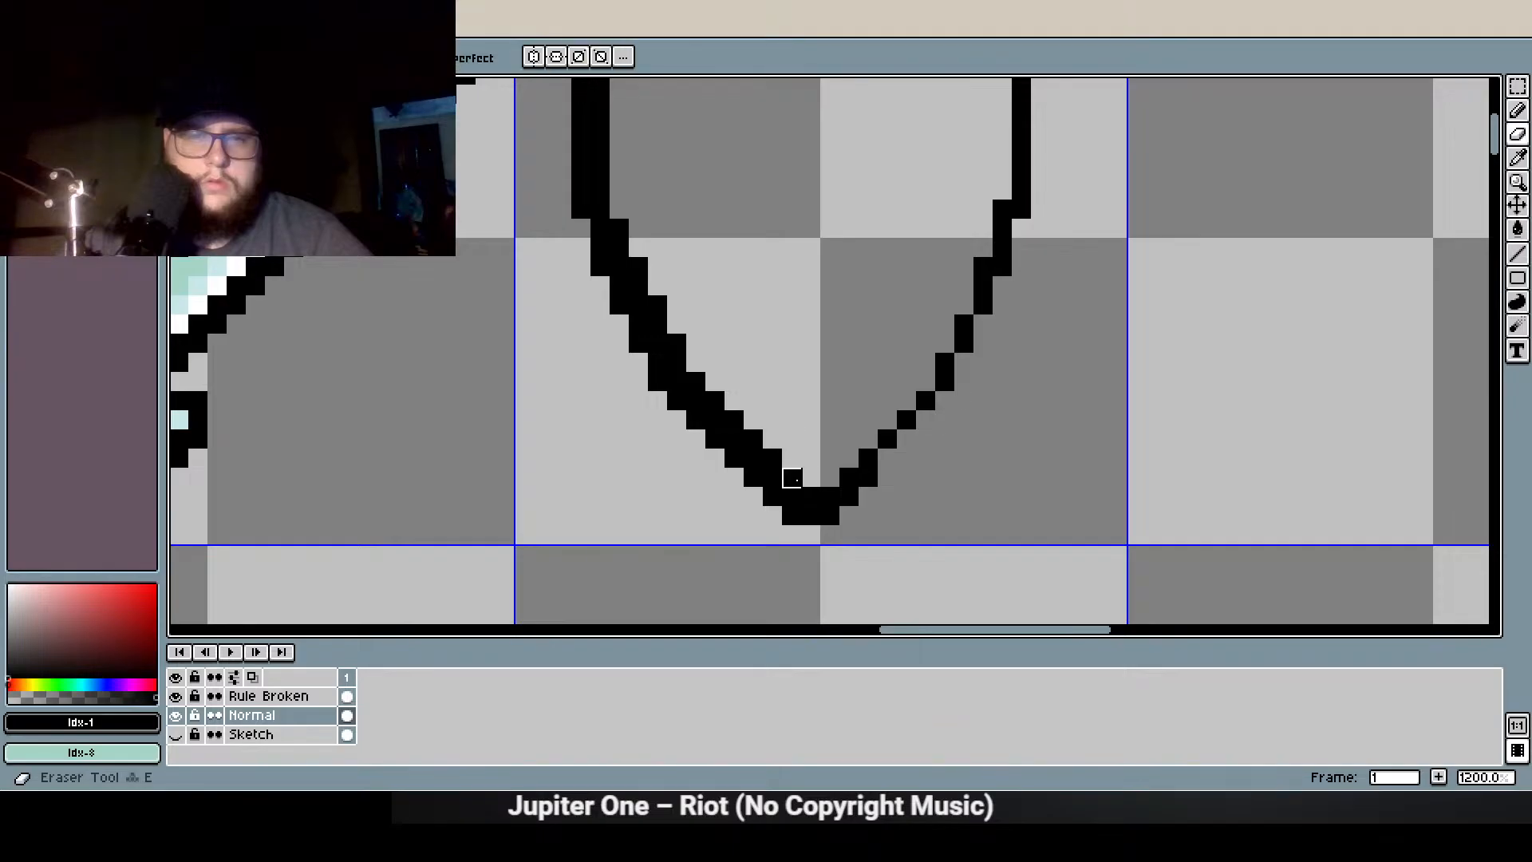
key(b)
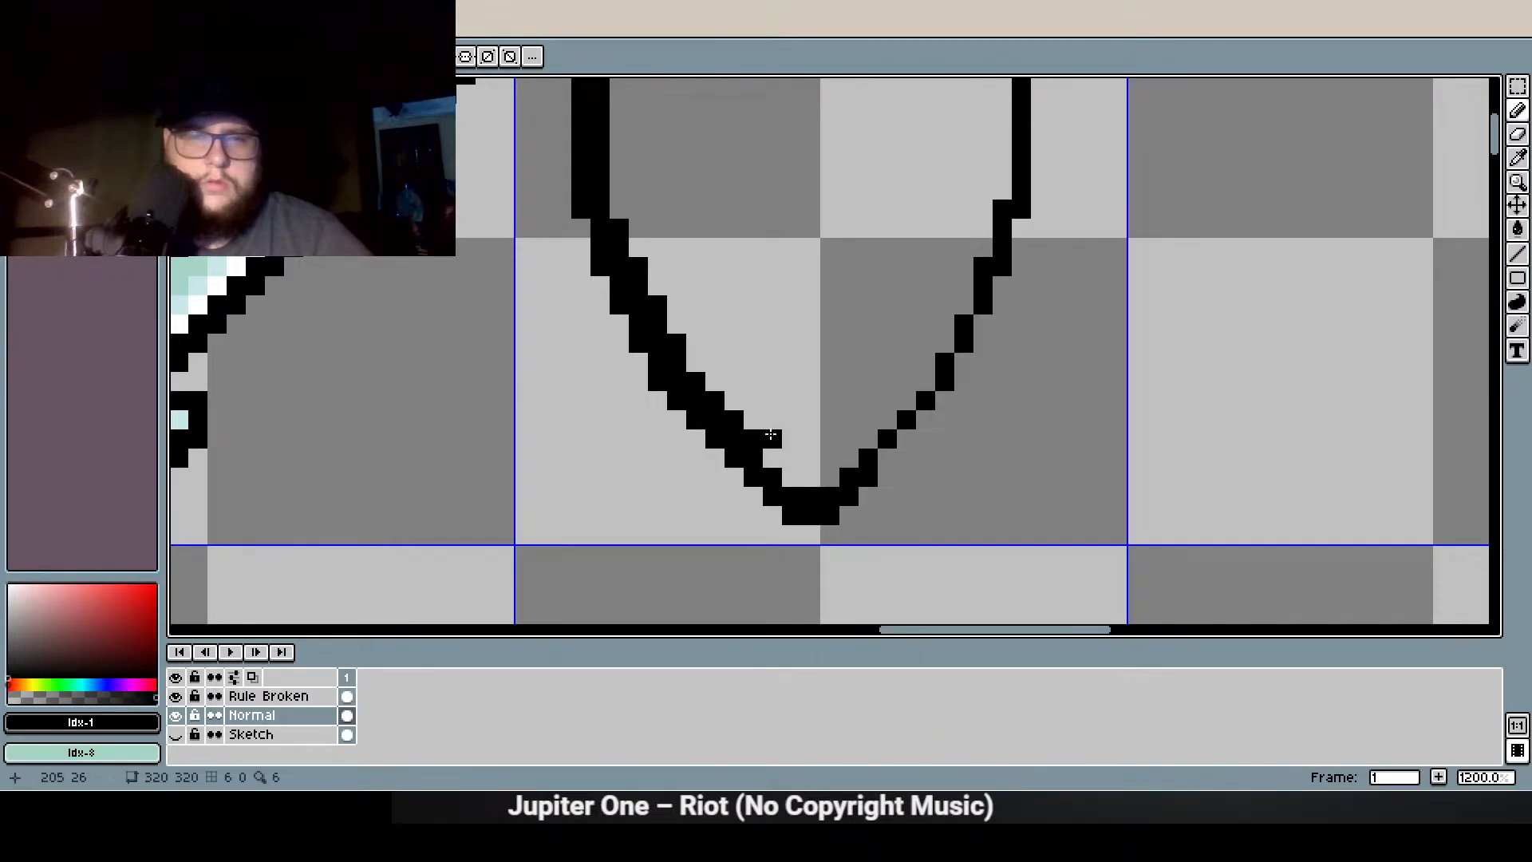
click(799, 485)
drag(789, 399, 675, 473)
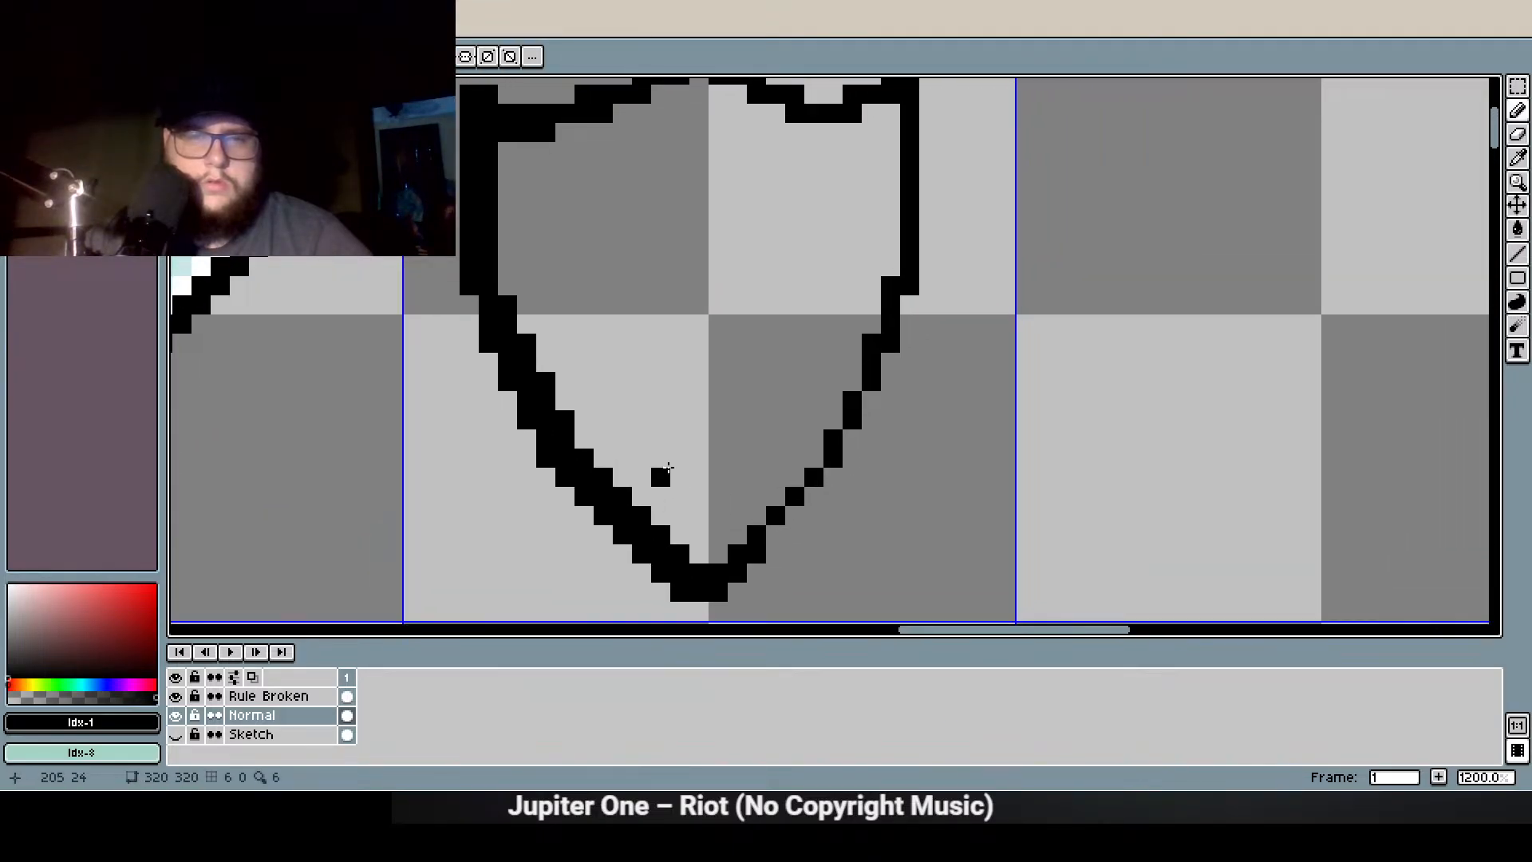
scroll(586, 324, up, 2)
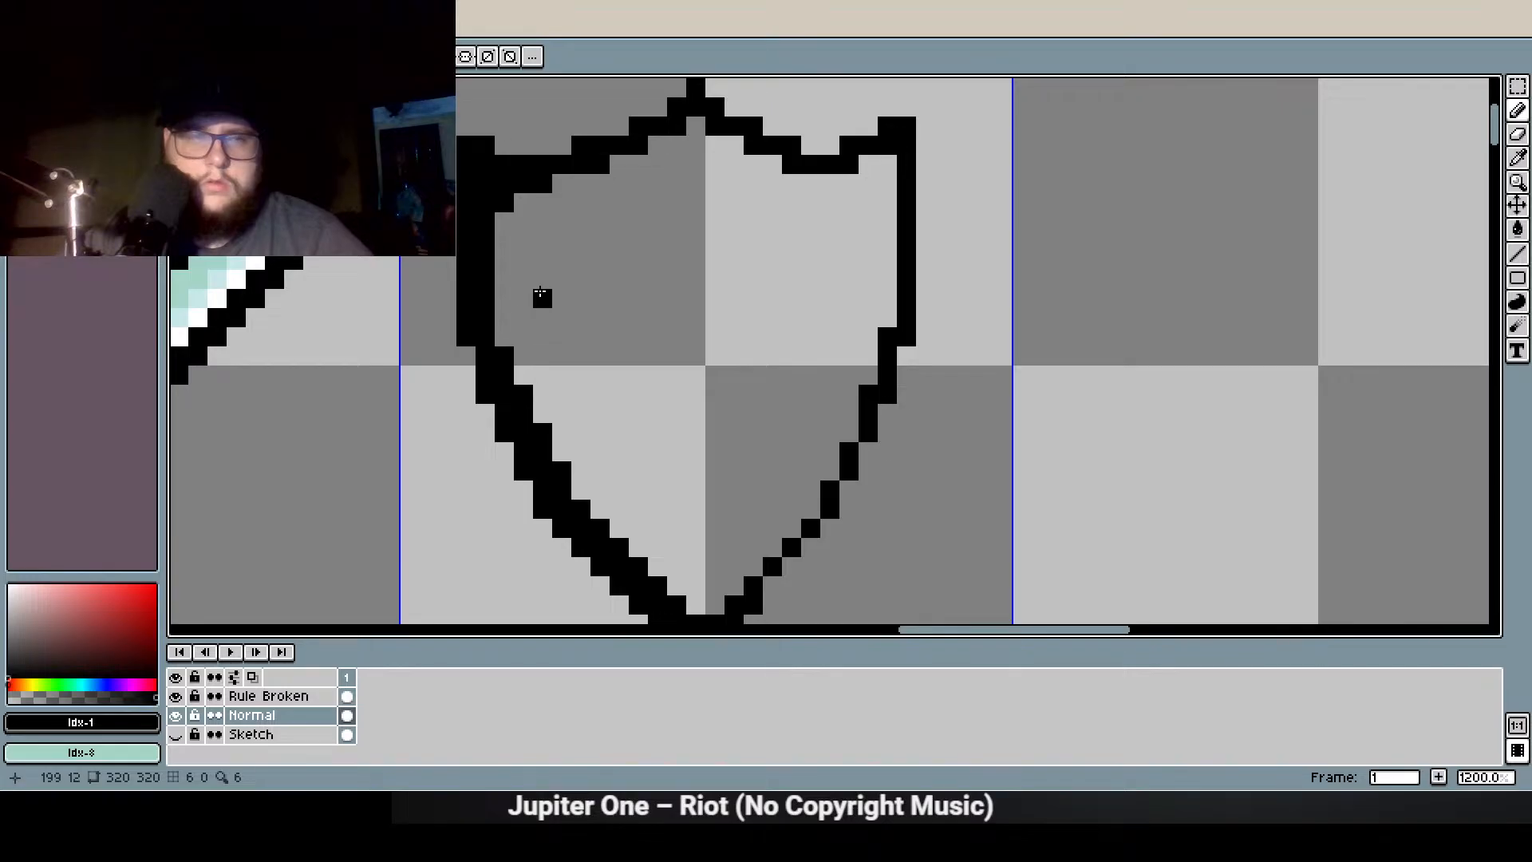
Erase the extra pixel inside the shield's upper-left corner and add black pixels above the left end of the top edge
key(e)
click(504, 204)
key(b)
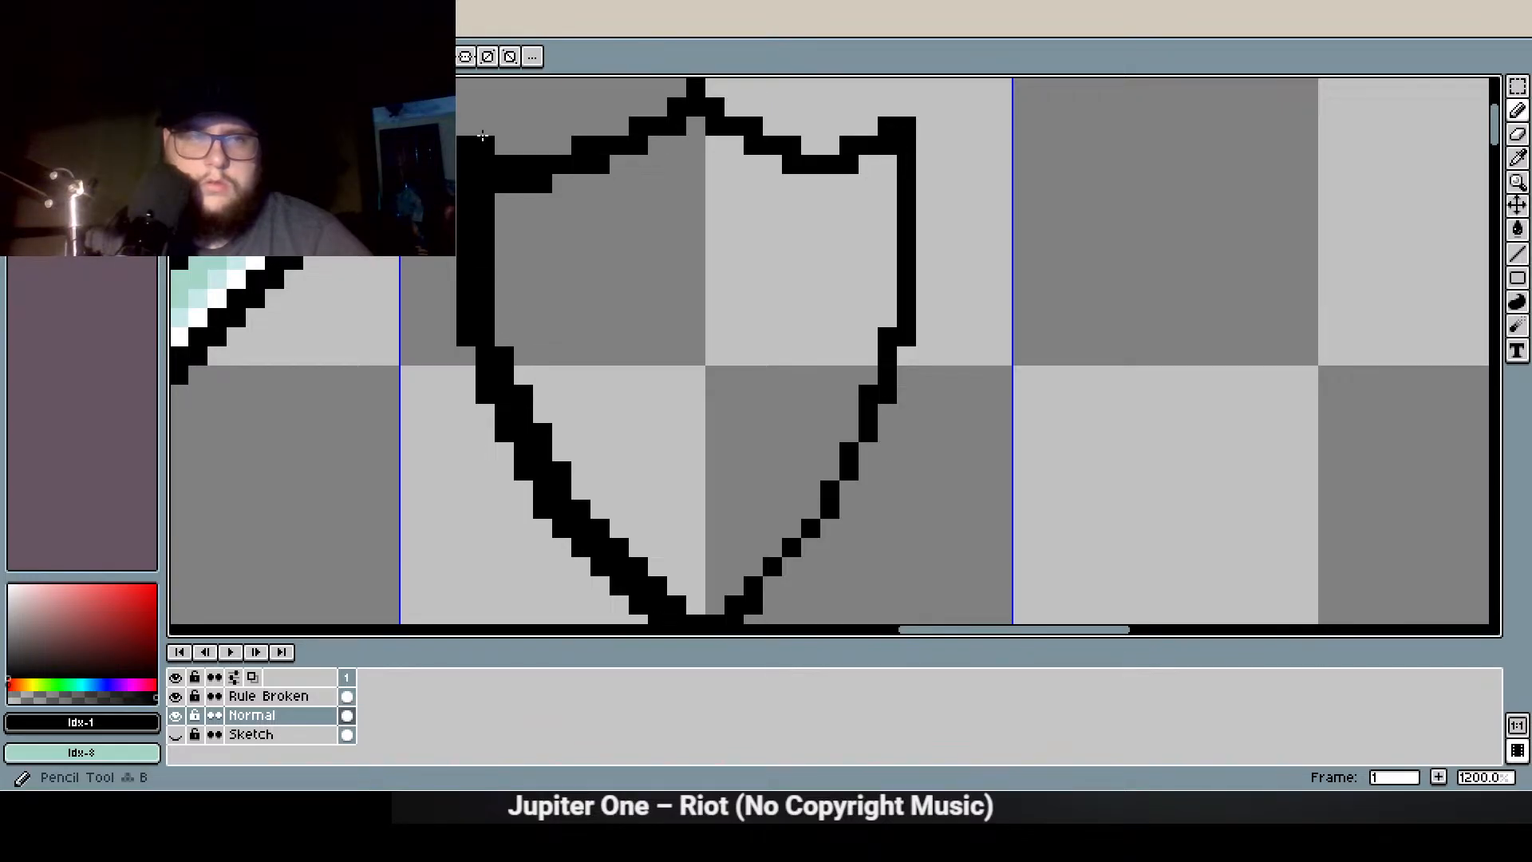
drag(532, 158, 563, 145)
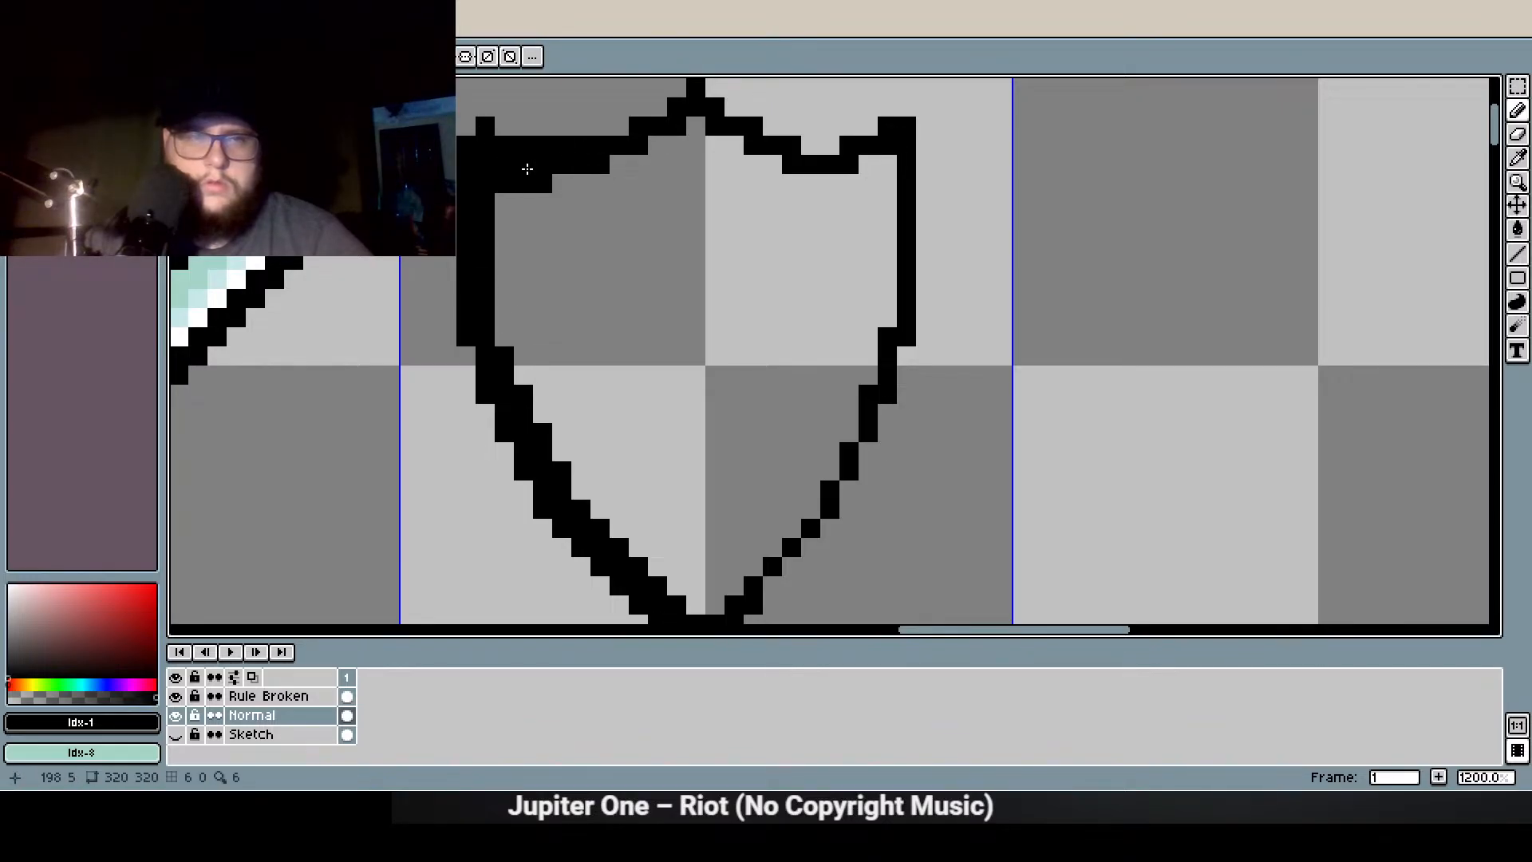
scroll(537, 194, up, 4)
Thicken the slope left of the shield's peak and erase the surplus pixels and raised point at the upper-left corner
key(e)
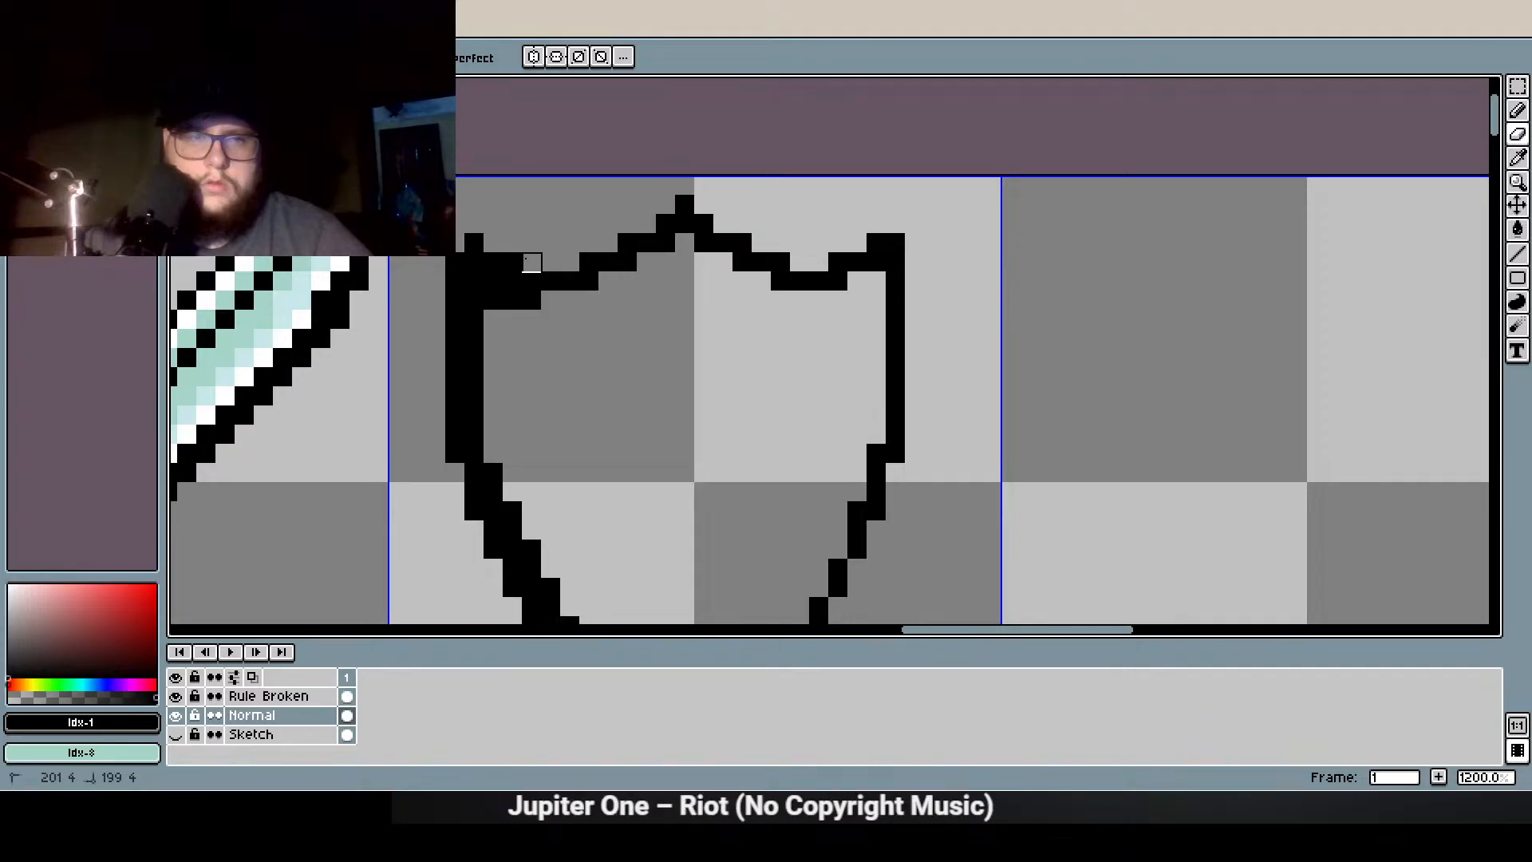
key(b)
drag(646, 224, 604, 249)
click(660, 209)
key(e)
click(514, 266)
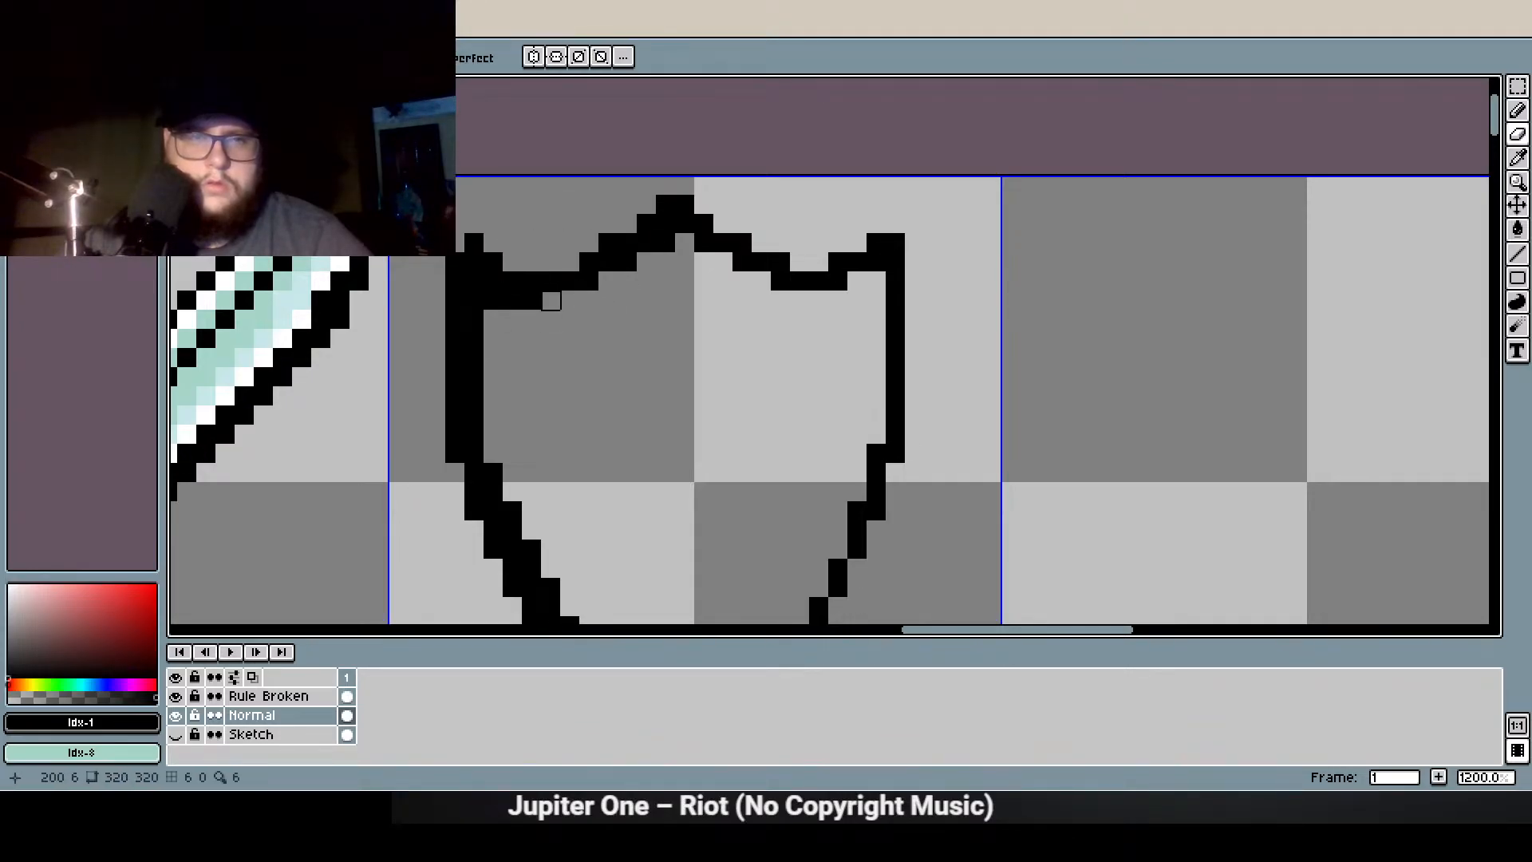
click(474, 242)
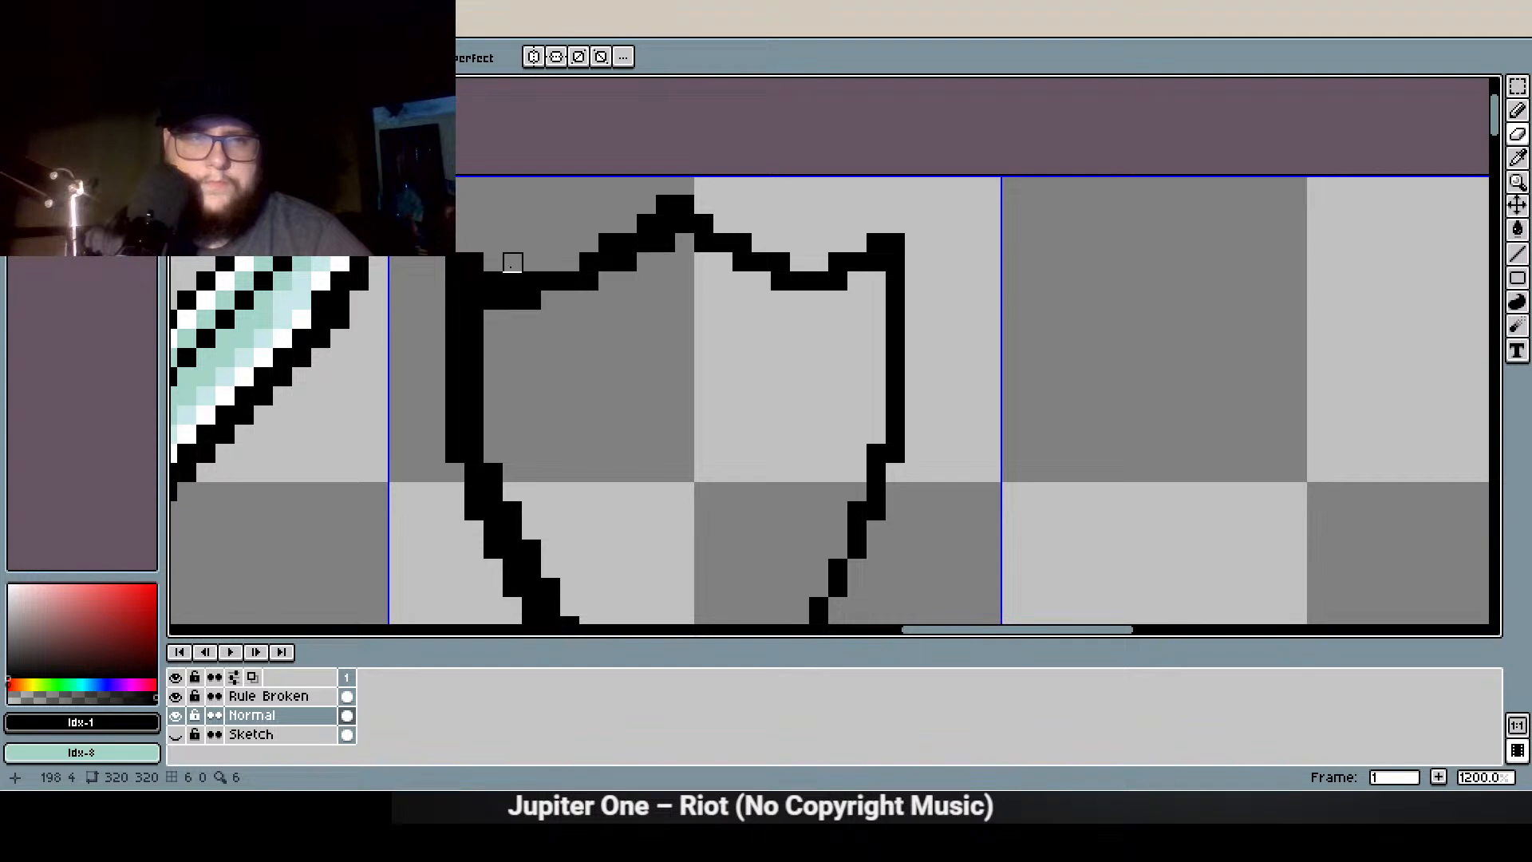
scroll(758, 90, down, 4)
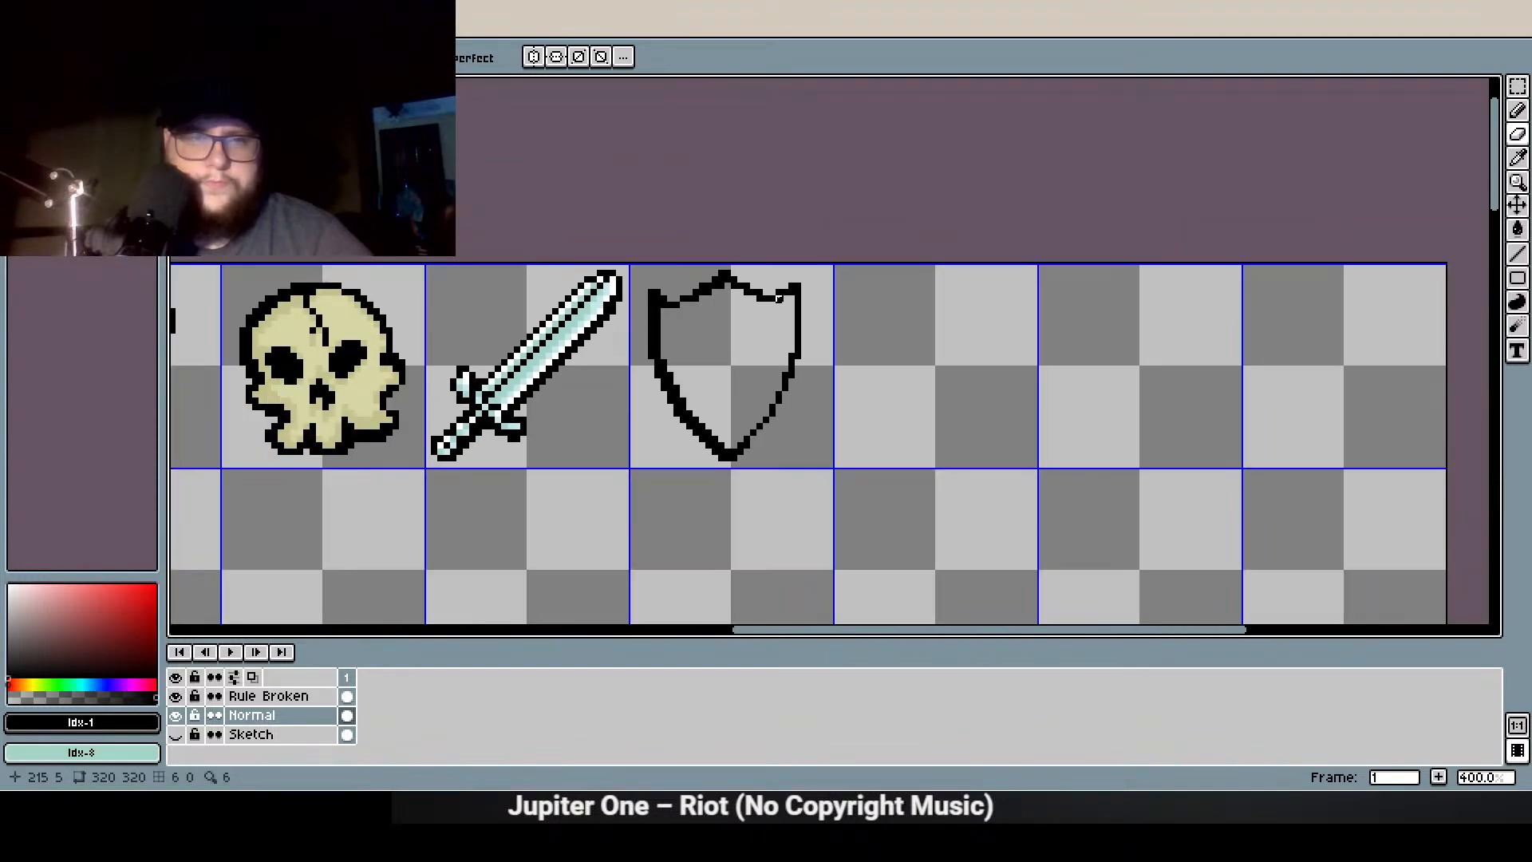
Select the shield's right side and move it one pixel left, and shift its upper-right section one pixel down
scroll(746, 332, up, 2)
scroll(751, 341, down, 1)
scroll(752, 342, up, 1)
key(m)
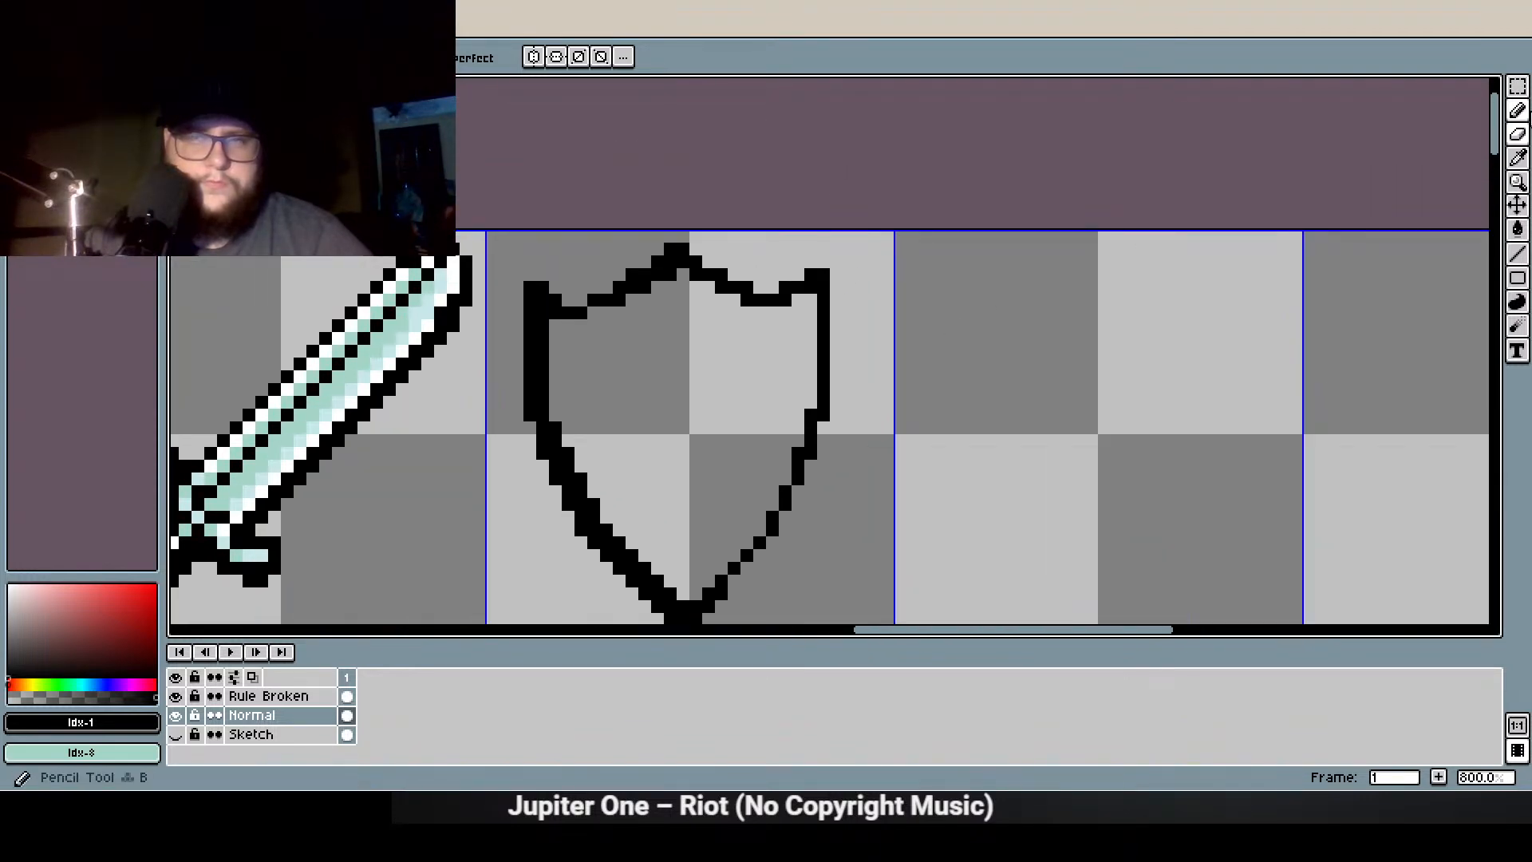
drag(848, 581, 771, 223)
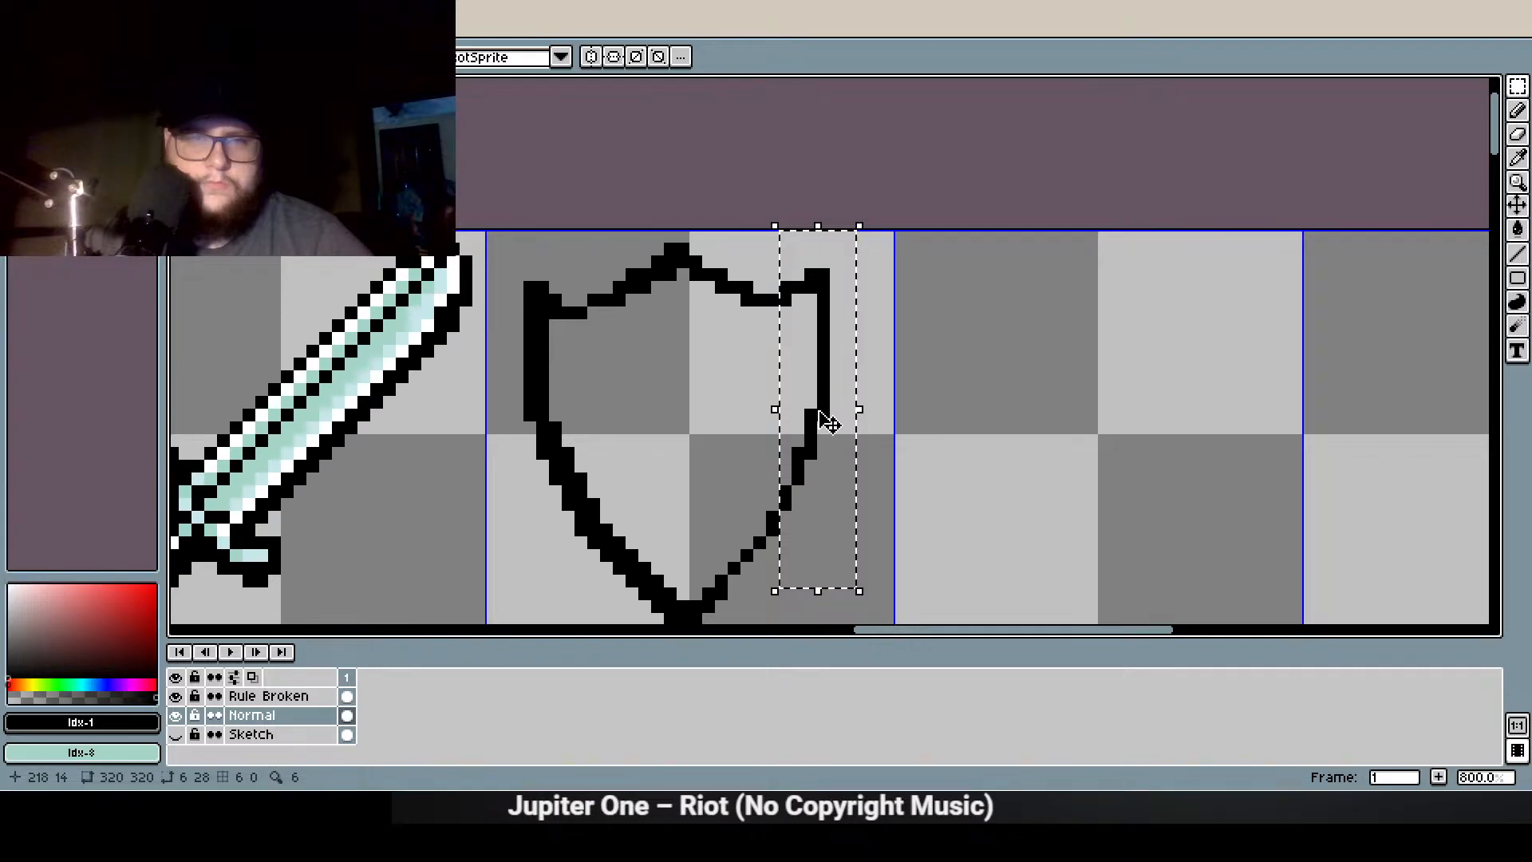
drag(830, 410, 804, 414)
click(938, 414)
drag(760, 235, 872, 522)
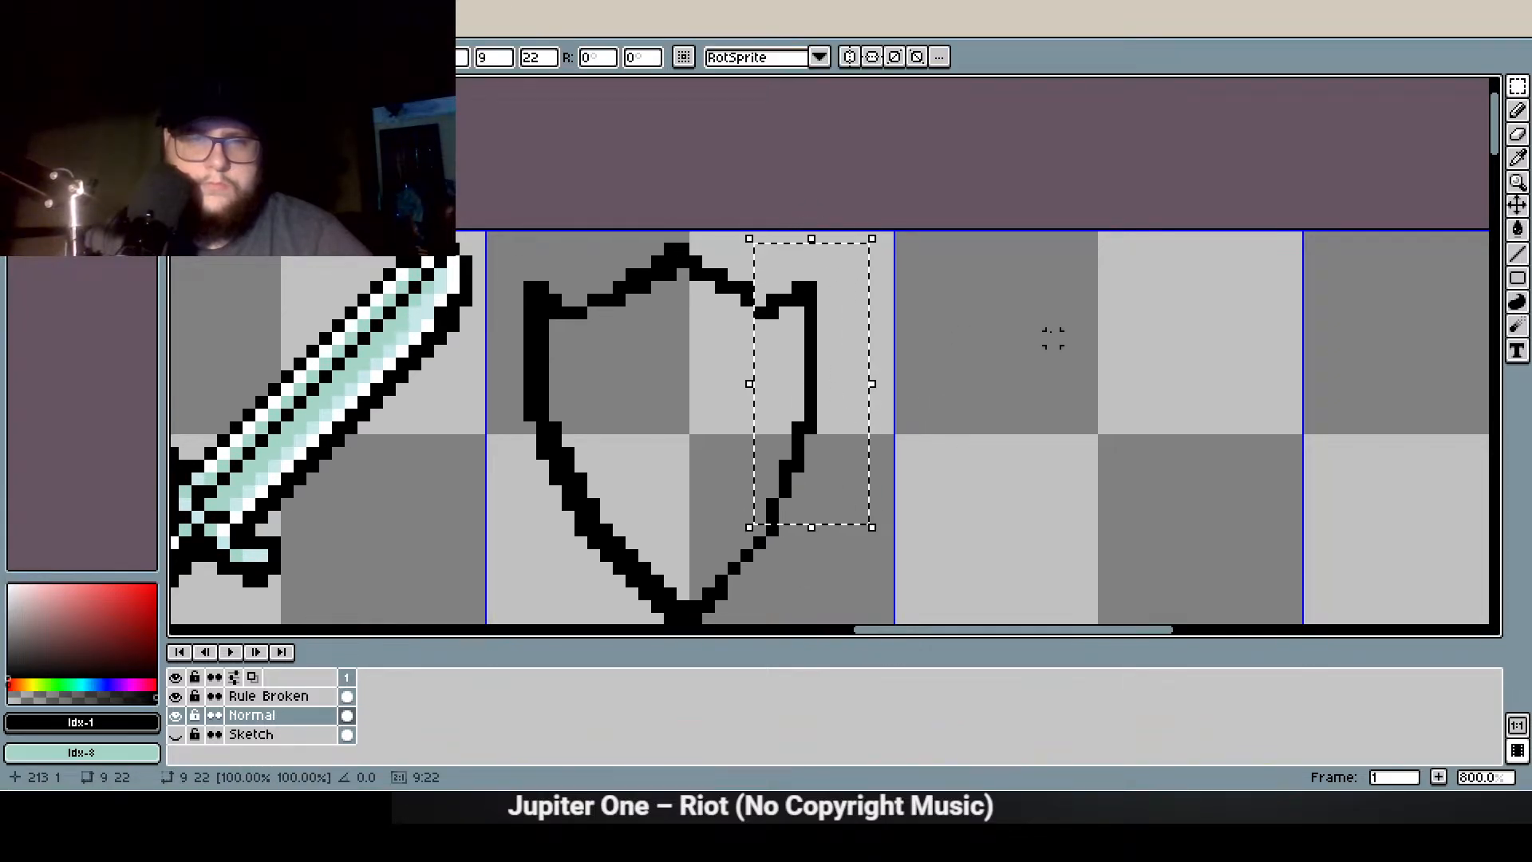
click(1053, 338)
Select the whole 32 × 32 shield cell, rotate it 8.3° counterclockwise, and move it back toward the cell's center
scroll(821, 412, down, 3)
scroll(807, 460, up, 3)
click(859, 505)
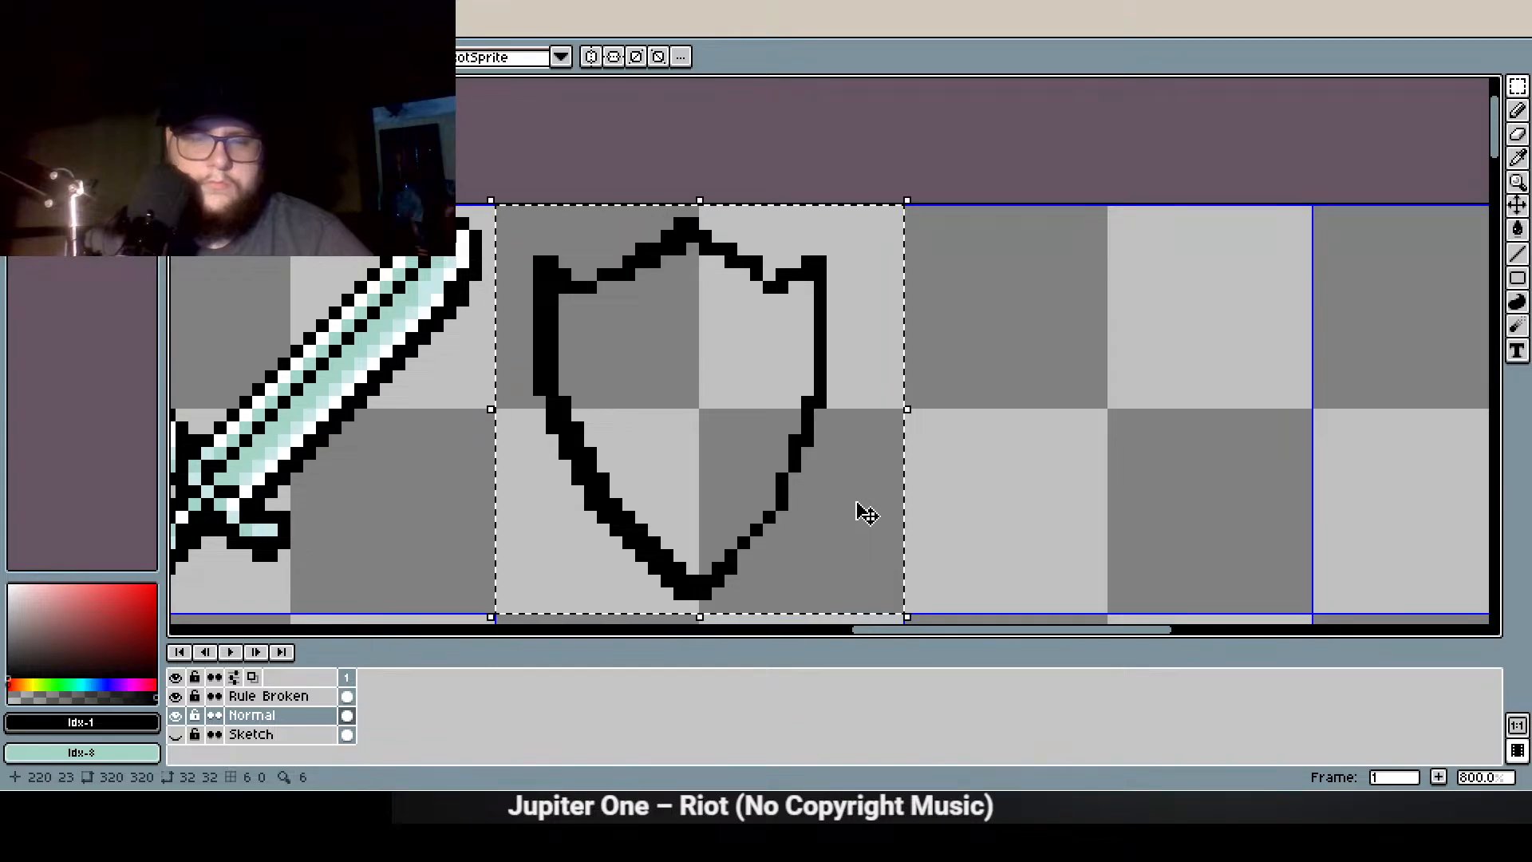
drag(926, 191, 863, 172)
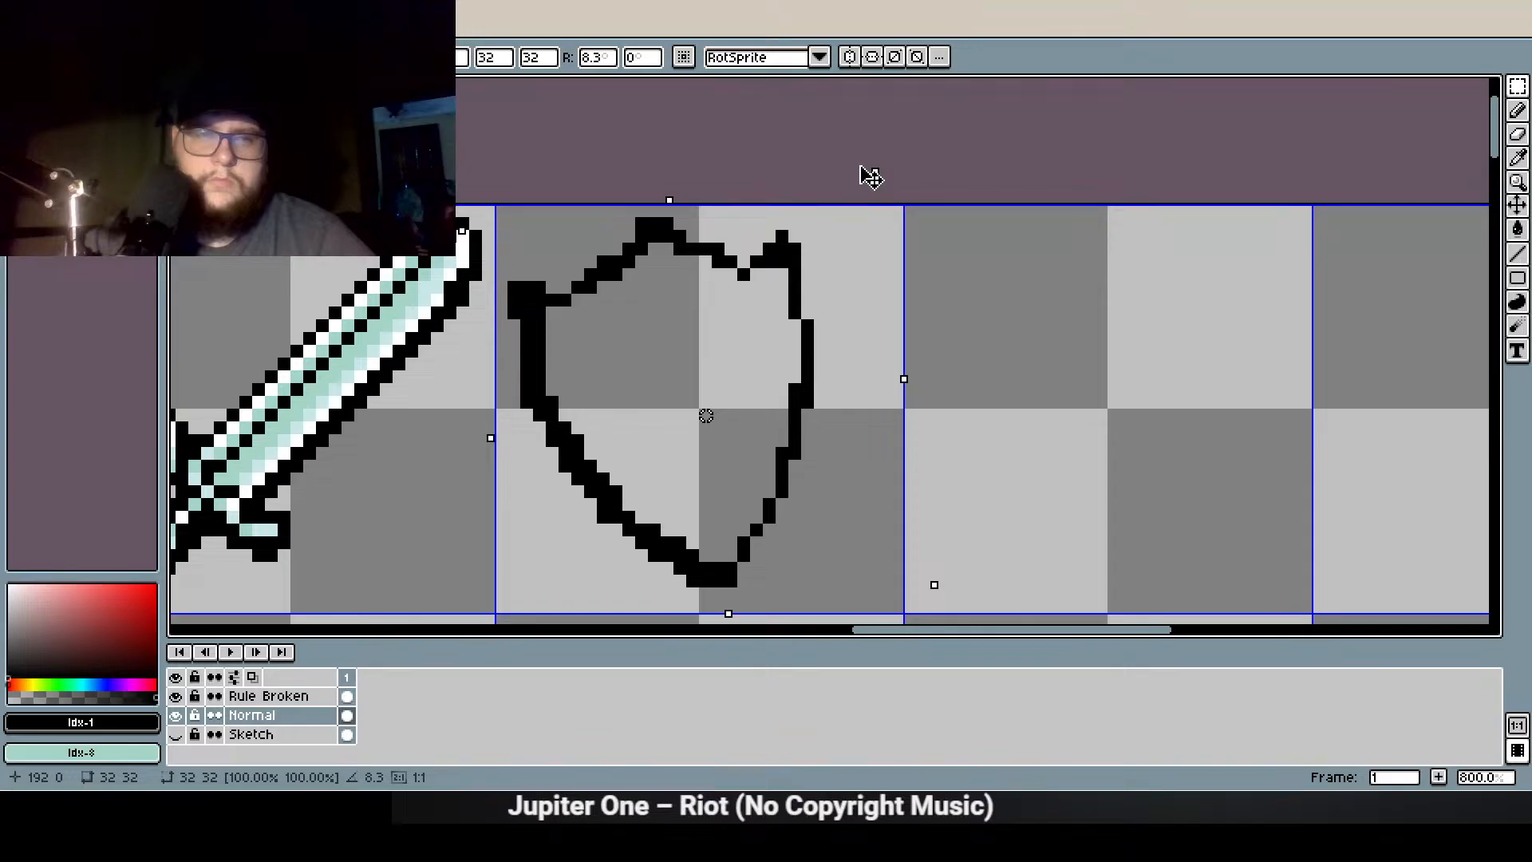
drag(601, 445, 636, 445)
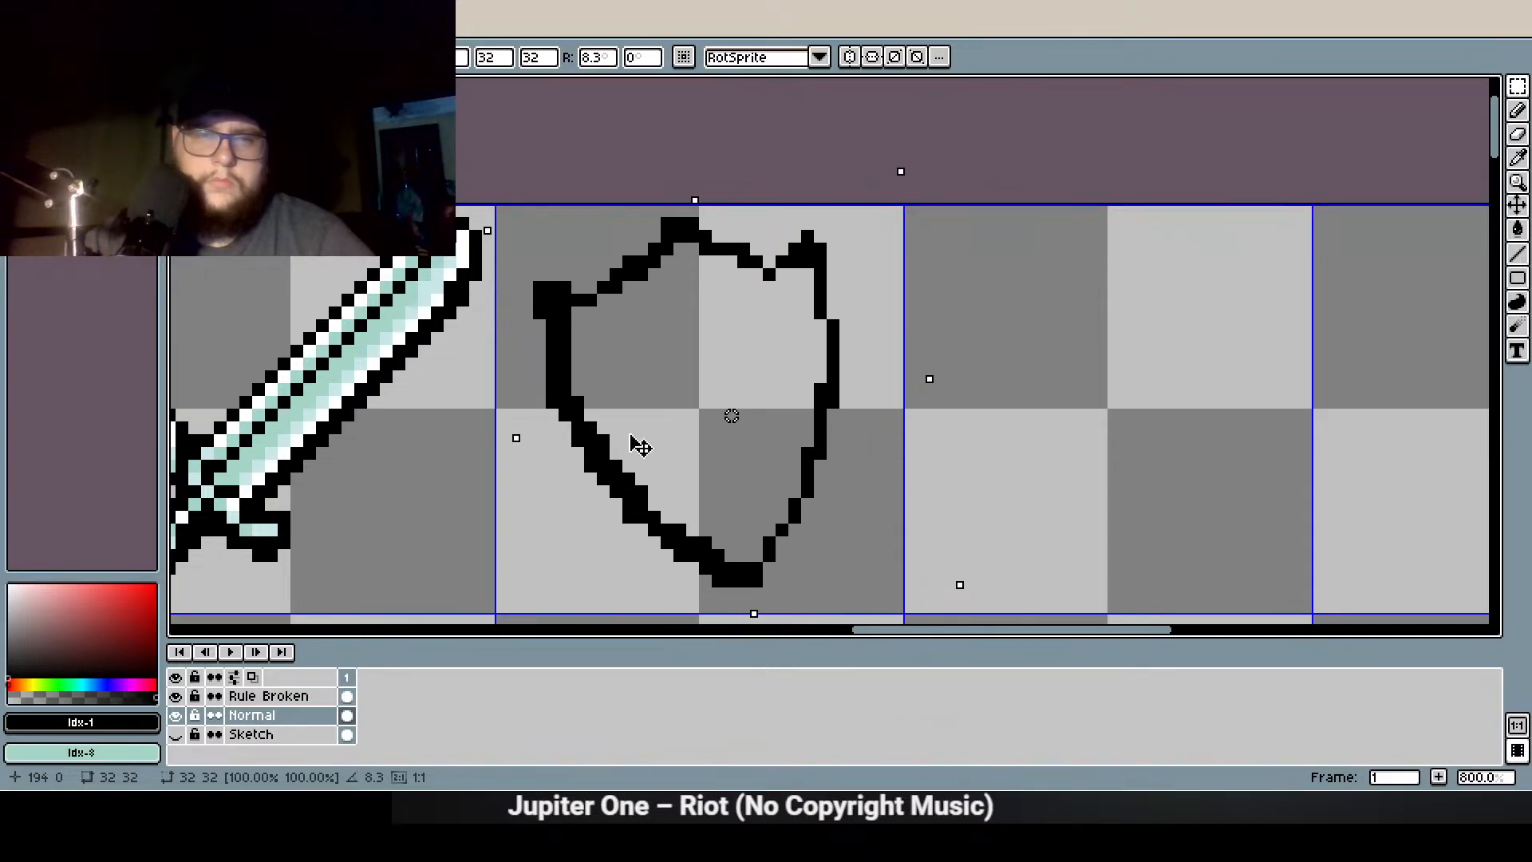
click(1178, 363)
Erase the jagged surplus pixels along the rotated shield's top edge, including the low point beside the upper-right corner
click(1517, 134)
scroll(628, 268, up, 3)
drag(1056, 313, 926, 288)
click(1172, 275)
click(1133, 274)
scroll(1018, 467, down, 1)
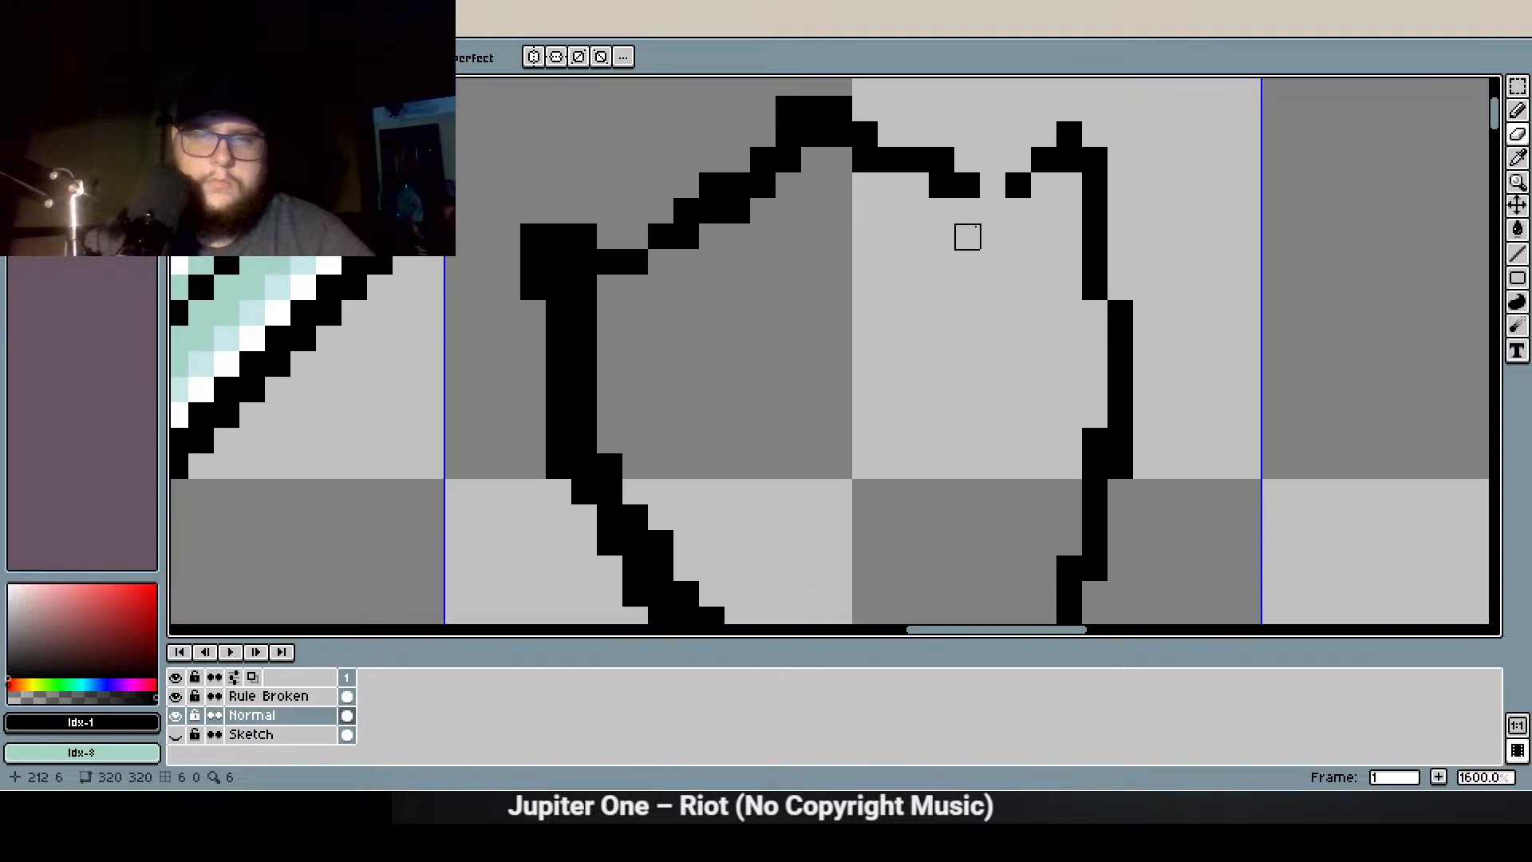
click(737, 211)
scroll(892, 435, down, 1)
Erase the overlapping inner pixels at the bends of the rotated shield's right side
mouse_move(894, 391)
mouse_down()
mouse_move(889, 263)
mouse_move(855, 209)
mouse_up()
click(1006, 256)
click(986, 351)
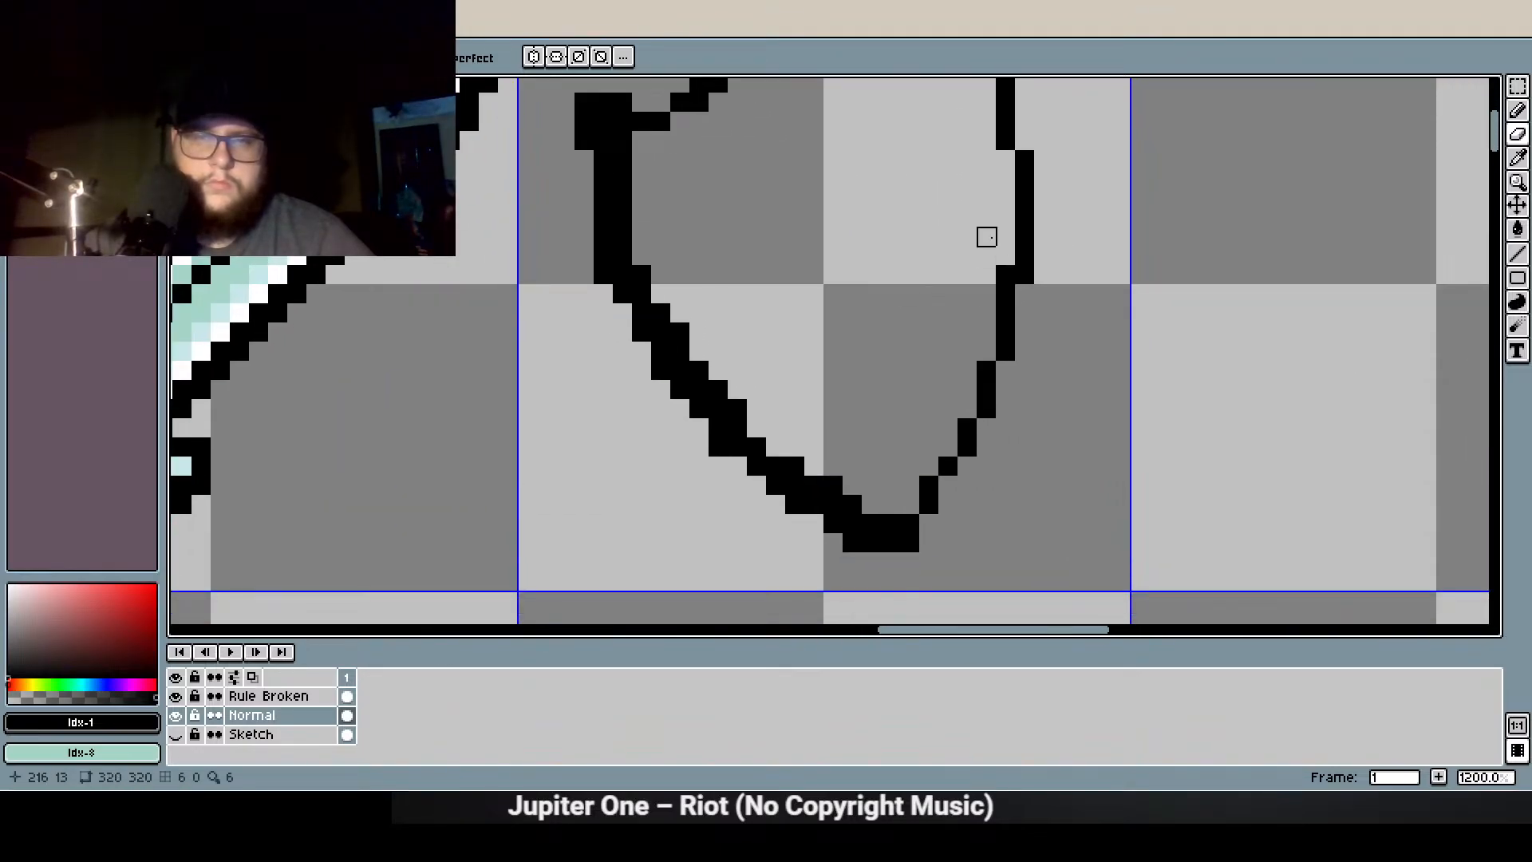
drag(949, 216, 954, 349)
scroll(955, 310, down, 2)
scroll(978, 361, up, 2)
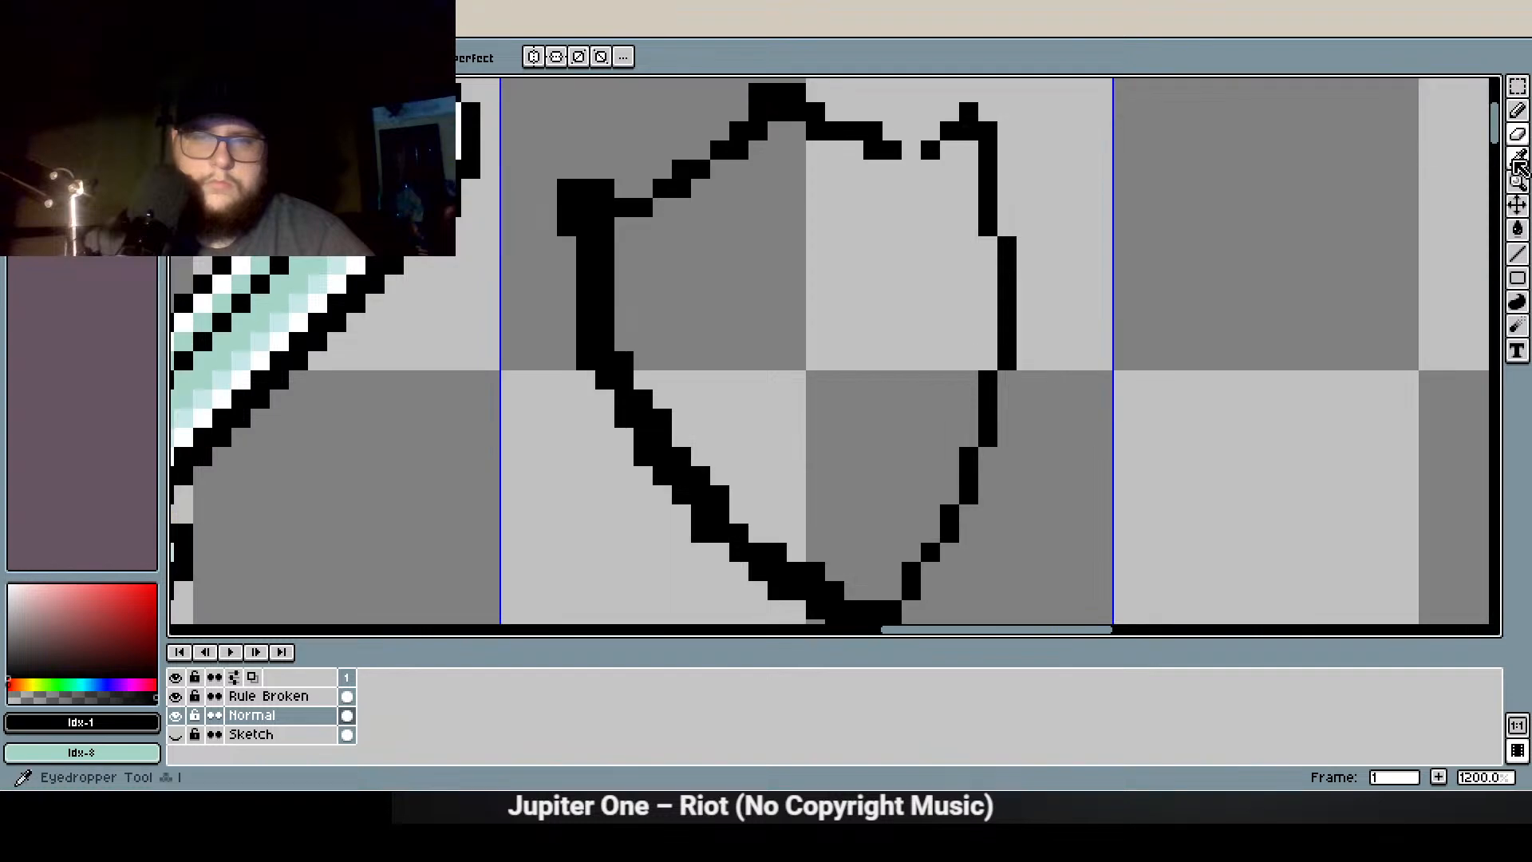
Fill the uneven steps along the shield's lower-left edge with black and thicken its left side below the upper corner
click(1520, 113)
click(756, 537)
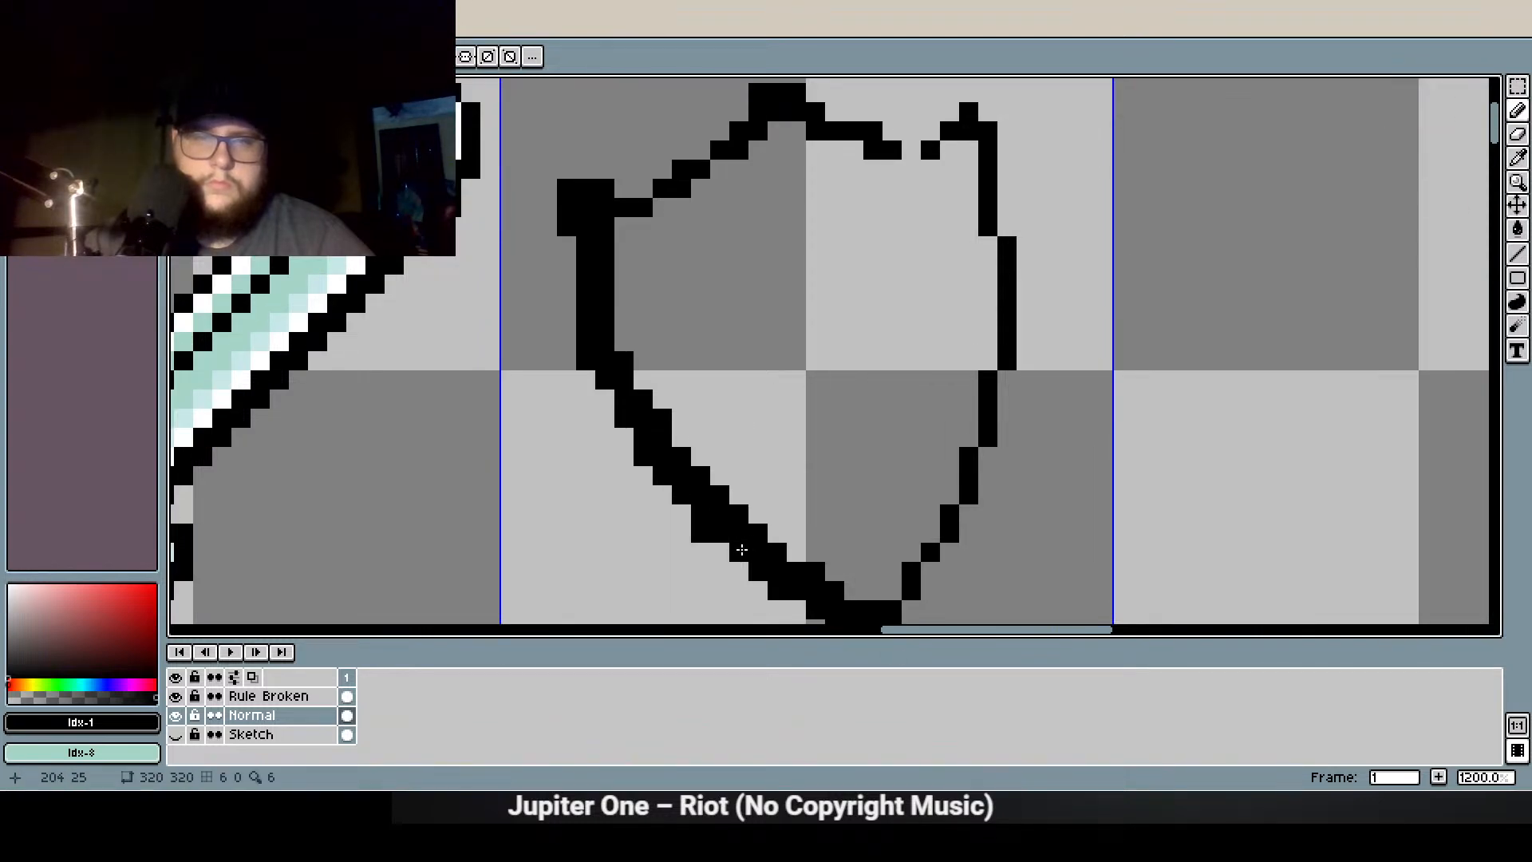
click(662, 486)
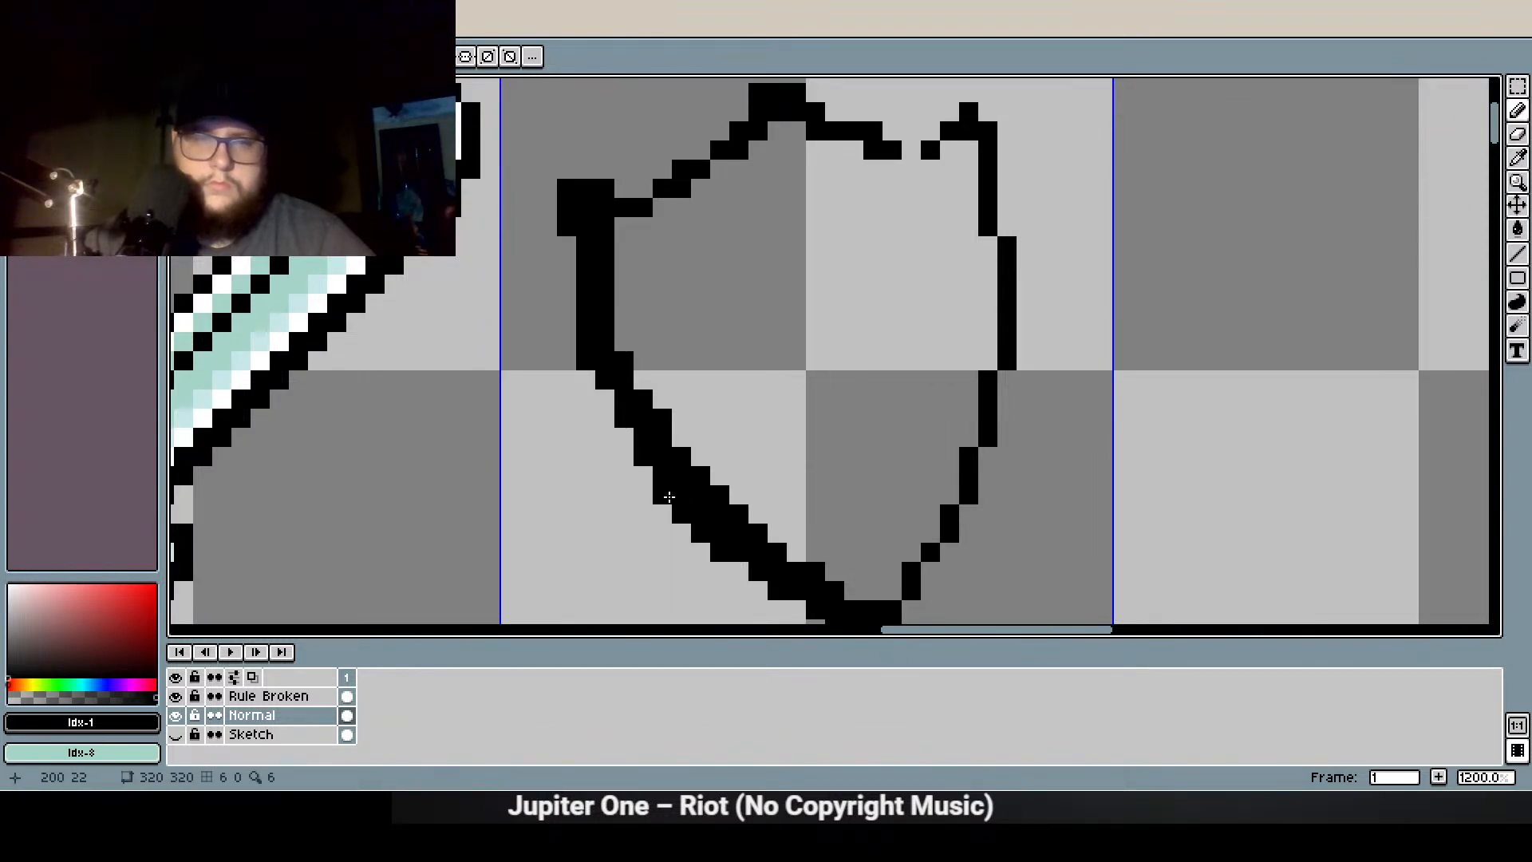
drag(657, 487, 623, 431)
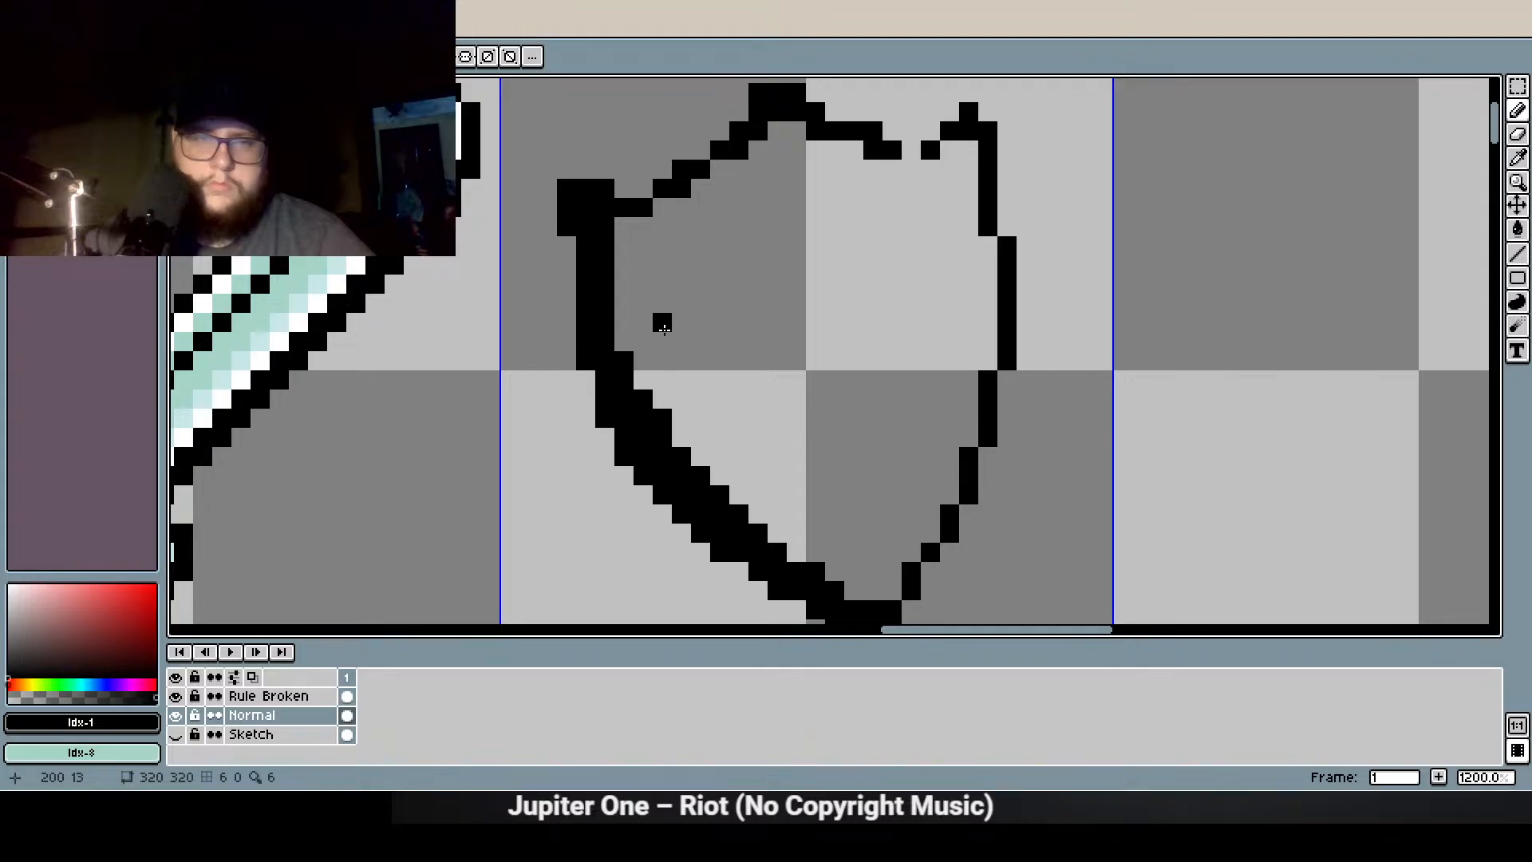
drag(566, 245, 566, 285)
drag(622, 226, 577, 341)
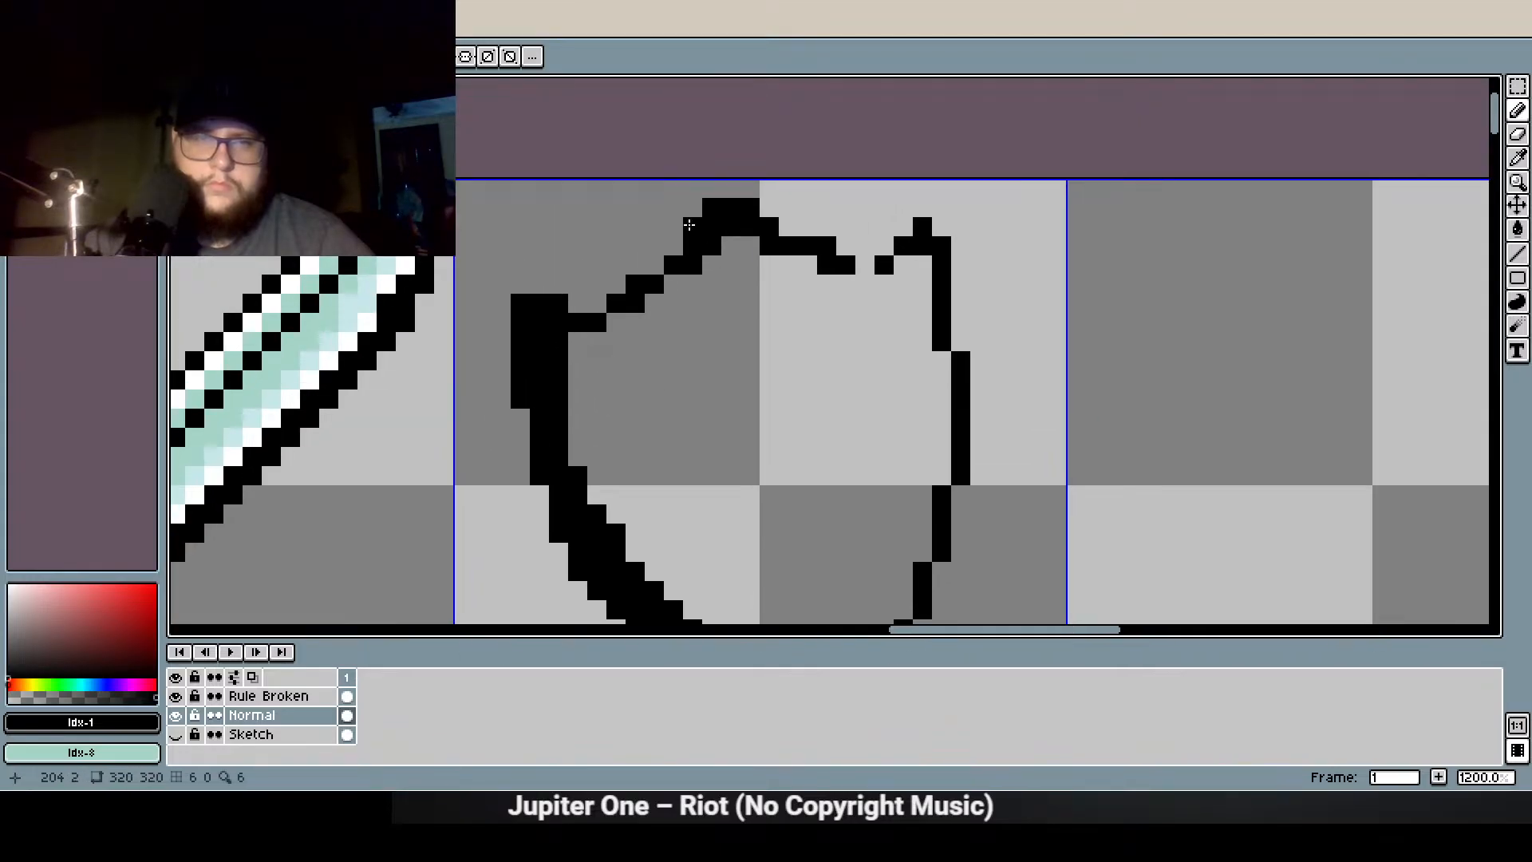
Close the gap in the right half of the shield's top edge and thicken the lower-right edge near the tip
scroll(722, 356, down, 3)
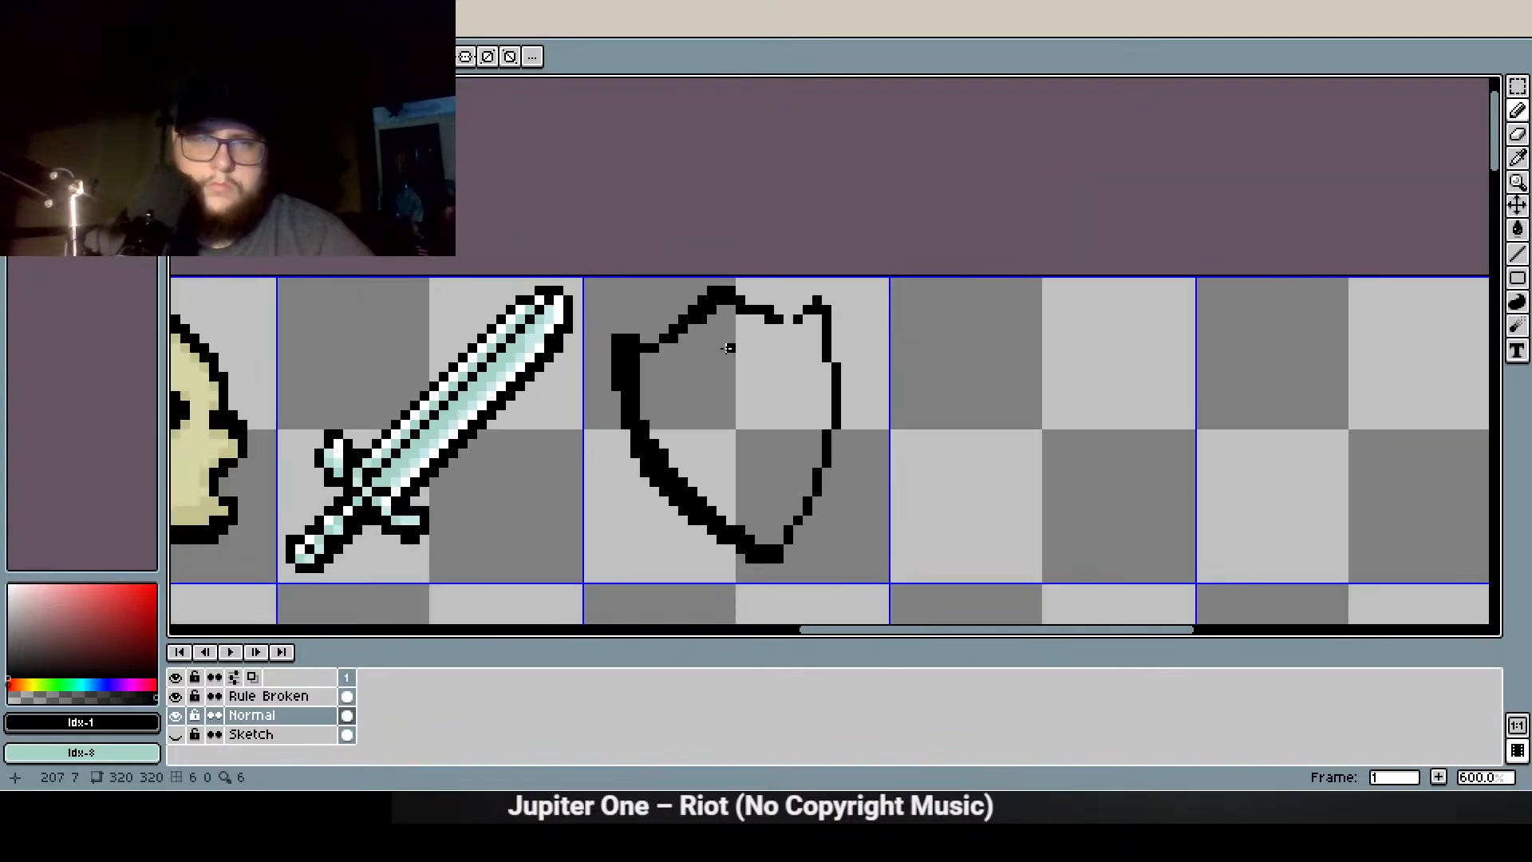
scroll(759, 358, up, 3)
click(829, 257)
scroll(844, 373, down, 3)
scroll(877, 342, up, 1)
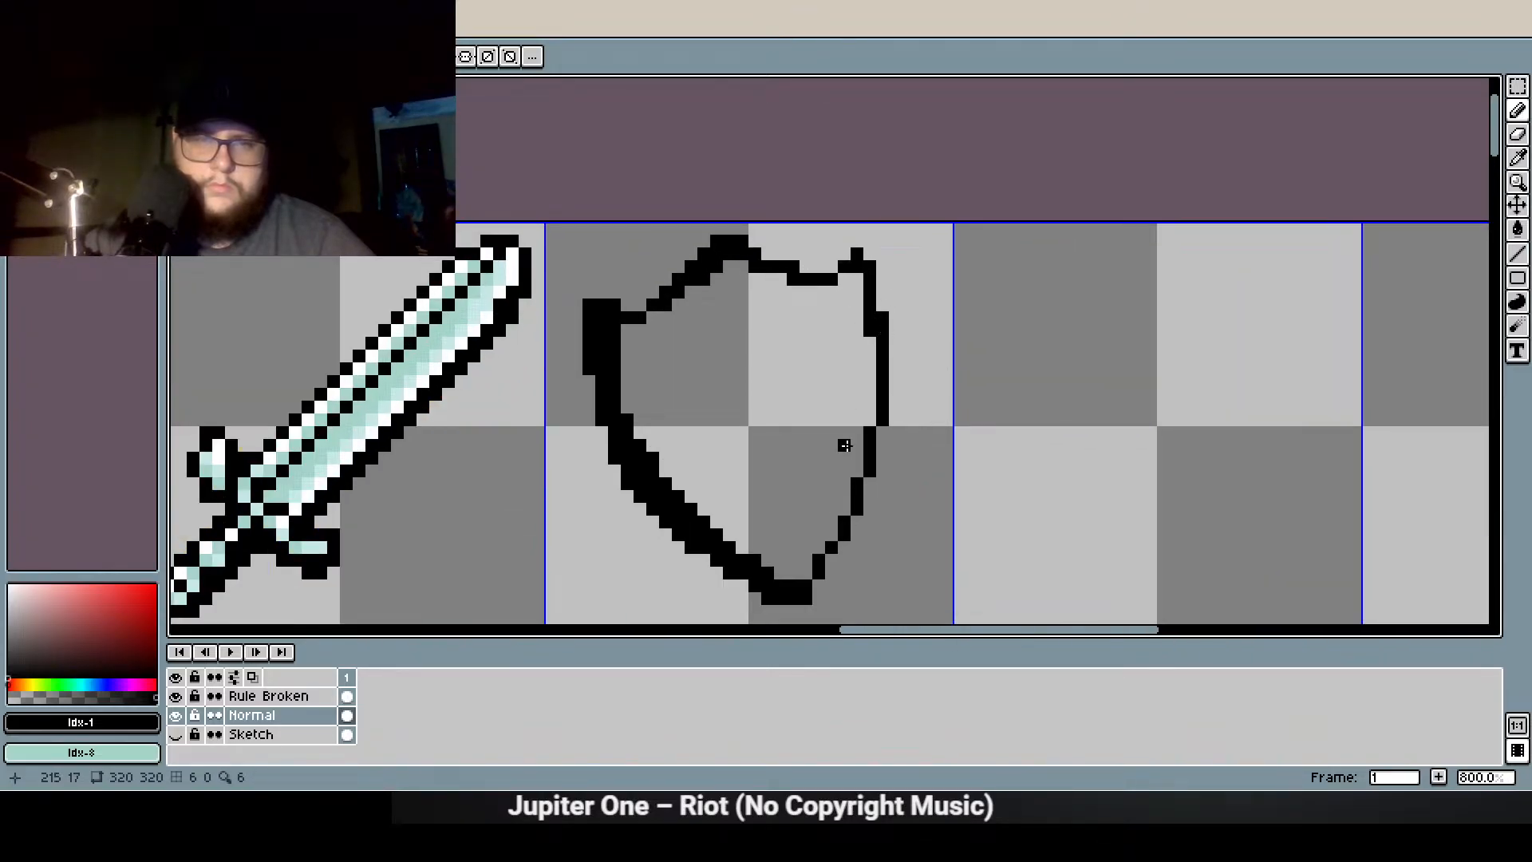
scroll(845, 409, down, 2)
scroll(834, 343, up, 2)
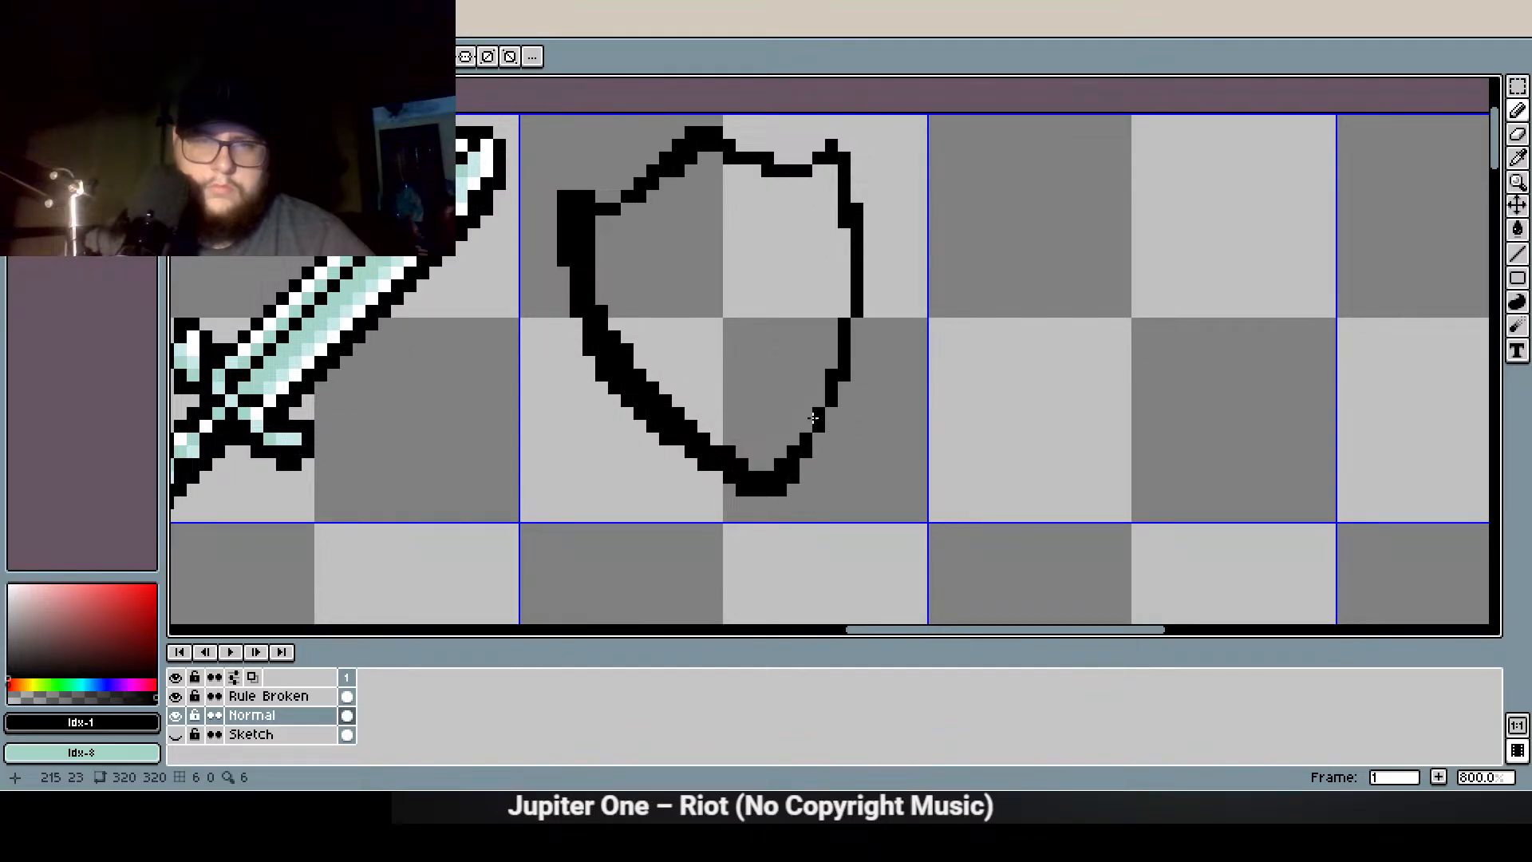
Erase the surplus inner pixels at the shield's bottom tip
scroll(856, 325, down, 2)
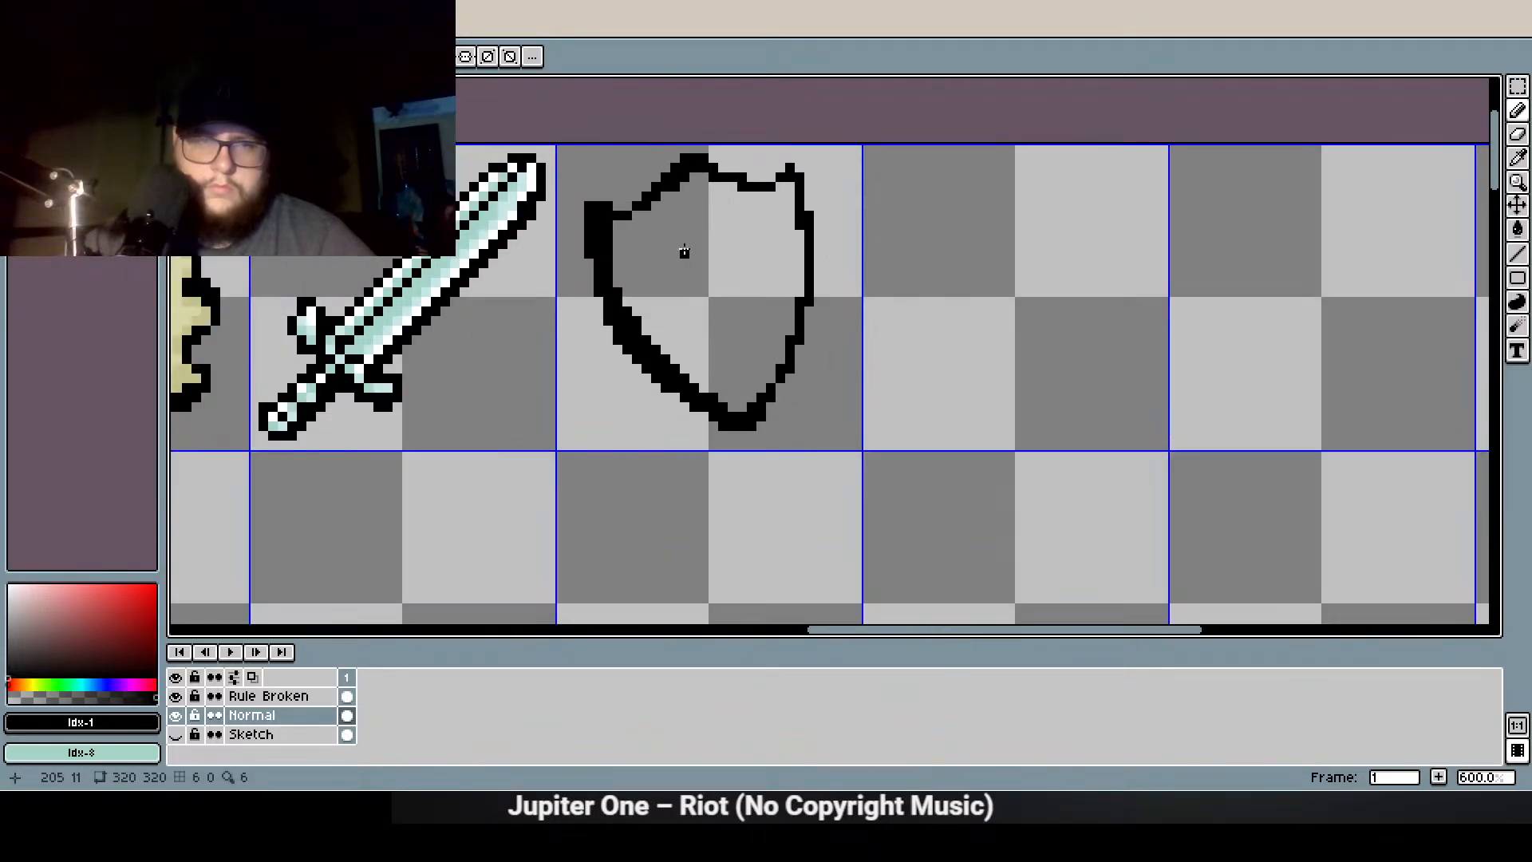
scroll(694, 256, up, 3)
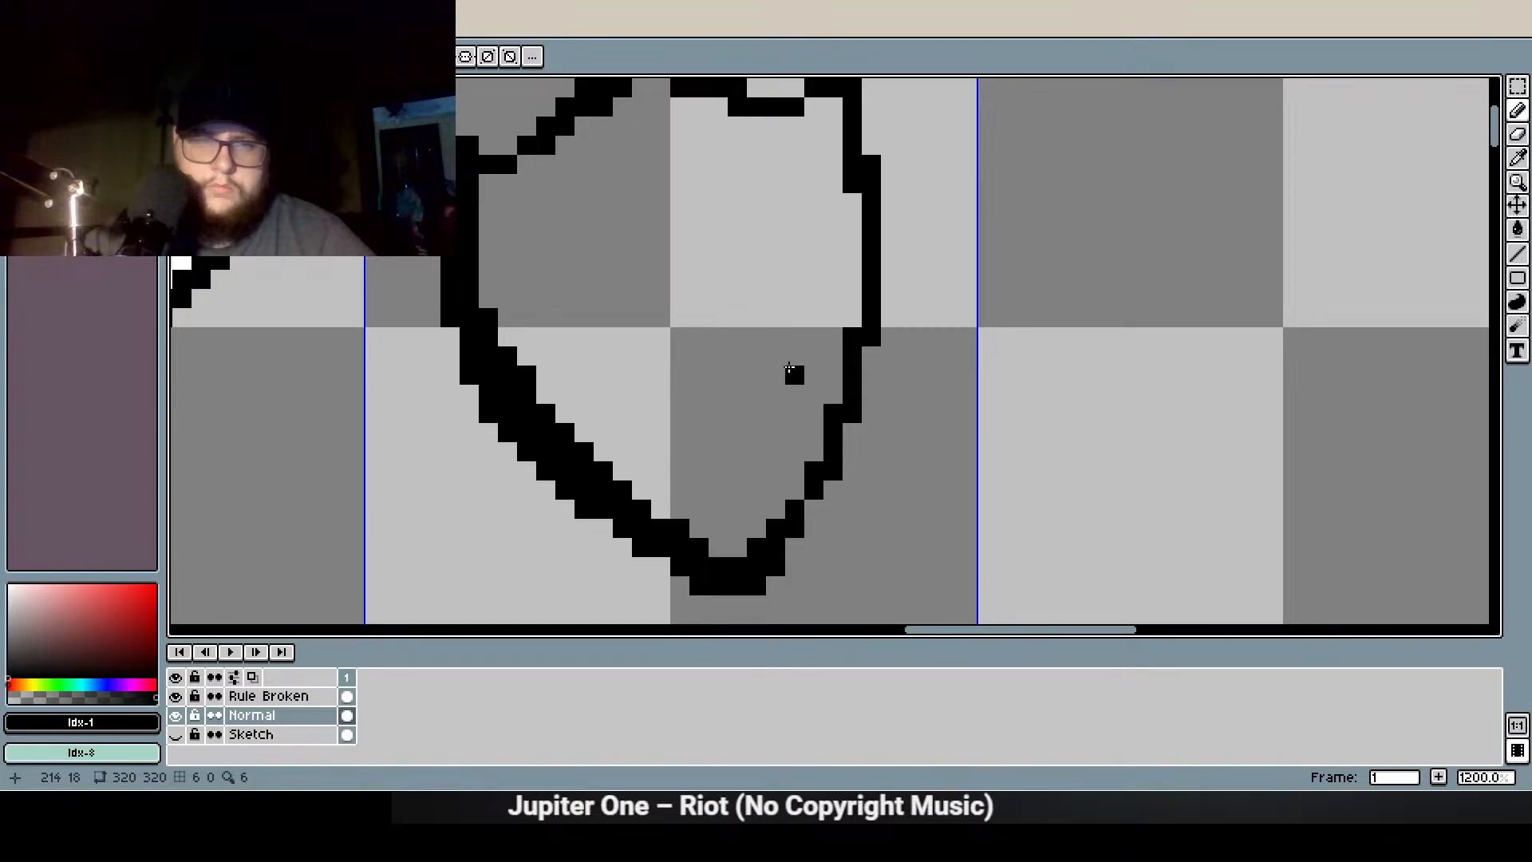
key(e)
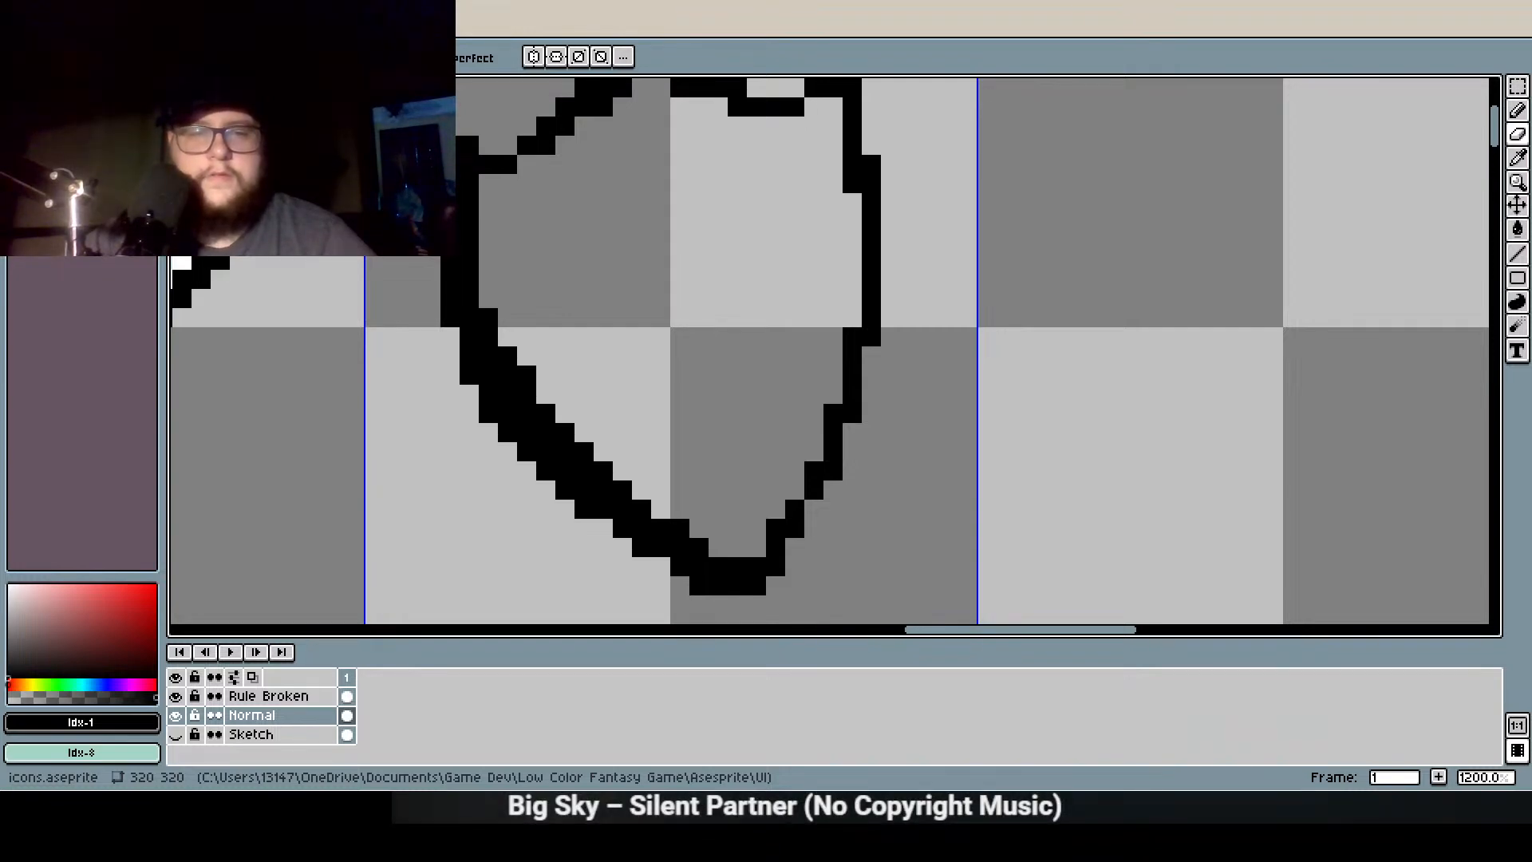
scroll(644, 381, down, 2)
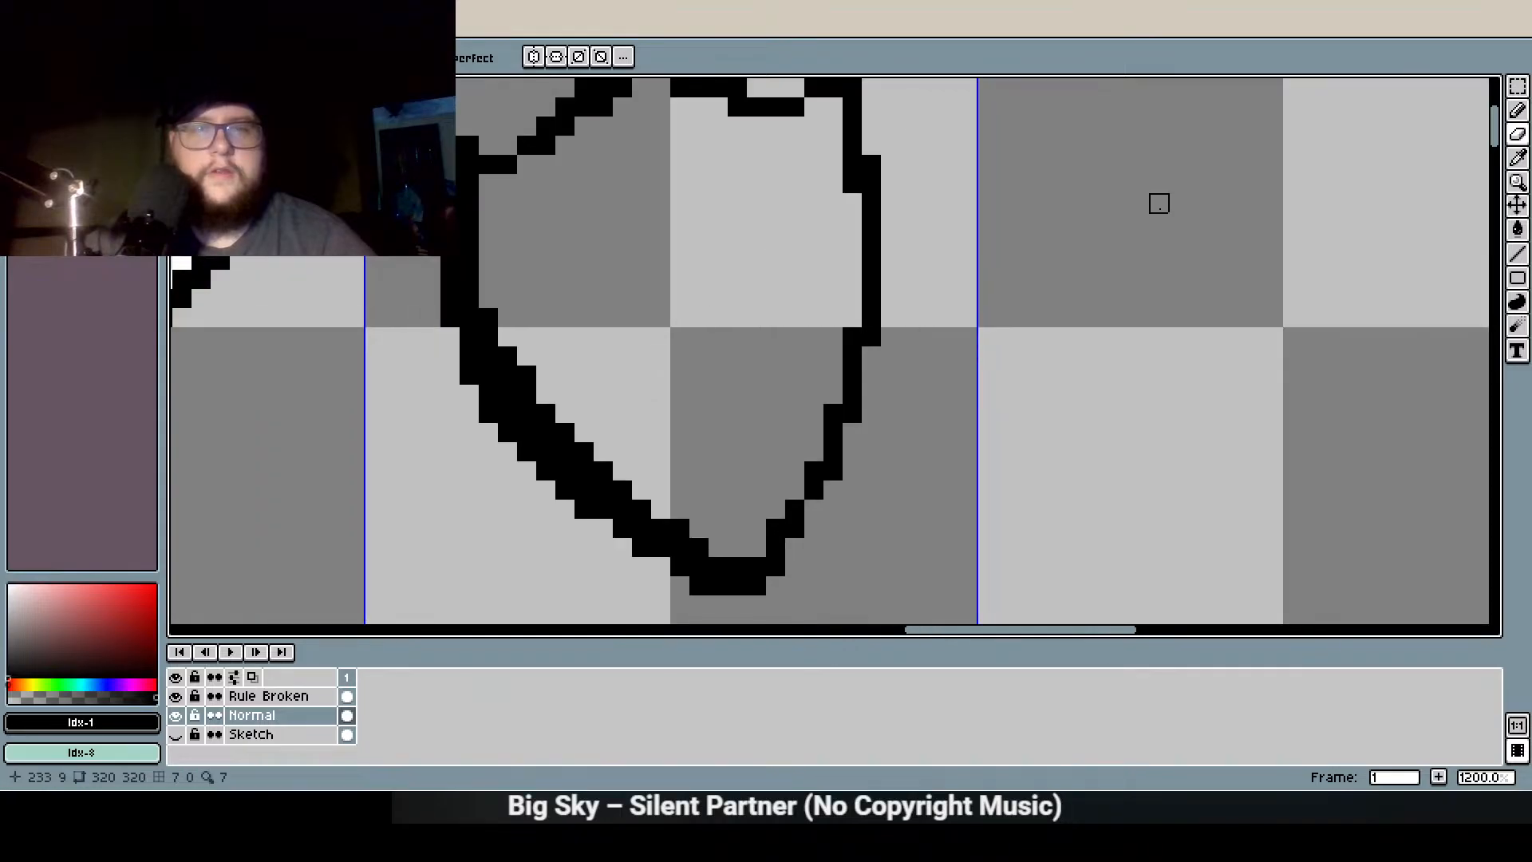
drag(757, 260, 796, 453)
click(1517, 111)
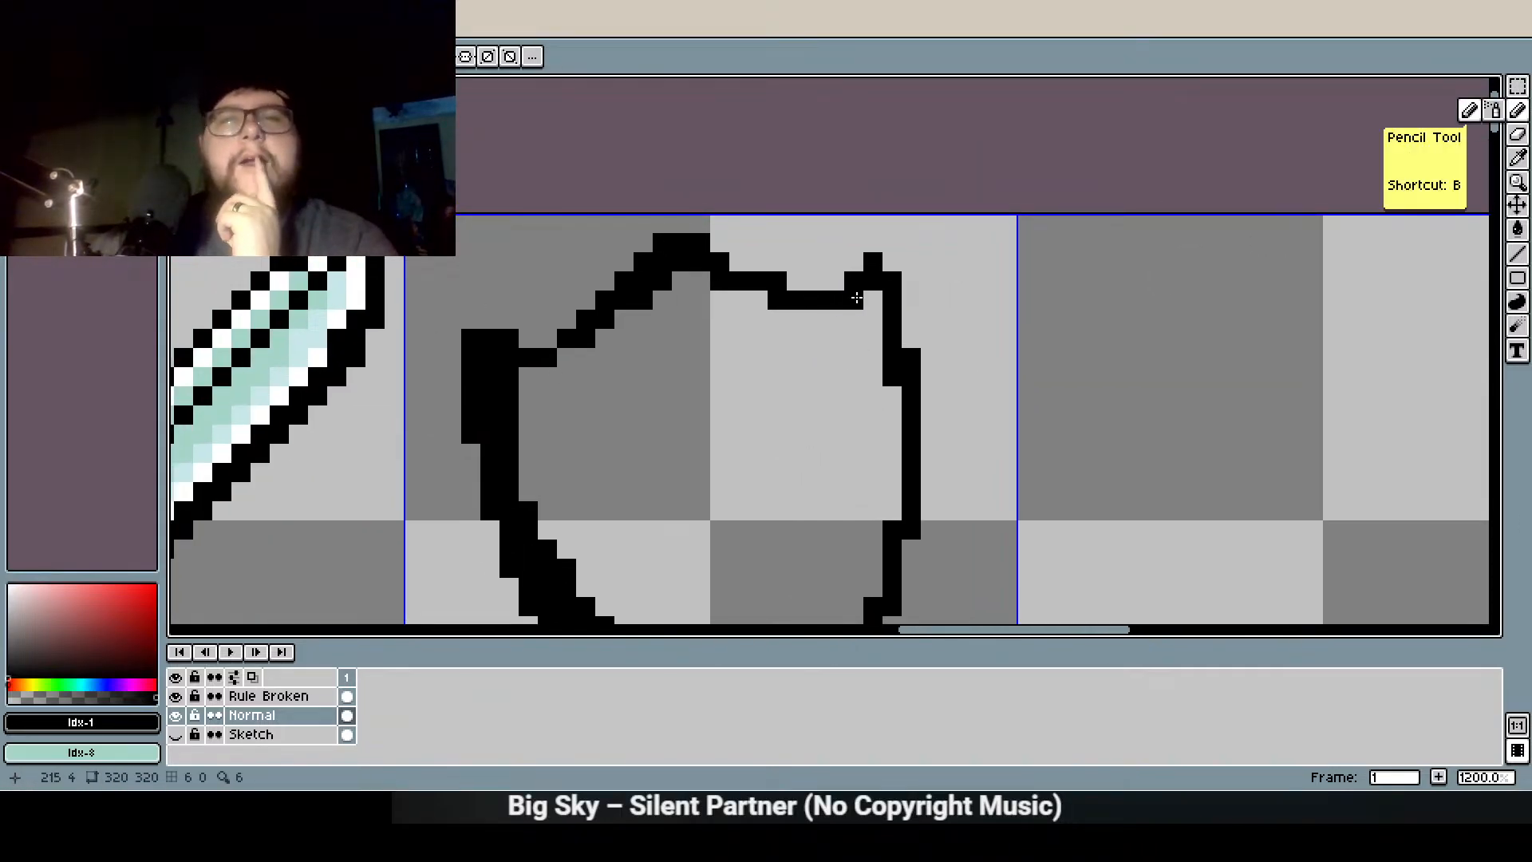
scroll(756, 355, down, 5)
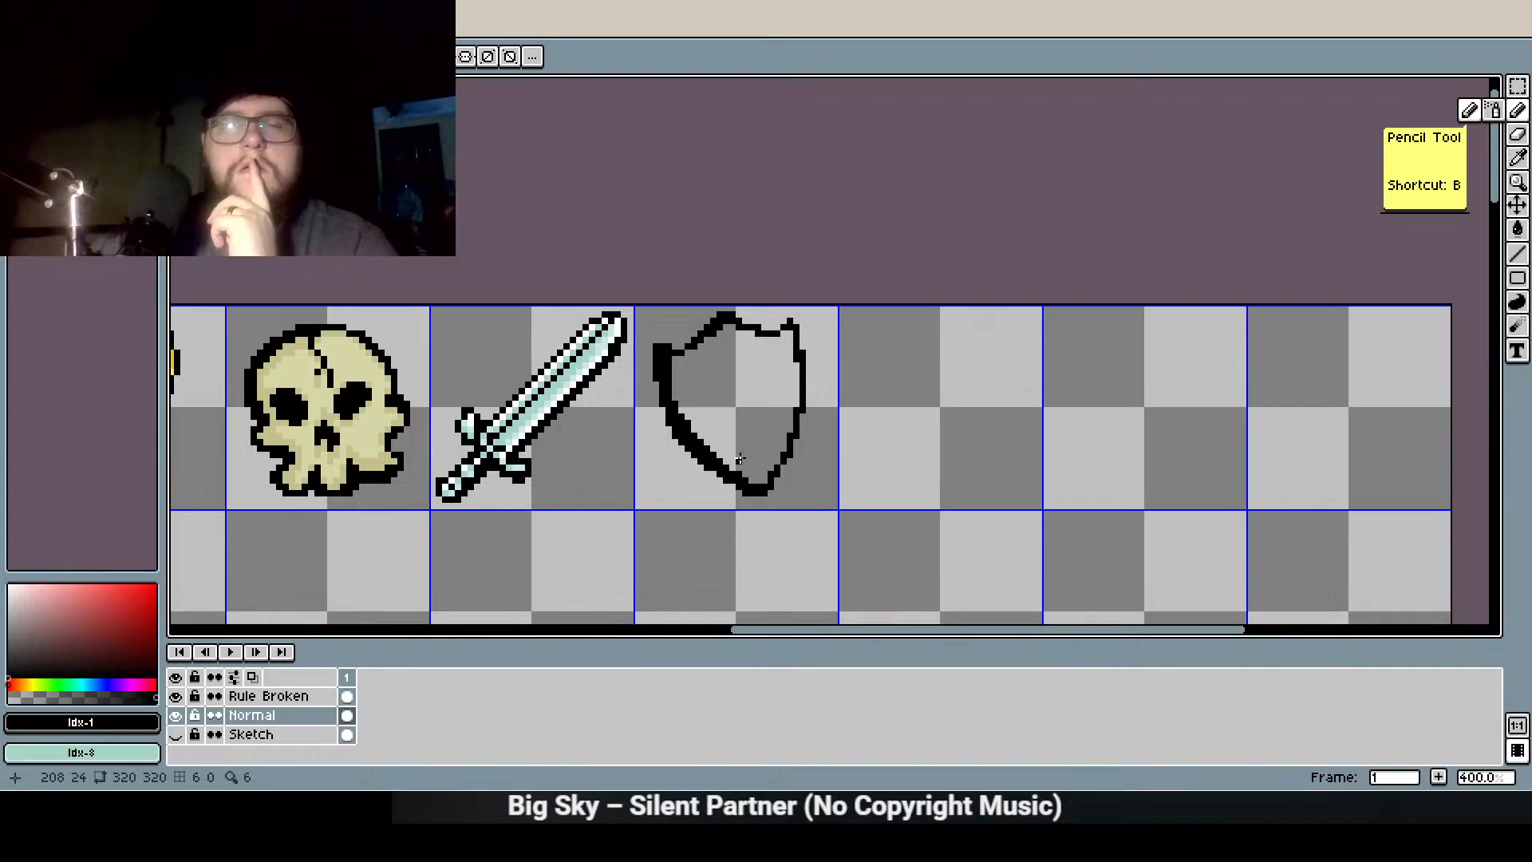
scroll(759, 455, up, 6)
mouse_move(746, 534)
mouse_down()
mouse_move(650, 454)
mouse_move(748, 533)
mouse_up()
scroll(754, 452, down, 1)
scroll(754, 452, up, 1)
key(e)
click(768, 483)
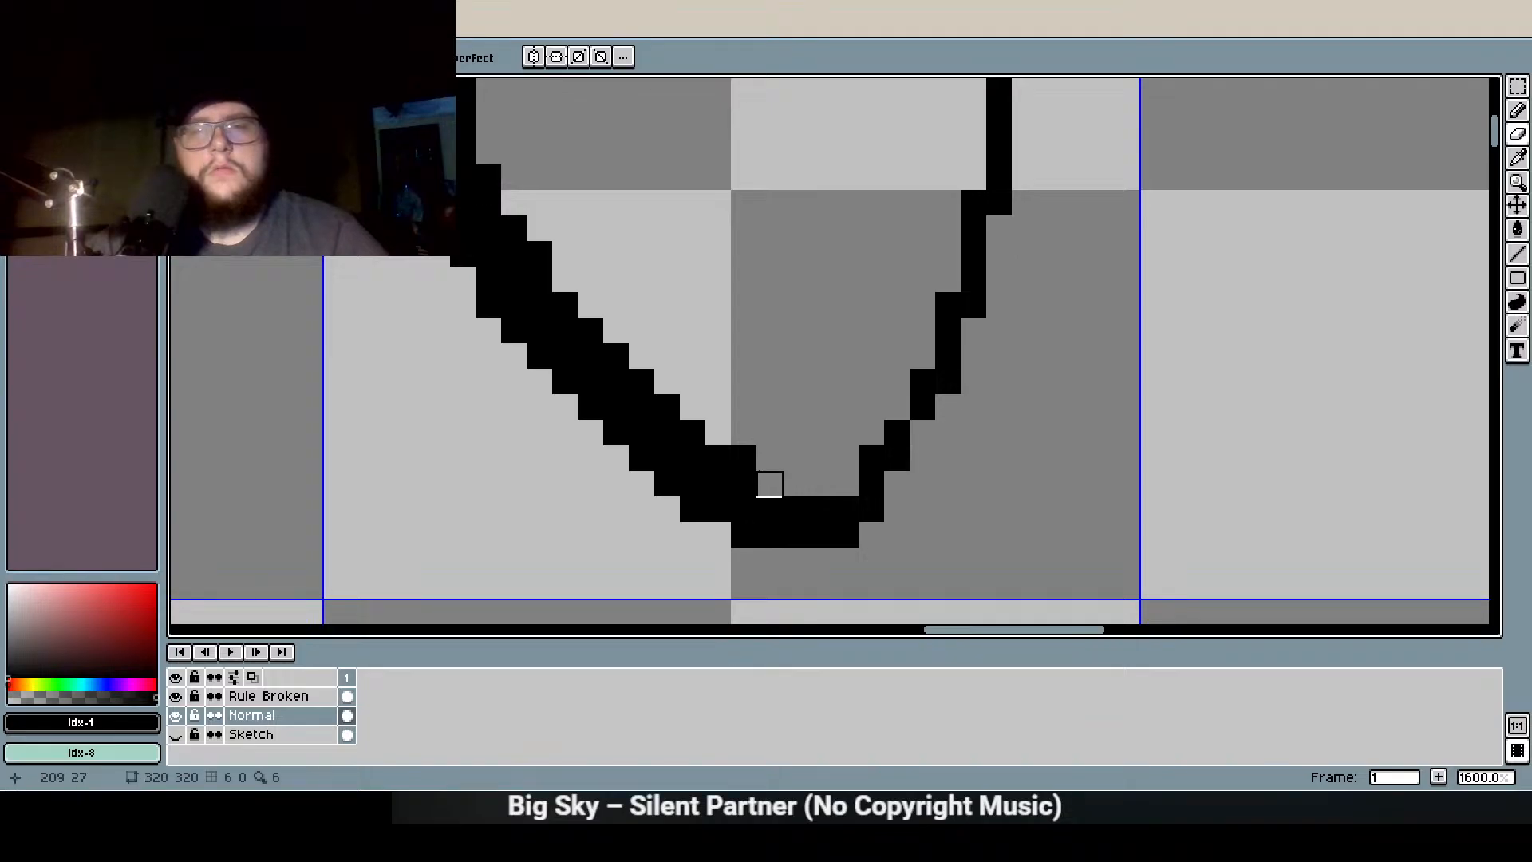
scroll(769, 330, down, 3)
scroll(619, 287, up, 2)
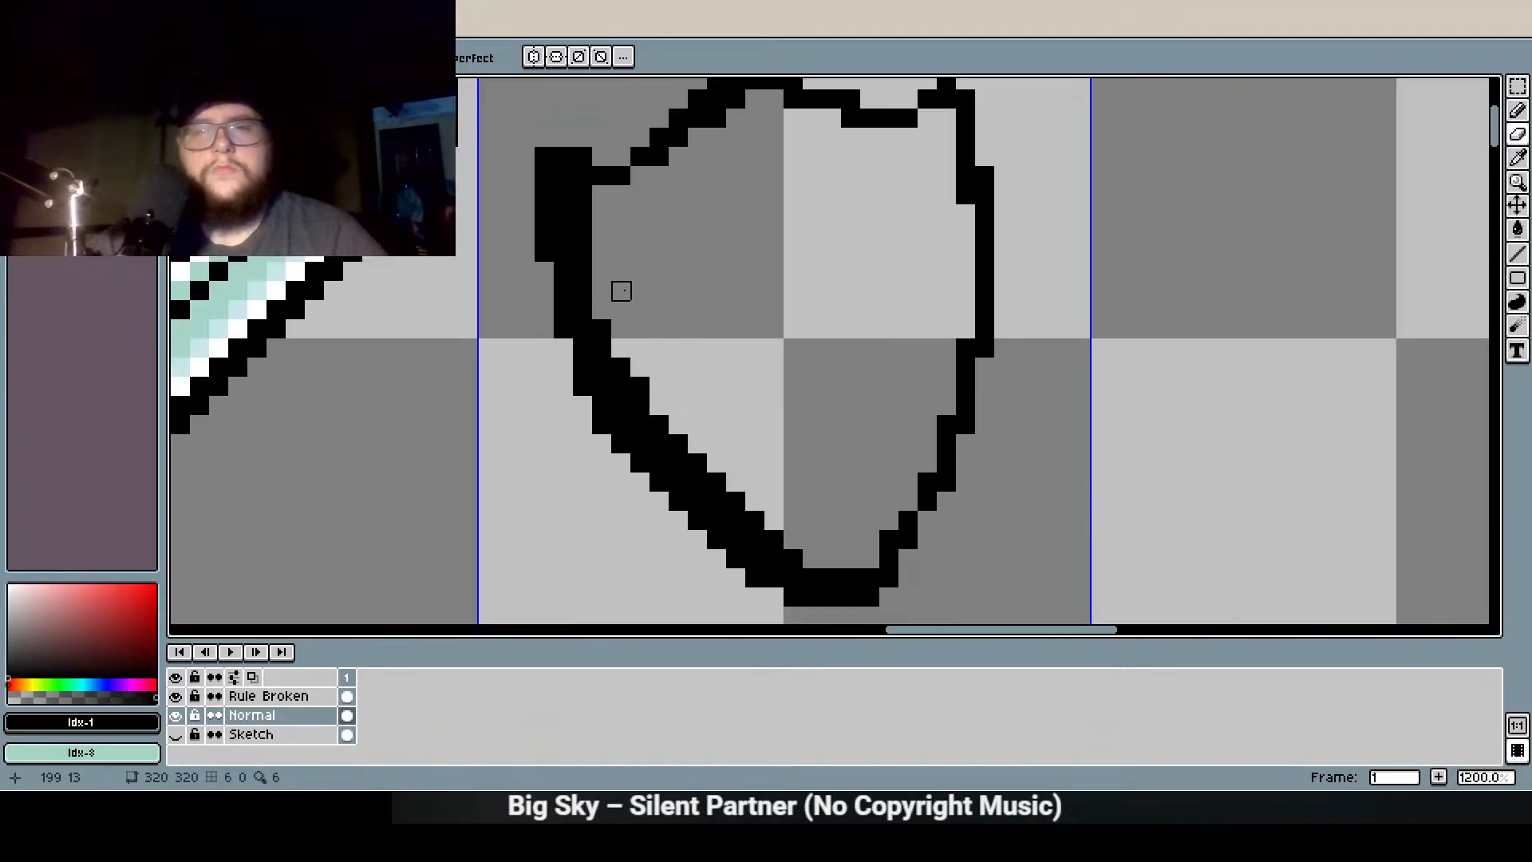
key(b)
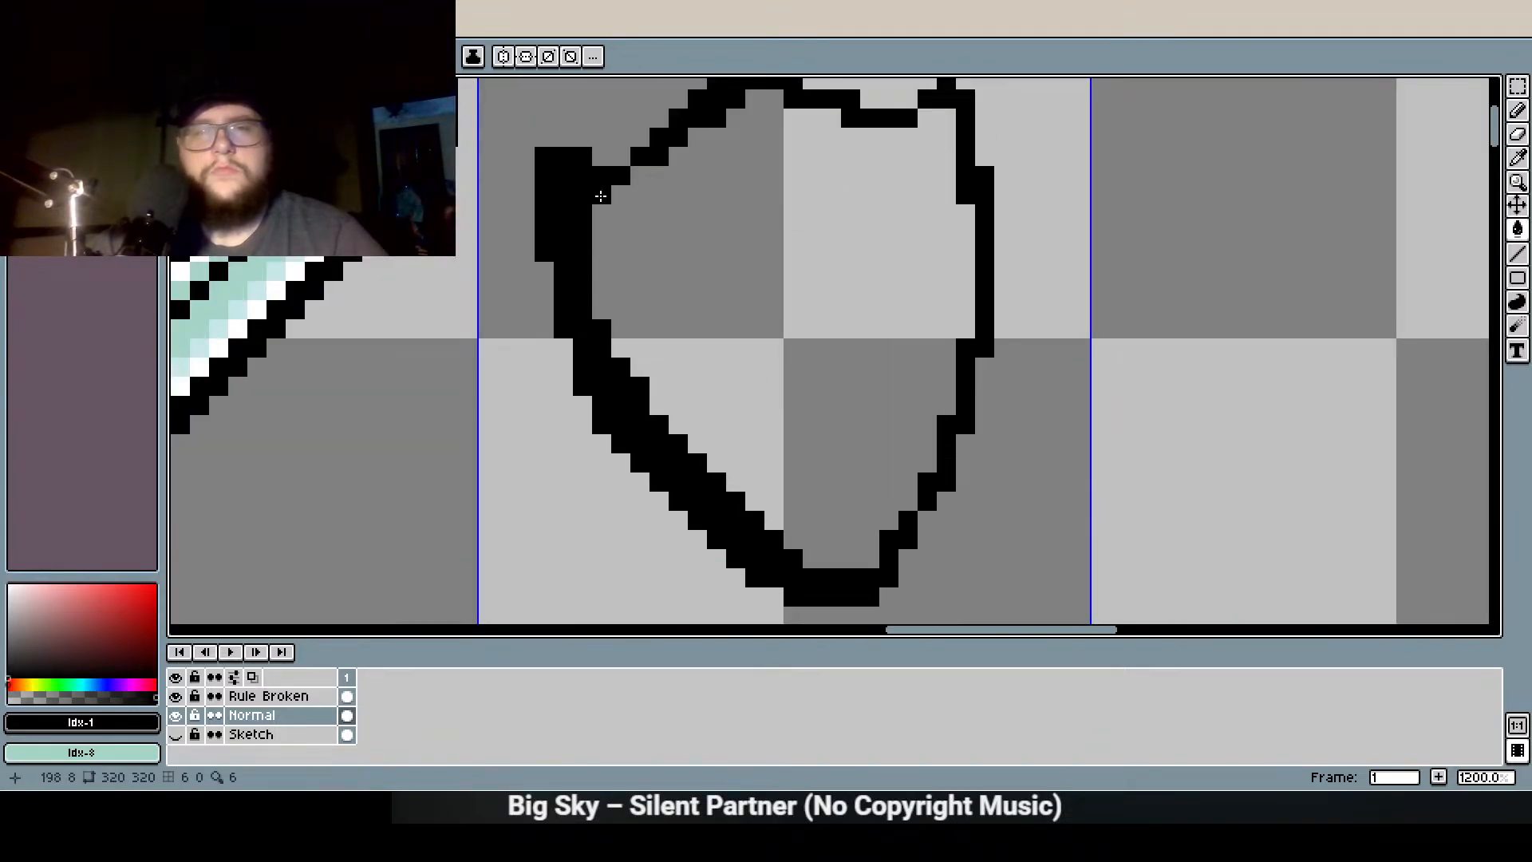
click(549, 269)
click(674, 210)
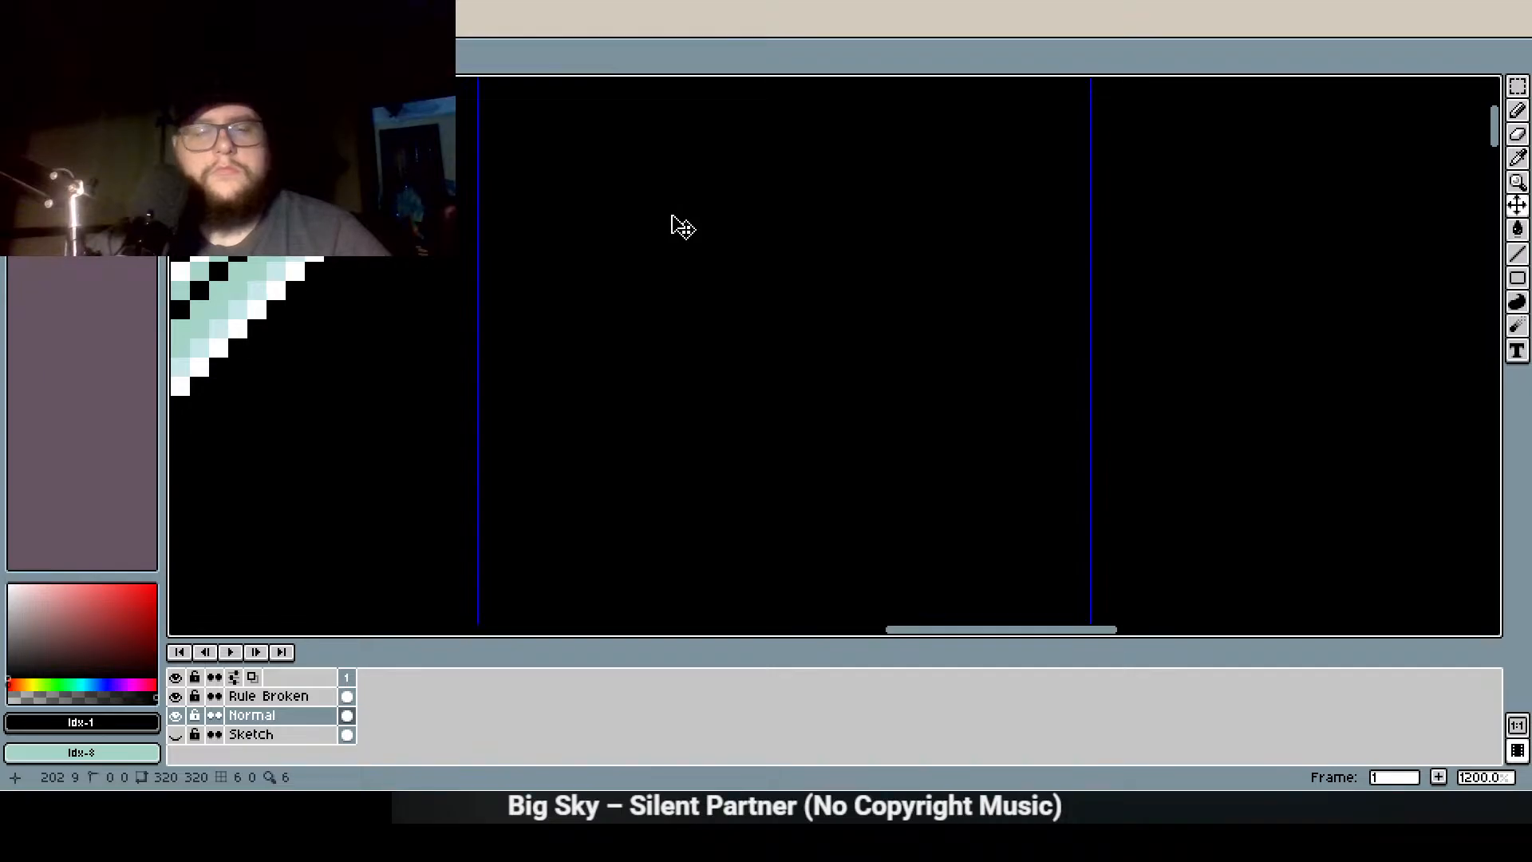
key(ctrl+z)
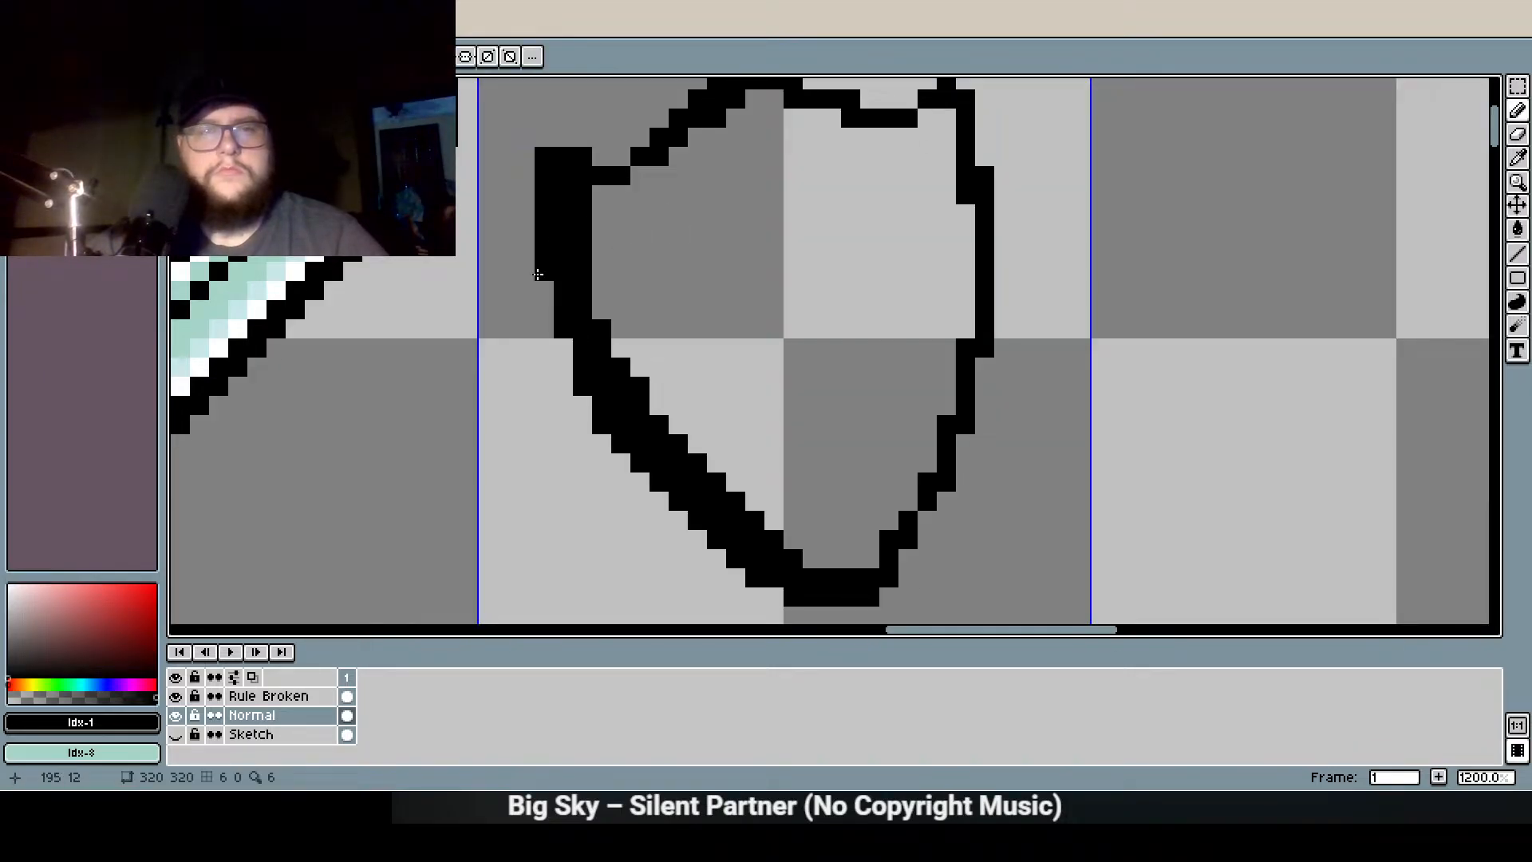
Erase the inner column of pixels on the shield's left side below the upper corner and extend its outer edge with black
scroll(558, 303, up, 3)
key(e)
click(587, 323)
click(586, 342)
click(586, 362)
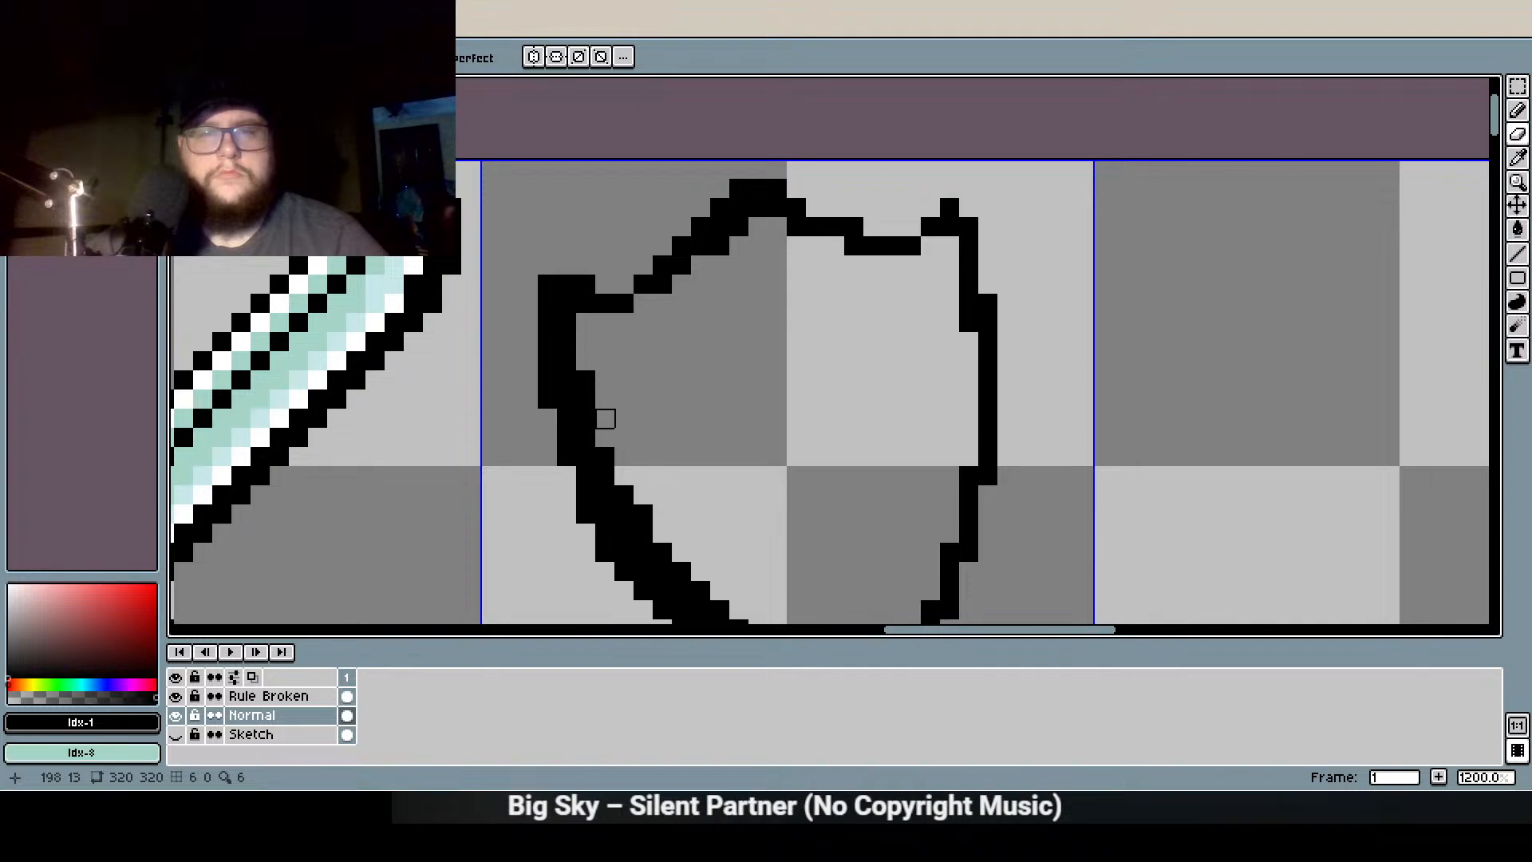
click(587, 381)
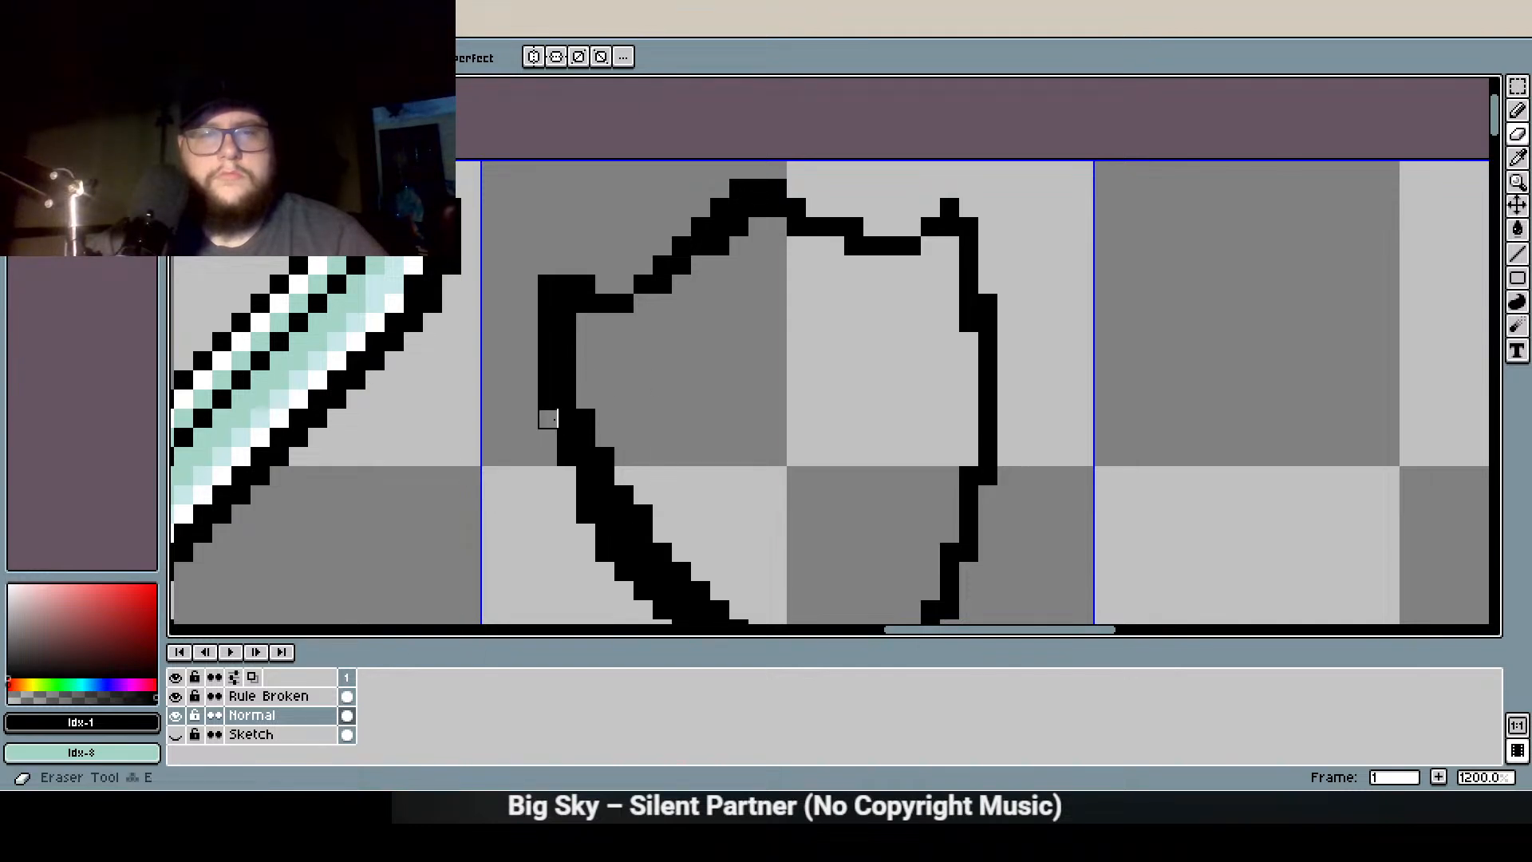
key(b)
scroll(698, 436, down, 1)
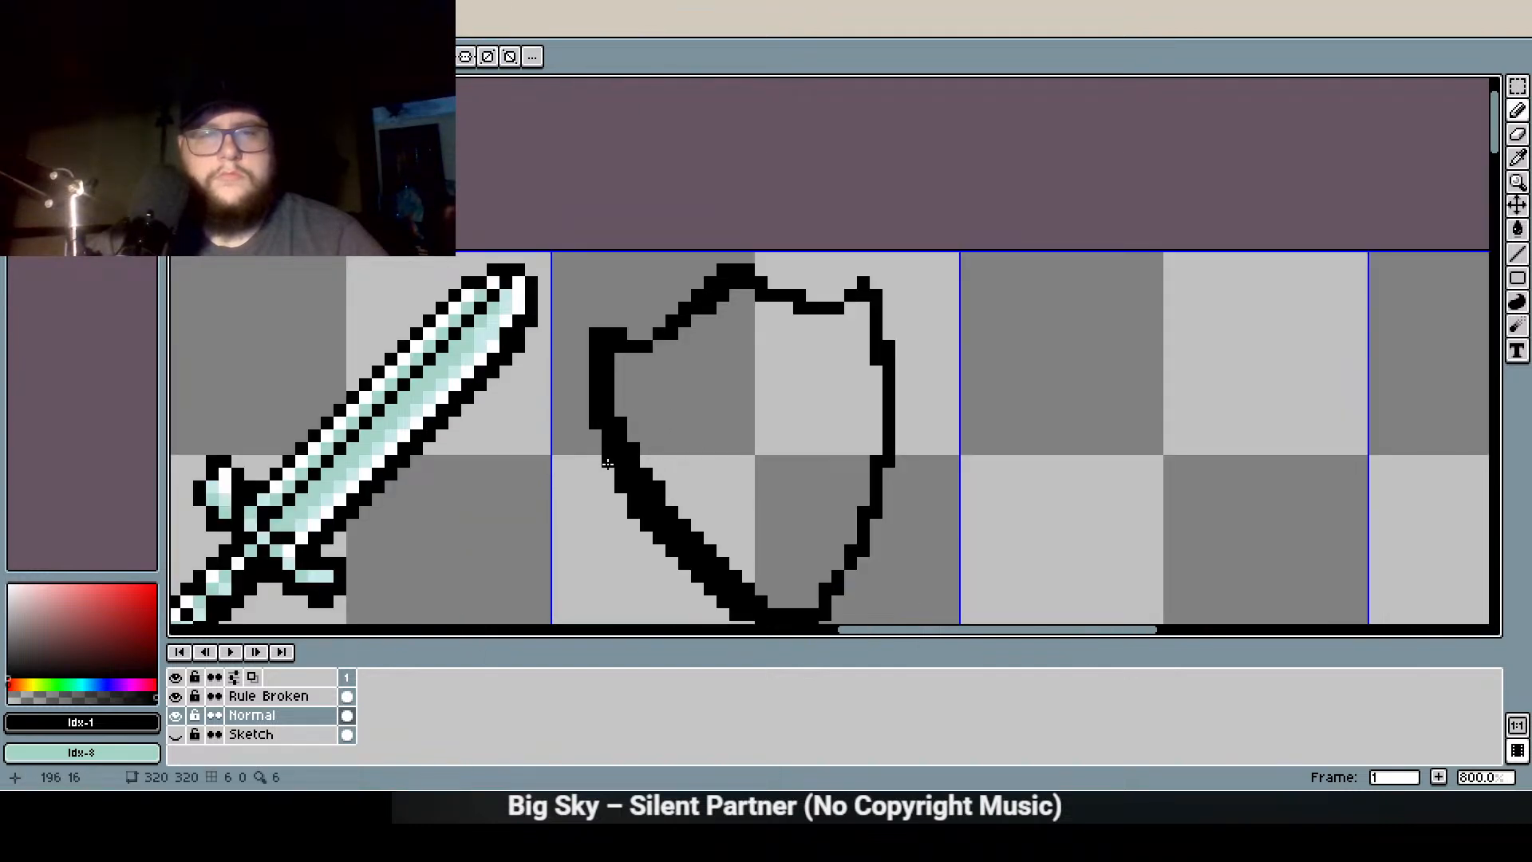
scroll(723, 387, down, 1)
Thin the shield's lower-left side by erasing its inner stair-step pixels down towards the tip
key(e)
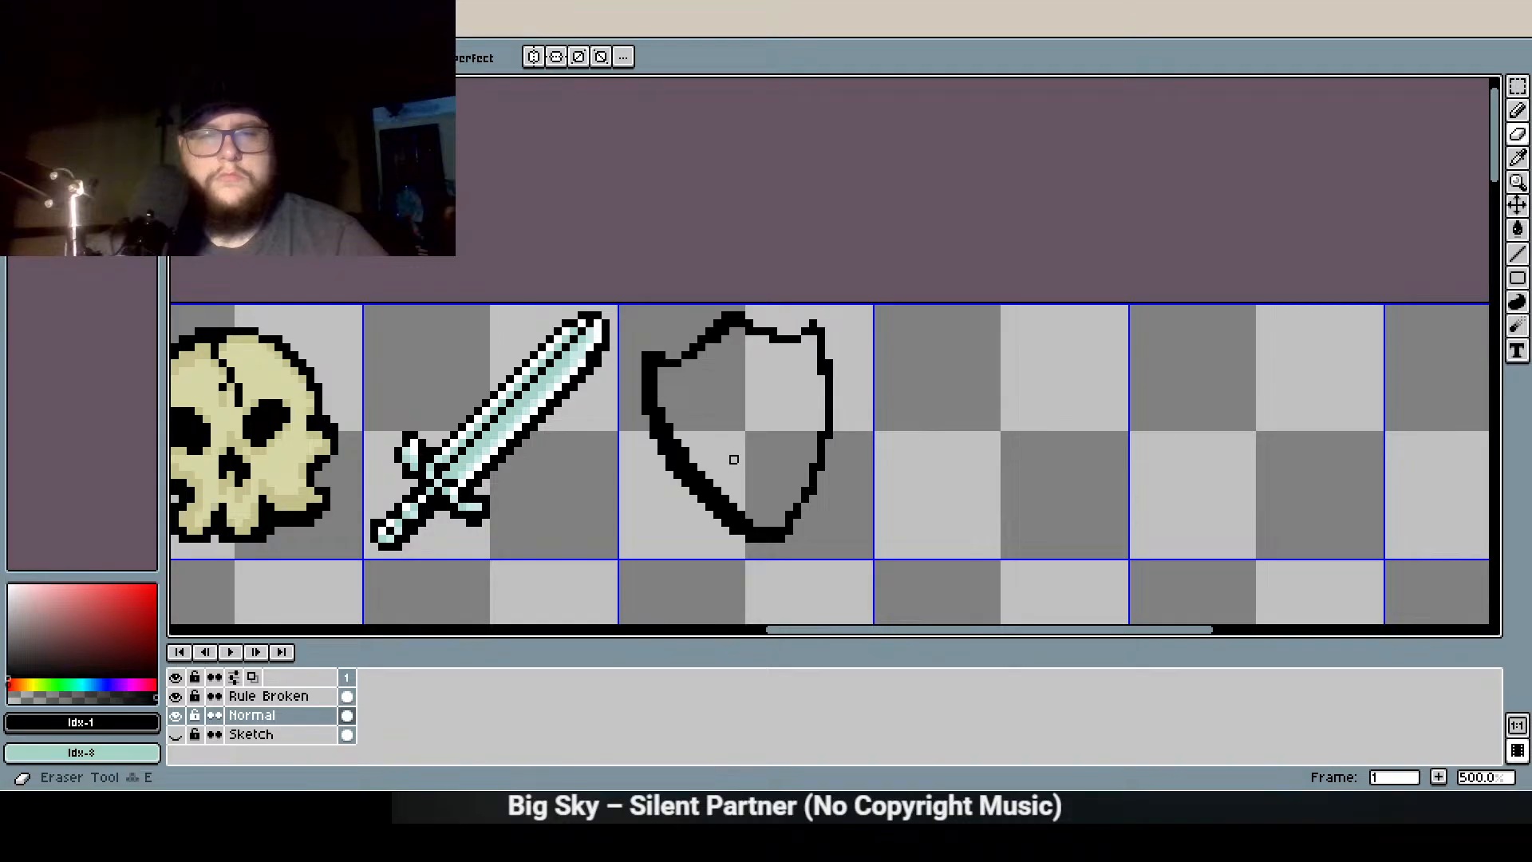
scroll(685, 435, up, 1)
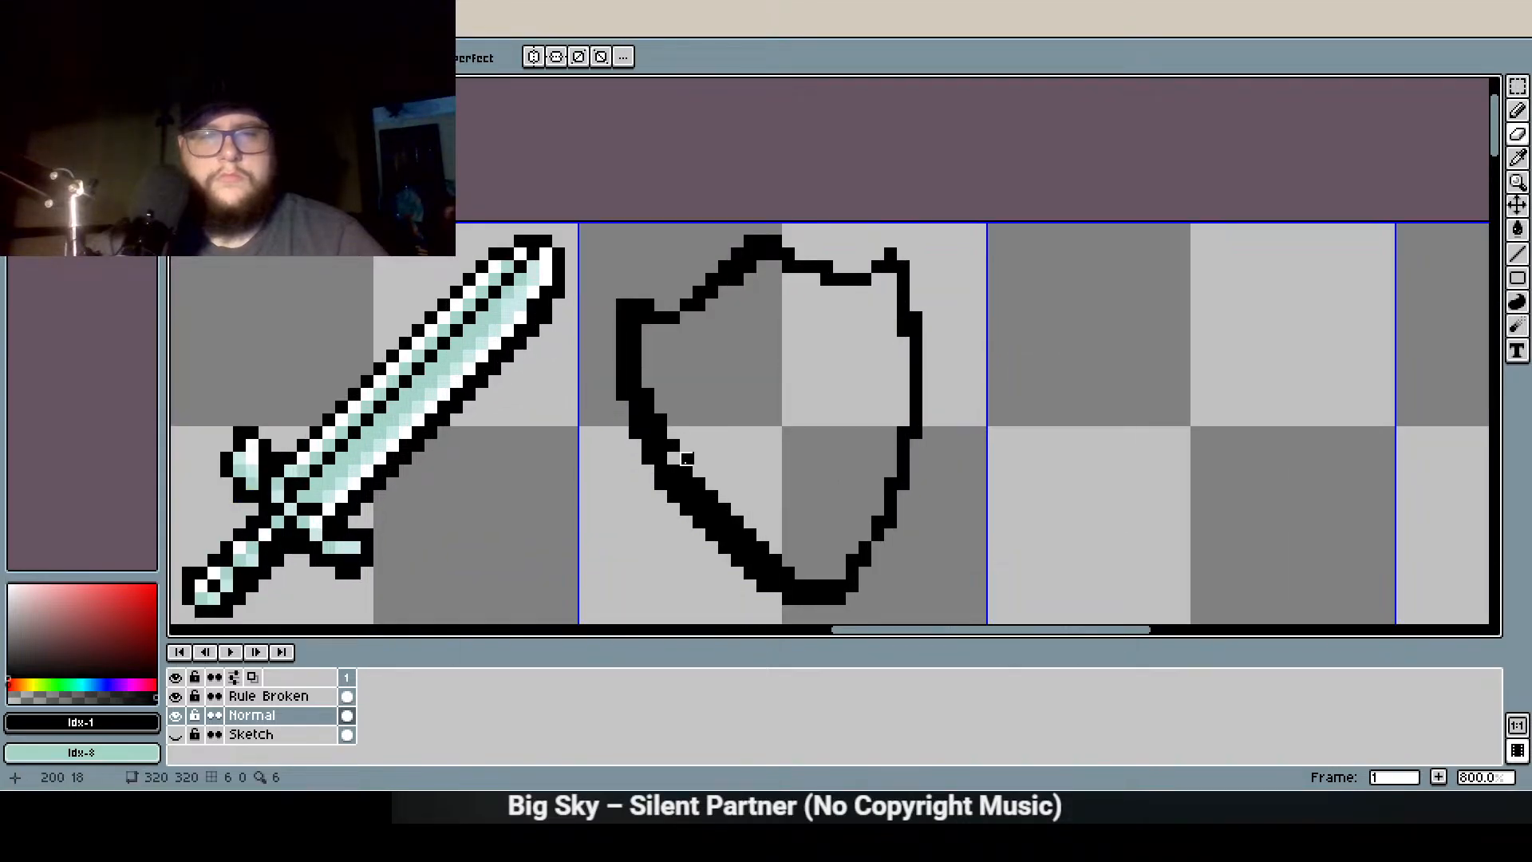
key(ctrl+z)
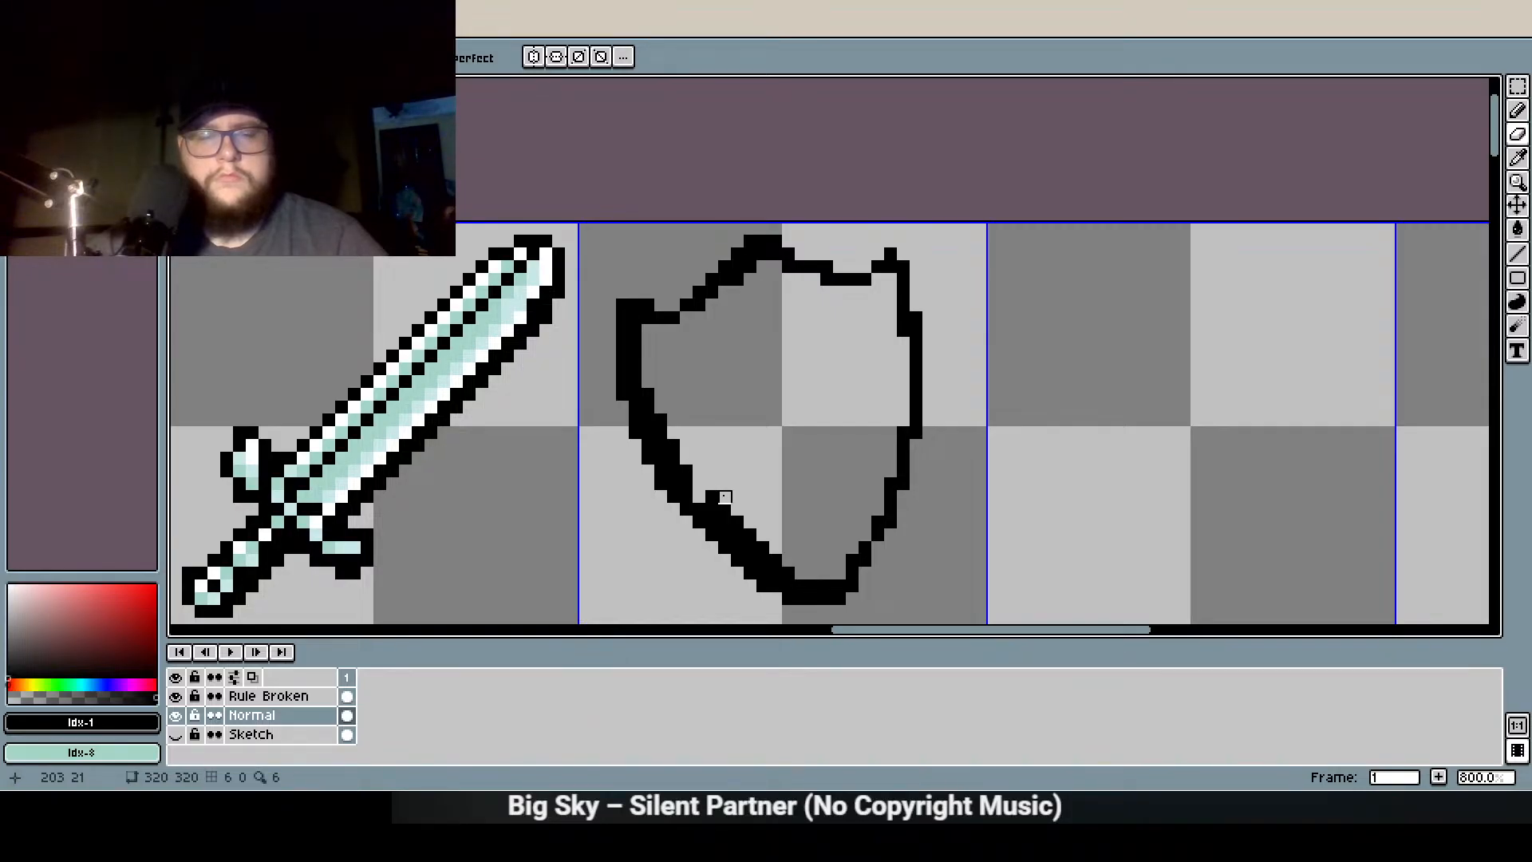
key(ctrl+z)
drag(724, 497, 712, 497)
click(738, 510)
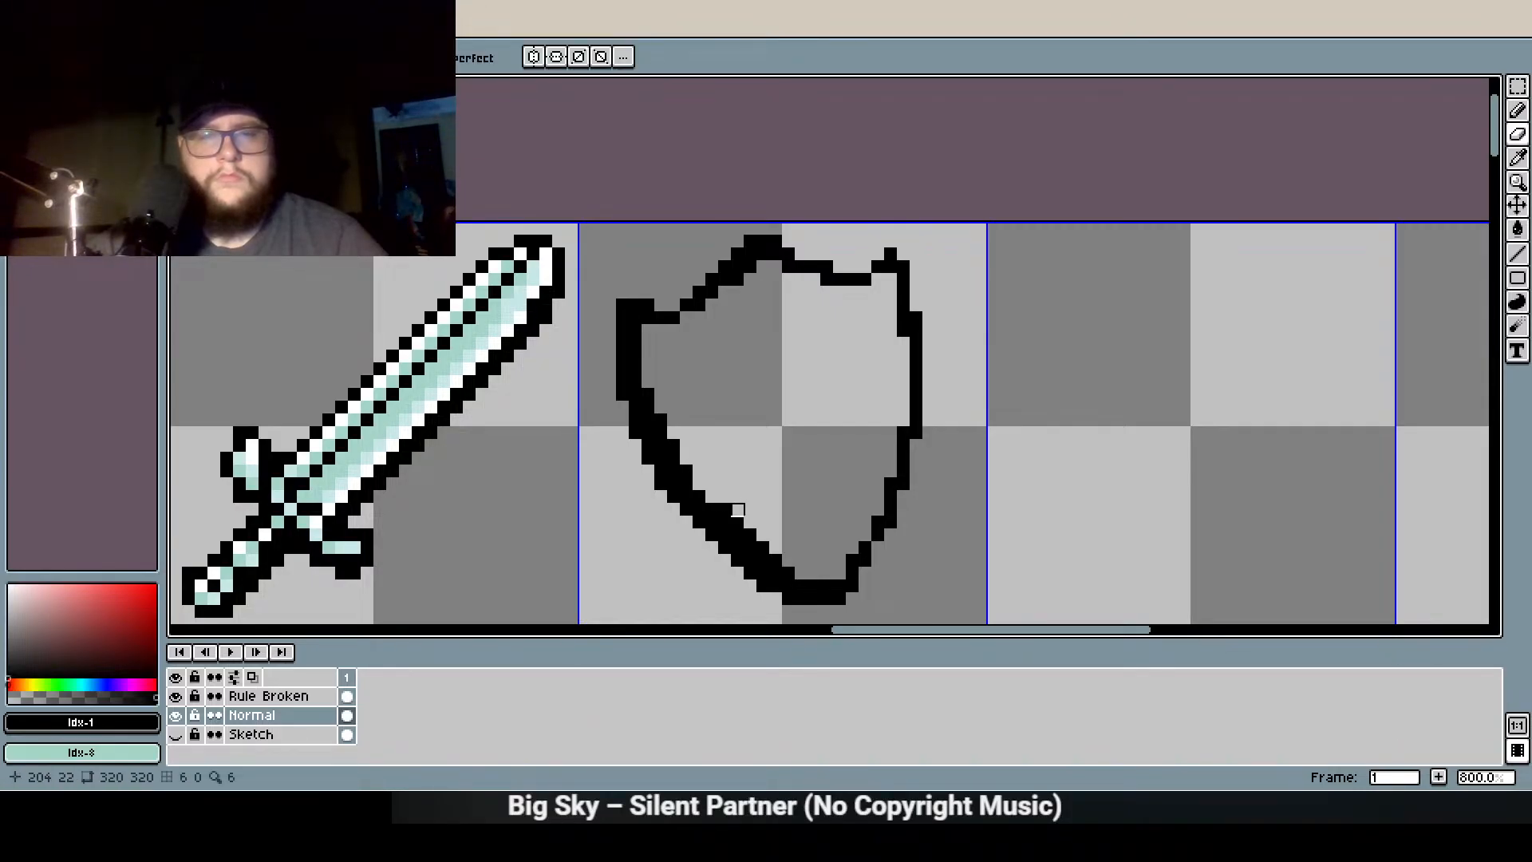
click(725, 510)
click(737, 523)
click(750, 535)
click(763, 548)
click(776, 560)
scroll(788, 522, down, 1)
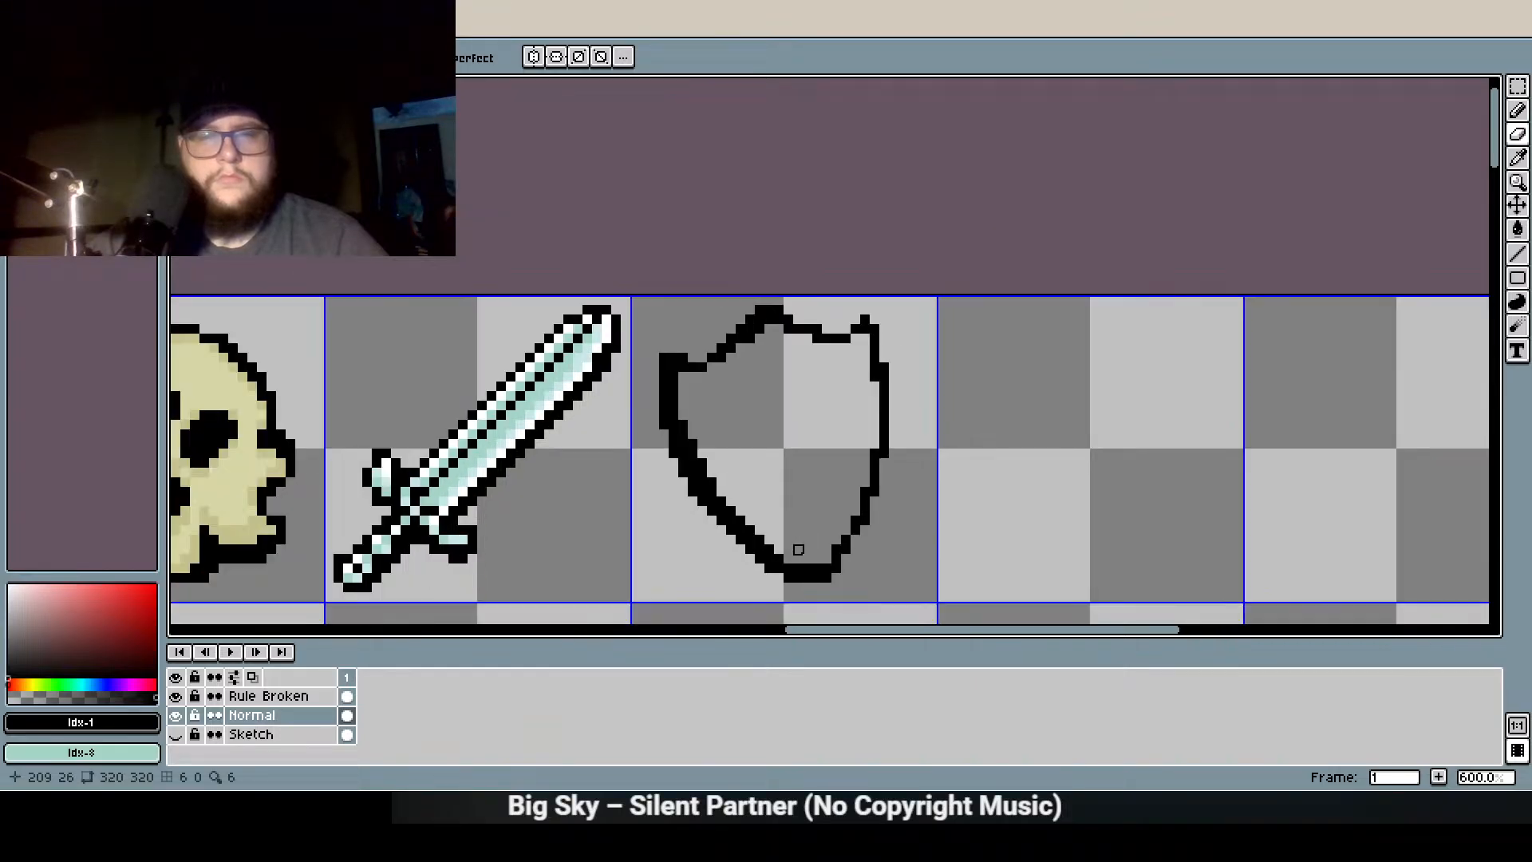
Erase the inner row of pixels at the shield's bottom tip and thicken the lower-right edge just above it with black
scroll(807, 547, up, 2)
scroll(812, 430, down, 2)
scroll(812, 429, up, 2)
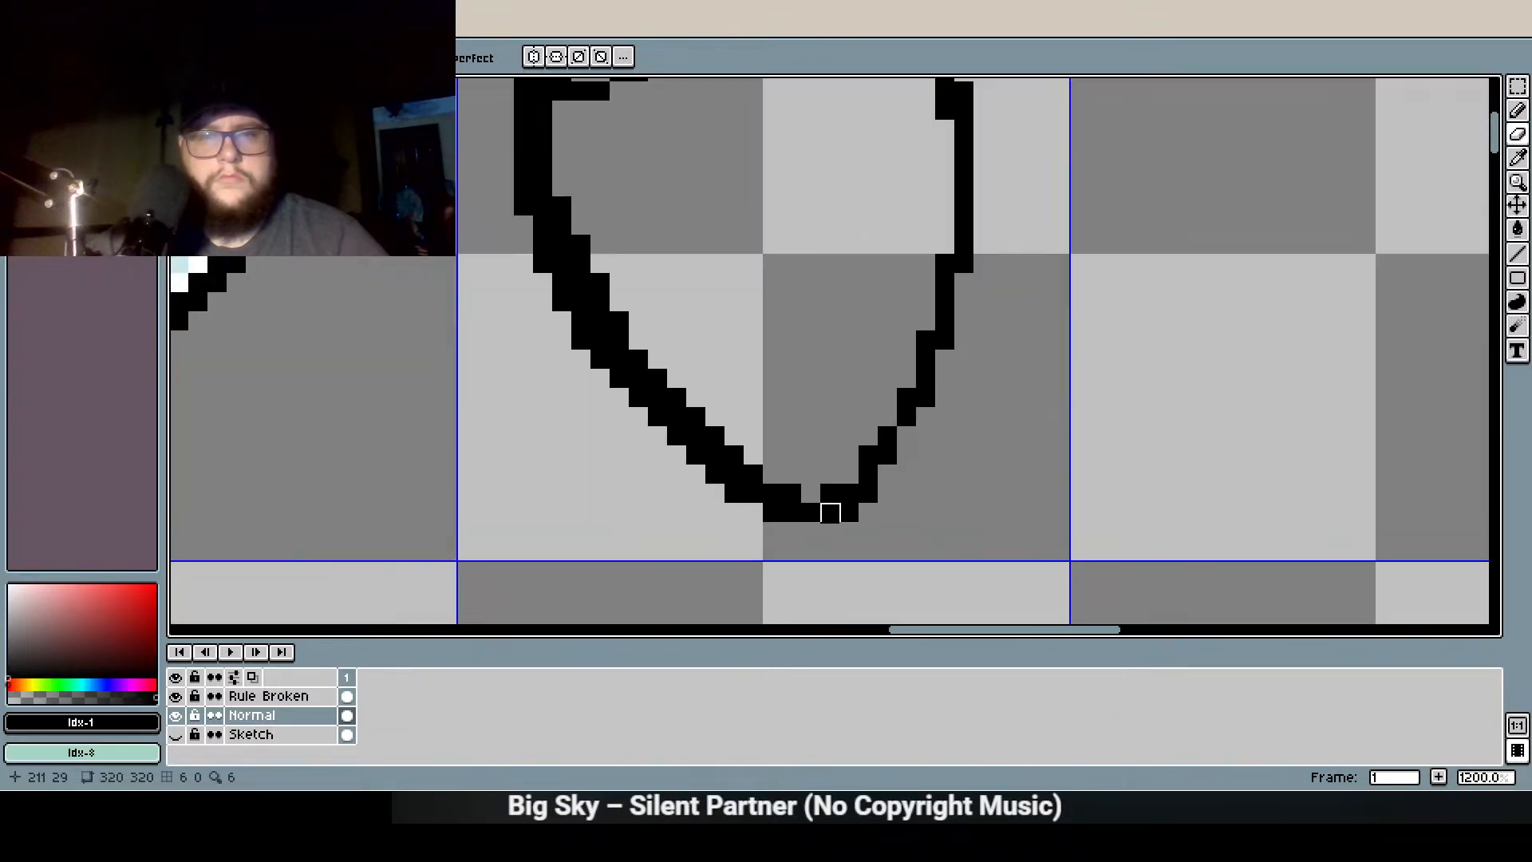
click(1518, 110)
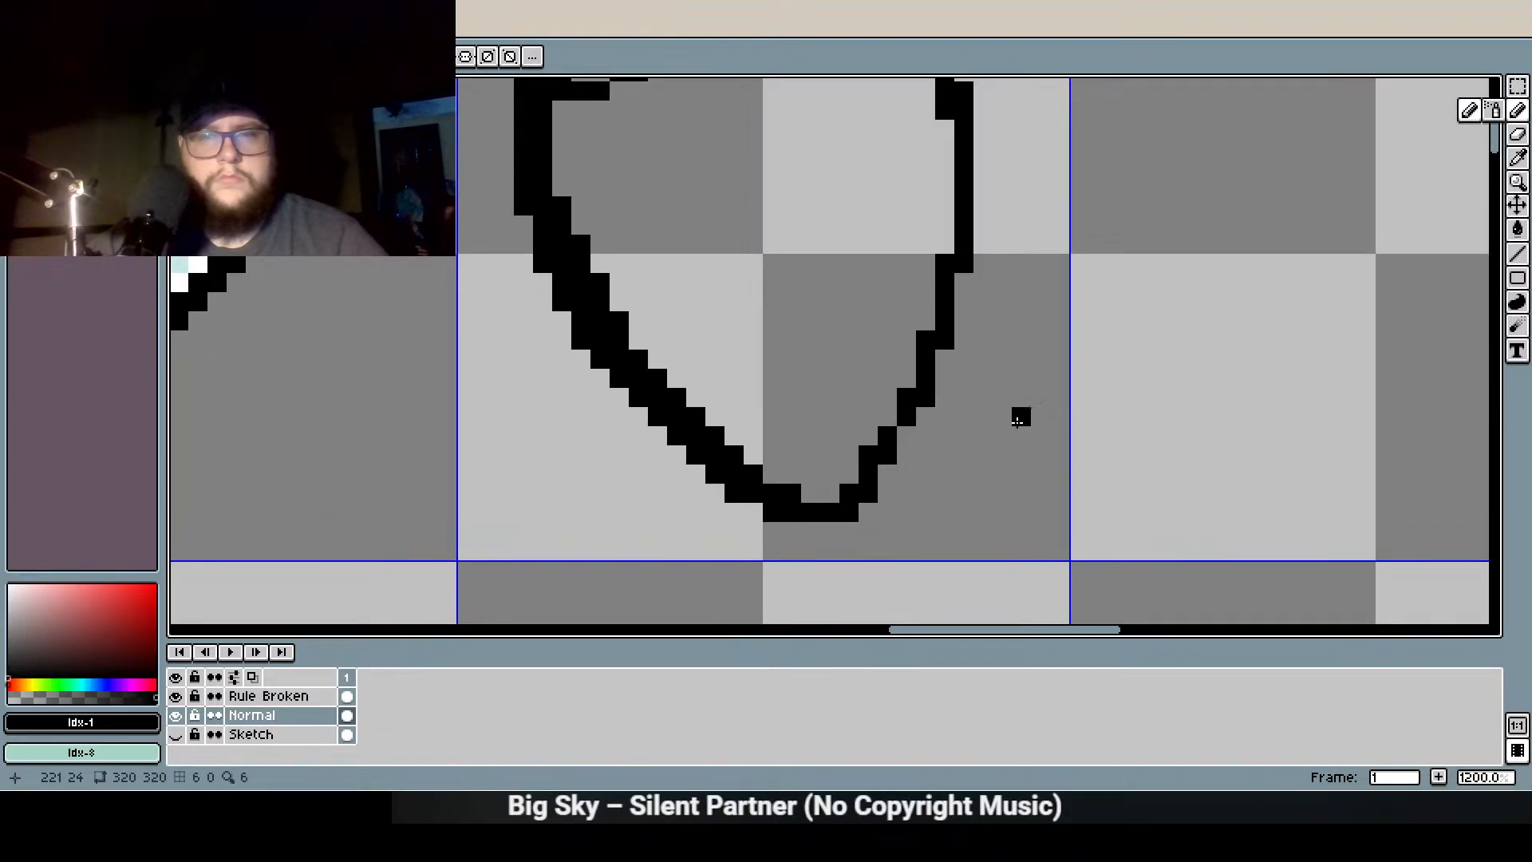
click(887, 474)
scroll(866, 375, up, 1)
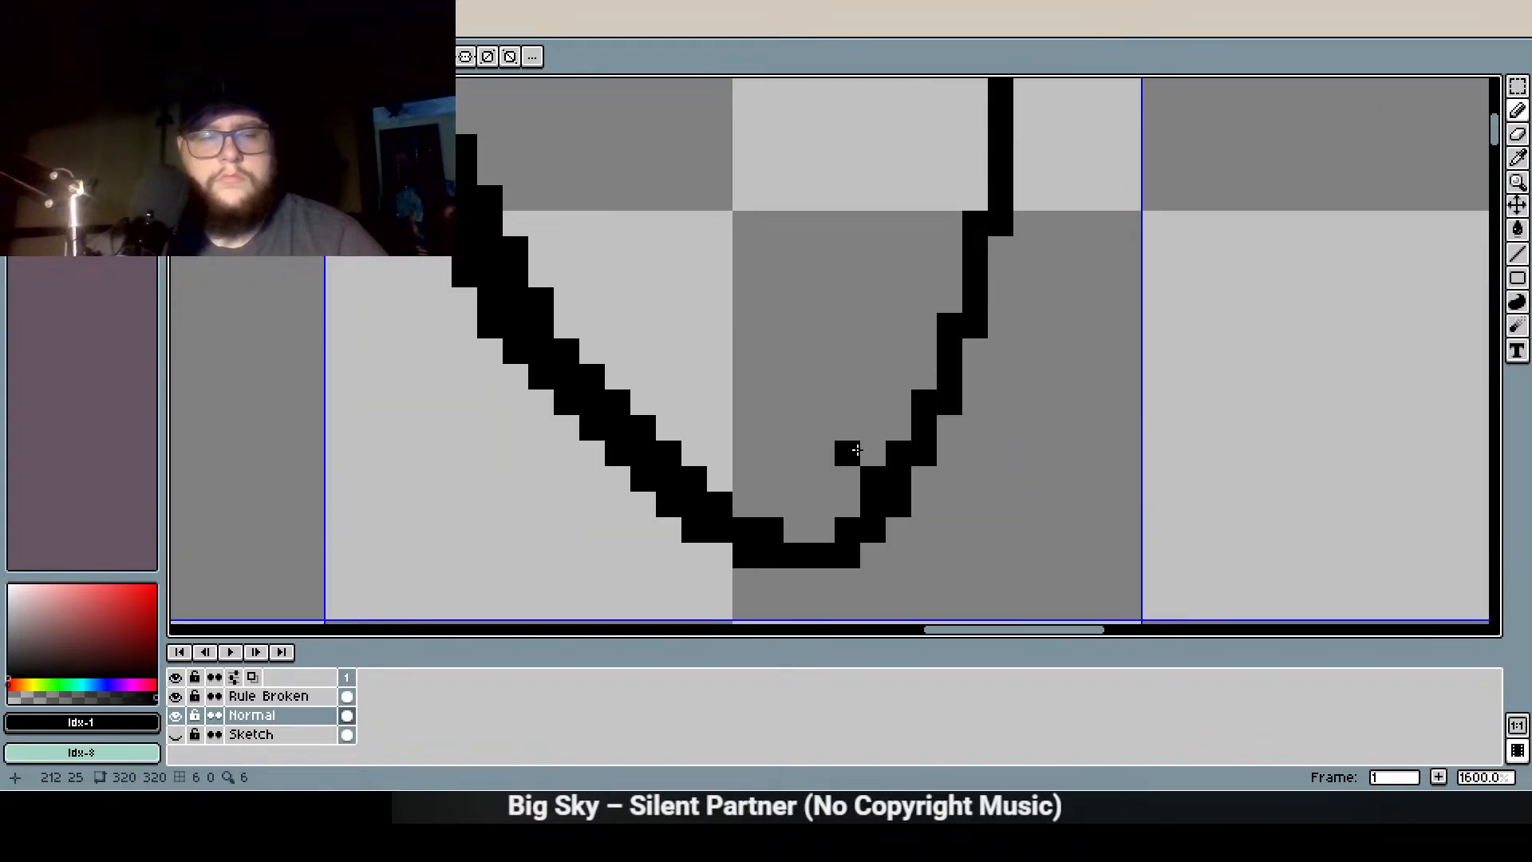
scroll(873, 480, down, 3)
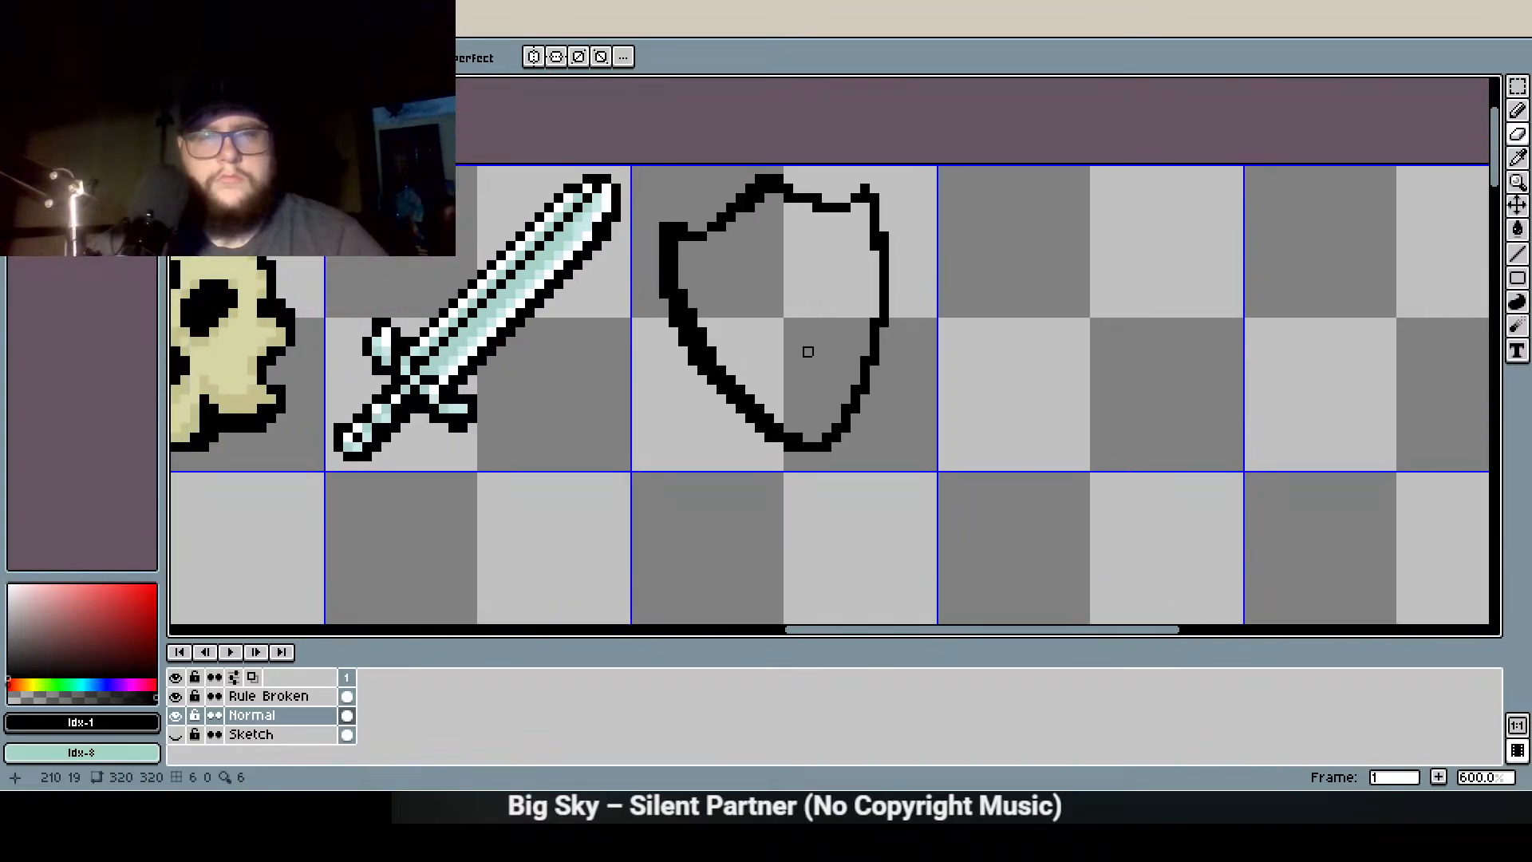
scroll(803, 345, up, 1)
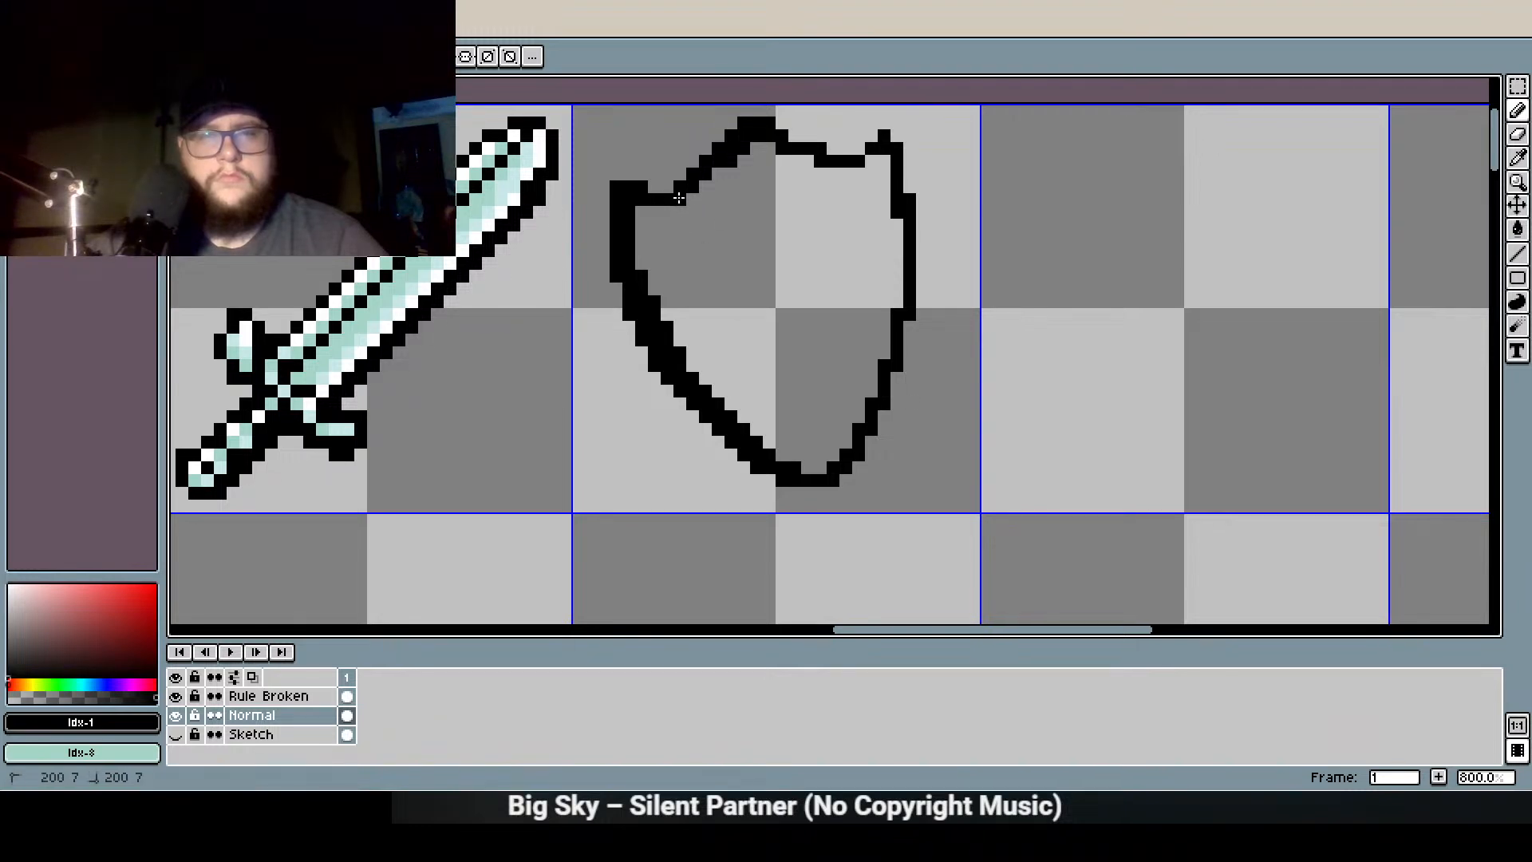
Thicken the shield's top edge in black beside the upper-right corner
scroll(690, 268, down, 2)
scroll(805, 195, up, 4)
mouse_move(837, 176)
mouse_down()
mouse_move(844, 253)
mouse_move(878, 224)
mouse_up()
scroll(808, 390, down, 4)
scroll(822, 359, up, 2)
scroll(837, 318, up, 1)
scroll(909, 487, down, 2)
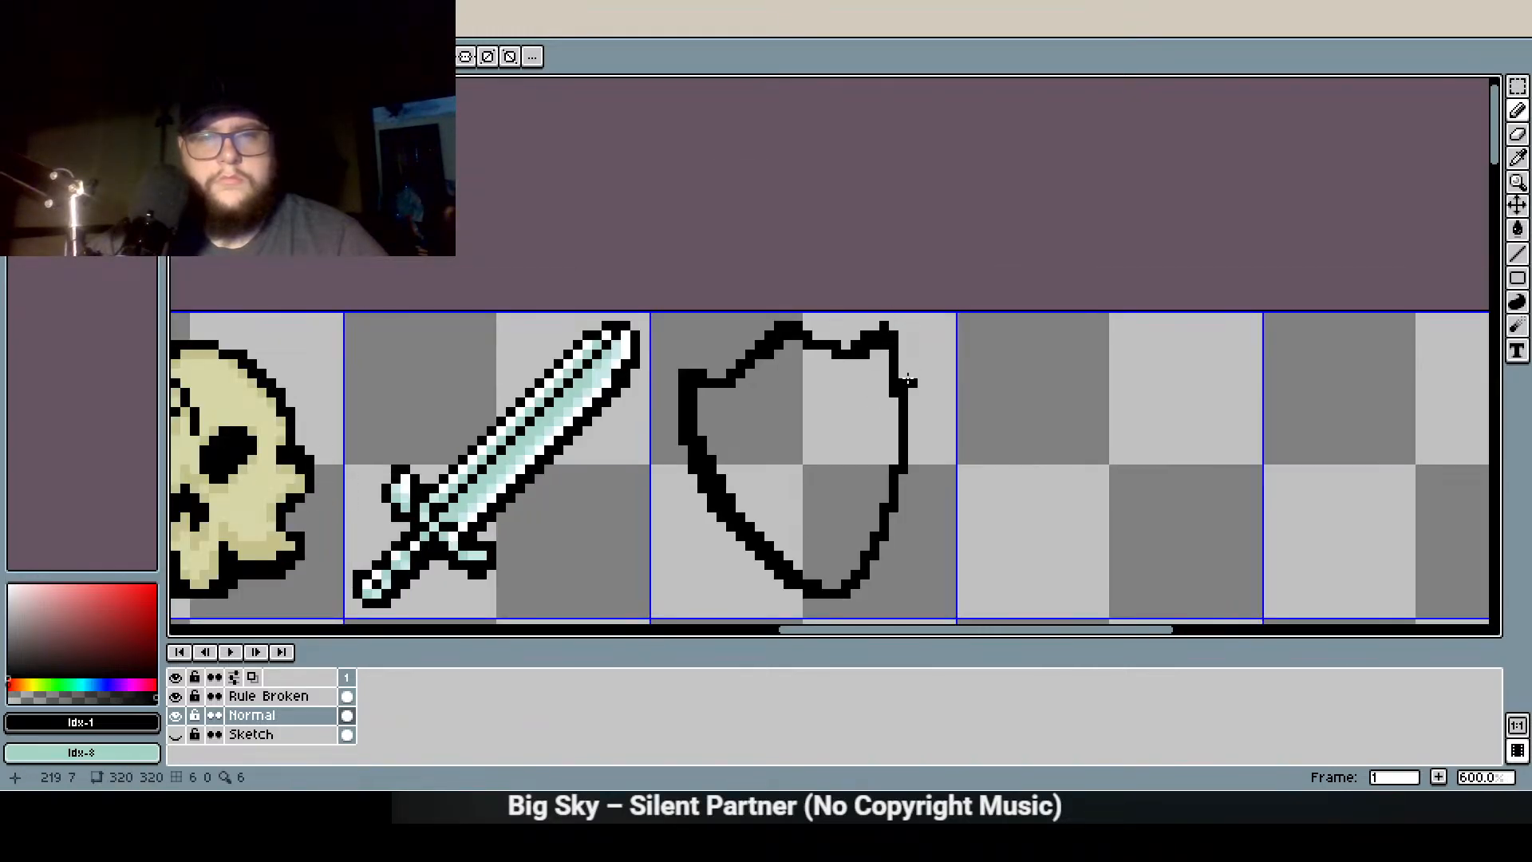
Erase the surplus pixels around the upper-right corner and at the bend of the right side just below it
scroll(869, 438, up, 2)
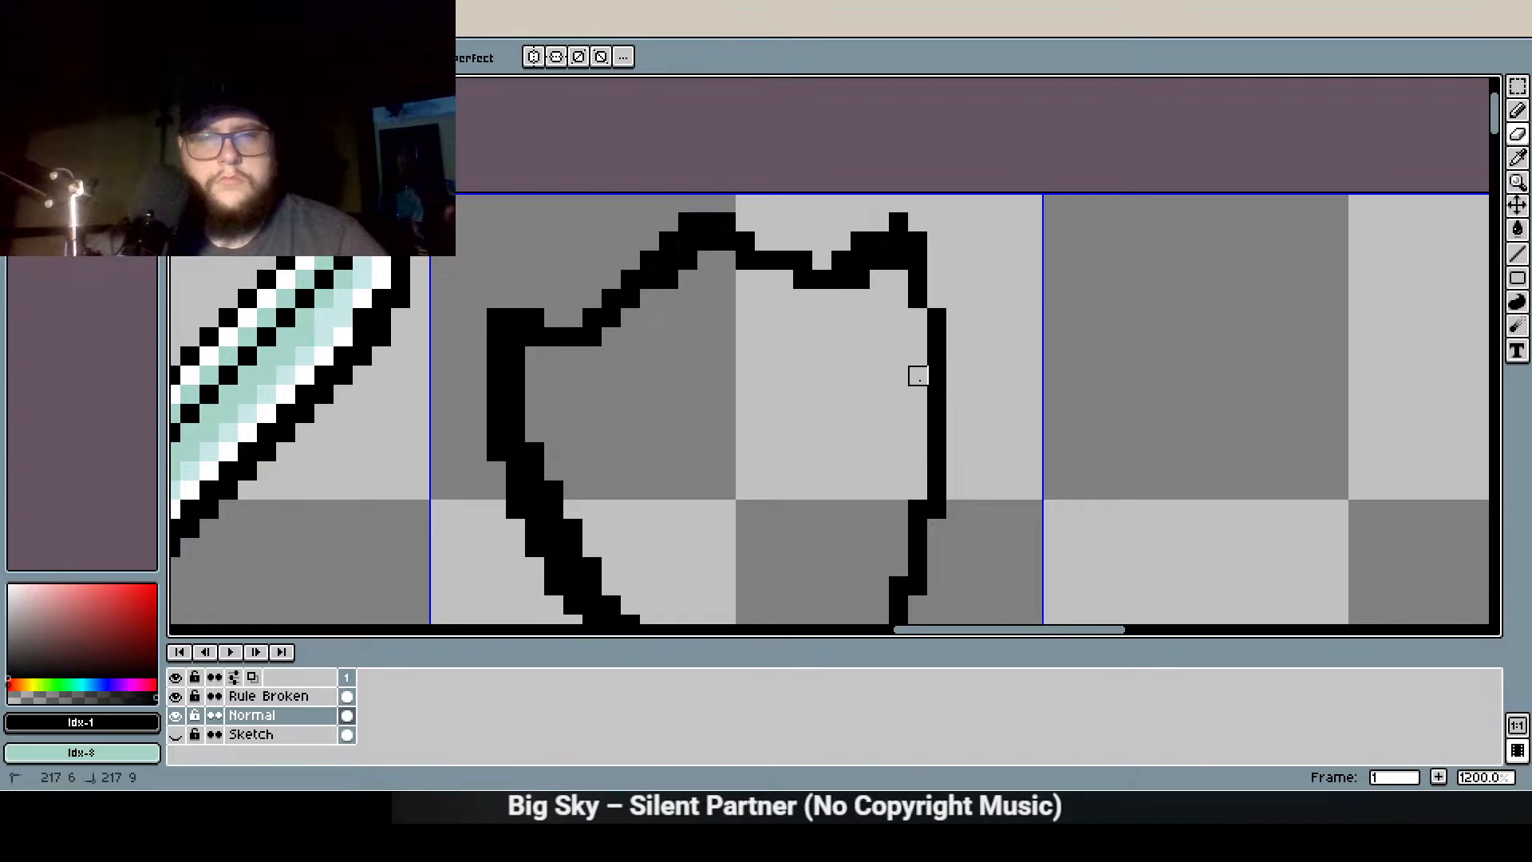
click(898, 260)
click(860, 280)
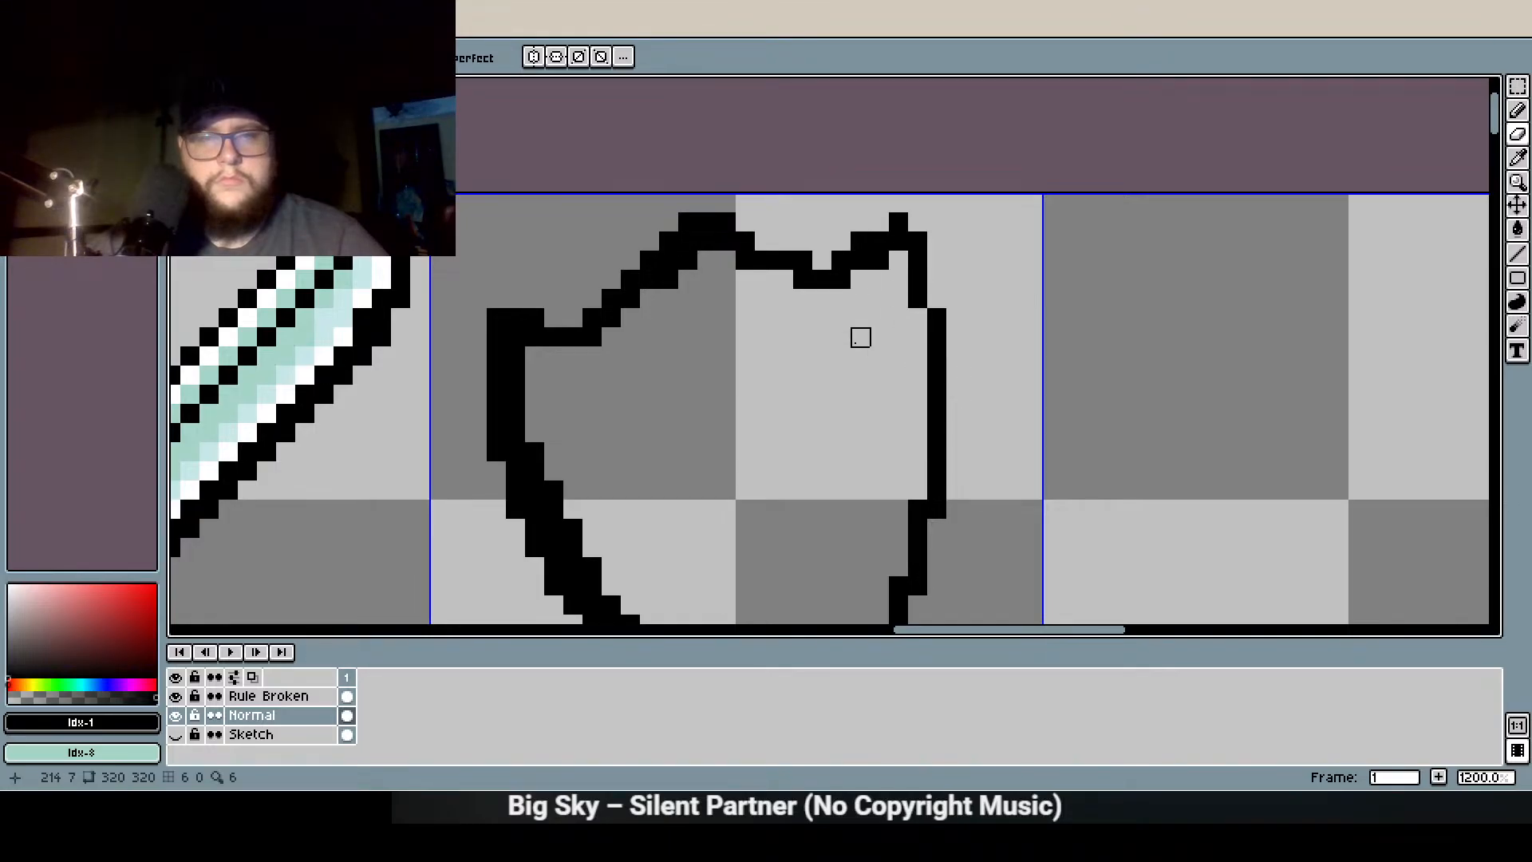
click(860, 241)
scroll(793, 368, down, 2)
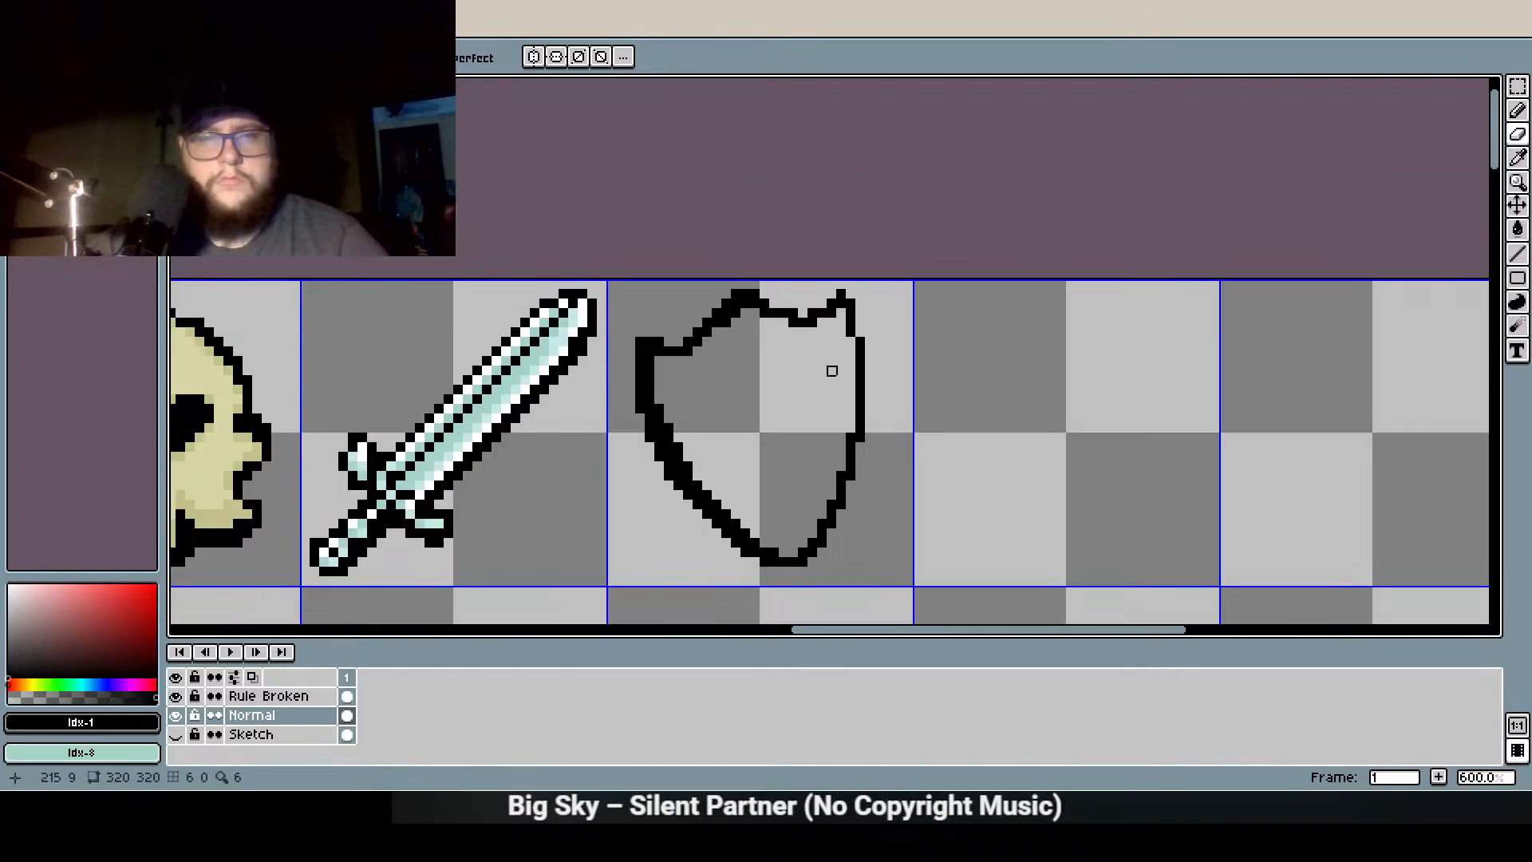
Fill in the dip of the shield's top edge beside the upper-right corner with black pixels
scroll(822, 355, up, 2)
key(e)
key(b)
click(828, 260)
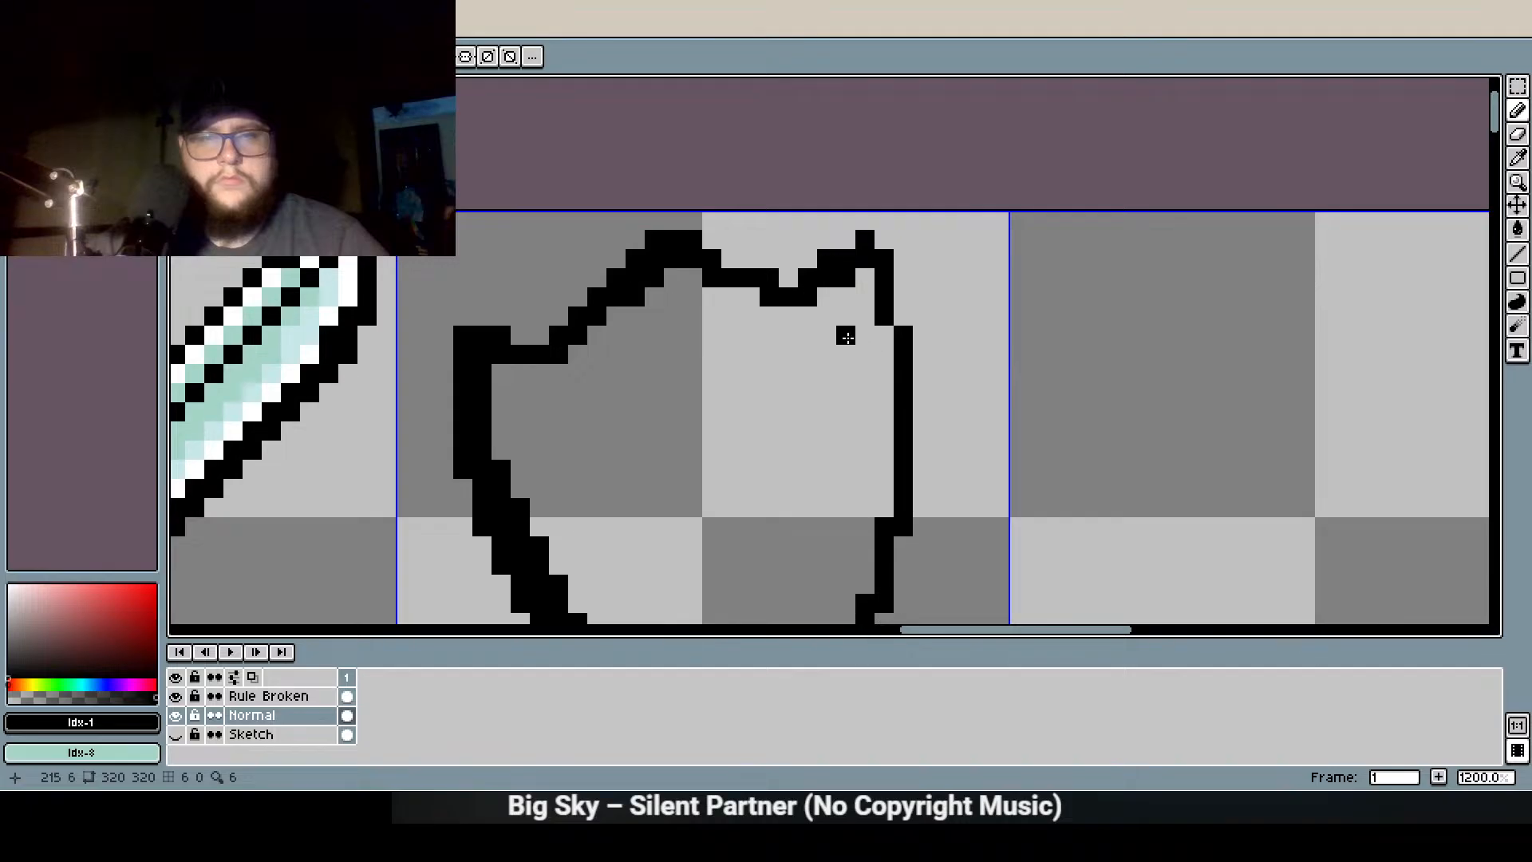
scroll(789, 391, down, 2)
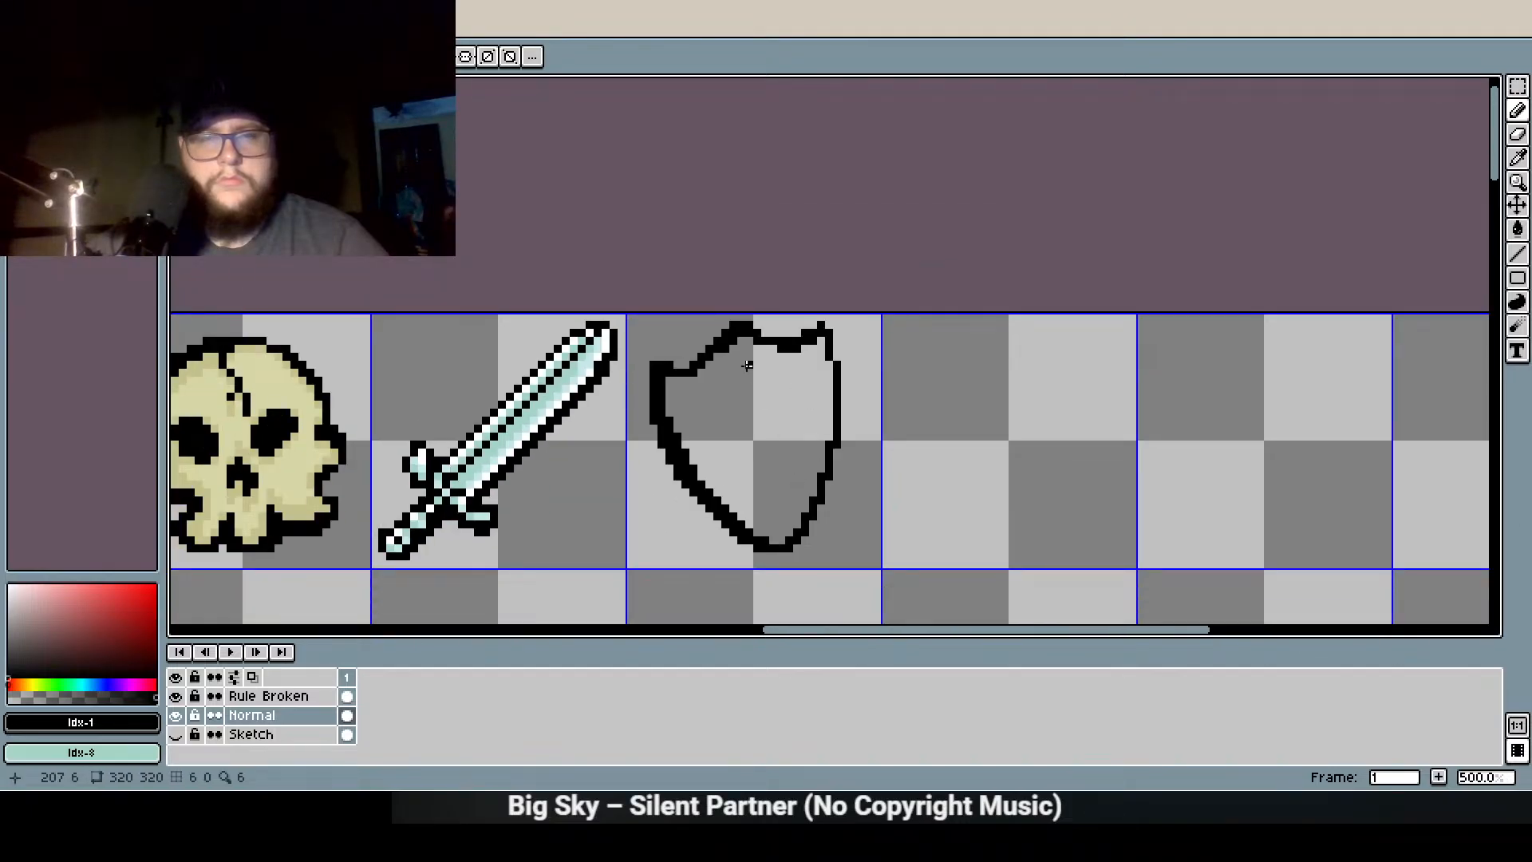
scroll(763, 393, up, 2)
scroll(732, 312, down, 3)
scroll(733, 312, up, 1)
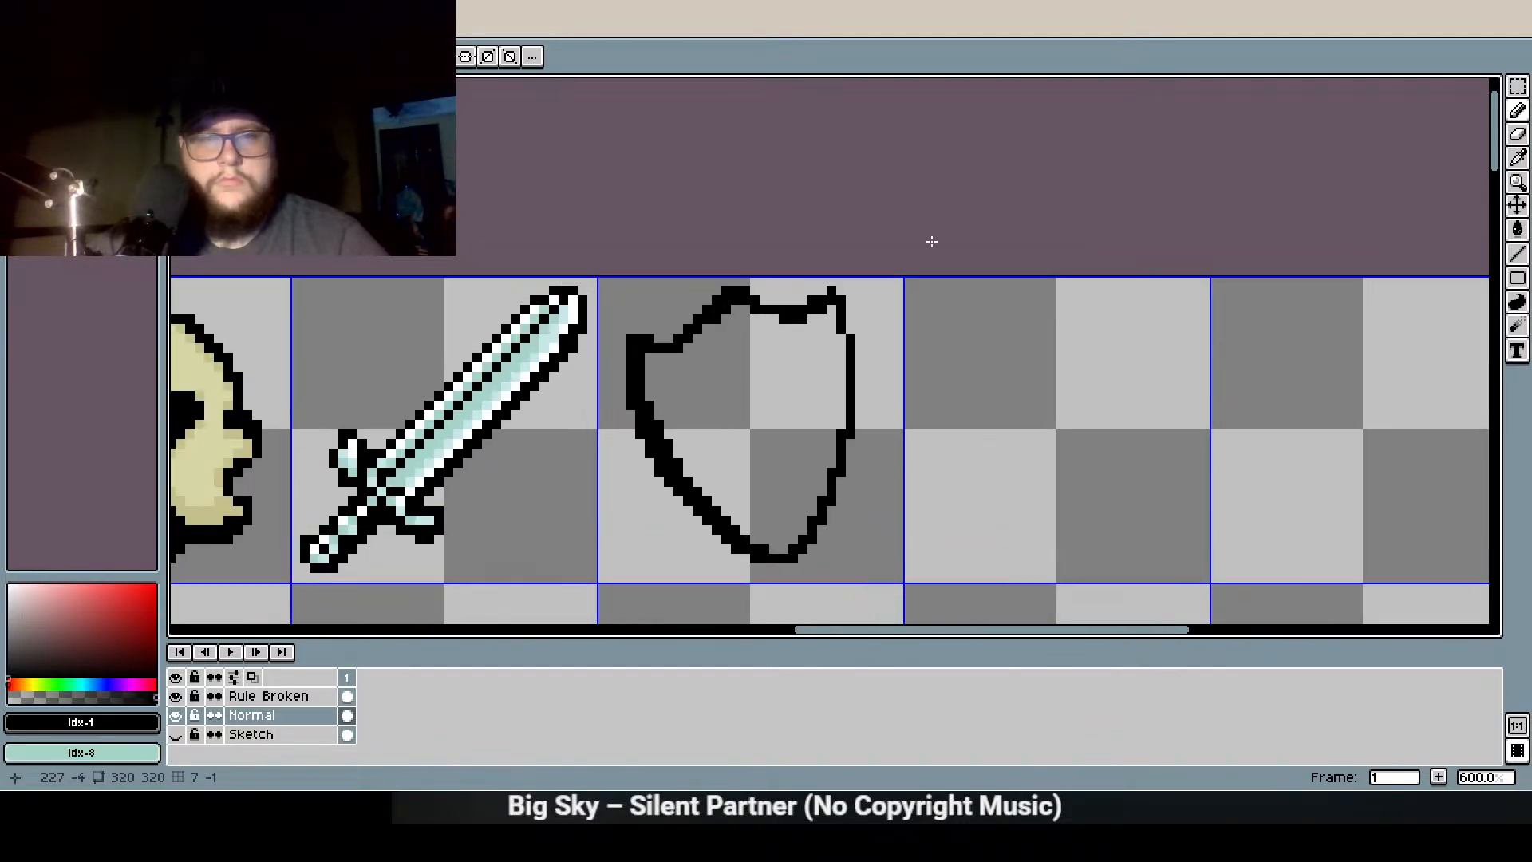
Select the upper part of the shield and move it down by one pixel
click(1523, 83)
drag(888, 384, 603, 215)
drag(717, 301, 719, 310)
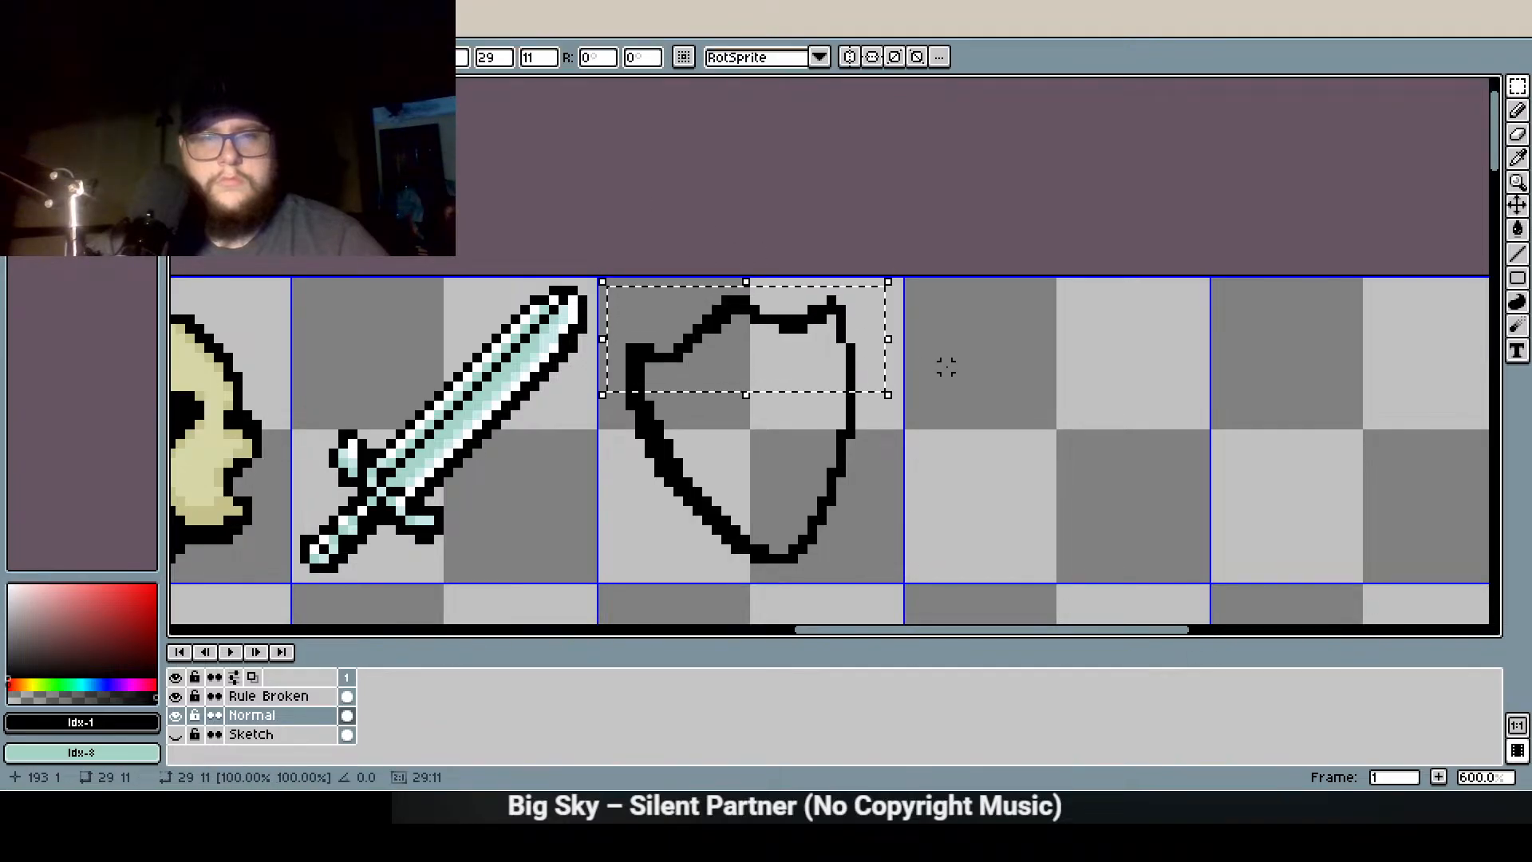
click(929, 344)
Raise and widen the peak of the shield's top edge with black pixels and erase the surplus inner pixel beneath it
click(1518, 110)
scroll(784, 287, up, 1)
click(672, 301)
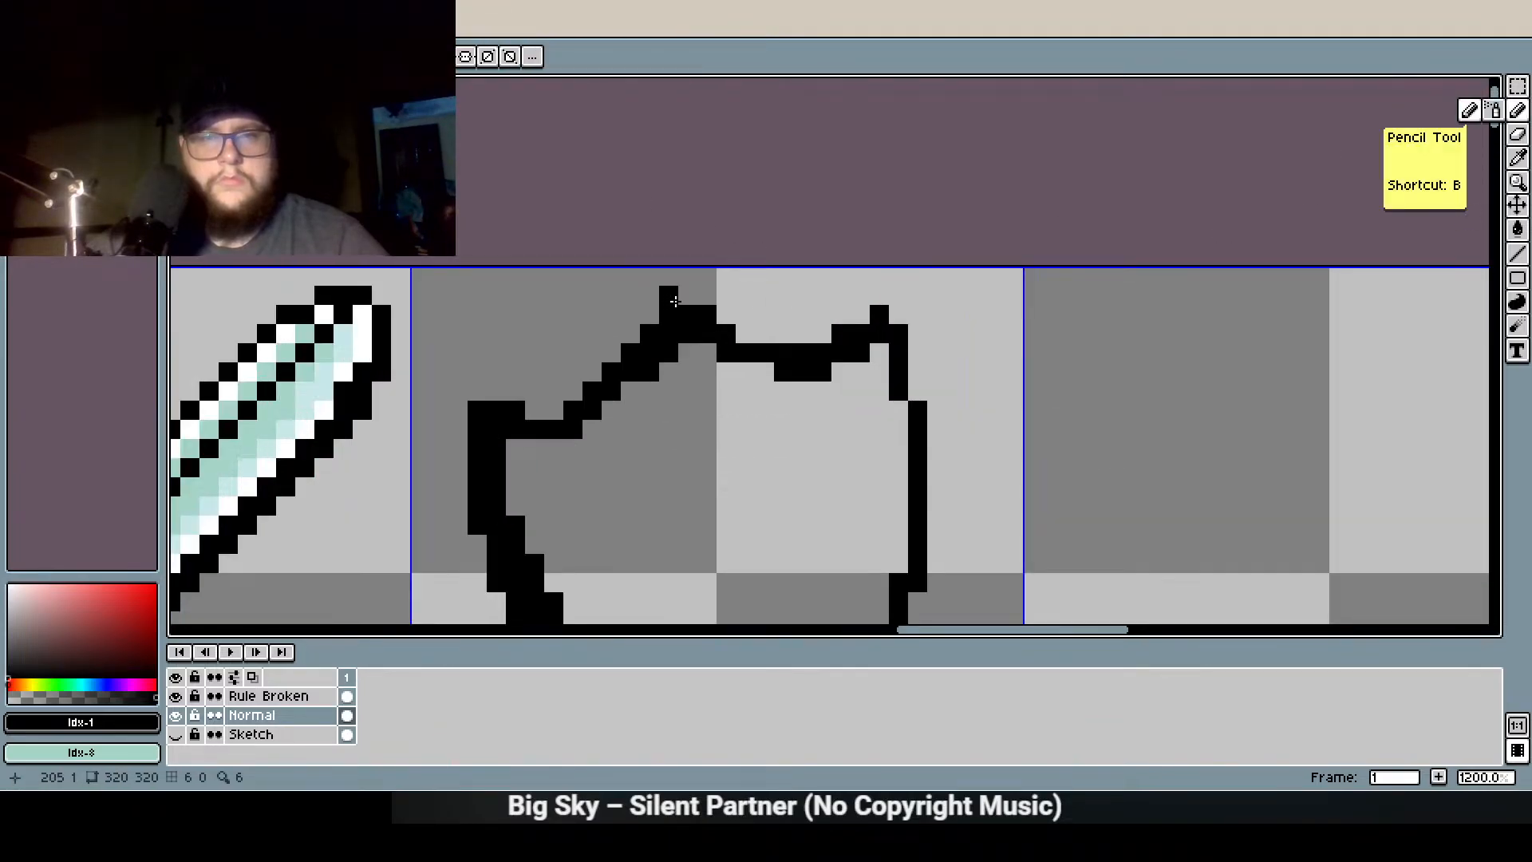
click(688, 302)
click(742, 335)
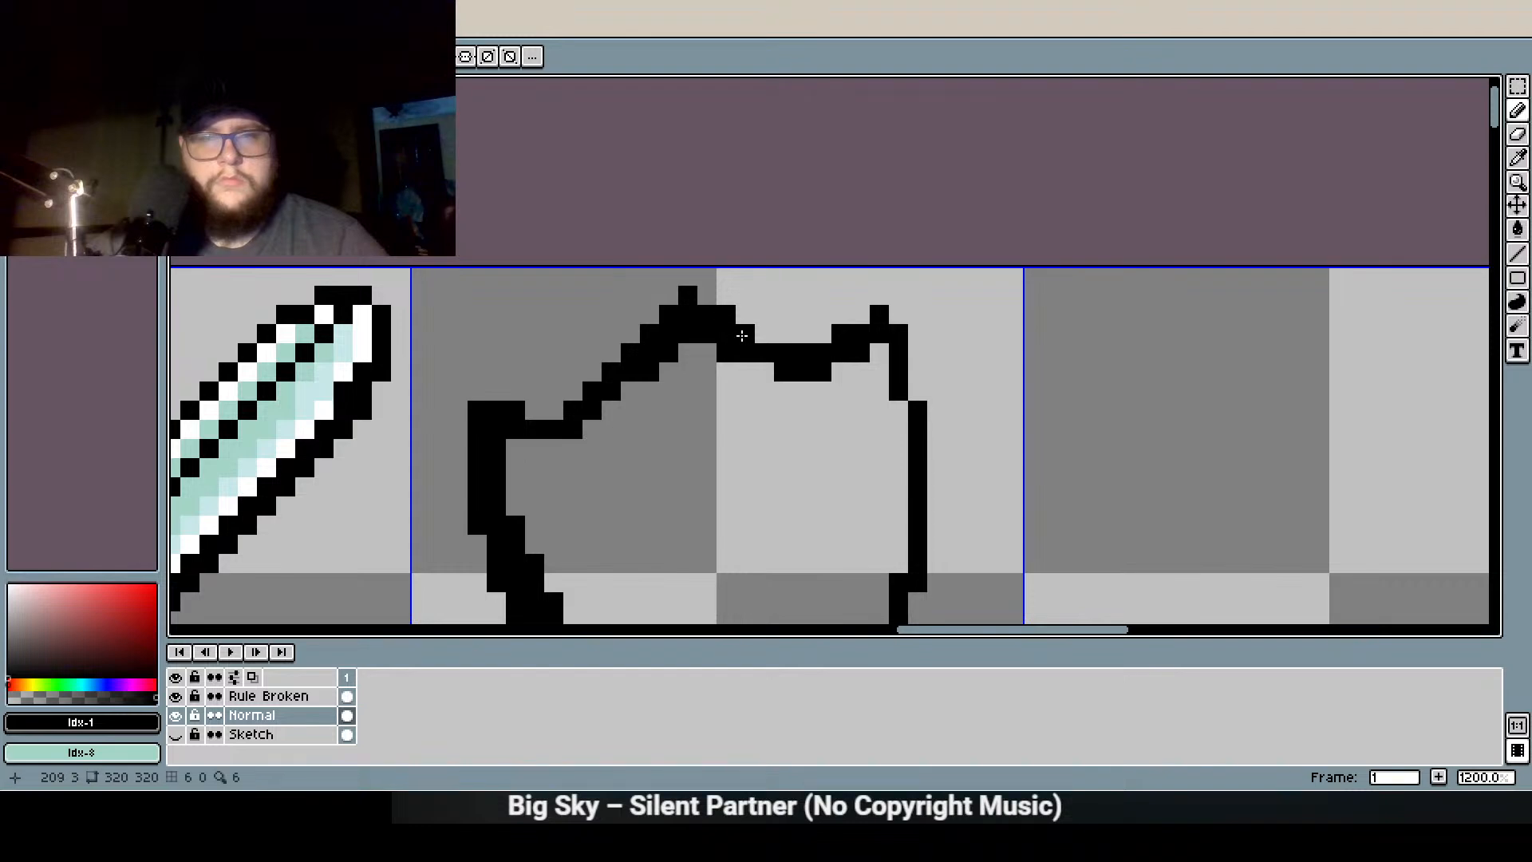
click(711, 291)
key(b)
key(e)
click(726, 353)
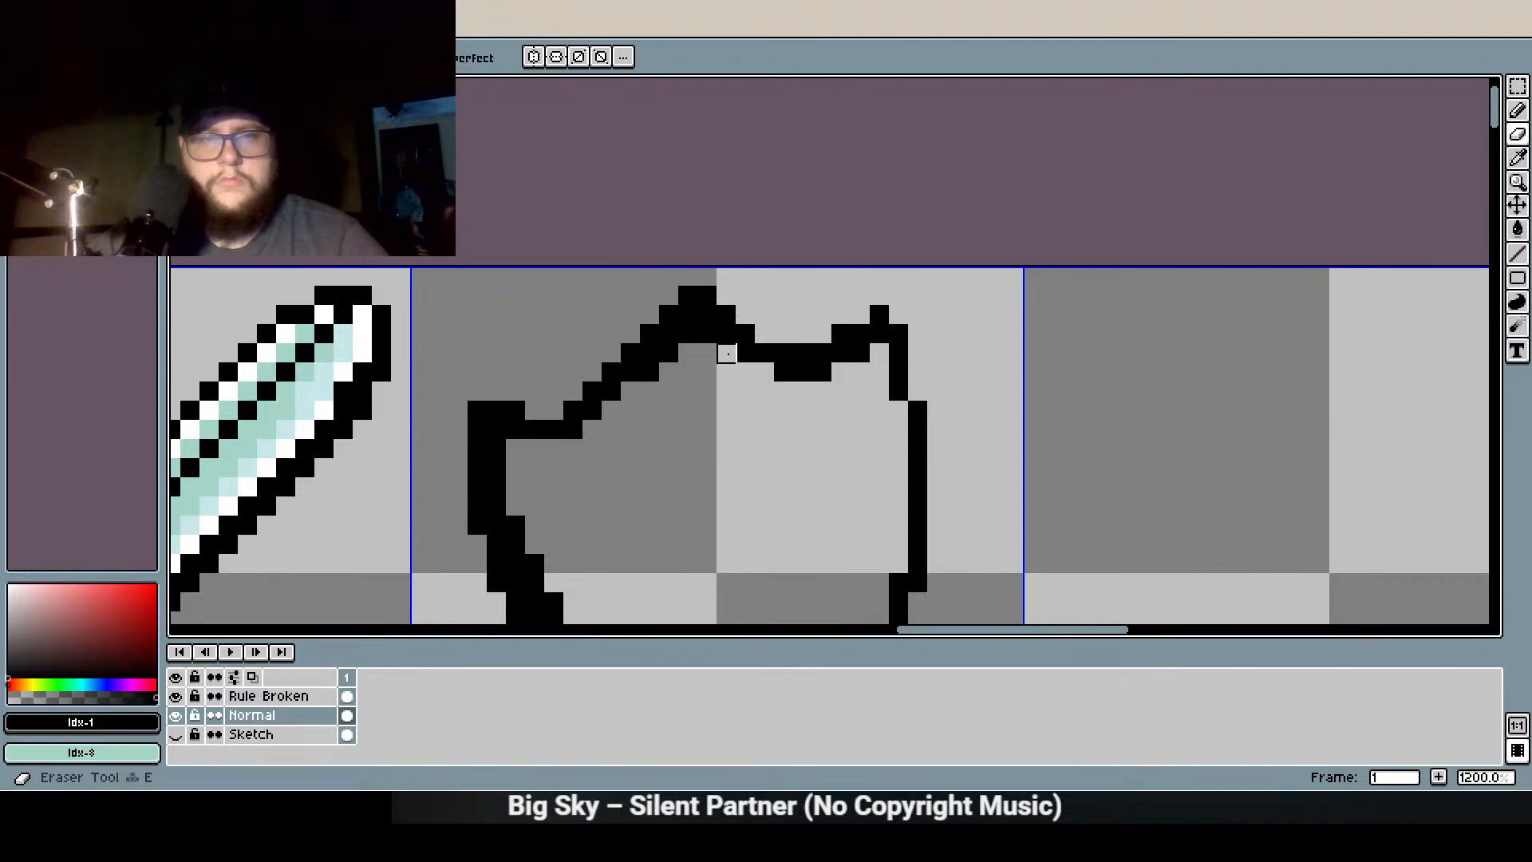
Erase the surplus inner pixels beneath the shield's peak and along its upper-left slope to thin the black outline
click(707, 333)
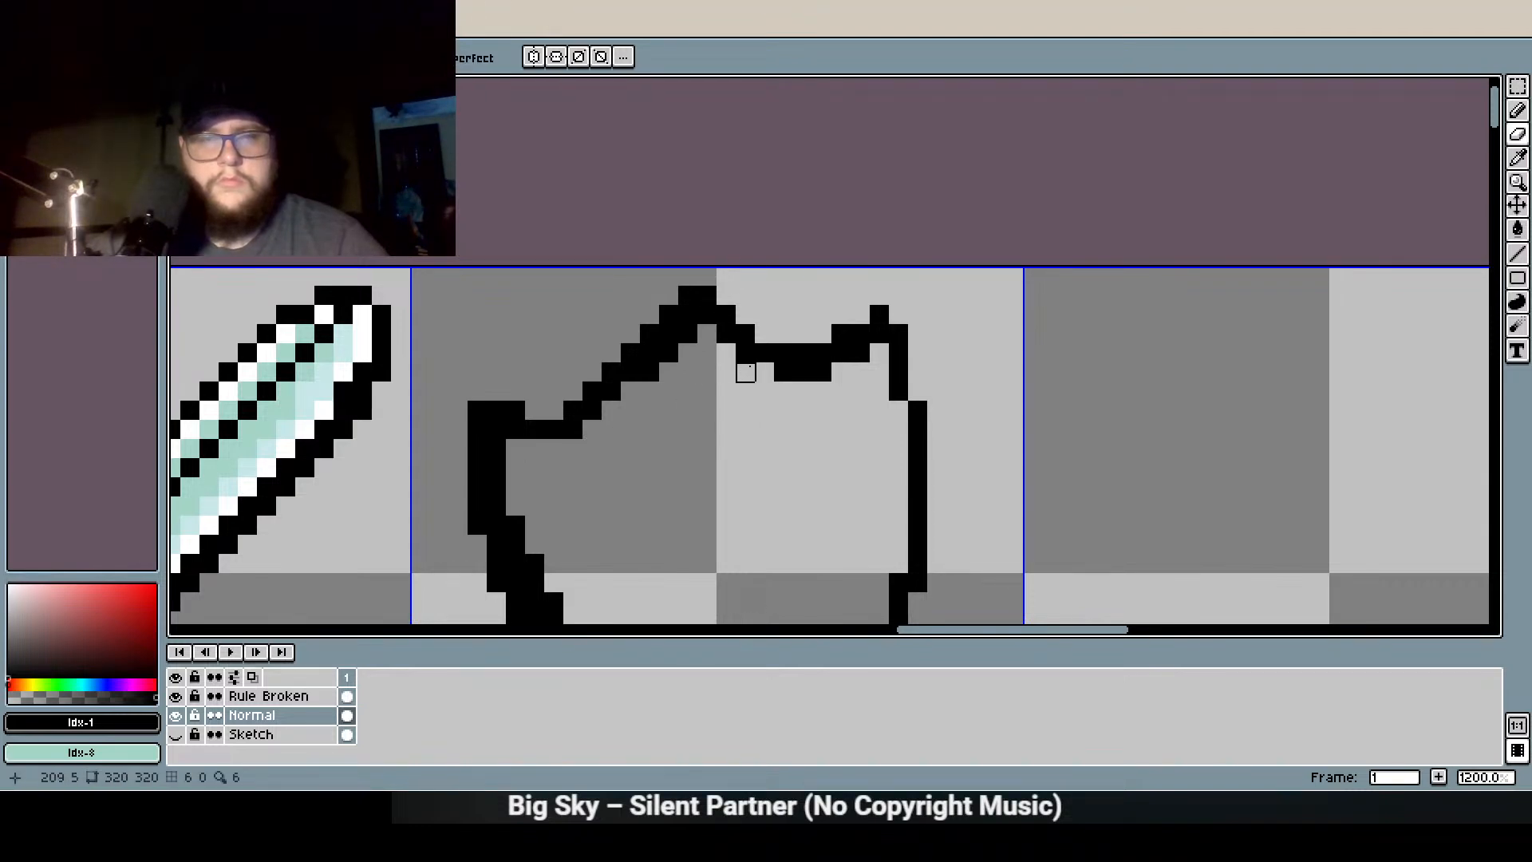
scroll(734, 447, down, 4)
scroll(725, 328, up, 2)
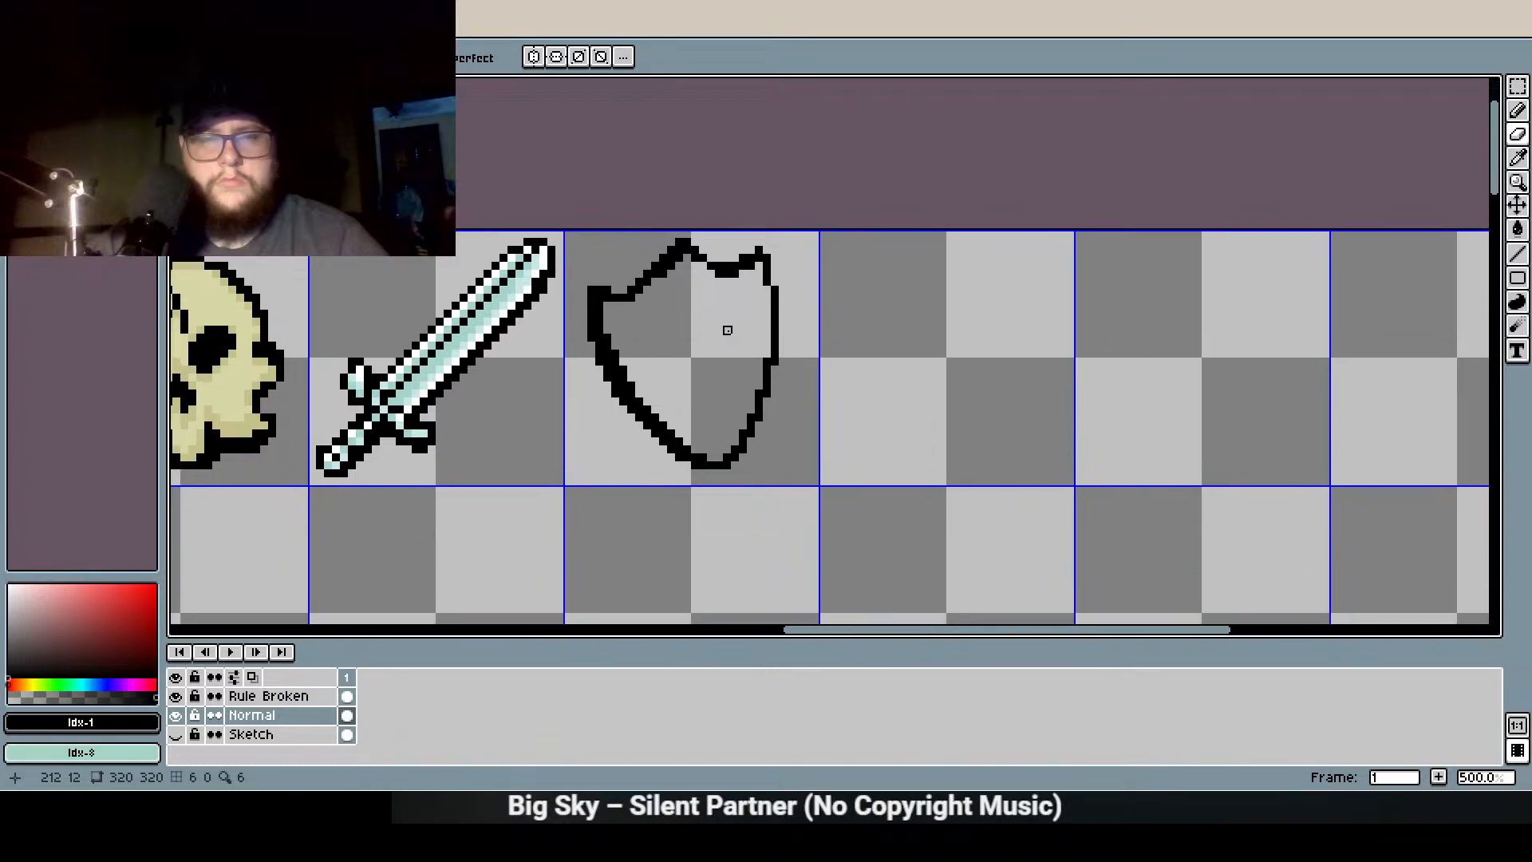
scroll(686, 270, up, 2)
click(625, 237)
scroll(740, 349, down, 3)
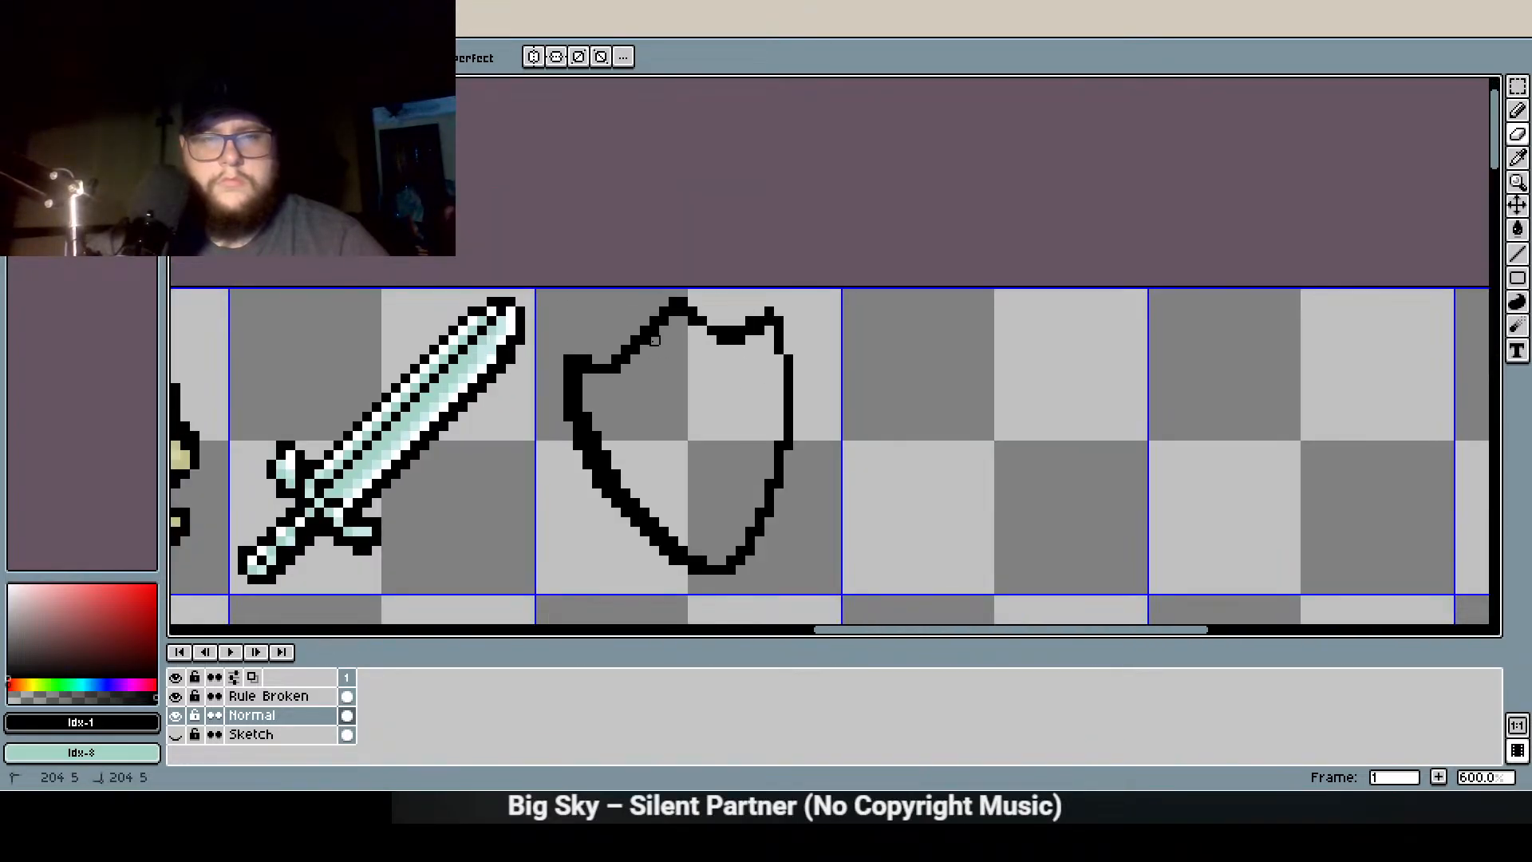
scroll(627, 343, up, 2)
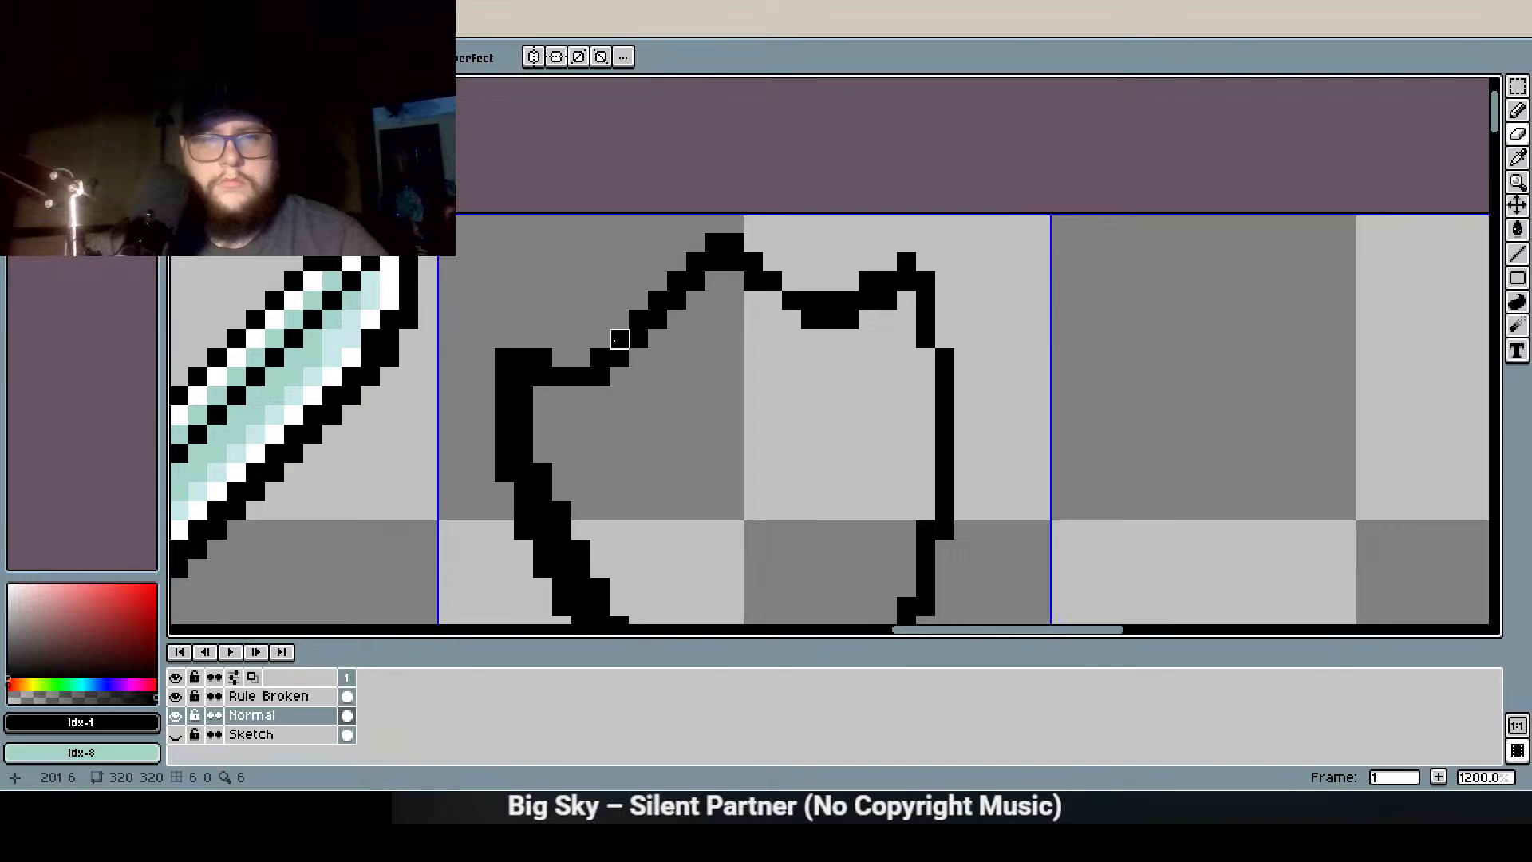
click(639, 320)
click(658, 301)
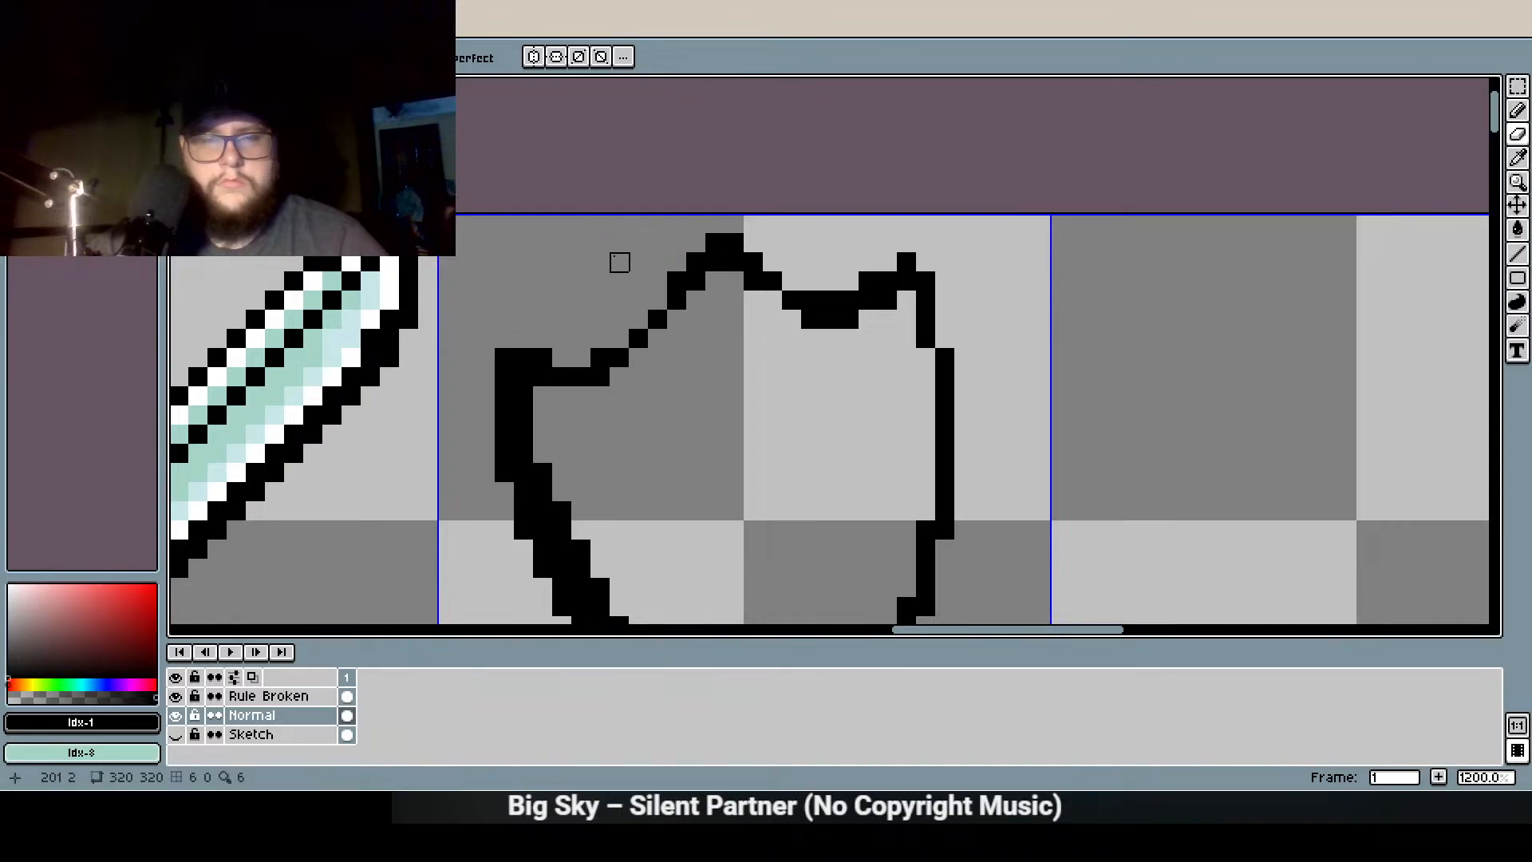
Thicken the middle of the shield's upper-left slope with a few black pixels
scroll(618, 248, down, 1)
key(b)
key(e)
key(b)
click(656, 298)
click(668, 286)
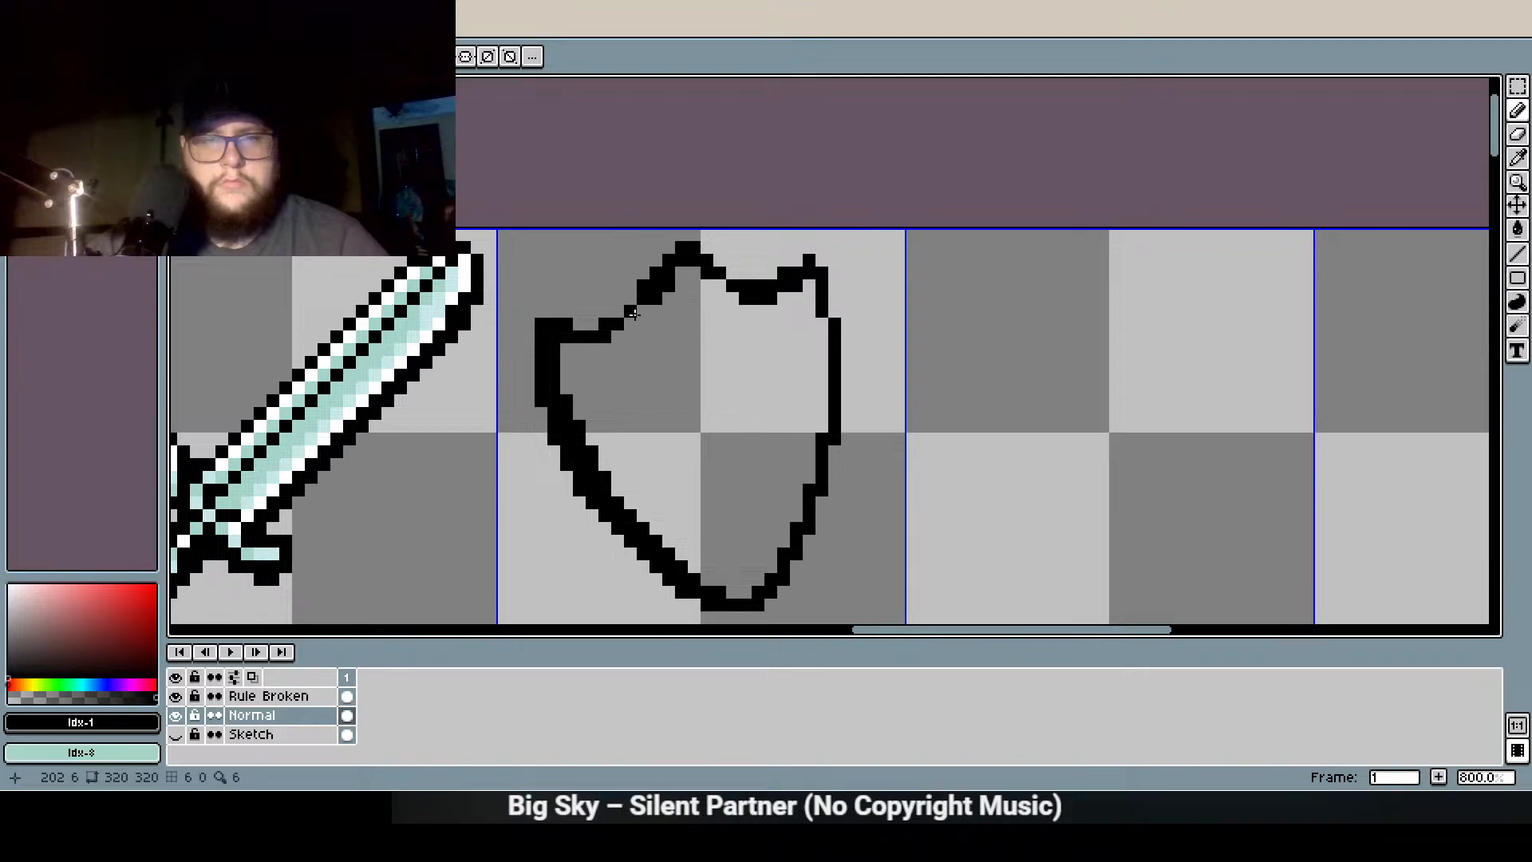
Touch up the inner side of the shield's peak, filling the gap beneath it with a black pixel
scroll(625, 356, up, 1)
key(e)
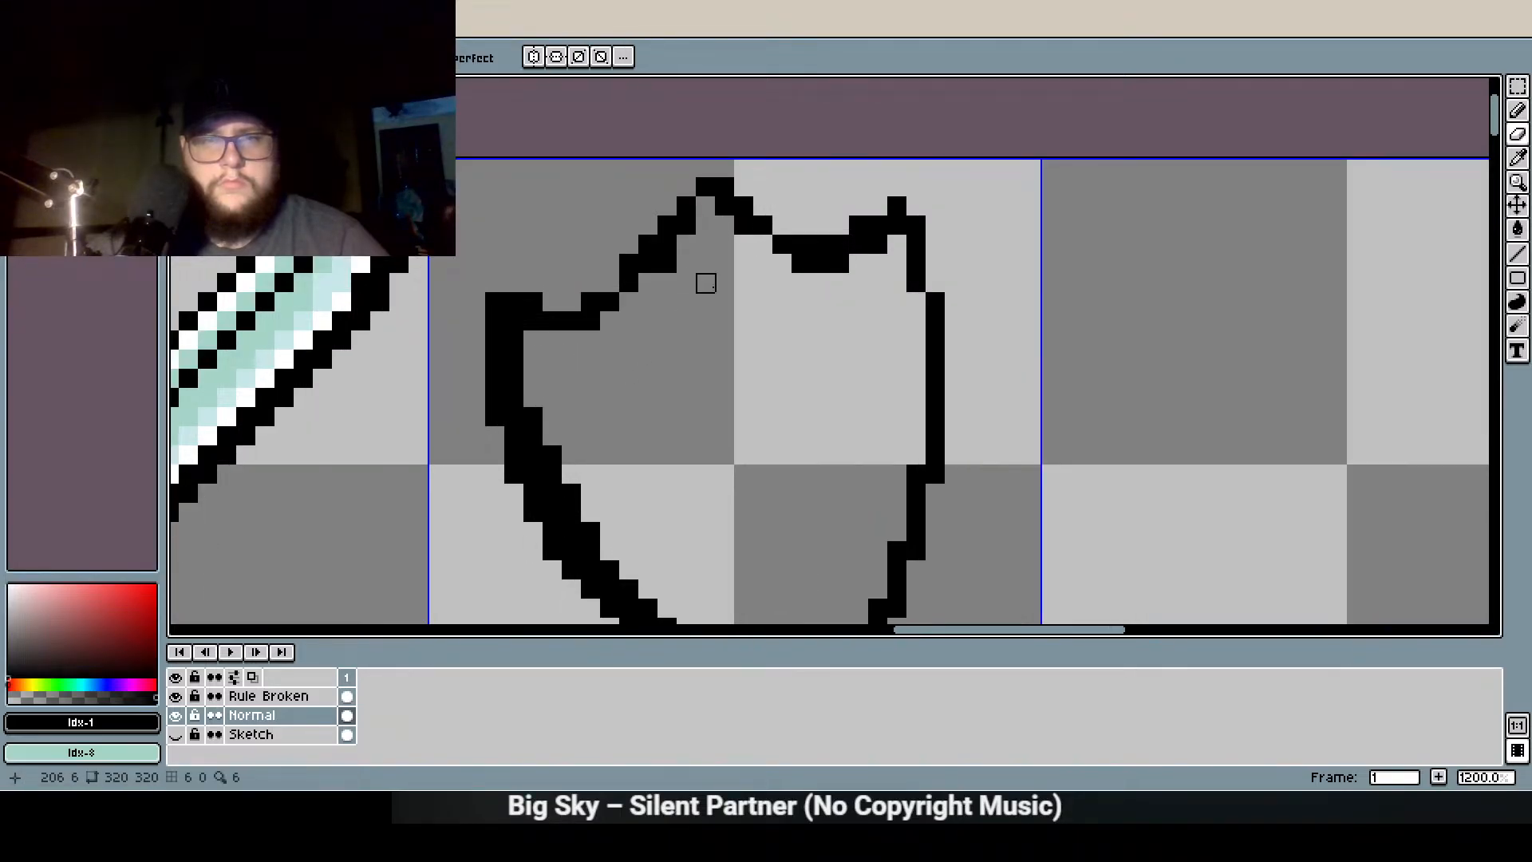
scroll(723, 319, down, 2)
scroll(698, 272, up, 2)
key(b)
click(718, 263)
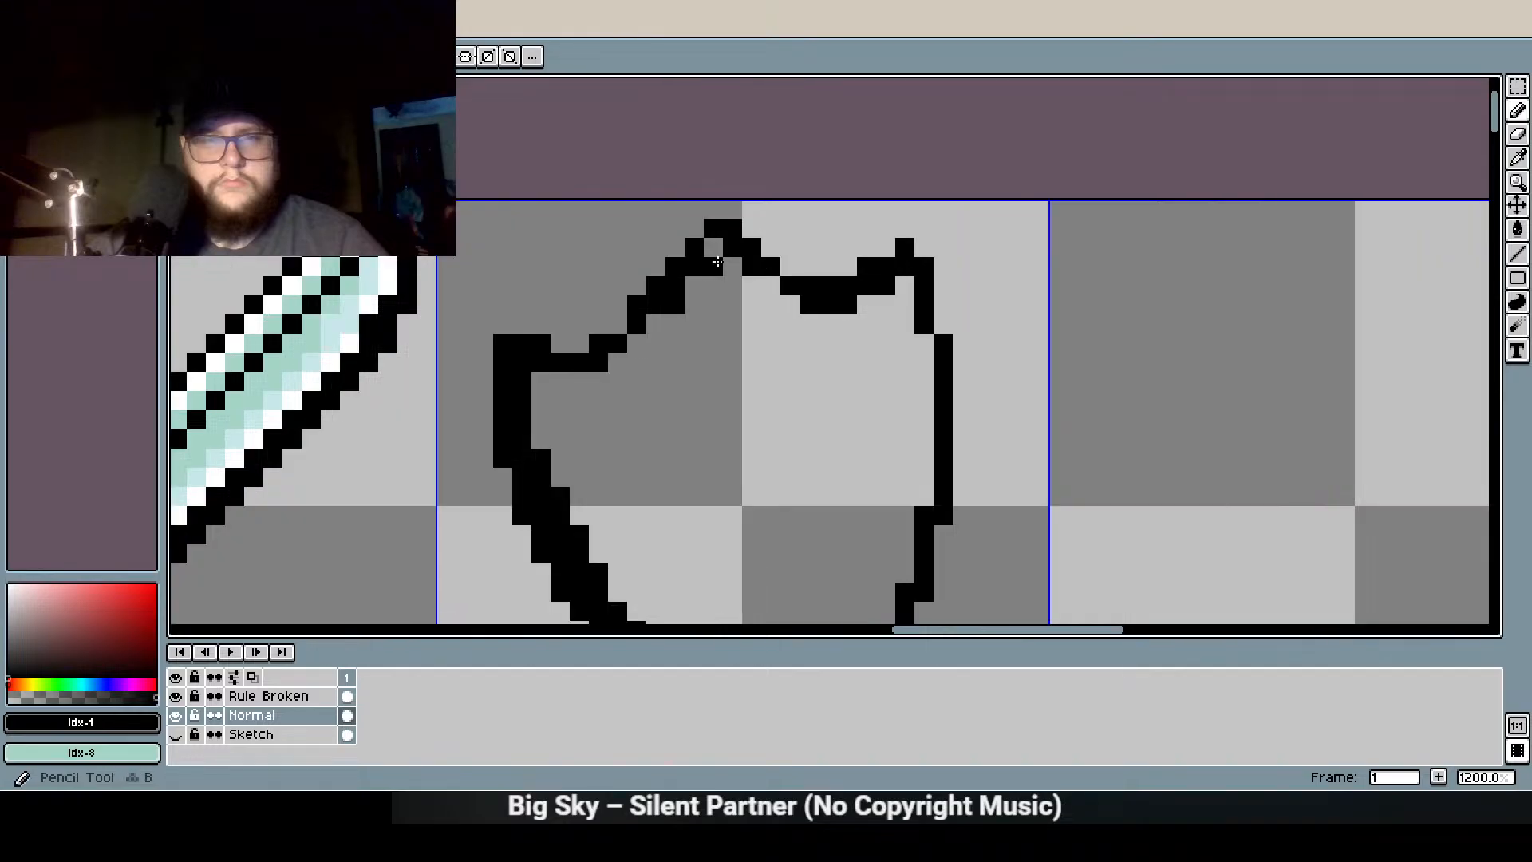
scroll(733, 359, down, 2)
scroll(758, 252, up, 1)
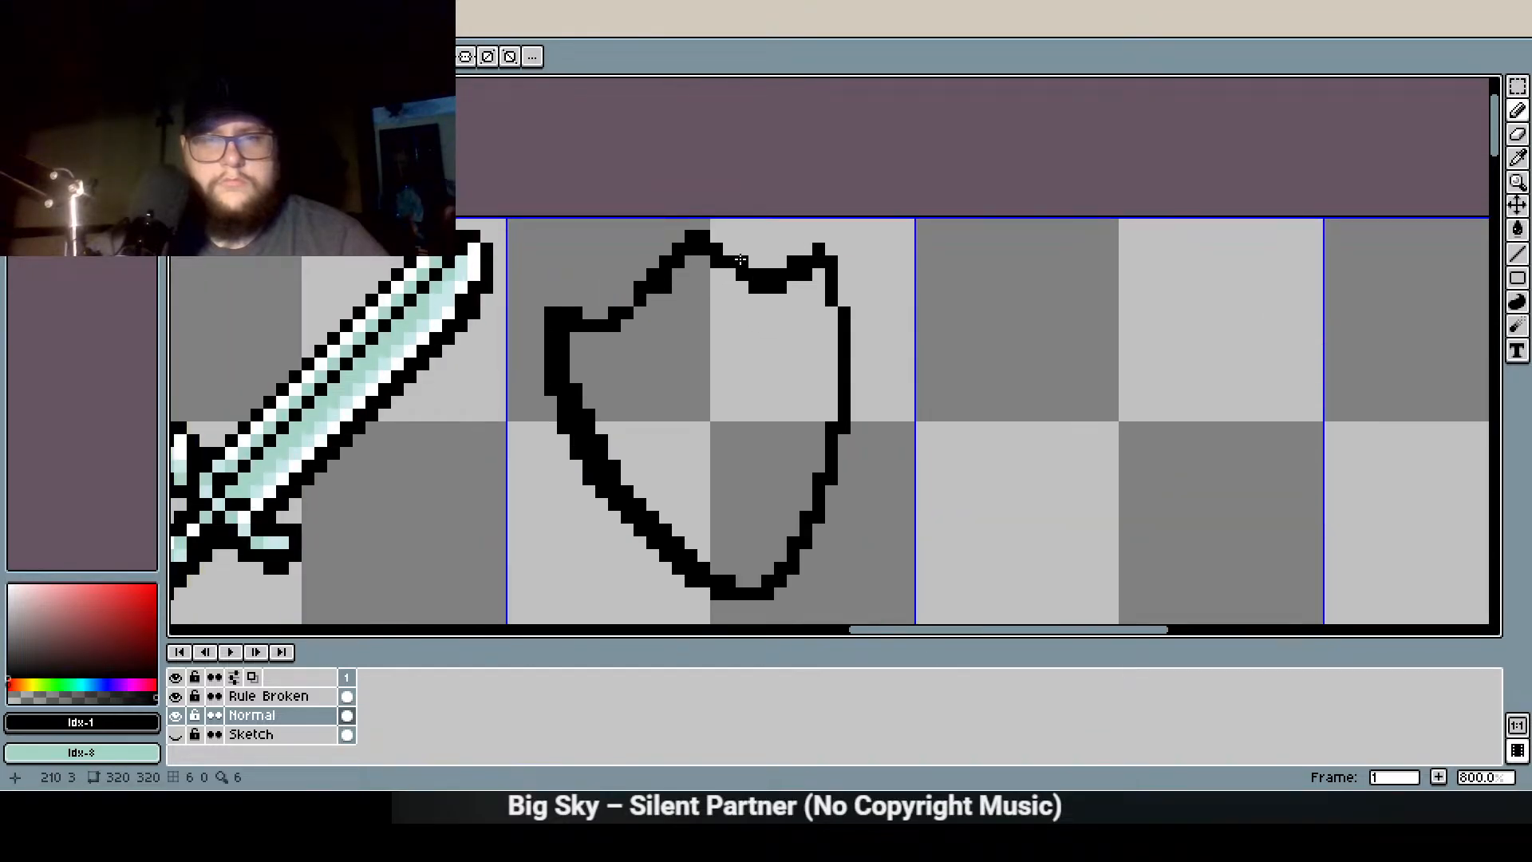
Shift the thick underside of the top edge's dip one pixel right, save the file, and undo the stray pixel inside the shield
scroll(700, 428, down, 3)
scroll(751, 447, up, 1)
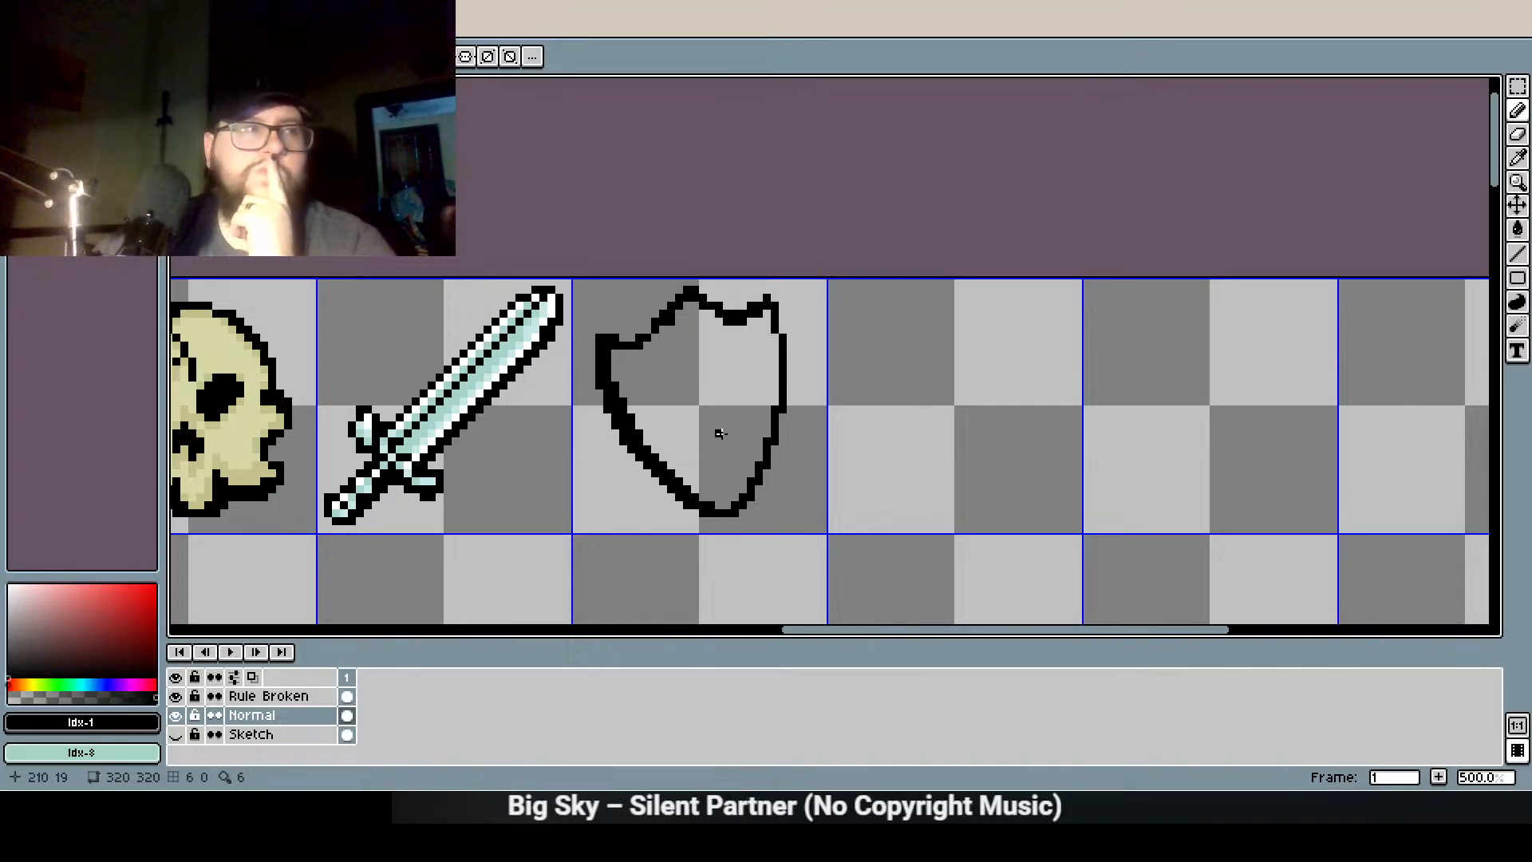
scroll(709, 432, up, 2)
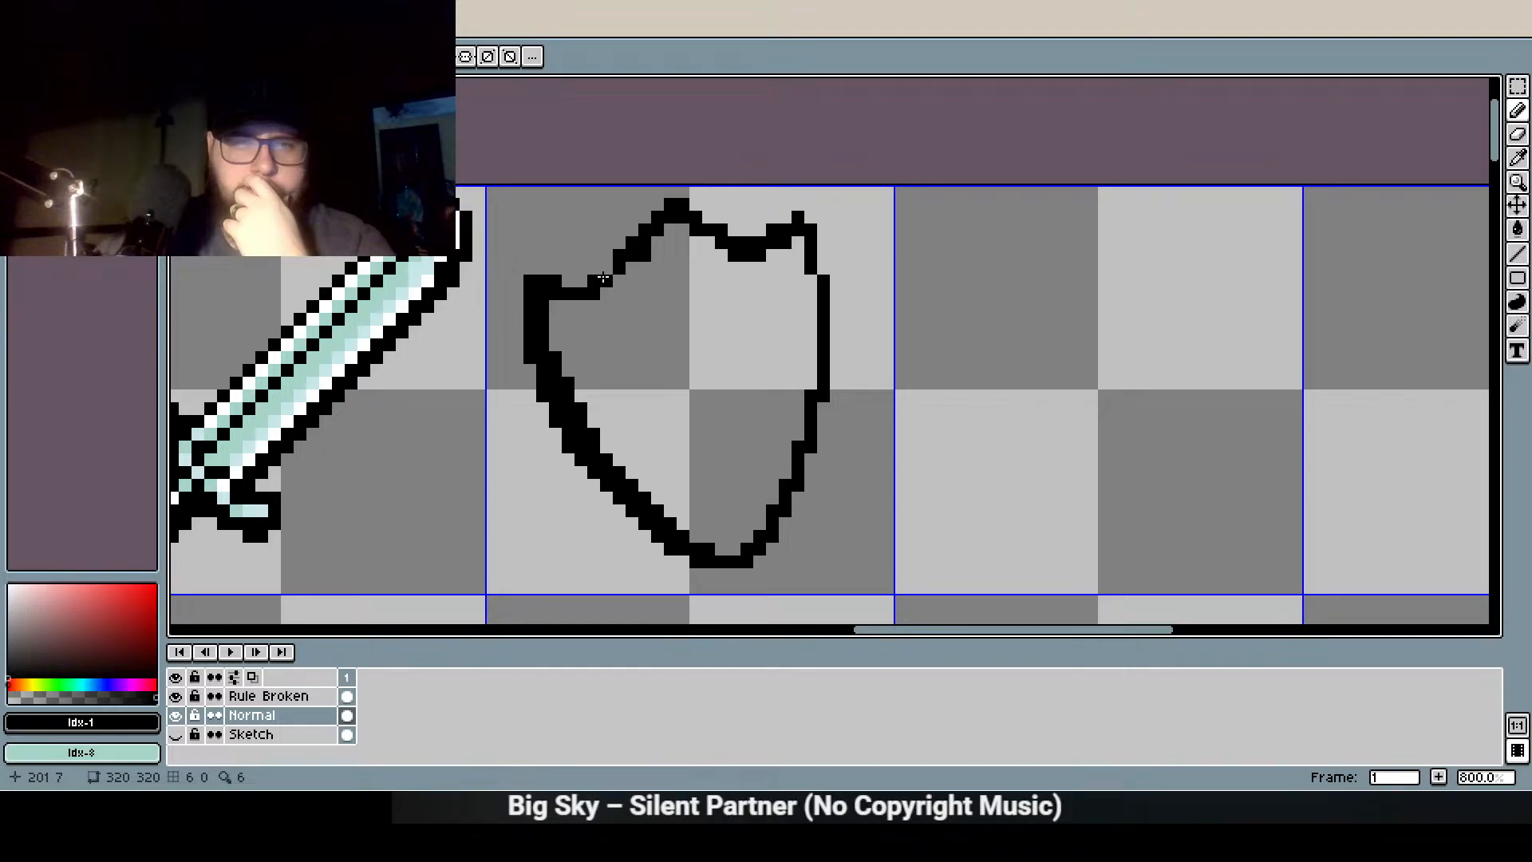
key(e)
click(734, 256)
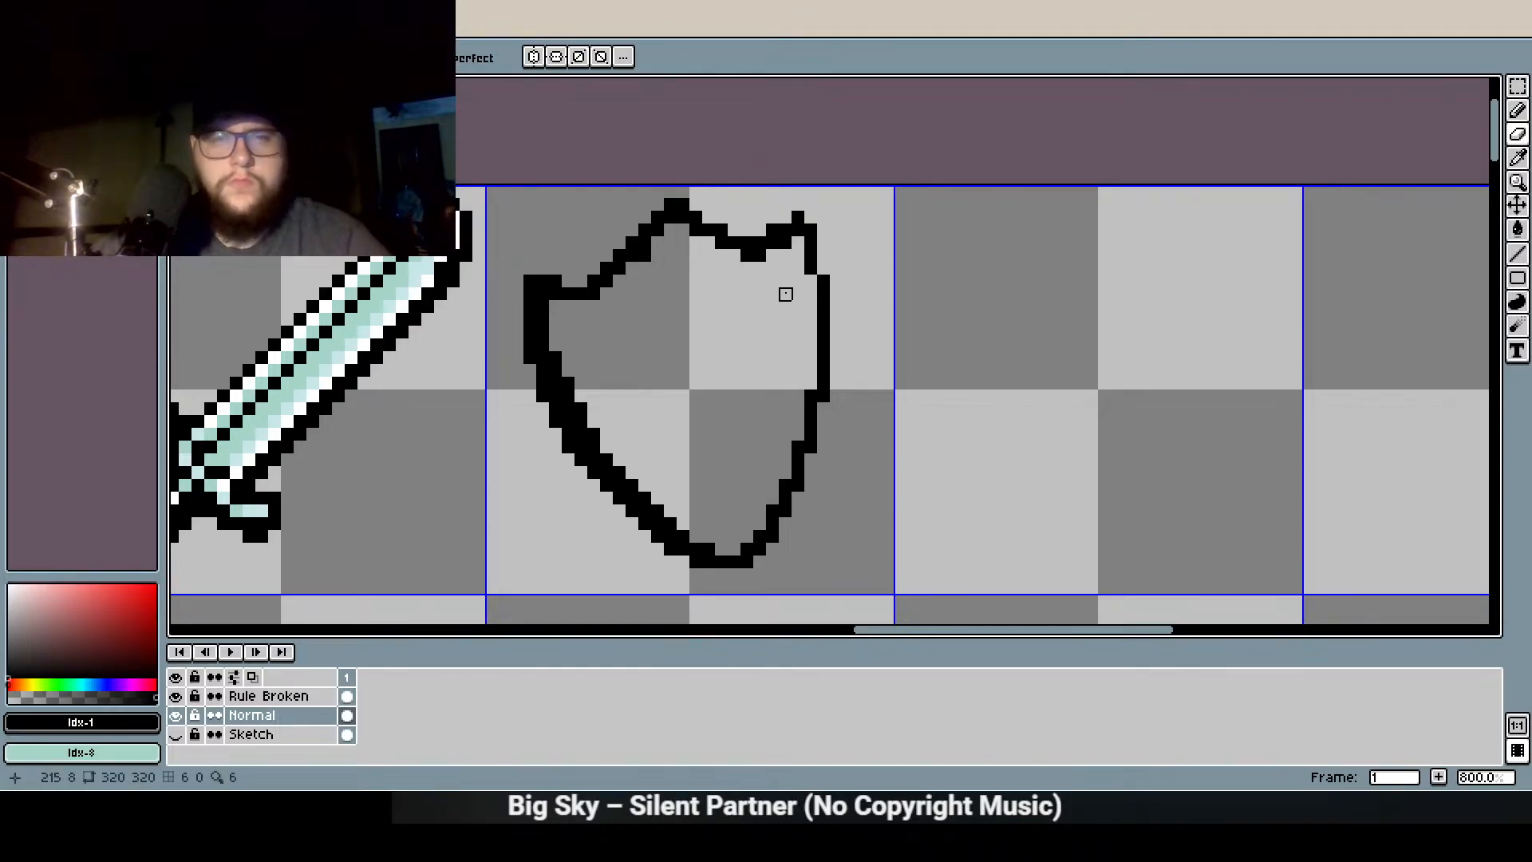
key(b)
click(772, 256)
scroll(734, 369, down, 1)
scroll(734, 369, up, 1)
key(ctrl+s)
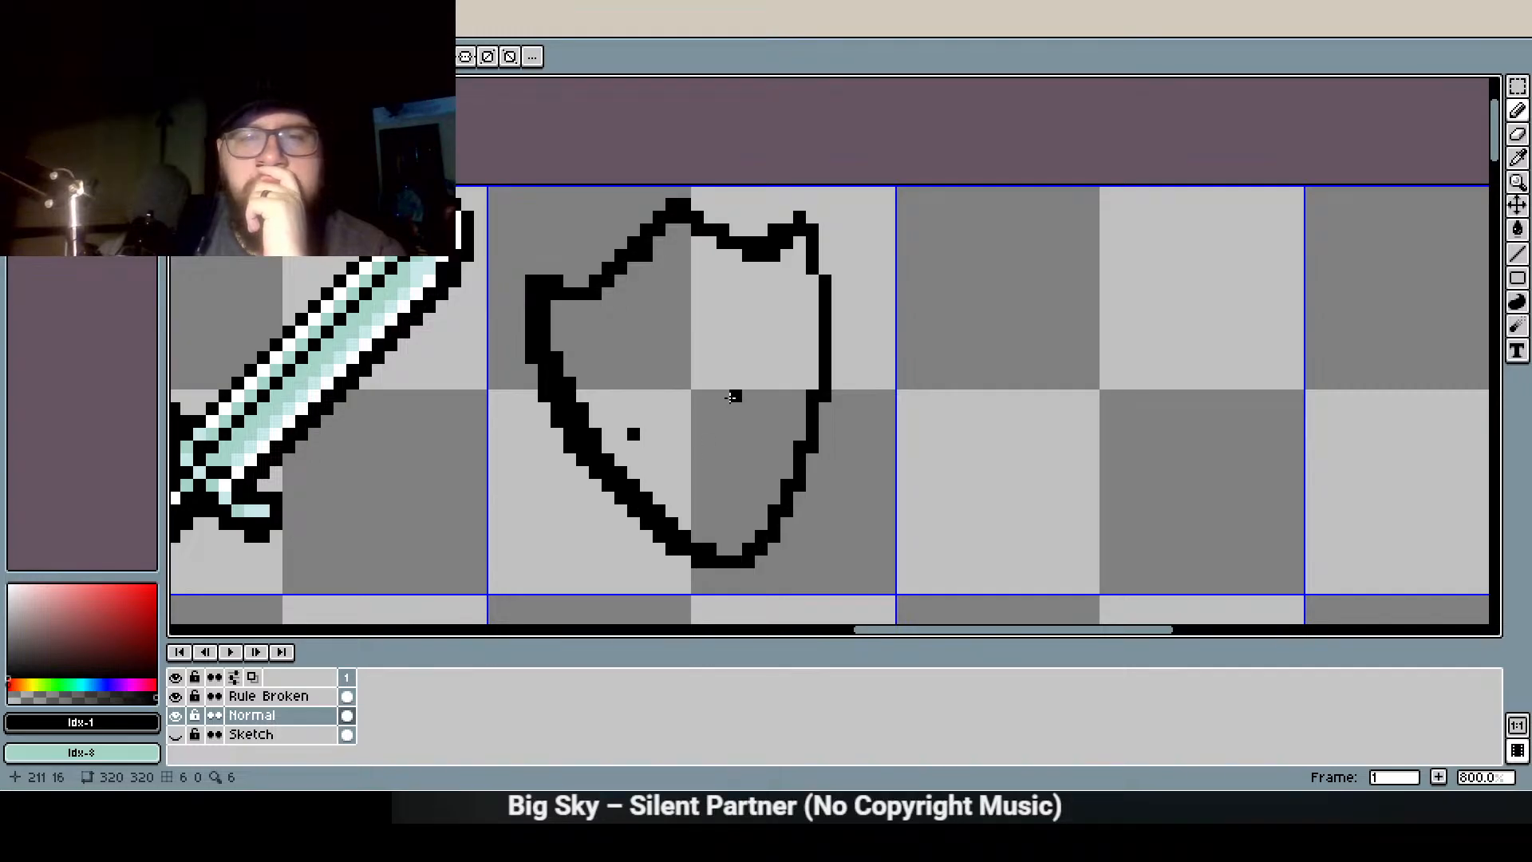
key(ctrl+z)
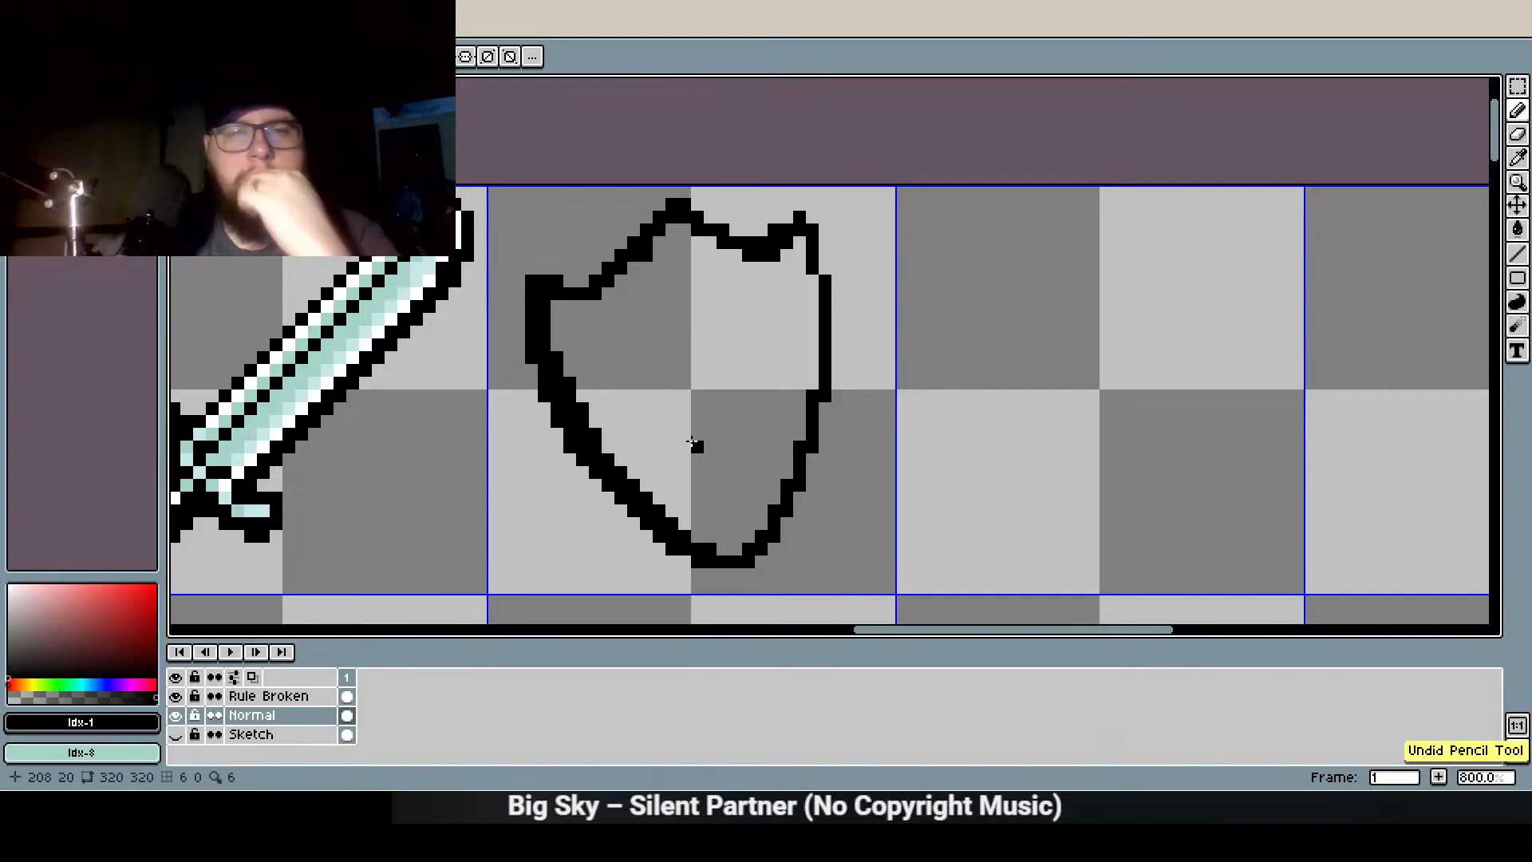
Pick the grey-blue Idx-4 colour and draw a short line inside the shield's bottom tip
click(90, 108)
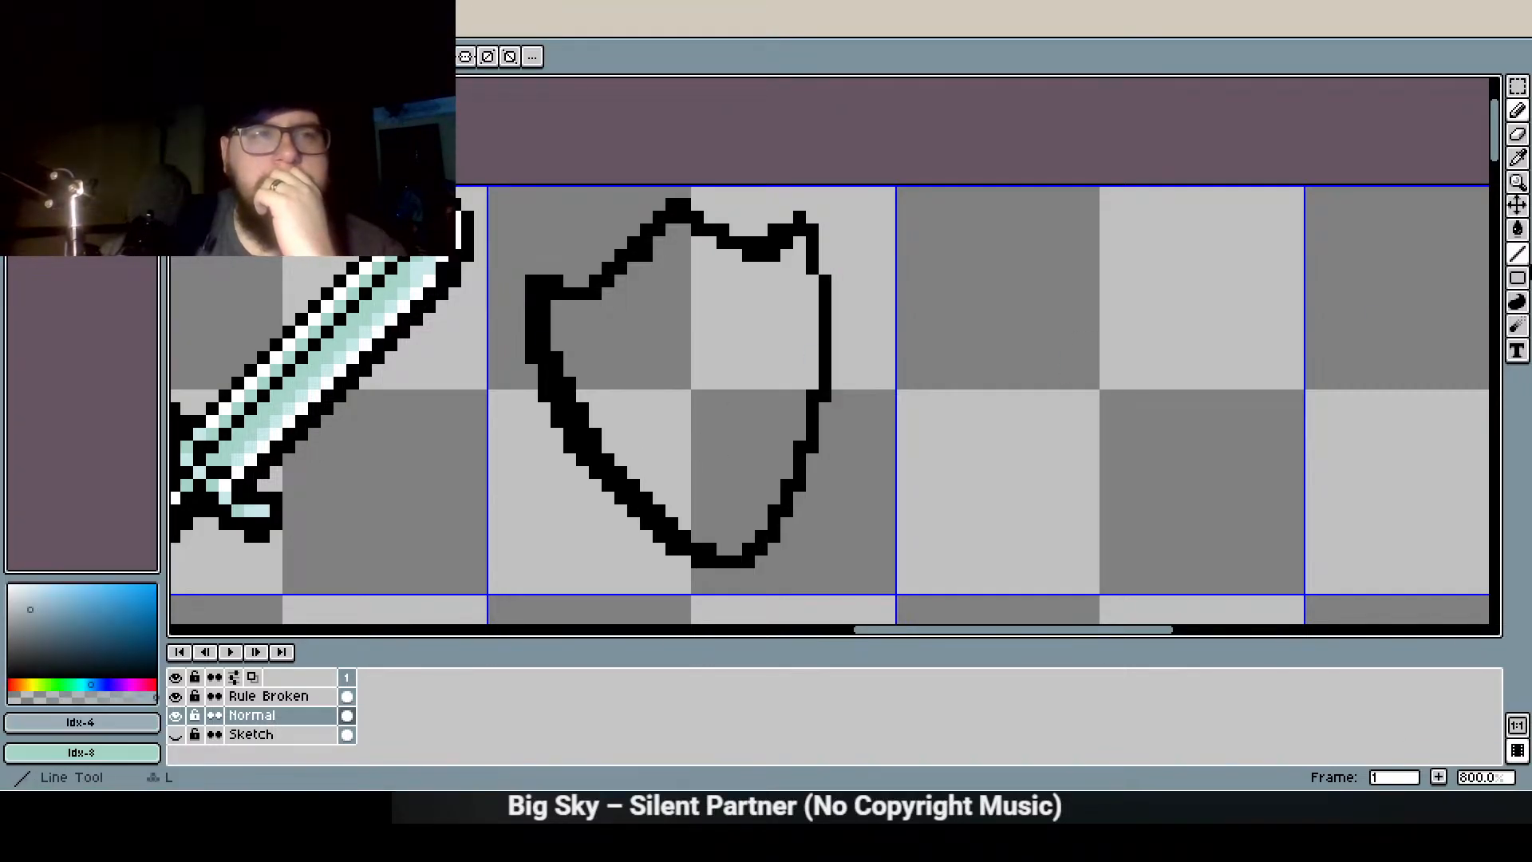
click(1518, 261)
click(1493, 254)
mouse_move(737, 550)
mouse_down()
mouse_move(703, 535)
mouse_move(719, 534)
mouse_up()
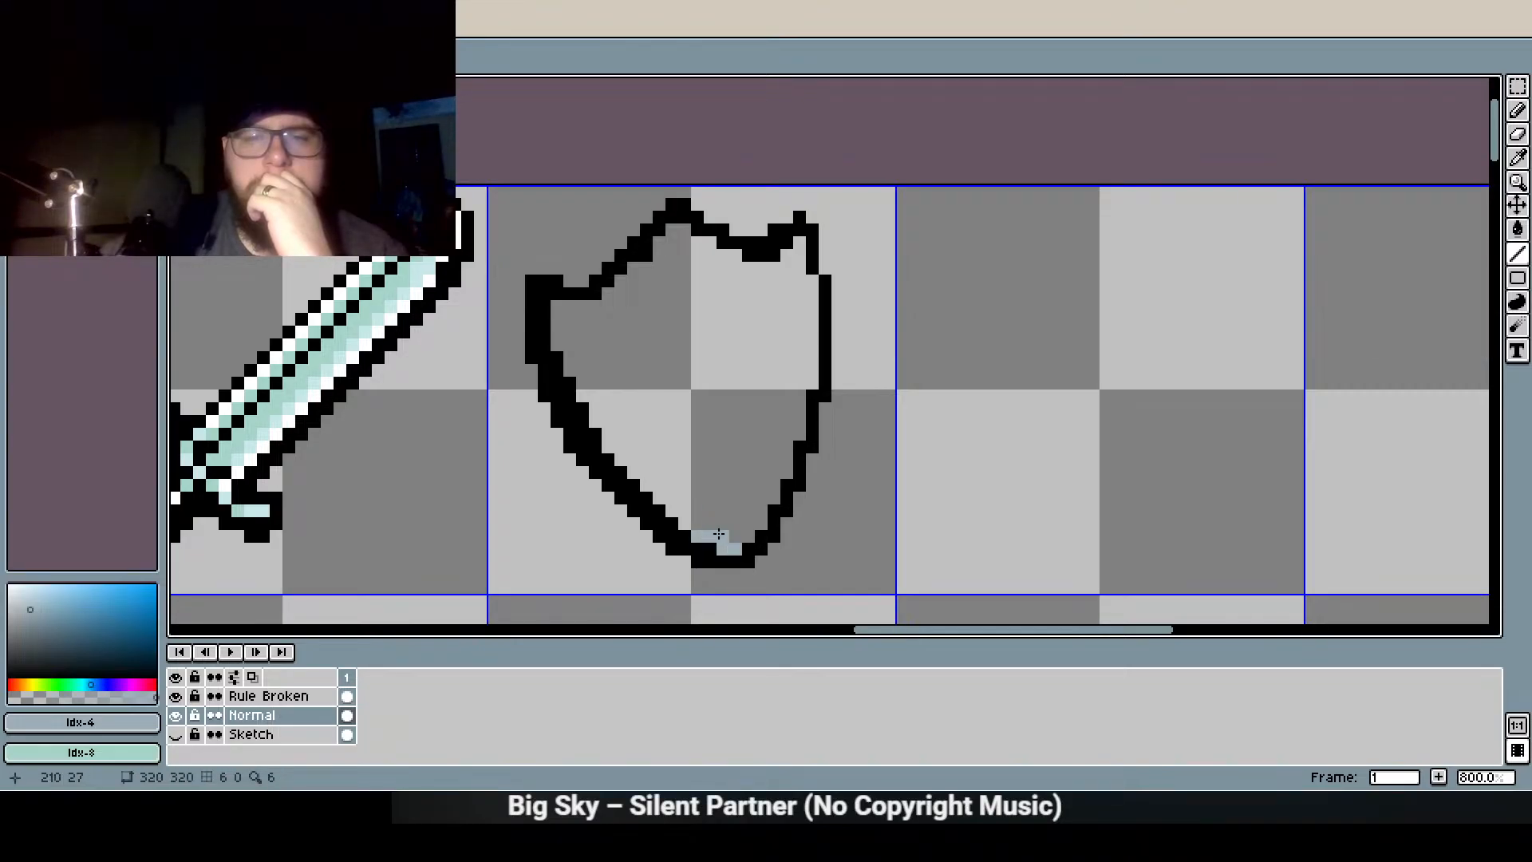
Fill the whole inside of the shield with the grey-blue Idx-4 colour
click(1518, 230)
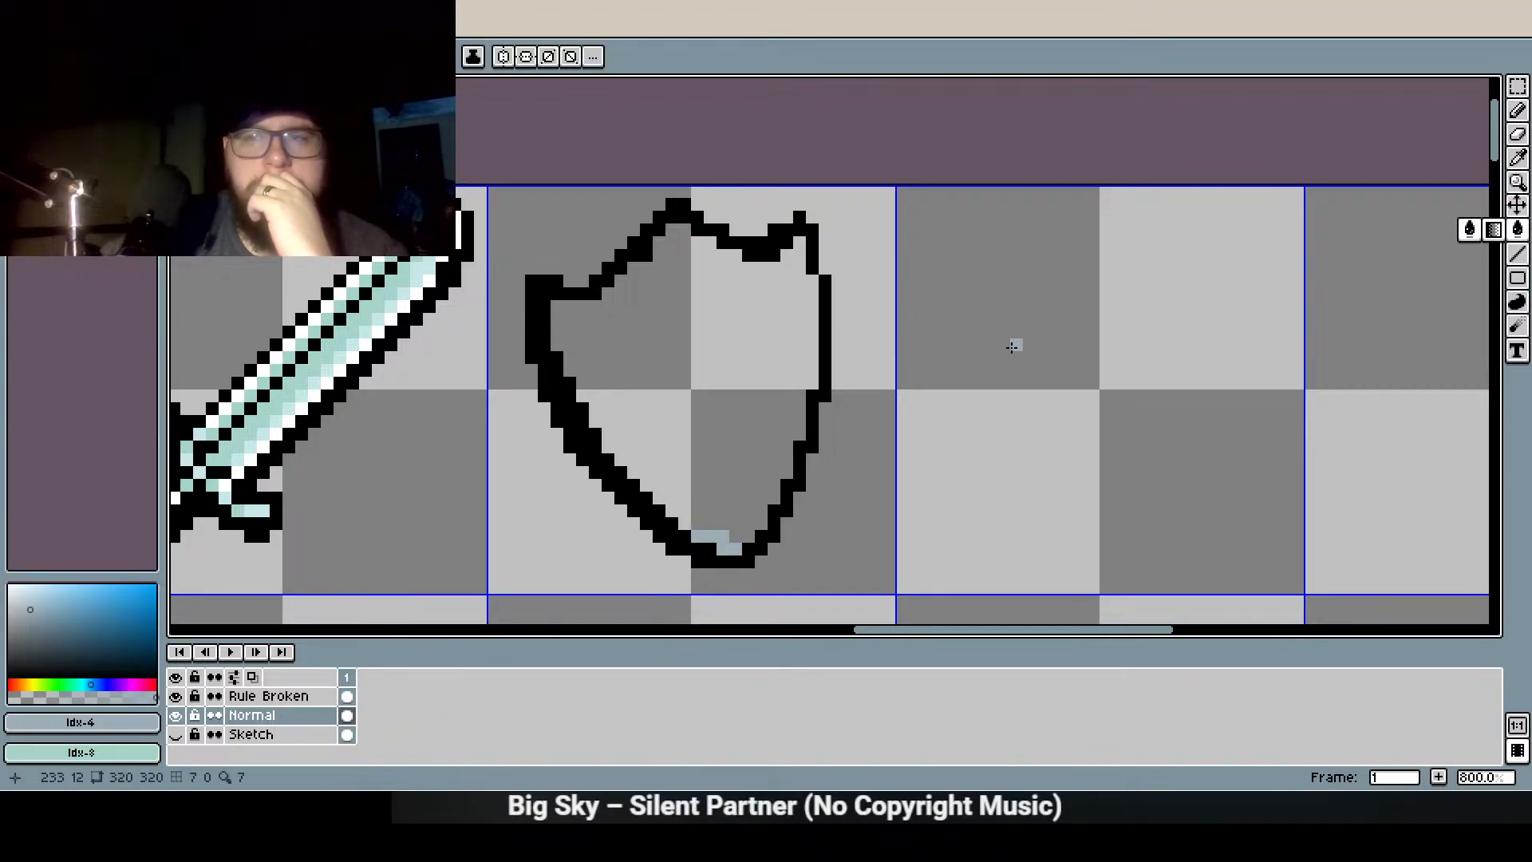
click(753, 396)
key(ctrl+z)
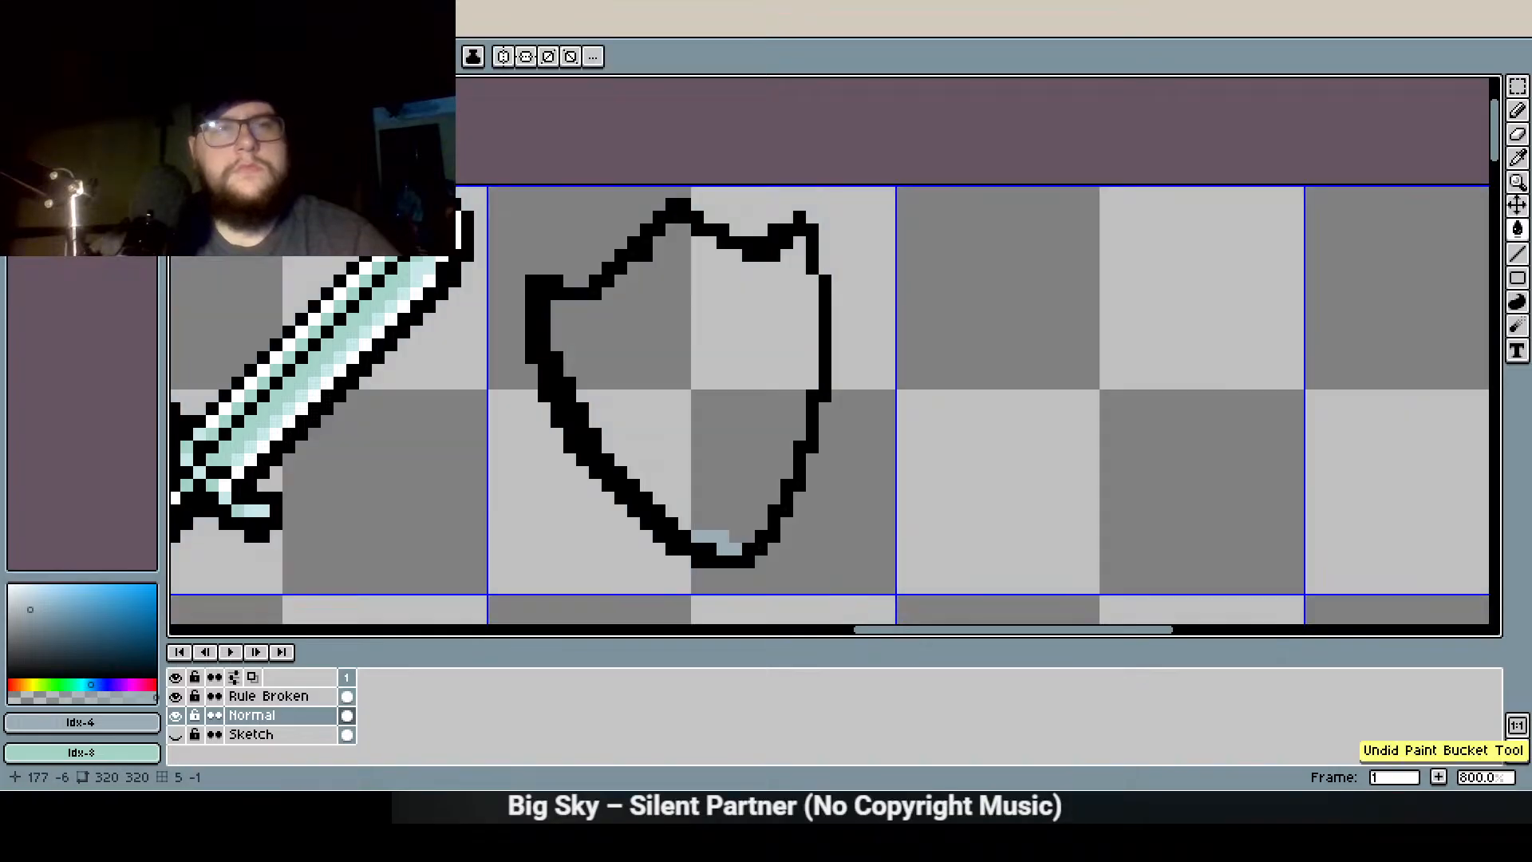
click(657, 414)
Copy the shield's 32 × 32 tile from the Normal layer, hide that layer, and paste the tile onto the Rule Broken layer
key(m)
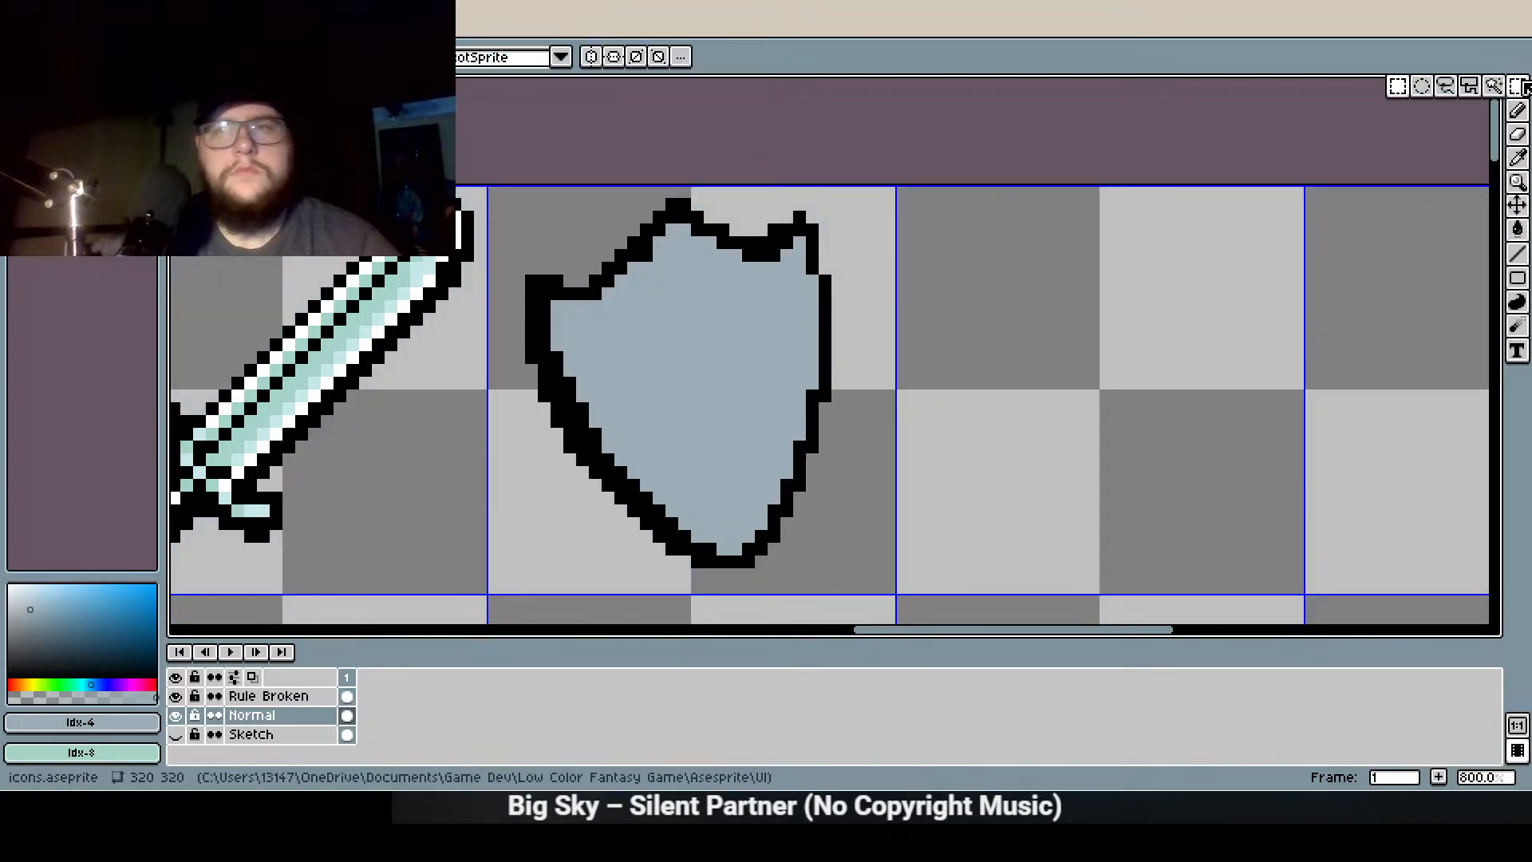
click(746, 394)
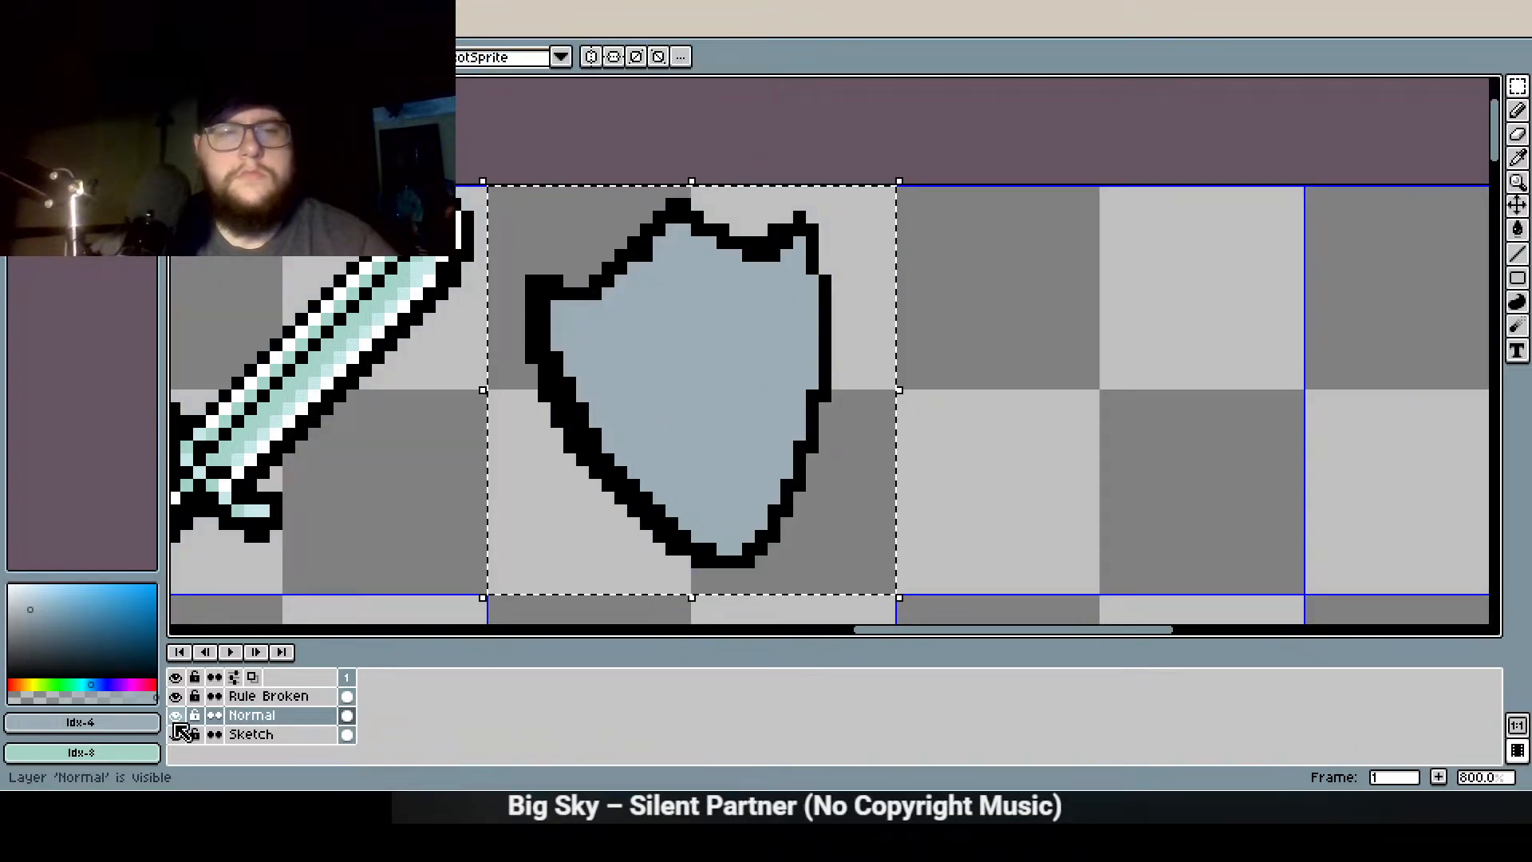
click(176, 715)
click(268, 696)
key(ctrl+v)
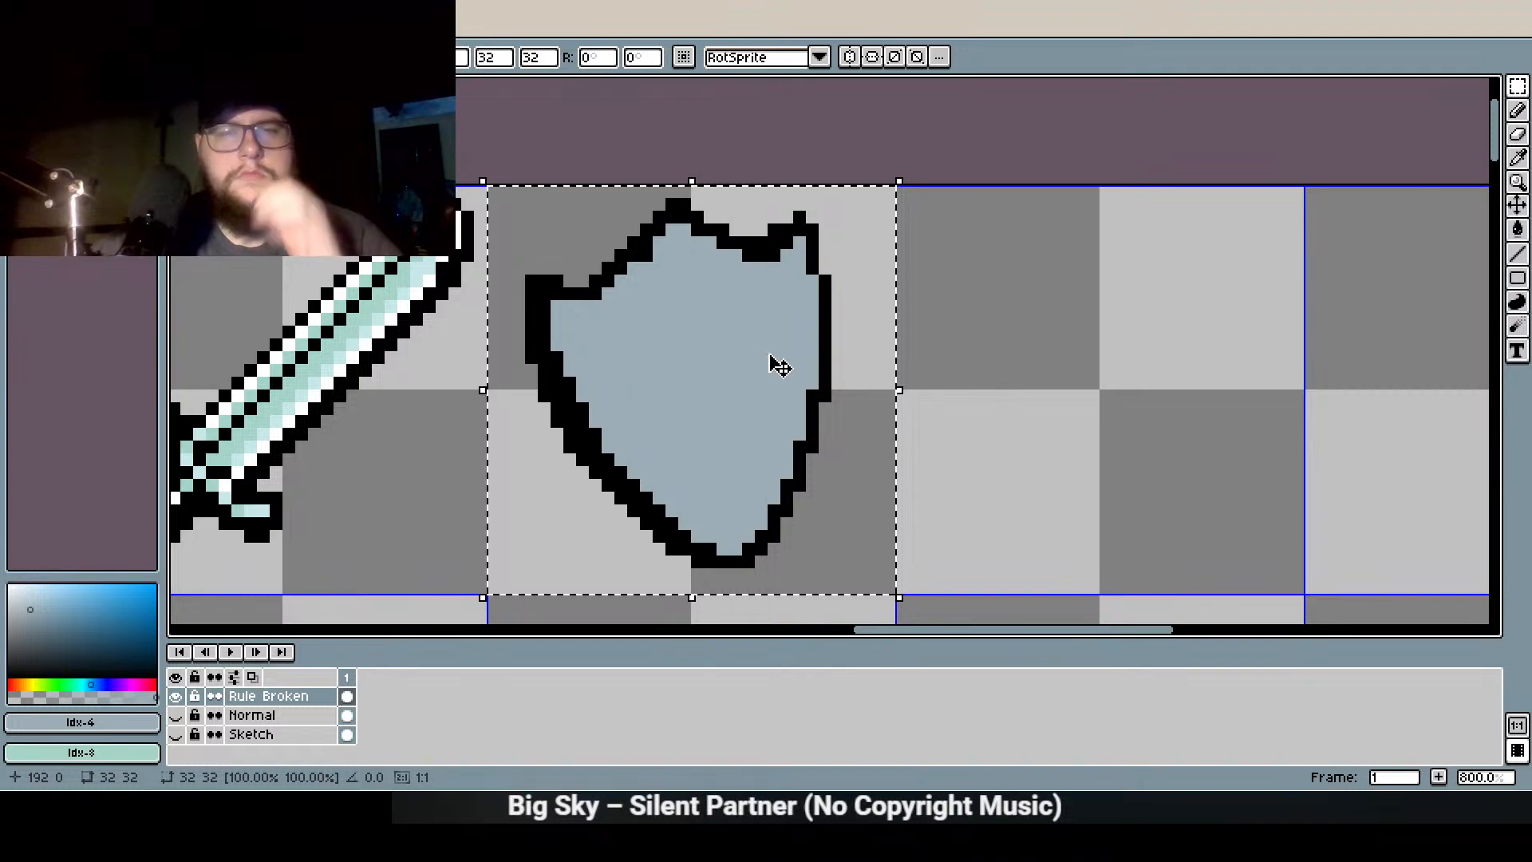
Clear the selection around the shield and sample the shield's grey-blue fill, #9badb7, as the foreground colour
scroll(730, 349, up, 2)
scroll(1064, 381, down, 1)
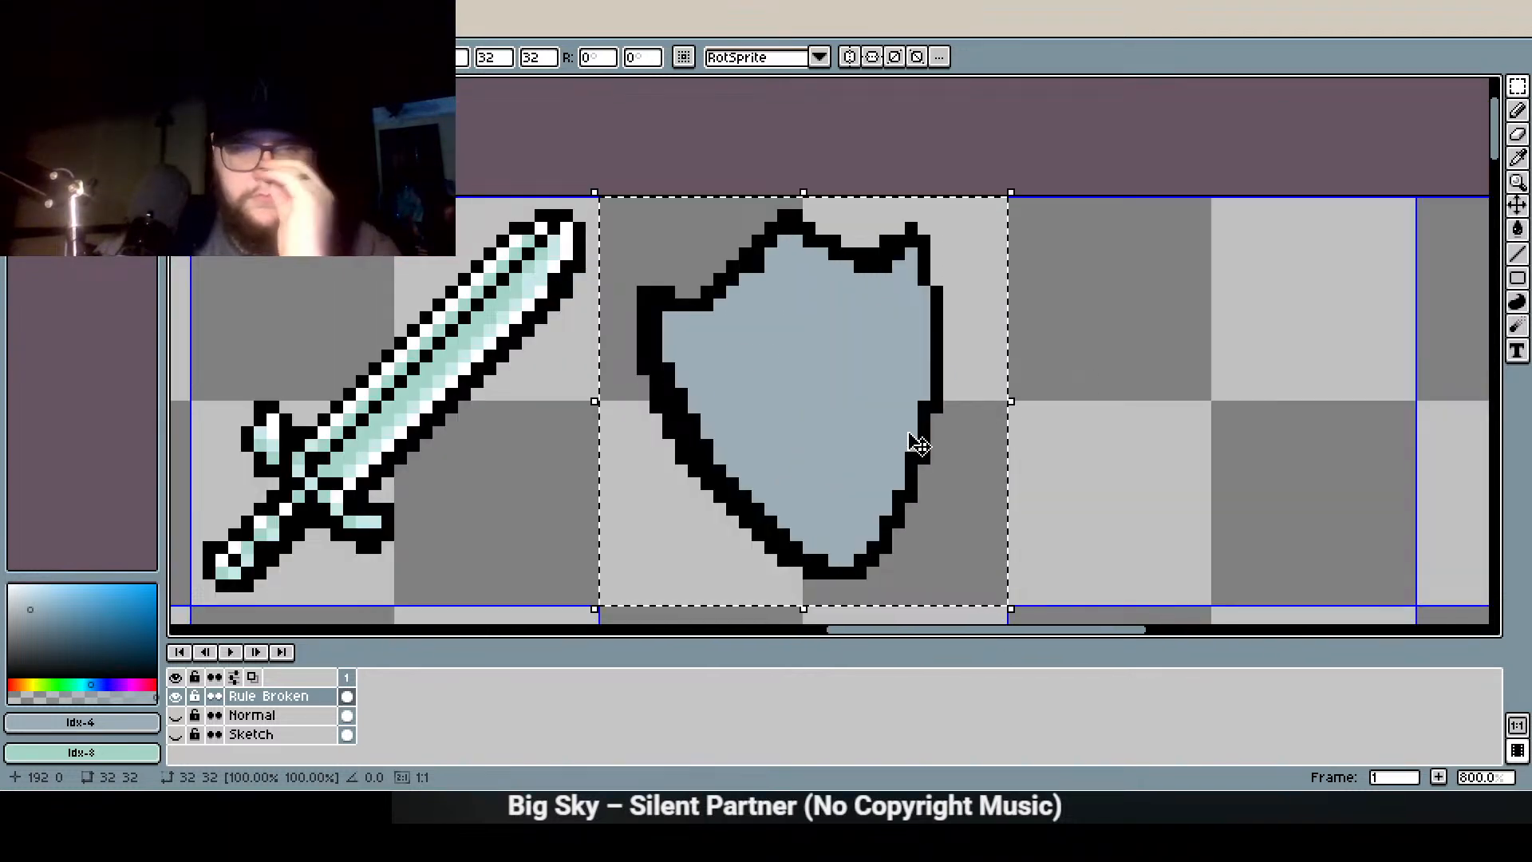
click(1518, 157)
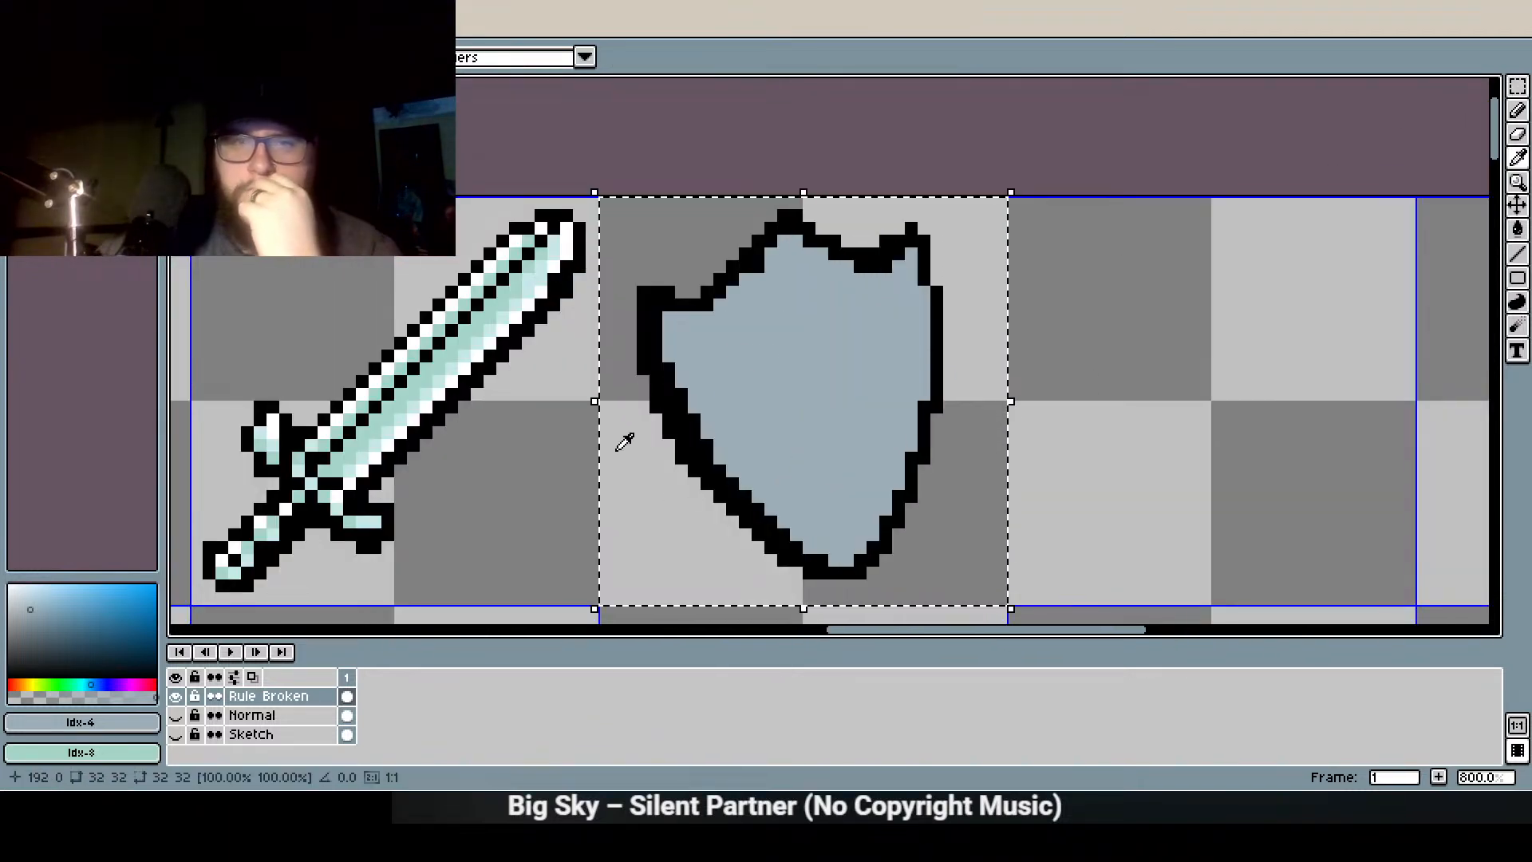
scroll(679, 446, up, 1)
click(841, 336)
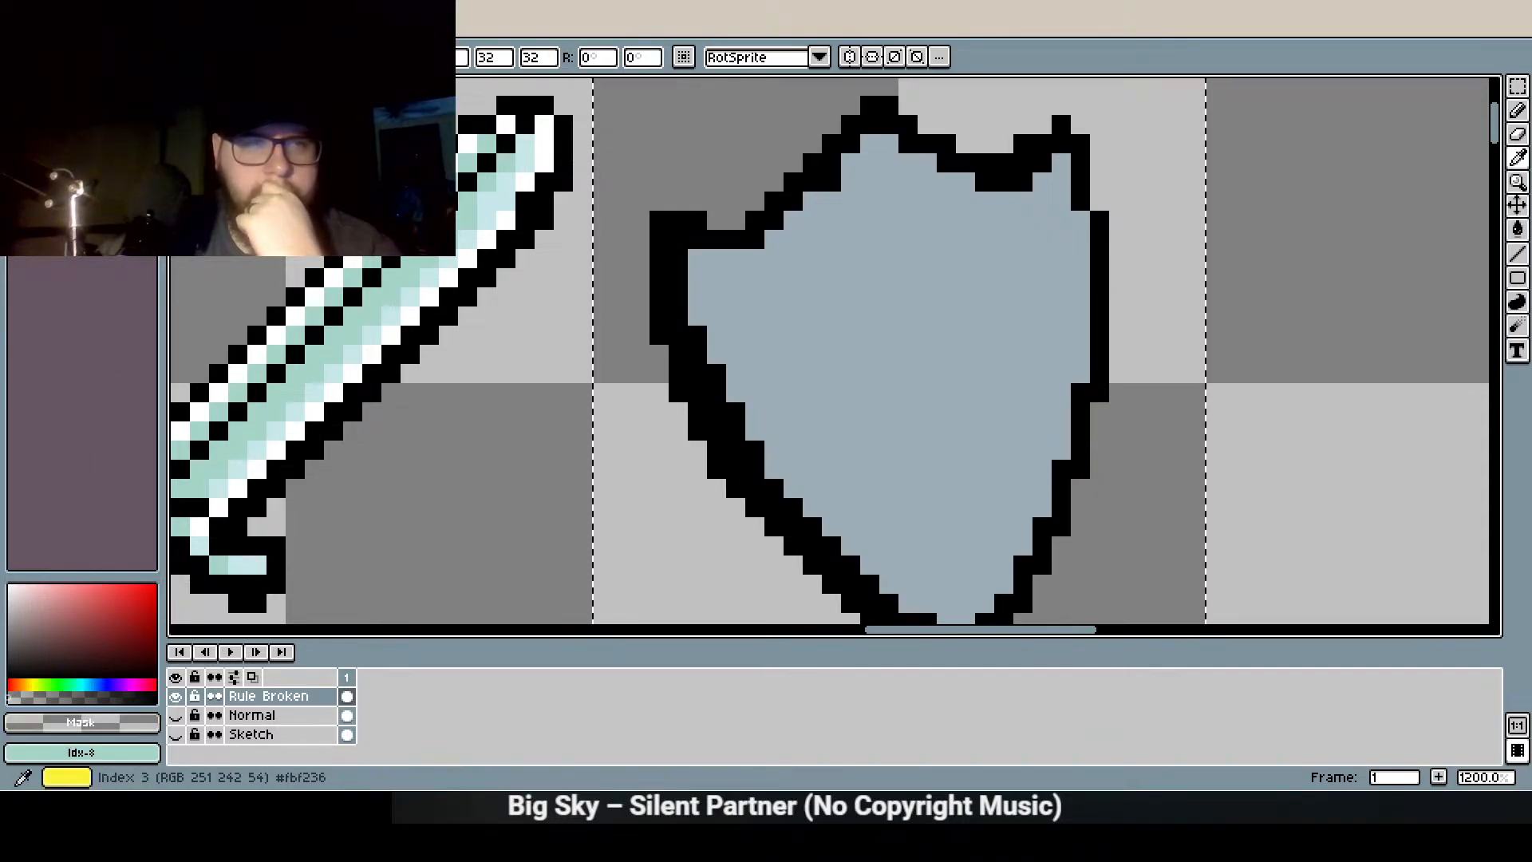
key(ctrl+d)
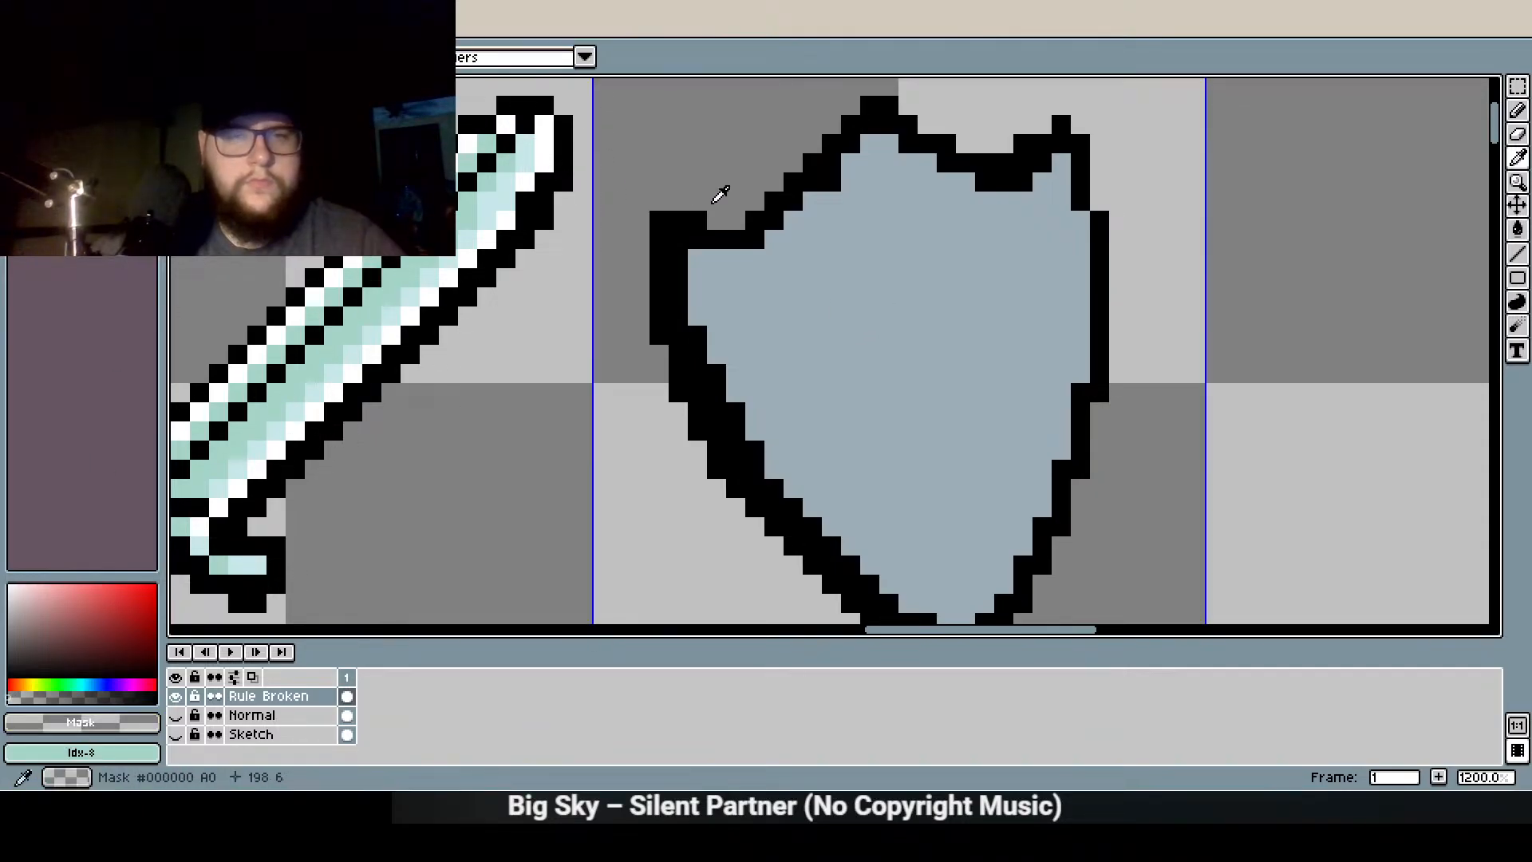
click(844, 270)
Darken the sampled colour into a teal-grey shadow tone, HSV 191° 25% 58%
click(64, 726)
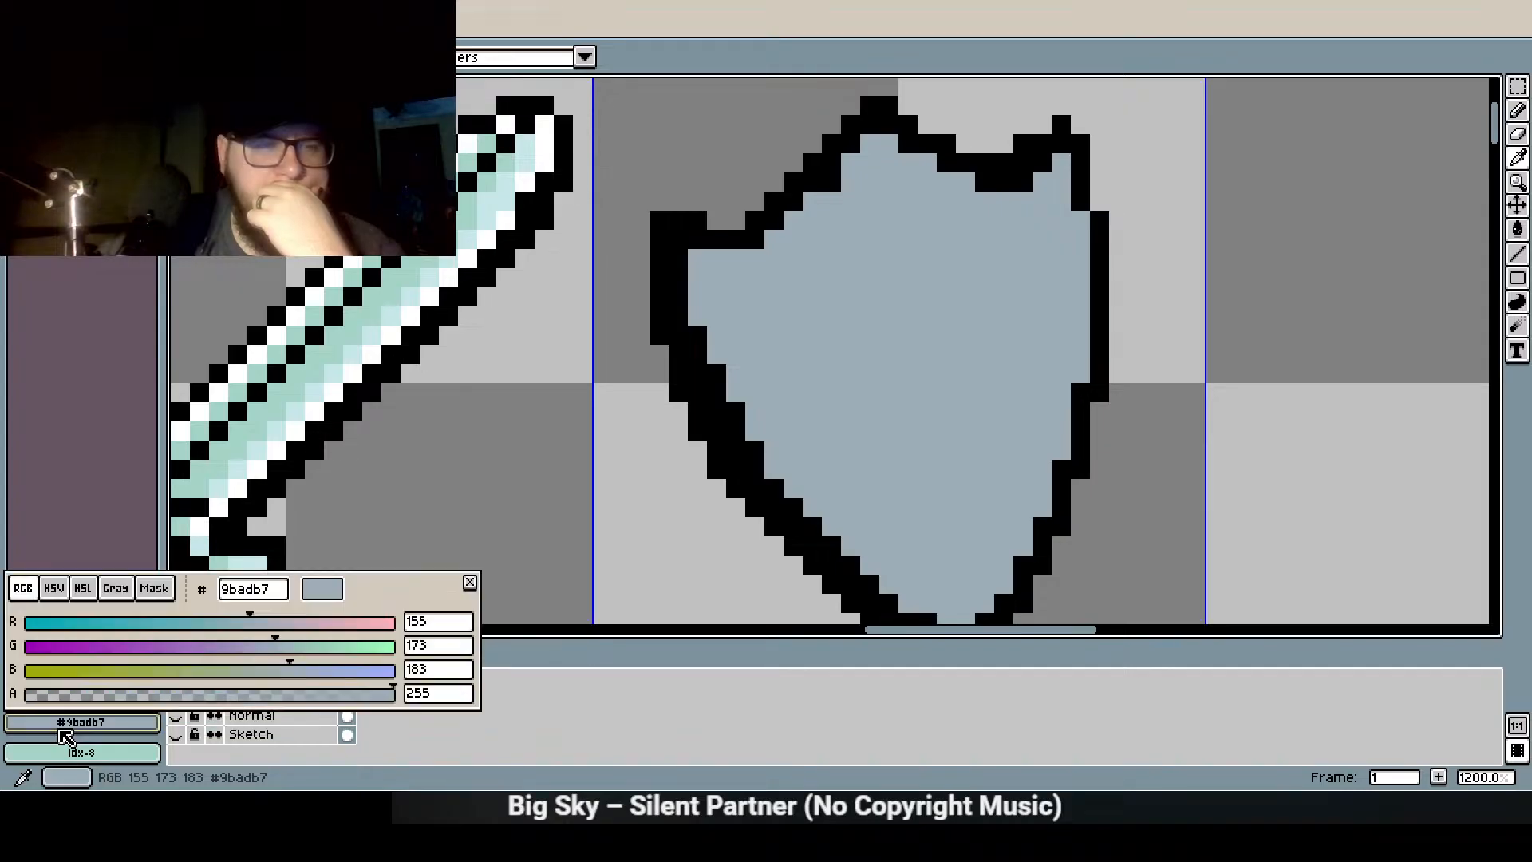
click(64, 722)
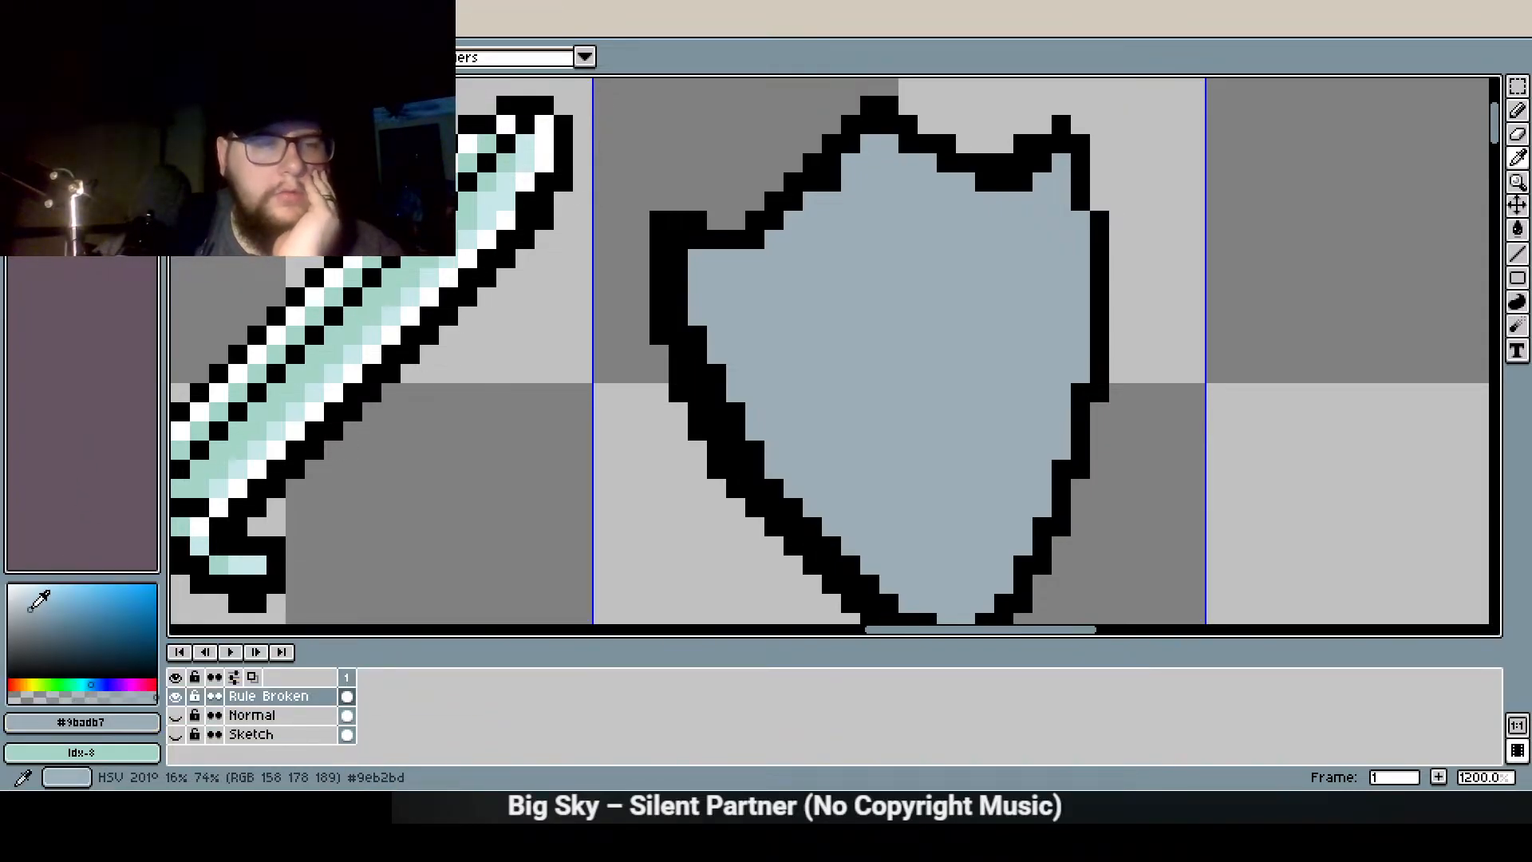
drag(32, 608, 44, 622)
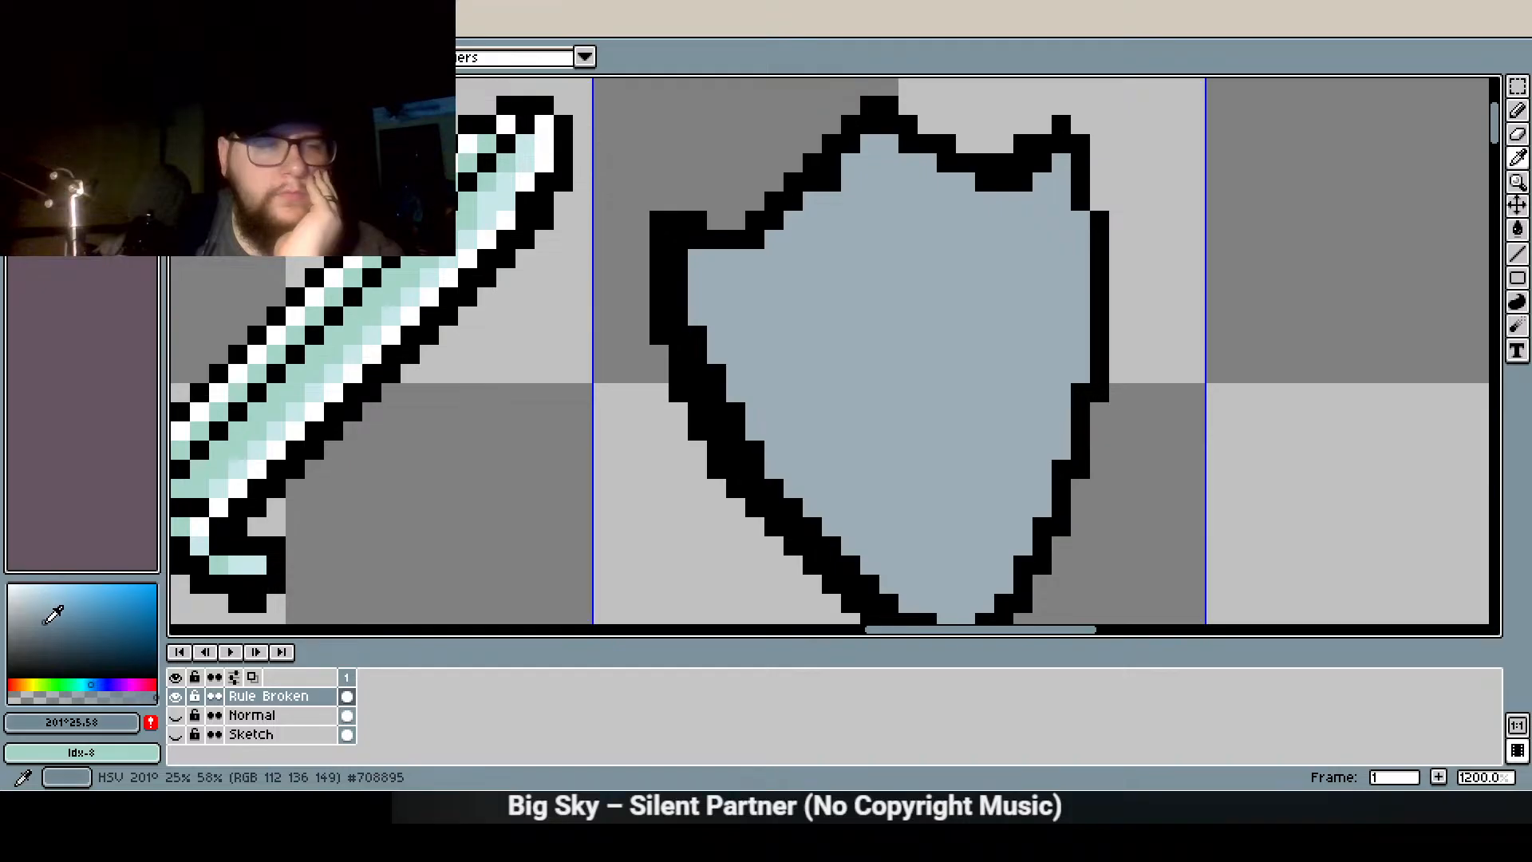
drag(94, 683, 86, 685)
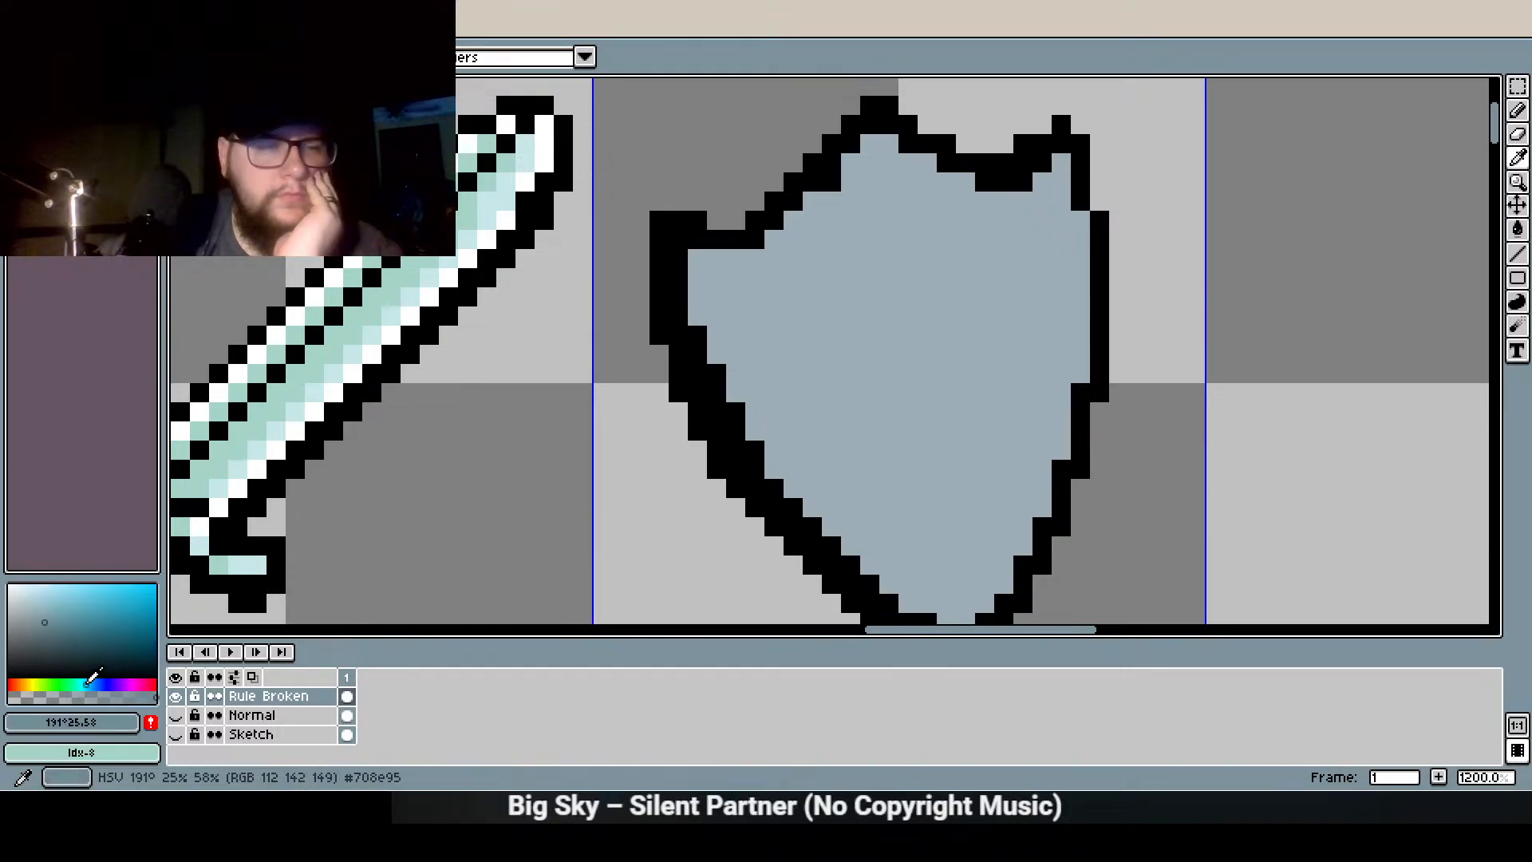
Pencil teal-grey shadow pixels along the inside of the shield's left outline, stepping down its curve
drag(632, 451, 388, 402)
scroll(507, 331, up, 1)
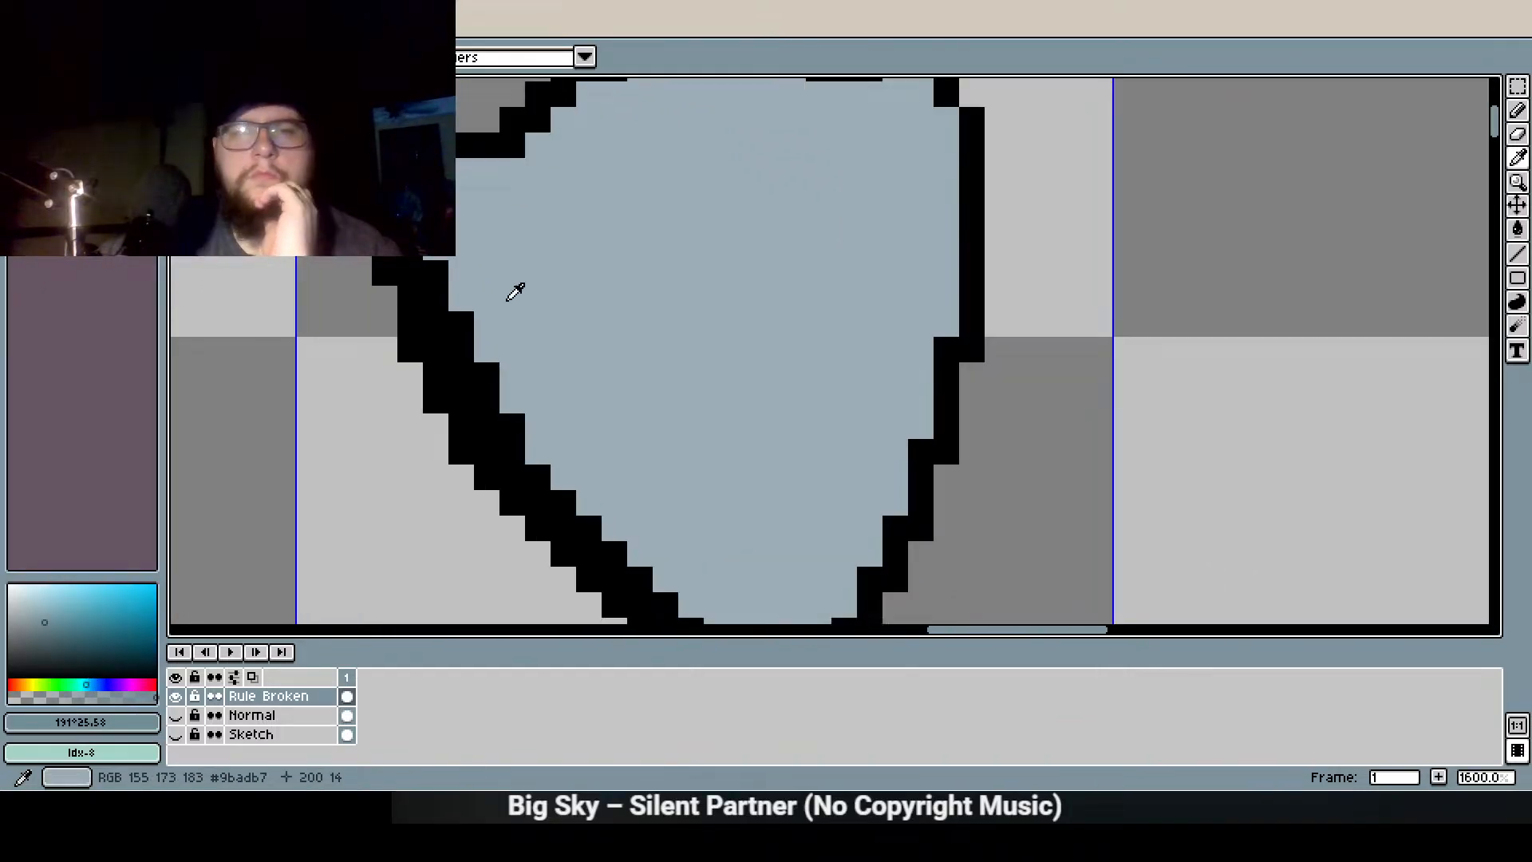
click(1518, 110)
drag(486, 222, 346, 215)
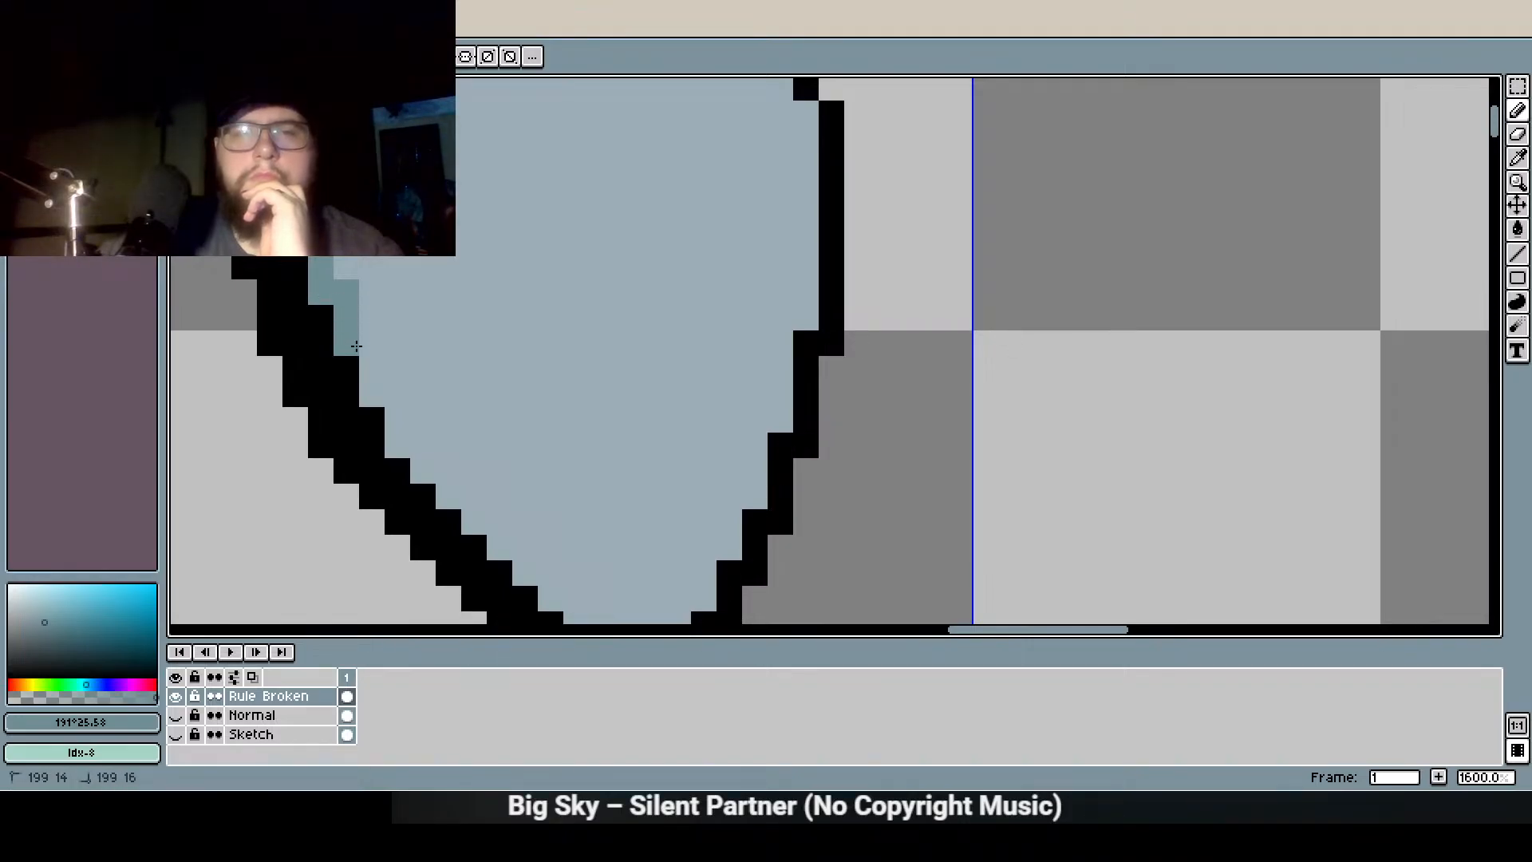
scroll(471, 292, right, 3)
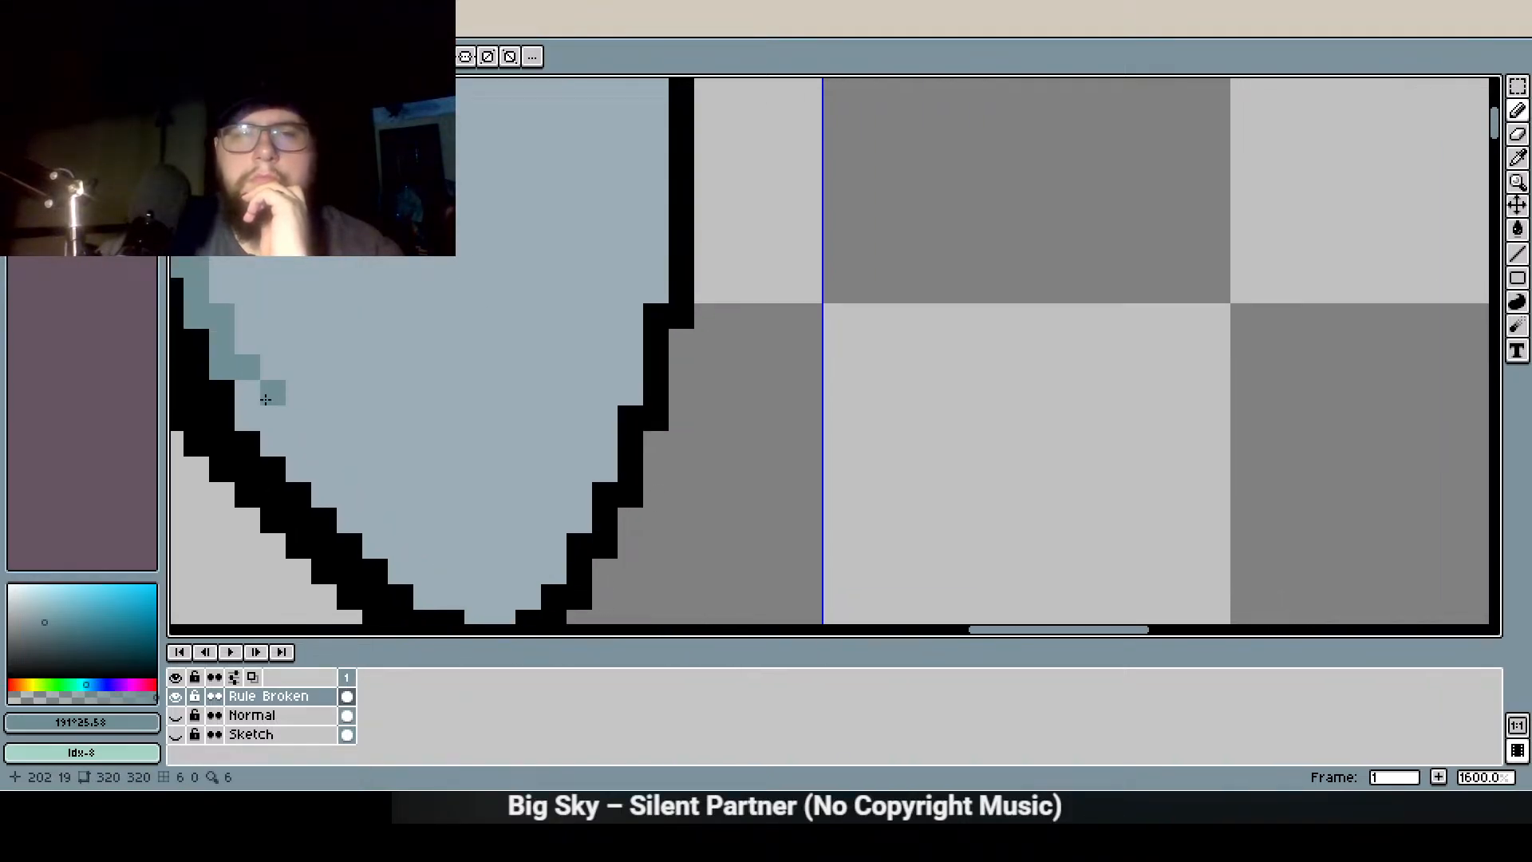
scroll(420, 294, down, 3)
scroll(421, 295, left, 2)
drag(372, 291, 370, 321)
click(367, 280)
click(400, 330)
click(398, 350)
click(417, 366)
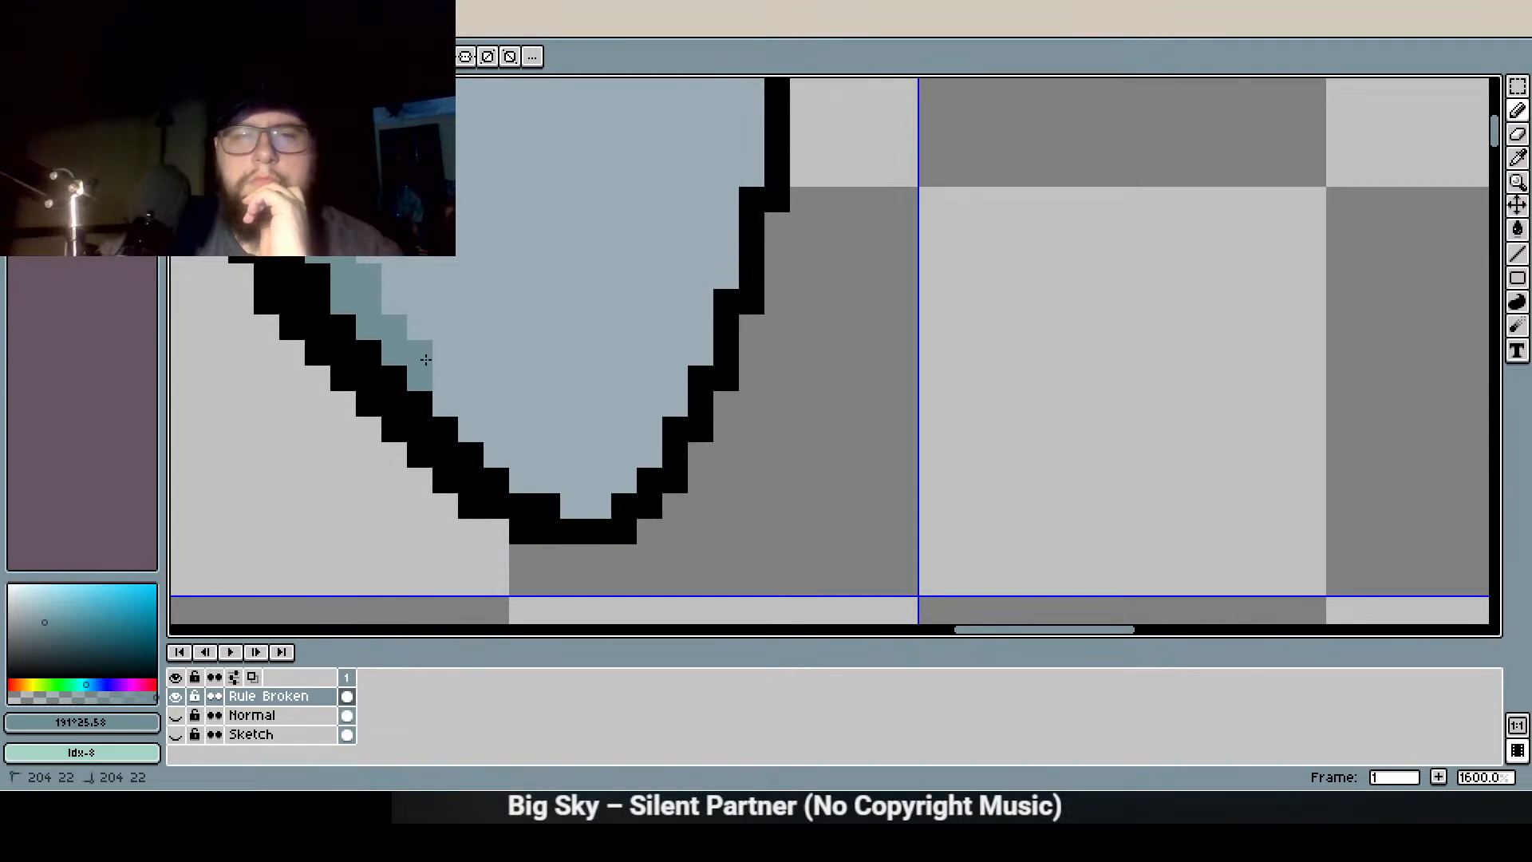
Continue the teal-grey shadow along the lower-left inner edge down to the shield's bottom tip
drag(440, 375, 451, 396)
click(499, 452)
click(523, 479)
click(566, 505)
click(548, 485)
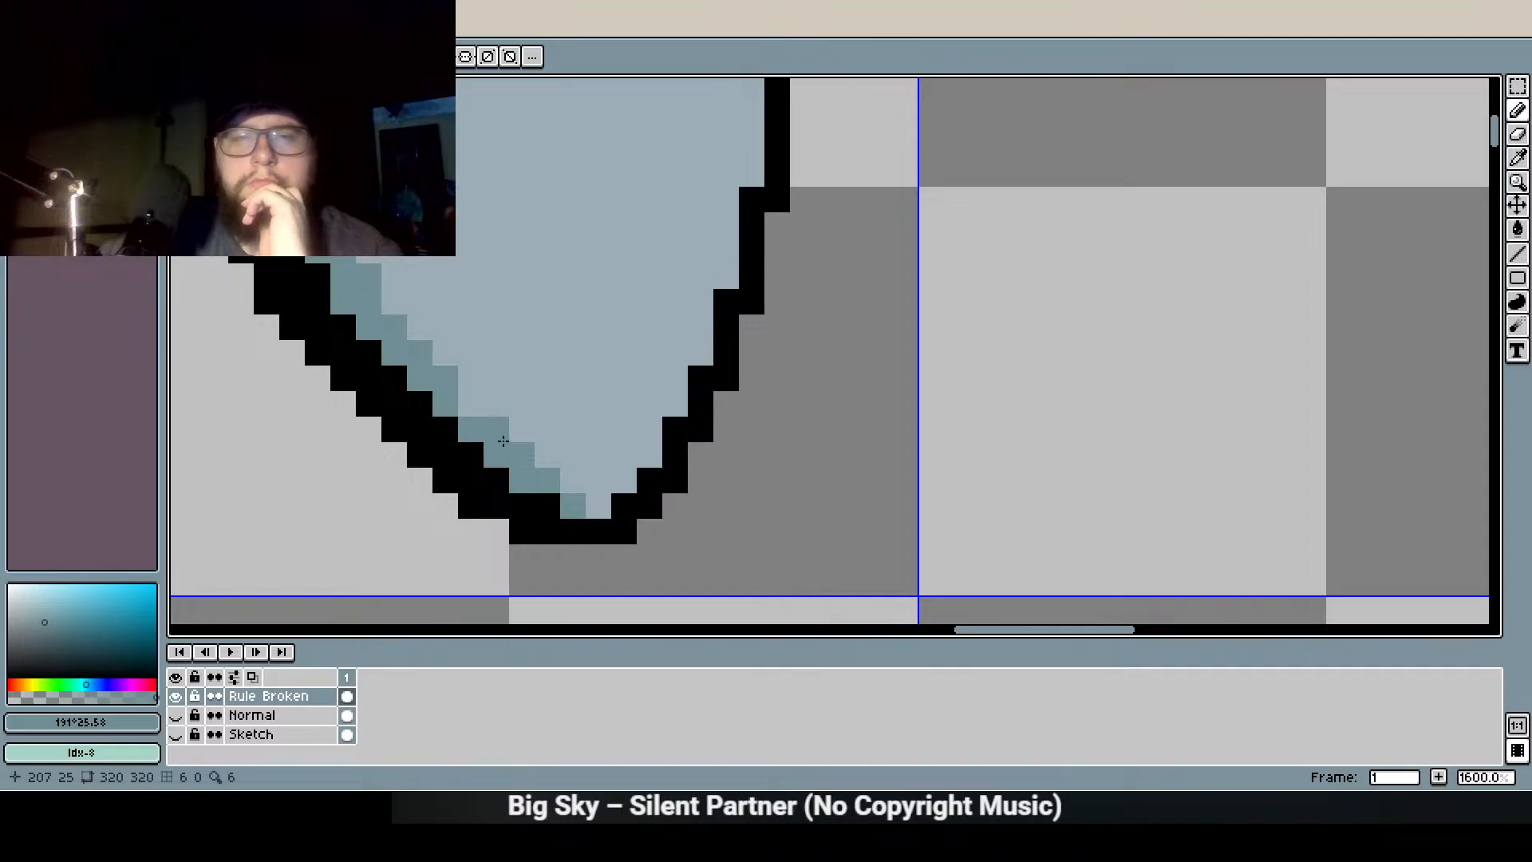
Shade the inner edge of the shield's upper-left curve up to its top peak in the same teal-grey
scroll(539, 300, down, 3)
drag(489, 281, 503, 400)
scroll(500, 397, up, 2)
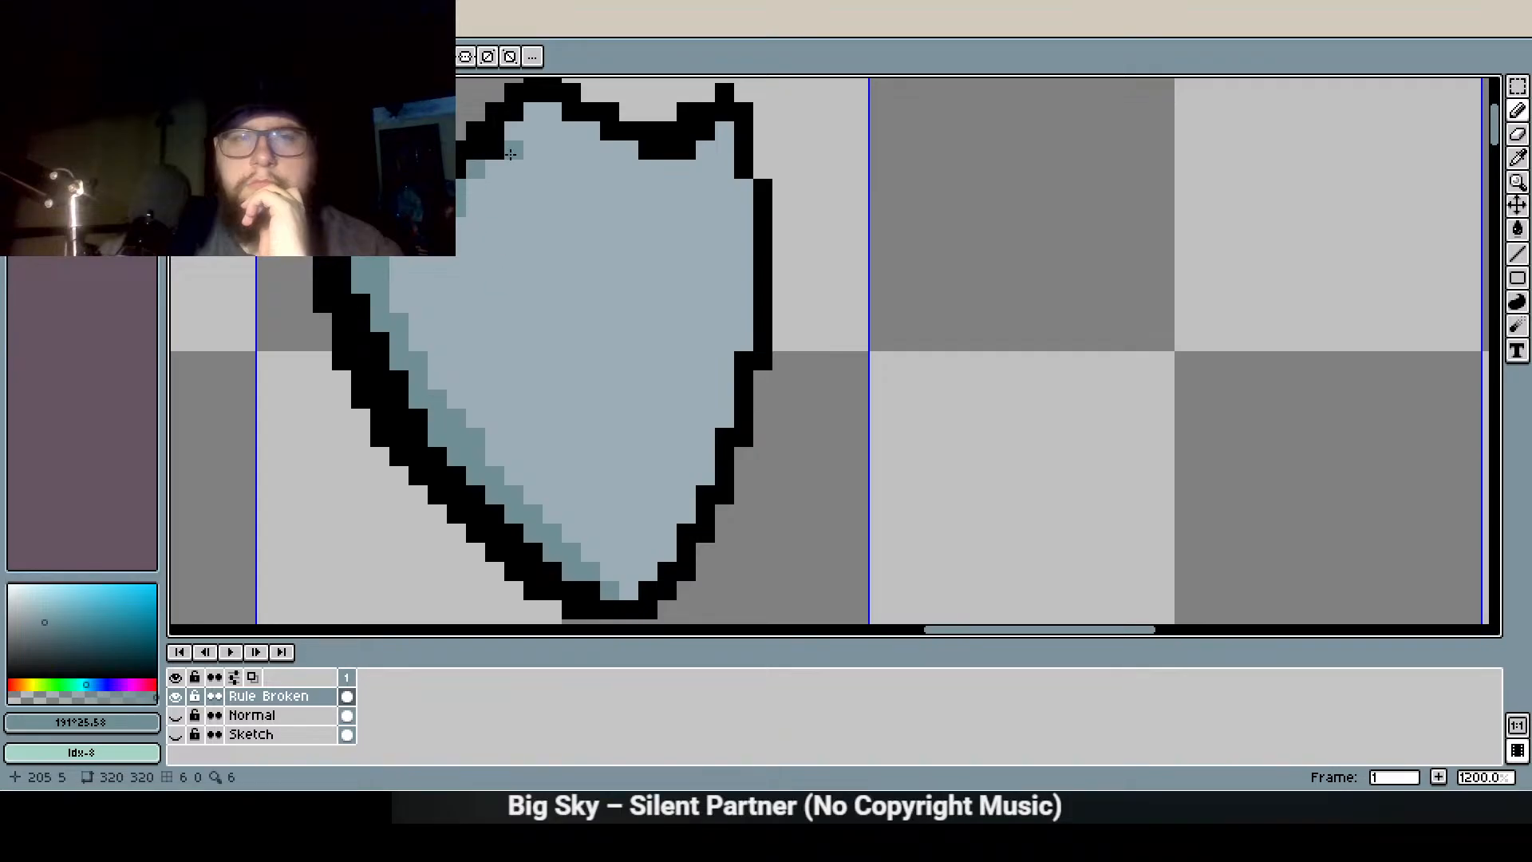
click(519, 143)
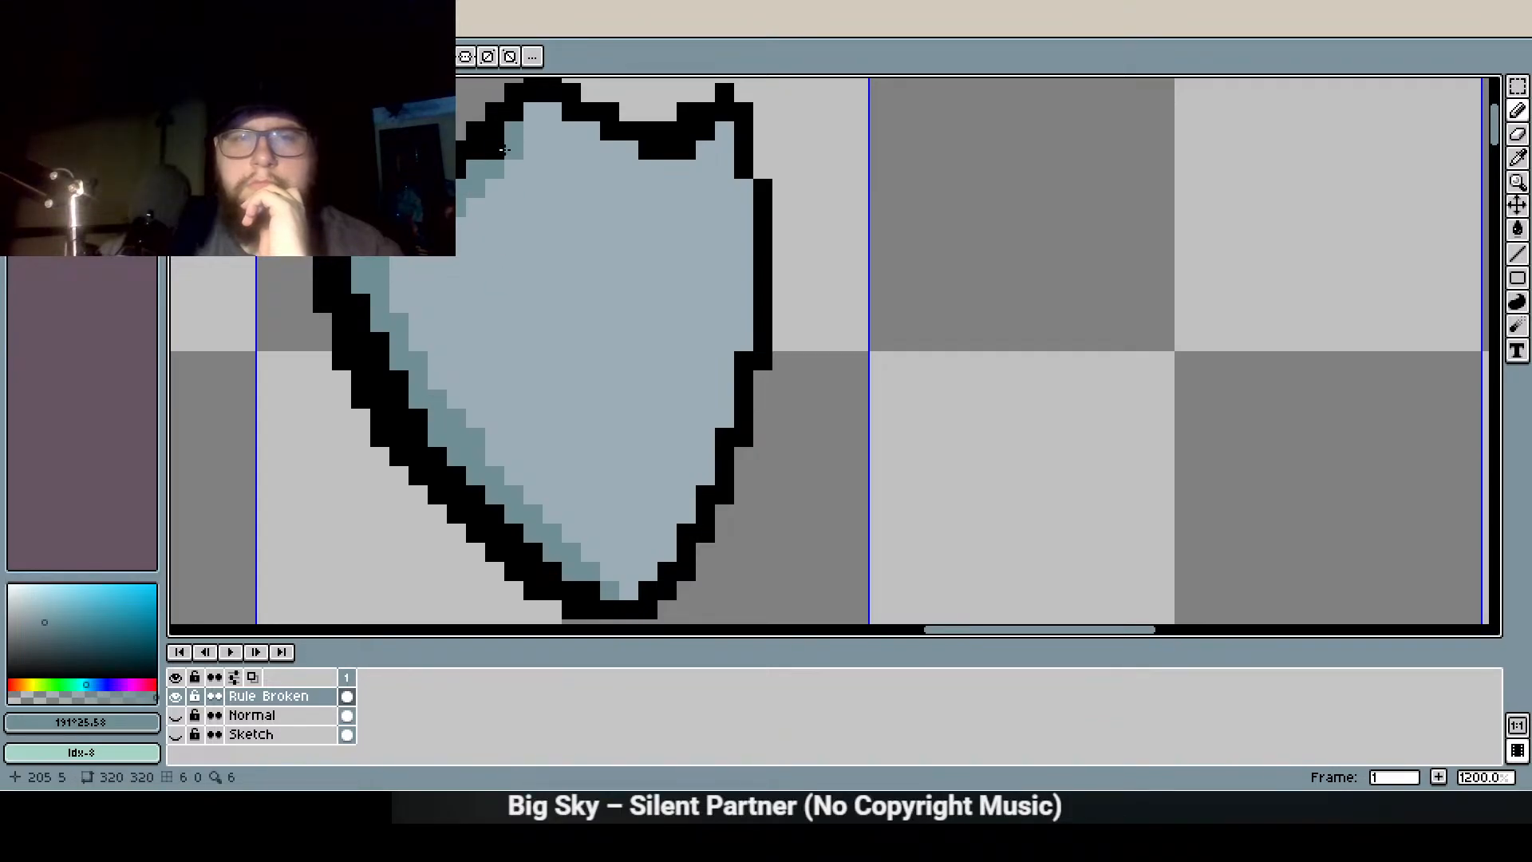
scroll(498, 360, down, 2)
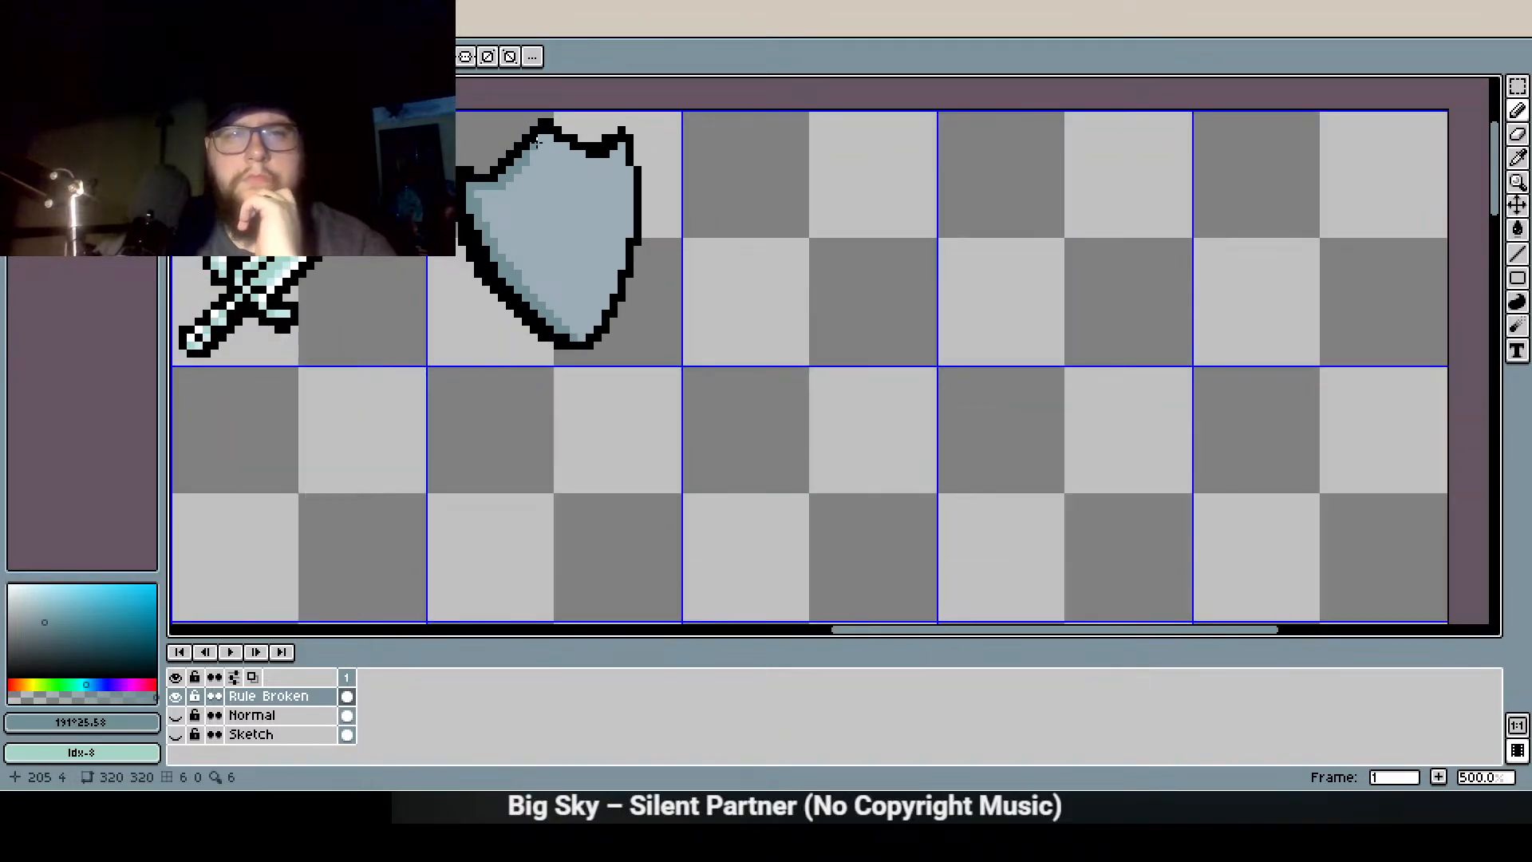
scroll(551, 226, up, 3)
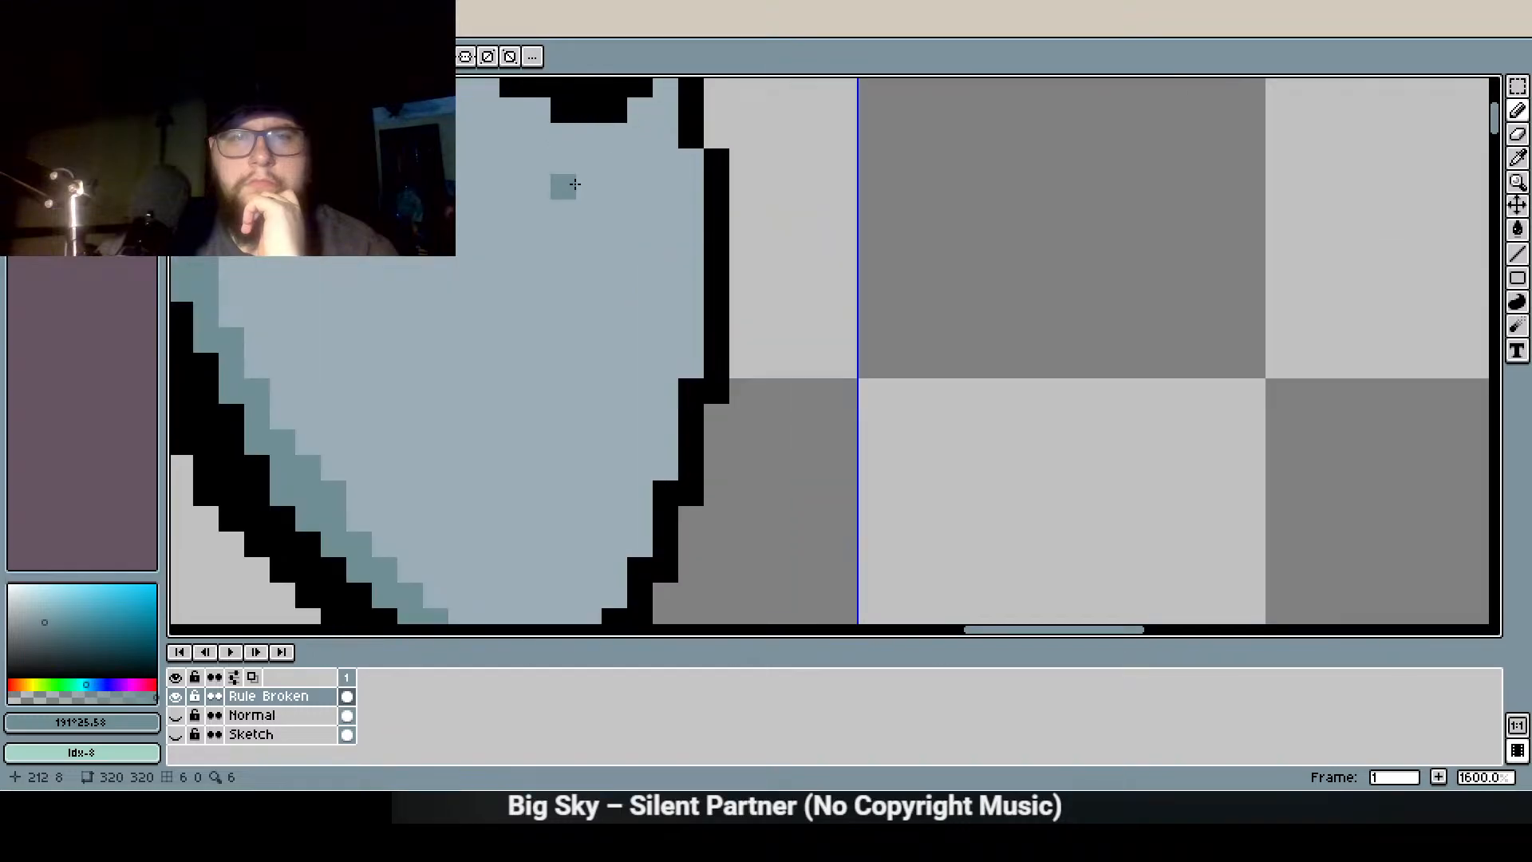
Shade the pixels beneath the dip in the shield's top outline, between the peak and the upper-right point
click(552, 226)
click(499, 213)
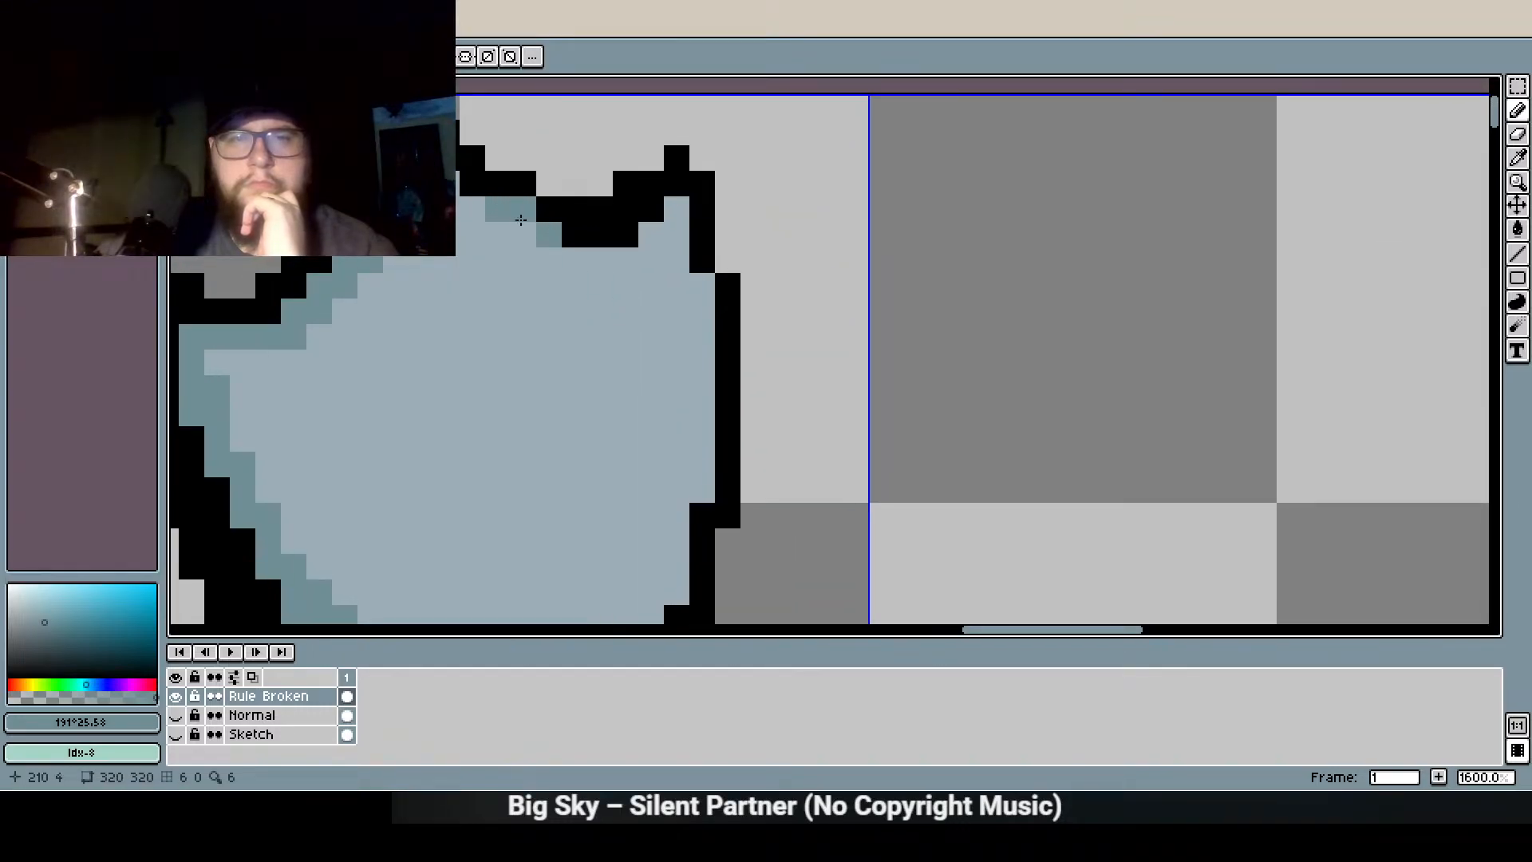
click(524, 235)
click(575, 260)
click(600, 260)
click(549, 259)
click(651, 235)
Place small teal-grey shadow pixels at the outline's steps along the shield's right inner edge down to the tip
scroll(601, 356, down, 3)
scroll(620, 400, up, 2)
click(656, 387)
mouse_move(572, 562)
mouse_down()
mouse_move(638, 362)
mouse_move(657, 388)
mouse_move(674, 379)
mouse_move(667, 426)
mouse_move(634, 446)
mouse_up()
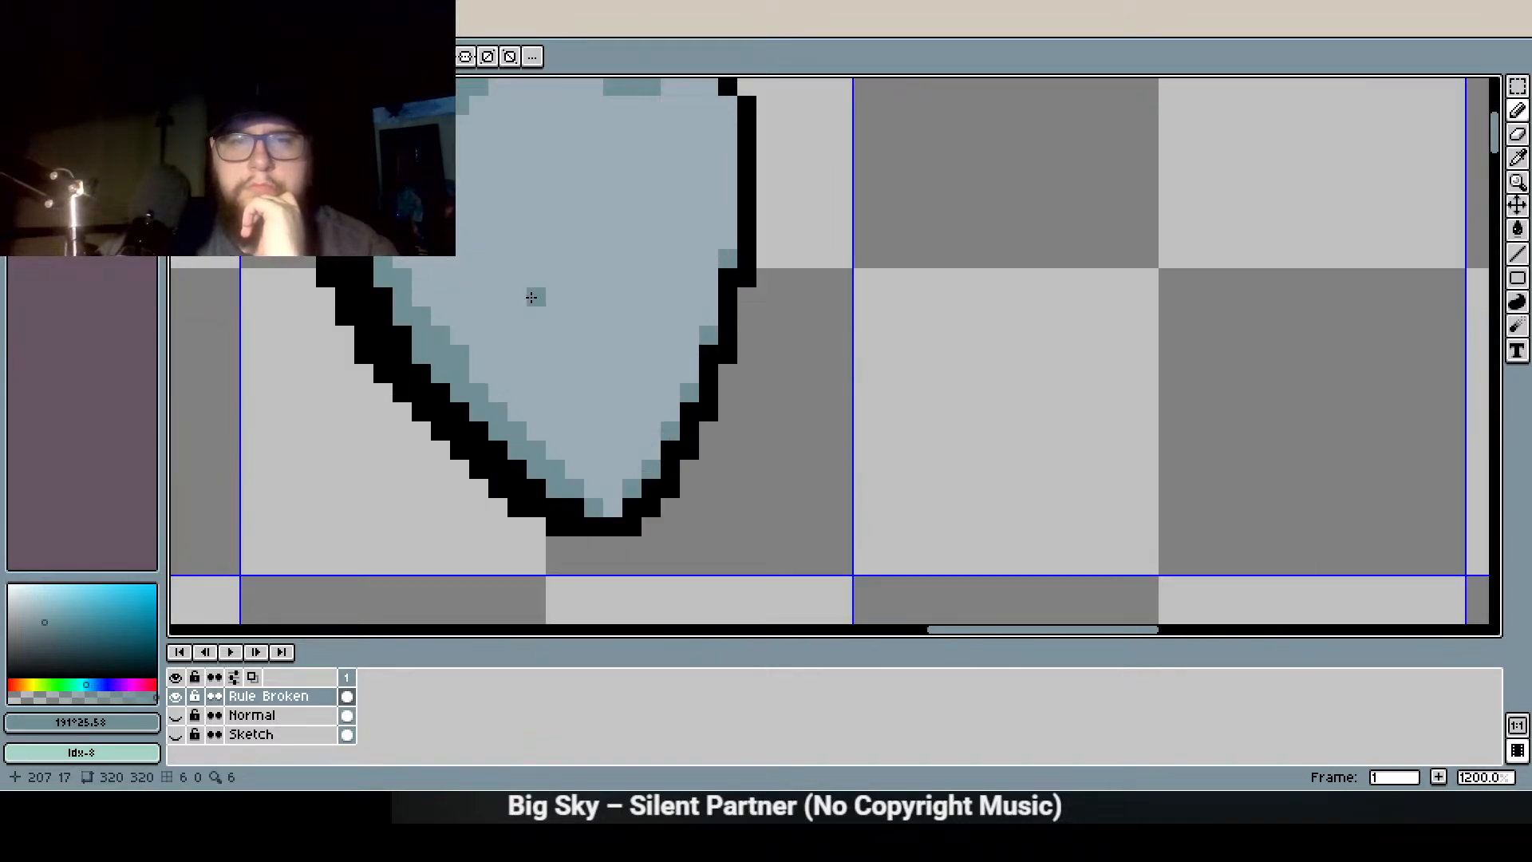
drag(515, 301, 489, 387)
drag(366, 348, 338, 338)
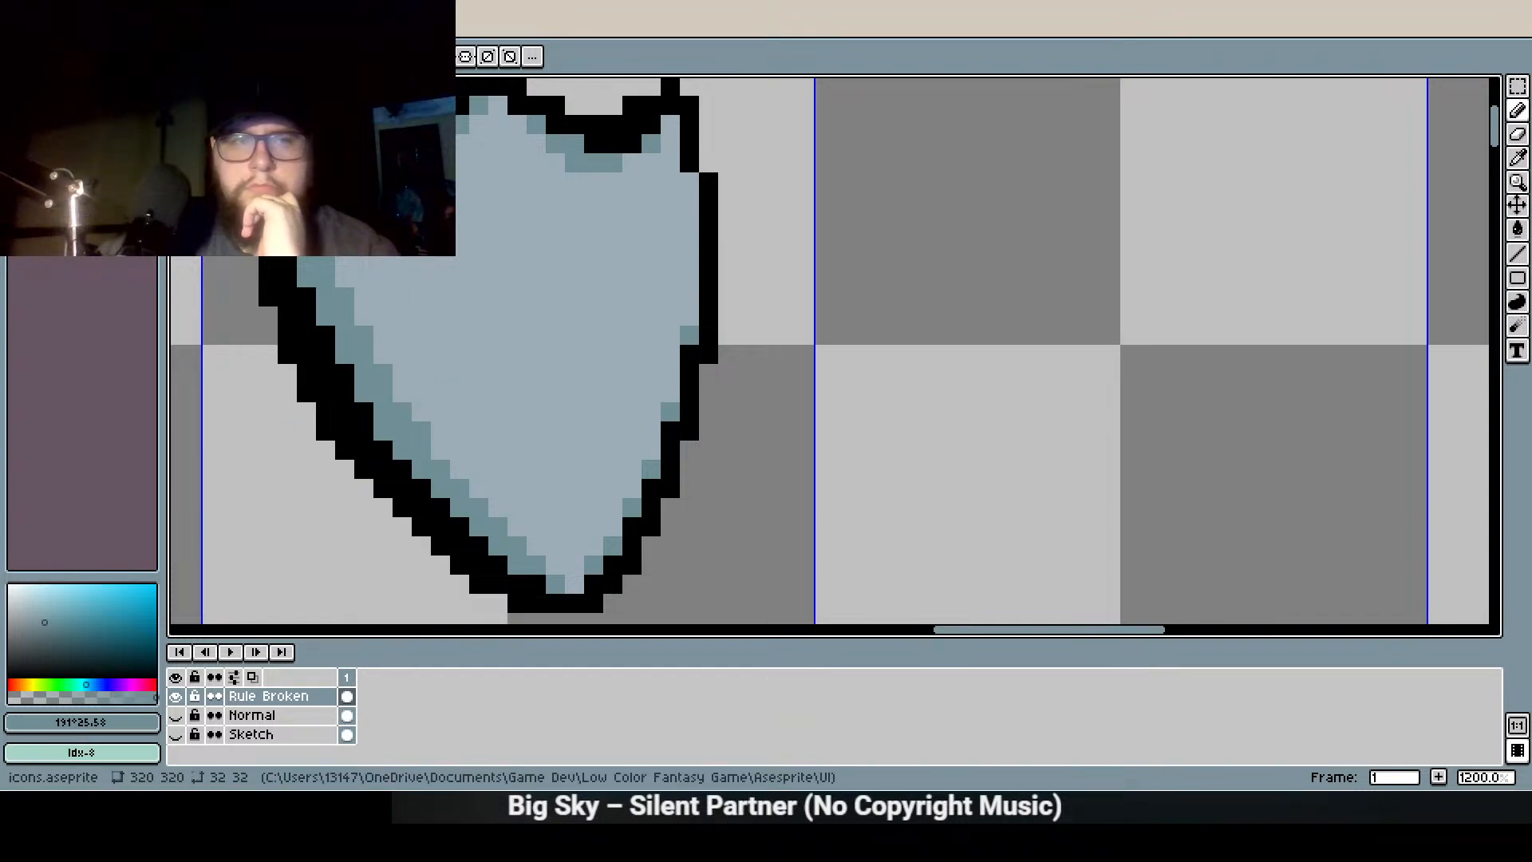
Pick white (Idx-7) and paint a rough diagonal highlight streak rising across the middle of the shield
click(56, 134)
drag(385, 354, 575, 258)
drag(479, 279, 612, 239)
mouse_move(479, 314)
mouse_down()
mouse_move(603, 242)
mouse_move(630, 239)
mouse_move(632, 257)
mouse_up()
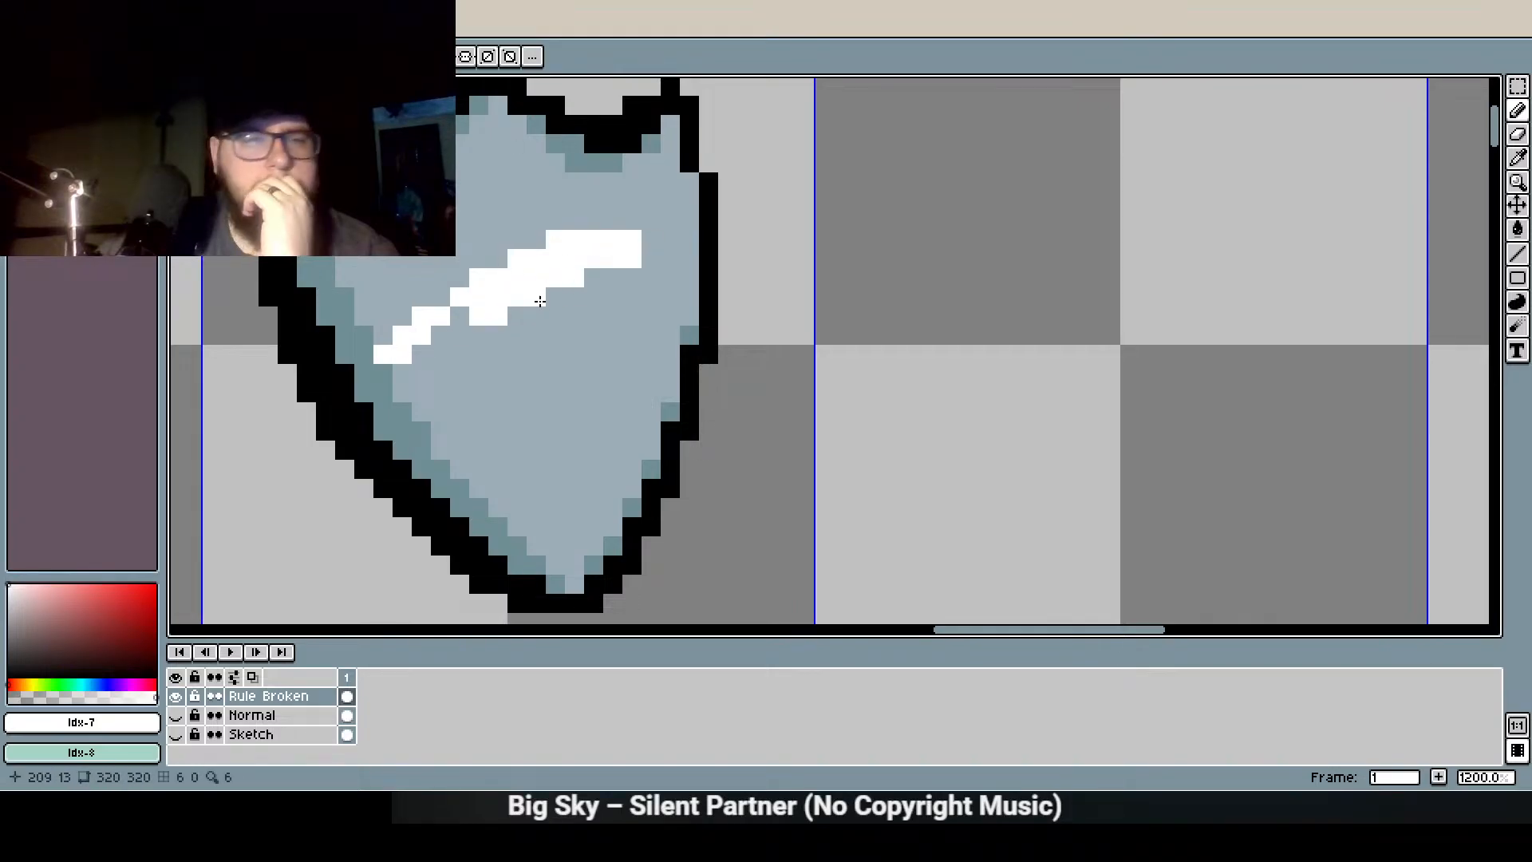
Extend the white streak to the shield's right outline and thicken it into a full band down to the left shading
mouse_move(422, 334)
mouse_down()
mouse_move(522, 296)
mouse_move(520, 327)
mouse_move(671, 240)
mouse_move(539, 316)
mouse_move(651, 255)
mouse_move(677, 223)
mouse_move(584, 241)
mouse_move(690, 200)
mouse_up()
drag(691, 196, 691, 218)
mouse_move(691, 200)
mouse_down()
mouse_move(692, 177)
mouse_move(651, 186)
mouse_up()
click(571, 224)
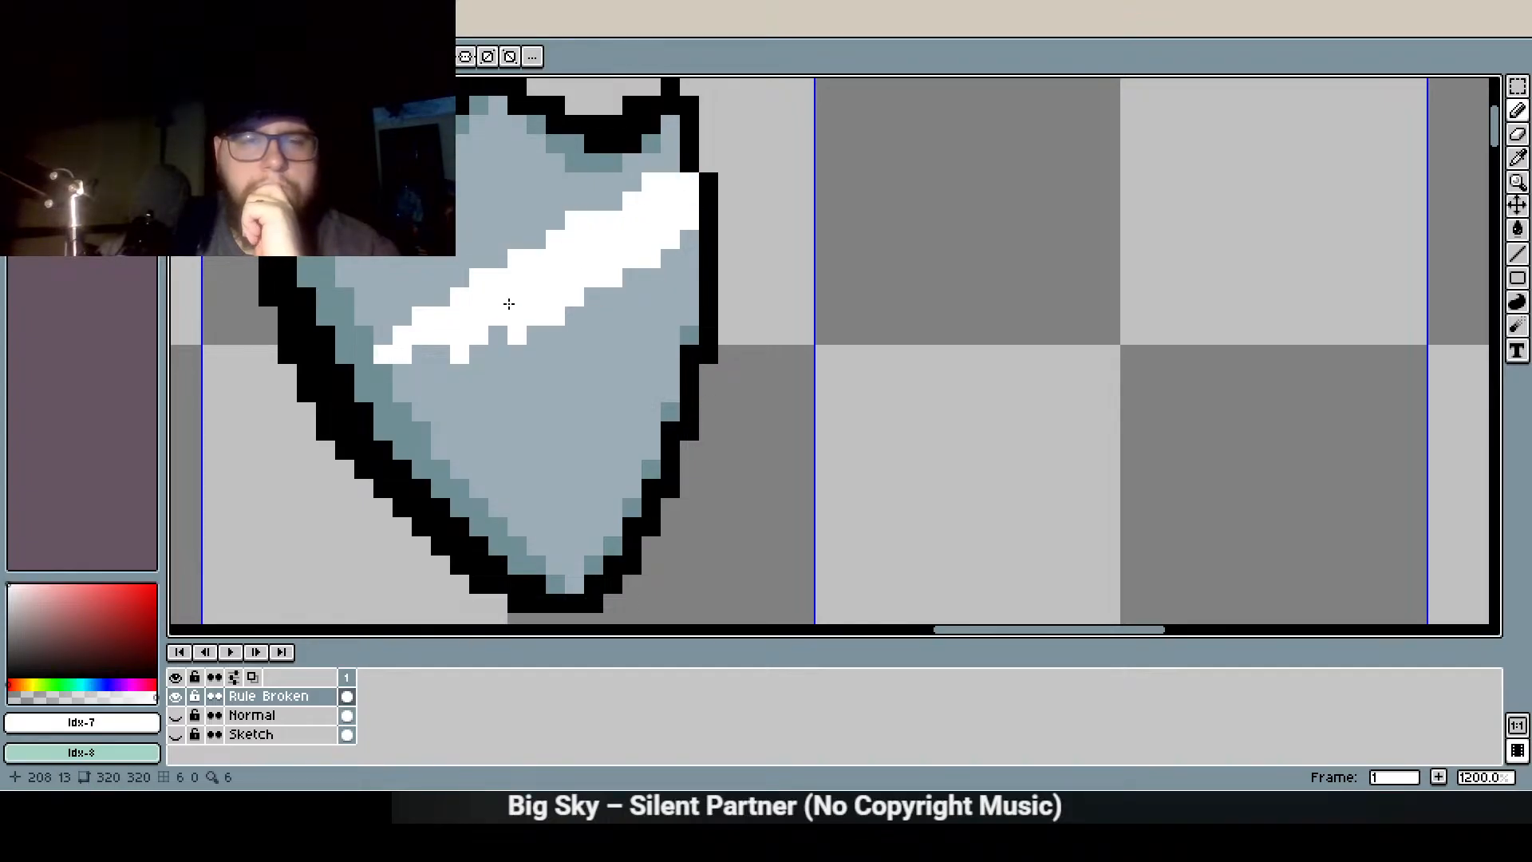
mouse_move(422, 354)
mouse_down()
mouse_move(433, 373)
mouse_move(420, 378)
mouse_up()
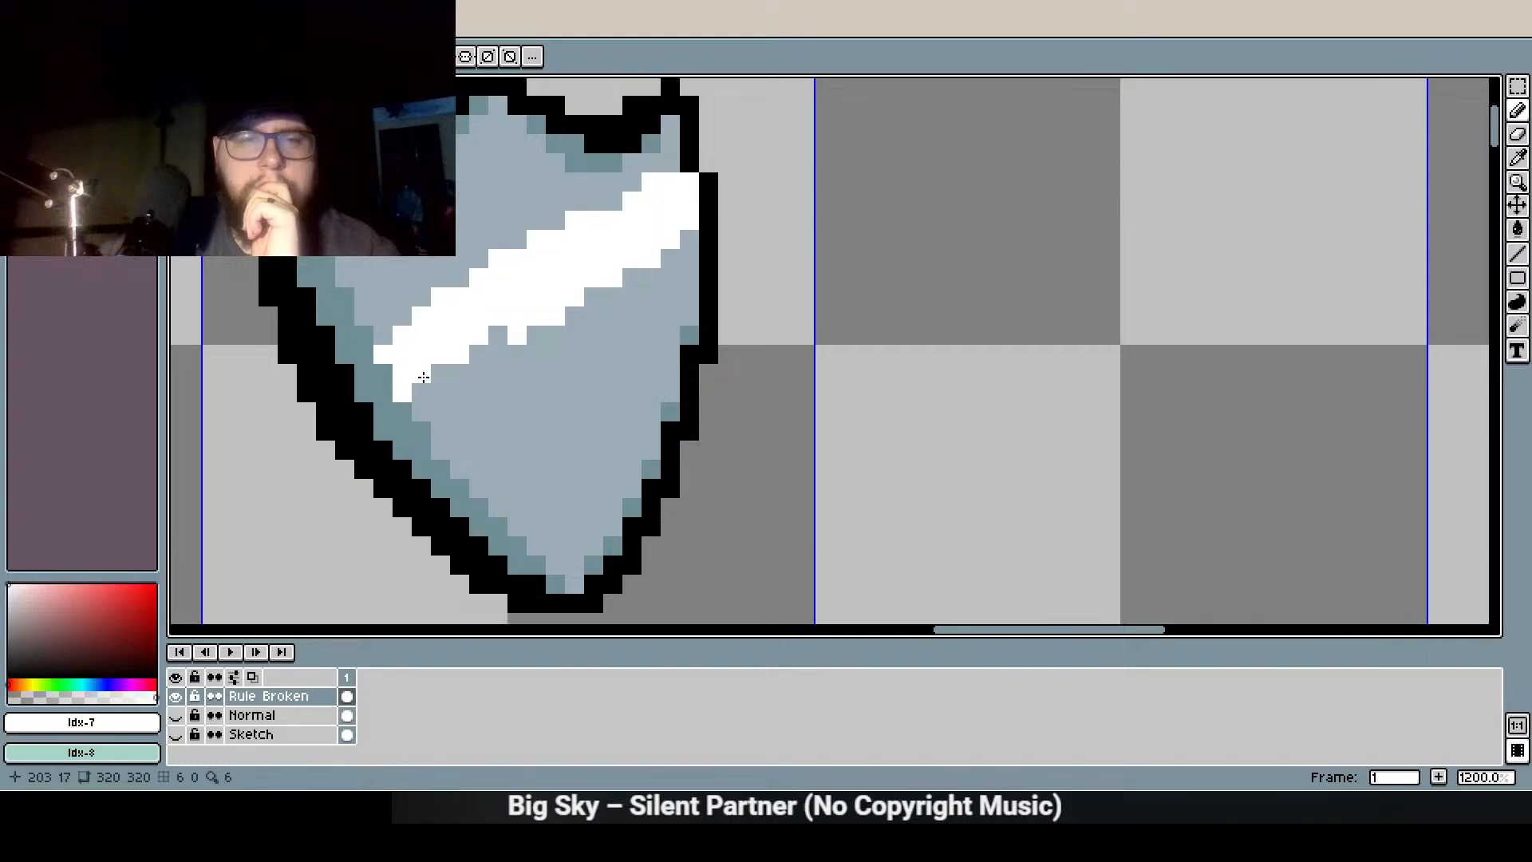
click(520, 365)
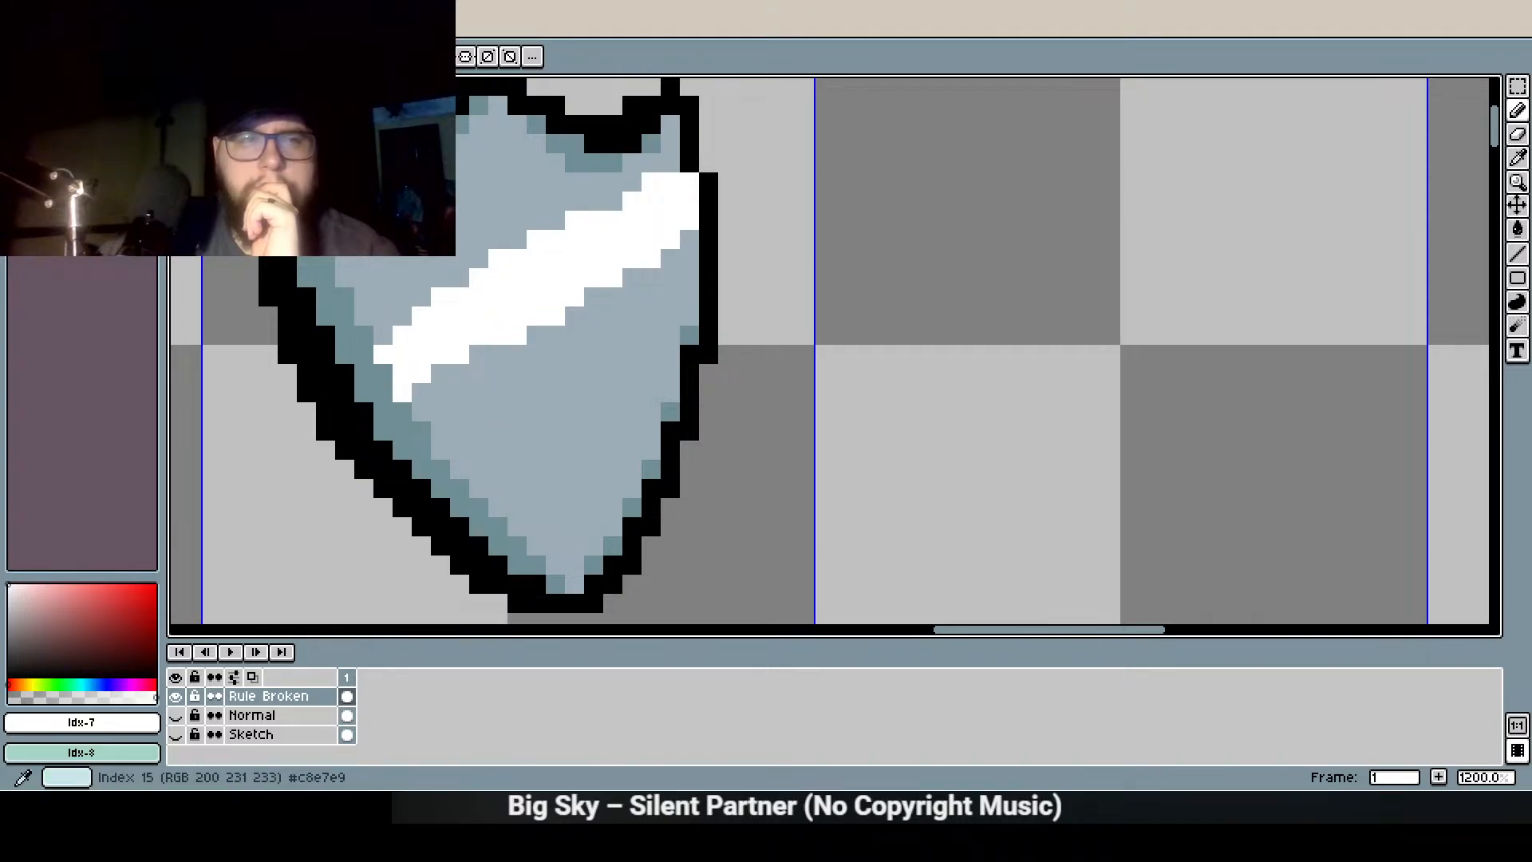
right_click(149, 131)
right_click(16, 132)
right_click(149, 132)
right_click(527, 335)
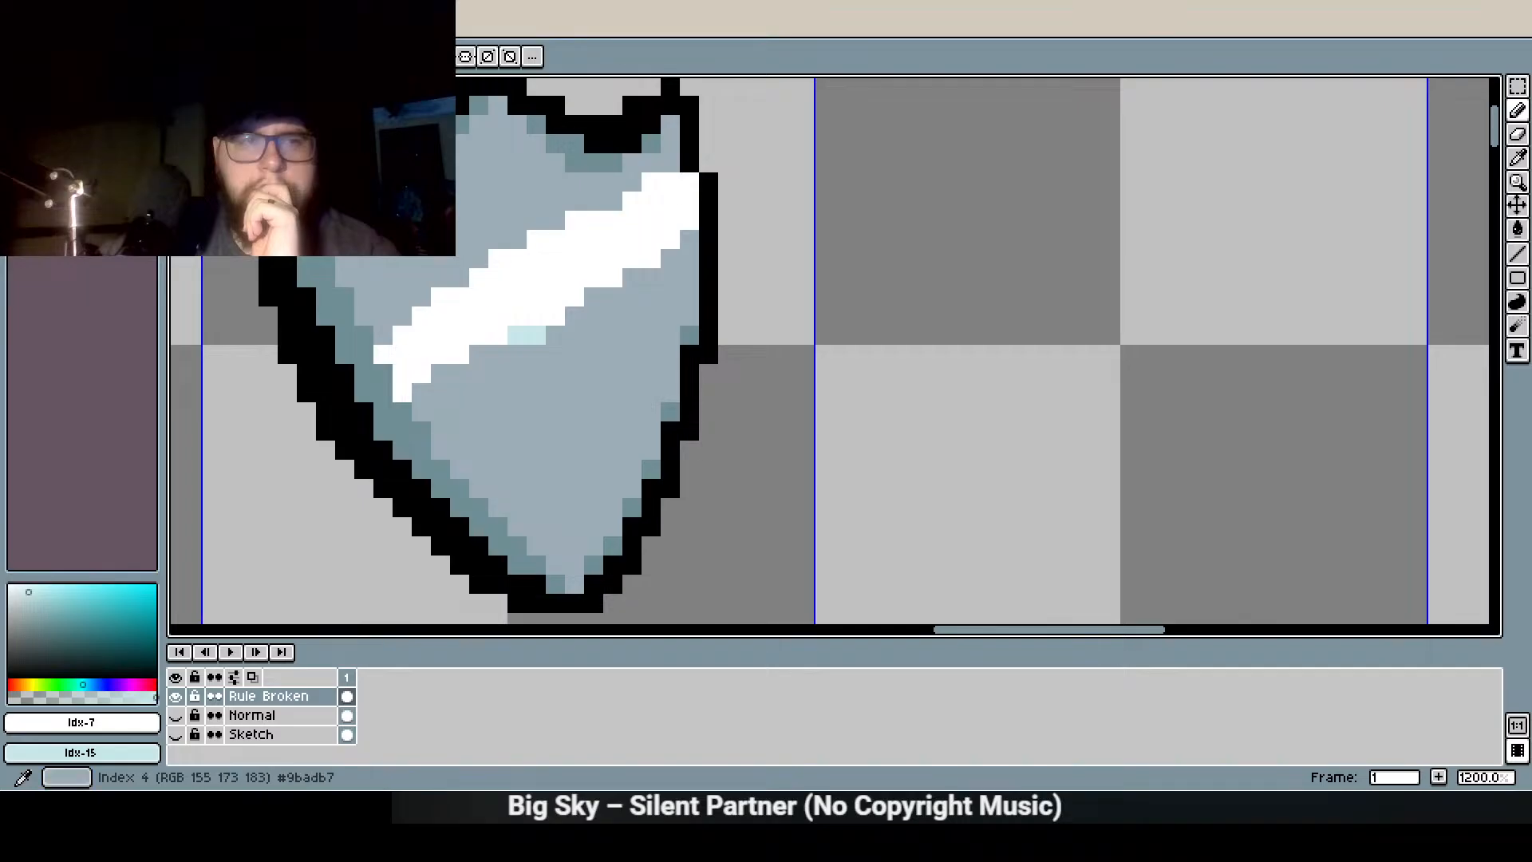
Set the background colour to the shield's grey-blue (Idx-4) and even out the white band's stepped upper and lower edges
right_click(93, 112)
right_click(518, 337)
right_click(555, 316)
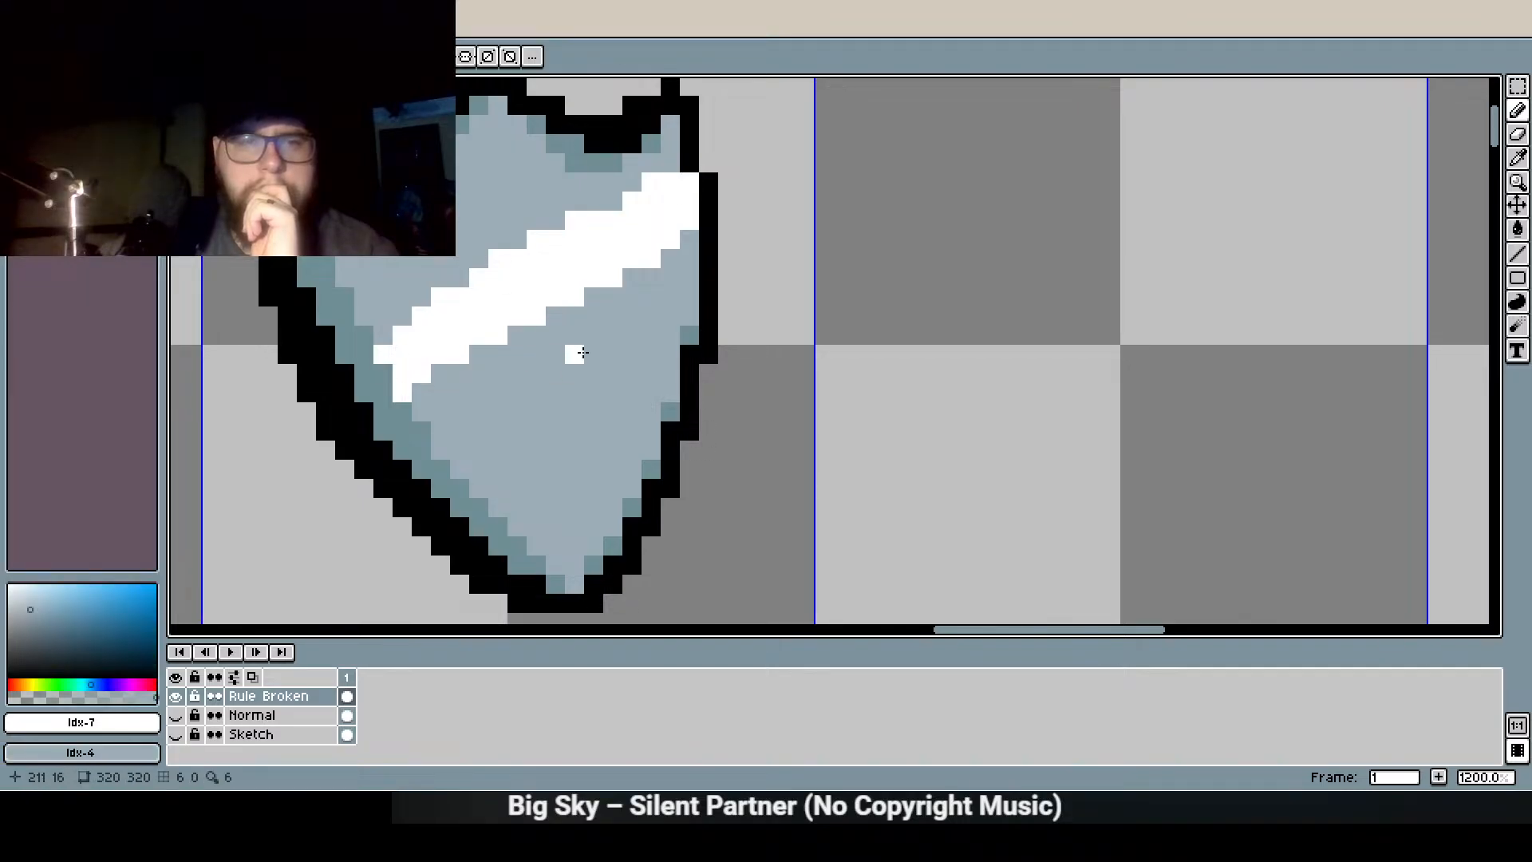
click(613, 201)
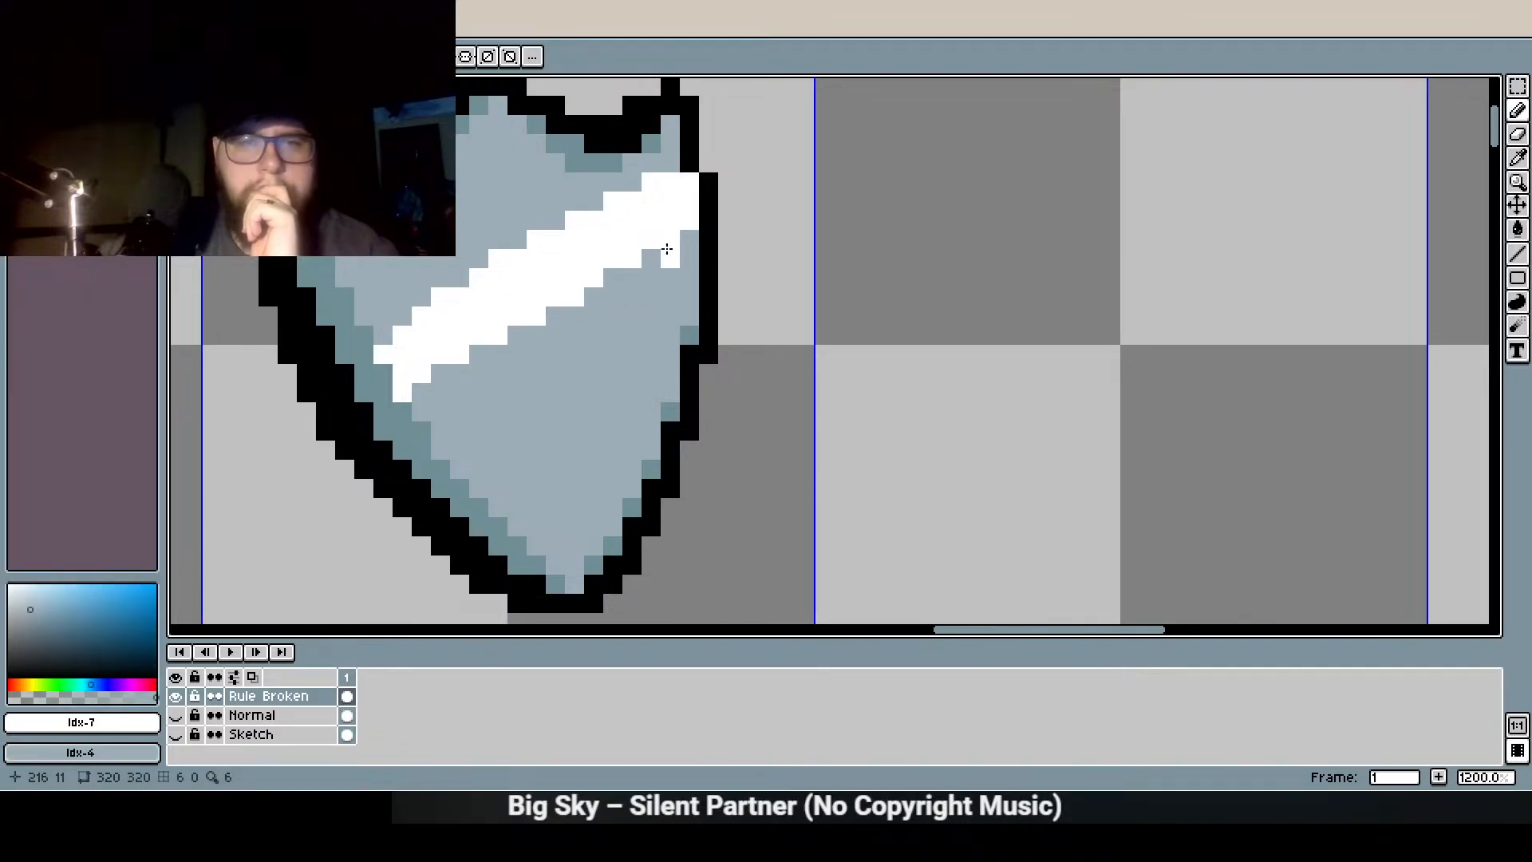
drag(613, 275, 523, 325)
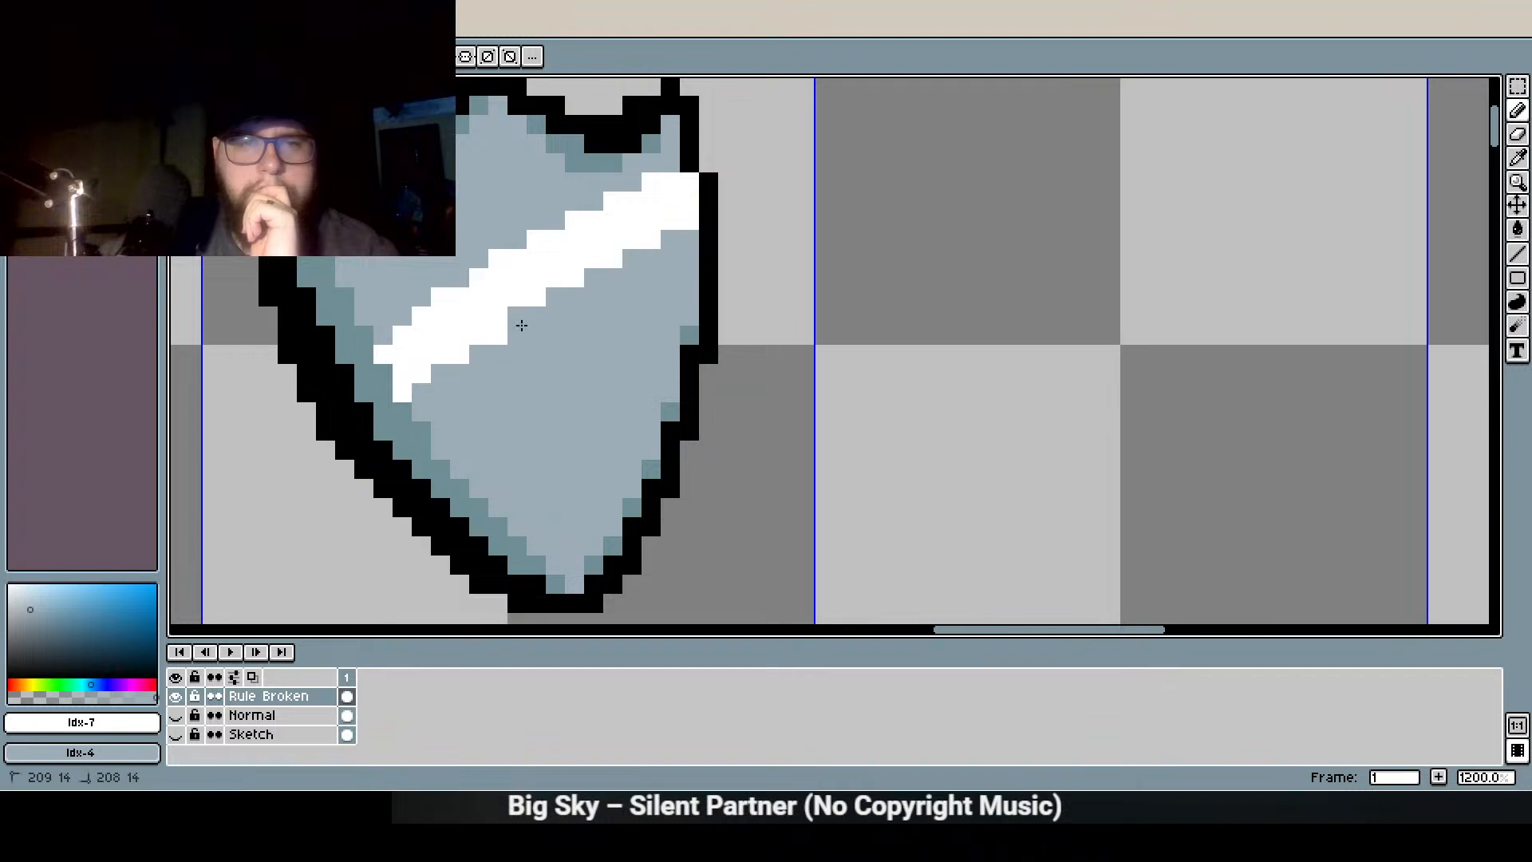
scroll(476, 346, down, 4)
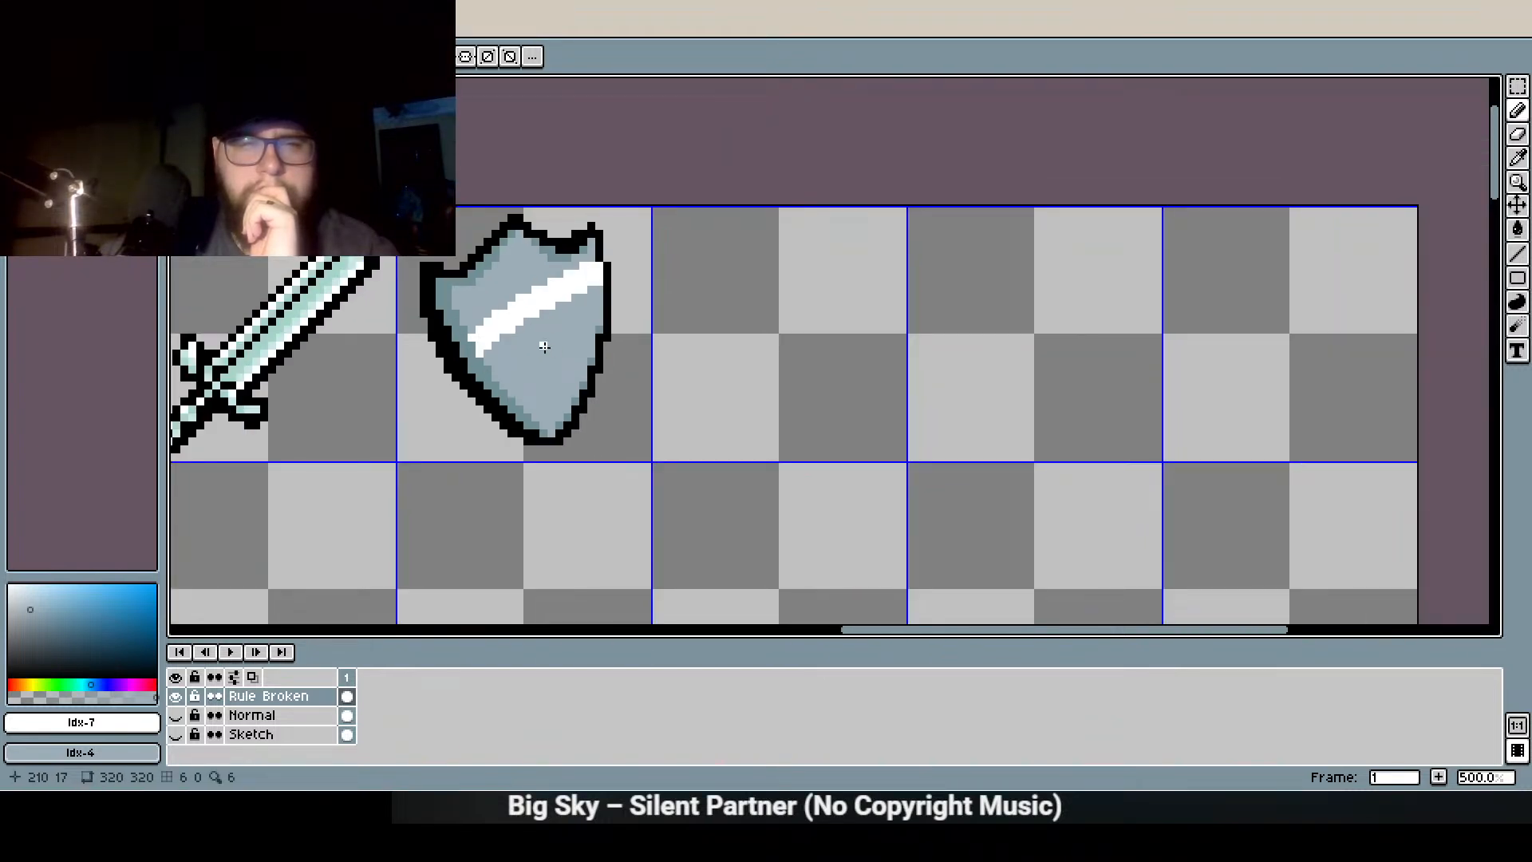
Paint white highlight pixels inside the shield's upper-right point and down its right inner edge
scroll(528, 346, up, 5)
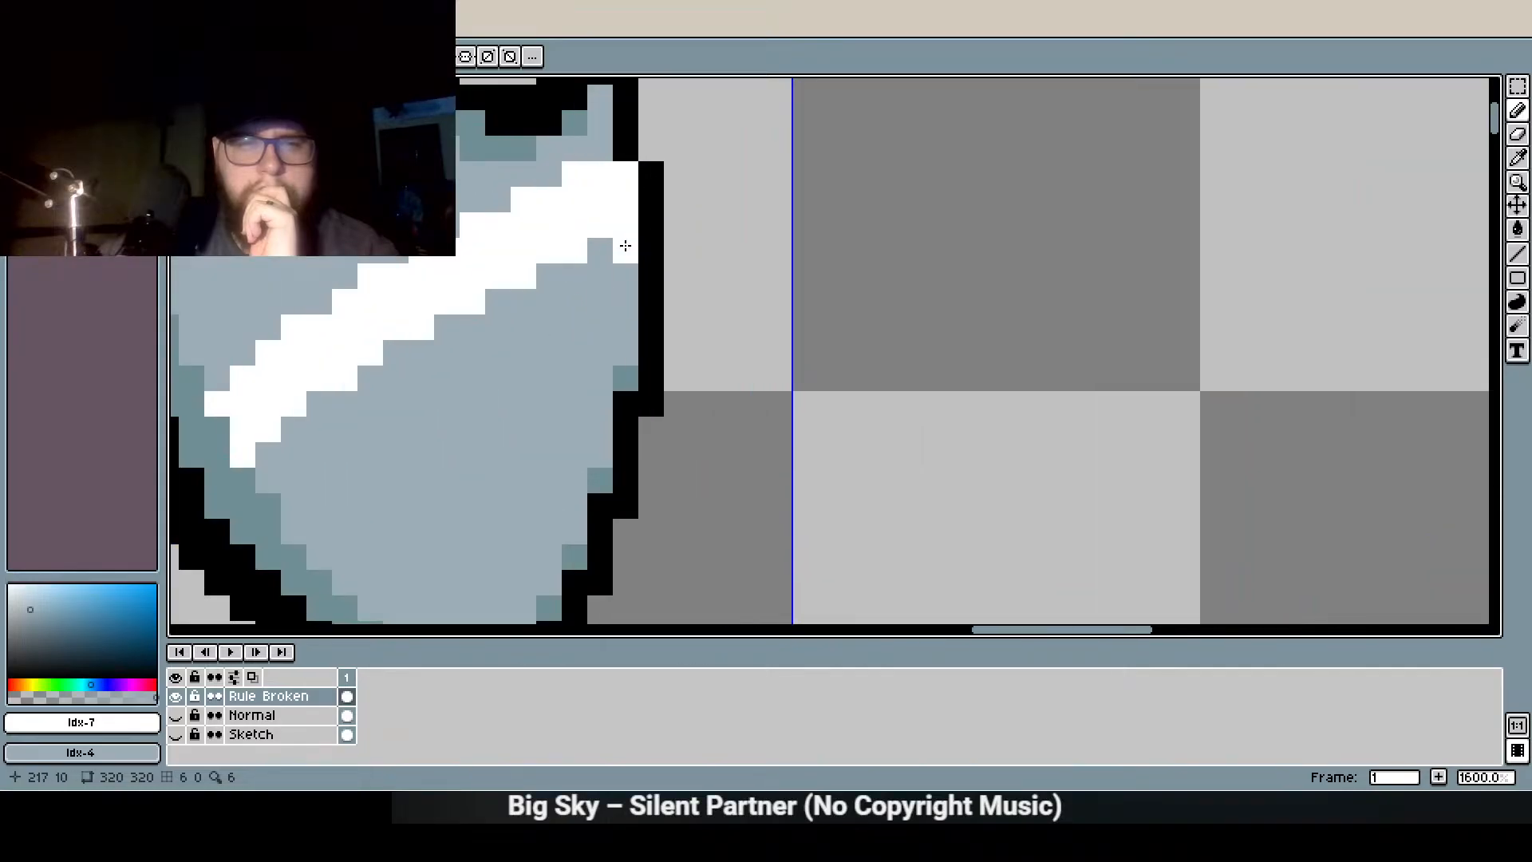
drag(626, 256, 626, 281)
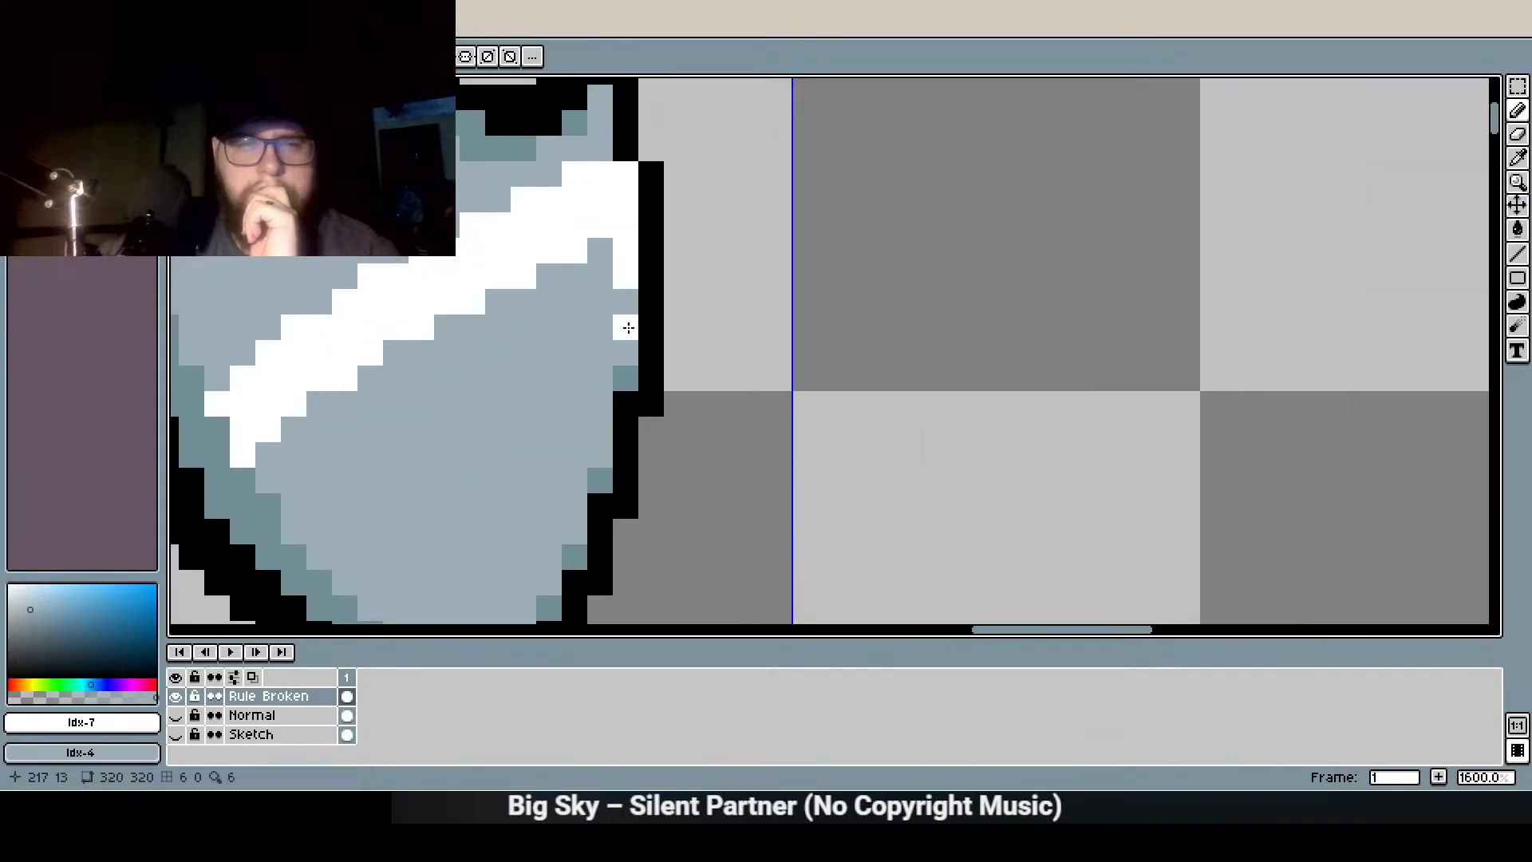
mouse_move(607, 138)
mouse_down()
mouse_move(569, 418)
mouse_move(565, 369)
mouse_up()
drag(564, 506, 564, 229)
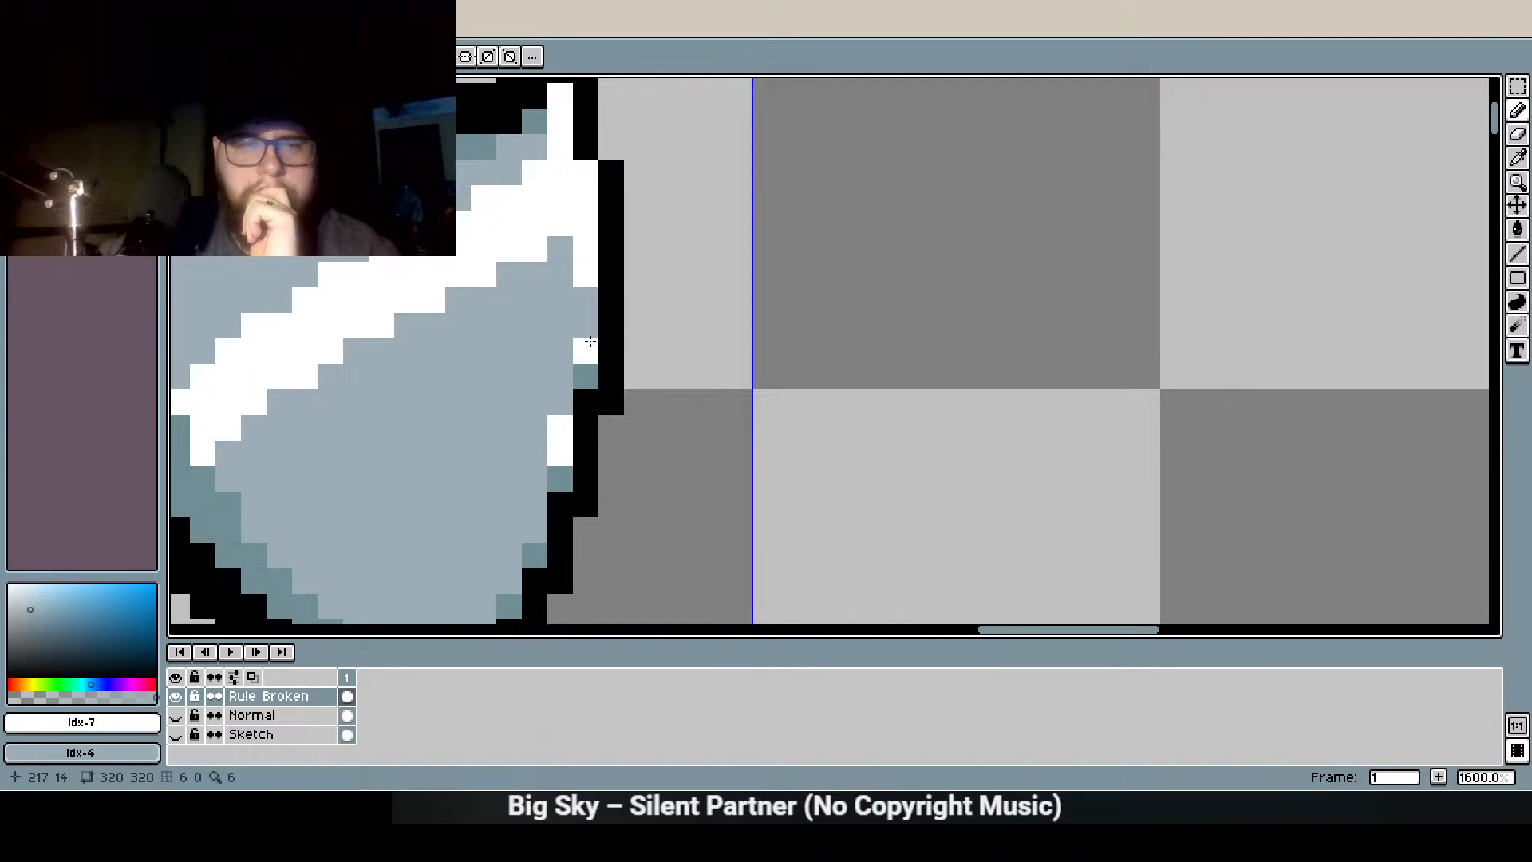
Add single white highlight pixels along the lower-right inner edge and at the shield's bottom tip
drag(611, 450, 702, 289)
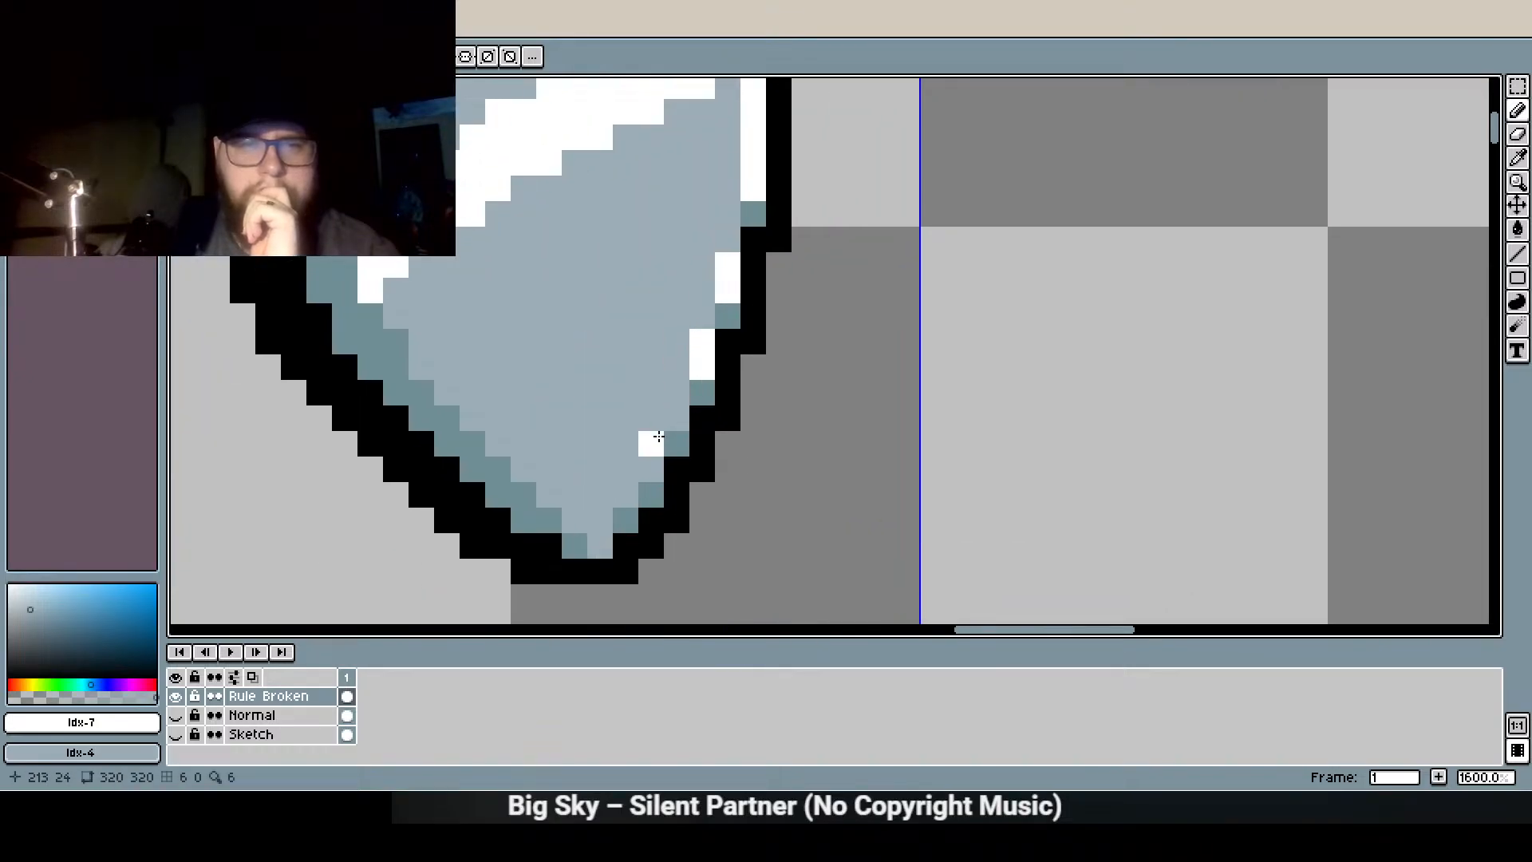
click(676, 418)
click(651, 470)
click(600, 546)
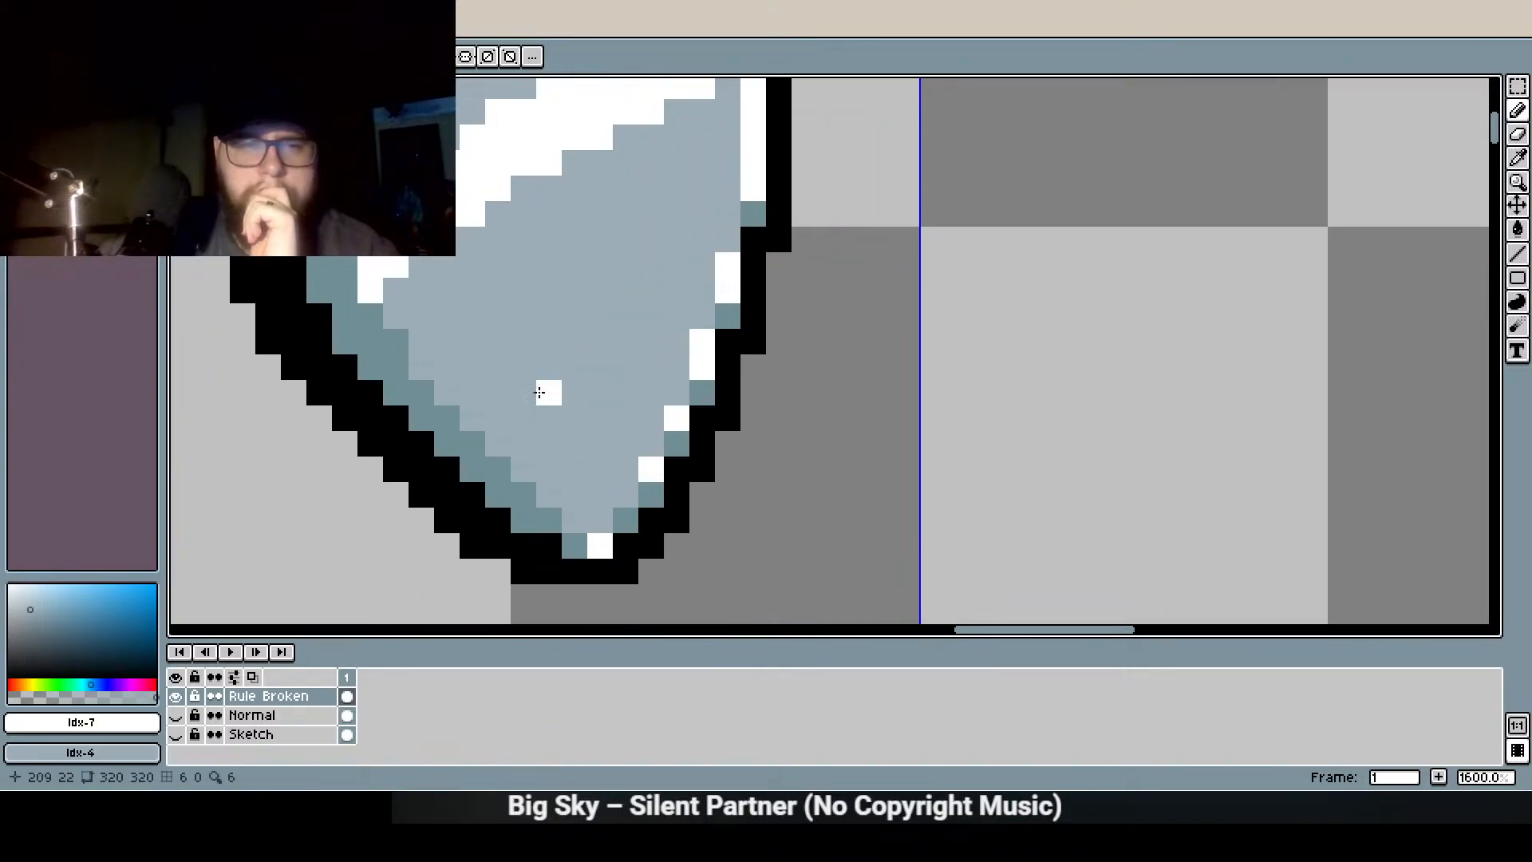
scroll(571, 479, down, 4)
scroll(560, 346, up, 2)
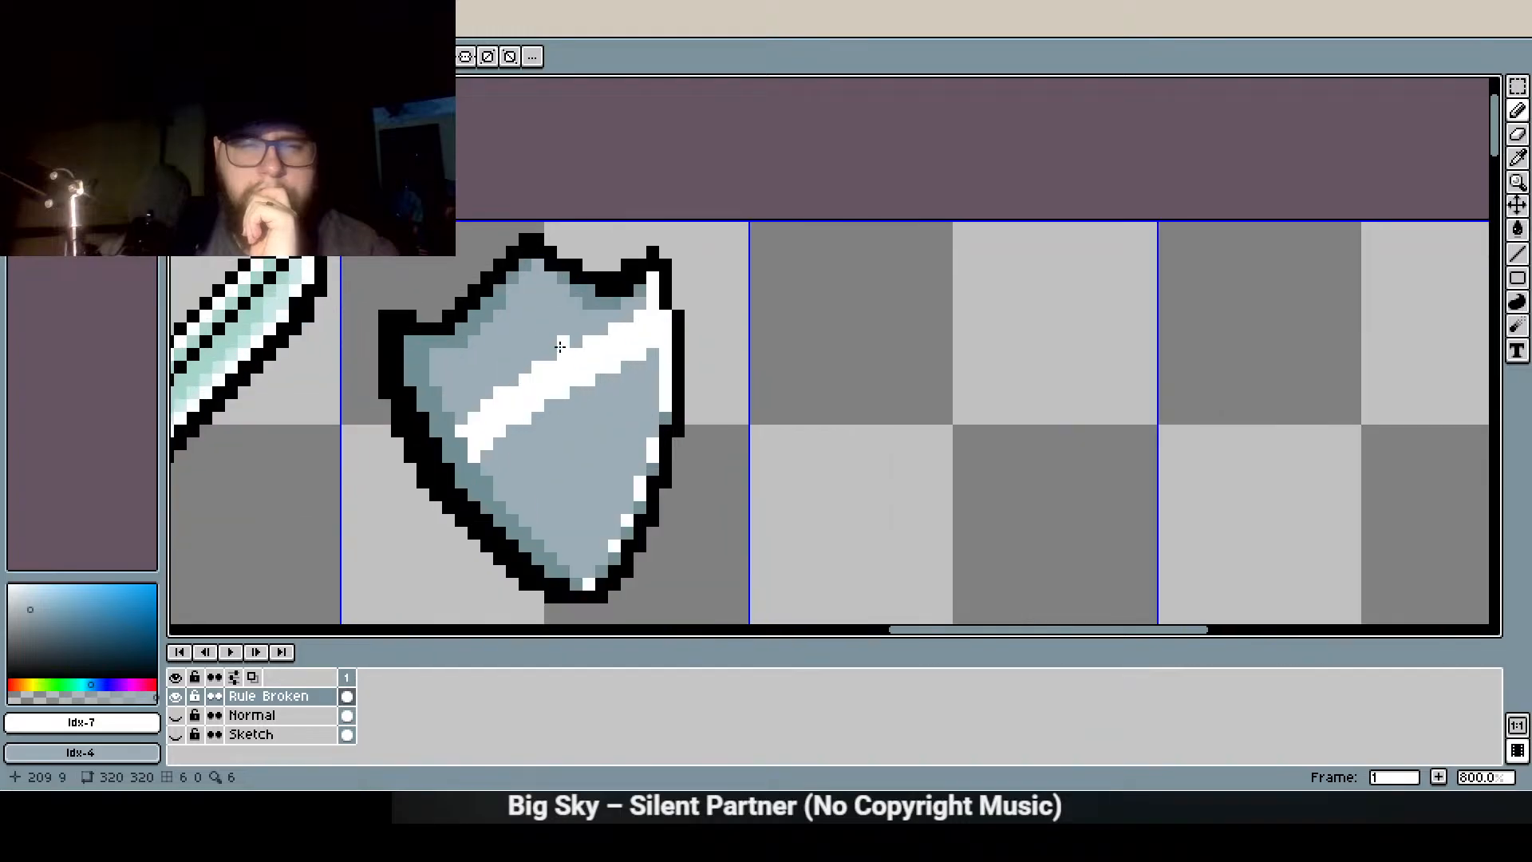
Recolour the dark shading pixels beside the lower-left end of the white band with the shield's grey-blue
scroll(561, 346, up, 3)
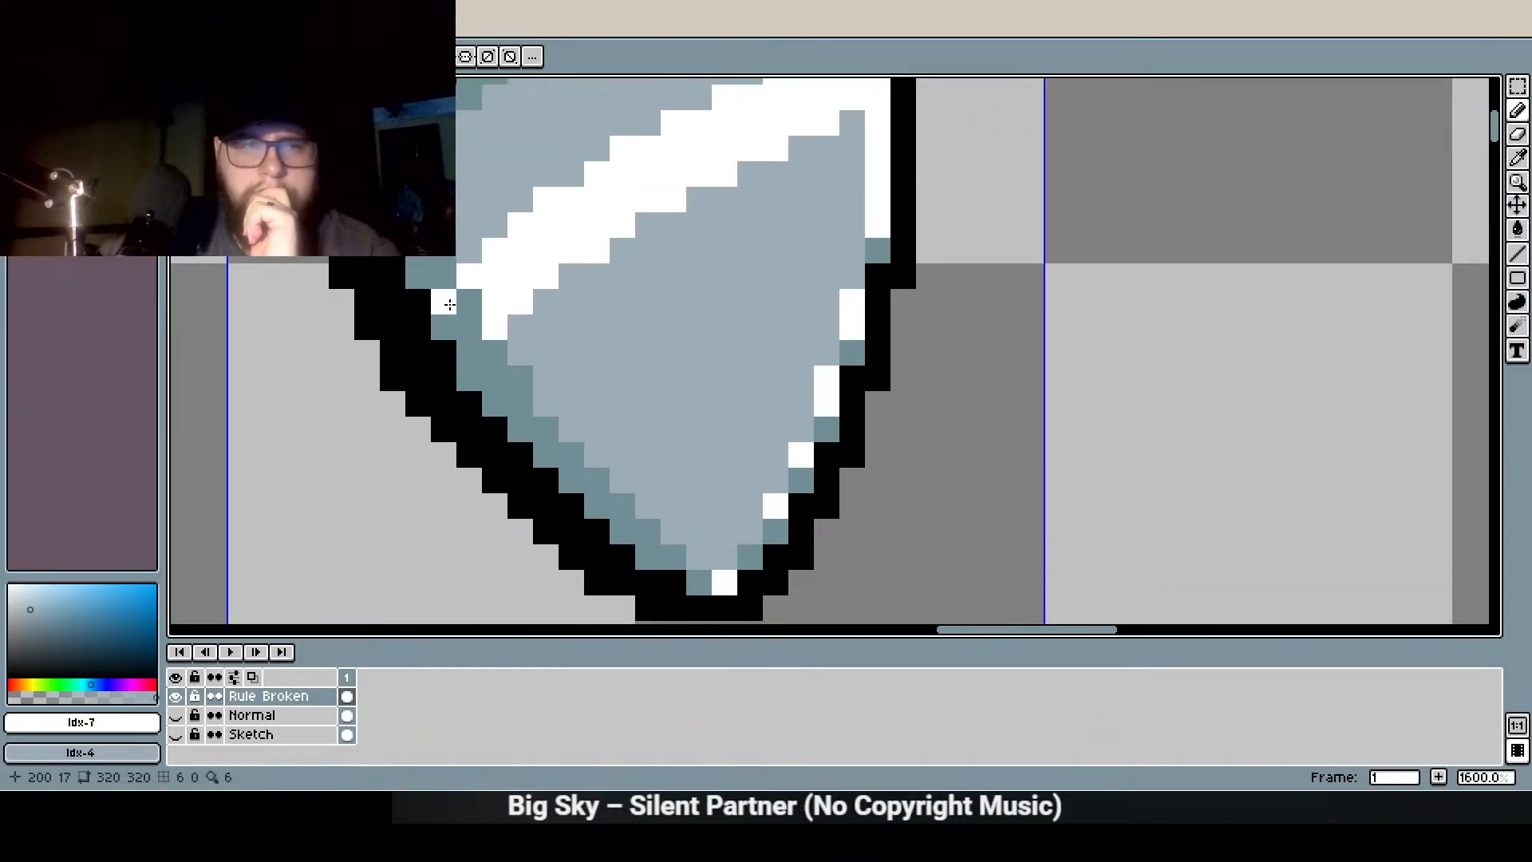
right_click(447, 297)
right_click(469, 352)
right_click(469, 328)
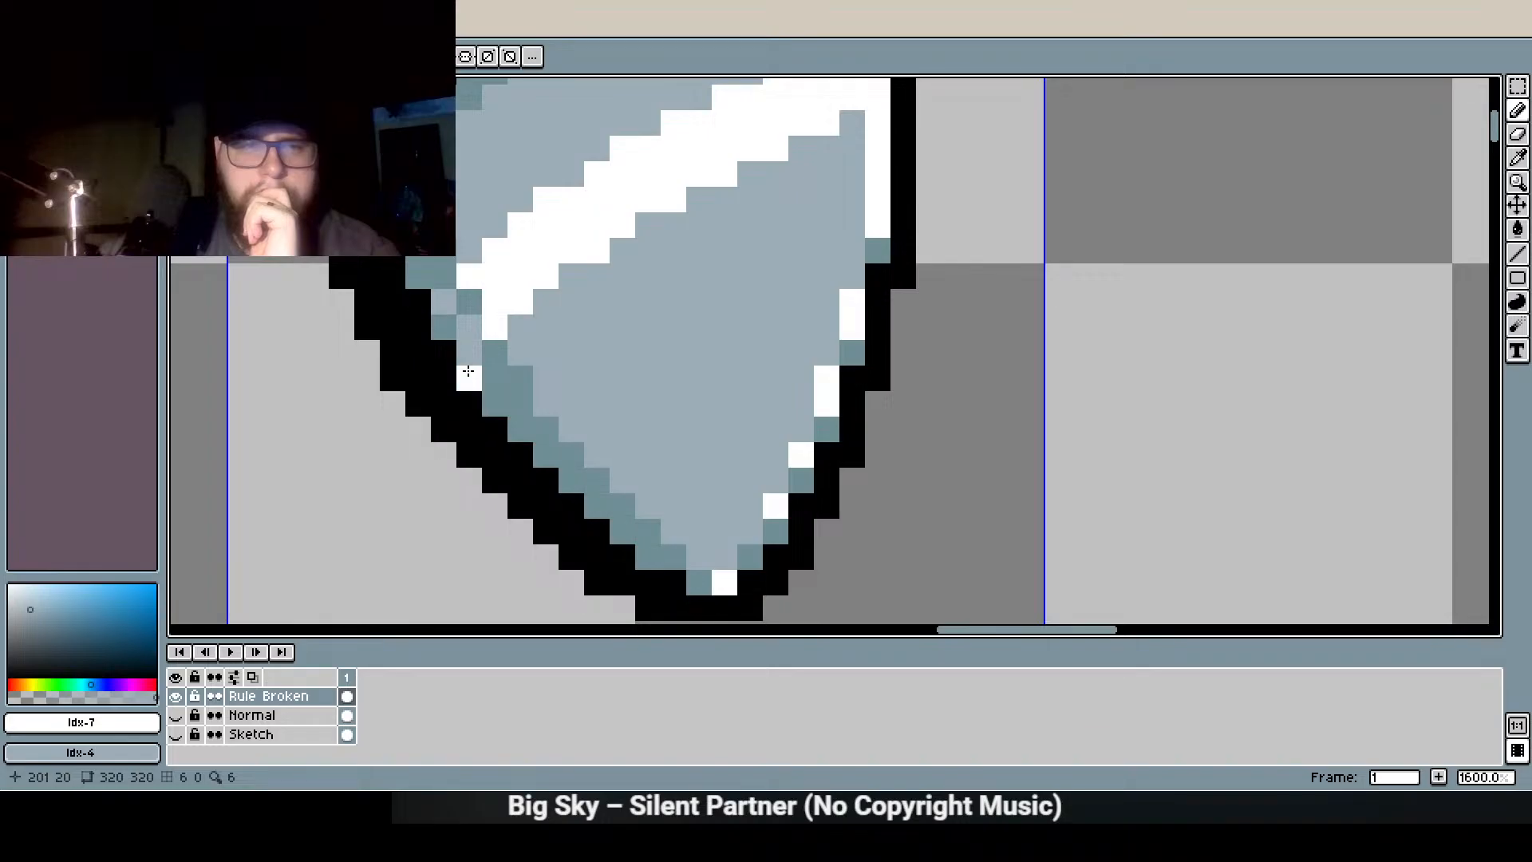
right_click(469, 378)
right_click(444, 328)
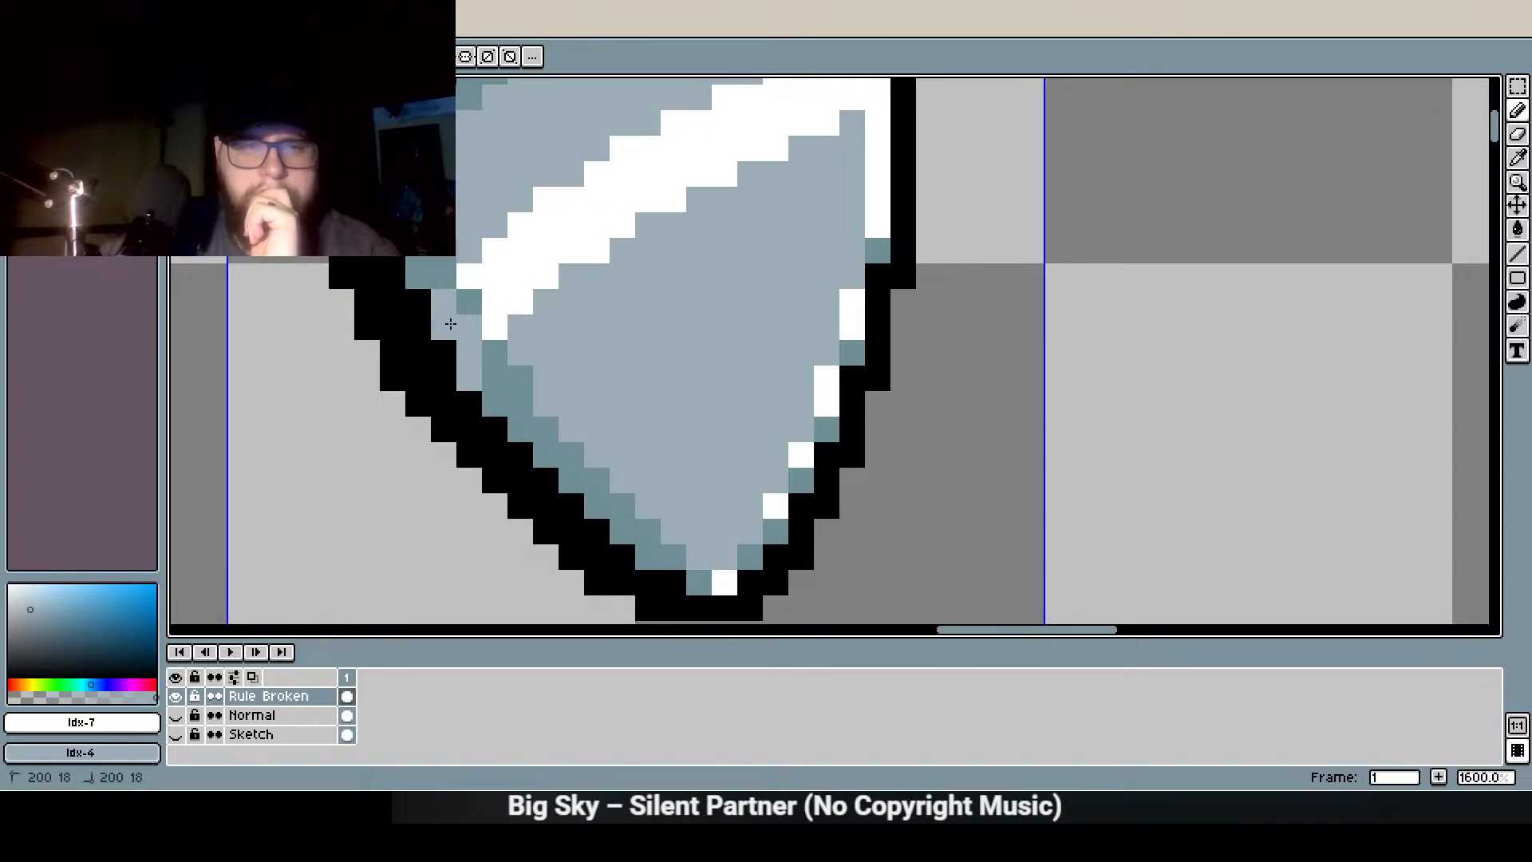
right_click(597, 506)
scroll(701, 281, down, 4)
scroll(656, 386, up, 4)
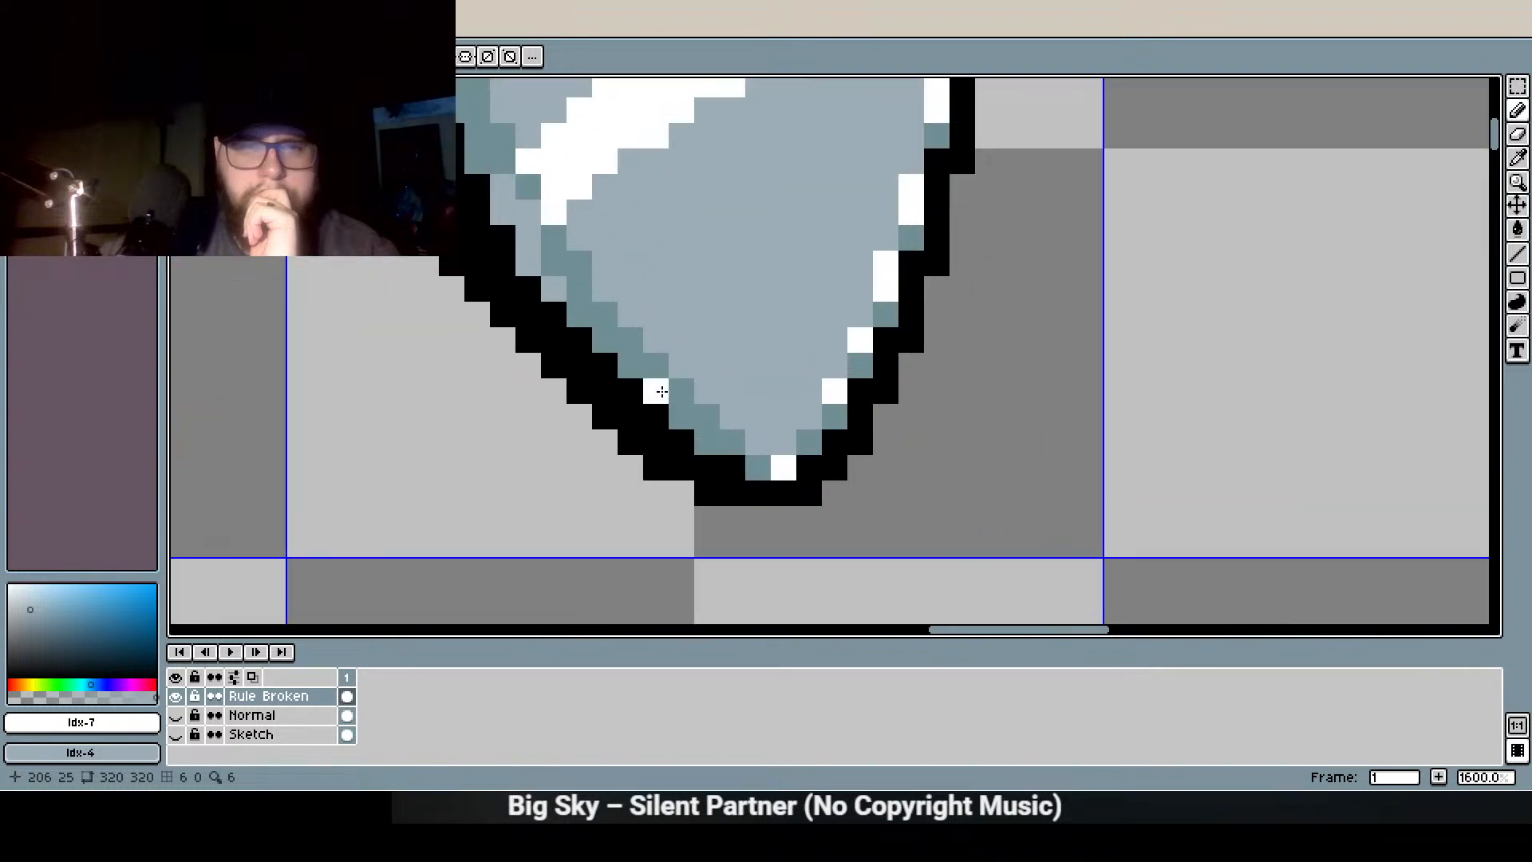
Pick the darker shading colour (Idx-16) and touch up the shield's lower-left edge shading below the white band
alt+click(658, 386)
click(720, 340)
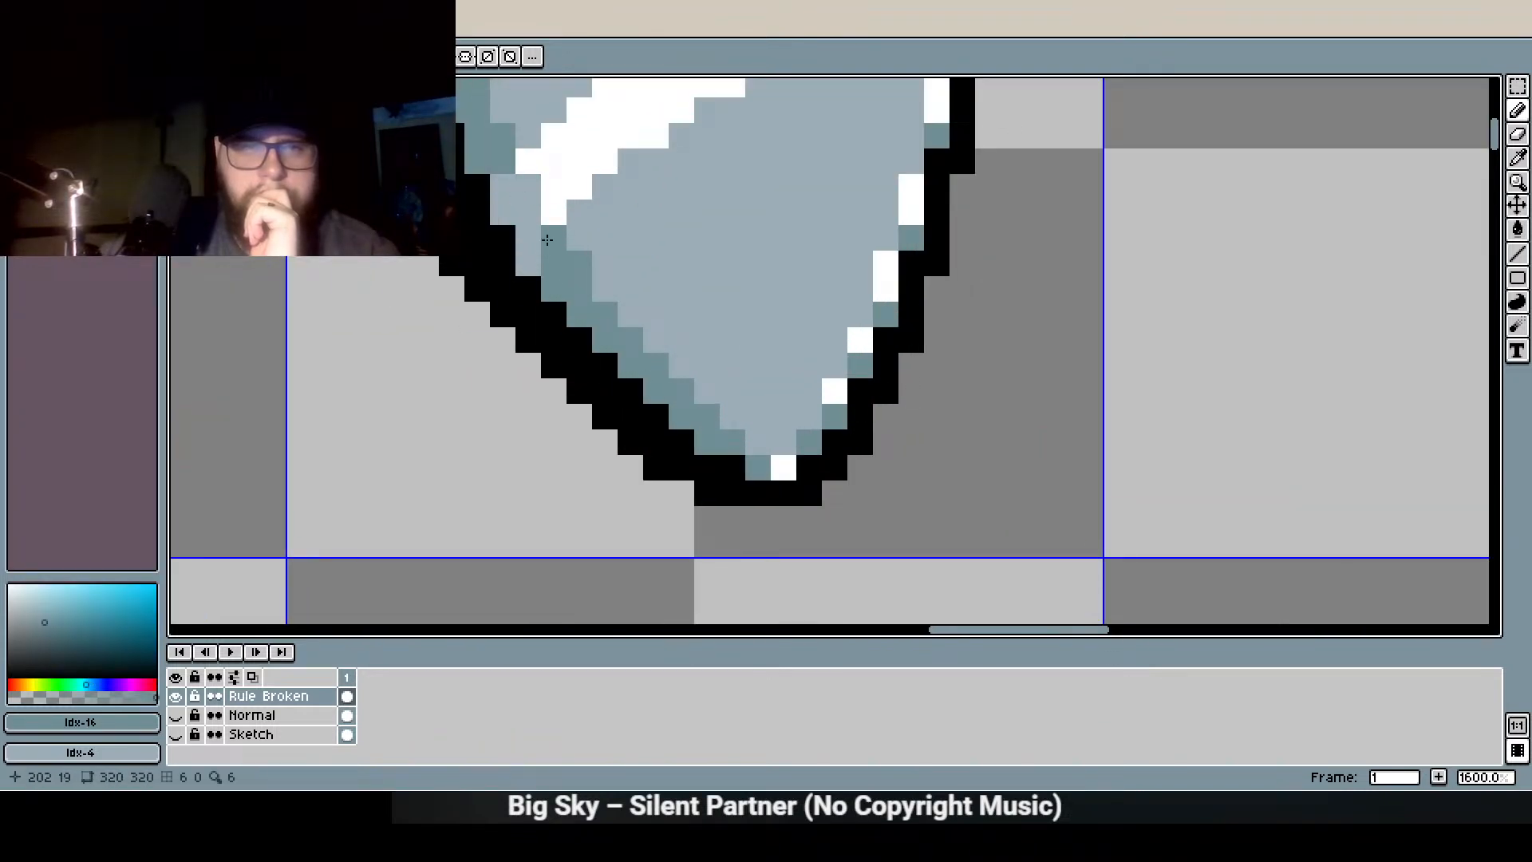
scroll(421, 355, down, 4)
scroll(417, 354, up, 4)
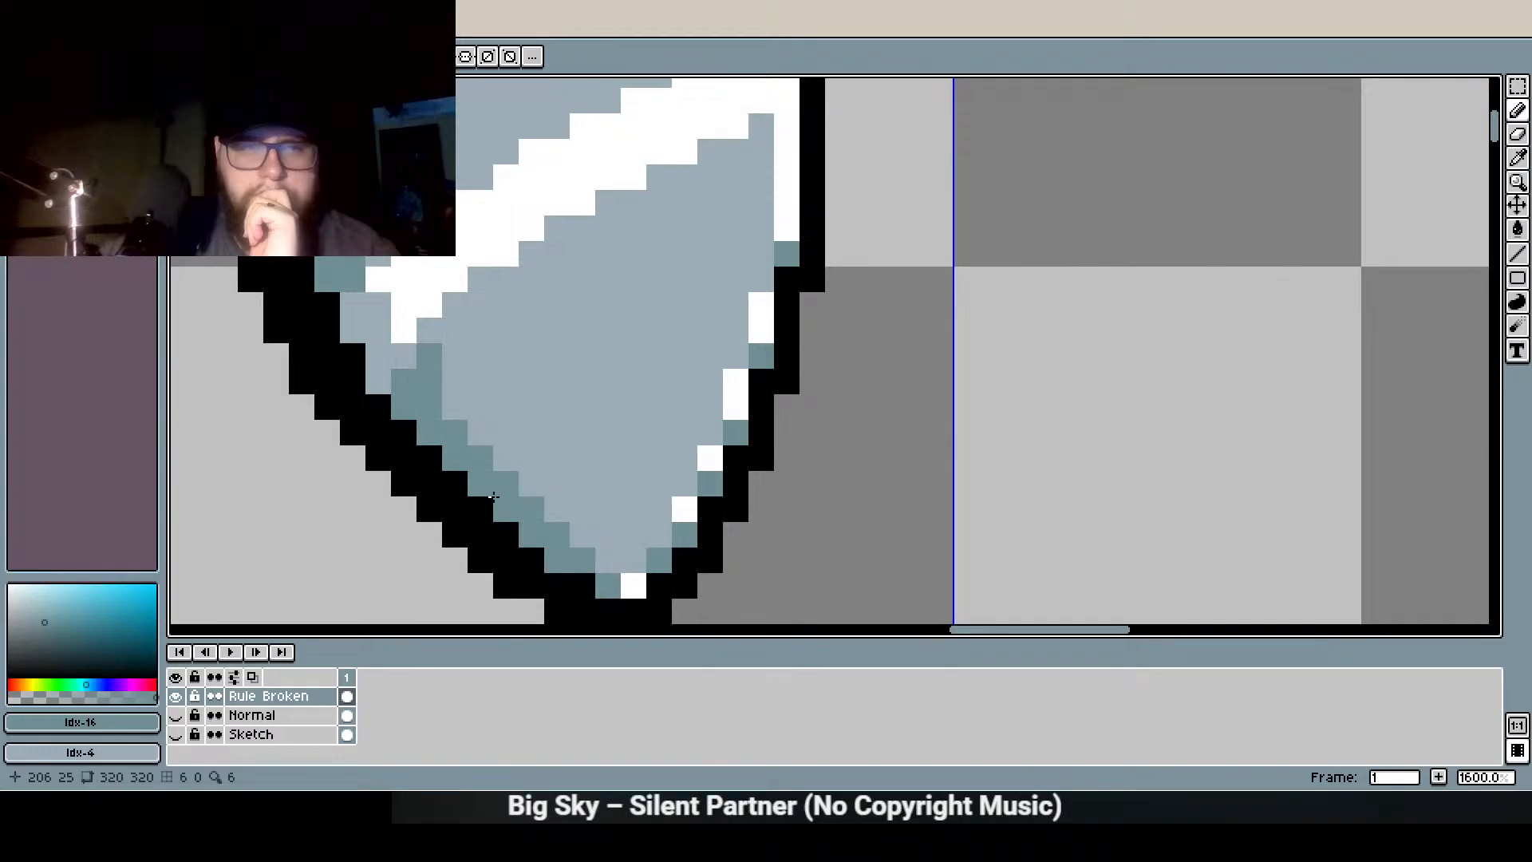
scroll(497, 501, down, 3)
scroll(532, 332, up, 3)
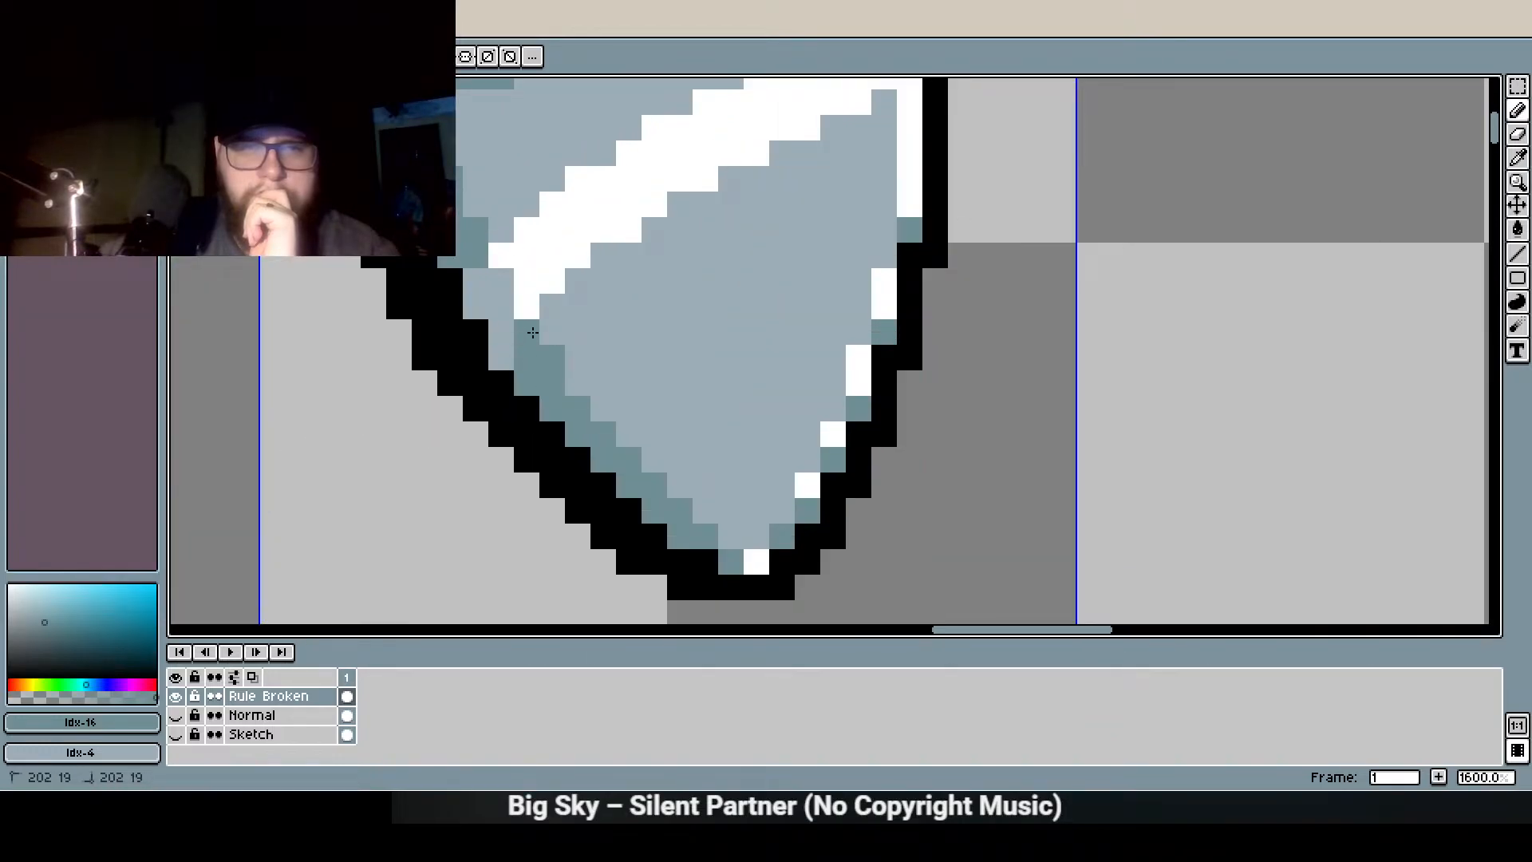
scroll(532, 332, down, 3)
scroll(606, 342, up, 2)
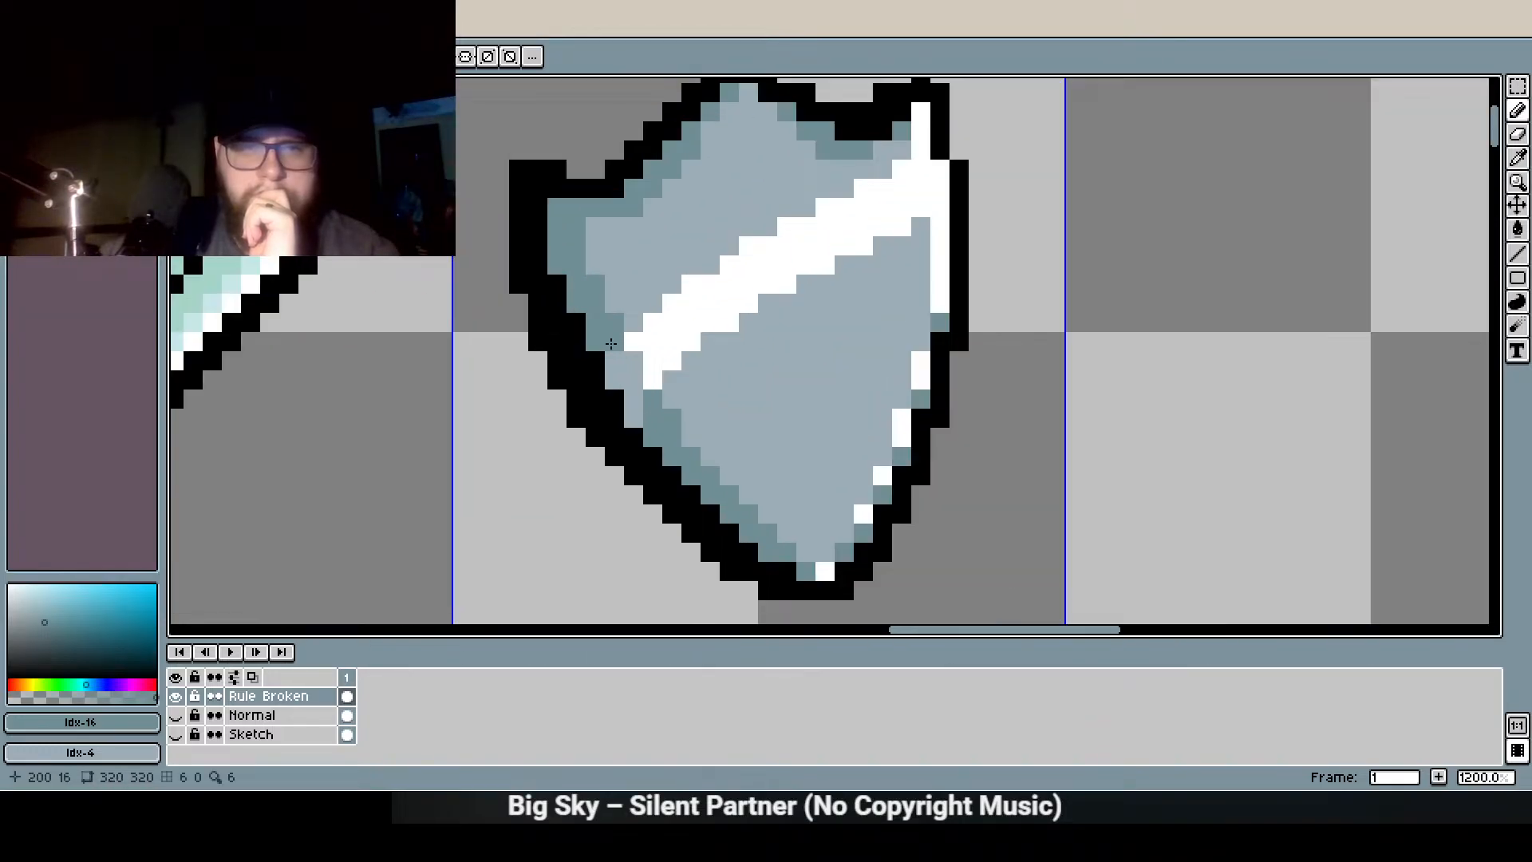
Draw a second, thinner white (Idx-7) diagonal streak below the main band using the Line tool
scroll(613, 344, down, 4)
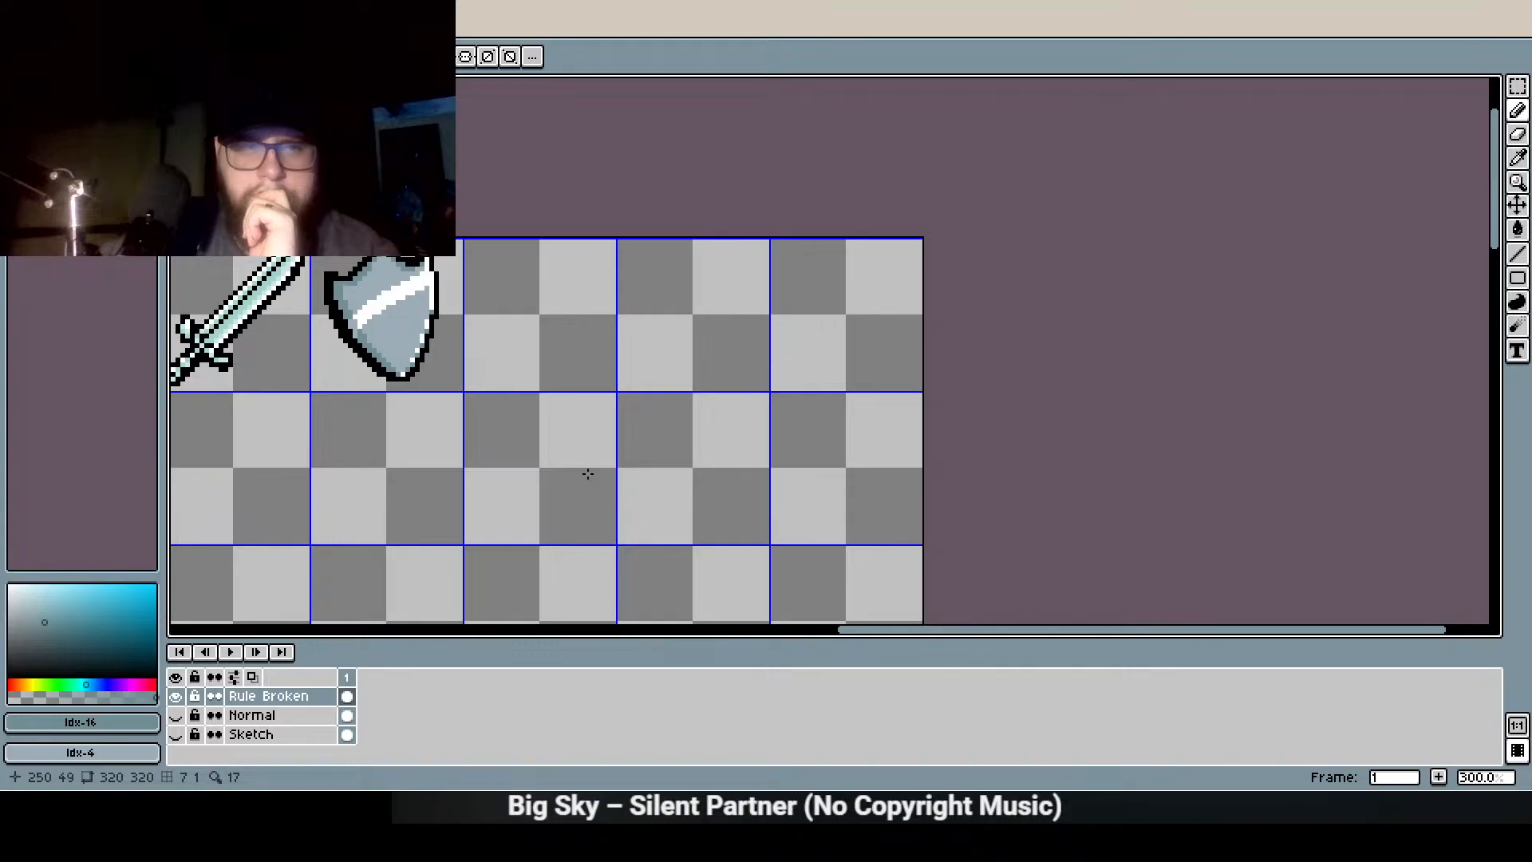
scroll(366, 333, up, 5)
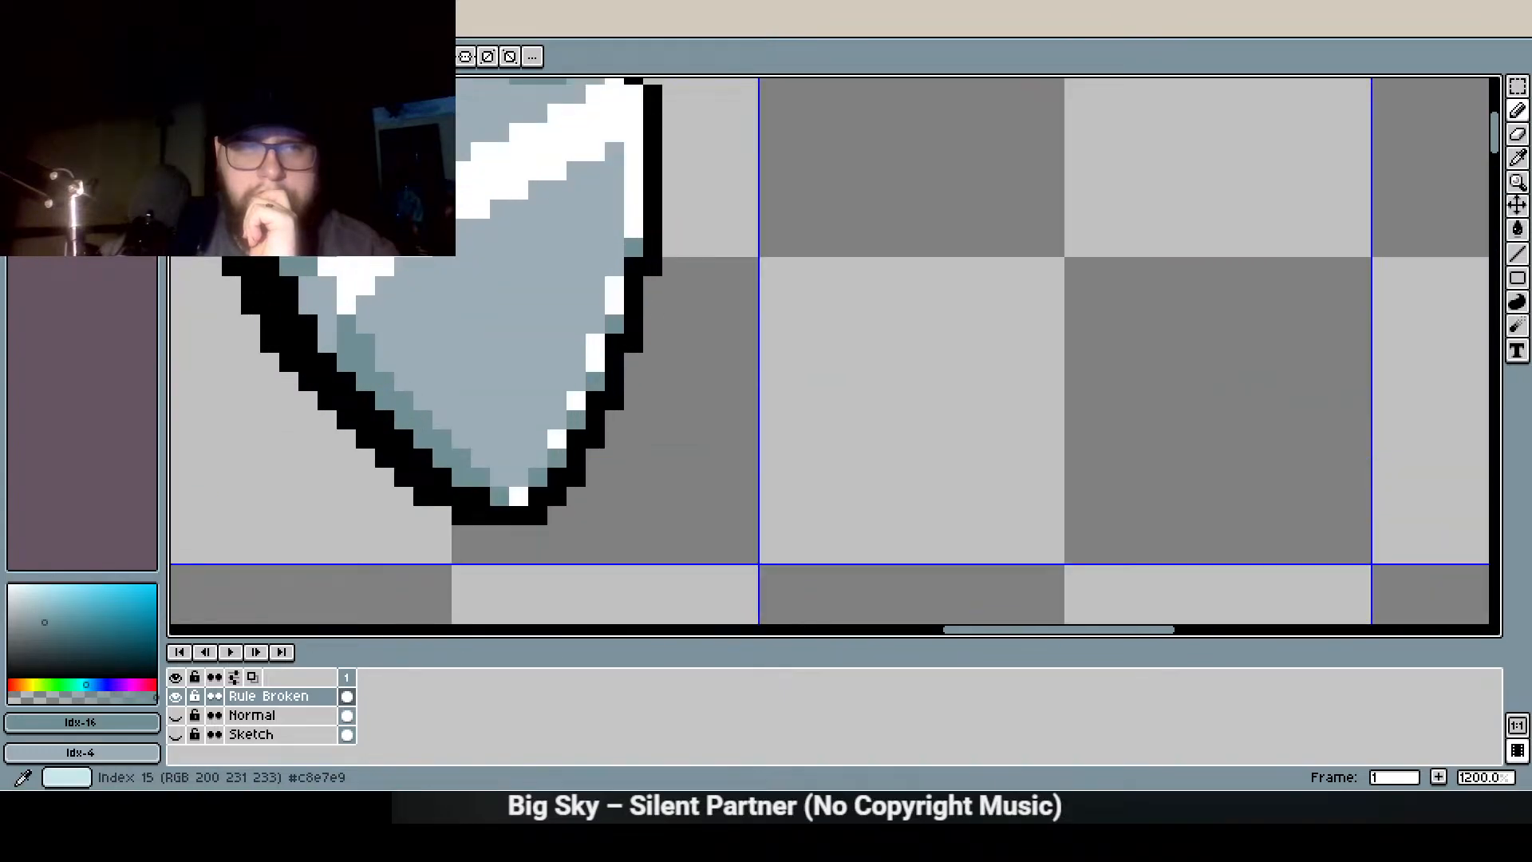
click(142, 114)
click(1517, 254)
mouse_move(499, 343)
mouse_down()
mouse_move(577, 301)
mouse_move(574, 285)
mouse_move(484, 363)
mouse_up()
click(541, 311)
click(500, 325)
click(523, 310)
click(478, 345)
mouse_move(458, 364)
mouse_down()
mouse_move(423, 382)
mouse_move(447, 356)
mouse_up()
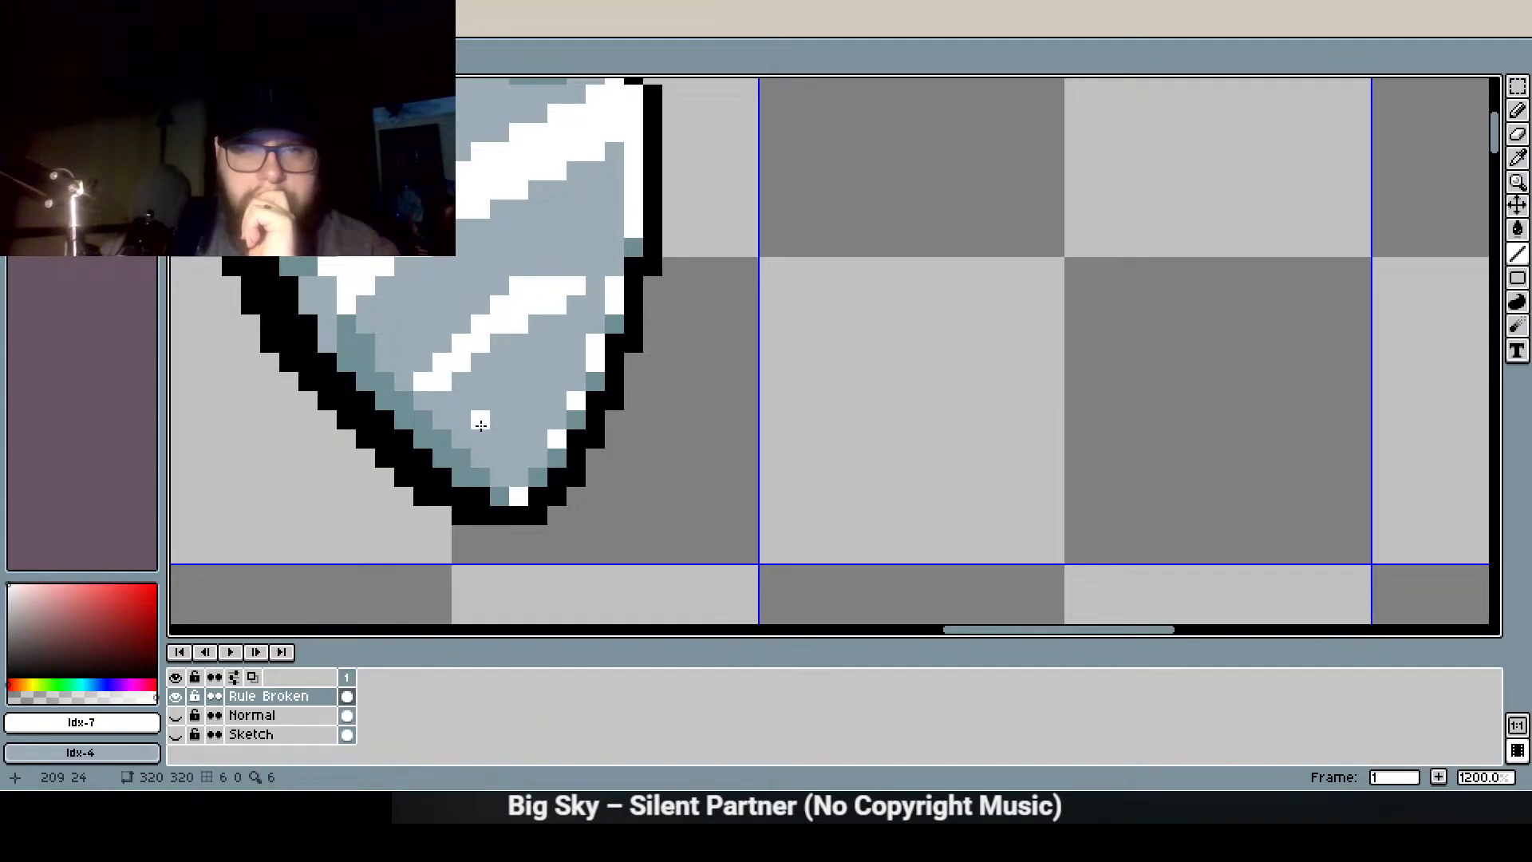
Thicken the second white streak and reshape its upper-right end into a steeper diagonal
scroll(485, 404, down, 2)
scroll(550, 317, up, 2)
right_click(504, 350)
drag(527, 296, 564, 296)
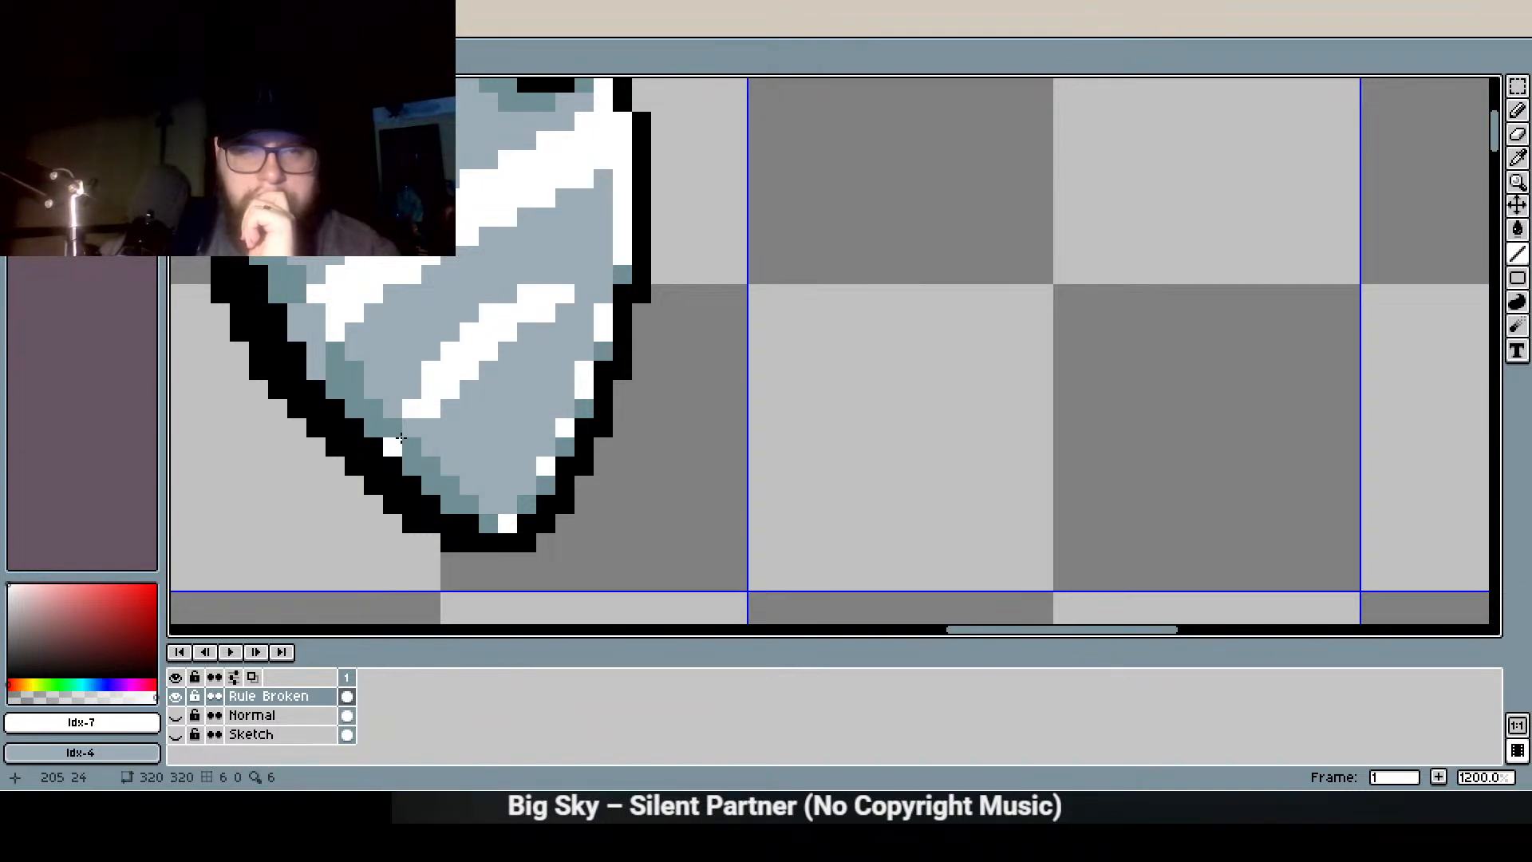
scroll(393, 462, down, 2)
scroll(545, 319, up, 2)
right_click(524, 334)
click(539, 298)
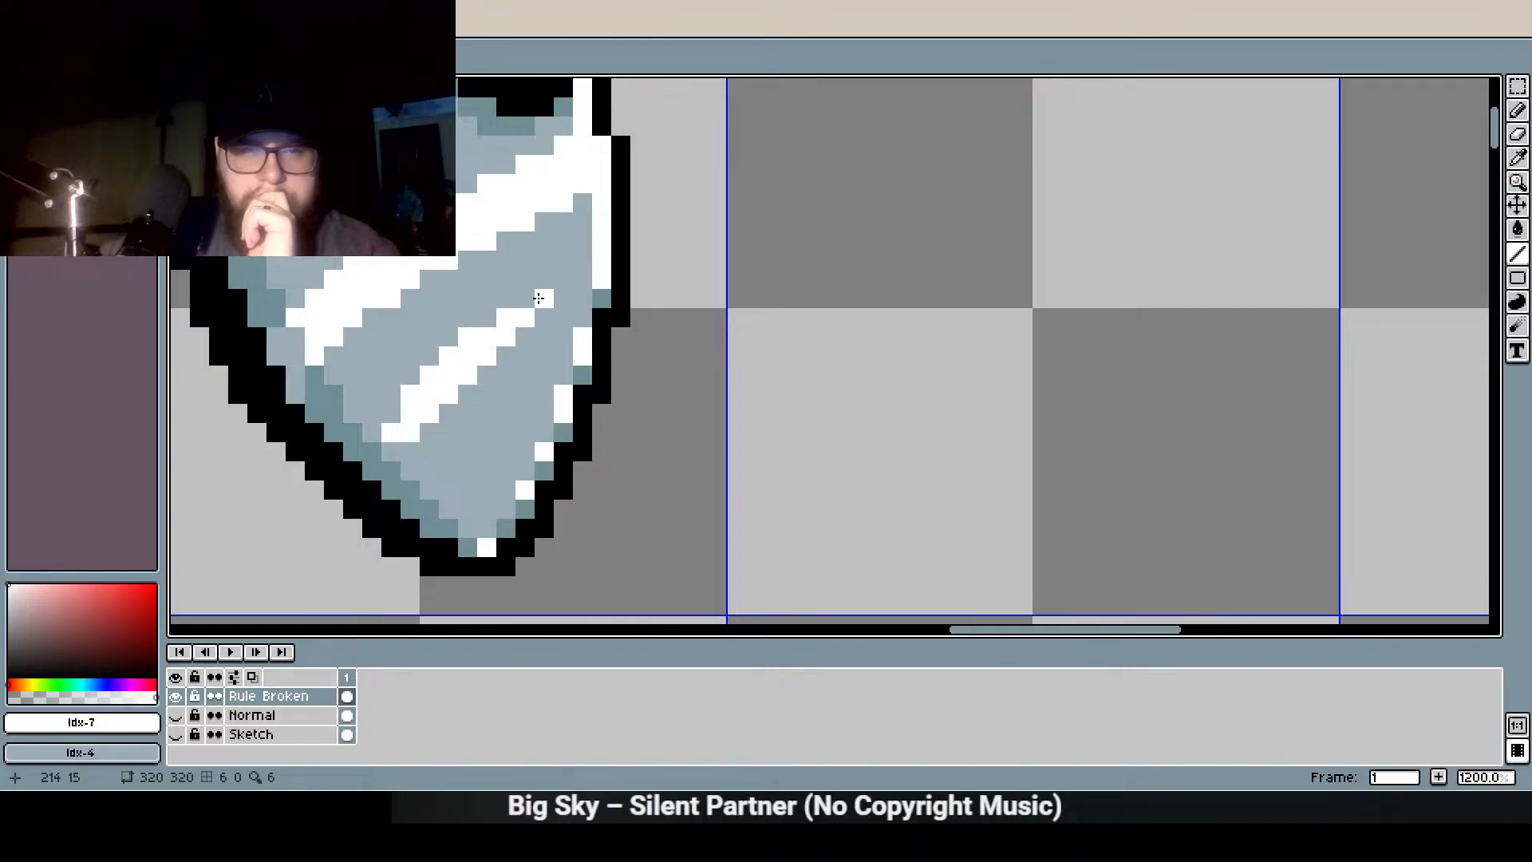
Trim the second streak's edges with grey-blue and curve its upper-right end into a slim arc
scroll(497, 332, down, 2)
scroll(449, 399, up, 2)
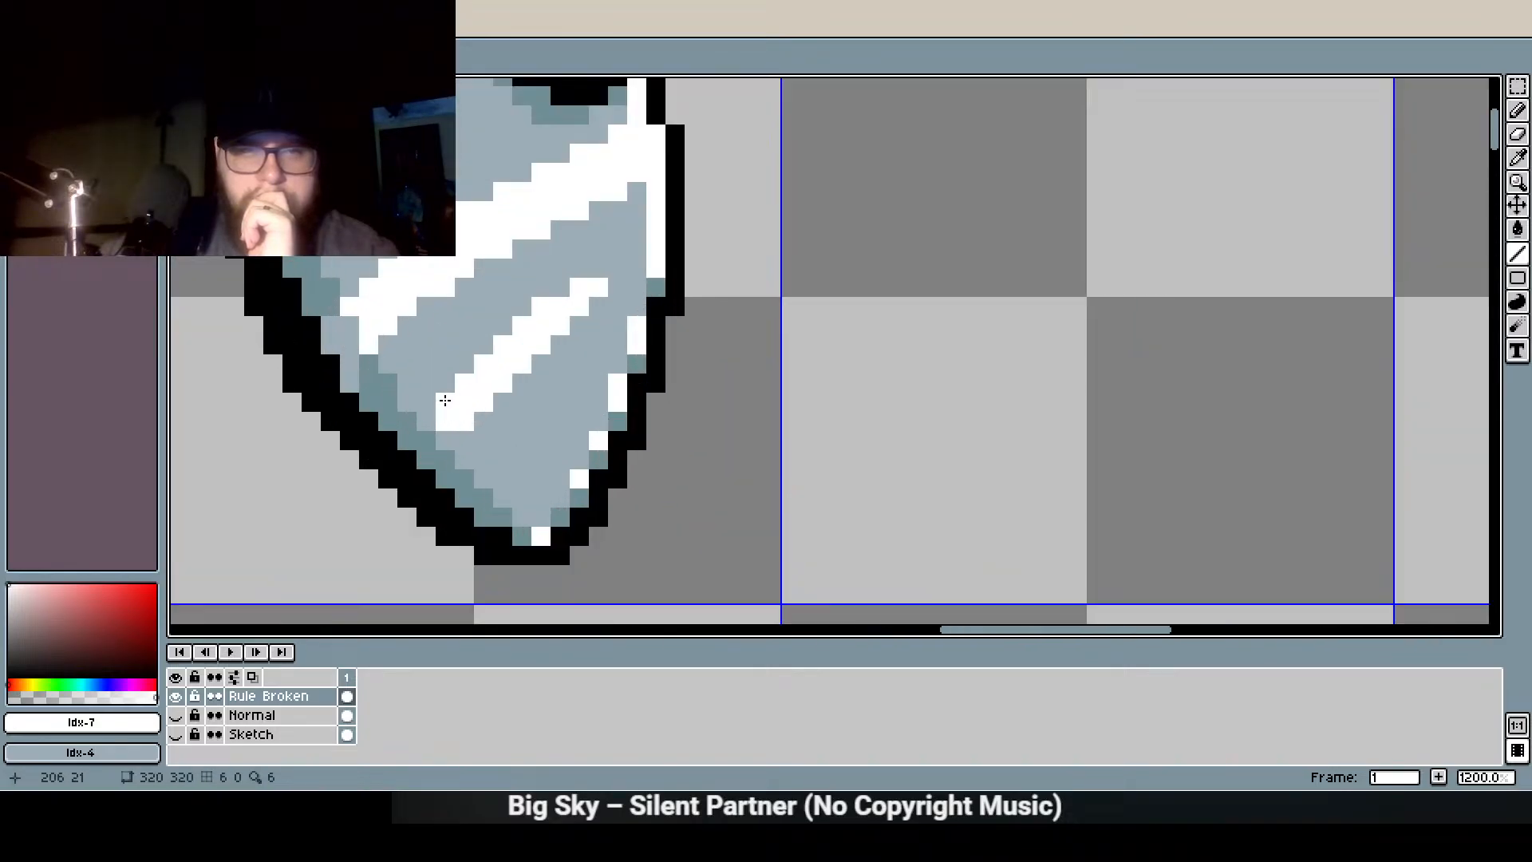
right_click(467, 416)
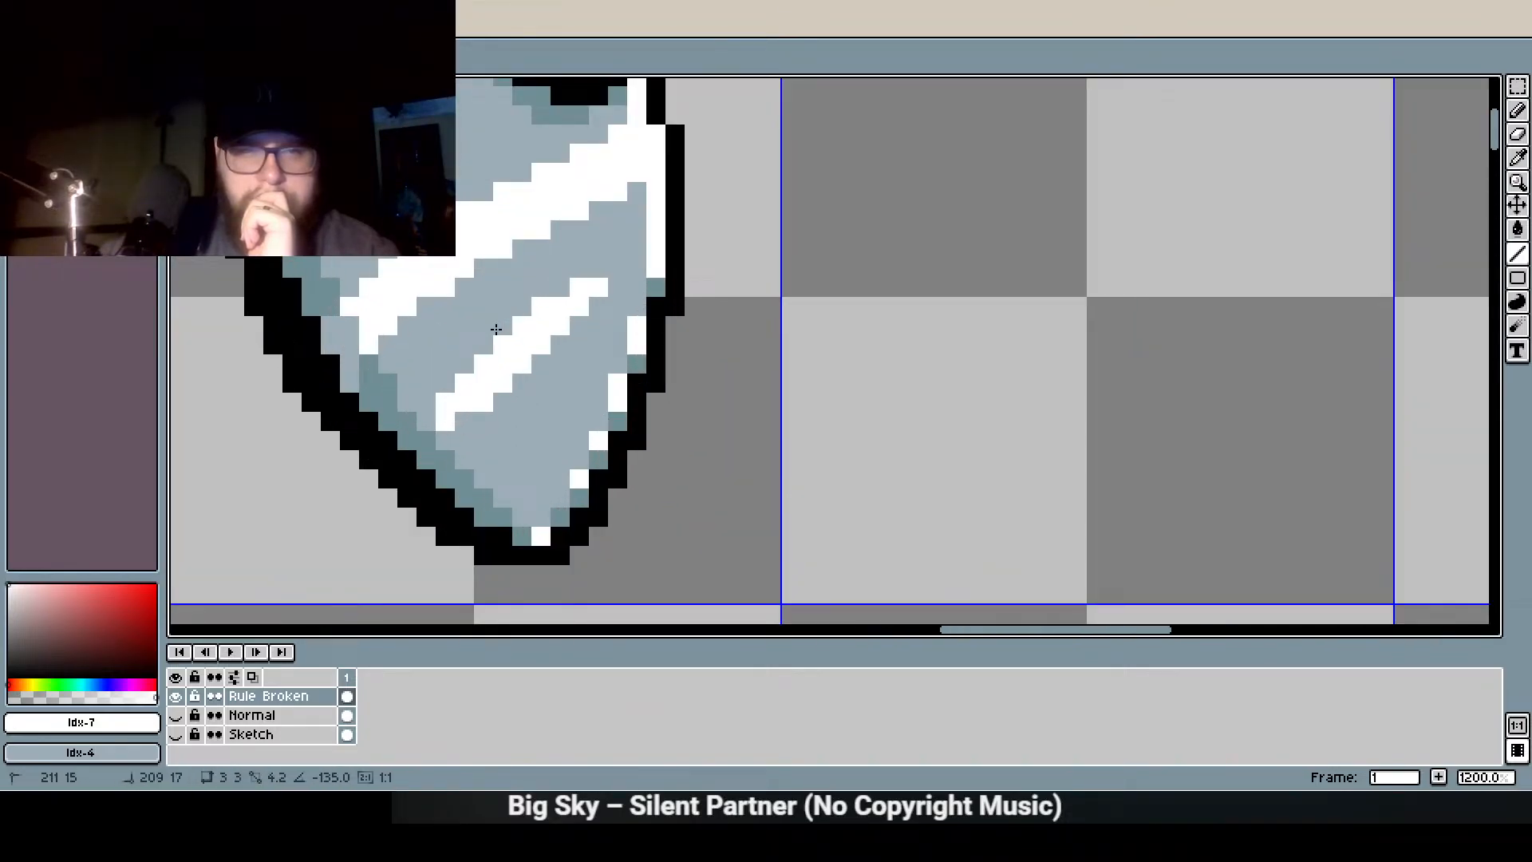
right_click(579, 287)
right_click(541, 307)
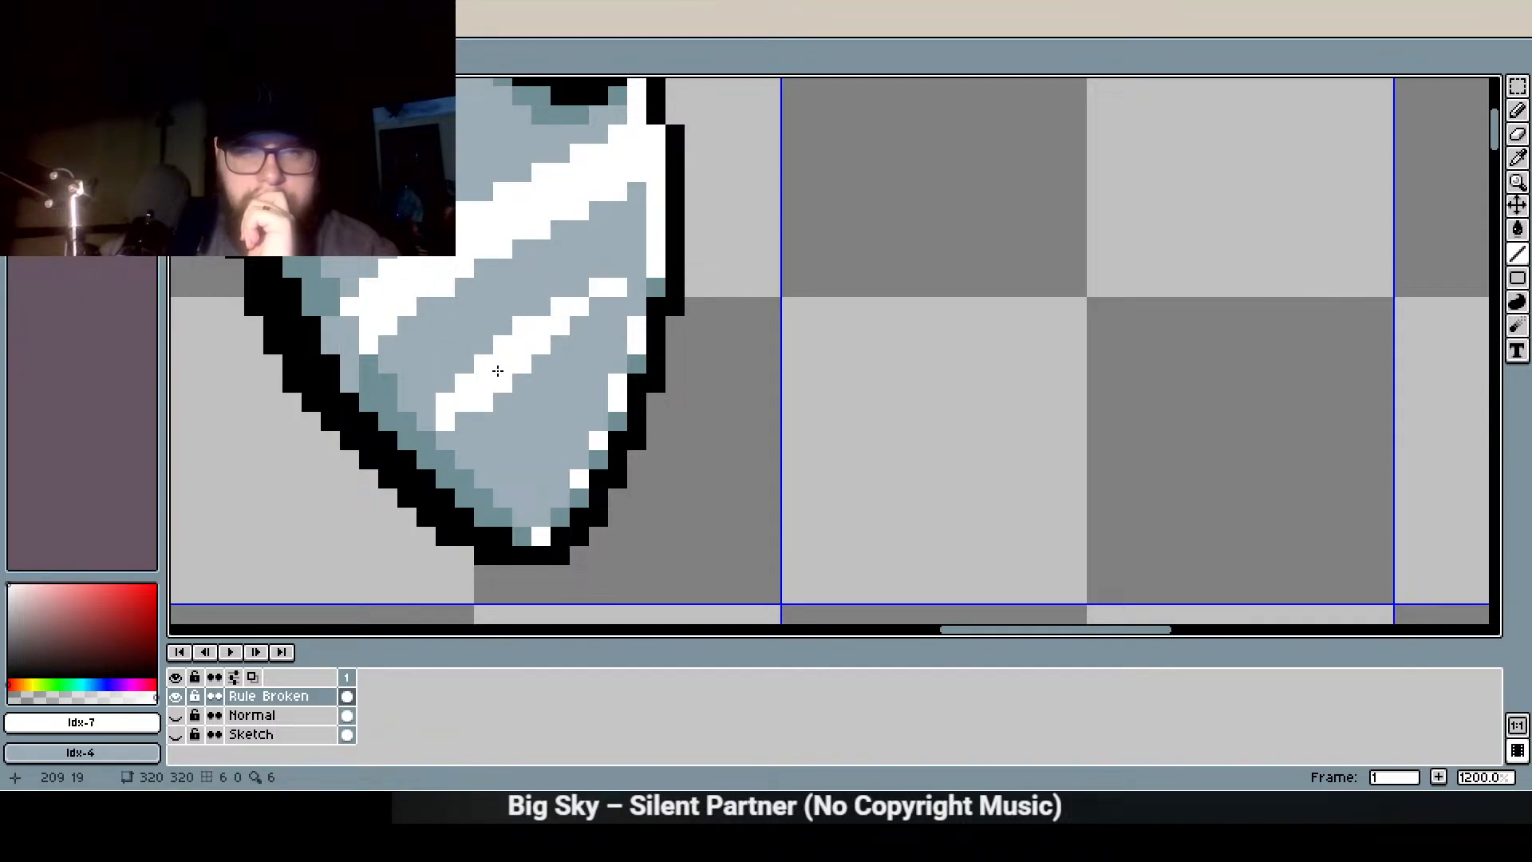
right_click(482, 410)
right_click(560, 326)
click(541, 306)
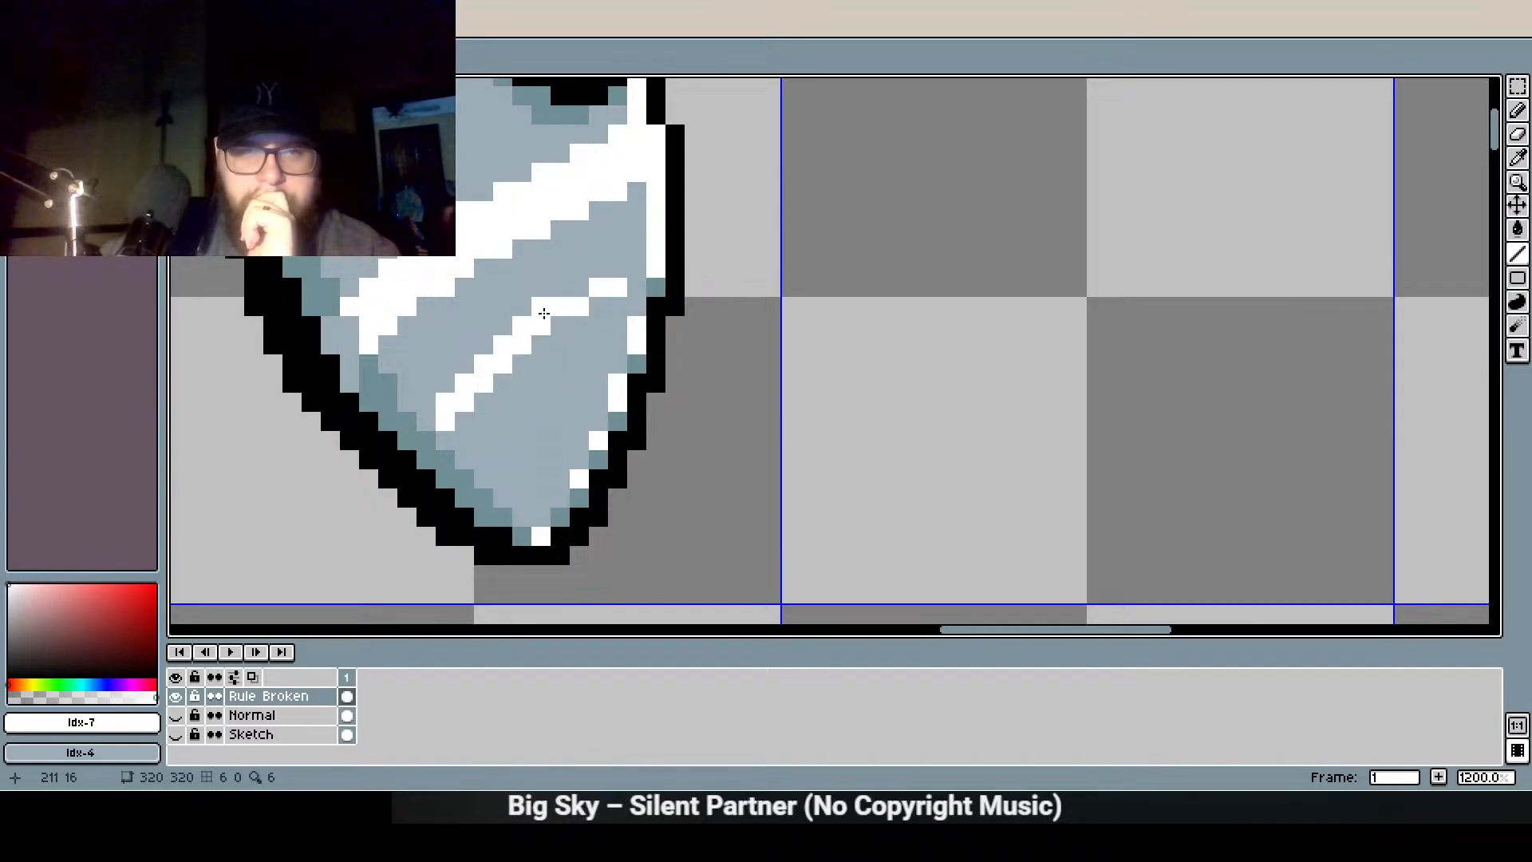
click(580, 287)
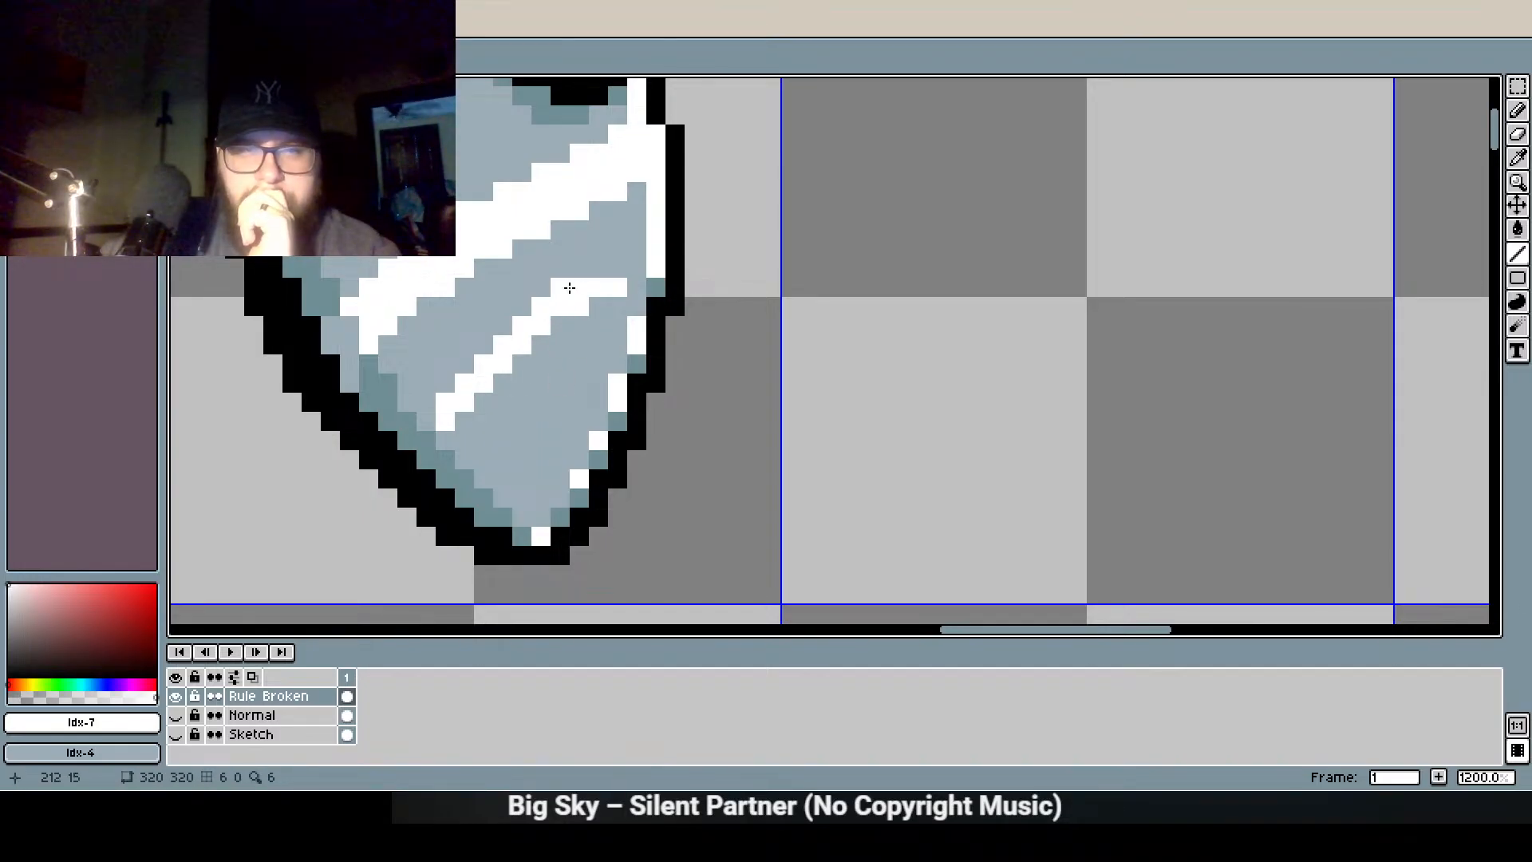
Extend the second streak to the shield's right edge highlight and thicken its lower-left half with white pixels
scroll(455, 288, down, 3)
scroll(511, 301, up, 3)
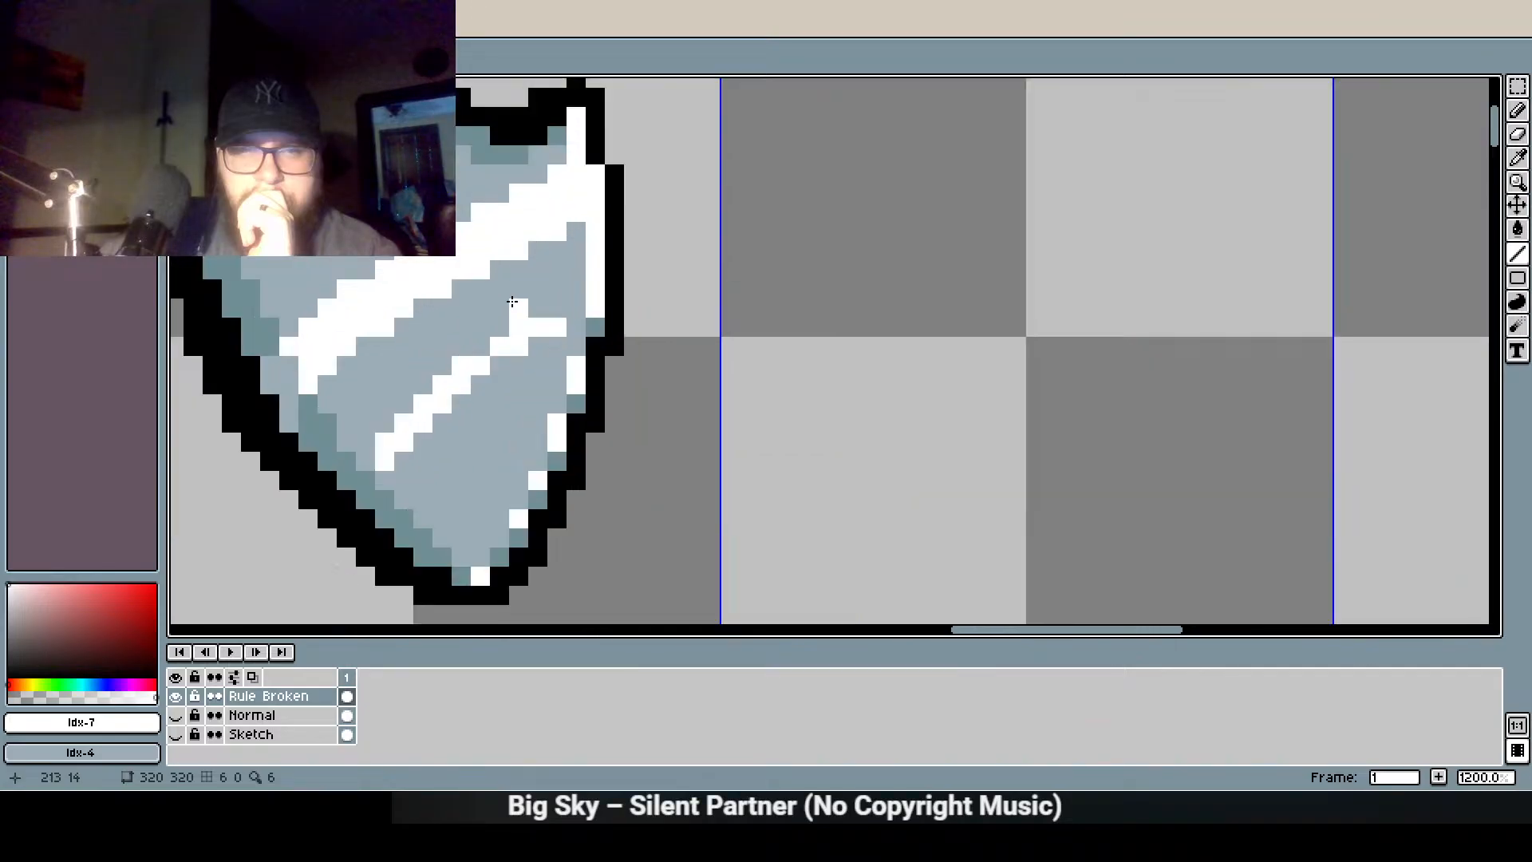
scroll(478, 383, down, 4)
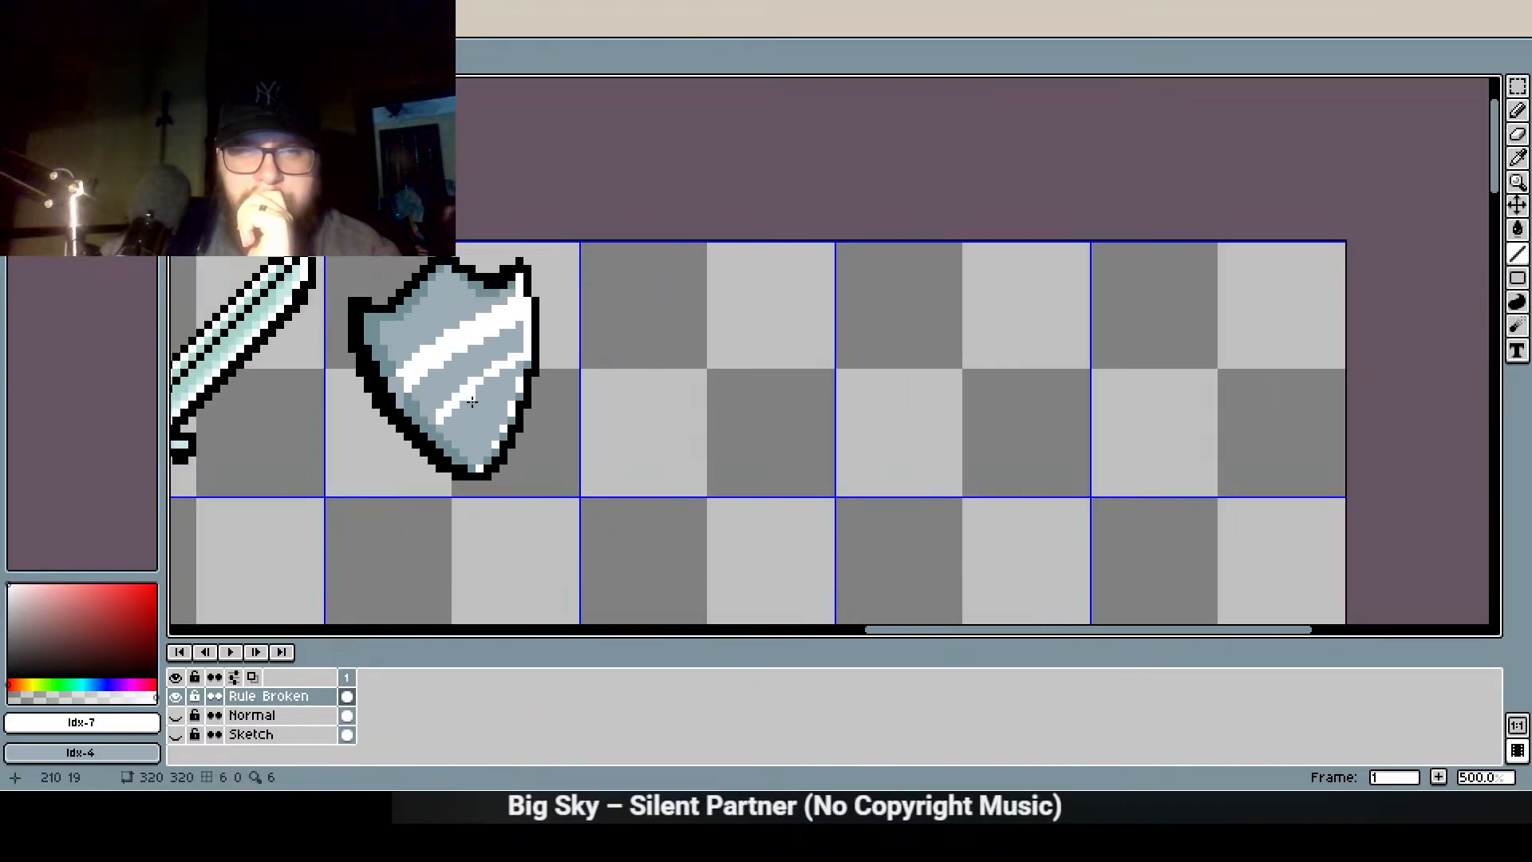
scroll(445, 458, up, 2)
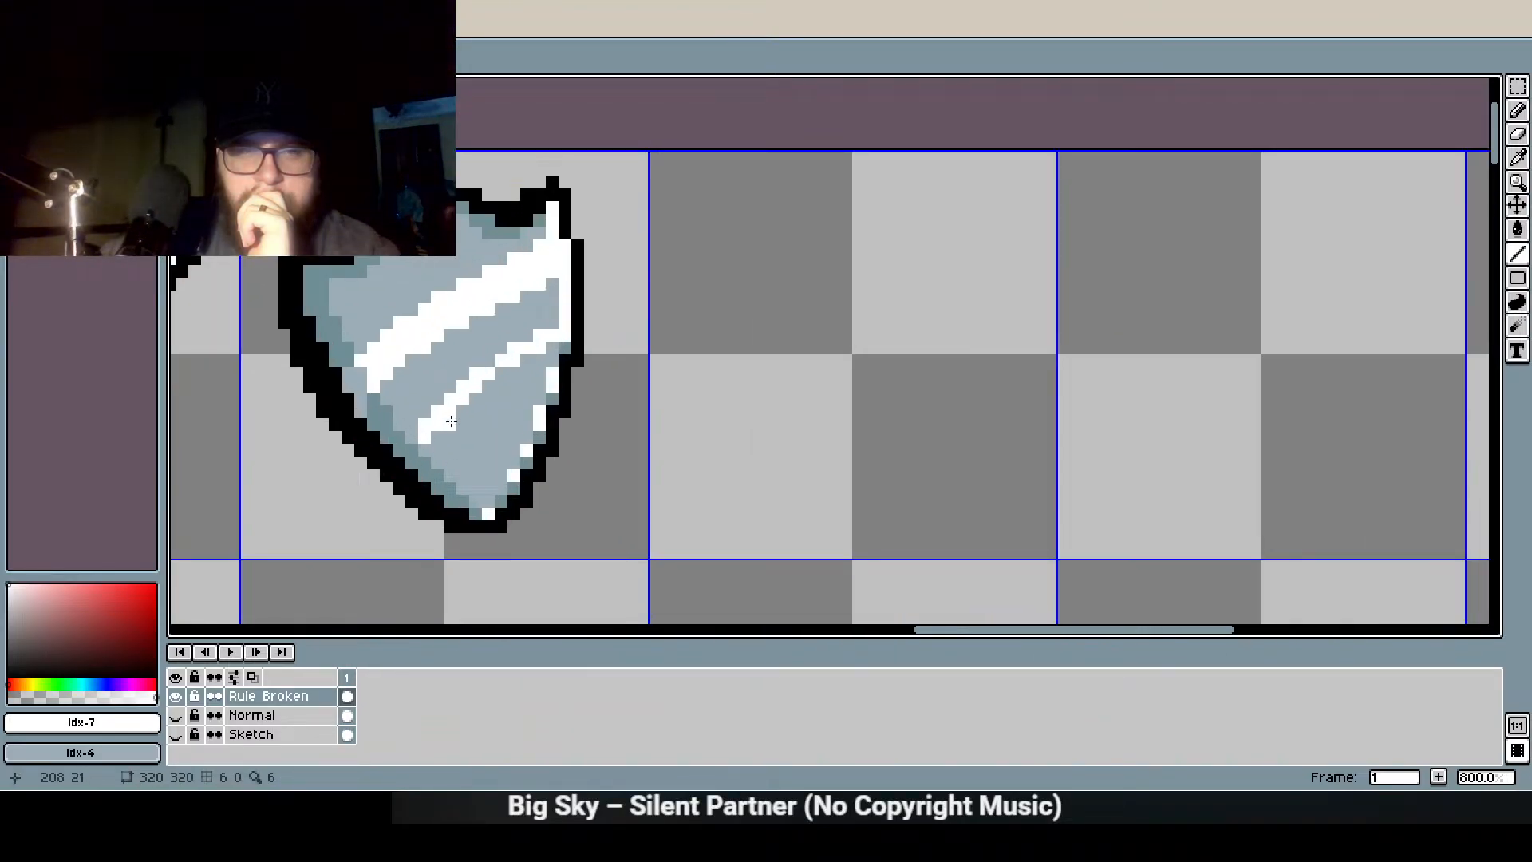
click(426, 410)
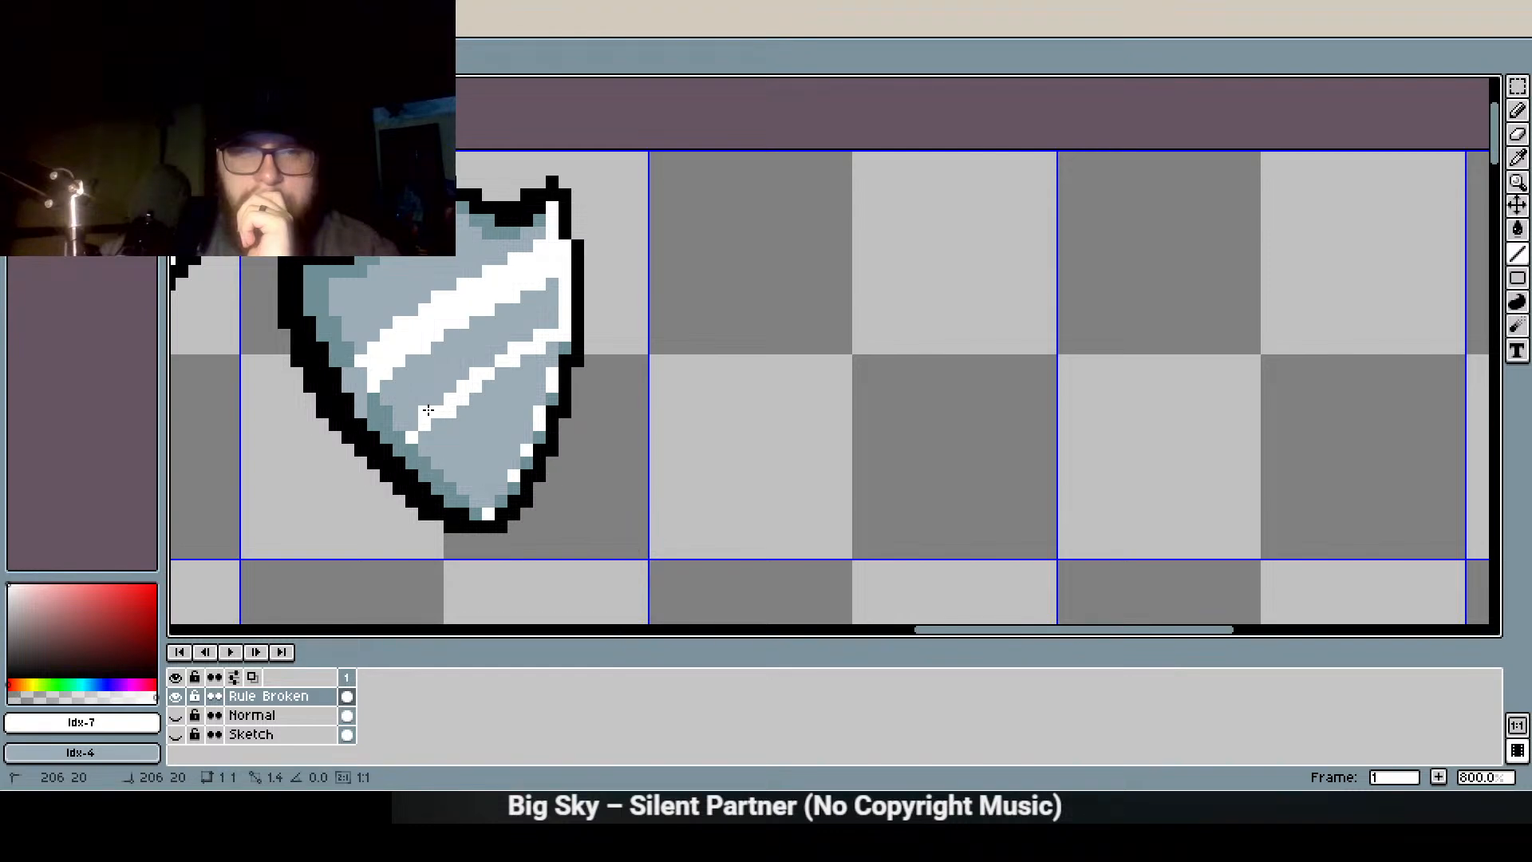
click(440, 402)
click(454, 388)
click(466, 376)
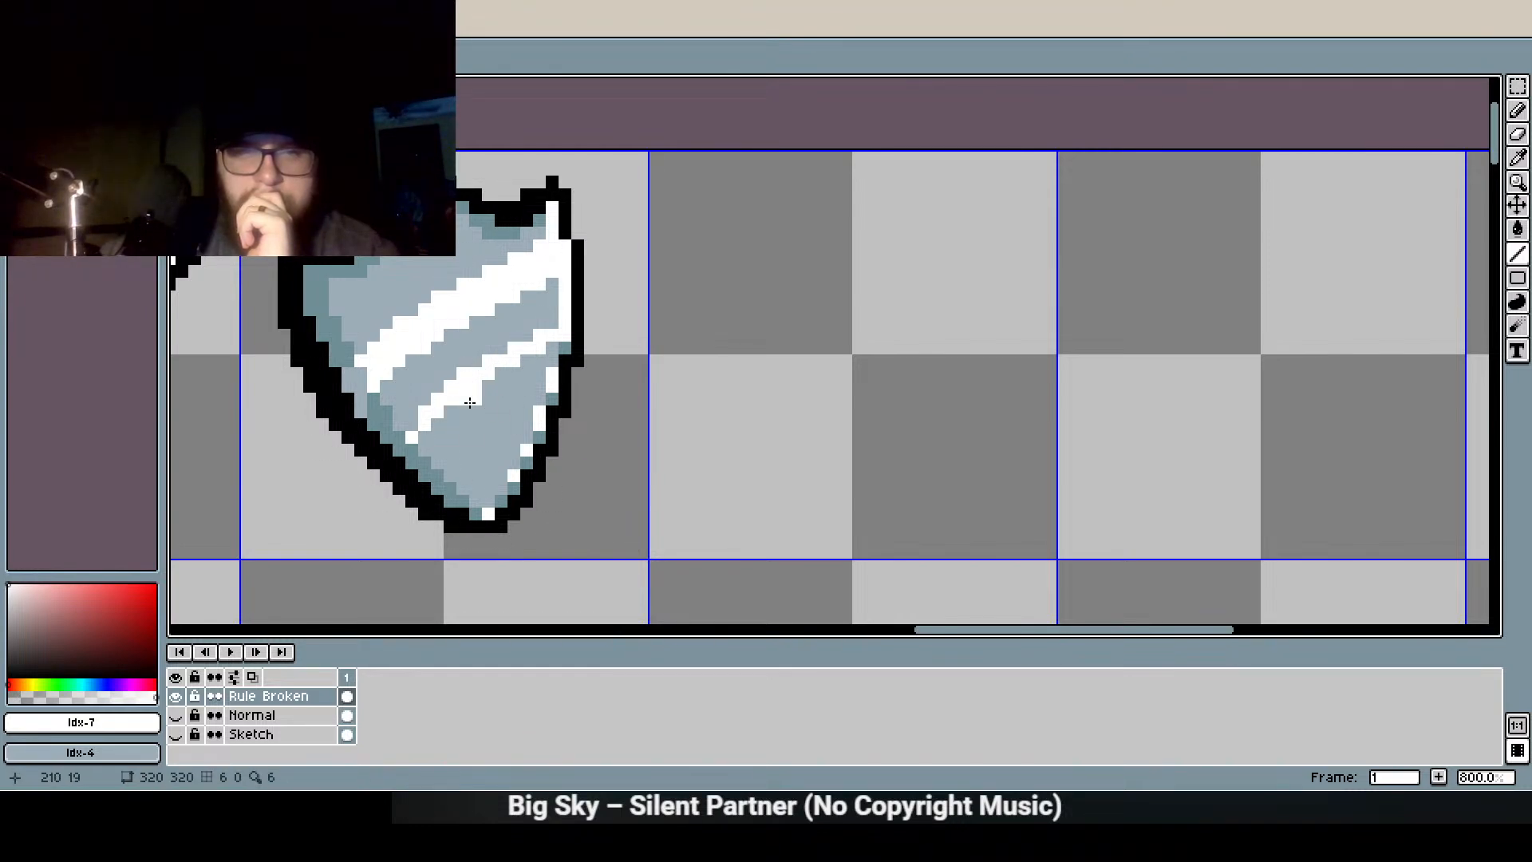
Show the Sketch layer and bring the sheet's sketched icon cells into view
scroll(464, 449, down, 2)
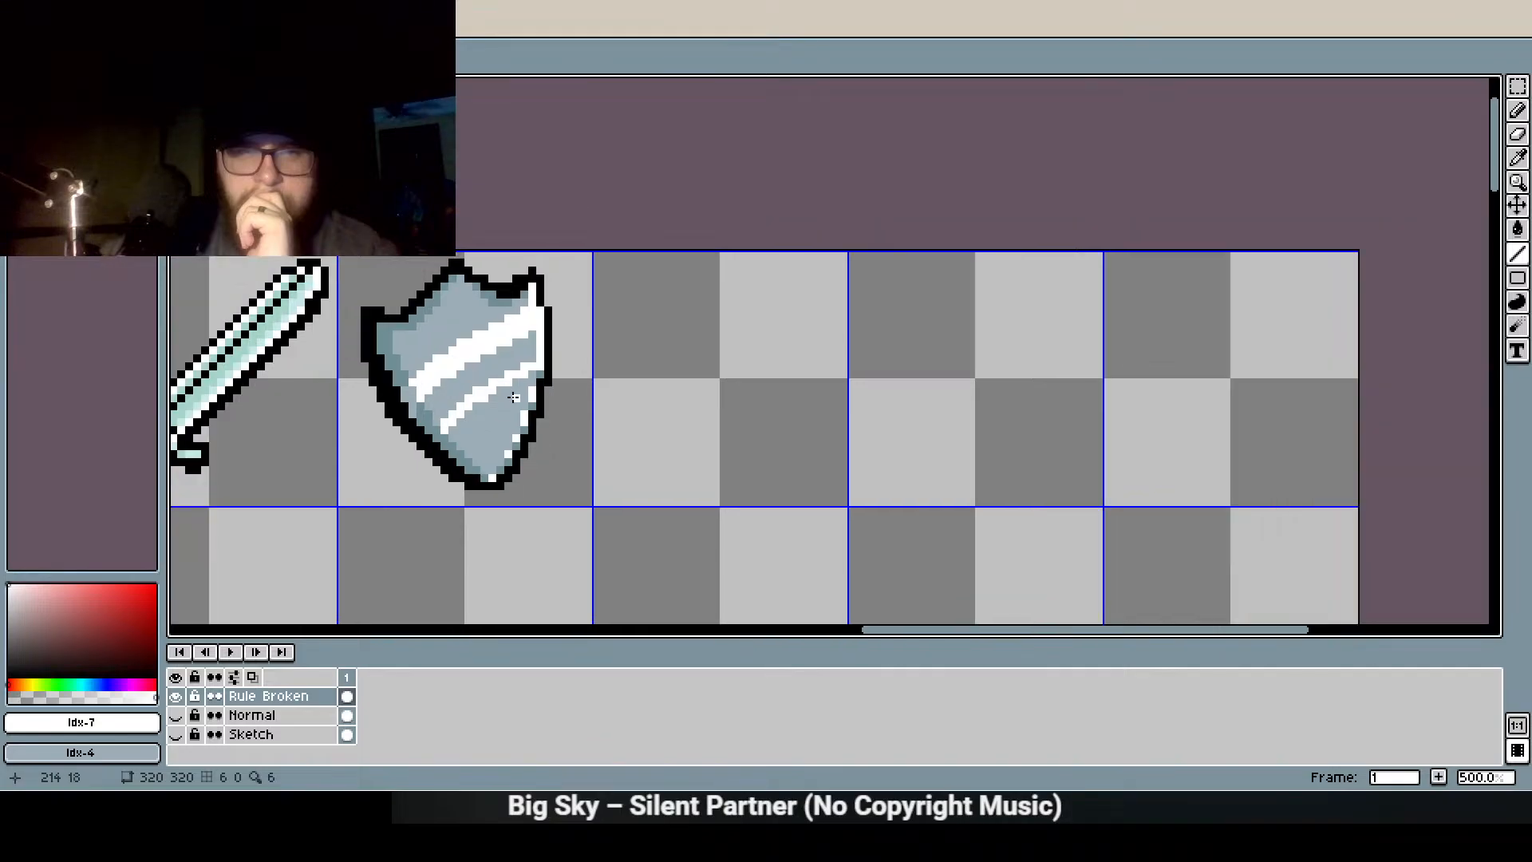
scroll(572, 381, down, 4)
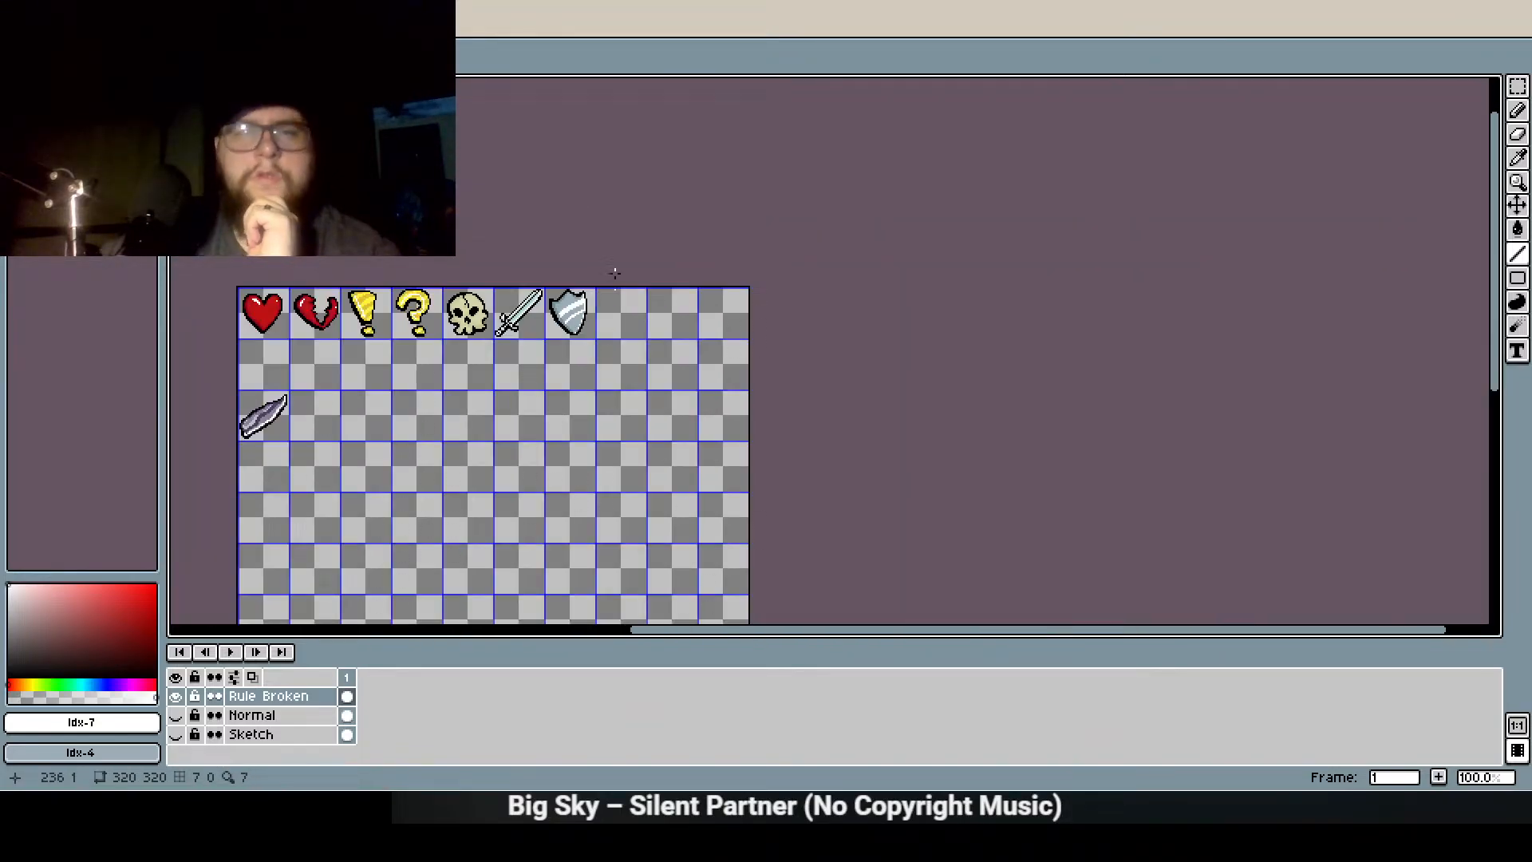
click(176, 734)
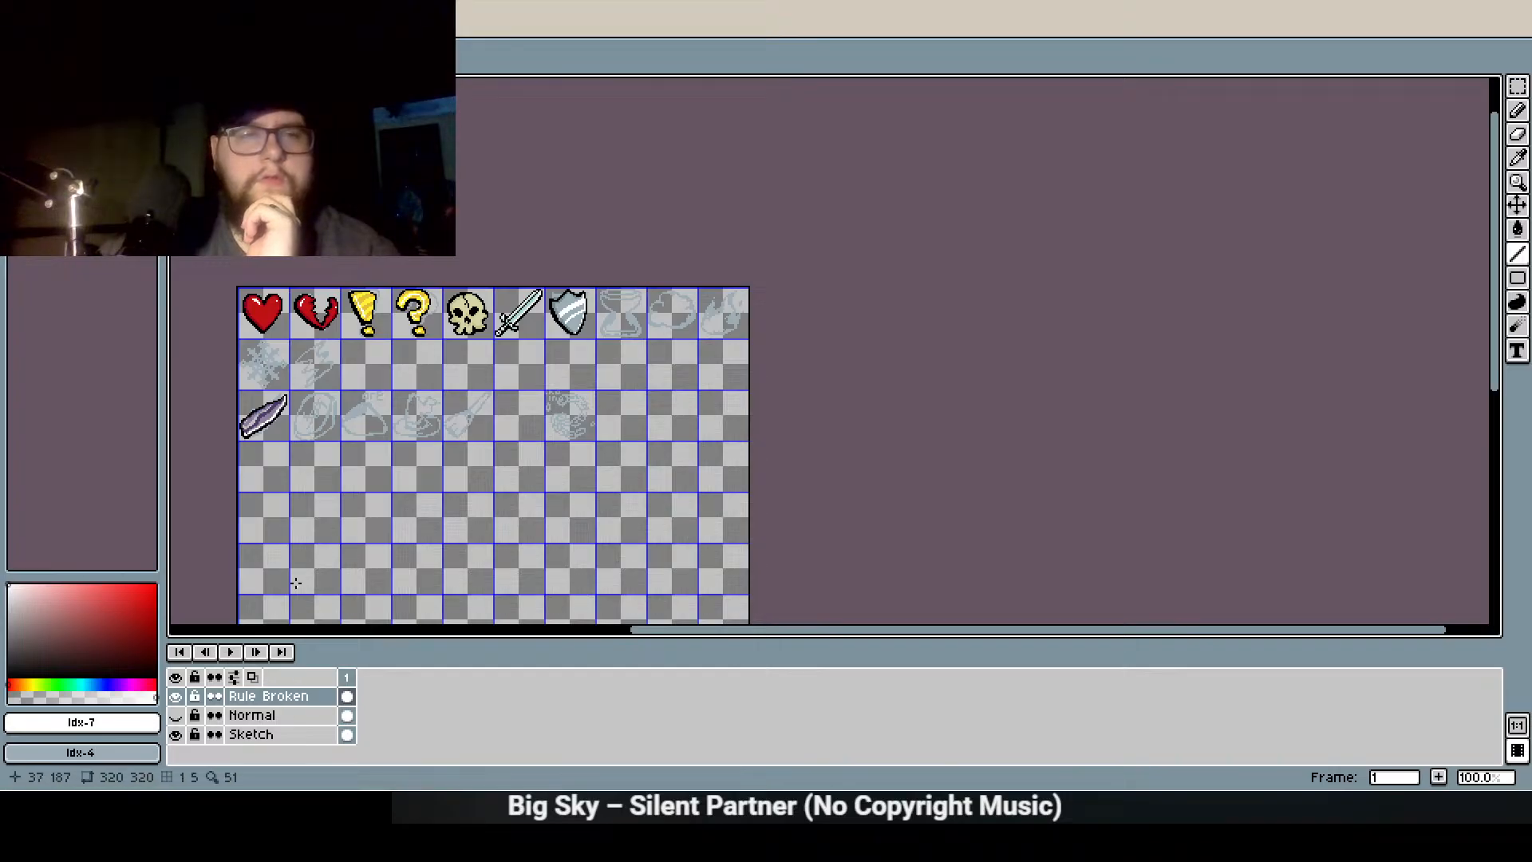
scroll(327, 412, up, 2)
scroll(330, 411, down, 1)
drag(445, 424, 583, 321)
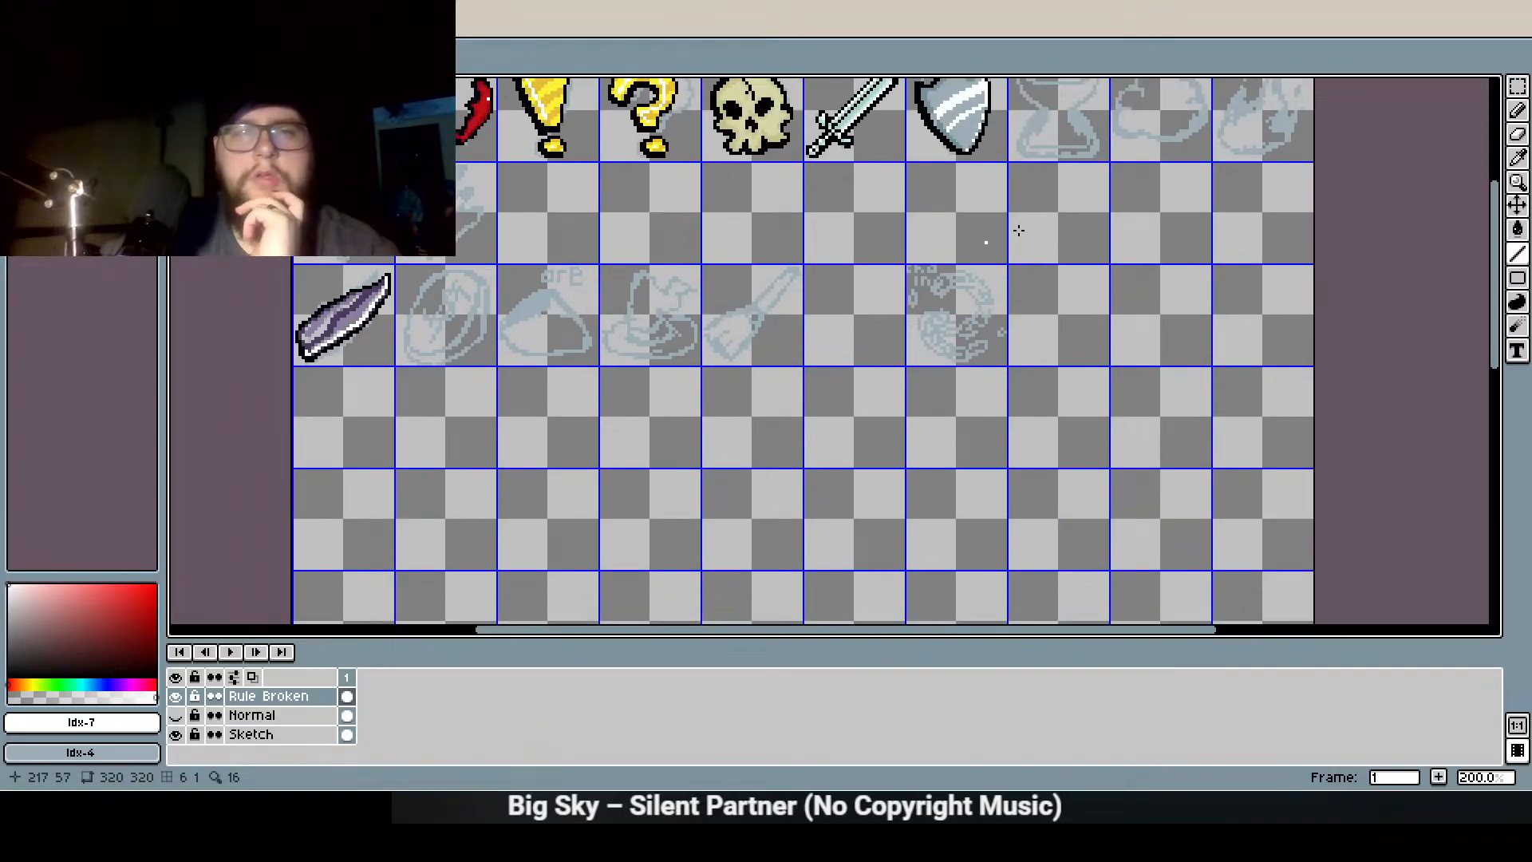
Make the Sketch layer active and pick up its grey-blue line colour (#9badb7)
key(i)
click(255, 715)
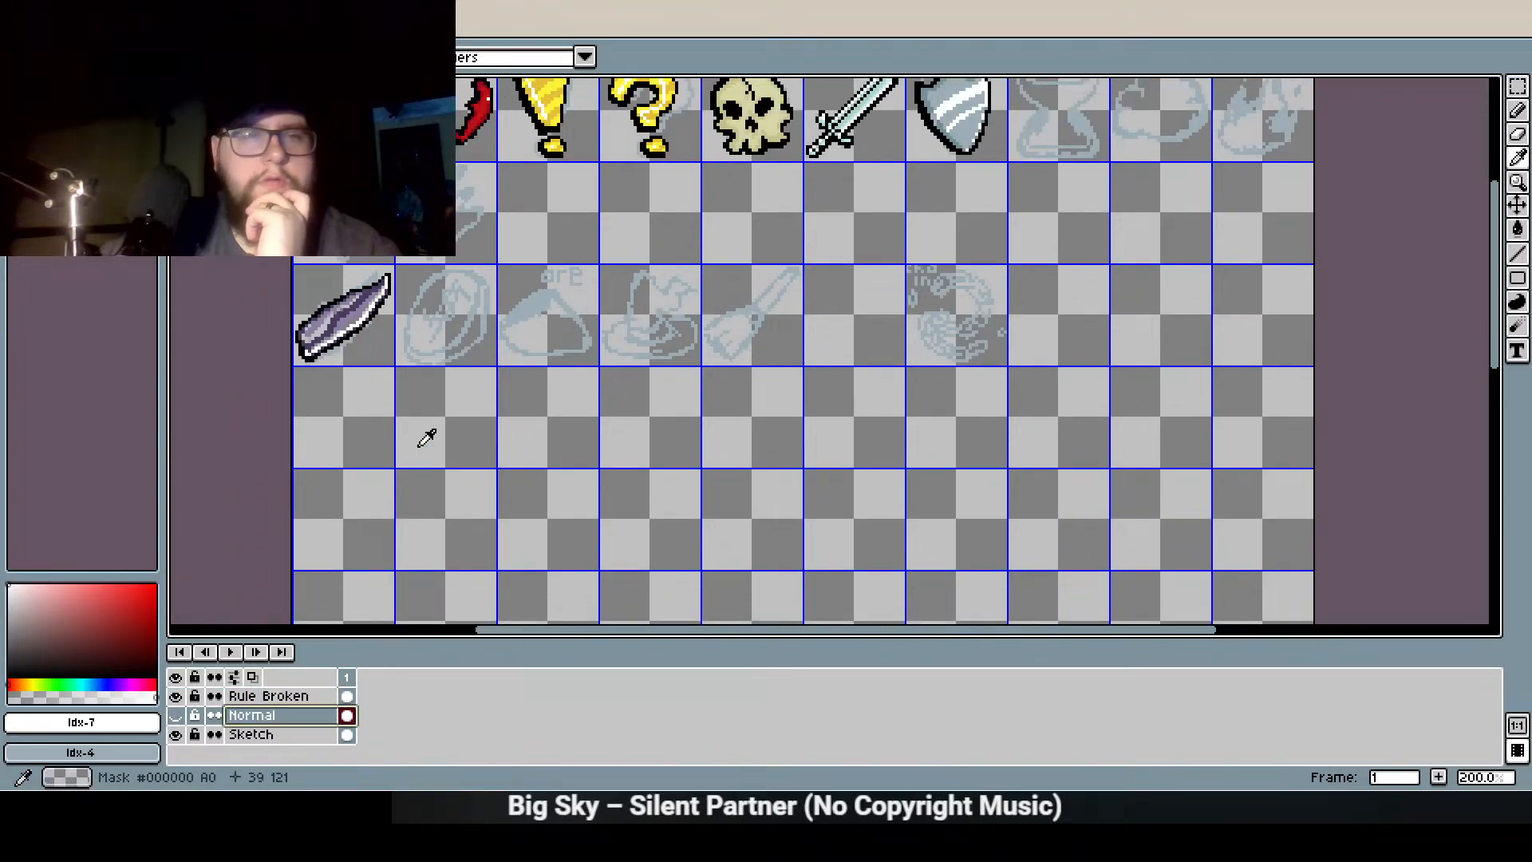
click(279, 732)
scroll(491, 299, up, 4)
click(527, 313)
scroll(633, 246, up, 3)
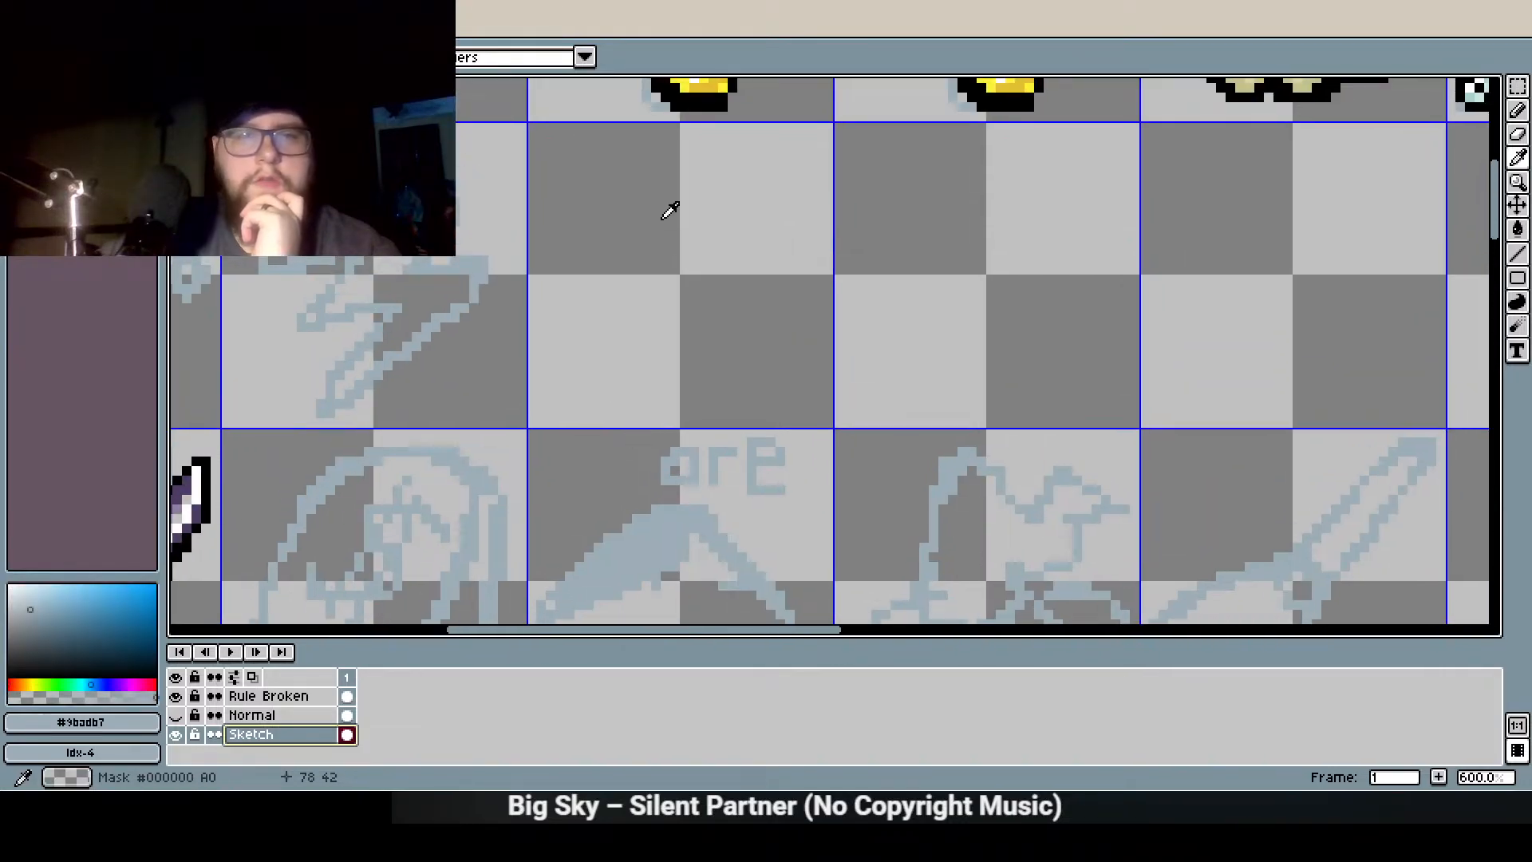
Select the empty 32 by 32 cell above the "are" sketch and pencil a triangle on a rectangular stem inside it
key(m)
drag(633, 280, 749, 247)
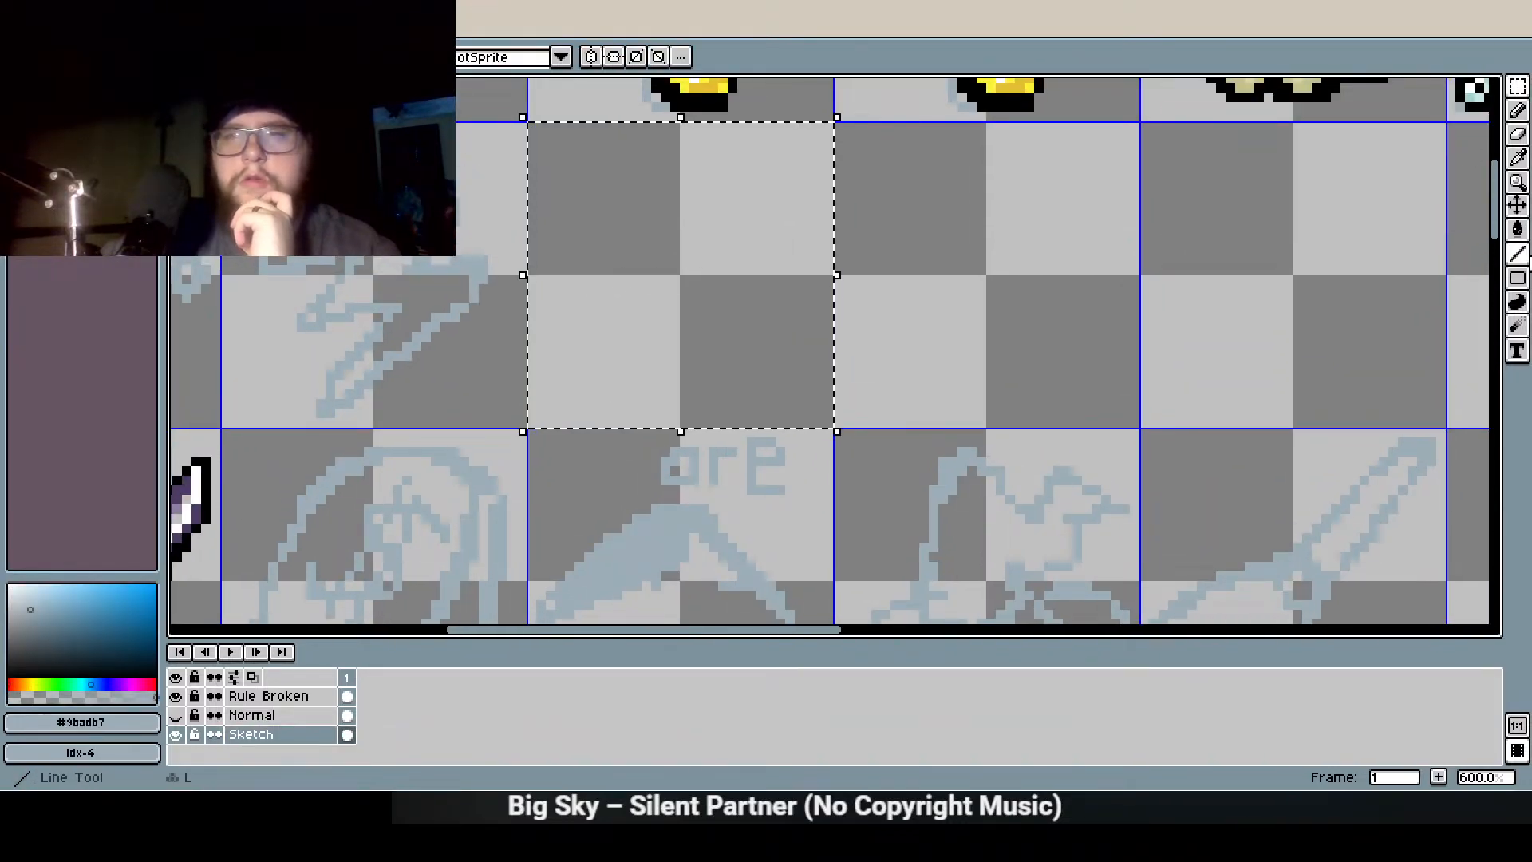
click(1516, 110)
scroll(619, 221, up, 3)
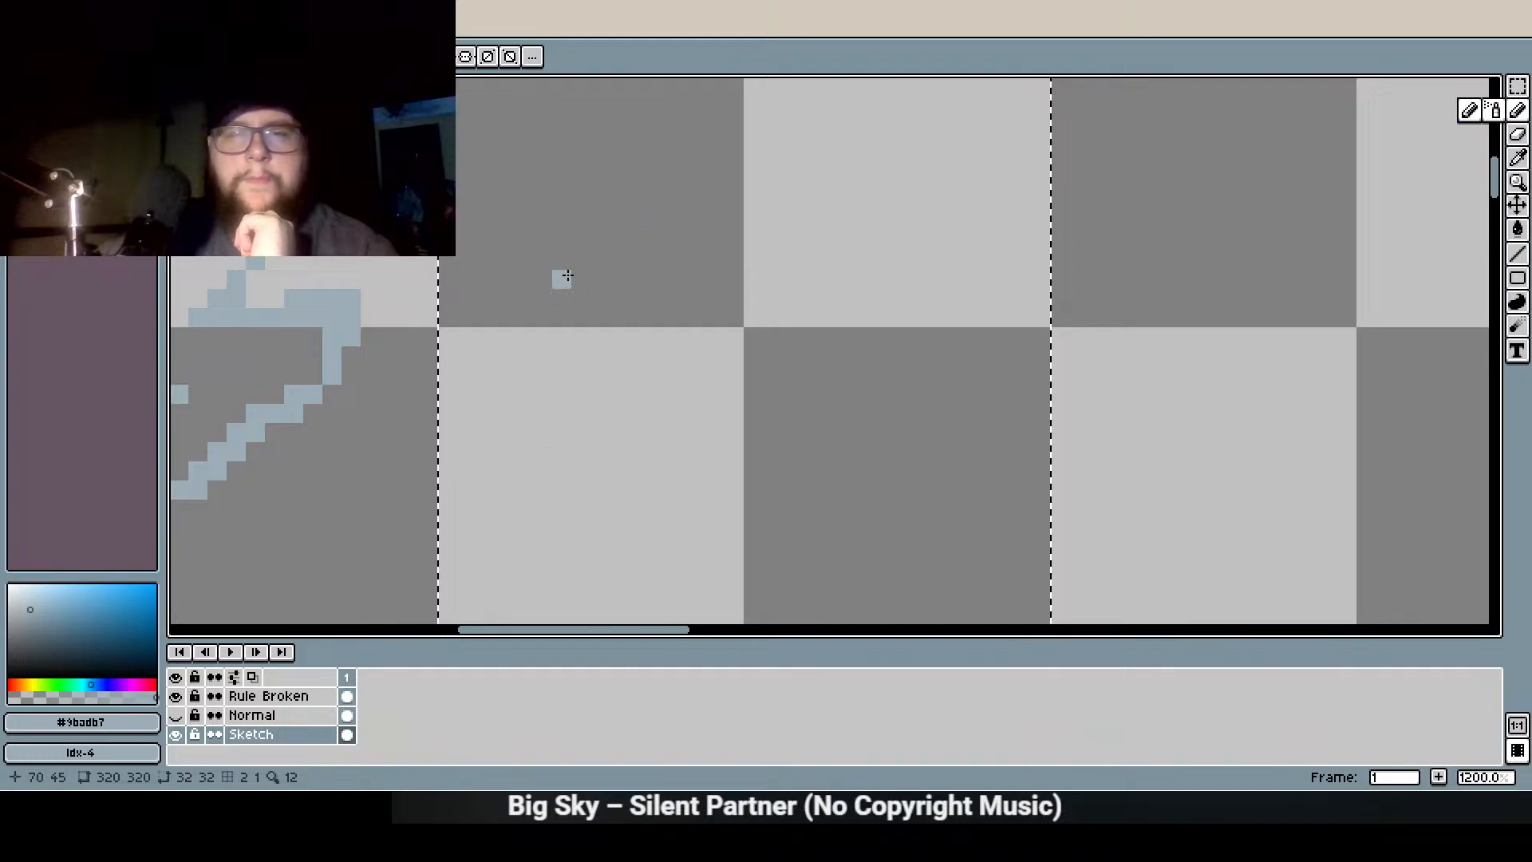
scroll(662, 255, down, 2)
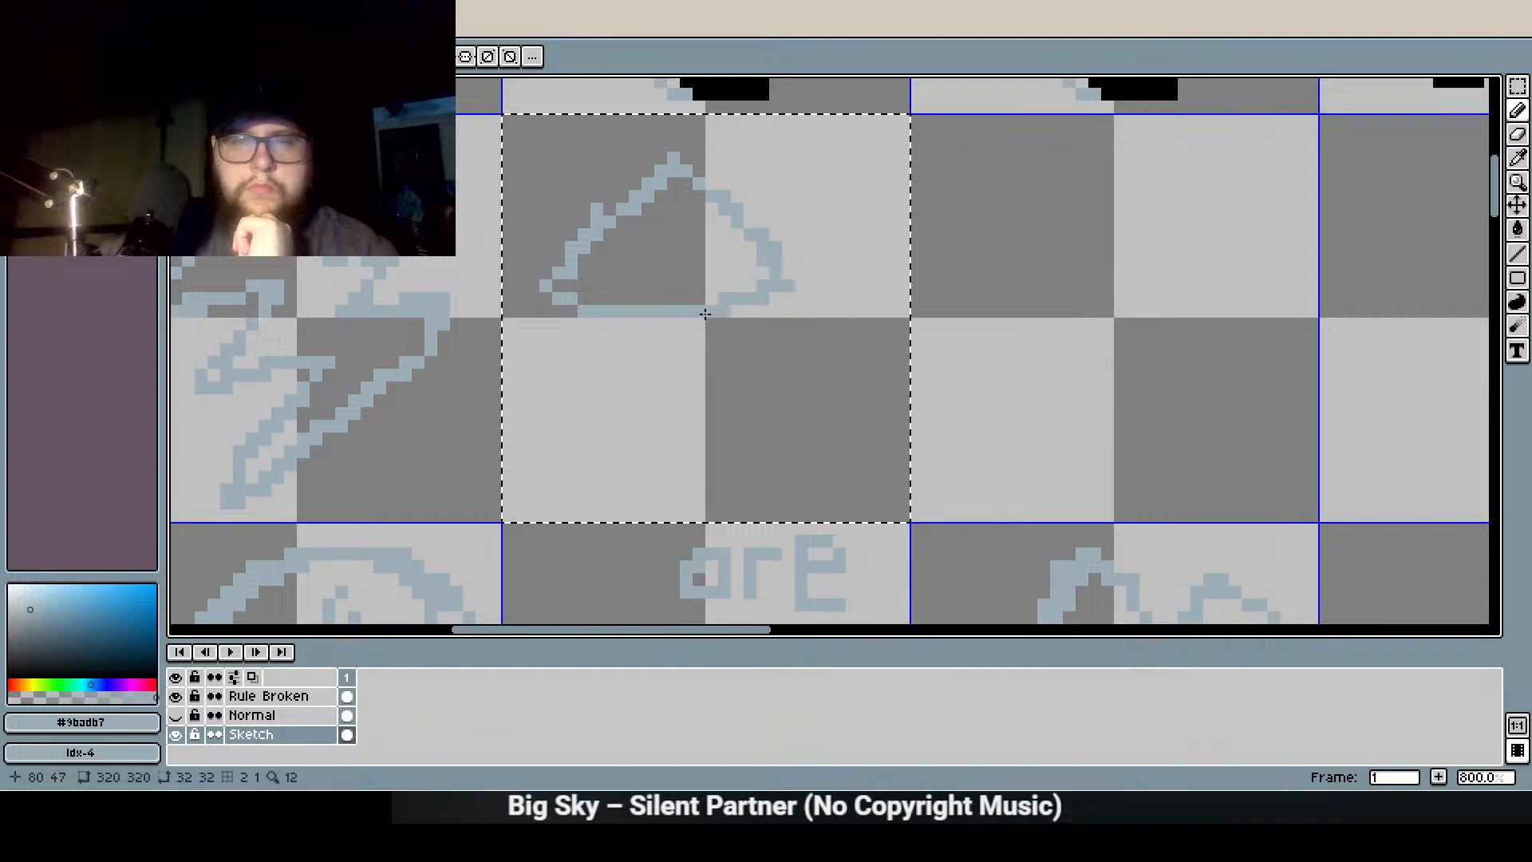
mouse_move(619, 319)
mouse_down()
mouse_move(649, 414)
mouse_move(624, 394)
mouse_move(609, 453)
mouse_up()
mouse_move(725, 453)
mouse_down()
mouse_move(628, 465)
mouse_move(737, 465)
mouse_move(724, 375)
mouse_move(743, 367)
mouse_move(726, 320)
mouse_up()
mouse_move(579, 311)
mouse_down()
mouse_move(529, 307)
mouse_move(668, 198)
mouse_move(676, 167)
mouse_move(701, 174)
mouse_move(709, 150)
mouse_move(818, 267)
mouse_move(770, 225)
mouse_move(800, 298)
mouse_up()
click(745, 327)
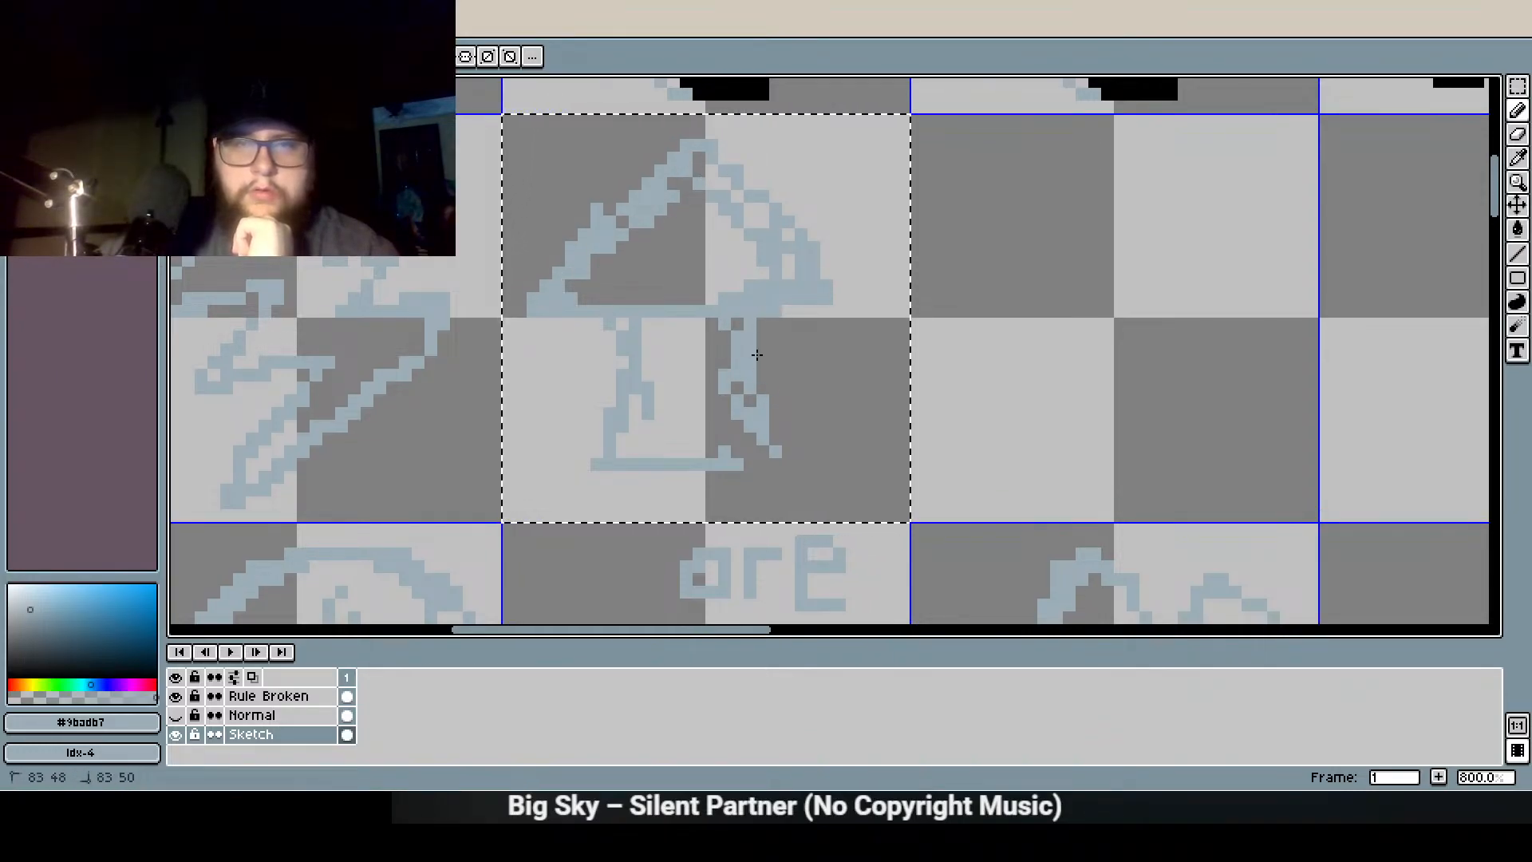
Select the empty cell beside the upward arrow sketch and pencil a downward-pointing arrow outline inside it
scroll(827, 403, right, 5)
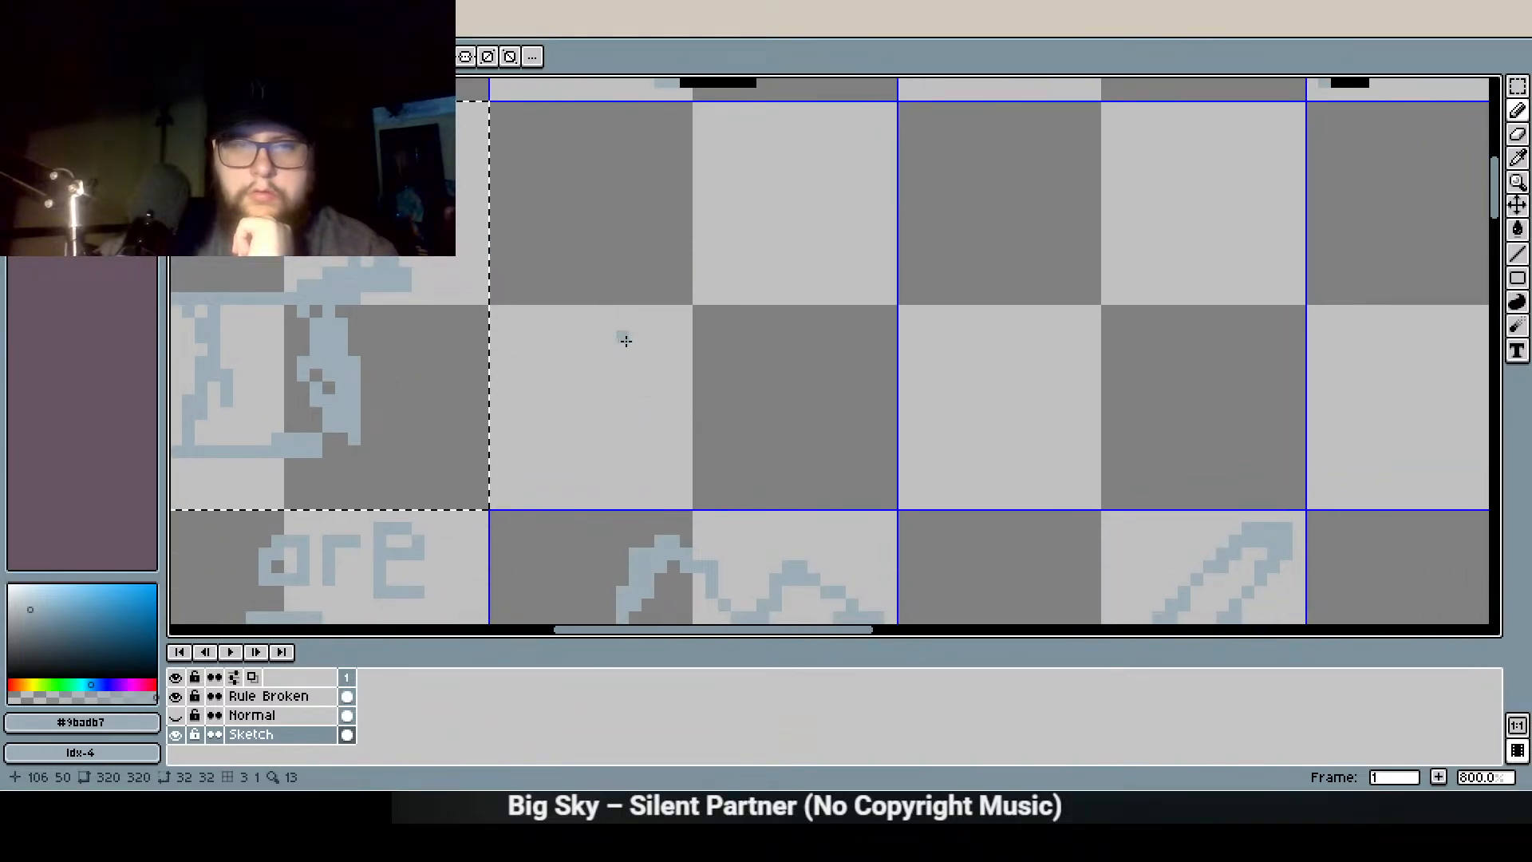
key(ctrl)
click(1523, 85)
double_click(844, 304)
key(b)
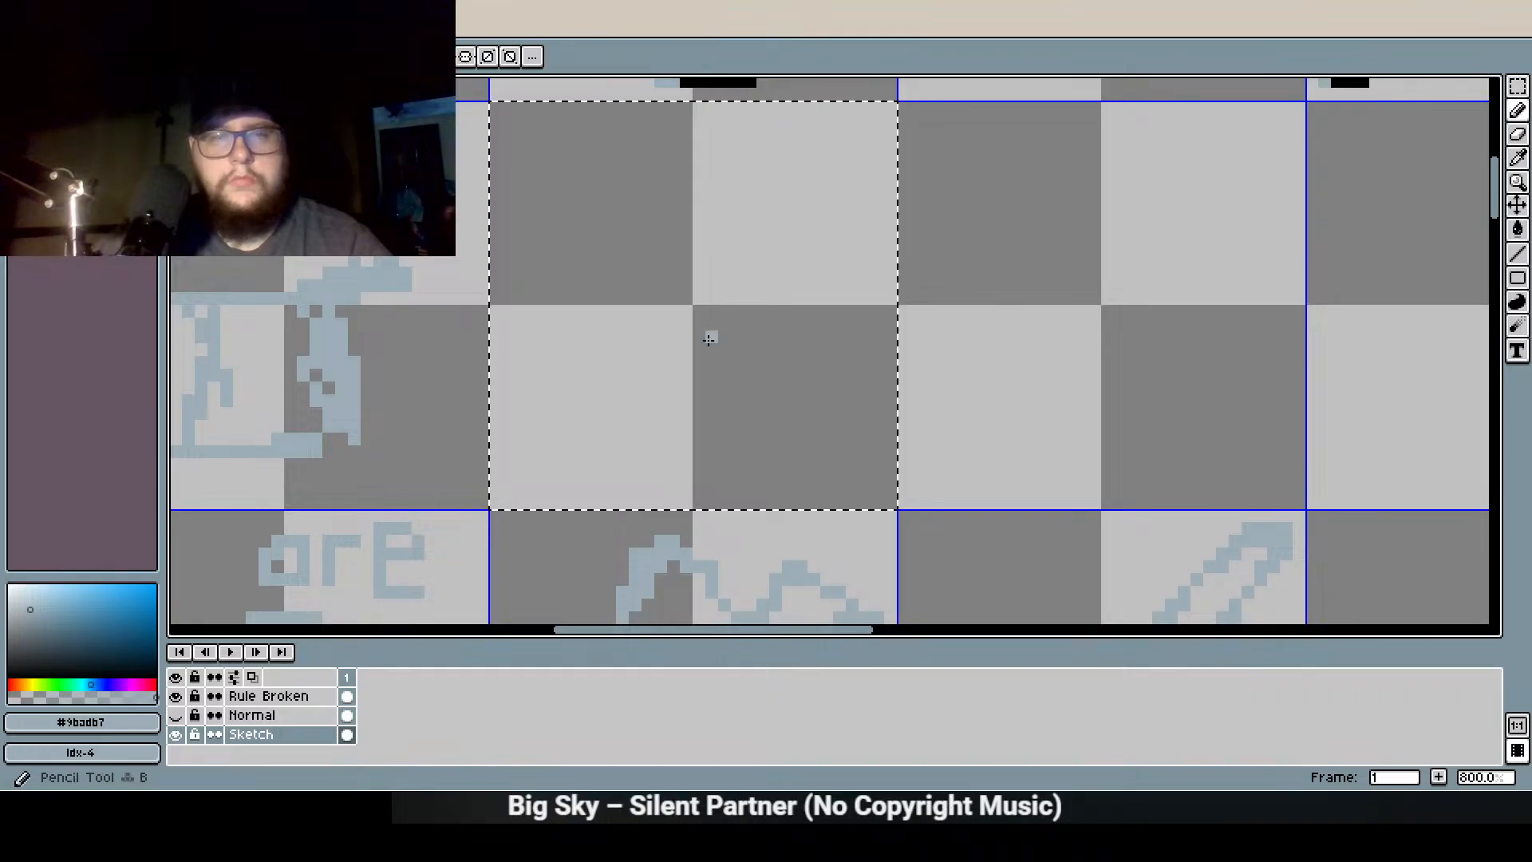
mouse_move(591, 319)
mouse_down()
mouse_move(661, 421)
mouse_move(588, 345)
mouse_move(703, 460)
mouse_move(795, 368)
mouse_move(773, 373)
mouse_move(828, 295)
mouse_move(734, 284)
mouse_move(584, 316)
mouse_move(654, 298)
mouse_move(658, 284)
mouse_move(628, 280)
mouse_move(664, 272)
mouse_move(609, 146)
mouse_move(628, 195)
mouse_move(668, 153)
mouse_move(679, 162)
mouse_move(668, 147)
mouse_move(786, 143)
mouse_move(770, 276)
mouse_up()
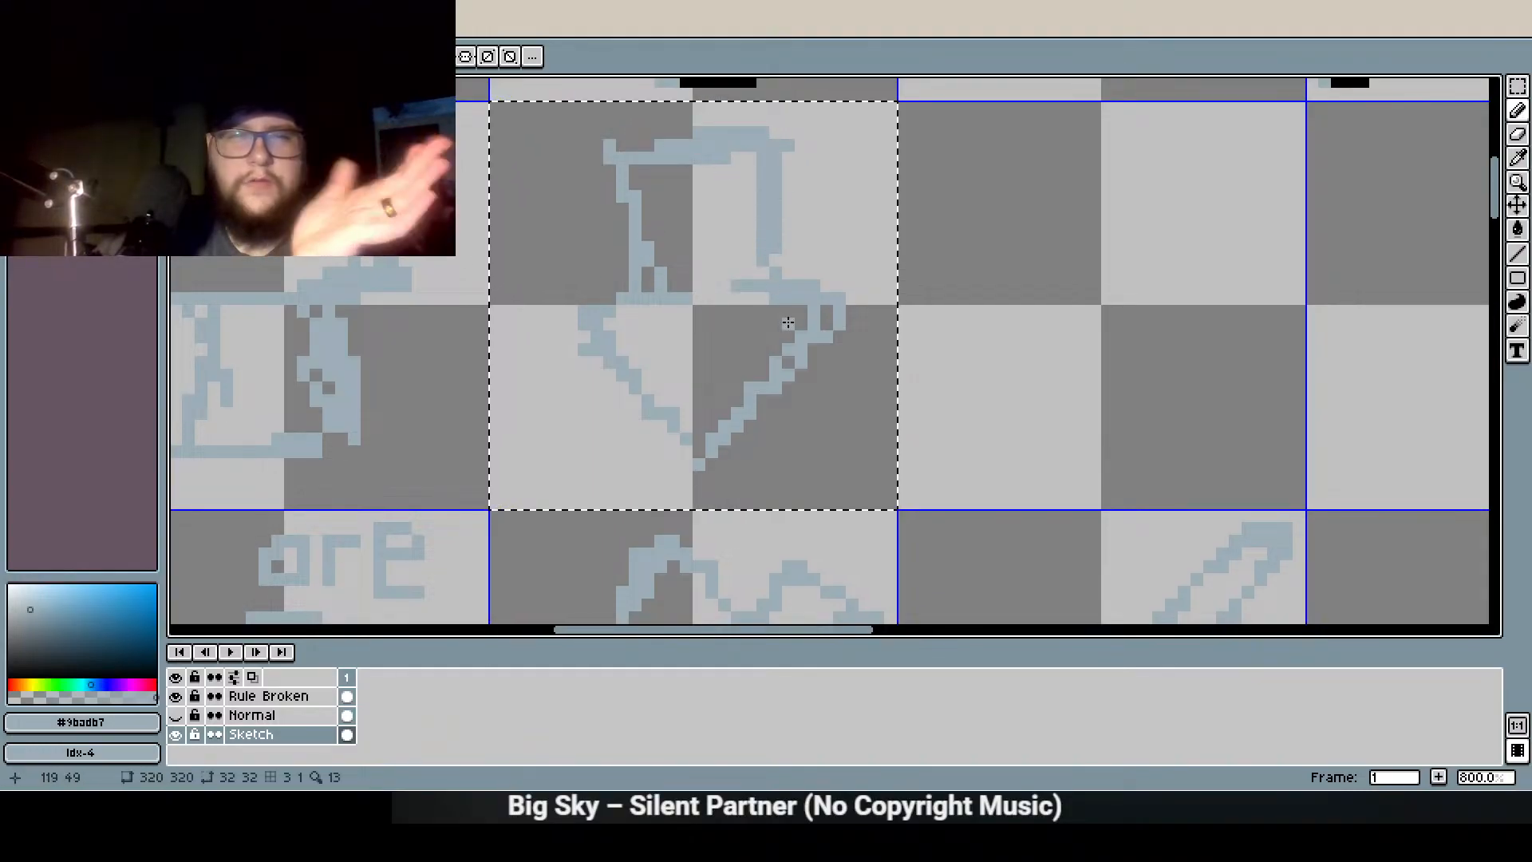
Select the empty cell beneath the skull and pencil a right-pointing arrow outline inside it
scroll(770, 276, down, 4)
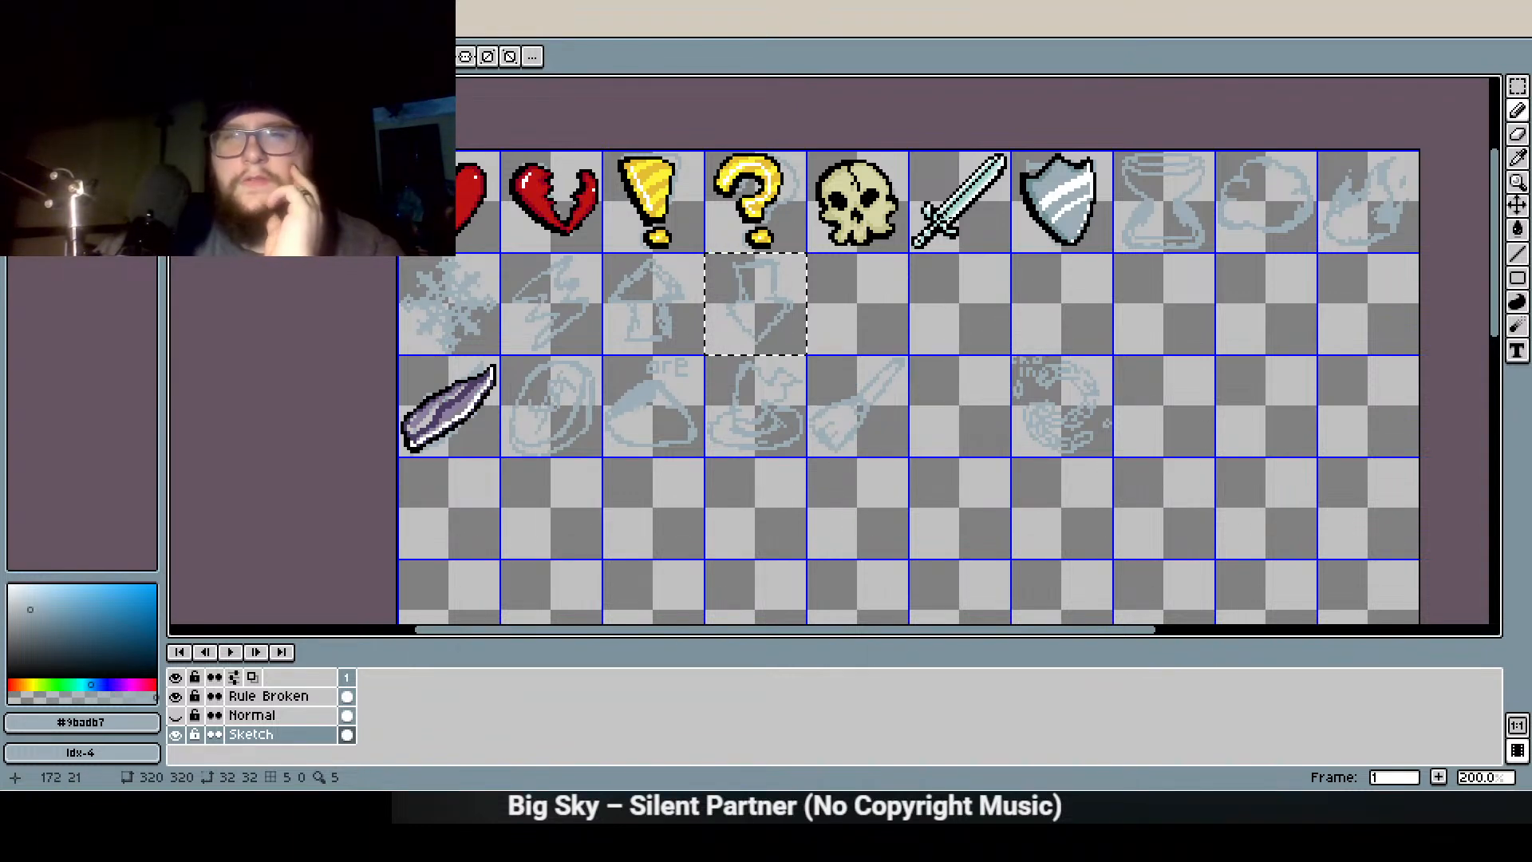
scroll(962, 215, up, 3)
drag(962, 216, 825, 354)
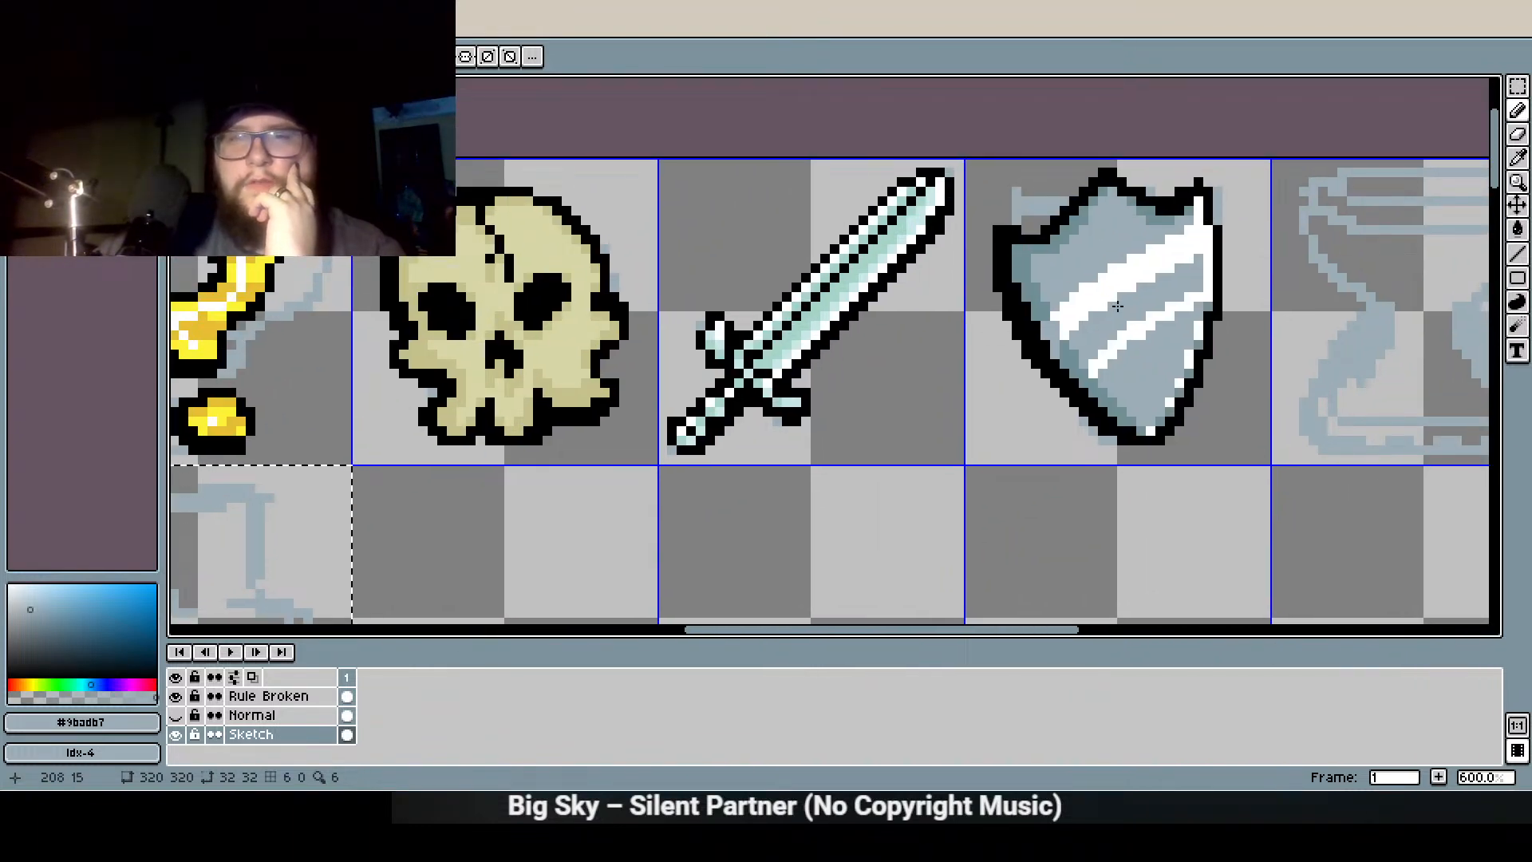
scroll(1107, 221, down, 2)
drag(707, 345, 1188, 302)
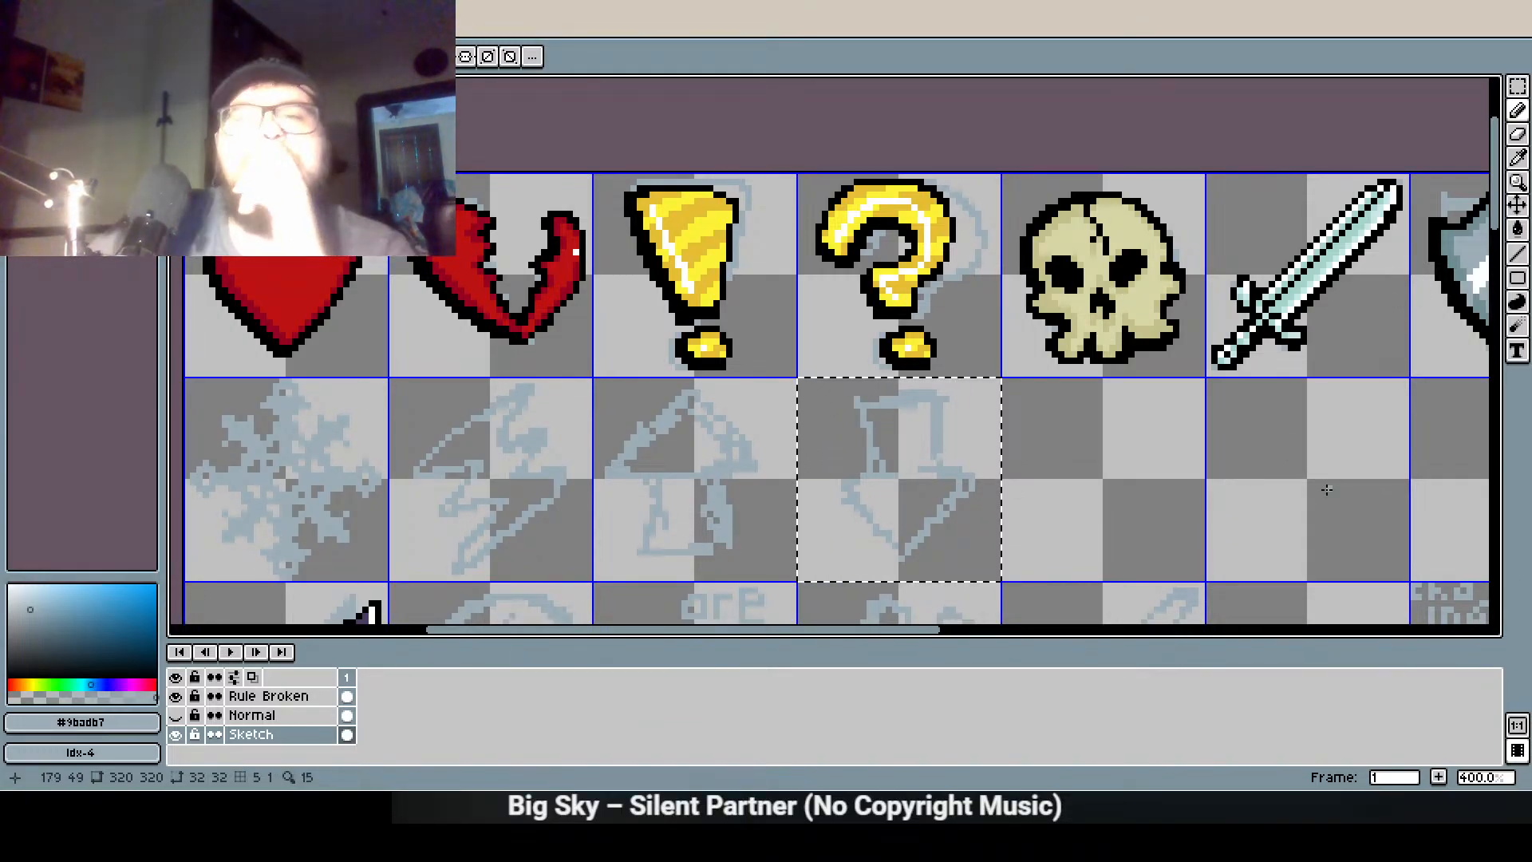
key(w)
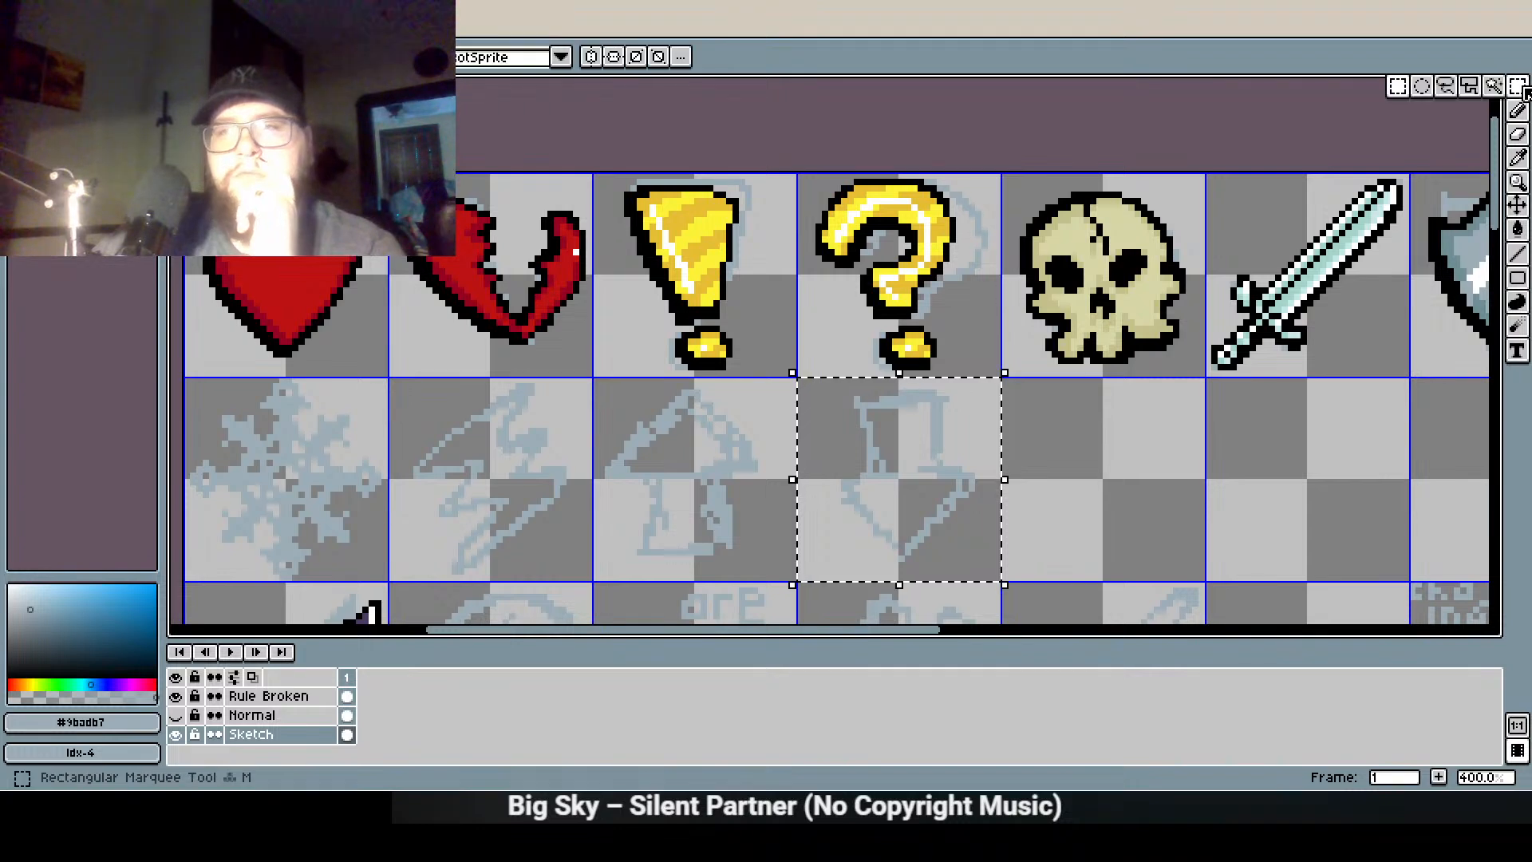
click(1146, 487)
click(1516, 111)
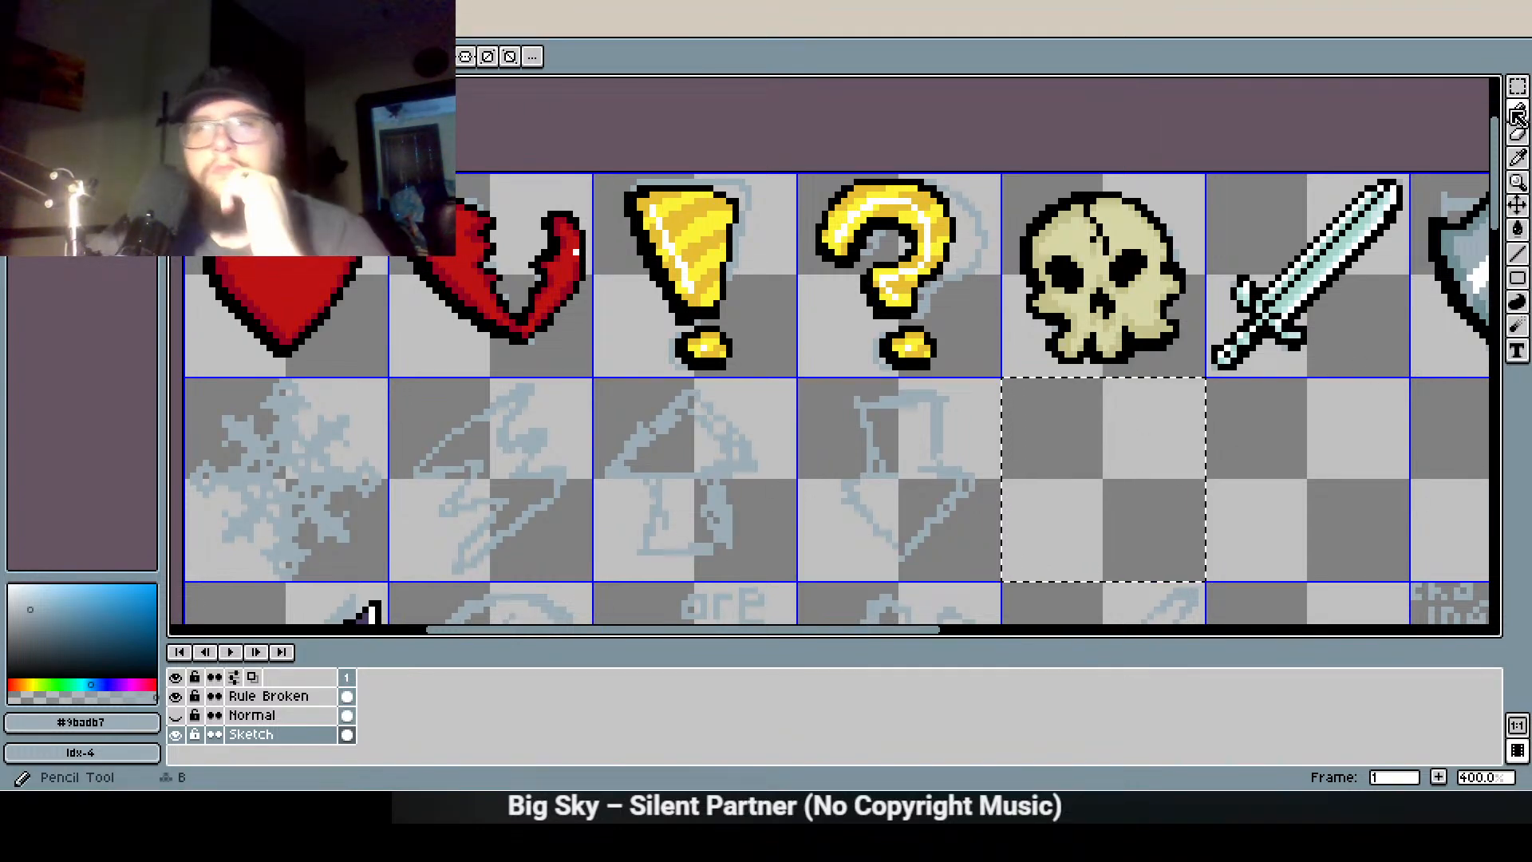
mouse_move(1105, 424)
mouse_down()
mouse_move(1163, 471)
mouse_move(1097, 418)
mouse_move(1142, 472)
mouse_move(1164, 473)
mouse_move(1082, 544)
mouse_up()
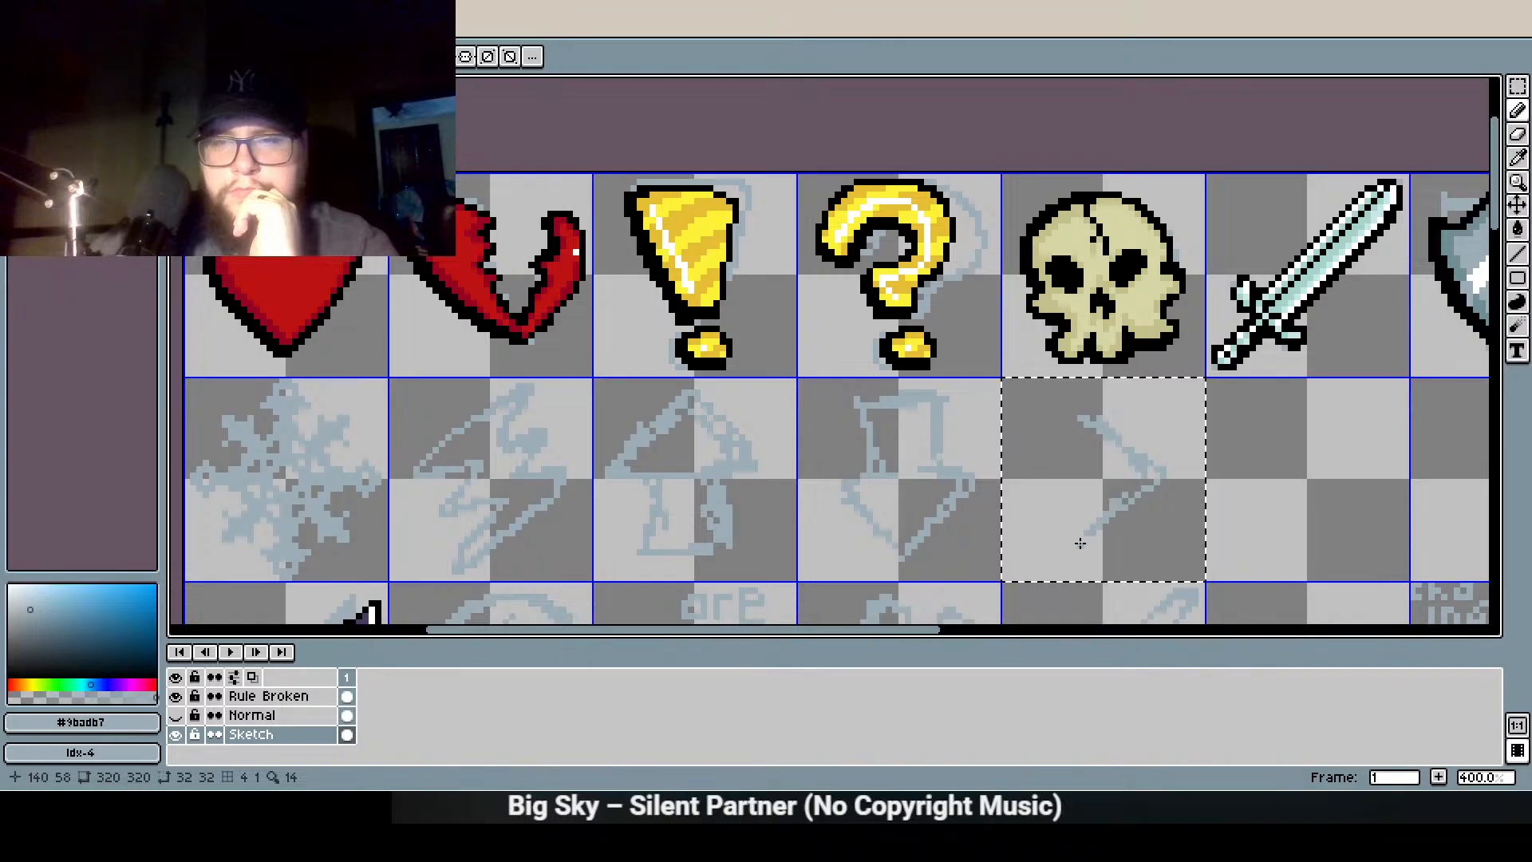
drag(1074, 420, 1074, 452)
mouse_move(1072, 454)
mouse_down()
mouse_move(1009, 451)
mouse_move(1024, 524)
mouse_move(1071, 507)
mouse_up()
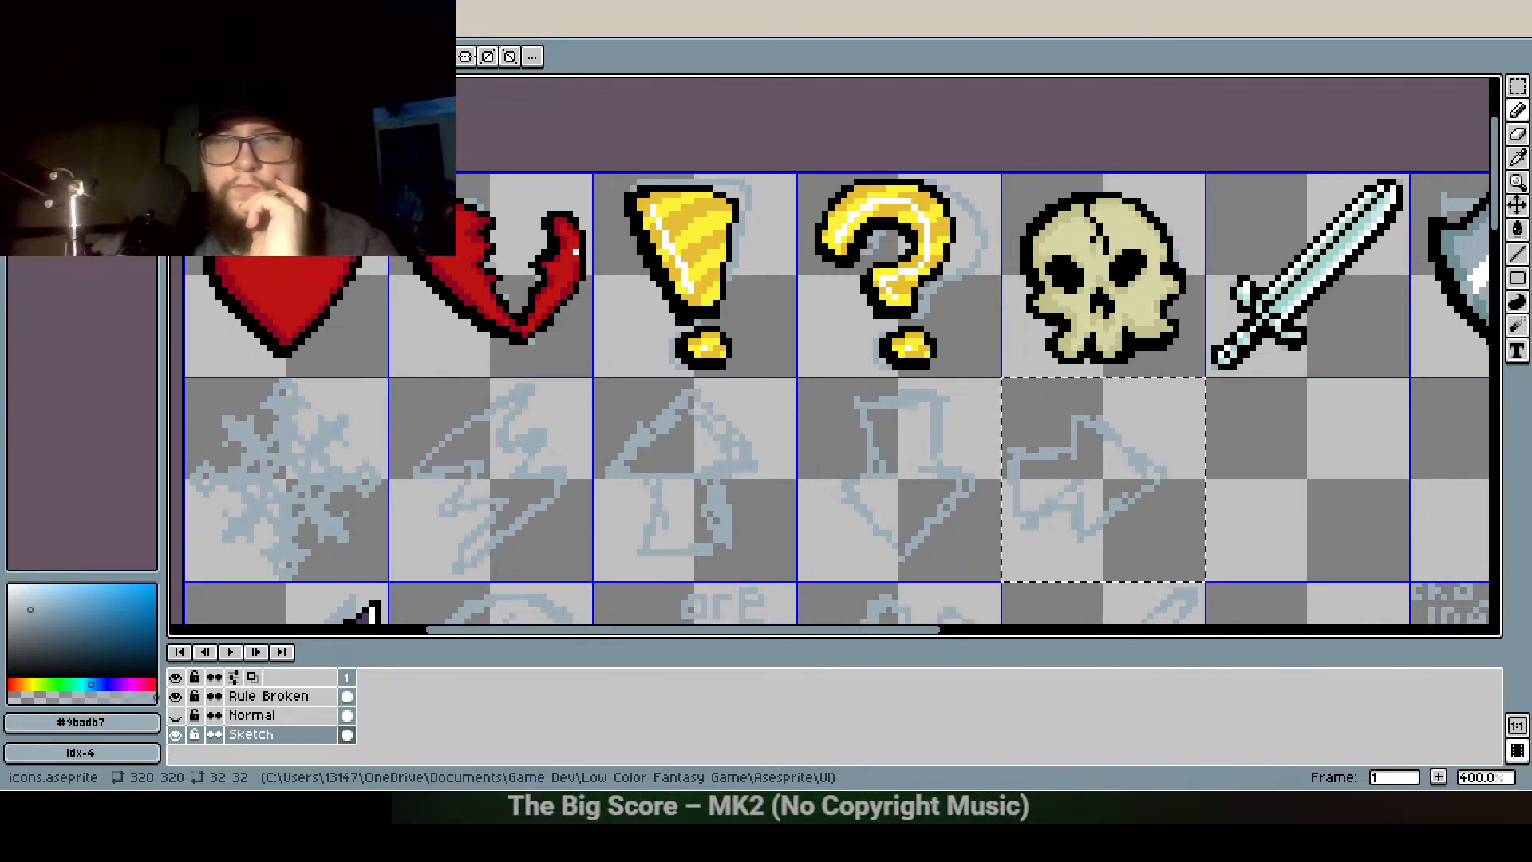
Nudge the right-pointing arrow sketch two pixels right and drop the selection
drag(1194, 277, 695, 123)
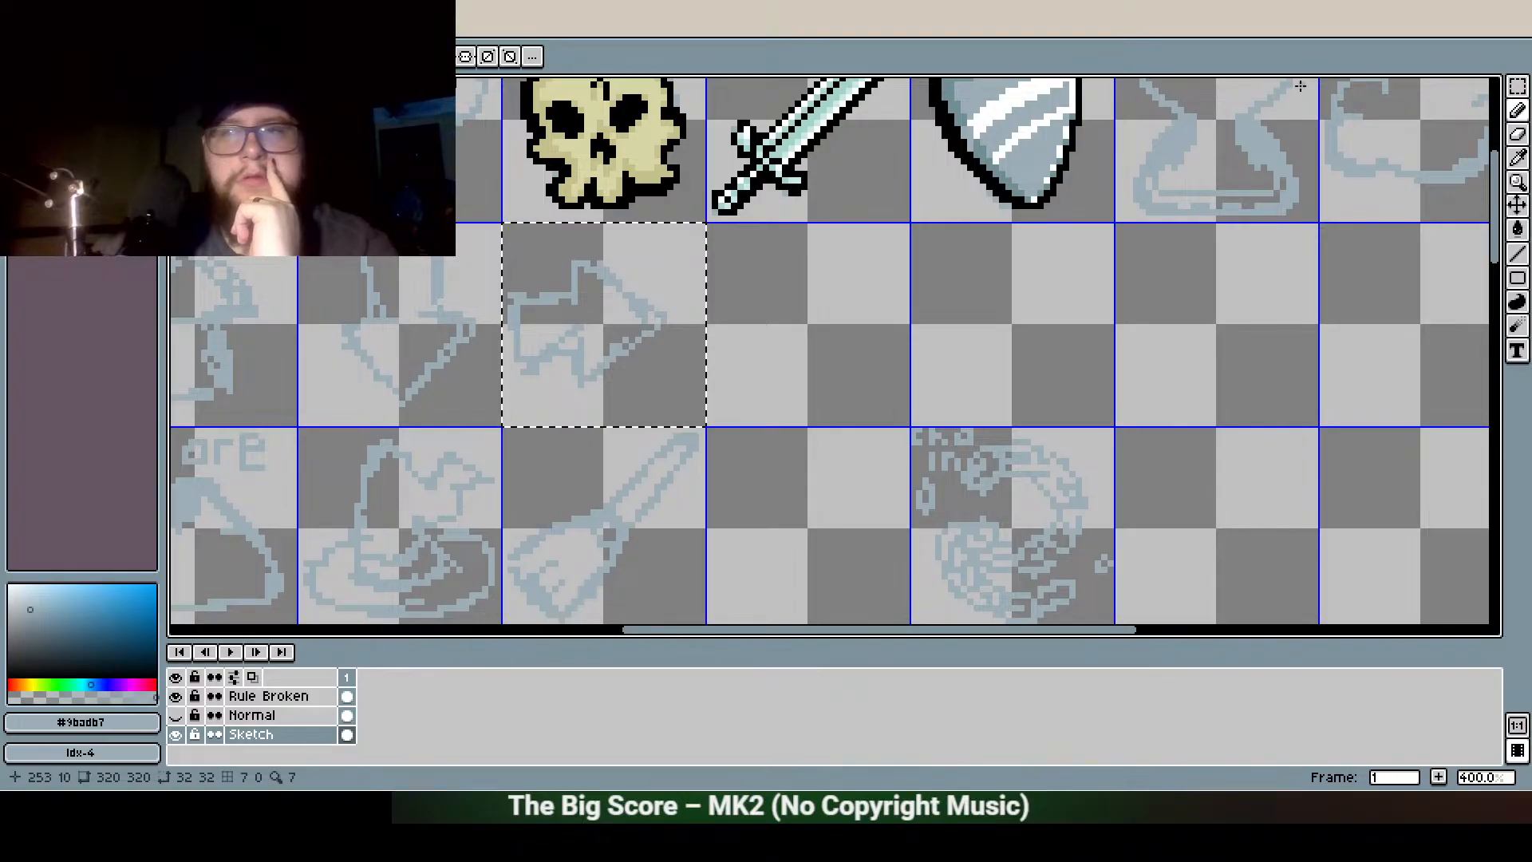
key(w)
key(Right)
key(Right)
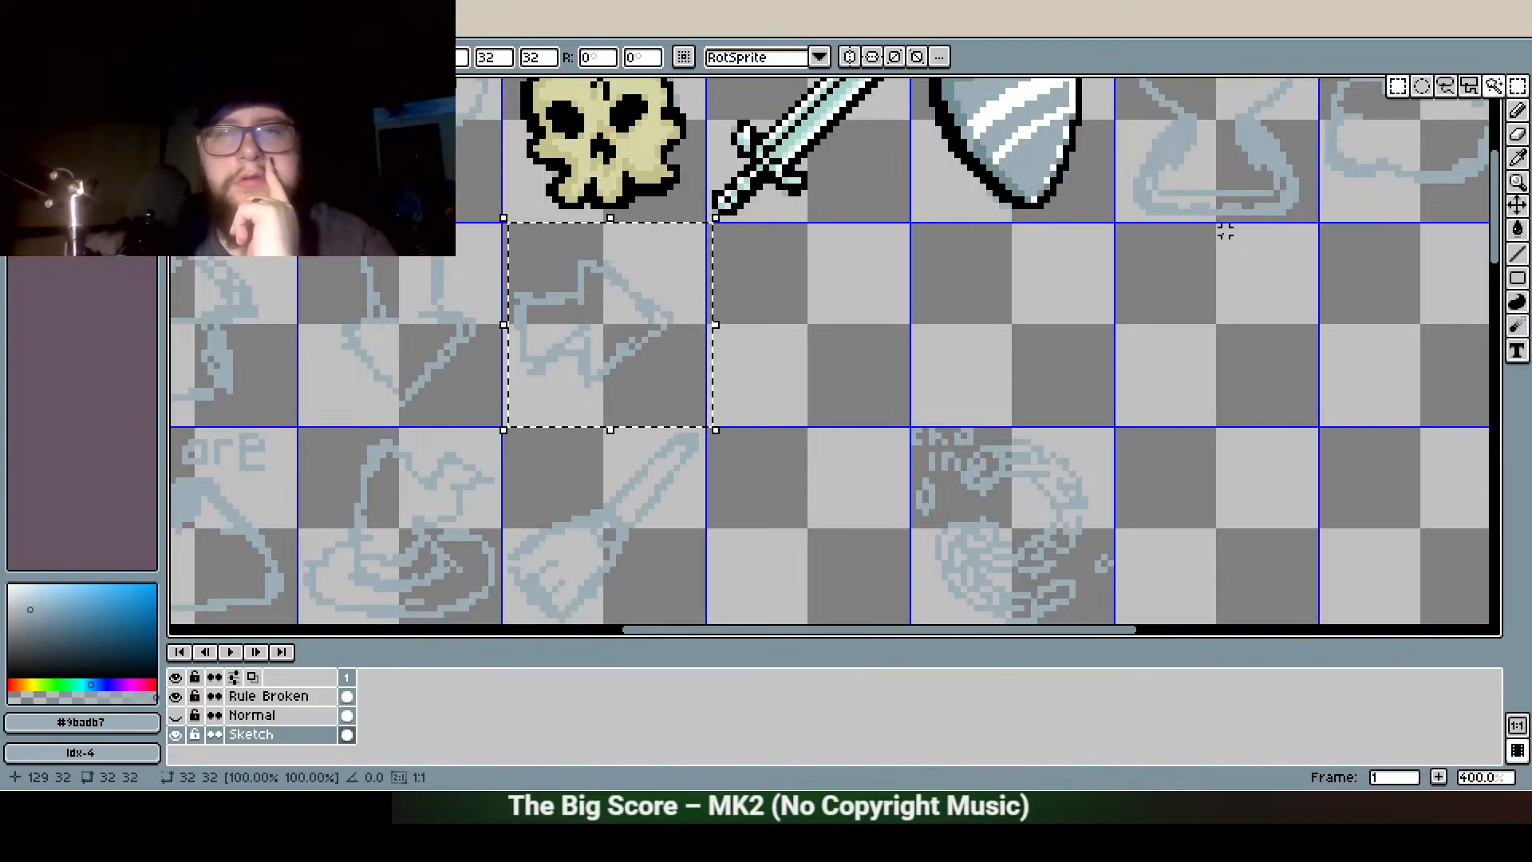
click(779, 317)
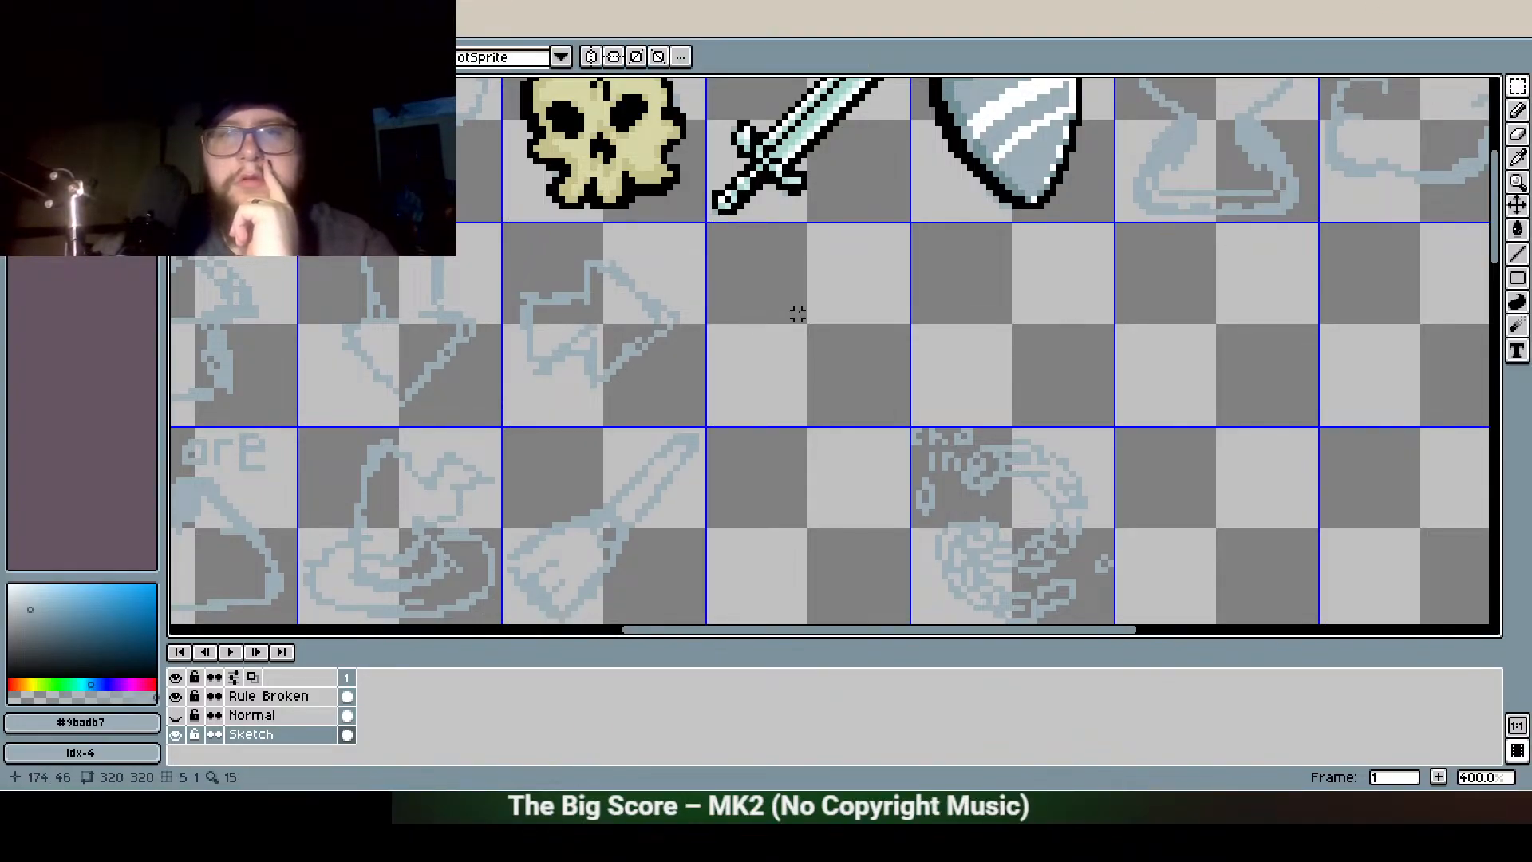
Pencil a left-pointing arrow outline inside the empty cell beneath the sword
key(b)
scroll(751, 344, up, 2)
mouse_move(804, 237)
mouse_down()
mouse_move(725, 313)
mouse_move(824, 401)
mouse_move(823, 261)
mouse_move(865, 286)
mouse_move(921, 257)
mouse_move(841, 292)
mouse_move(932, 310)
mouse_move(946, 265)
mouse_move(953, 308)
mouse_move(957, 358)
mouse_move(876, 342)
mouse_move(854, 348)
mouse_move(848, 372)
mouse_move(823, 341)
mouse_move(814, 390)
mouse_move(794, 382)
mouse_move(822, 423)
mouse_up()
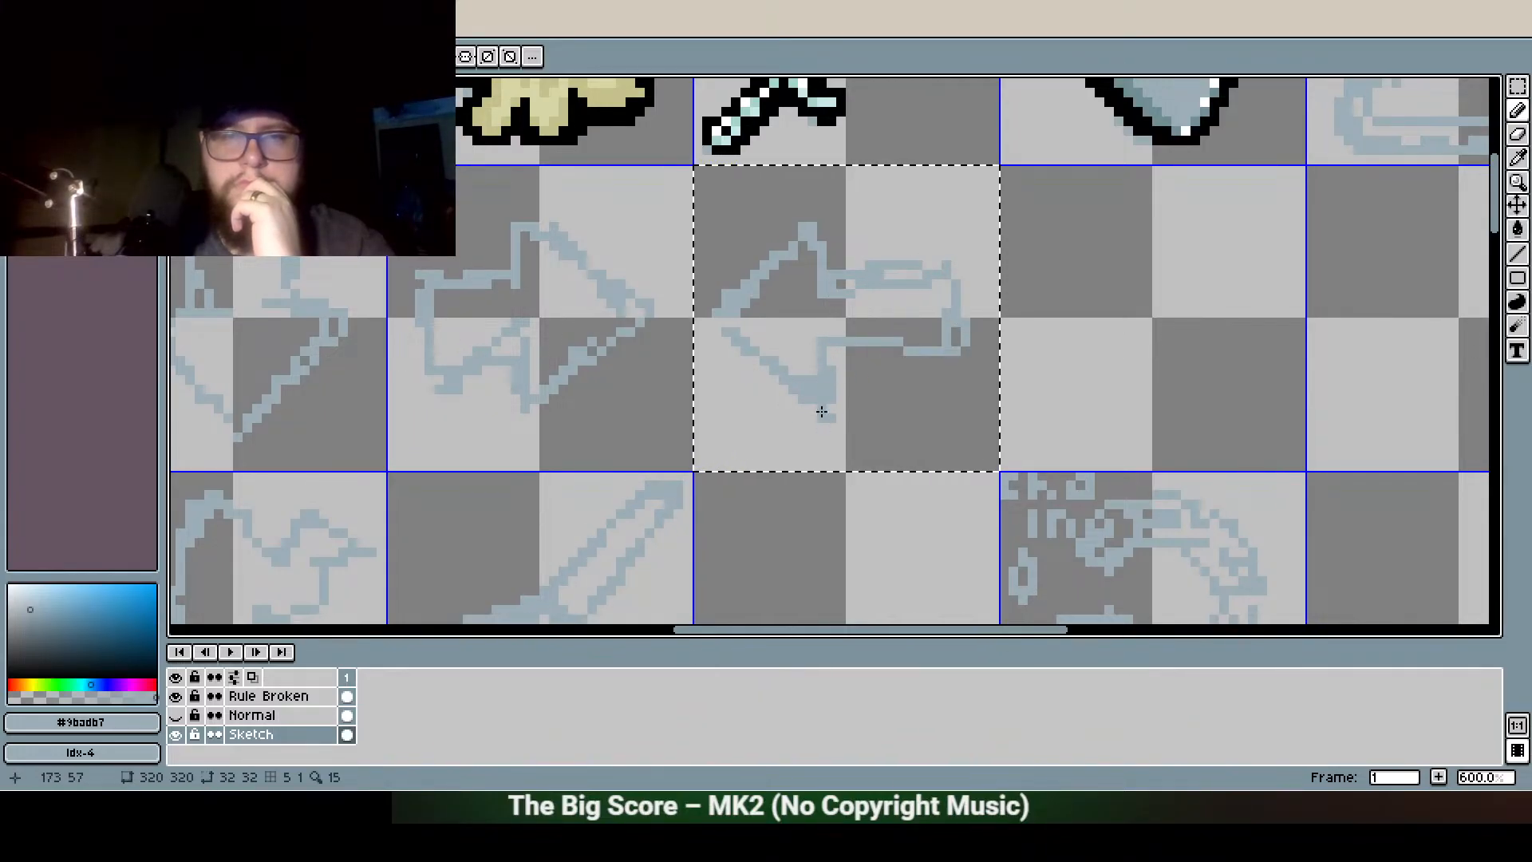
scroll(908, 302, down, 3)
scroll(909, 301, down, 1)
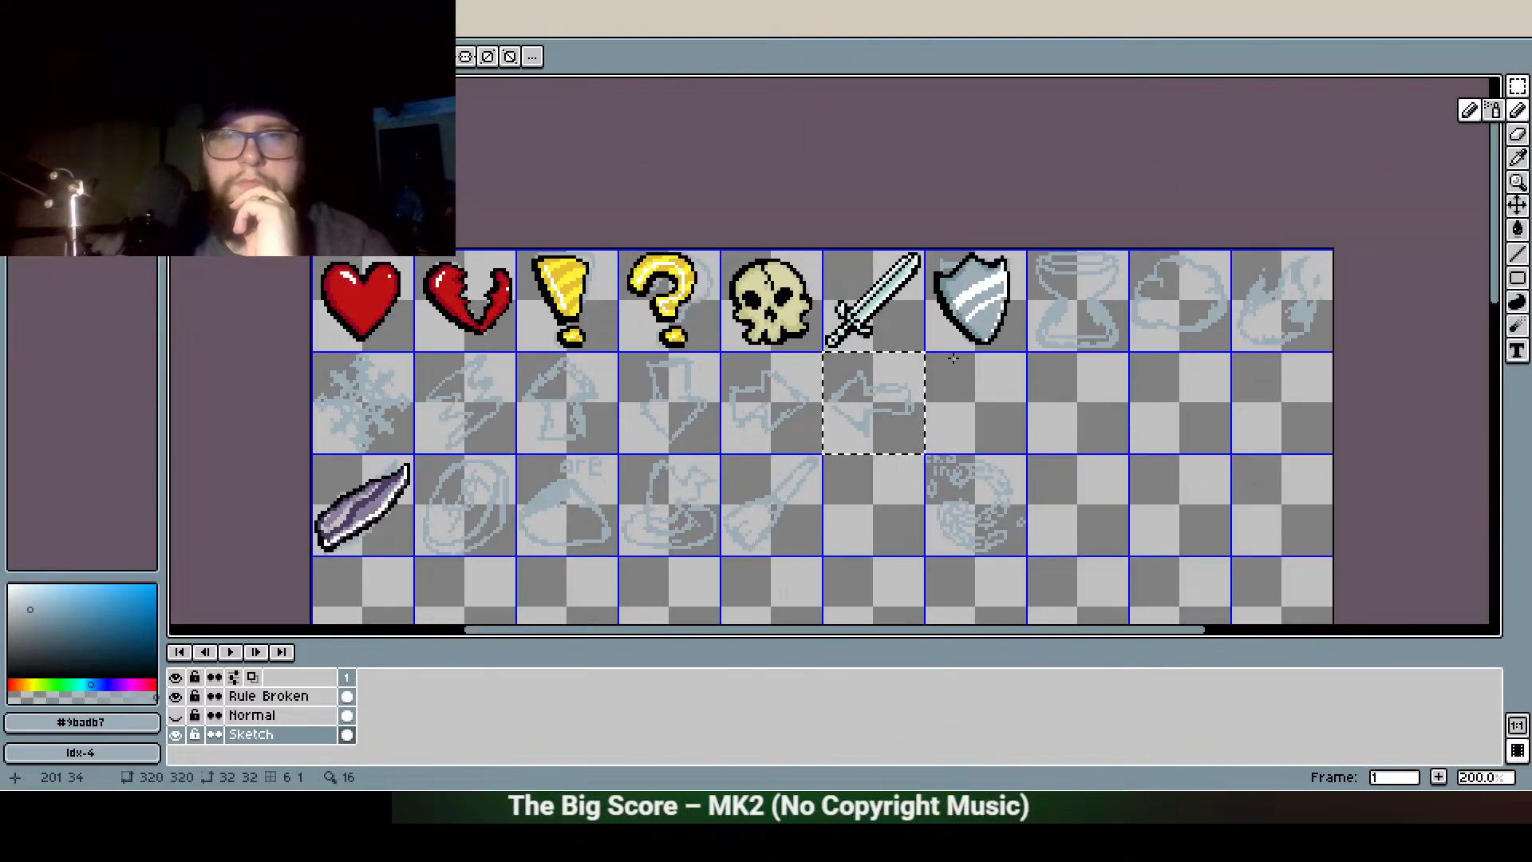
Clear the selection around the left-pointing arrow and save the icon sheet
click(1516, 87)
click(1035, 455)
scroll(1029, 435, down, 1)
scroll(984, 440, up, 1)
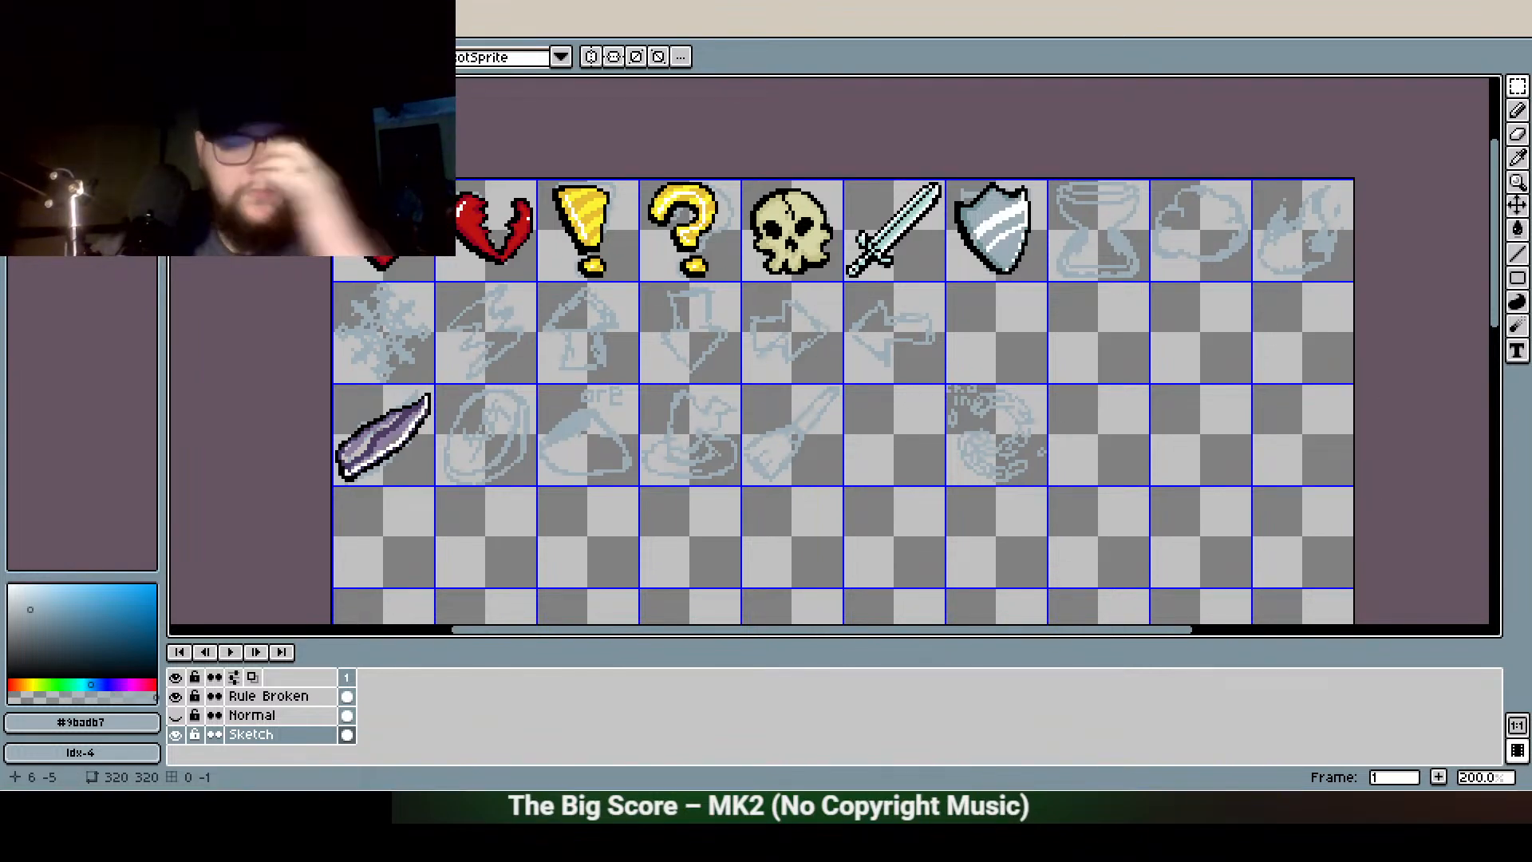
key(ctrl+s)
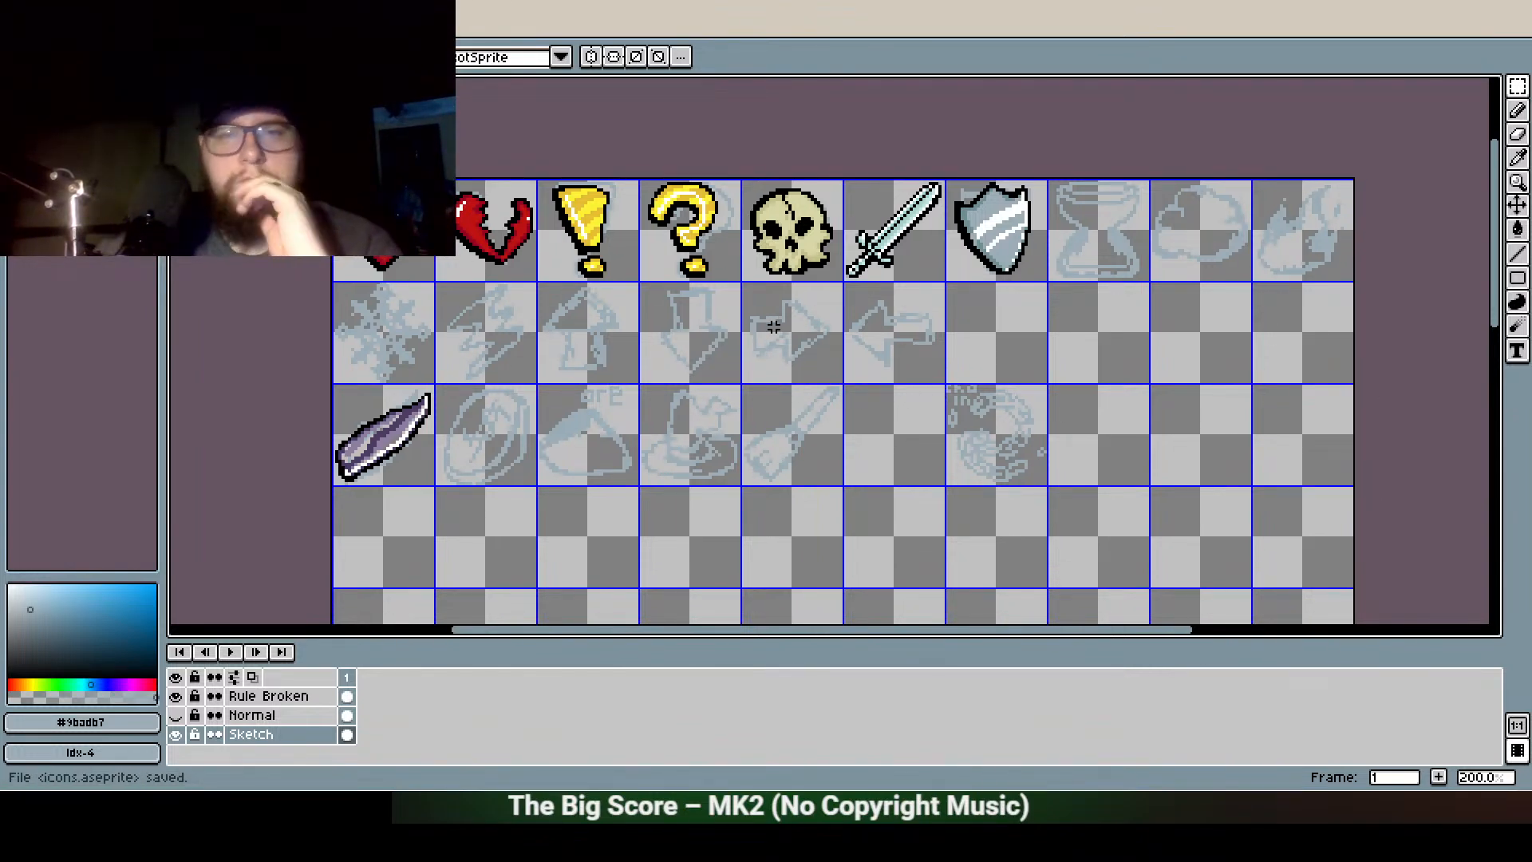
Select the upward arrow's cell and move the sketch four cells right, into the empty cell beneath the shield
drag(1000, 483, 870, 451)
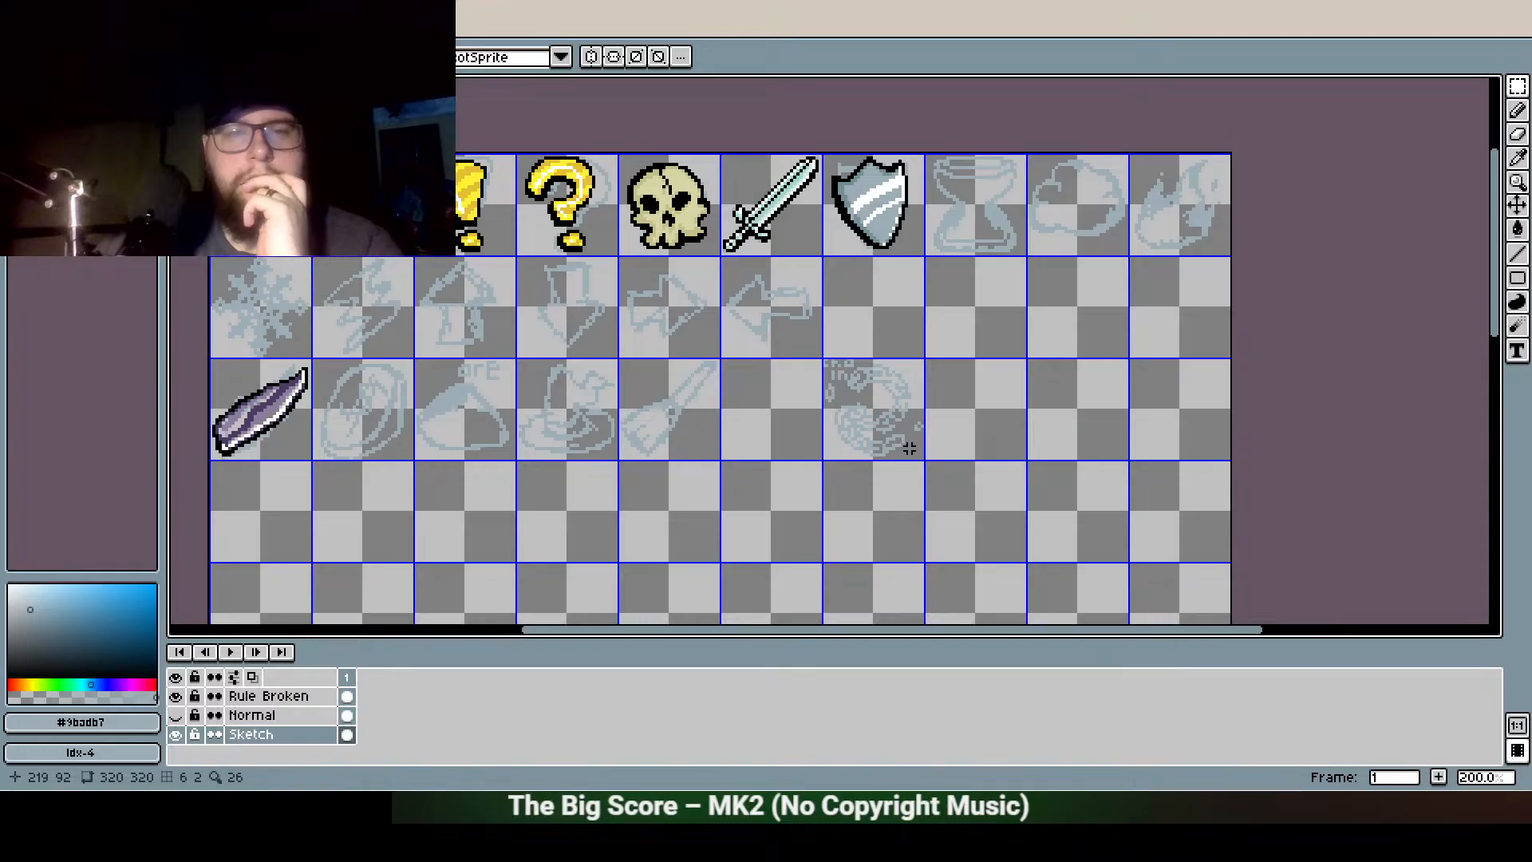
drag(947, 343, 918, 362)
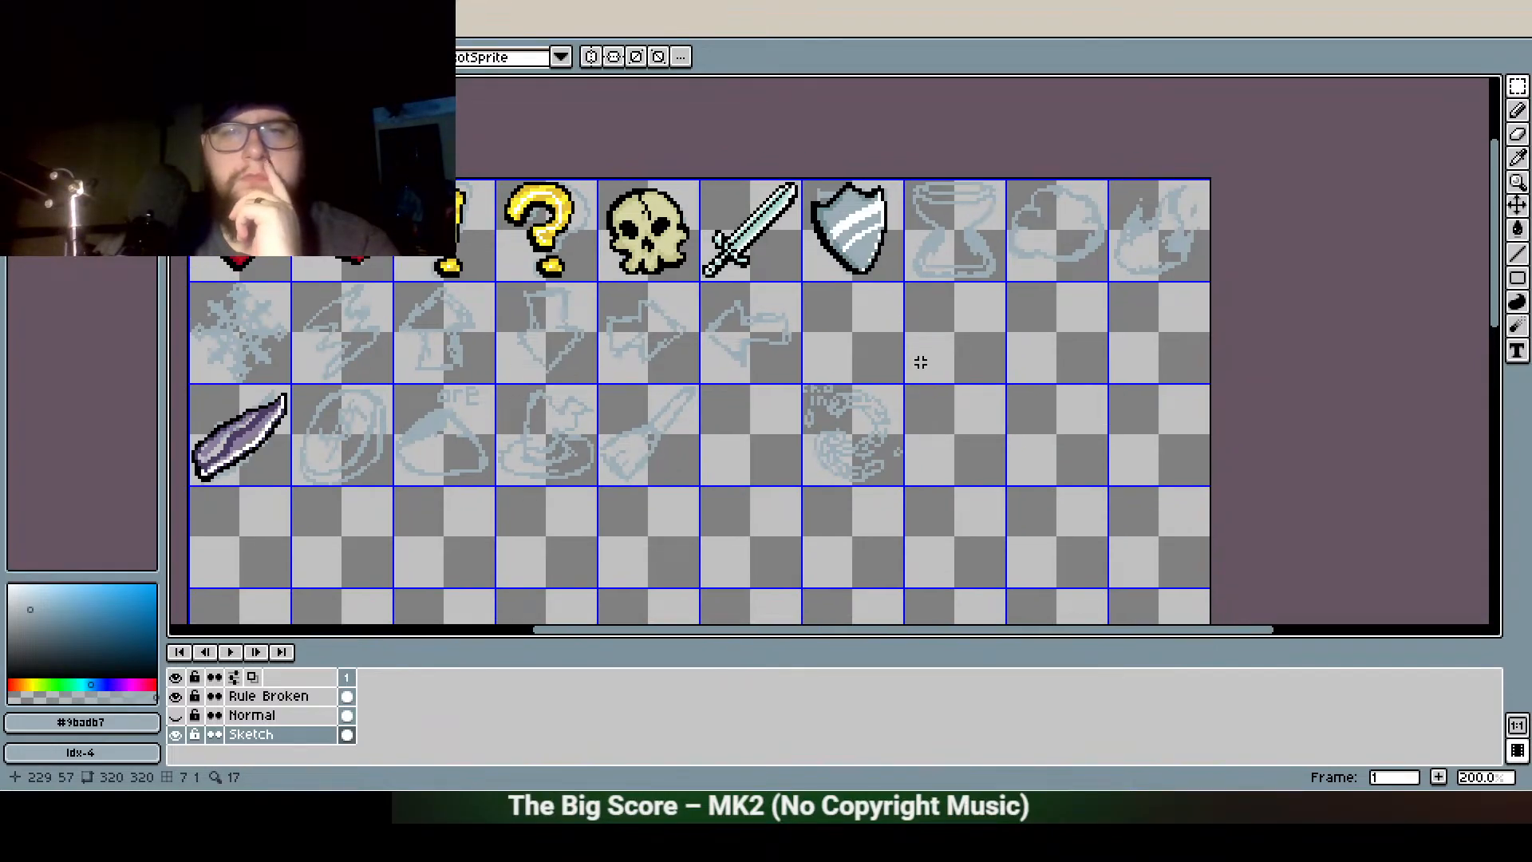
double_click(466, 327)
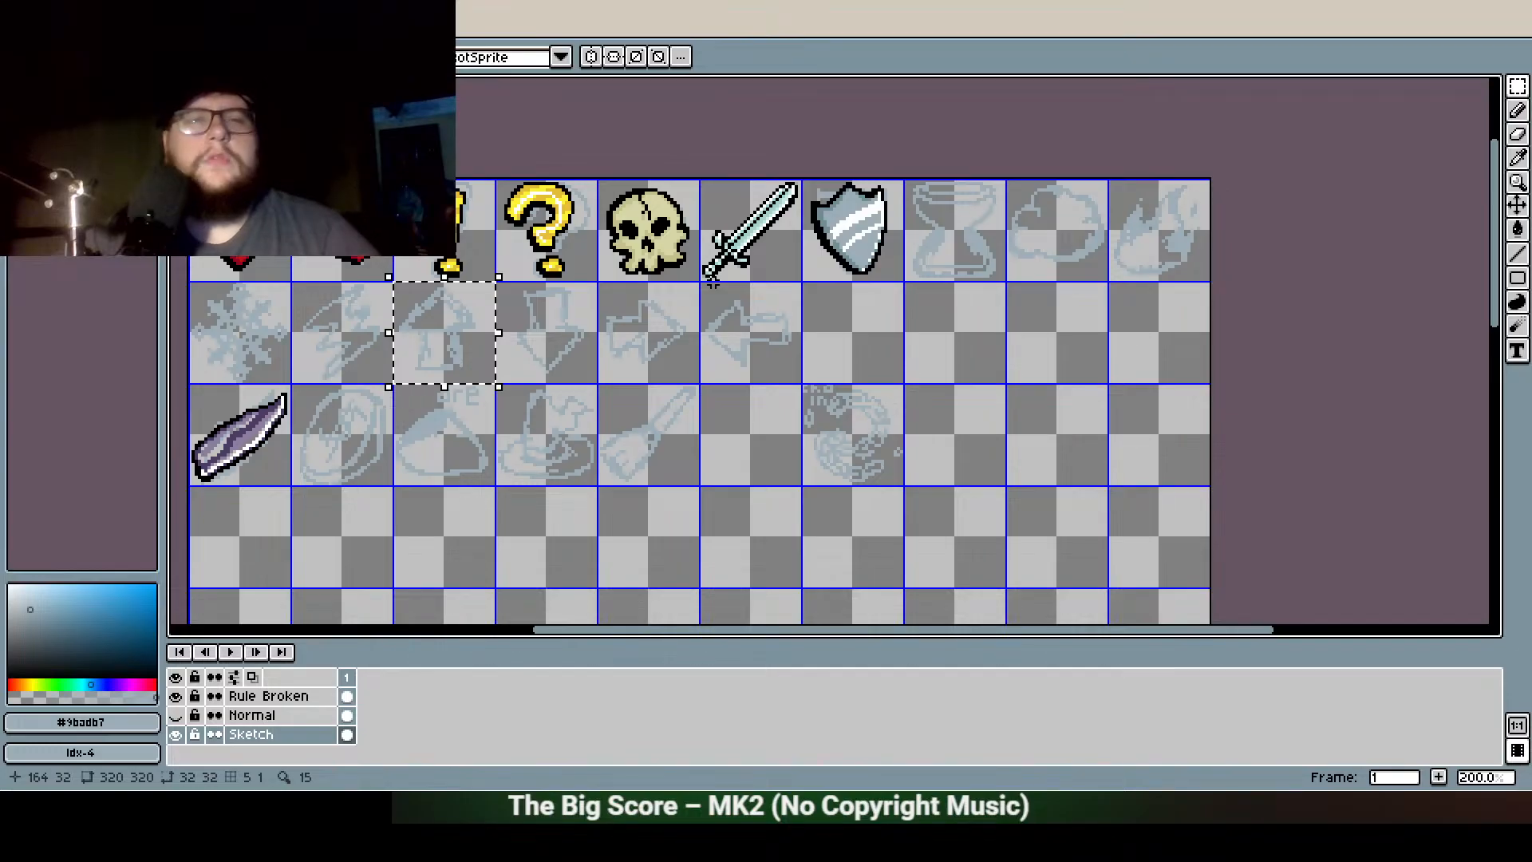
key(shift+Right)
key(shift+Right)
key(shift+Right)
key(shift+Right)
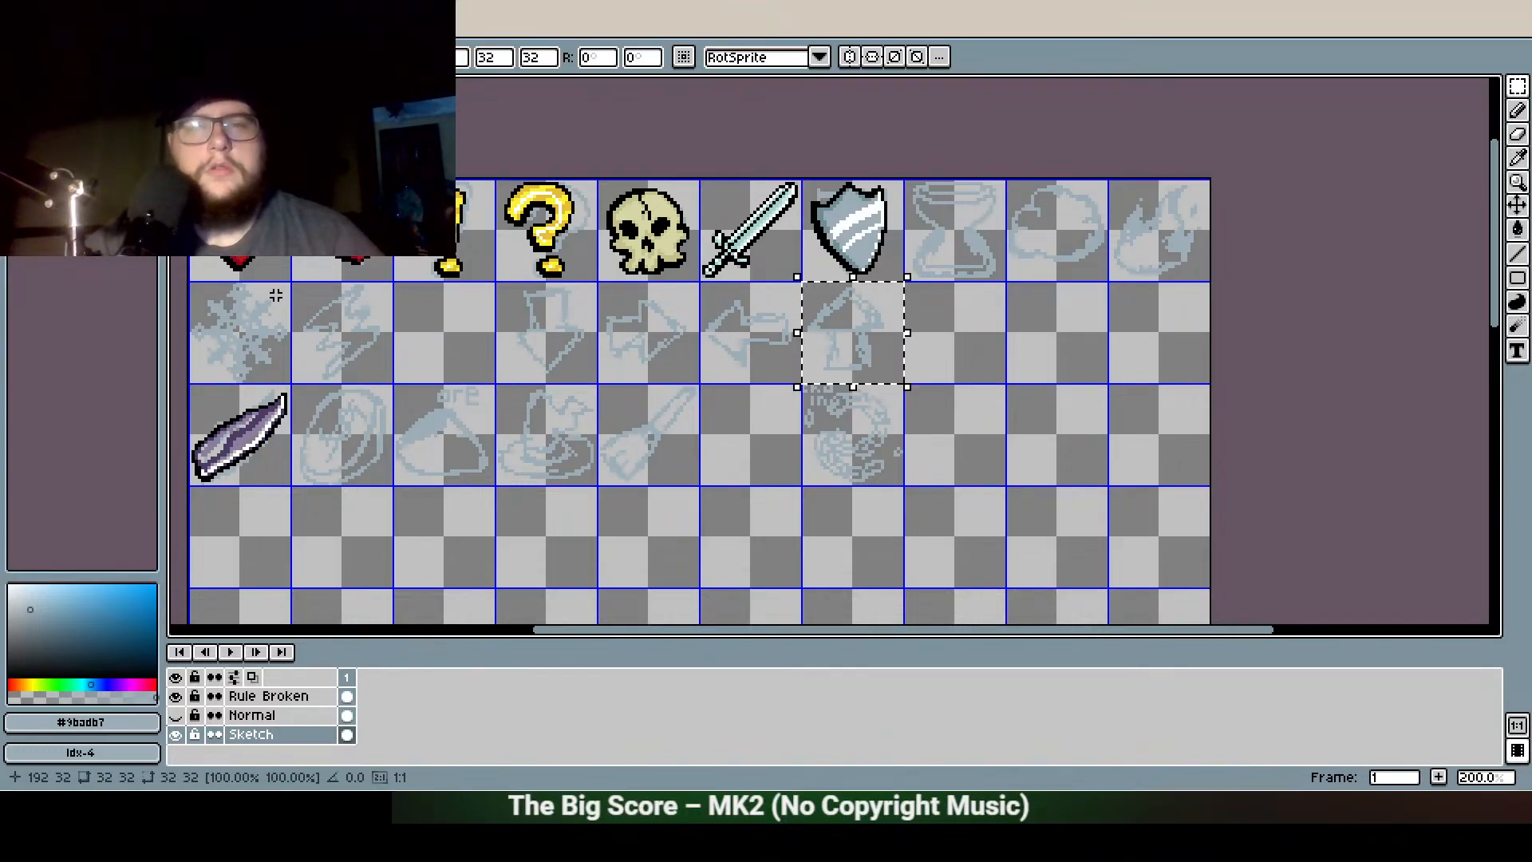
Select the right-pointing arrow's cell and move the sketch two cells left, beneath the exclamation mark
double_click(745, 337)
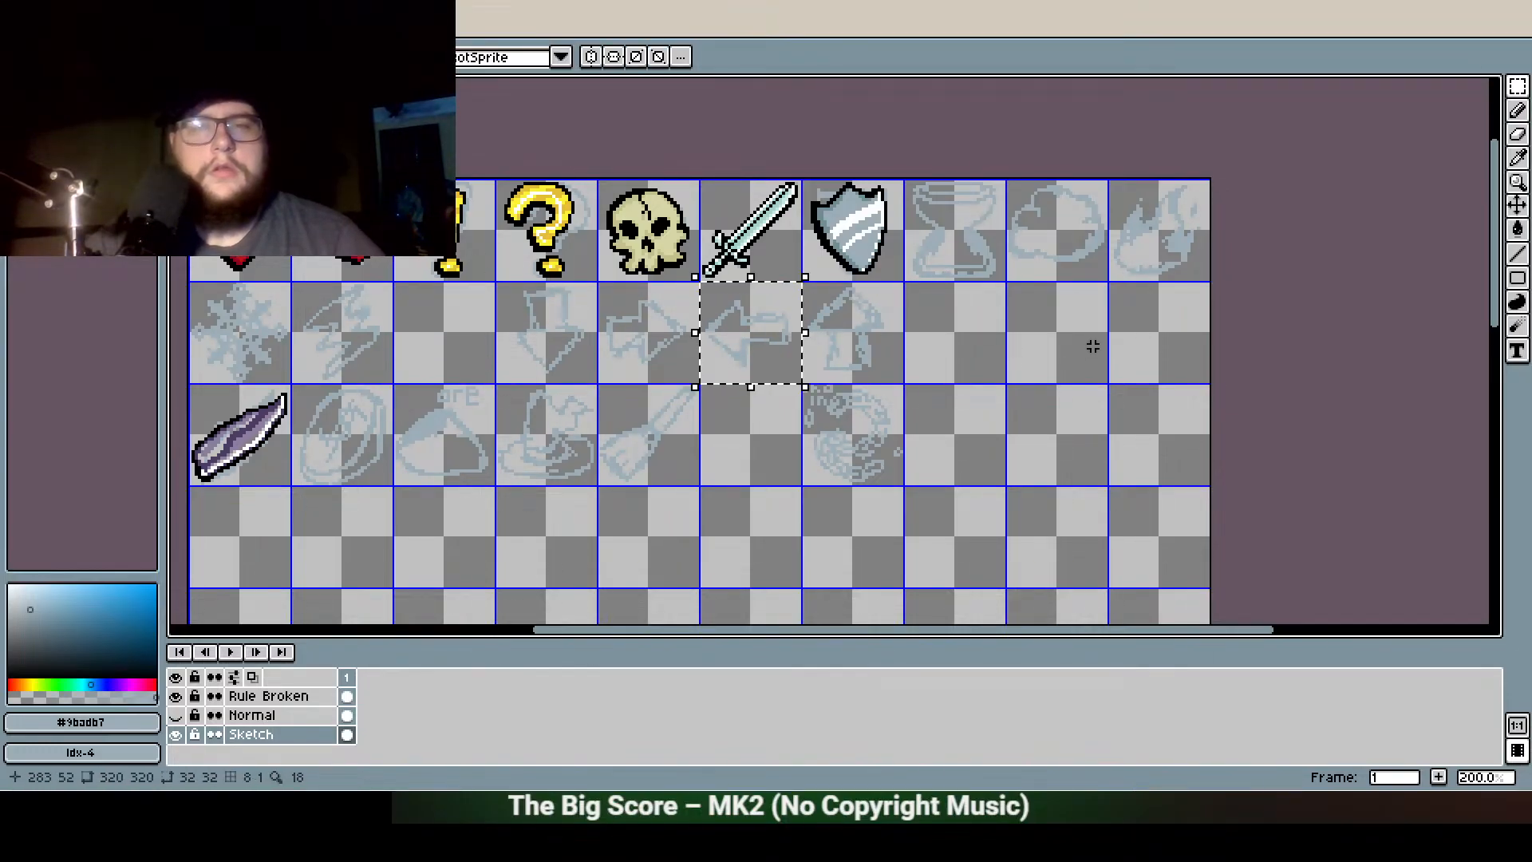
double_click(671, 358)
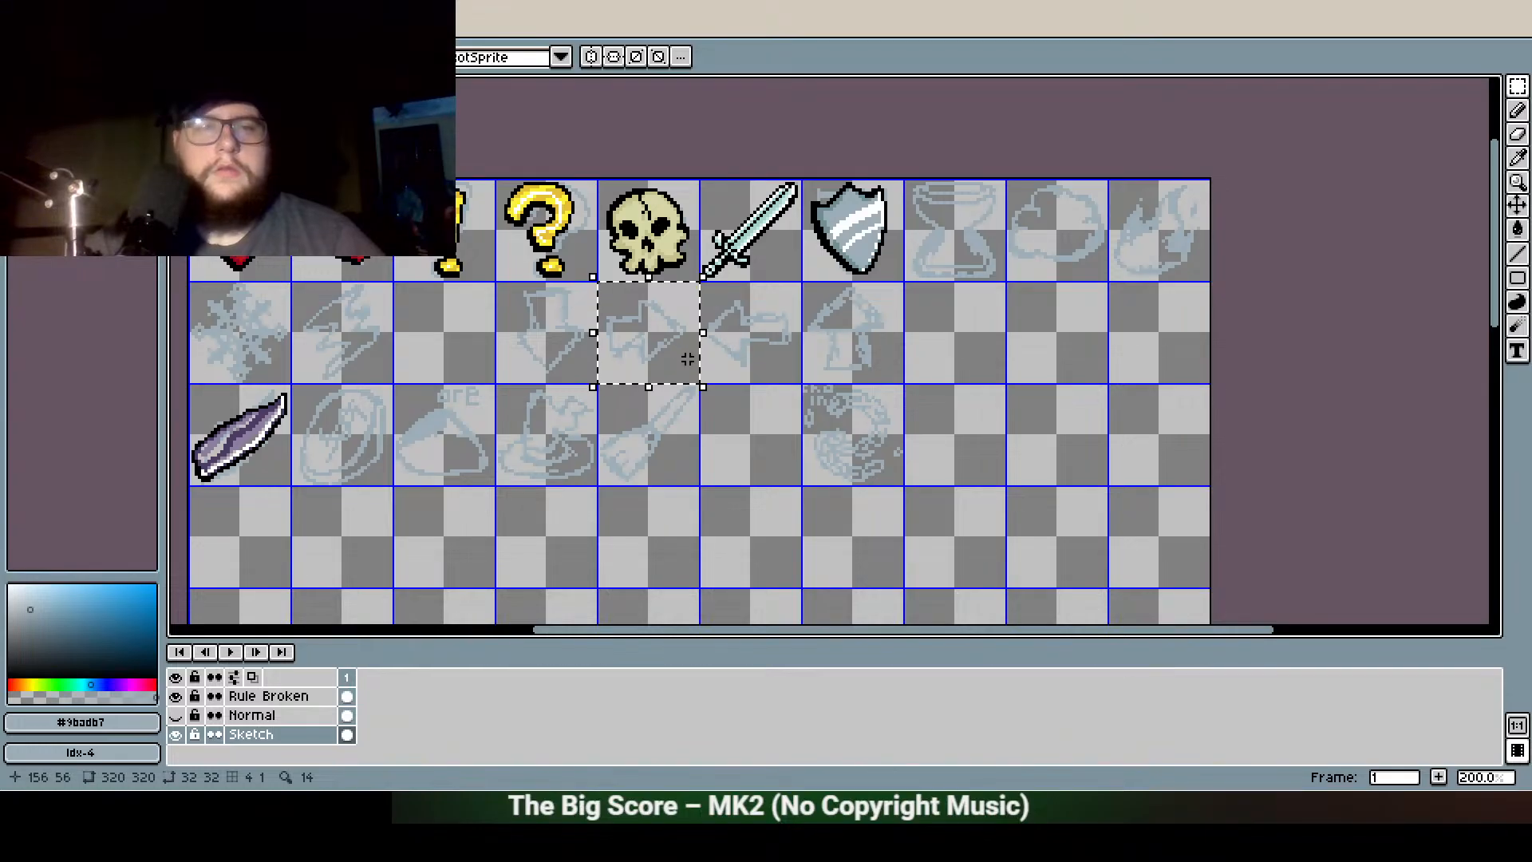
key(shift+Left)
key(shift+Left)
Shift the left-pointing and upward arrows one cell left together and return the upward arrow to the cell beneath the shield
drag(752, 325, 815, 334)
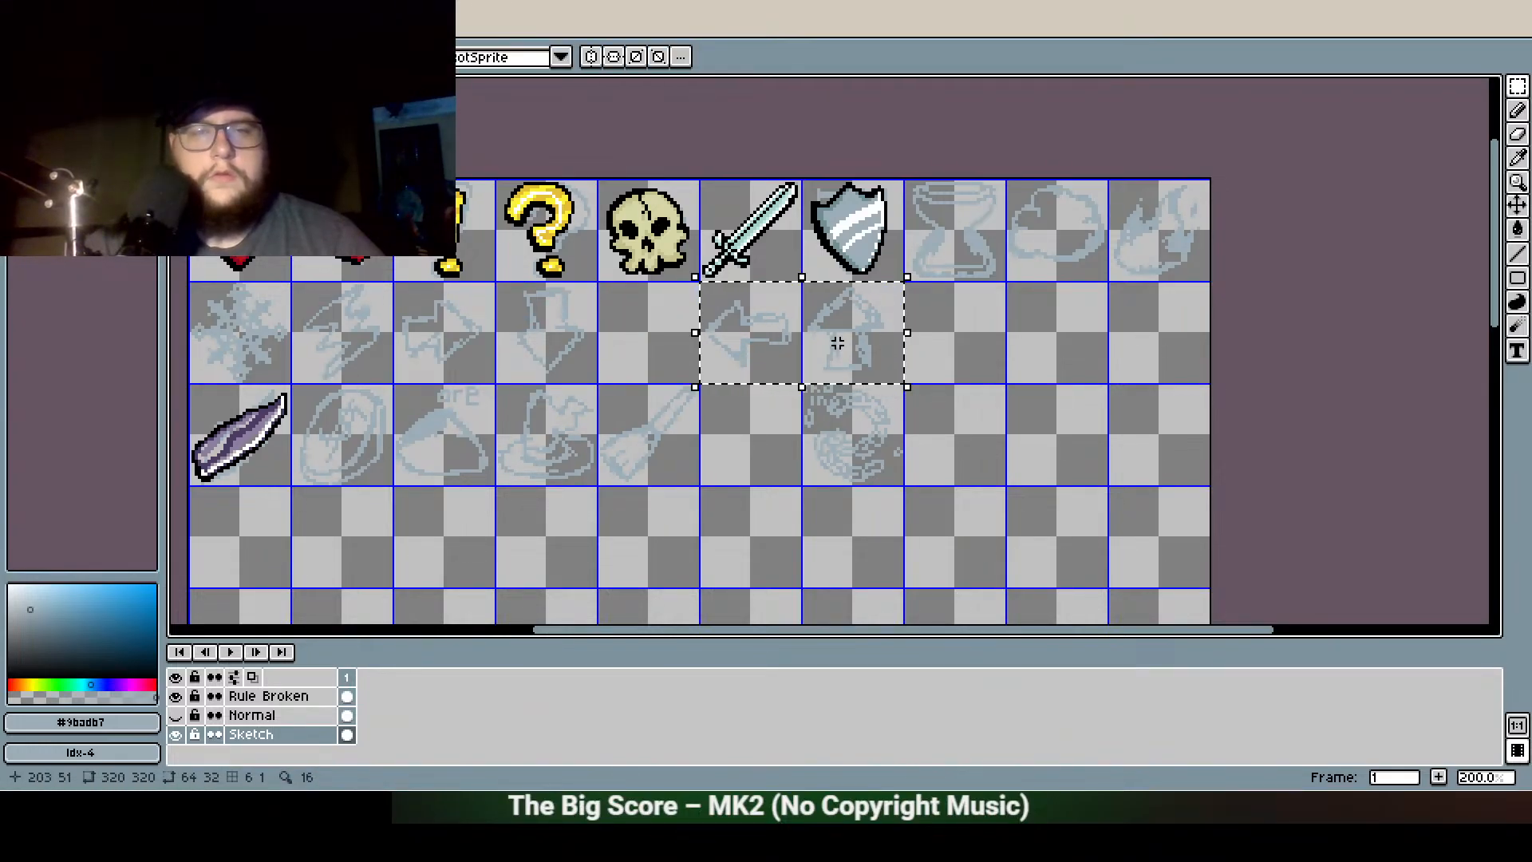
key(shift+Left)
key(ctrl+d)
double_click(737, 343)
key(shift+Right)
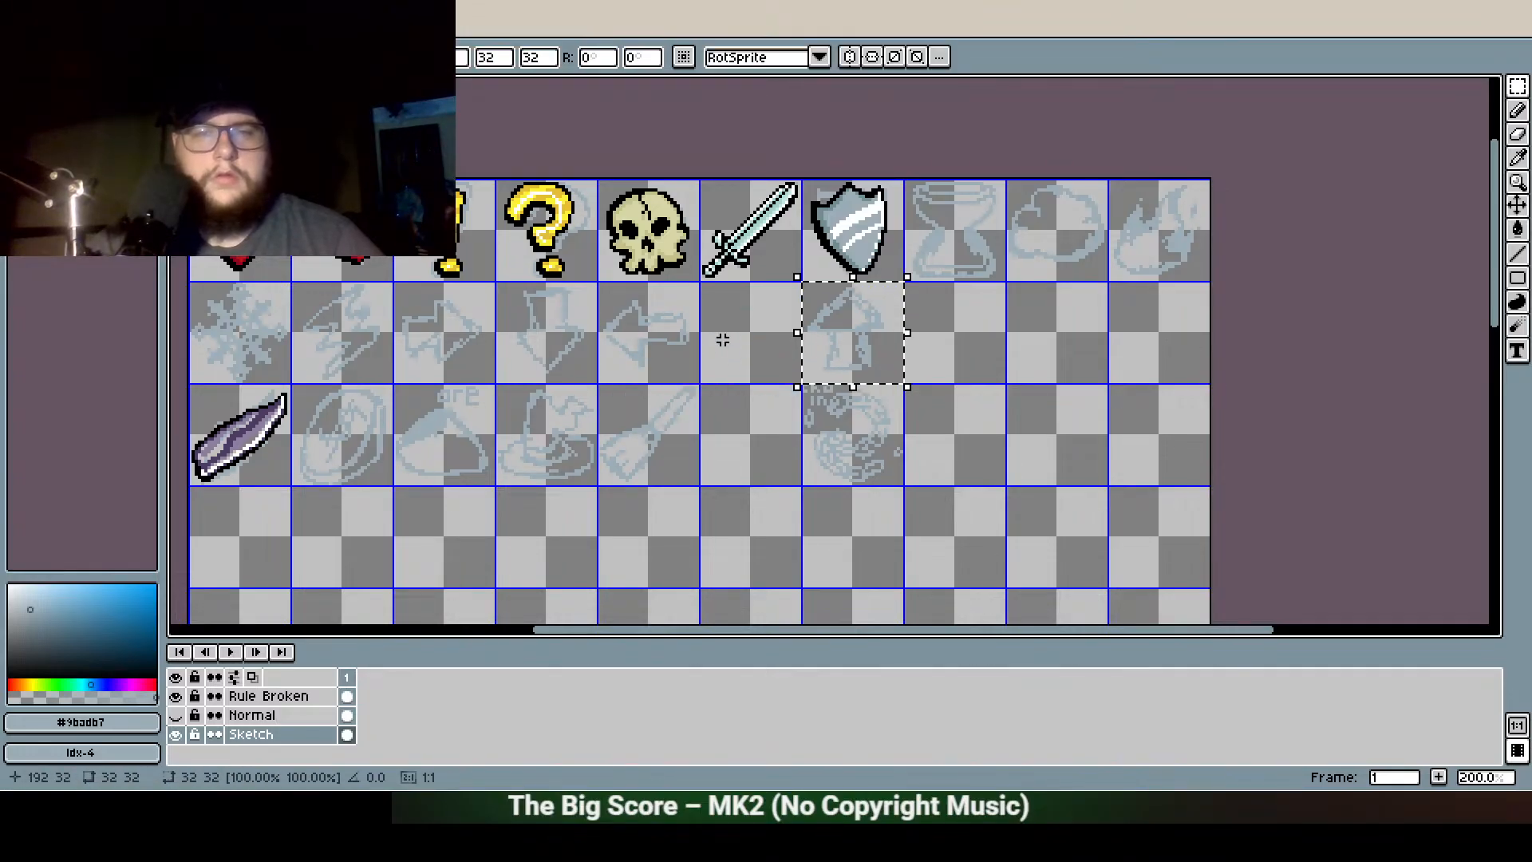
key(ctrl+d)
Move the downward arrow sketch two cells right, into the empty cell beneath the sword, and deselect it
double_click(566, 321)
key(shift+Right)
key(shift+Right)
key(ctrl+d)
Move the upward arrow sketch three cells left, into the empty cell beneath the question mark, and deselect it
double_click(874, 350)
key(shift+Left)
key(shift+Left)
key(shift+Left)
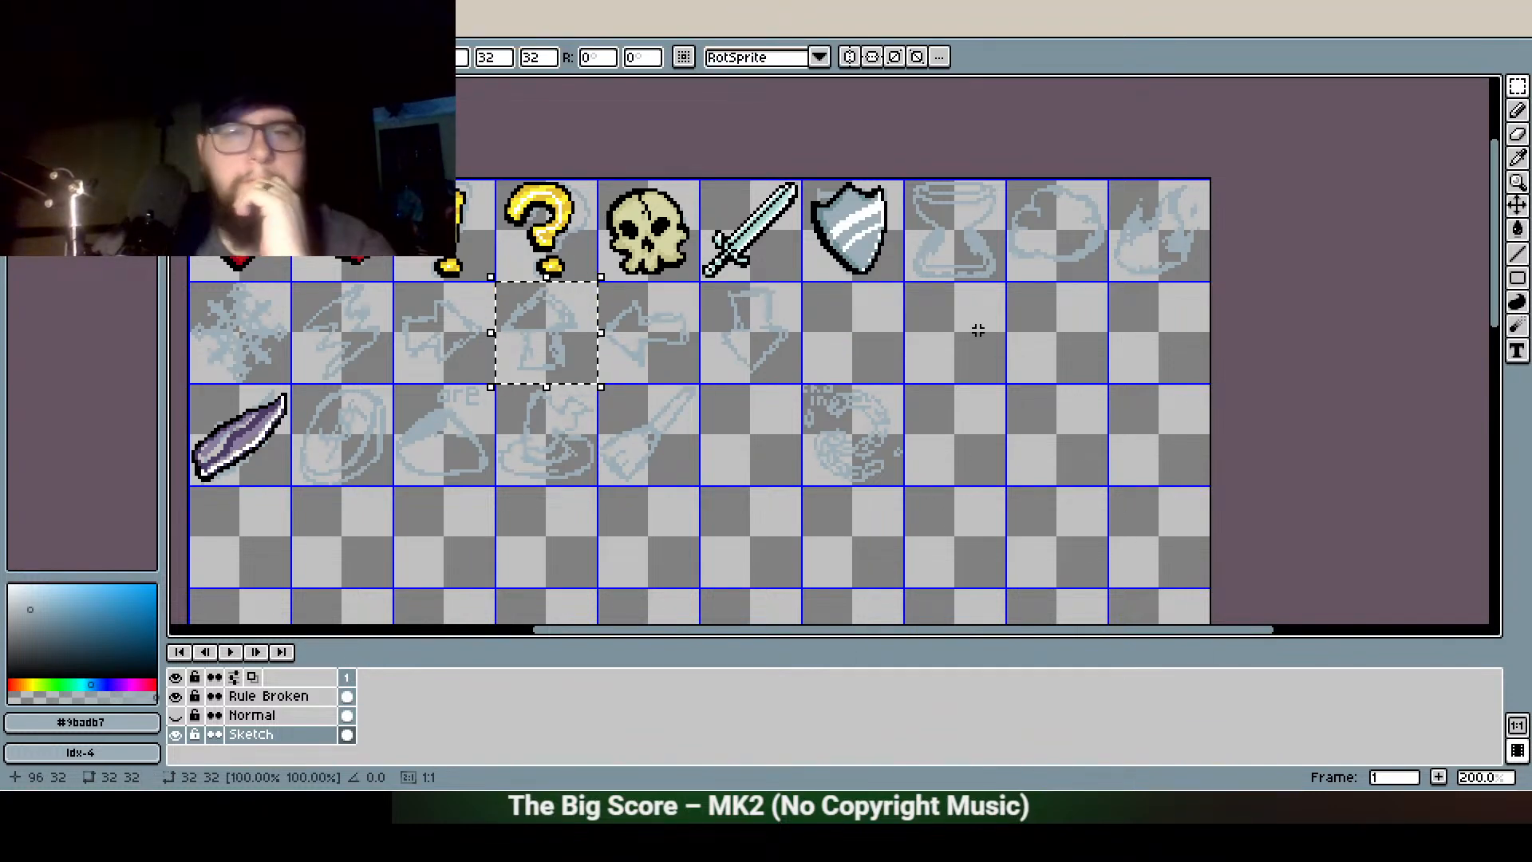
key(ctrl+d)
Pencil a water droplet outline in the left half of the empty cell beneath the shield
mouse_move(1095, 440)
mouse_down()
mouse_move(1077, 417)
mouse_move(965, 469)
mouse_up()
scroll(965, 469, down, 1)
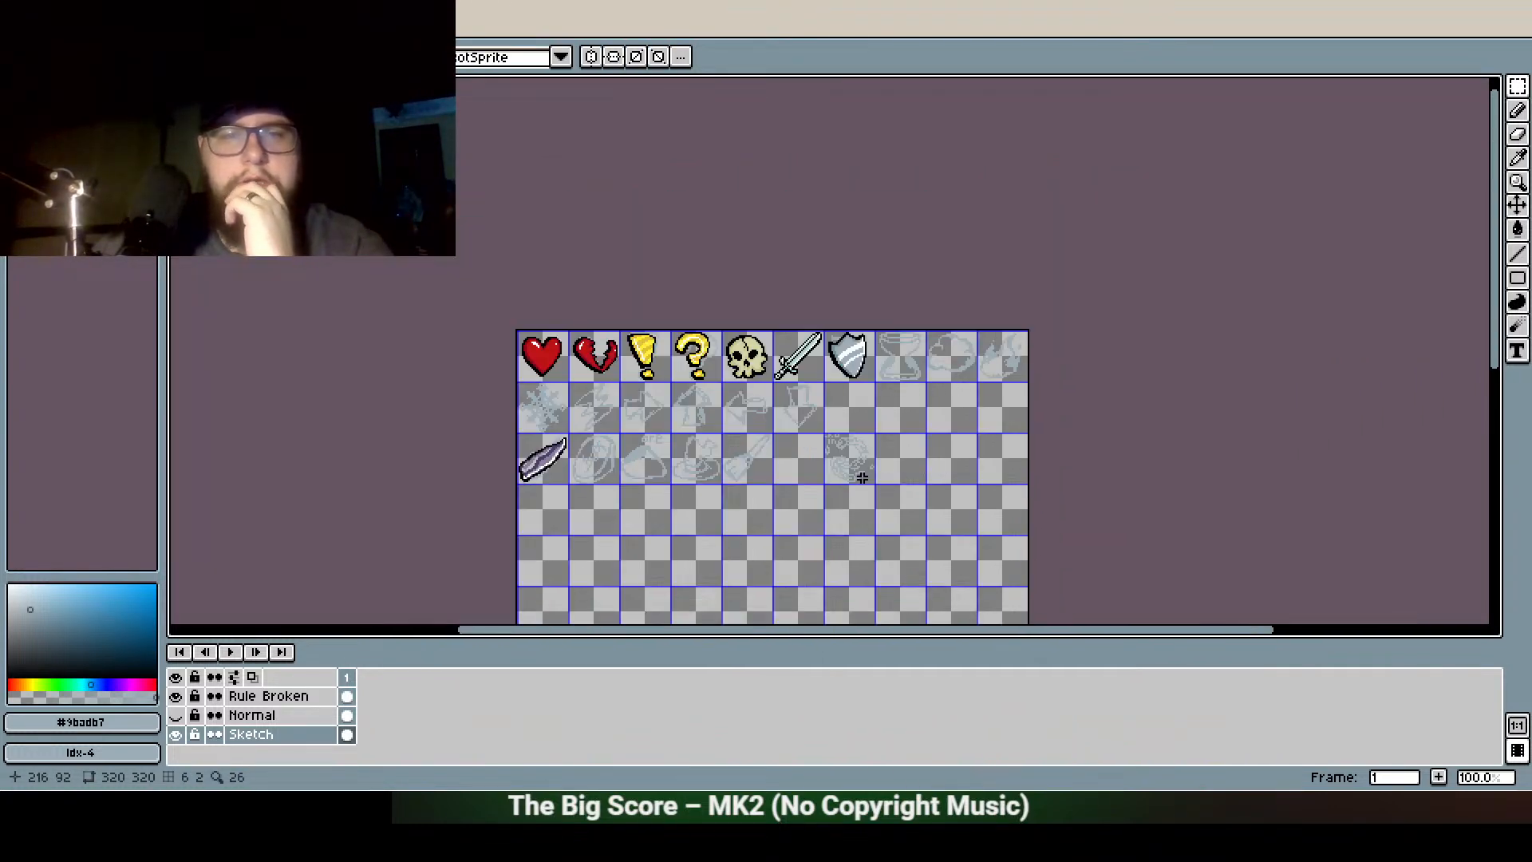
scroll(857, 475, up, 1)
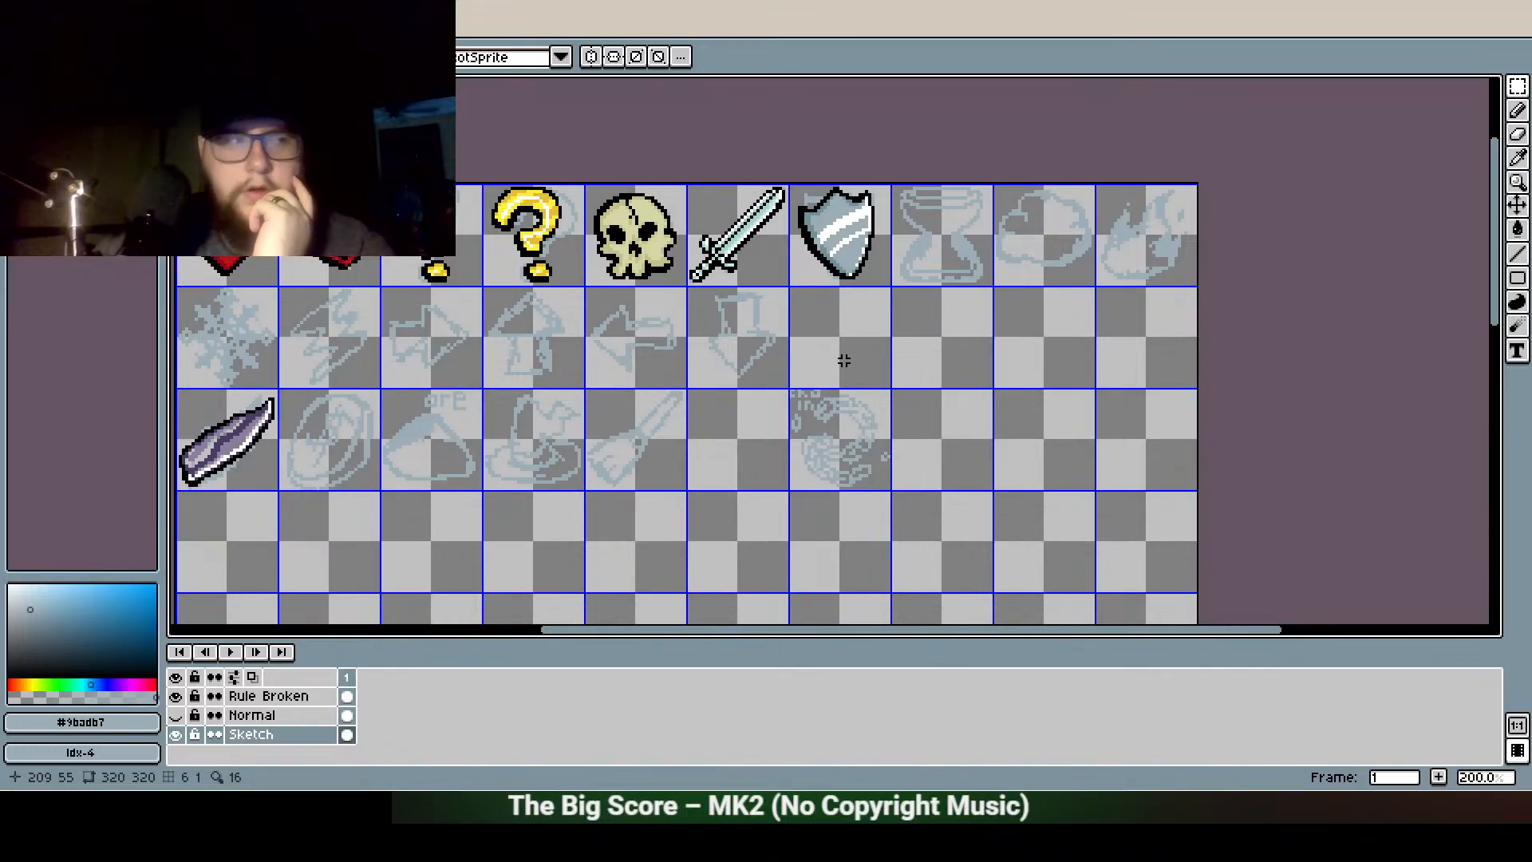
scroll(846, 361, up, 1)
drag(835, 356, 720, 350)
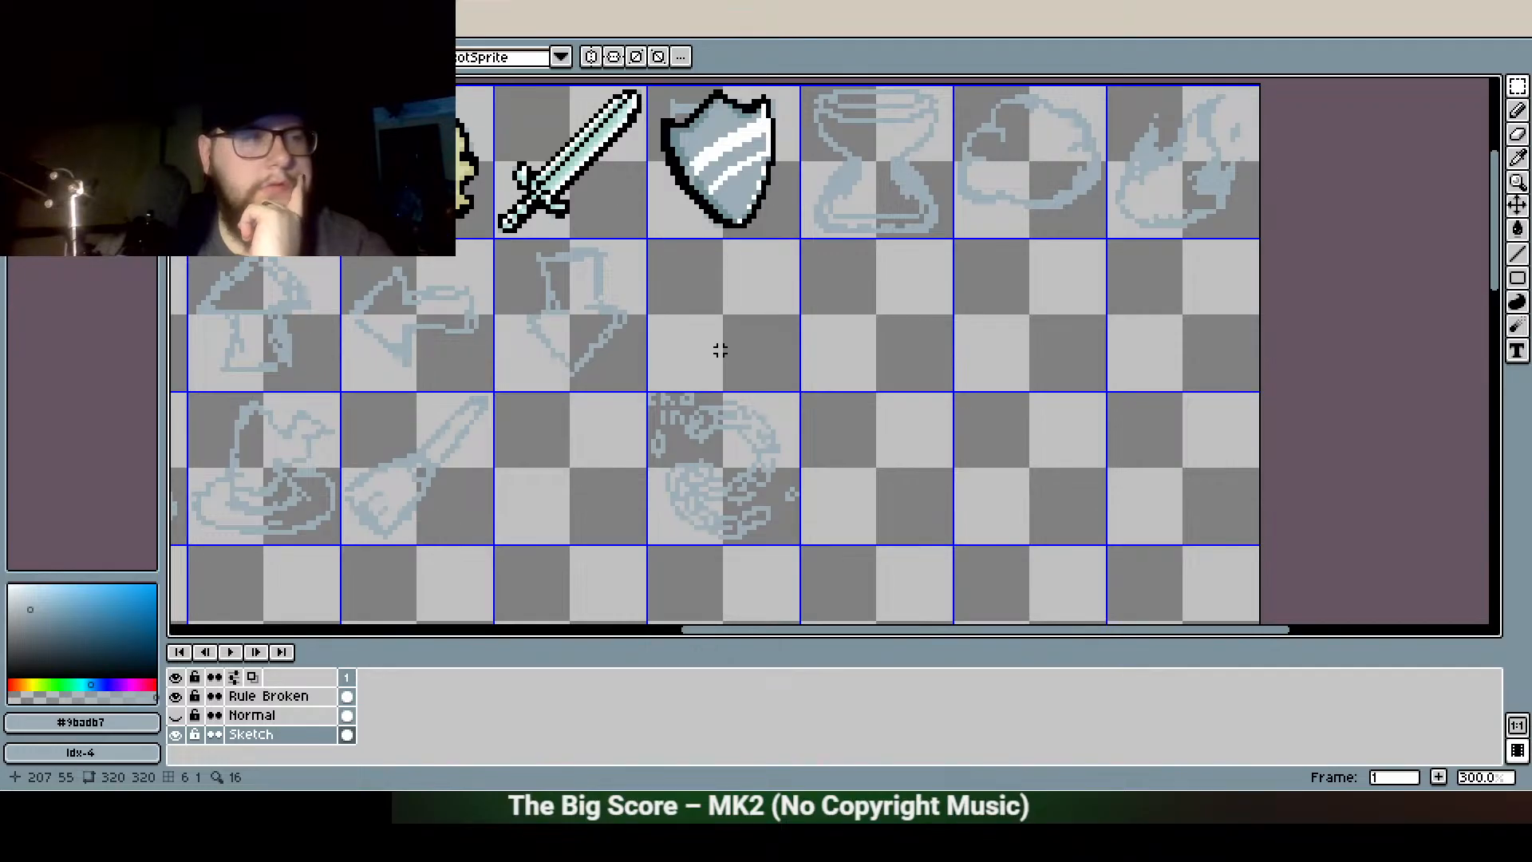
scroll(848, 212, up, 2)
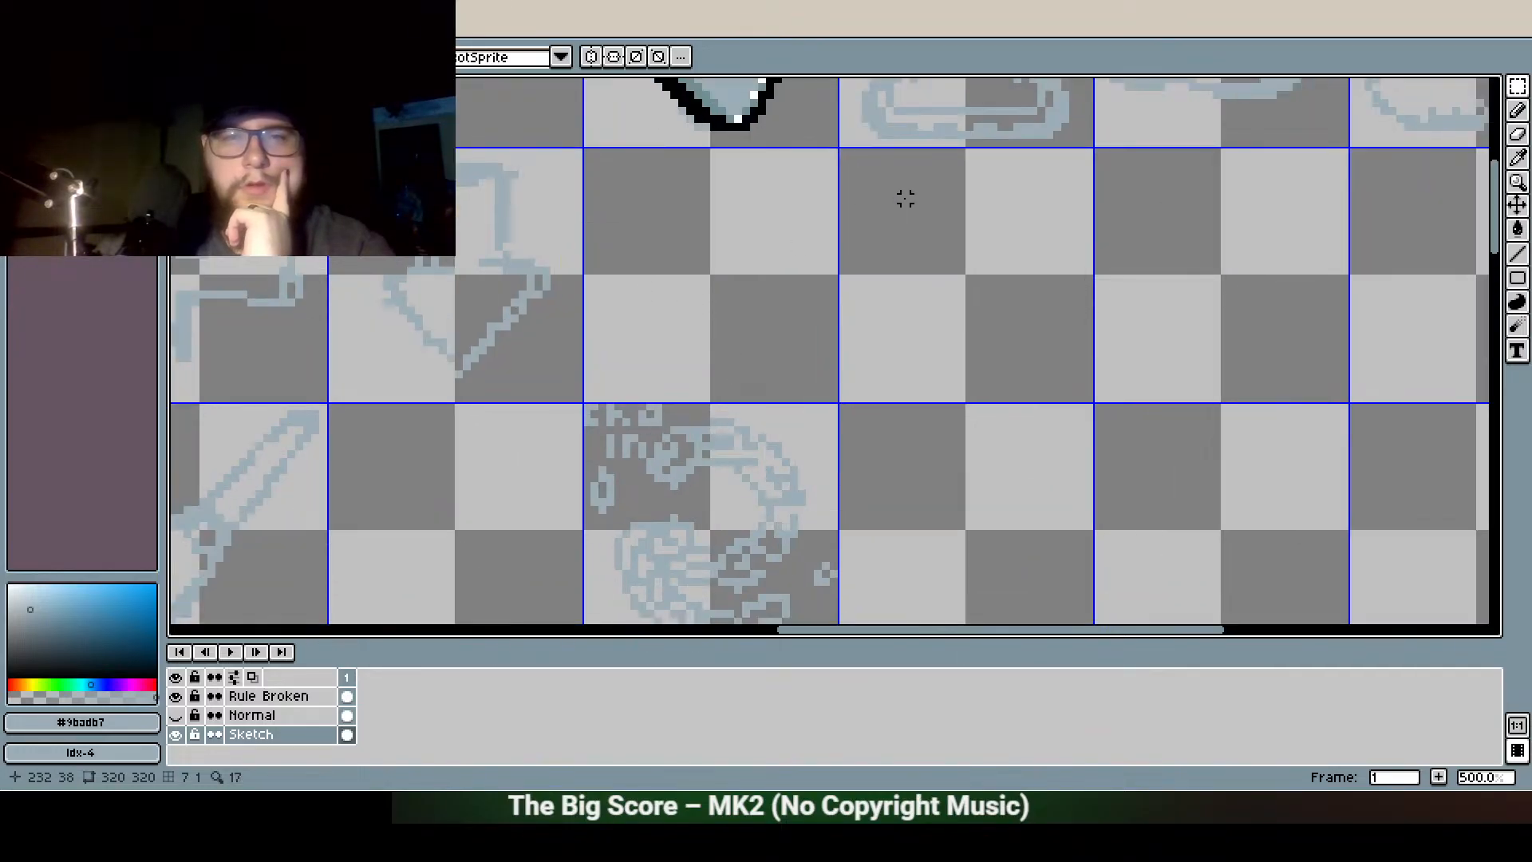
click(1517, 109)
scroll(703, 214, up, 2)
scroll(707, 231, up, 1)
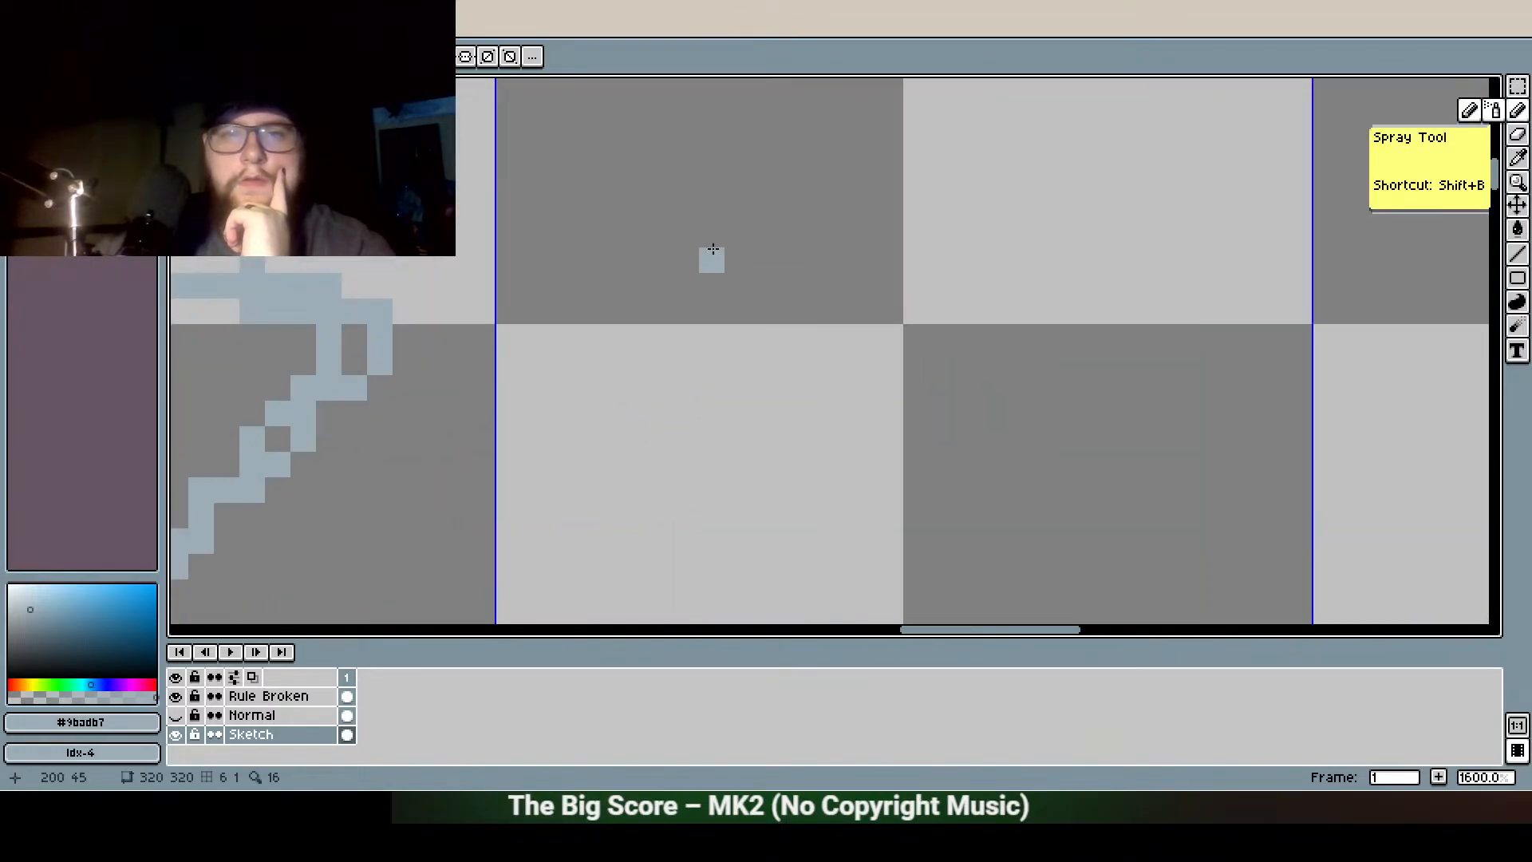
scroll(662, 279, down, 3)
mouse_move(629, 232)
mouse_down()
mouse_move(576, 344)
mouse_move(627, 403)
mouse_move(573, 370)
mouse_move(640, 398)
mouse_move(621, 418)
mouse_move(682, 365)
mouse_move(635, 420)
mouse_move(687, 373)
mouse_move(630, 252)
mouse_move(647, 310)
mouse_move(625, 211)
mouse_move(620, 257)
mouse_move(620, 202)
mouse_move(569, 349)
mouse_up()
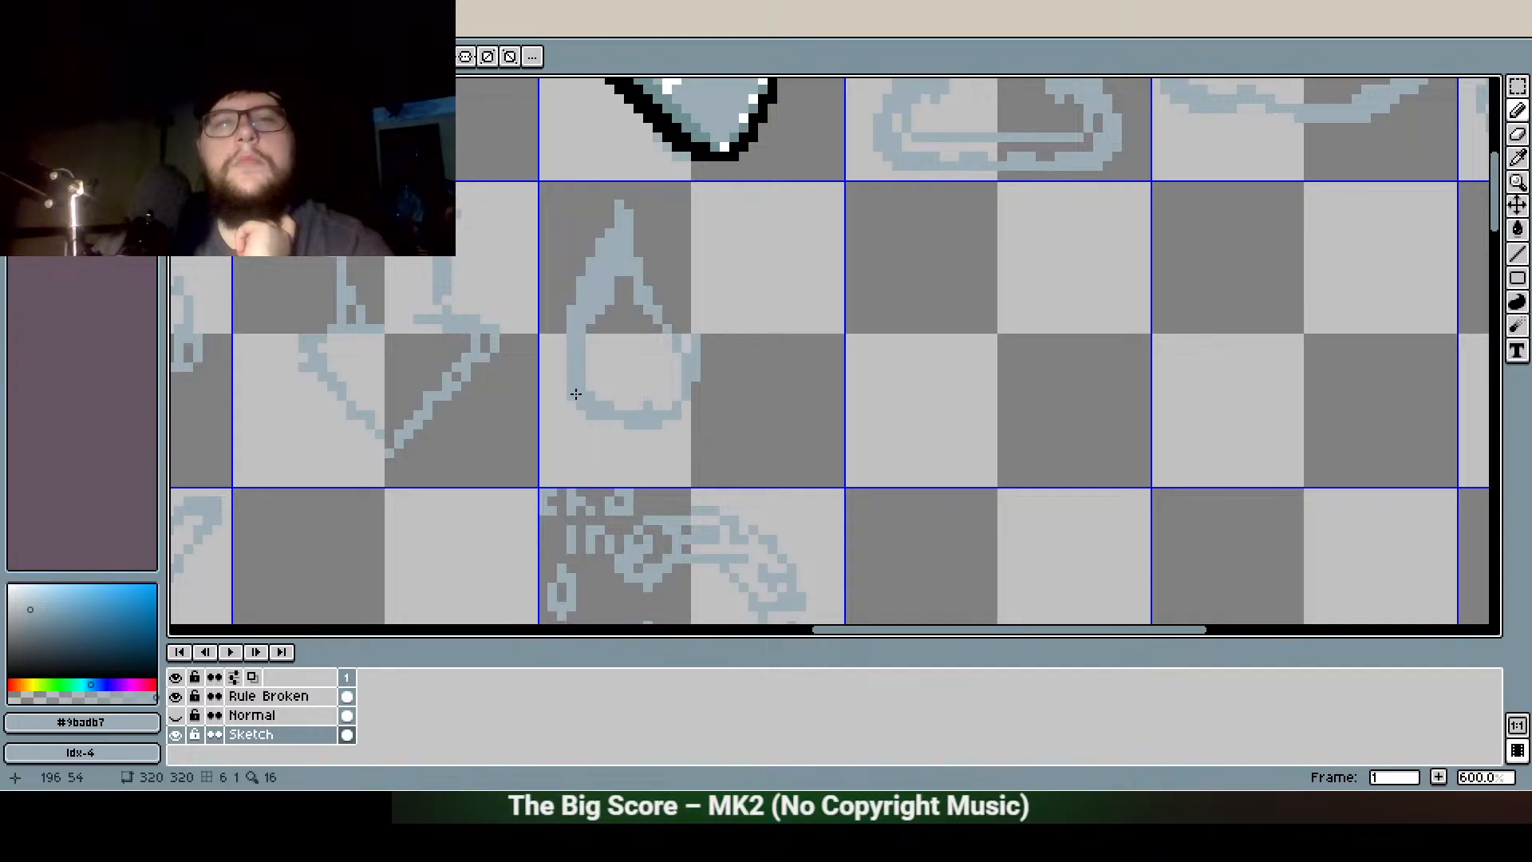
Erase the droplet's lower right curve and redraw it narrower and rounder with the pencil
click(1518, 135)
mouse_move(696, 329)
mouse_down()
mouse_move(667, 424)
mouse_move(677, 397)
mouse_move(638, 425)
mouse_up()
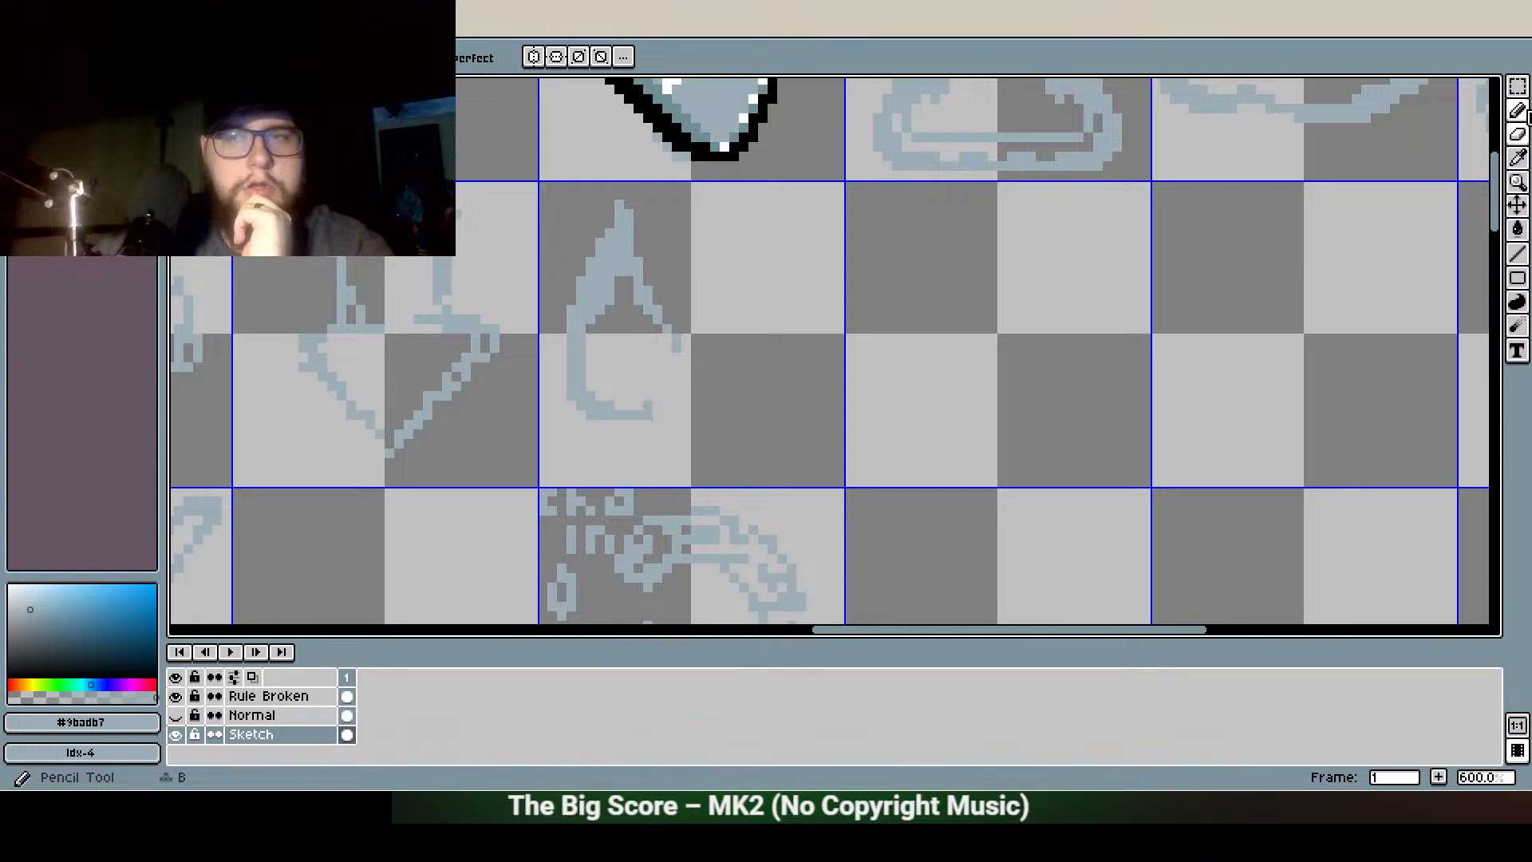
click(1518, 111)
drag(677, 366, 655, 414)
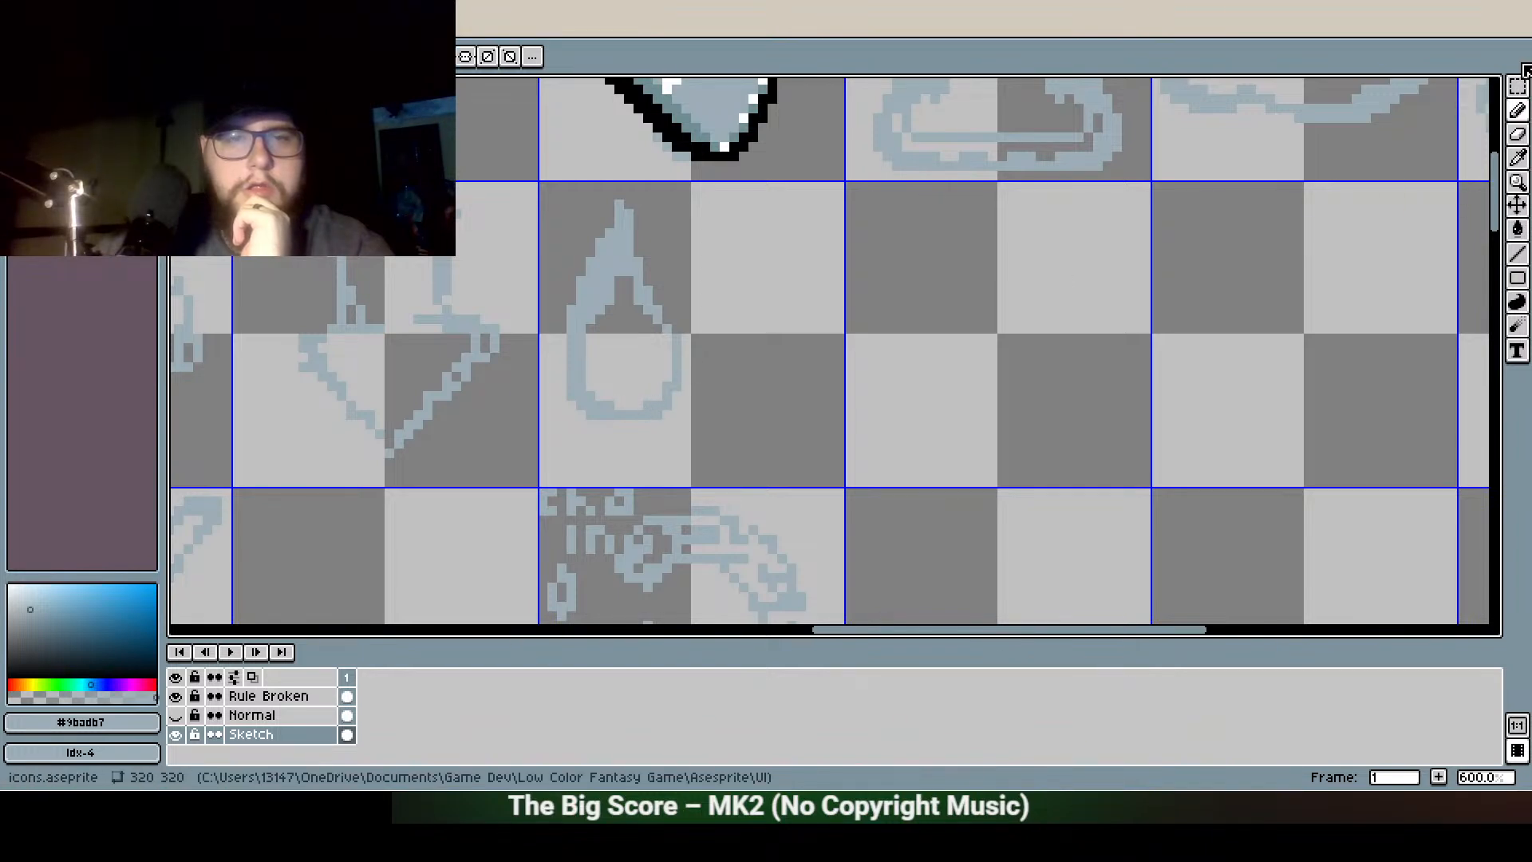
Scale the droplet sketch down, tilt its tip to the right, and place it in the upper middle of the cell beneath the shield
key(q)
double_click(634, 339)
drag(640, 274, 698, 312)
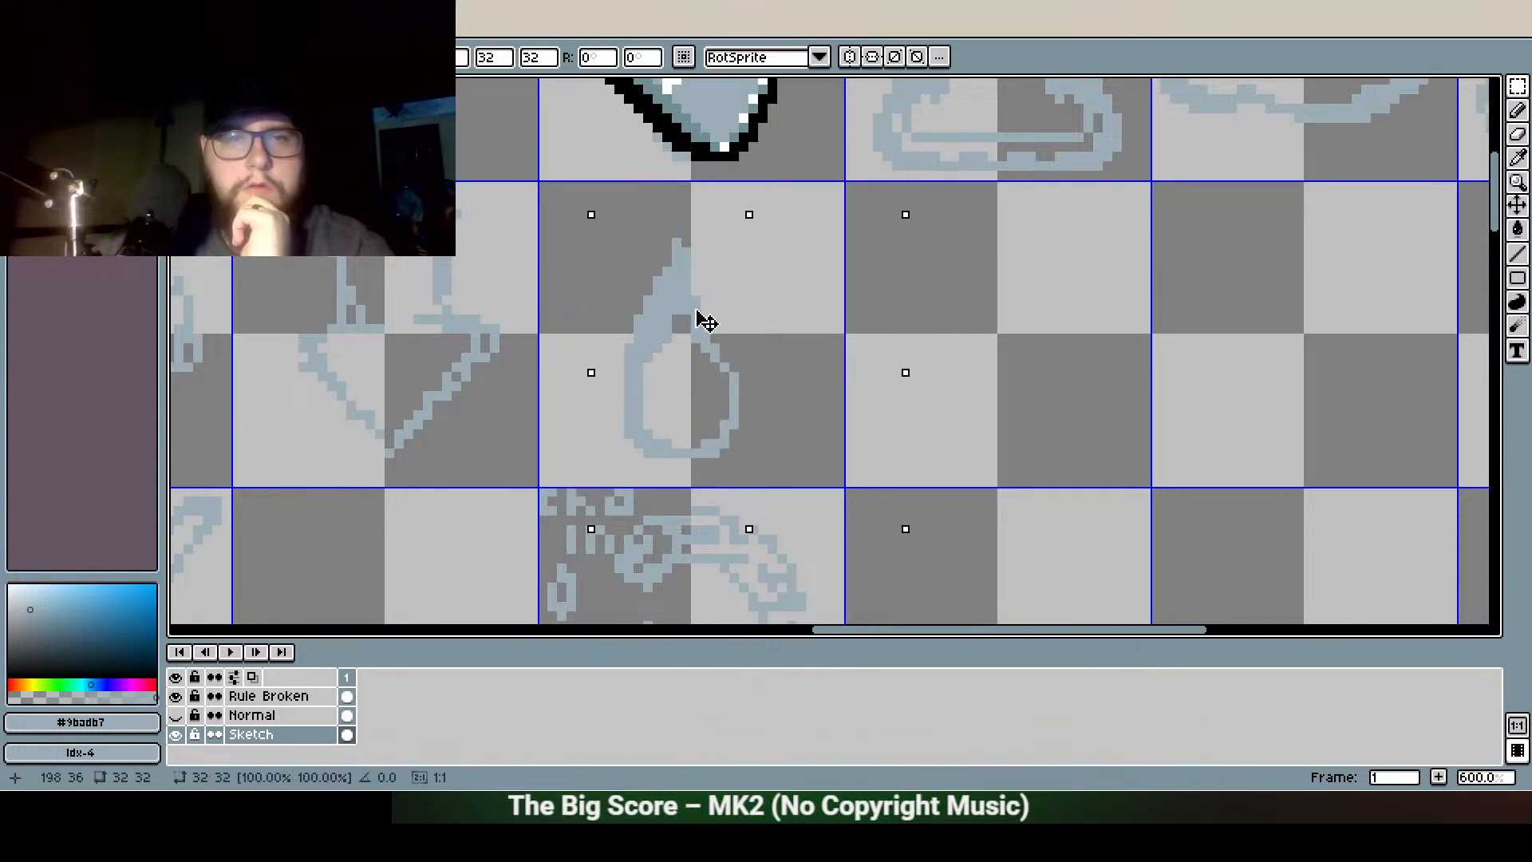
drag(702, 428, 985, 445)
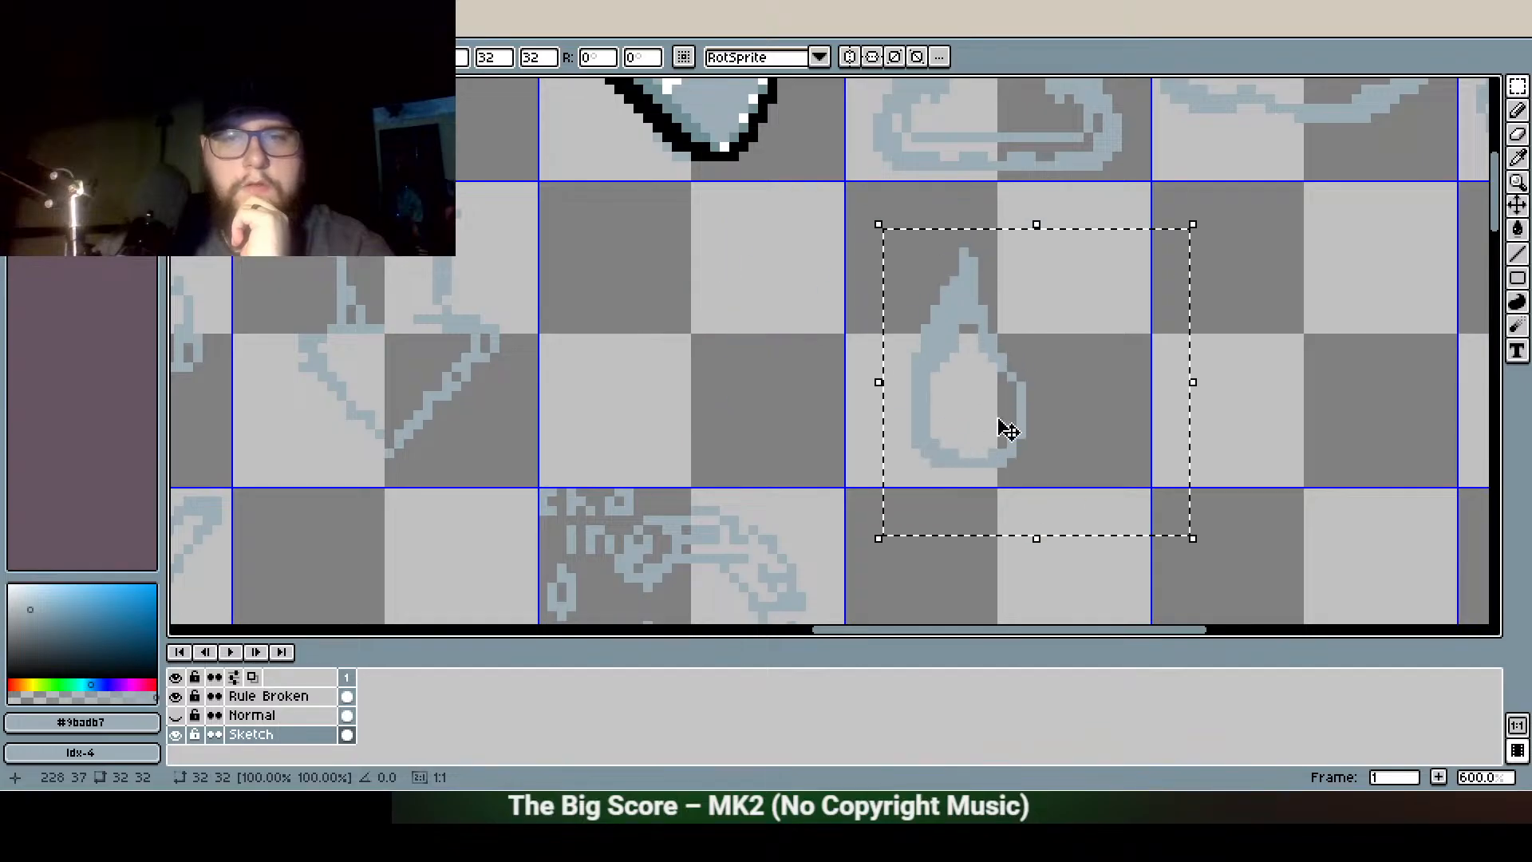
drag(1189, 226, 1087, 348)
drag(924, 452, 683, 362)
drag(845, 229, 926, 287)
drag(669, 399, 643, 366)
click(1067, 336)
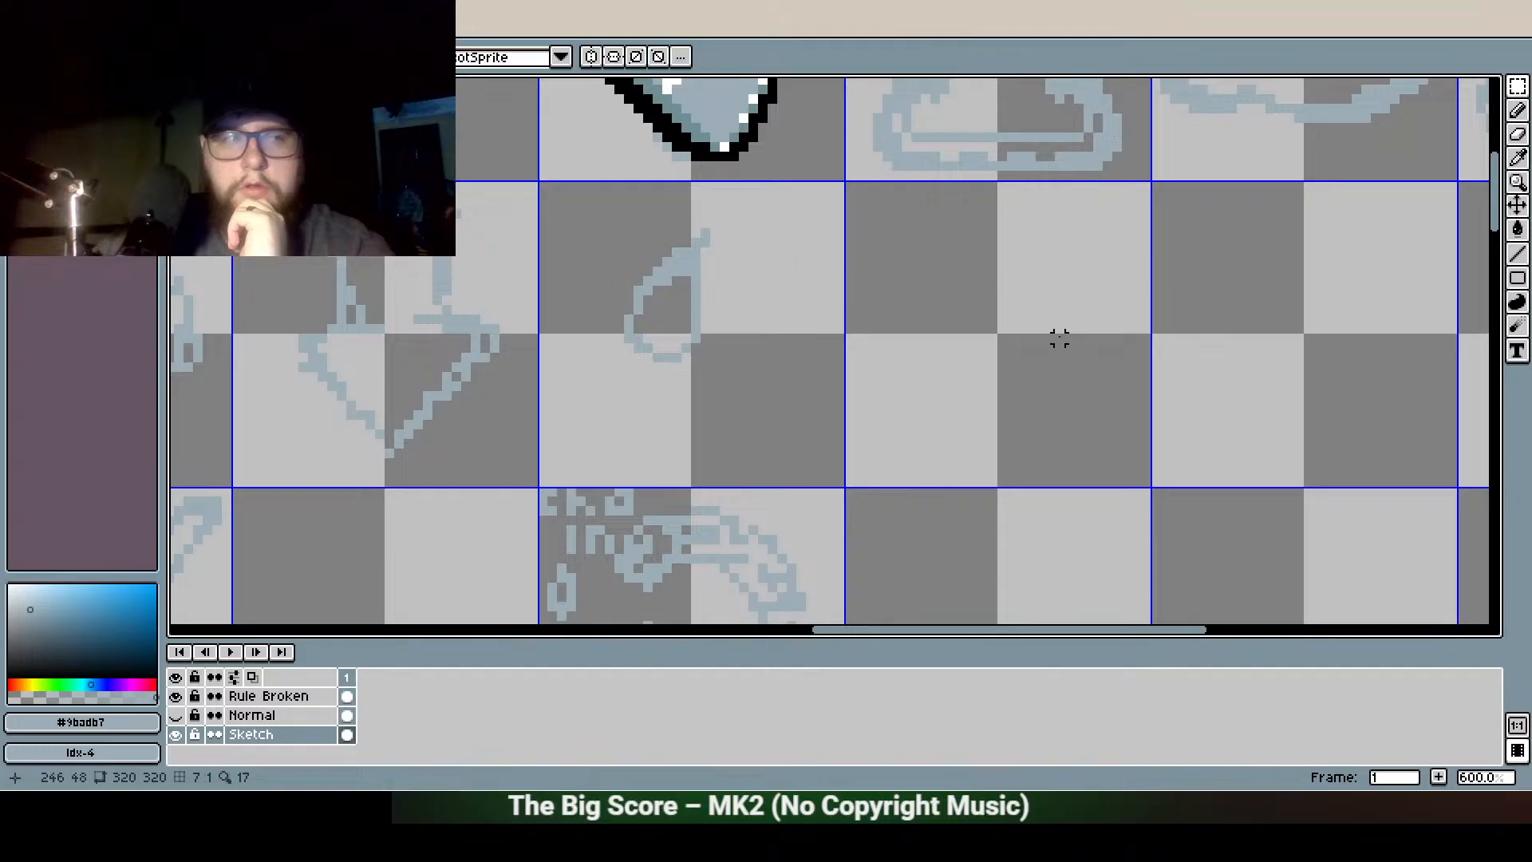
Thicken the small droplet's pointed tip along its right side with the pencil
scroll(759, 383, up, 4)
click(1518, 111)
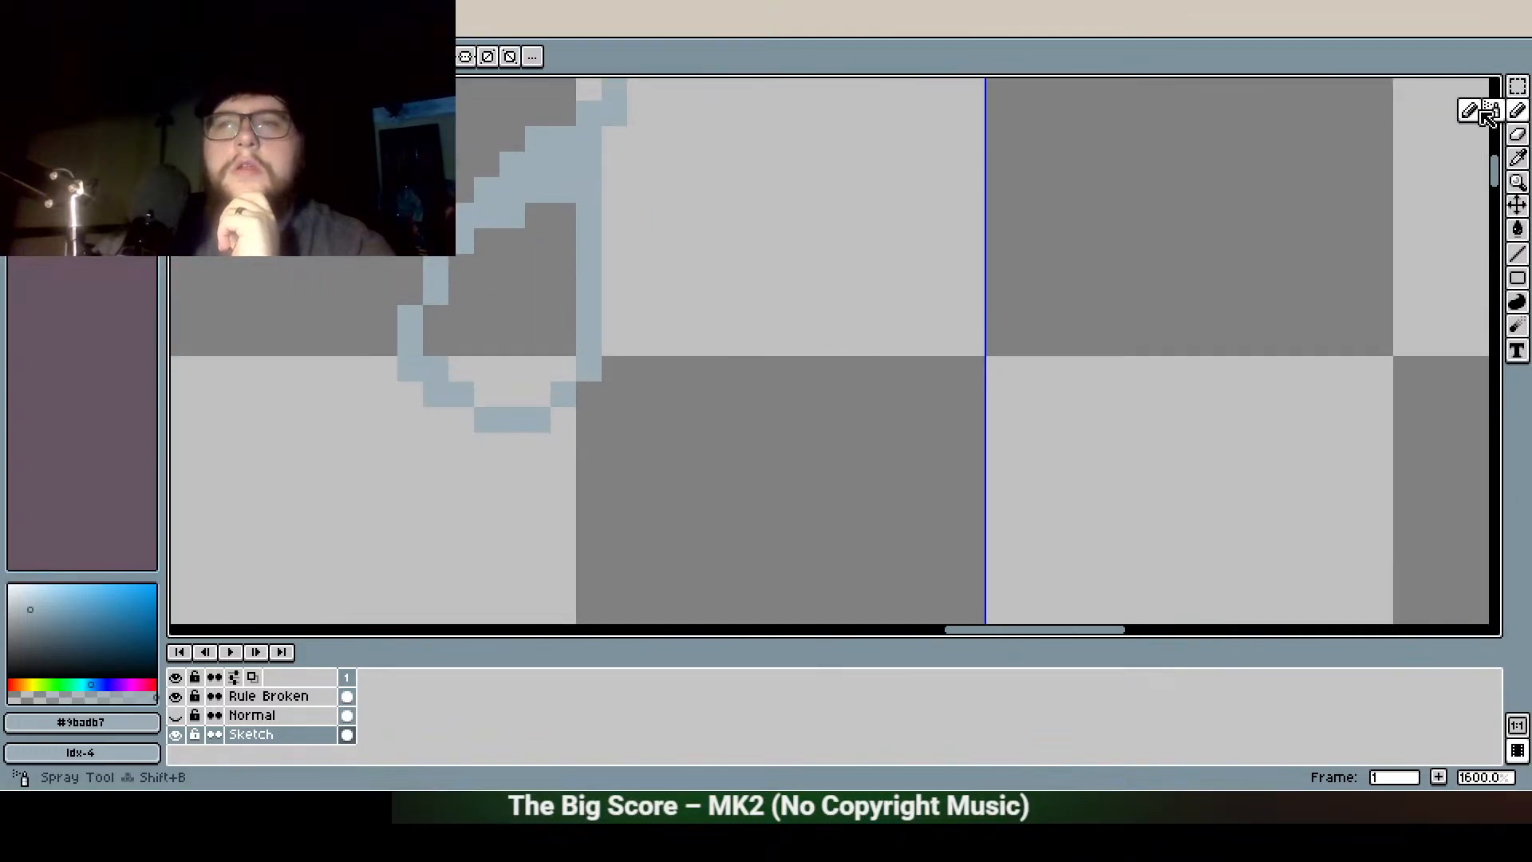
drag(615, 222, 635, 338)
click(612, 208)
drag(639, 178, 665, 210)
drag(627, 306, 644, 197)
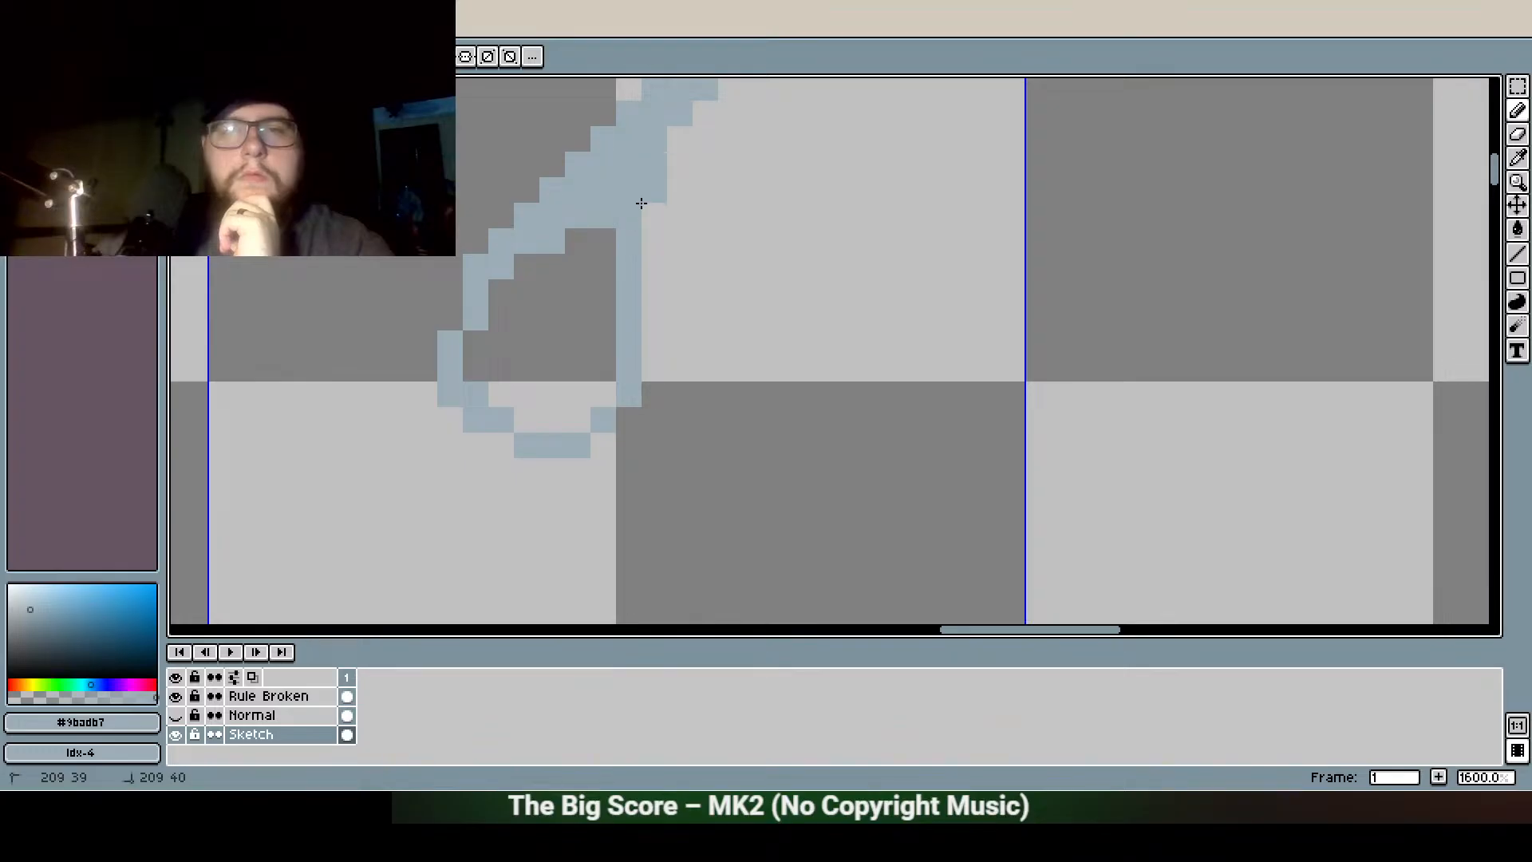
scroll(599, 297, down, 1)
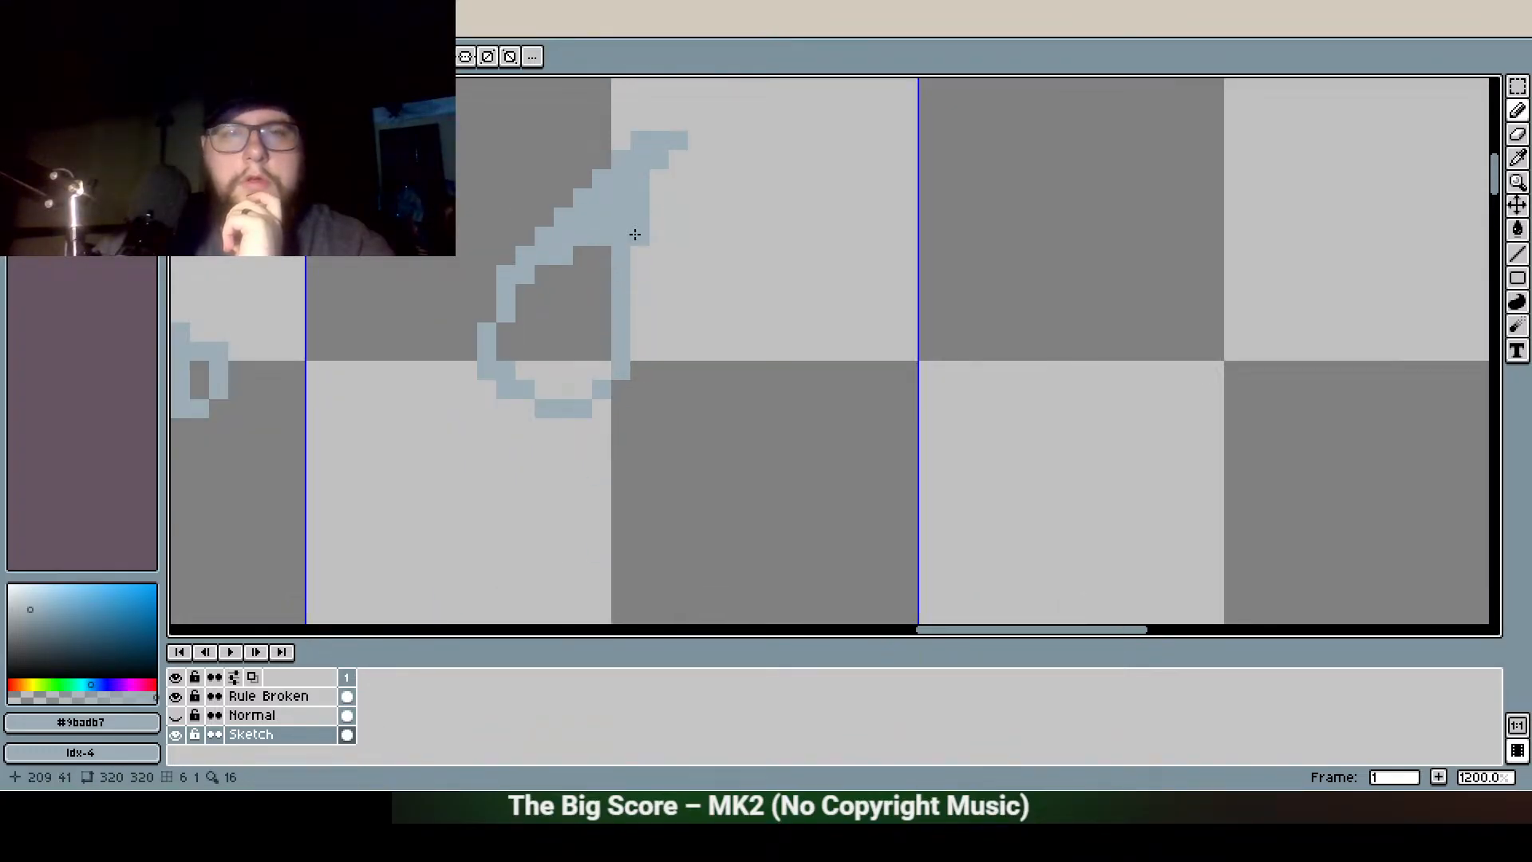
Pencil a second tilted droplet outline below and to the right of the first one, in the same cell
mouse_move(666, 319)
mouse_down()
mouse_move(380, 179)
mouse_move(298, 421)
mouse_move(355, 458)
mouse_move(449, 381)
mouse_move(440, 287)
mouse_move(510, 188)
mouse_move(411, 246)
mouse_up()
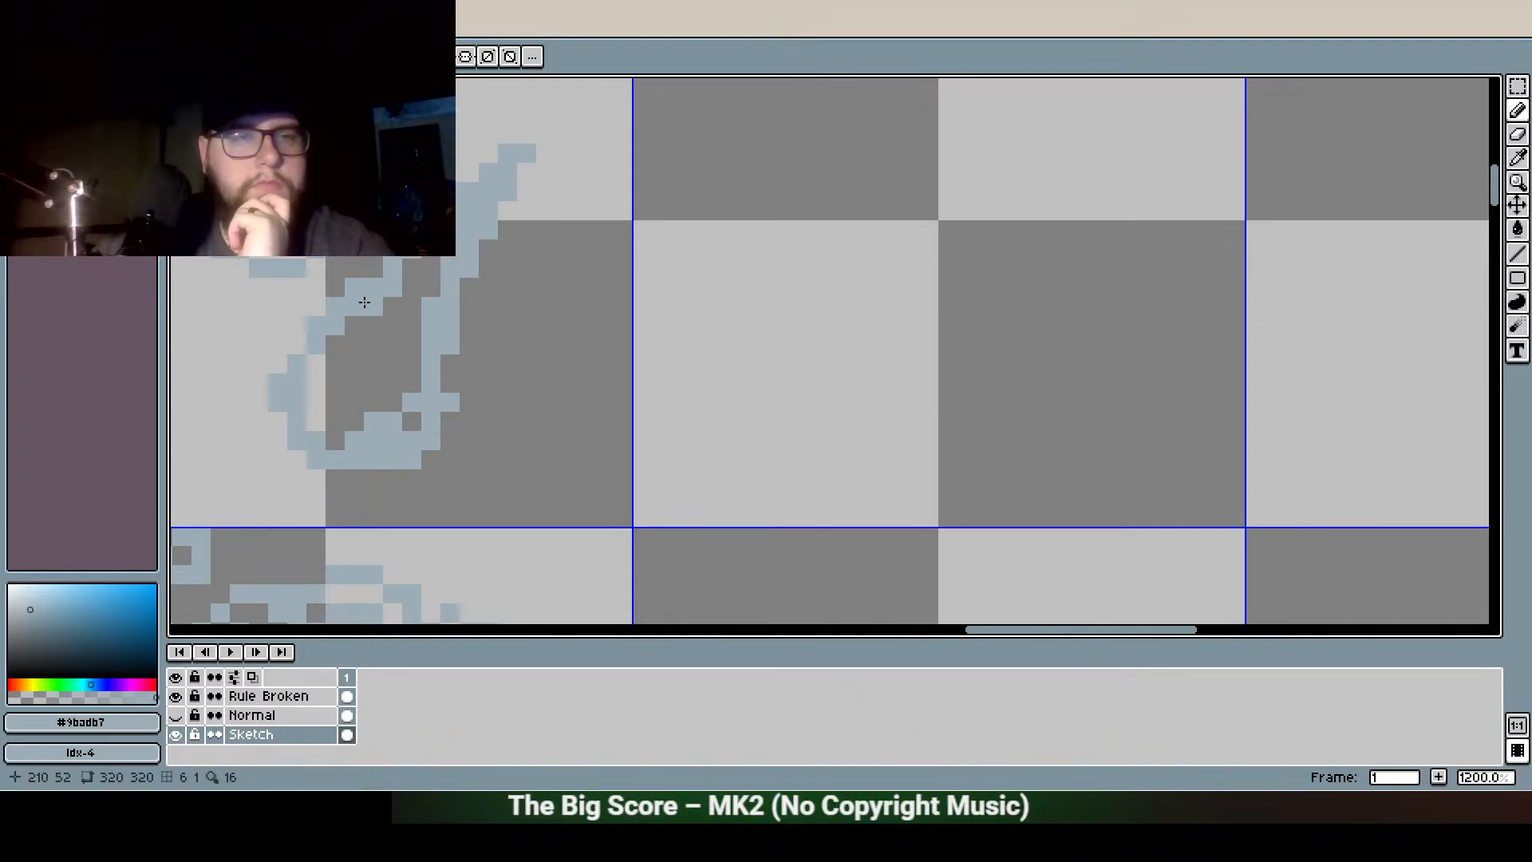
scroll(381, 256, down, 5)
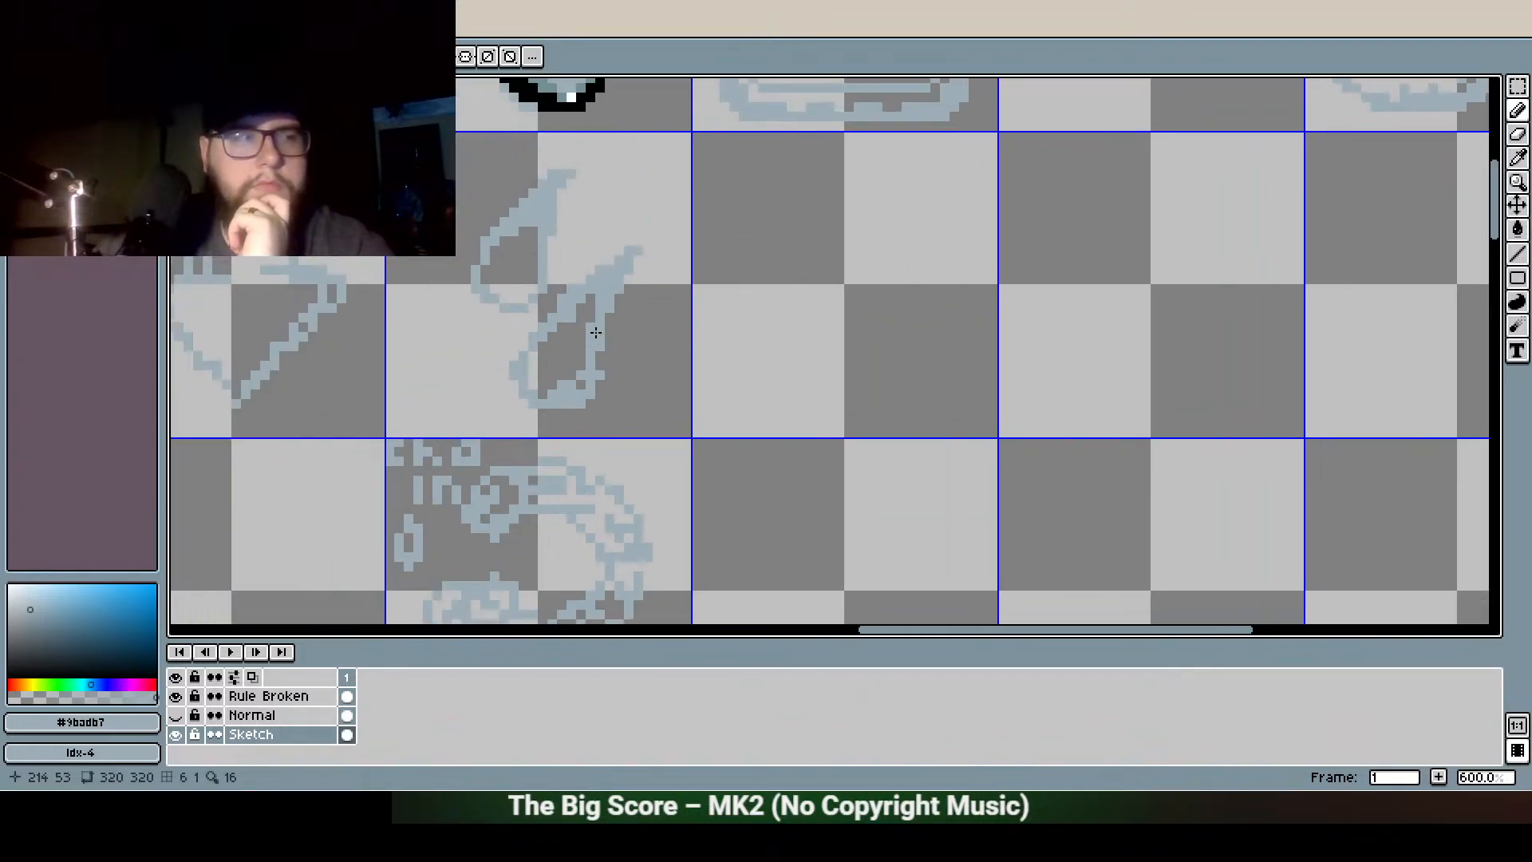
scroll(526, 330, up, 4)
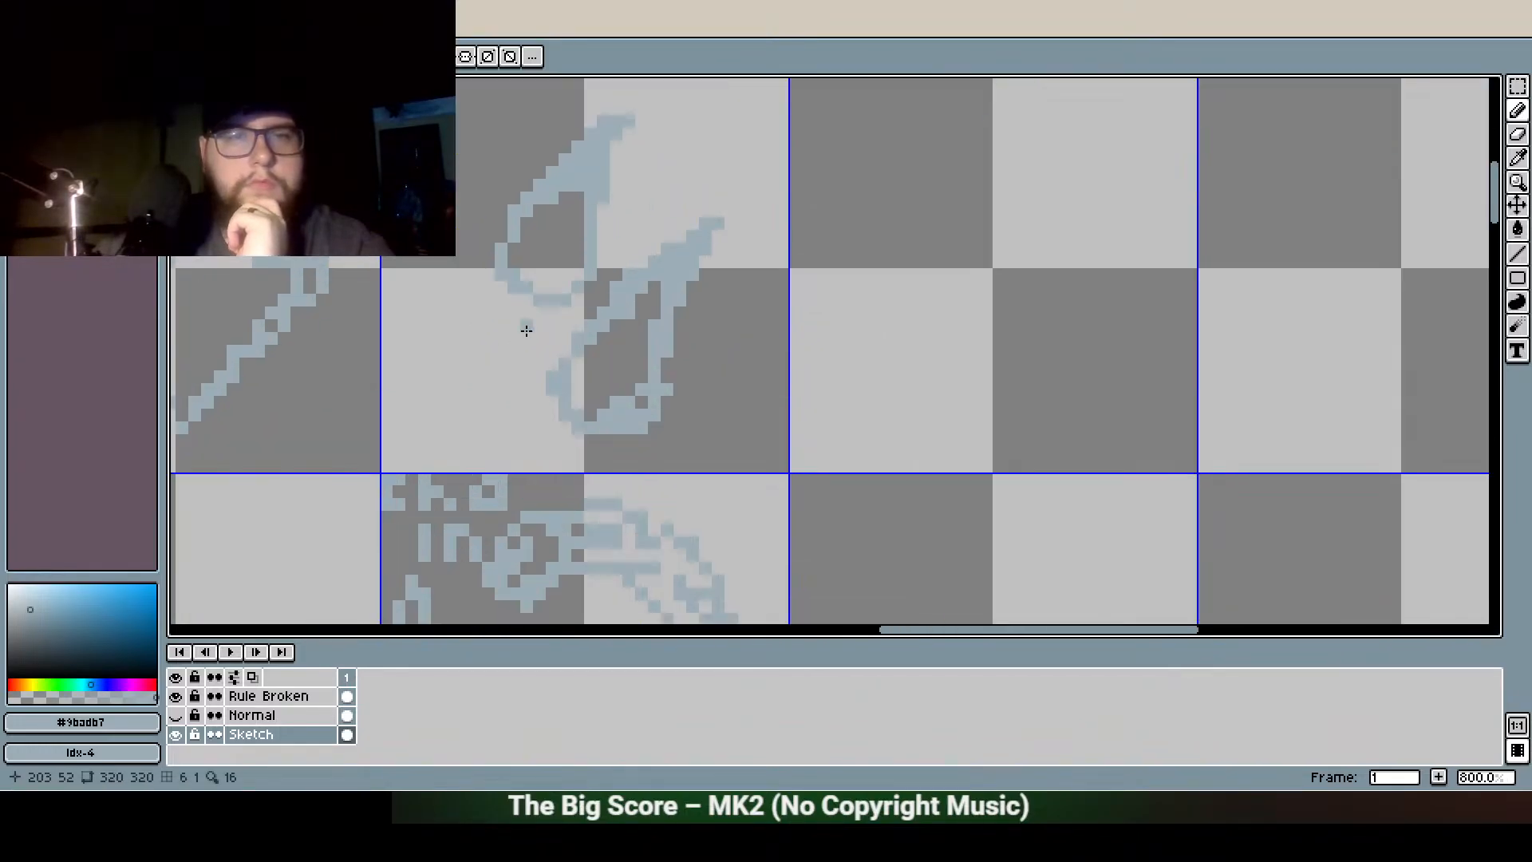
Erase the second droplet's right edge and tip and redraw them with a straight vertical side
click(1517, 134)
mouse_move(719, 211)
mouse_down()
mouse_move(692, 275)
mouse_move(680, 250)
mouse_move(667, 351)
mouse_move(679, 276)
mouse_move(667, 325)
mouse_up()
key(b)
mouse_move(680, 237)
mouse_down()
mouse_move(655, 305)
mouse_move(783, 366)
mouse_up()
scroll(630, 292, up, 1)
Lasso the upper droplet, shrink the selection to 15 by 16 pixels, and nudge it into place
click(1518, 89)
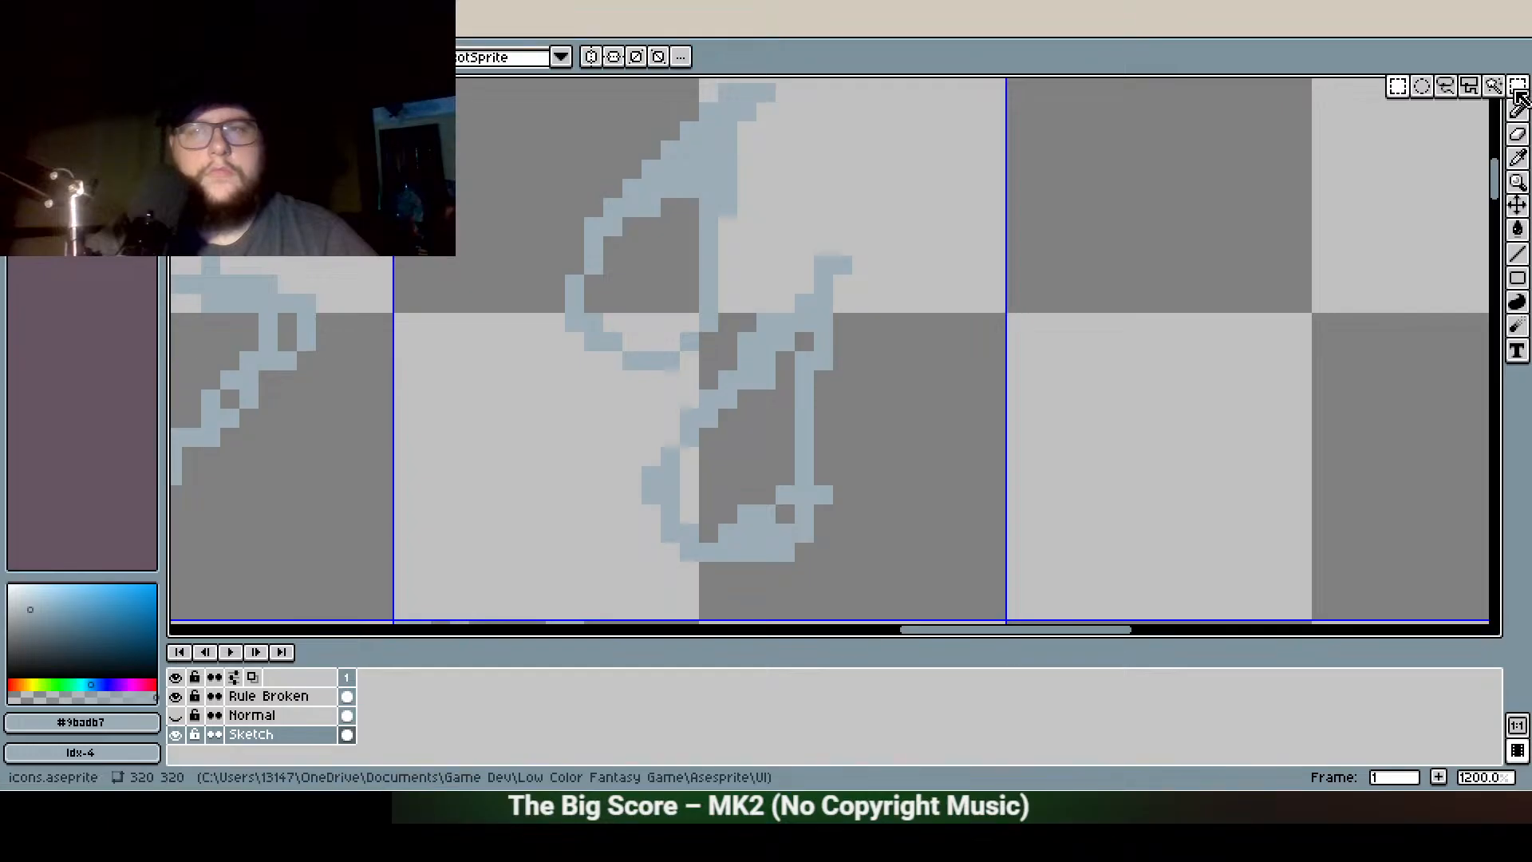
click(1422, 89)
click(1518, 90)
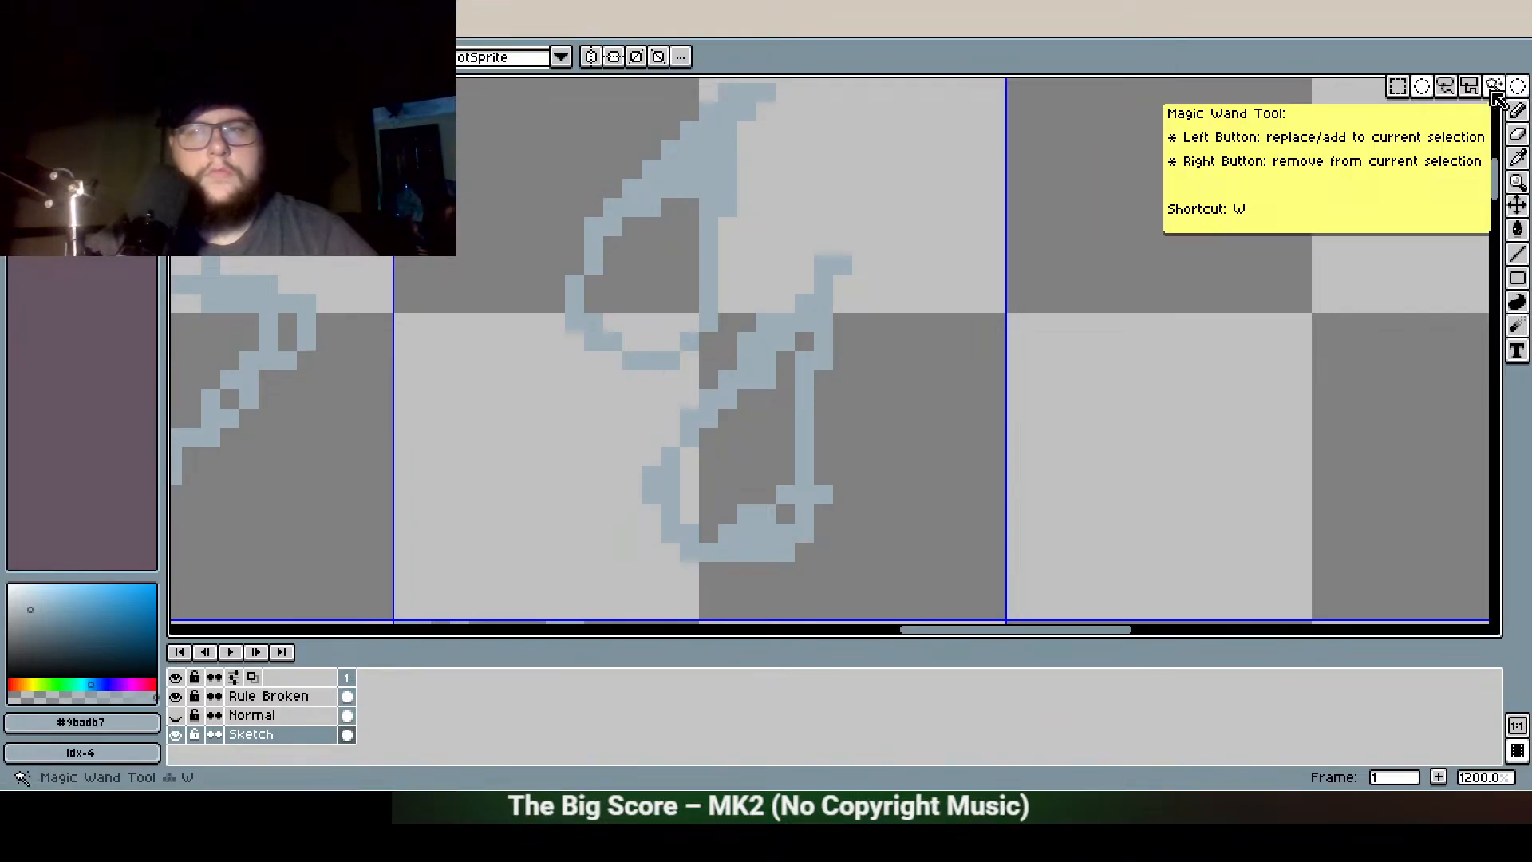
click(1448, 89)
mouse_move(861, 308)
mouse_down()
mouse_move(897, 467)
mouse_move(900, 434)
mouse_up()
mouse_move(806, 182)
mouse_down()
mouse_move(765, 199)
mouse_move(518, 428)
mouse_move(652, 505)
mouse_move(710, 505)
mouse_move(824, 353)
mouse_move(806, 182)
mouse_up()
click(1519, 89)
click(1395, 86)
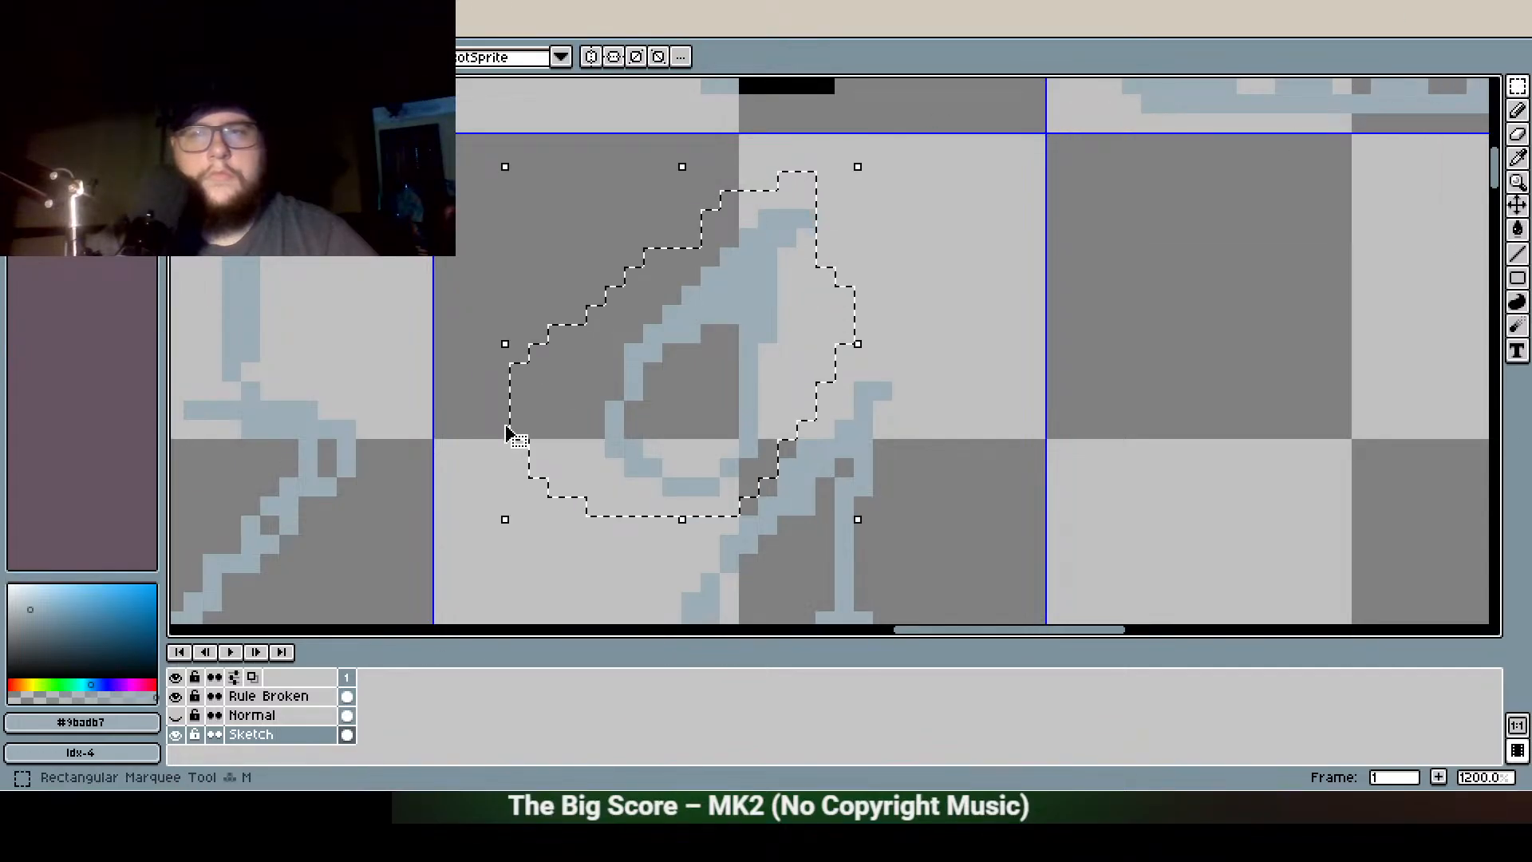
drag(721, 365, 701, 346)
drag(838, 148, 781, 186)
drag(644, 456, 664, 437)
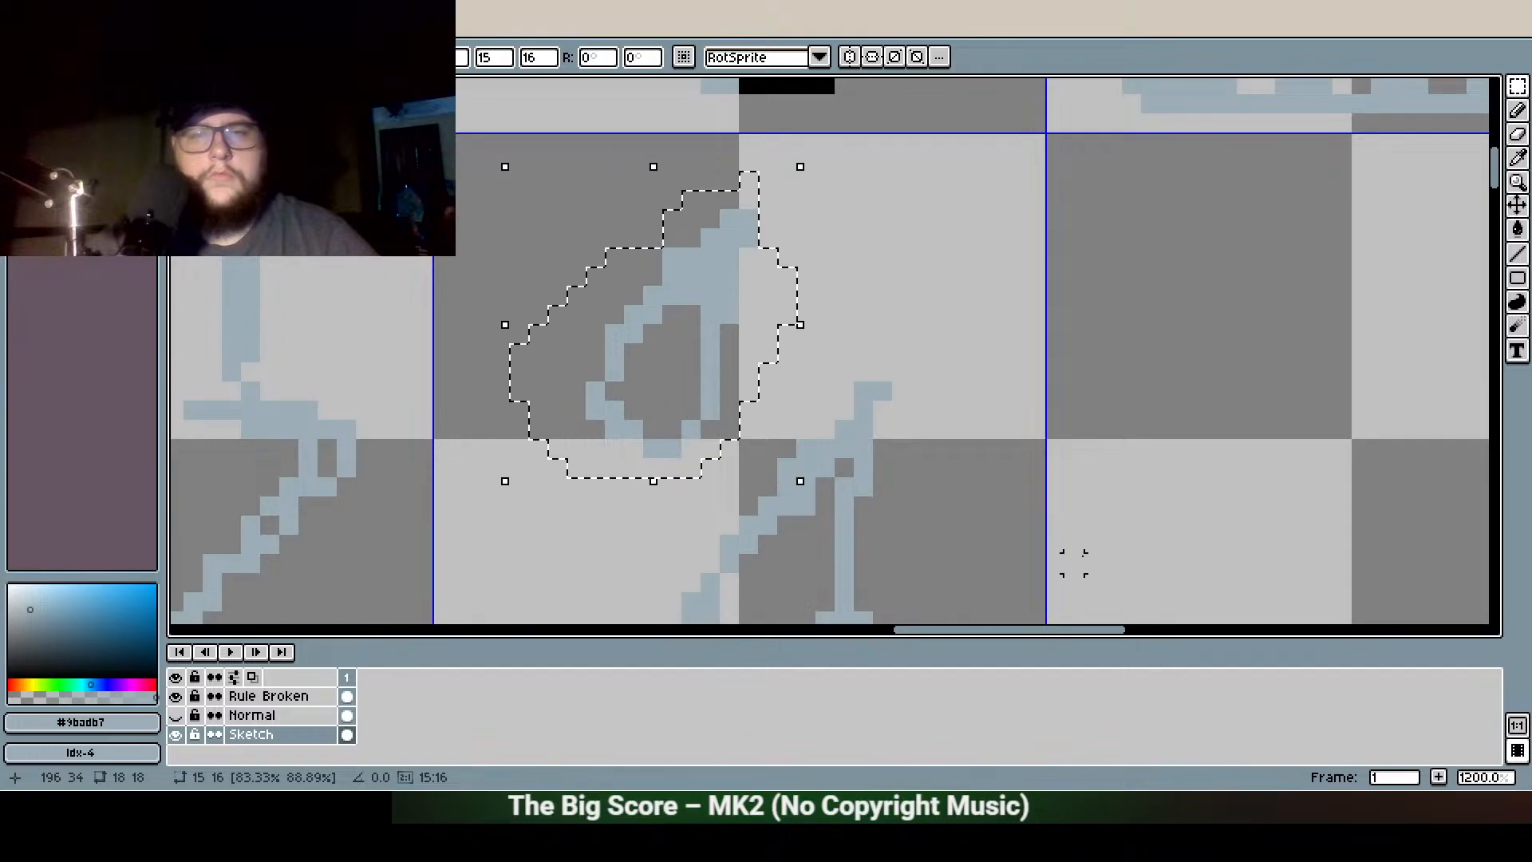
Select the whole droplet cell, squeeze both droplets slightly narrower, and deselect them
drag(1015, 467, 1030, 345)
scroll(993, 361, down, 2)
double_click(965, 390)
drag(846, 405, 862, 404)
drag(1061, 171, 1046, 165)
click(1118, 403)
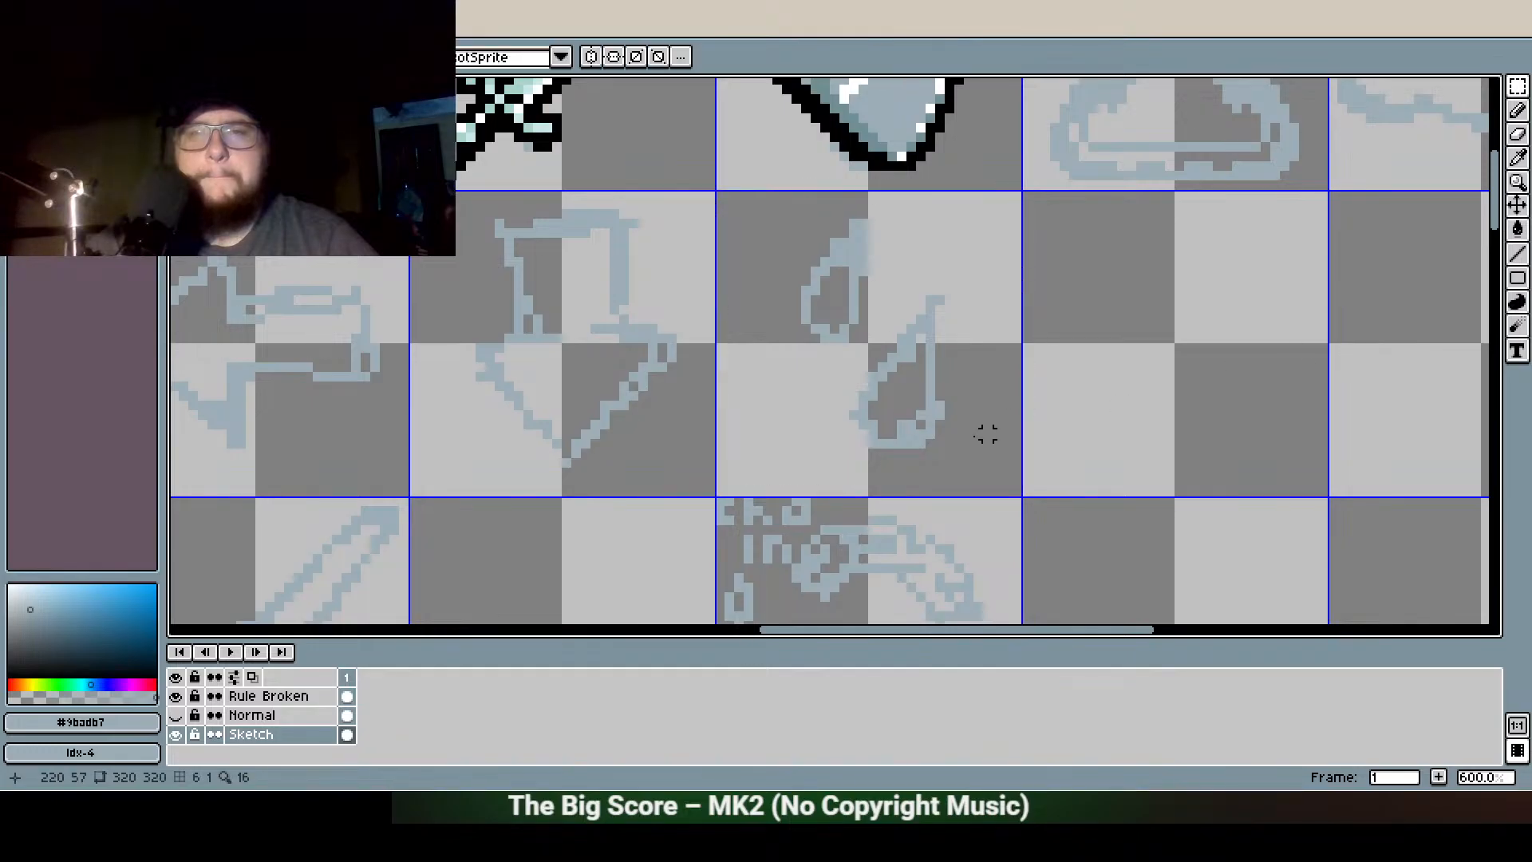
Thicken the upper droplet's right side and extend its tip upward with the pencil
scroll(917, 417, up, 2)
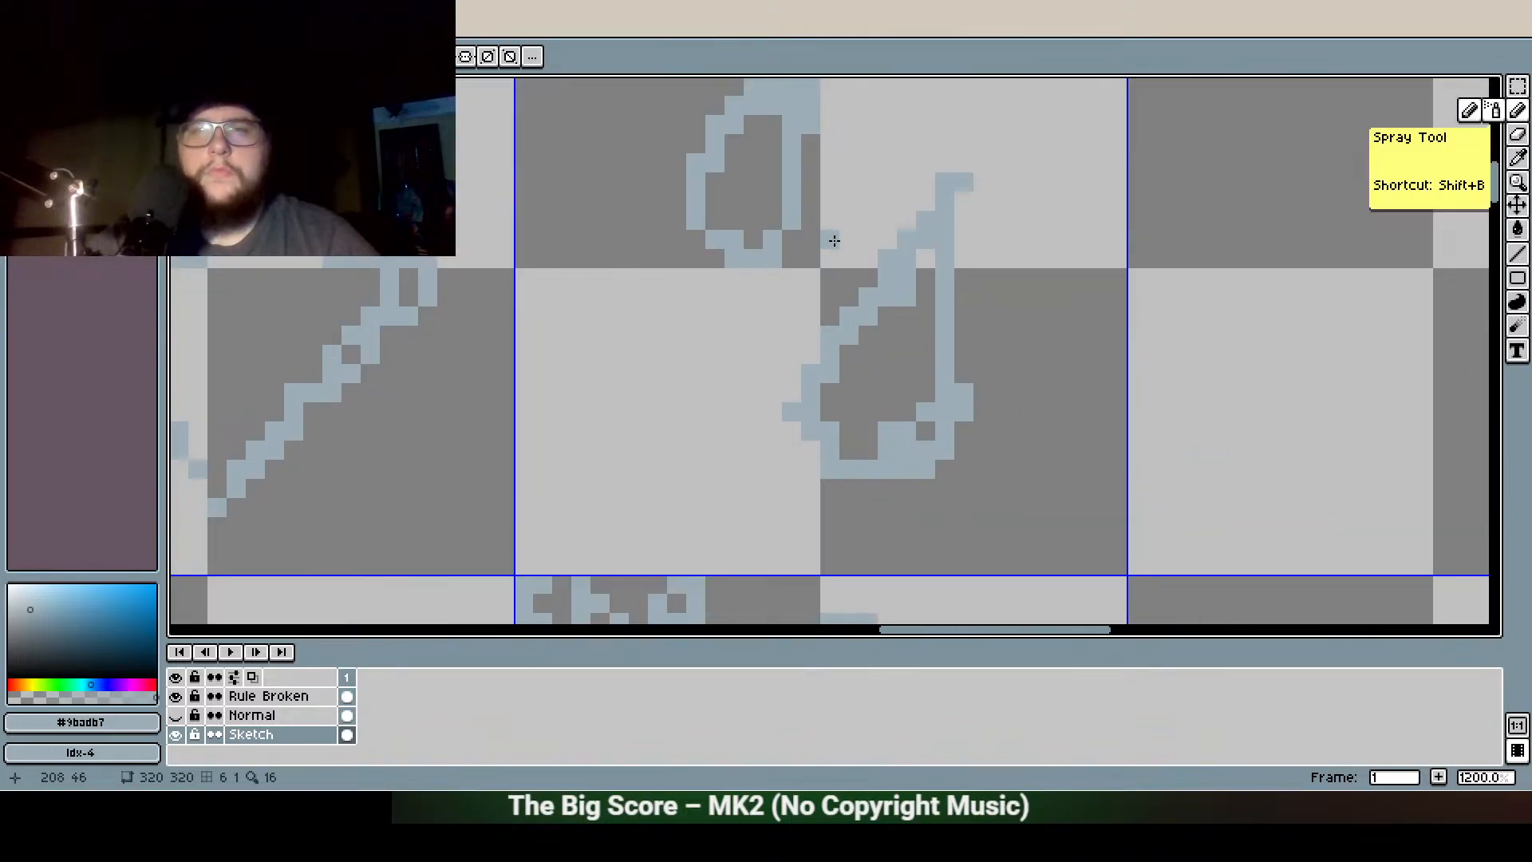
drag(833, 135, 850, 318)
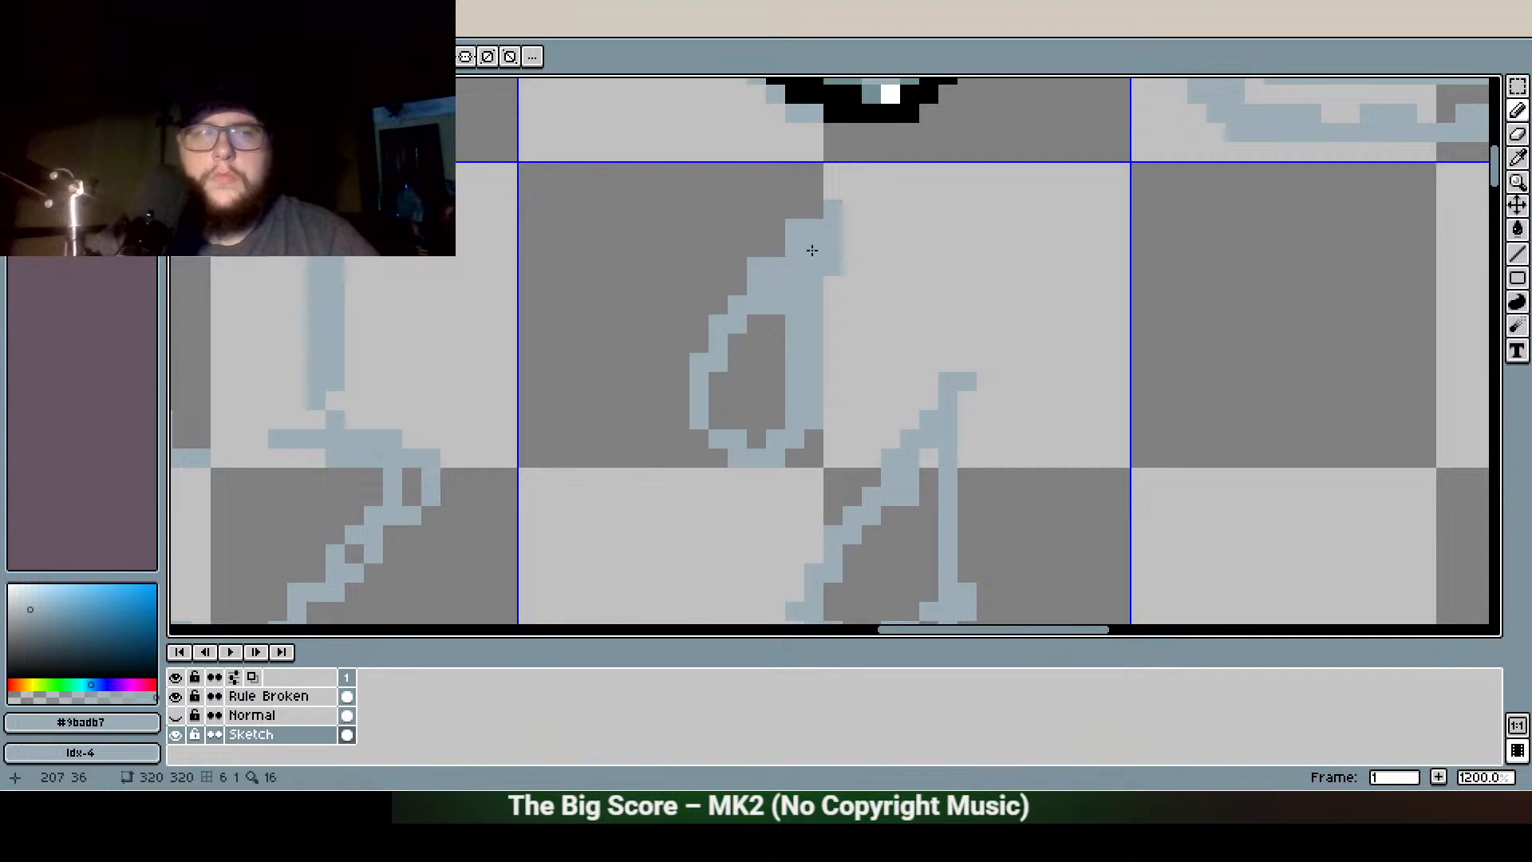
scroll(788, 363, down, 1)
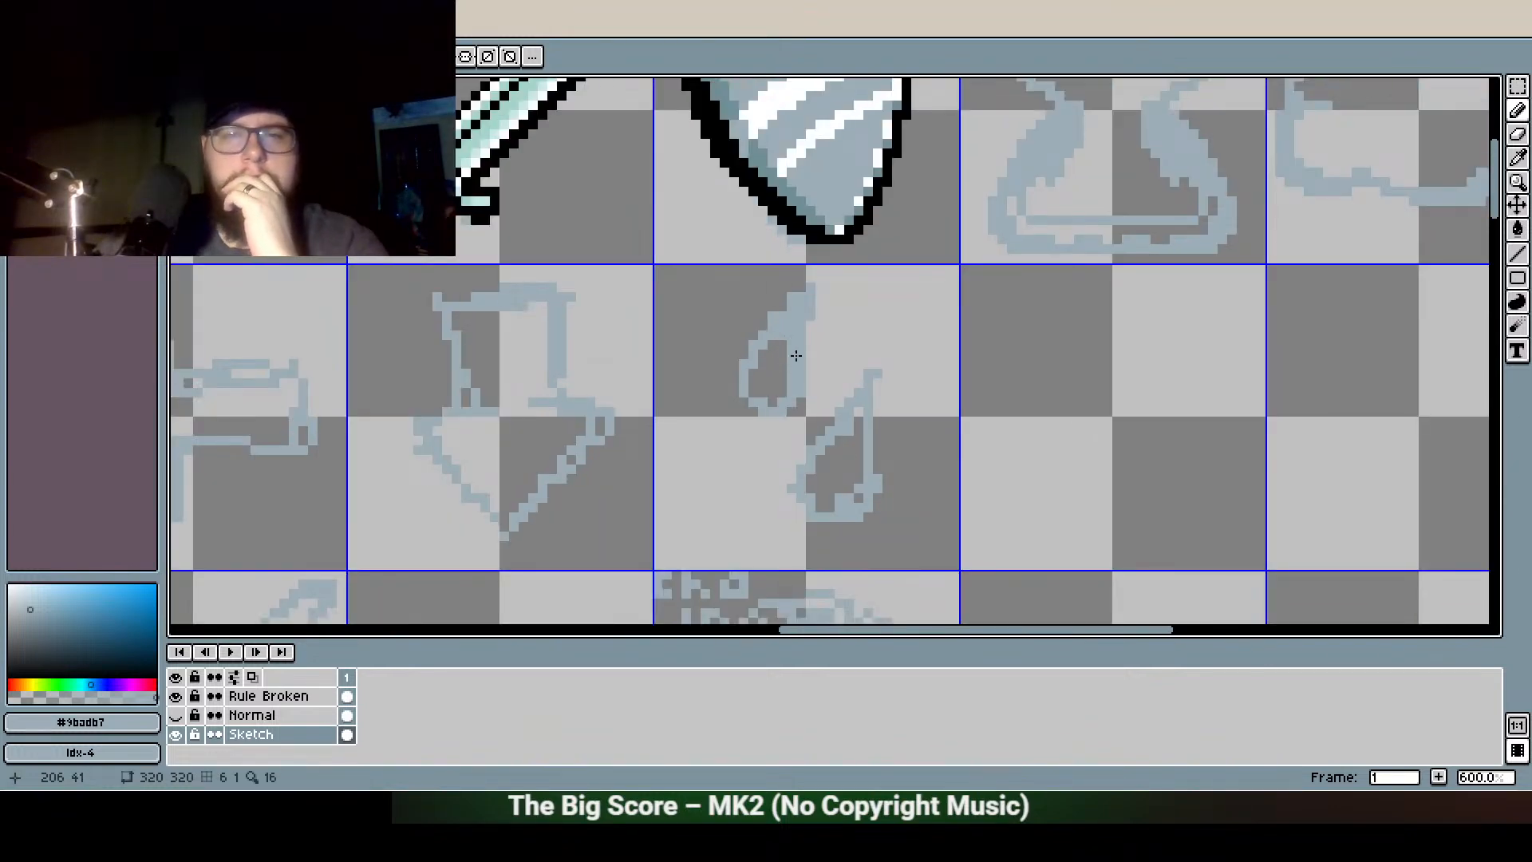
Pencil a small filled third droplet in the lower left quarter of the cell beneath the shield
scroll(760, 435, up, 1)
drag(760, 436, 753, 316)
scroll(695, 373, up, 1)
mouse_move(704, 372)
mouse_down()
mouse_move(685, 440)
mouse_move(713, 429)
mouse_move(696, 422)
mouse_move(680, 457)
mouse_move(673, 432)
mouse_move(694, 452)
mouse_move(719, 433)
mouse_move(715, 378)
mouse_move(750, 326)
mouse_move(734, 375)
mouse_move(765, 324)
mouse_move(686, 480)
mouse_up()
click(725, 448)
scroll(652, 463, down, 4)
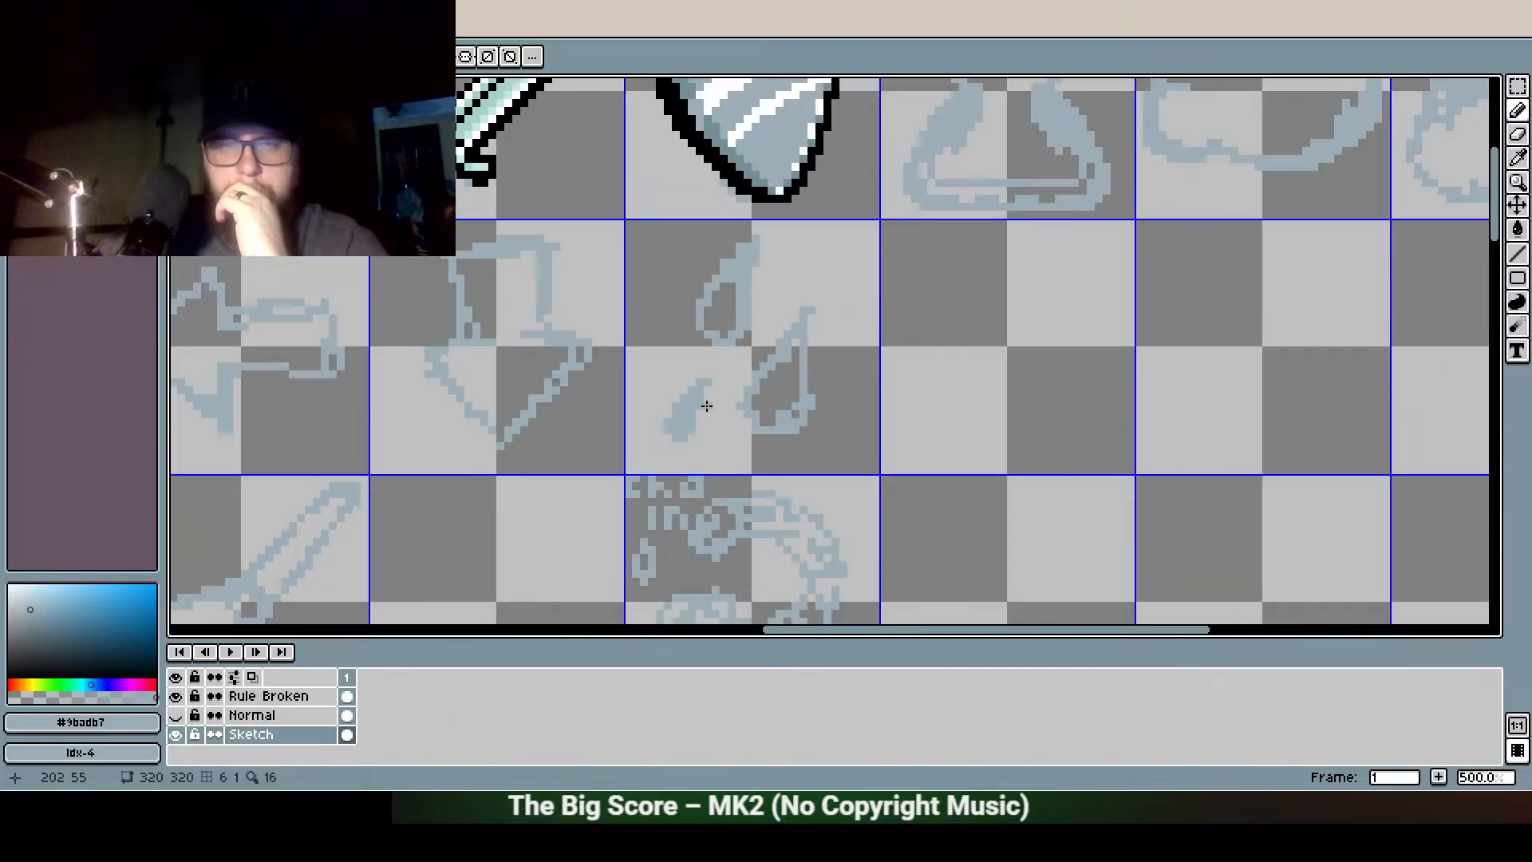
Move the cell of three droplets three cells right, into the empty cell beneath the flame
scroll(707, 393, up, 4)
key(e)
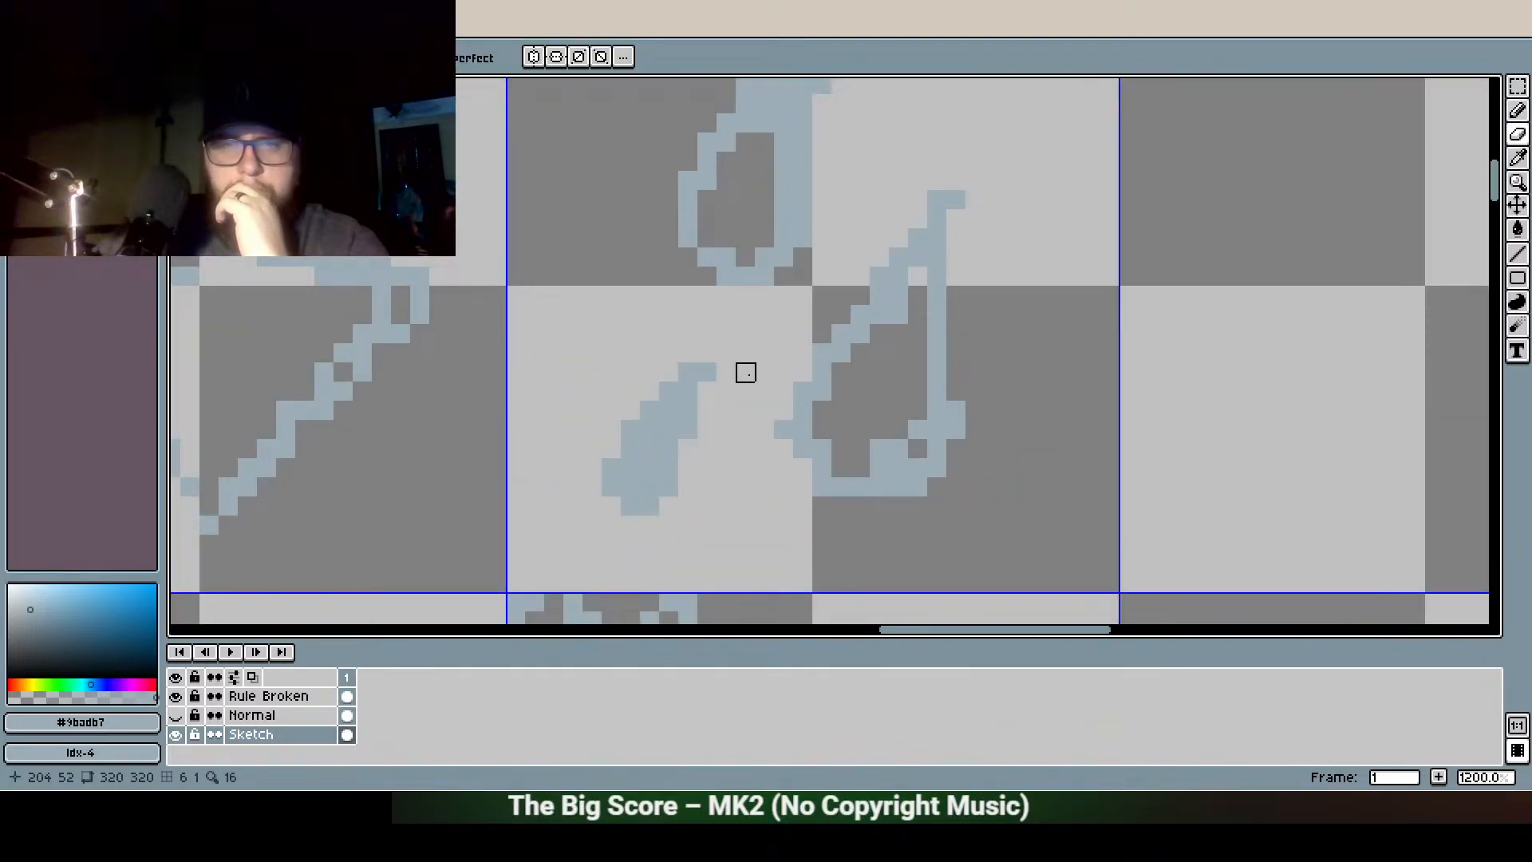
scroll(972, 331, down, 5)
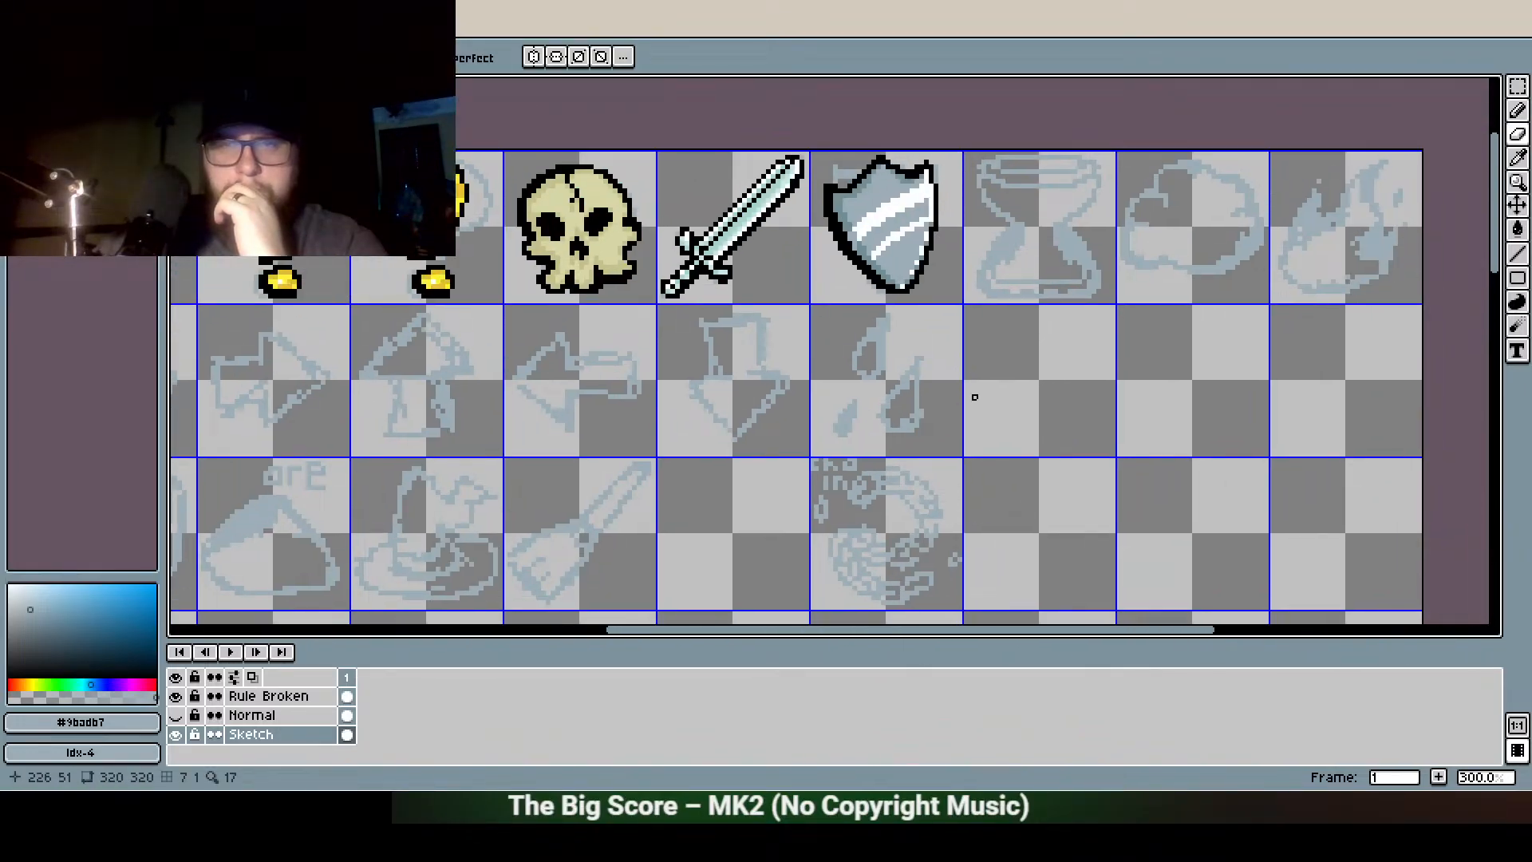
scroll(983, 412, down, 1)
scroll(936, 430, up, 2)
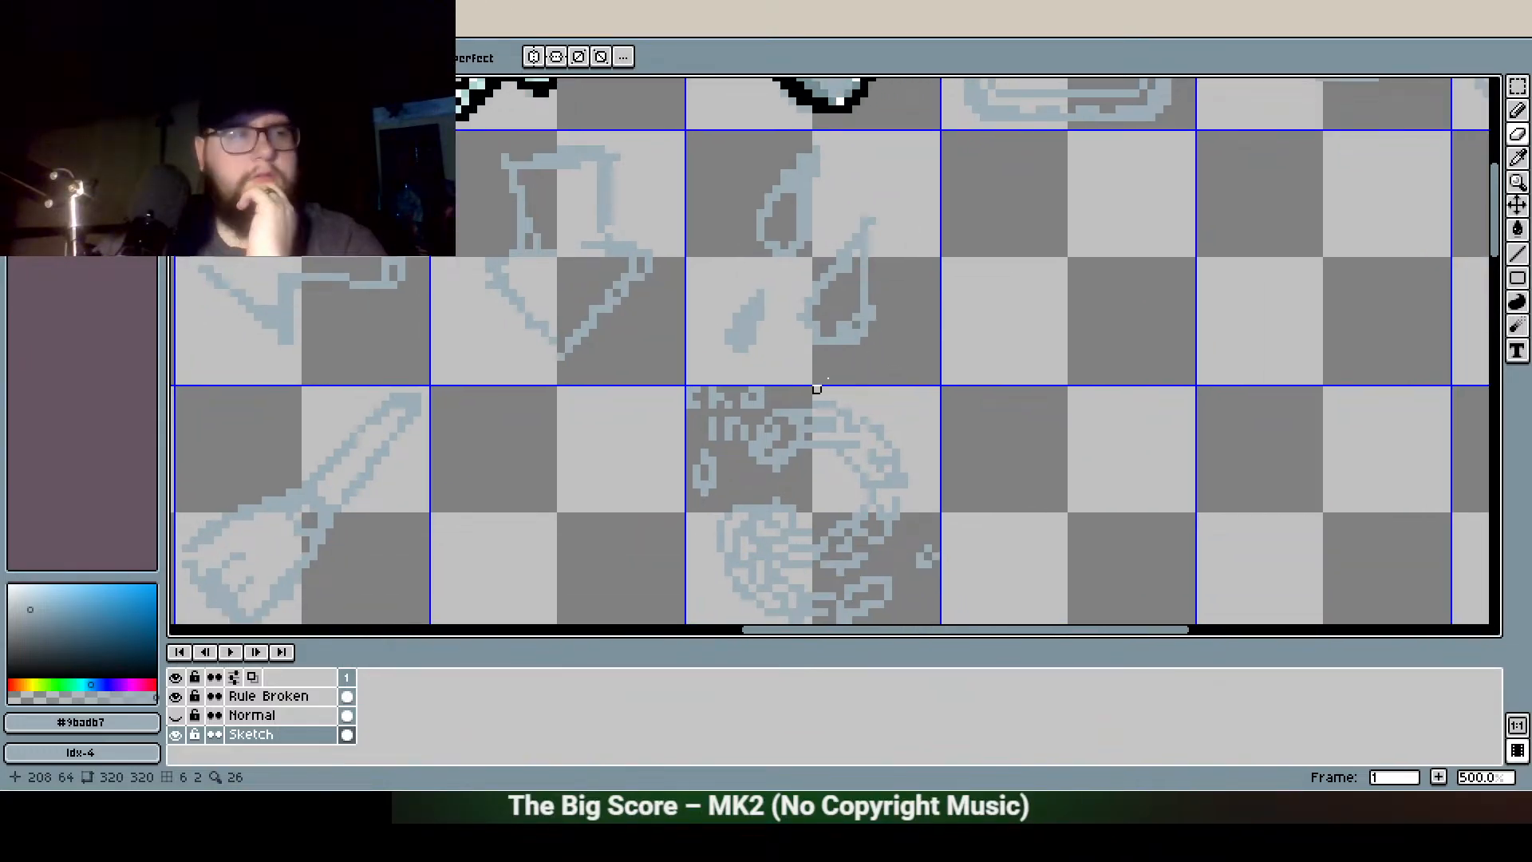
scroll(974, 415, down, 3)
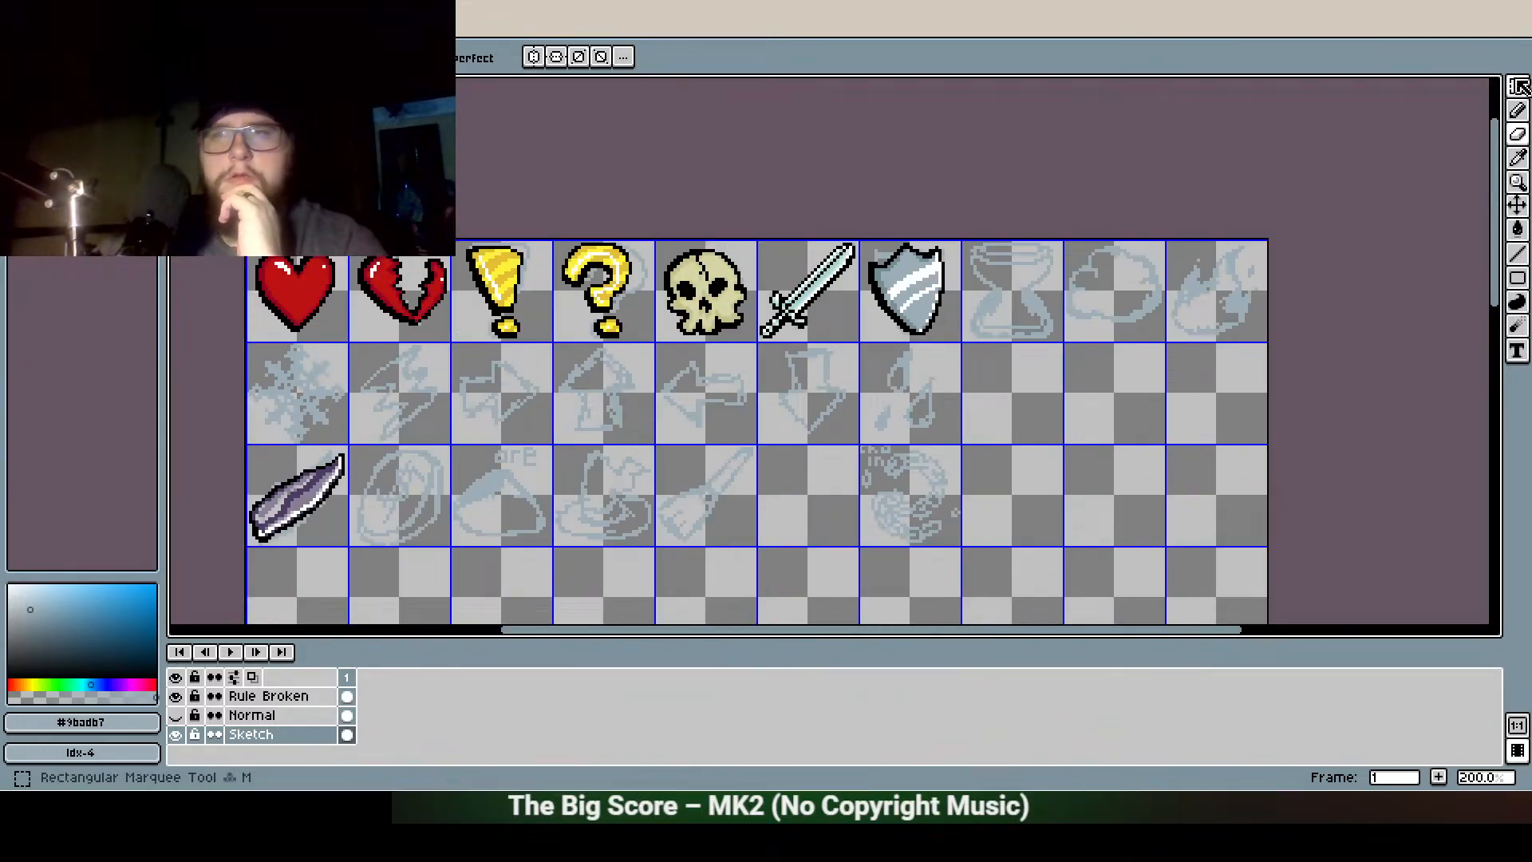
click(1517, 86)
double_click(896, 400)
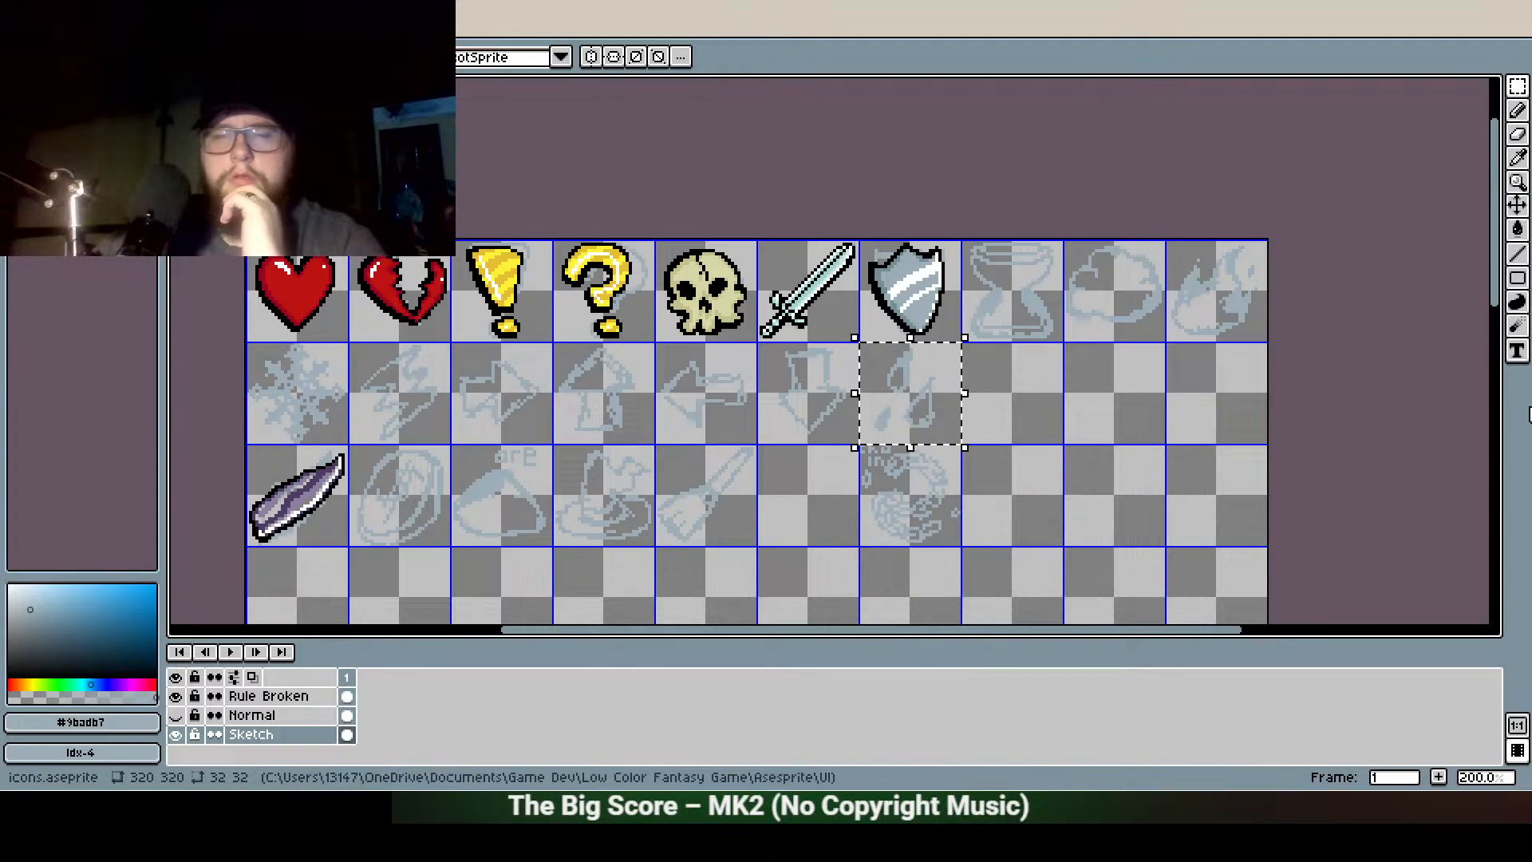
key(shift+Right)
key(shift+Right)
key(shift+Right)
Select all four arrow sketches in the second row and move them three cells right
drag(492, 378, 821, 417)
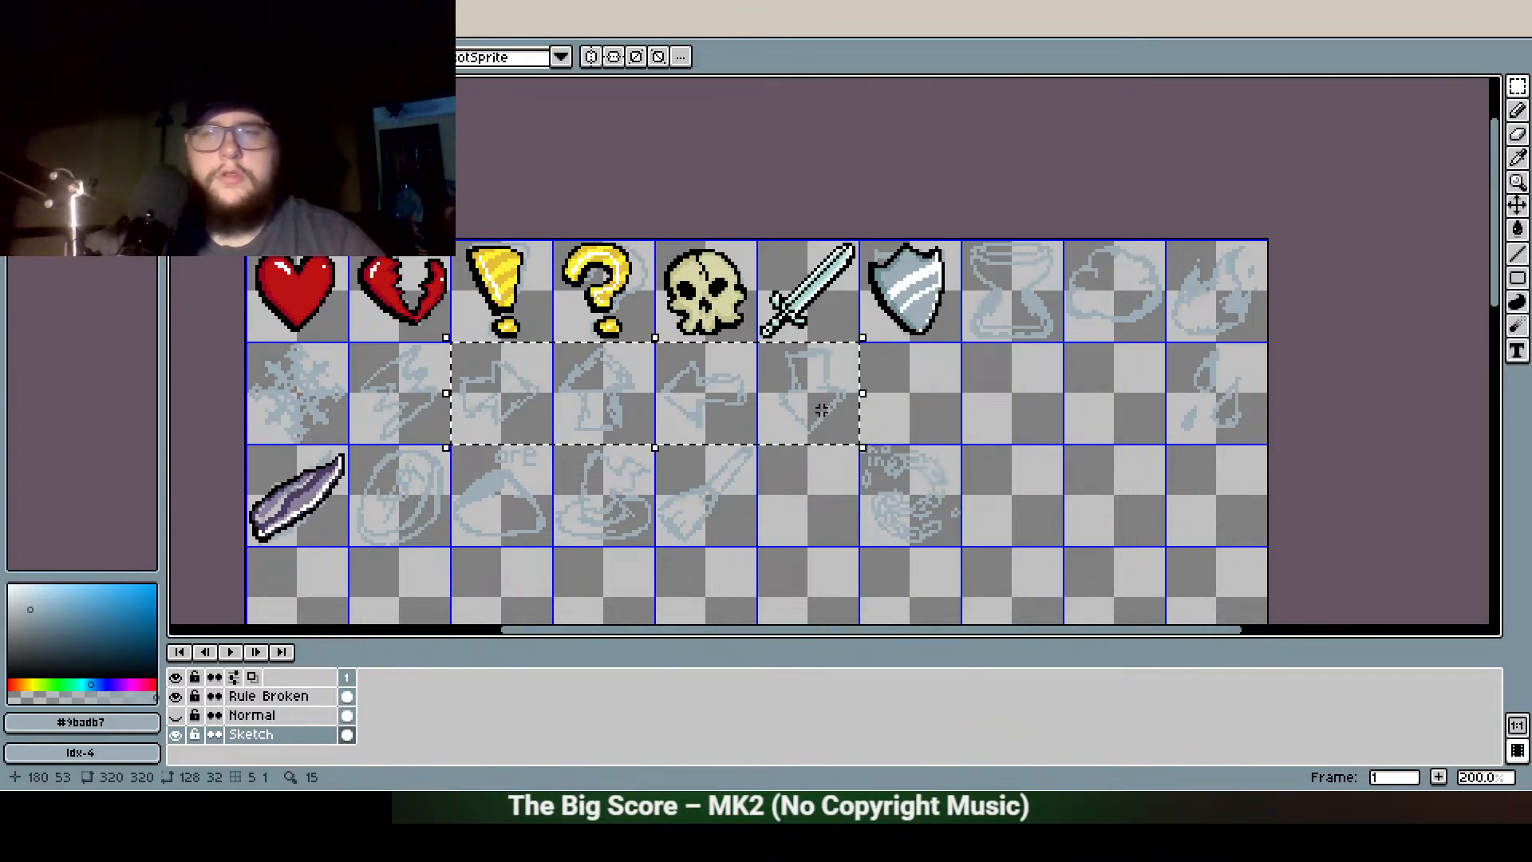
key(shift+Right)
key(shift+Right)
key(shift+Right)
Move the droplets seven cells left, into the empty cell beneath the exclamation mark, deselect them, and save the file
double_click(1245, 401)
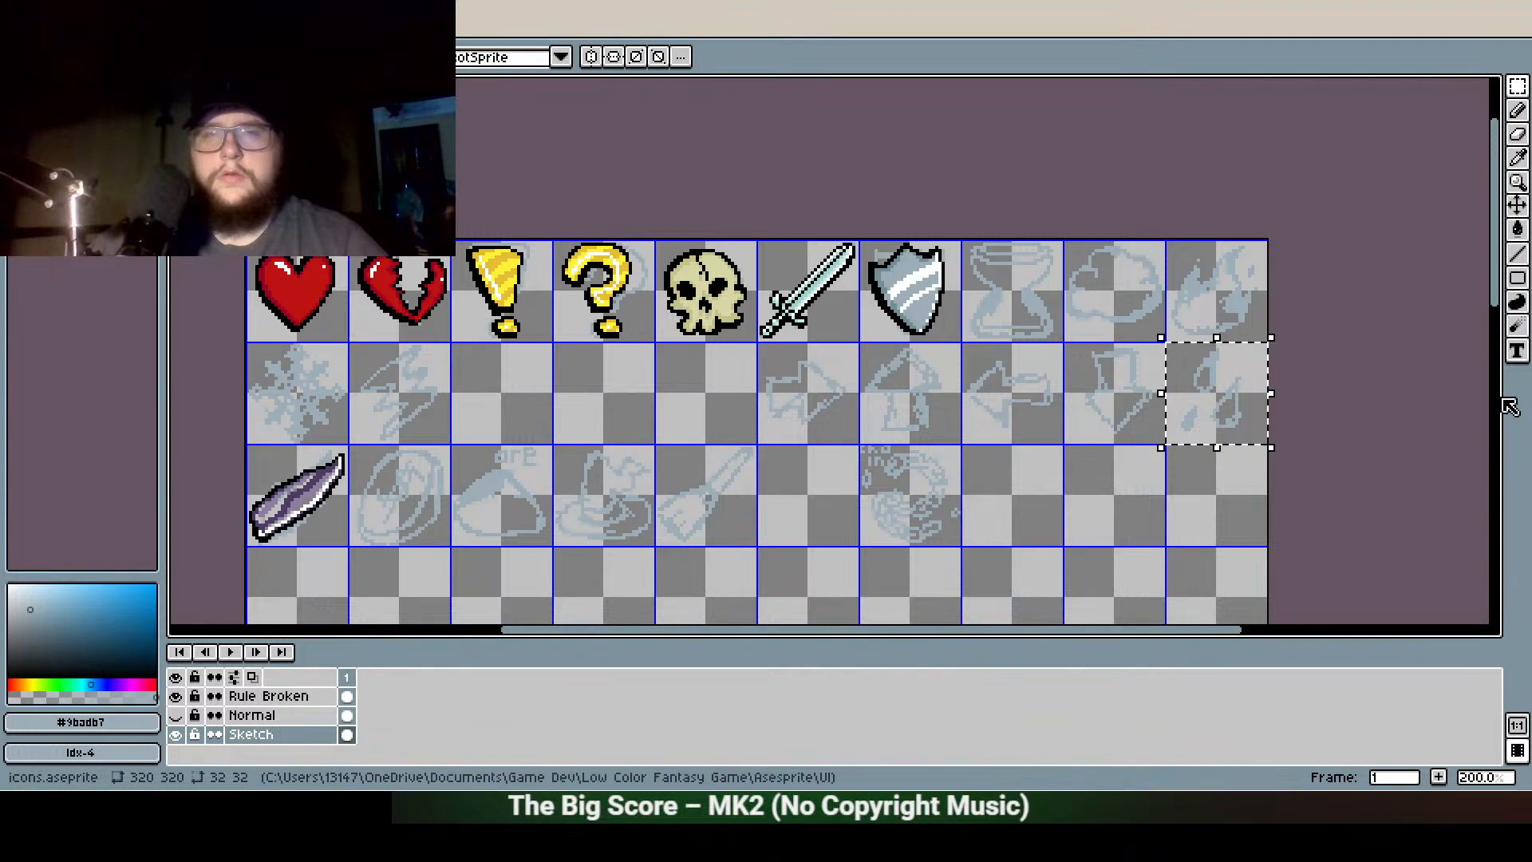
key(shift+Left)
key(shift+Left)
key(shift+Left)
key(shift+Left)
key(shift+Left)
key(shift+Left)
key(shift+Left)
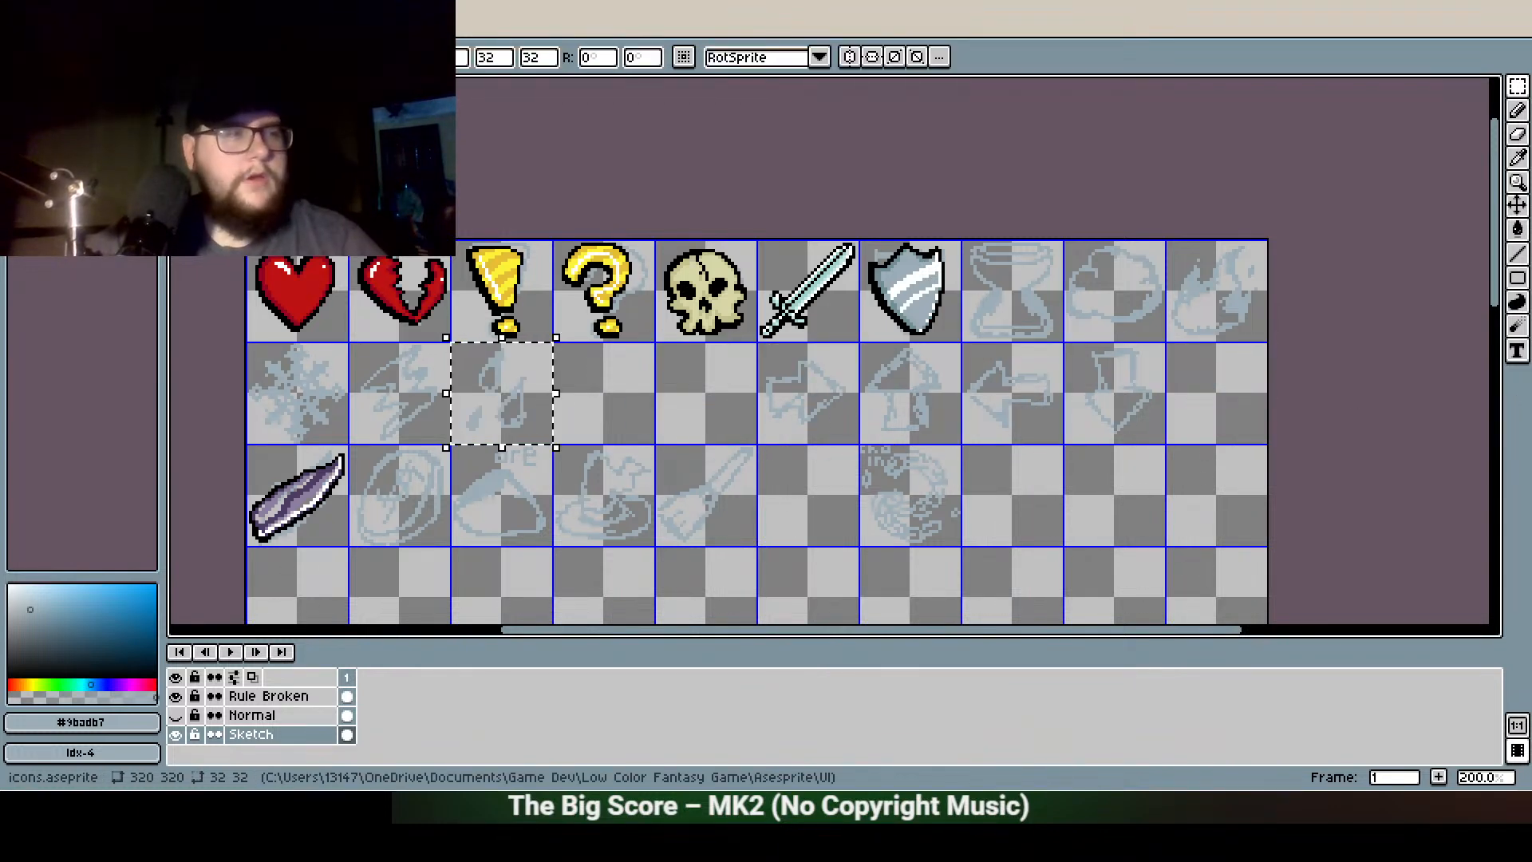
click(636, 375)
drag(725, 436, 719, 373)
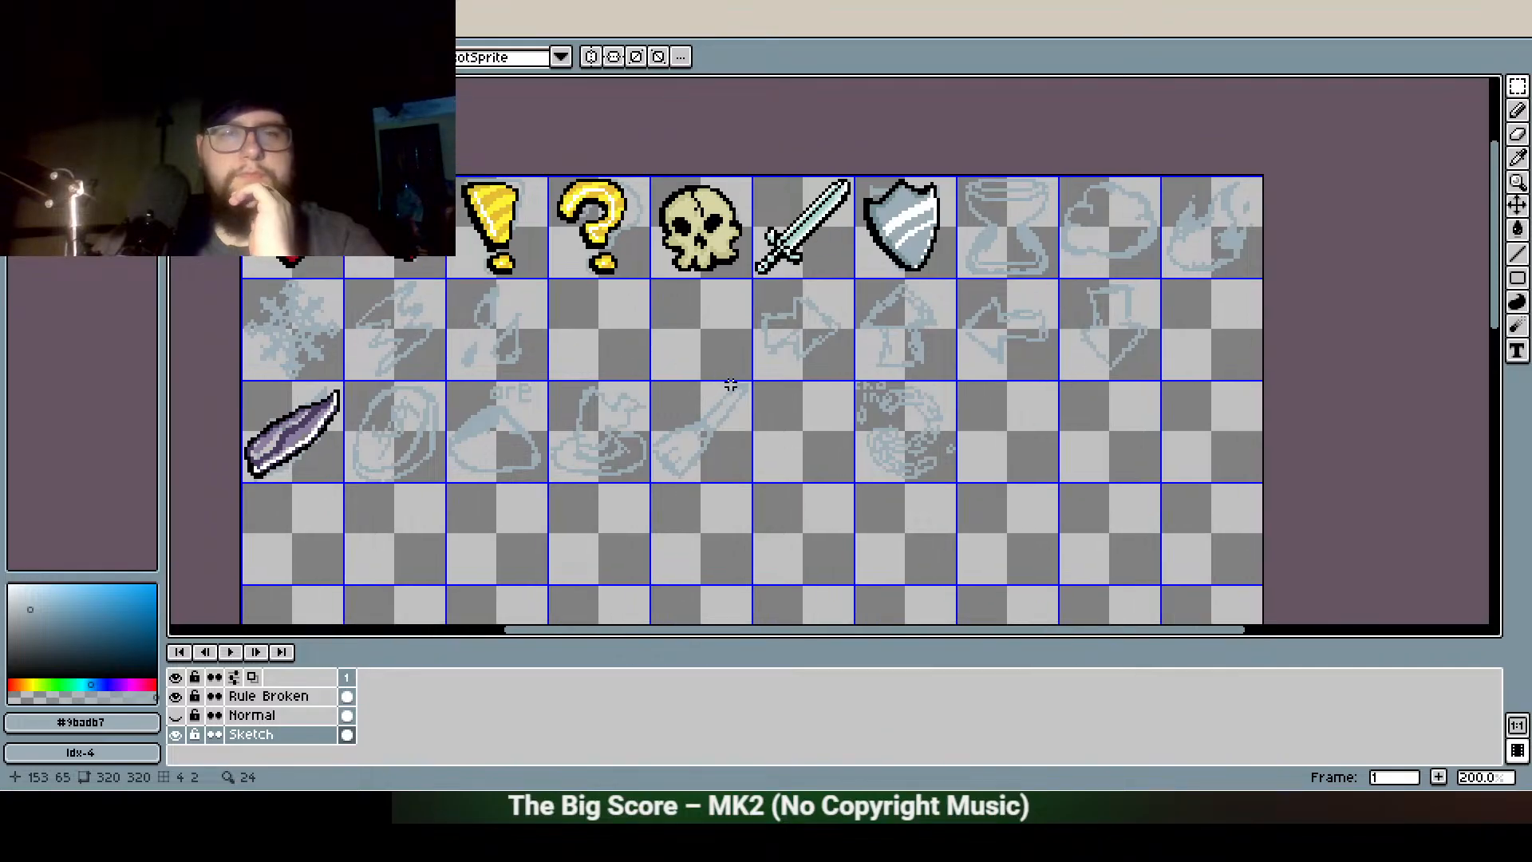
key(ctrl+s)
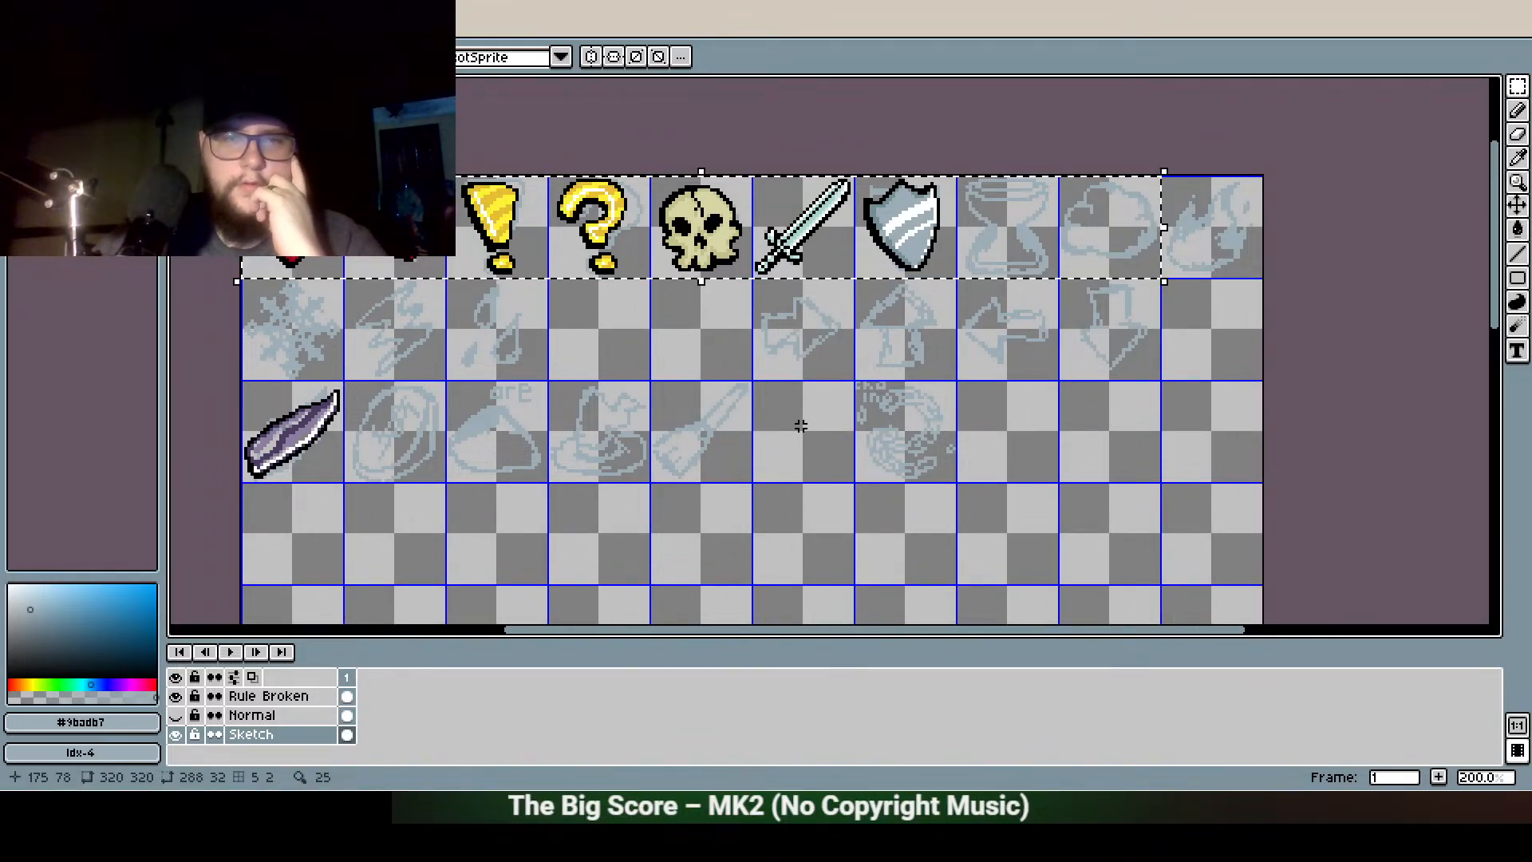
Move the four arrow sketches two cells left so they directly follow the droplets, deselect them, and save the file
drag(805, 438, 708, 372)
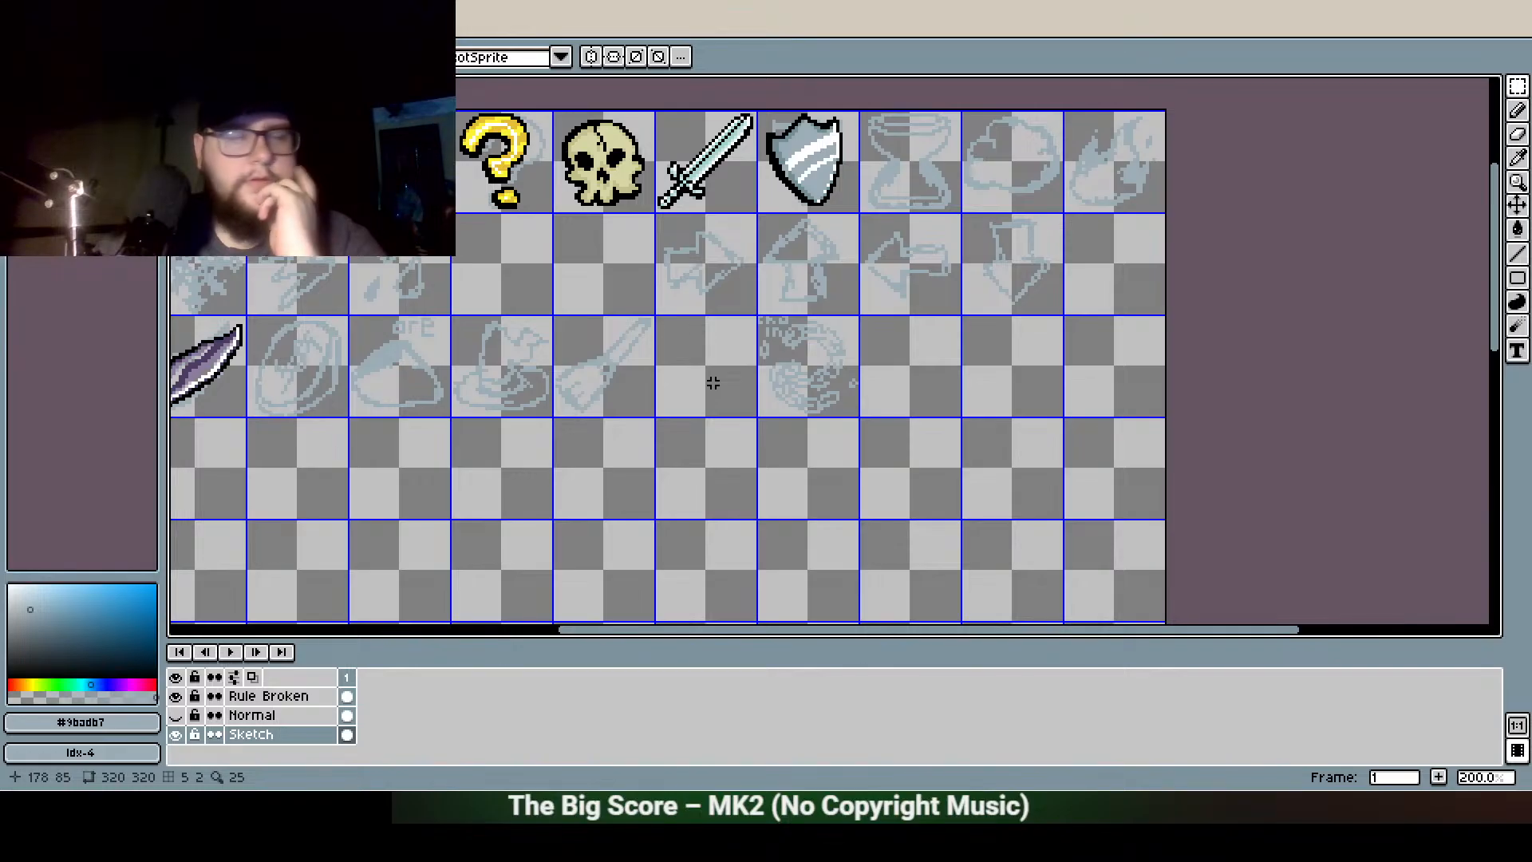
drag(667, 222, 815, 273)
key(ctrl+d)
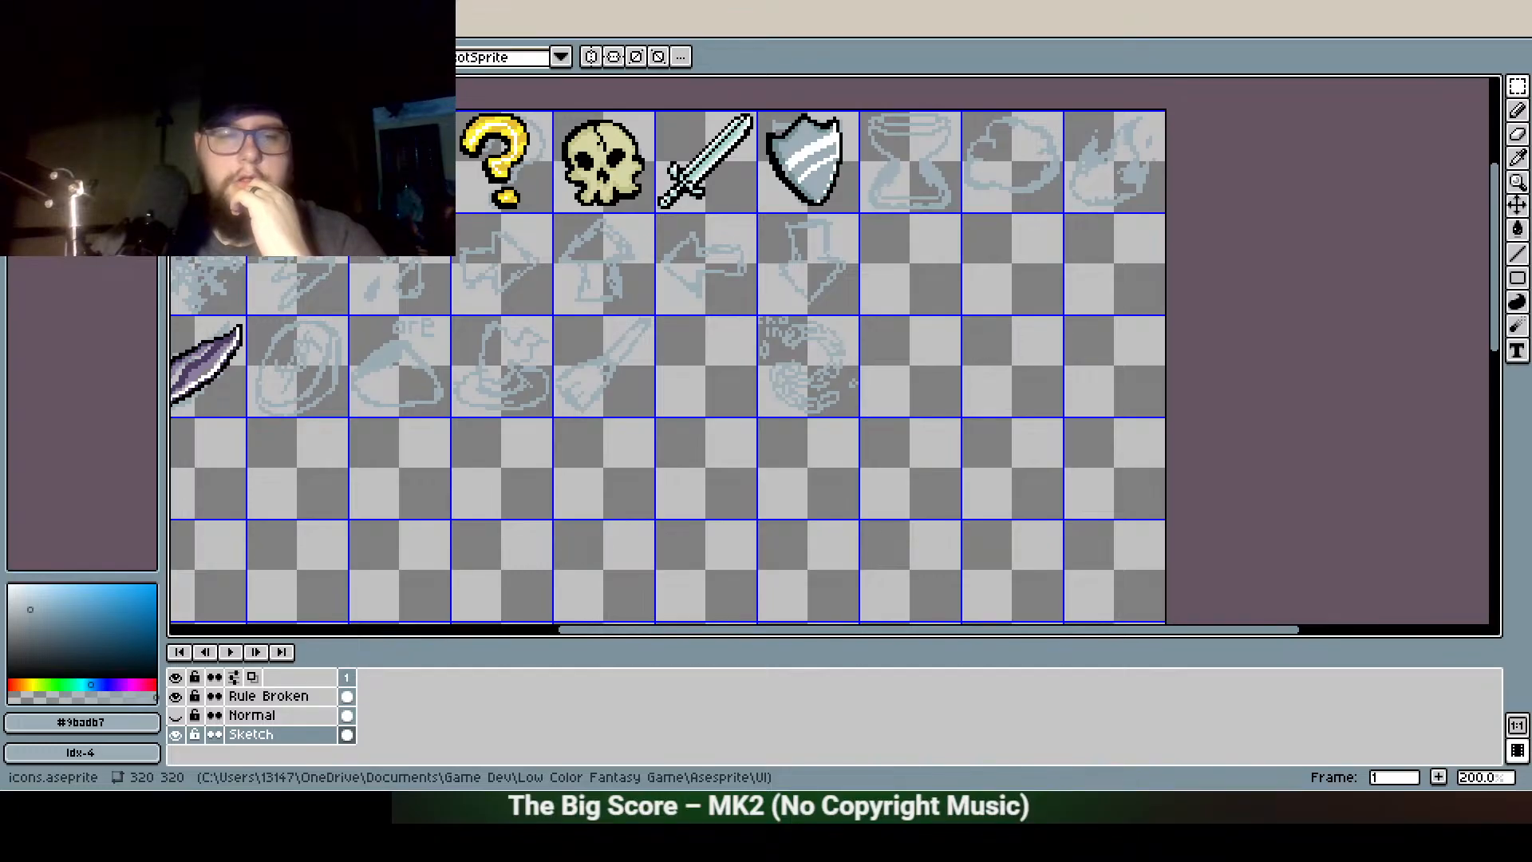
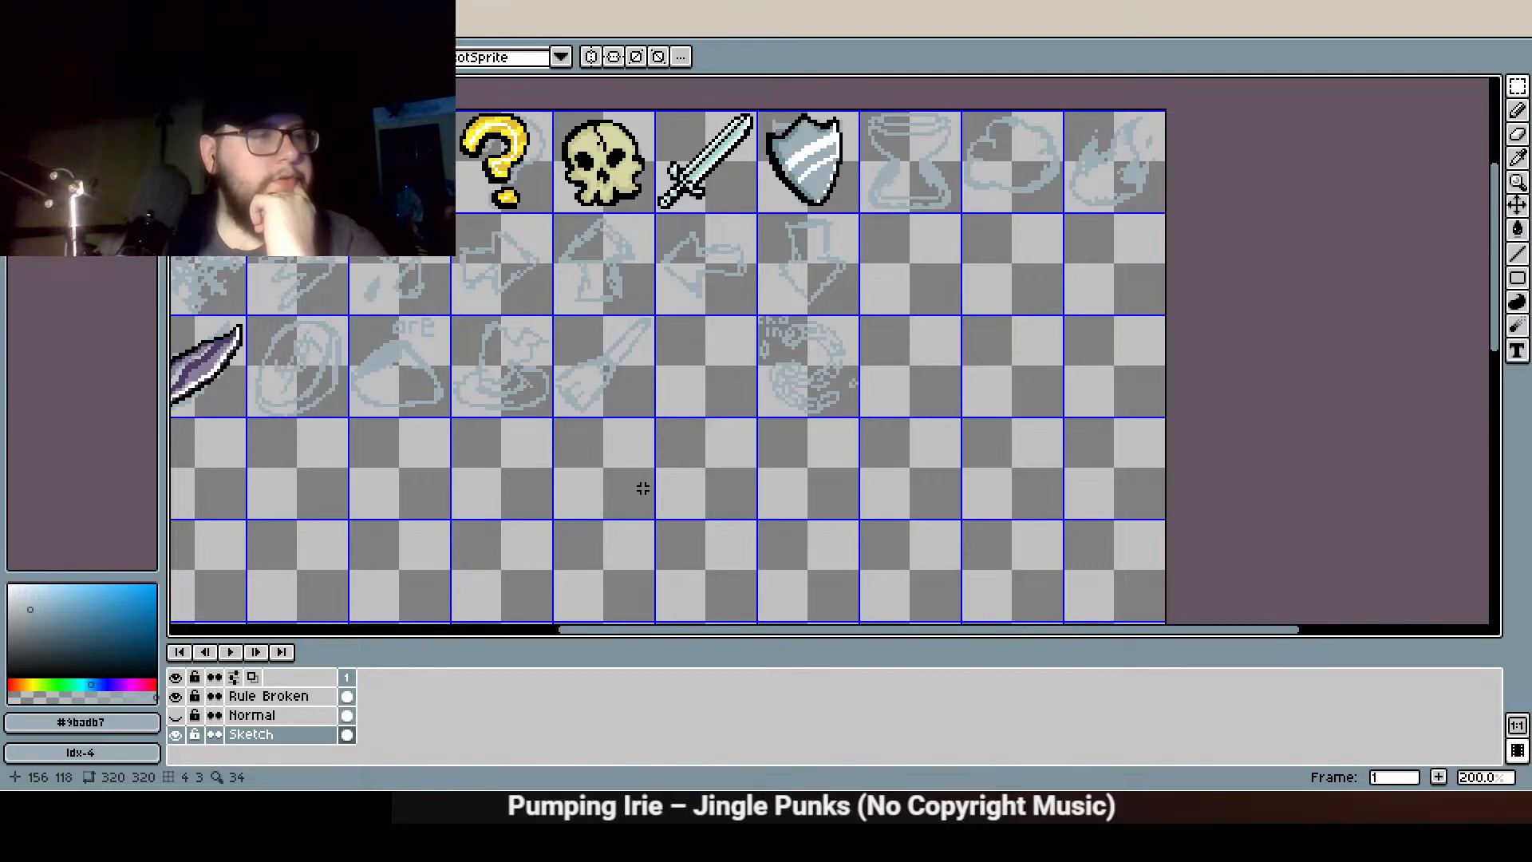
drag(683, 221, 719, 340)
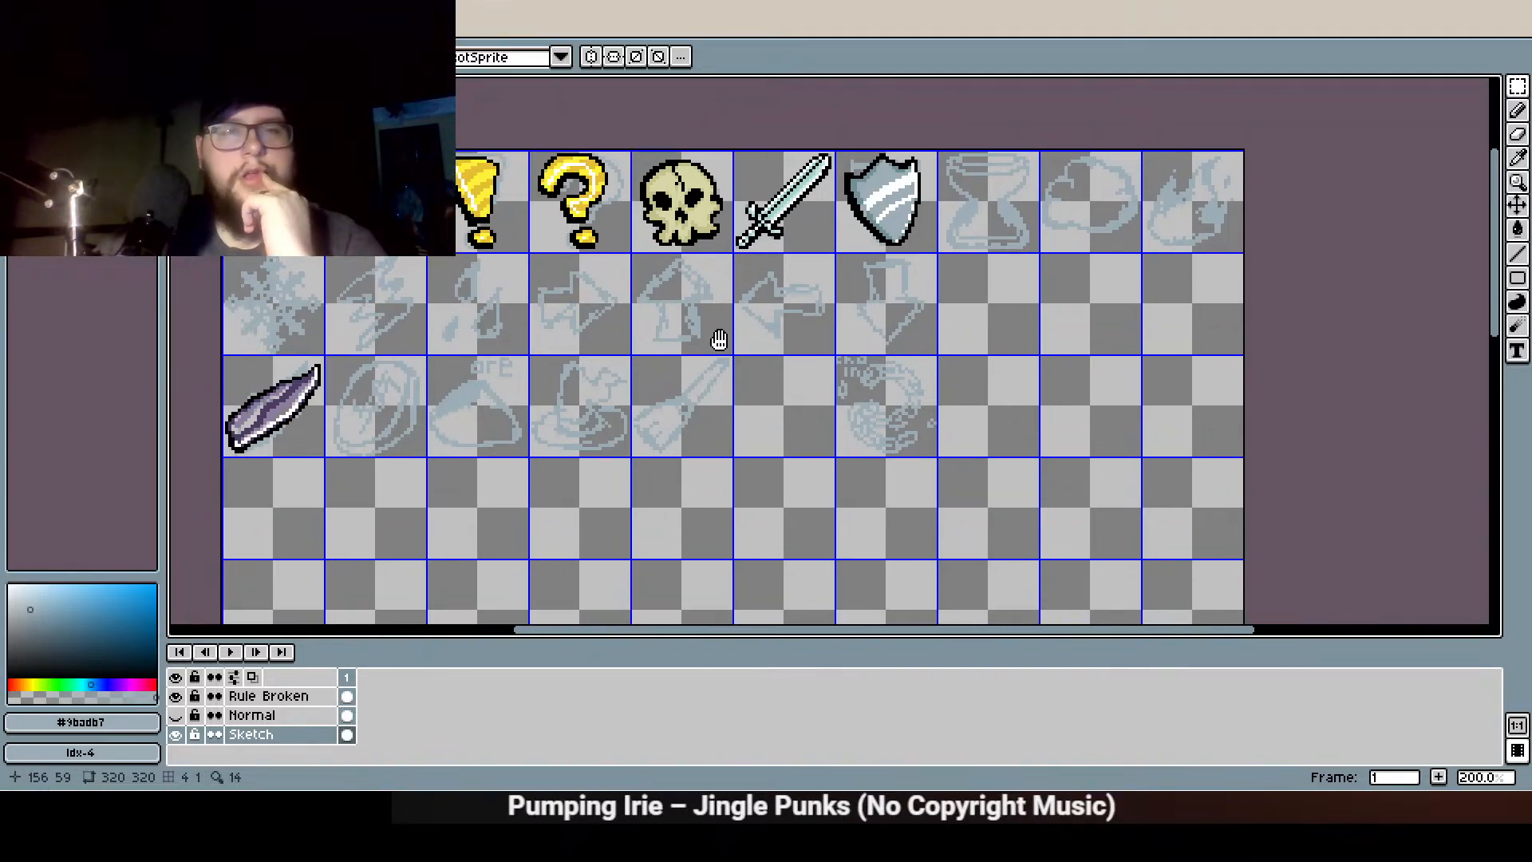
key(ctrl+s)
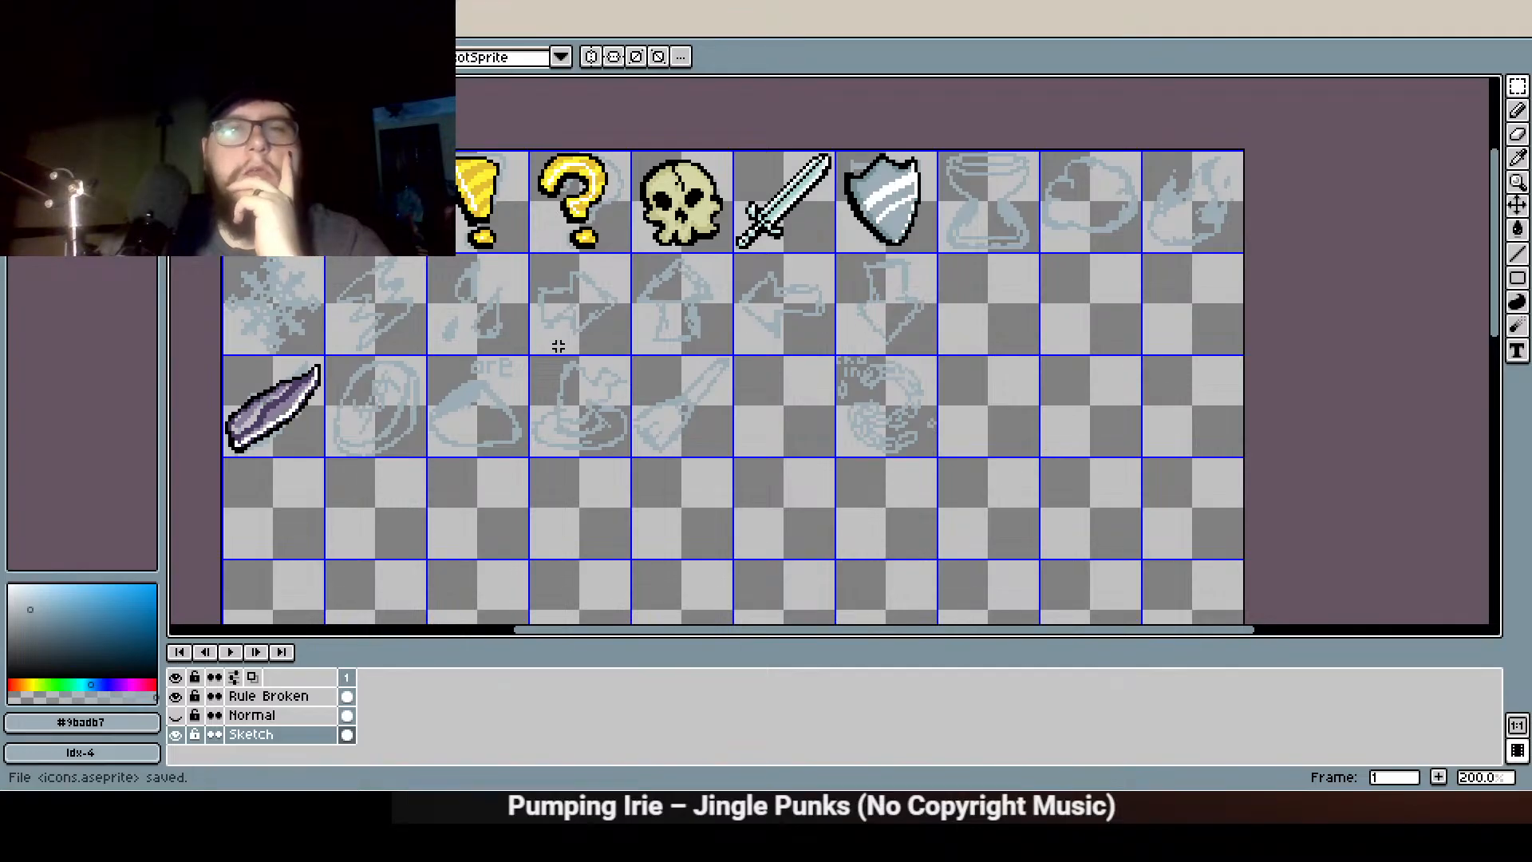
scroll(558, 345, down, 2)
scroll(557, 346, up, 2)
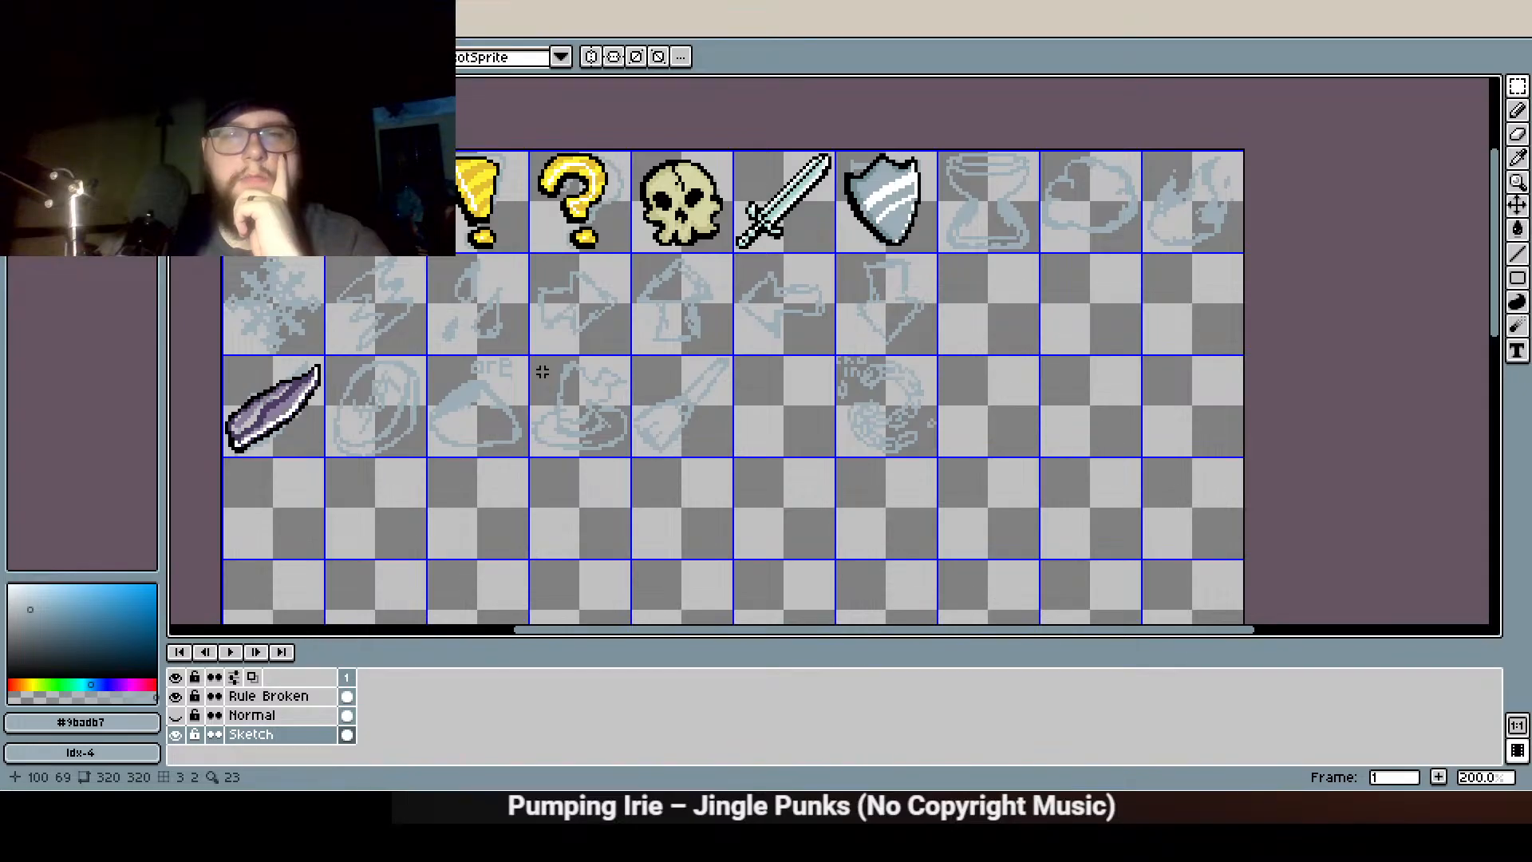
drag(542, 372, 549, 411)
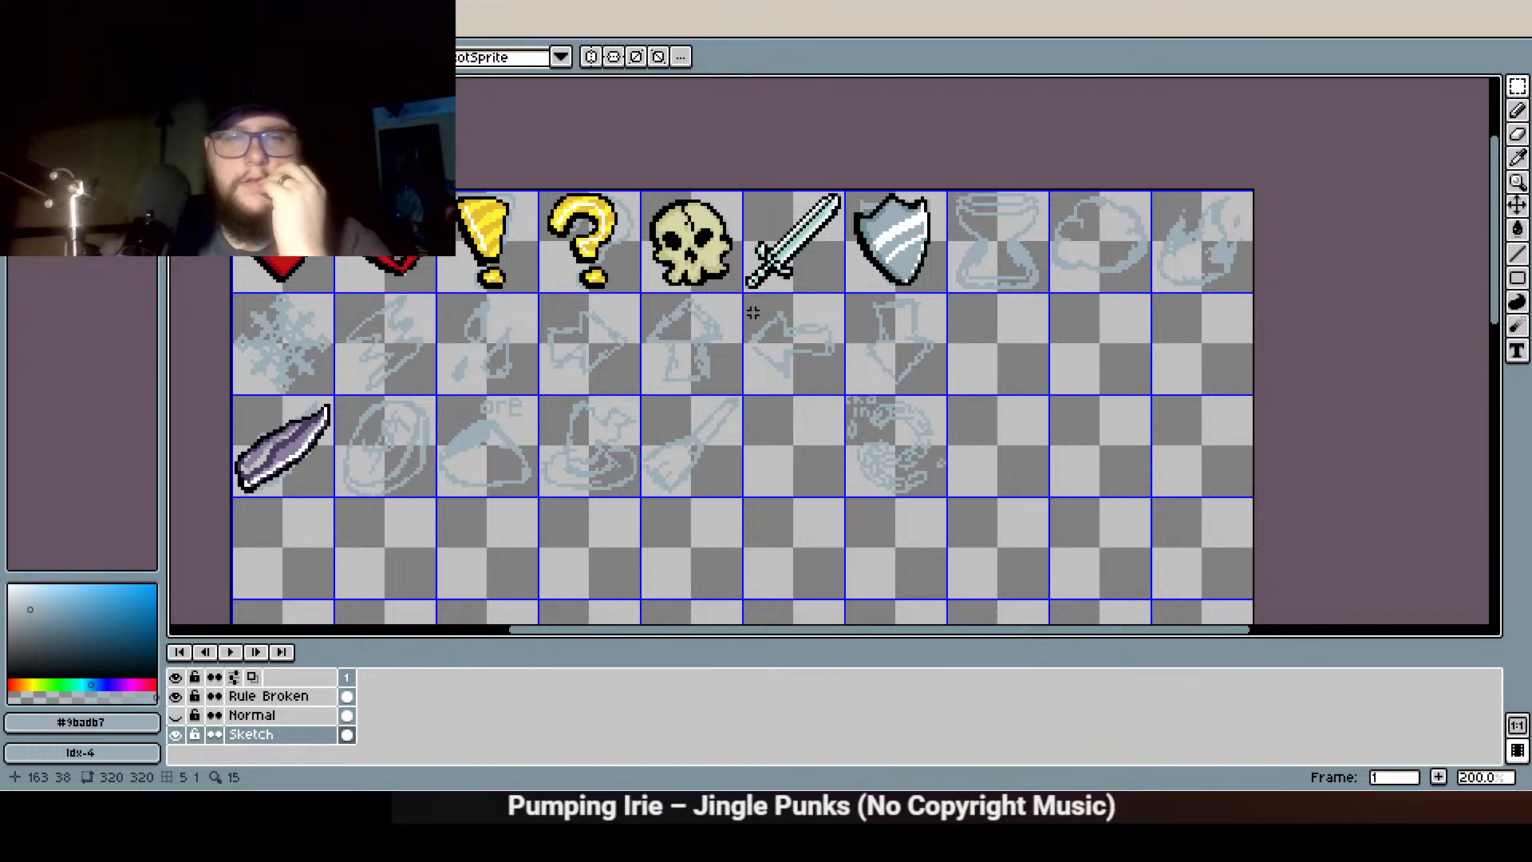
mouse_move(241, 199)
mouse_down()
mouse_move(803, 355)
mouse_move(1266, 376)
mouse_up()
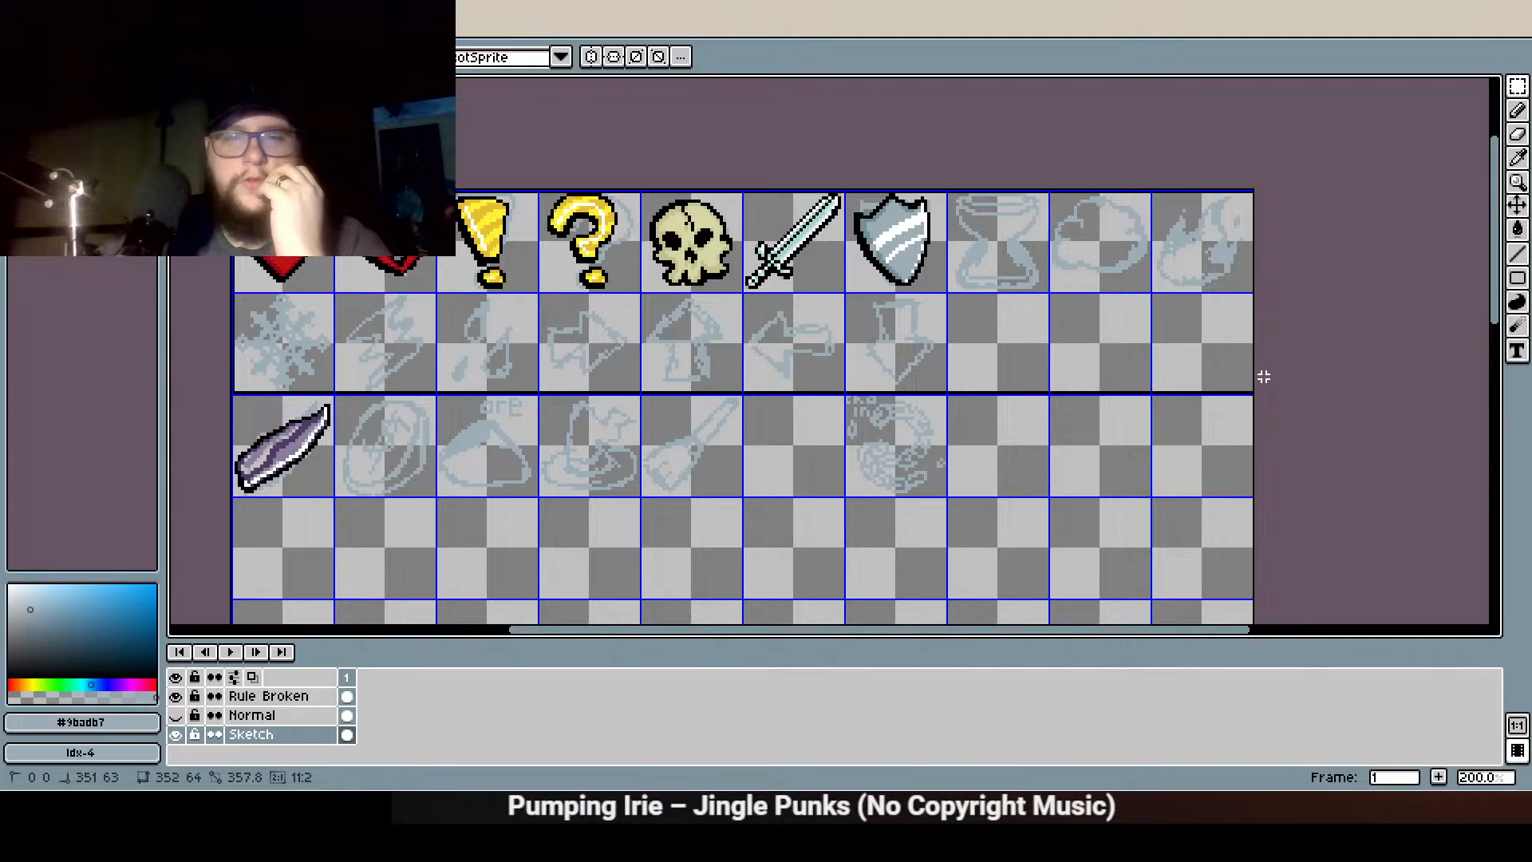
mouse_move(271, 455)
mouse_down()
mouse_move(986, 488)
mouse_move(1130, 473)
mouse_up()
click(1187, 452)
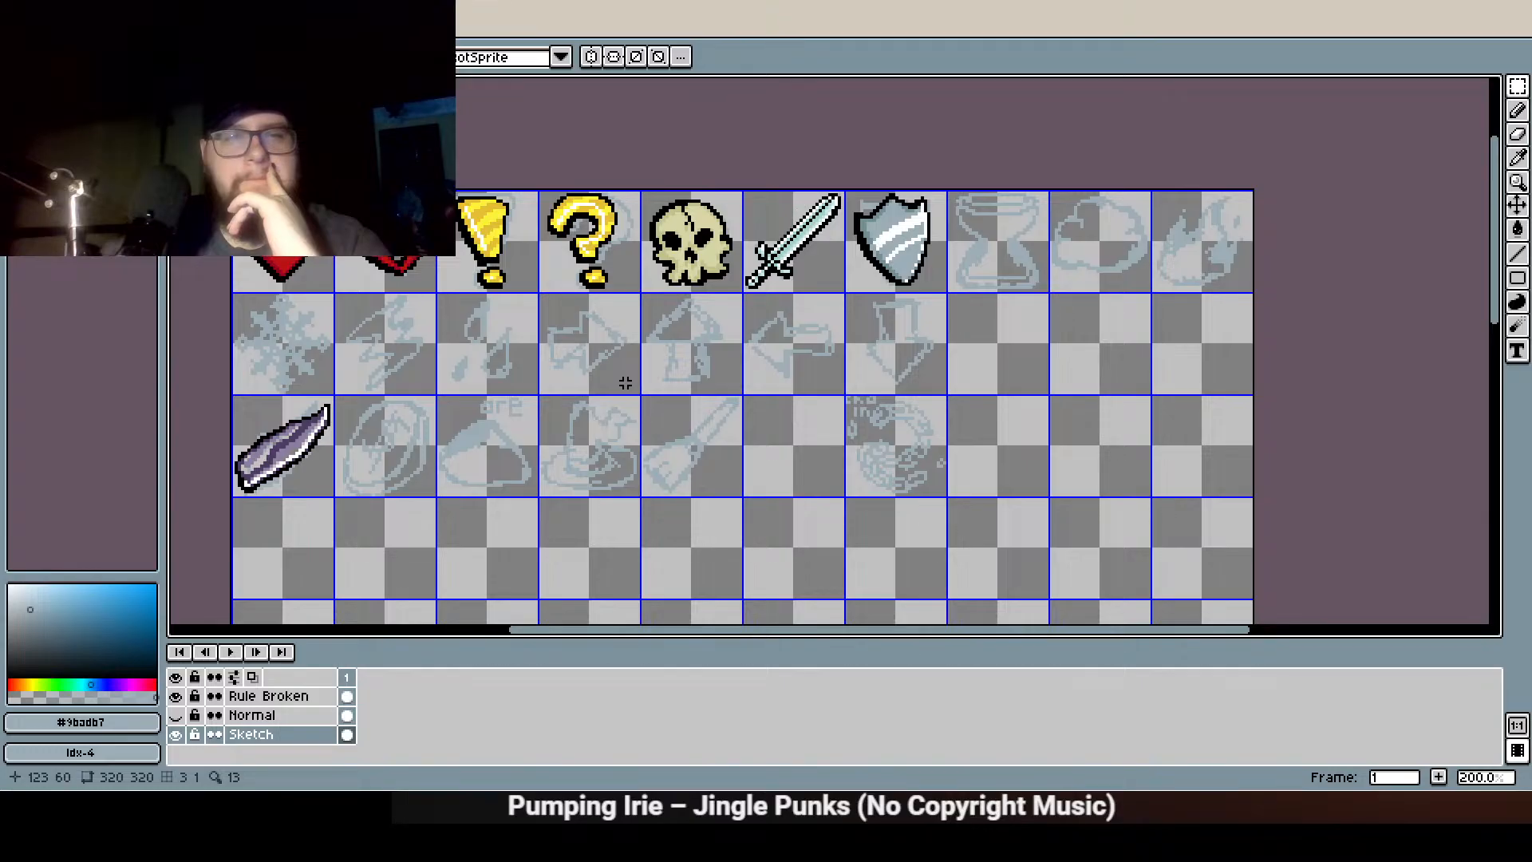
scroll(840, 171, up, 1)
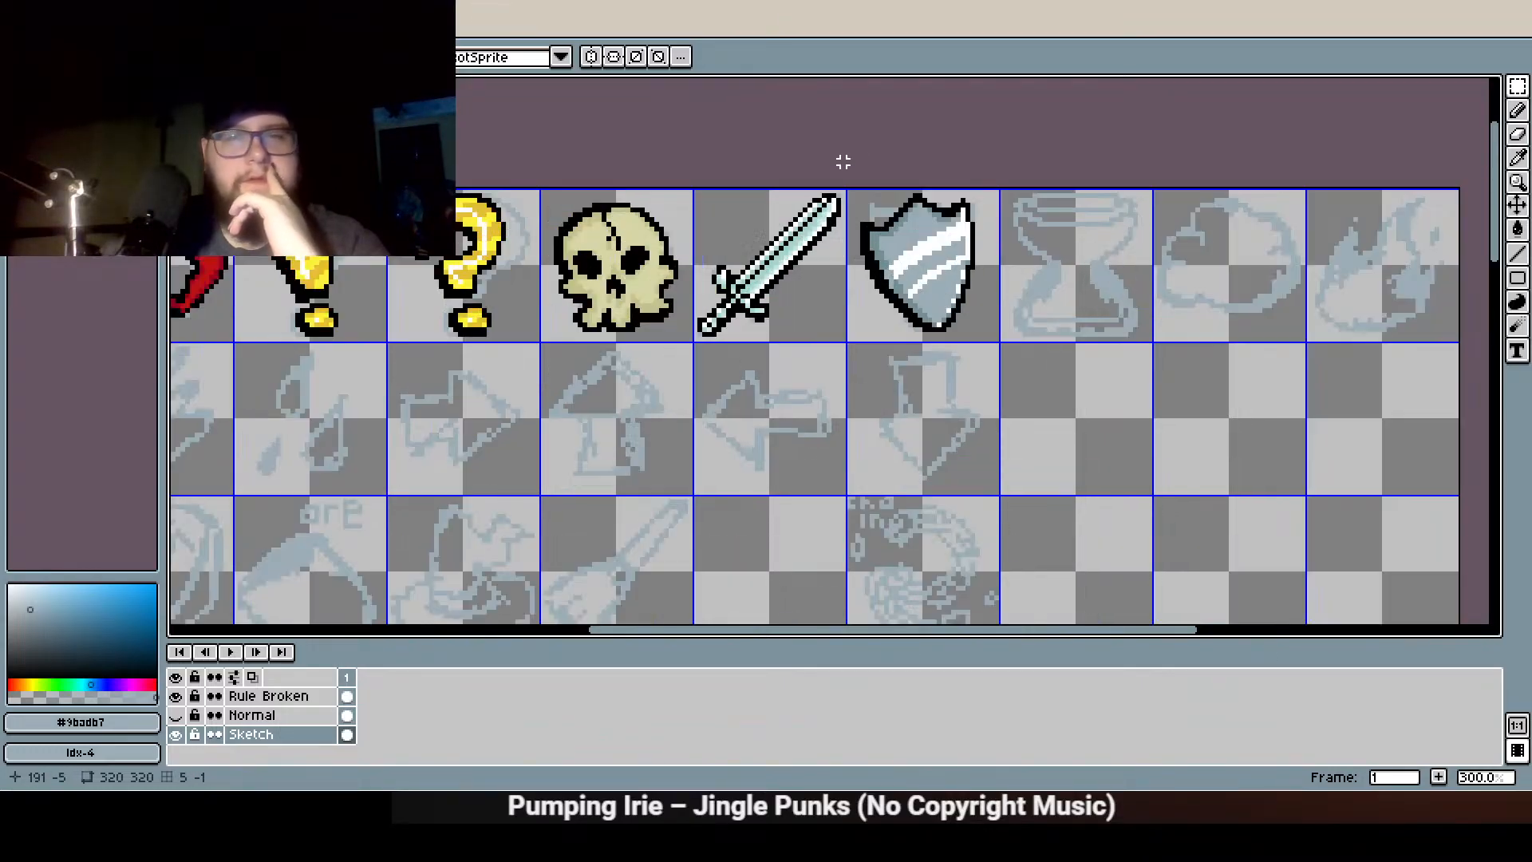
drag(1065, 251, 846, 313)
scroll(746, 384, down, 1)
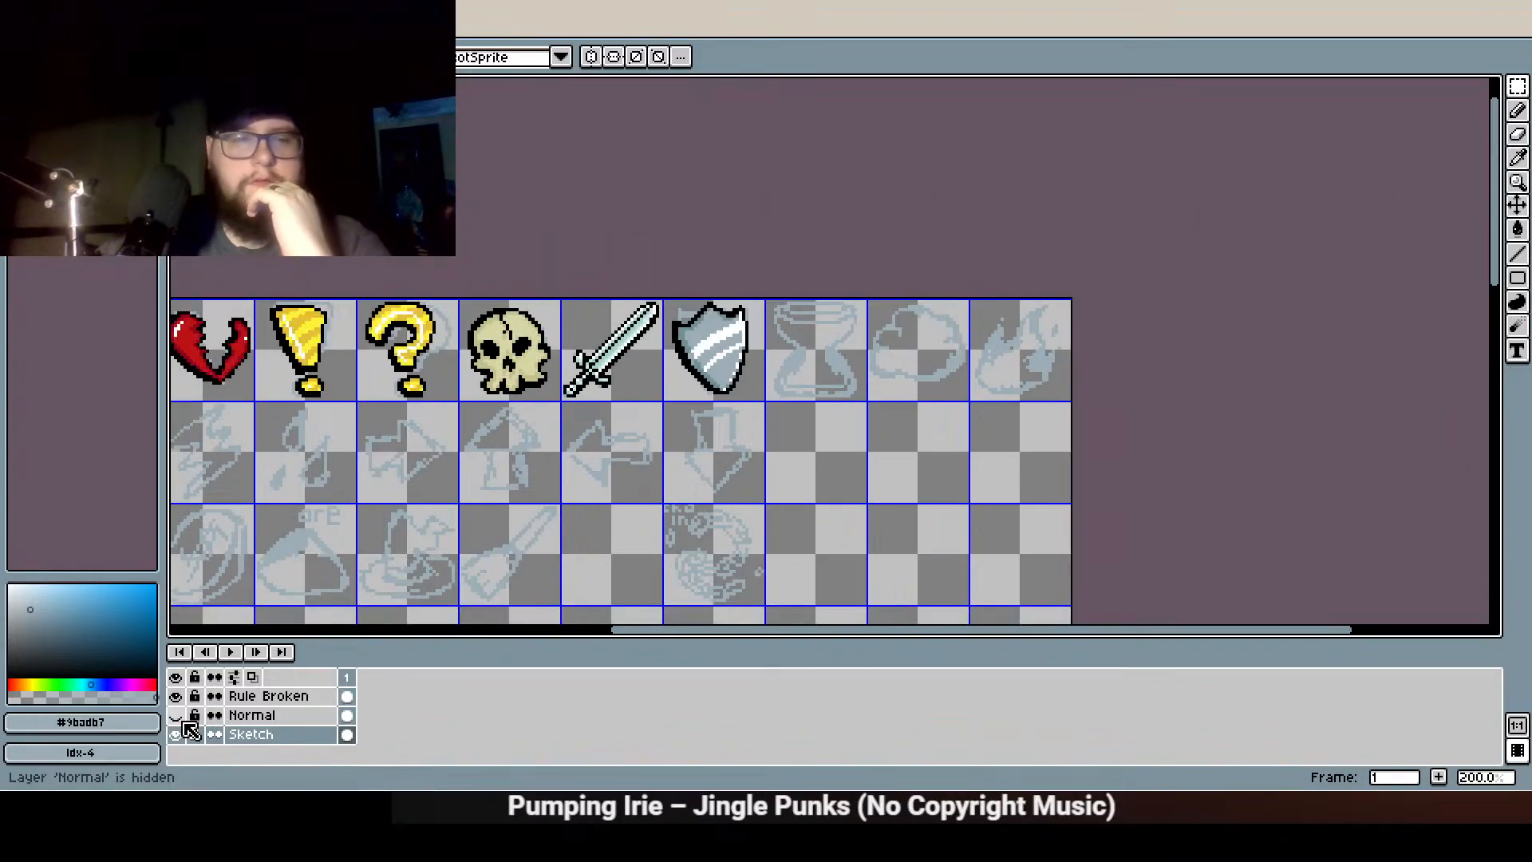
click(182, 722)
click(180, 720)
On the Rule Broken layer, outline the hourglass's lower half and base in black with the Line tool, following the sketch
click(256, 700)
scroll(806, 370, up, 4)
drag(703, 336, 611, 475)
scroll(565, 407, up, 3)
drag(771, 429, 706, 361)
click(1525, 260)
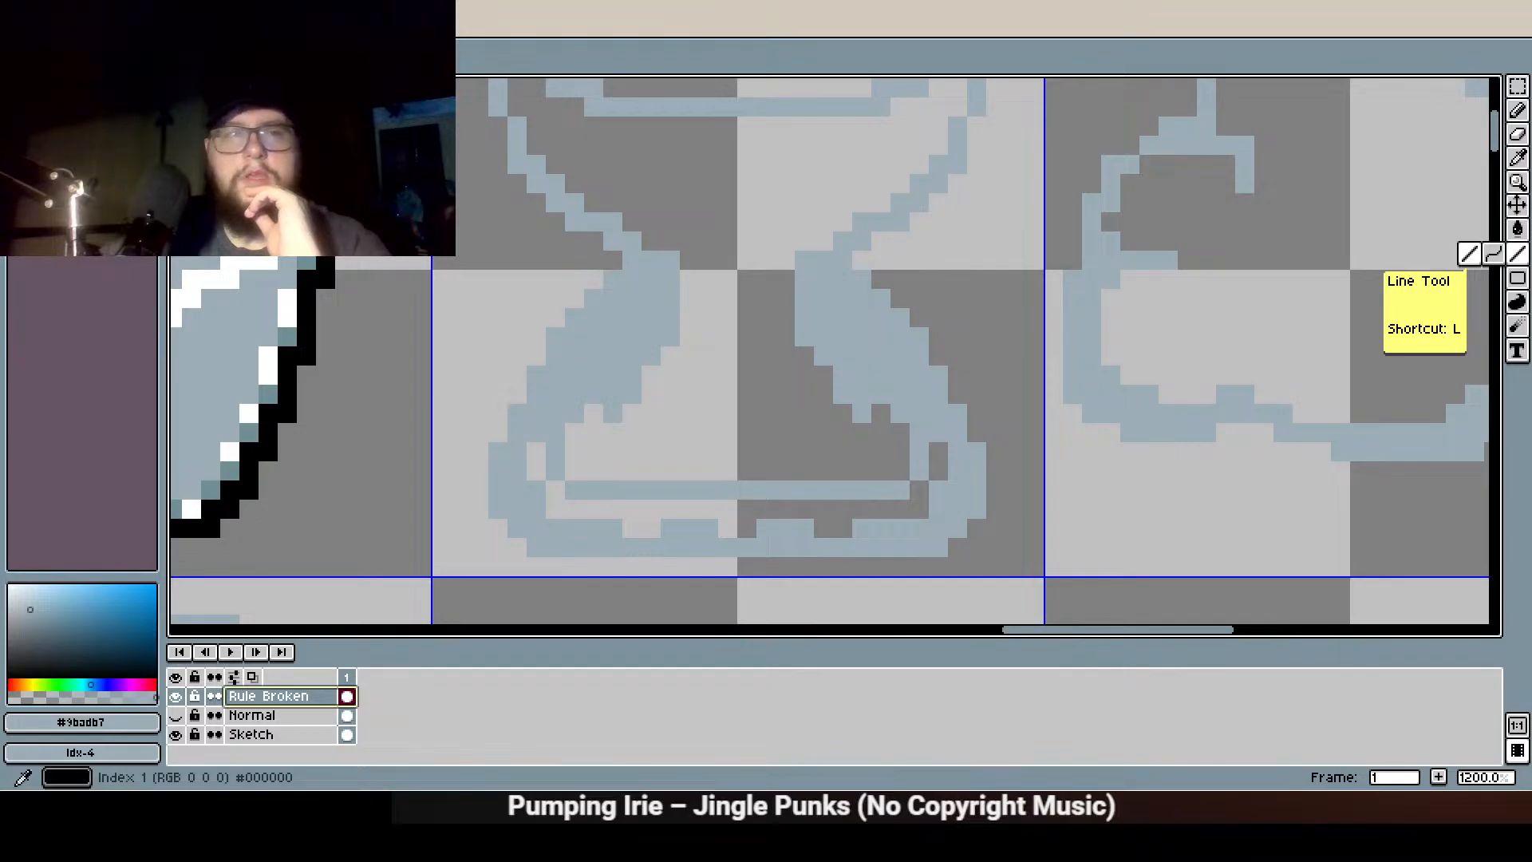
click(35, 108)
drag(497, 372, 525, 329)
mouse_move(620, 216)
mouse_down()
mouse_move(509, 429)
mouse_move(536, 492)
mouse_move(565, 505)
mouse_up()
mouse_move(565, 506)
mouse_down()
mouse_move(722, 520)
mouse_move(961, 500)
mouse_up()
mouse_move(981, 490)
mouse_down()
mouse_move(1005, 460)
mouse_move(990, 371)
mouse_move(926, 287)
mouse_move(911, 234)
mouse_up()
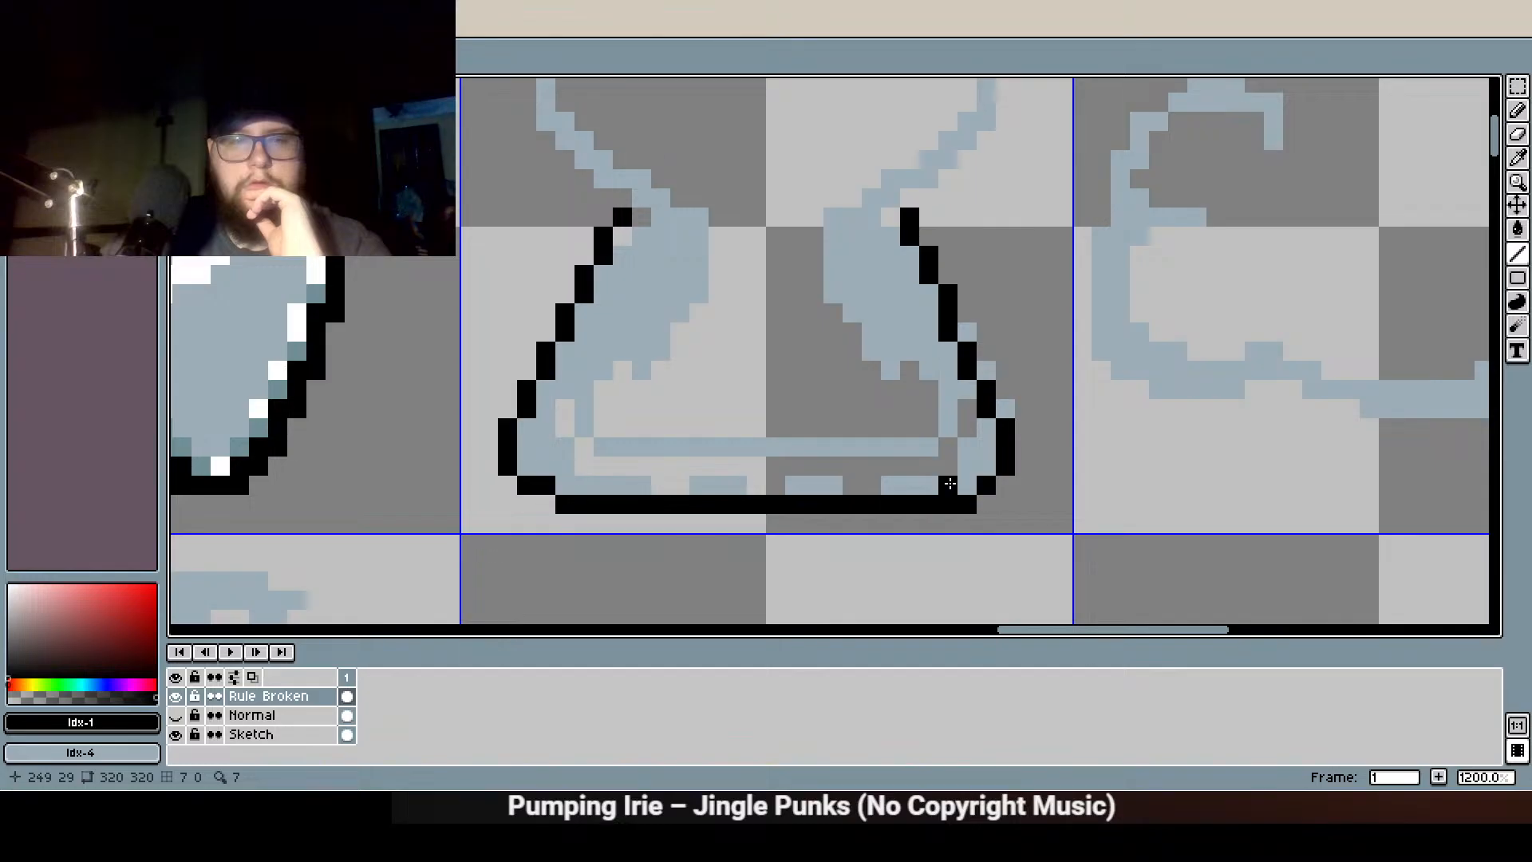
Outline the hourglass's upper half in black, joining both sides of the waist to the top rim
scroll(697, 254, up, 3)
mouse_move(622, 380)
mouse_down()
mouse_move(604, 345)
mouse_move(504, 270)
mouse_move(469, 189)
mouse_move(553, 153)
mouse_move(605, 153)
mouse_up()
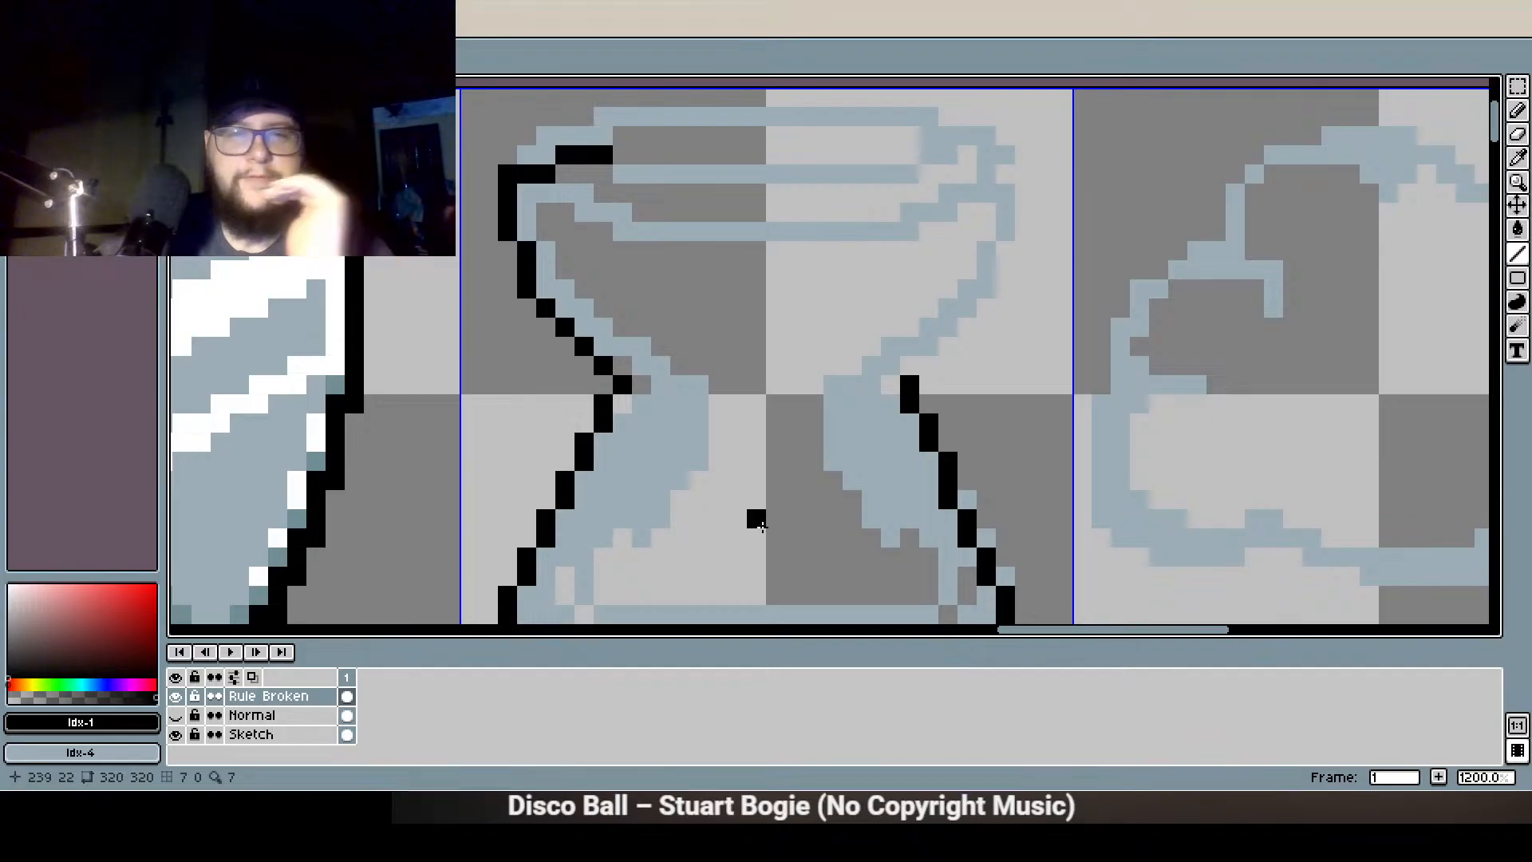
drag(719, 116, 699, 223)
mouse_move(575, 239)
mouse_down()
mouse_move(887, 235)
mouse_move(975, 267)
mouse_move(967, 407)
mouse_move(899, 489)
mouse_up()
Draw black inner outlines inside the hourglass, a sand mound in the lower half and a funnel shape in the upper half
scroll(947, 419, down, 1)
scroll(946, 419, down, 2)
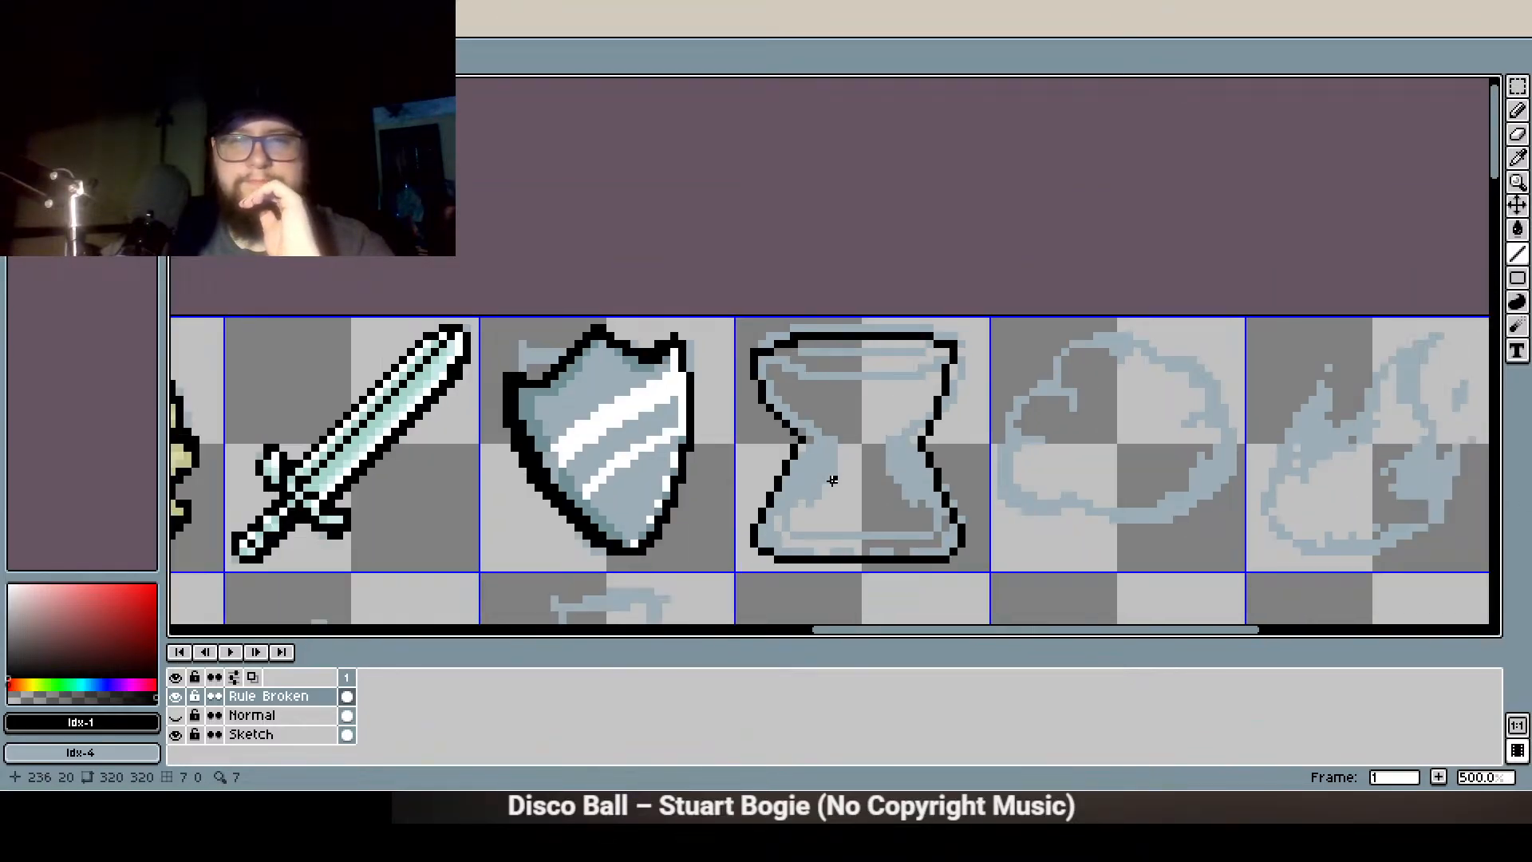
scroll(878, 439, up, 4)
scroll(781, 466, down, 2)
drag(781, 467, 714, 393)
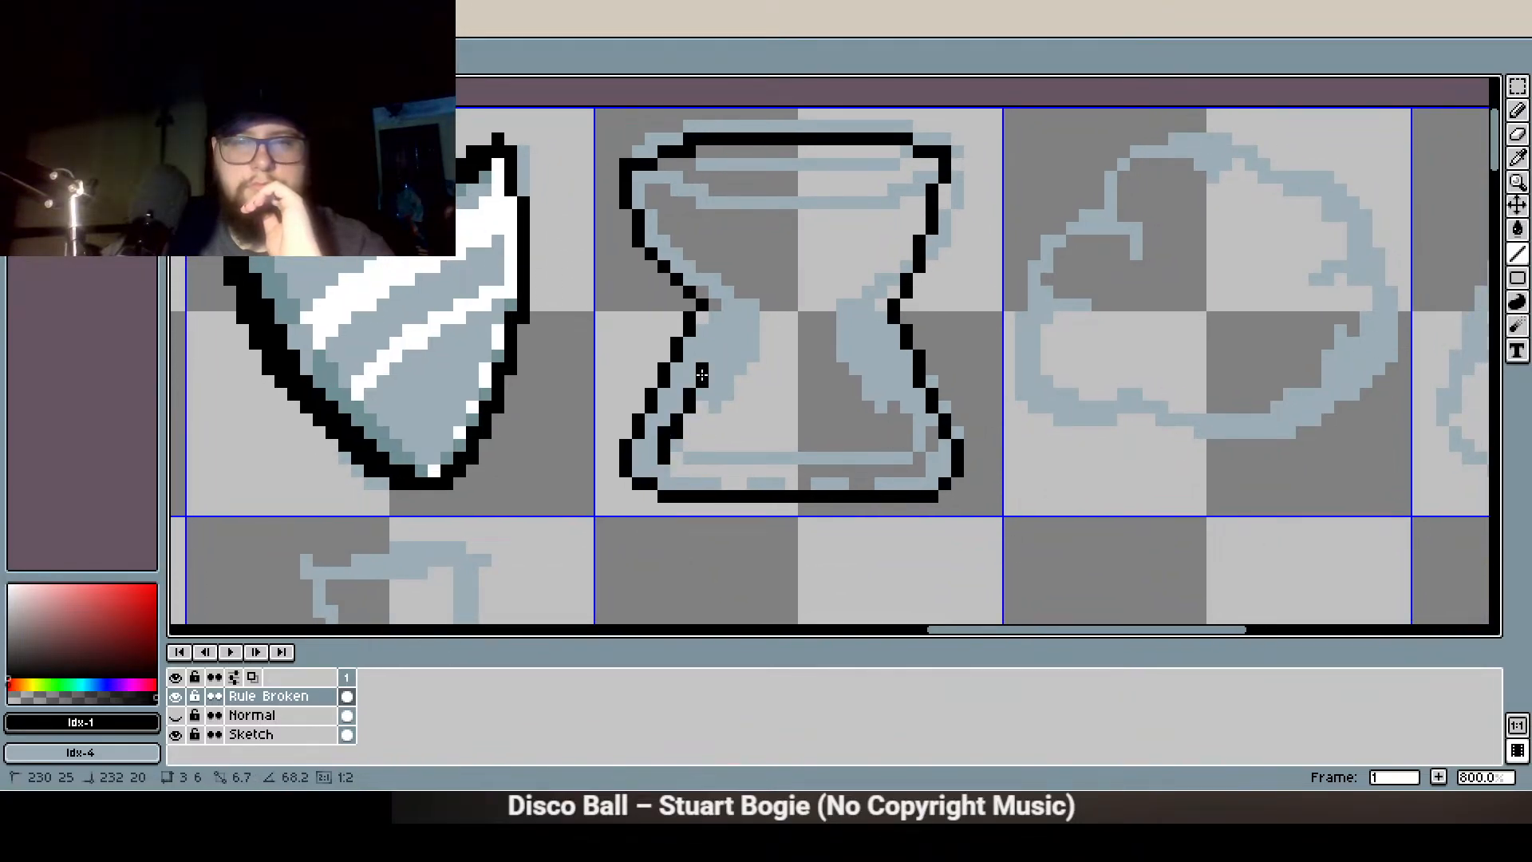
drag(750, 356, 915, 435)
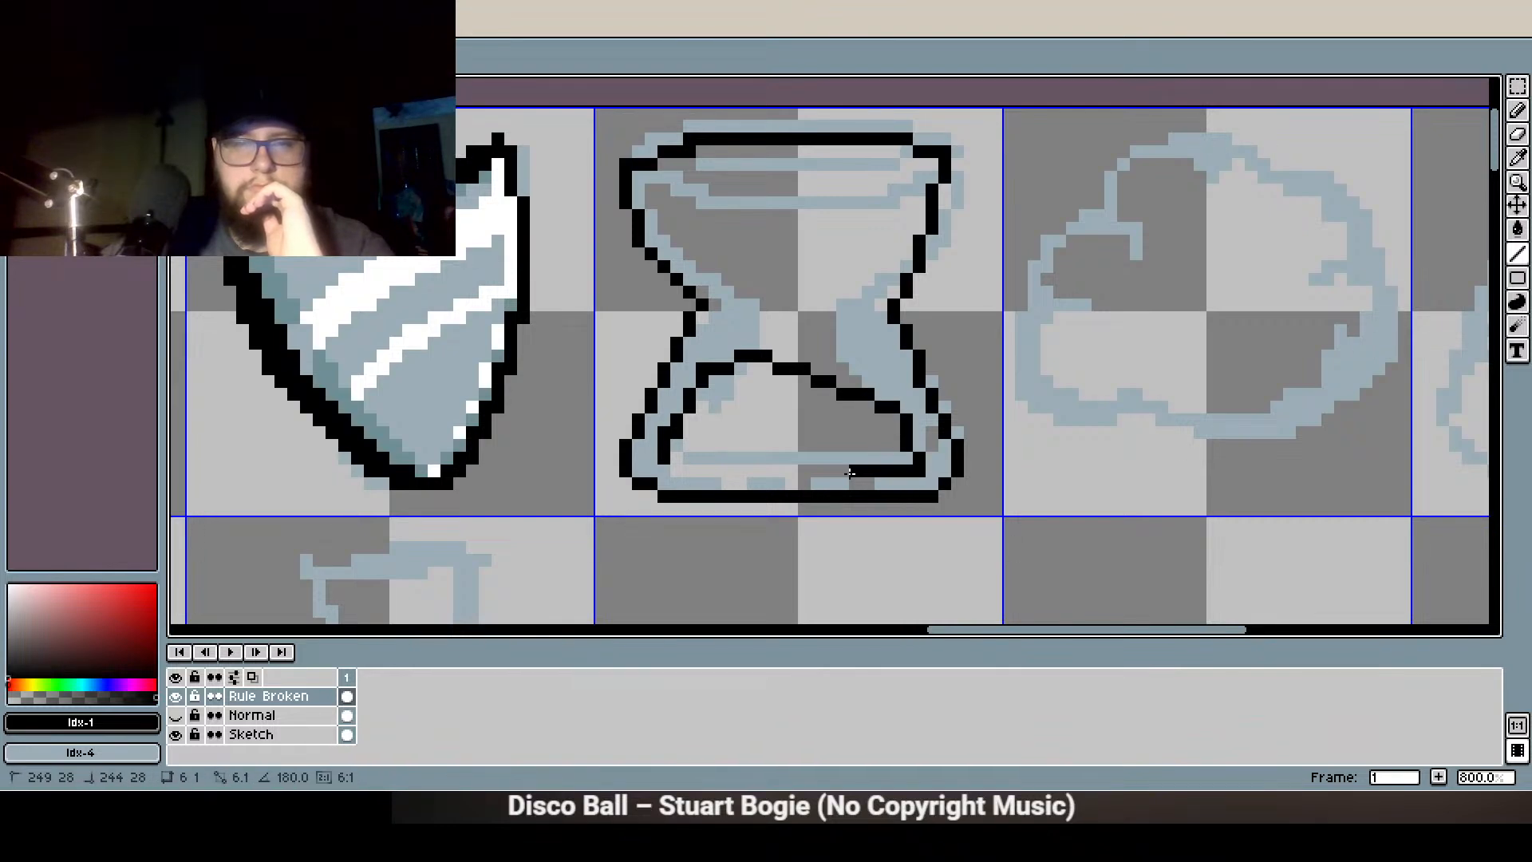
drag(791, 488, 671, 471)
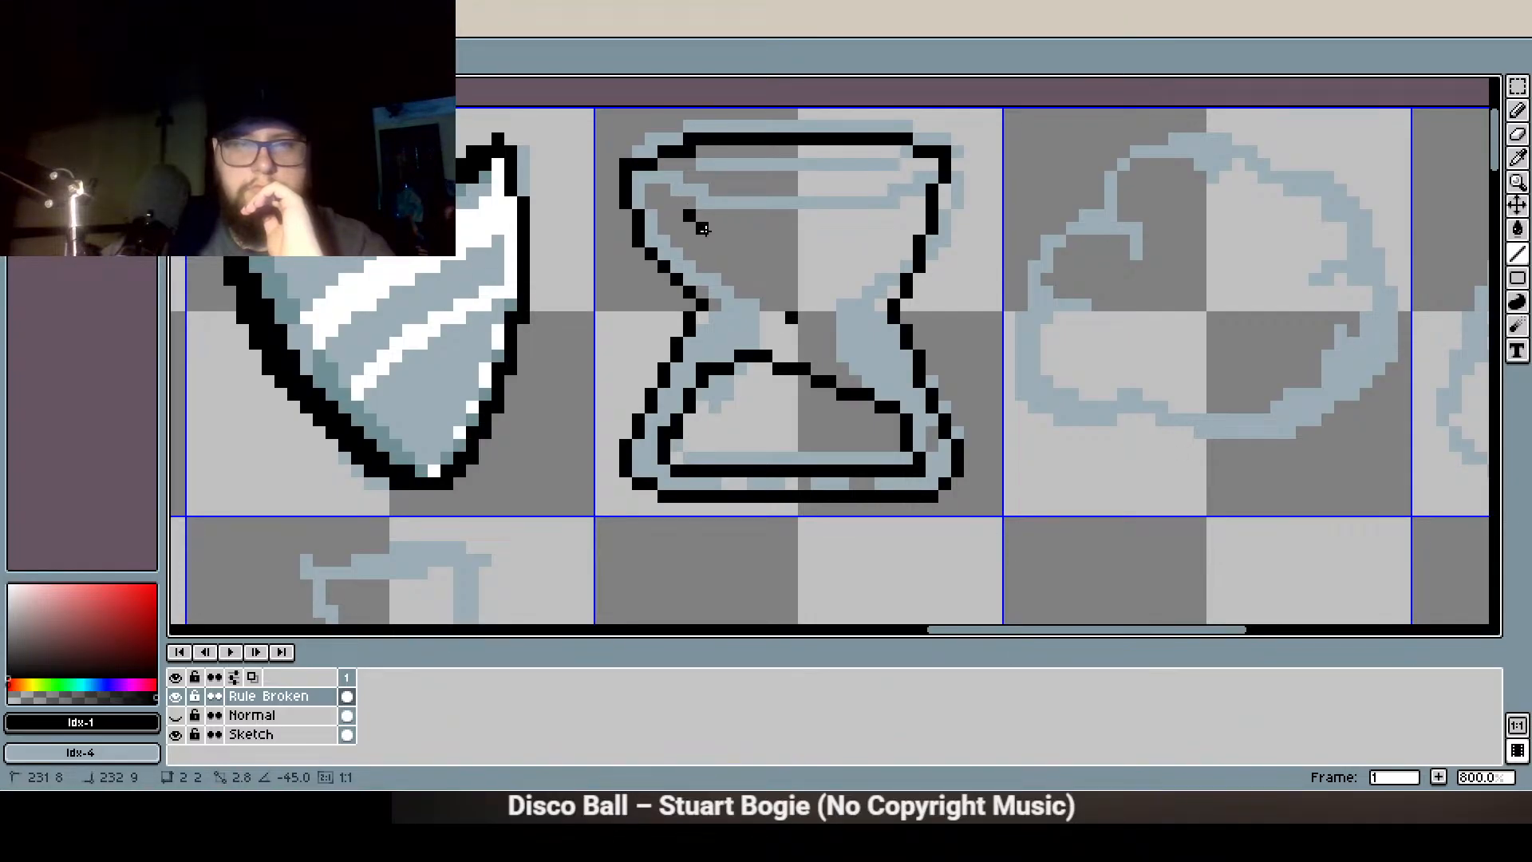
mouse_move(767, 281)
mouse_down()
mouse_move(782, 311)
mouse_move(877, 259)
mouse_move(887, 171)
mouse_move(707, 167)
mouse_move(688, 211)
mouse_up()
Hide the Sketch layer and trim the upper-right corner of the hourglass outline
click(176, 735)
drag(757, 301, 663, 369)
click(1517, 134)
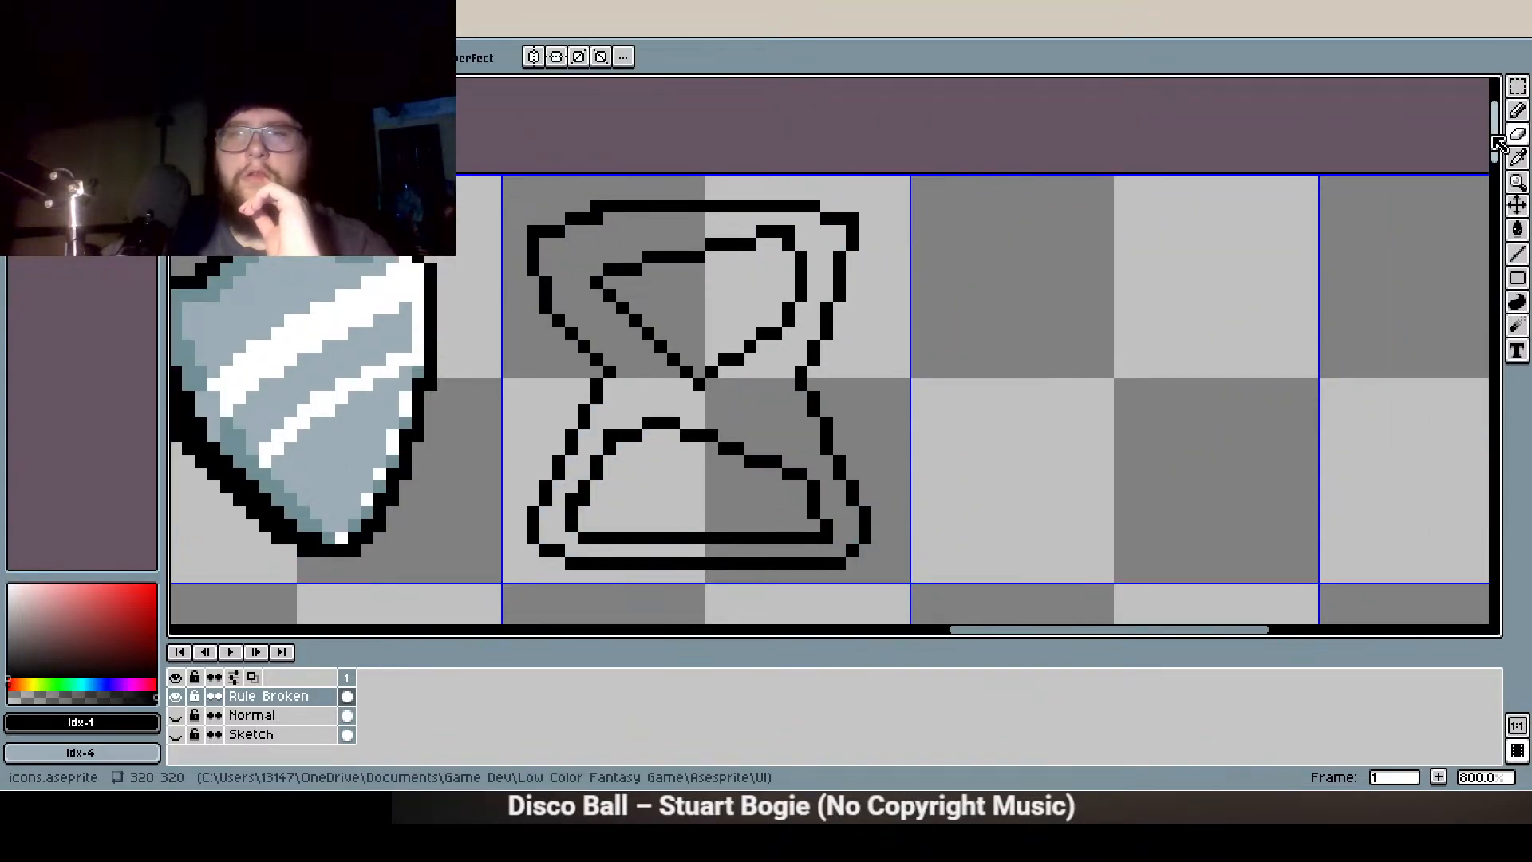
scroll(834, 213, up, 2)
mouse_move(872, 225)
mouse_down()
mouse_move(897, 277)
mouse_move(843, 315)
mouse_move(916, 109)
mouse_up()
click(1517, 111)
scroll(792, 348, down, 2)
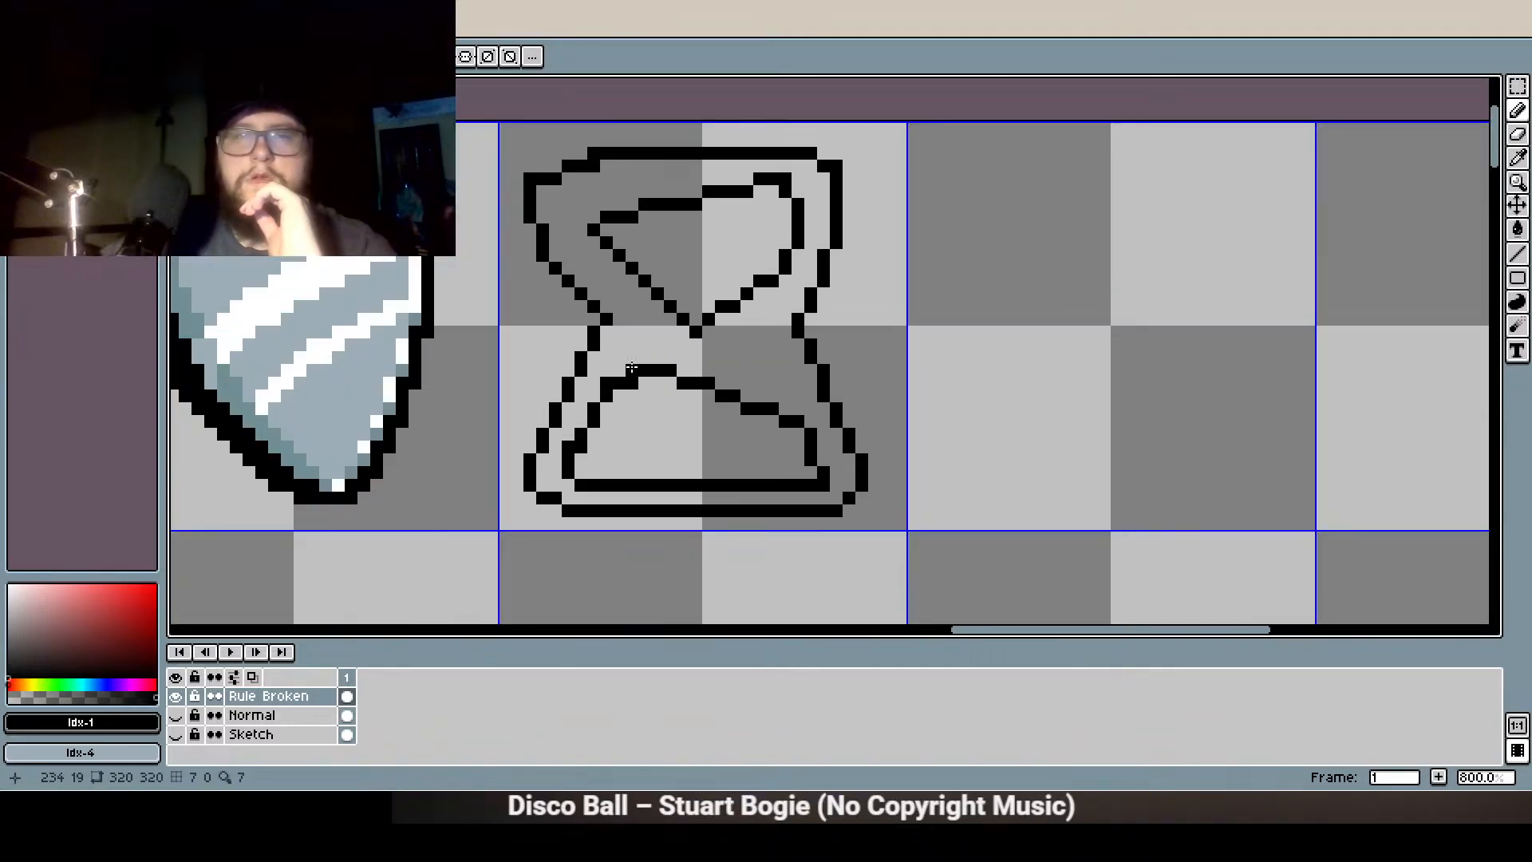
Erase the protruding pixels at the hourglass's left waist and thicken the left side of its upper half in black
click(1517, 134)
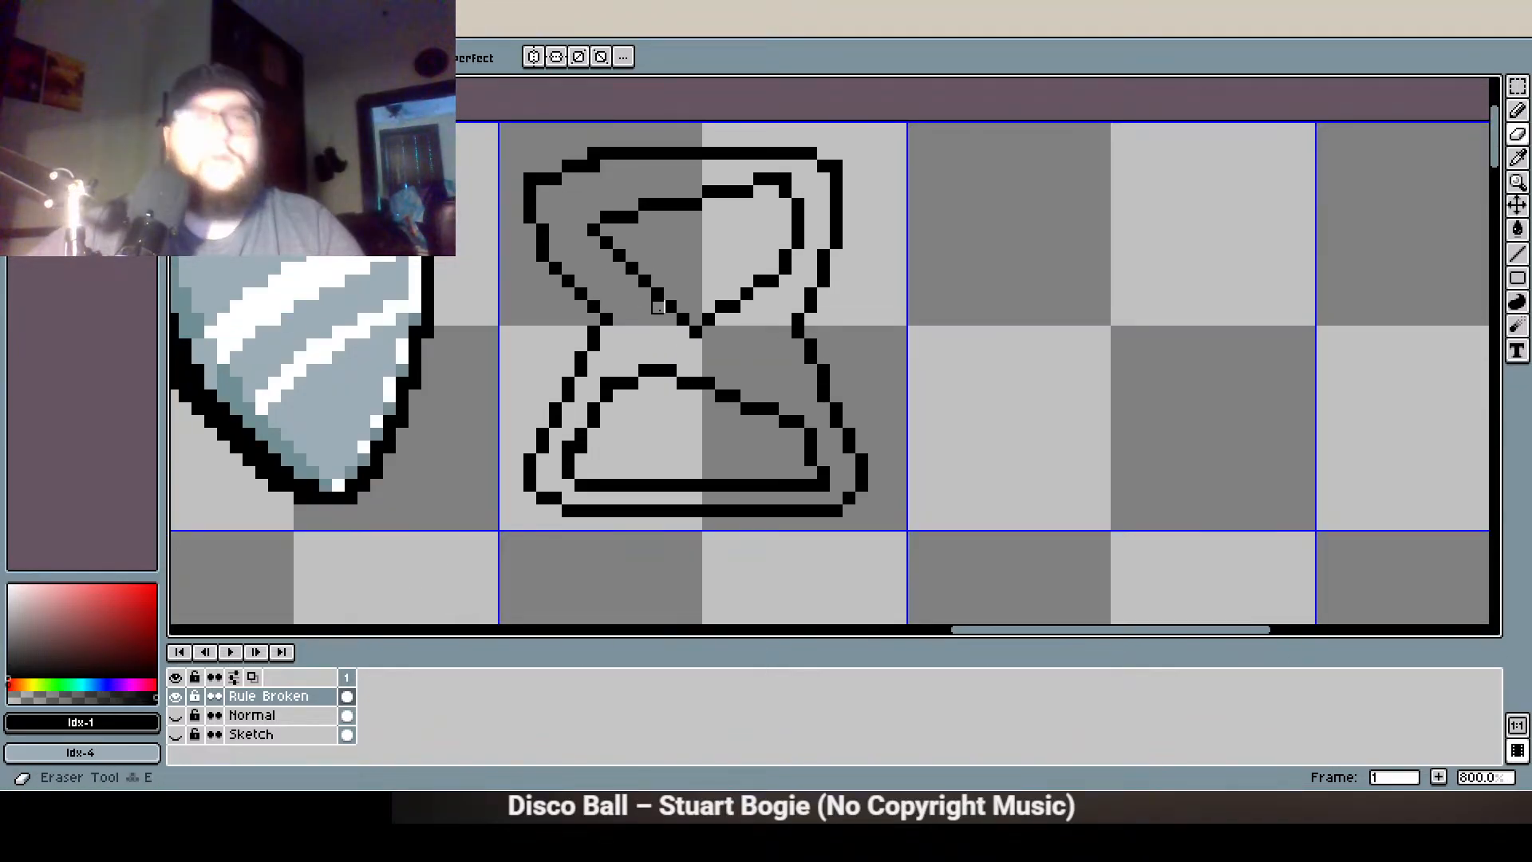
click(607, 320)
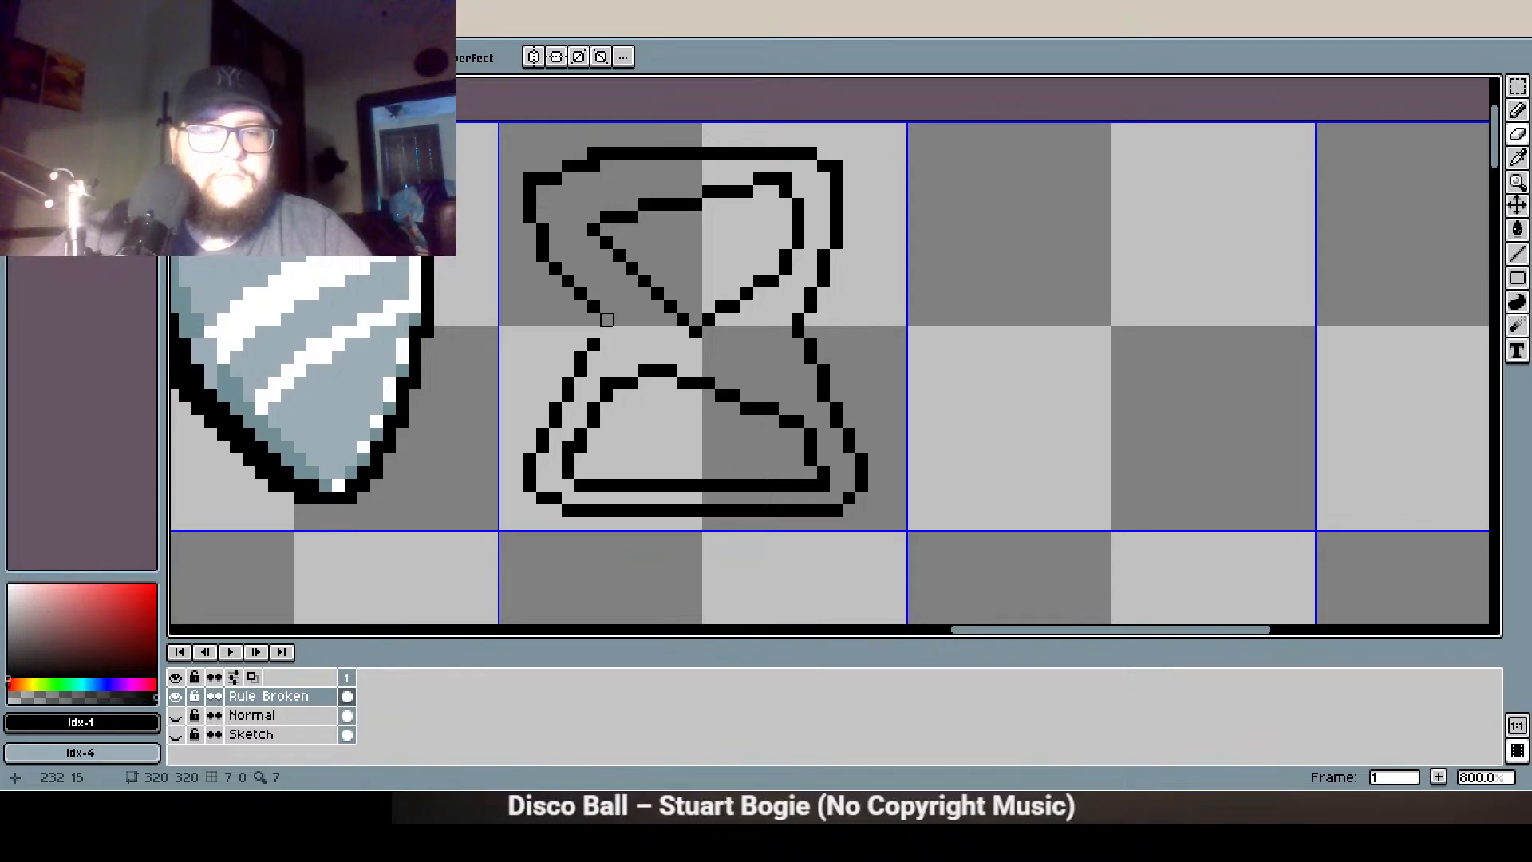
key(b)
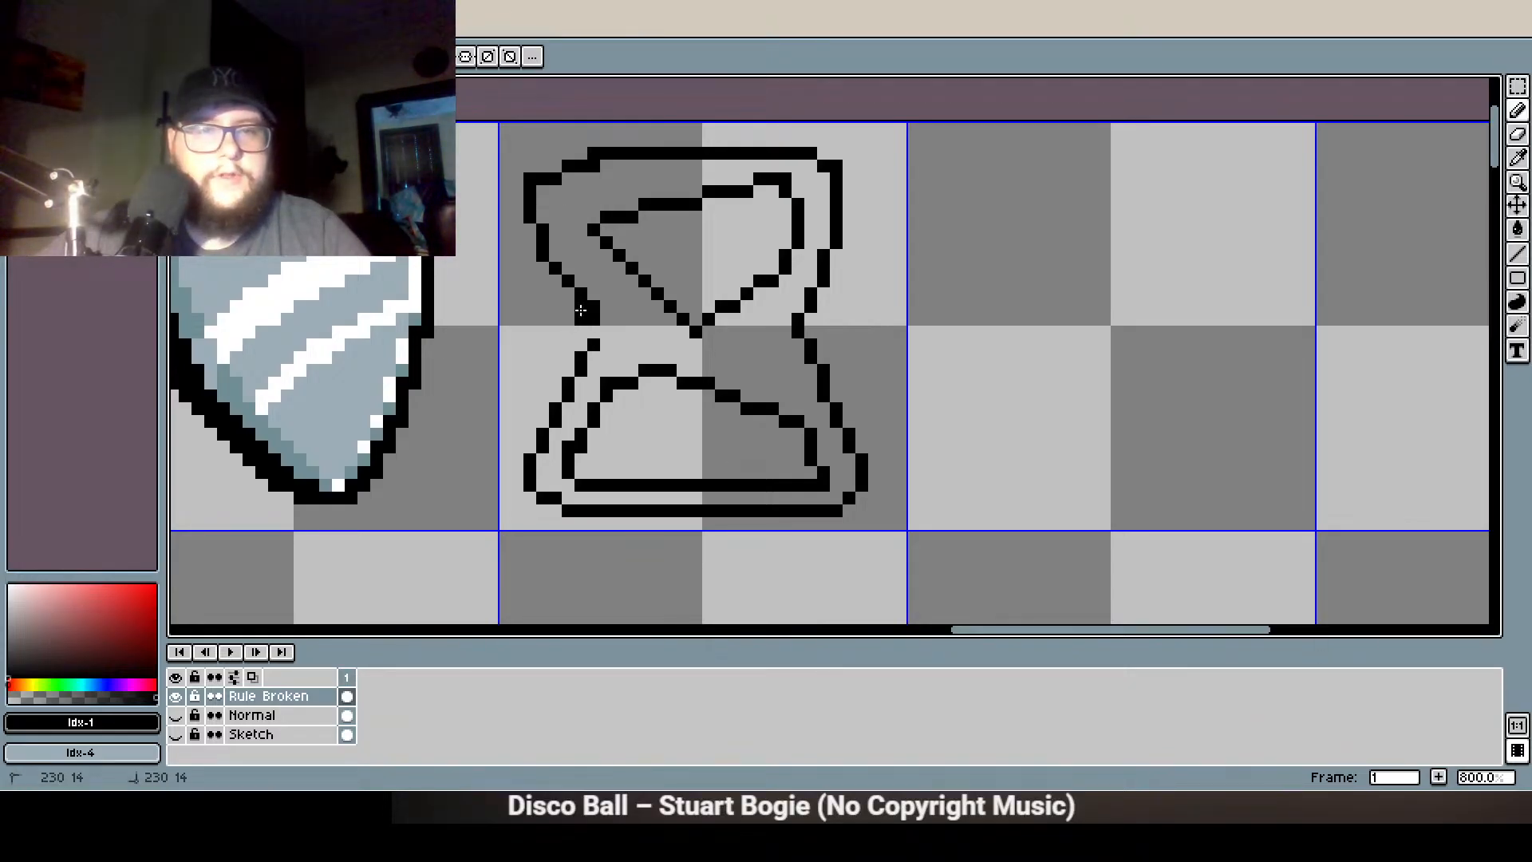
click(572, 297)
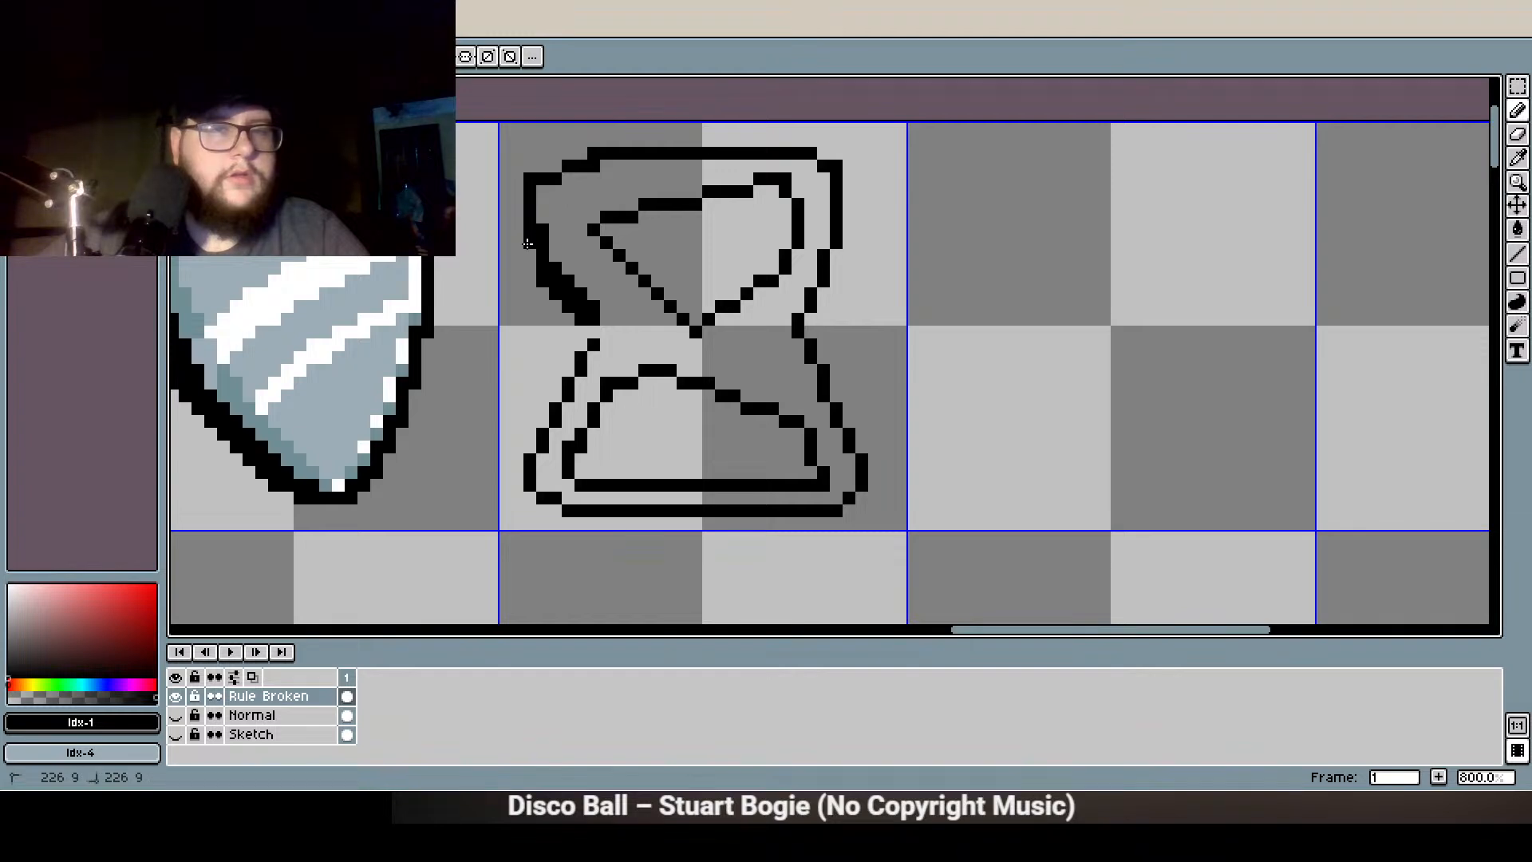
scroll(558, 250, up, 2)
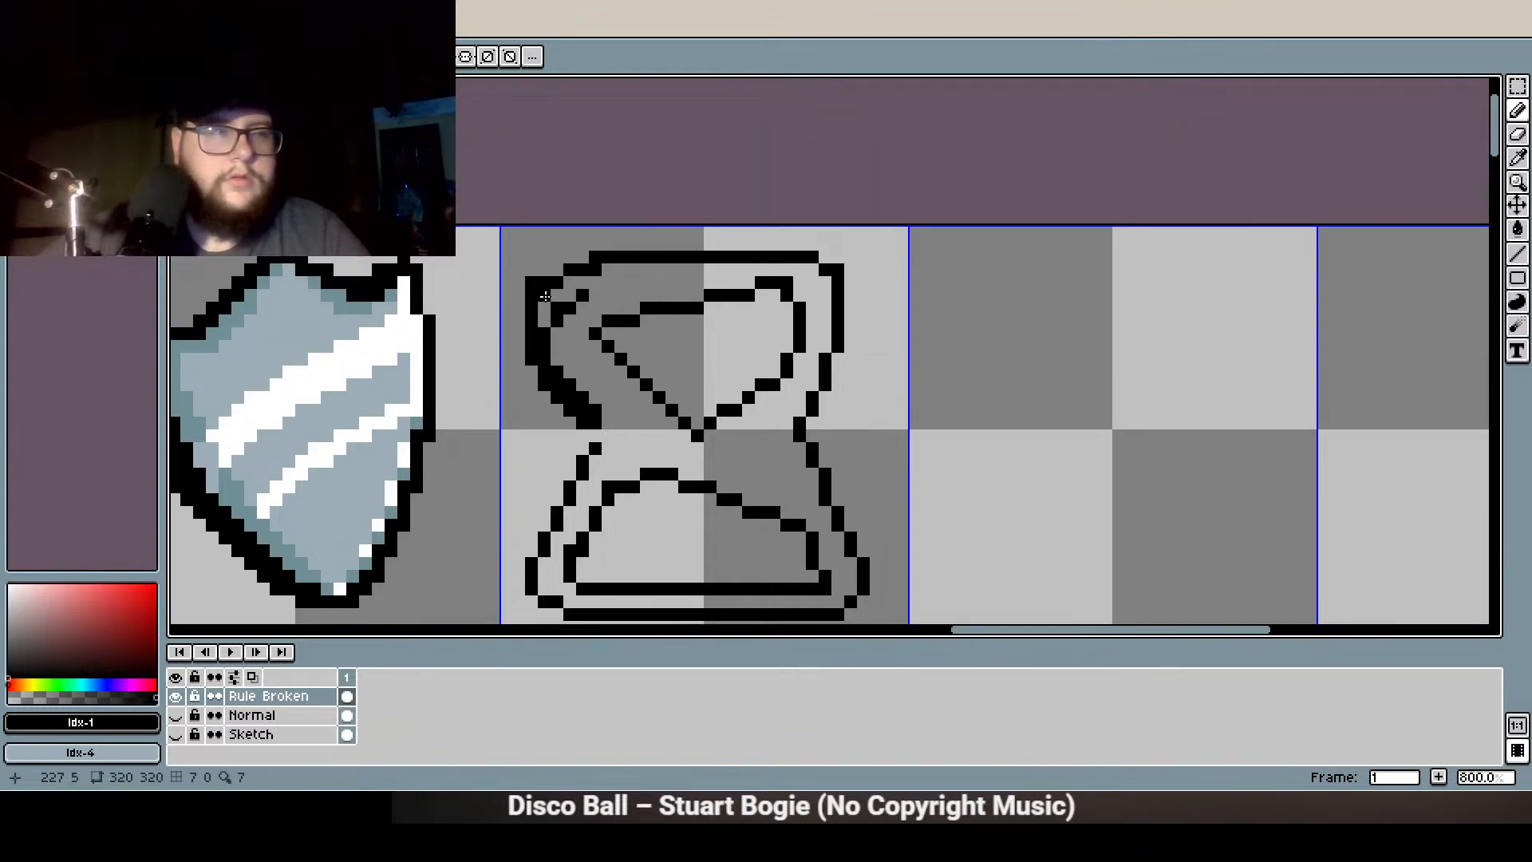
Erase the inner sand outlines from both halves of the hourglass
key(e)
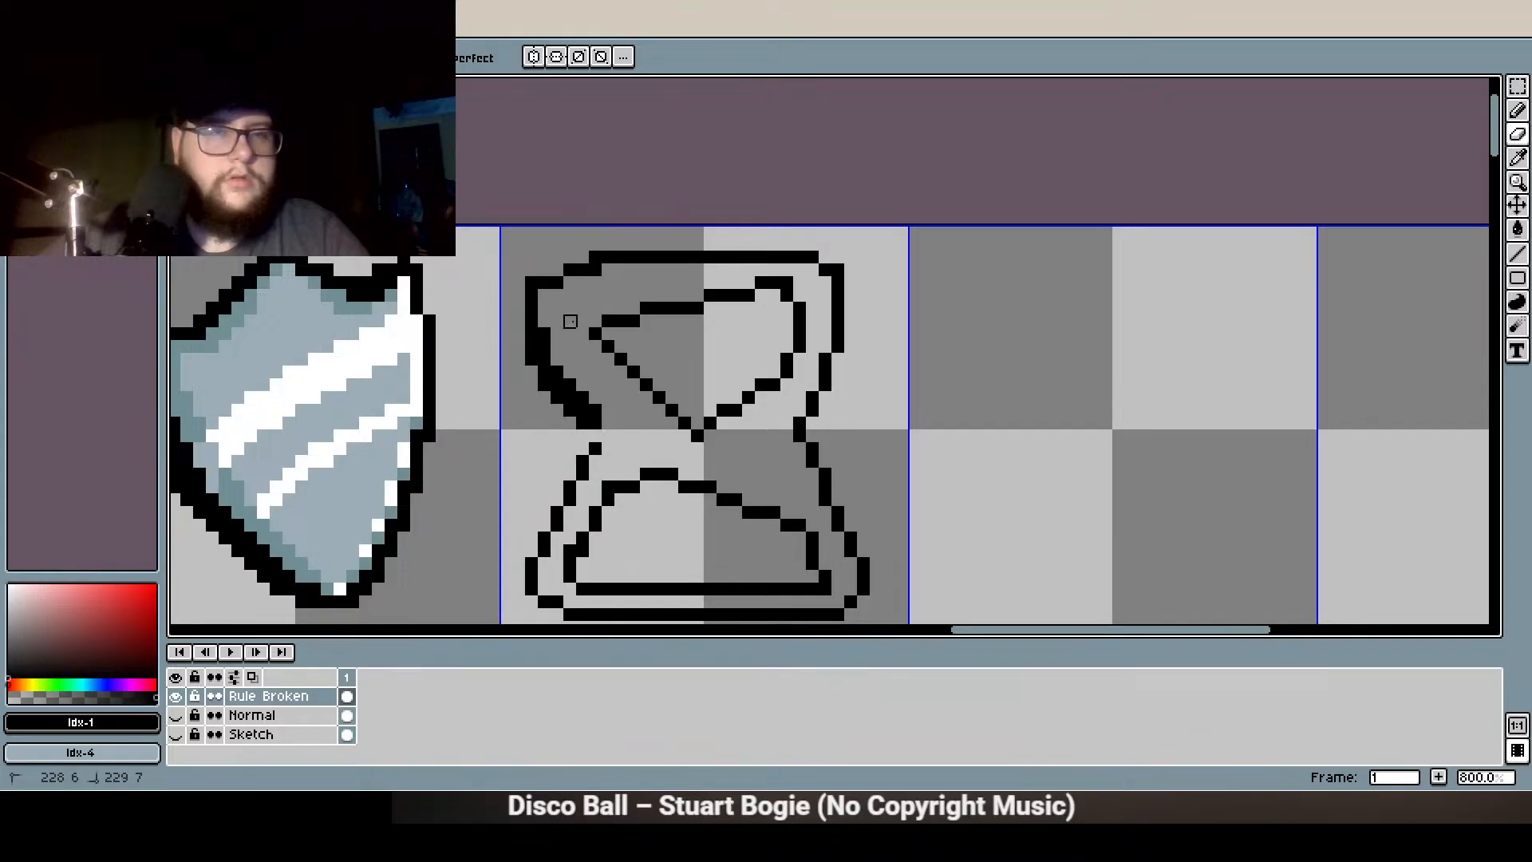
click(659, 397)
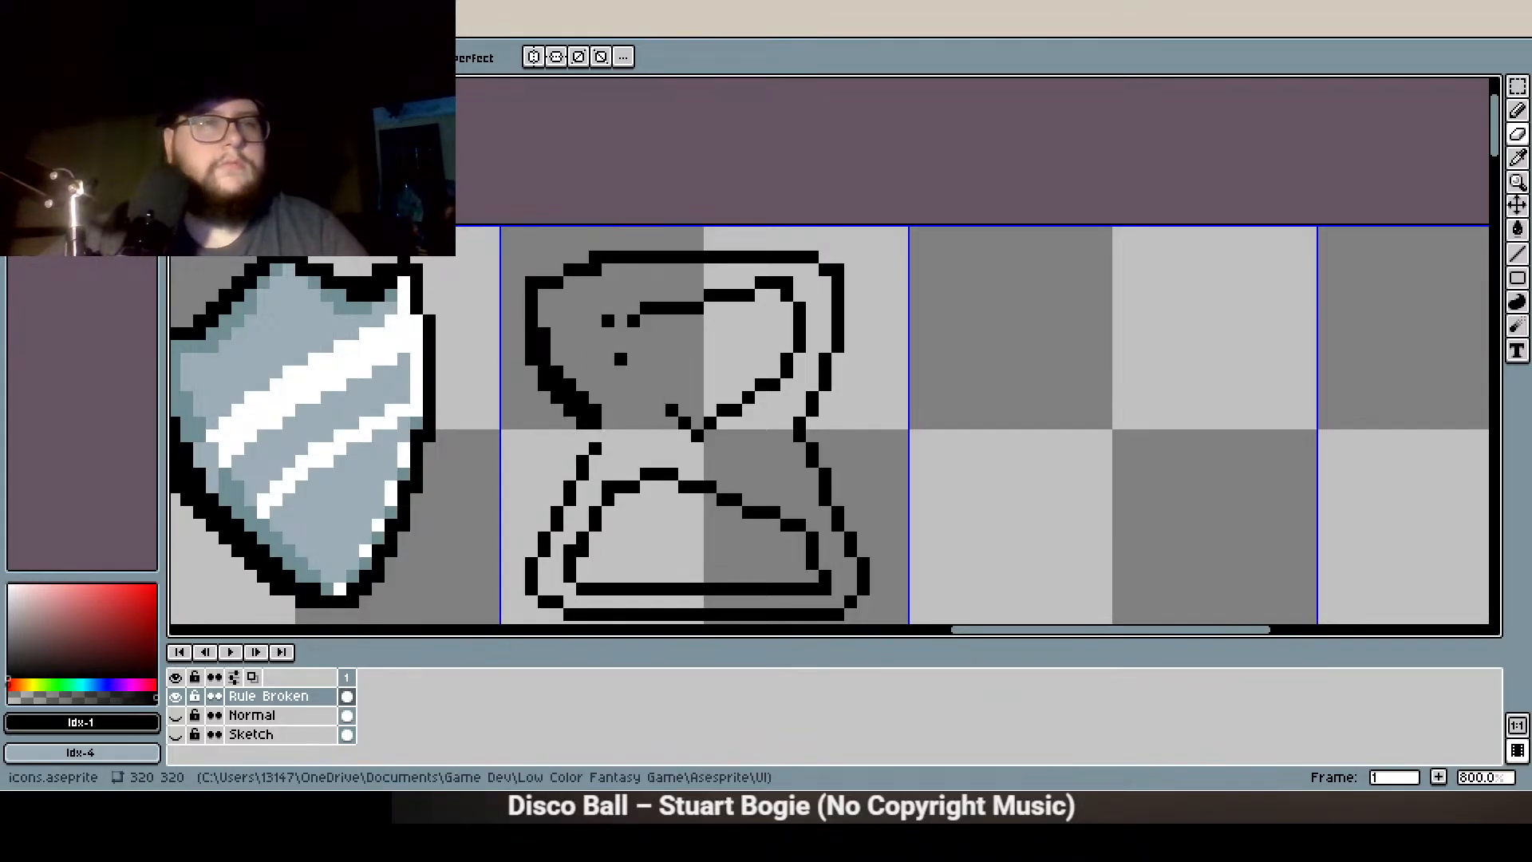
mouse_move(564, 383)
mouse_down()
mouse_move(643, 329)
mouse_move(628, 379)
mouse_move(653, 340)
mouse_move(731, 302)
mouse_move(769, 315)
mouse_move(781, 328)
mouse_move(692, 417)
mouse_move(782, 302)
mouse_move(755, 315)
mouse_move(668, 504)
mouse_move(632, 522)
mouse_move(657, 495)
mouse_move(634, 552)
mouse_move(616, 516)
mouse_move(589, 573)
mouse_move(705, 558)
mouse_move(806, 571)
mouse_move(807, 583)
mouse_move(794, 545)
mouse_move(743, 519)
mouse_move(692, 507)
mouse_move(717, 570)
mouse_move(743, 583)
mouse_move(691, 545)
mouse_up()
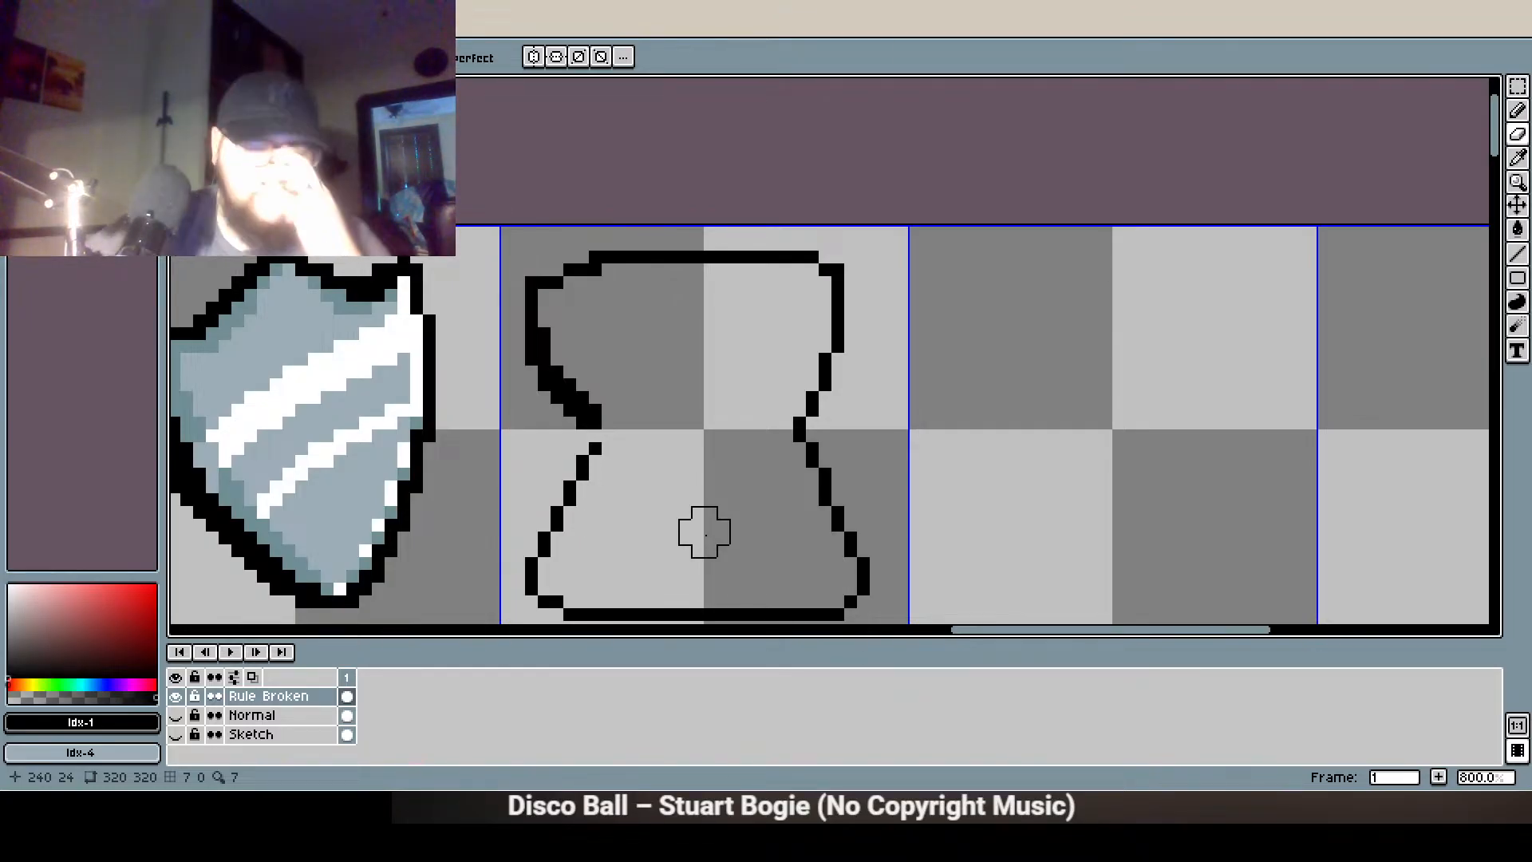
Close the gap in the hourglass outline at its left waist with black pixels
key(b)
click(594, 438)
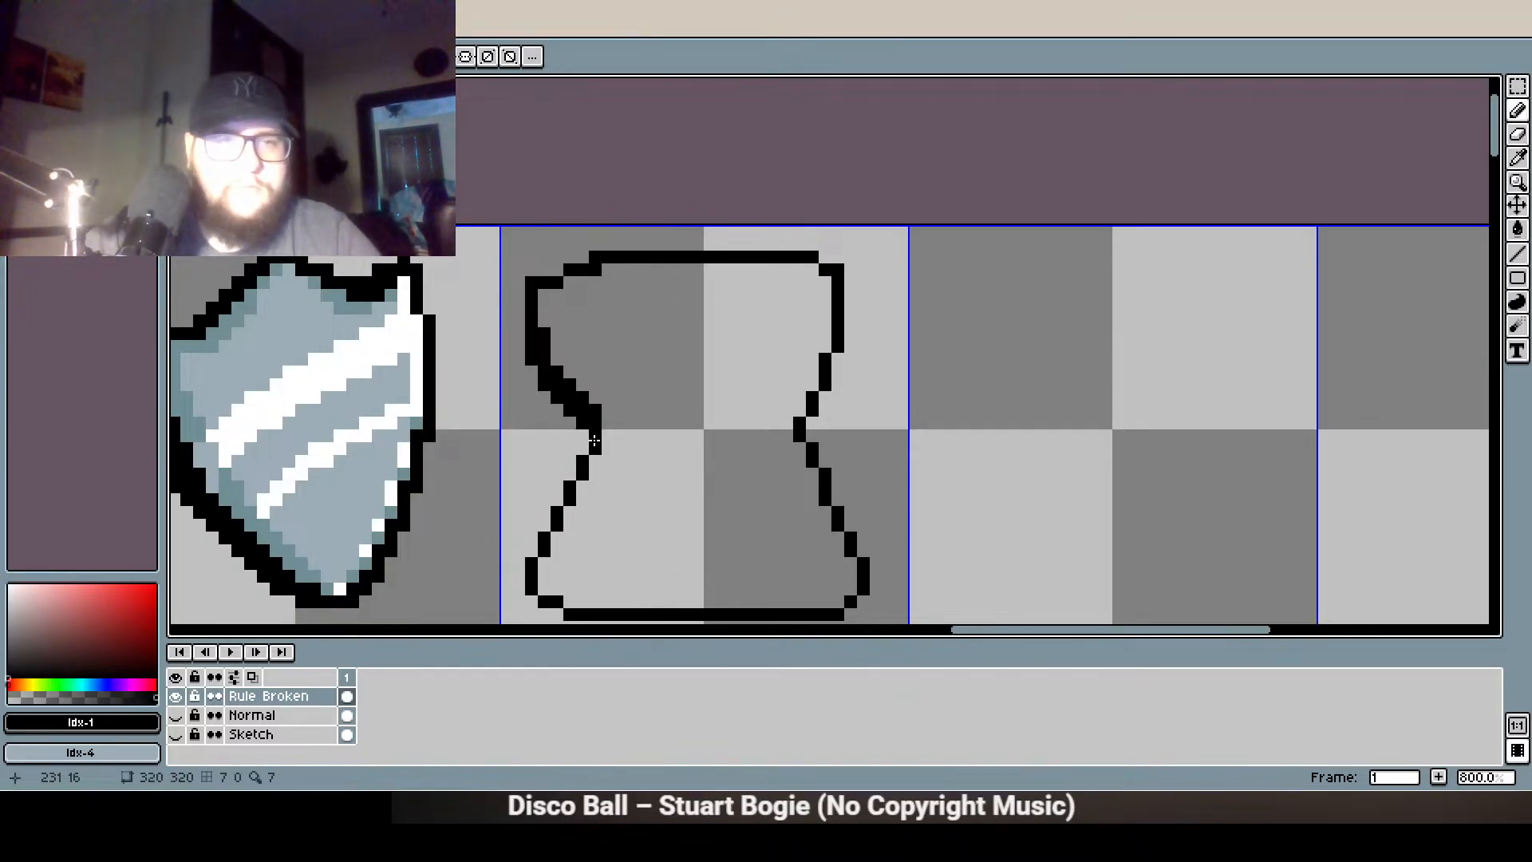
drag(594, 537, 624, 445)
scroll(623, 367, up, 1)
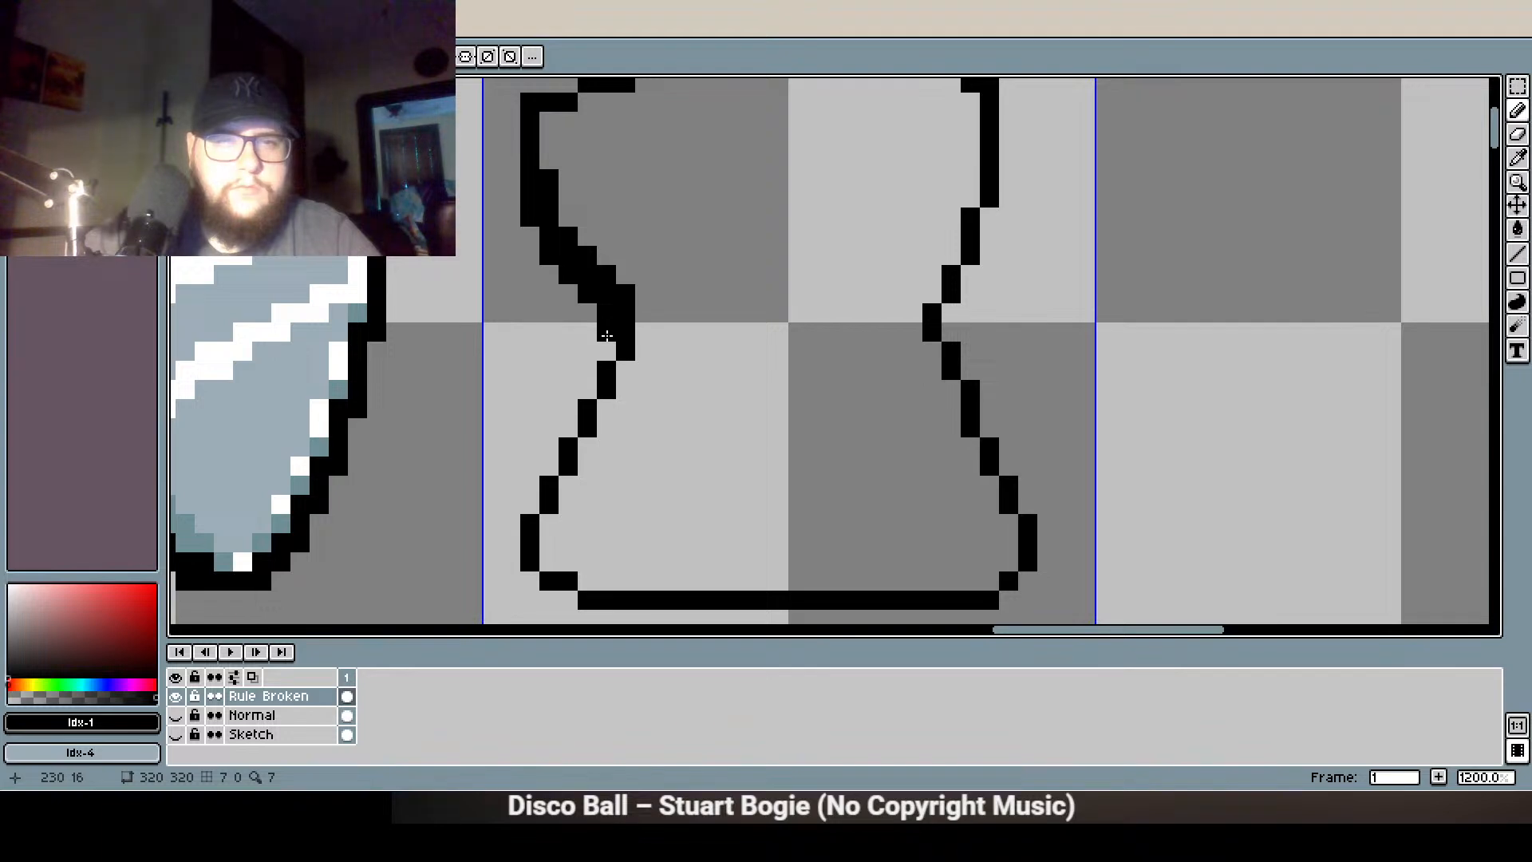
scroll(848, 394, down, 2)
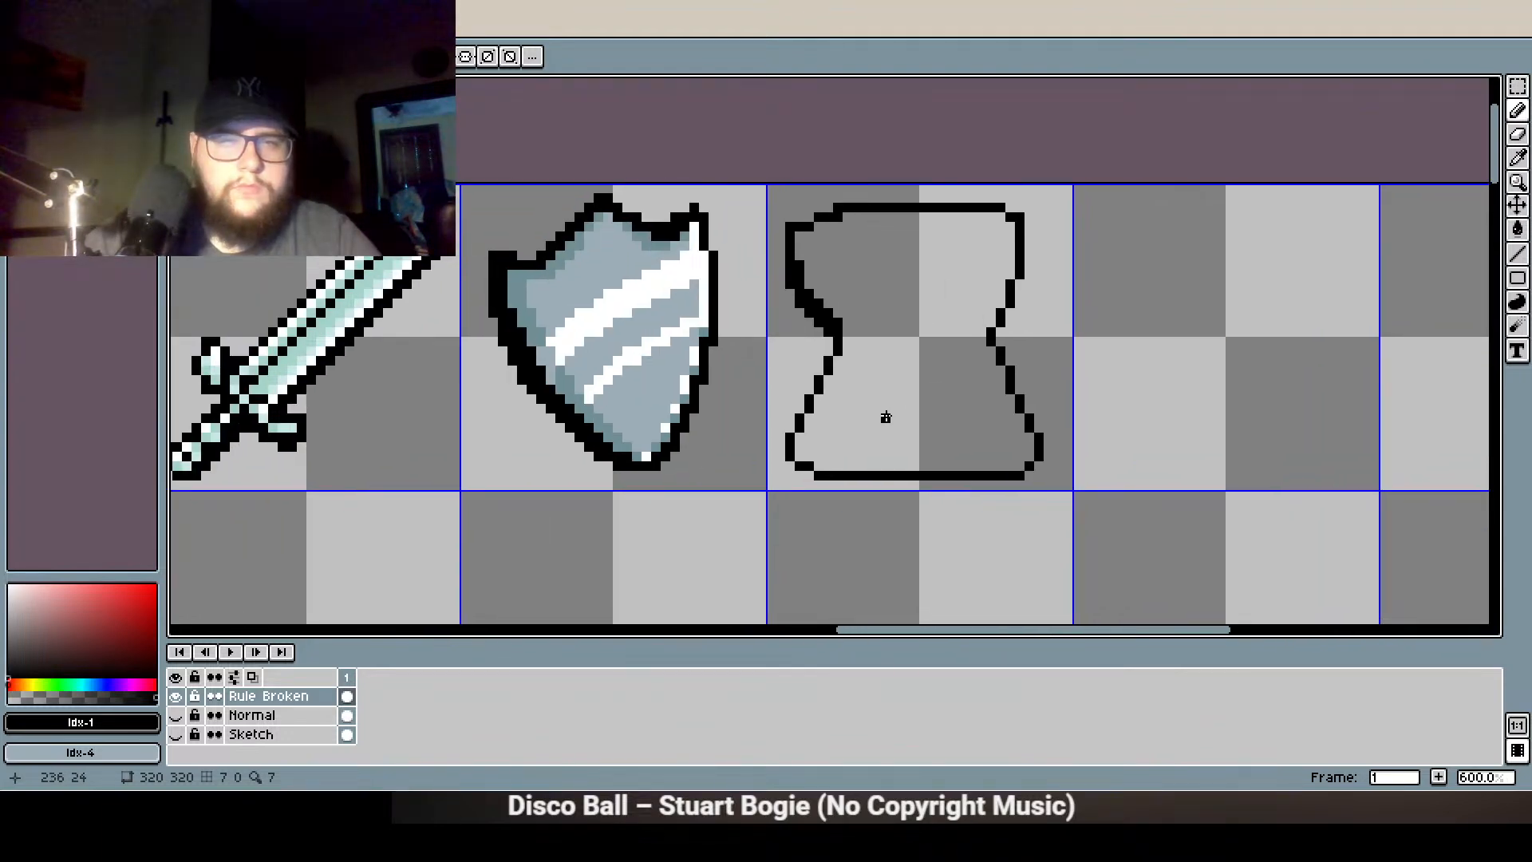
Thicken the hourglass's bottom edge to two pixels and build up its lower-left corner in black
scroll(886, 418, up, 3)
mouse_move(656, 473)
mouse_down()
mouse_move(656, 520)
mouse_move(685, 540)
mouse_move(683, 508)
mouse_move(714, 545)
mouse_move(1240, 545)
mouse_move(1007, 567)
mouse_move(995, 550)
mouse_move(1091, 546)
mouse_up()
key(e)
mouse_move(1133, 478)
mouse_down()
mouse_move(1118, 495)
mouse_move(965, 491)
mouse_up()
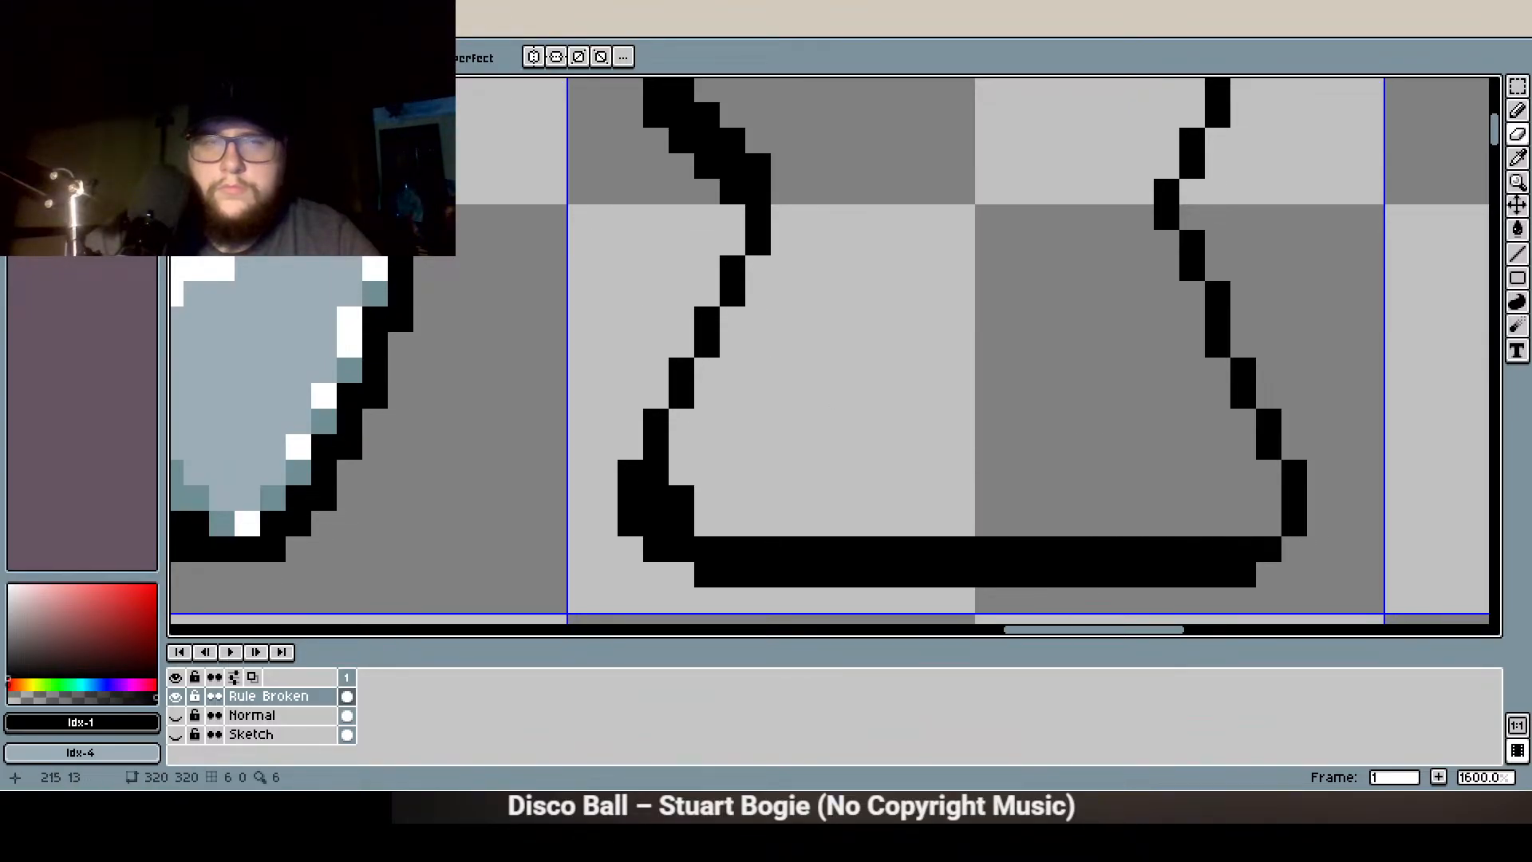
key(b)
click(712, 520)
drag(713, 517, 743, 526)
scroll(860, 499, right, 3)
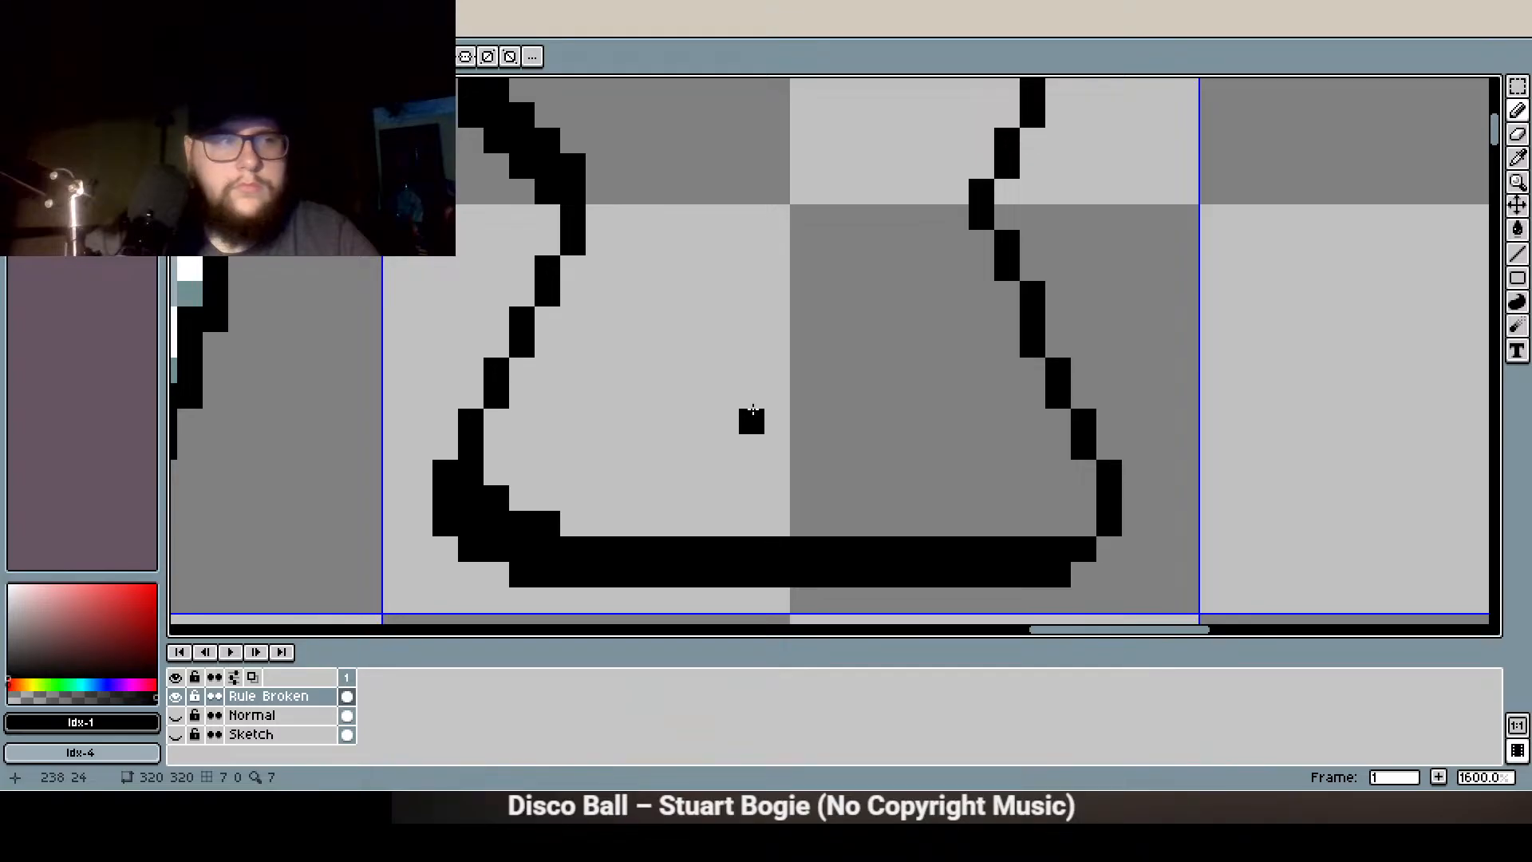
Clean up the stepped upper-left corner of the hourglass outline by erasing the surplus pixel beneath the top edge
scroll(750, 391, down, 1)
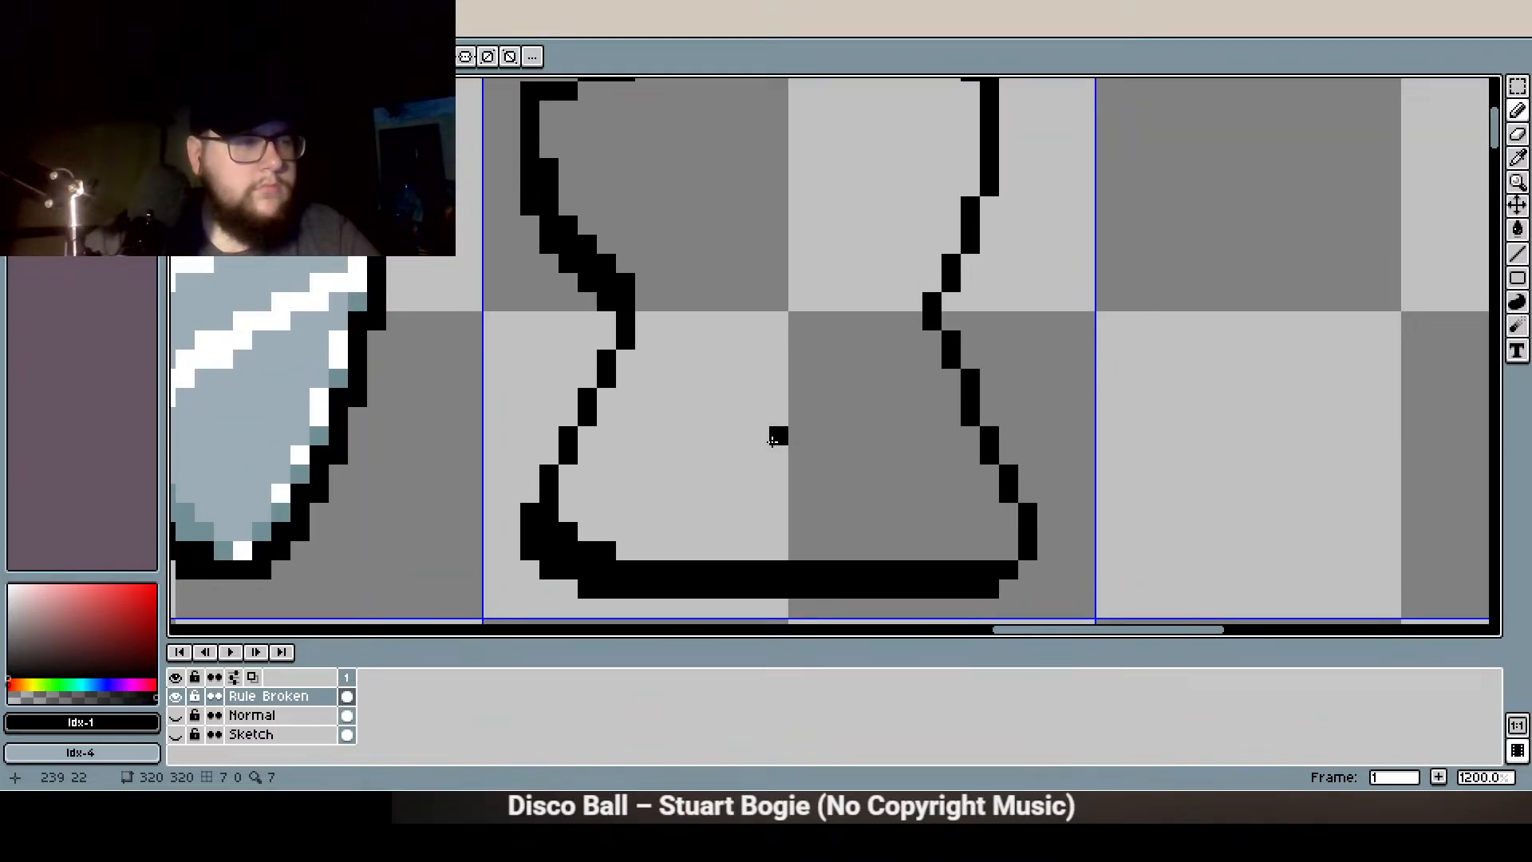
drag(847, 389, 783, 499)
mouse_move(862, 424)
mouse_down()
mouse_move(841, 256)
mouse_move(818, 219)
mouse_up()
scroll(754, 353, up, 2)
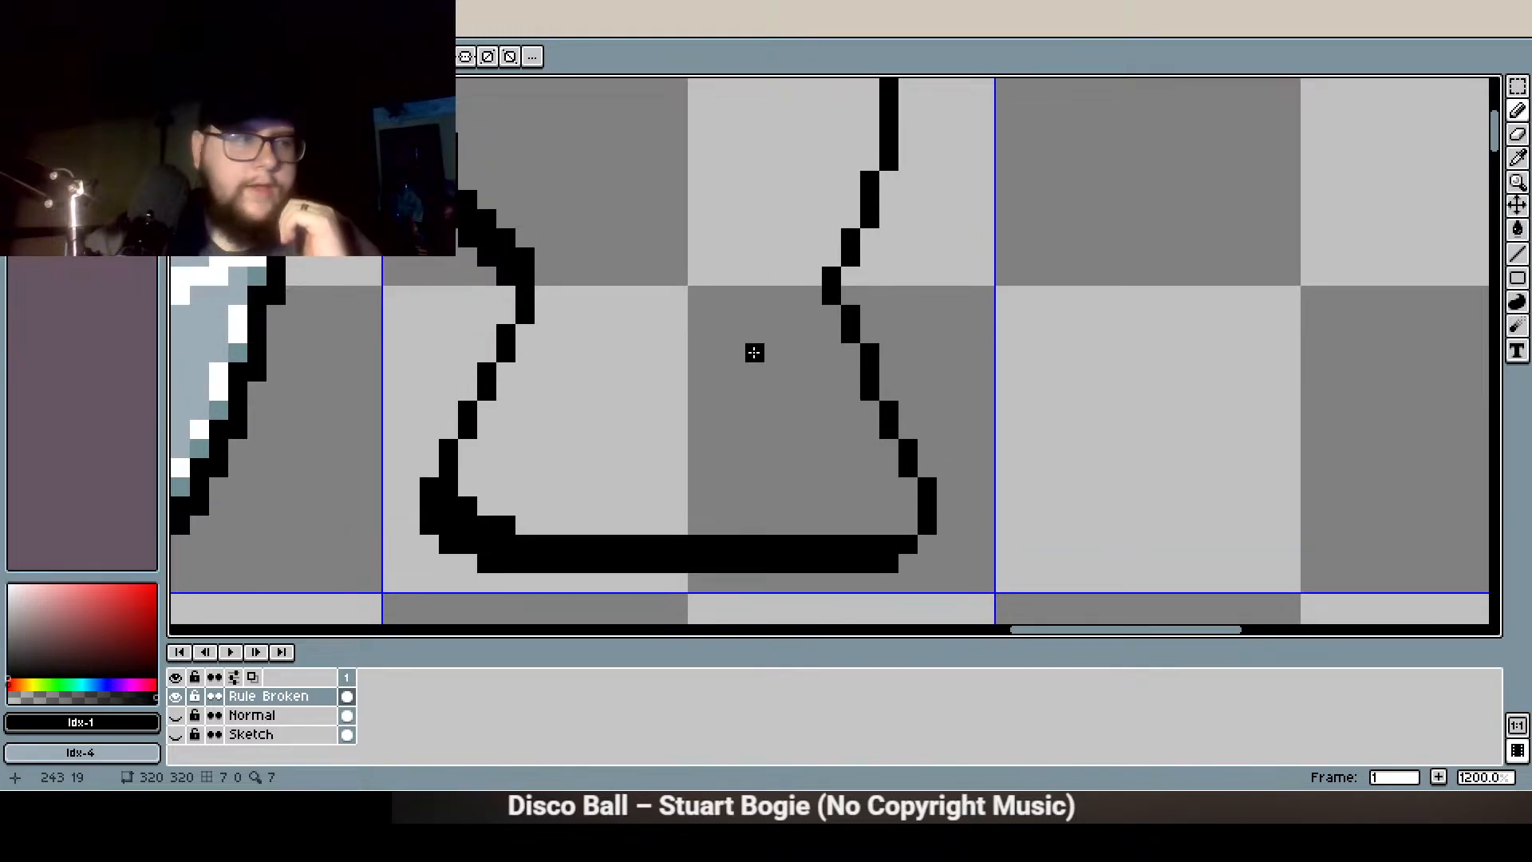
scroll(754, 352, up, 3)
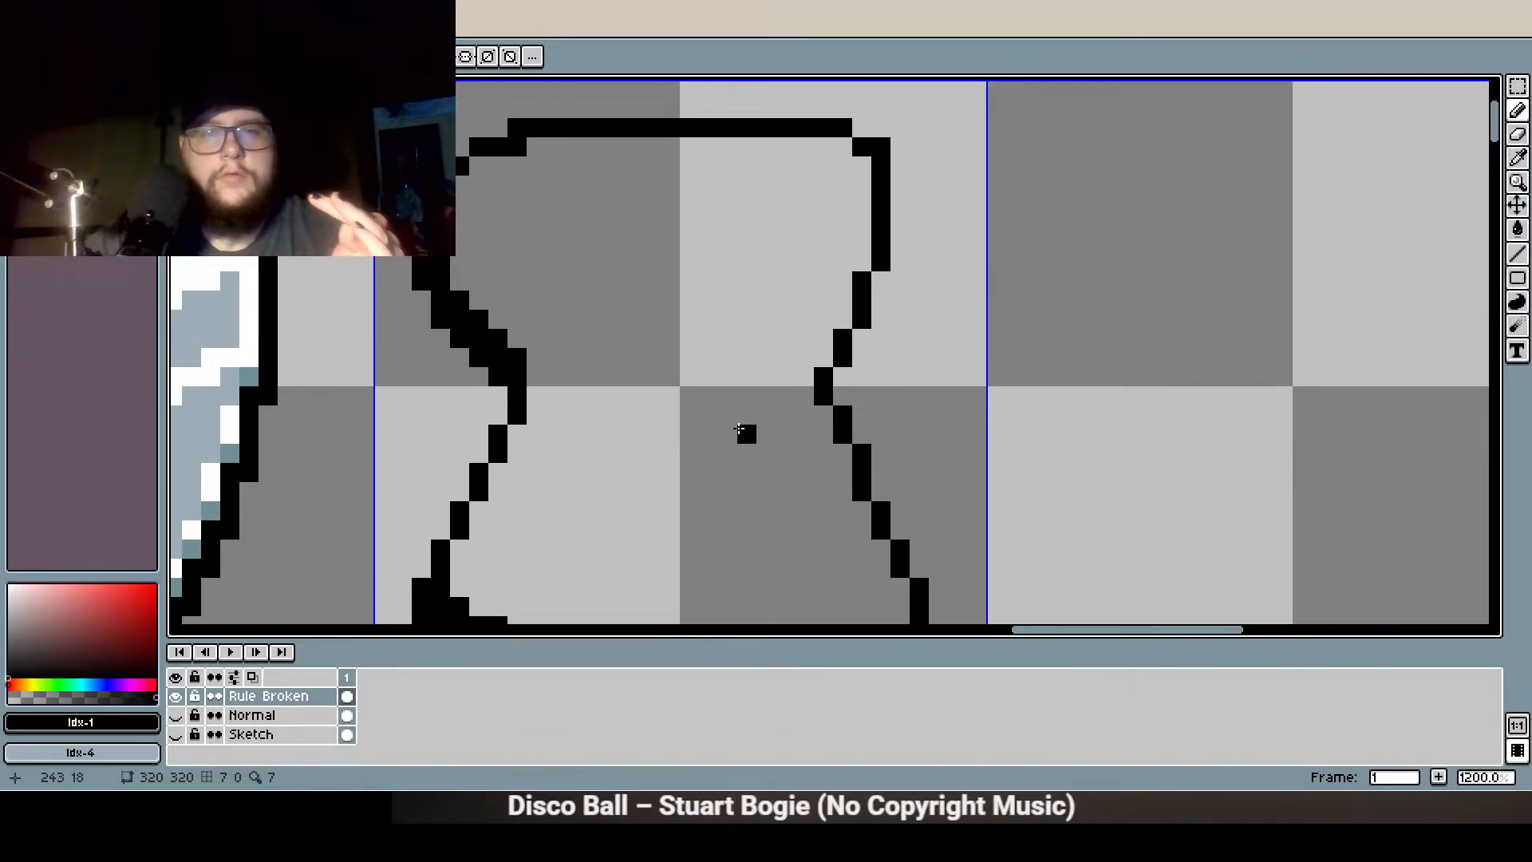
scroll(611, 242, up, 1)
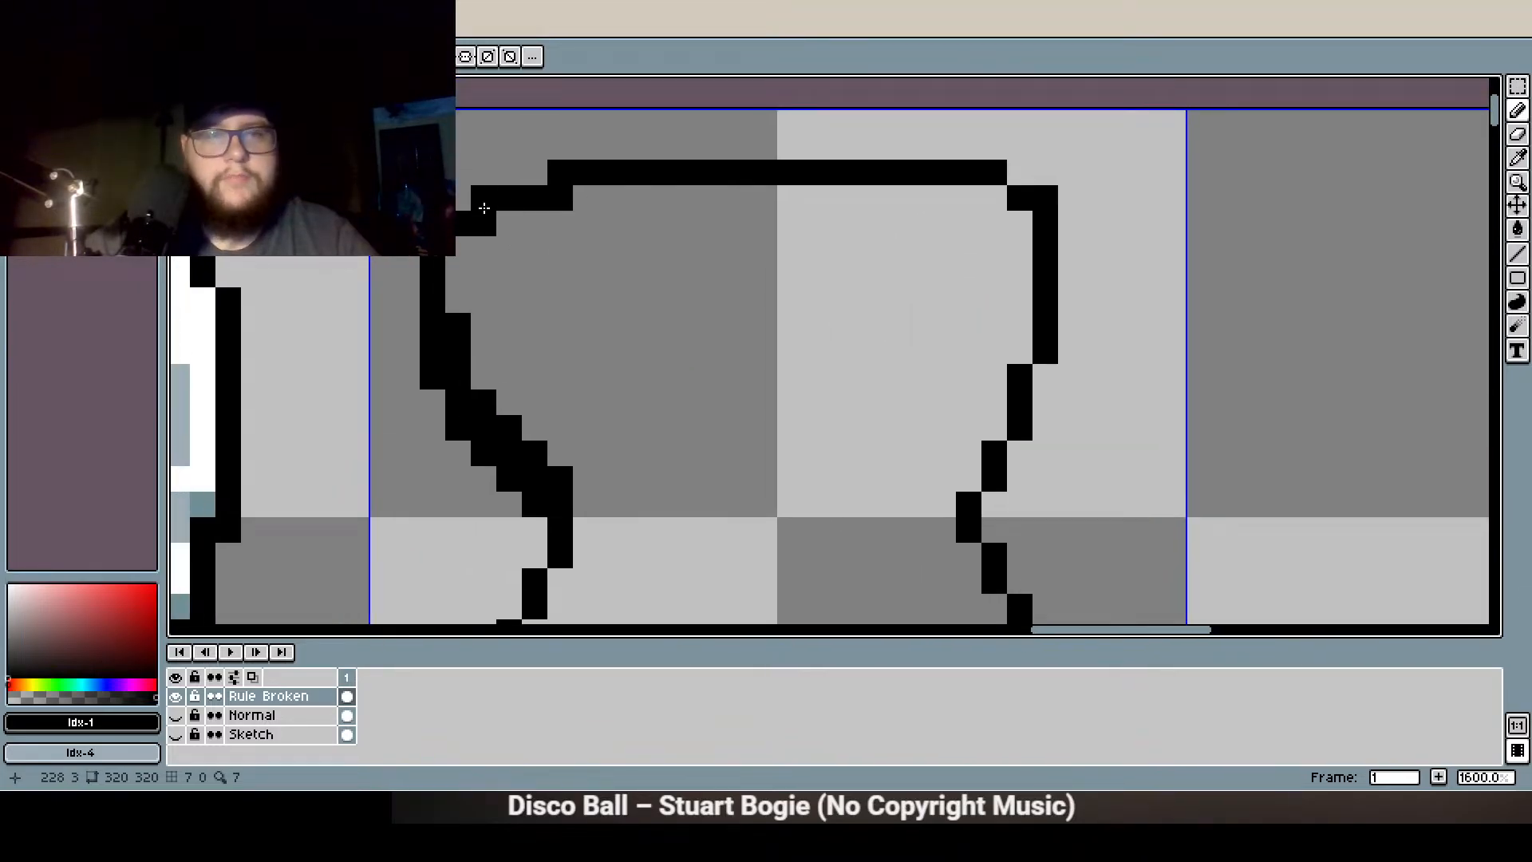
key(b)
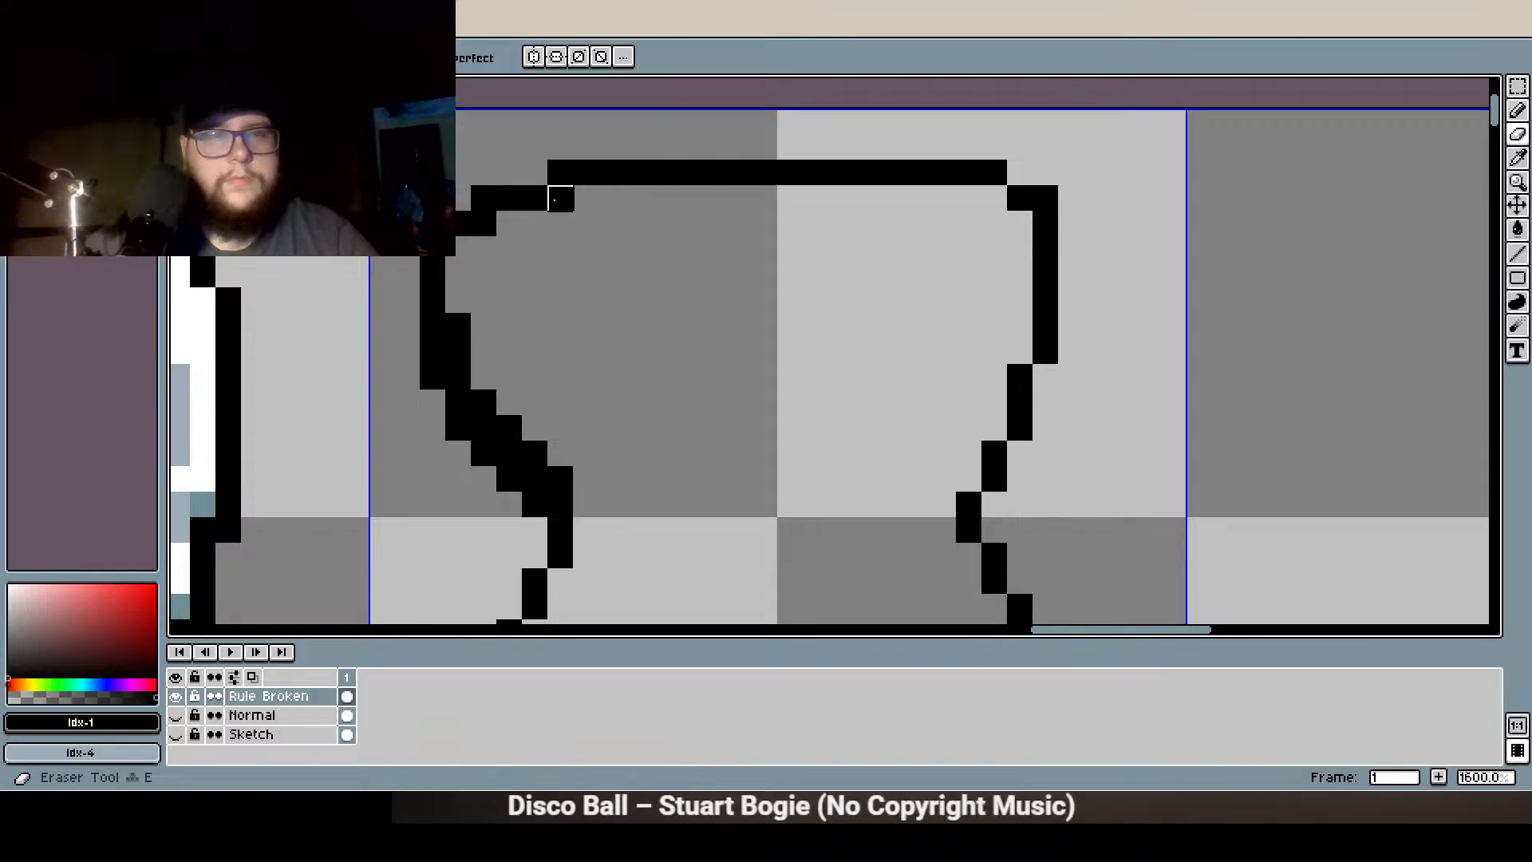
scroll(755, 304, down, 2)
scroll(670, 364, up, 2)
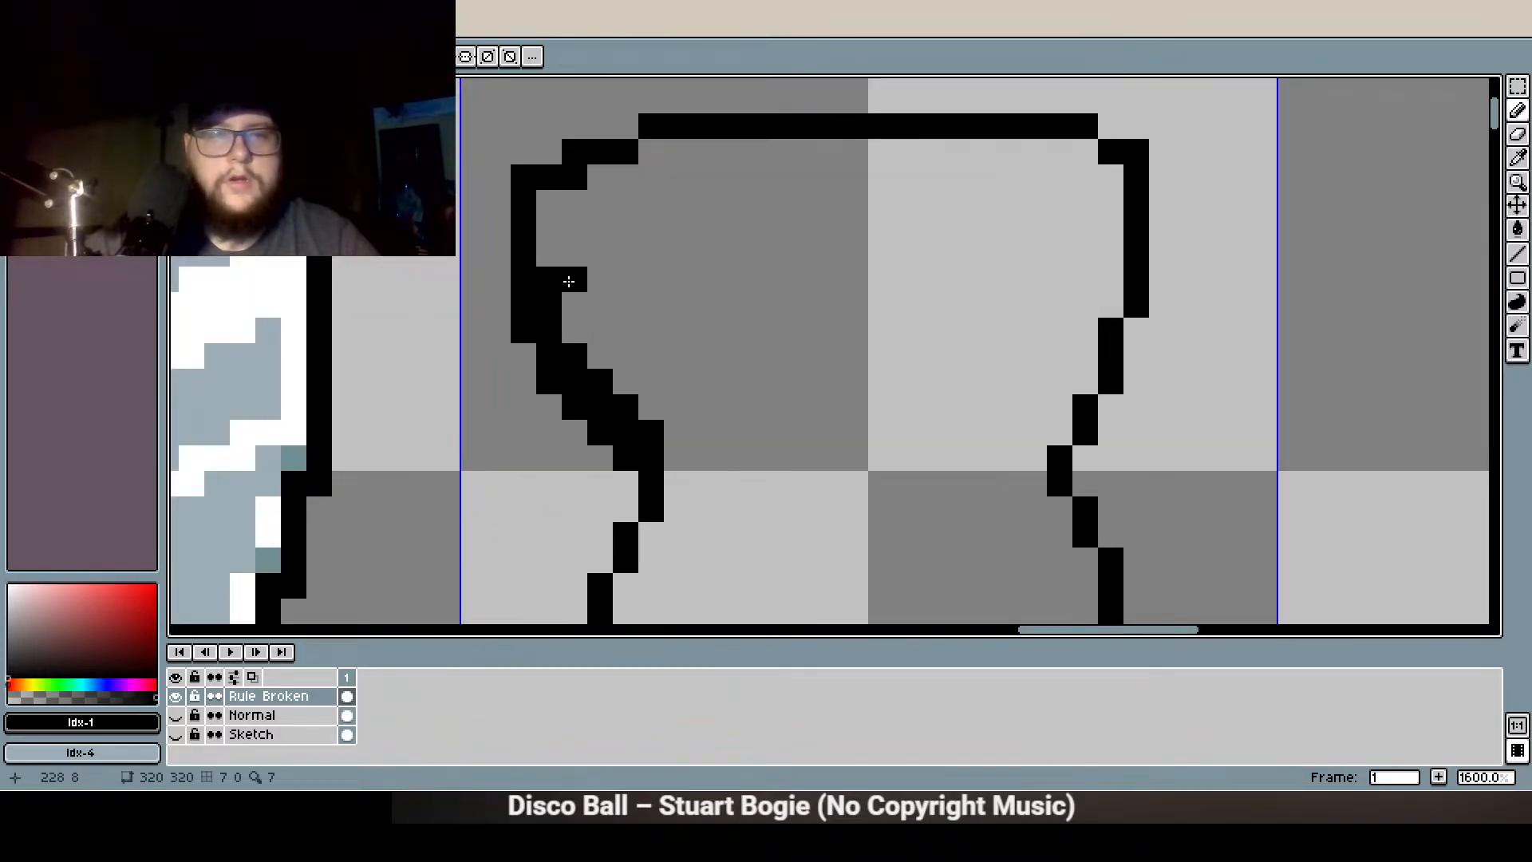
Draw a black line across the upper half of the hourglass to form the lower edge of its top cap
mouse_move(572, 280)
mouse_down()
mouse_move(693, 324)
mouse_move(674, 300)
mouse_move(980, 314)
mouse_move(927, 286)
mouse_move(913, 306)
mouse_move(994, 302)
mouse_move(1071, 262)
mouse_move(1053, 278)
mouse_move(1102, 275)
mouse_move(1121, 239)
mouse_move(1099, 314)
mouse_move(1111, 280)
mouse_up()
key(e)
scroll(986, 347, down, 3)
drag(969, 403, 947, 305)
Draw a black line with stepped ends across the lower part of the hourglass to form the upper edge of its bottom cap
scroll(860, 380, up, 3)
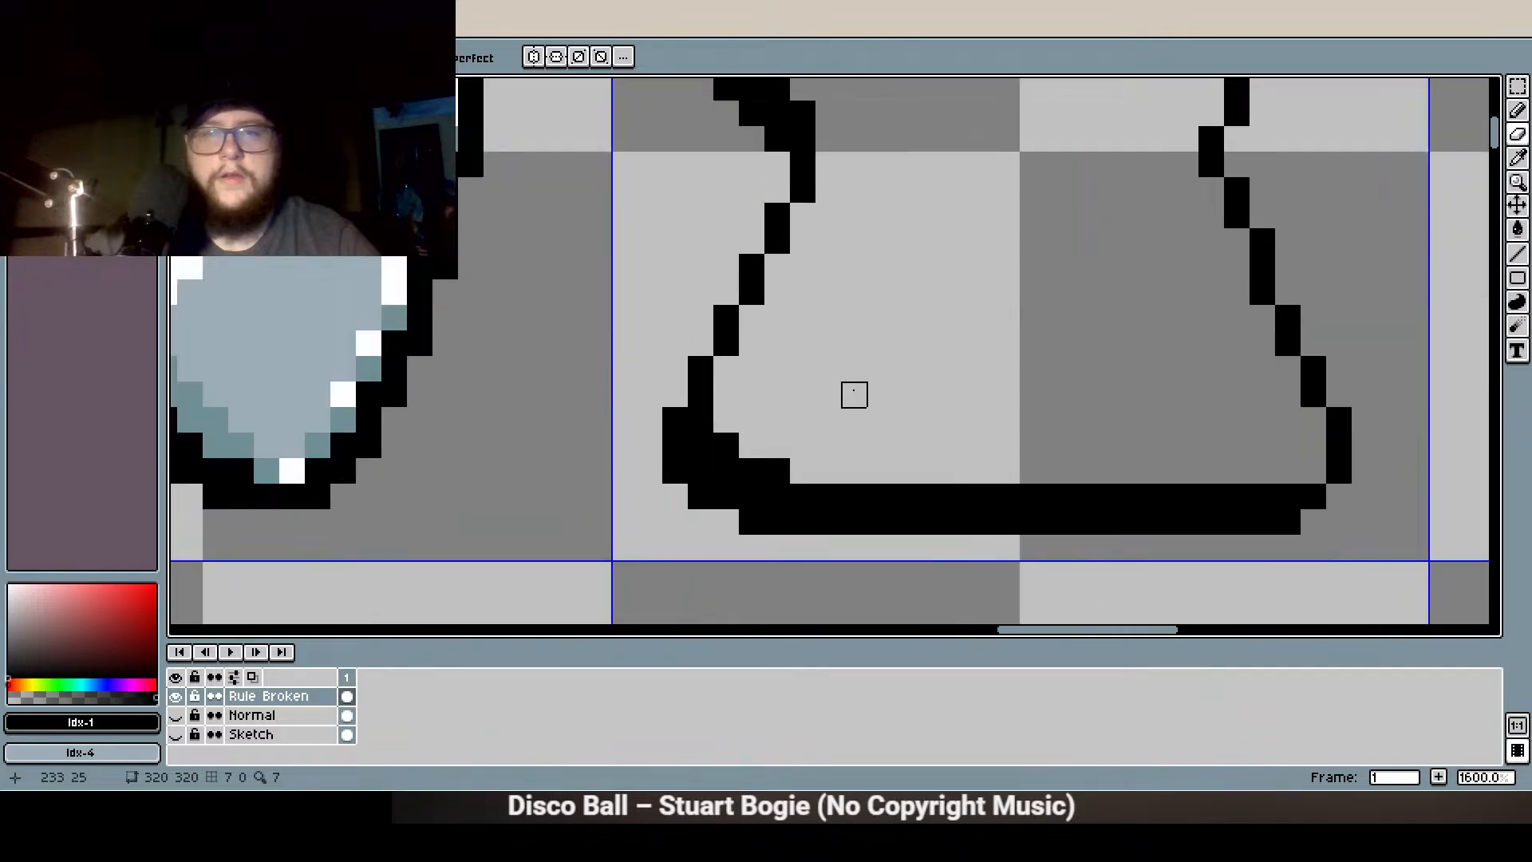
key(b)
mouse_move(777, 394)
mouse_down()
mouse_move(740, 393)
mouse_move(799, 426)
mouse_move(730, 374)
mouse_move(803, 423)
mouse_move(960, 420)
mouse_move(980, 445)
mouse_move(948, 442)
mouse_move(1236, 446)
mouse_move(1235, 424)
mouse_move(1213, 428)
mouse_move(1288, 393)
mouse_up()
click(731, 375)
click(1236, 471)
scroll(1236, 471, down, 1)
click(932, 360)
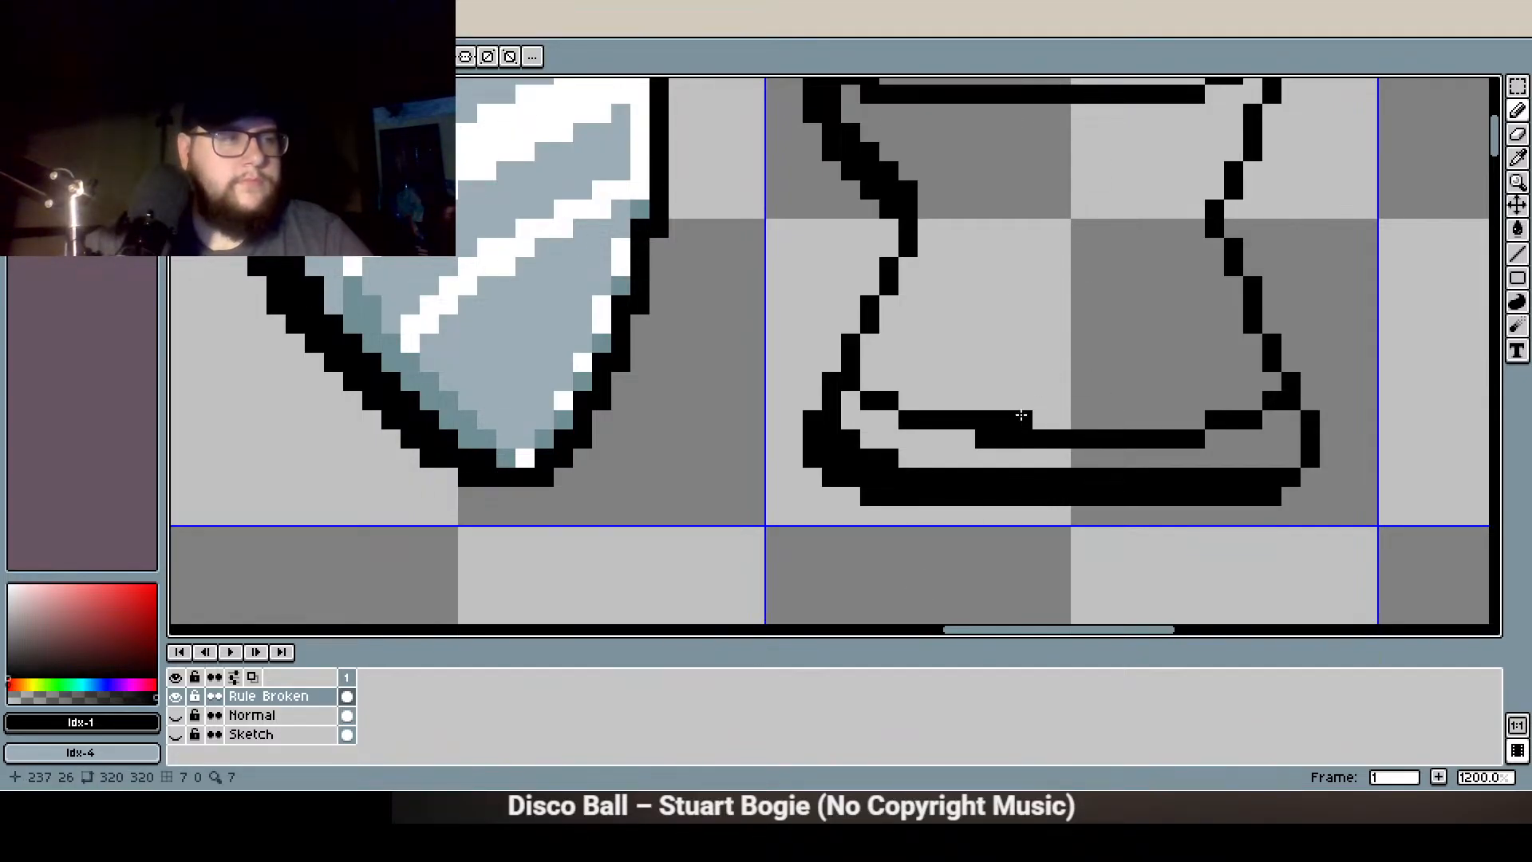
Refine the steps at both ends of the bottom cap's upper line by erasing surplus pixels and redrawing them in black
key(e)
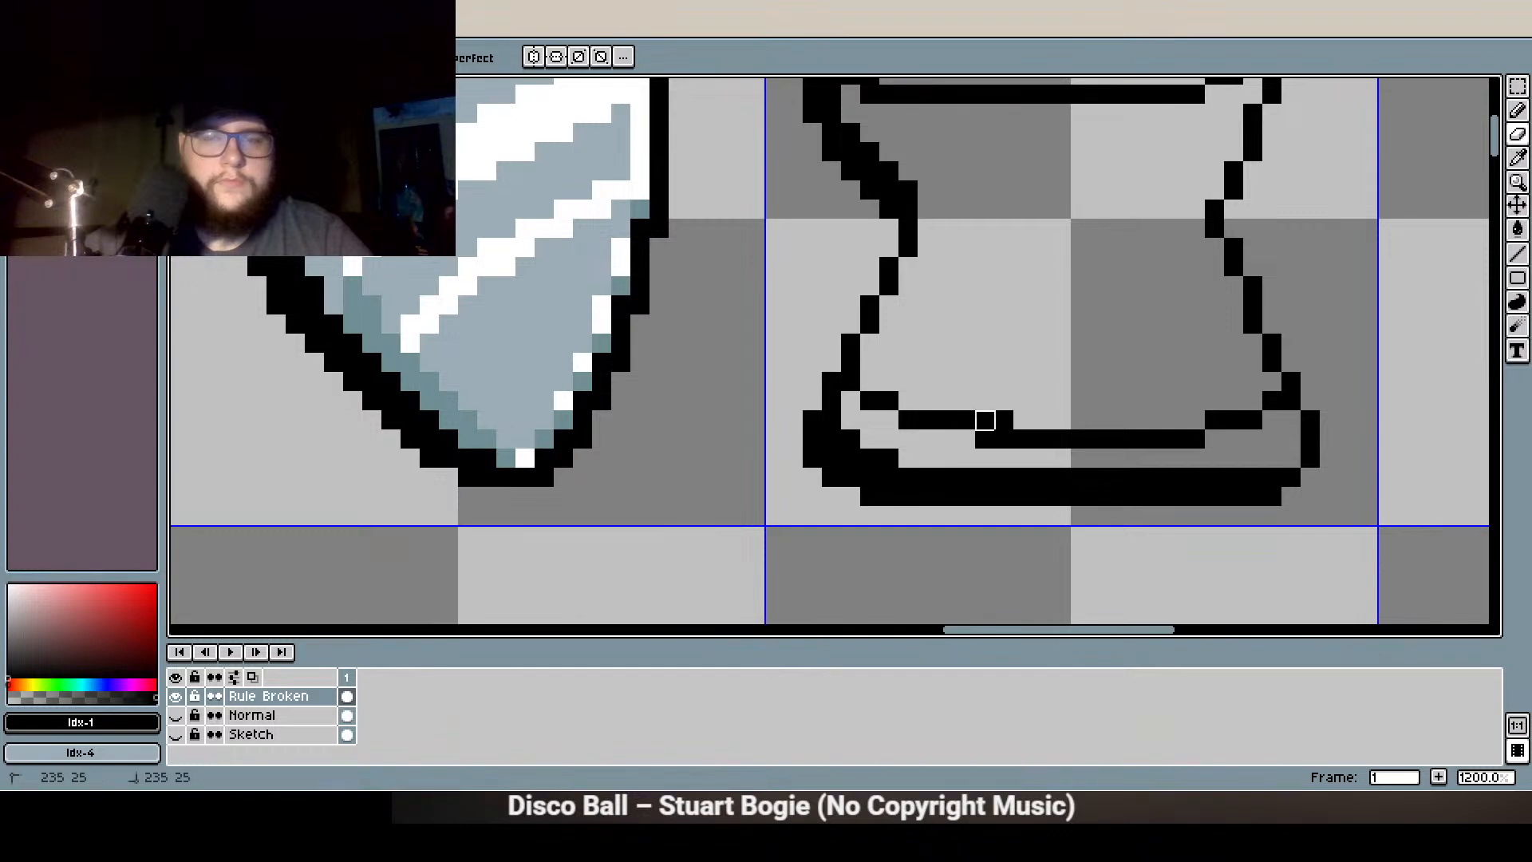
key(b)
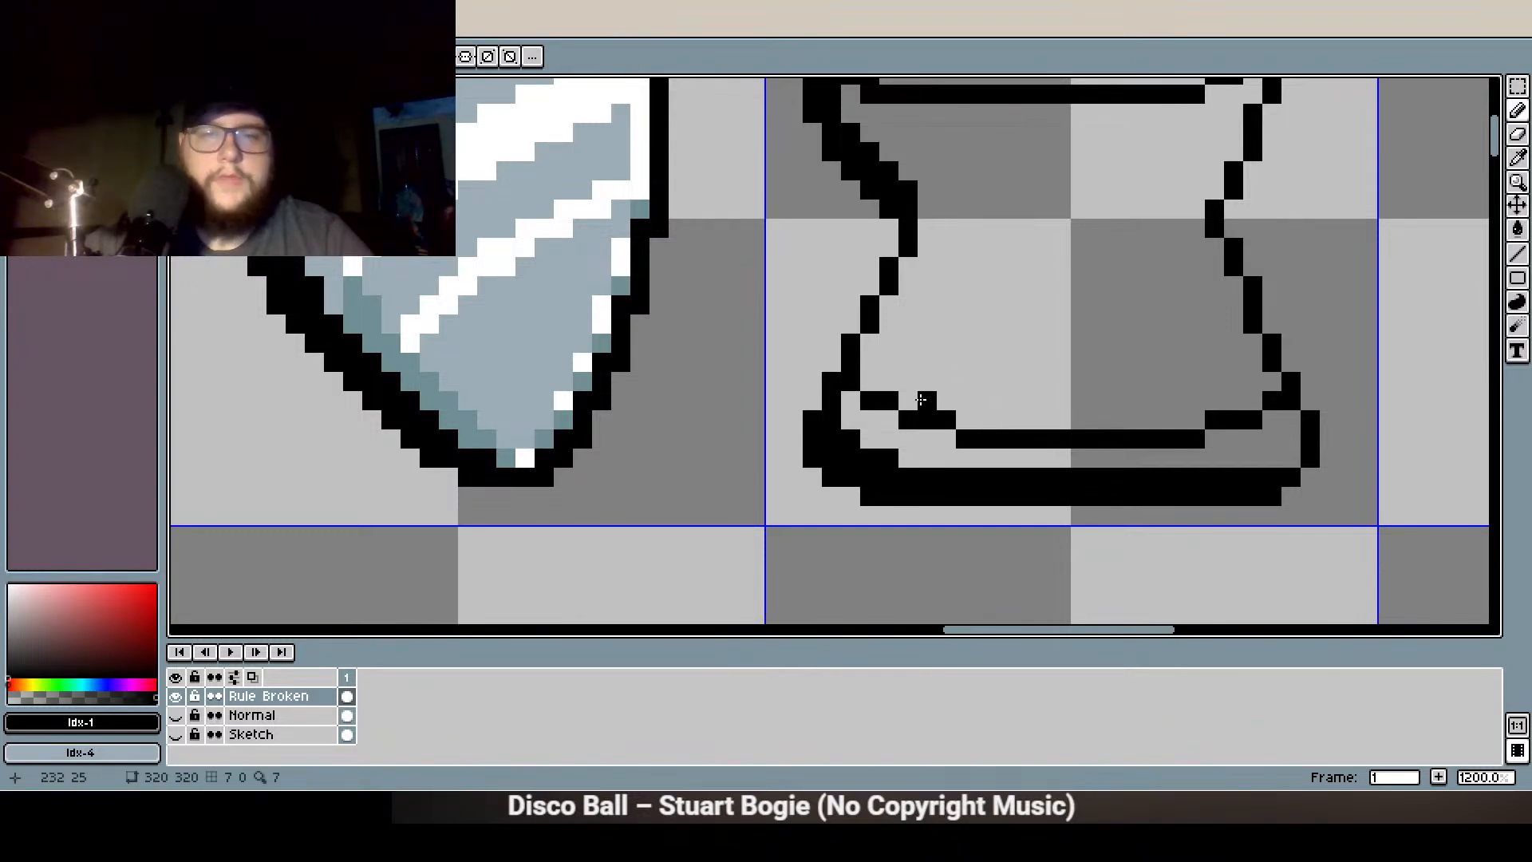
scroll(949, 417, down, 2)
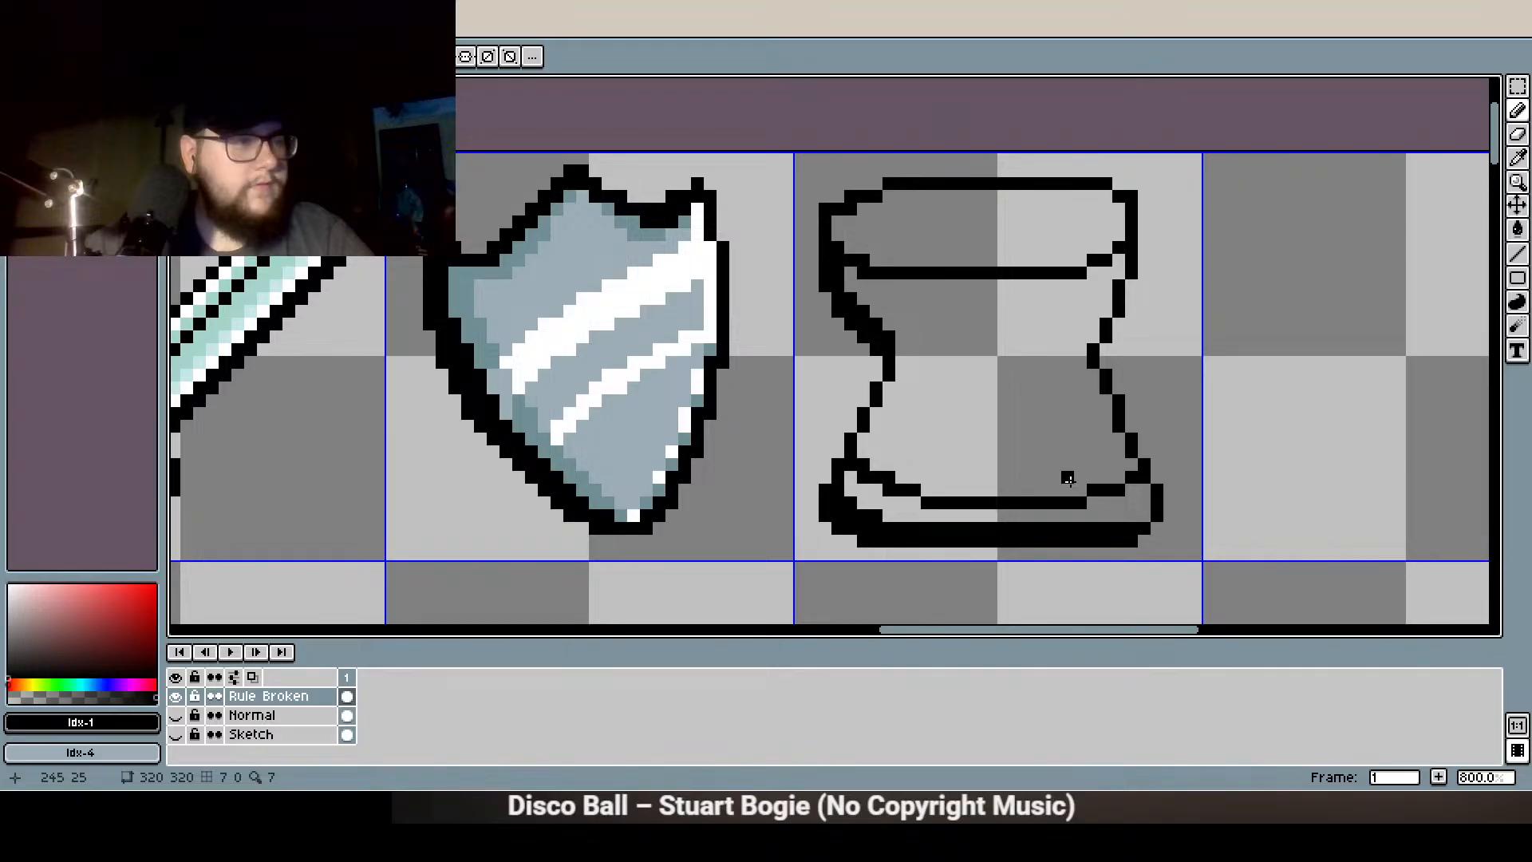
click(1093, 494)
drag(1113, 455, 1115, 463)
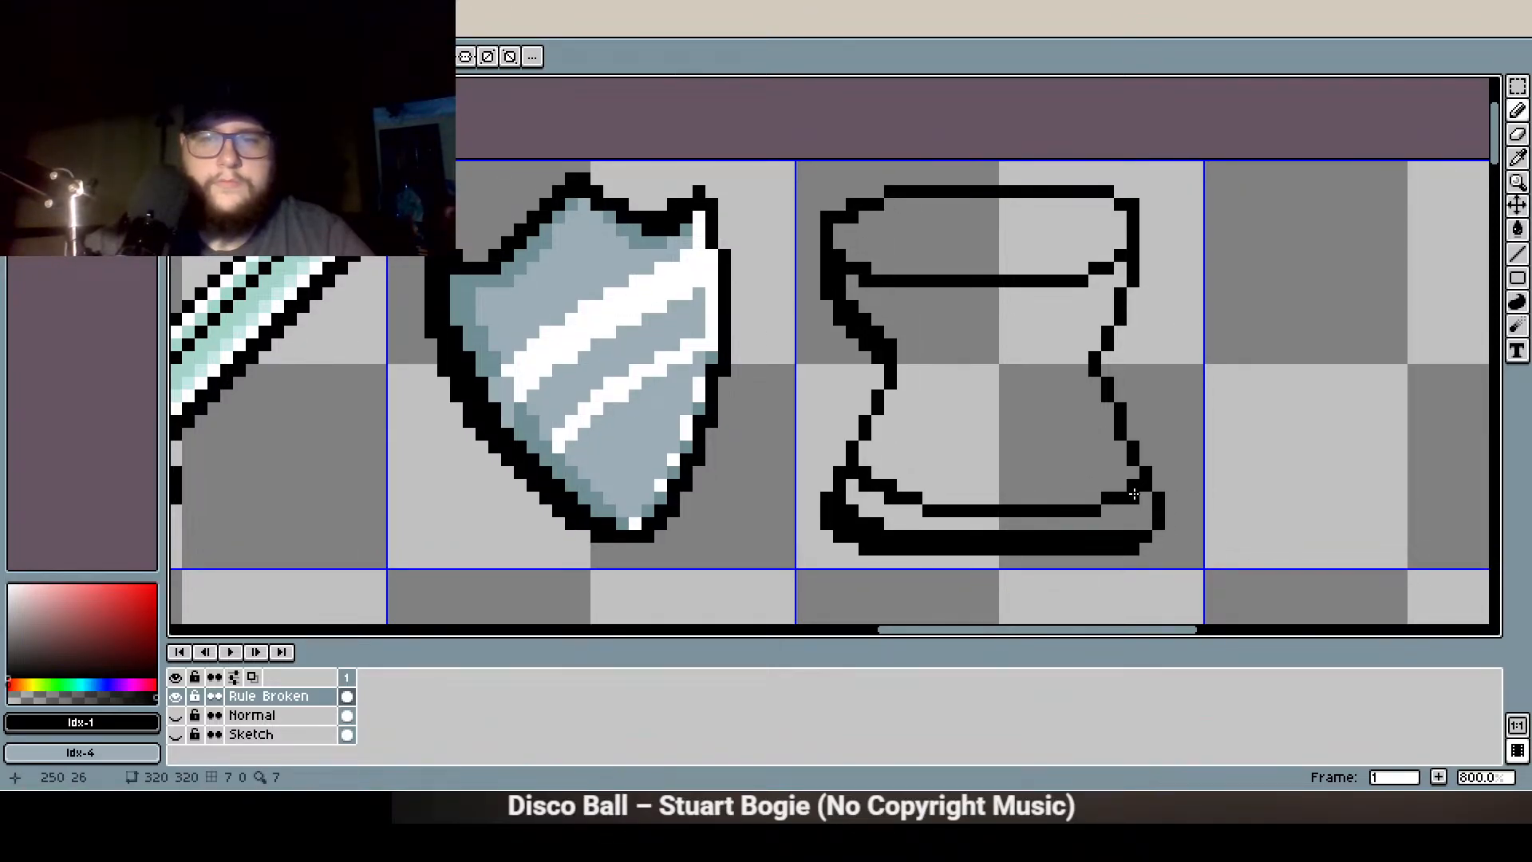
key(b)
click(1108, 499)
key(b)
click(1108, 510)
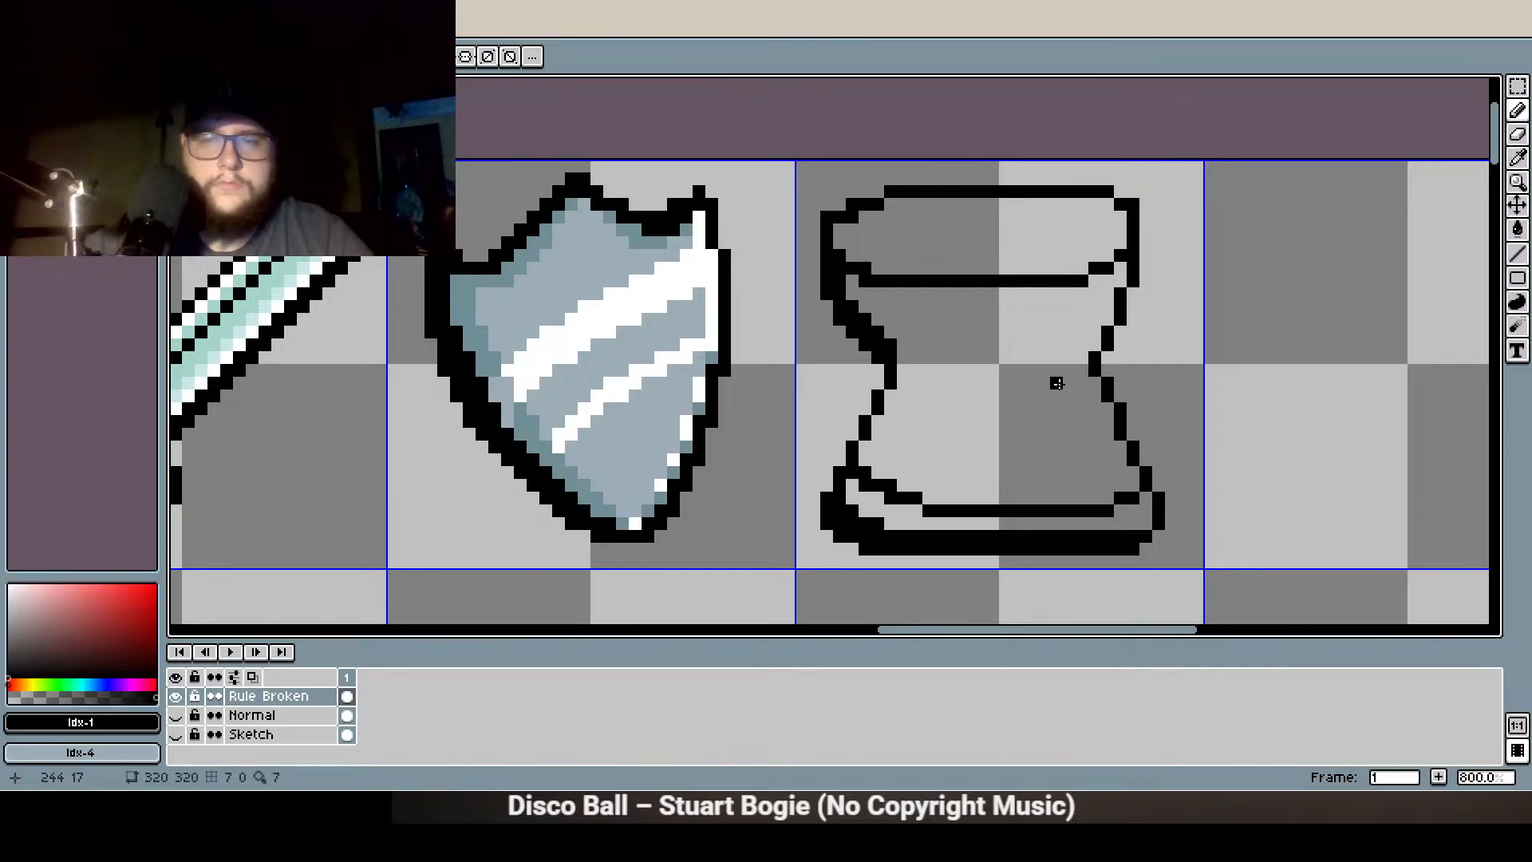
Thicken the hourglass's left side below the waist with black pixels
key(b)
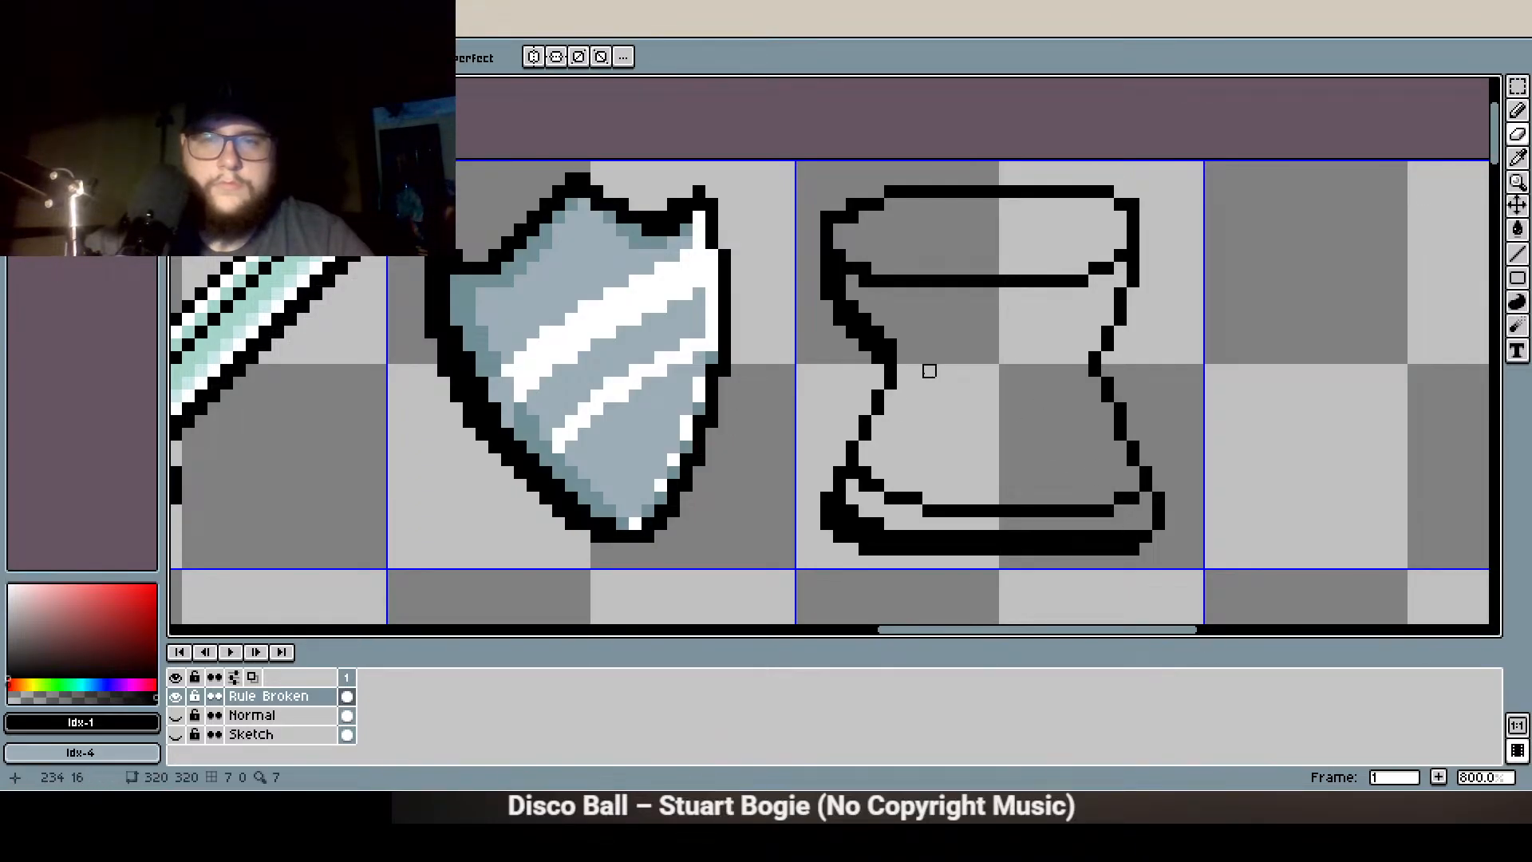
click(1517, 110)
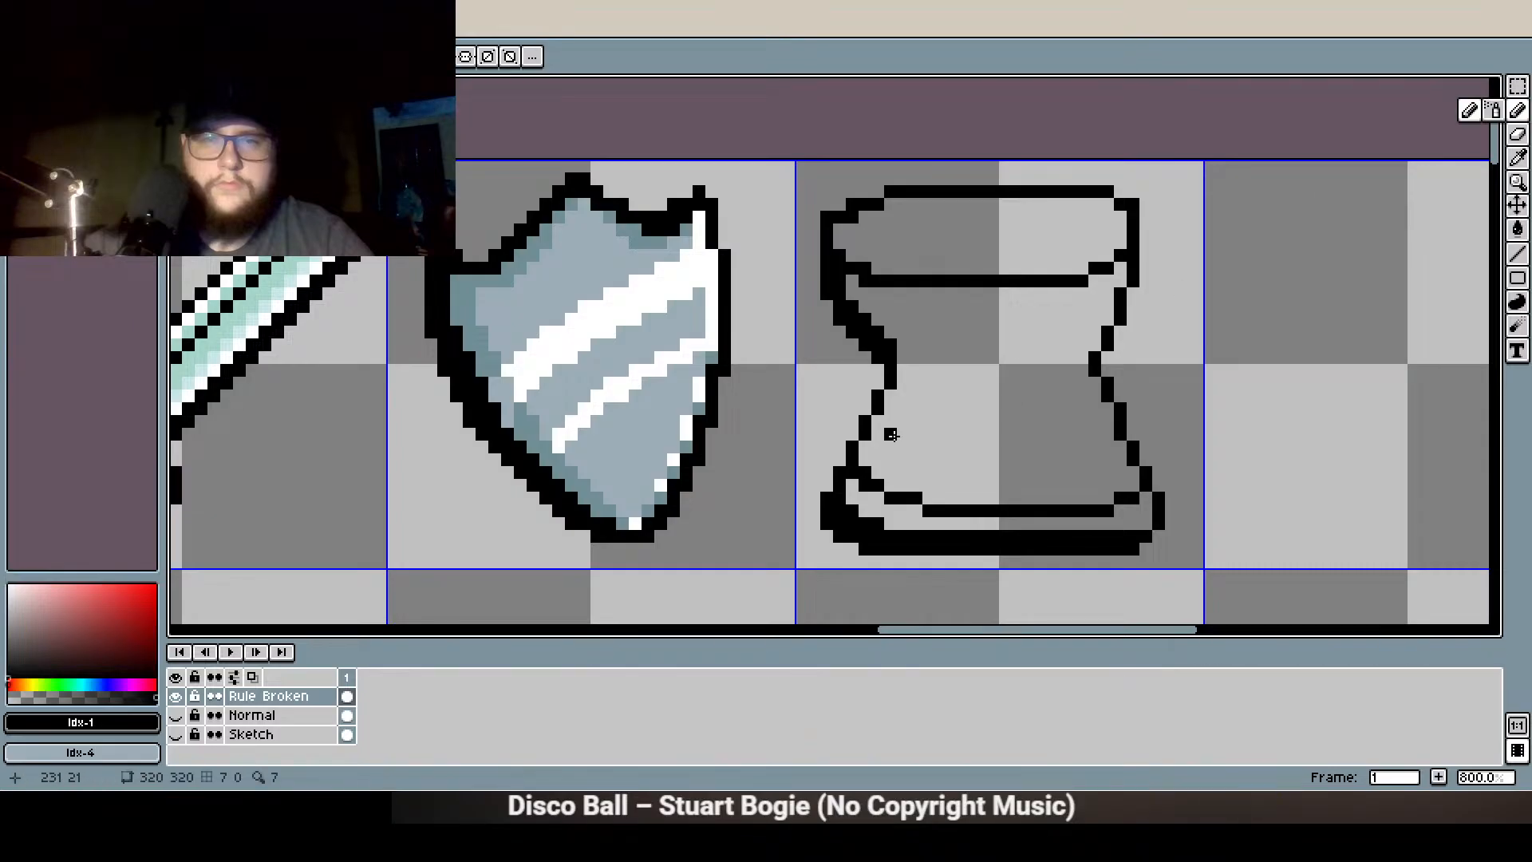
drag(879, 371, 866, 441)
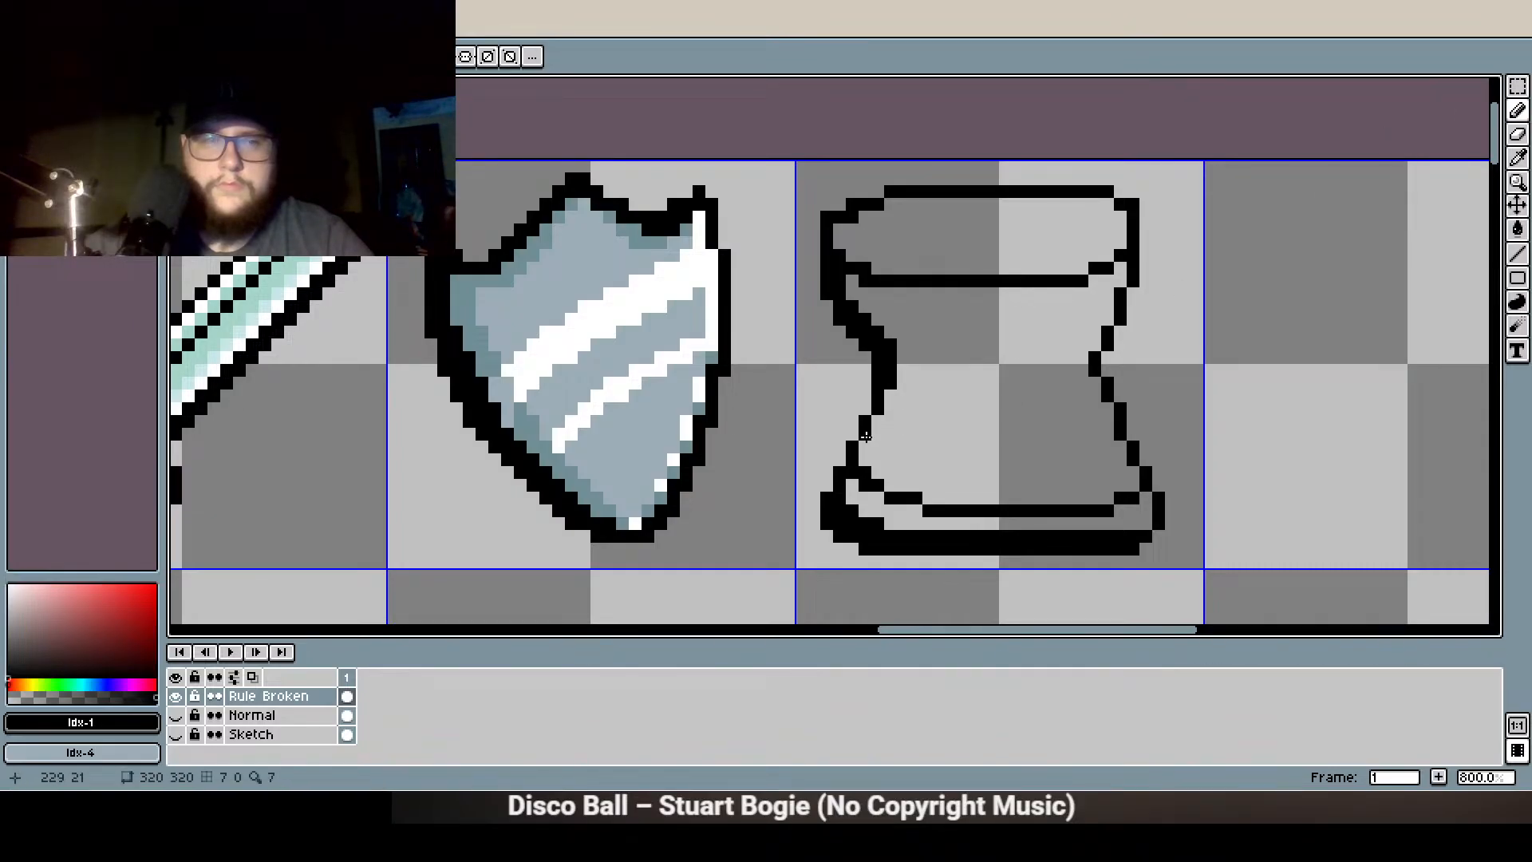
scroll(839, 451, down, 5)
scroll(960, 393, up, 5)
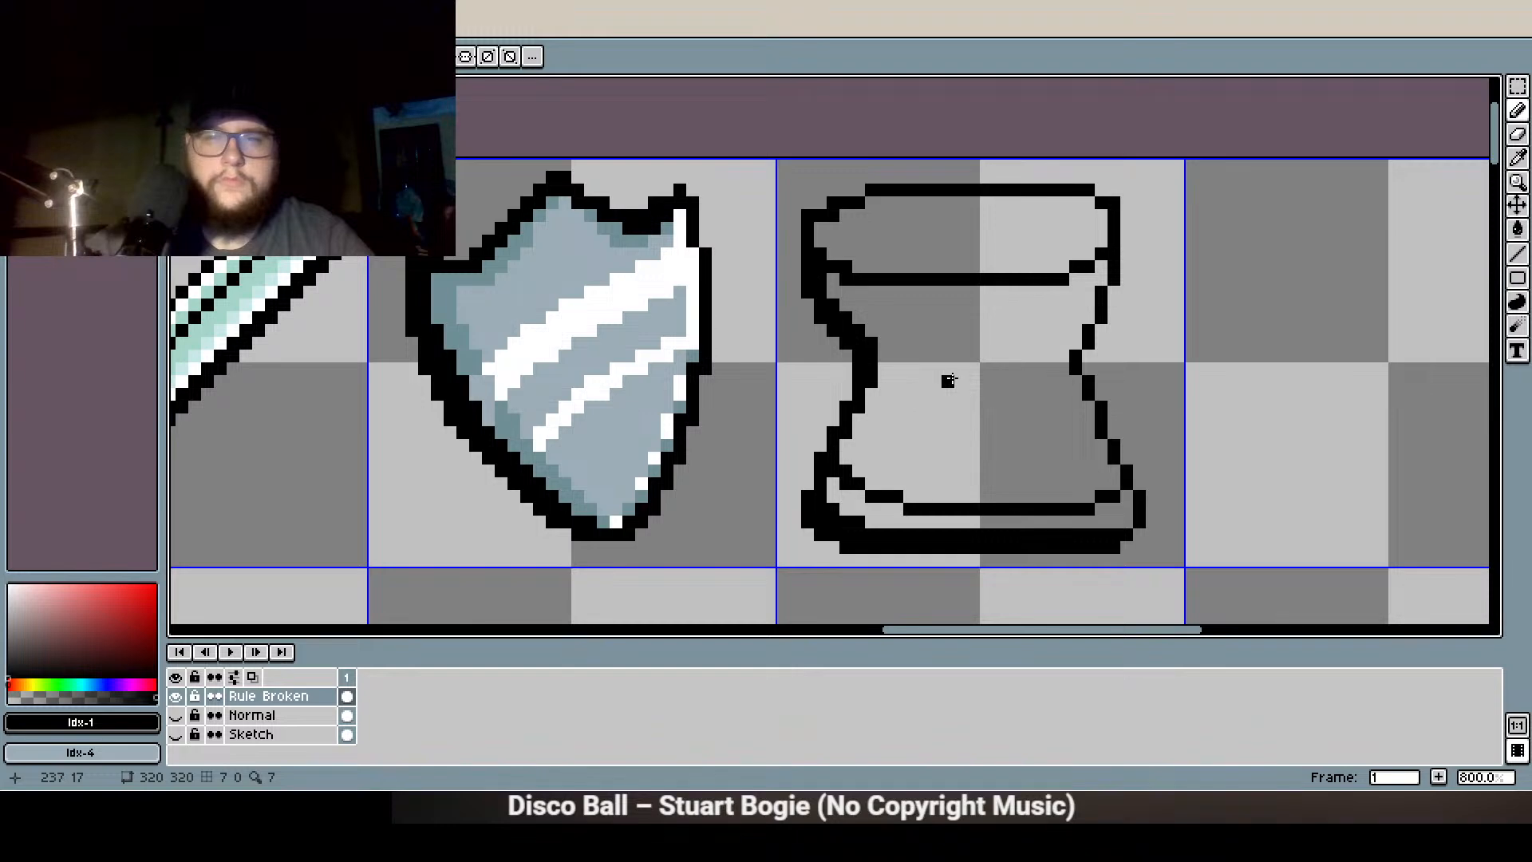
Select the hourglass tile on the Rule Broken layer and delete its black outline
scroll(949, 380, down, 2)
key(m)
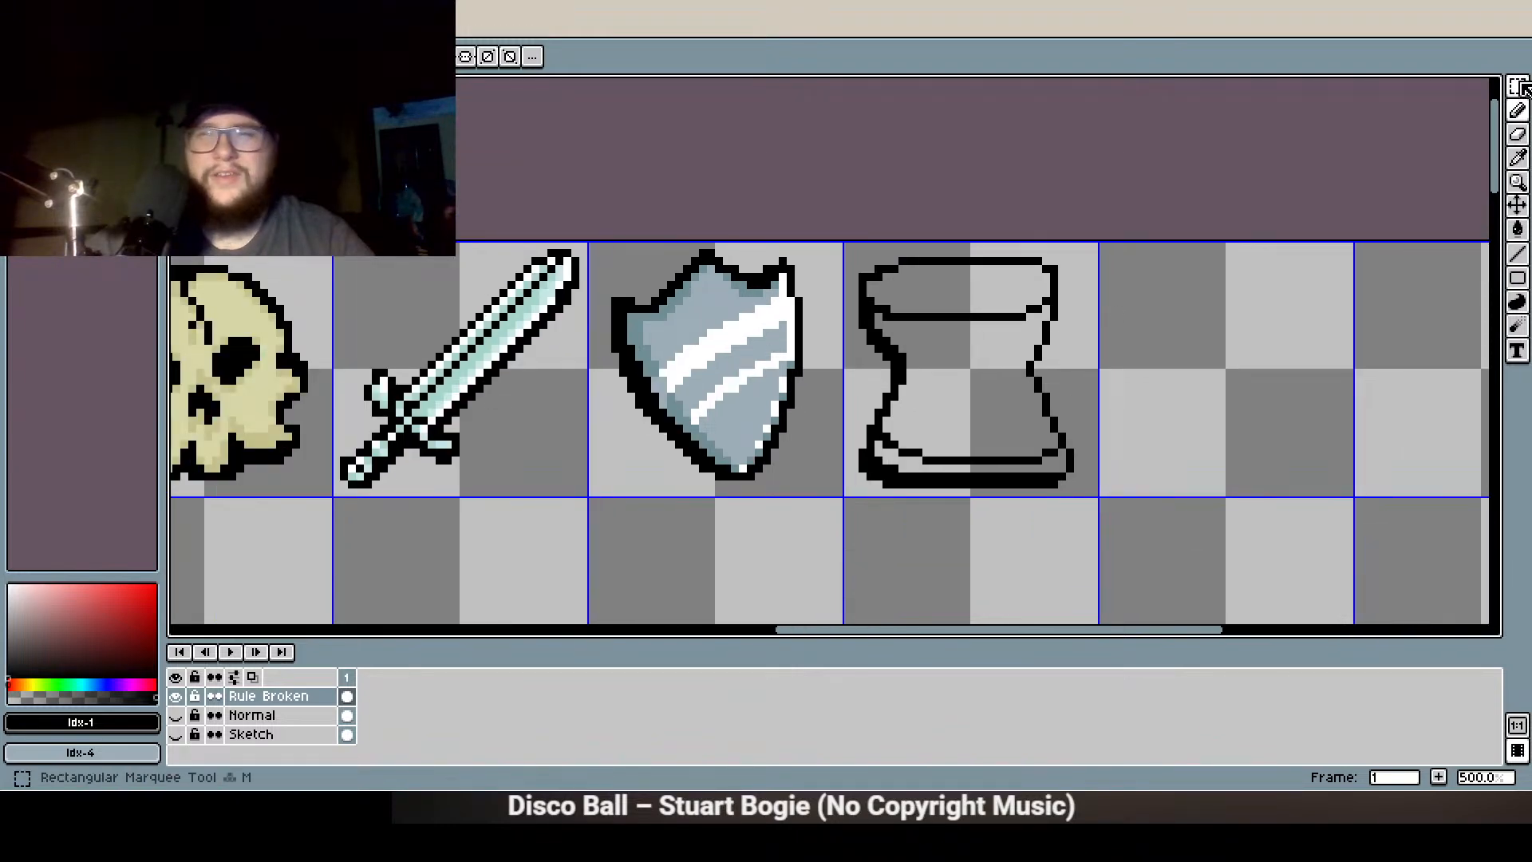
click(900, 379)
key(Delete)
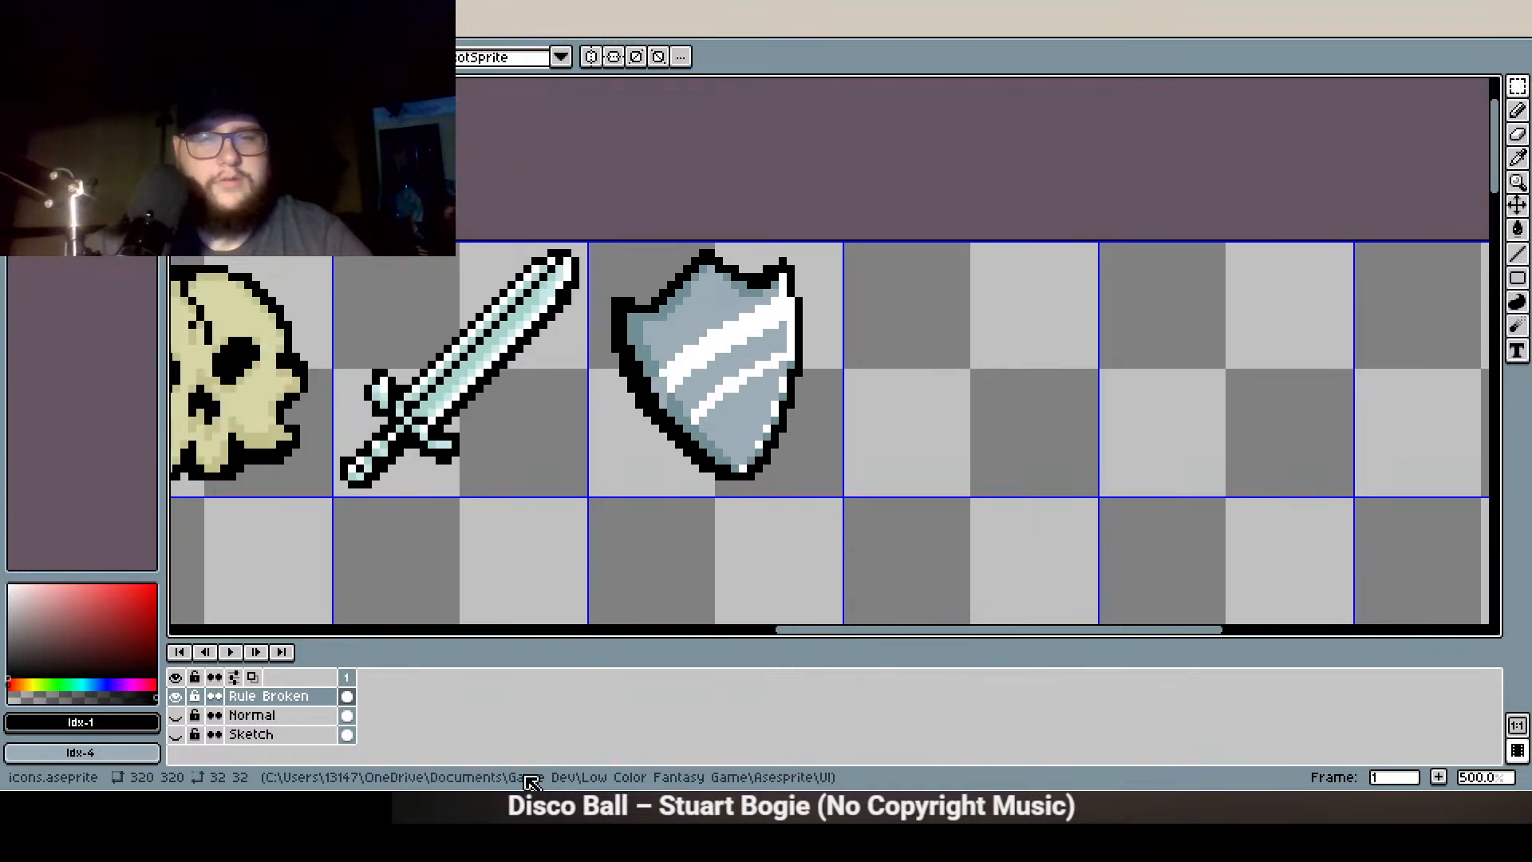
Copy the hourglass tile from the Sketch layer into the same tile on Rule Broken, leaving the Sketch layer hidden
click(176, 735)
click(1010, 391)
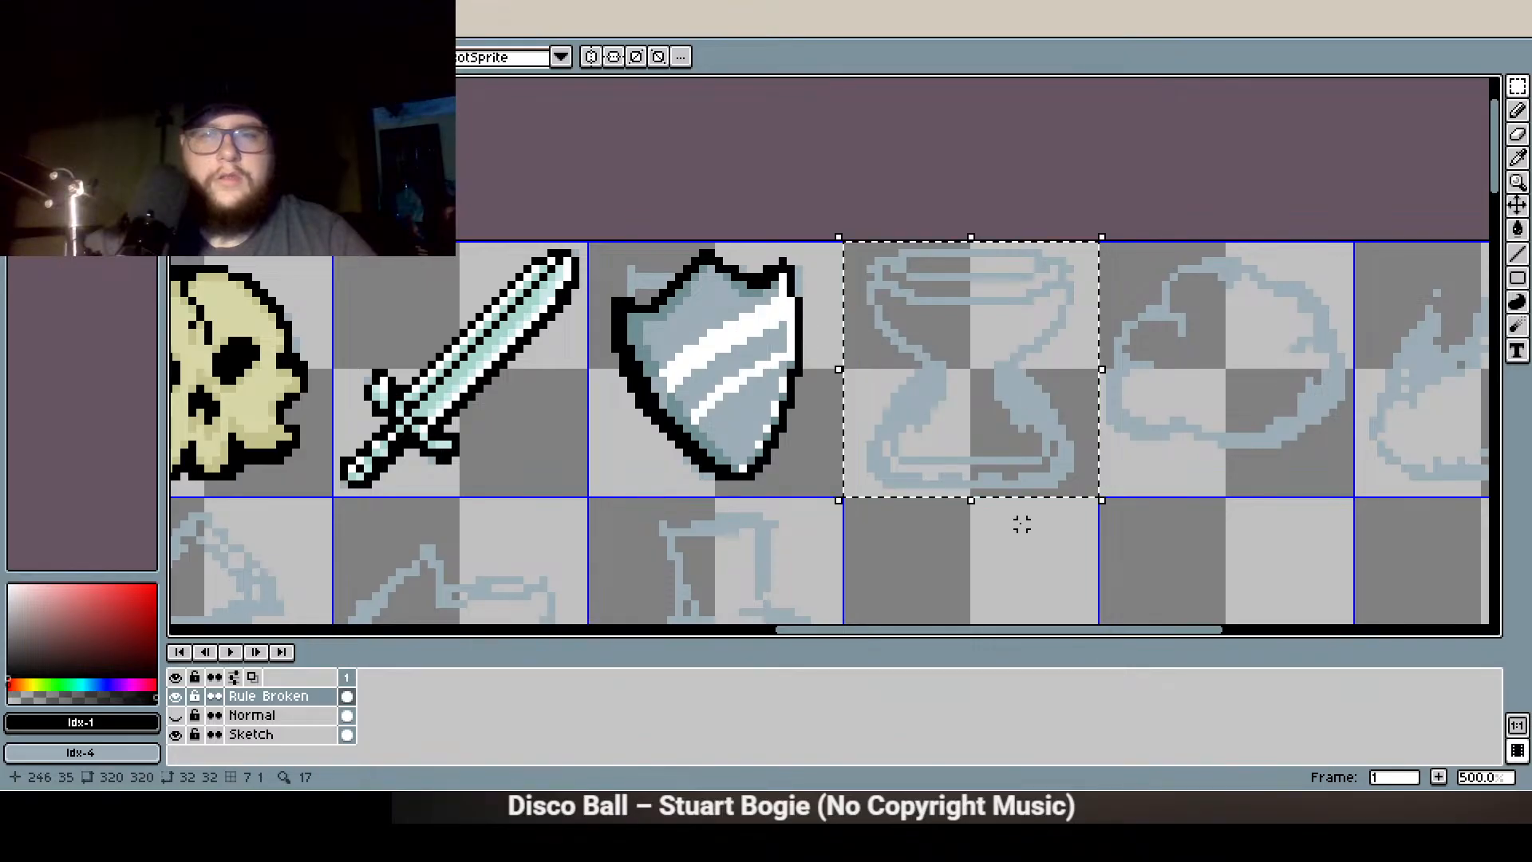
scroll(1009, 475, down, 2)
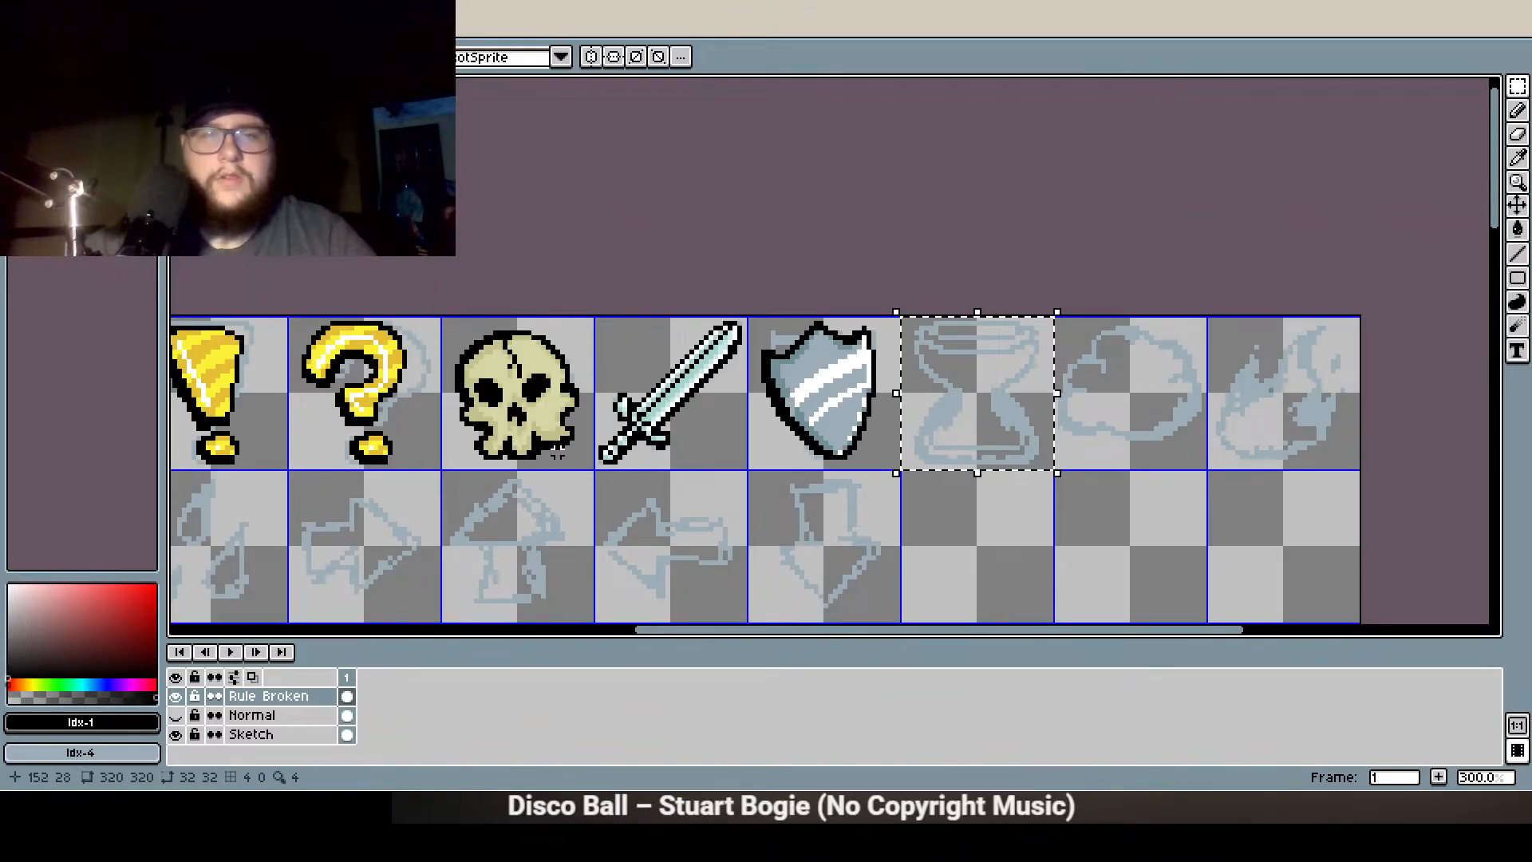
click(952, 399)
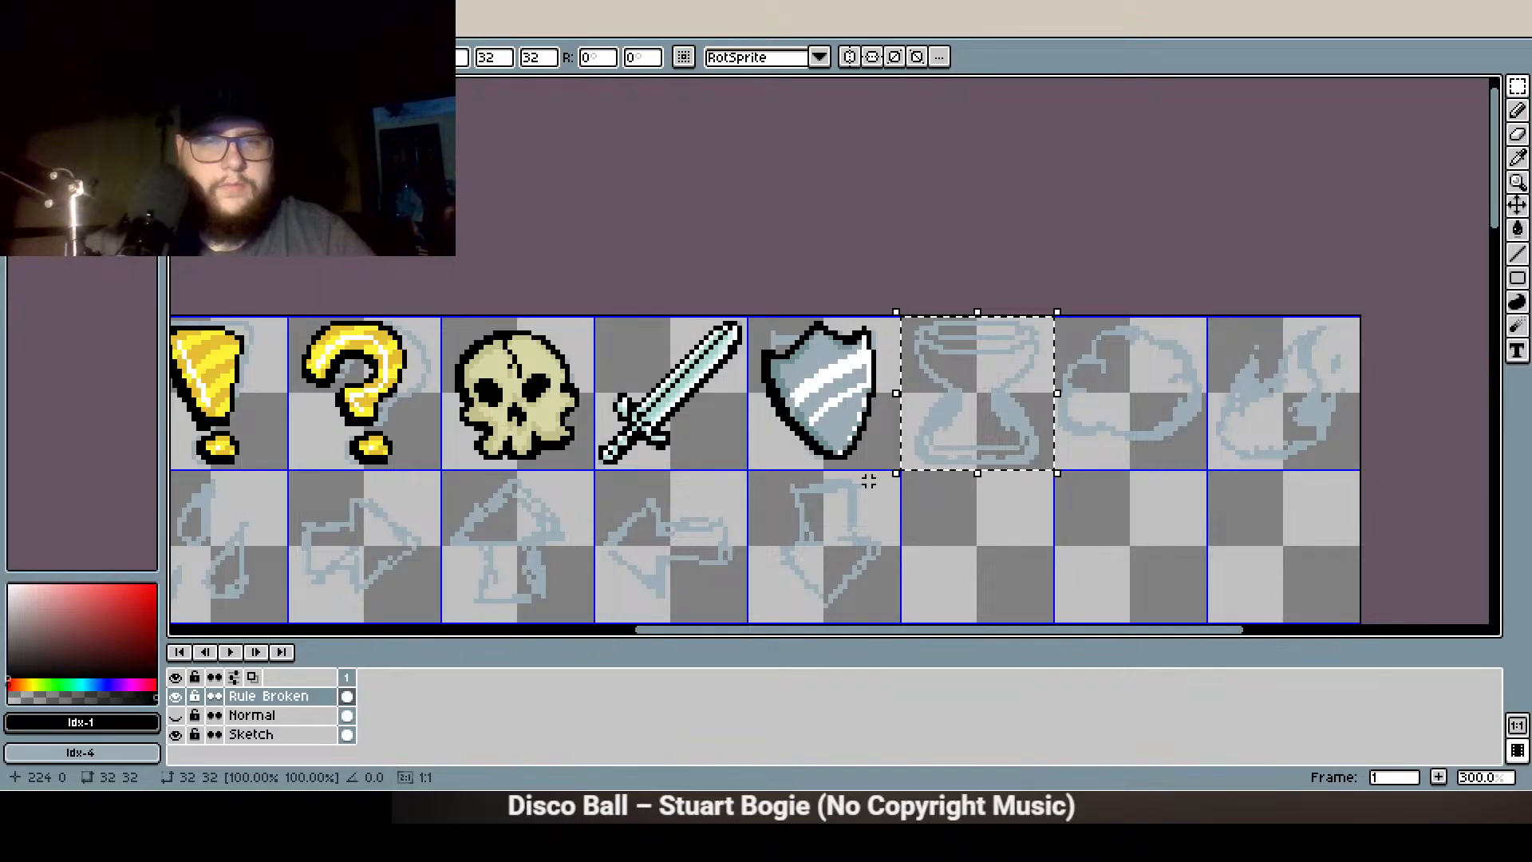
click(263, 738)
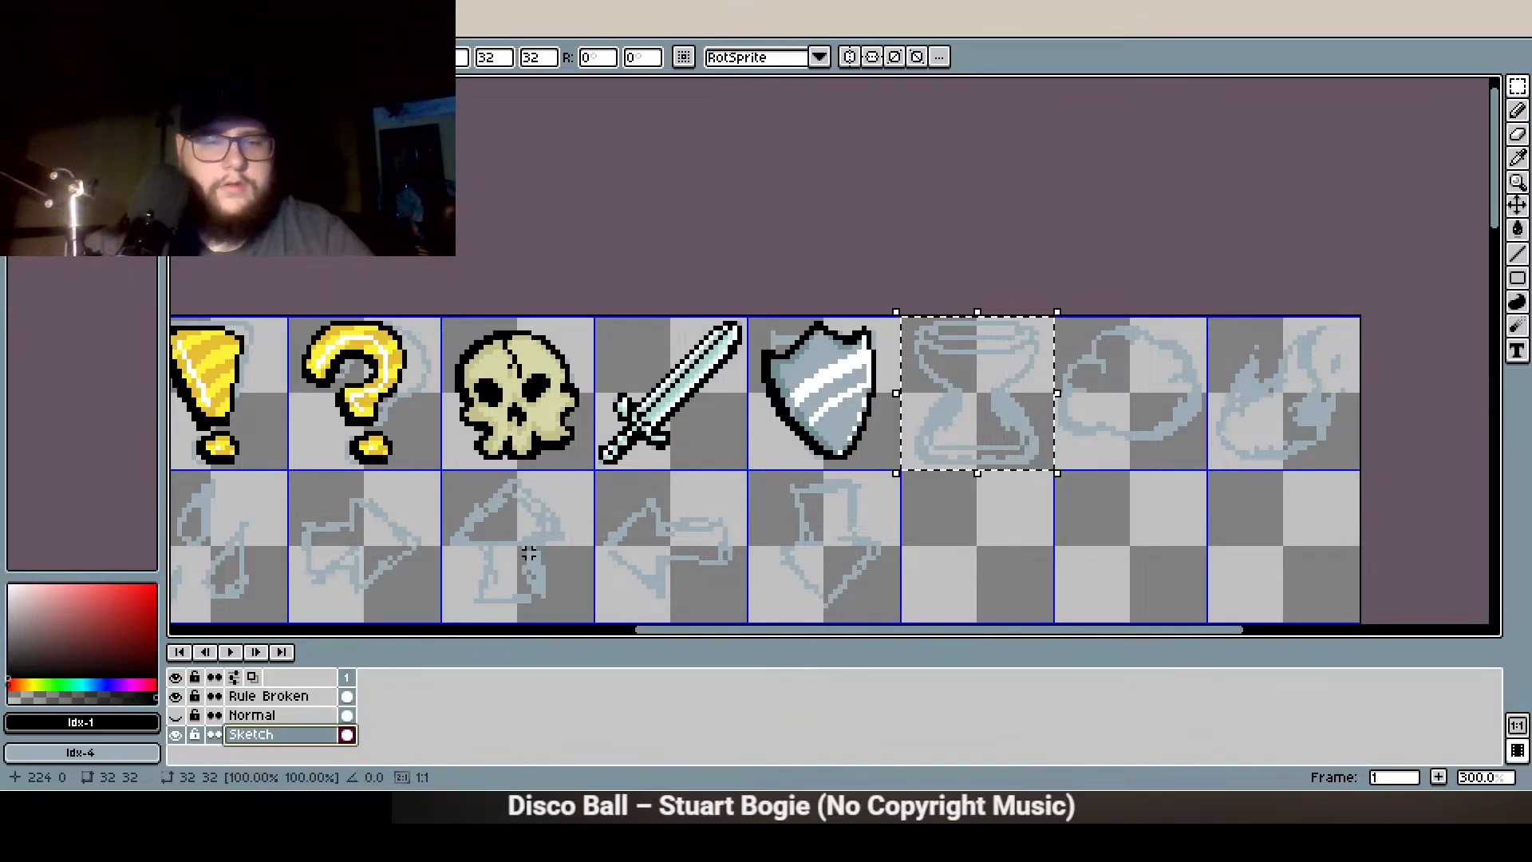
click(276, 697)
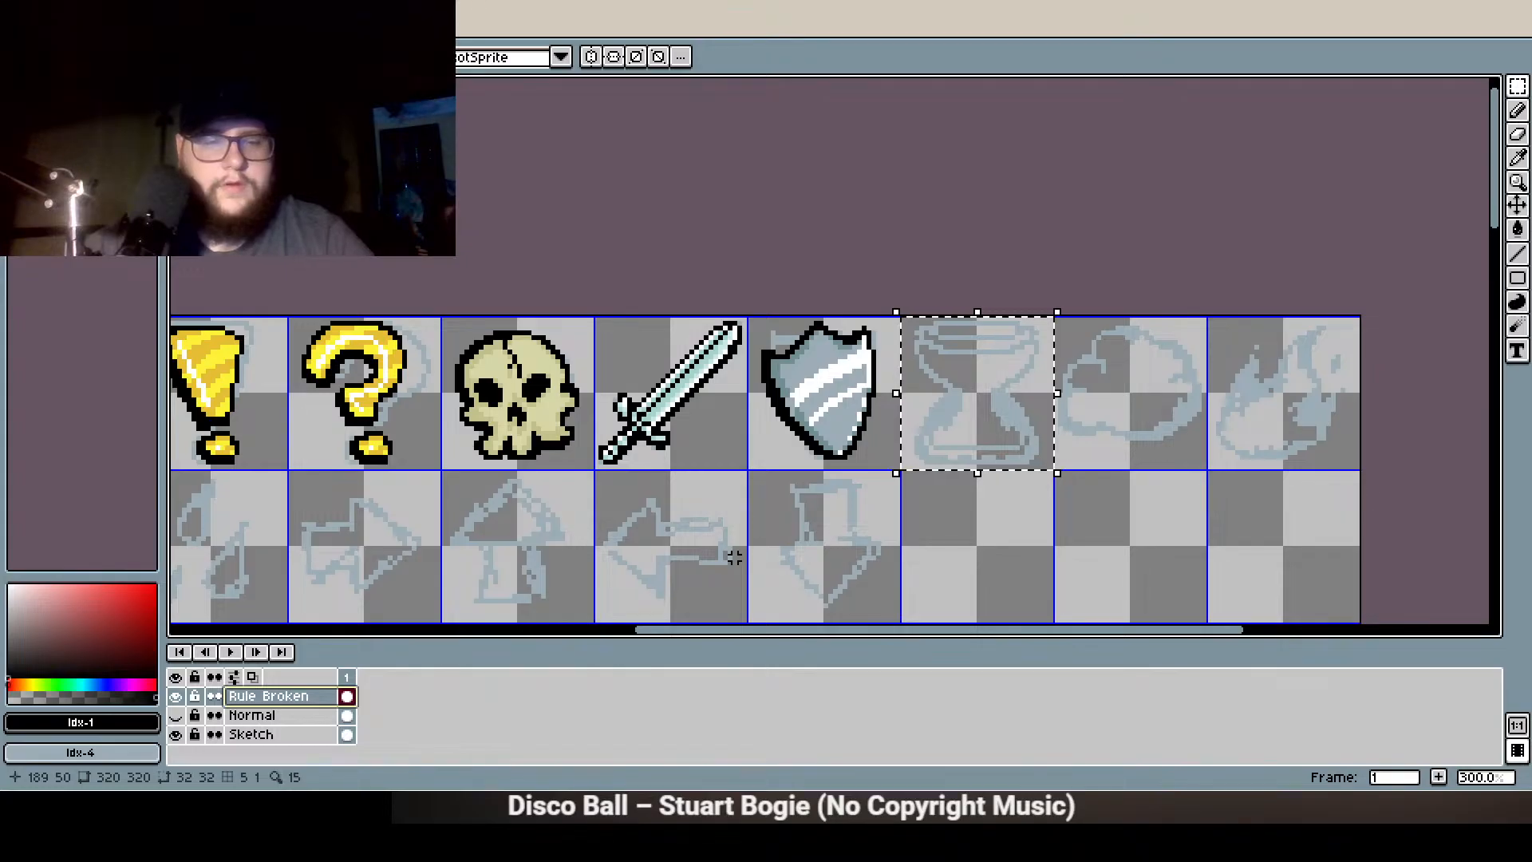
key(ctrl+v)
click(179, 735)
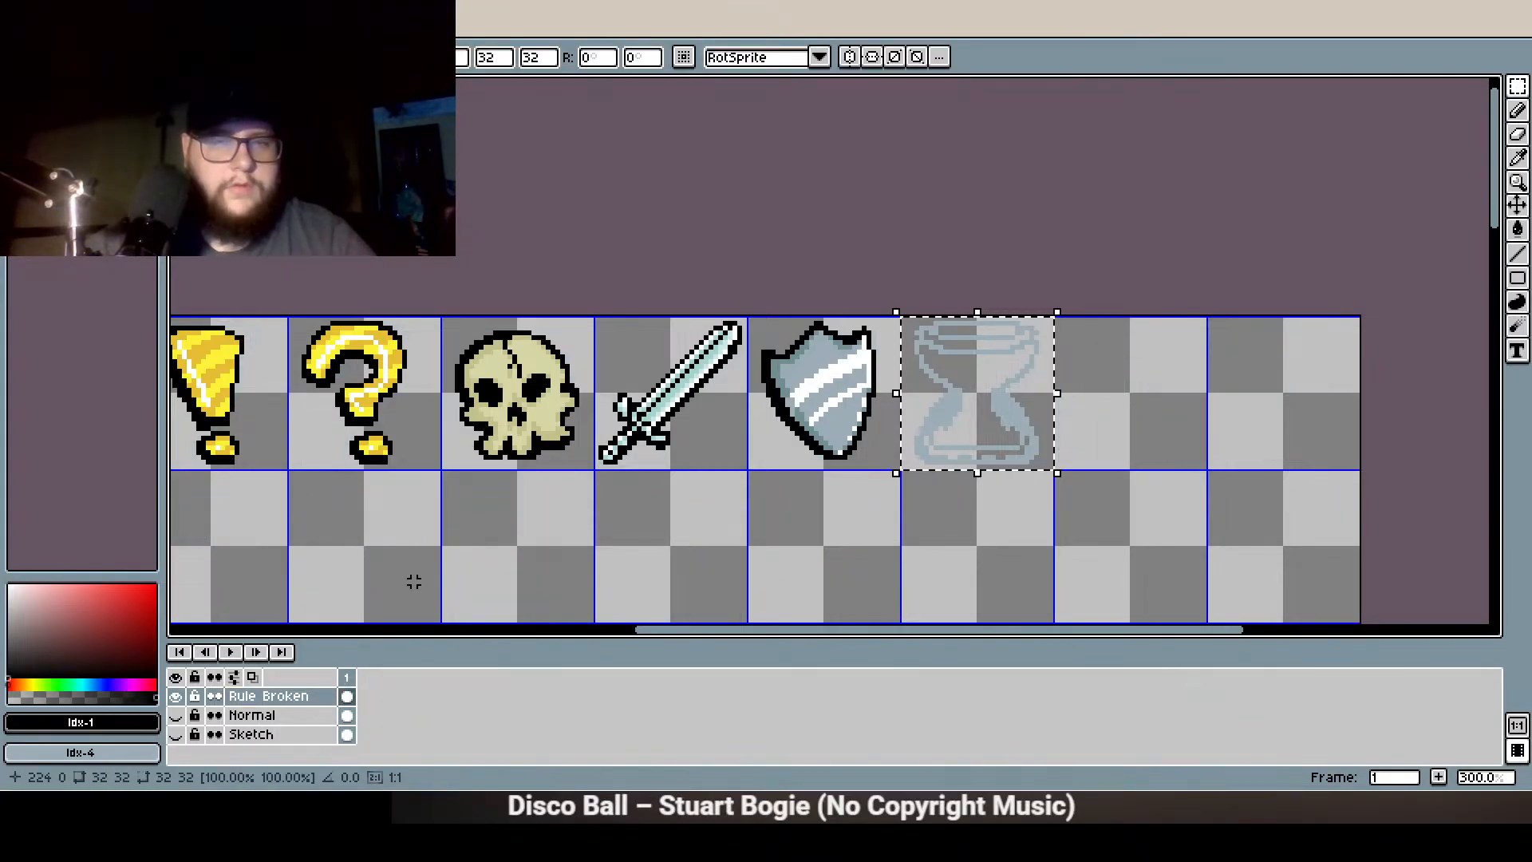
Rotate the pasted hourglass sketch 10.1° counterclockwise, move it one pixel down and shrink it slightly to fit the tile
scroll(1101, 338, up, 4)
click(1518, 86)
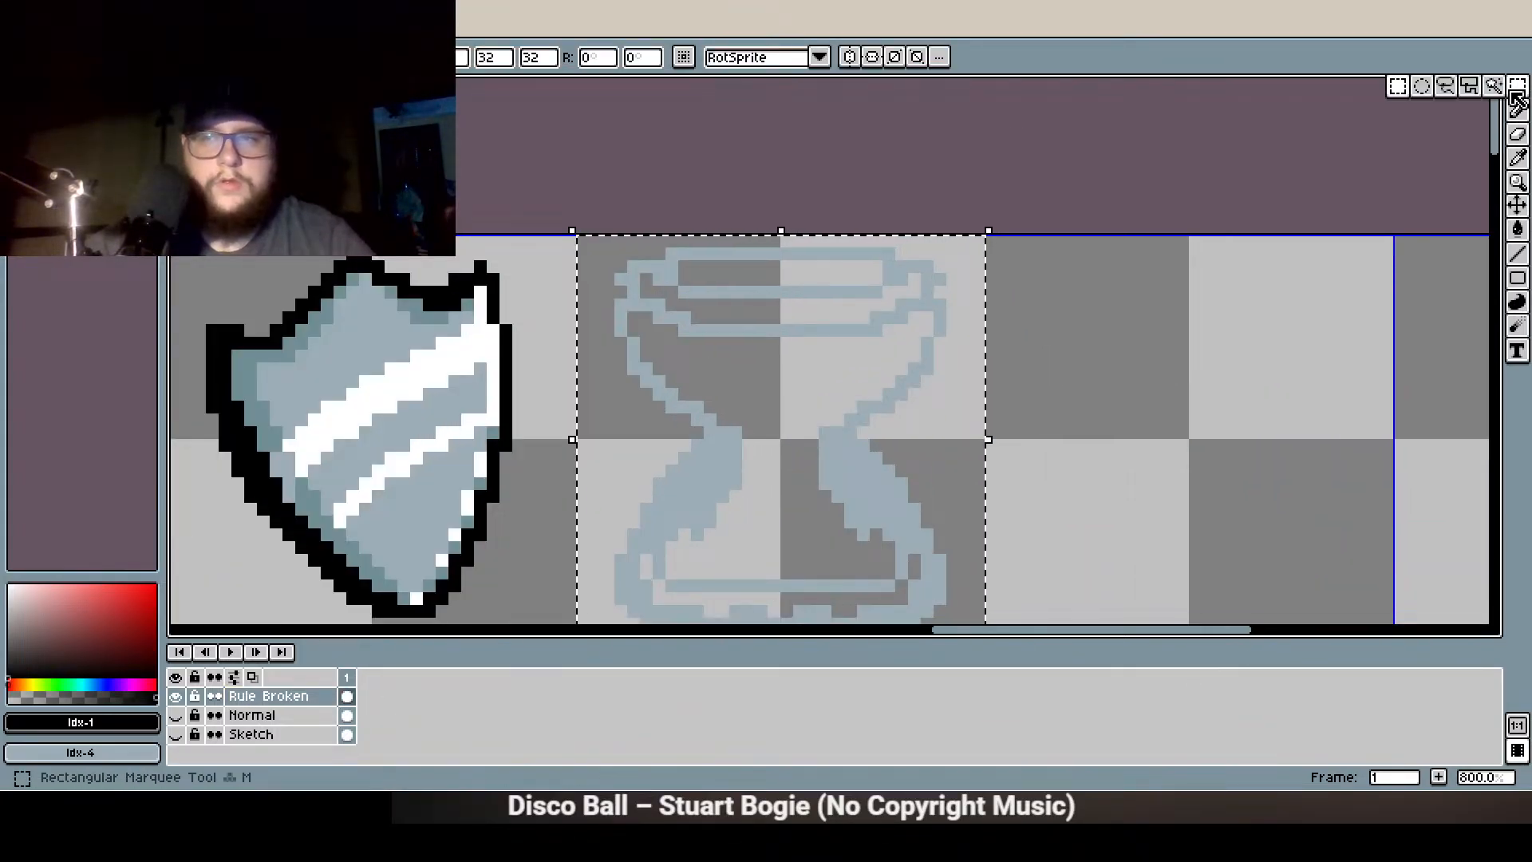
click(915, 152)
drag(913, 167, 906, 88)
double_click(830, 321)
drag(980, 127, 917, 128)
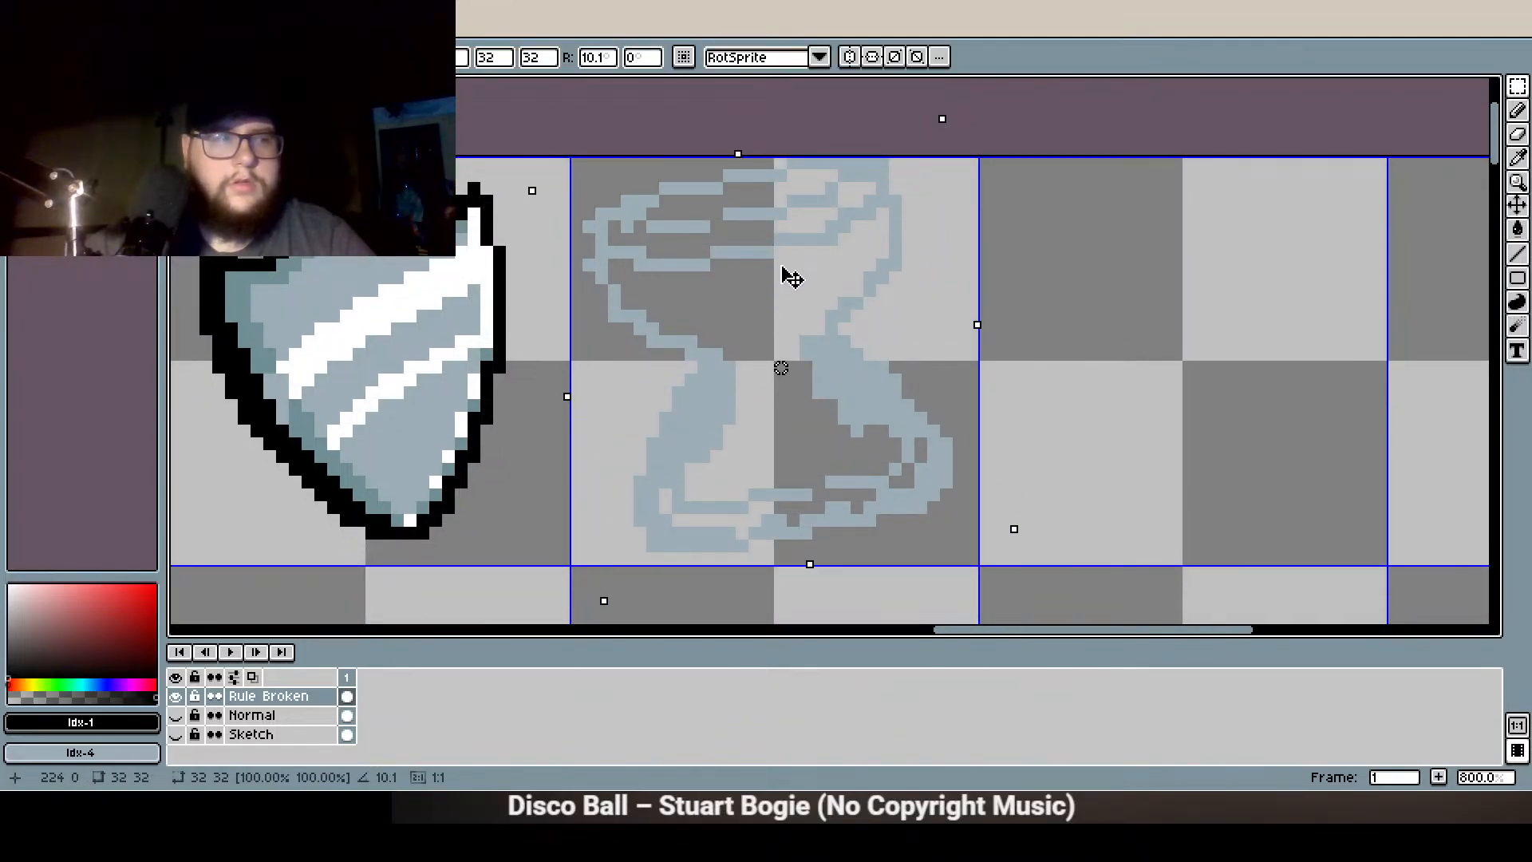
drag(759, 278, 764, 290)
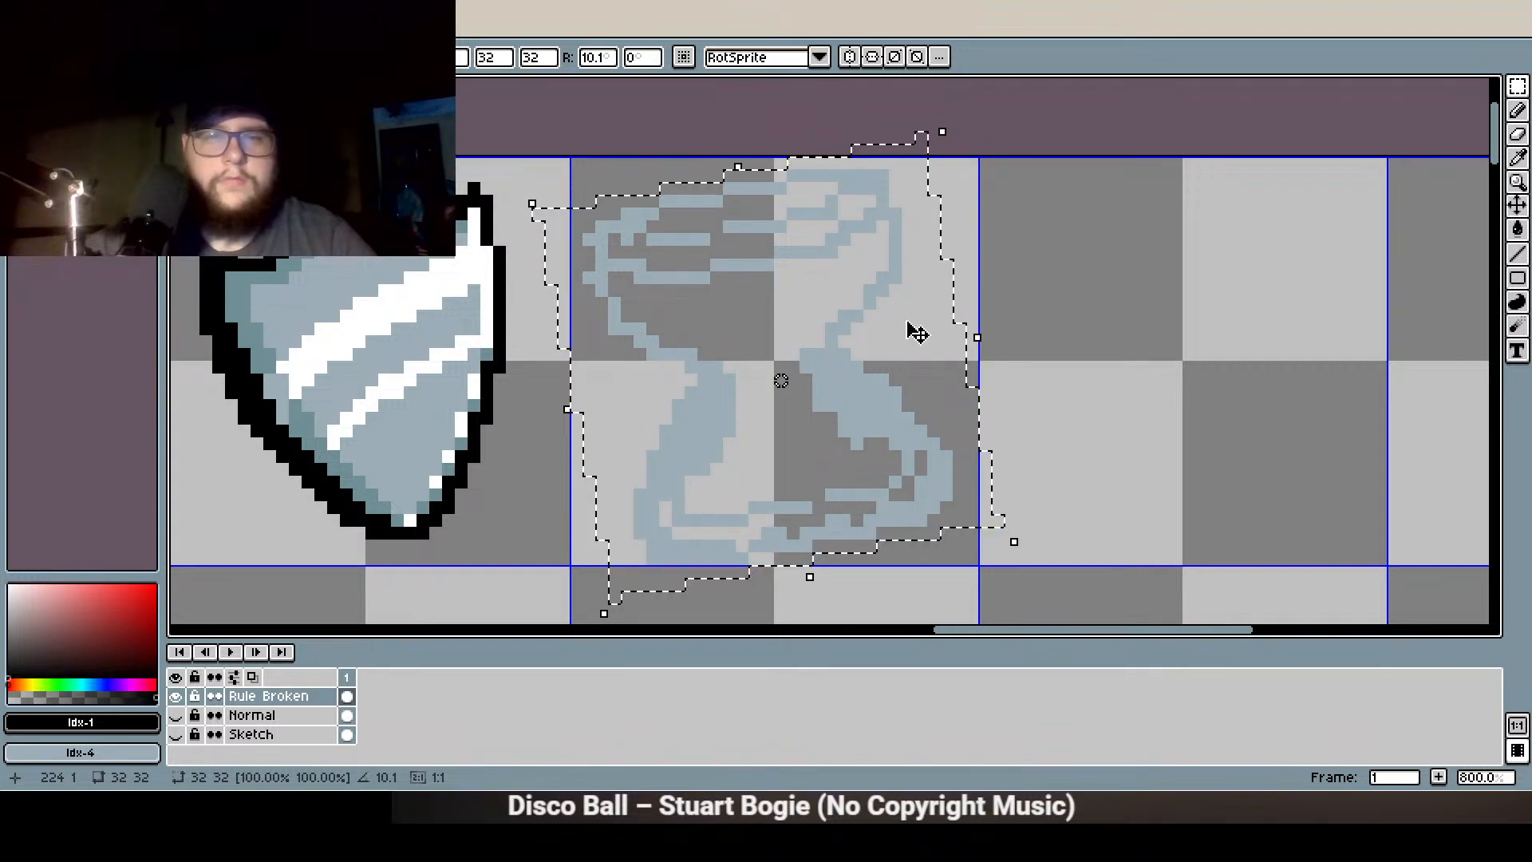
drag(815, 580, 814, 568)
click(1228, 341)
Trace the tilted hourglass's left side and bottom edge up to the lower-right corner with black lines using the Line tool
click(1518, 110)
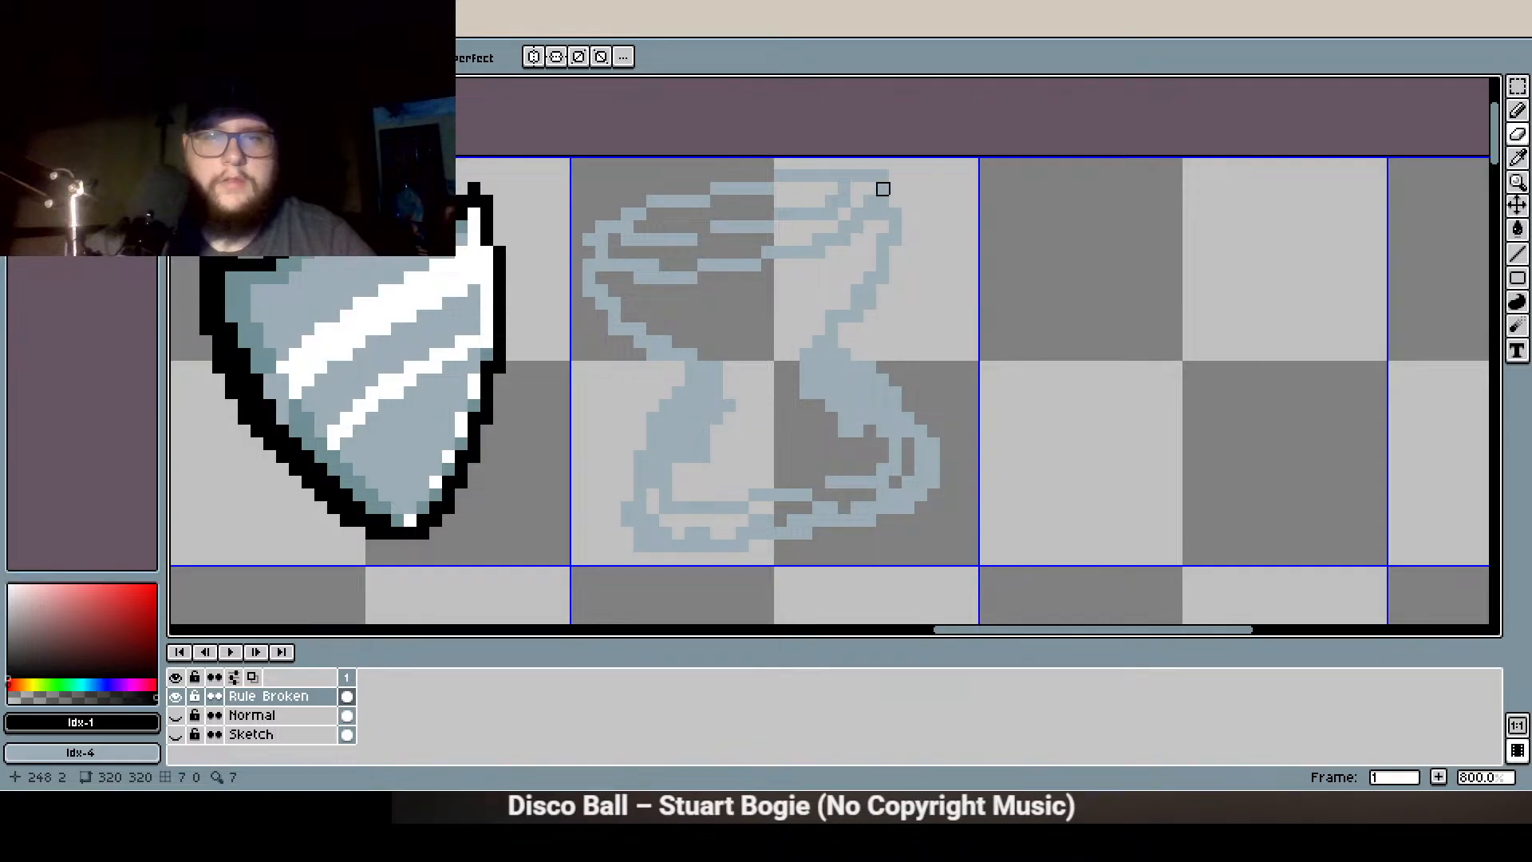
scroll(882, 294, down, 1)
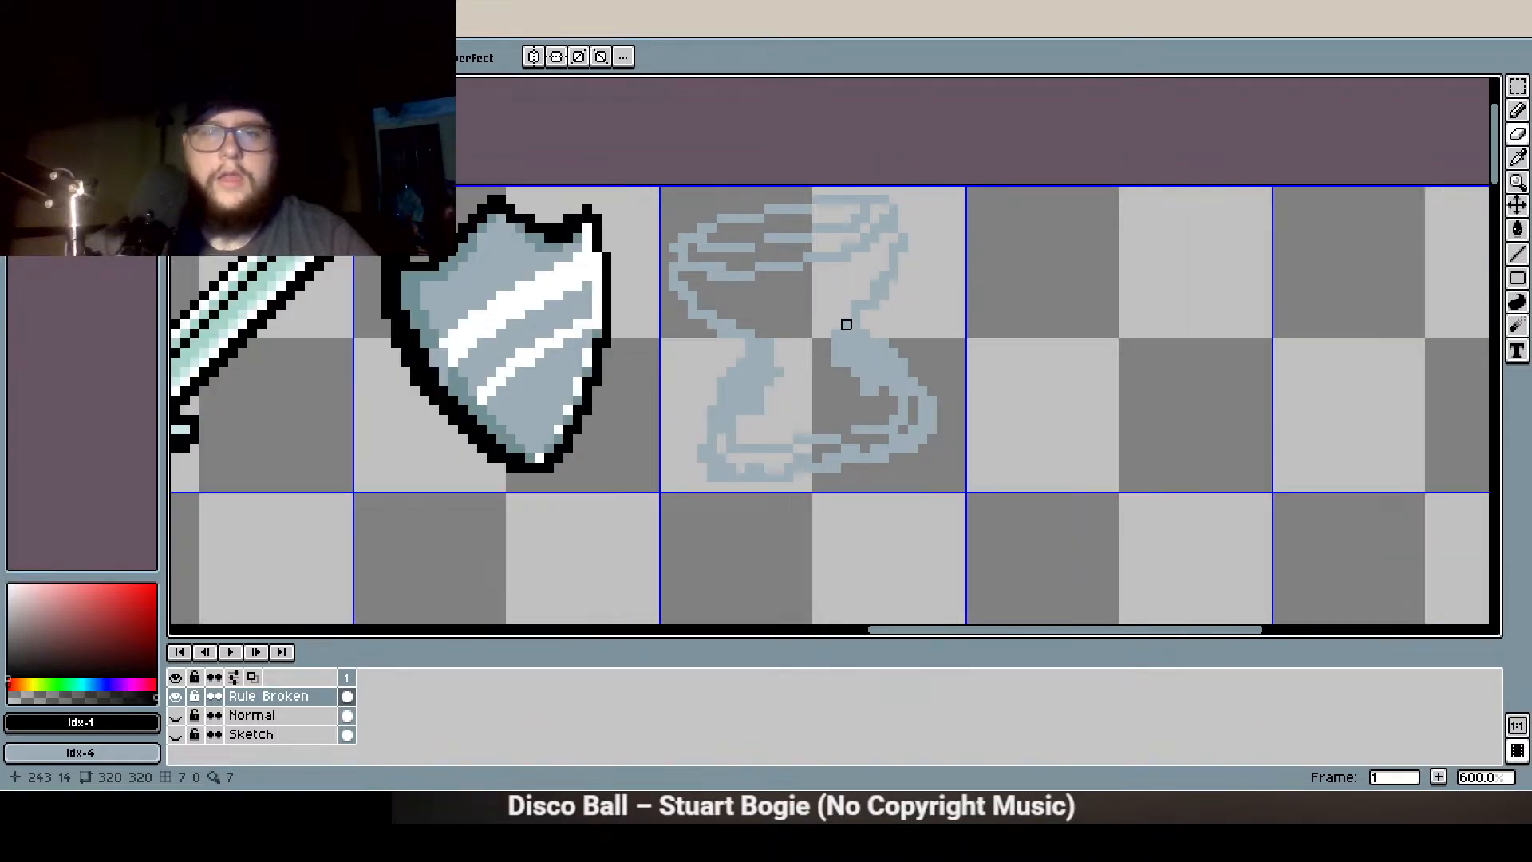
scroll(667, 256, up, 3)
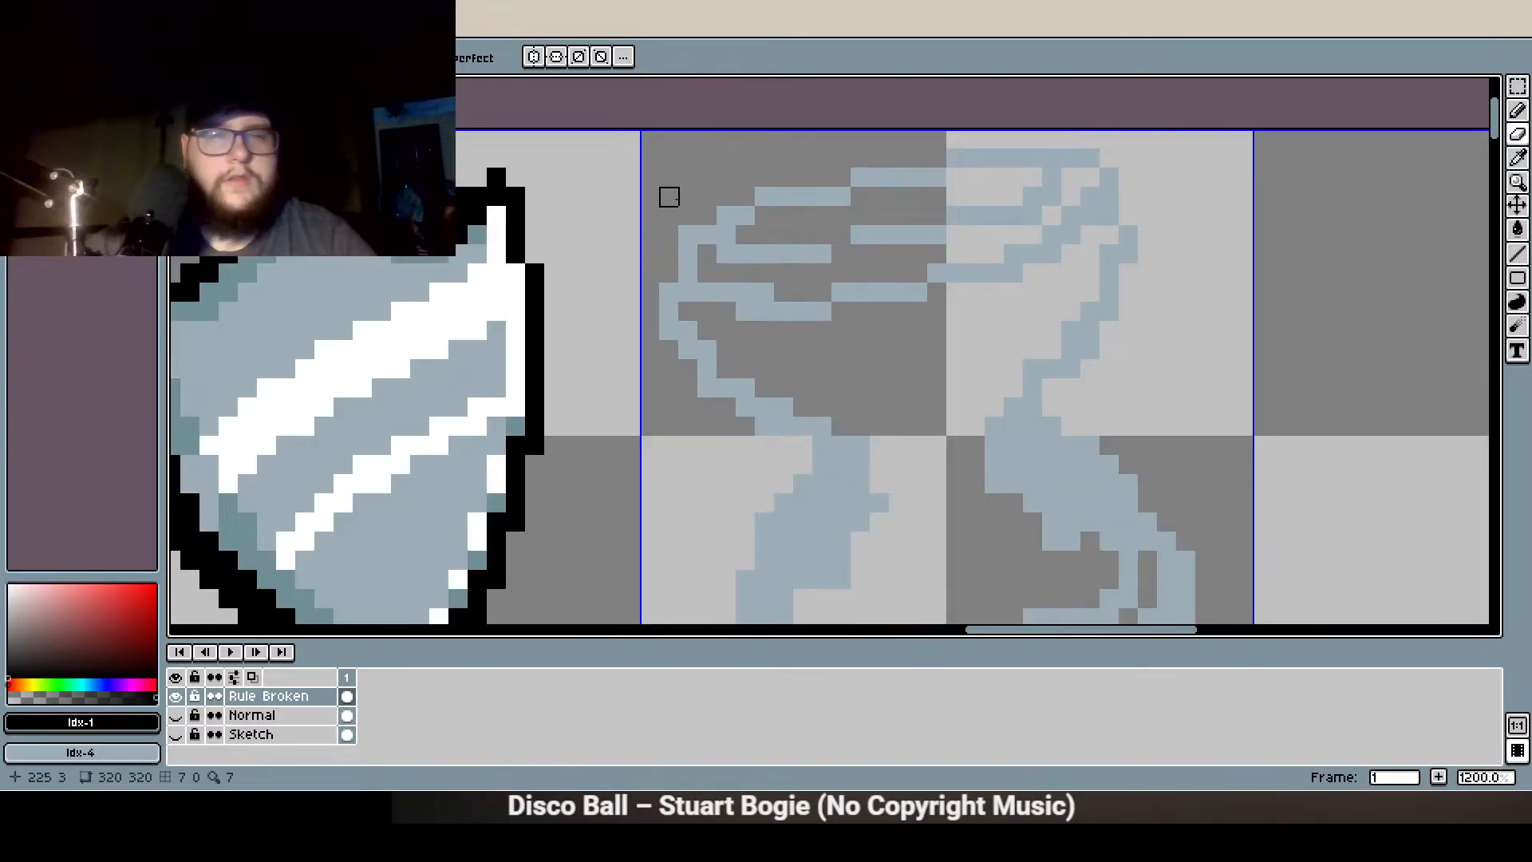
scroll(726, 159, down, 2)
scroll(810, 324, up, 2)
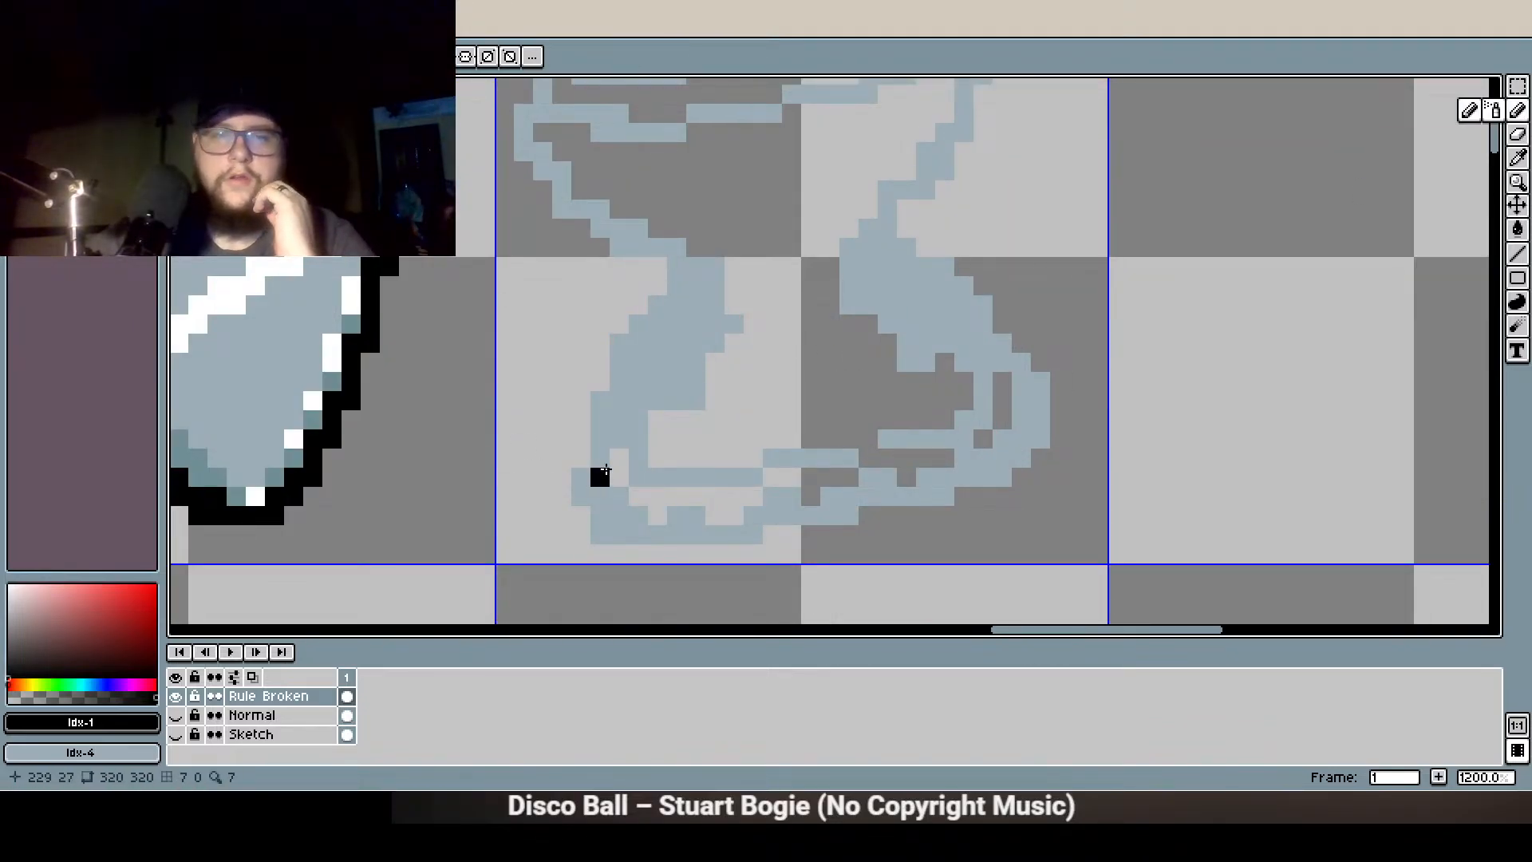
scroll(645, 287, down, 1)
drag(645, 288, 641, 342)
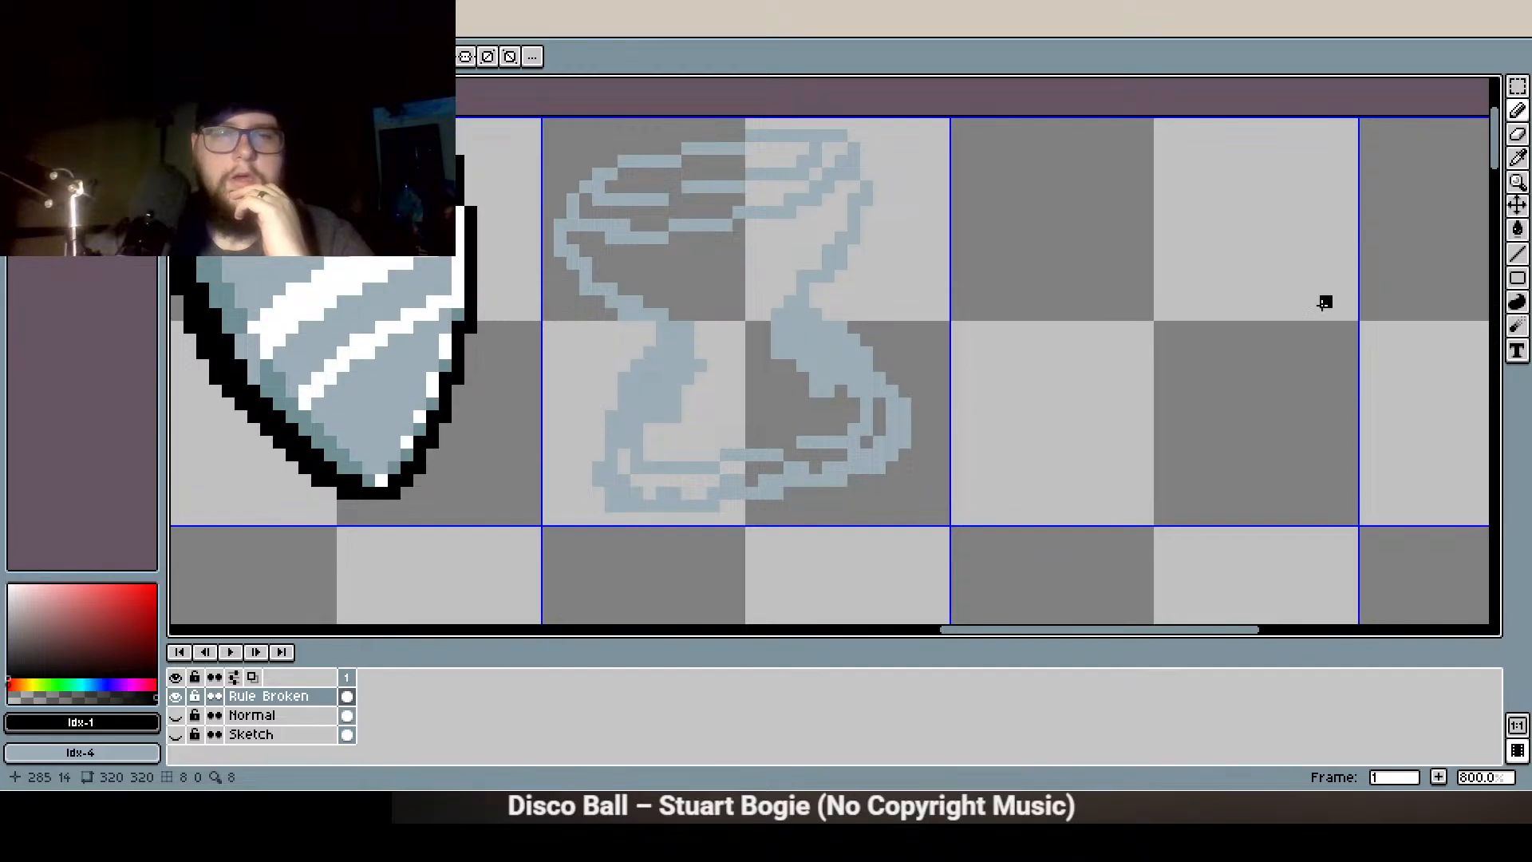
click(1517, 254)
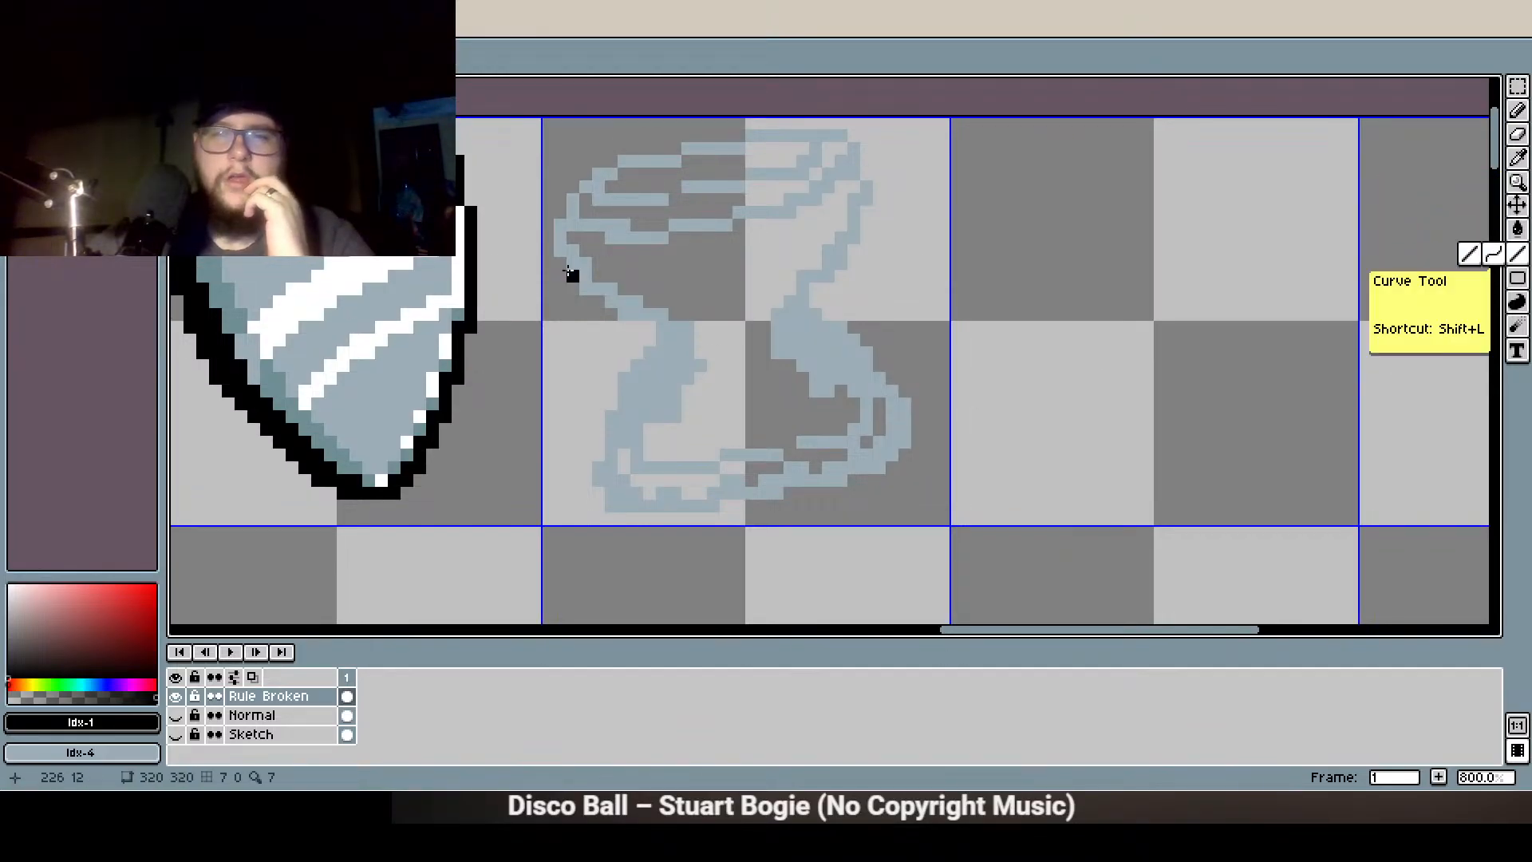
drag(599, 468, 598, 479)
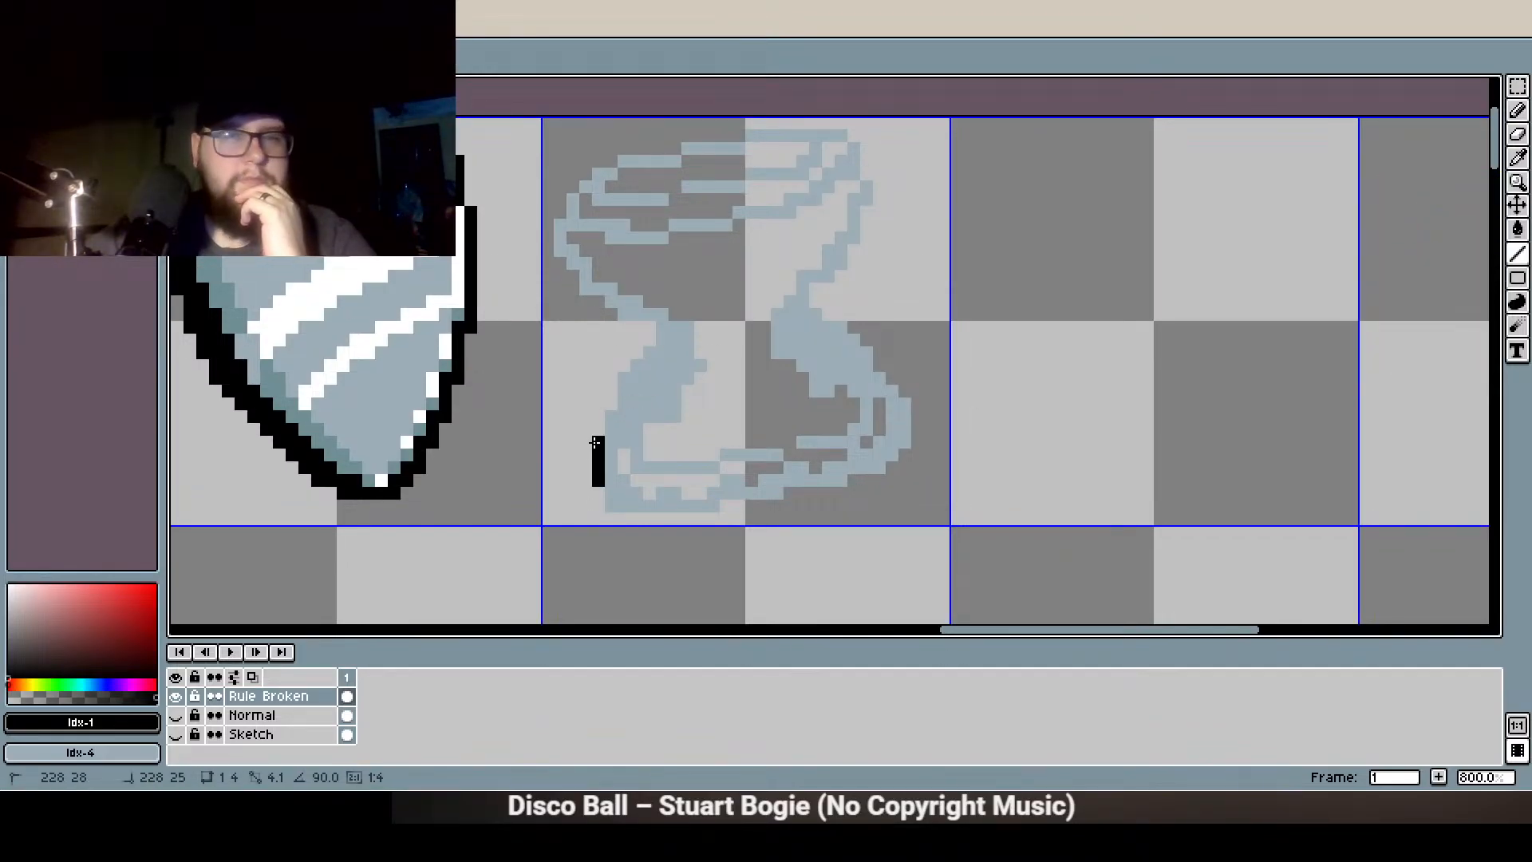
drag(612, 401, 625, 373)
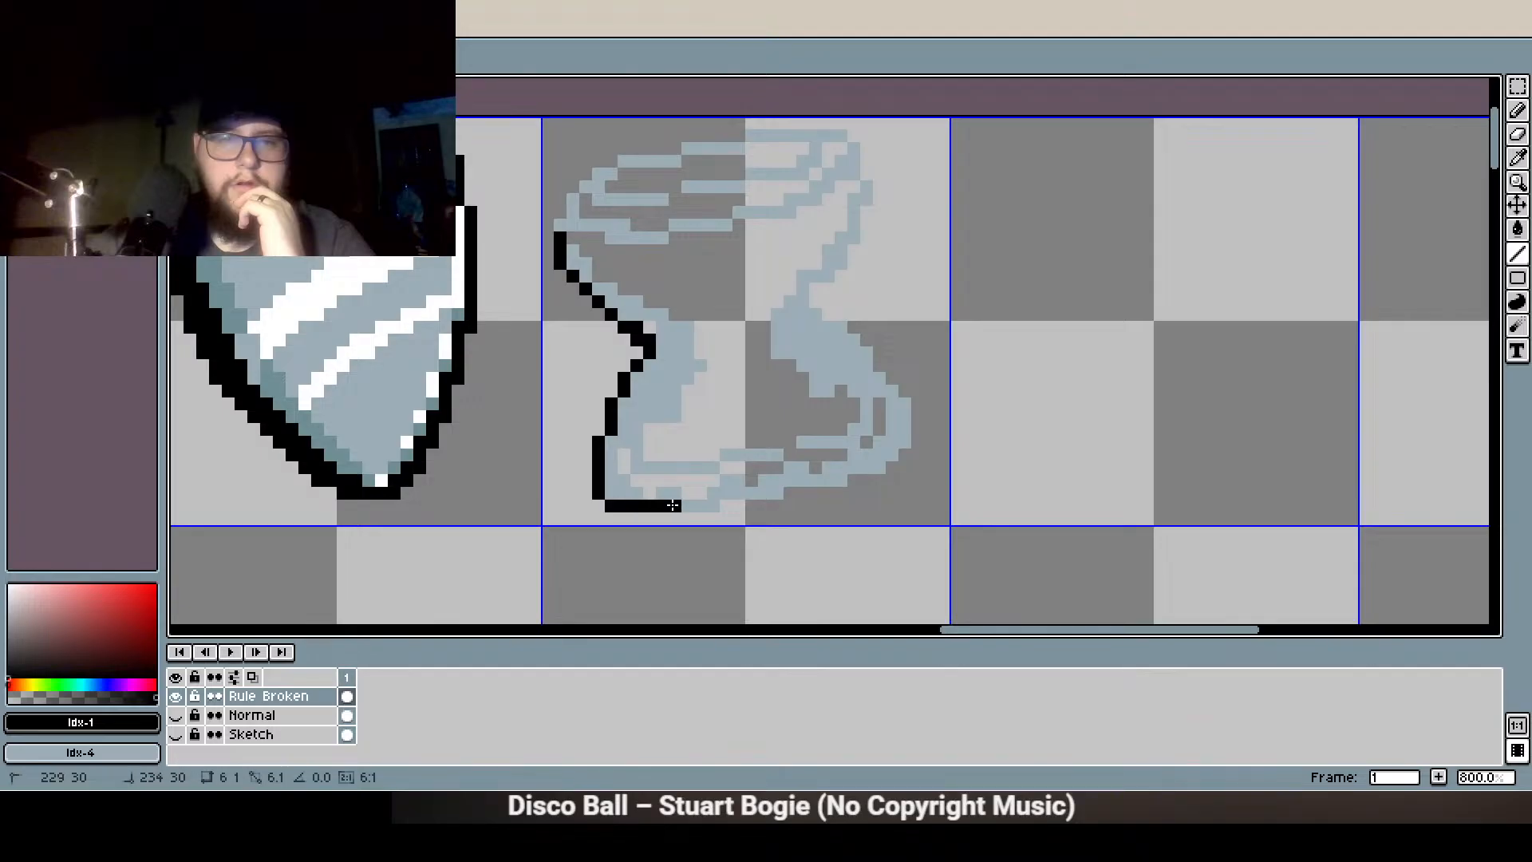
mouse_move(763, 493)
mouse_down()
mouse_move(847, 481)
mouse_move(905, 454)
mouse_move(881, 455)
mouse_move(908, 411)
mouse_up()
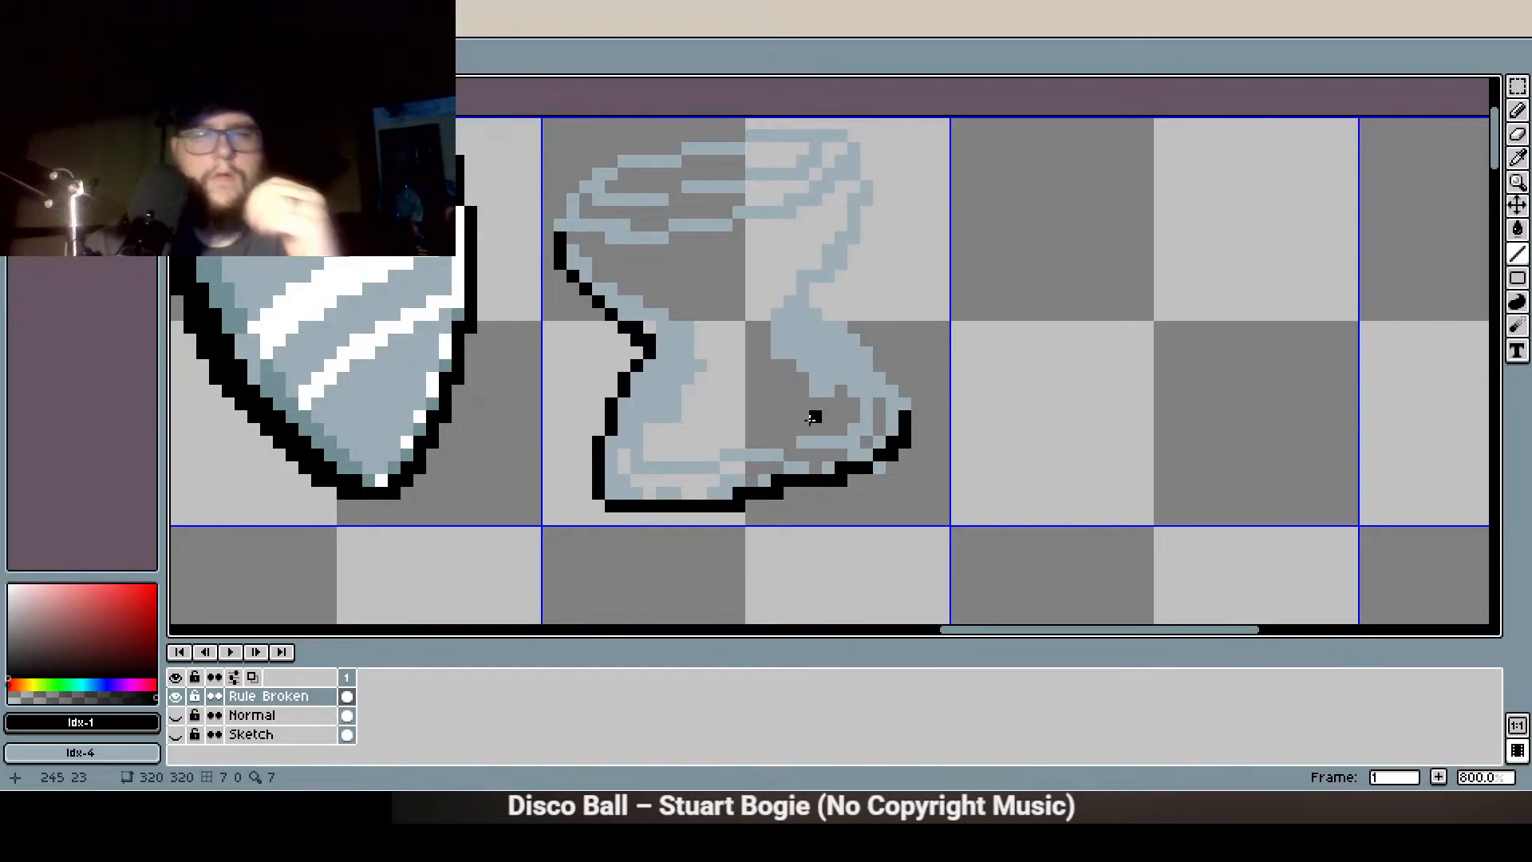
Thicken the tilted hourglass's bottom edge with a second row of black pixels up to its lower-right corner
scroll(764, 471, up, 3)
mouse_move(458, 513)
mouse_down()
mouse_move(460, 487)
mouse_move(563, 516)
mouse_move(691, 516)
mouse_move(763, 492)
mouse_up()
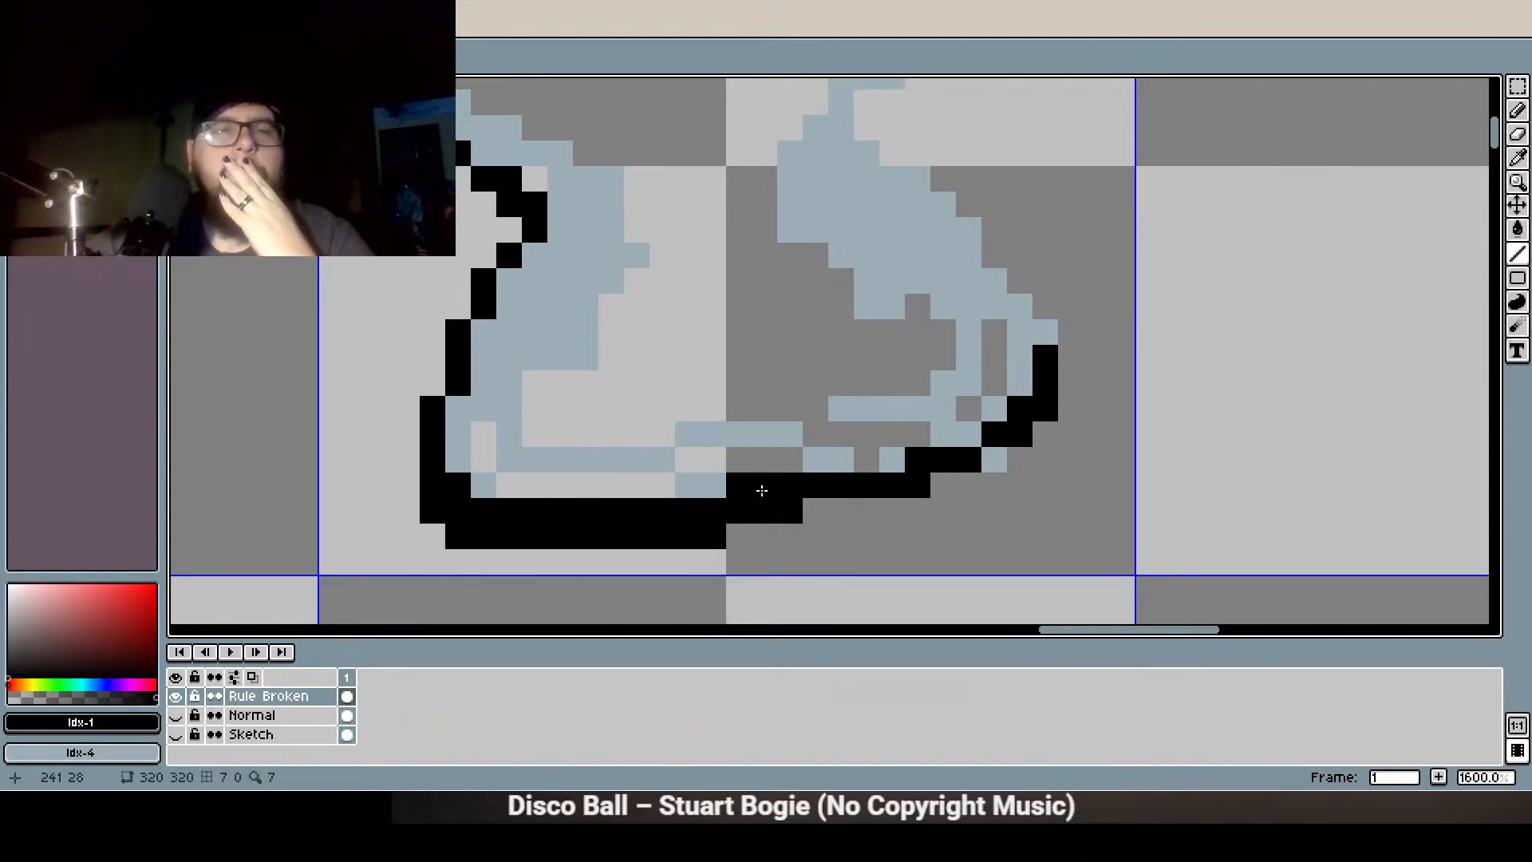
mouse_move(845, 460)
mouse_down()
mouse_move(955, 458)
mouse_move(910, 435)
mouse_move(884, 451)
mouse_move(929, 419)
mouse_move(964, 434)
mouse_move(989, 413)
mouse_up()
Draw the hourglass's right side in black from the lower bulb through the waist up to the top rim
drag(950, 306, 906, 372)
mouse_move(997, 394)
mouse_down()
mouse_move(992, 367)
mouse_move(832, 198)
mouse_up()
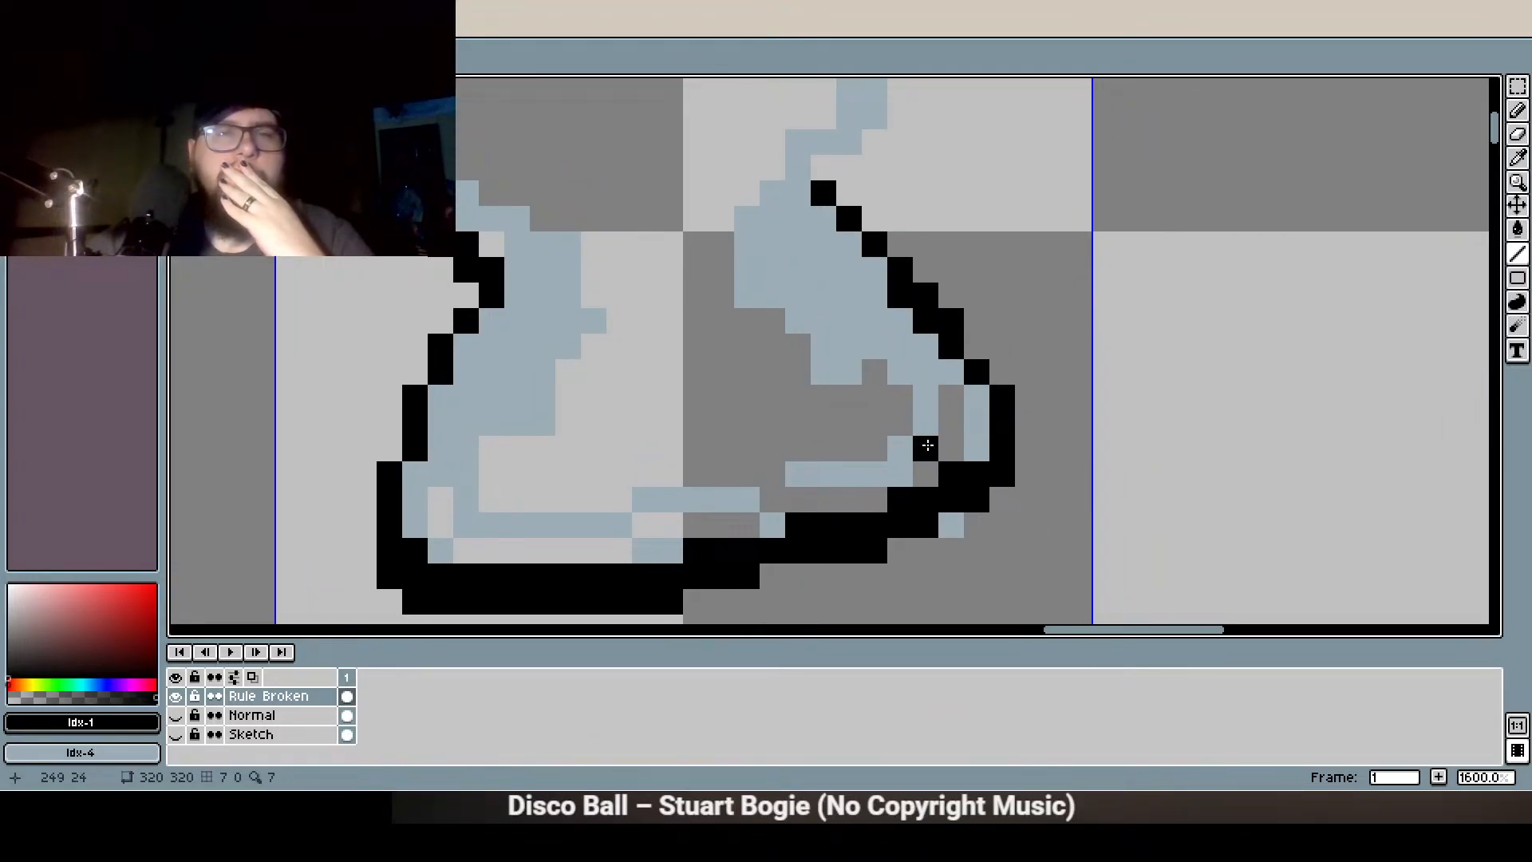
scroll(926, 423, down, 3)
scroll(895, 315, up, 3)
drag(906, 292, 970, 164)
drag(920, 216, 894, 388)
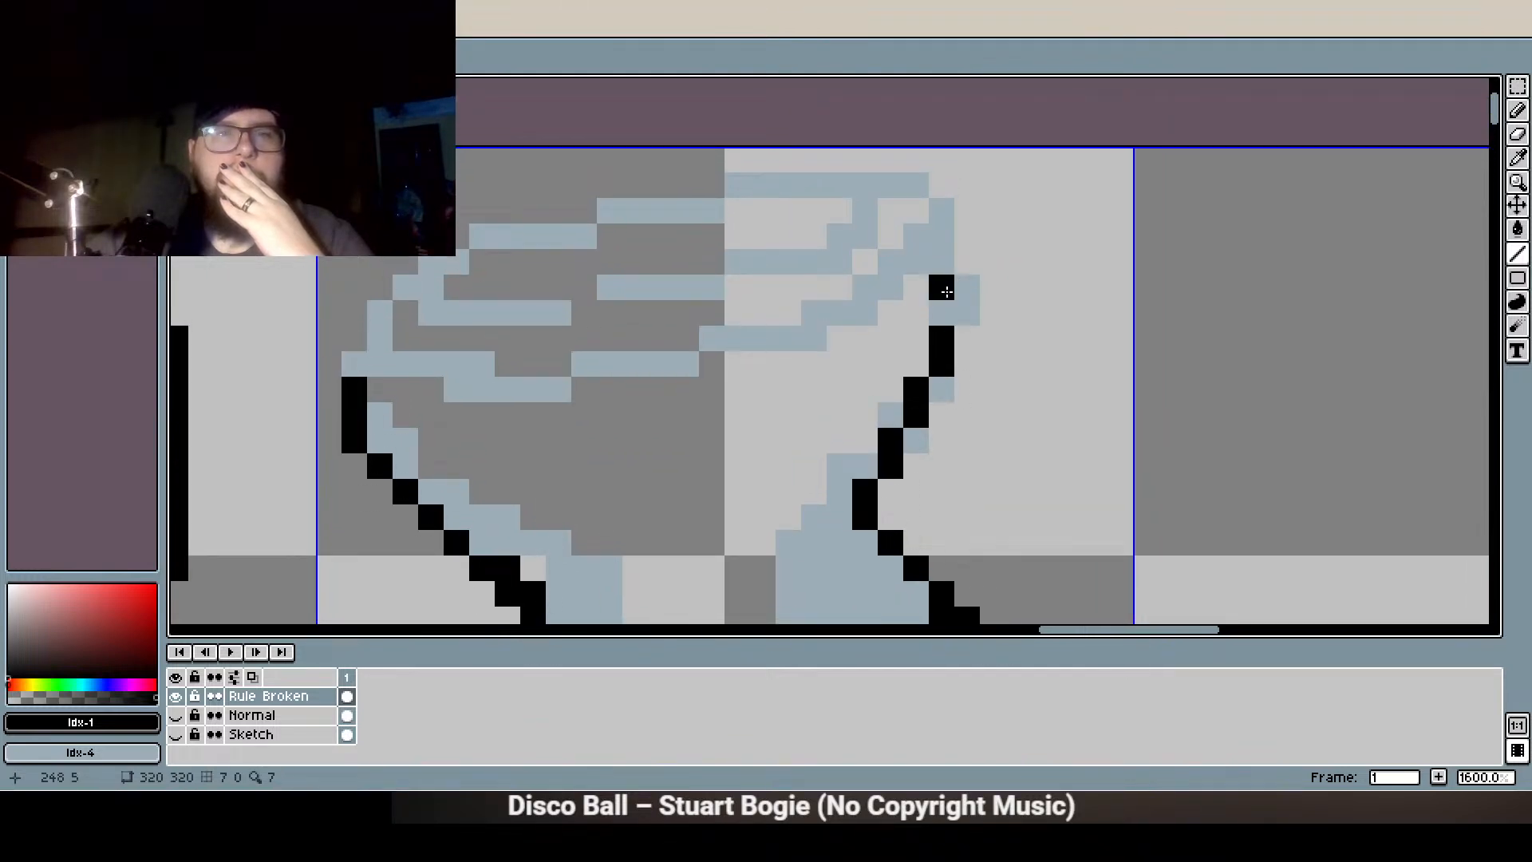
drag(948, 313, 941, 209)
scroll(742, 376, down, 3)
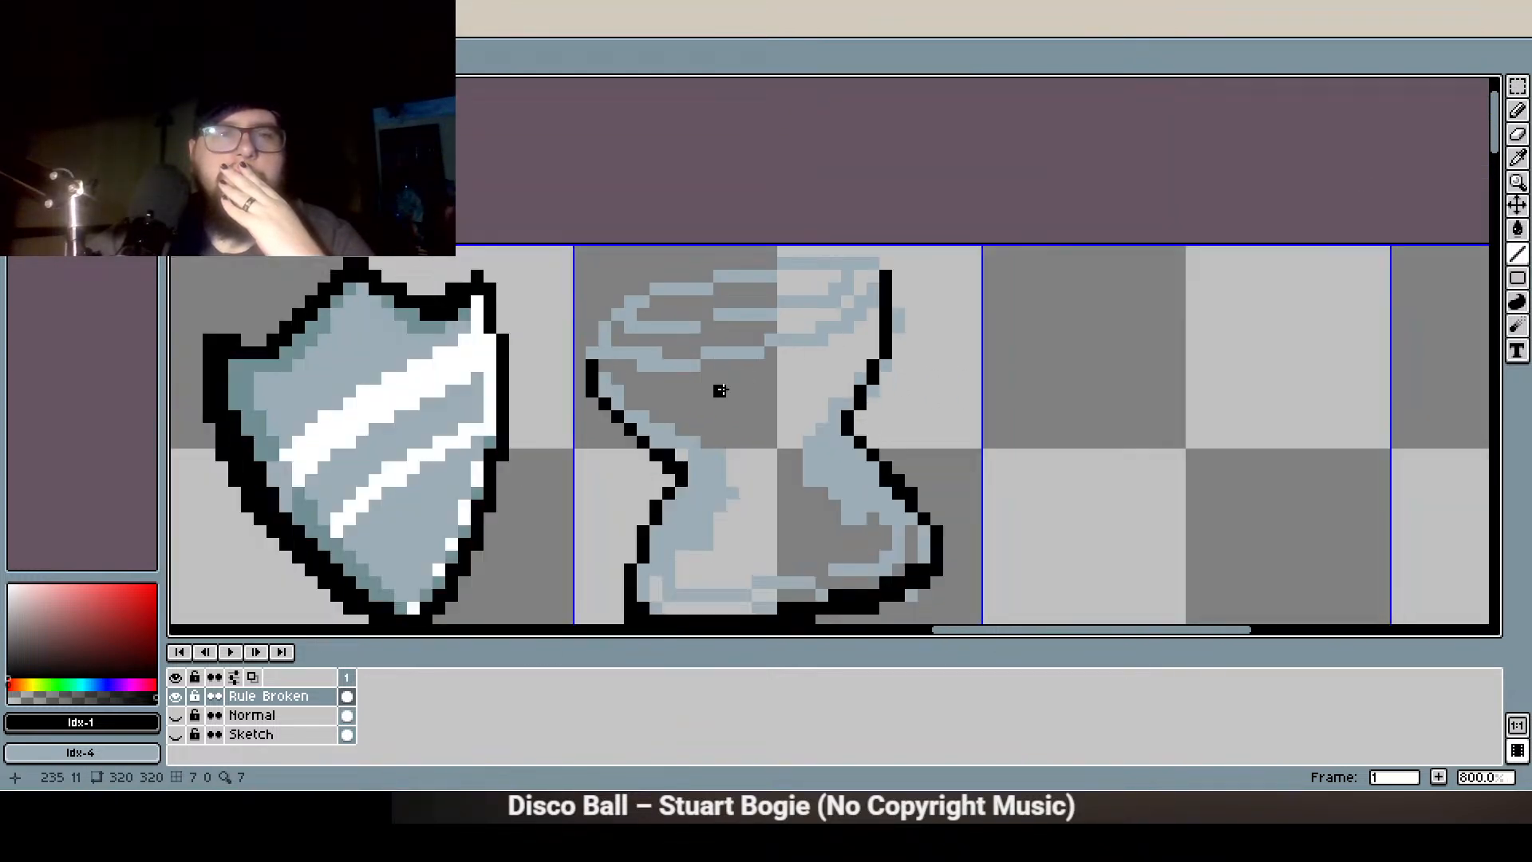
Draw the rim's lower edge in black from its left corner across to the hourglass's right side, erasing one misplaced segment
scroll(742, 376, up, 3)
mouse_move(547, 387)
mouse_down()
mouse_move(691, 361)
mouse_move(598, 362)
mouse_up()
click(521, 387)
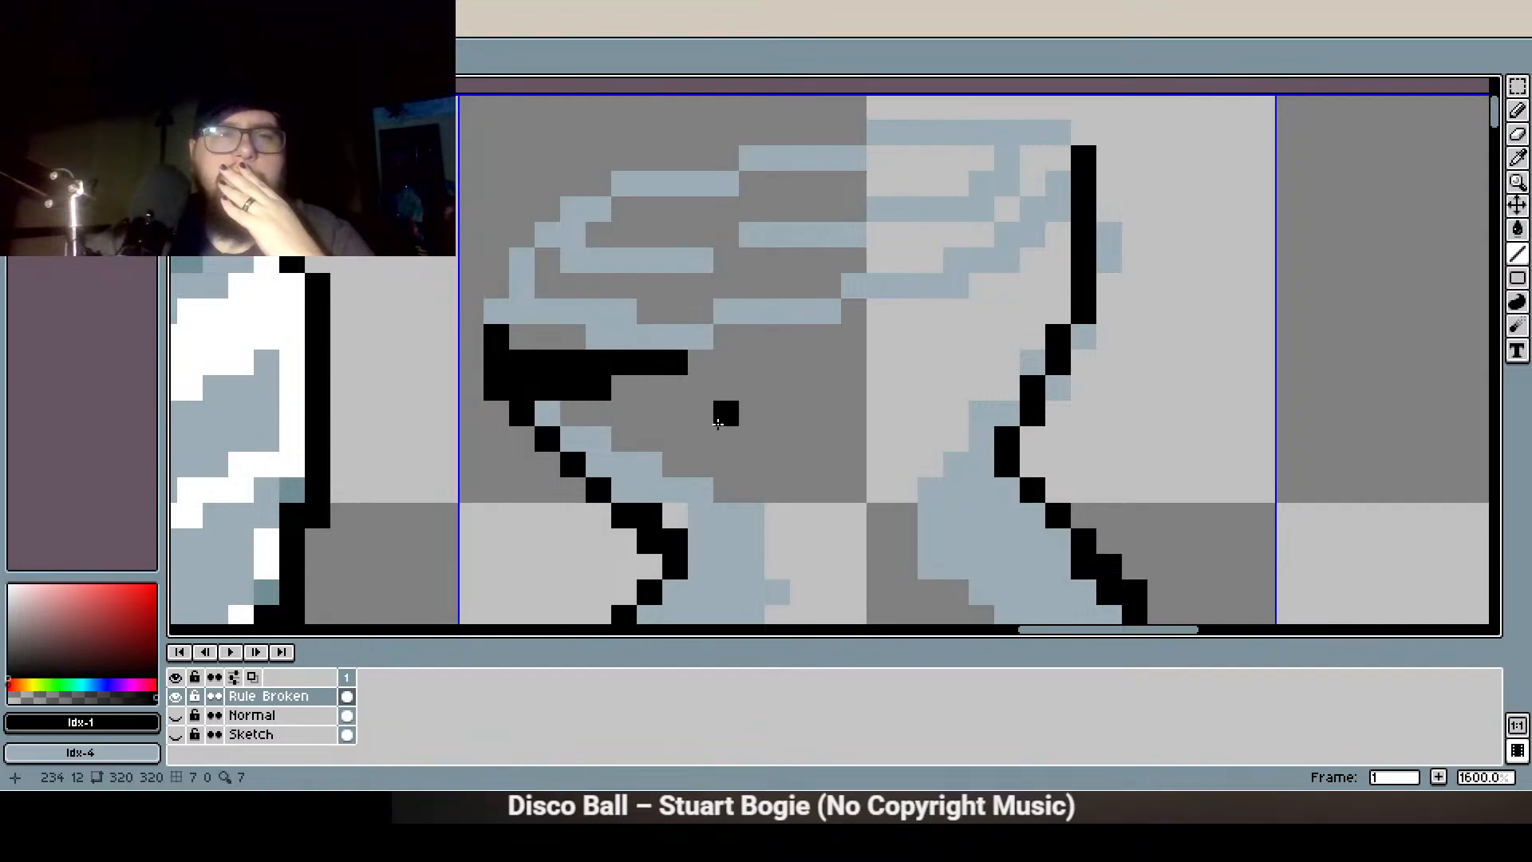
mouse_move(700, 362)
mouse_down()
mouse_move(845, 344)
mouse_move(787, 334)
mouse_move(908, 303)
mouse_move(832, 337)
mouse_move(905, 313)
mouse_up()
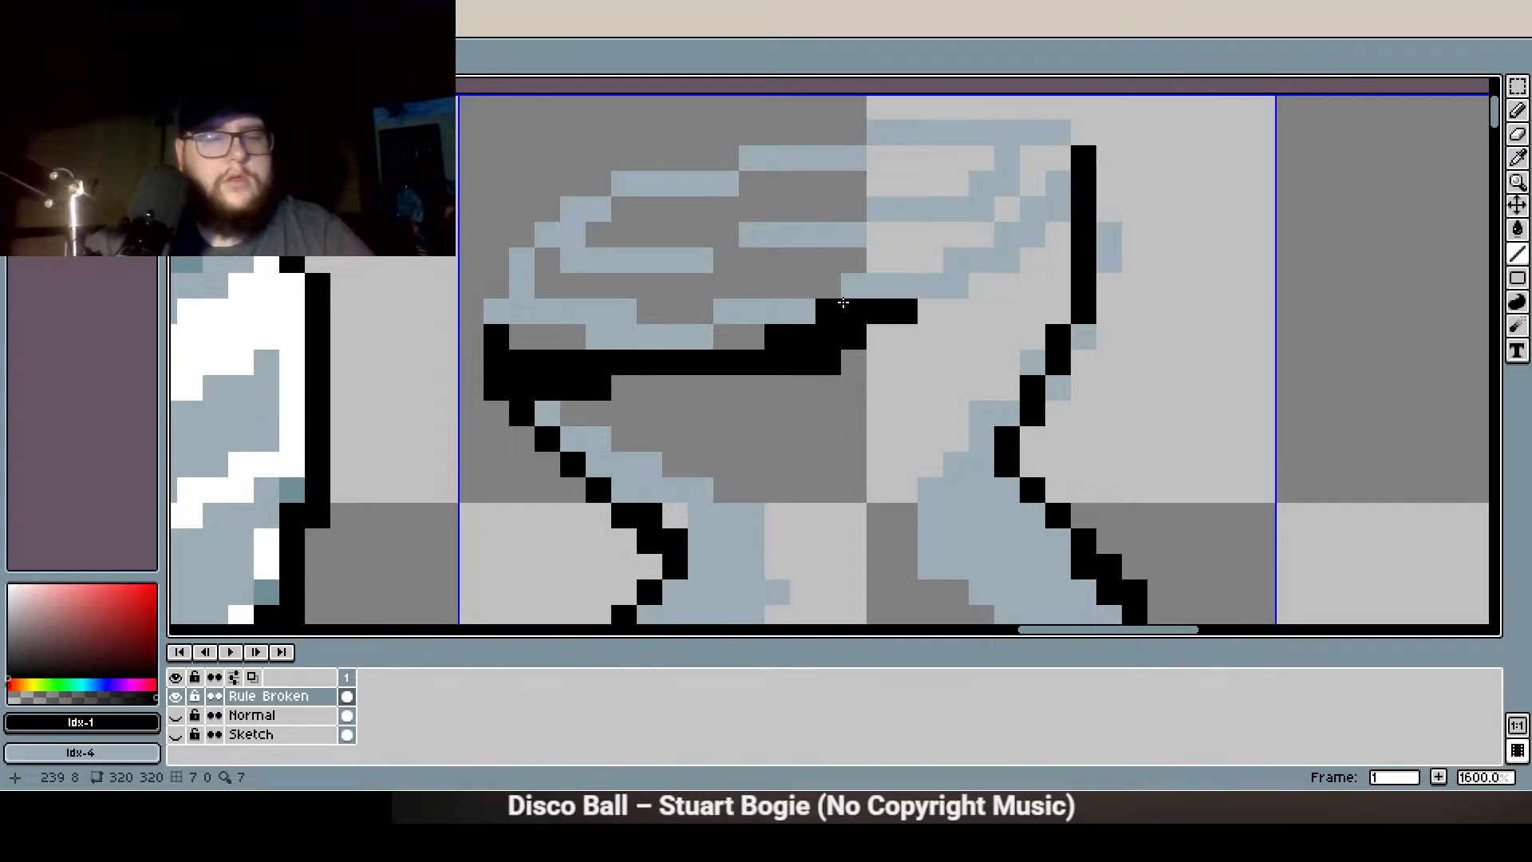
key(e)
mouse_move(833, 309)
mouse_down()
mouse_move(775, 321)
mouse_move(785, 335)
mouse_move(905, 312)
mouse_up()
key(b)
mouse_move(823, 338)
mouse_down()
mouse_move(877, 332)
mouse_move(796, 337)
mouse_move(1060, 267)
mouse_up()
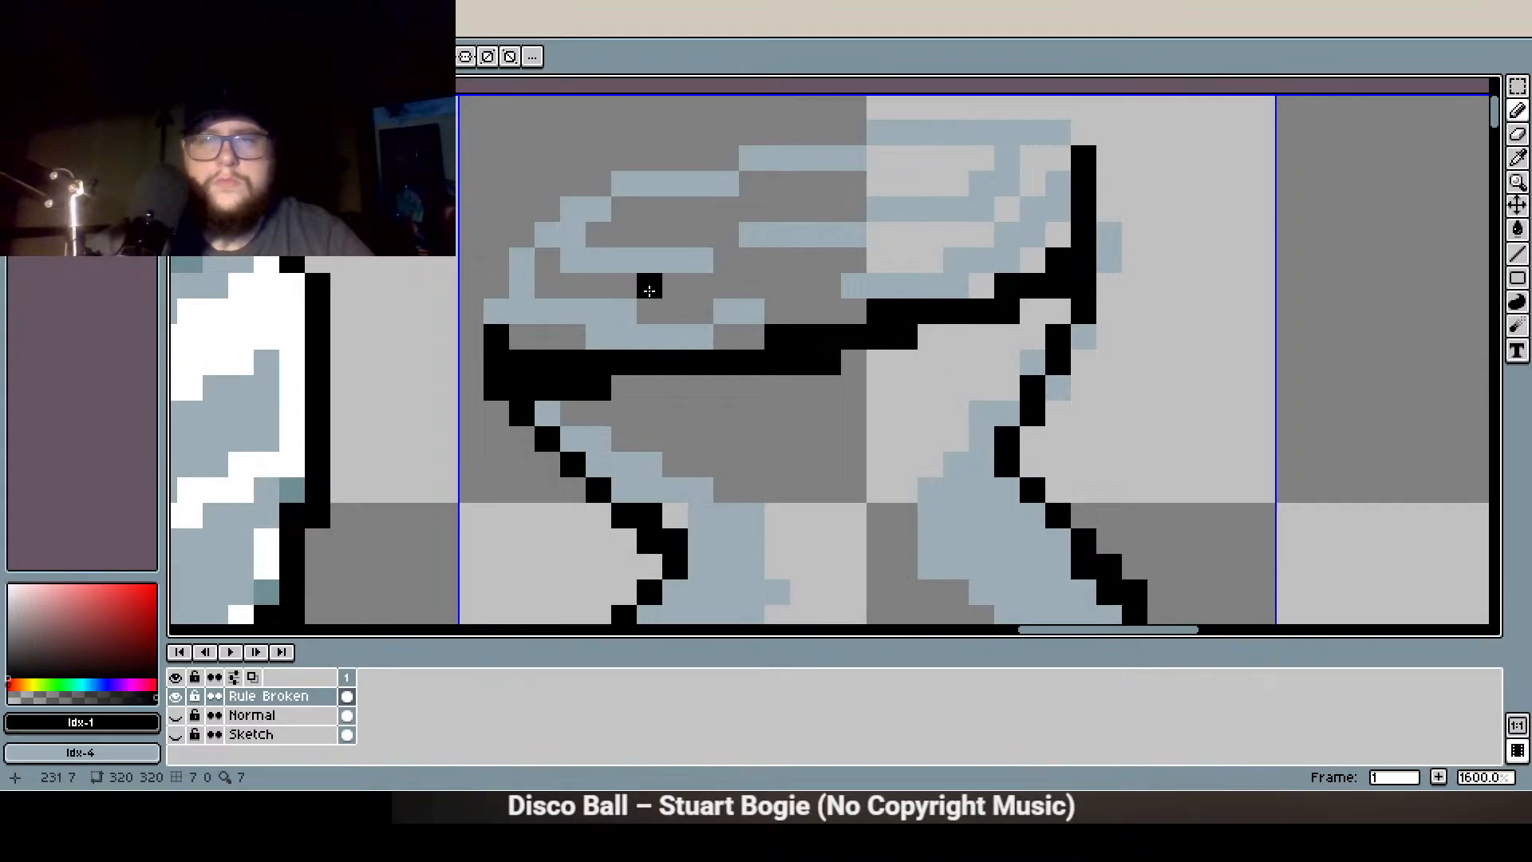
Draw the rim's upper edge in black as a stepped curve from the left corner to the upper-right corner
click(497, 310)
mouse_move(522, 286)
mouse_down()
mouse_move(549, 264)
mouse_move(639, 242)
mouse_move(602, 244)
mouse_move(639, 217)
mouse_move(734, 189)
mouse_move(993, 168)
mouse_move(896, 163)
mouse_move(1063, 169)
mouse_move(1015, 187)
mouse_move(879, 183)
mouse_move(854, 235)
mouse_move(854, 184)
mouse_move(821, 160)
mouse_move(762, 231)
mouse_move(854, 183)
mouse_up()
key(e)
key(b)
key(e)
key(b)
click(802, 158)
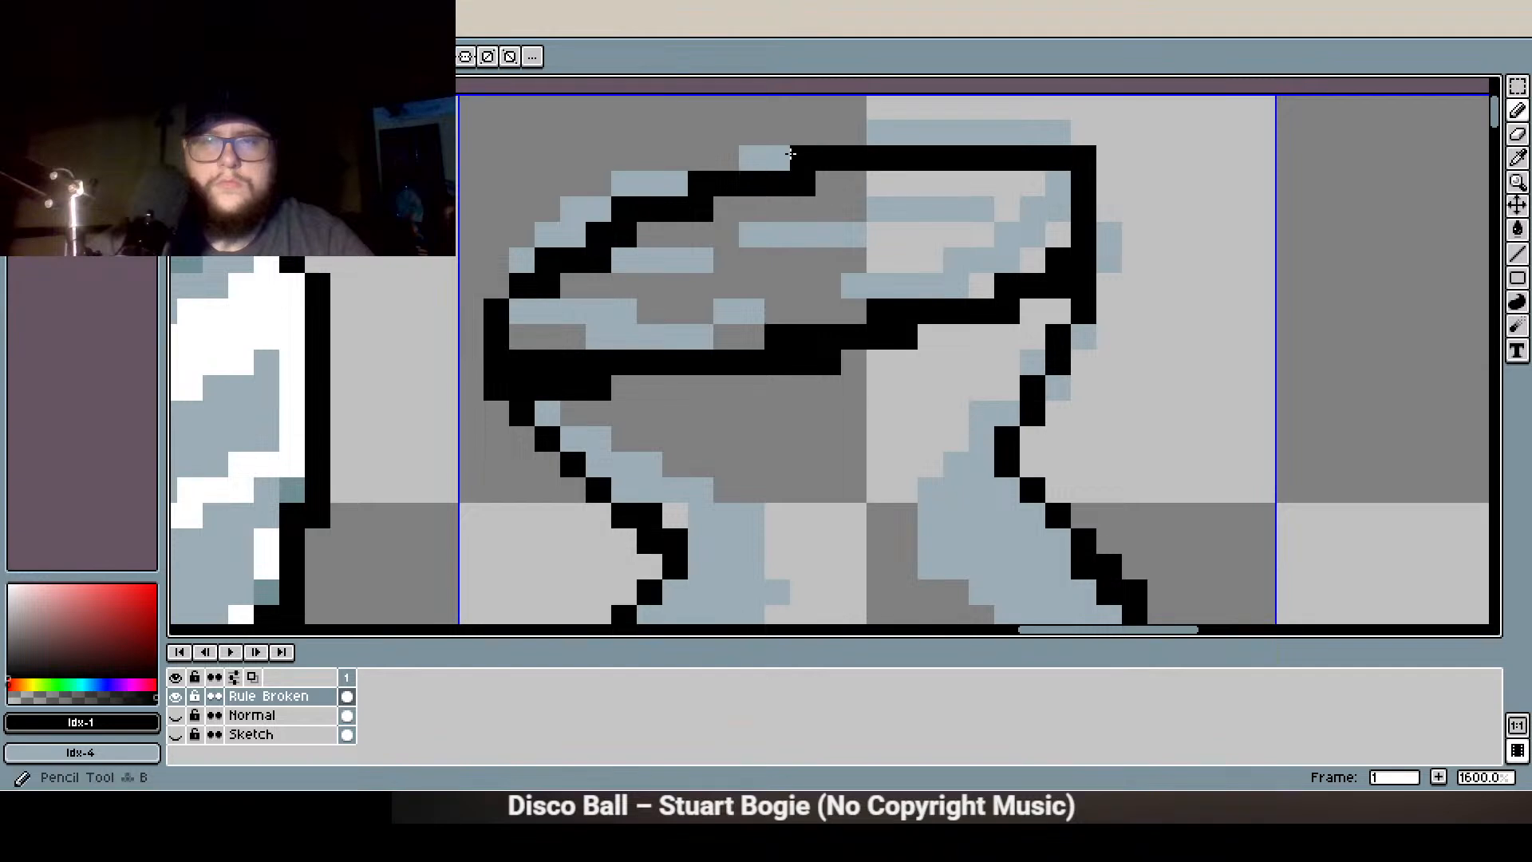
Erase the surplus black pixels at the steps of the rim's lower edge and at its upper-right corner
key(e)
click(778, 336)
click(880, 311)
scroll(861, 194, down, 2)
click(971, 175)
drag(1066, 339, 868, 339)
scroll(836, 340, down, 1)
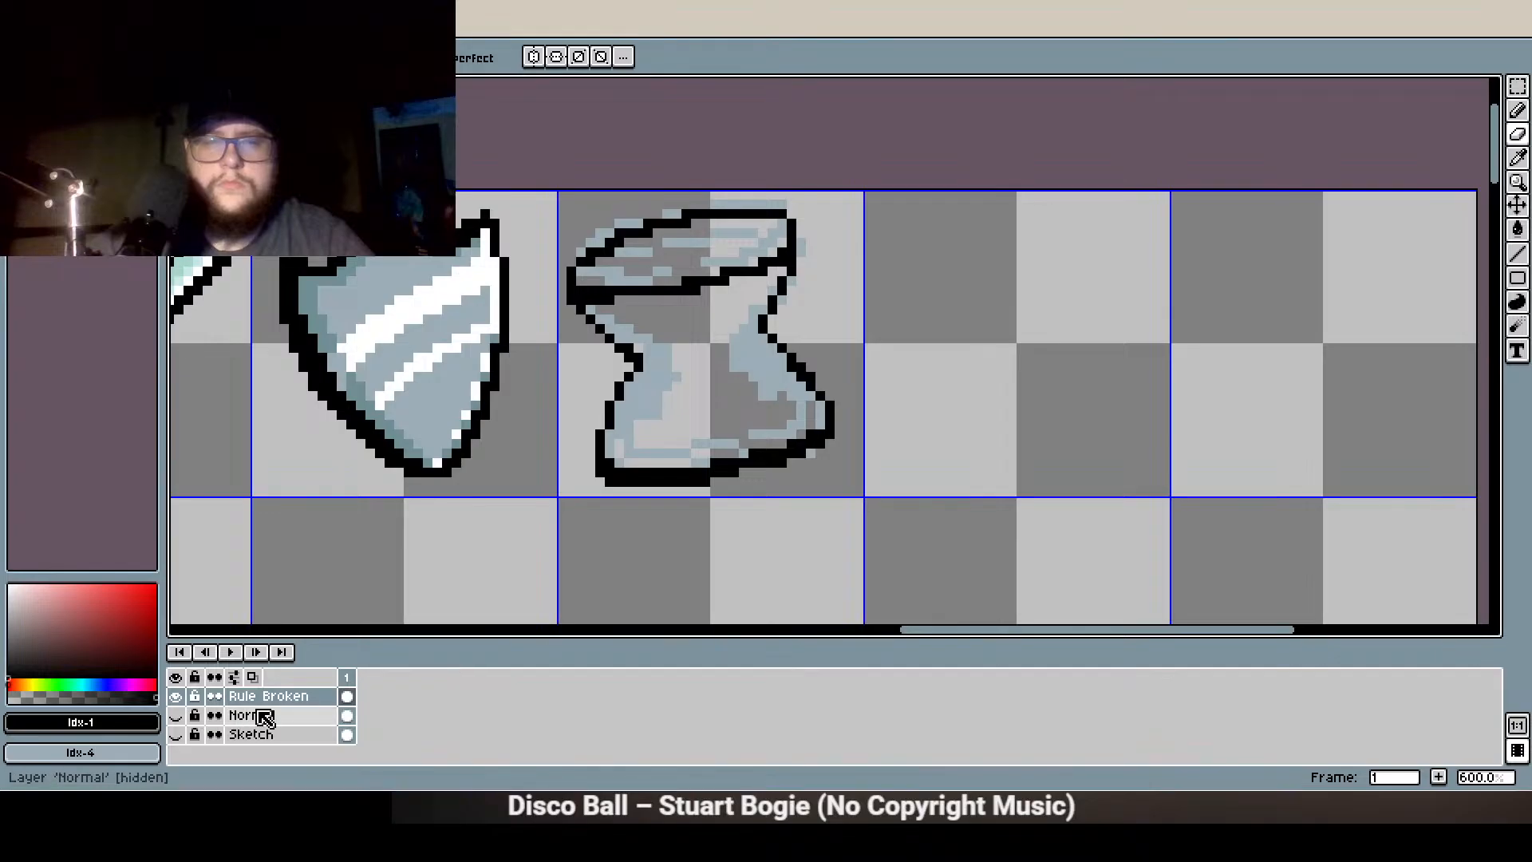
scroll(685, 427, up, 2)
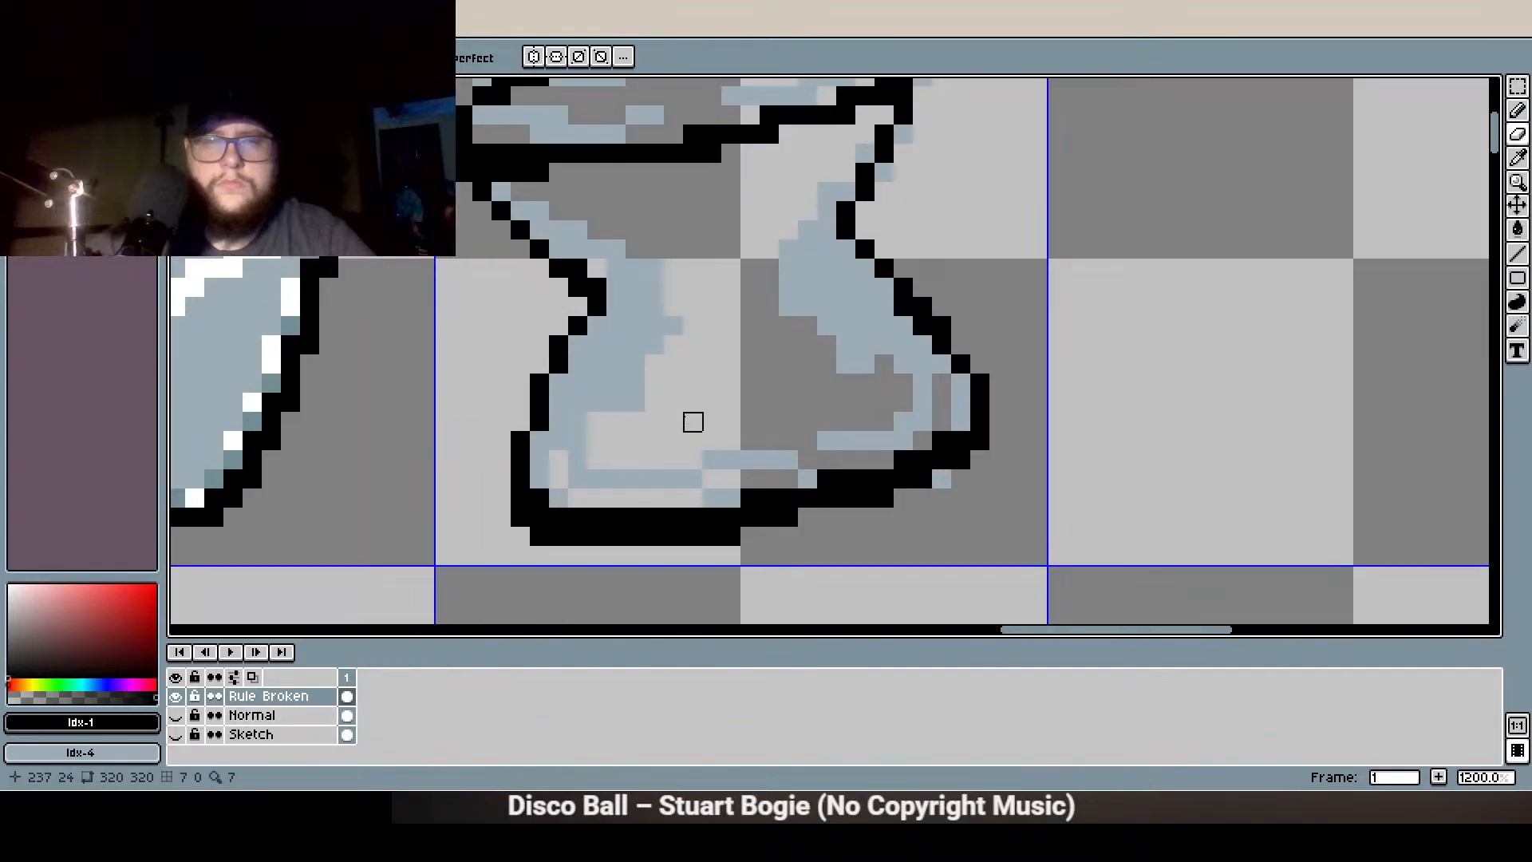
Select the hourglass tile, then use the Magic Wand to delete the grey-blue sketch areas on both sides of the waist
click(1516, 85)
double_click(1006, 197)
scroll(1077, 267, down, 1)
drag(1138, 331, 1087, 448)
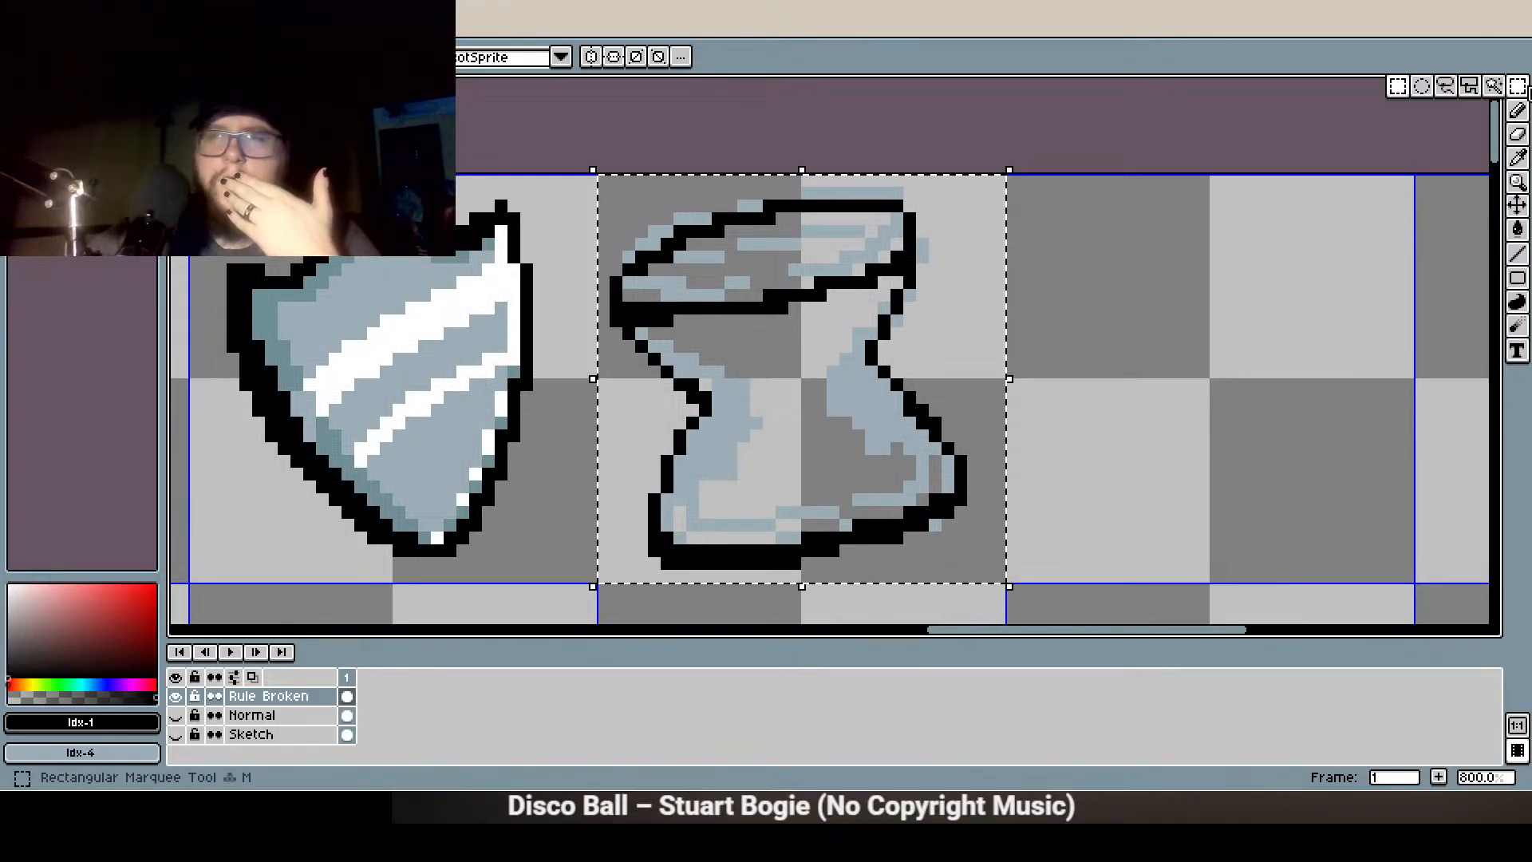
click(1508, 87)
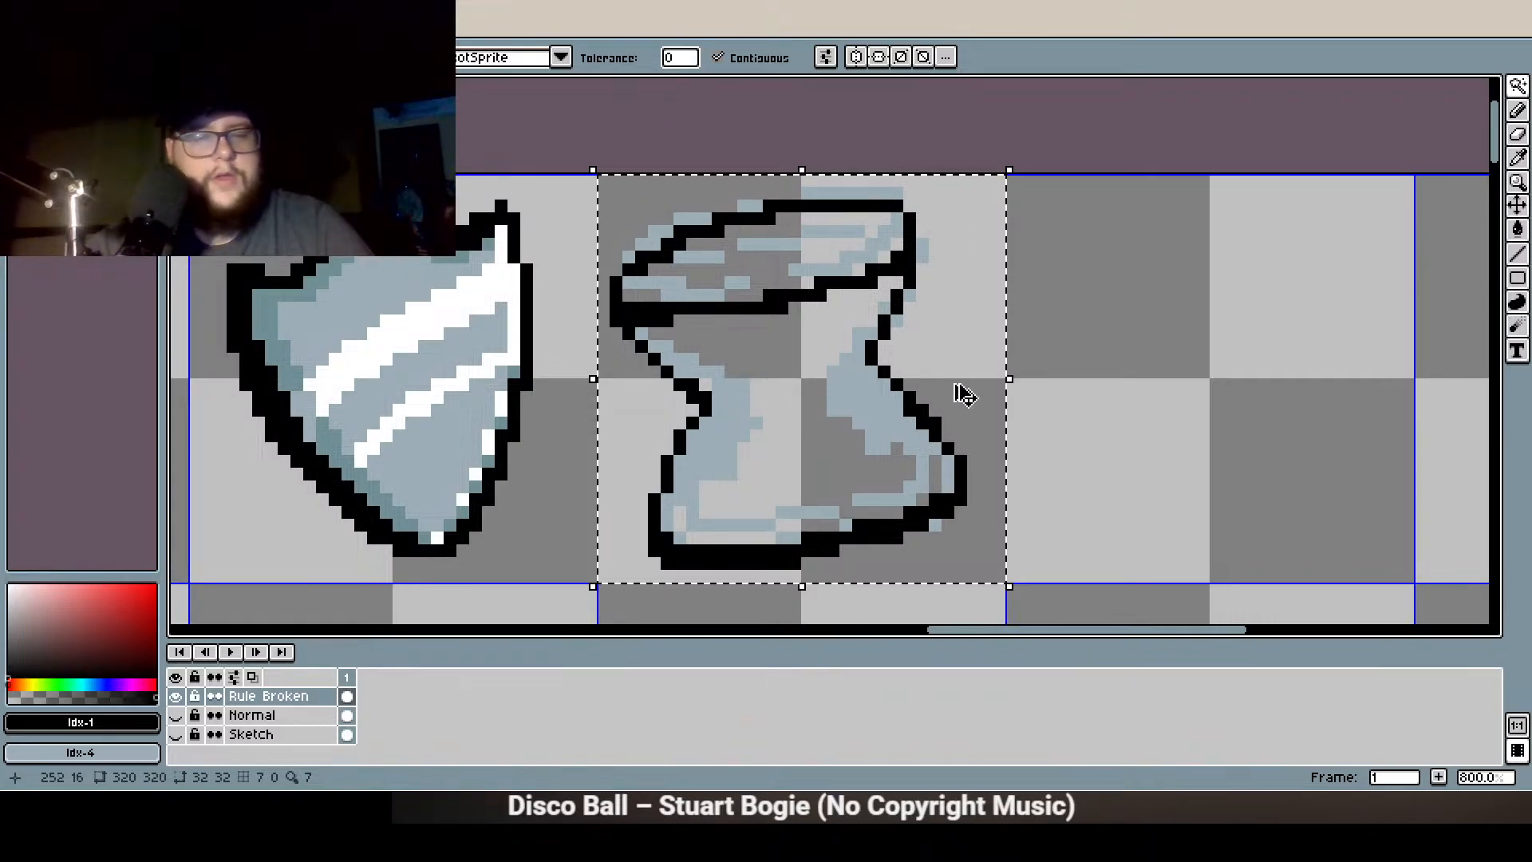
click(858, 403)
key(Delete)
click(727, 405)
key(Delete)
Delete the grey-blue sketch fragments inside the rim with the Magic Wand
click(859, 244)
click(872, 257)
key(Delete)
click(816, 230)
key(Delete)
click(769, 244)
key(Delete)
click(735, 283)
key(Delete)
click(705, 294)
key(Delete)
click(703, 257)
key(Delete)
Delete the grey-blue sketch fragments above and outside the rim's upper edge
click(642, 243)
key(Delete)
click(691, 219)
key(Delete)
click(752, 204)
key(Delete)
click(838, 192)
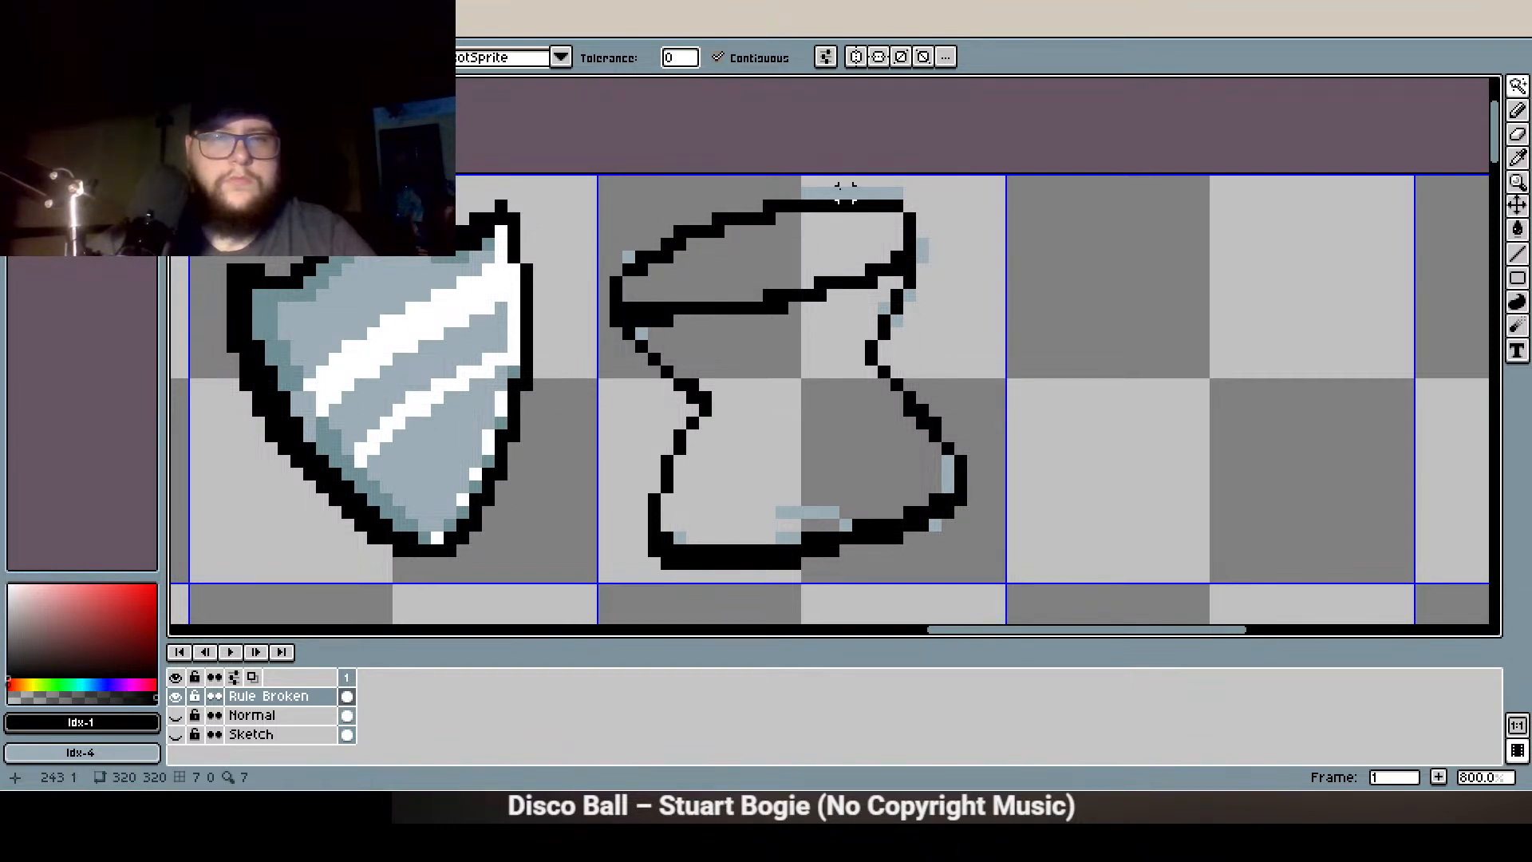
key(Delete)
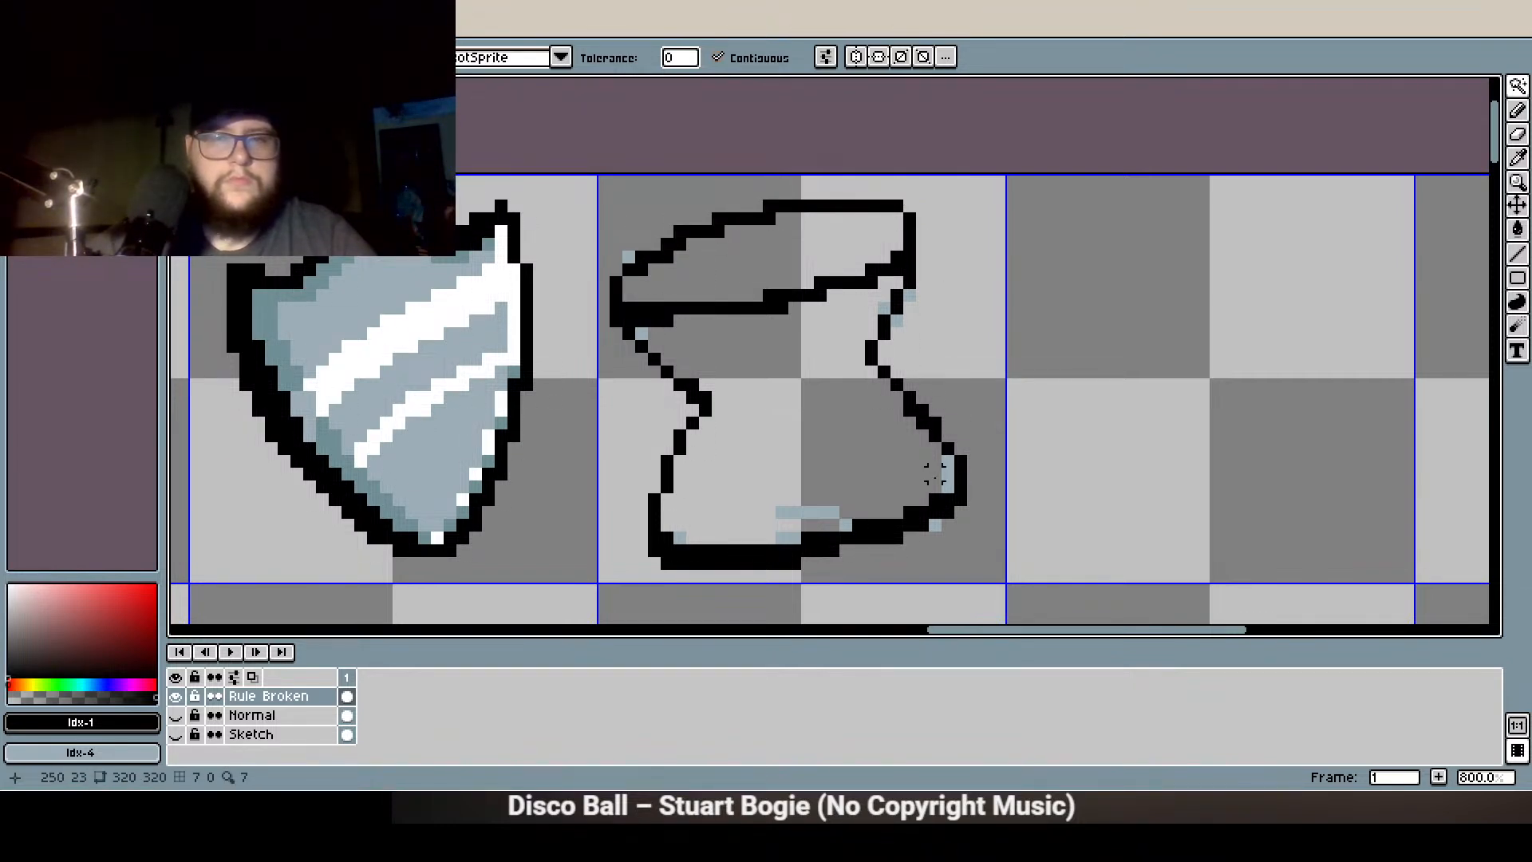
Delete the remaining grey-blue sketch pixels along the lower bulb's right side, the bottom edge, the rim and the neck
click(947, 474)
key(Delete)
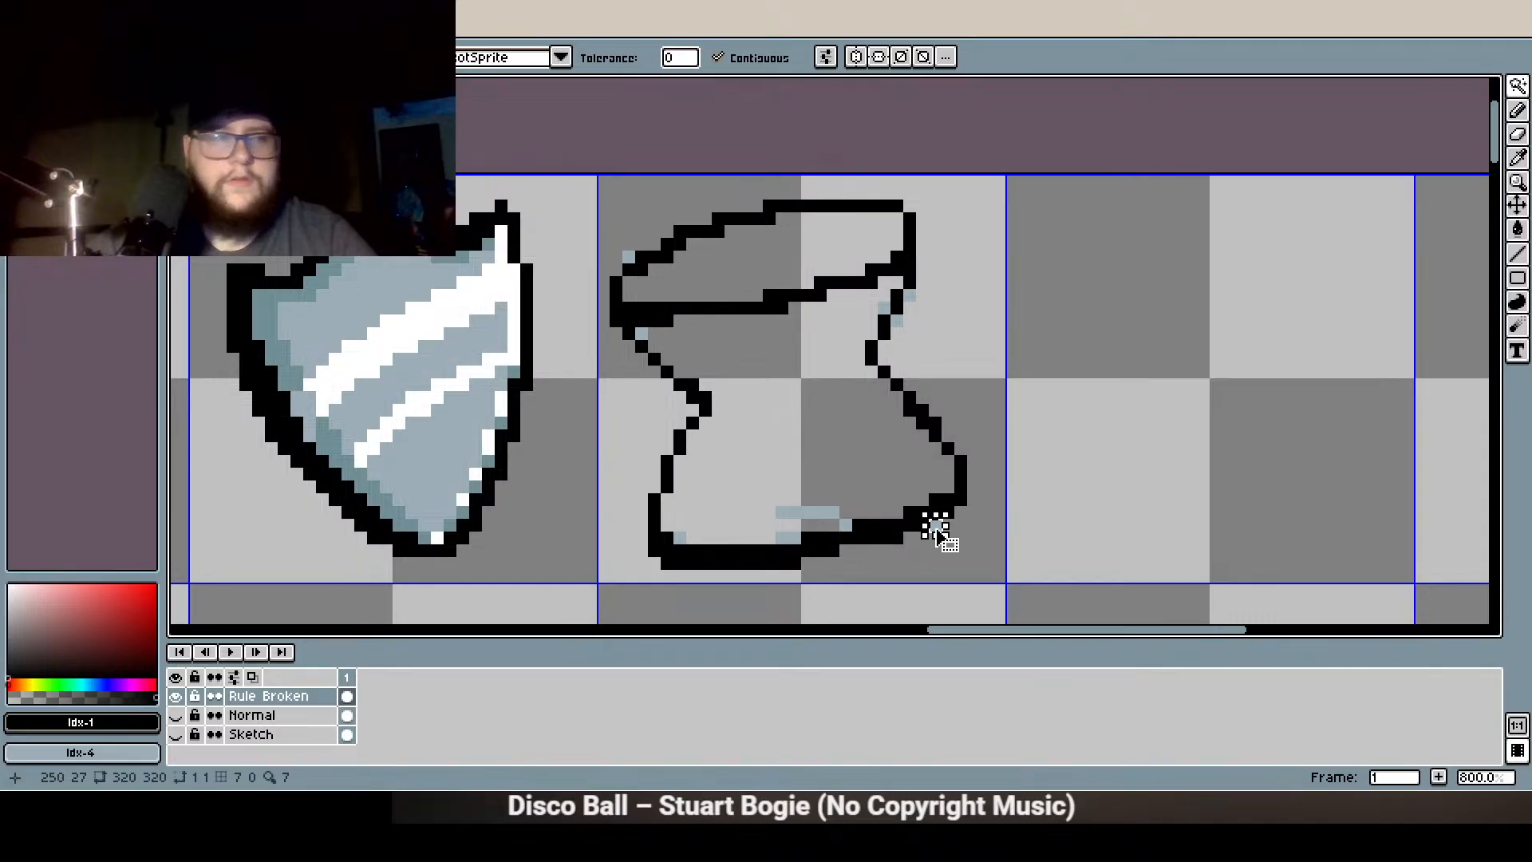
key(x)
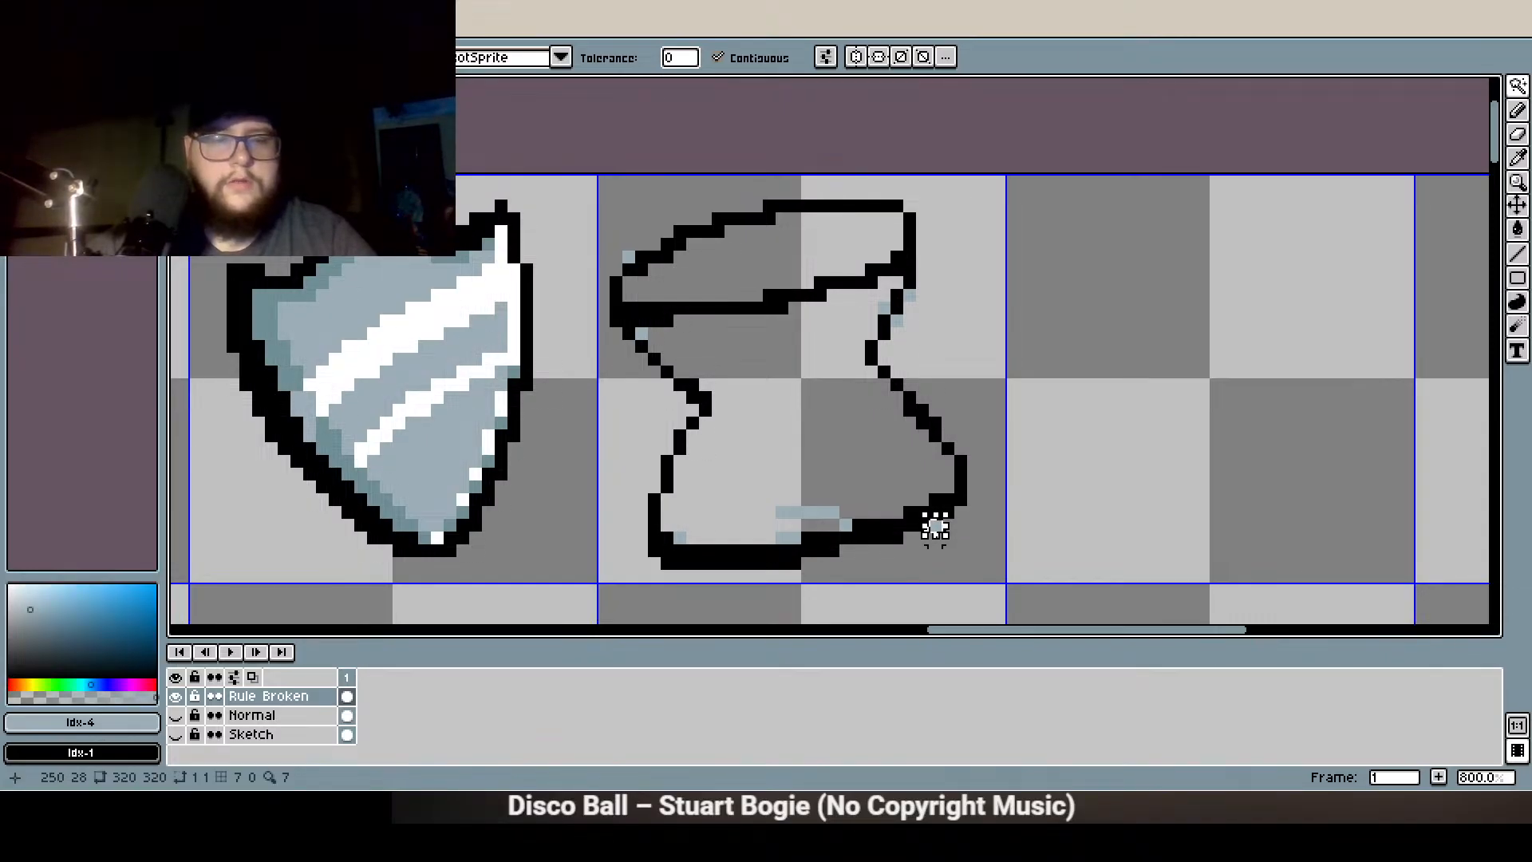
click(832, 513)
key(Delete)
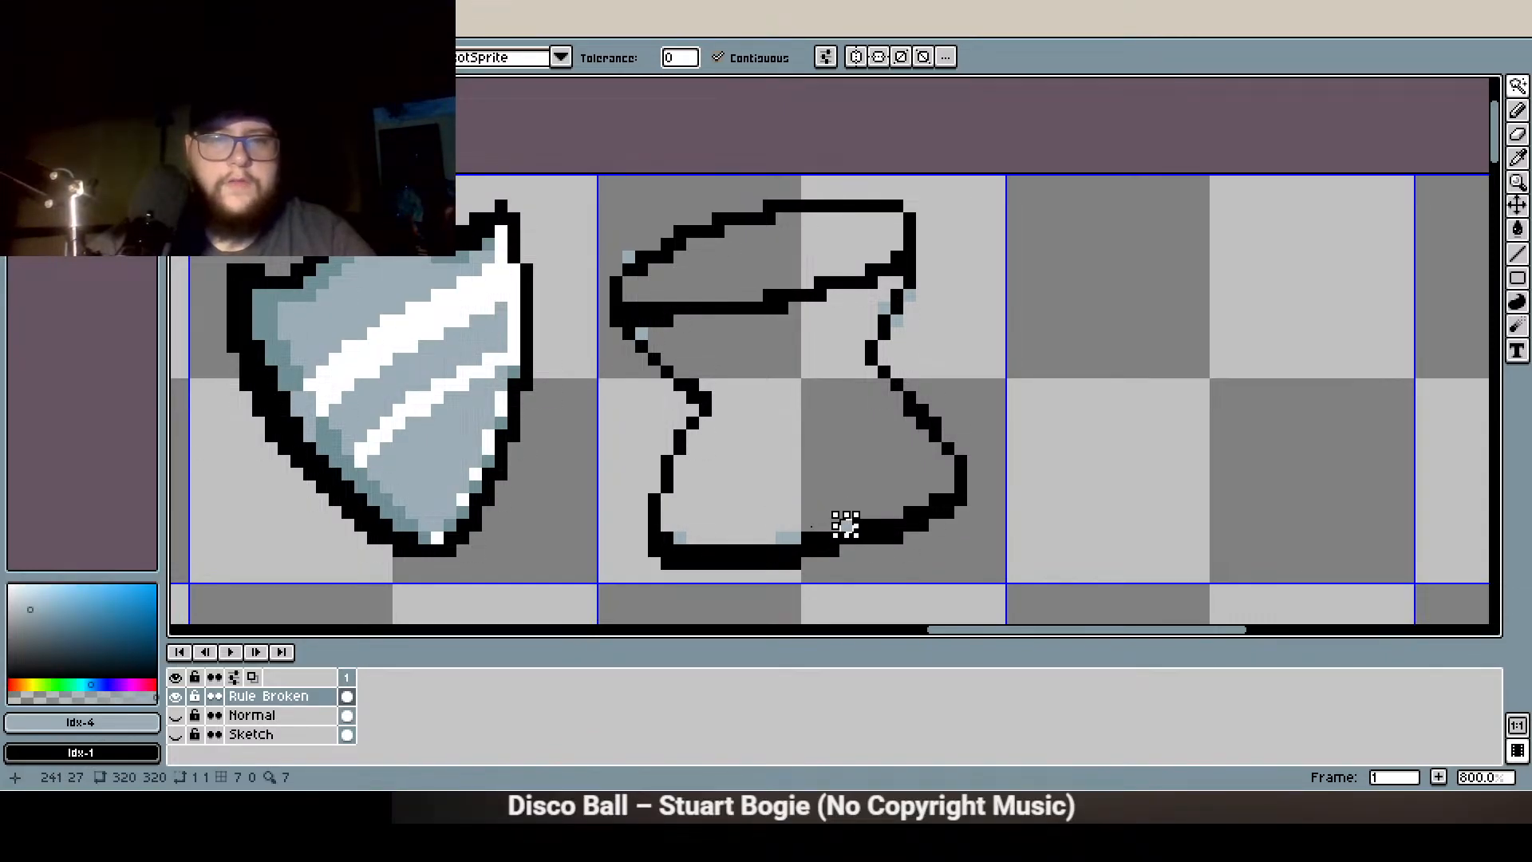
click(790, 539)
click(679, 537)
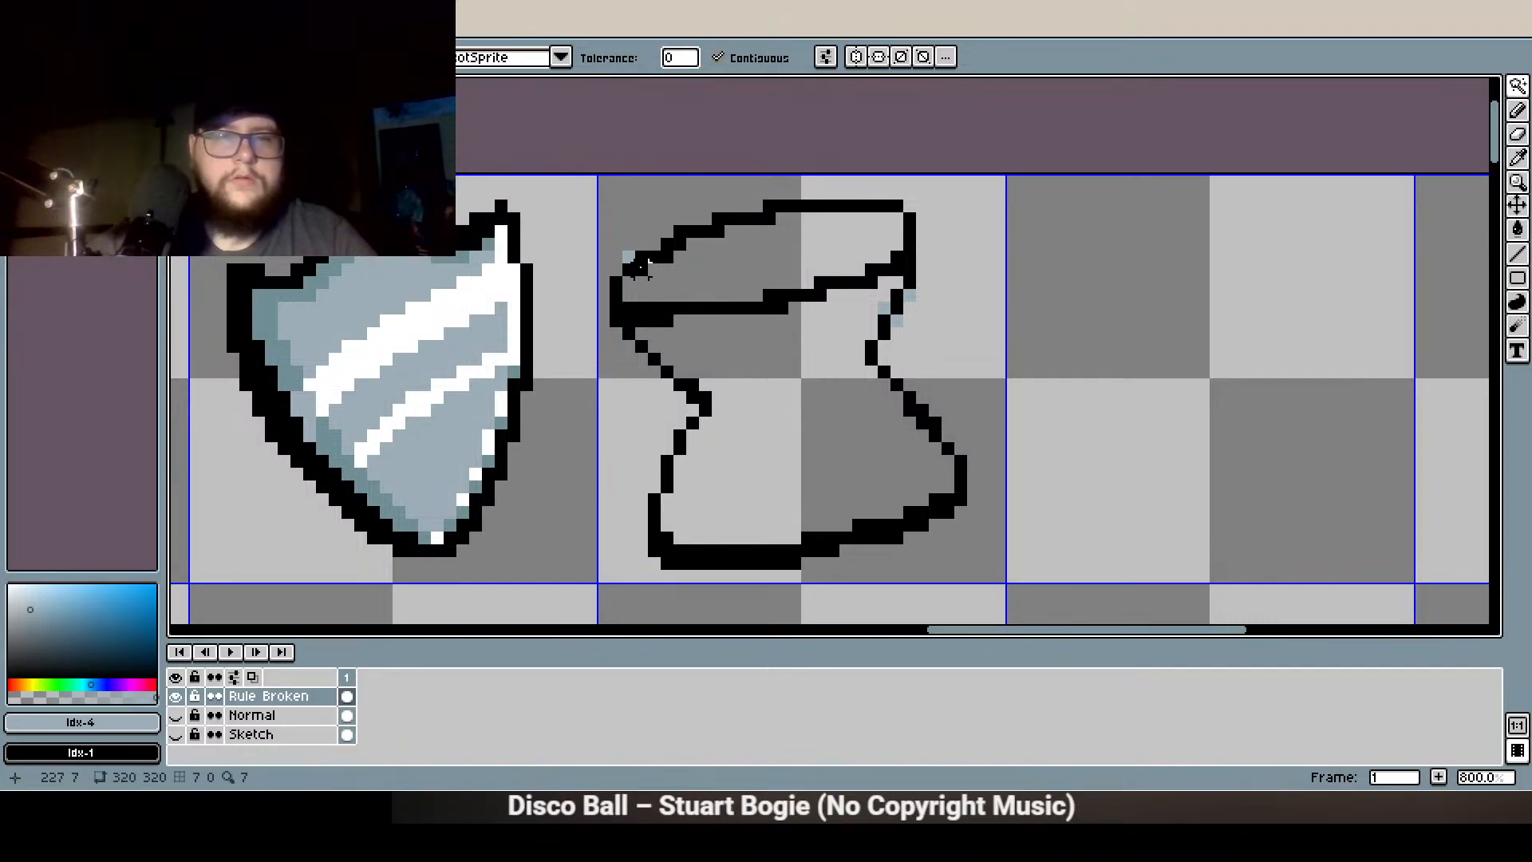
key(Delete)
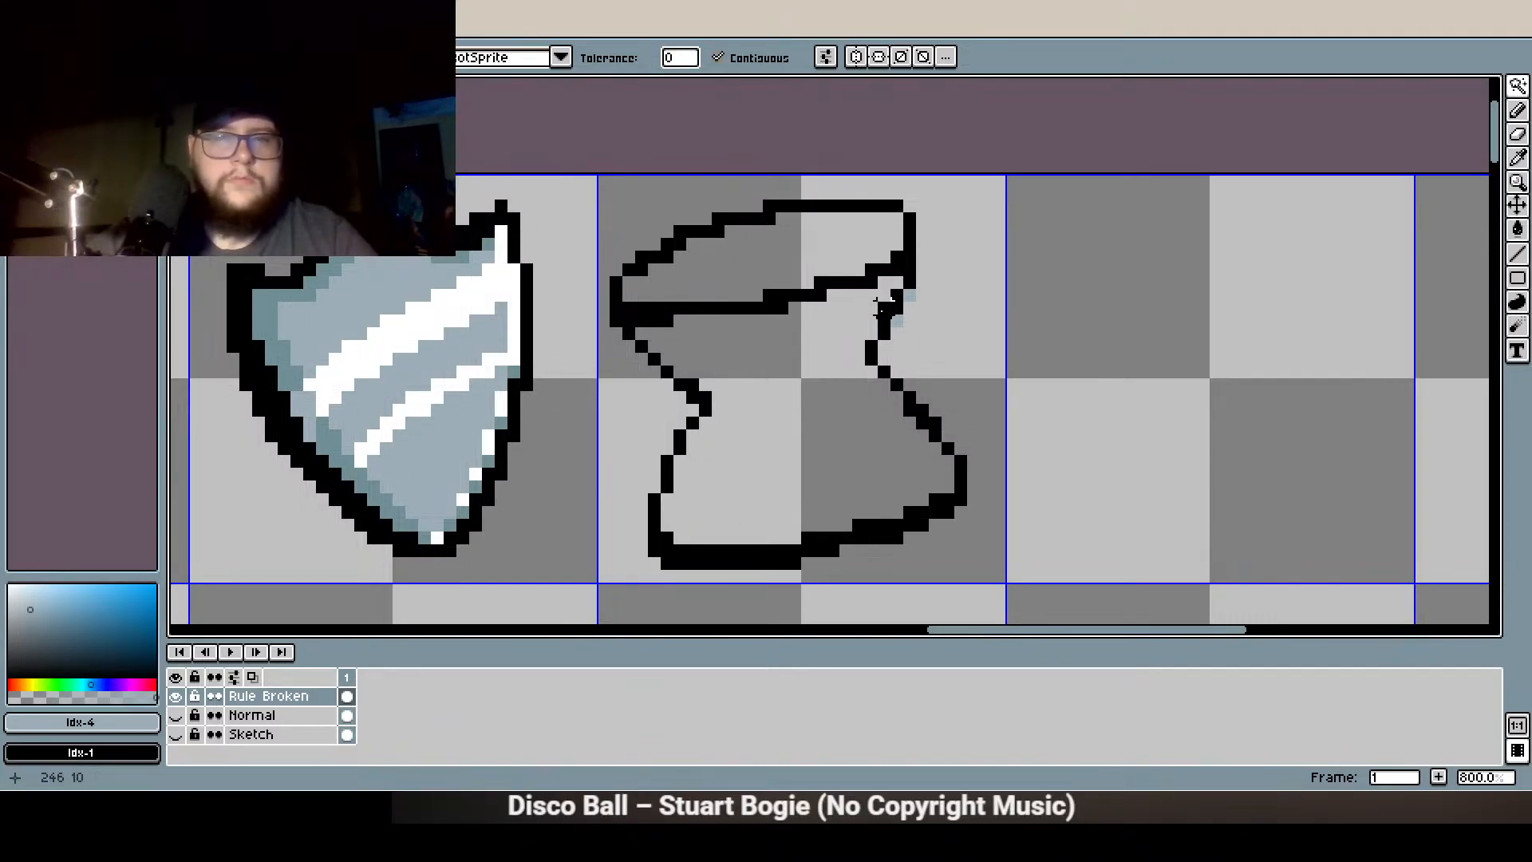
click(908, 299)
scroll(948, 359, down, 1)
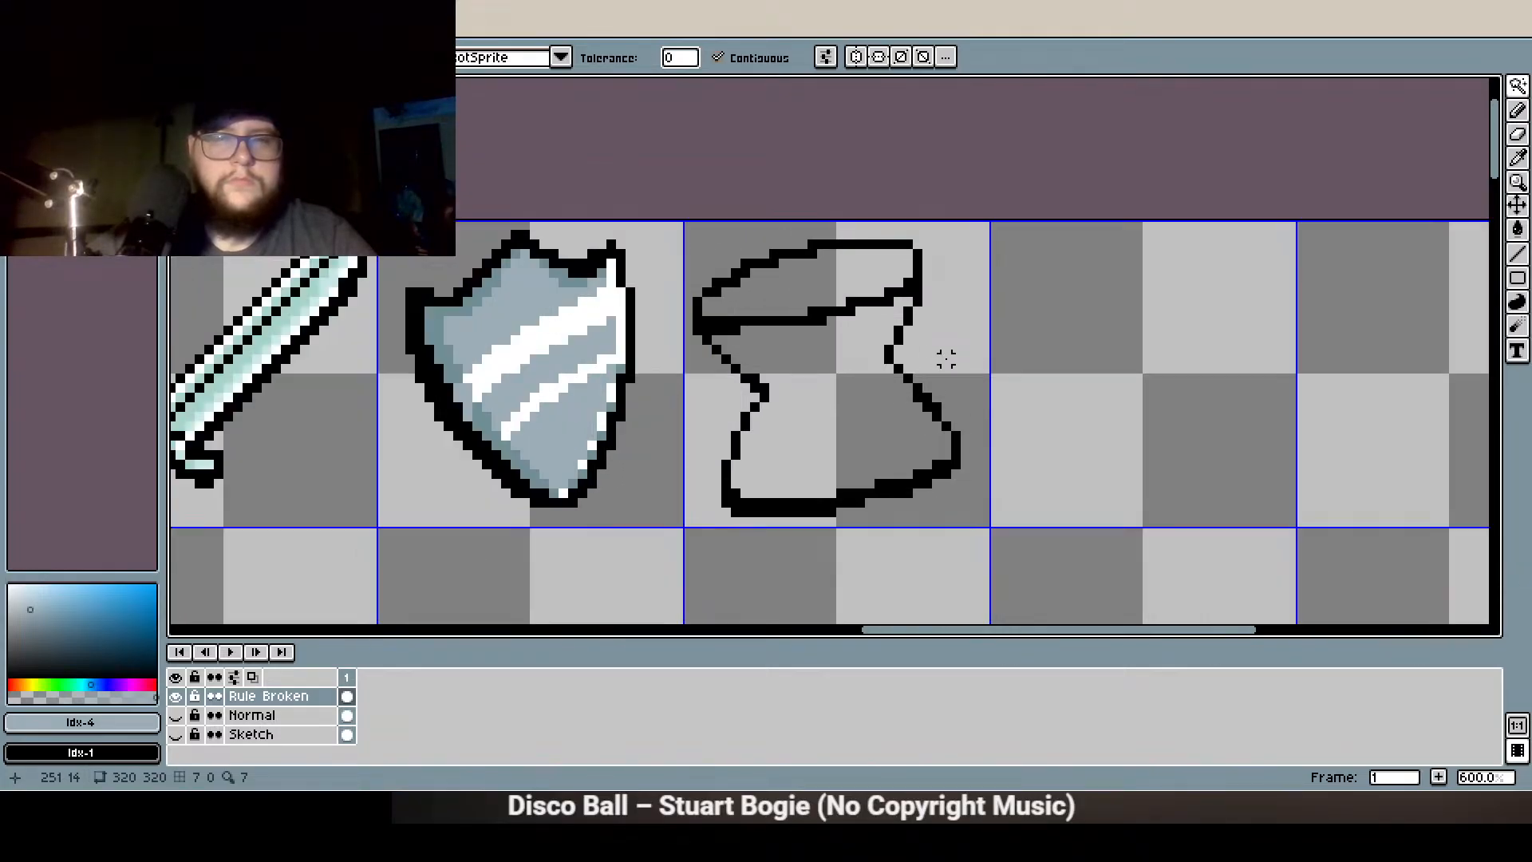
Thicken the left half of the rim's lower edge with an extra row of black pixels and erase the stray pixels above it
click(1519, 86)
click(1422, 85)
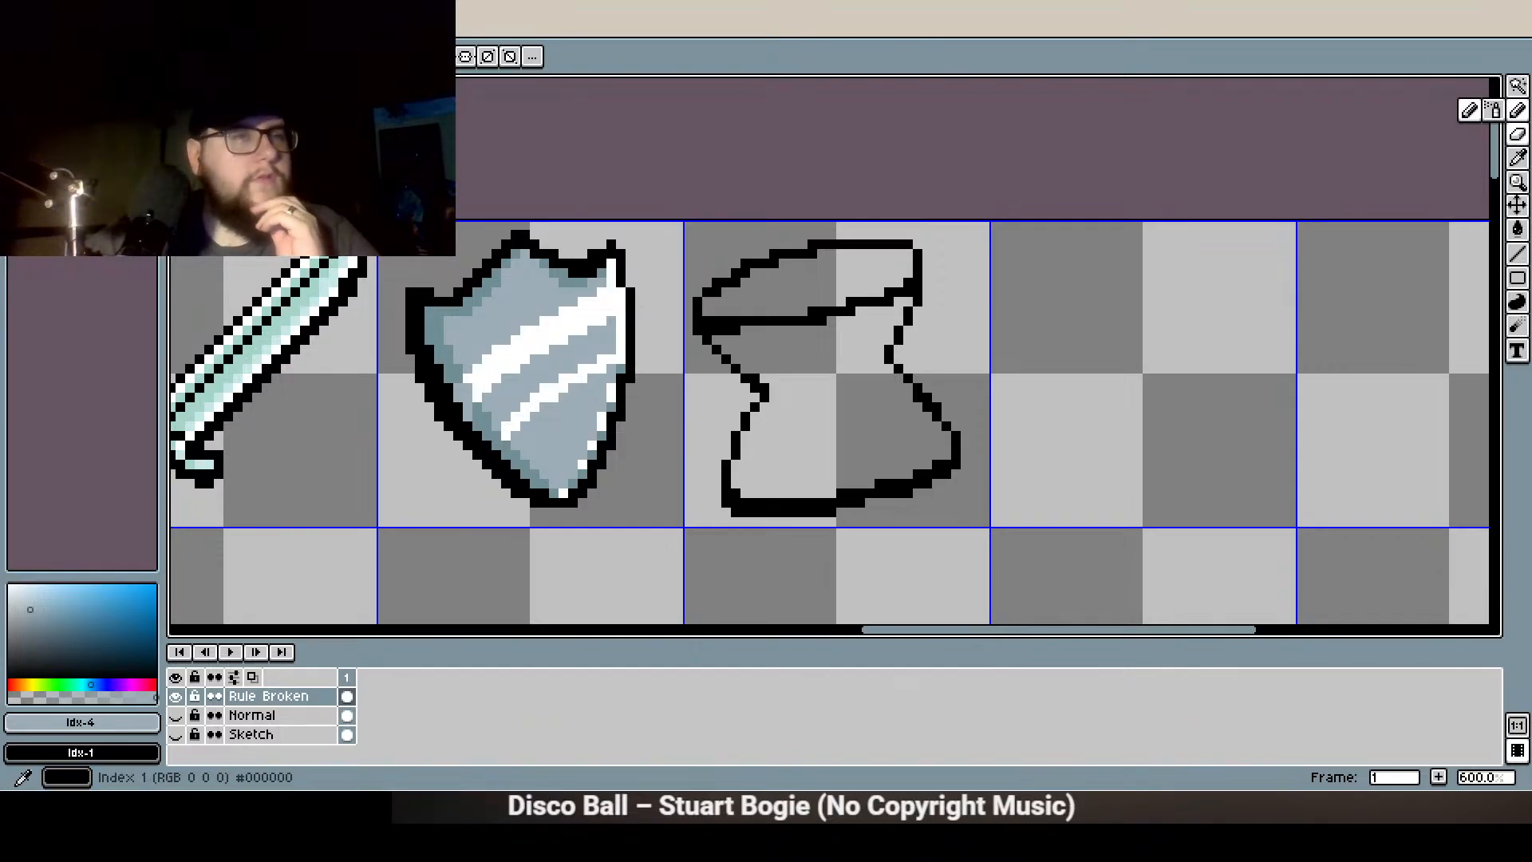
click(33, 88)
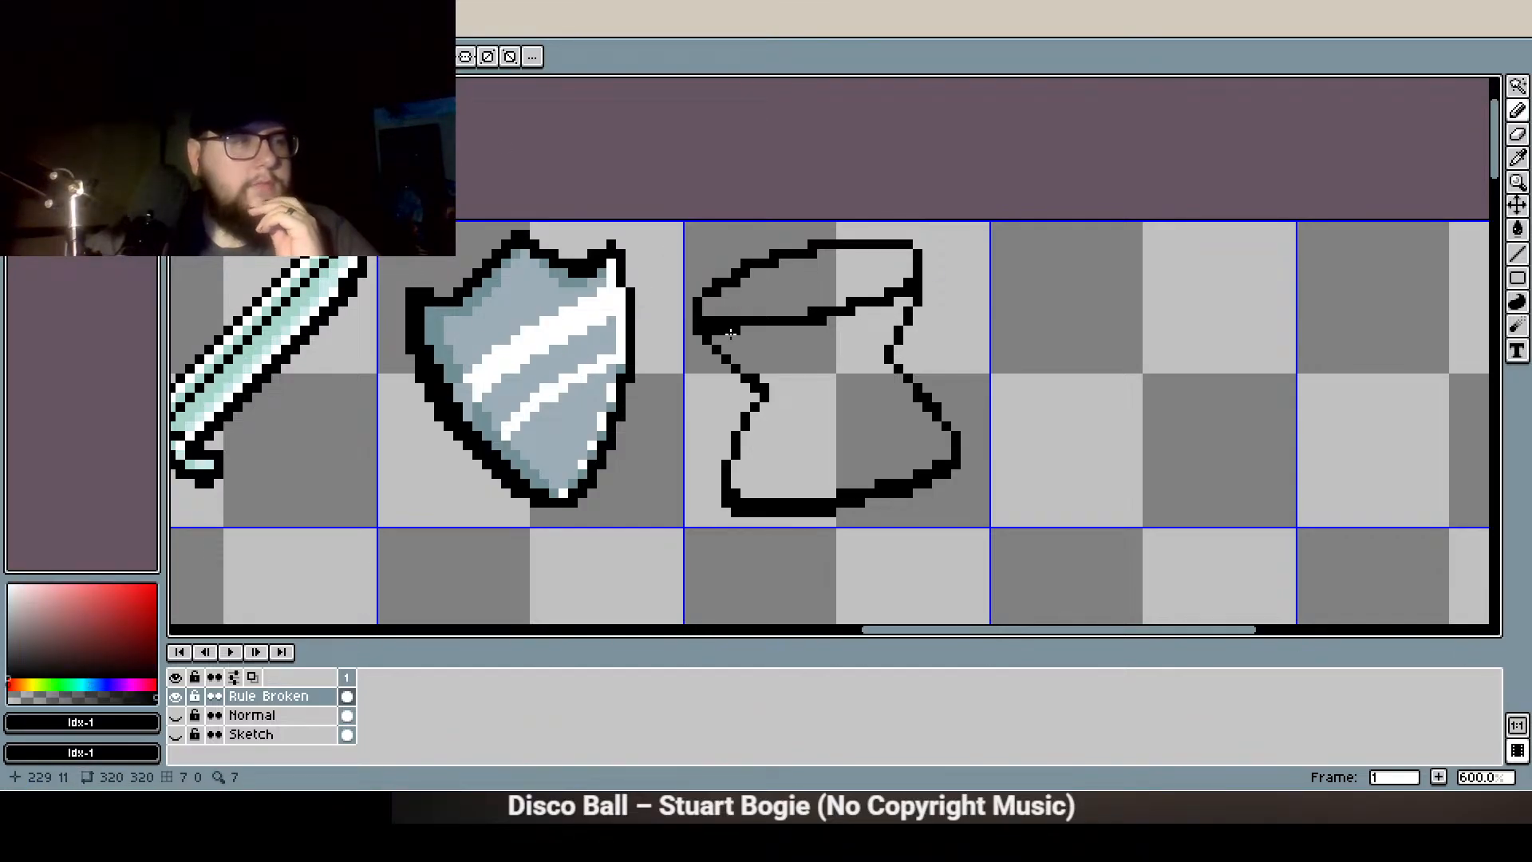
drag(868, 360, 664, 389)
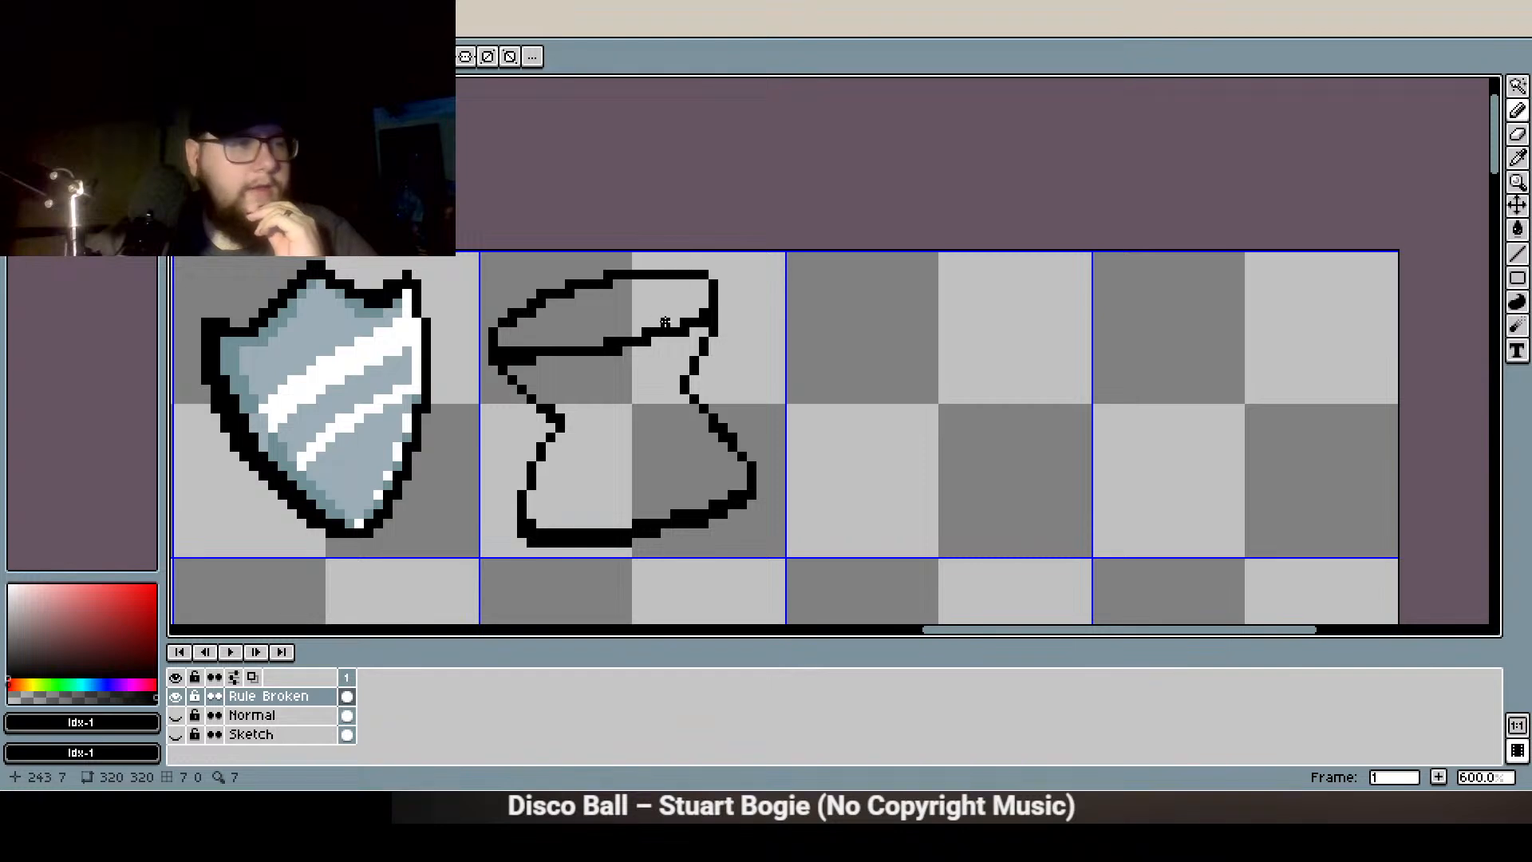
scroll(656, 332, up, 3)
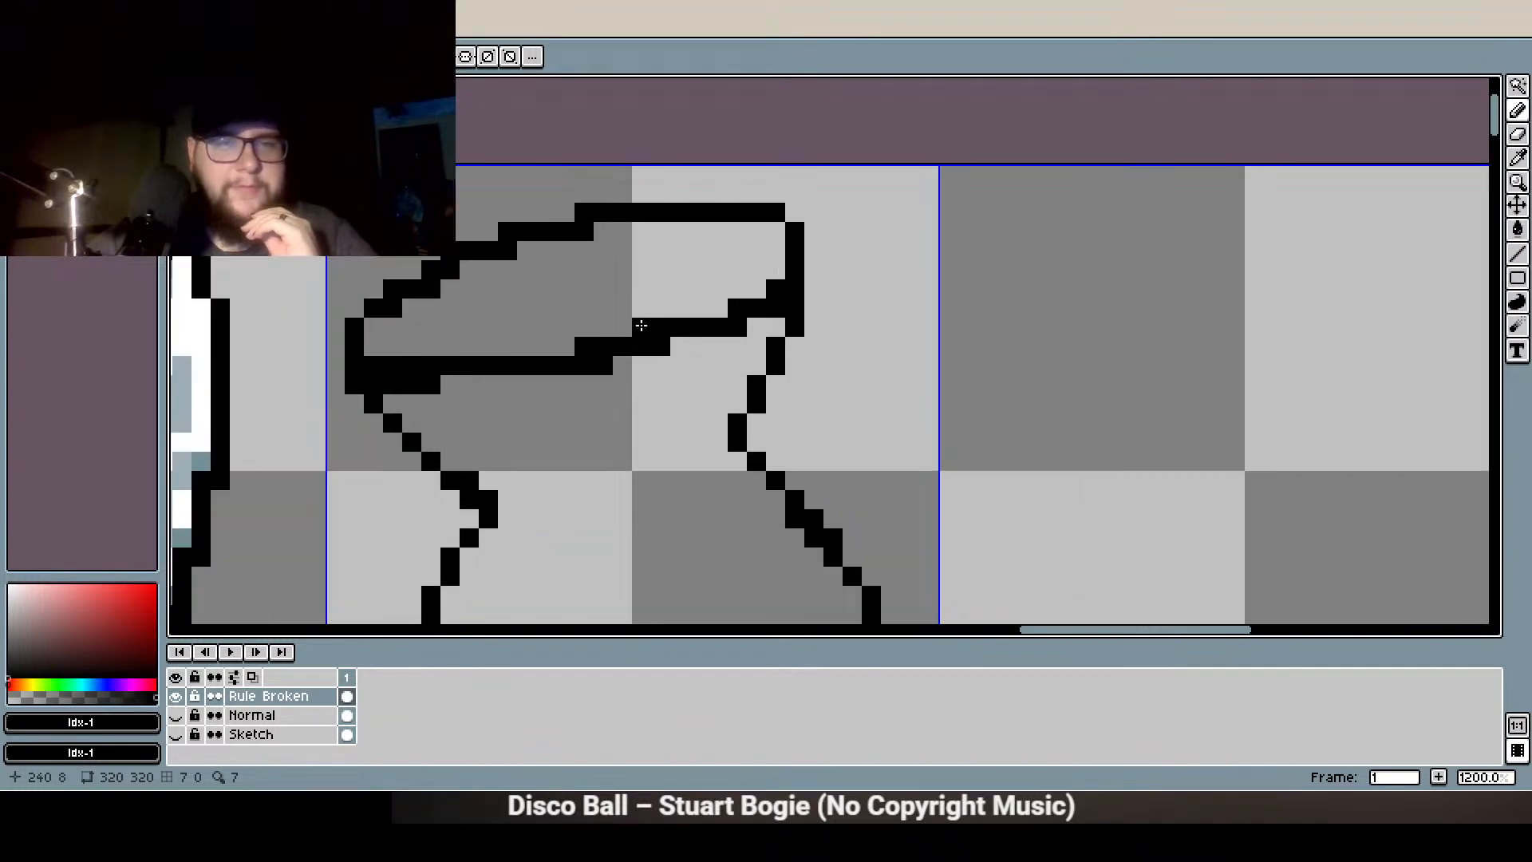
drag(548, 345, 485, 335)
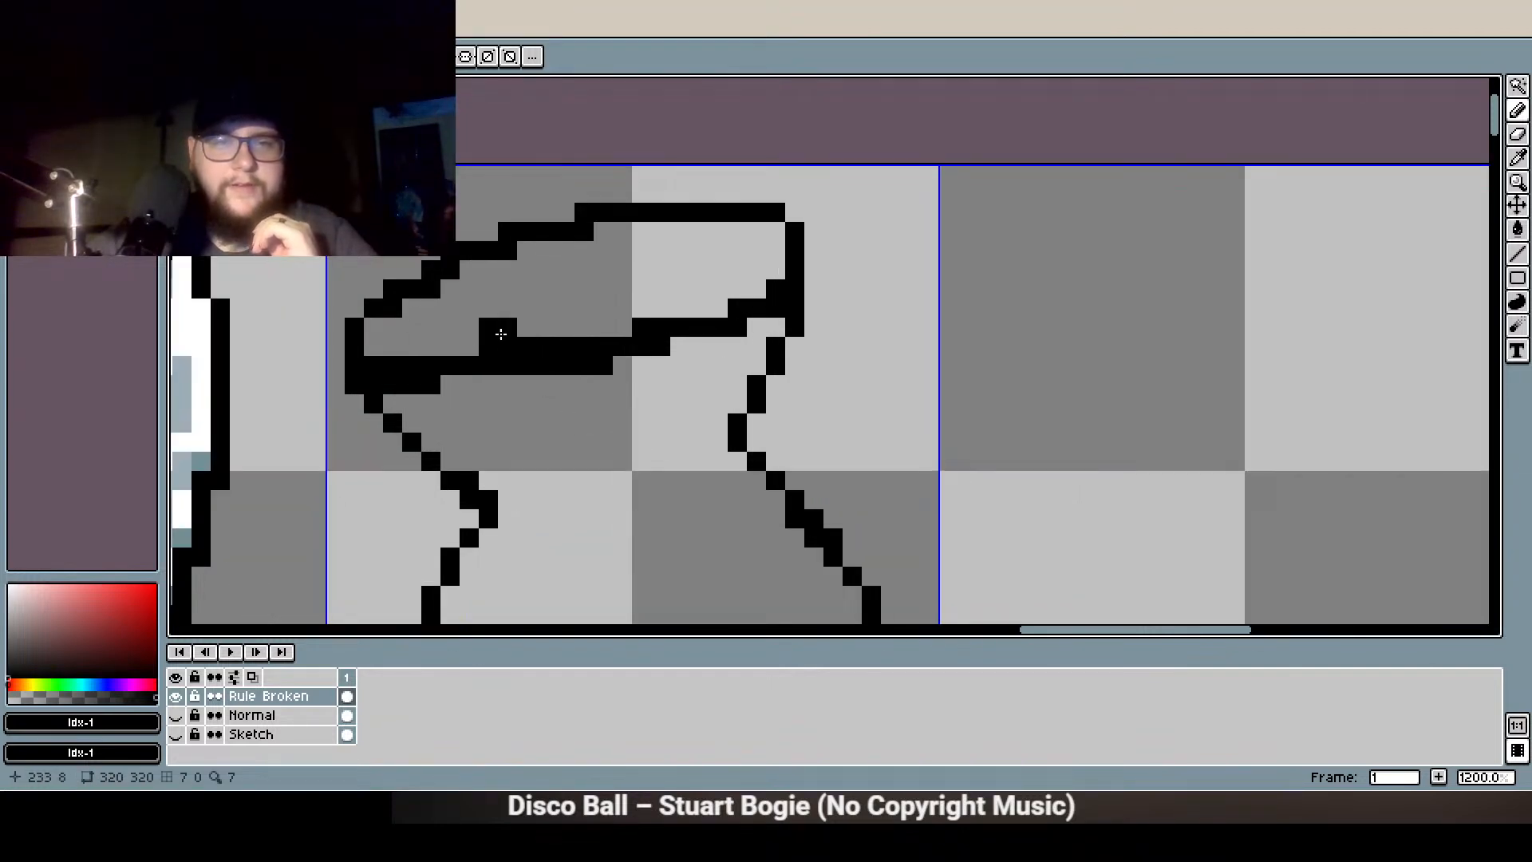
key(e)
click(495, 324)
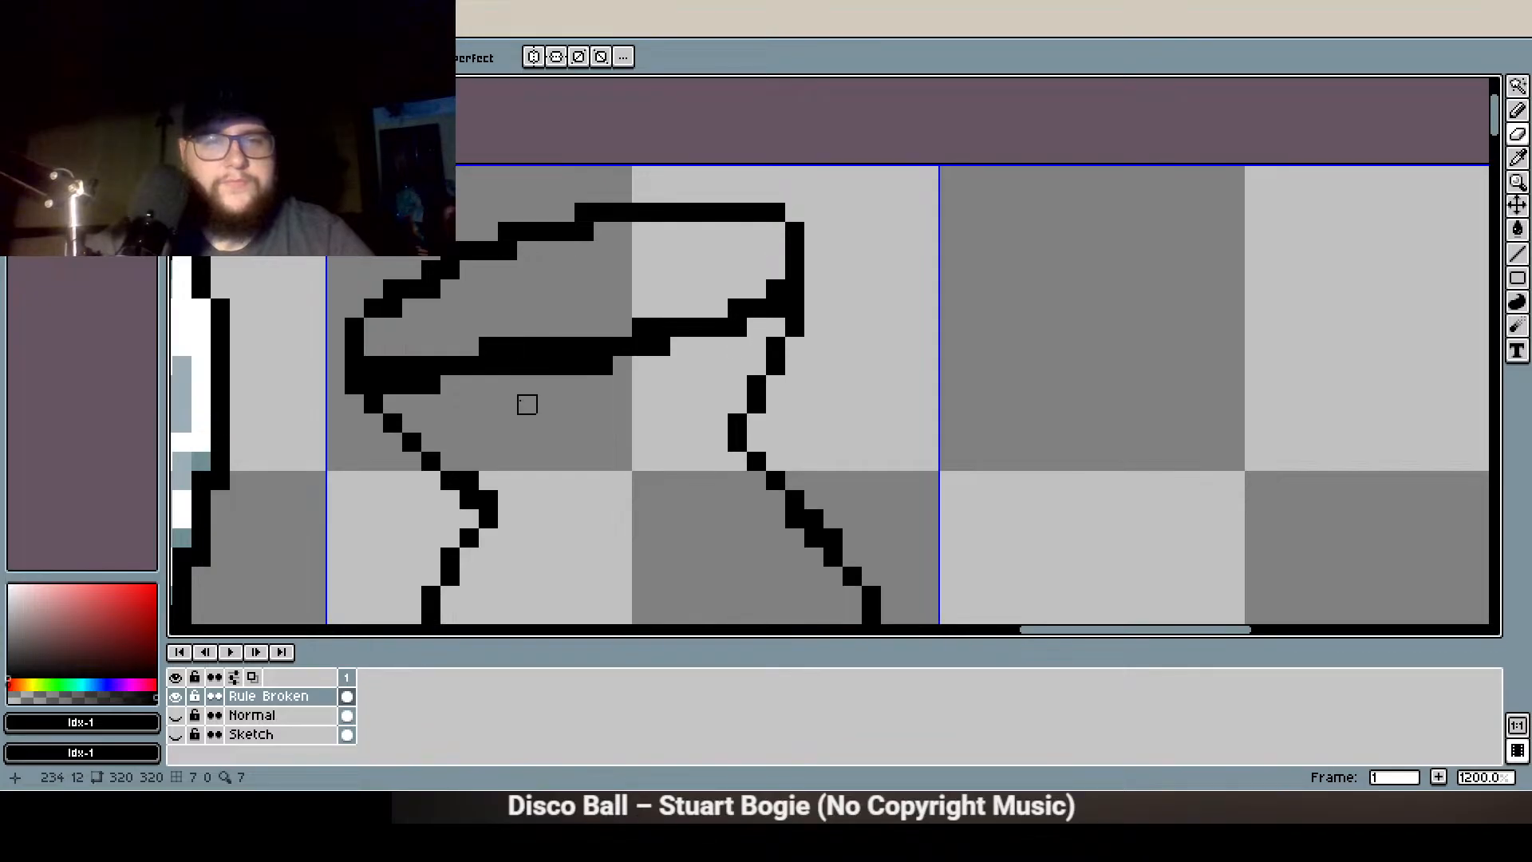
Select the hourglass tile and thicken the right half of the rim's lower edge and its inner right corner in black
click(1517, 86)
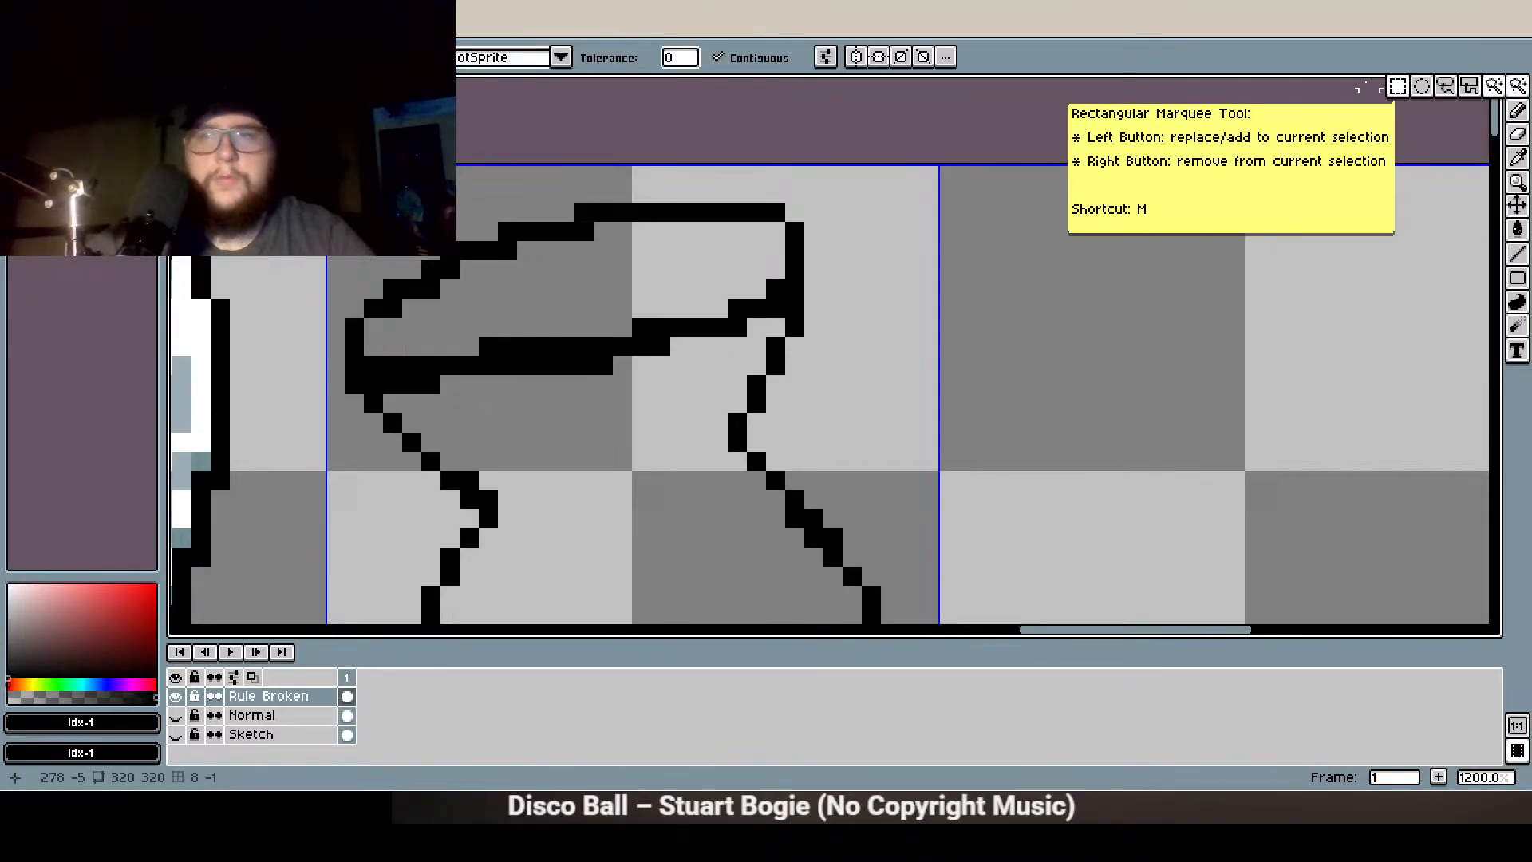
double_click(831, 248)
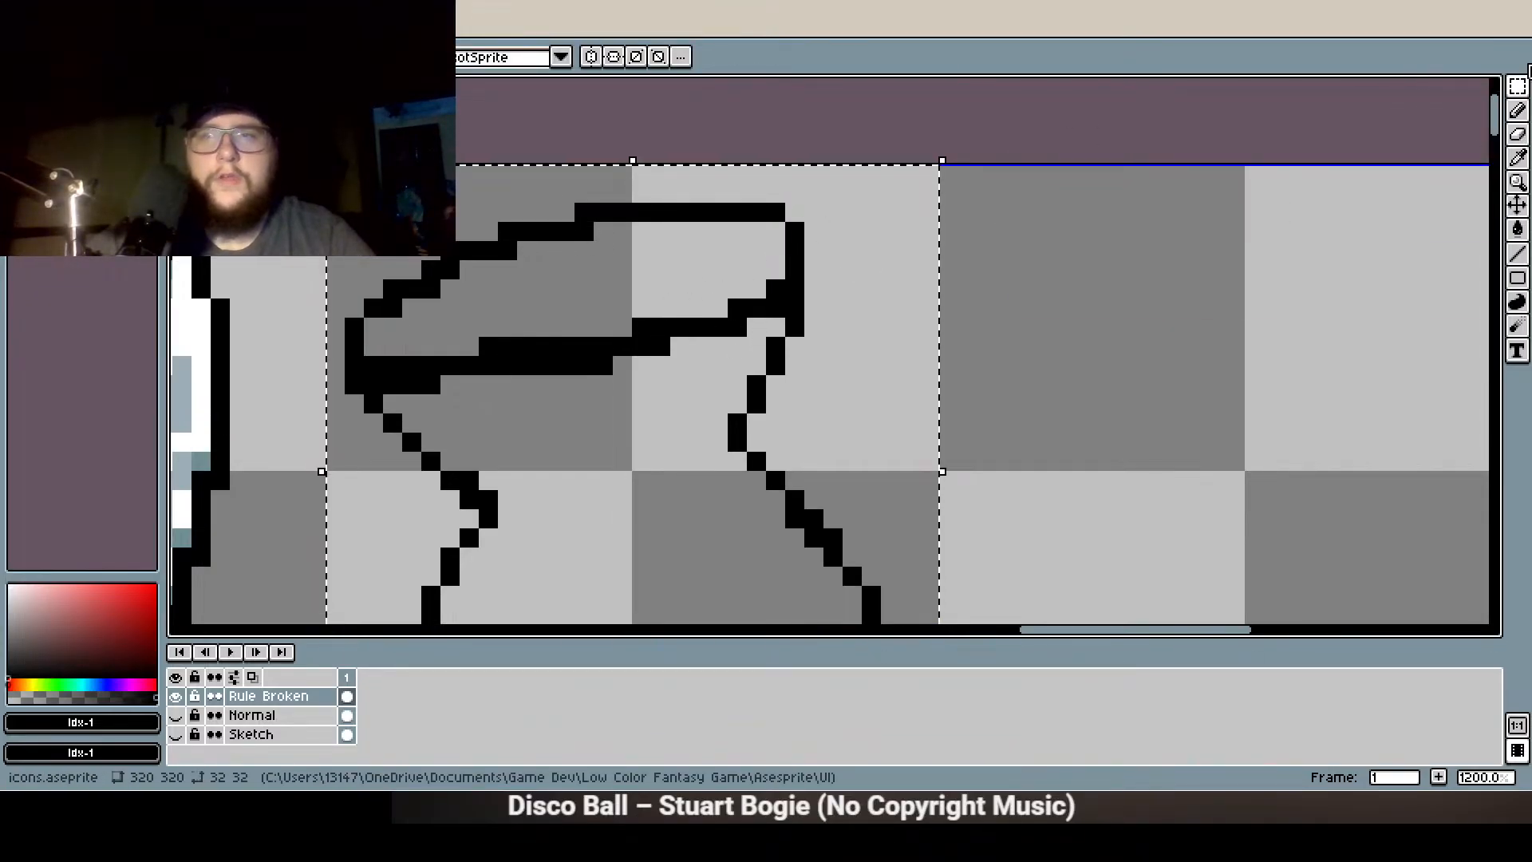
click(1517, 89)
click(1517, 110)
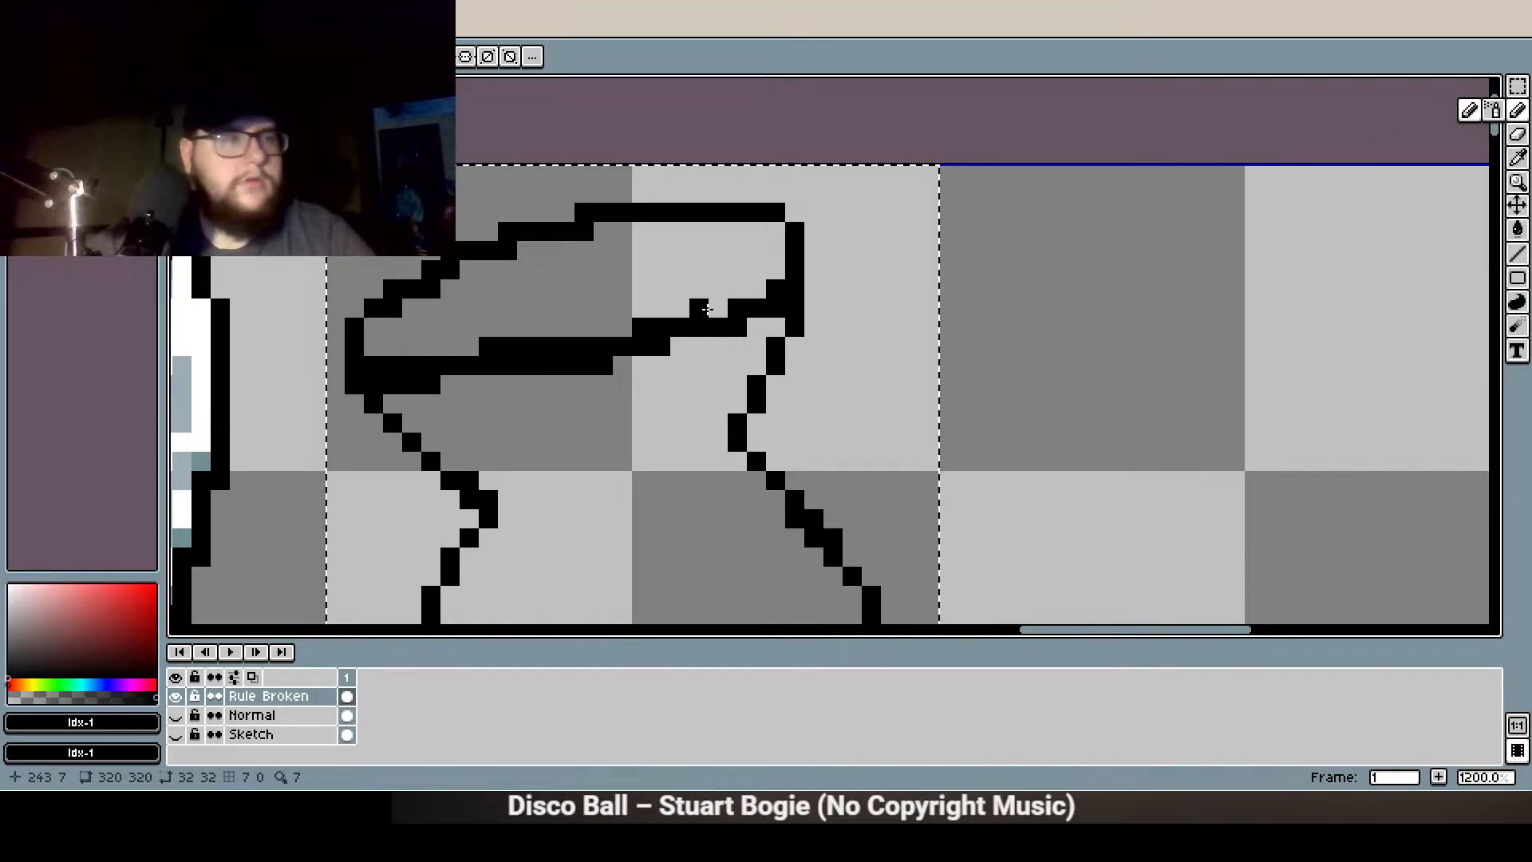
scroll(680, 249, up, 1)
mouse_move(782, 304)
mouse_down()
mouse_move(588, 352)
mouse_move(606, 362)
mouse_move(571, 375)
mouse_move(798, 290)
mouse_move(809, 219)
mouse_up()
click(596, 357)
click(578, 354)
Thicken the inner side of the rim's upper edge with black pixels at its steps
drag(605, 227, 588, 226)
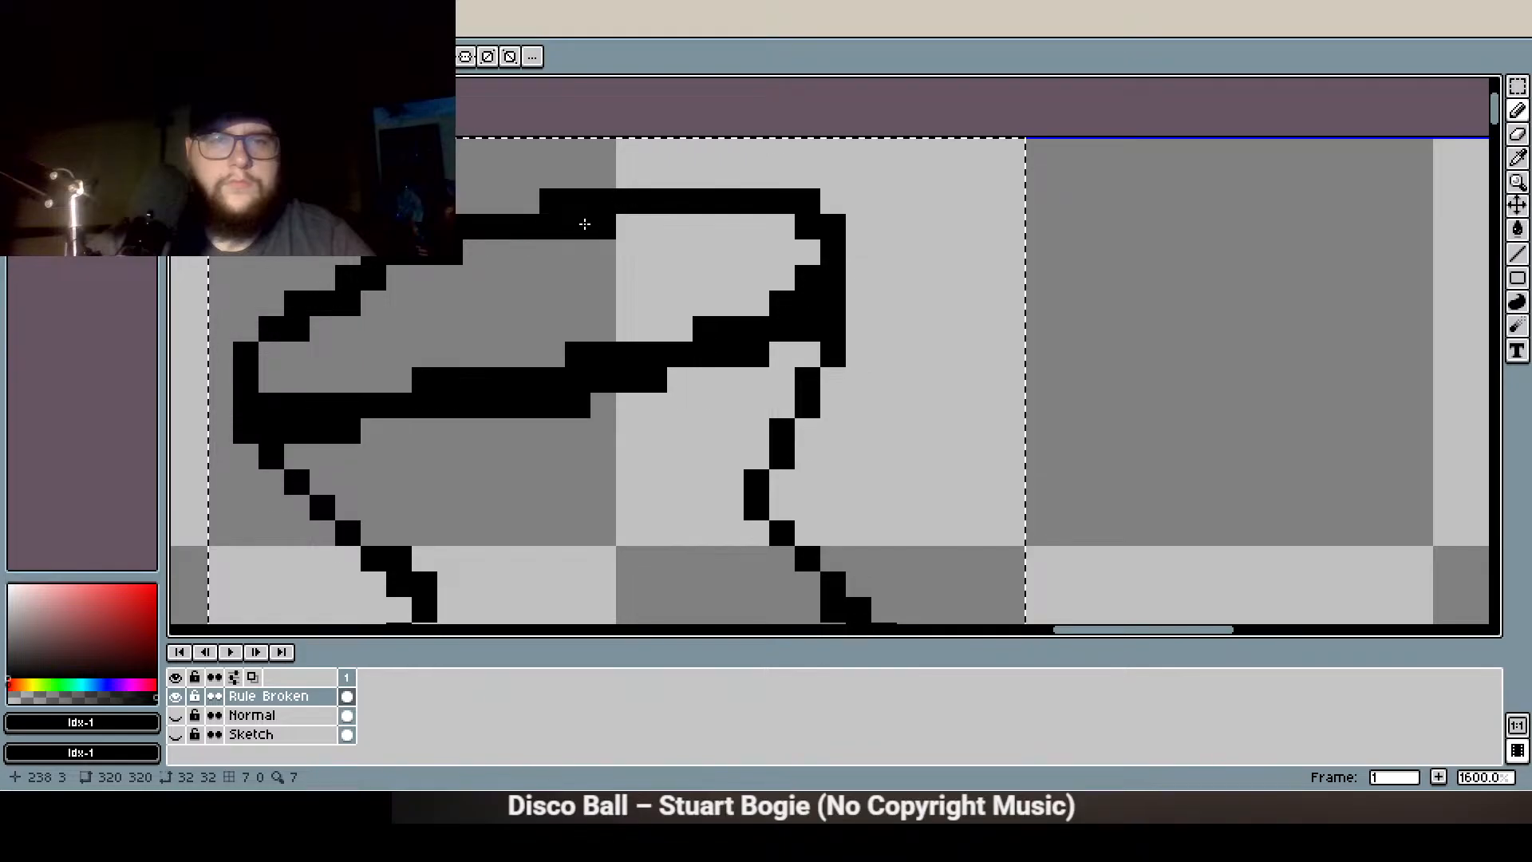
drag(401, 281, 498, 267)
drag(497, 266, 417, 270)
Thicken the upper bulb's left side in black from the rim down to the waist
scroll(393, 308, down, 5)
scroll(479, 326, up, 2)
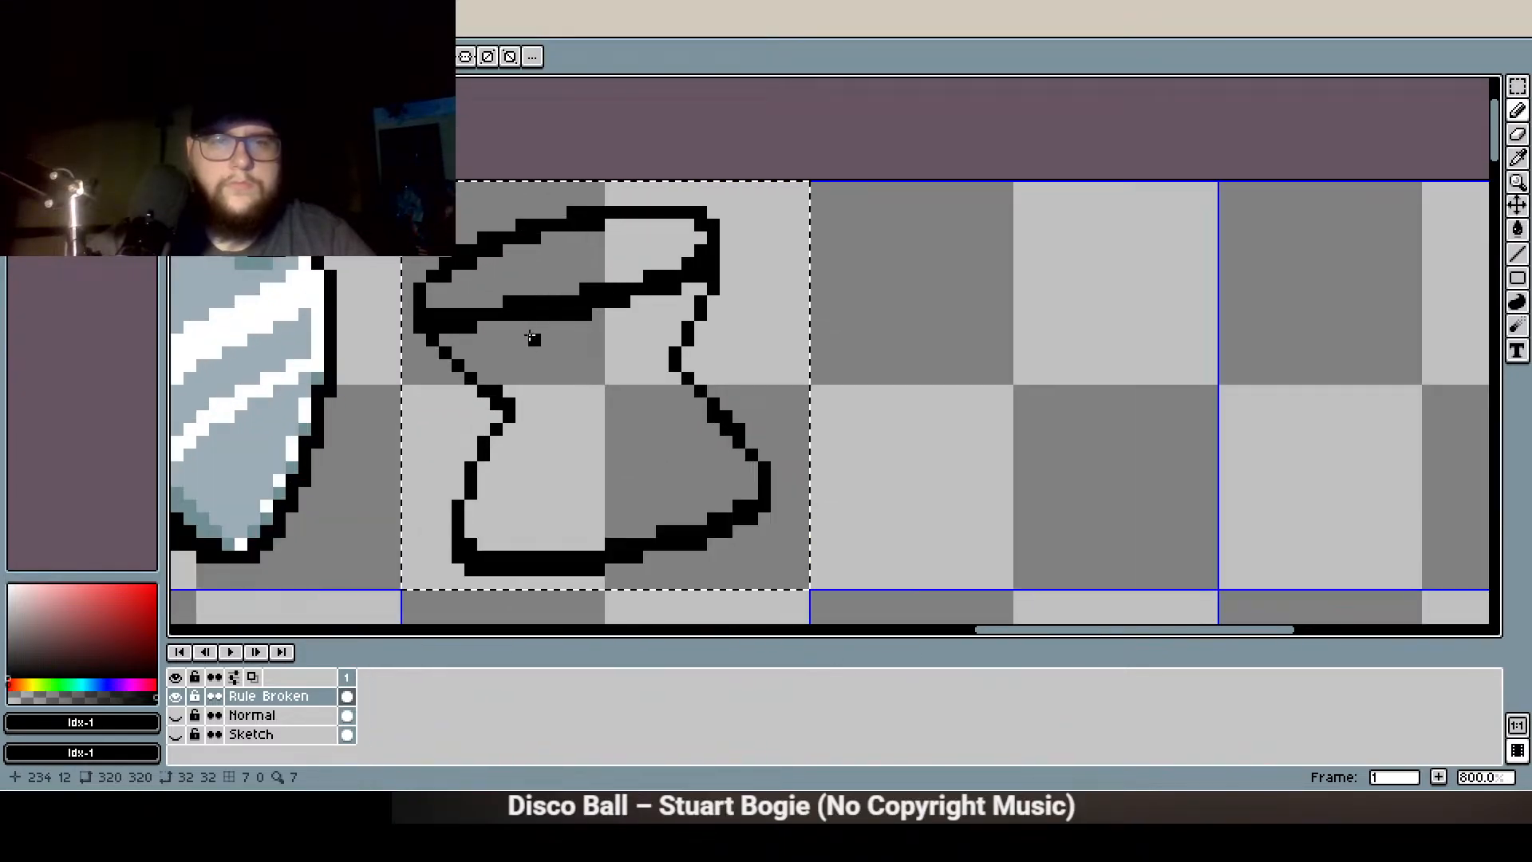
mouse_move(457, 351)
mouse_down()
mouse_move(451, 337)
mouse_move(515, 400)
mouse_up()
click(455, 340)
scroll(528, 428, down, 1)
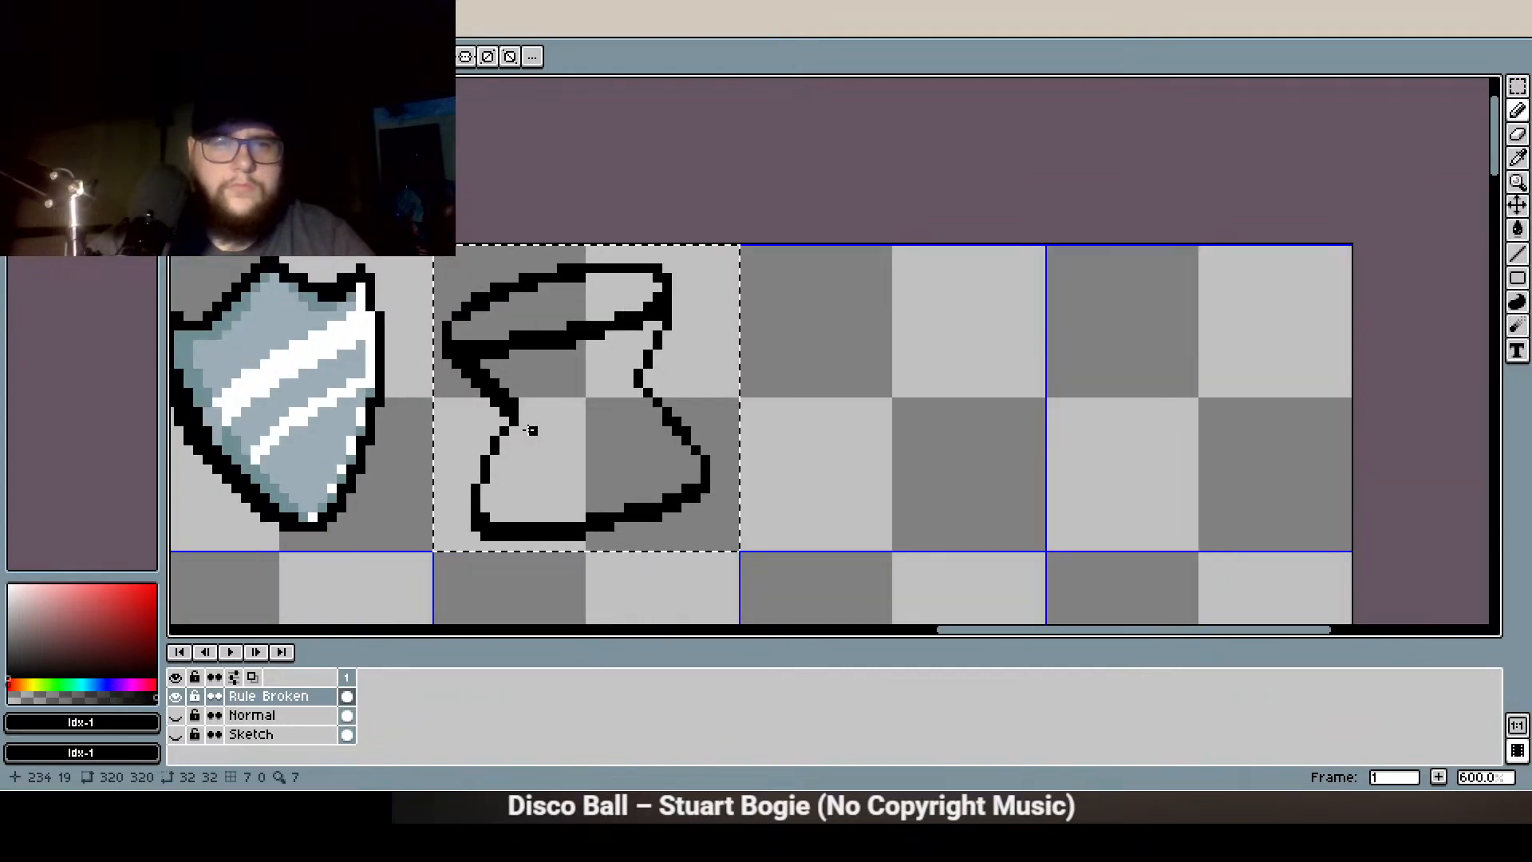
Draw a black arc for the sand inside the lower bulb, from its lower-left corner over to its right side
scroll(532, 431, down, 1)
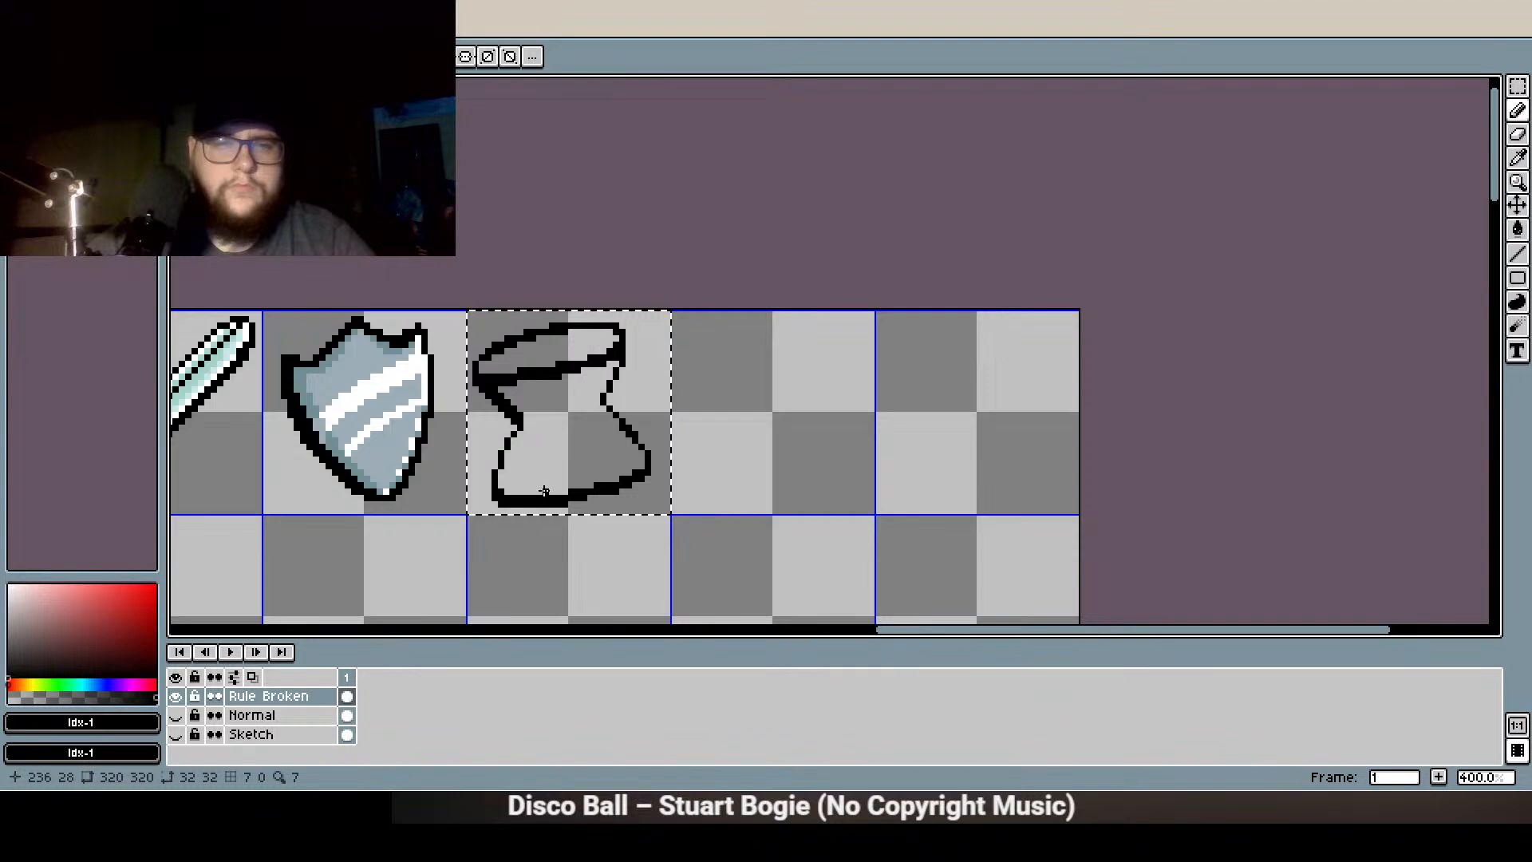
scroll(545, 492, up, 4)
scroll(532, 472, down, 3)
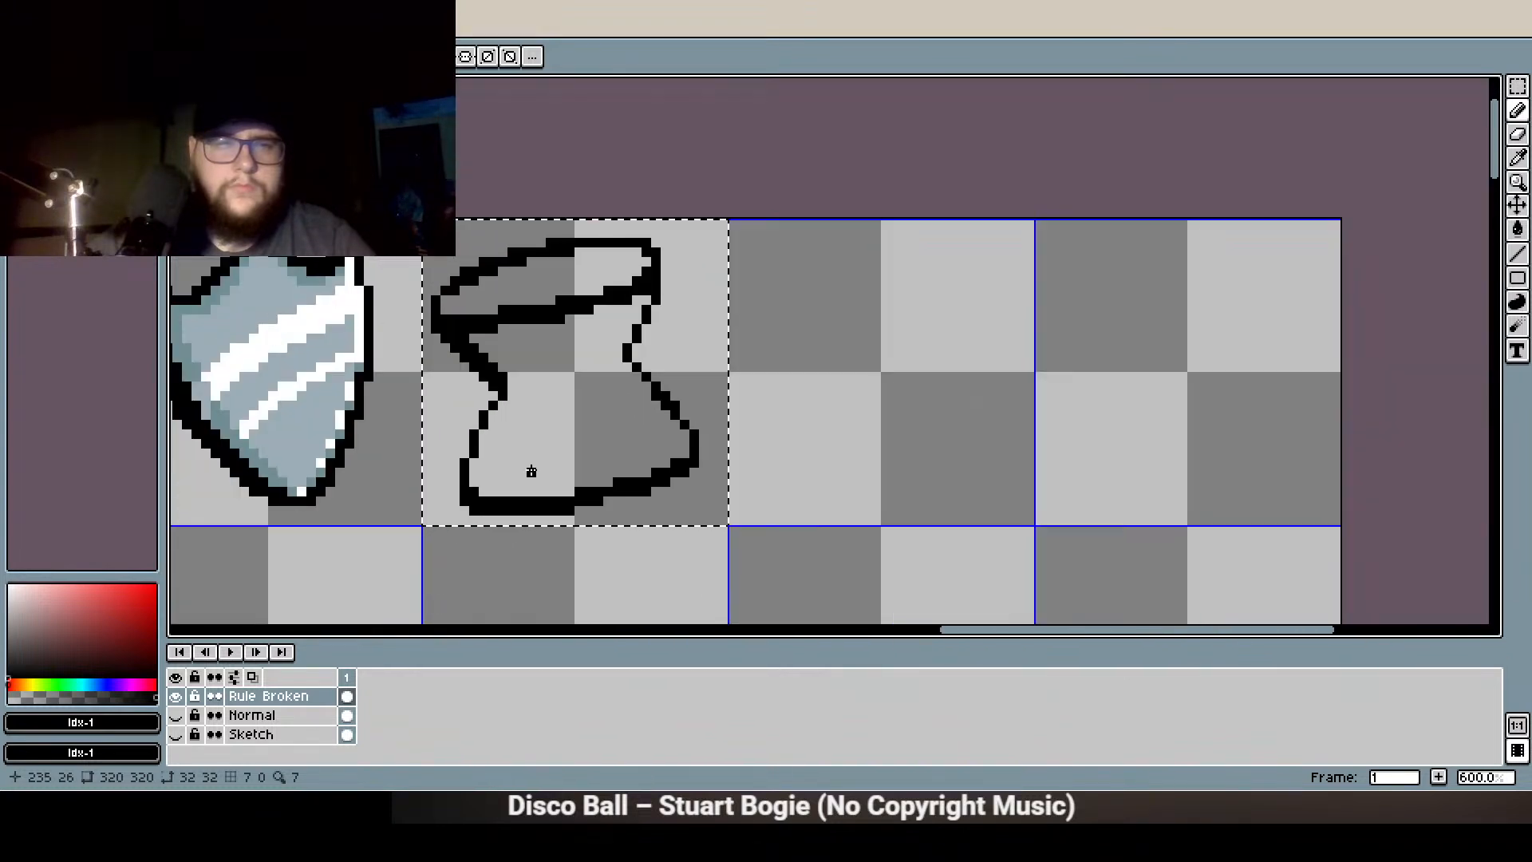
scroll(531, 471, up, 2)
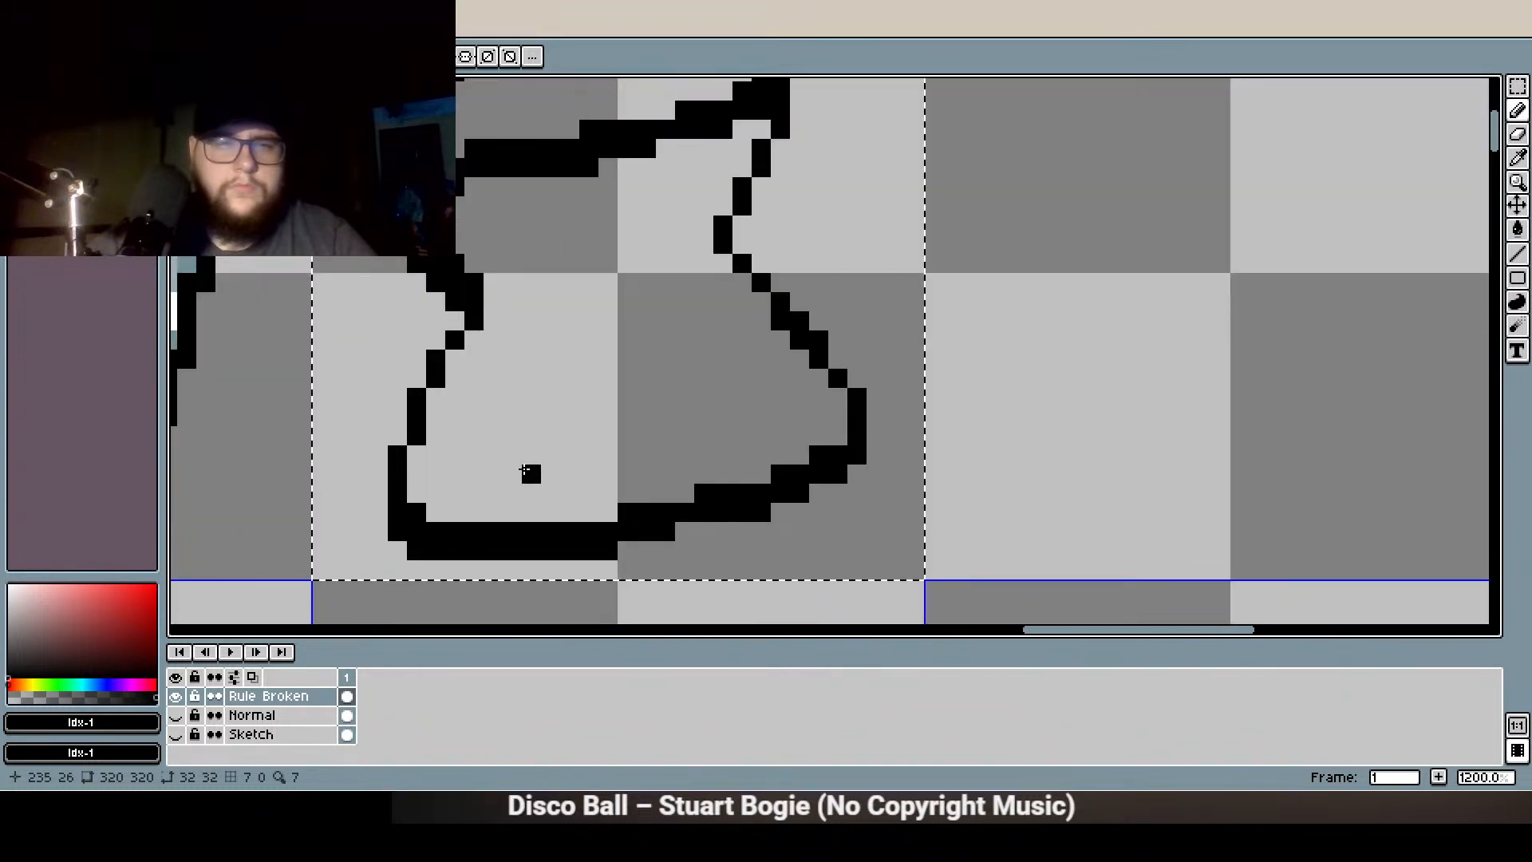
mouse_move(438, 496)
mouse_down()
mouse_move(511, 355)
mouse_move(607, 283)
mouse_move(746, 351)
mouse_move(819, 415)
mouse_up()
Erase the middle of the sand arc and redraw it as a flatter black curve joining both ends
key(e)
mouse_move(589, 285)
mouse_down()
mouse_move(532, 322)
mouse_move(493, 378)
mouse_move(523, 351)
mouse_up()
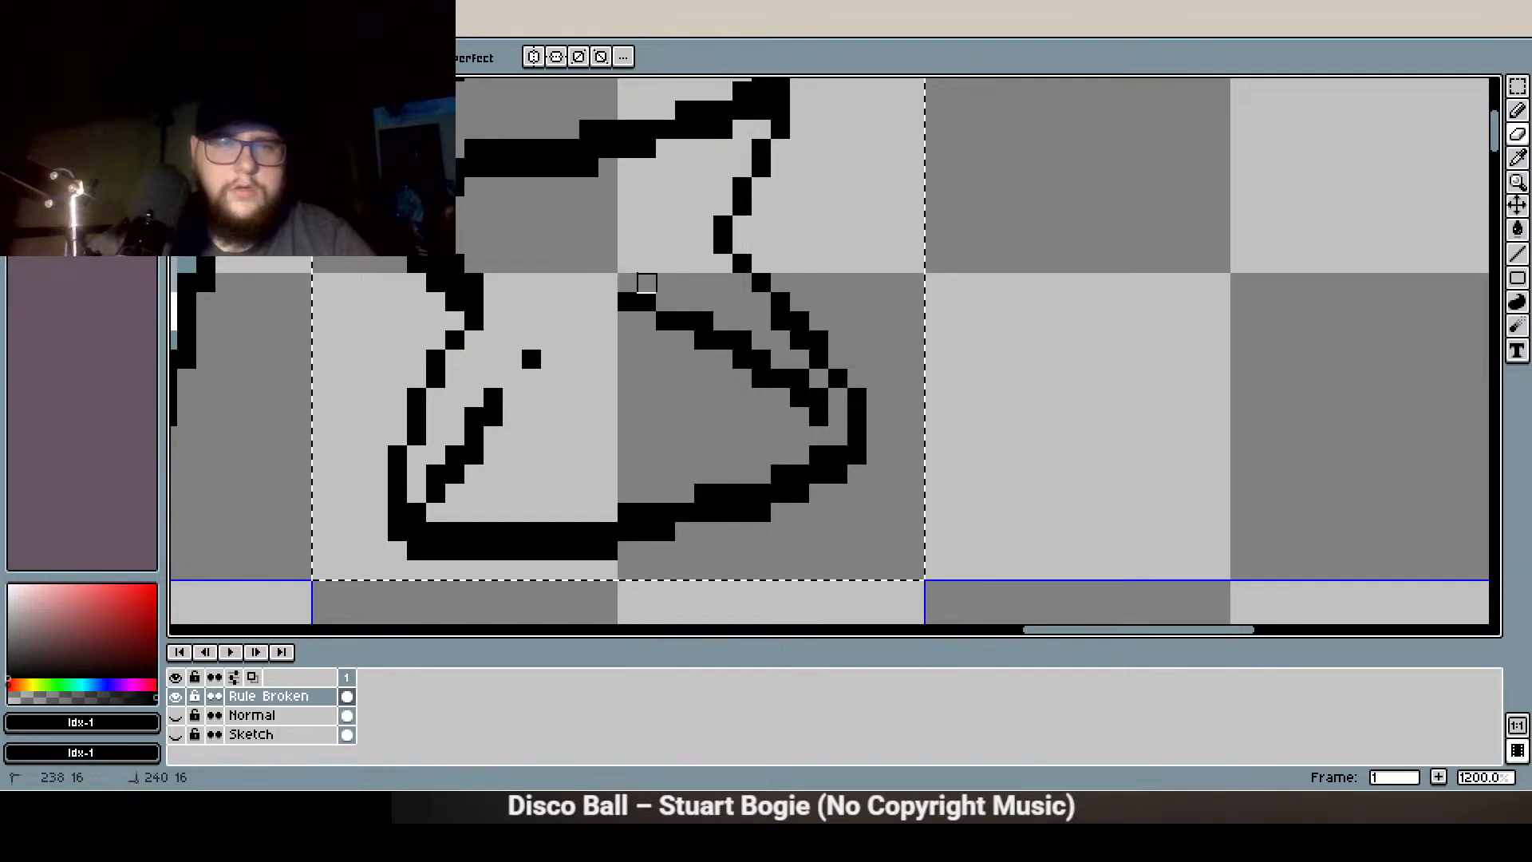
mouse_move(742, 340)
mouse_down()
mouse_move(608, 302)
mouse_move(684, 321)
mouse_up()
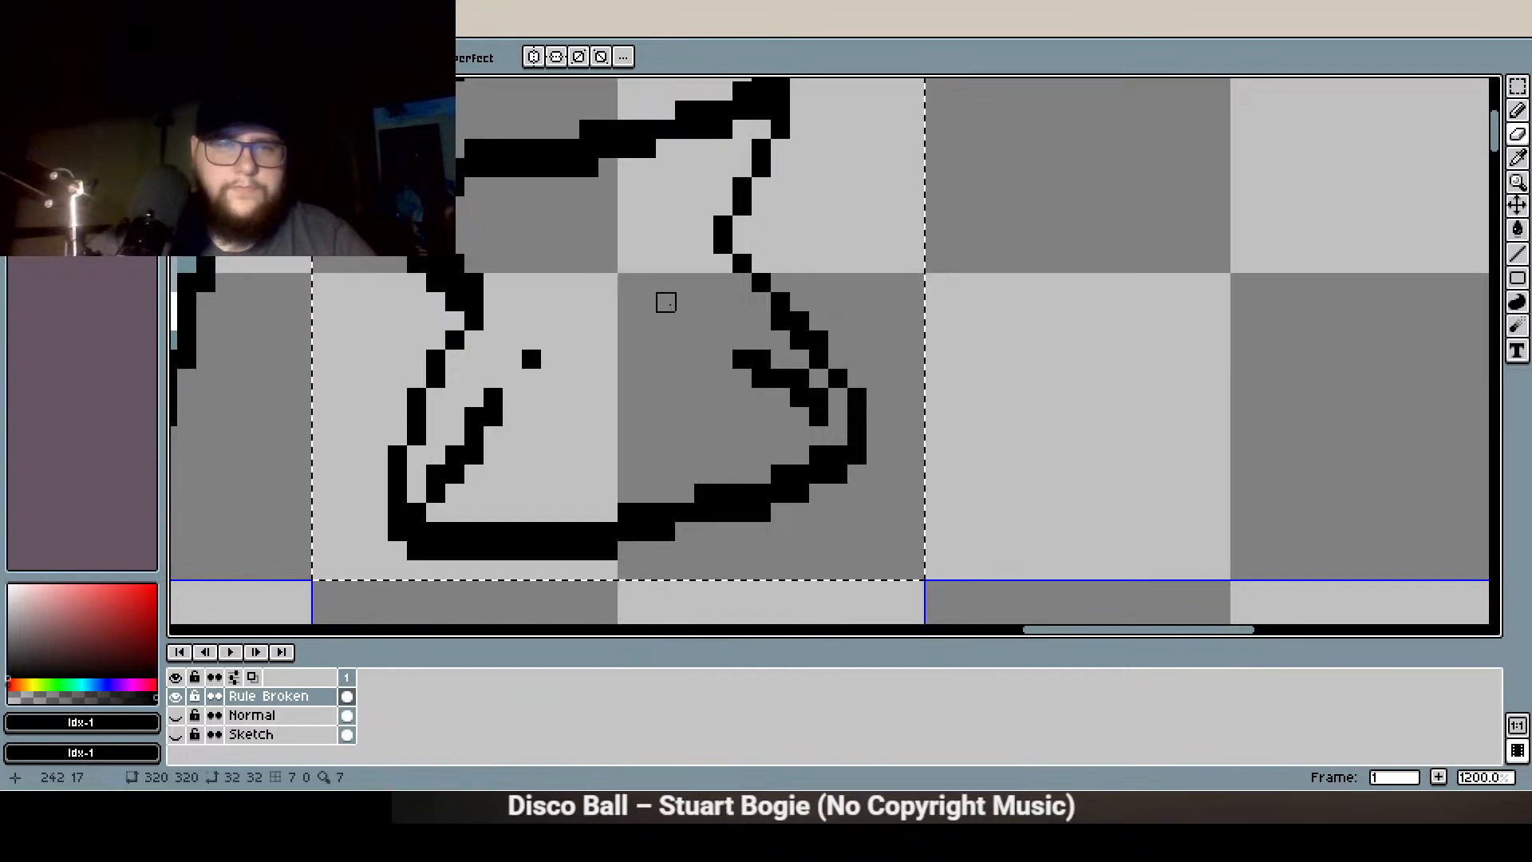
click(1518, 112)
drag(512, 380, 513, 395)
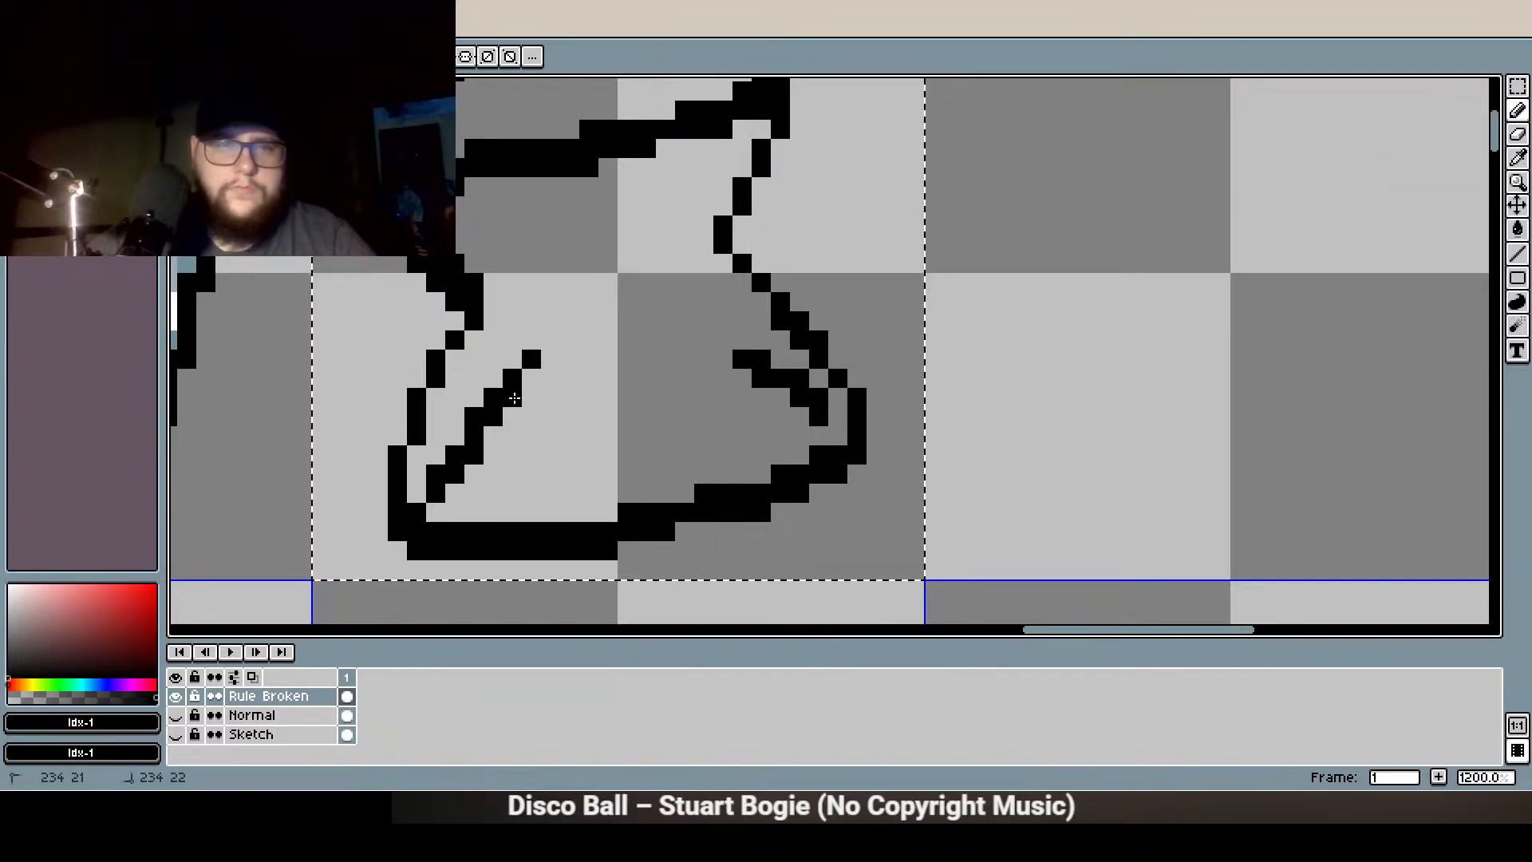
mouse_move(552, 341)
mouse_down()
mouse_move(640, 353)
mouse_move(637, 324)
mouse_move(707, 352)
mouse_up()
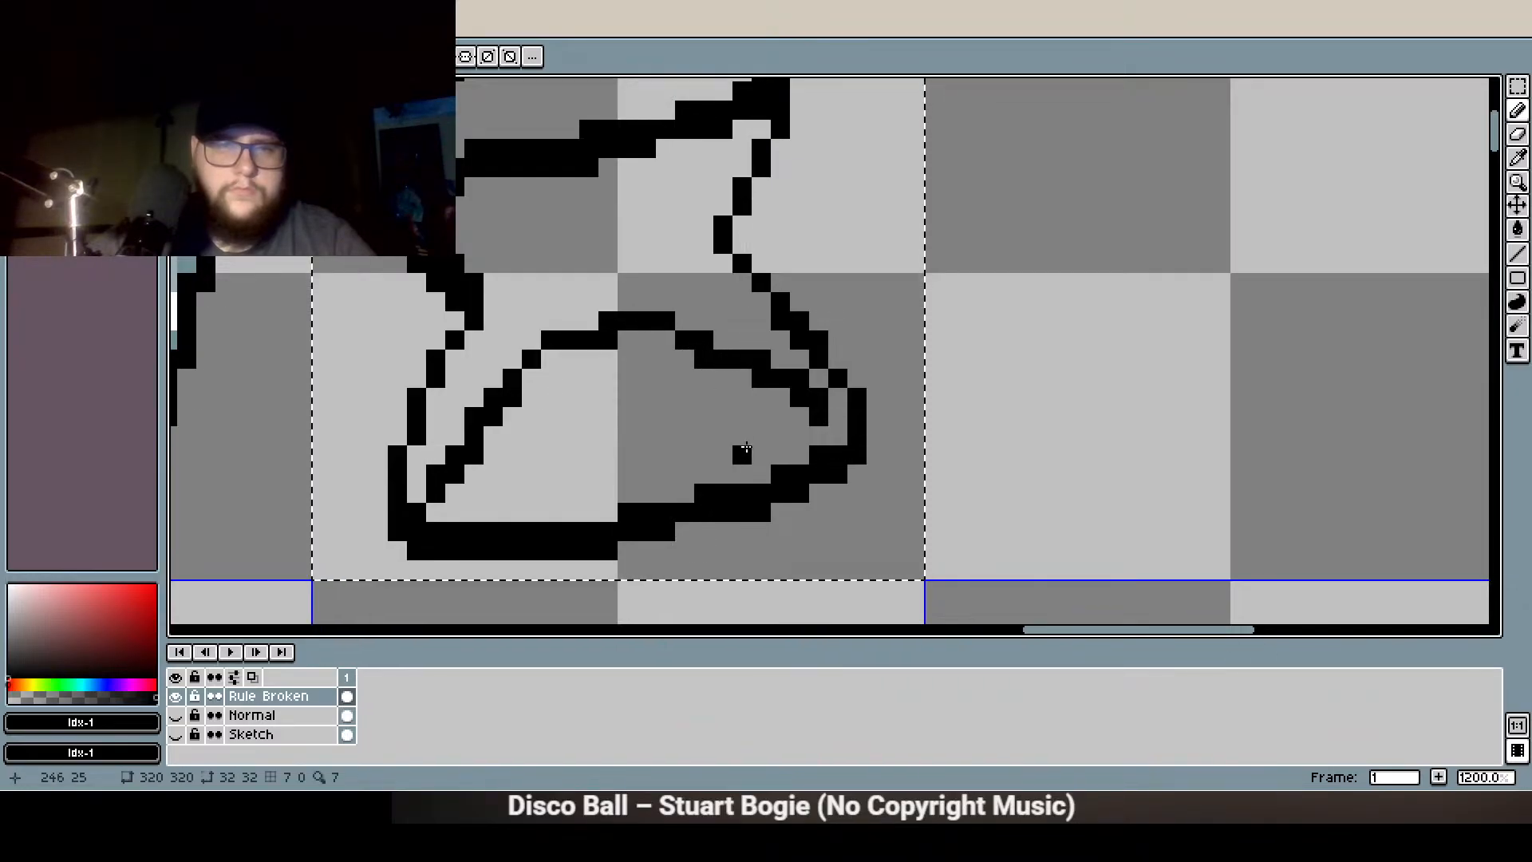
Save the icons file with the finished hourglass outline
scroll(742, 451, down, 3)
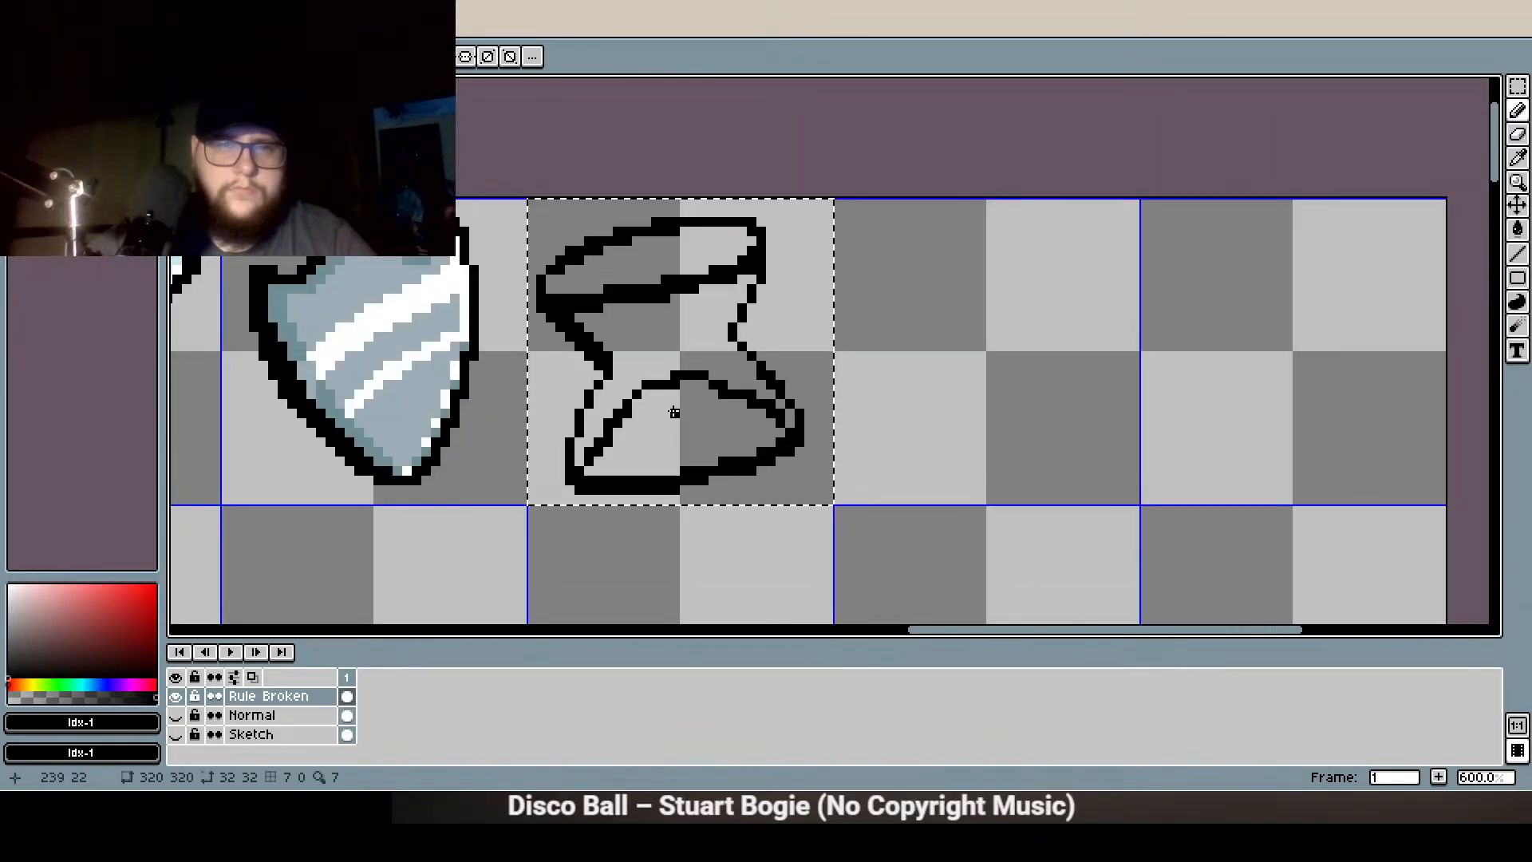
scroll(647, 346, down, 1)
key(ctrl+s)
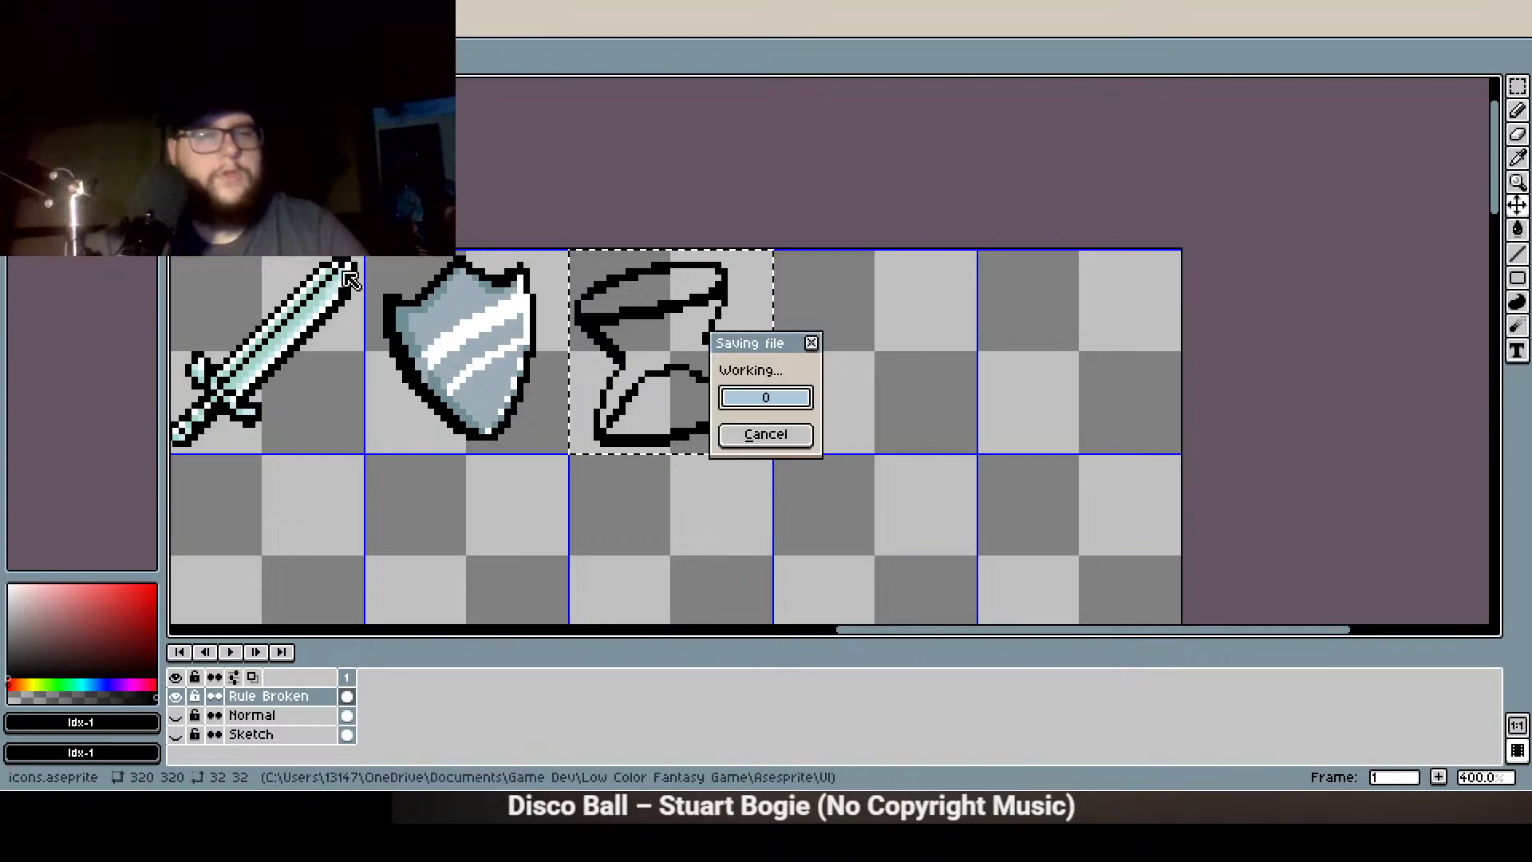
Open Beach.aseprite and select a patch of about 41 by 45 pixels on the striped yellow sand
click(49, 9)
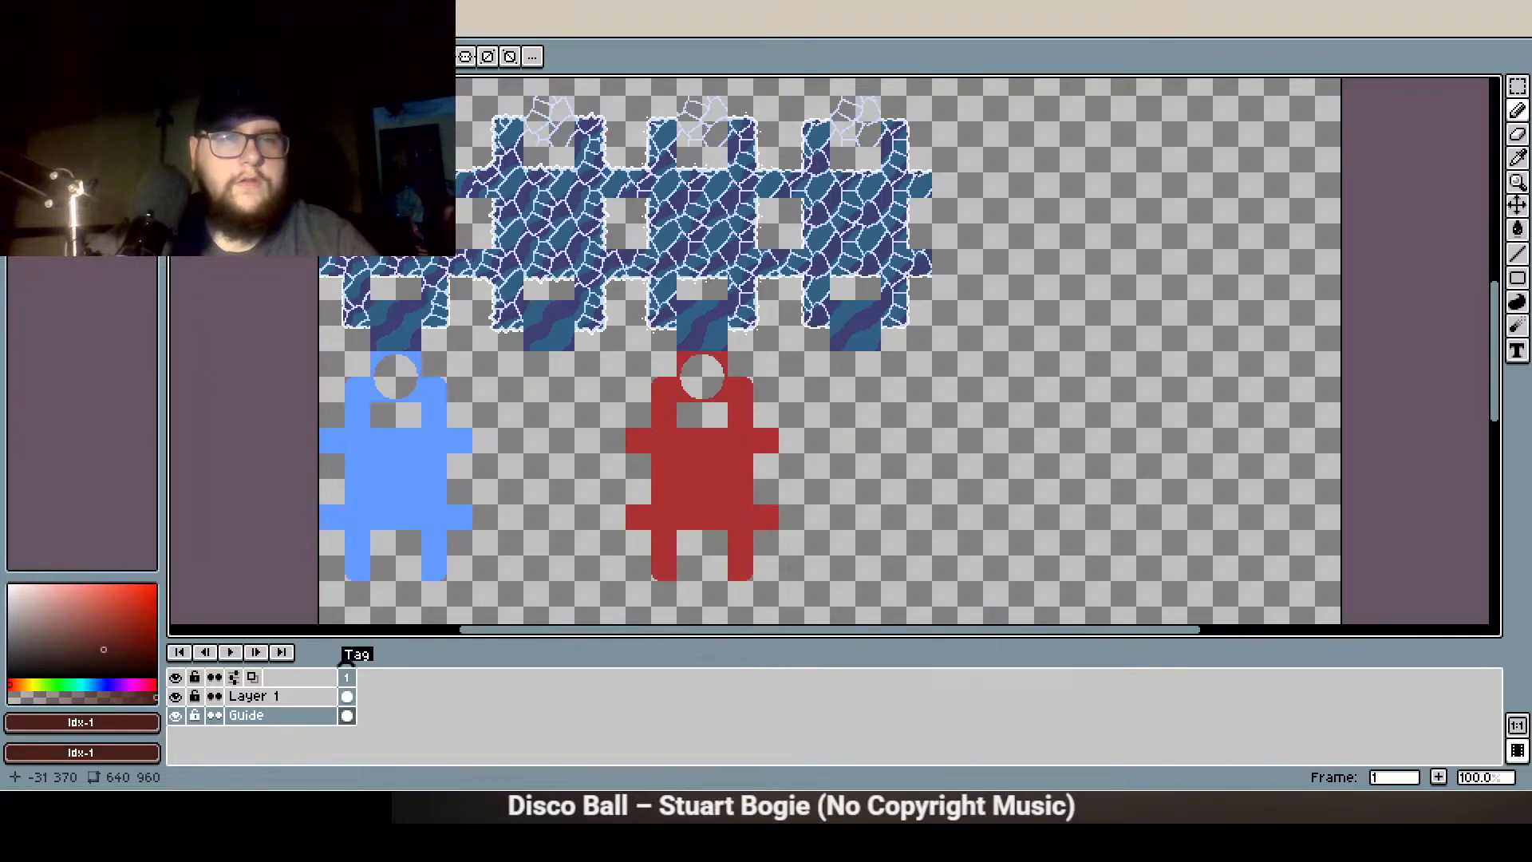
scroll(343, 495, up, 5)
drag(546, 296, 411, 606)
scroll(941, 325, up, 3)
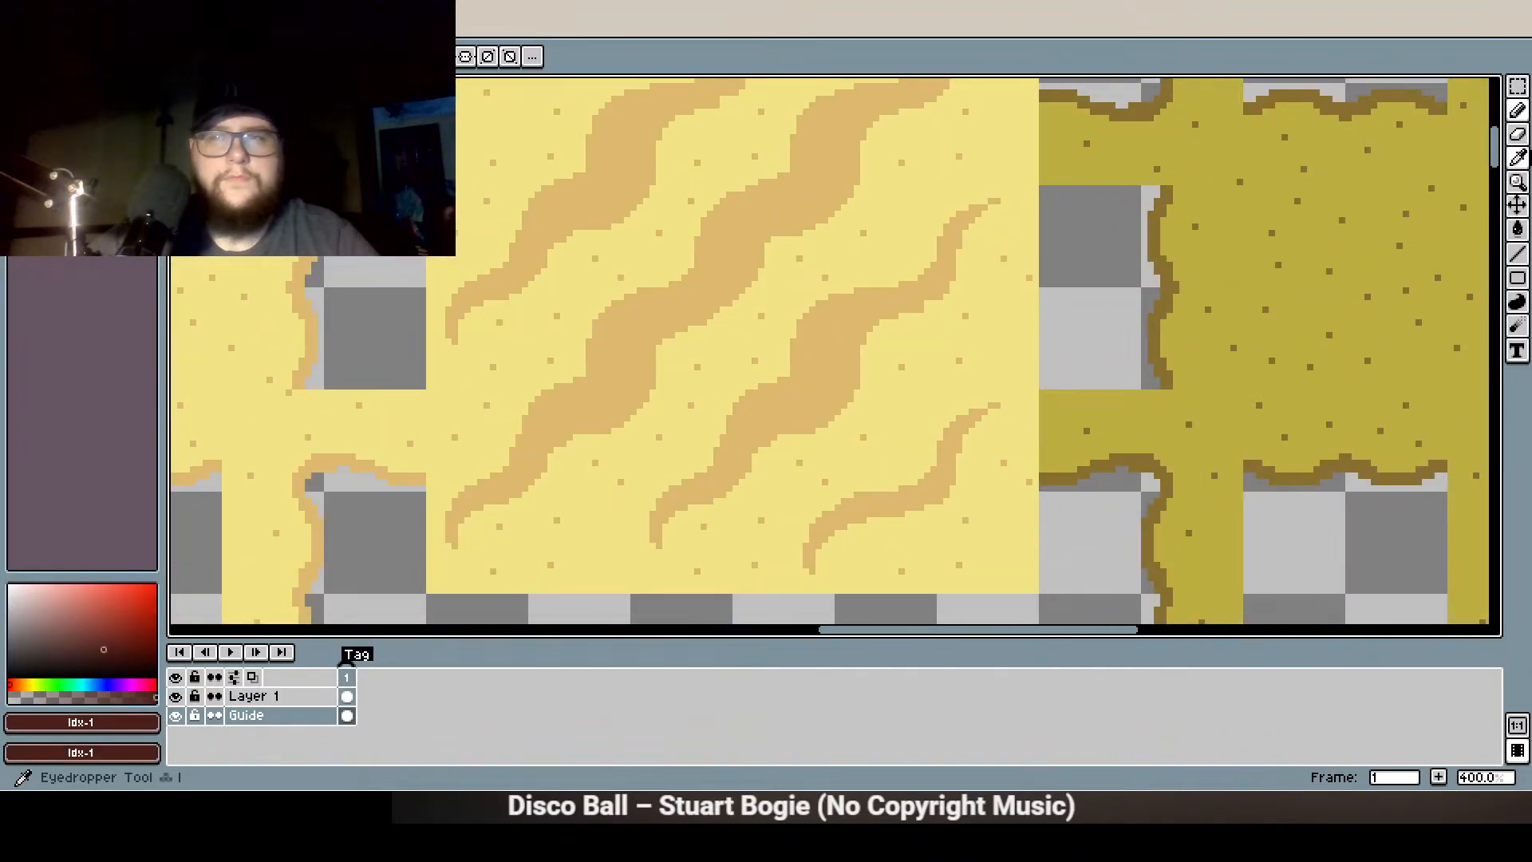
click(1517, 85)
drag(934, 487, 666, 195)
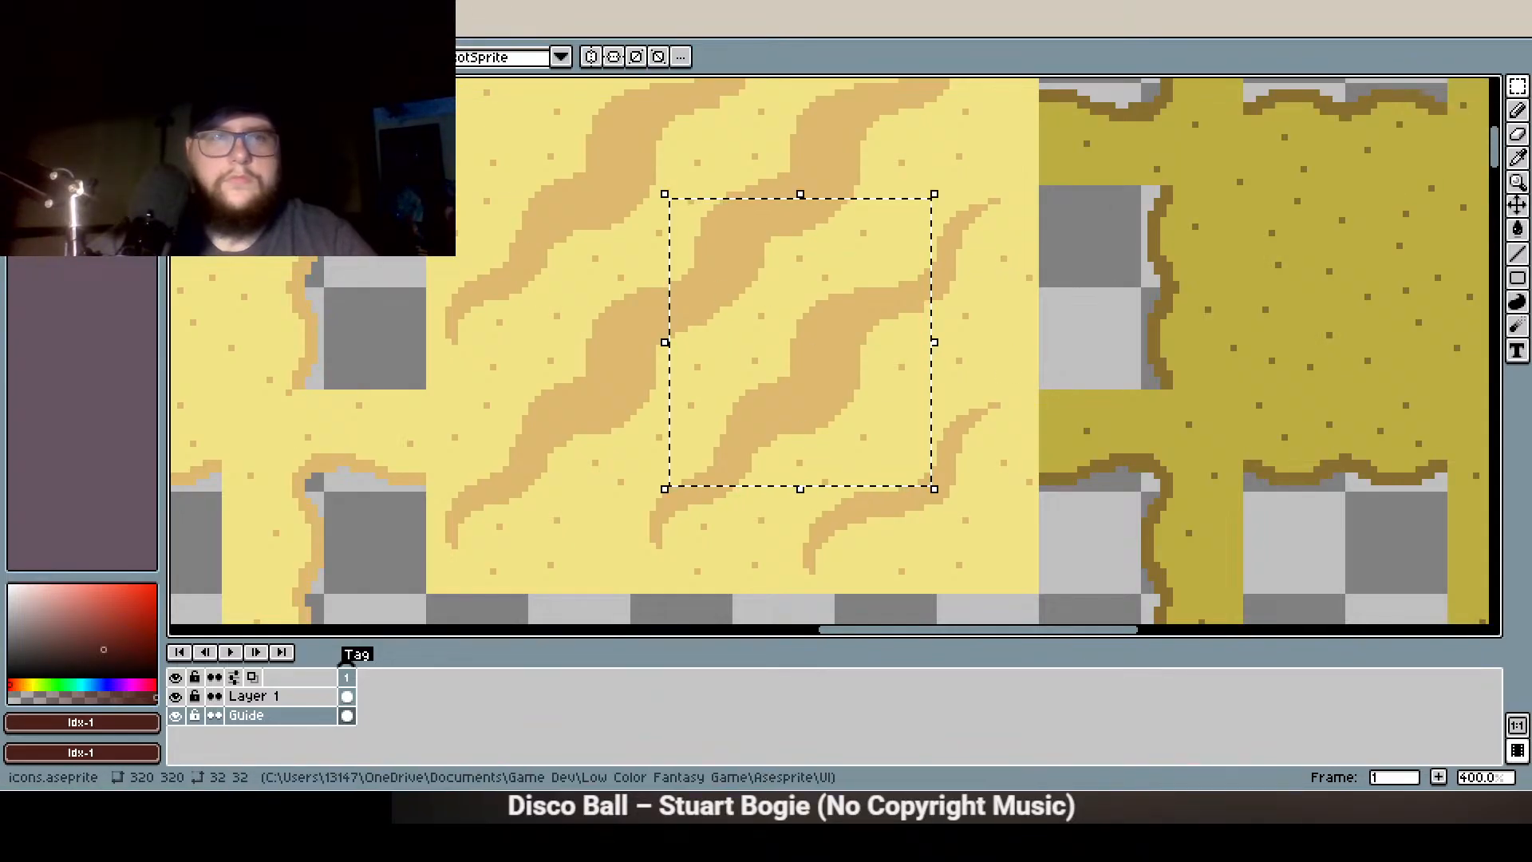
Try to paste the sand patch into the icons sprite near the hourglass, and undo the paste
click(319, 26)
scroll(770, 391, down, 1)
drag(770, 391, 526, 280)
key(ctrl+v)
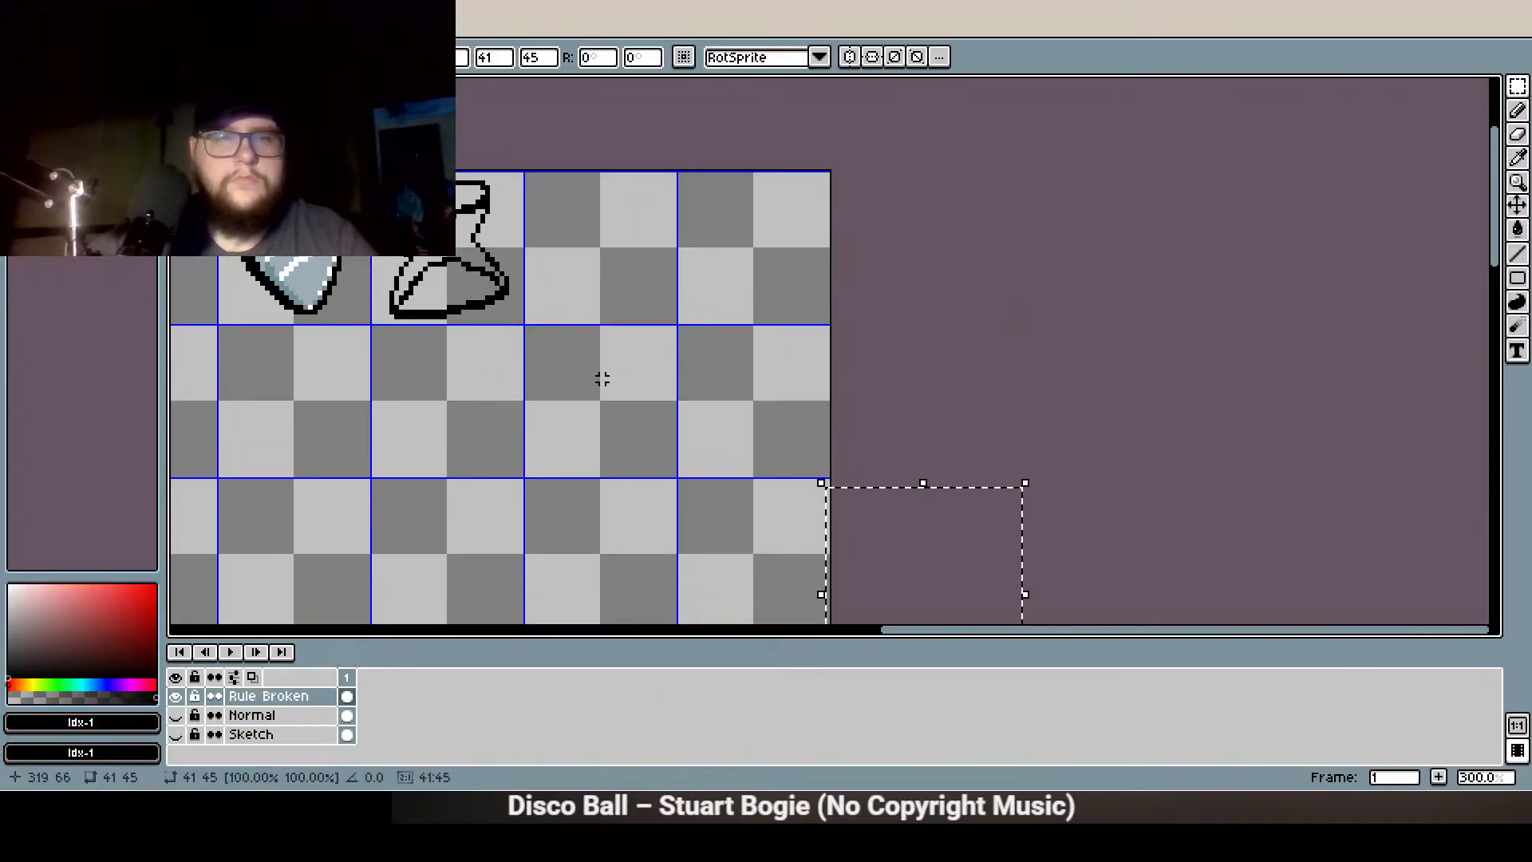
drag(900, 588, 640, 376)
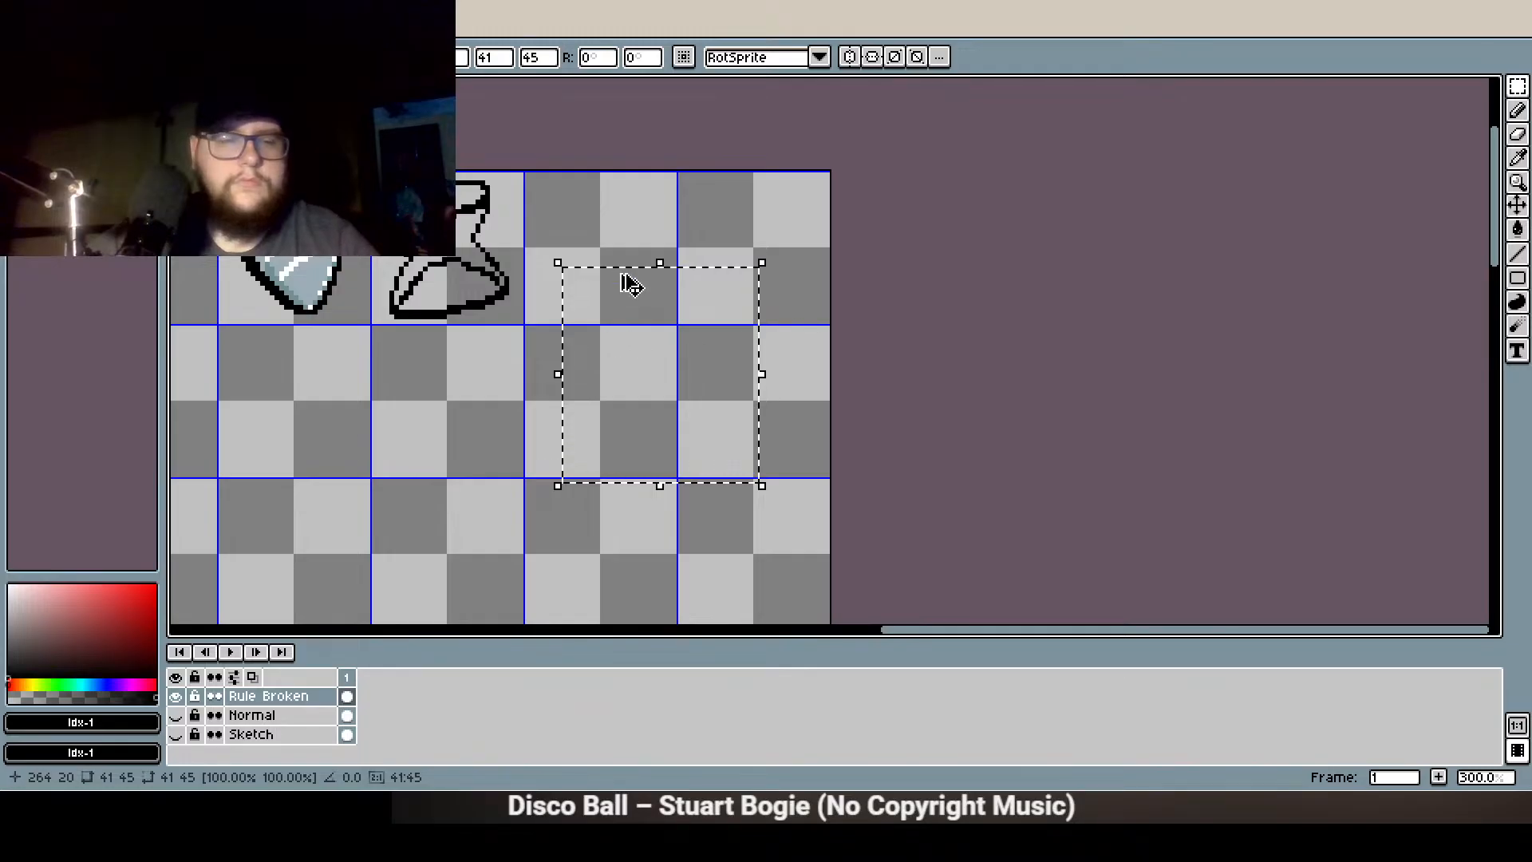
key(ctrl+z)
Return to Beach.aseprite for the same sand patch and try pasting it again into the icons sprite
click(208, 26)
click(714, 310)
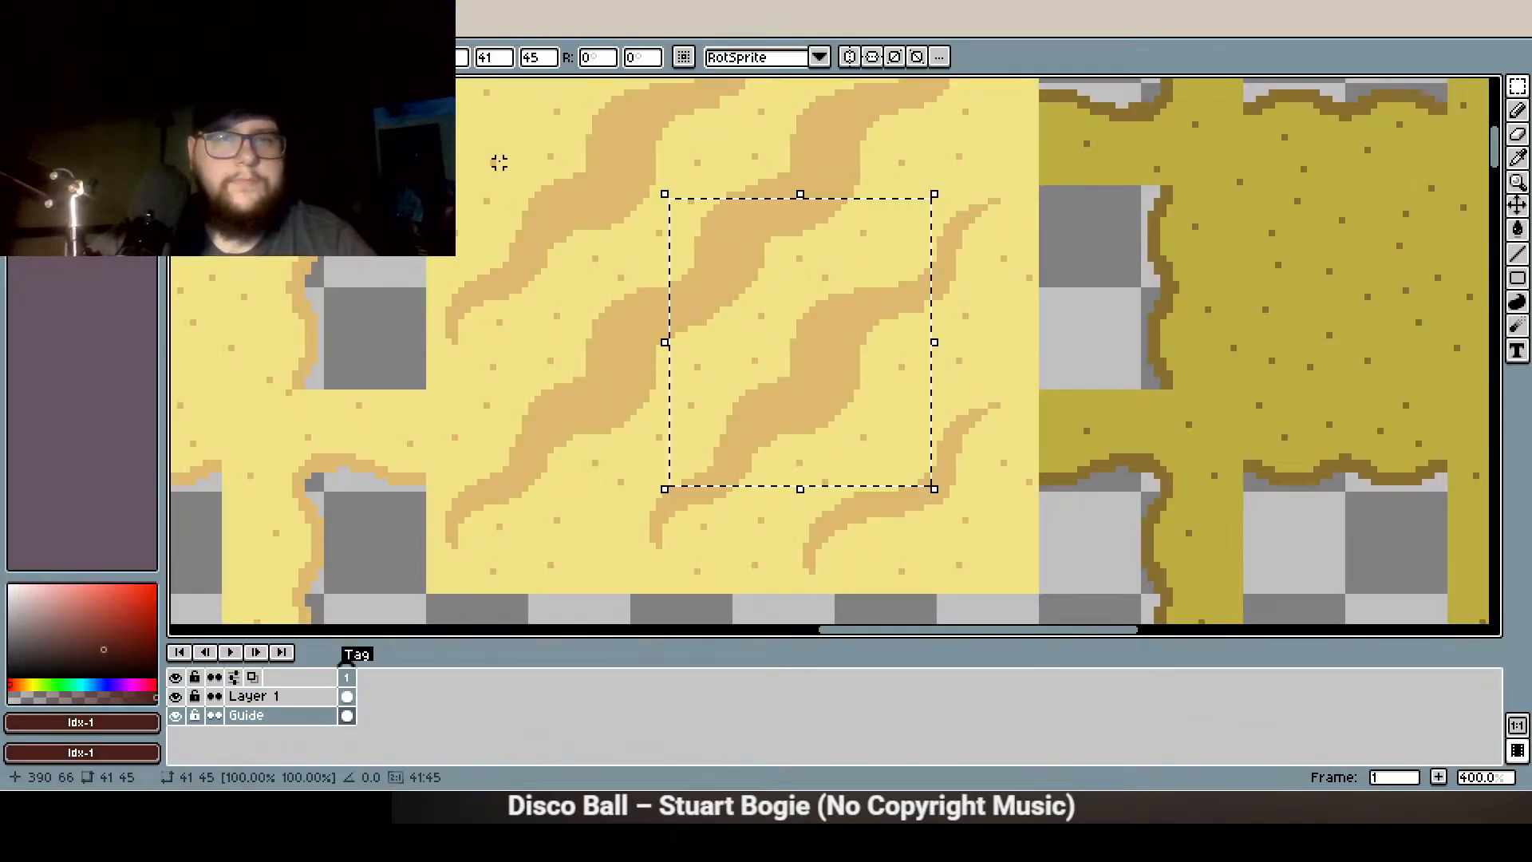
click(319, 26)
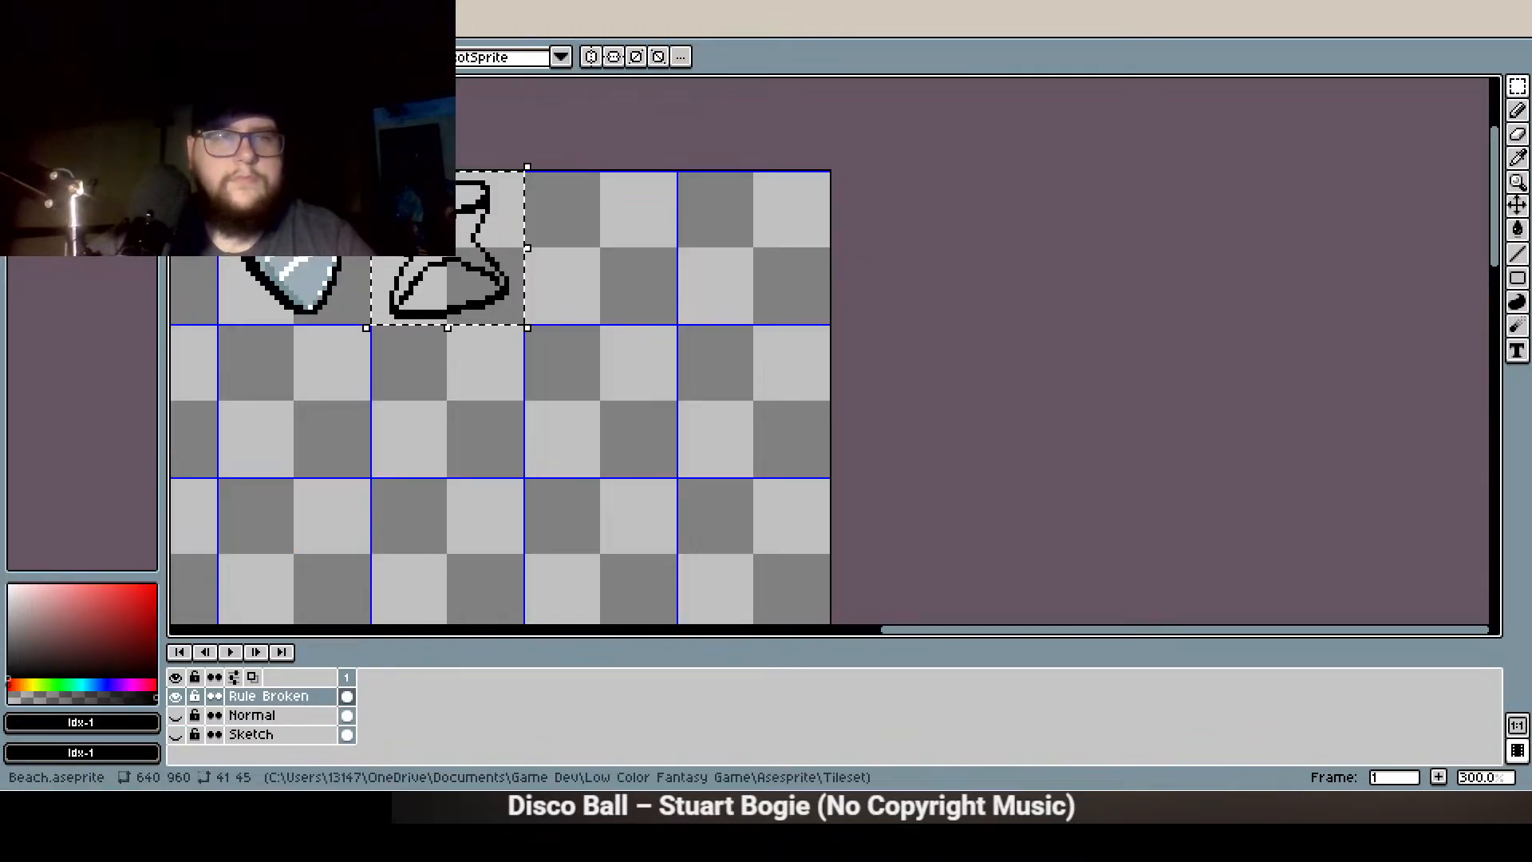
click(208, 27)
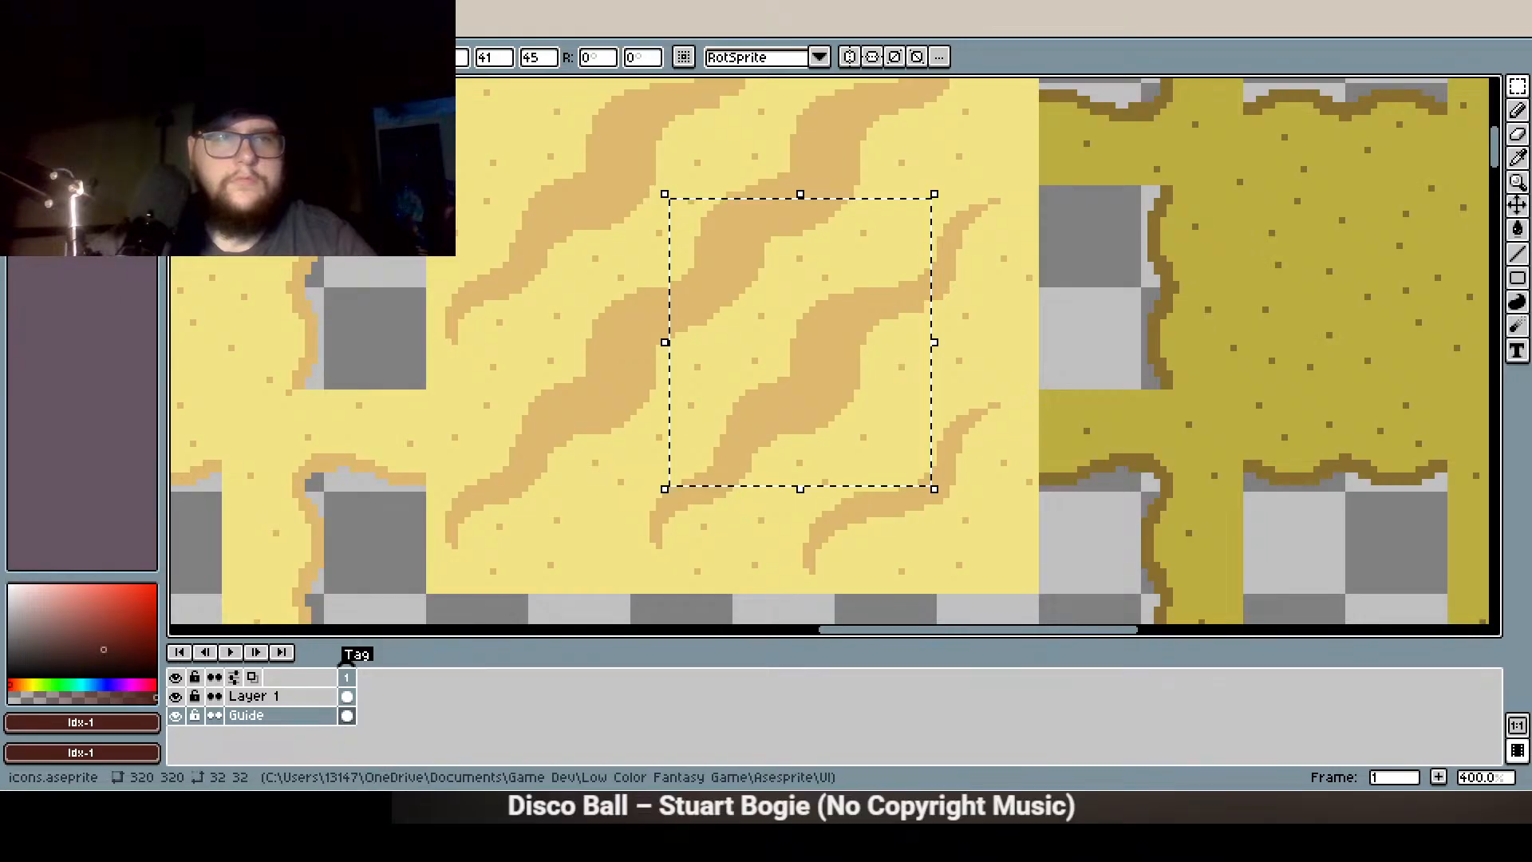
click(319, 26)
key(ctrl+v)
drag(881, 548, 652, 413)
click(1080, 387)
scroll(660, 254, down, 1)
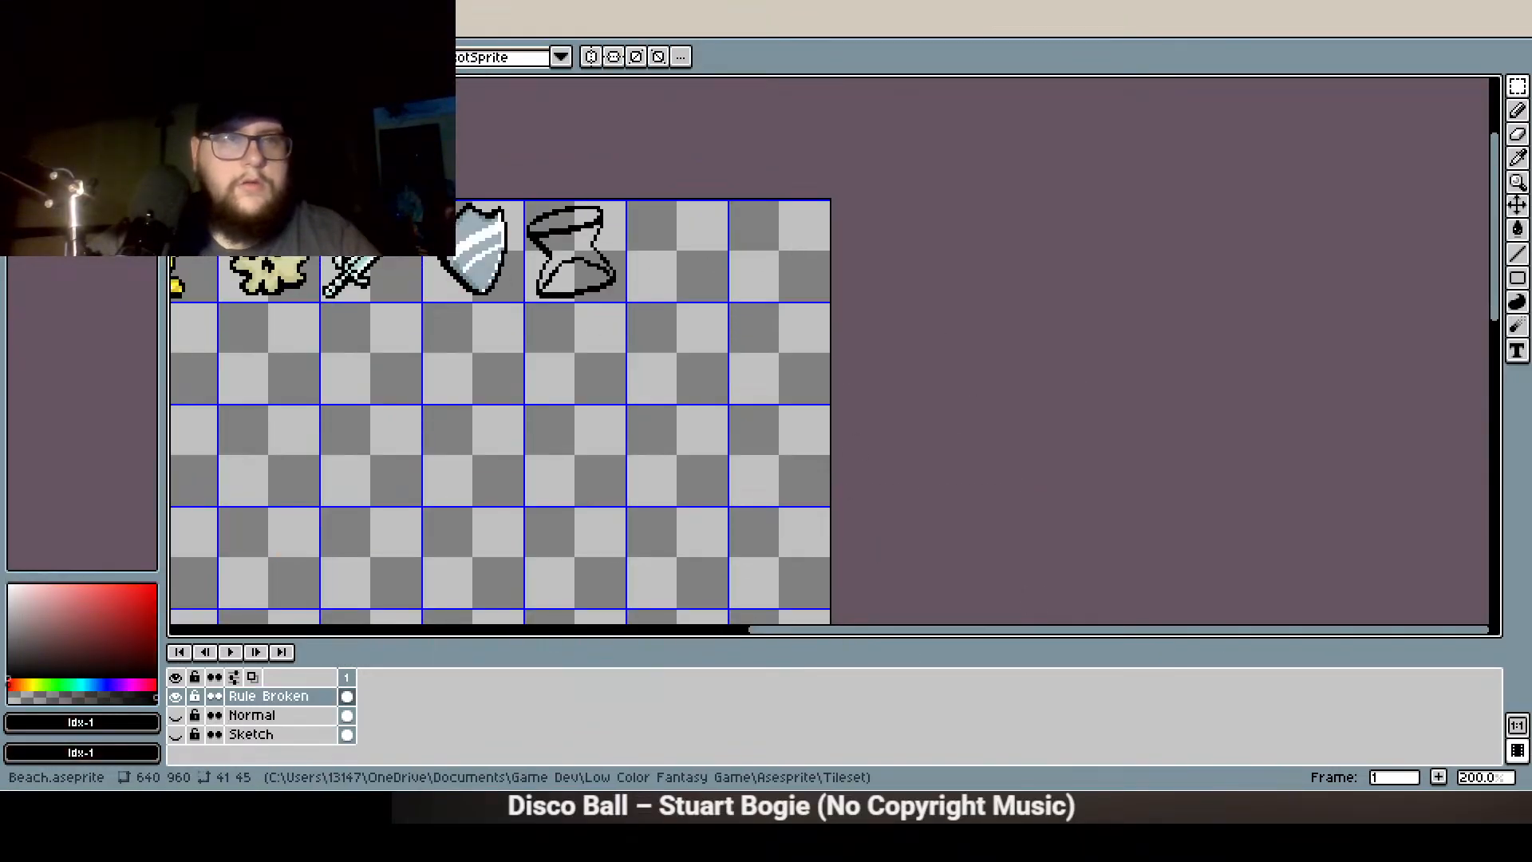
Select a 32 by 32 tile of the sand in Beach.aseprite and try pasting it into the icons sprite
click(207, 27)
scroll(721, 329, down, 1)
double_click(572, 313)
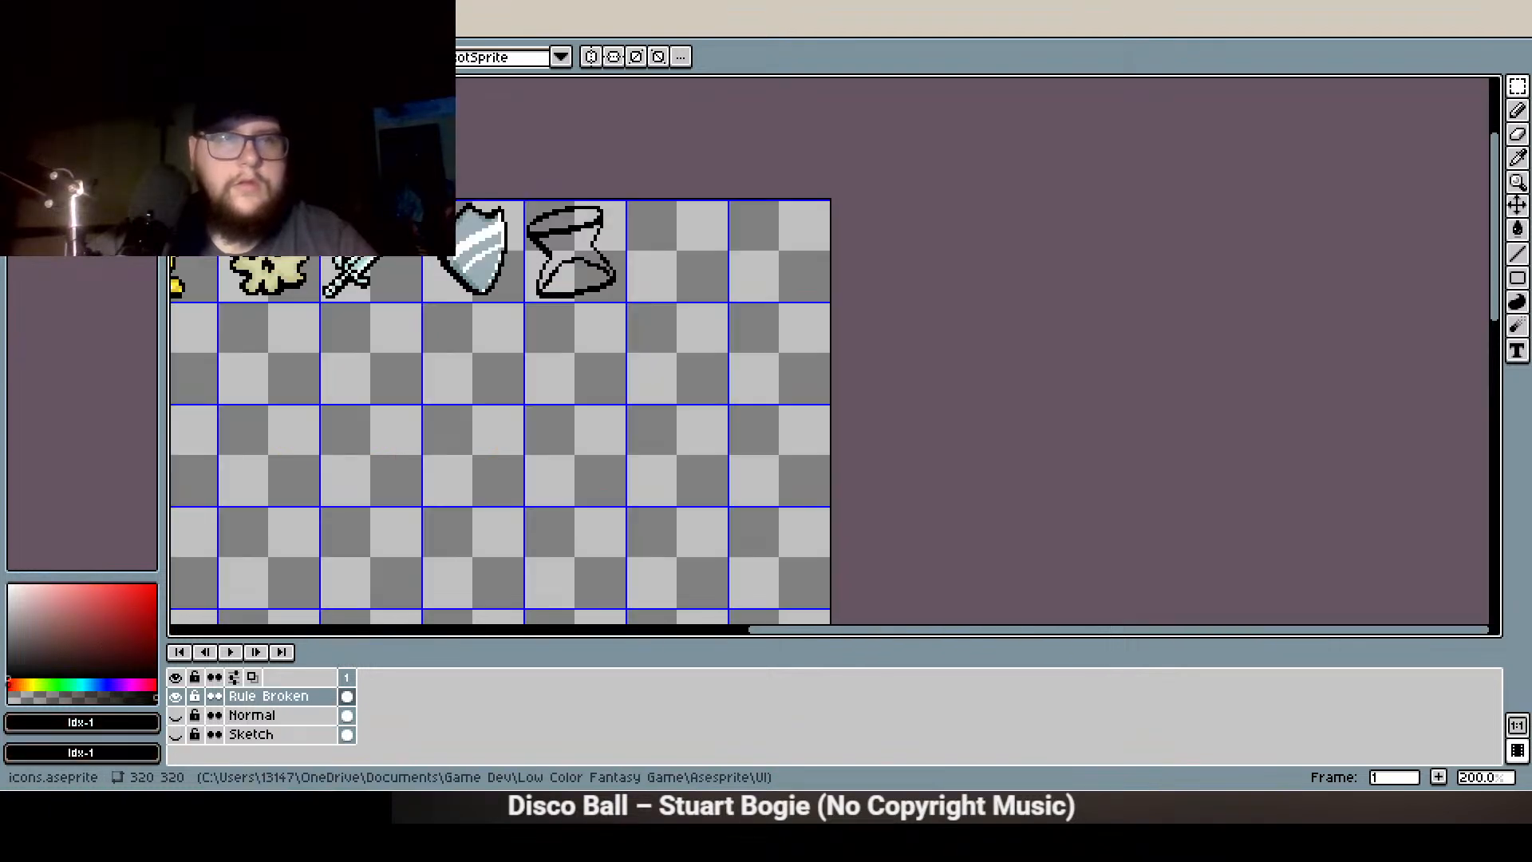
click(319, 26)
key(ctrl+v)
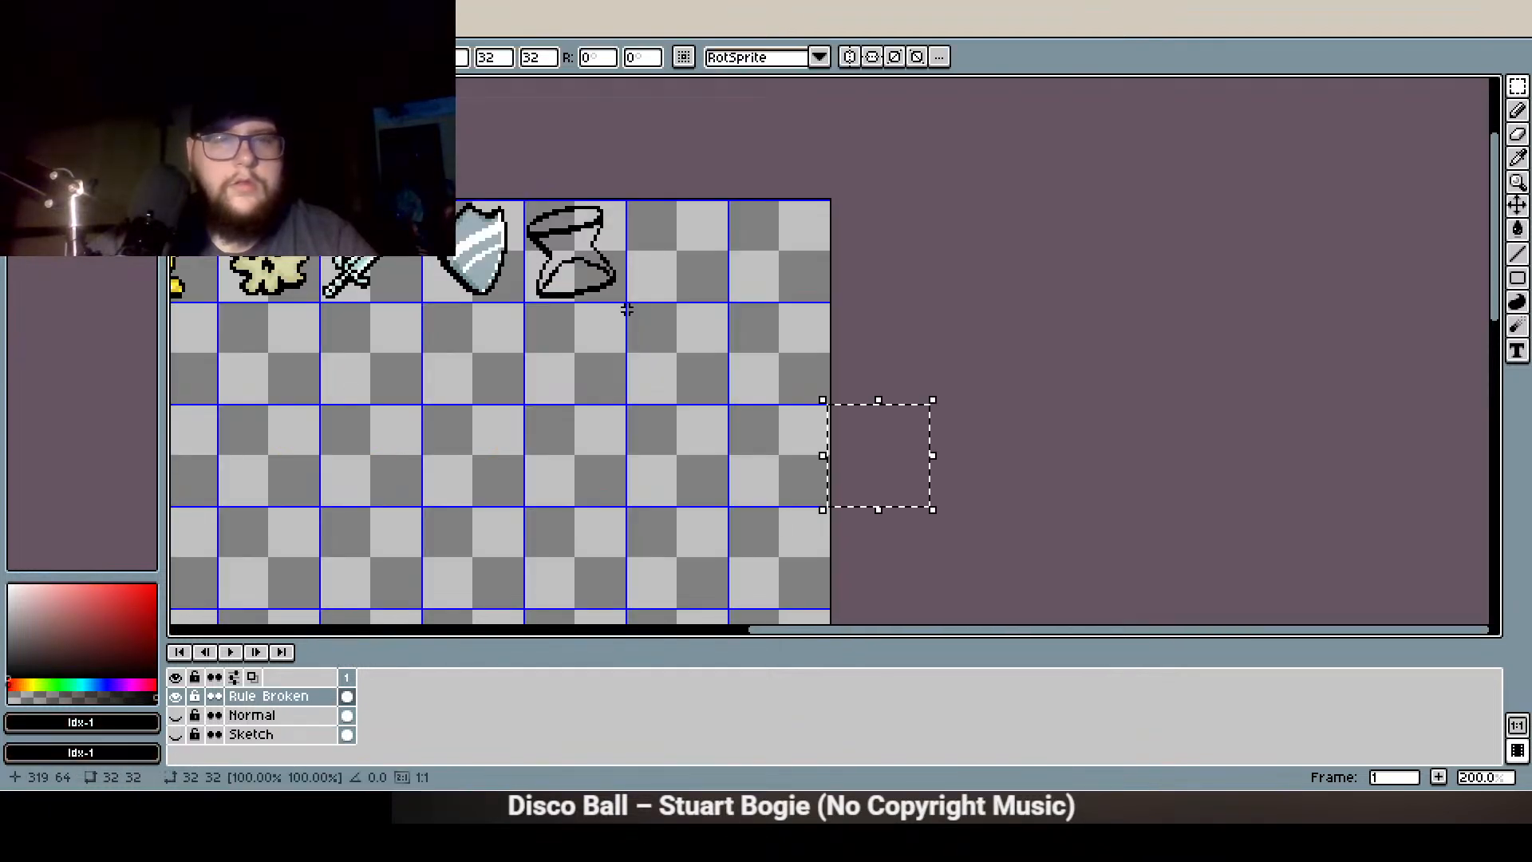
drag(821, 476, 721, 475)
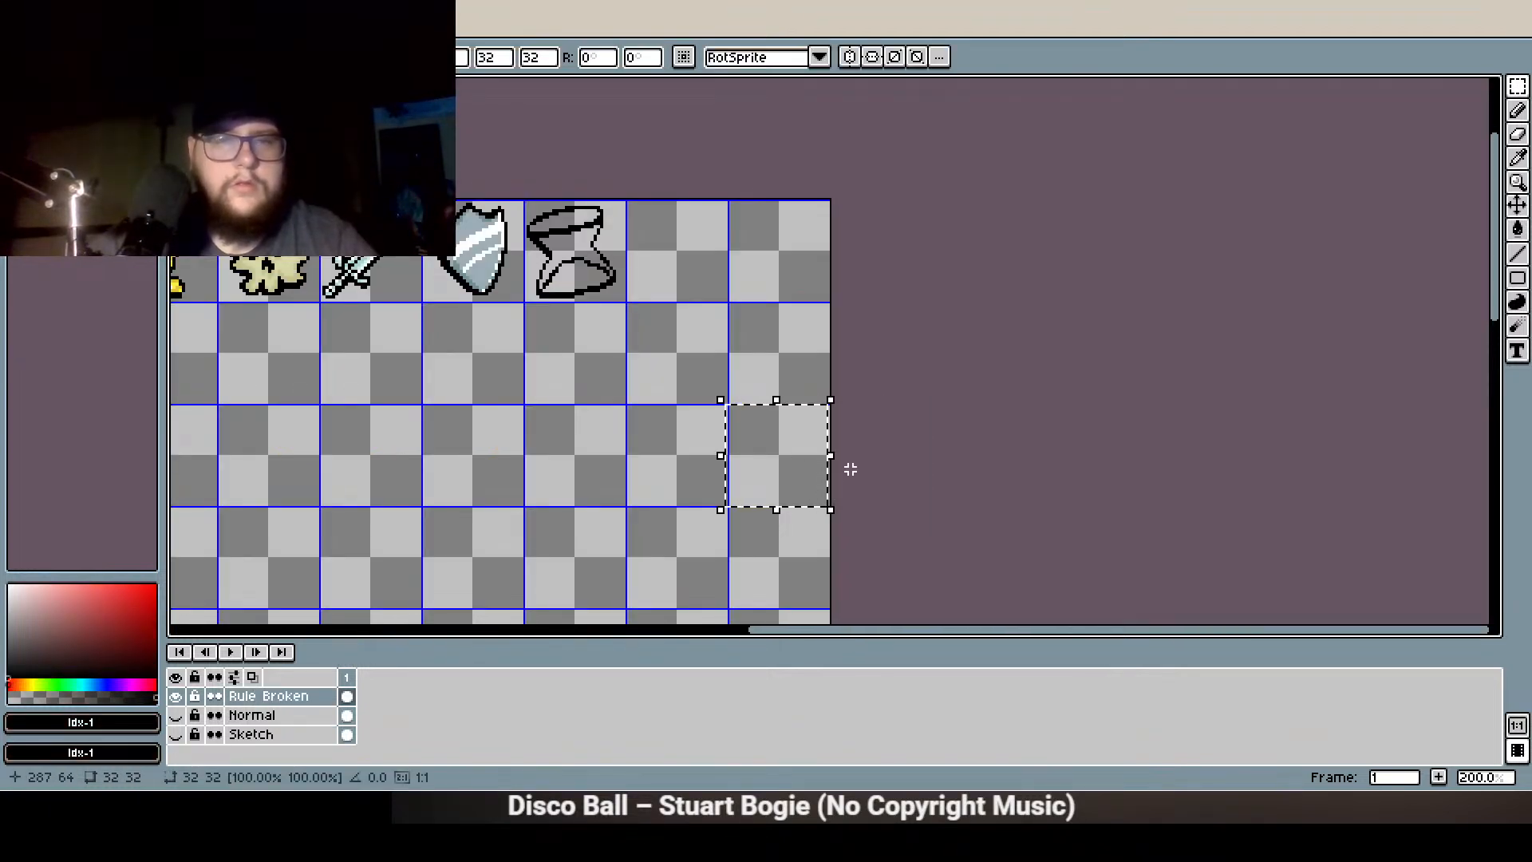
click(1127, 316)
click(89, 86)
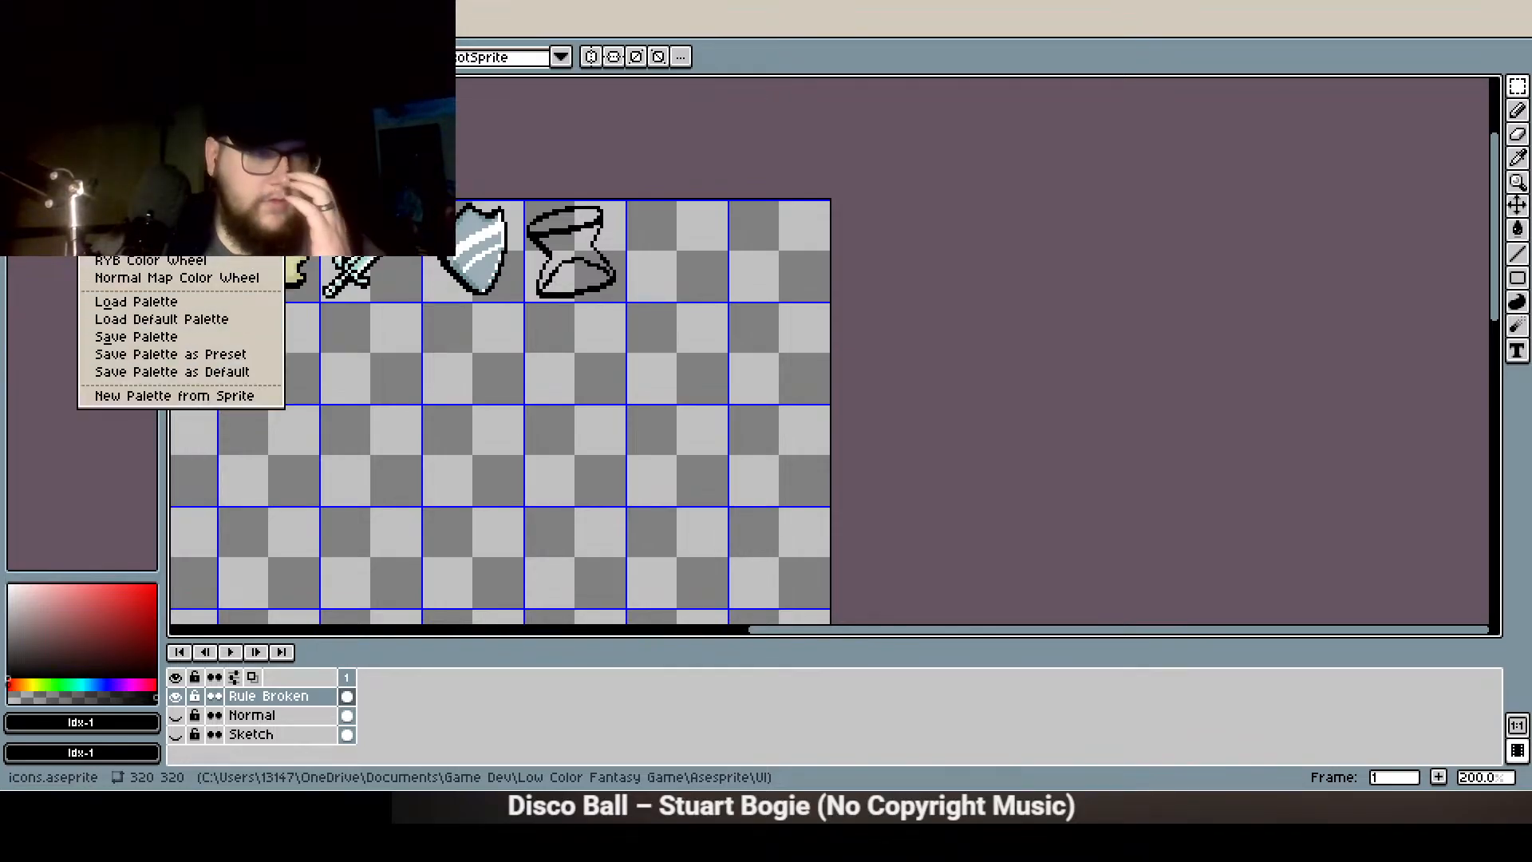
key(Escape)
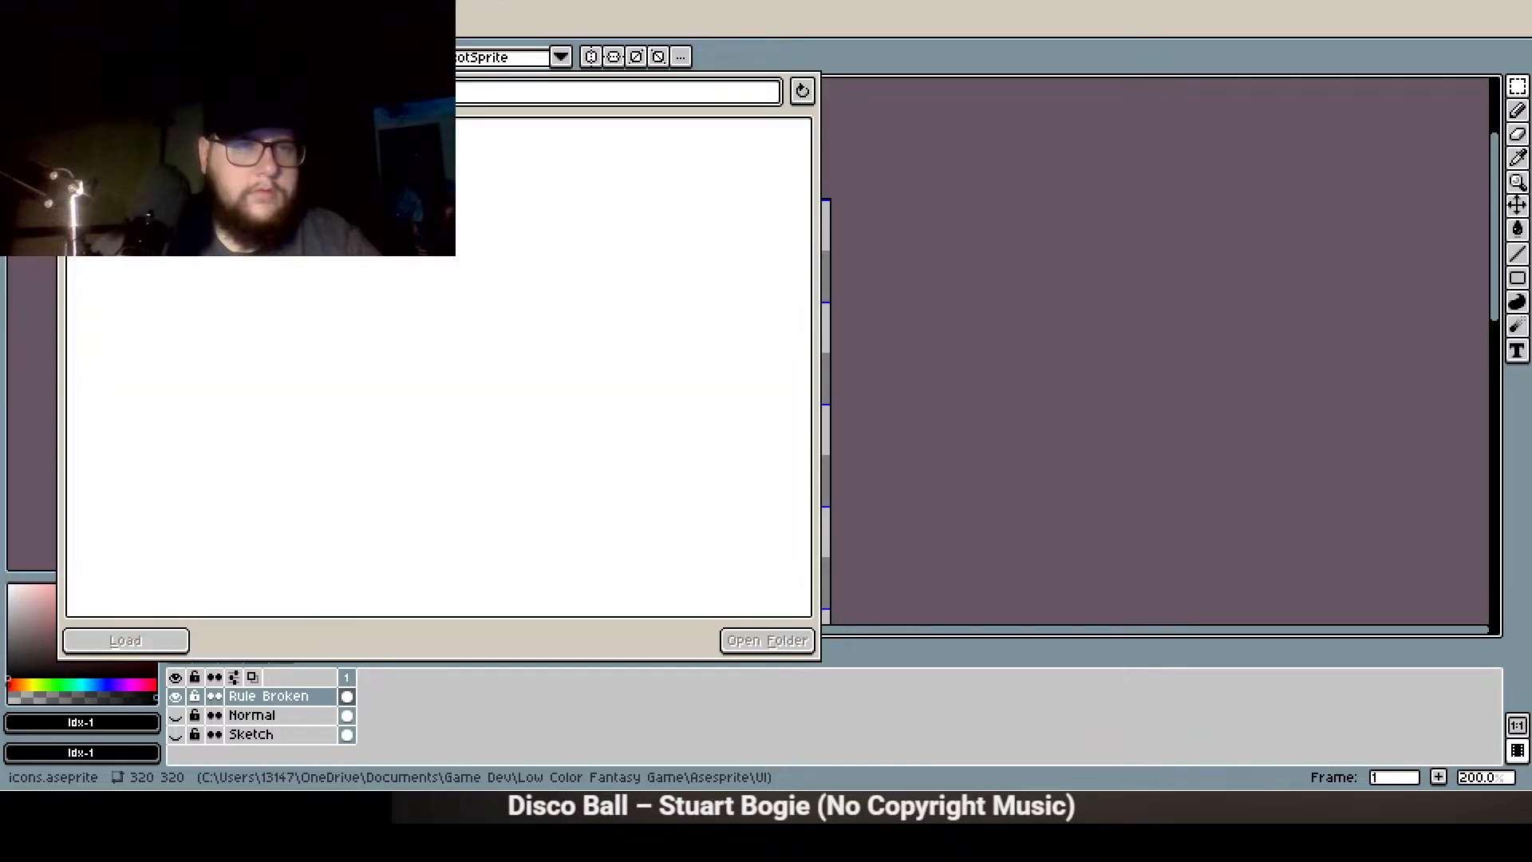
click(88, 86)
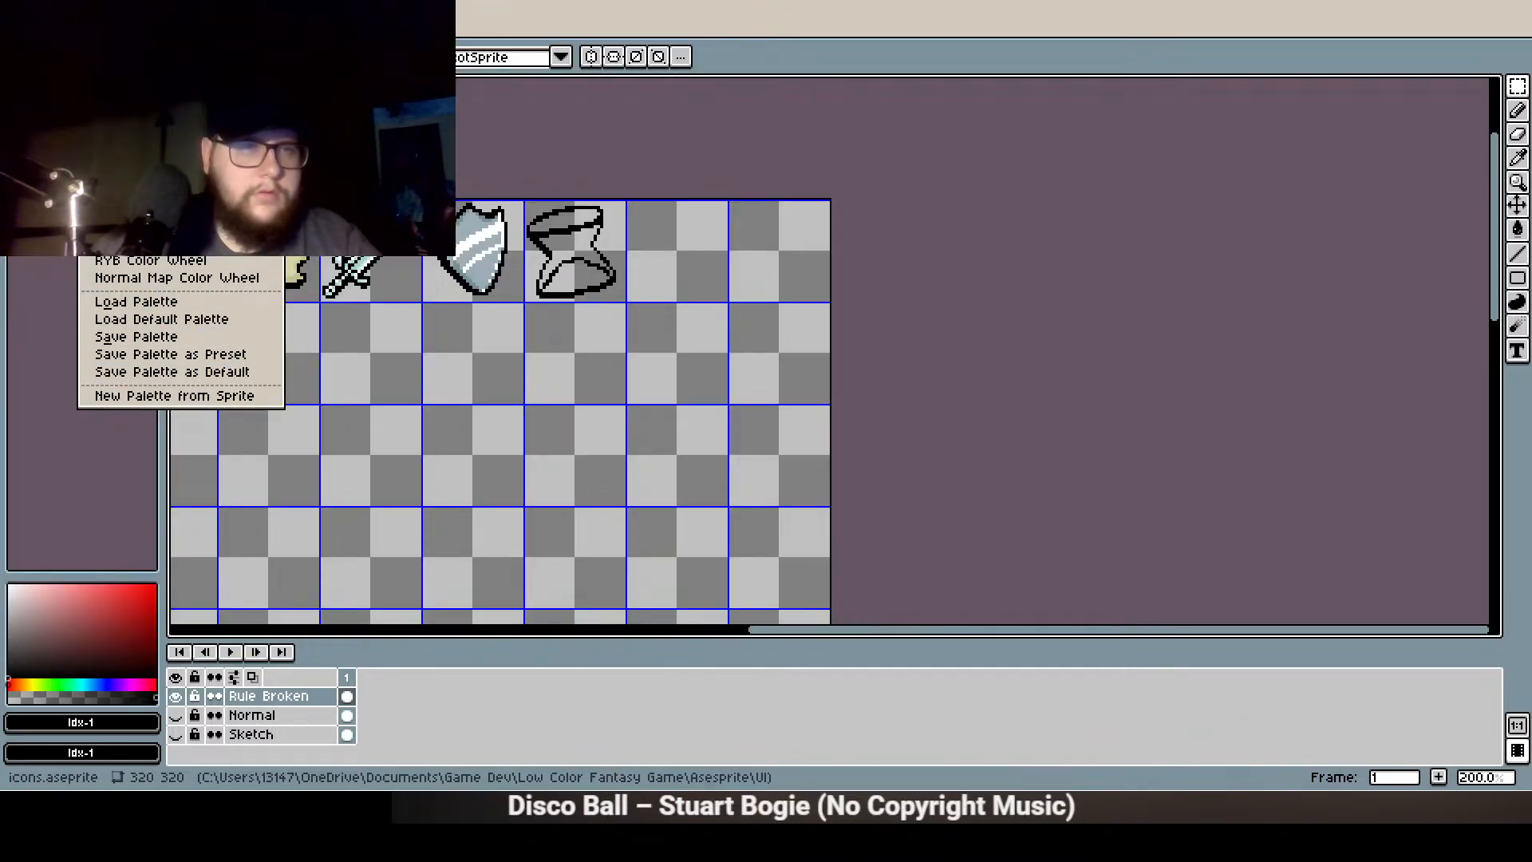
key(Escape)
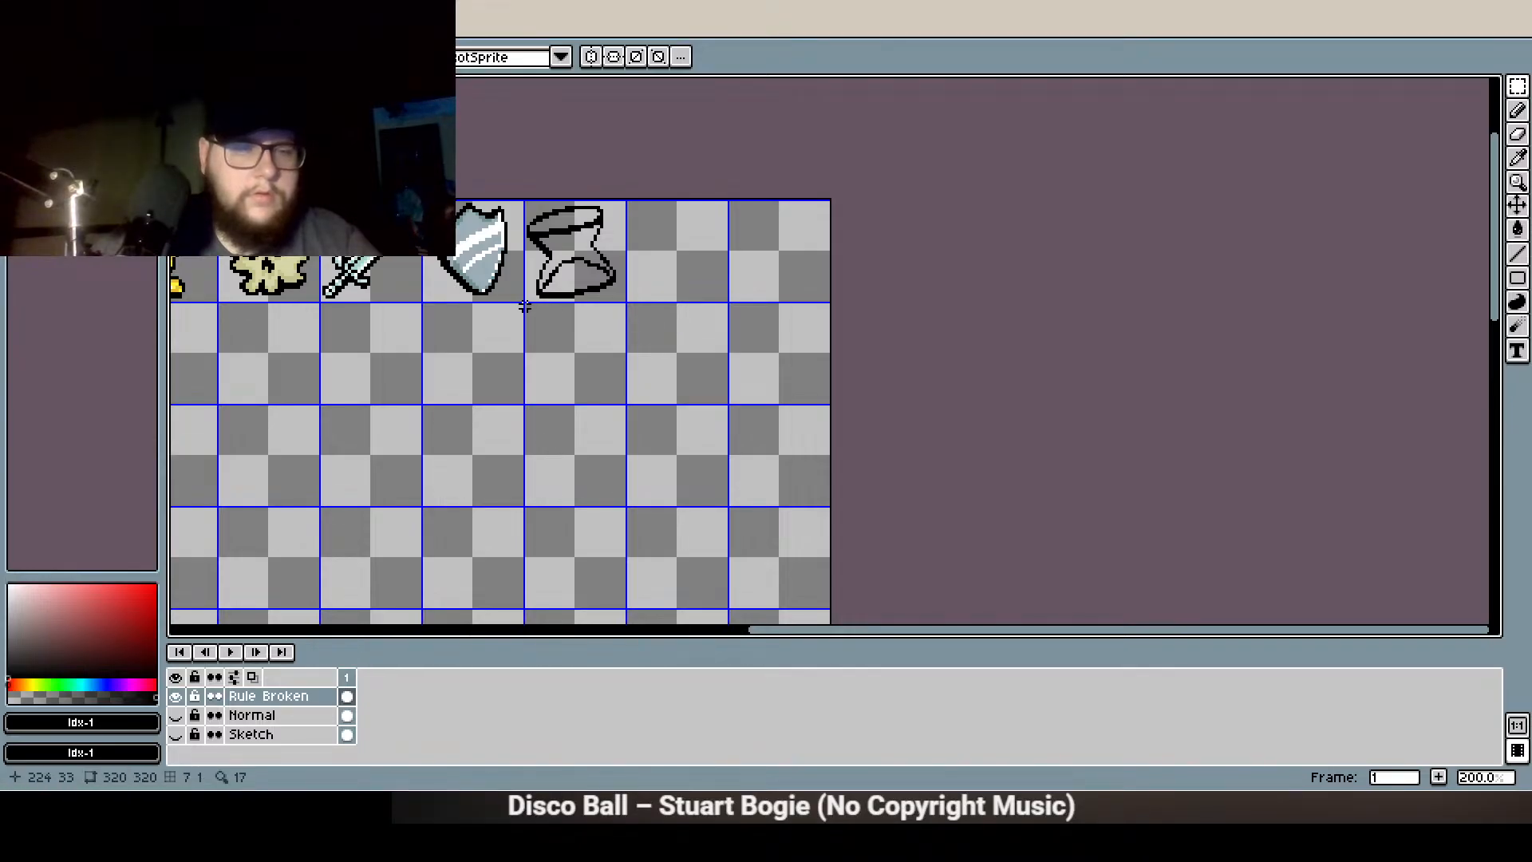
Try pasting the 32 by 32 sand tile into the icons sprite once more, and undo the paste
key(ctrl+v)
drag(883, 485, 725, 470)
key(ctrl+z)
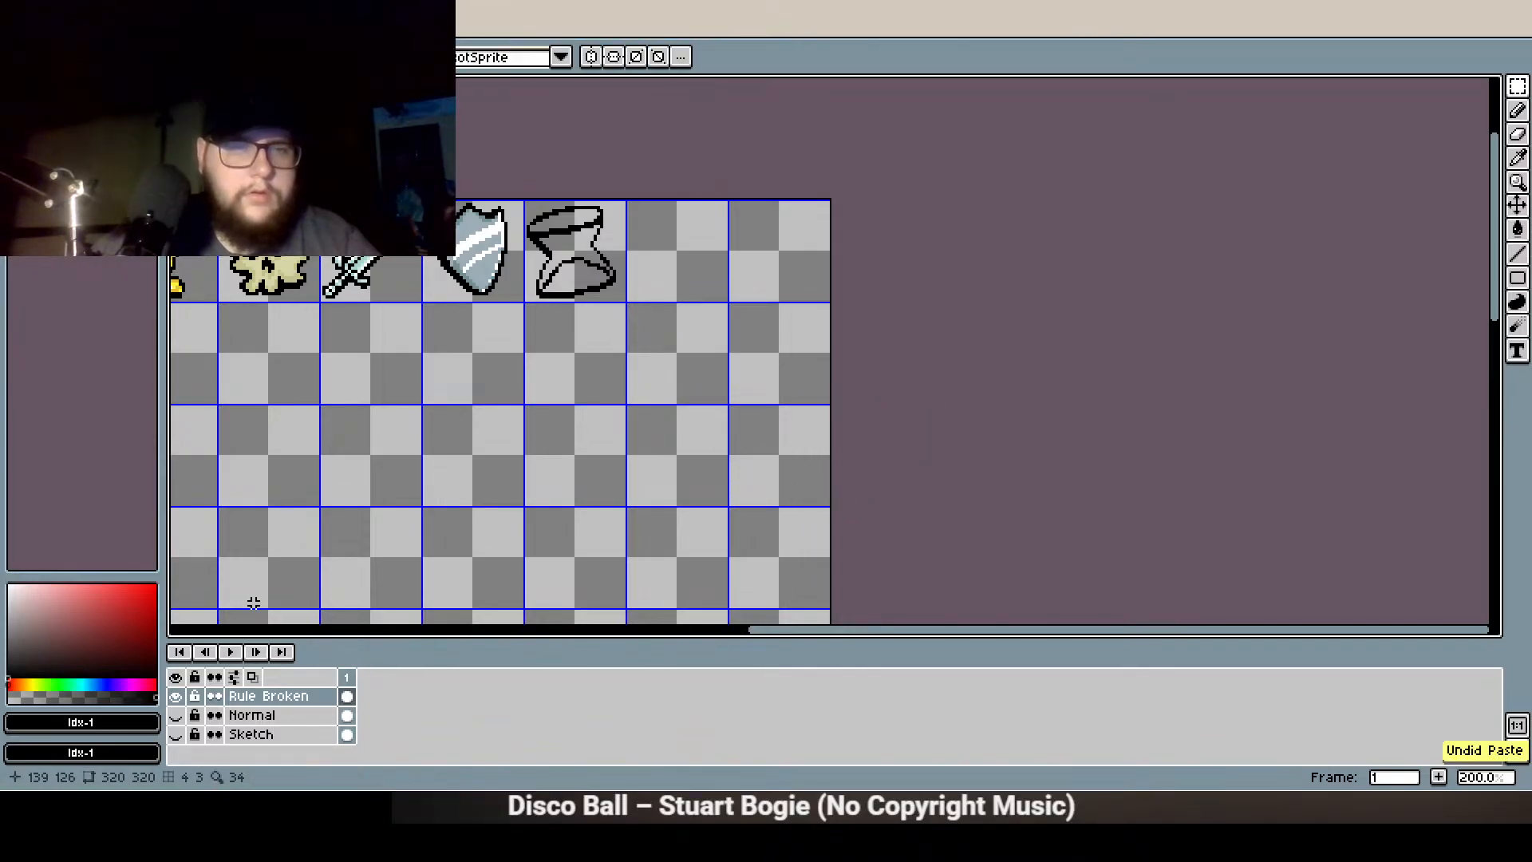
Copy the 32 by 32 sand tile from Layer 1 of Beach.aseprite and paste it into the icons sprite beside the hourglass
click(276, 700)
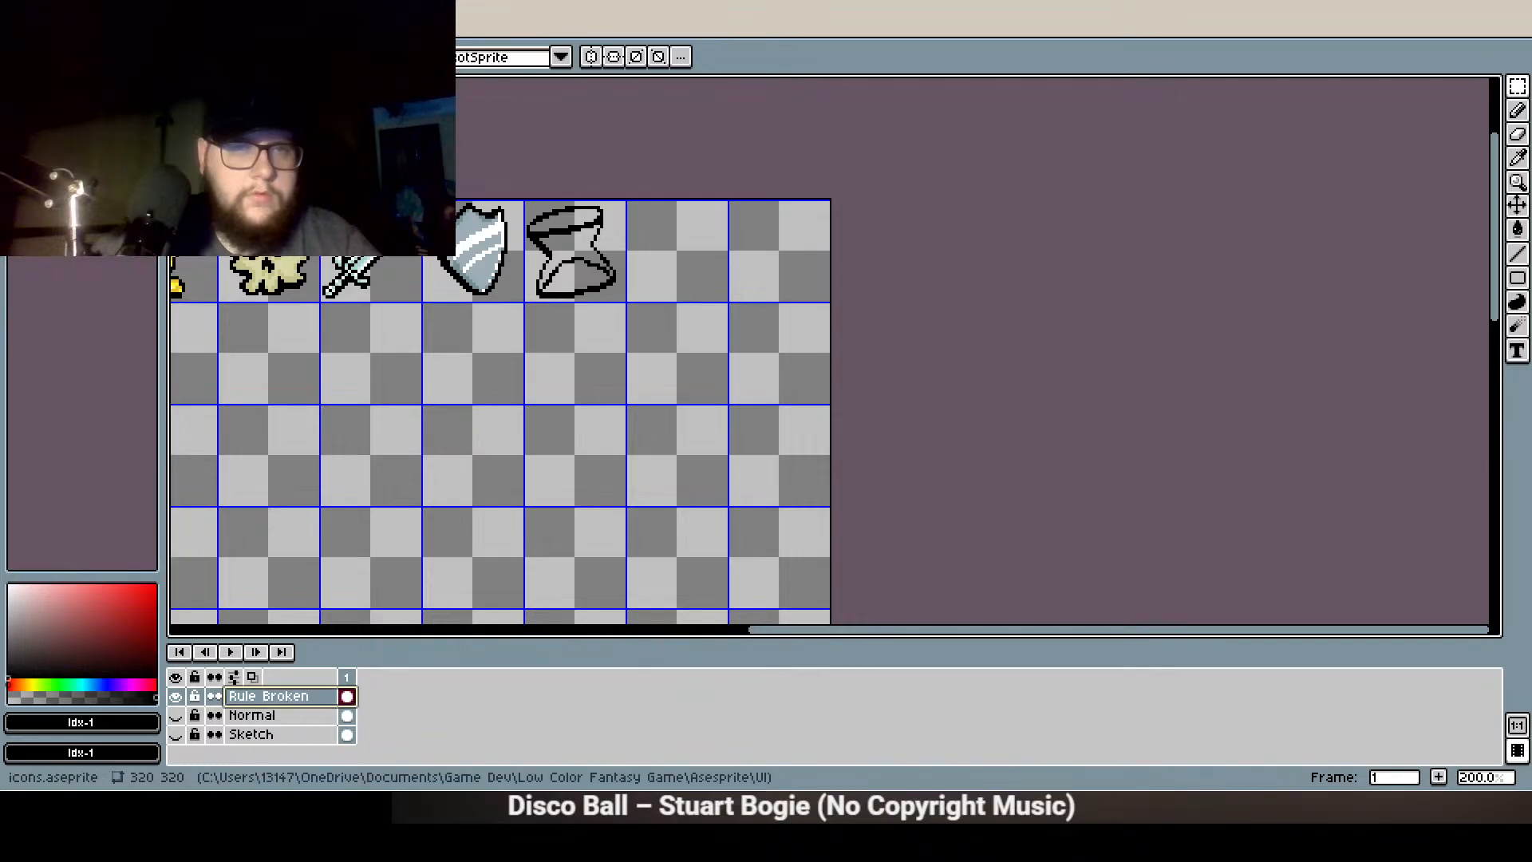
click(319, 29)
click(292, 694)
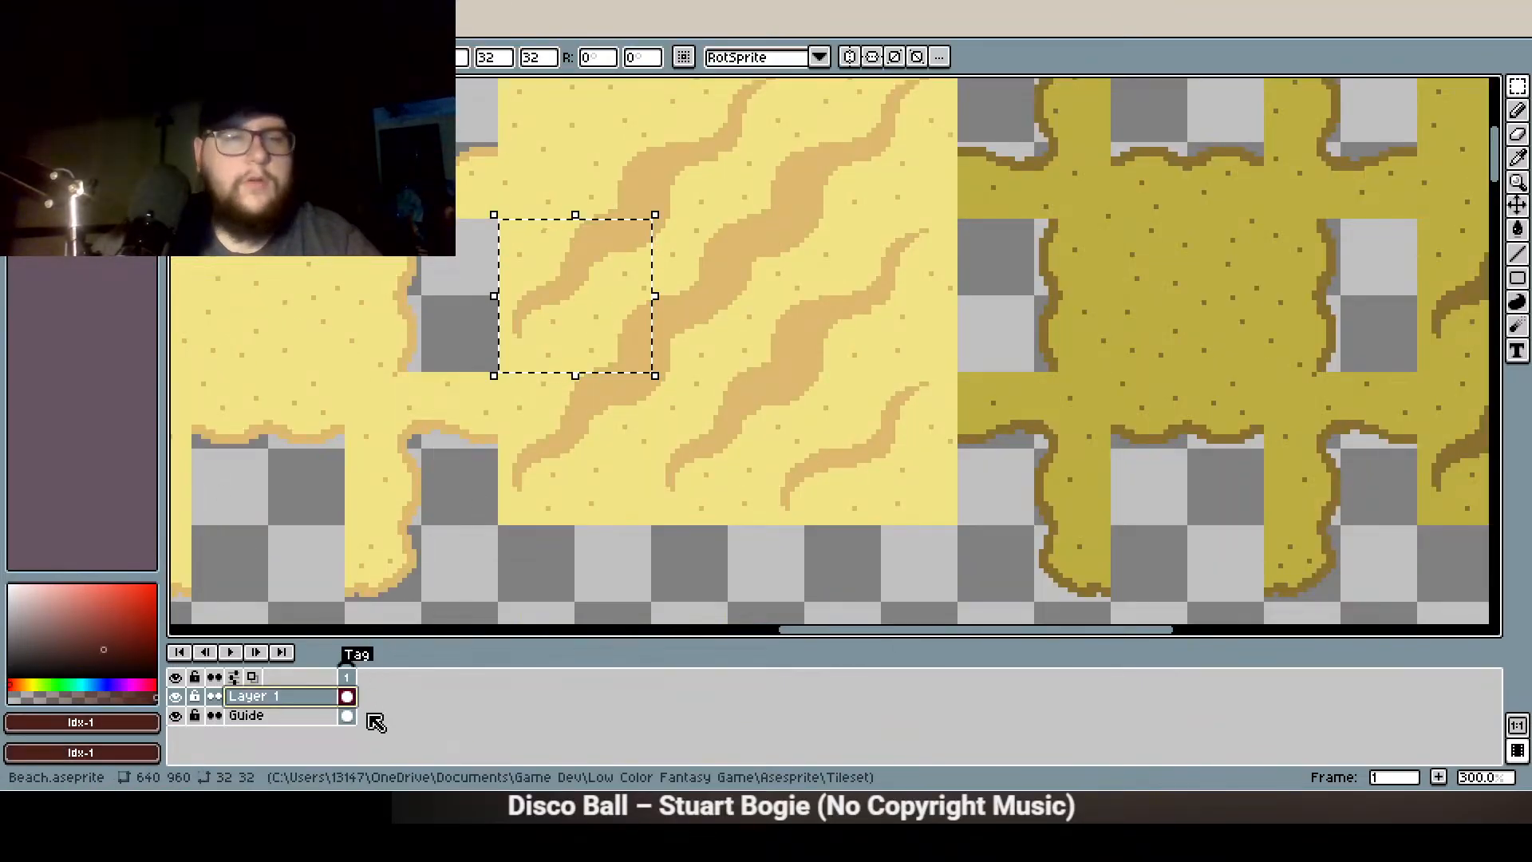
click(199, 29)
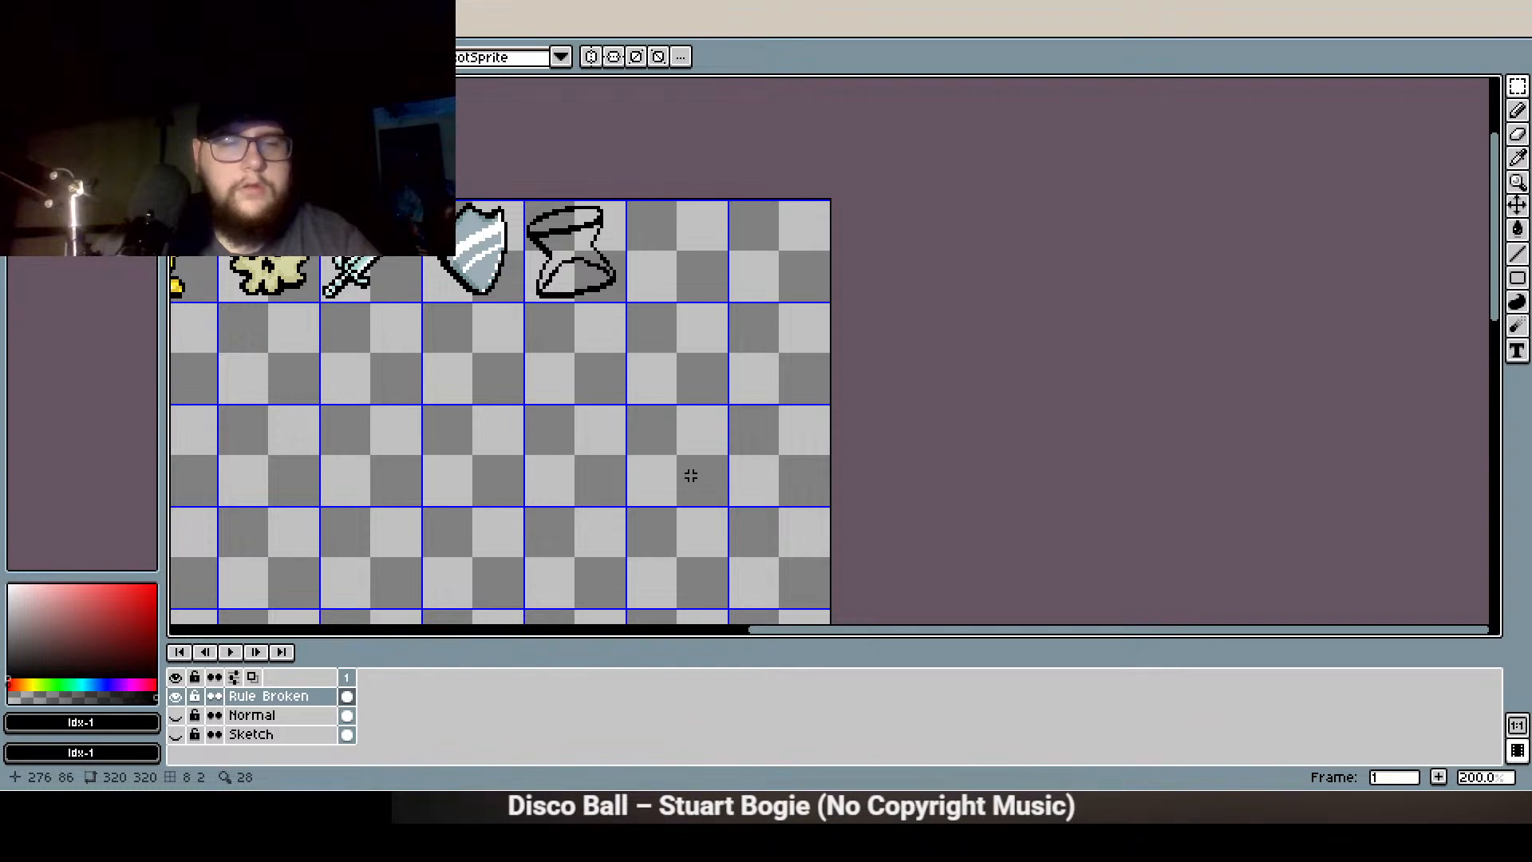
key(ctrl+v)
drag(878, 465, 710, 341)
scroll(675, 373, up, 2)
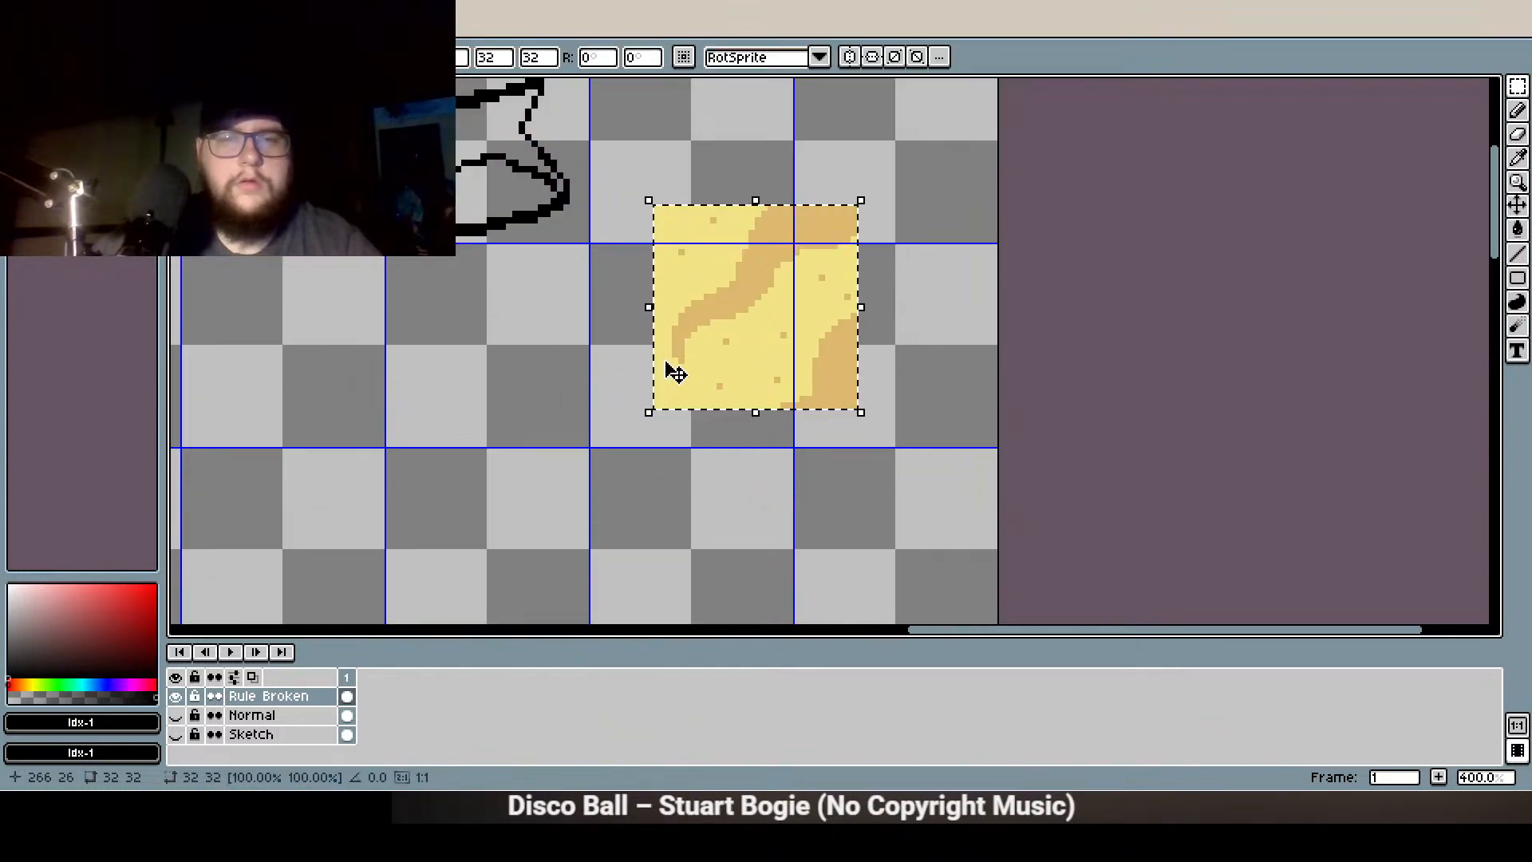
Try to generate a new palette from the sprite with the pasted sand tile
click(90, 58)
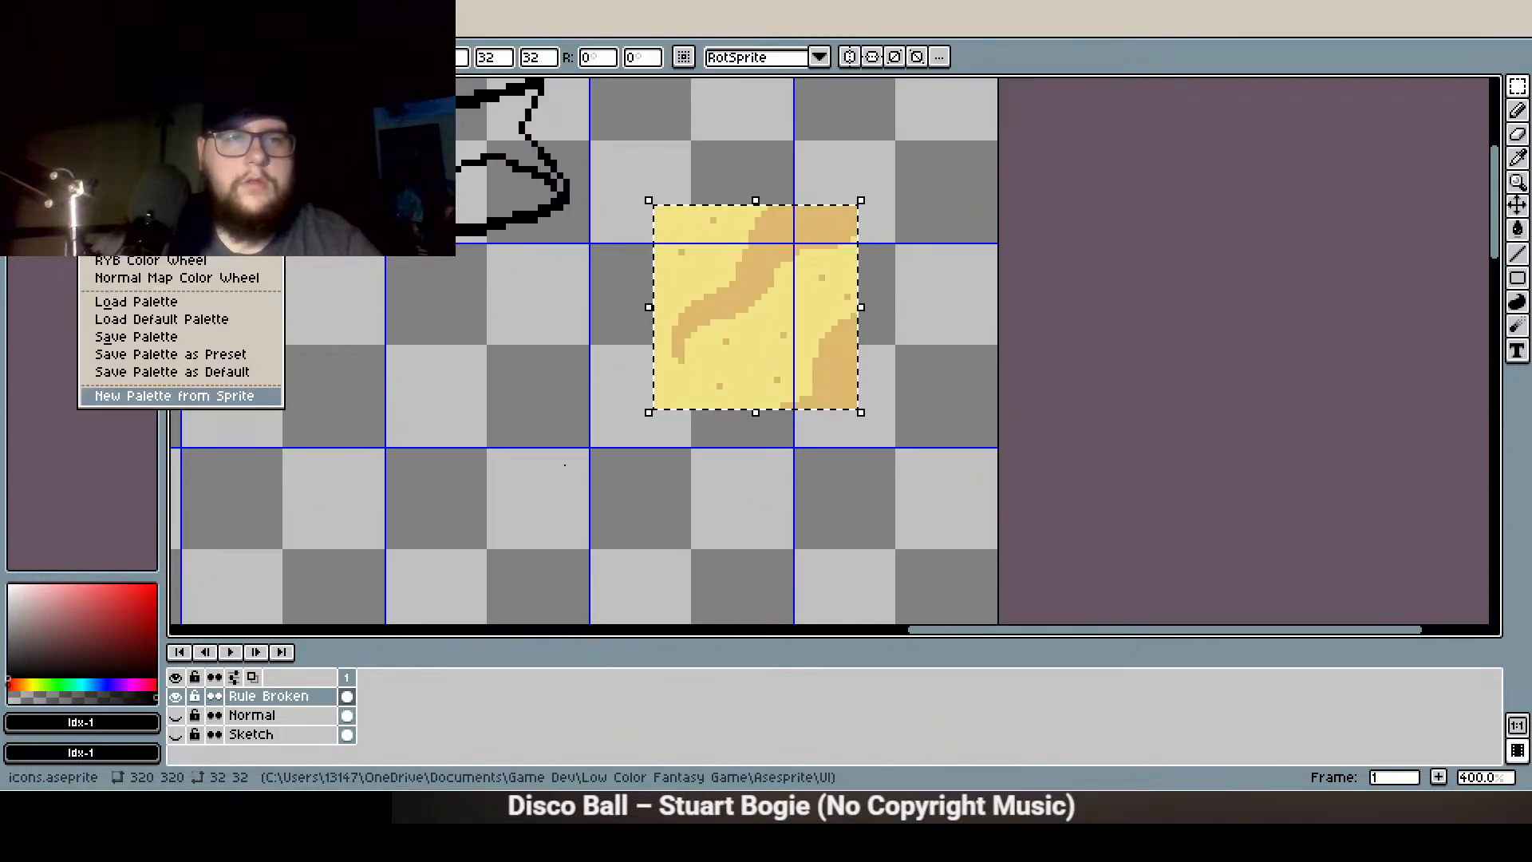
click(174, 395)
click(797, 485)
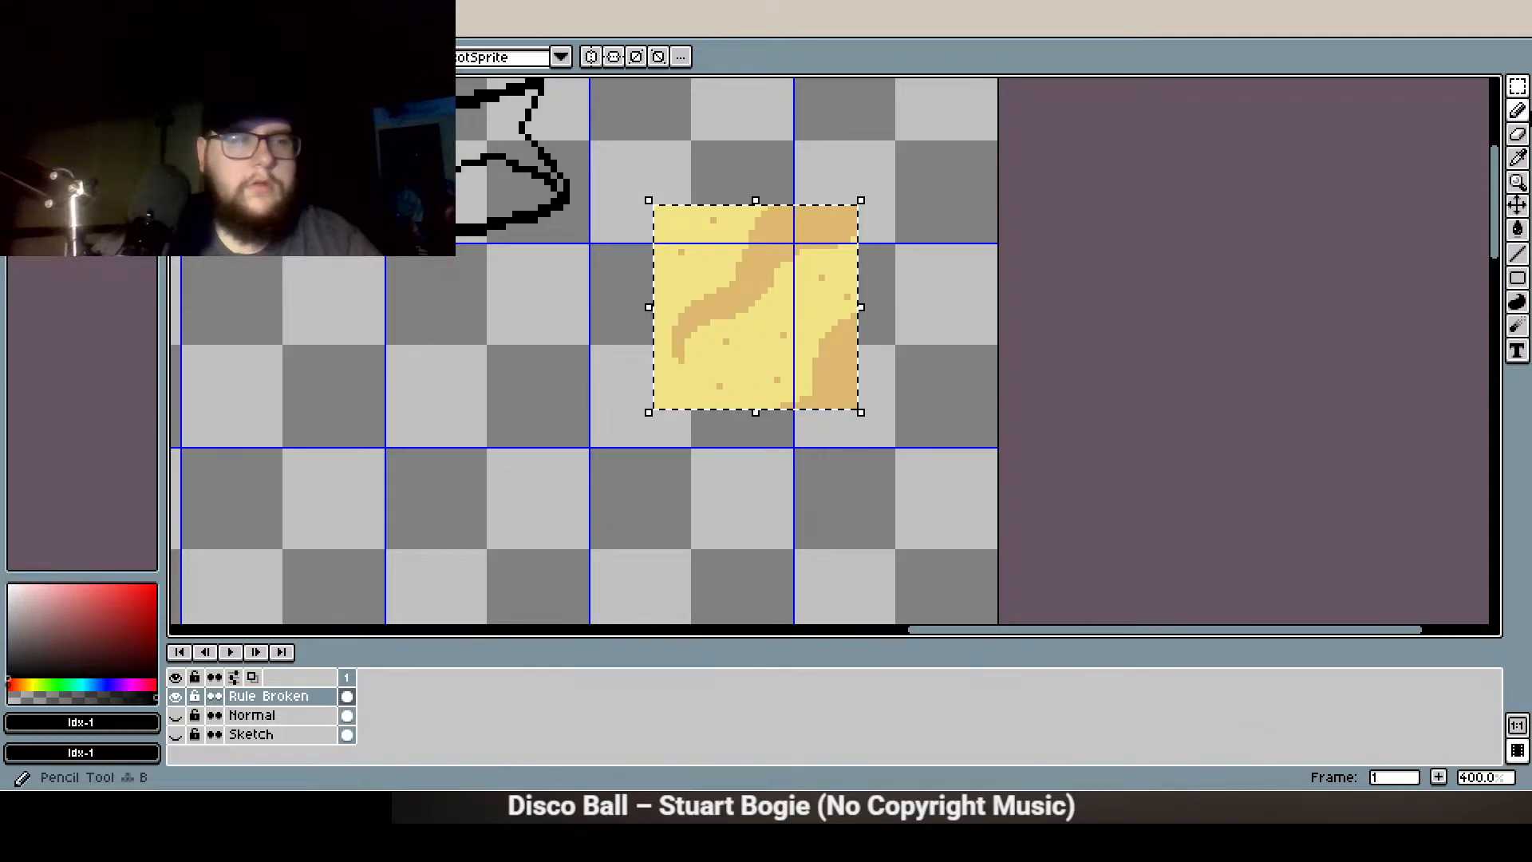
Sample #f2e486 as foreground and #deb96f as background colour from the pasted sand tile, and delete the tile
click(1518, 158)
scroll(648, 355, up, 3)
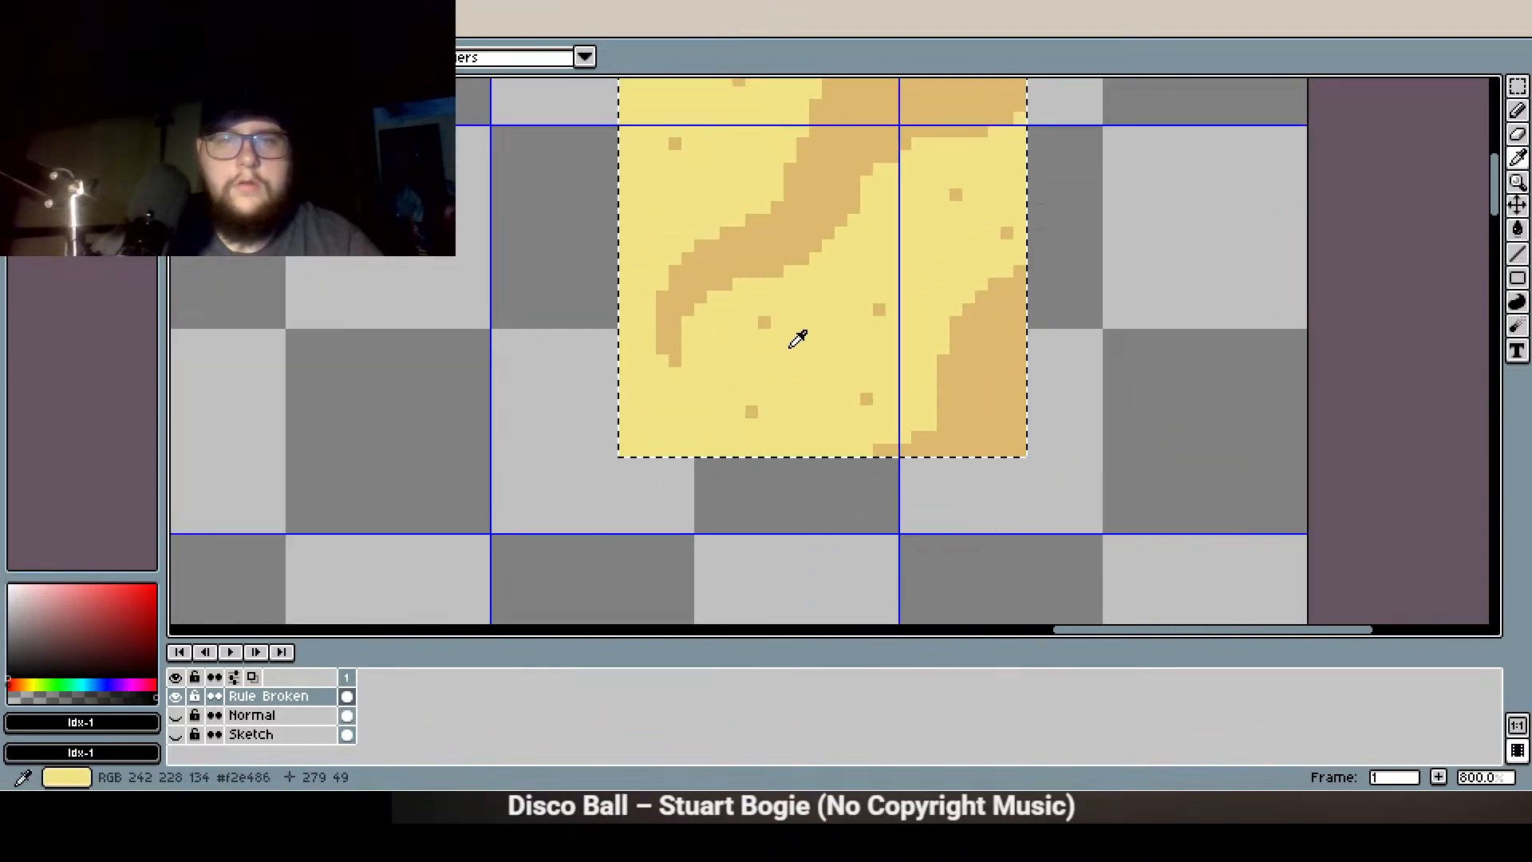
click(726, 330)
right_click(737, 259)
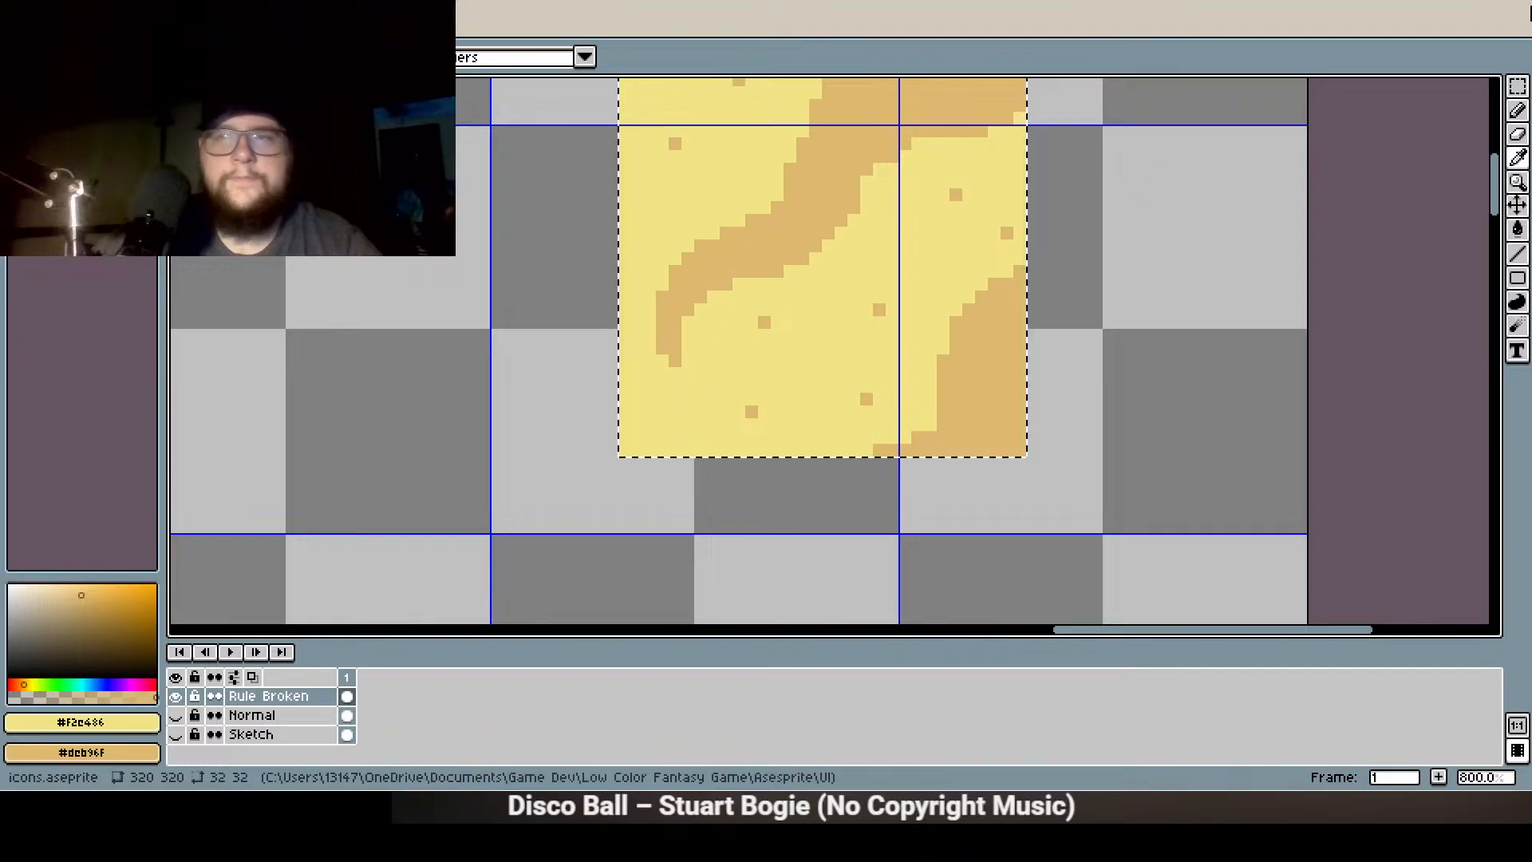
key(Delete)
Pencil #f2e486 pixels inside the lower bulb's sand outline, along the bottom-left edge and up the left slope
scroll(855, 298, down, 1)
scroll(789, 295, down, 2)
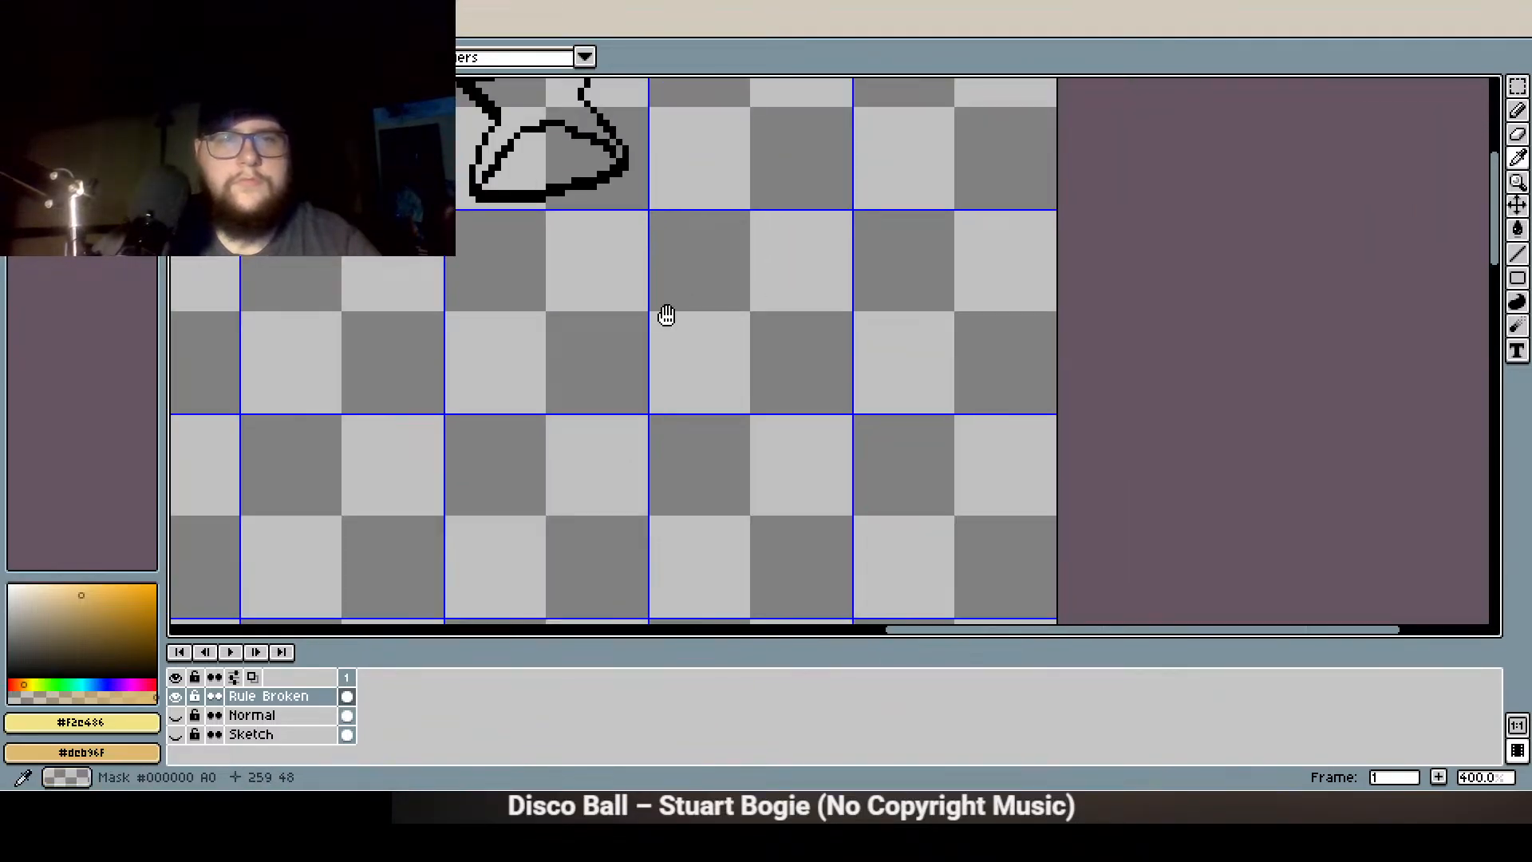
drag(667, 308, 691, 439)
scroll(395, 297, up, 2)
drag(460, 233, 422, 341)
scroll(438, 331, up, 2)
click(1517, 109)
scroll(798, 510, up, 2)
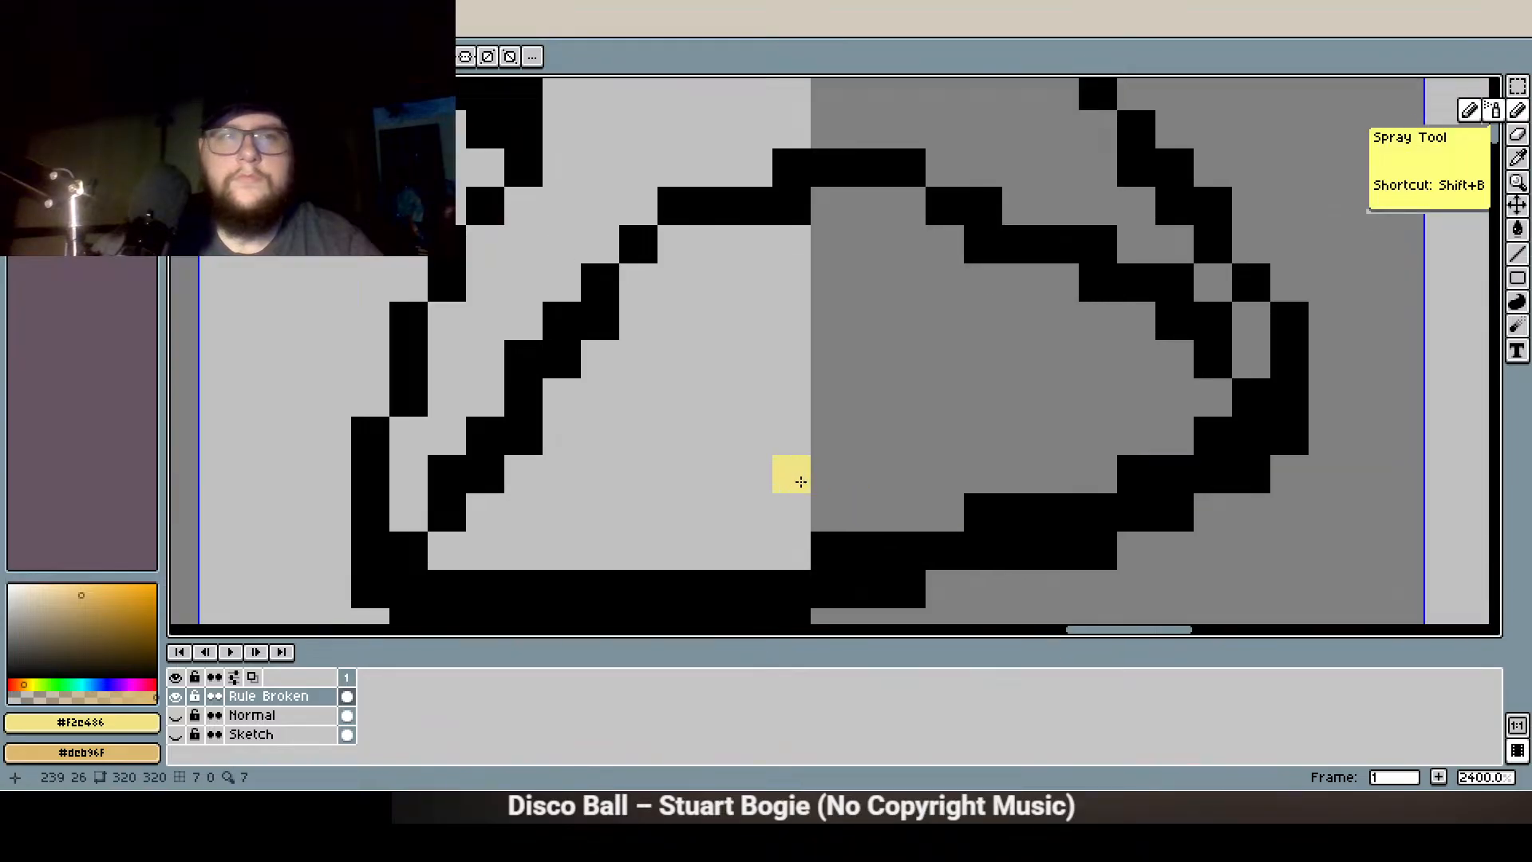
mouse_move(459, 544)
mouse_down()
mouse_move(753, 540)
mouse_move(479, 518)
mouse_move(535, 518)
mouse_move(498, 462)
mouse_up()
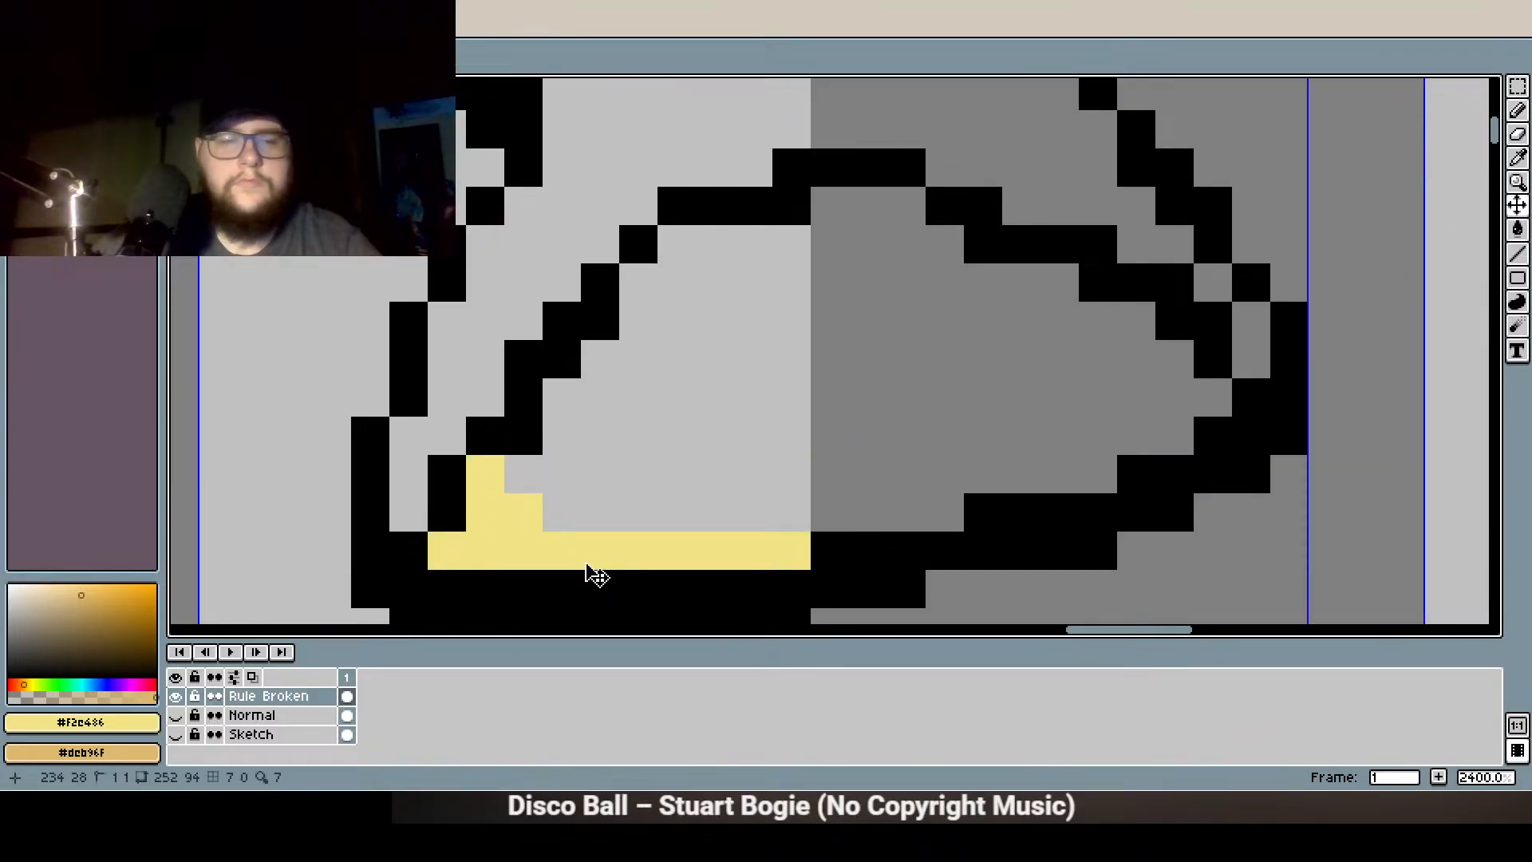
key(ctrl+z)
click(524, 484)
click(600, 359)
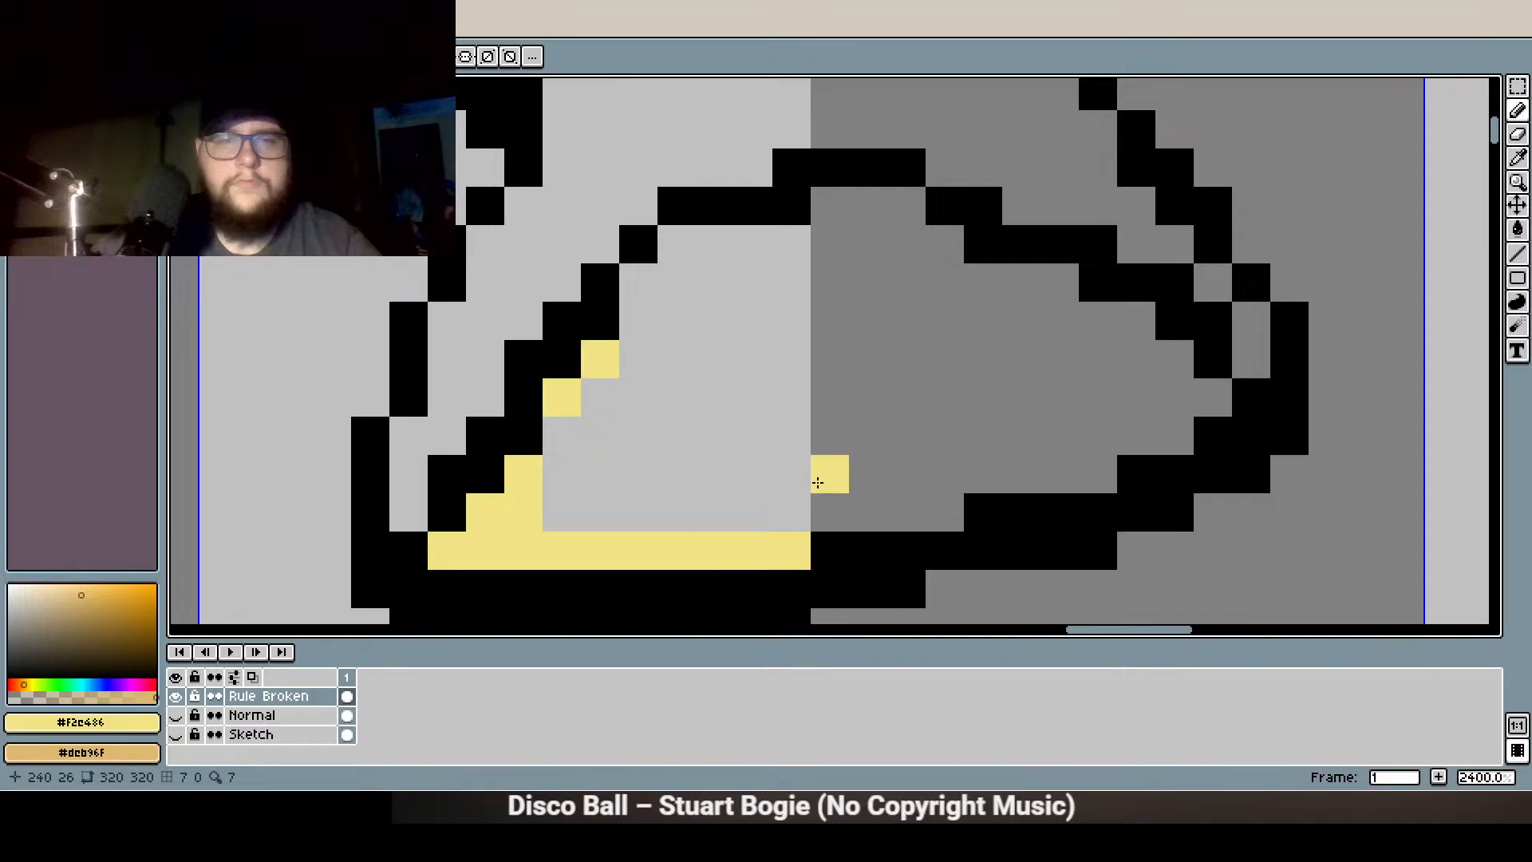
Continue the #f2e486 pixels along the sand's bottom-right edge and up around the inside of its right slope
mouse_move(754, 514)
mouse_down()
mouse_move(941, 502)
mouse_move(986, 471)
mouse_move(1096, 465)
mouse_up()
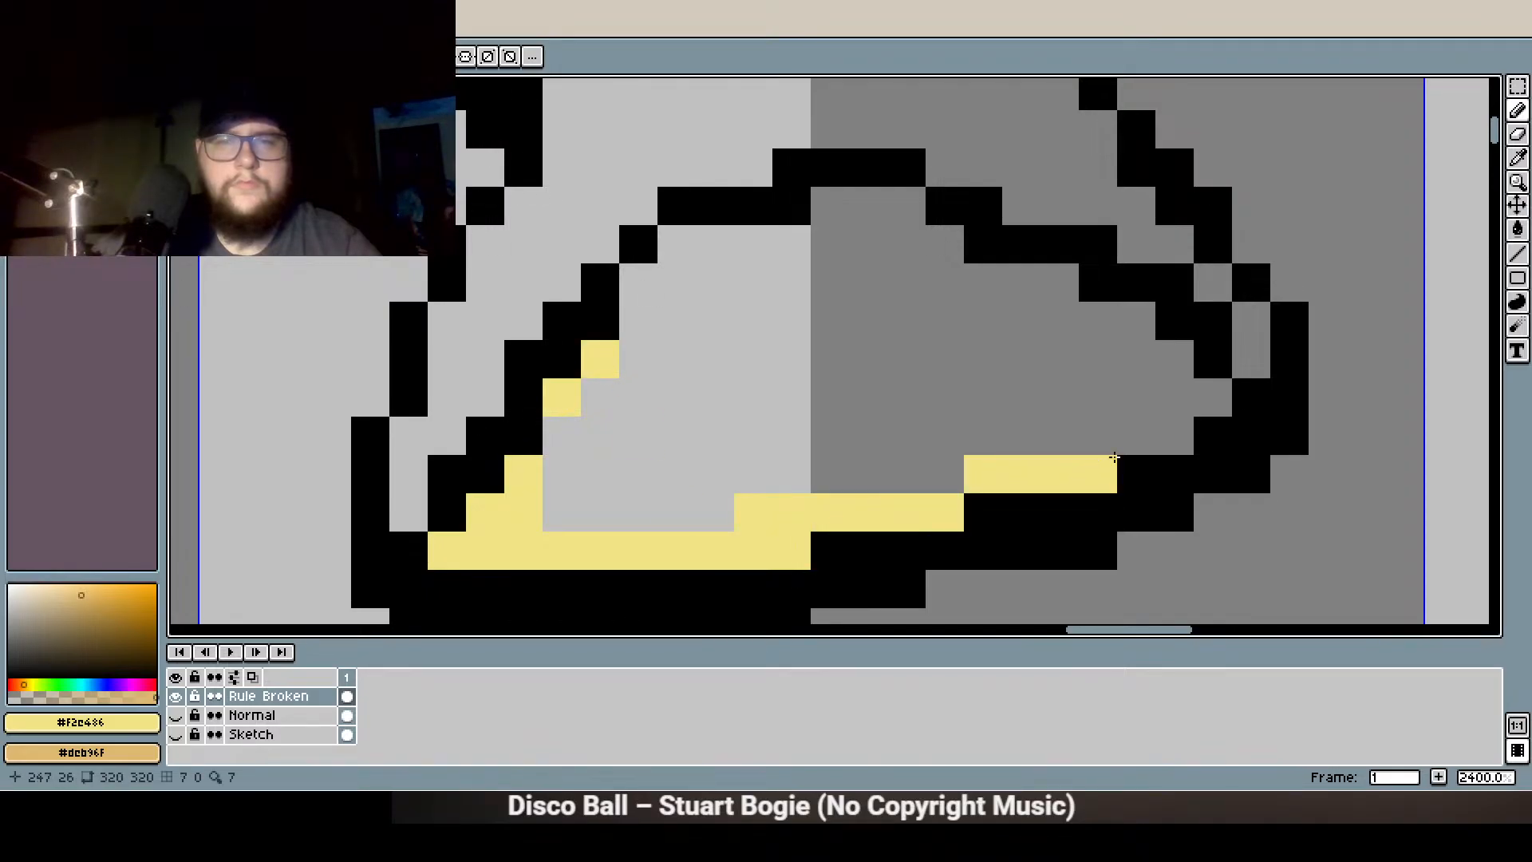
drag(1145, 320, 948, 247)
drag(895, 339, 752, 374)
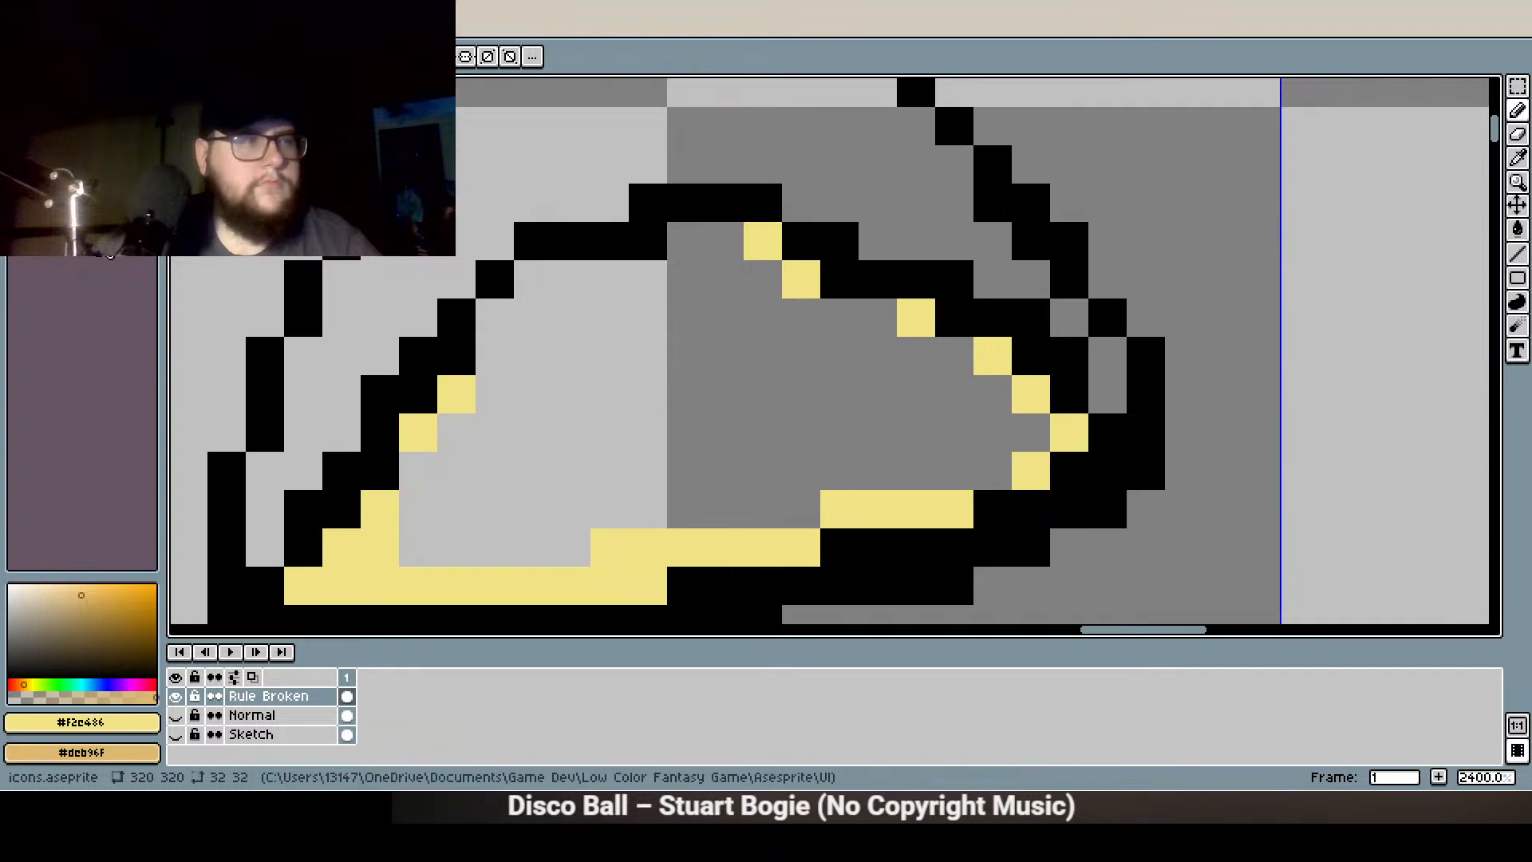
Try shading the bottom-left corner of the hourglass sand with palette colour 11
click(70, 128)
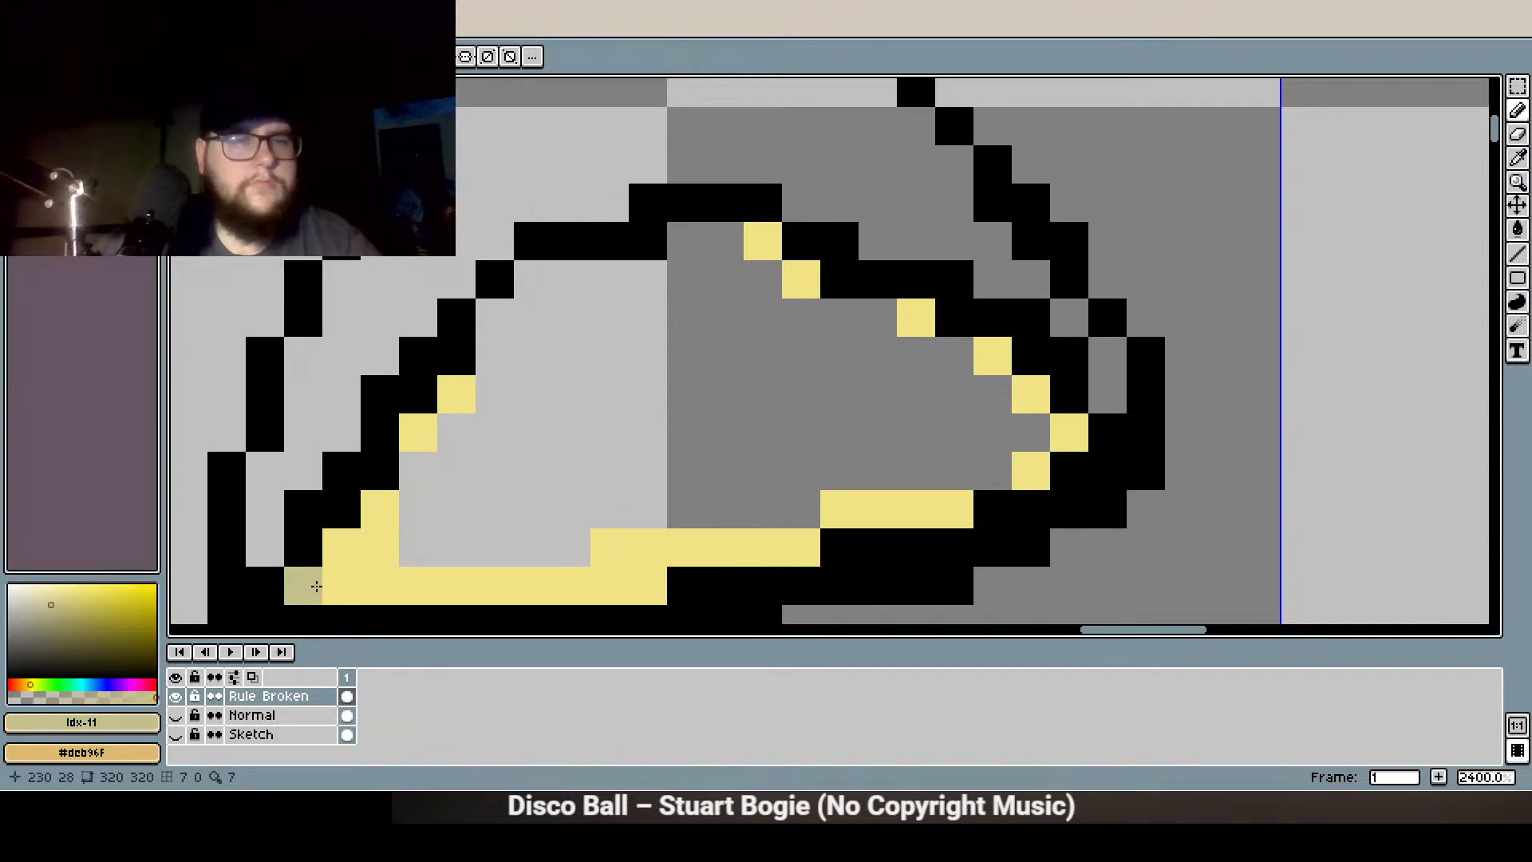
drag(314, 587, 355, 587)
click(341, 547)
click(381, 586)
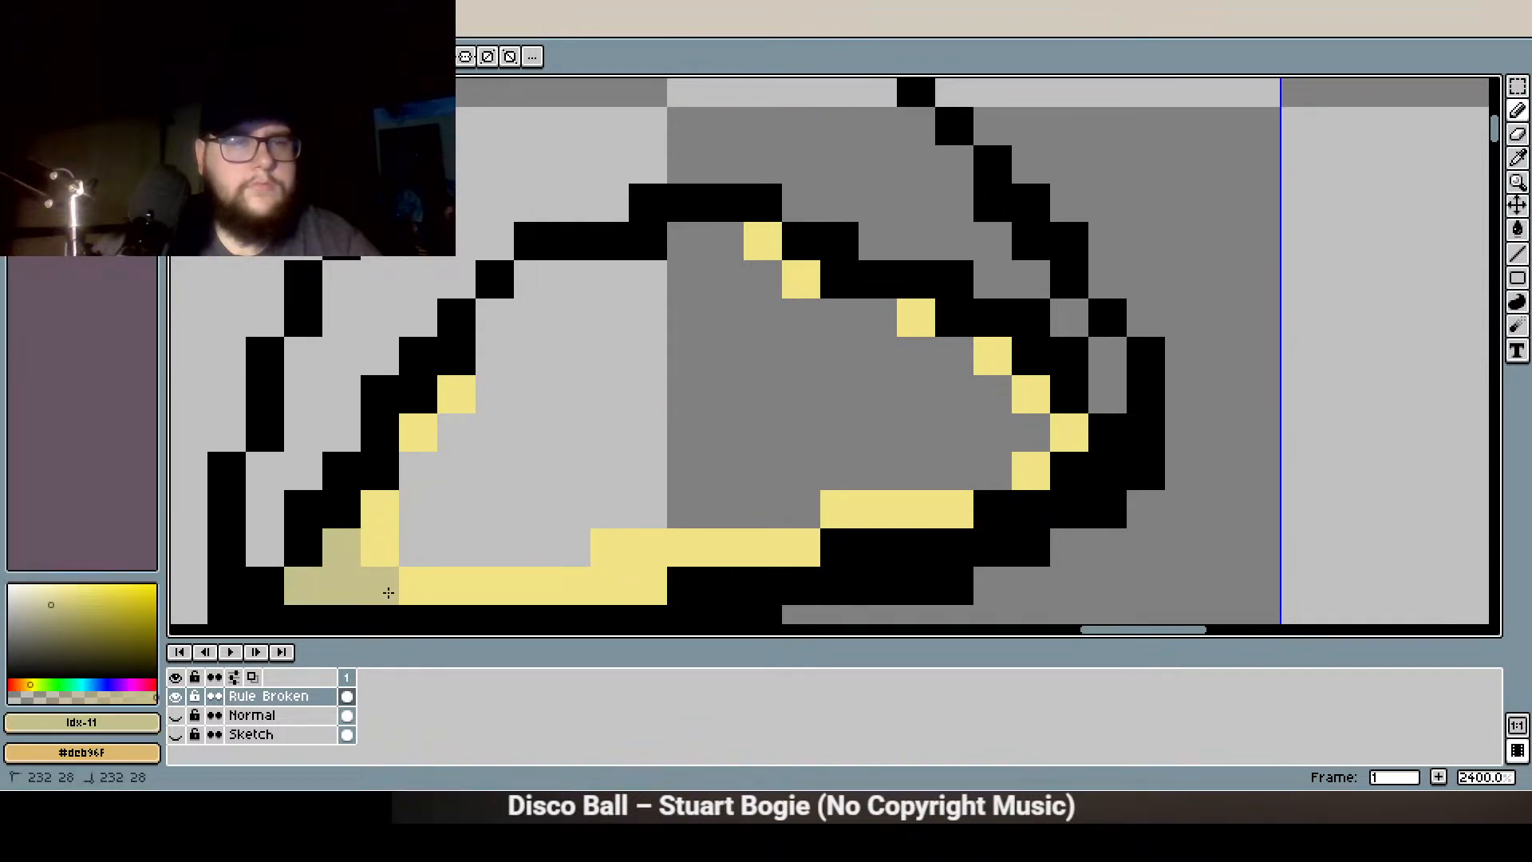
Repaint the sand's bottom-left corner with tan palette colour 7 and set light yellow colour 12 as background colour
click(70, 108)
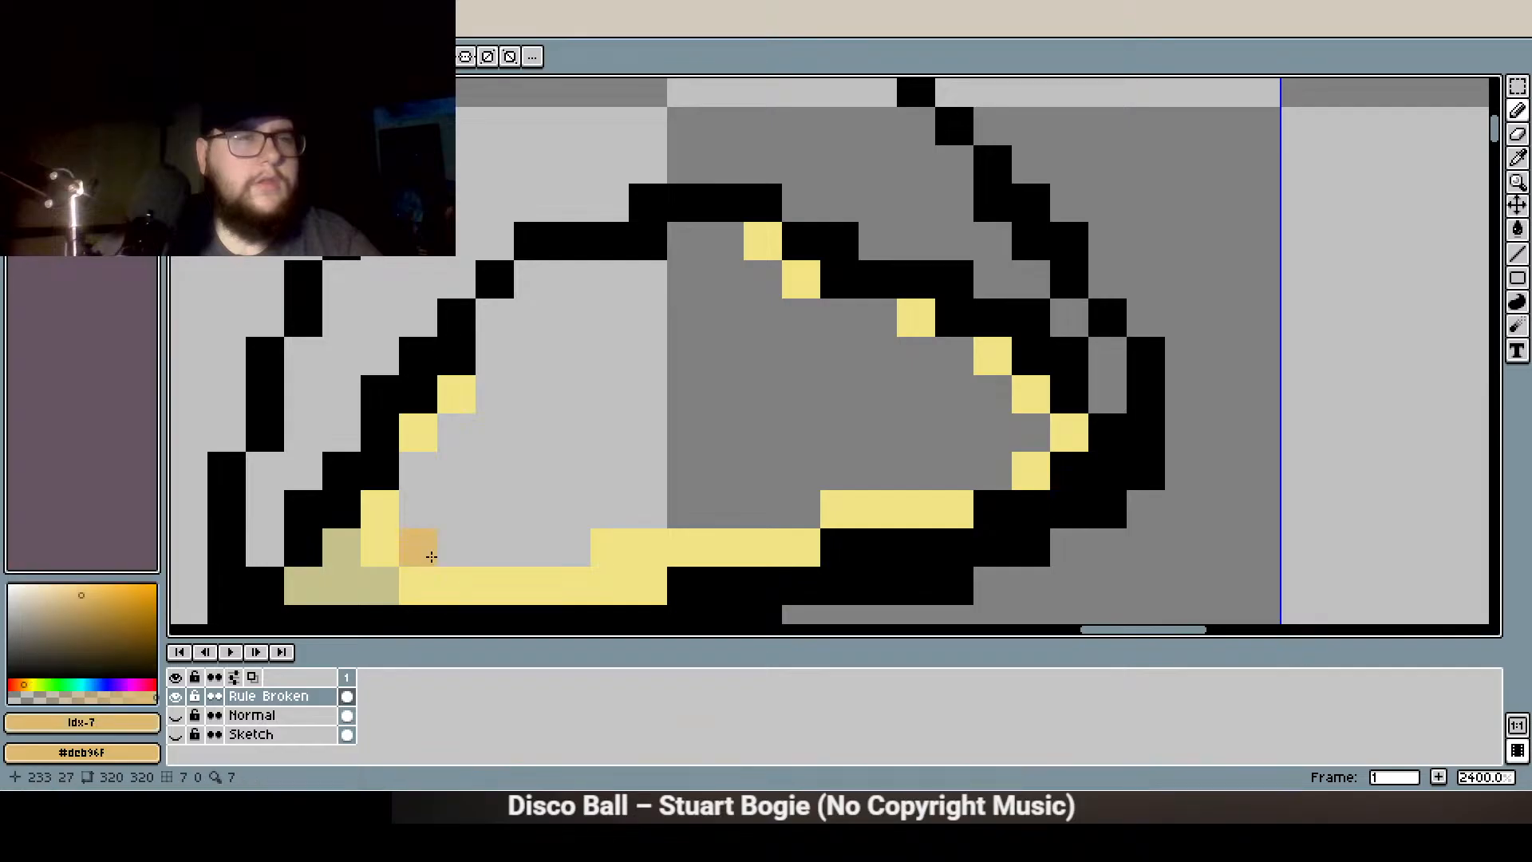
mouse_move(344, 562)
mouse_down()
mouse_move(375, 583)
mouse_move(305, 587)
mouse_up()
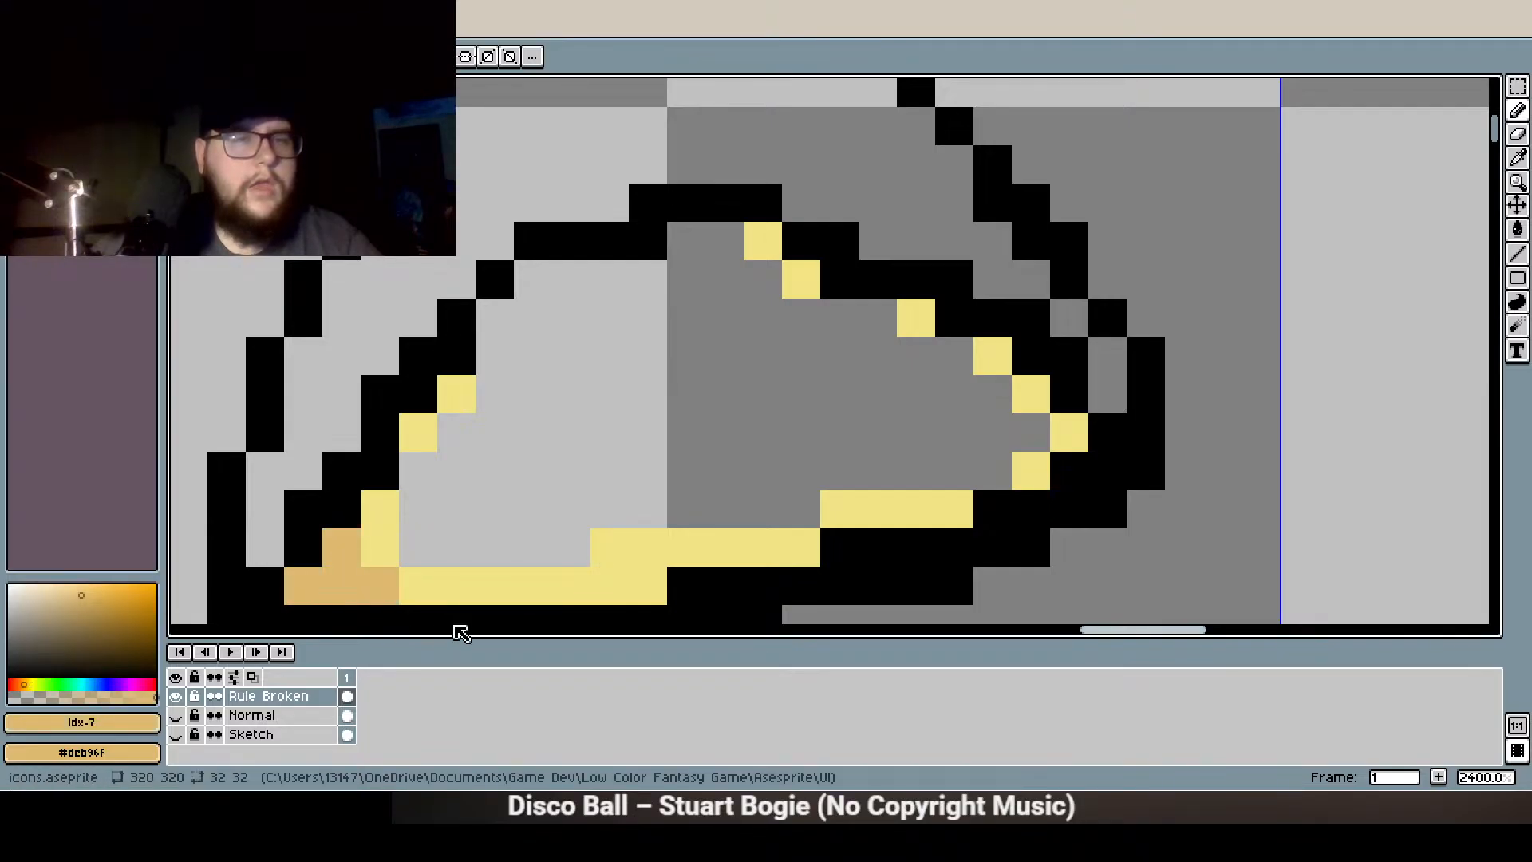
right_click(80, 128)
right_click(537, 570)
Pencil tan shading over the sand's bottom edge, its right corner and the left slope up to the peak
click(516, 511)
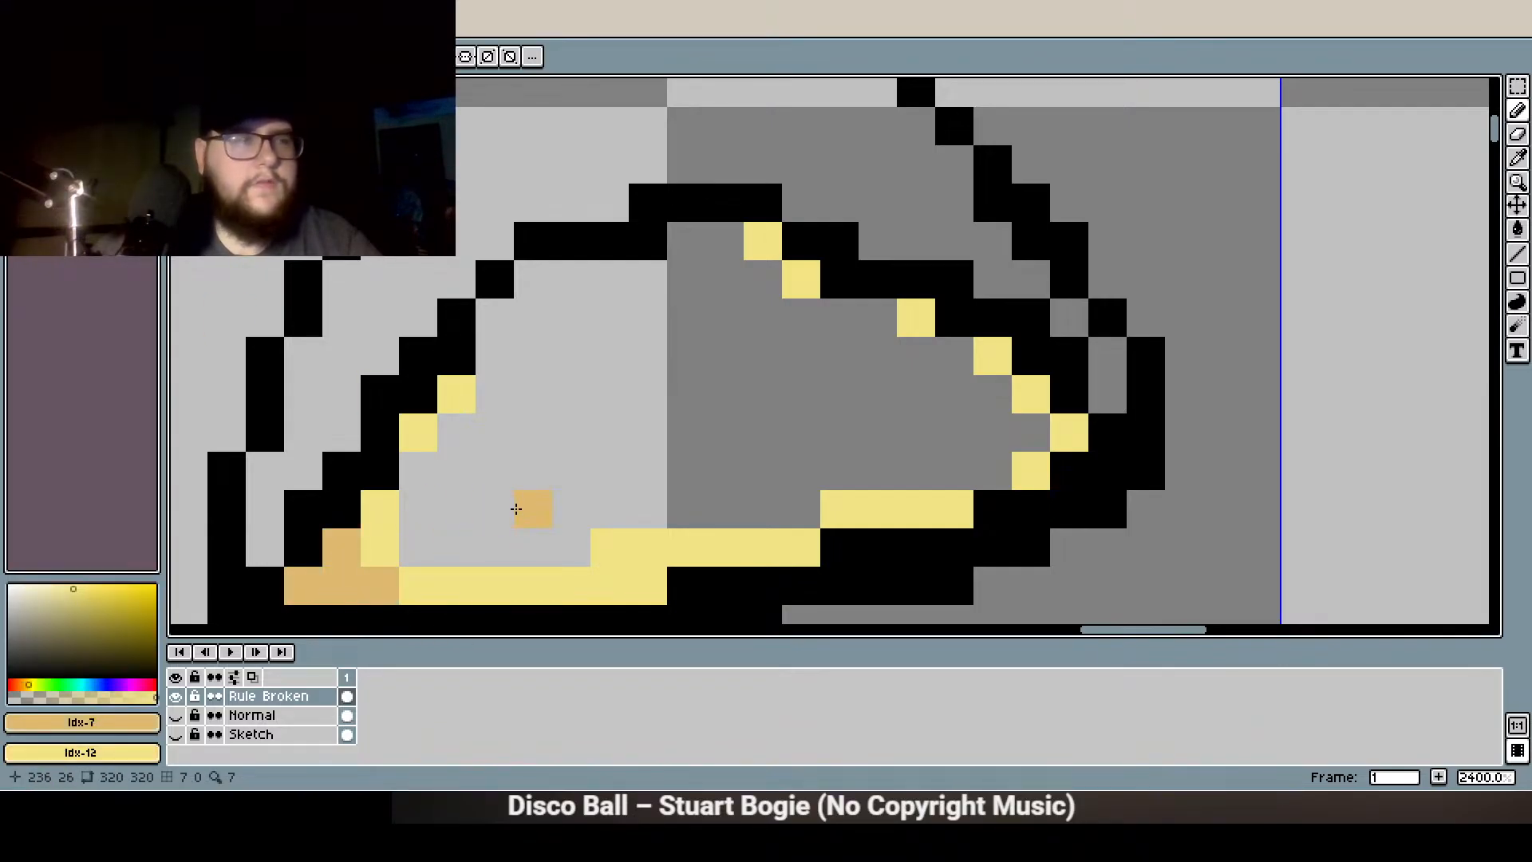
mouse_move(418, 573)
mouse_down()
mouse_move(623, 570)
mouse_move(648, 564)
mouse_move(606, 550)
mouse_move(772, 543)
mouse_move(814, 517)
mouse_move(952, 503)
mouse_move(966, 458)
mouse_move(1016, 465)
mouse_move(954, 463)
mouse_move(1061, 430)
mouse_move(1030, 430)
mouse_move(1024, 391)
mouse_up()
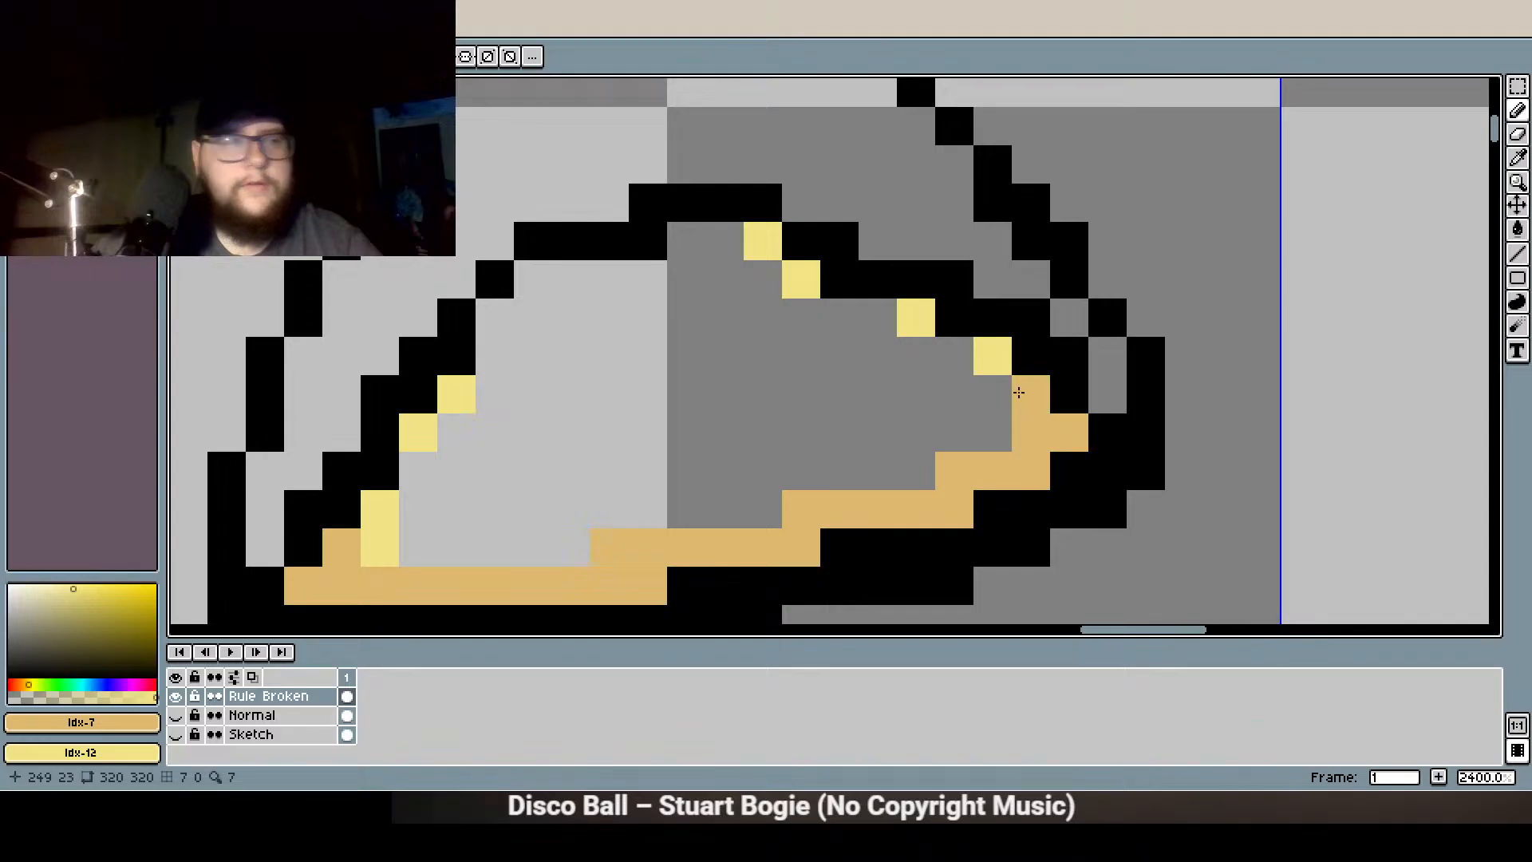
mouse_move(959, 484)
mouse_down()
mouse_move(841, 476)
mouse_move(693, 514)
mouse_up()
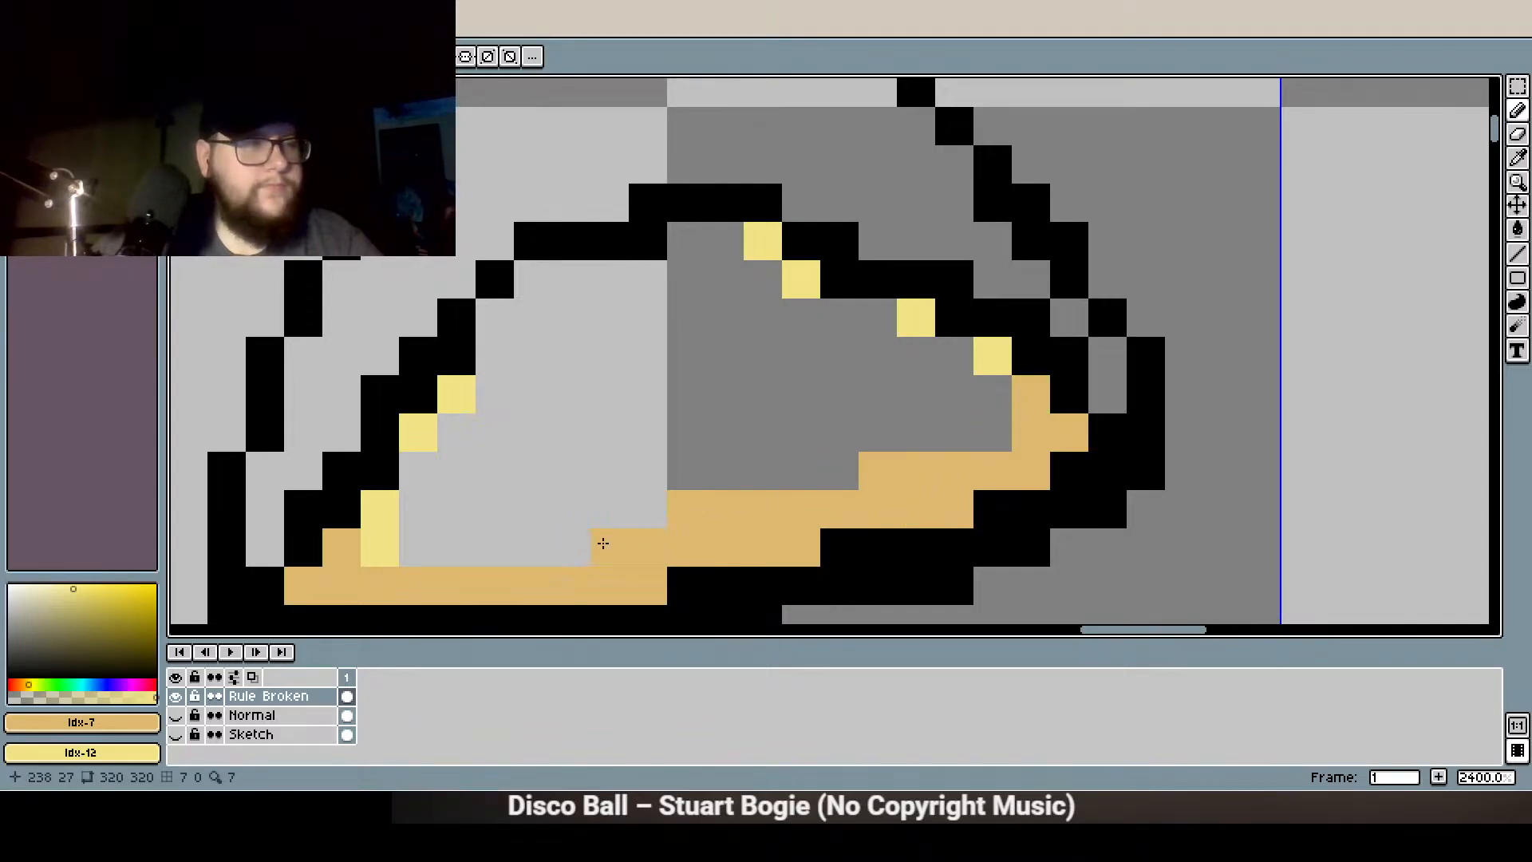
mouse_move(380, 547)
mouse_down()
mouse_move(381, 500)
mouse_move(469, 386)
mouse_up()
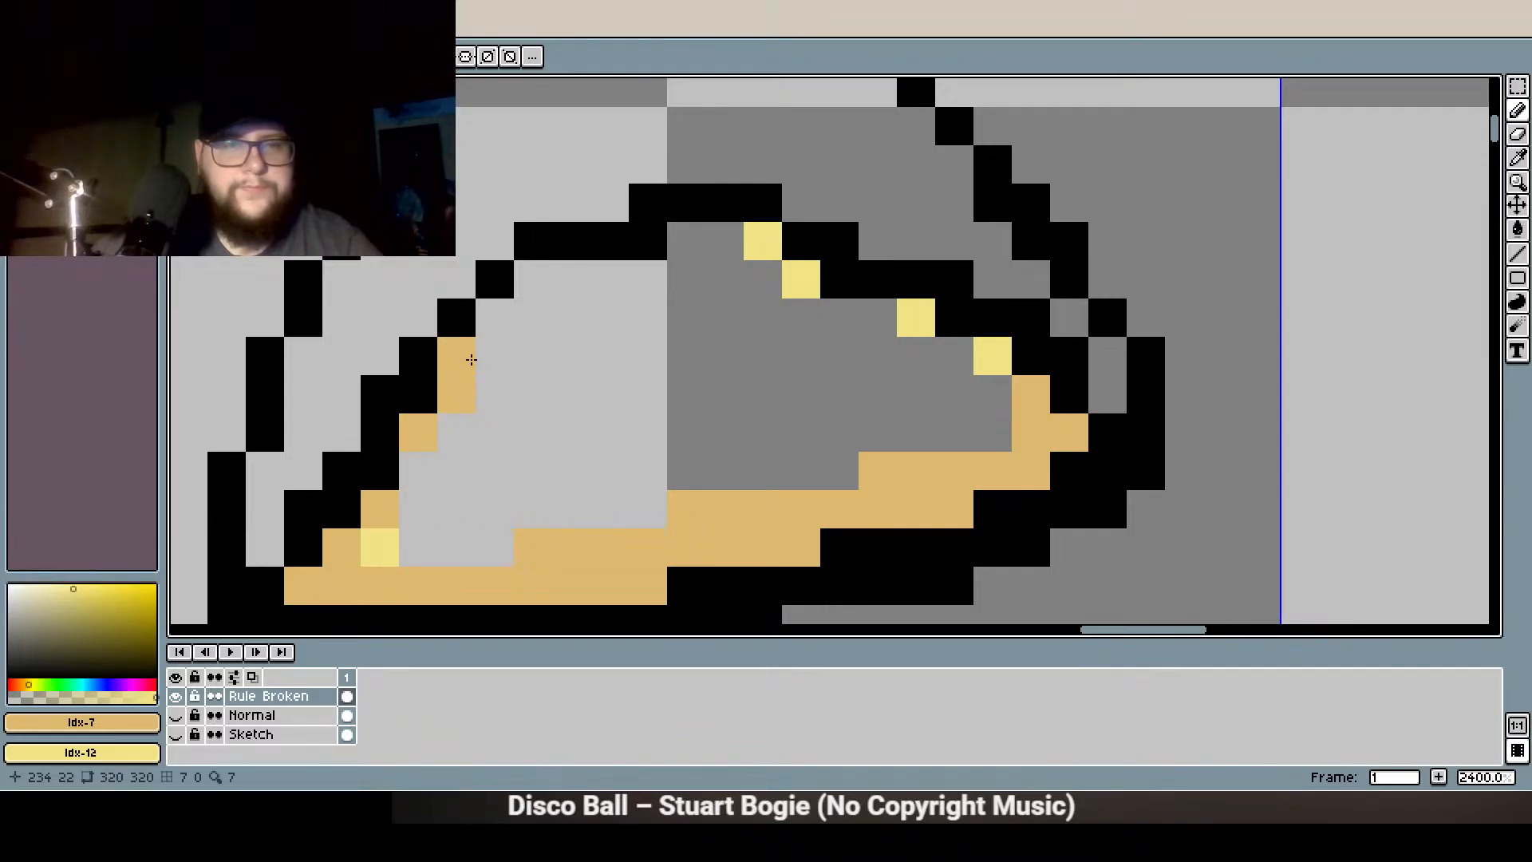
mouse_move(527, 295)
mouse_down()
mouse_move(646, 243)
mouse_move(639, 265)
mouse_up()
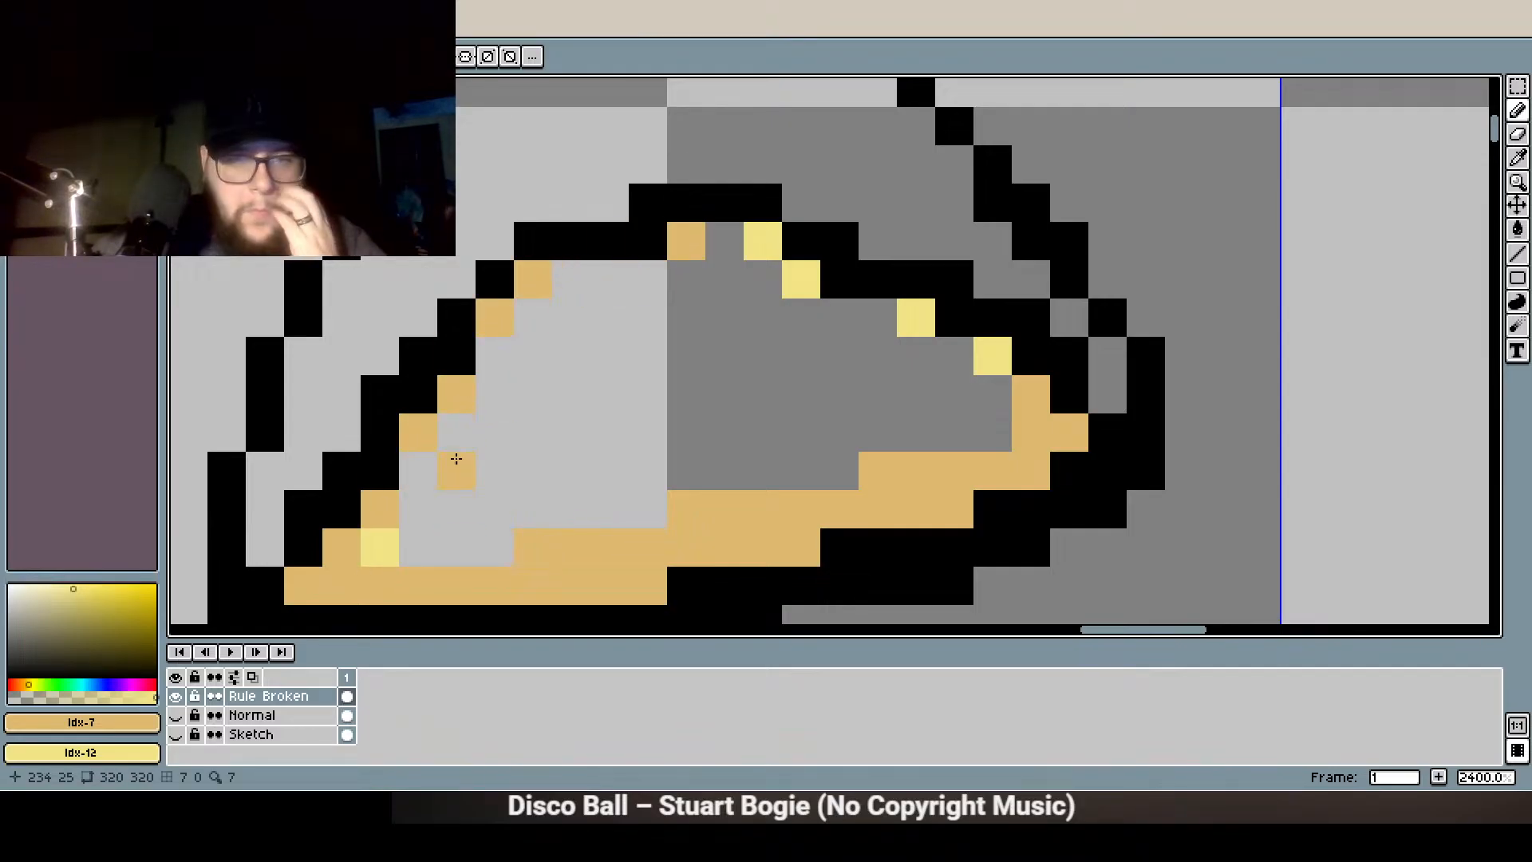
Fill the inside of the lower bulb's sand with light yellow palette colour 12
click(1518, 229)
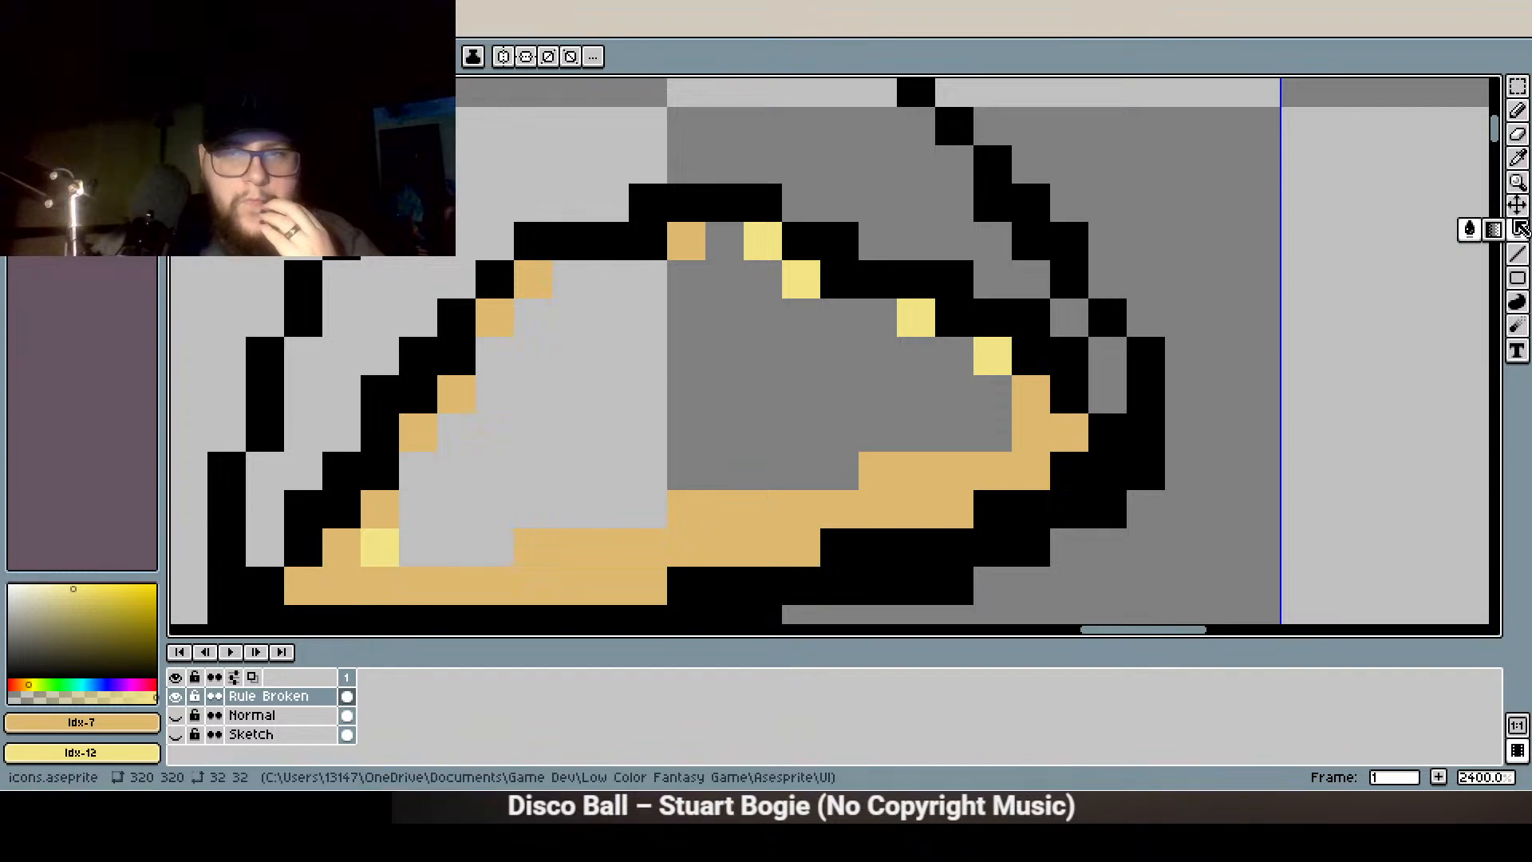
click(701, 397)
scroll(746, 379, down, 3)
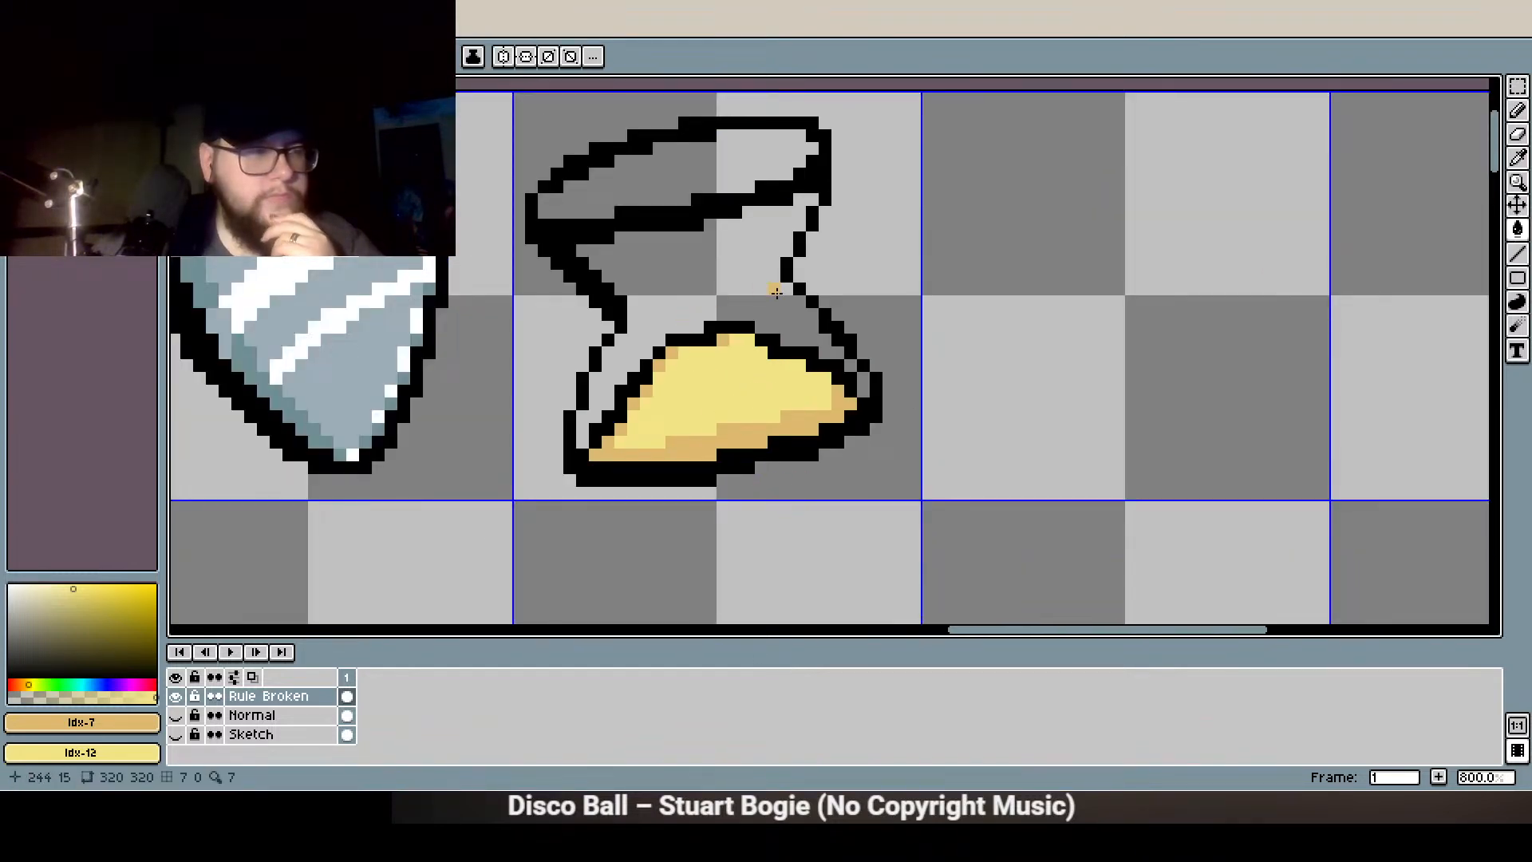
scroll(805, 345, down, 2)
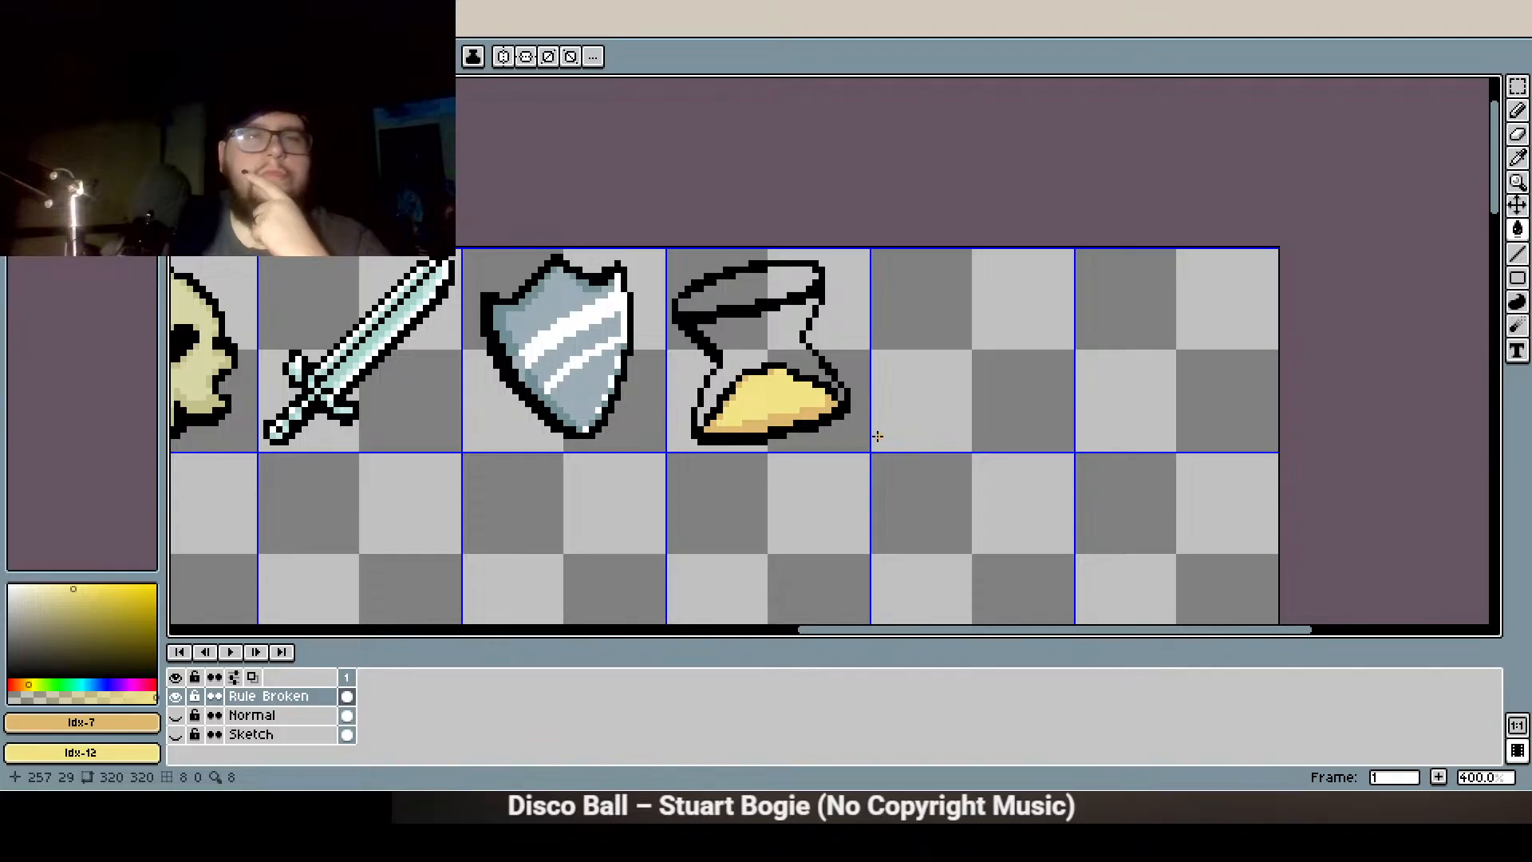
scroll(877, 436, up, 2)
scroll(625, 322, up, 3)
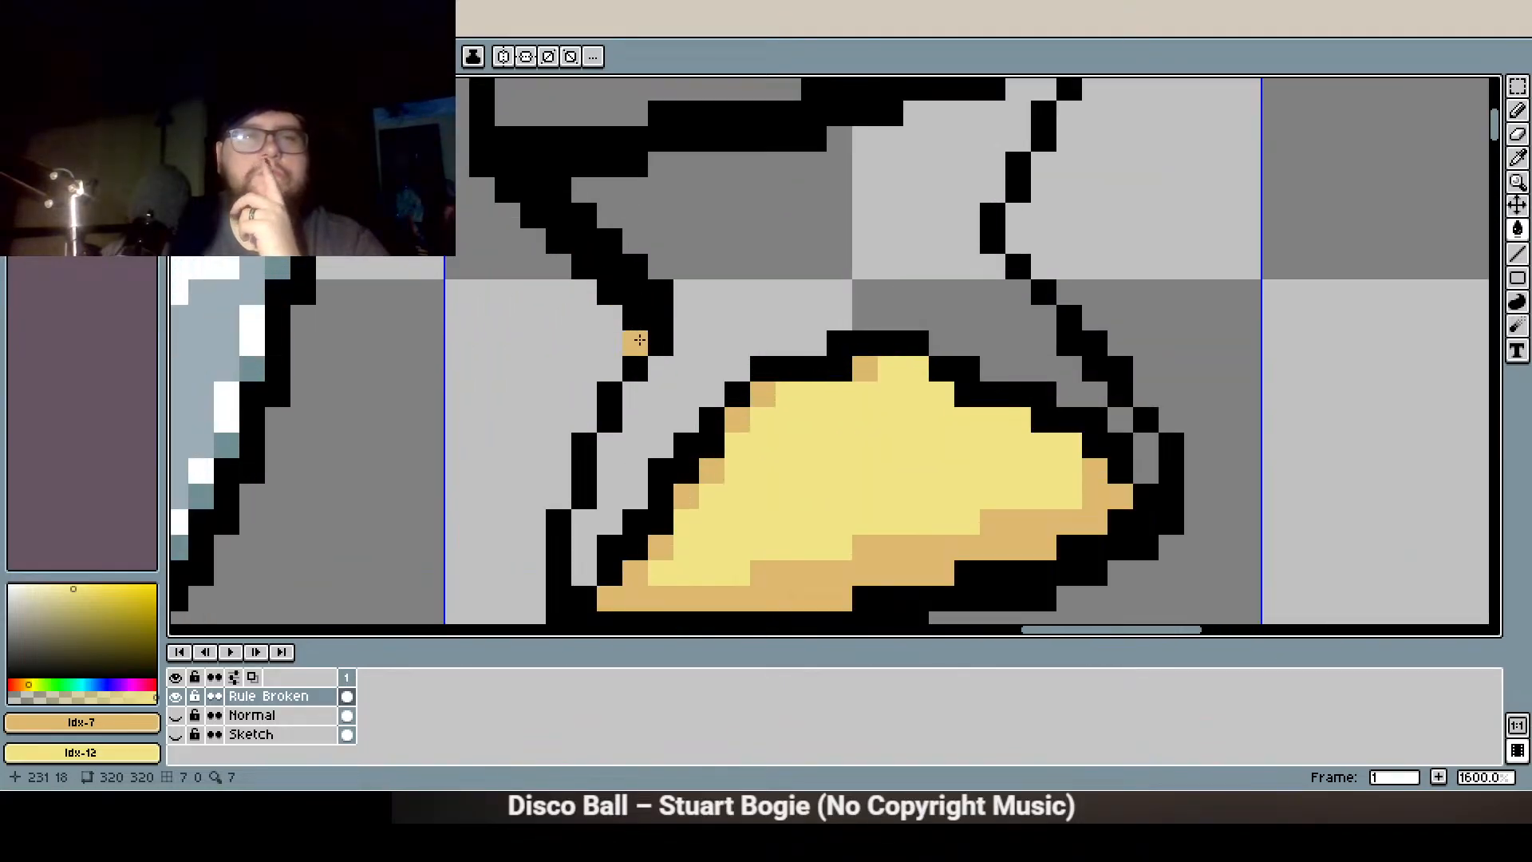
Pencil a white highlight, palette colour 16, inside the lower bulb's glass along the sand's left slope
click(54, 132)
click(1518, 110)
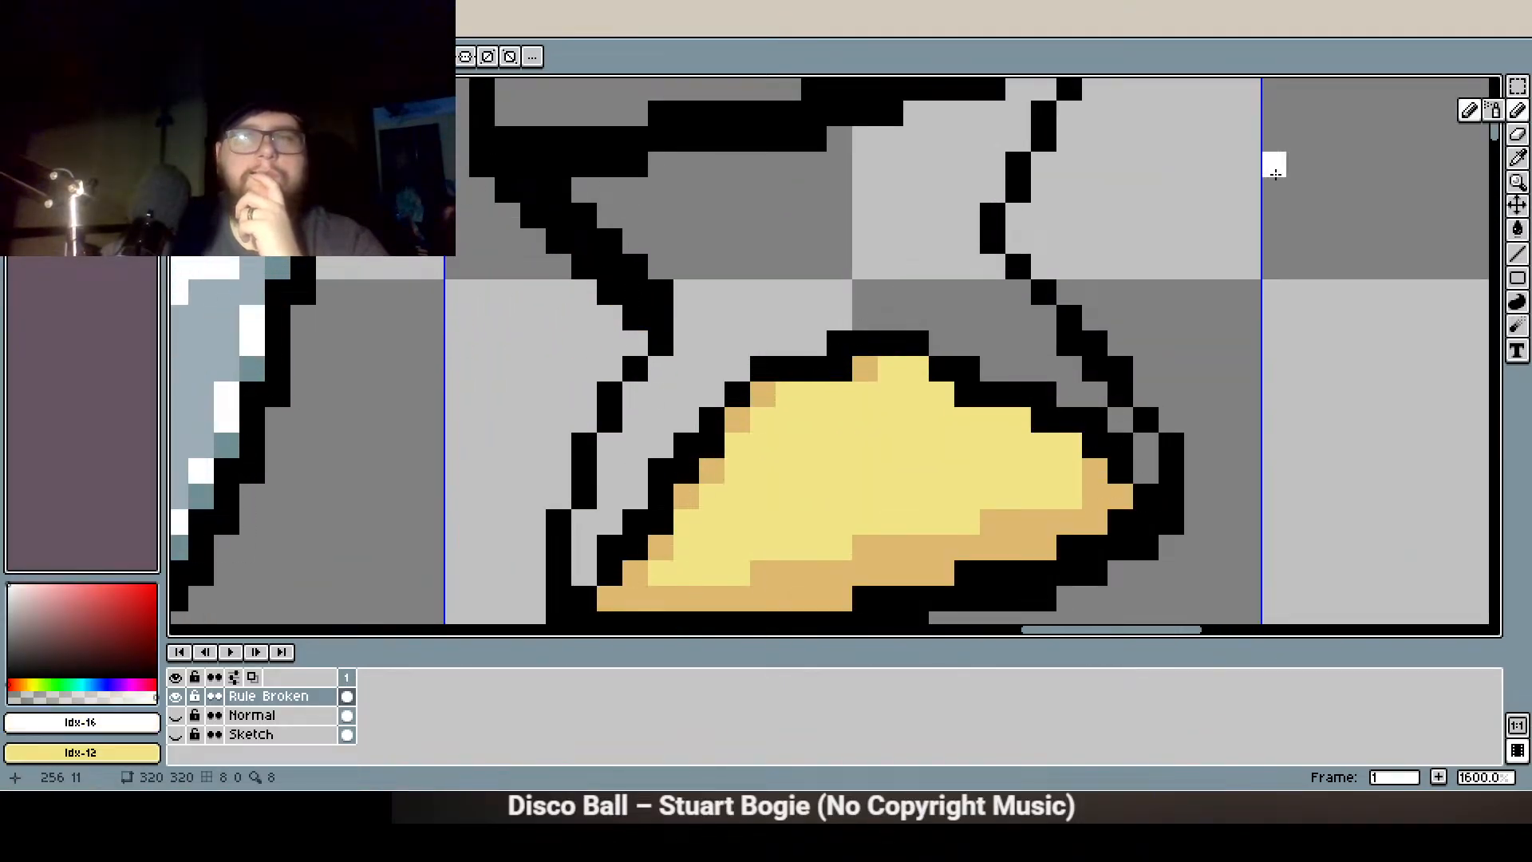
mouse_move(636, 471)
mouse_down()
mouse_move(613, 512)
mouse_move(711, 345)
mouse_up()
click(611, 517)
Pencil a curved white highlight inside the upper bulb's left wall and erase the white joining both highlights at the neck
mouse_move(729, 292)
mouse_down()
mouse_move(672, 388)
mouse_move(504, 344)
mouse_up()
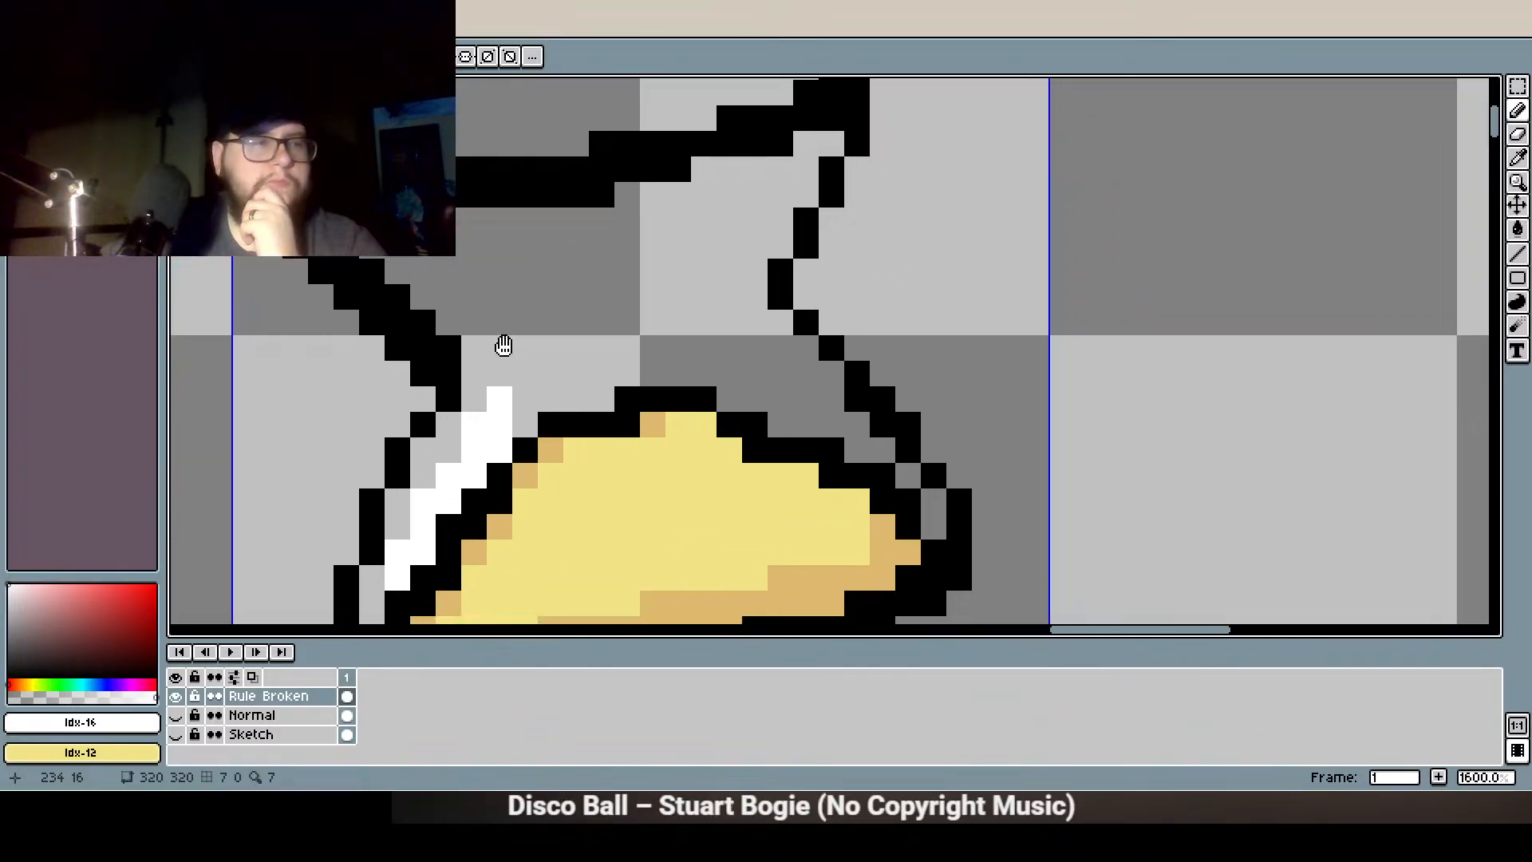
drag(441, 257, 490, 327)
click(474, 272)
click(499, 296)
click(559, 423)
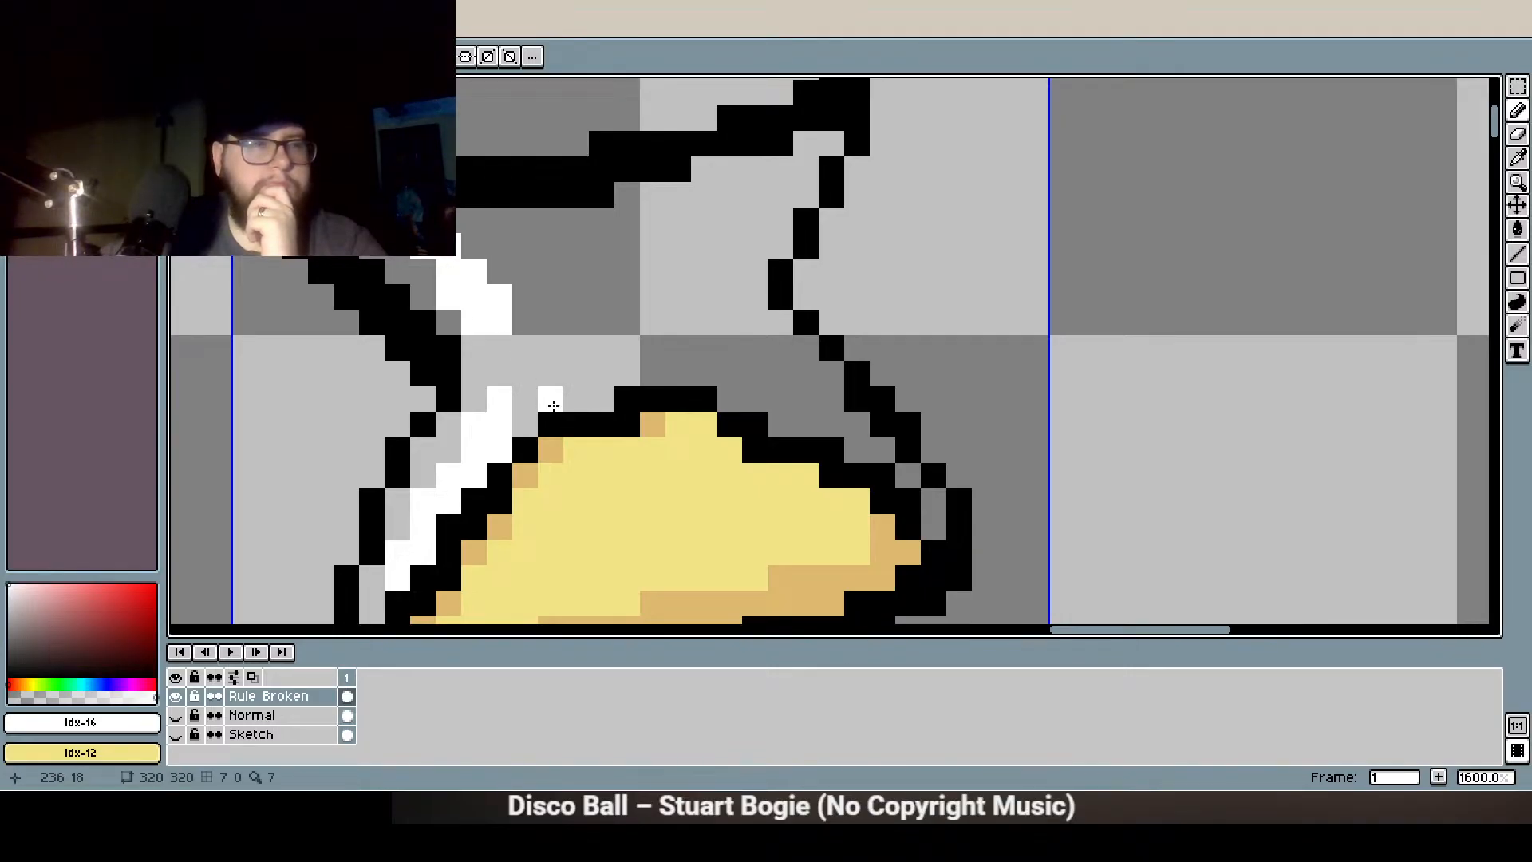
scroll(595, 444, down, 1)
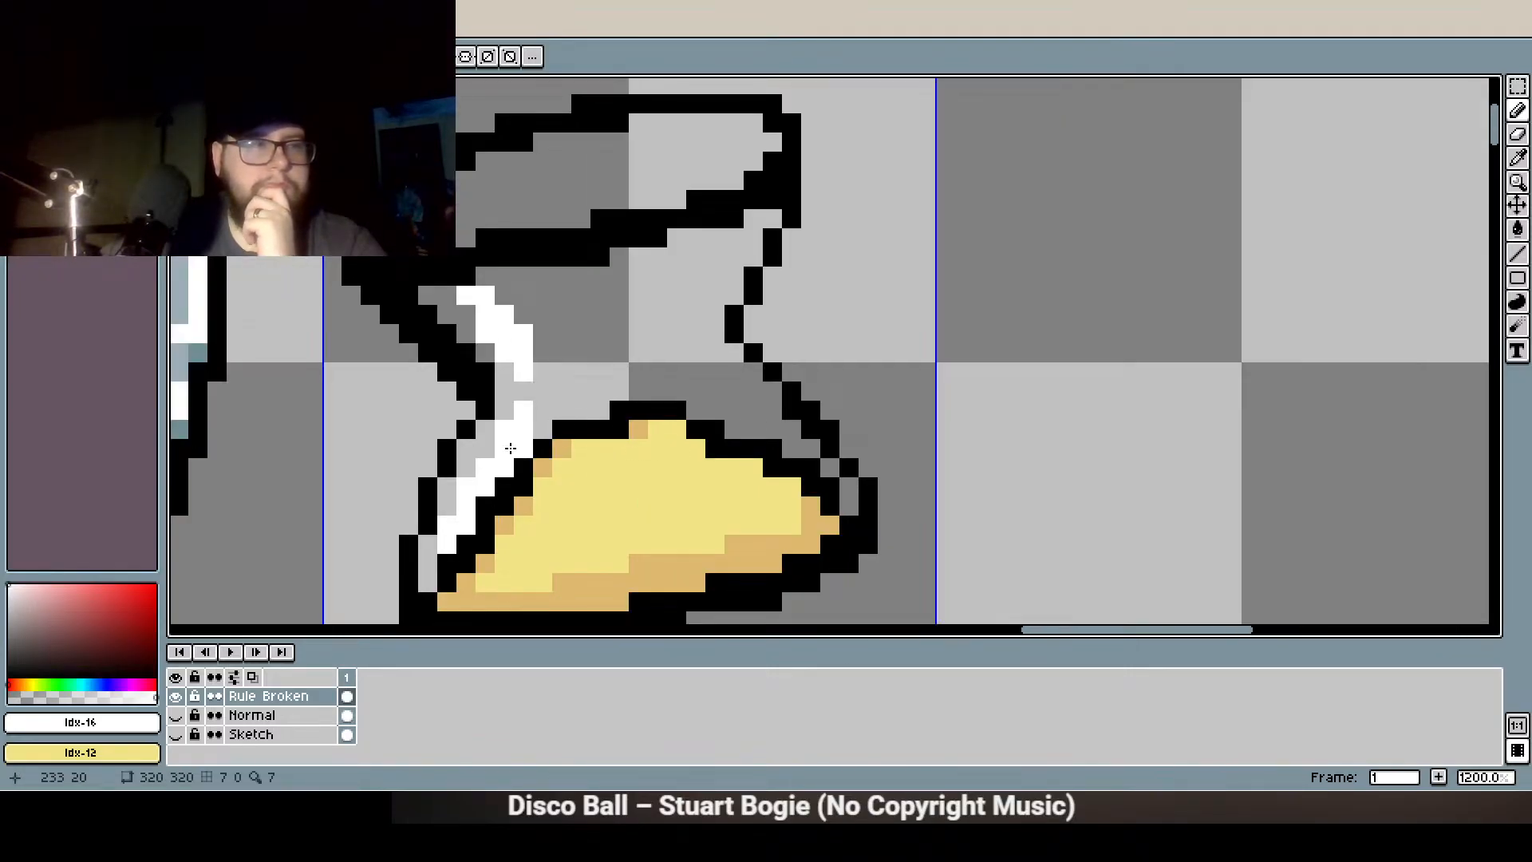
key(e)
click(525, 411)
scroll(695, 353, down, 3)
scroll(649, 342, up, 3)
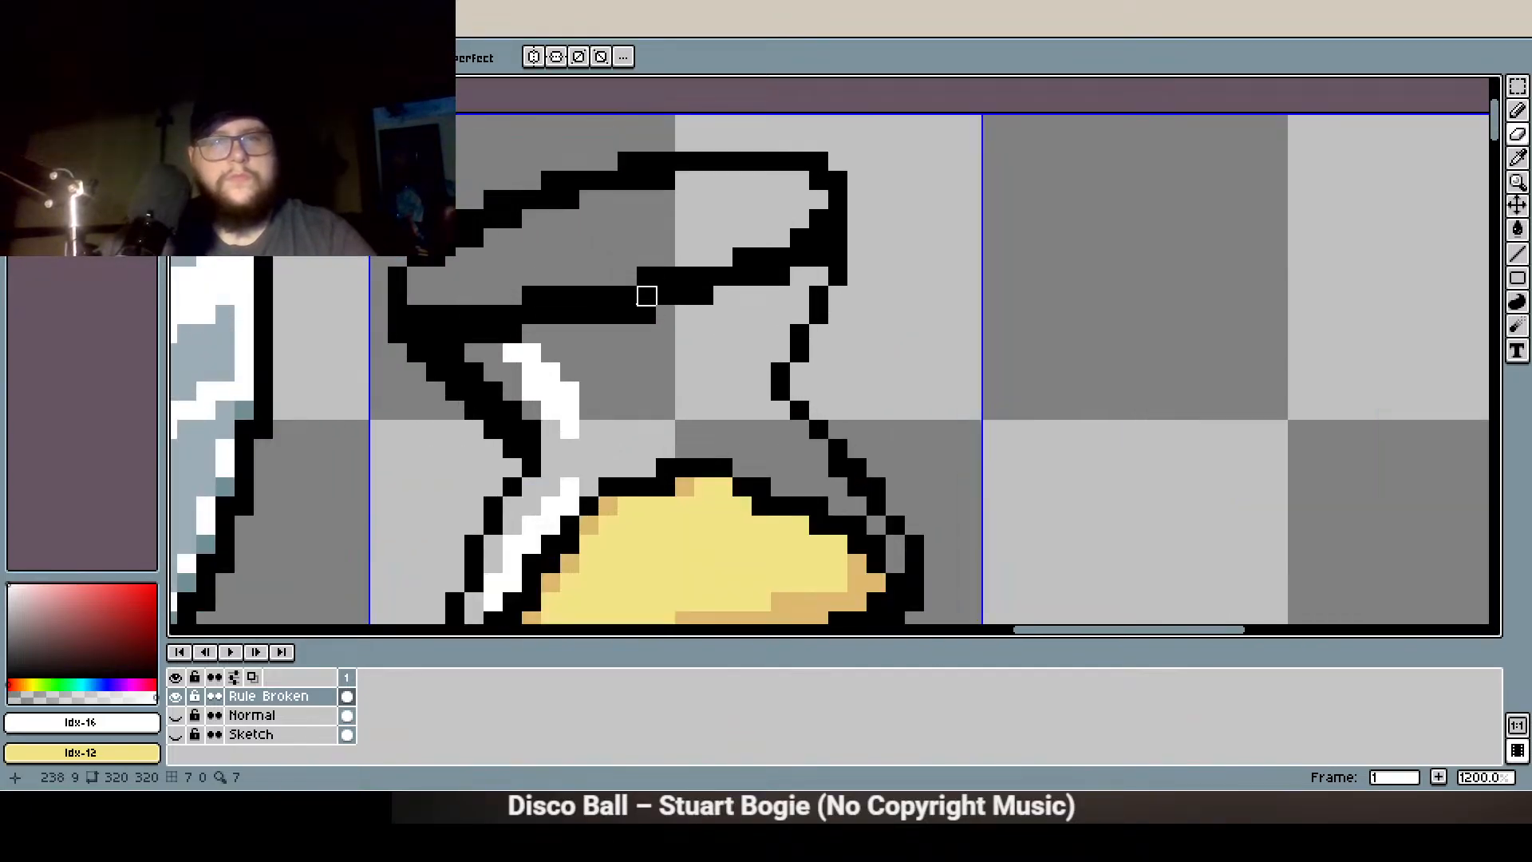
Examine the hourglass beside the other finished icons at several magnifications, leaving nothing selected
scroll(646, 295, down, 2)
scroll(655, 363, down, 1)
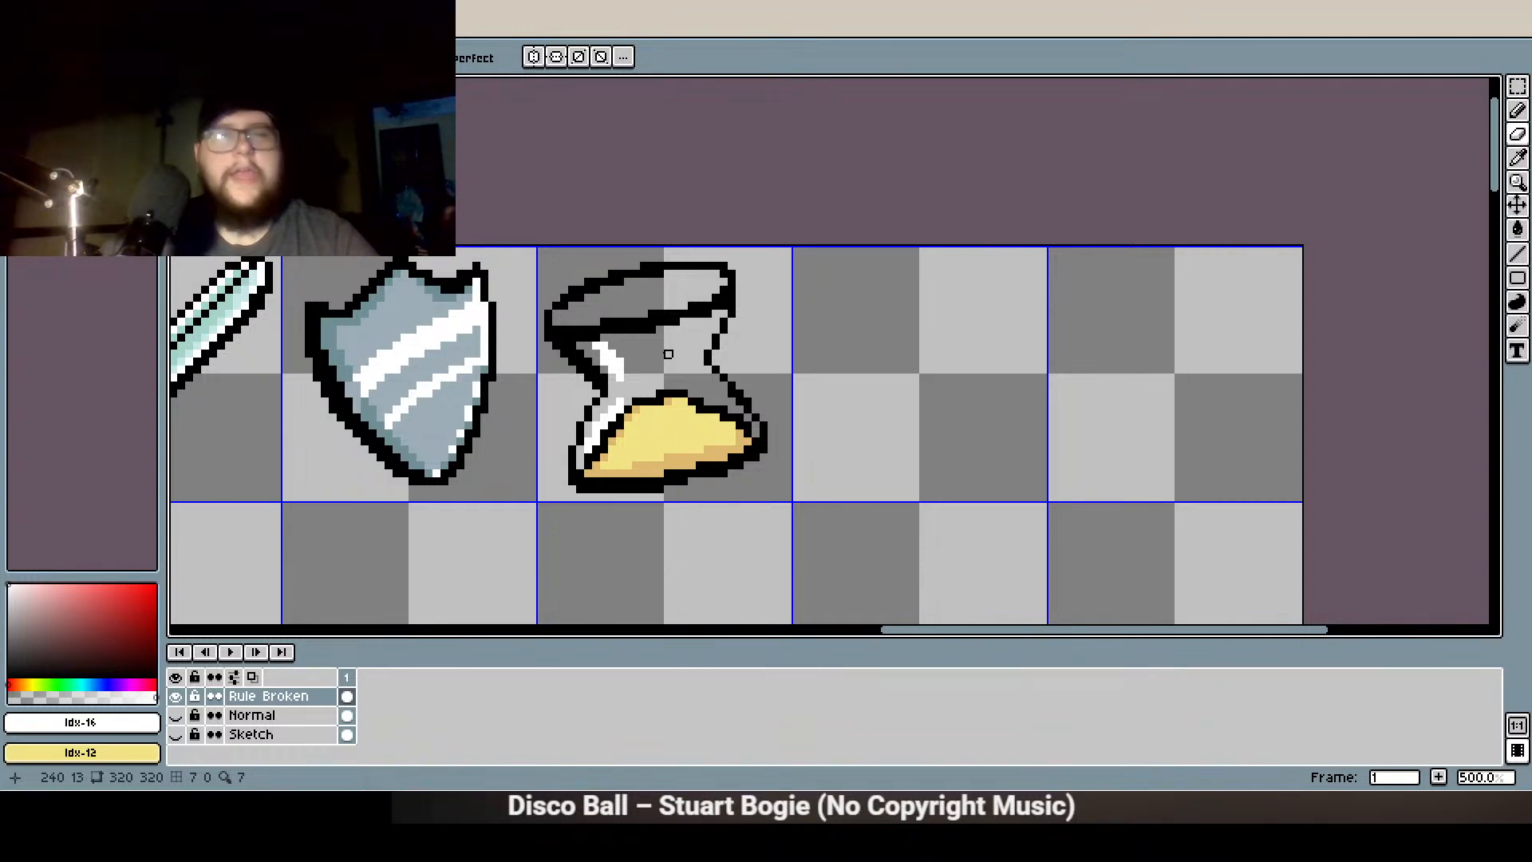
scroll(669, 354, down, 2)
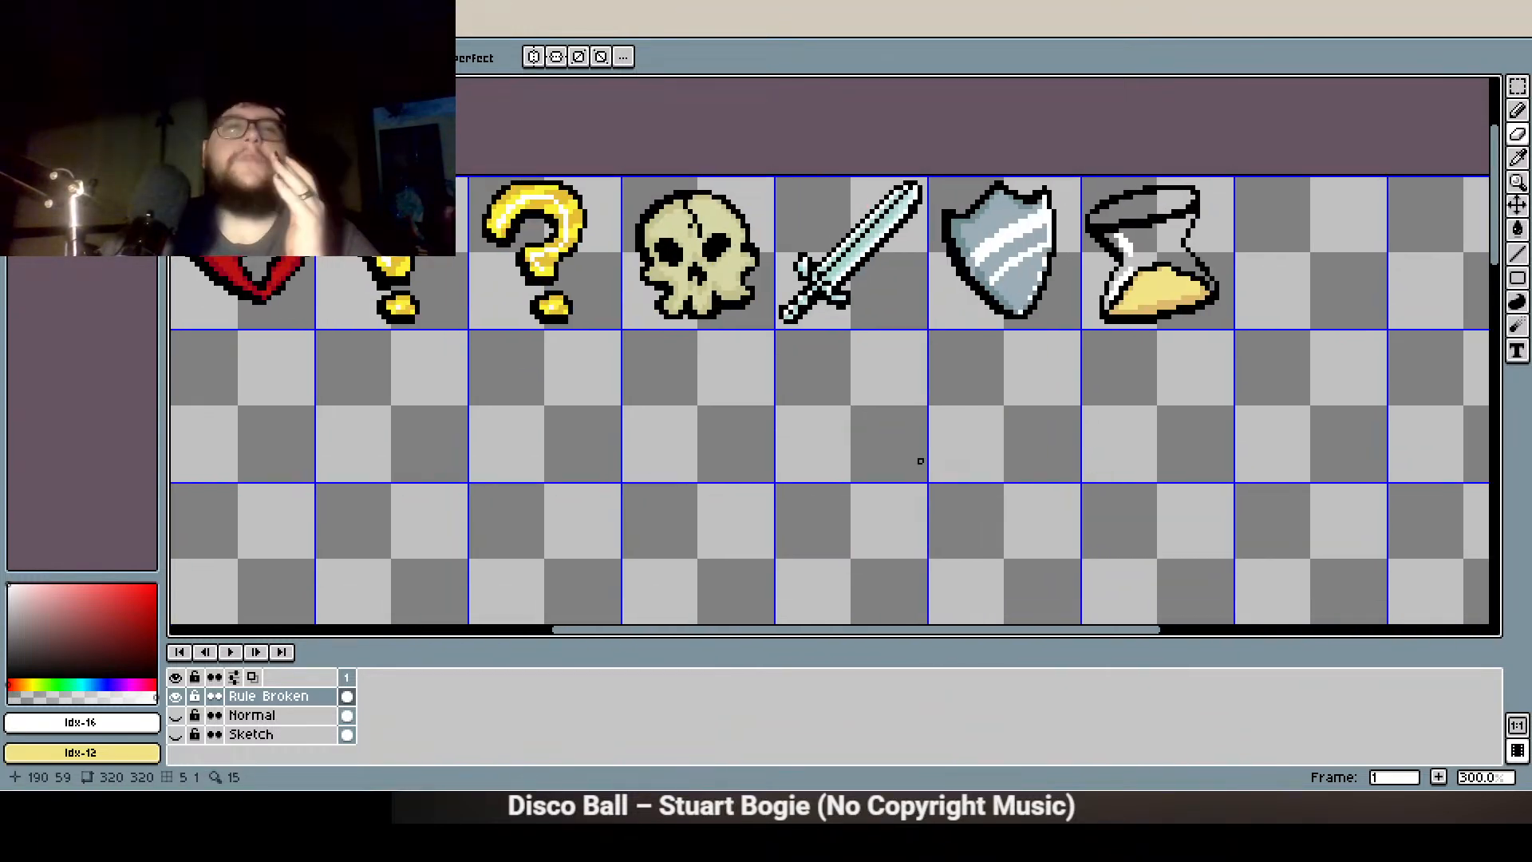
scroll(975, 462, down, 1)
scroll(556, 432, down, 1)
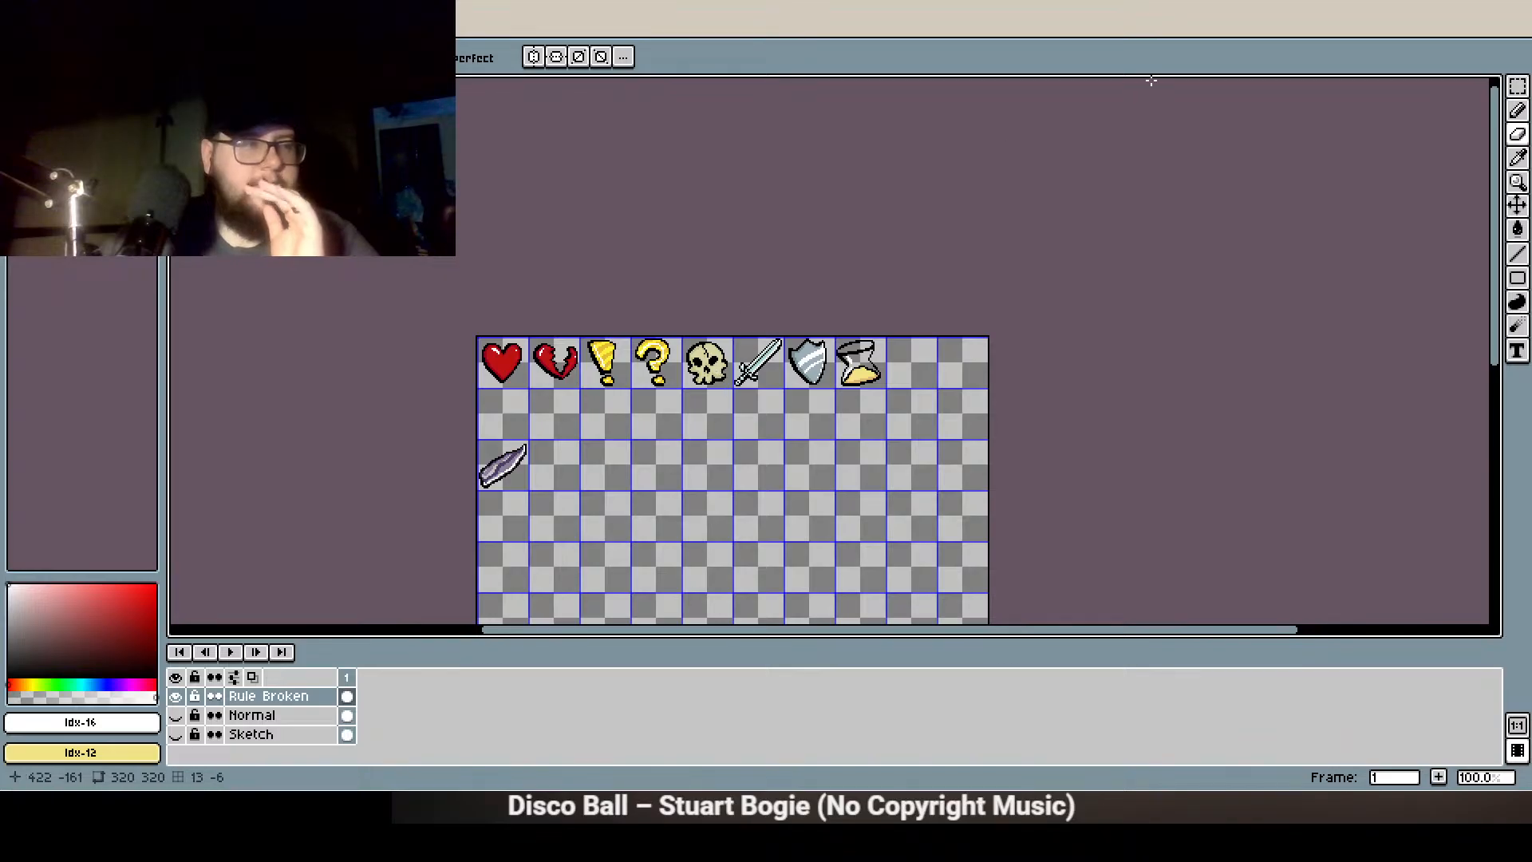
key(w)
scroll(462, 379, up, 2)
drag(557, 340, 827, 470)
click(1319, 450)
drag(1315, 424, 1030, 467)
click(1047, 357)
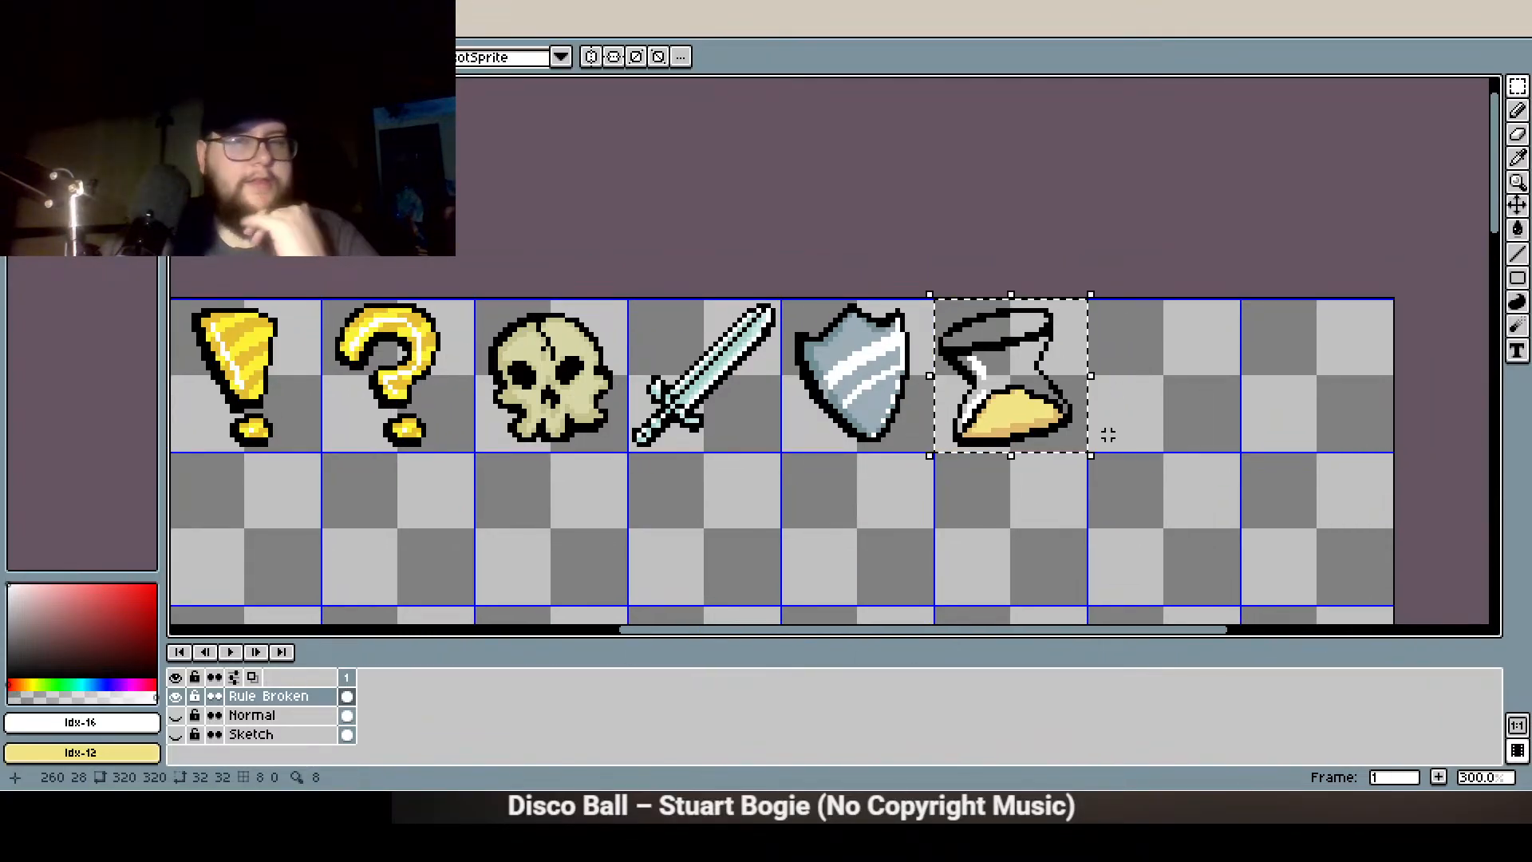
drag(1116, 380, 992, 445)
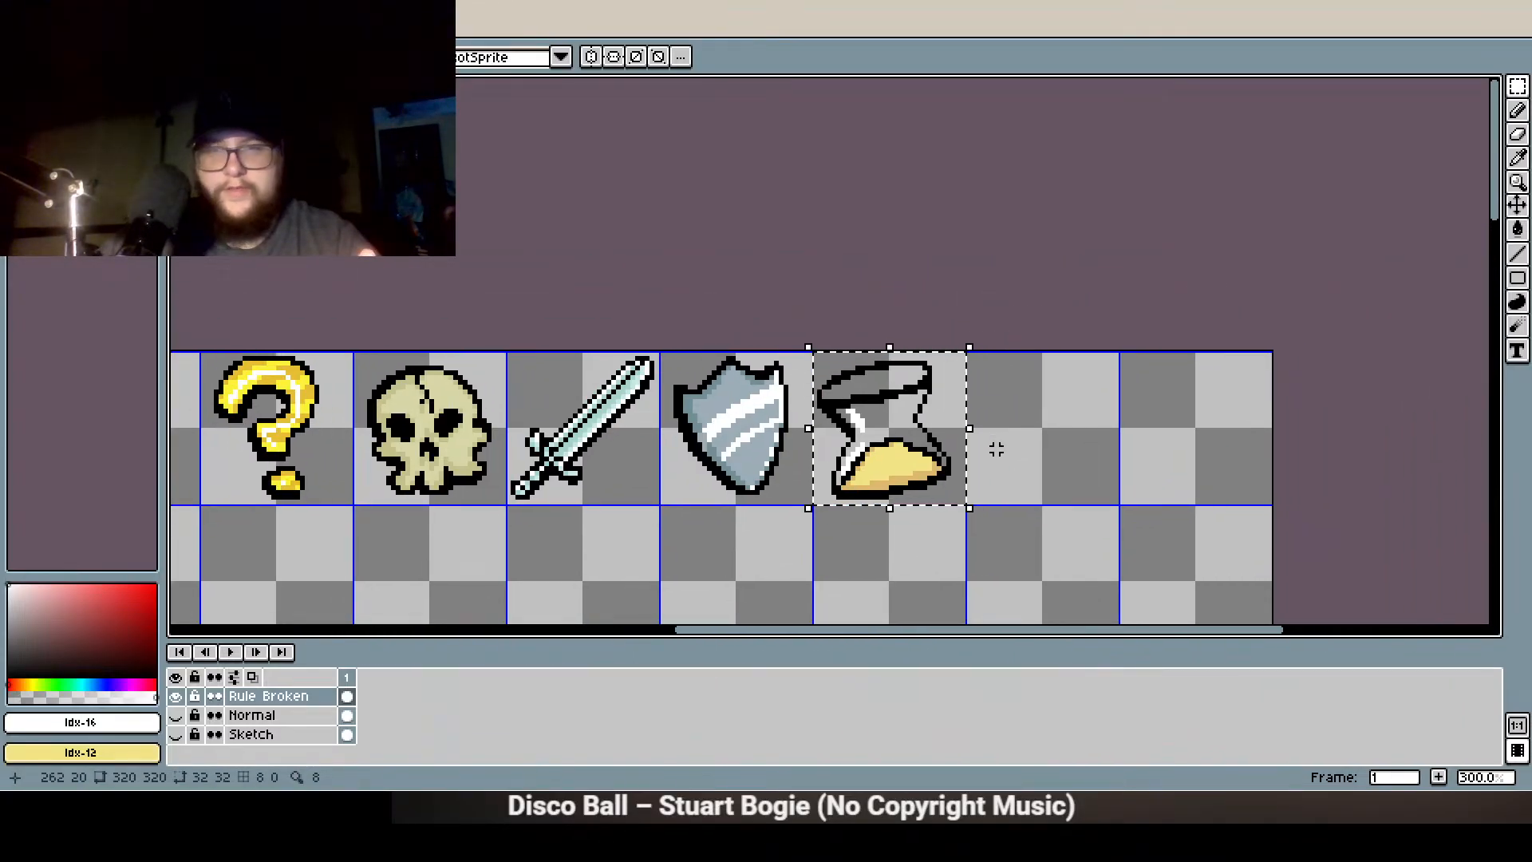
scroll(992, 444, up, 3)
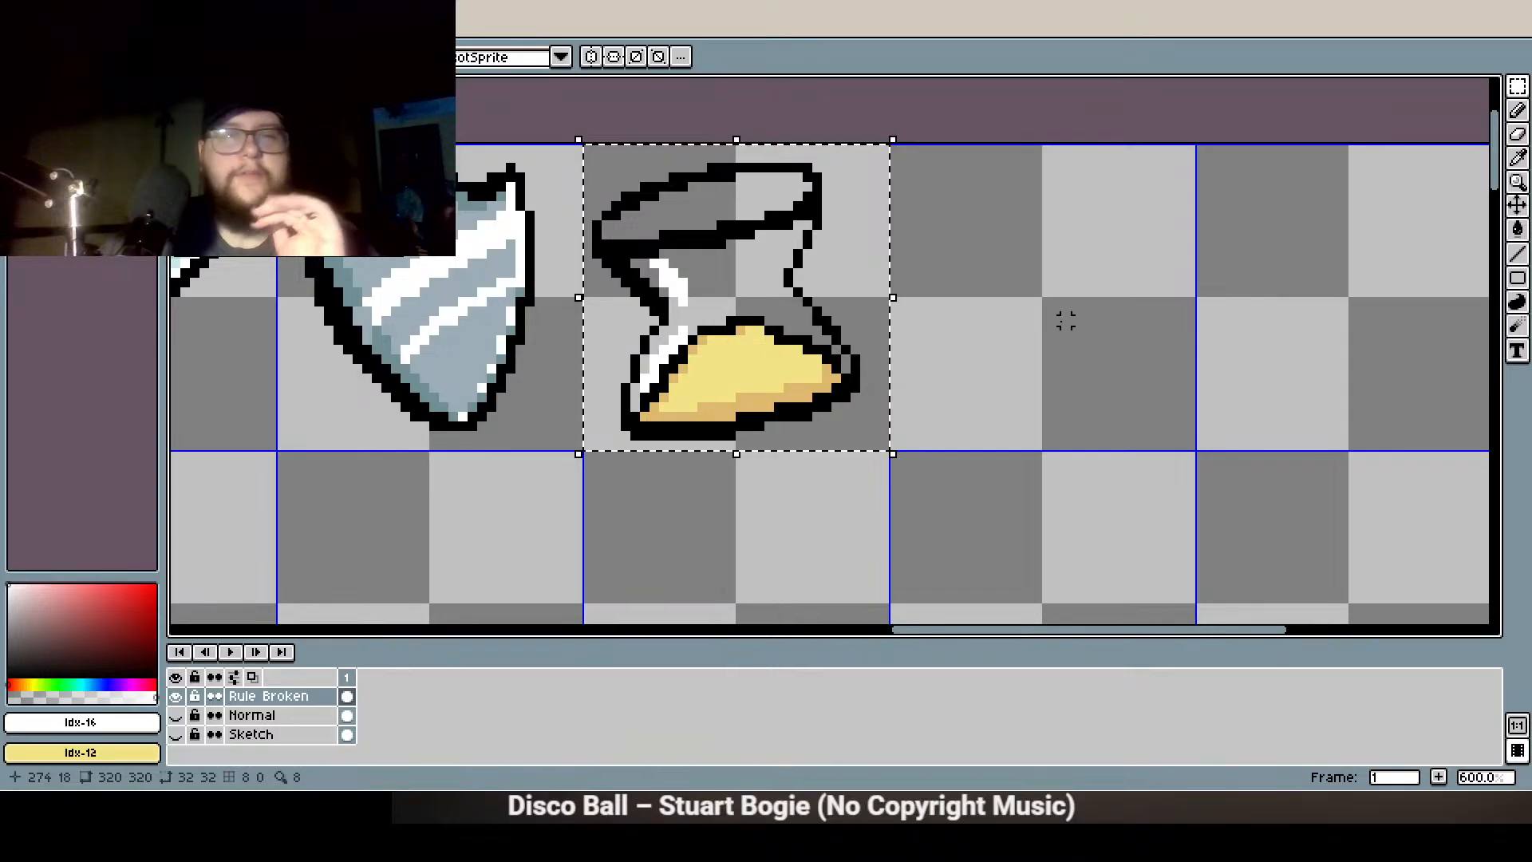
scroll(588, 468, down, 4)
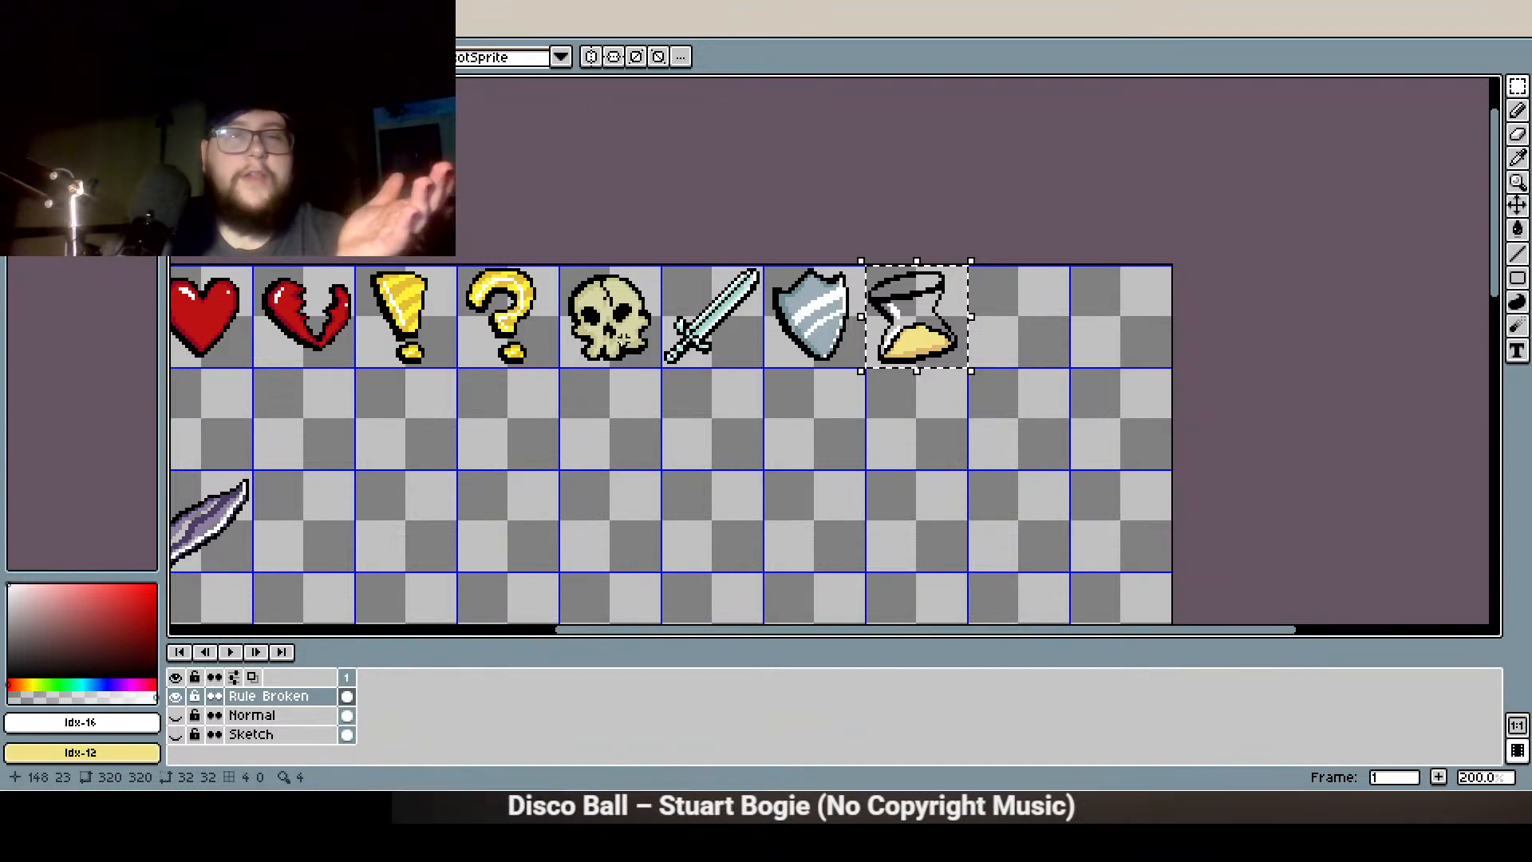
key(ctrl+d)
drag(778, 468, 871, 442)
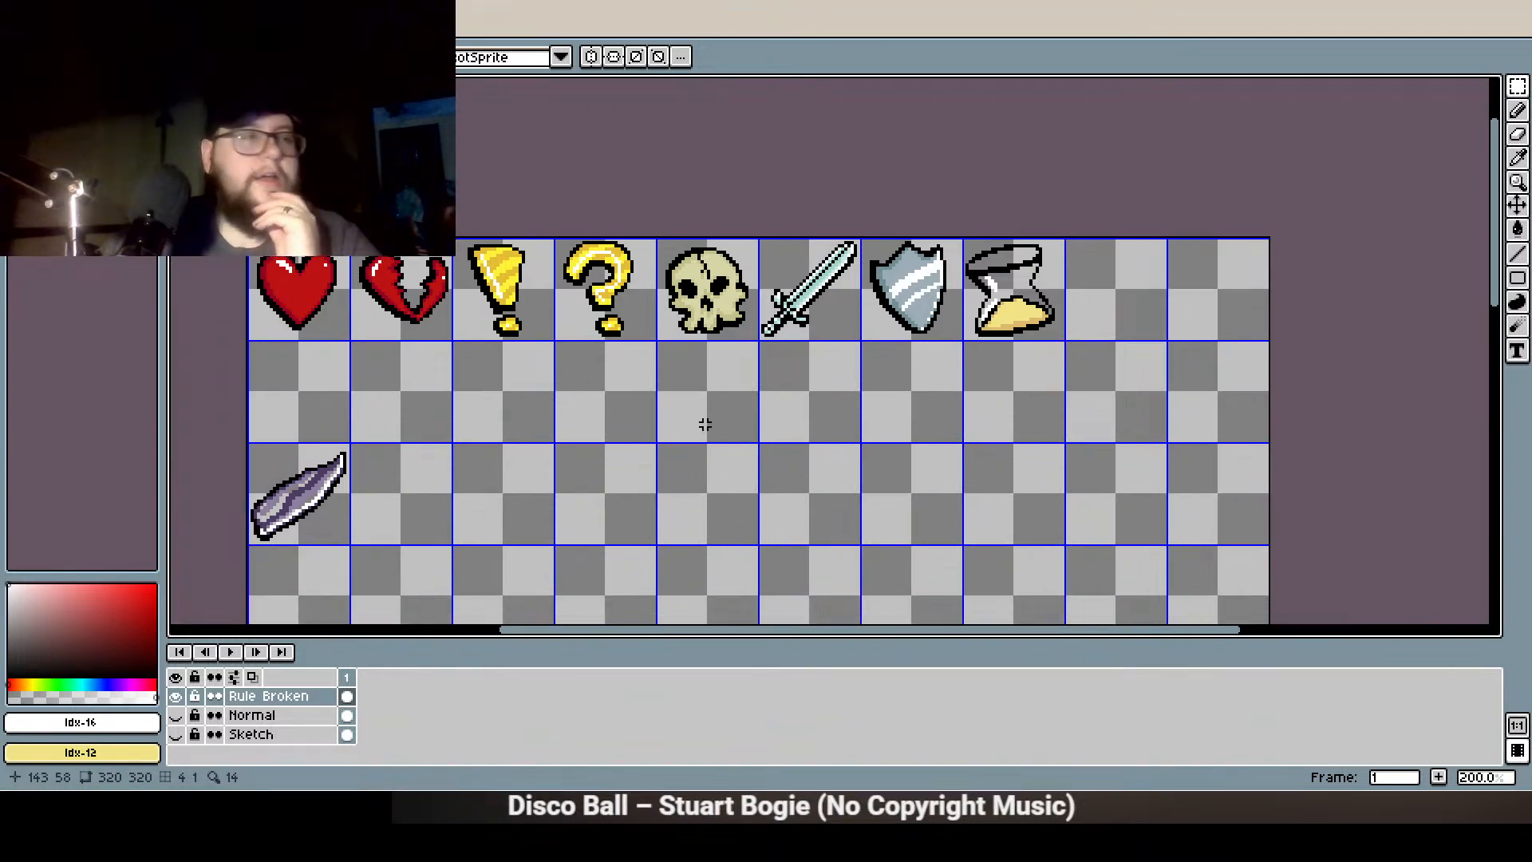
drag(1056, 257, 656, 260)
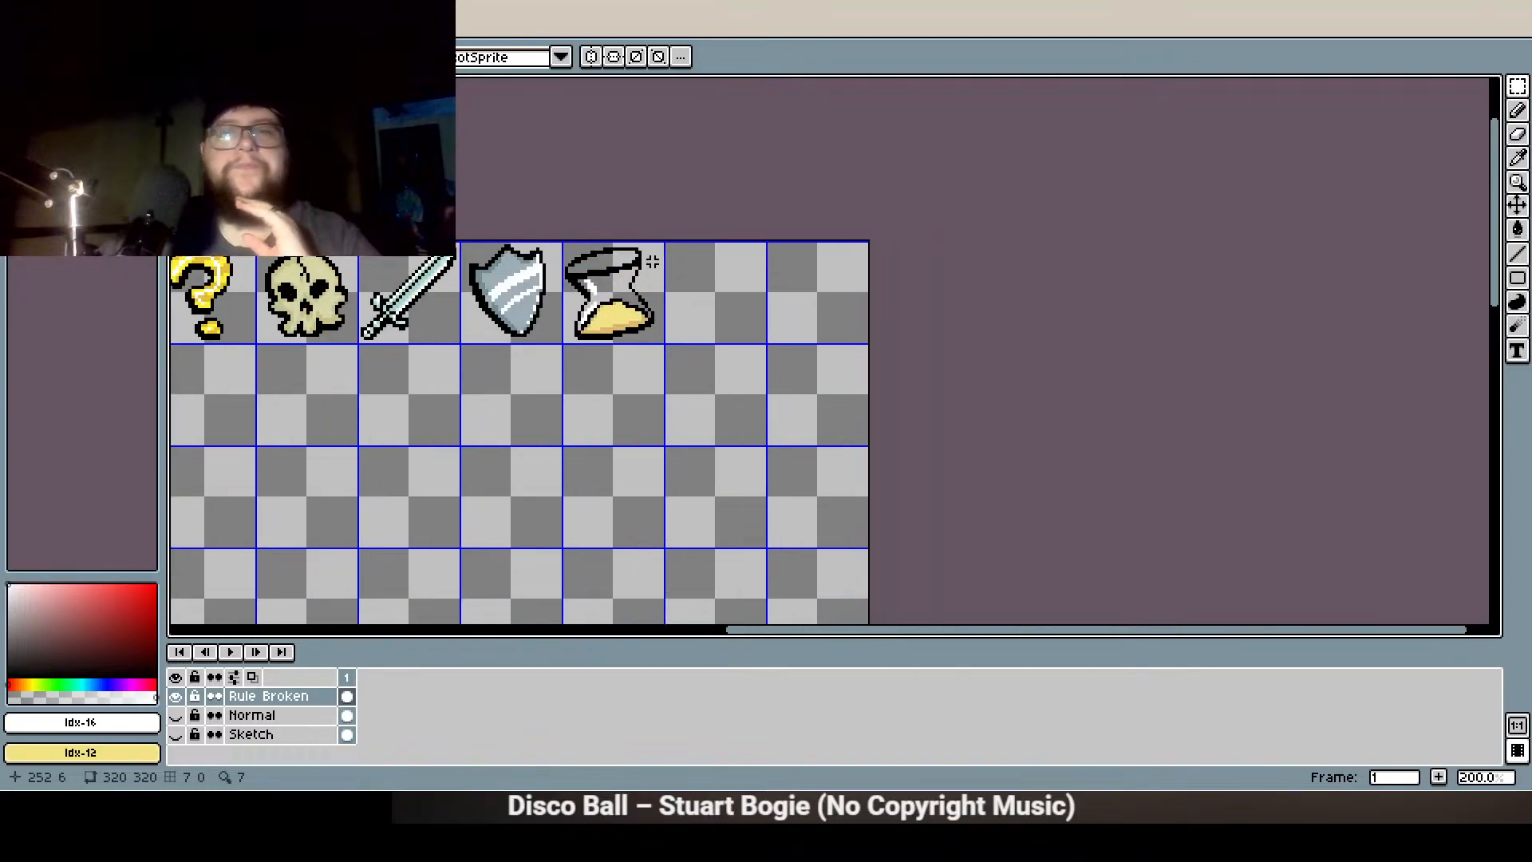
scroll(608, 237, up, 2)
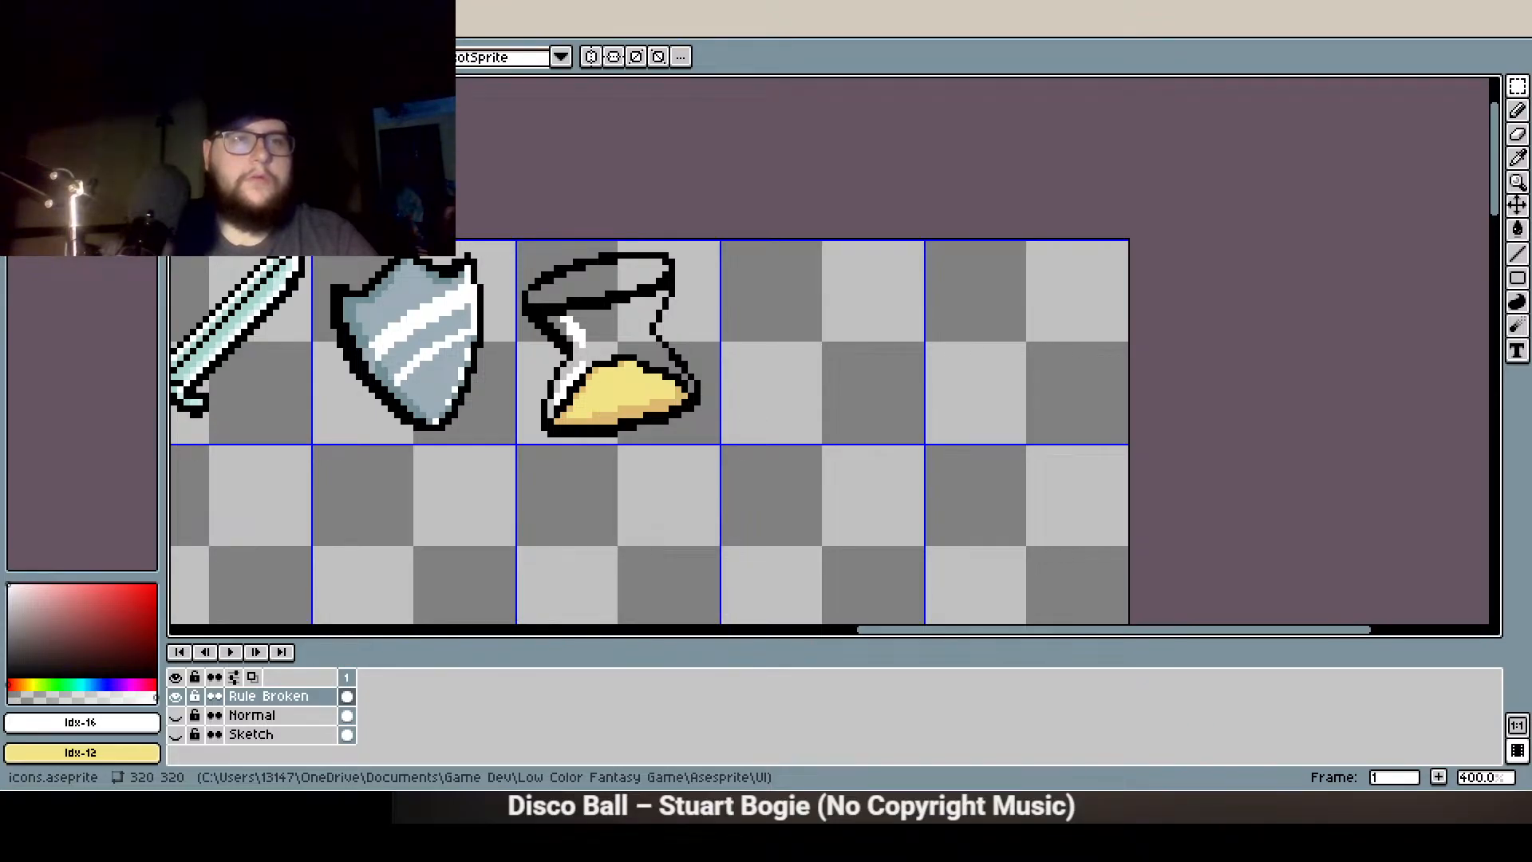
Open critters.aseprite and look over the whole animal spritesheet
double_click(255, 290)
drag(820, 385, 630, 402)
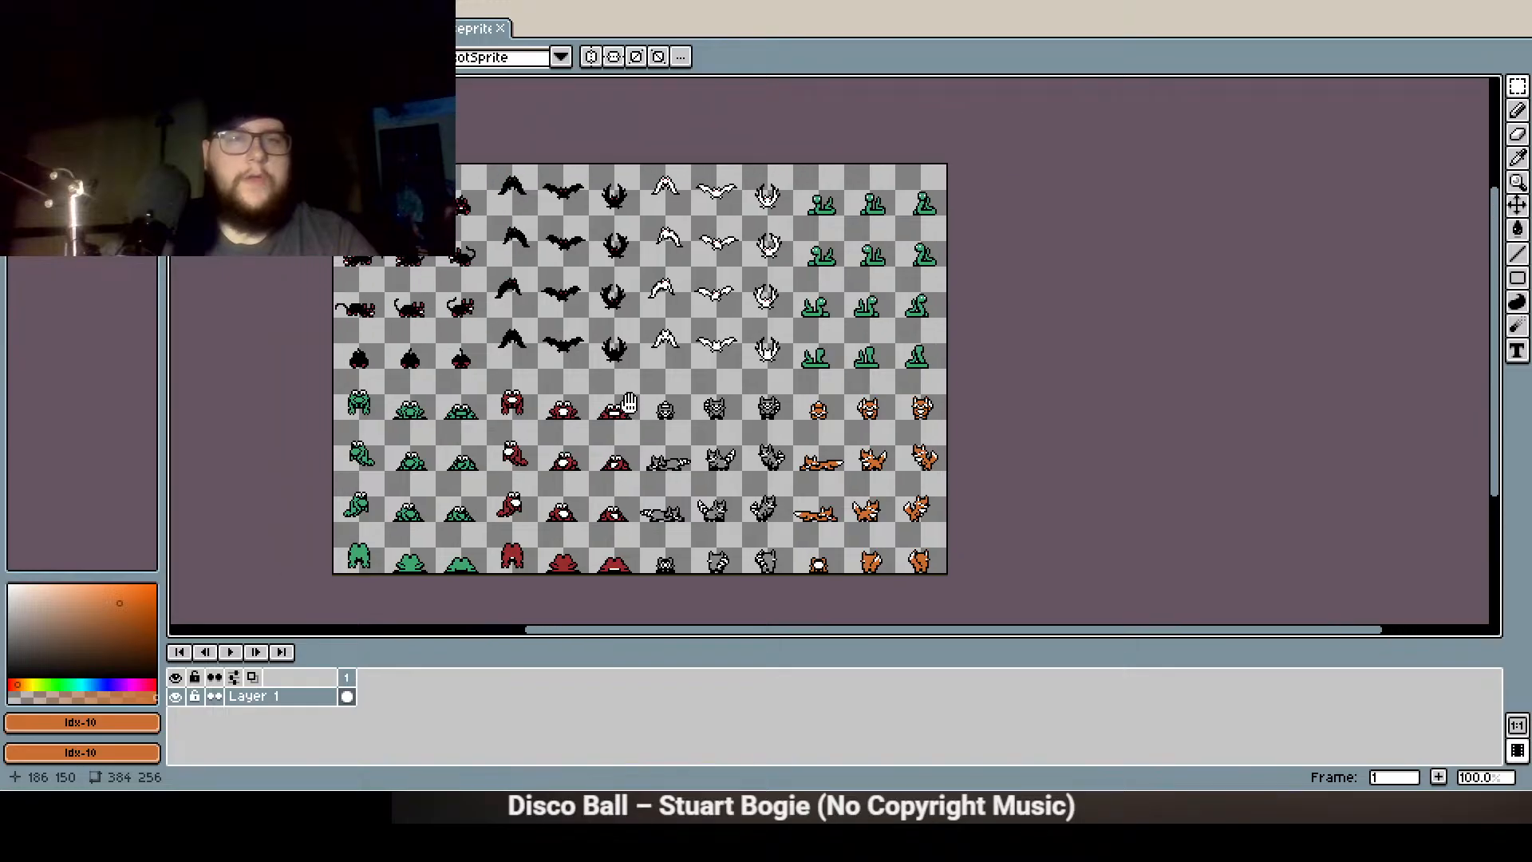
scroll(835, 516, up, 1)
scroll(730, 523, down, 1)
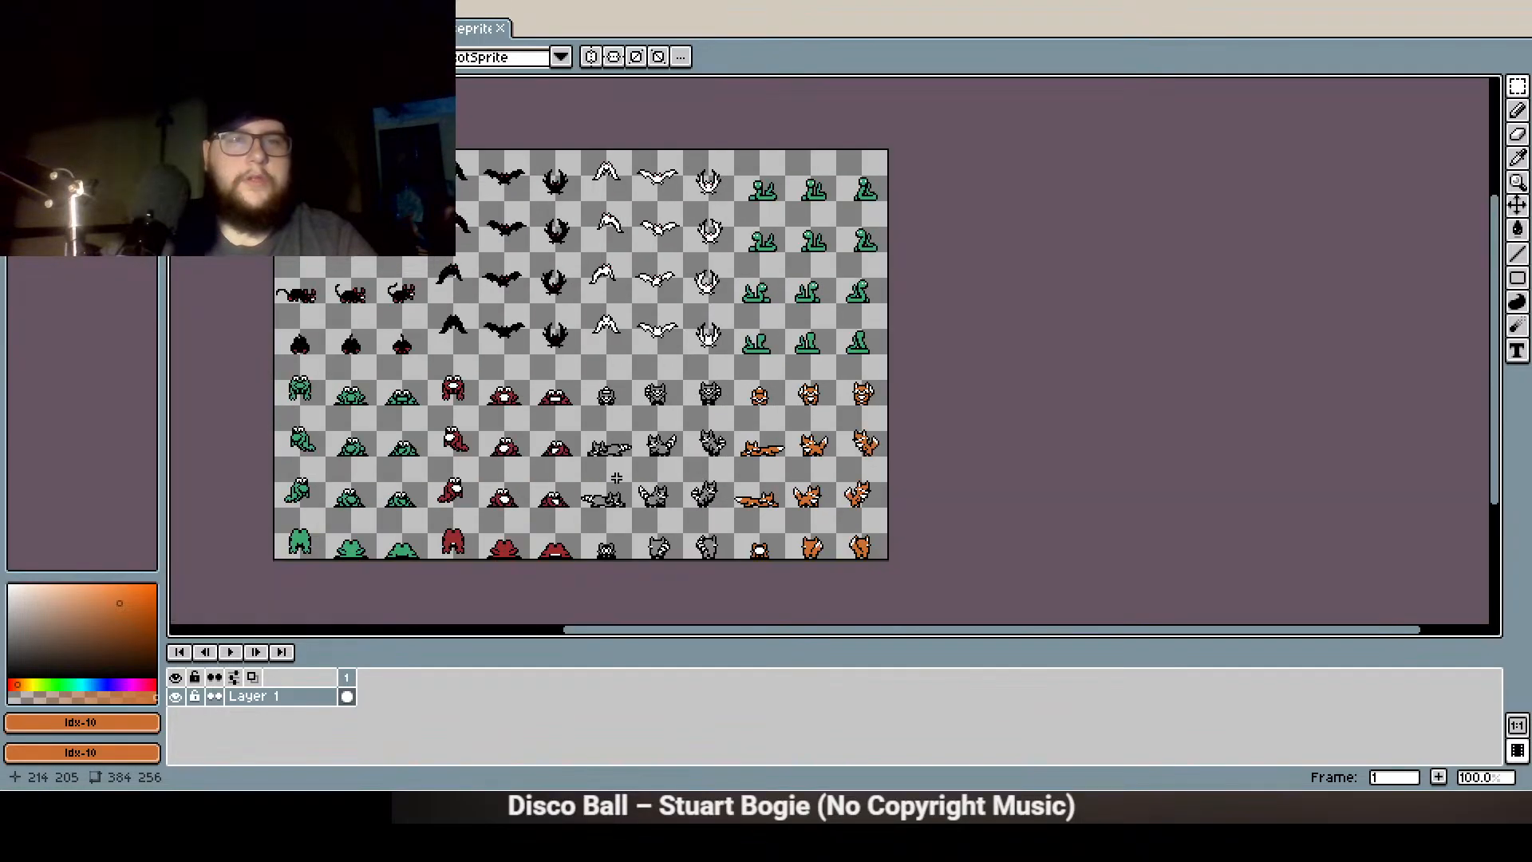
Examine the bat, snake, fox and frog sprites on the critters sheet close up
scroll(325, 274, up, 5)
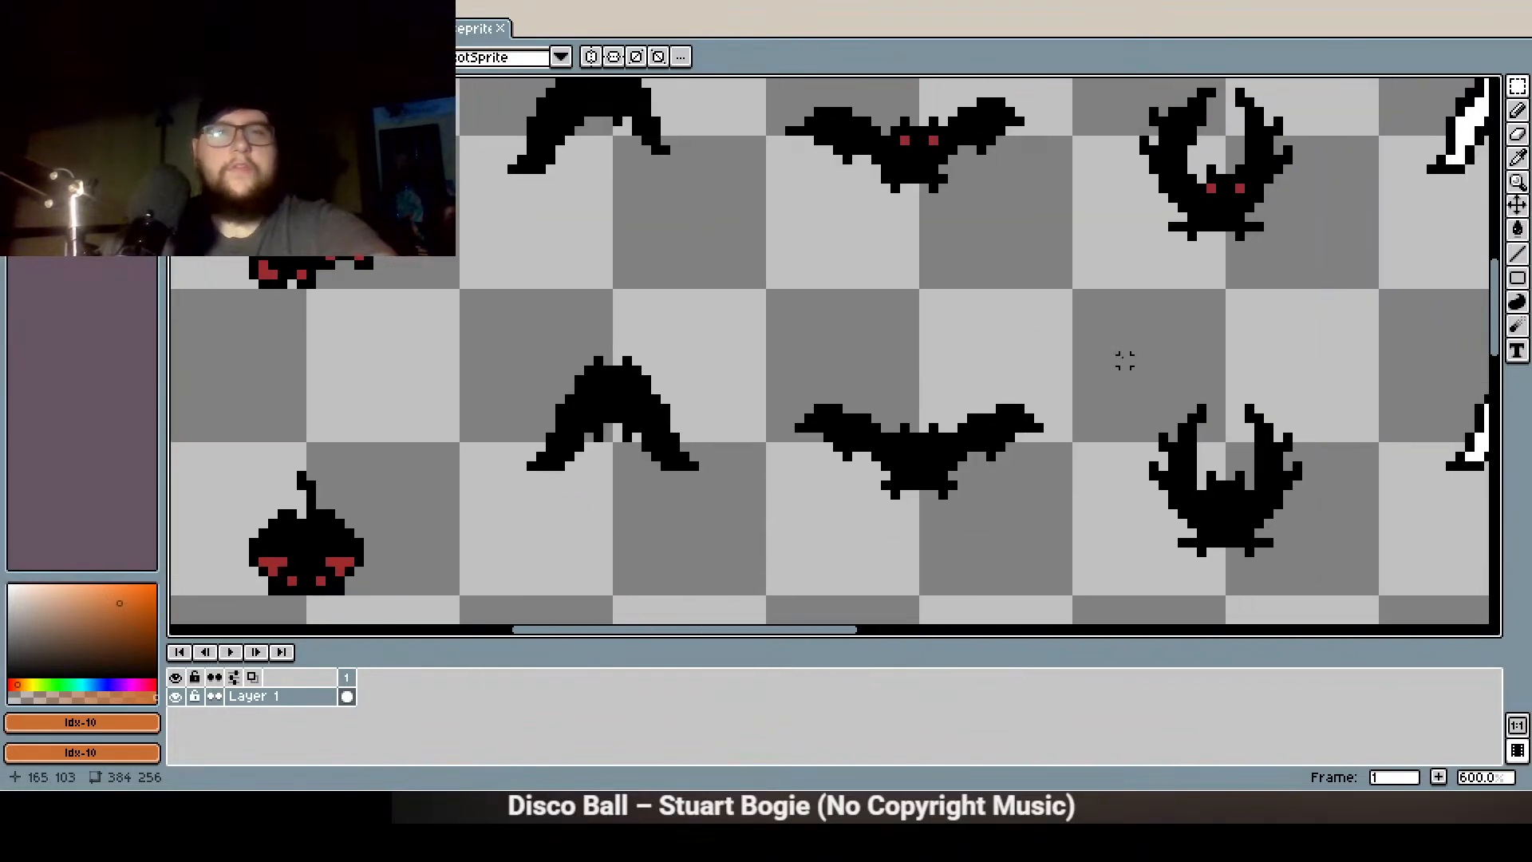
mouse_move(1125, 361)
mouse_down()
mouse_move(531, 338)
mouse_move(427, 267)
mouse_up()
drag(1050, 349, 318, 214)
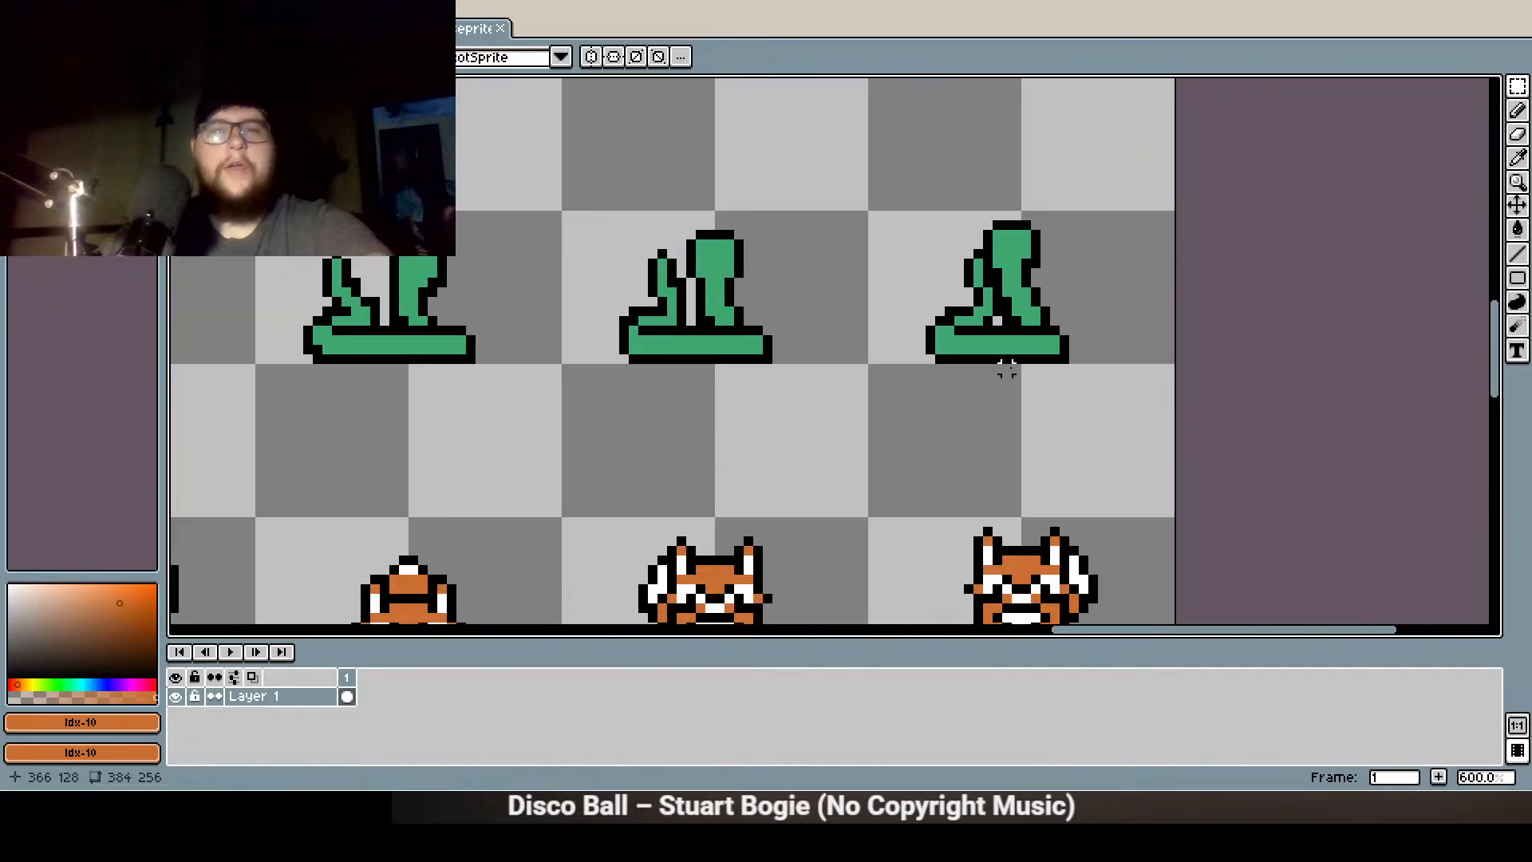
scroll(958, 328, down, 2)
drag(955, 327, 851, 568)
drag(764, 382, 763, 178)
drag(762, 367, 860, 130)
drag(695, 480, 859, 305)
scroll(730, 323, down, 3)
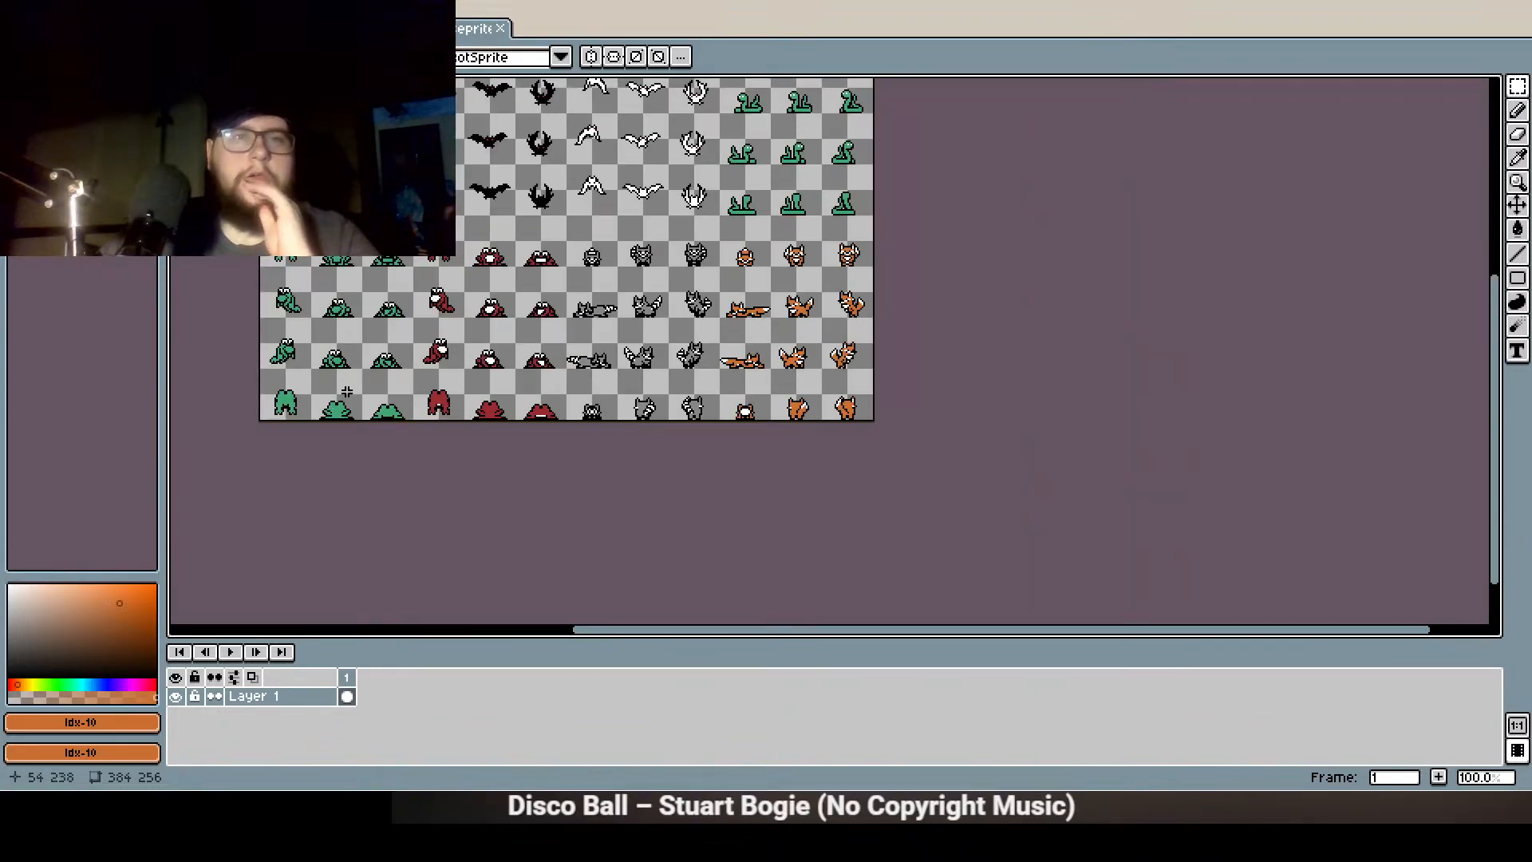
drag(258, 171, 338, 360)
scroll(339, 360, down, 1)
Open the recently used player spritesheet and look over its Idle sprites
mouse_move(60, 65)
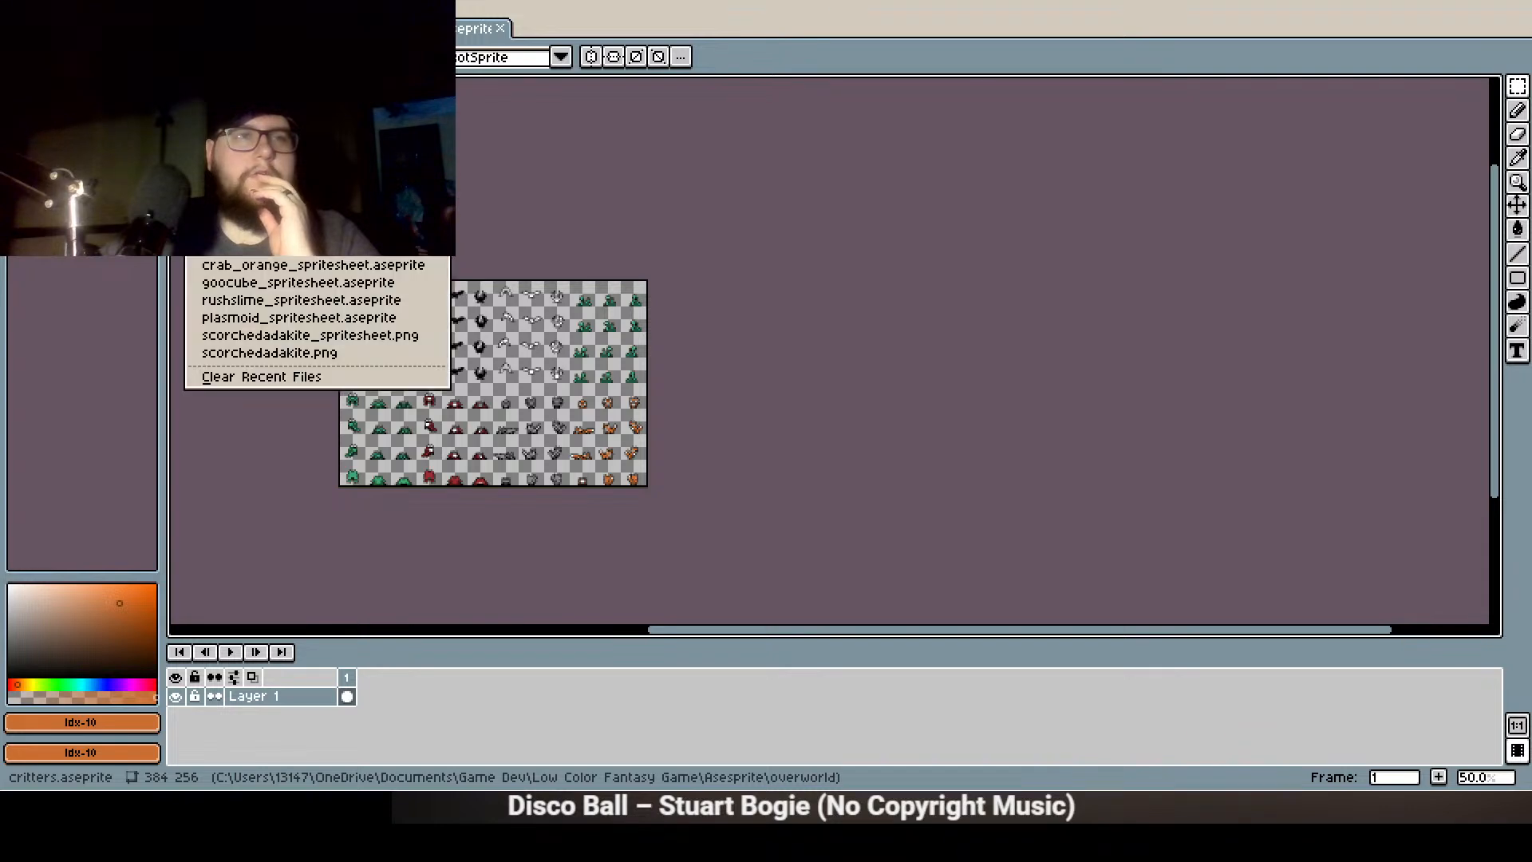
click(263, 104)
drag(694, 421, 585, 598)
drag(565, 234, 573, 589)
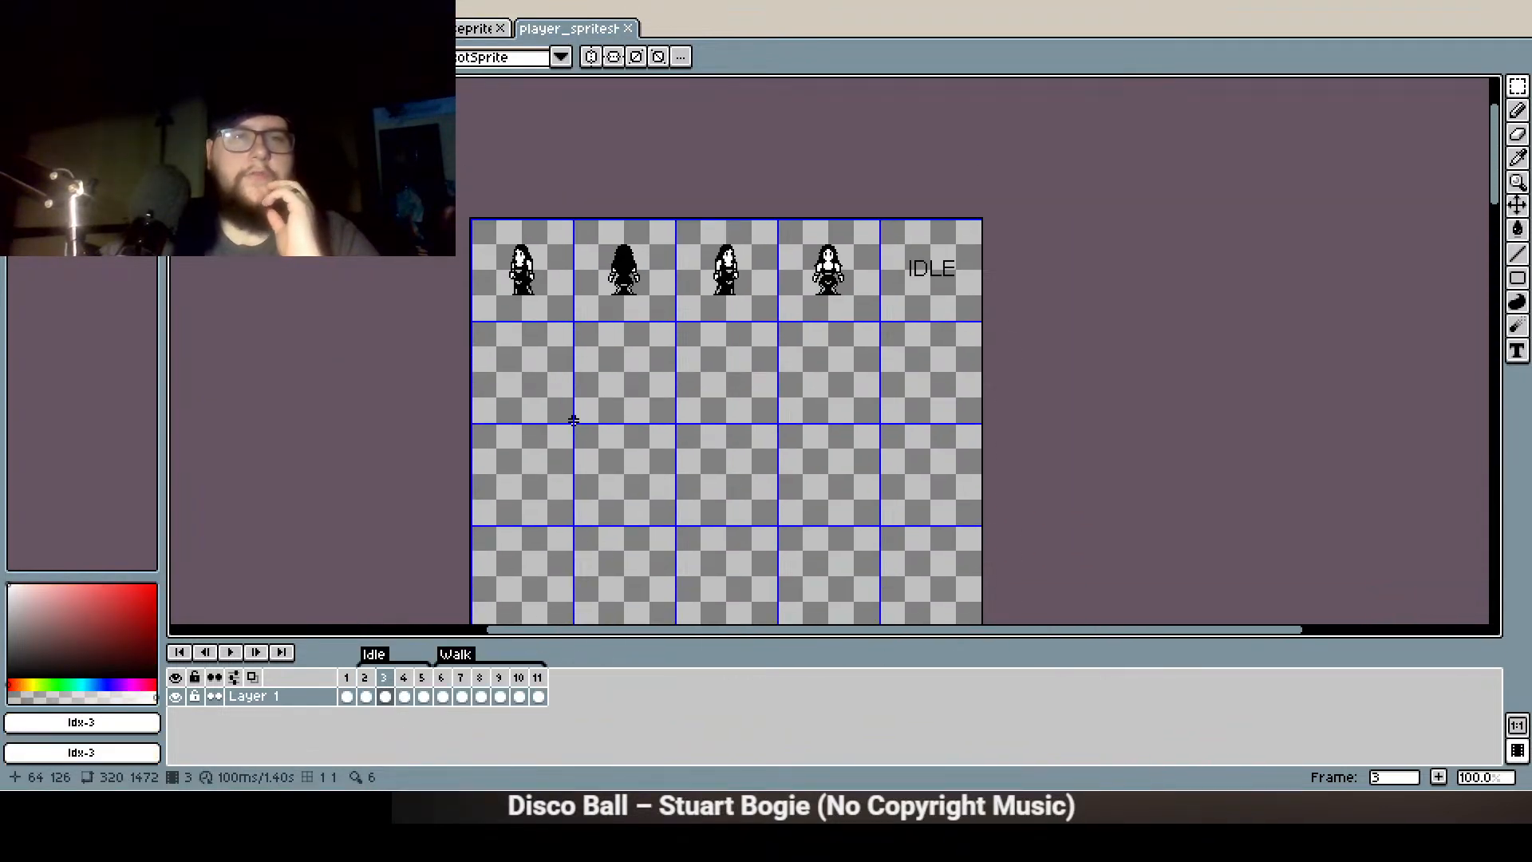
Examine the player's Idle sprites close up and as a row, and close the player spritesheet
scroll(551, 255, up, 7)
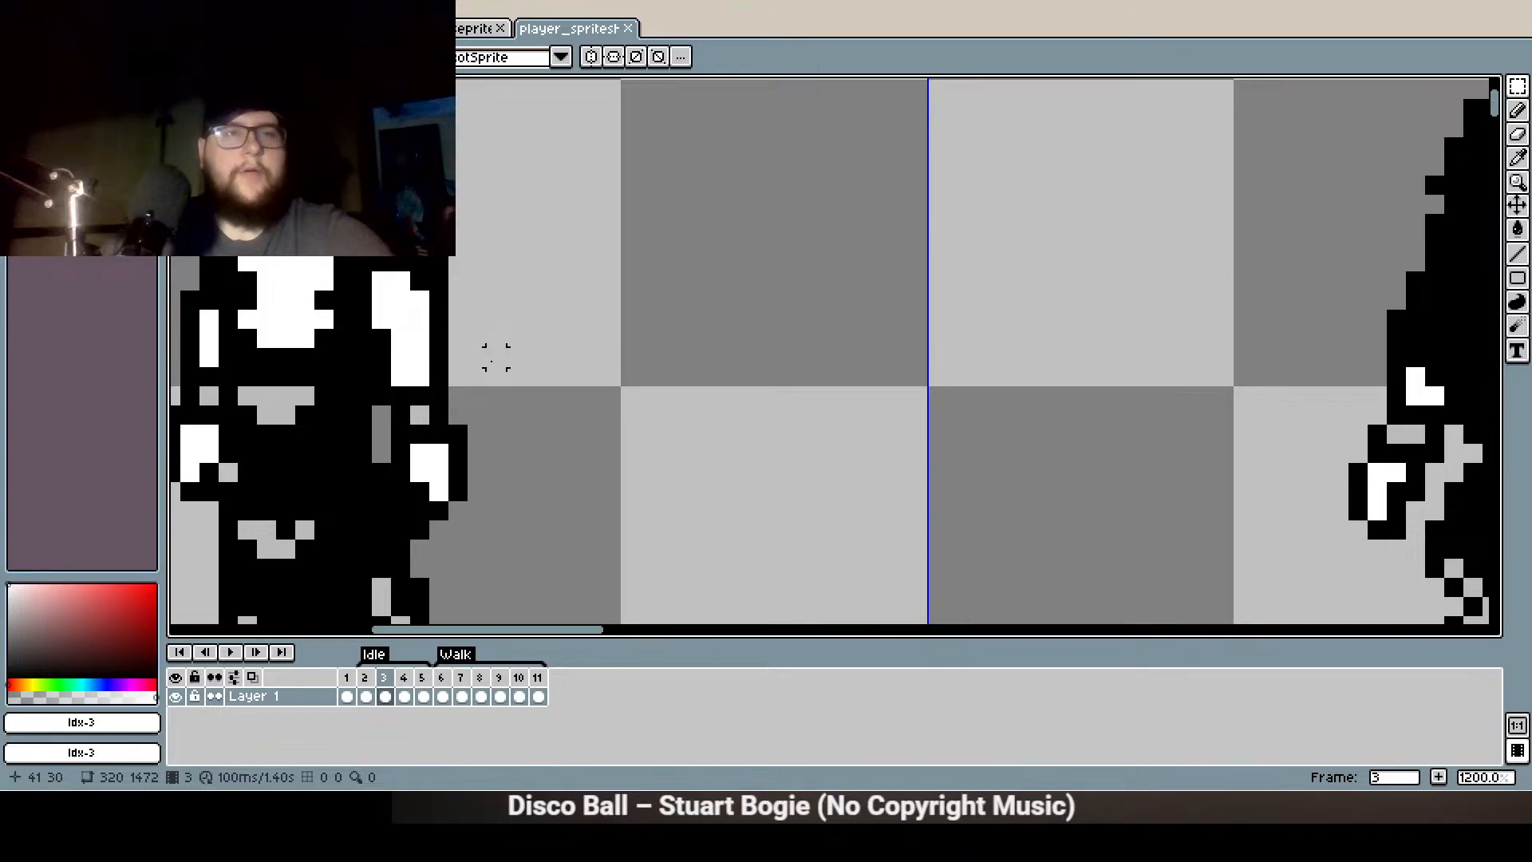
scroll(535, 280, down, 6)
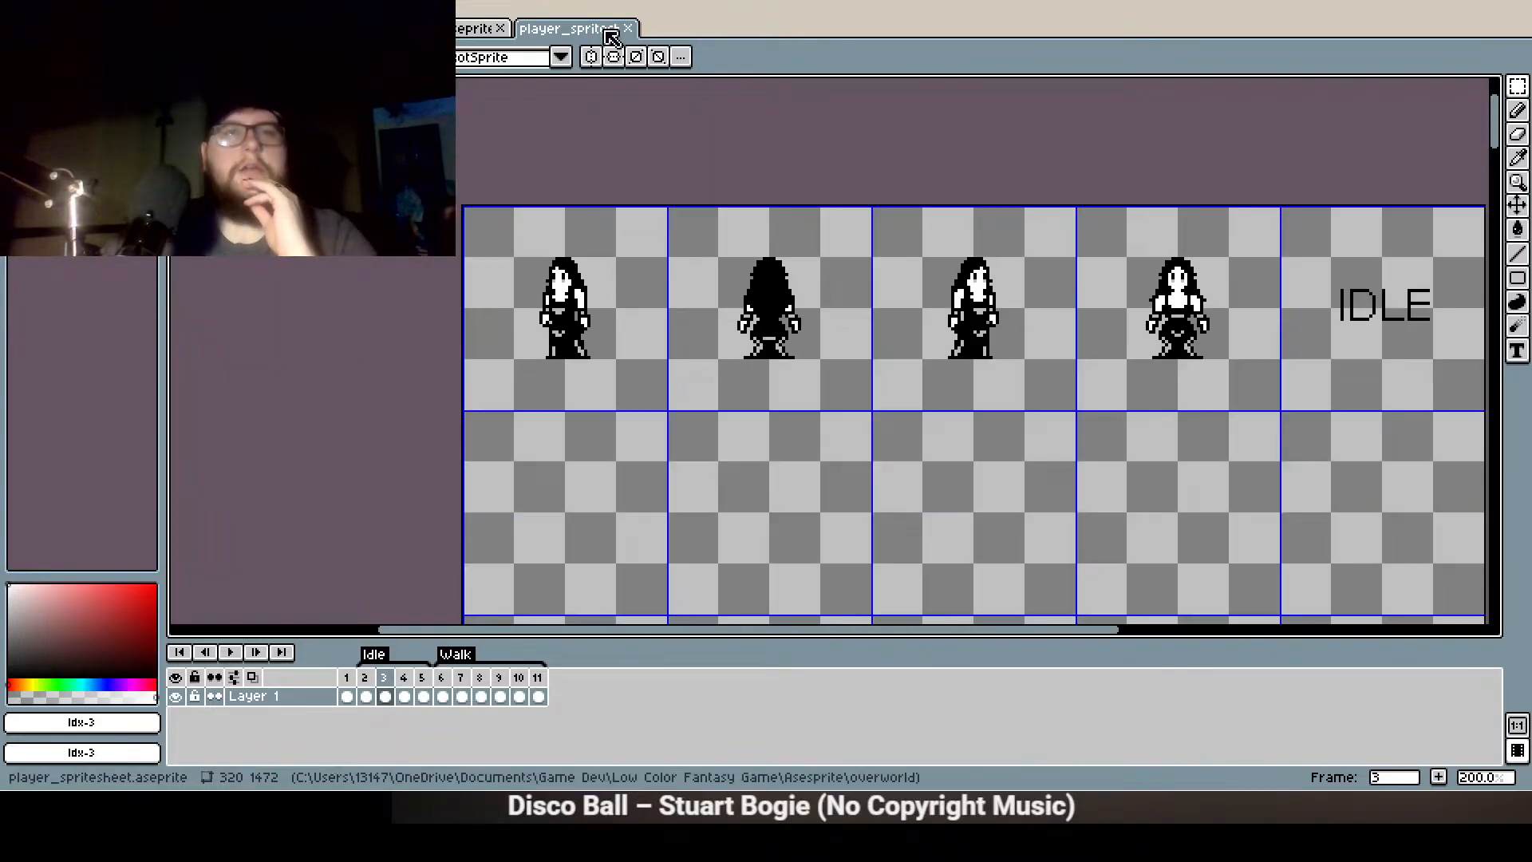
click(628, 28)
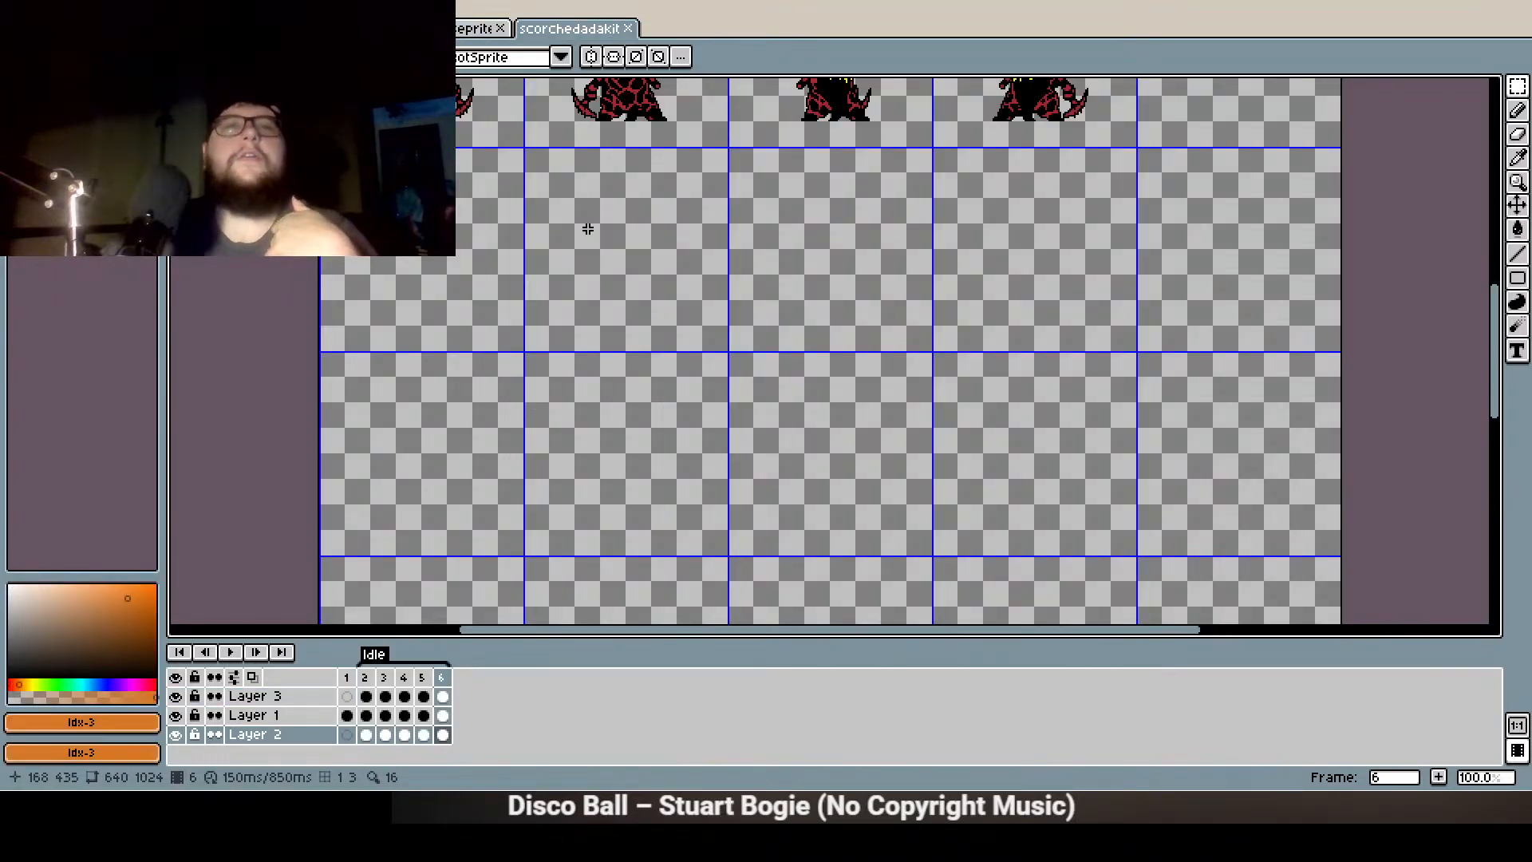
Play the scorchedadakite spritesheet's Idle animation from frame 2 and stop it after watching the lava creature's glow
scroll(535, 522, up, 2)
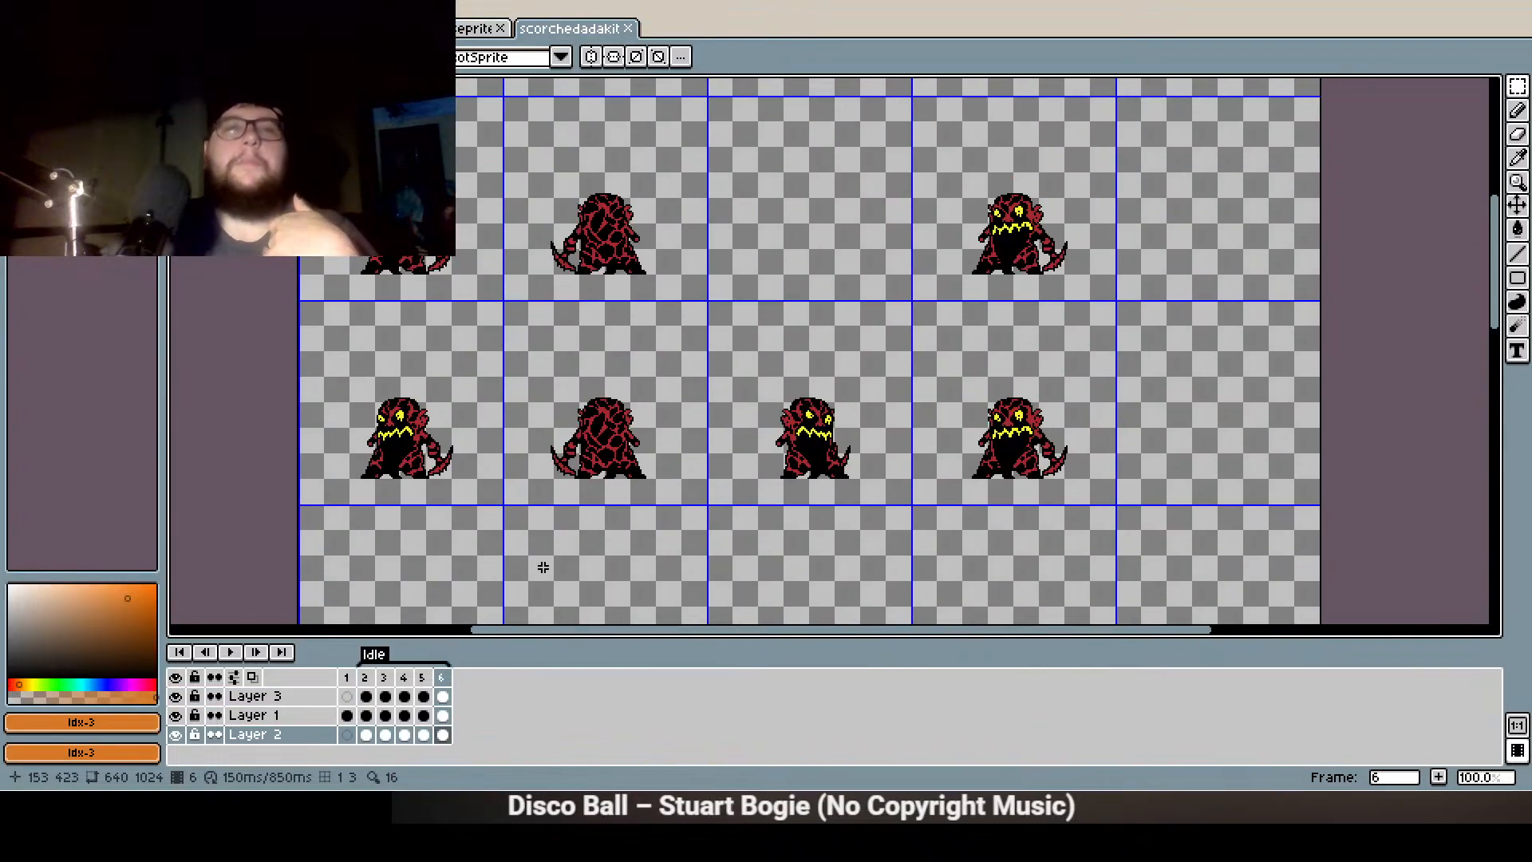
click(365, 678)
scroll(256, 490, up, 2)
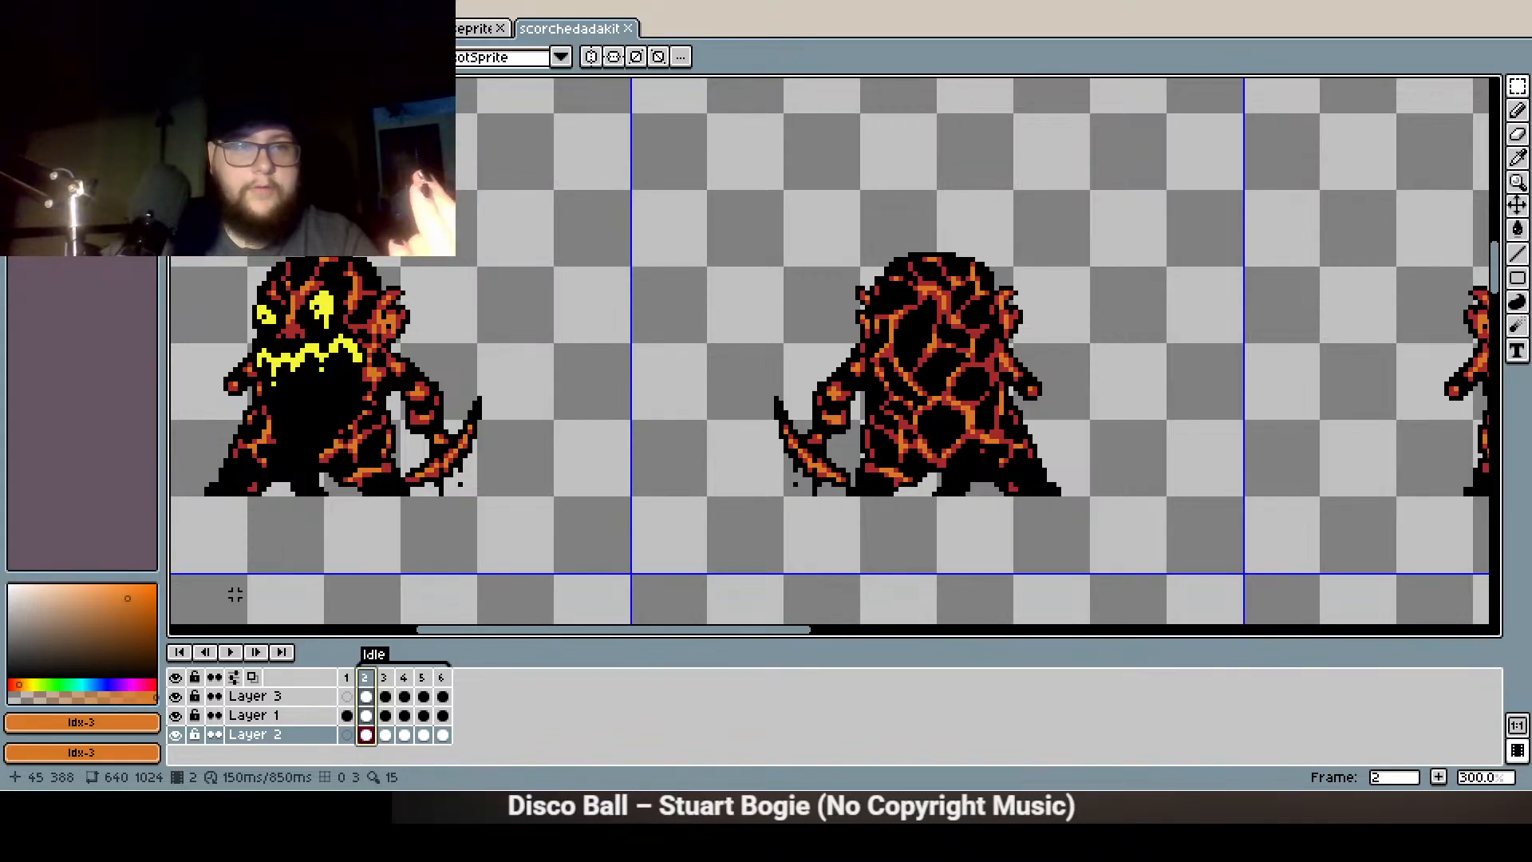
click(234, 653)
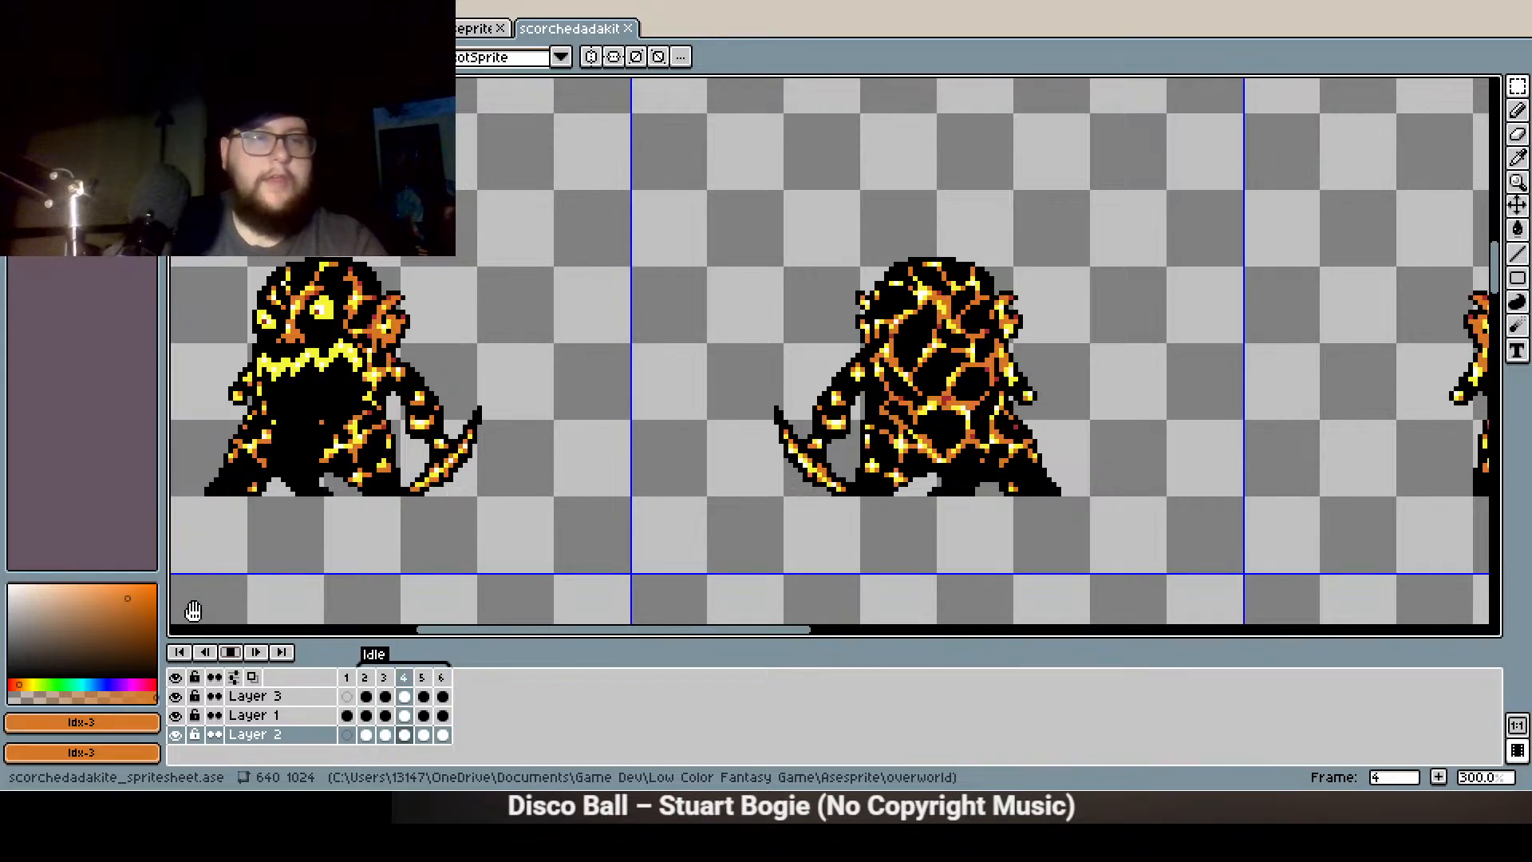
click(239, 655)
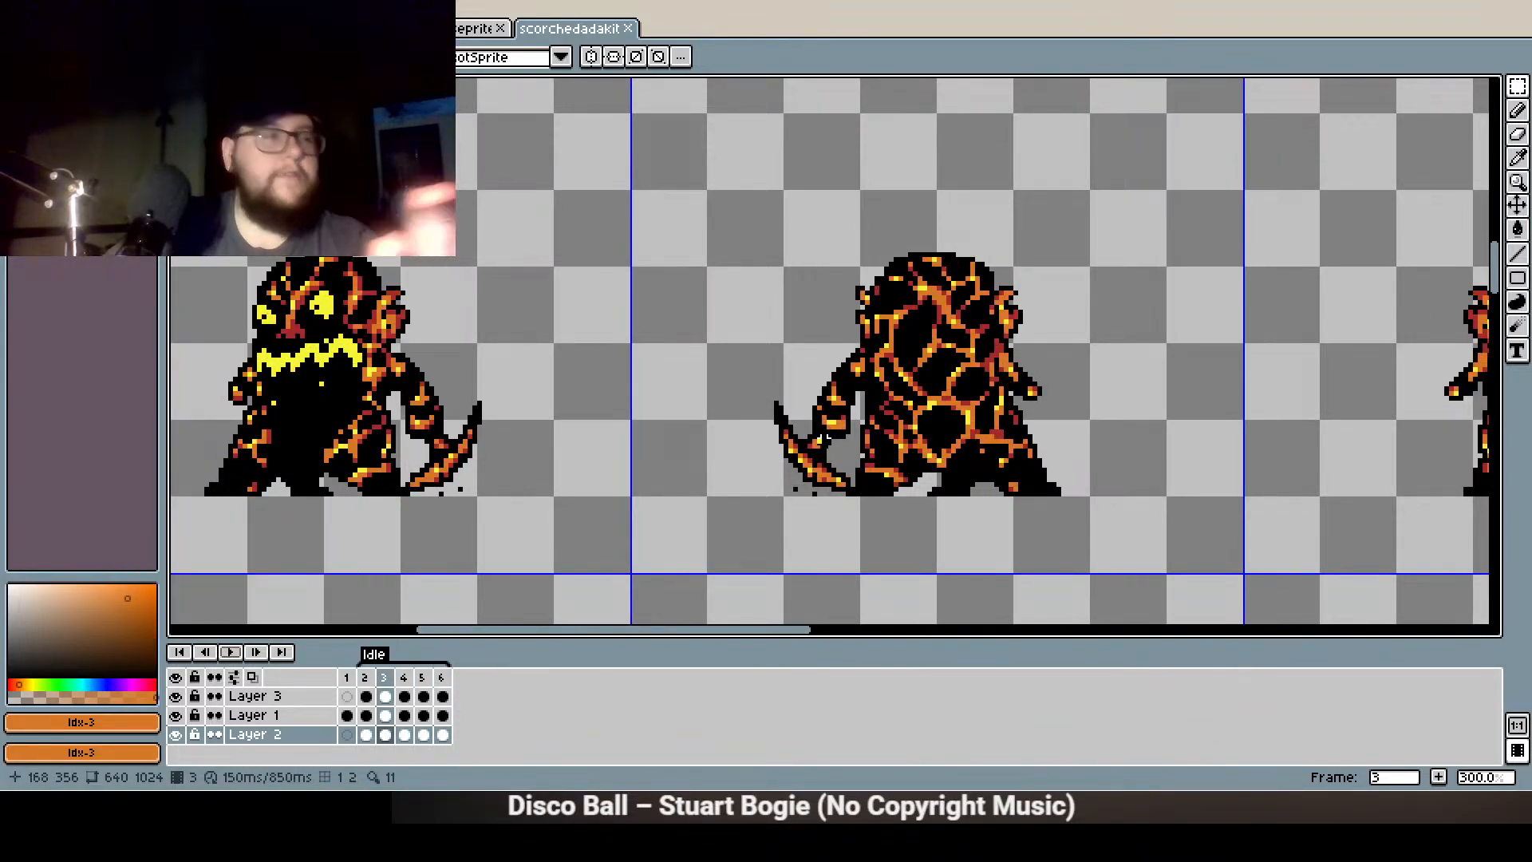
Examine the scorchedadakite colour variants across the sheet, including the red and yellow top row close up on frame 2
scroll(481, 422, down, 1)
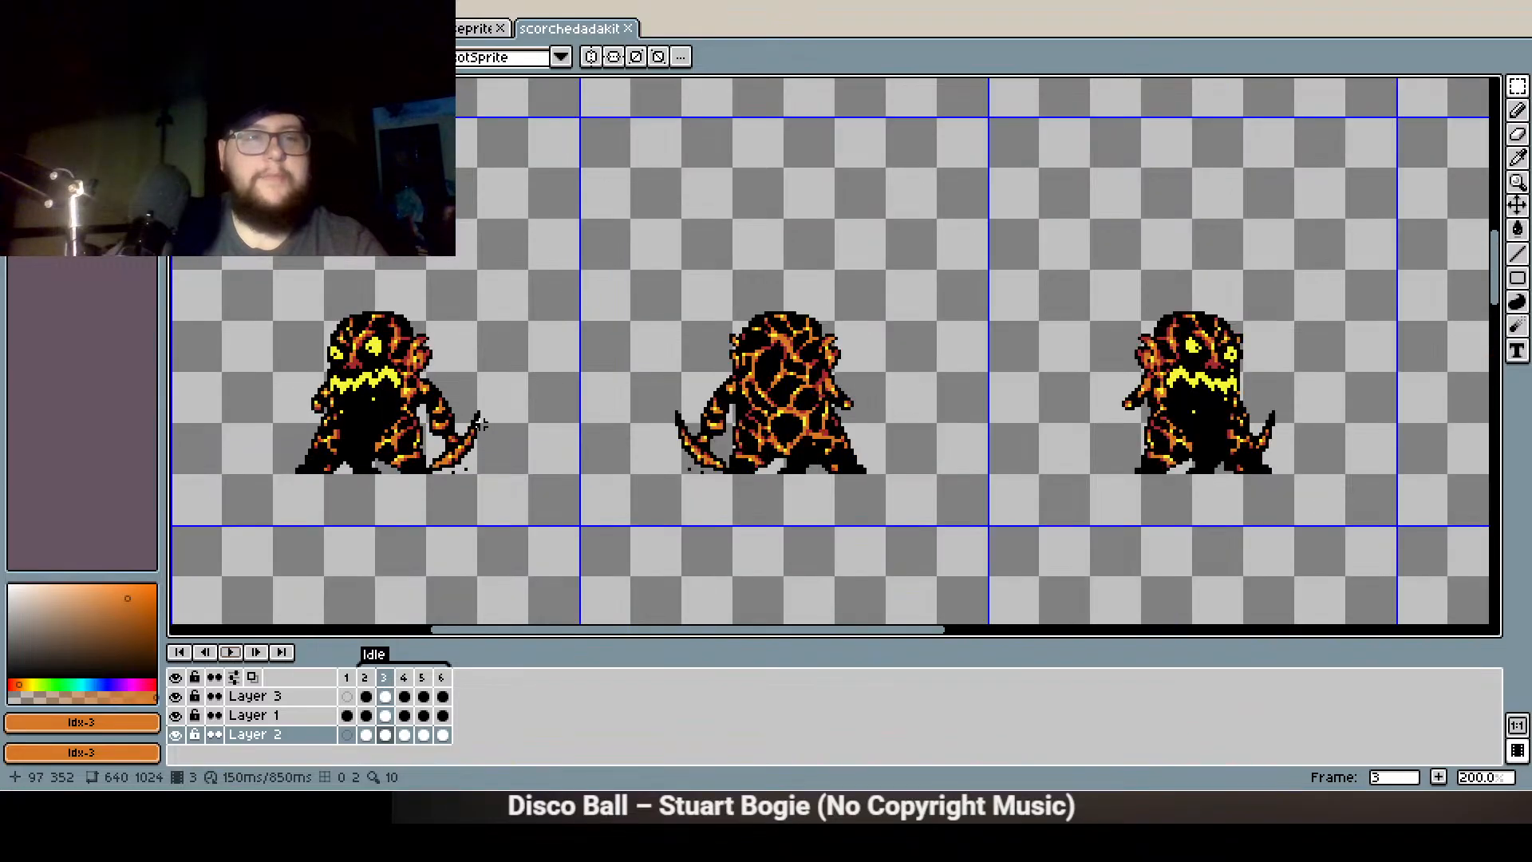
drag(495, 335, 551, 308)
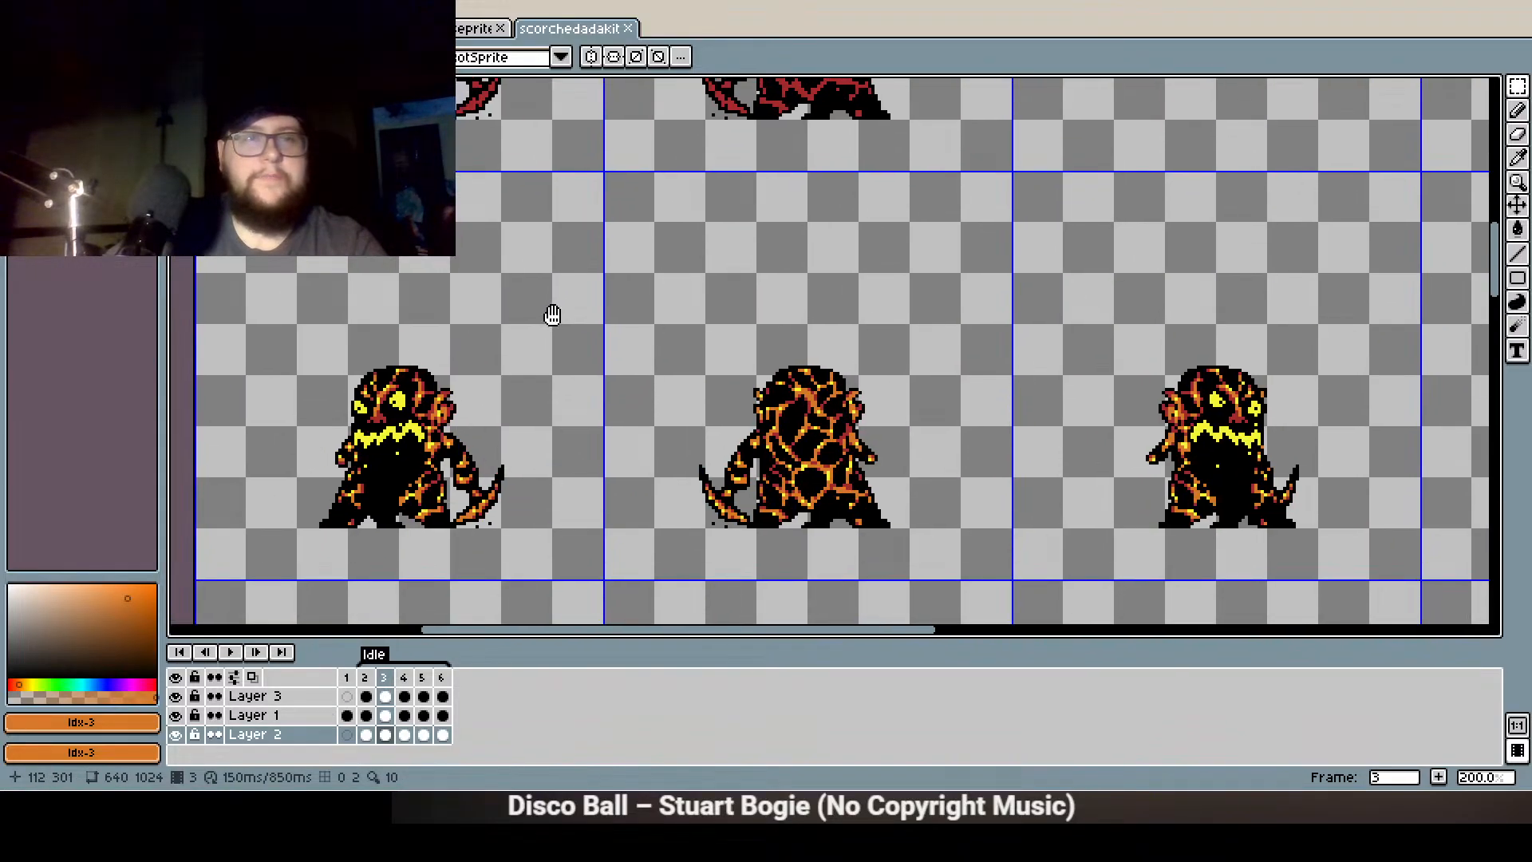
scroll(550, 308, down, 1)
scroll(542, 383, down, 1)
scroll(540, 444, up, 2)
scroll(533, 523, down, 1)
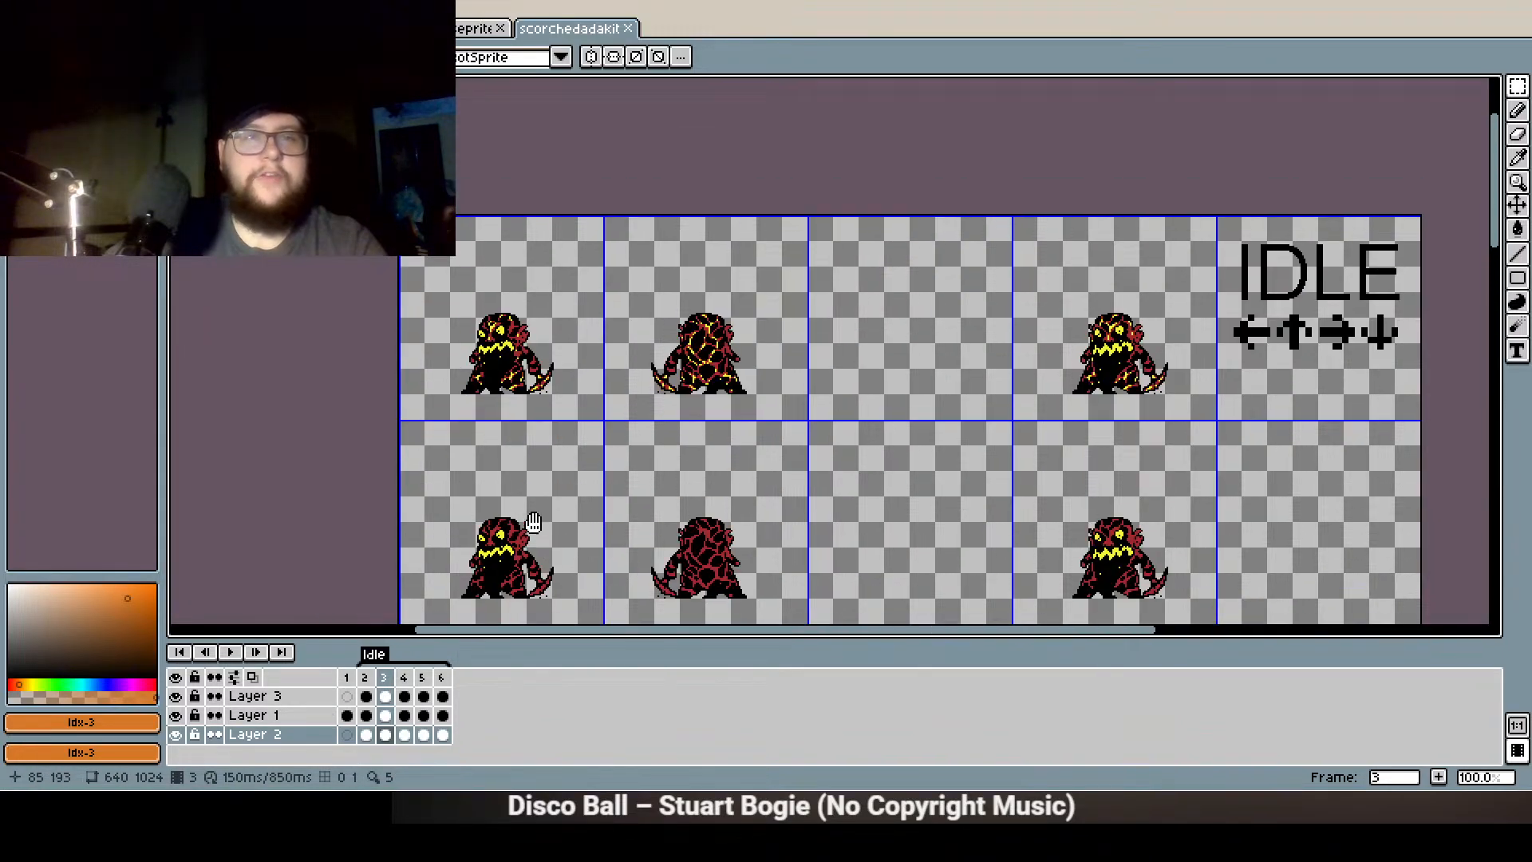
scroll(533, 522, up, 1)
scroll(476, 407, up, 1)
scroll(499, 469, up, 1)
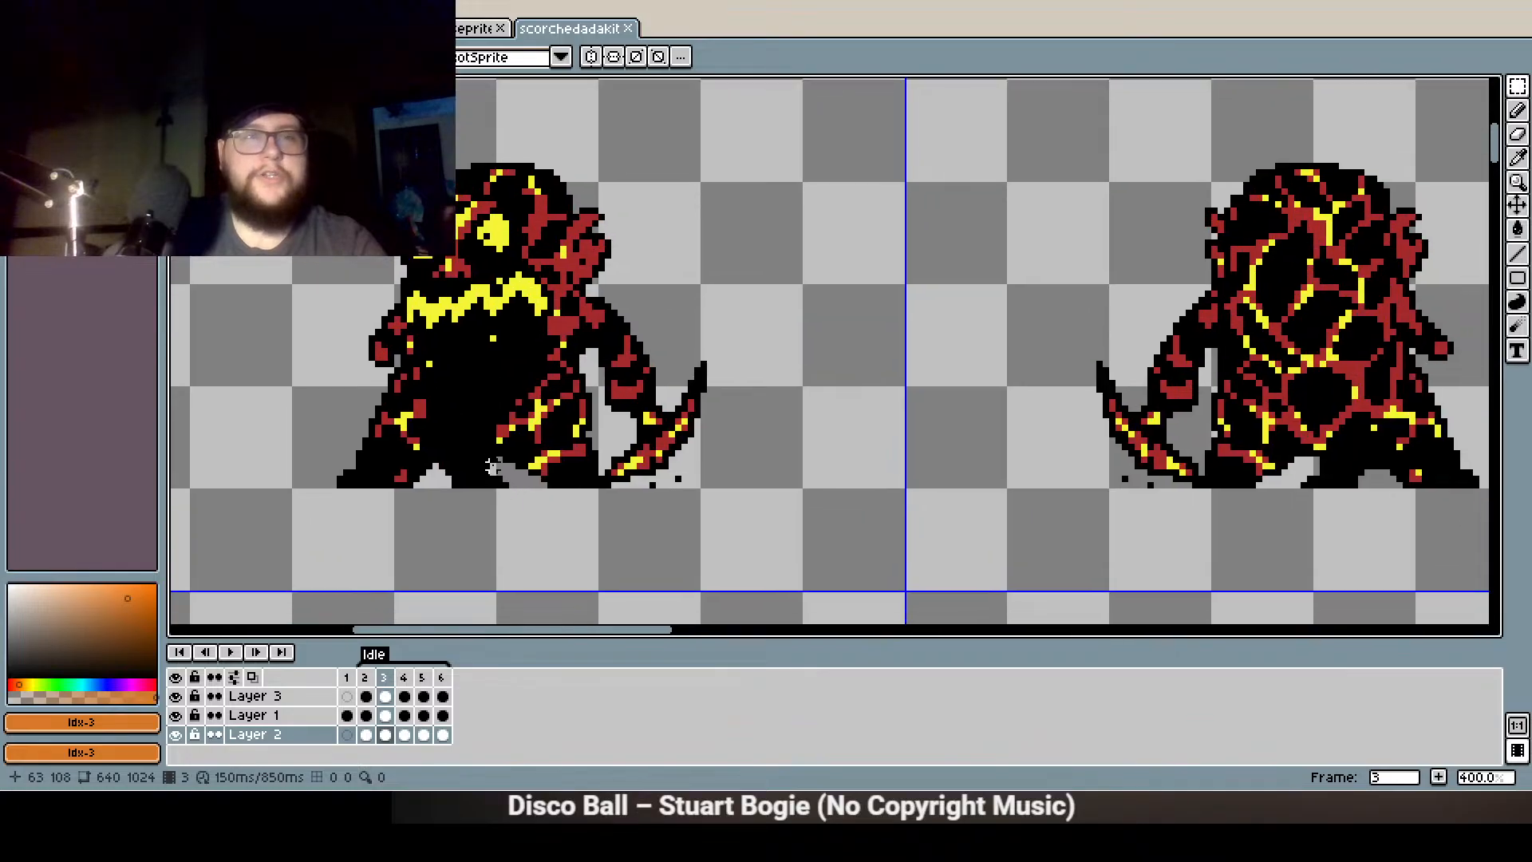
scroll(499, 469, down, 1)
key(Left)
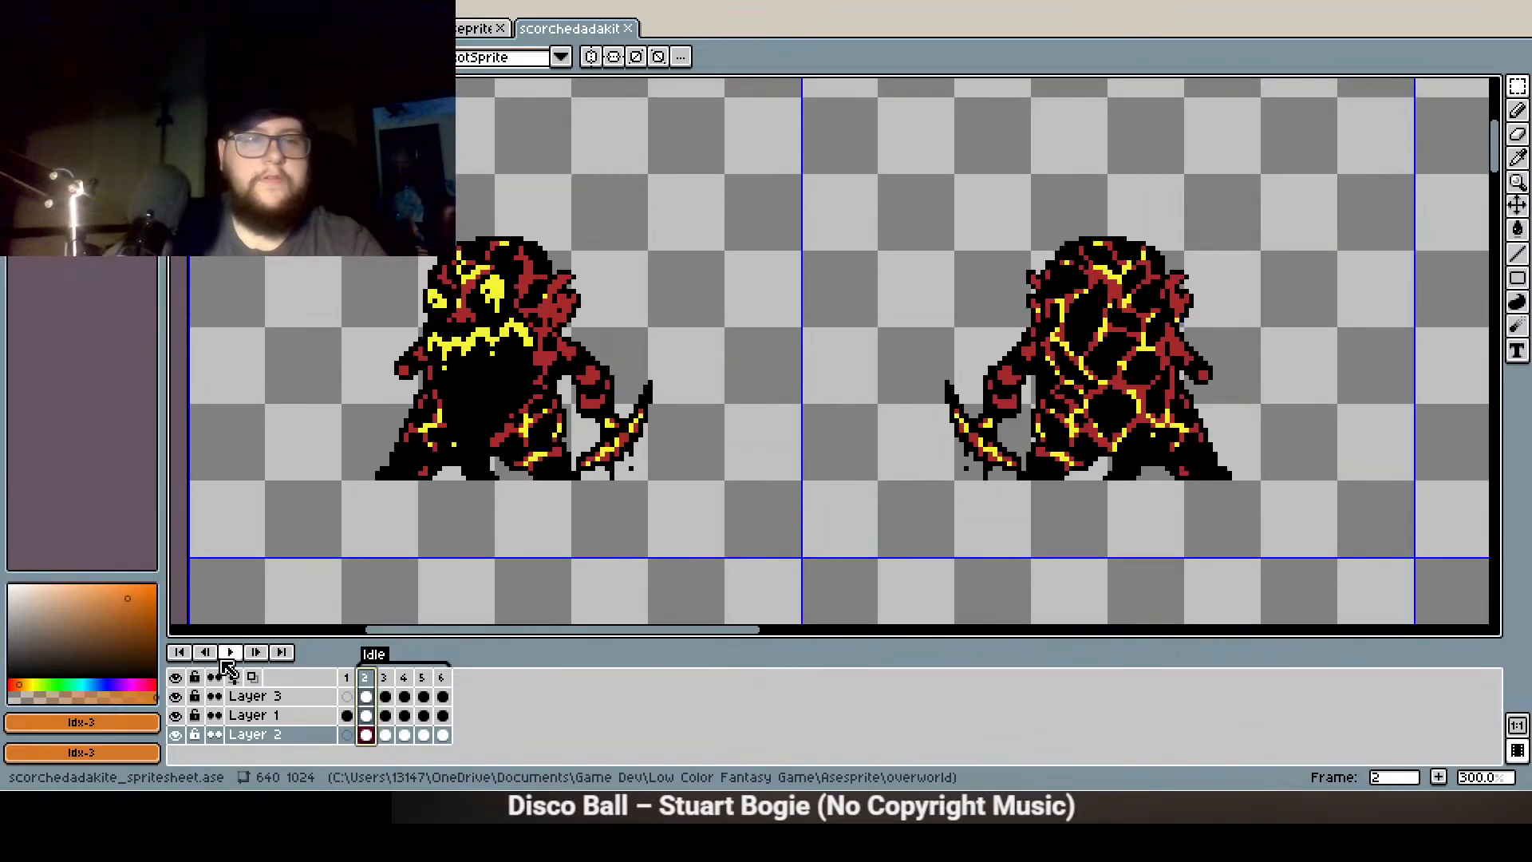
Play the scorchedadakite Idle animation again, watch it on the lower rows of sprites, and stop playback
click(256, 652)
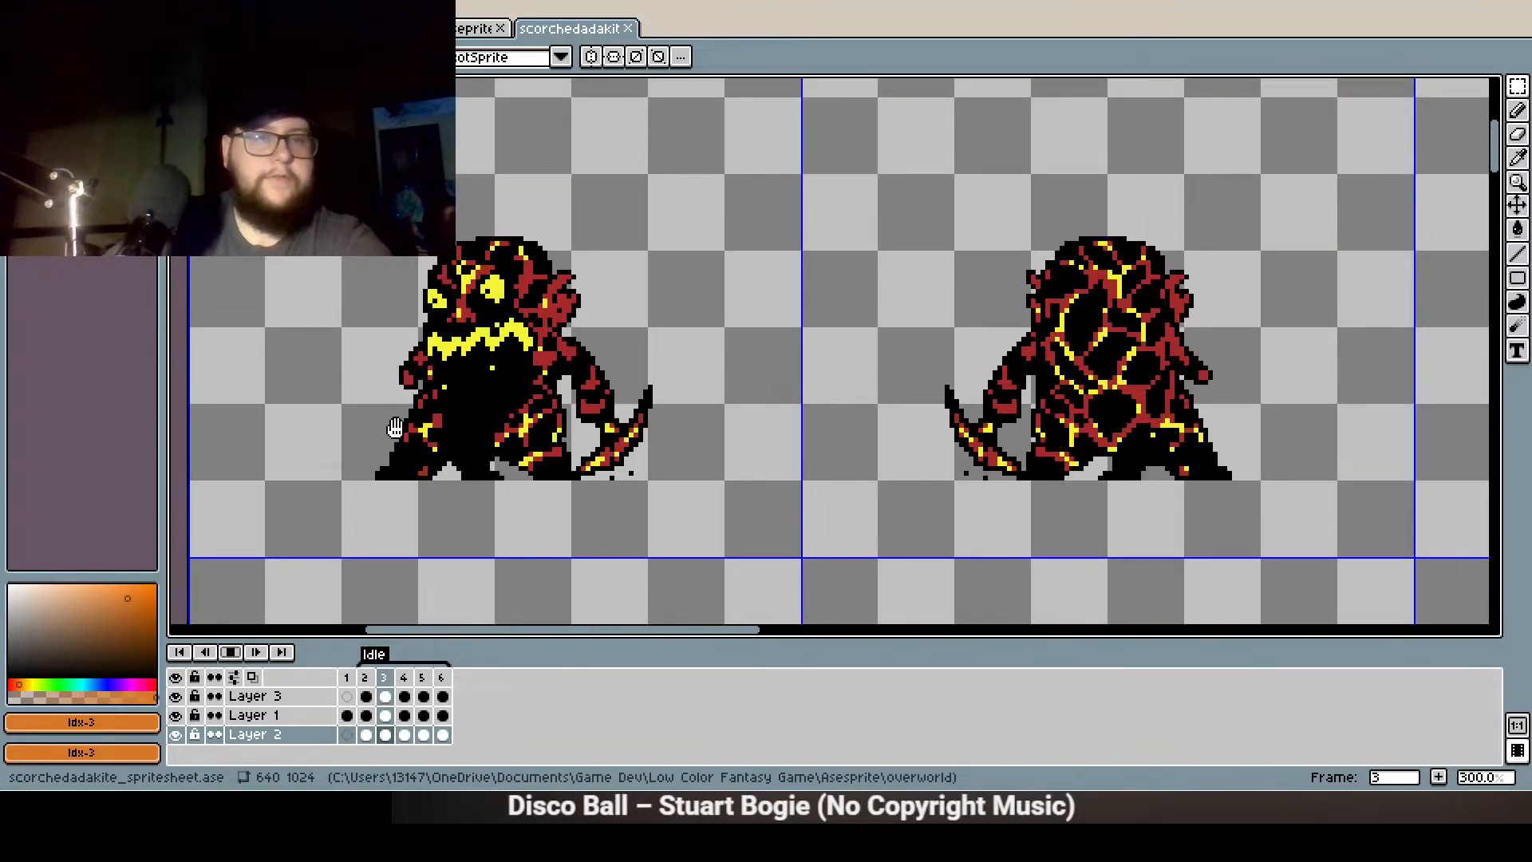
scroll(461, 483, down, 1)
drag(538, 519, 570, 335)
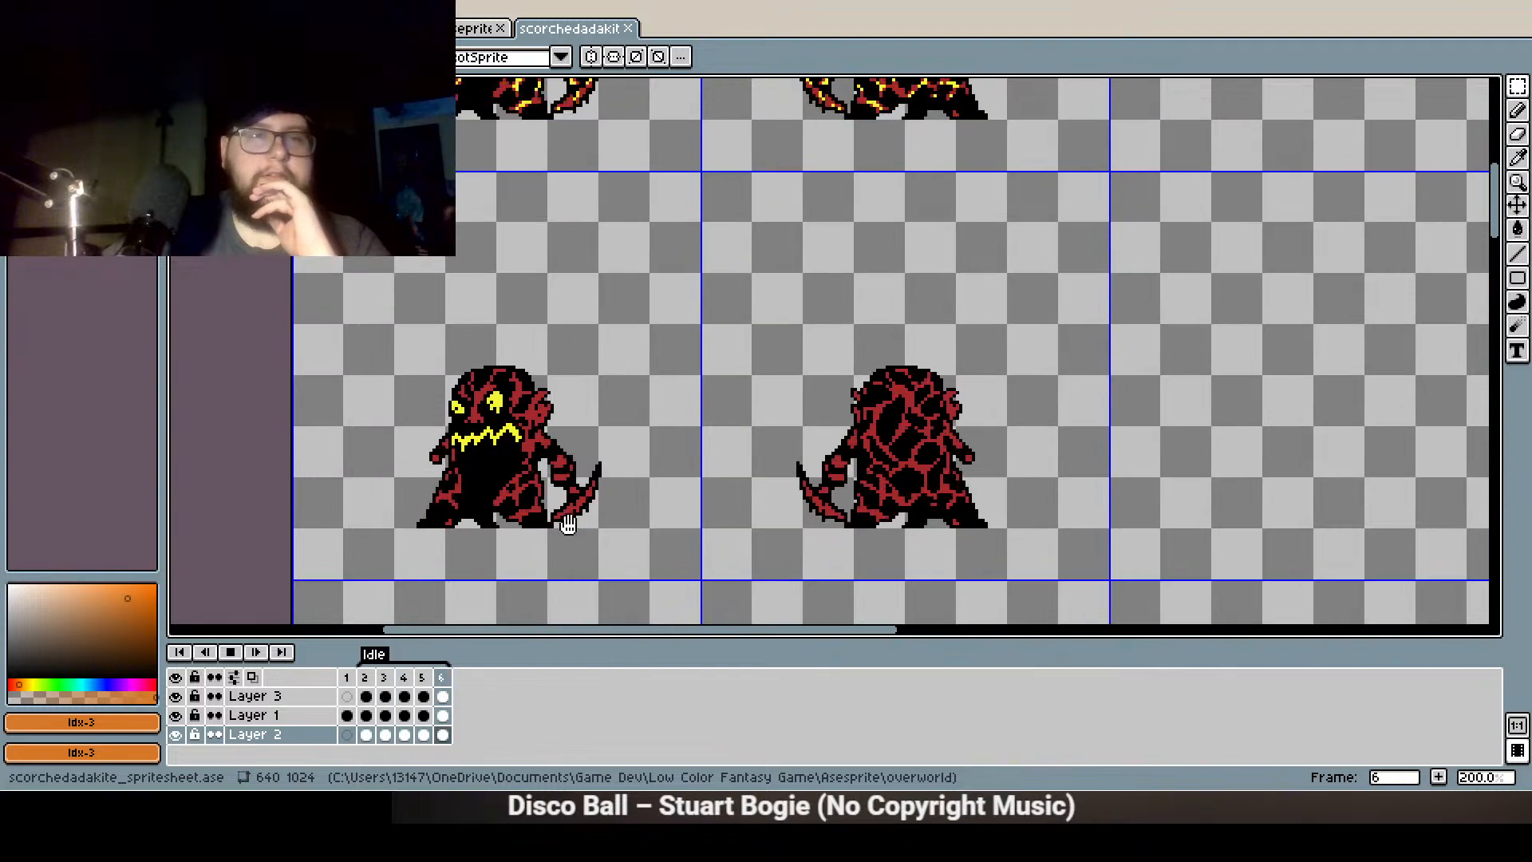
drag(612, 573, 619, 380)
drag(691, 613, 657, 261)
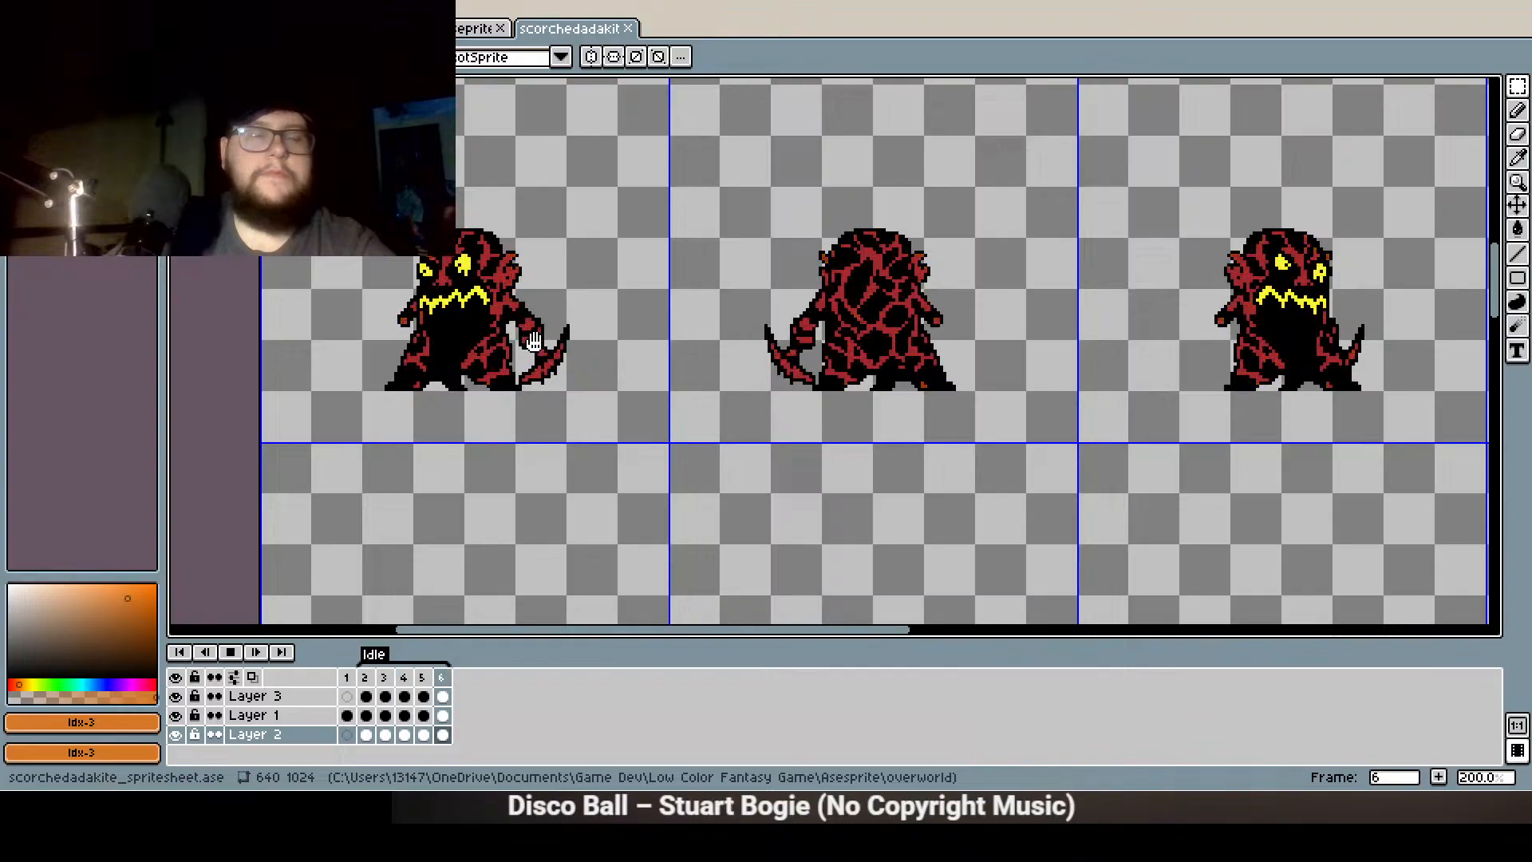
scroll(524, 343, up, 1)
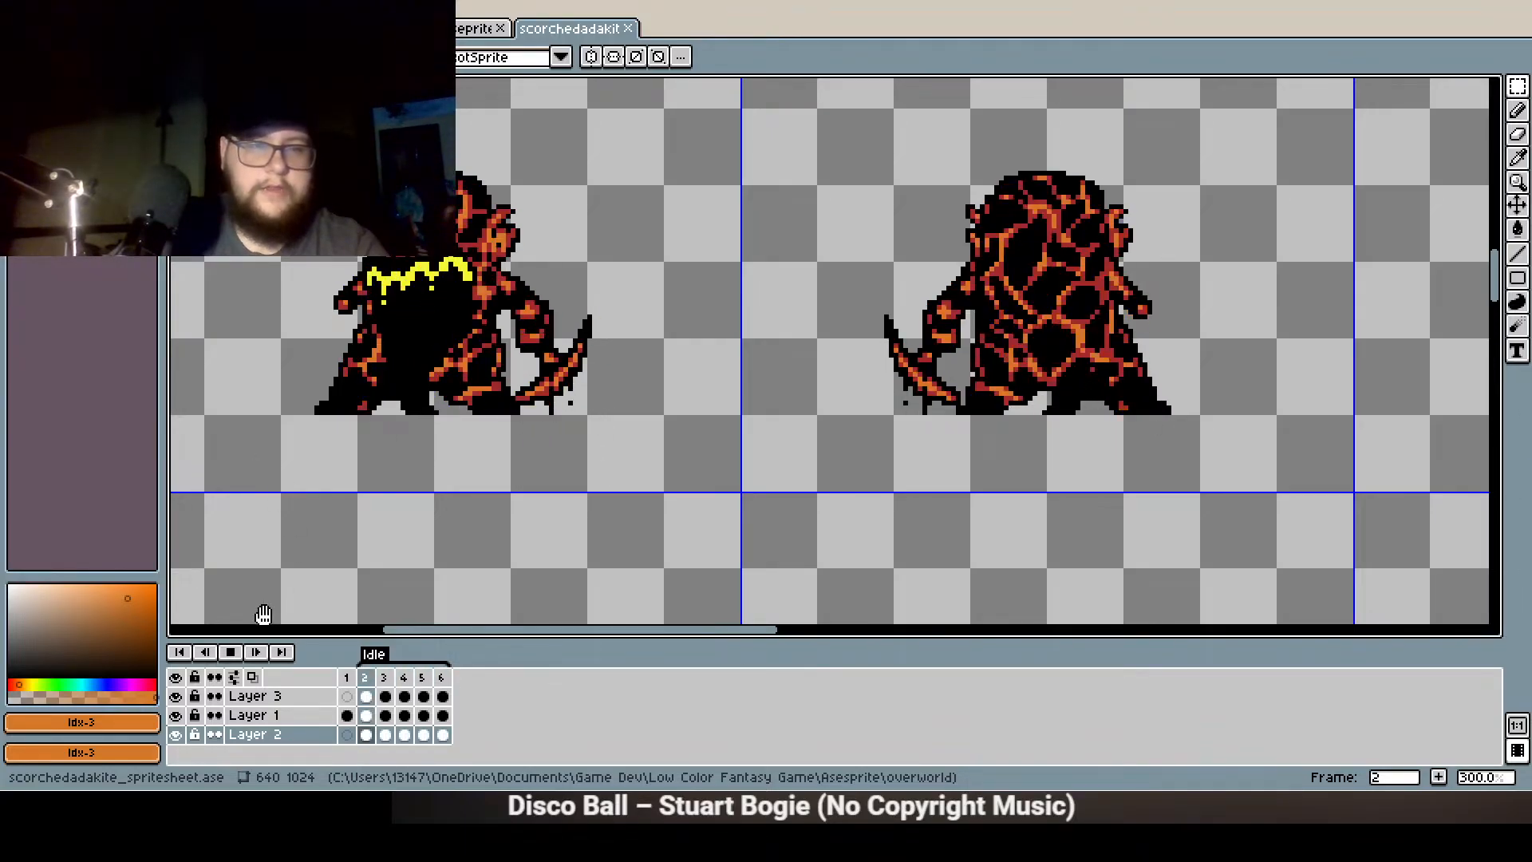
click(231, 652)
scroll(462, 431, down, 1)
scroll(461, 431, down, 1)
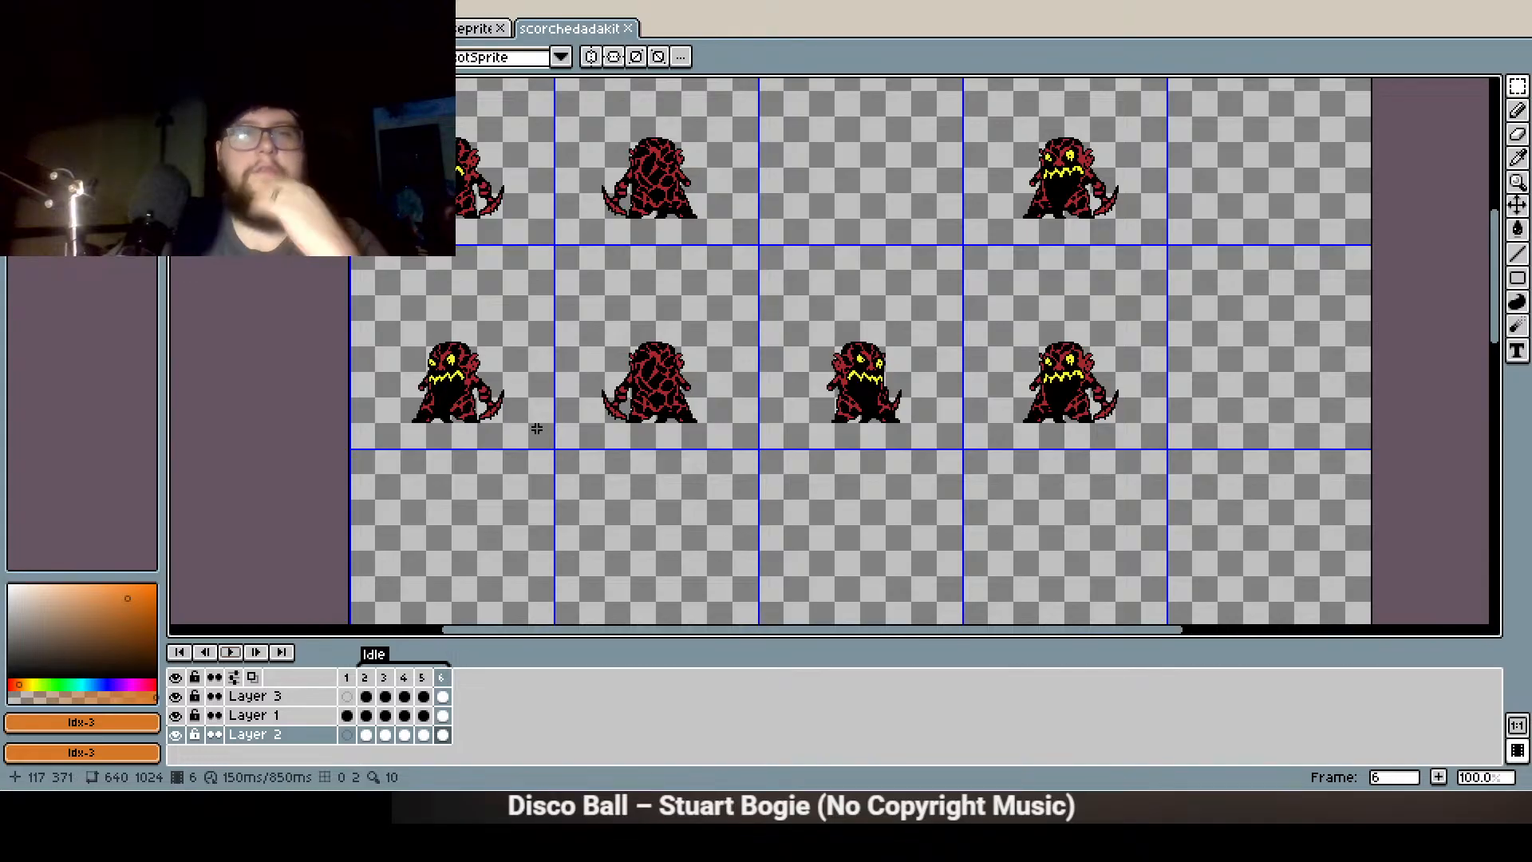
Close the scorchedadakite spritesheet and look over the rat, bat and snake sprites on the critters sheet
click(633, 32)
scroll(597, 523, up, 1)
drag(596, 525, 638, 292)
drag(599, 352, 703, 562)
drag(591, 209, 622, 468)
drag(557, 236, 556, 268)
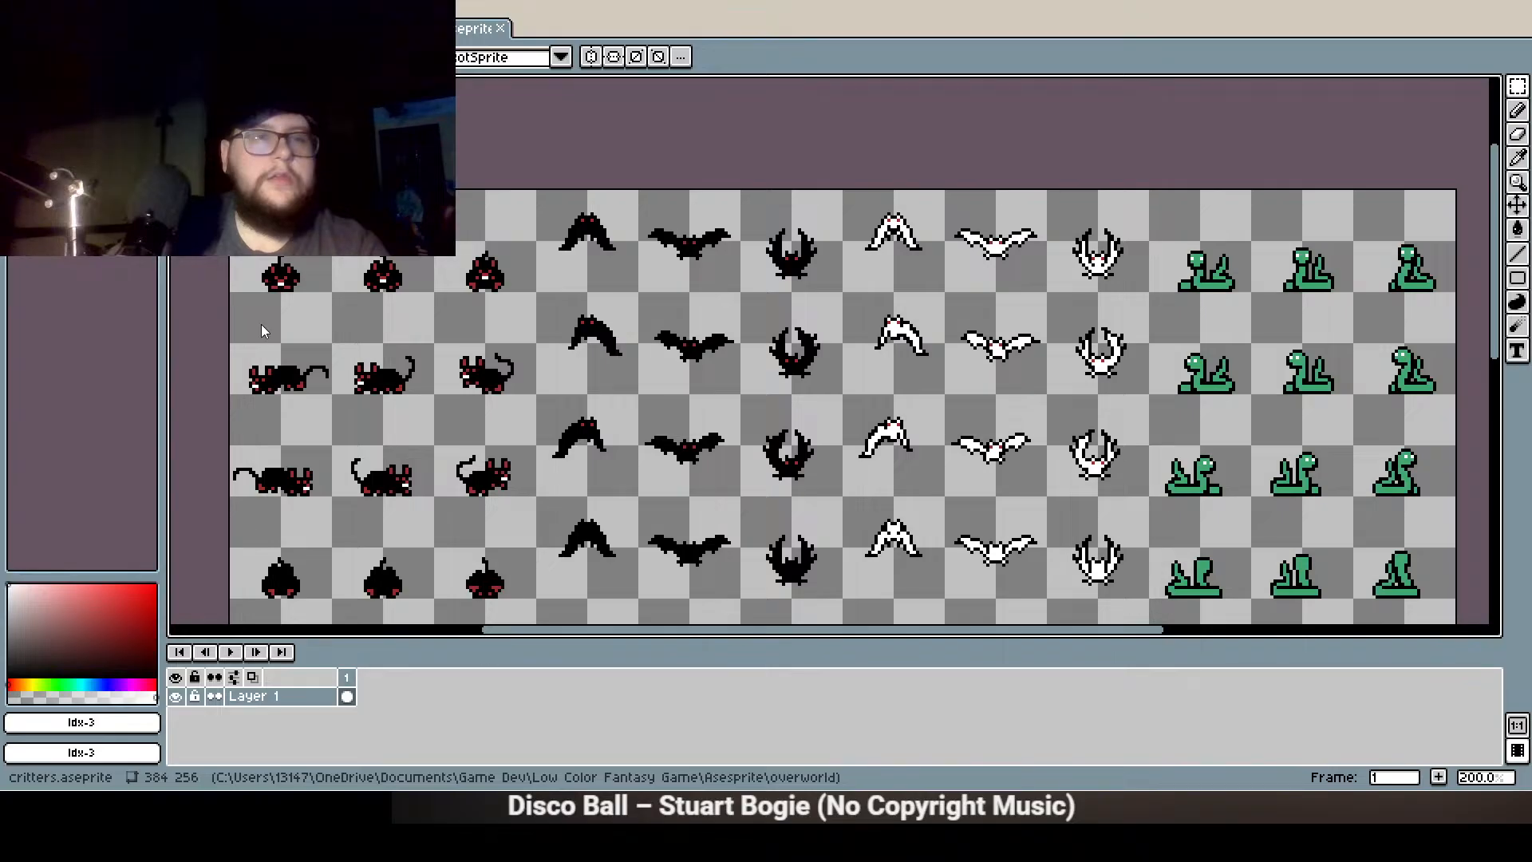
Open bat_spritesheet.aseprite, play its Idle and Attack animation on the top row of bats, and stop playback
double_click(257, 235)
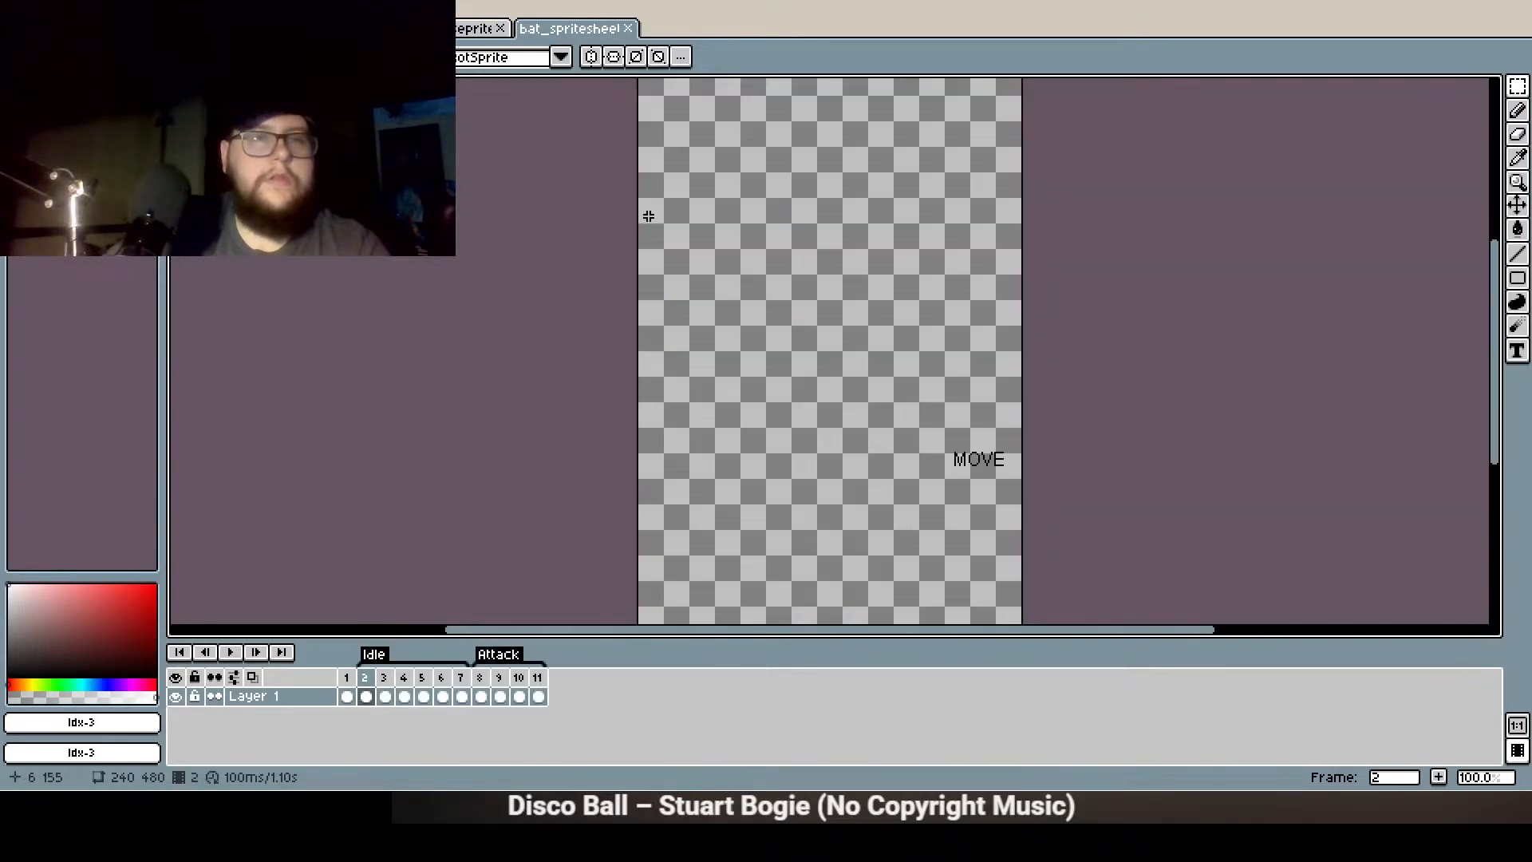
scroll(574, 479, up, 2)
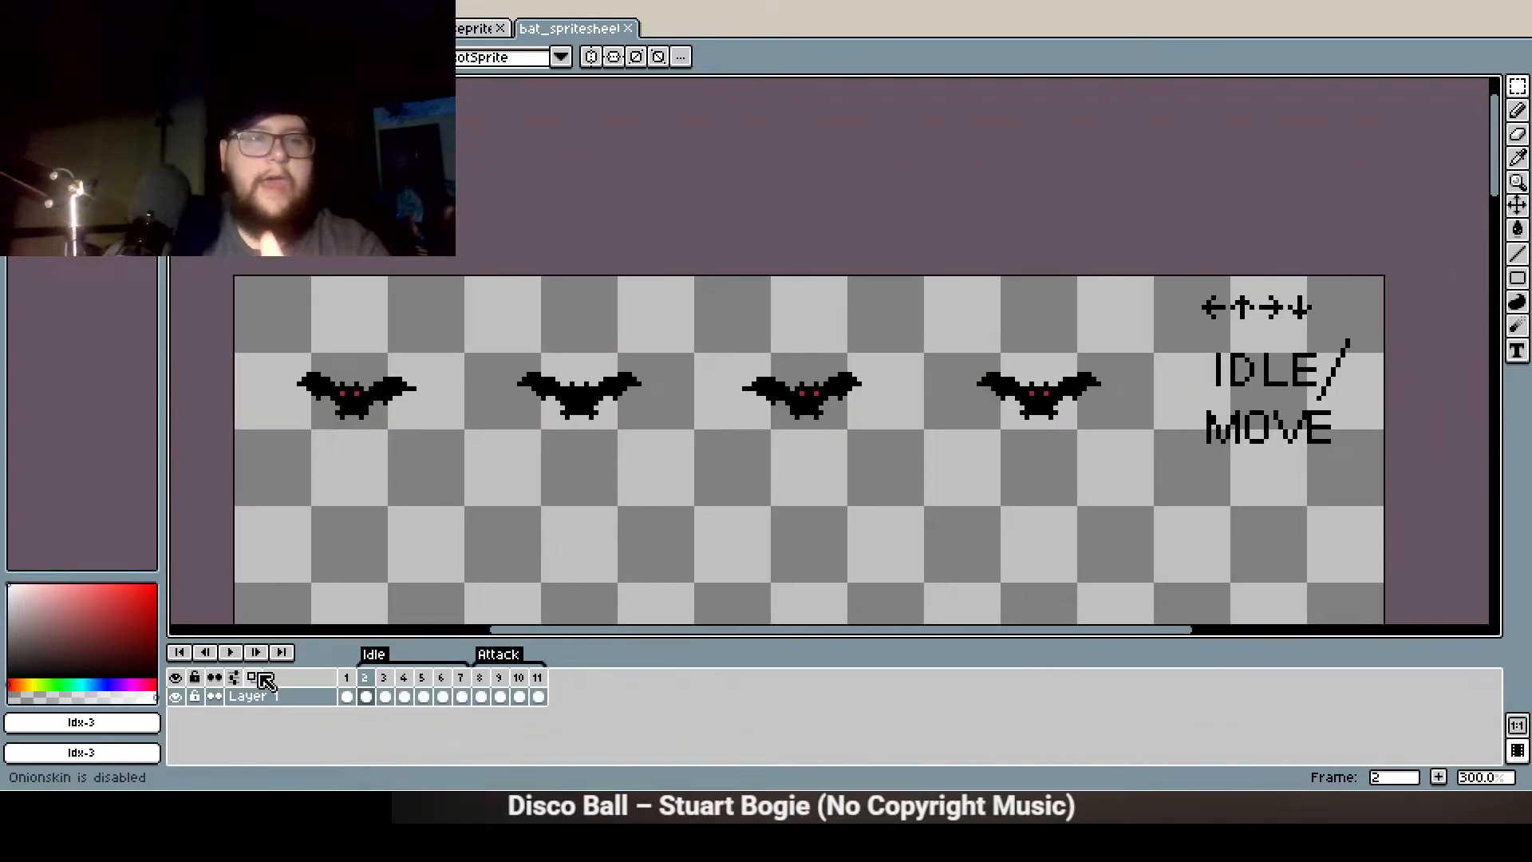
click(230, 652)
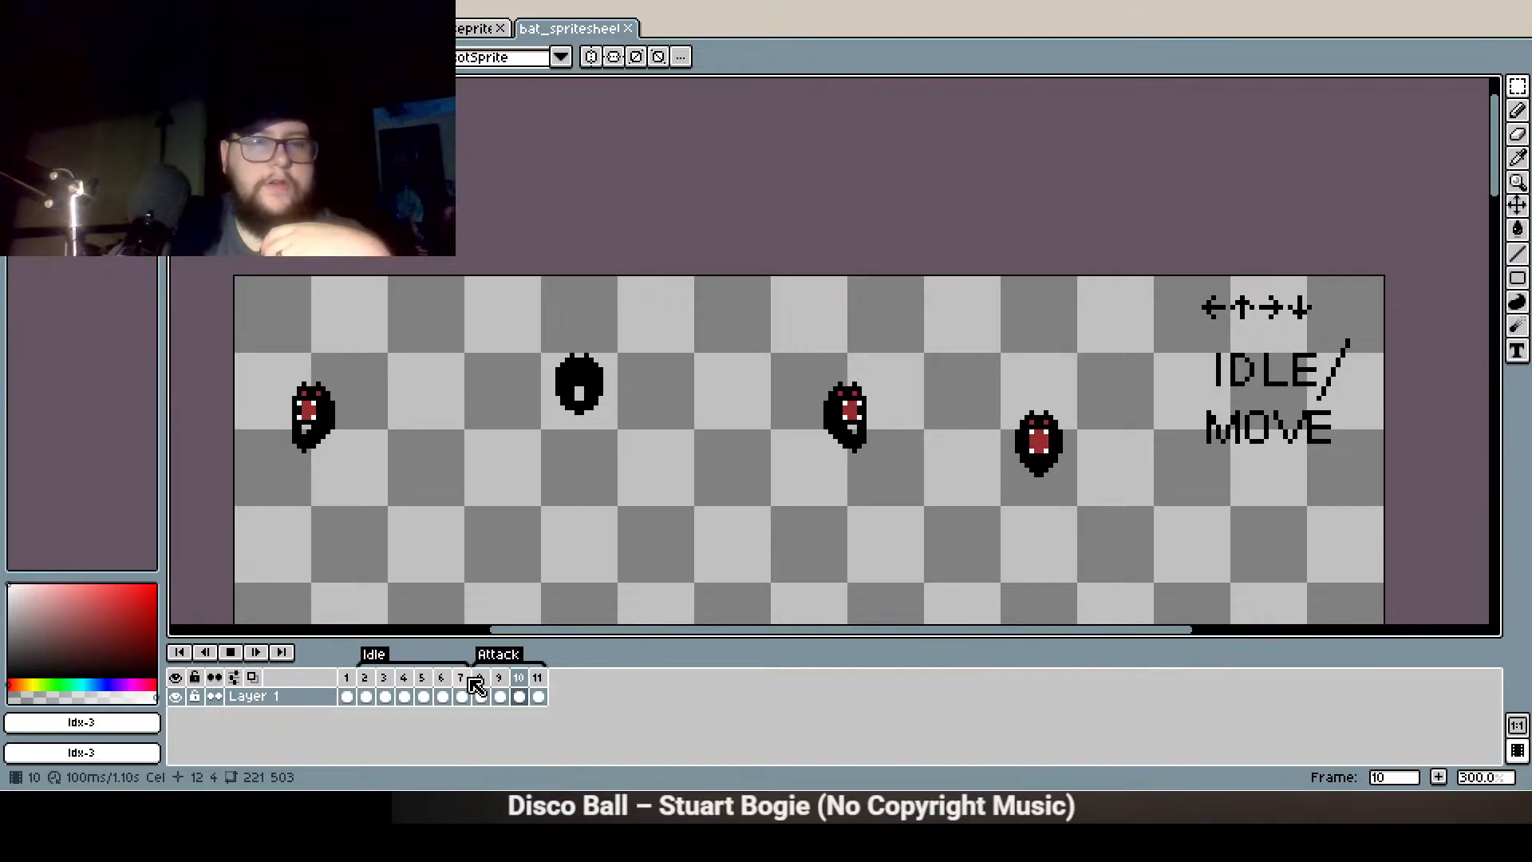
click(230, 652)
Open the recently used bat_albino_spritesheet.aseprite and look at its top row of white bats
click(18, 10)
mouse_move(51, 64)
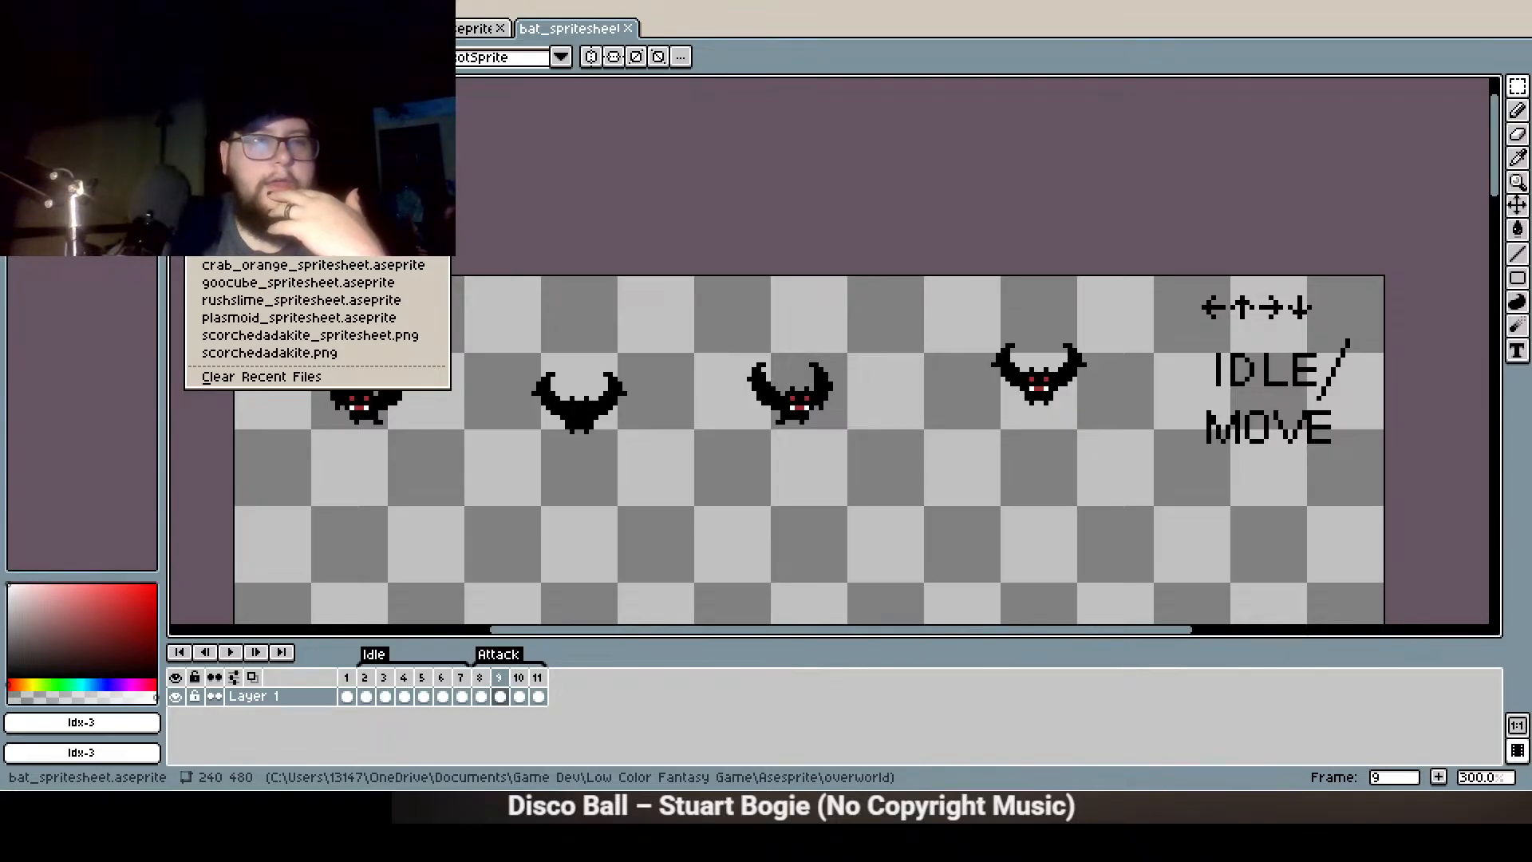
click(264, 100)
drag(797, 217, 697, 591)
scroll(657, 374, up, 3)
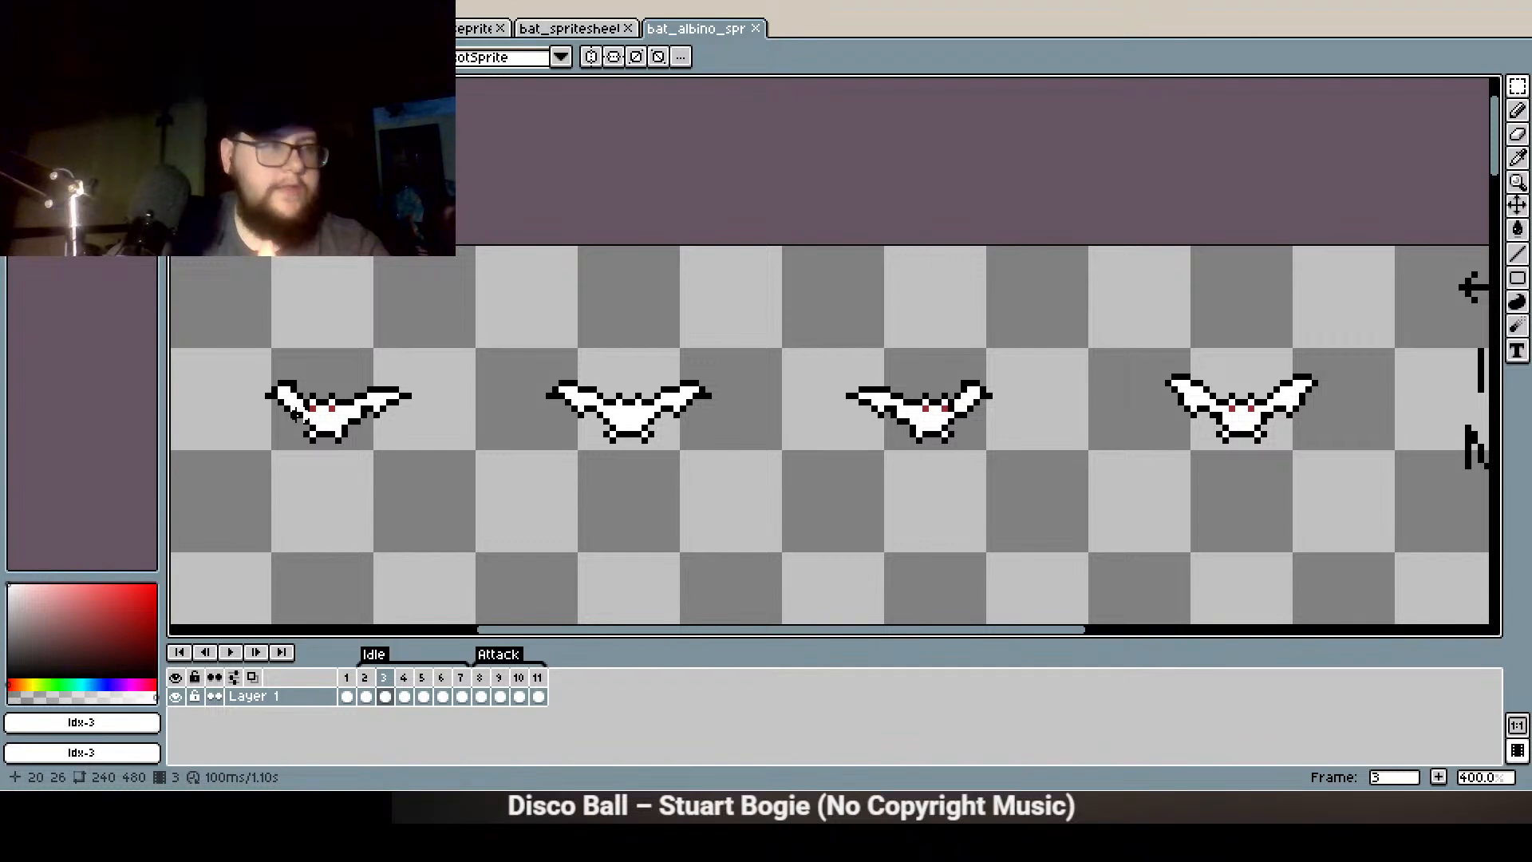
Play the albino bat animation from frame 2 through the Attack frames and stop it
click(364, 697)
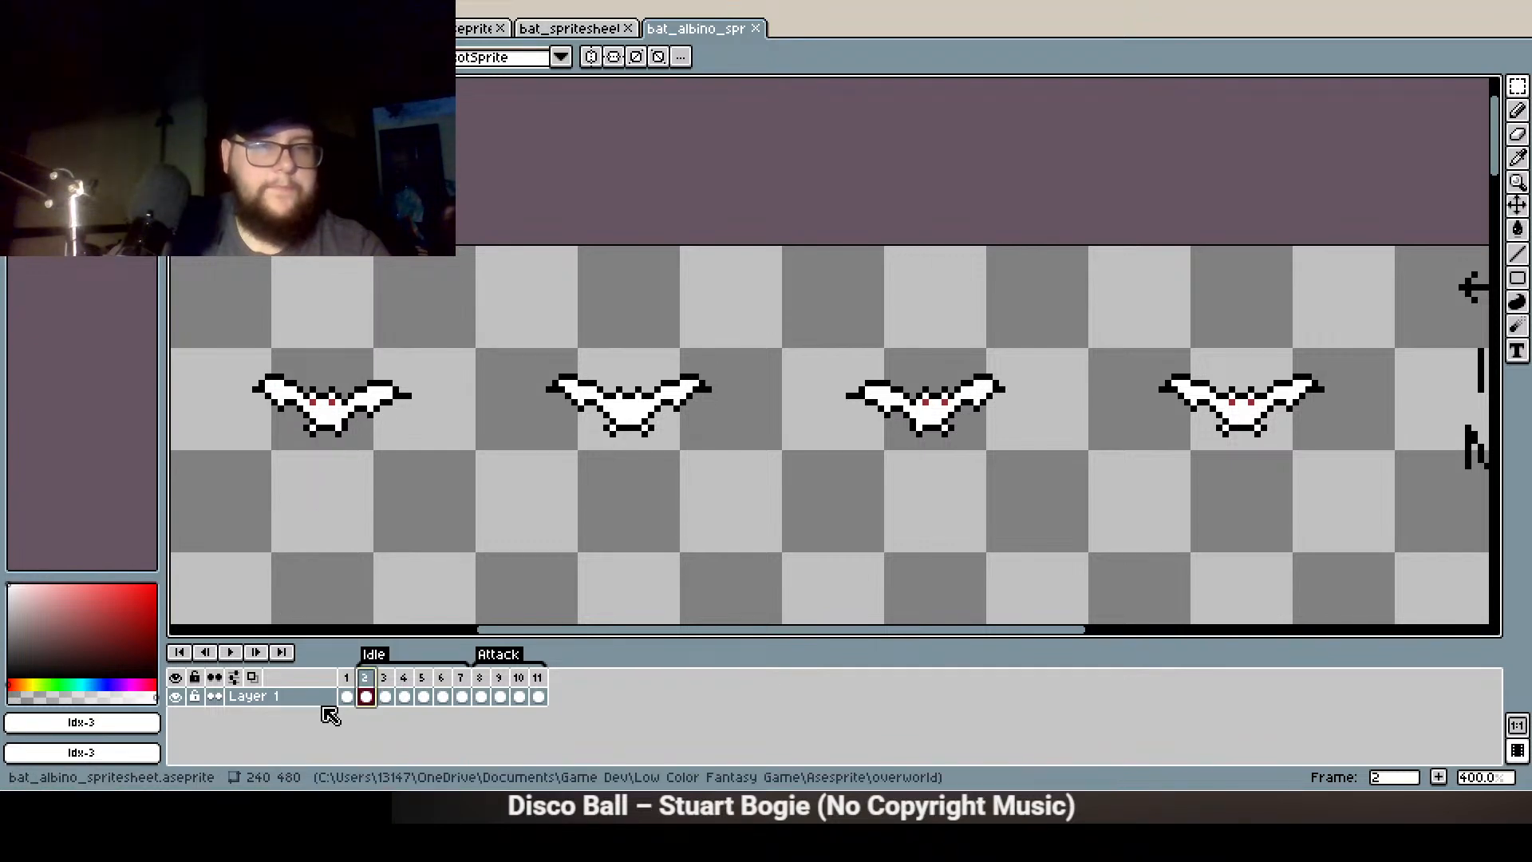
click(229, 653)
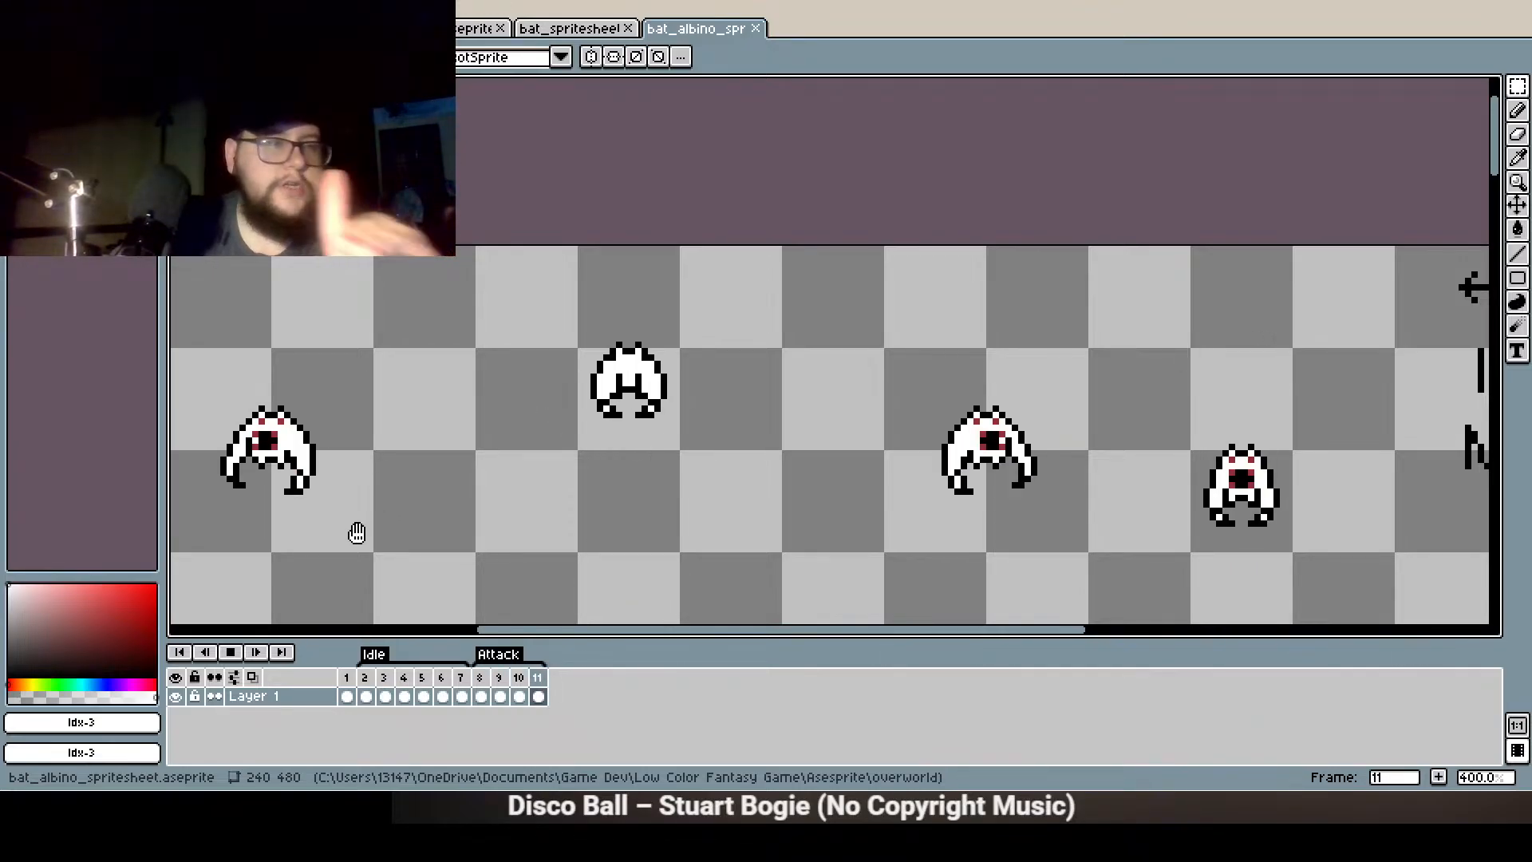
click(256, 652)
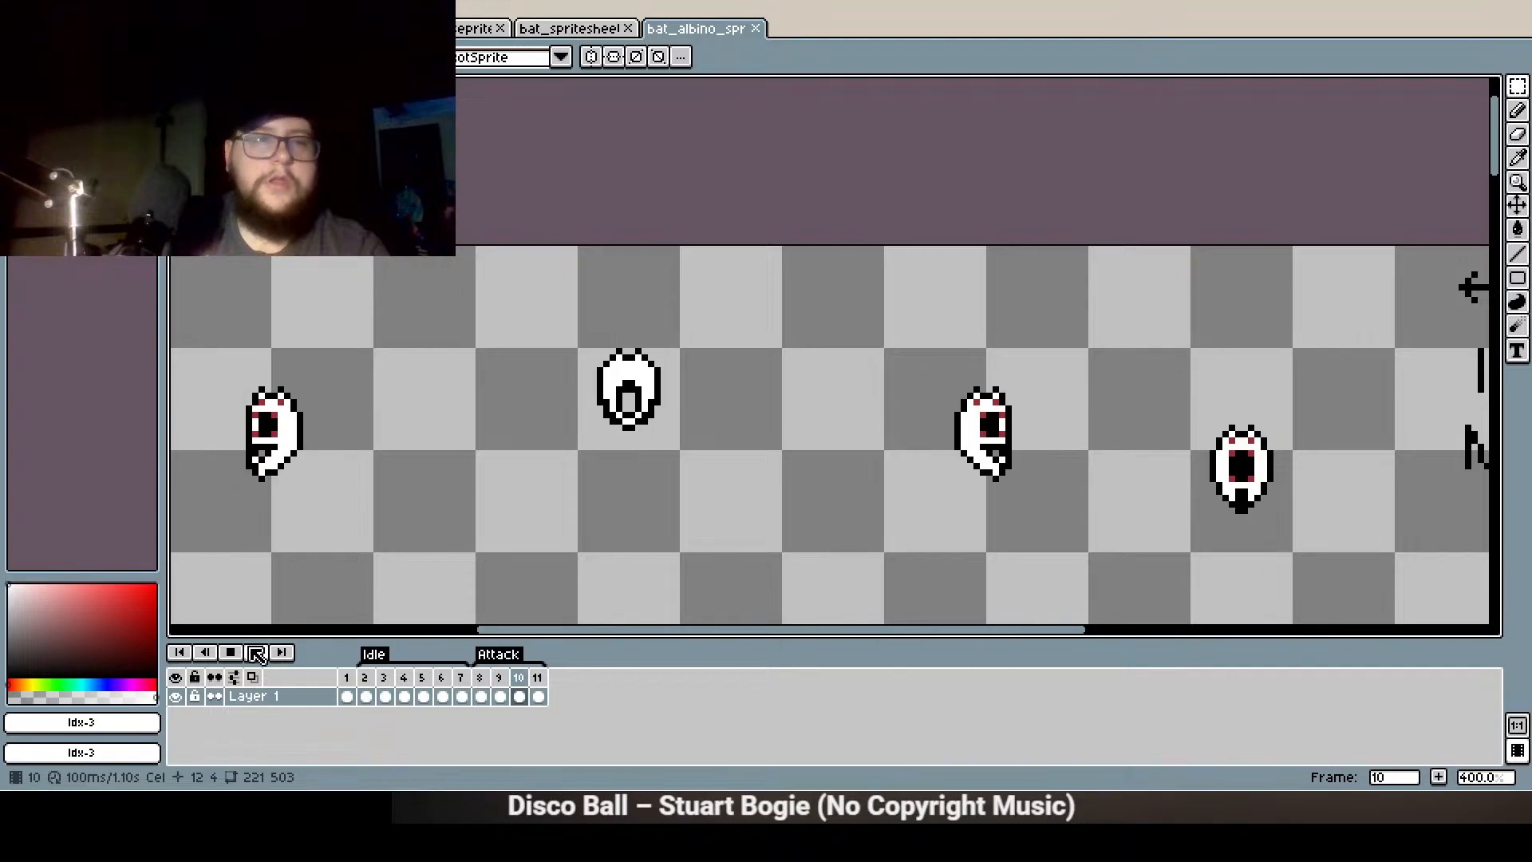
click(230, 653)
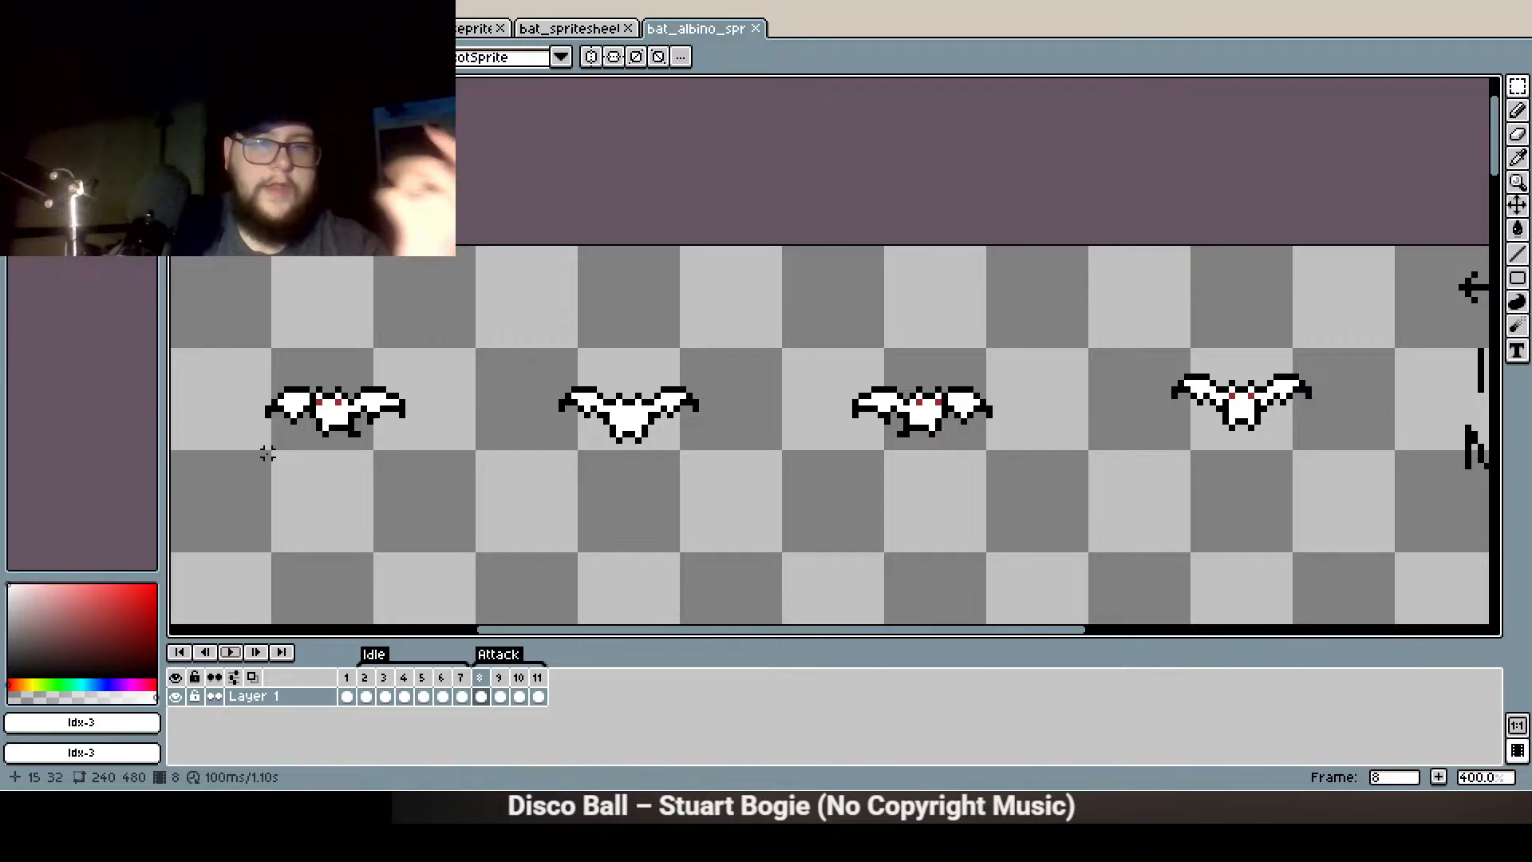
Show Attack frame 11 of the albino bat and examine its side and back views at several magnifications
click(499, 655)
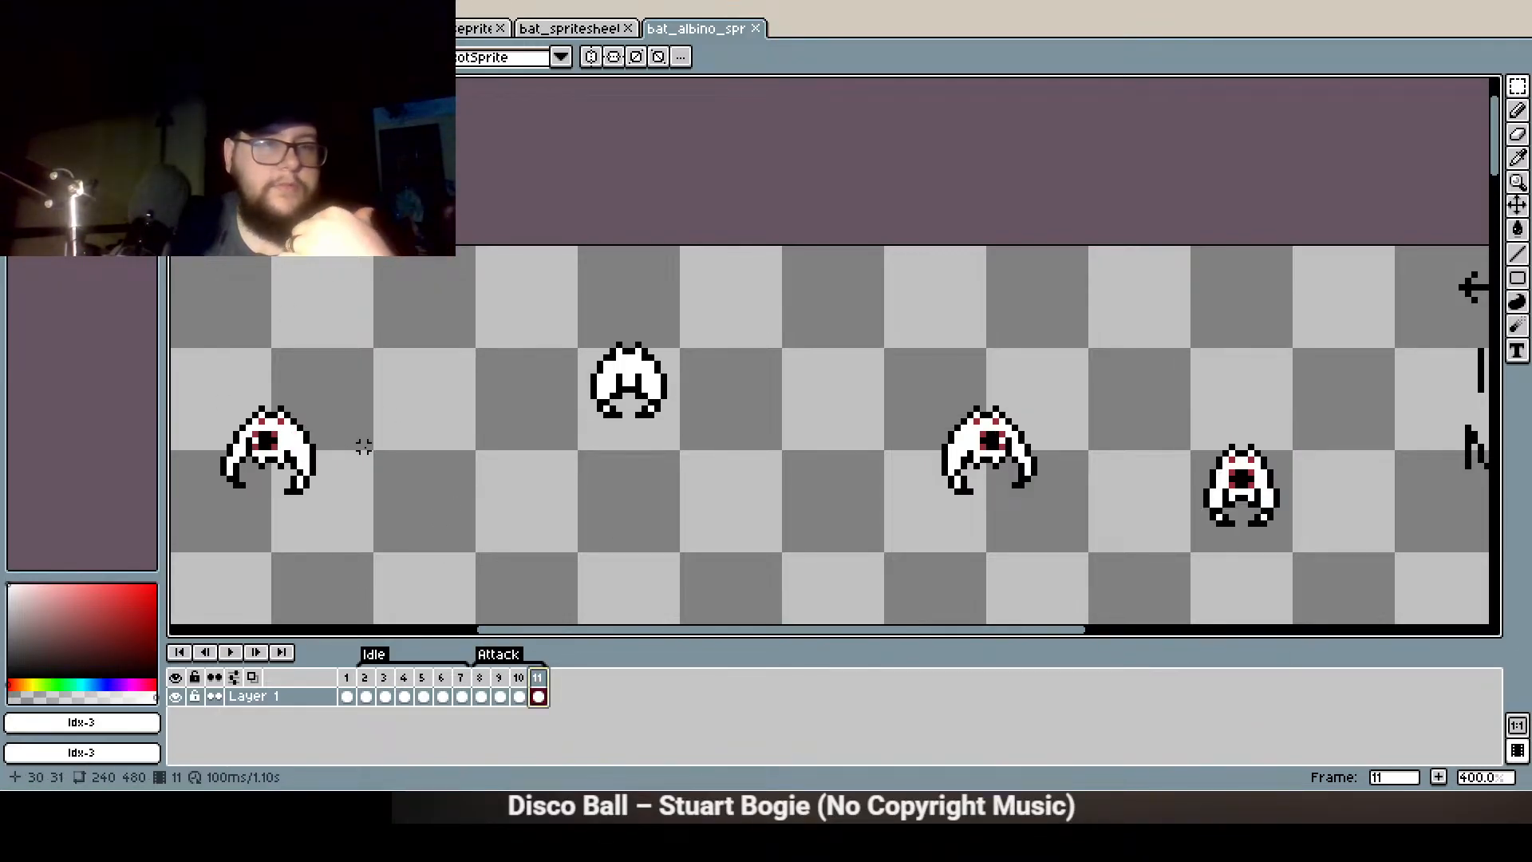
scroll(222, 462, up, 5)
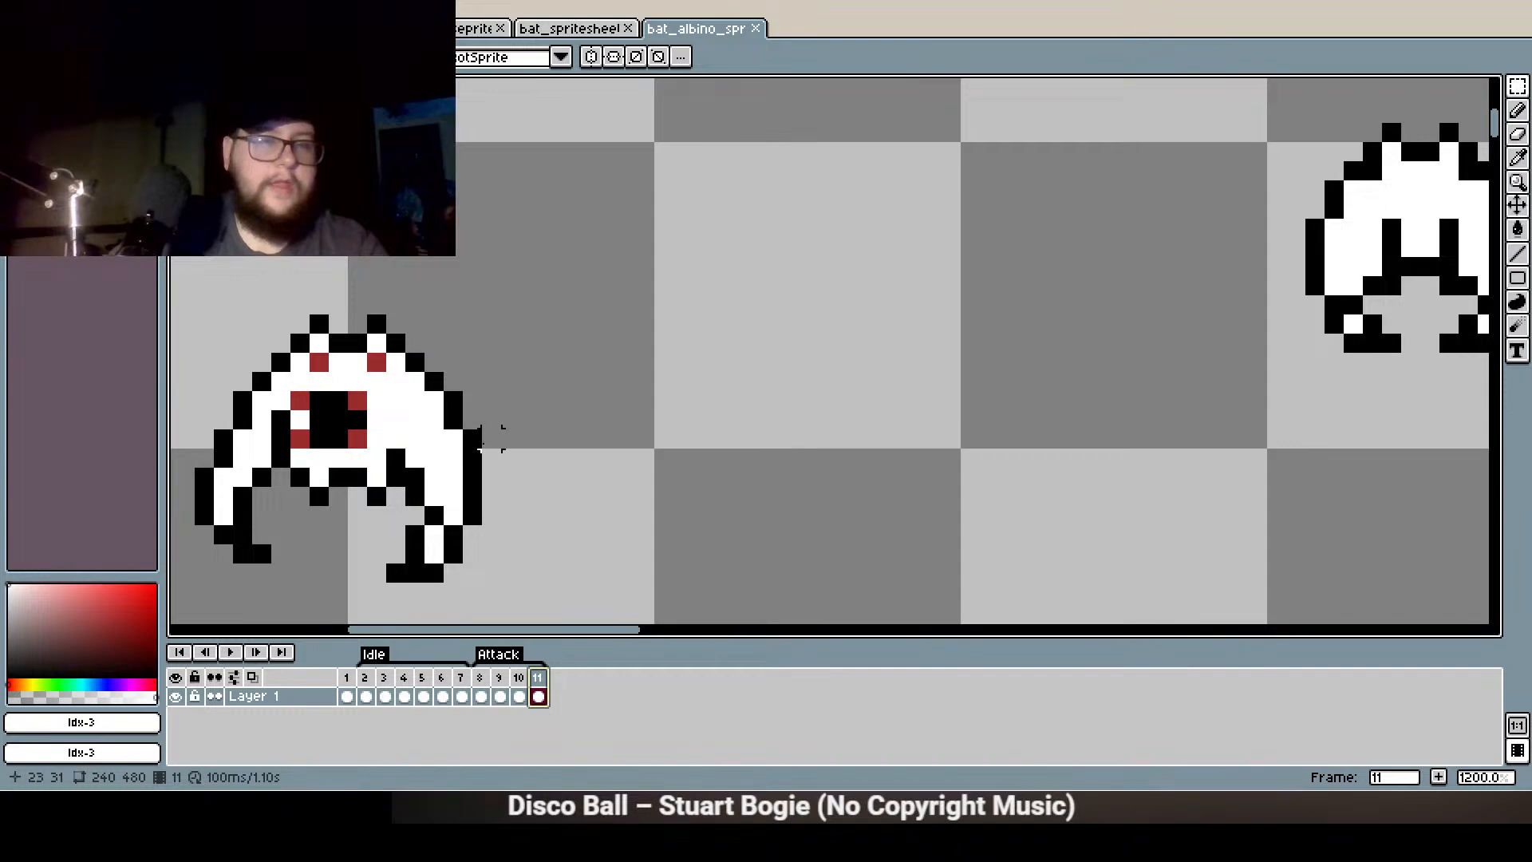
drag(800, 387, 697, 401)
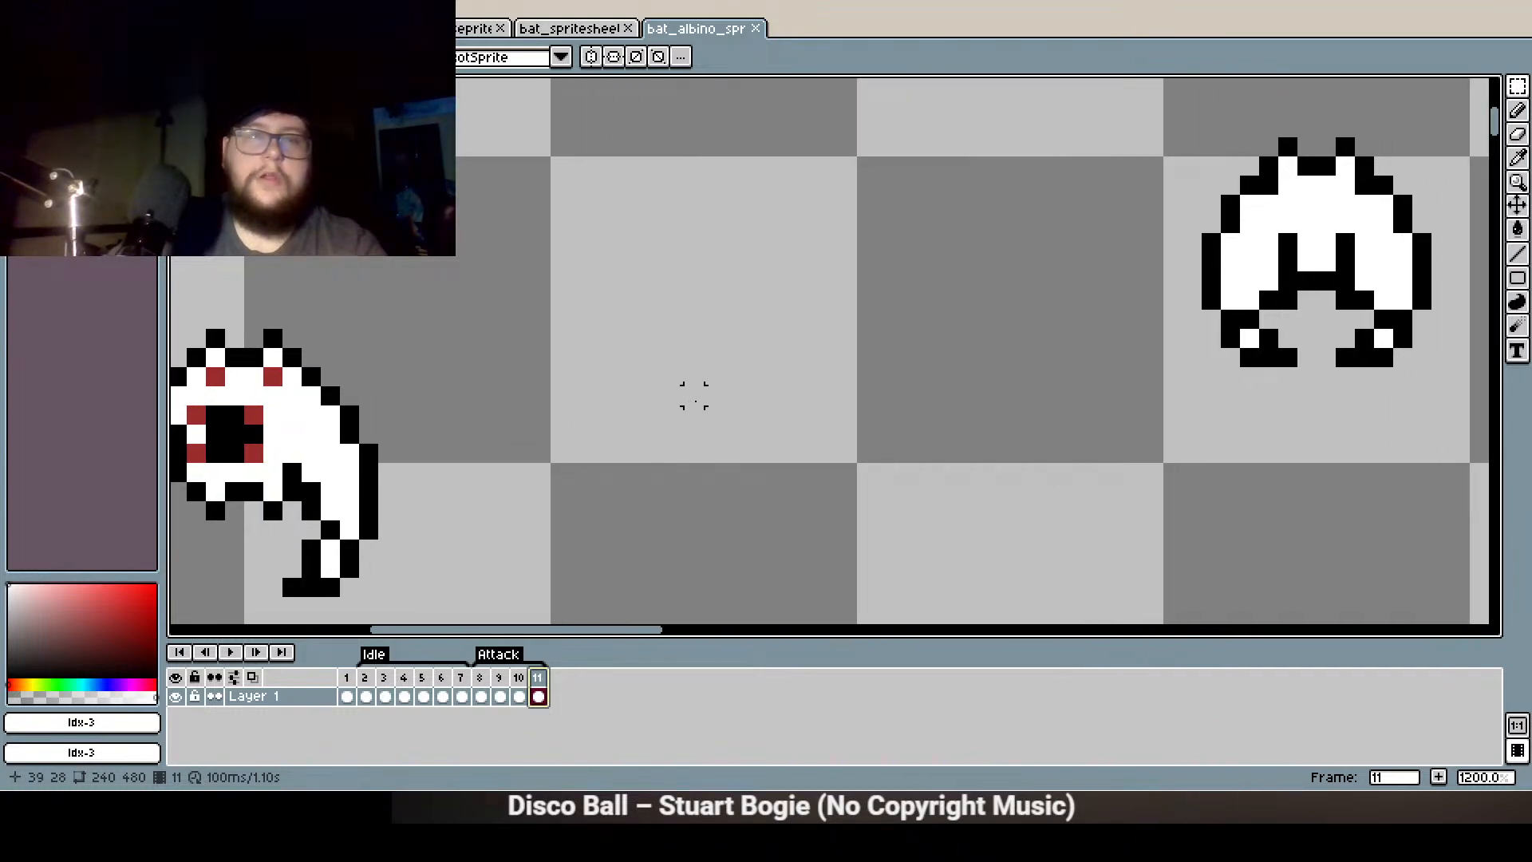
scroll(655, 395, down, 3)
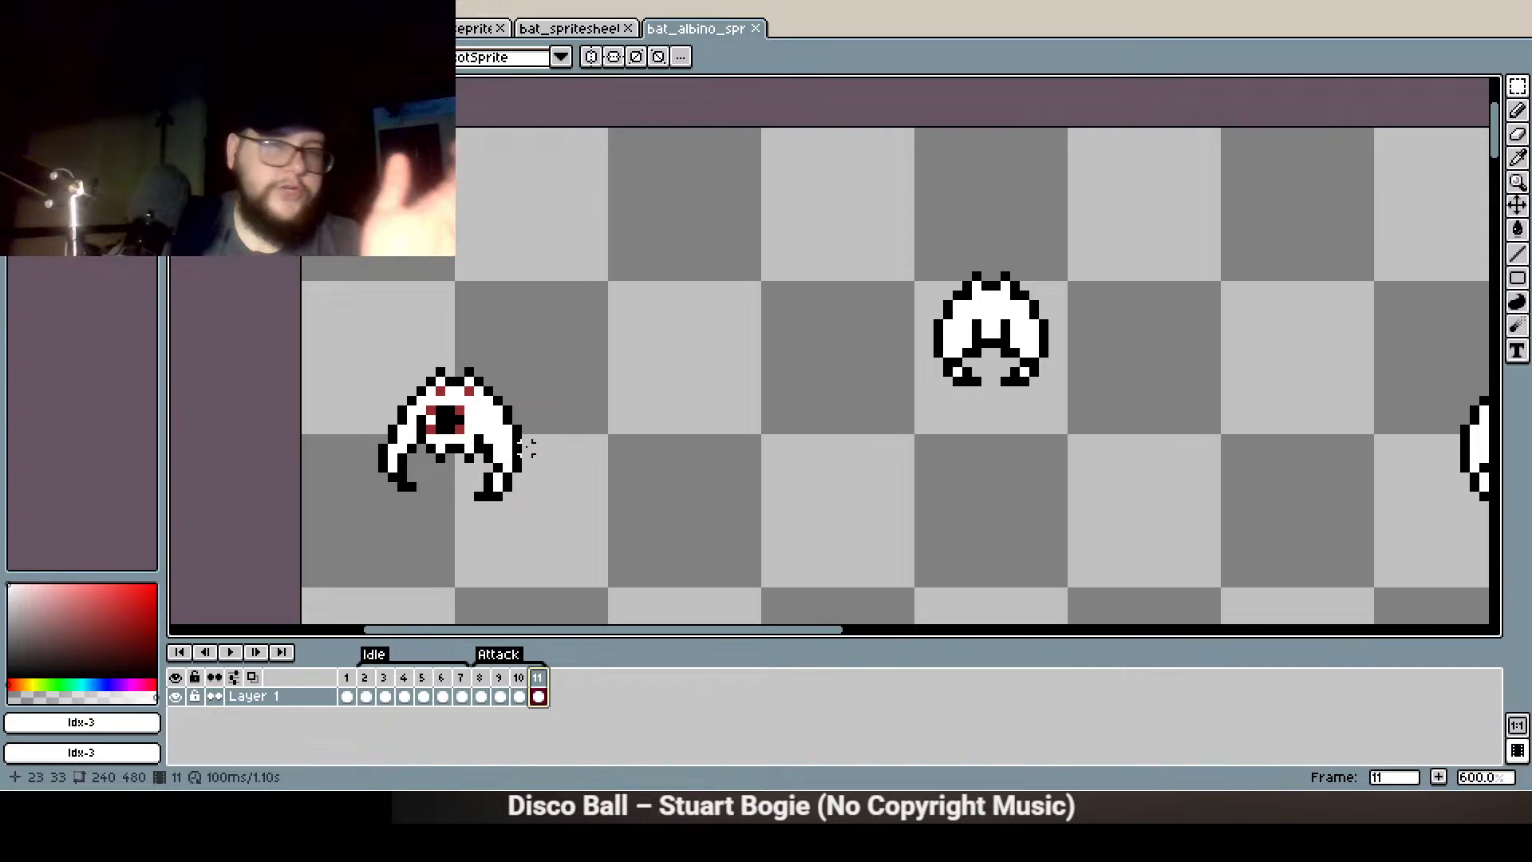
scroll(657, 366, down, 1)
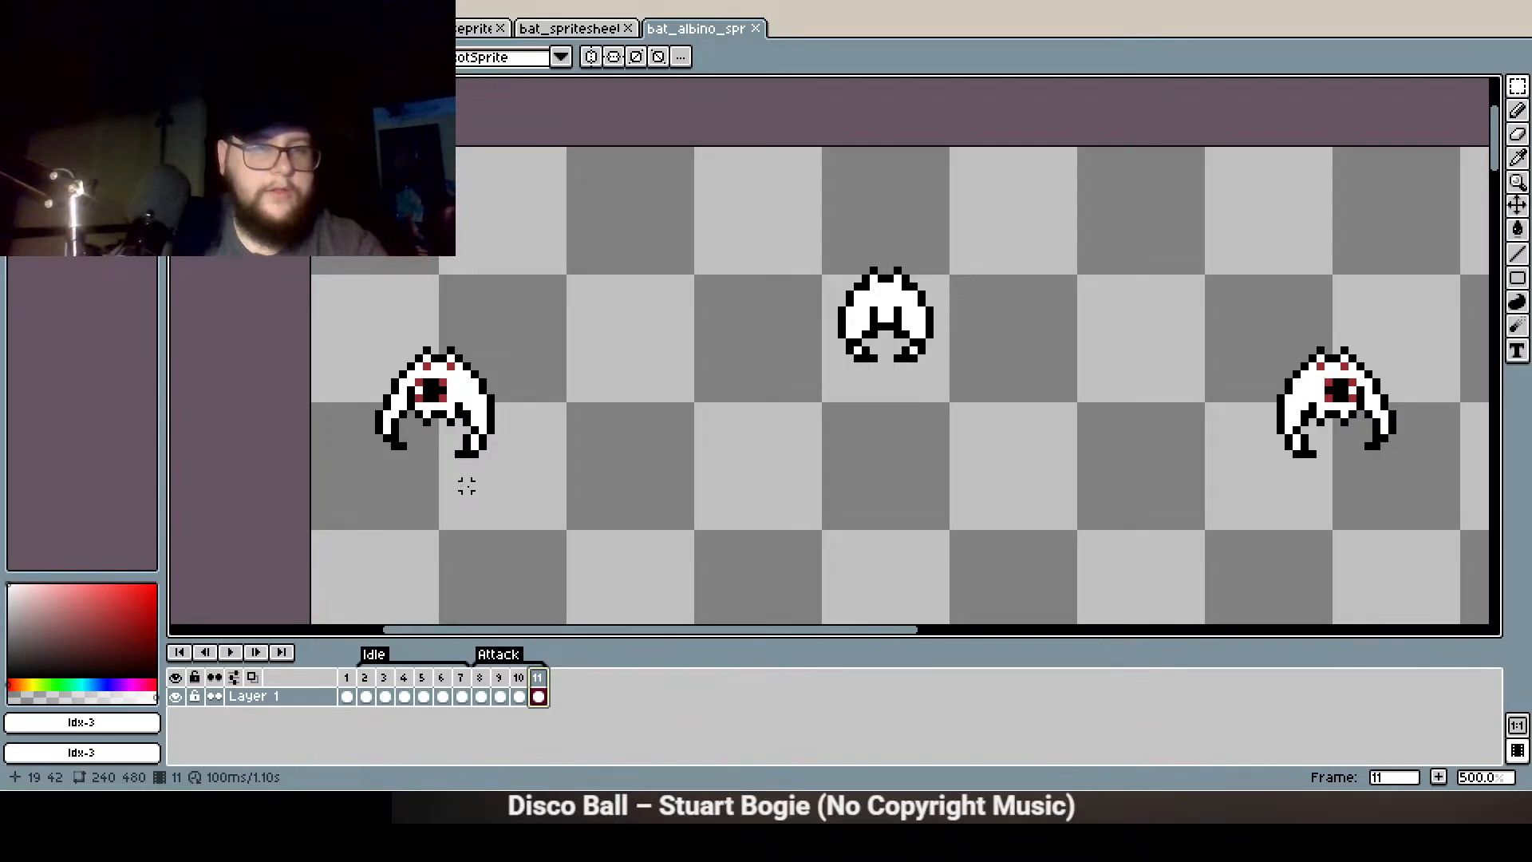
Compare the black bat's attack sprites with the albino bat's, ending on a close view of the albino version
click(462, 36)
click(567, 29)
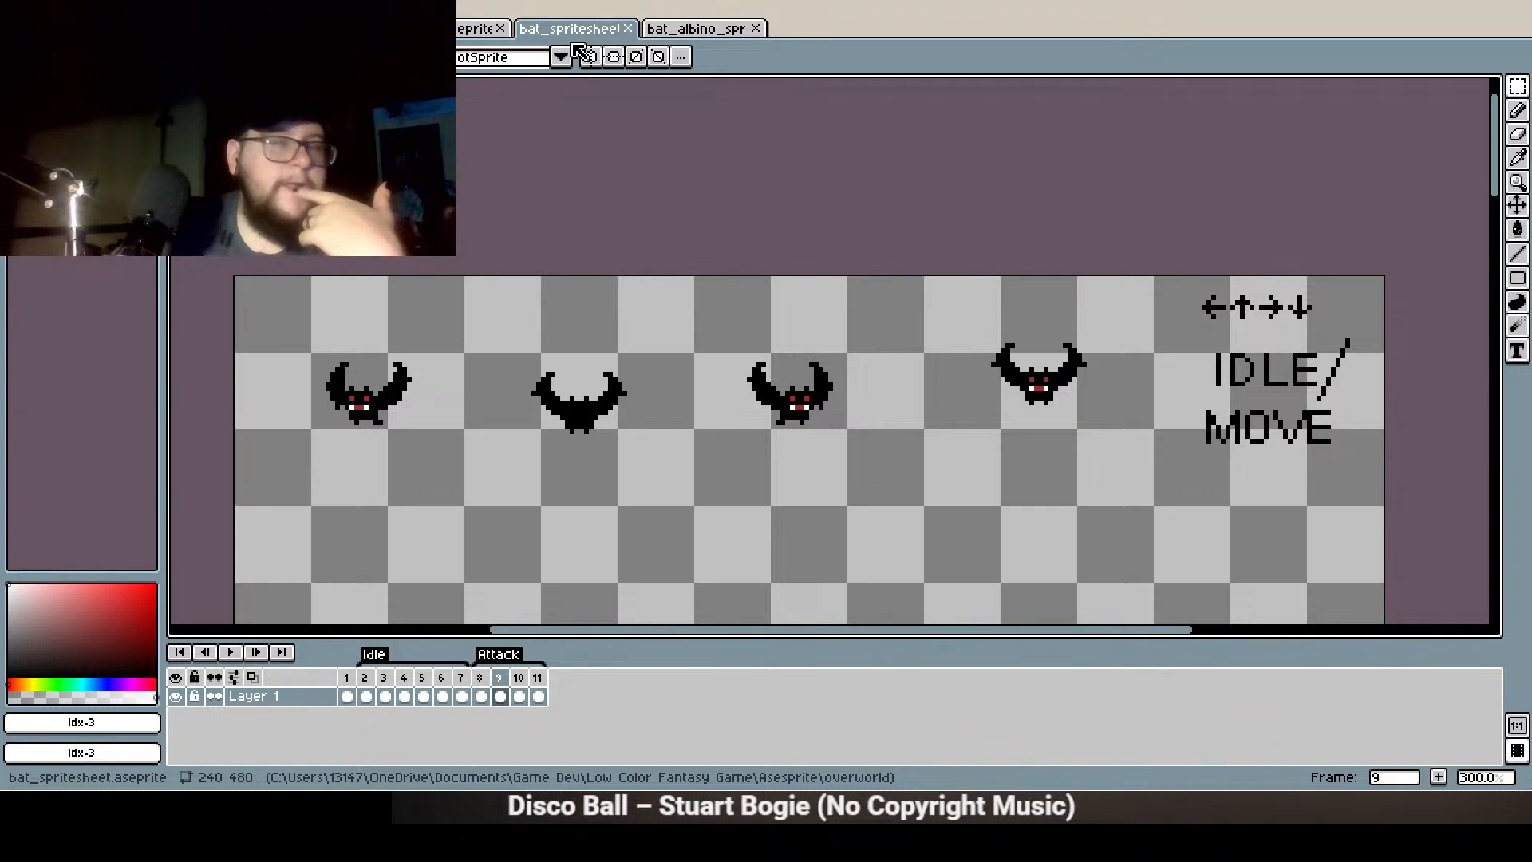
click(695, 30)
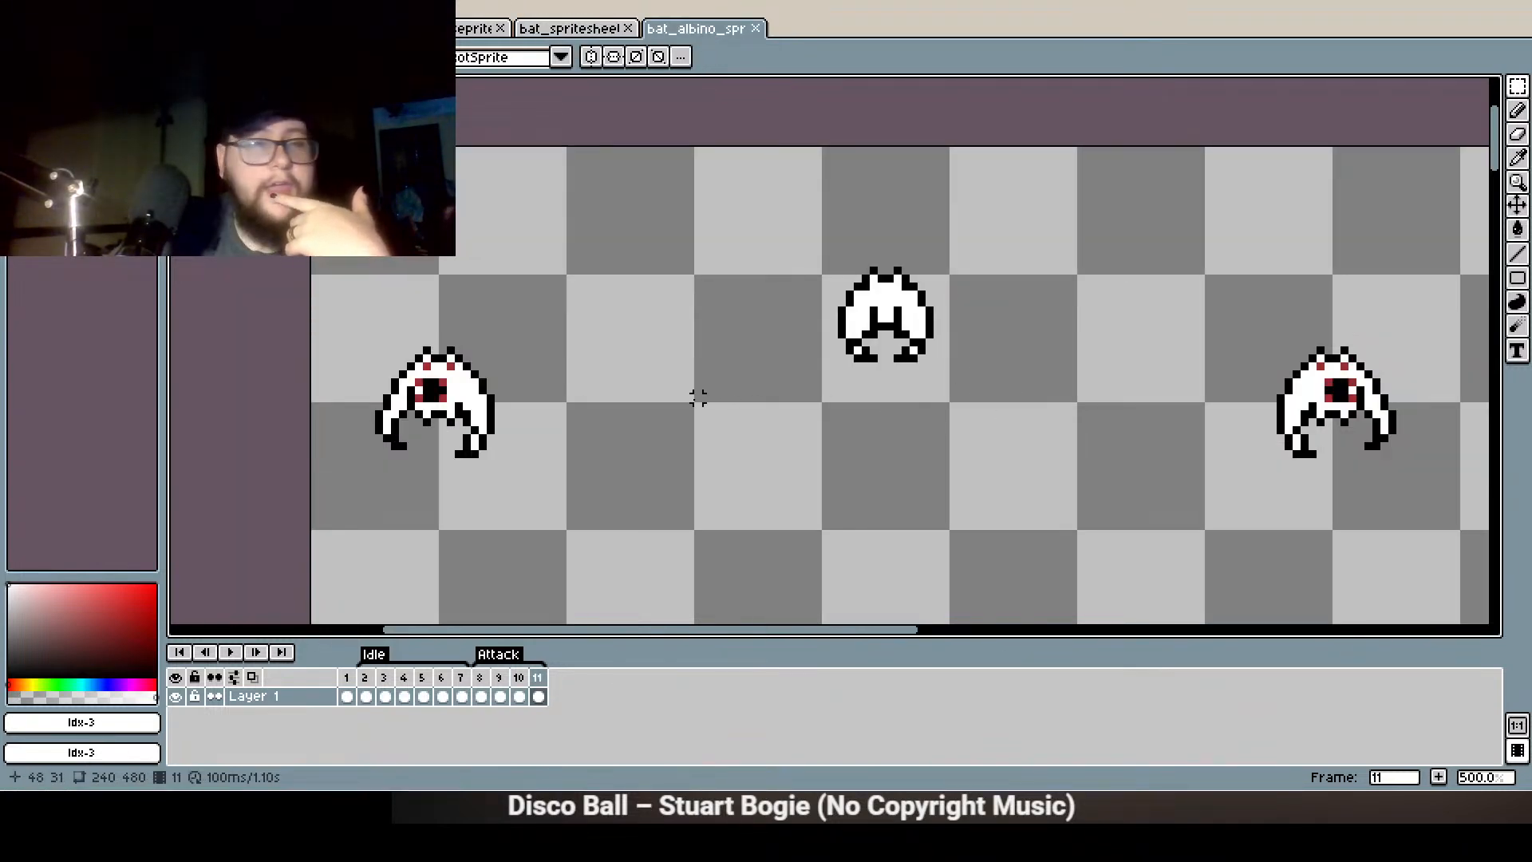
scroll(411, 395, up, 2)
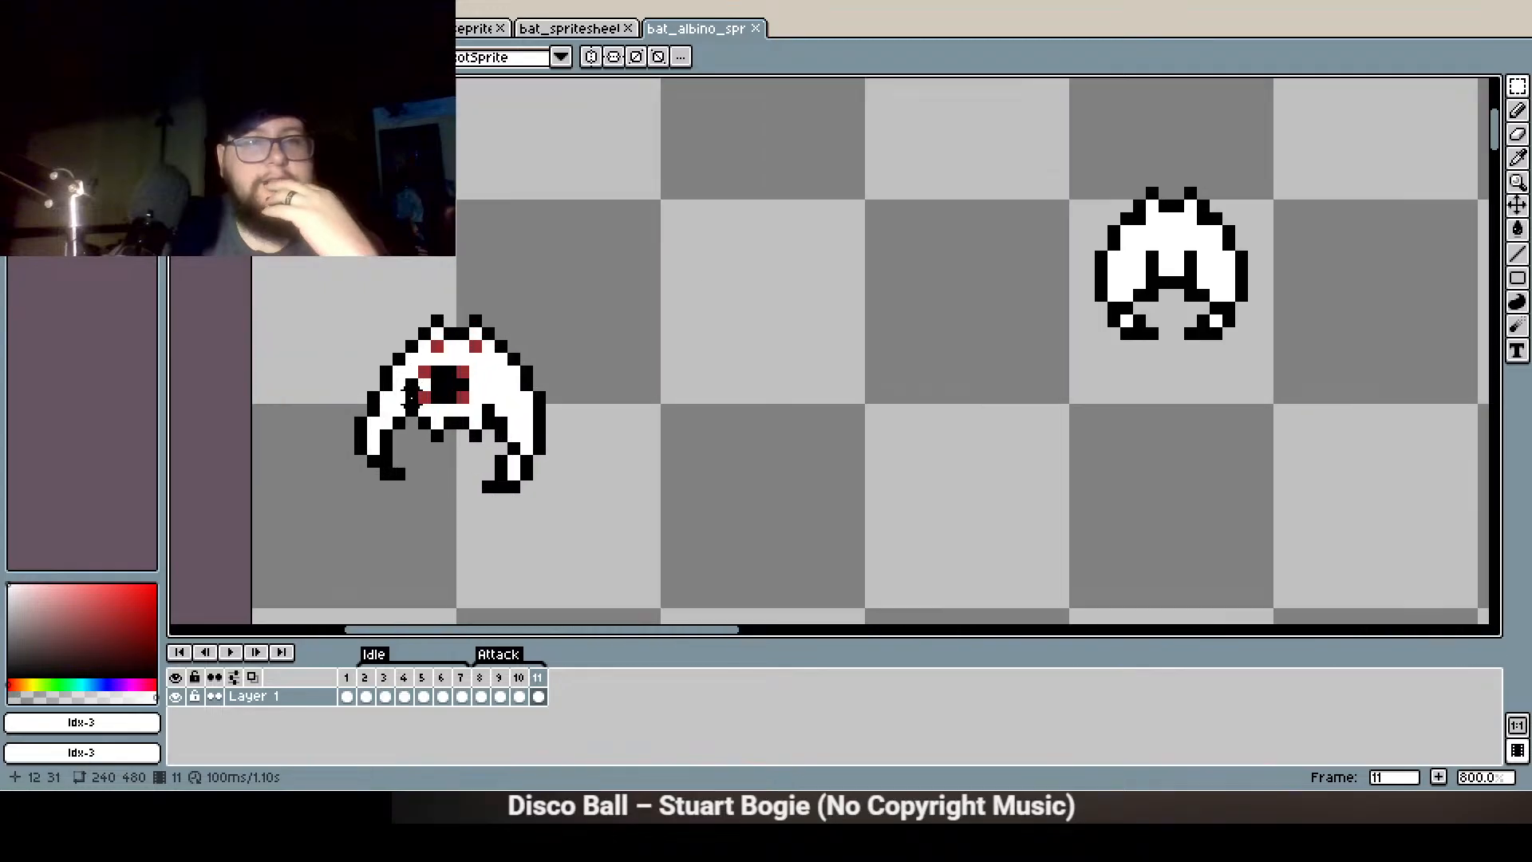
Examine the albino bat's Attack frame 11 close up, then along its row of directional views
scroll(483, 391, up, 3)
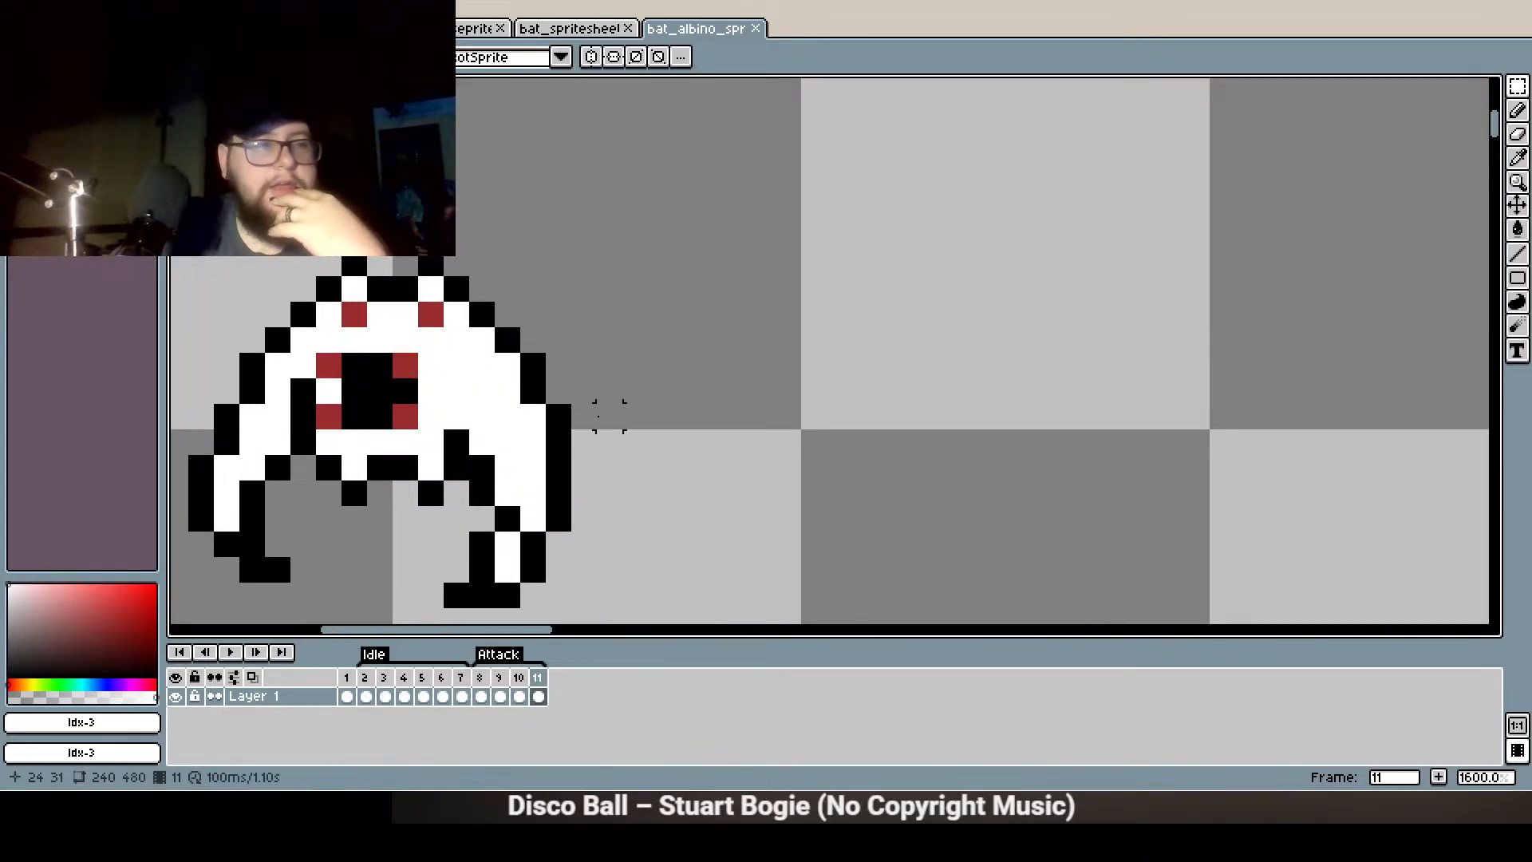
scroll(595, 411, down, 3)
scroll(594, 415, down, 1)
drag(742, 407, 441, 375)
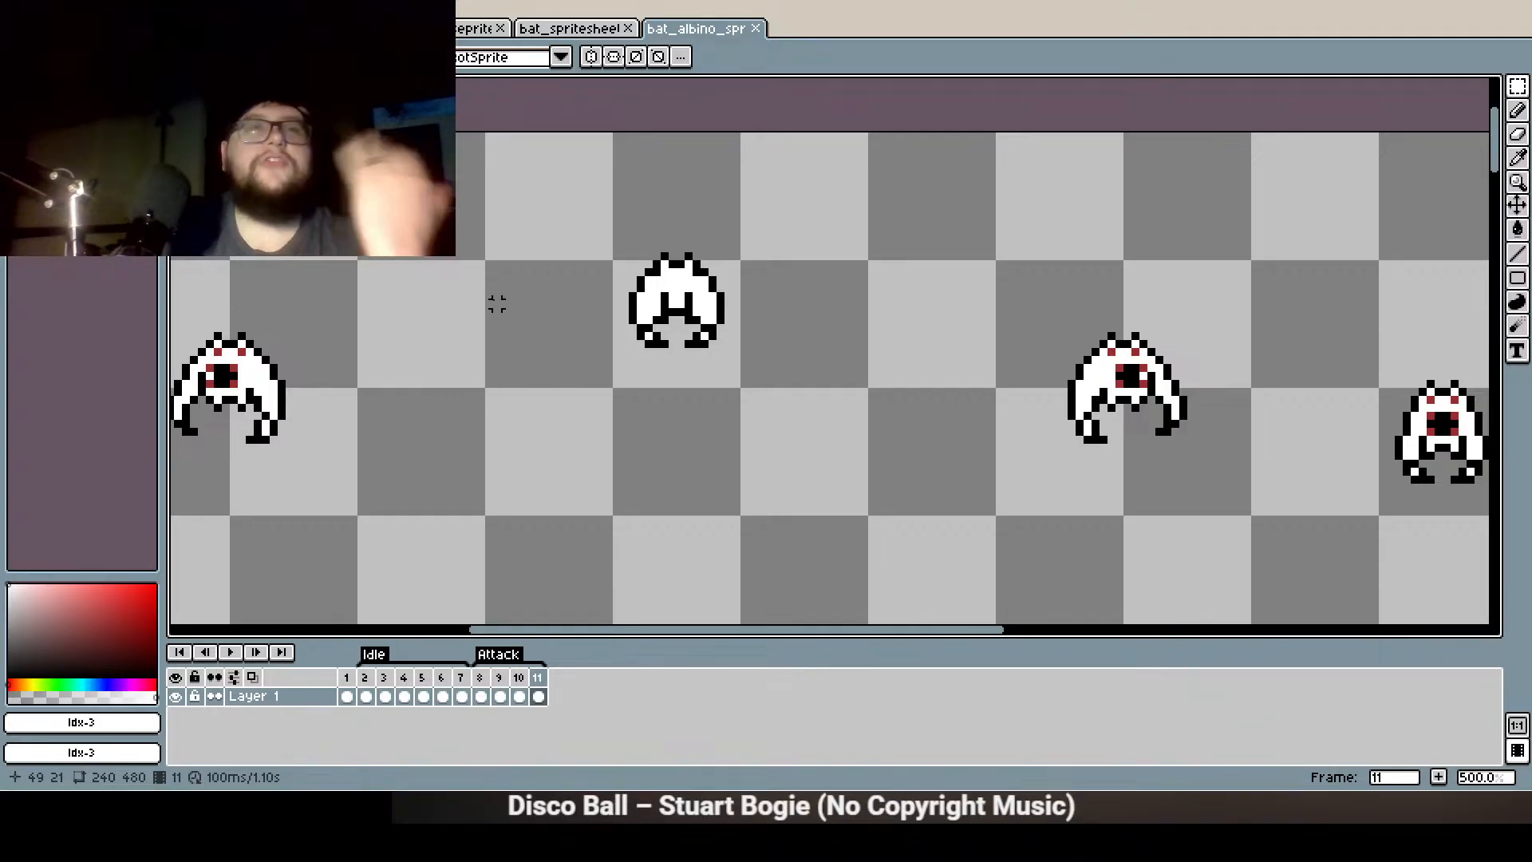
Switch to Beach.aseprite and look over its grass, sand, dirt and water tiles
click(323, 29)
scroll(565, 353, down, 3)
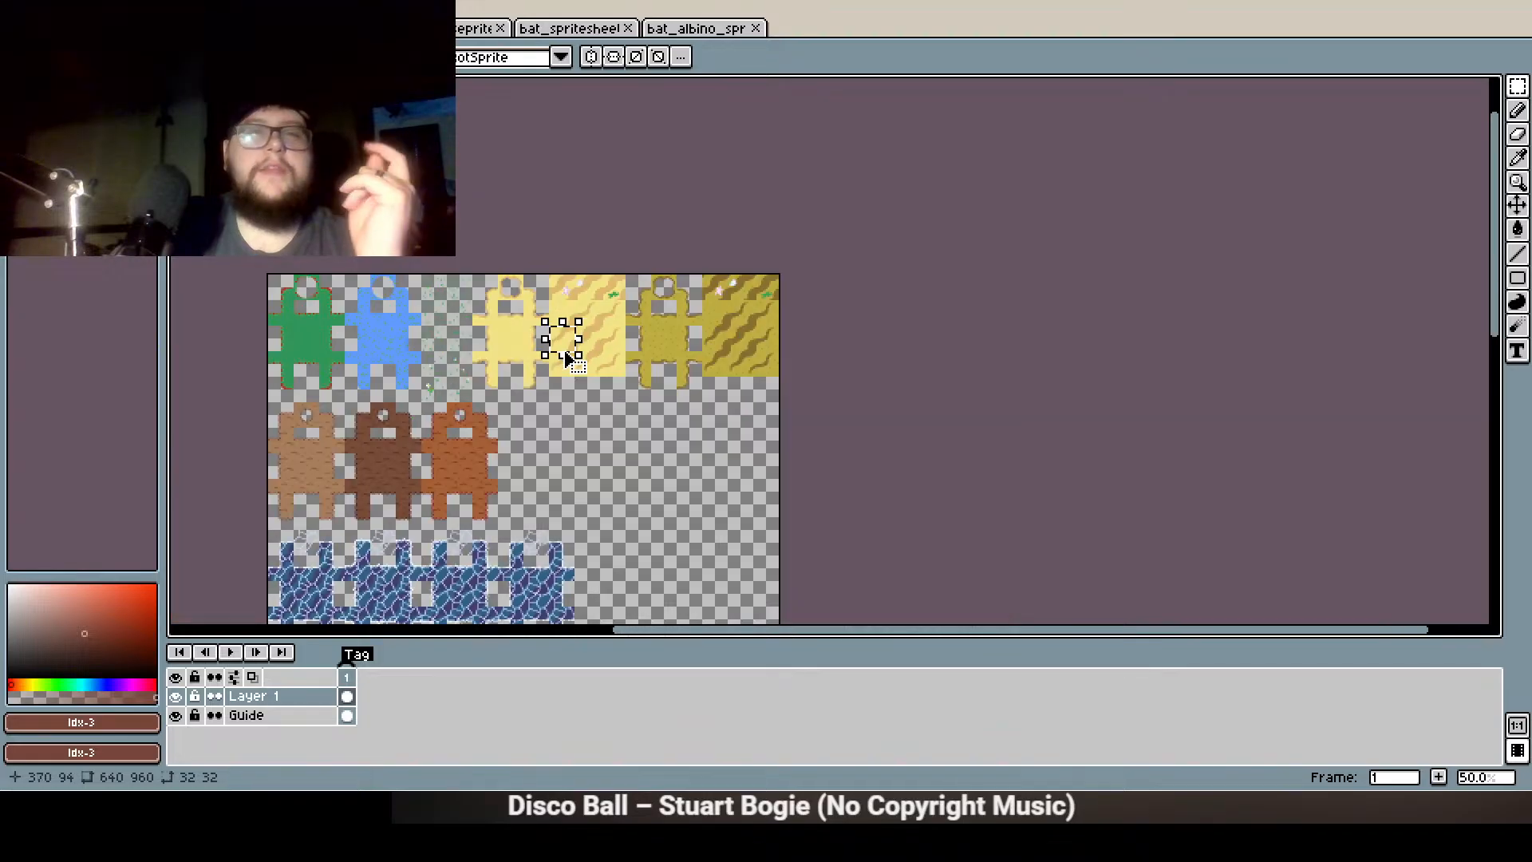
drag(539, 449, 583, 272)
drag(466, 423, 519, 327)
Bring up wateranimated.aseprite and show its Base, Purple waves and Shore layers together with Top Layer
scroll(519, 328, up, 3)
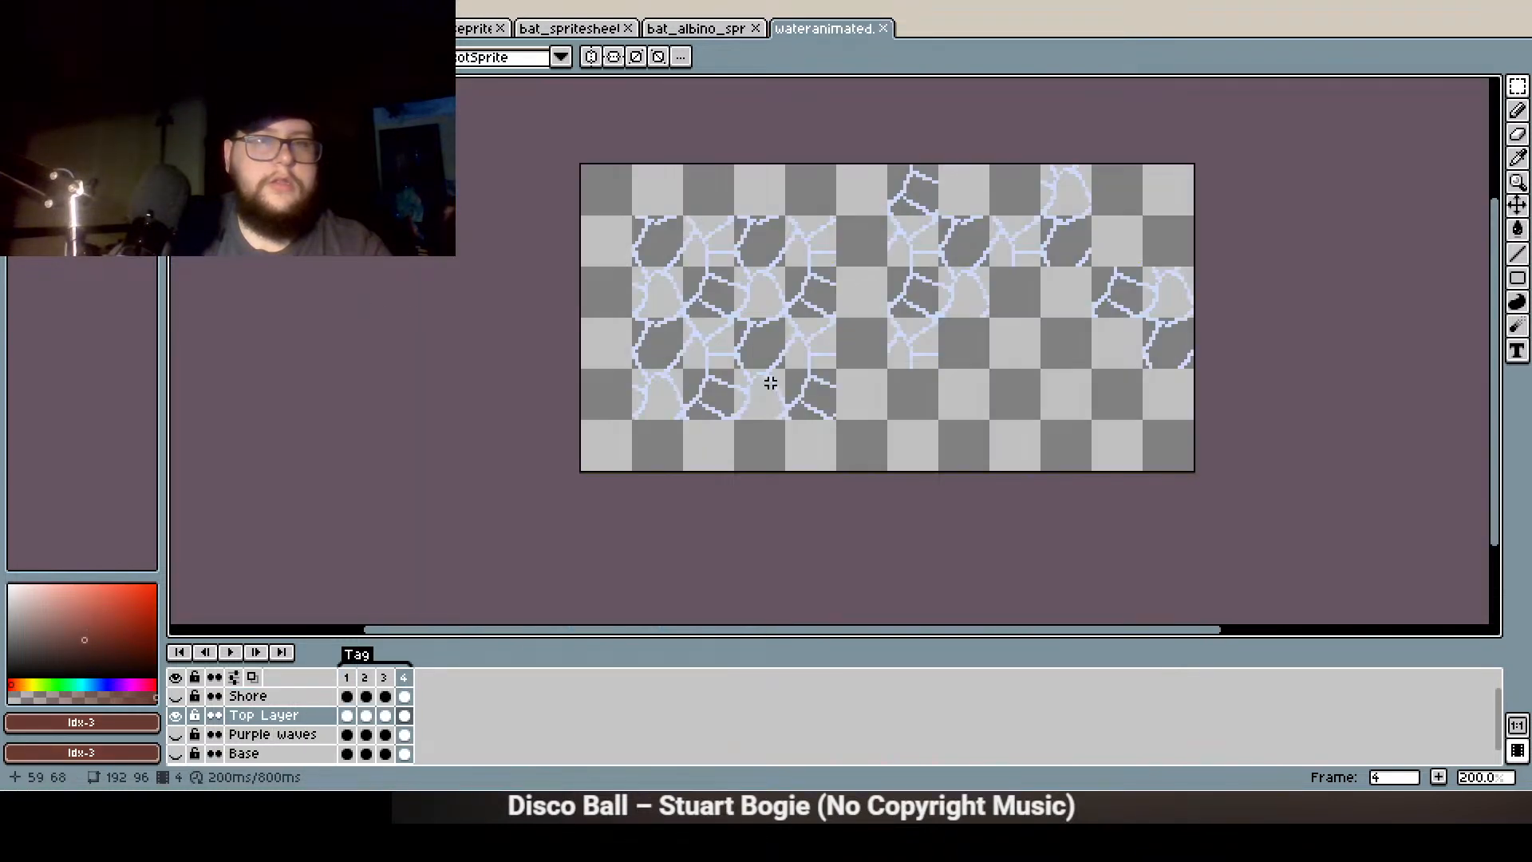
scroll(769, 383, up, 1)
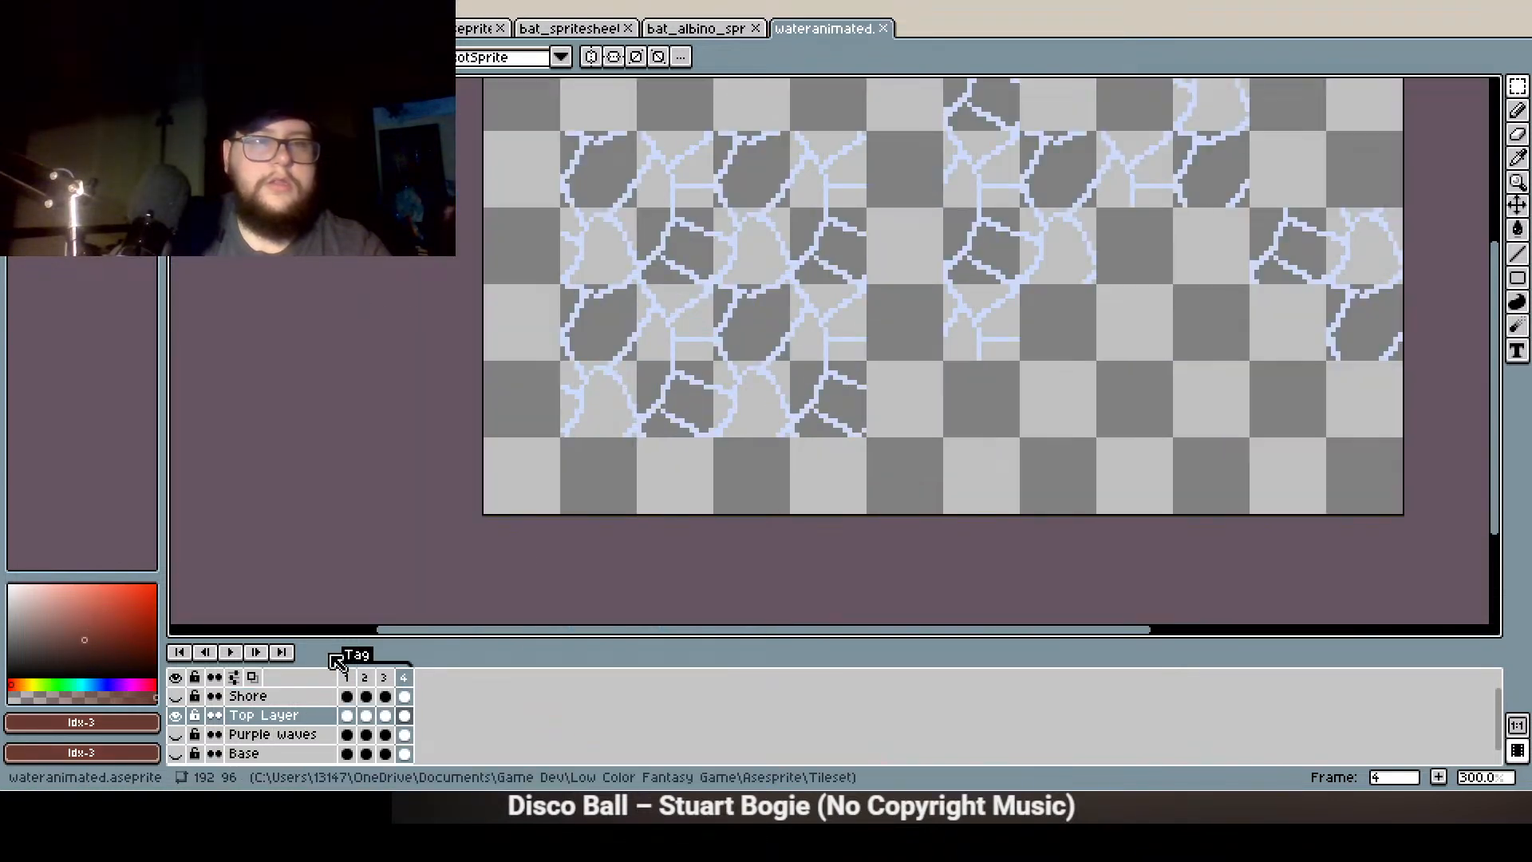
scroll(184, 722, down, 1)
click(176, 716)
click(176, 736)
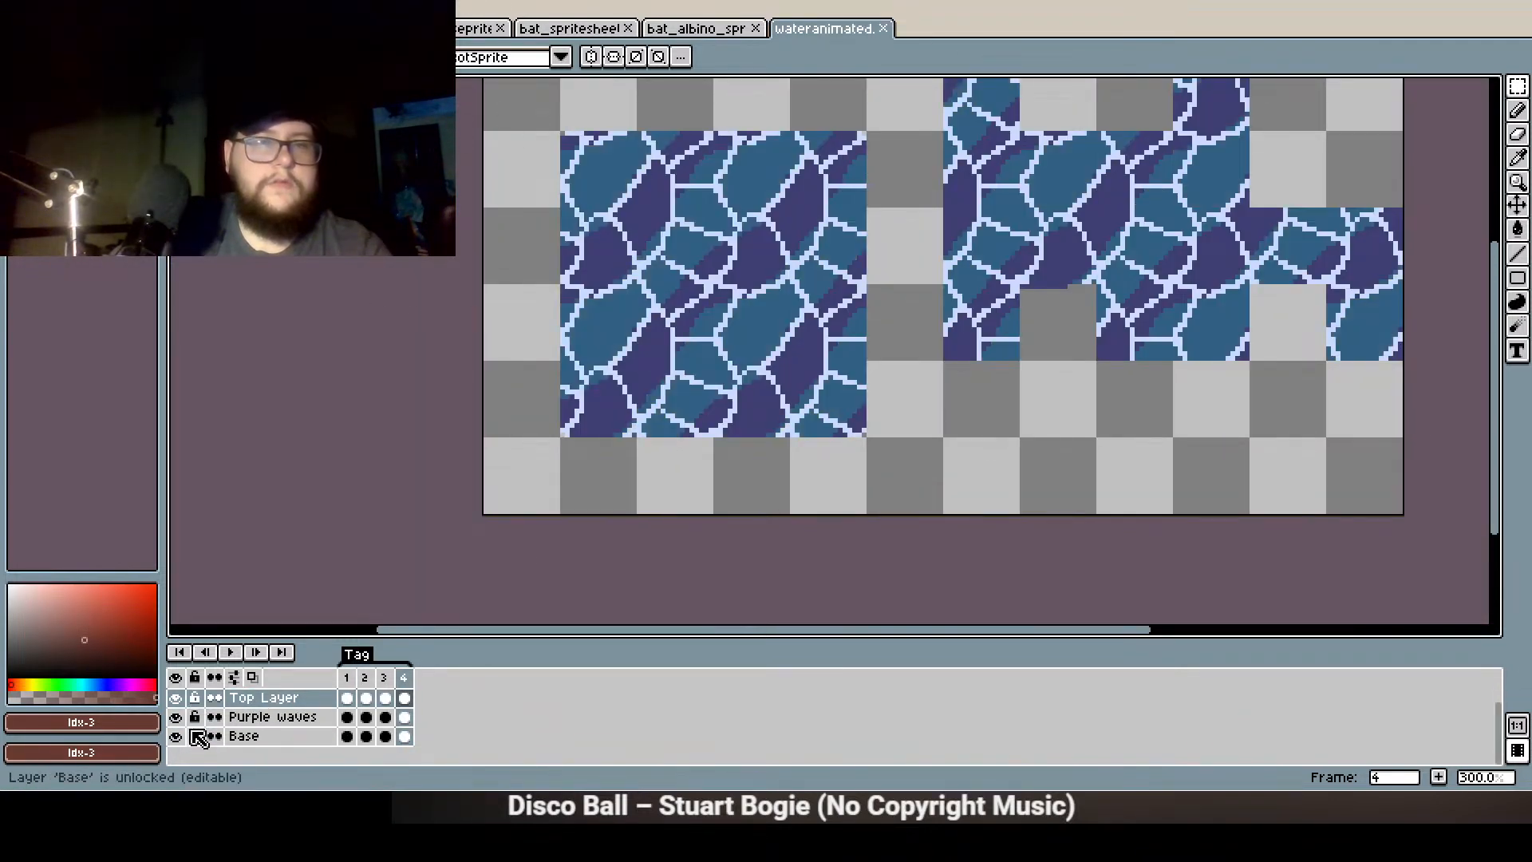
scroll(183, 718, up, 1)
click(176, 695)
drag(538, 415, 353, 499)
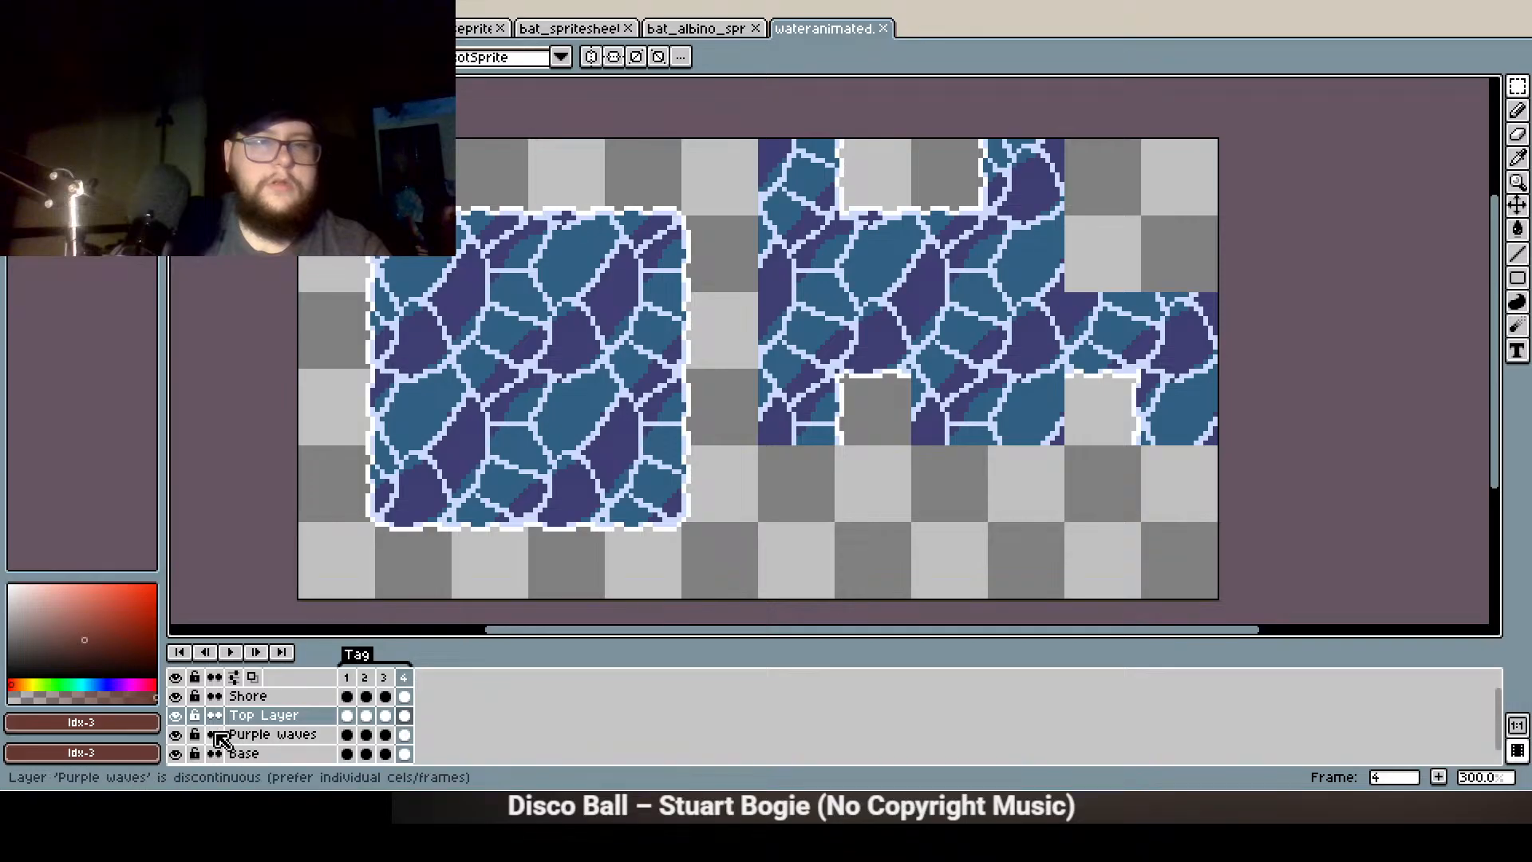
Play the water tile animation to examine the moving waves and shoreline, and stop it
click(230, 653)
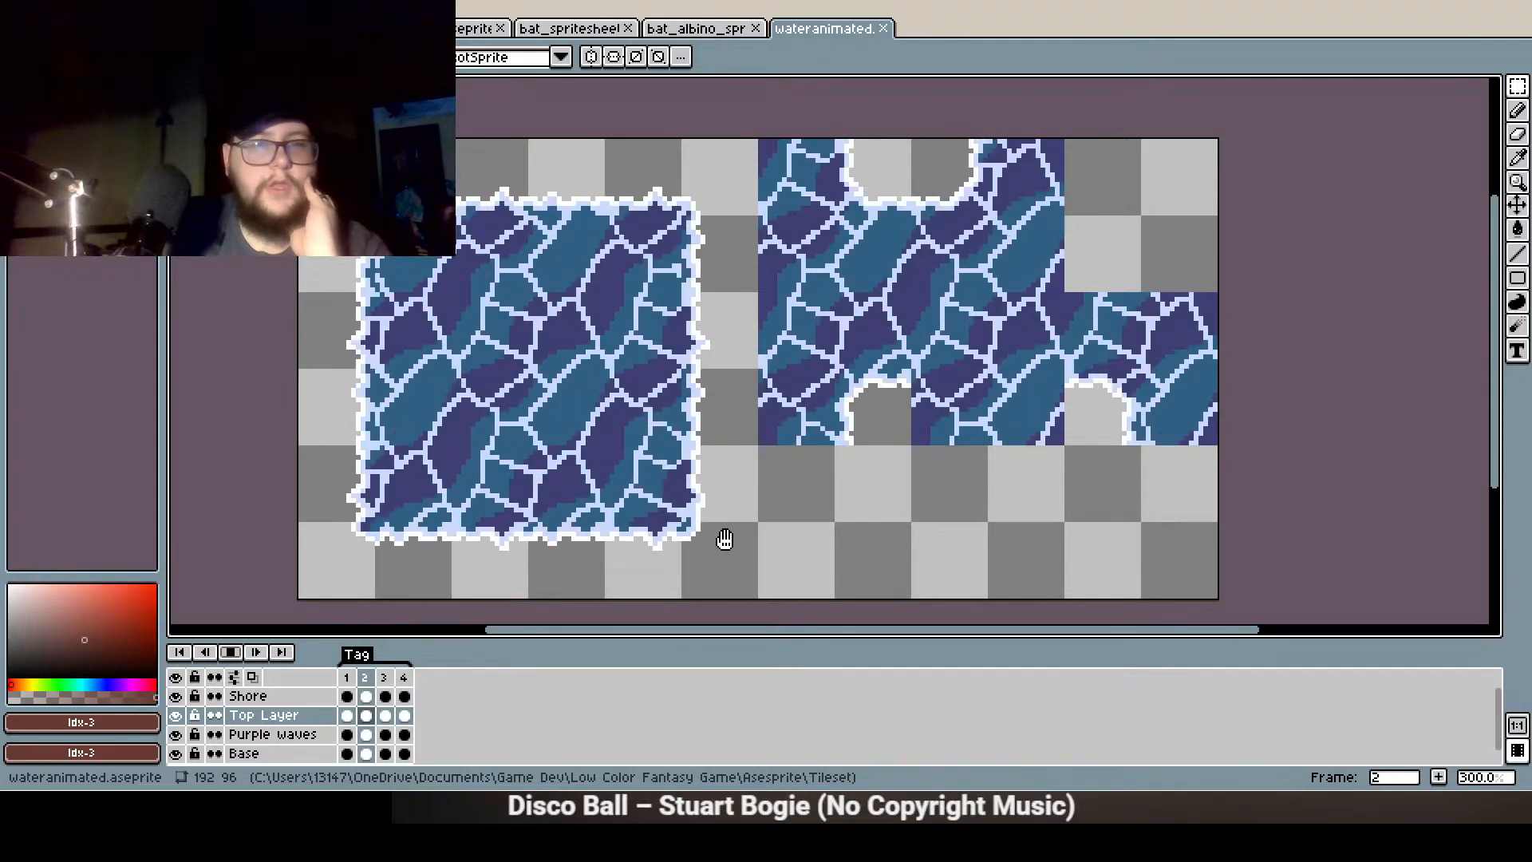
drag(894, 229, 766, 290)
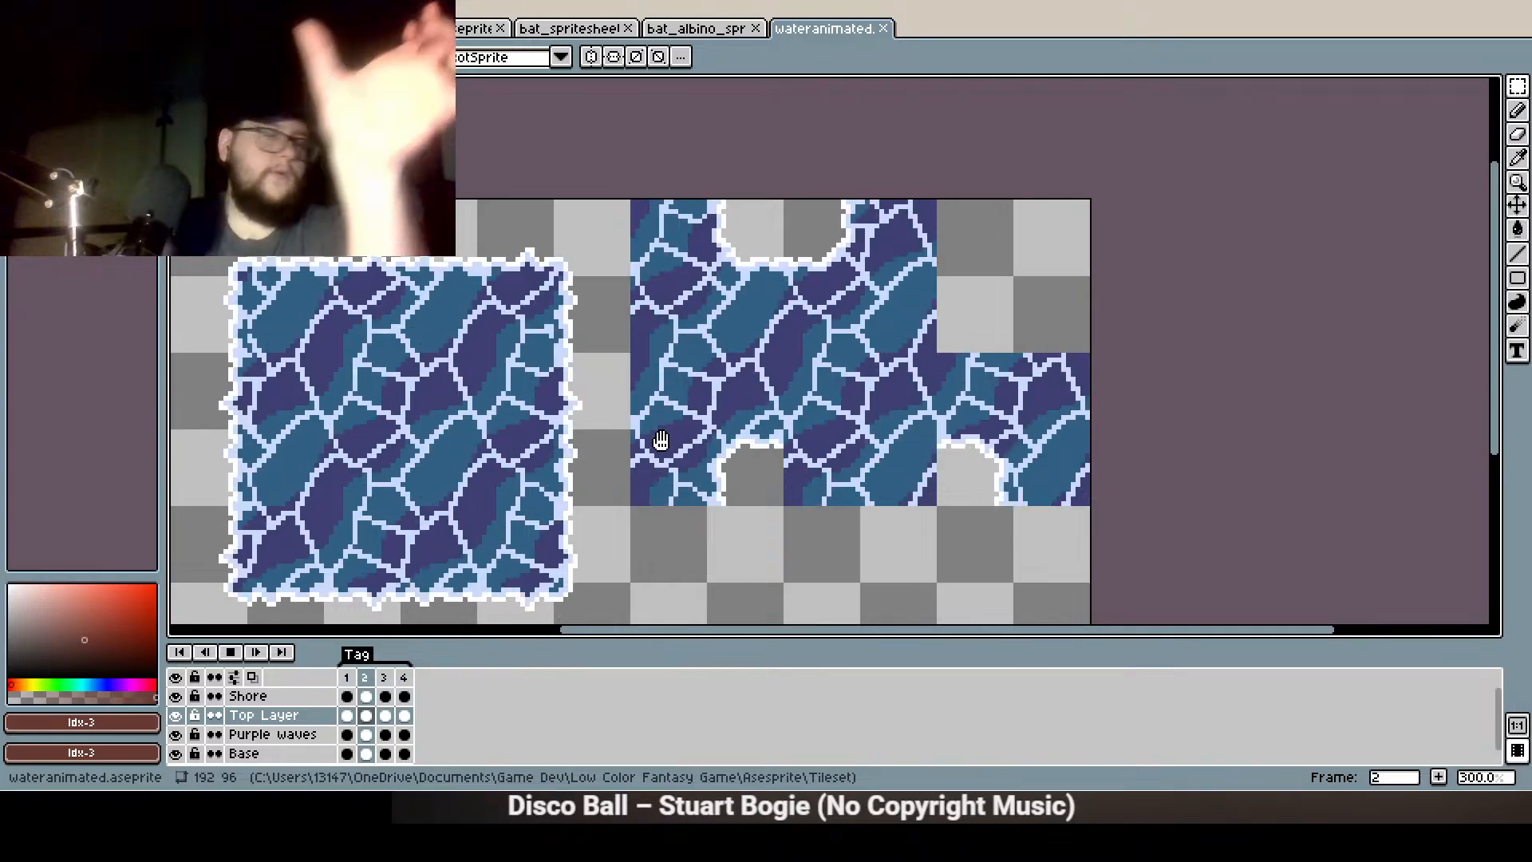
click(233, 650)
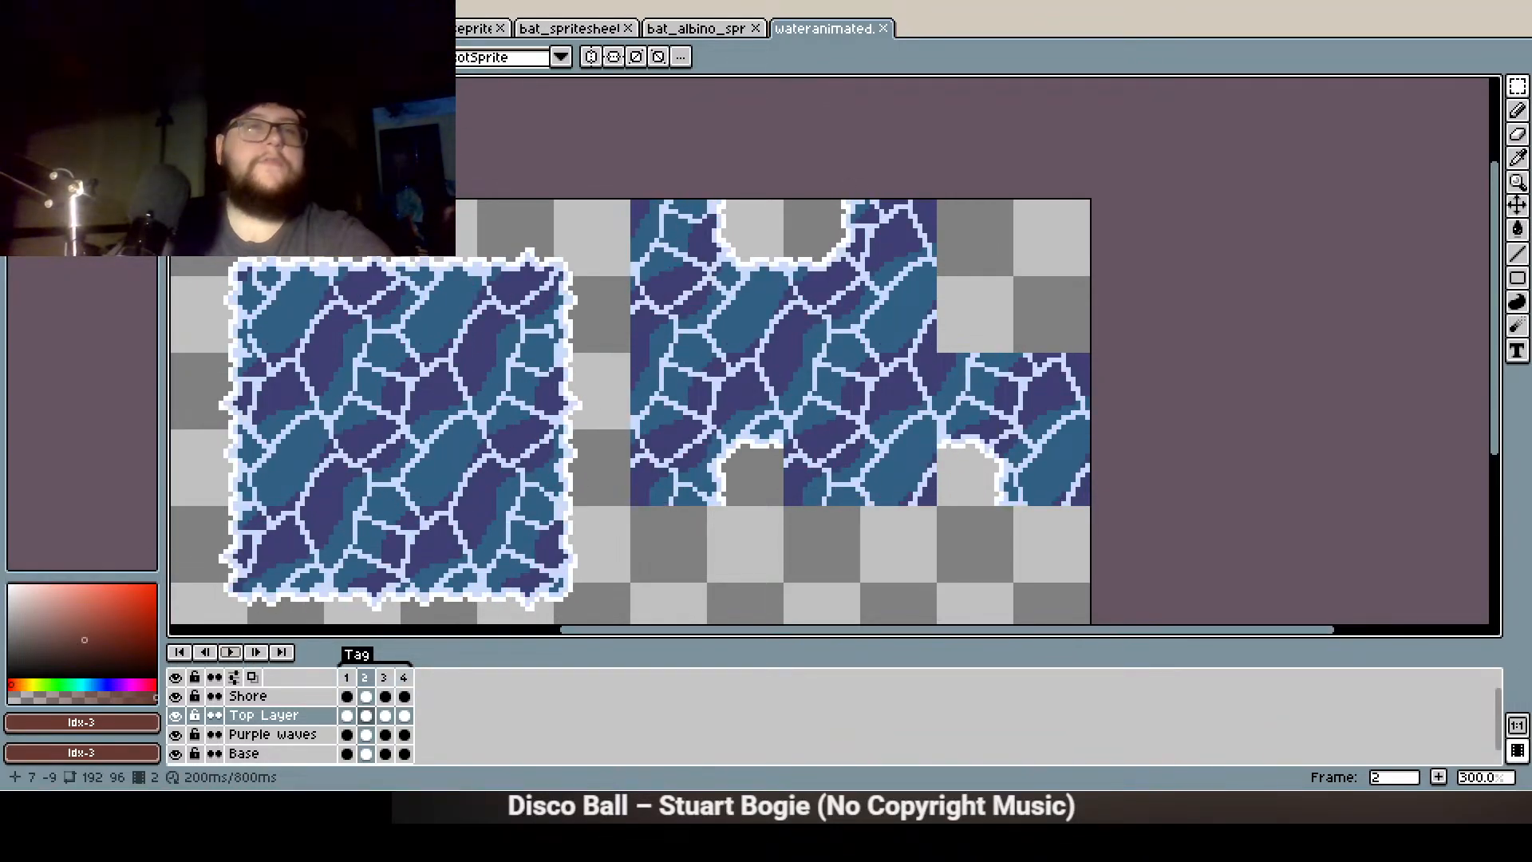
Return to Beach.aseprite and examine the row of four animated water tile blocks
click(192, 28)
scroll(570, 339, down, 3)
drag(571, 407, 753, 511)
scroll(556, 349, up, 2)
scroll(741, 481, down, 1)
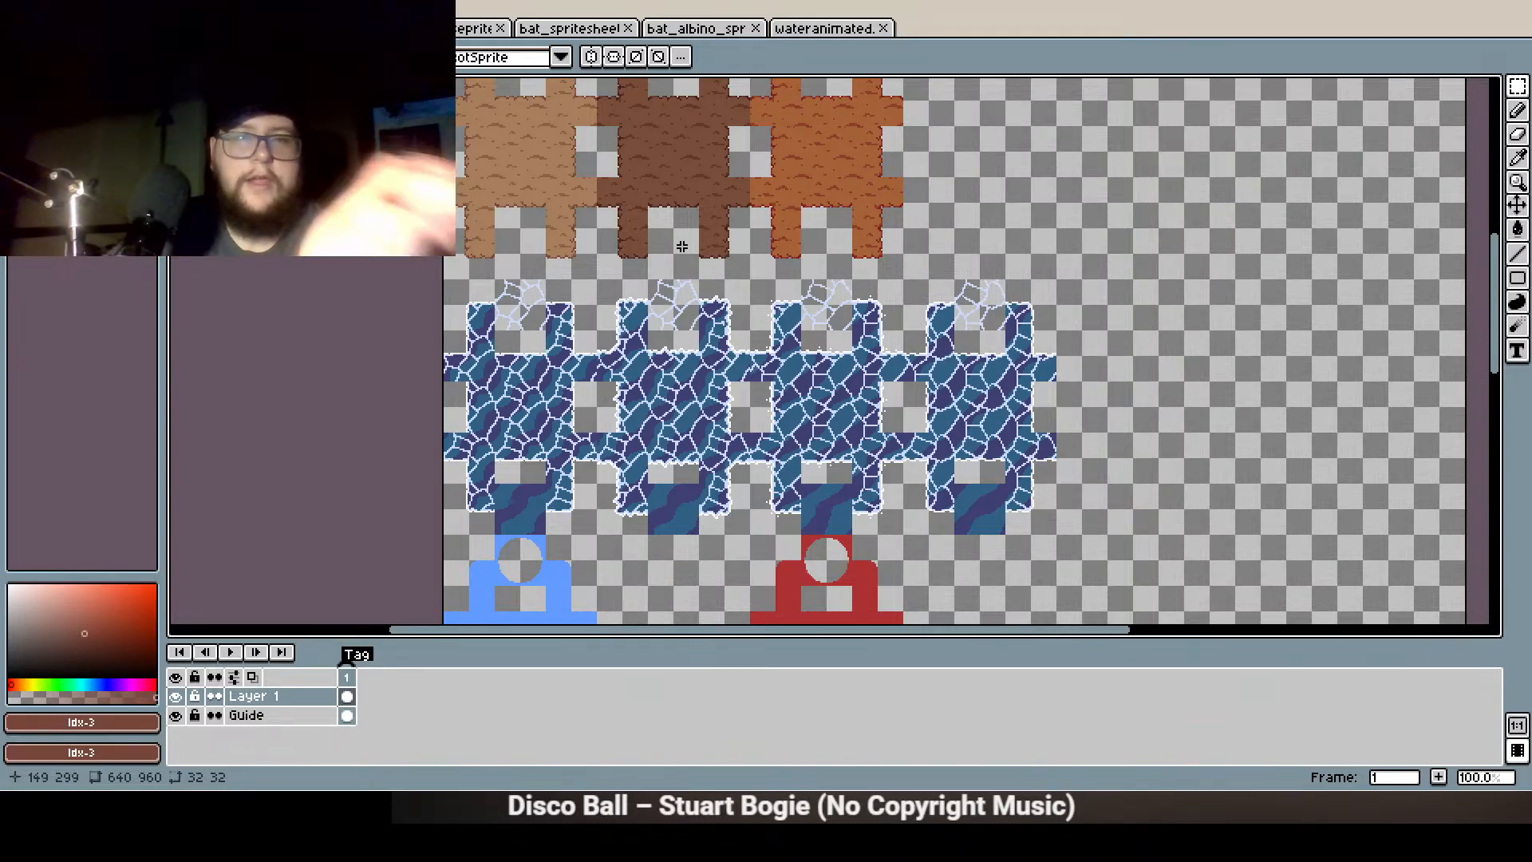
drag(711, 361, 671, 348)
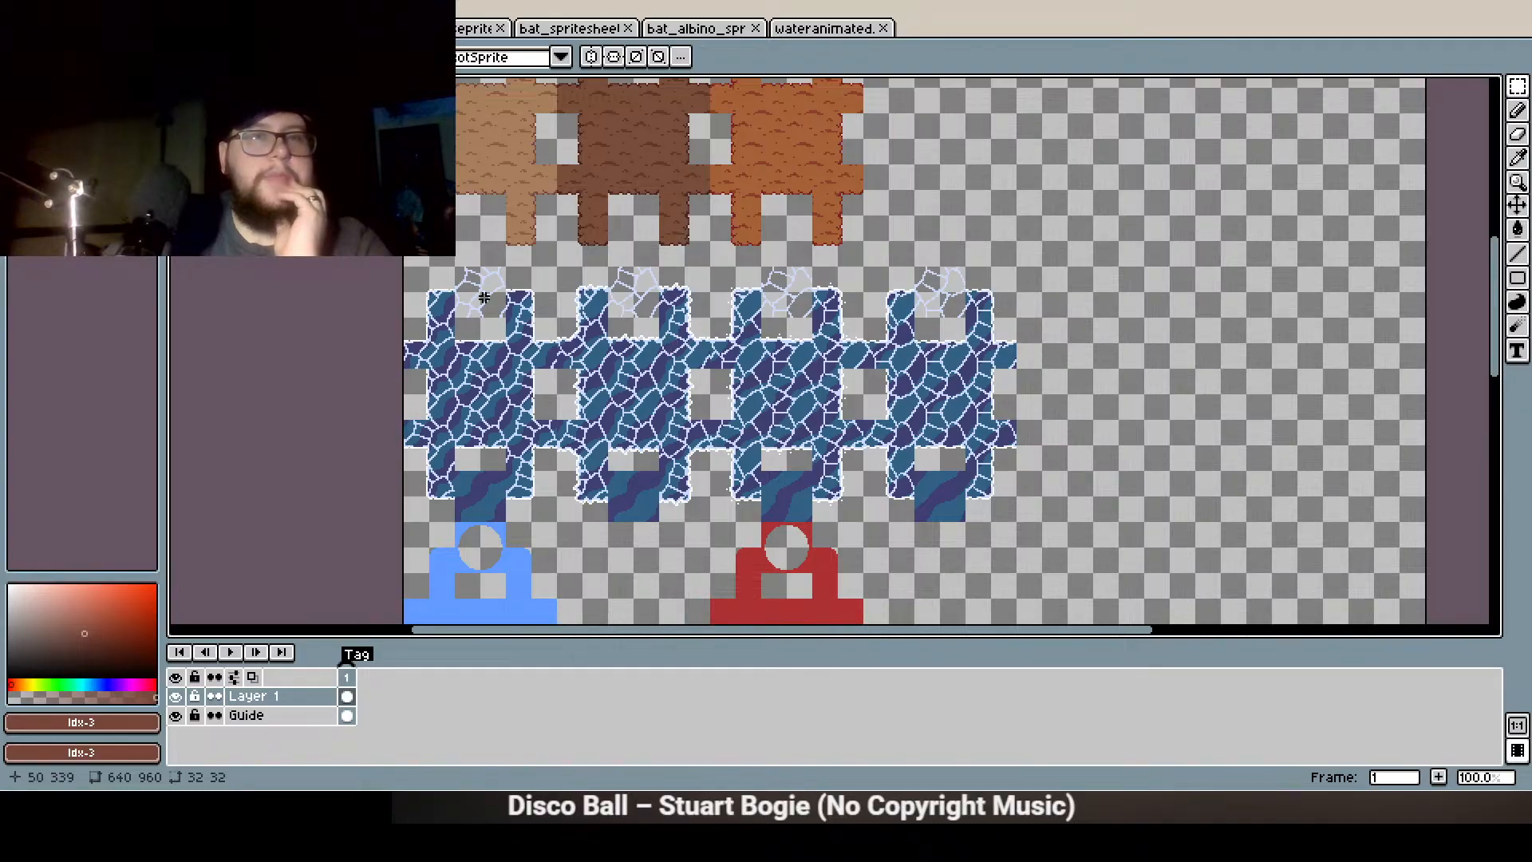
Look over the sand and dirt tile rows of the beach tileset, ending with an overview of the sheet
scroll(586, 526, up, 5)
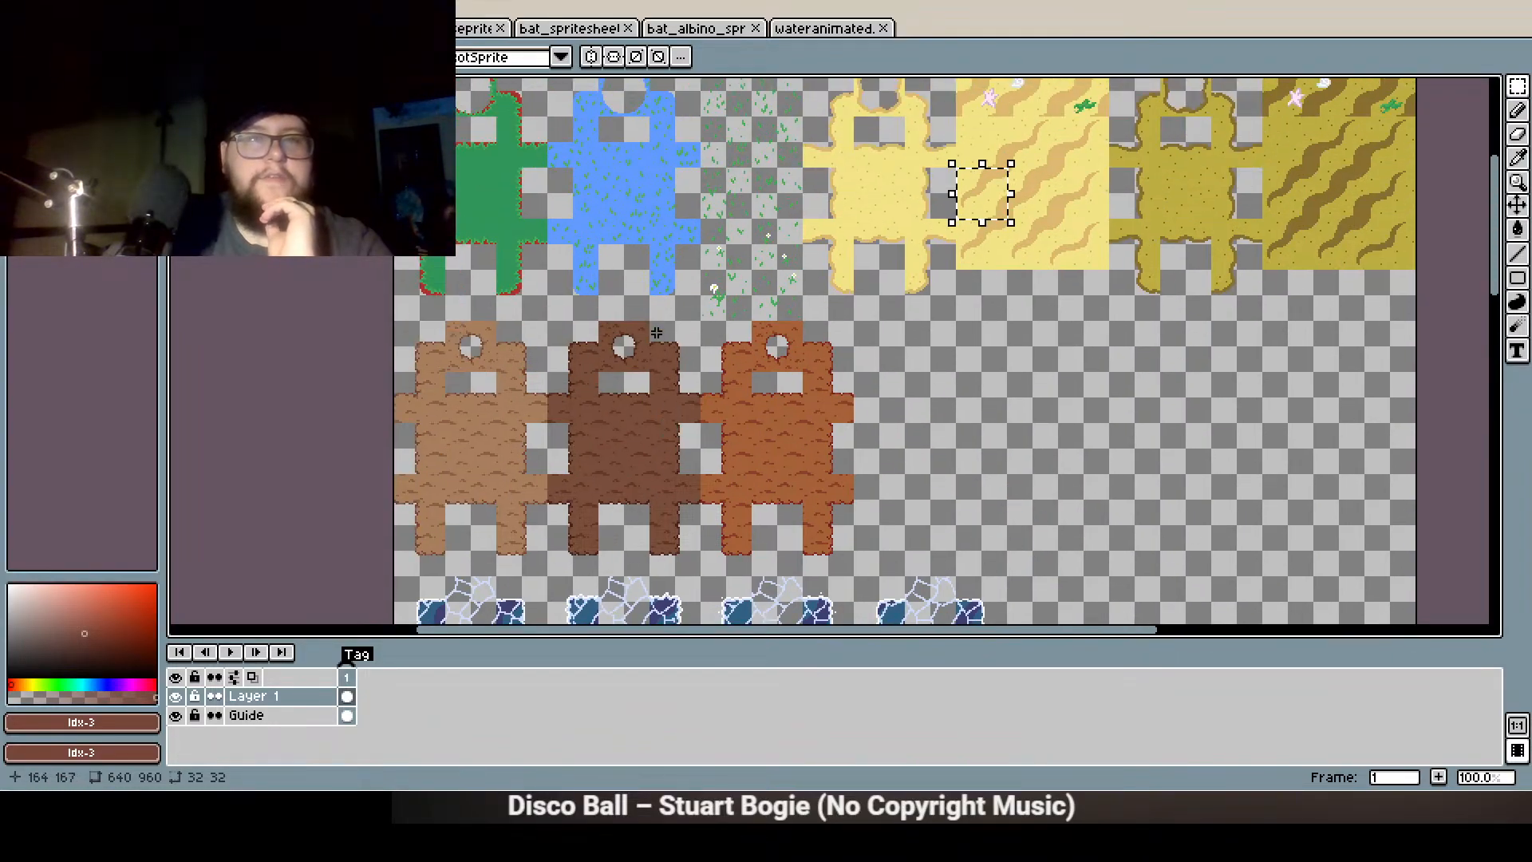
drag(889, 304, 847, 489)
drag(772, 435, 706, 194)
drag(742, 325, 742, 232)
scroll(709, 408, down, 2)
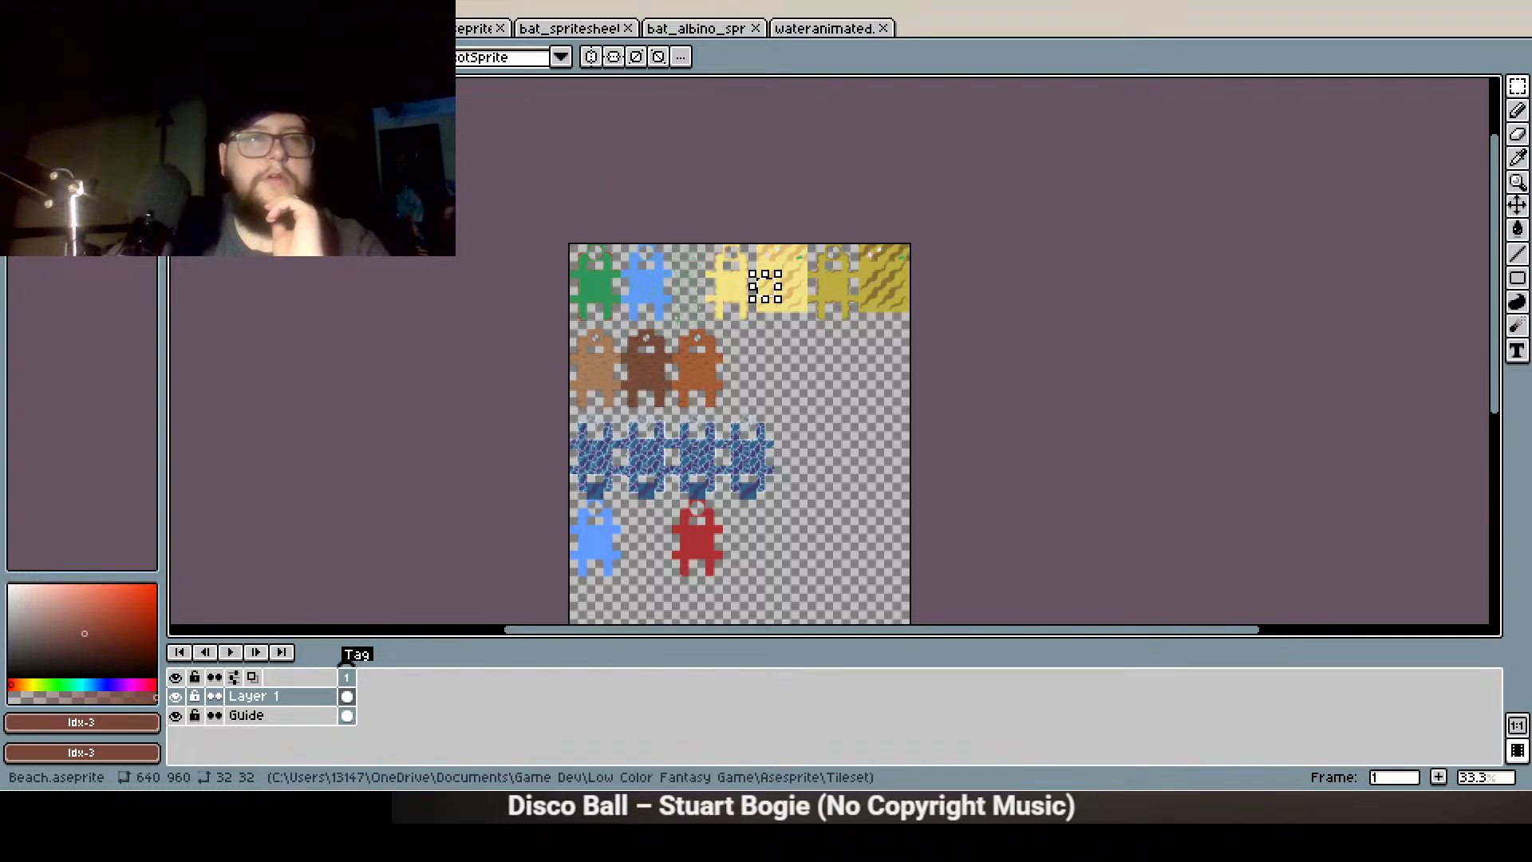
Close the Beach, critters, bat_spritesheet, bat_albino_spritesheet and wateranimated files to return to icons.aseprite
key(ctrl+w)
click(764, 431)
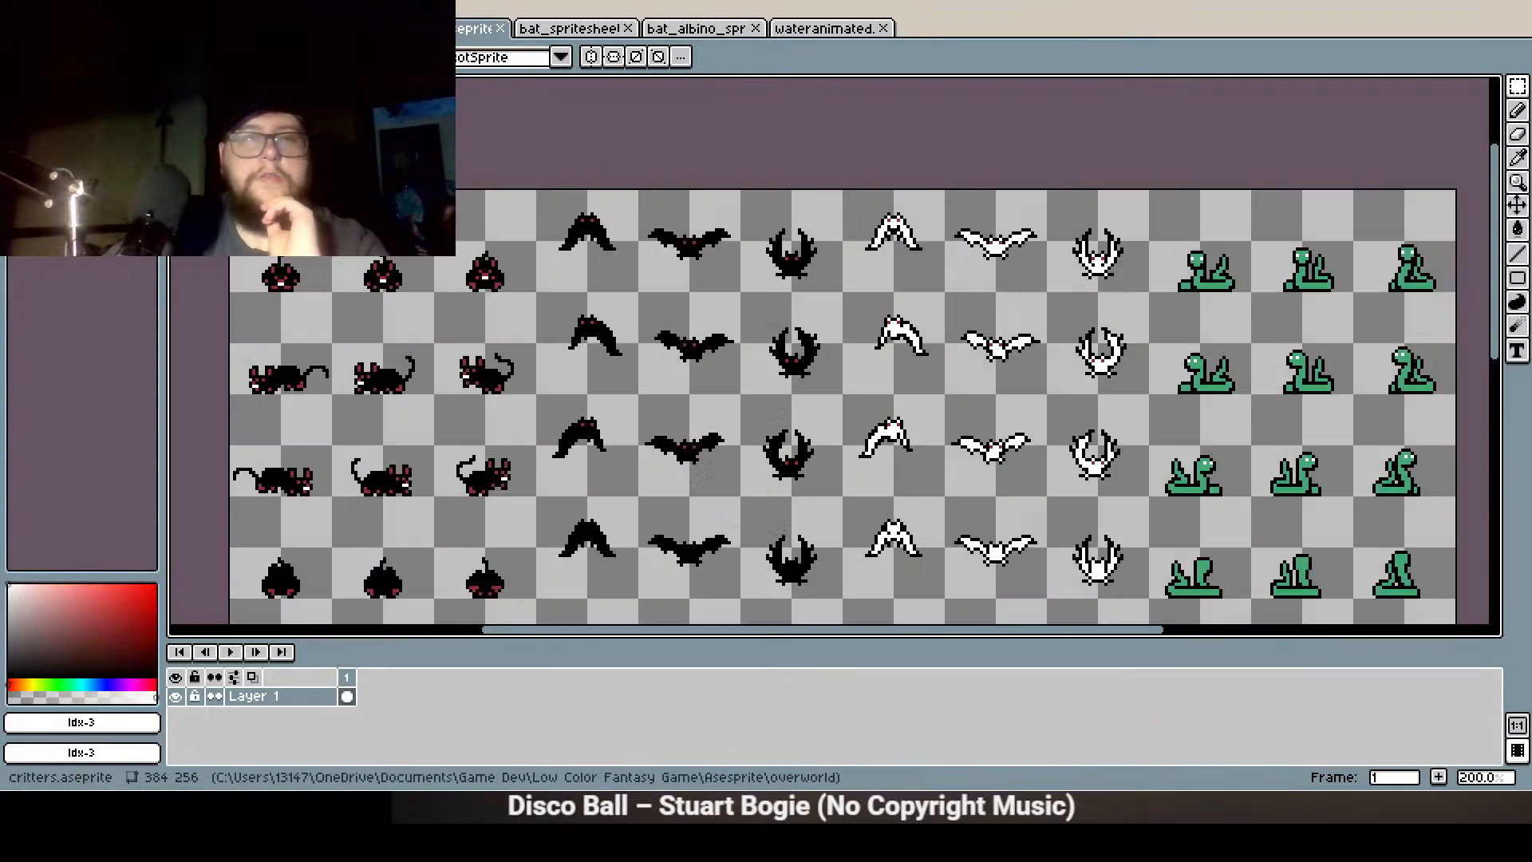
key(ctrl+w)
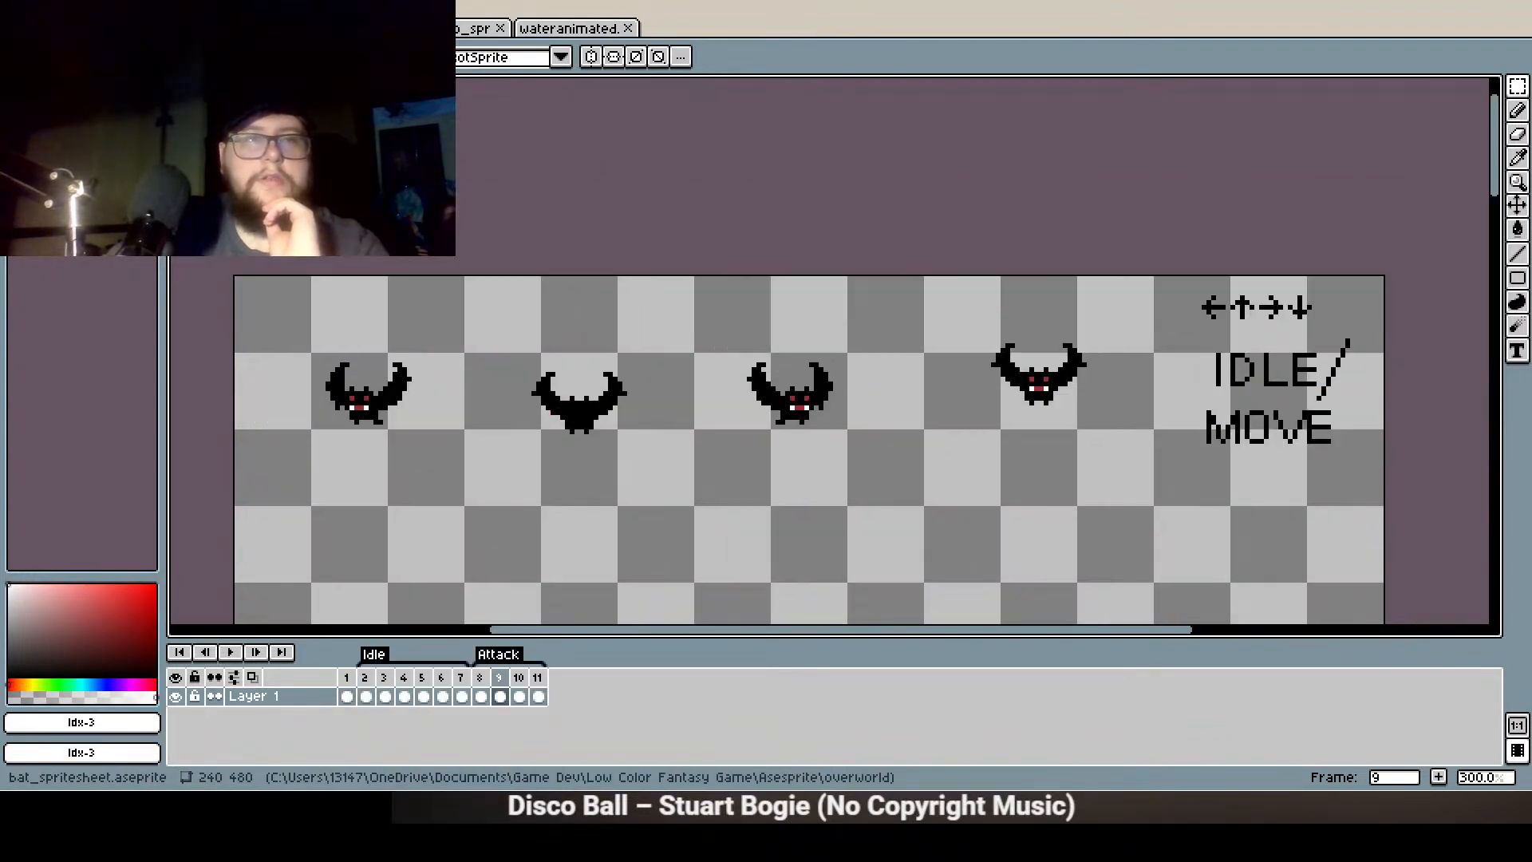
key(ctrl+w)
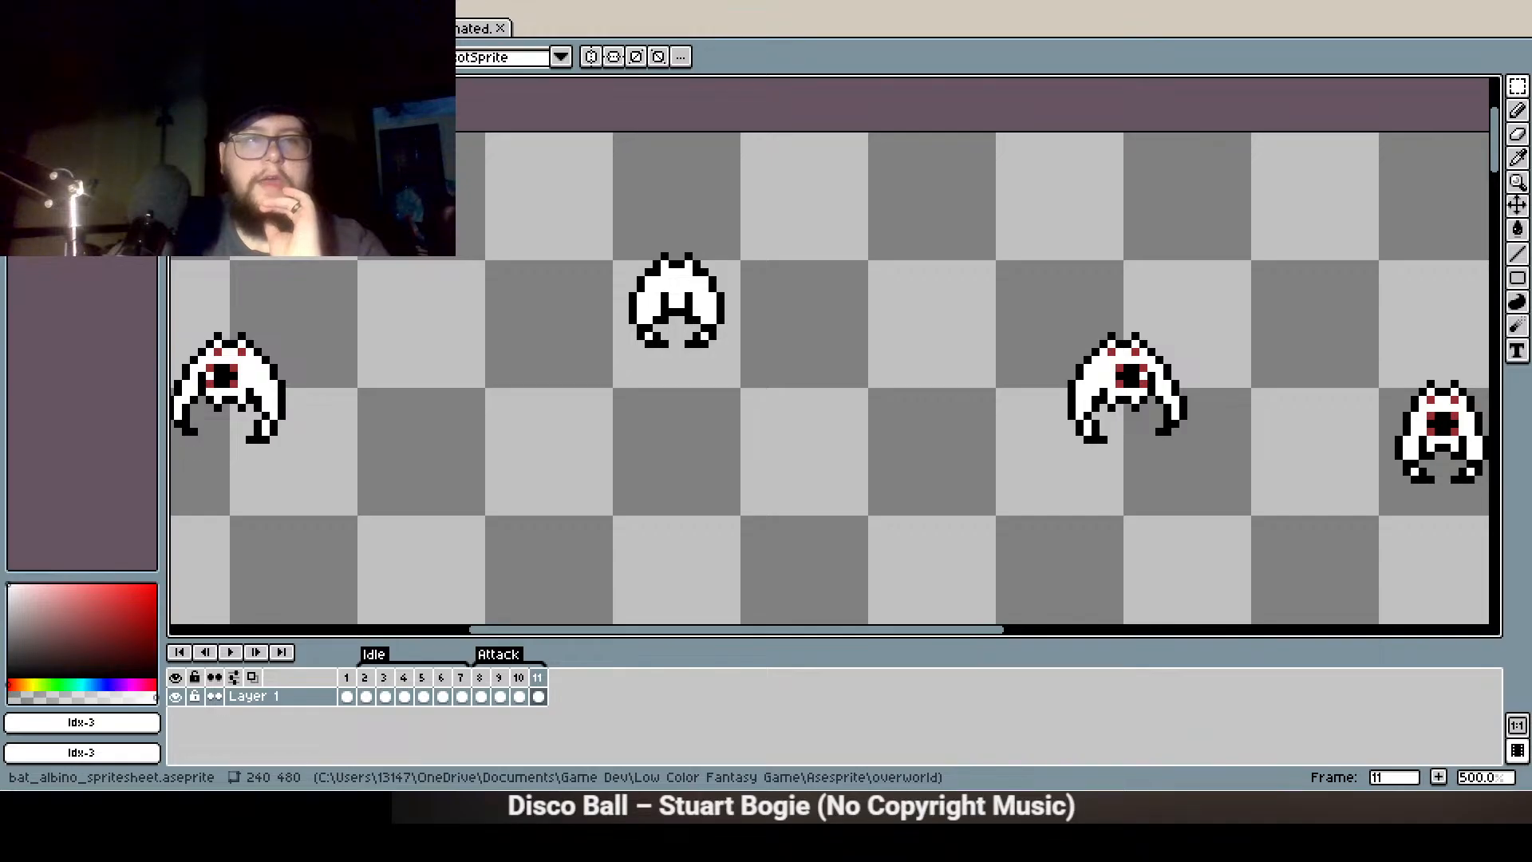
key(ctrl+w)
key(ctrl+w)
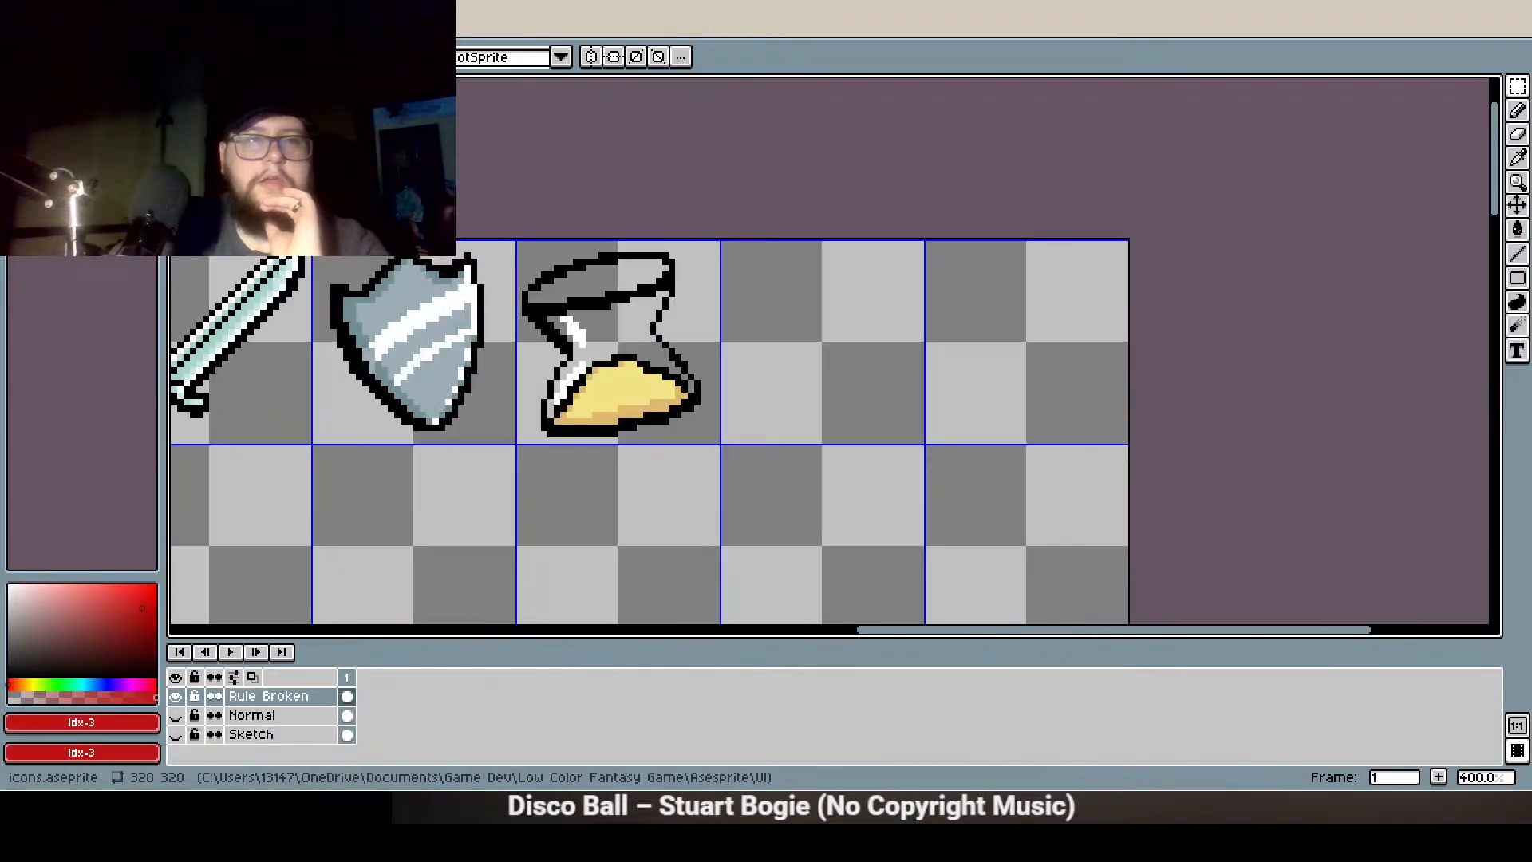
key(ctrl+w)
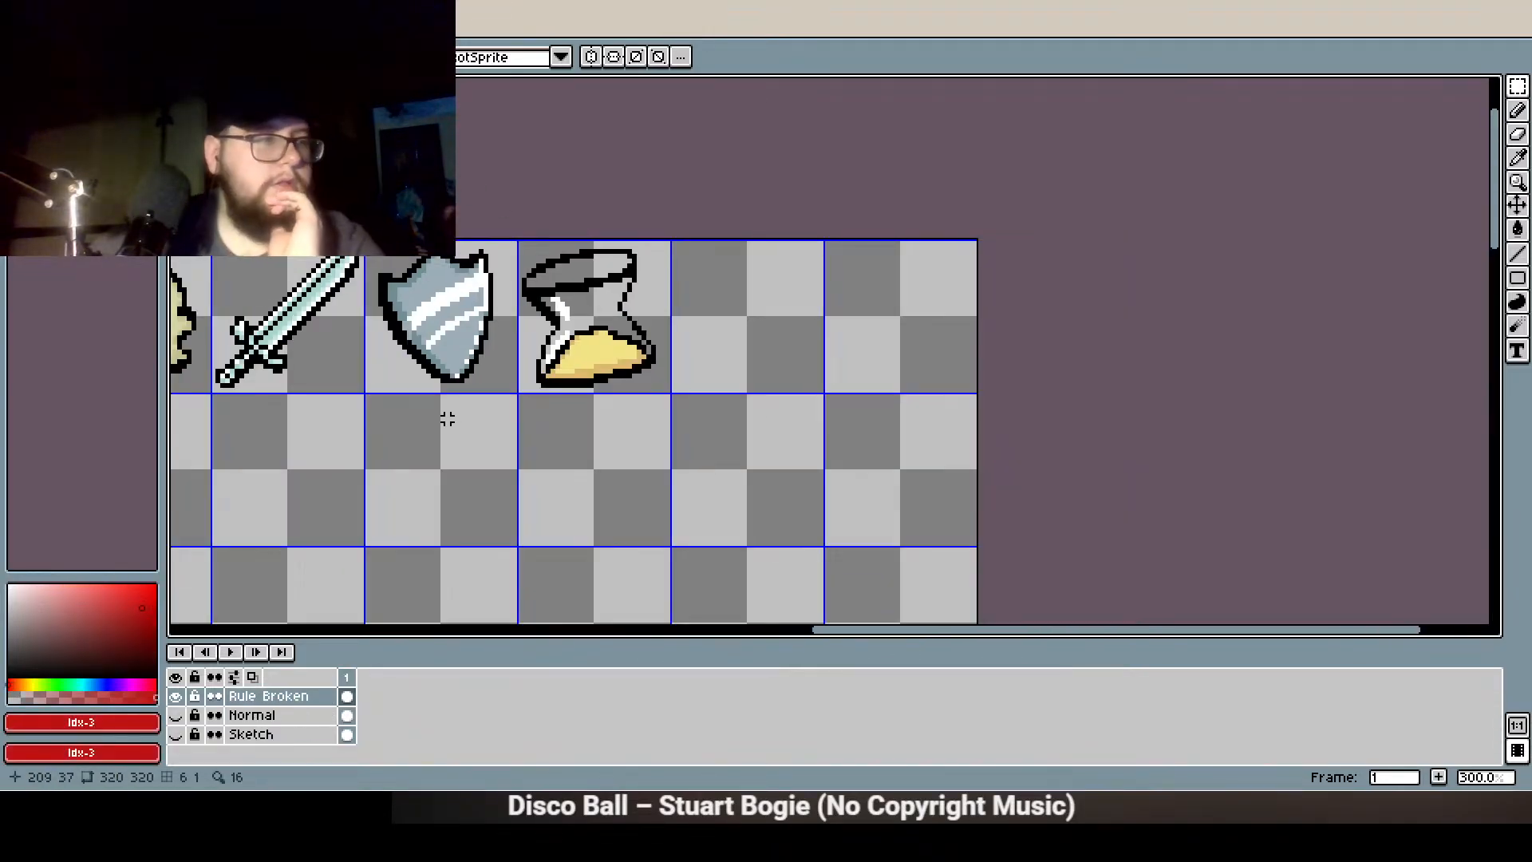
Examine the hourglass icon's sand, outline and glass highlights close up and beside the shield icon
scroll(652, 365, up, 3)
scroll(652, 365, up, 1)
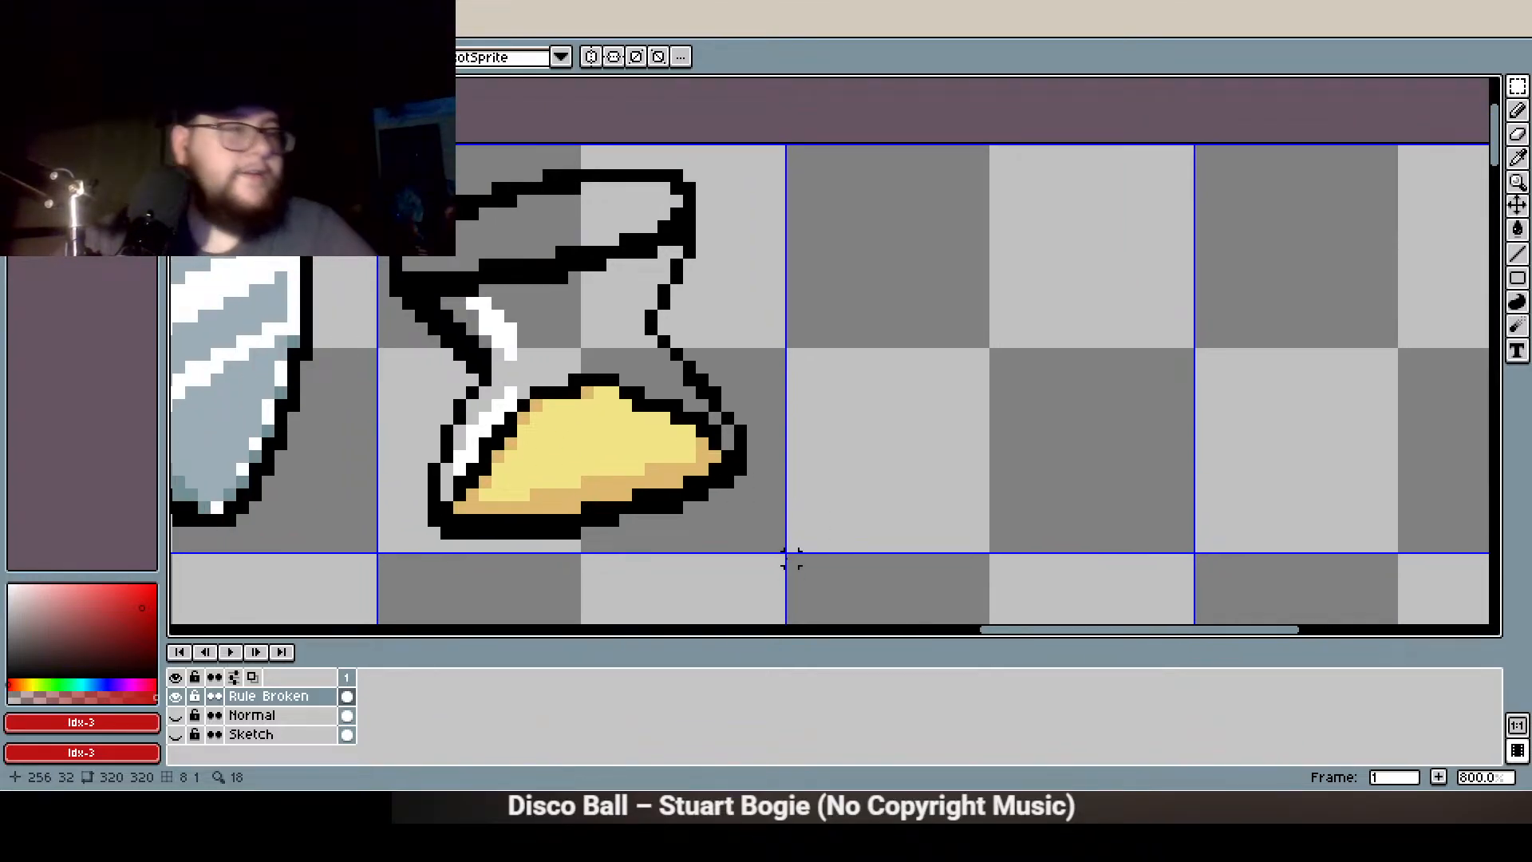
scroll(668, 529, up, 3)
scroll(648, 526, down, 2)
drag(581, 425, 651, 385)
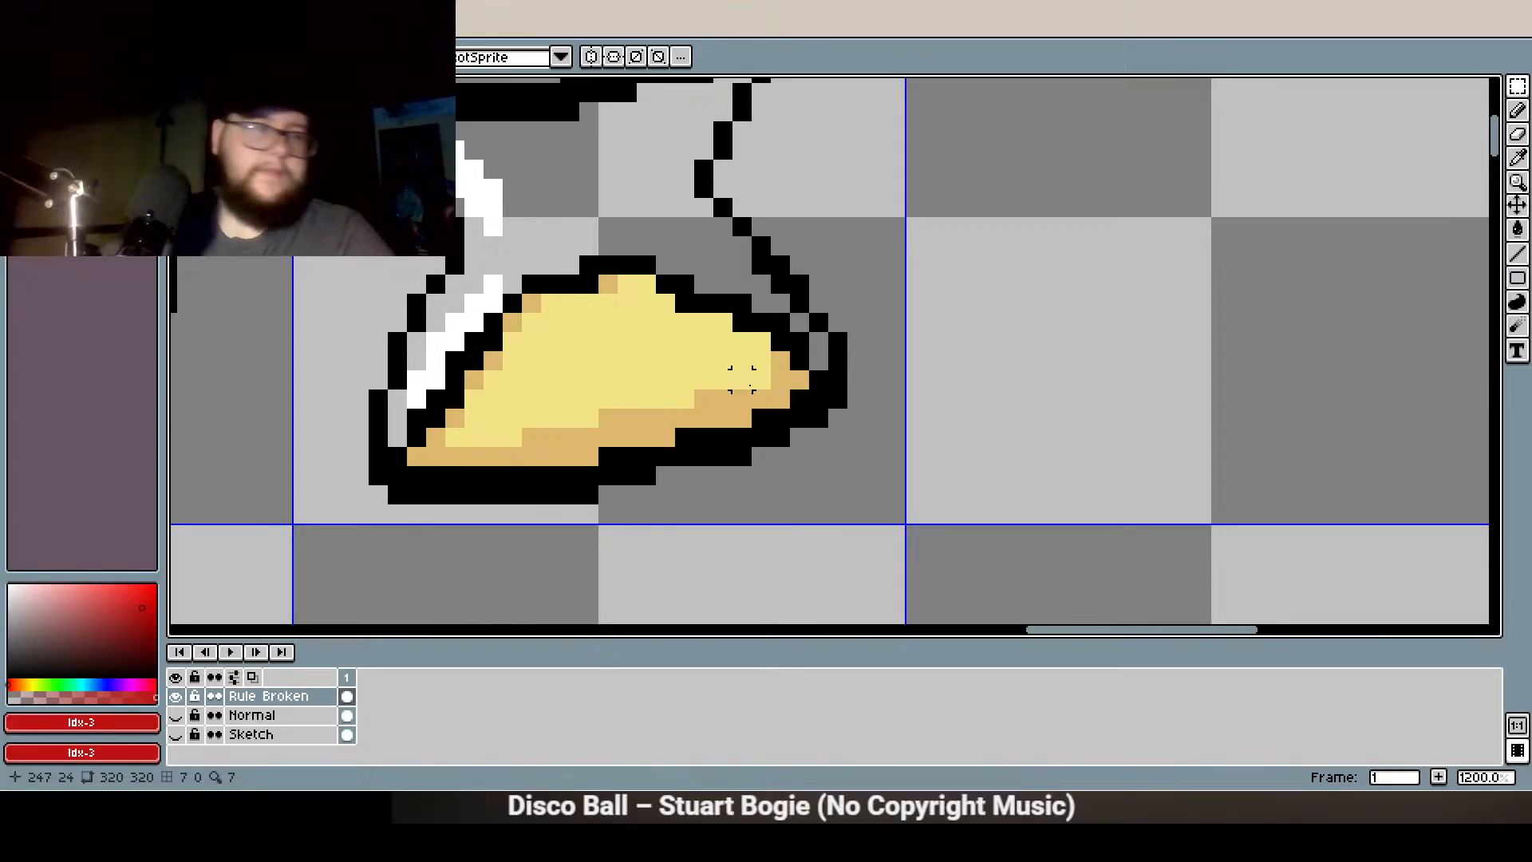
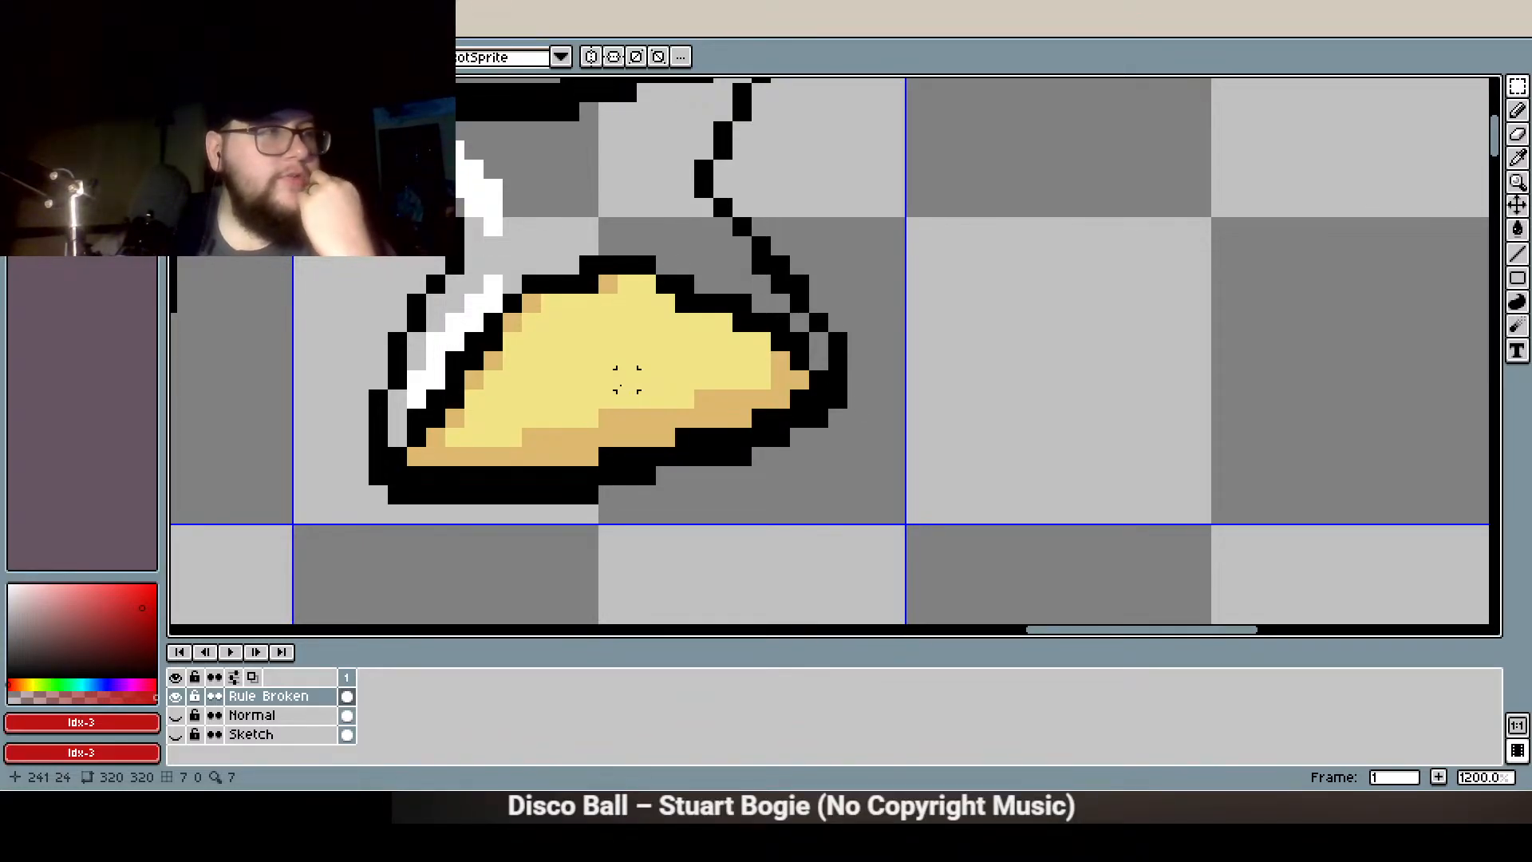
scroll(627, 379, down, 4)
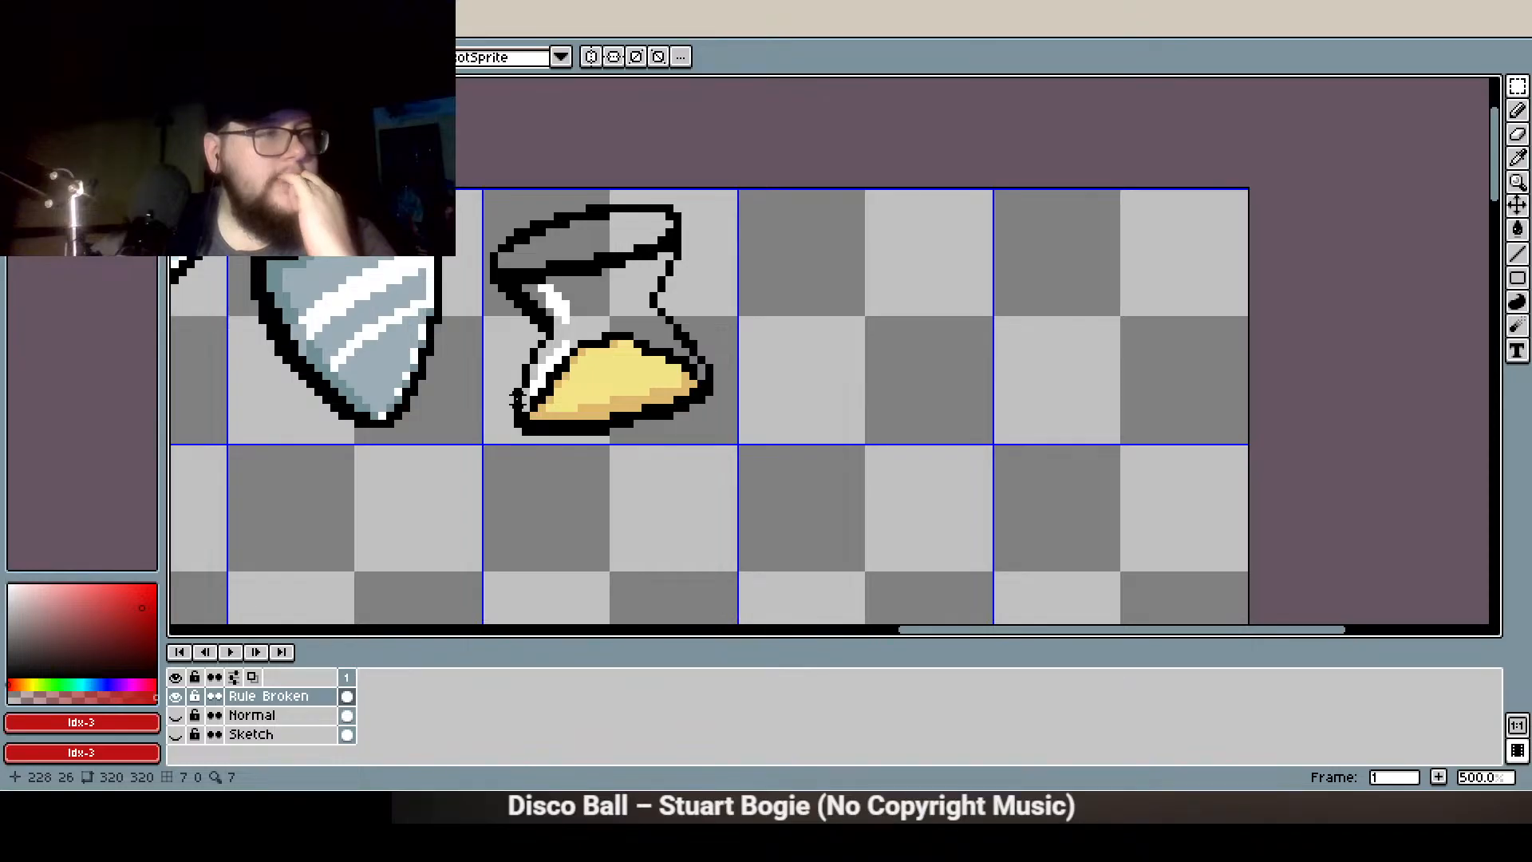
drag(581, 473, 715, 428)
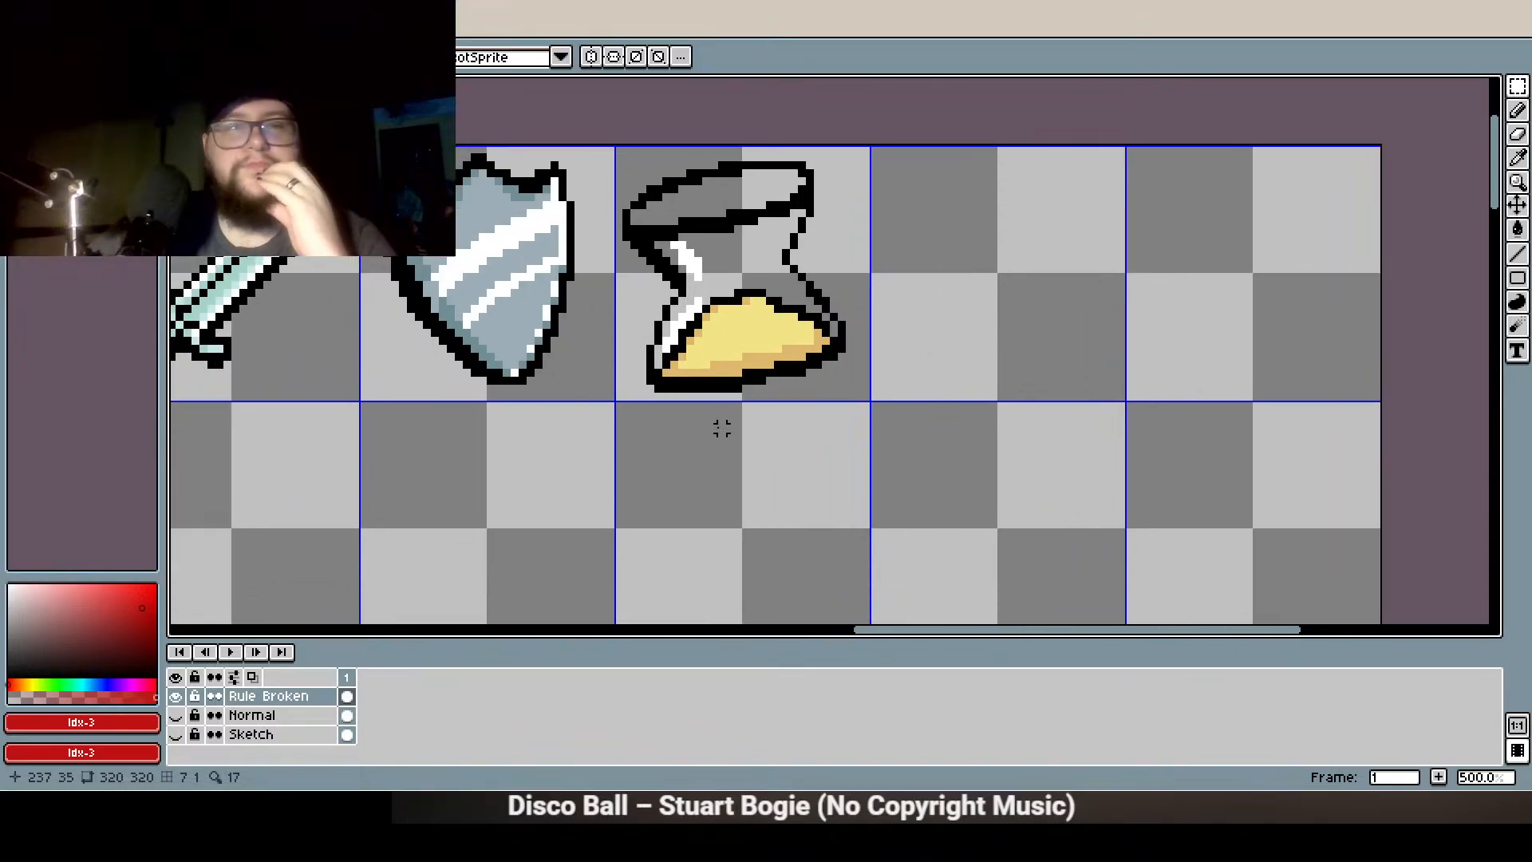
scroll(710, 428, down, 1)
drag(681, 496, 667, 548)
scroll(691, 337, up, 5)
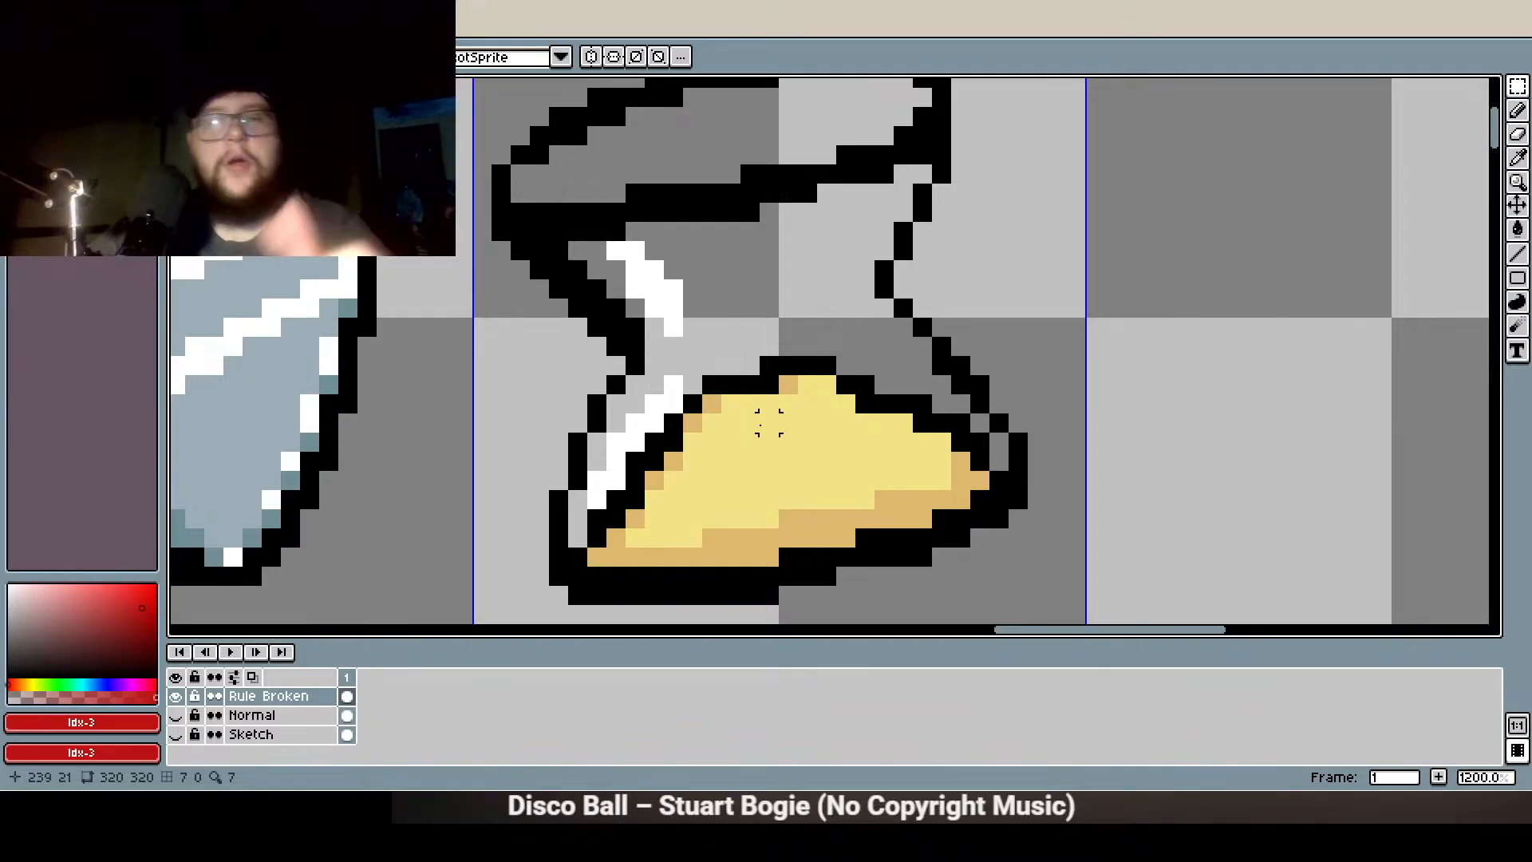
Fill the hourglass's upper oval cap with golden yellow, palette index 5, using the Paint Bucket tool
drag(710, 231, 631, 335)
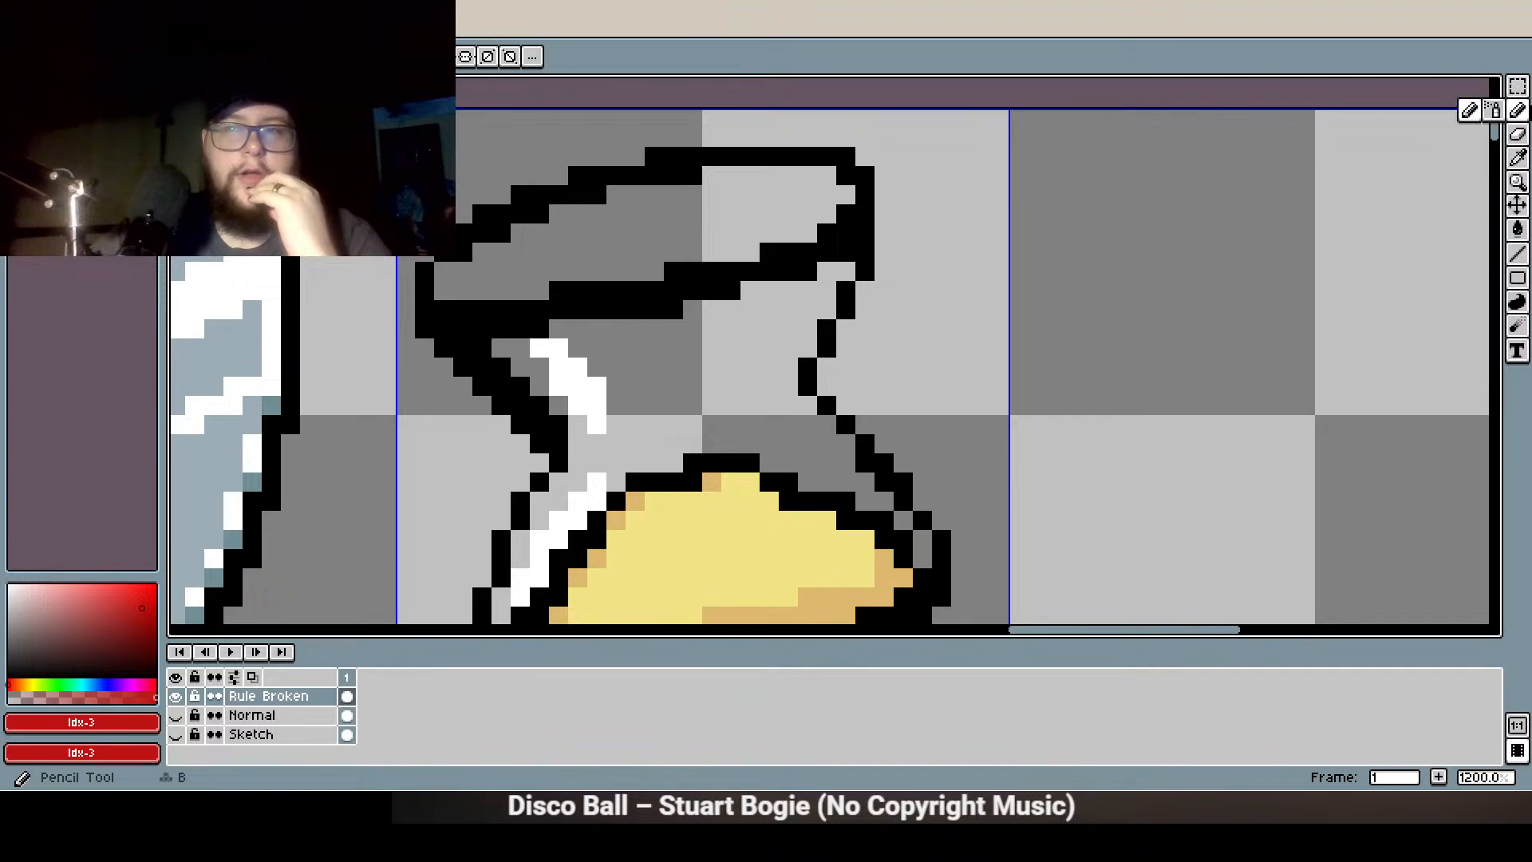
click(1518, 229)
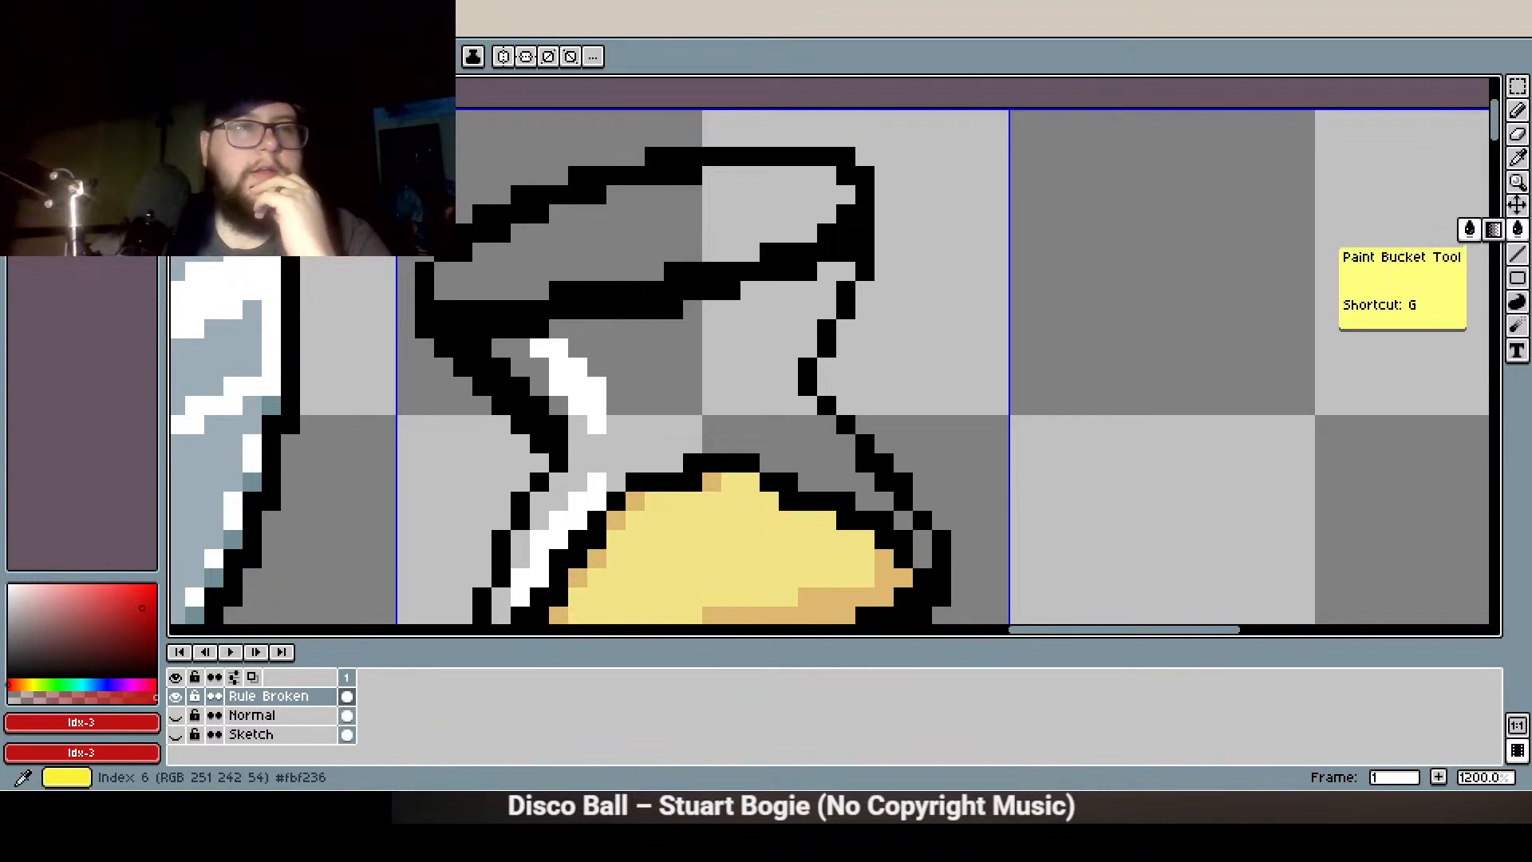
click(104, 112)
click(520, 252)
scroll(550, 343, down, 3)
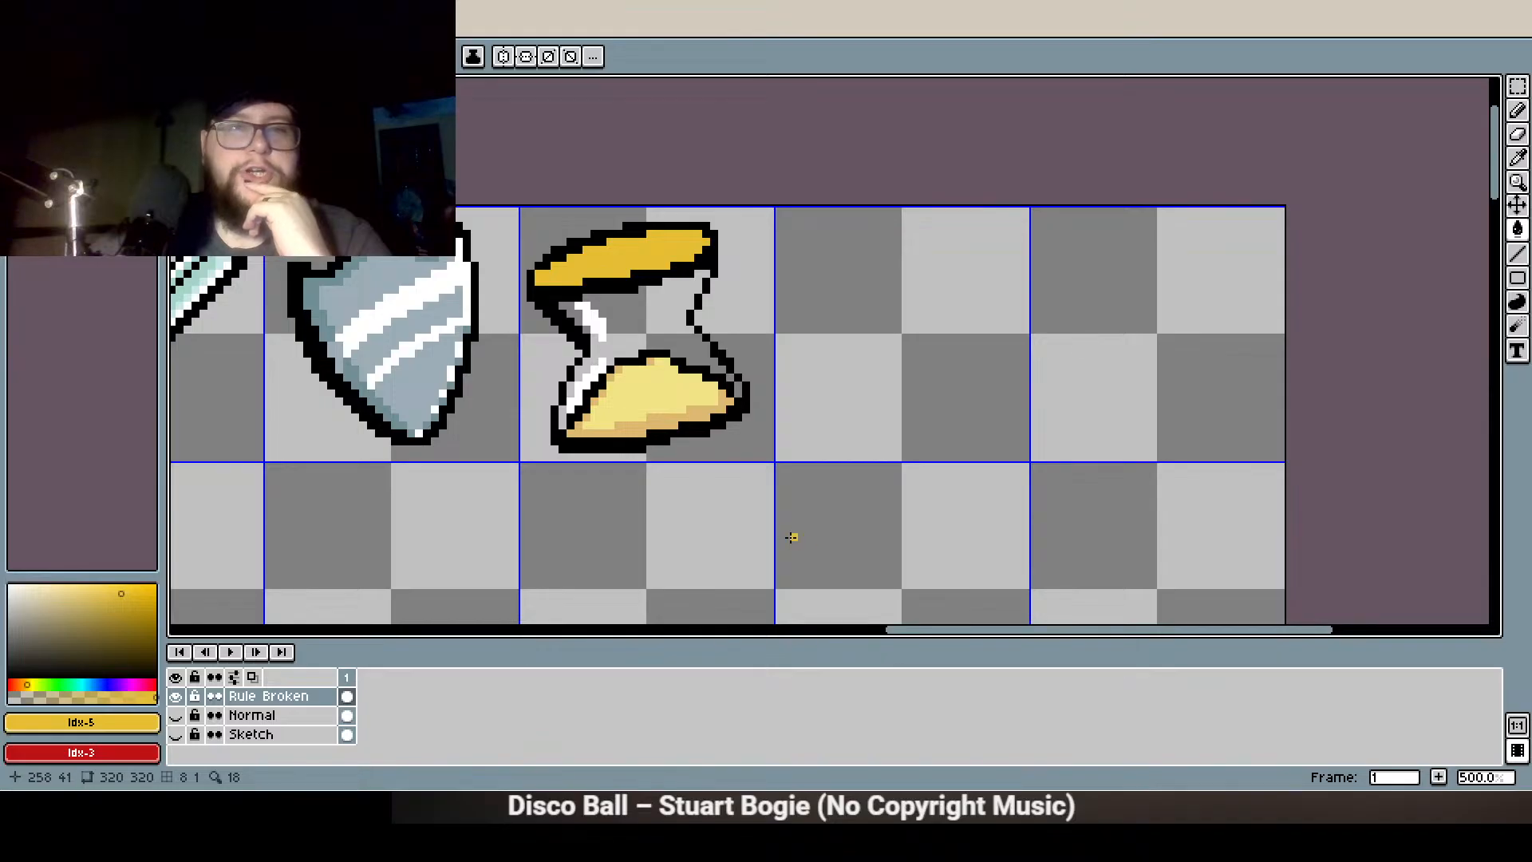
Thin the black outline along the lower inner edge of the hourglass's top cap by pencilling its pixels gold
scroll(582, 311, up, 3)
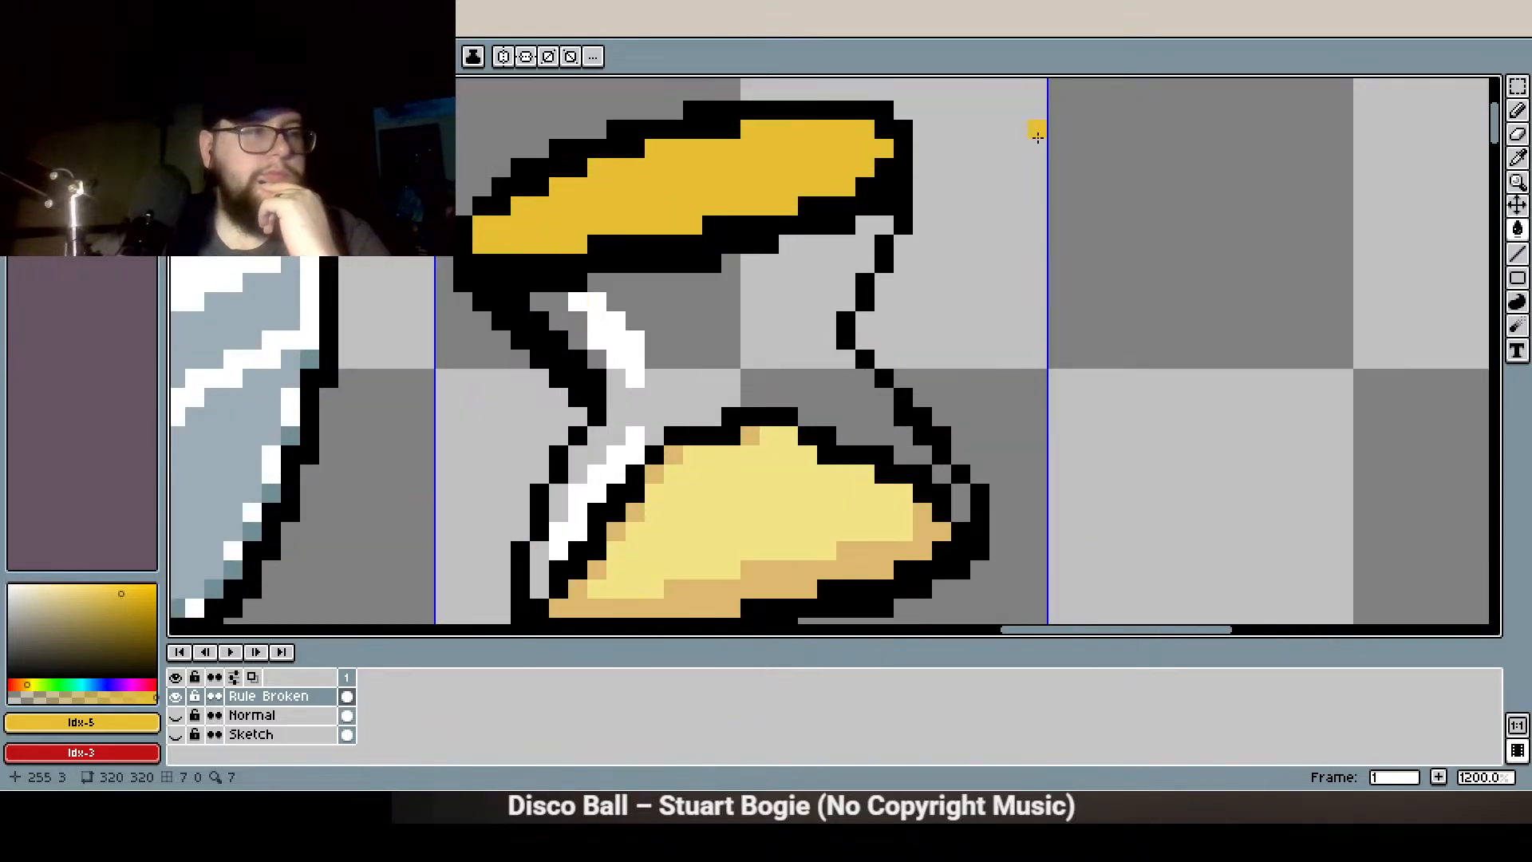
click(1518, 138)
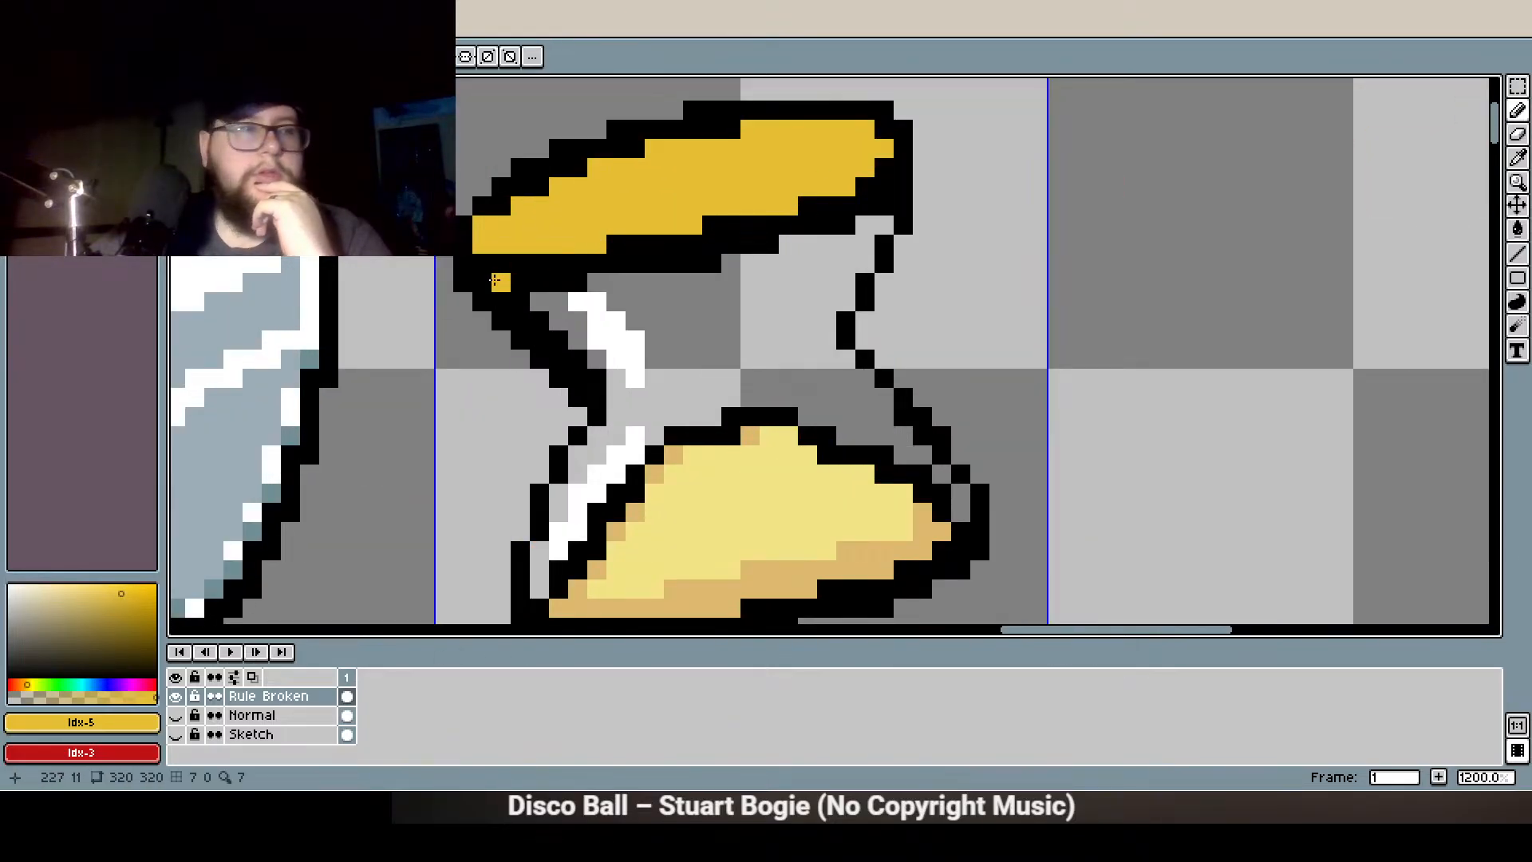
drag(538, 260, 507, 260)
drag(636, 235, 616, 241)
click(731, 225)
click(712, 225)
click(680, 237)
click(654, 243)
click(750, 225)
click(807, 206)
Paint the stepped inner pixels along the cap's upper outline gold so the outline becomes thinner and smoother
click(730, 129)
click(711, 129)
click(635, 150)
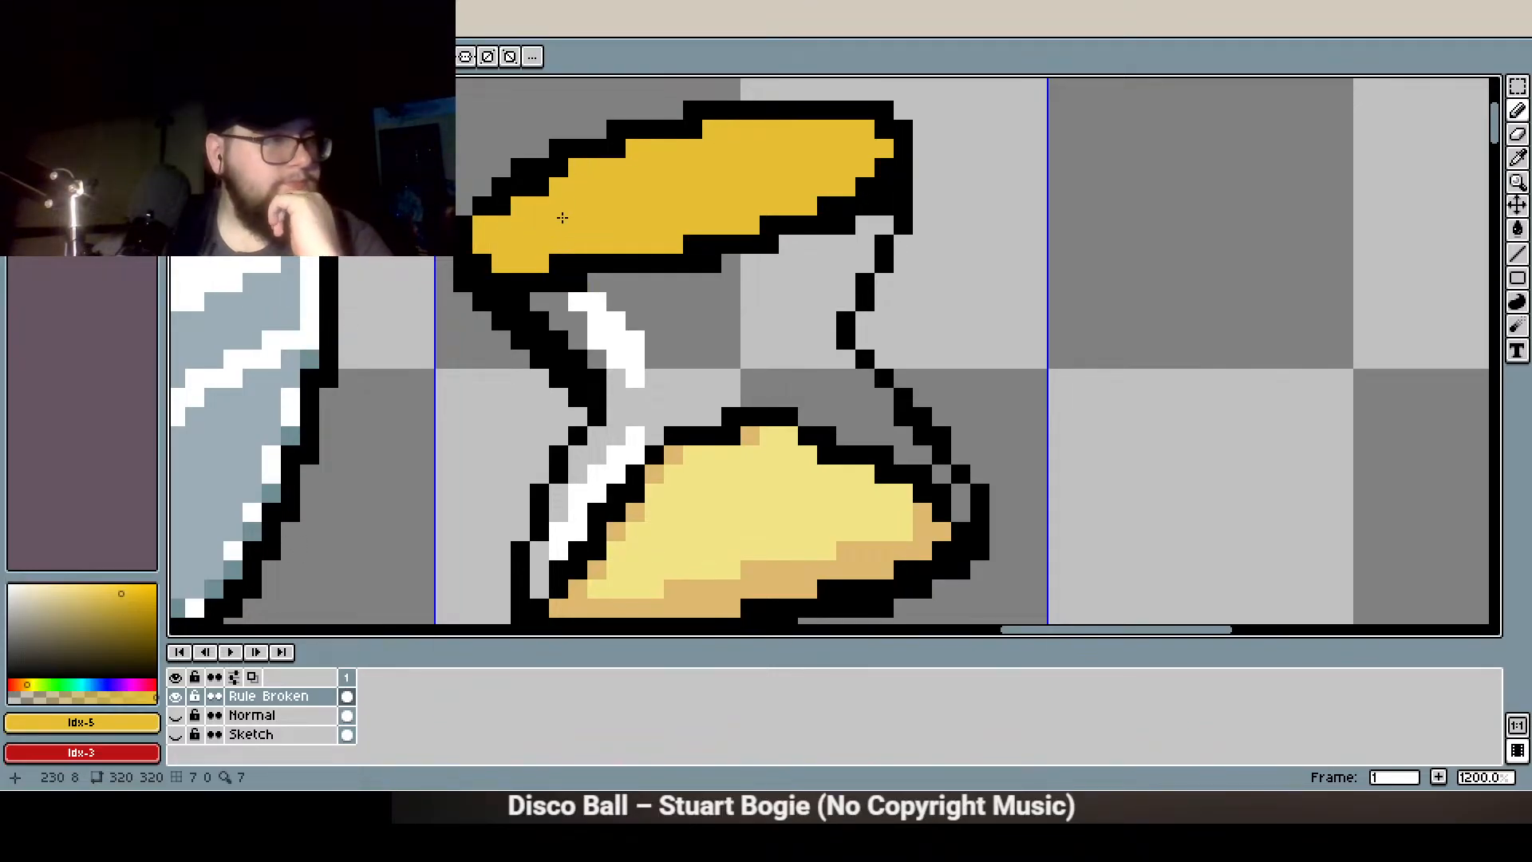
click(545, 190)
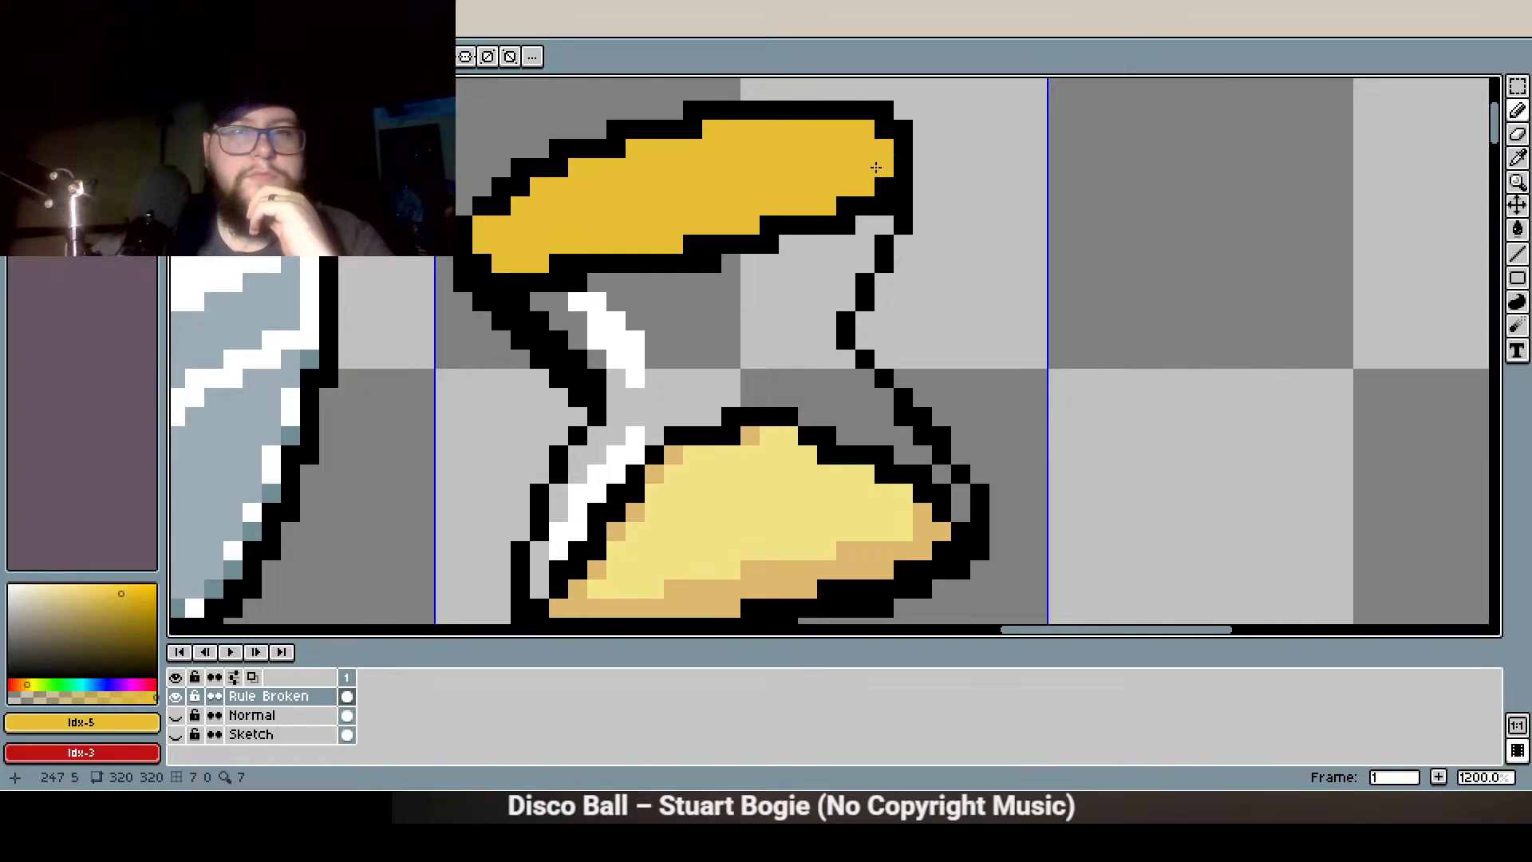
scroll(797, 153, down, 3)
scroll(797, 153, down, 1)
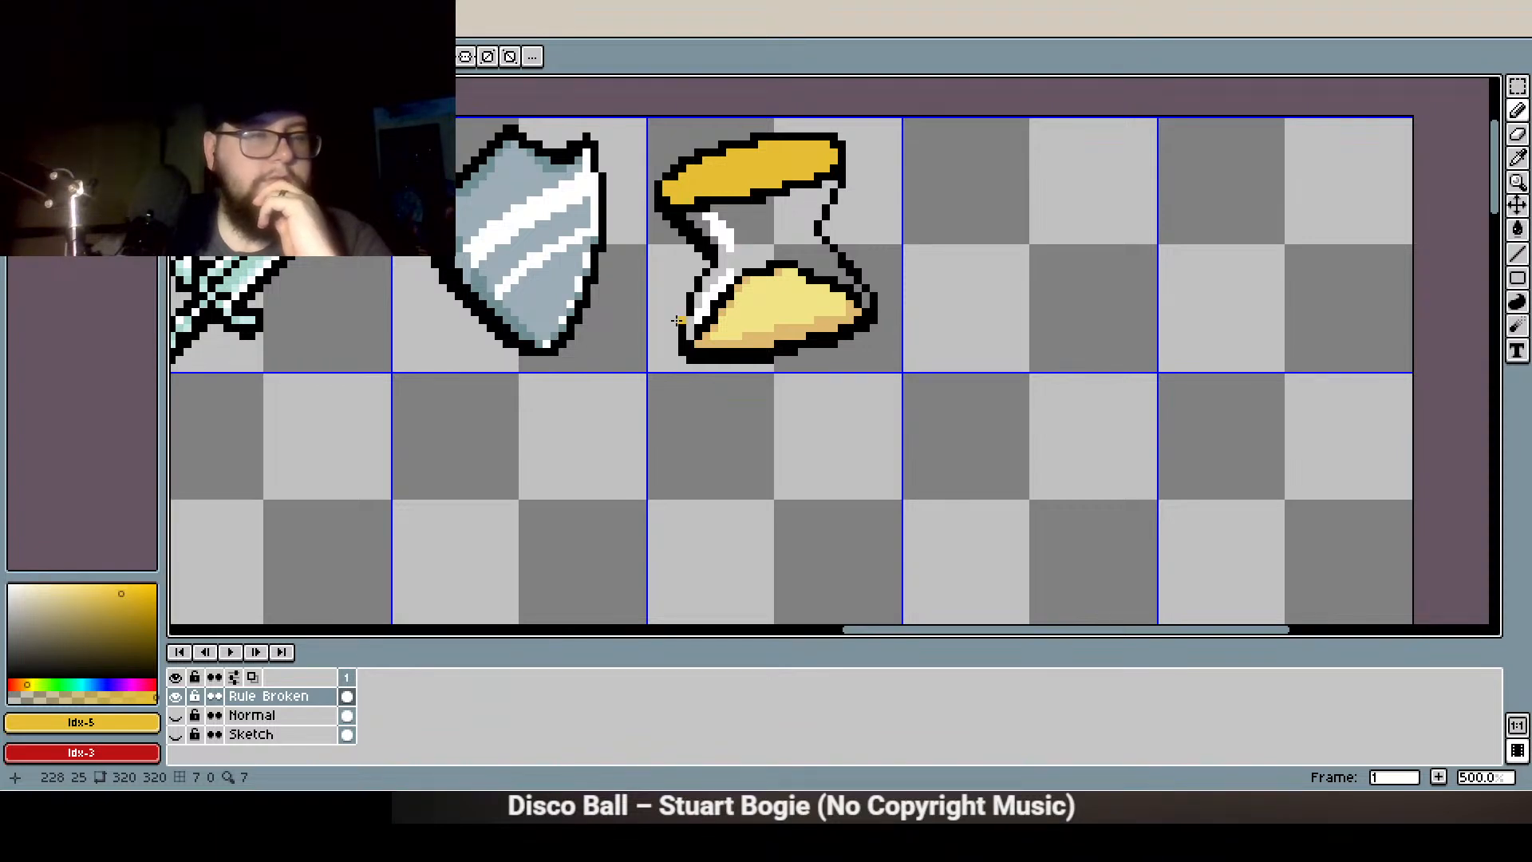
Sample the outline's black and extend the thick outline under the hourglass's base to the right by two pixels
scroll(707, 281, up, 4)
scroll(780, 511, down, 2)
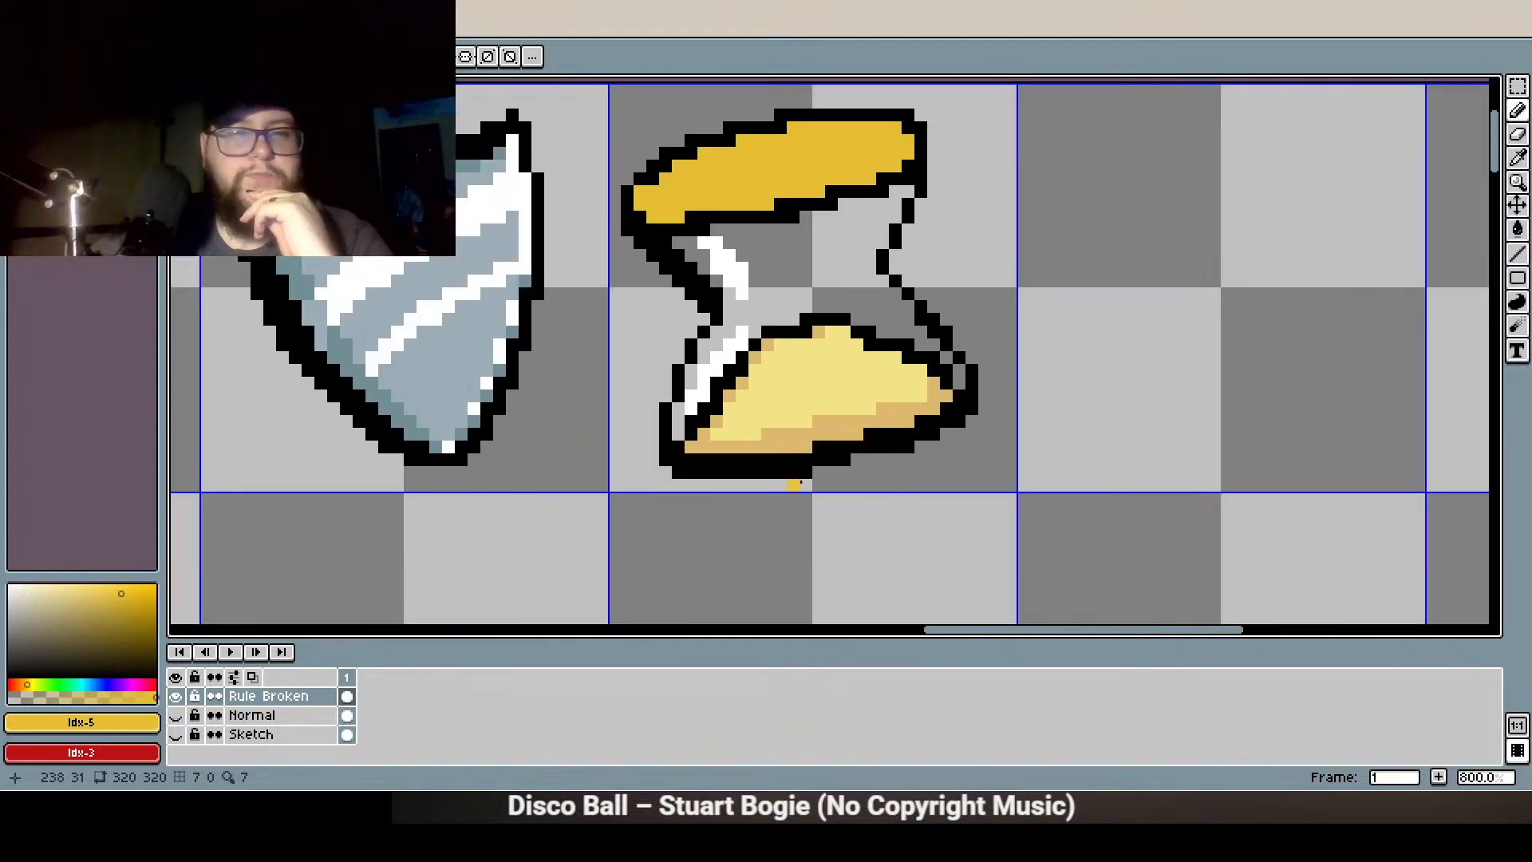
scroll(866, 465, up, 3)
alt+click(848, 449)
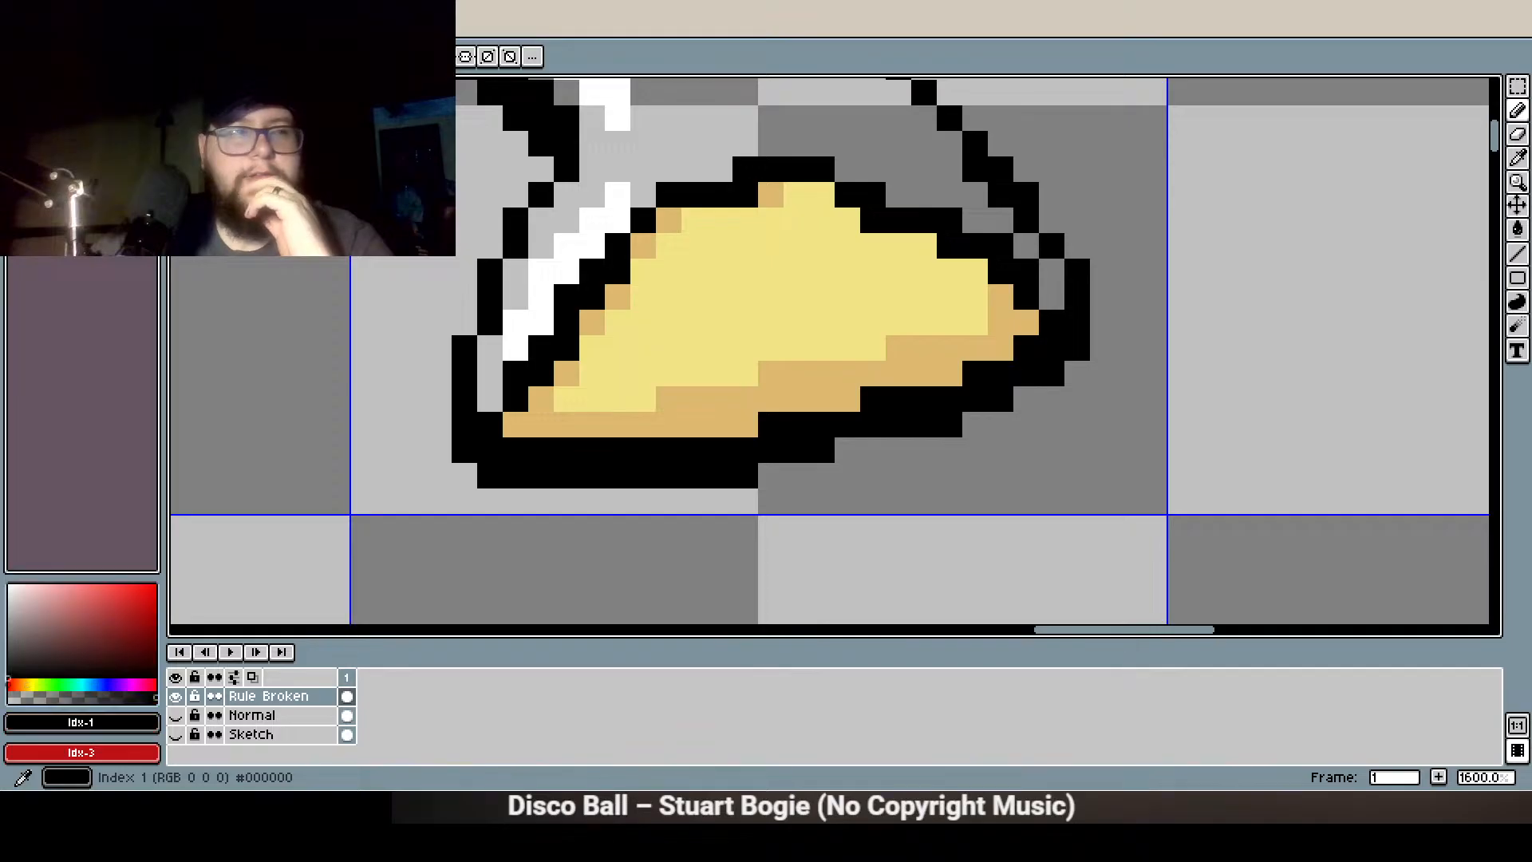
click(872, 449)
click(847, 448)
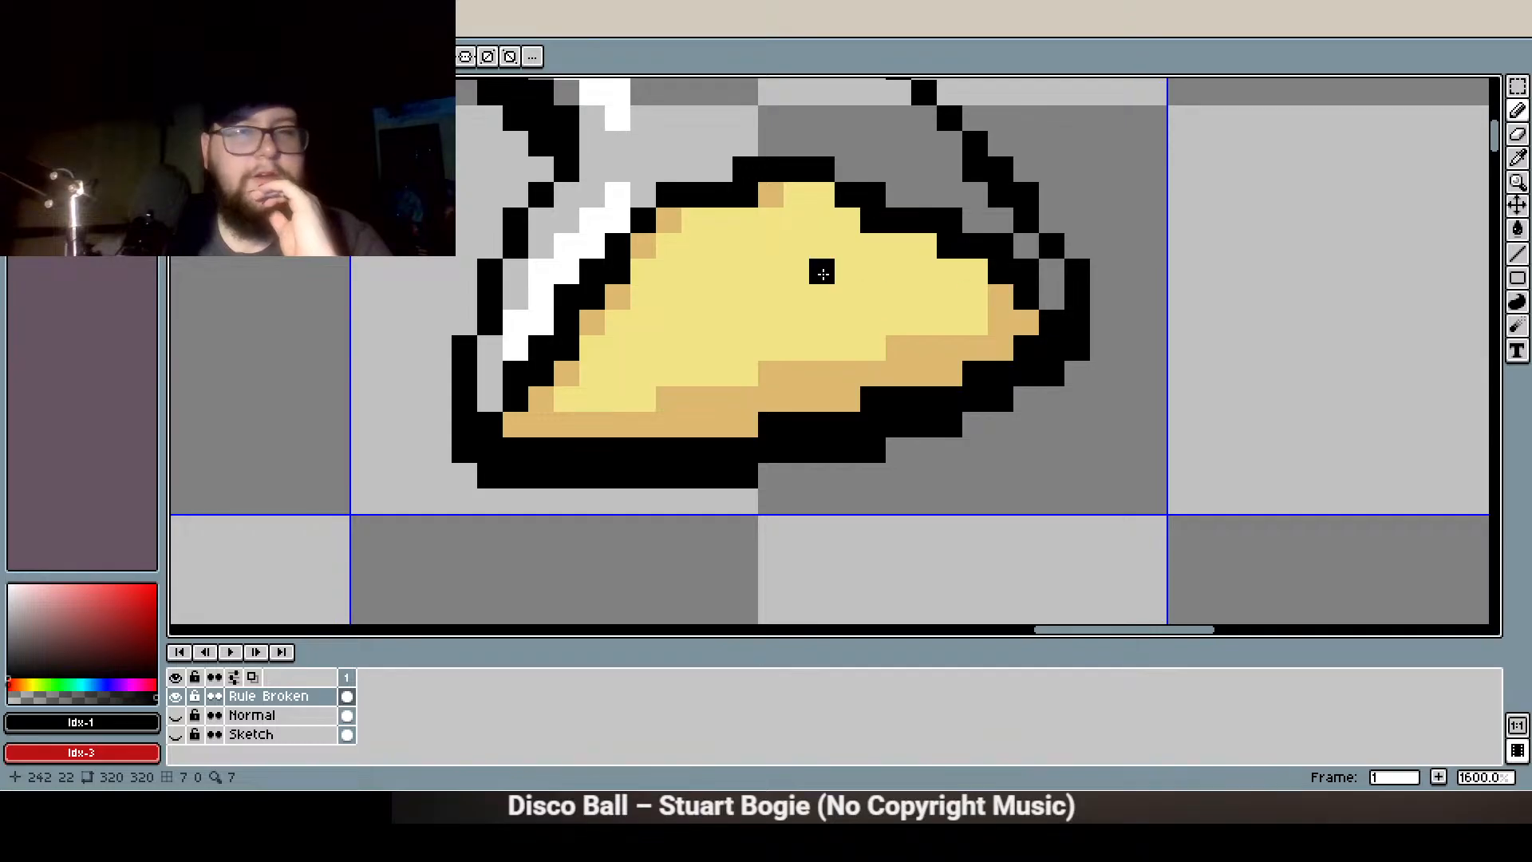
Draw a black stepped rim line across the gold top cap, from its left end up to its upper right end
scroll(838, 268, down, 4)
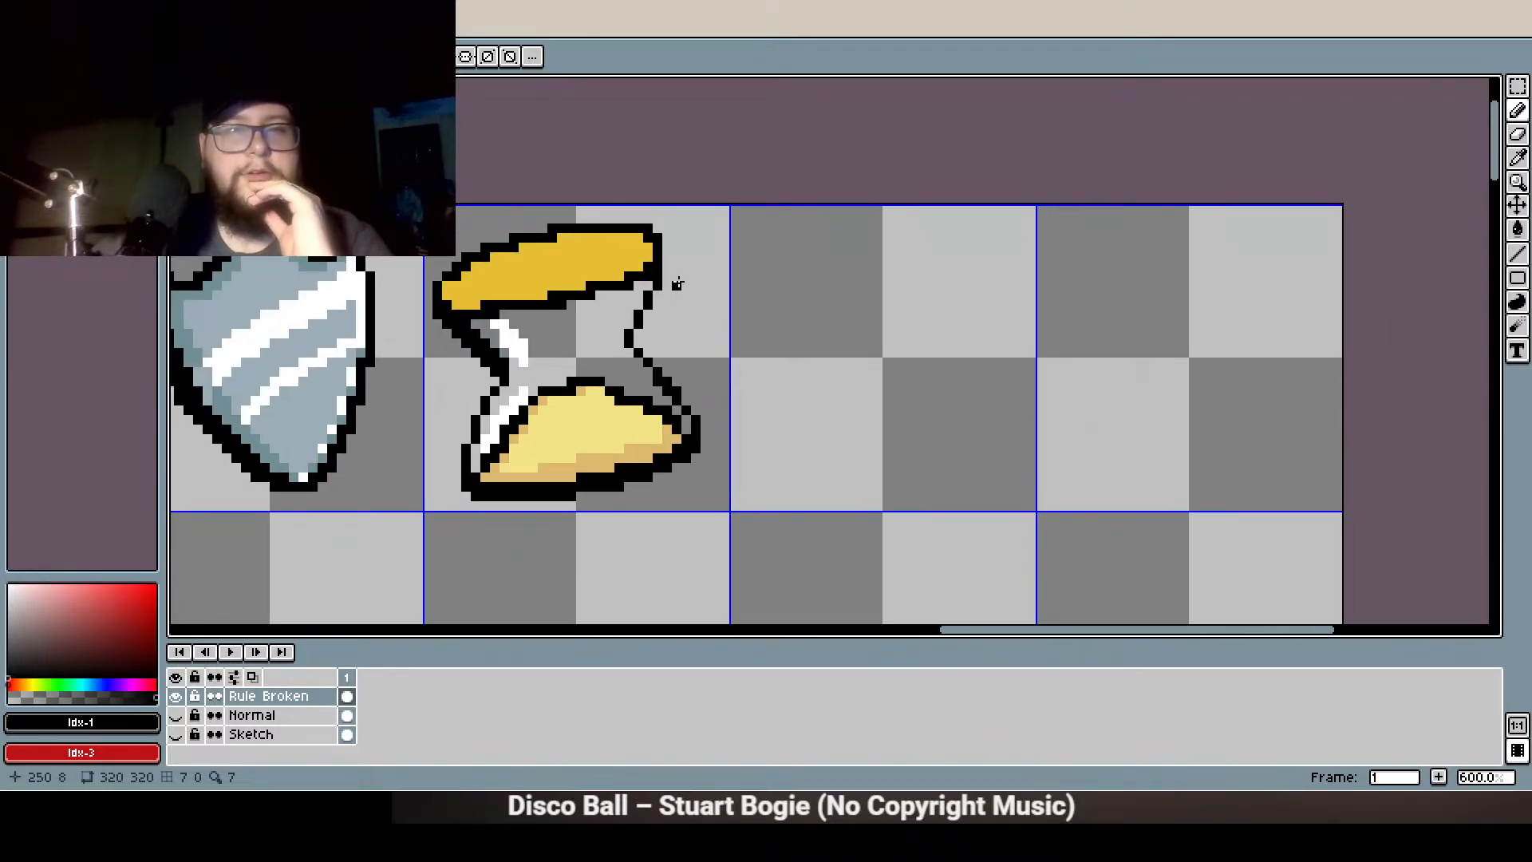
scroll(676, 284, up, 4)
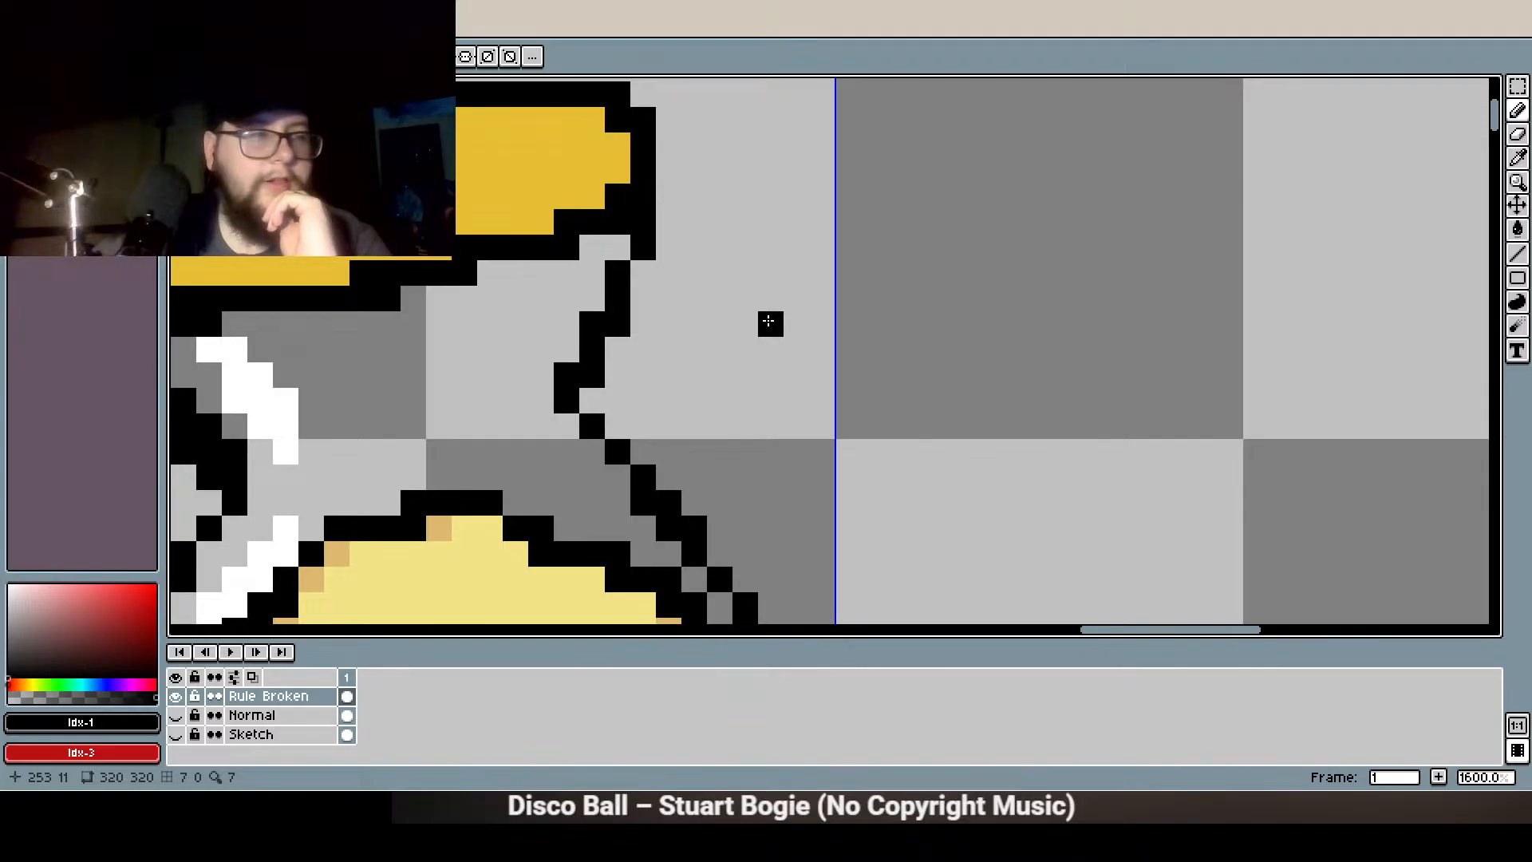
scroll(768, 321, down, 2)
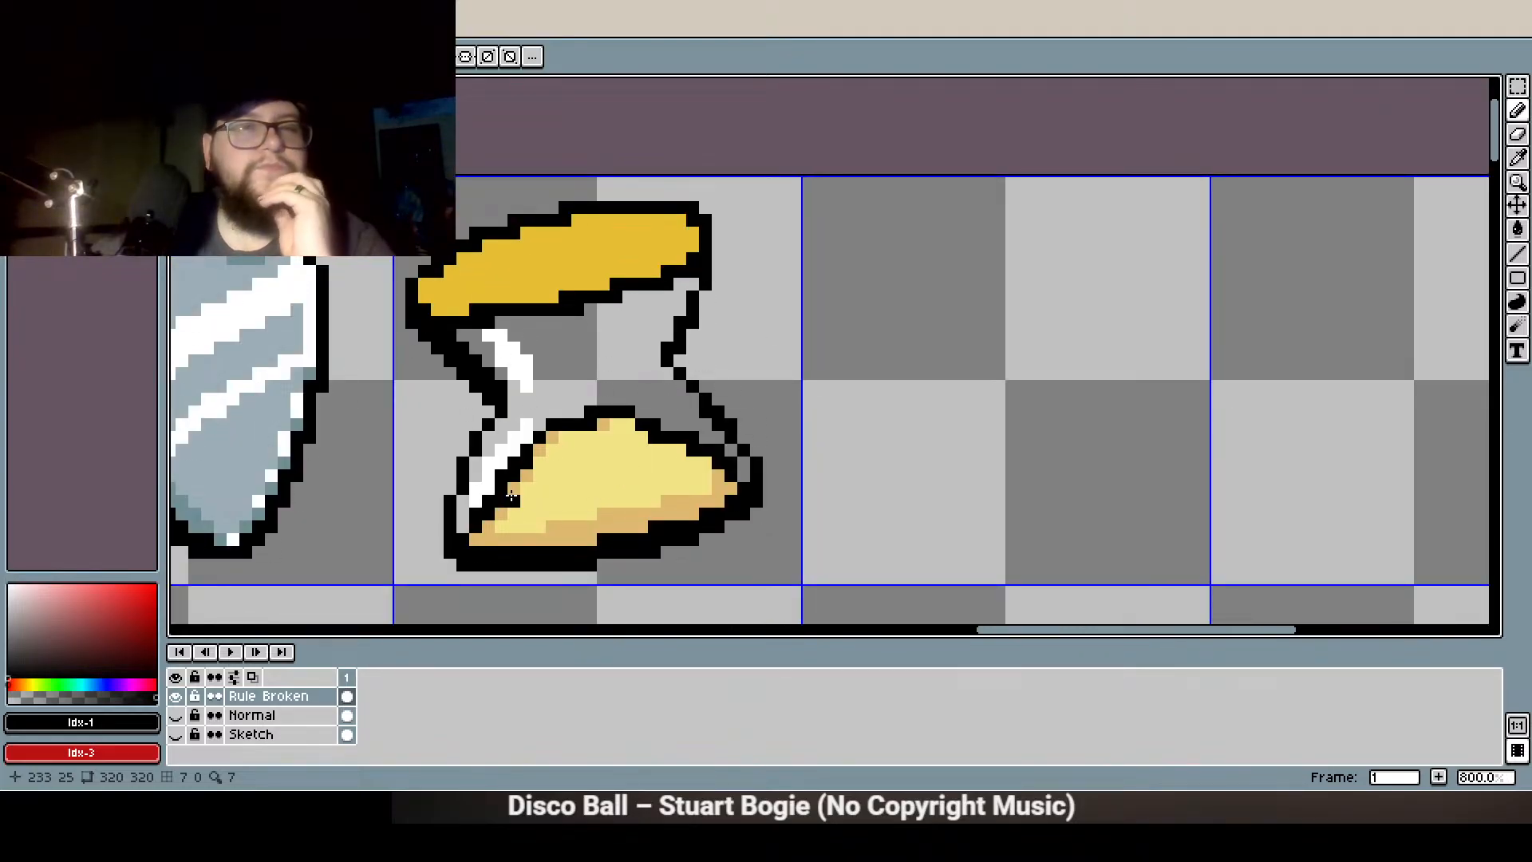
scroll(574, 332, up, 3)
drag(379, 313, 710, 370)
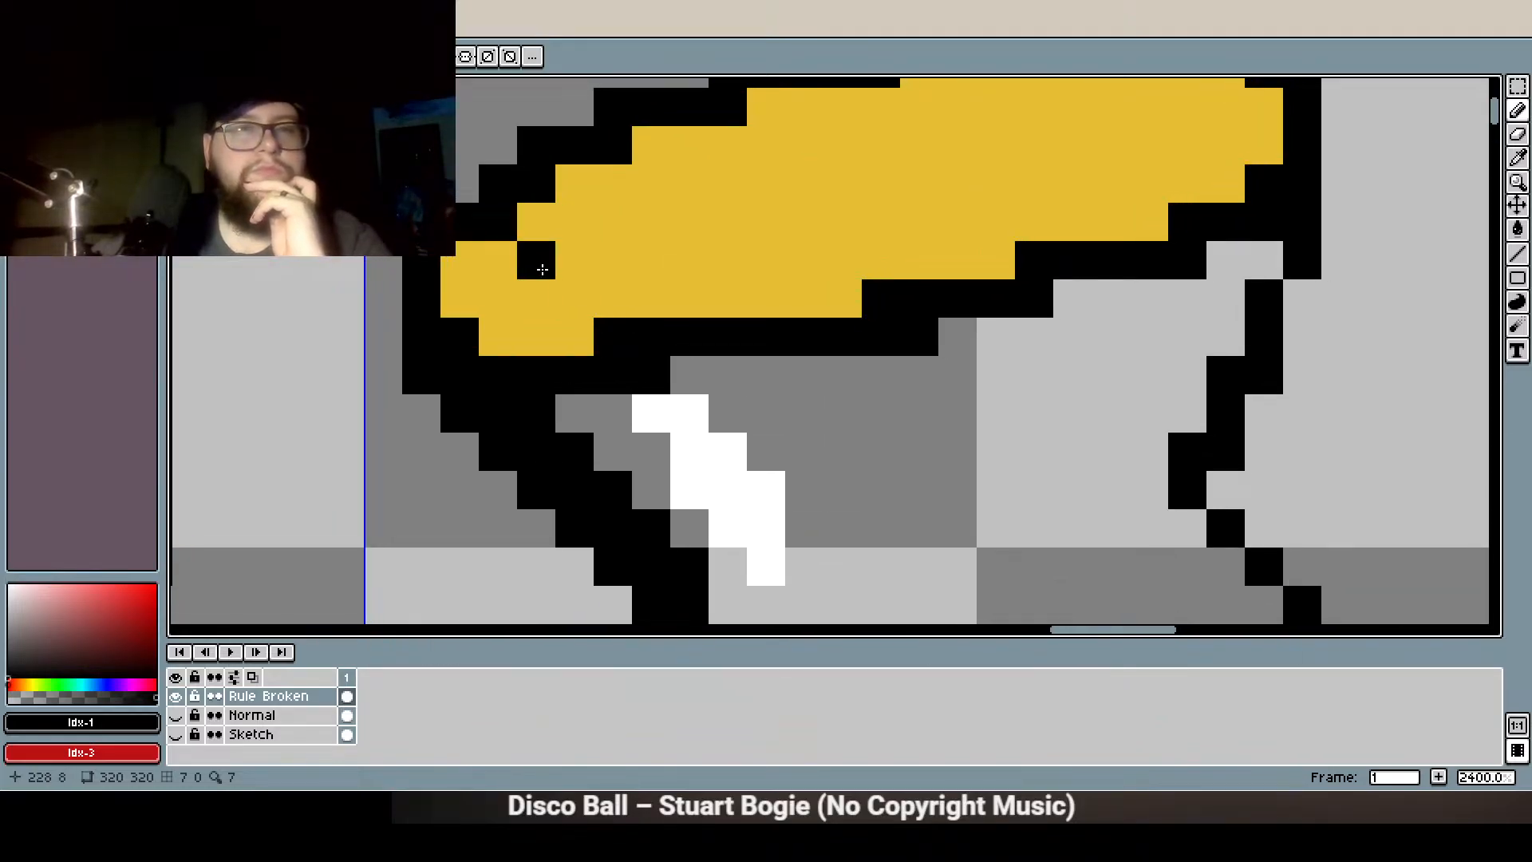
mouse_move(522, 234)
mouse_down()
mouse_move(522, 258)
mouse_move(455, 307)
mouse_up()
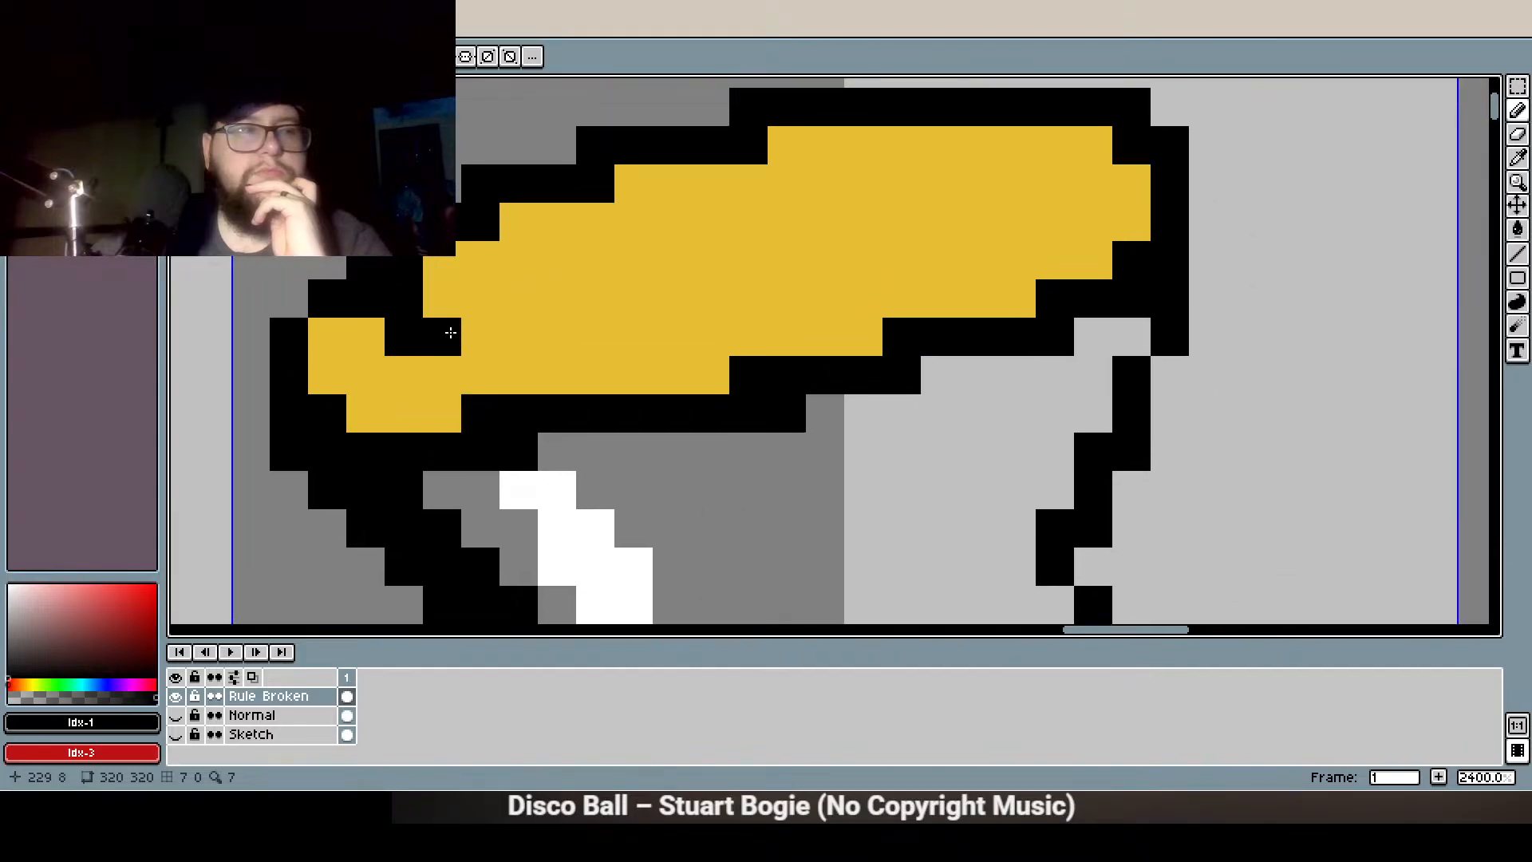
click(440, 372)
drag(551, 352, 448, 431)
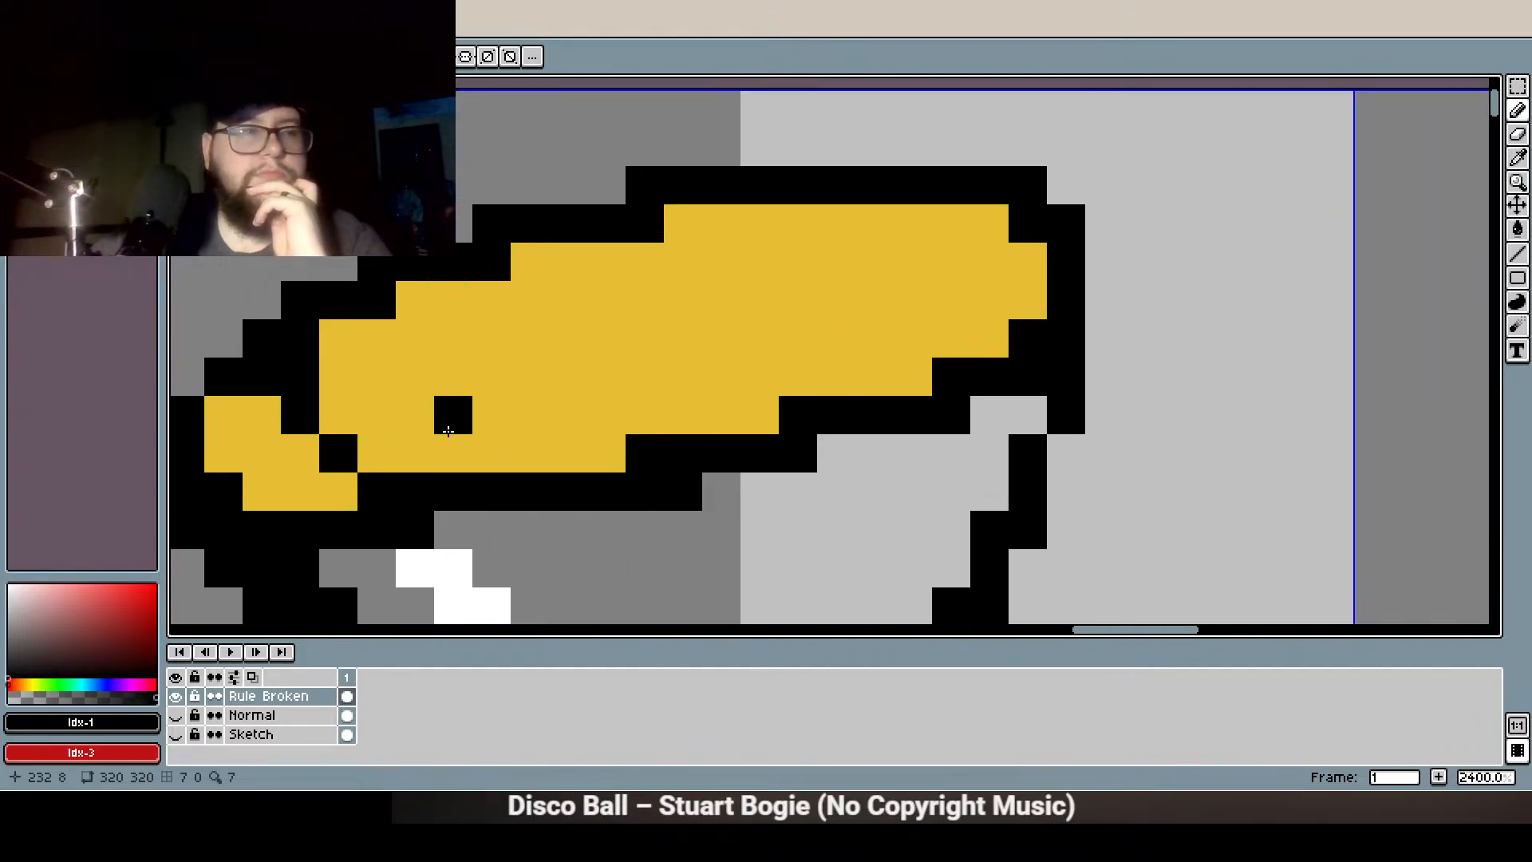
click(376, 453)
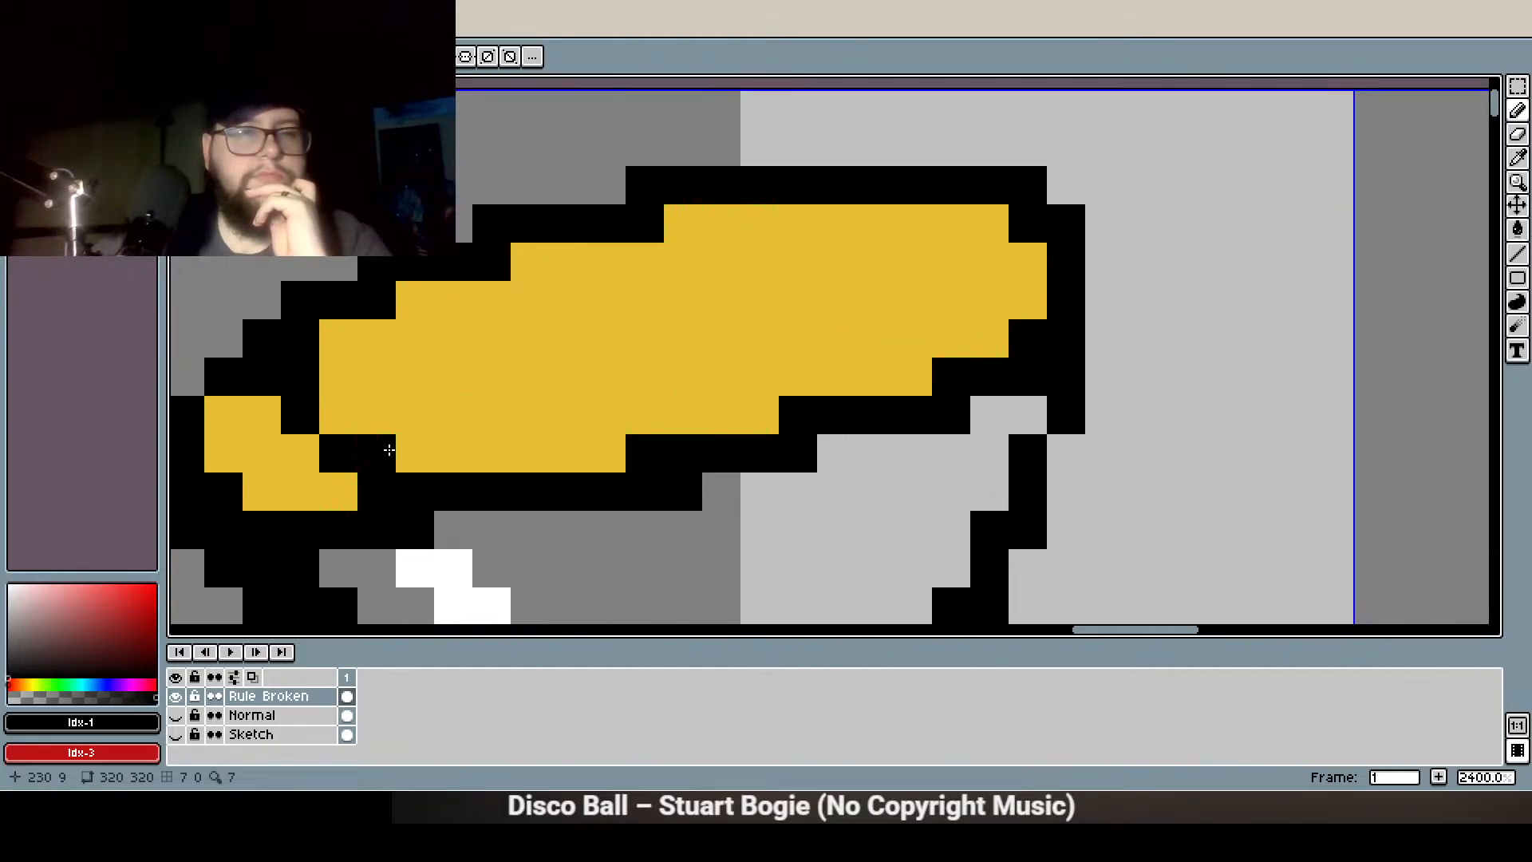
click(338, 415)
click(409, 443)
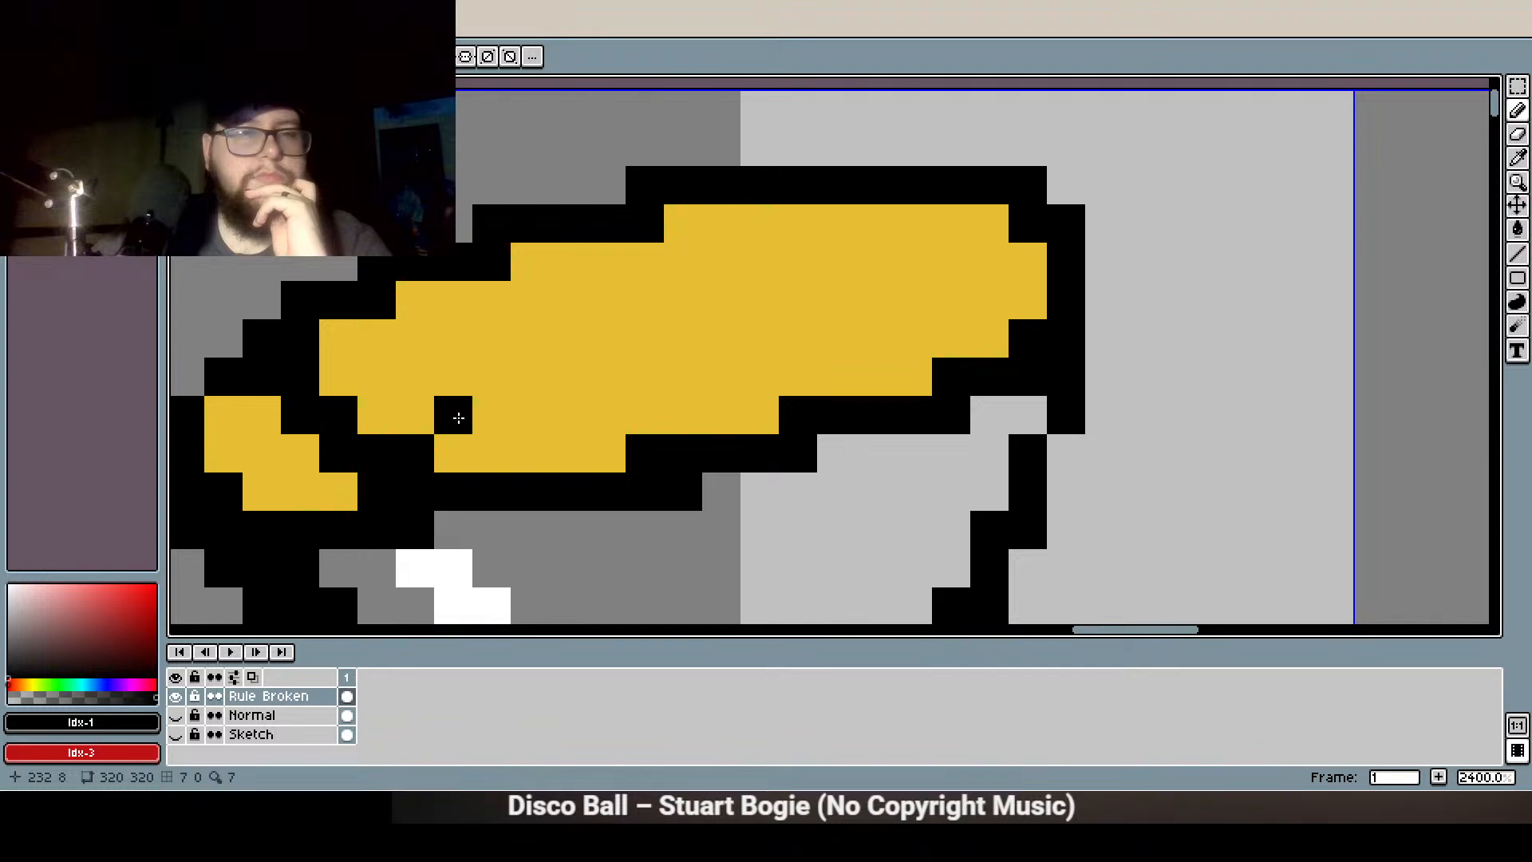
click(448, 460)
mouse_move(455, 417)
mouse_down()
mouse_move(532, 420)
mouse_move(448, 460)
mouse_move(506, 427)
mouse_move(651, 396)
mouse_move(660, 370)
mouse_move(888, 297)
mouse_move(850, 303)
mouse_move(915, 270)
mouse_move(941, 239)
mouse_up()
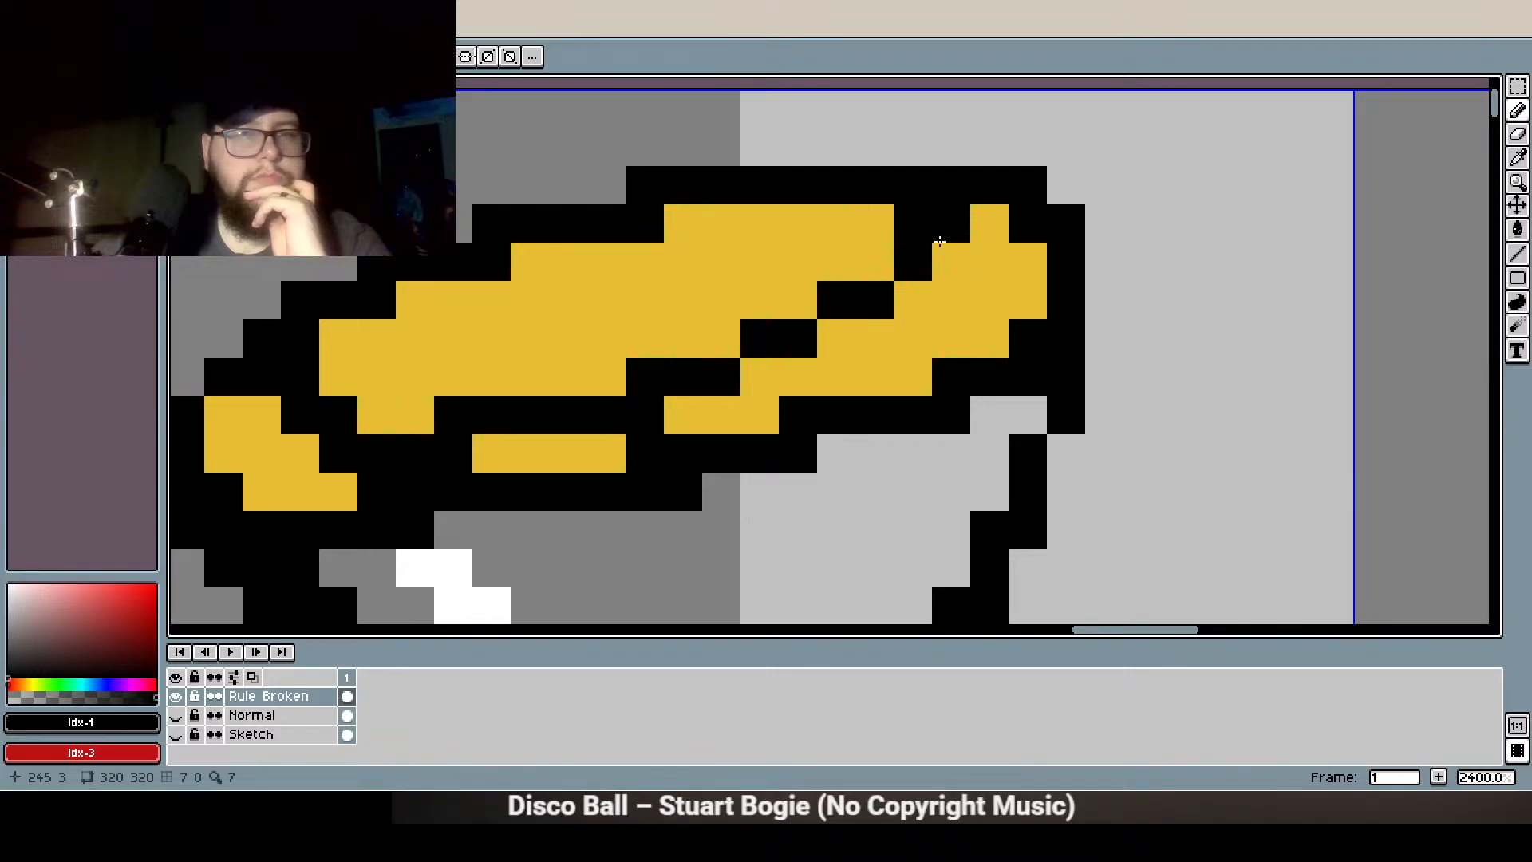
Set the cap's gold as the secondary colour and redraw the right end of the rim line at a shallower slope
scroll(675, 257, down, 4)
scroll(696, 260, up, 4)
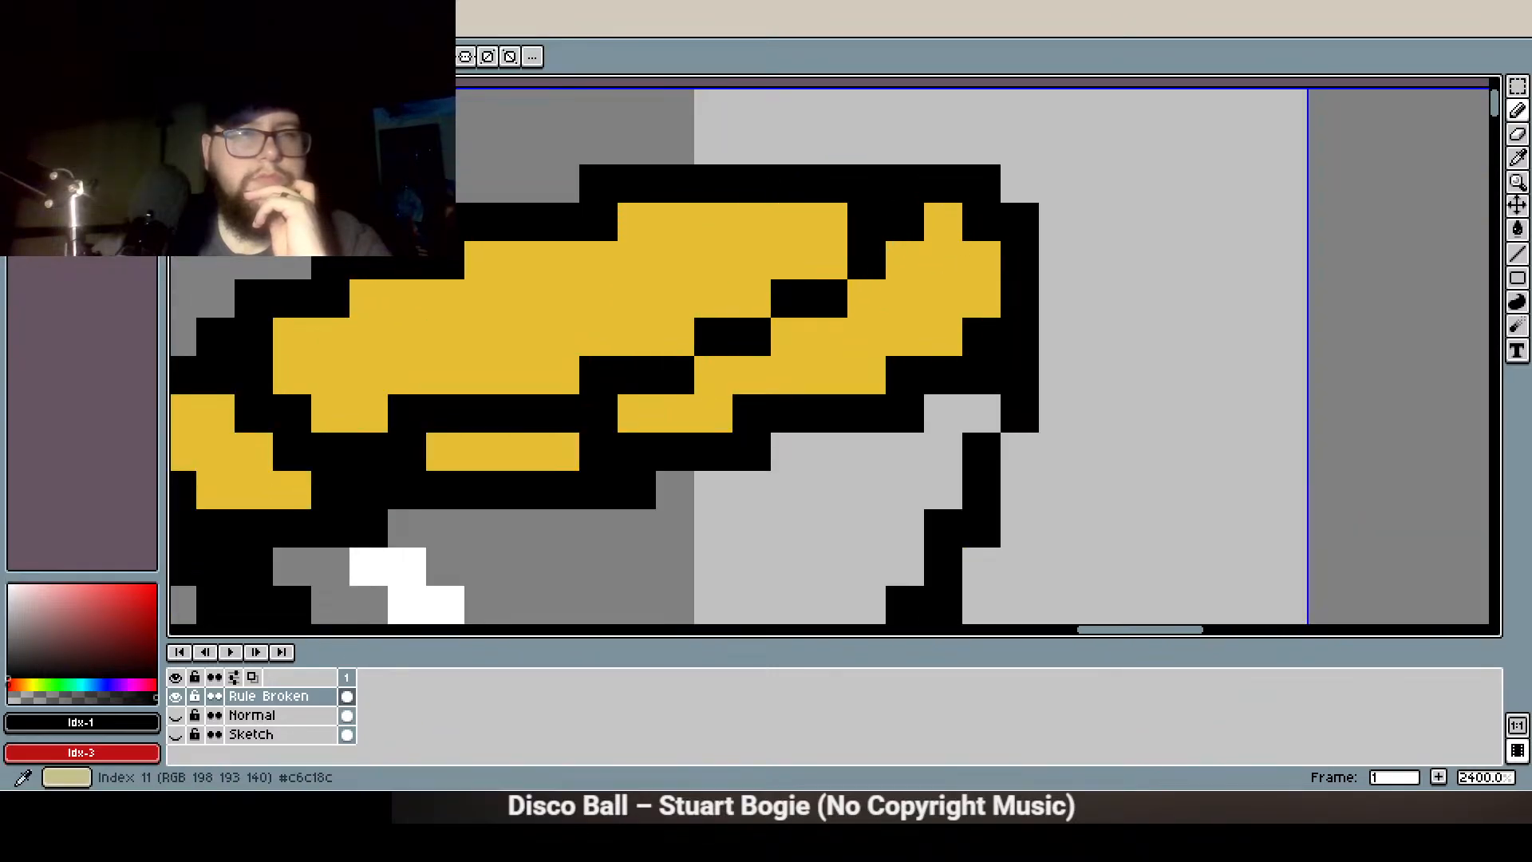
right_click(111, 110)
right_click(855, 227)
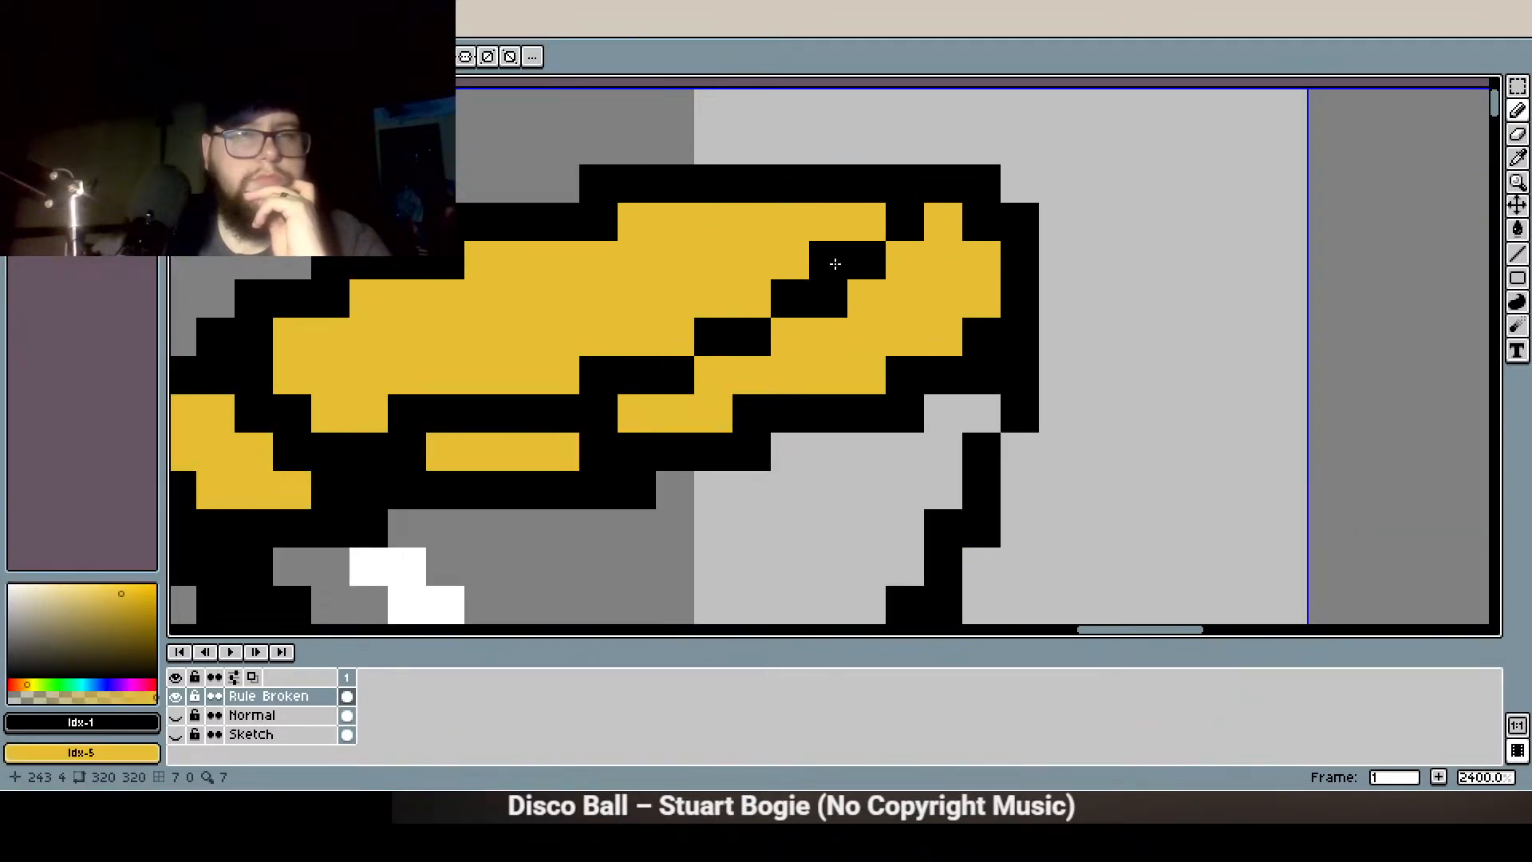
drag(860, 287, 929, 236)
scroll(801, 324, down, 2)
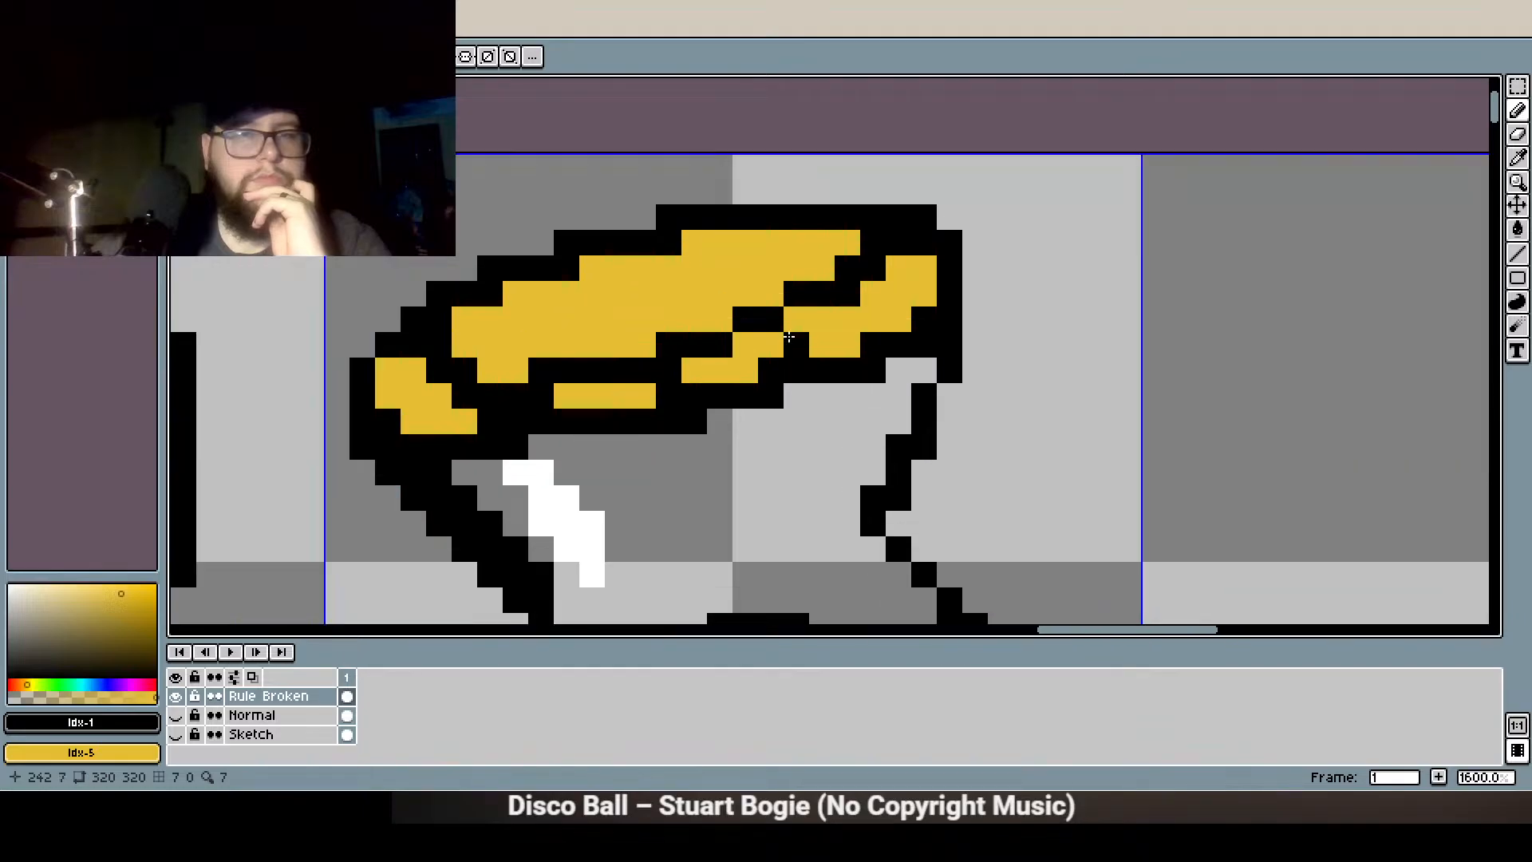
Touch up the rim line by painting surplus black pixels gold and adding black pixels near its upper right end
drag(622, 324, 485, 415)
right_click(455, 438)
right_click(478, 371)
right_click(453, 372)
right_click(555, 348)
scroll(556, 396, down, 1)
scroll(609, 393, up, 1)
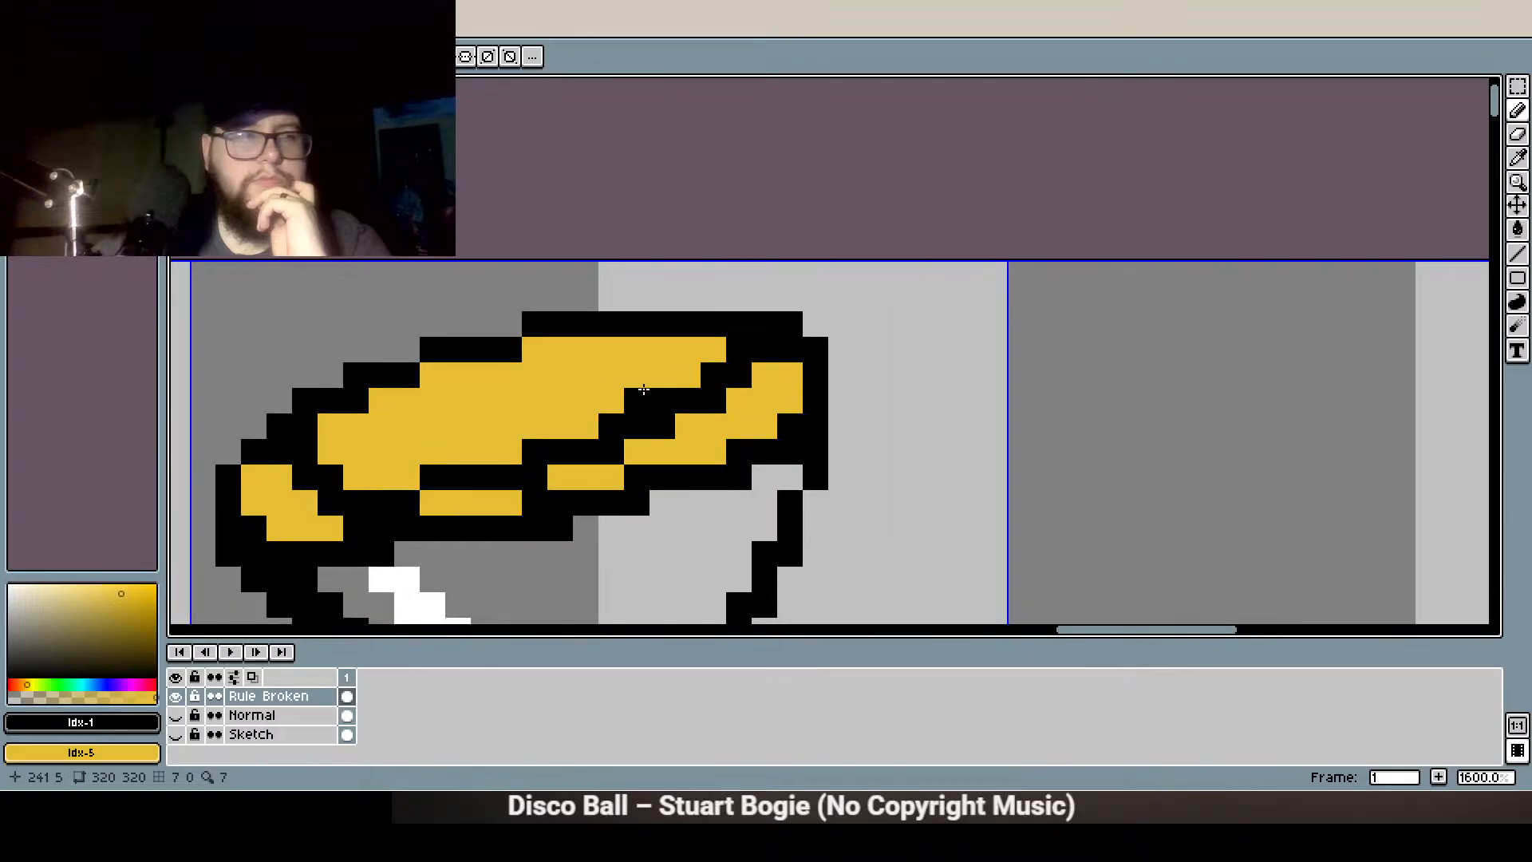
click(713, 351)
click(691, 379)
scroll(694, 387, down, 3)
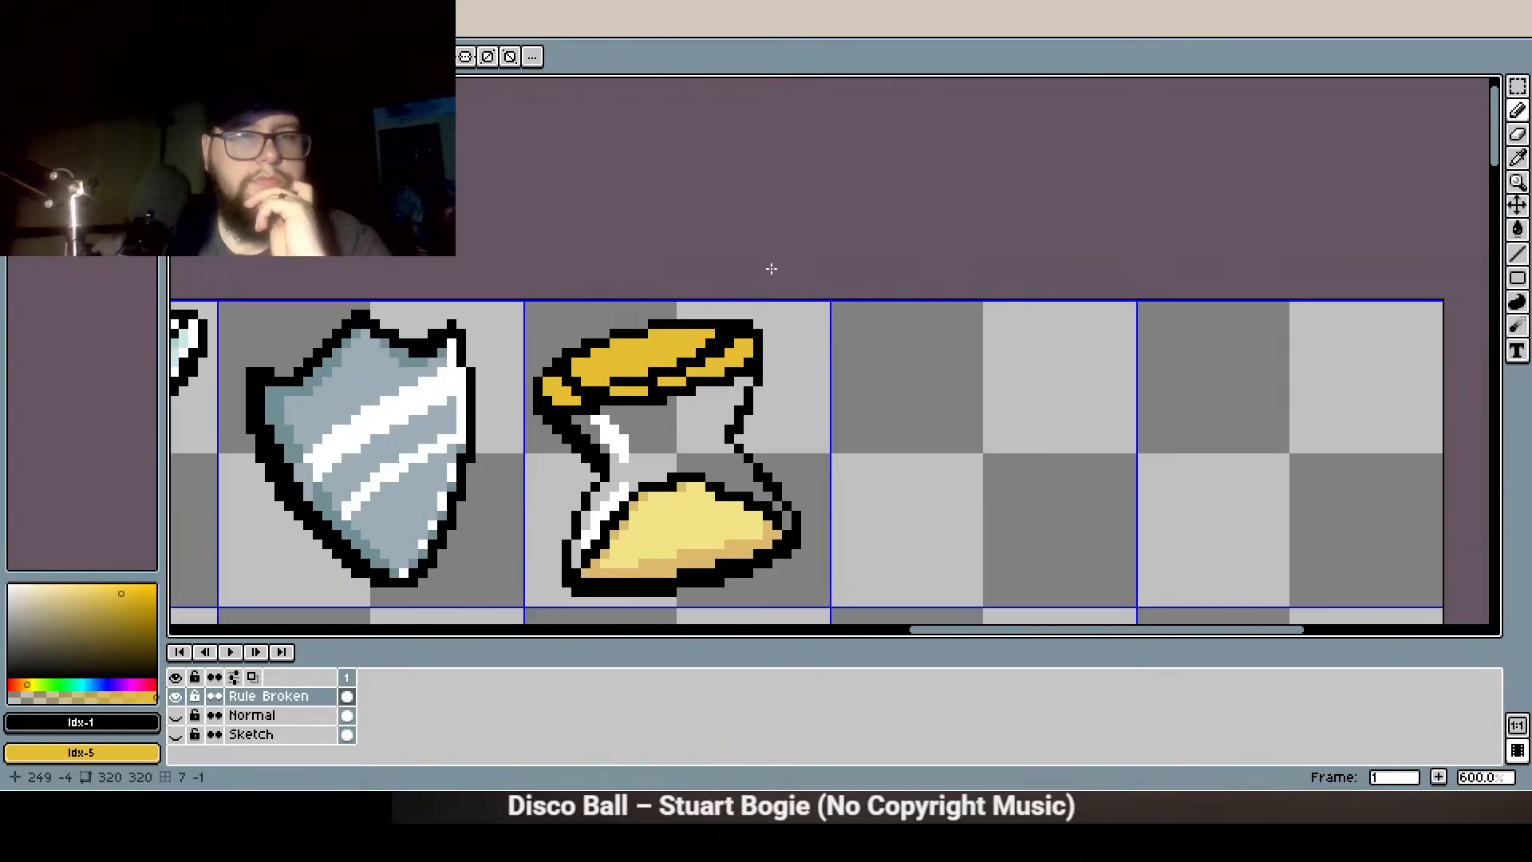
Clean up the left part of the rim line and extend the gold strip beneath it to the cap's left end
scroll(712, 504, up, 1)
drag(554, 314, 506, 270)
scroll(505, 270, up, 2)
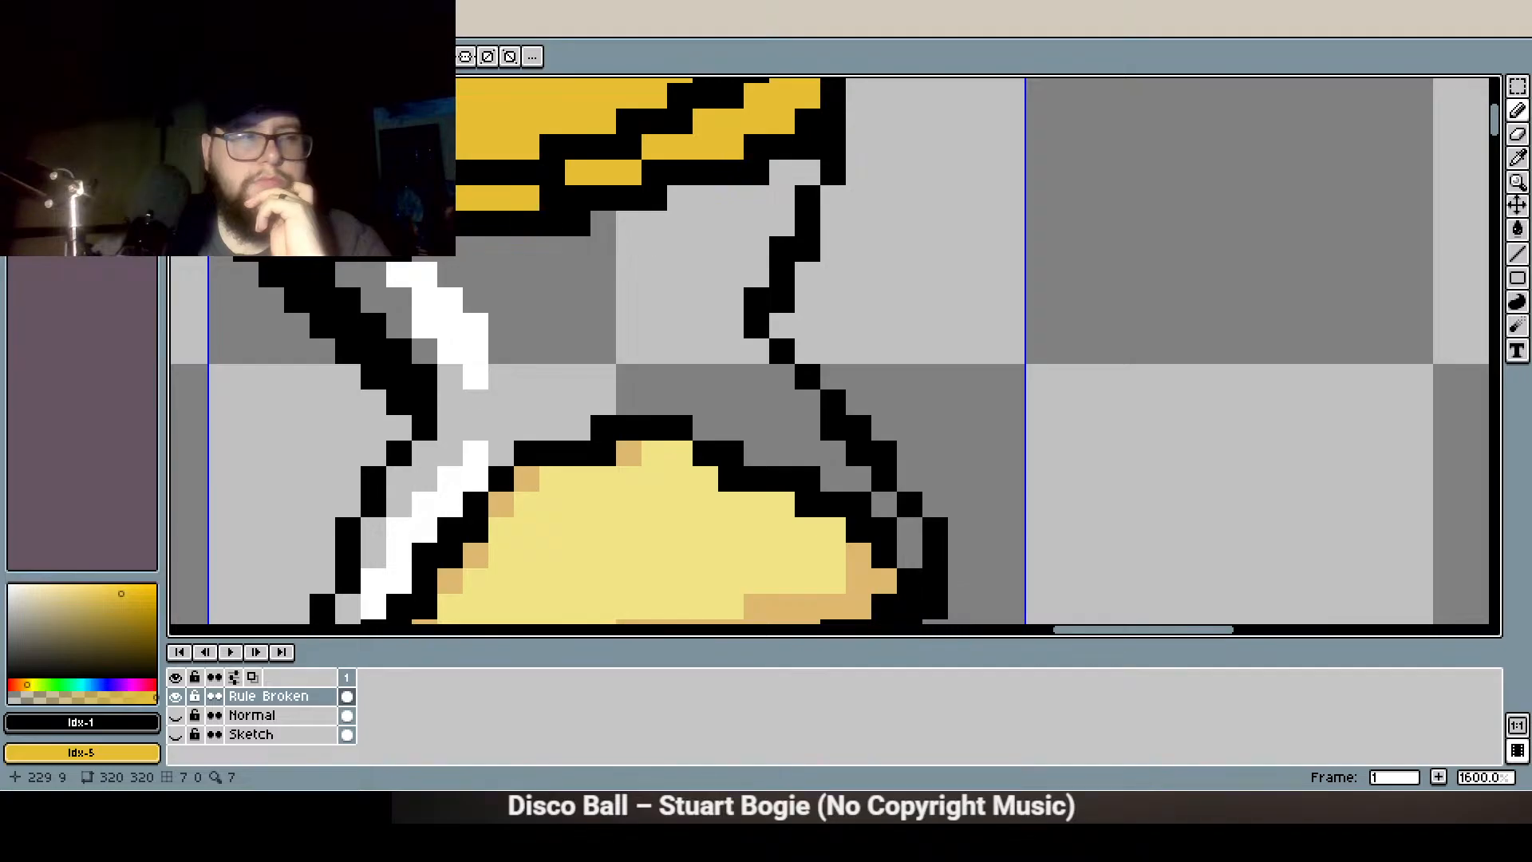
click(426, 198)
drag(446, 228, 375, 438)
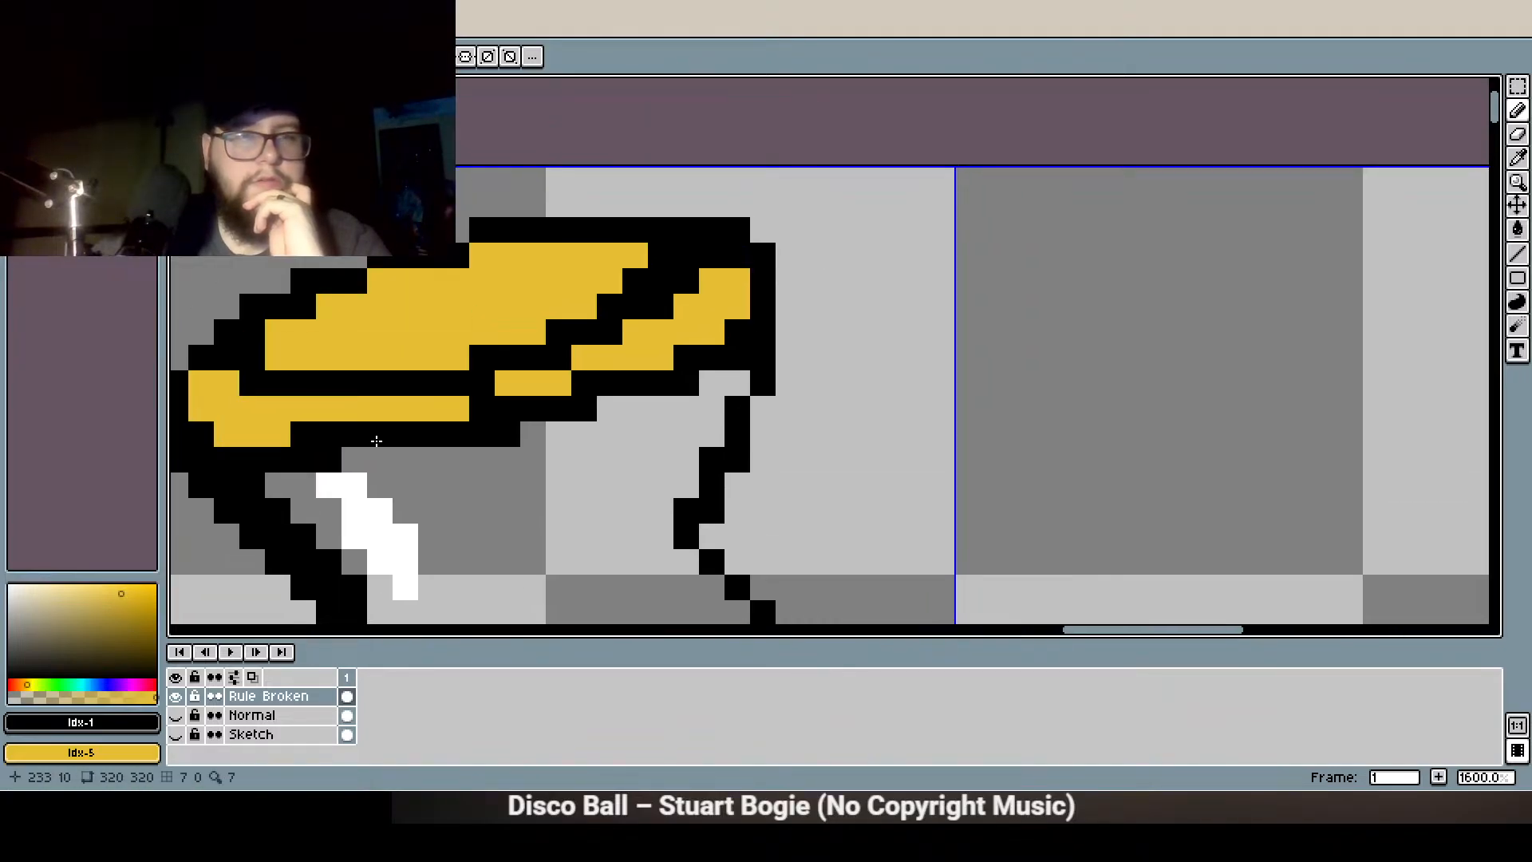
drag(403, 305, 454, 304)
right_click(413, 308)
right_click(429, 308)
scroll(365, 341, down, 4)
drag(532, 454, 536, 449)
scroll(559, 399, up, 2)
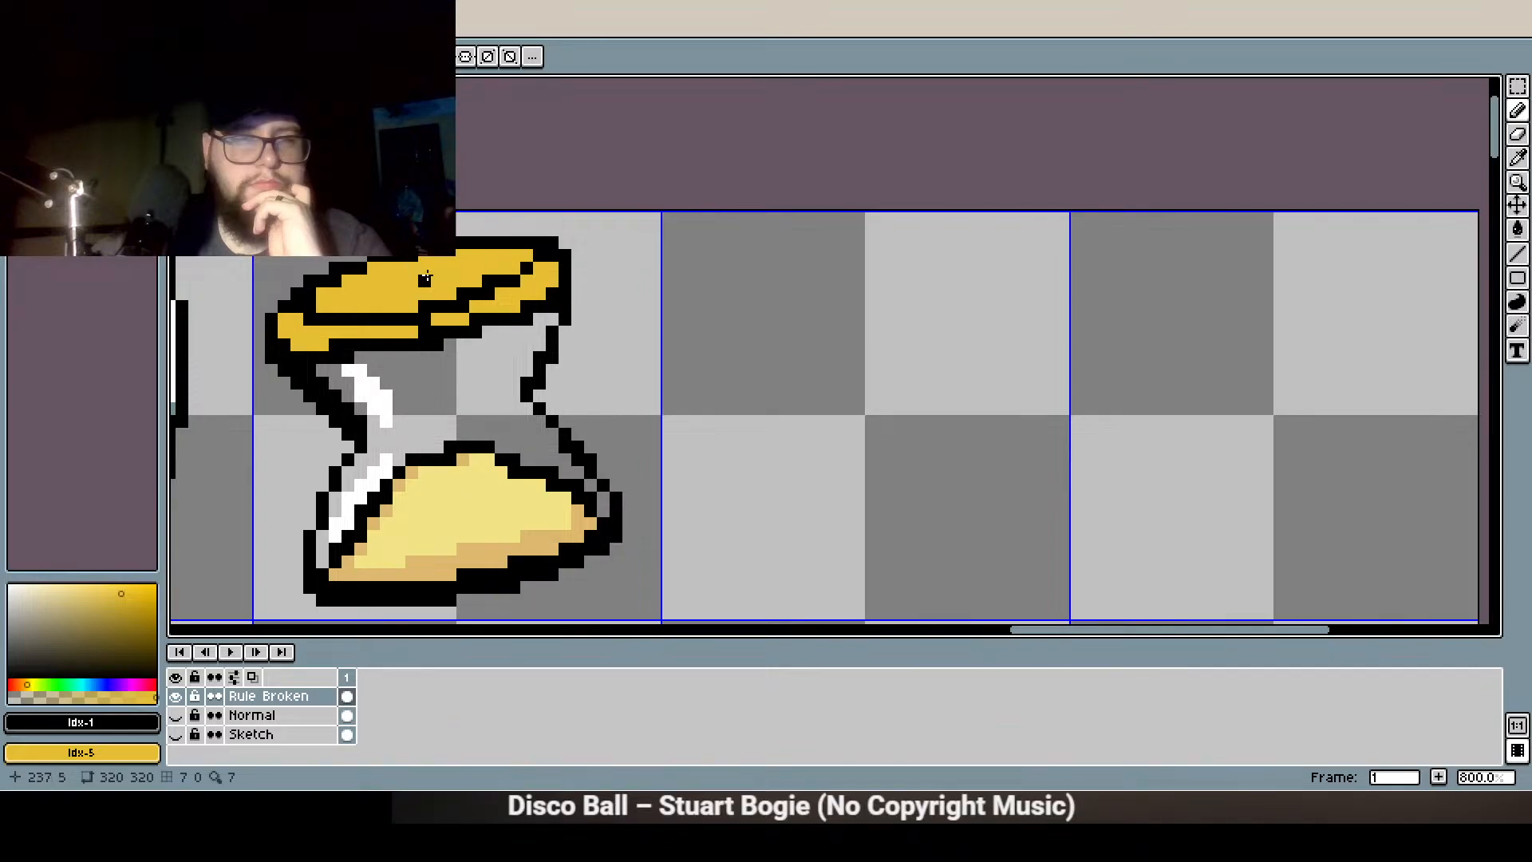
scroll(426, 291, down, 1)
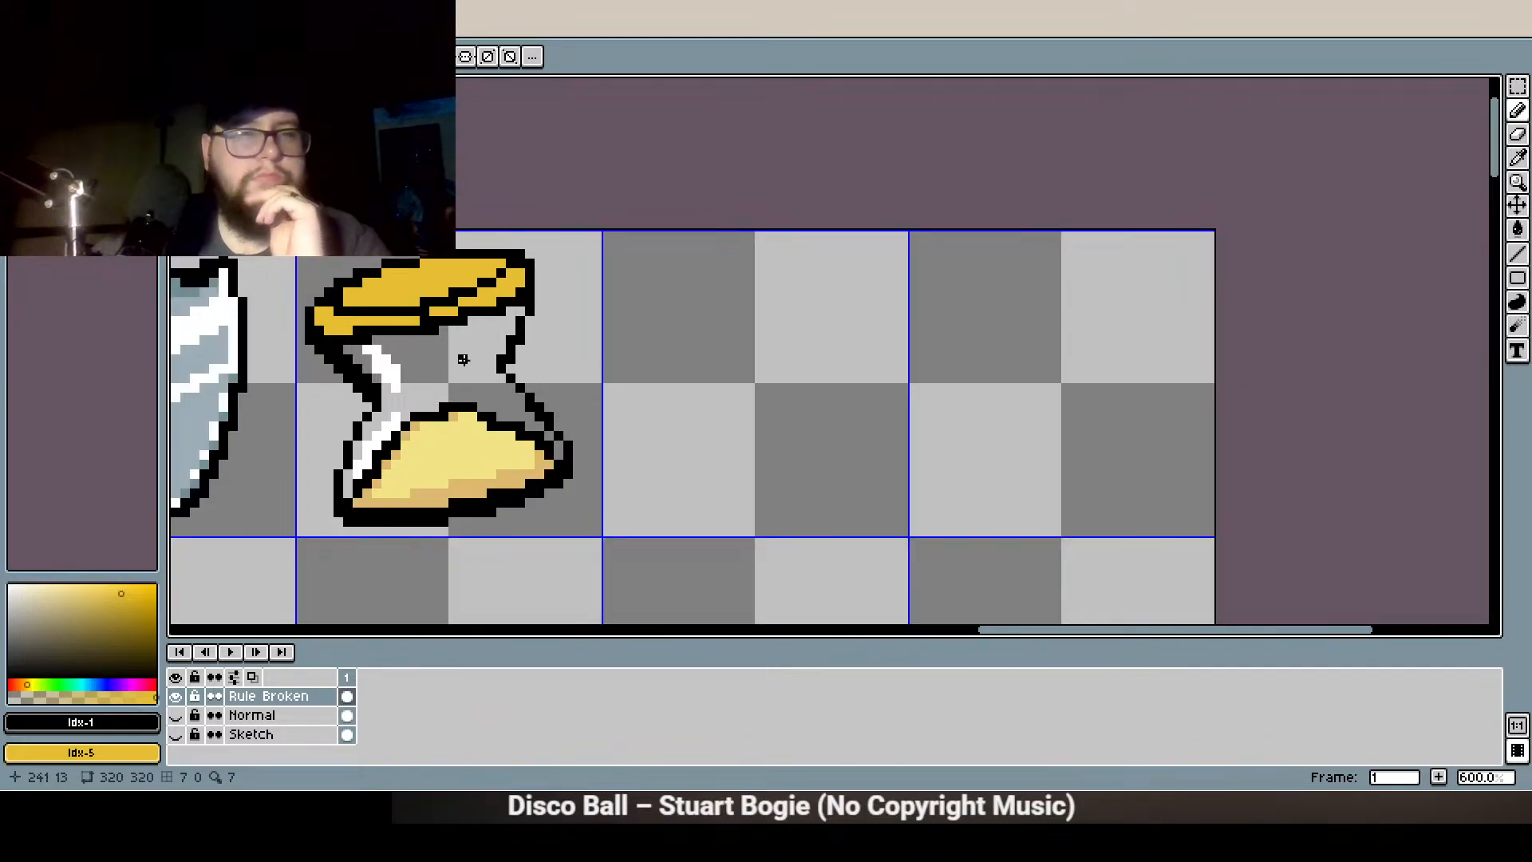
Redraw the left end of the rim line in black so it curves up to the cap's outline, correcting surplus pixels with gold
scroll(310, 284, up, 3)
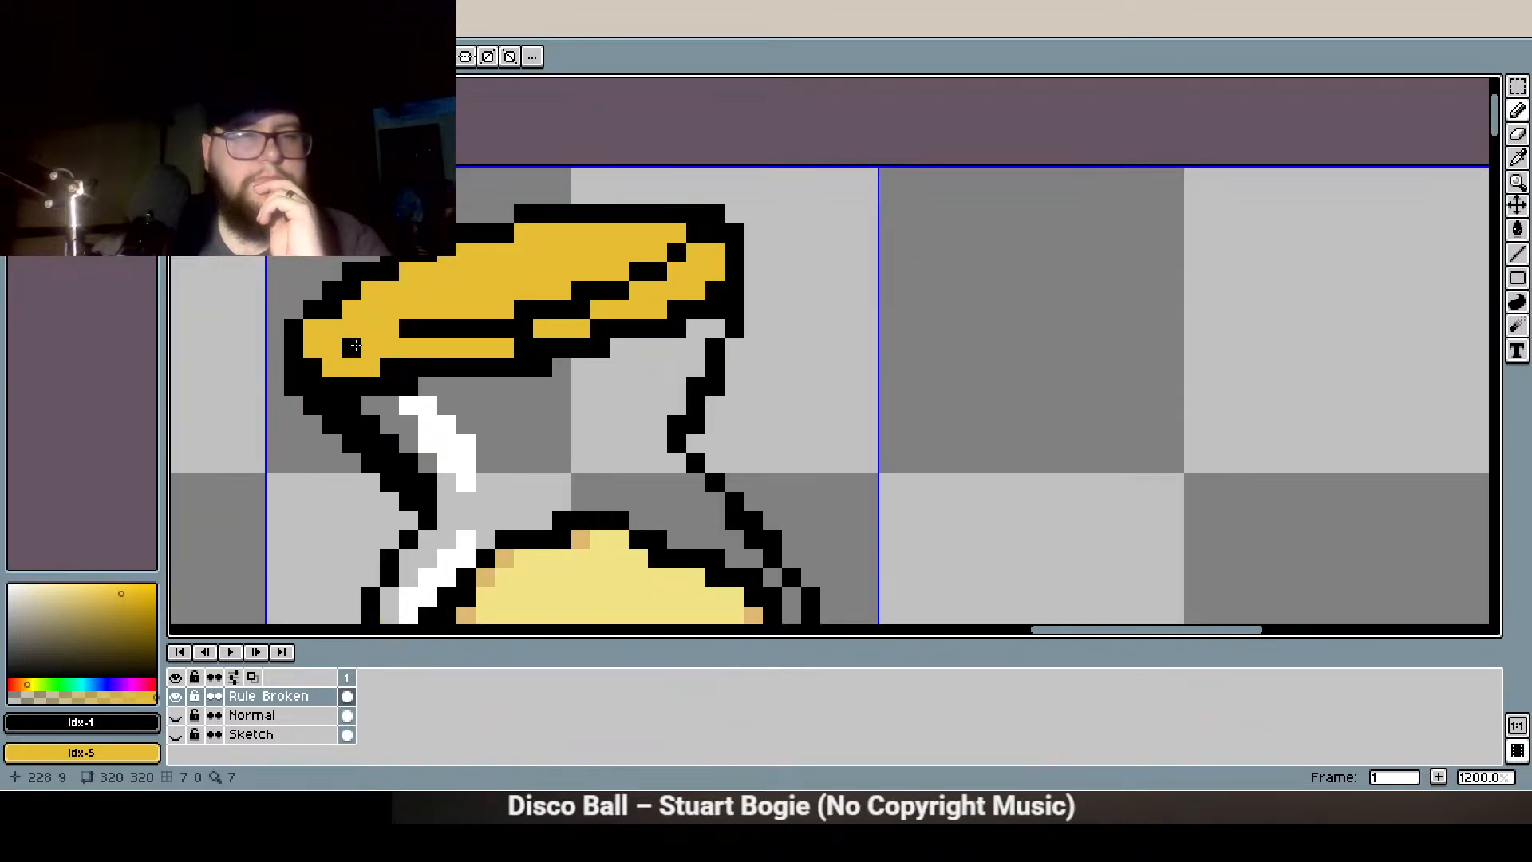
drag(383, 339, 334, 331)
right_click(411, 330)
click(423, 349)
click(409, 347)
right_click(427, 328)
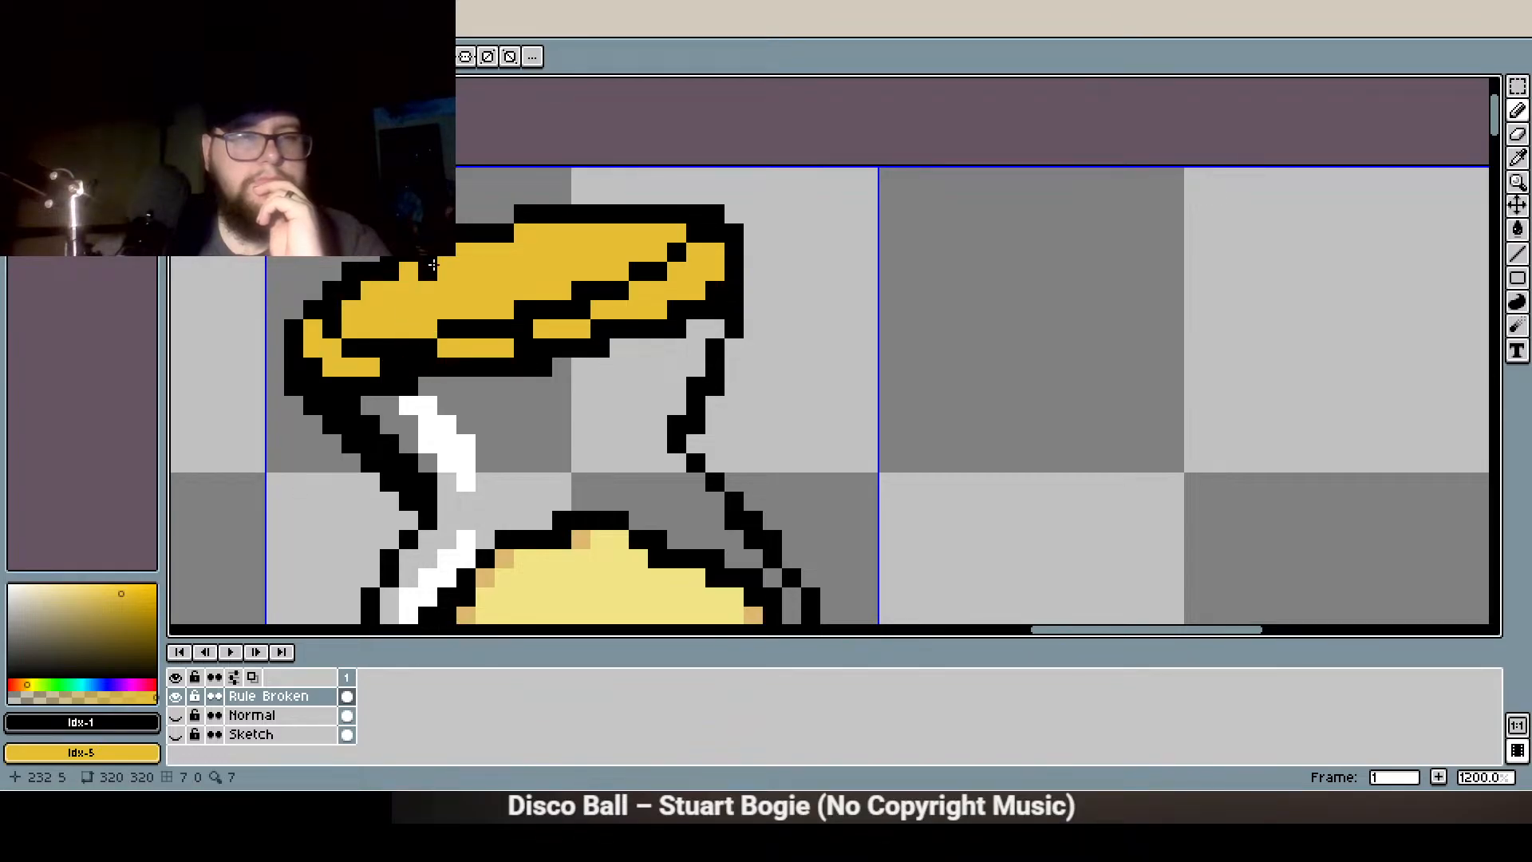
drag(441, 302, 424, 389)
scroll(431, 377, down, 4)
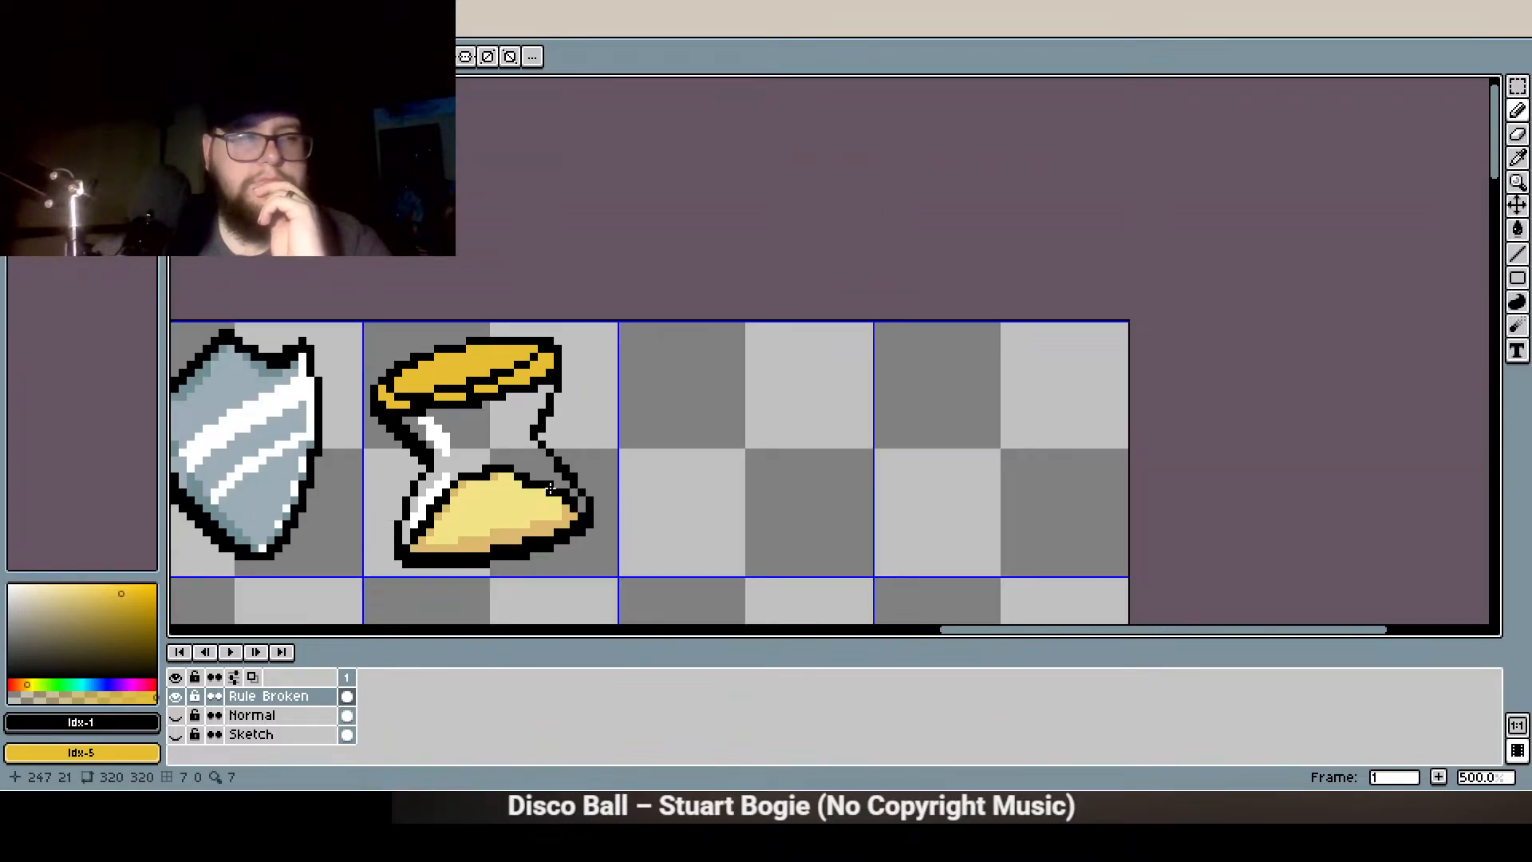
Reshape the right end of the rim line so it meets the cap's outline farther right, painting the leftover black pixel gold
drag(569, 486, 583, 327)
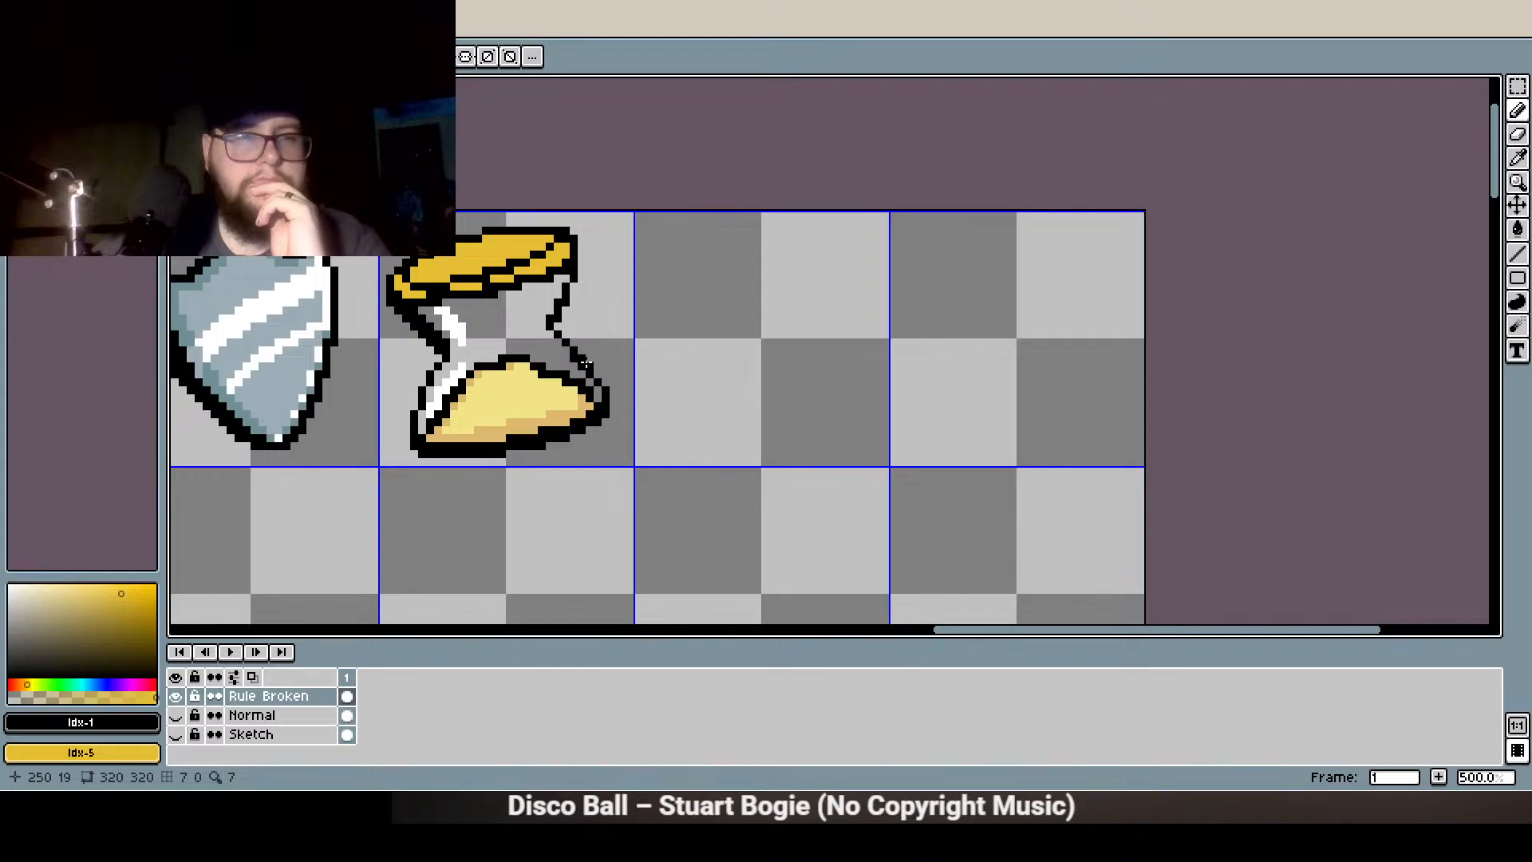
scroll(586, 364, up, 7)
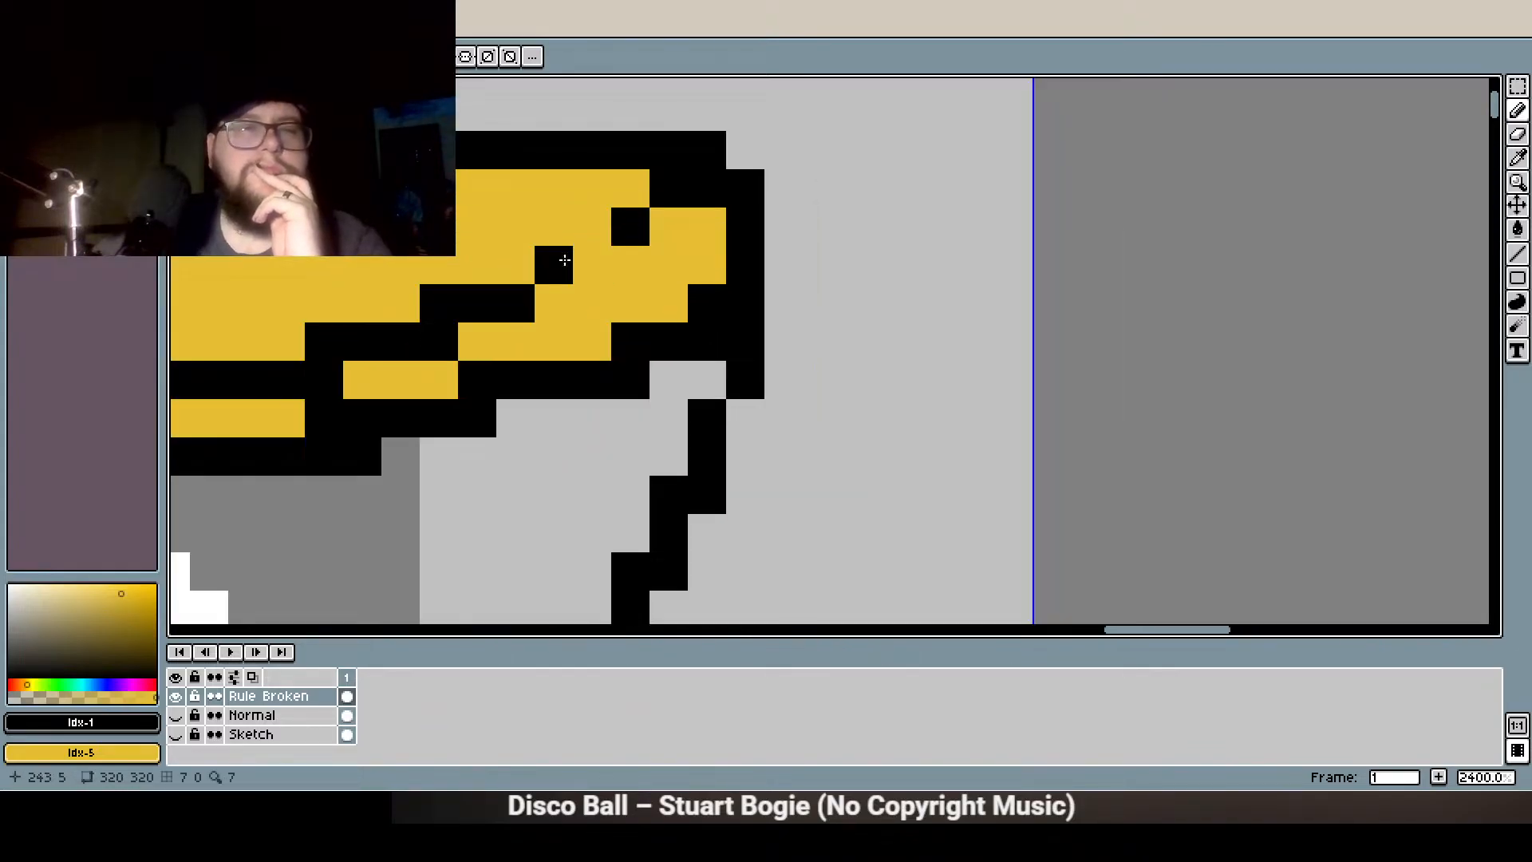
mouse_move(595, 268)
mouse_down()
mouse_move(654, 290)
mouse_move(681, 237)
mouse_up()
right_click(635, 236)
scroll(516, 231, down, 6)
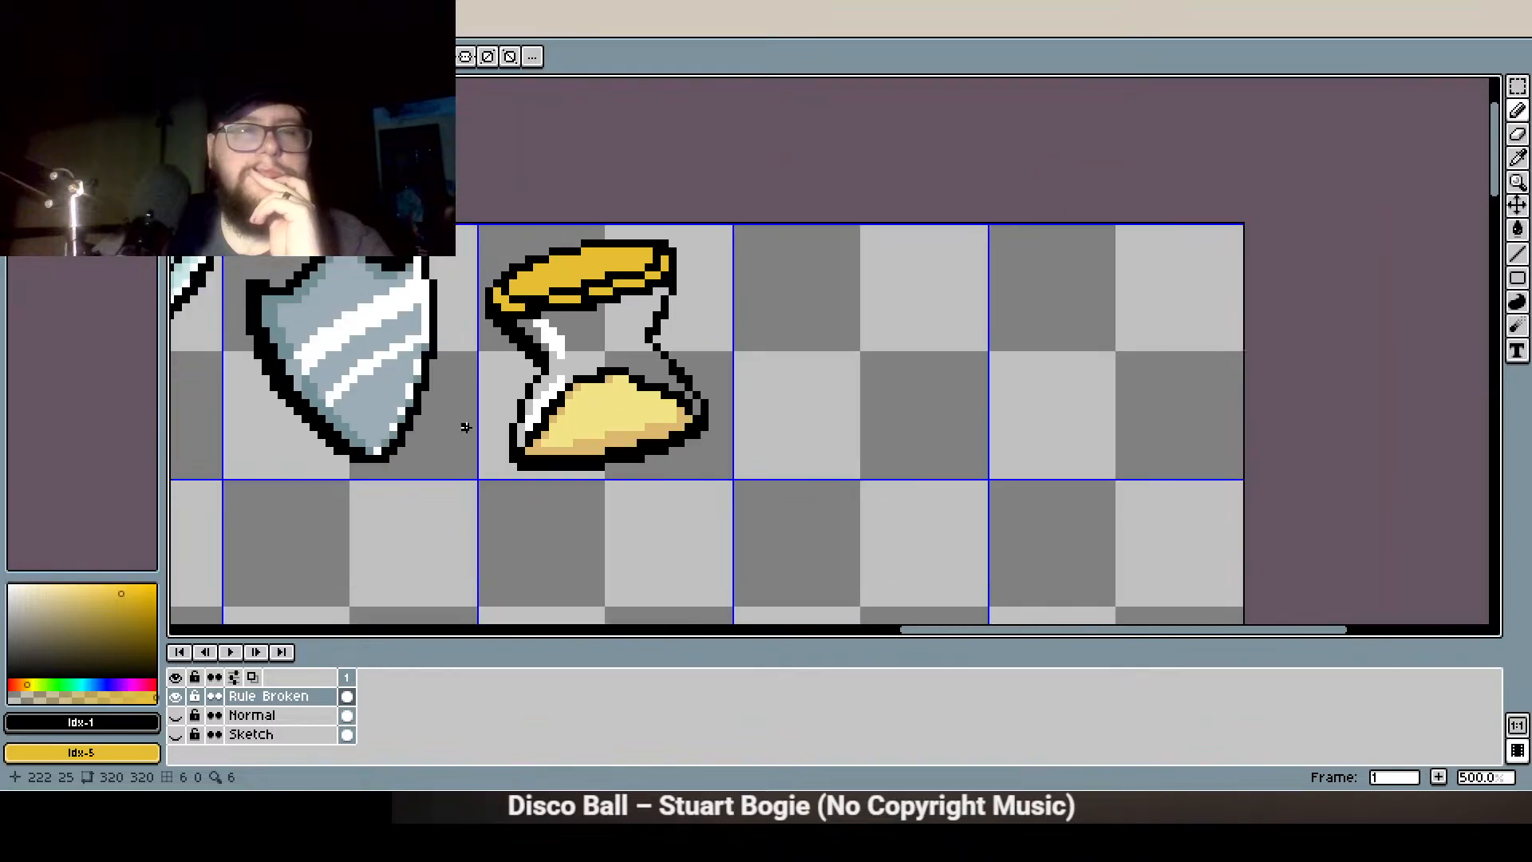
scroll(466, 428, down, 3)
drag(438, 500, 824, 273)
drag(742, 389, 783, 462)
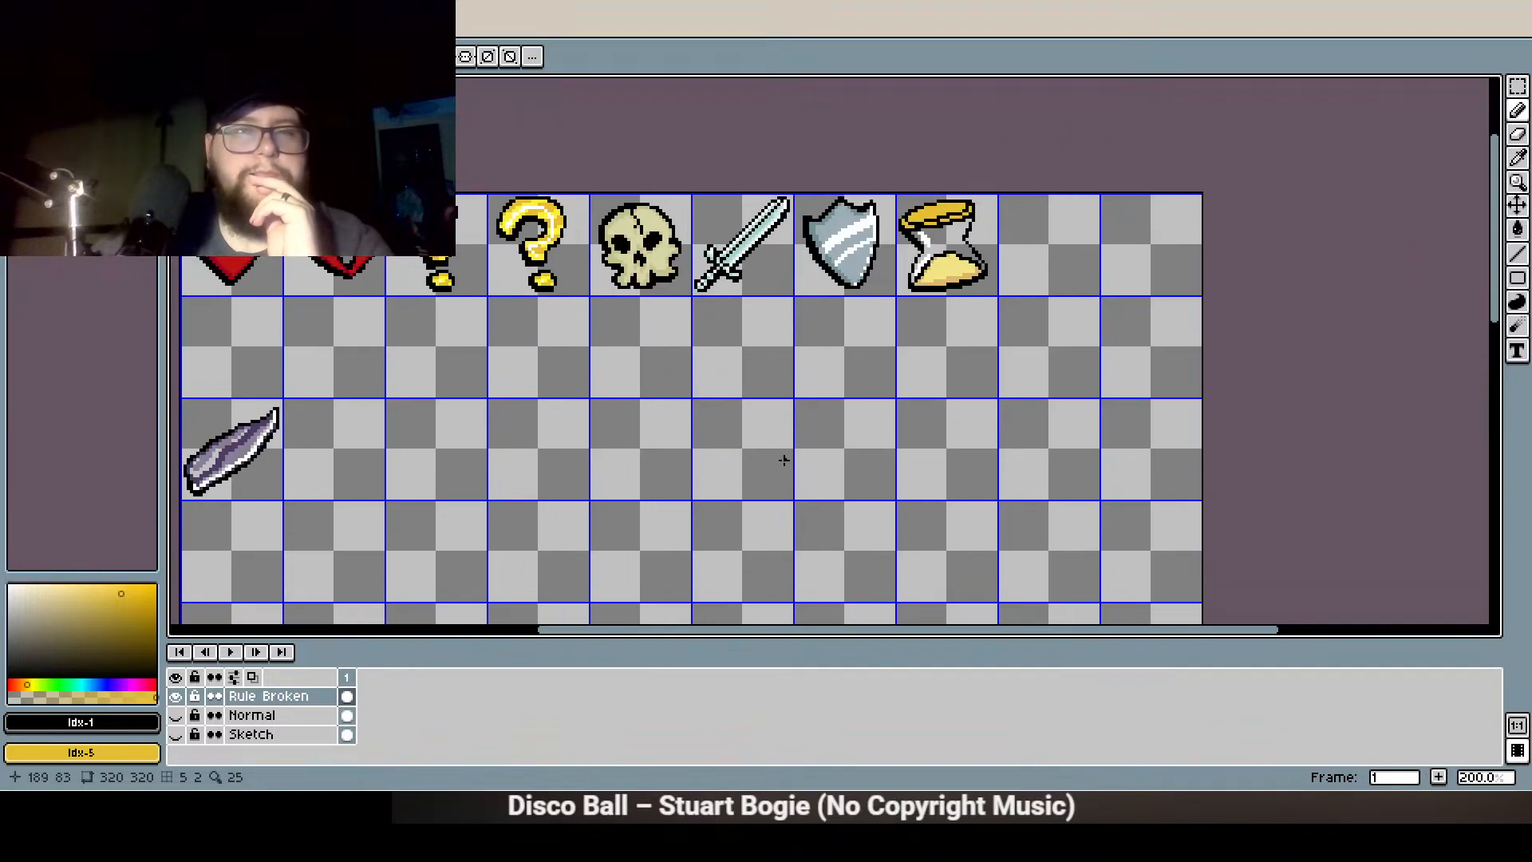
scroll(784, 462, up, 1)
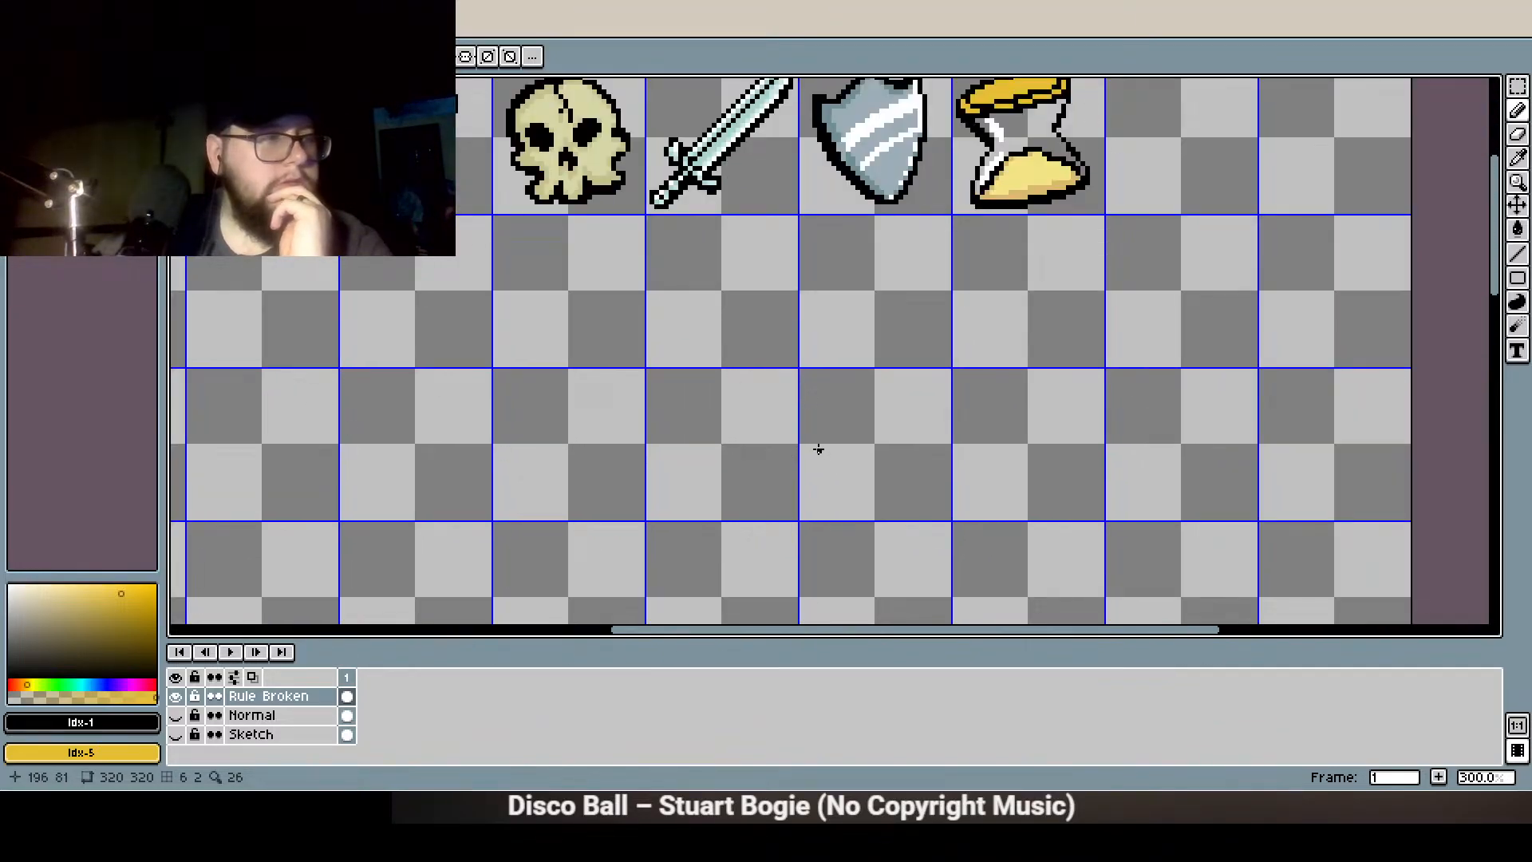
scroll(934, 378, down, 1)
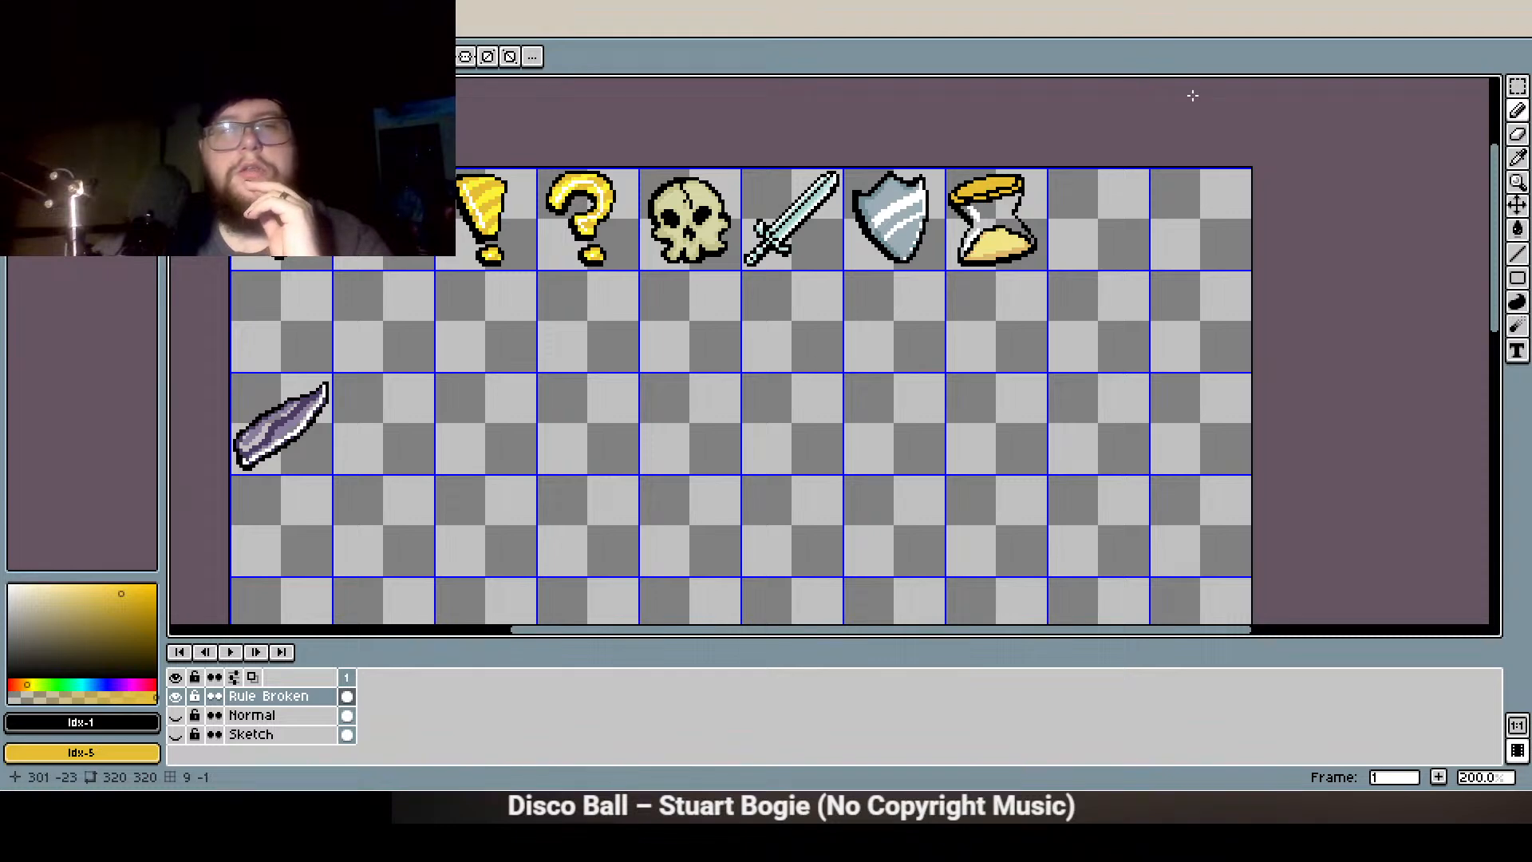
Select the grid cell of the purple feather-like icon in the third row and examine the icon up close
click(1517, 85)
drag(993, 220, 280, 220)
click(474, 411)
drag(474, 412, 614, 295)
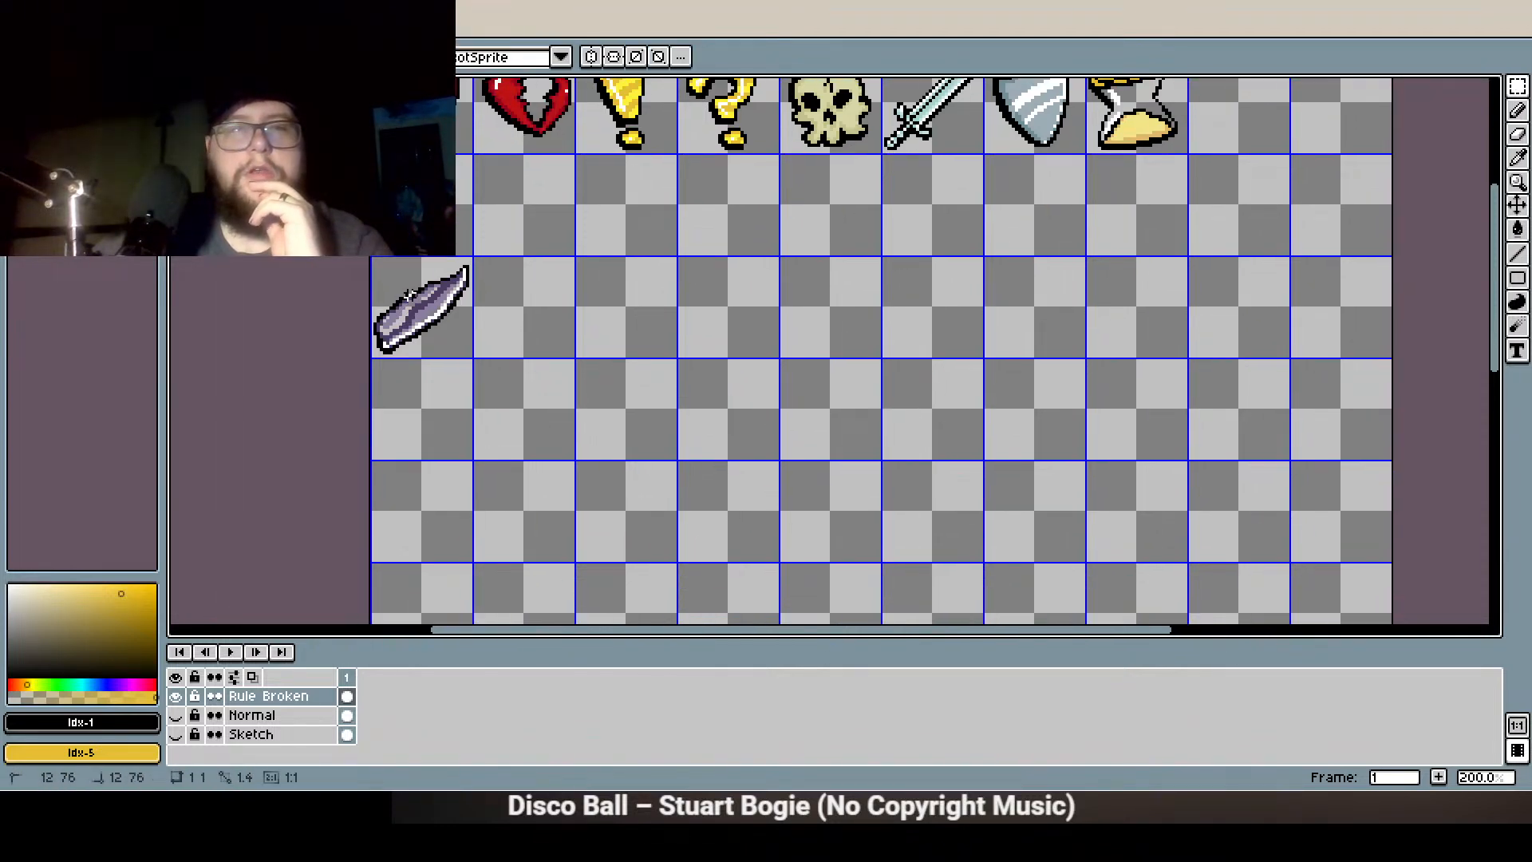
double_click(430, 348)
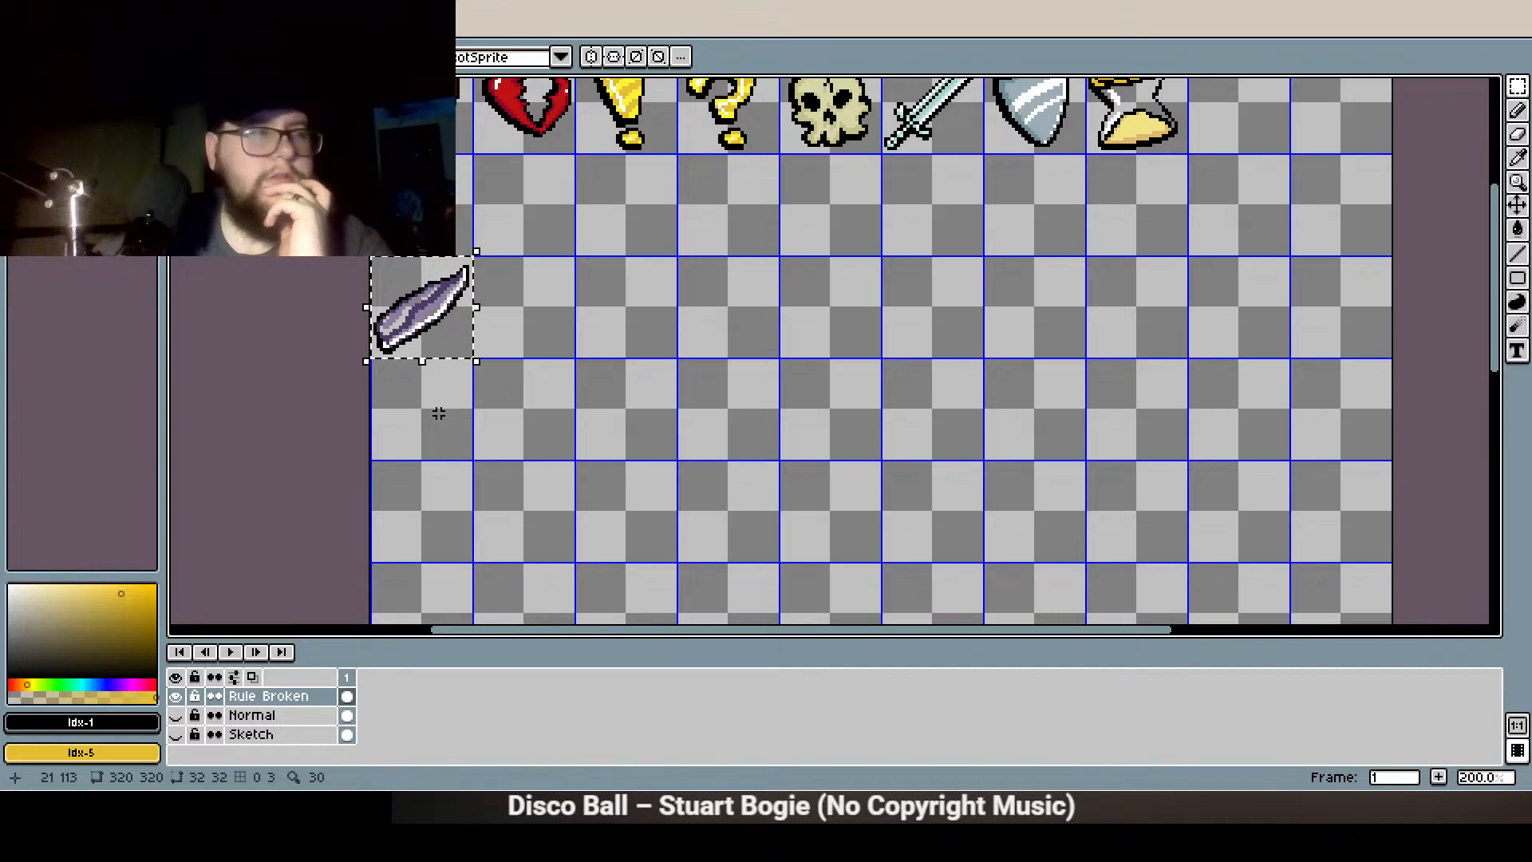
scroll(433, 413, up, 5)
drag(363, 293, 385, 572)
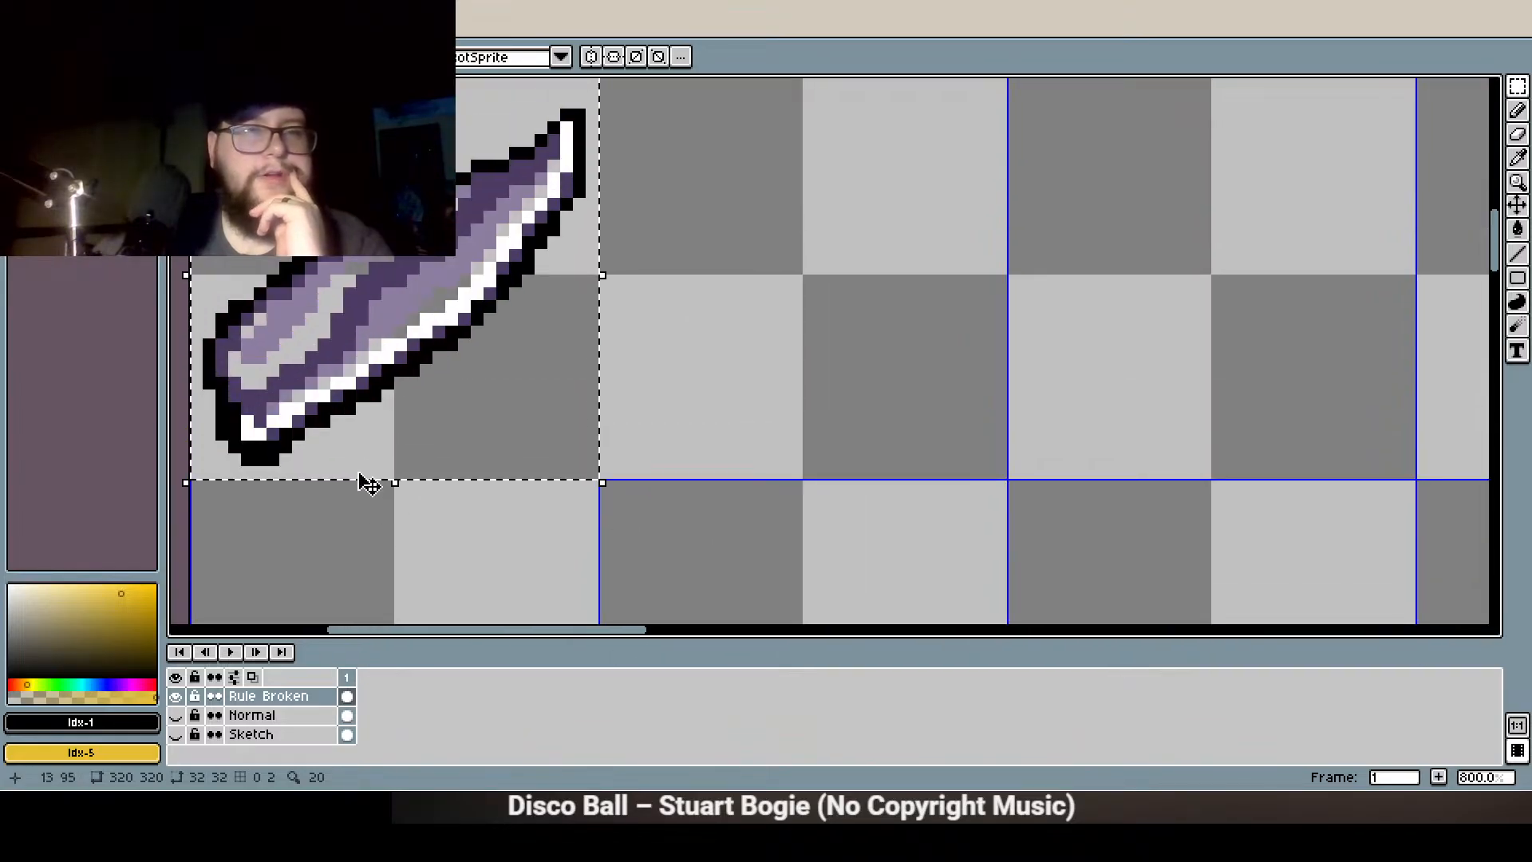
click(447, 210)
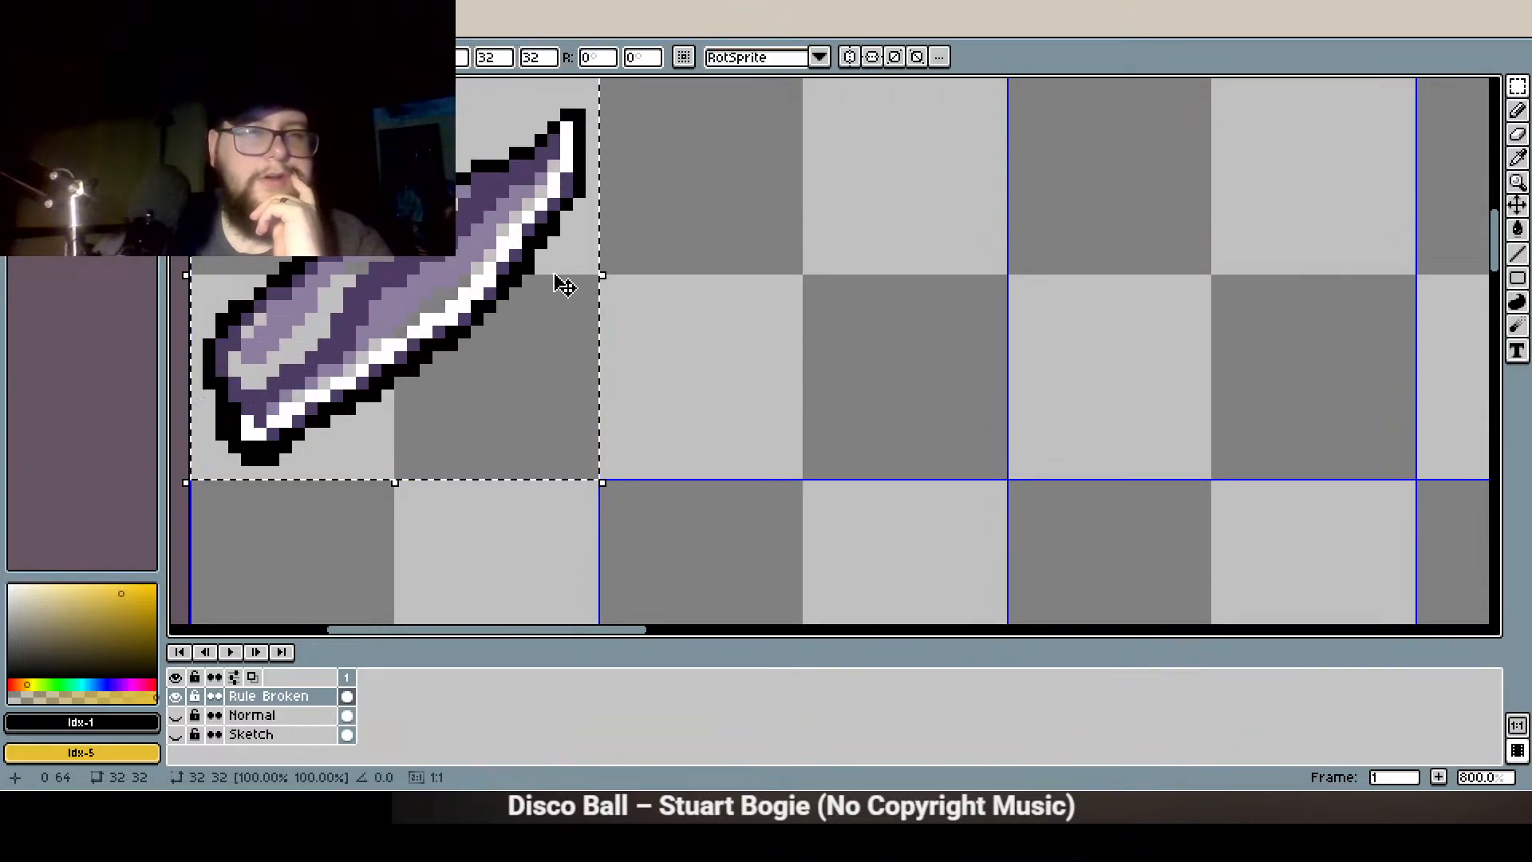
Select the hourglass icon's 32 × 32 grid cell with the marquee tool and save icons.aseprite
scroll(783, 421, down, 3)
drag(906, 319, 220, 502)
double_click(1337, 167)
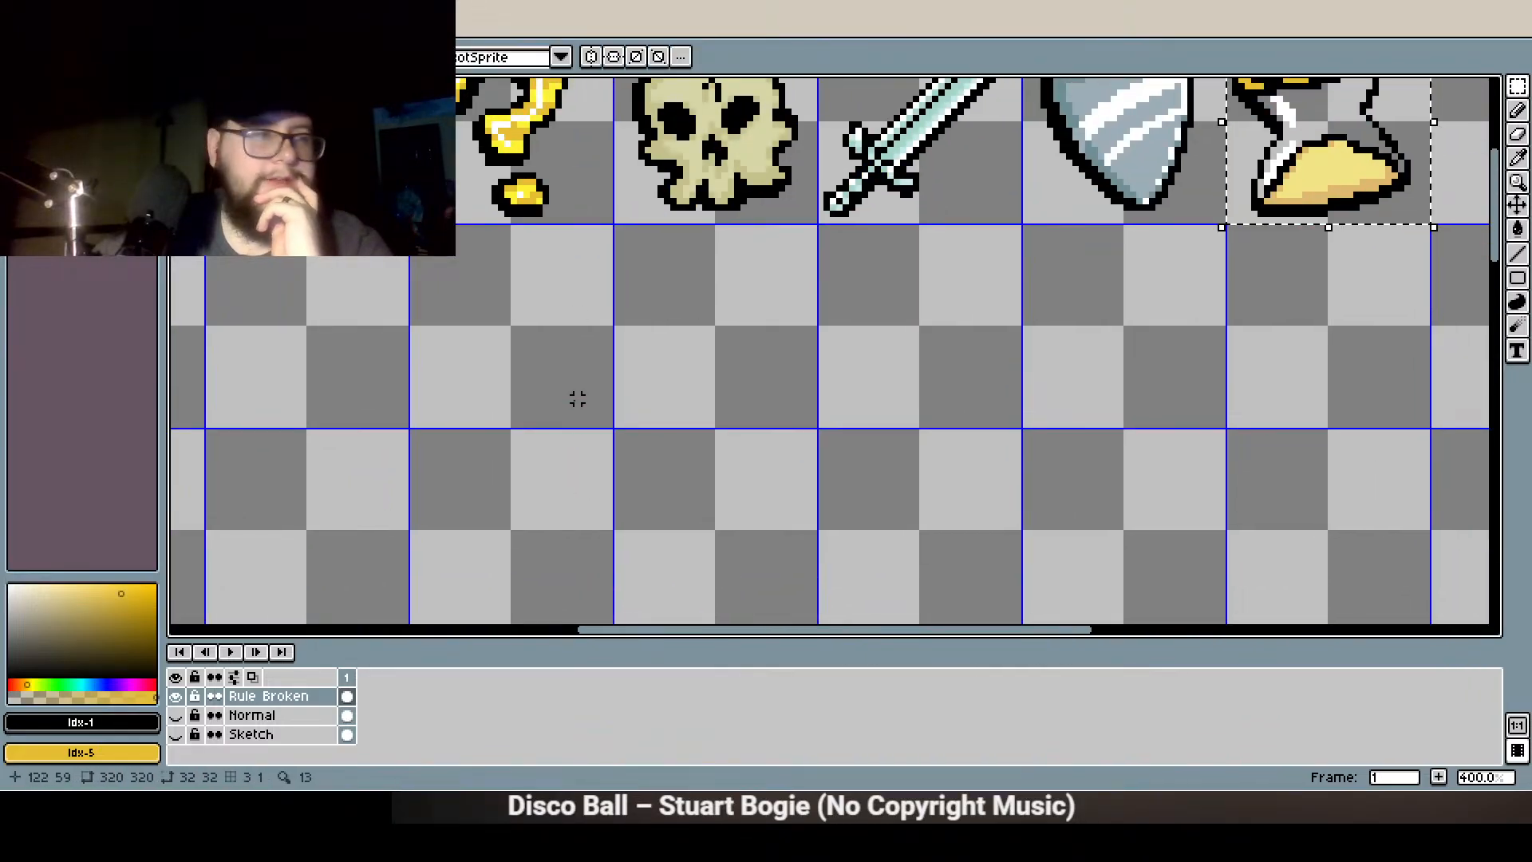
drag(550, 451, 824, 205)
scroll(819, 212, down, 1)
drag(518, 231, 580, 314)
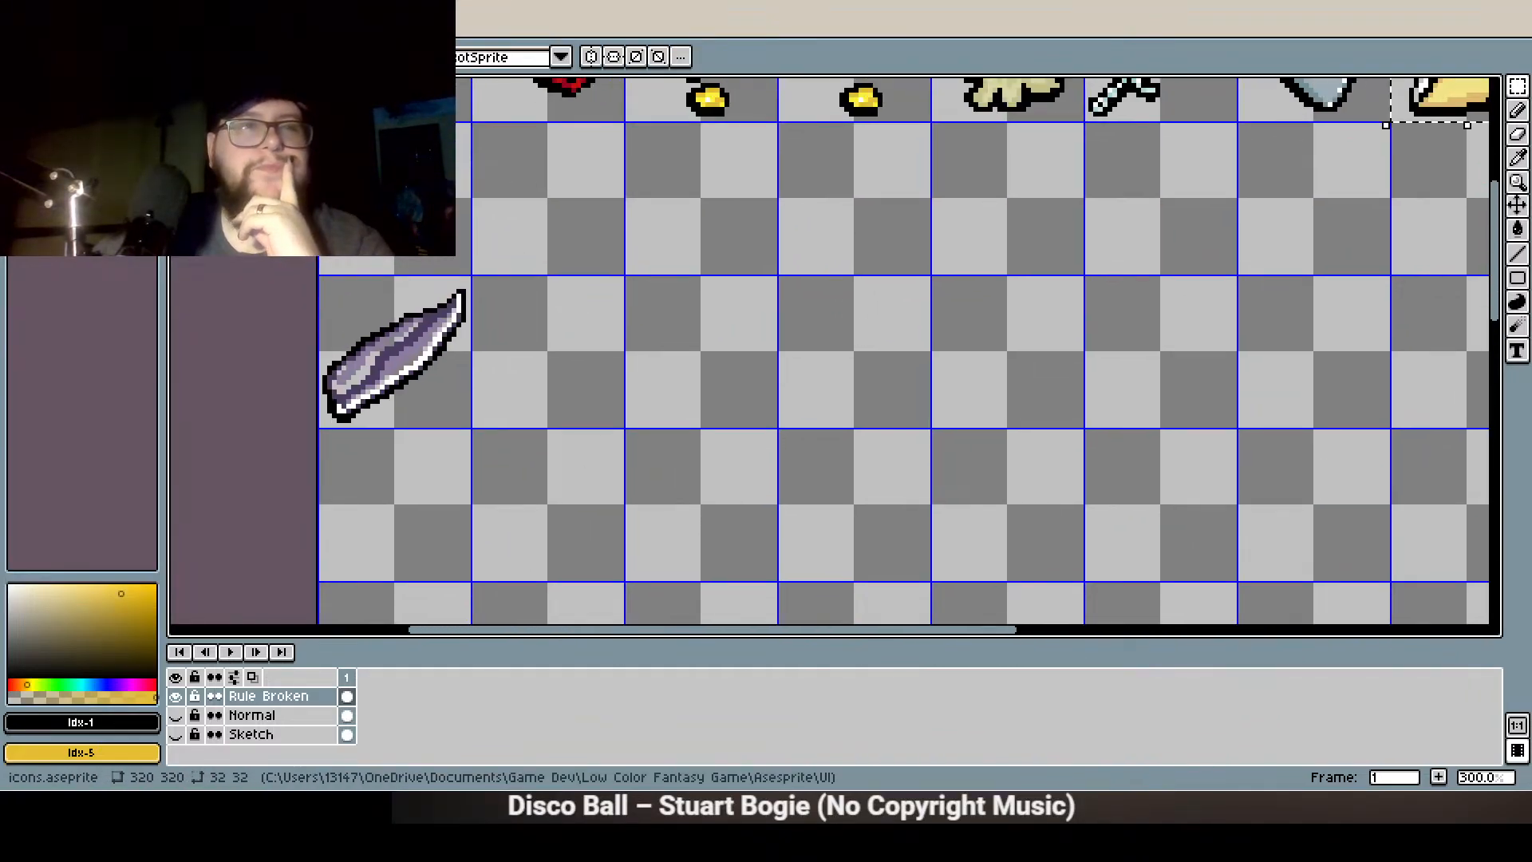
key(ctrl+s)
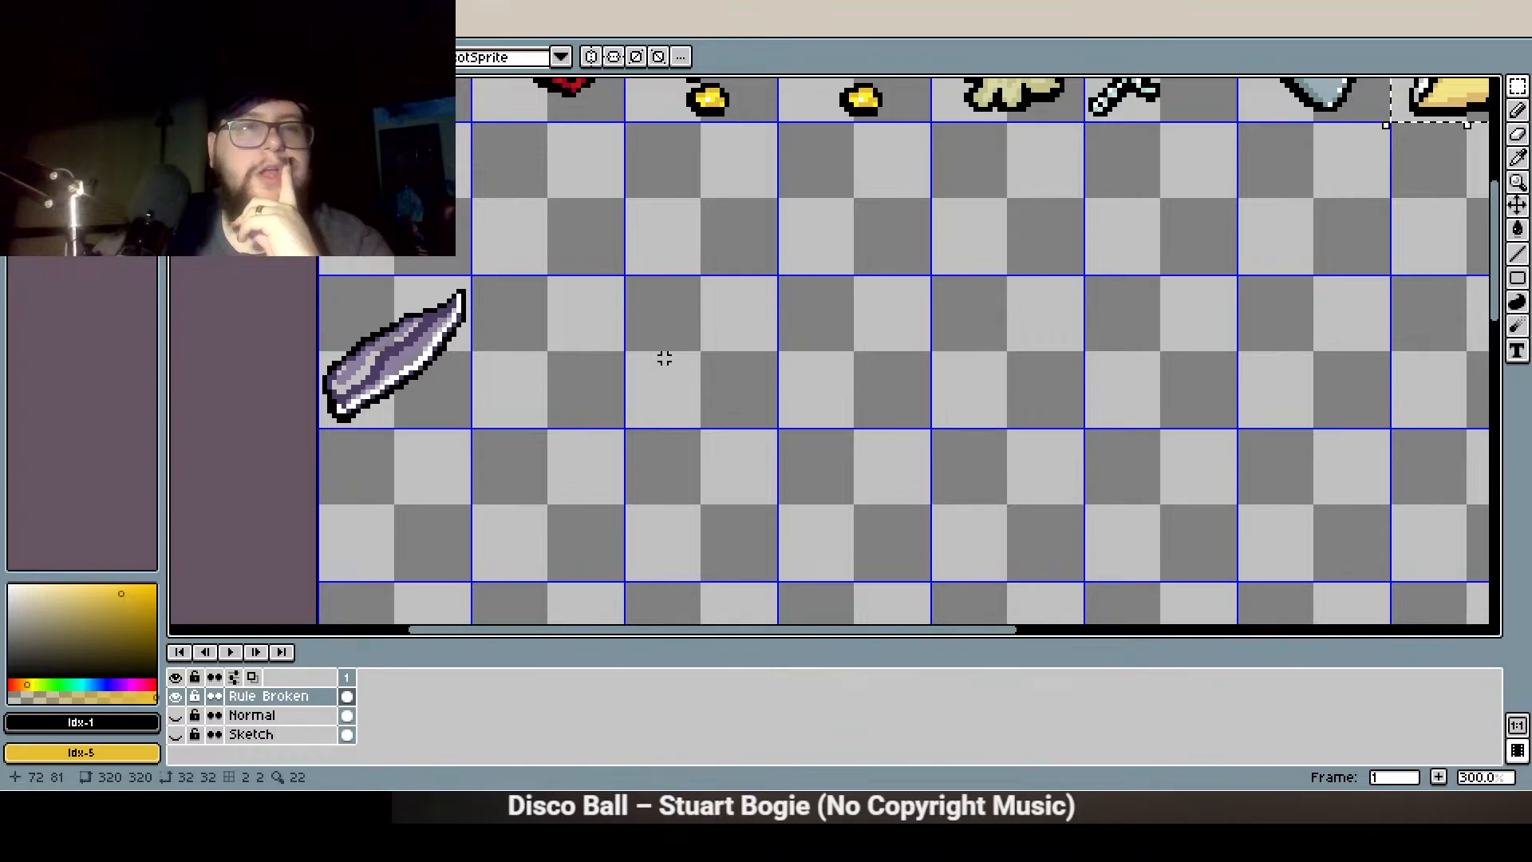
scroll(631, 351, down, 2)
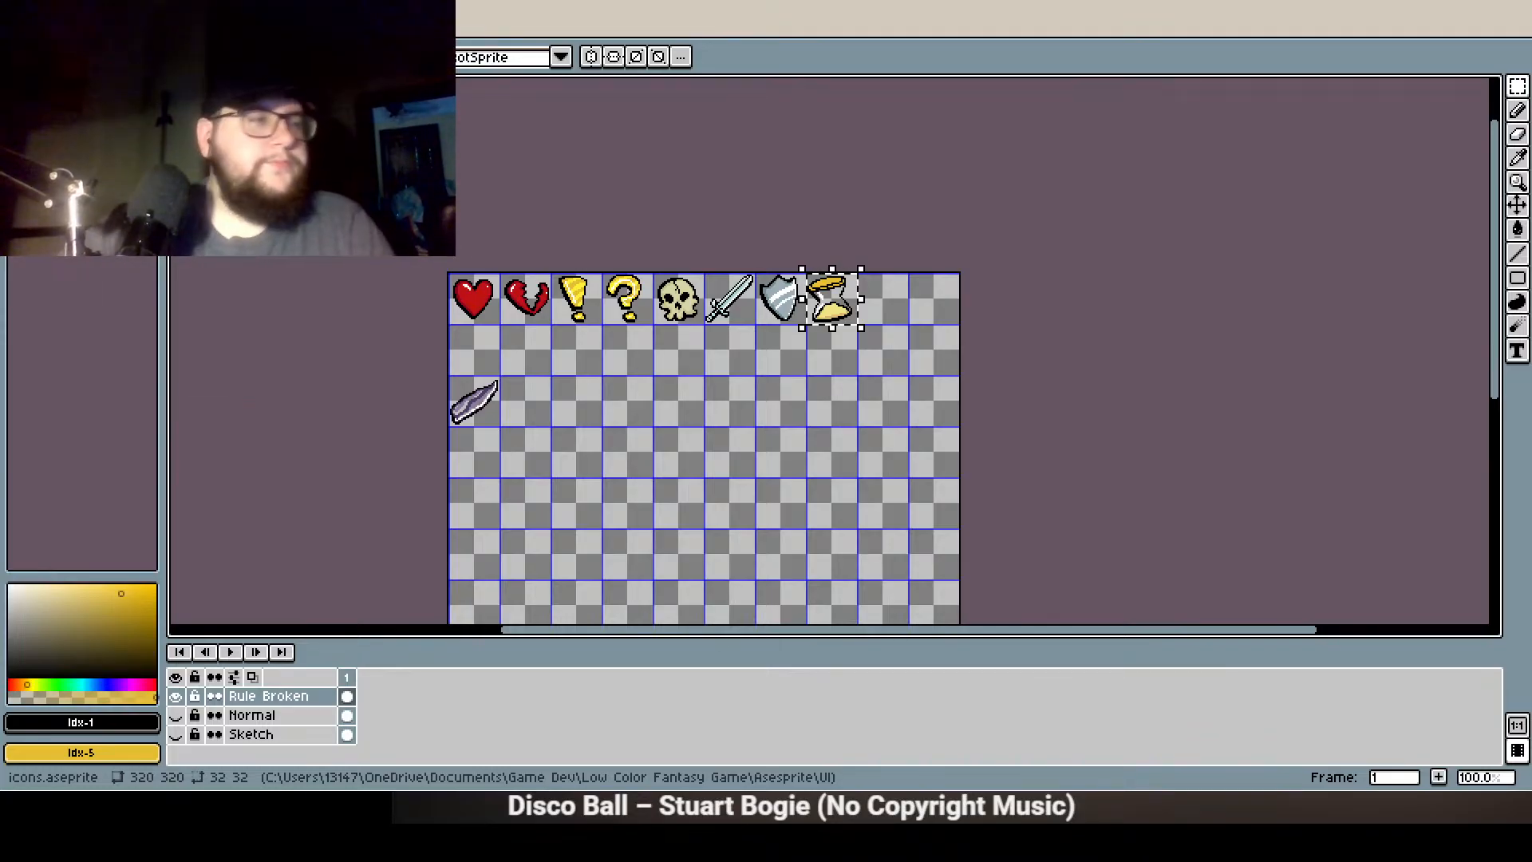
click(19, 9)
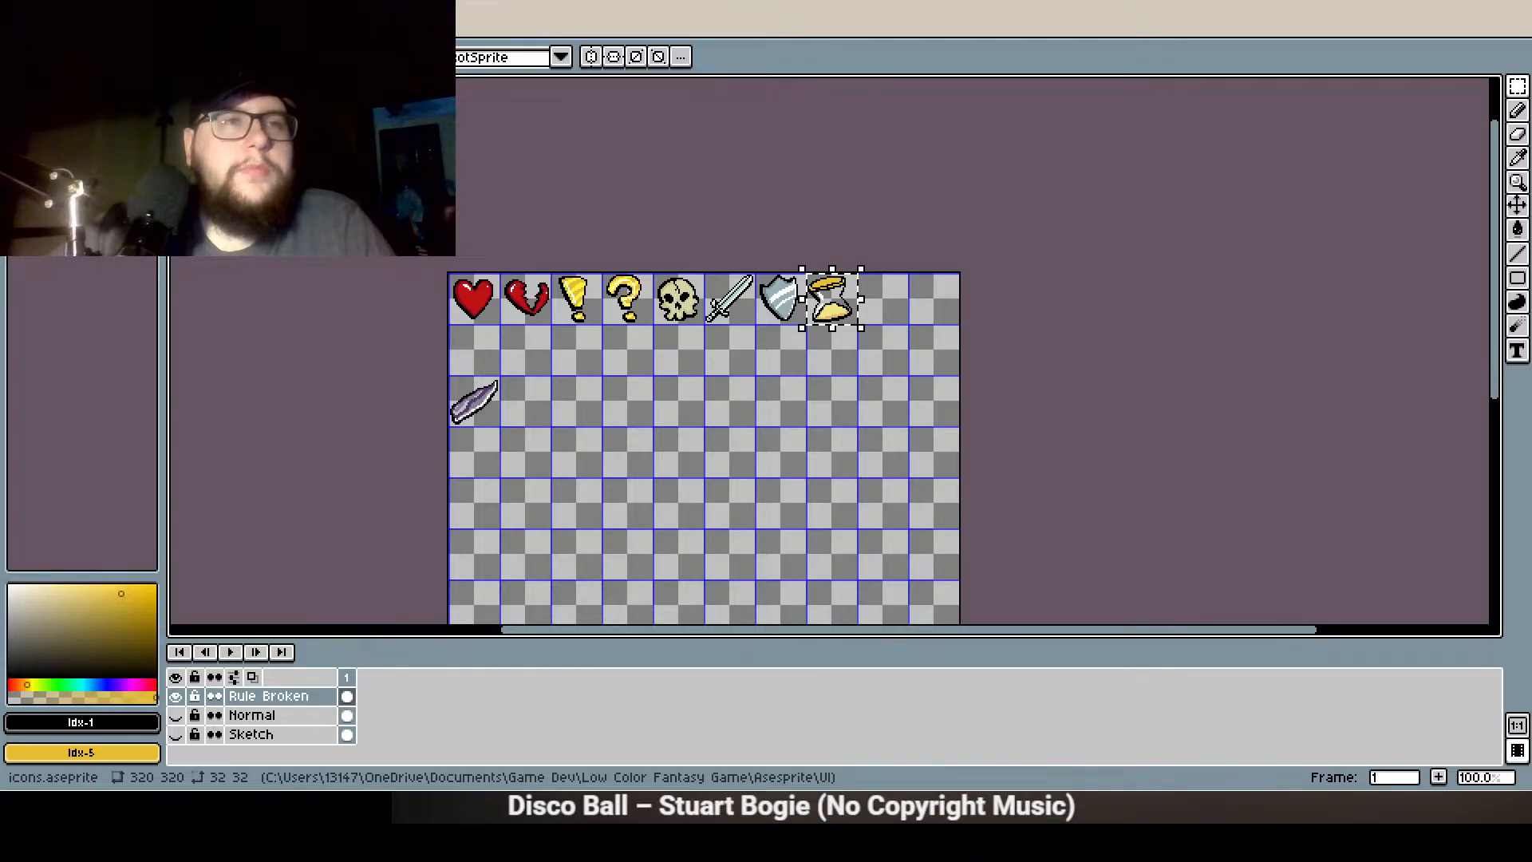
key(ctrl+n)
key(Escape)
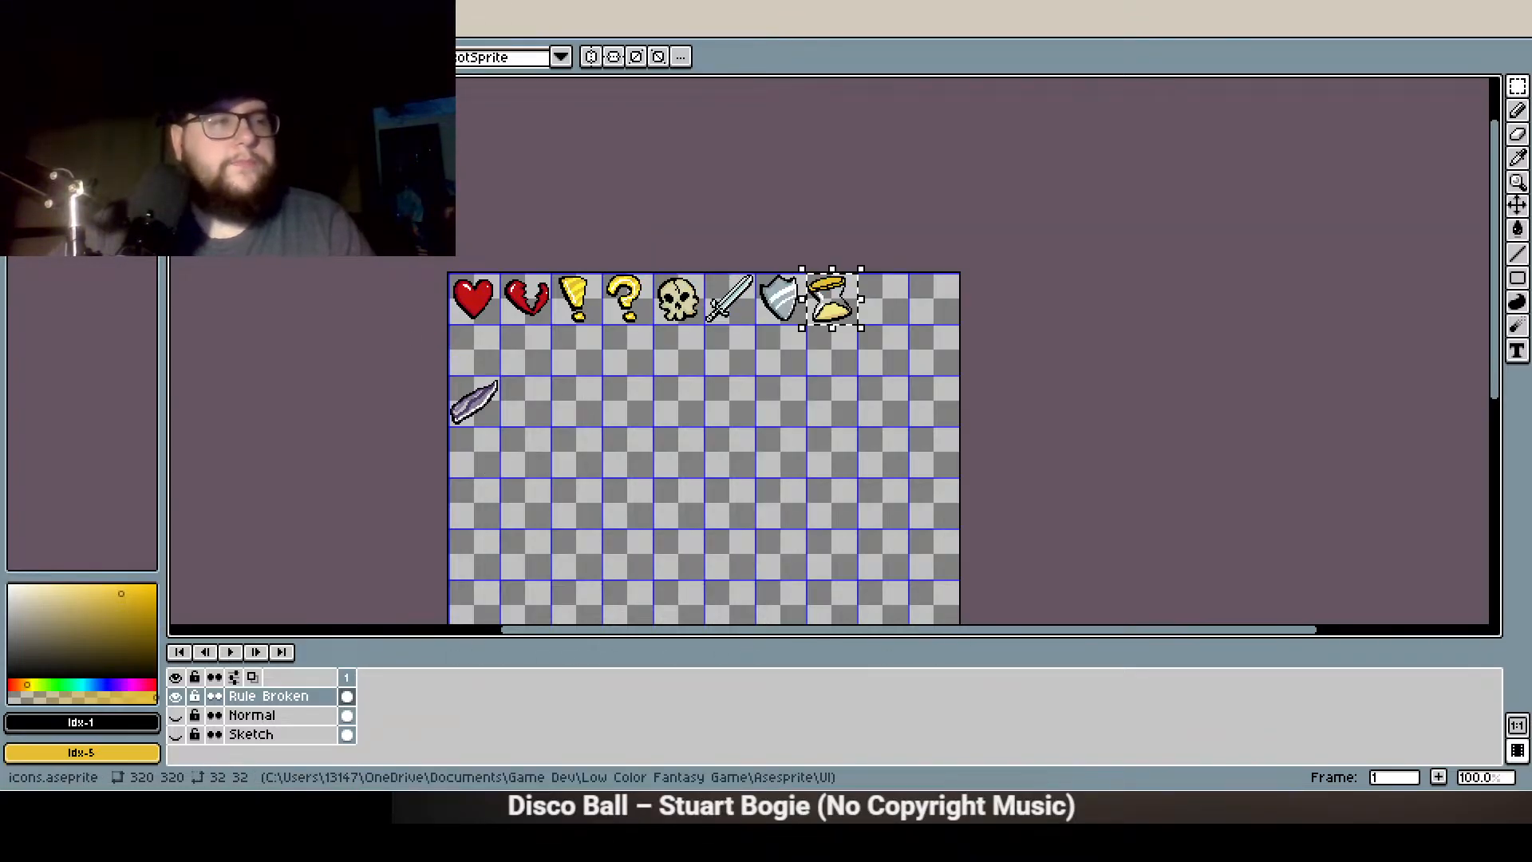
Open rat_spritesheet.aseprite from the recent files and bring its sprites into view
mouse_move(56, 63)
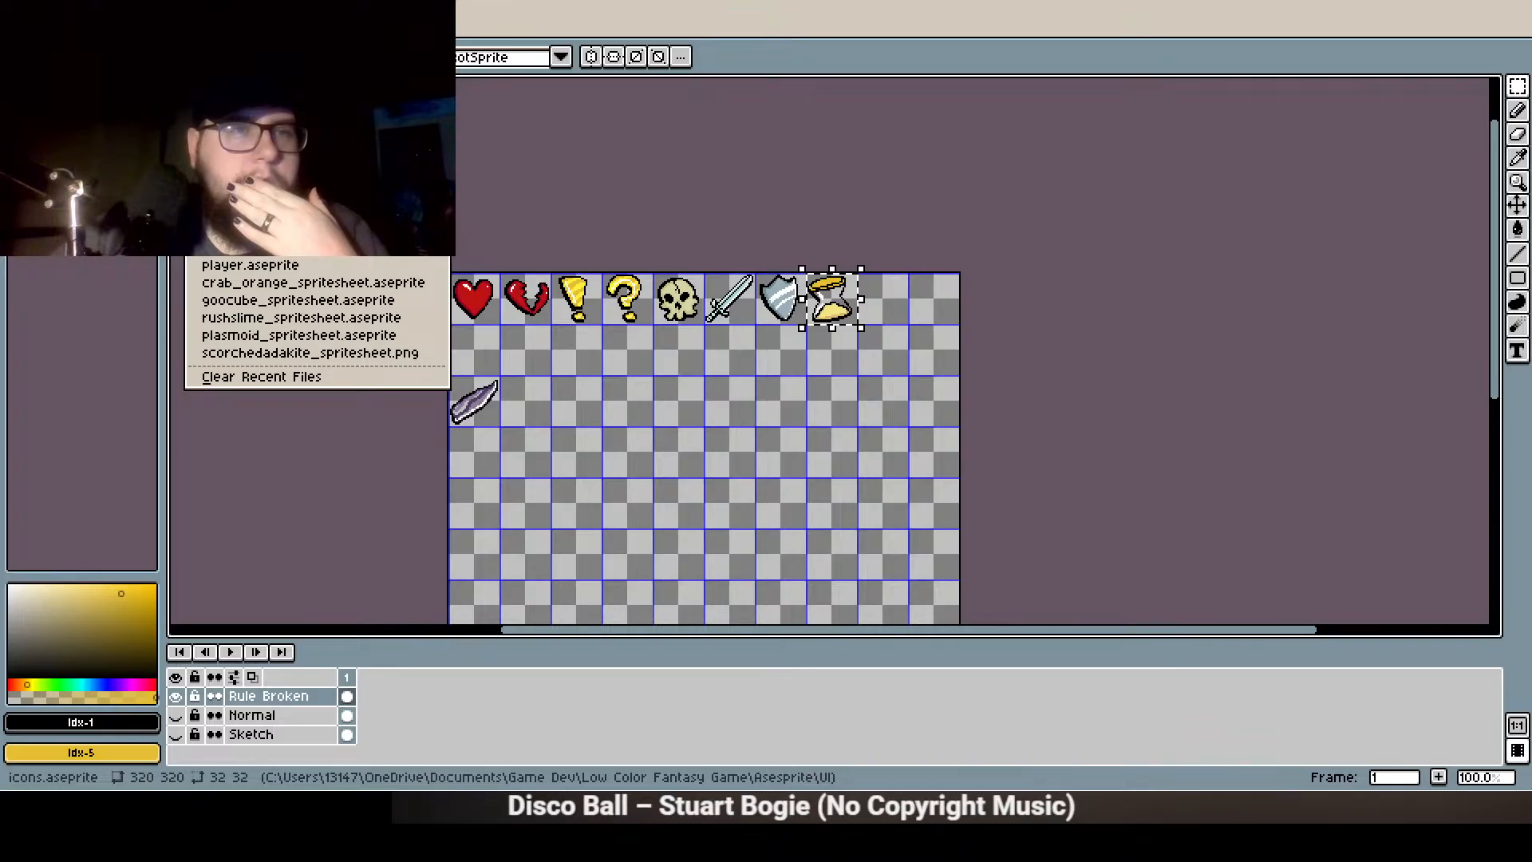
click(334, 266)
drag(644, 284, 496, 566)
drag(562, 272, 510, 583)
drag(520, 399, 505, 466)
scroll(461, 317, up, 3)
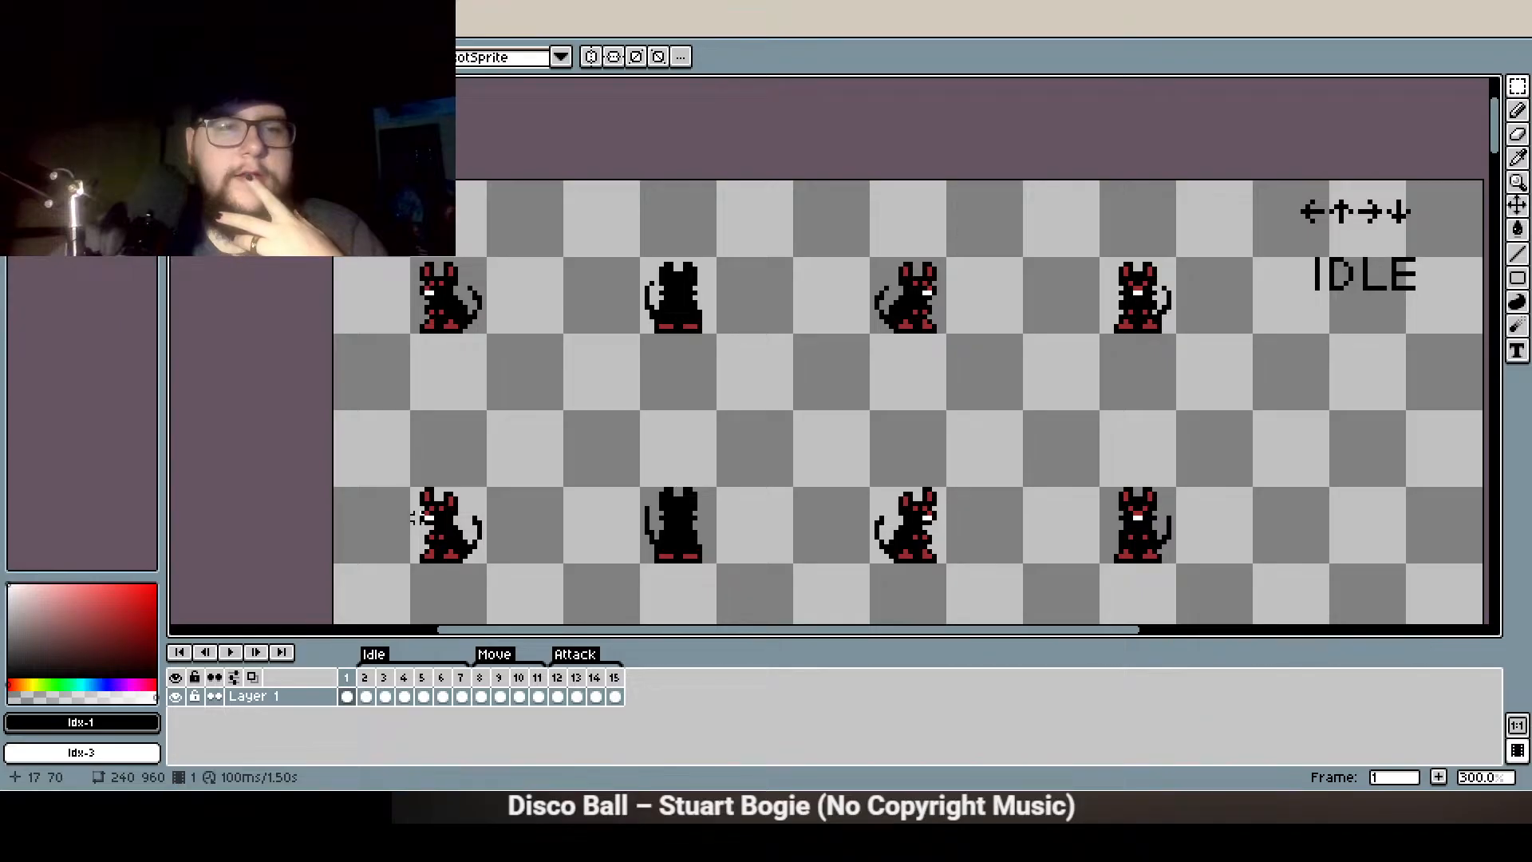
Play the rat's Idle, Move and Attack animations in turn to examine its movements
drag(423, 527, 383, 470)
click(367, 682)
click(232, 653)
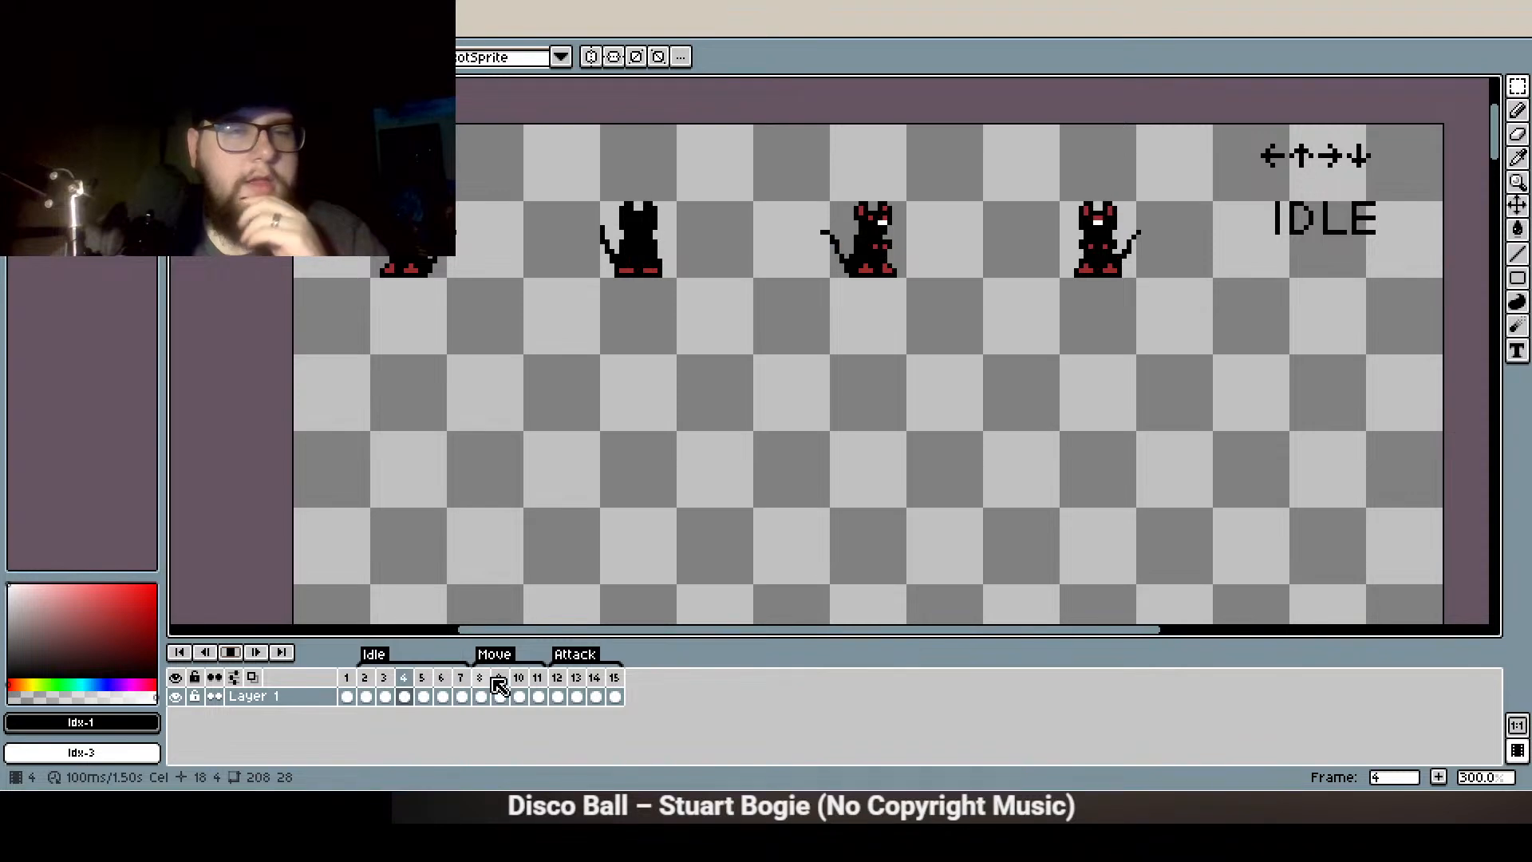
click(495, 688)
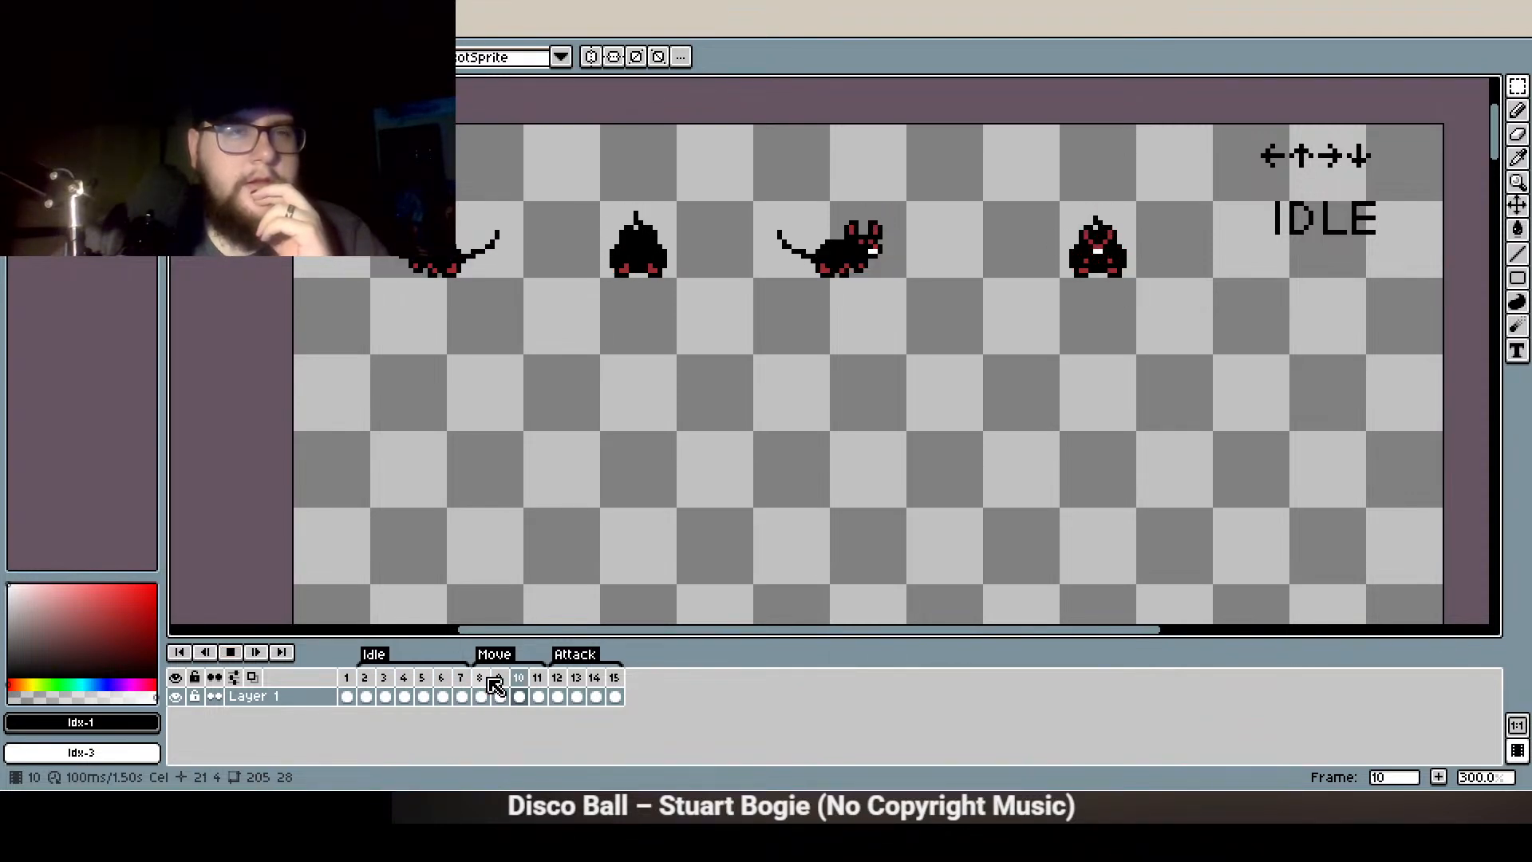
click(563, 698)
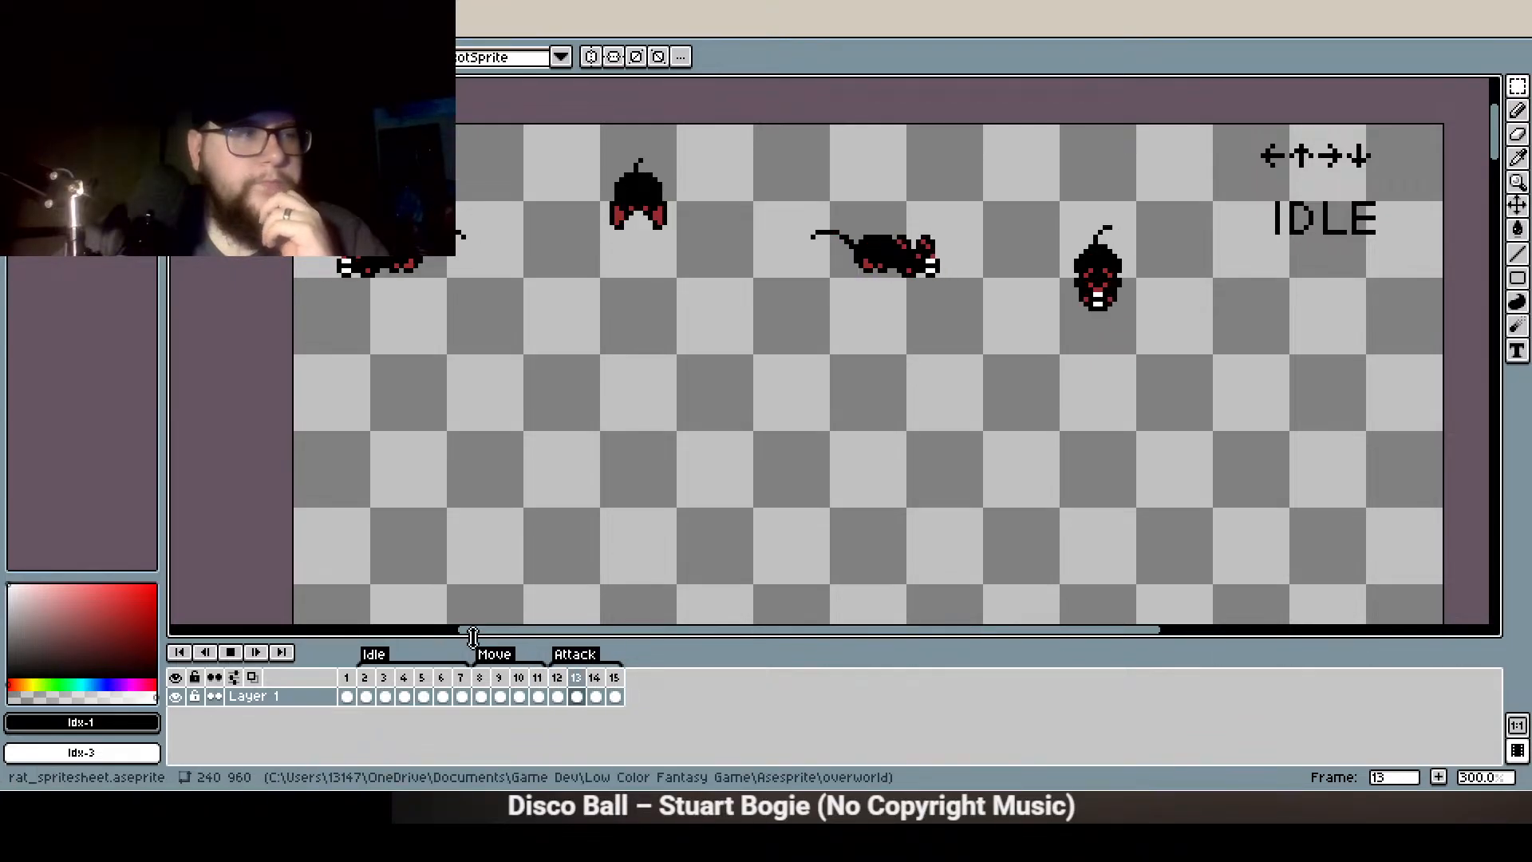
scroll(410, 368, down, 1)
scroll(409, 368, down, 4)
scroll(449, 375, up, 1)
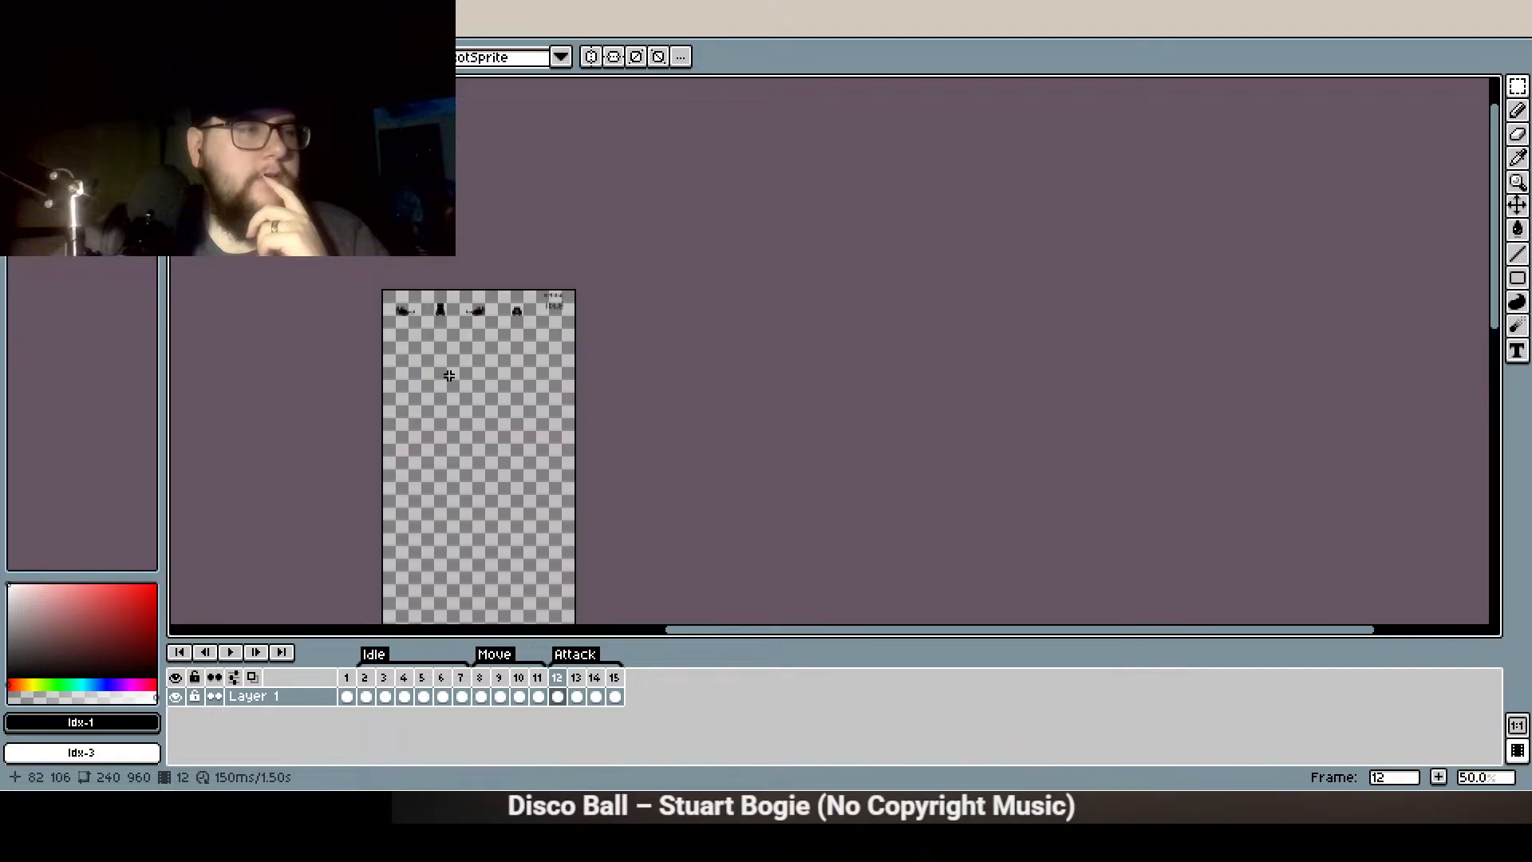
drag(450, 414, 506, 476)
scroll(503, 382, up, 2)
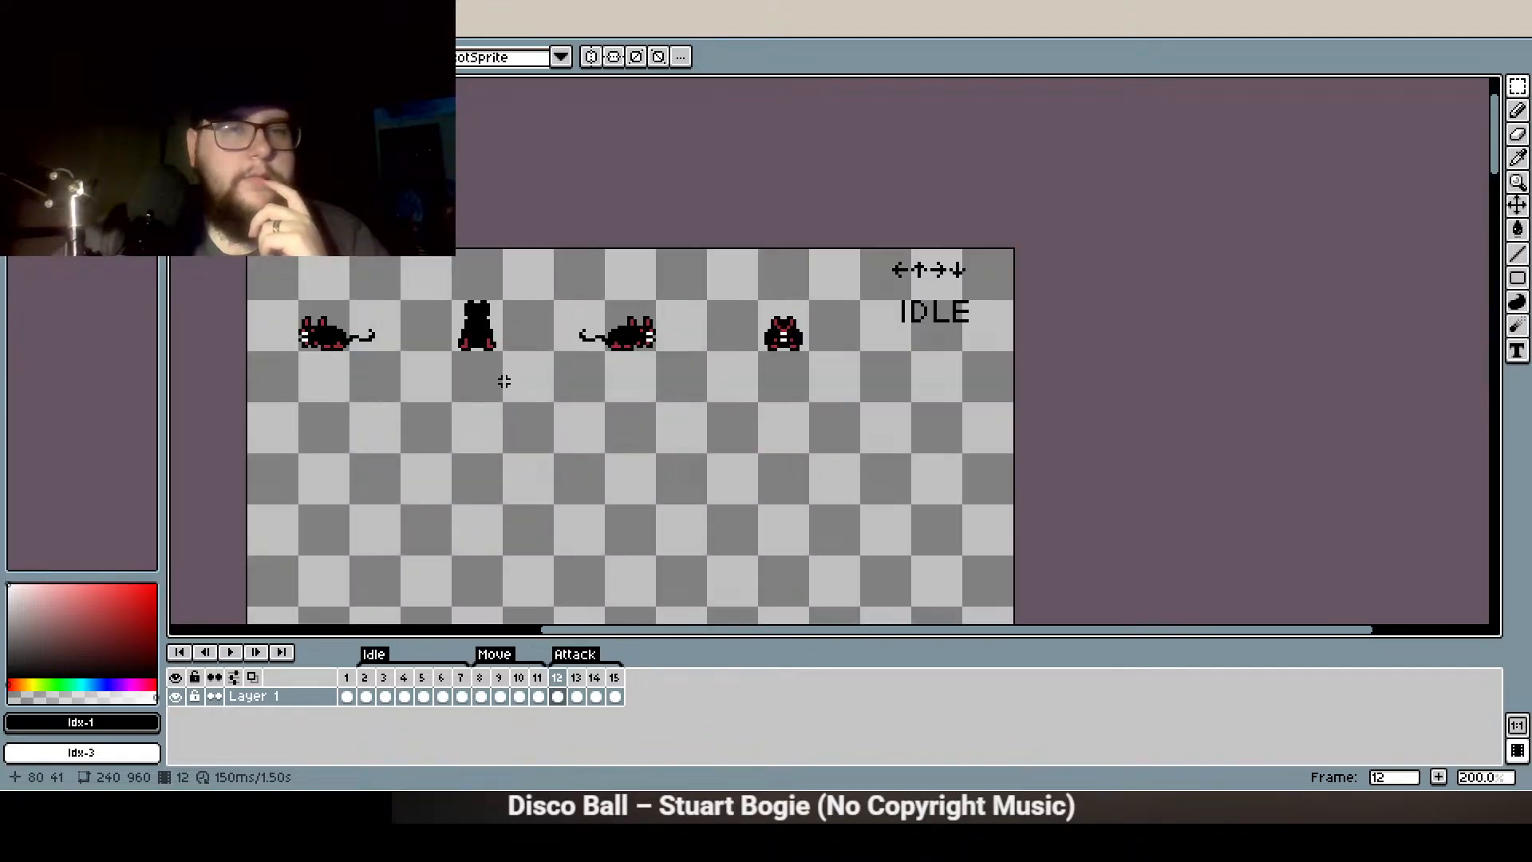
Replay the rat's Idle animation from frame 2, examine it at several zoom levels, and stop playback
click(365, 678)
click(230, 652)
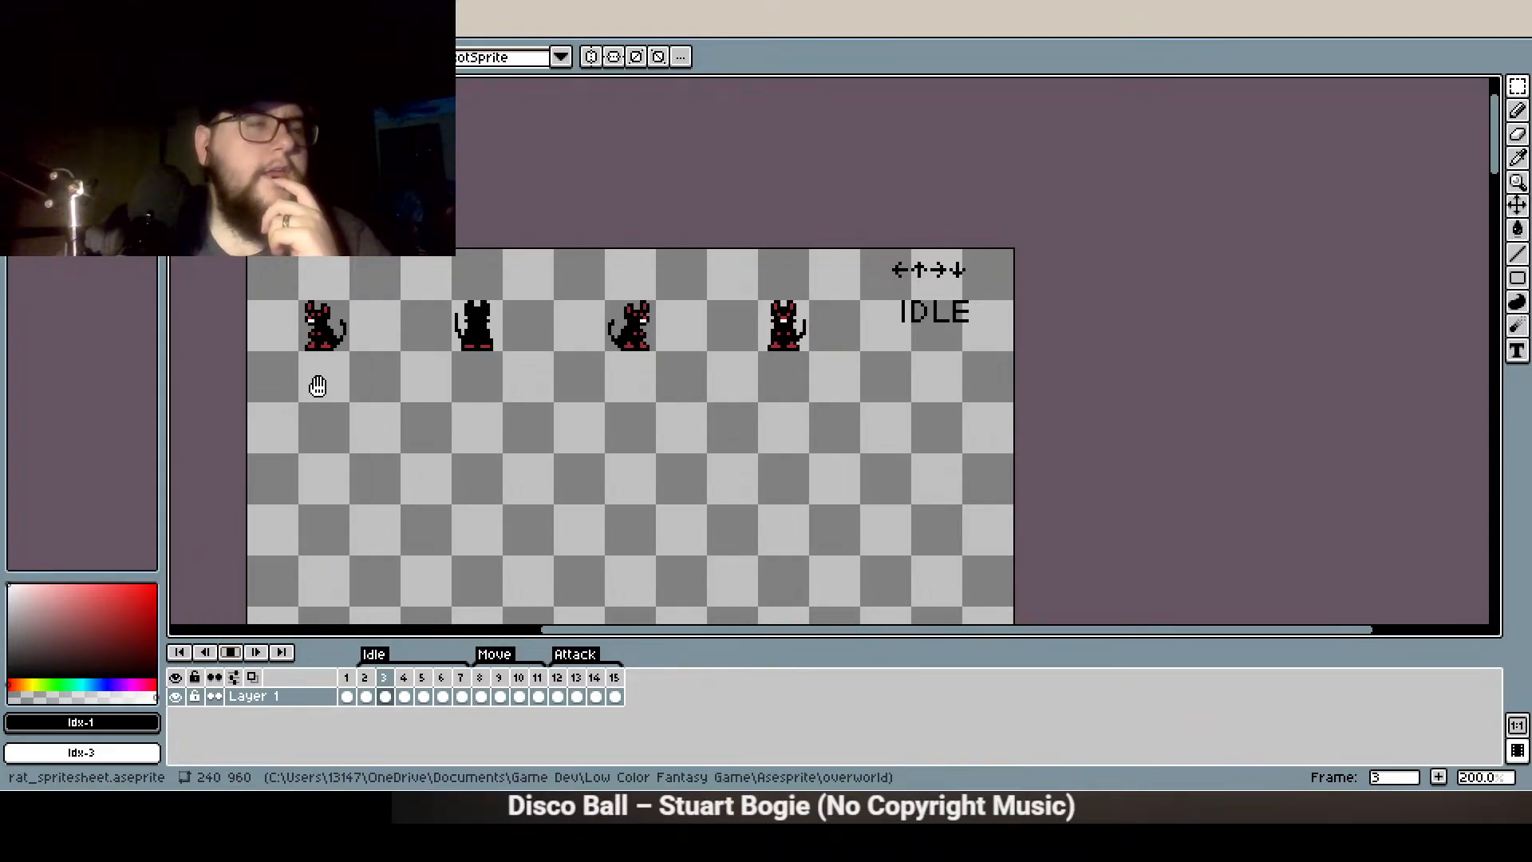
scroll(291, 324, up, 2)
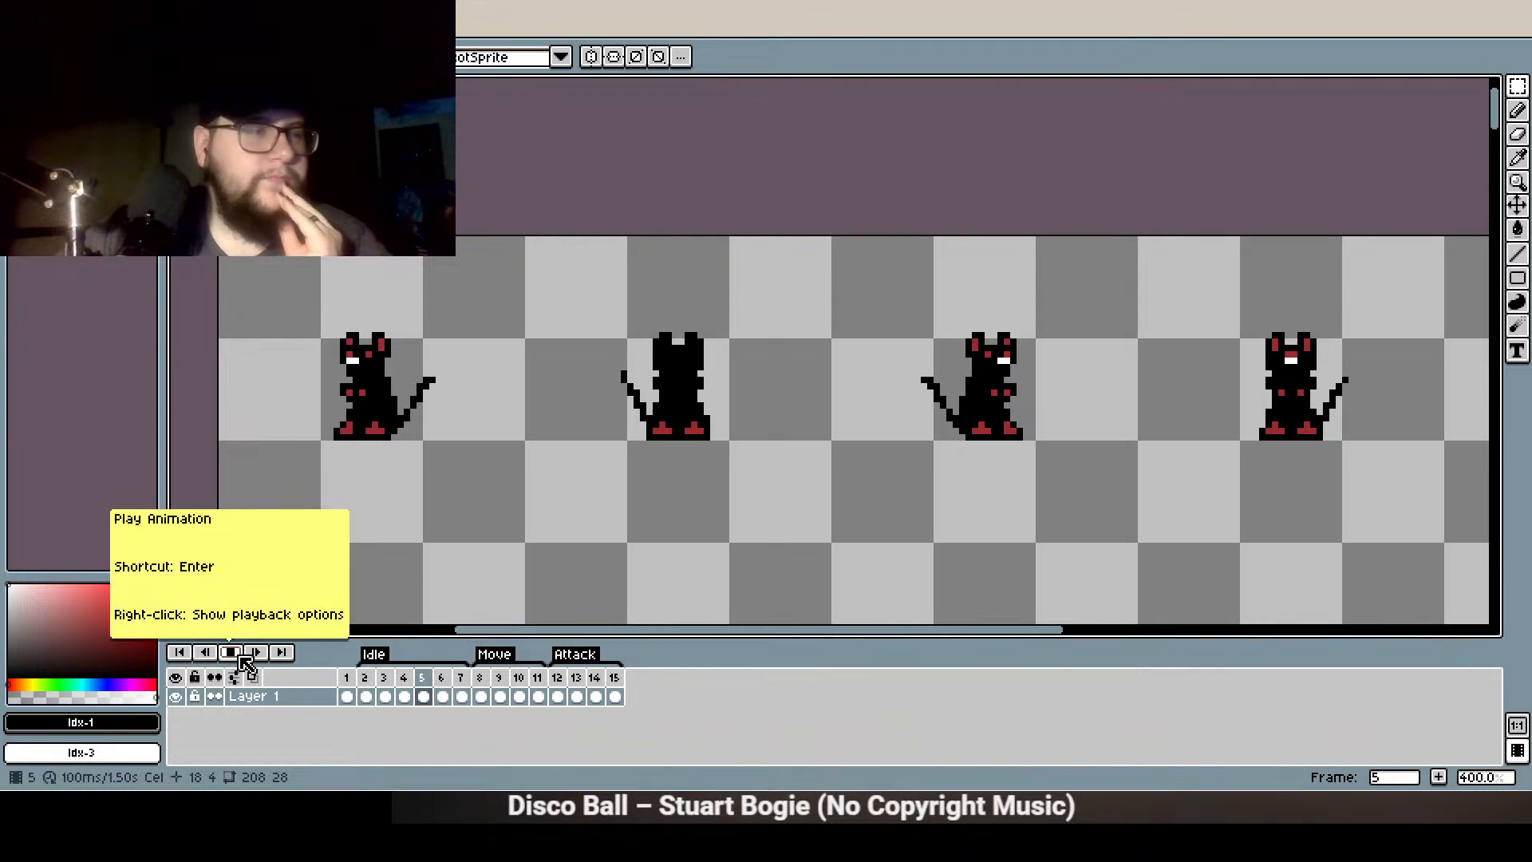
scroll(461, 464, down, 1)
drag(478, 511, 409, 423)
scroll(433, 467, down, 1)
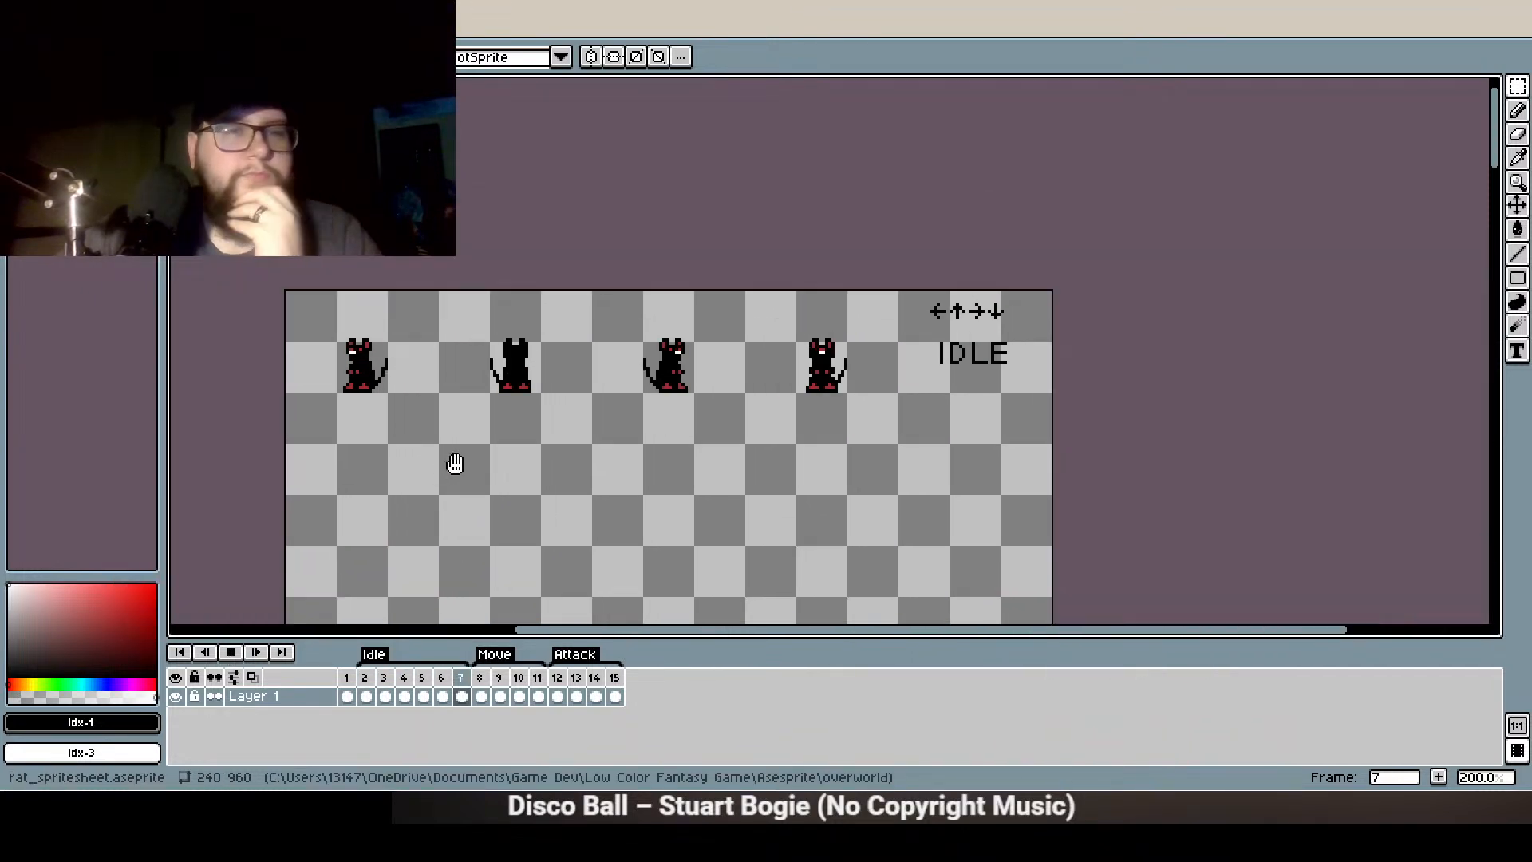
click(243, 653)
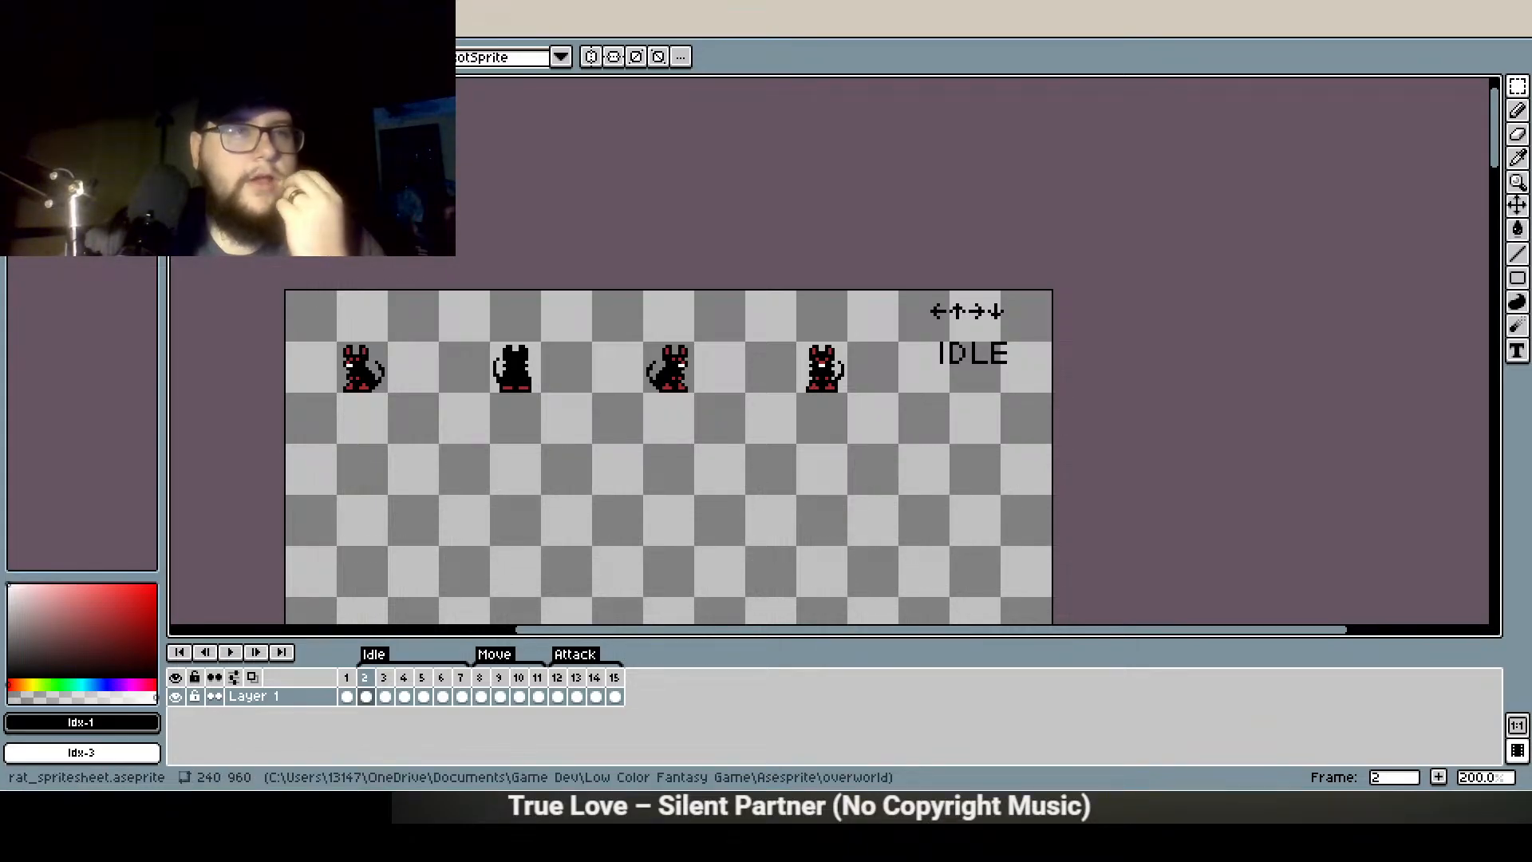
key(ctrl+n)
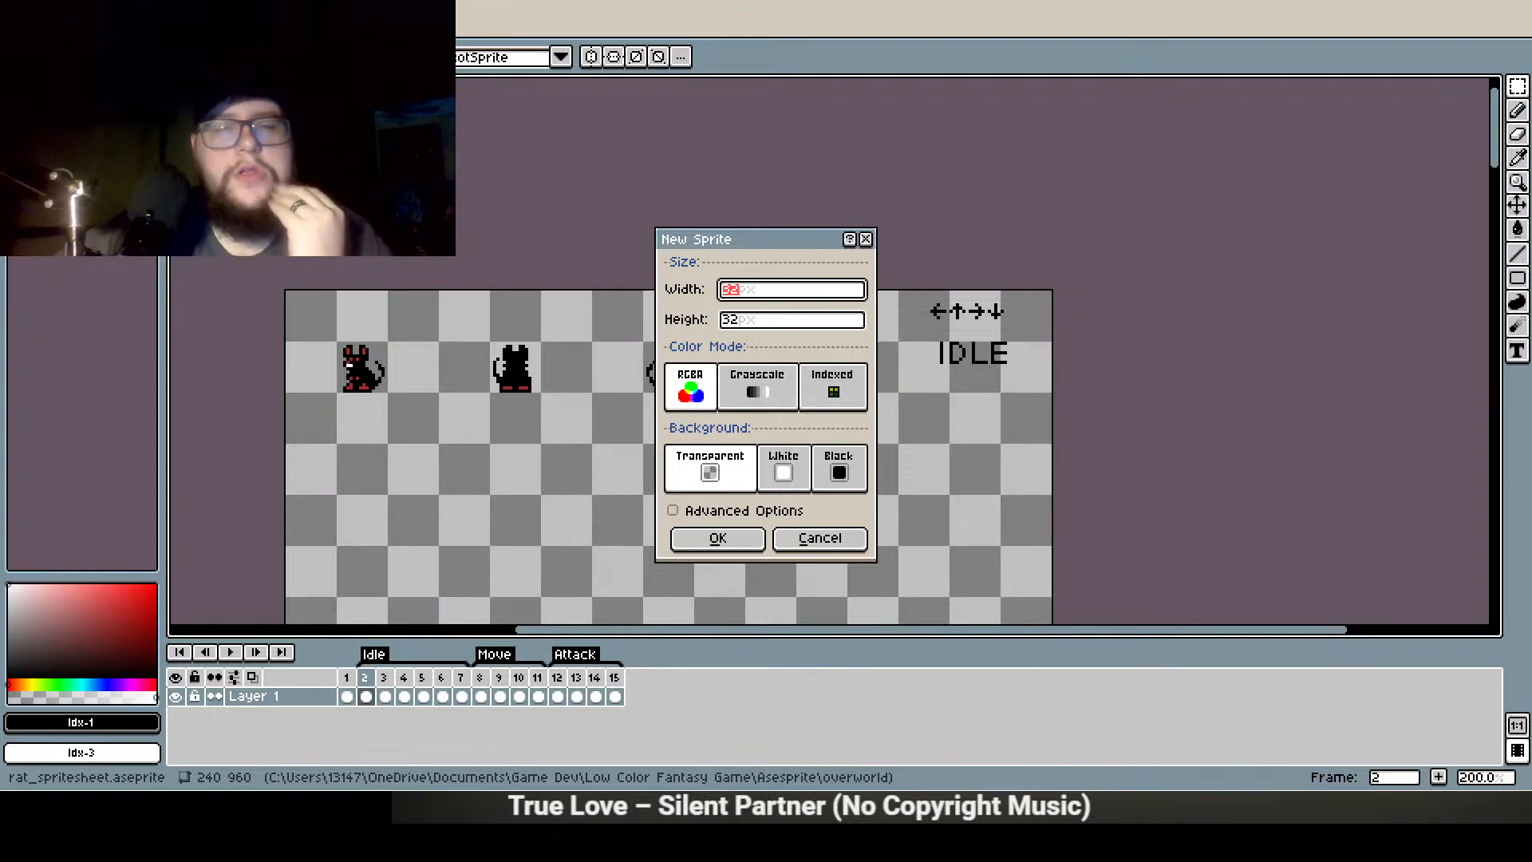
click(810, 536)
click(239, 24)
Open ghost_male_spritesheet.aseprite and bring its first row of sprites into view
click(48, 8)
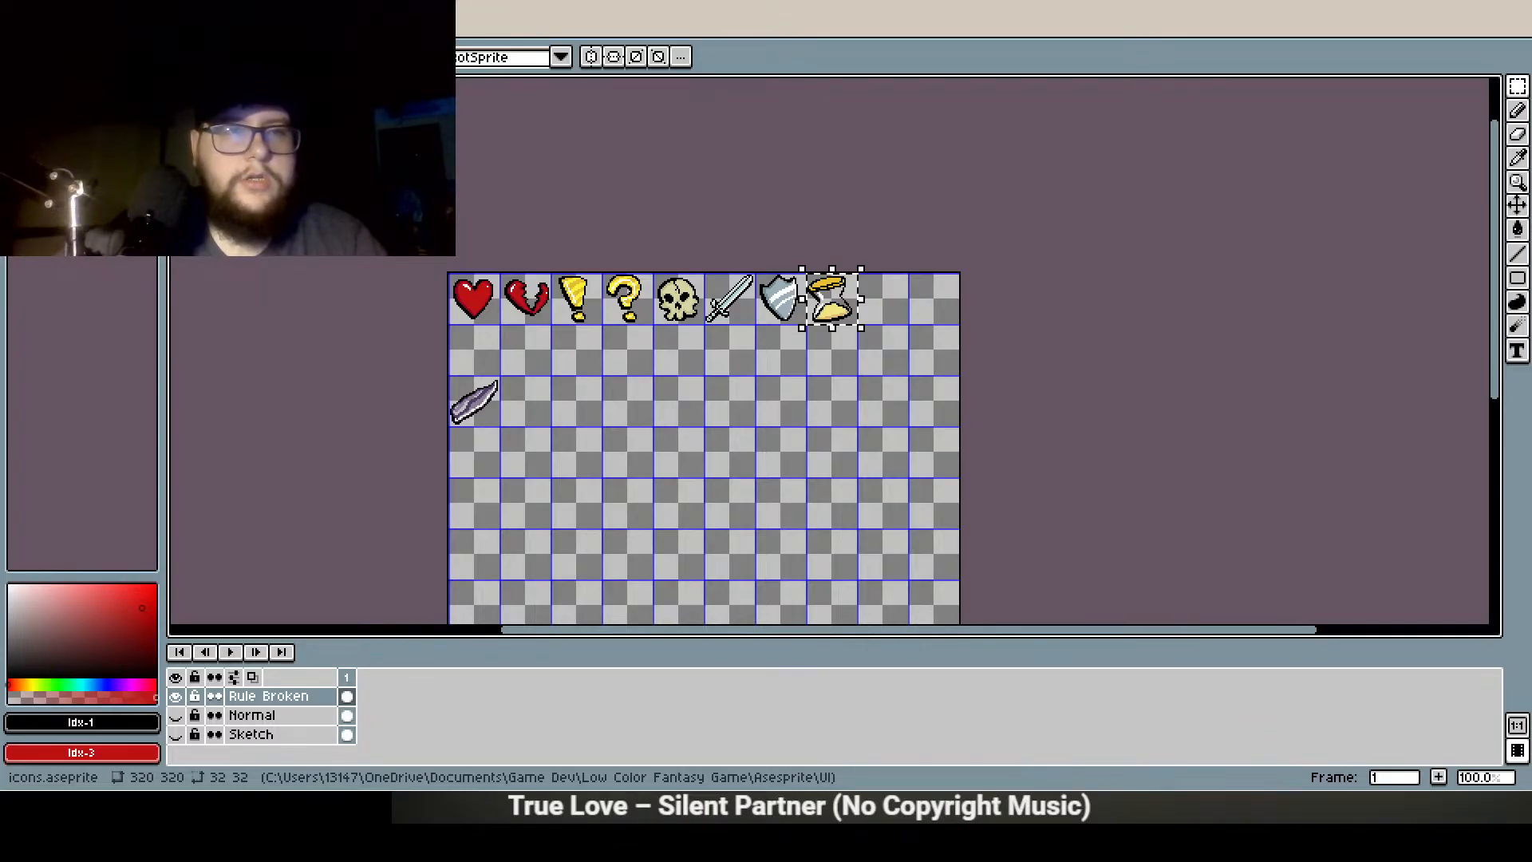
click(319, 27)
drag(543, 126, 451, 502)
drag(586, 186, 474, 539)
drag(478, 144, 505, 517)
scroll(434, 280, up, 1)
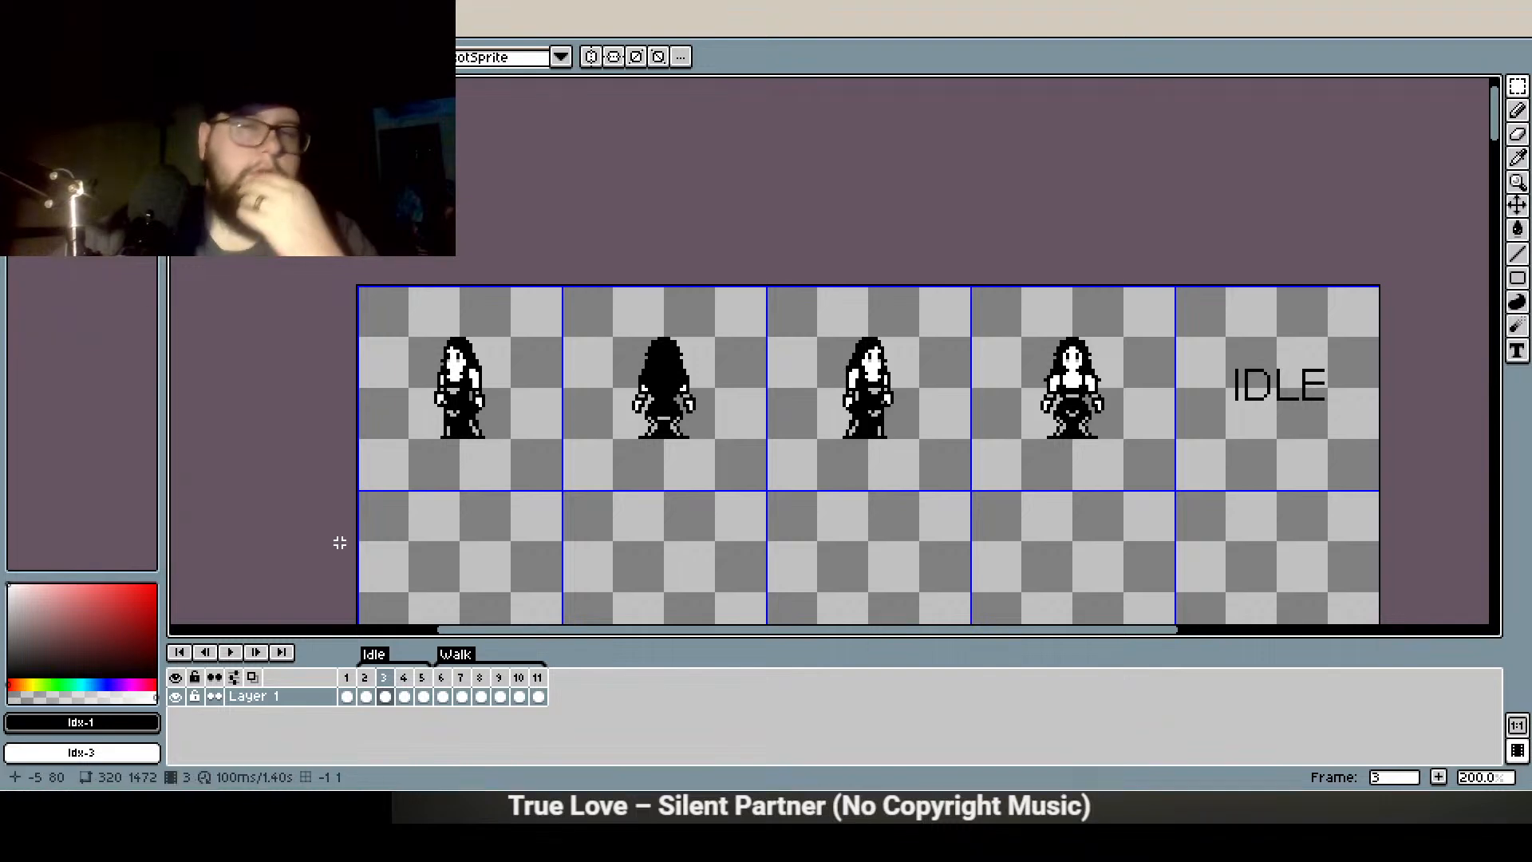
drag(364, 677, 538, 679)
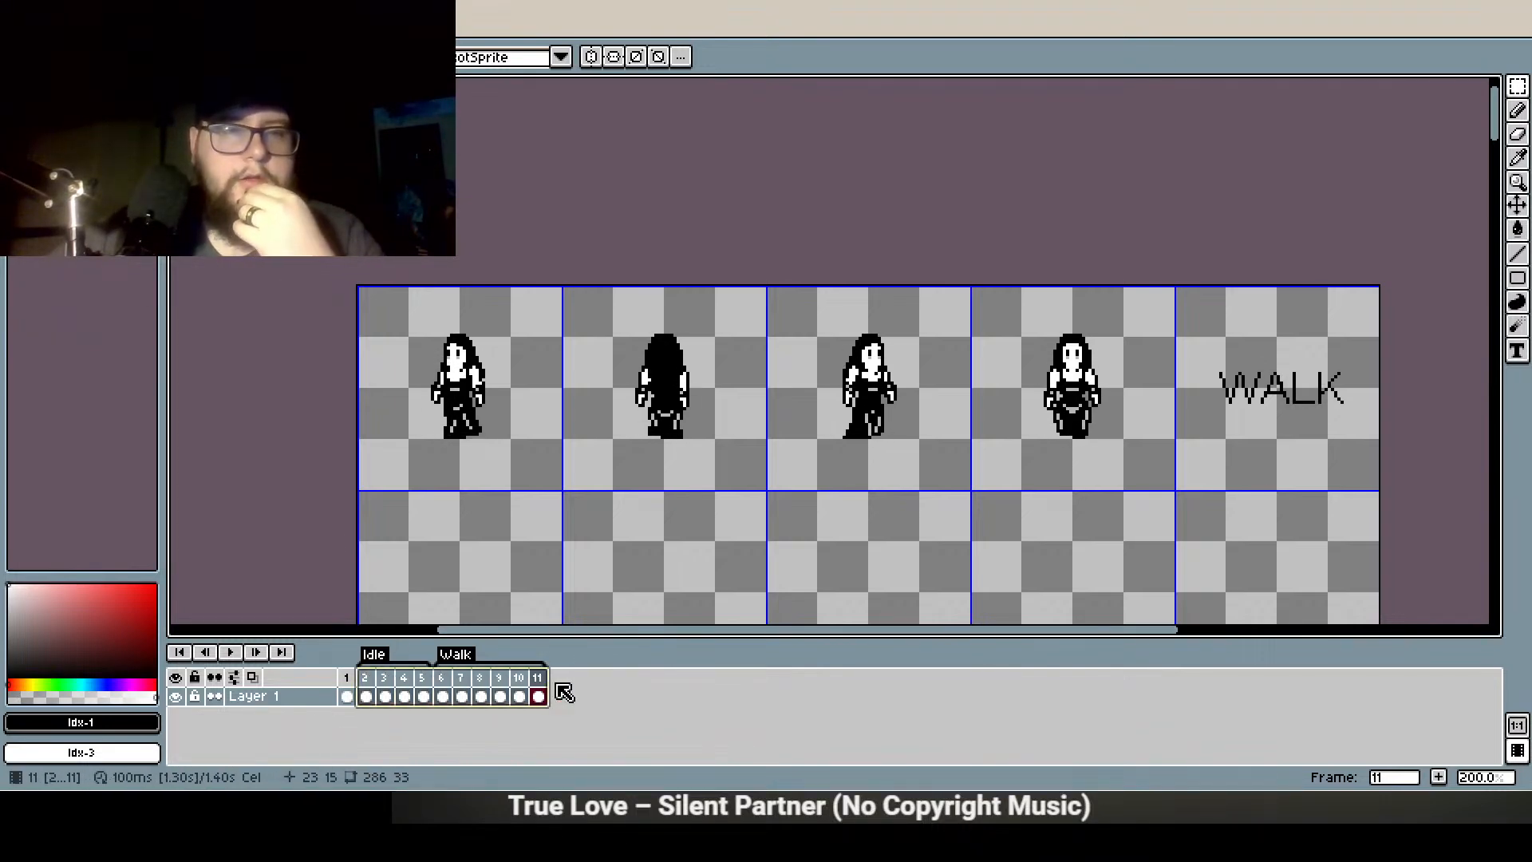
right_click(480, 694)
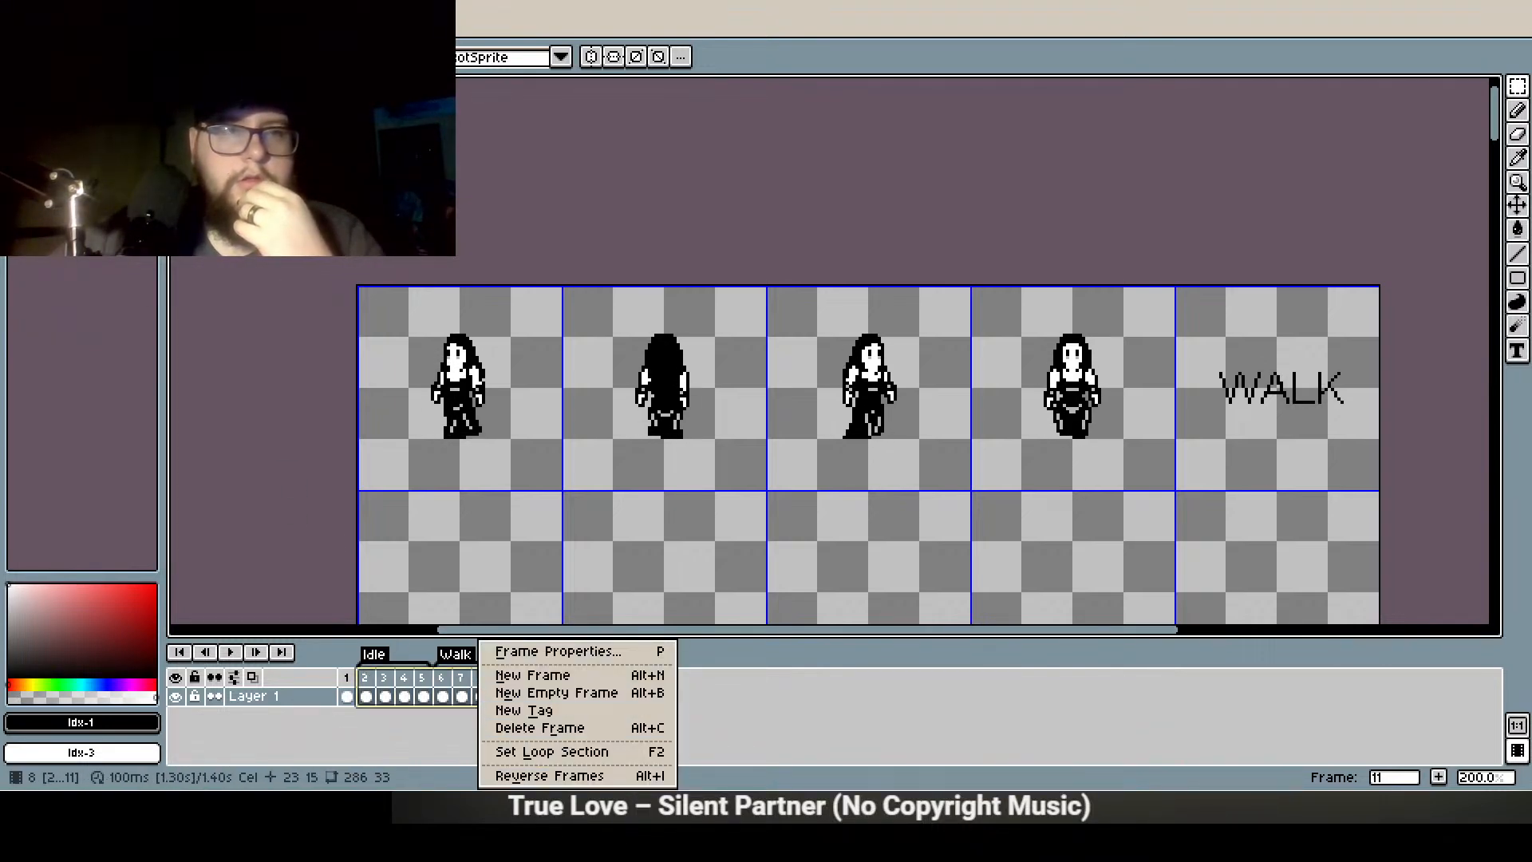
click(702, 710)
click(587, 708)
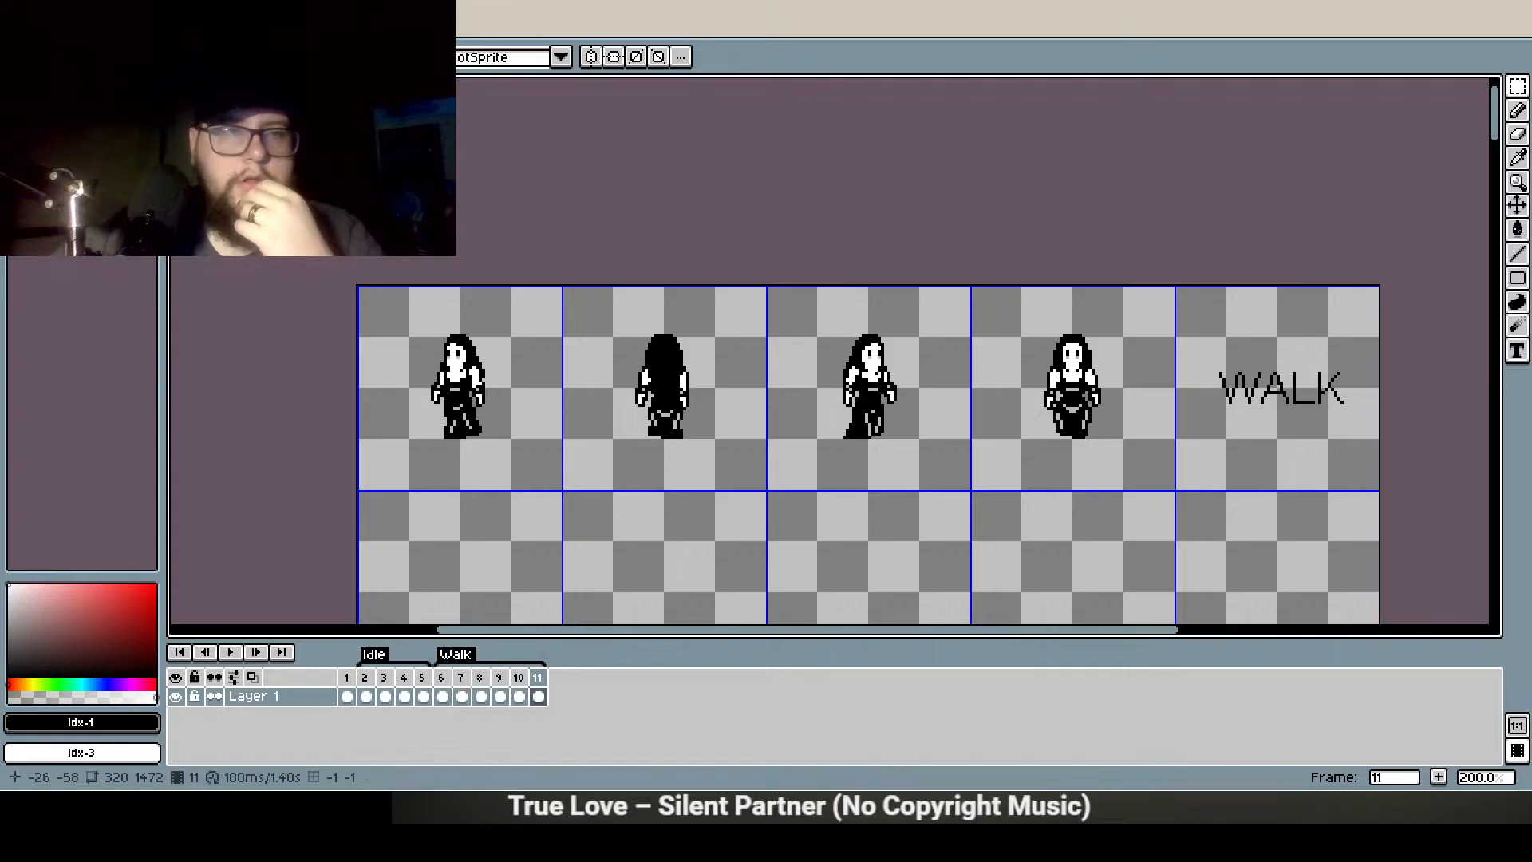
drag(367, 679, 567, 691)
right_click(500, 697)
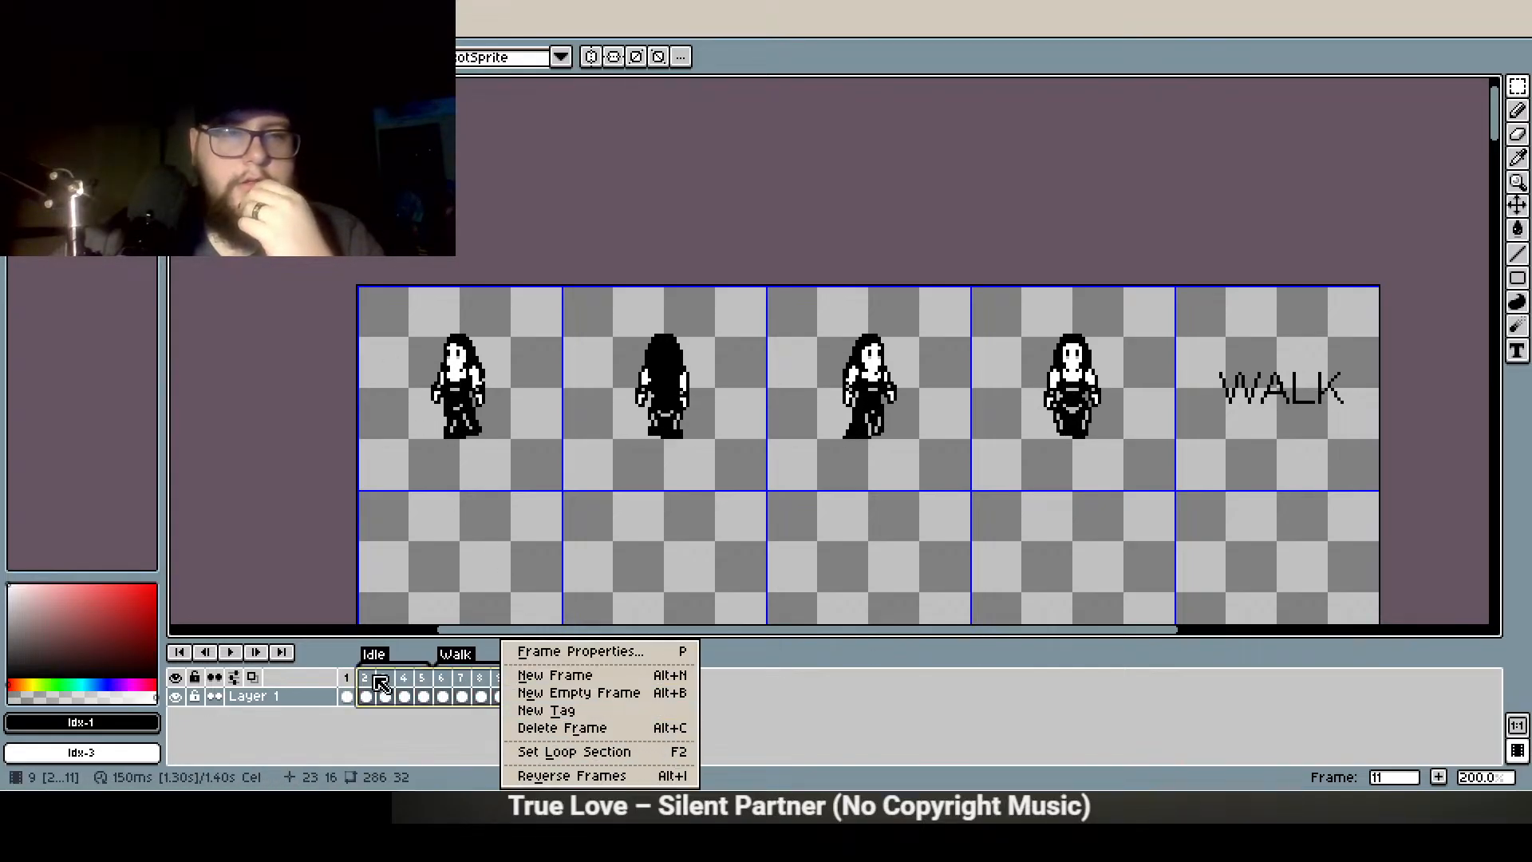
click(438, 697)
Go to frame 1 of the ghost sheet and look over all its rows of character poses
click(366, 686)
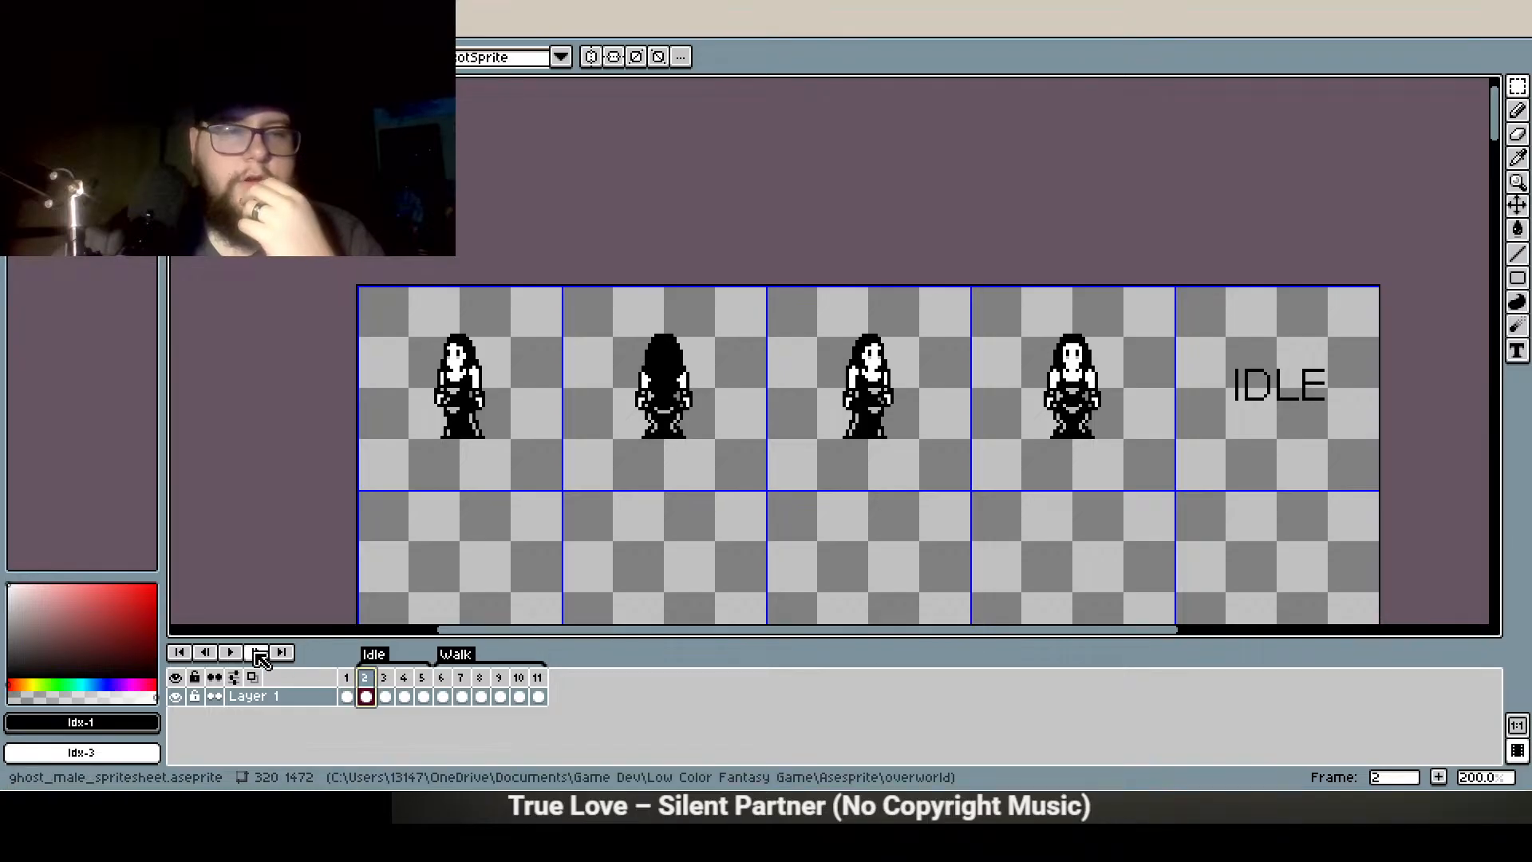
scroll(576, 447, up, 1)
click(348, 680)
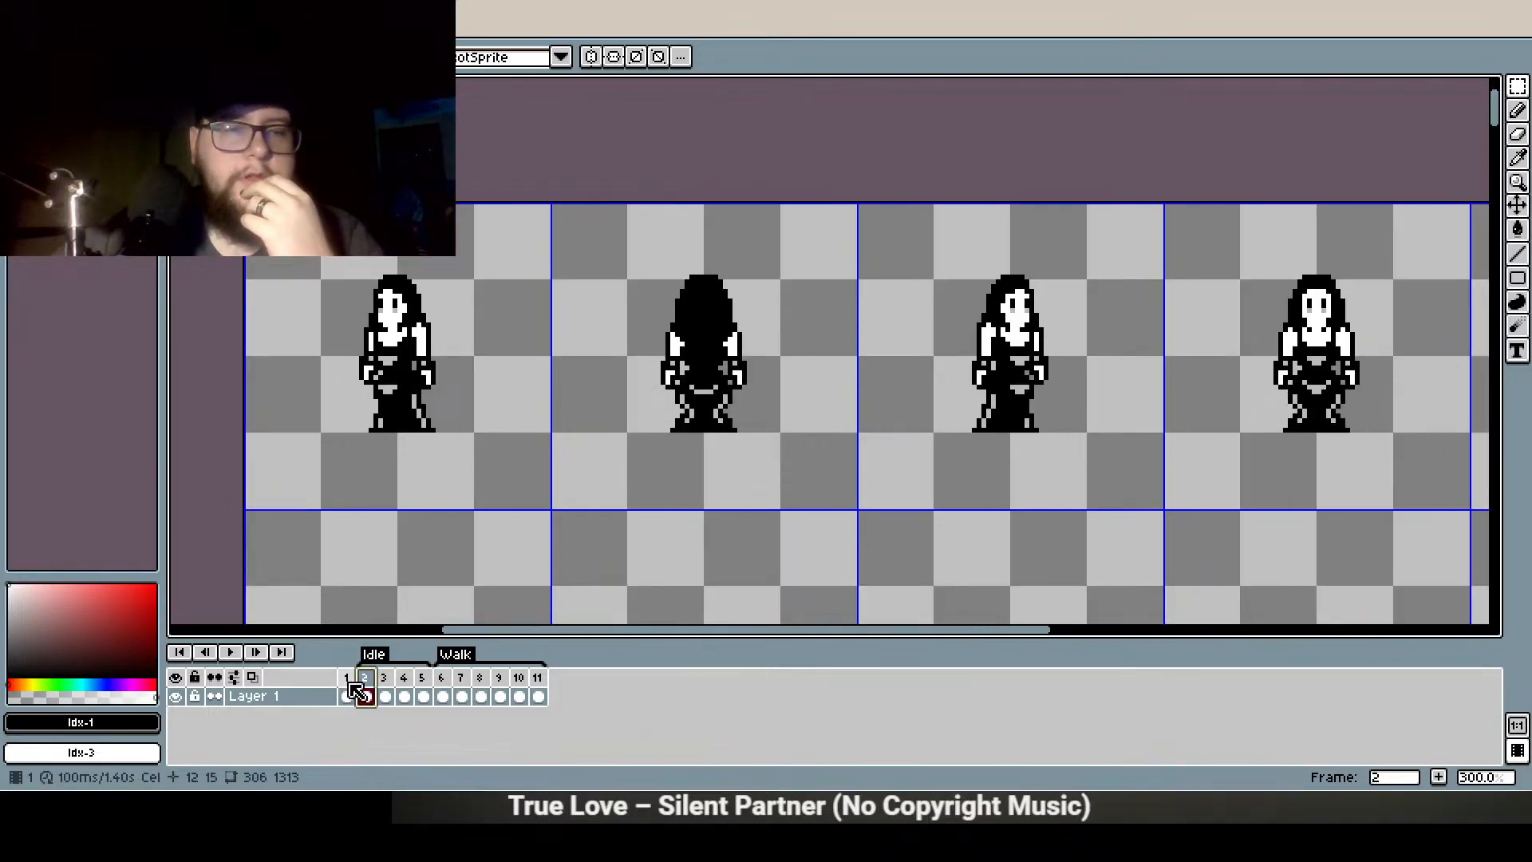
scroll(836, 344, down, 2)
drag(951, 445, 826, 163)
drag(945, 519, 945, 310)
drag(911, 492, 922, 276)
scroll(906, 325, down, 1)
drag(905, 358, 804, 118)
scroll(853, 296, down, 1)
scroll(799, 303, up, 2)
drag(758, 427, 786, 122)
drag(762, 459, 752, 272)
drag(718, 470, 666, 73)
drag(727, 238, 665, 726)
drag(608, 411, 662, 822)
drag(634, 103, 643, 619)
scroll(642, 576, down, 1)
drag(623, 267, 626, 387)
scroll(632, 288, up, 2)
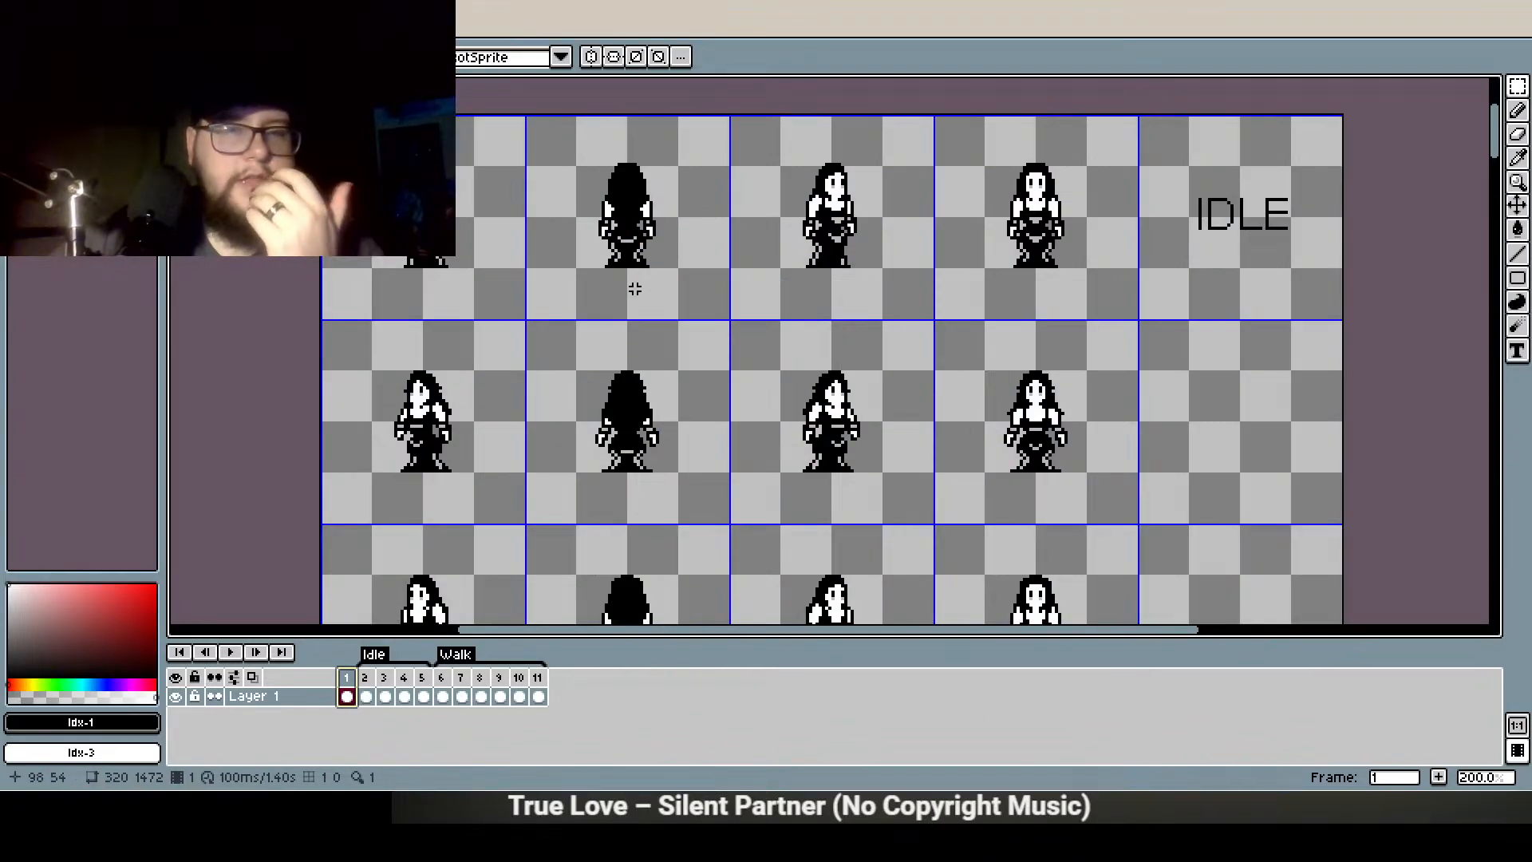
Play the ghost's Idle and Walk animations, stop playback, and return to frame 1
click(366, 696)
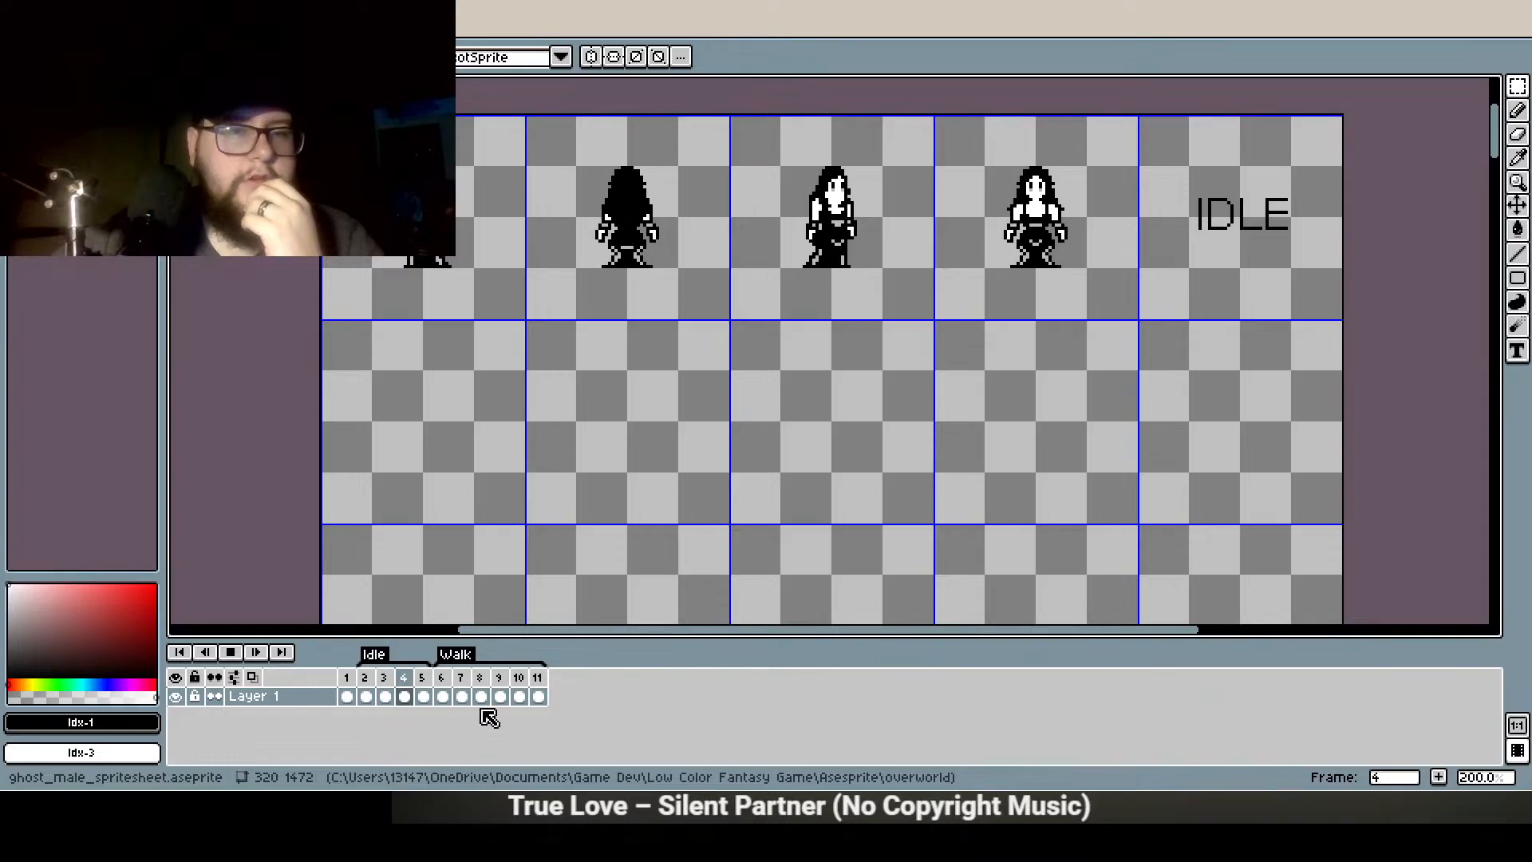
click(445, 678)
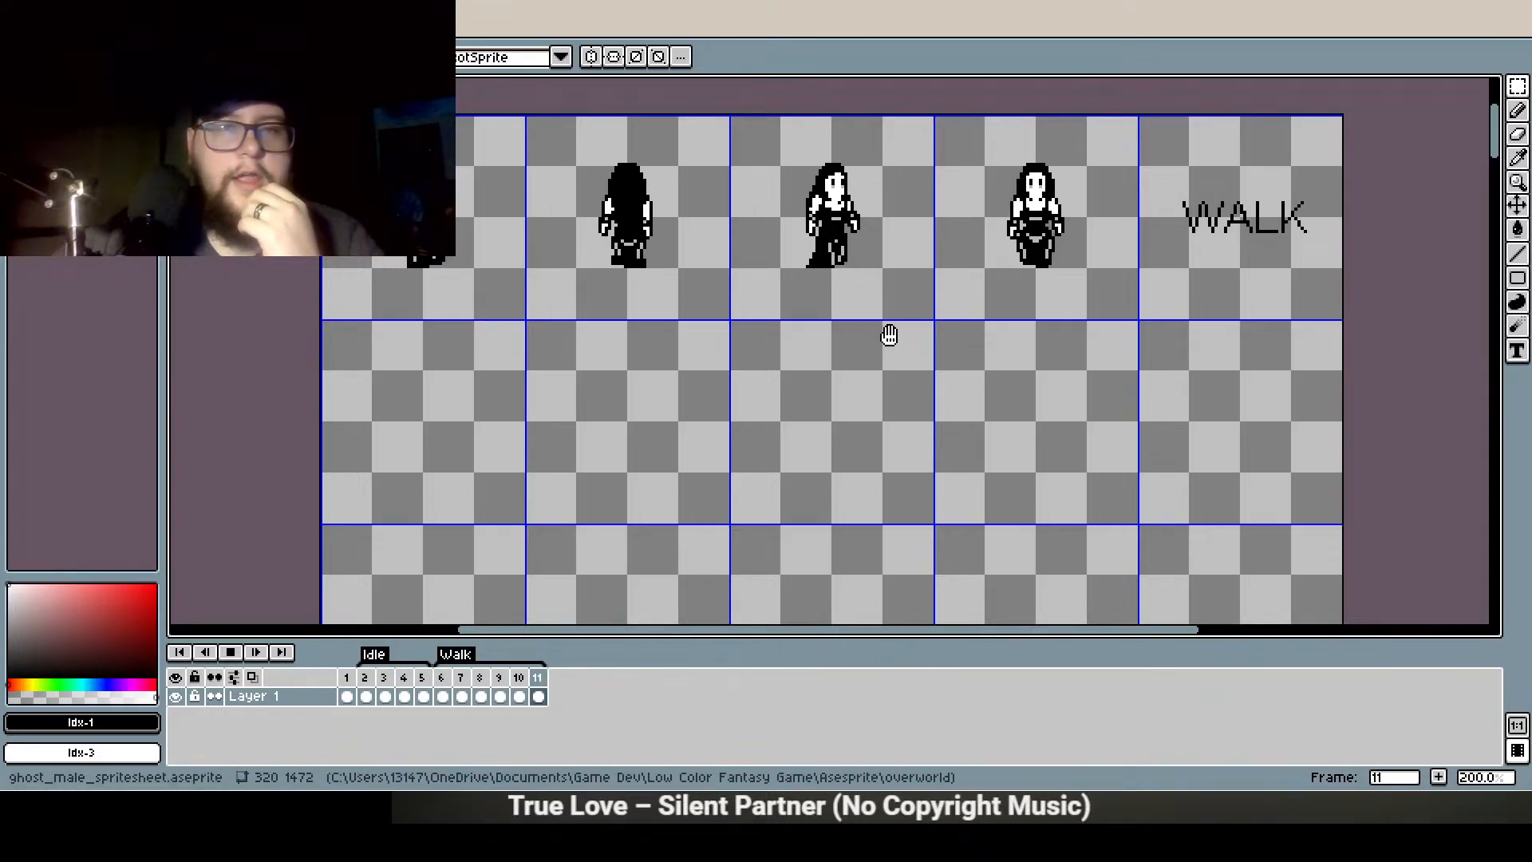
click(231, 652)
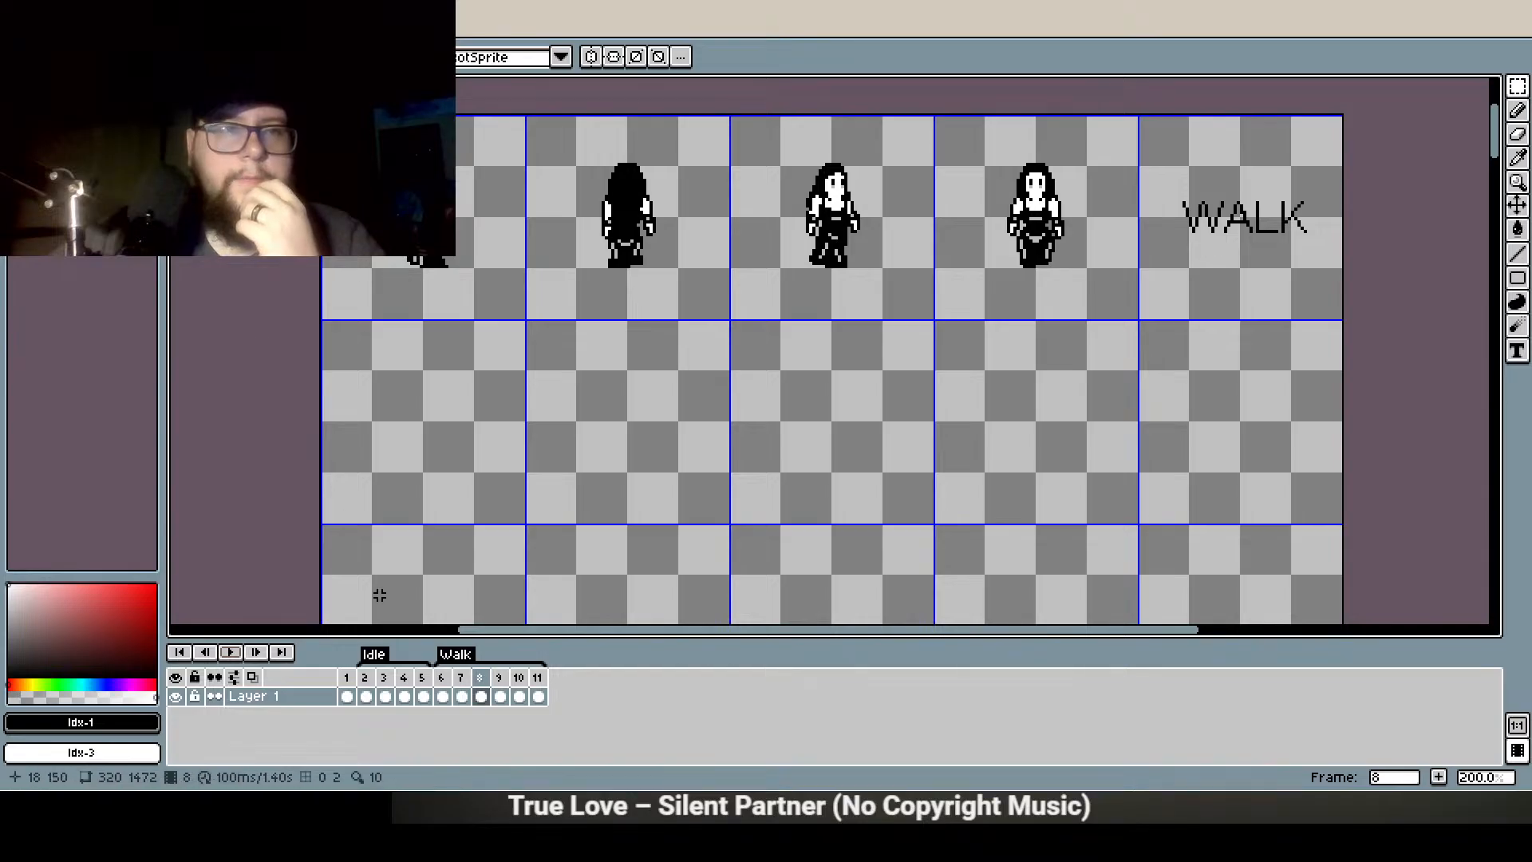
click(367, 693)
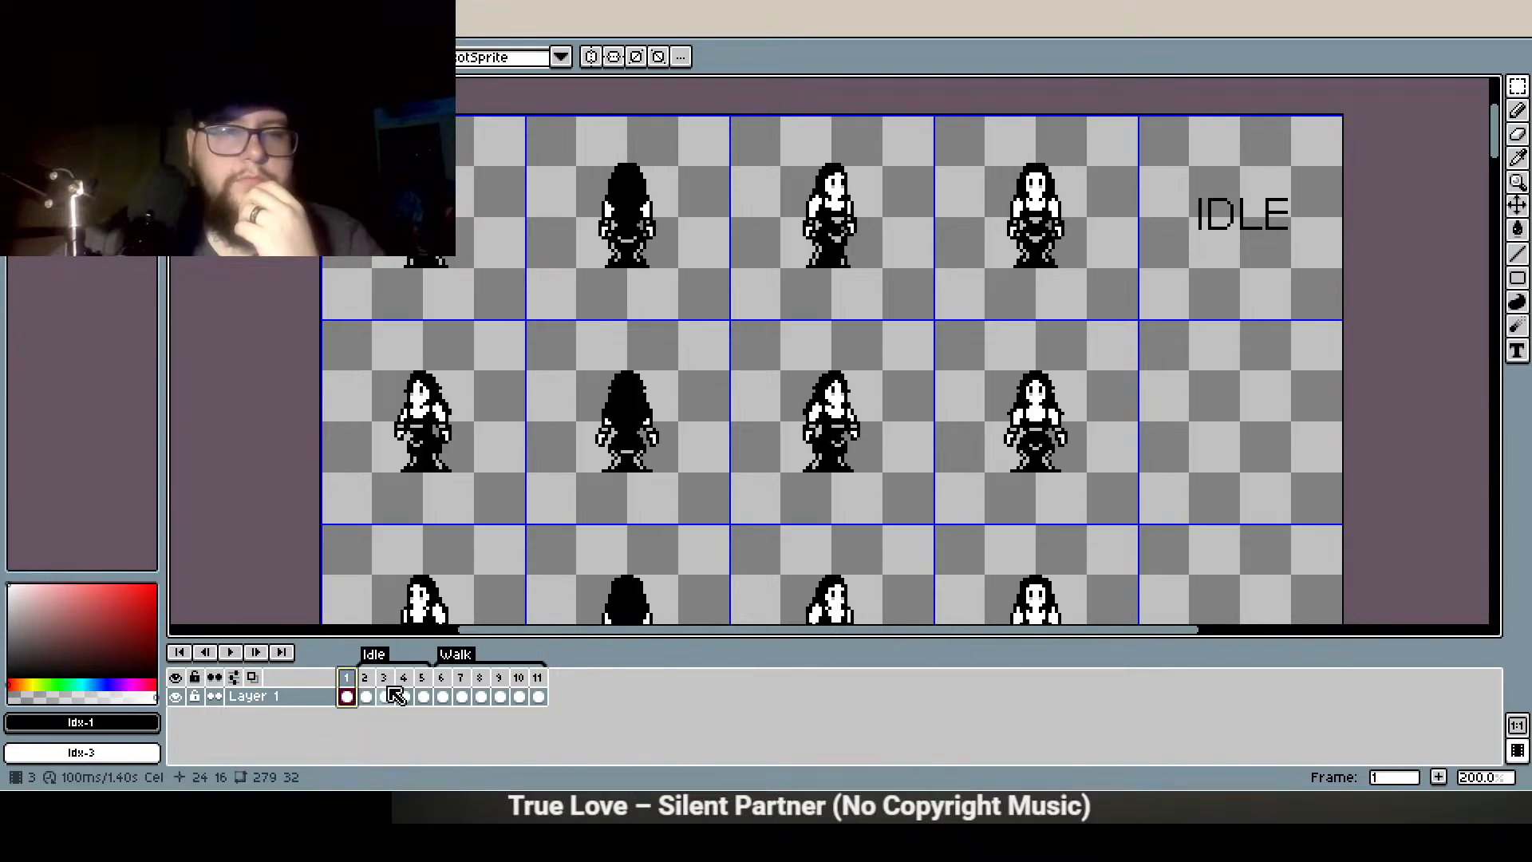
Delete frames 2 through 11, which hold the Idle and Walk animations
drag(371, 685, 610, 699)
right_click(456, 700)
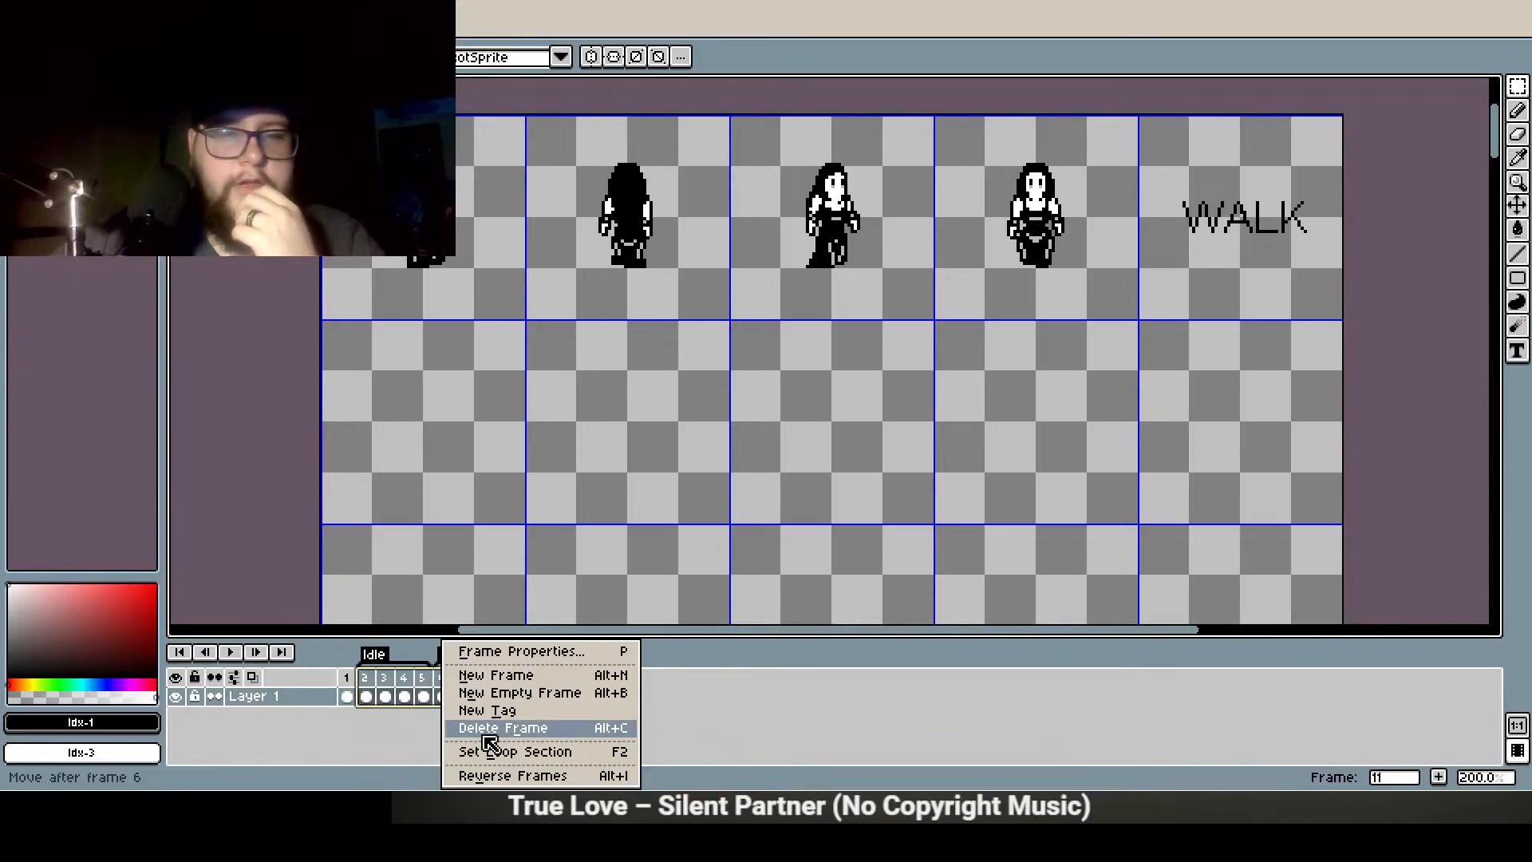
click(531, 728)
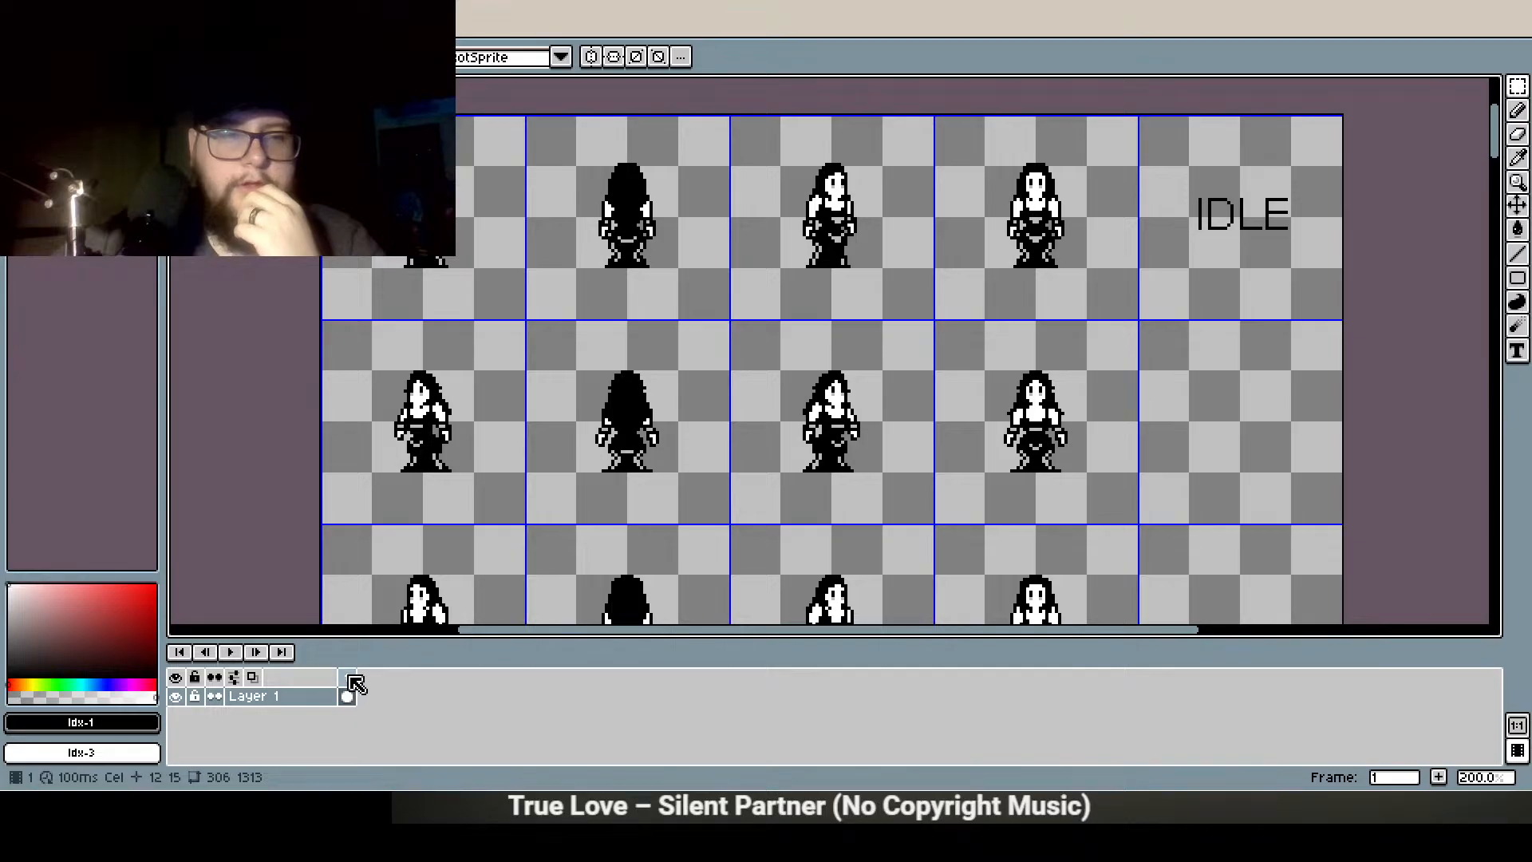
Clear every sprite and label from the remaining frame and save ghost_male_spritesheet.aseprite
scroll(573, 317, down, 3)
drag(530, 296, 762, 546)
drag(894, 287, 887, 460)
scroll(916, 386, up, 3)
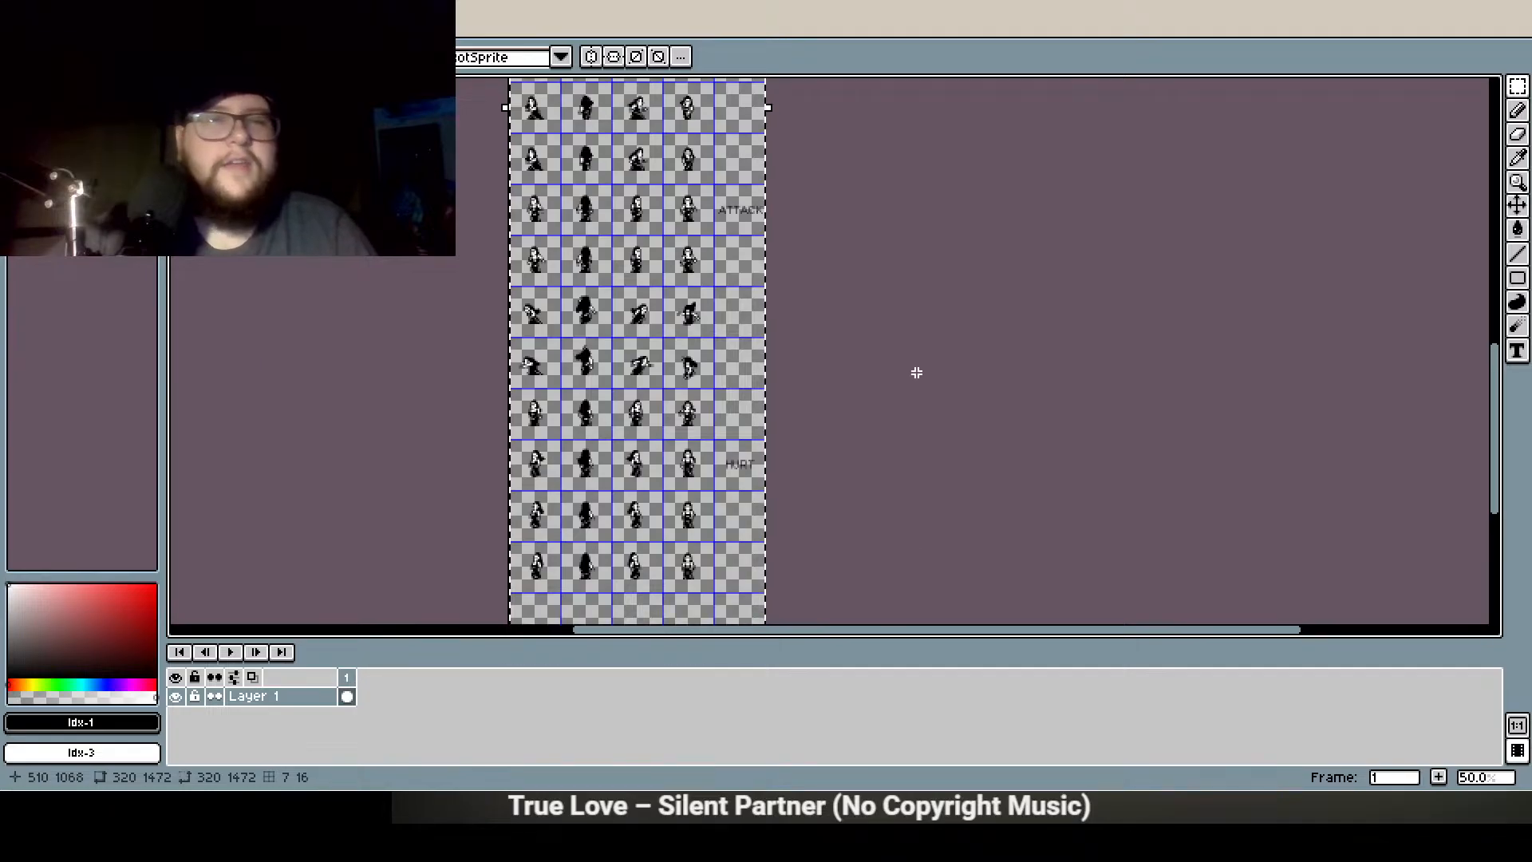
key(Delete)
drag(878, 156, 896, 482)
drag(909, 338, 923, 417)
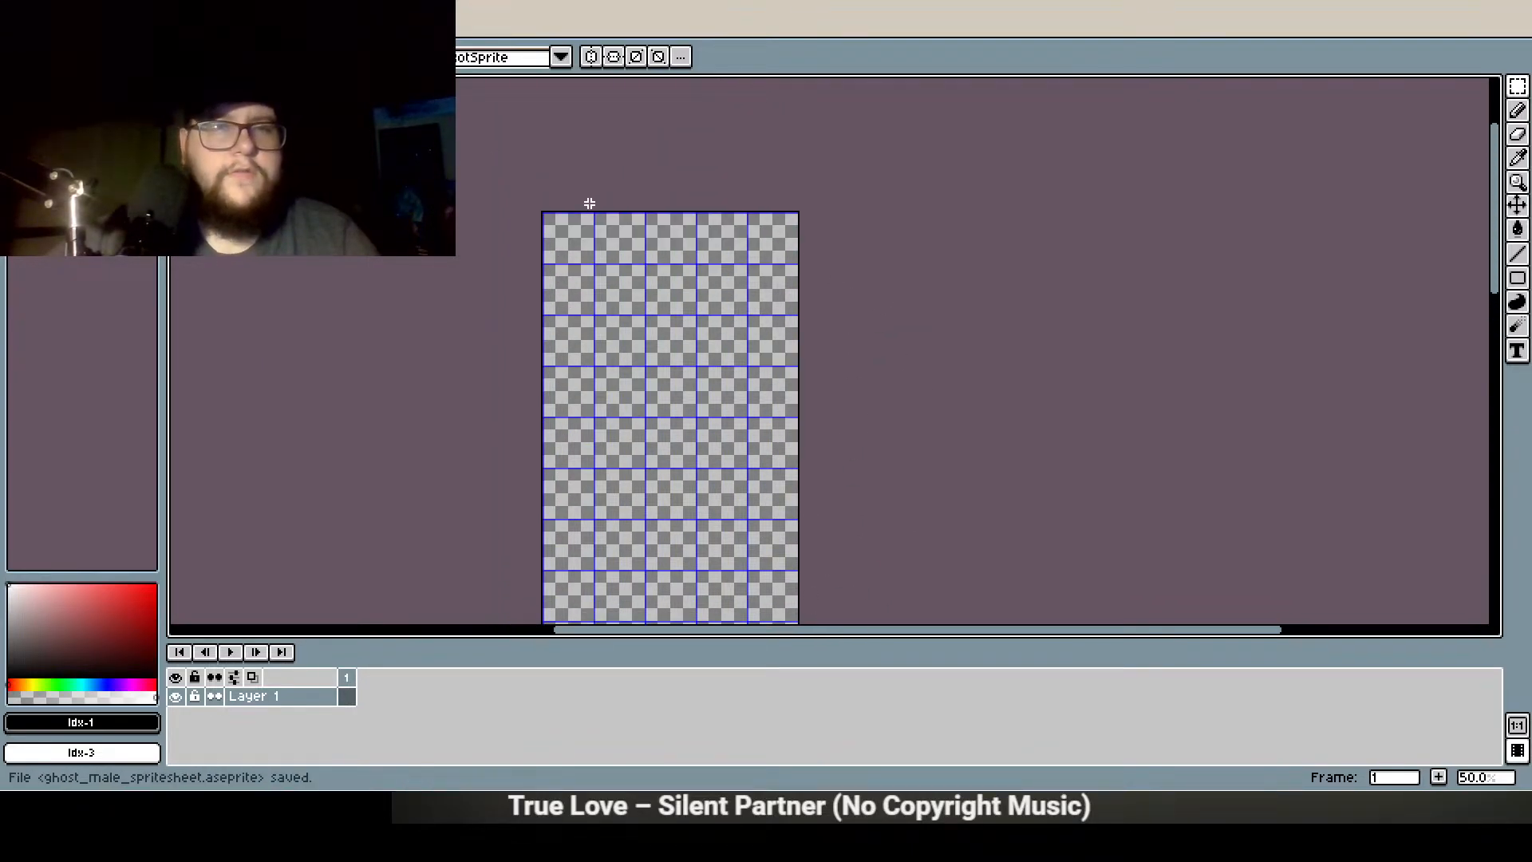
Select the first 64 × 64 grid cell of the empty sheet and save the file
scroll(591, 204, up, 2)
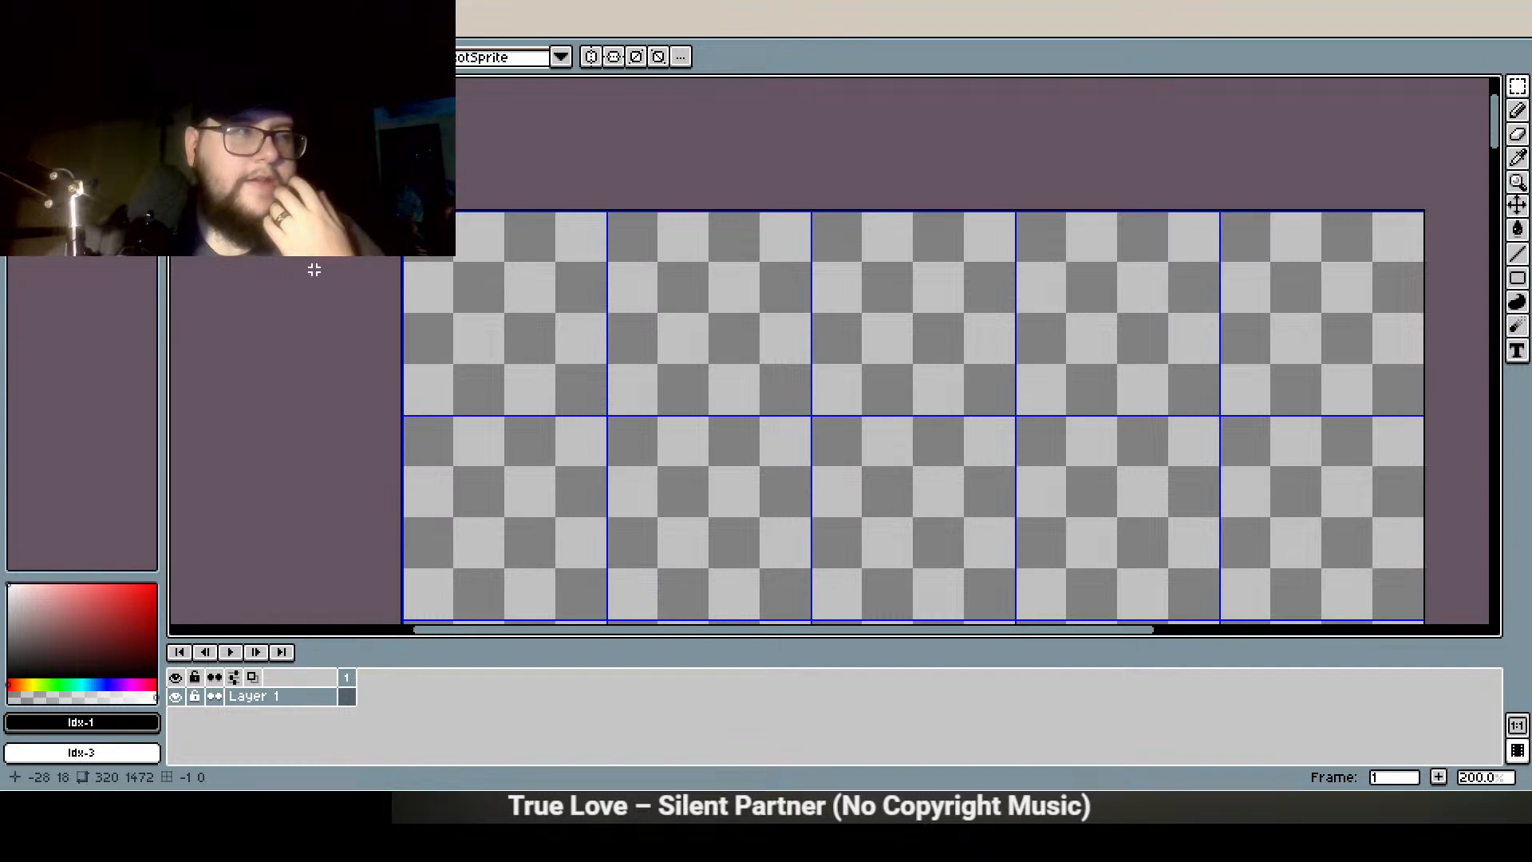
drag(444, 319, 384, 299)
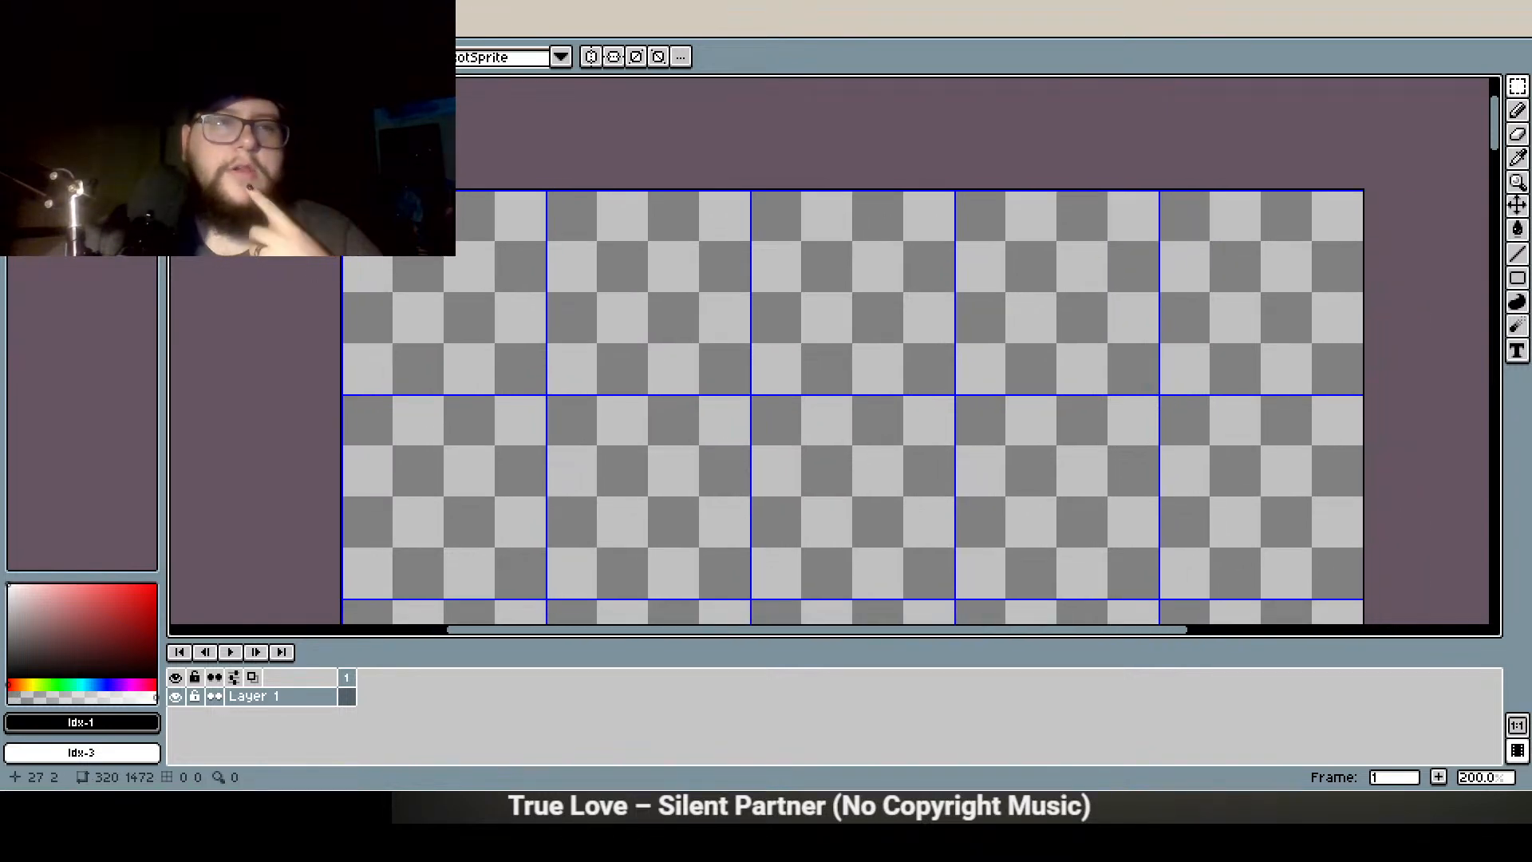
double_click(461, 345)
double_click(896, 341)
click(658, 294)
double_click(496, 277)
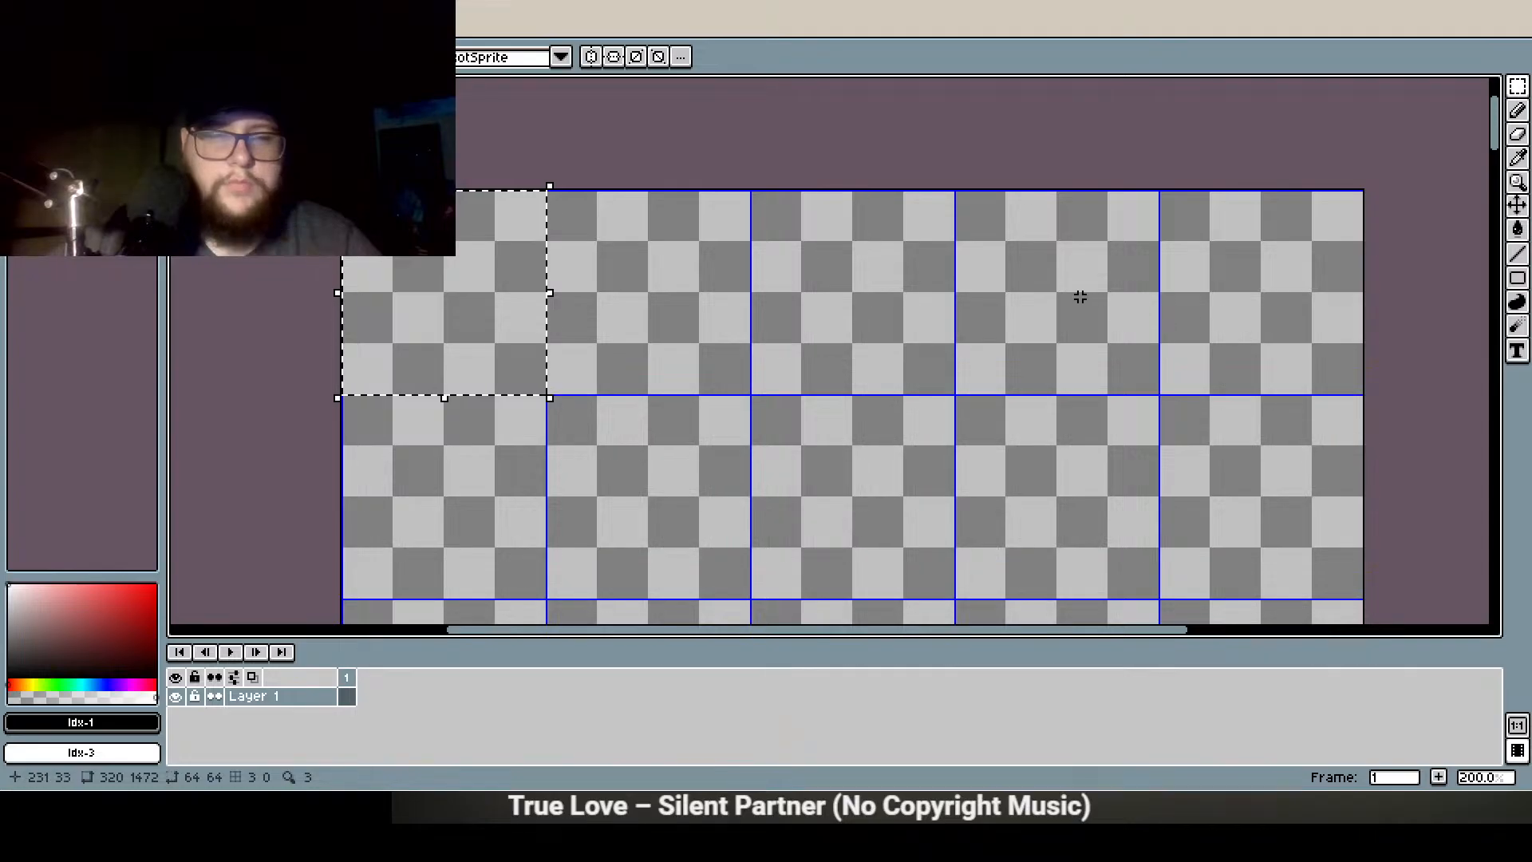
key(ctrl+s)
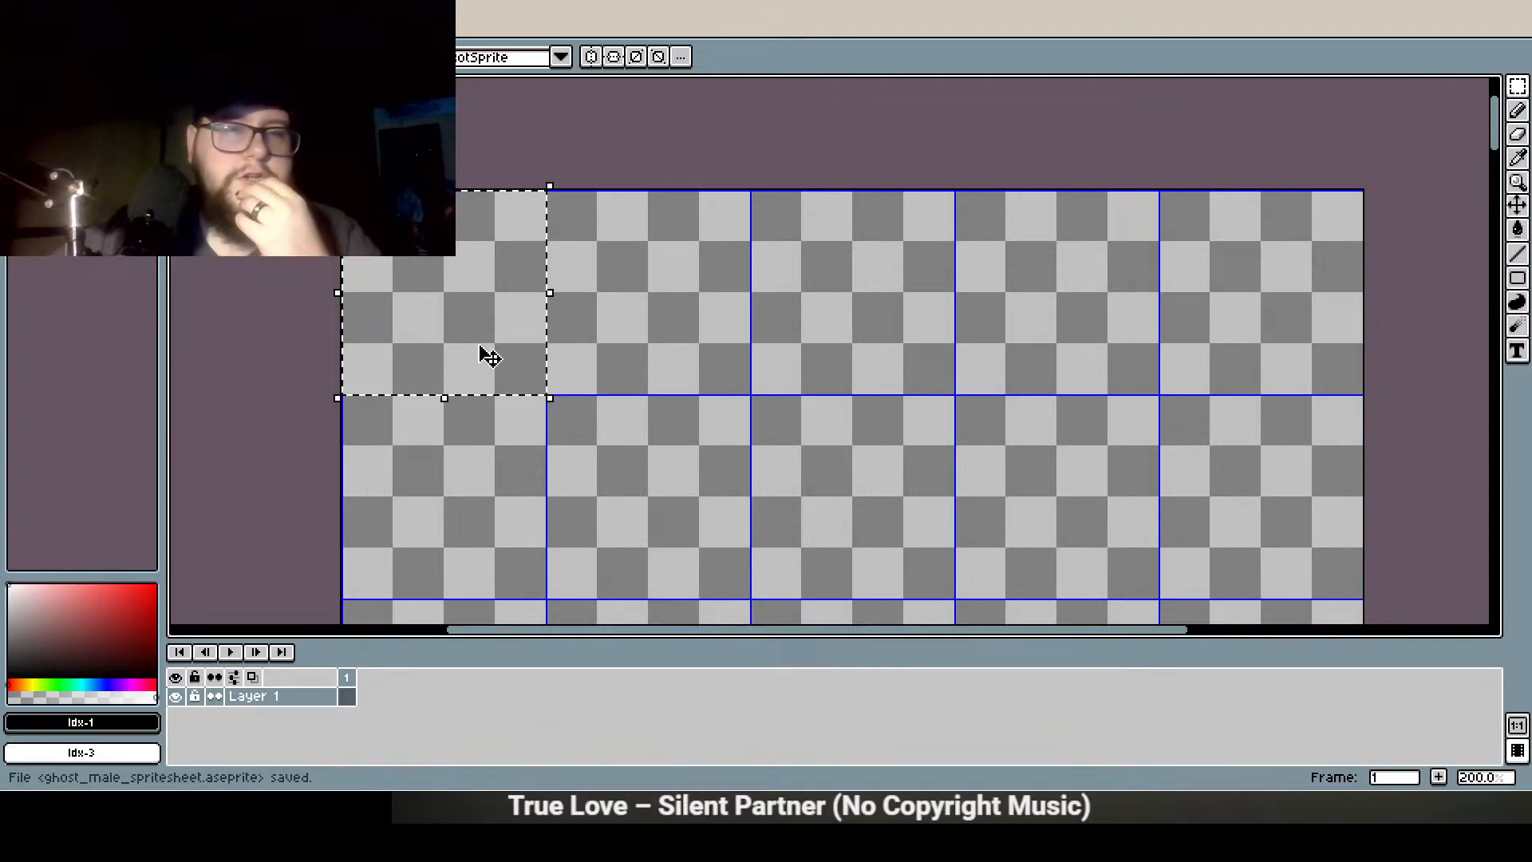
Select the fourth 64 × 64 grid cell in the first row of the sheet
scroll(478, 343, up, 1)
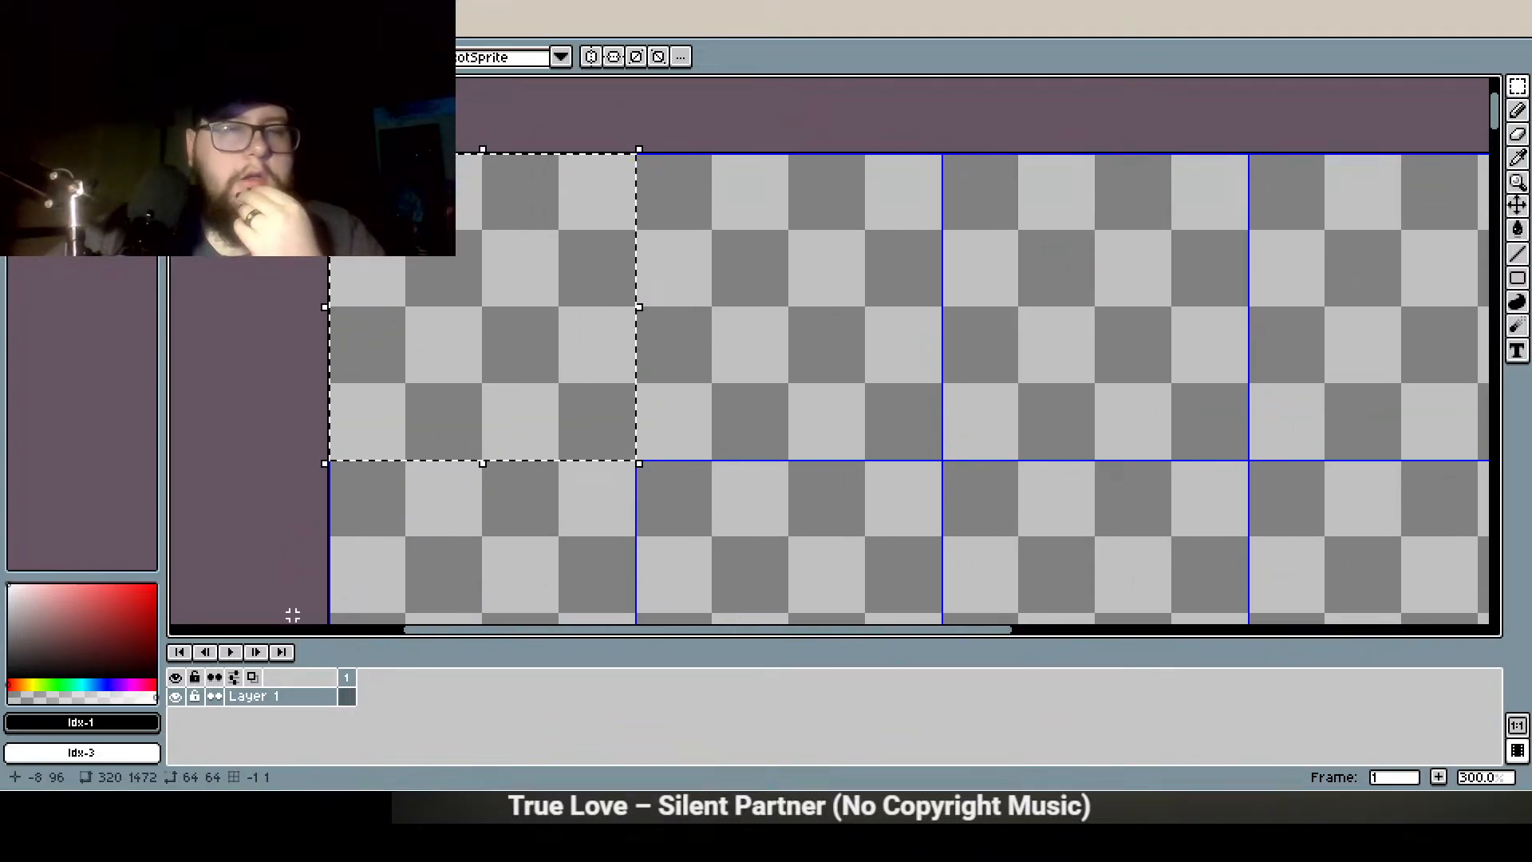
drag(786, 352, 496, 398)
drag(1115, 402, 624, 402)
click(610, 376)
double_click(610, 376)
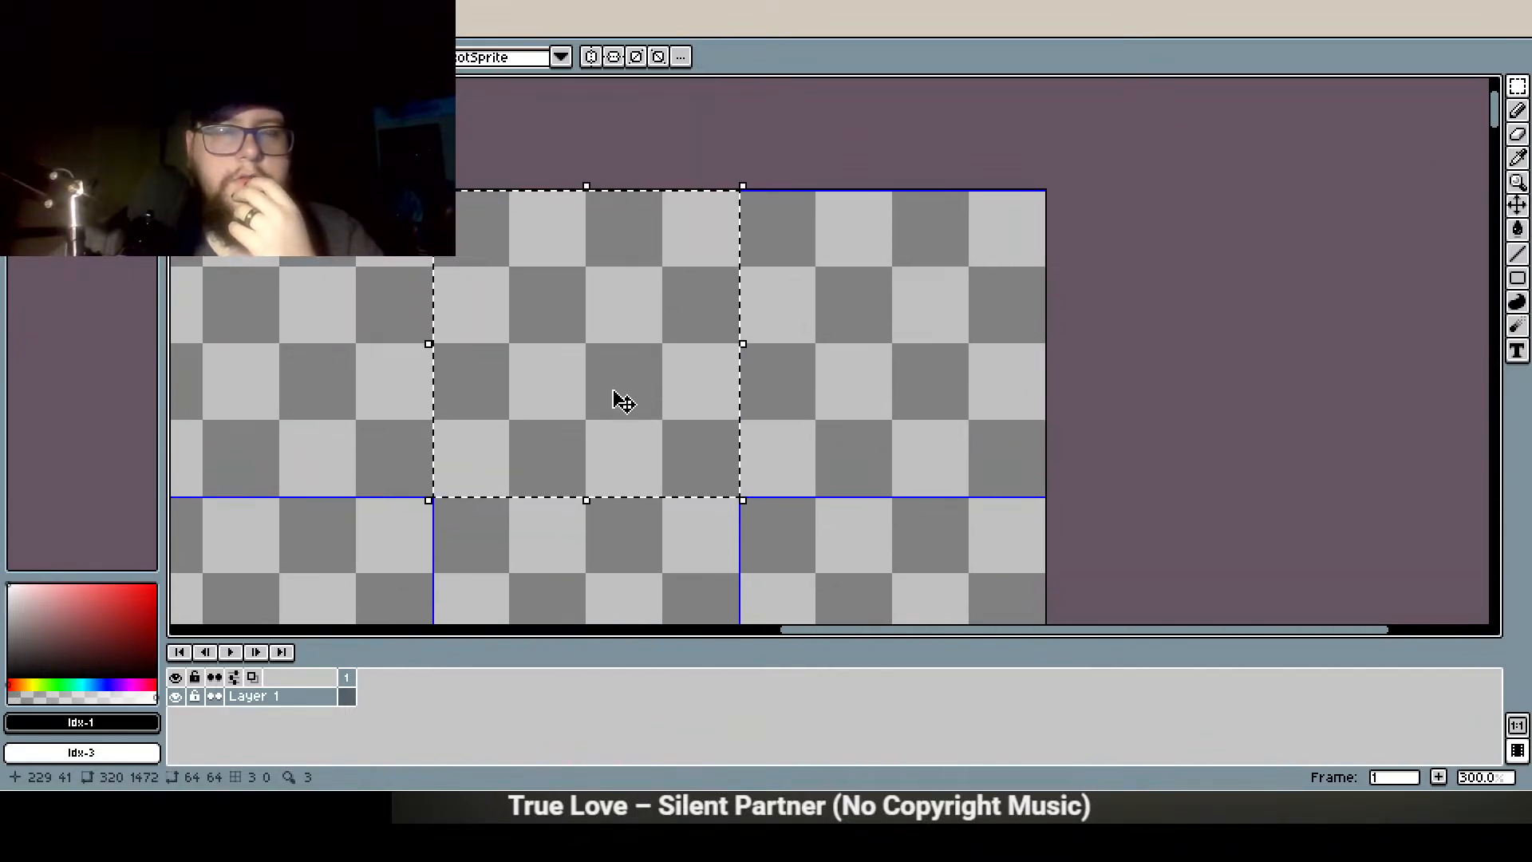
Position the vertical symmetry axis at the centre of the fourth cell and keep that cell selected
scroll(585, 376, up, 1)
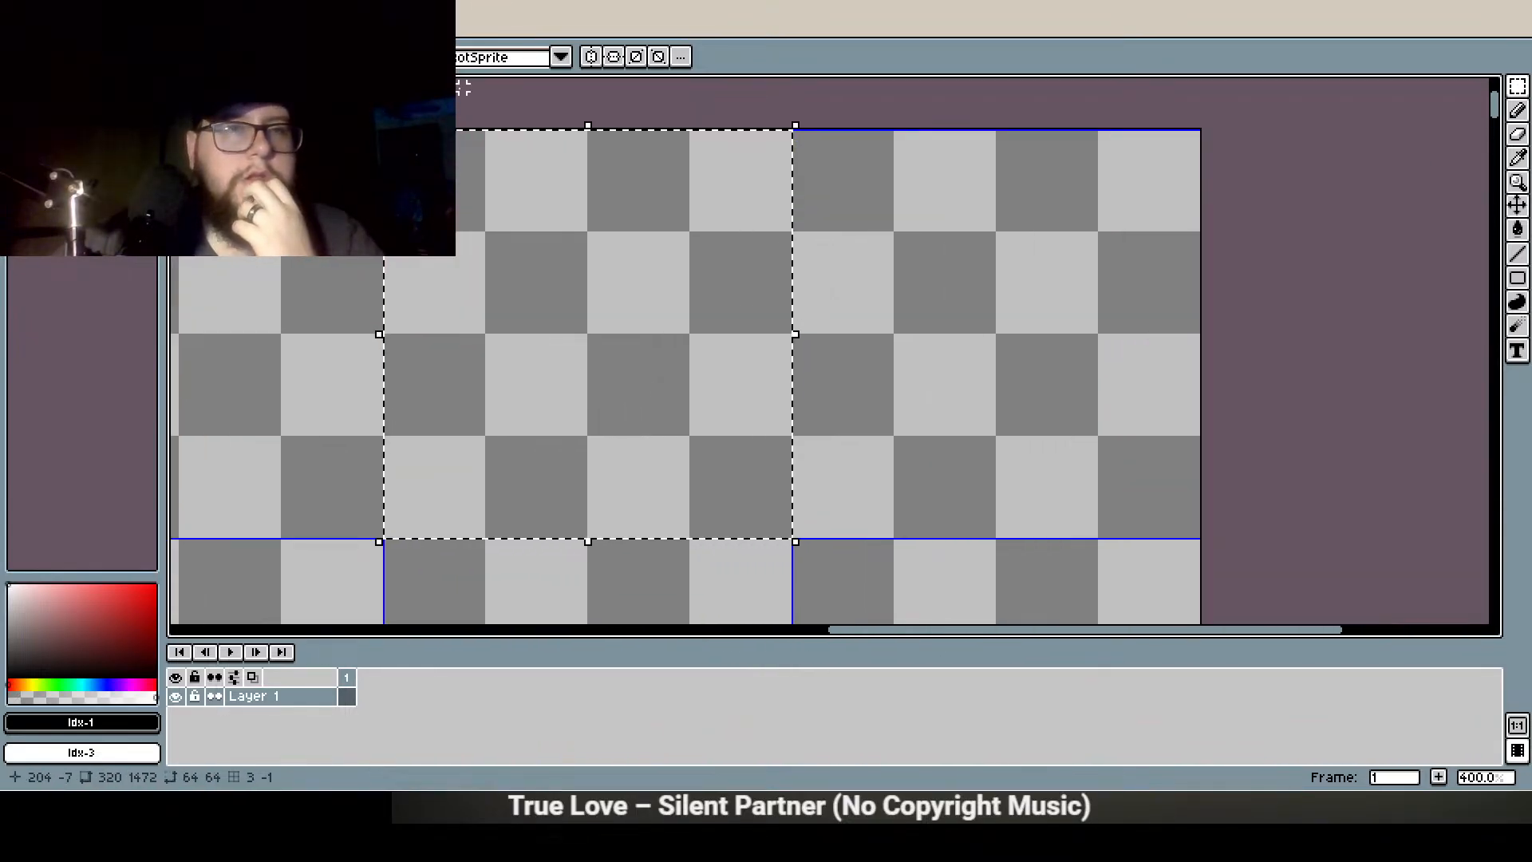
scroll(415, 319, down, 1)
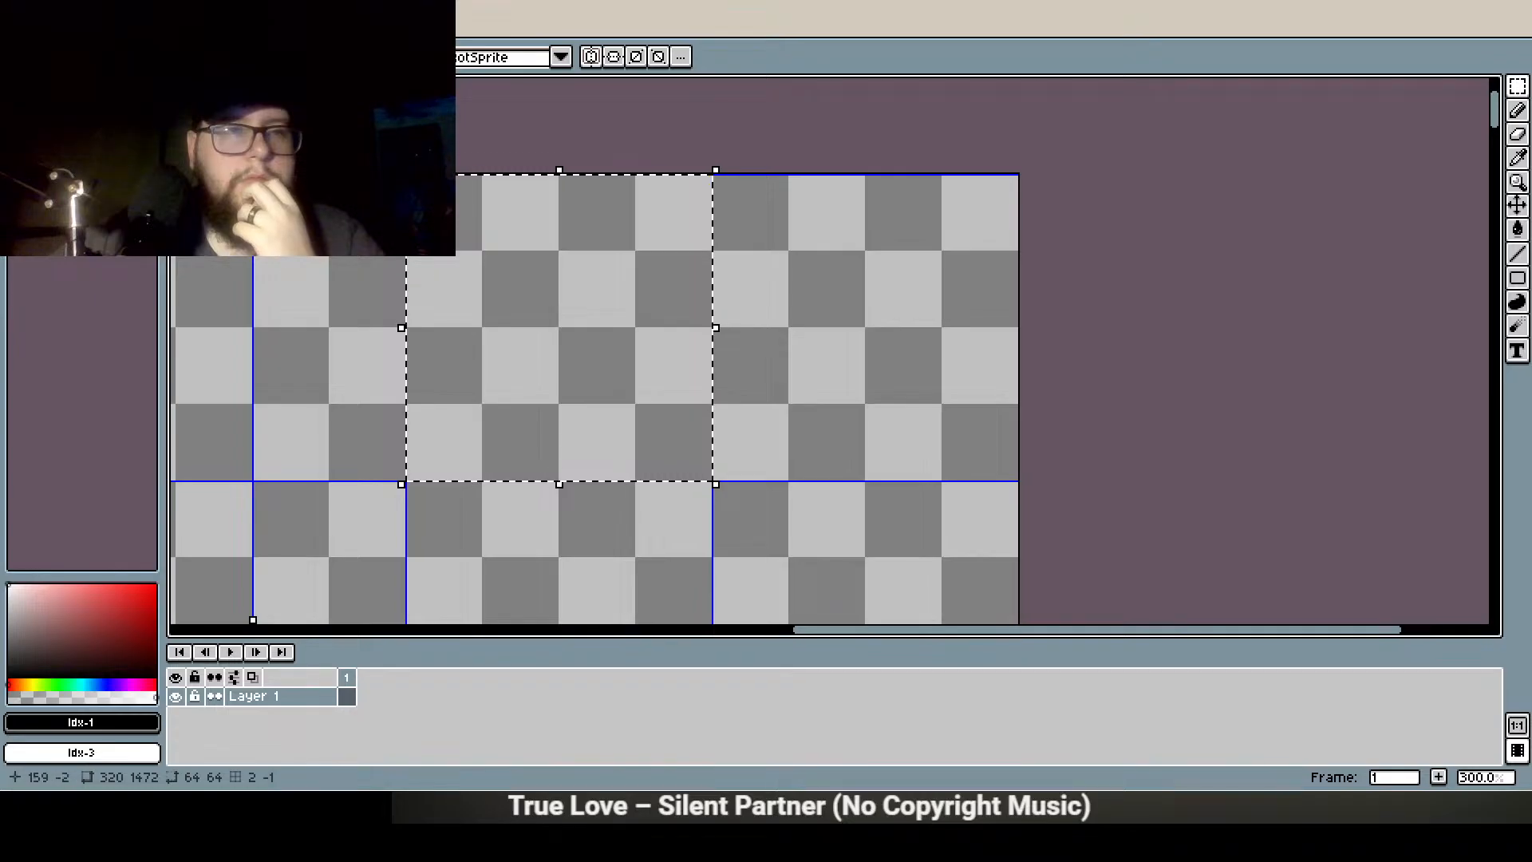
drag(245, 167, 260, 166)
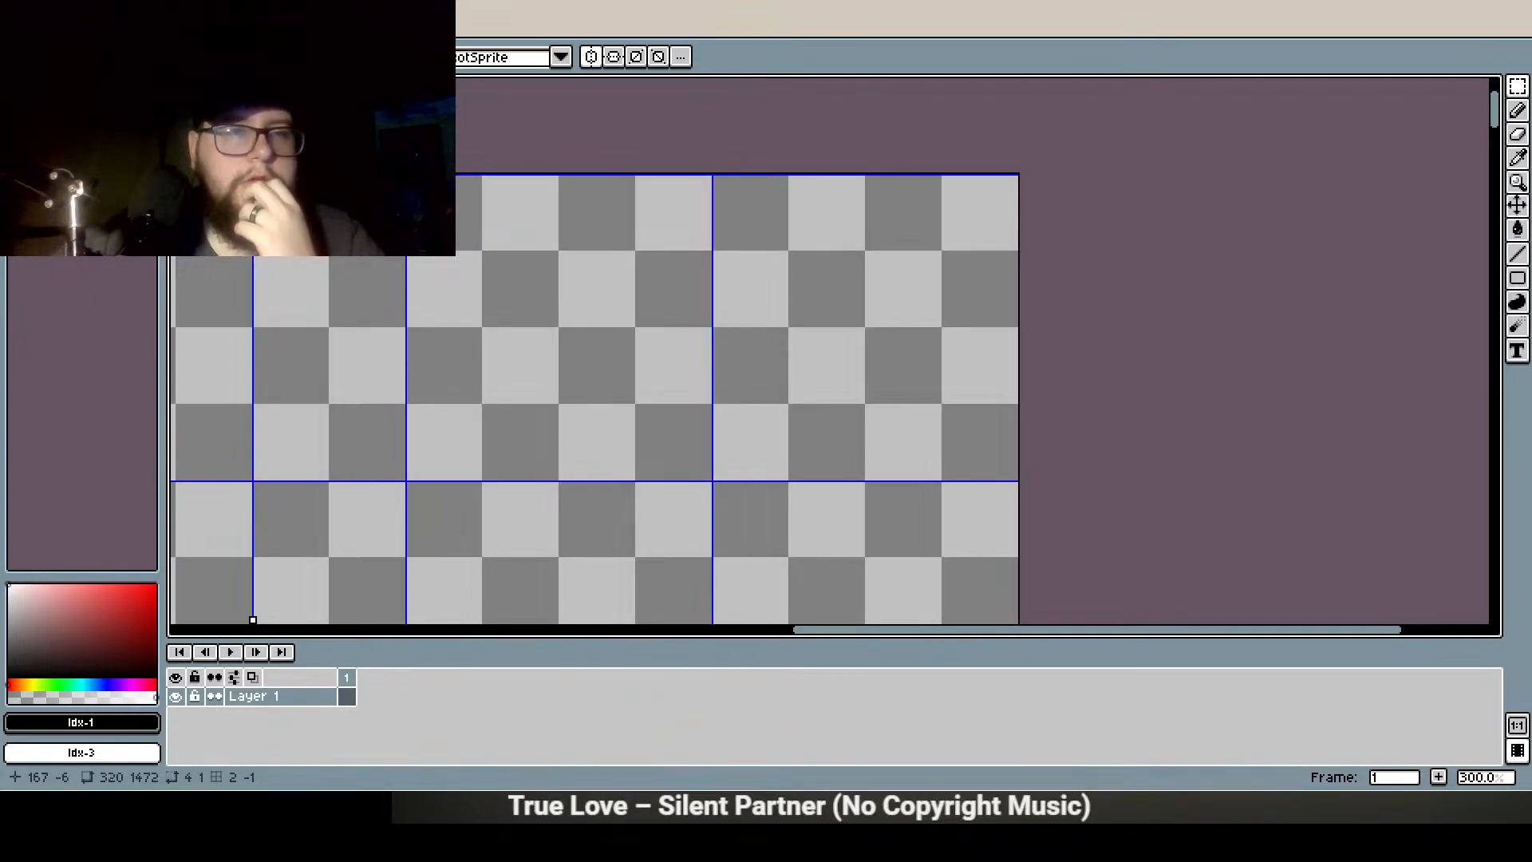
double_click(561, 229)
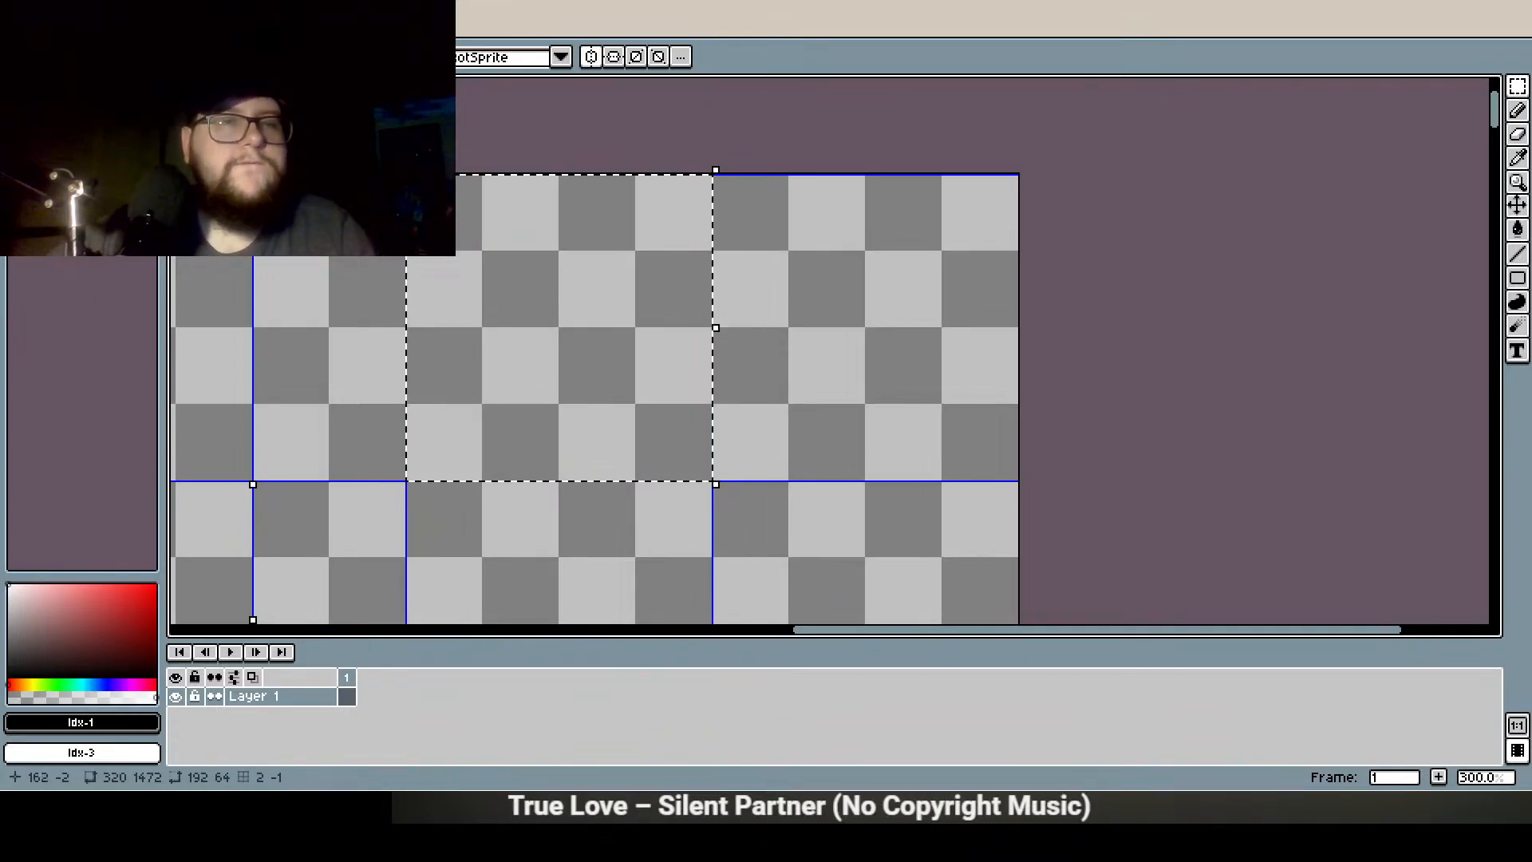
drag(253, 168, 561, 157)
Draw a mirrored black outline of a figure's head, neck and shoulders around the symmetry axis with the Pencil tool
scroll(525, 347, up, 3)
mouse_move(525, 347)
mouse_down()
mouse_move(539, 428)
mouse_move(558, 366)
mouse_move(583, 398)
mouse_up()
scroll(595, 195, up, 1)
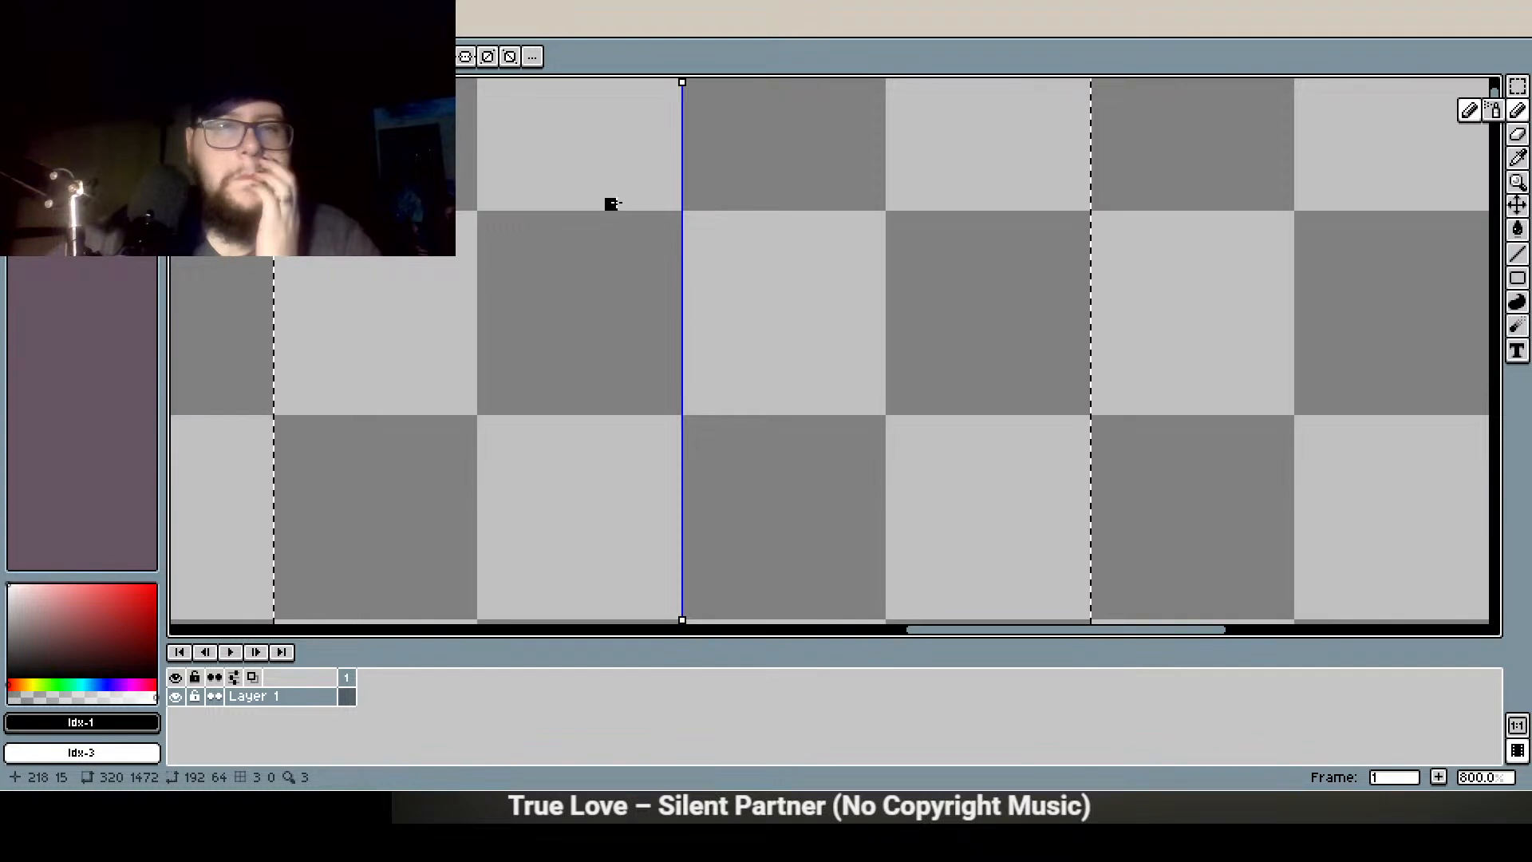
mouse_move(589, 161)
mouse_down()
mouse_move(588, 198)
mouse_move(675, 330)
mouse_move(605, 355)
mouse_move(624, 446)
mouse_move(607, 296)
mouse_move(609, 363)
mouse_move(632, 331)
mouse_move(645, 339)
mouse_up()
key(ctrl+z)
click(646, 334)
mouse_move(562, 238)
mouse_down()
mouse_move(549, 297)
mouse_move(547, 214)
mouse_move(544, 376)
mouse_move(519, 238)
mouse_move(533, 221)
mouse_move(645, 226)
mouse_up()
scroll(622, 188, up, 5)
click(541, 225)
drag(565, 191, 644, 190)
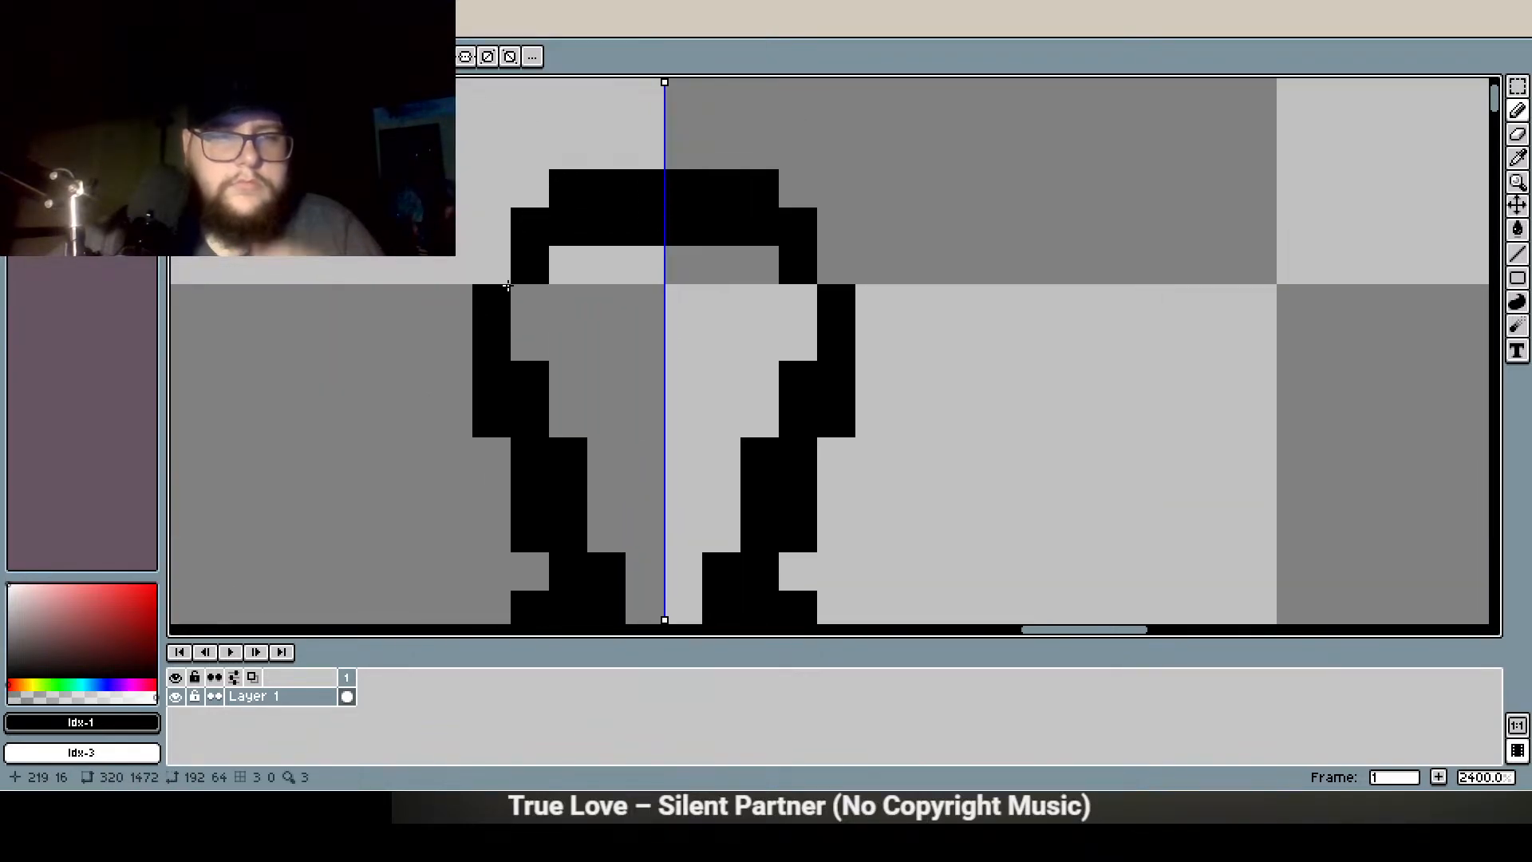
click(491, 265)
click(491, 457)
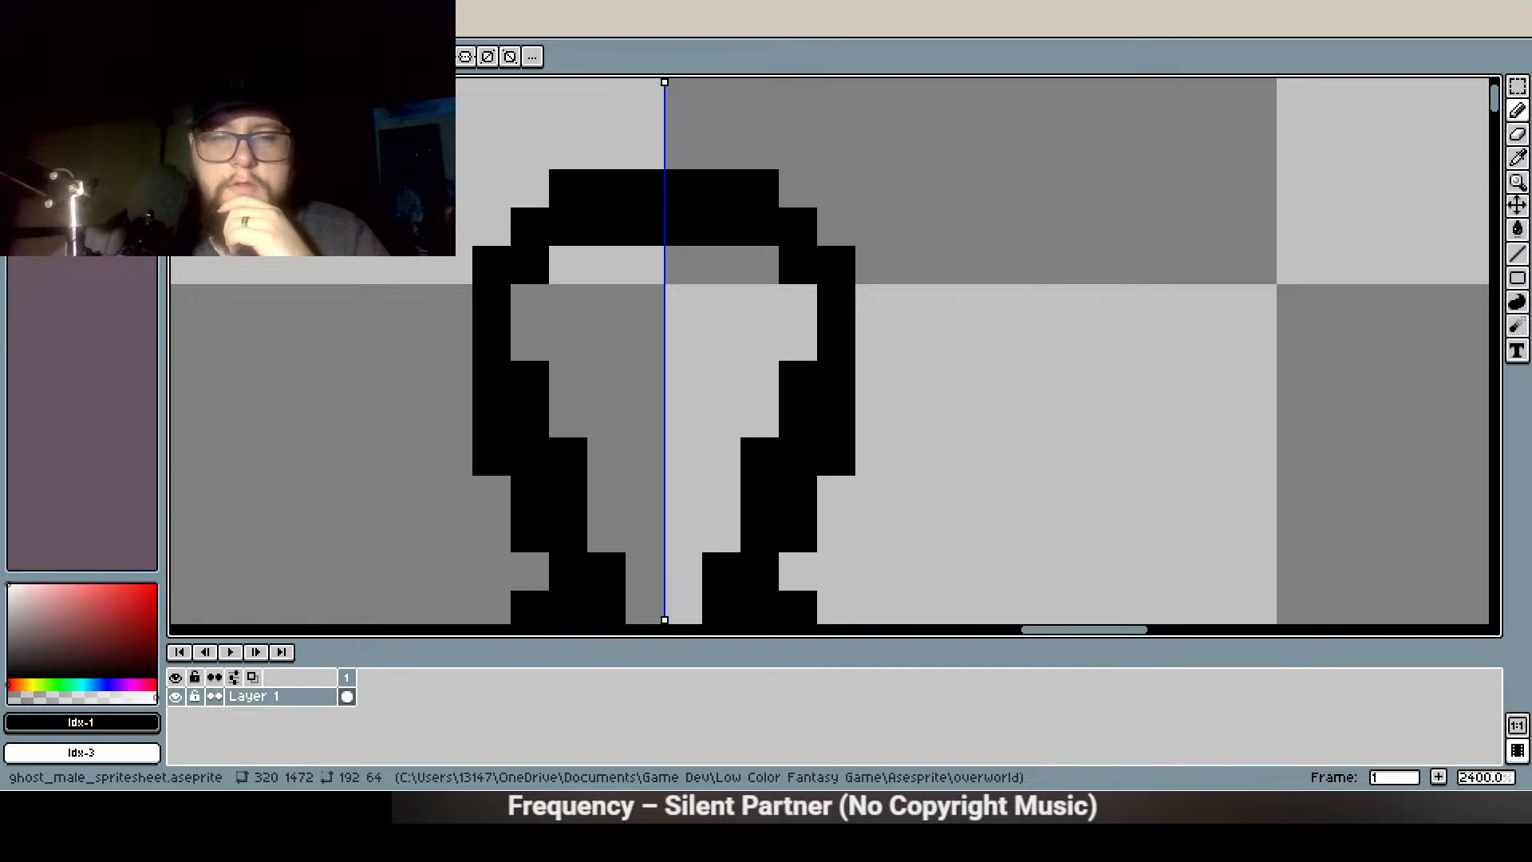
Thin the inner cheek outlines and draw mirrored black 2 × 2 pixel eyes, each with an extra pixel on its inner lower corner
scroll(606, 317, down, 2)
scroll(602, 304, up, 1)
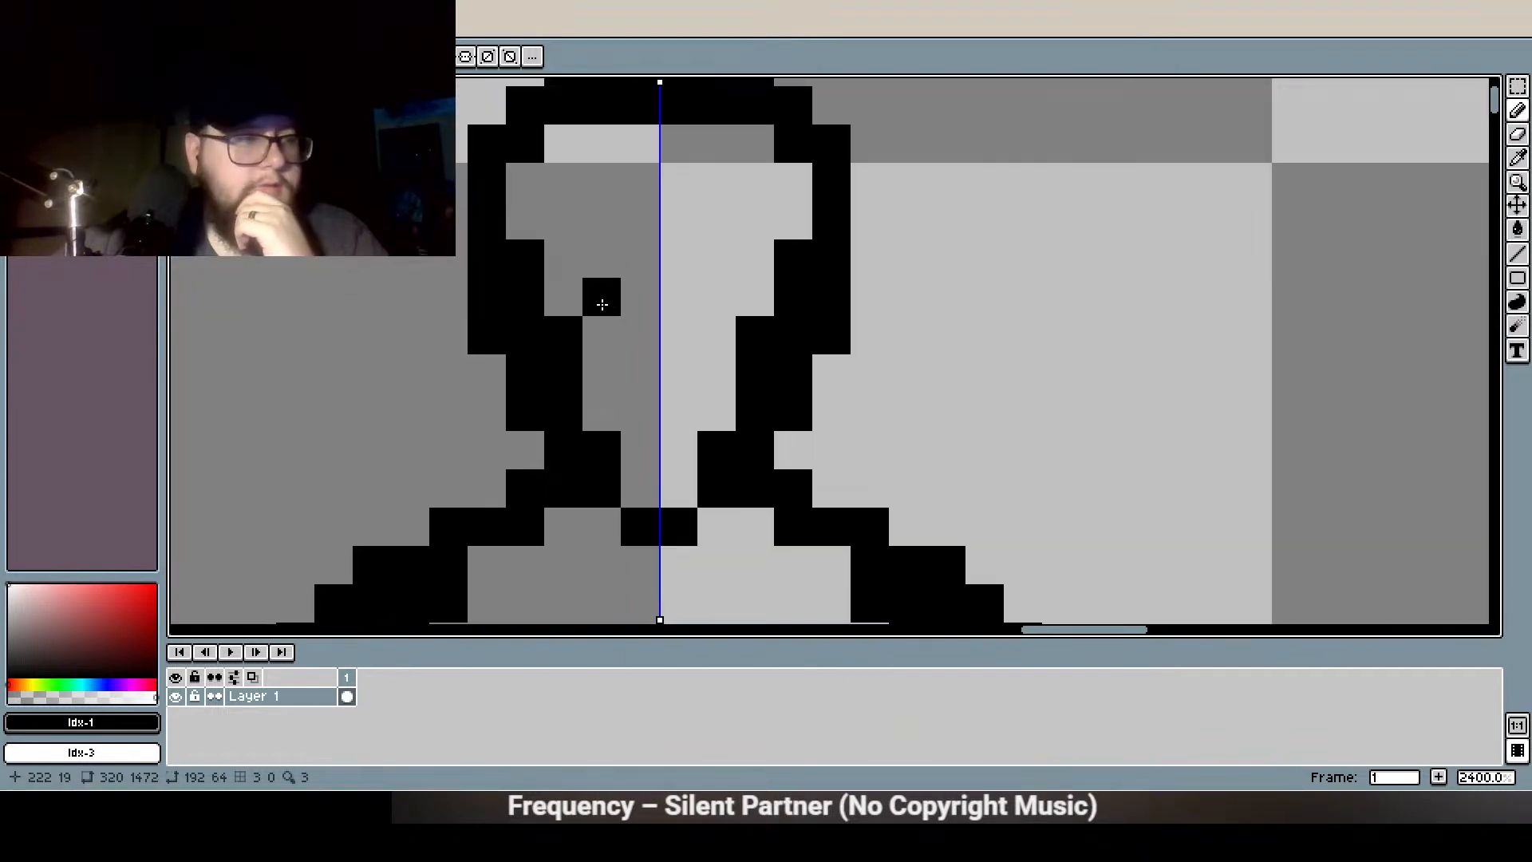
mouse_move(565, 335)
mouse_down()
mouse_move(549, 260)
mouse_move(532, 334)
mouse_move(534, 253)
mouse_move(592, 229)
mouse_move(601, 258)
mouse_move(572, 249)
mouse_move(591, 308)
mouse_up()
click(1519, 111)
click(570, 296)
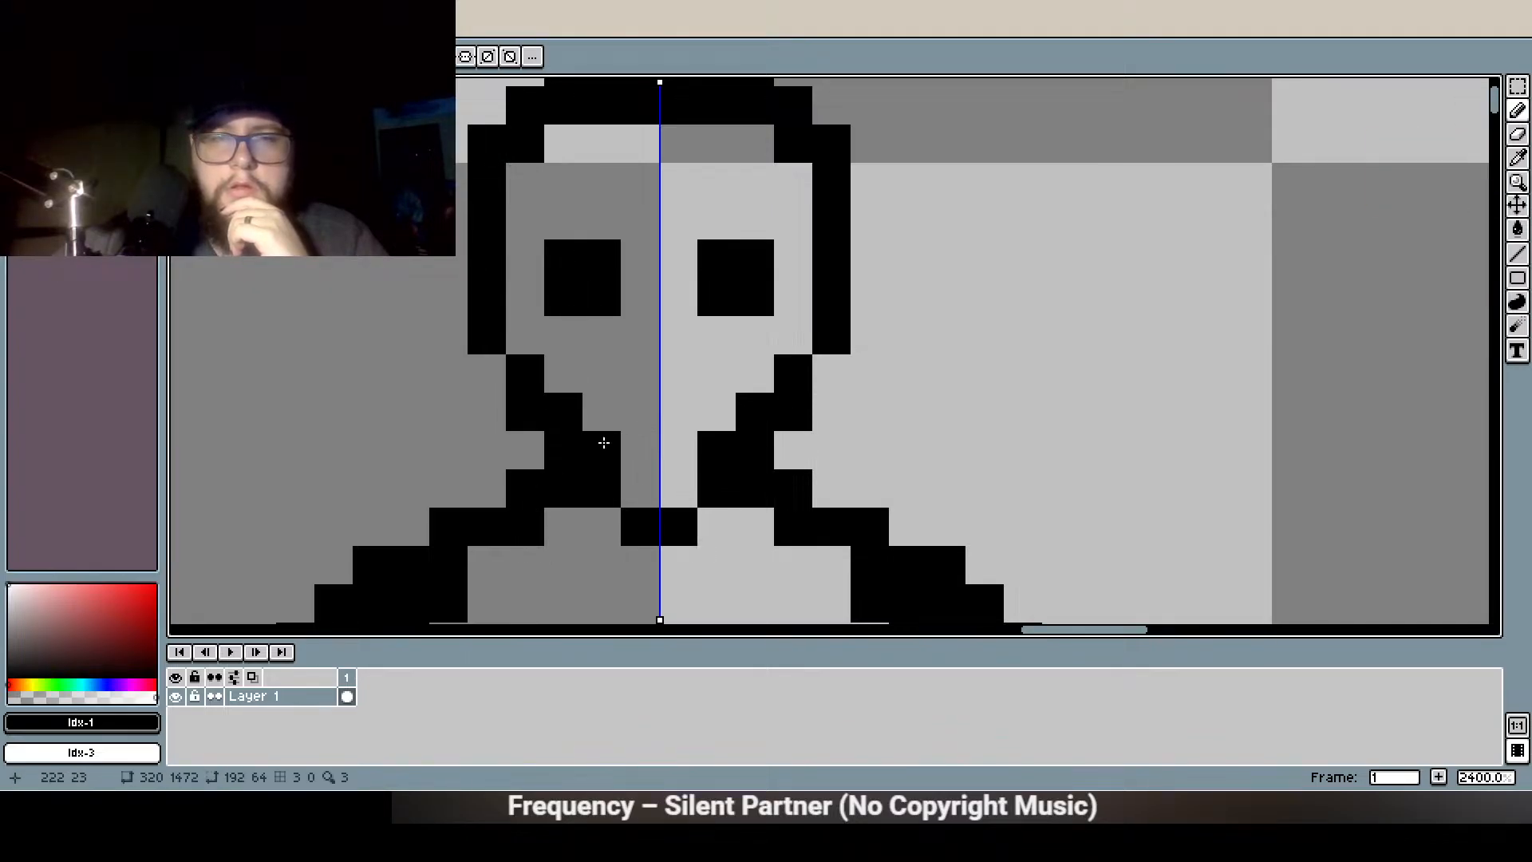
click(596, 339)
drag(635, 398, 608, 344)
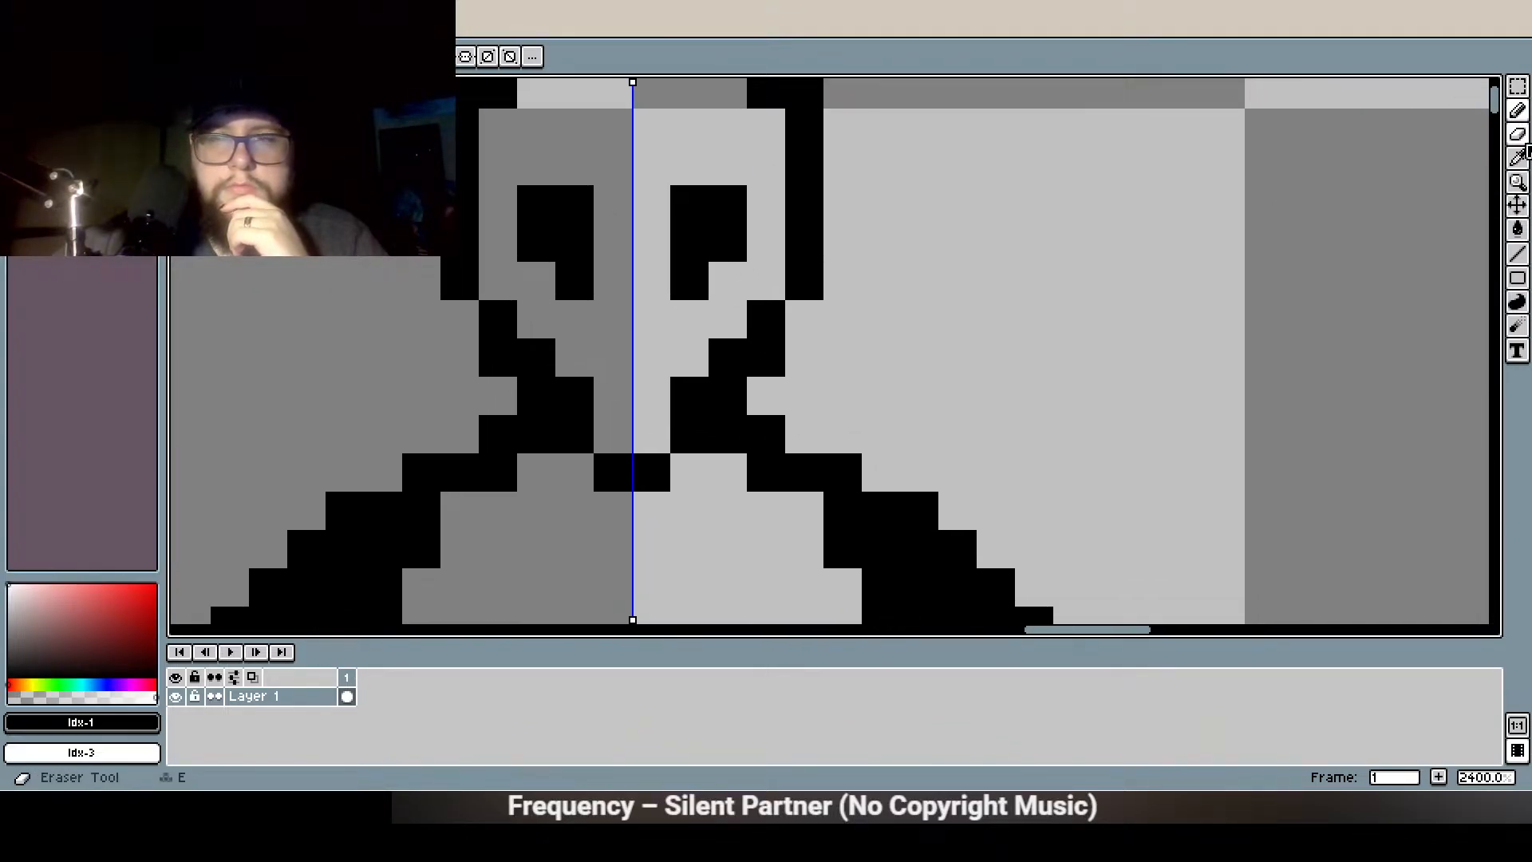
Erase the thick inner jaw pixels and paint a black shape in the centre below the eyes
click(1519, 136)
click(588, 393)
click(538, 356)
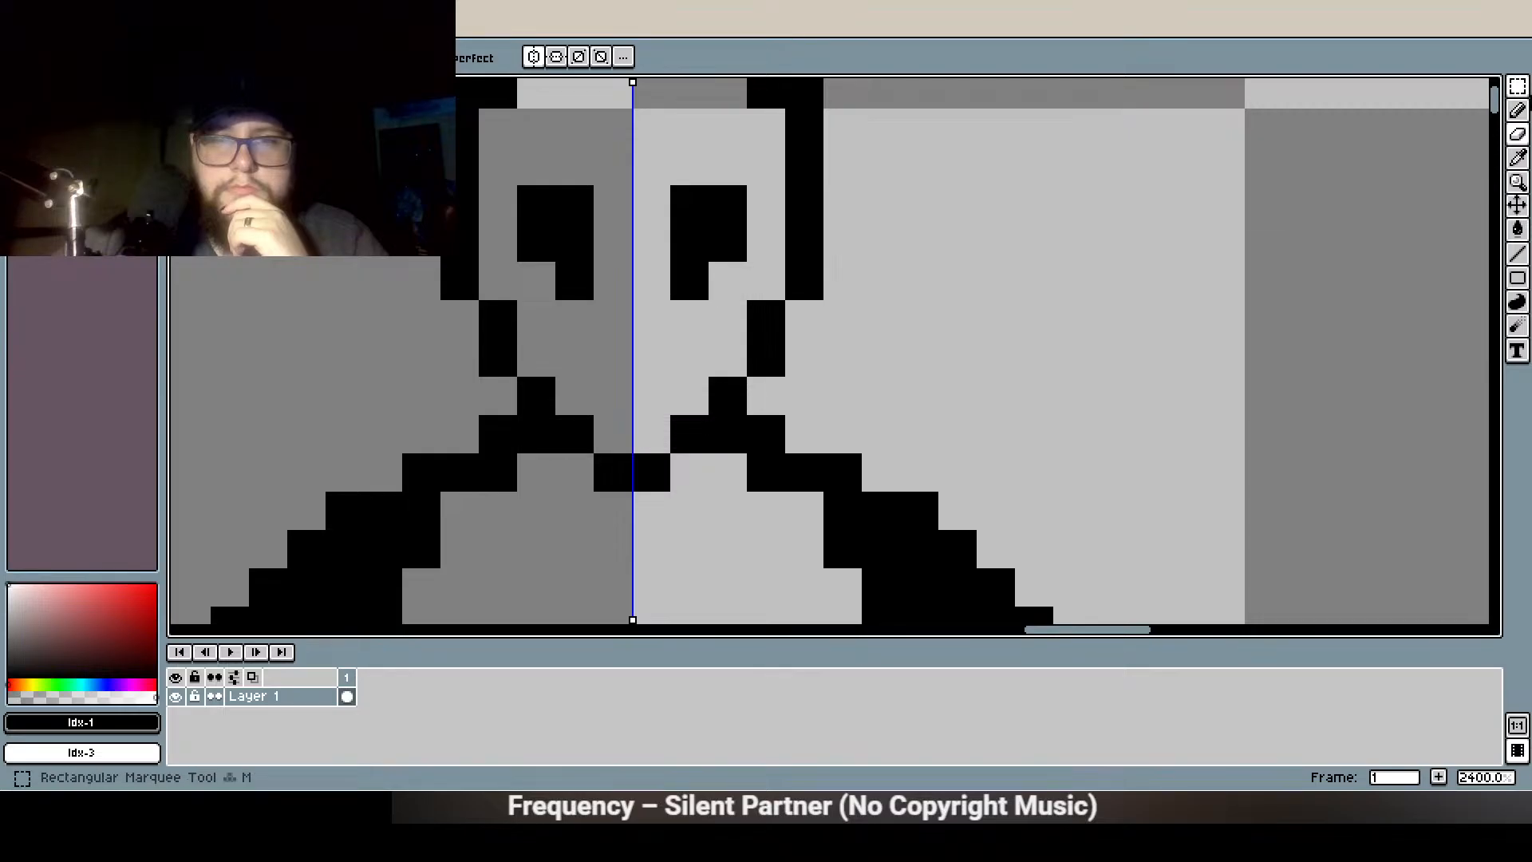
click(1519, 112)
click(618, 372)
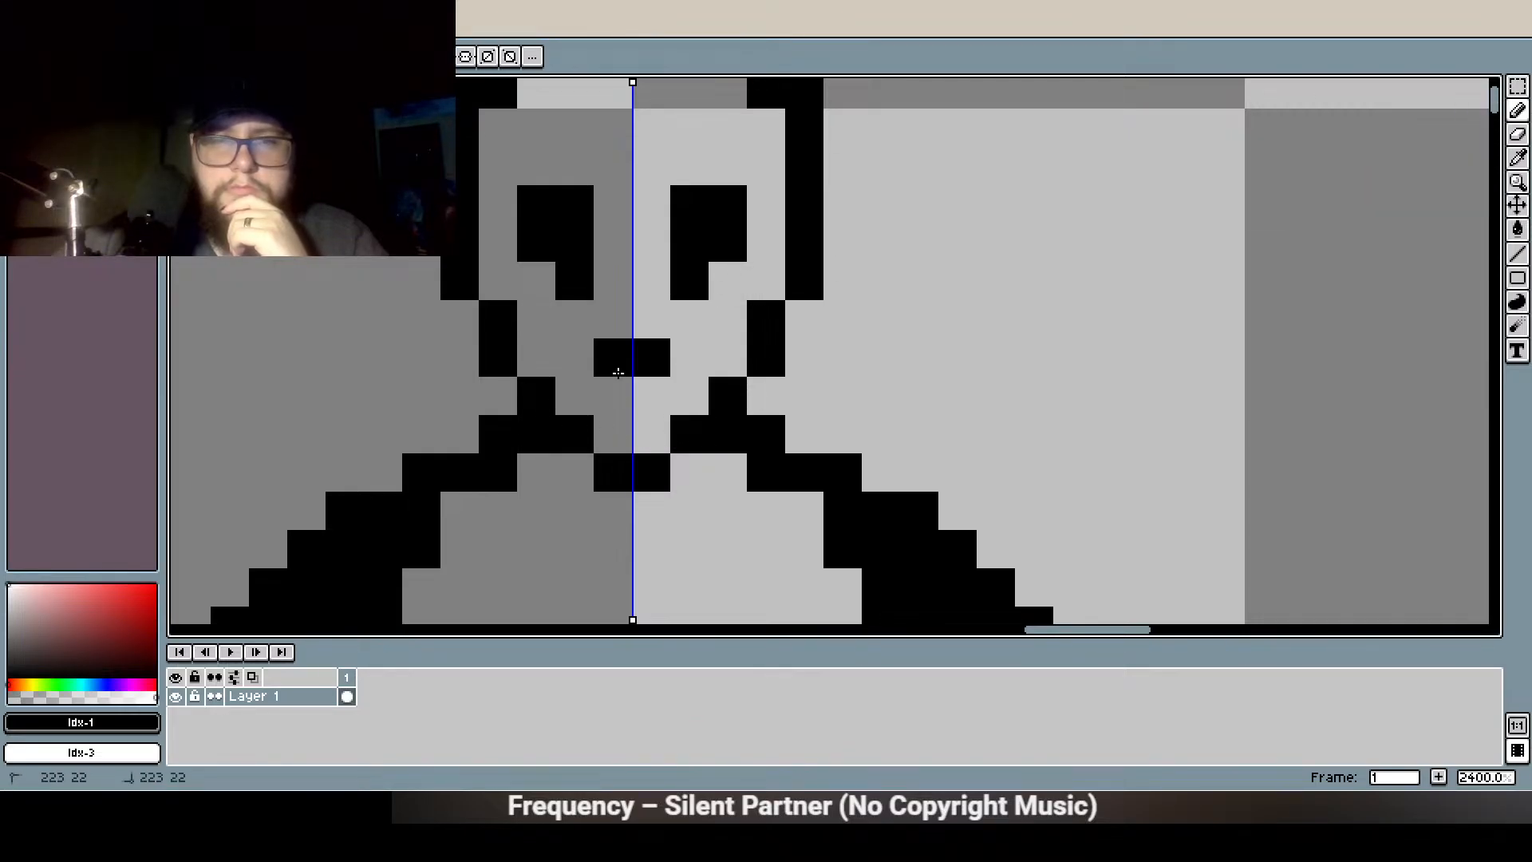
click(637, 415)
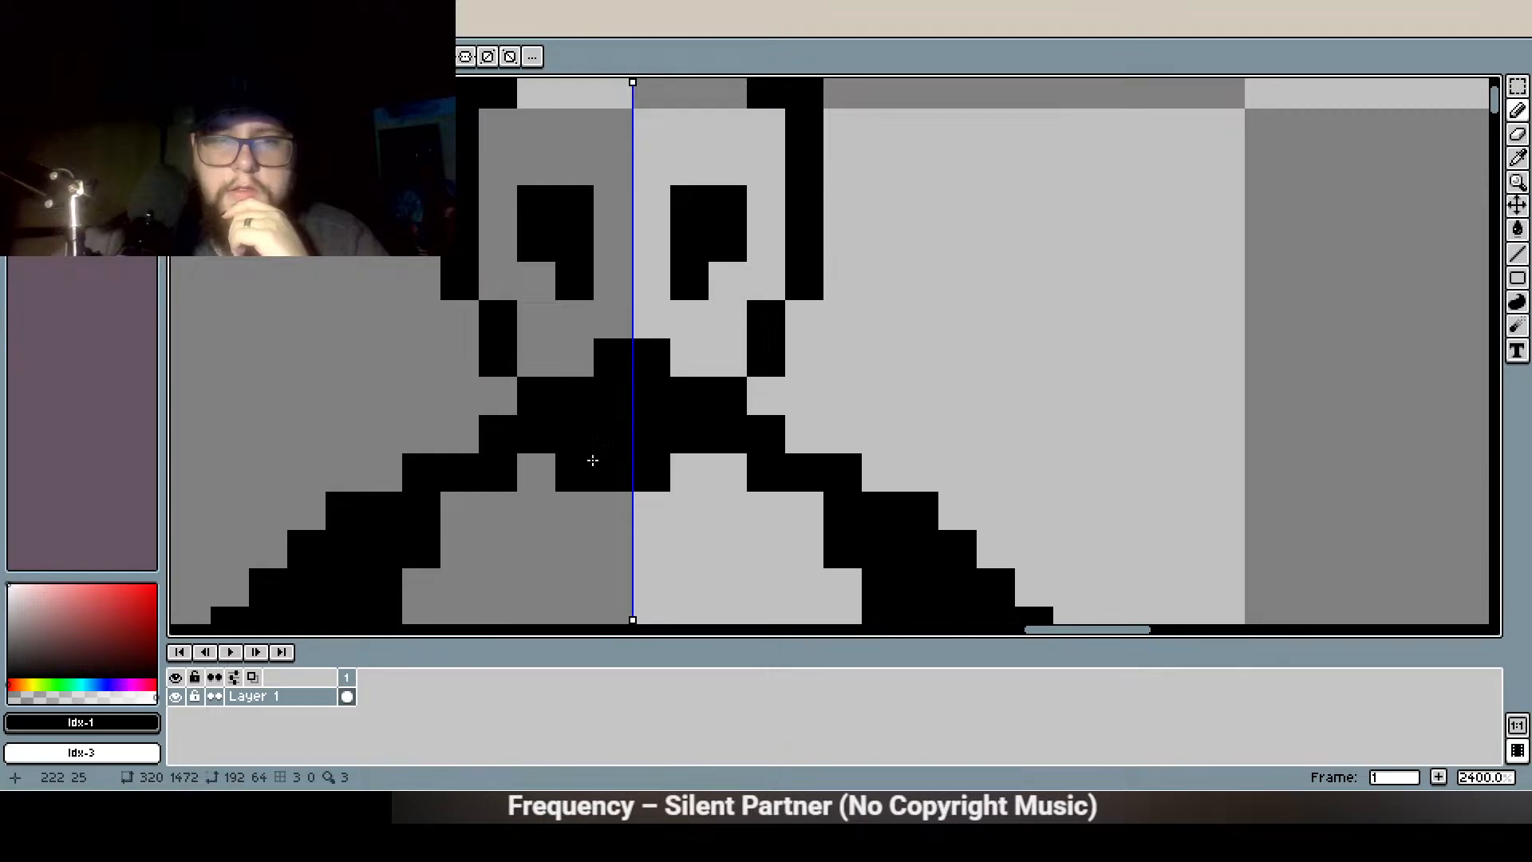
Lengthen the jaw with mirrored side pixels and a flat chin, and erase around the centre to leave a narrow black mouth
drag(728, 471, 727, 507)
click(586, 545)
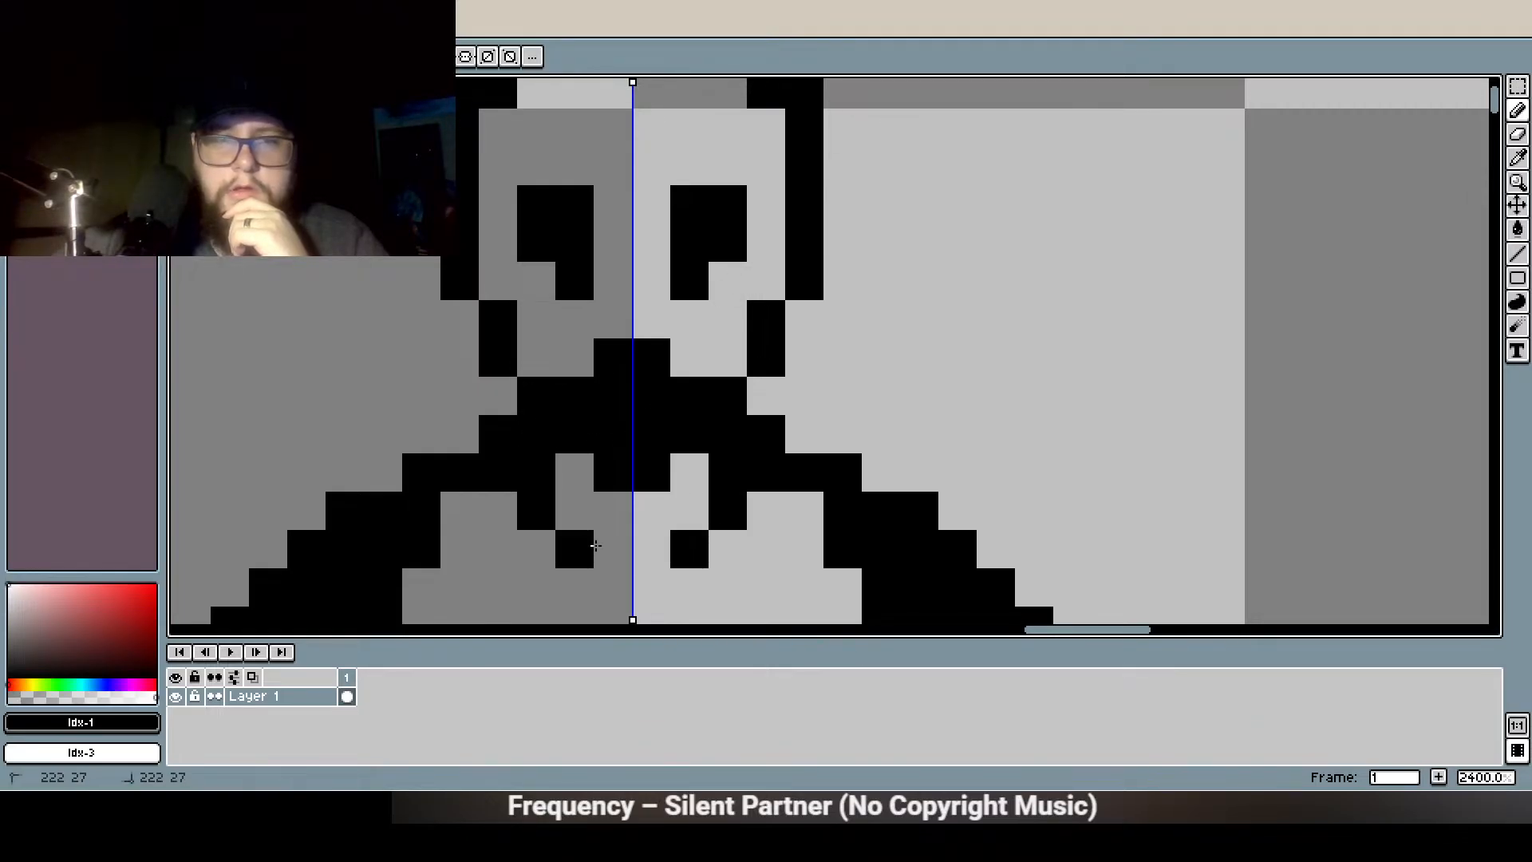
drag(586, 545, 612, 548)
click(1517, 134)
mouse_move(650, 396)
mouse_down()
mouse_move(677, 433)
mouse_move(690, 396)
mouse_move(614, 473)
mouse_move(600, 384)
mouse_move(612, 435)
mouse_up()
click(1518, 111)
scroll(659, 365, down, 2)
scroll(647, 391, up, 3)
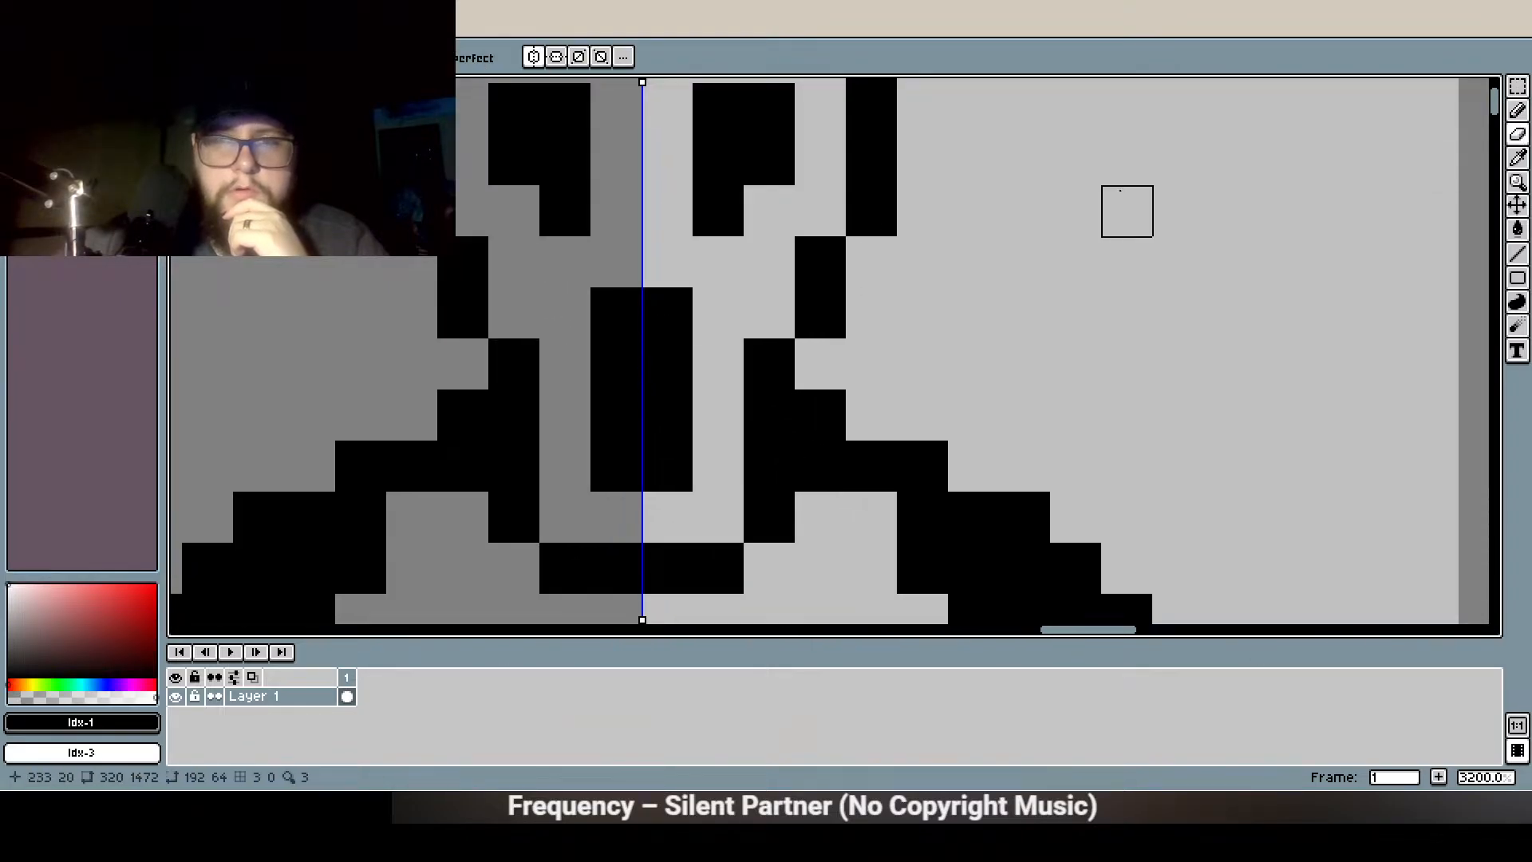
scroll(635, 341, down, 1)
scroll(614, 345, up, 1)
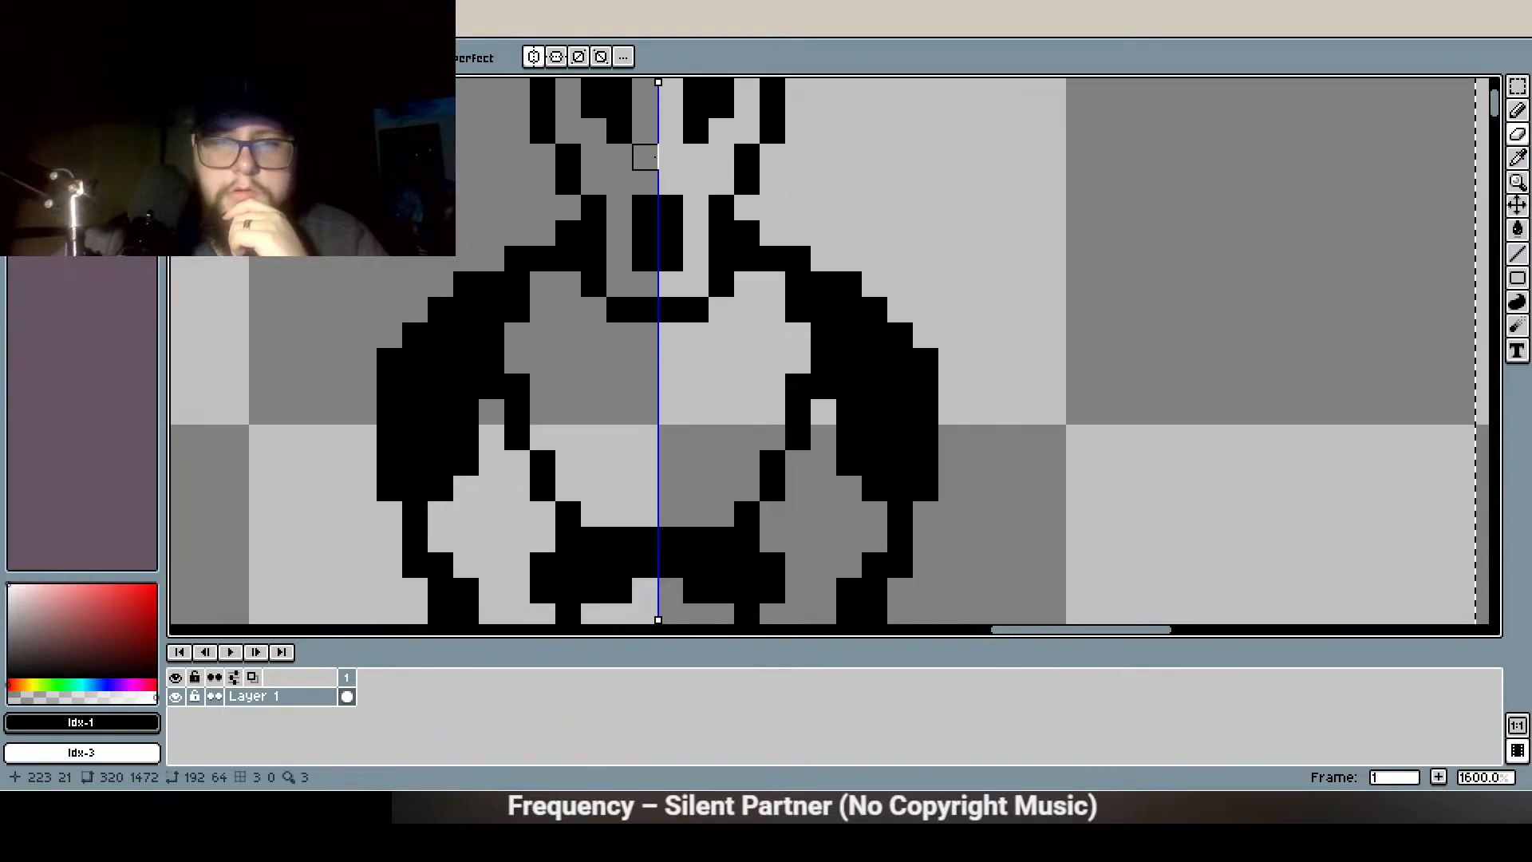
scroll(626, 205, down, 1)
Lower the top of the skull by one pixel row and redraw its upper corners as a thin rounded outline
click(1518, 134)
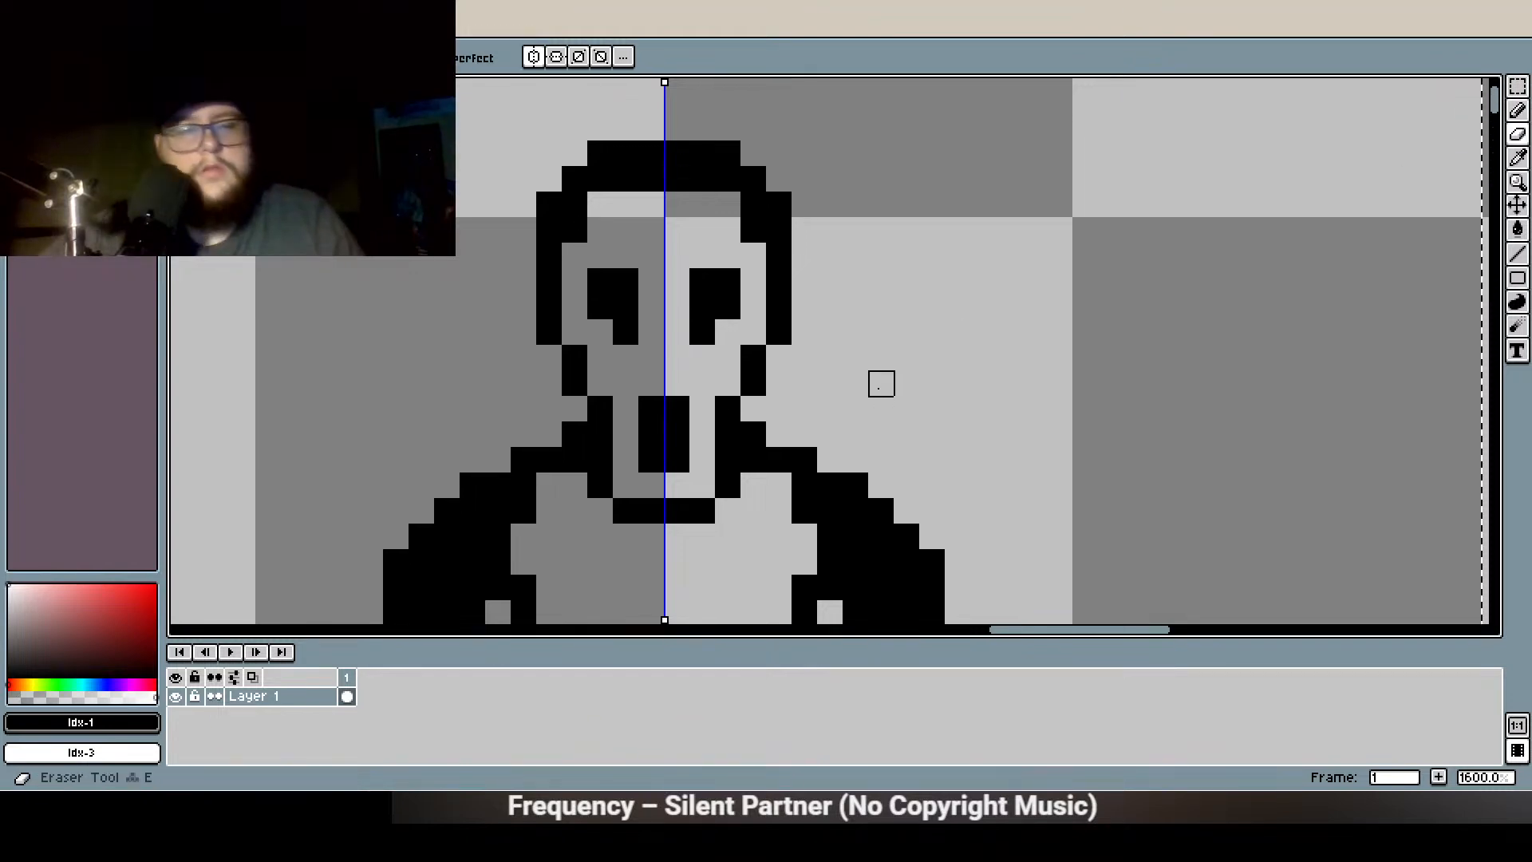
click(753, 204)
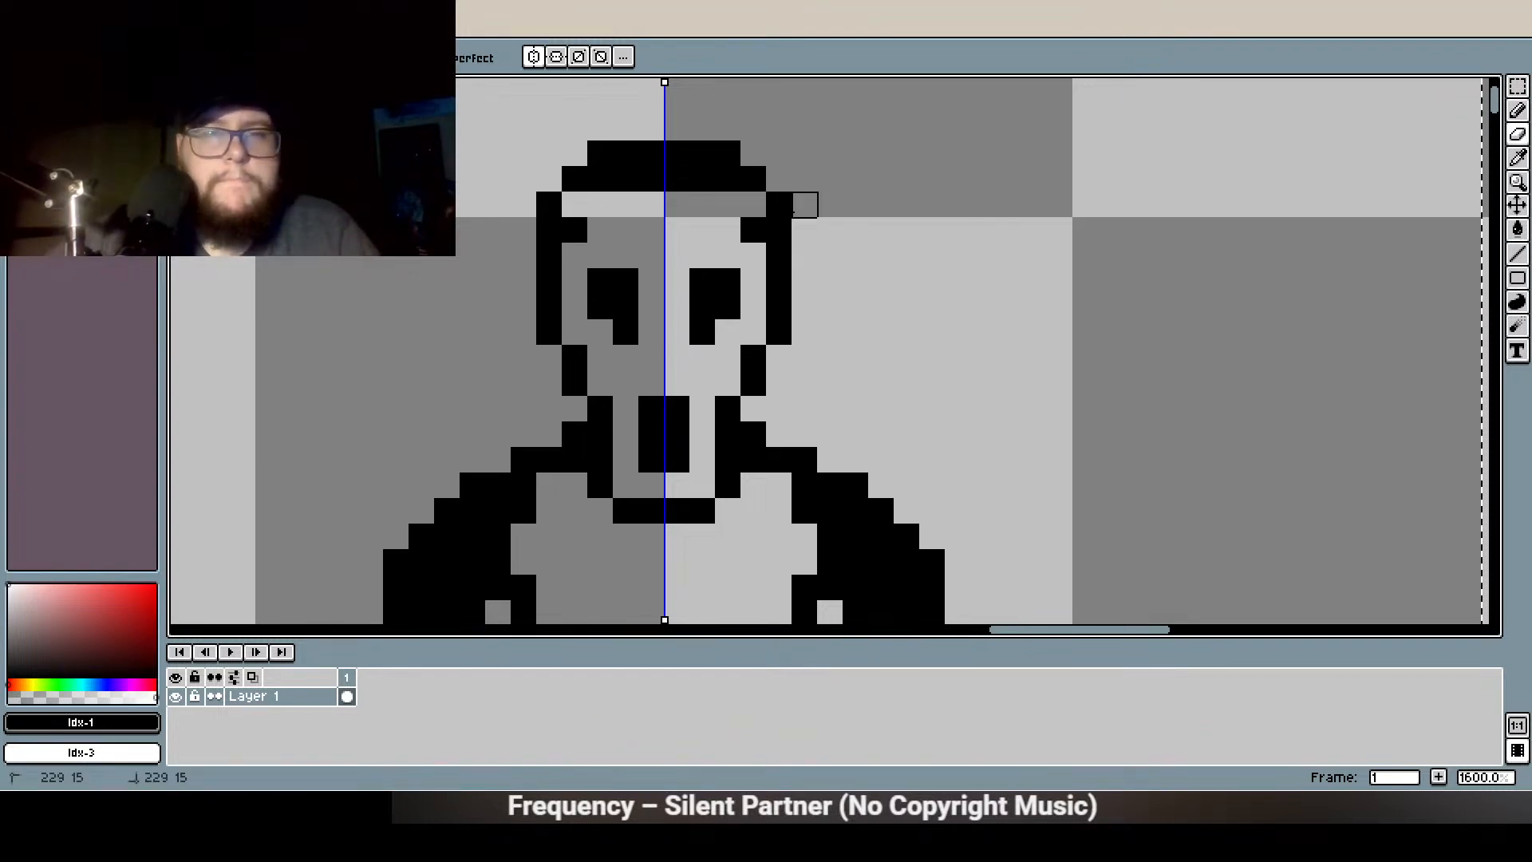
click(779, 204)
drag(728, 153, 651, 153)
click(575, 179)
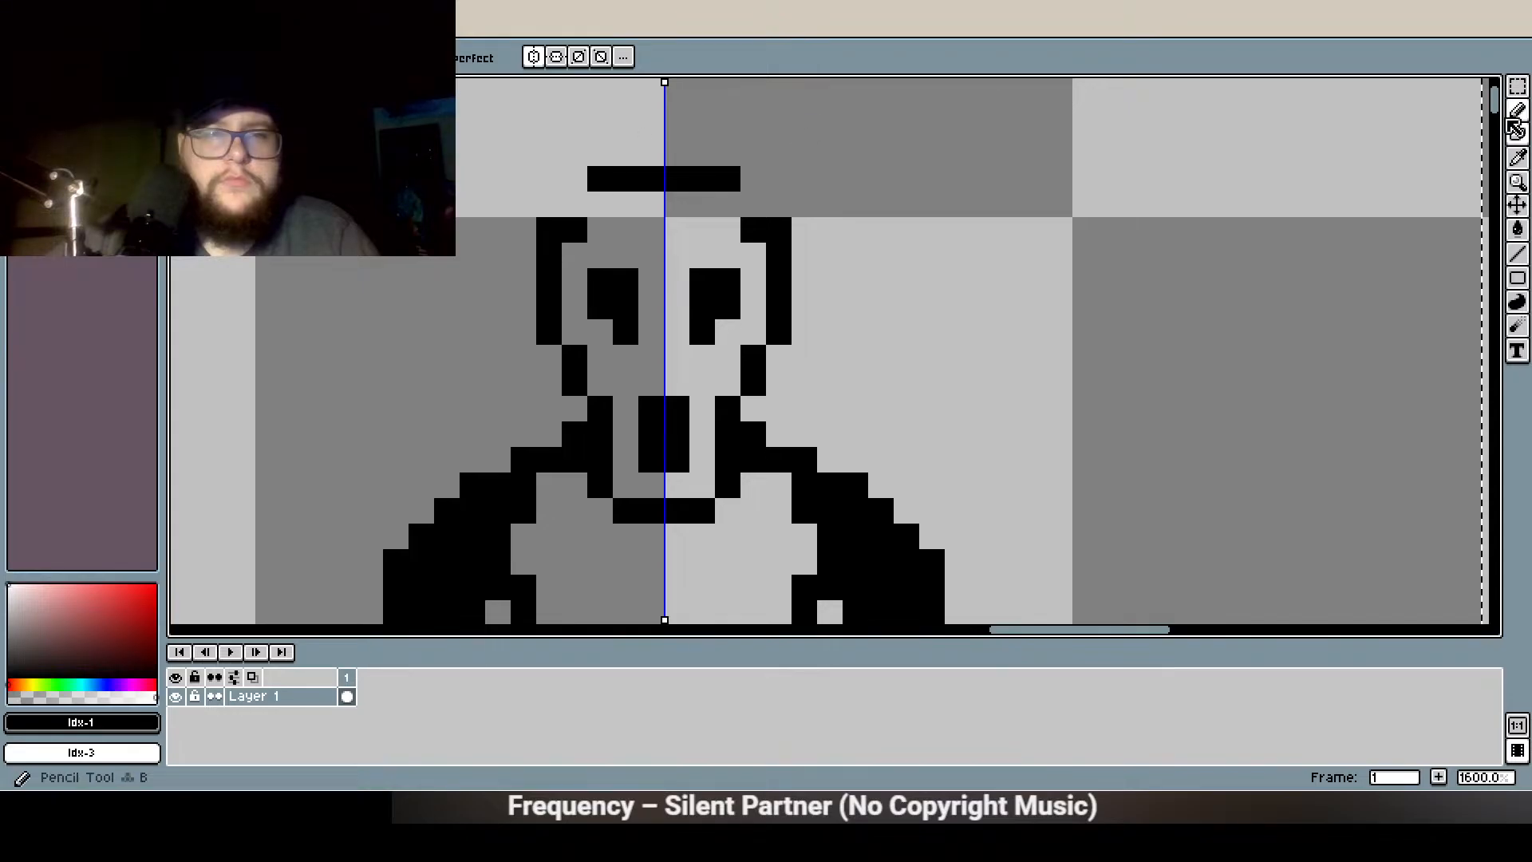
click(1518, 110)
click(753, 205)
scroll(814, 355, down, 2)
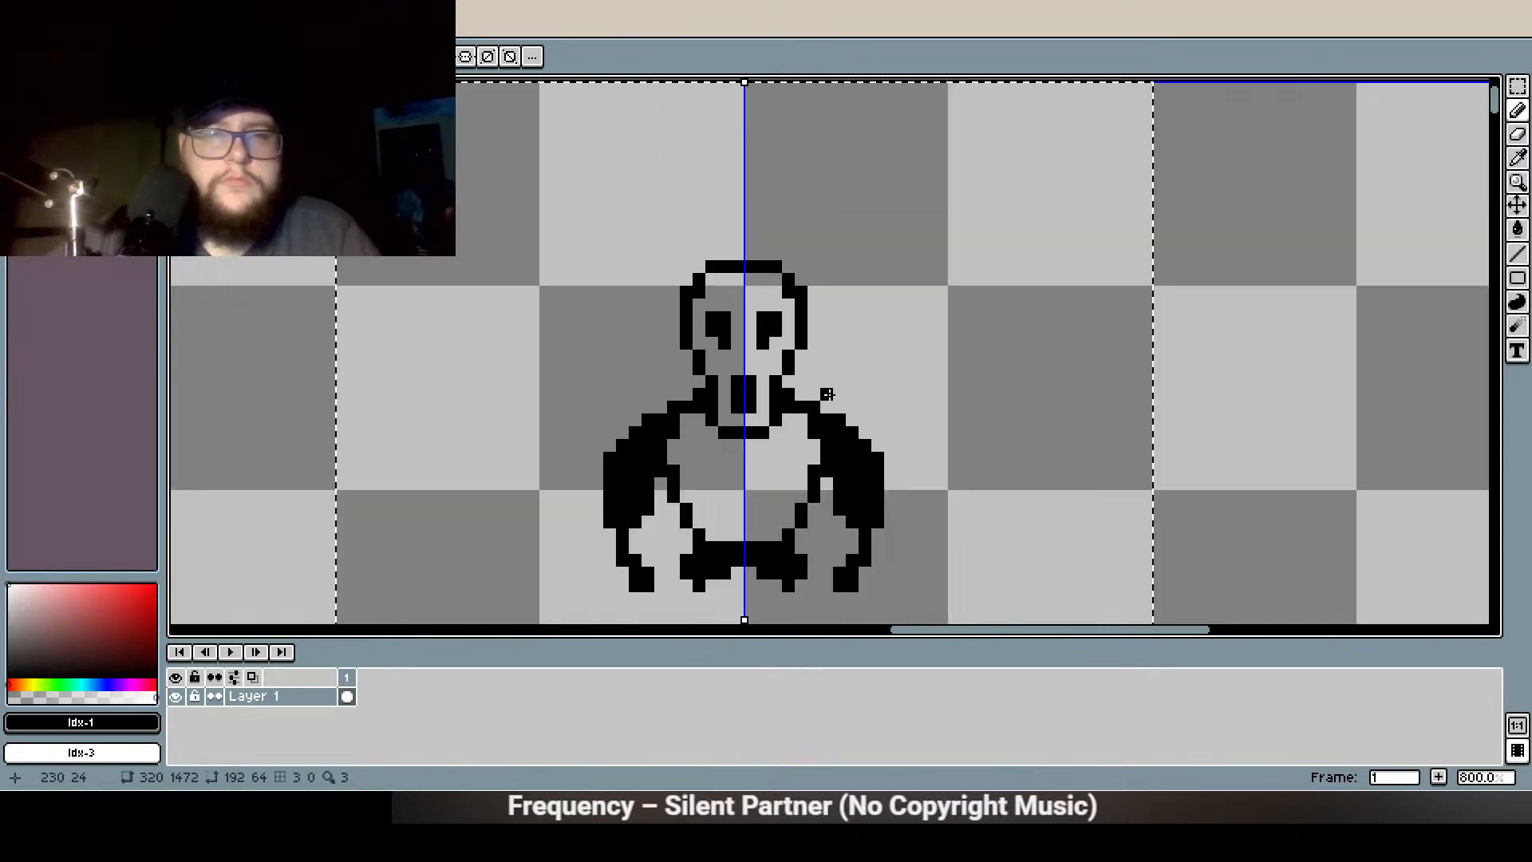
Thicken the outer edges of the mirrored forearms and extend them below the existing arm ends
drag(832, 380, 794, 161)
scroll(634, 333, up, 1)
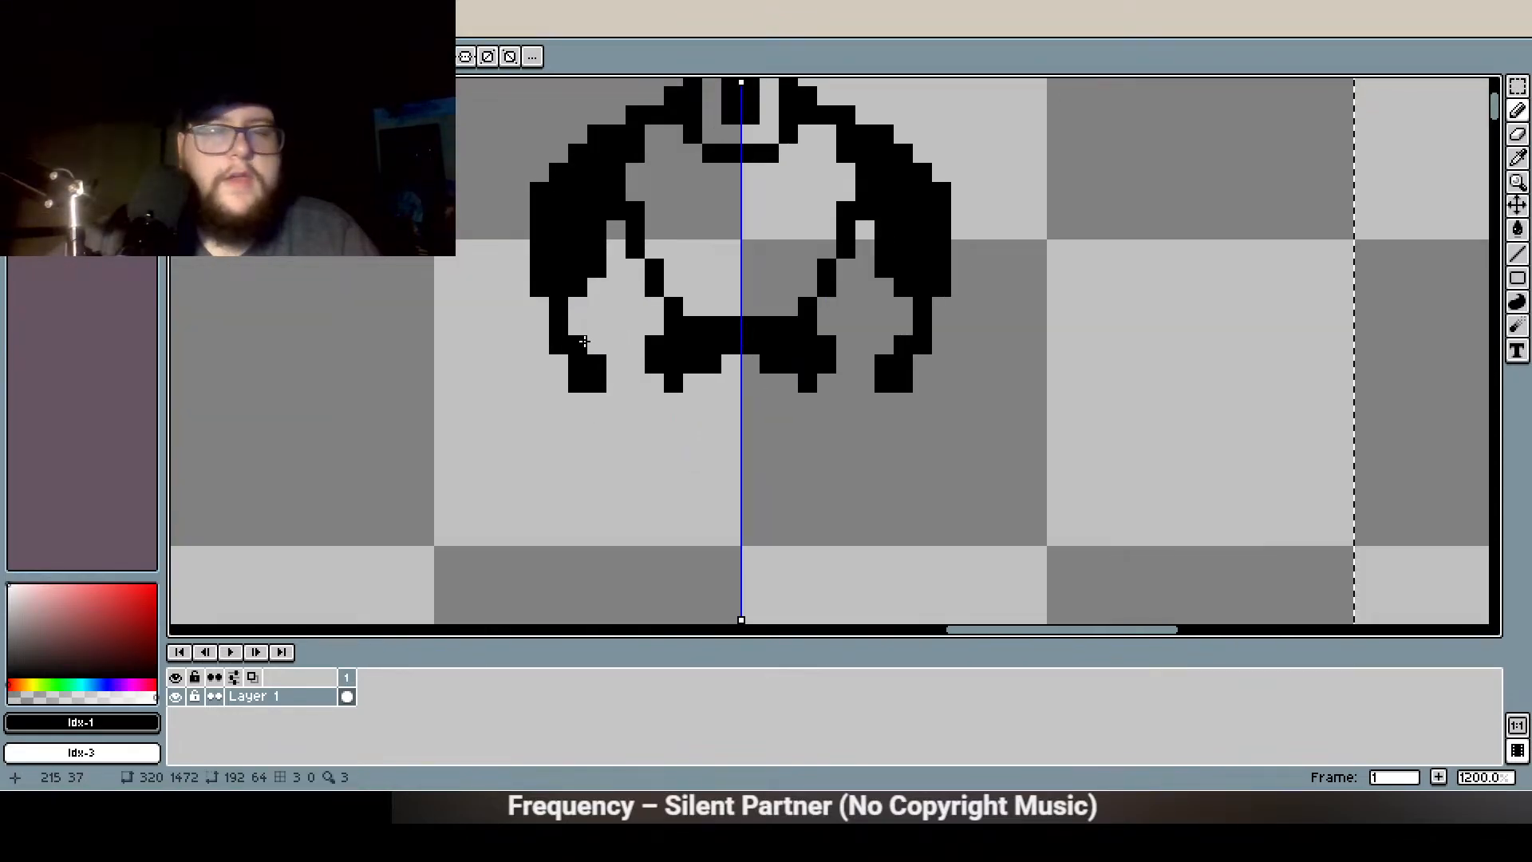
click(558, 364)
mouse_move(558, 383)
mouse_down()
mouse_move(558, 402)
mouse_move(577, 402)
mouse_up()
click(558, 422)
click(539, 307)
click(539, 345)
click(539, 363)
click(540, 326)
Fill out the lower forearms and draw mirrored hands that curve inward toward the symmetry axis below the waist
scroll(592, 292, down, 2)
scroll(599, 324, up, 3)
mouse_move(590, 378)
mouse_down()
mouse_move(642, 404)
mouse_move(565, 429)
mouse_up()
click(616, 429)
click(615, 454)
mouse_move(641, 481)
mouse_down()
mouse_move(642, 430)
mouse_move(612, 472)
mouse_move(691, 539)
mouse_move(691, 483)
mouse_up()
click(642, 378)
scroll(639, 413, down, 1)
click(671, 541)
scroll(743, 476, down, 6)
scroll(744, 476, up, 2)
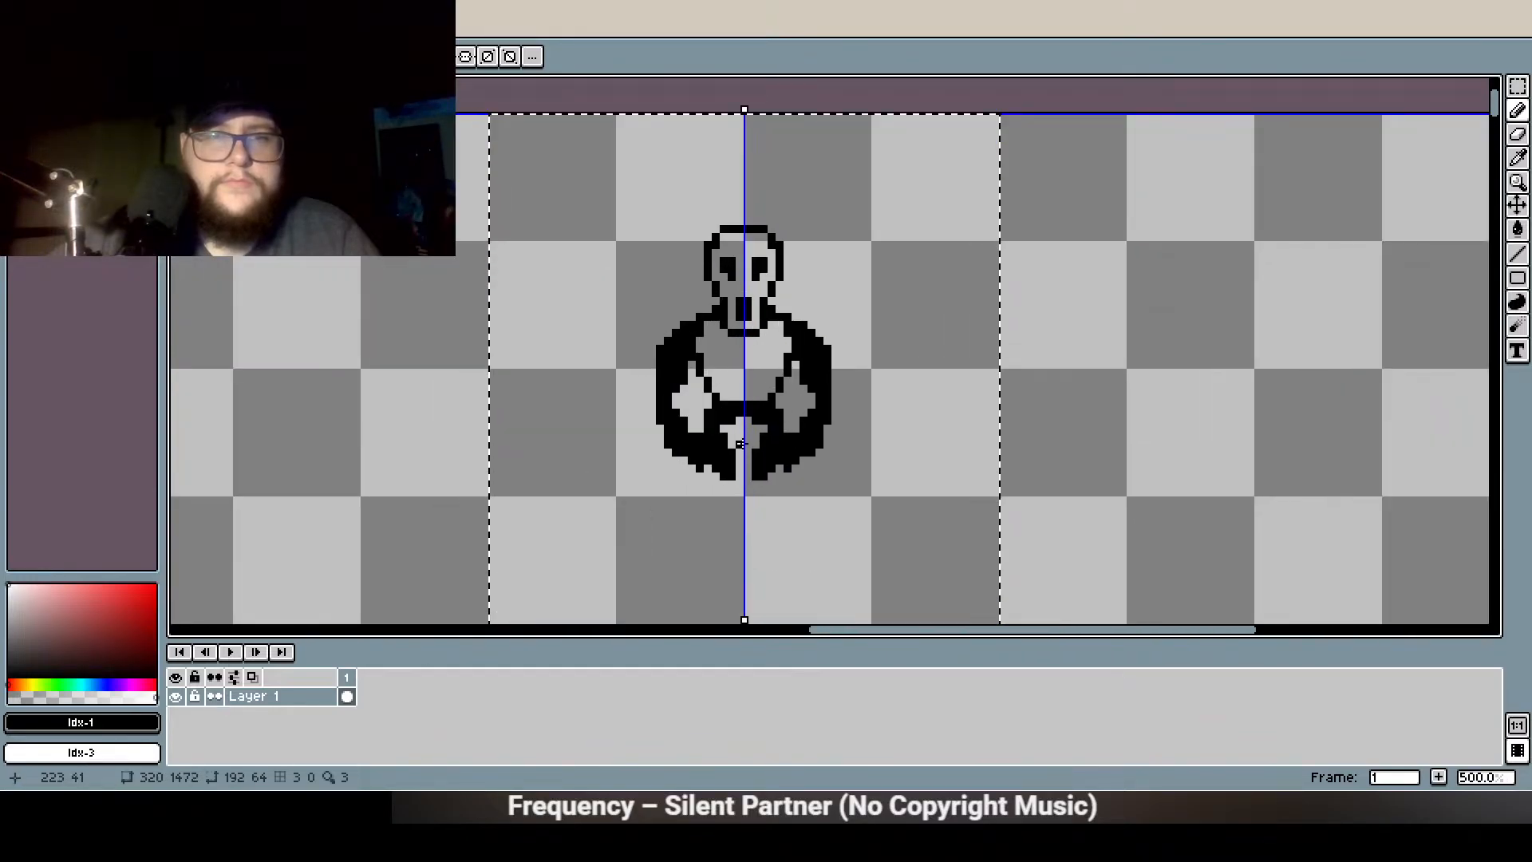
Switch to the Rectangular Marquee tool, open the long-haired ghost sprite sheet, and examine its first row of poses for reference
click(1517, 85)
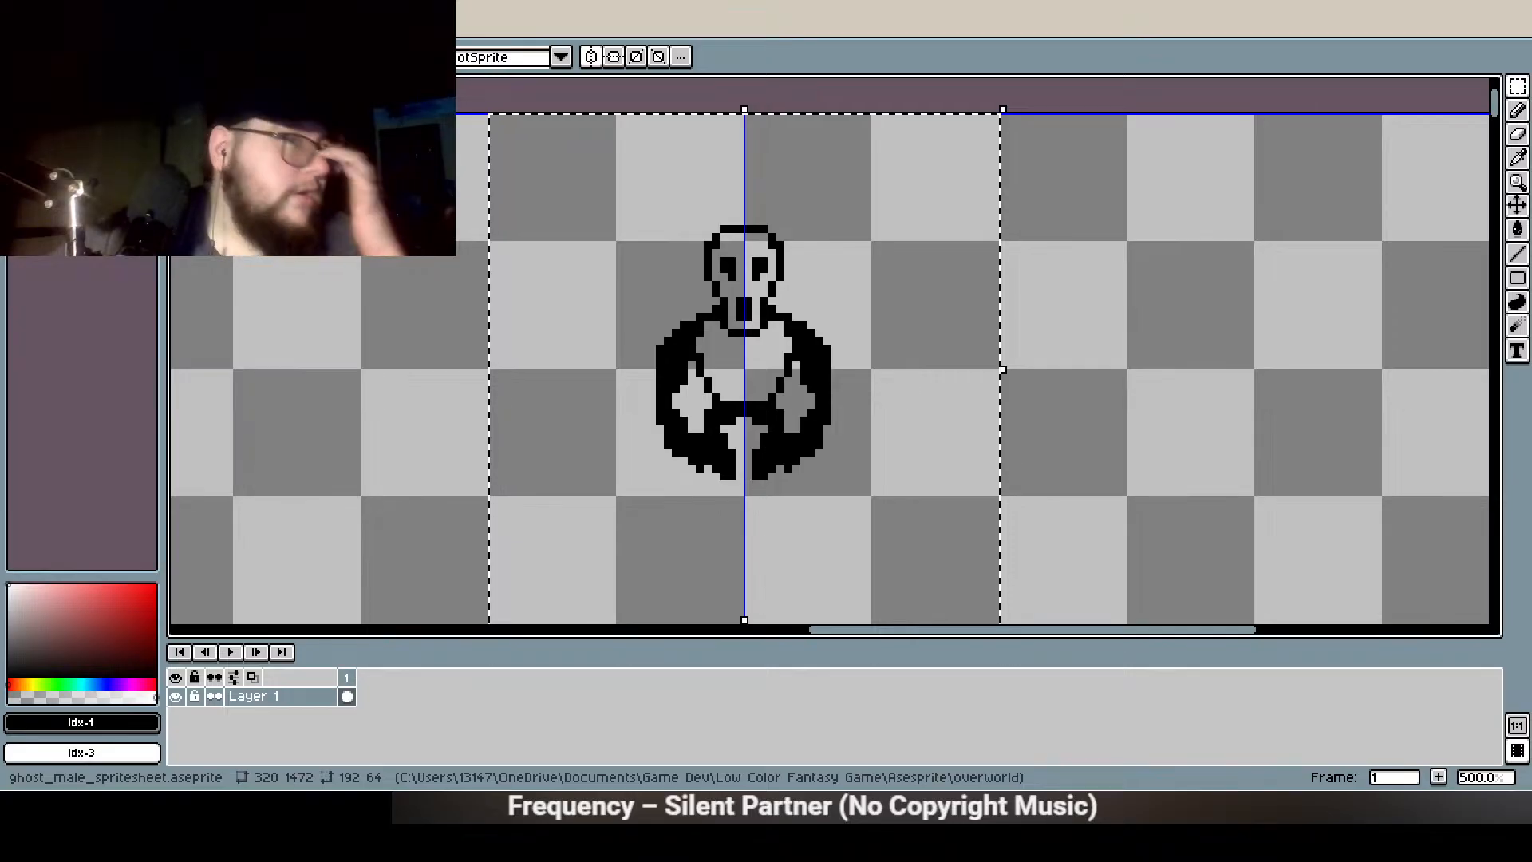
click(17, 10)
mouse_move(64, 66)
click(303, 142)
drag(570, 177, 562, 523)
drag(726, 200, 684, 557)
drag(592, 188, 557, 554)
scroll(557, 284, up, 3)
scroll(556, 351, down, 1)
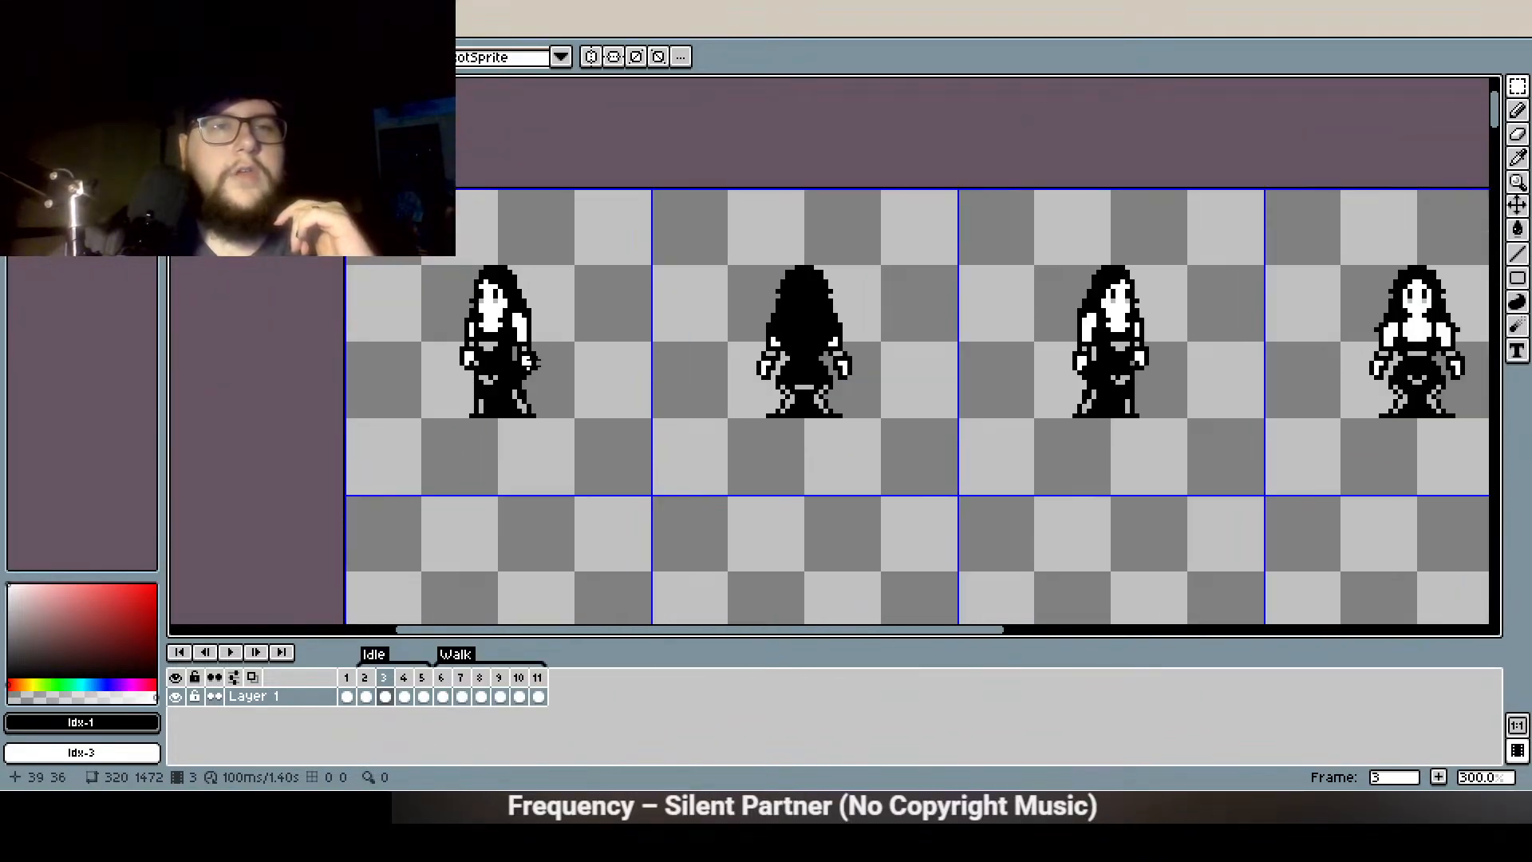
Return to ghost_male_spritesheet.aseprite and bring the skull-faced figure and the last cell of the first row into view
click(239, 27)
drag(666, 352, 587, 191)
drag(825, 231, 796, 342)
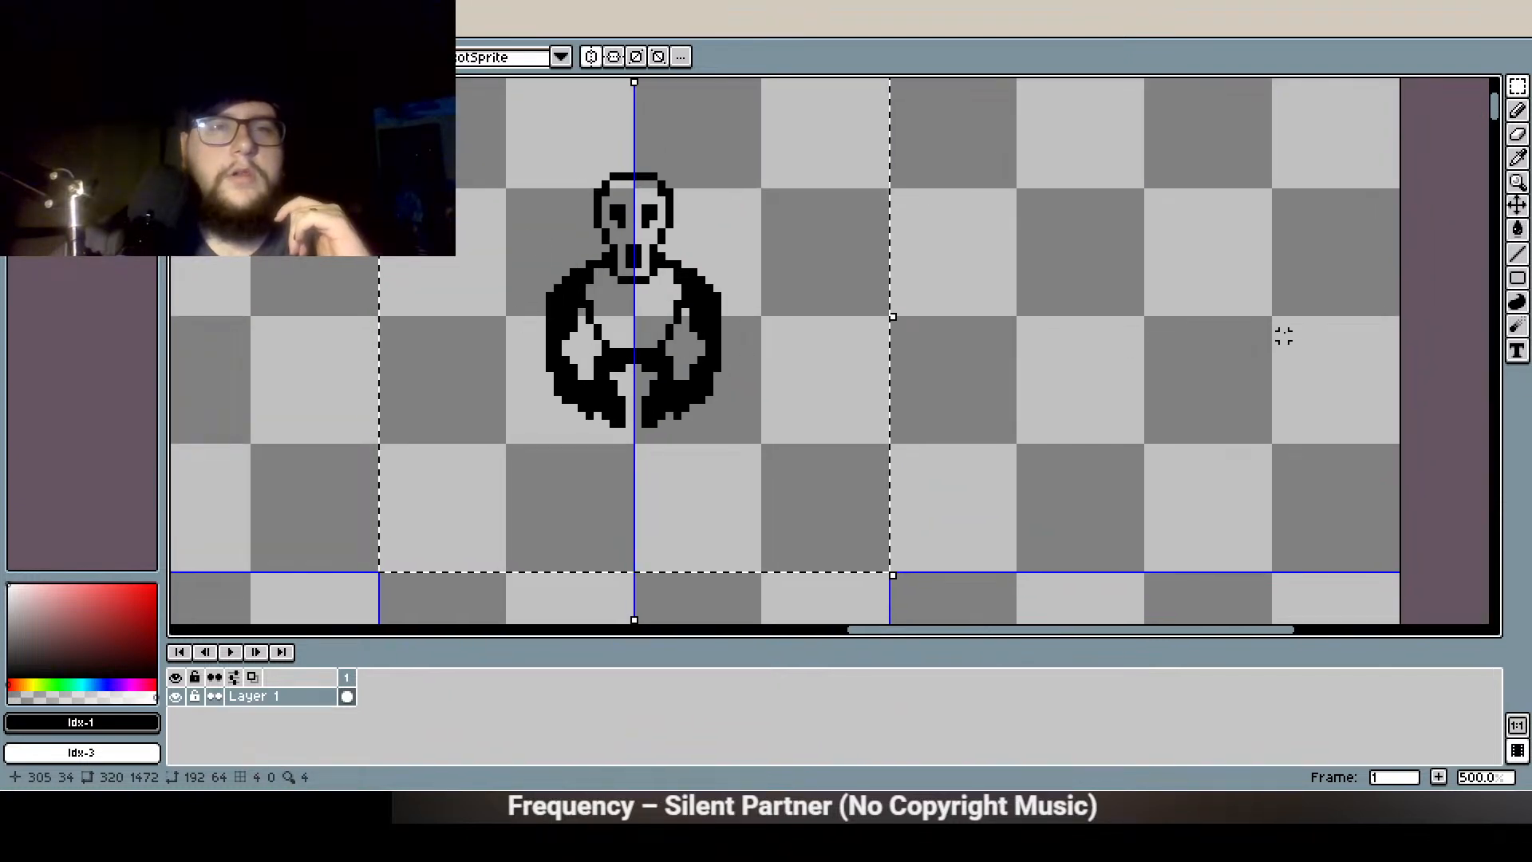
With symmetry turned off, select the whole skull-faced figure and move it two pixels down in its cell
click(1313, 343)
drag(503, 146, 764, 447)
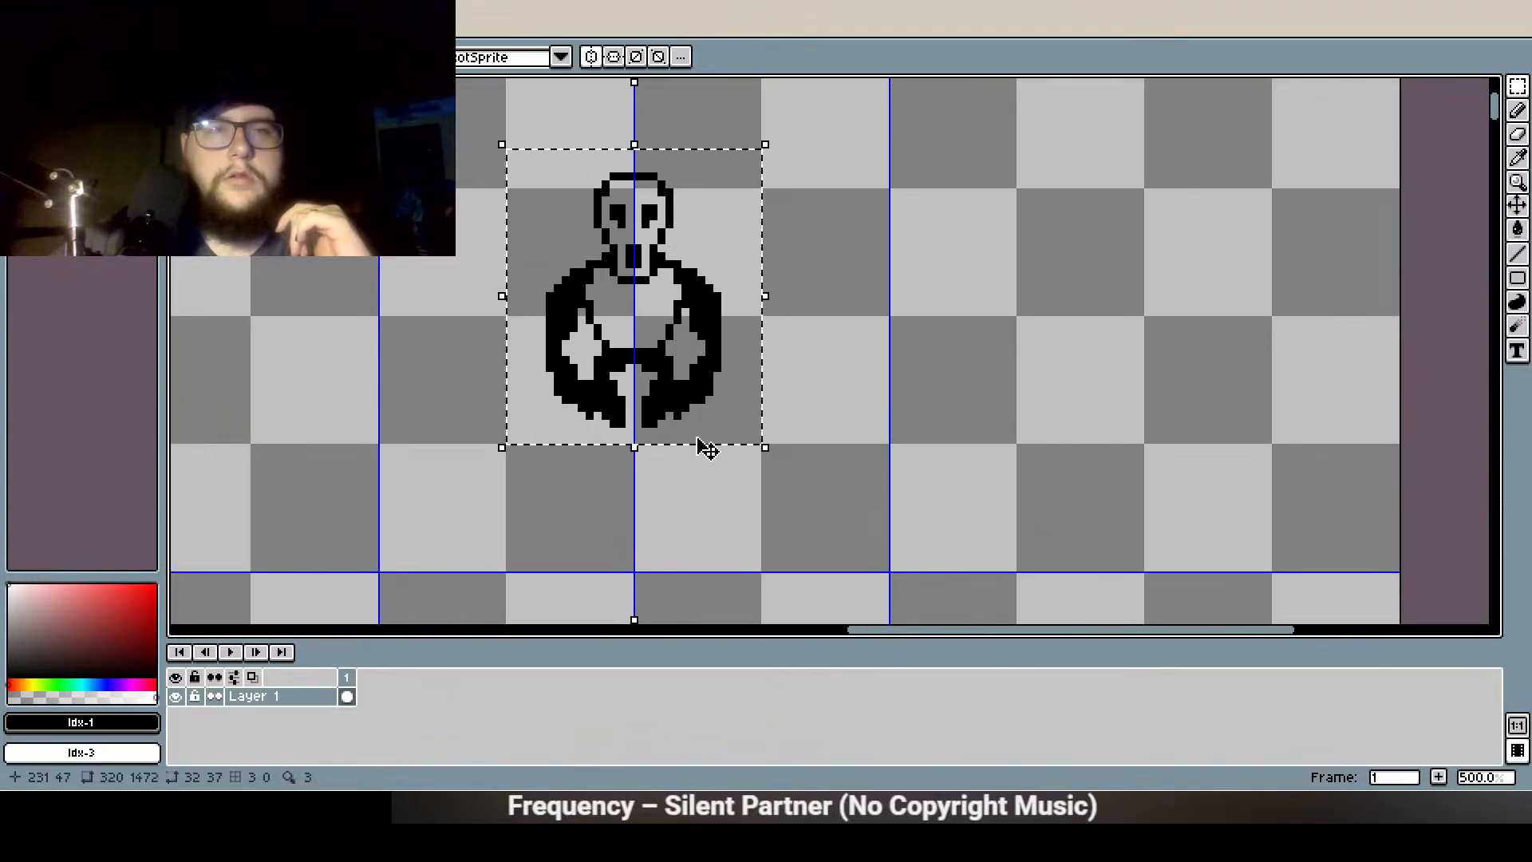
click(592, 54)
drag(651, 257, 652, 274)
click(788, 360)
Select the lower torso and arms below the shoulders and shift them three pixels up to shorten the body
drag(780, 487, 502, 320)
key(Up)
key(Up)
key(Up)
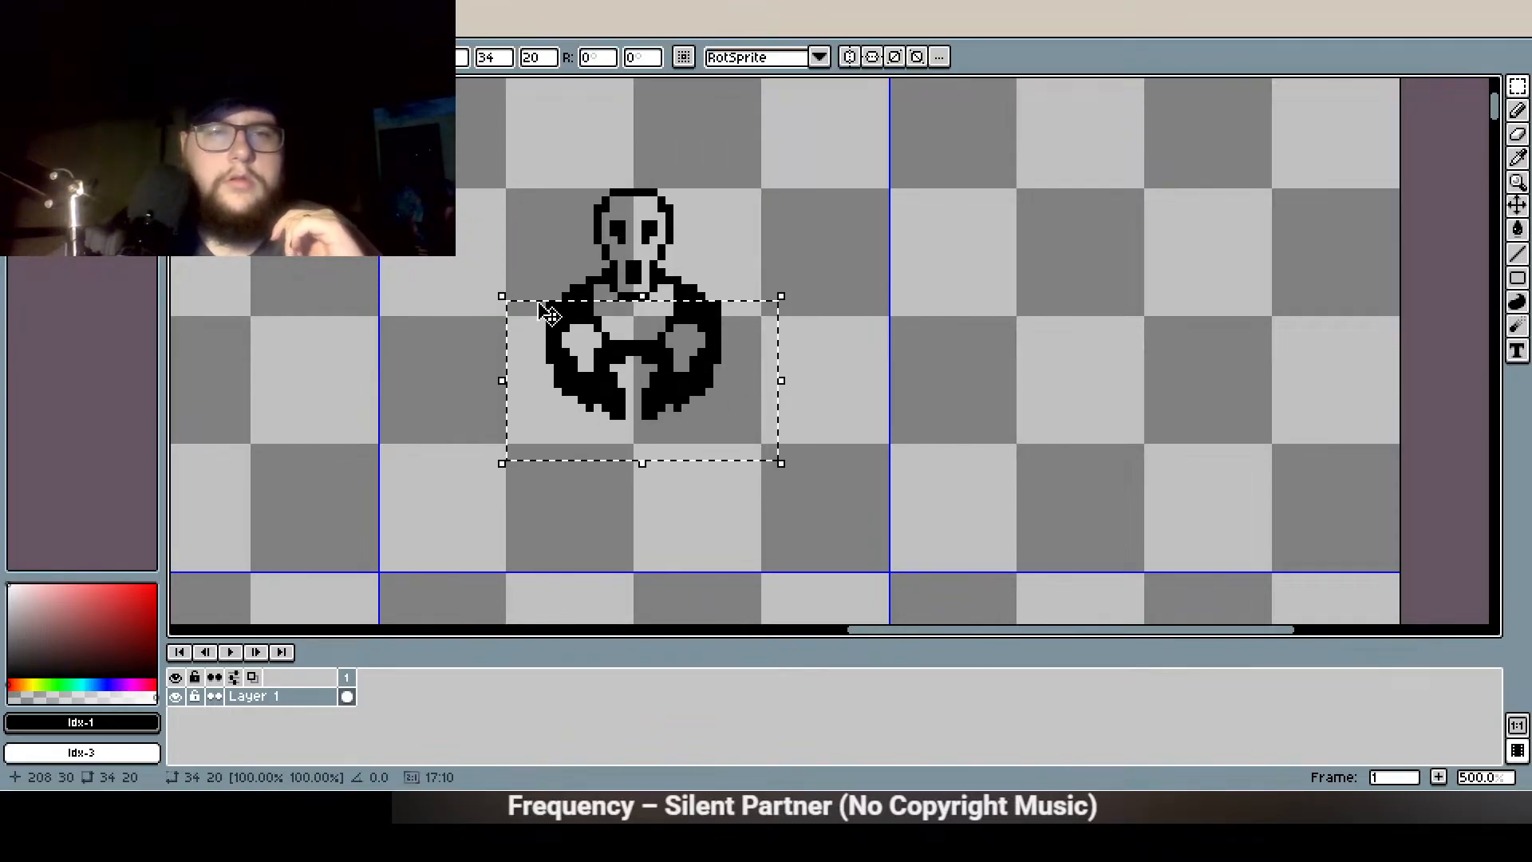
click(996, 287)
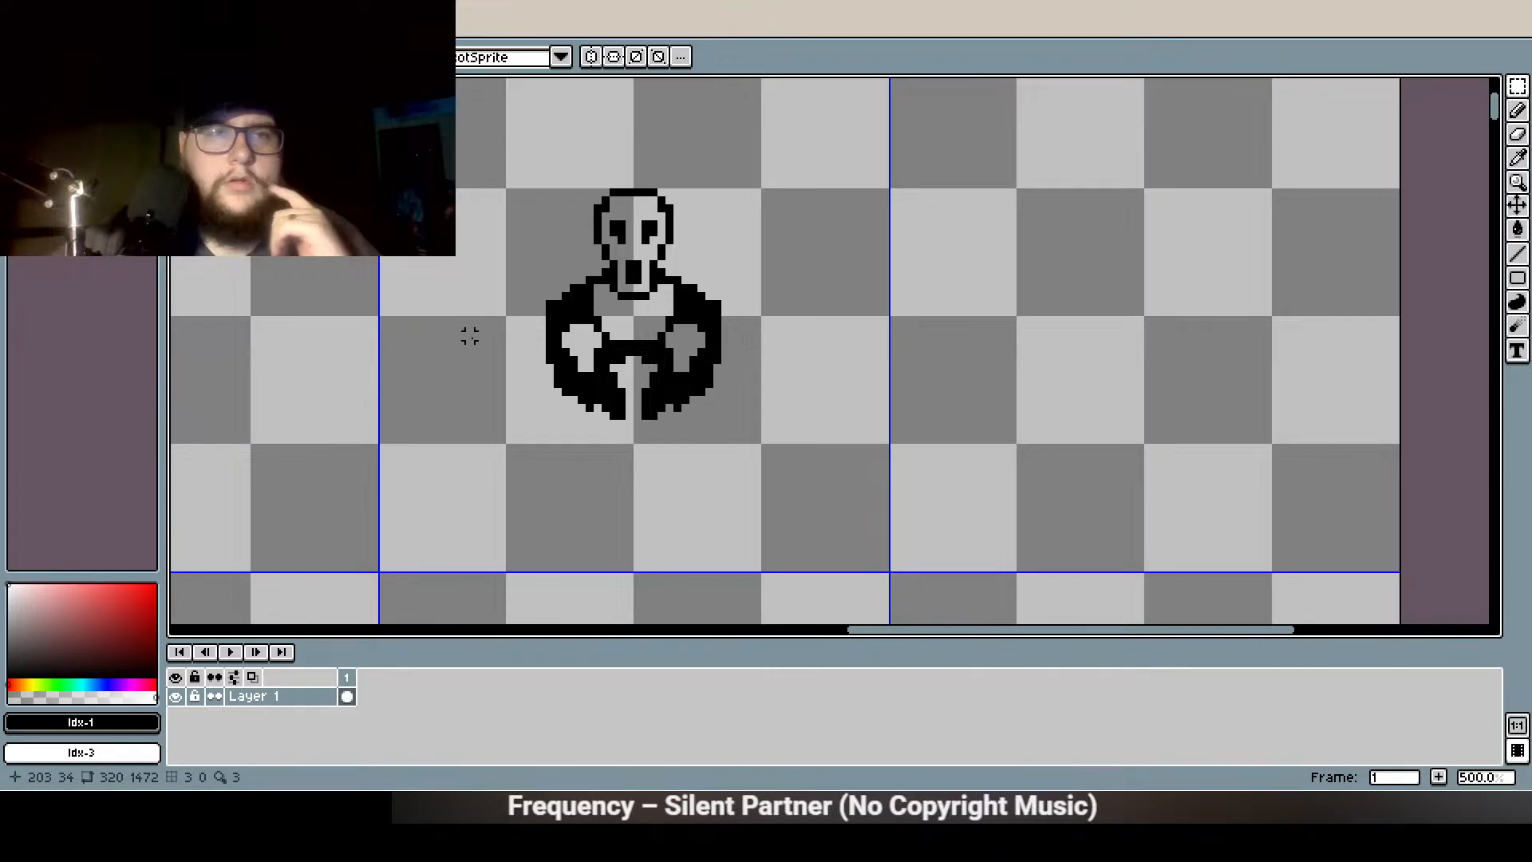
With the Pencil and vertical-axis symmetry on, draw short mirrored legs and a wide black base for the feet
scroll(573, 379, up, 2)
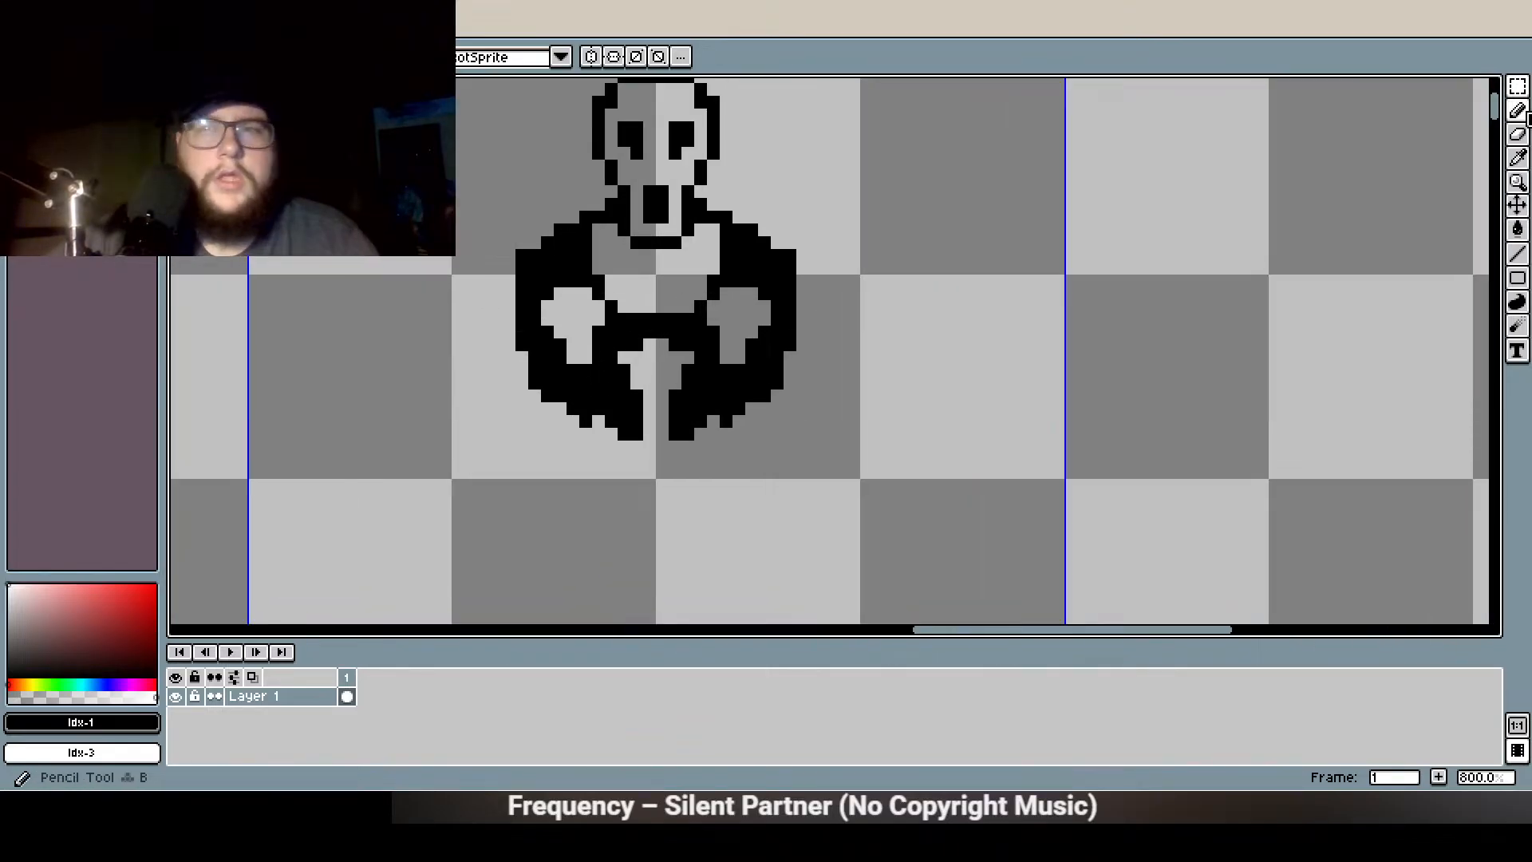
click(1524, 117)
mouse_move(629, 363)
mouse_down()
mouse_move(698, 390)
mouse_move(681, 363)
mouse_up()
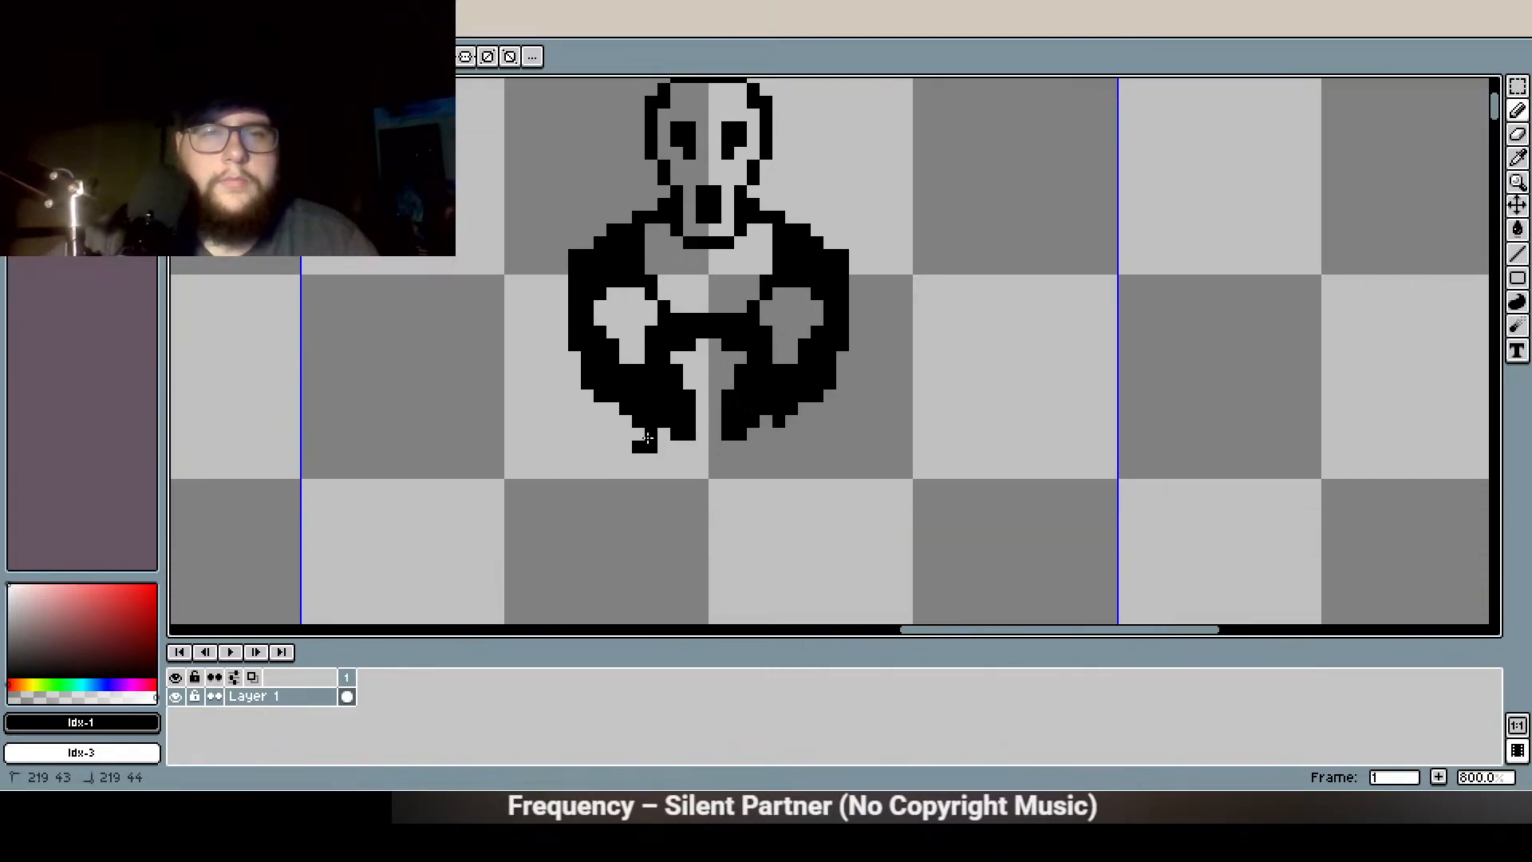
key(ctrl+z)
click(448, 57)
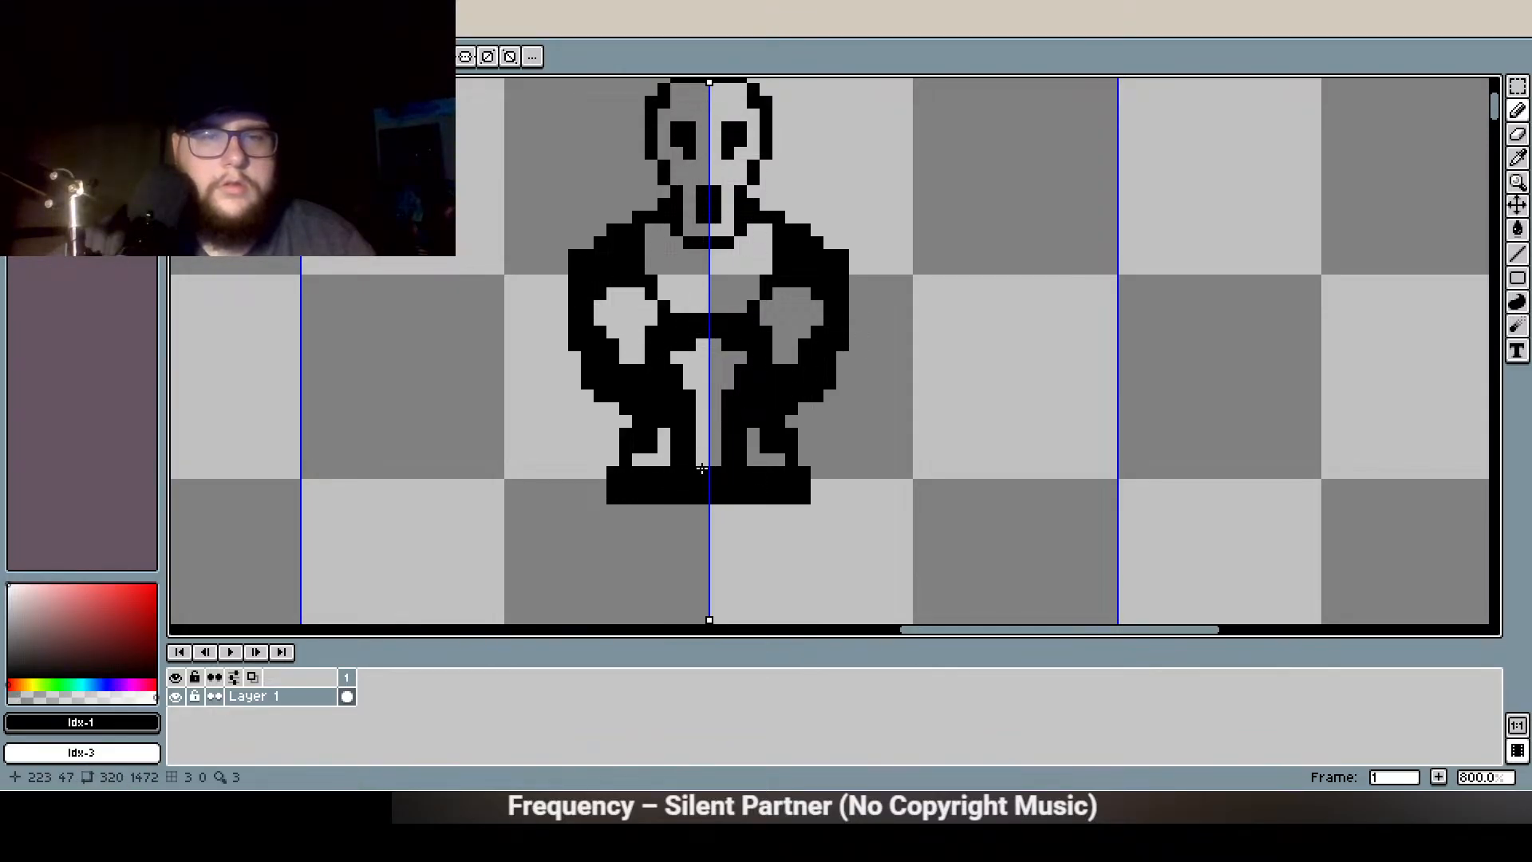
drag(701, 466, 682, 466)
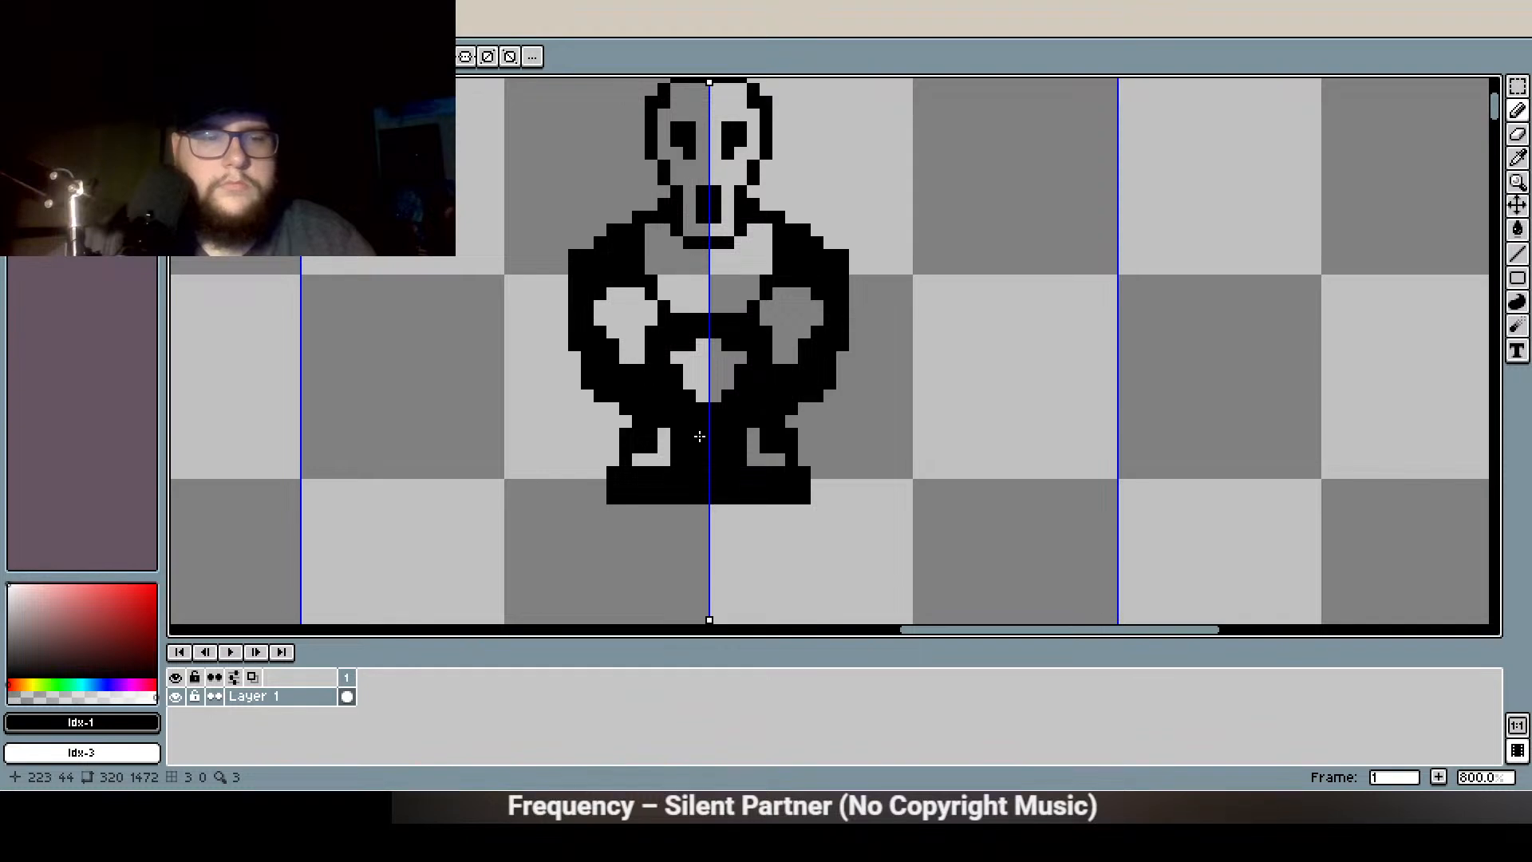
Erase the inside of the mirrored legs and clear the dark band across the belly
key(w)
key(e)
drag(677, 434, 677, 460)
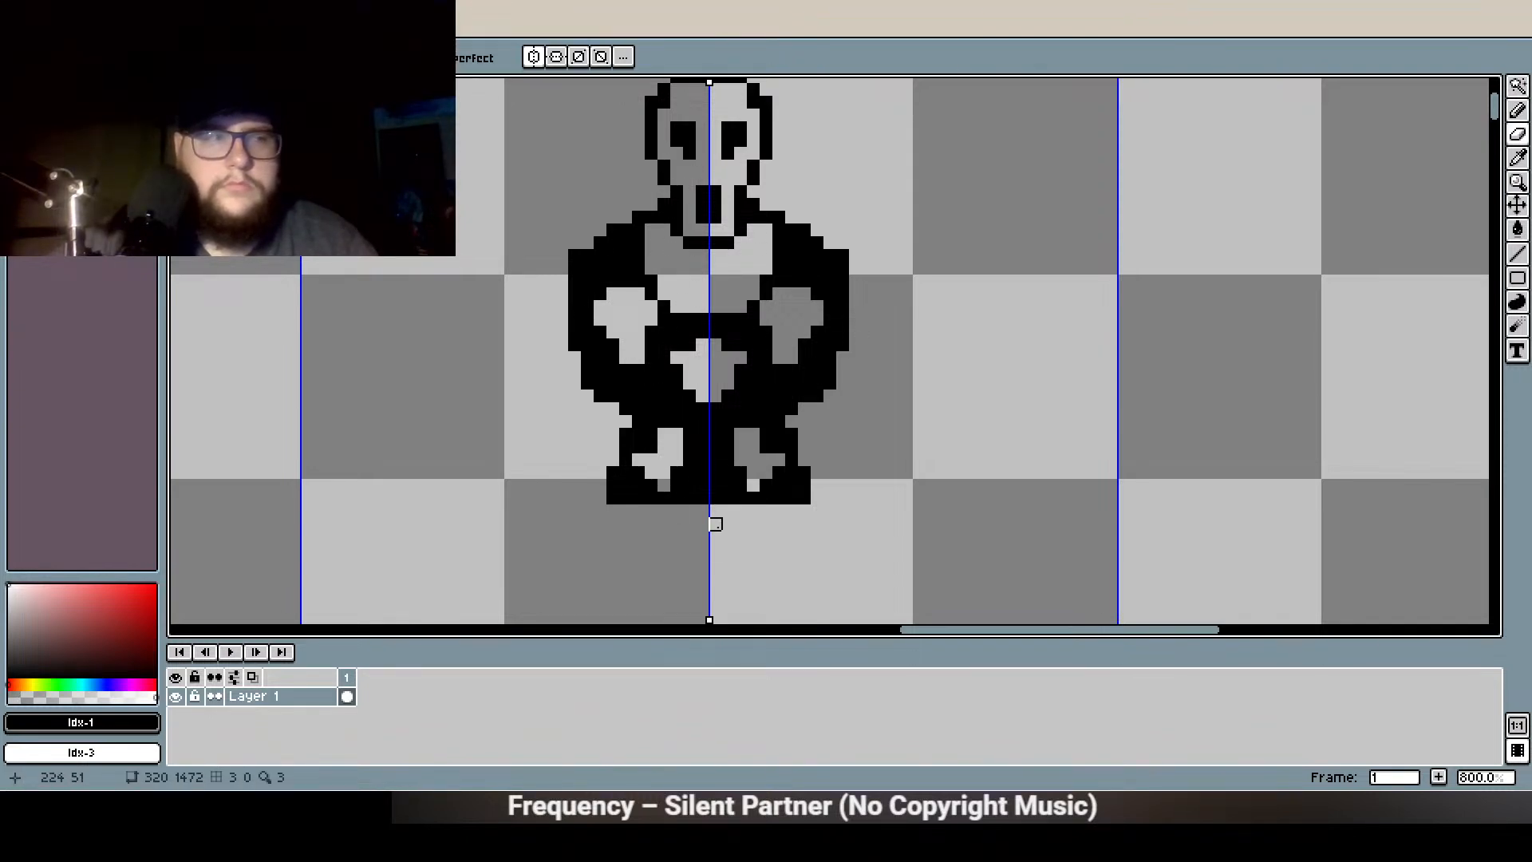
key(ctrl+z)
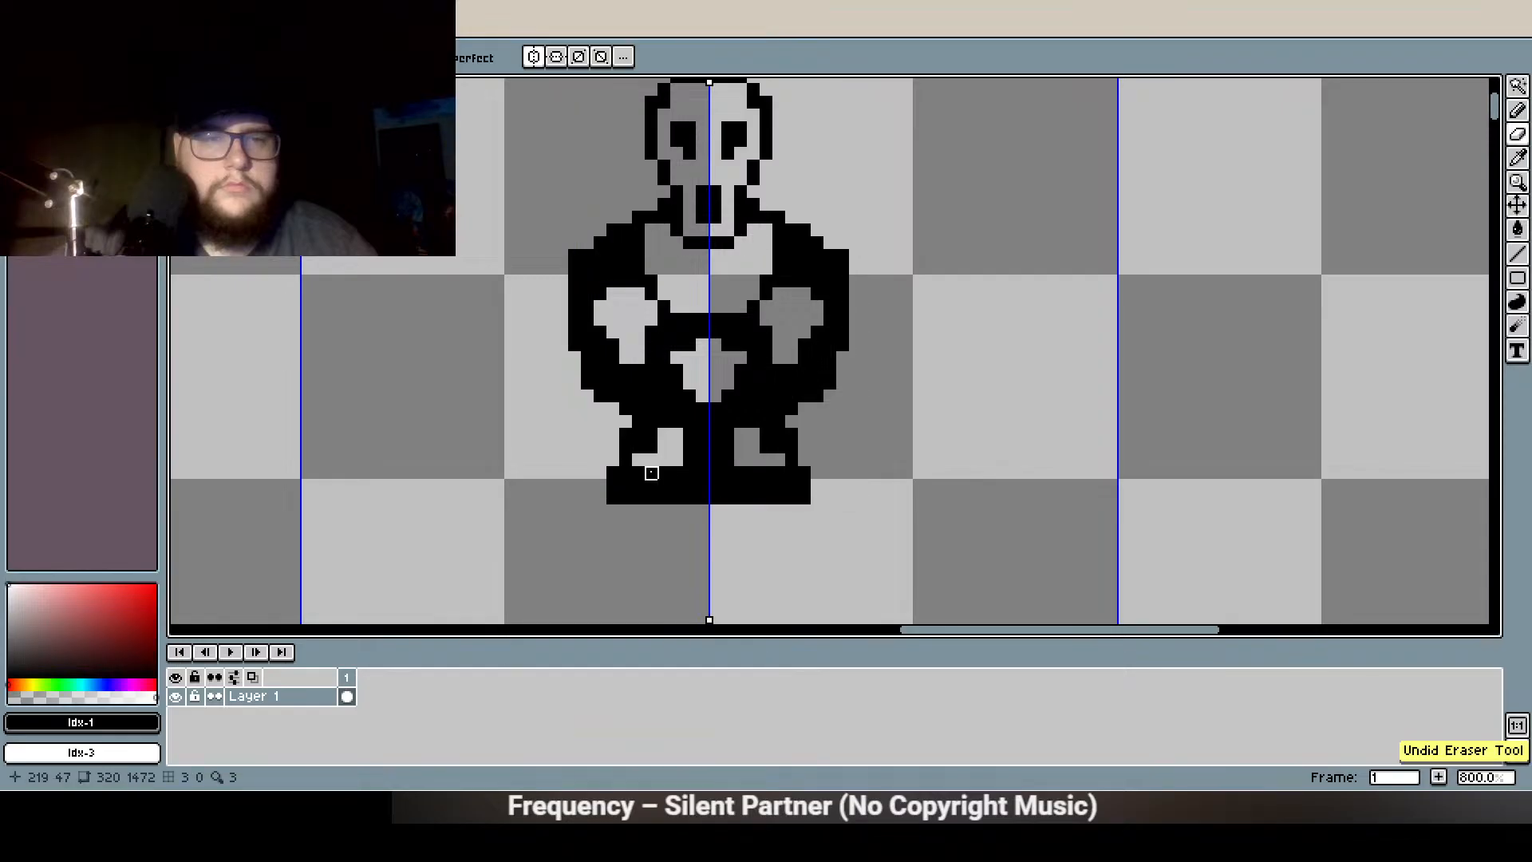
click(651, 472)
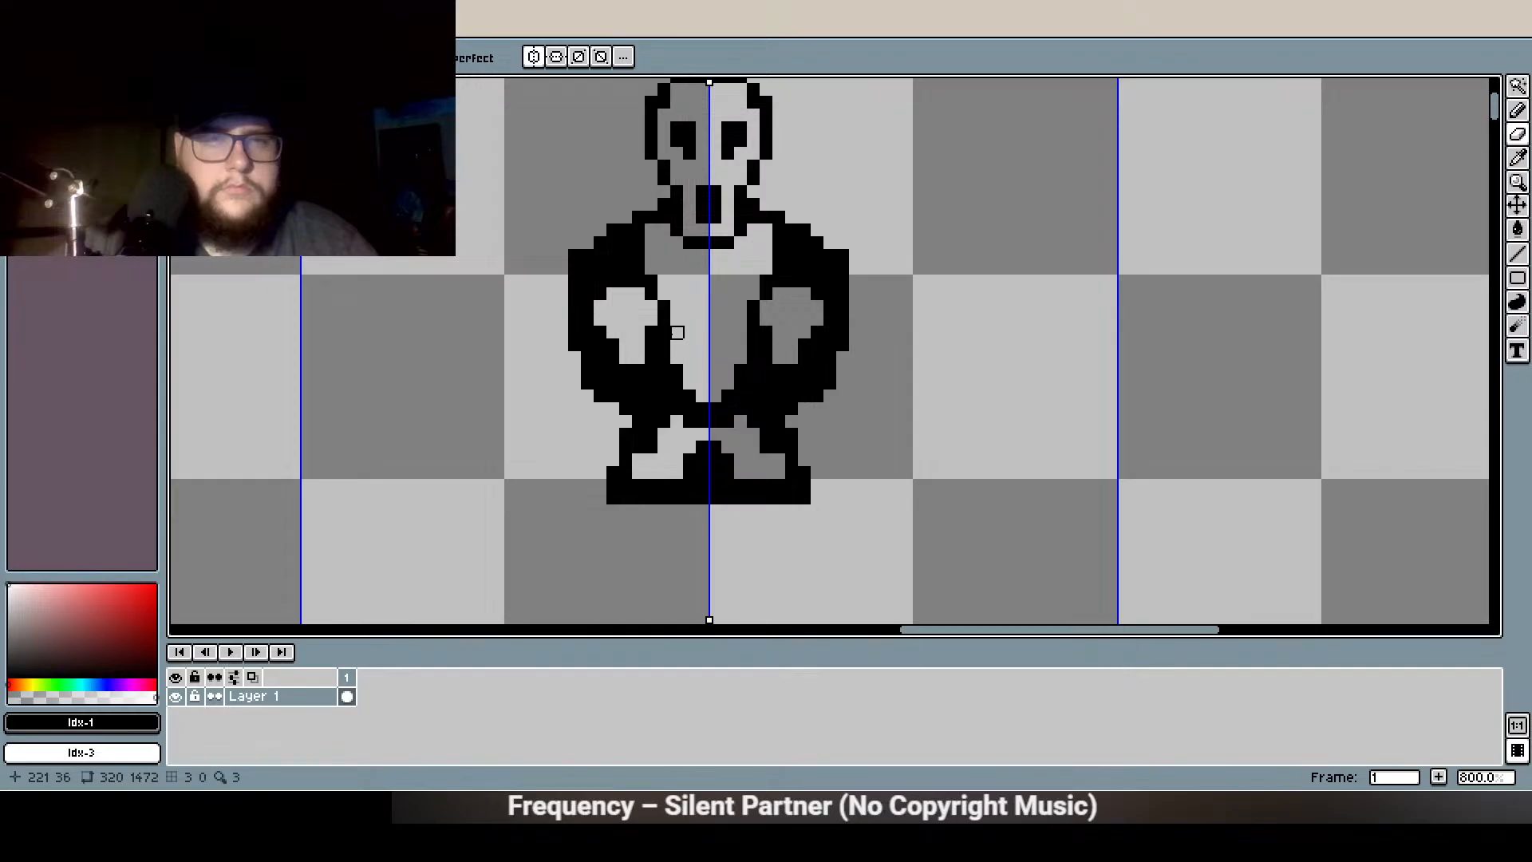
Draw a dark belt with a small light buckle across the waist and narrow the mirrored arms to straight outer edges
drag(678, 320, 617, 361)
key(b)
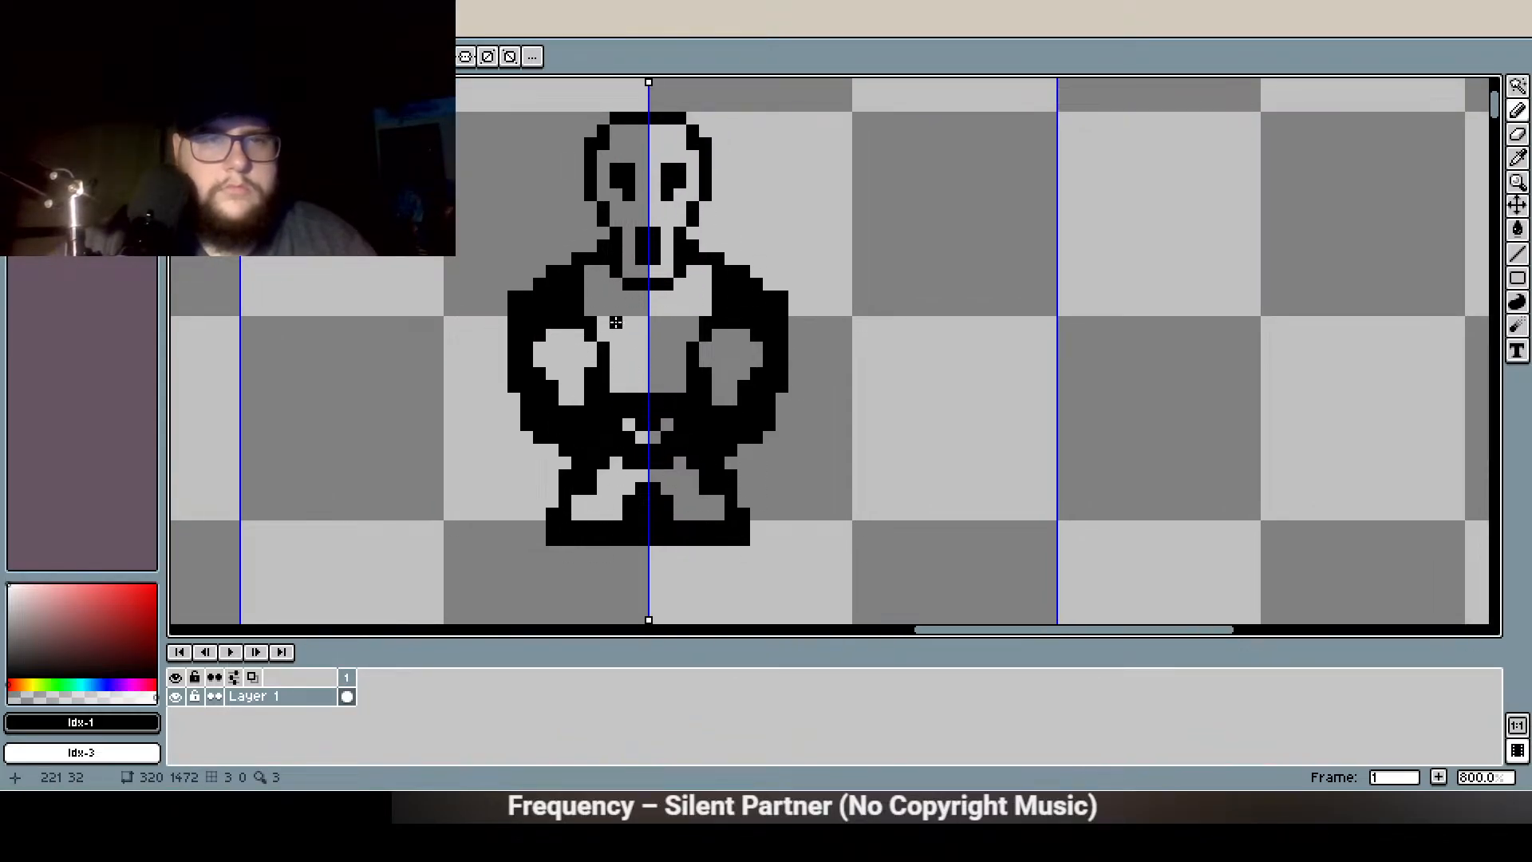
scroll(616, 322, up, 1)
key(e)
mouse_move(489, 267)
mouse_down()
mouse_move(442, 271)
mouse_move(441, 398)
mouse_move(415, 245)
mouse_move(389, 372)
mouse_move(416, 397)
mouse_move(415, 526)
mouse_move(442, 424)
mouse_move(415, 500)
mouse_up()
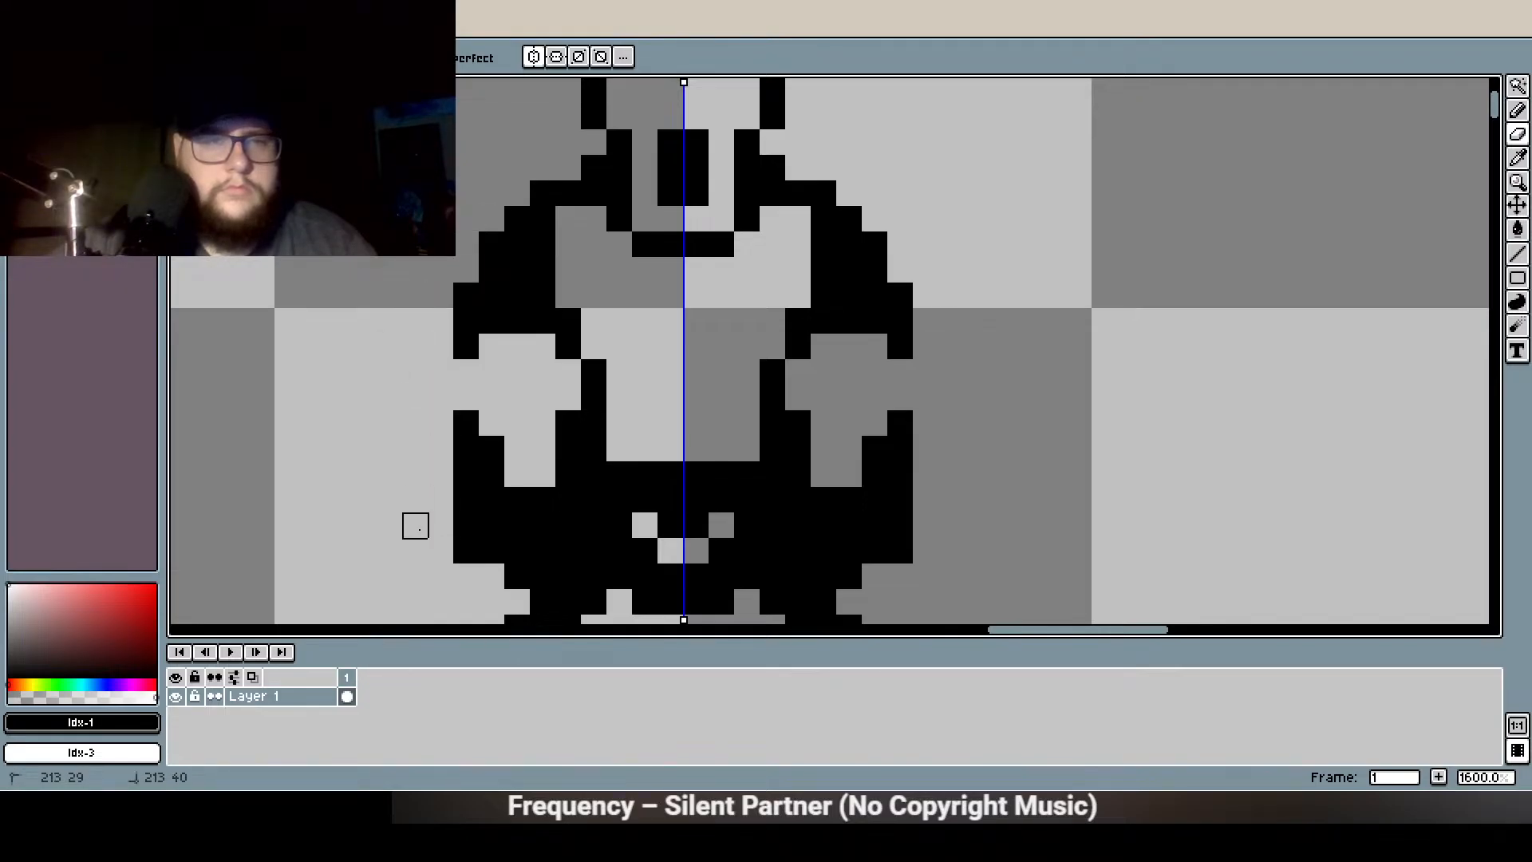
key(b)
drag(465, 372, 466, 397)
Draw a black collar tapering down from the chin and a short button mark in the middle of the chest
scroll(495, 342, down, 1)
scroll(562, 352, up, 3)
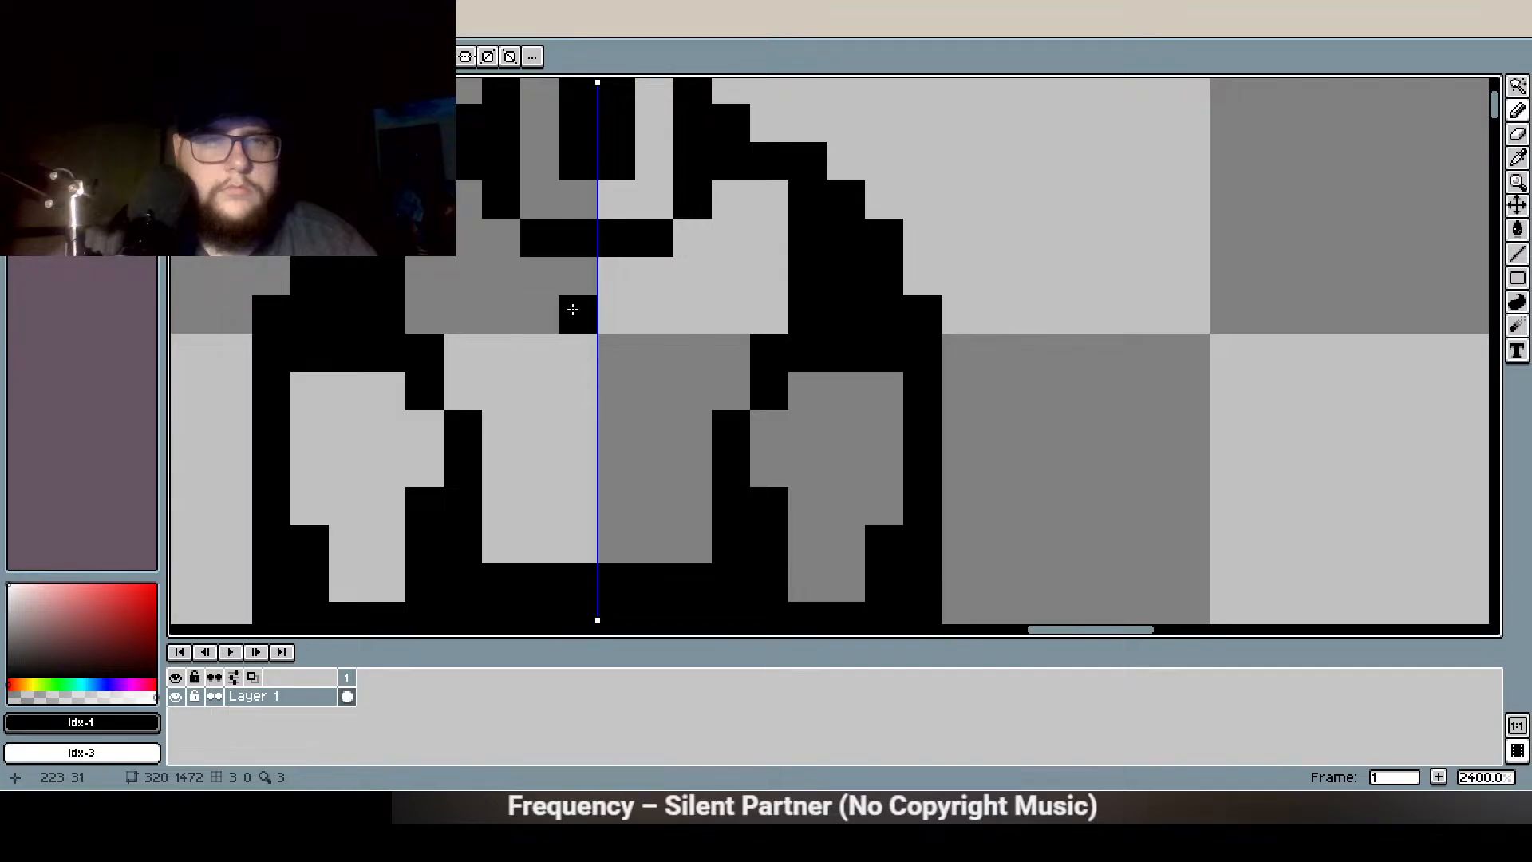
scroll(582, 356, down, 3)
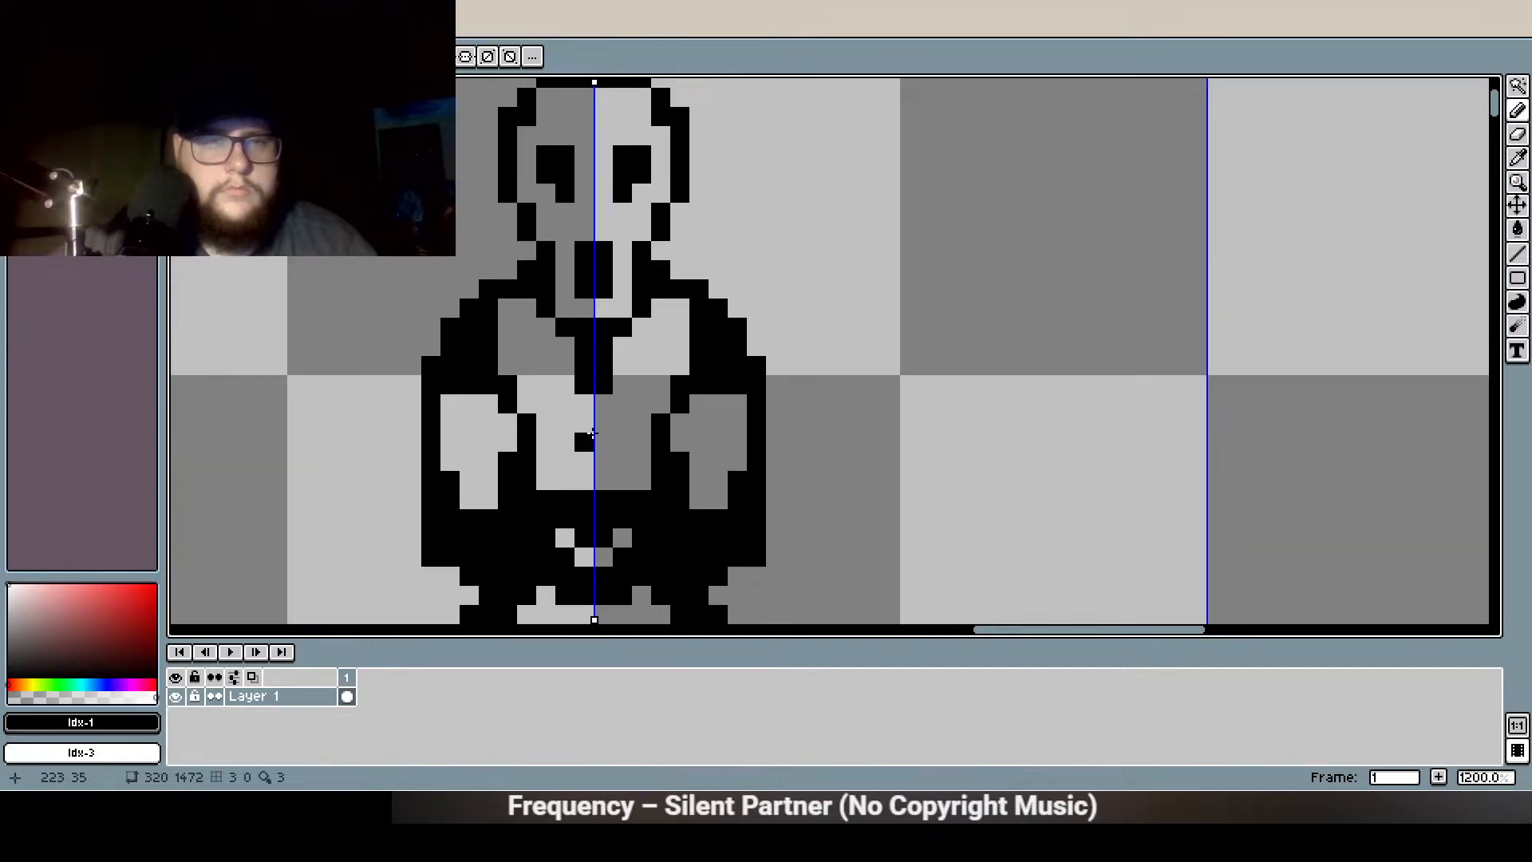
scroll(581, 527, down, 4)
scroll(679, 483, up, 1)
scroll(678, 482, down, 1)
With symmetry off, select the figure's 64 by 64 cell and move its contents two pixels up
key(m)
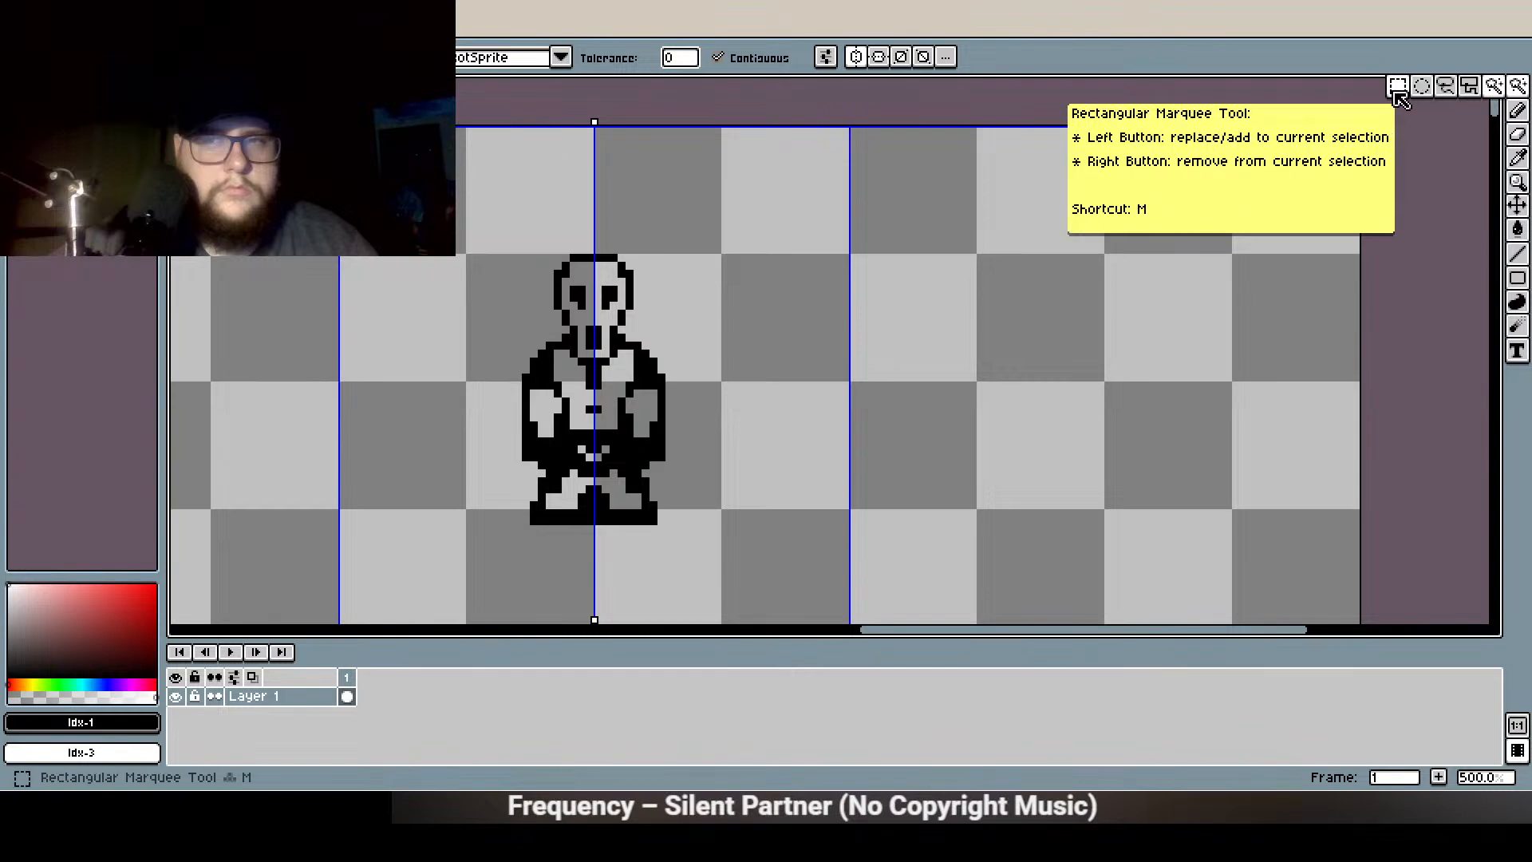
click(592, 58)
double_click(645, 494)
key(Up)
key(Up)
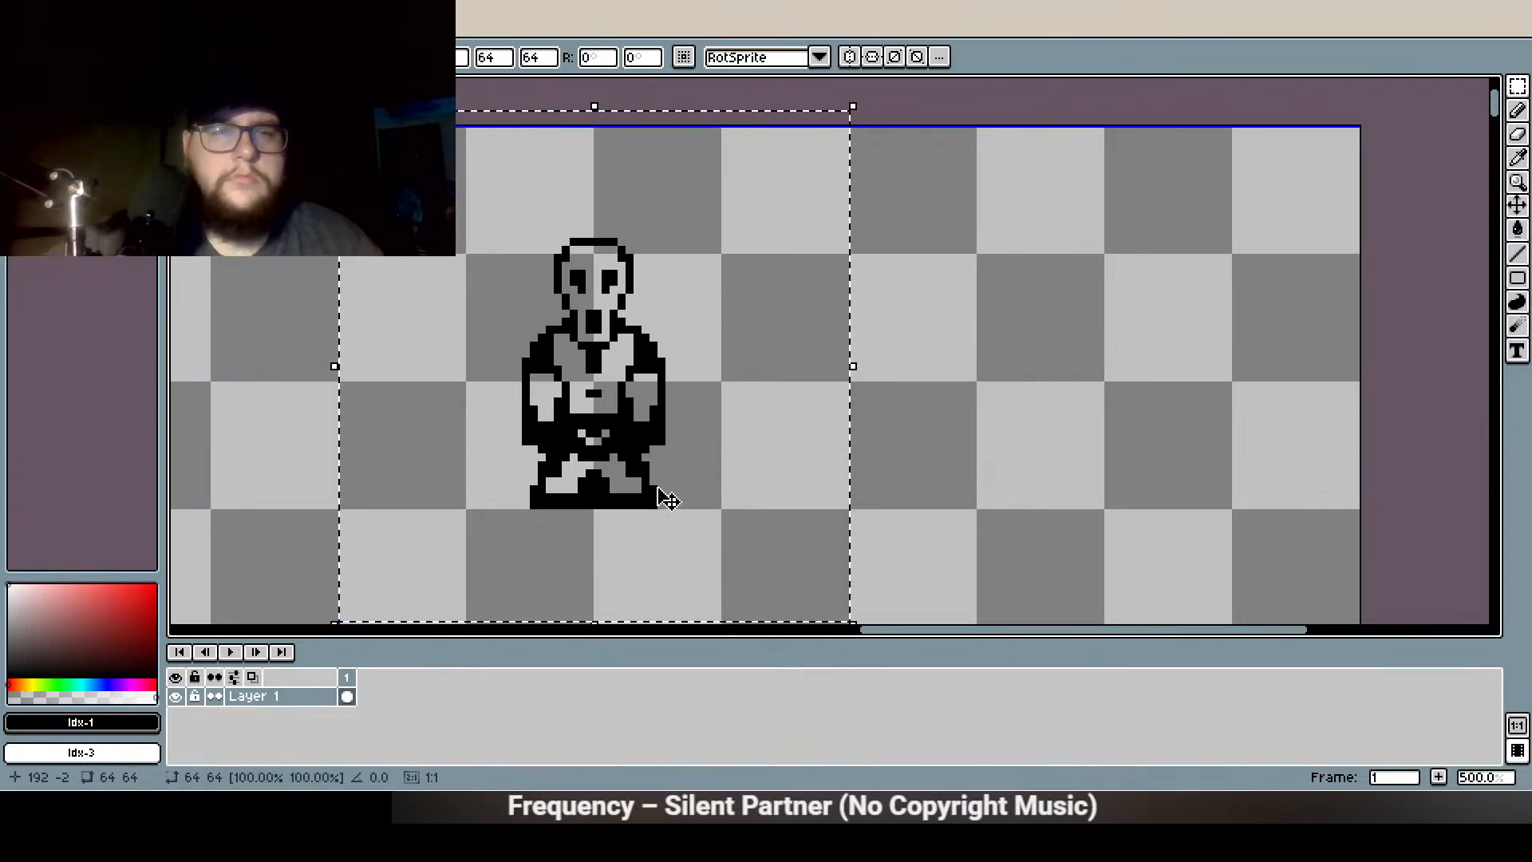
key(ctrl+d)
Select the upper part of the skull with the eyes and move it one pixel down
scroll(432, 389, up, 1)
drag(634, 232, 635, 354)
scroll(767, 346, up, 2)
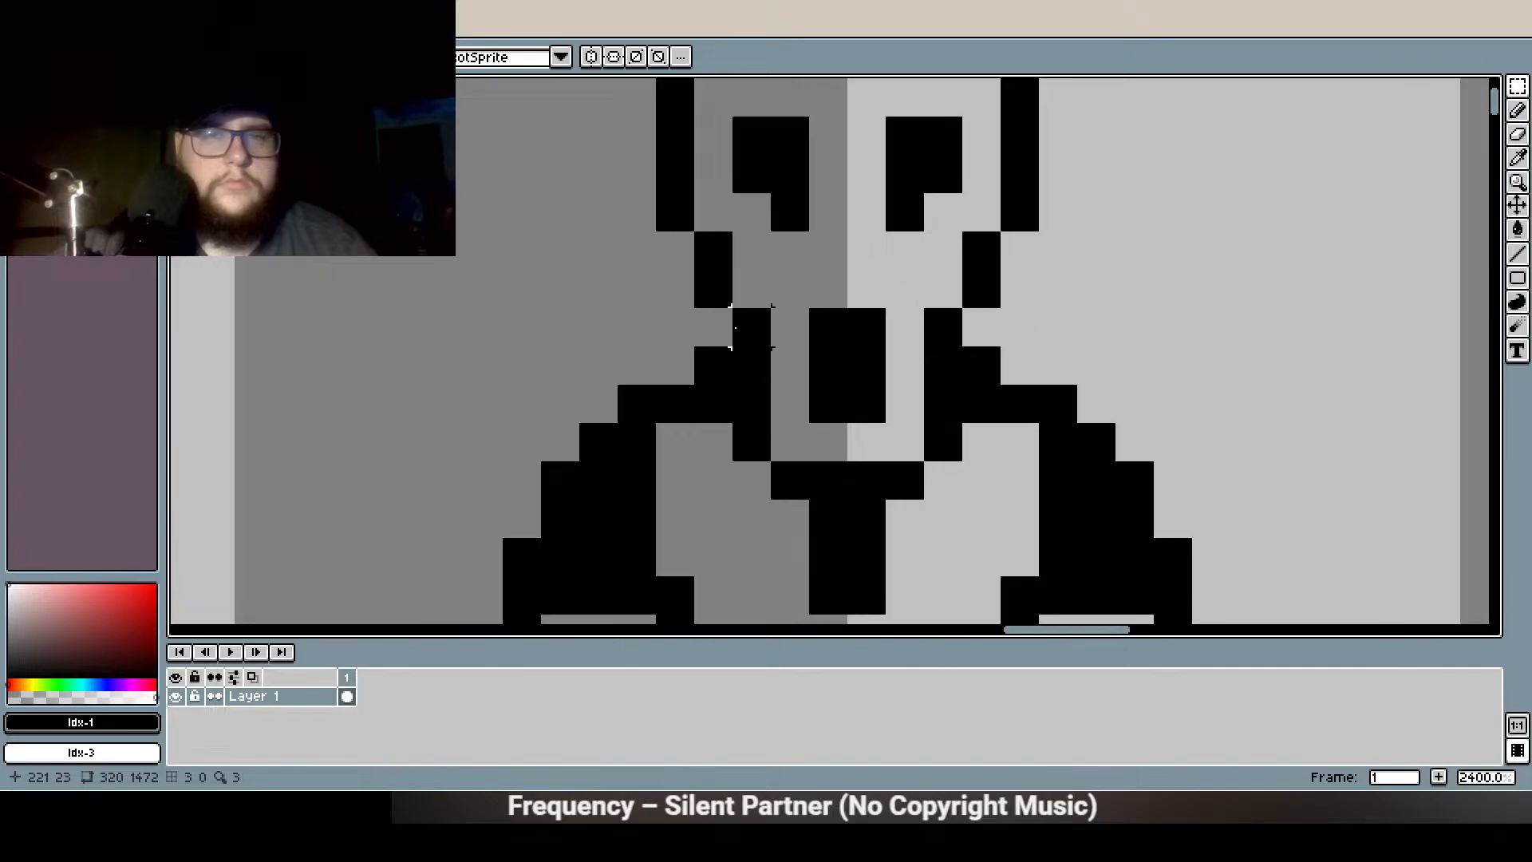
drag(791, 264, 714, 414)
drag(947, 209, 529, 78)
drag(766, 230, 764, 259)
click(1137, 421)
drag(869, 423, 664, 344)
drag(817, 398, 814, 413)
click(1166, 489)
drag(1018, 445, 943, 242)
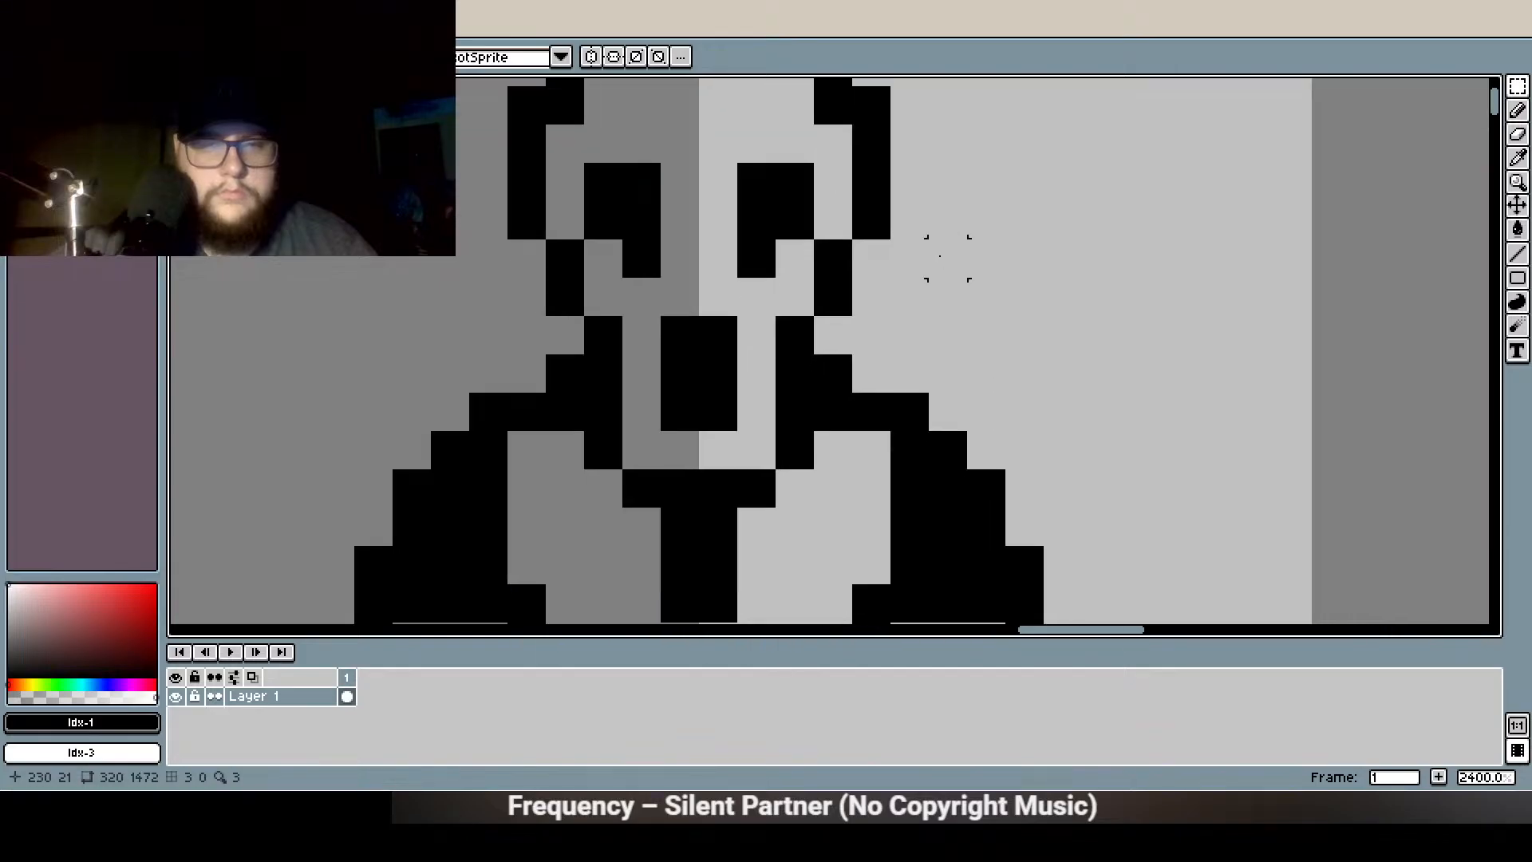
Lower the mirrored cheek outlines by one pixel with the Pencil and Eraser, and erase the top row of the mouth
click(1518, 110)
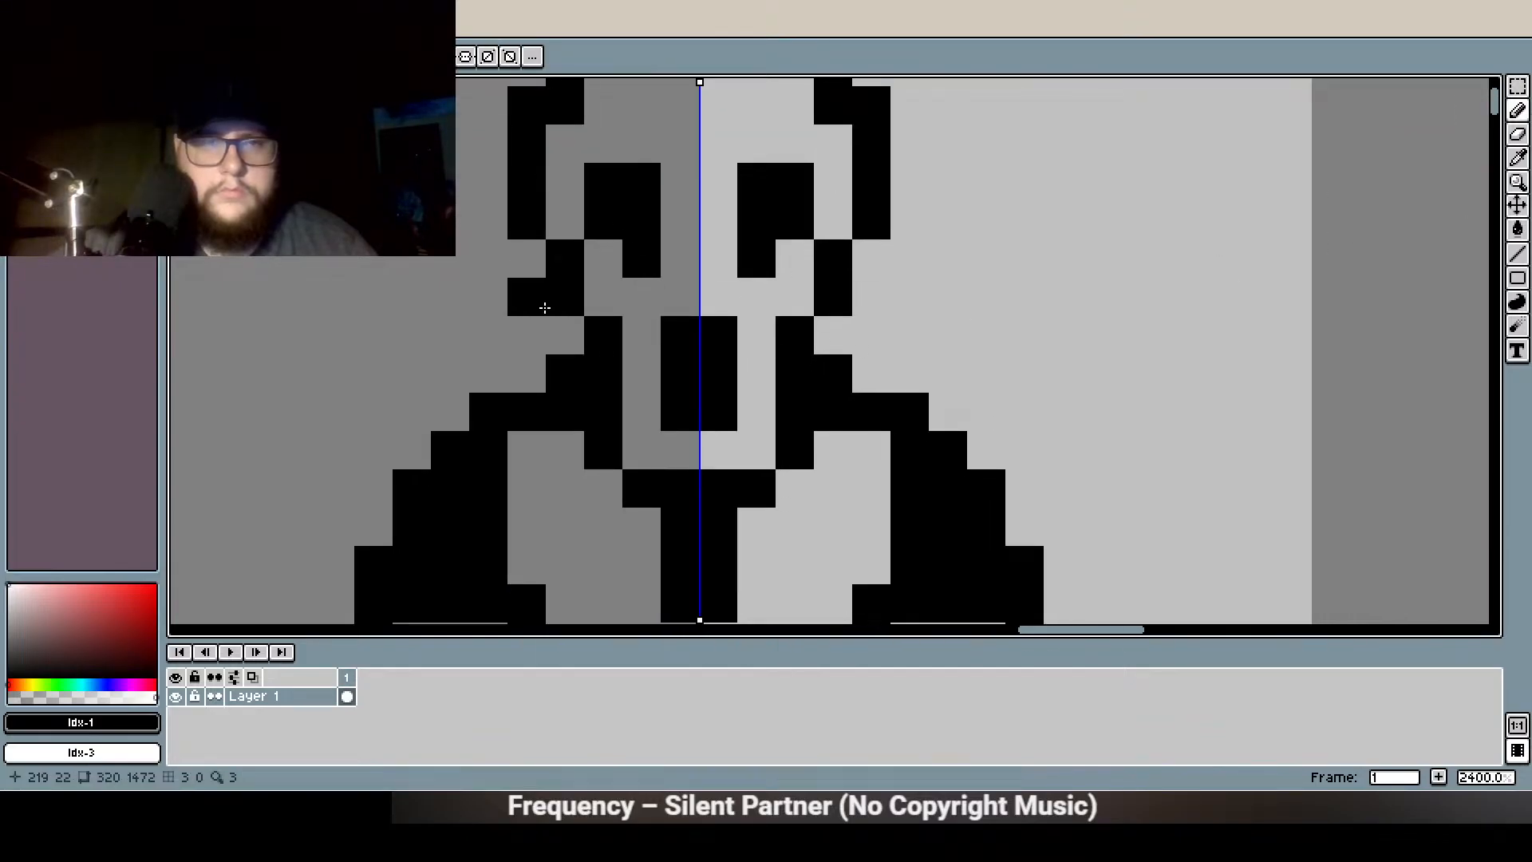
click(565, 335)
click(533, 264)
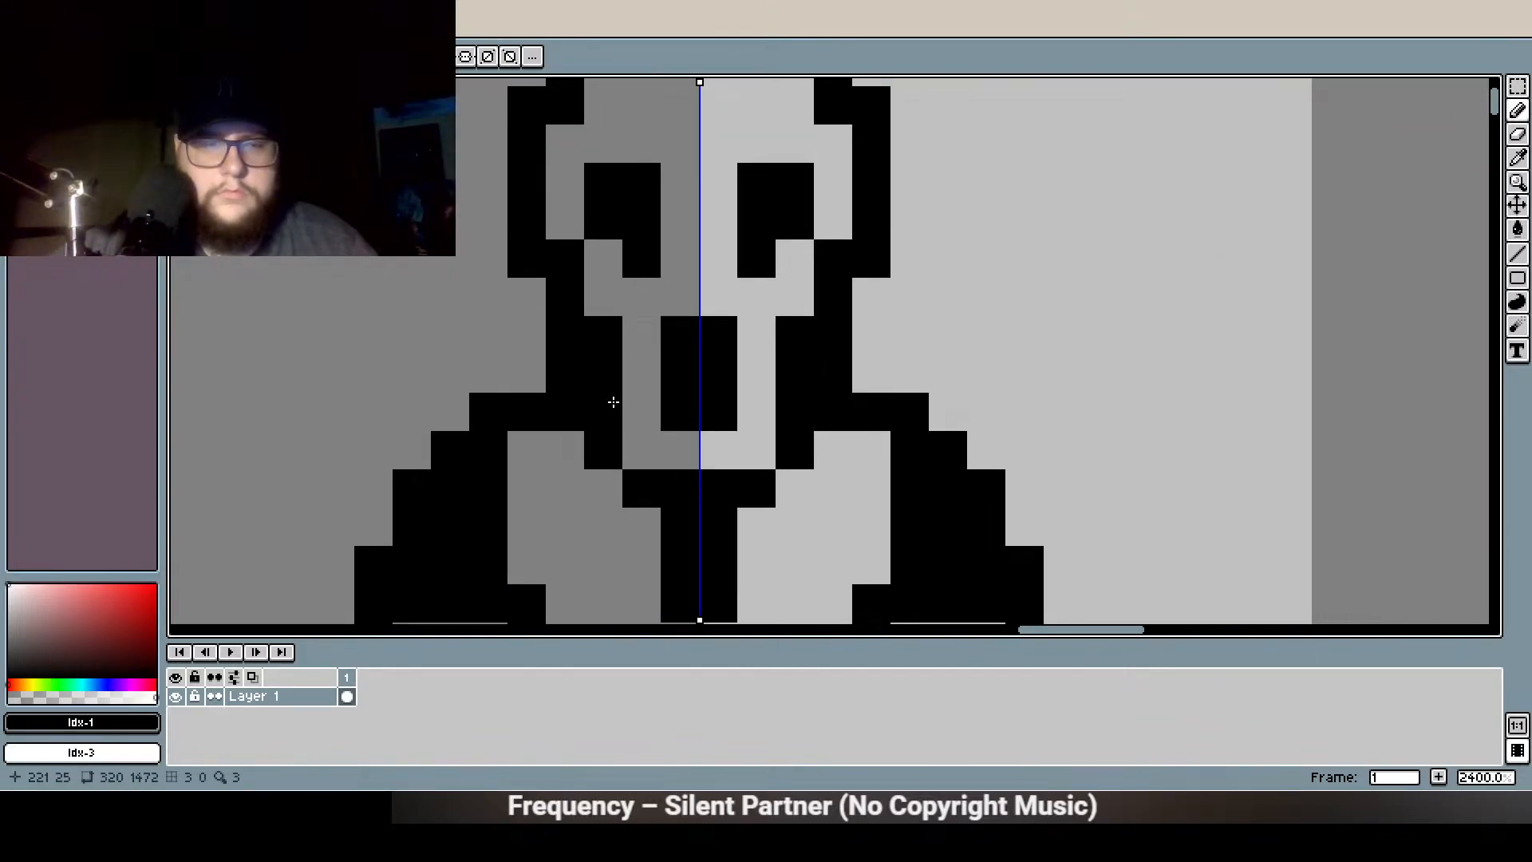
key(e)
click(604, 335)
click(564, 259)
scroll(604, 434, down, 2)
drag(681, 371, 667, 315)
click(628, 329)
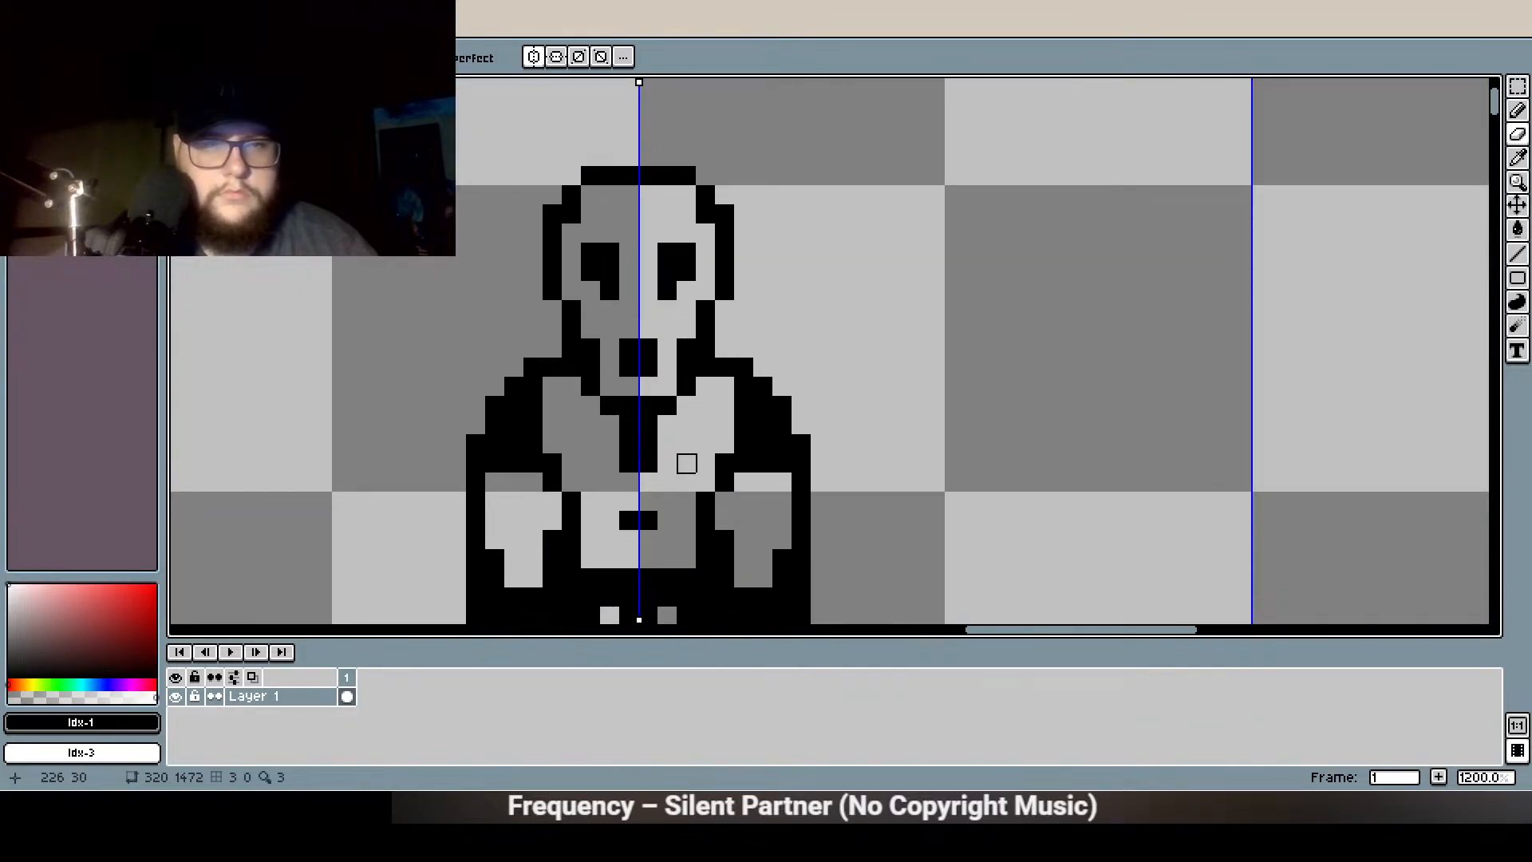
Split the collar line to leave a second button mark, and hollow out the mirrored shoulders and hands
scroll(687, 464, down, 2)
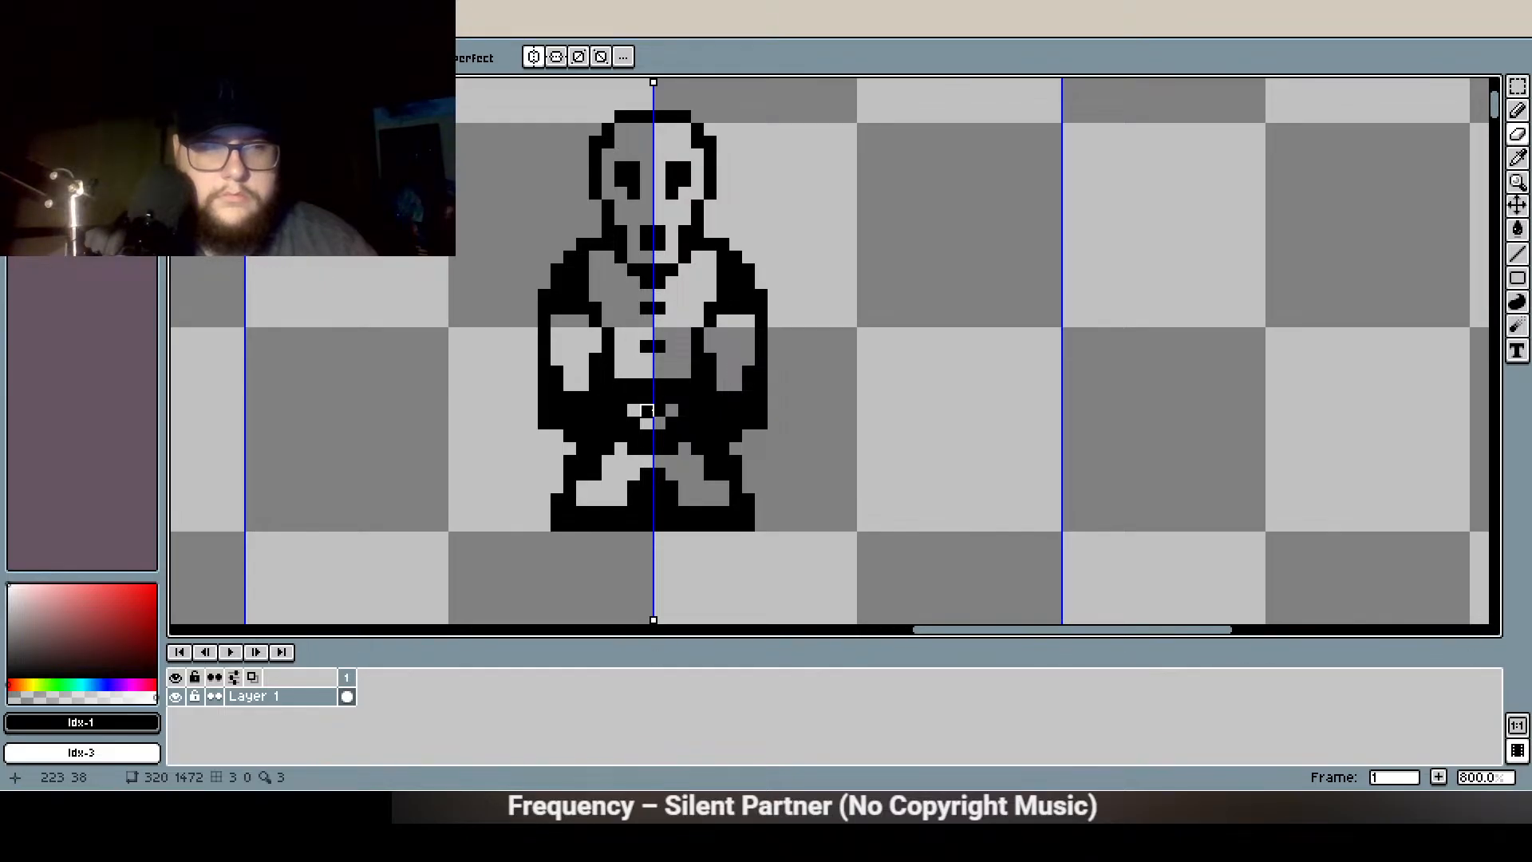
scroll(545, 309, up, 1)
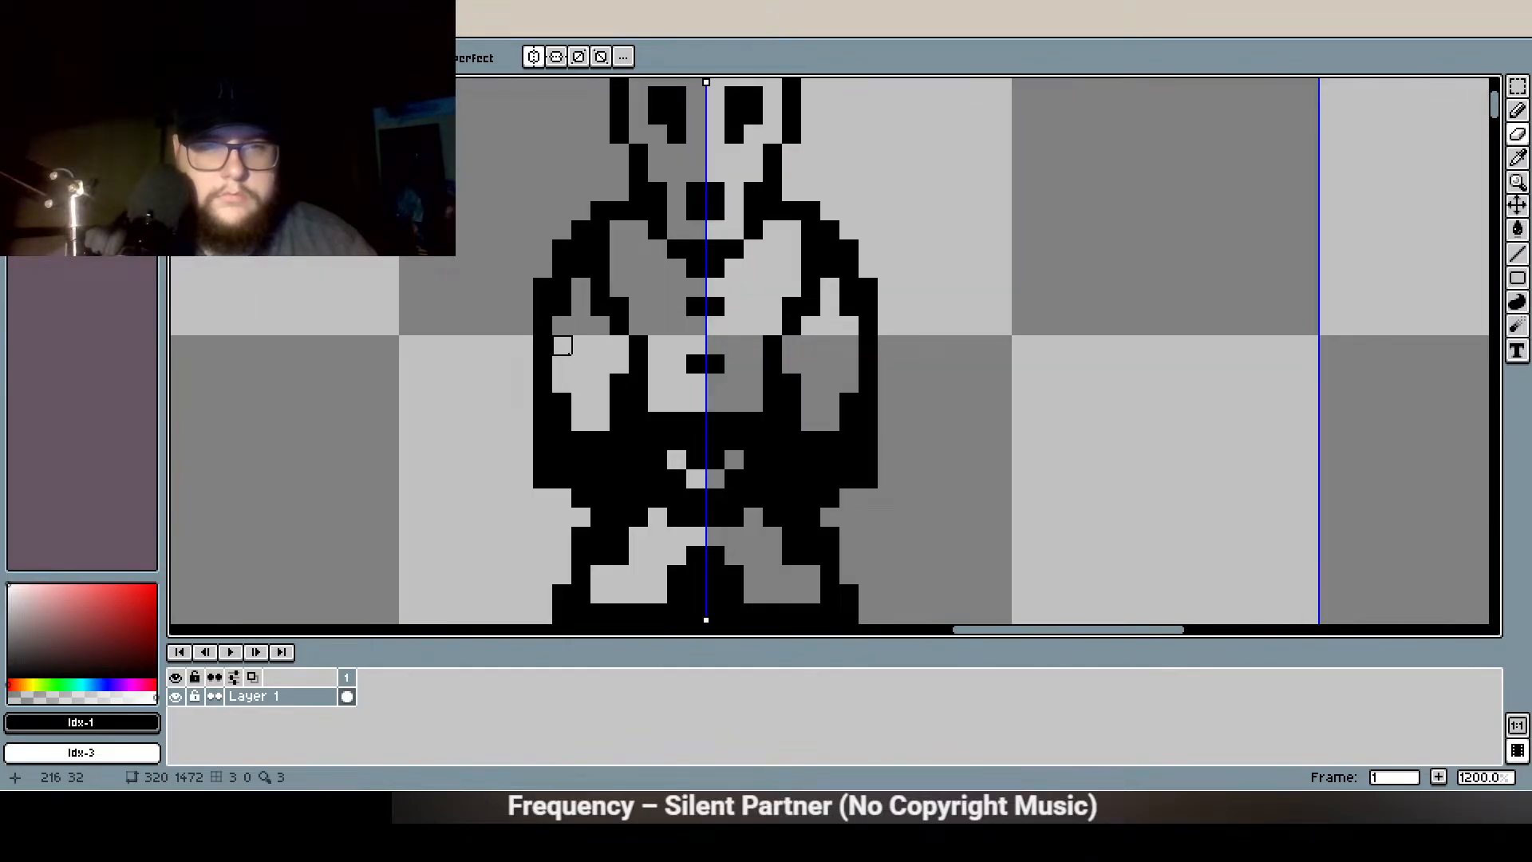
scroll(574, 423, down, 1)
scroll(586, 475, up, 3)
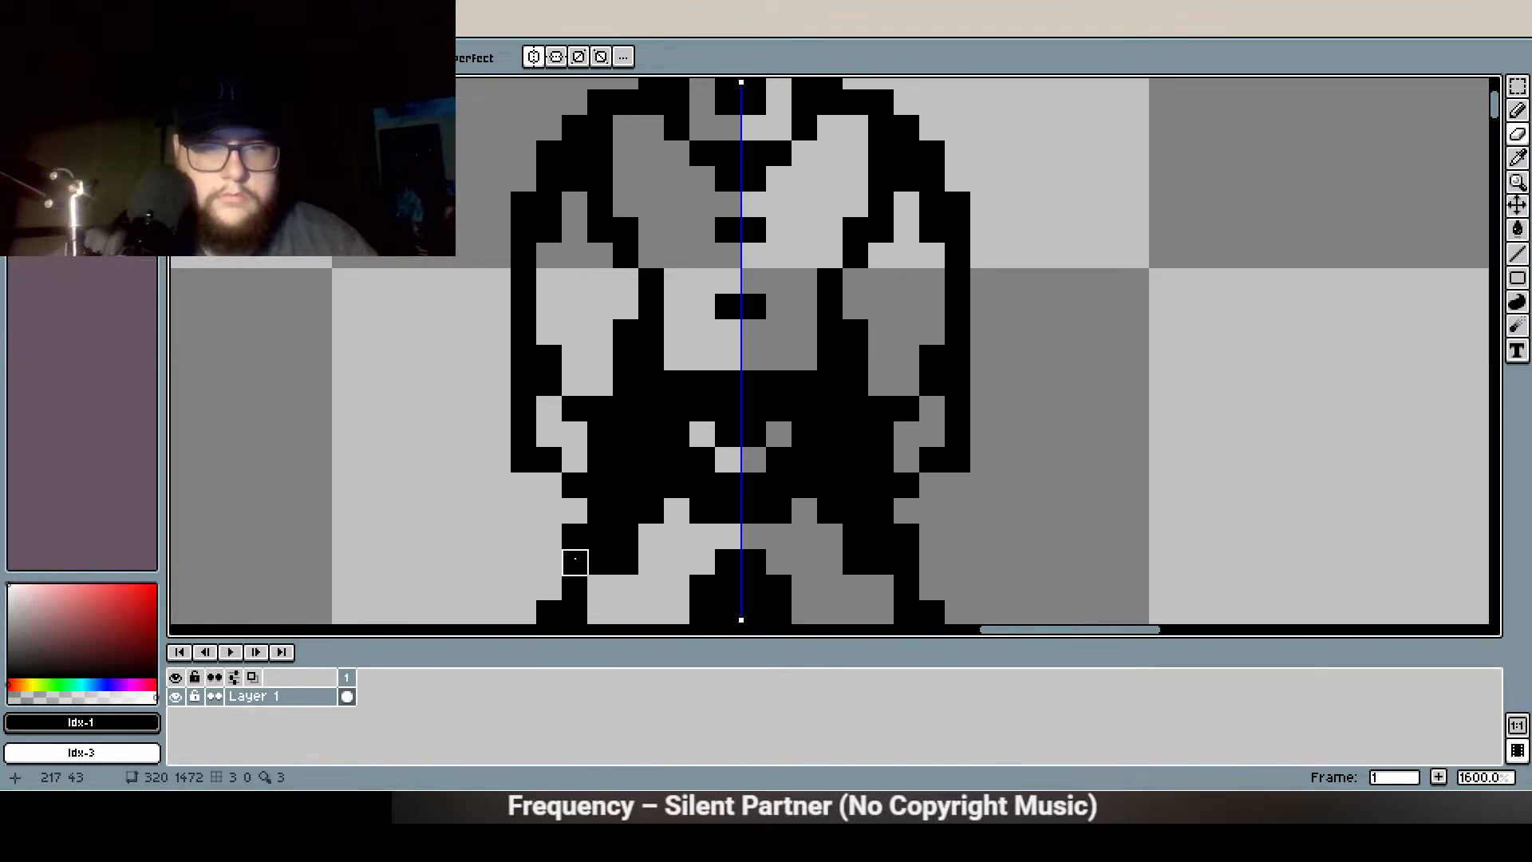
scroll(600, 461, down, 2)
scroll(571, 308, up, 1)
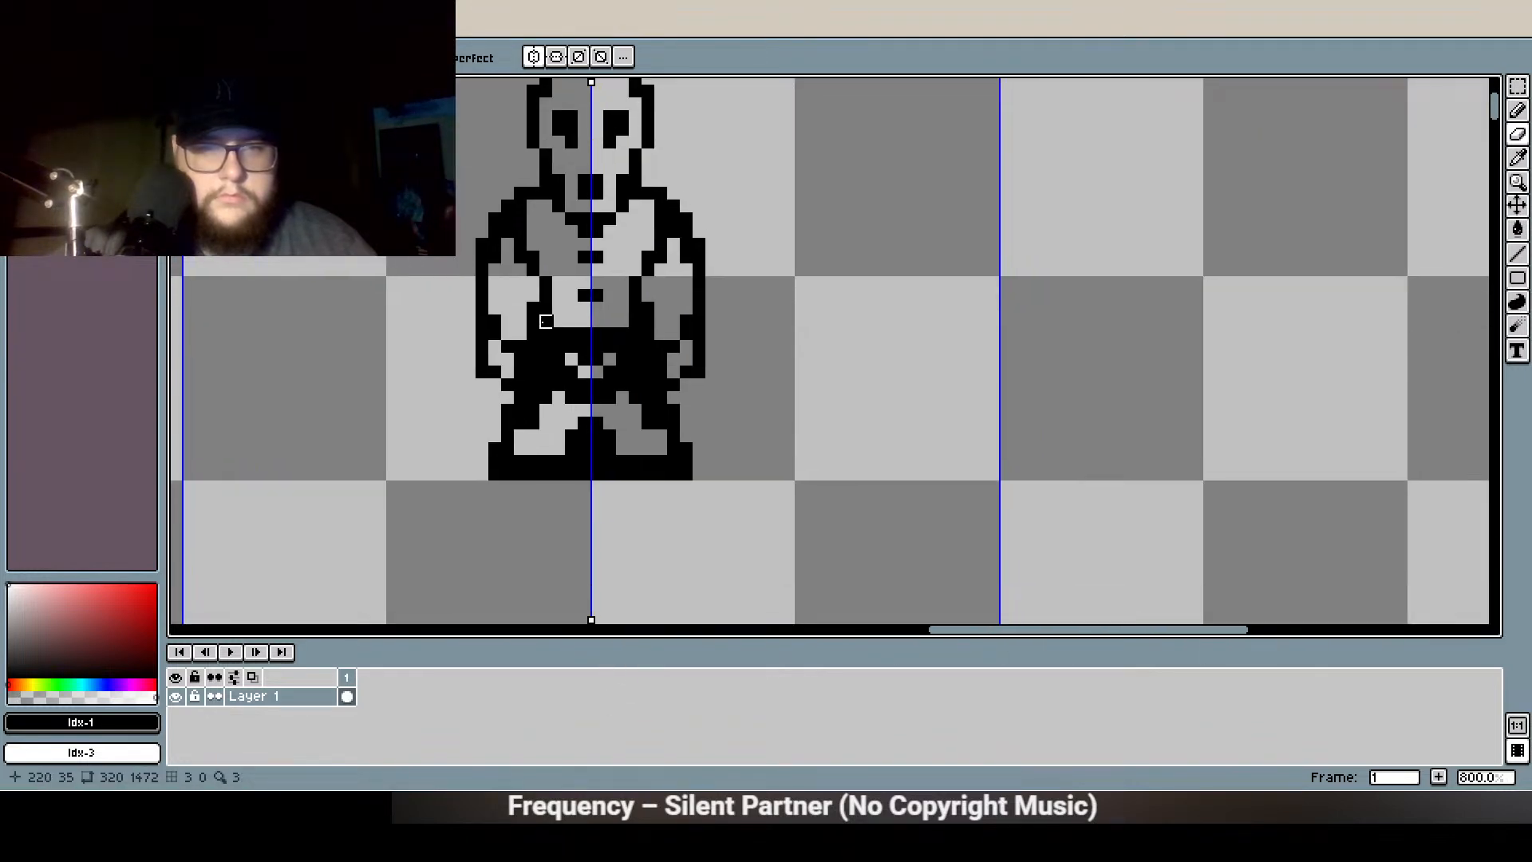
Shape the mirrored hands beside the belt with light finger pixels and dark separating edges
key(b)
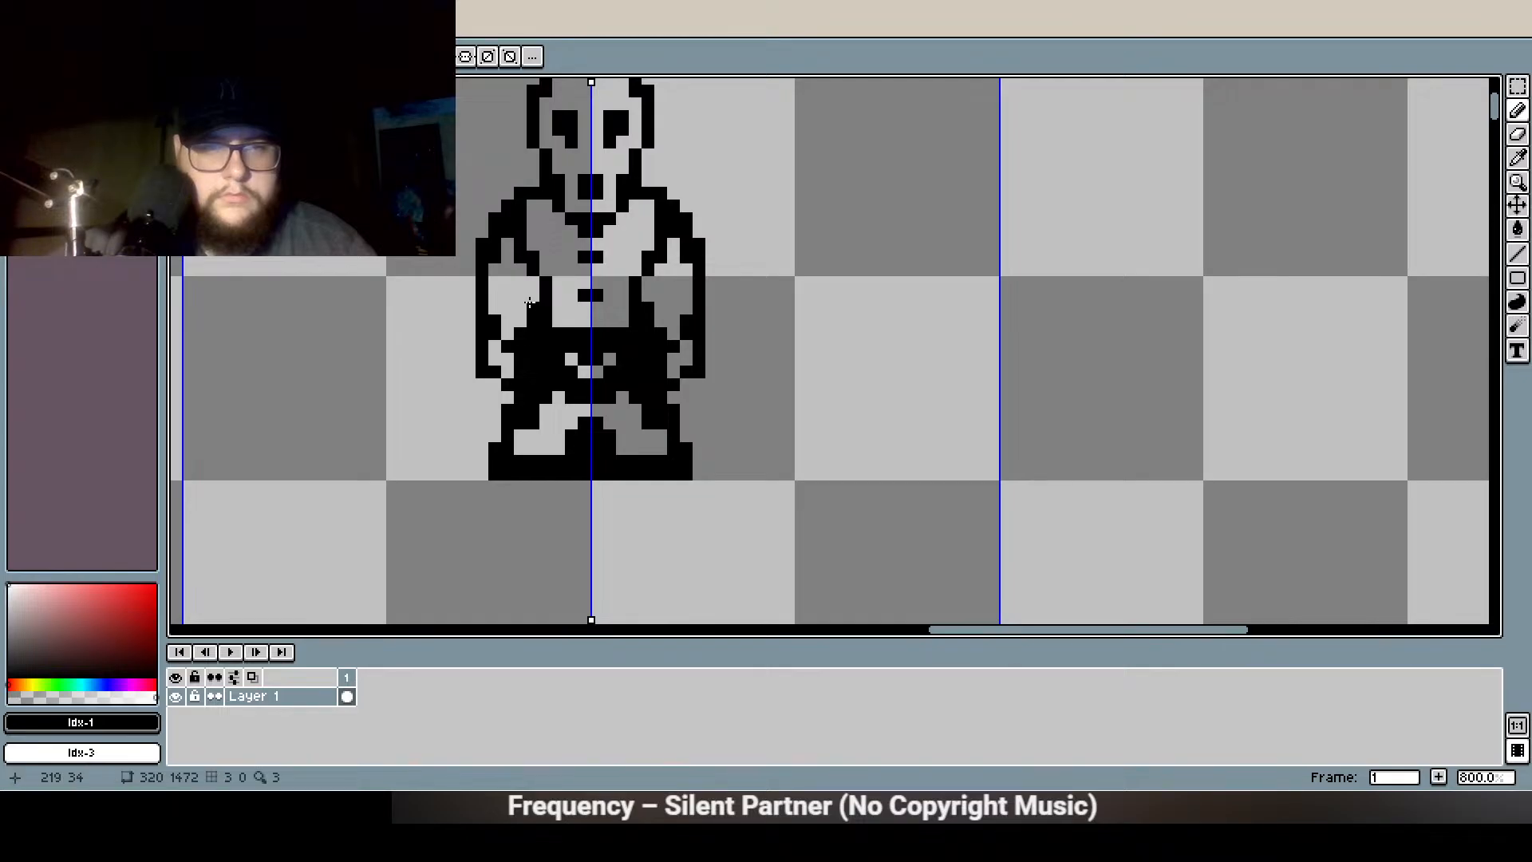
right_click(546, 351)
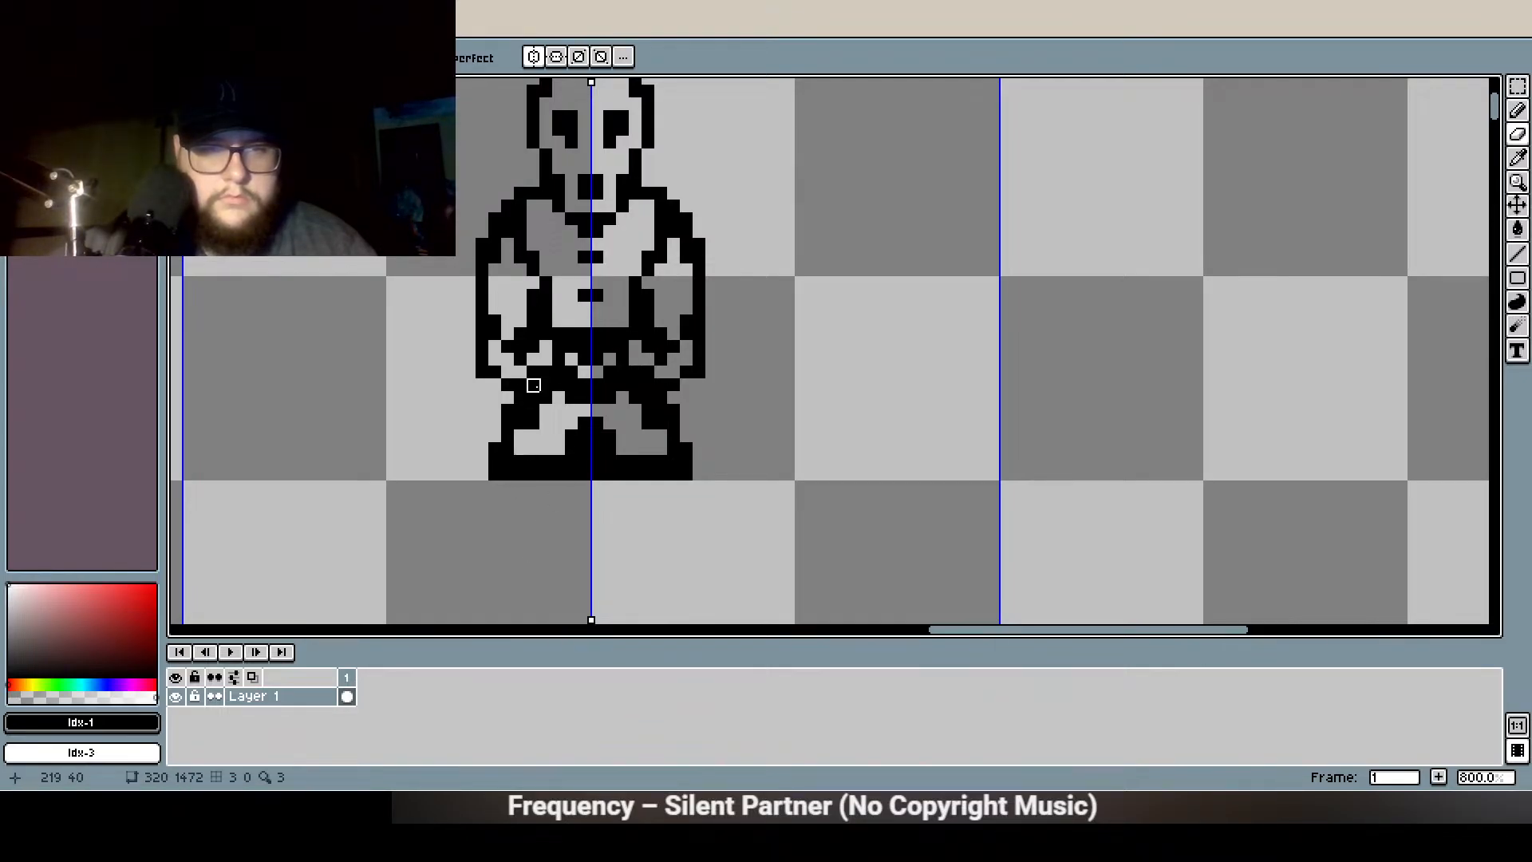
key(b)
drag(546, 347, 546, 359)
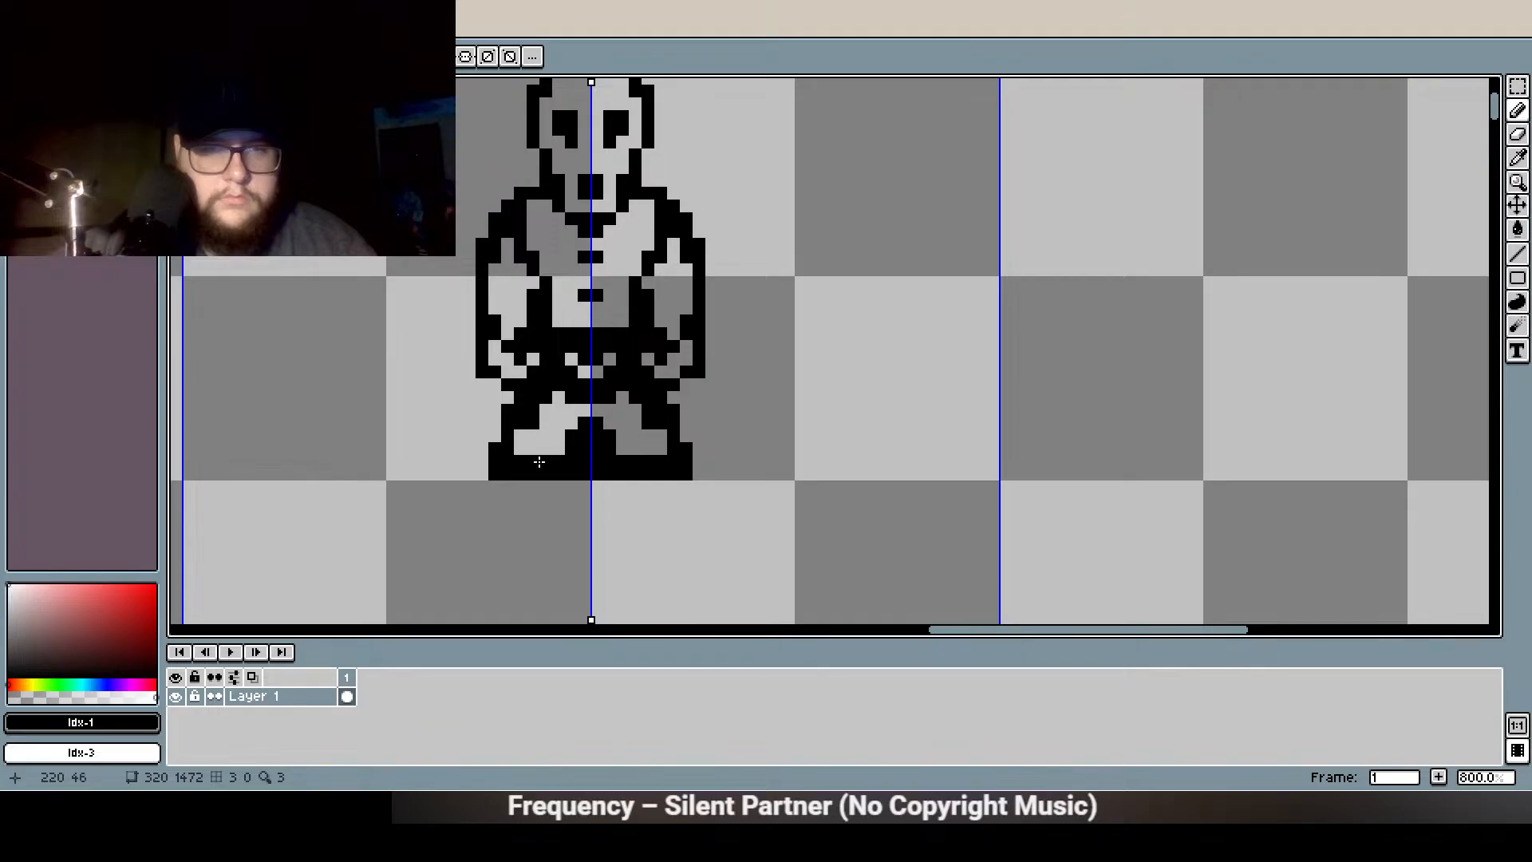
Erase the flared outer ends of the mirrored feet and trim the outer edges of the legs
scroll(533, 472, up, 1)
key(e)
drag(475, 432, 495, 471)
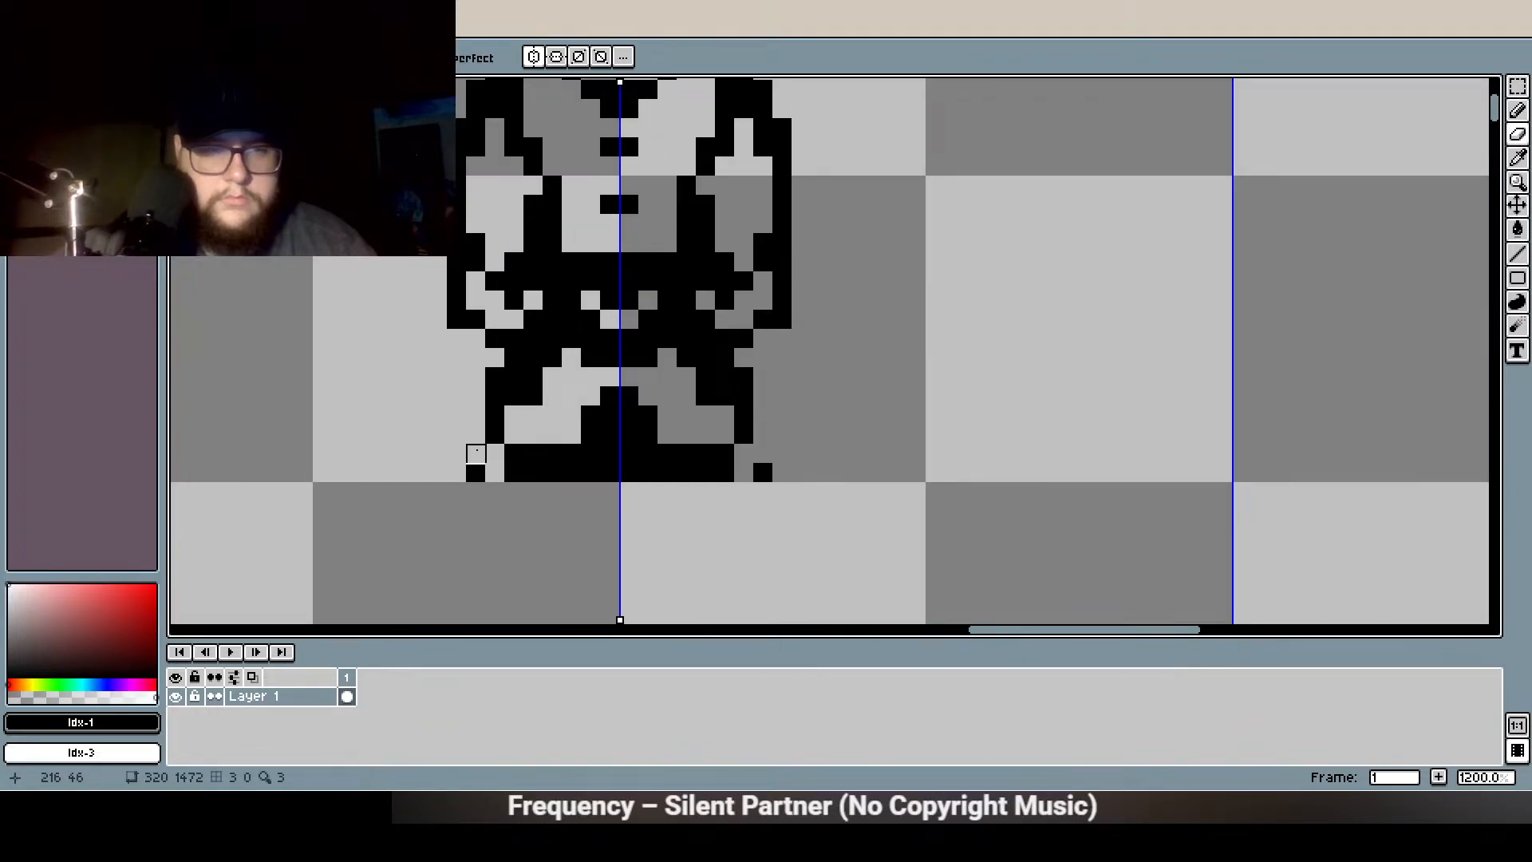
click(475, 472)
click(492, 377)
mouse_move(490, 376)
mouse_down()
mouse_move(495, 511)
mouse_move(514, 492)
mouse_move(494, 415)
mouse_move(495, 434)
mouse_move(475, 434)
mouse_move(542, 456)
mouse_move(533, 512)
mouse_move(628, 607)
mouse_move(610, 473)
mouse_move(571, 435)
mouse_move(552, 453)
mouse_move(590, 454)
mouse_move(609, 394)
mouse_up()
Open the gap between the upper legs below the belt and thicken the black soles of the feet
key(b)
key(e)
click(610, 396)
key(b)
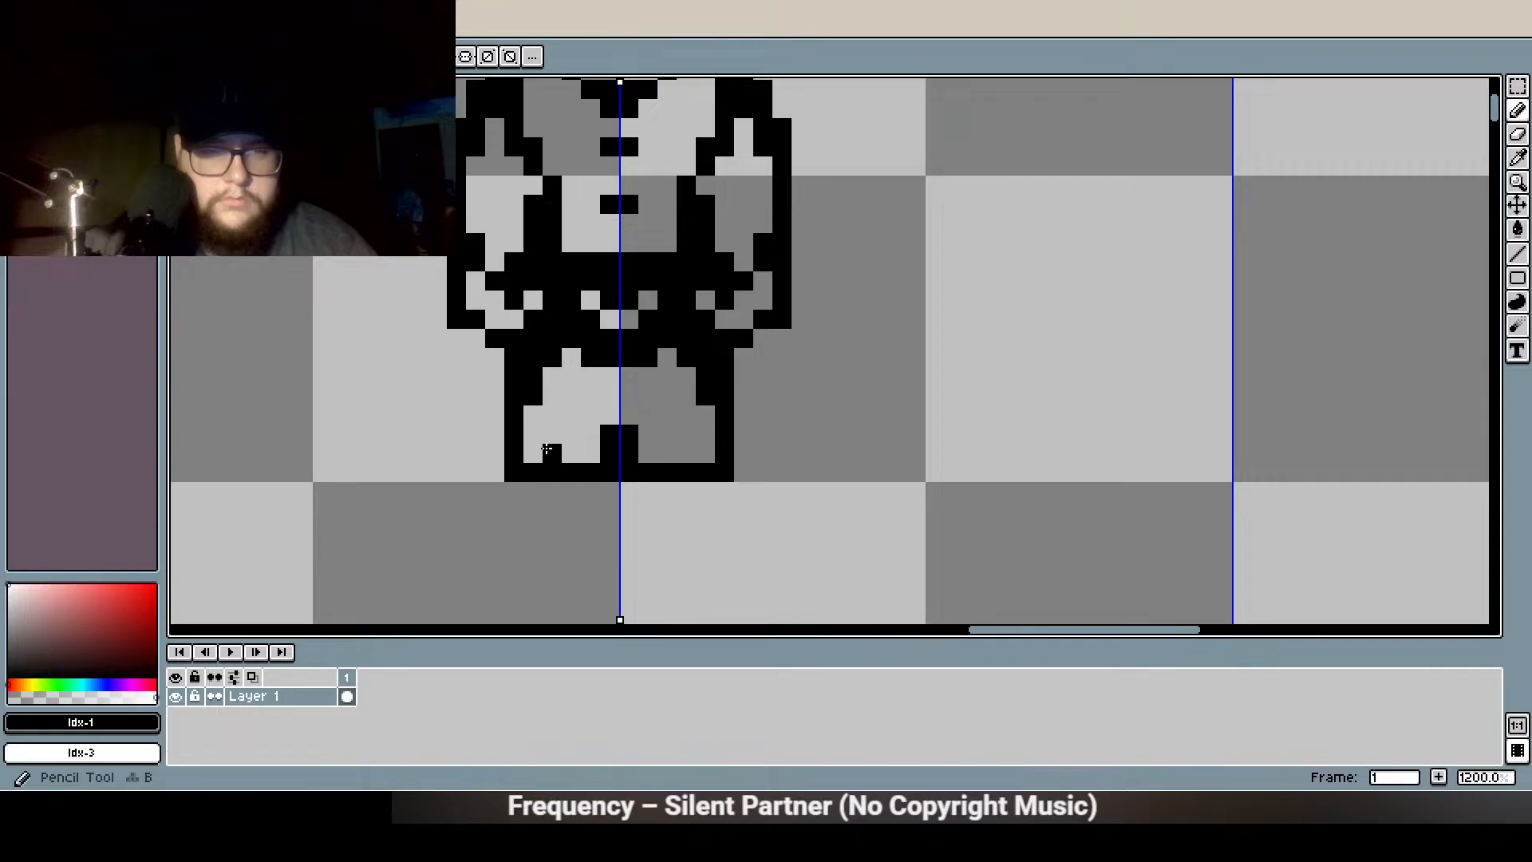
scroll(591, 453, down, 3)
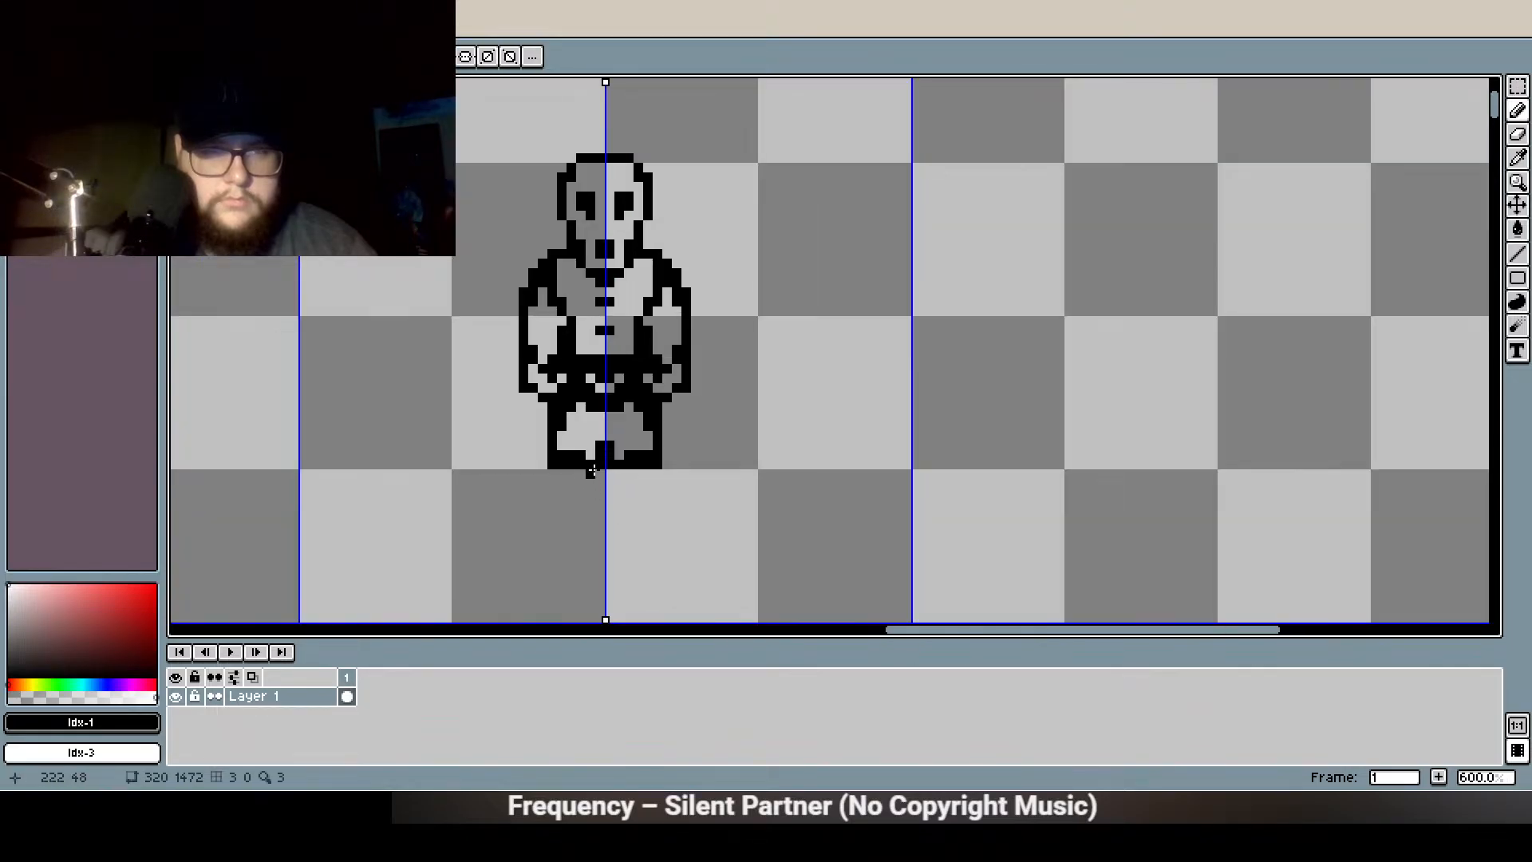
scroll(588, 407, up, 3)
Erase the upper middle pixels of the belt so the shirt's lower edge narrows toward the buckle
key(b)
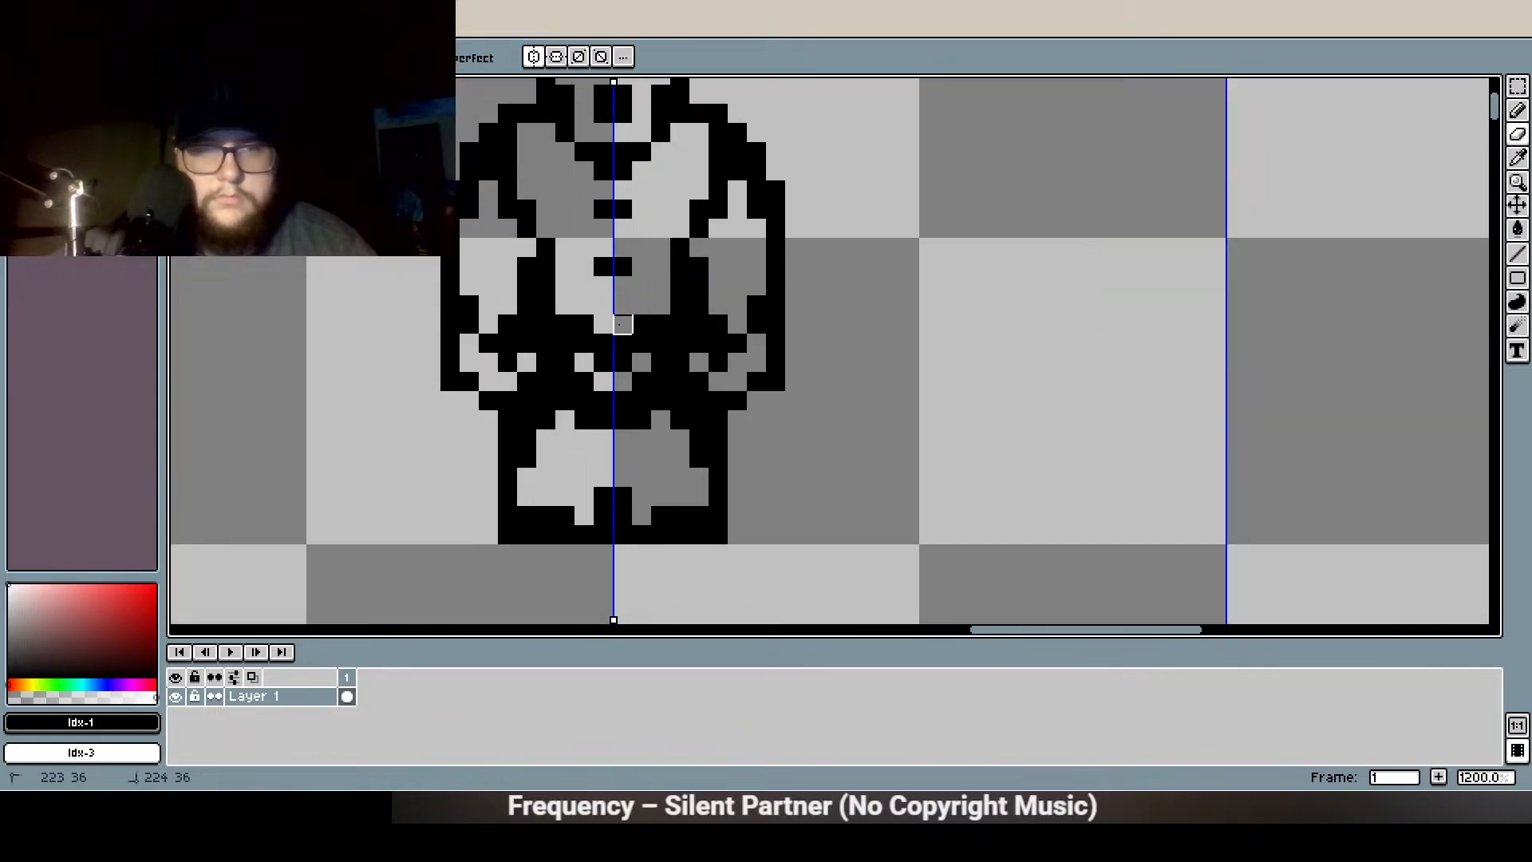
click(578, 320)
drag(563, 398, 536, 508)
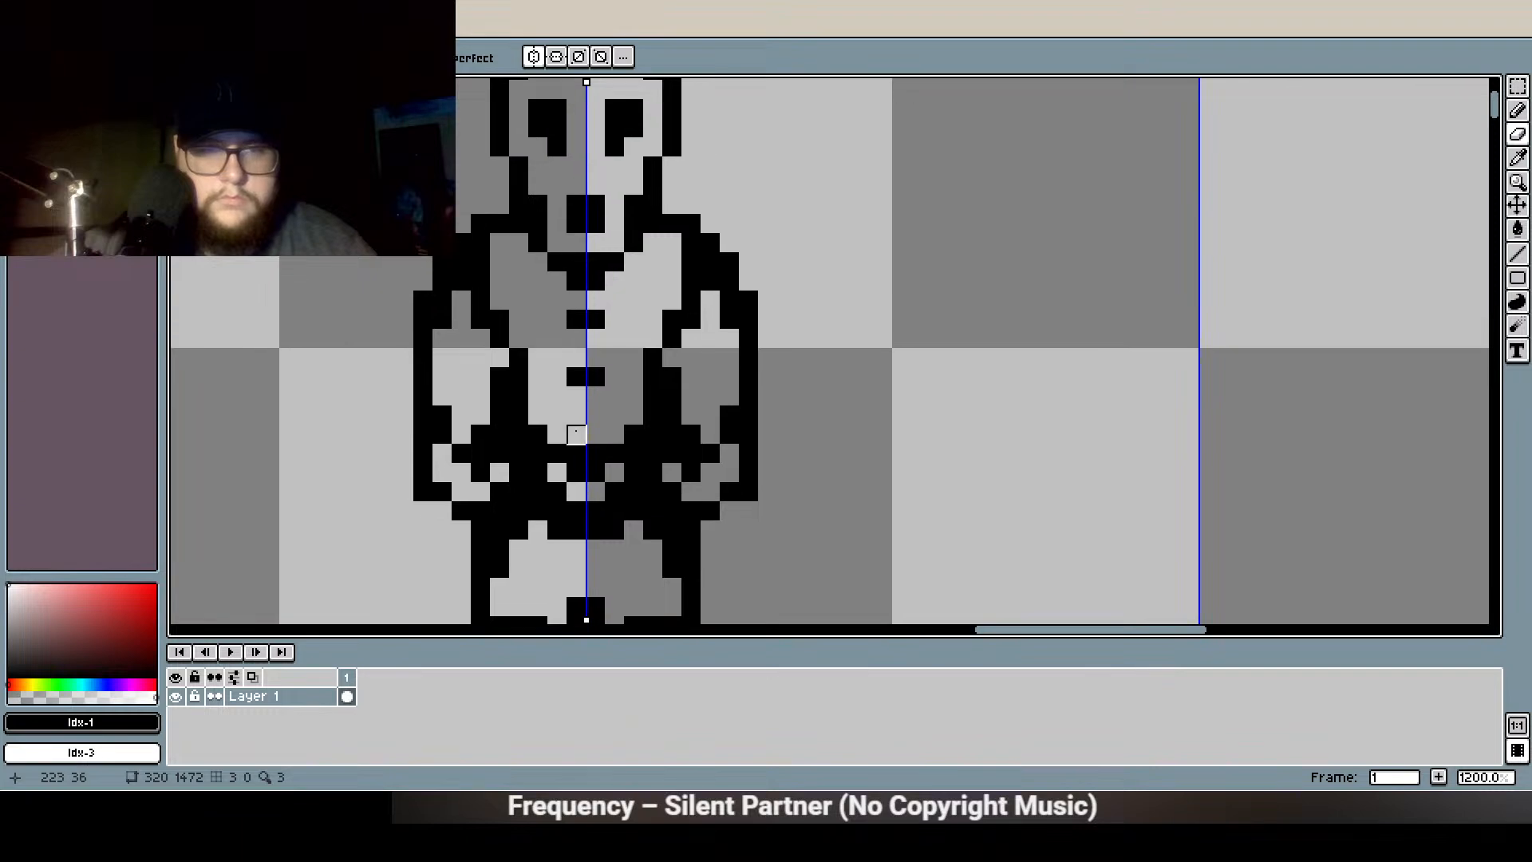
Erase the outermost stair-step pixels along the mirrored shoulders, from the upper arms up toward the neck
scroll(576, 454, down, 3)
scroll(640, 285, up, 4)
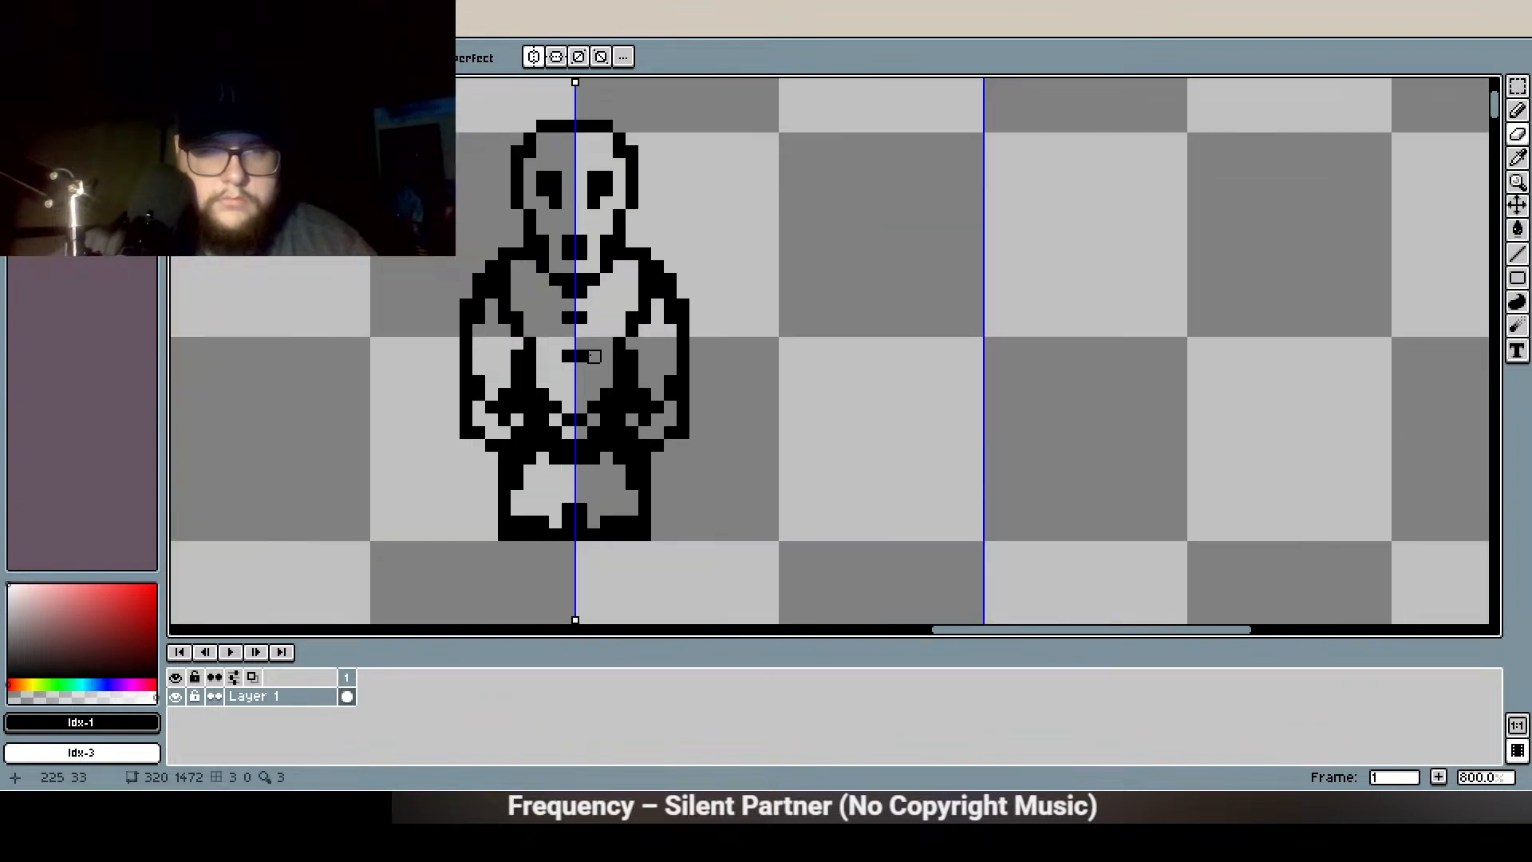
click(692, 284)
drag(717, 334, 742, 334)
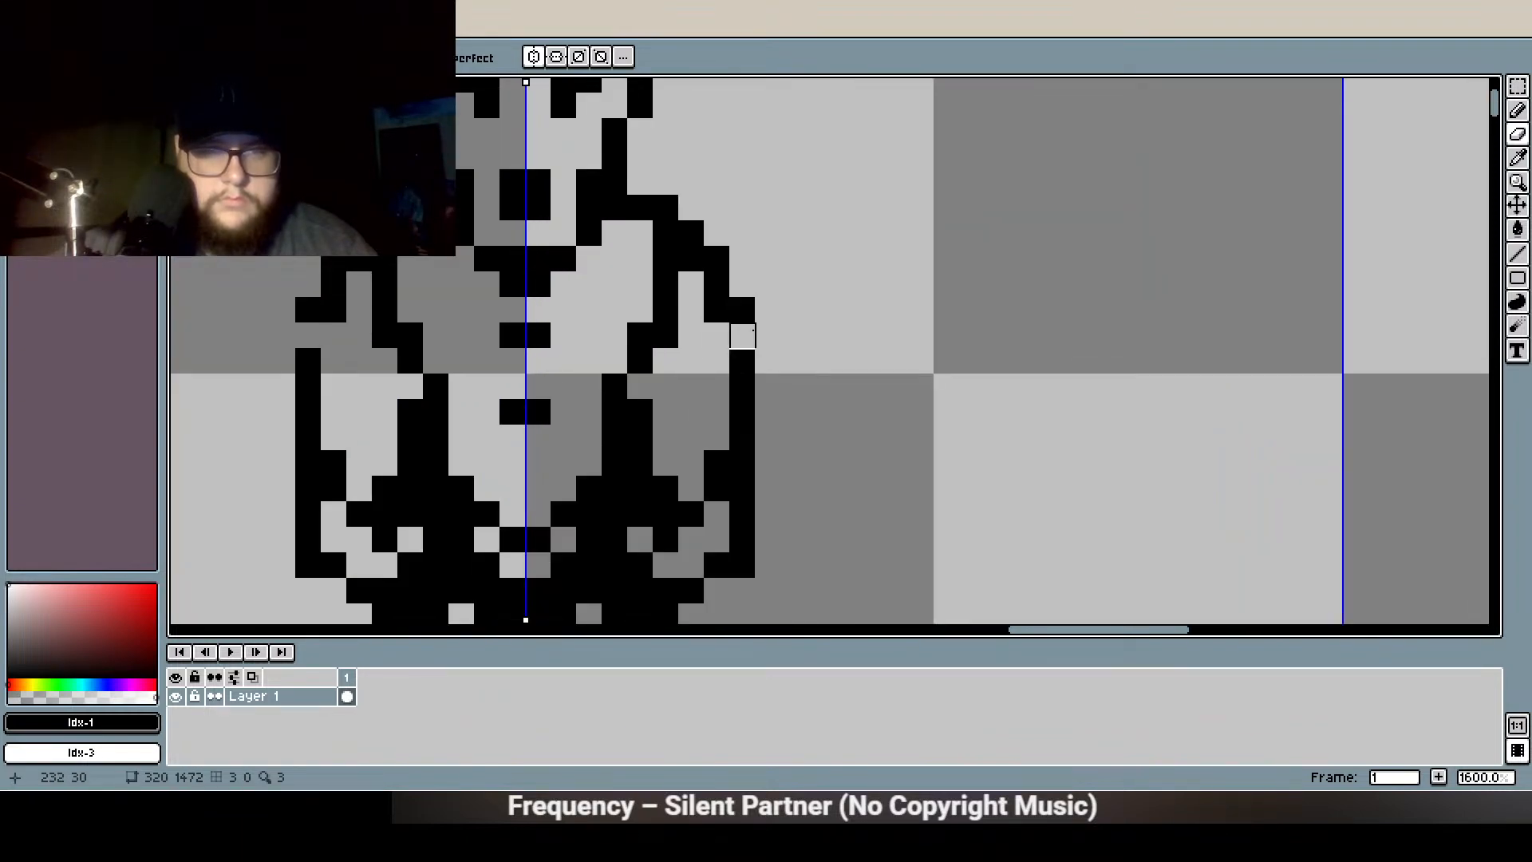
key(ctrl+z)
click(742, 310)
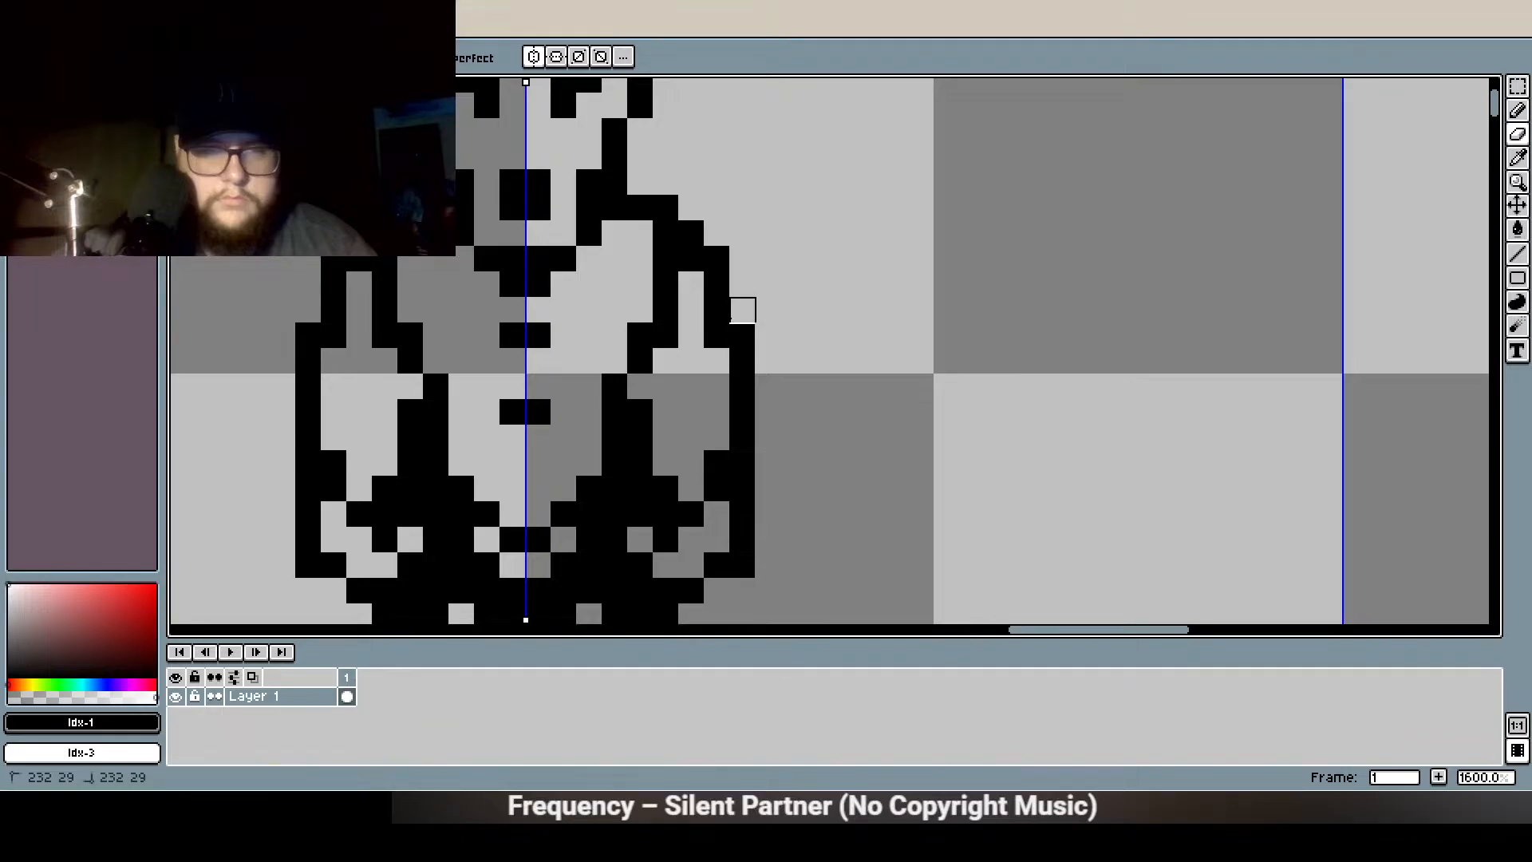
click(717, 258)
click(695, 233)
click(666, 207)
Clear the remaining black pixels from the tops and outer corners of the mirrored shoulders
drag(794, 221, 807, 288)
click(653, 274)
click(678, 300)
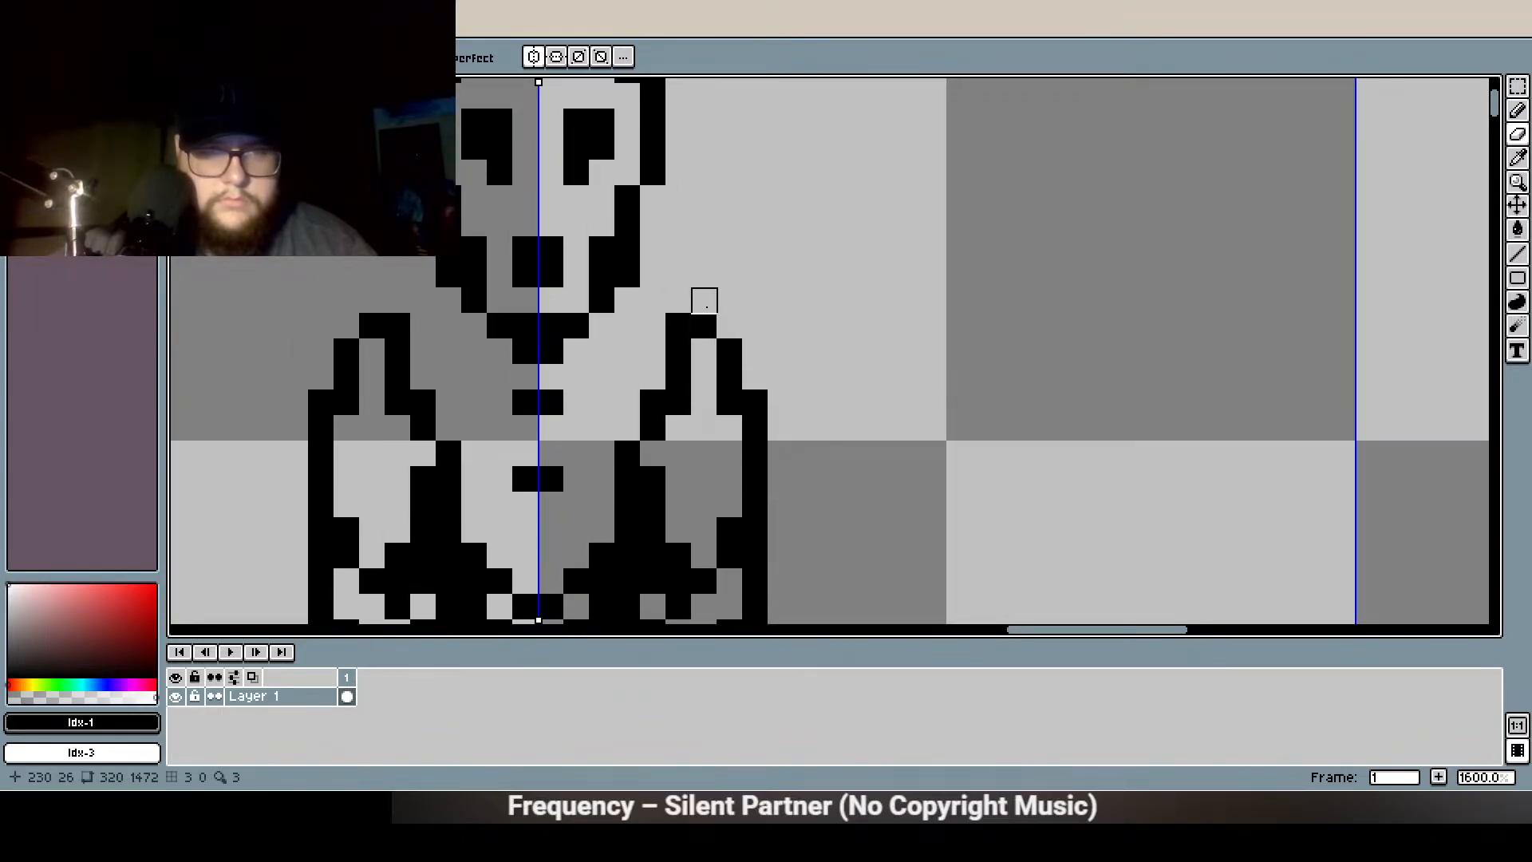
click(704, 326)
click(729, 351)
click(755, 402)
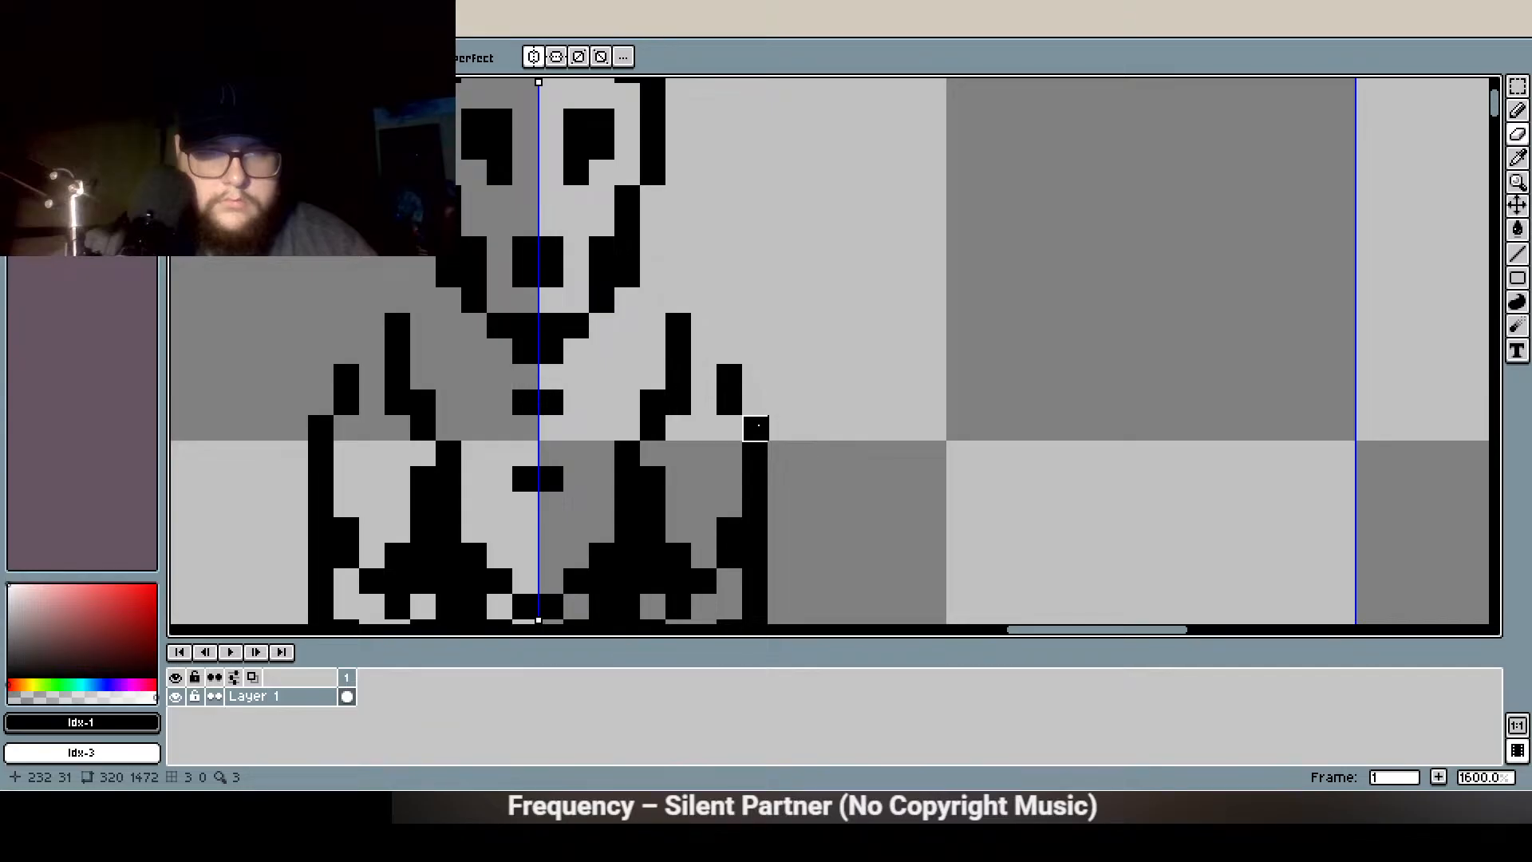
click(755, 427)
Redraw the mirrored shoulders as a thin, sloping black outline between the neck and the outer arms
key(b)
click(730, 427)
click(703, 351)
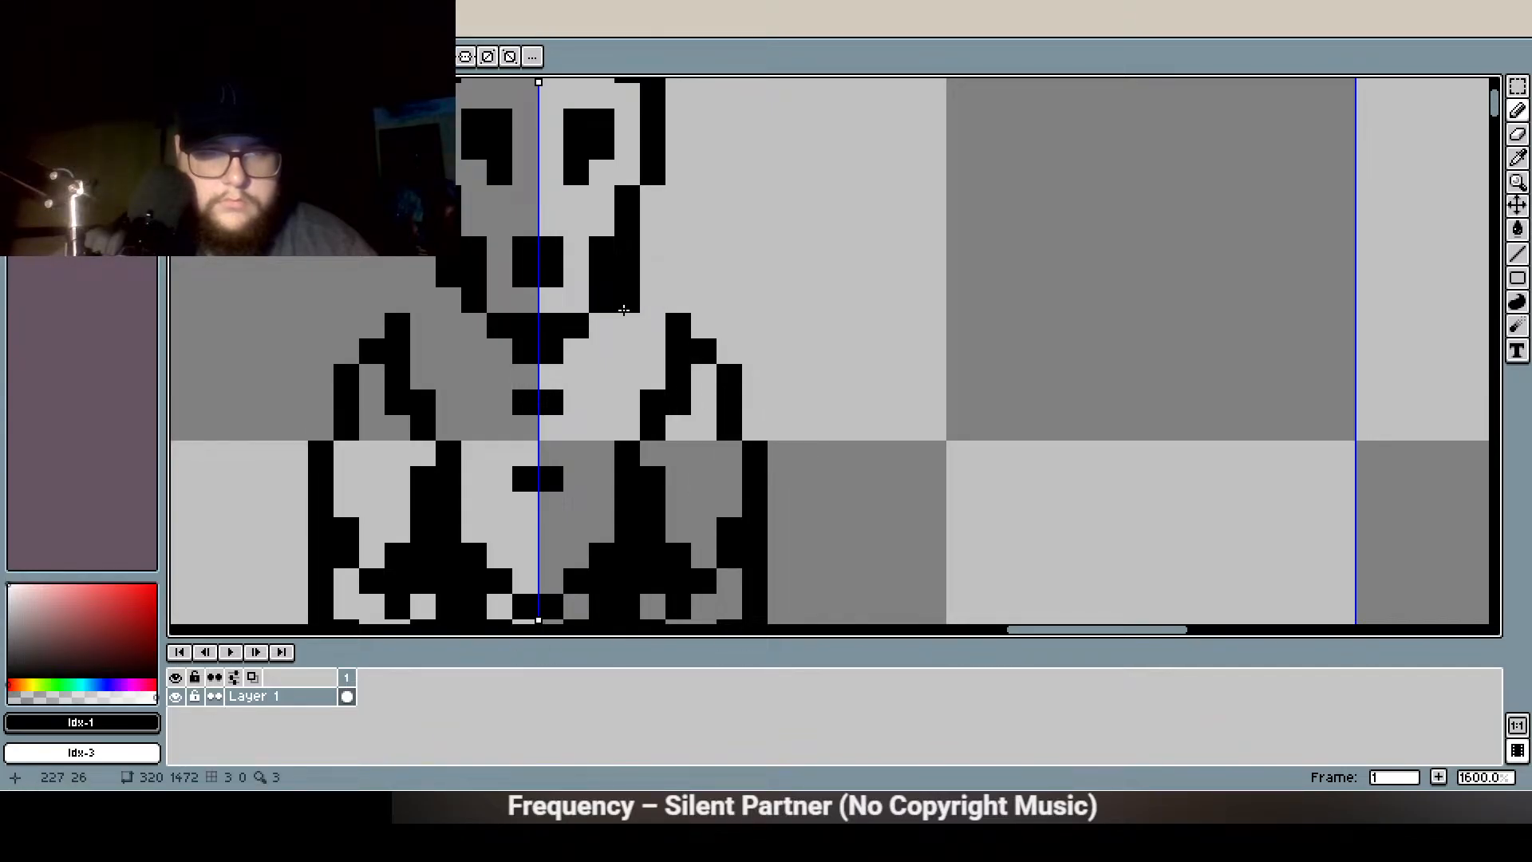
scroll(575, 367, down, 2)
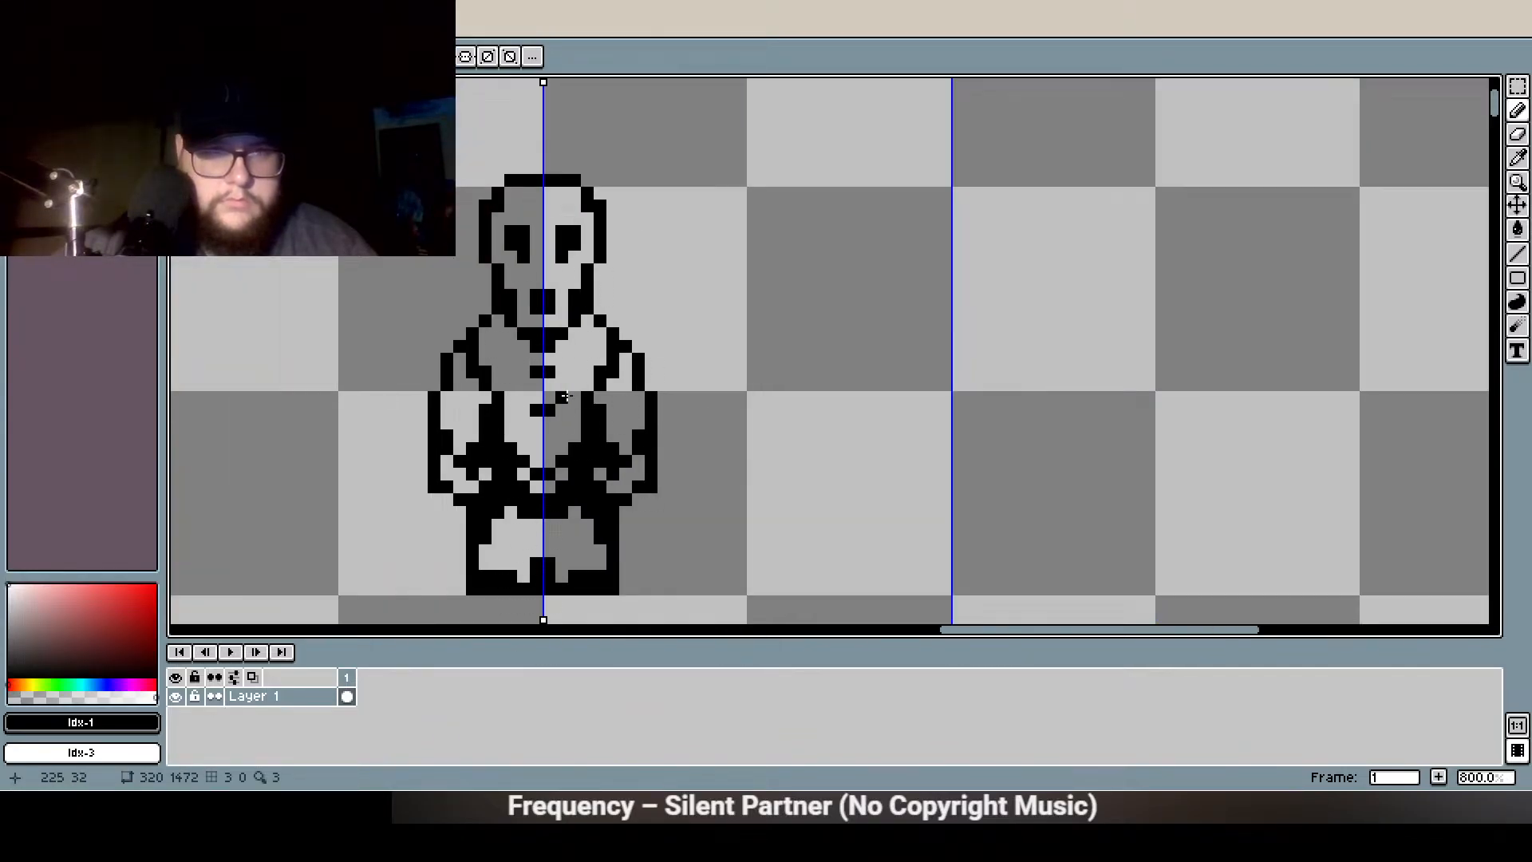
scroll(568, 394, down, 1)
scroll(523, 380, up, 2)
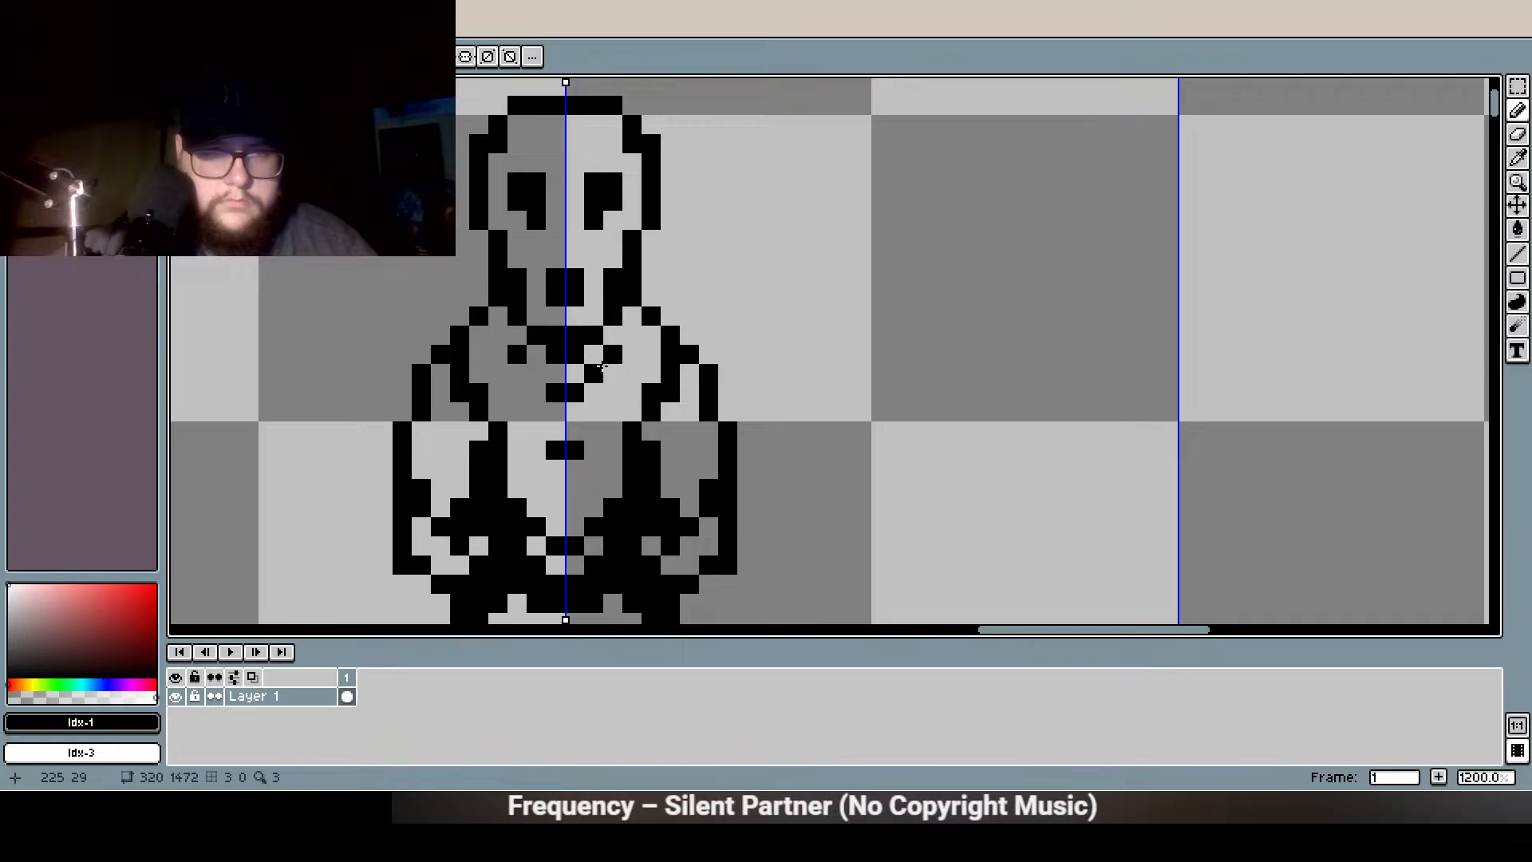
Round the top of the skull by erasing its outer corner pixels and filling the inner corners in black
scroll(499, 482, down, 3)
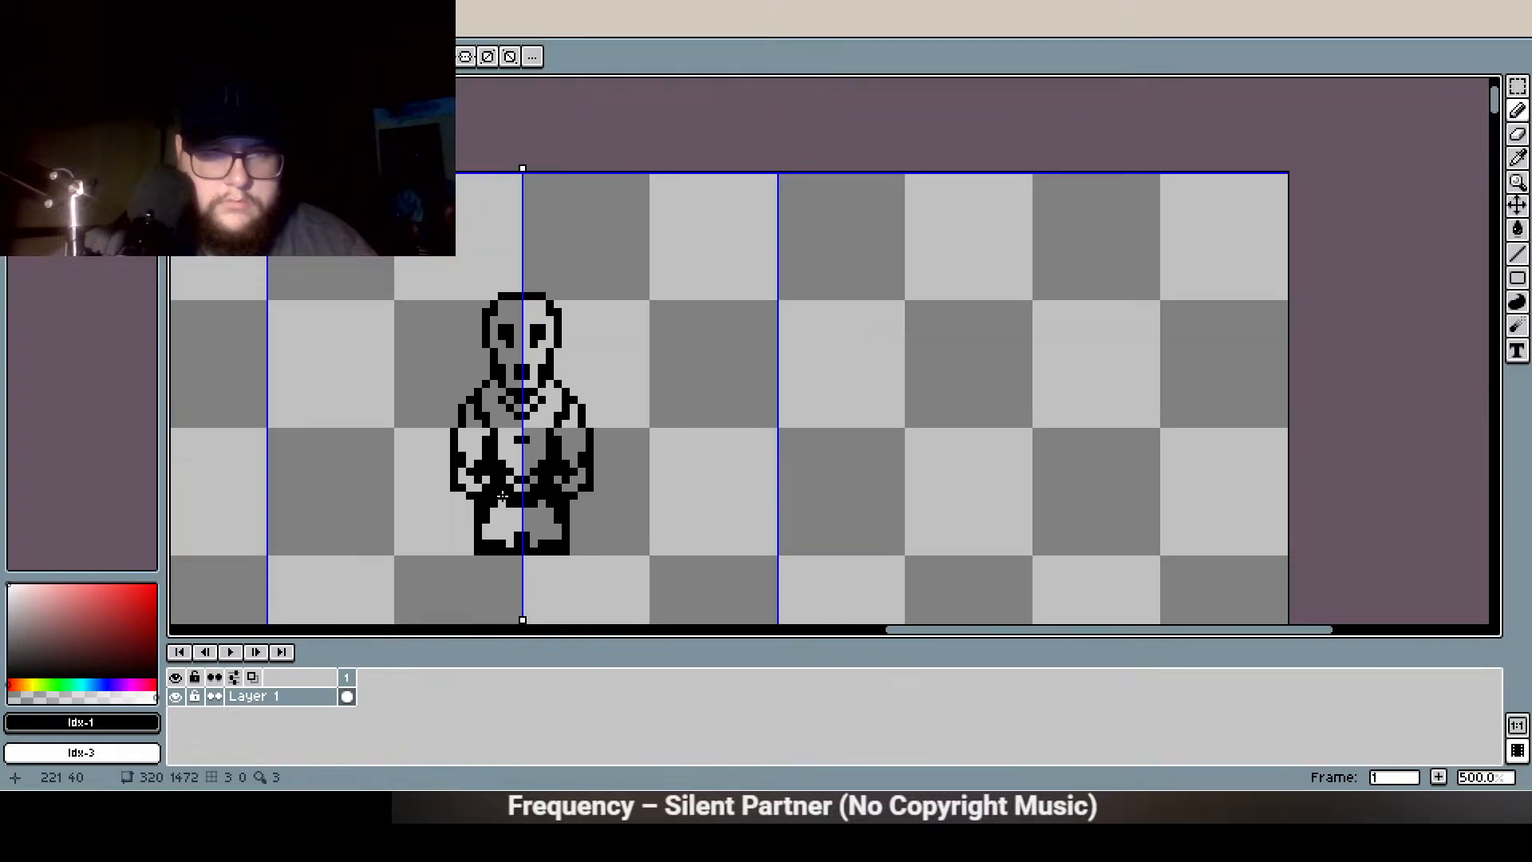
scroll(511, 488, up, 2)
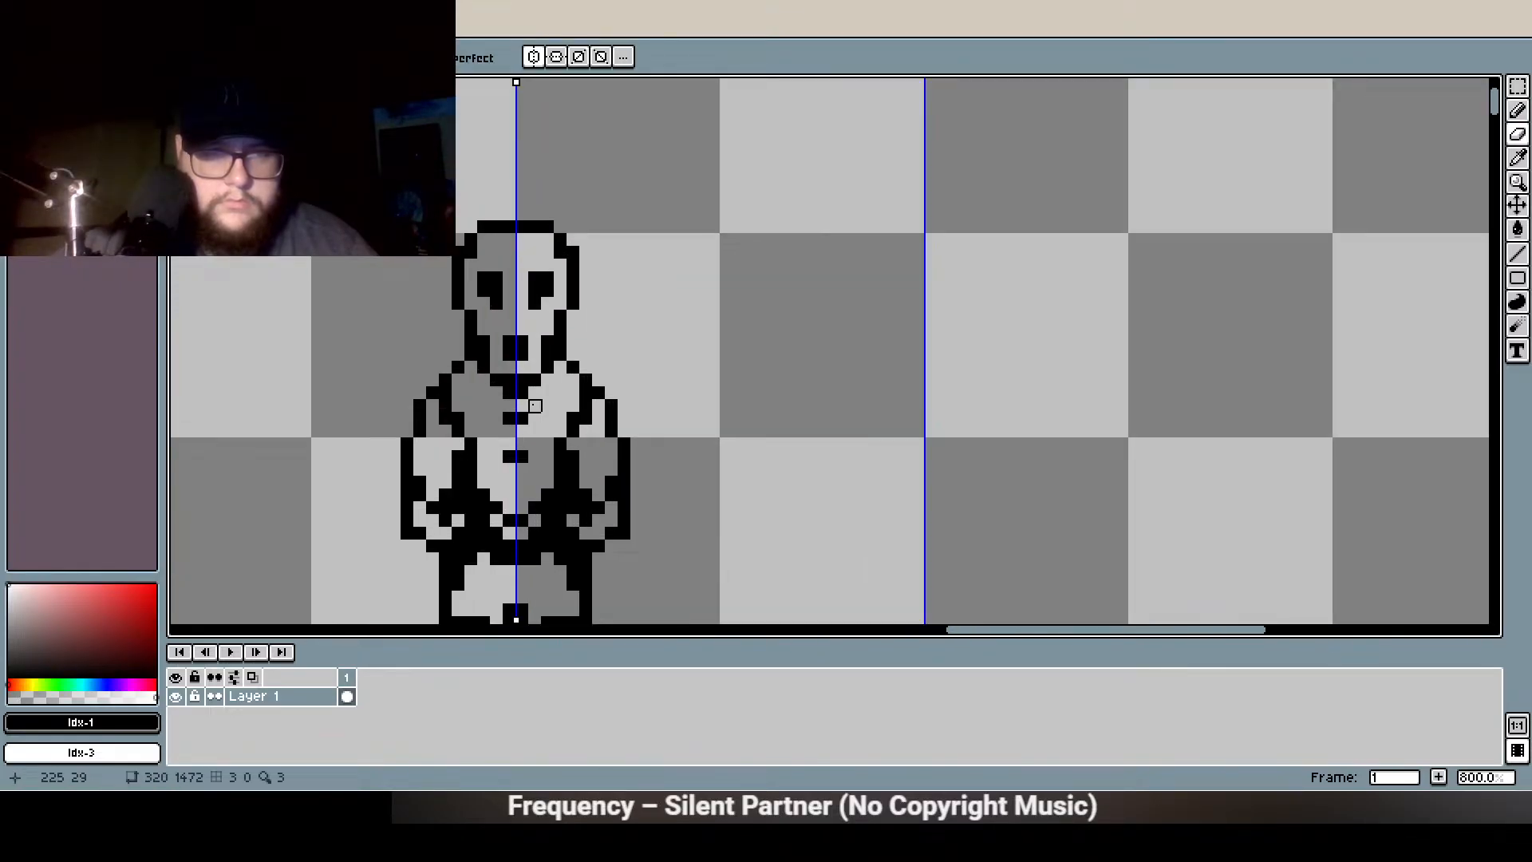
scroll(497, 431, down, 2)
scroll(489, 255, up, 1)
scroll(471, 367, up, 2)
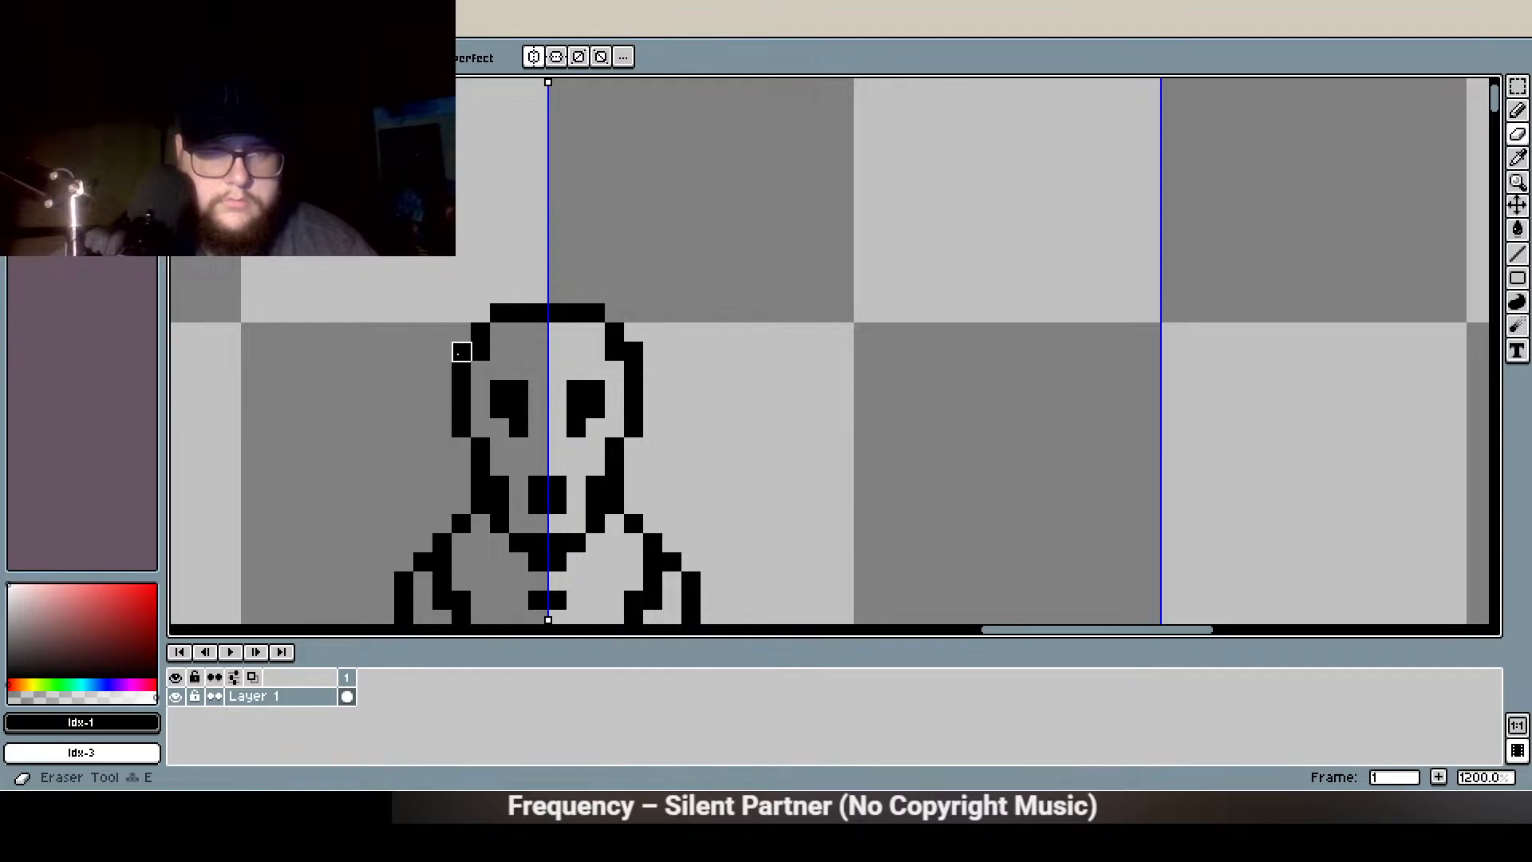
click(461, 371)
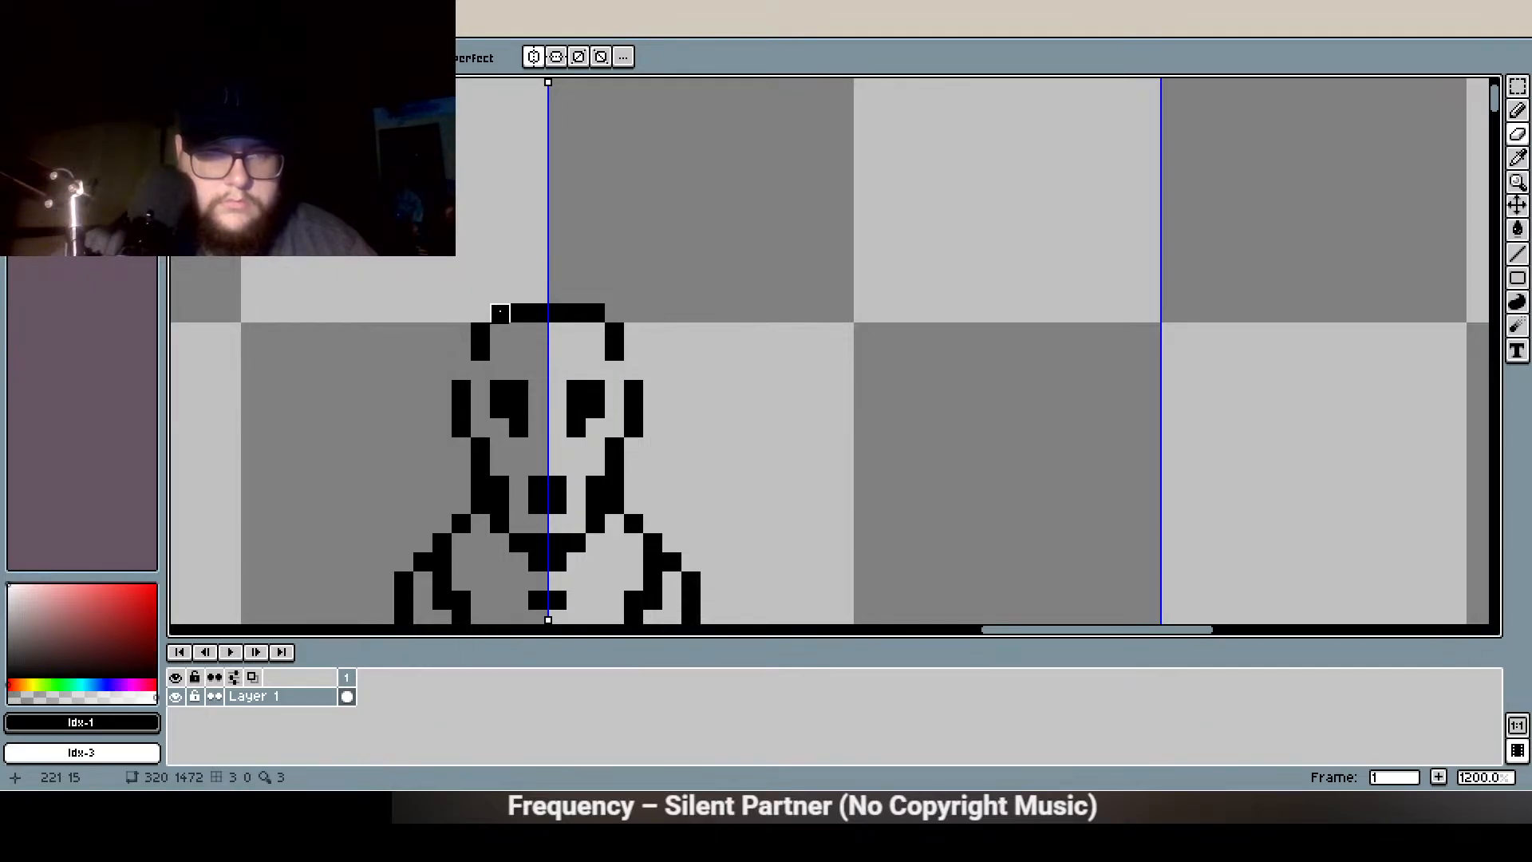
click(499, 313)
key(b)
click(502, 332)
click(481, 370)
scroll(410, 367, down, 2)
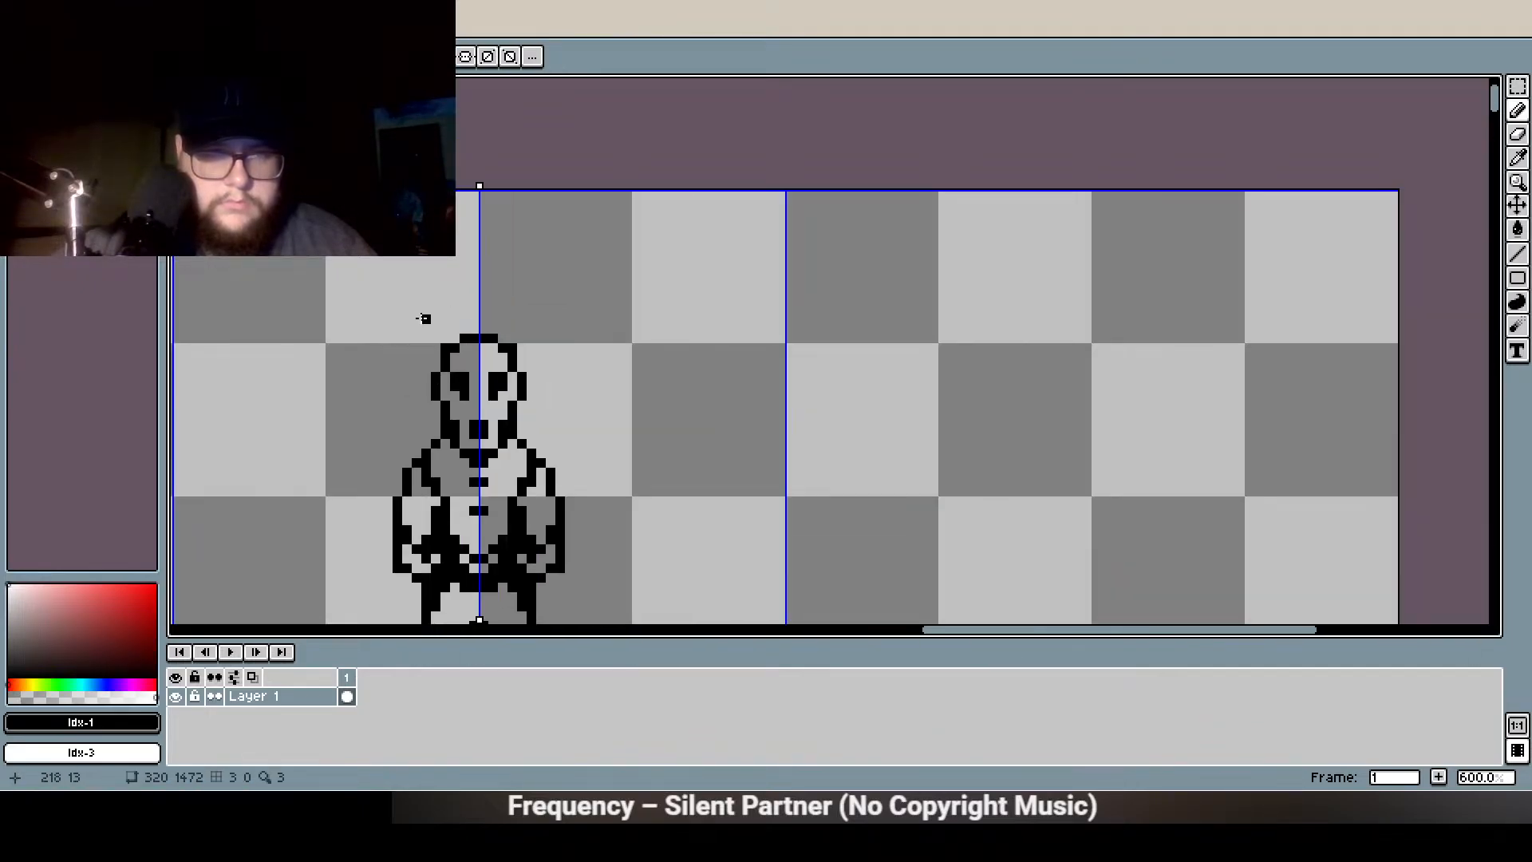
Lengthen the mirrored sides of the skull outline downward by one black pixel at the cheeks
scroll(469, 373, up, 1)
scroll(468, 415, up, 1)
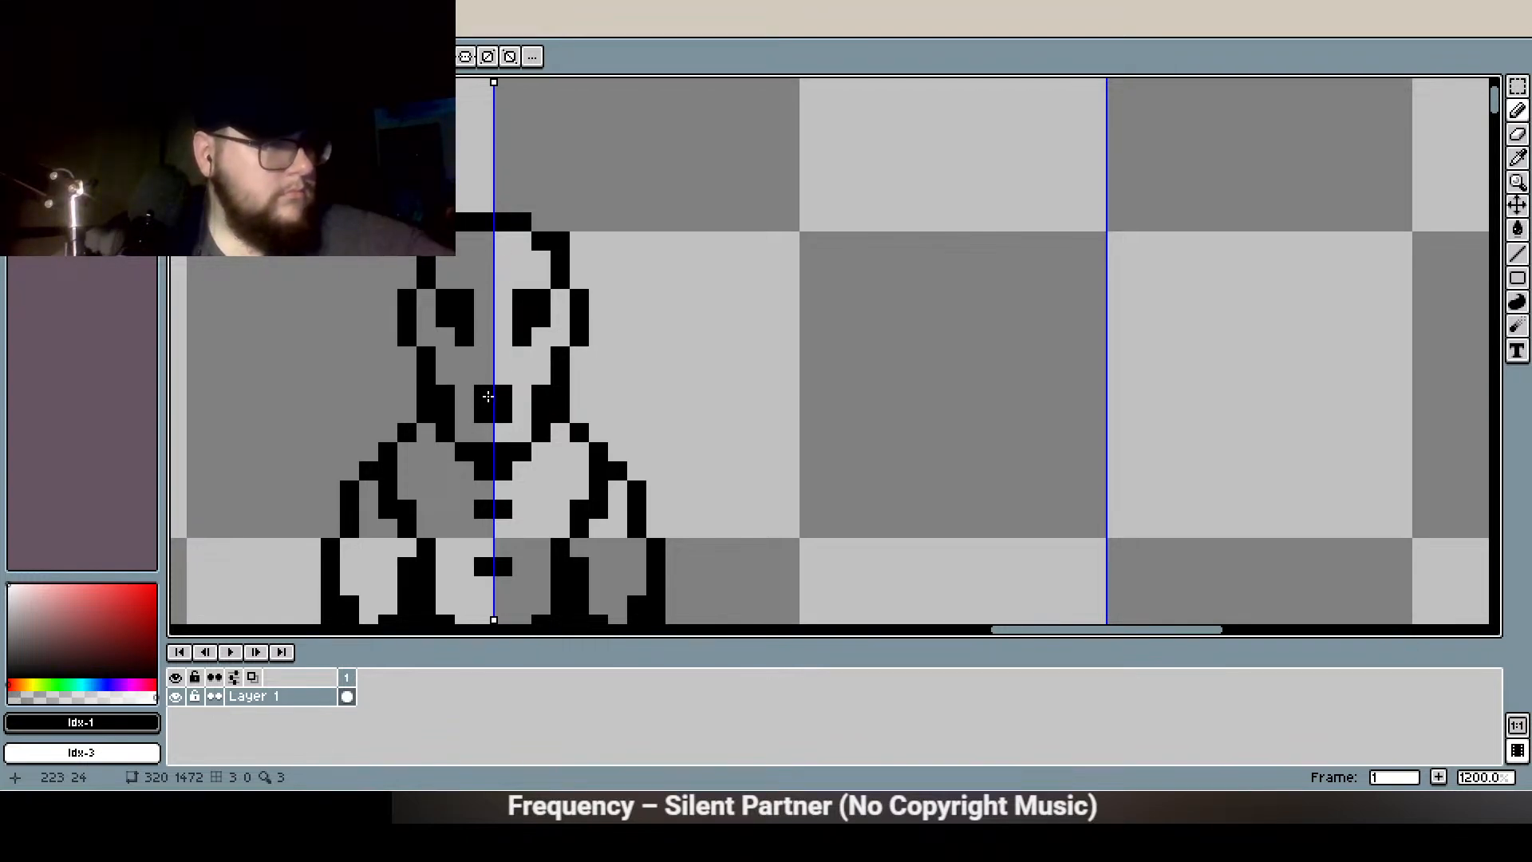
click(409, 370)
key(ctrl+z)
scroll(614, 337, down, 1)
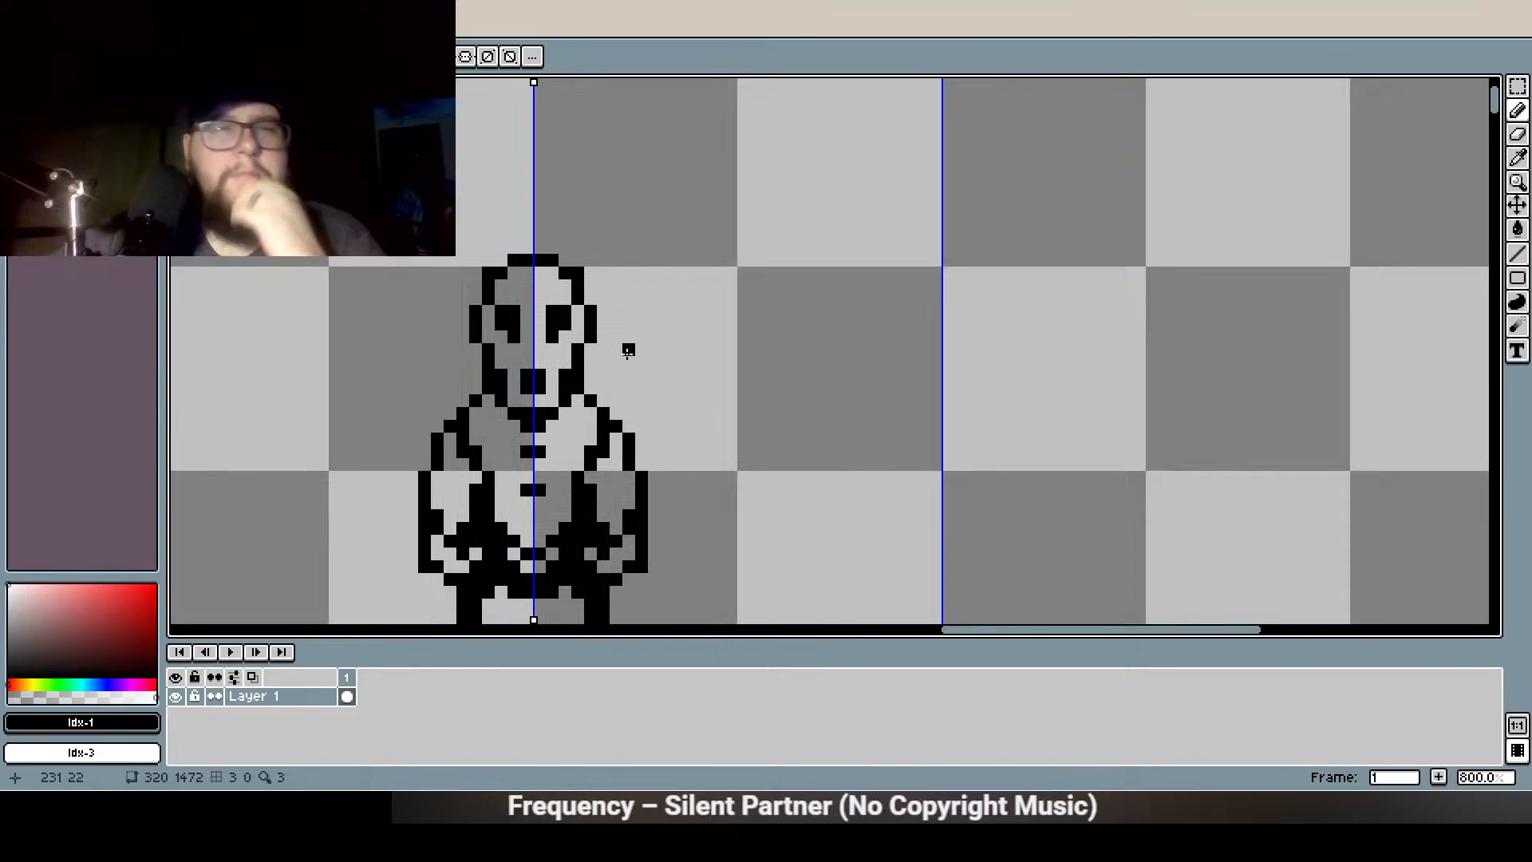
drag(668, 299, 728, 228)
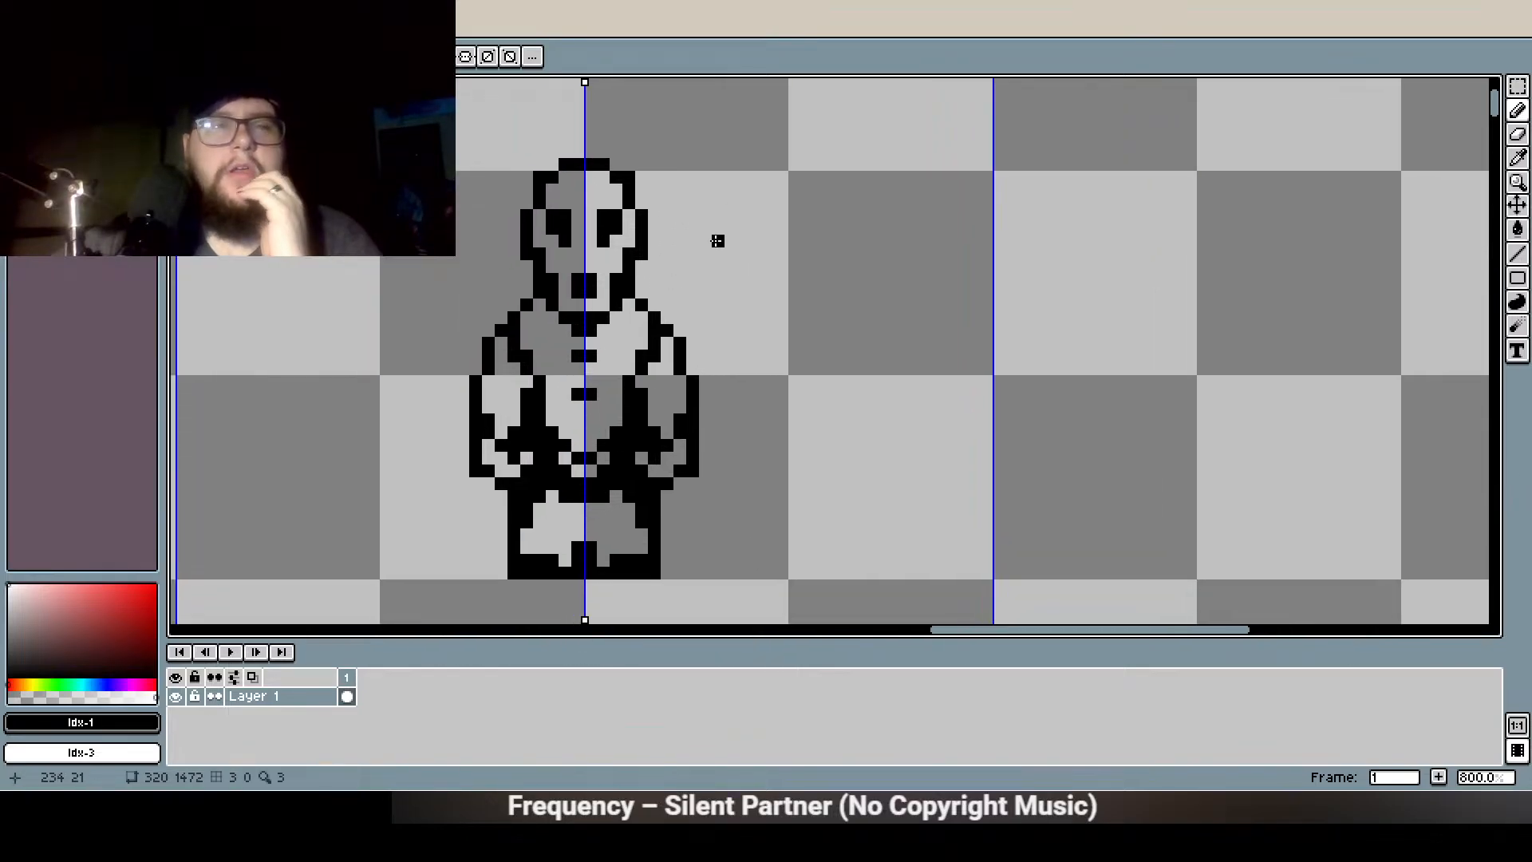
key(b)
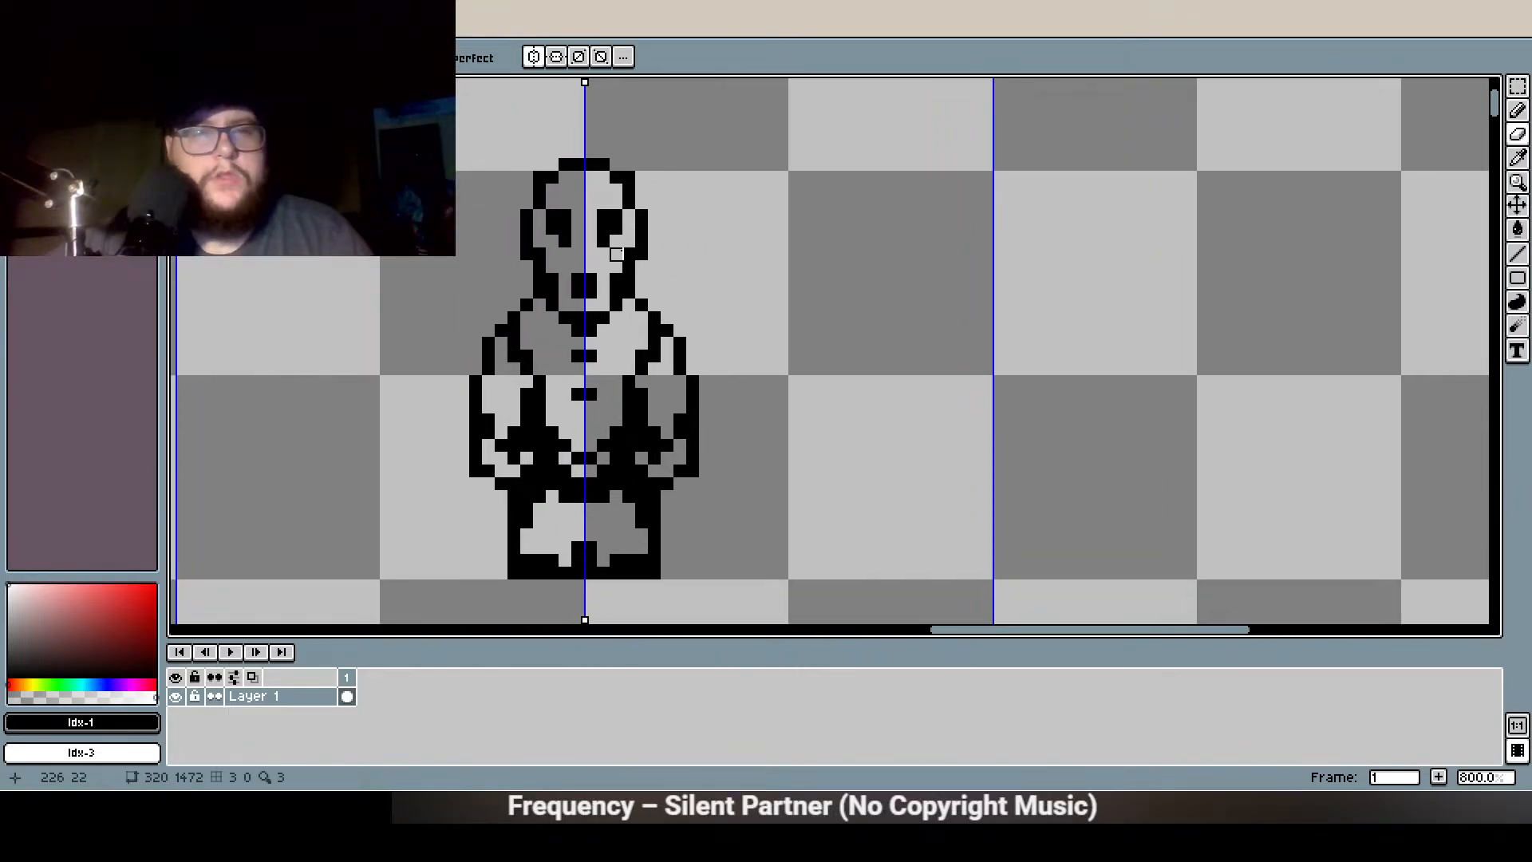
scroll(630, 254, down, 2)
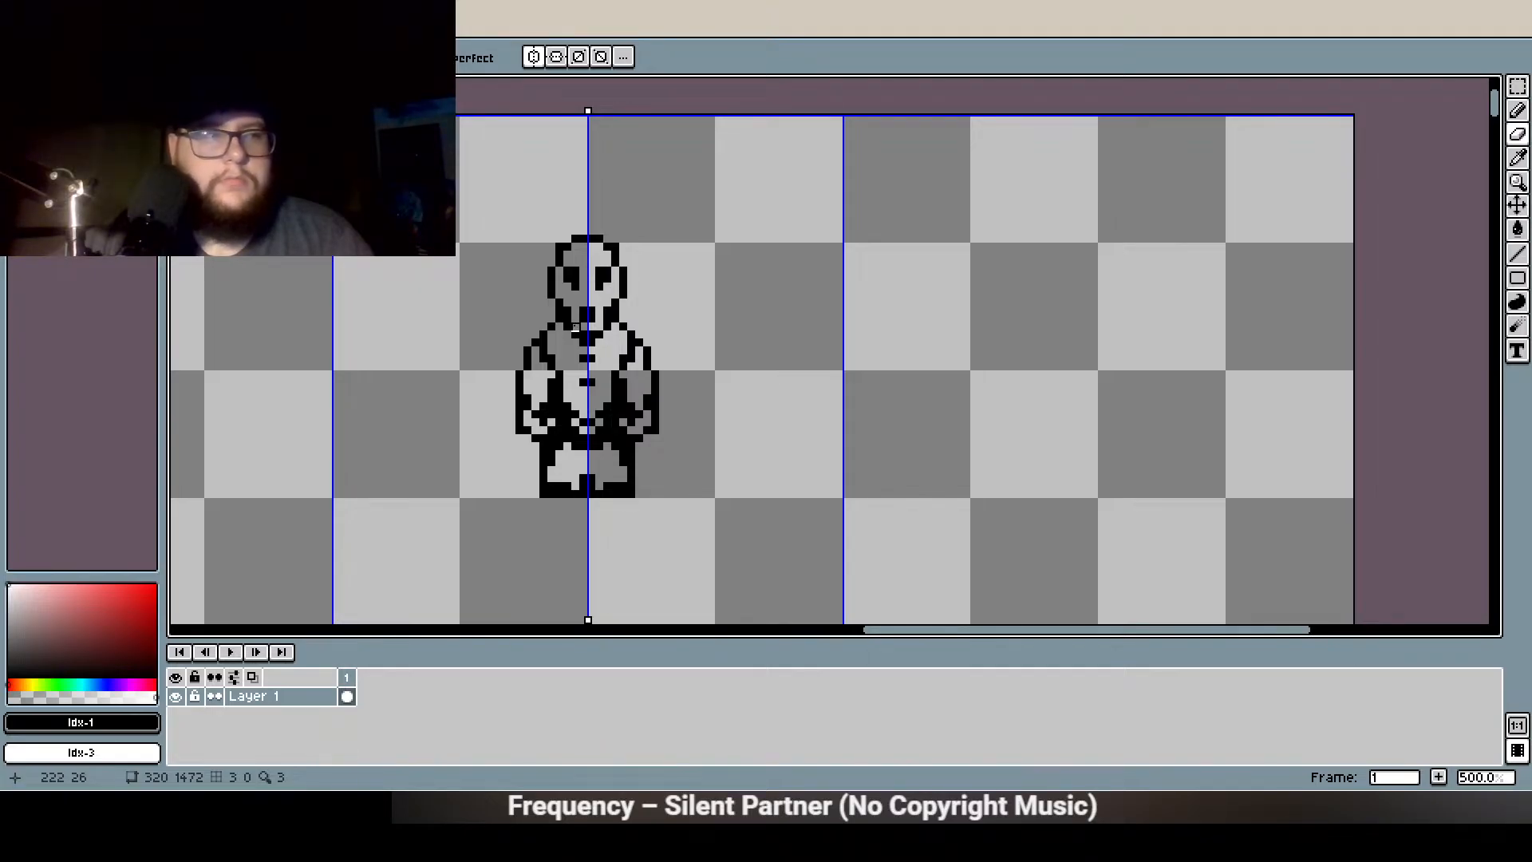
key(b)
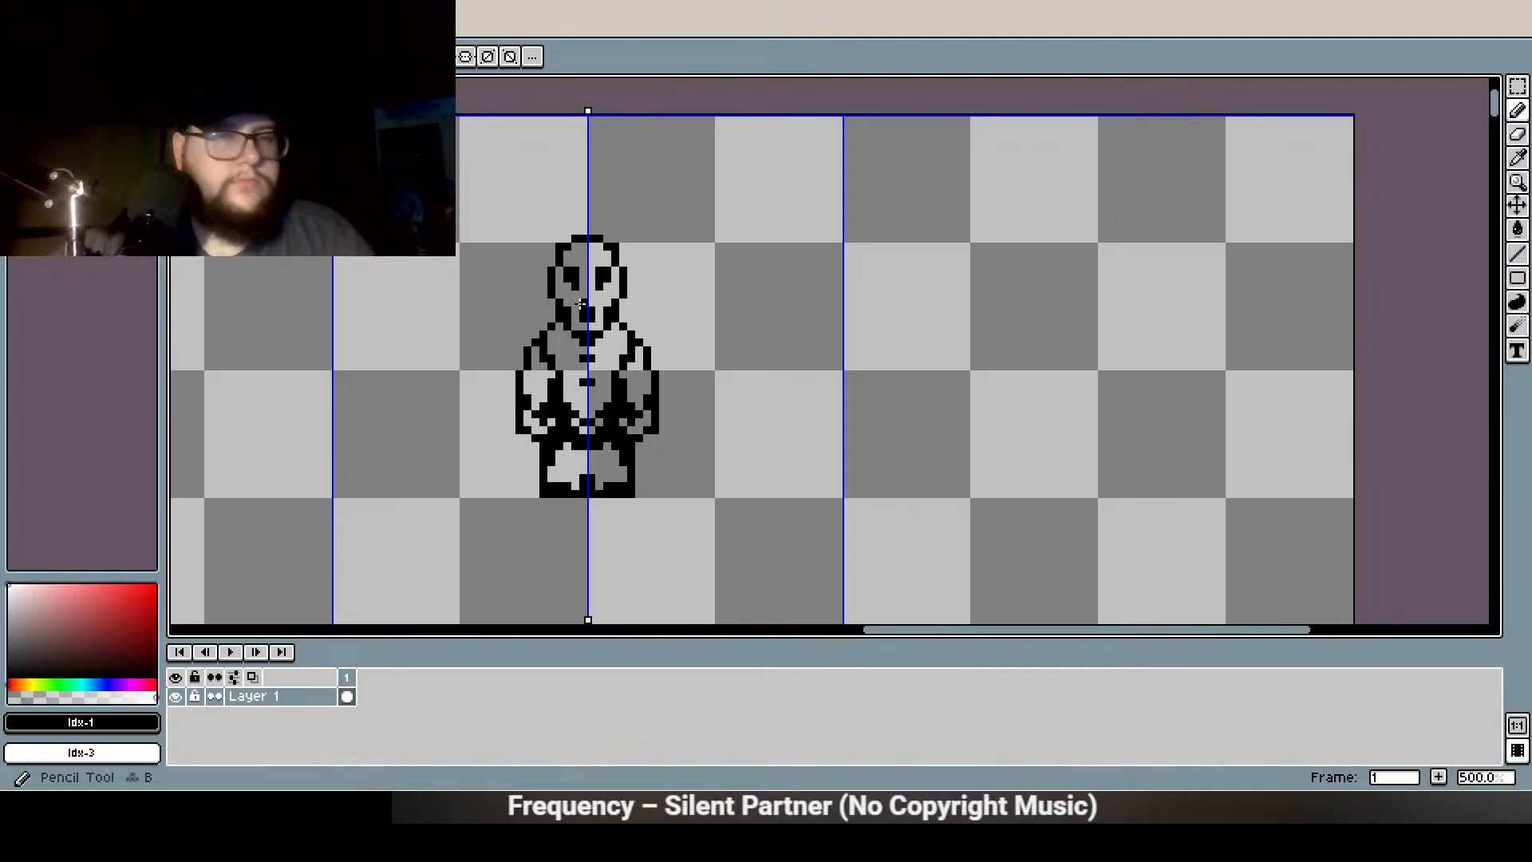
scroll(609, 316, up, 2)
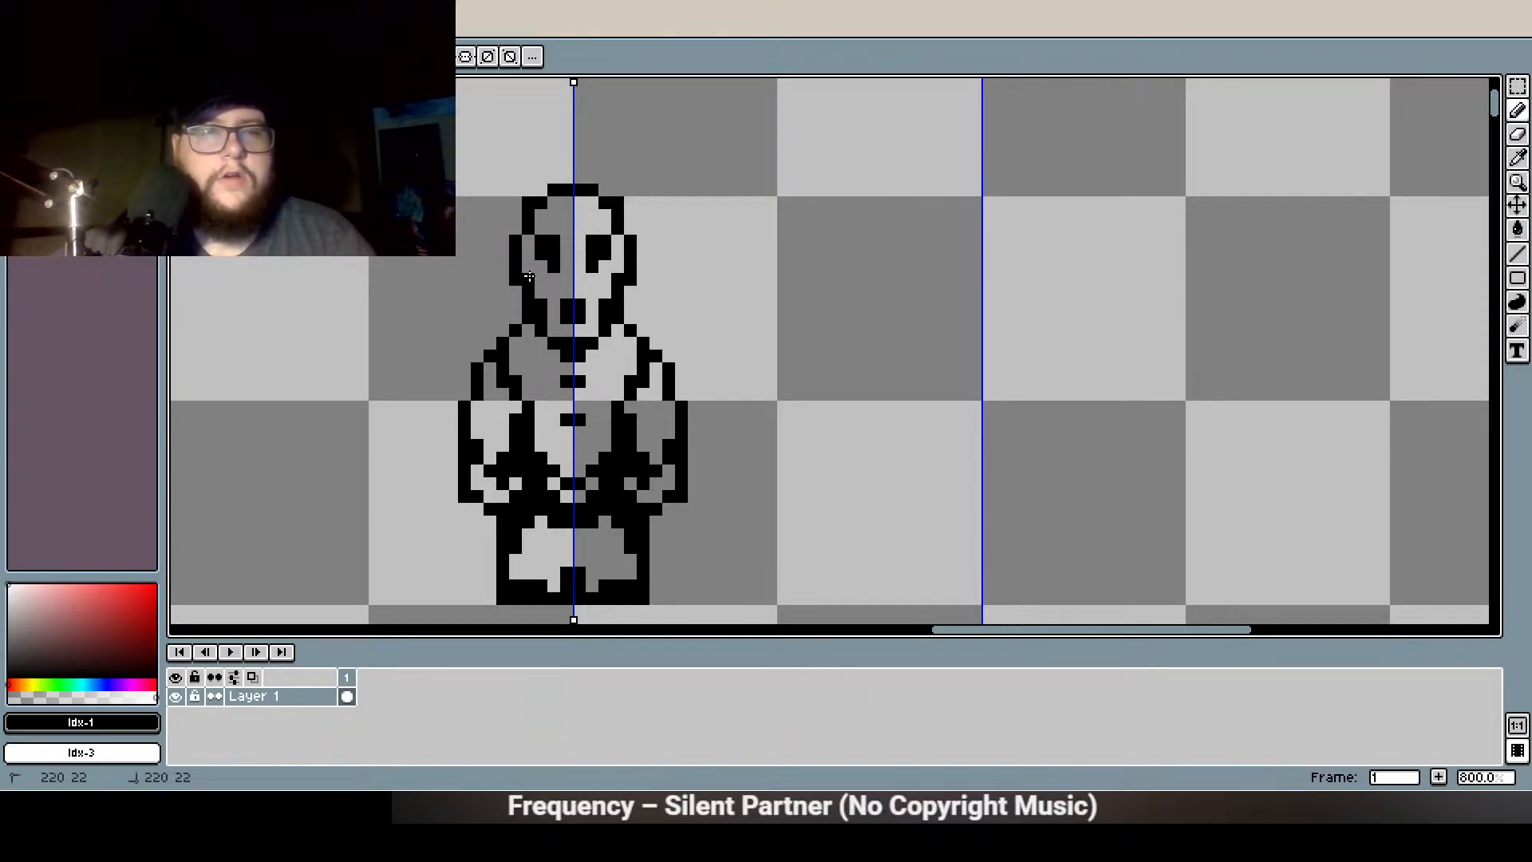
key(e)
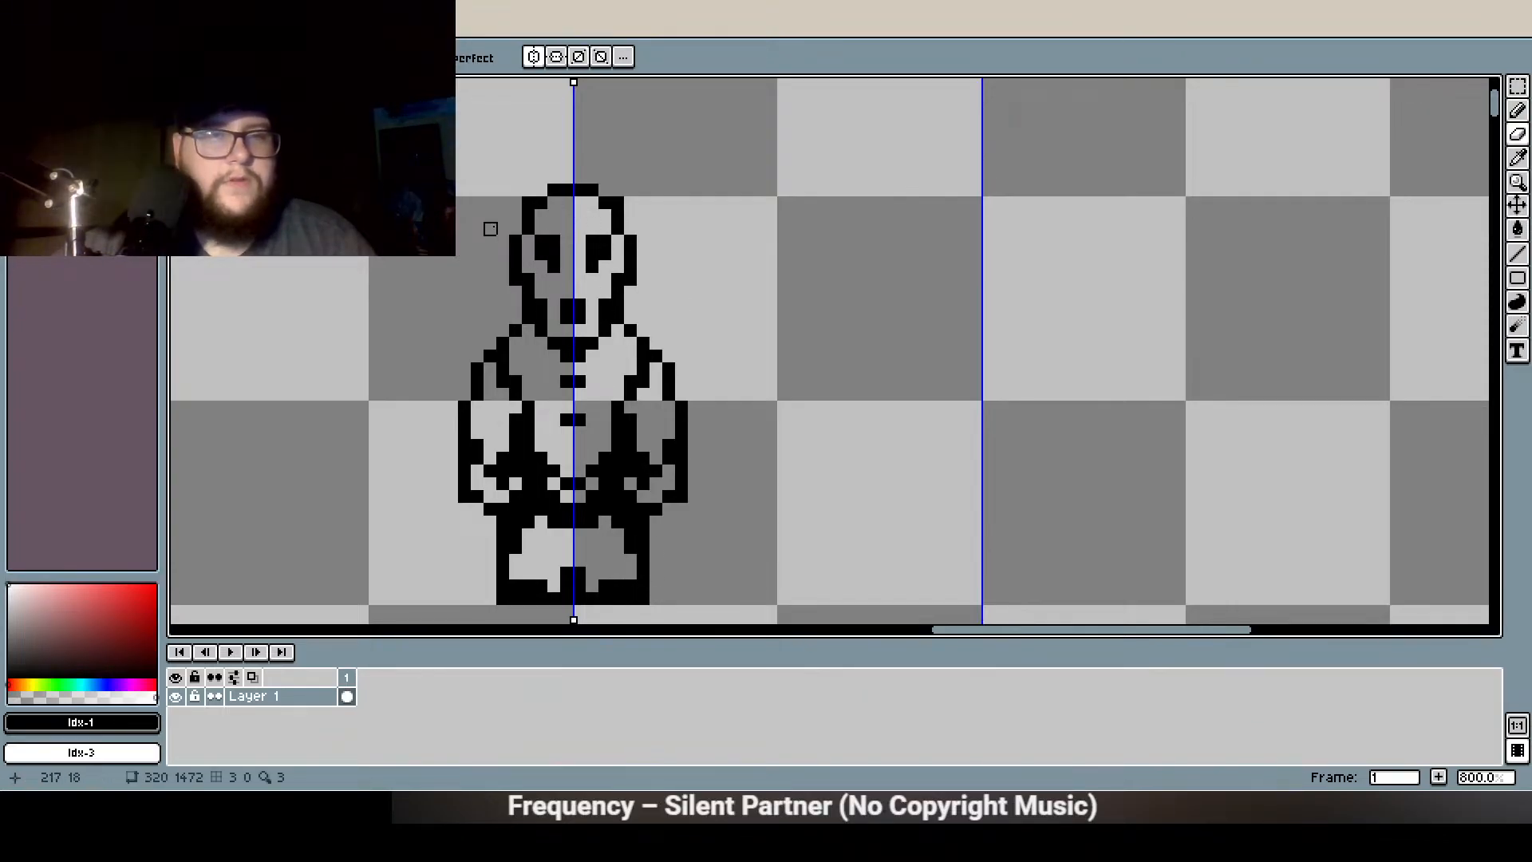
scroll(490, 229, up, 3)
scroll(435, 255, down, 1)
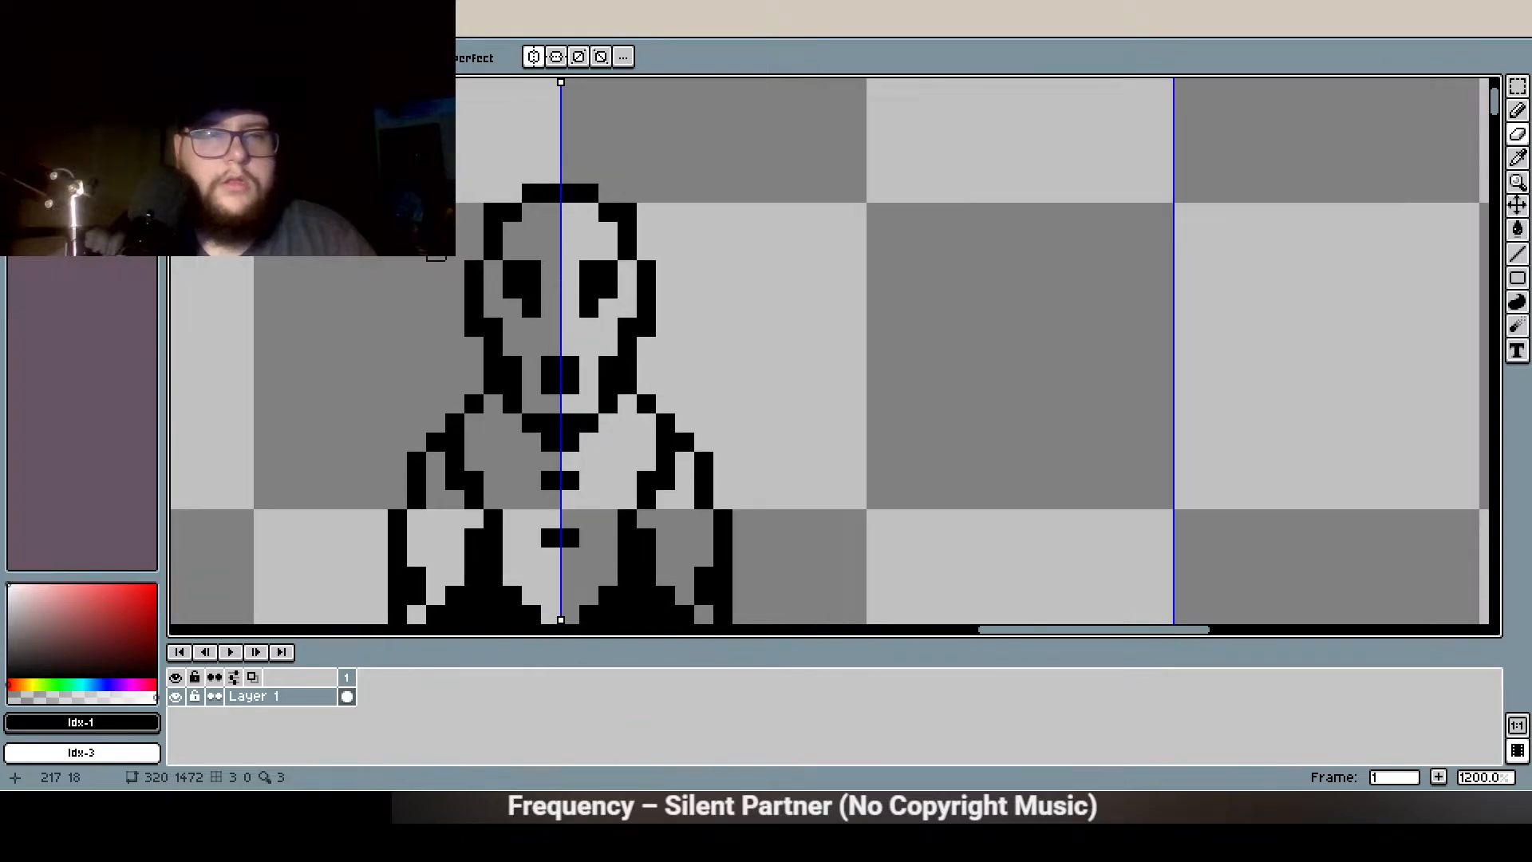
scroll(471, 349, down, 2)
key(b)
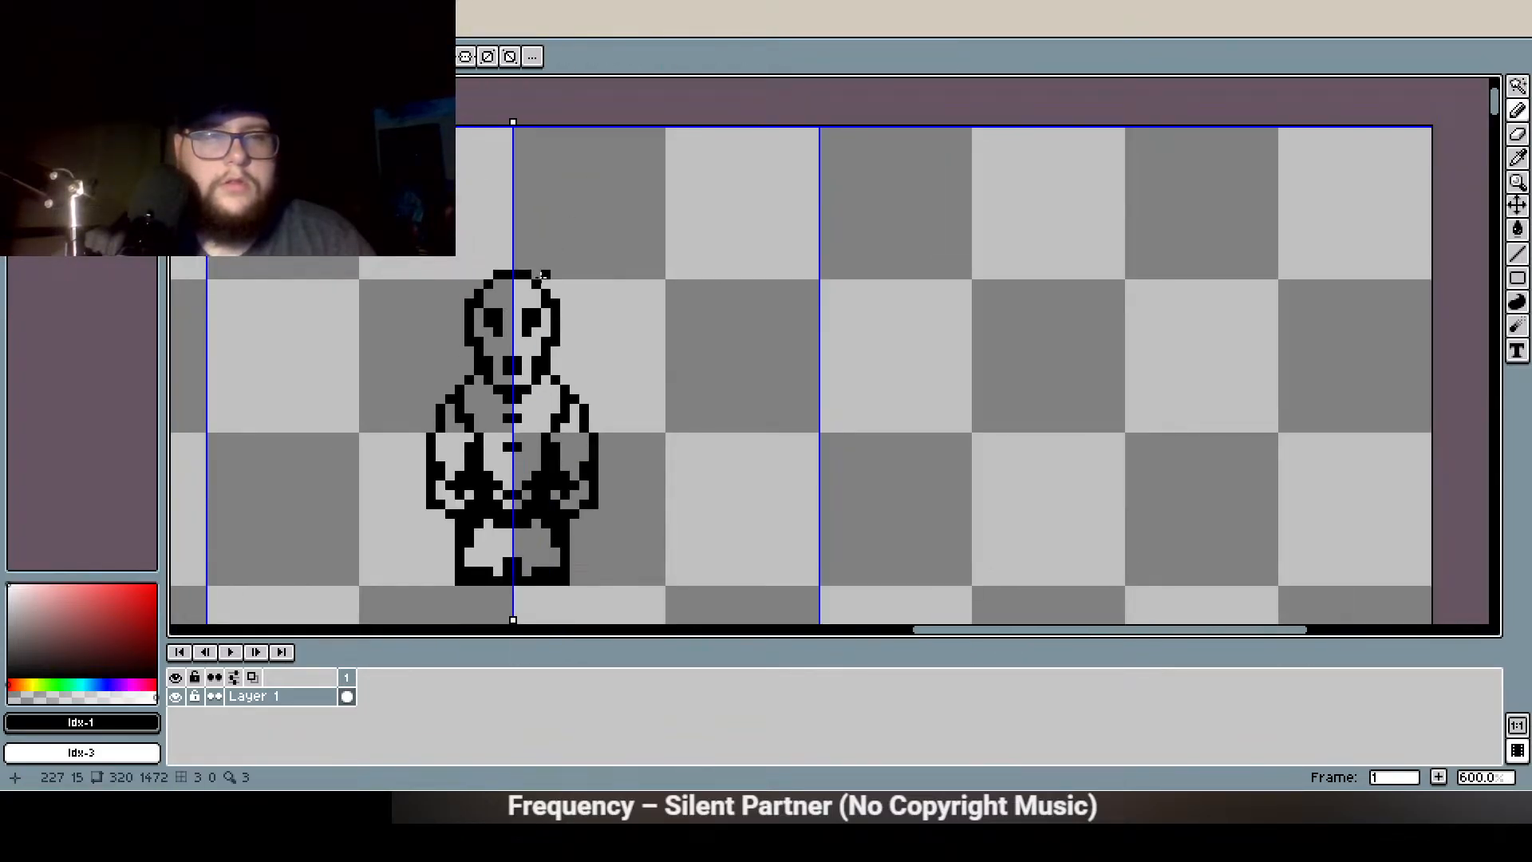
key(e)
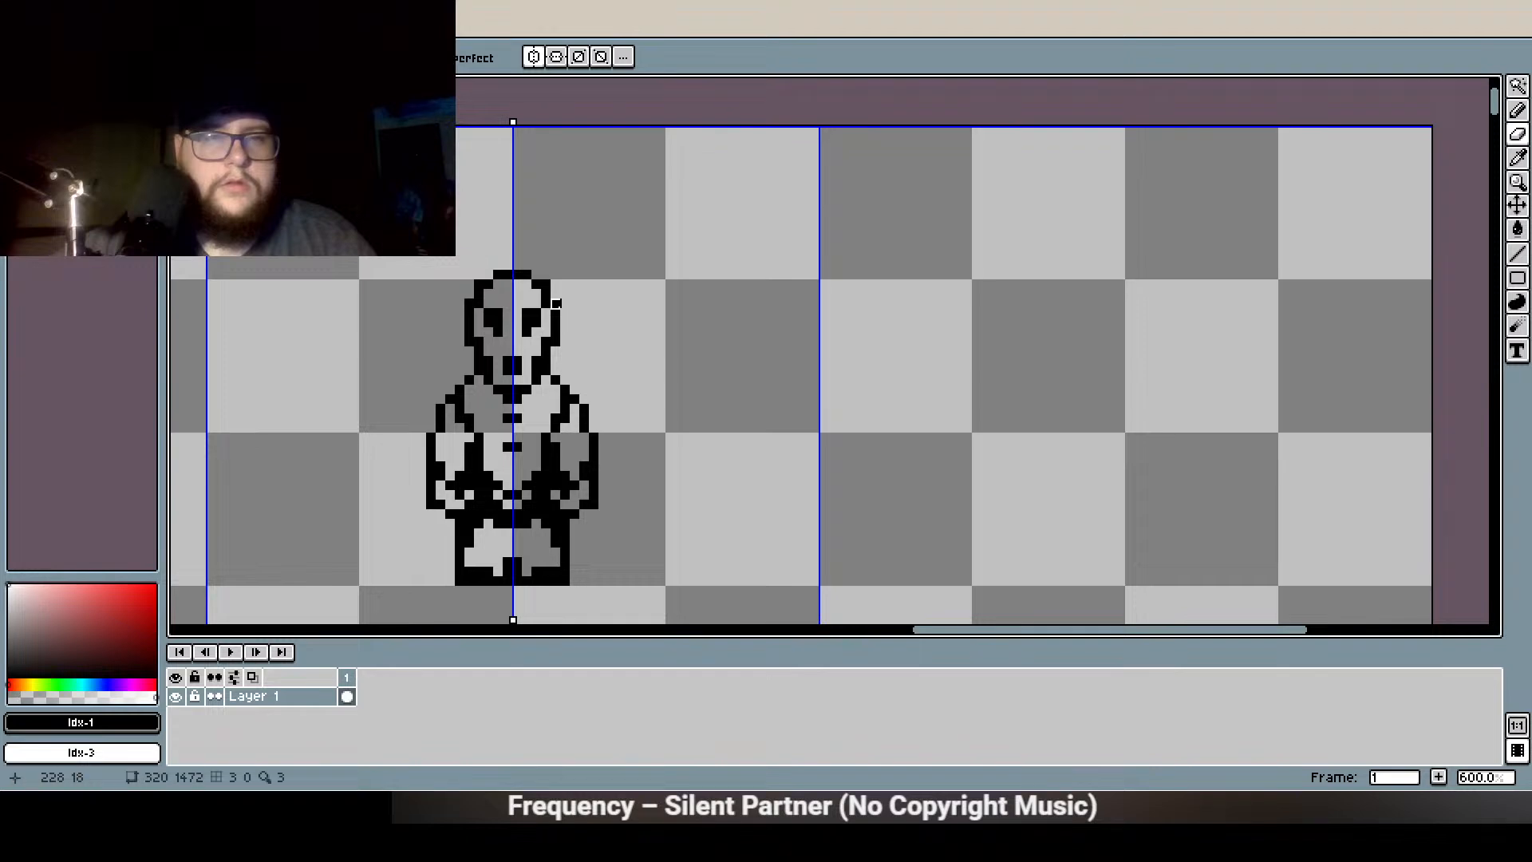
scroll(594, 380, down, 2)
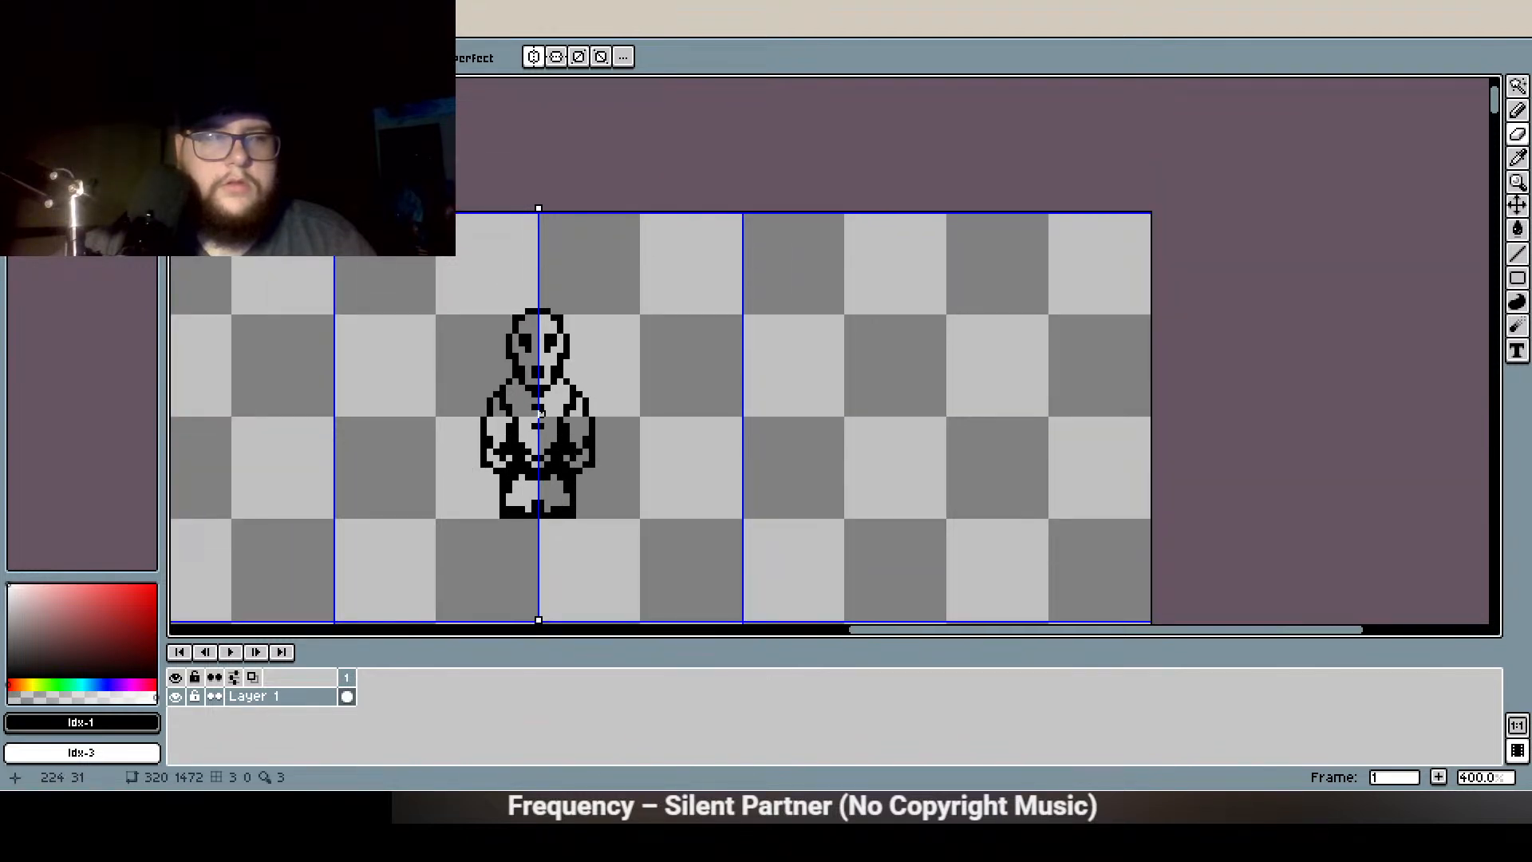
Rebuild the mirrored shoulder slopes farther out, clear their inner corner pixels and join the outline to the jaw
scroll(542, 471, up, 1)
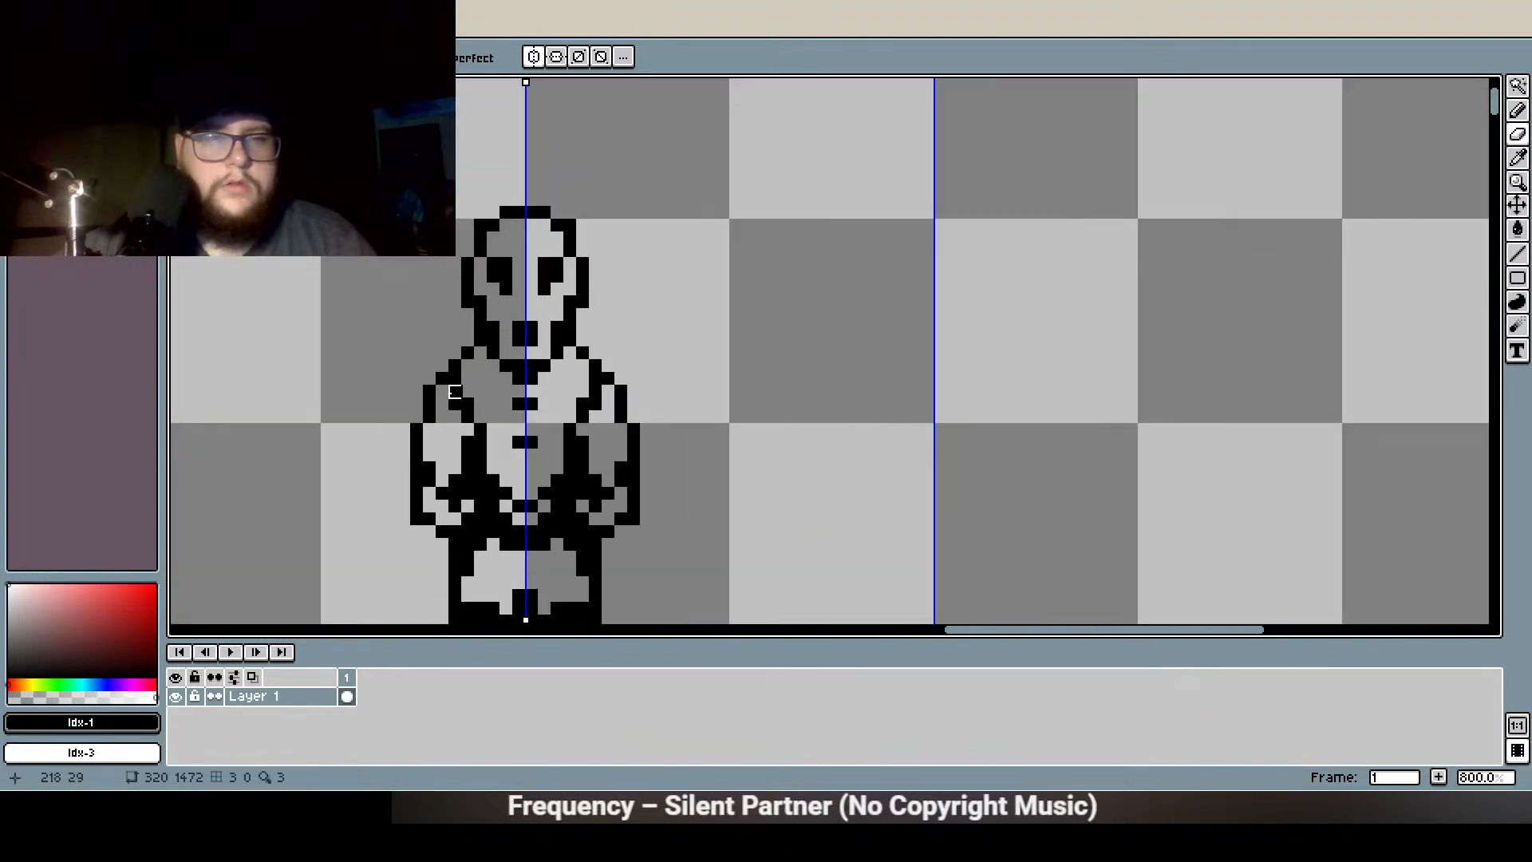
scroll(443, 366, up, 1)
key(b)
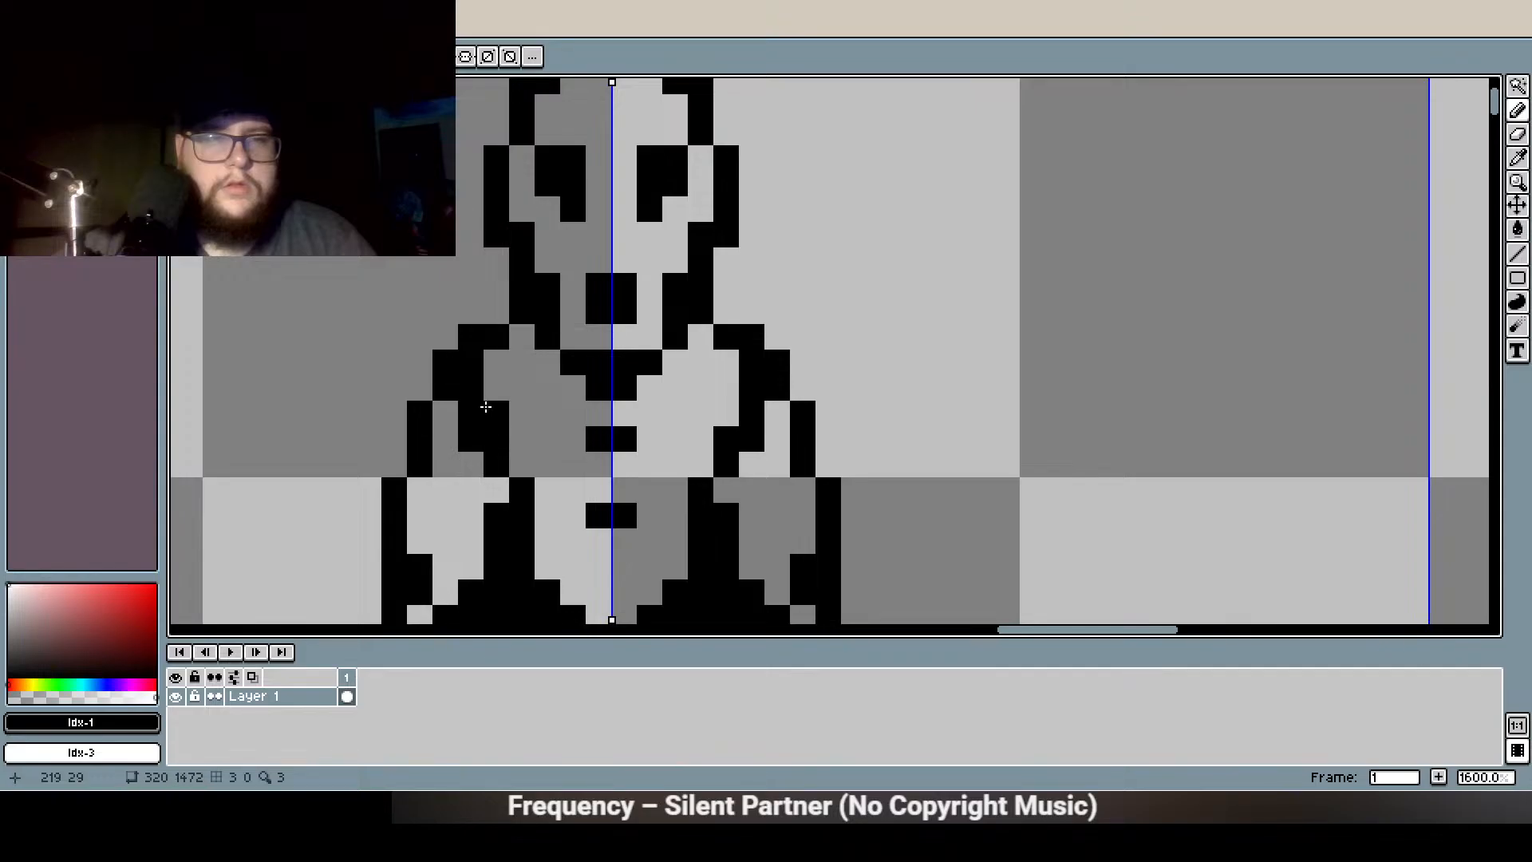
key(e)
click(471, 364)
scroll(600, 487, down, 2)
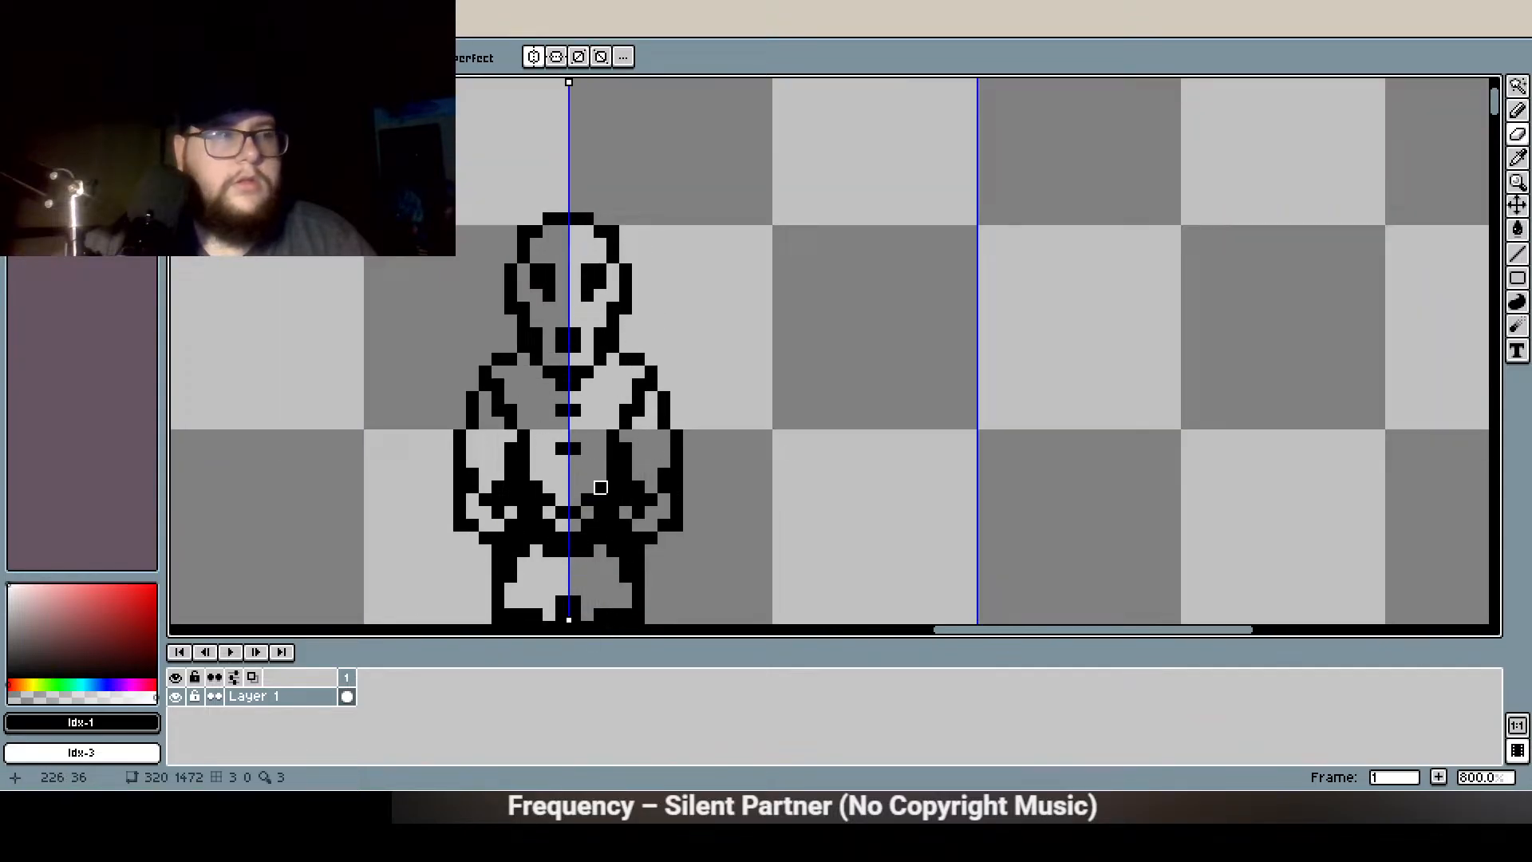
drag(580, 433, 563, 345)
scroll(599, 263, up, 1)
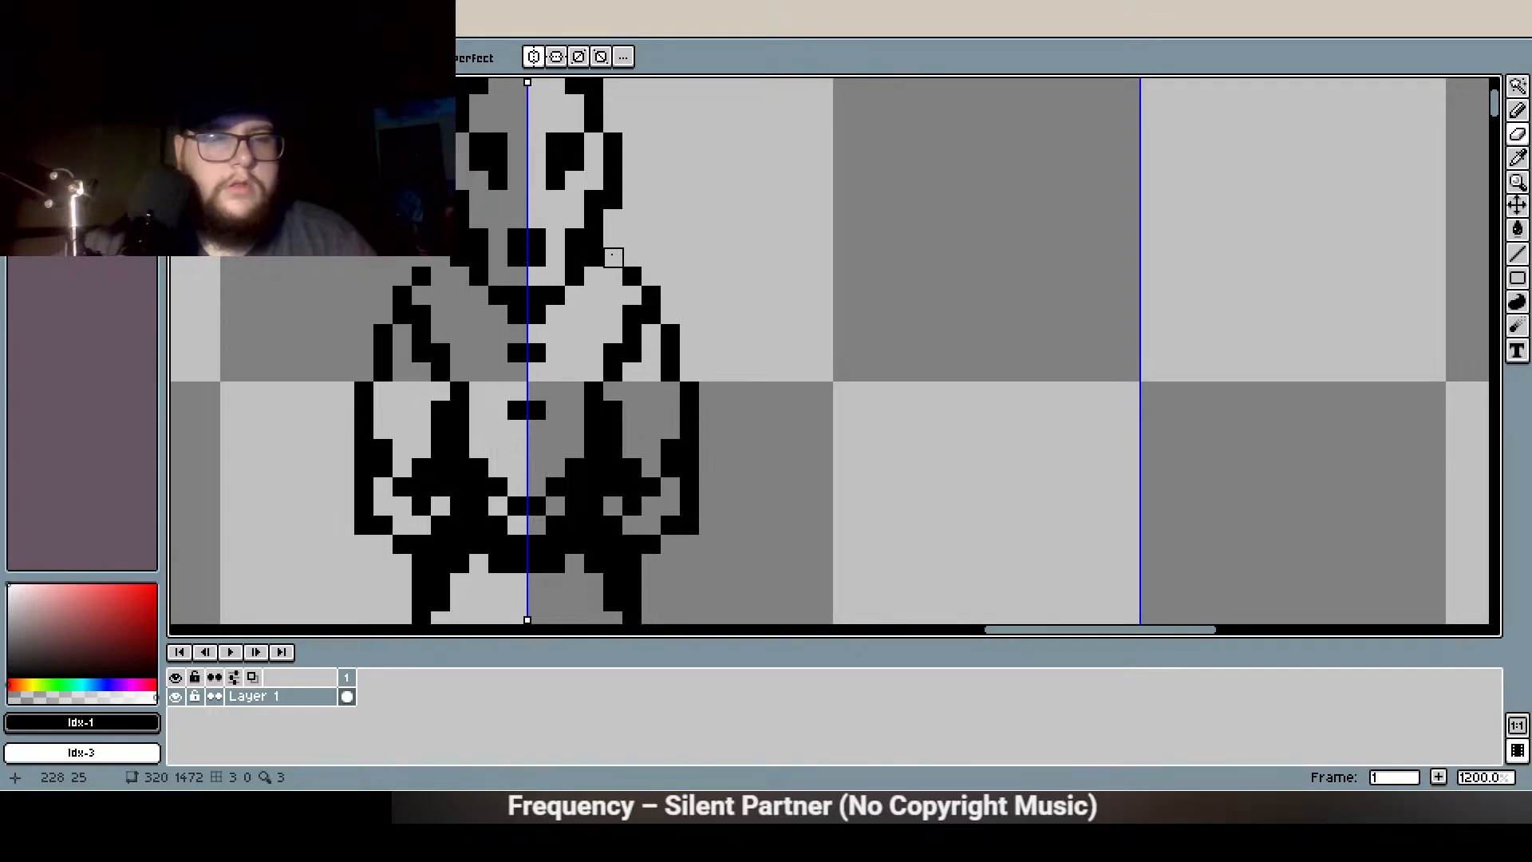
scroll(575, 355, down, 2)
scroll(575, 391, up, 2)
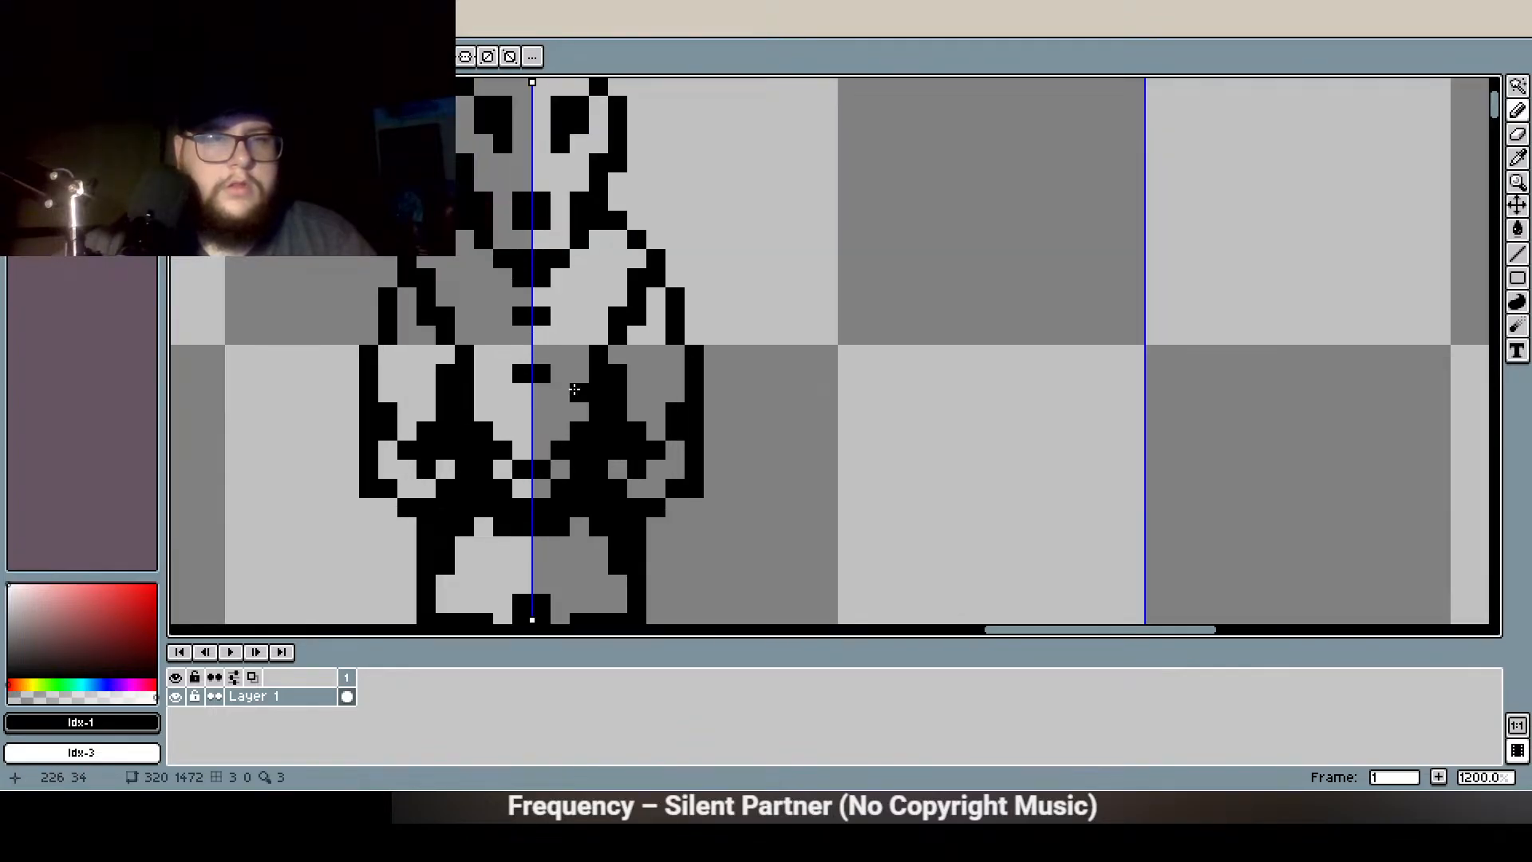
Straighten the inner lines of the mirrored upper arms by replacing their diagonal pixels with vertical black ones
key(e)
click(636, 316)
click(637, 297)
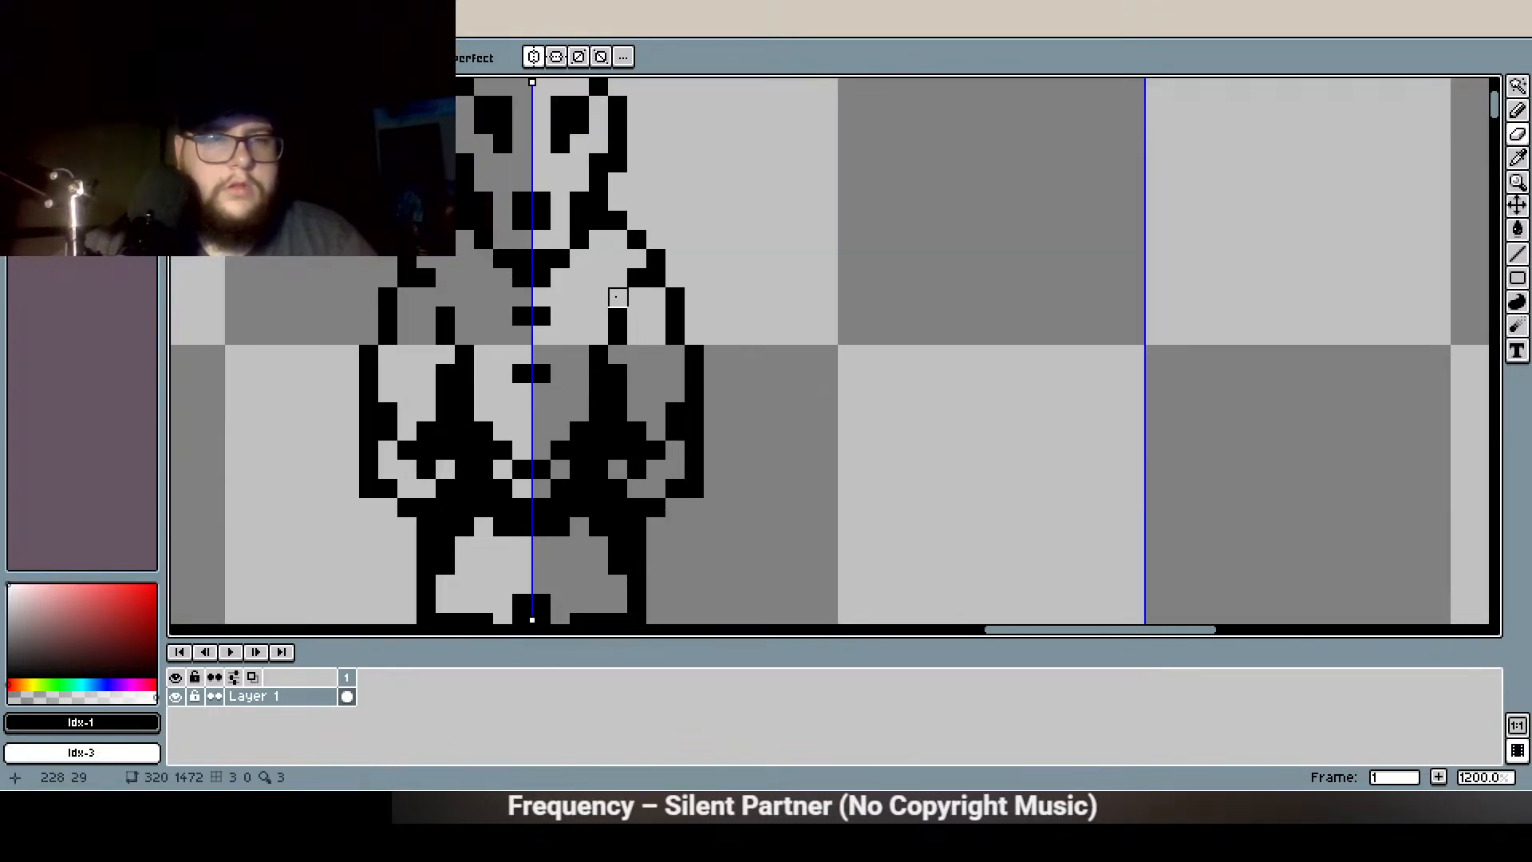
key(b)
click(617, 297)
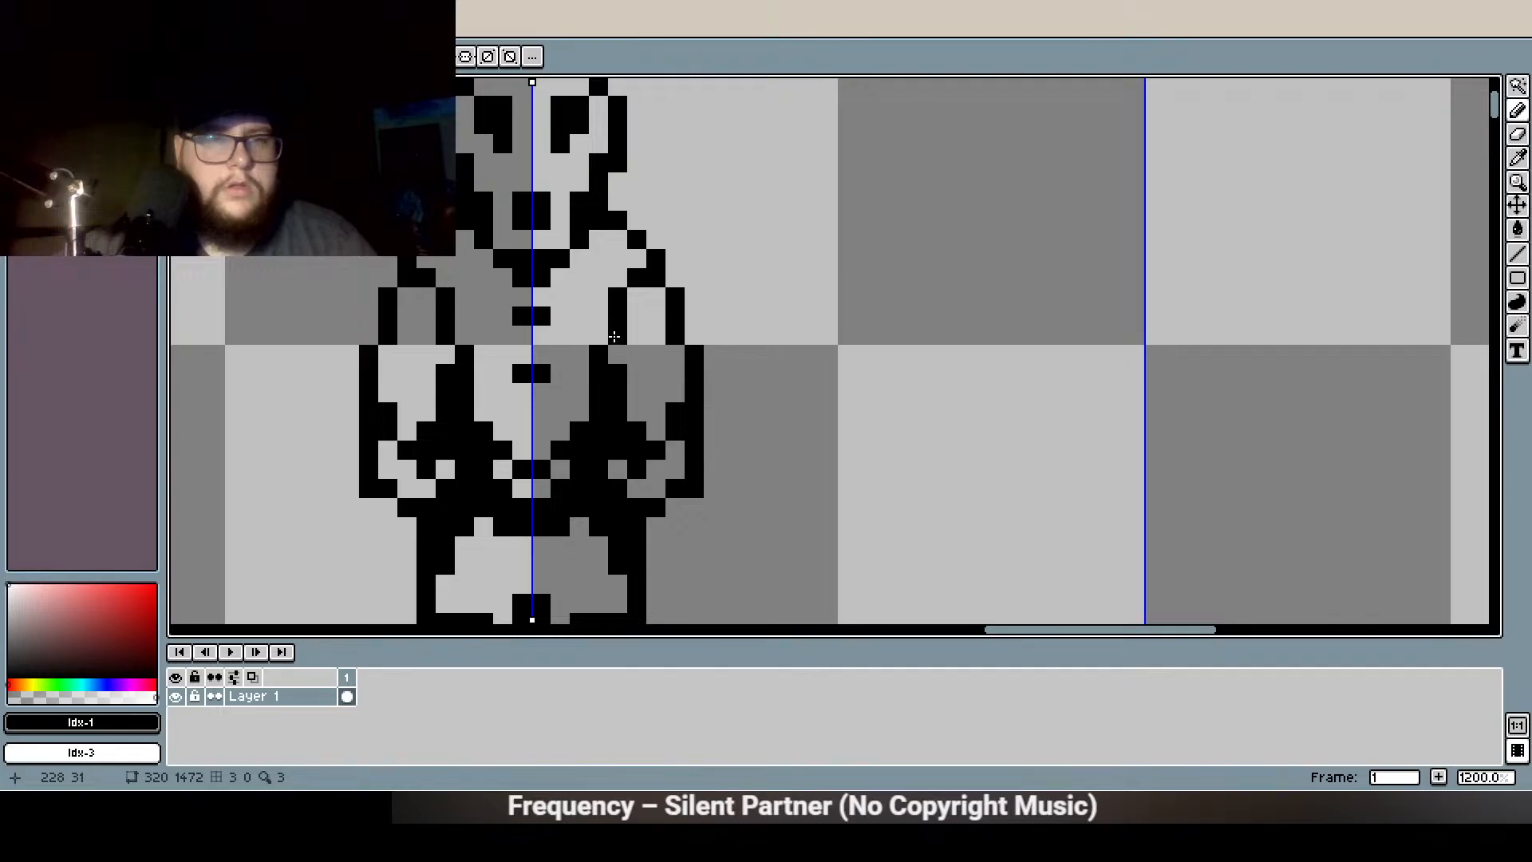
scroll(608, 453, down, 2)
scroll(672, 419, up, 3)
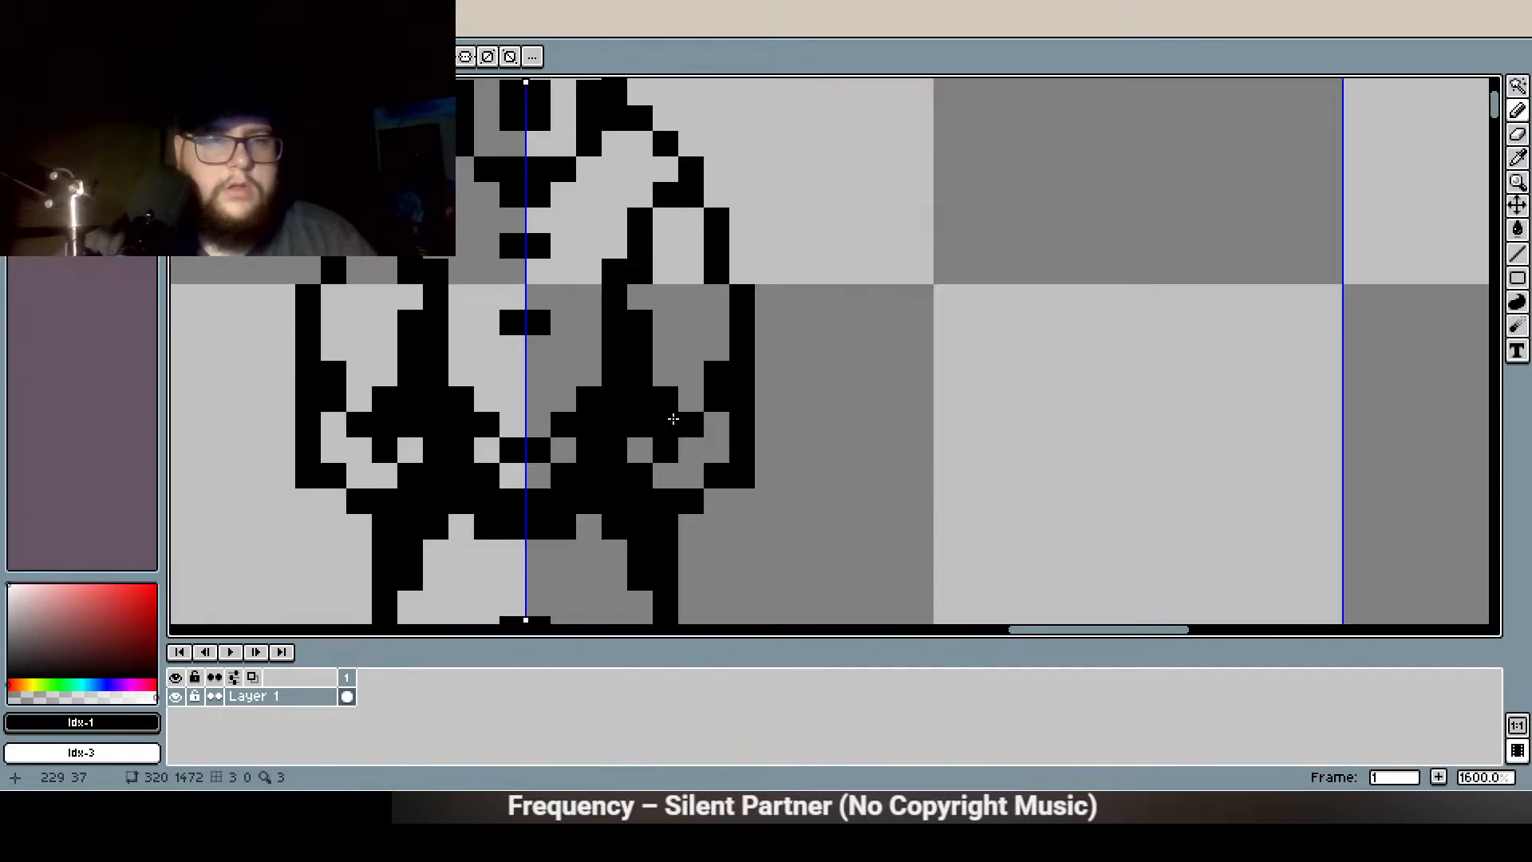
scroll(669, 406, down, 2)
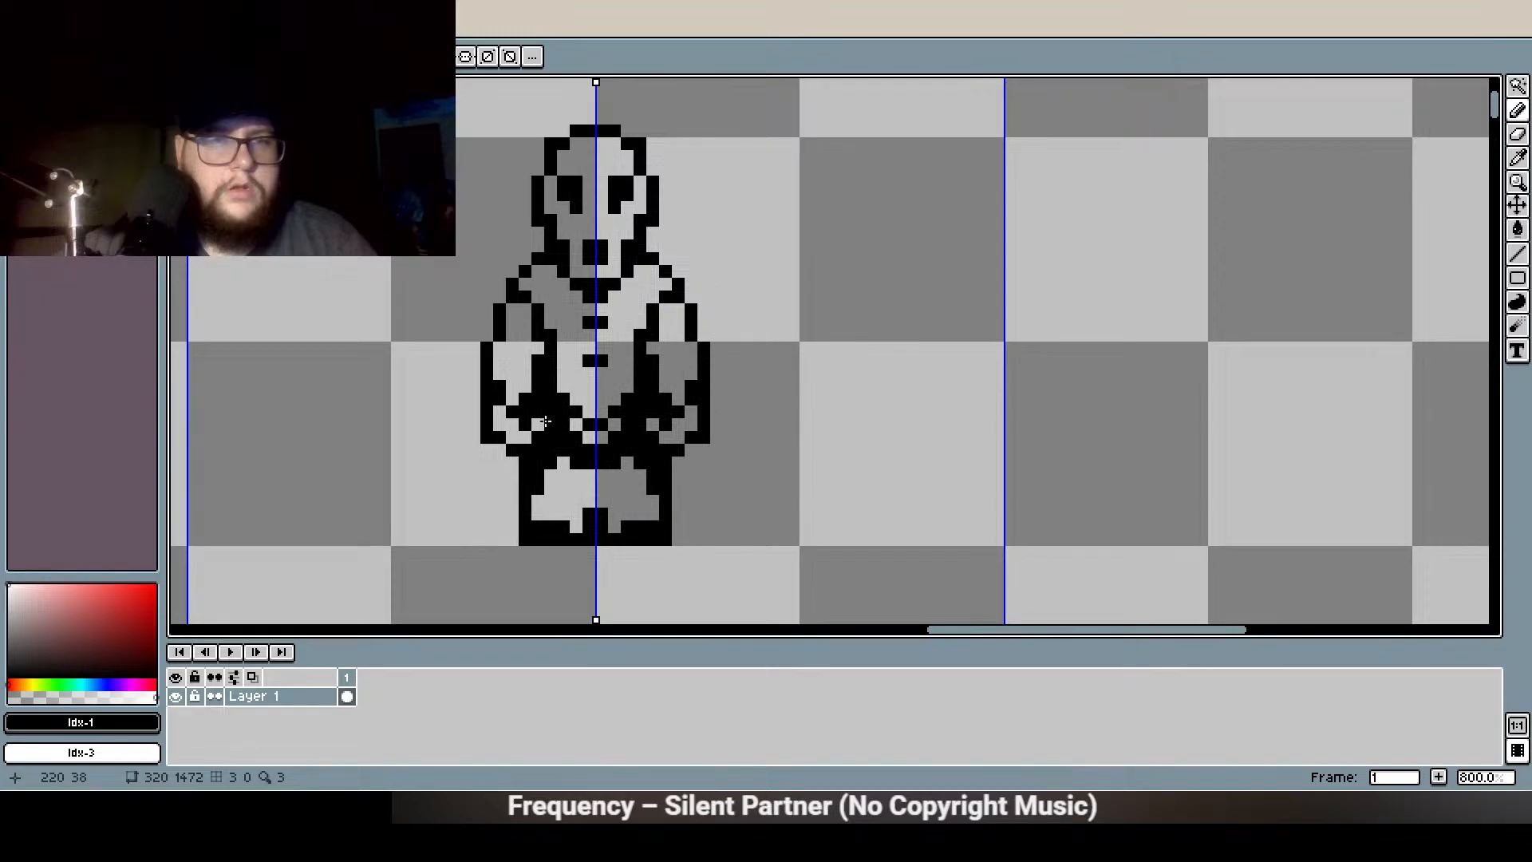
scroll(580, 188, up, 4)
scroll(557, 333, down, 2)
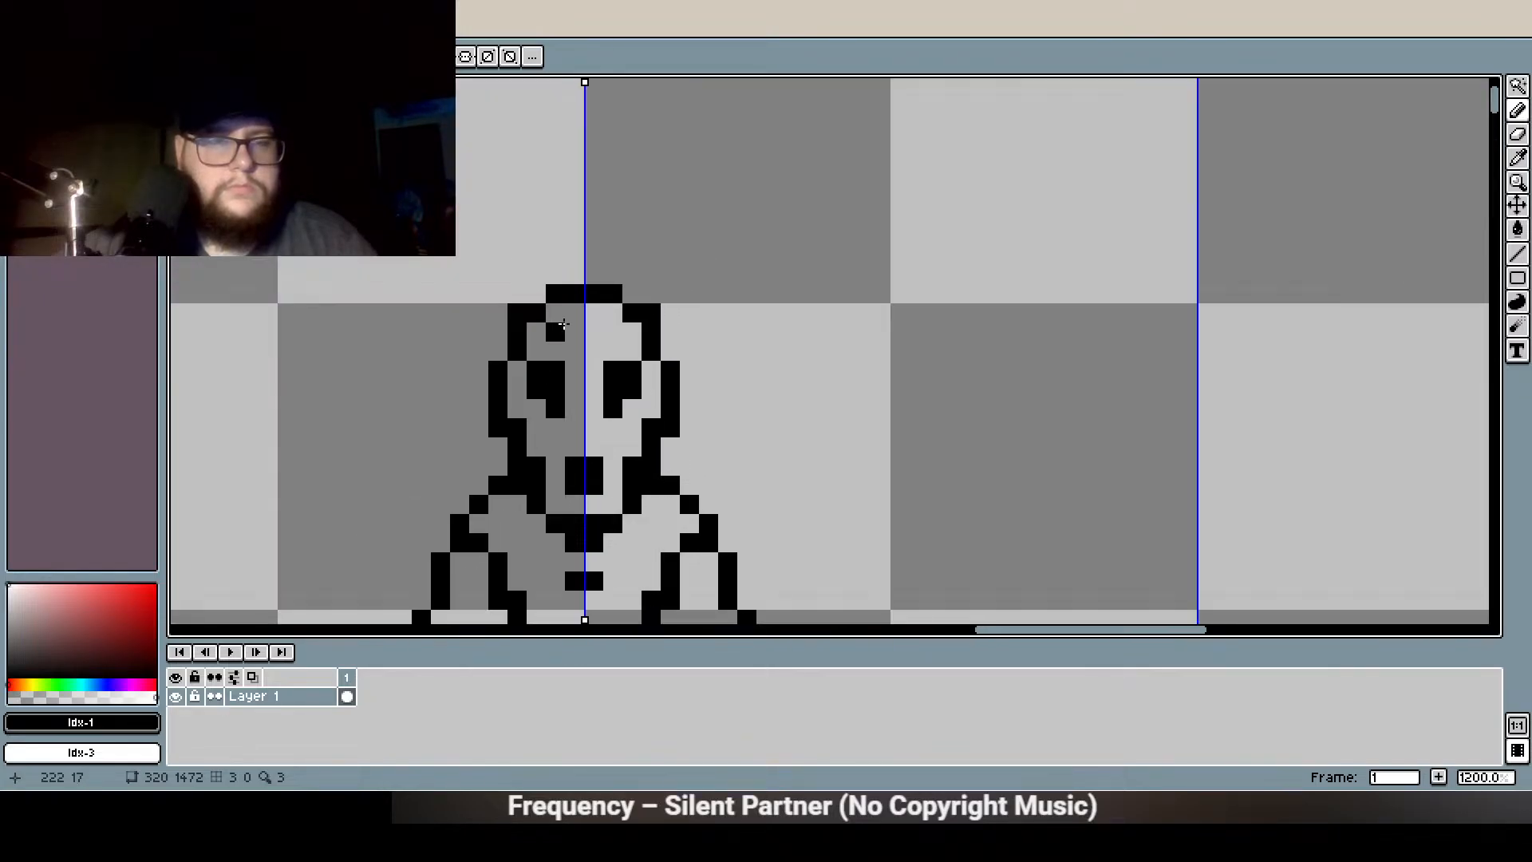
Fill the forehead with a black hairline that dips to a central peak, and widen the hair's mirrored upper corners
scroll(561, 305, up, 3)
click(574, 332)
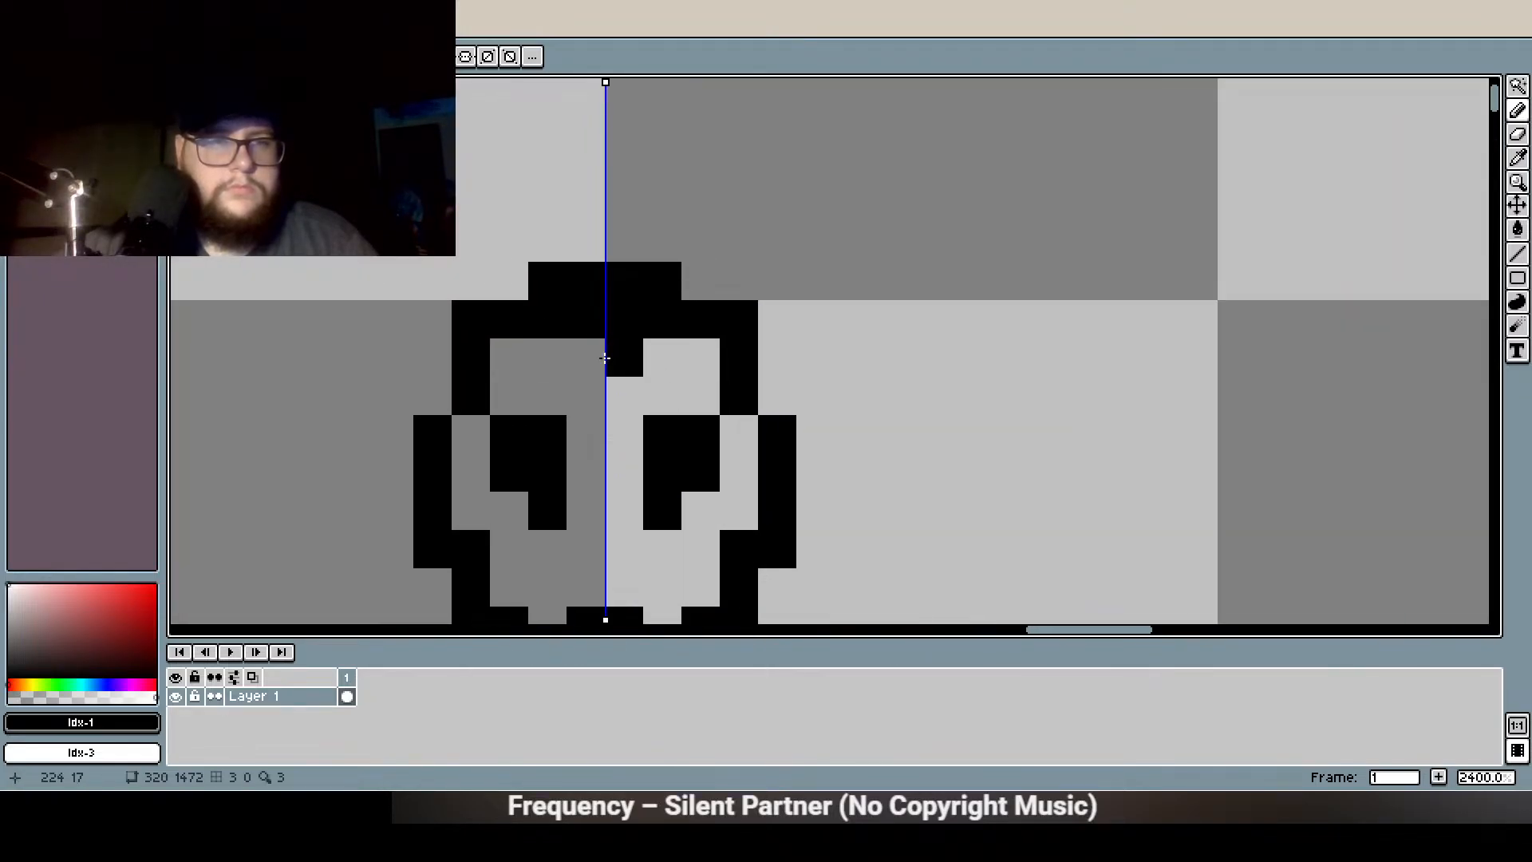
click(548, 361)
click(594, 407)
click(495, 371)
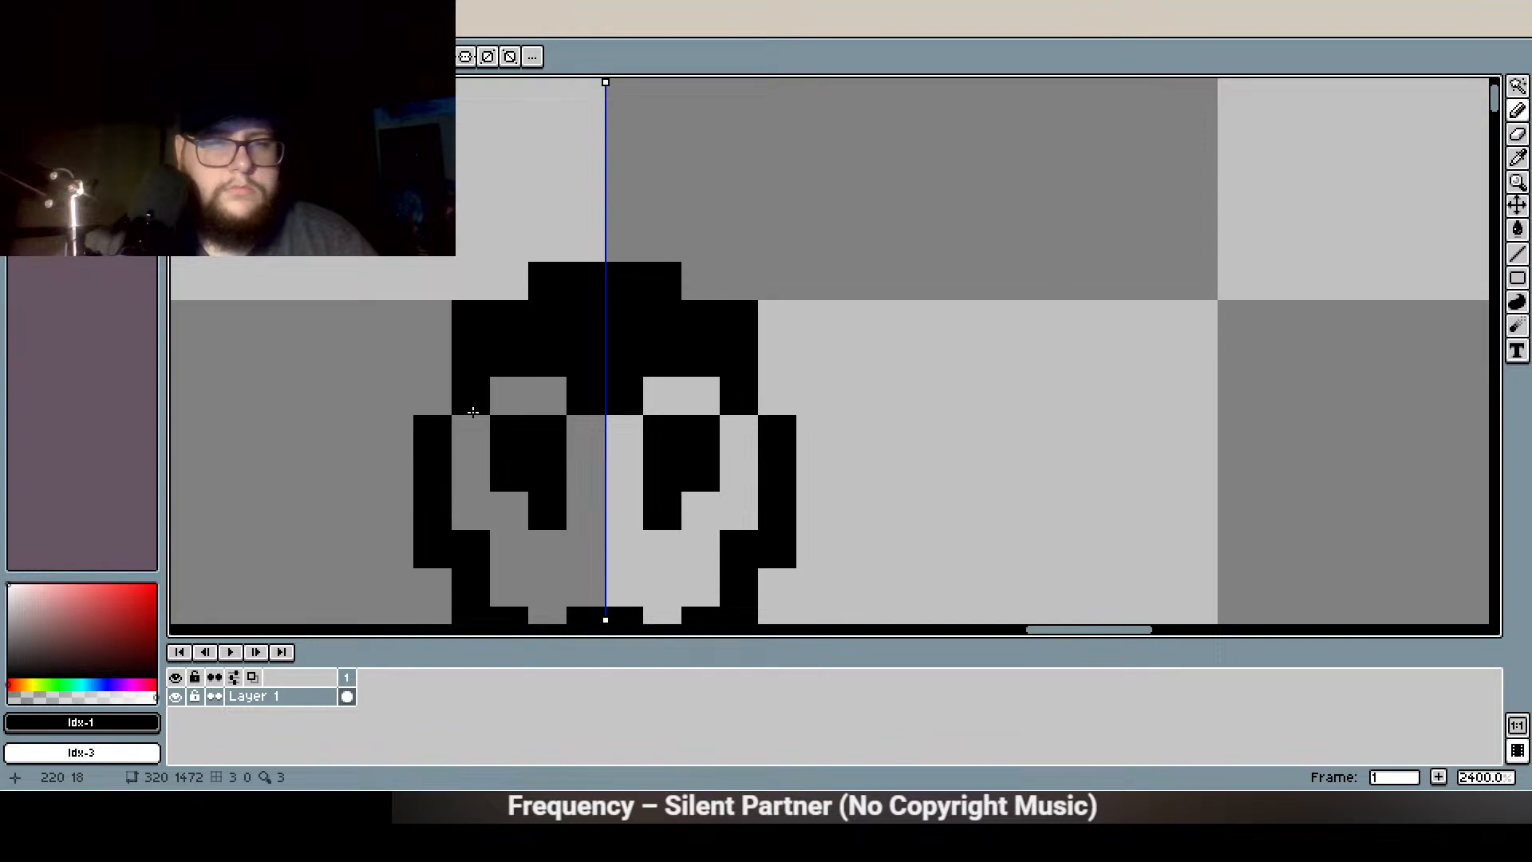
click(515, 285)
click(440, 406)
Extend the black hair down both sides of the face to the shoulders
drag(423, 462, 332, 85)
mouse_move(341, 210)
mouse_down()
mouse_move(341, 249)
mouse_move(308, 287)
mouse_up()
scroll(298, 352, down, 3)
scroll(409, 340, up, 2)
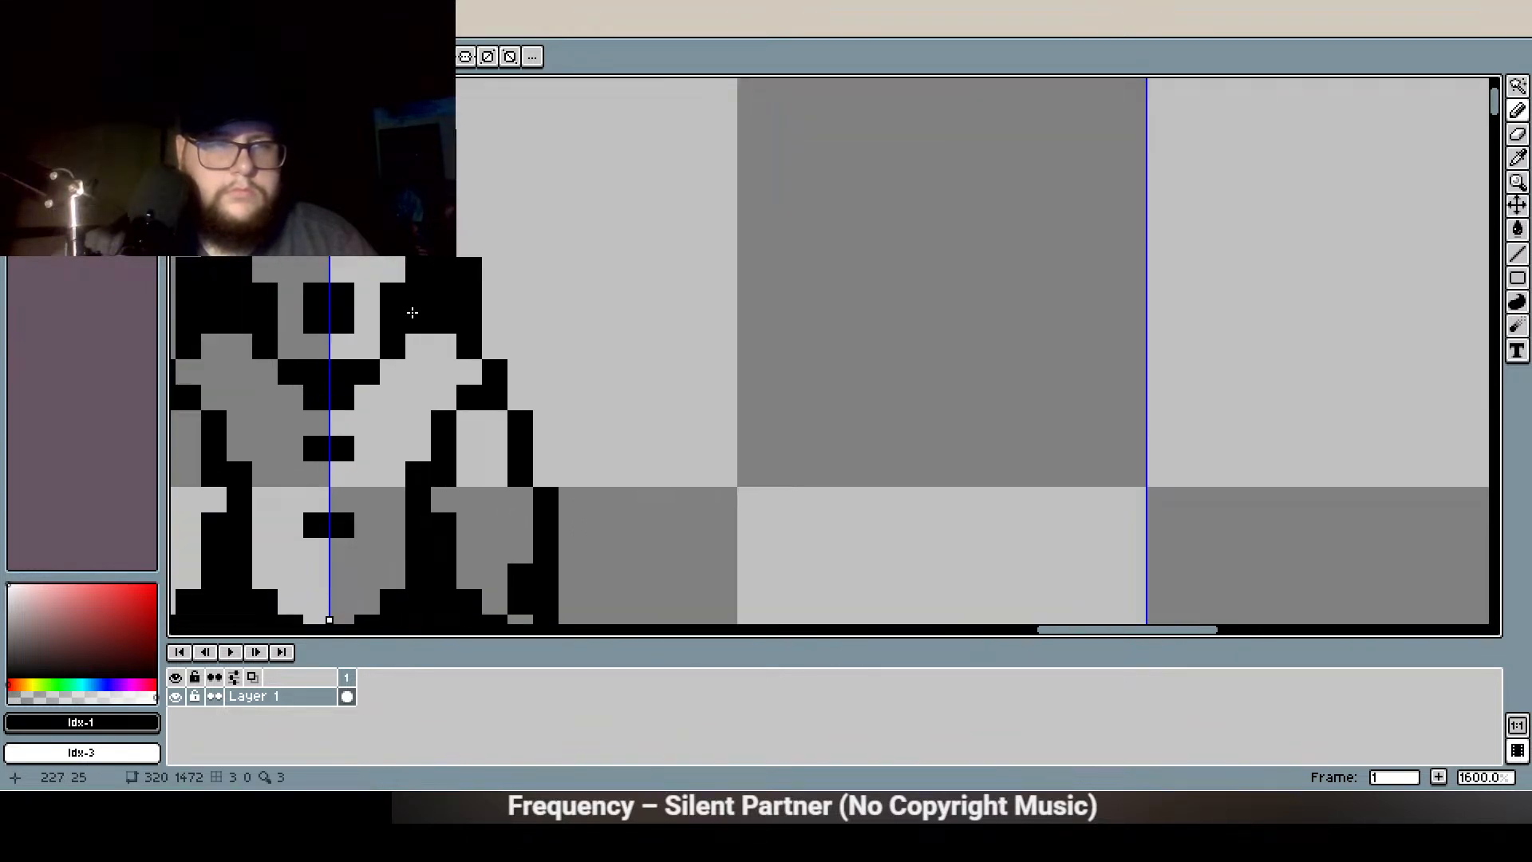
drag(555, 315, 659, 368)
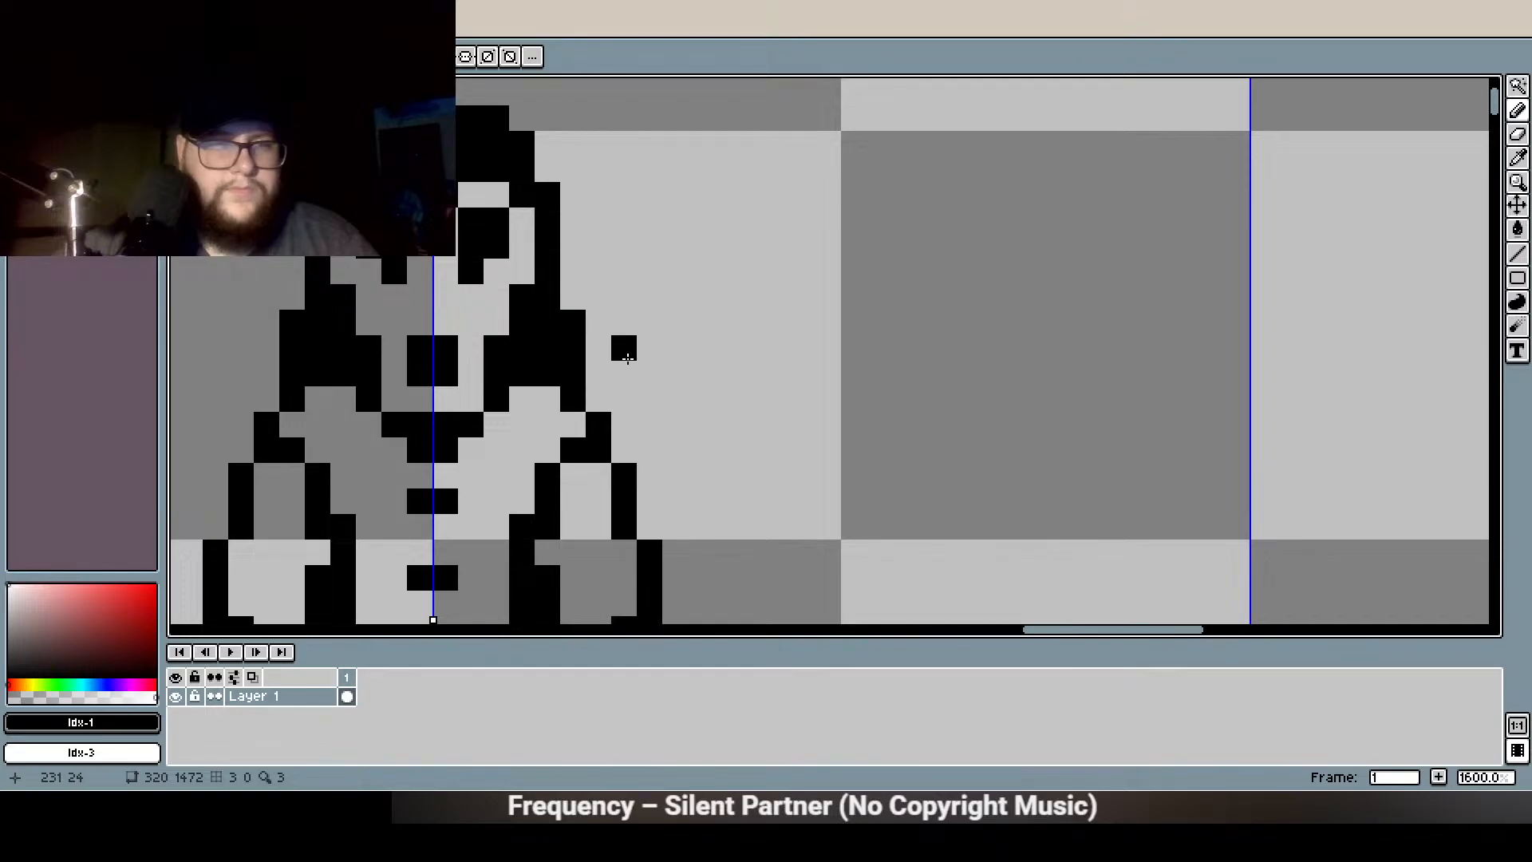
Erase the hair's flared lower ends at the shoulders and redraw its mirrored sides straight down to jaw height in black
key(r)
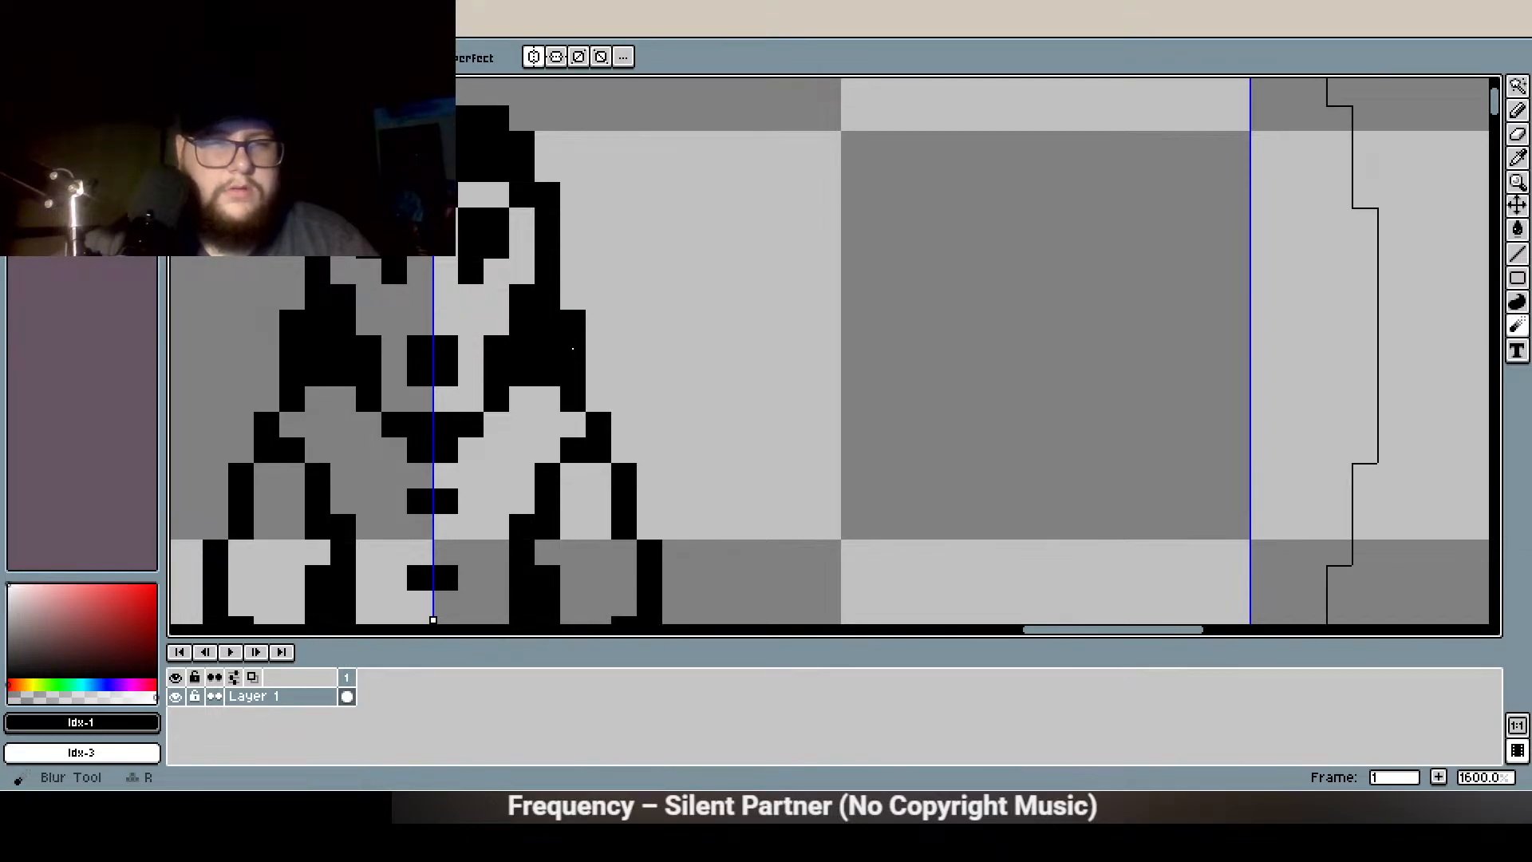
key(e)
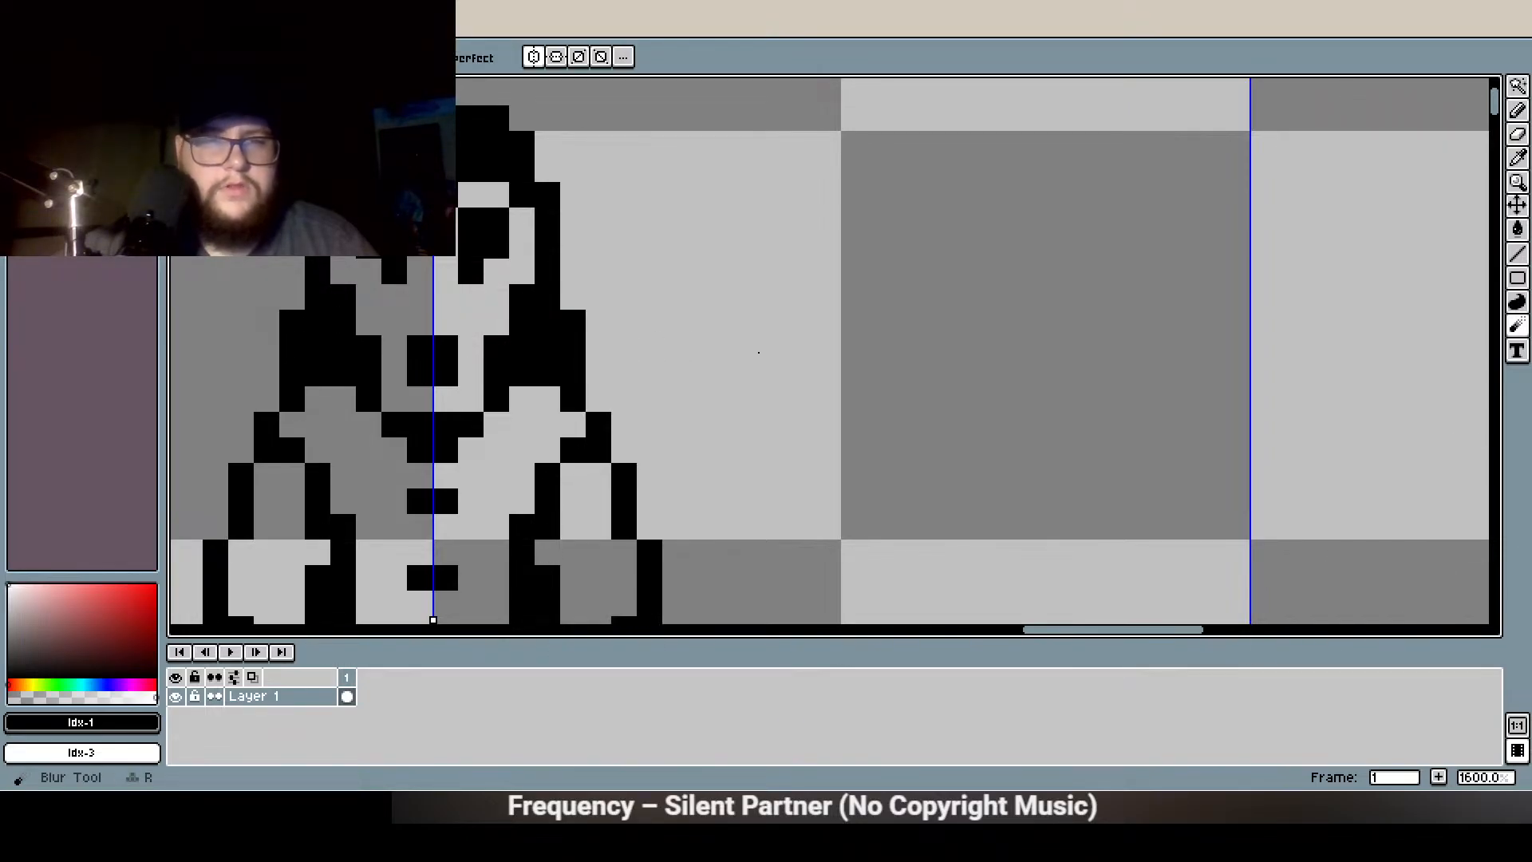
scroll(573, 348, down, 5)
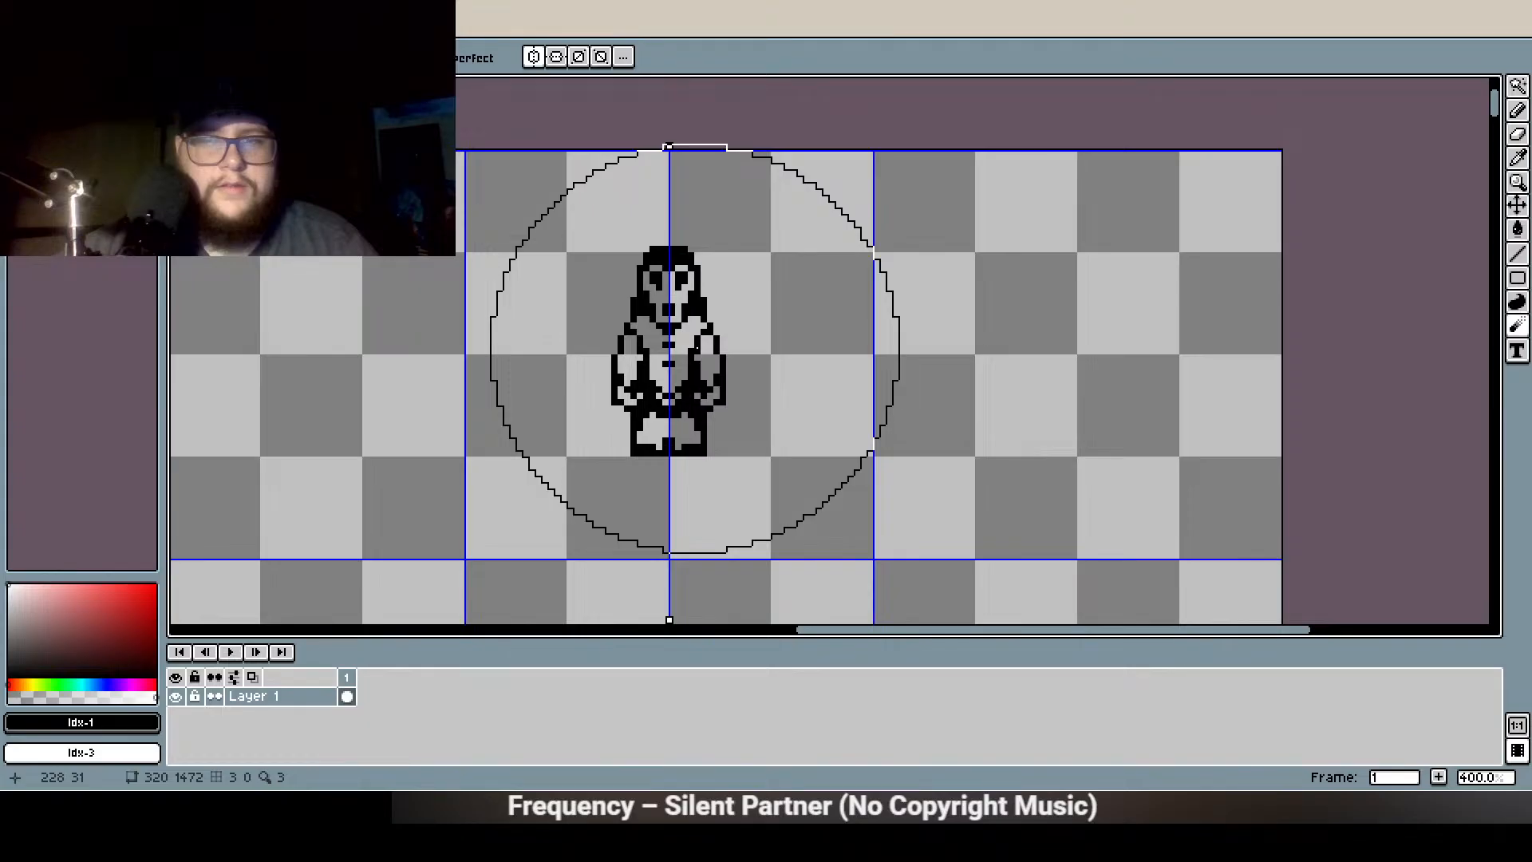
scroll(696, 335, up, 5)
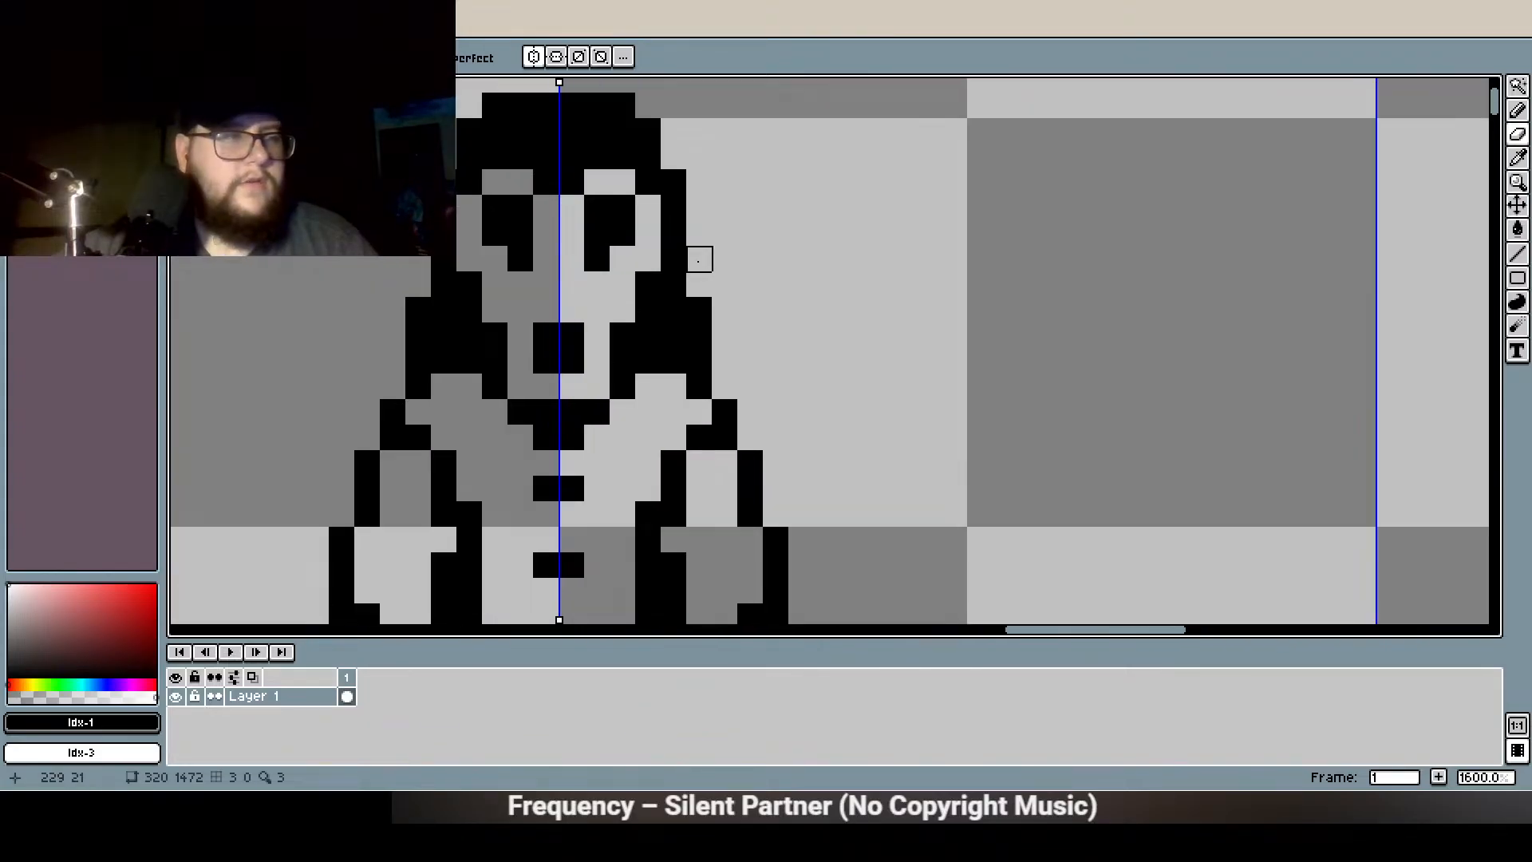
mouse_move(700, 310)
mouse_down()
mouse_move(700, 335)
mouse_move(674, 311)
mouse_up()
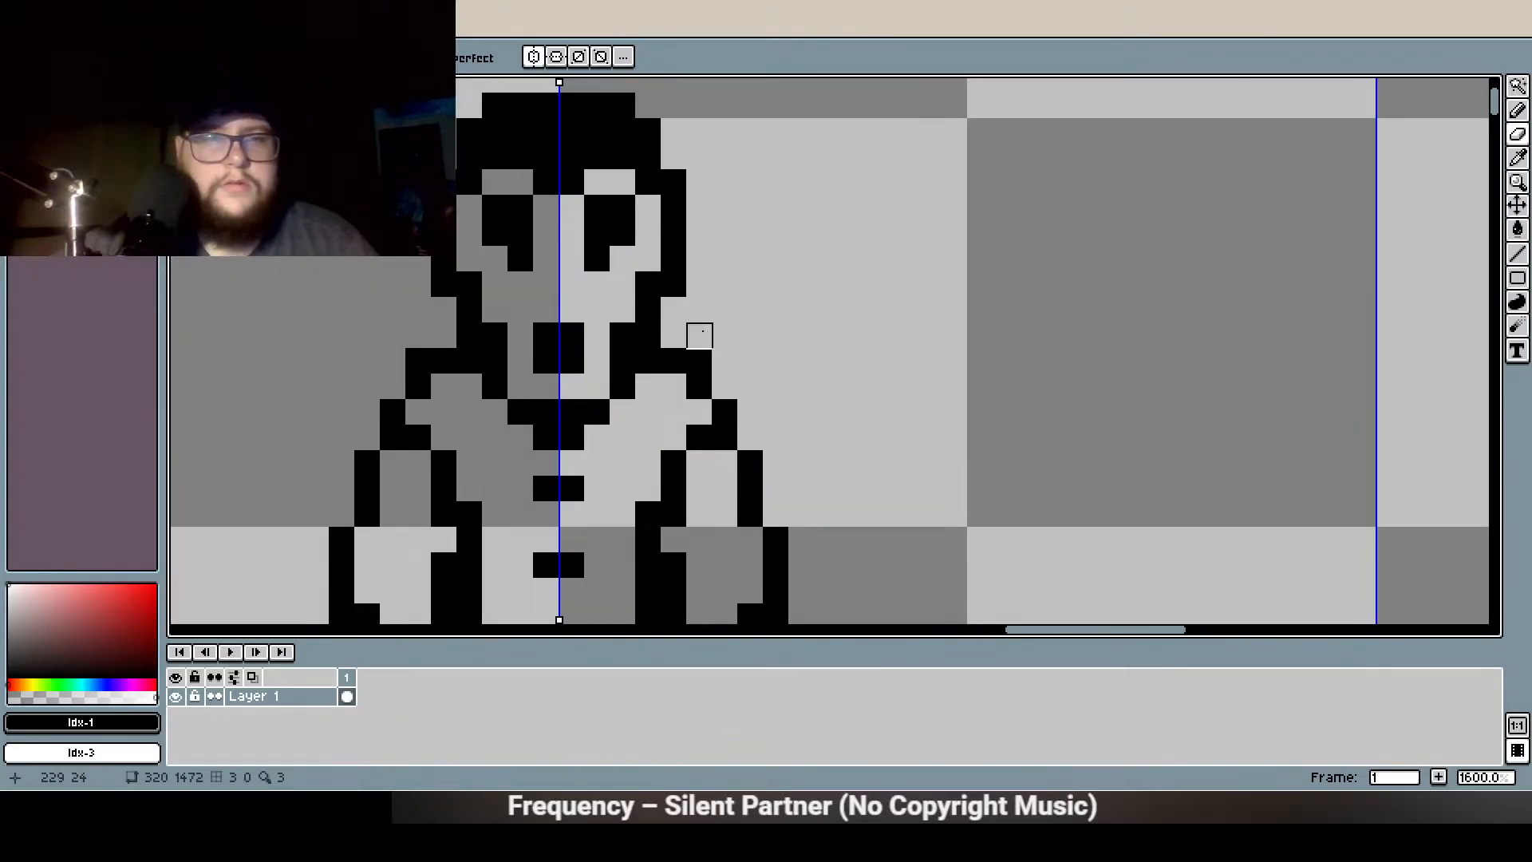
key(b)
click(679, 313)
drag(501, 318, 544, 457)
click(486, 298)
scroll(478, 447, down, 3)
scroll(582, 381, up, 4)
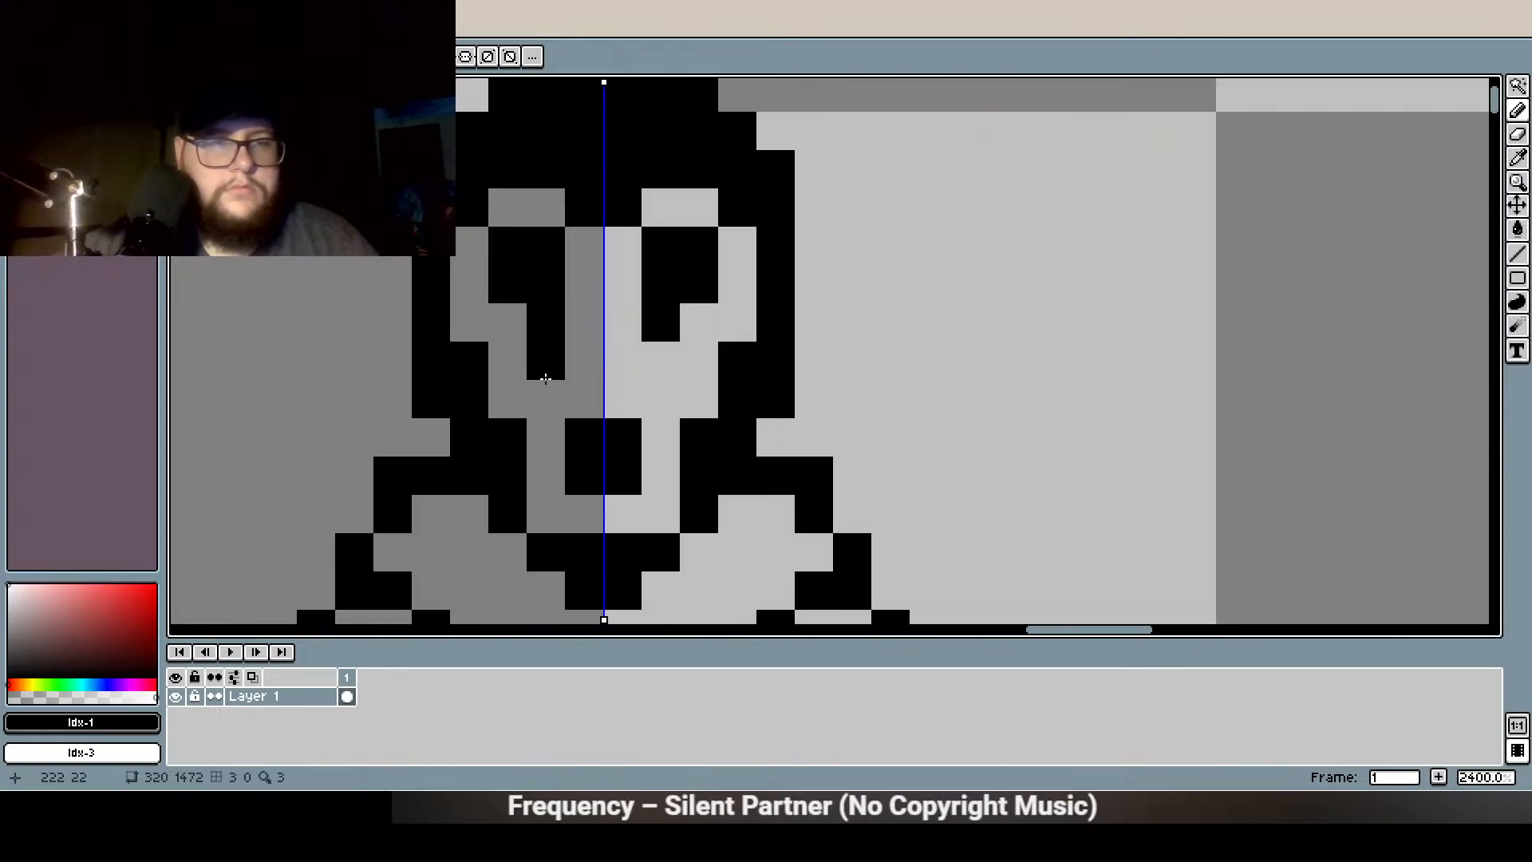
Try lengthening the mirrored eye sockets downward by one black pixel
click(546, 378)
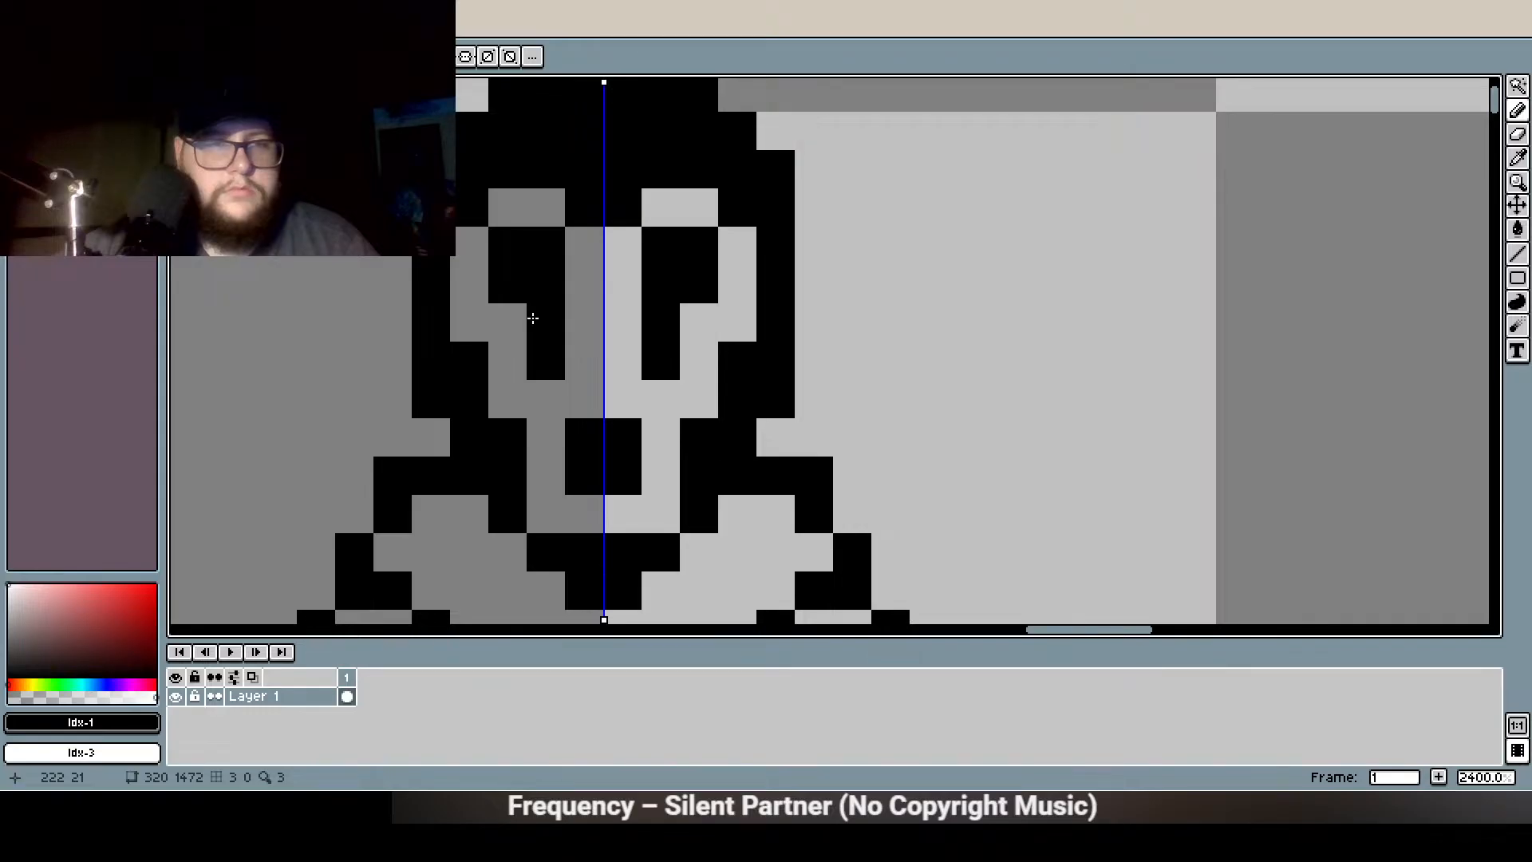
scroll(533, 323, down, 3)
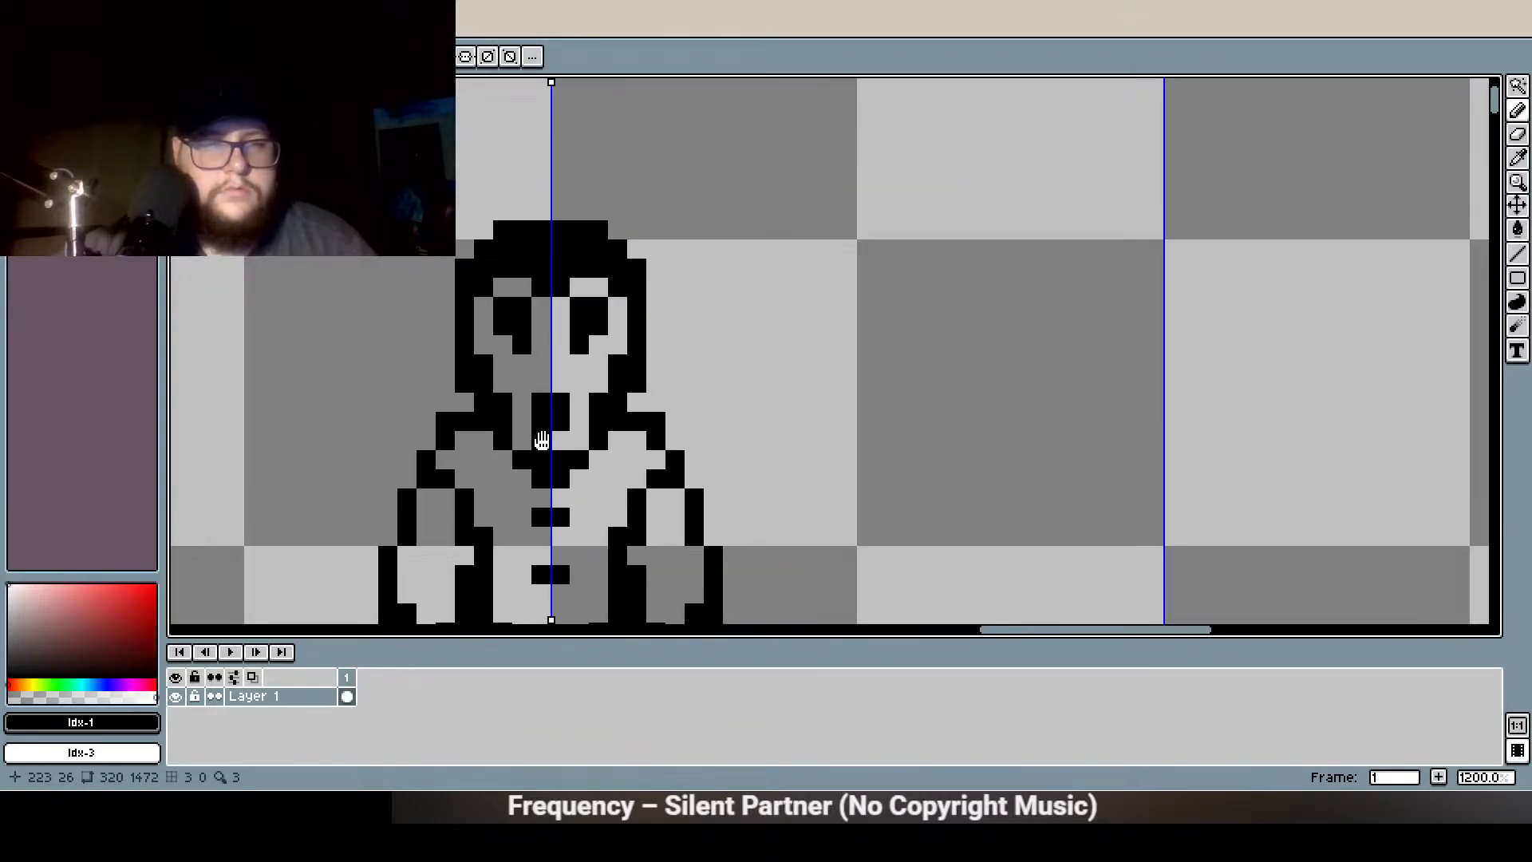
scroll(515, 252, up, 3)
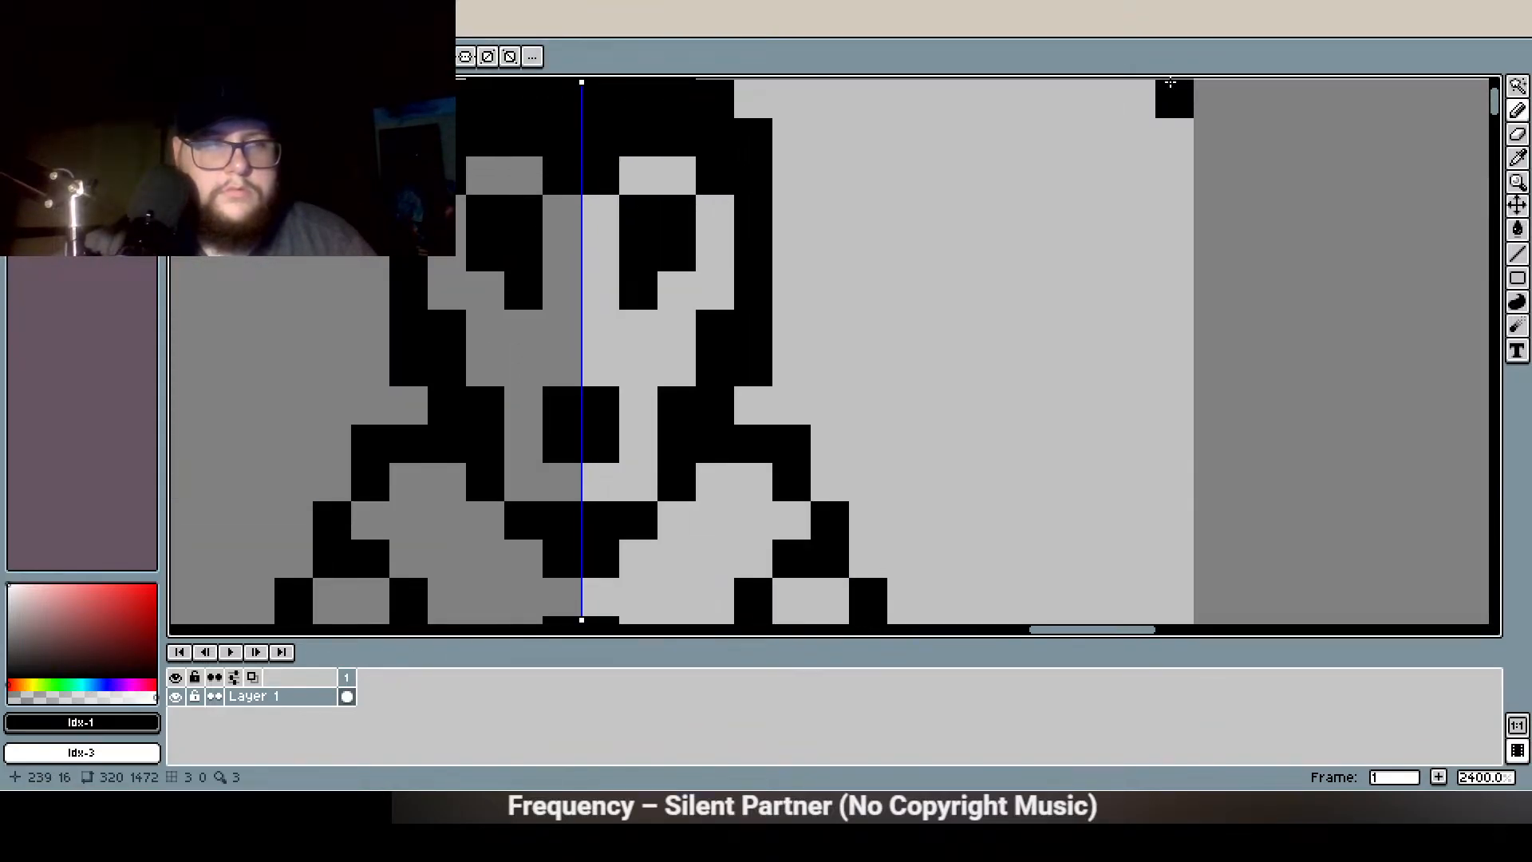
Select the eye sockets and move them down by one pixel
click(1521, 86)
click(1402, 89)
drag(675, 289, 636, 279)
click(839, 280)
scroll(830, 289, down, 2)
scroll(1445, 154, up, 2)
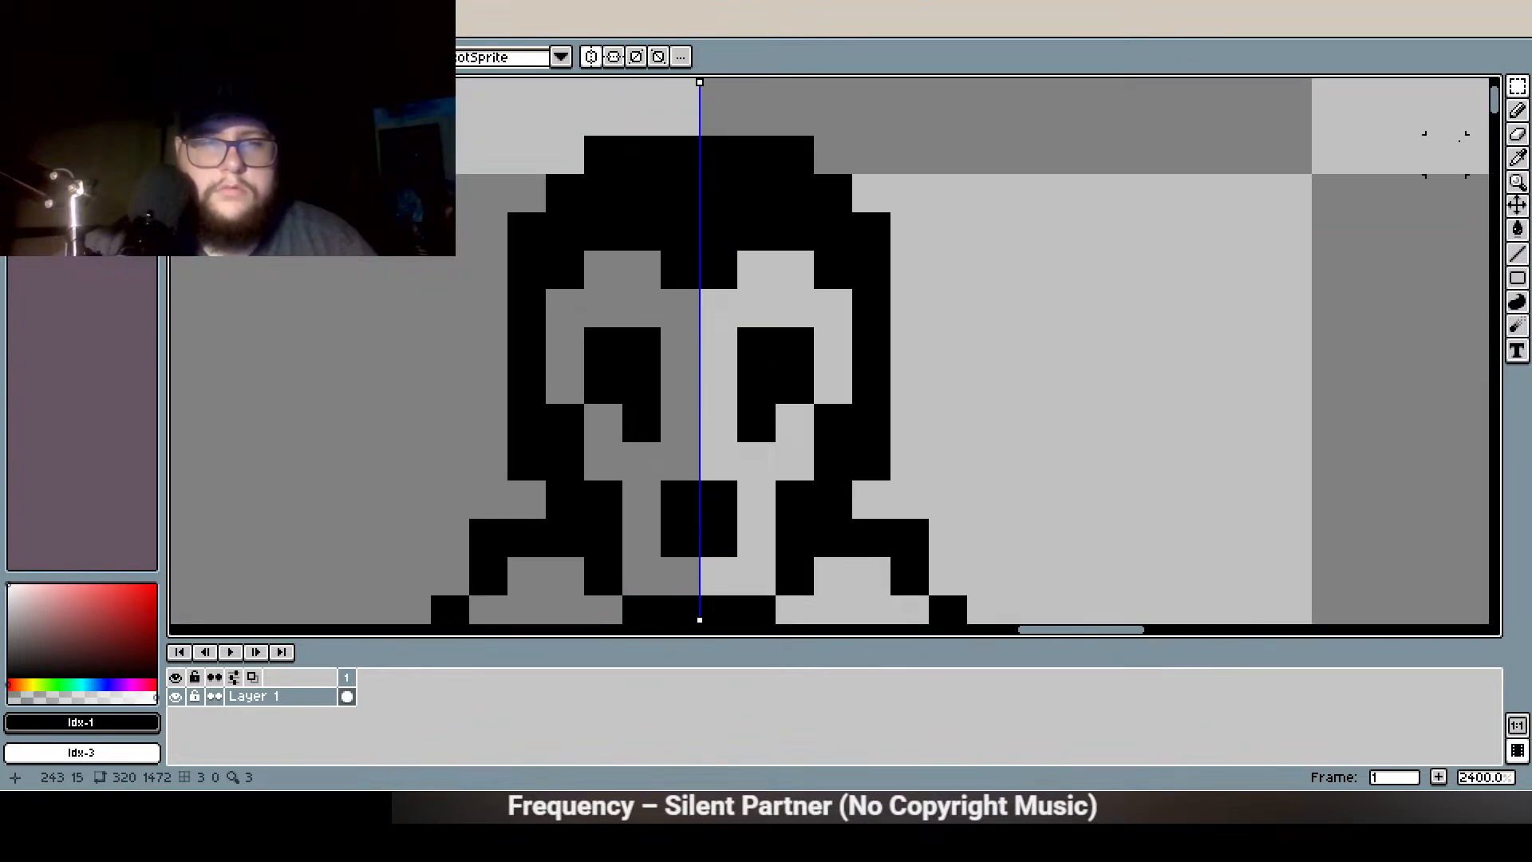
Narrow the mirrored forehead gaps and temples with black hair pixels, and erase the inner black pixels at the cheeks and jaw
key(b)
click(838, 309)
click(810, 260)
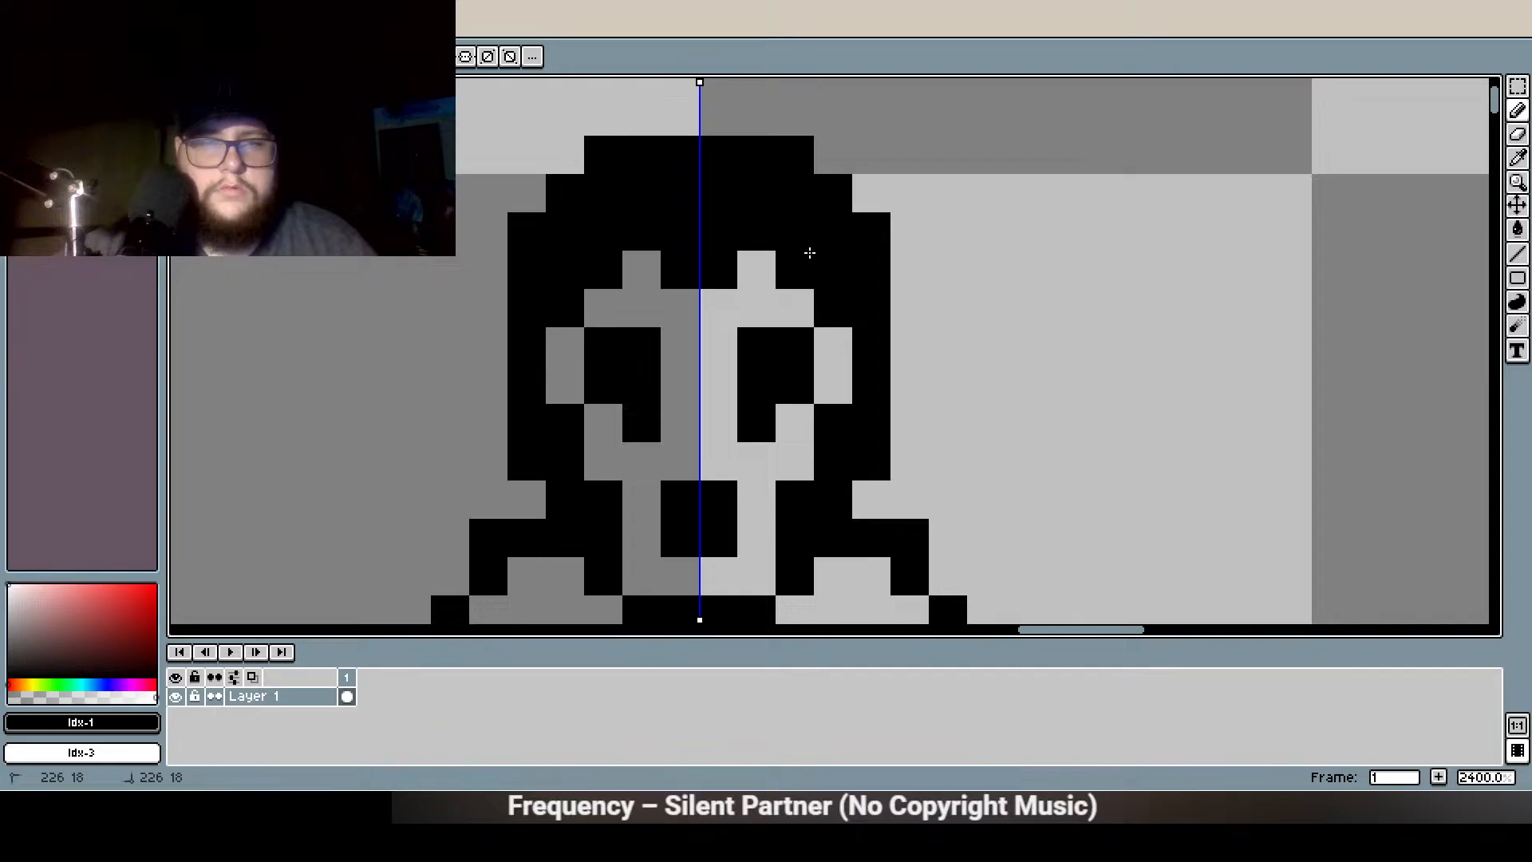
scroll(733, 209, down, 1)
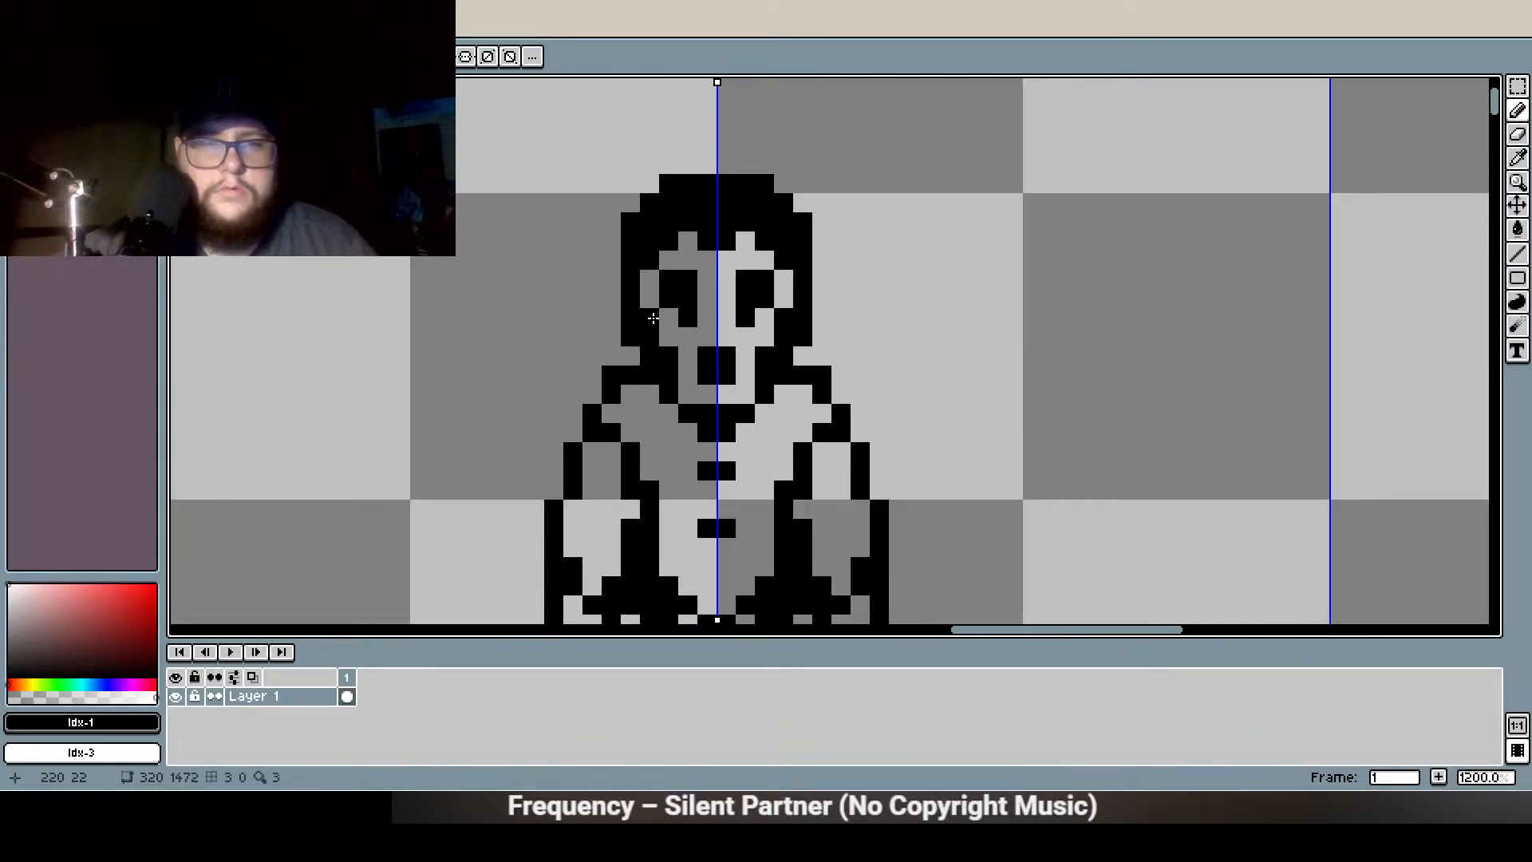
key(e)
click(668, 357)
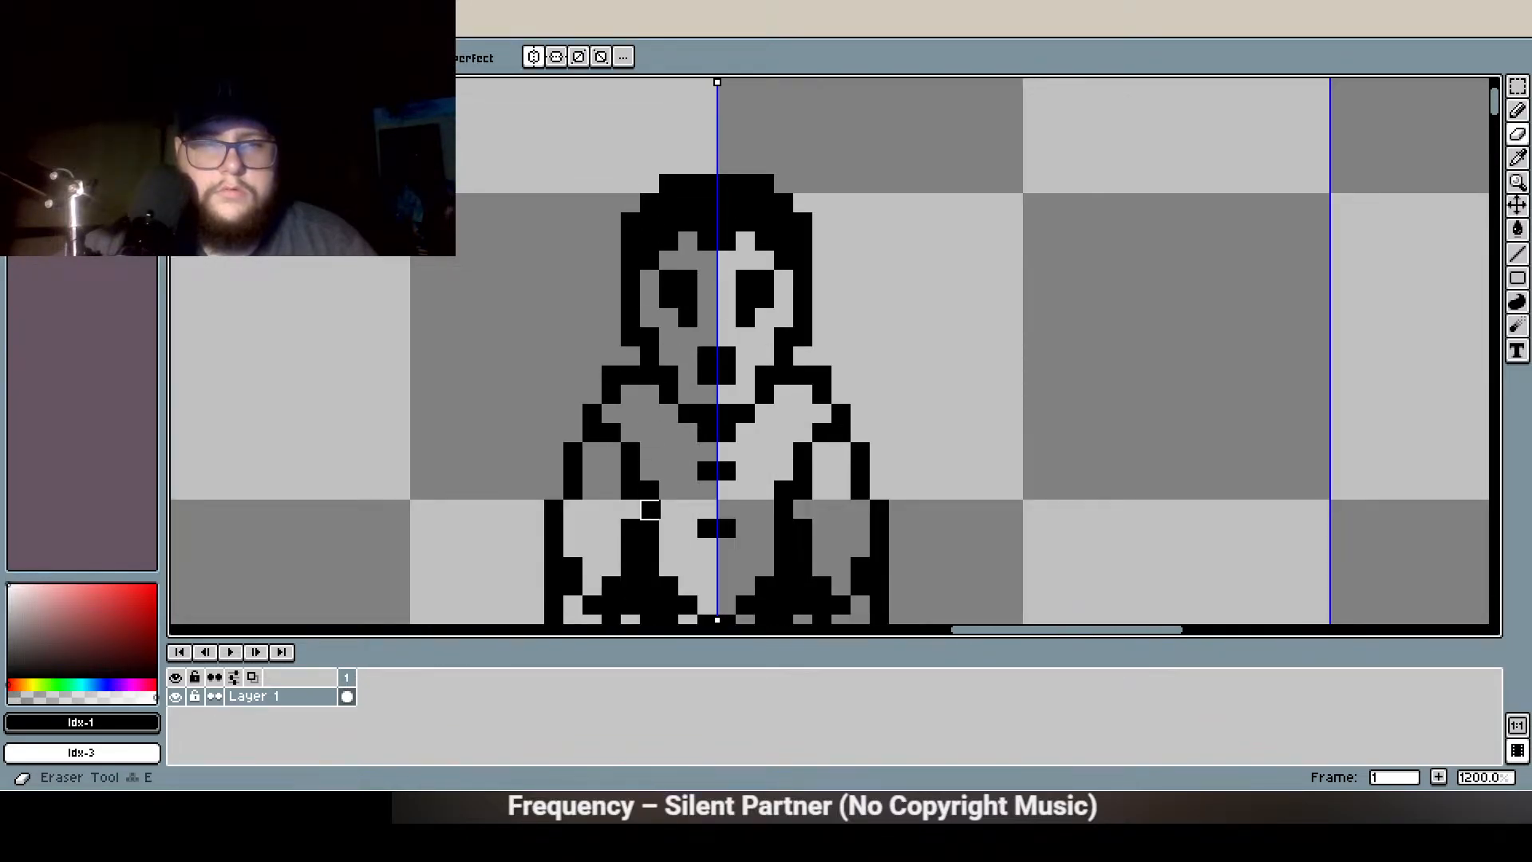
Reshape the mirrored shoulder curves by shifting their lowest pixel outward so the upper-arm lines start one pixel higher
scroll(653, 478, down, 1)
key(h)
drag(663, 443, 667, 230)
scroll(628, 210, up, 1)
scroll(577, 335, down, 1)
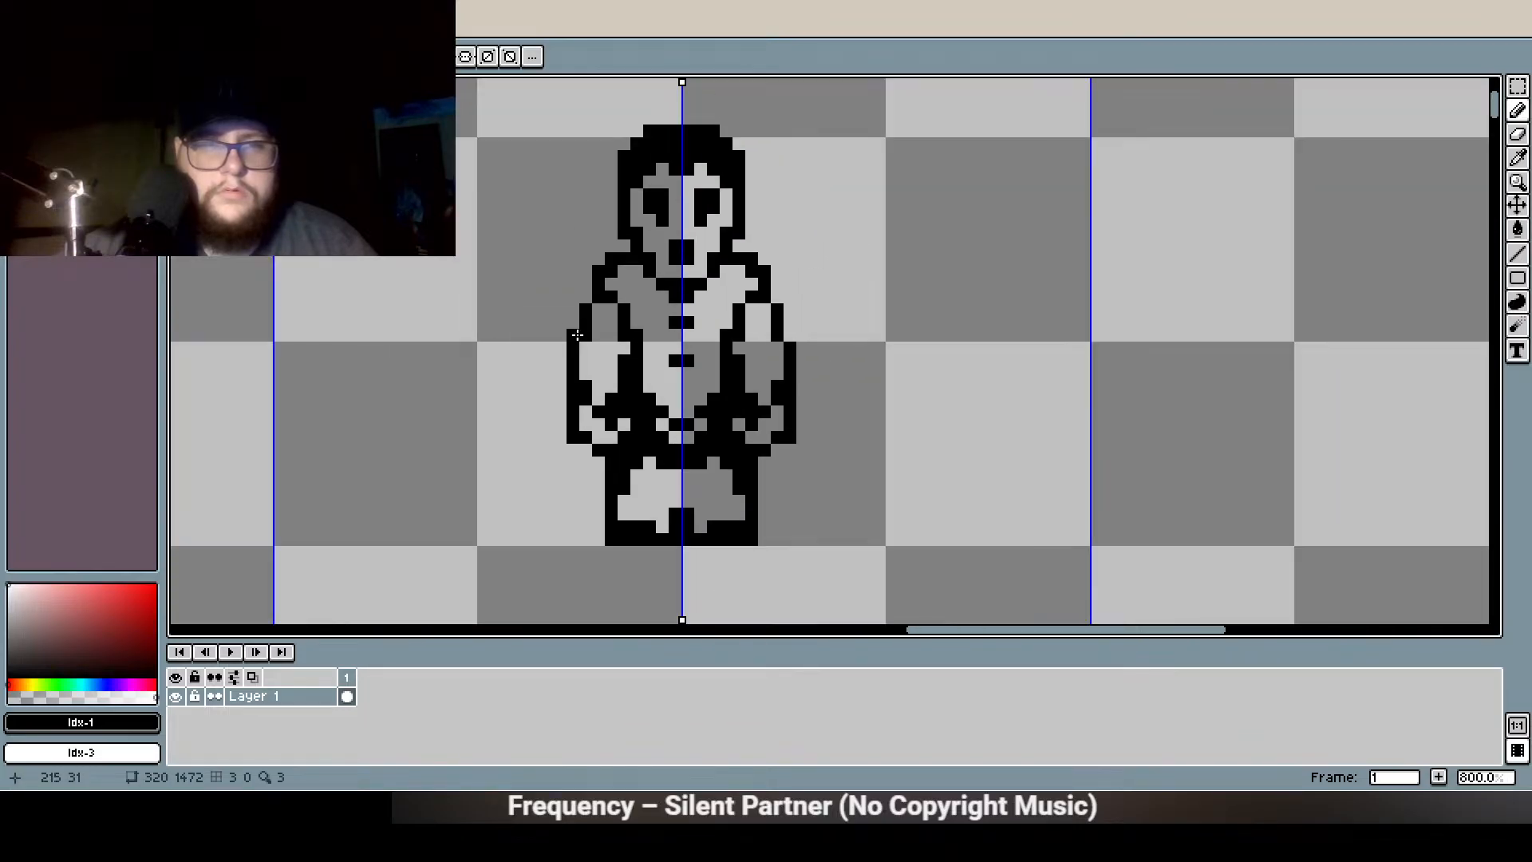
key(e)
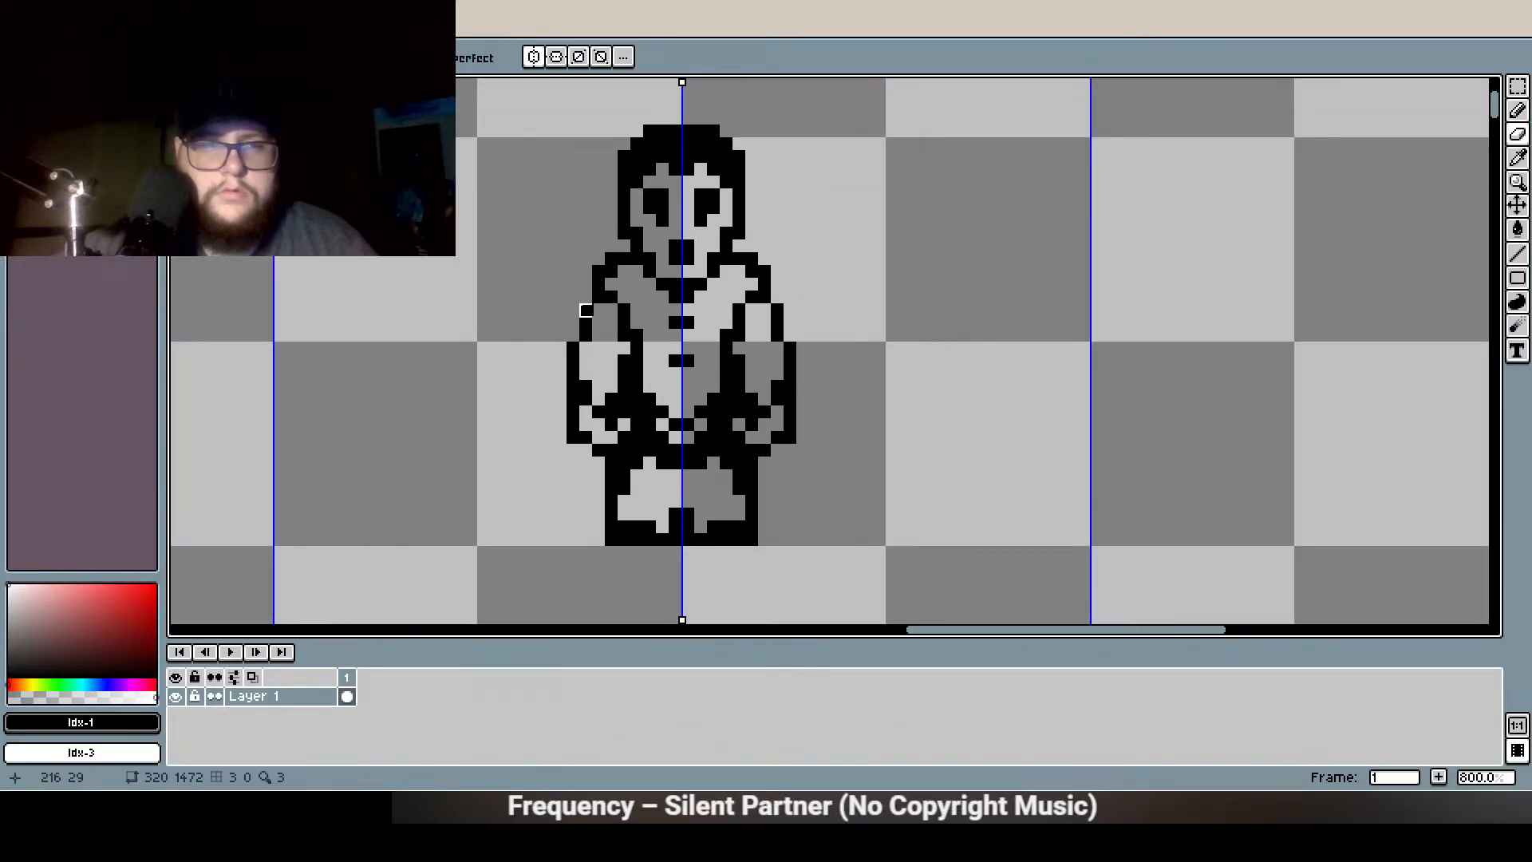
key(b)
scroll(568, 372, down, 1)
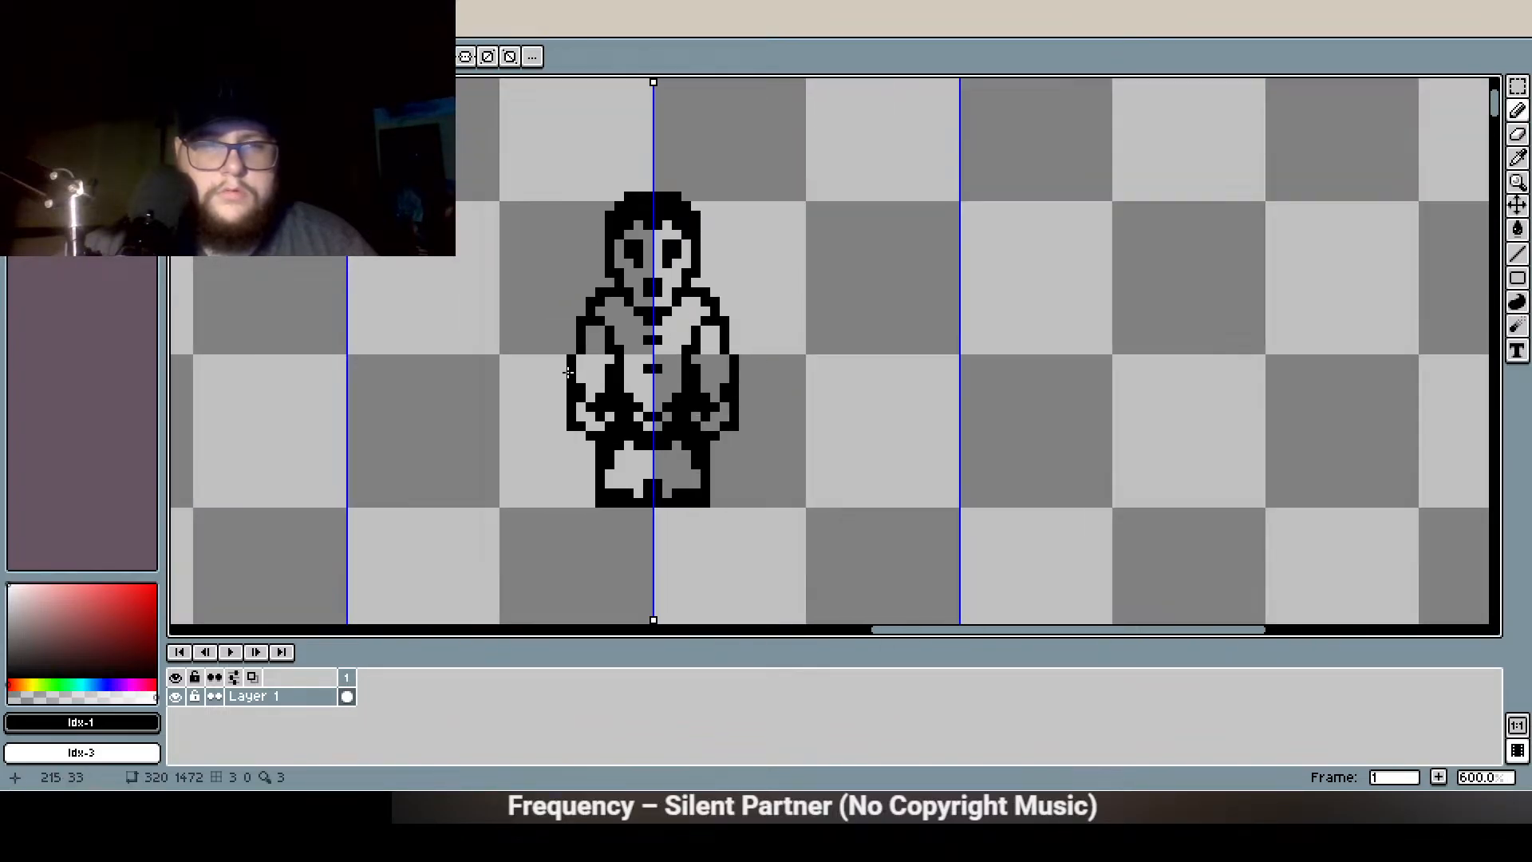
Fill the inner pixels of the mirrored hands in black and erase the outer black pixels at the hips
key(b)
click(705, 417)
click(696, 407)
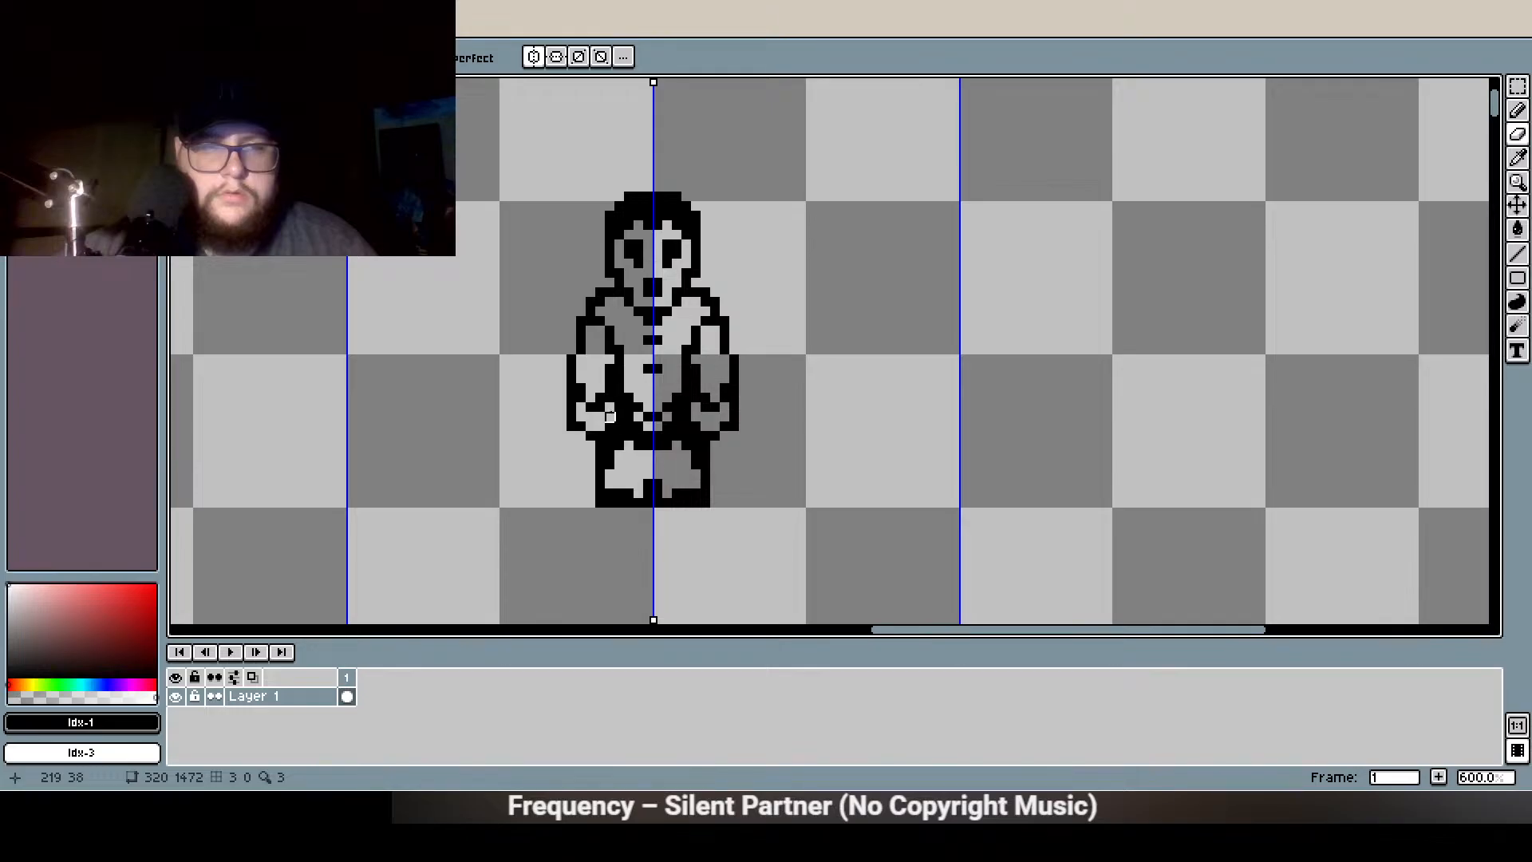
key(b)
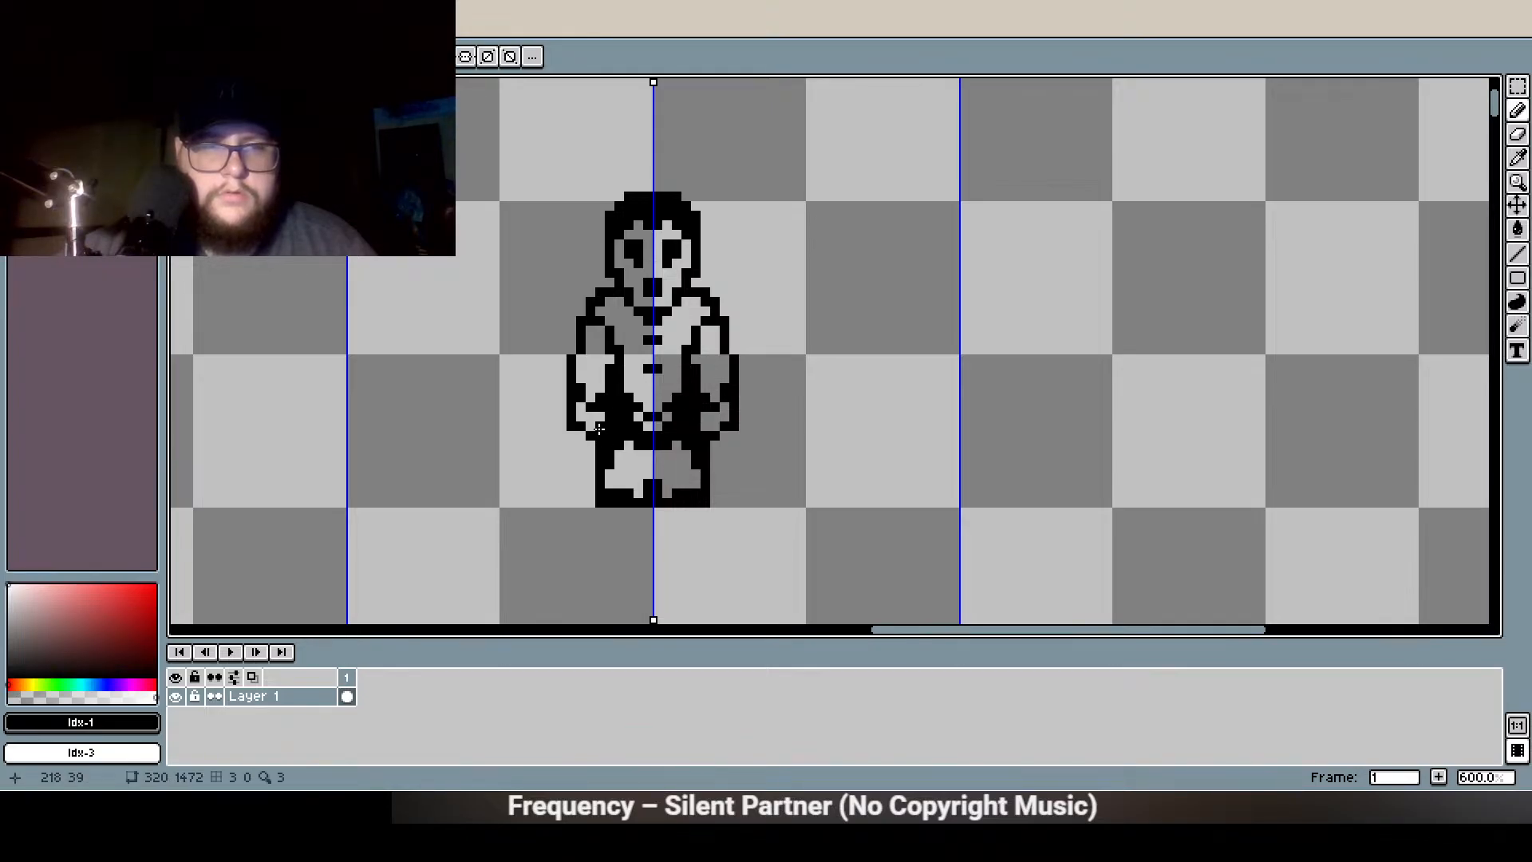
key(b)
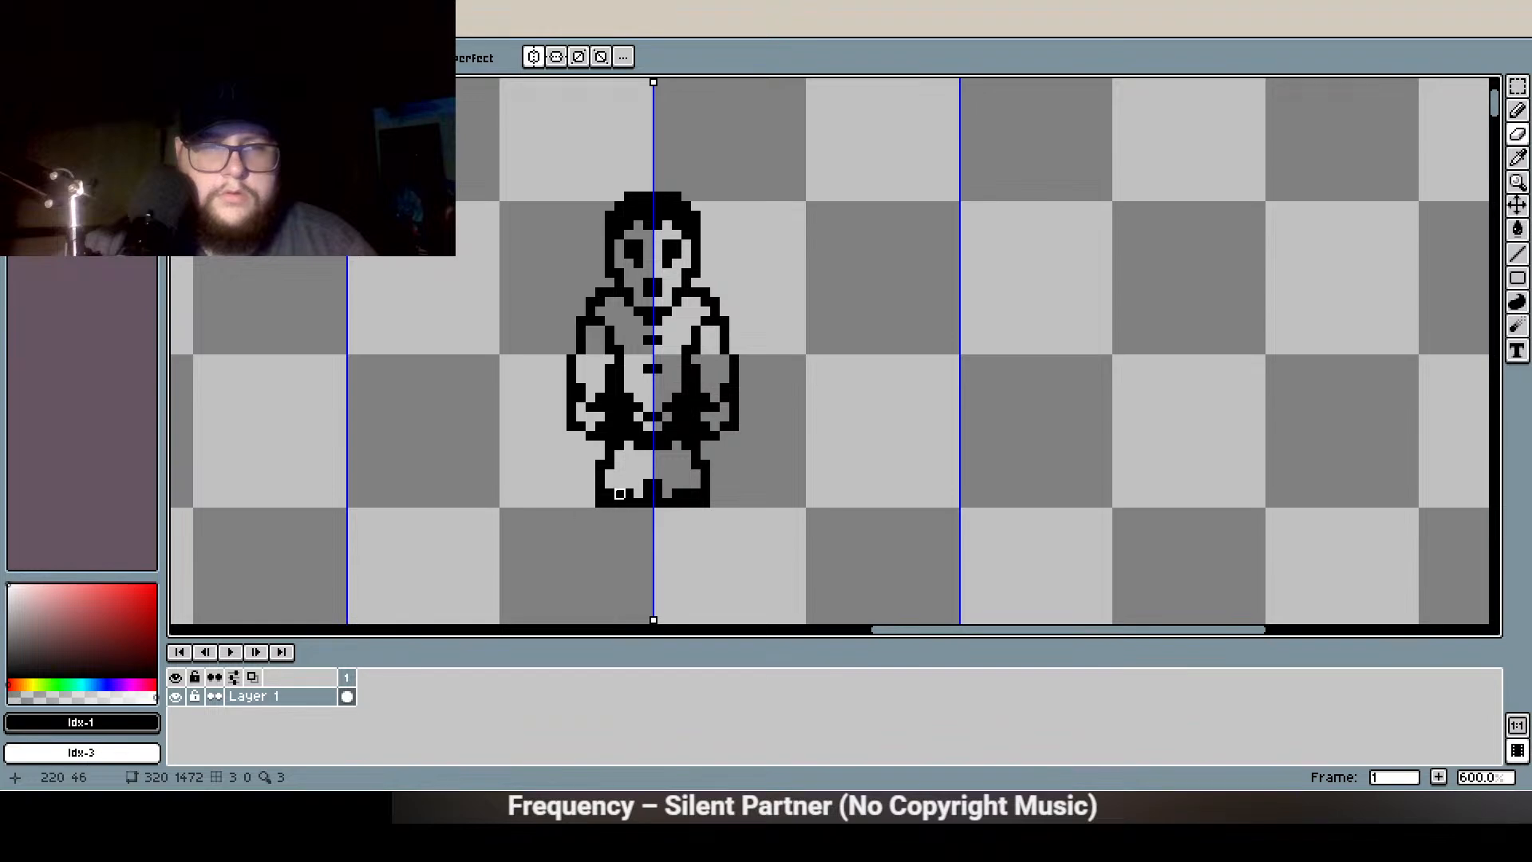
Draw a black belt line across the waist above the buckle and clear the black pixels at the tops of the legs
key(b)
click(647, 473)
scroll(654, 400, up, 3)
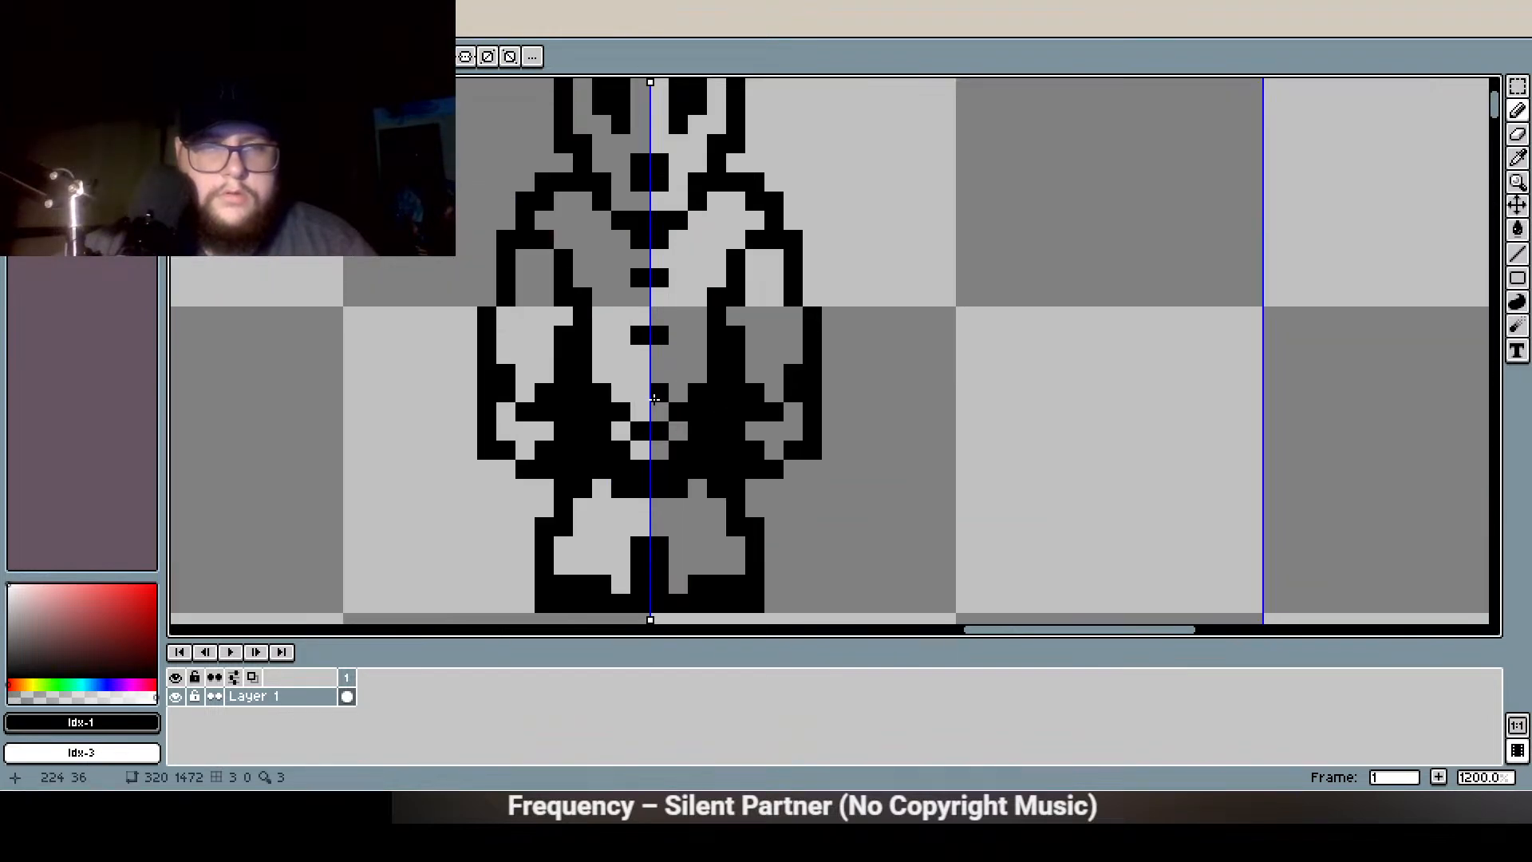
scroll(622, 423, down, 4)
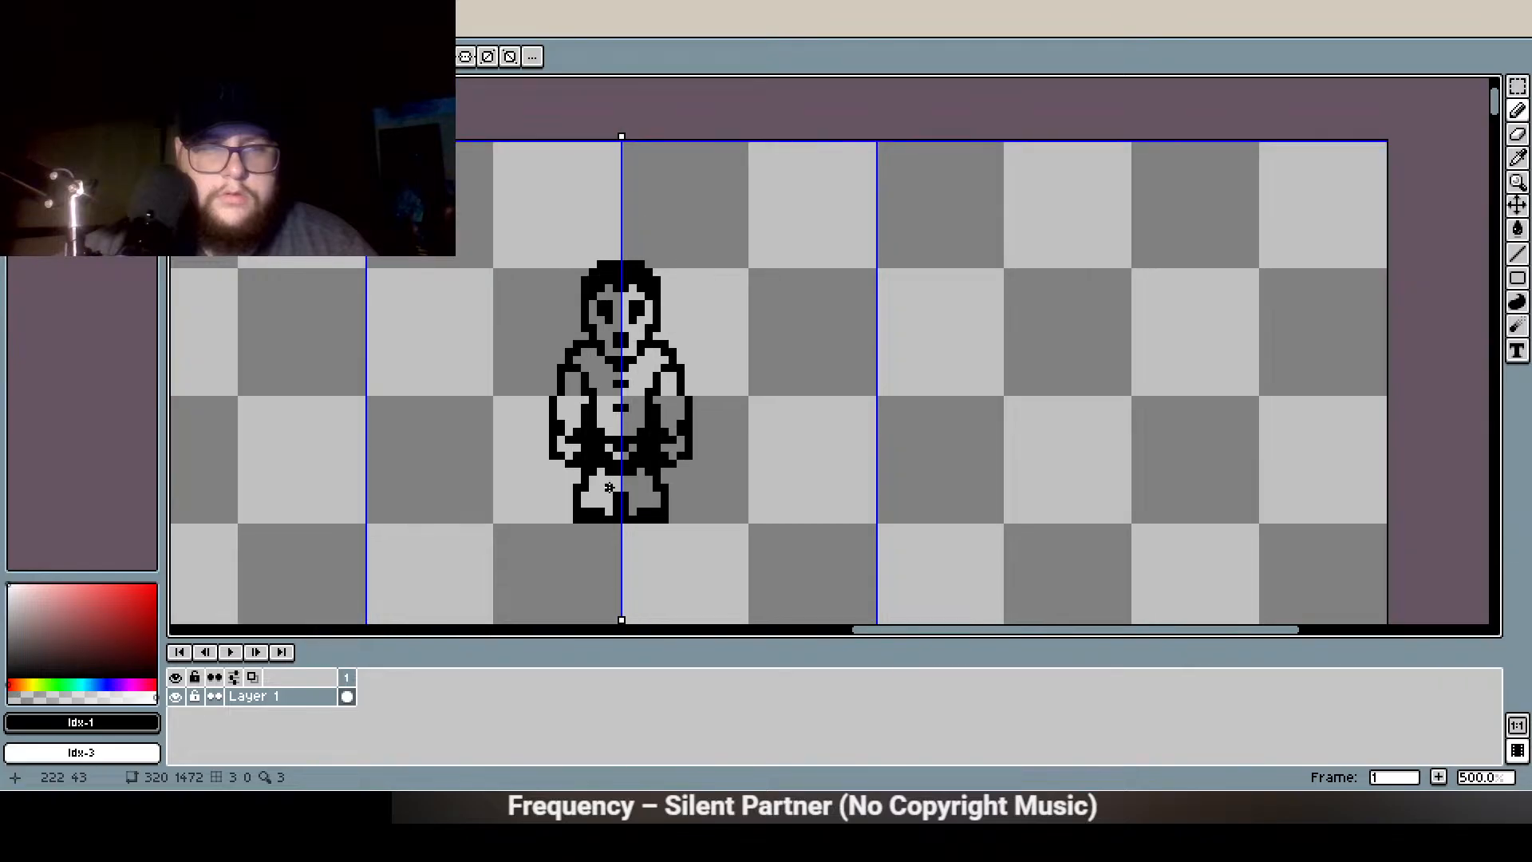
scroll(600, 461, up, 2)
key(e)
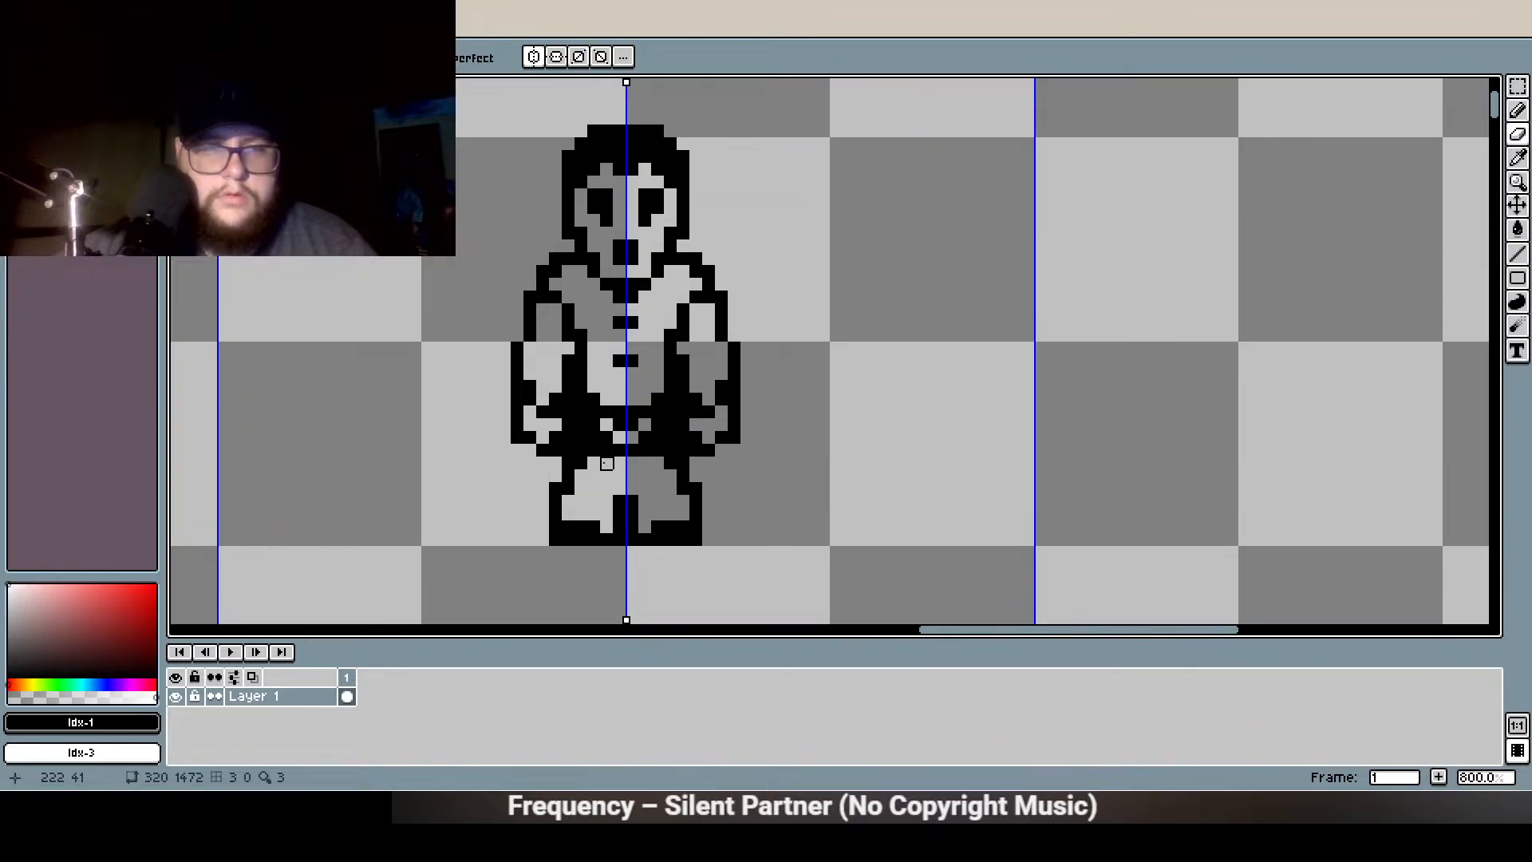
Raise the black gap between the legs by one pixel and erase the top outer pixel of each lower leg
key(b)
click(620, 489)
scroll(601, 530, down, 1)
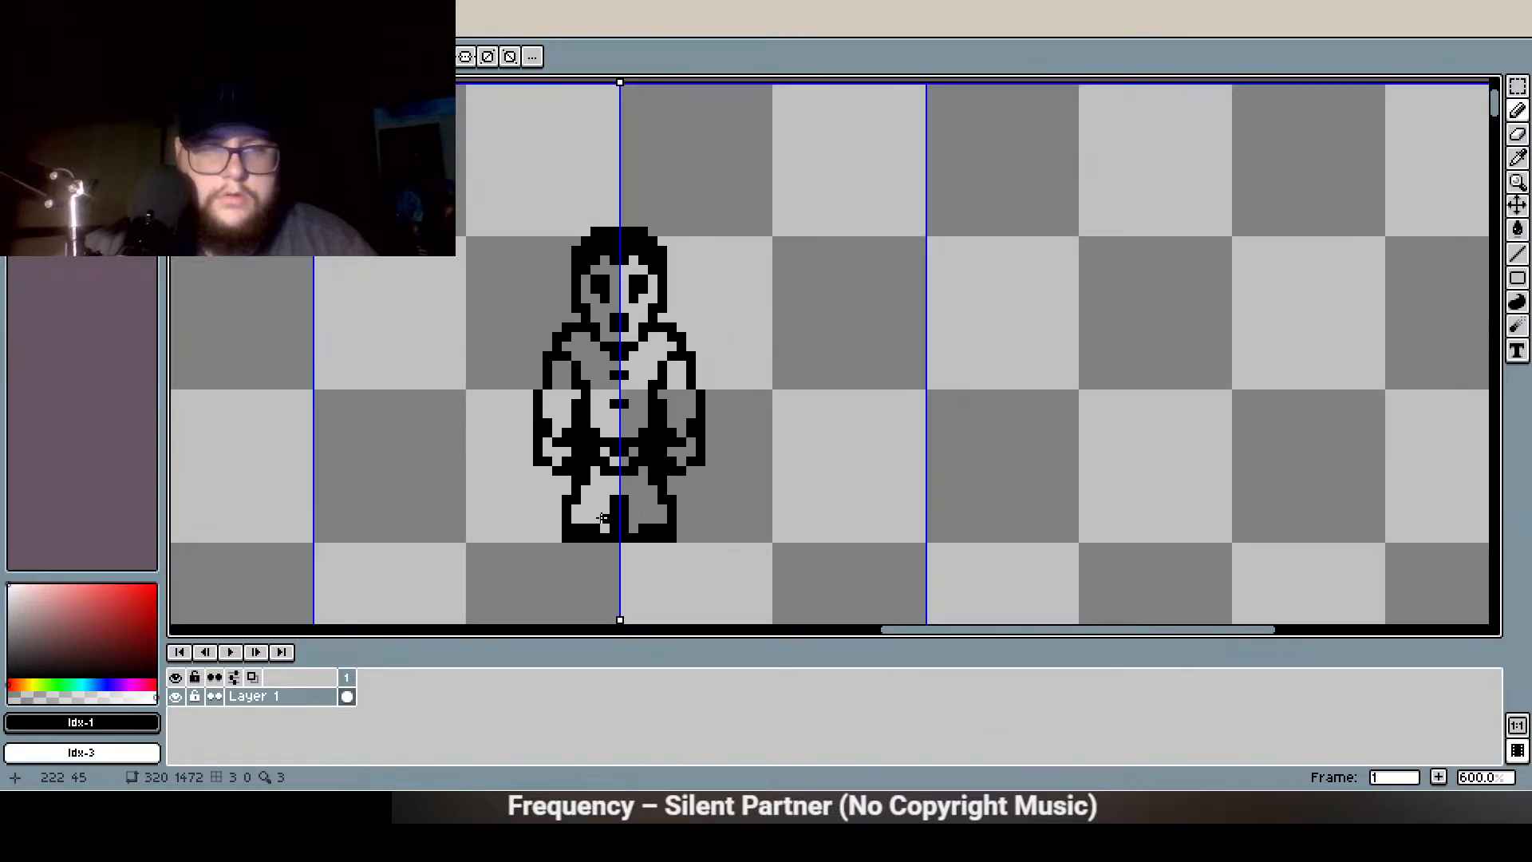
scroll(604, 556, up, 3)
key(e)
click(544, 467)
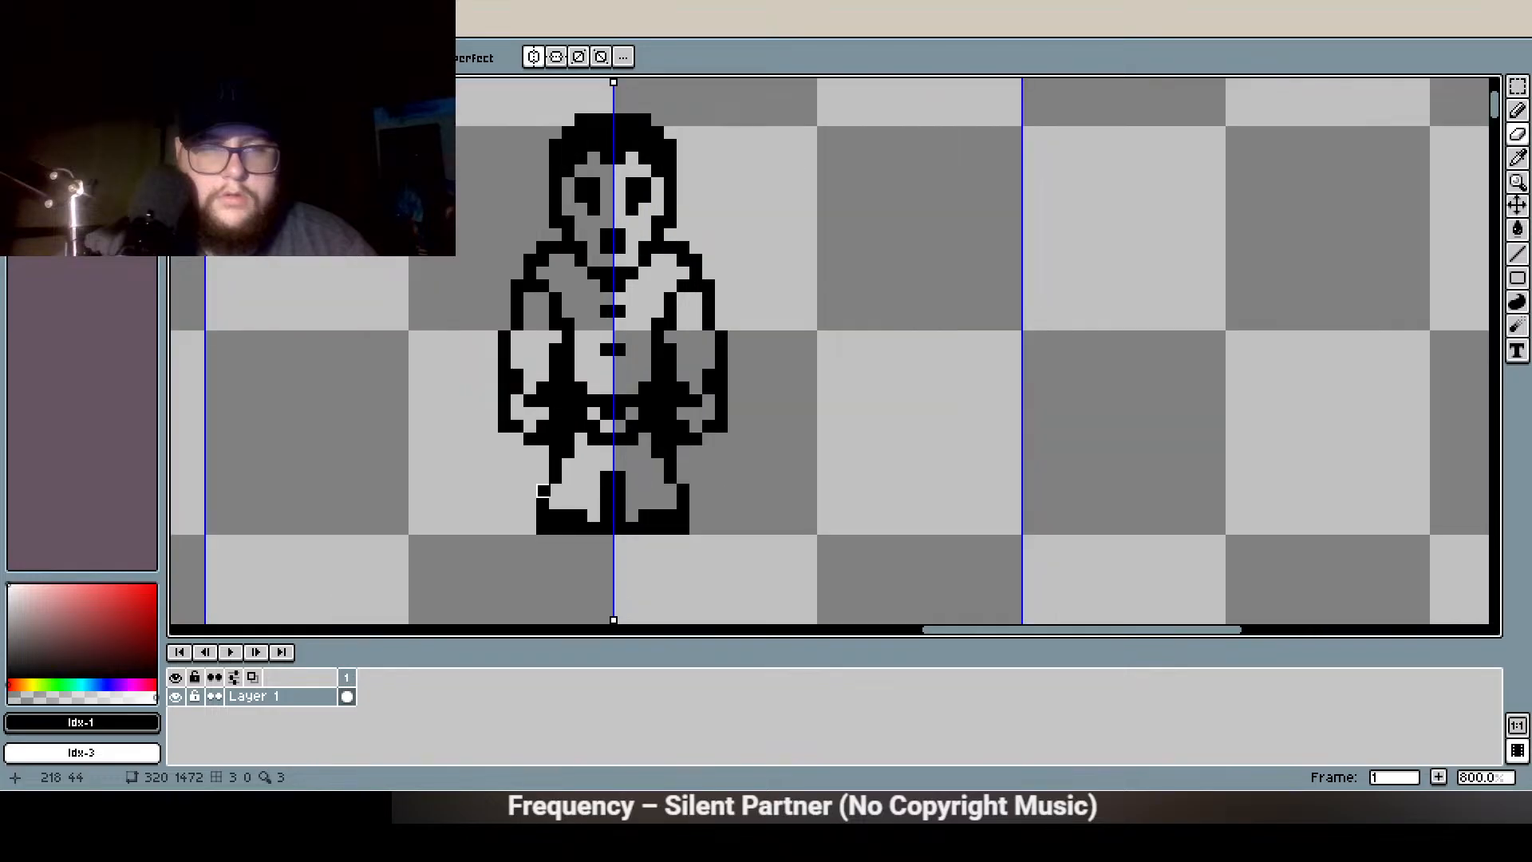
Erase one black pixel between each mirrored hand and the hip
scroll(581, 556, down, 3)
scroll(594, 537, up, 3)
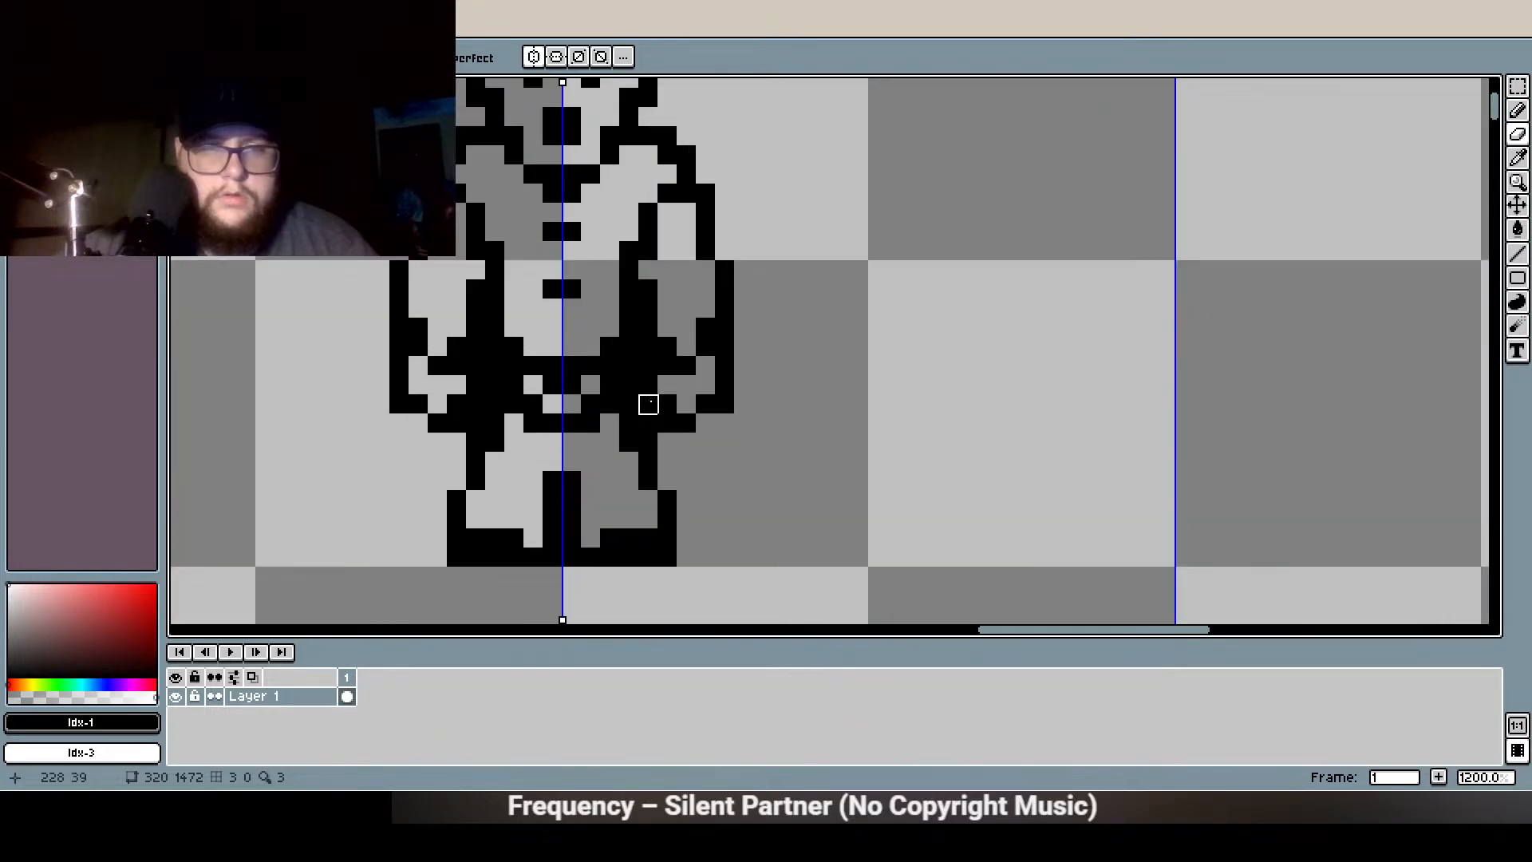
scroll(591, 462, down, 3)
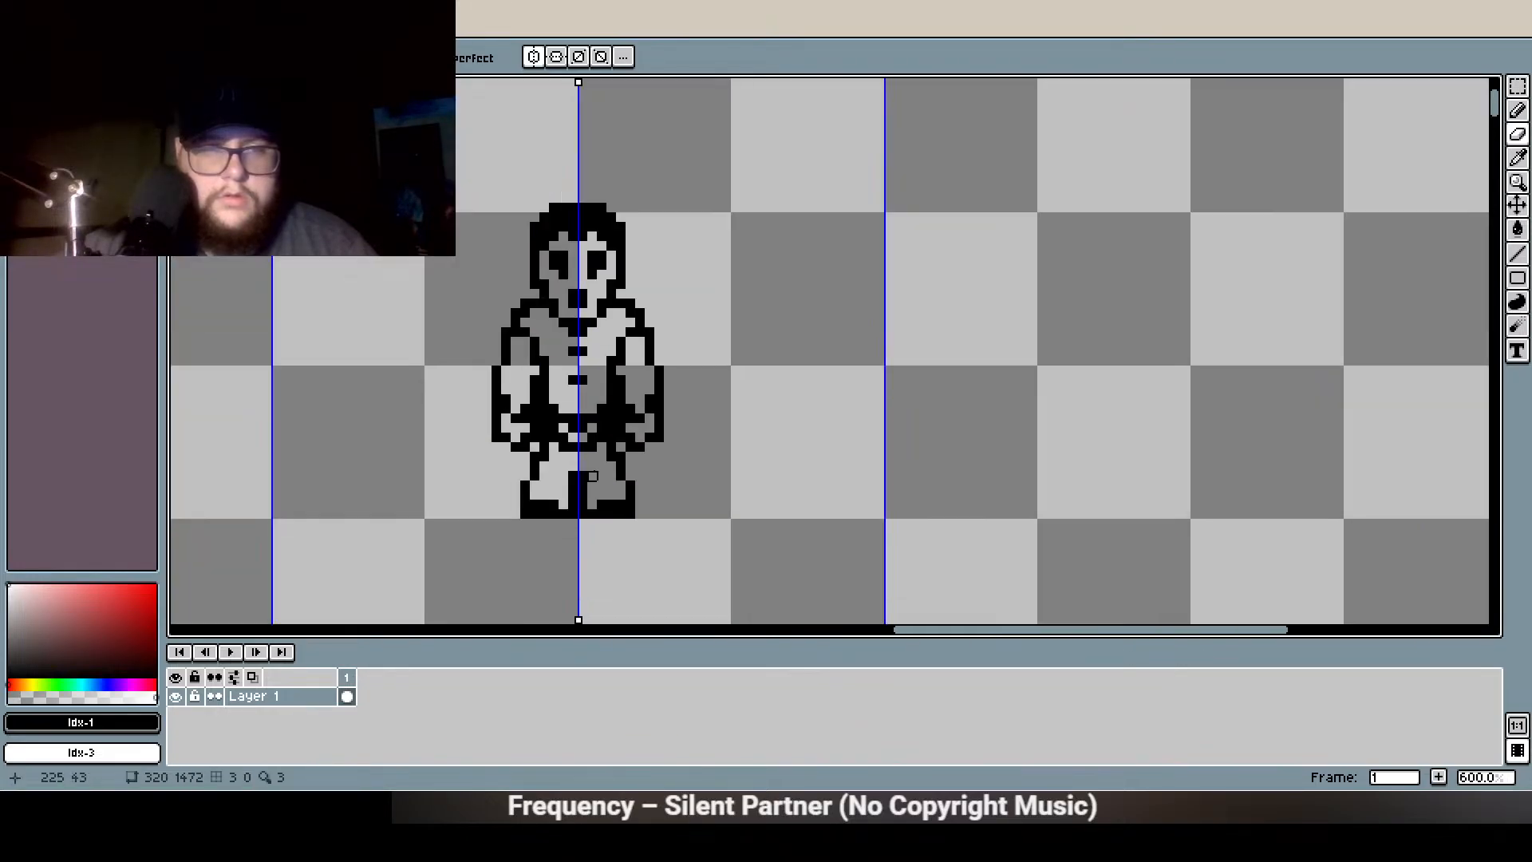
Thin the black fill between the mirrored arms and the torso by erasing its inner pixels above the waist
scroll(592, 476, up, 3)
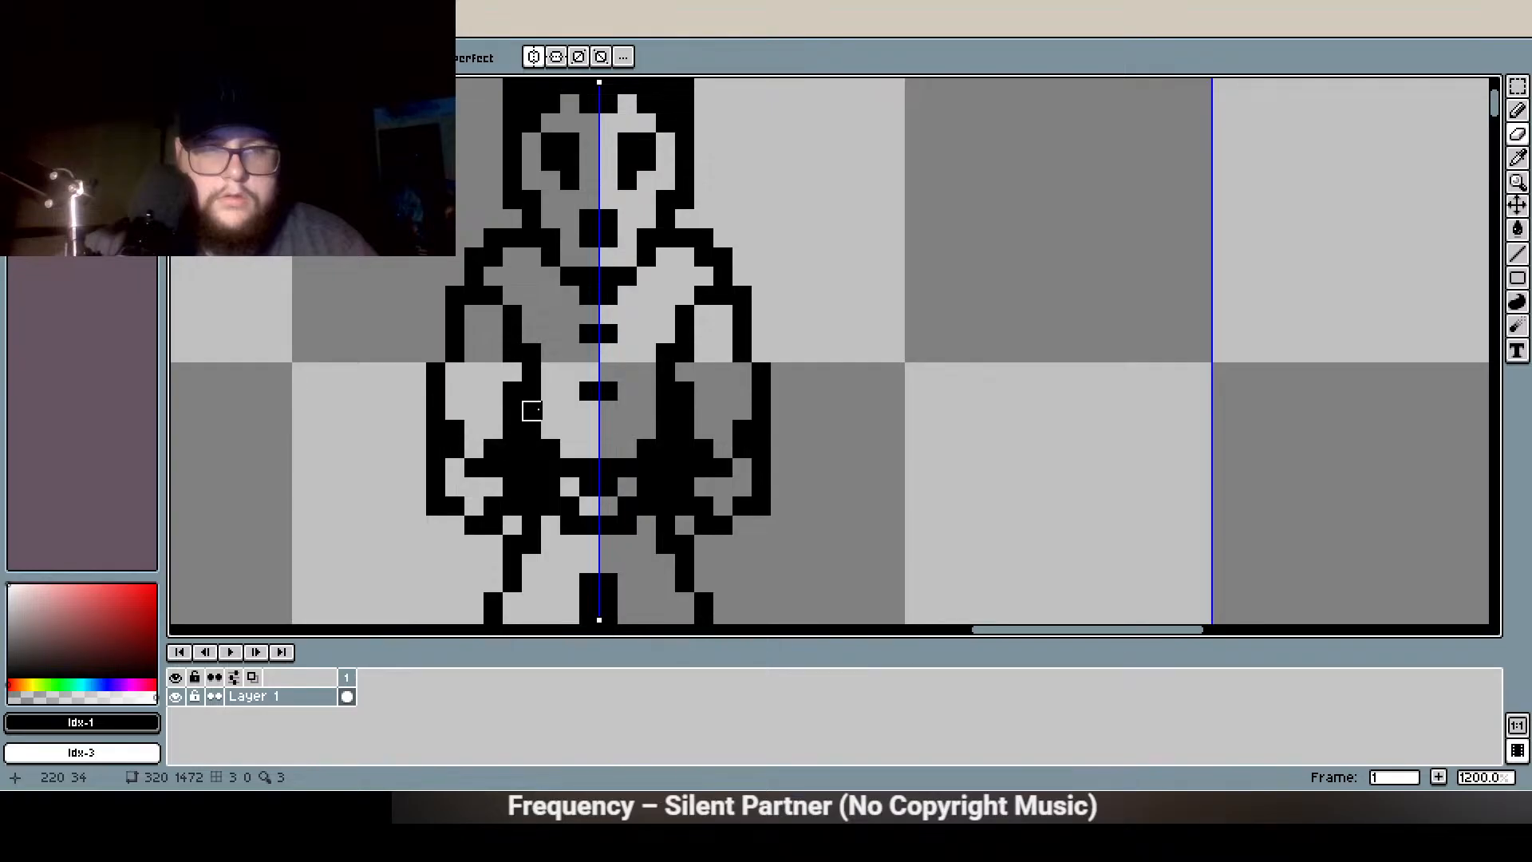
scroll(533, 501, down, 1)
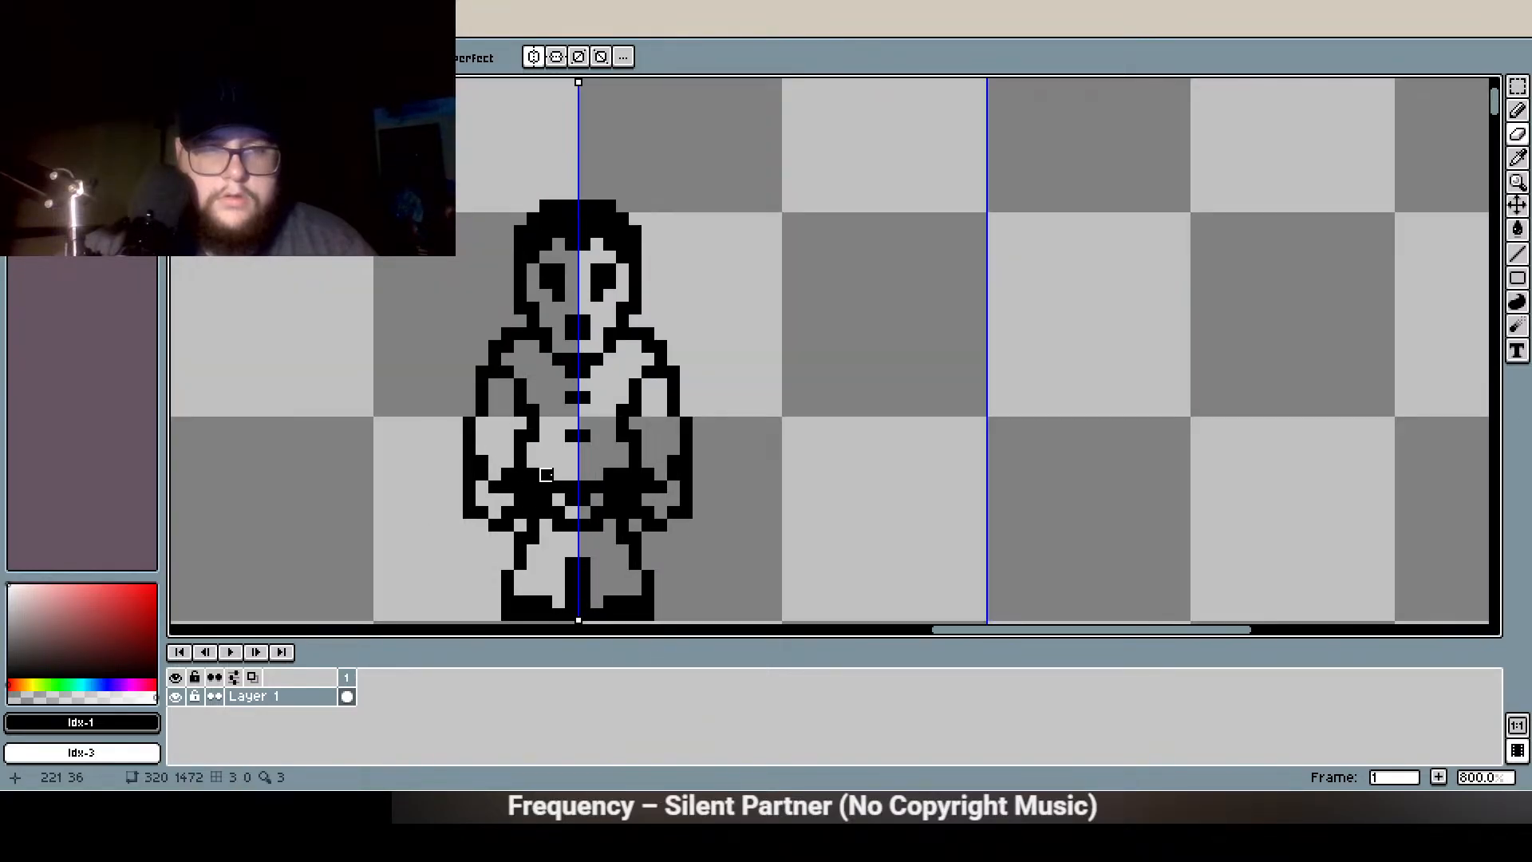
scroll(572, 525, up, 1)
scroll(611, 460, down, 3)
scroll(577, 492, up, 2)
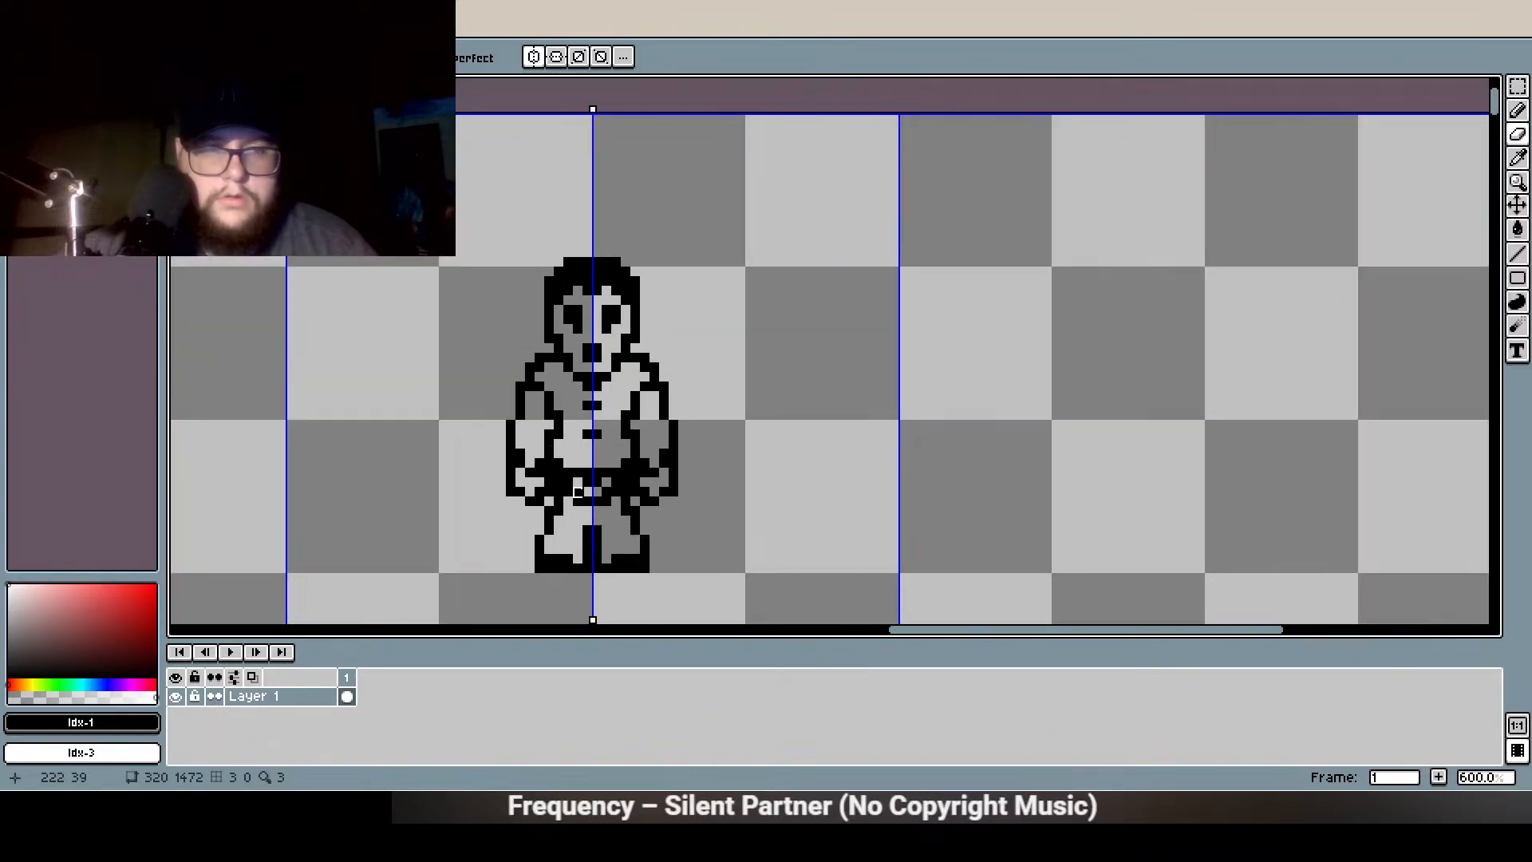
key(e)
key(b)
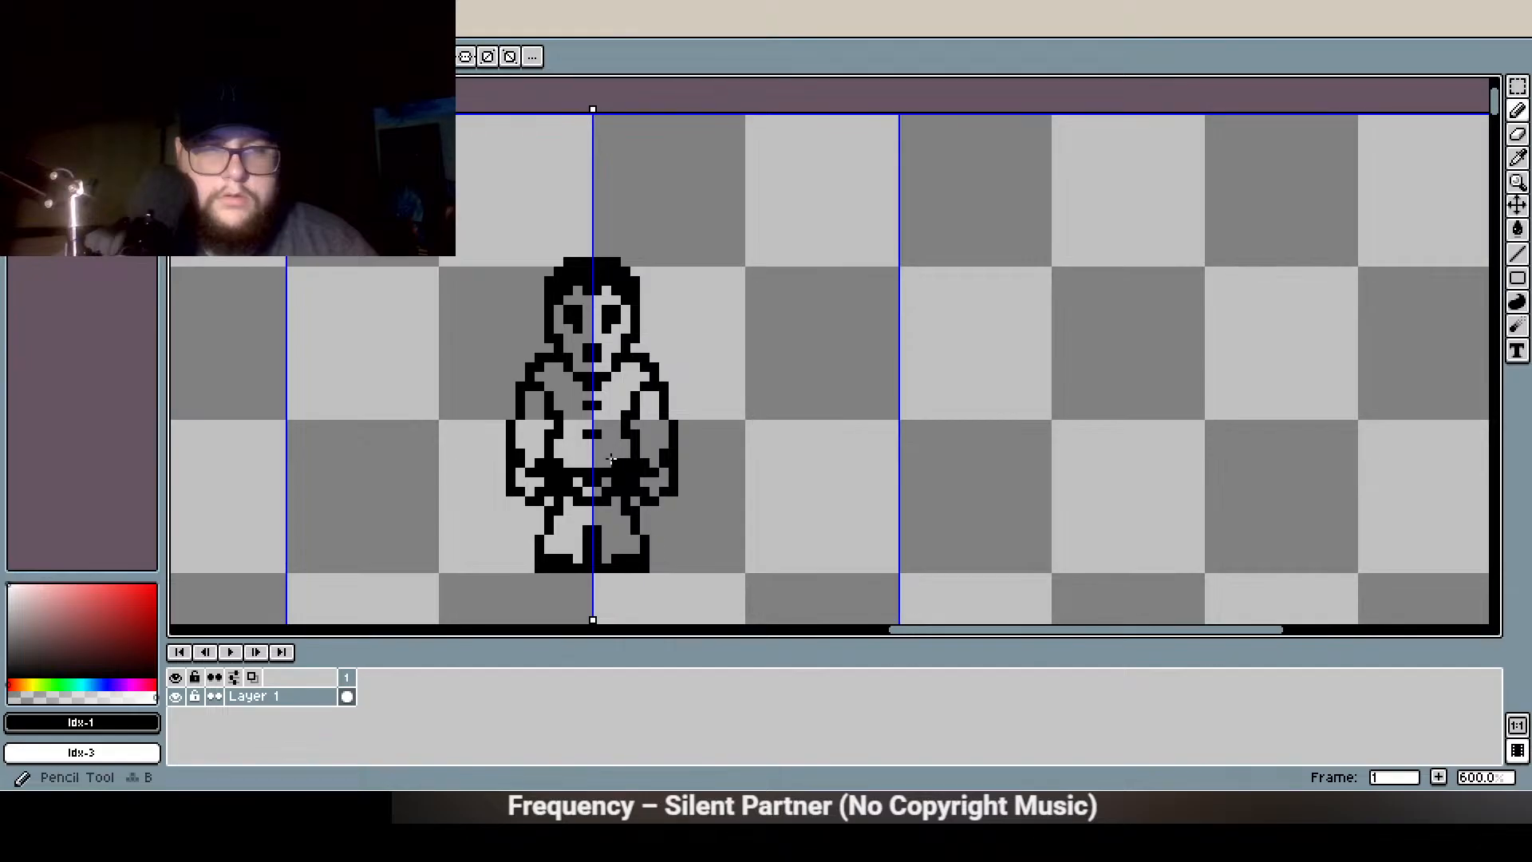
scroll(616, 443, up, 3)
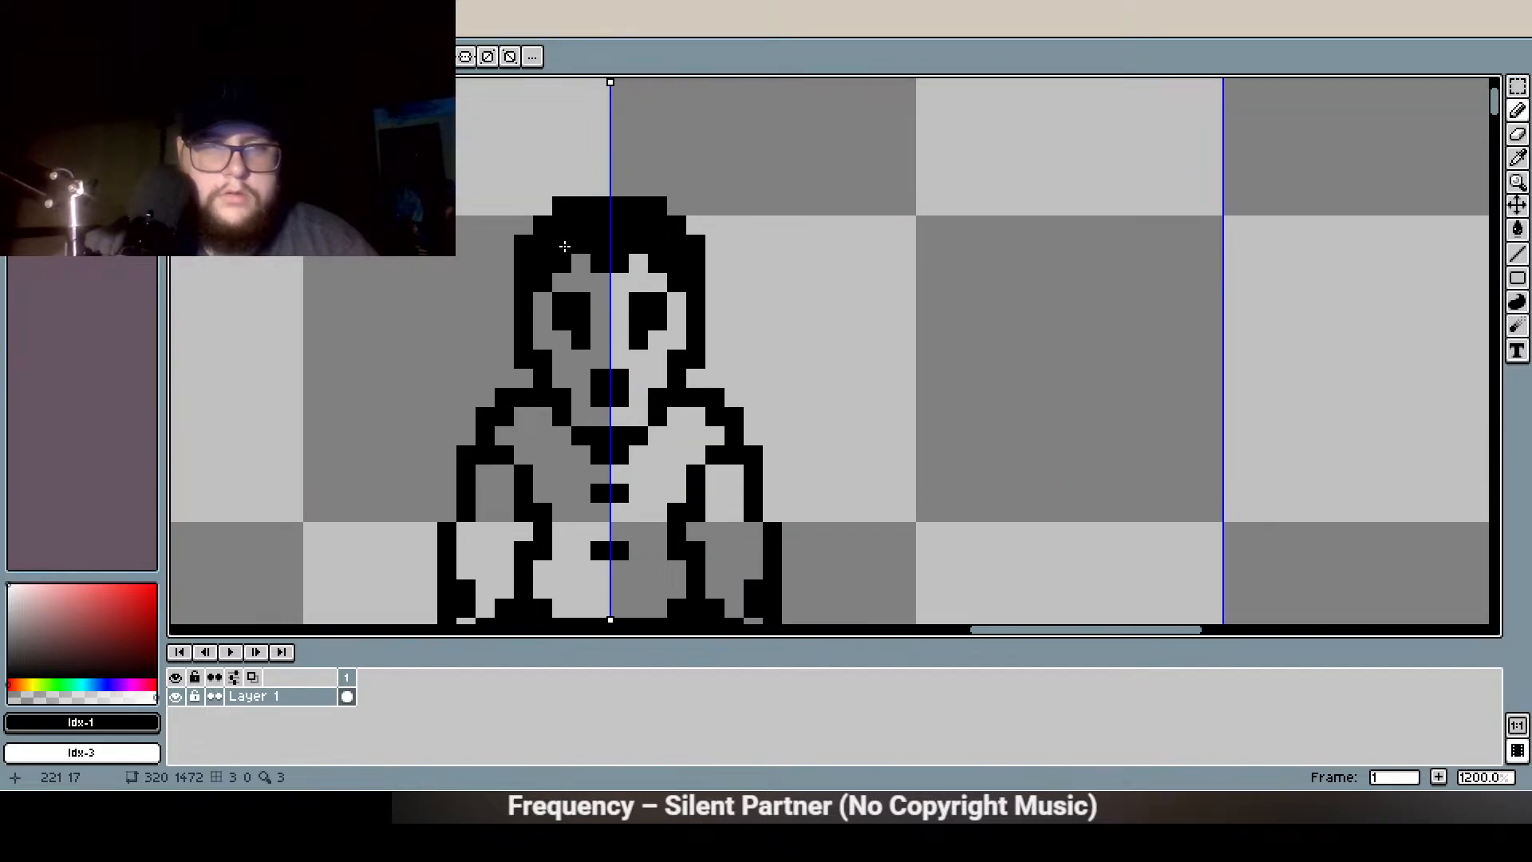
Examine the figure's black outline from head to feet at several magnifications
key(e)
scroll(465, 318, down, 4)
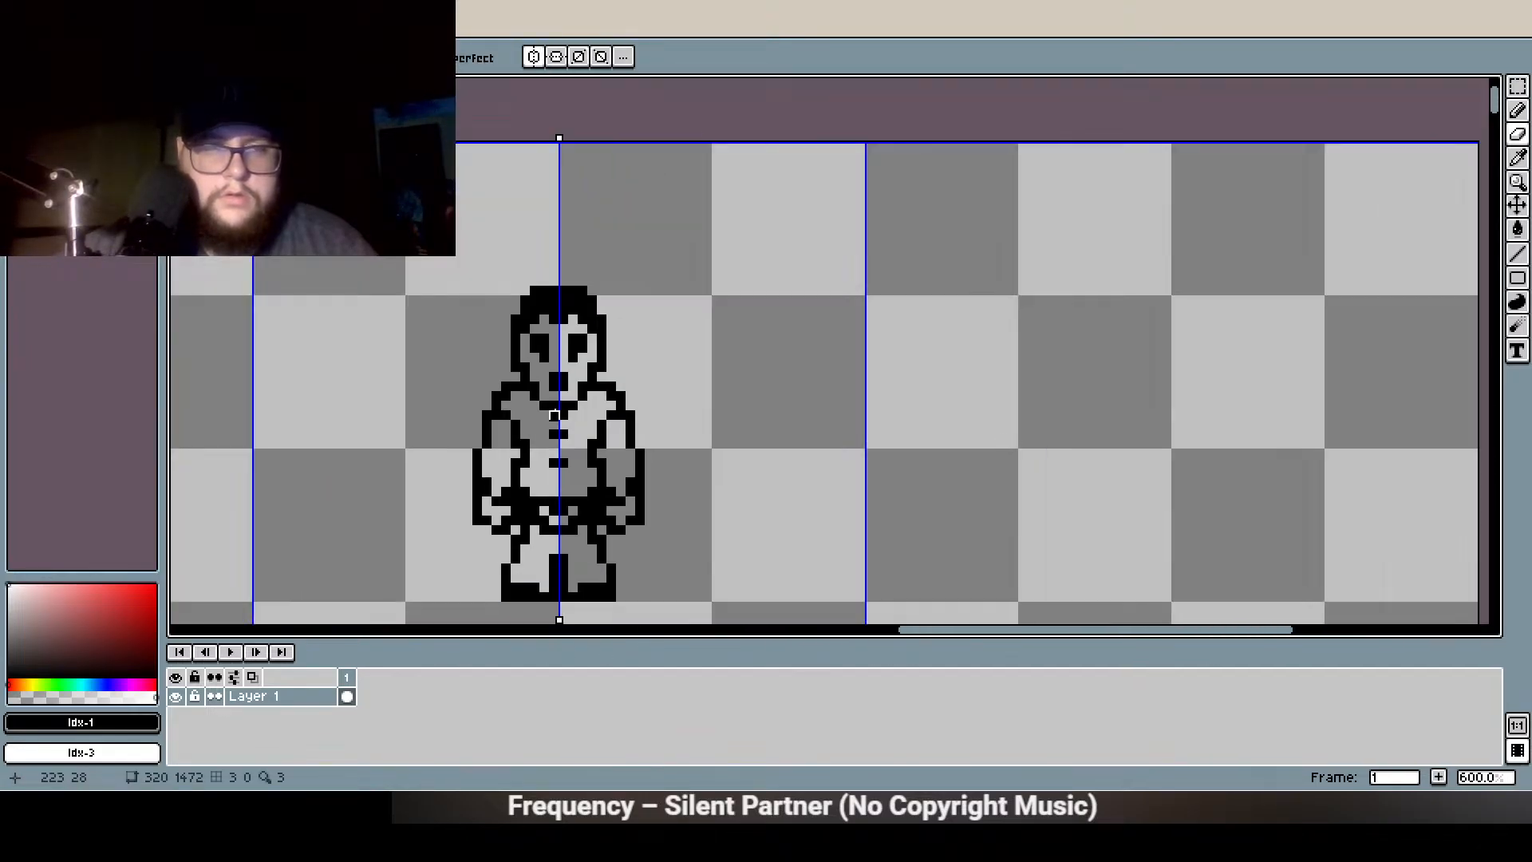
scroll(571, 503, up, 5)
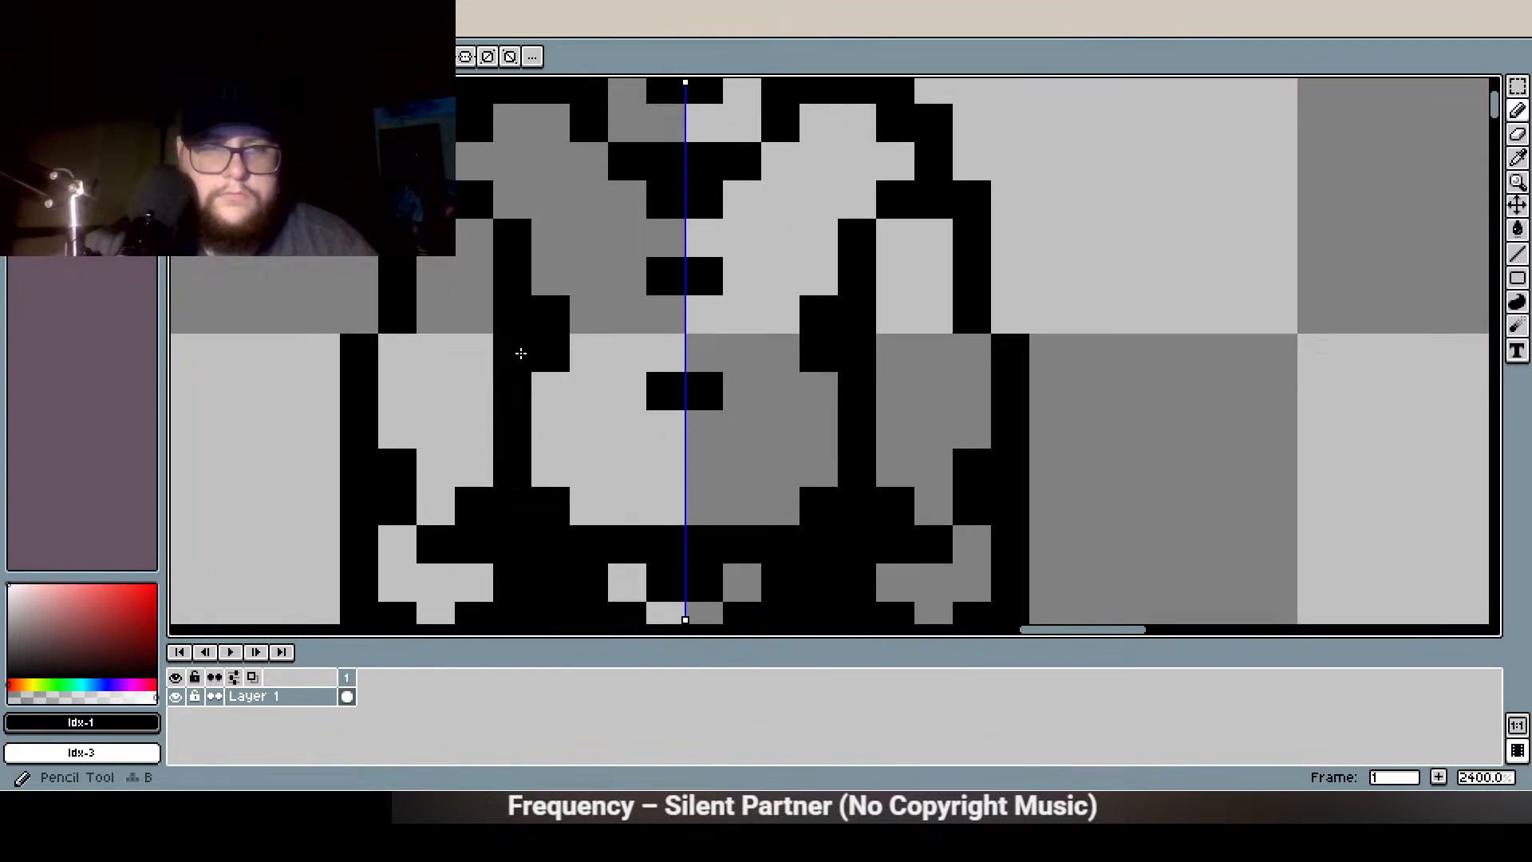
scroll(521, 354, down, 3)
scroll(566, 323, down, 1)
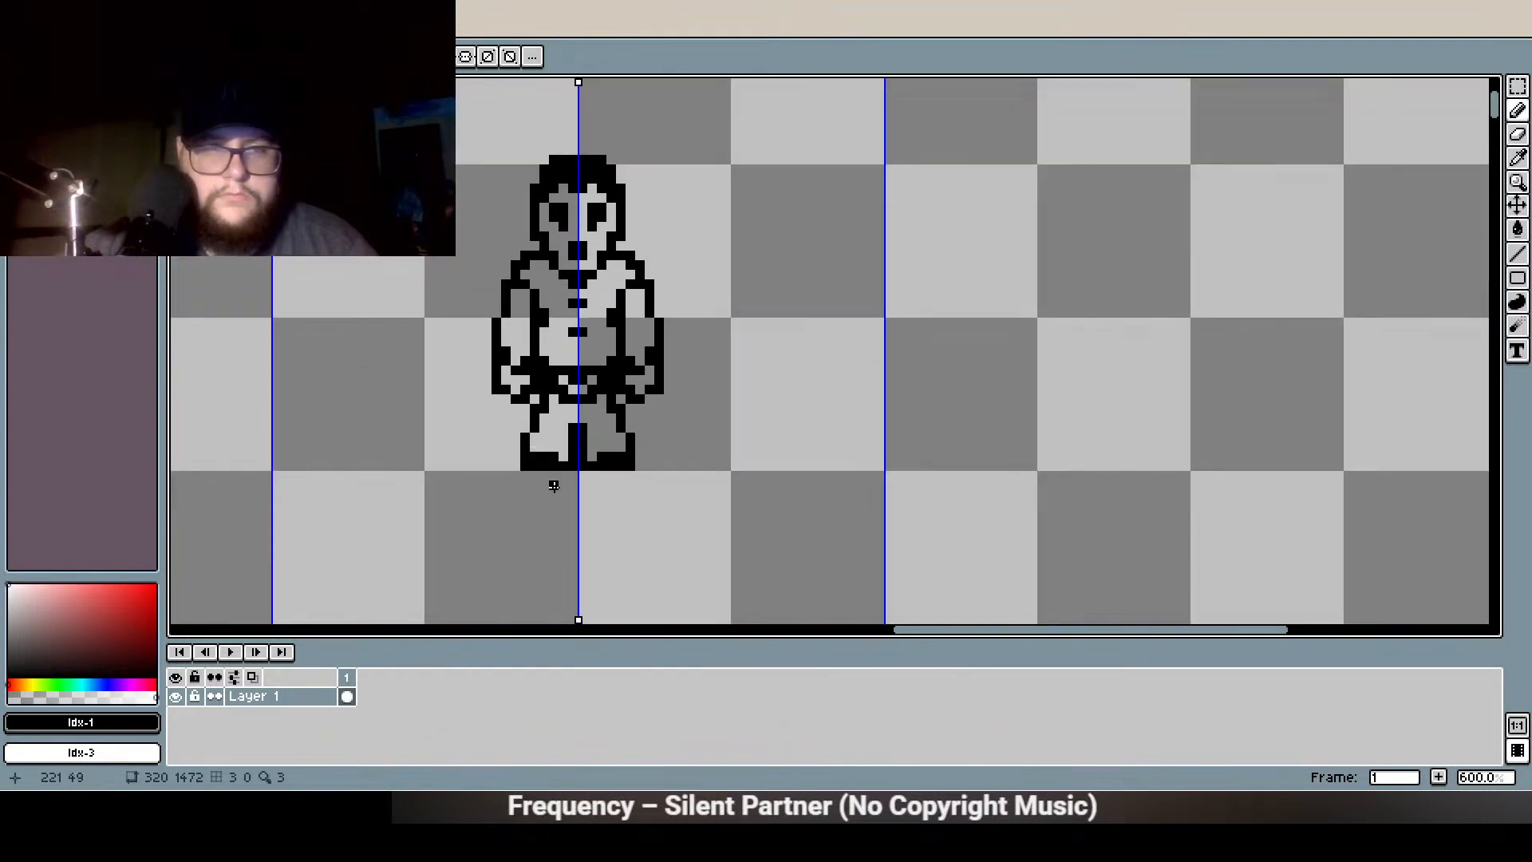
scroll(553, 493, up, 2)
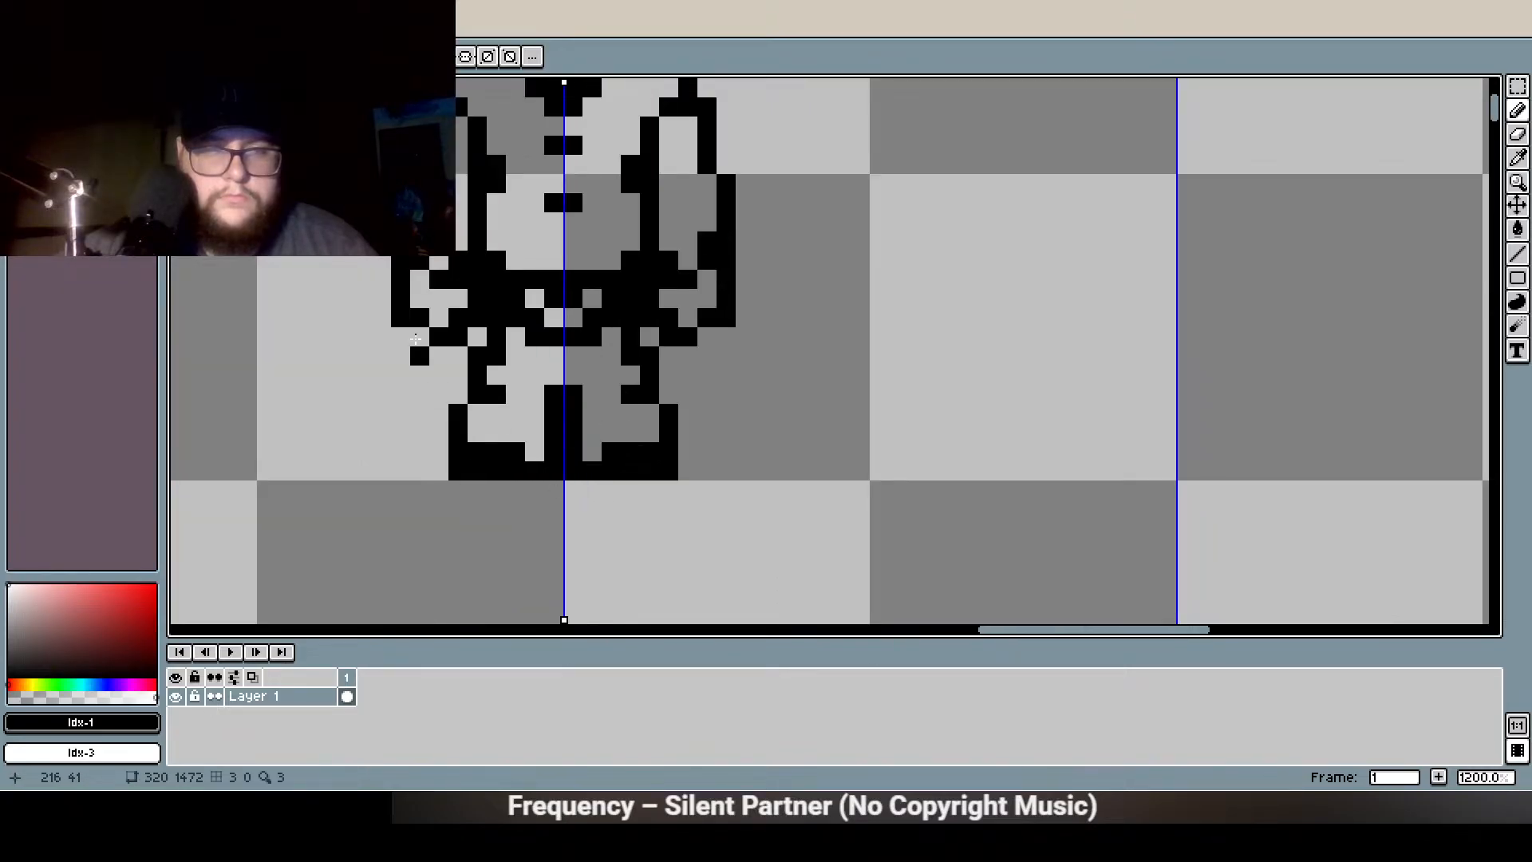
scroll(439, 263, down, 2)
drag(498, 270, 520, 438)
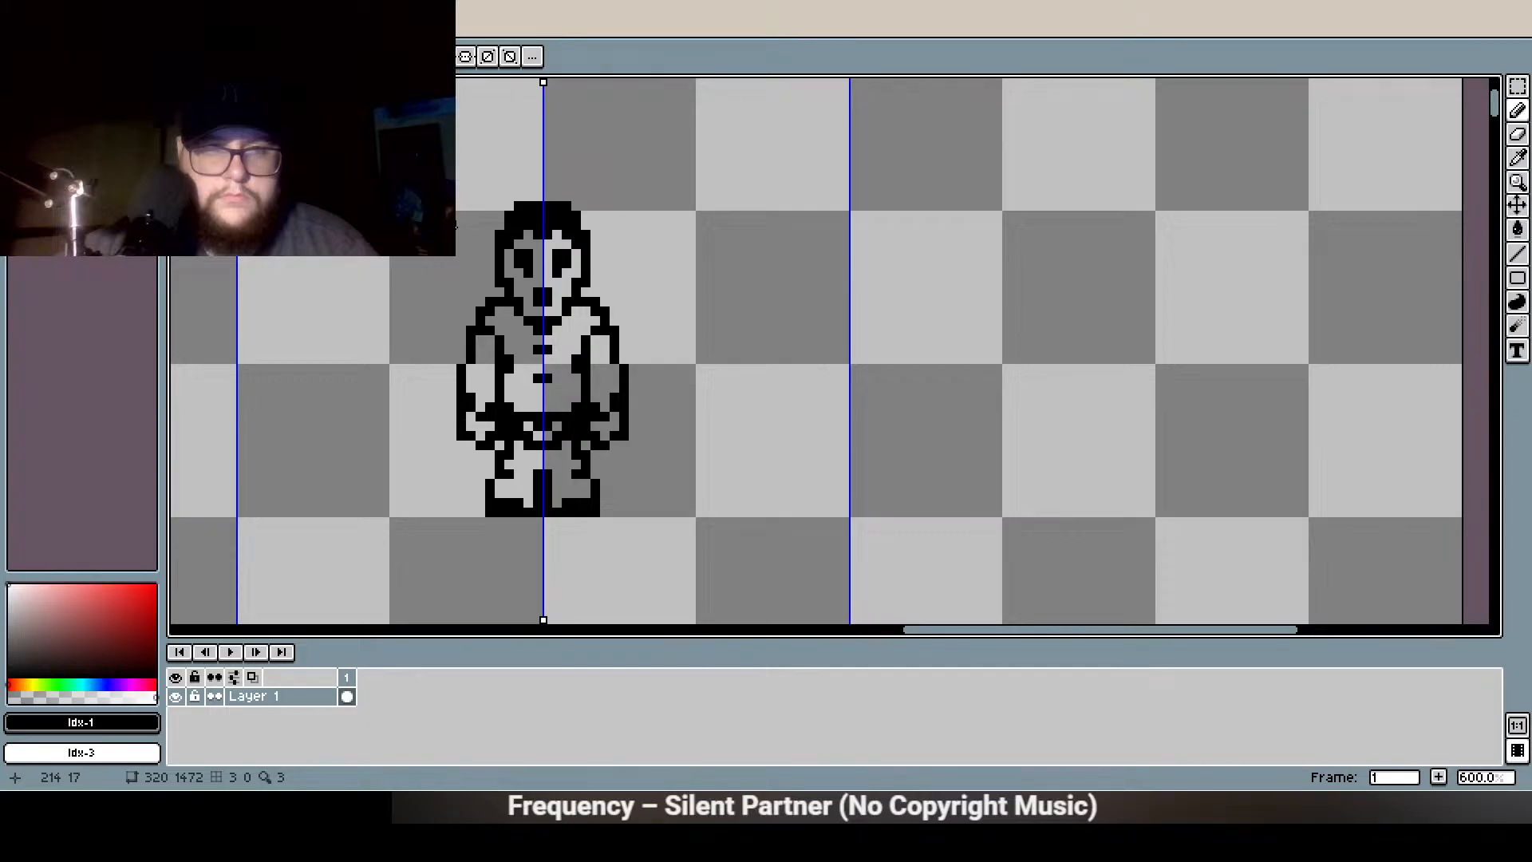
scroll(521, 266, up, 2)
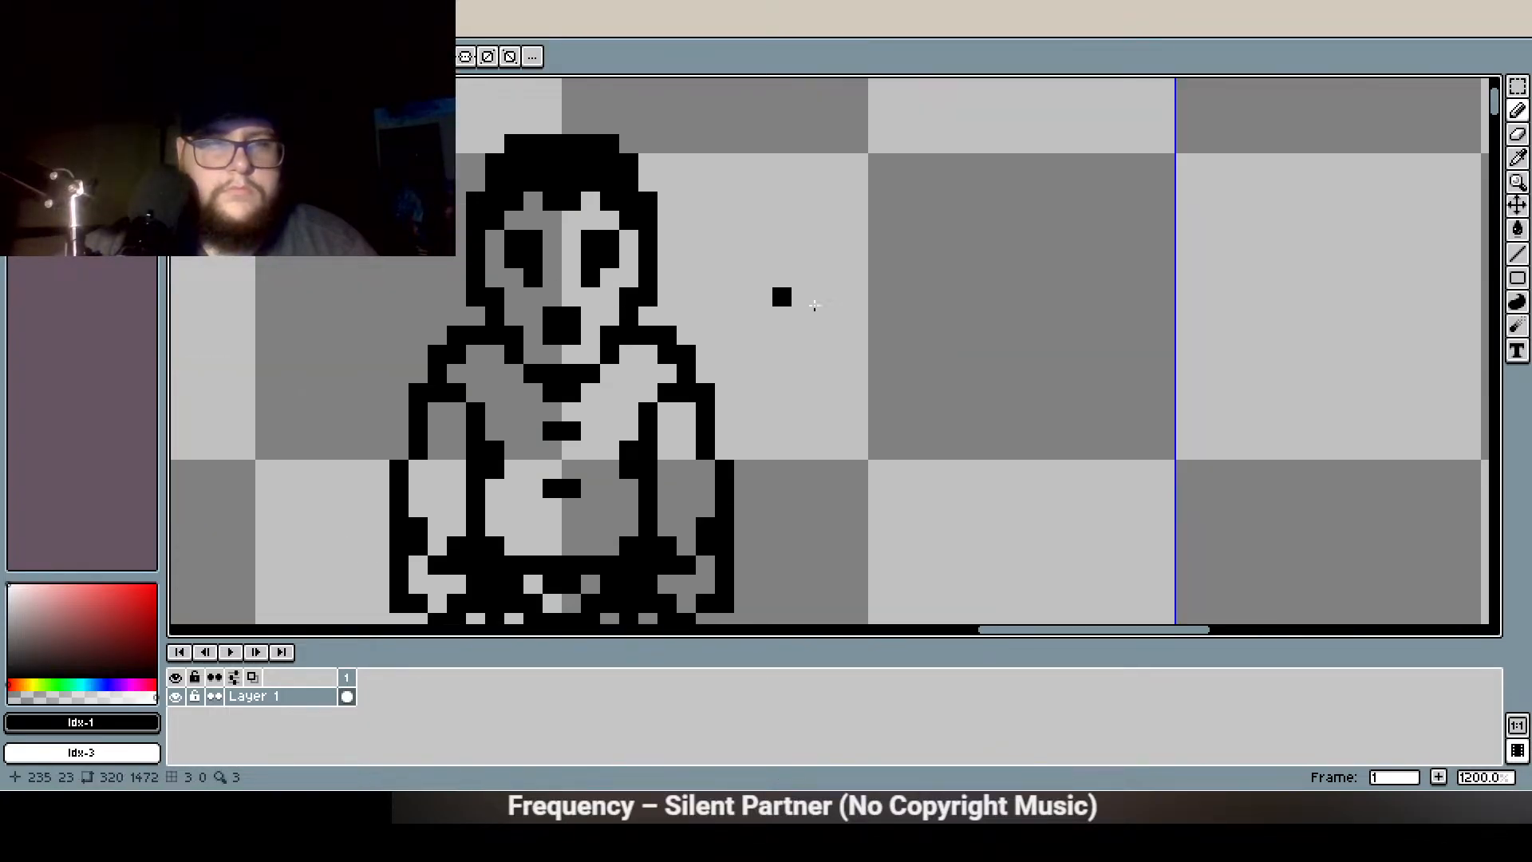
scroll(997, 301, down, 2)
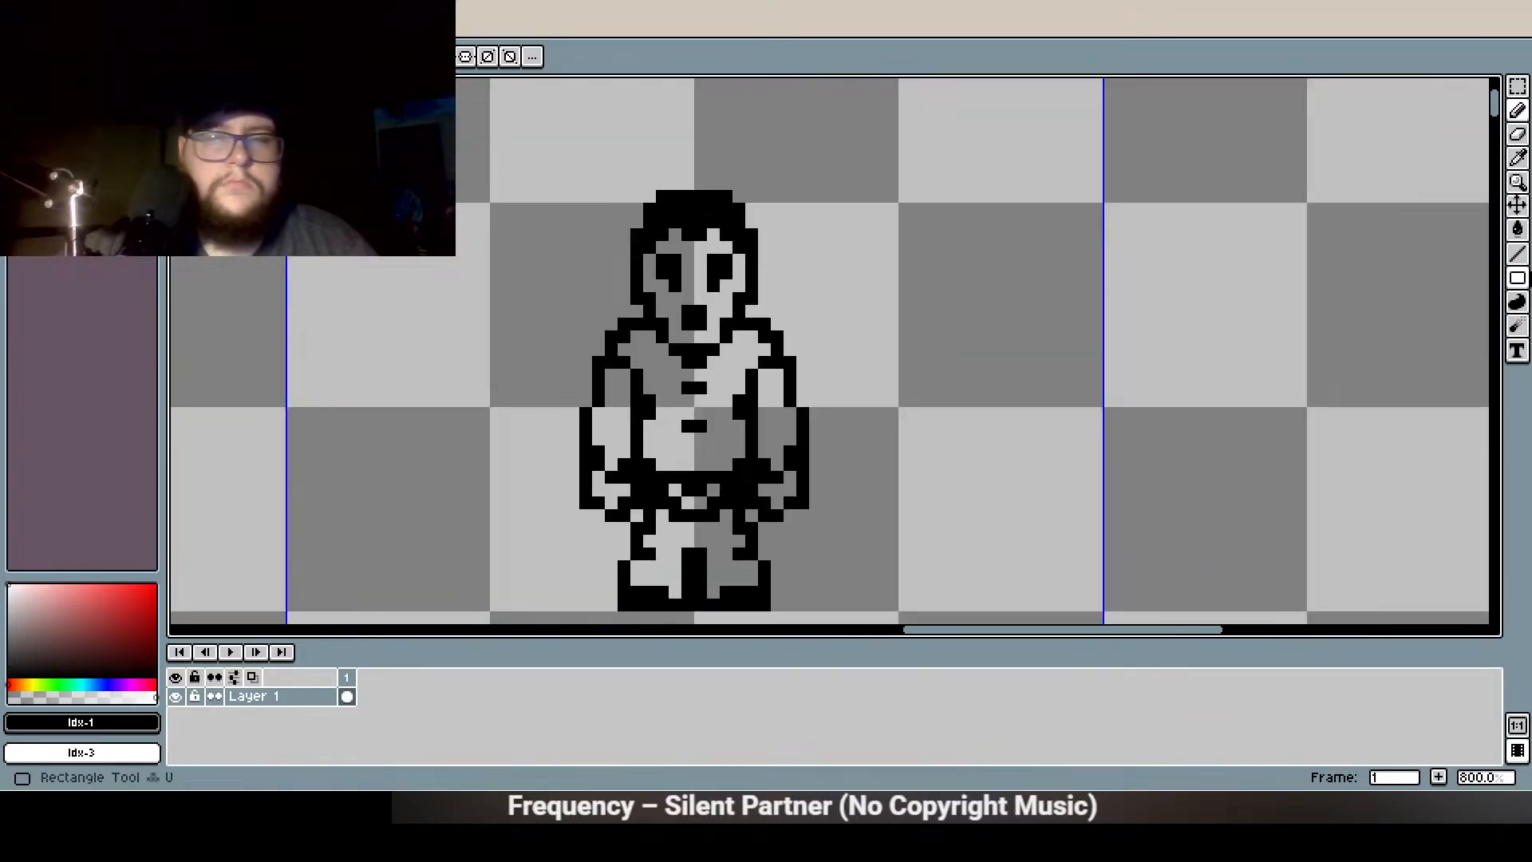
Fill the skull face and both hands with white and the torso with light grey
click(1517, 113)
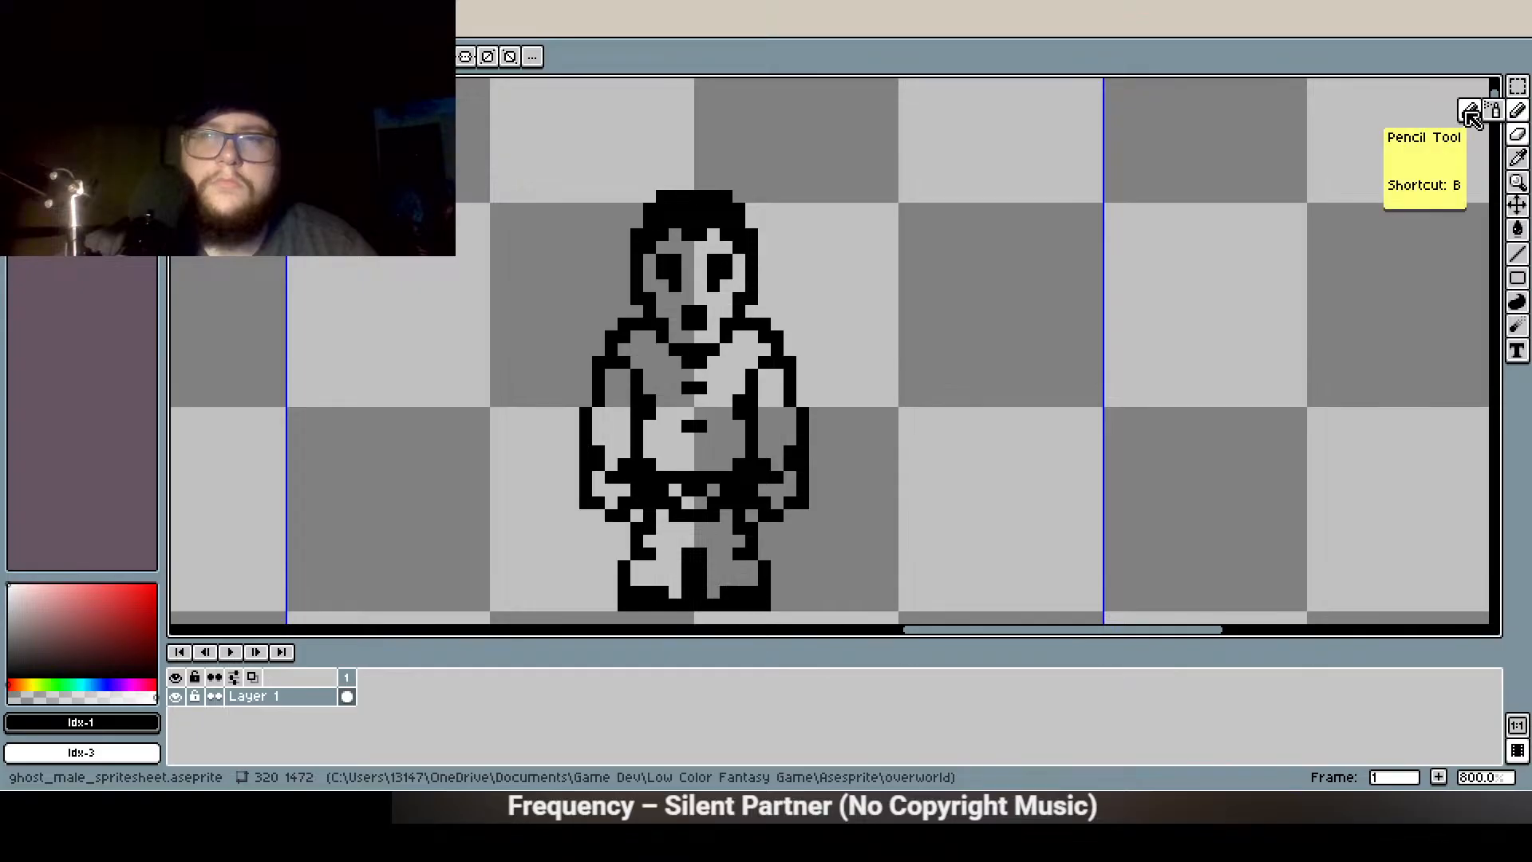
click(1516, 229)
click(694, 240)
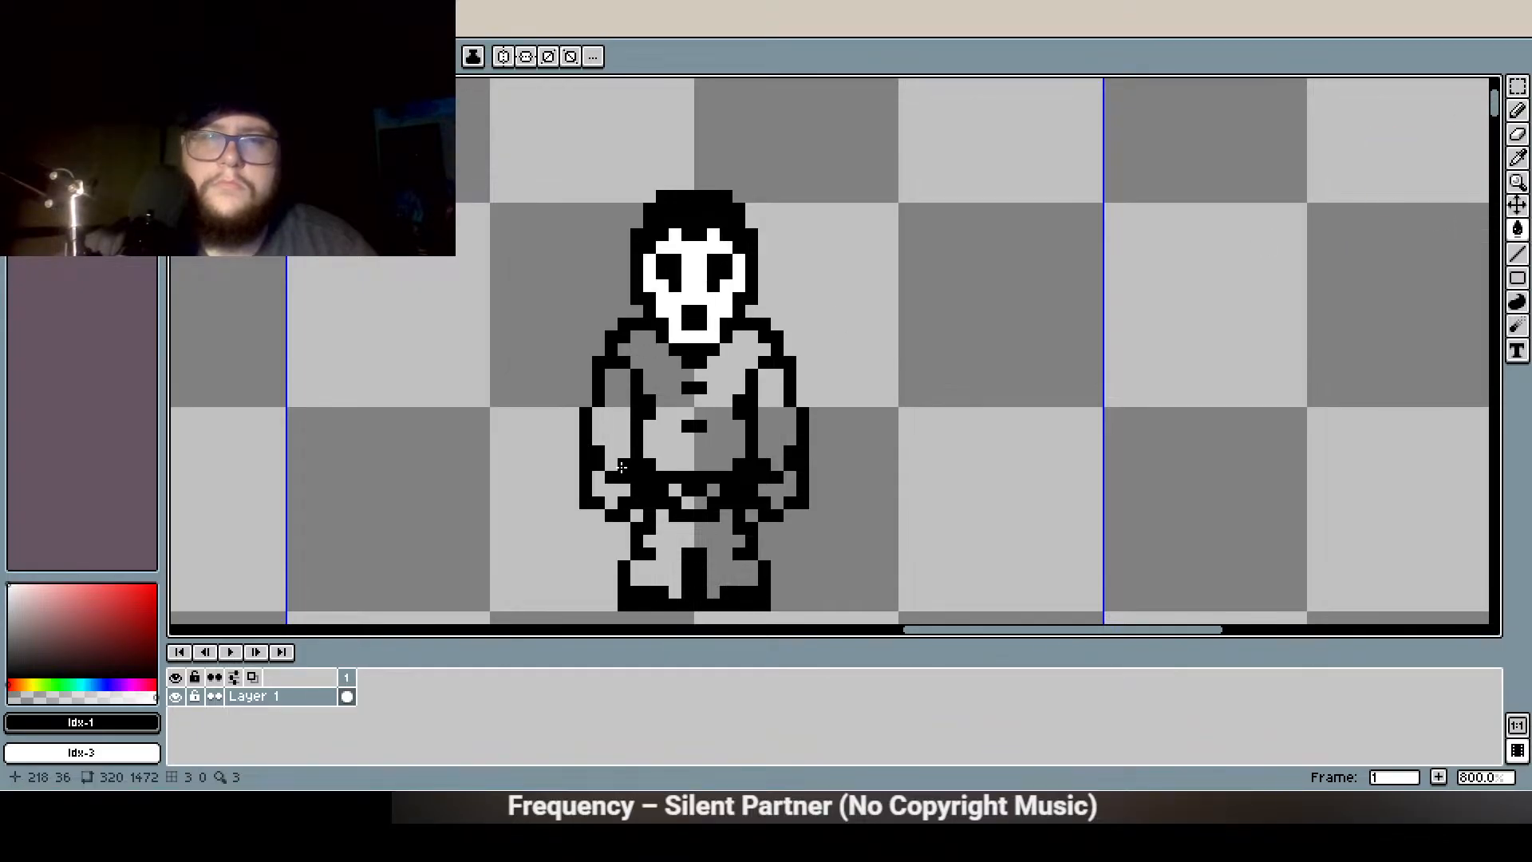
click(587, 498)
key(ctrl+z)
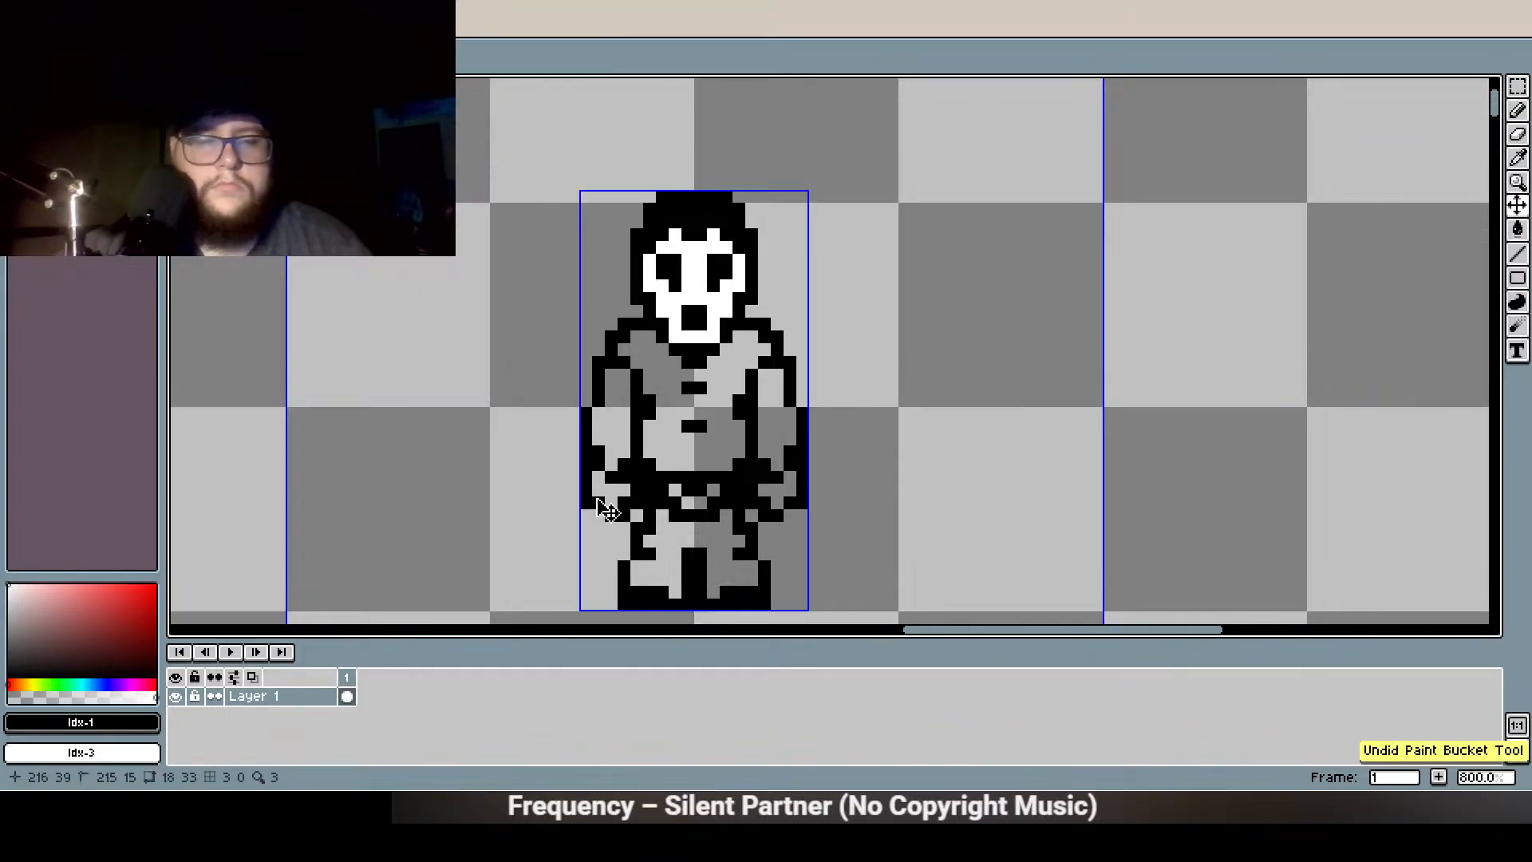
click(621, 486)
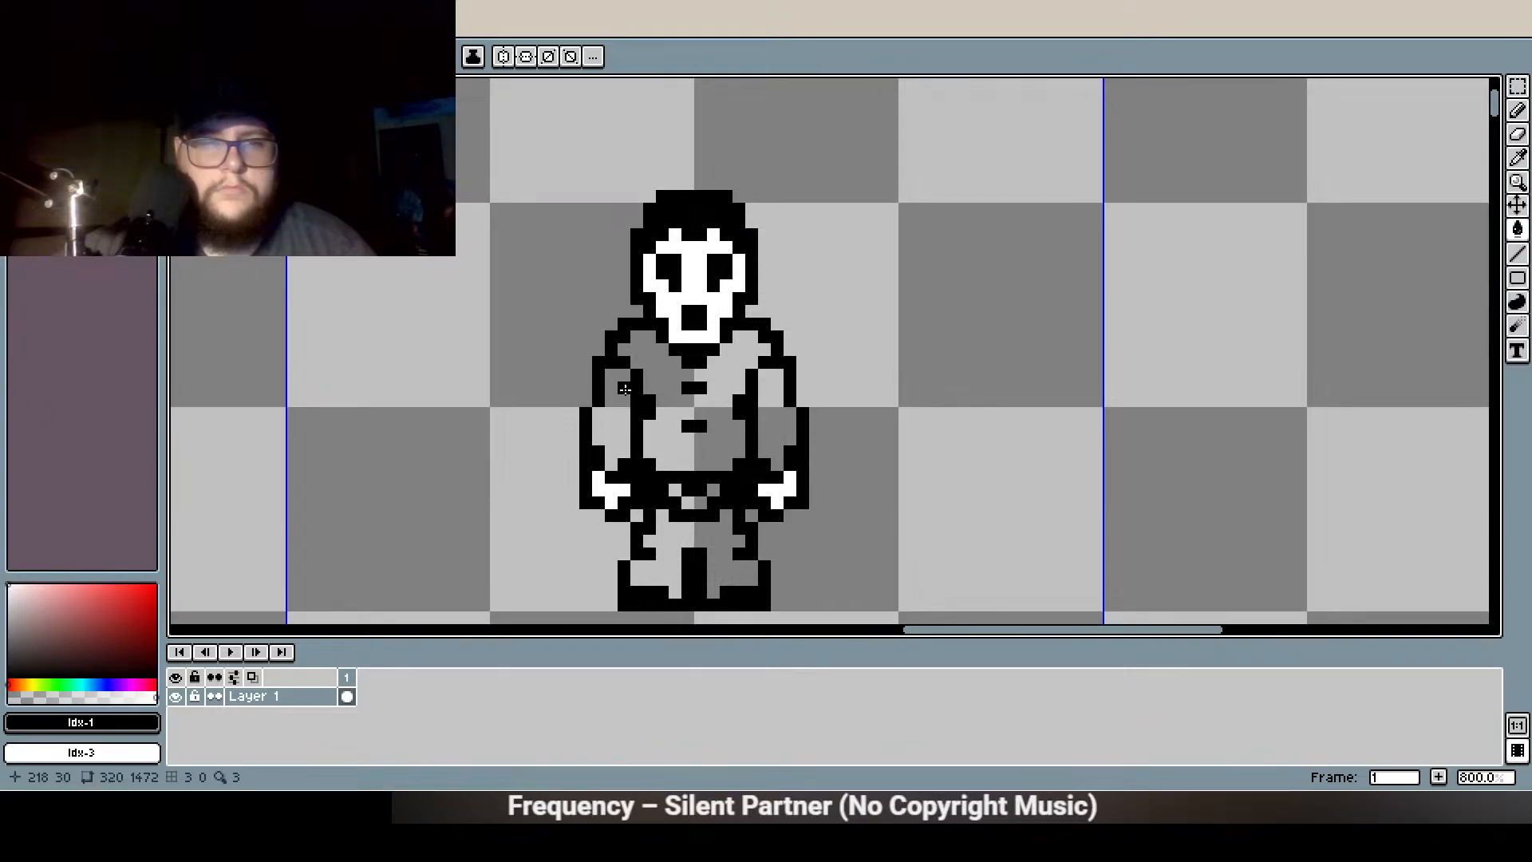
key(bracketright)
click(666, 374)
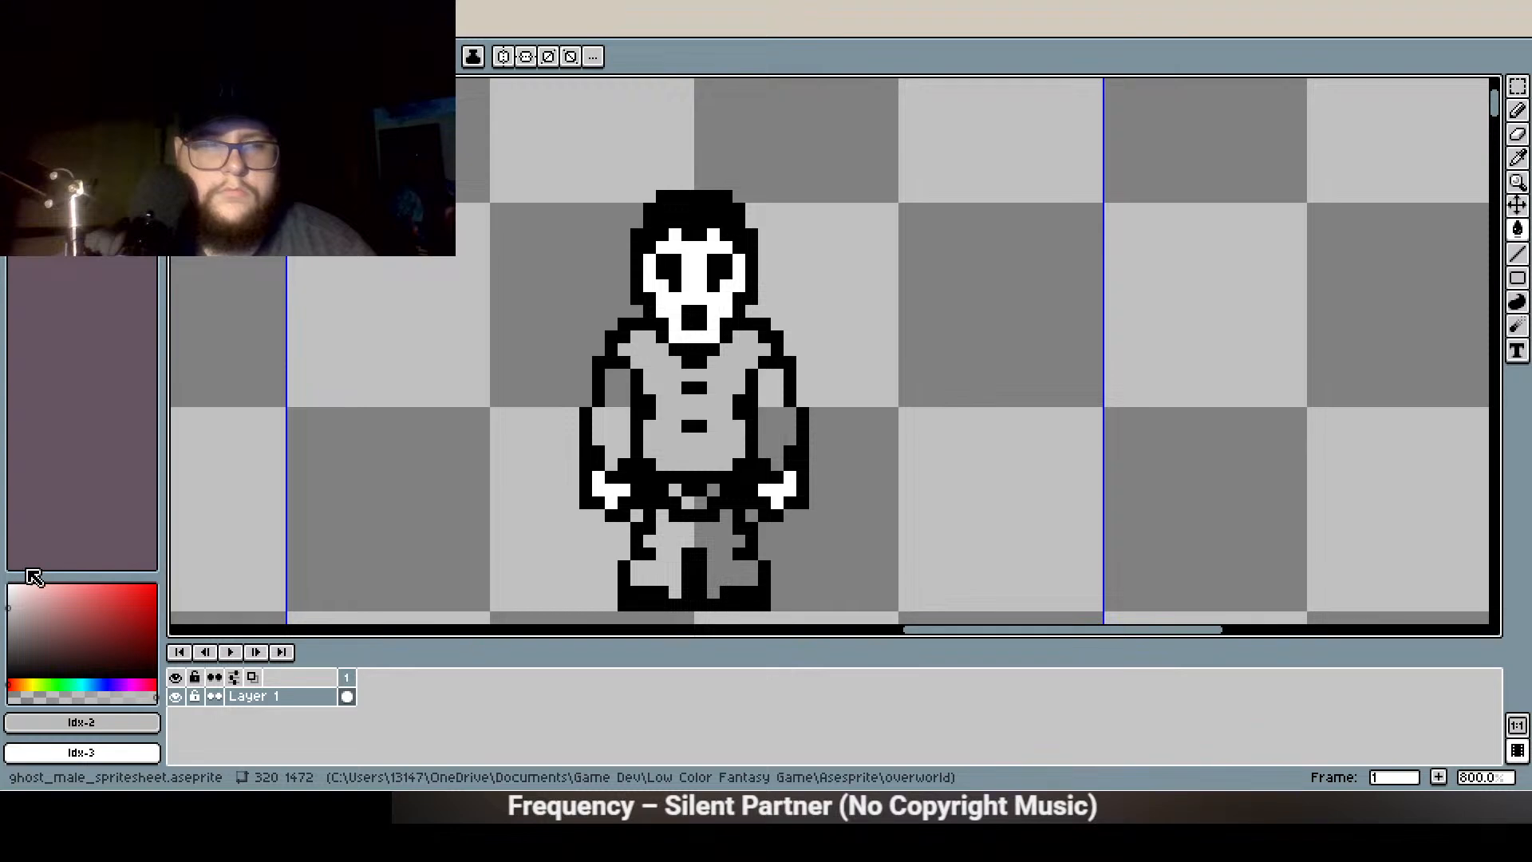
Choose a pale light blue and fill both sleeves, the belt buckle and the trousers with it
click(88, 684)
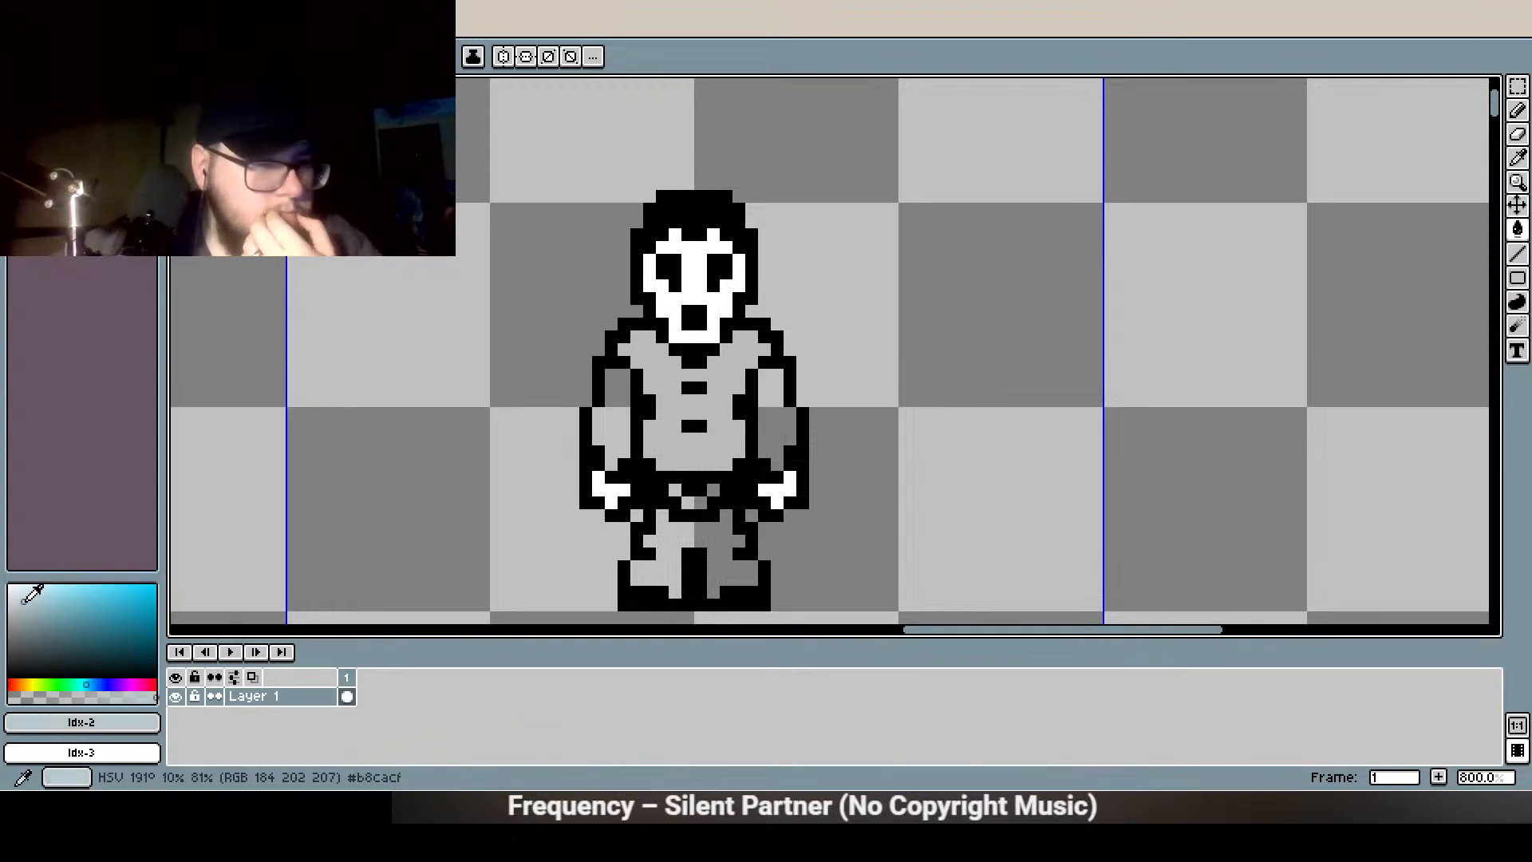
click(51, 585)
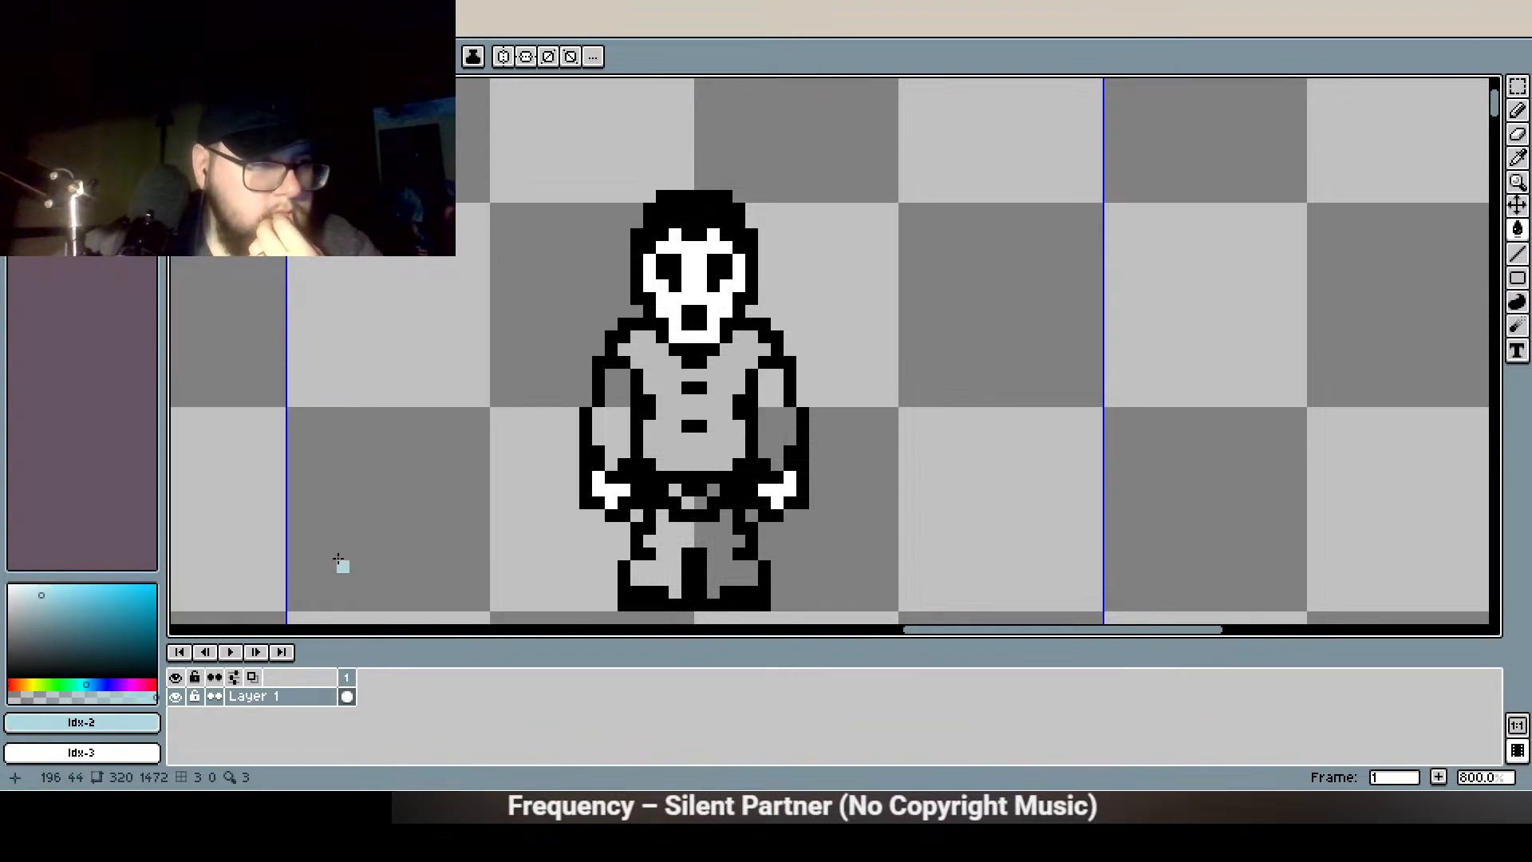
click(602, 447)
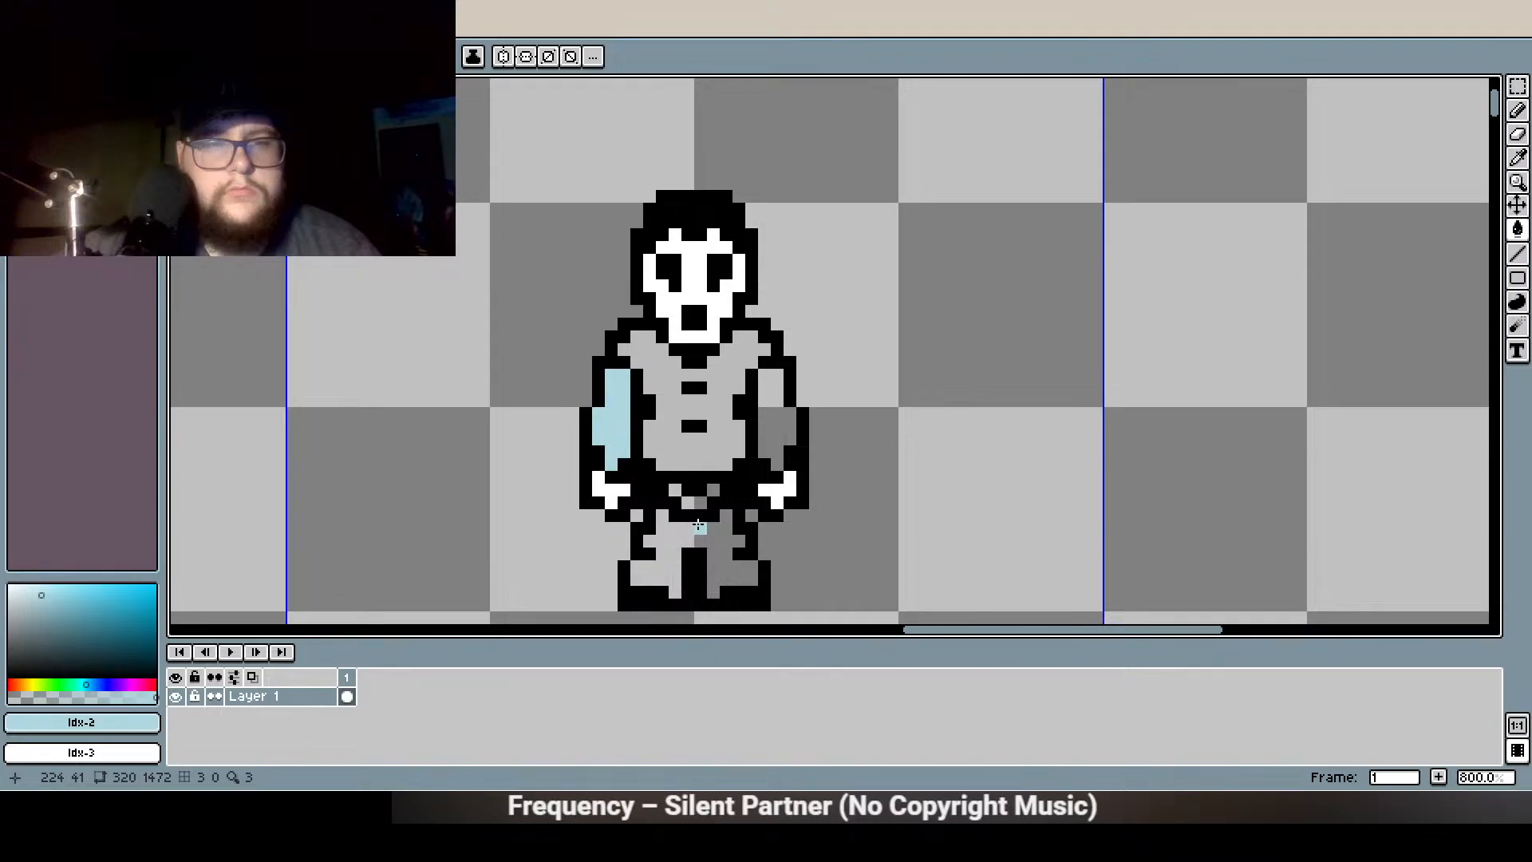
click(762, 423)
click(702, 498)
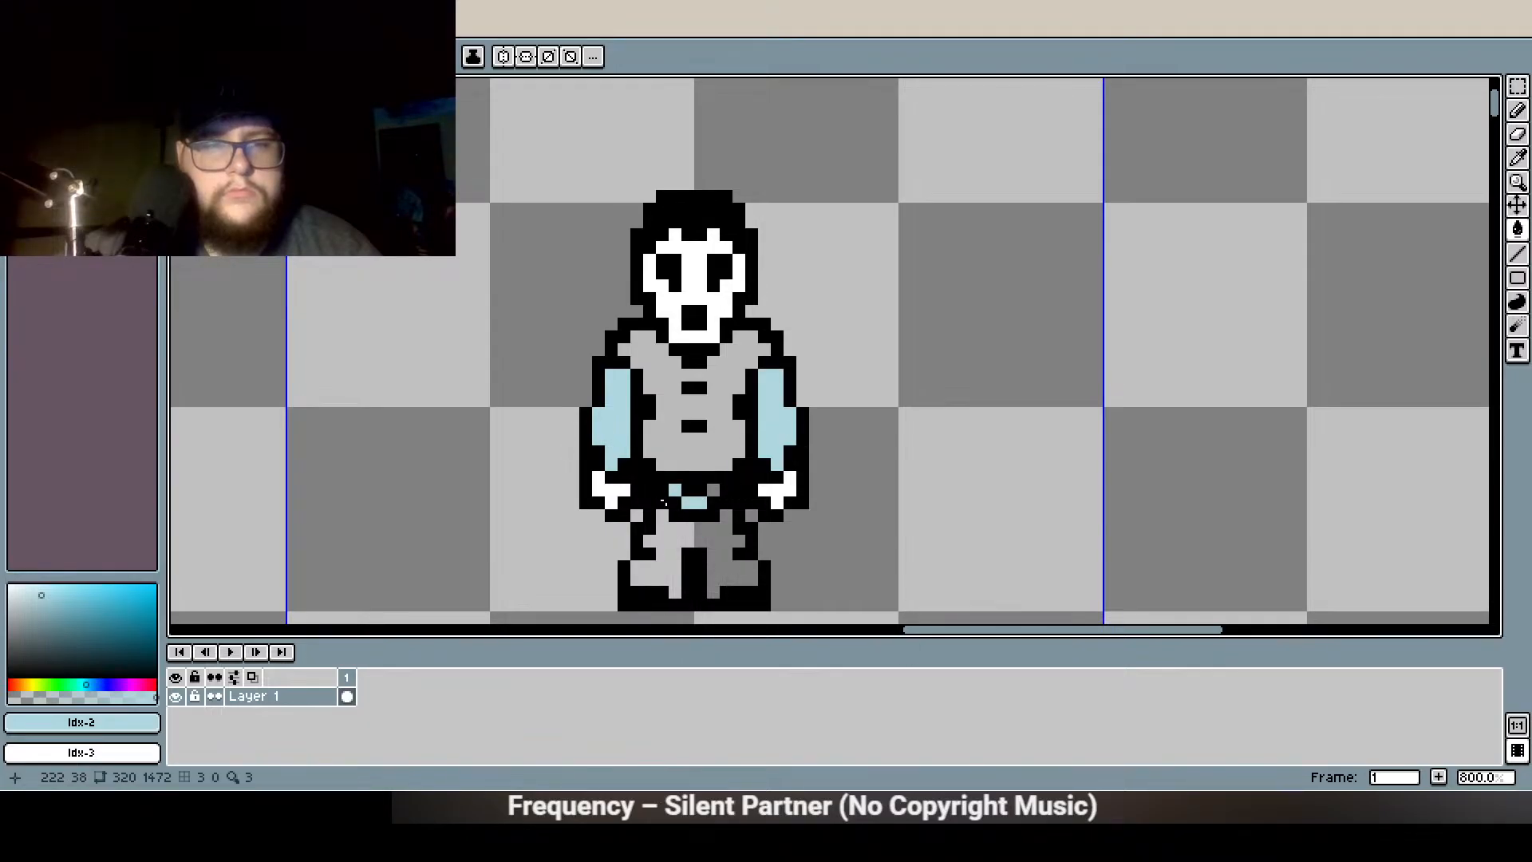
click(662, 568)
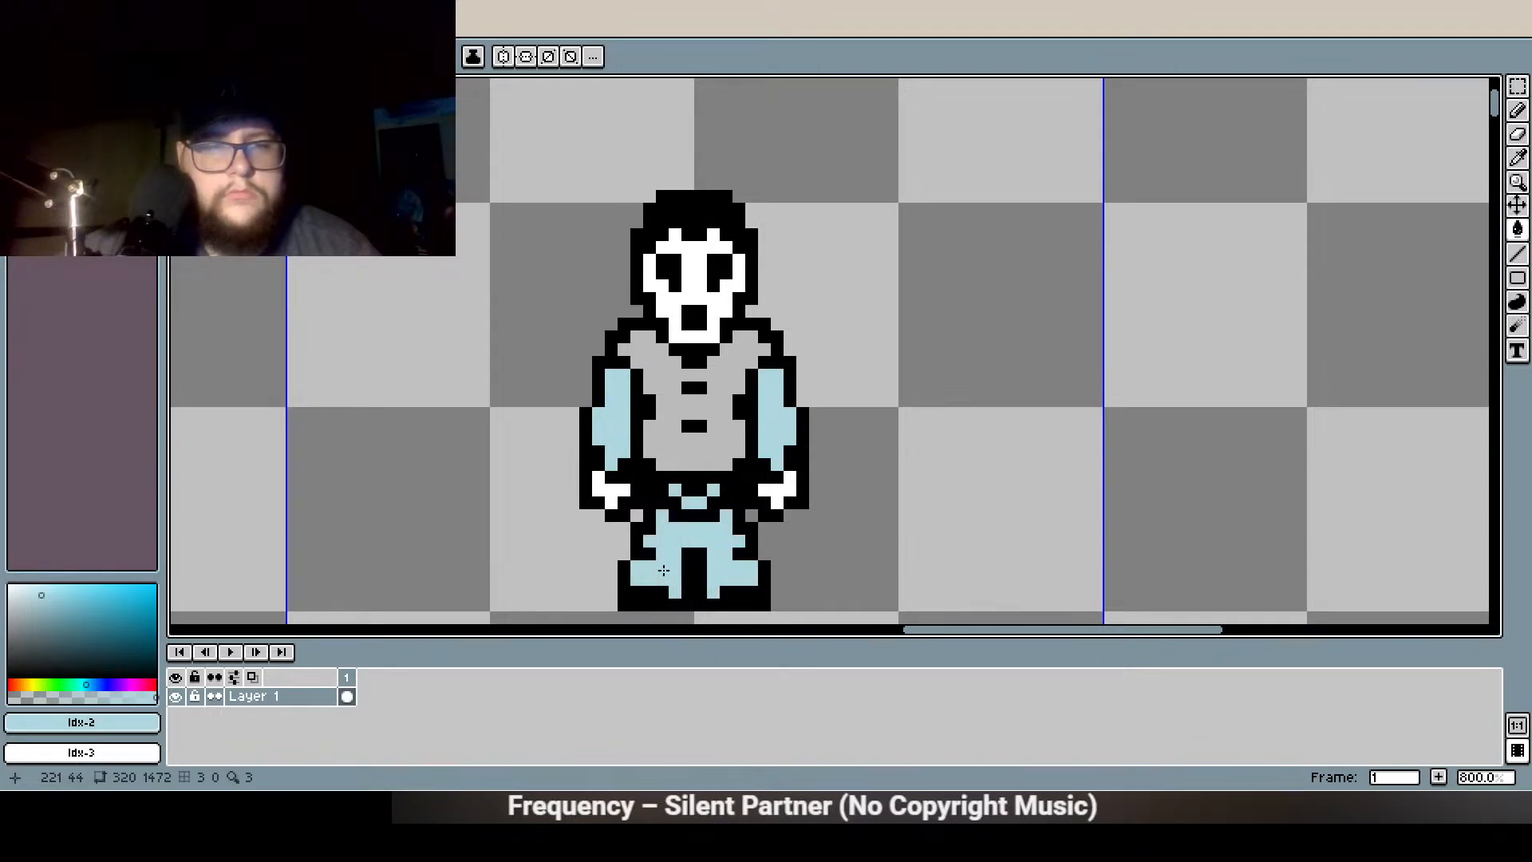
Shade the skull face with single light blue pixels under both eyes, on both cheeks and at the two jaw corners
scroll(573, 441, down, 2)
scroll(642, 288, up, 4)
scroll(642, 289, down, 1)
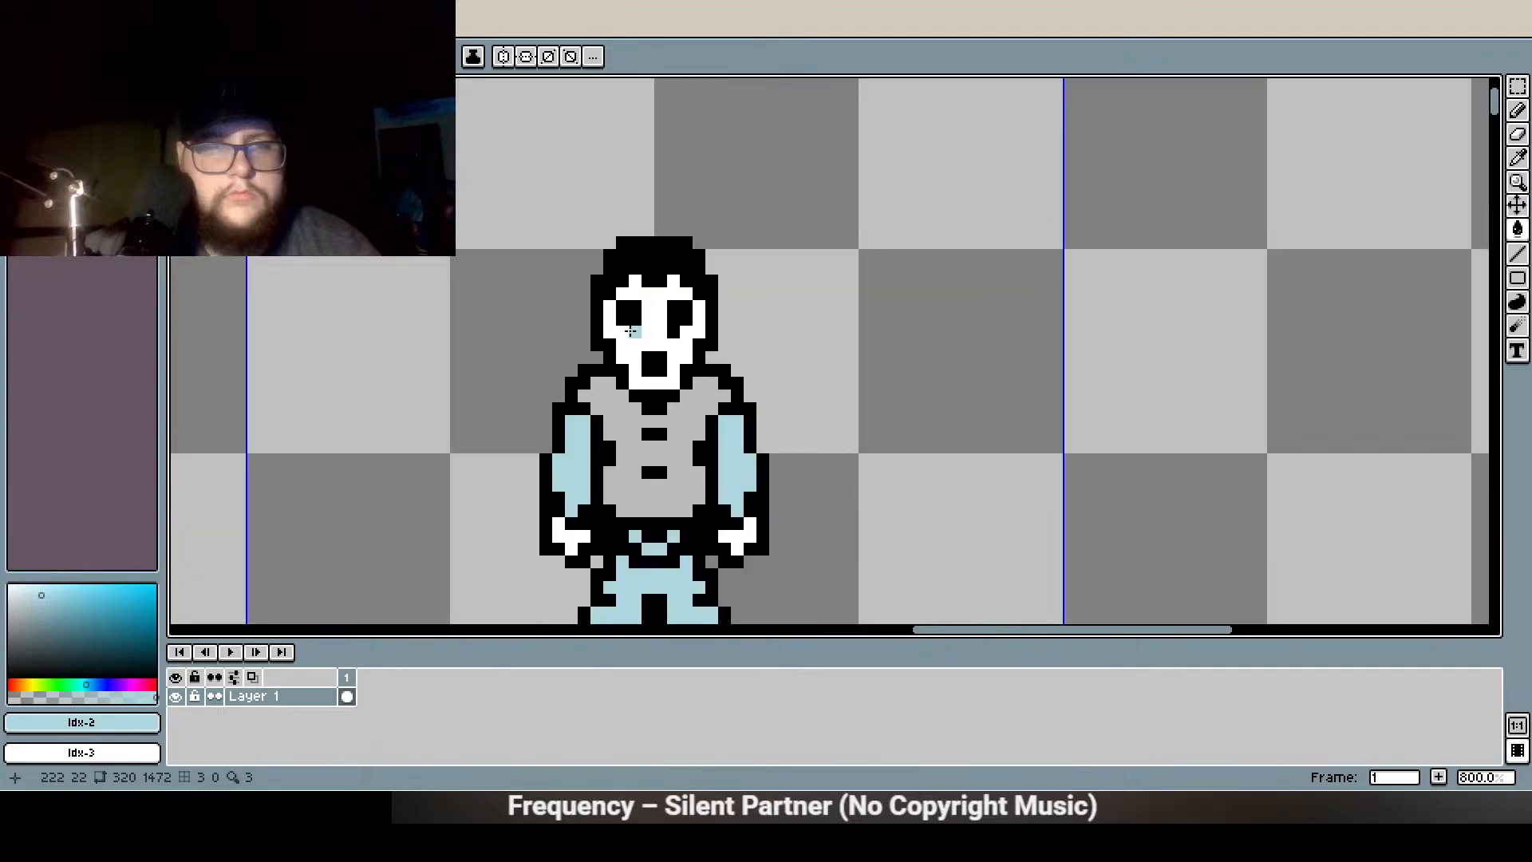
scroll(633, 362, up, 2)
scroll(679, 386, down, 1)
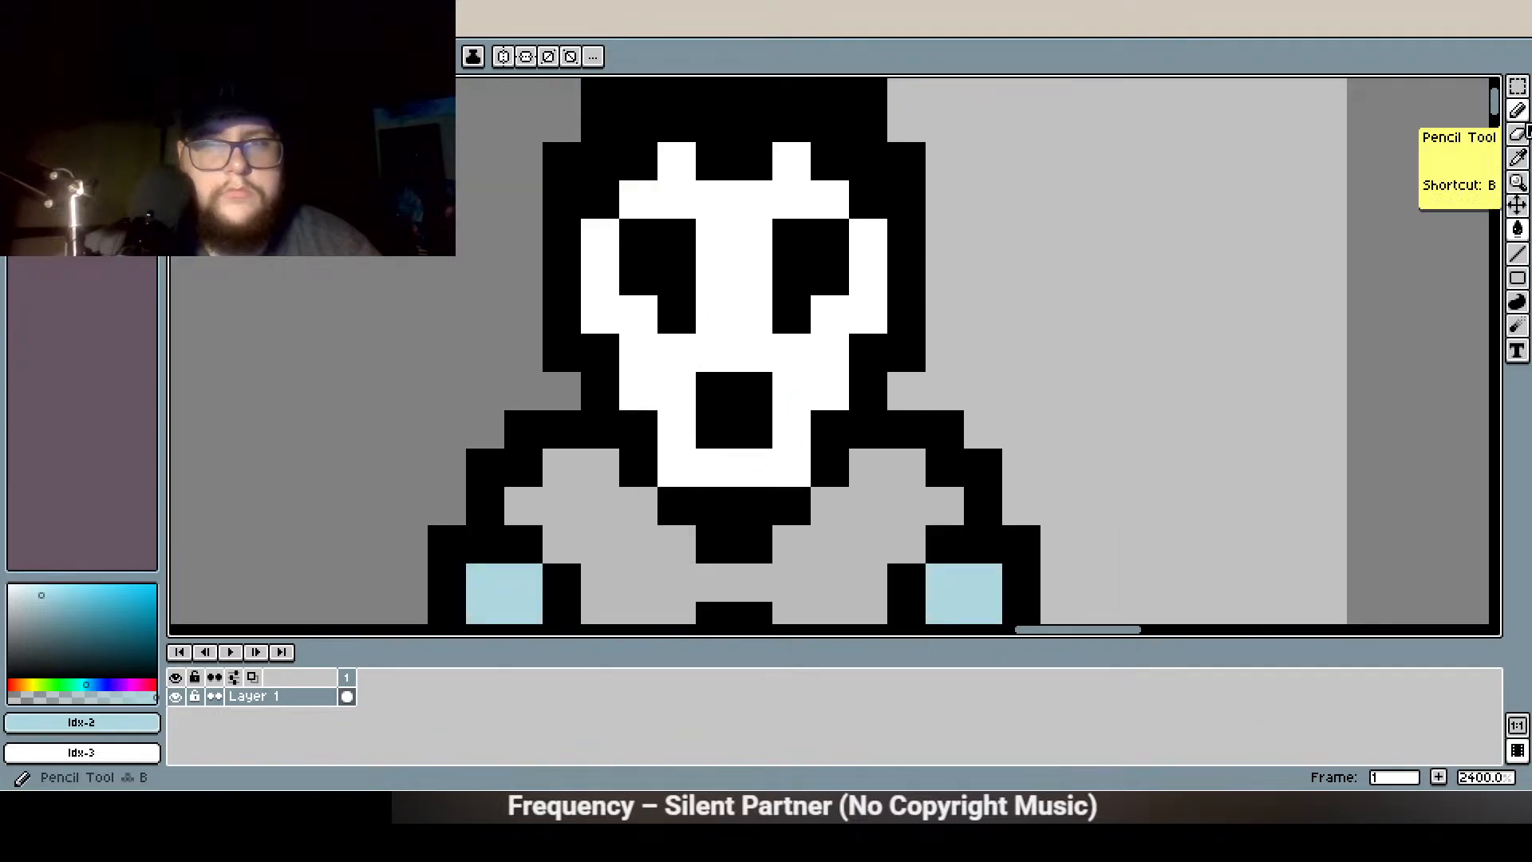
click(676, 353)
click(638, 315)
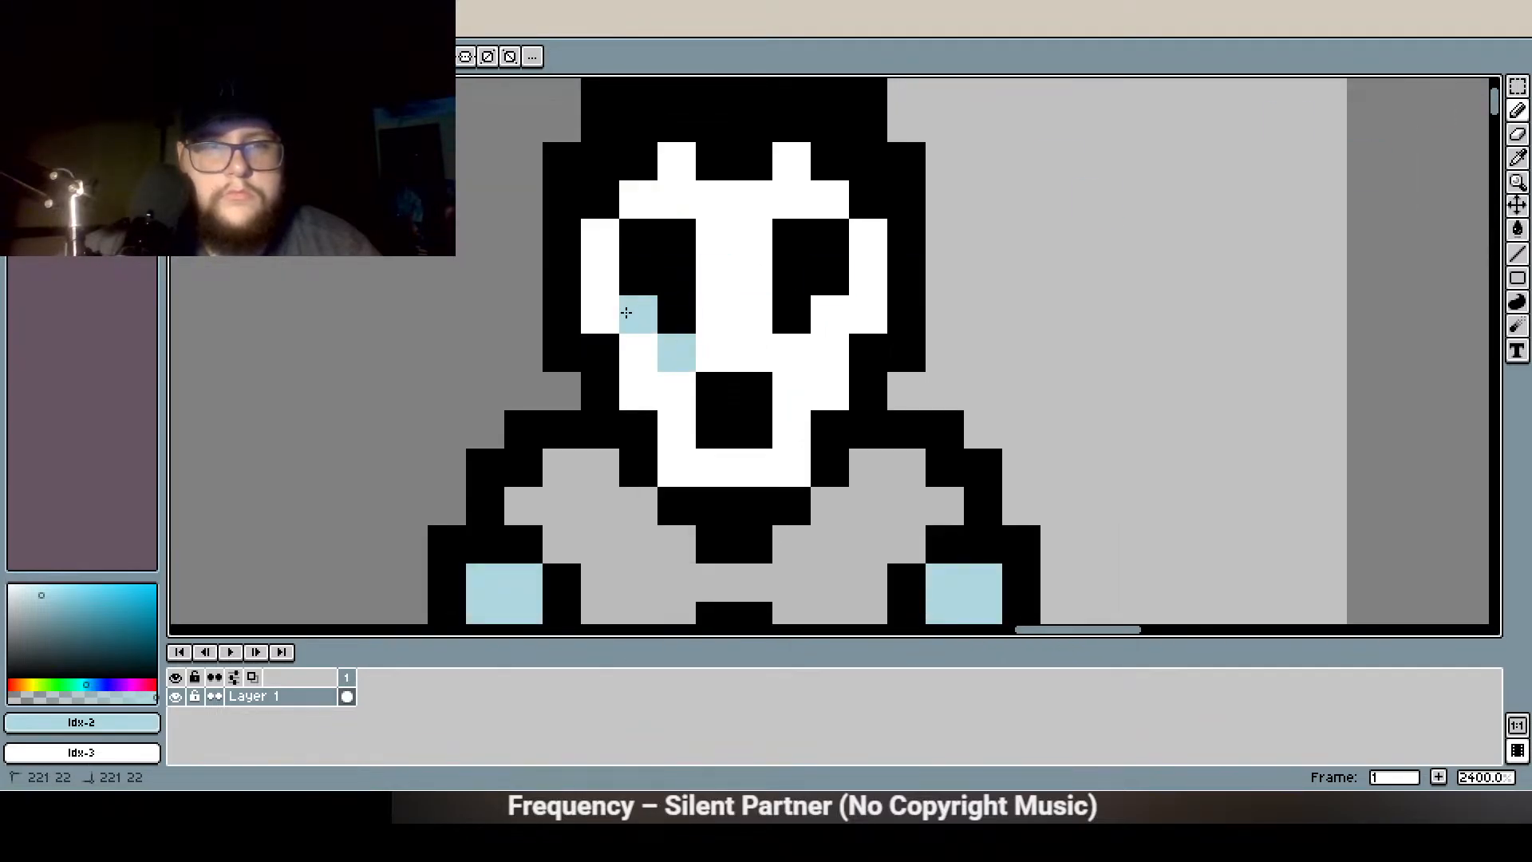
click(791, 353)
click(830, 315)
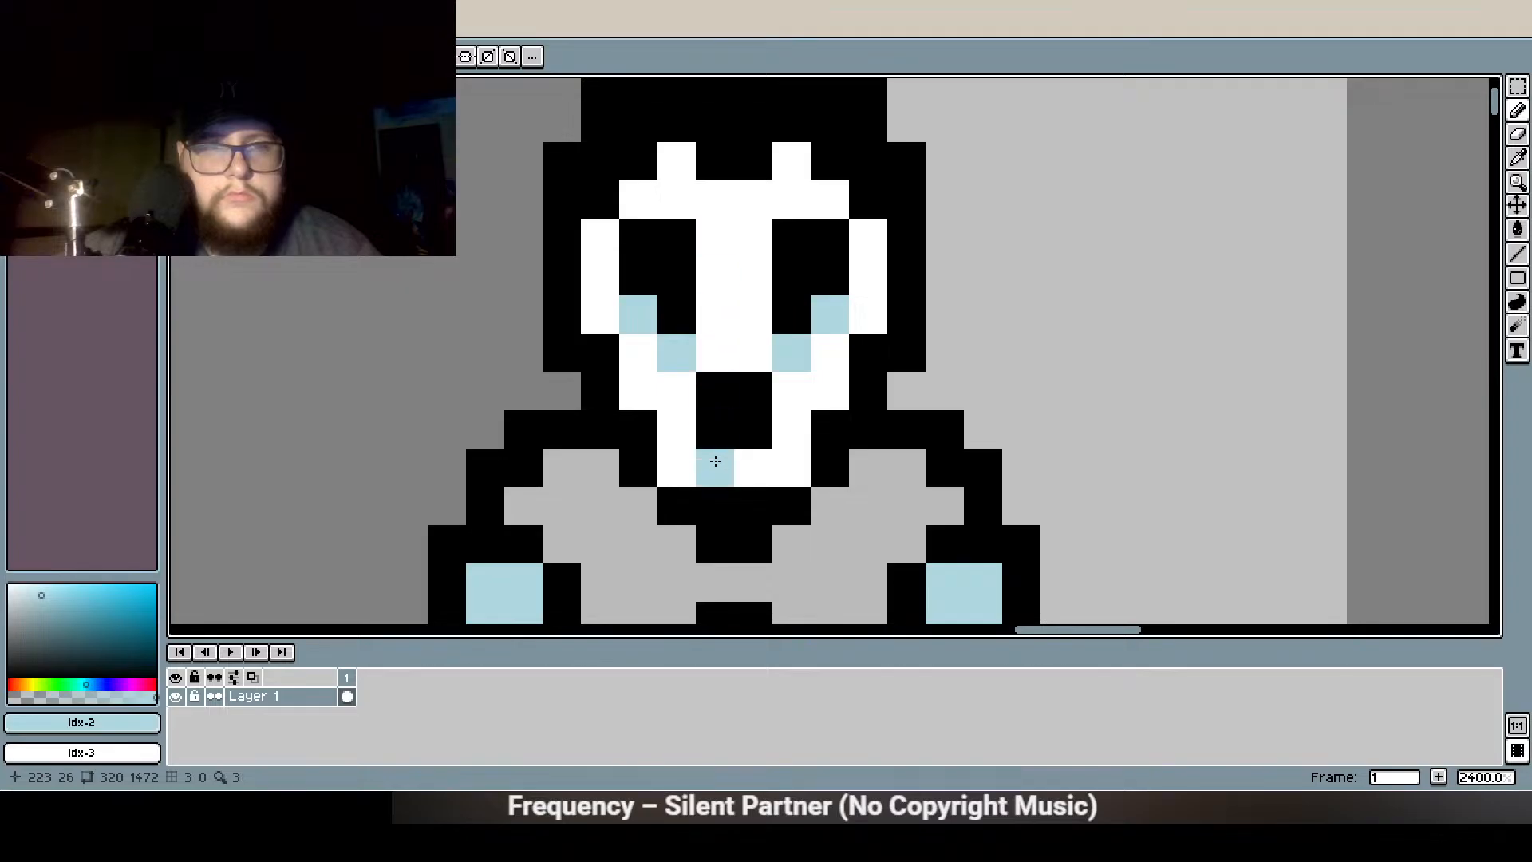
click(620, 392)
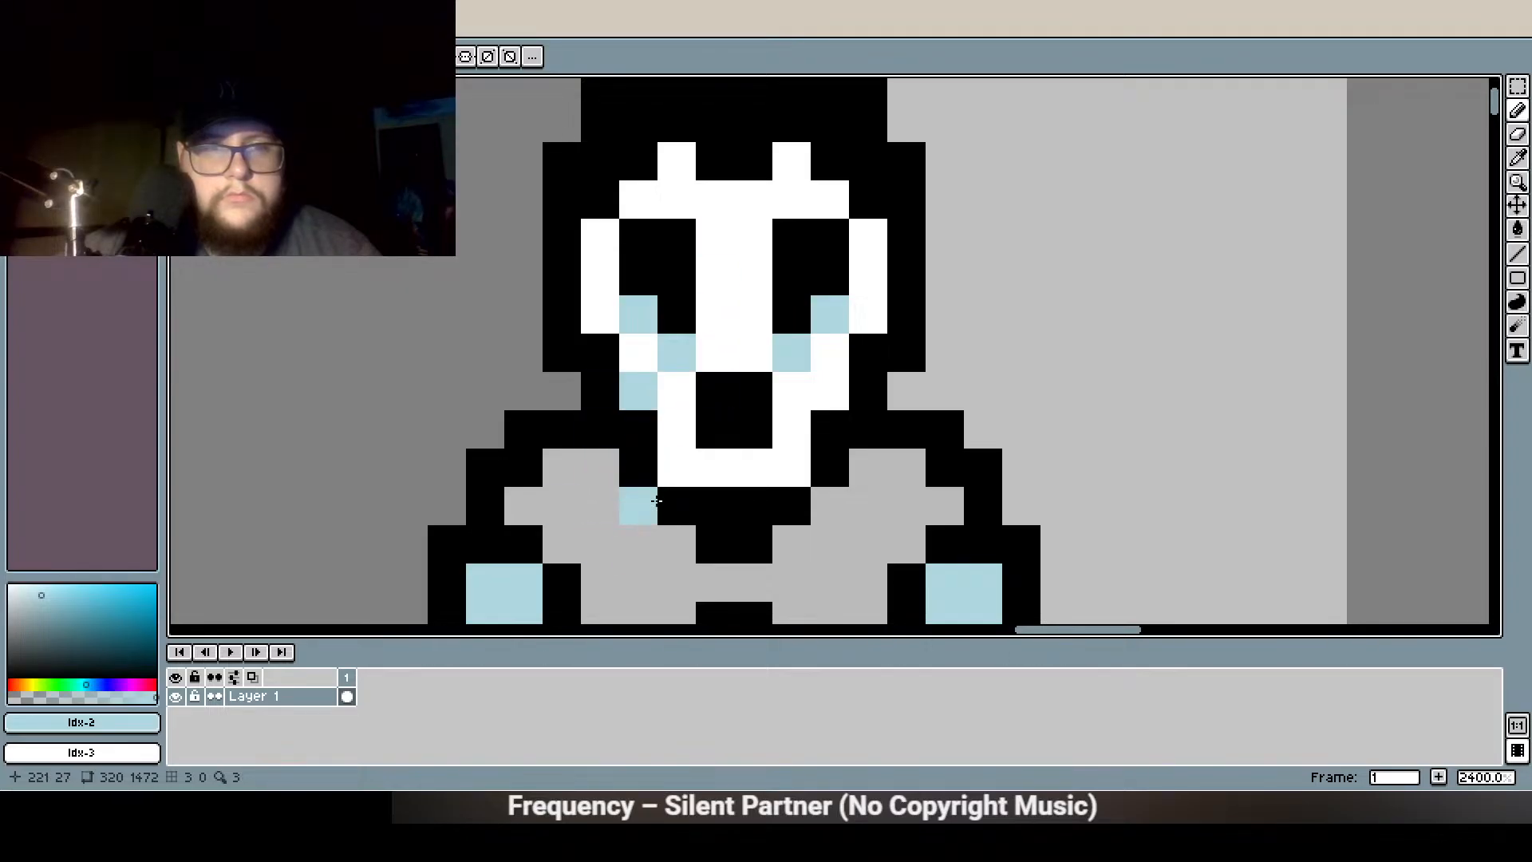
scroll(662, 486, down, 1)
click(676, 483)
click(774, 423)
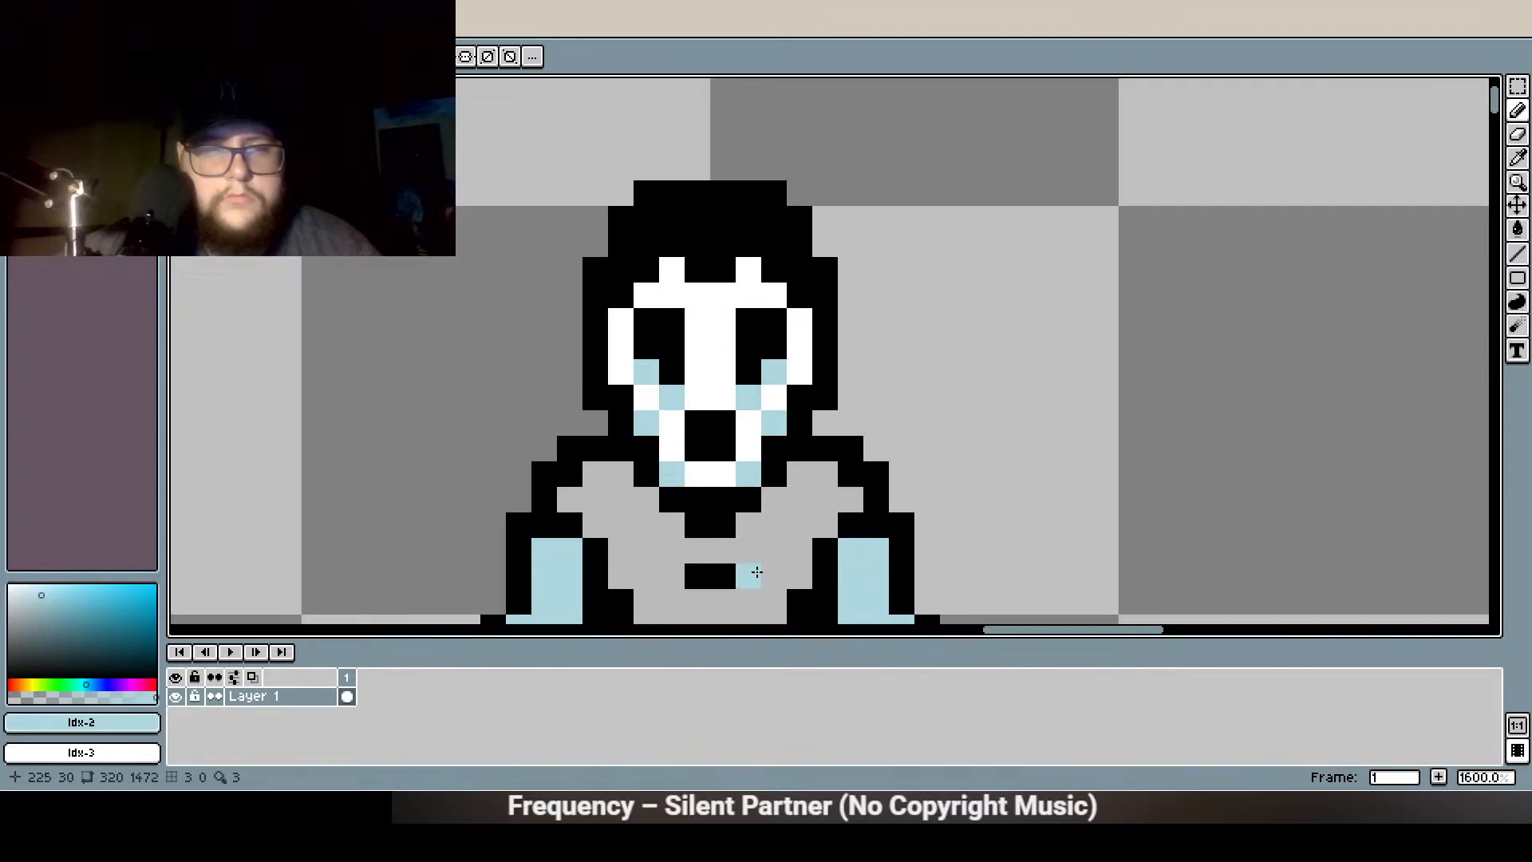
Shade the forehead with light blue pixels in both hairline notches and at the upper corners of the face
scroll(774, 423, down, 1)
scroll(653, 324, up, 1)
click(653, 325)
key(ctrl+z)
click(693, 331)
click(764, 329)
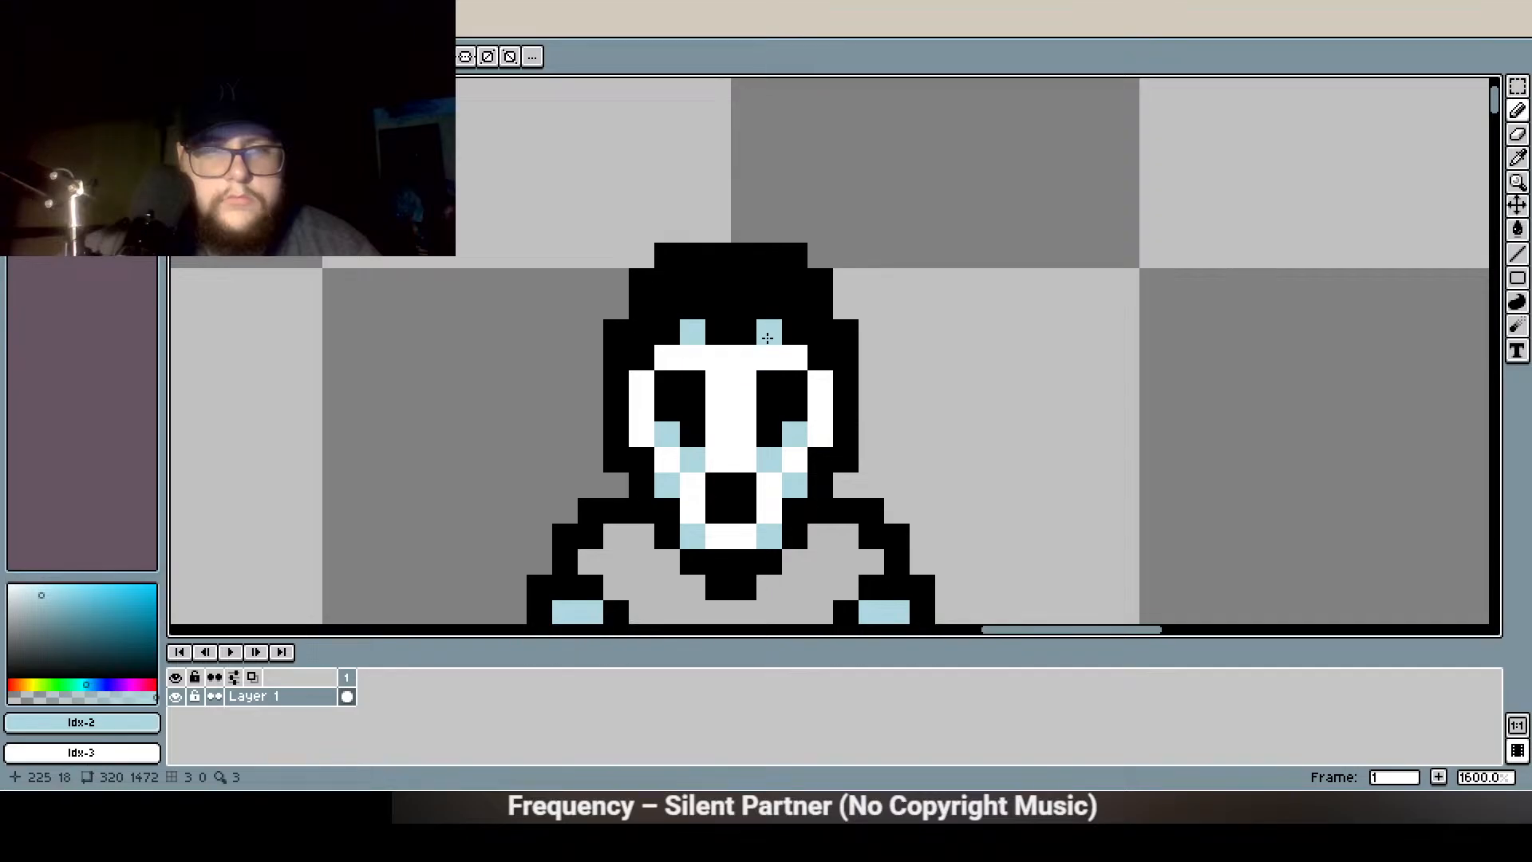
click(666, 357)
Add one light blue shading pixel at the outer edge of each hand
scroll(530, 391, down, 2)
scroll(637, 511, up, 1)
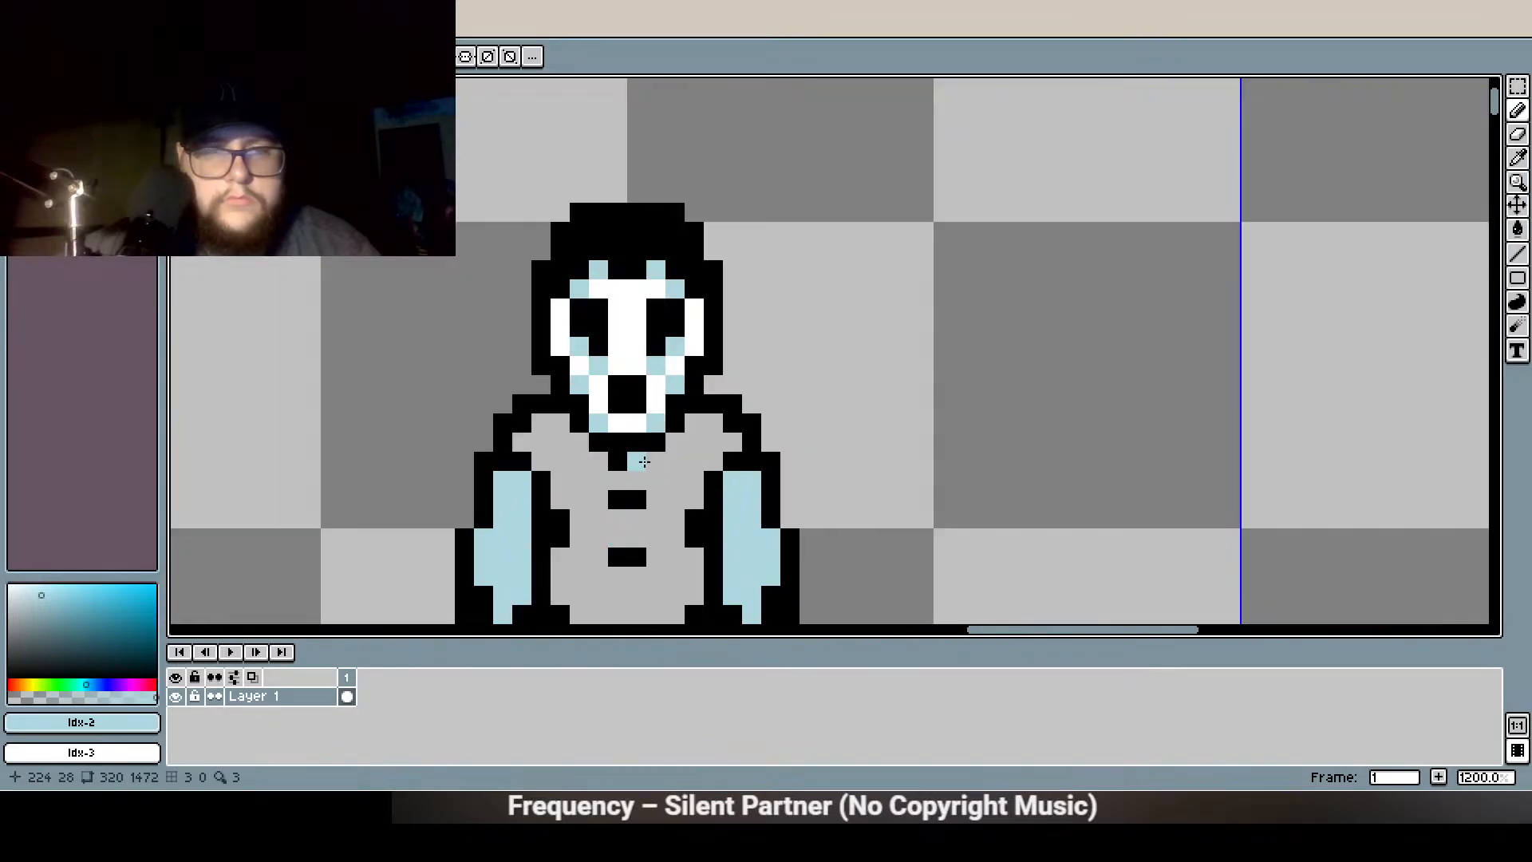
scroll(628, 450, down, 1)
scroll(725, 539, up, 2)
click(726, 254)
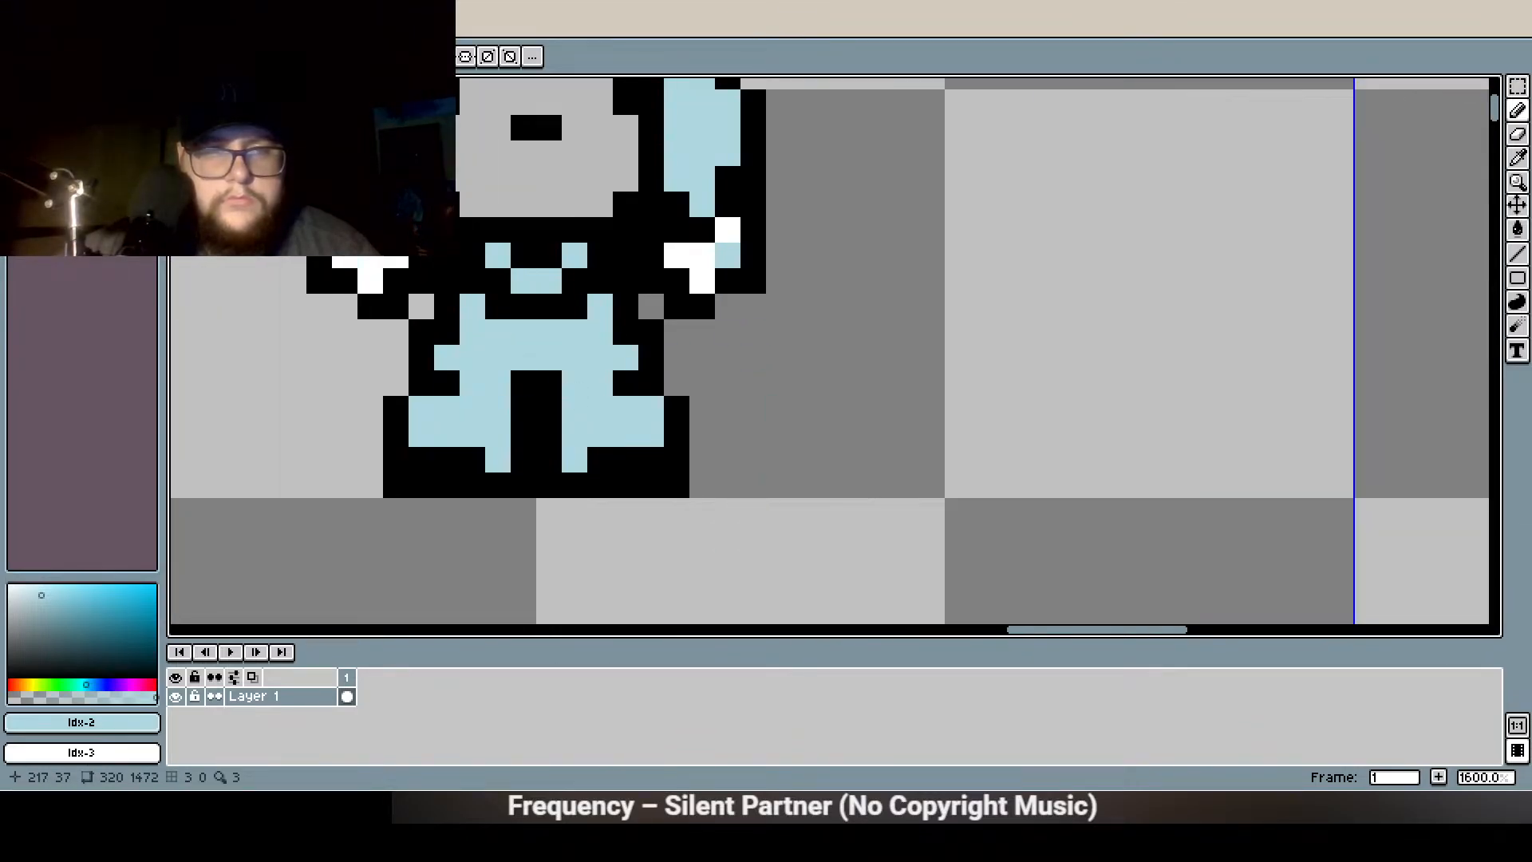
key(ctrl+z)
click(449, 383)
drag(346, 254, 476, 449)
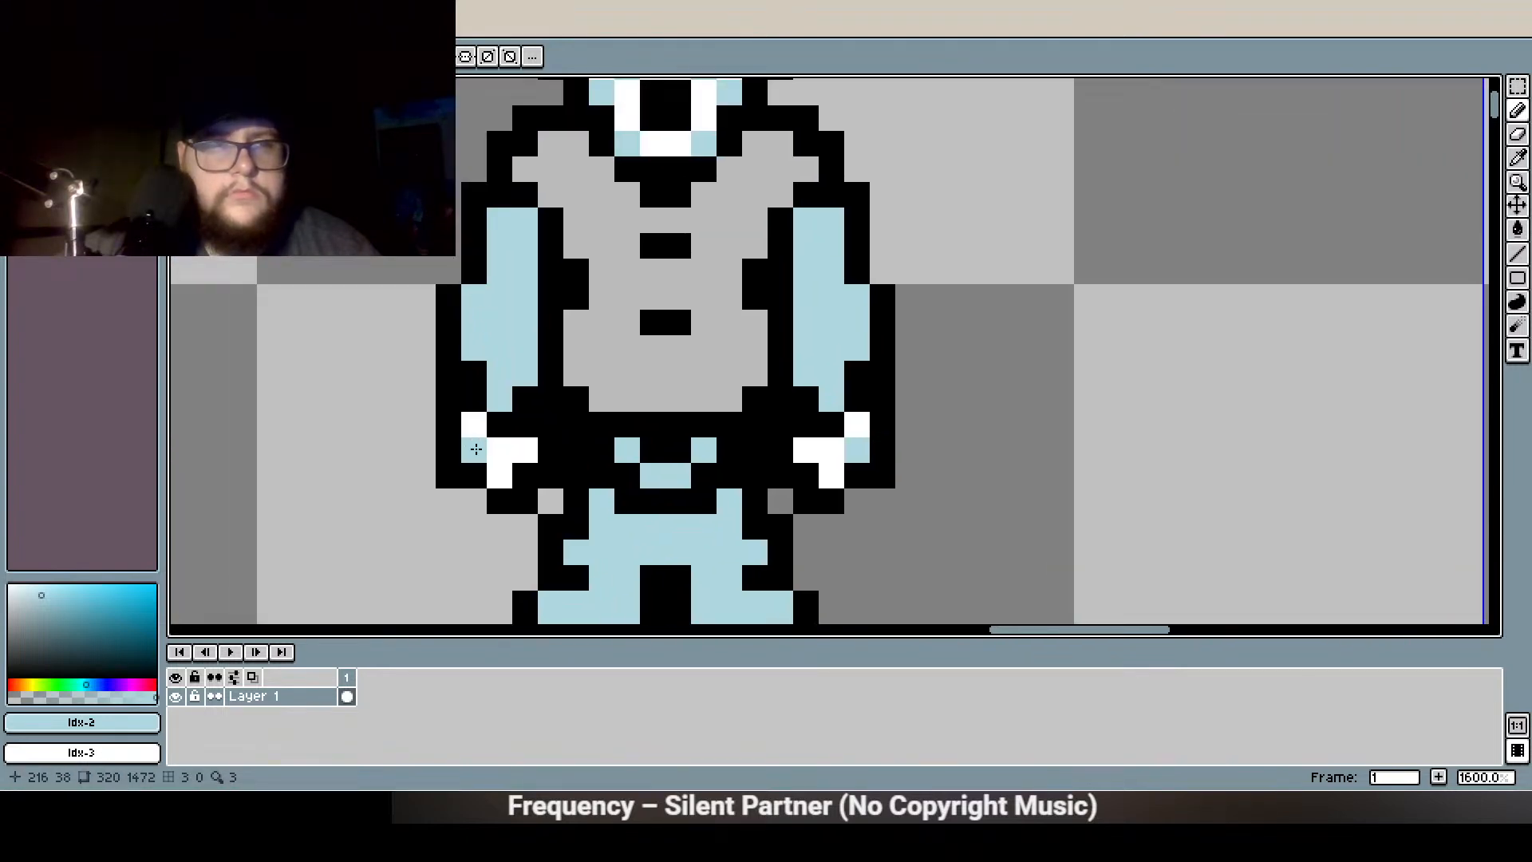
Sample the torso's grey (#bababa), add it to the palette and dot two grey shading pixels on each trouser leg
key(i)
click(626, 369)
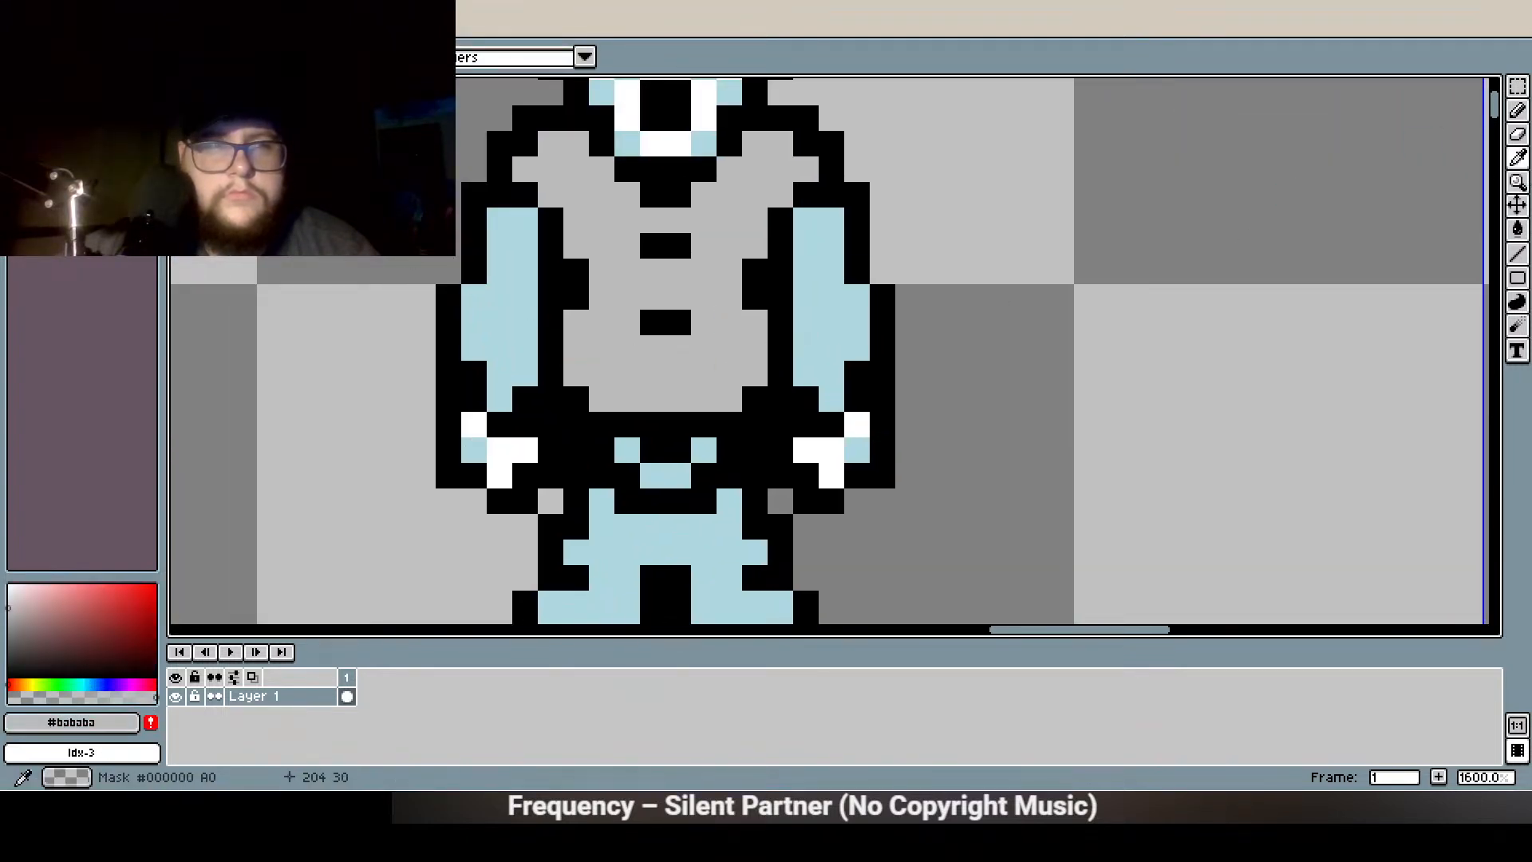
click(151, 722)
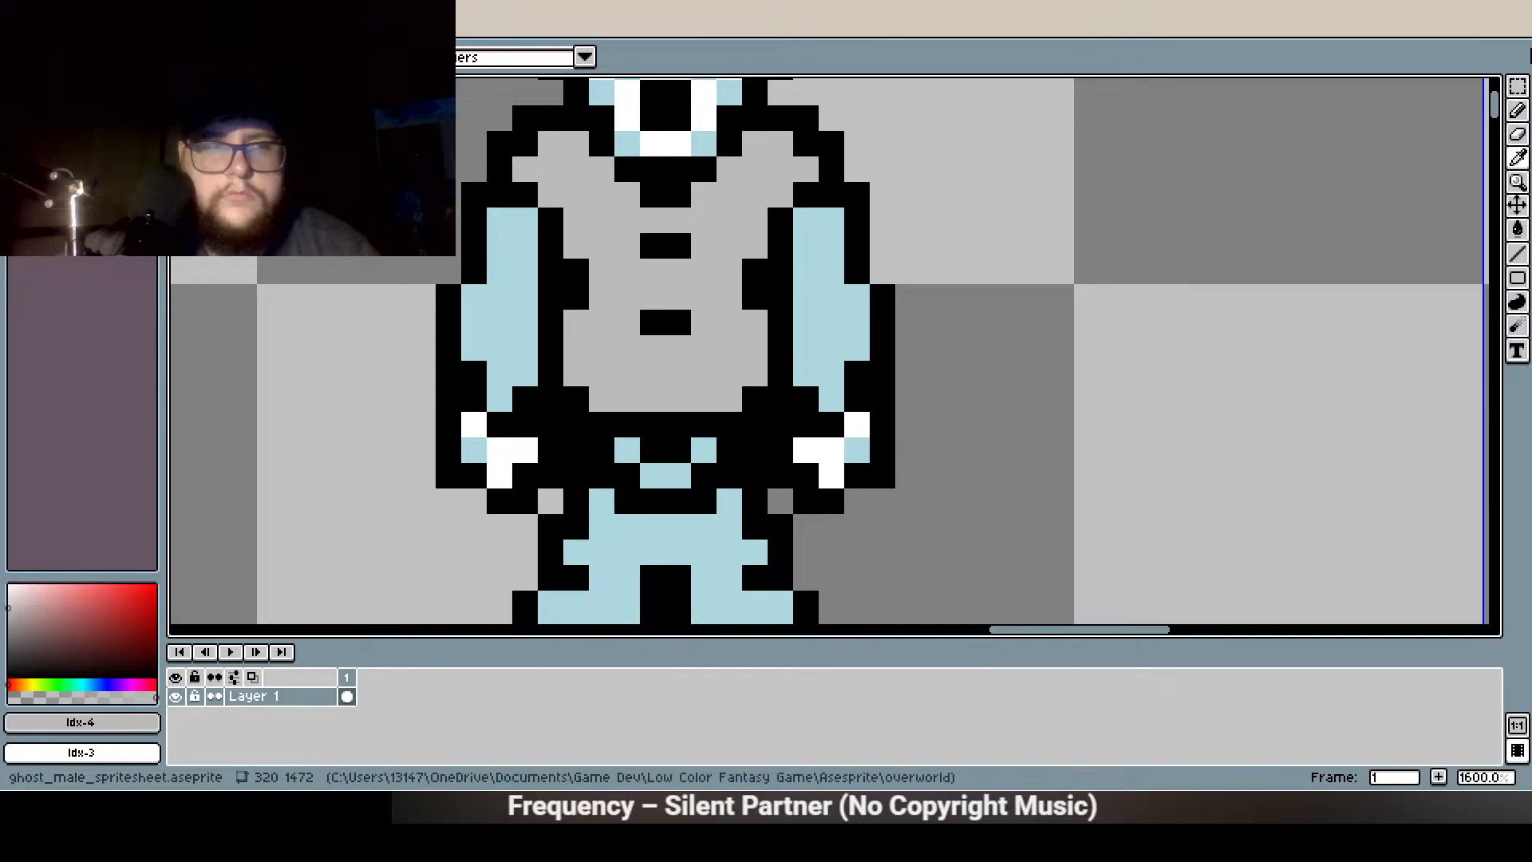
click(1517, 111)
drag(595, 578, 529, 367)
click(524, 367)
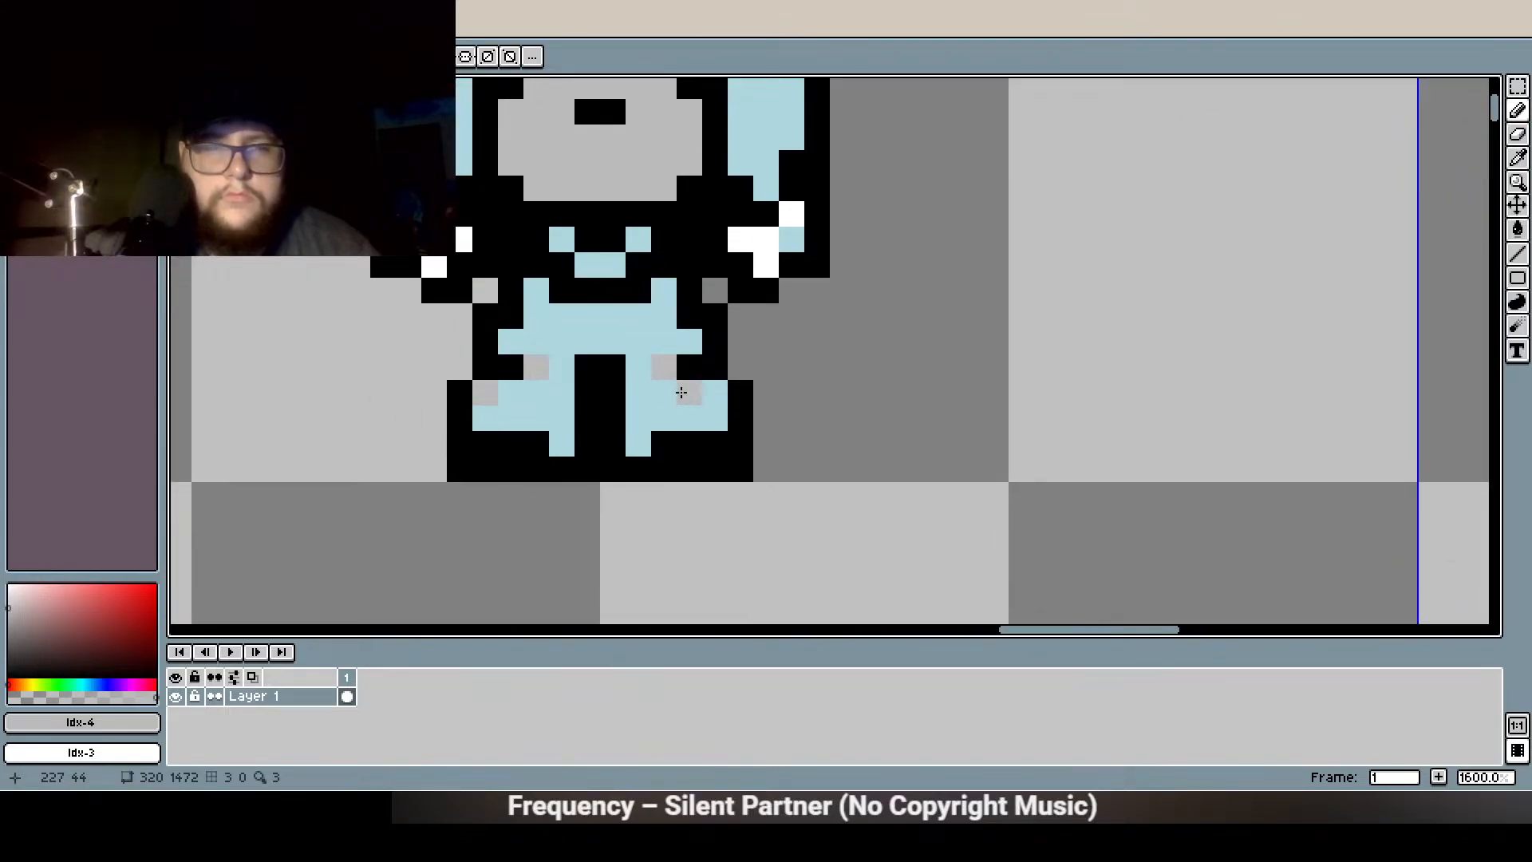
scroll(616, 351, down, 5)
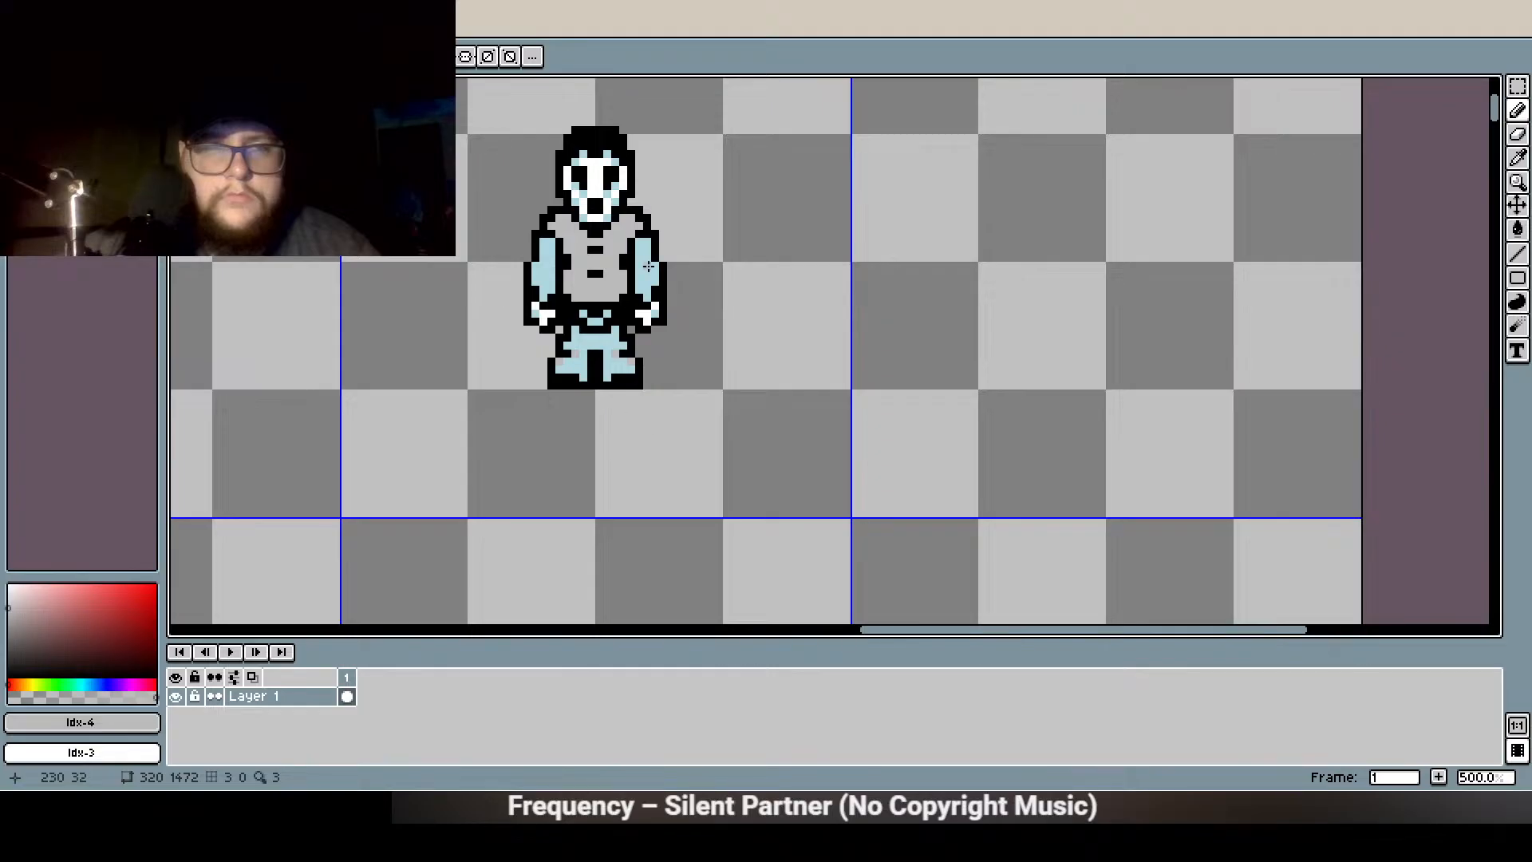
Recolour the light blue belt buckle pixels with the torso's grey
scroll(628, 301, up, 5)
click(521, 430)
click(546, 454)
click(572, 455)
click(597, 430)
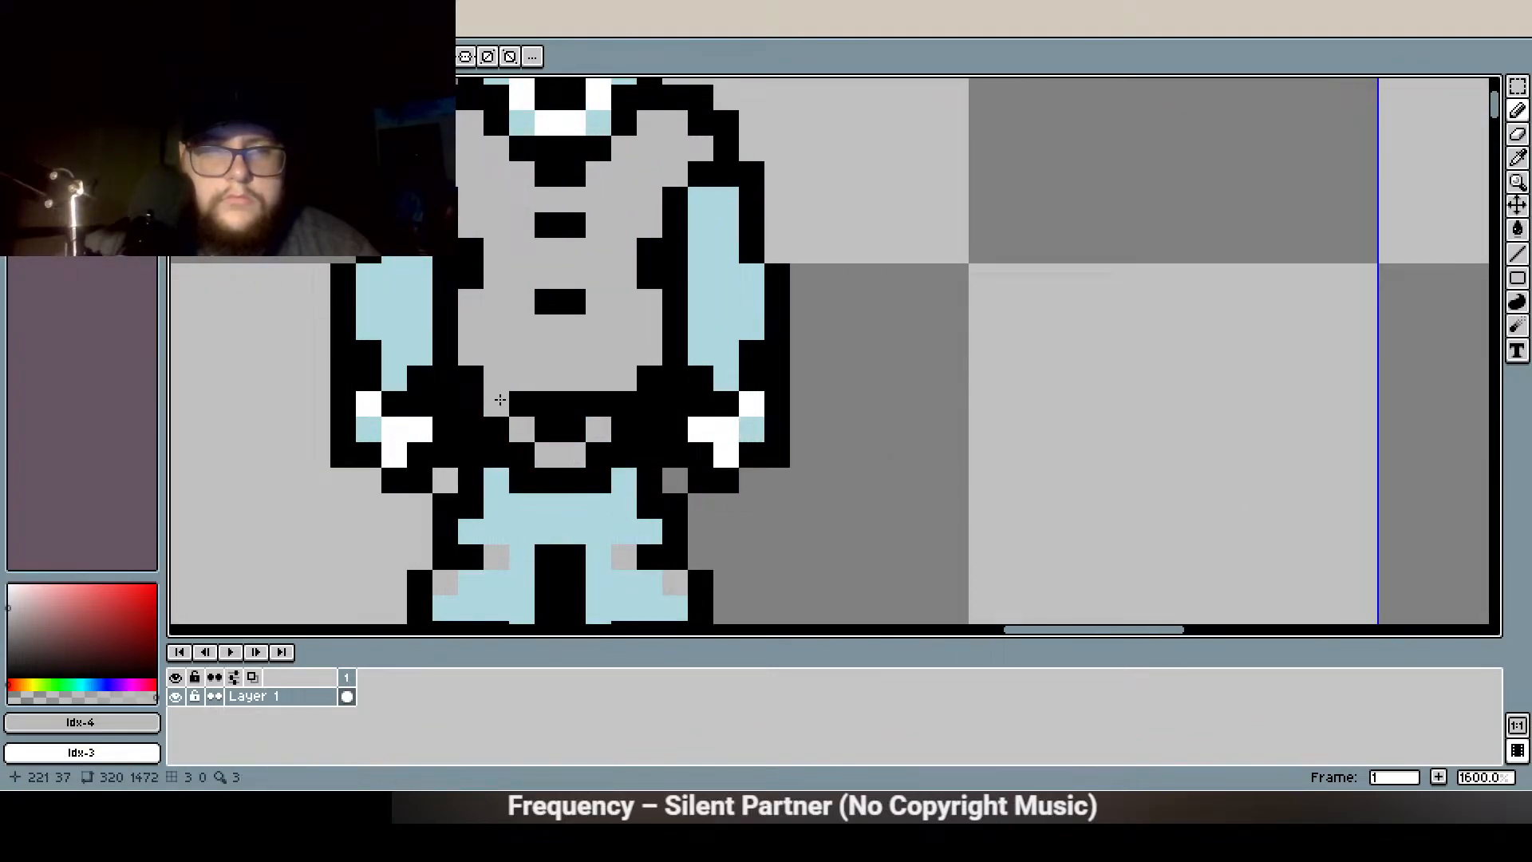
scroll(543, 375, down, 2)
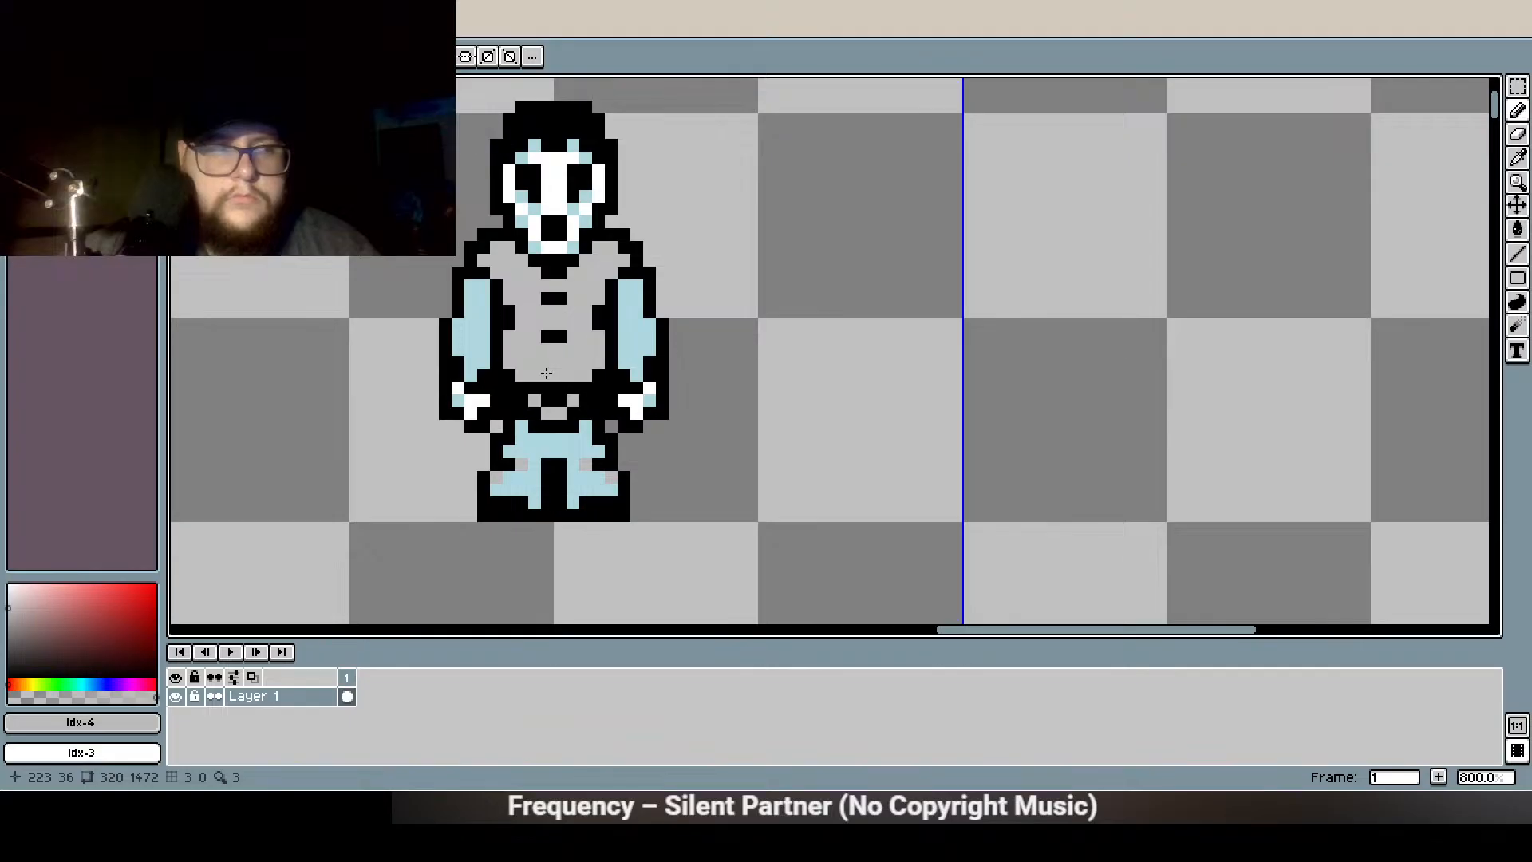
Draw a white V-shaped collar on the grey shirt running from the shoulders down to the buttons, with white pixels between and below them
alt+click(549, 244)
click(548, 323)
click(550, 316)
click(560, 336)
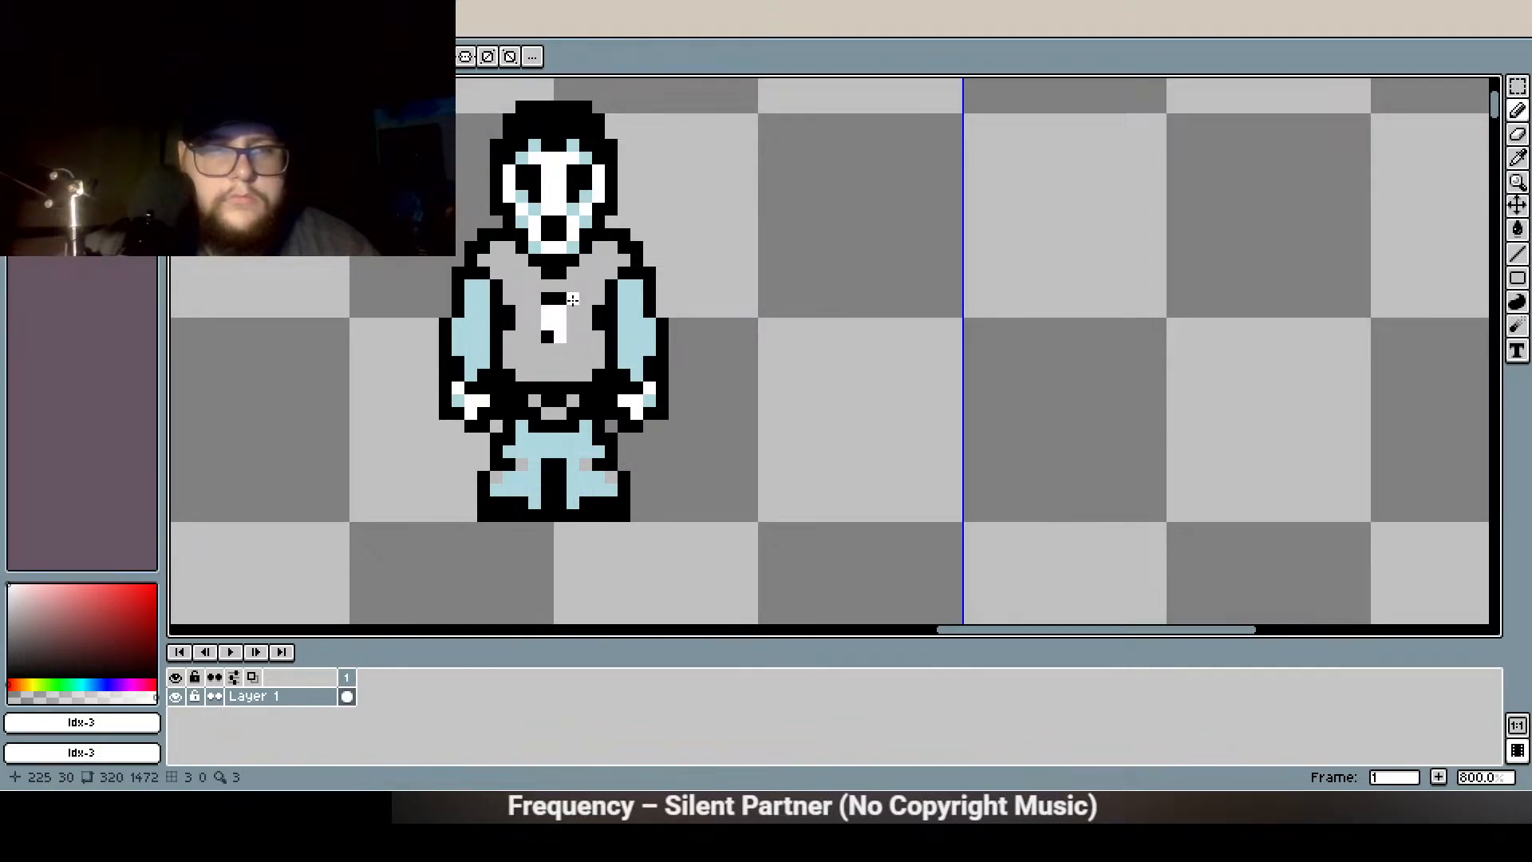
key(ctrl+z)
click(573, 299)
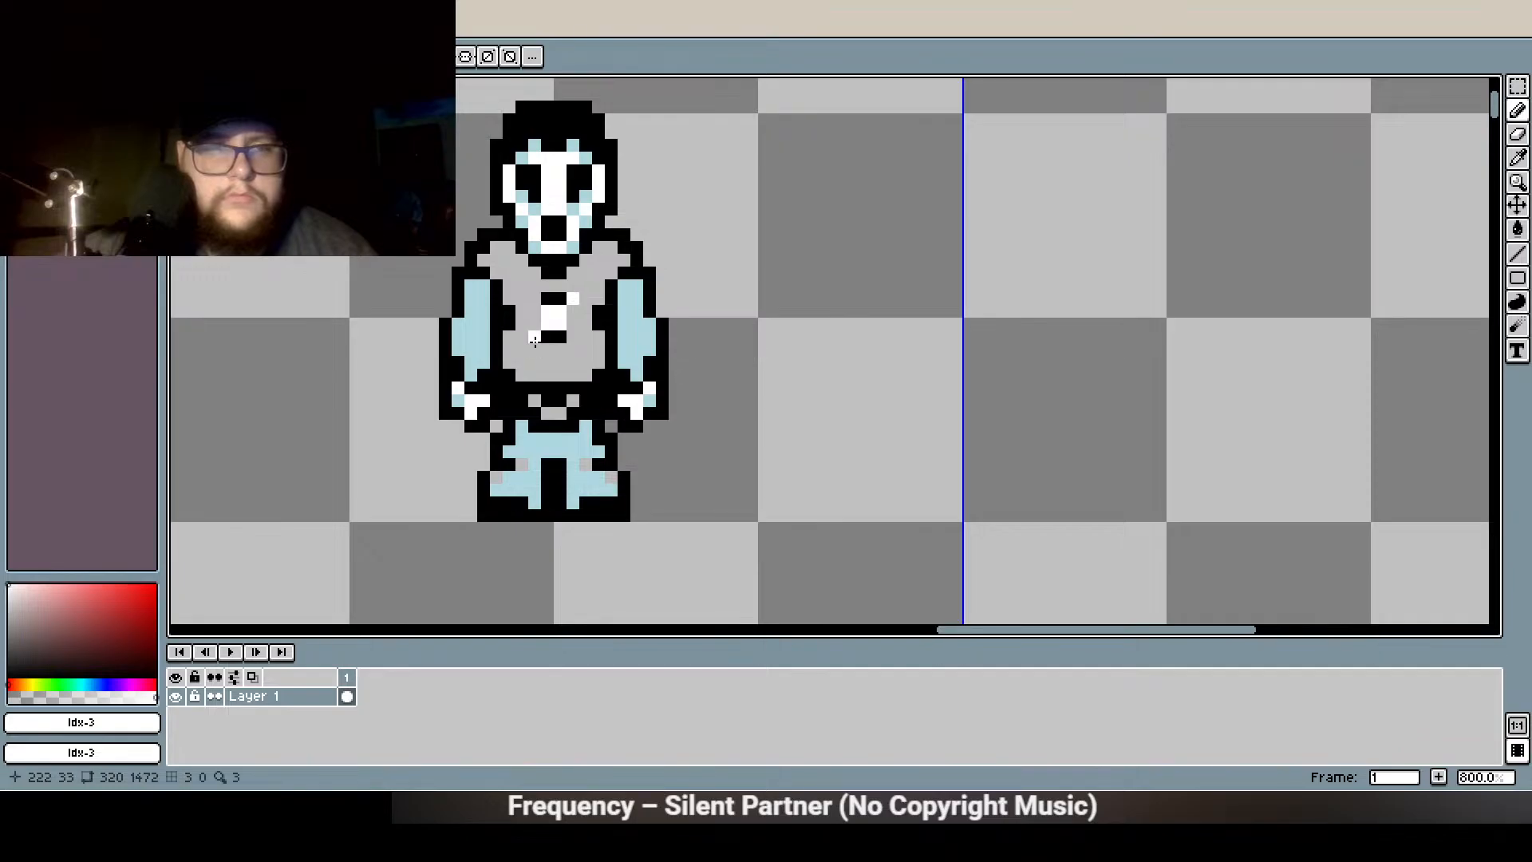
click(587, 283)
click(525, 306)
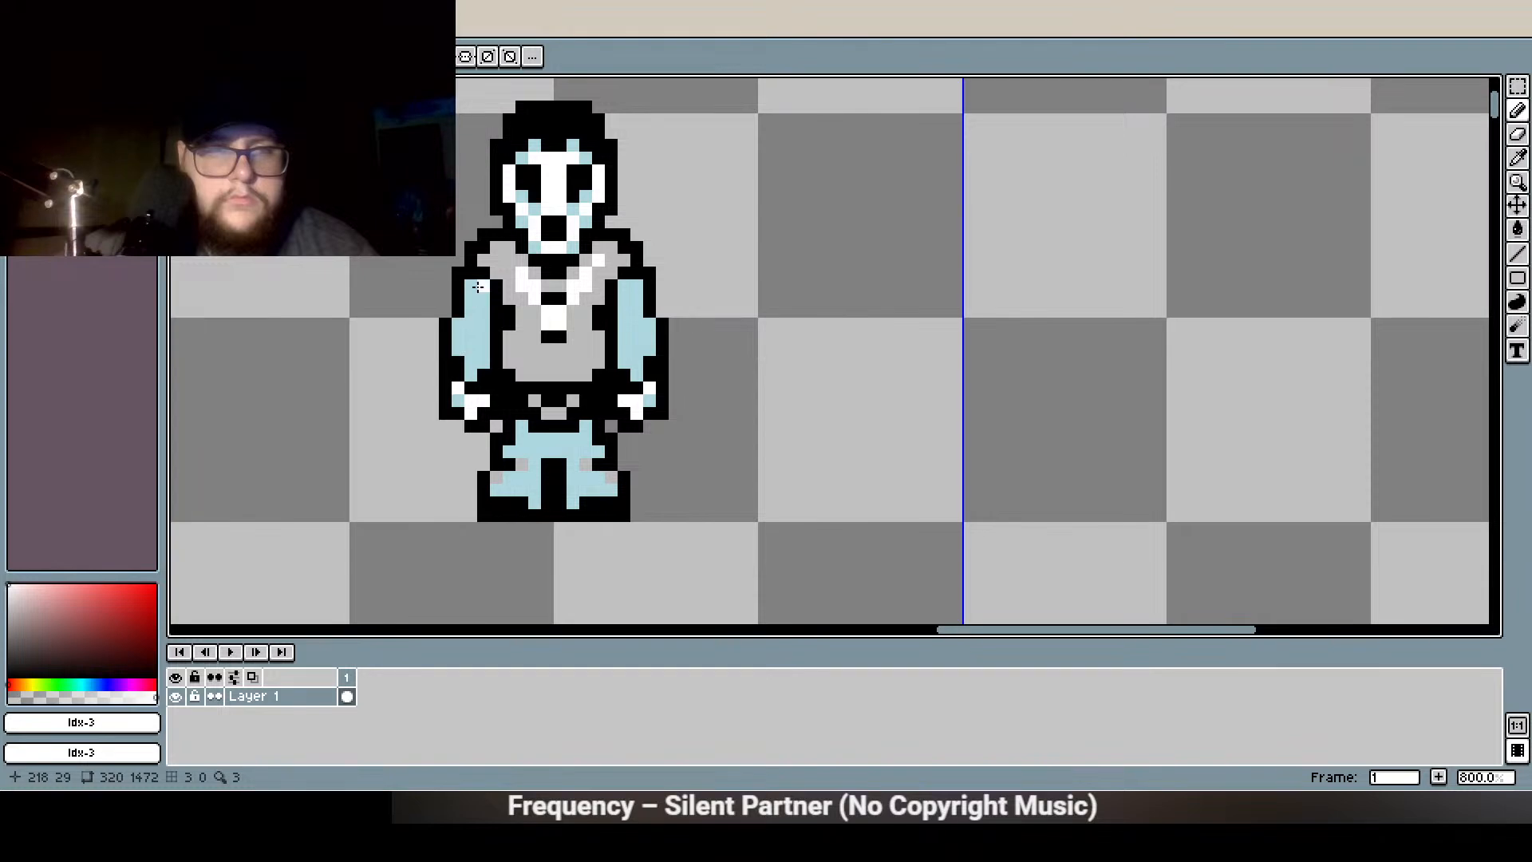
scroll(512, 390, down, 2)
scroll(546, 363, up, 1)
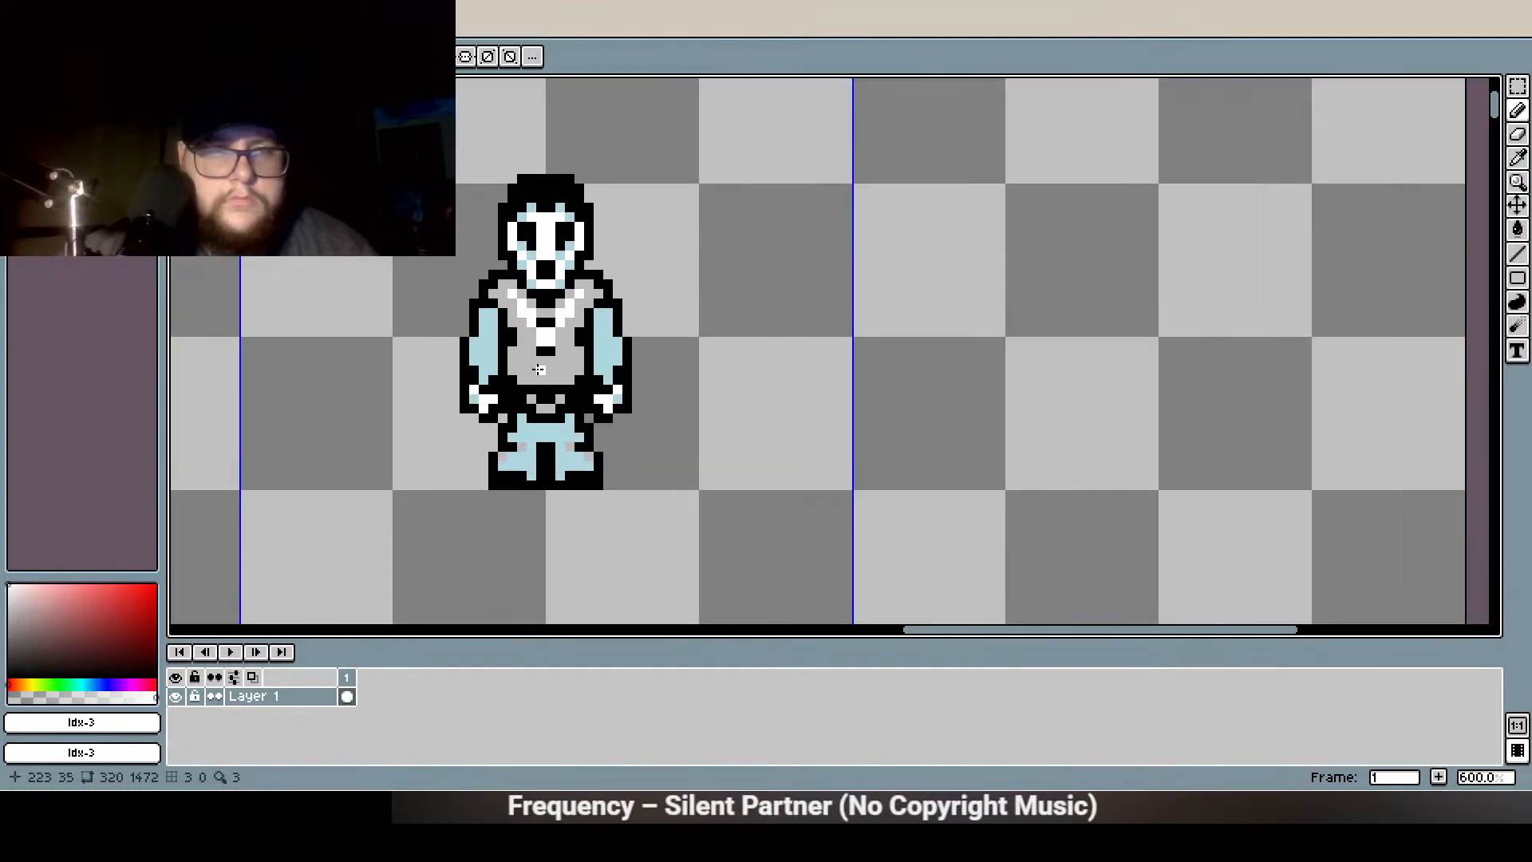
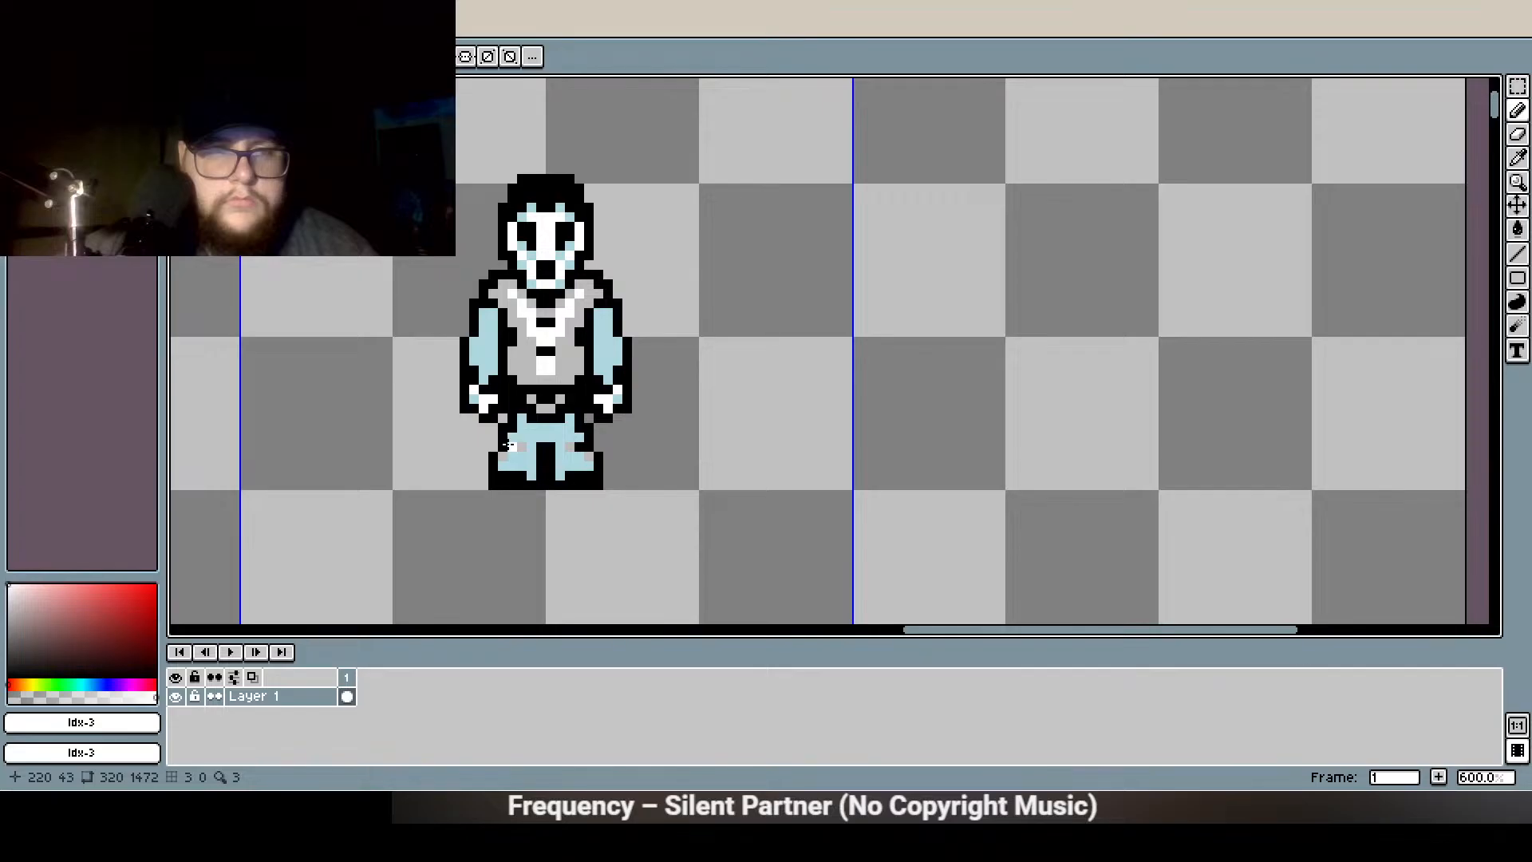
Paint white highlights along the outer edges of both light blue sleeves
scroll(489, 331, up, 3)
mouse_move(478, 315)
mouse_down()
mouse_move(479, 288)
mouse_move(492, 363)
mouse_up()
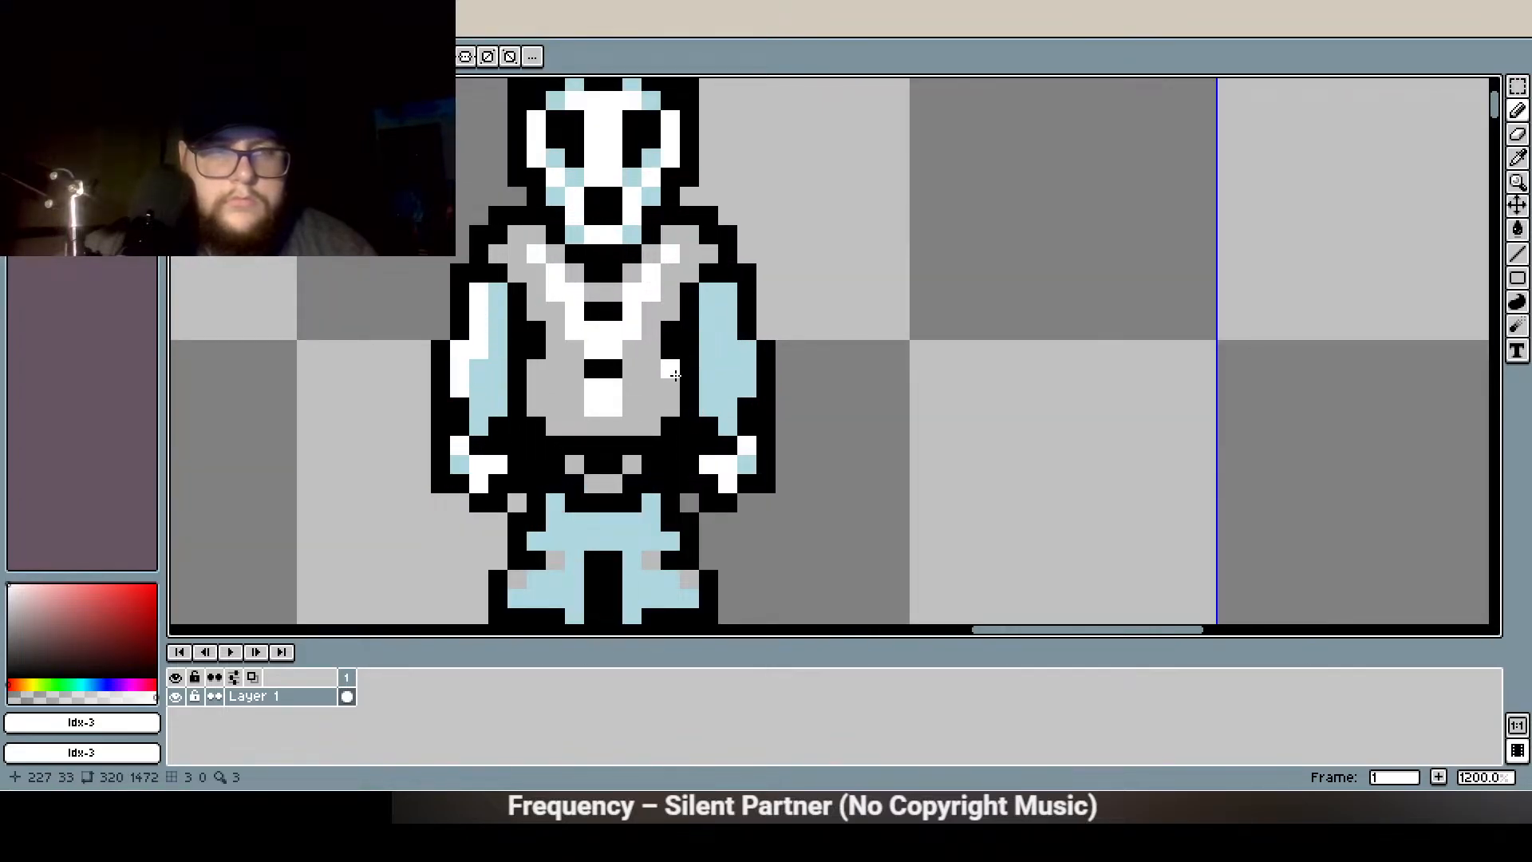
mouse_move(716, 295)
mouse_down()
mouse_move(747, 367)
mouse_move(726, 348)
mouse_up()
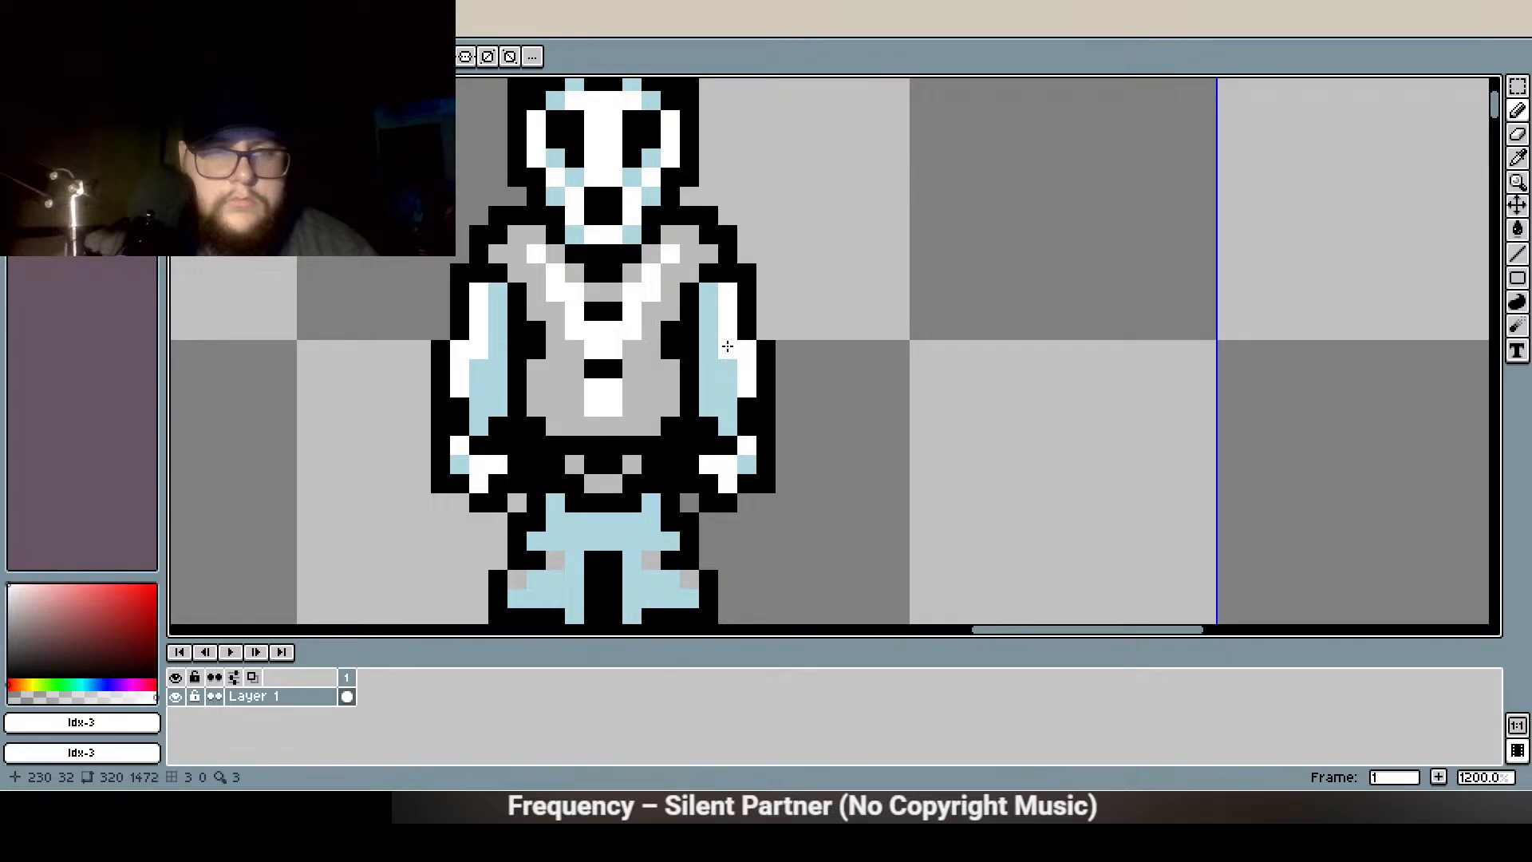
scroll(650, 423, down, 2)
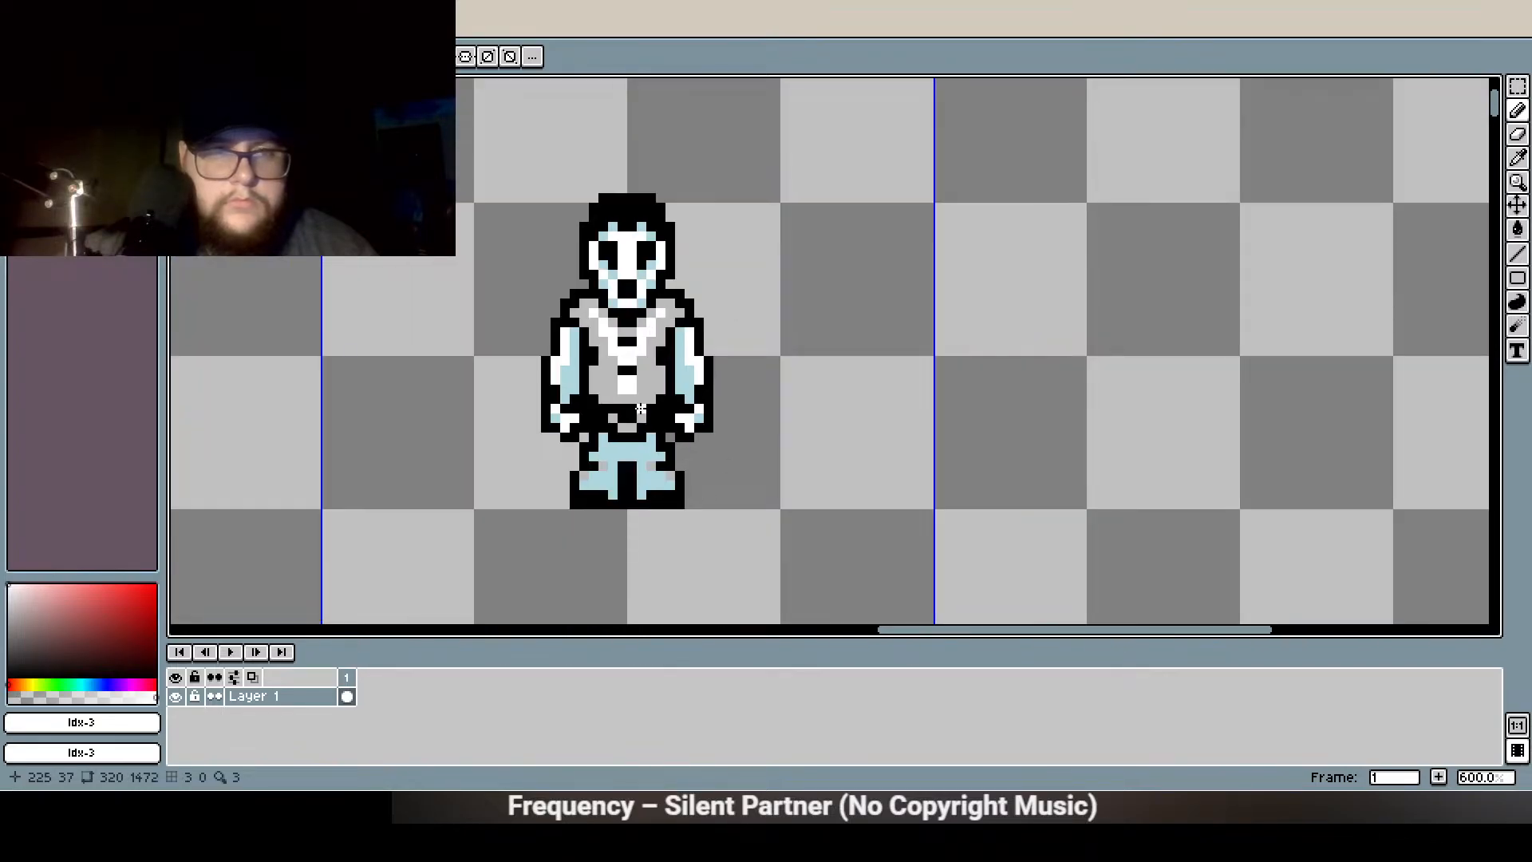
Recolour the light blue shading pixels under both eyes and at the chin corners with the palette grey (#bababa)
scroll(643, 302, up, 2)
click(92, 109)
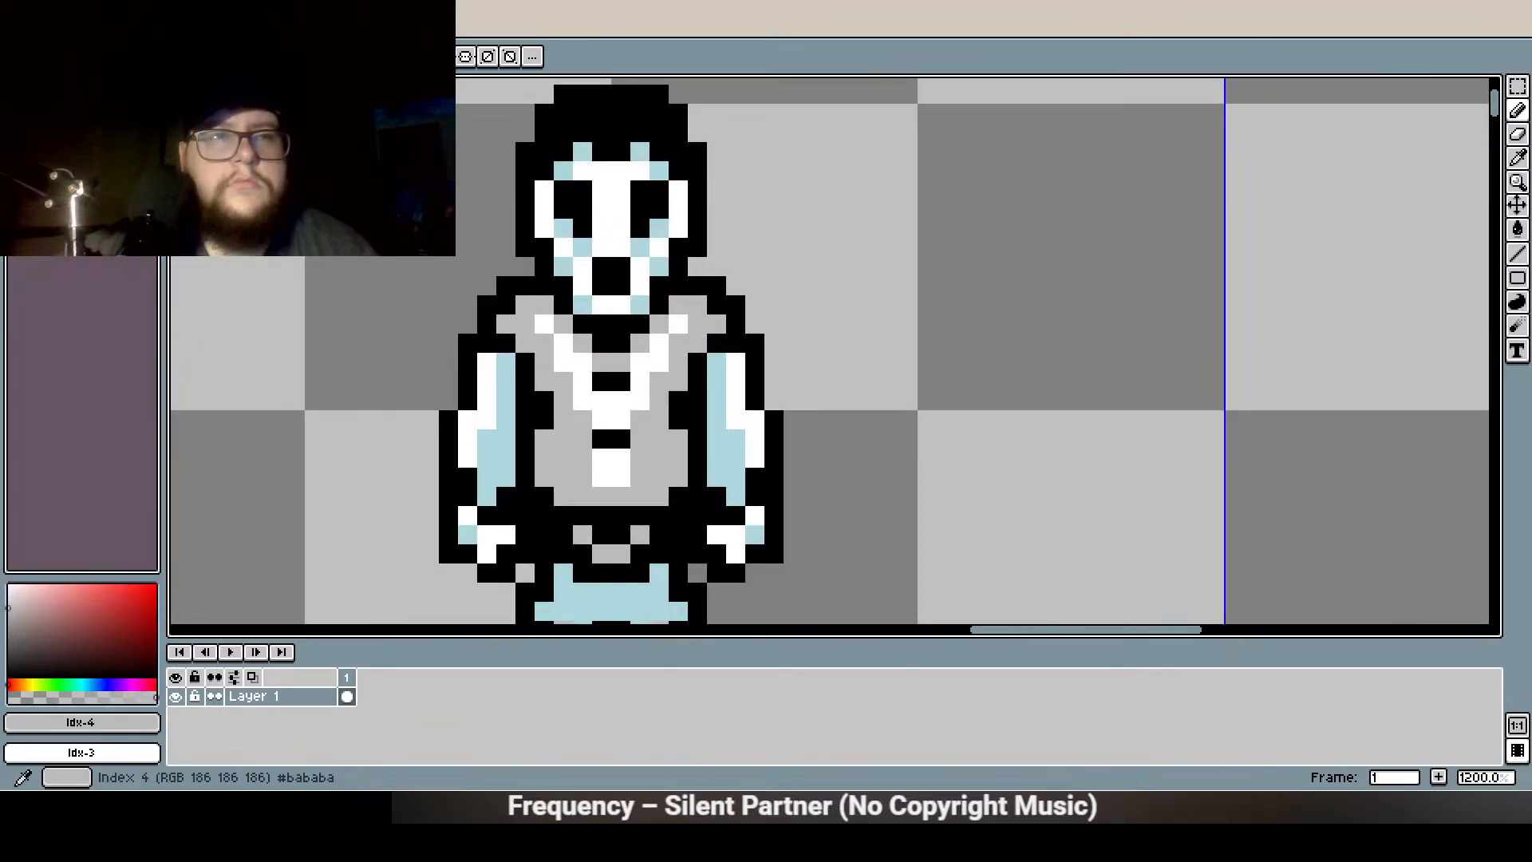
click(584, 251)
click(565, 229)
click(639, 248)
click(658, 229)
click(586, 302)
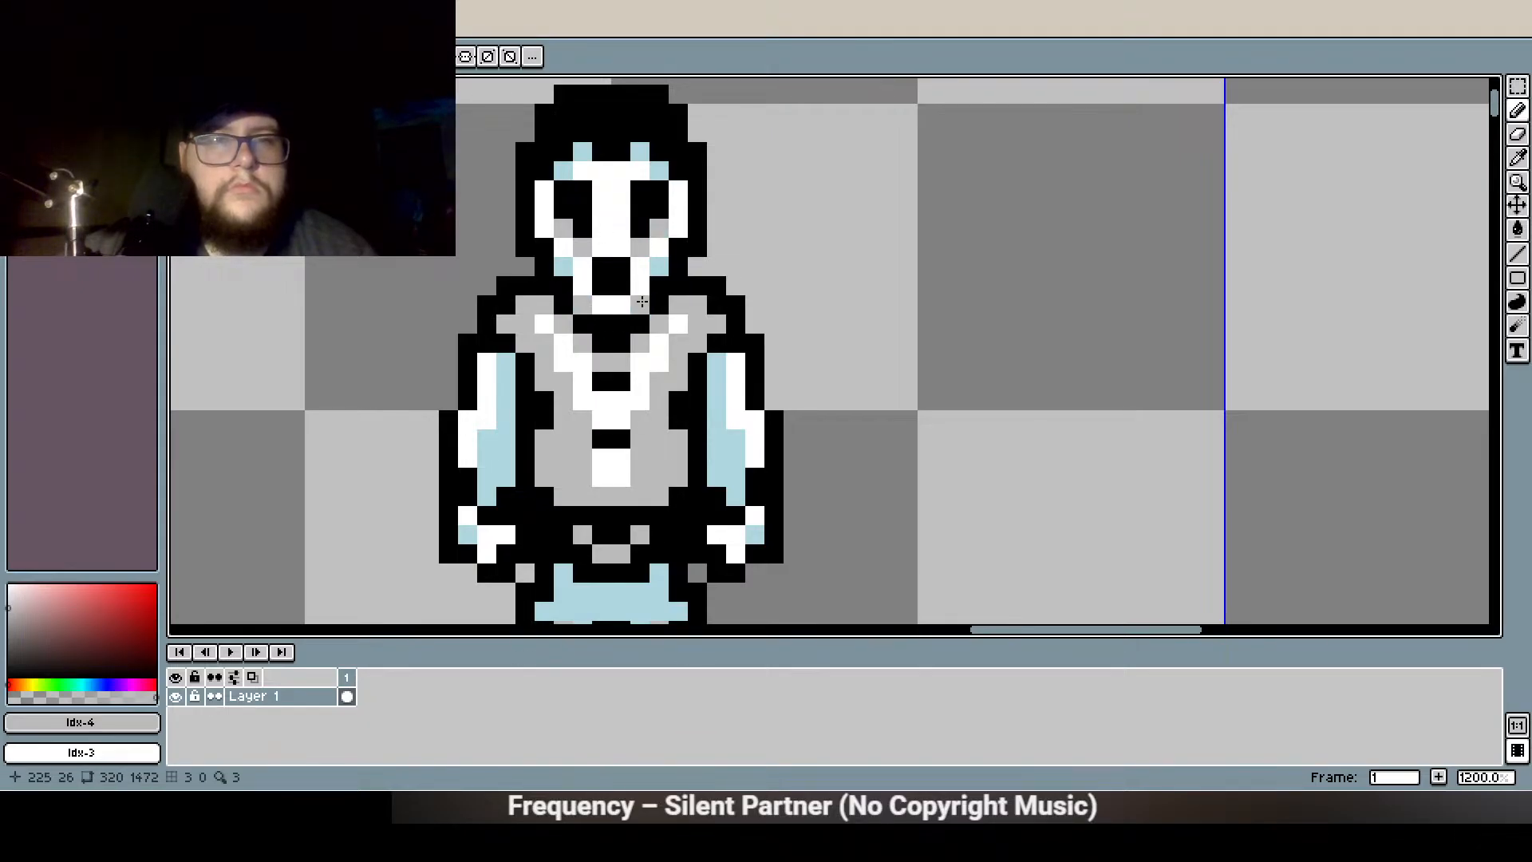
Recolour both light blue trouser legs entirely with the same grey
scroll(570, 429, down, 2)
scroll(564, 472, up, 3)
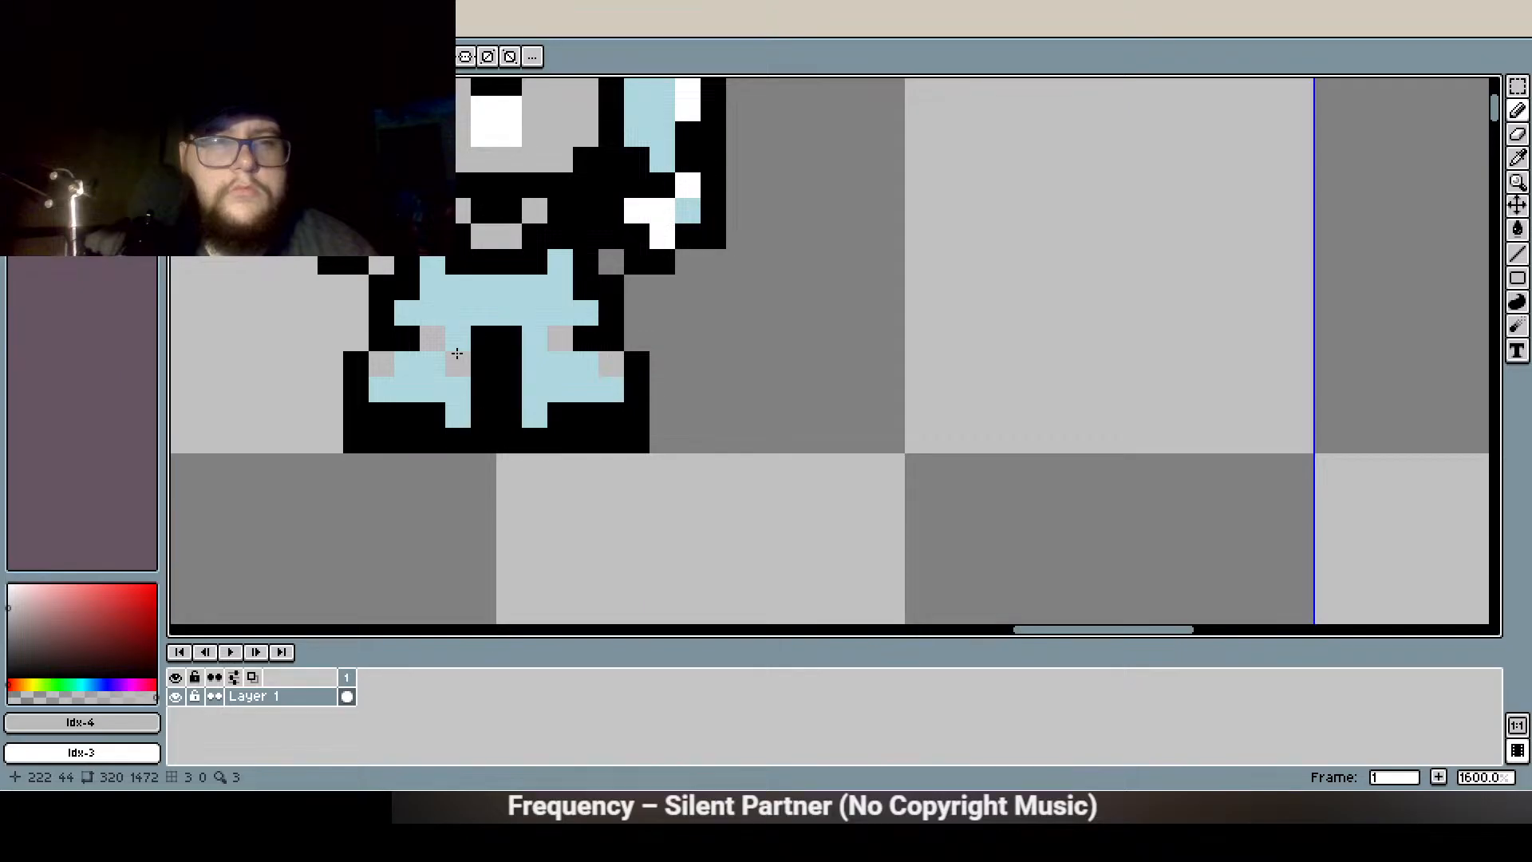
mouse_move(387, 383)
mouse_down()
mouse_move(430, 364)
mouse_move(458, 403)
mouse_move(443, 376)
mouse_move(427, 378)
mouse_move(456, 321)
mouse_move(410, 311)
mouse_move(451, 300)
mouse_move(431, 265)
mouse_up()
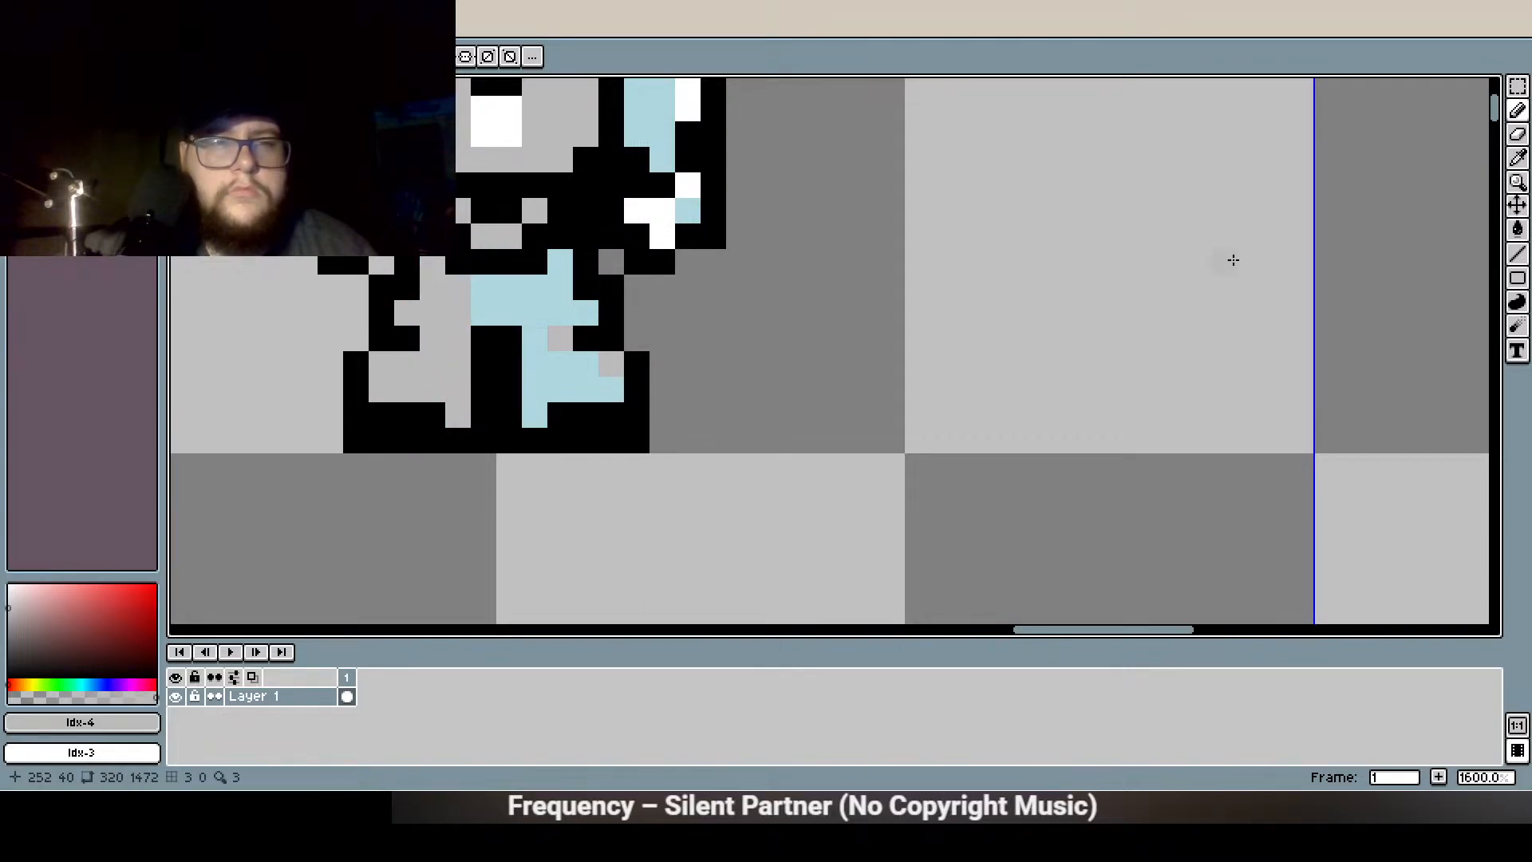
key(g)
click(530, 311)
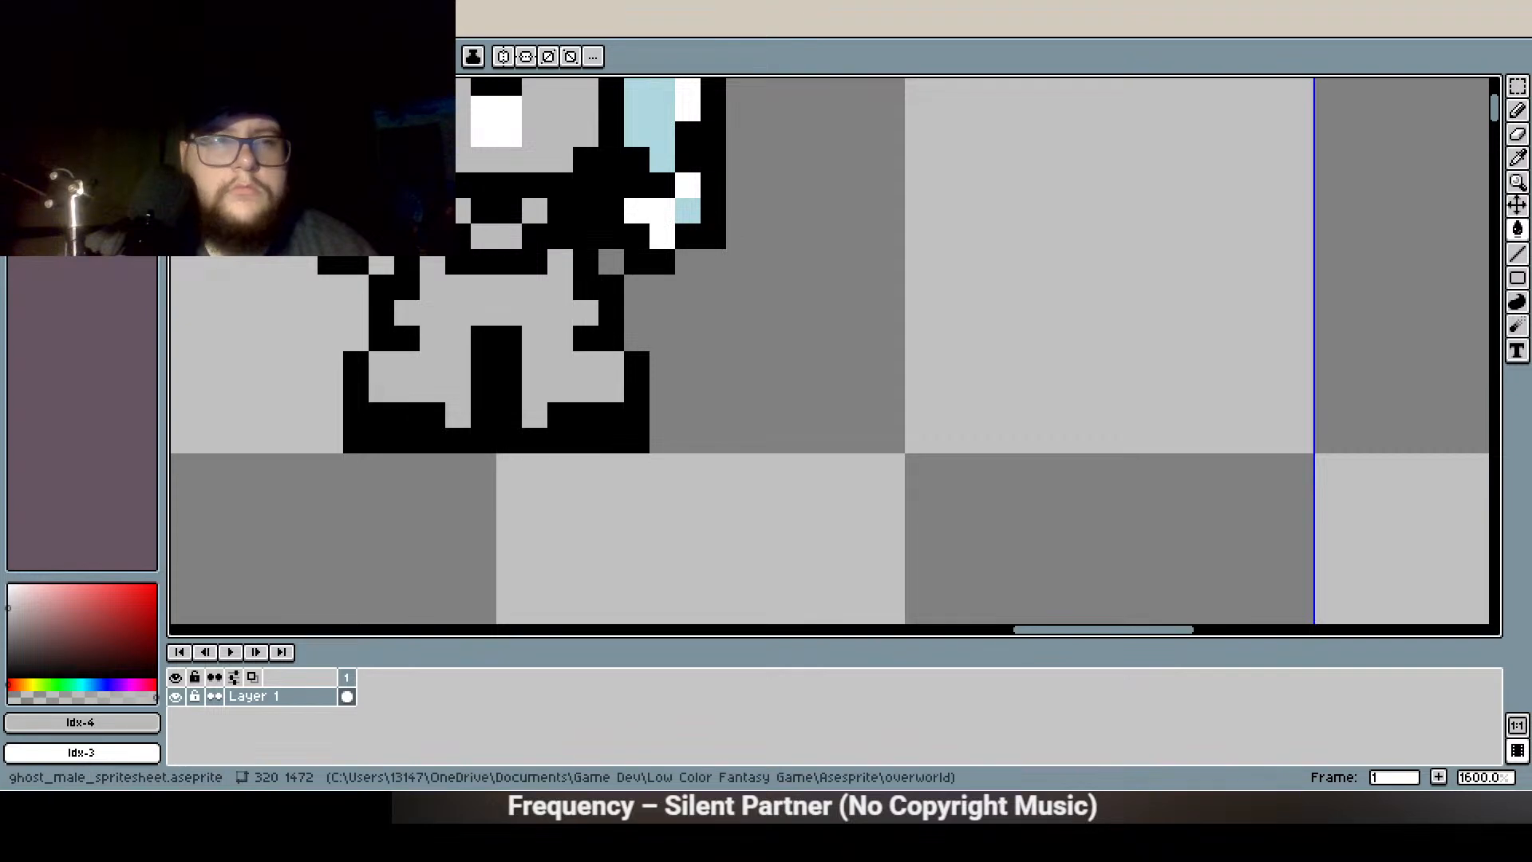
Dot light blue shading pixels down the outer edge of each grey trouser leg, from the waist to the ankle
click(53, 112)
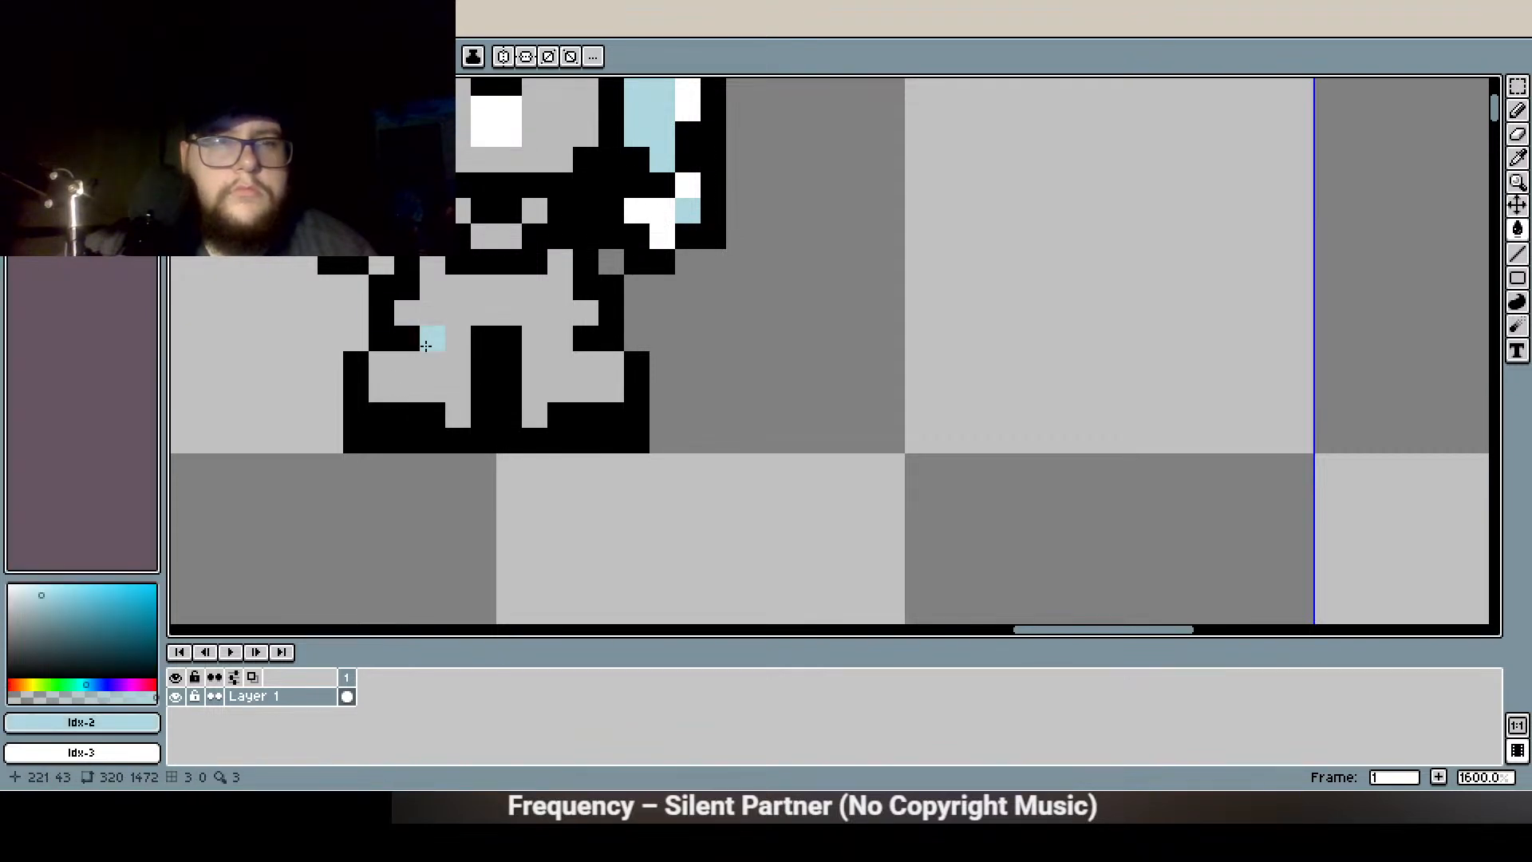
click(425, 345)
key(ctrl+z)
key(b)
click(432, 339)
click(560, 339)
scroll(571, 343, down, 3)
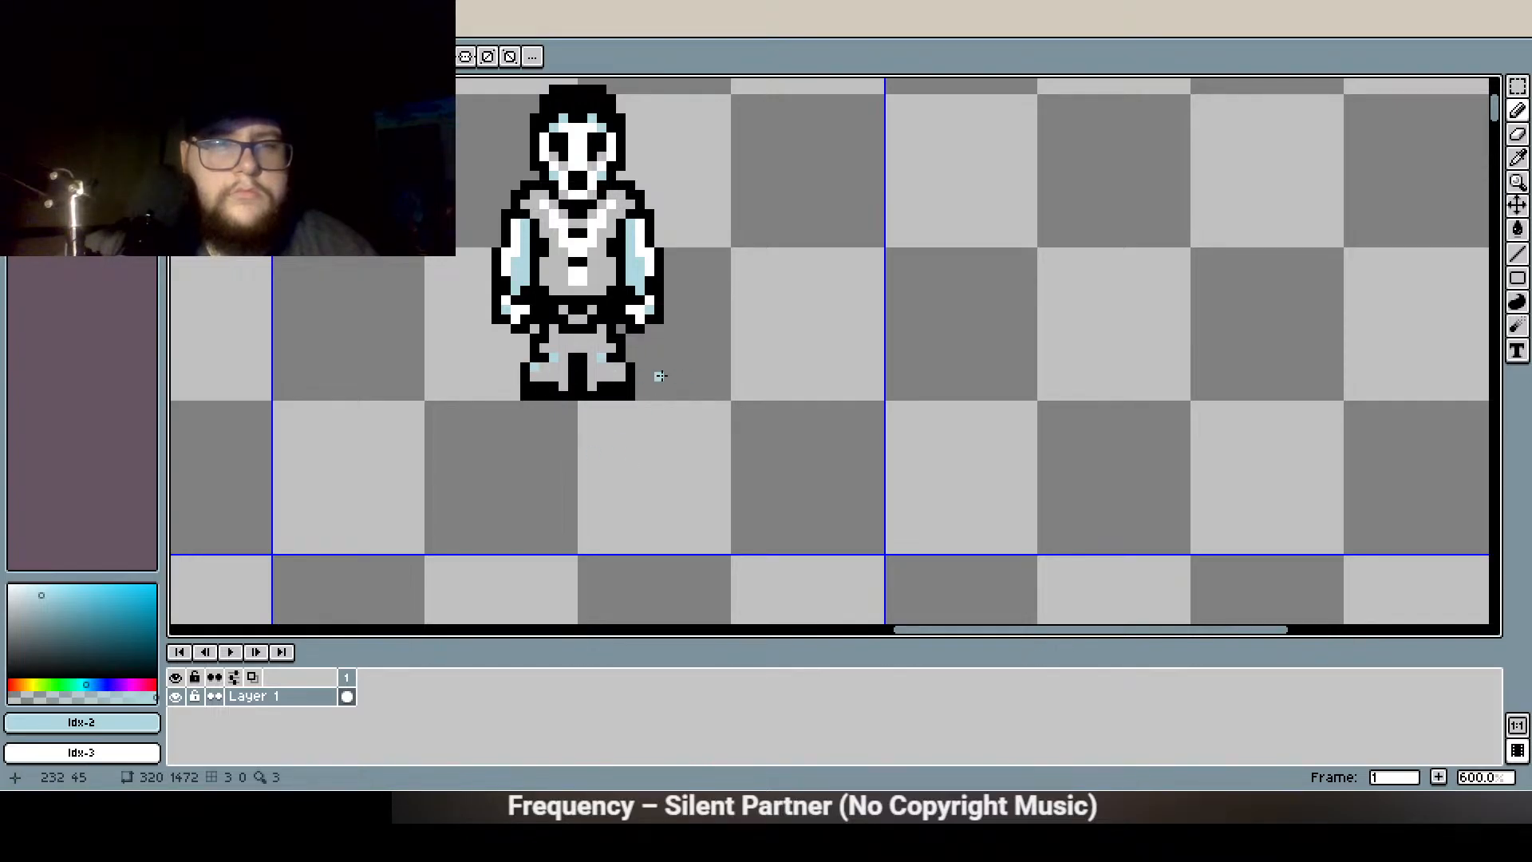
scroll(552, 349, up, 2)
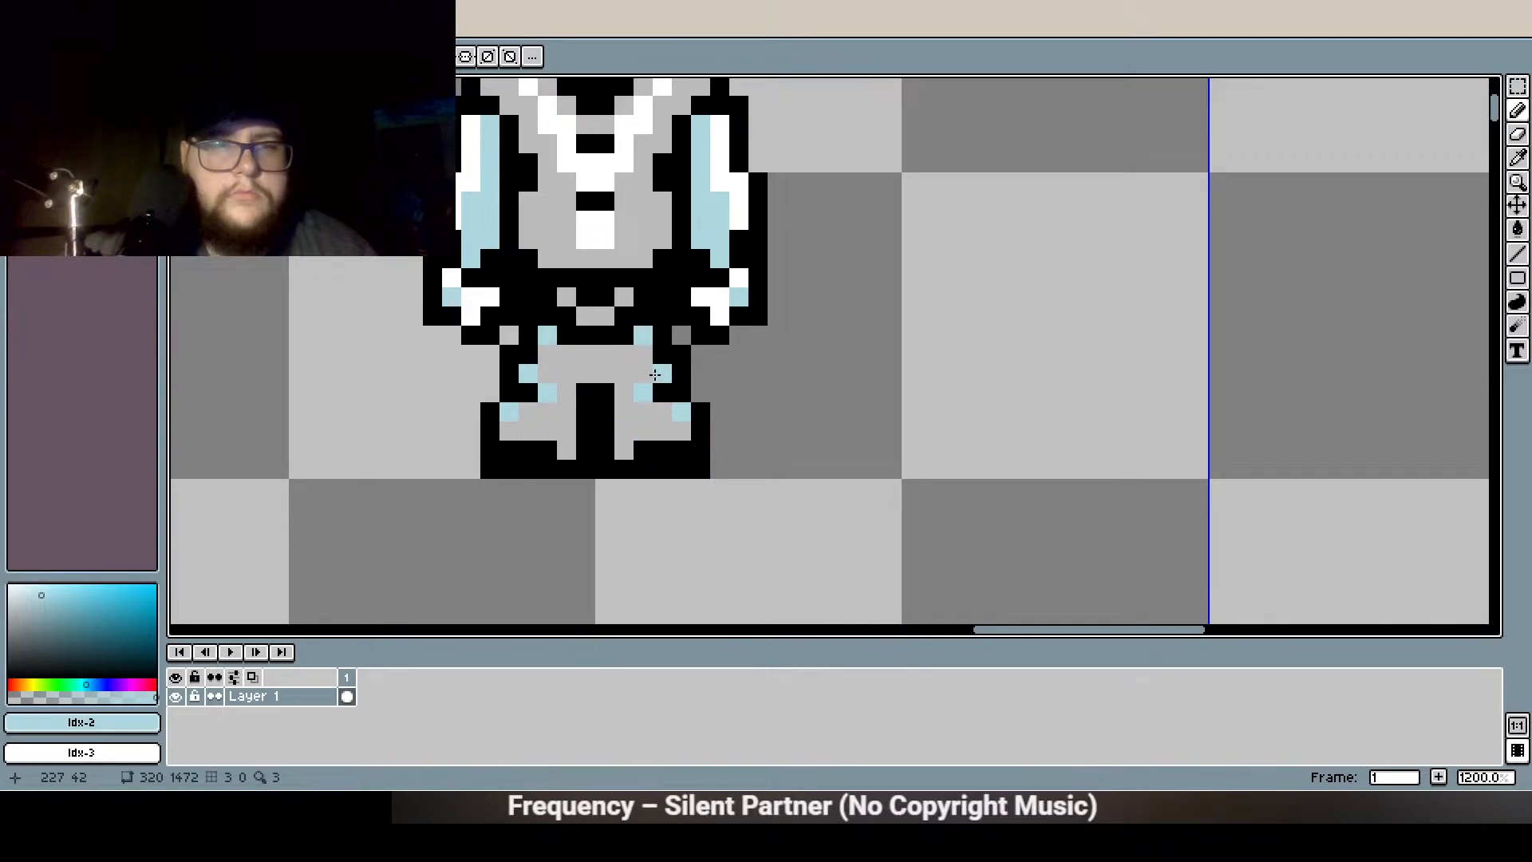
scroll(655, 374, down, 3)
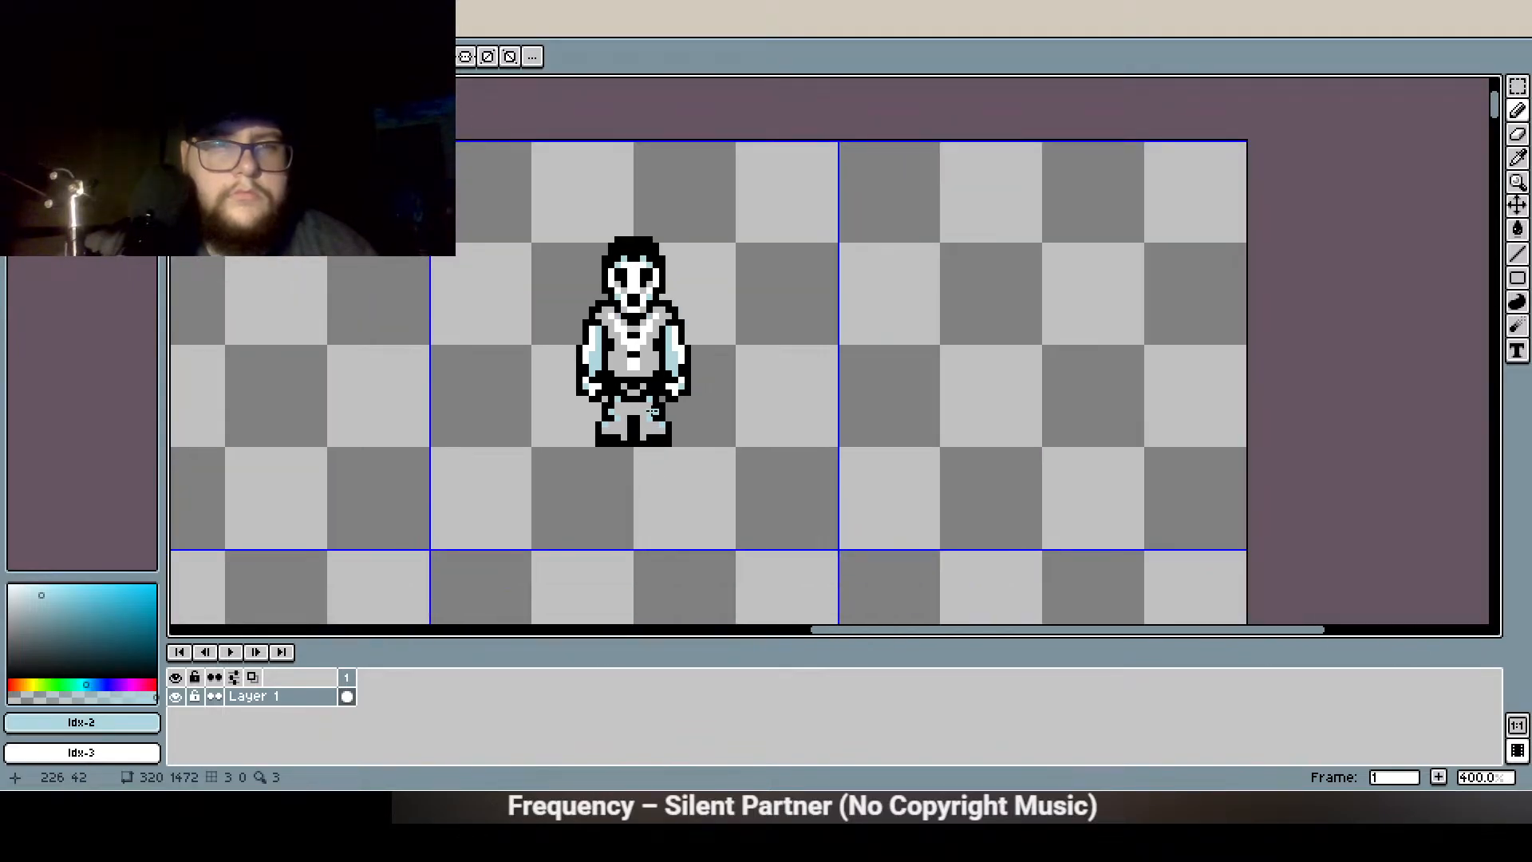
Erase the pixels between the eyes, one on each outer cheek and one on either side of the black nose to leave transparent holes
scroll(643, 441, up, 3)
scroll(537, 343, down, 2)
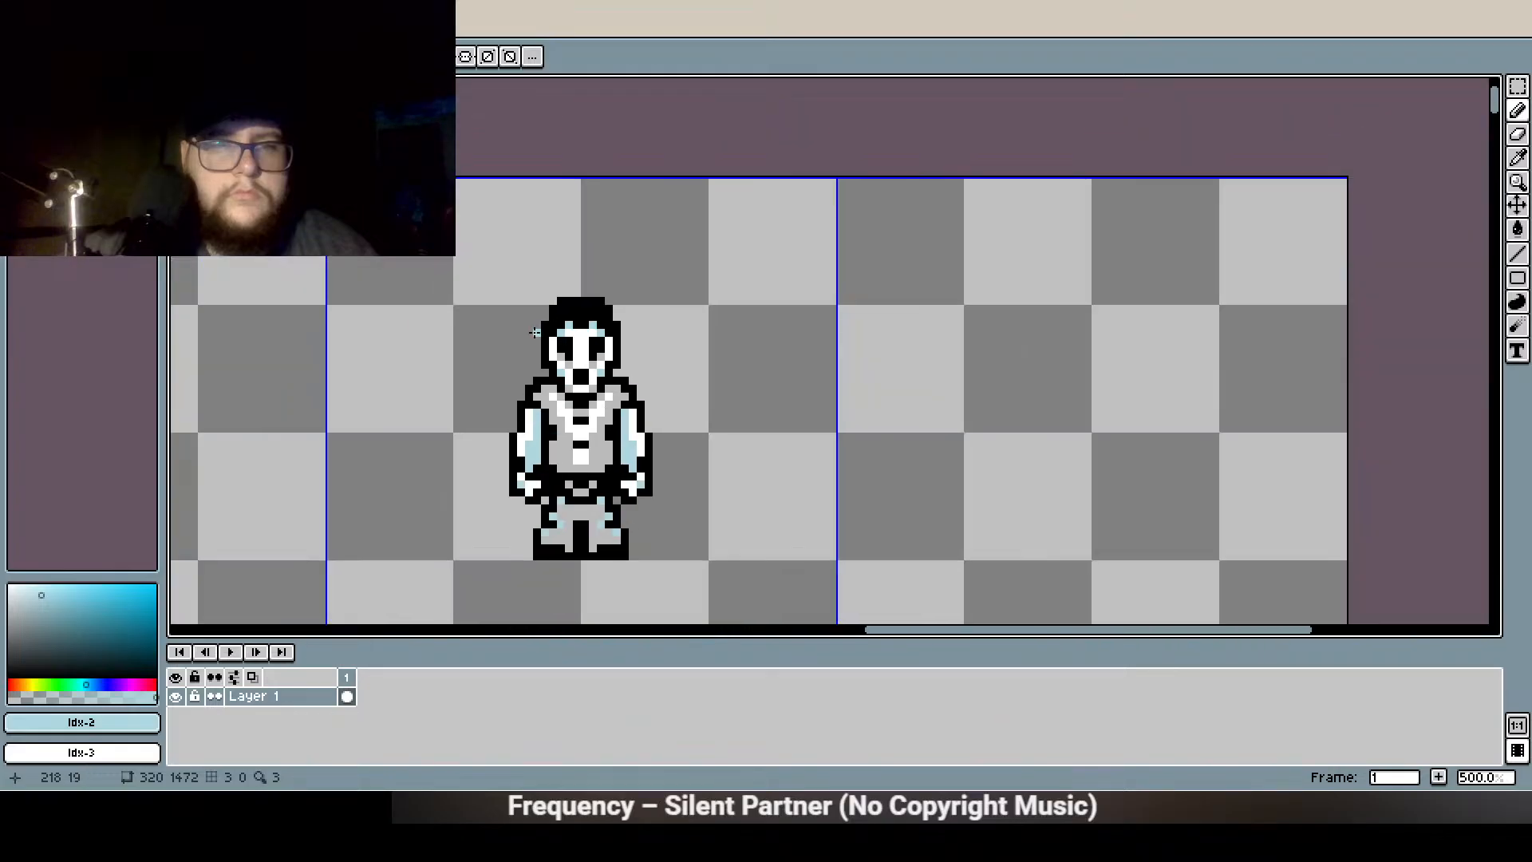
scroll(630, 463, up, 2)
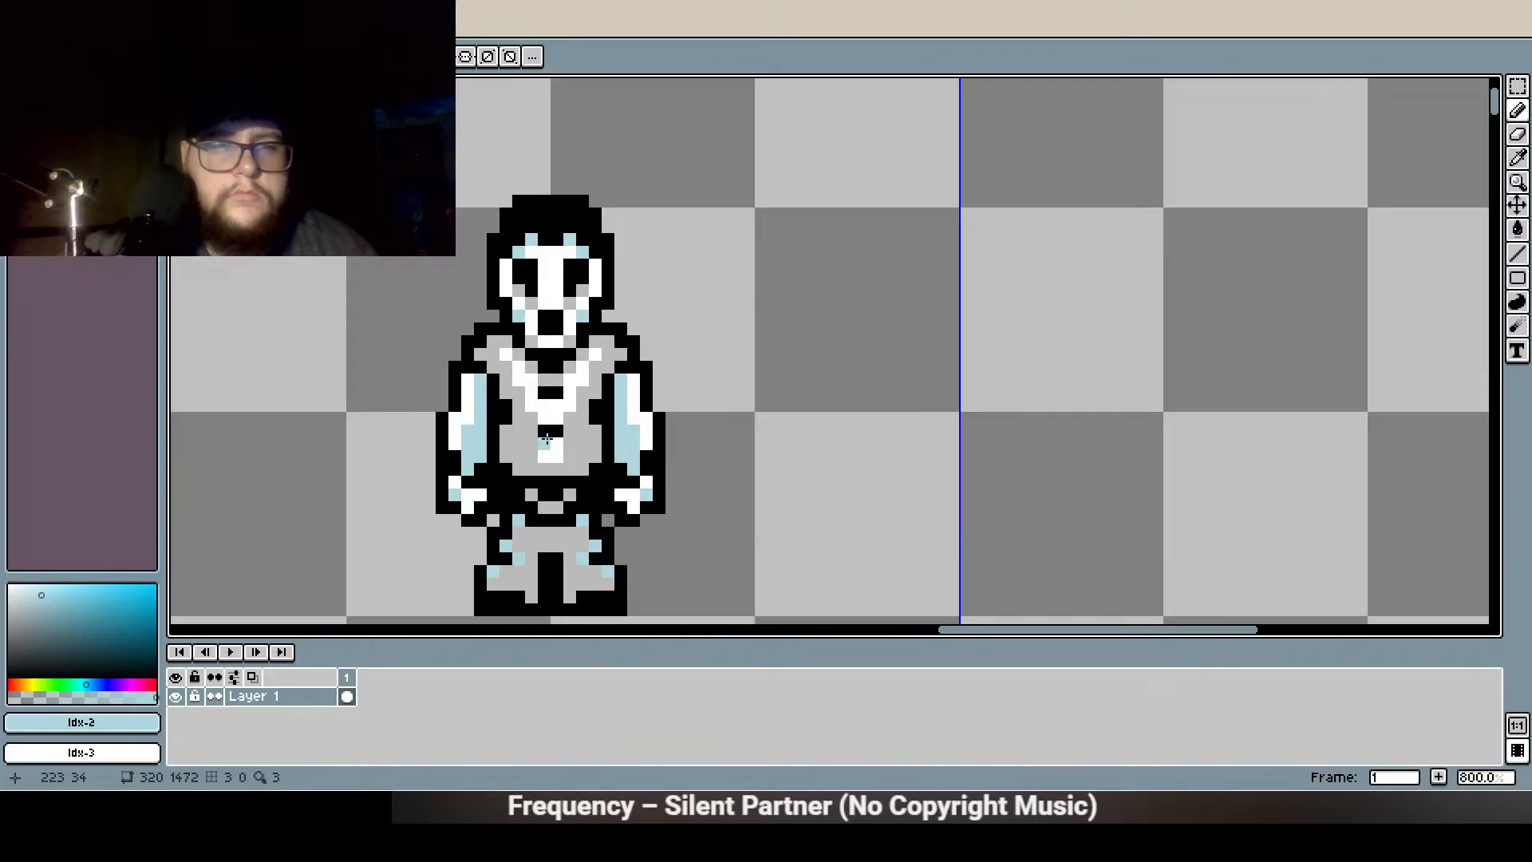
drag(495, 470, 514, 418)
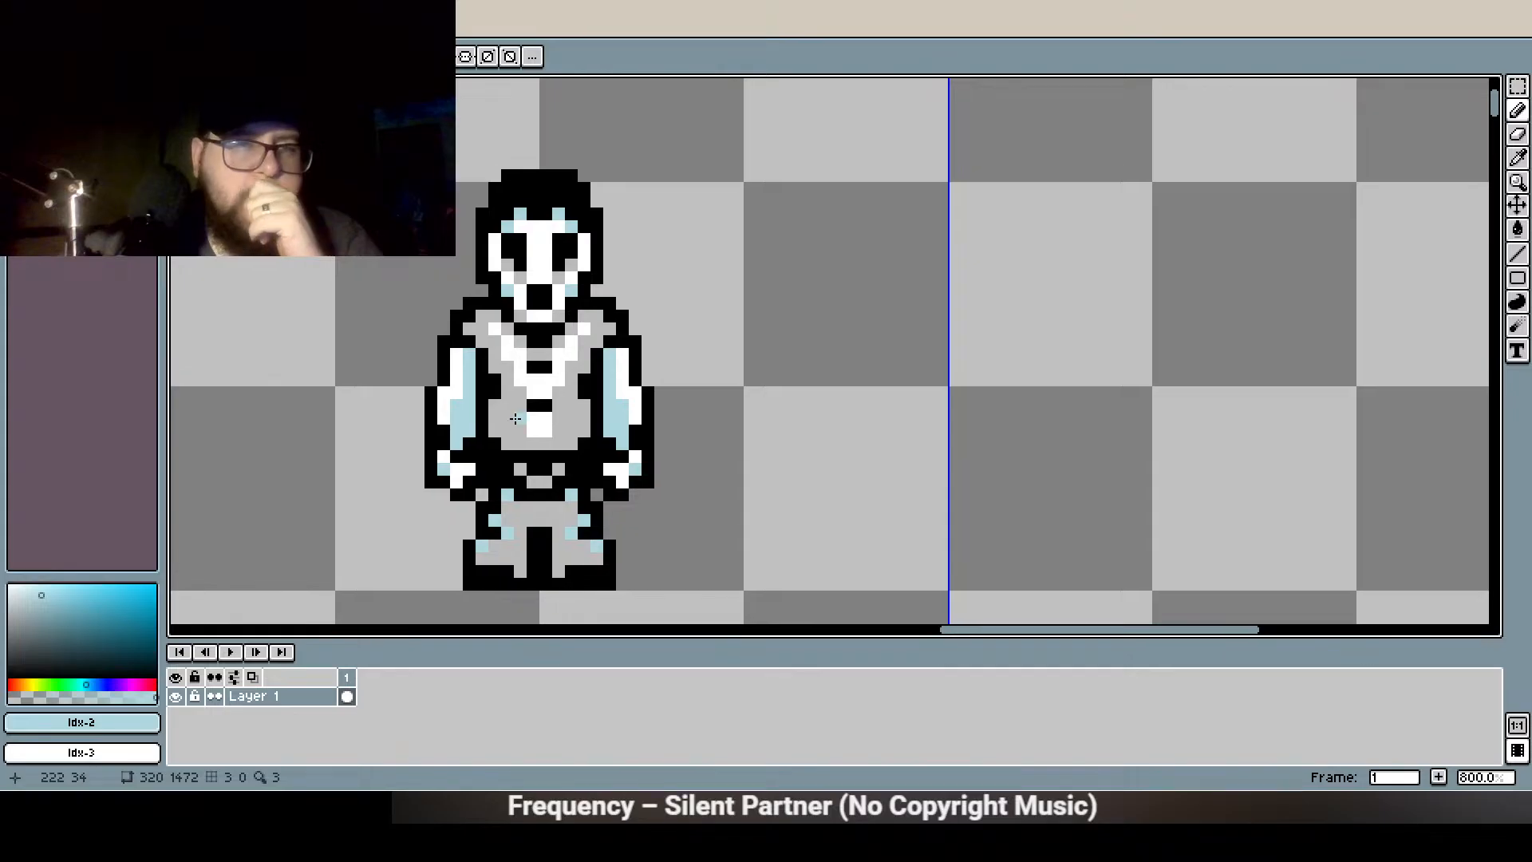
scroll(514, 419, up, 4)
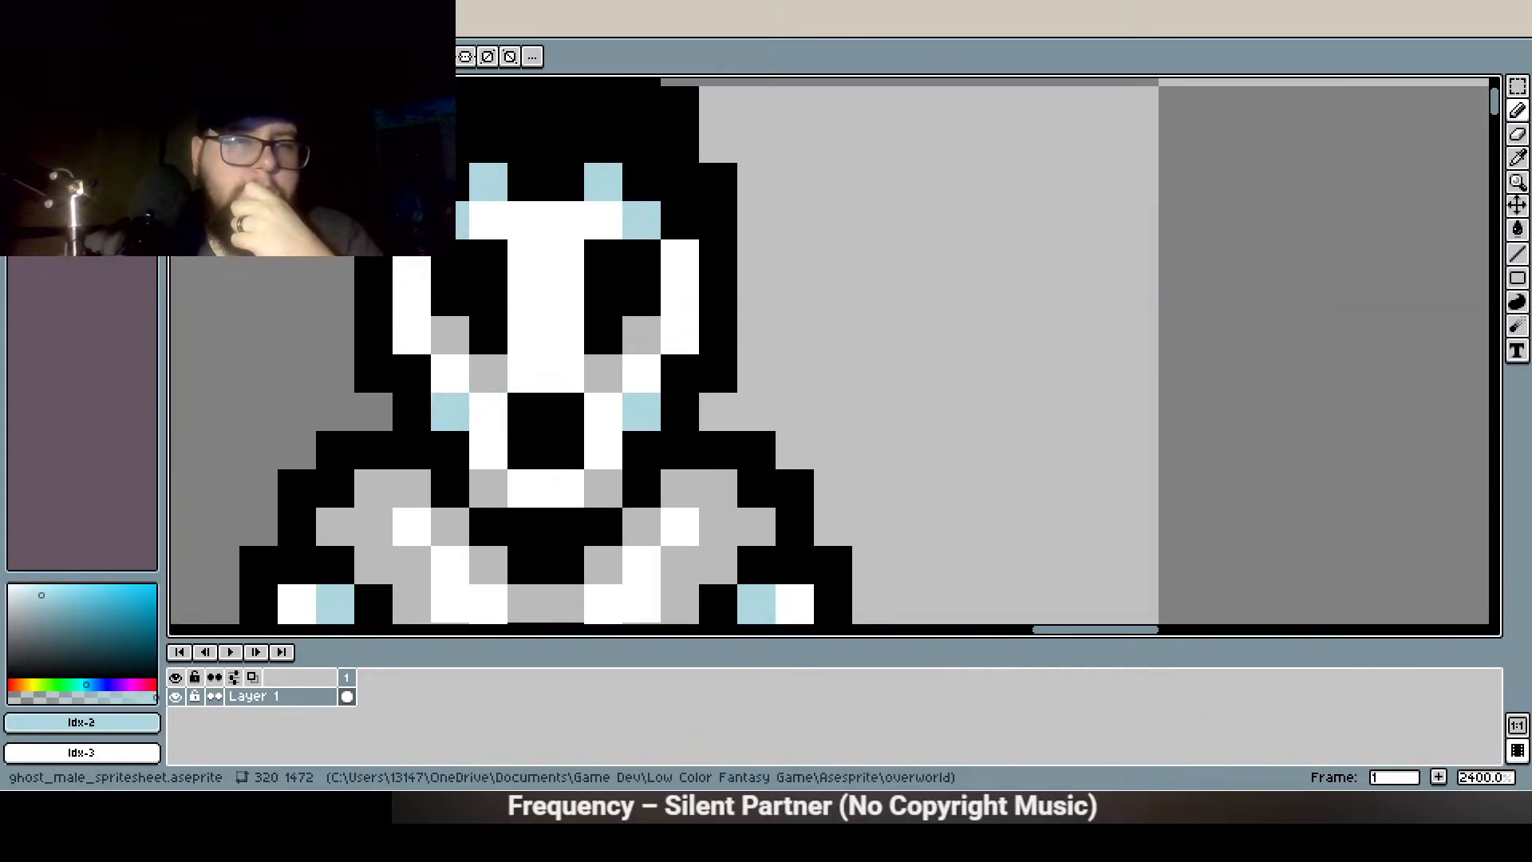
click(617, 404)
key(e)
mouse_move(526, 298)
mouse_down()
mouse_move(531, 345)
mouse_move(565, 426)
mouse_move(556, 308)
mouse_move(557, 341)
mouse_up()
click(679, 298)
click(411, 292)
click(495, 405)
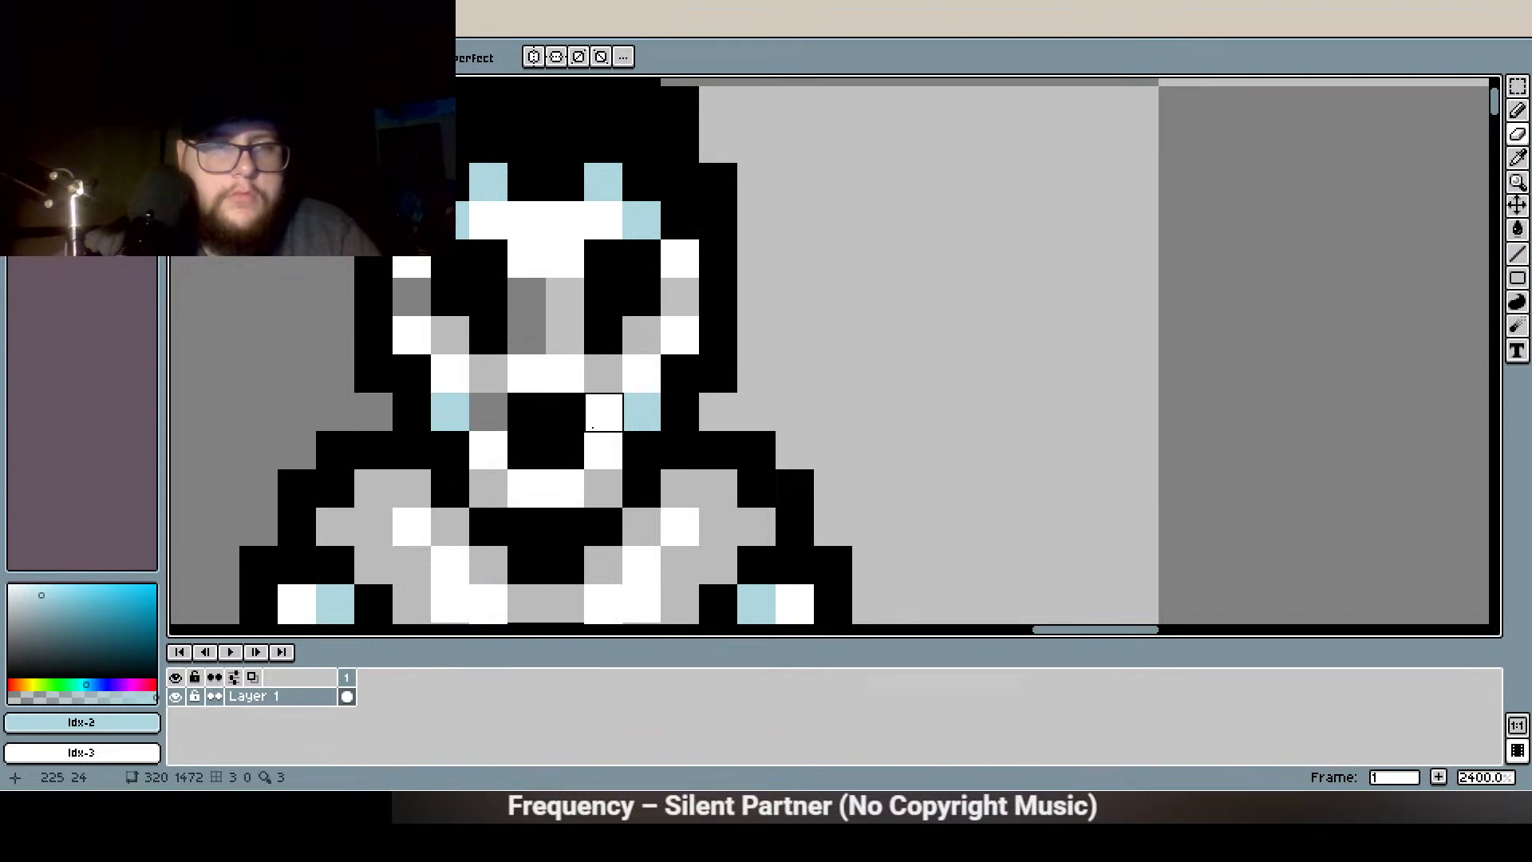
scroll(604, 450, down, 5)
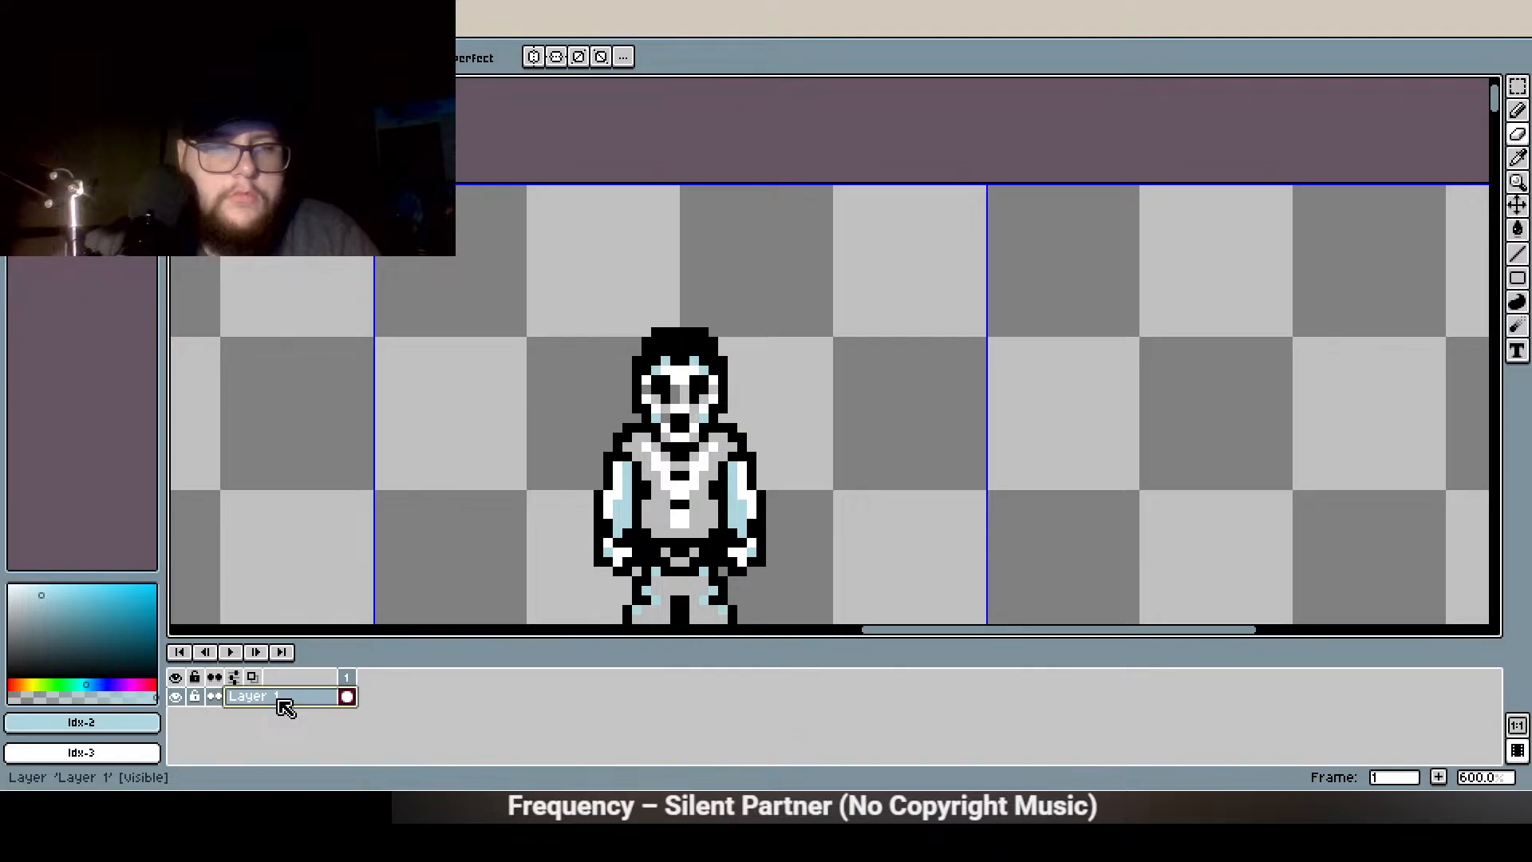
Add a new layer and move it beneath Layer 1
right_click(285, 708)
mouse_move(356, 664)
click(455, 664)
click(252, 699)
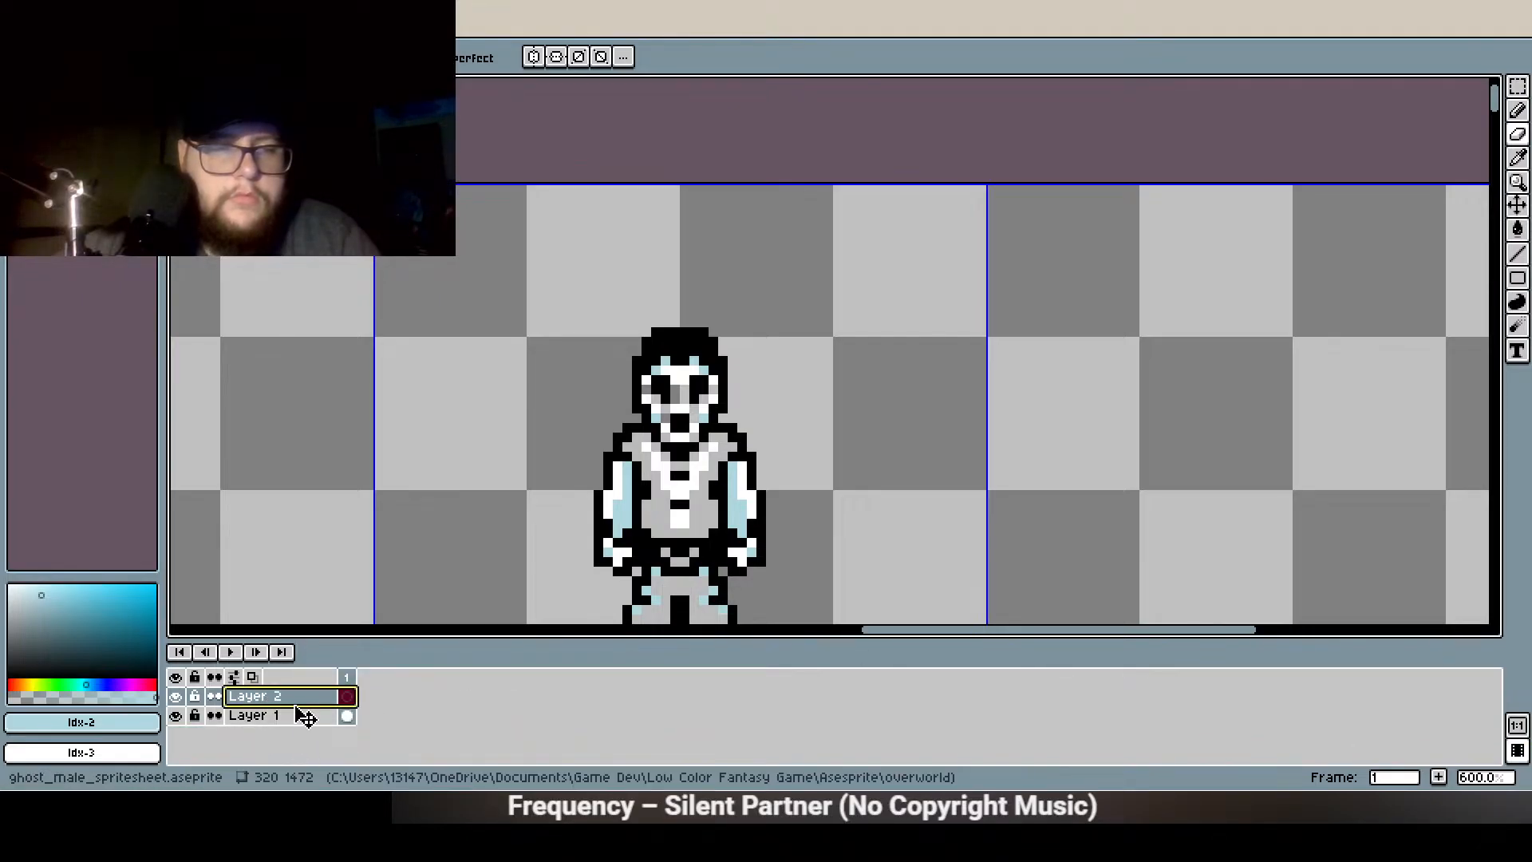
mouse_move(306, 716)
mouse_down()
mouse_move(297, 742)
mouse_move(308, 718)
mouse_up()
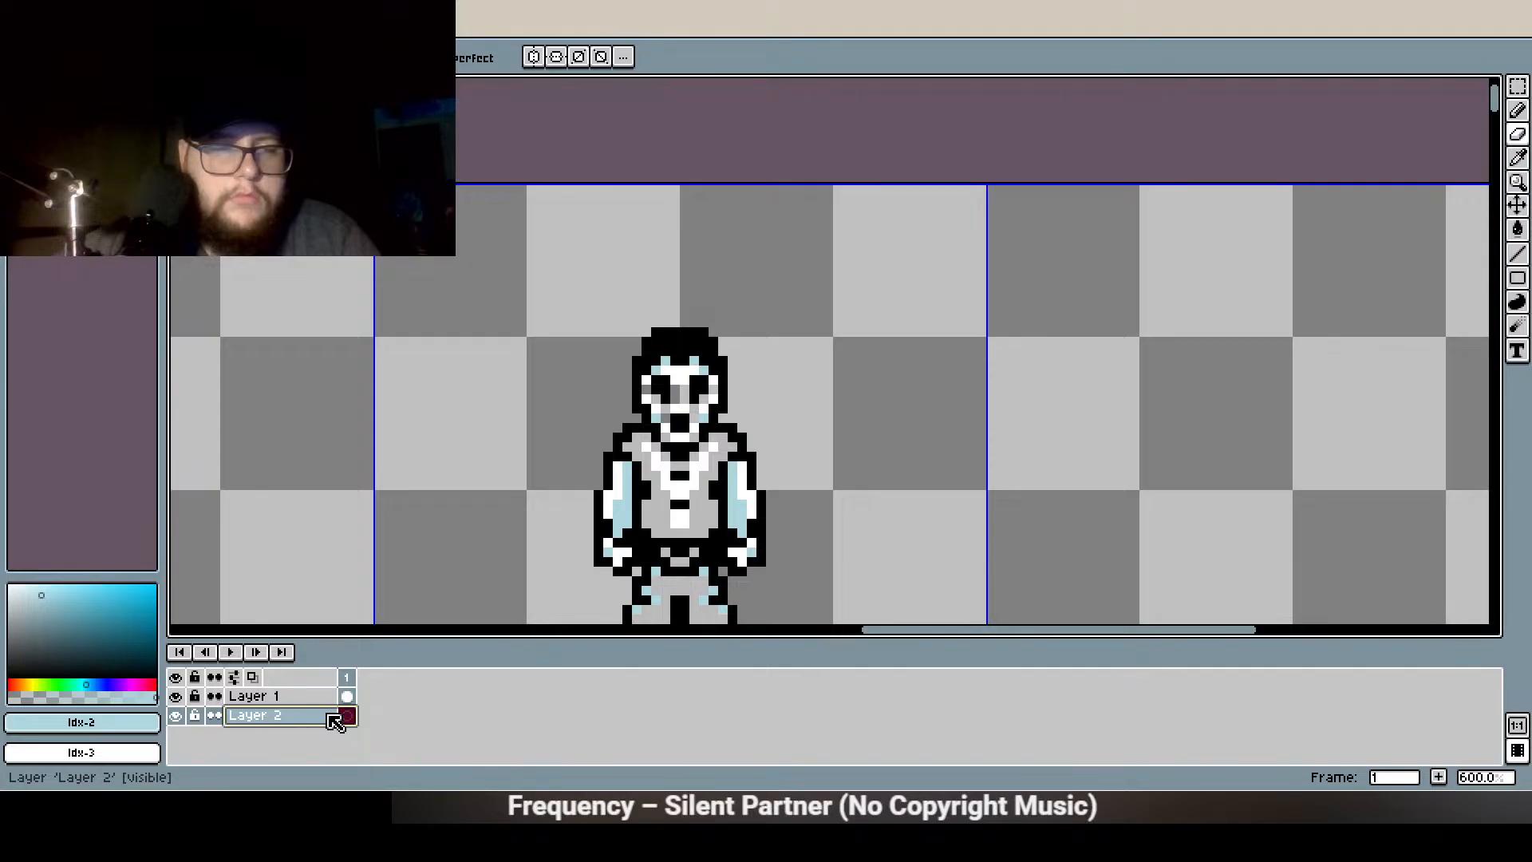
Rename the new bottom layer to "BG color"
key(shift+p)
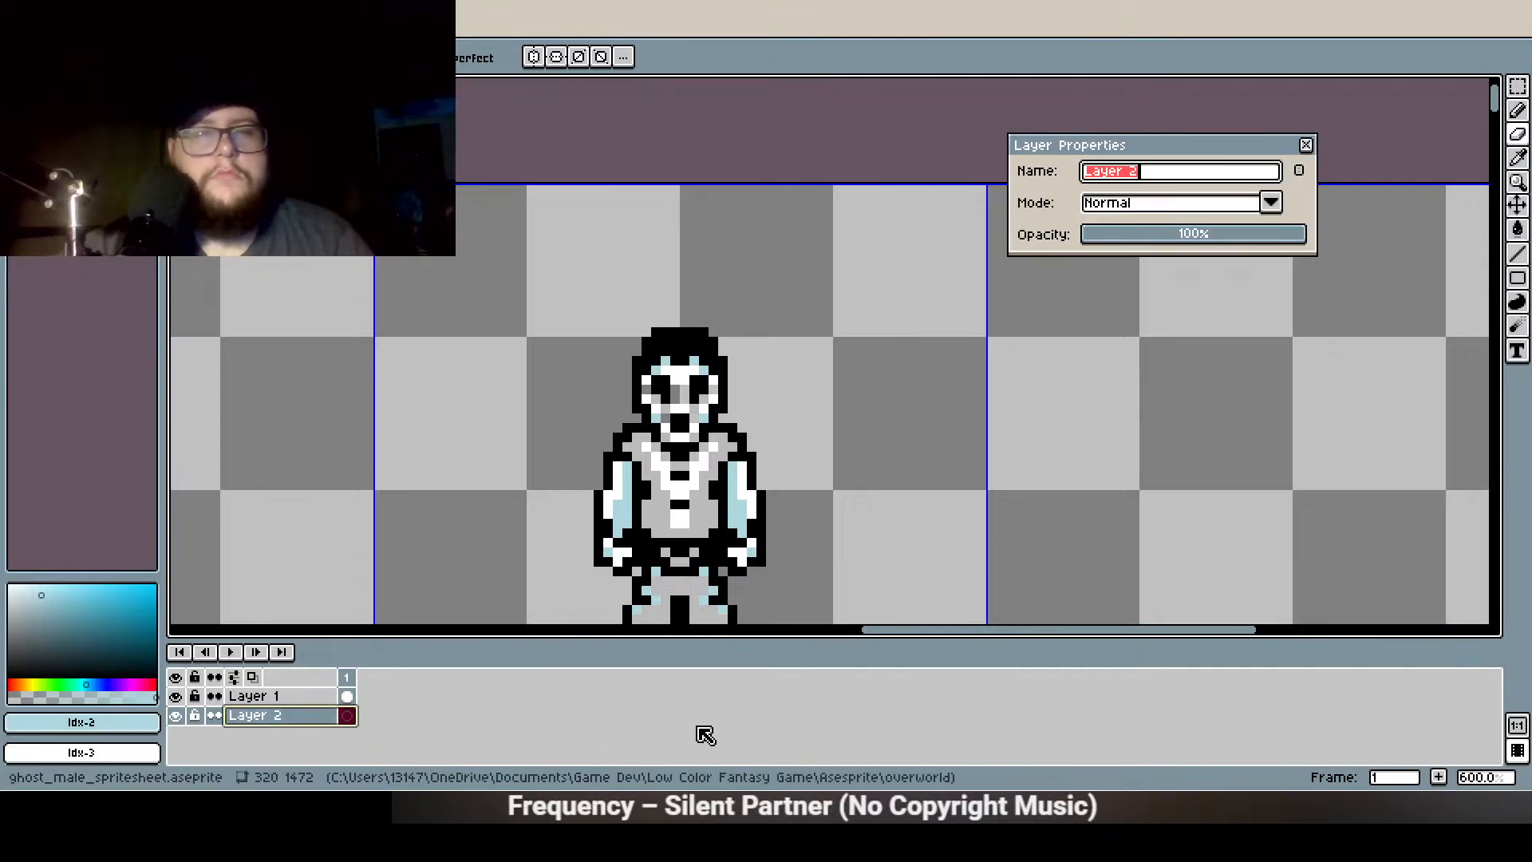
click(666, 544)
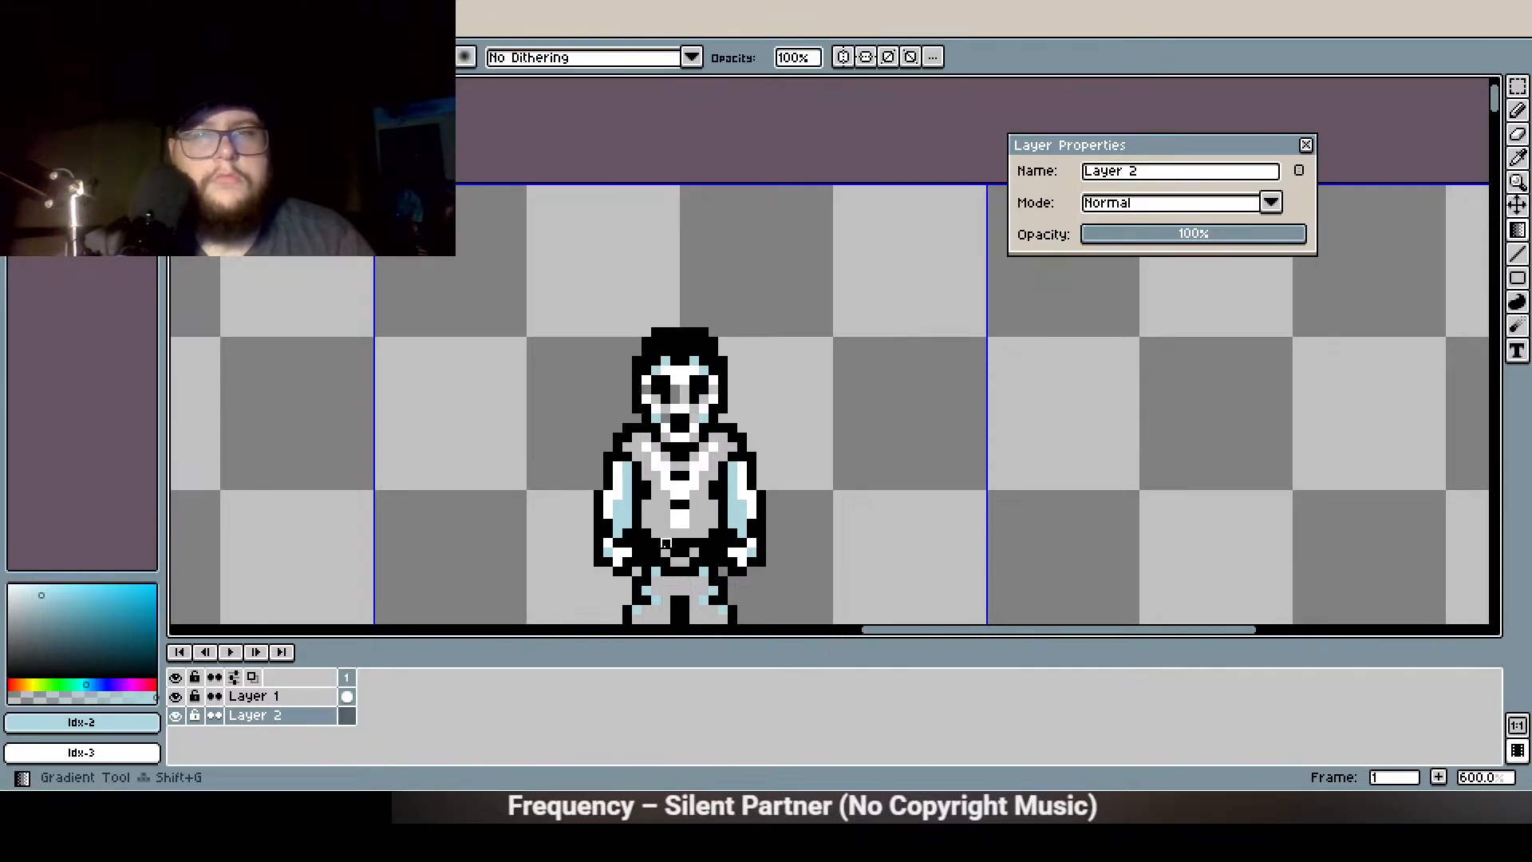
click(1143, 179)
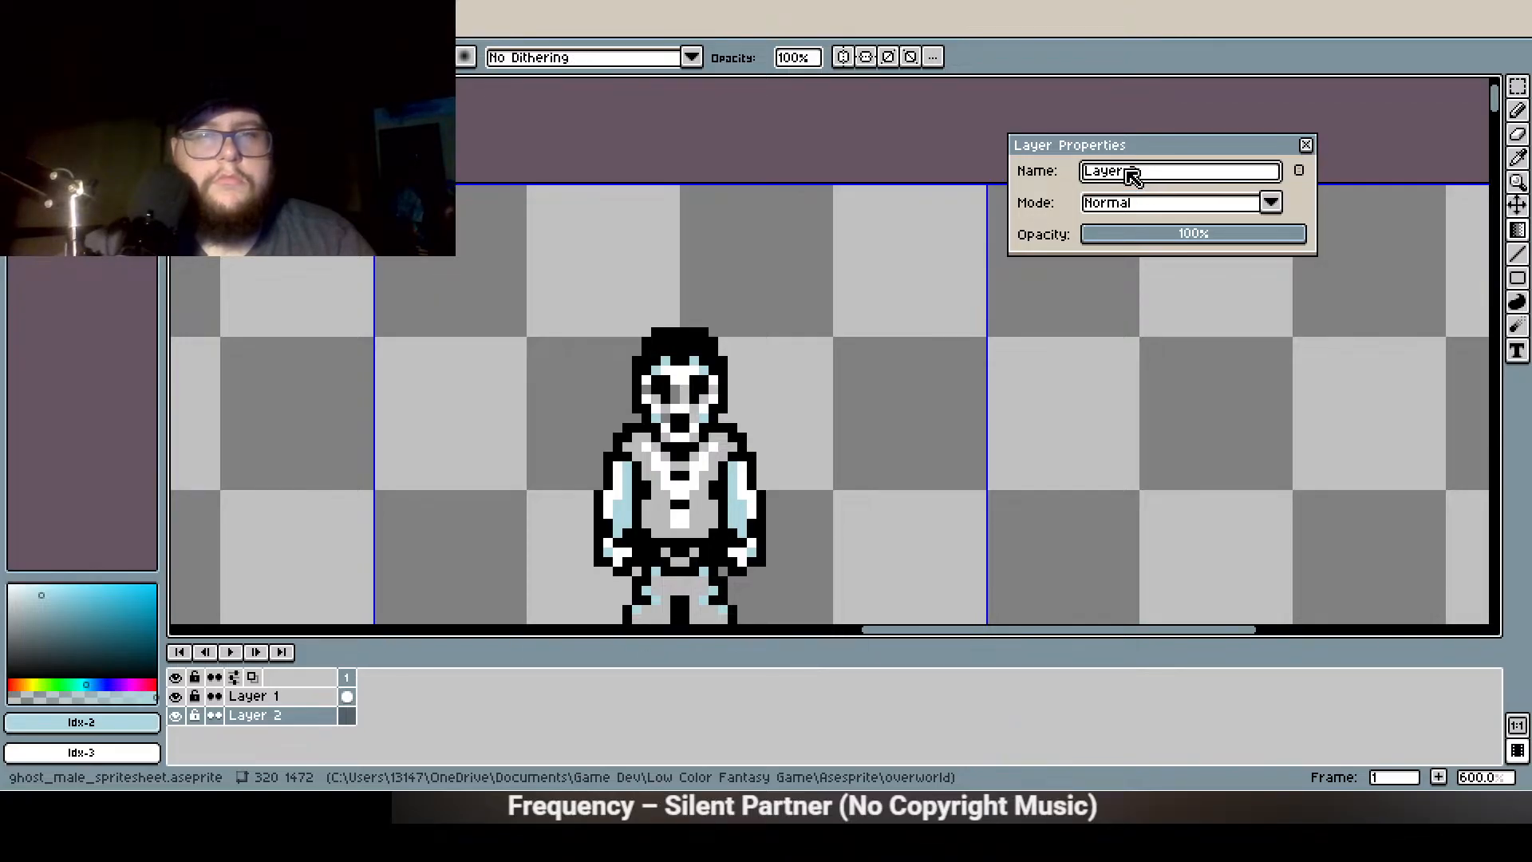
key(BackSpace)
key(BackSpace)
key(BackSpace)
key(BackSpace)
key(BackSpace)
key(BackSpace)
text(BG color)
key(Return)
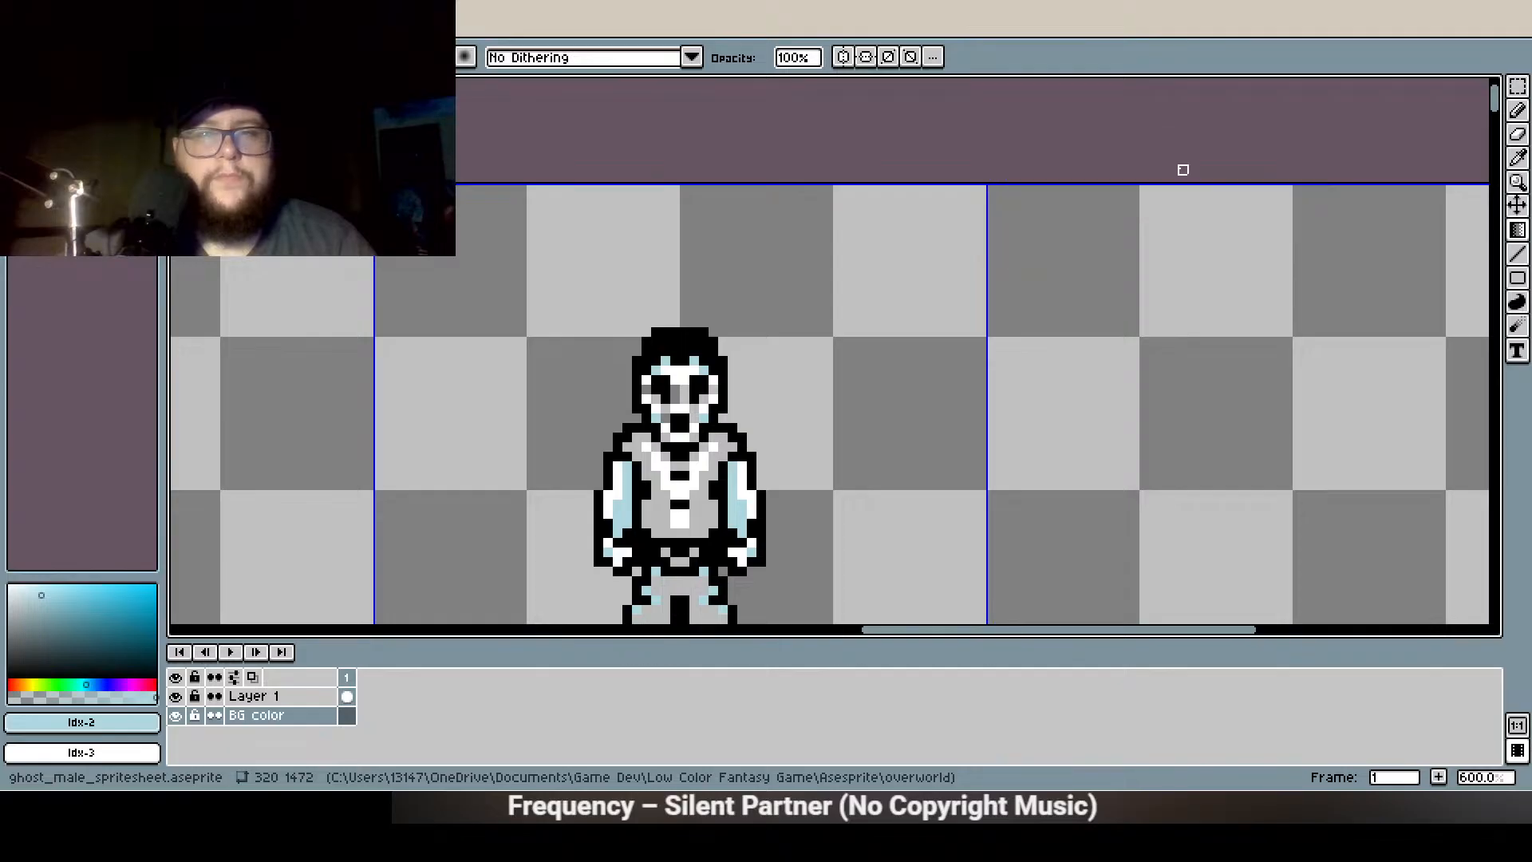
Choose a reddish-brown colour and fill the whole BG color layer with it using the Paint Bucket
click(13, 685)
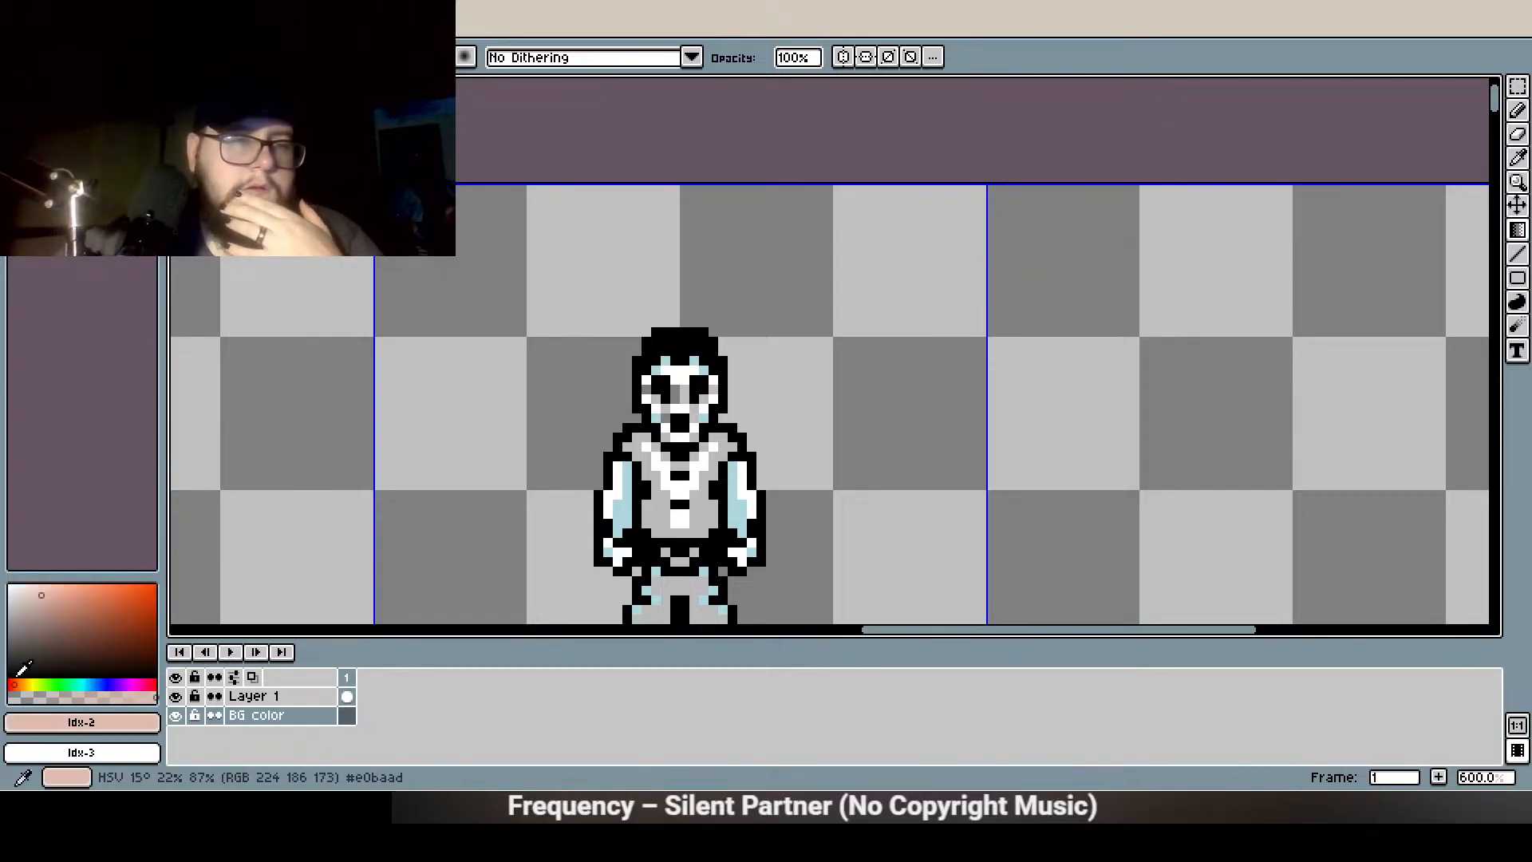
click(120, 619)
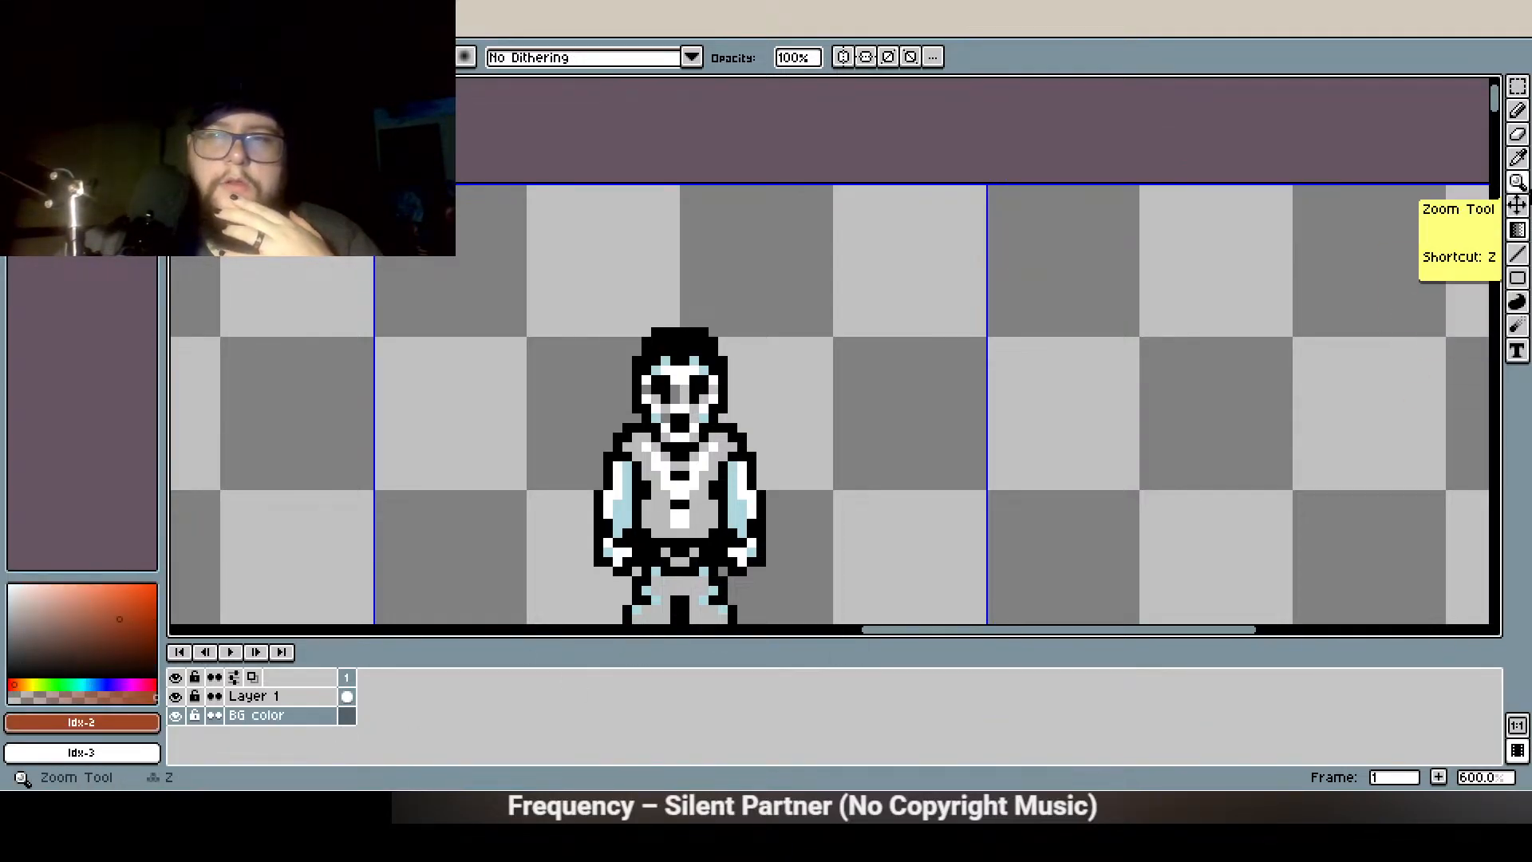
click(1524, 113)
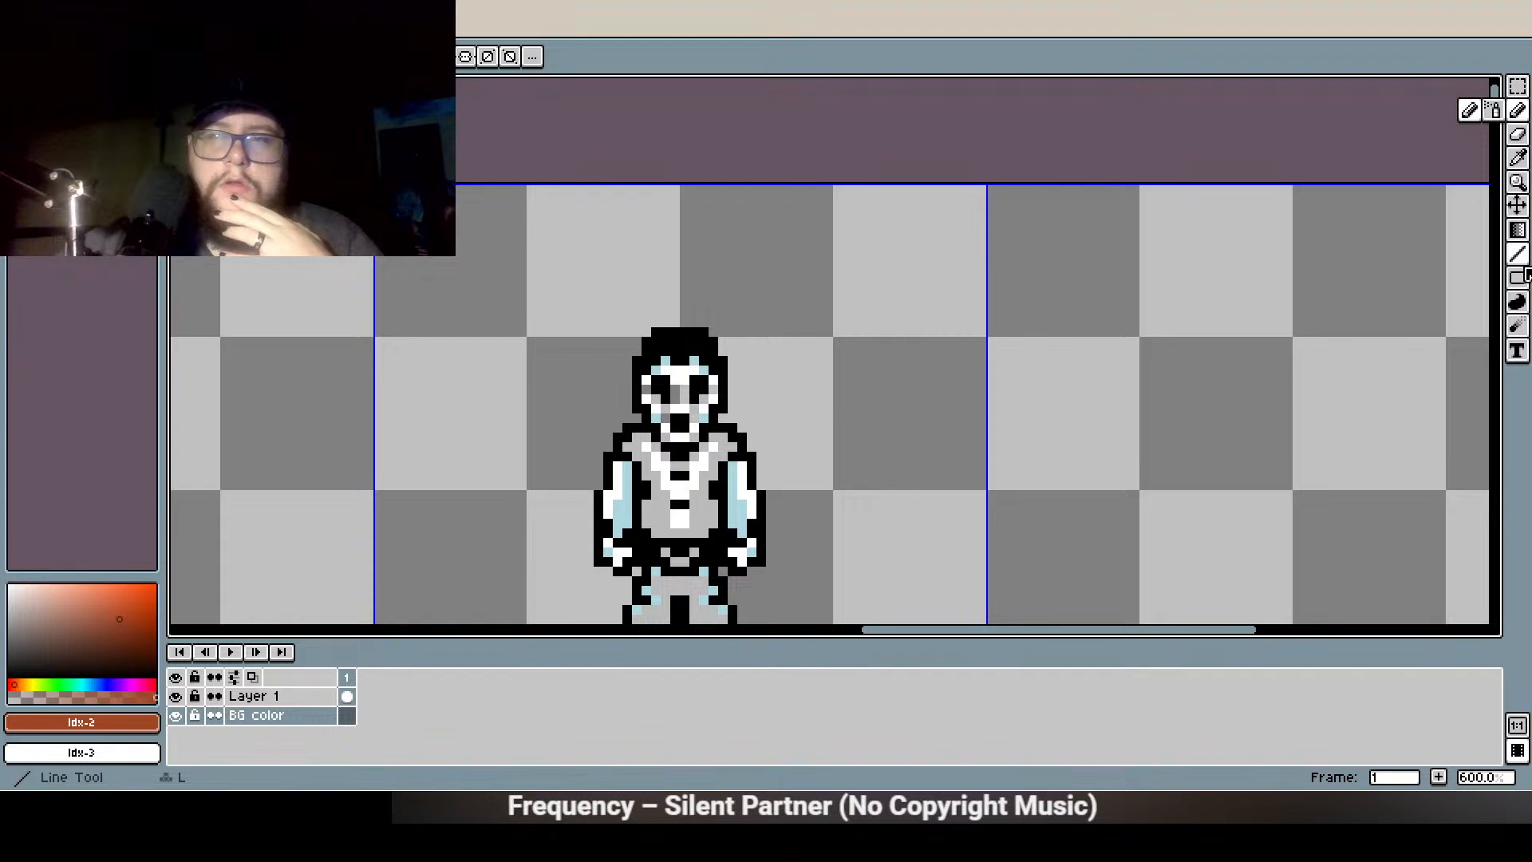
click(1520, 326)
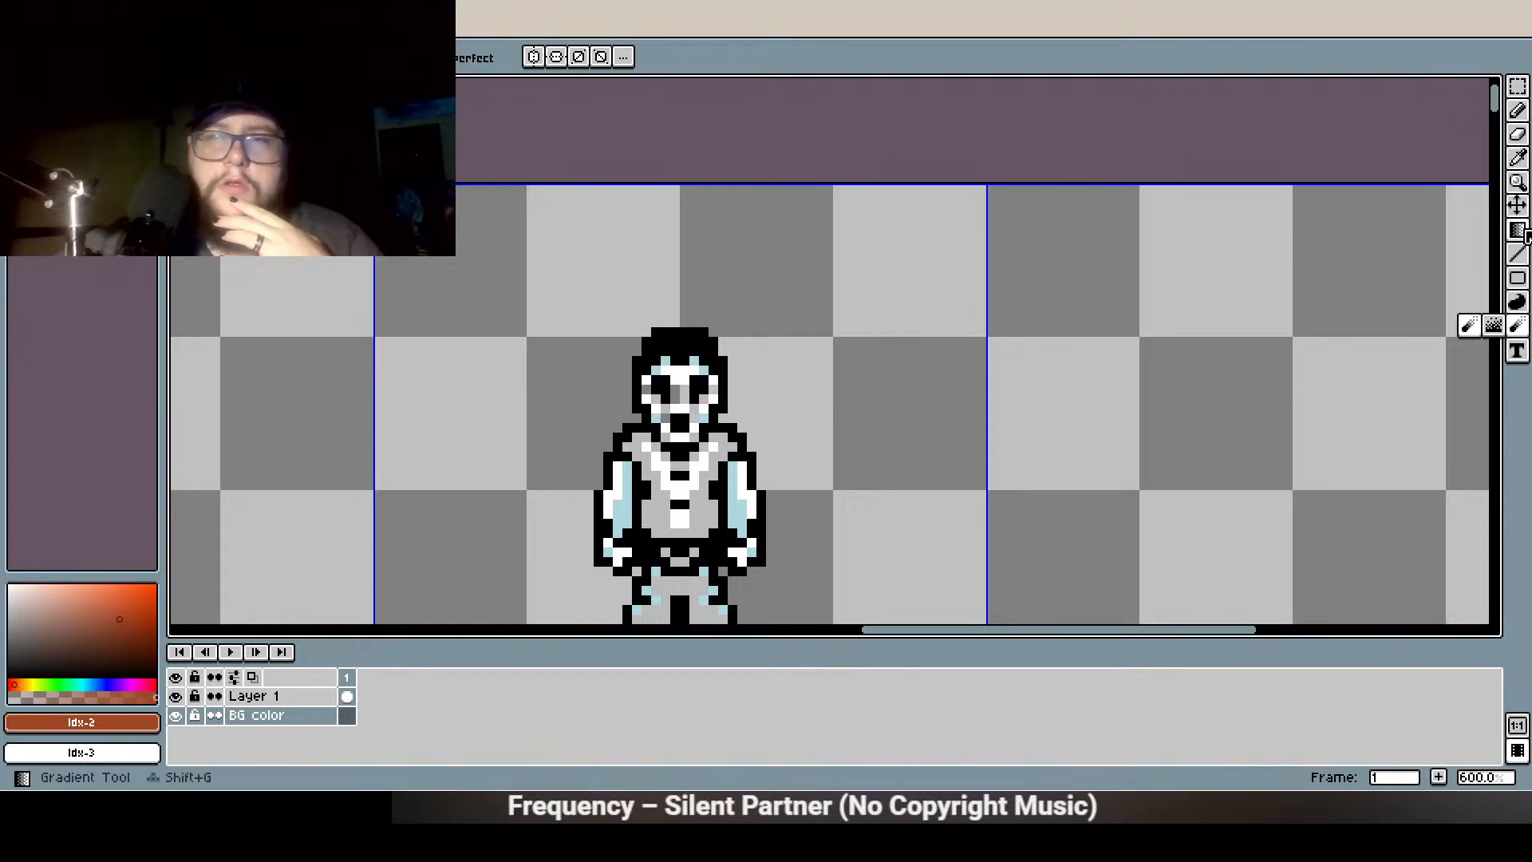
click(1522, 231)
click(1469, 230)
click(817, 413)
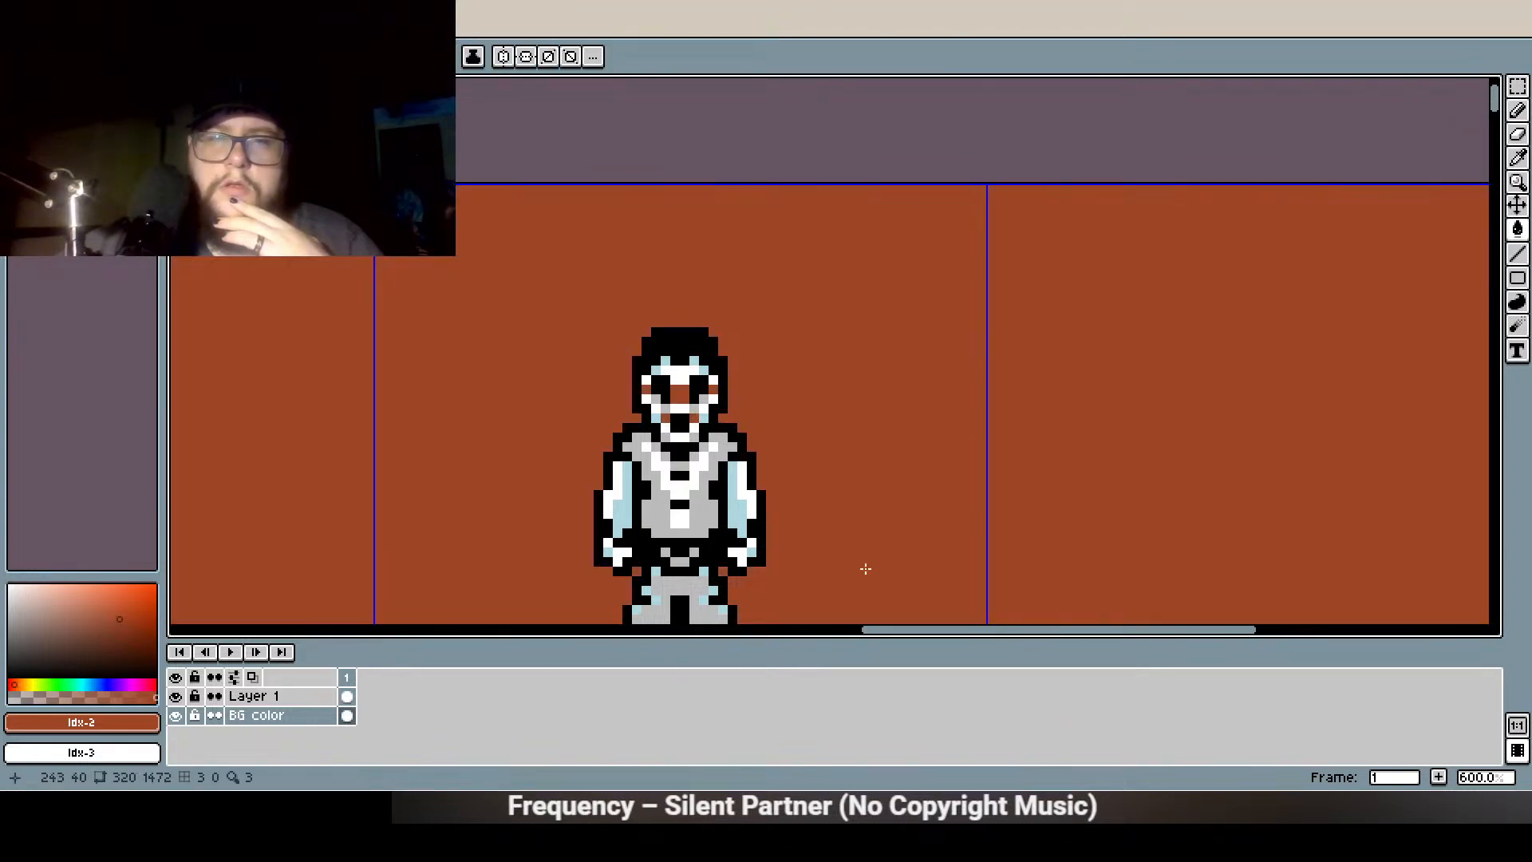
scroll(900, 414, down, 3)
scroll(900, 414, up, 2)
key(b)
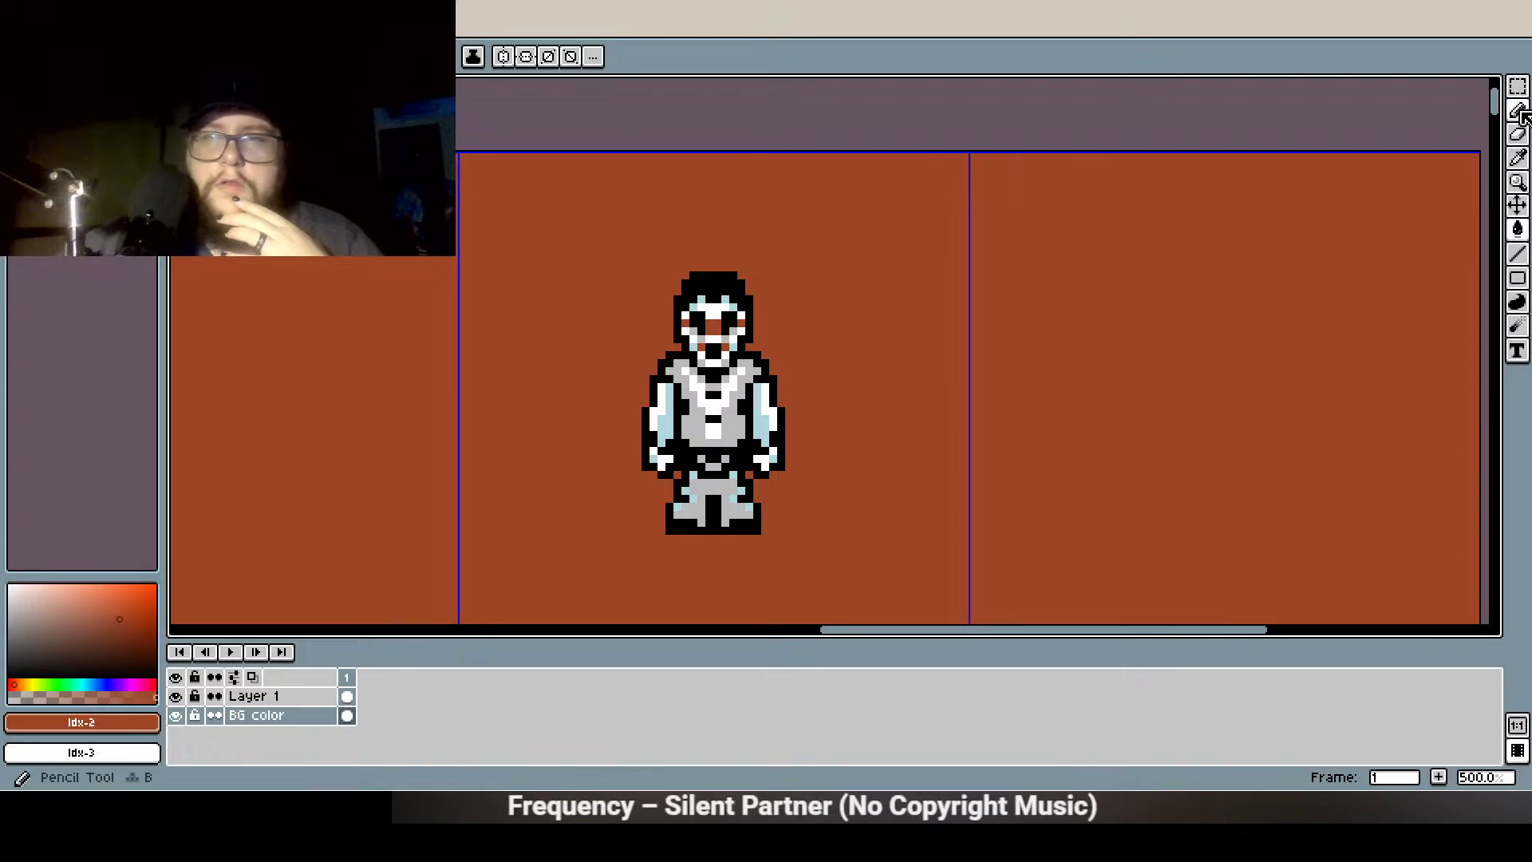
On Layer 1, erase the white pixels between the eyes so the transparent gap runs from just below the forehead to the black nose
click(253, 696)
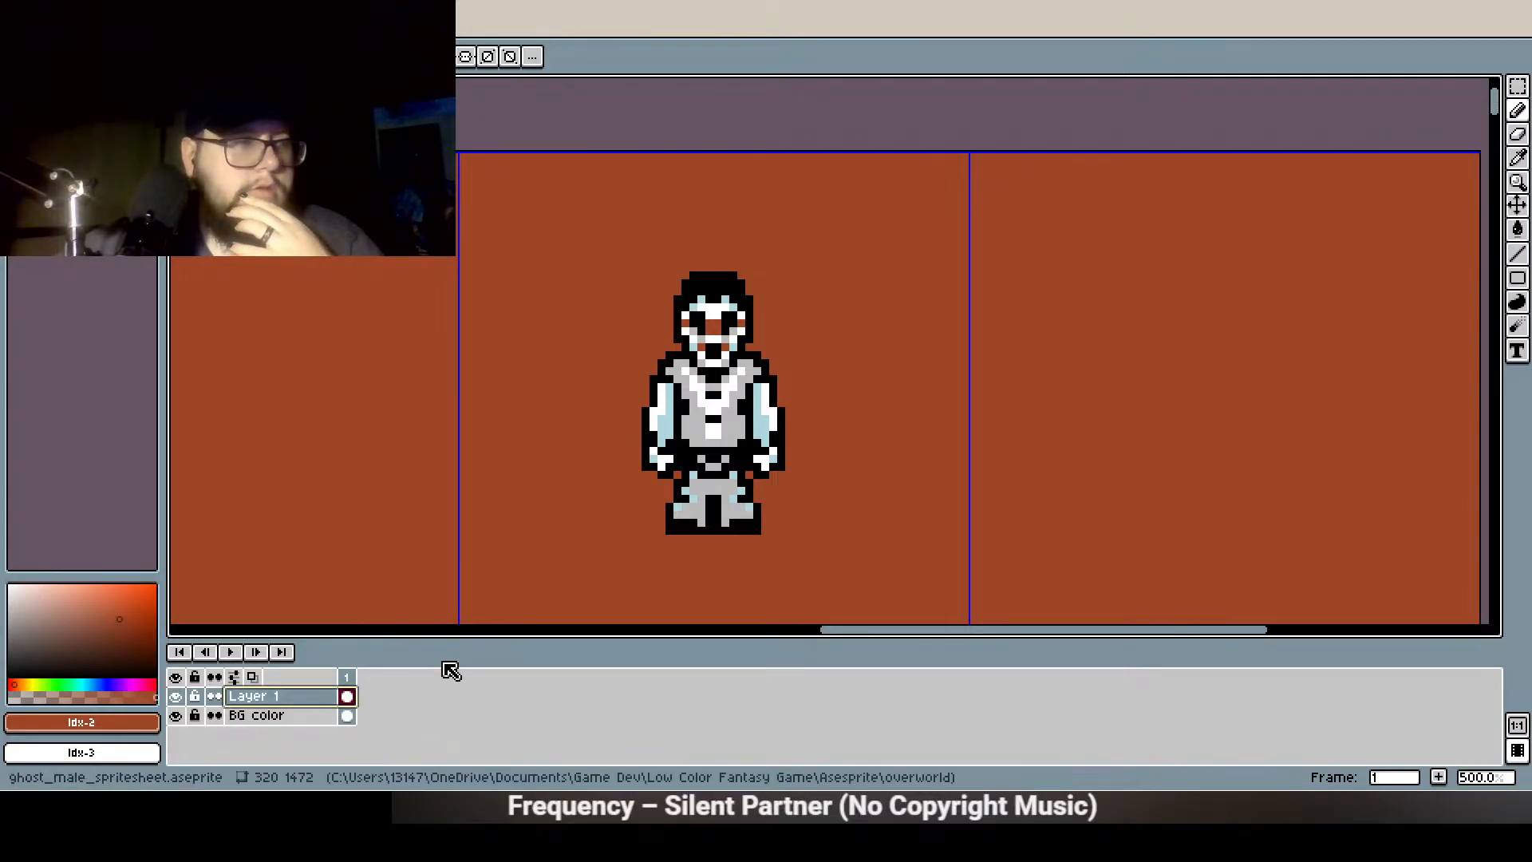
scroll(682, 335, up, 2)
scroll(682, 335, up, 3)
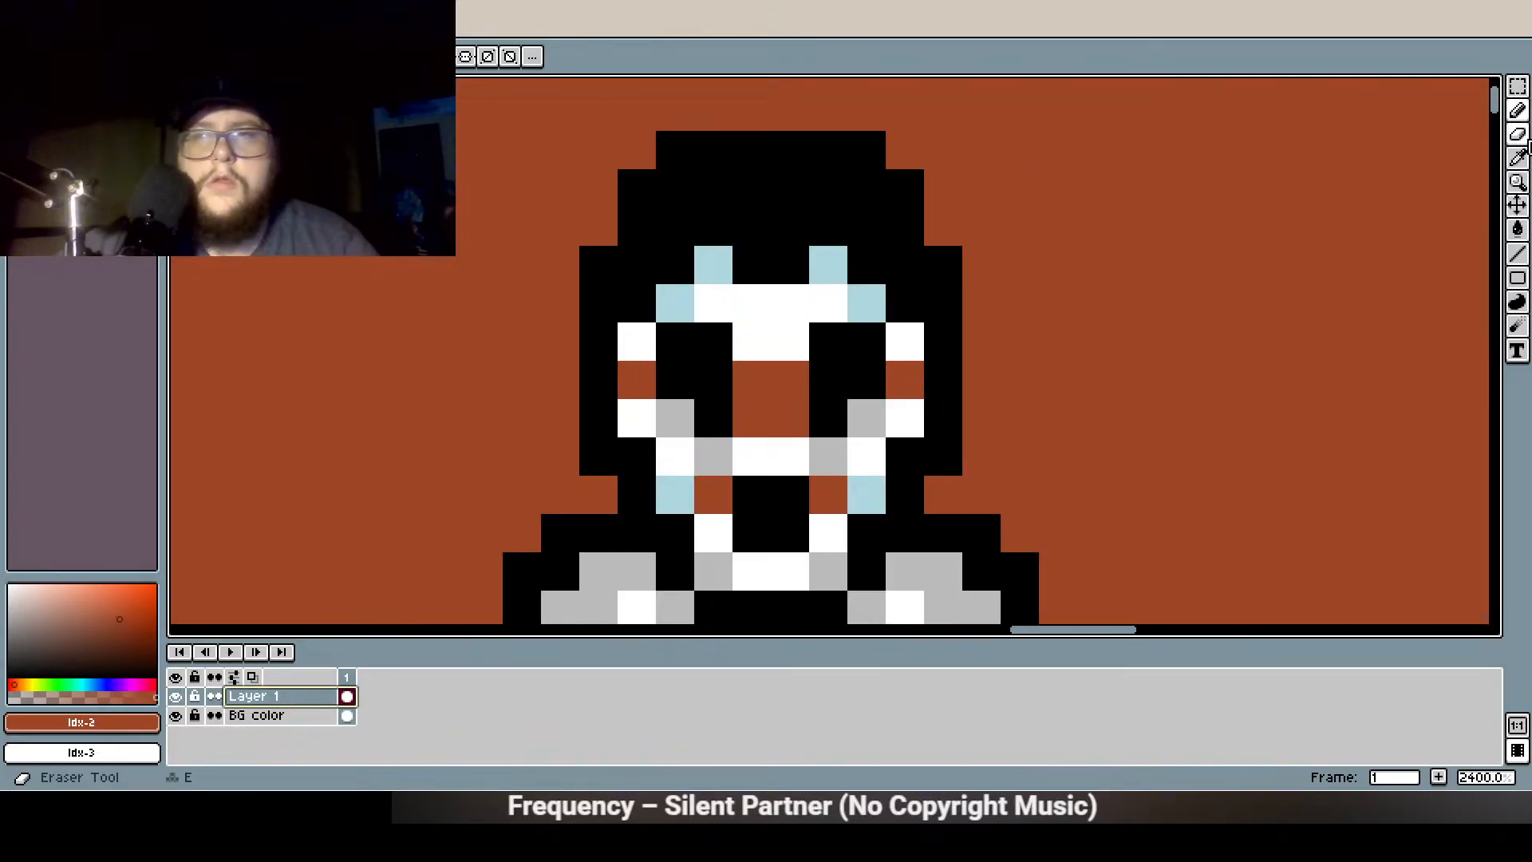
click(1517, 110)
click(790, 342)
click(752, 341)
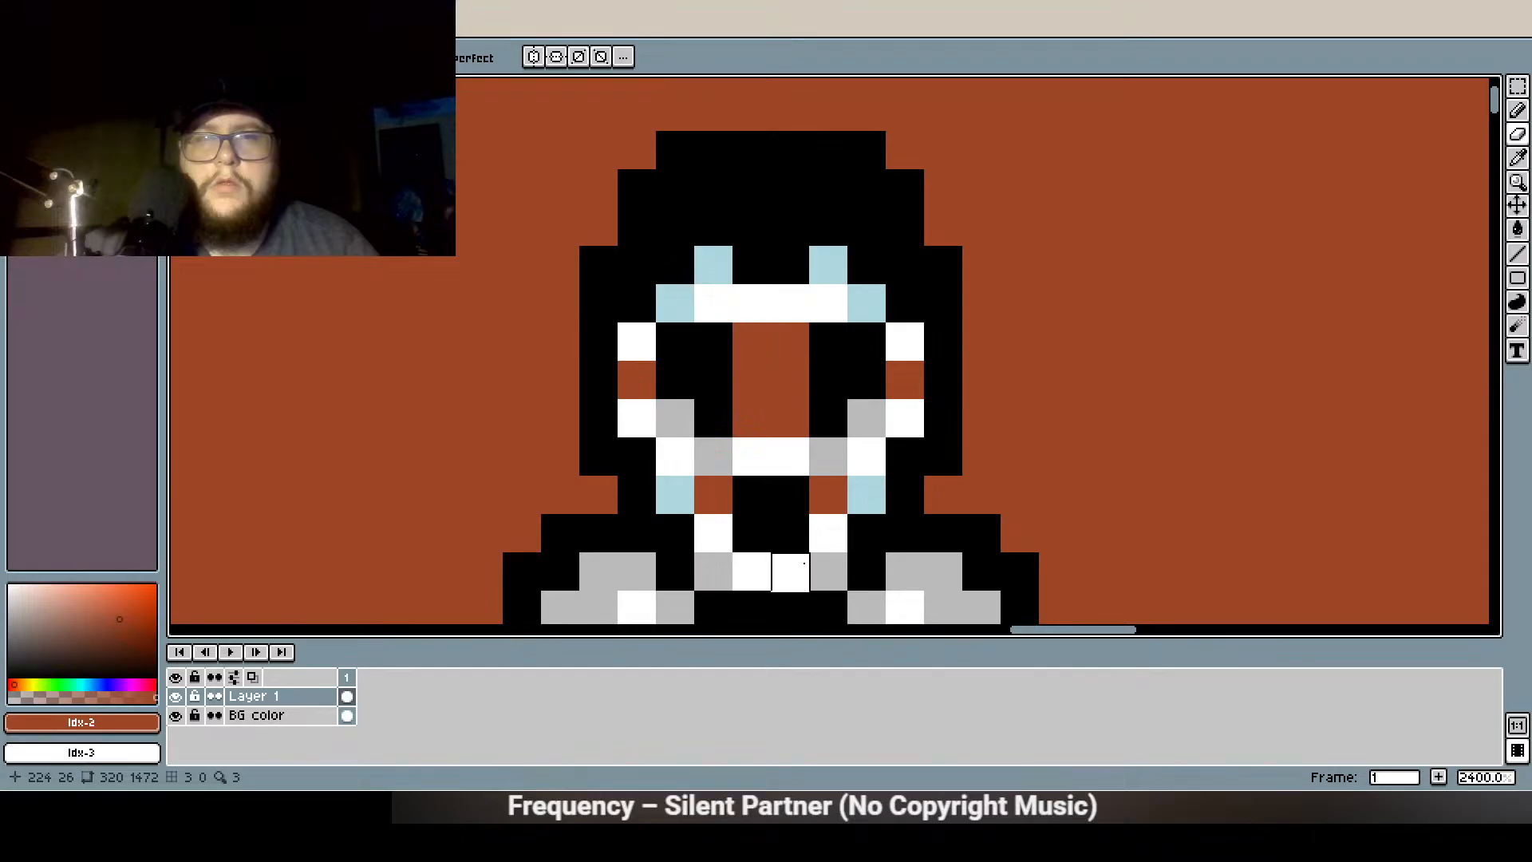
scroll(790, 572, down, 3)
scroll(809, 492, up, 3)
click(790, 491)
click(867, 491)
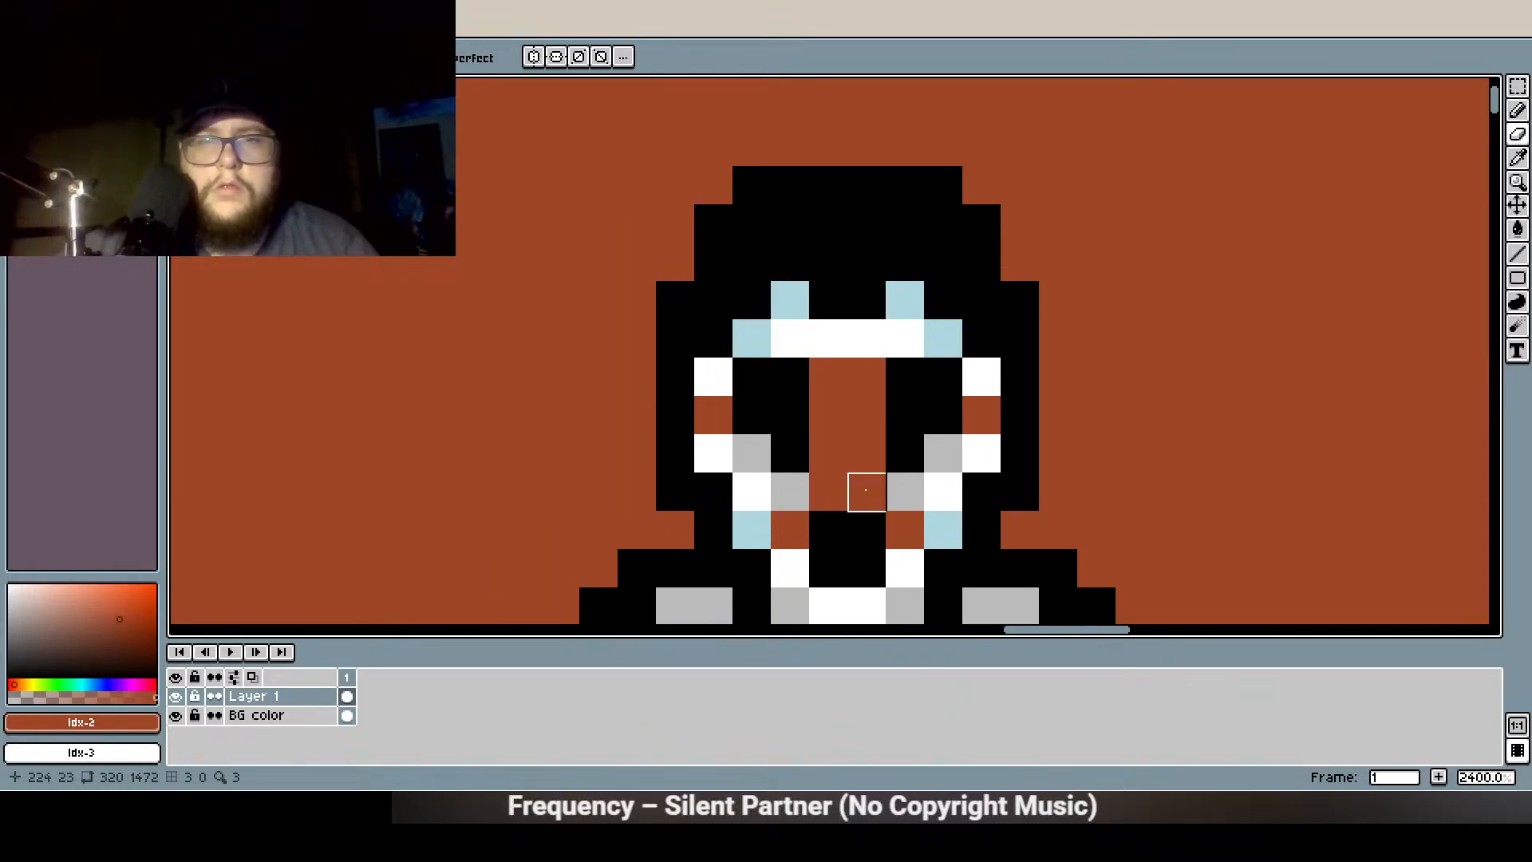
scroll(829, 341, down, 3)
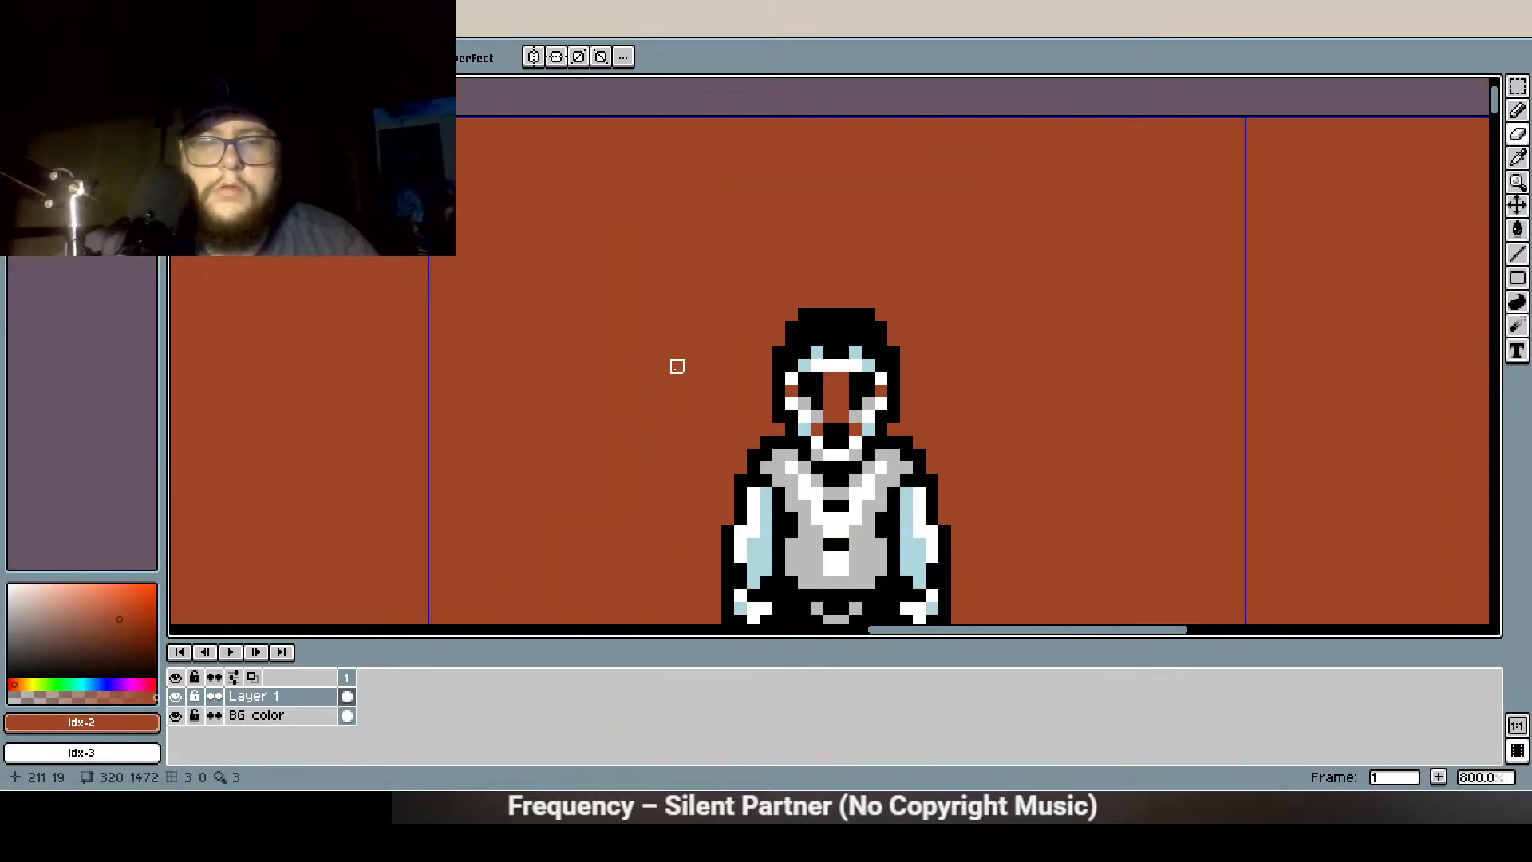
Repaint the gaps beside and above the black nose and the strip between the eyes in white with the Pencil tool
key(b)
scroll(804, 431, up, 2)
right_click(857, 398)
right_click(878, 394)
right_click(828, 433)
right_click(906, 427)
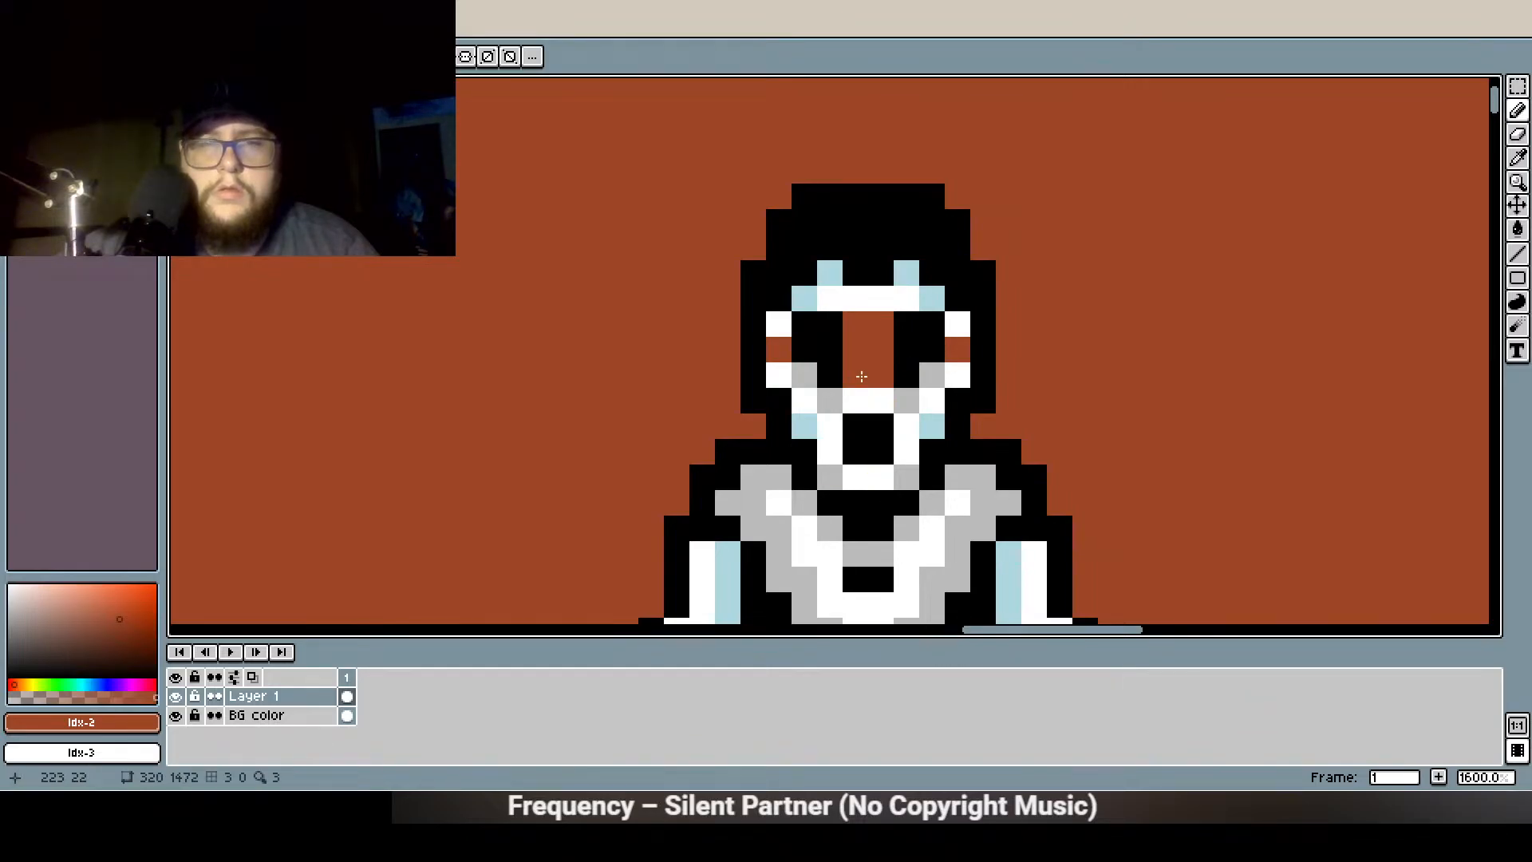
right_click(861, 376)
right_click(859, 350)
right_click(858, 326)
right_click(882, 326)
right_click(881, 349)
right_click(879, 378)
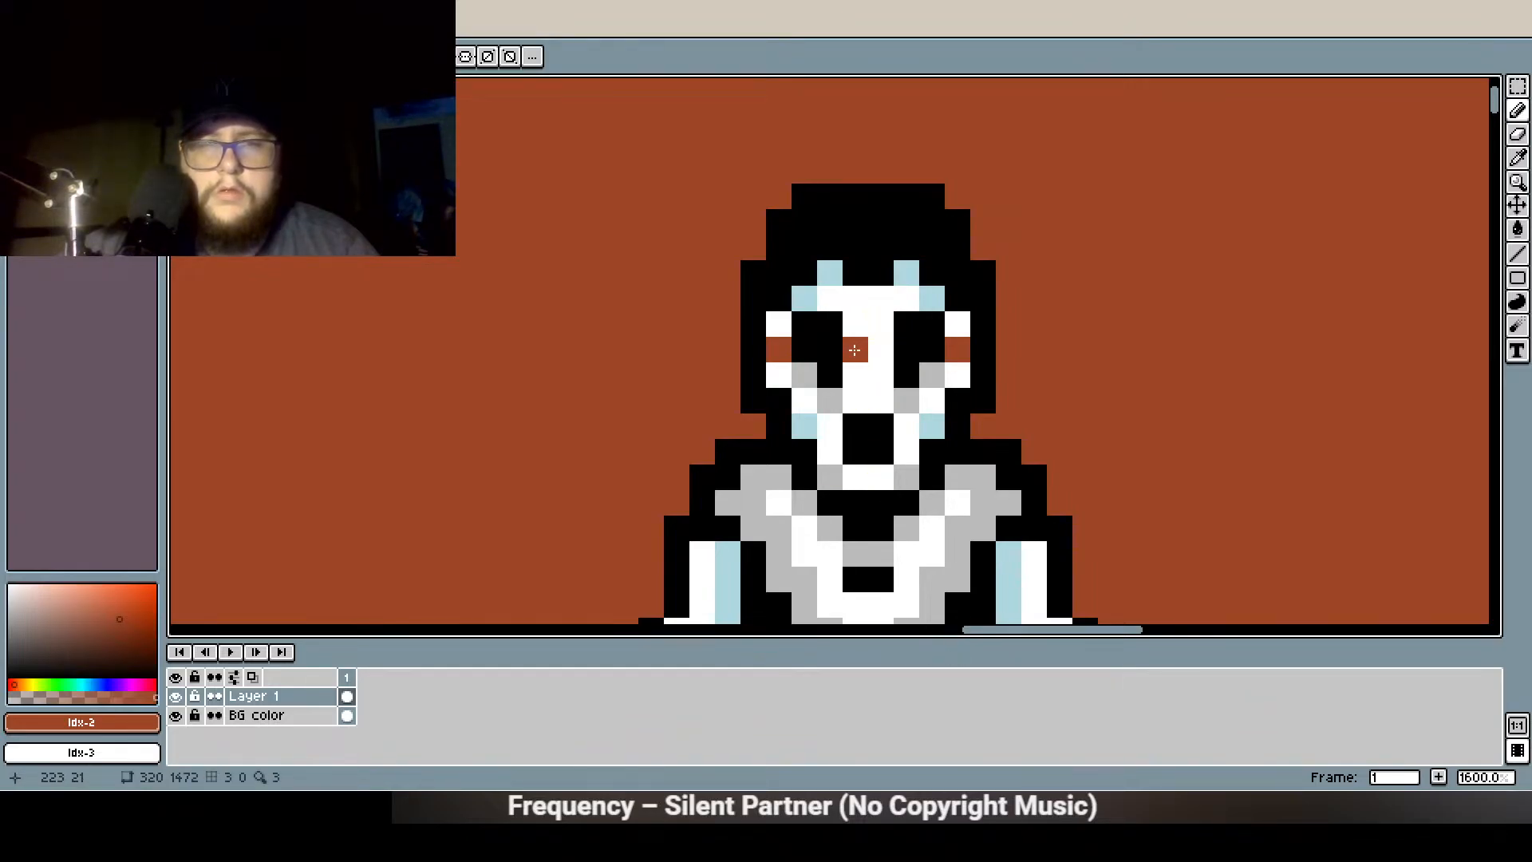
Erase a two-pixel-wide strip between the eyes up through the forehead, plus one pixel on either side of the black nose
key(e)
click(855, 325)
click(880, 326)
click(873, 345)
click(86, 92)
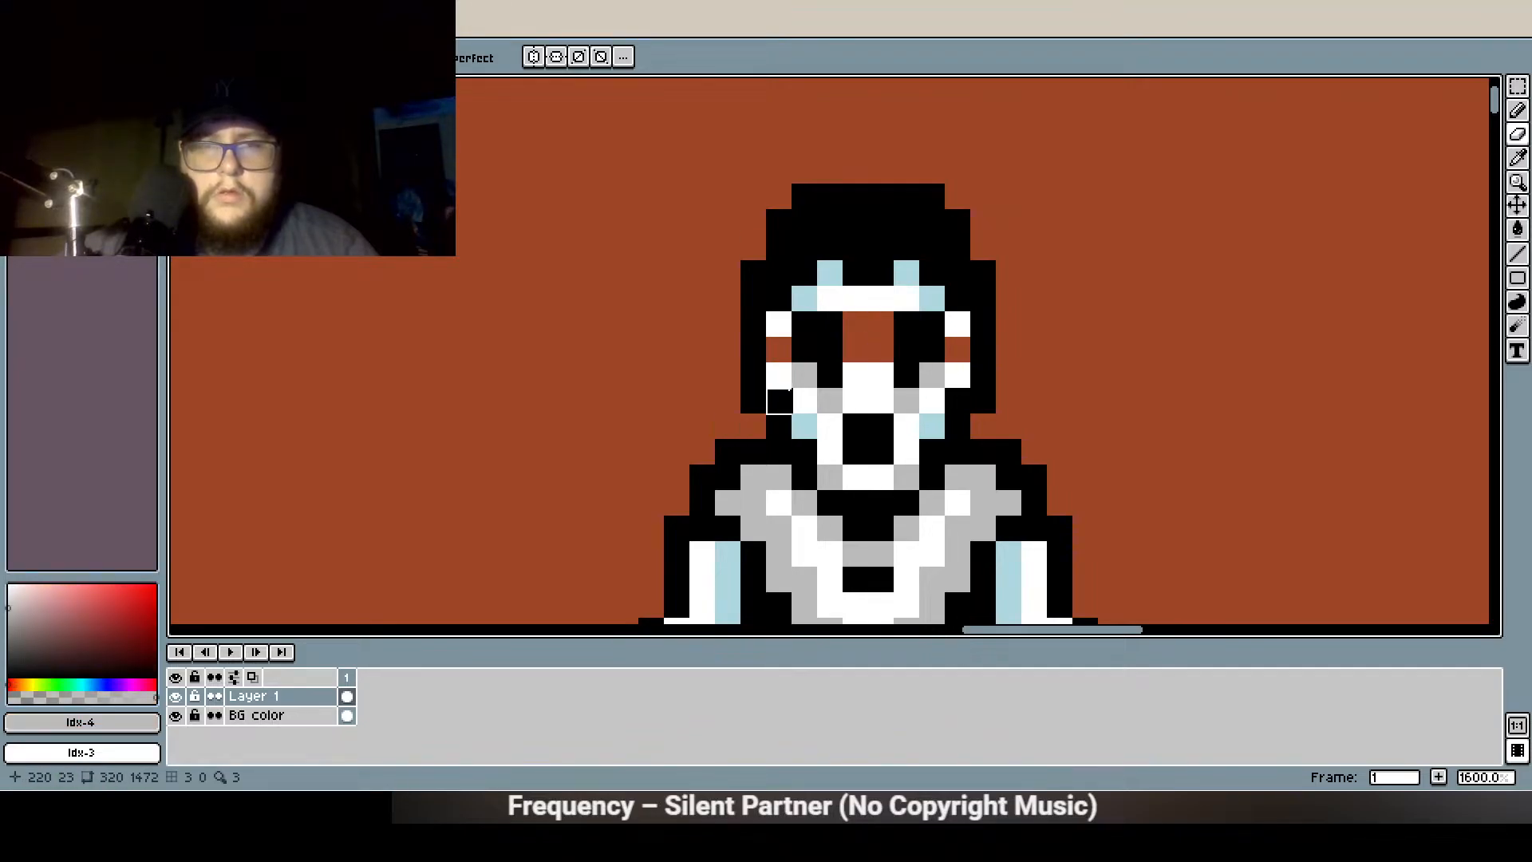
scroll(798, 359, down, 1)
click(738, 293)
click(756, 293)
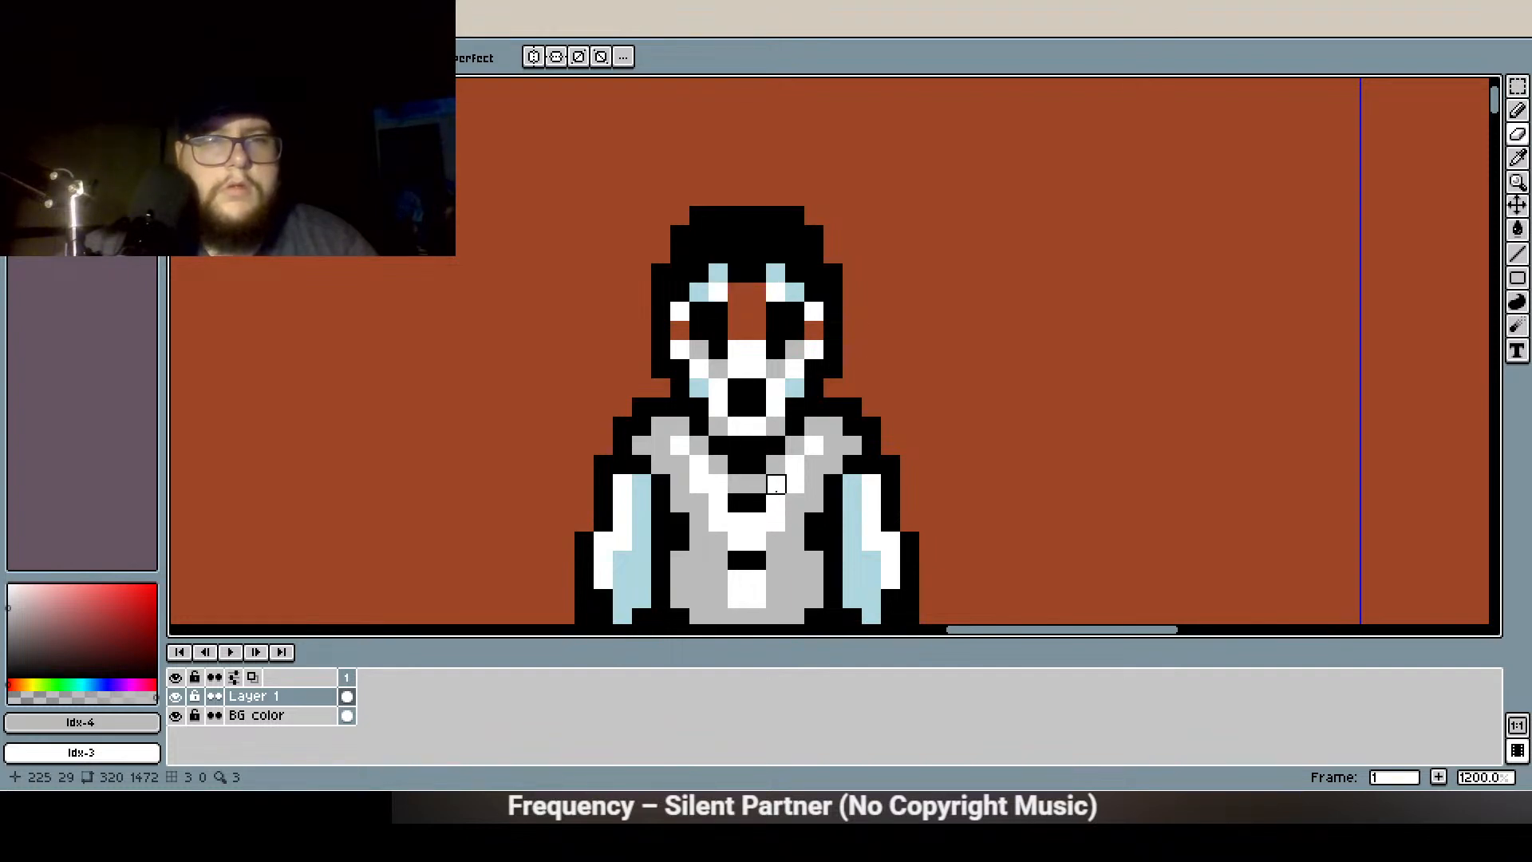
drag(776, 501, 722, 357)
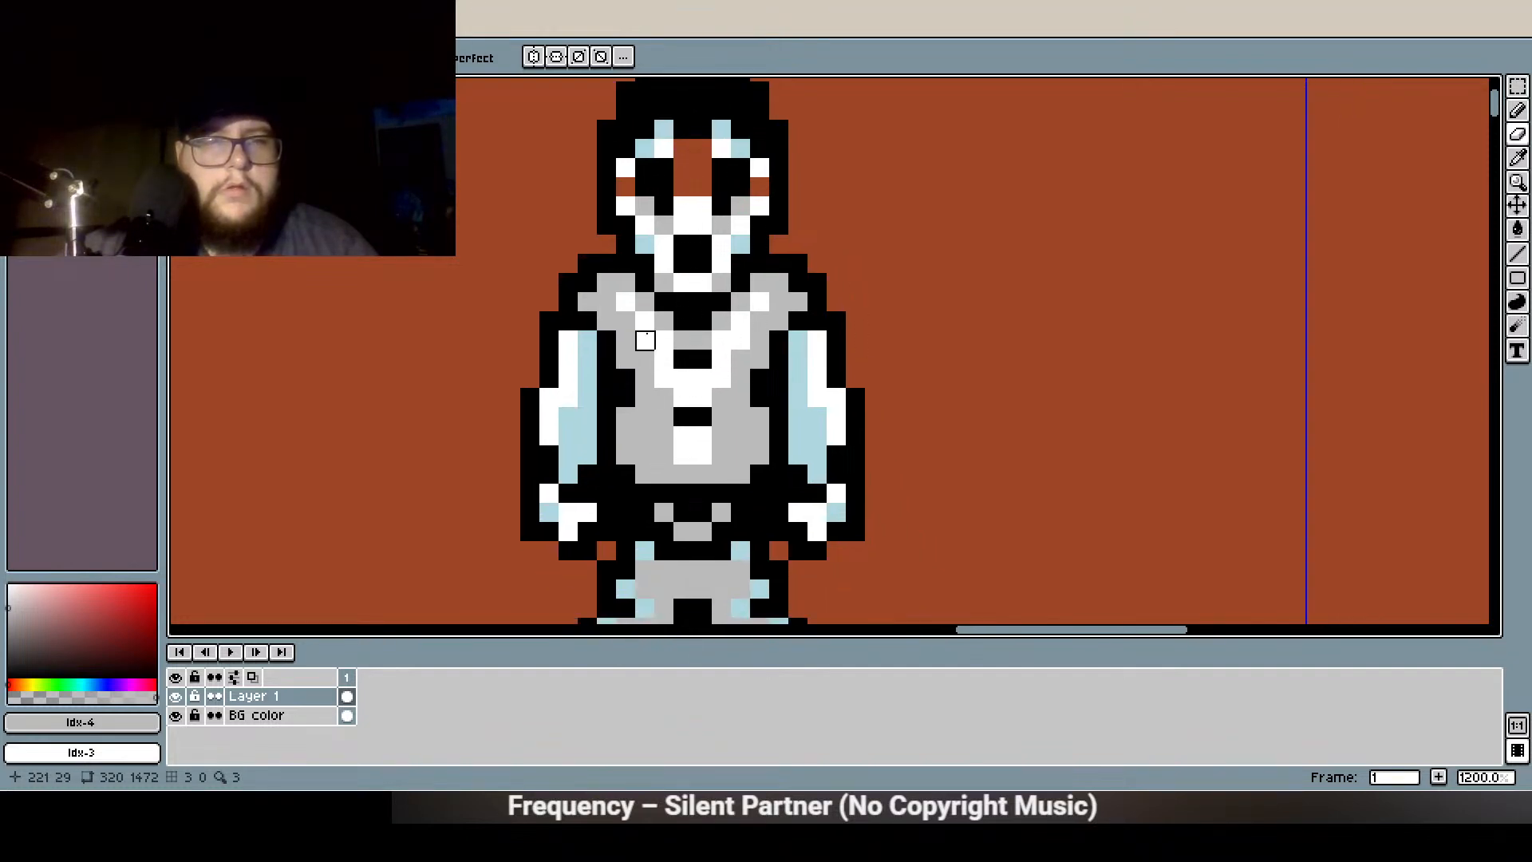
click(665, 246)
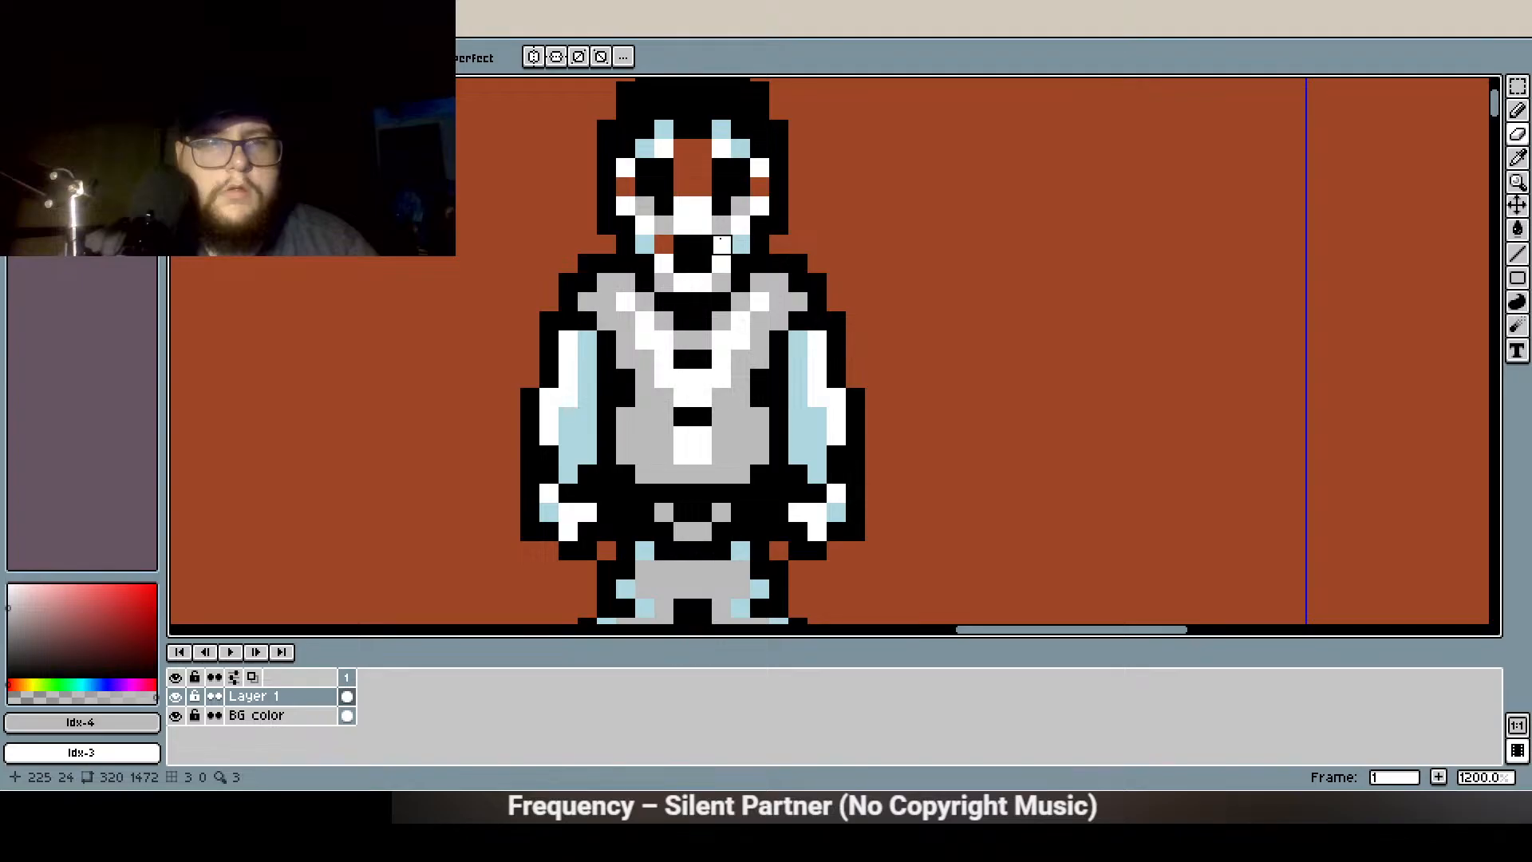
Erase strips of the white highlight along the outer edge of both upper arms
scroll(703, 399, down, 2)
scroll(687, 451, up, 3)
mouse_move(518, 376)
mouse_down()
mouse_move(568, 323)
mouse_move(544, 323)
mouse_move(544, 273)
mouse_up()
drag(874, 297, 900, 373)
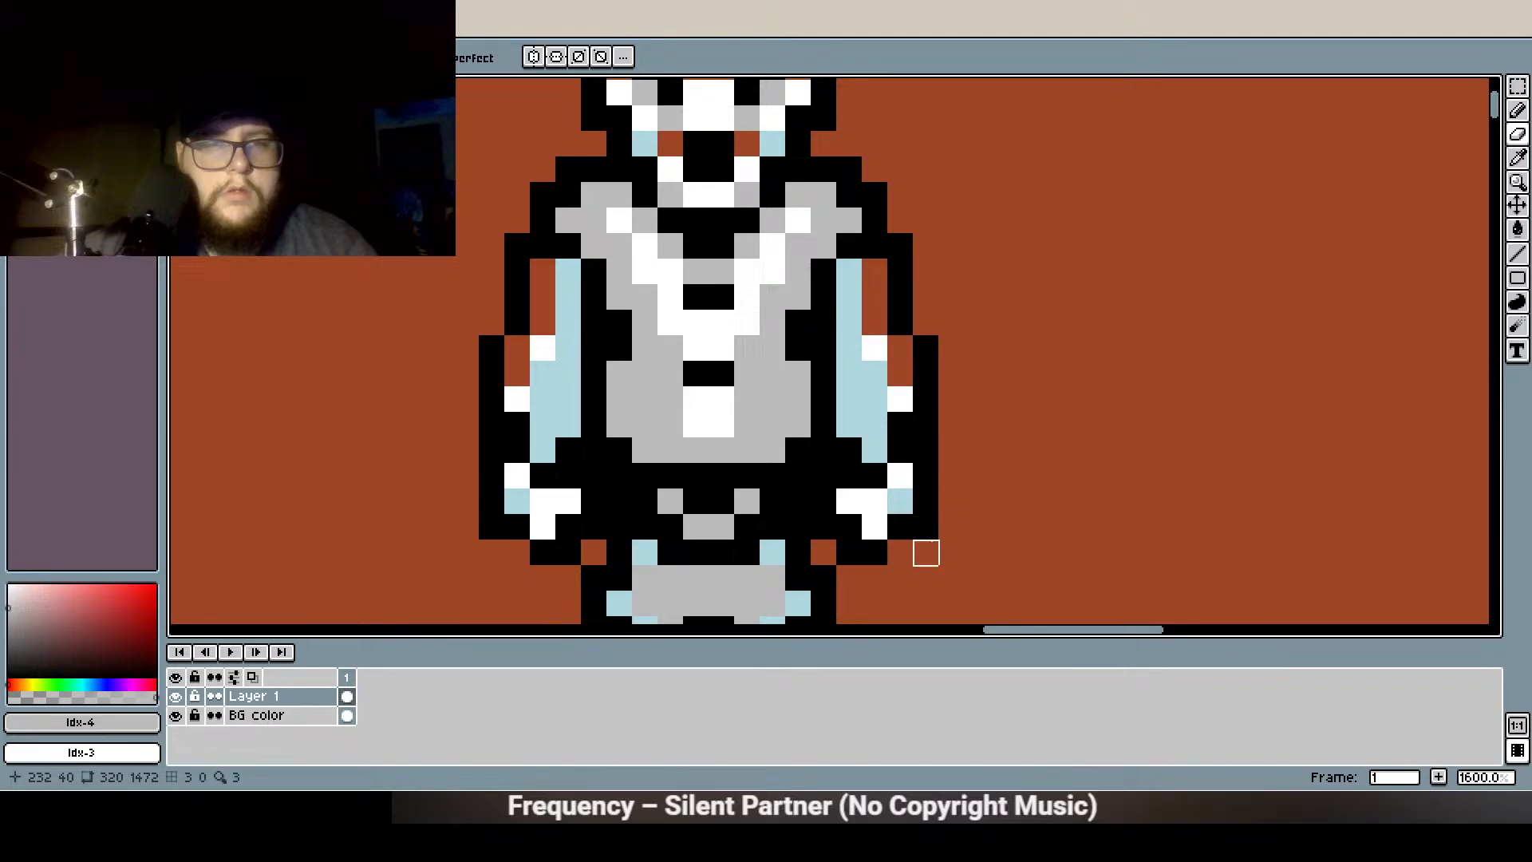
Erase the vest pixels around the lower black button and a band across the chest beneath the white collar
scroll(951, 552, down, 3)
scroll(770, 360, up, 3)
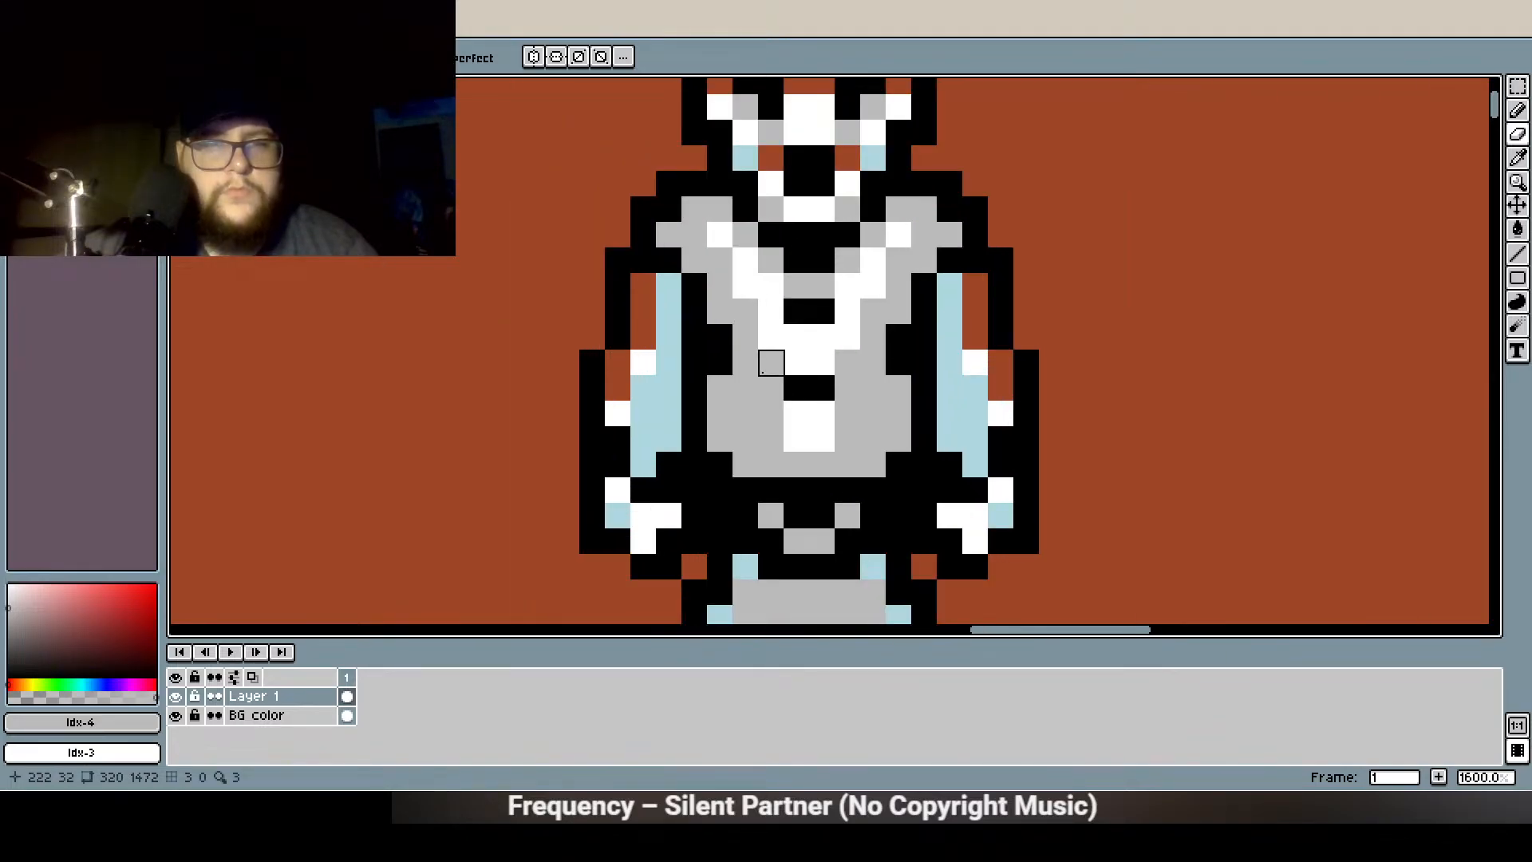
mouse_move(771, 362)
mouse_down()
mouse_move(771, 414)
mouse_move(798, 363)
mouse_move(848, 362)
mouse_move(848, 414)
mouse_up()
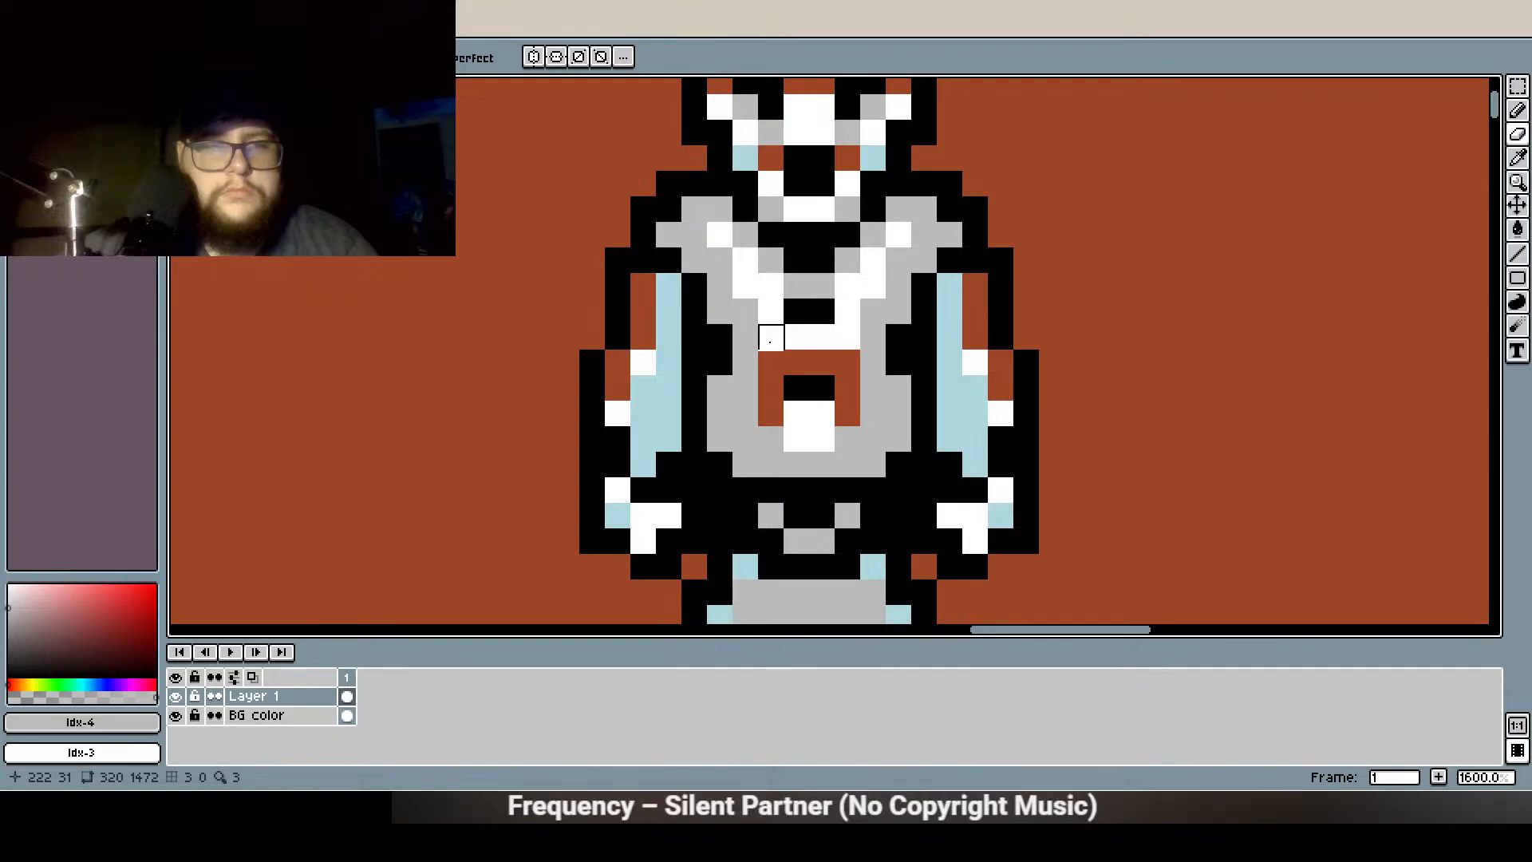
mouse_move(771, 337)
mouse_down()
mouse_move(822, 337)
mouse_move(873, 414)
mouse_move(847, 337)
mouse_move(848, 388)
mouse_move(873, 336)
mouse_up()
drag(746, 337, 746, 310)
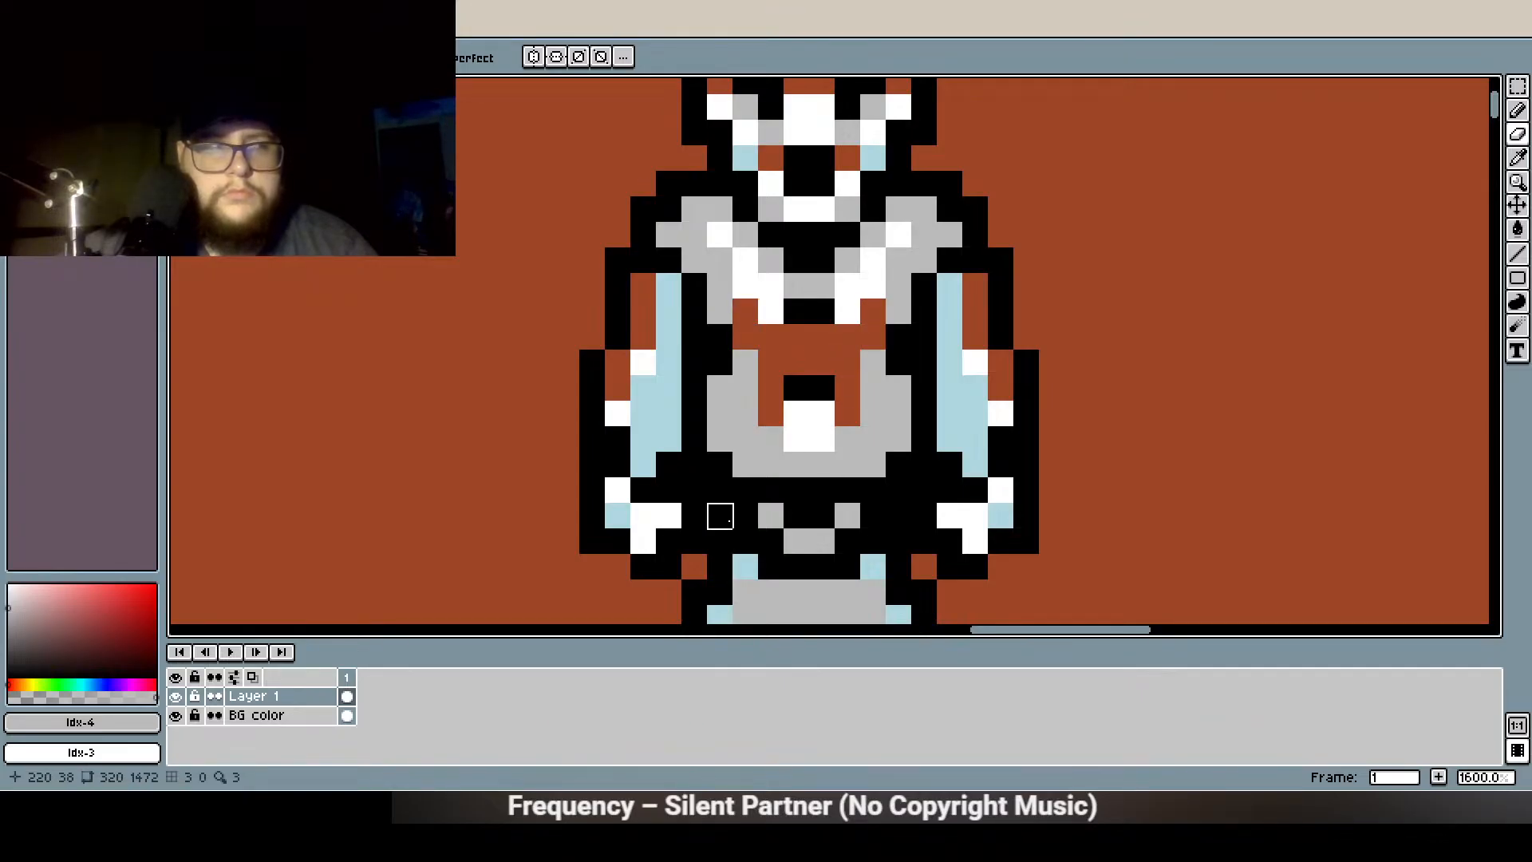
Erase a pixel at each outer edge of the white collar on the upper chest
scroll(720, 540, down, 4)
scroll(758, 436, up, 6)
click(667, 361)
click(948, 387)
click(948, 348)
scroll(787, 302, down, 5)
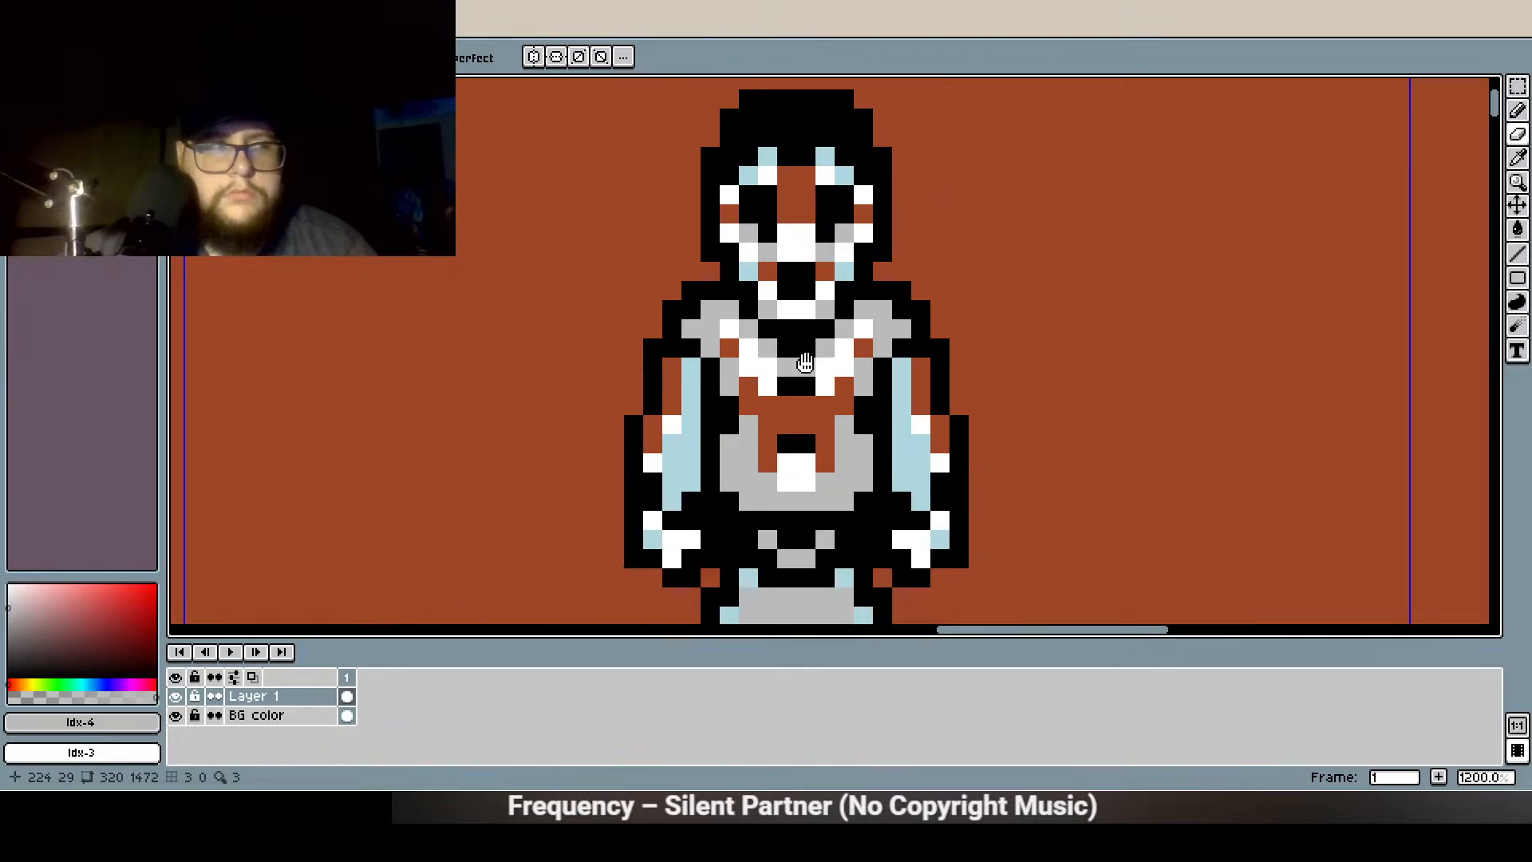
Erase matching diagonal gaps in both trouser legs and a pixel beside the light blue spot above the shoe
scroll(787, 301, up, 4)
click(764, 399)
click(763, 373)
click(789, 374)
click(789, 348)
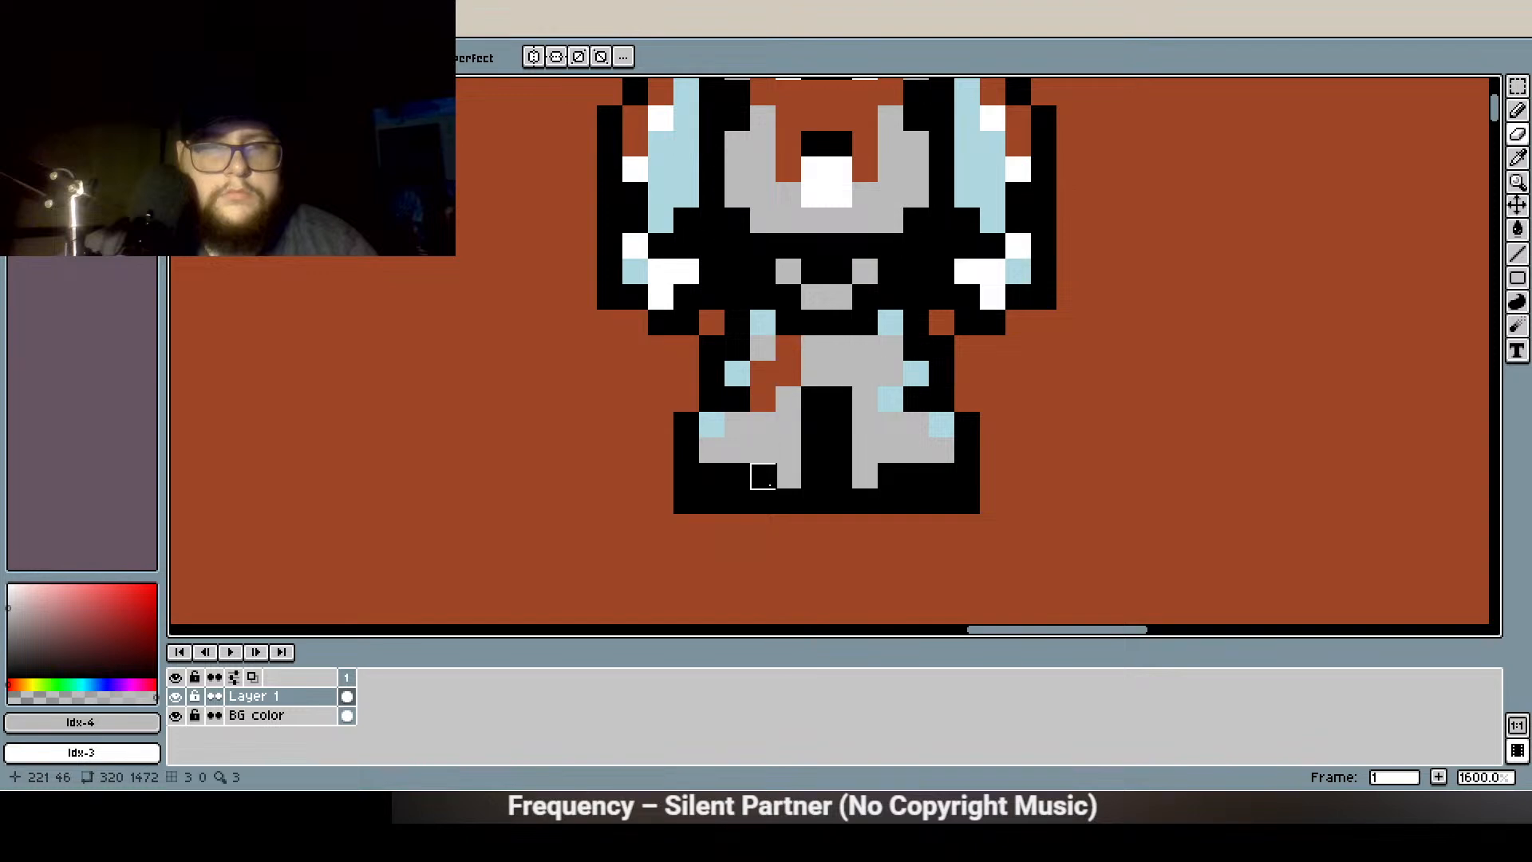
click(890, 398)
click(891, 373)
click(865, 373)
click(865, 347)
scroll(762, 456, down, 1)
click(742, 437)
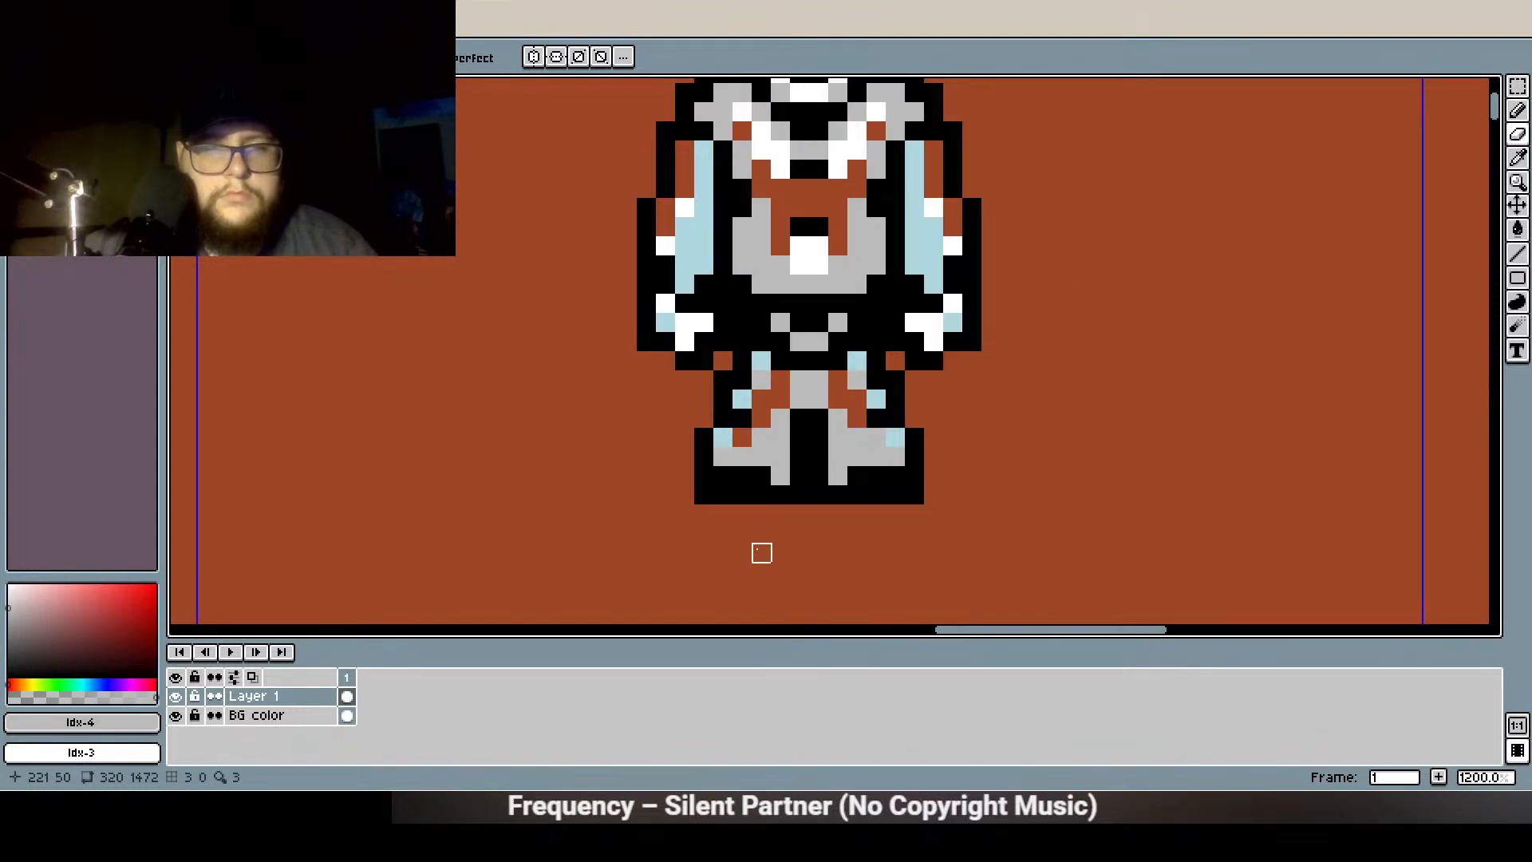
Hide the BG color layer and examine the erased holes in the character against the transparency checkerboard
scroll(759, 552, down, 5)
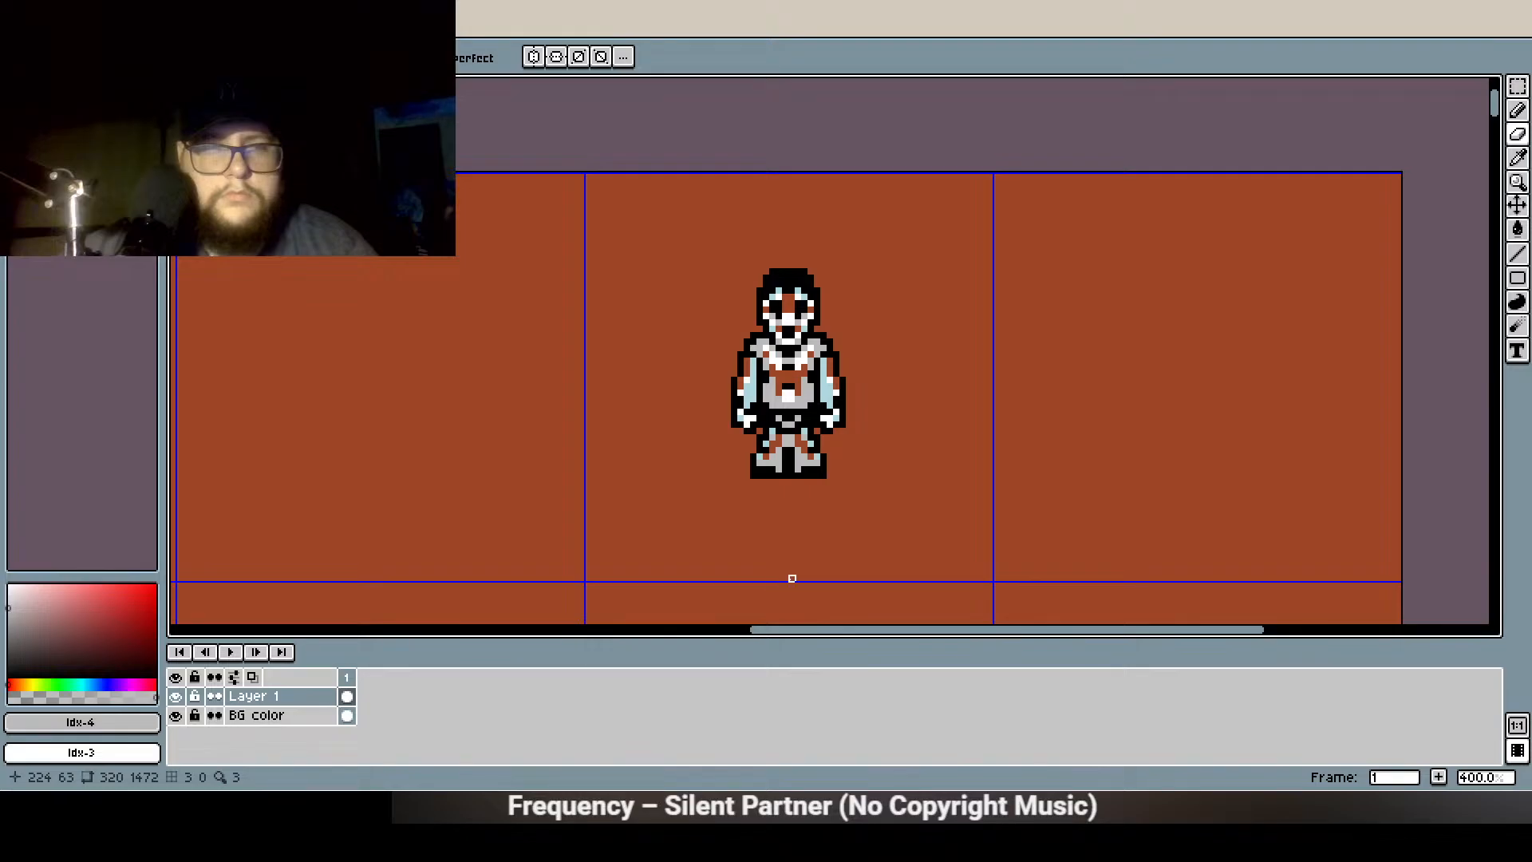
scroll(766, 395, up, 4)
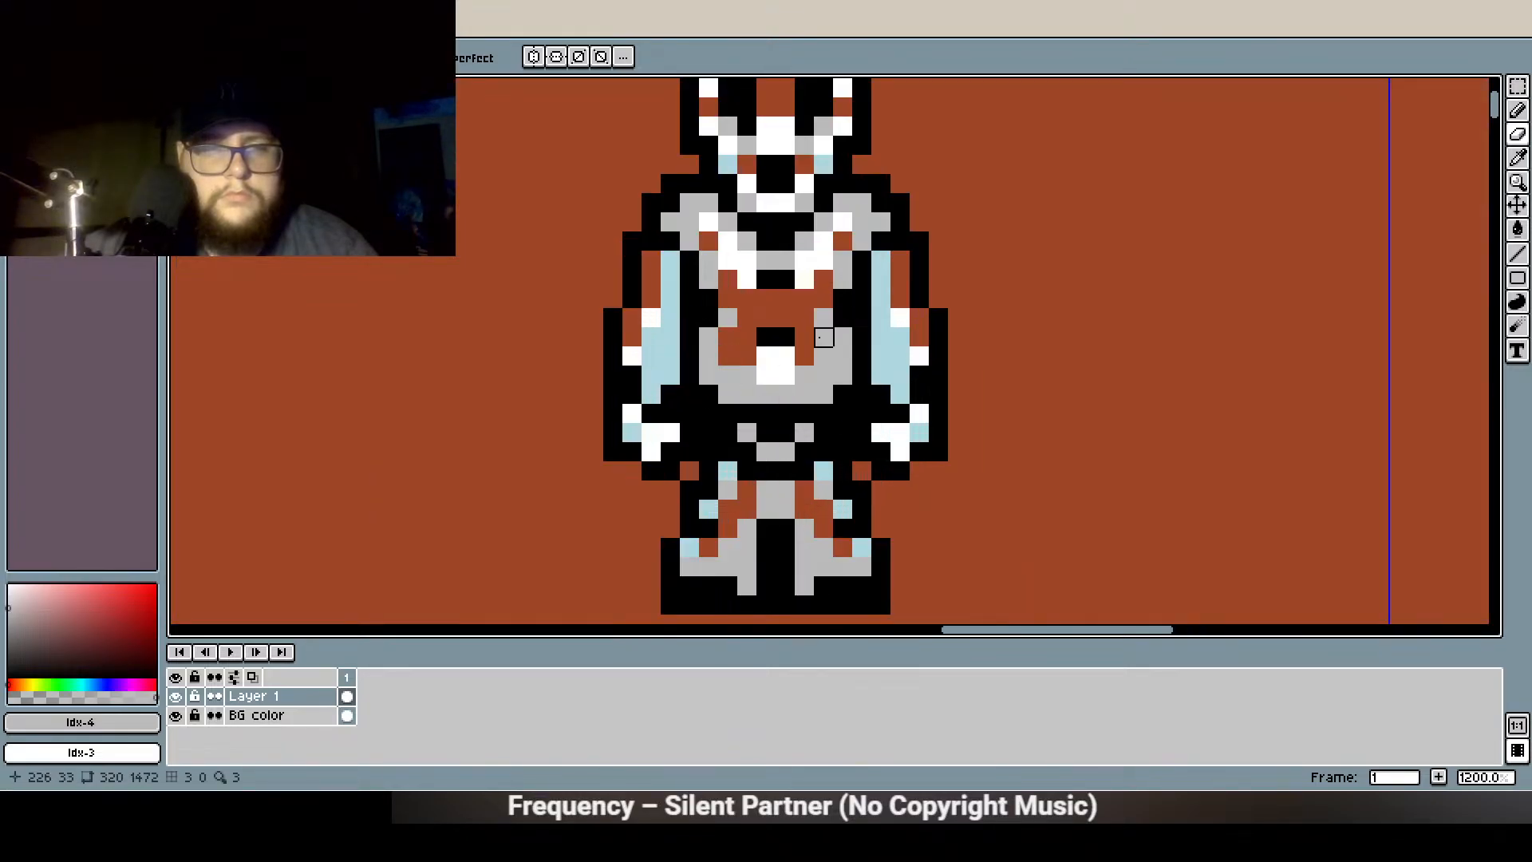
scroll(747, 474, down, 2)
scroll(772, 436, down, 1)
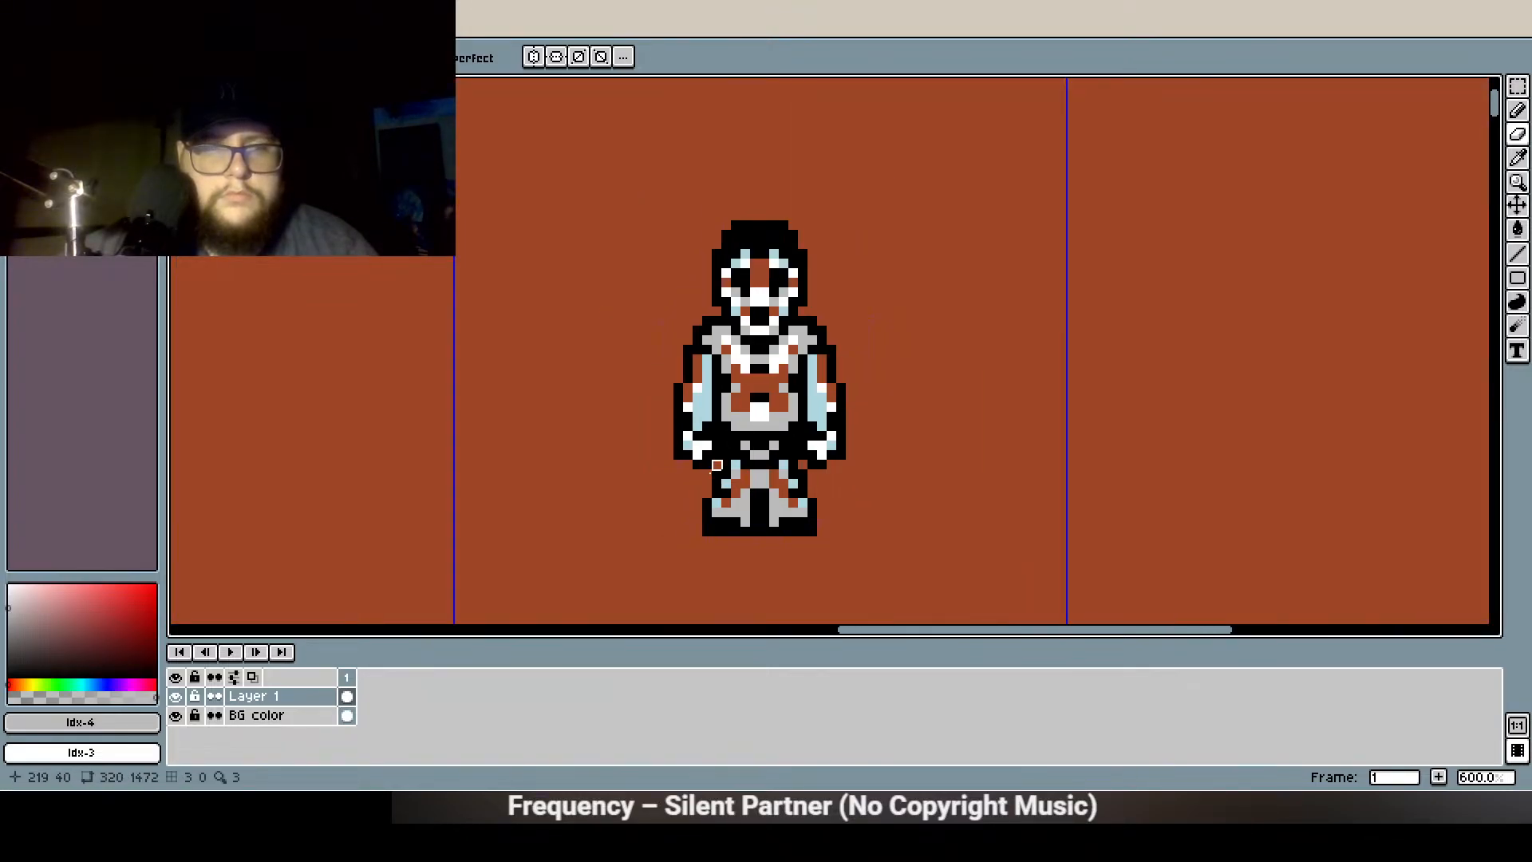
click(176, 715)
scroll(746, 417, up, 4)
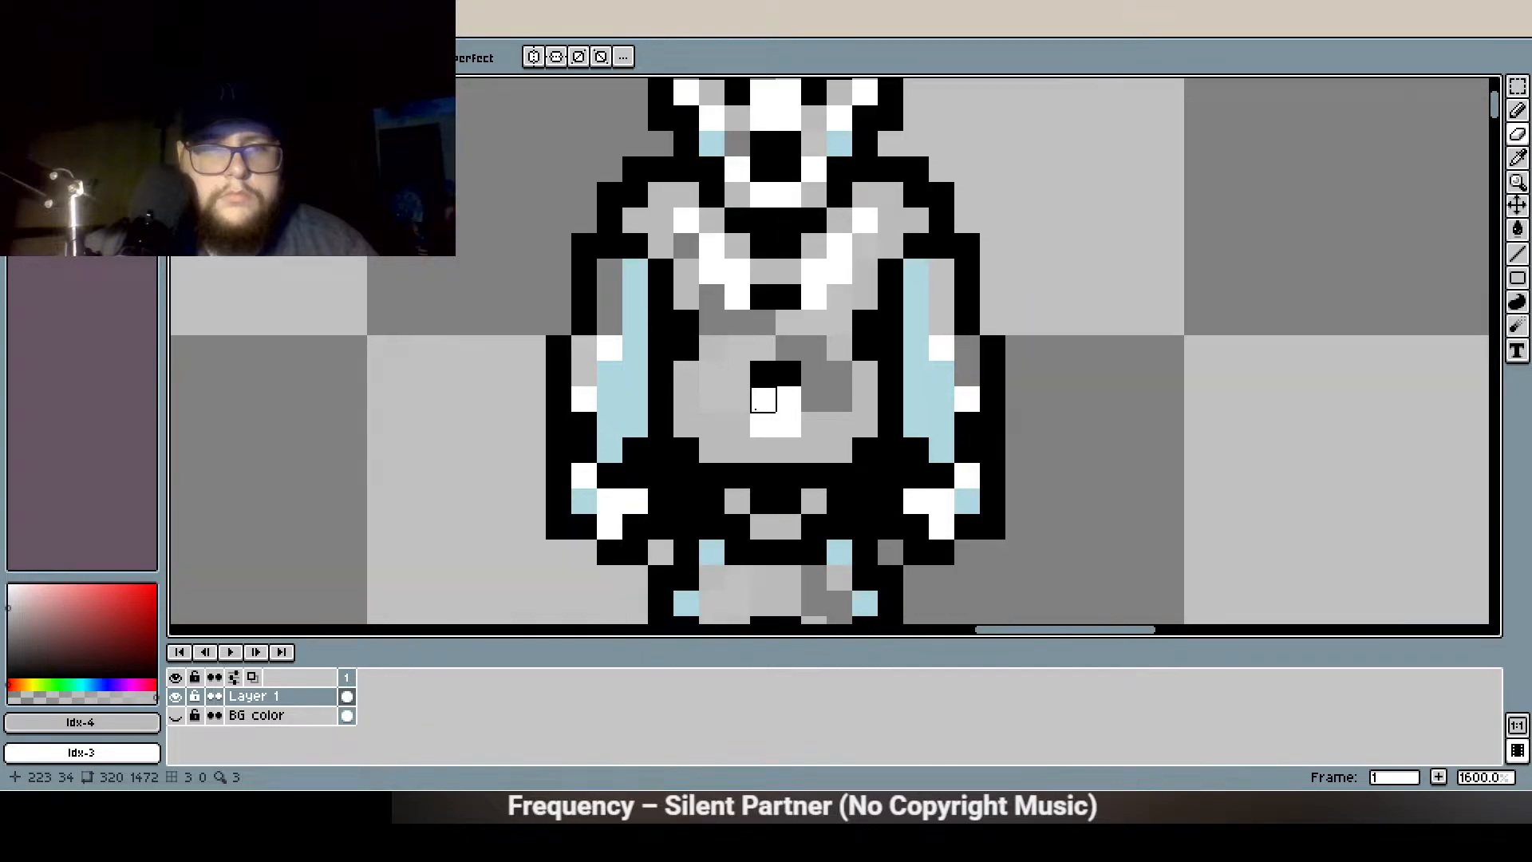
scroll(760, 386, down, 3)
scroll(773, 410, up, 5)
scroll(722, 396, down, 5)
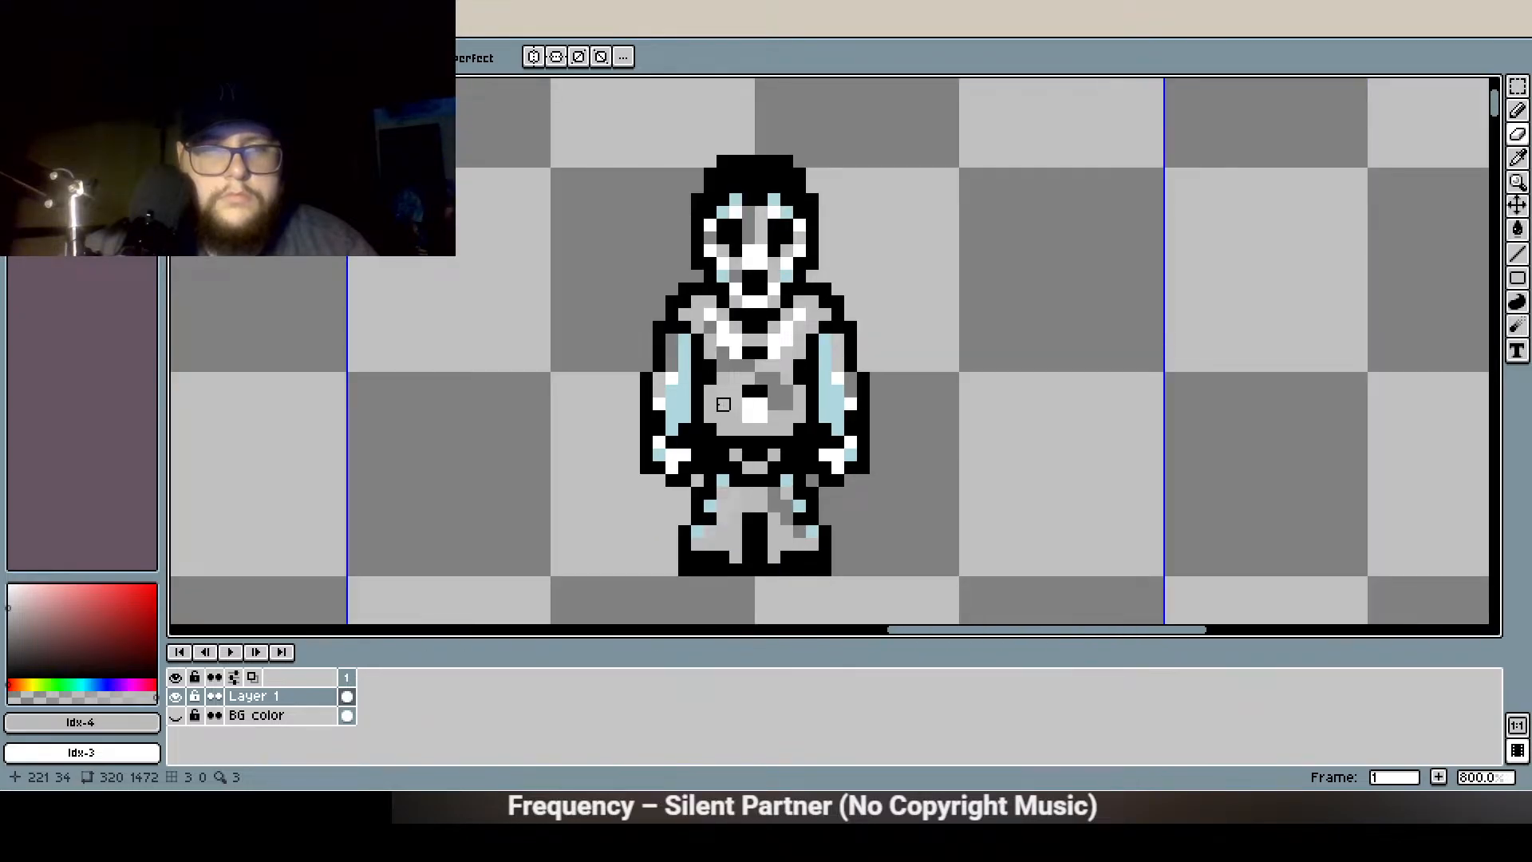
scroll(723, 404, up, 4)
scroll(726, 404, down, 4)
scroll(851, 365, down, 2)
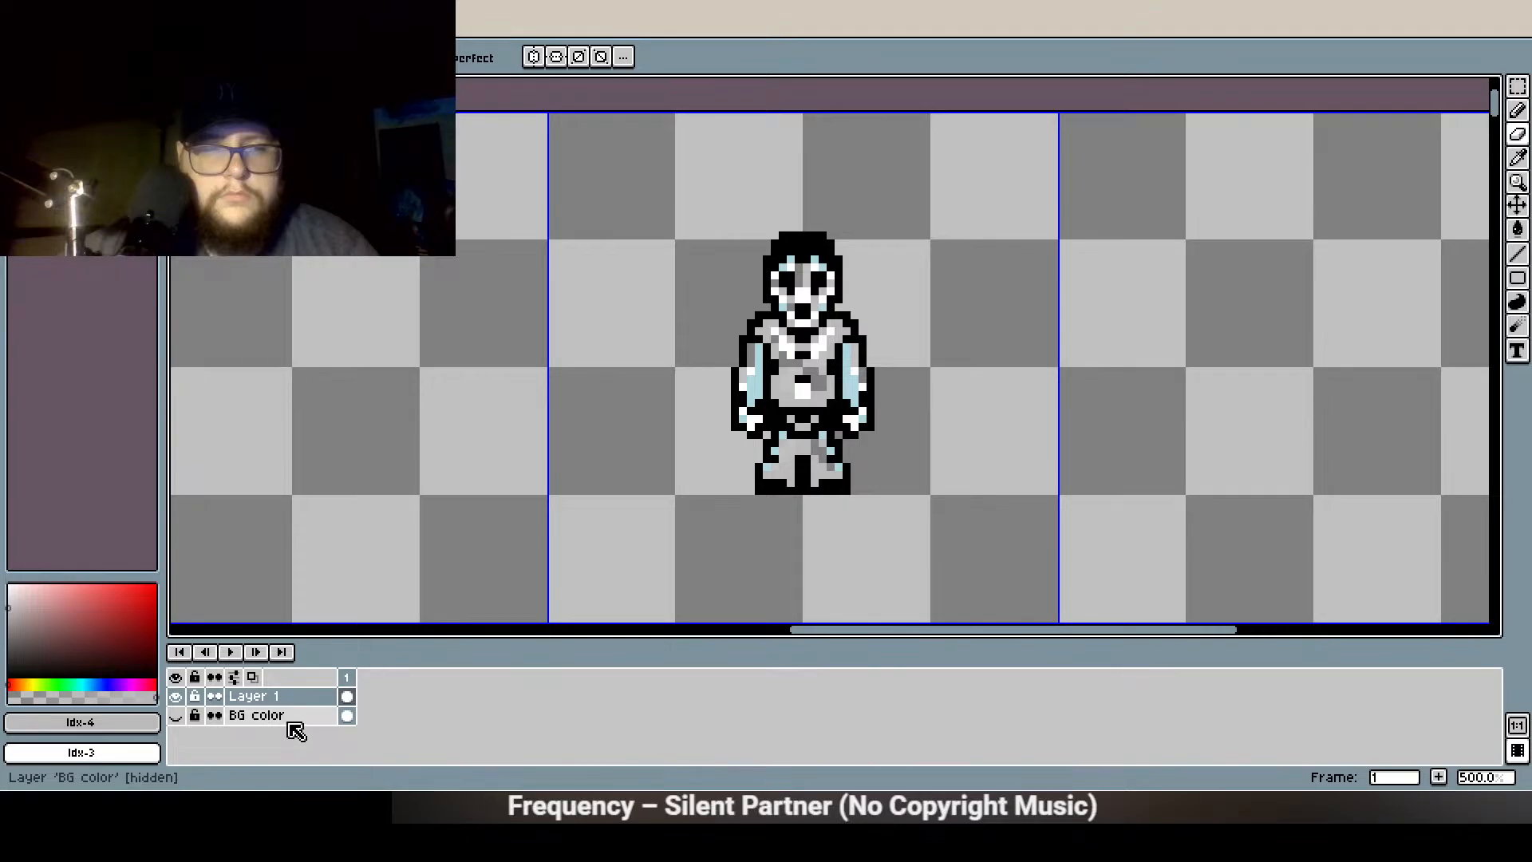
scroll(724, 409, up, 5)
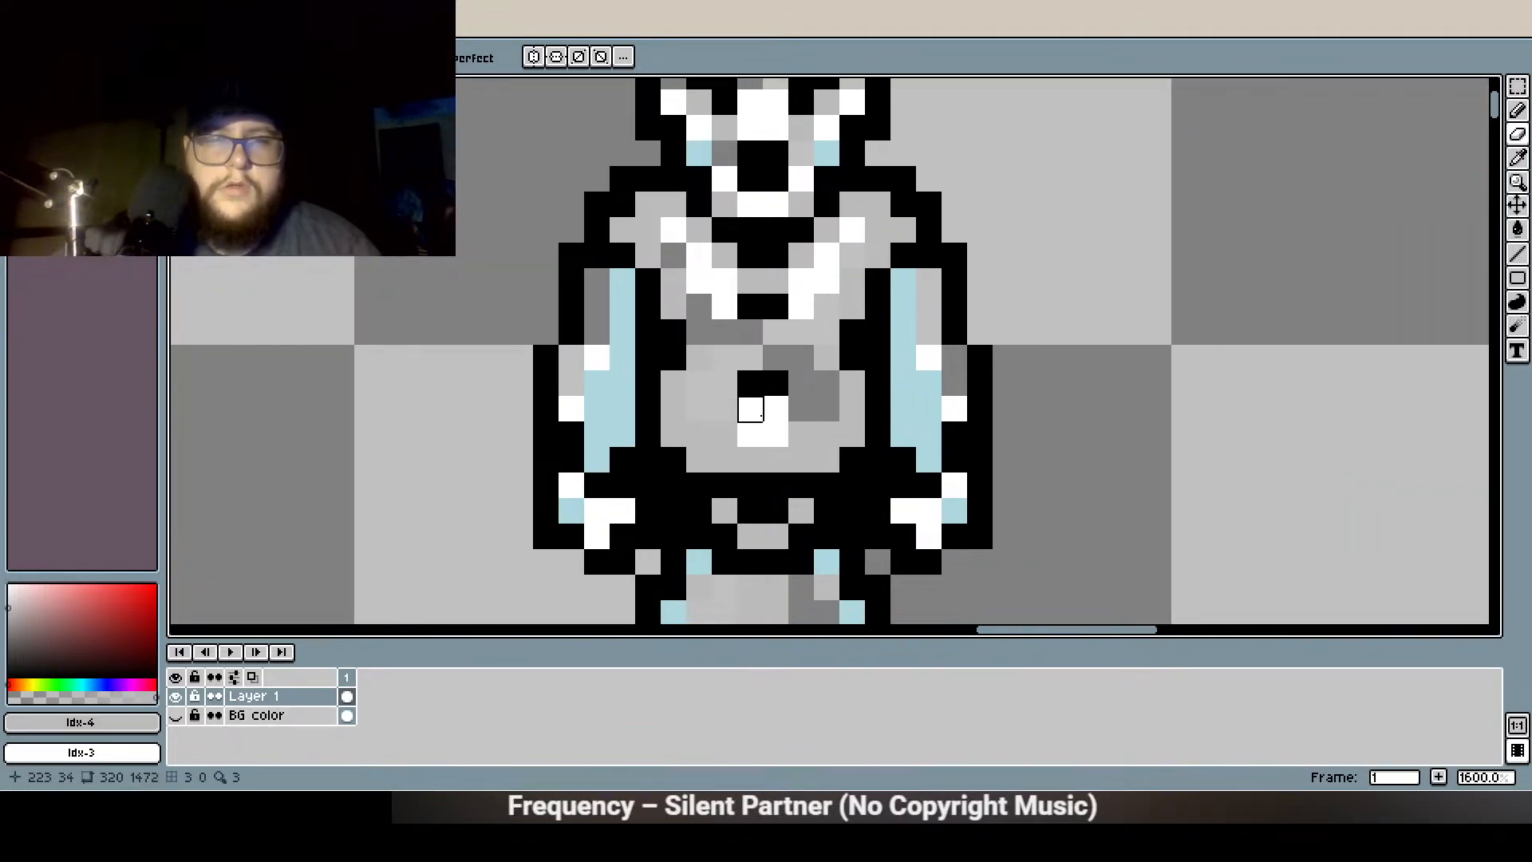
Undo the erased holes, the BG color layer and the earlier shading back to light blue arms and trousers
key(ctrl+z)
key(ctrl+z)
key(ctrl+z)
key(ctrl+z)
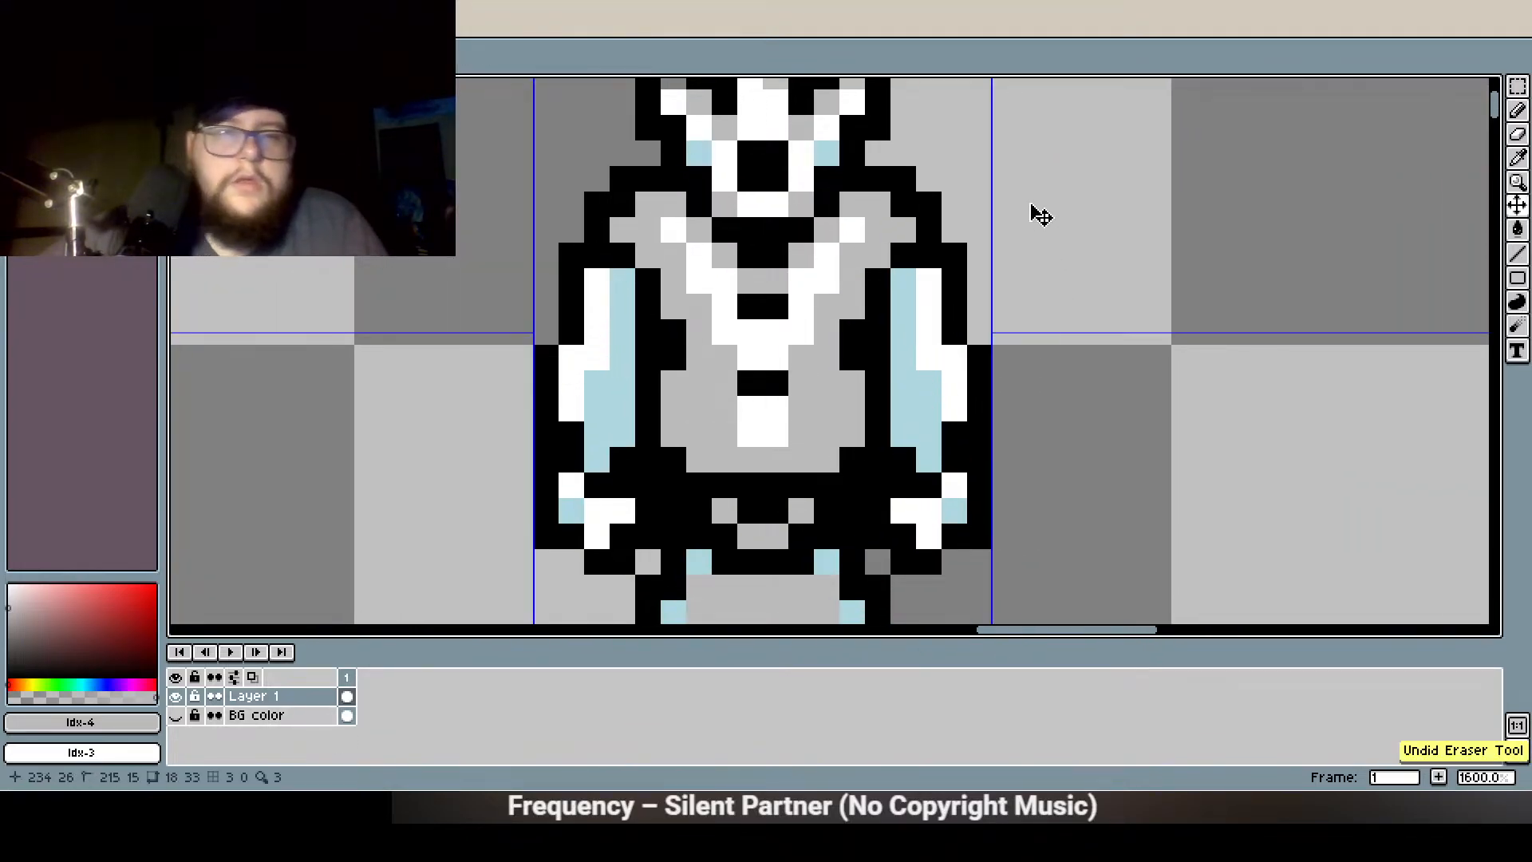
key(ctrl+z)
key(ctrl+z)
key(ctrl+z)
key(ctrl+z)
key(ctrl+z)
key(ctrl+z)
key(ctrl+z)
key(ctrl+z)
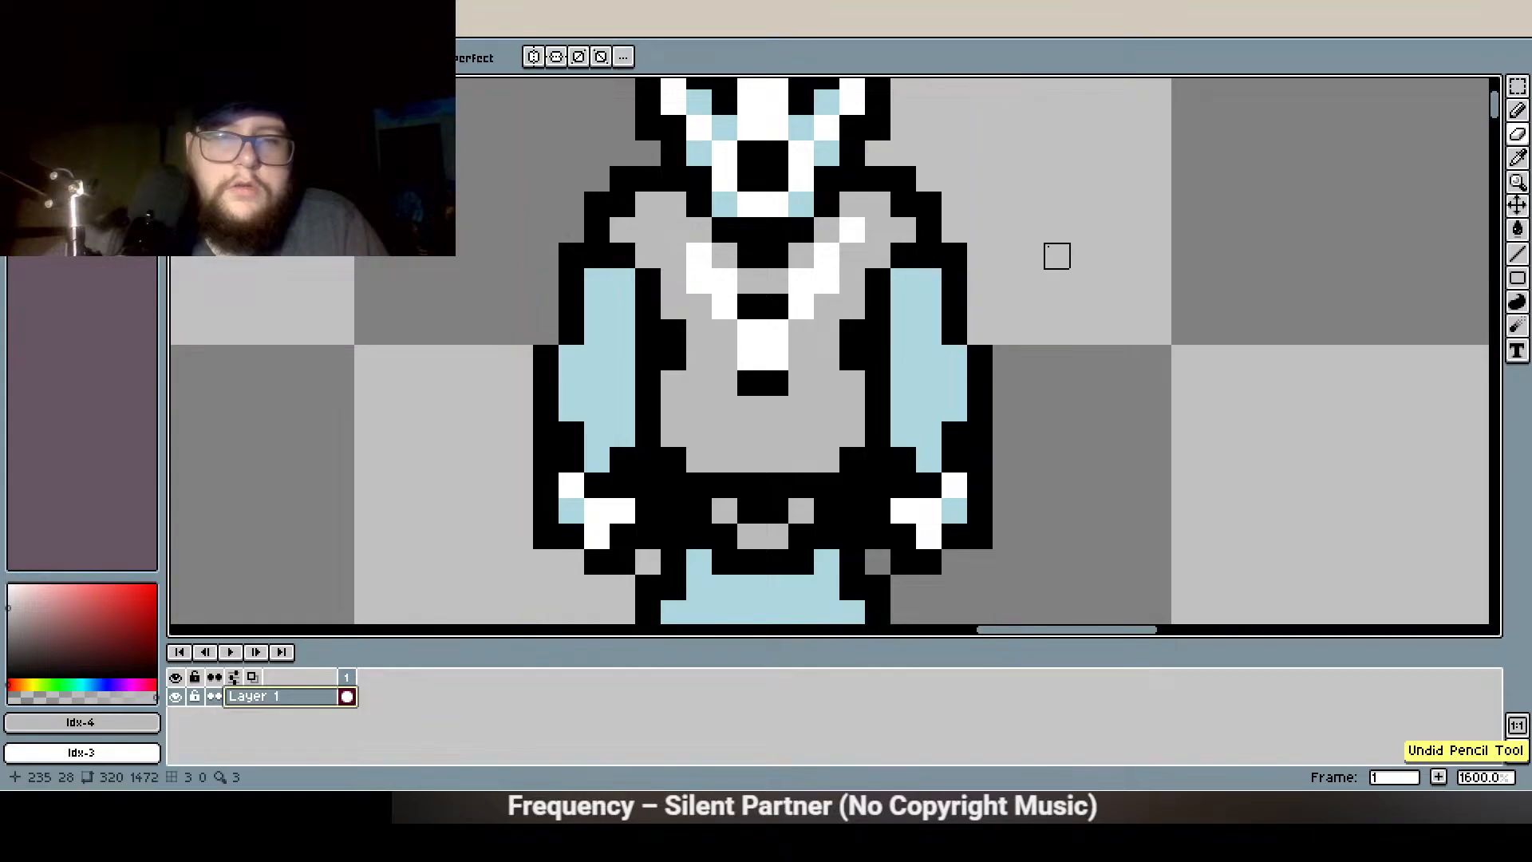
Redo the white arm and vest highlights, the grey face and trouser shading, and the light blue trouser accents
scroll(1057, 255, down, 4)
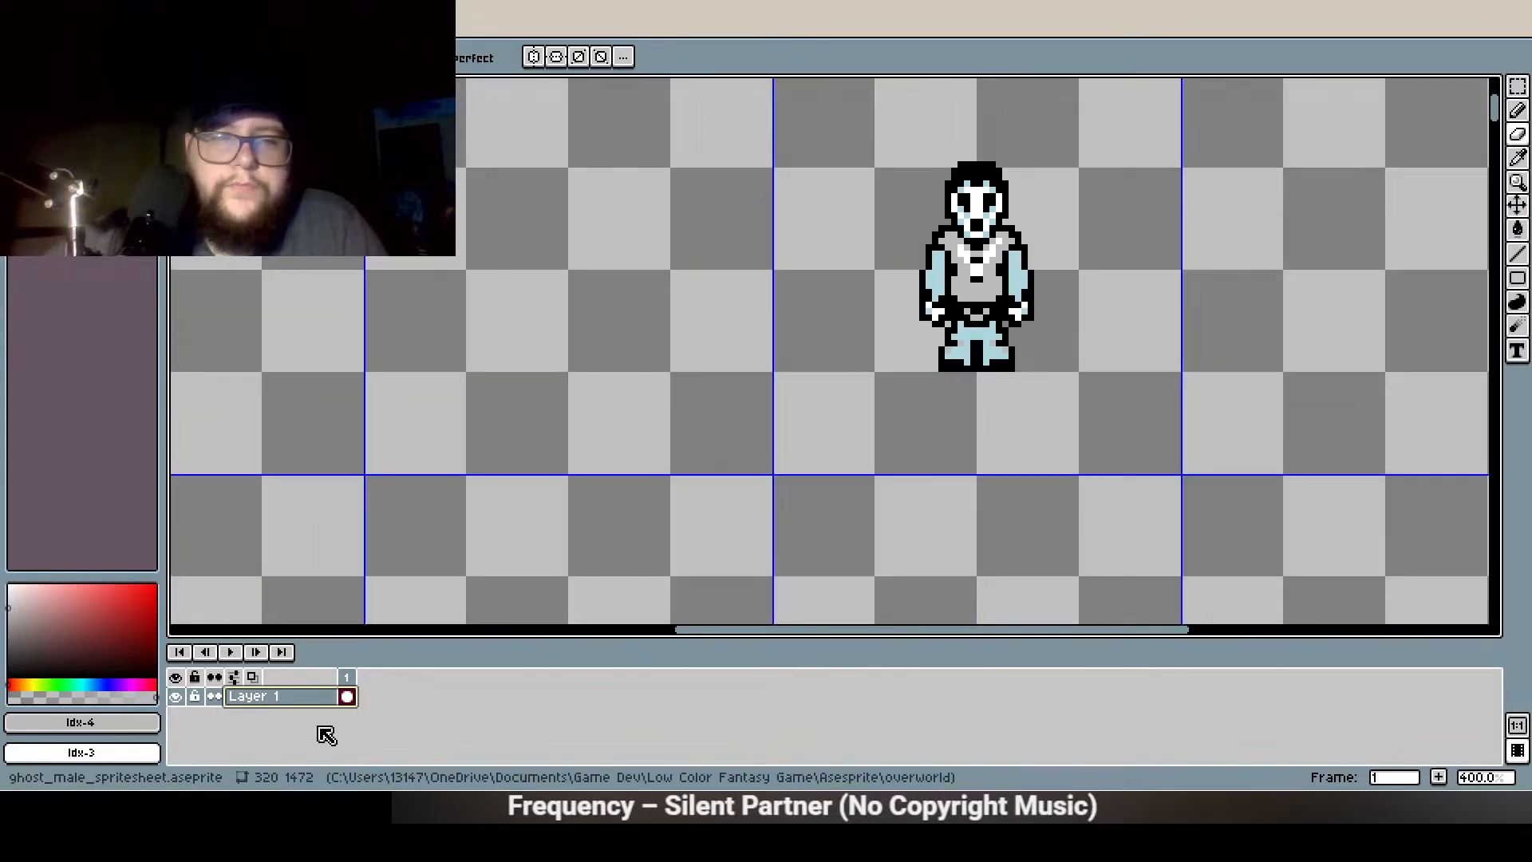
scroll(863, 340, up, 2)
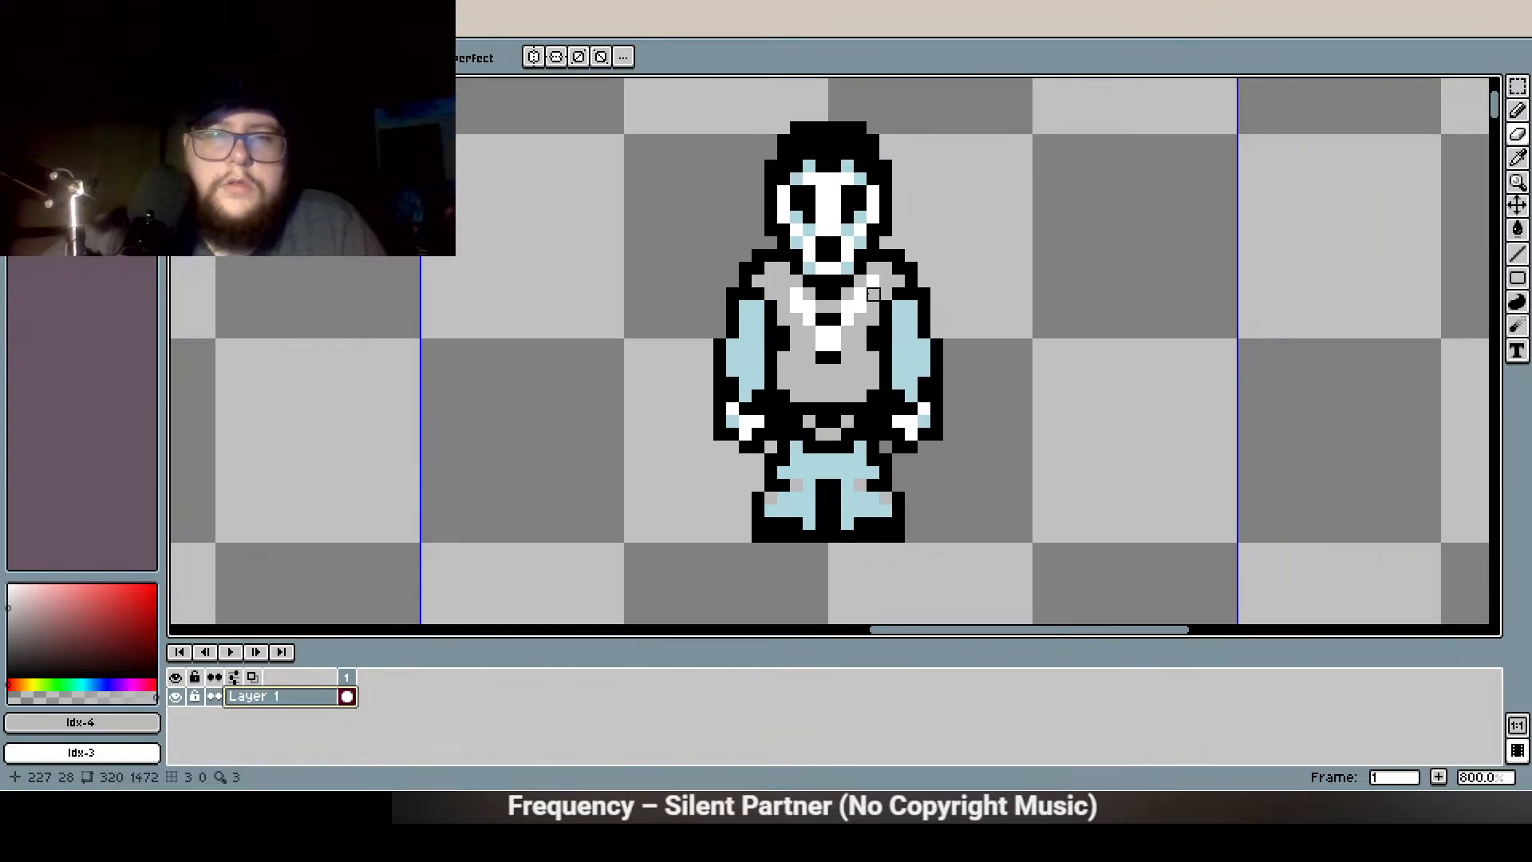
key(ctrl+y)
key(ctrl+y)
key(ctrl+y)
key(ctrl+y)
key(ctrl+y)
key(ctrl+y)
key(ctrl+y)
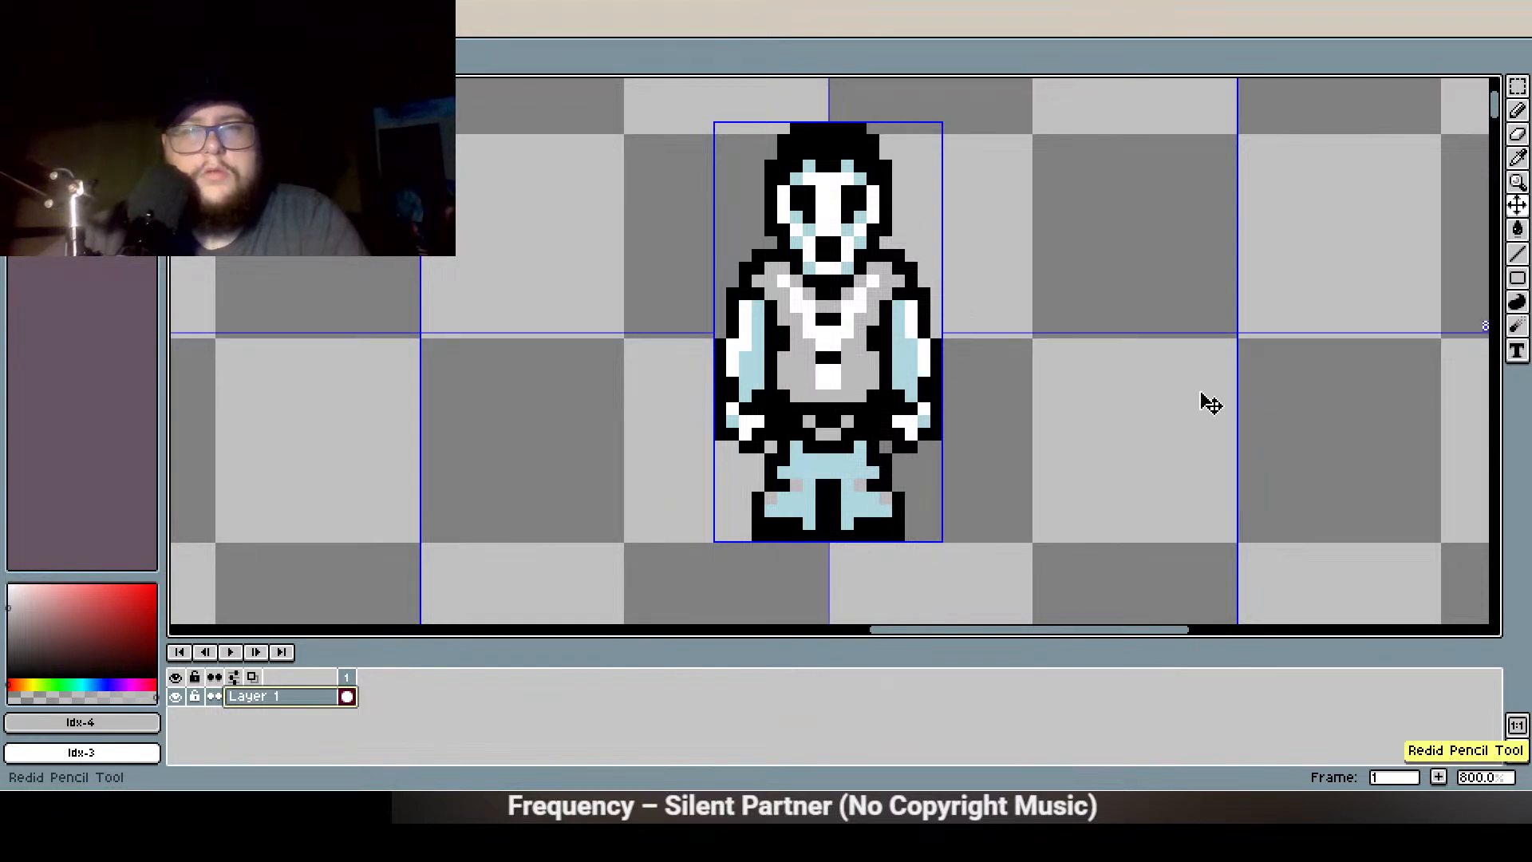
key(ctrl+y)
key(ctrl+y)
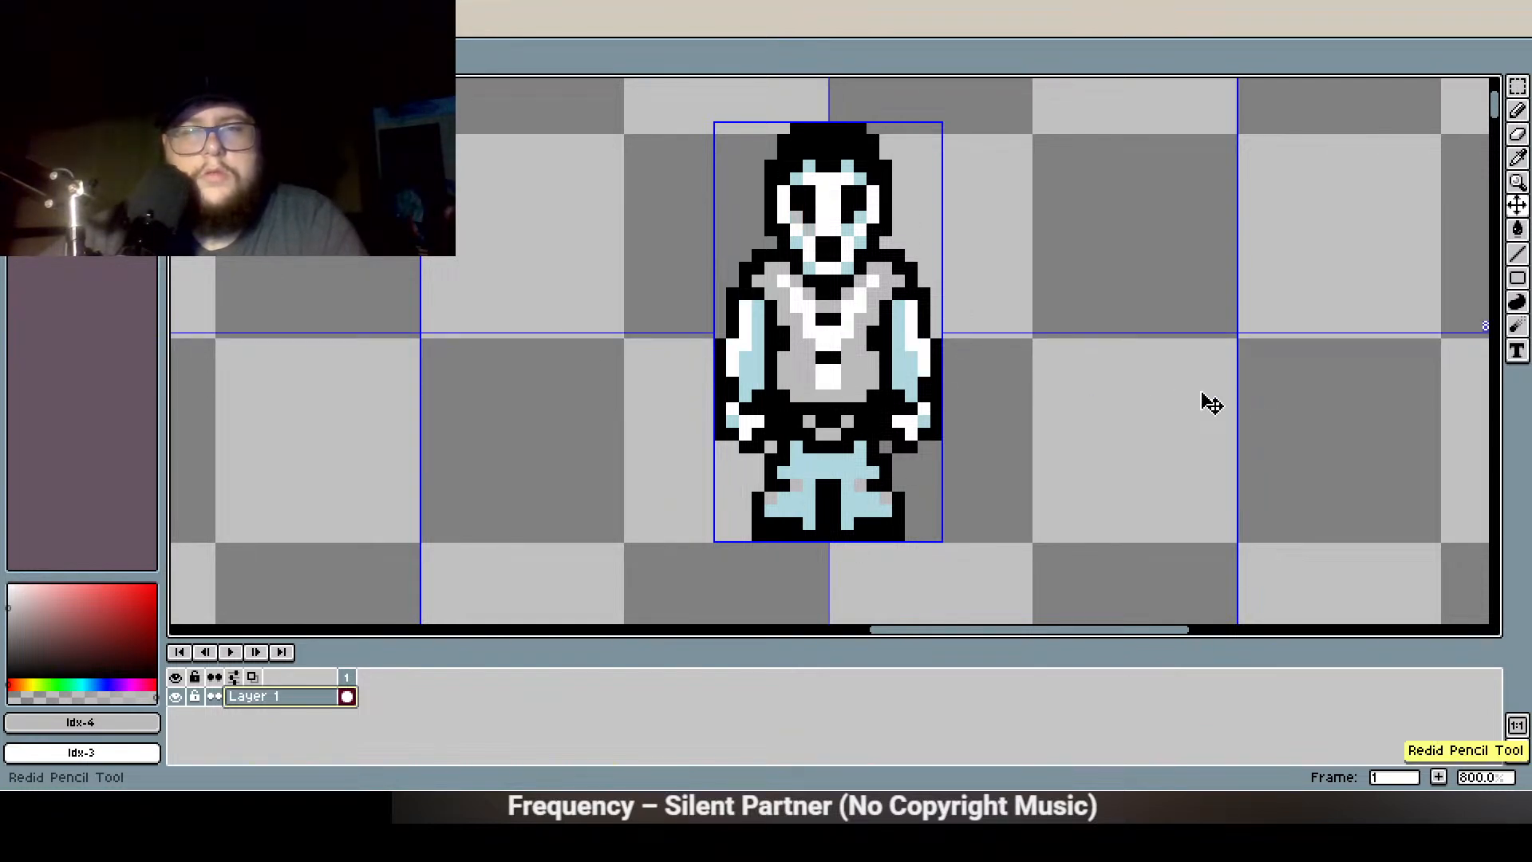
key(ctrl+y)
key(ctrl+y)
key(ctrl+y)
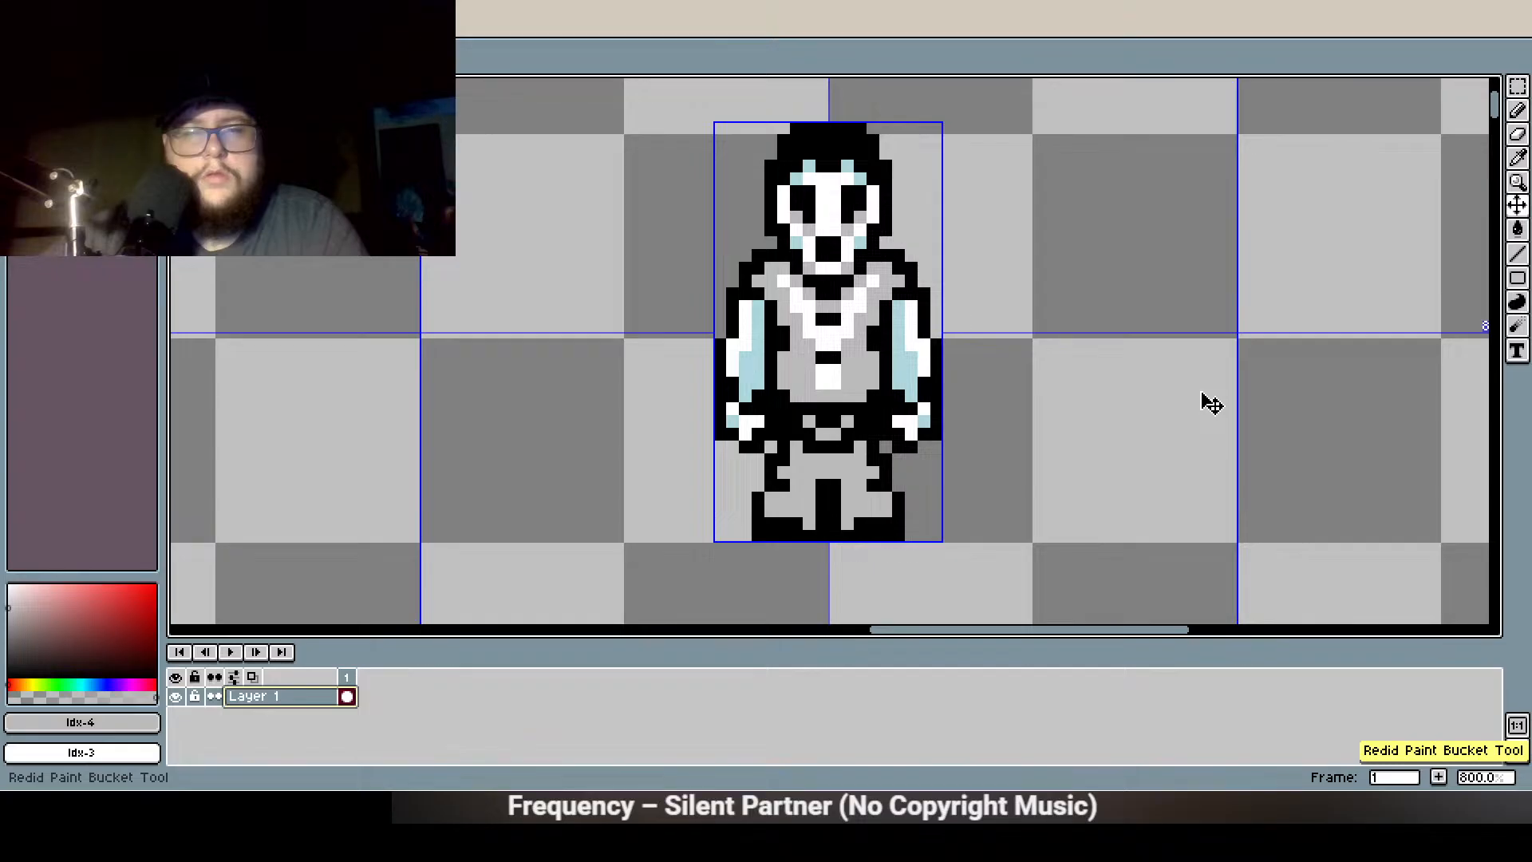
key(ctrl+y)
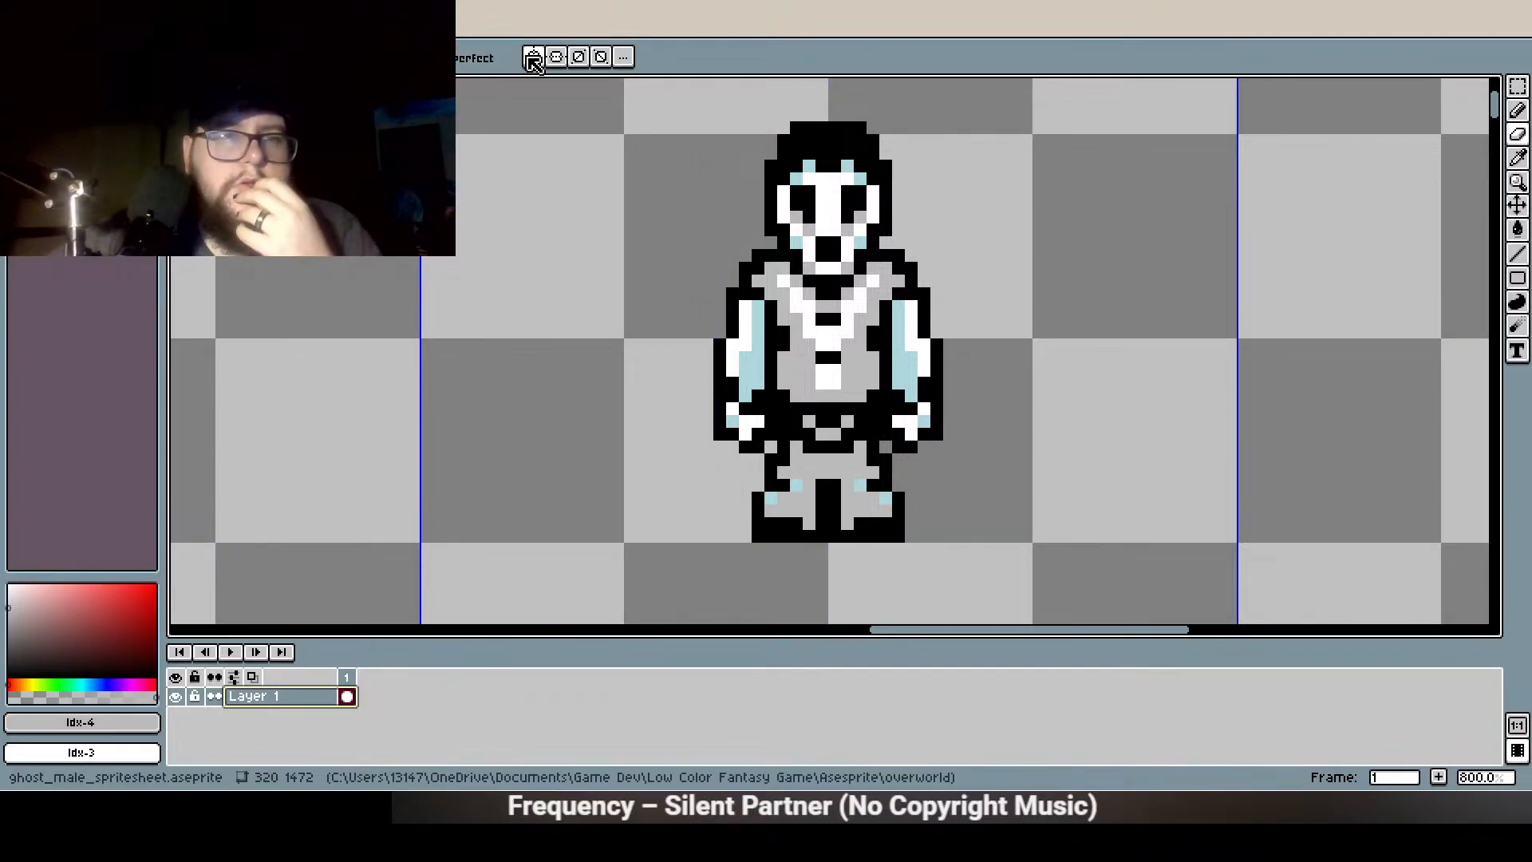
Paint mirrored white highlights on both trouser thighs and beside the light blue accents above the shoes
scroll(537, 383, down, 1)
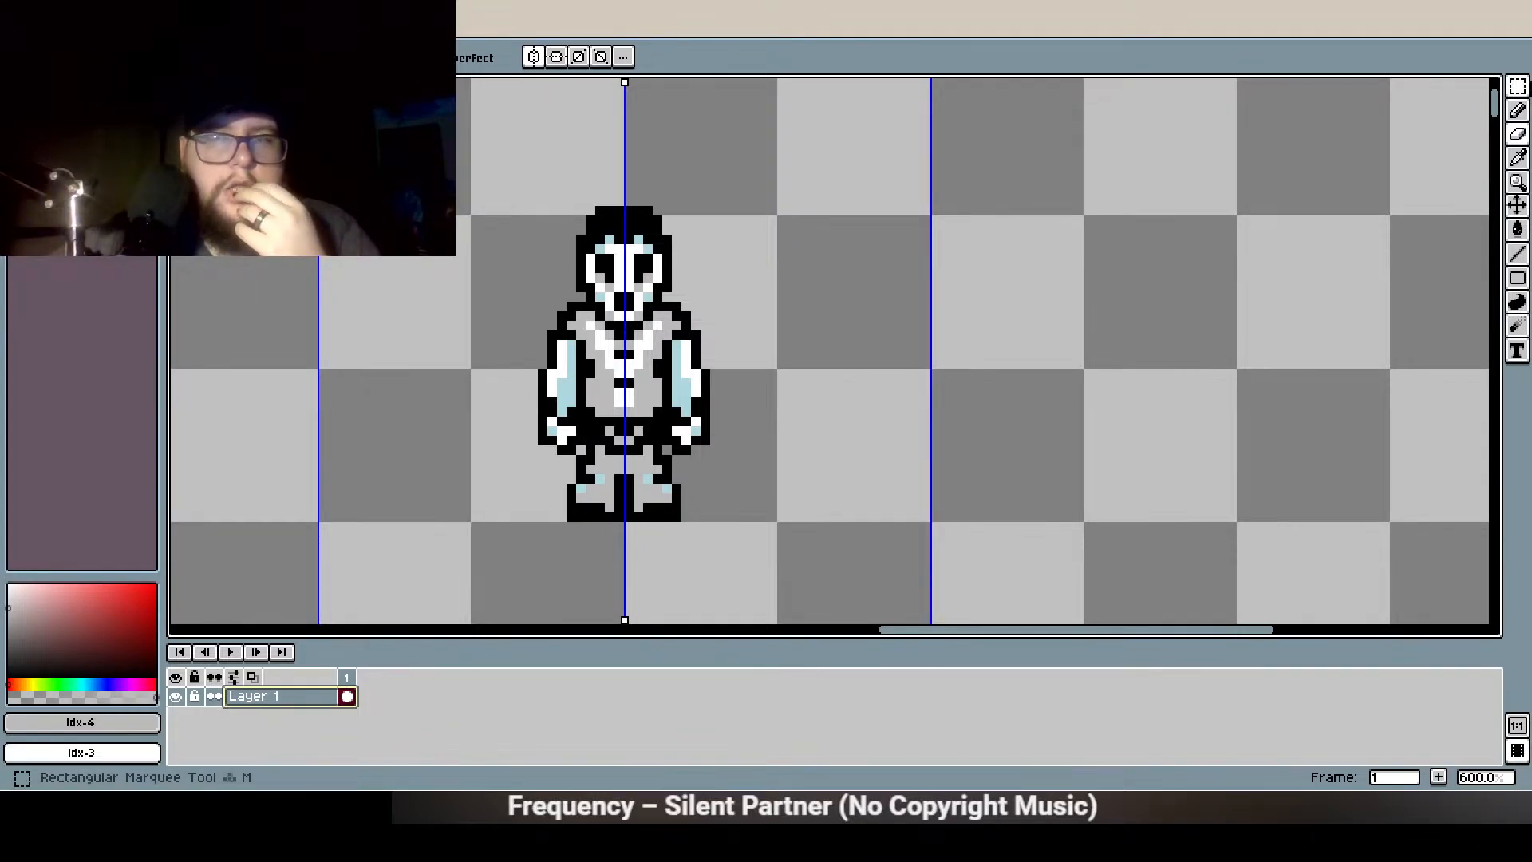
click(1518, 110)
scroll(596, 430, up, 3)
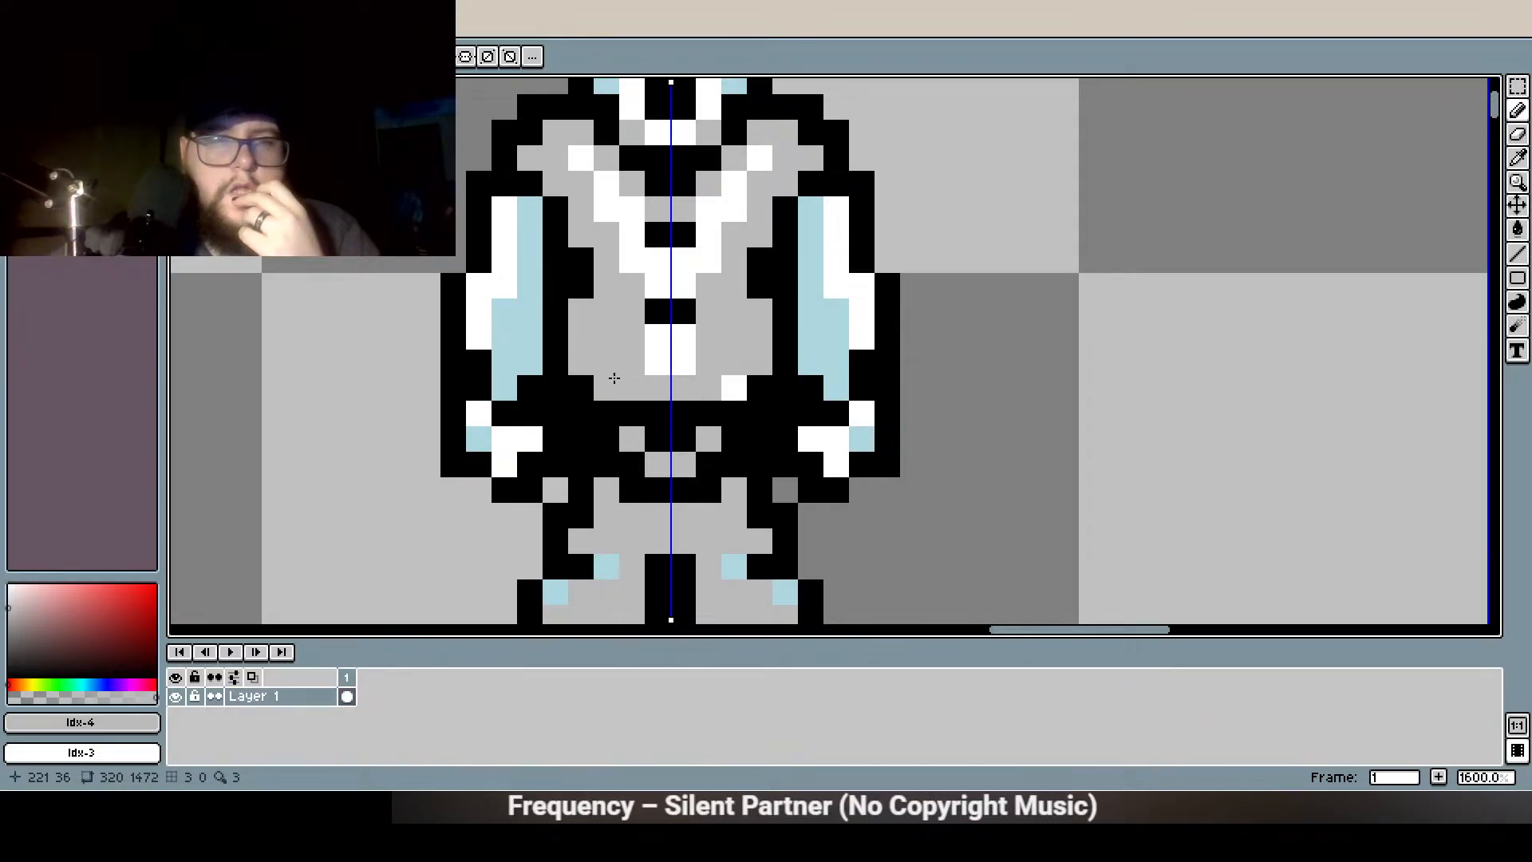
scroll(614, 357, down, 4)
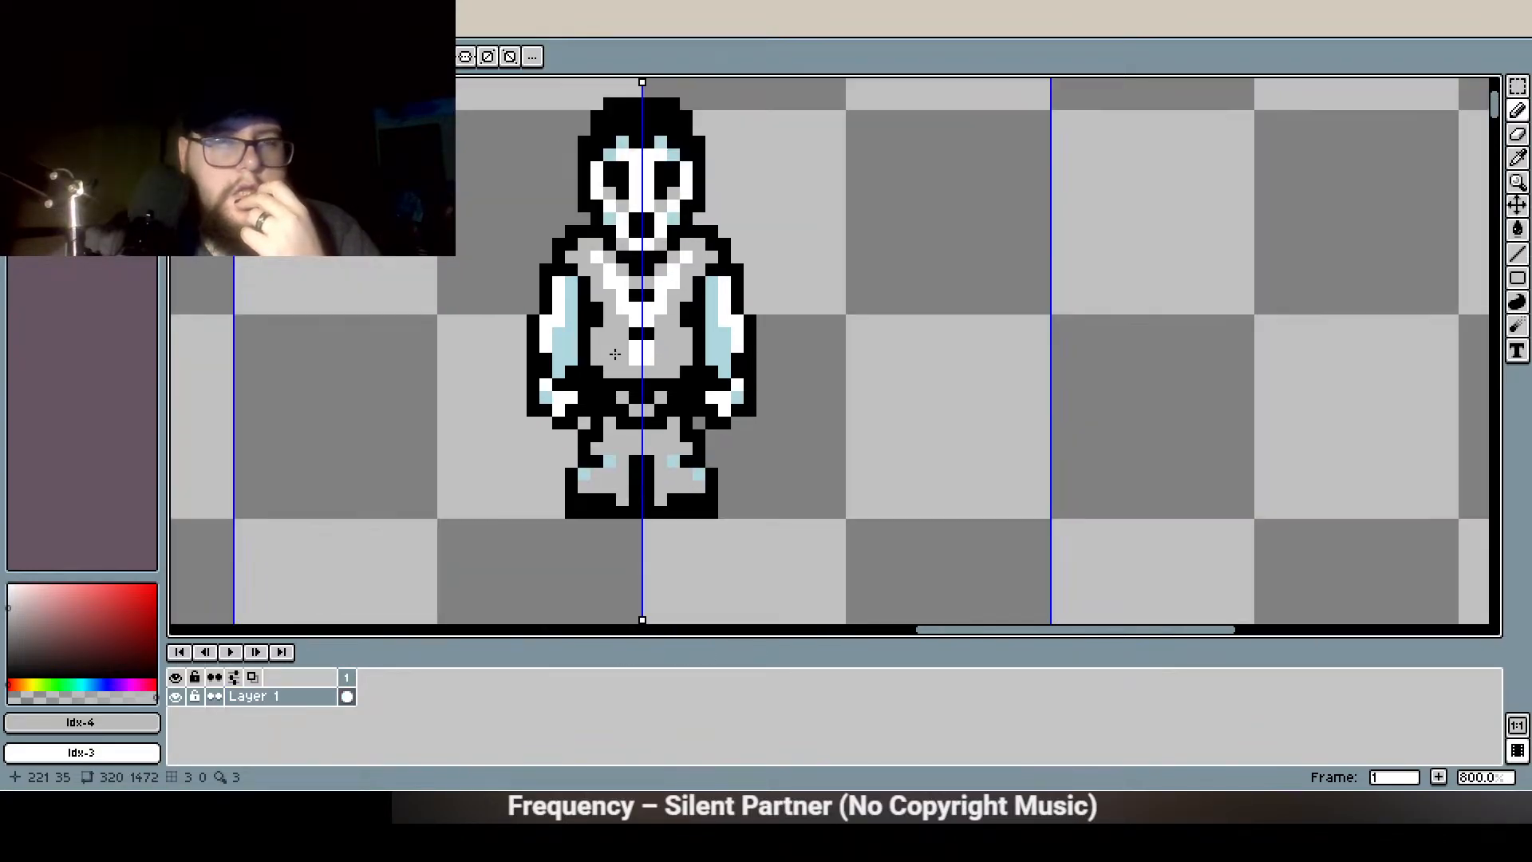
scroll(618, 419, up, 4)
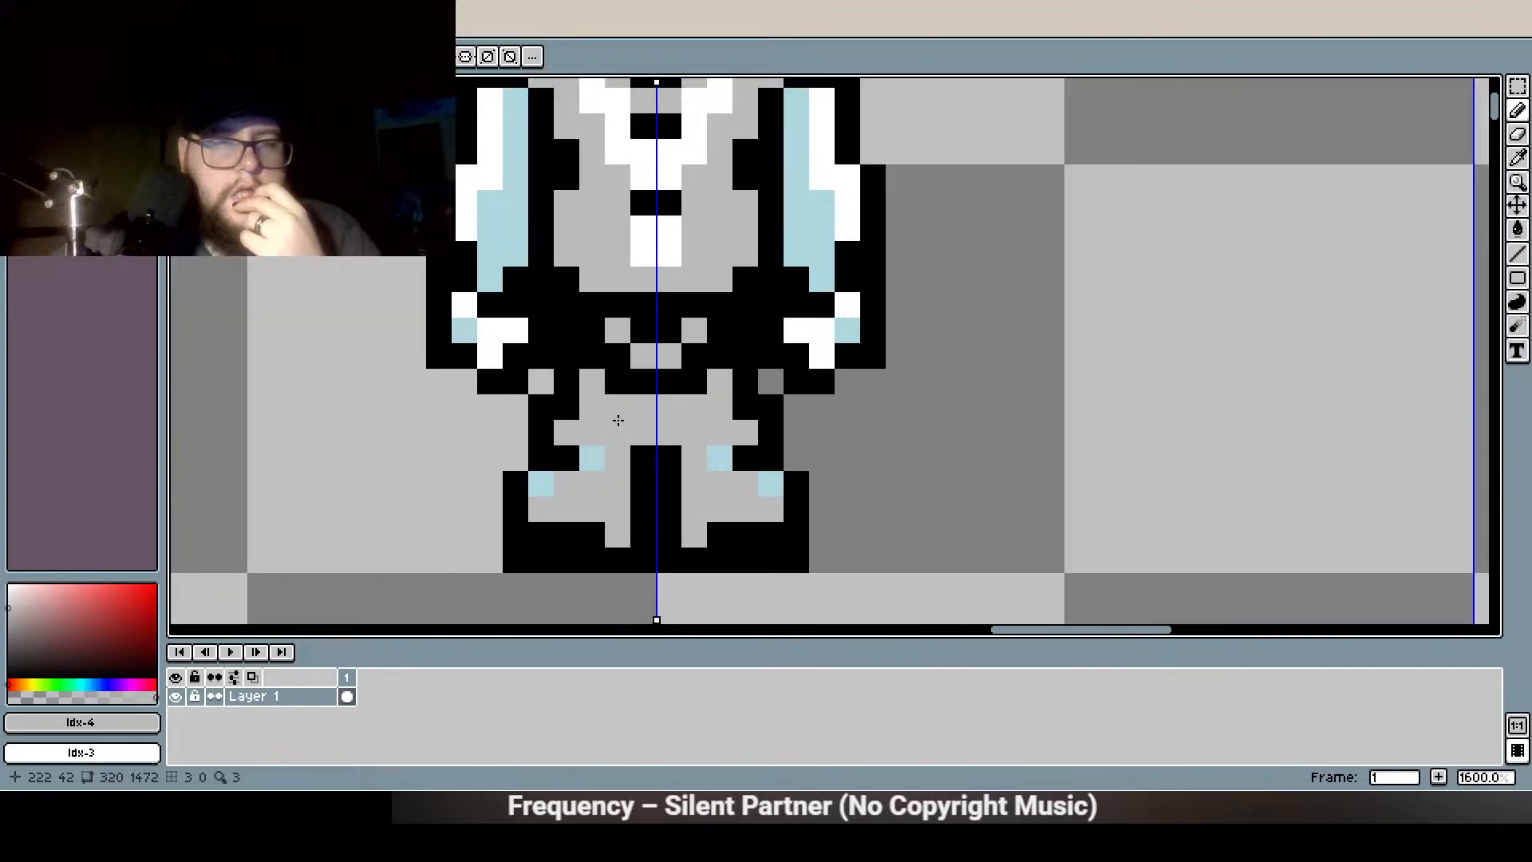
click(612, 413)
click(591, 411)
click(592, 432)
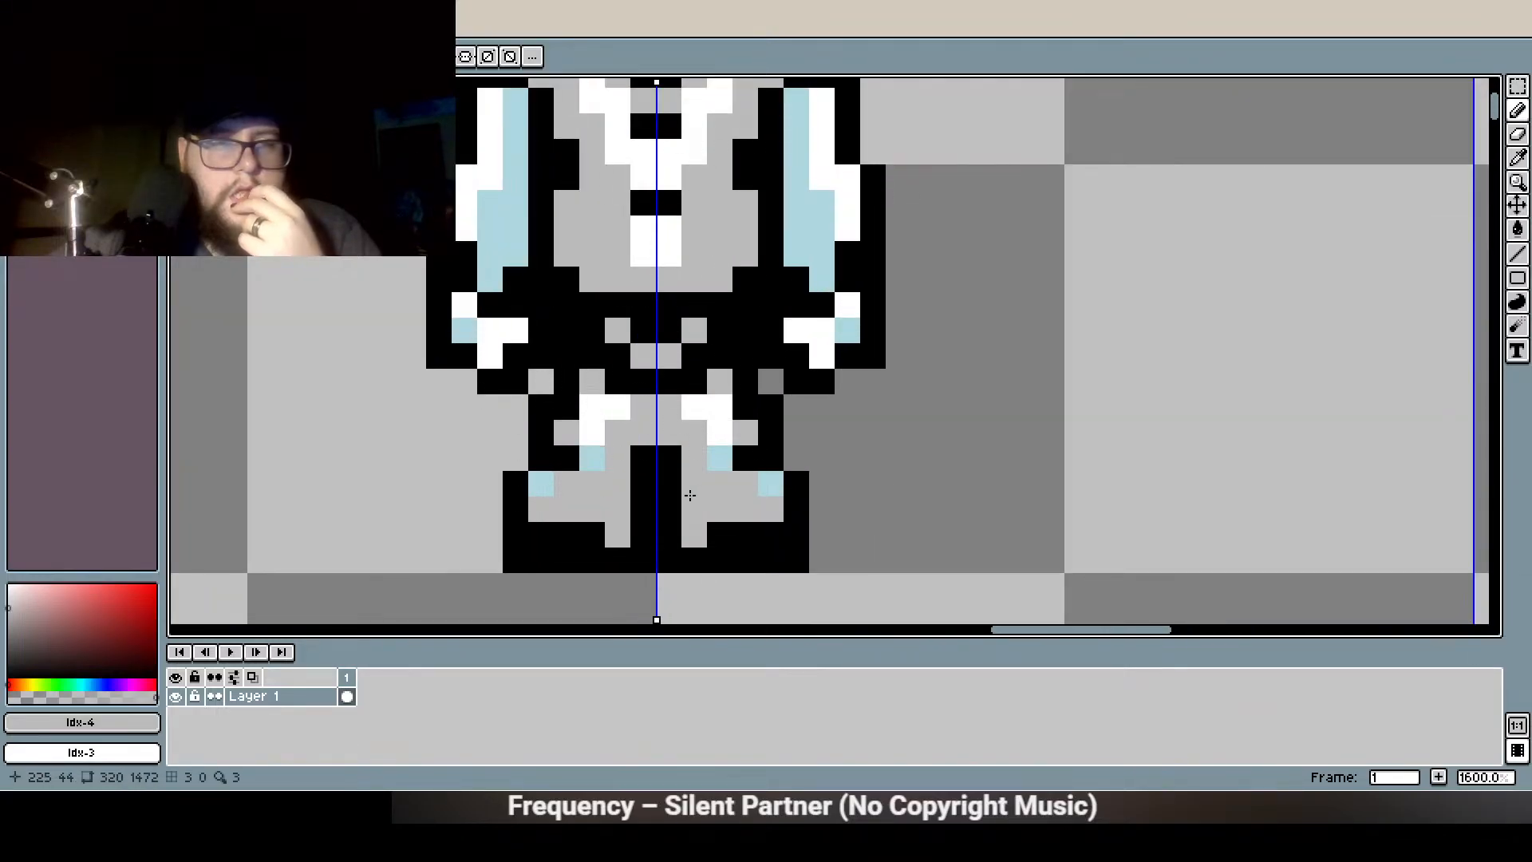
click(621, 431)
click(567, 484)
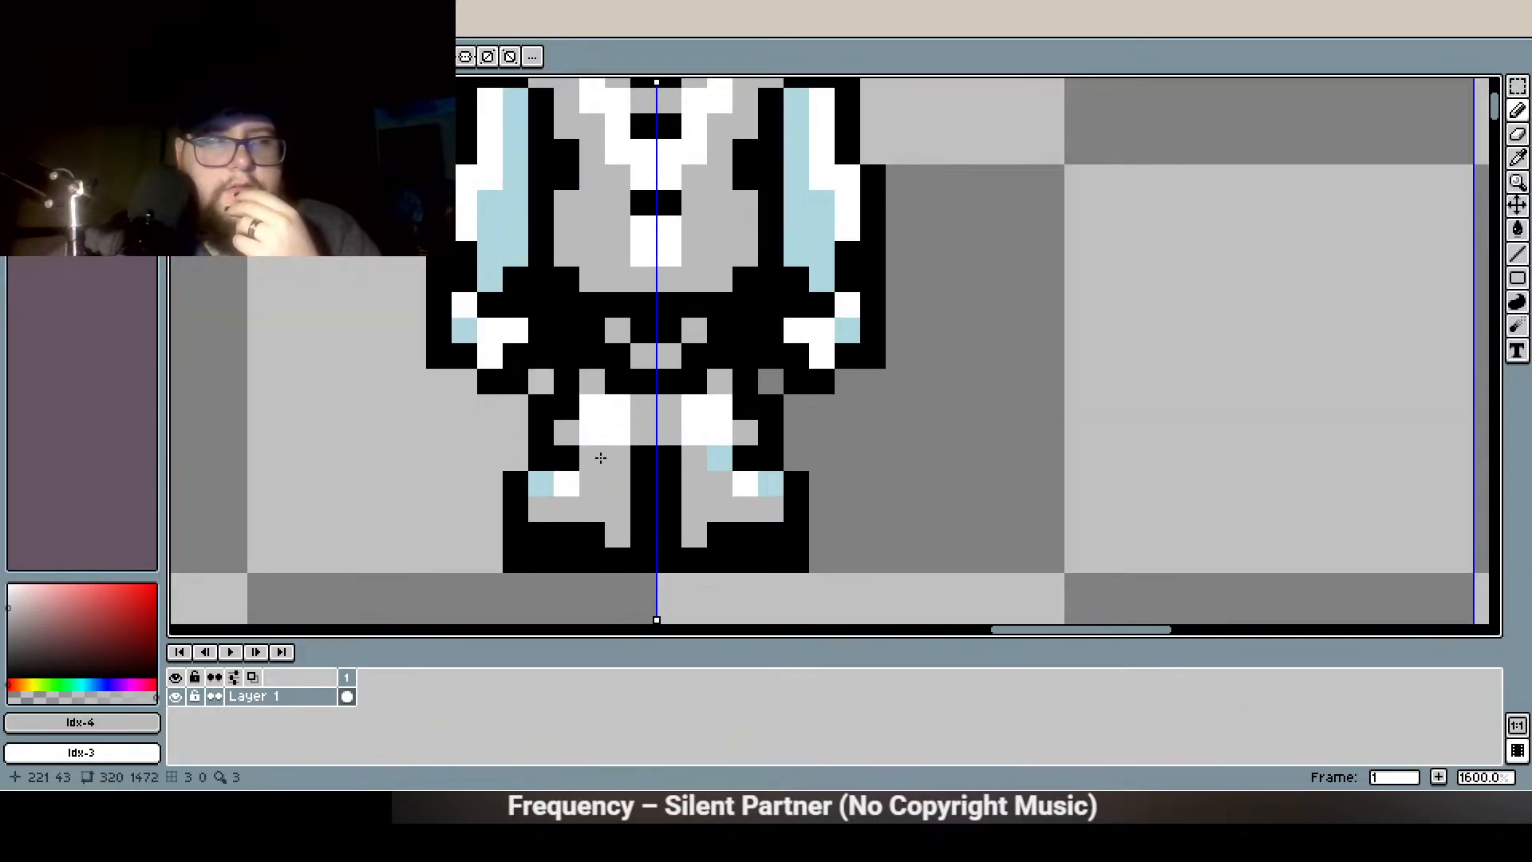
Recolor the grey pixels of the belt buckle white on both sides of the symmetry axis
scroll(641, 429, down, 4)
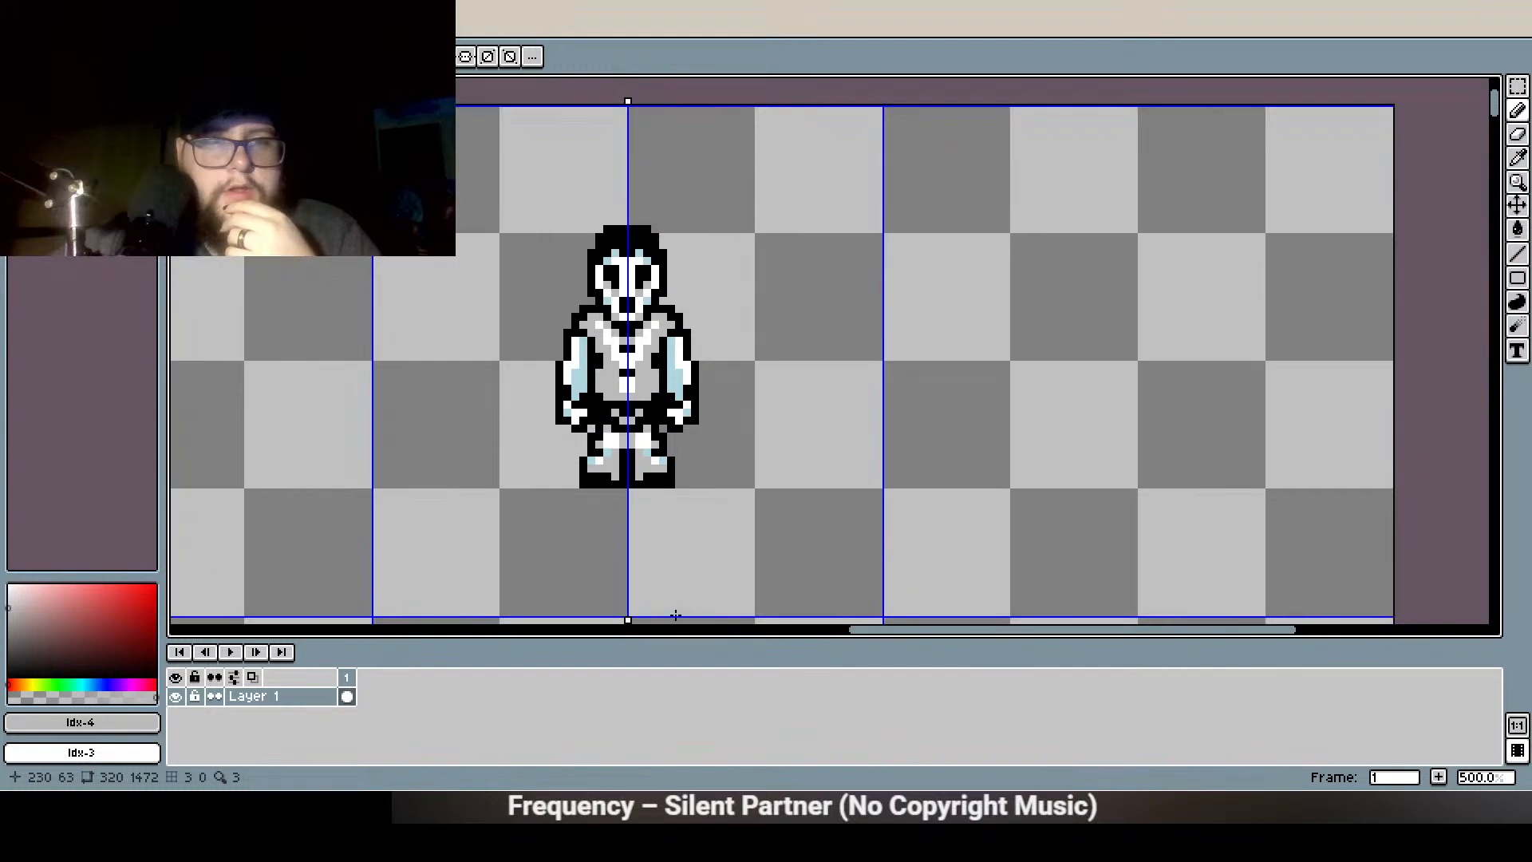
scroll(677, 432, up, 4)
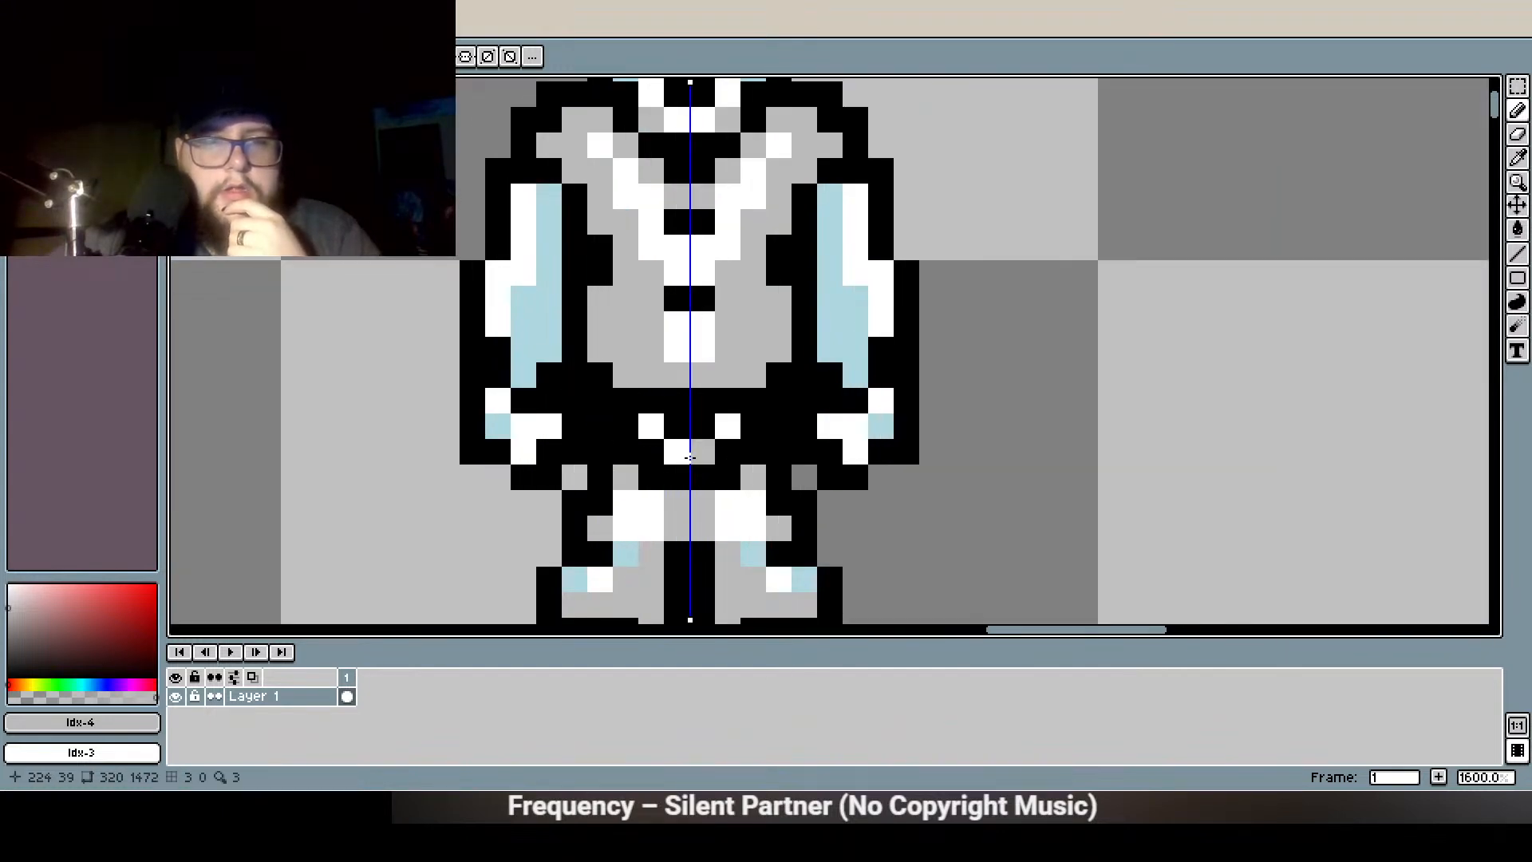
scroll(677, 431, down, 4)
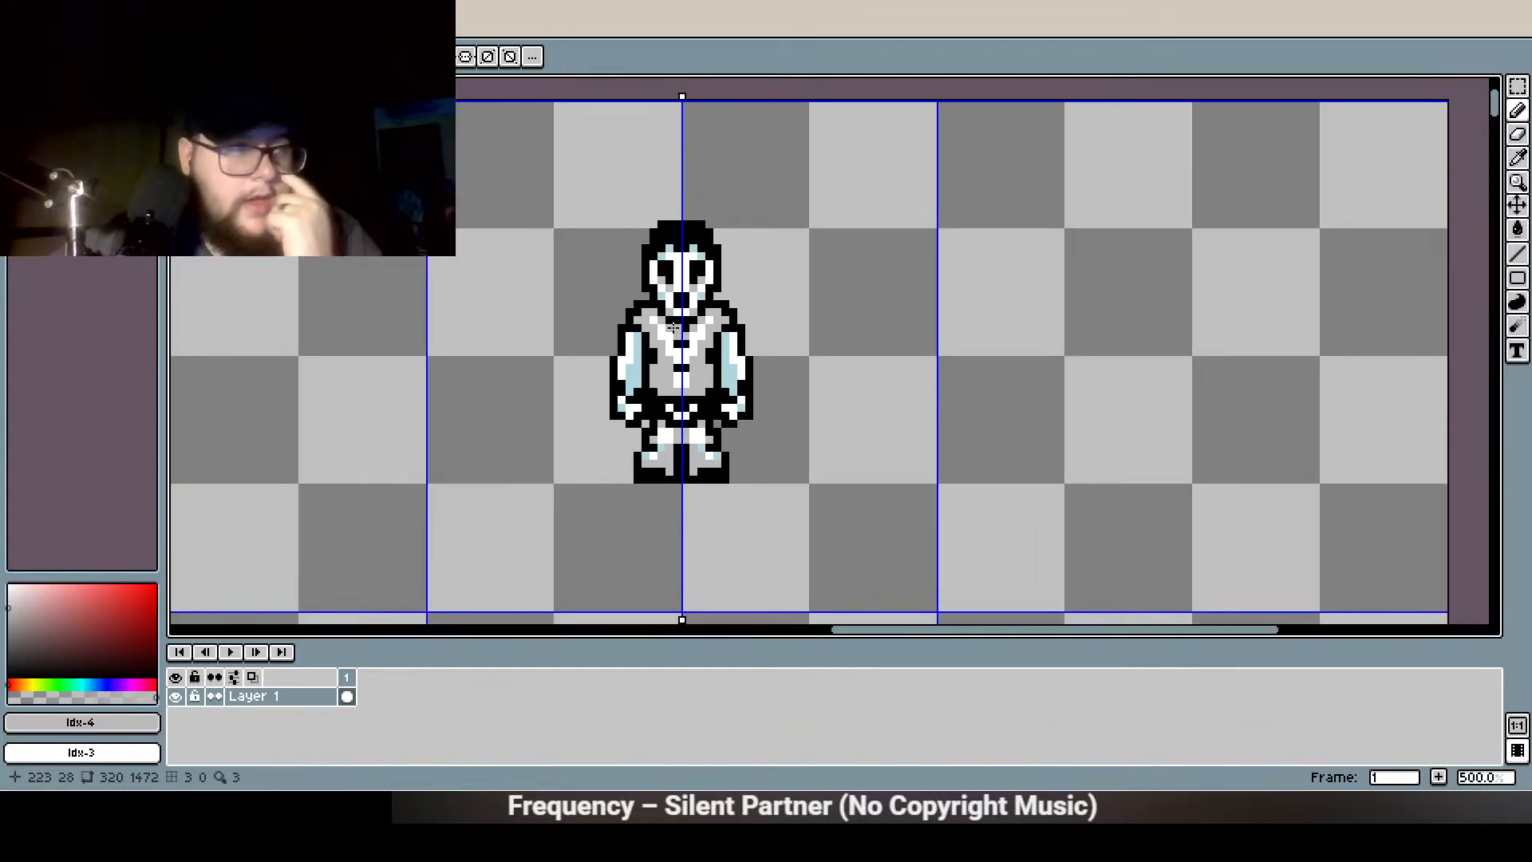
Turn off the symmetry axis and examine the character's face, vest and whole figure within the sheet
scroll(699, 292, up, 4)
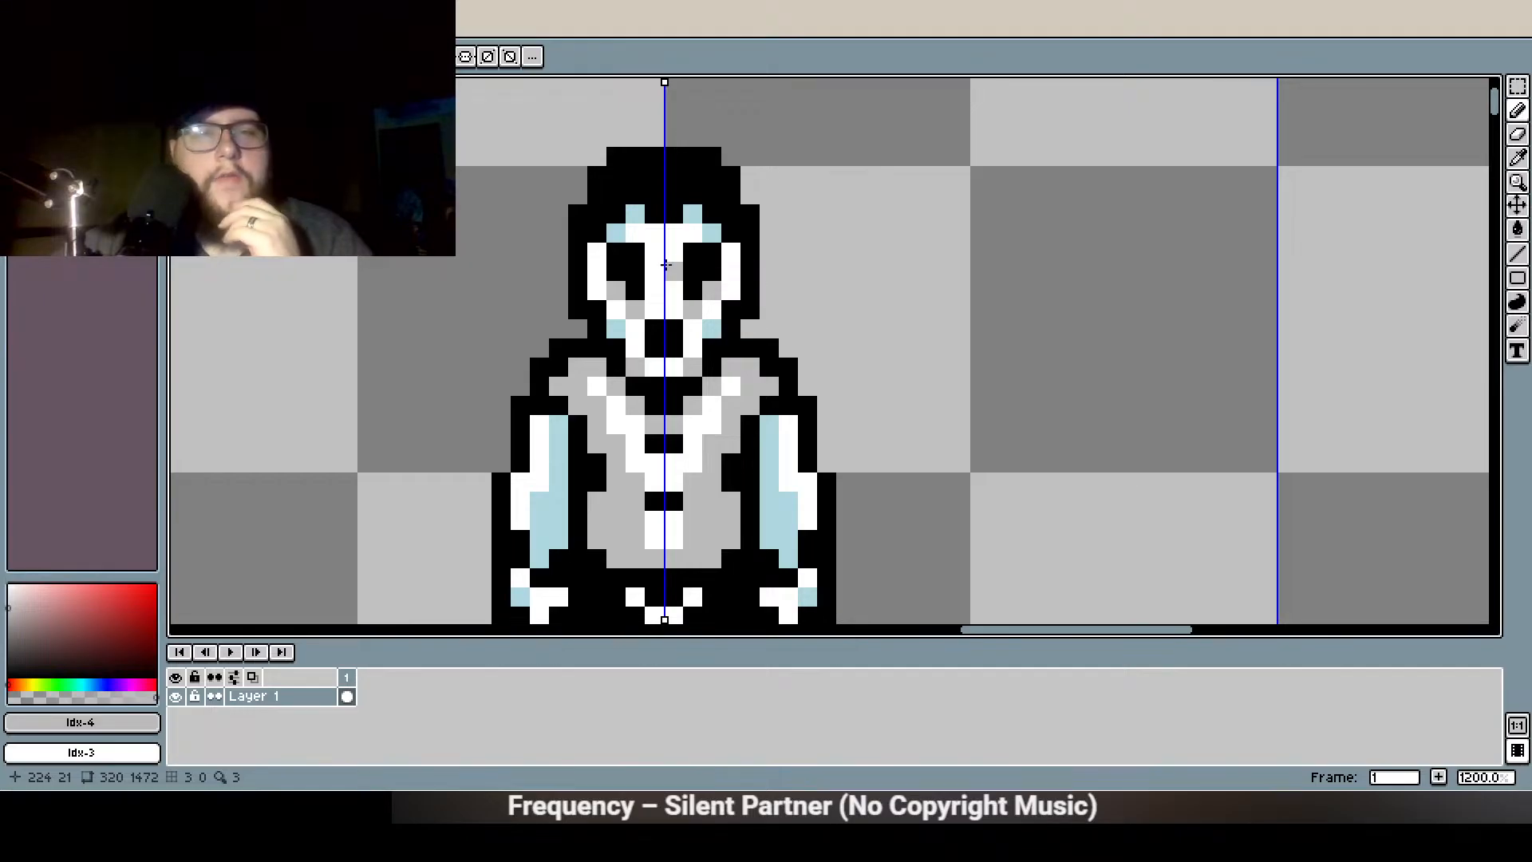
scroll(811, 300, down, 2)
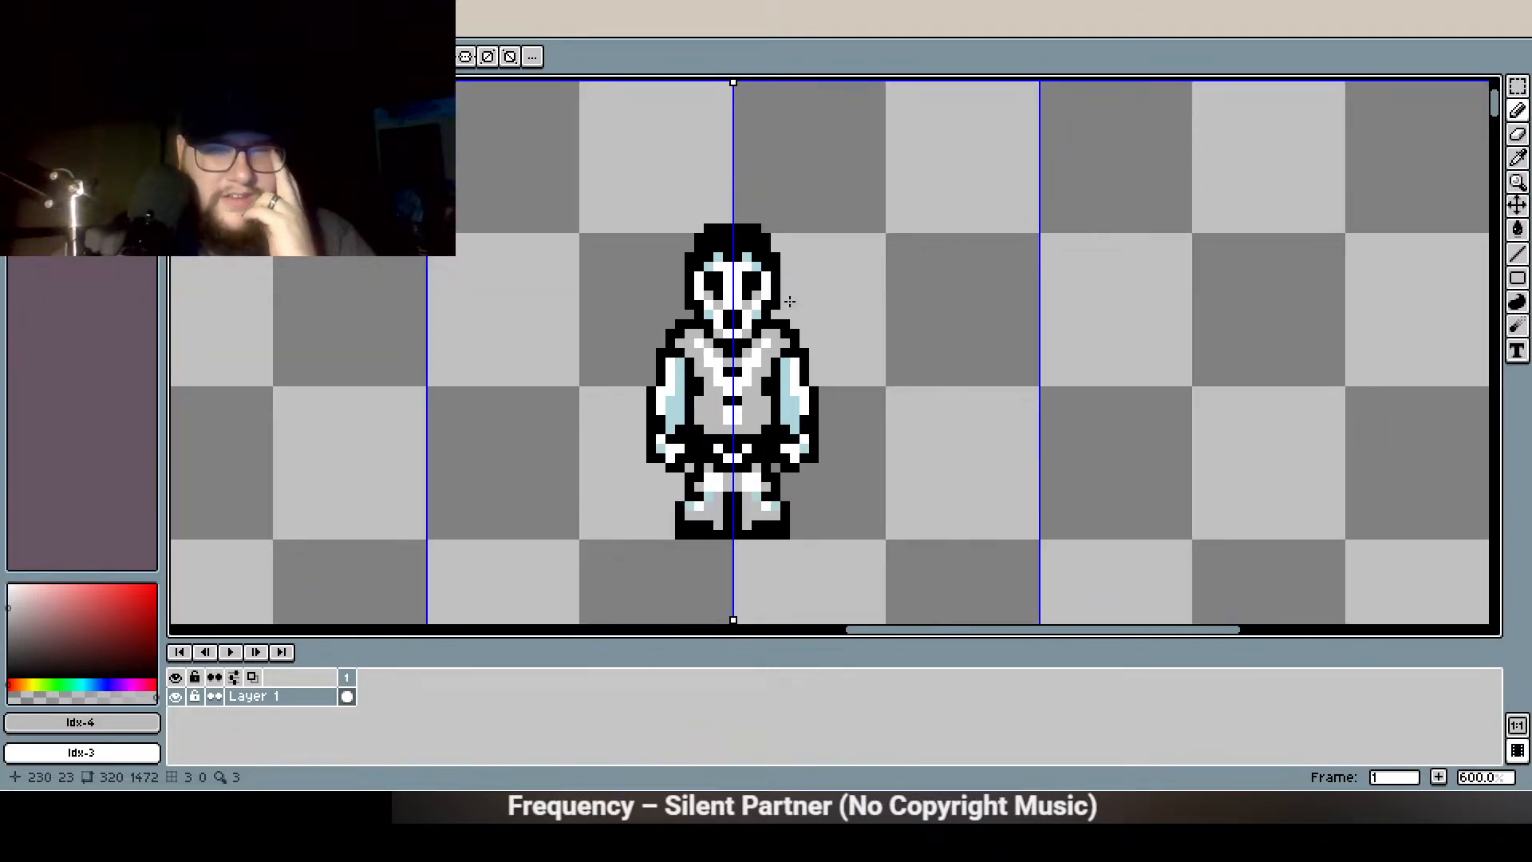
scroll(789, 301, down, 1)
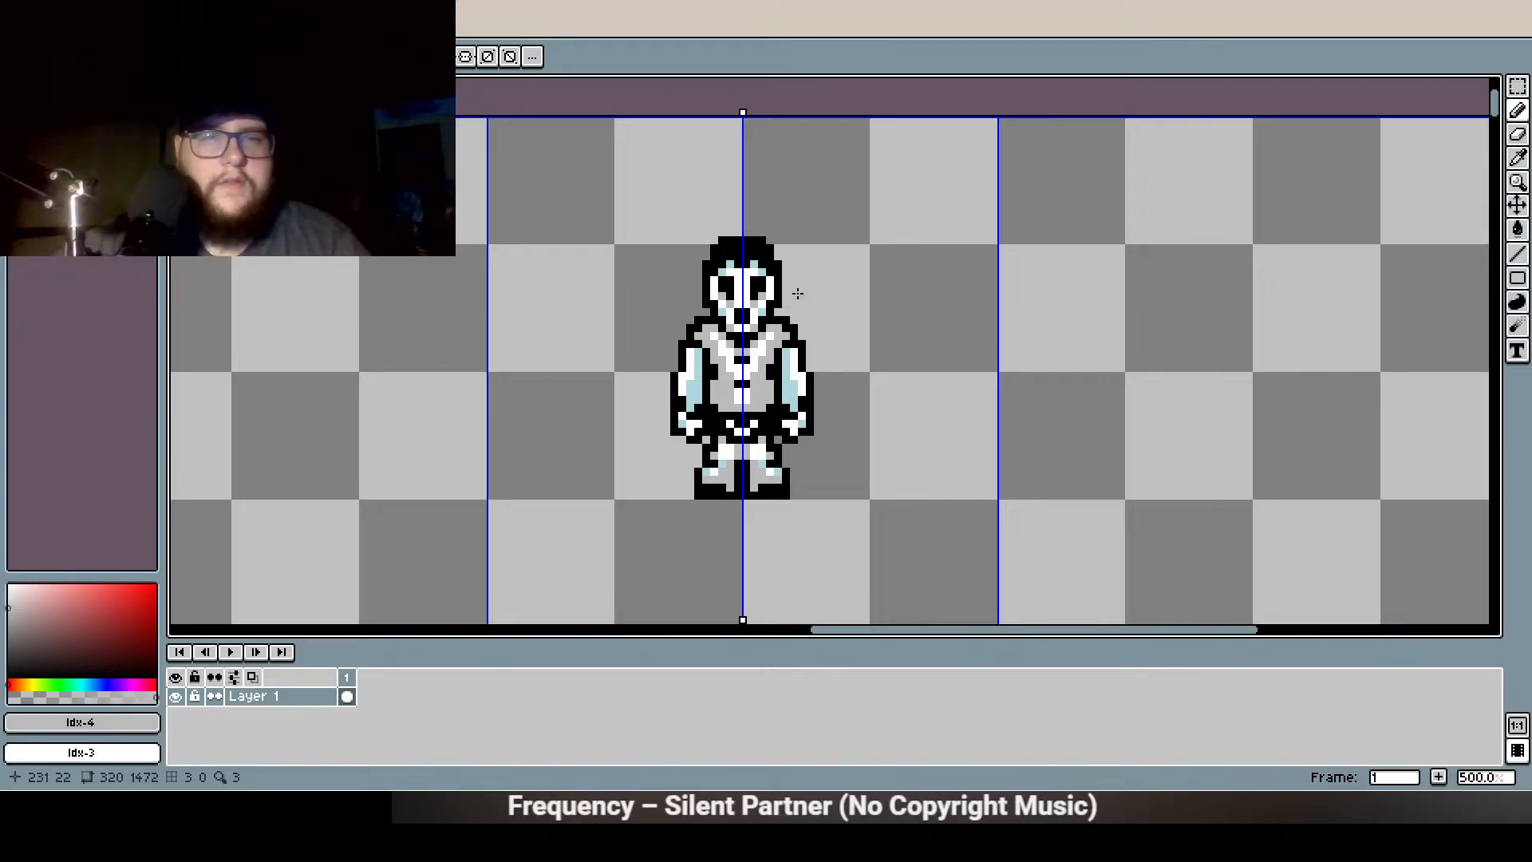
scroll(730, 311, up, 2)
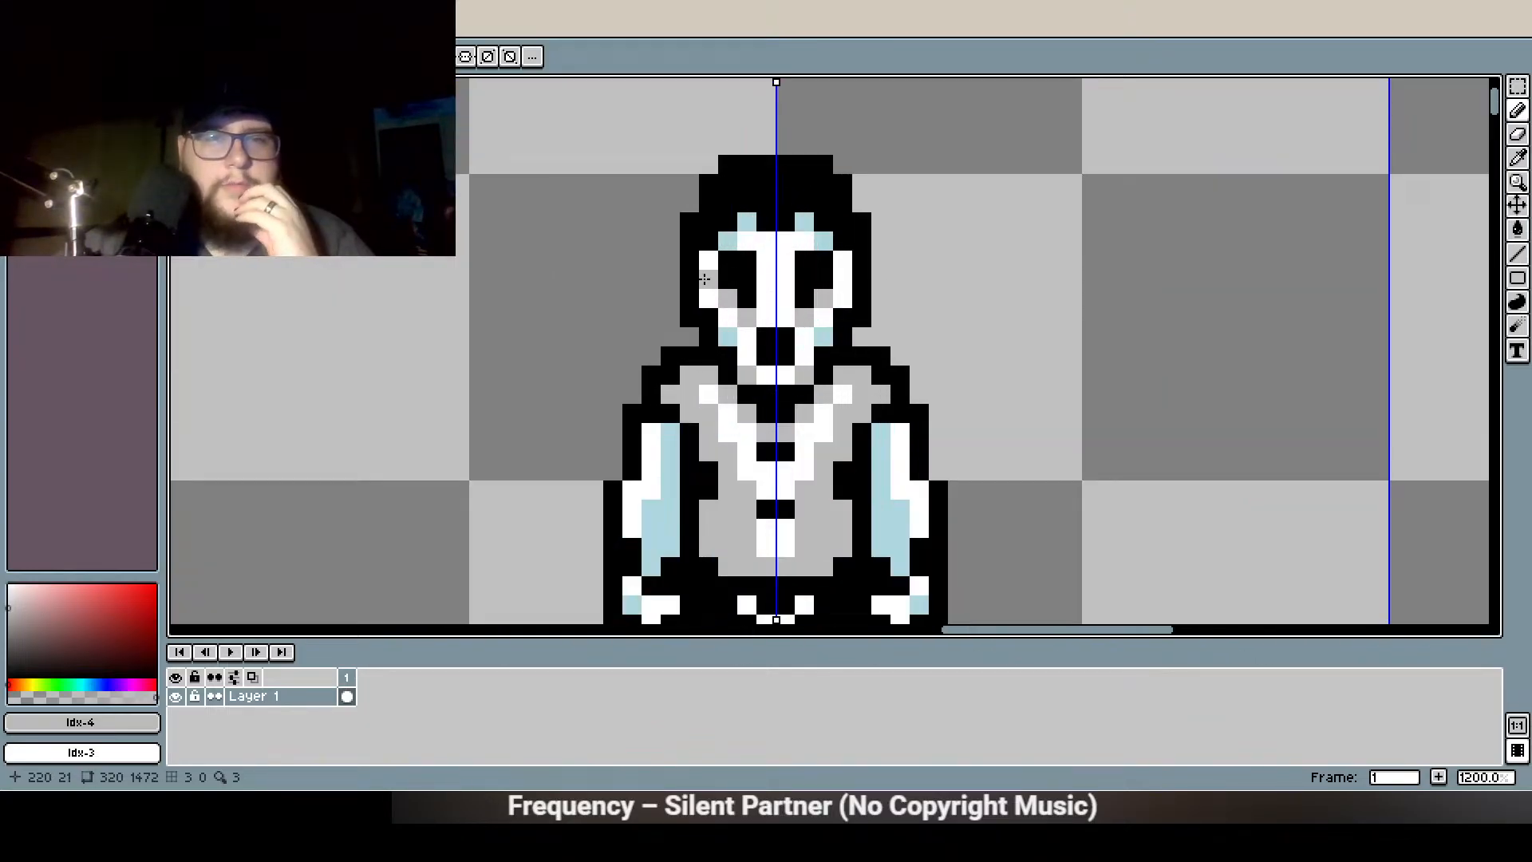
scroll(694, 289, up, 2)
scroll(600, 432, down, 1)
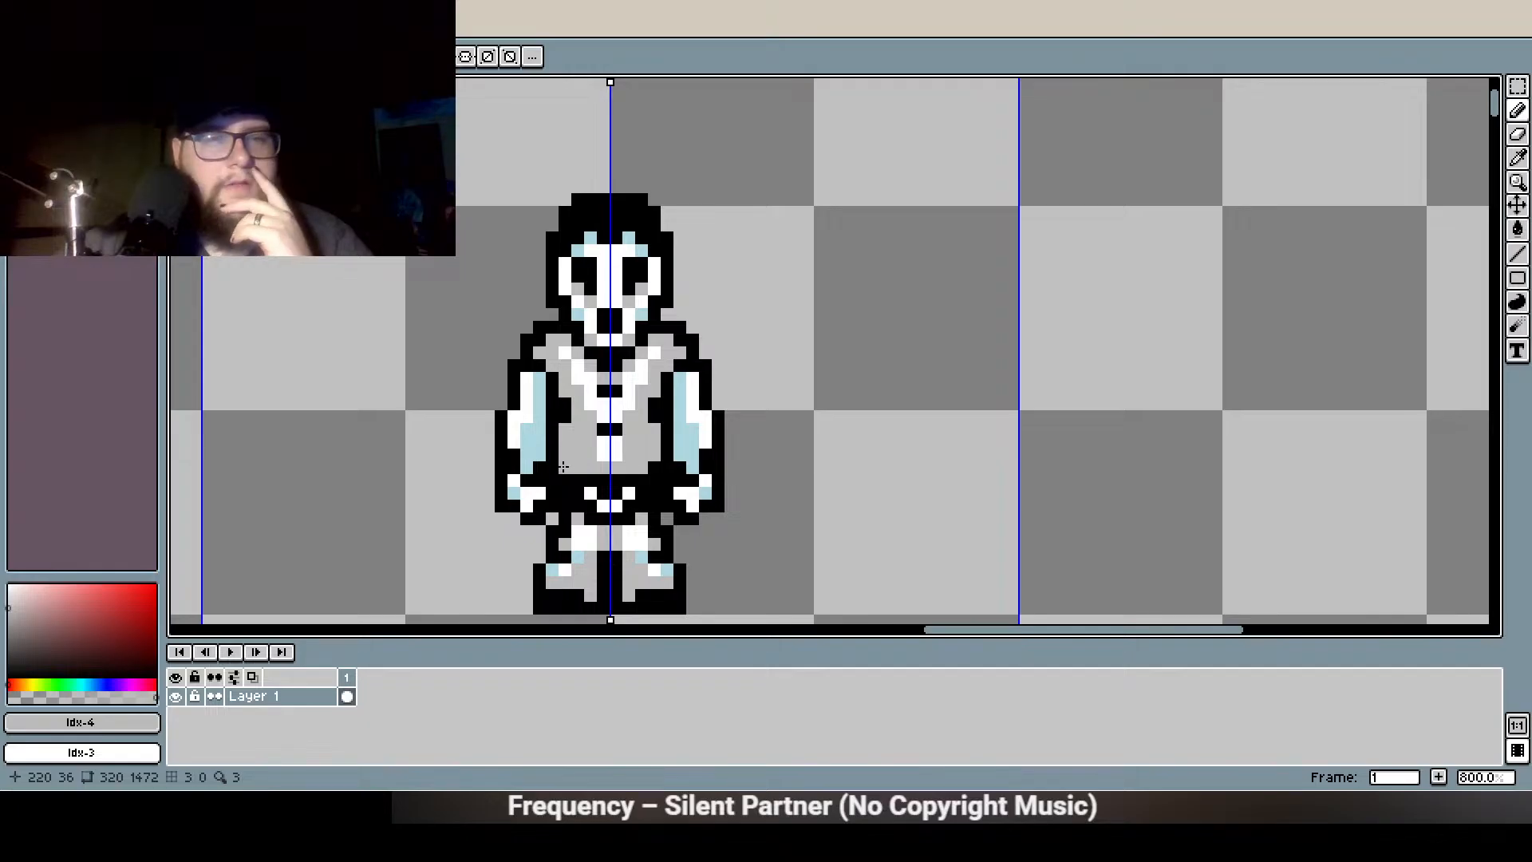
scroll(686, 379, down, 1)
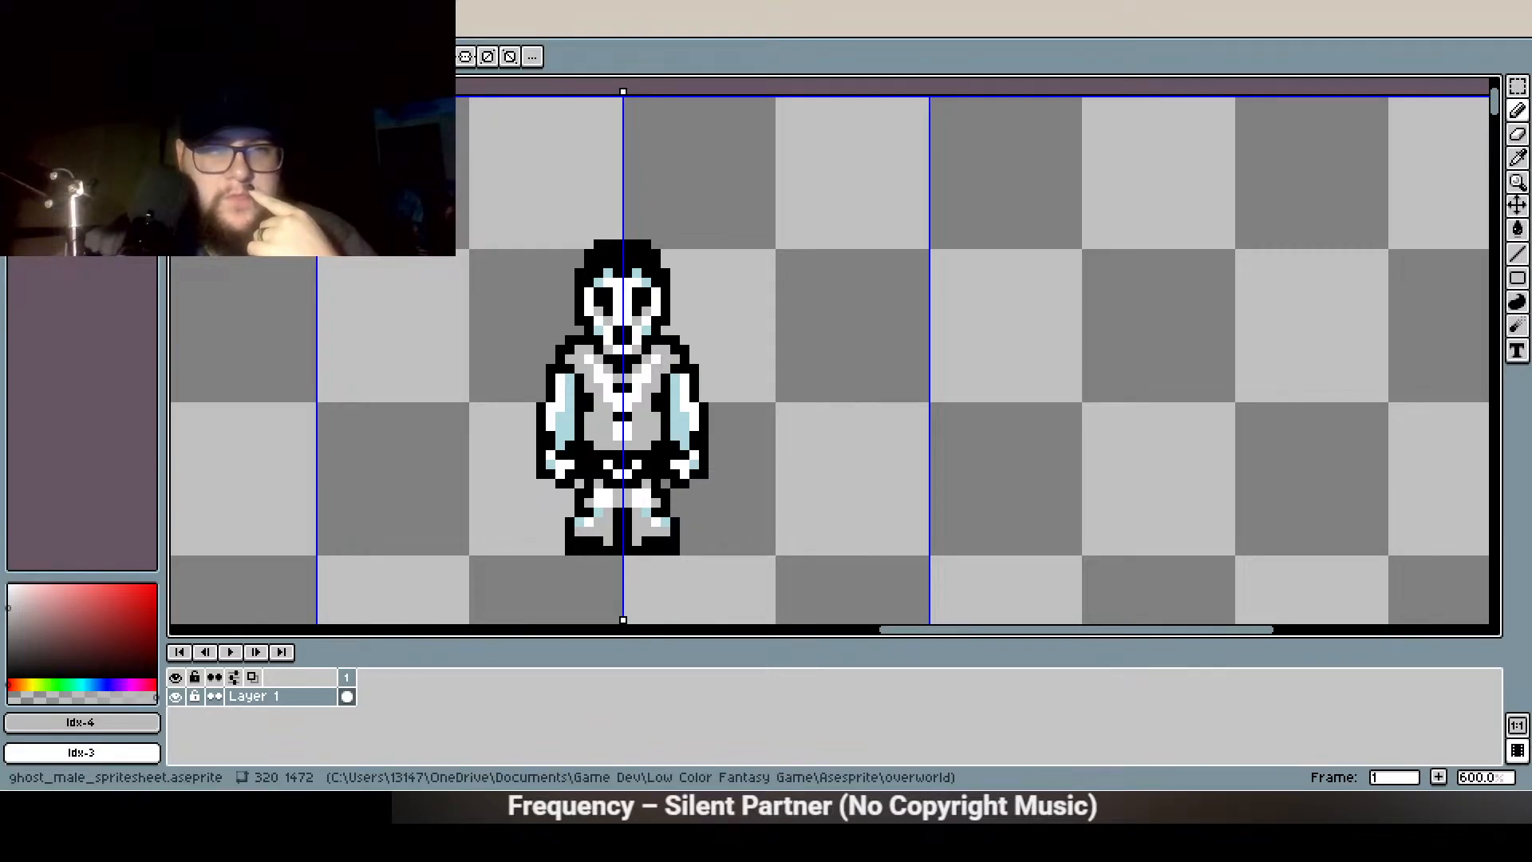
scroll(568, 252, down, 3)
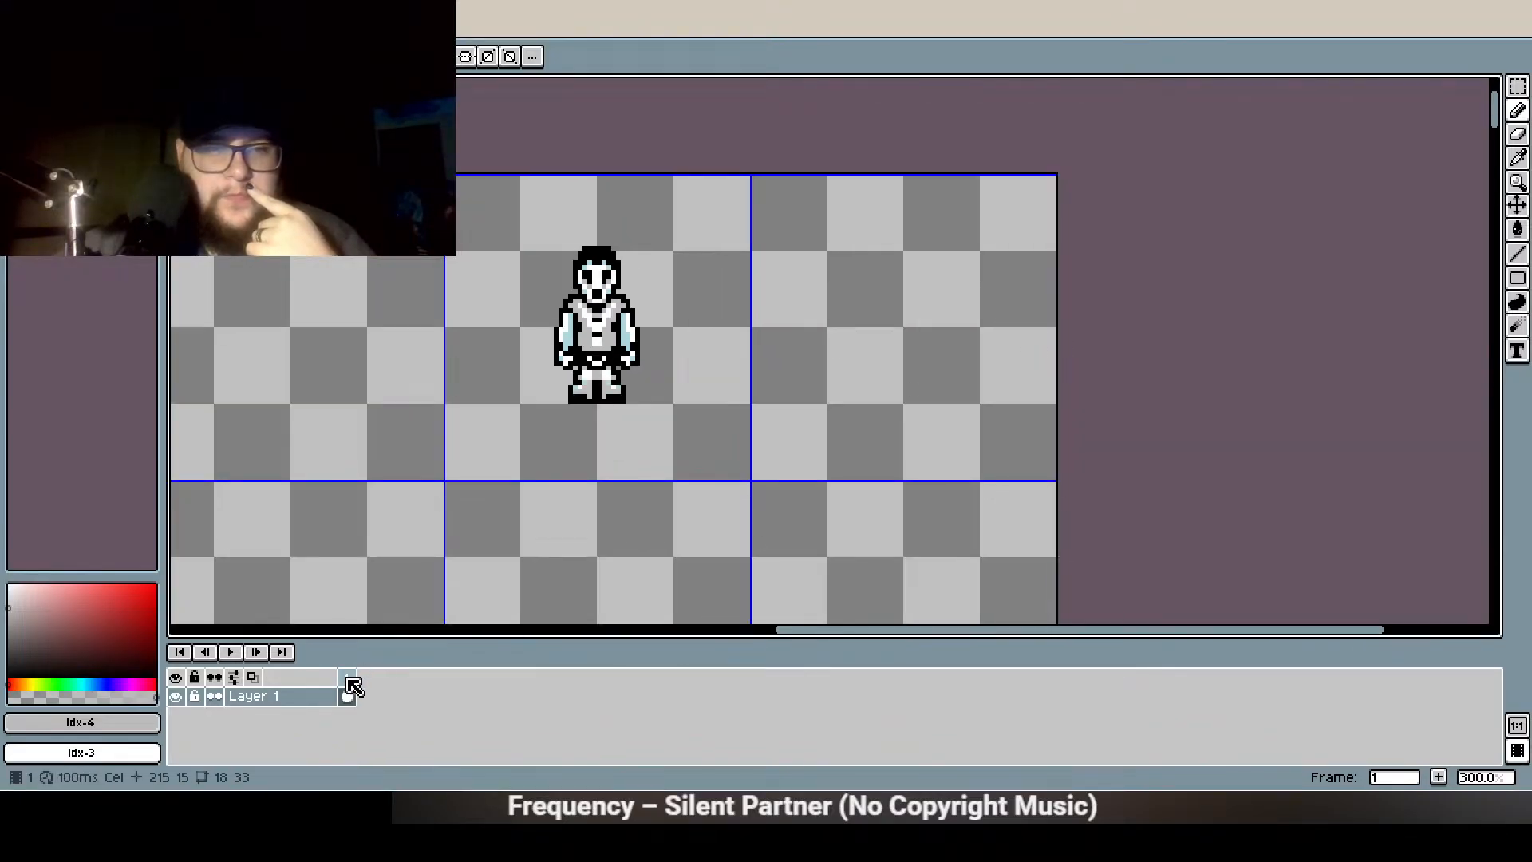
drag(503, 407, 744, 387)
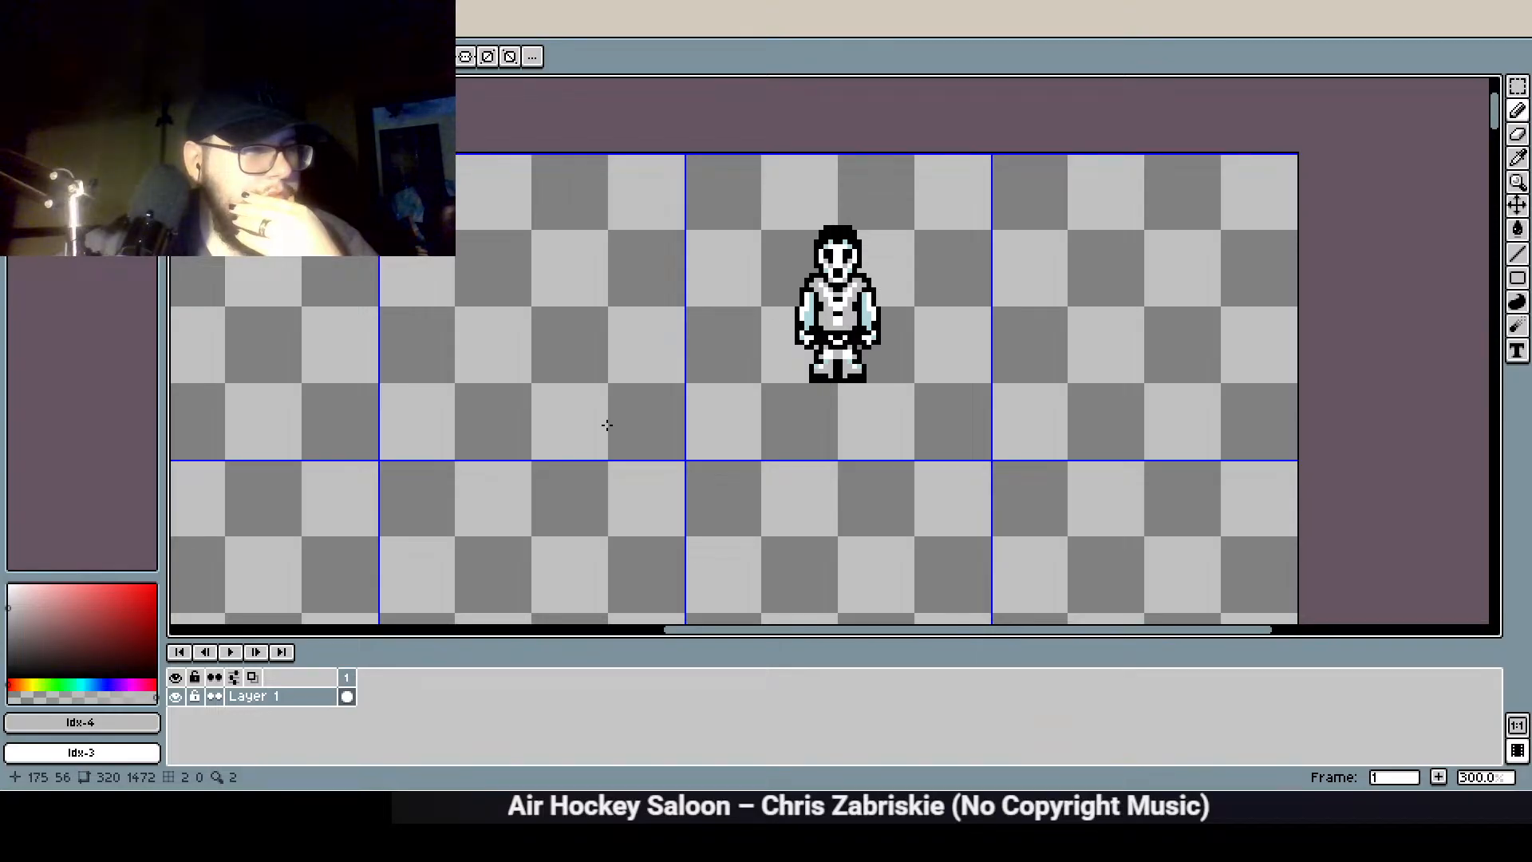
drag(697, 279, 684, 334)
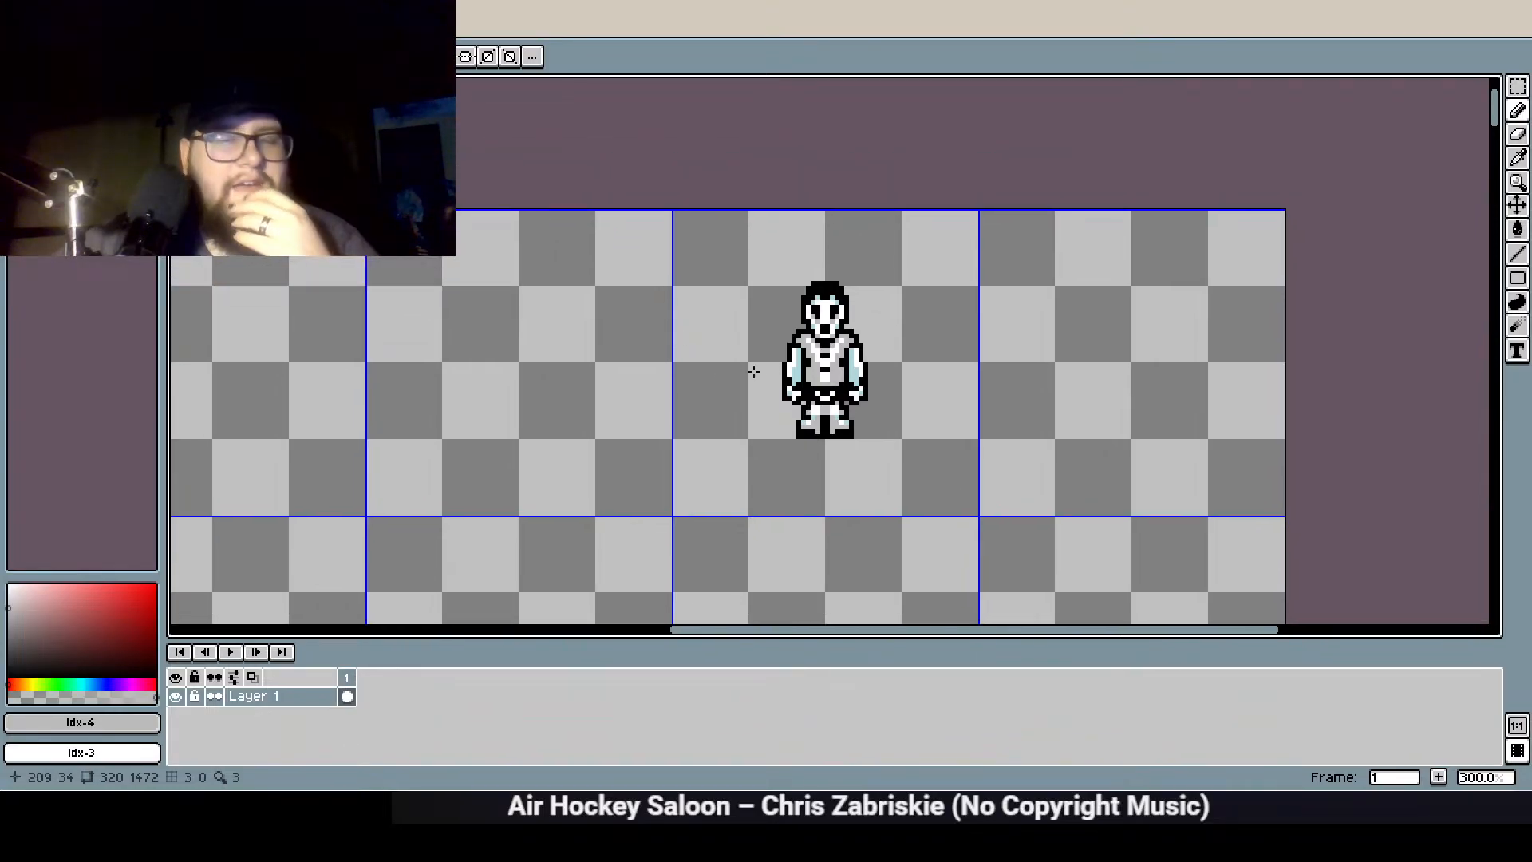
Repaint the white thigh highlights on both trouser legs with grey
scroll(927, 311, up, 2)
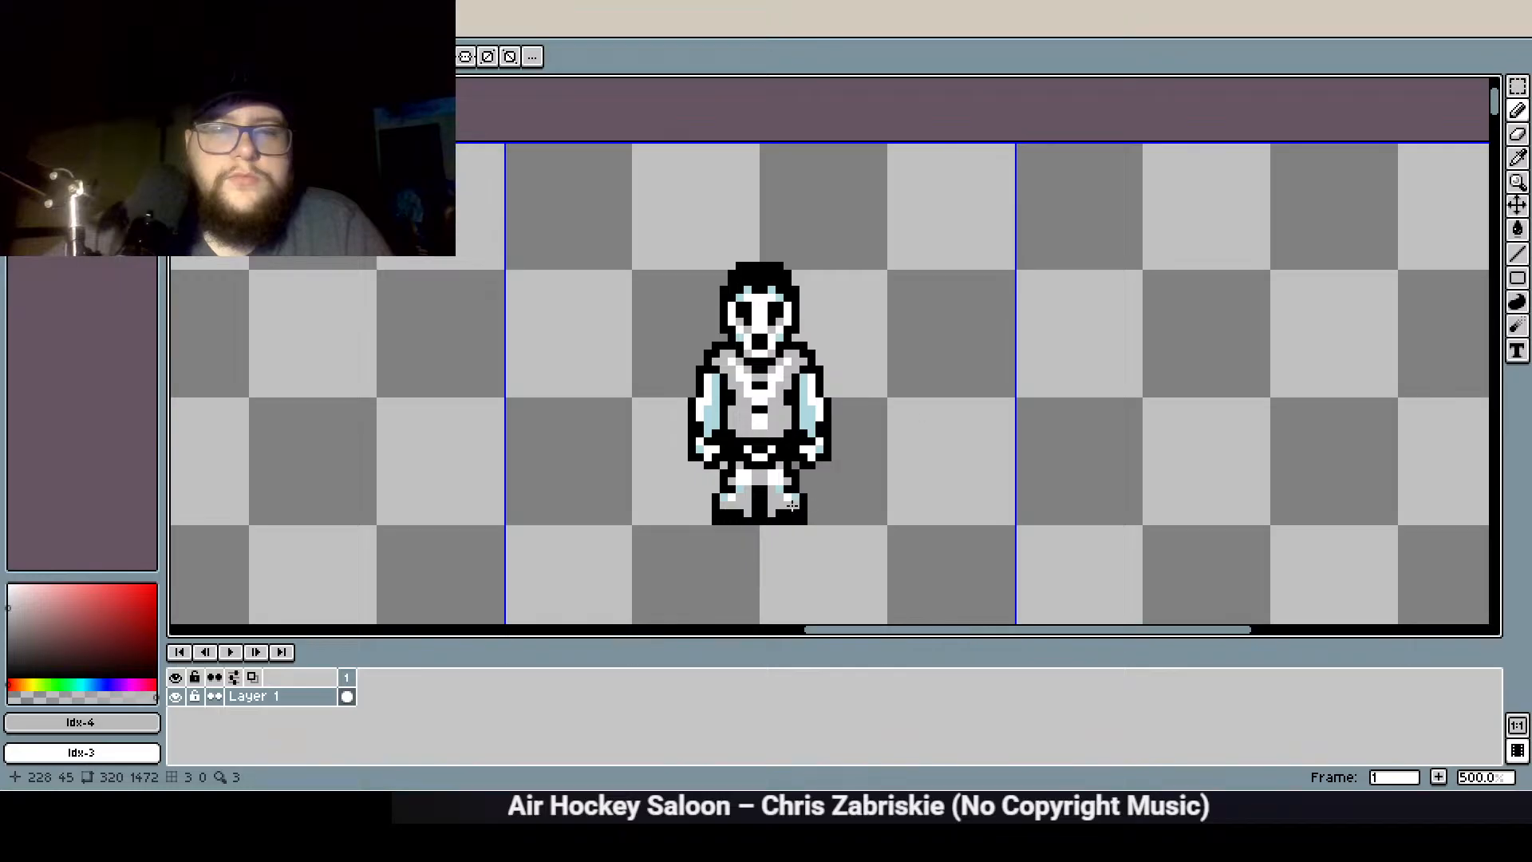
scroll(800, 506, up, 4)
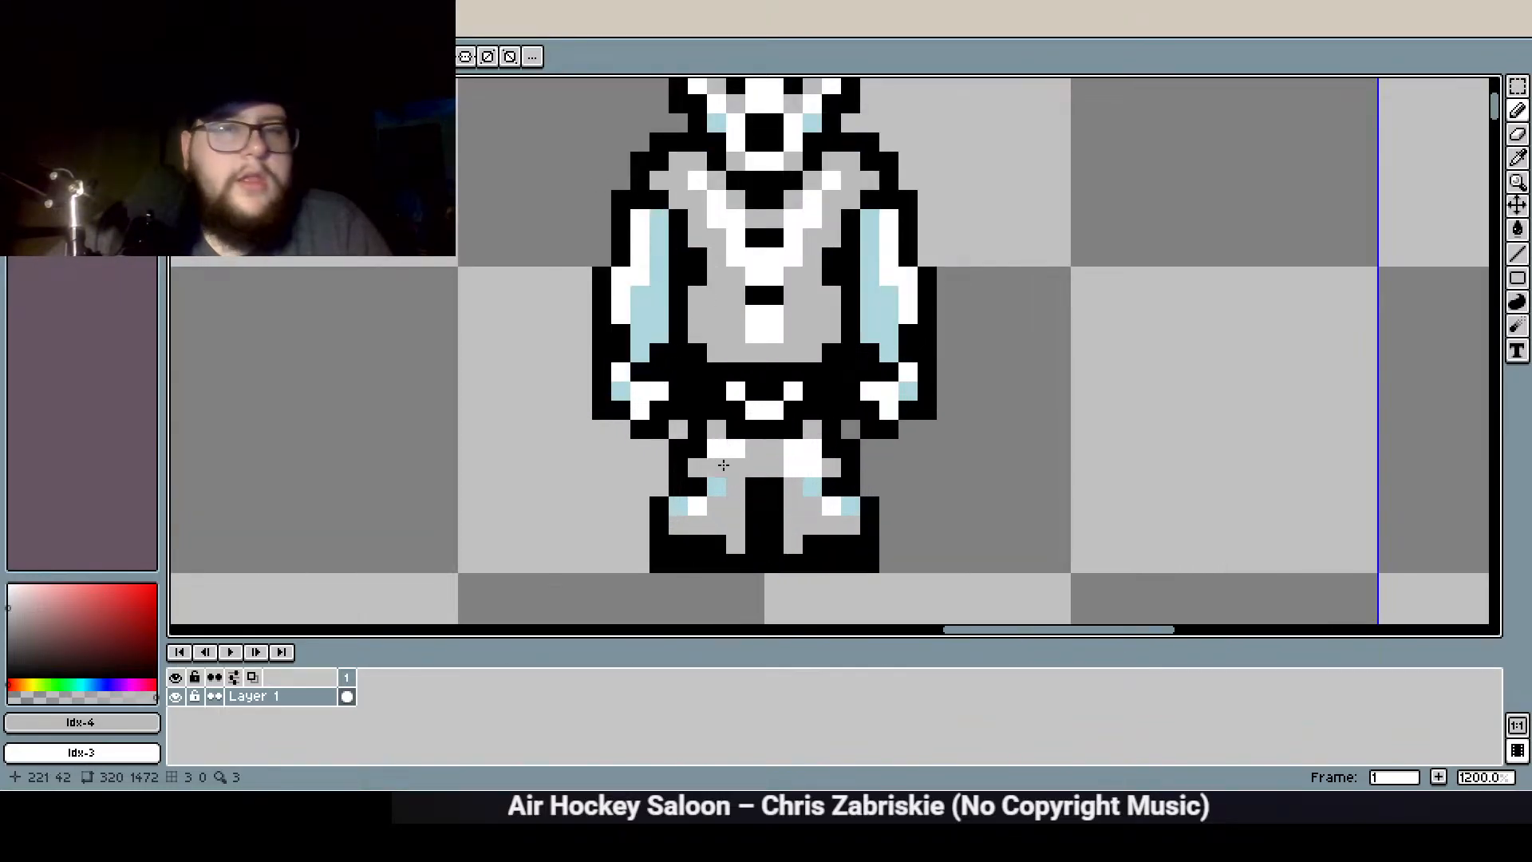
mouse_move(719, 462)
mouse_down()
mouse_move(730, 450)
mouse_move(814, 469)
mouse_up()
scroll(776, 519, down, 4)
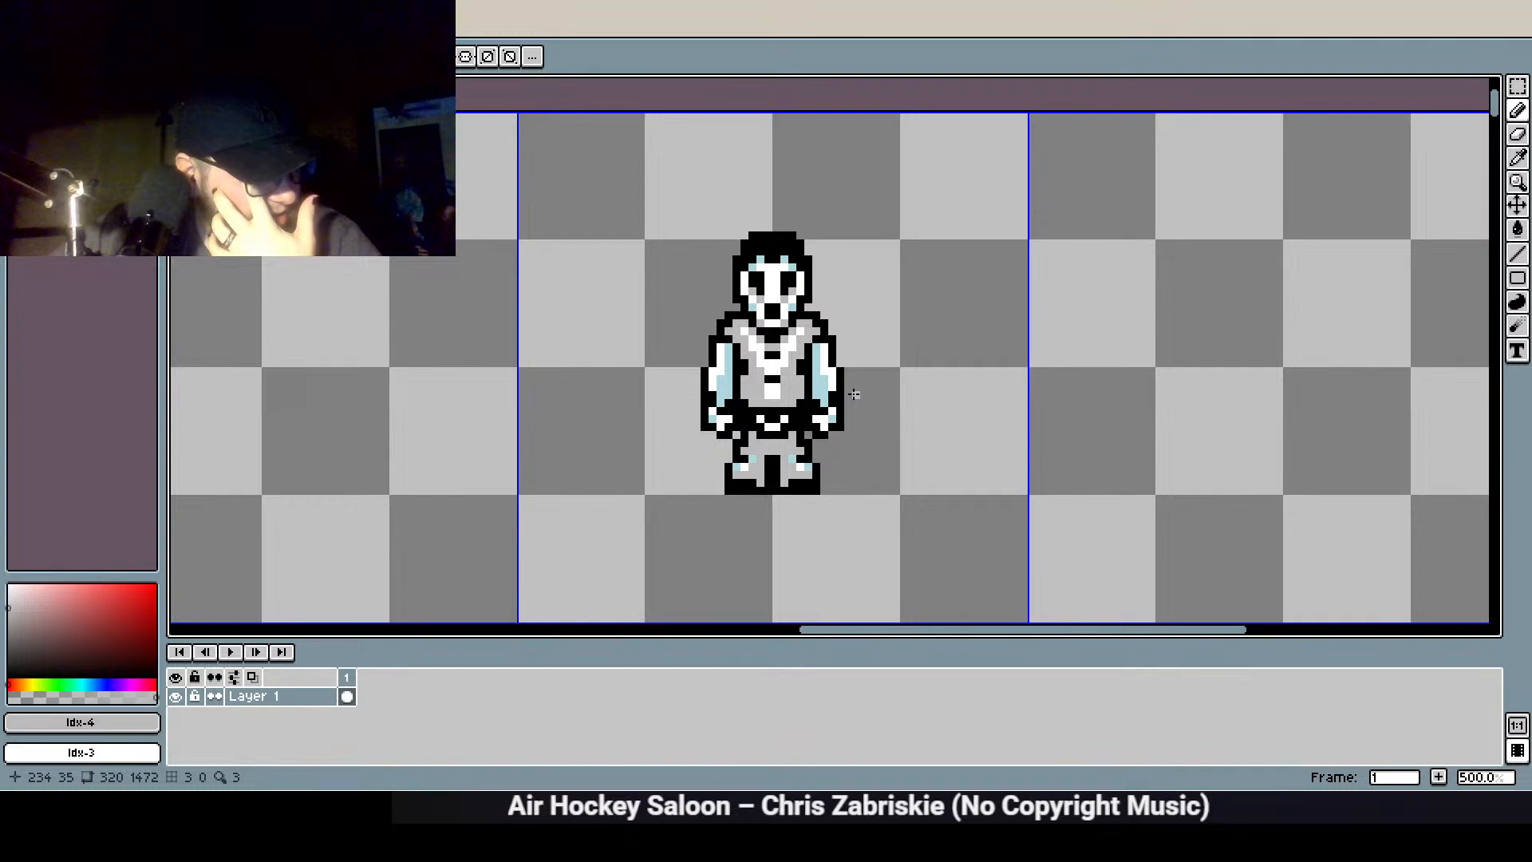
Repaint the white pixels beside both light blue shoe accents grey and save the sprite sheet
scroll(877, 383, up, 4)
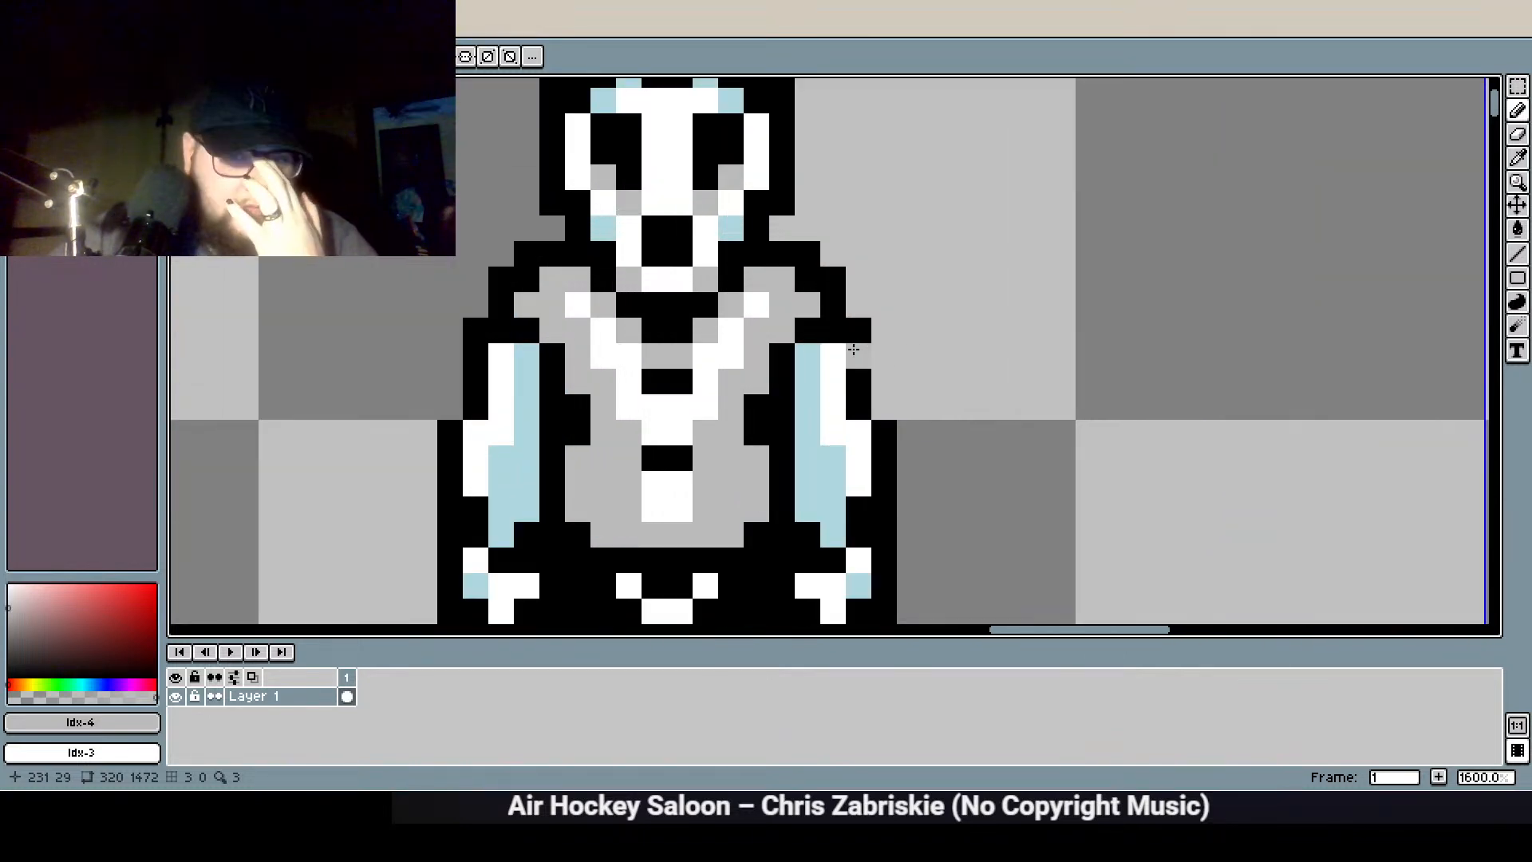
scroll(914, 375, down, 3)
drag(859, 458, 715, 374)
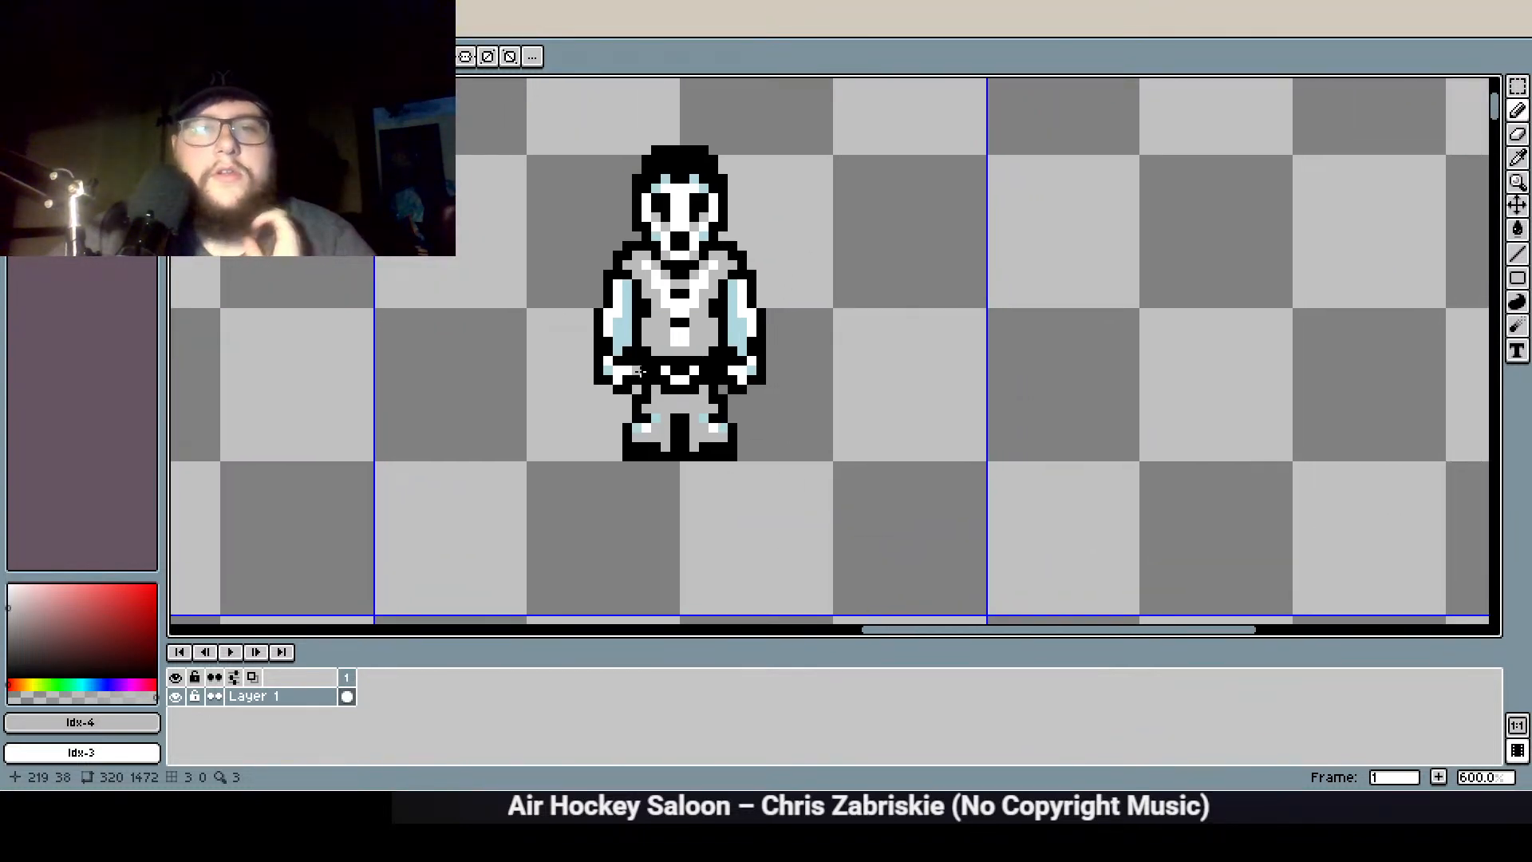
scroll(678, 383, up, 4)
scroll(1038, 414, down, 3)
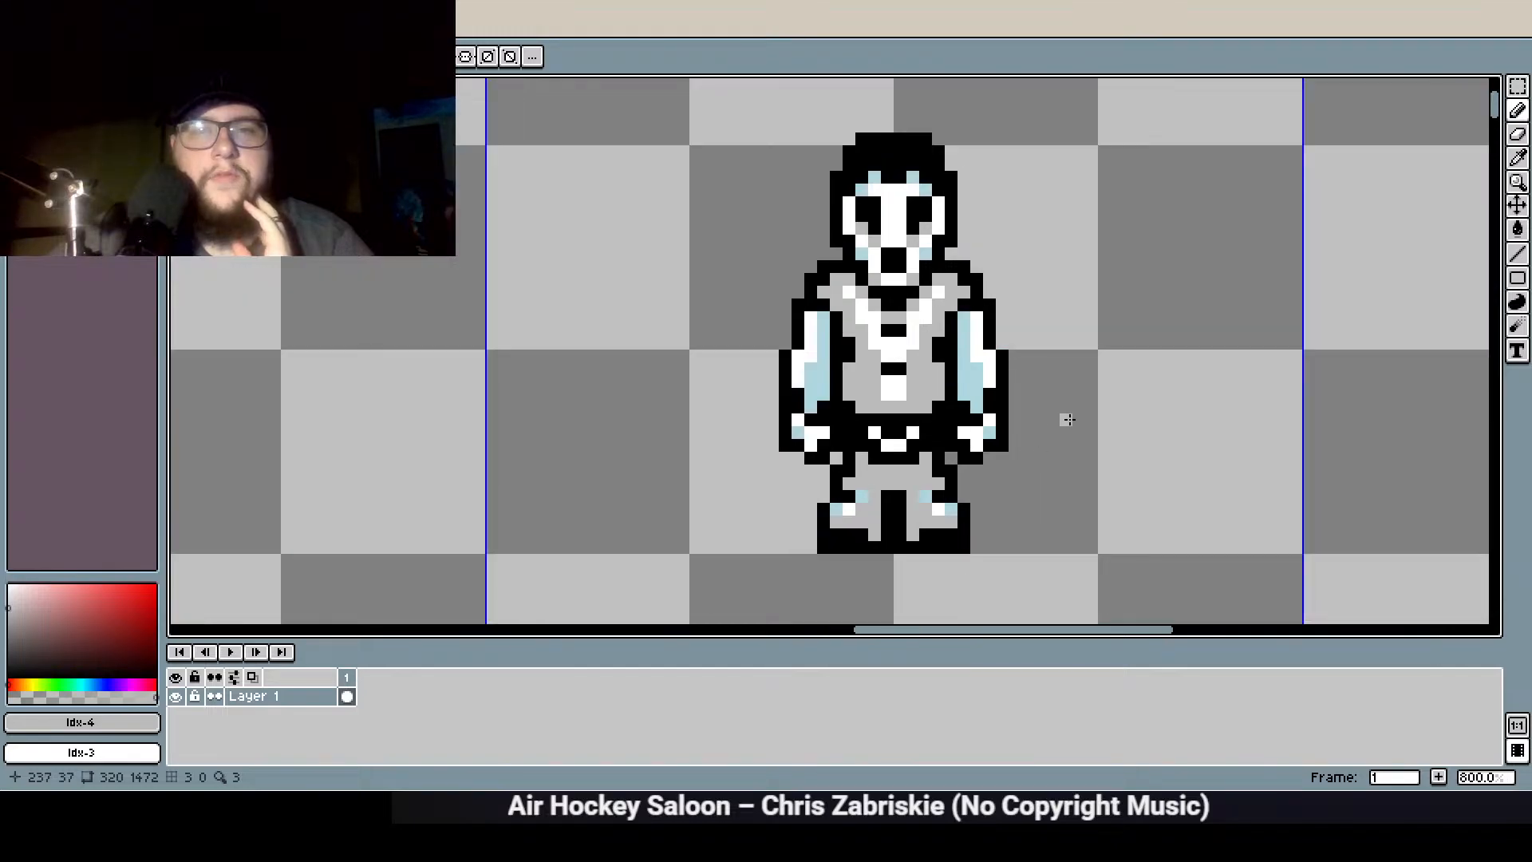
scroll(944, 484, up, 2)
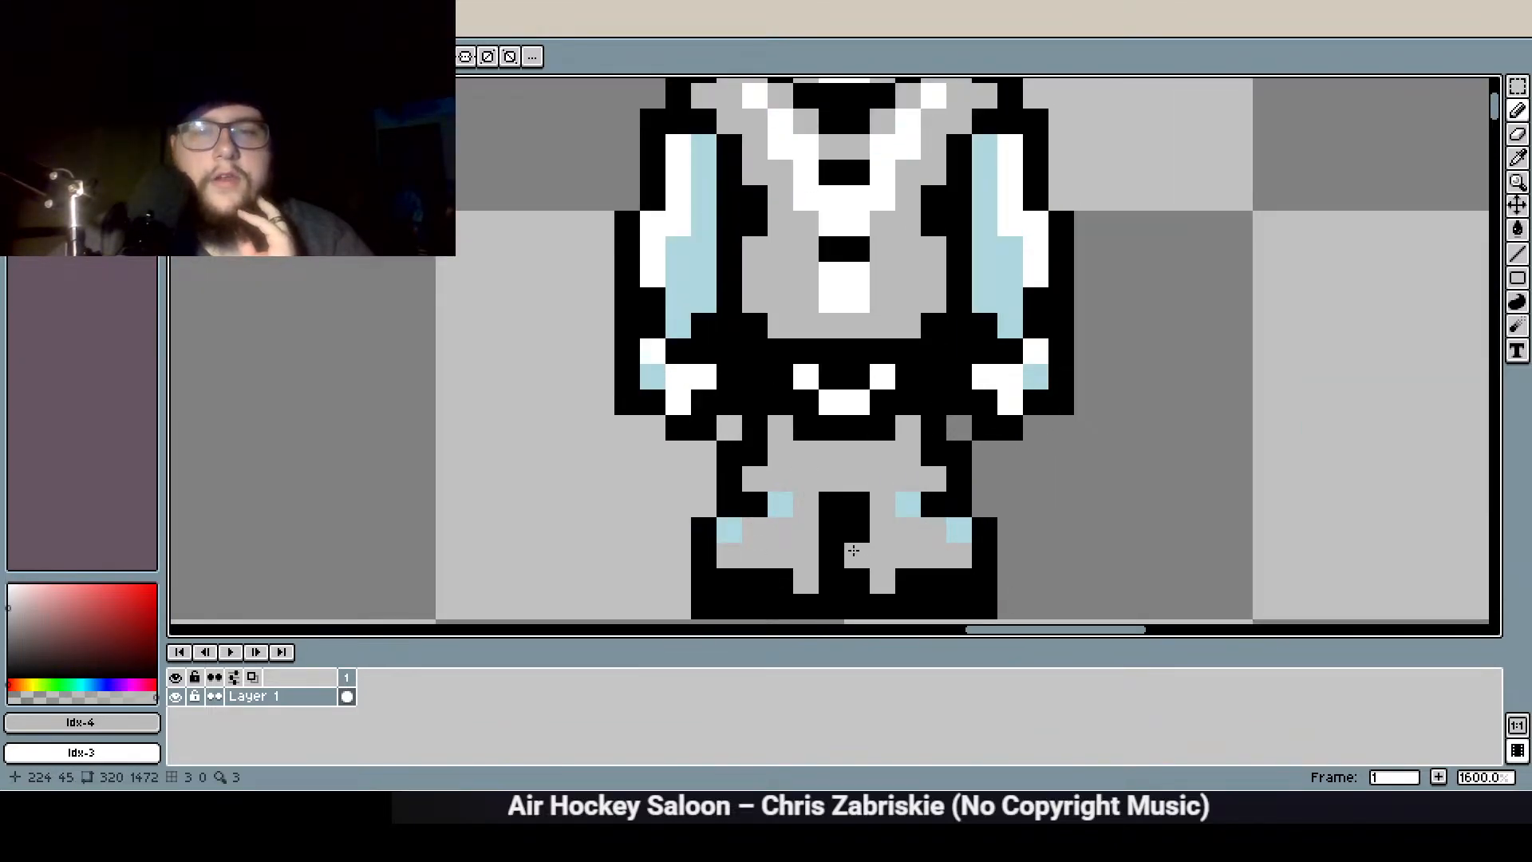
scroll(802, 515, down, 4)
scroll(802, 513, up, 5)
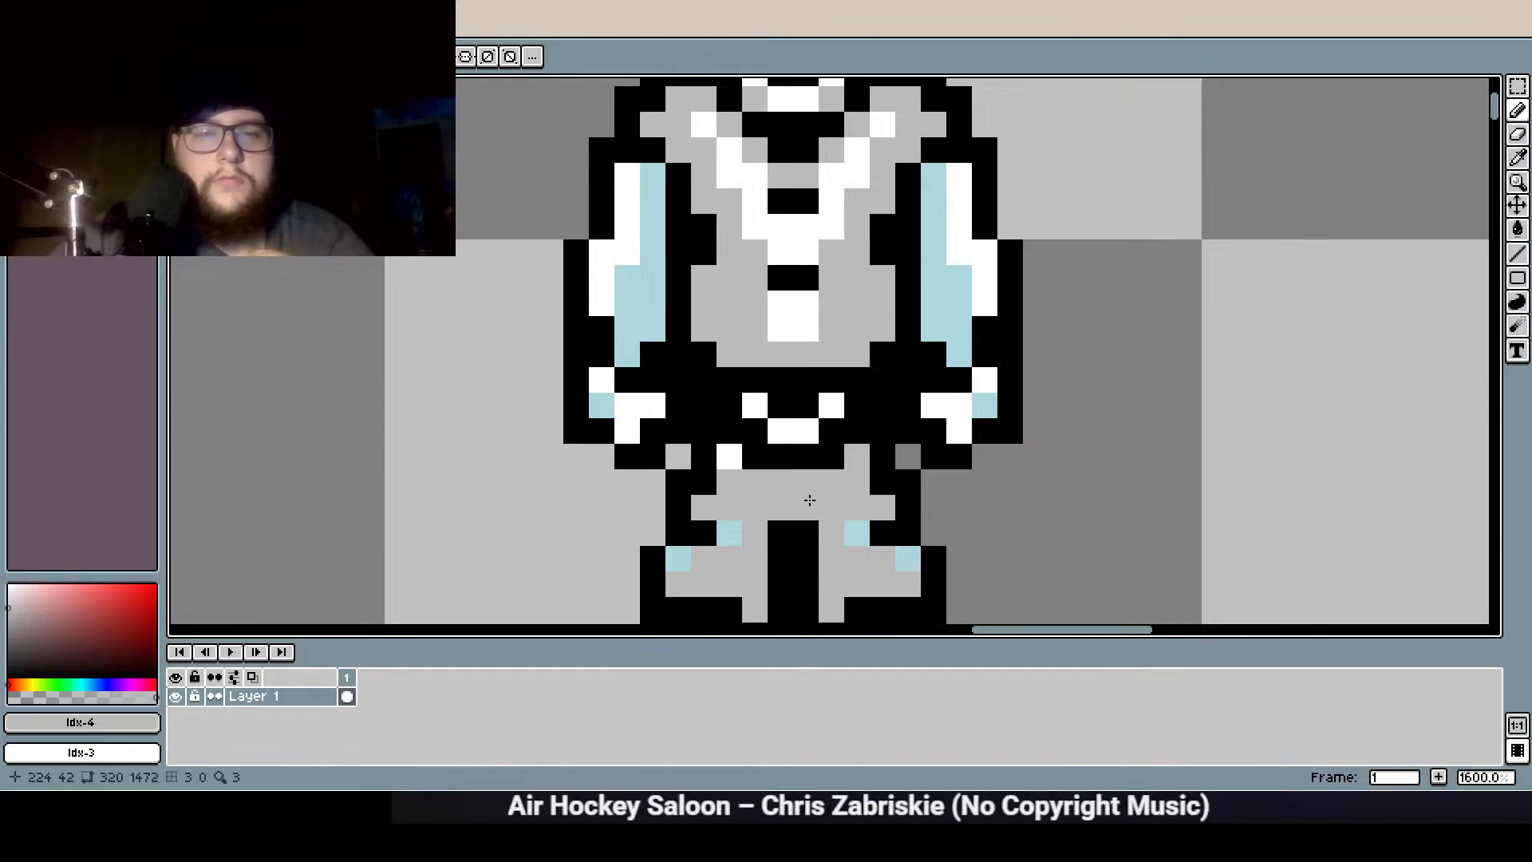
scroll(890, 314, down, 3)
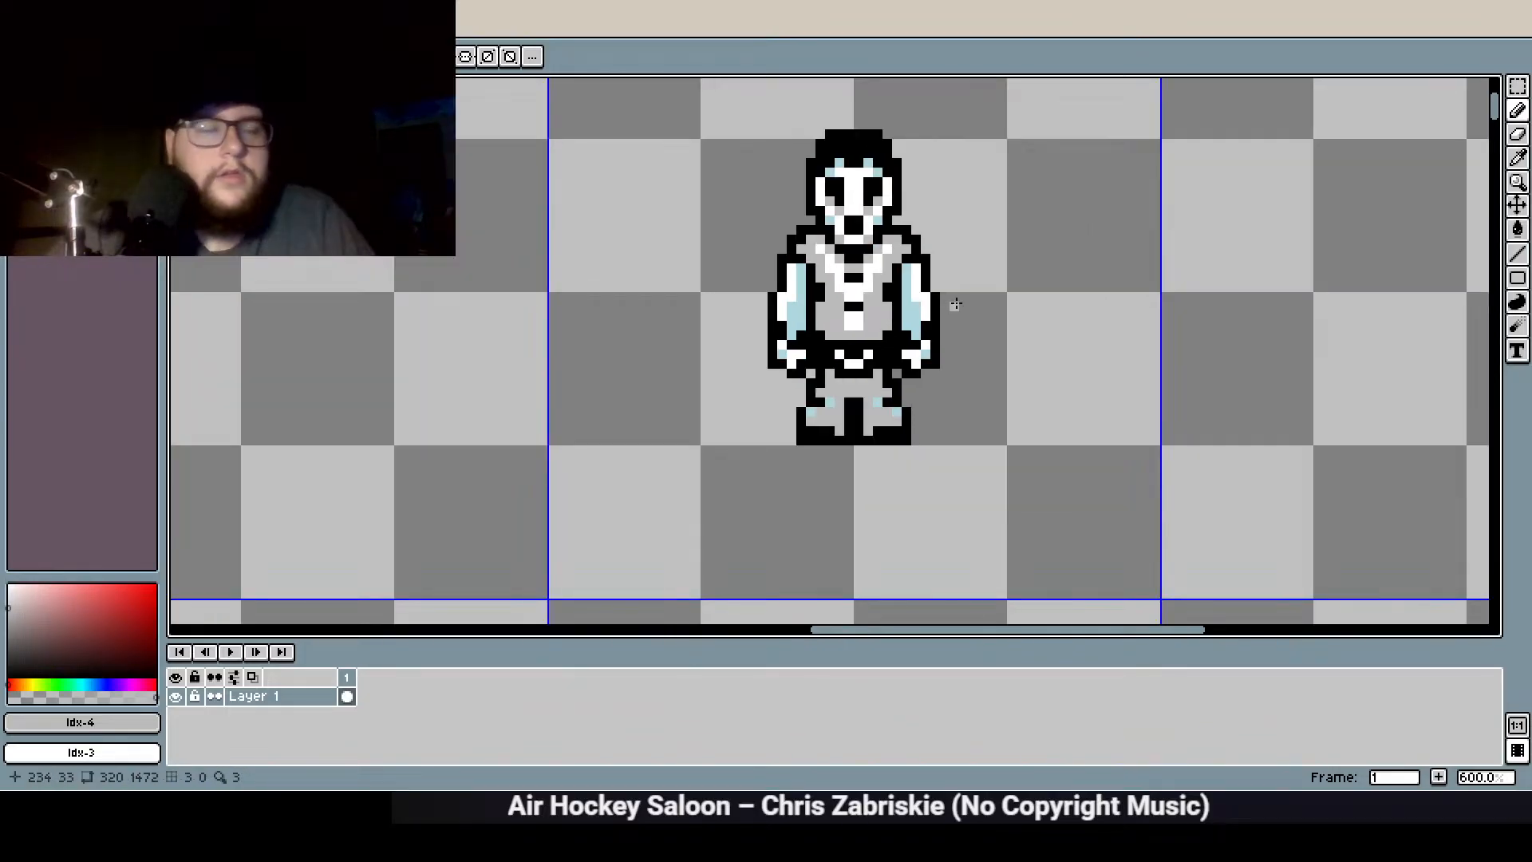
key(ctrl+s)
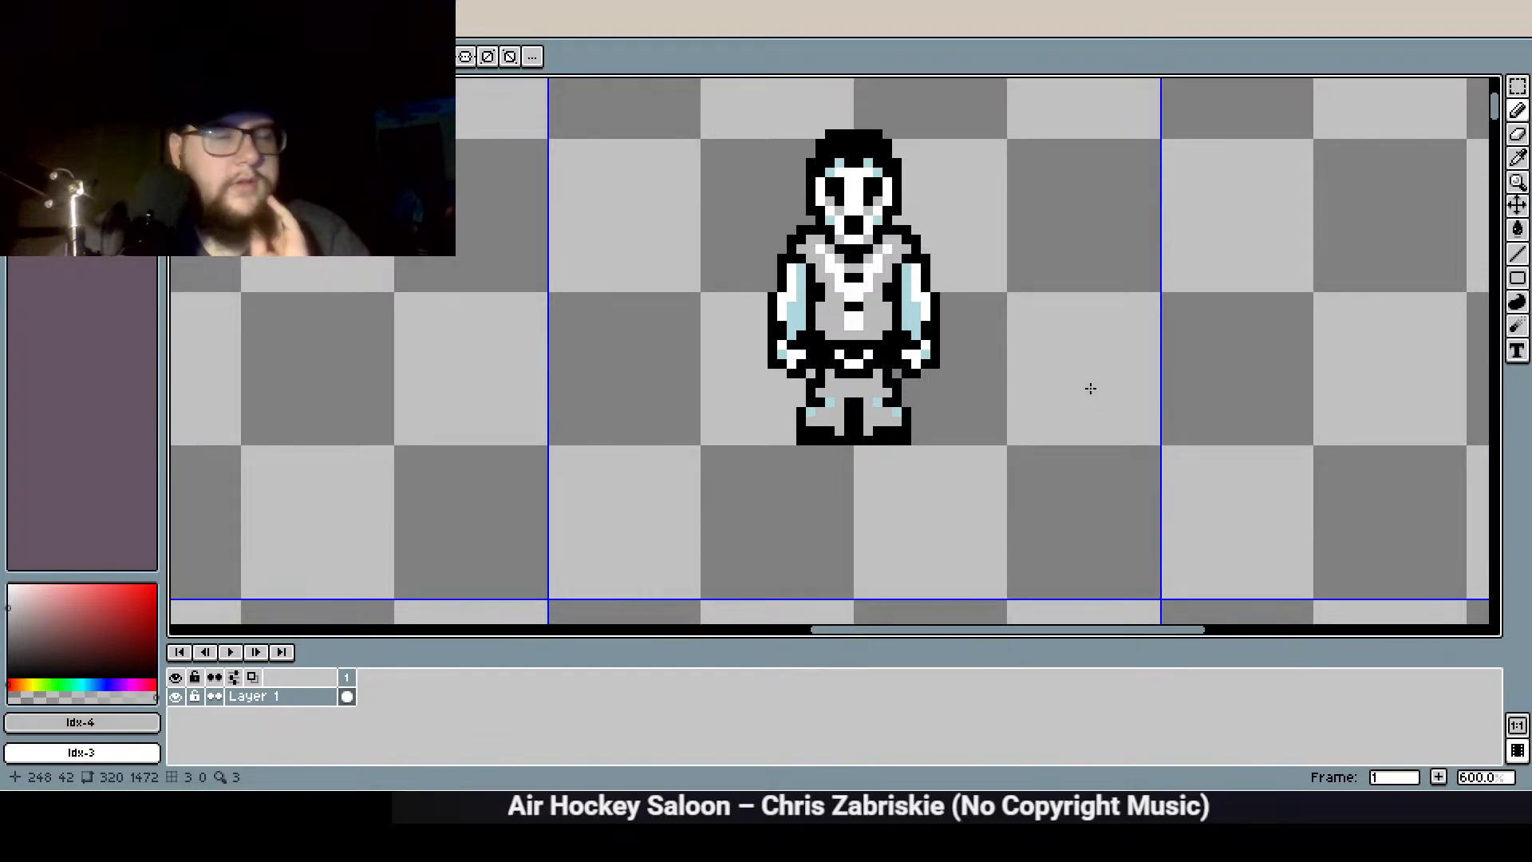
Widen the white V-shaped highlight on the vest around the upper buttons
drag(941, 266, 812, 343)
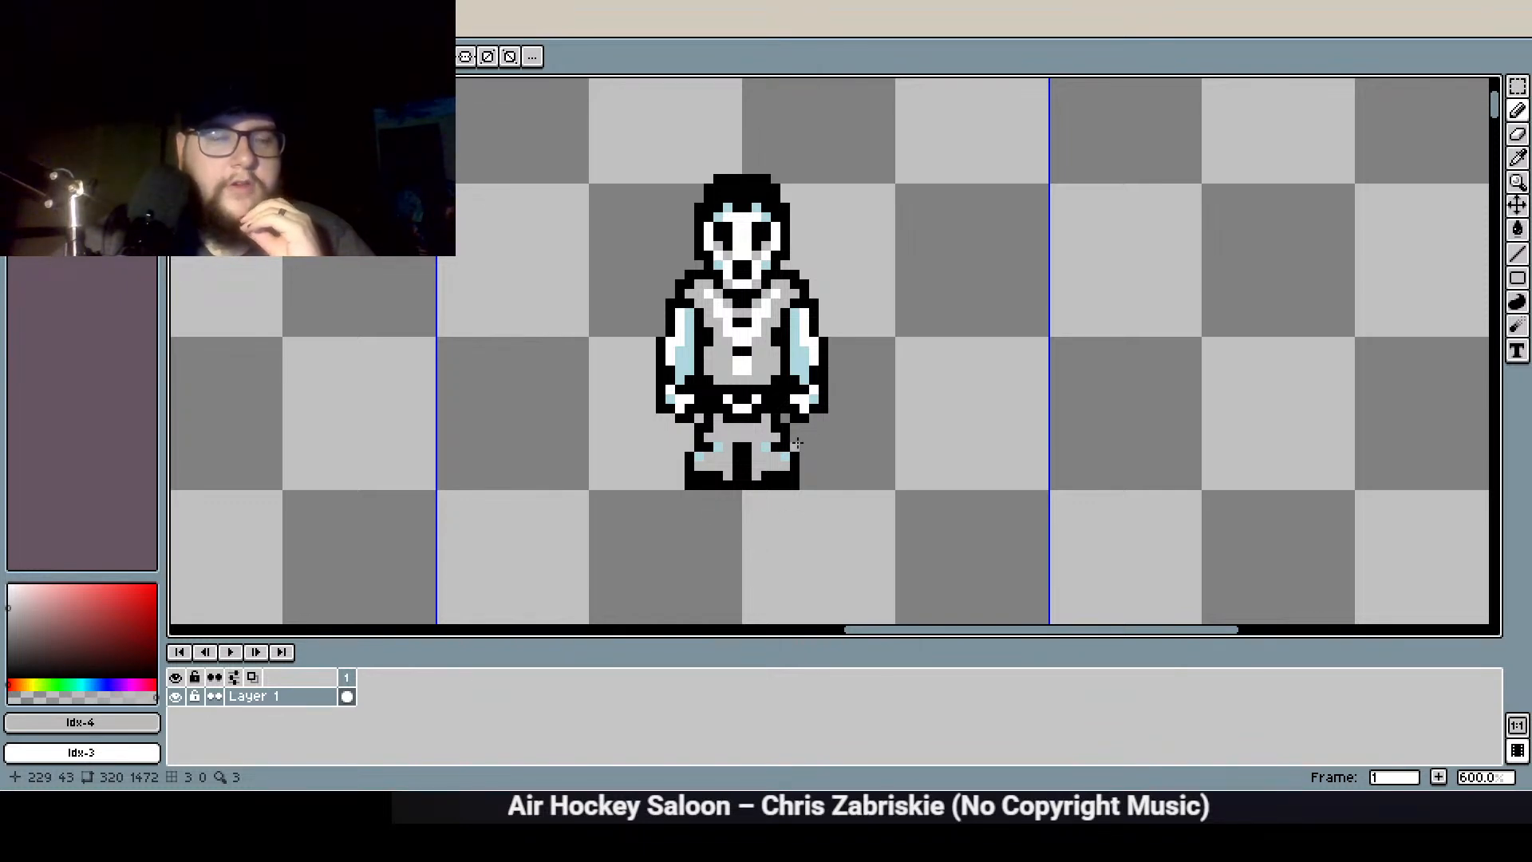
scroll(763, 351, up, 3)
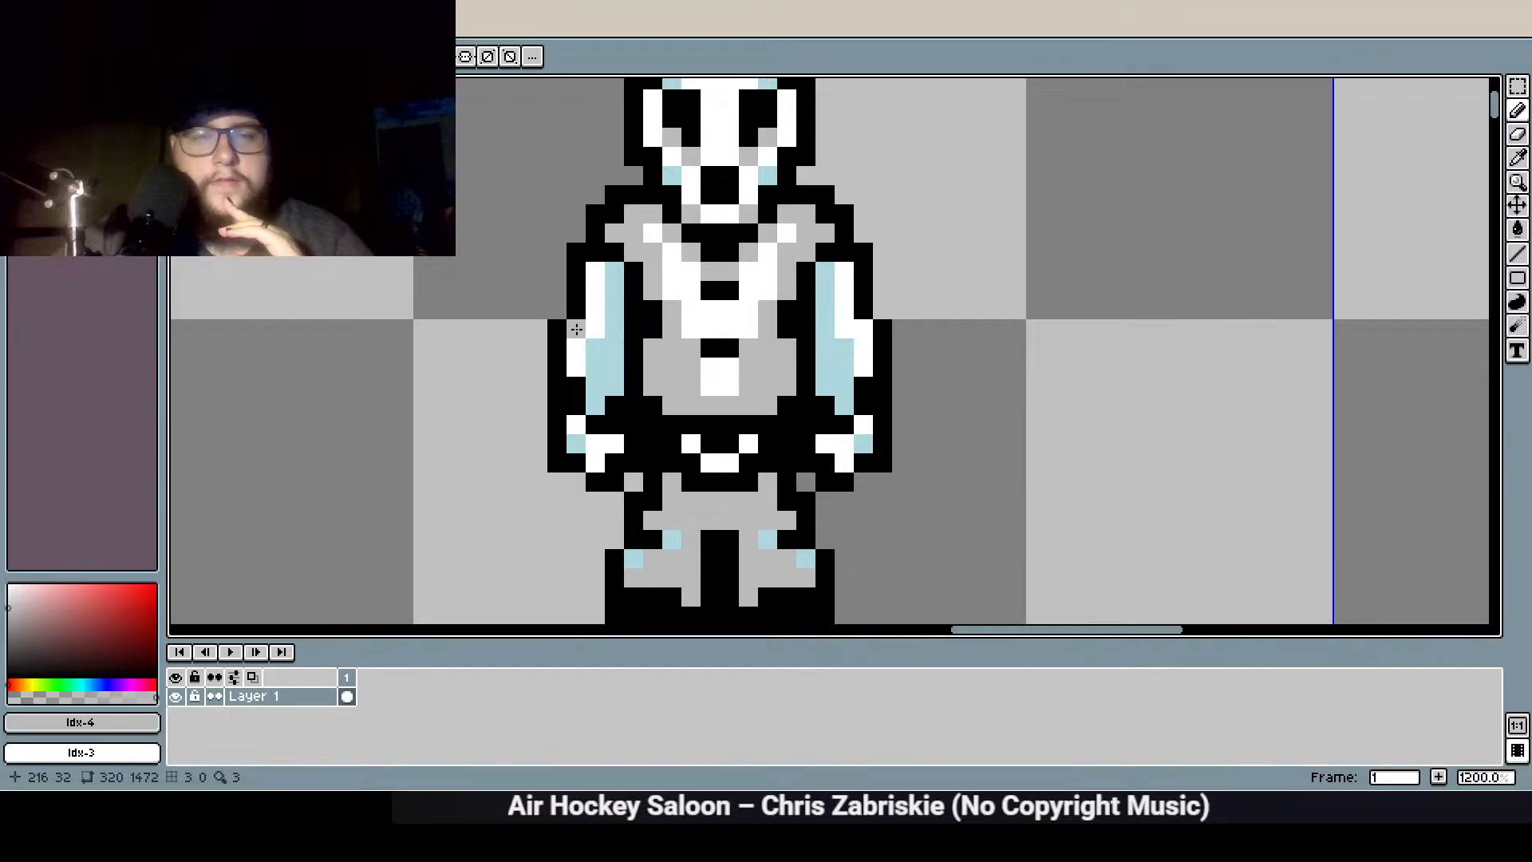
scroll(561, 347, down, 2)
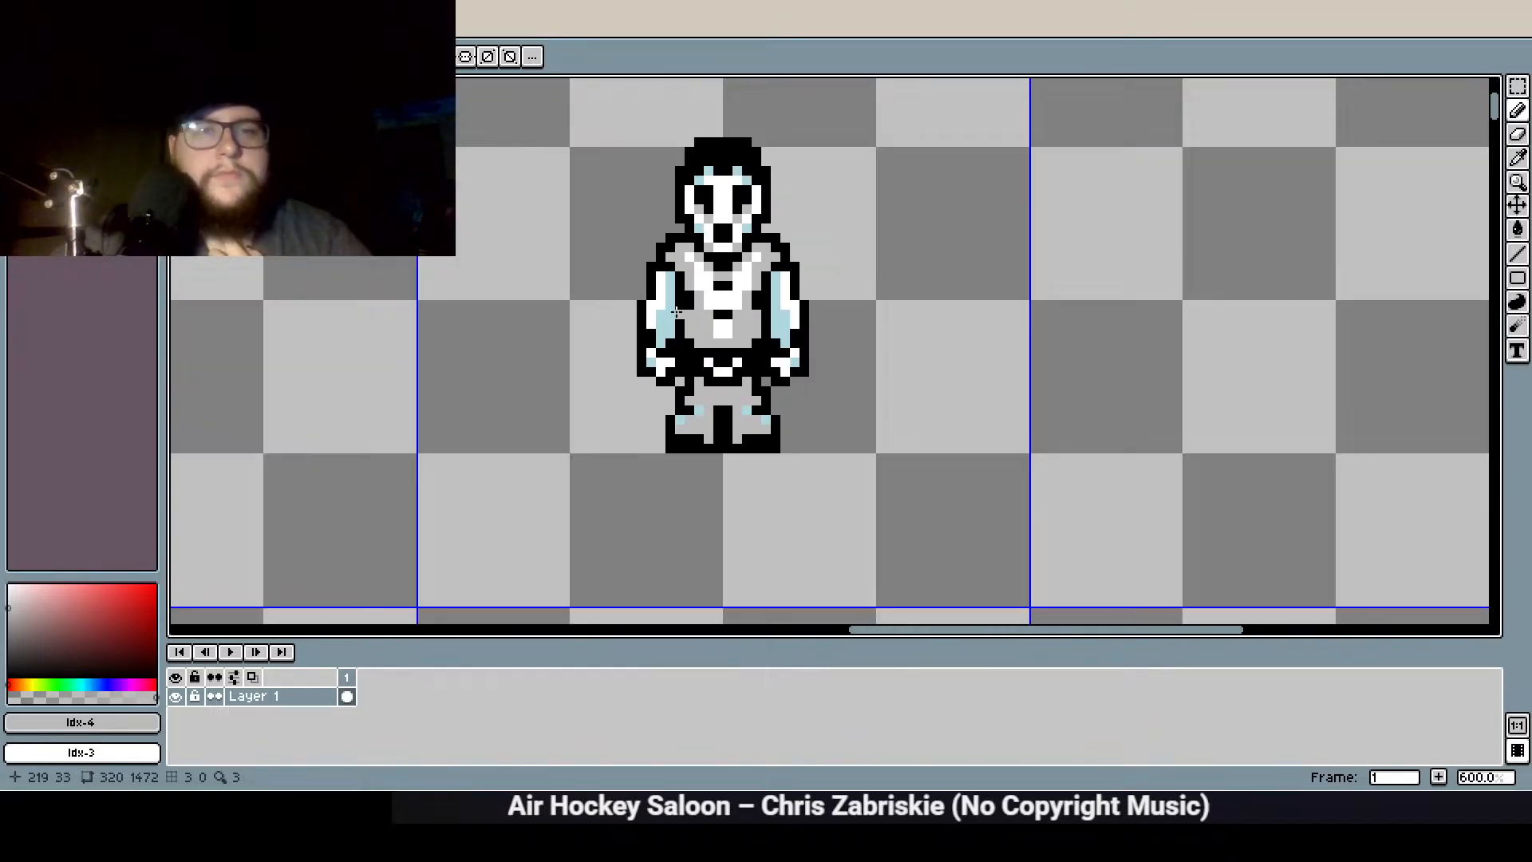
scroll(646, 343, down, 1)
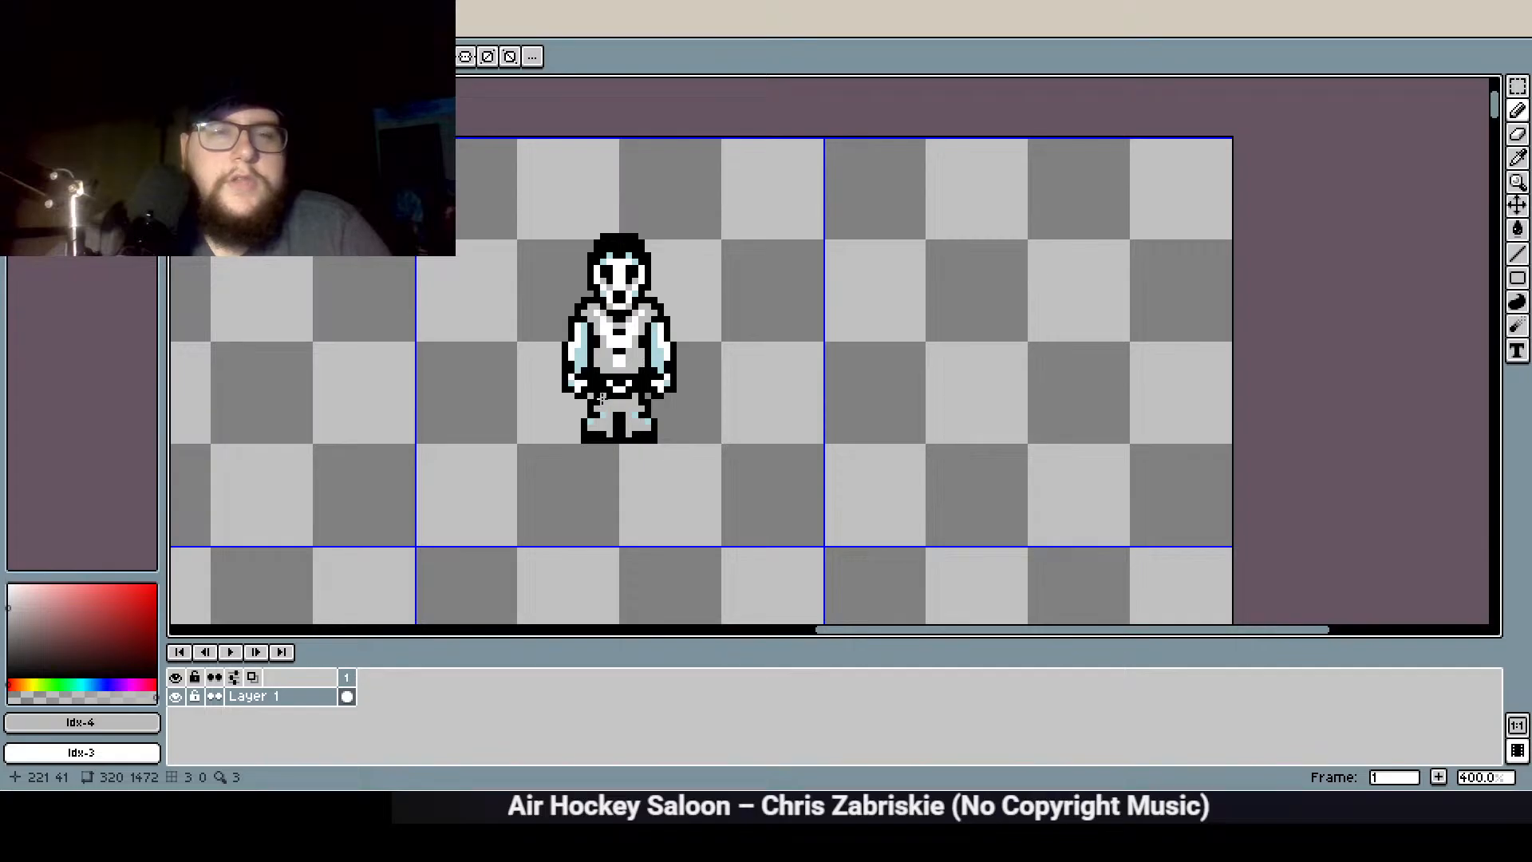
scroll(811, 399, down, 1)
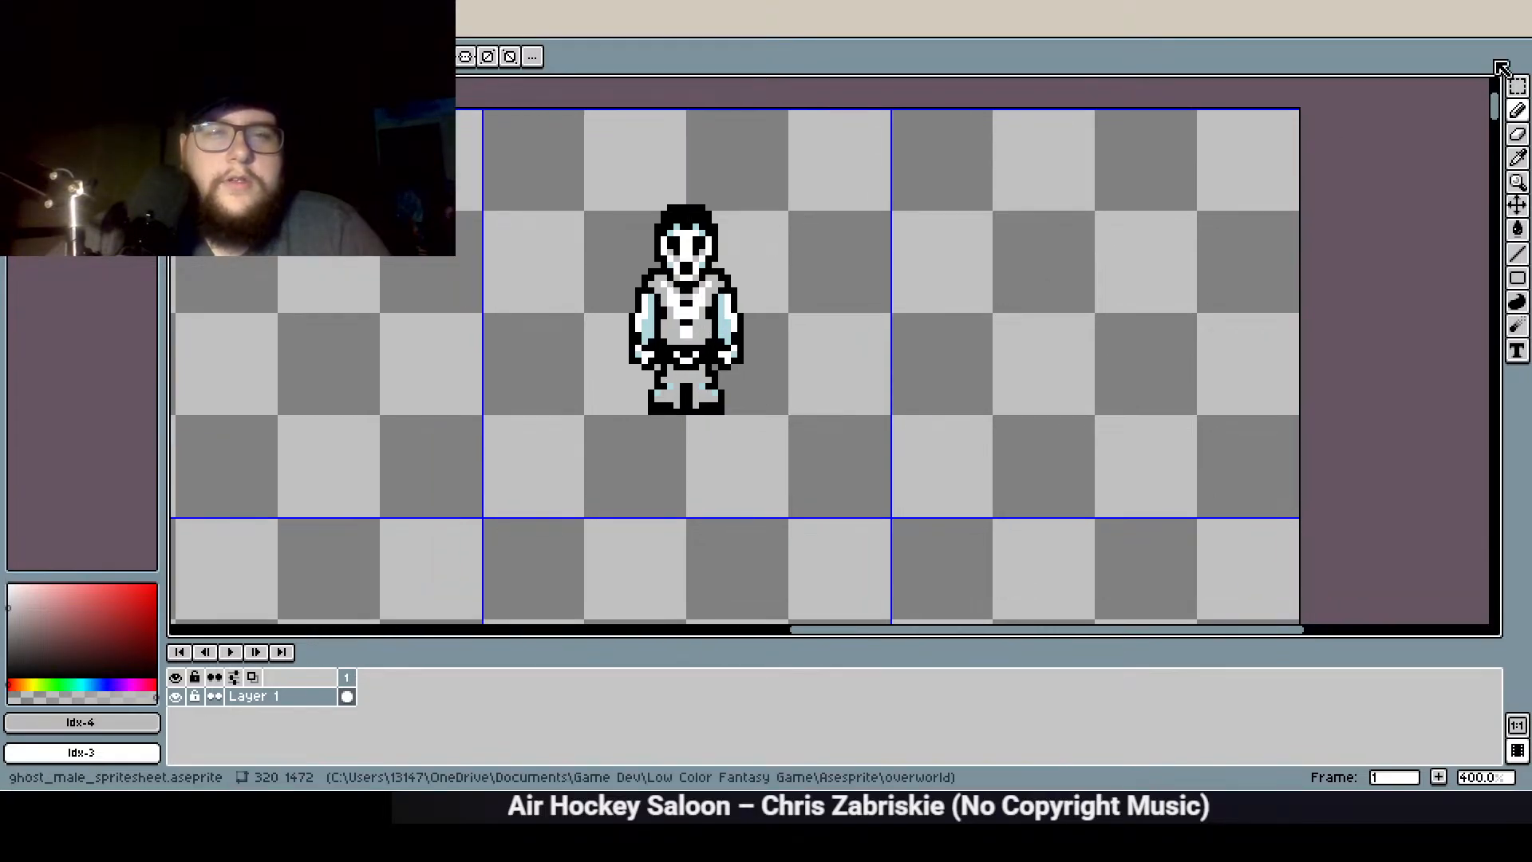
Copy the grid cell containing the character and paste the duplicate two cells to the left in the same row
click(1517, 86)
scroll(857, 342, down, 1)
click(824, 339)
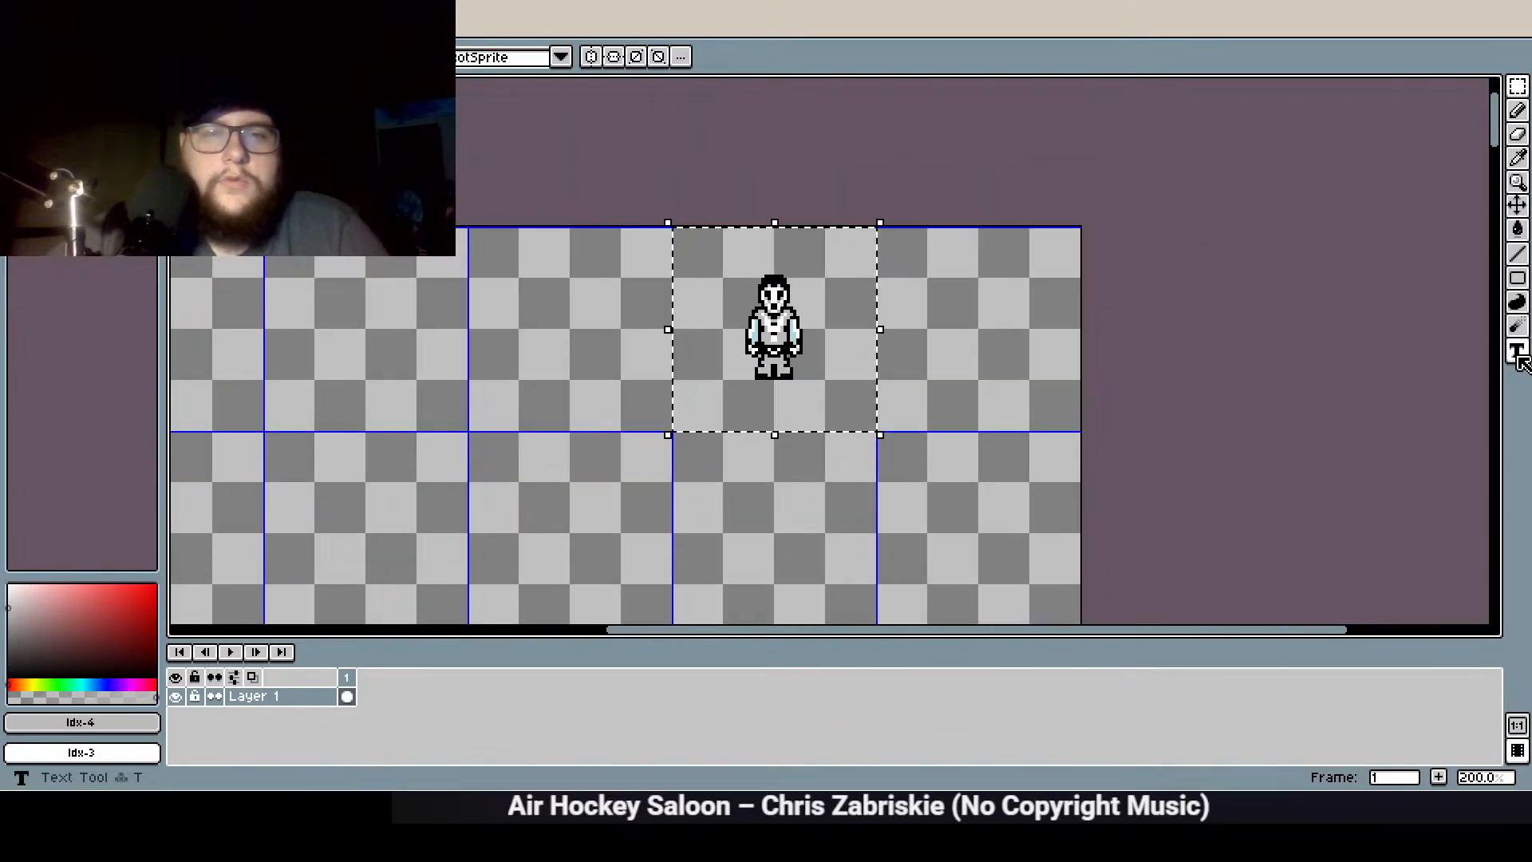
key(ctrl+c)
key(ctrl+v)
key(shift+Left)
key(shift+Left)
key(ctrl+d)
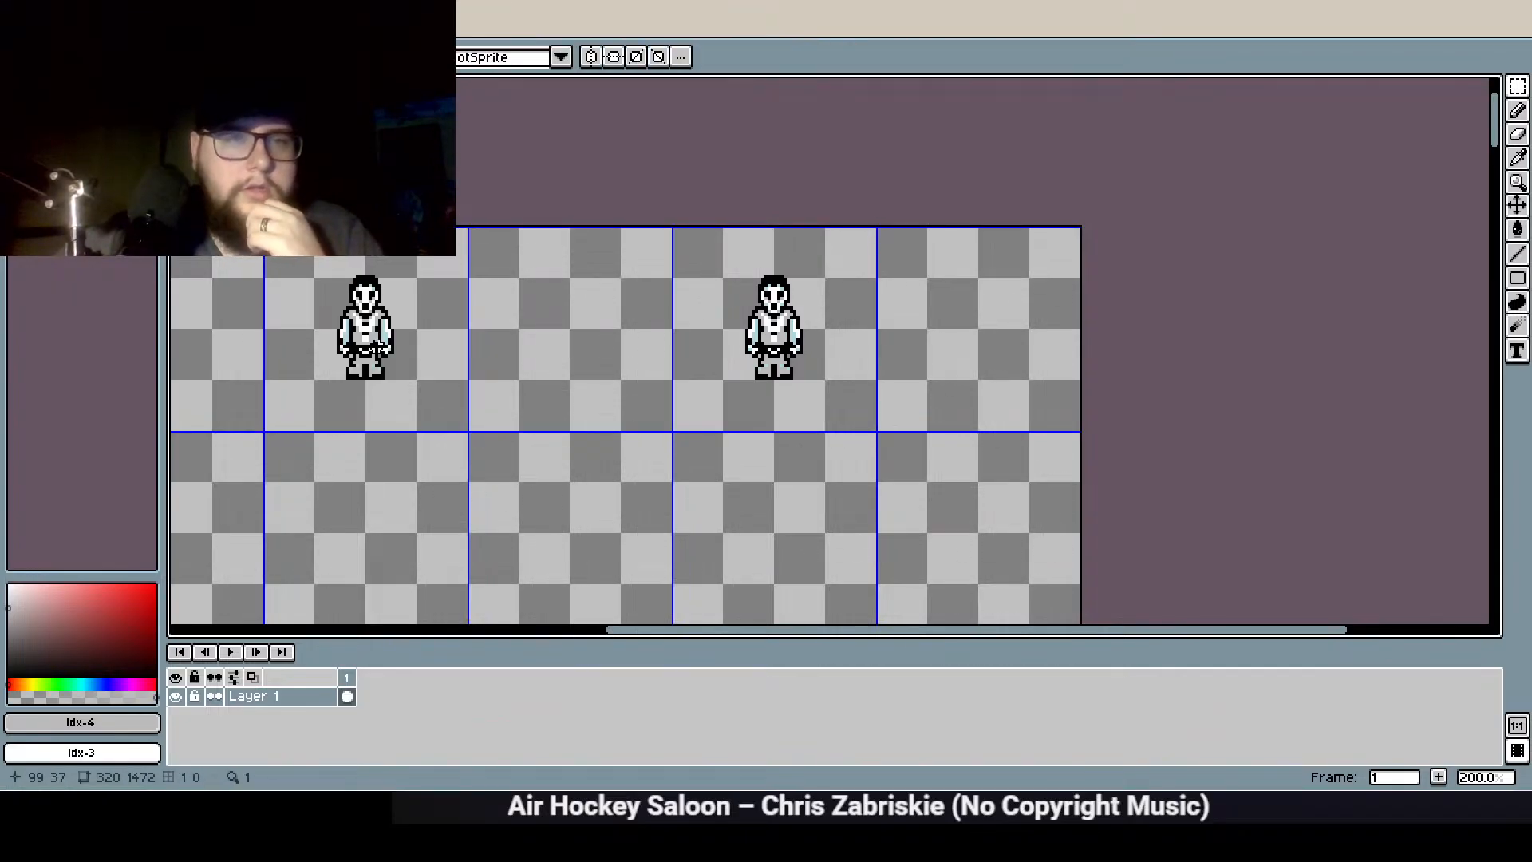
Paint the duplicated character's skull face black to start turning it into the back of the head
scroll(811, 301, up, 7)
scroll(426, 206, up, 1)
click(1517, 87)
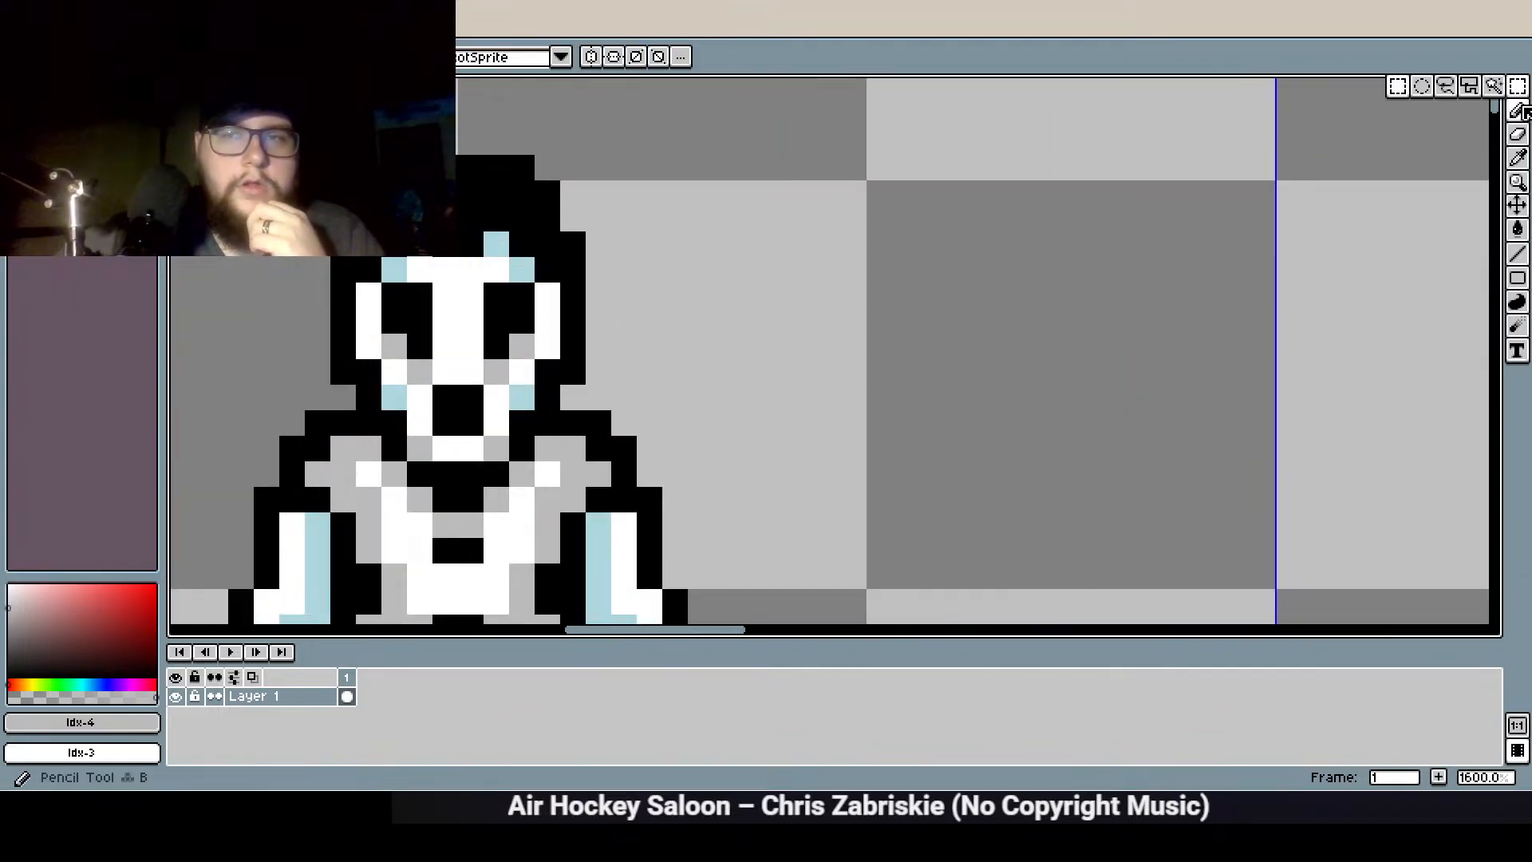
click(1517, 110)
click(40, 100)
drag(394, 270, 421, 270)
mouse_move(446, 372)
mouse_down()
mouse_move(447, 295)
mouse_move(468, 302)
mouse_move(517, 265)
mouse_up()
mouse_move(420, 399)
mouse_down()
mouse_move(422, 368)
mouse_move(402, 398)
mouse_move(396, 348)
mouse_up()
mouse_move(495, 398)
mouse_down()
mouse_move(495, 368)
mouse_move(503, 446)
mouse_move(565, 361)
mouse_move(547, 342)
mouse_move(492, 356)
mouse_move(499, 414)
mouse_move(520, 371)
mouse_up()
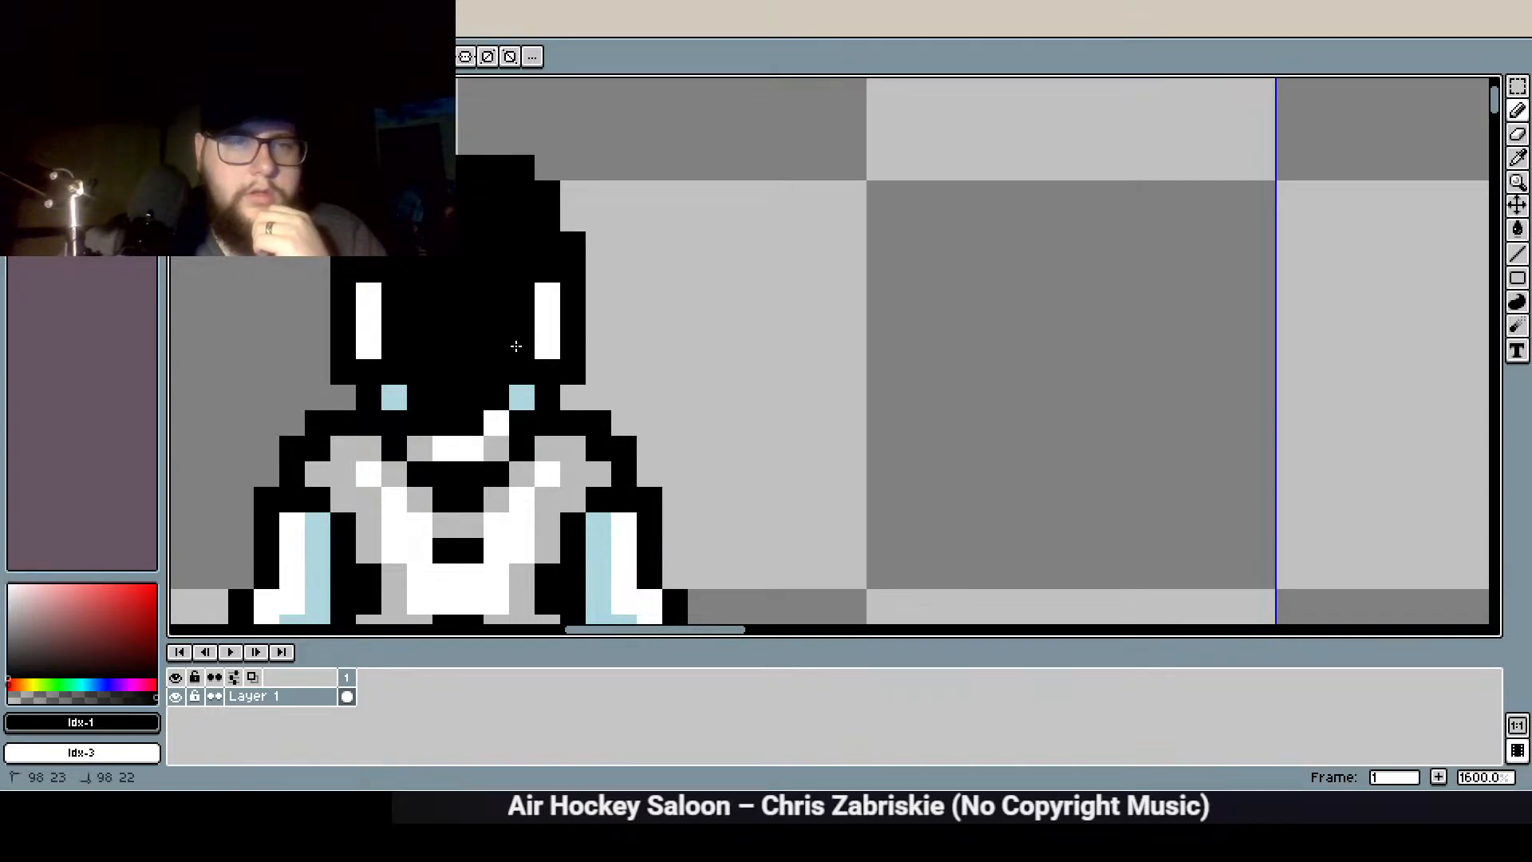
Blacken the remaining white strips at both sides of the head and the leftover pixels around the chin
click(547, 321)
click(547, 295)
click(367, 321)
click(368, 295)
click(367, 345)
click(544, 345)
click(496, 423)
scroll(472, 372, down, 3)
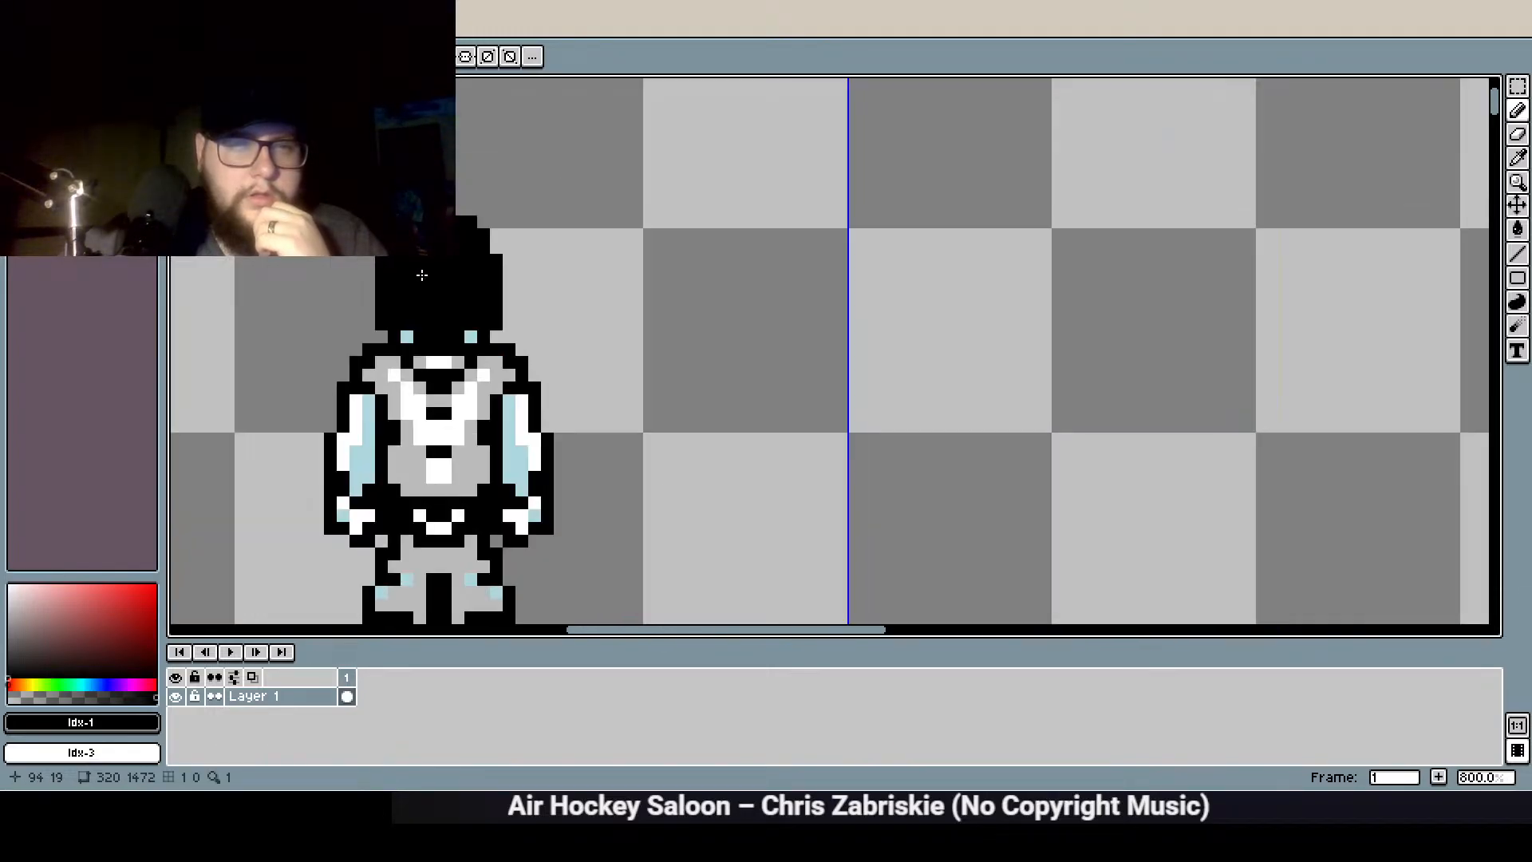
scroll(687, 157, down, 2)
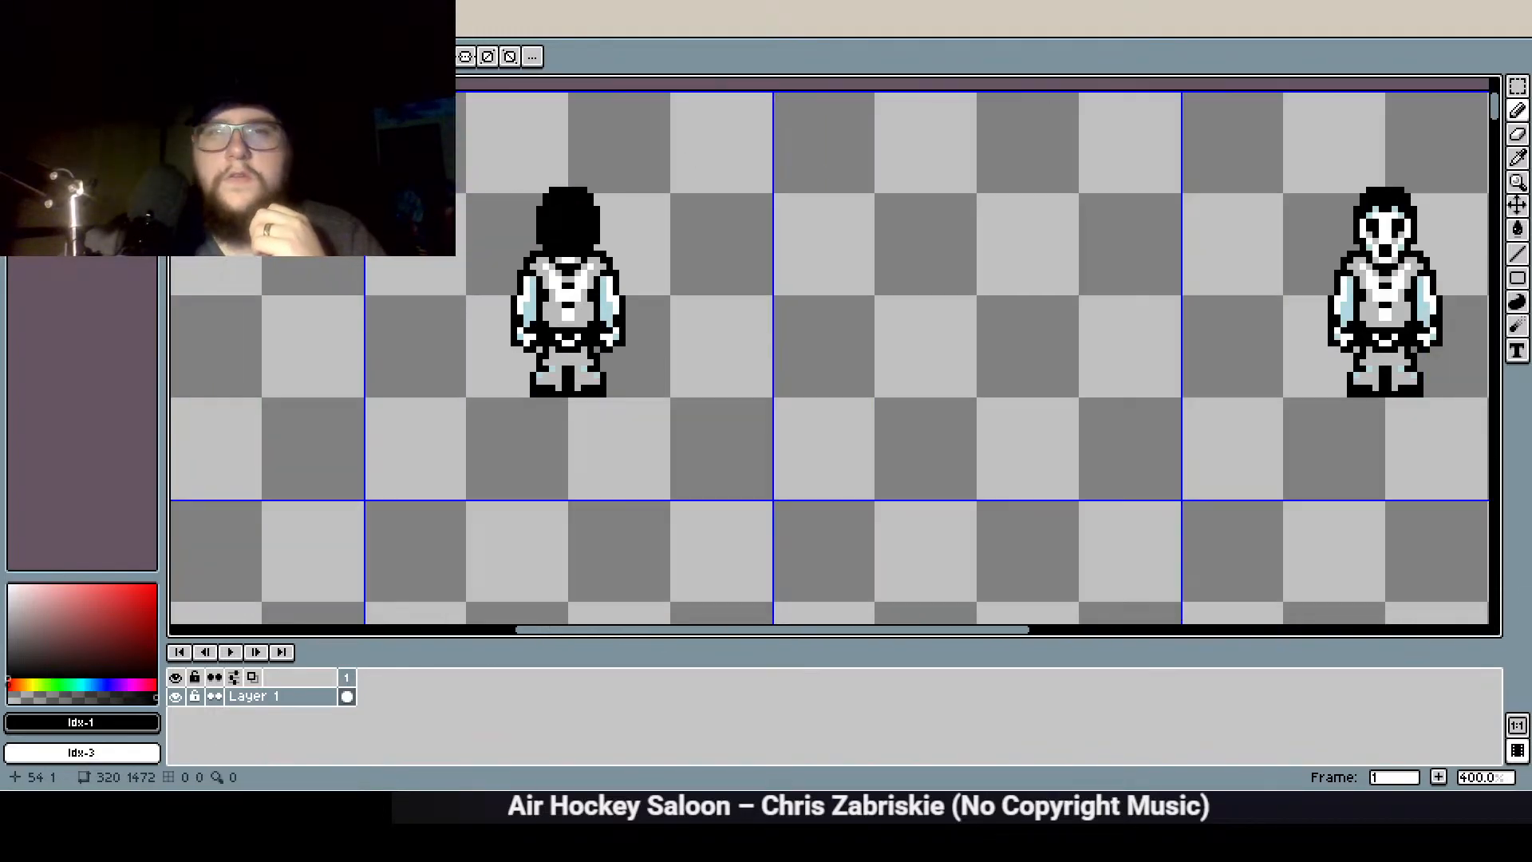
Centre the vertical symmetry axis on the black-headed duplicate and paint out its vest buttons with white
drag(867, 232, 808, 361)
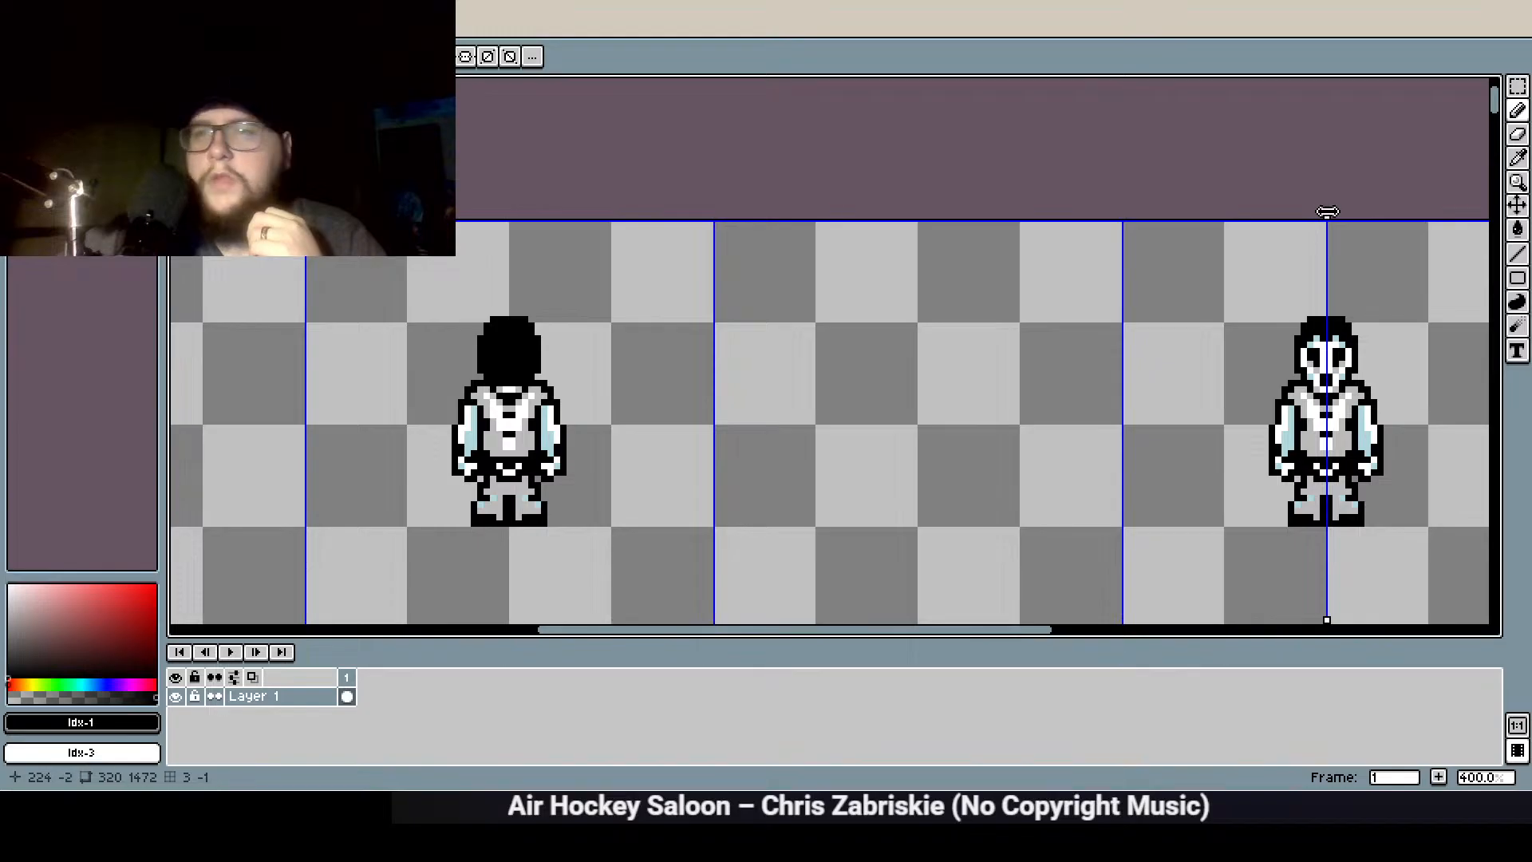
drag(1327, 213, 510, 213)
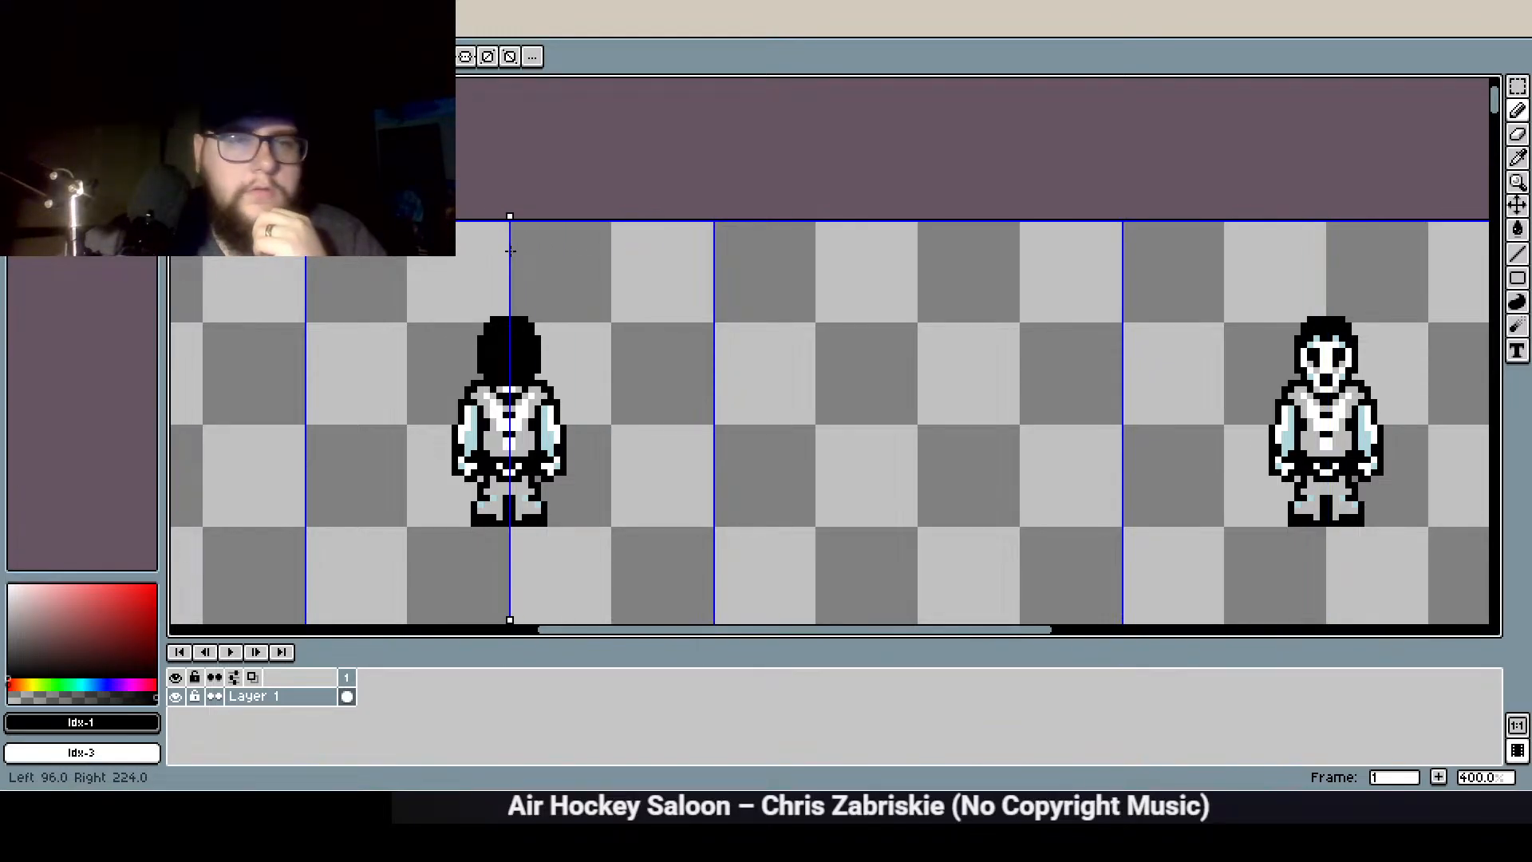
scroll(508, 281, up, 5)
scroll(509, 280, down, 3)
scroll(350, 267, up, 2)
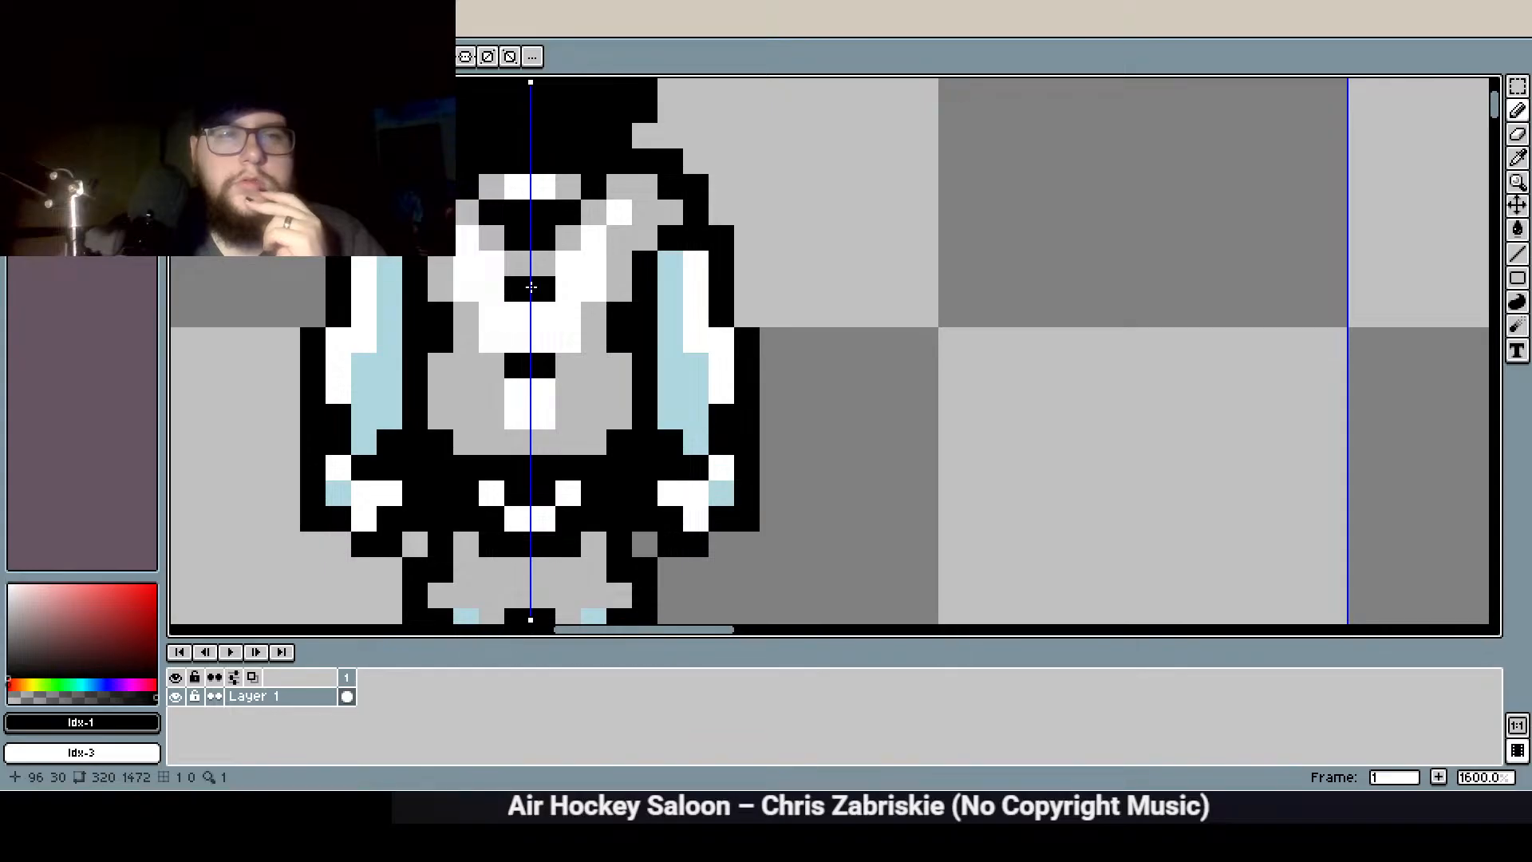
right_click(519, 289)
right_click(535, 366)
right_click(492, 365)
right_click(487, 390)
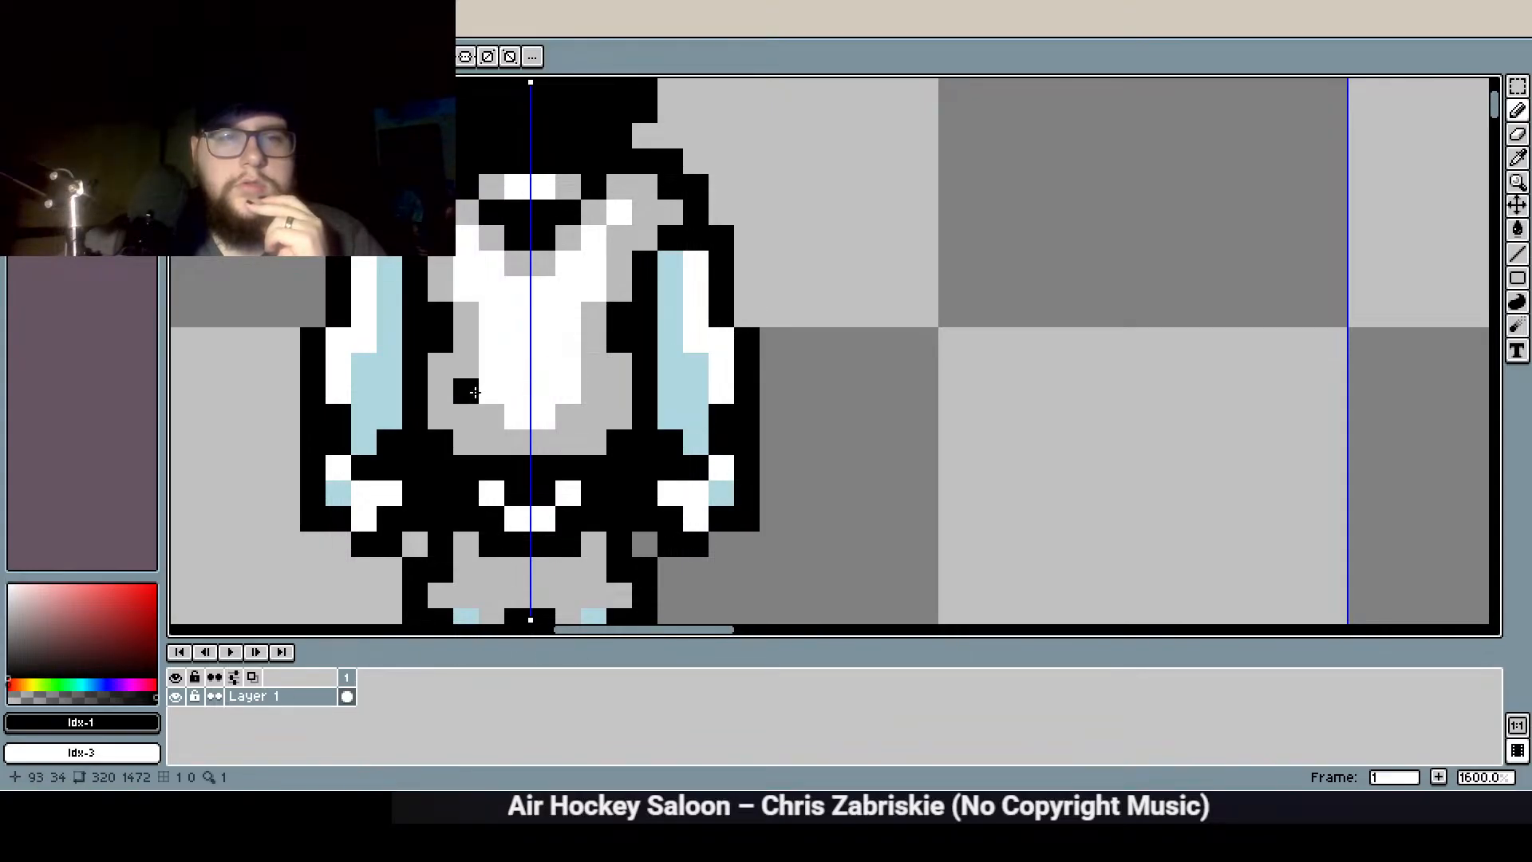
Repaint the lower middle of the vest and the former neckline area grey
click(94, 89)
click(500, 394)
mouse_move(510, 409)
mouse_down()
mouse_move(548, 411)
mouse_move(513, 401)
mouse_up()
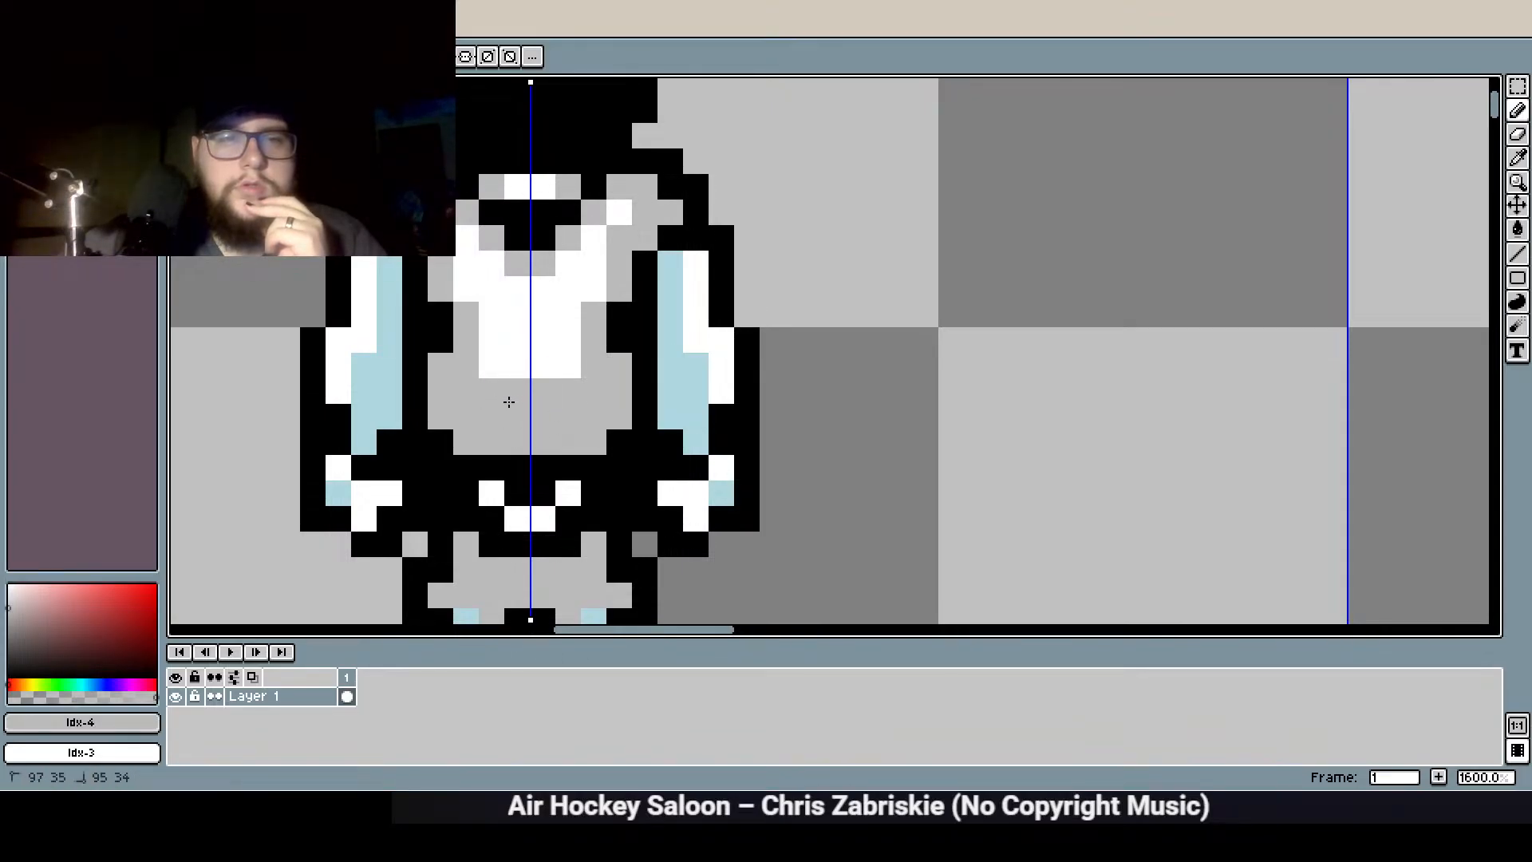
mouse_move(466, 213)
mouse_down()
mouse_move(547, 410)
mouse_move(522, 407)
mouse_up()
Redraw the rear collar as a black neckline around a small white neck patch, with grey beside it
scroll(518, 218, down, 1)
right_click(526, 391)
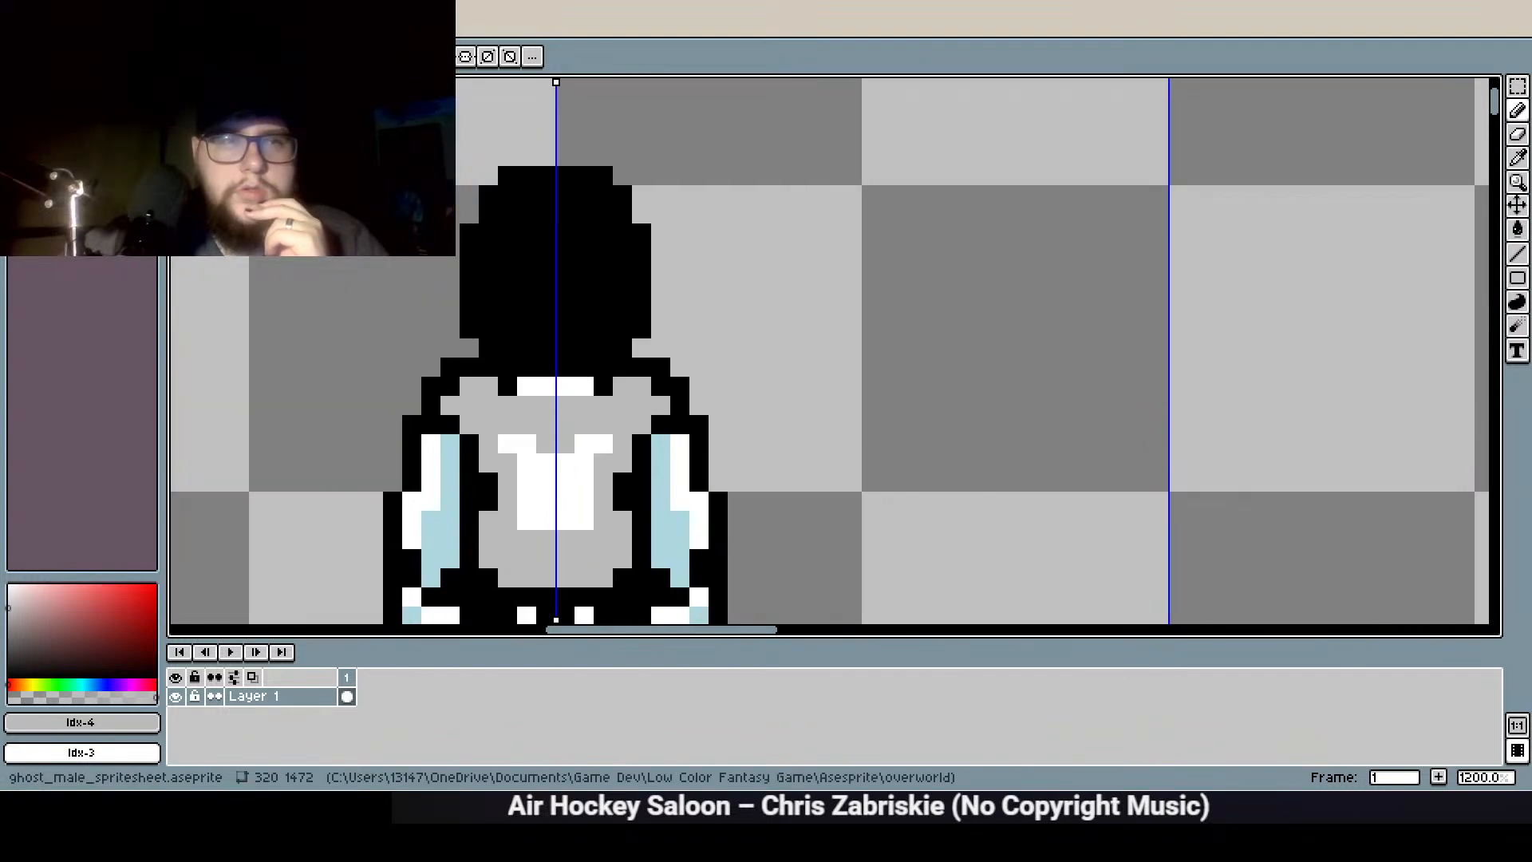
click(30, 104)
drag(526, 405, 607, 413)
click(526, 389)
right_click(500, 405)
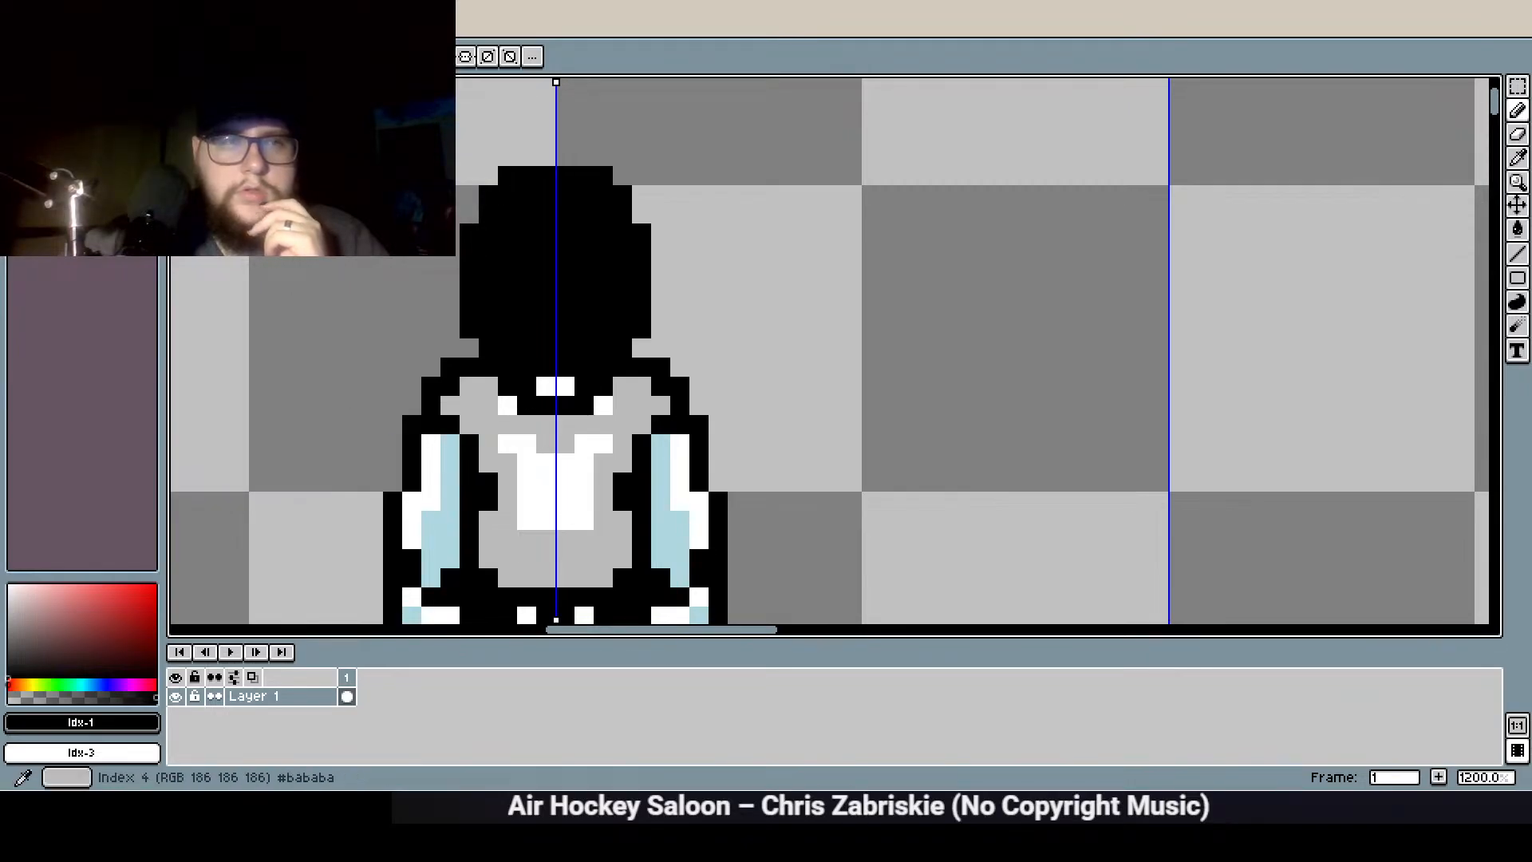
right_click(80, 104)
right_click(509, 412)
Paint the white belt buckle pixels on the duplicate black
scroll(509, 411, down, 5)
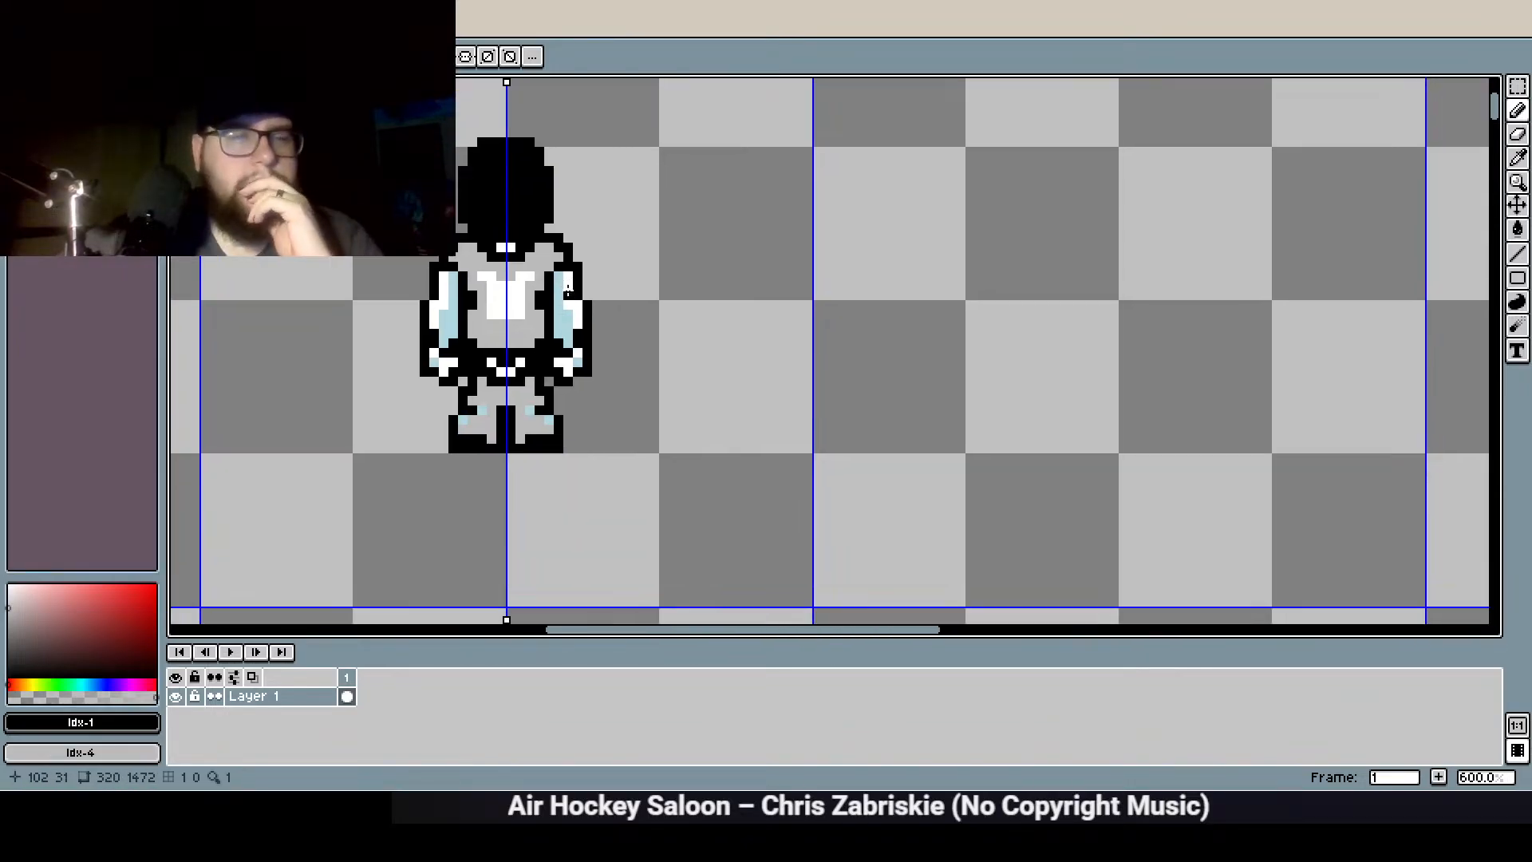
scroll(435, 289, up, 5)
scroll(500, 352, down, 1)
scroll(537, 408, up, 3)
click(525, 412)
click(558, 449)
scroll(612, 446, down, 2)
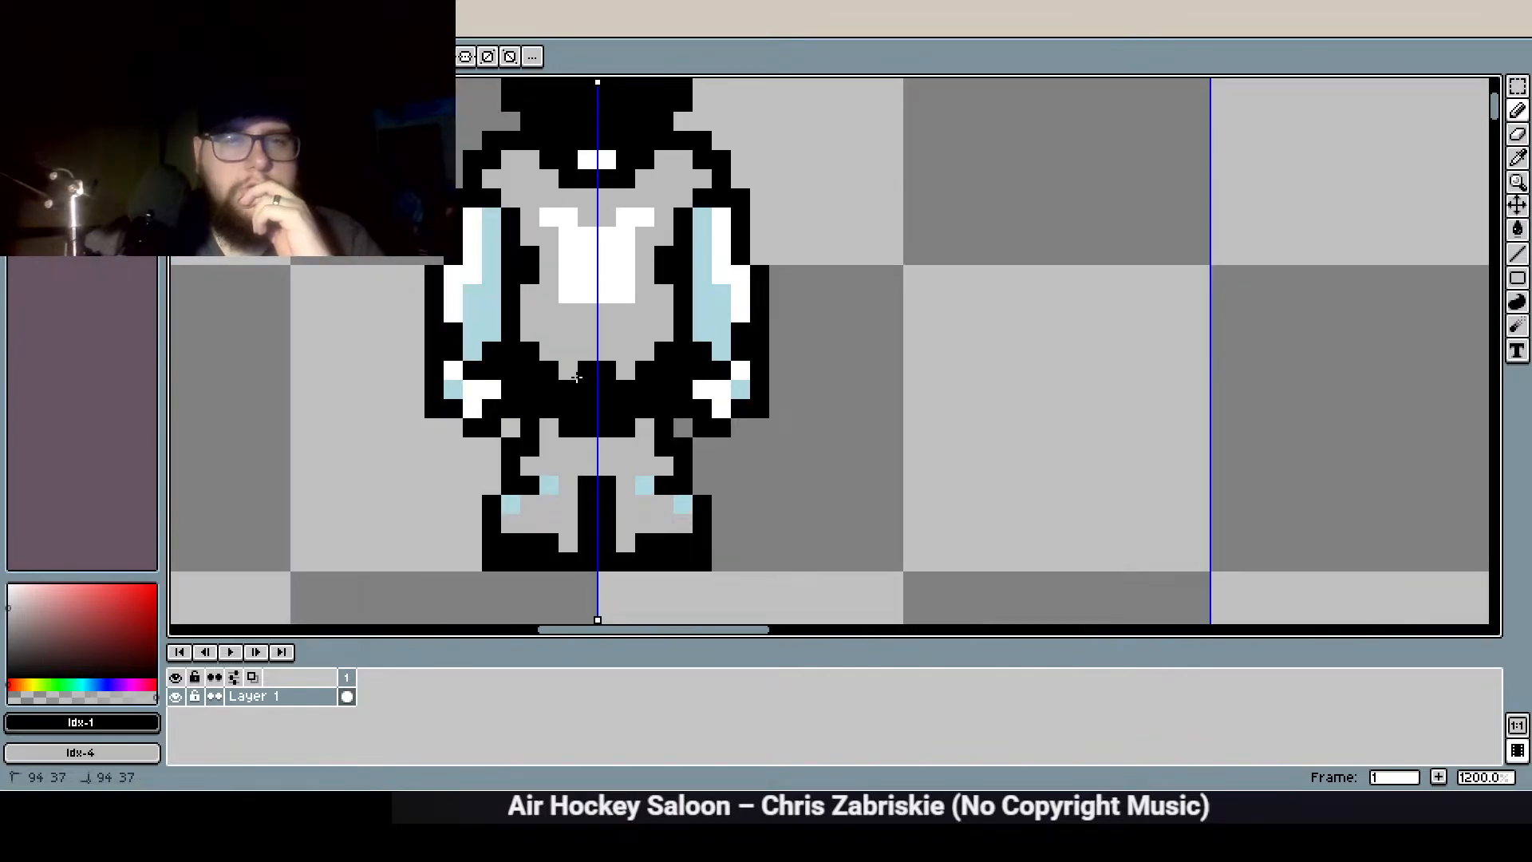
Extend the white highlight on the vest's back down and outward toward the waist
scroll(580, 452, down, 1)
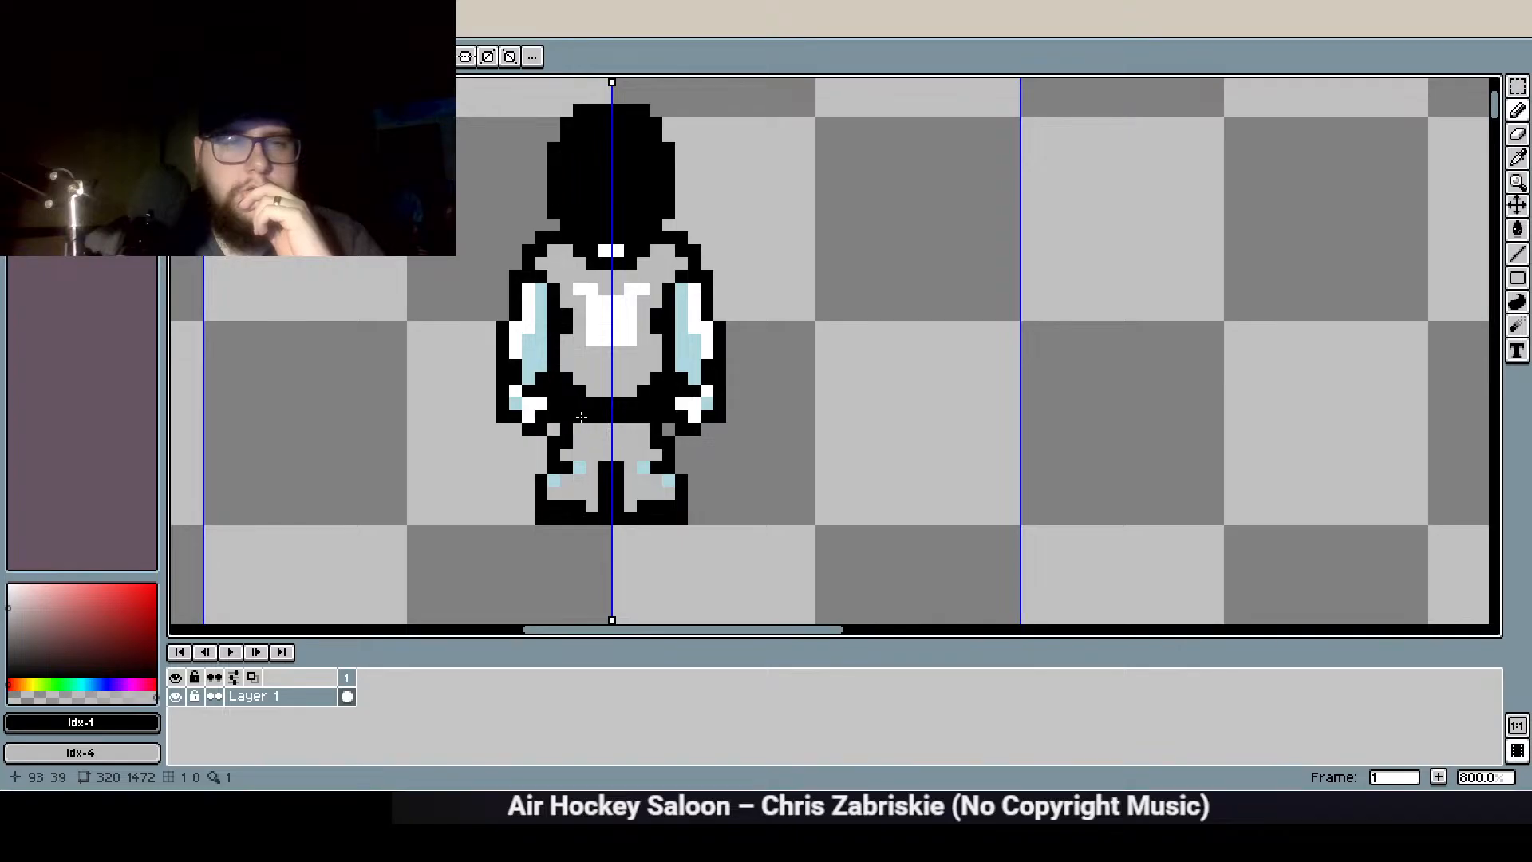
scroll(638, 443, down, 1)
scroll(670, 444, up, 1)
scroll(674, 444, down, 1)
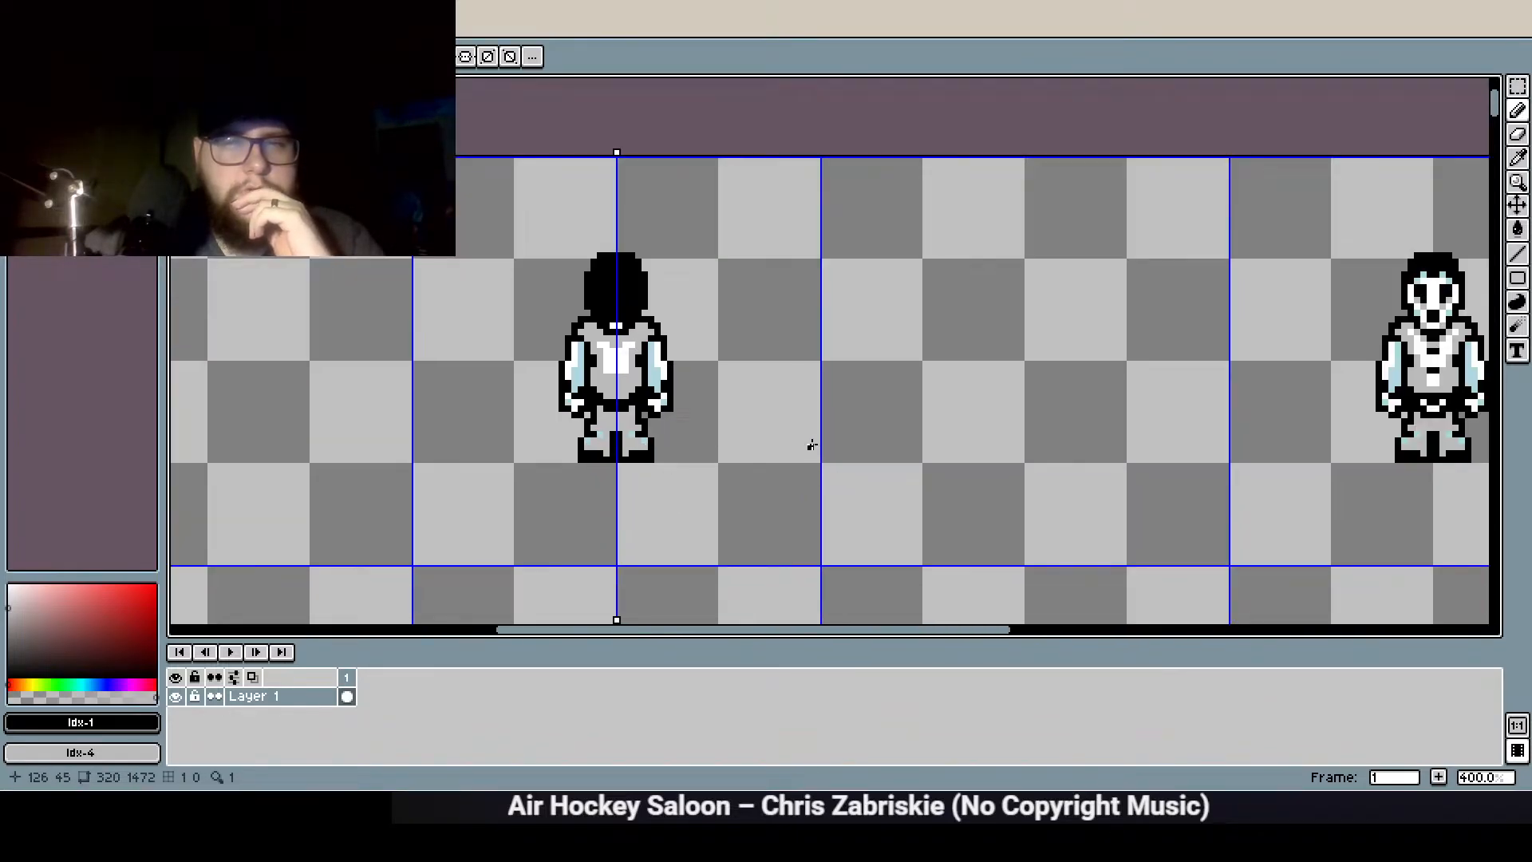
scroll(629, 435, down, 1)
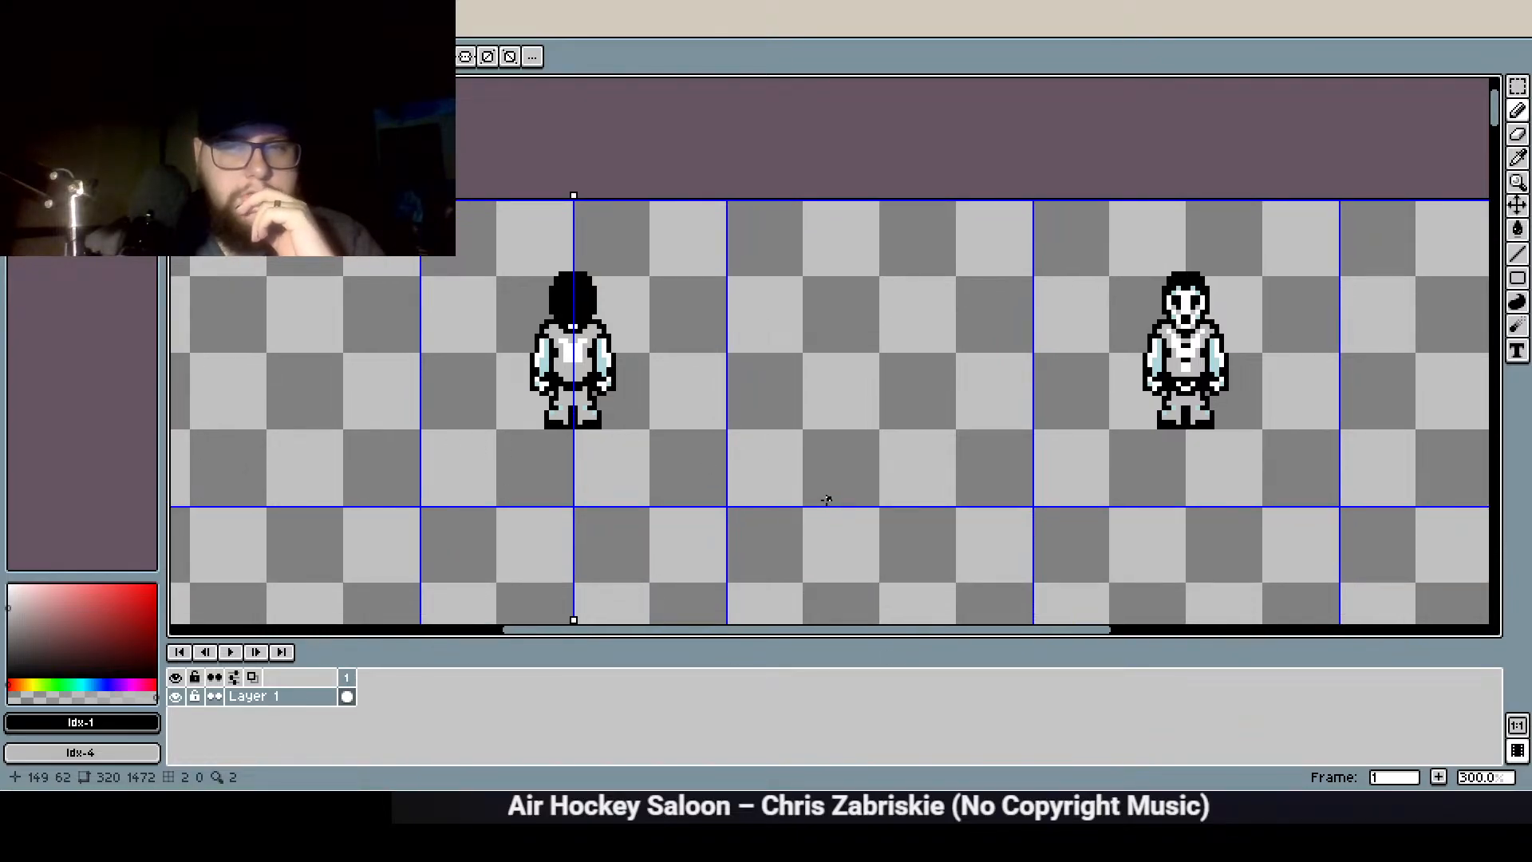
scroll(567, 355, up, 5)
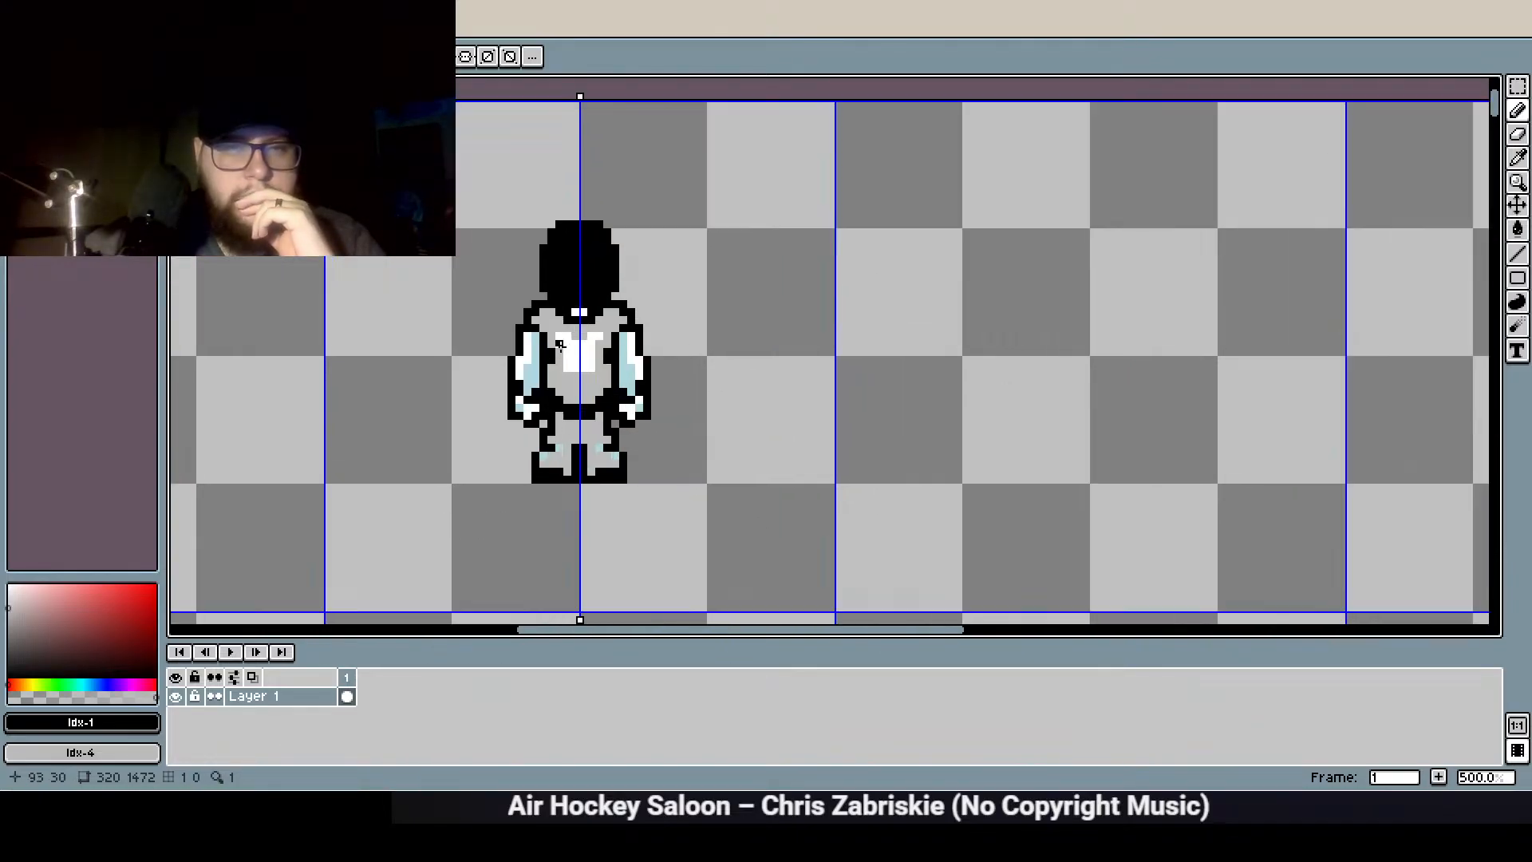
click(72, 111)
click(549, 391)
click(550, 405)
click(570, 392)
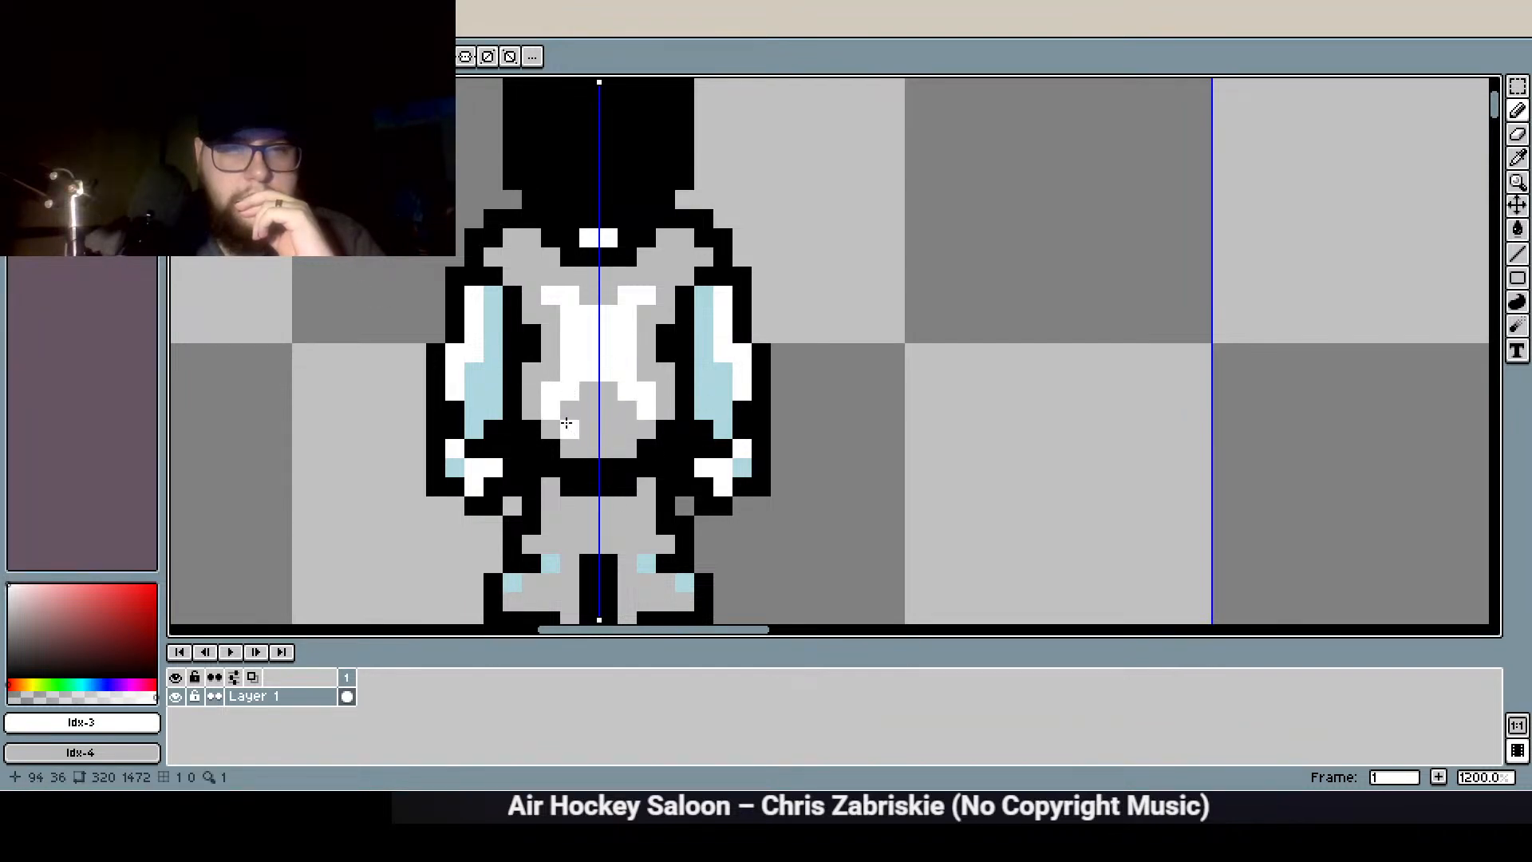
Repaint the light blue accents on both of the back view's shoes grey
scroll(594, 447, down, 2)
scroll(595, 447, down, 1)
scroll(621, 432, up, 2)
scroll(625, 392, down, 5)
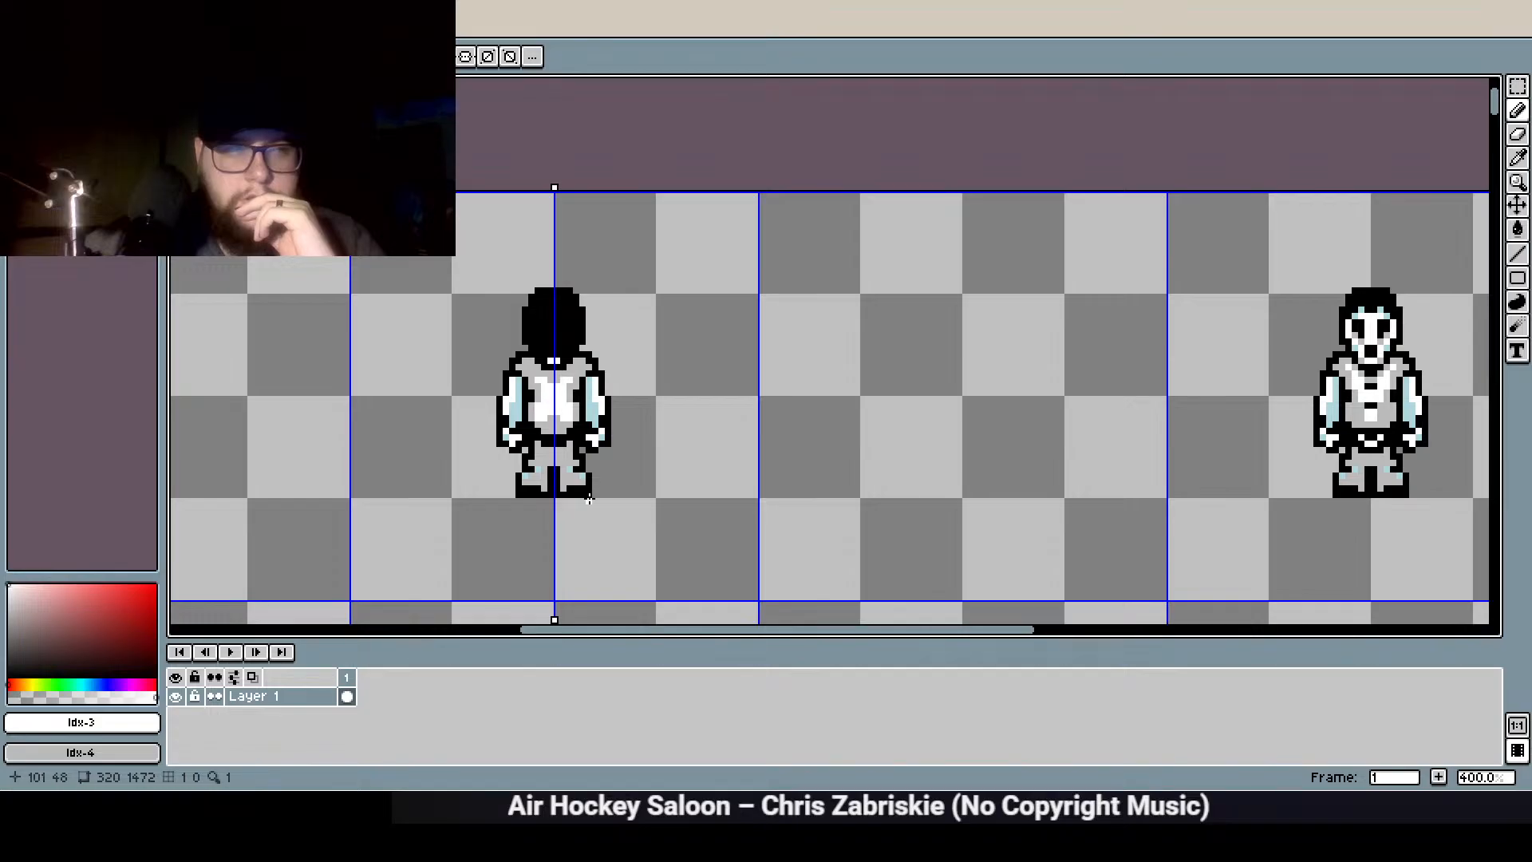
scroll(564, 383, up, 1)
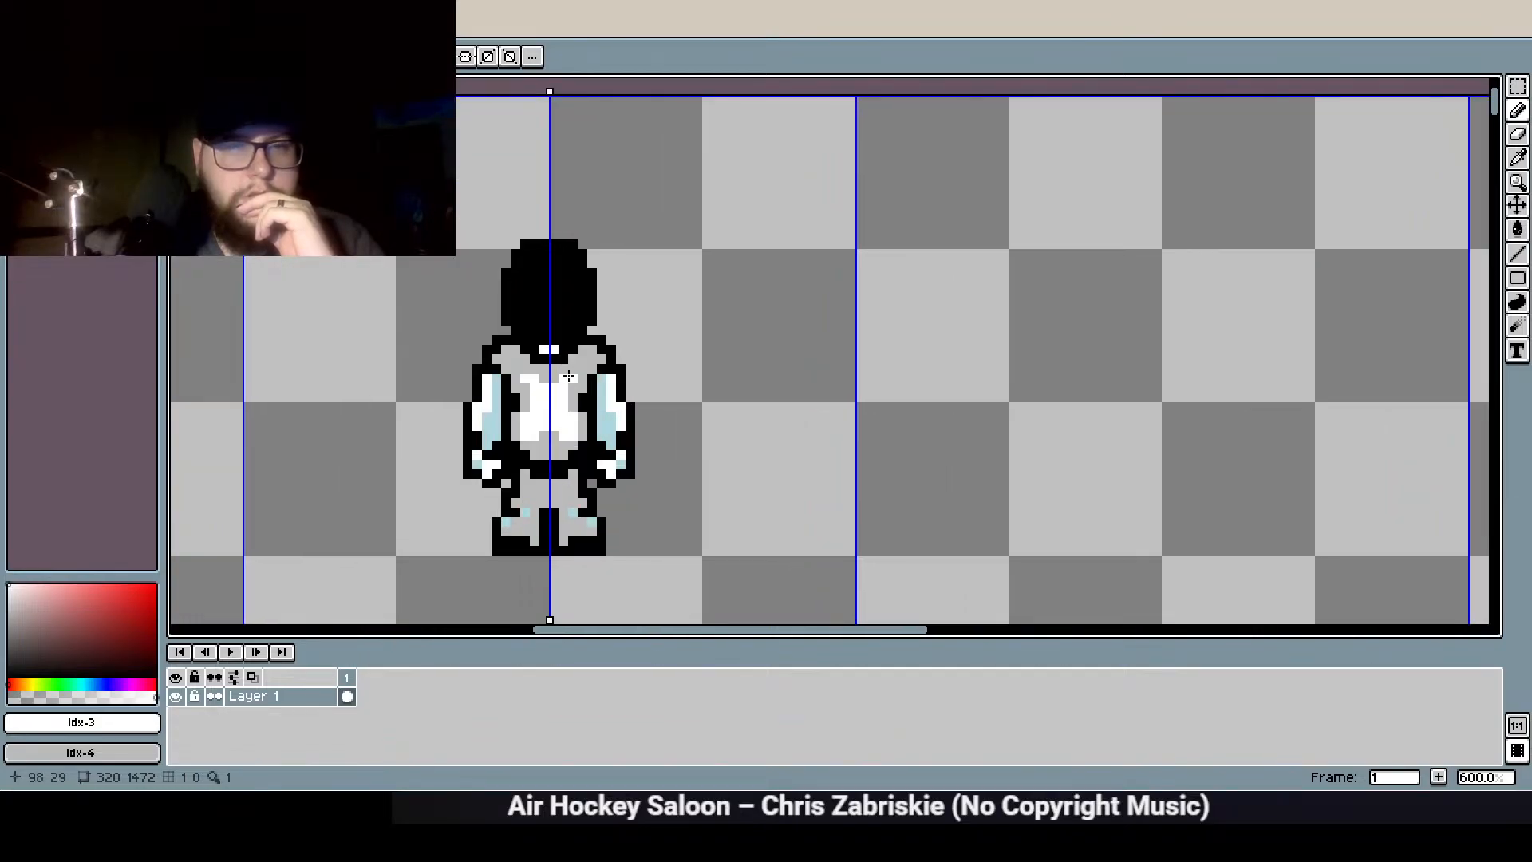
scroll(506, 522, down, 1)
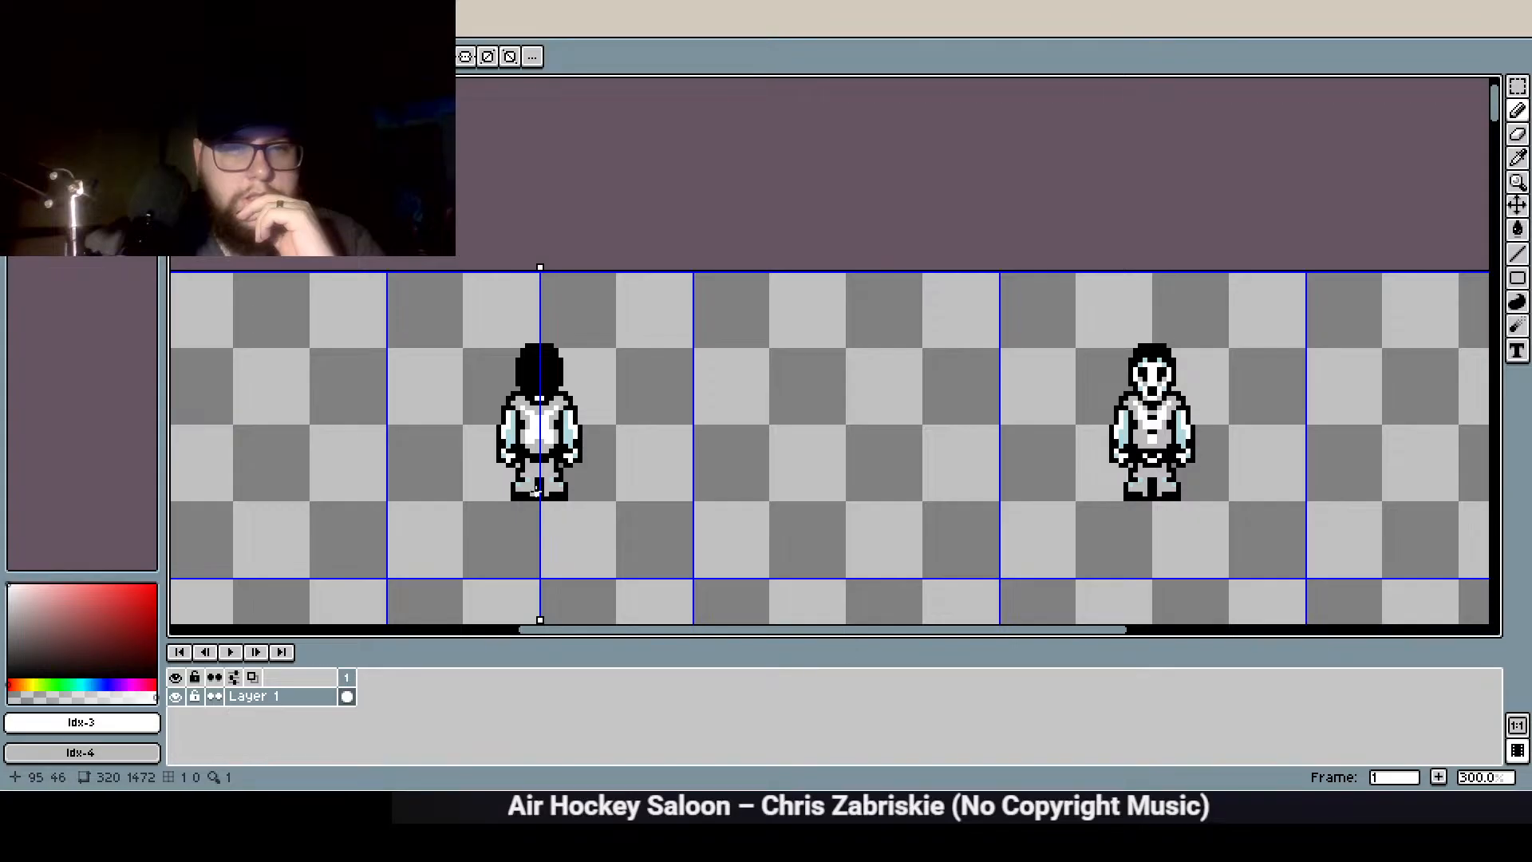
scroll(540, 496, up, 3)
right_click(482, 492)
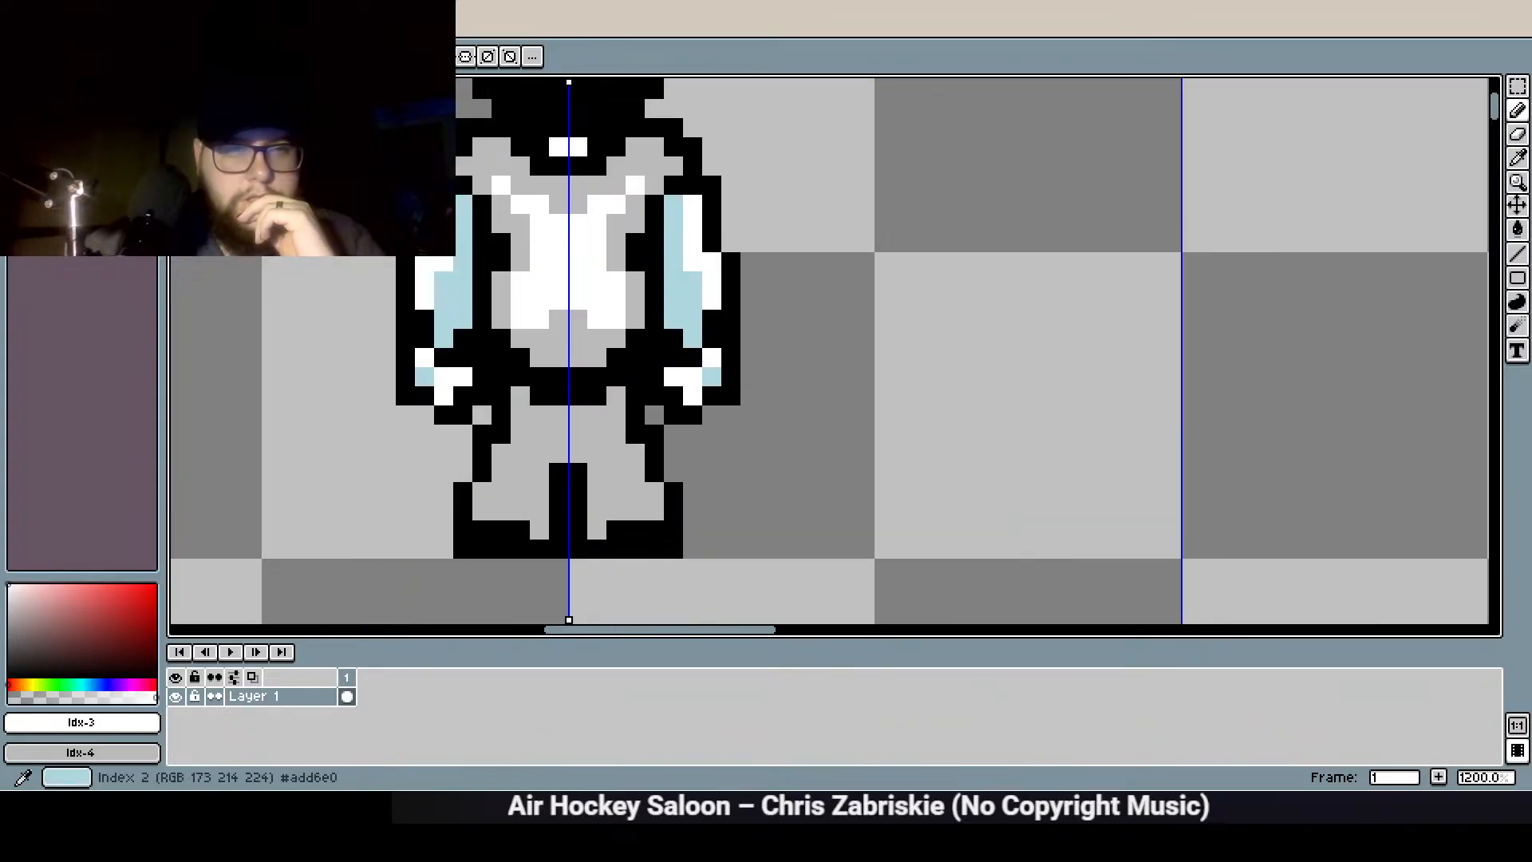
Fill the heels of both shoes with black up to the trouser hems
click(36, 84)
right_click(482, 530)
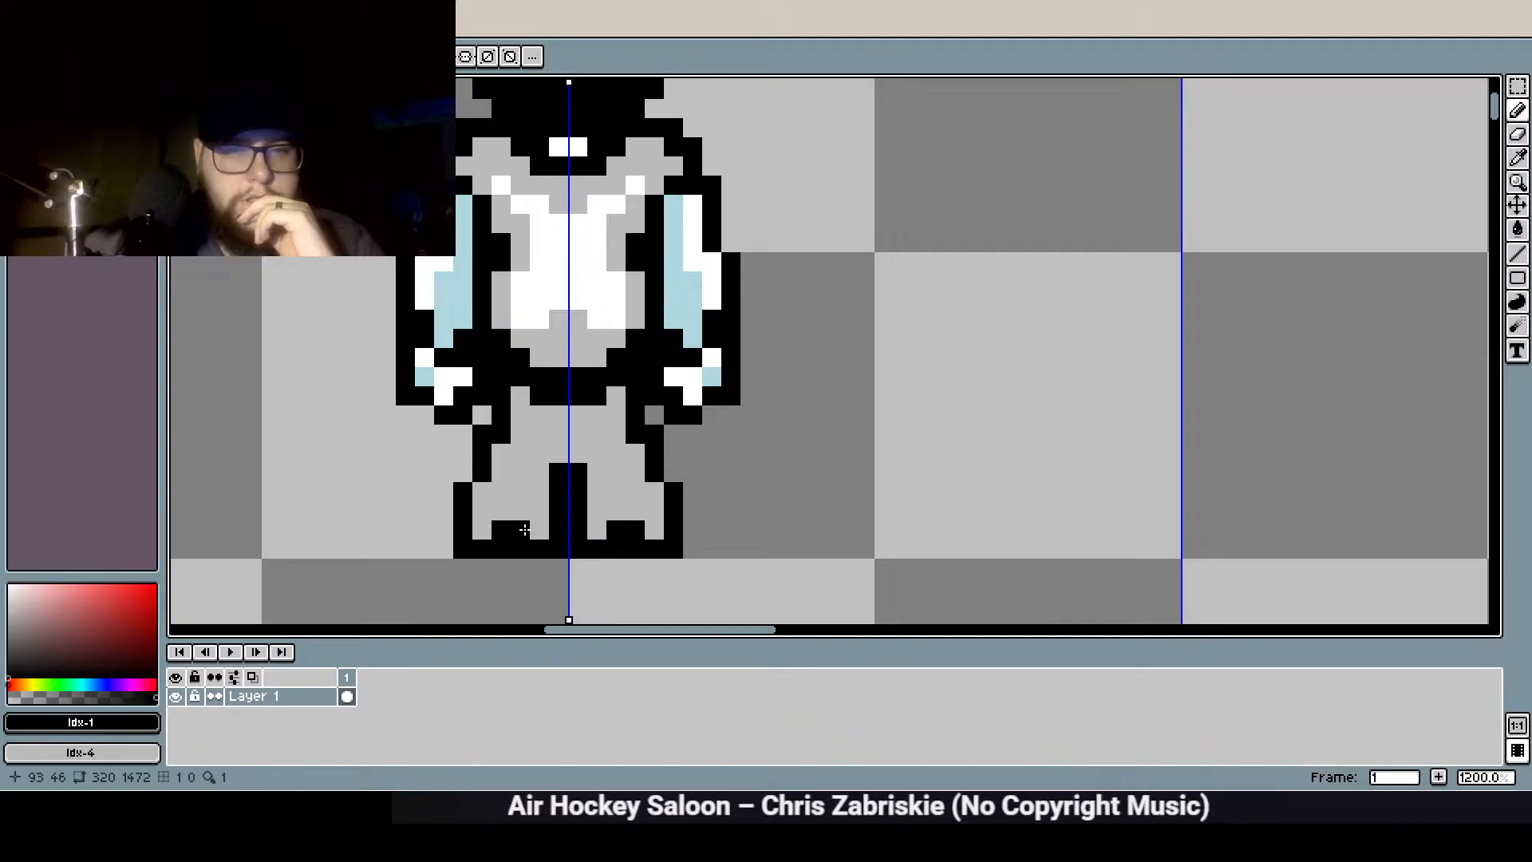
click(540, 529)
right_click(539, 530)
click(482, 530)
drag(501, 511, 482, 511)
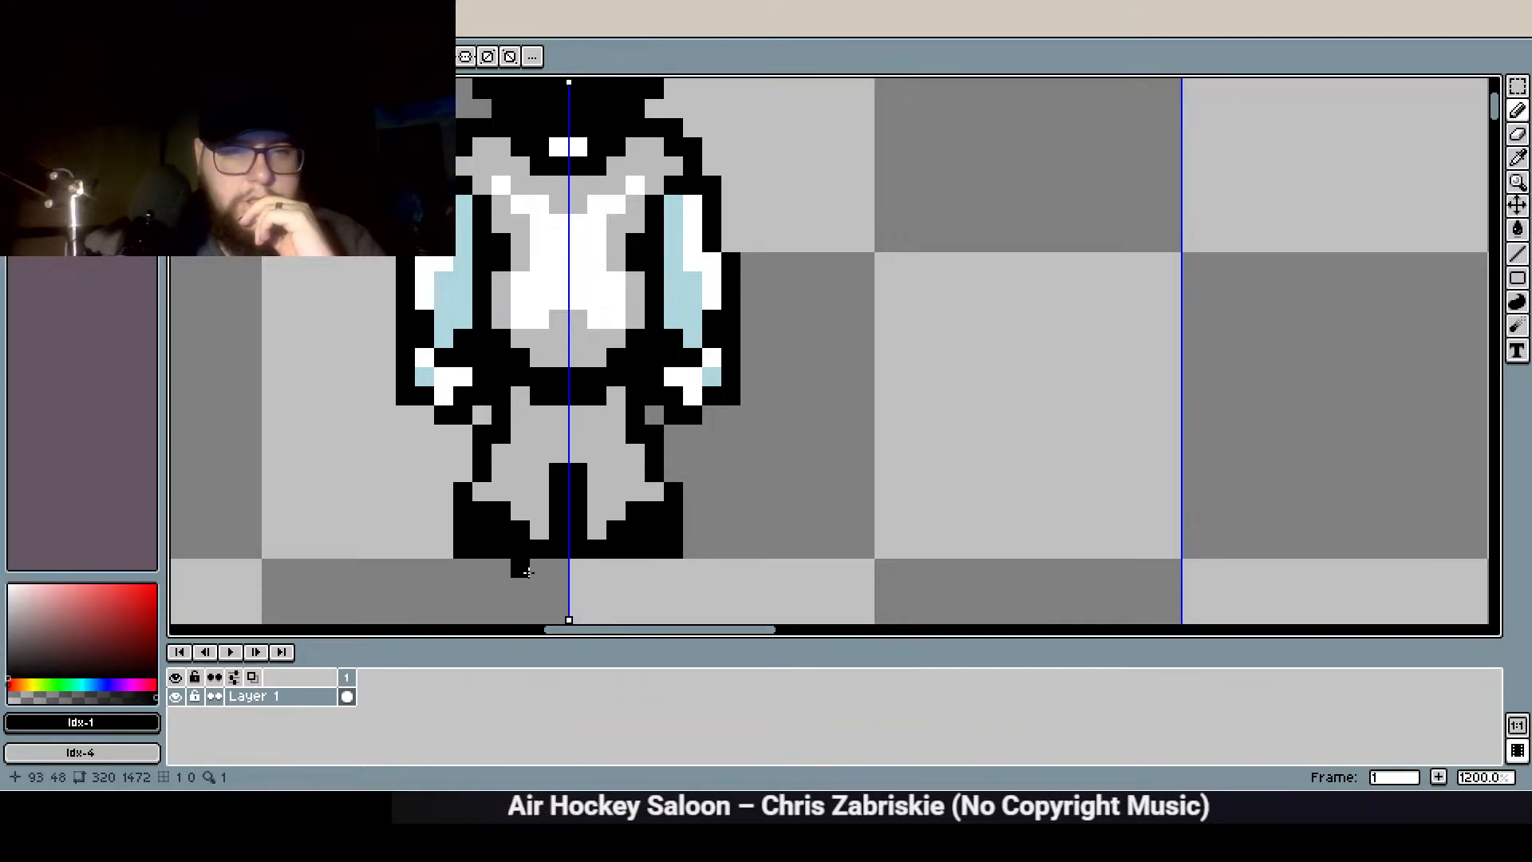
click(520, 510)
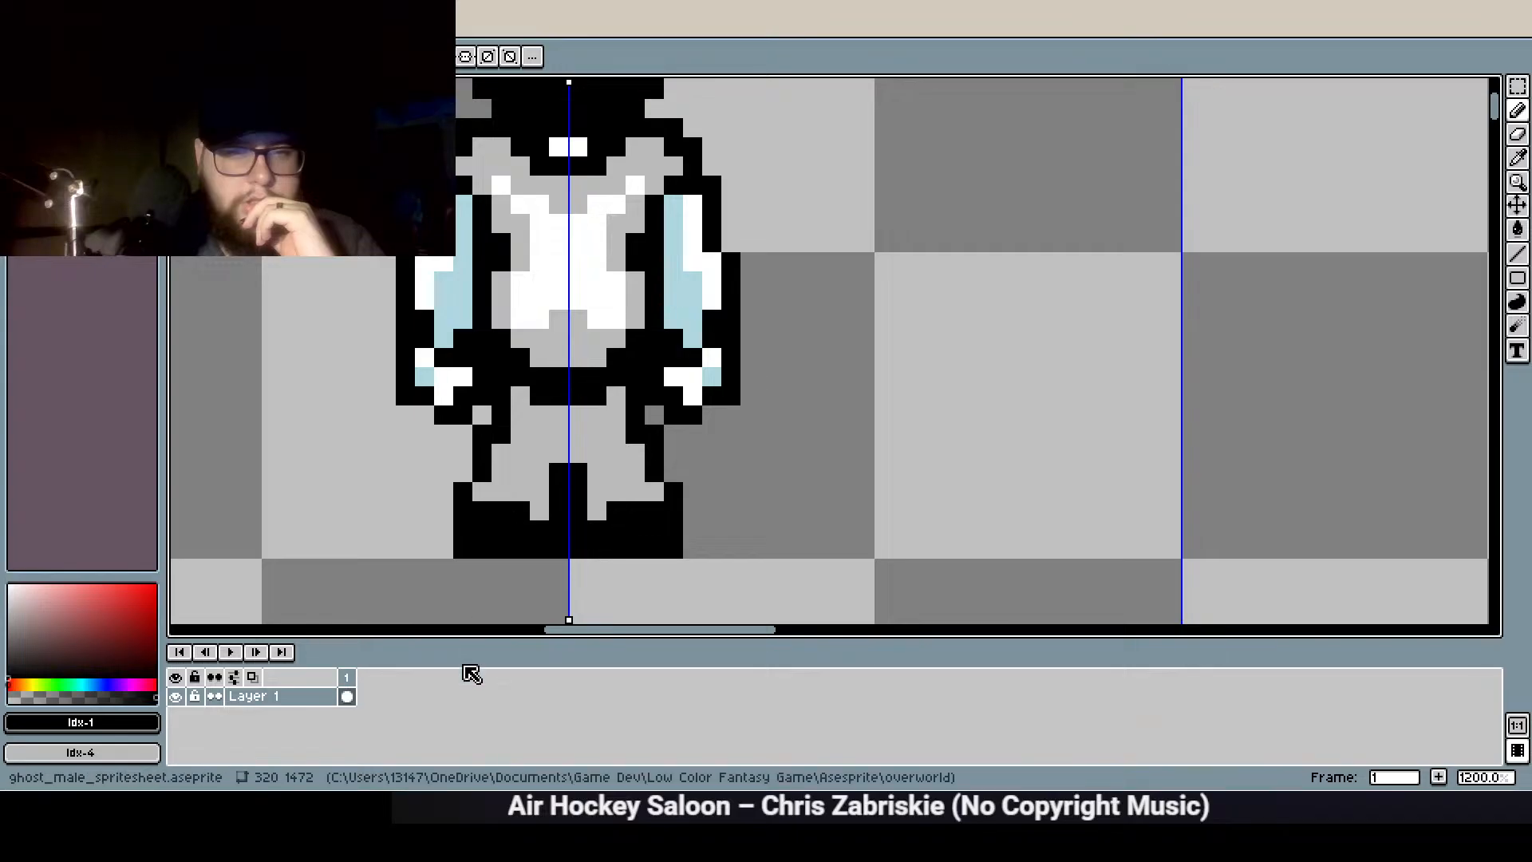
Turn off the mirror symmetry on the sprite sheet and switch to the rectangular marquee selection
scroll(479, 631, down, 4)
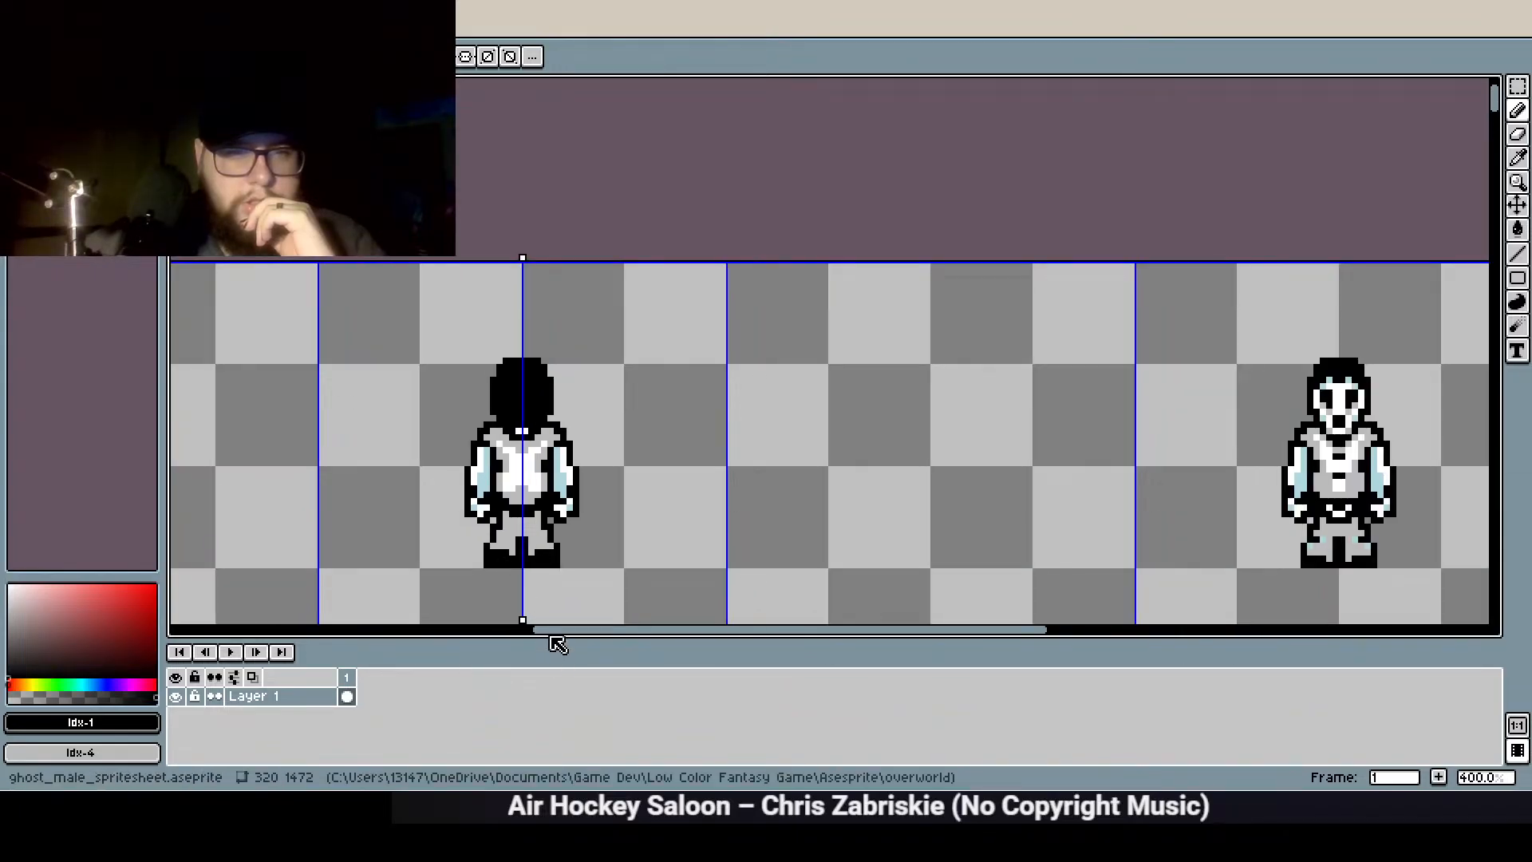
scroll(517, 545, up, 2)
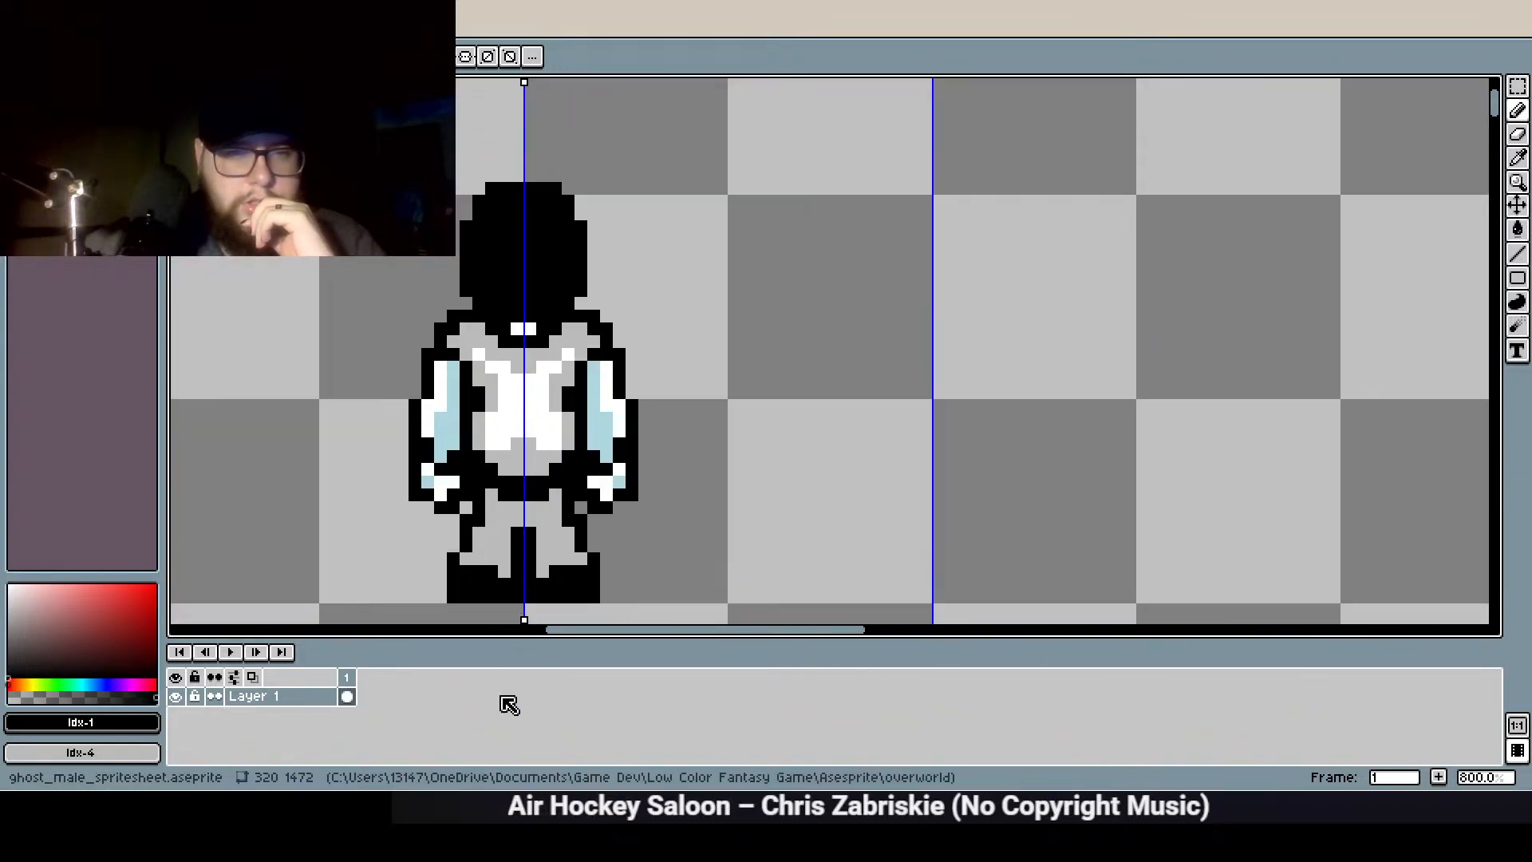
scroll(686, 447, down, 3)
scroll(700, 447, down, 1)
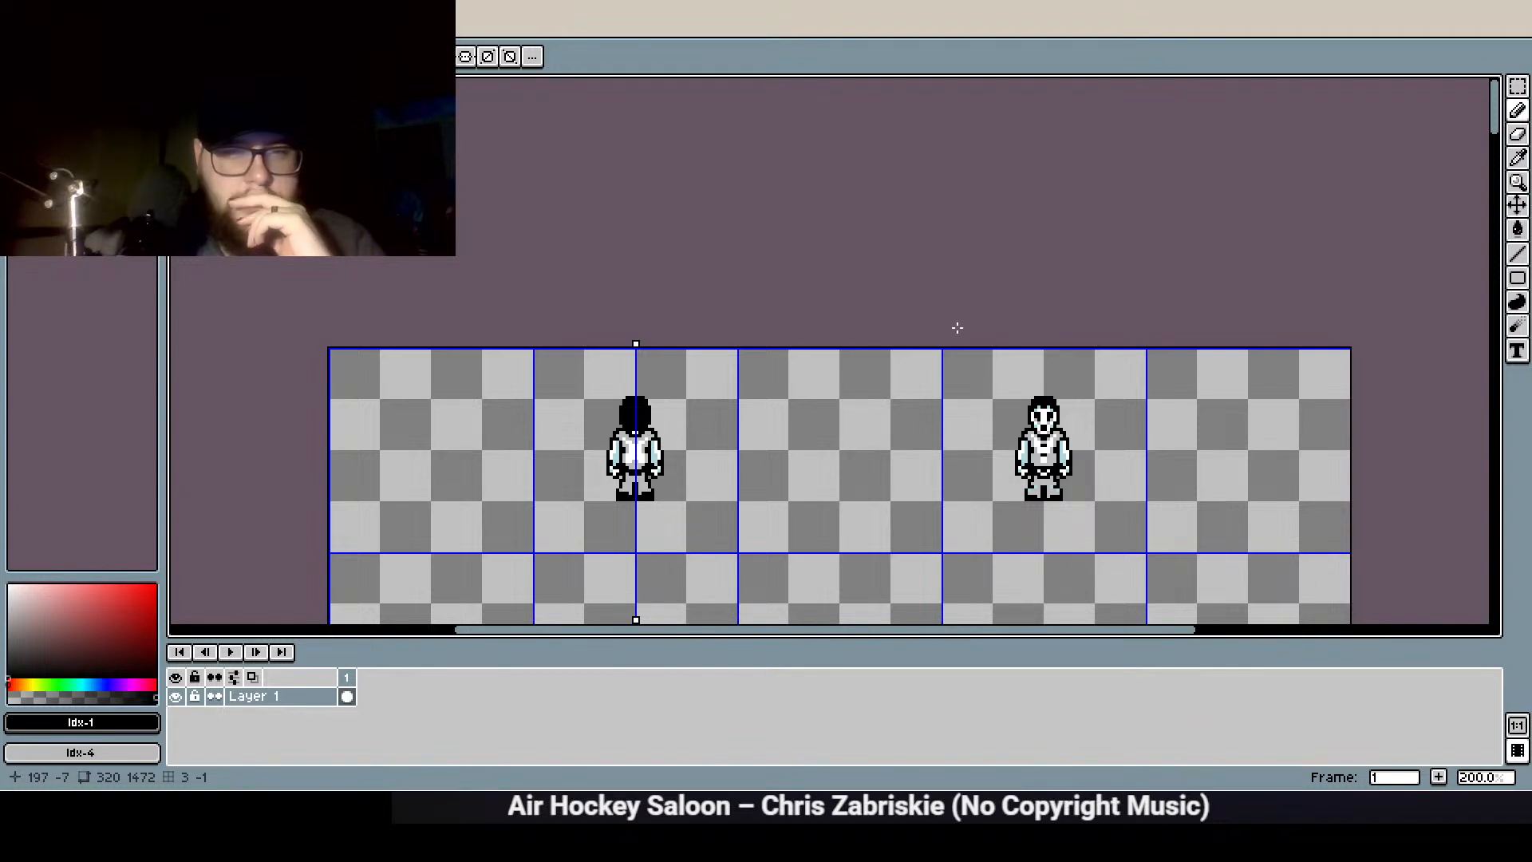
click(1517, 86)
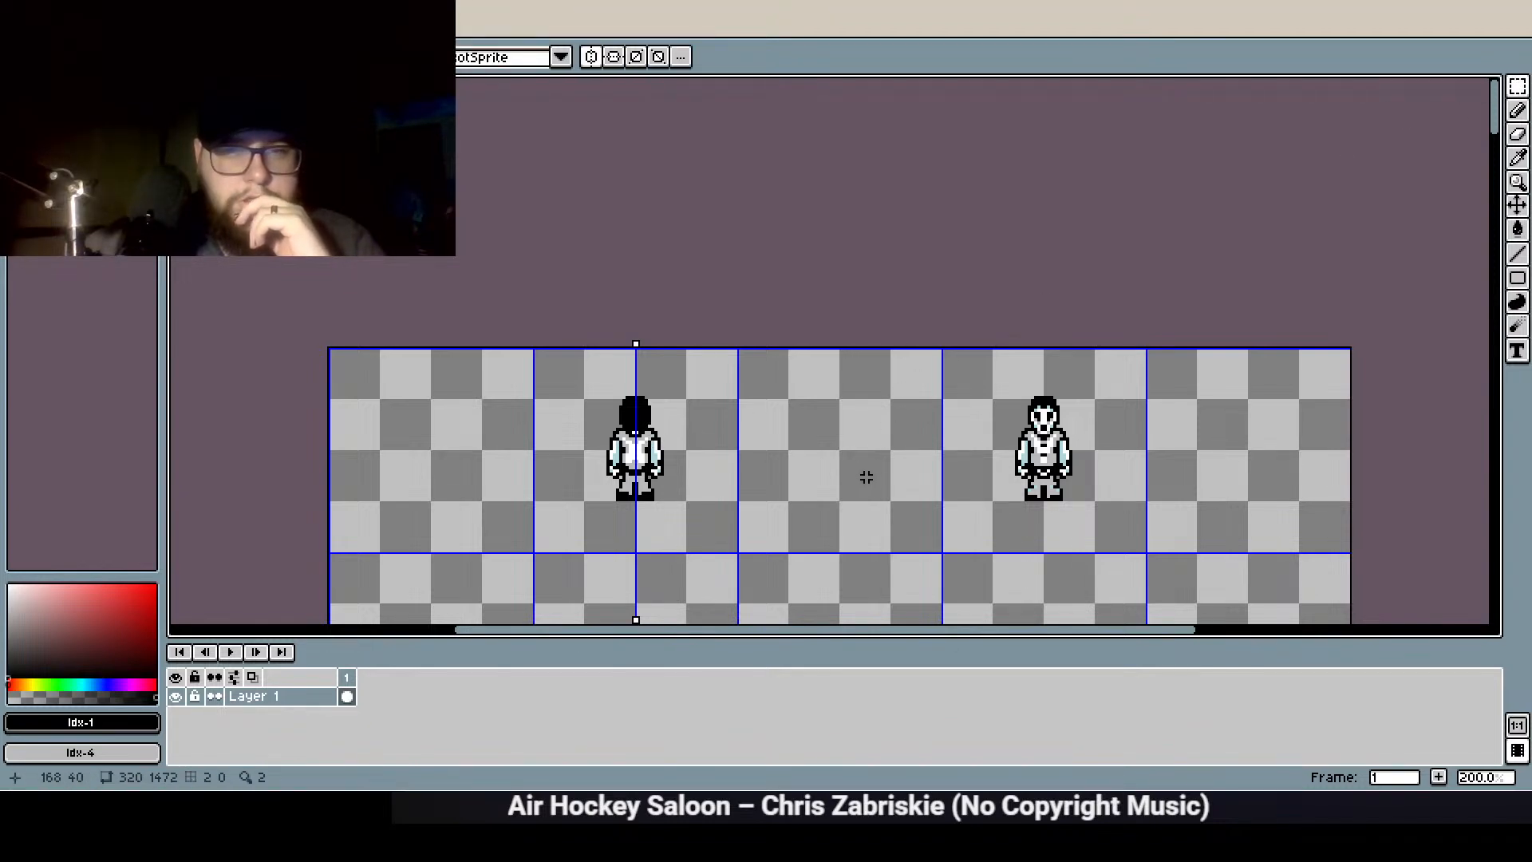
click(590, 56)
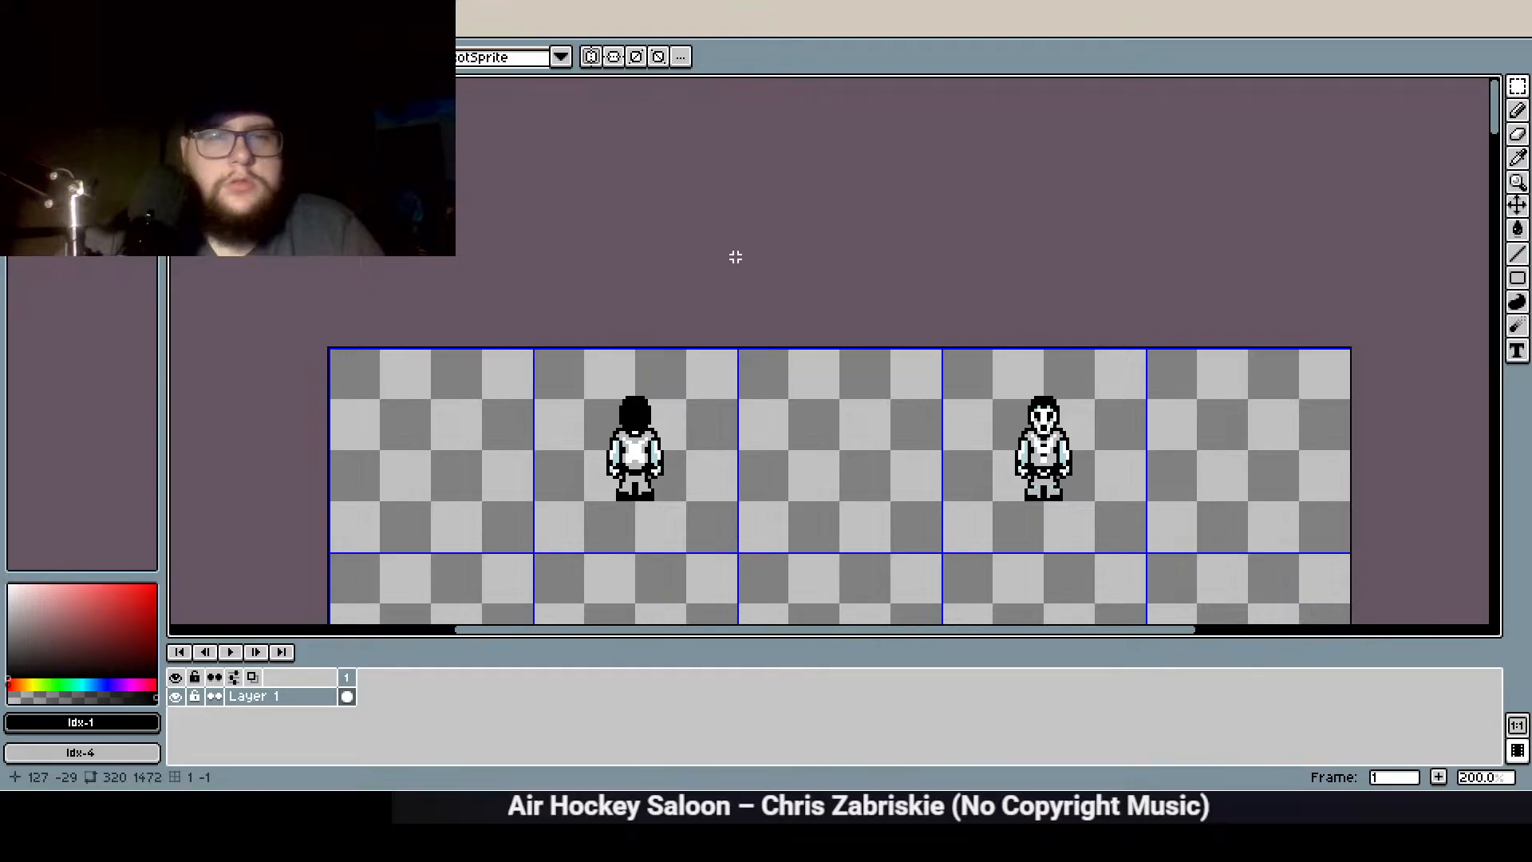
Copy the front-facing character into the first 64×64 grid cell, beside the back-facing one, and clear the selection
double_click(1022, 470)
key(ctrl+c)
key(ctrl+v)
key(shift+Left)
key(shift+Left)
key(shift+Left)
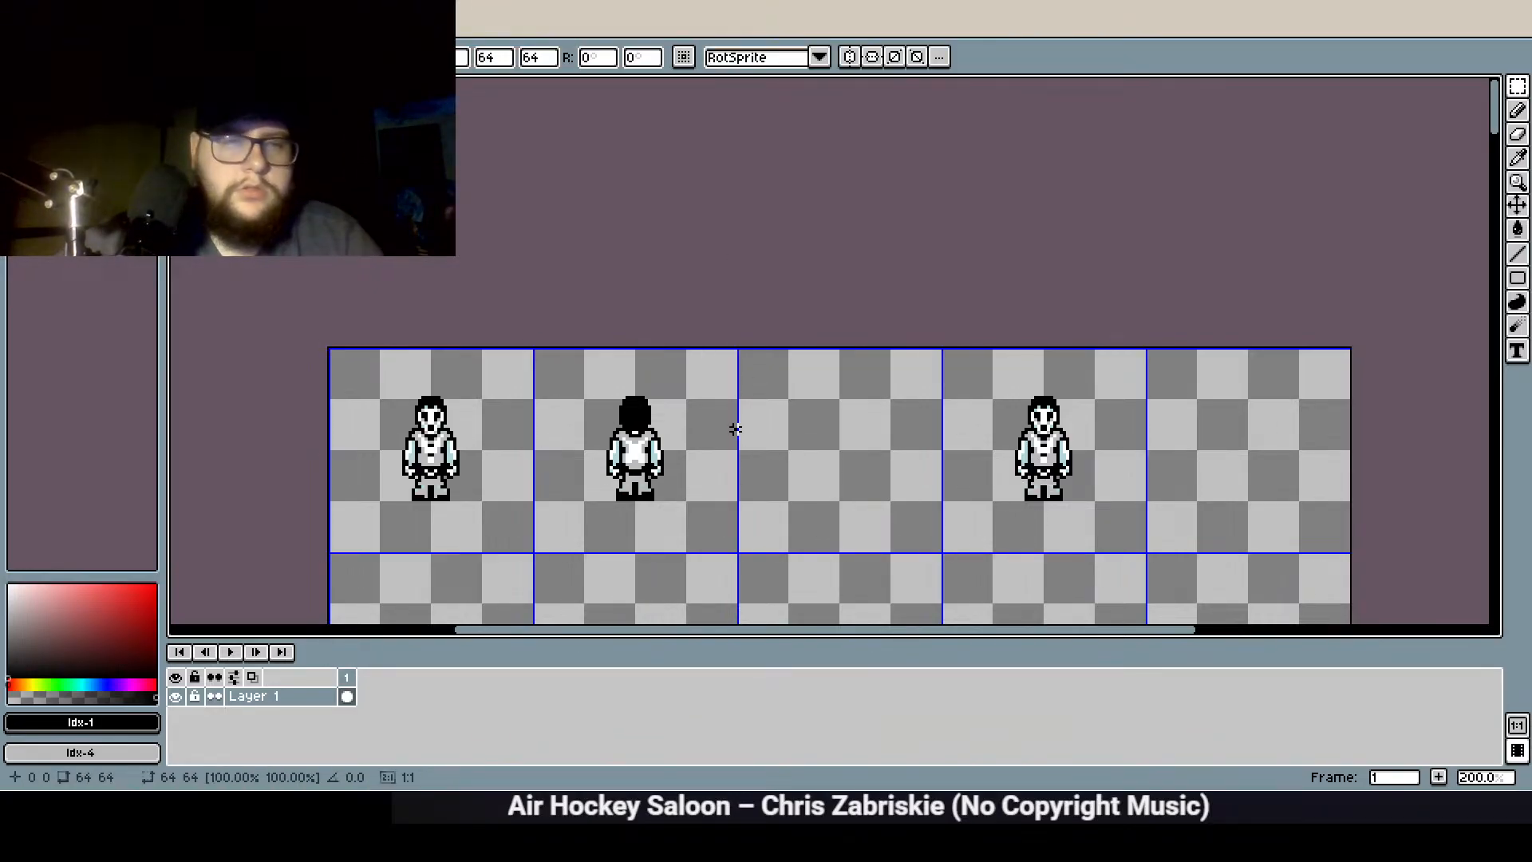
key(ctrl+d)
Shift an 11×35-pixel area covering the right side of the copied front-facing character one pixel to the left
scroll(376, 498, up, 3)
scroll(527, 375, up, 3)
scroll(638, 319, down, 2)
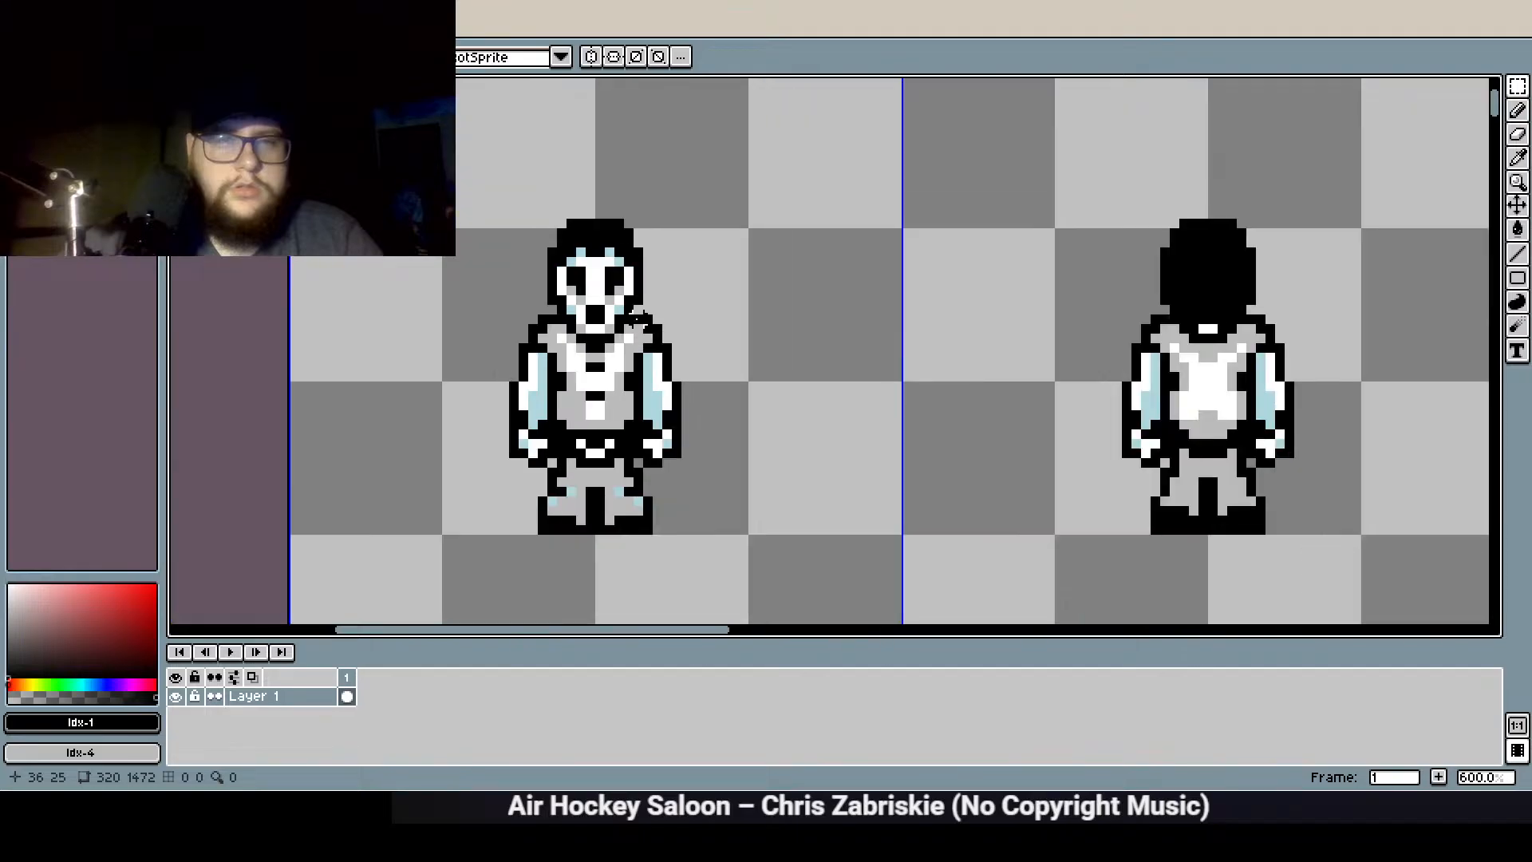
drag(715, 530, 611, 195)
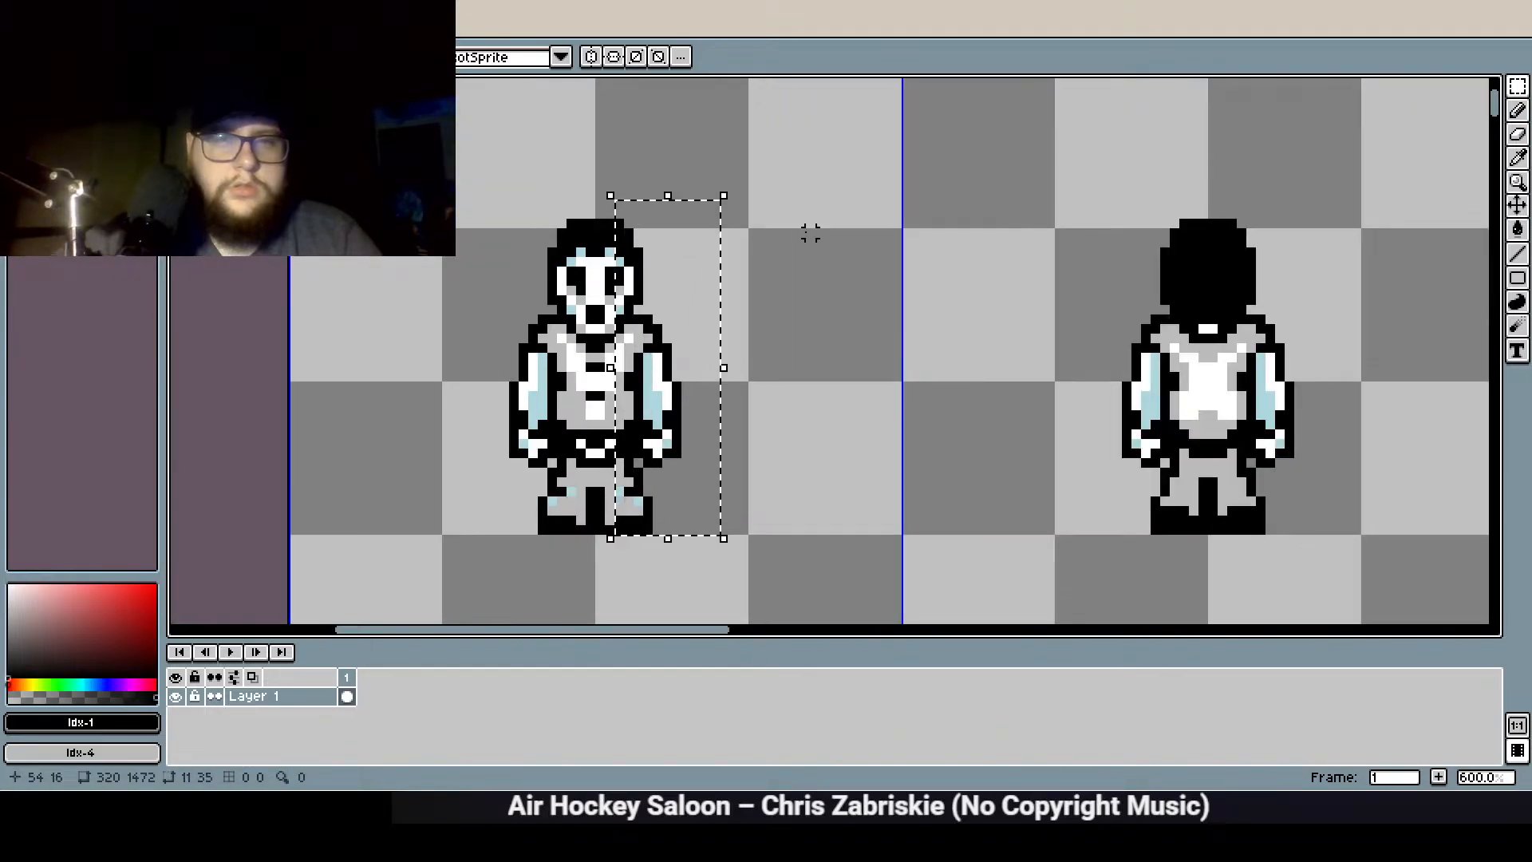
key(Left)
click(813, 232)
double_click(615, 346)
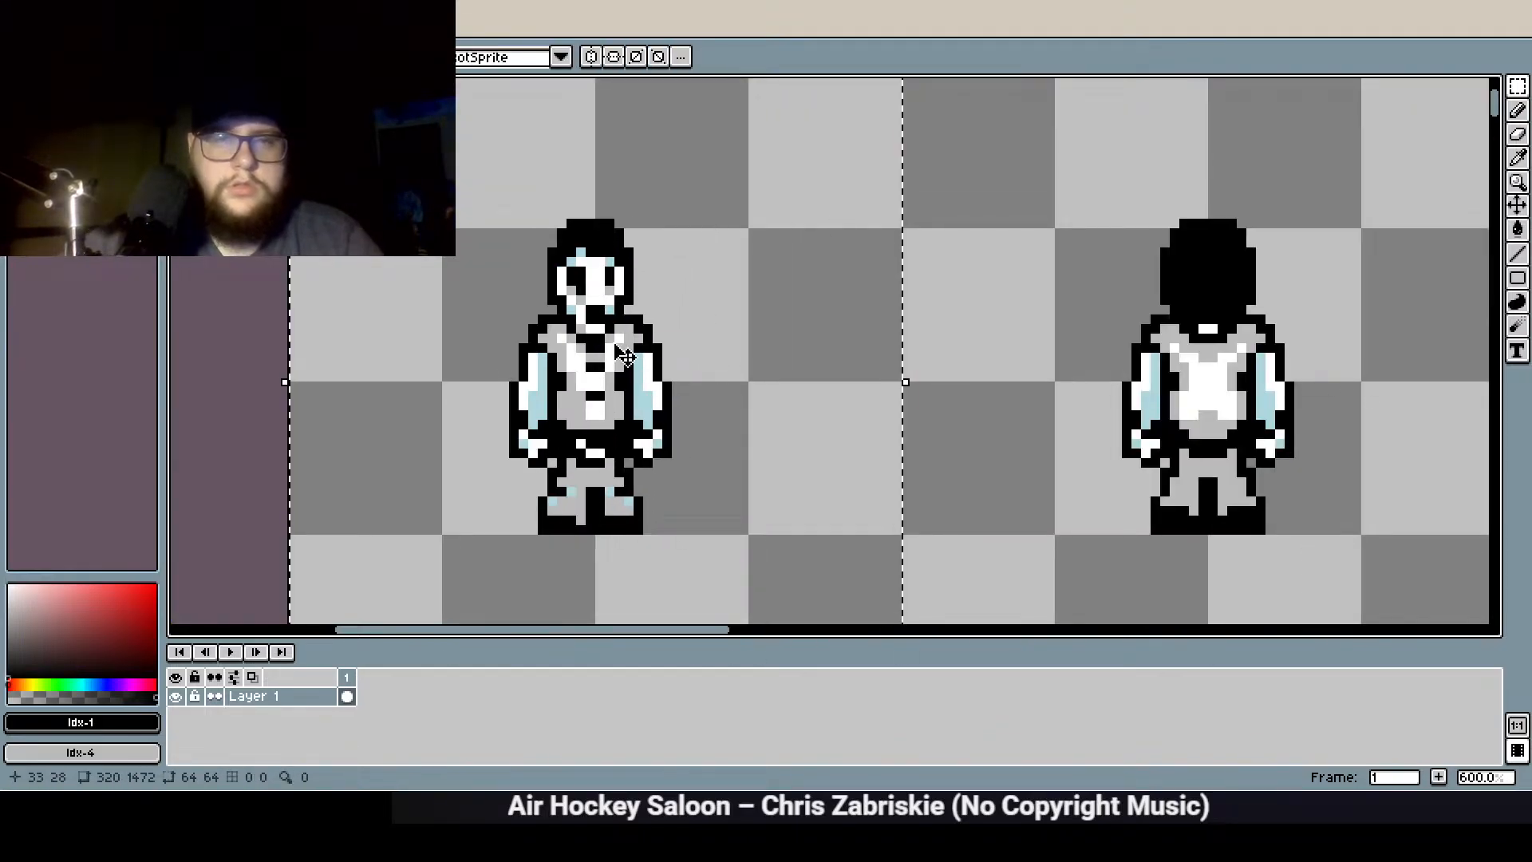
key(Right)
click(734, 549)
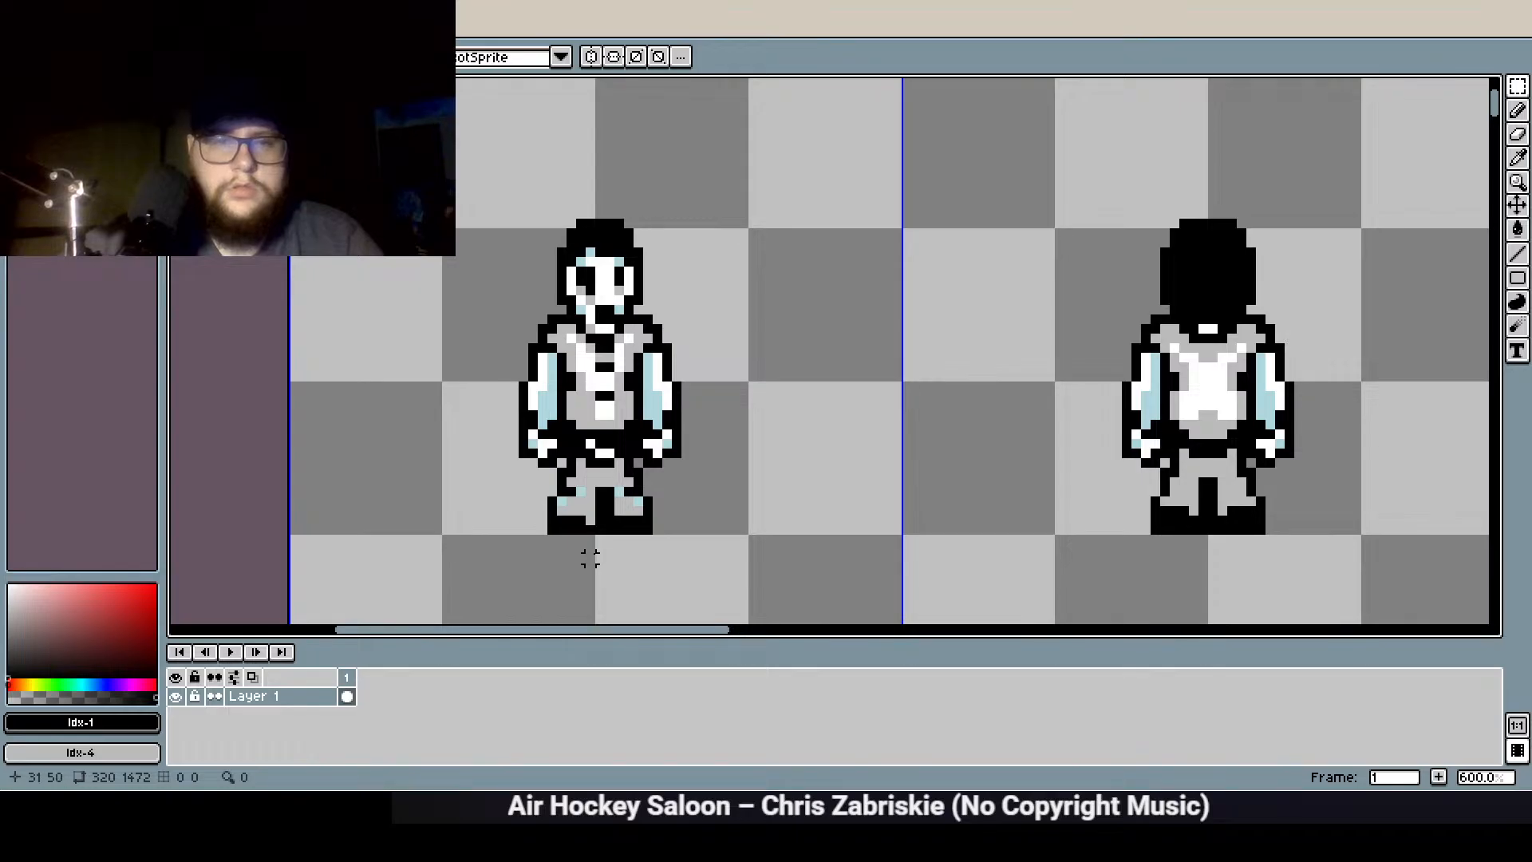
key(ctrl+z)
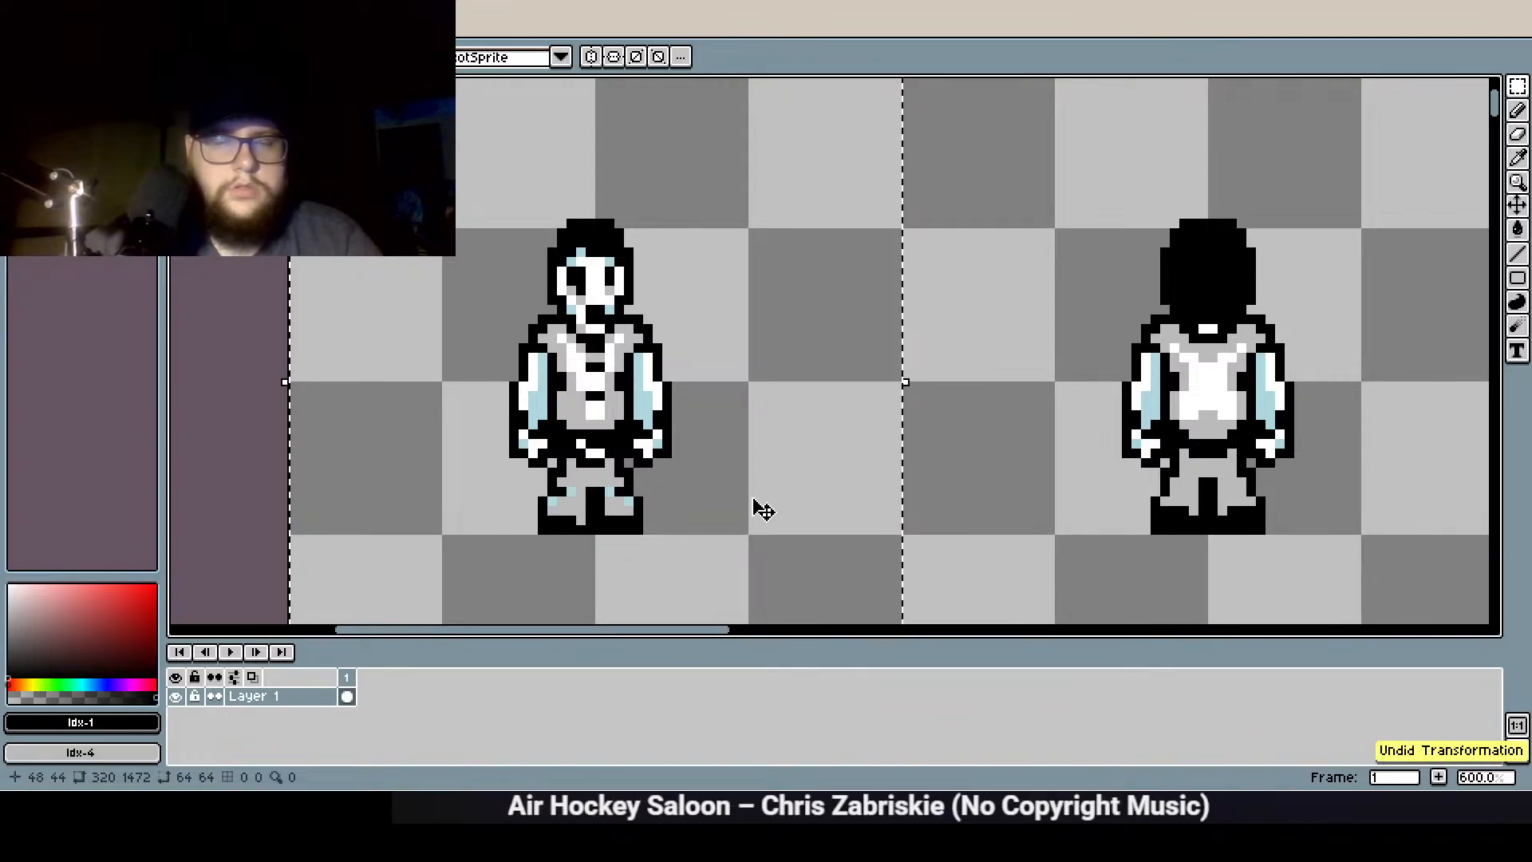
Shift the right half of the copied character one pixel right, leaving a one-pixel gap through its middle
drag(848, 618, 595, 130)
key(Right)
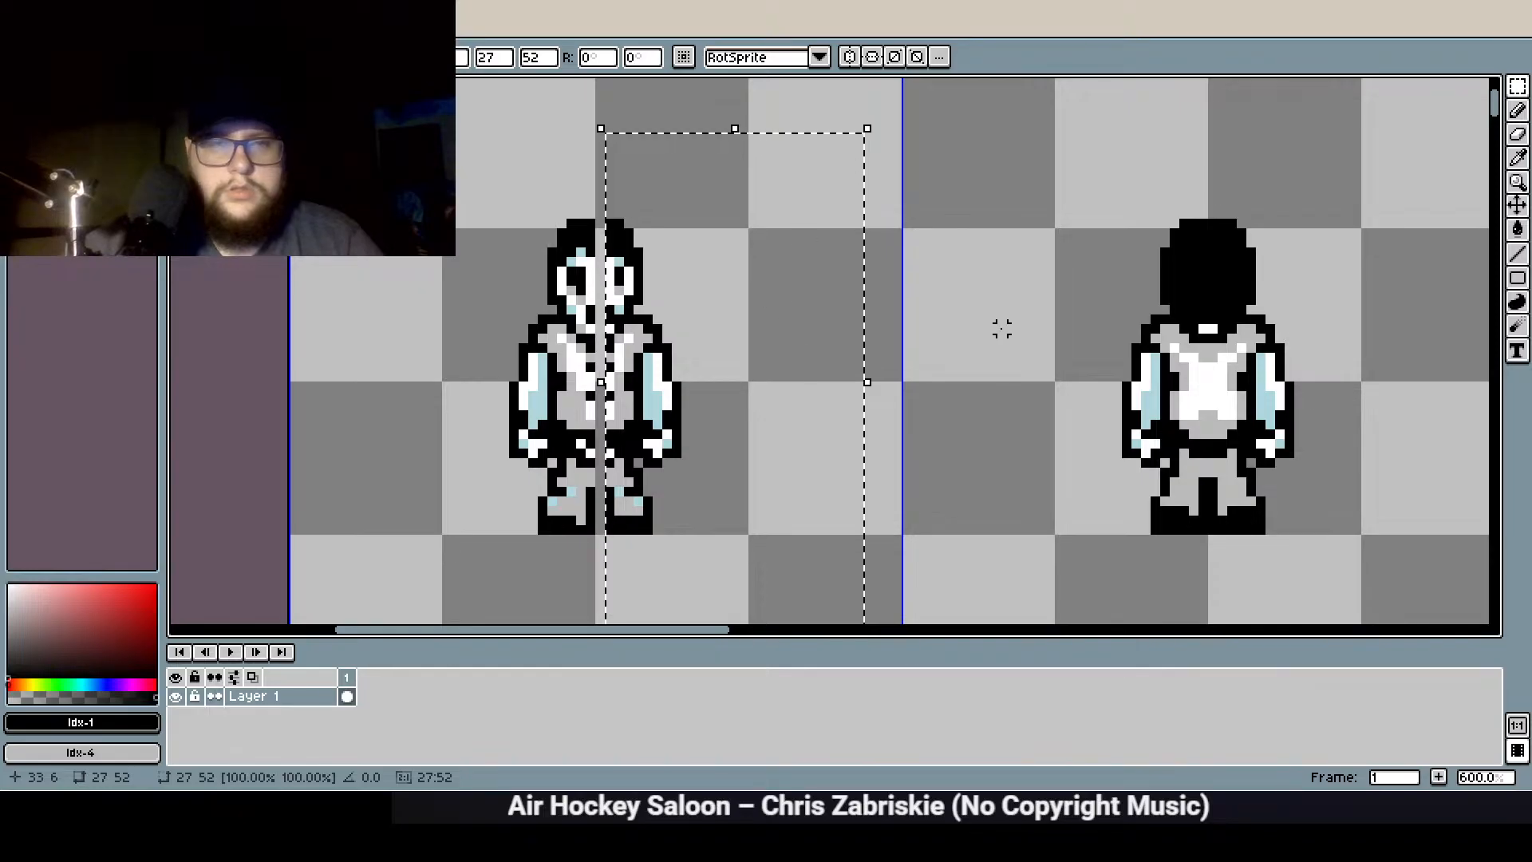
click(1002, 328)
Pencil in the center gap at the waist and collar, using white for the belt buckle and black for the outlines
scroll(510, 439, up, 2)
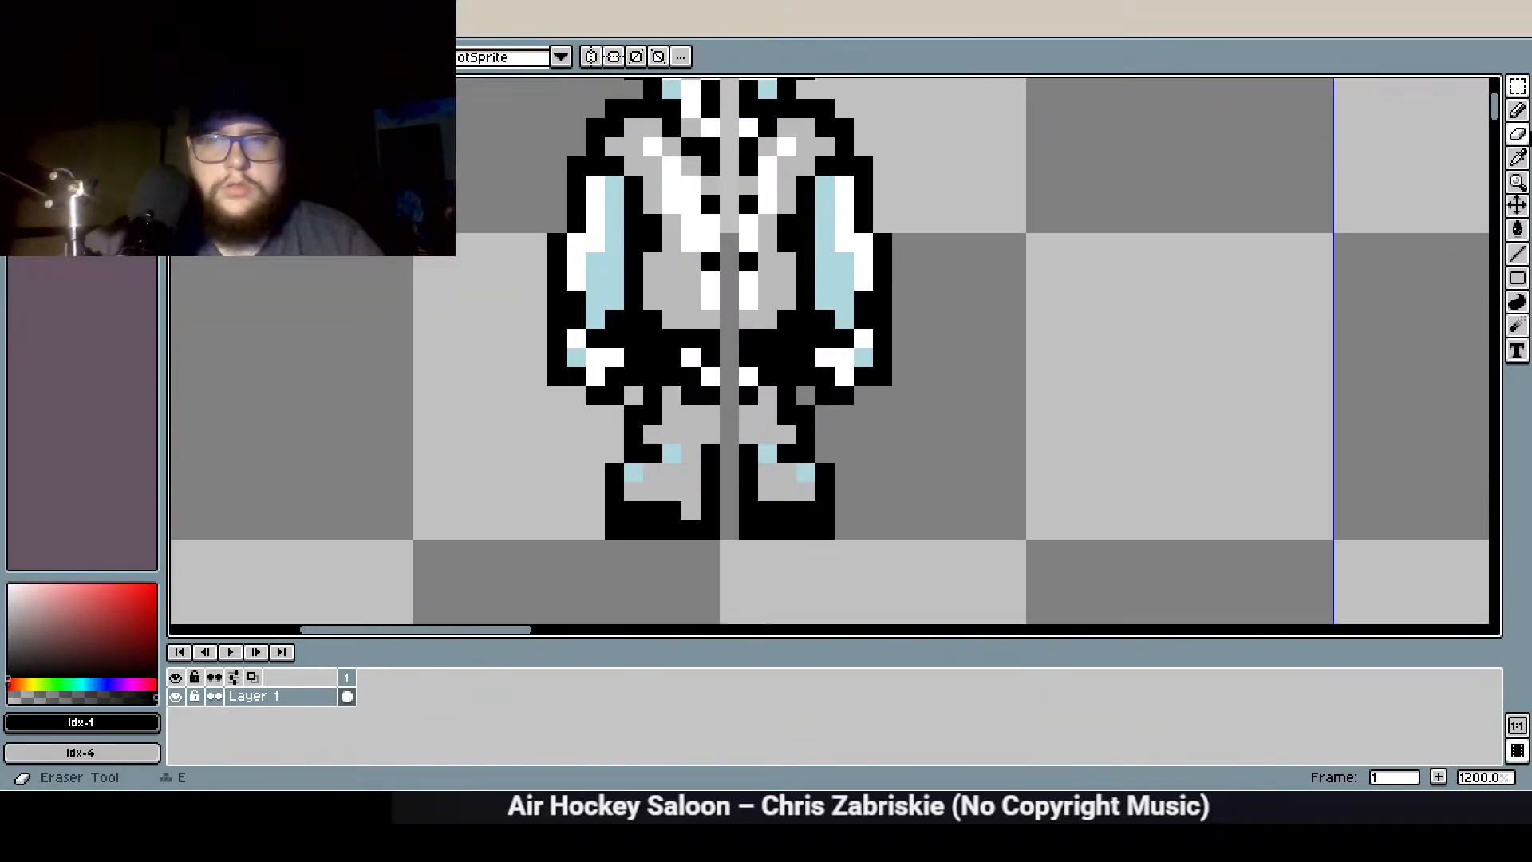
click(1517, 110)
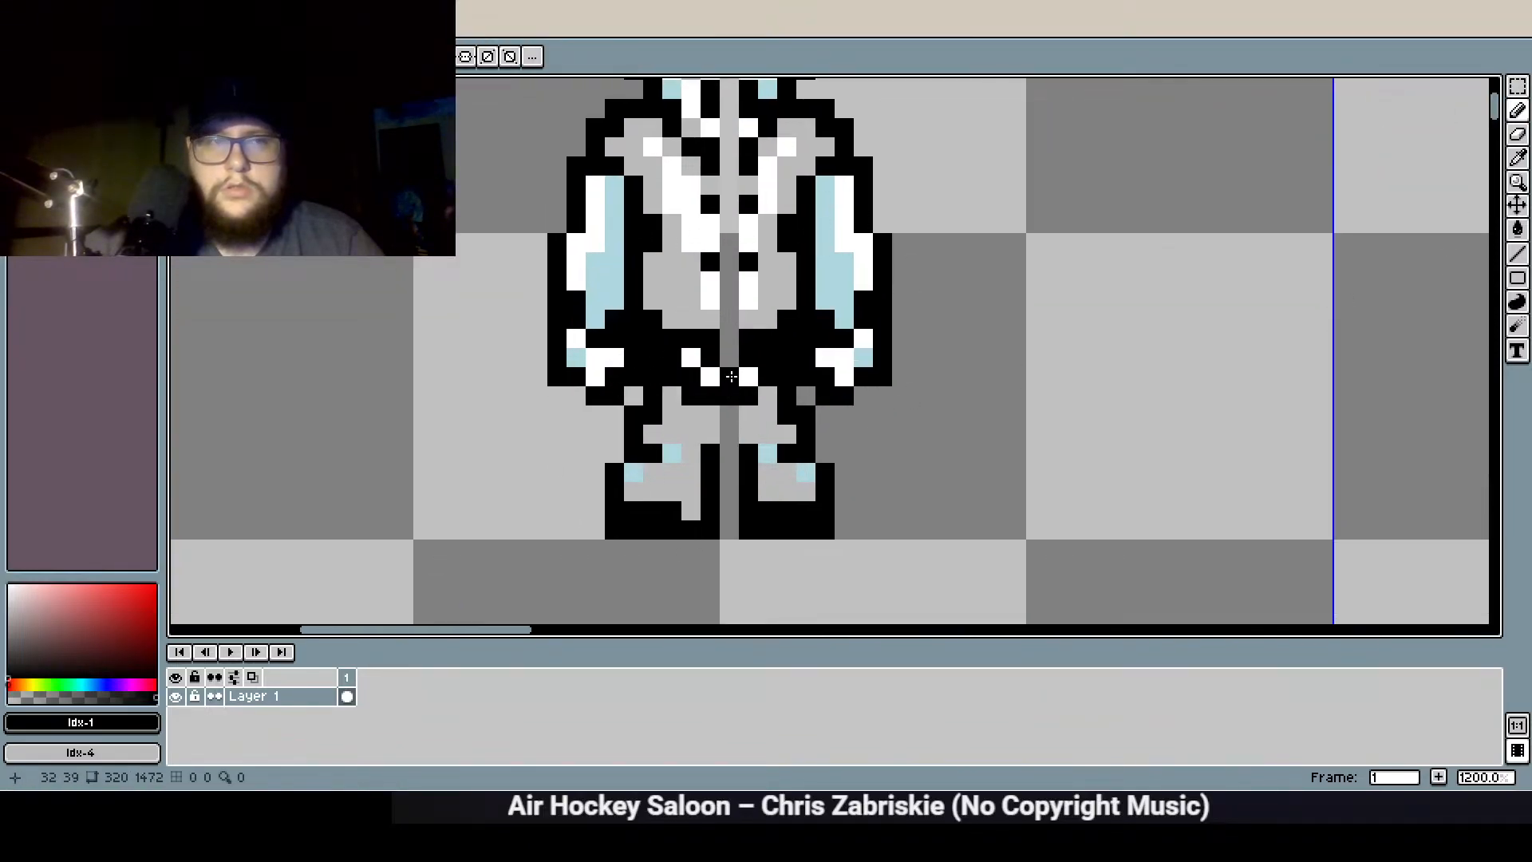
right_click(67, 107)
right_click(728, 377)
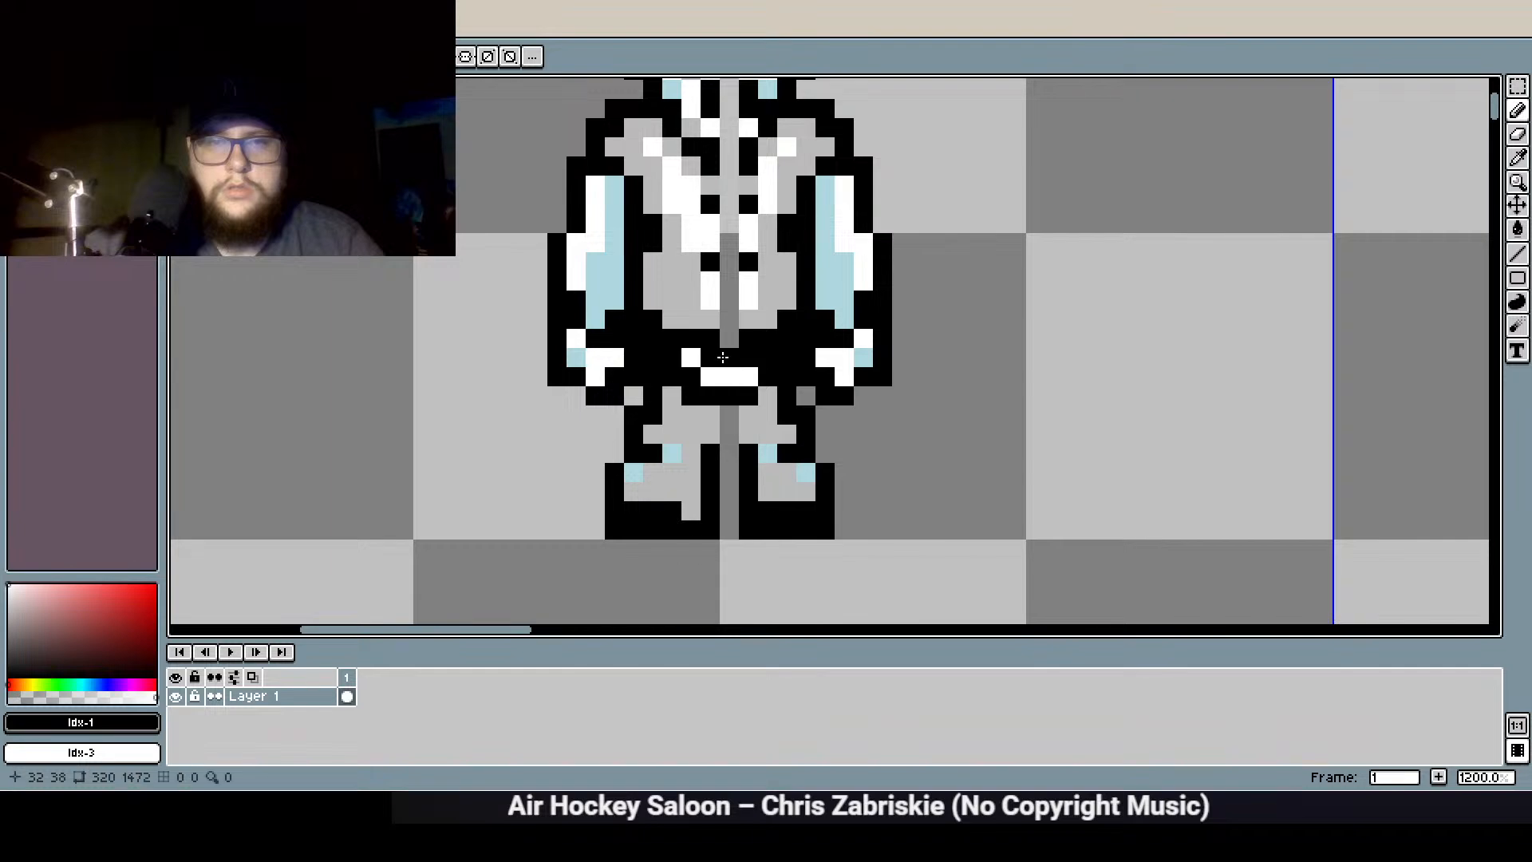
scroll(726, 345, up, 3)
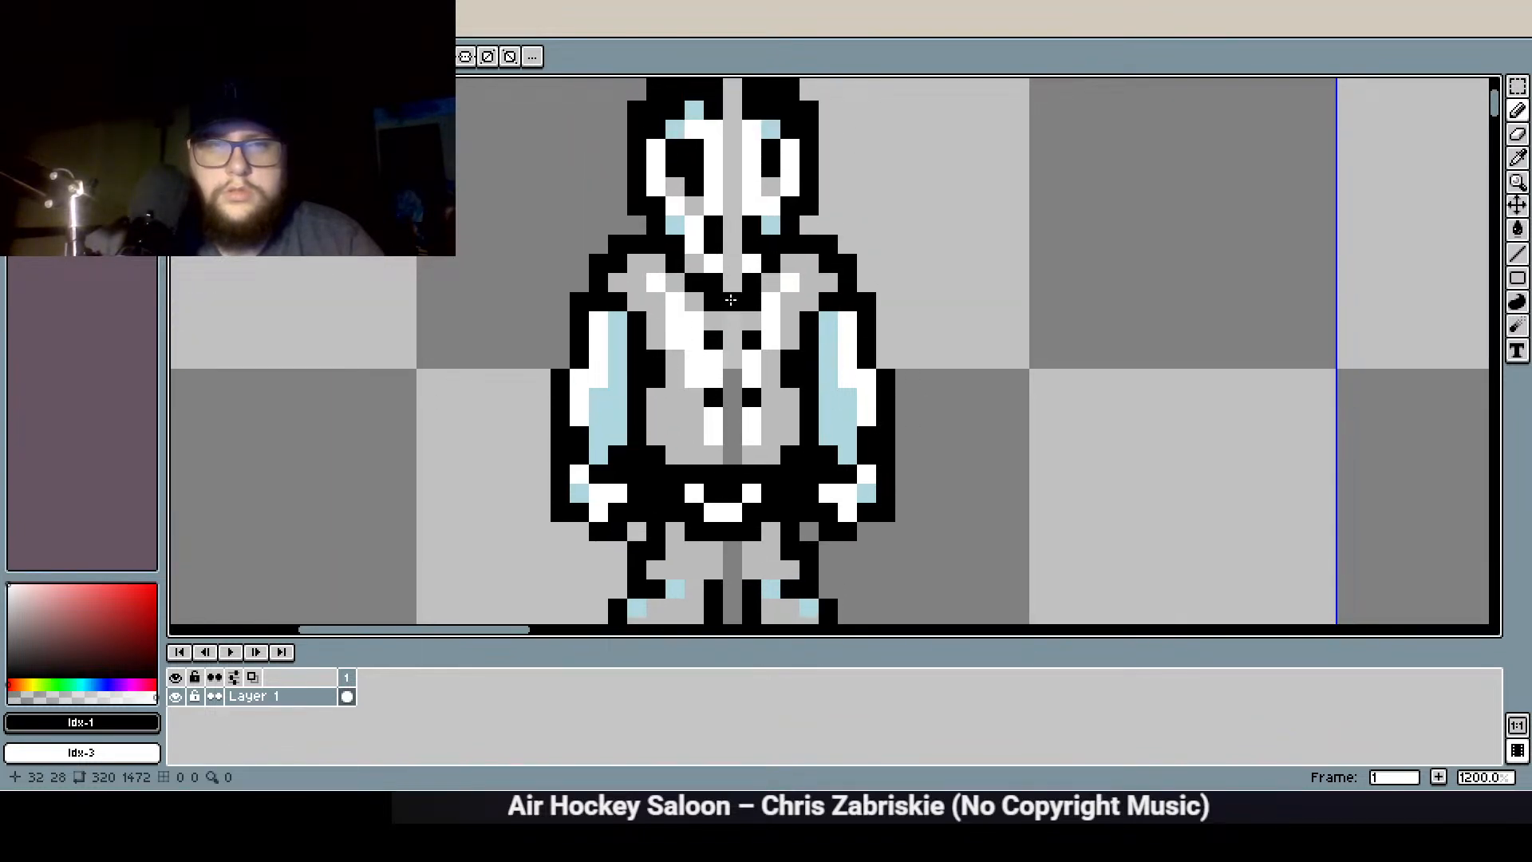
Redraw the mouth, chin and right-hand eye around the center gap with black and white pixels
scroll(730, 299, up, 2)
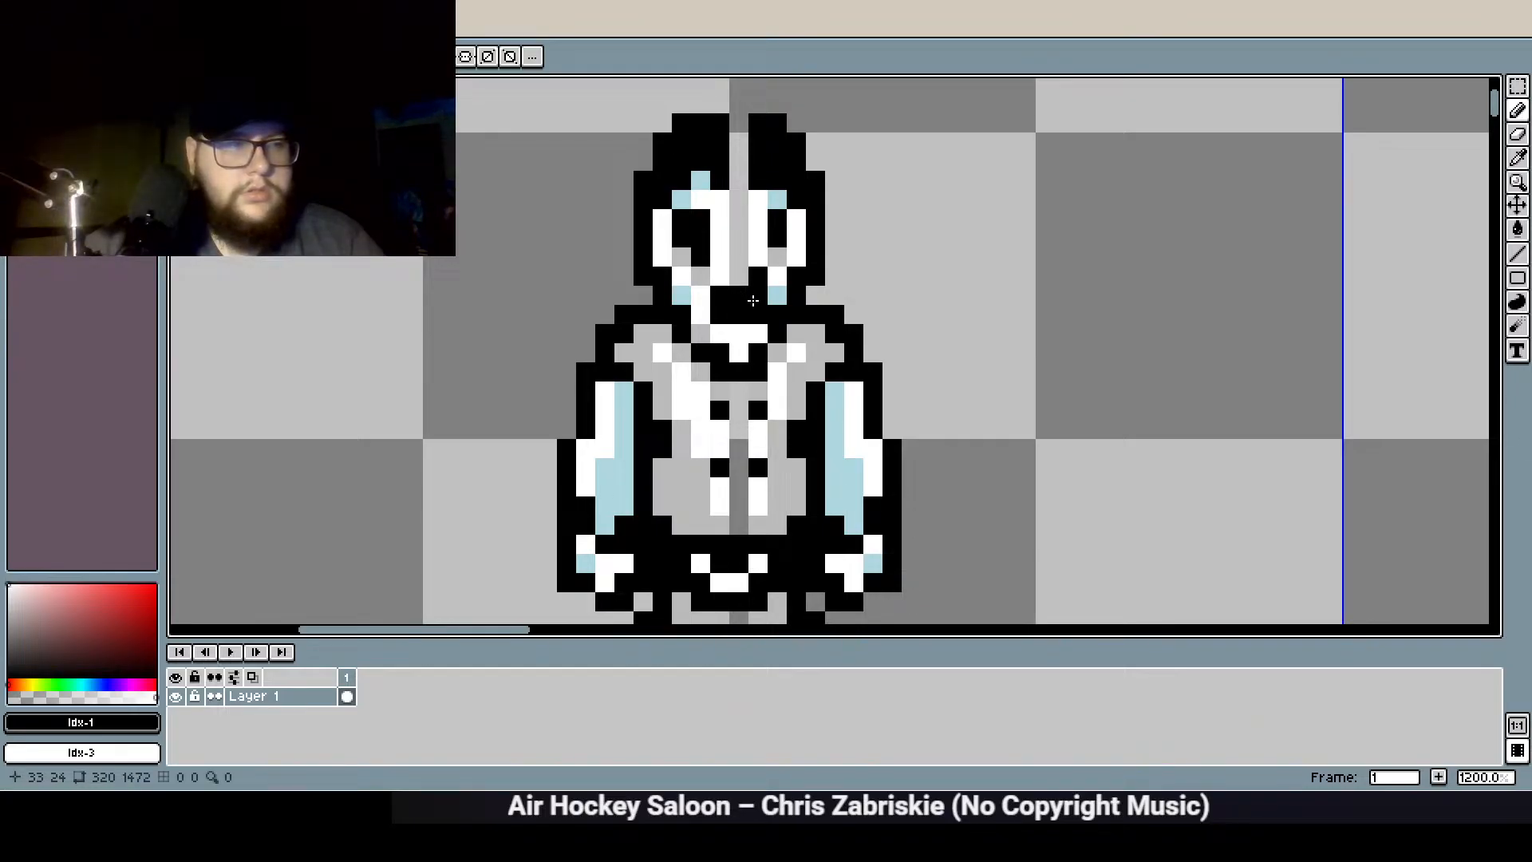
drag(726, 313, 723, 321)
click(718, 295)
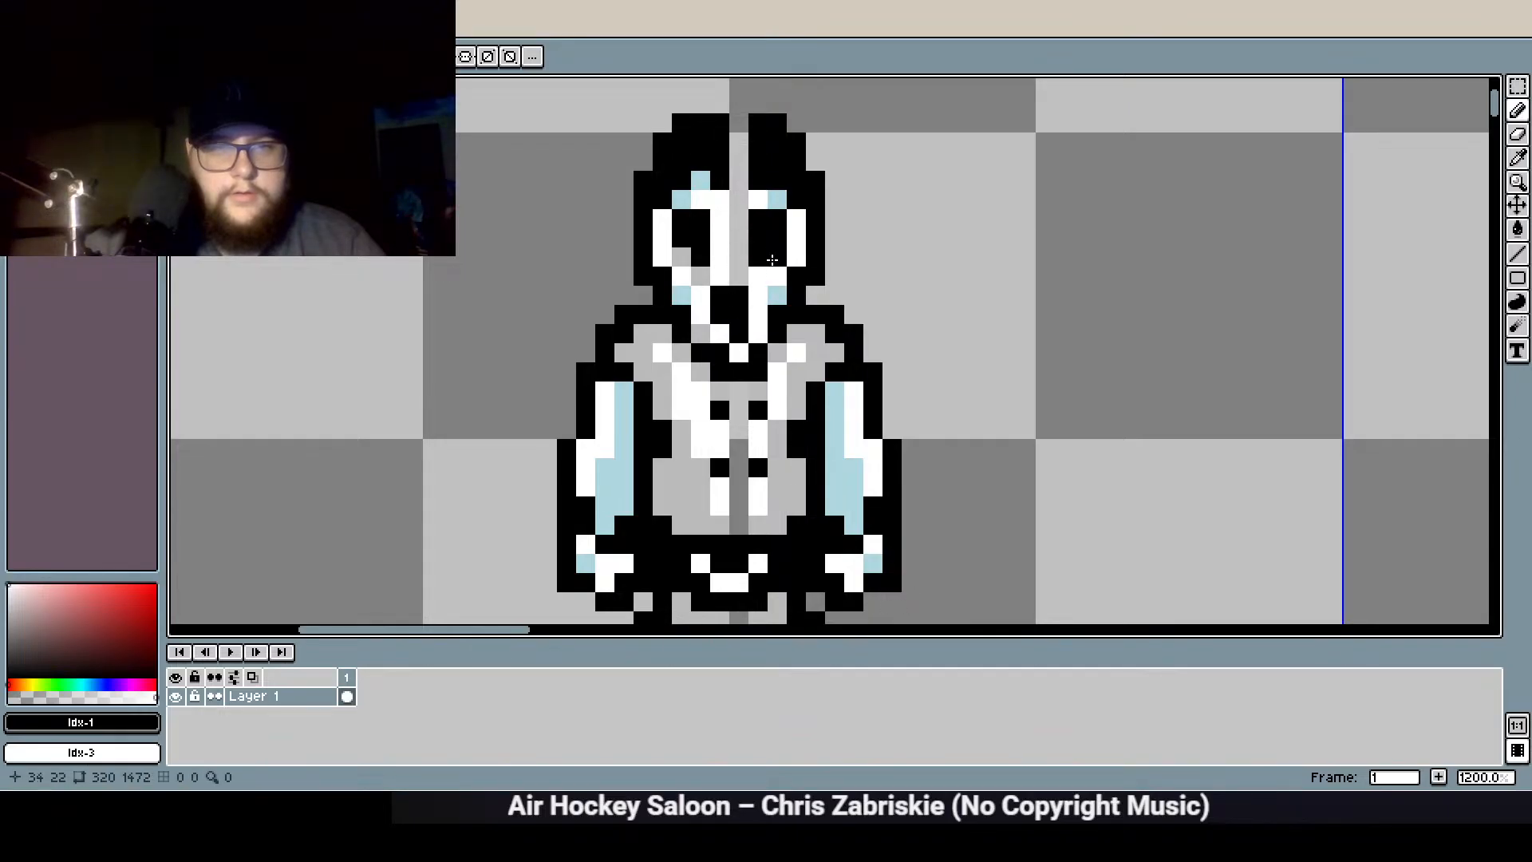
scroll(740, 446, up, 2)
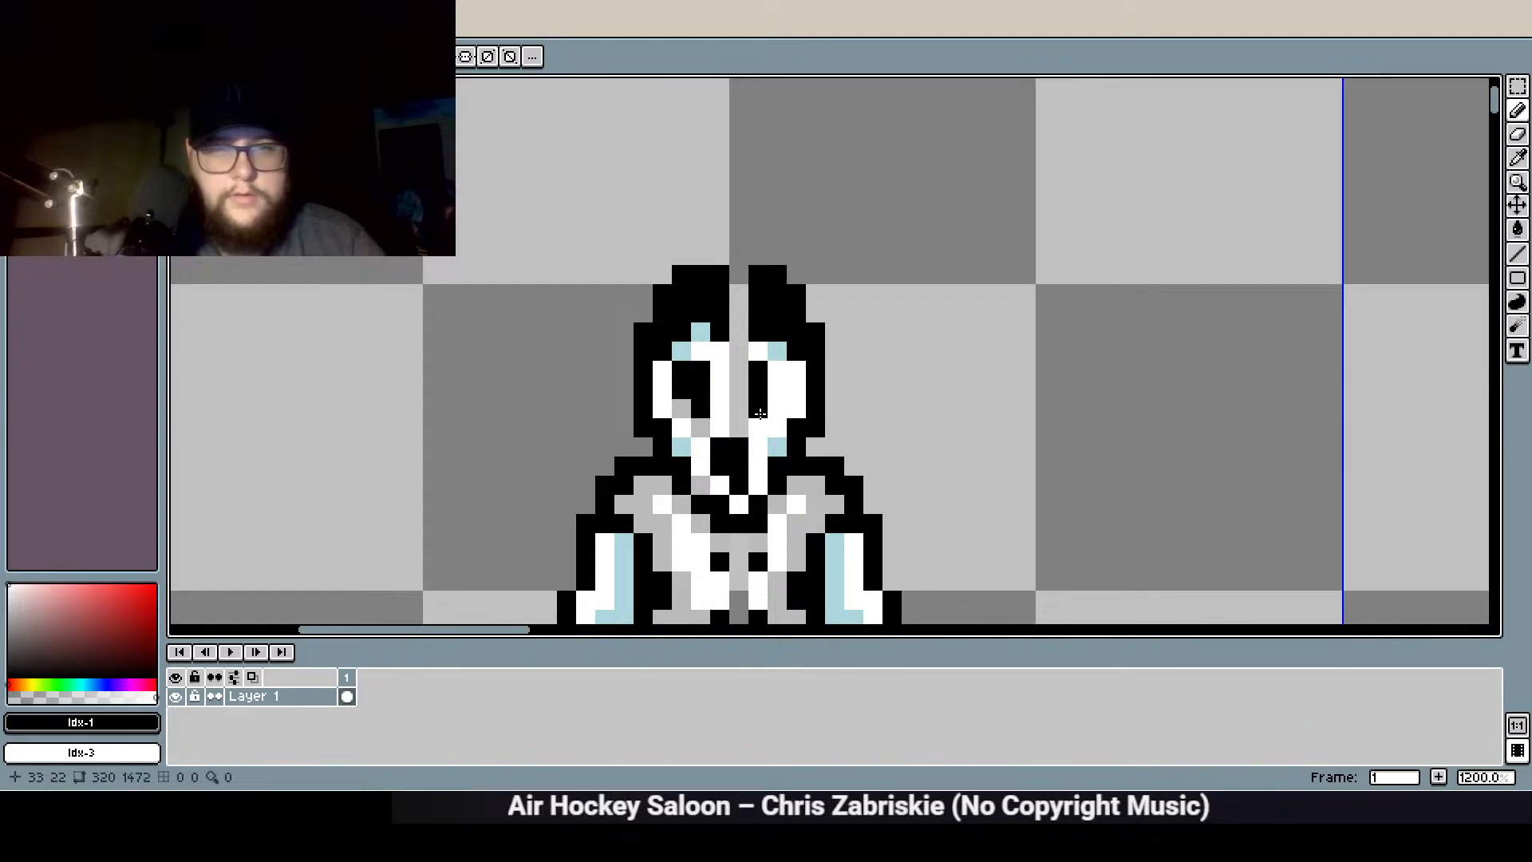
Add a gray shading pixel beneath the right-hand eye and fill the center gap in the hair with black
click(88, 111)
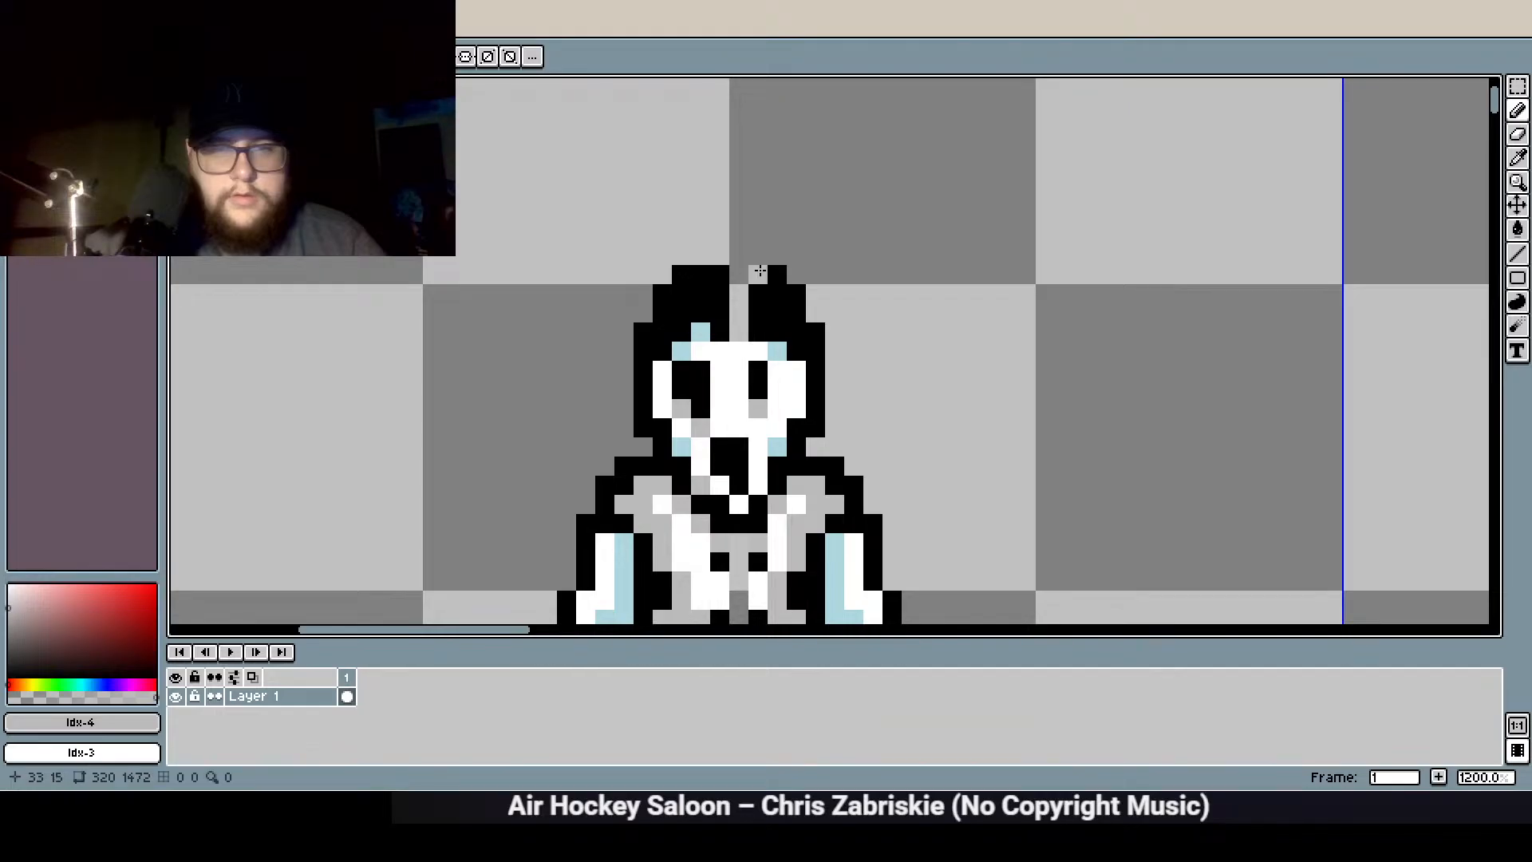
click(36, 89)
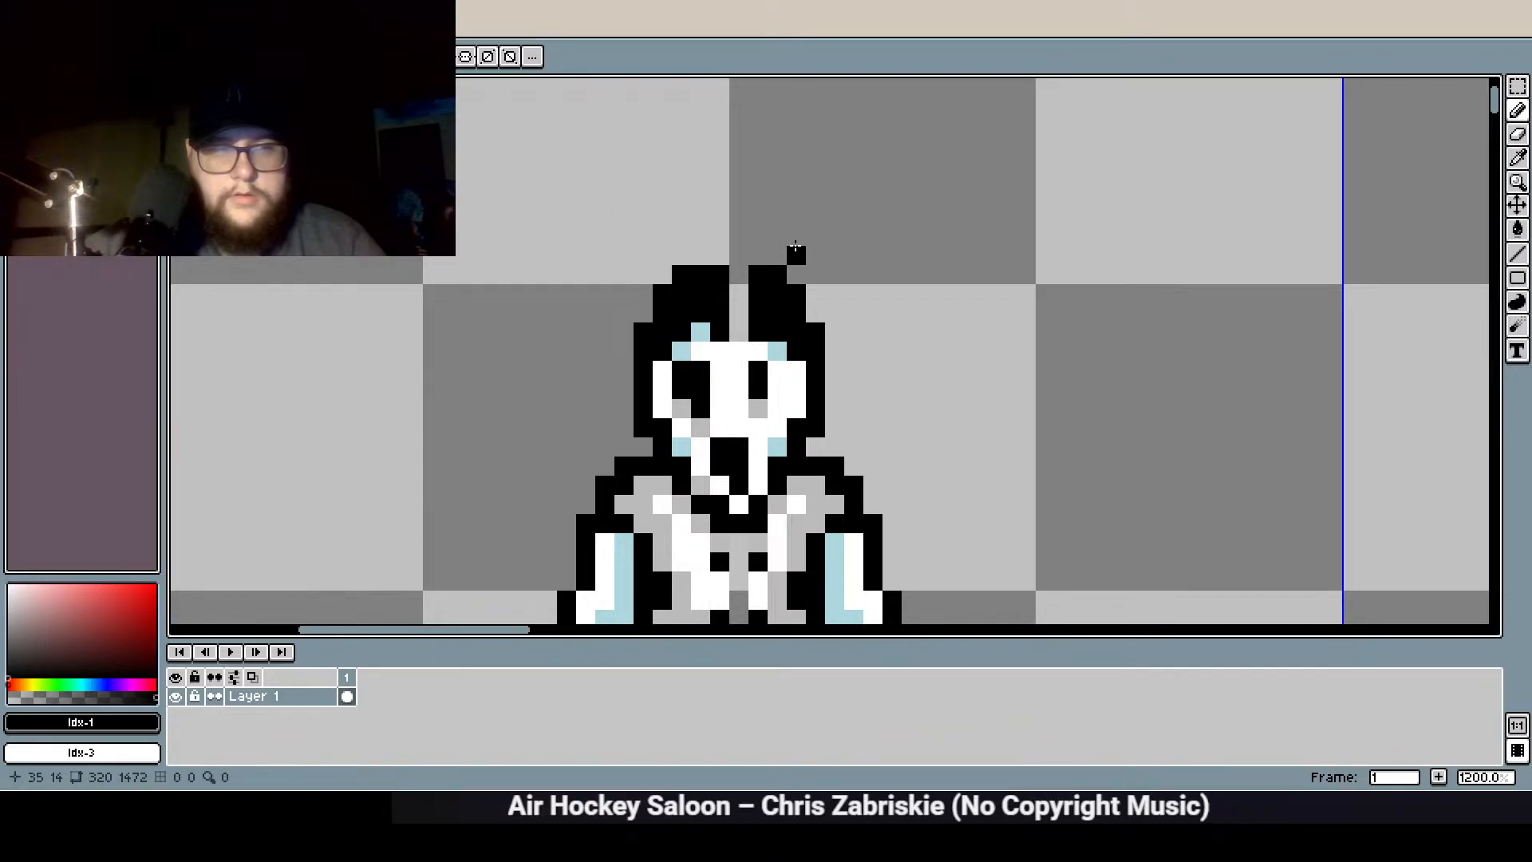
drag(736, 328, 736, 274)
Move the 2×7-pixel strip of shirt front with the left-hand buttons one pixel right to close the torso gap
drag(929, 307, 1042, 214)
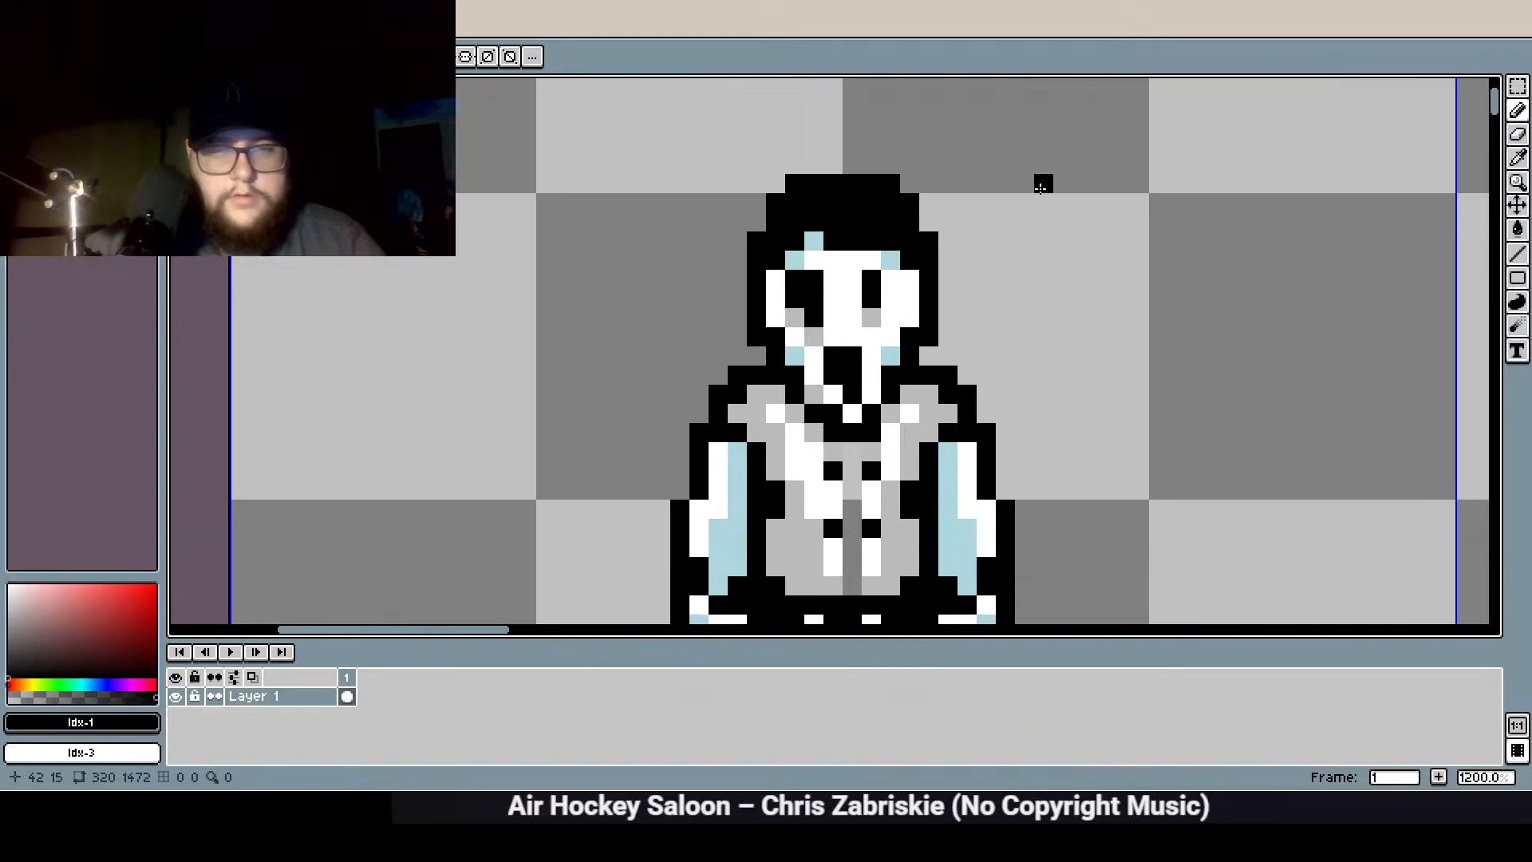
drag(817, 509, 833, 423)
scroll(833, 423, up, 1)
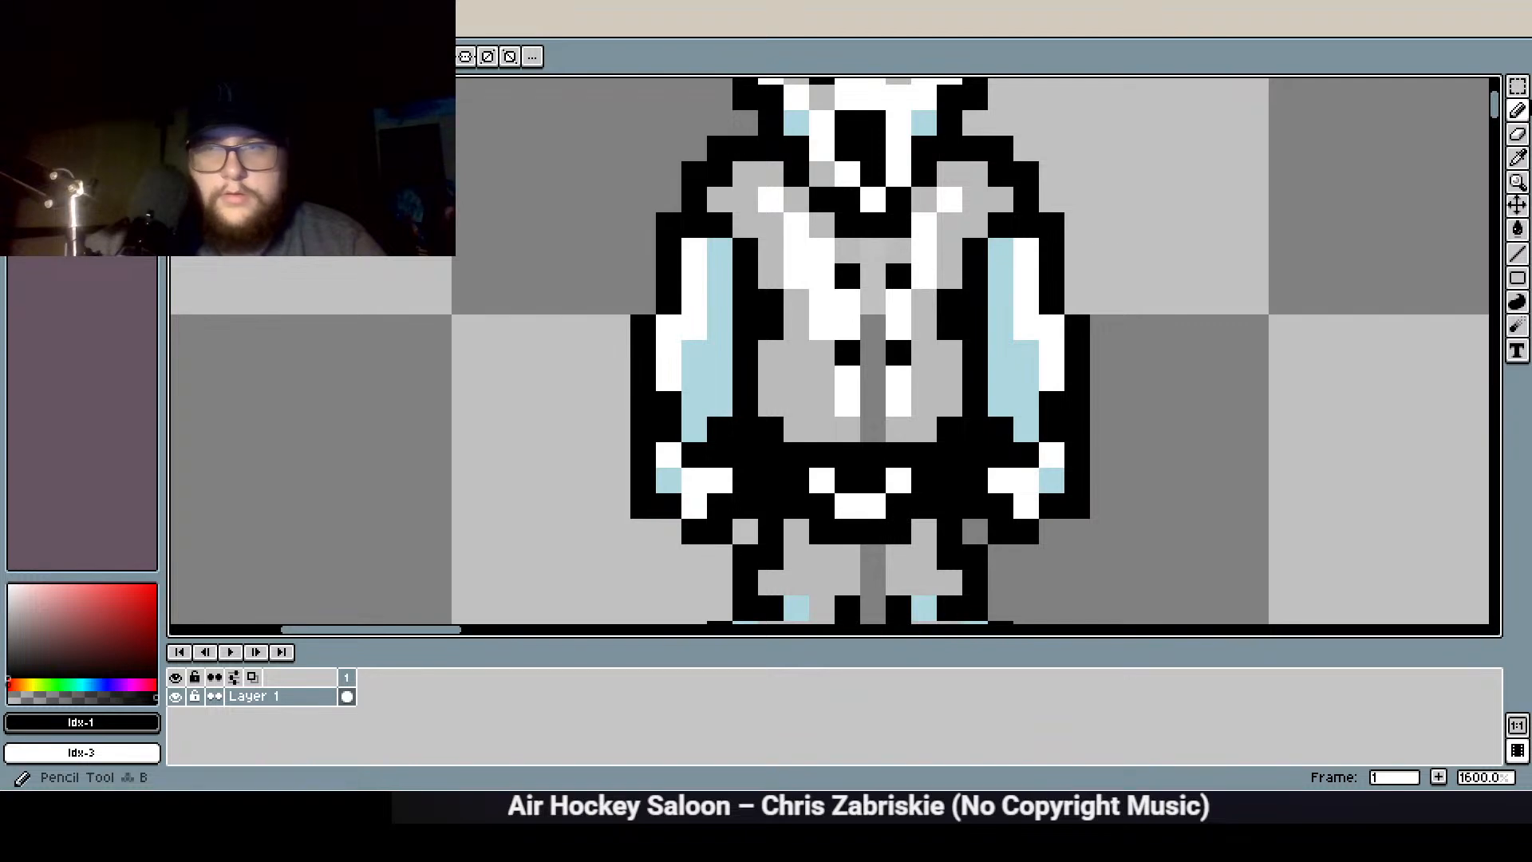
click(1518, 88)
drag(863, 443, 805, 260)
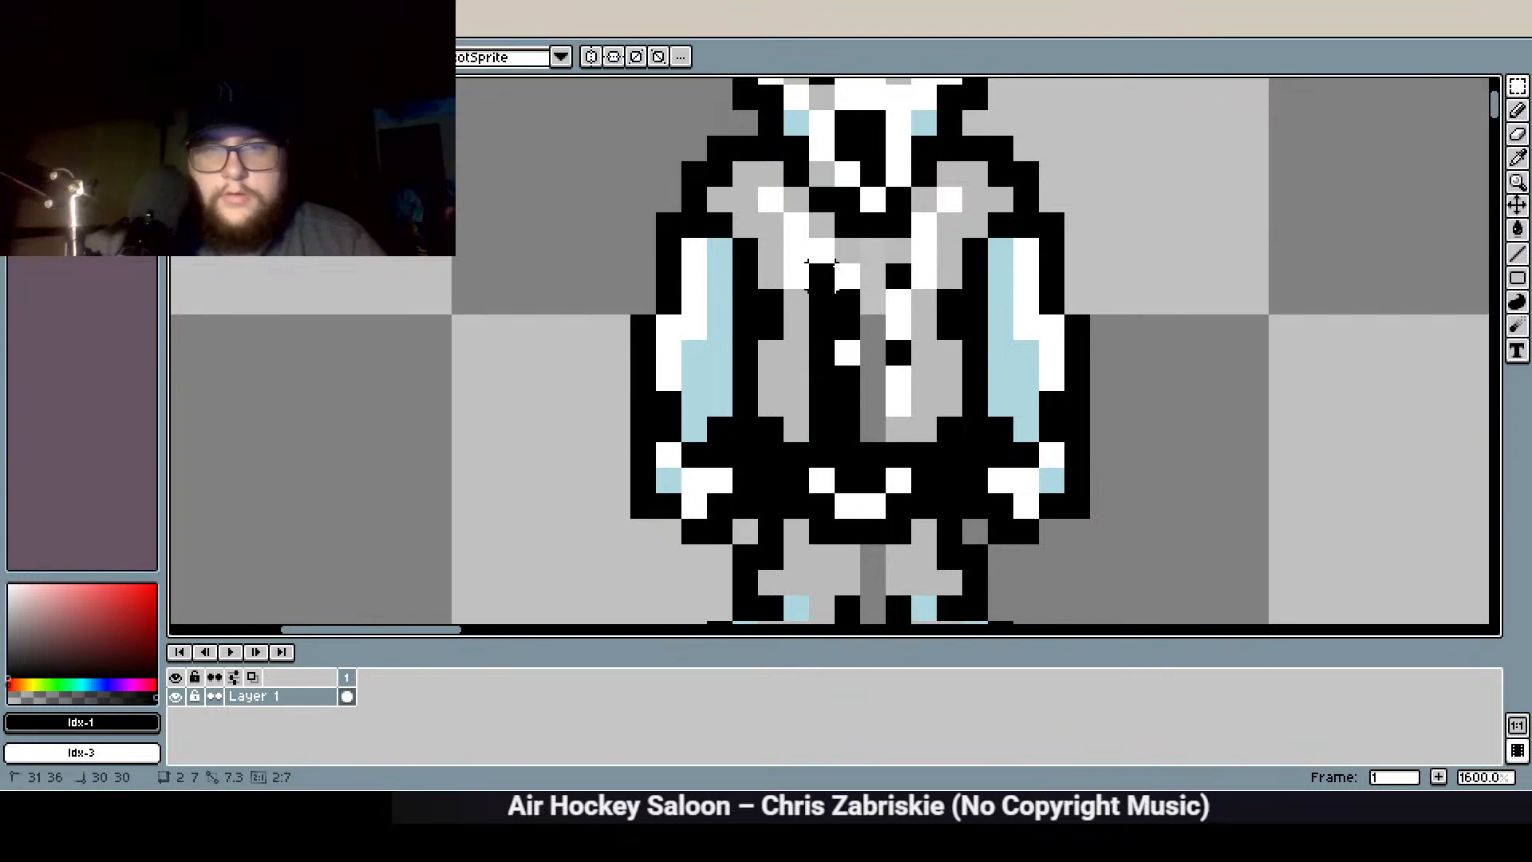
mouse_move(844, 353)
mouse_down()
mouse_move(895, 353)
mouse_move(683, 327)
mouse_up()
key(ctrl+d)
click(1518, 111)
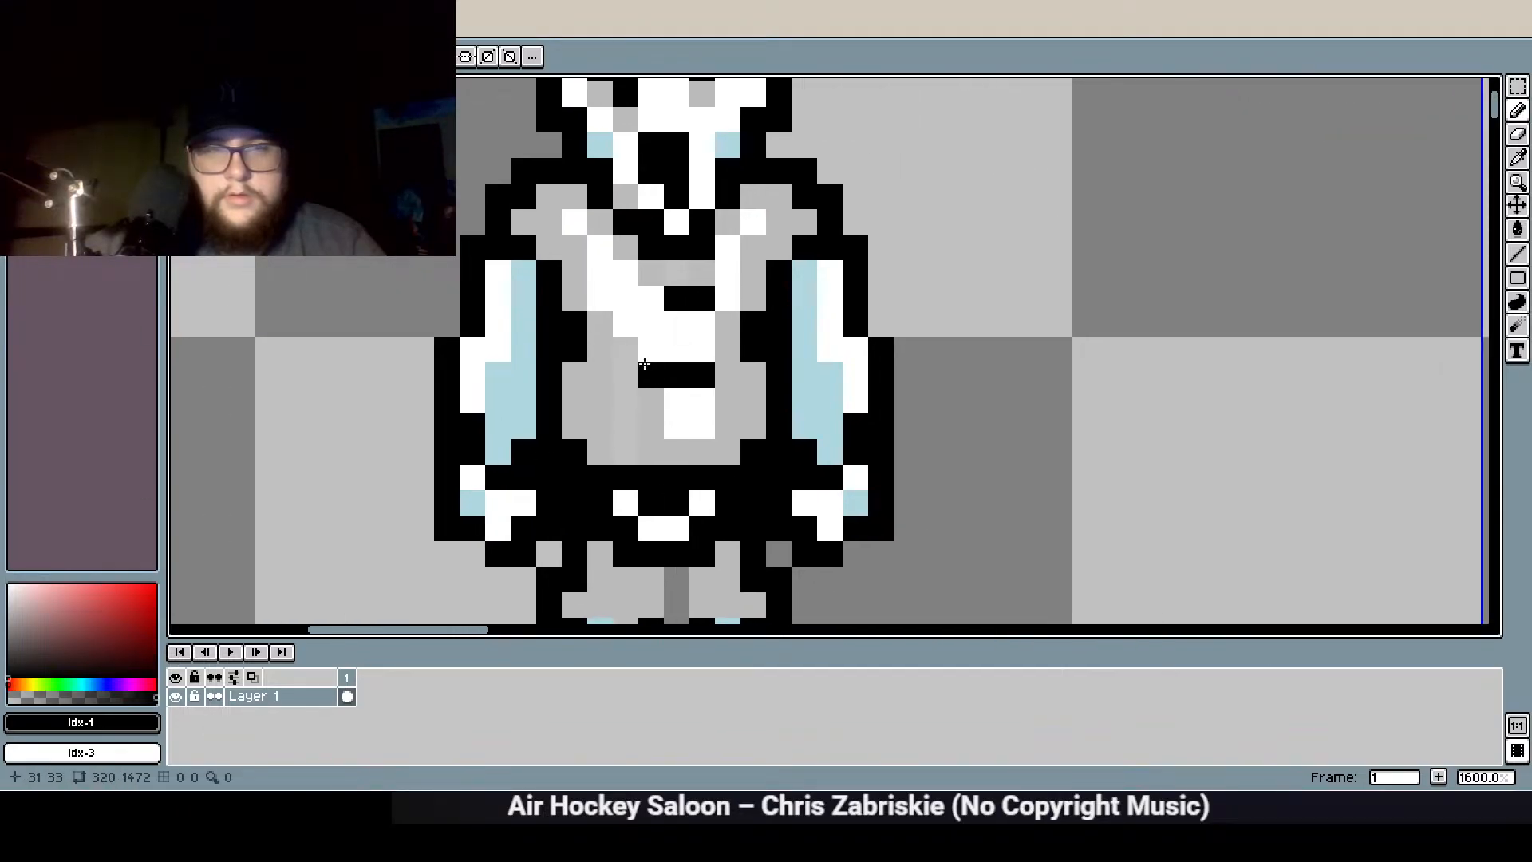
Fill the empty pixels left in the vest with gray and adjust the gray shading below the collar
click(89, 110)
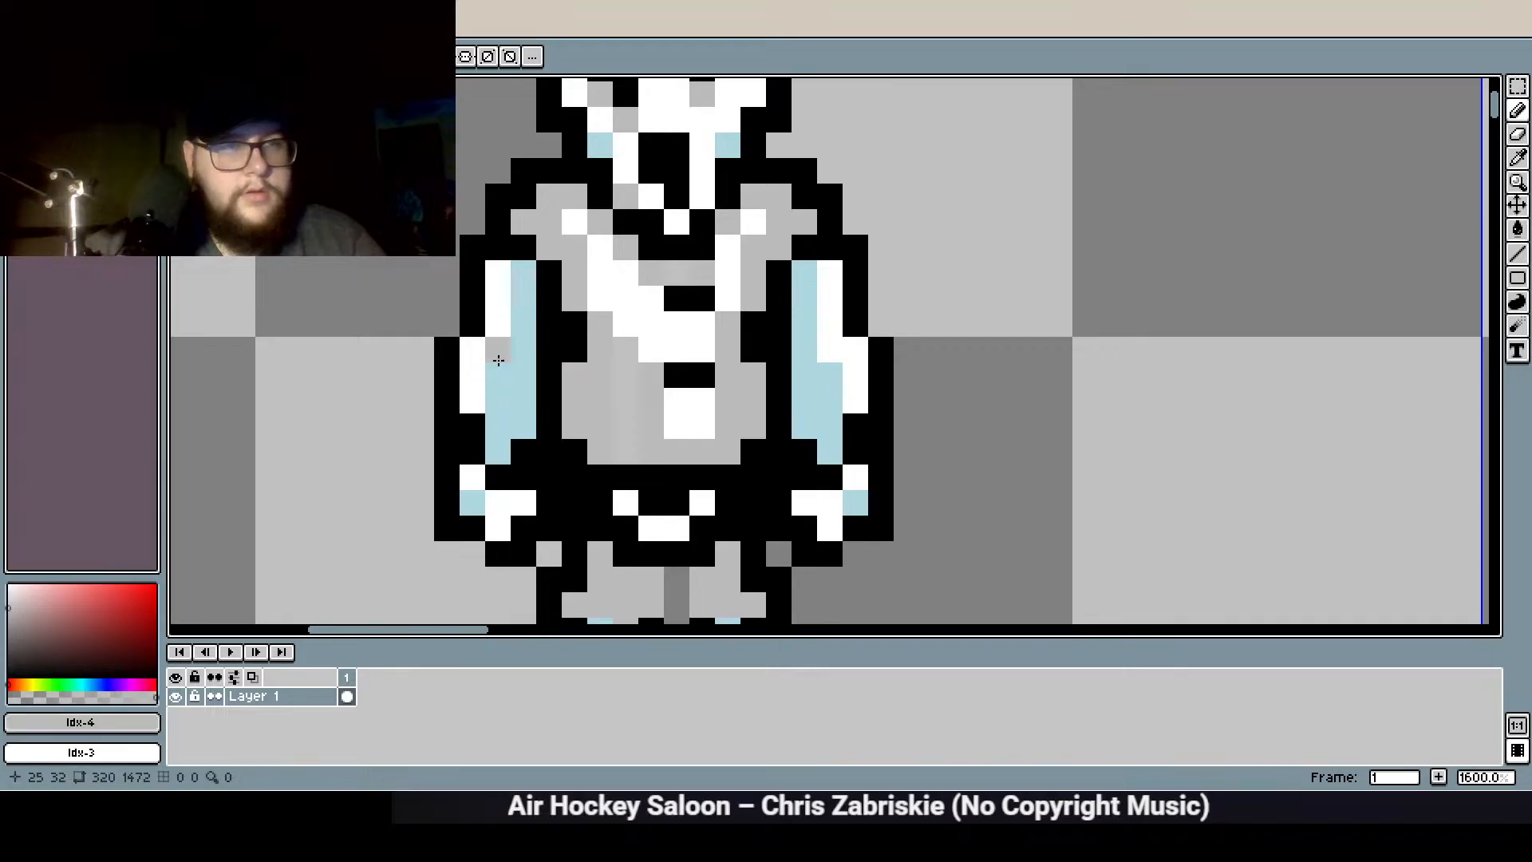
click(624, 357)
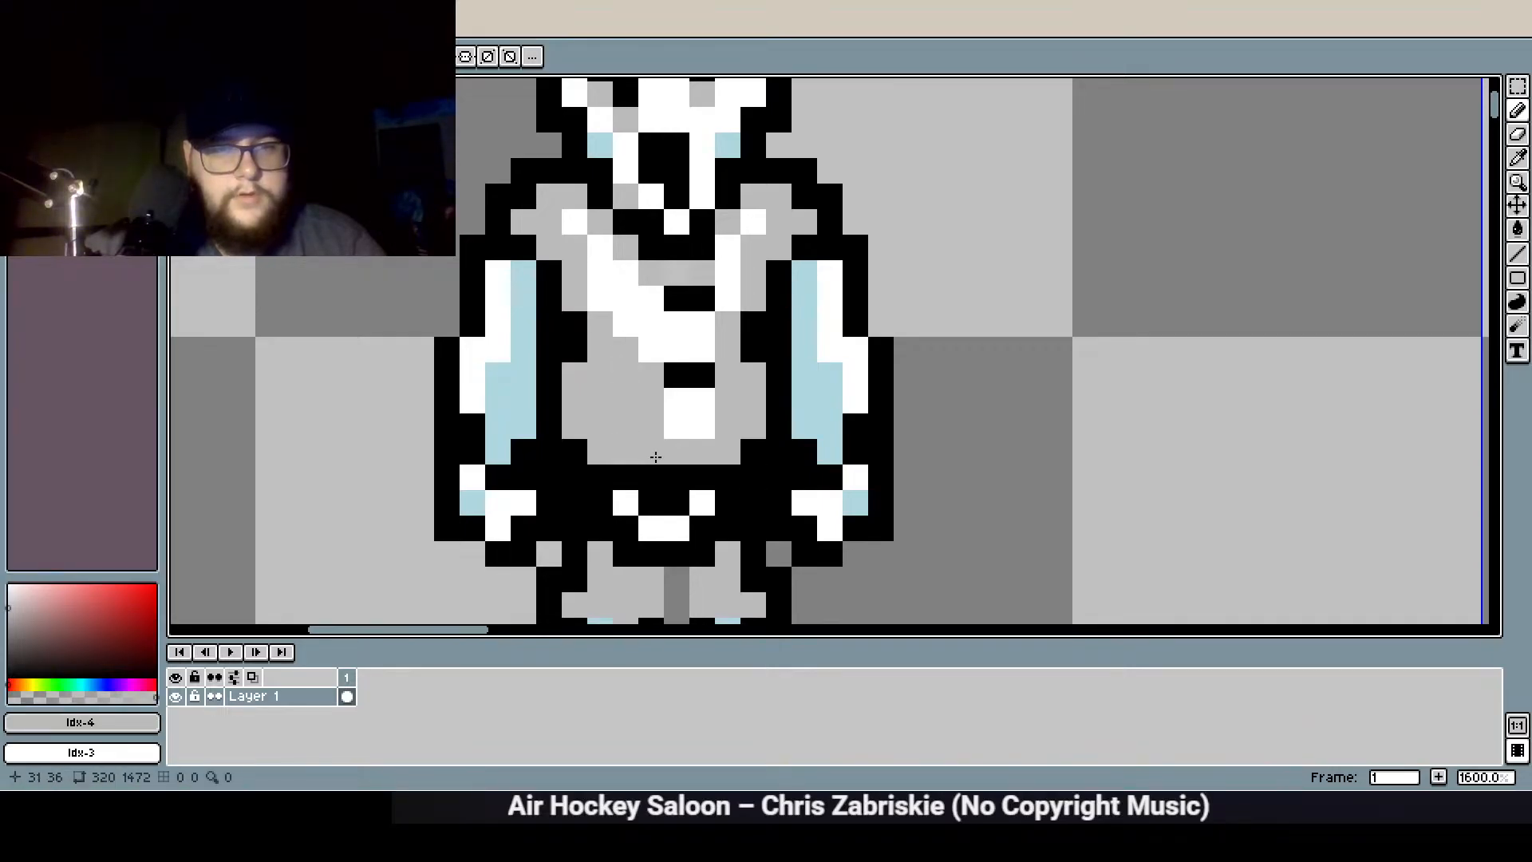
scroll(649, 456, down, 2)
scroll(696, 323, up, 3)
click(594, 428)
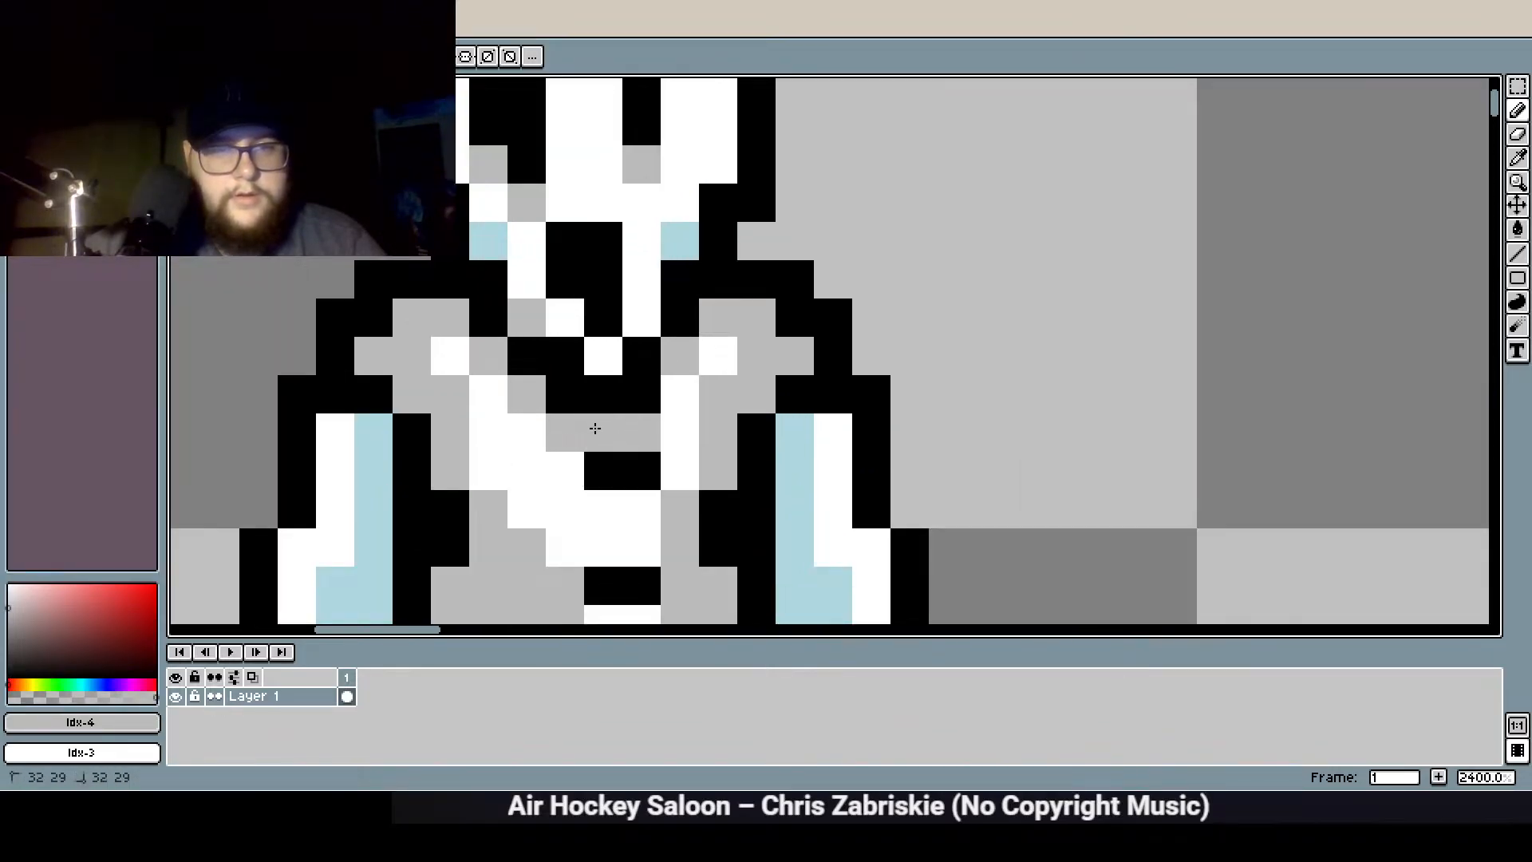
click(680, 394)
click(603, 471)
scroll(643, 426, down, 3)
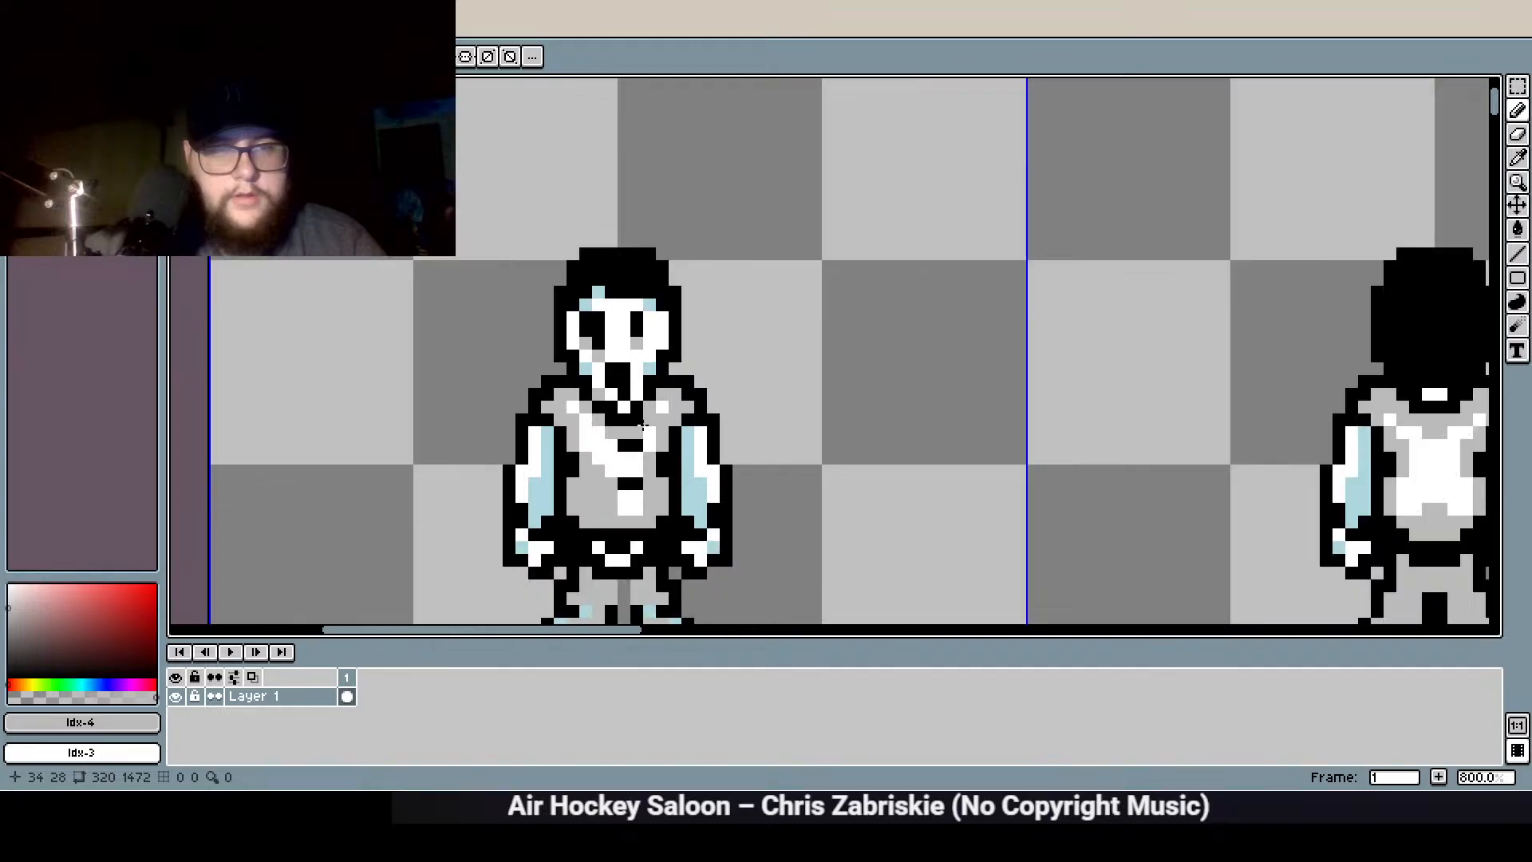
Redraw the right-hand eye in black, two pixels wide at the top and narrowing toward the nose
scroll(638, 351, up, 2)
scroll(625, 335, down, 1)
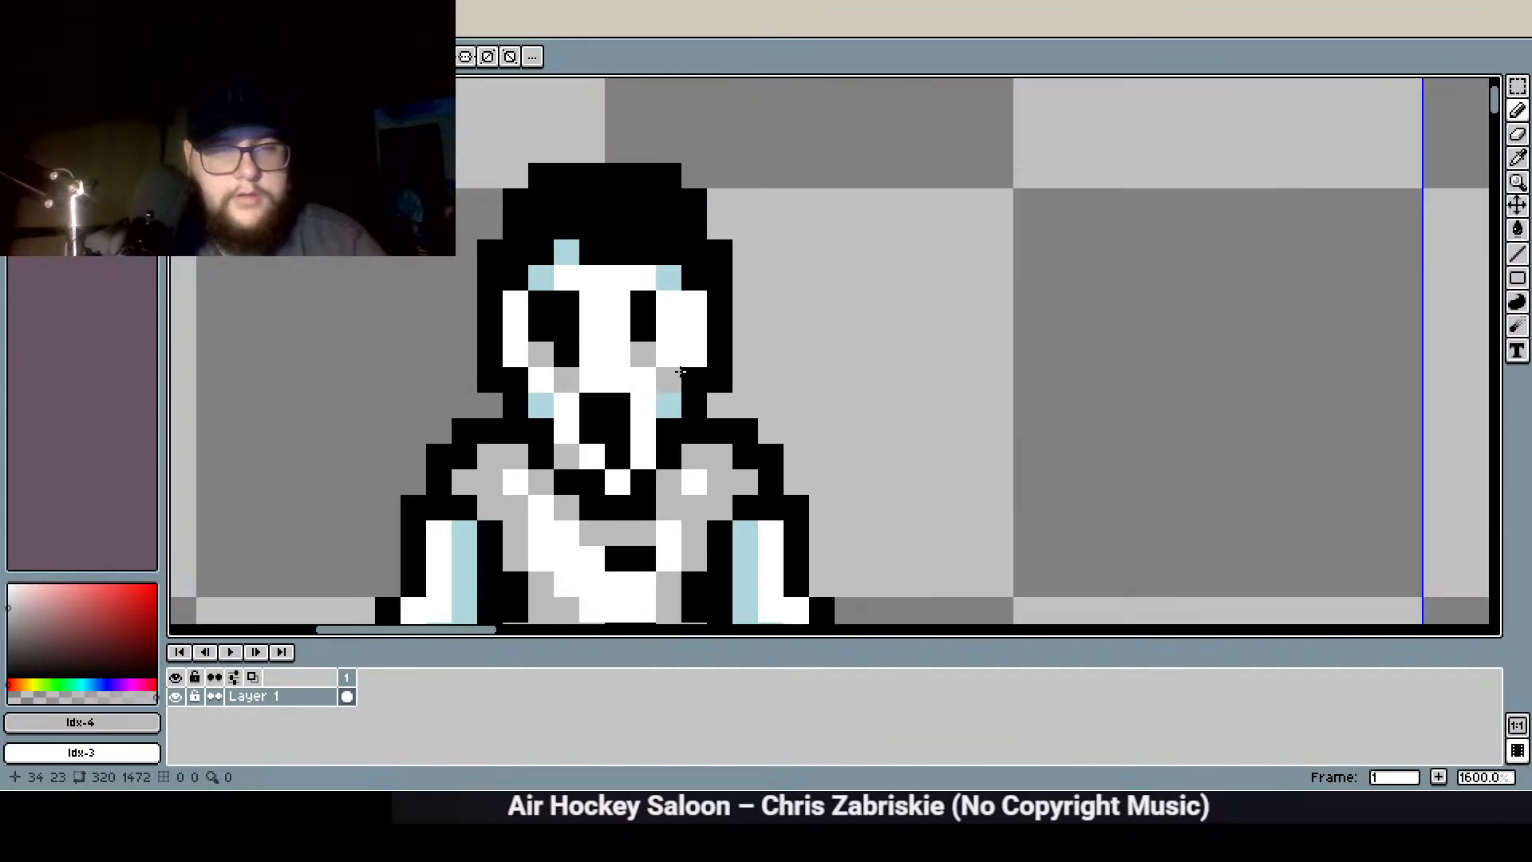
click(37, 113)
mouse_move(669, 302)
mouse_down()
mouse_move(593, 380)
mouse_move(579, 354)
mouse_up()
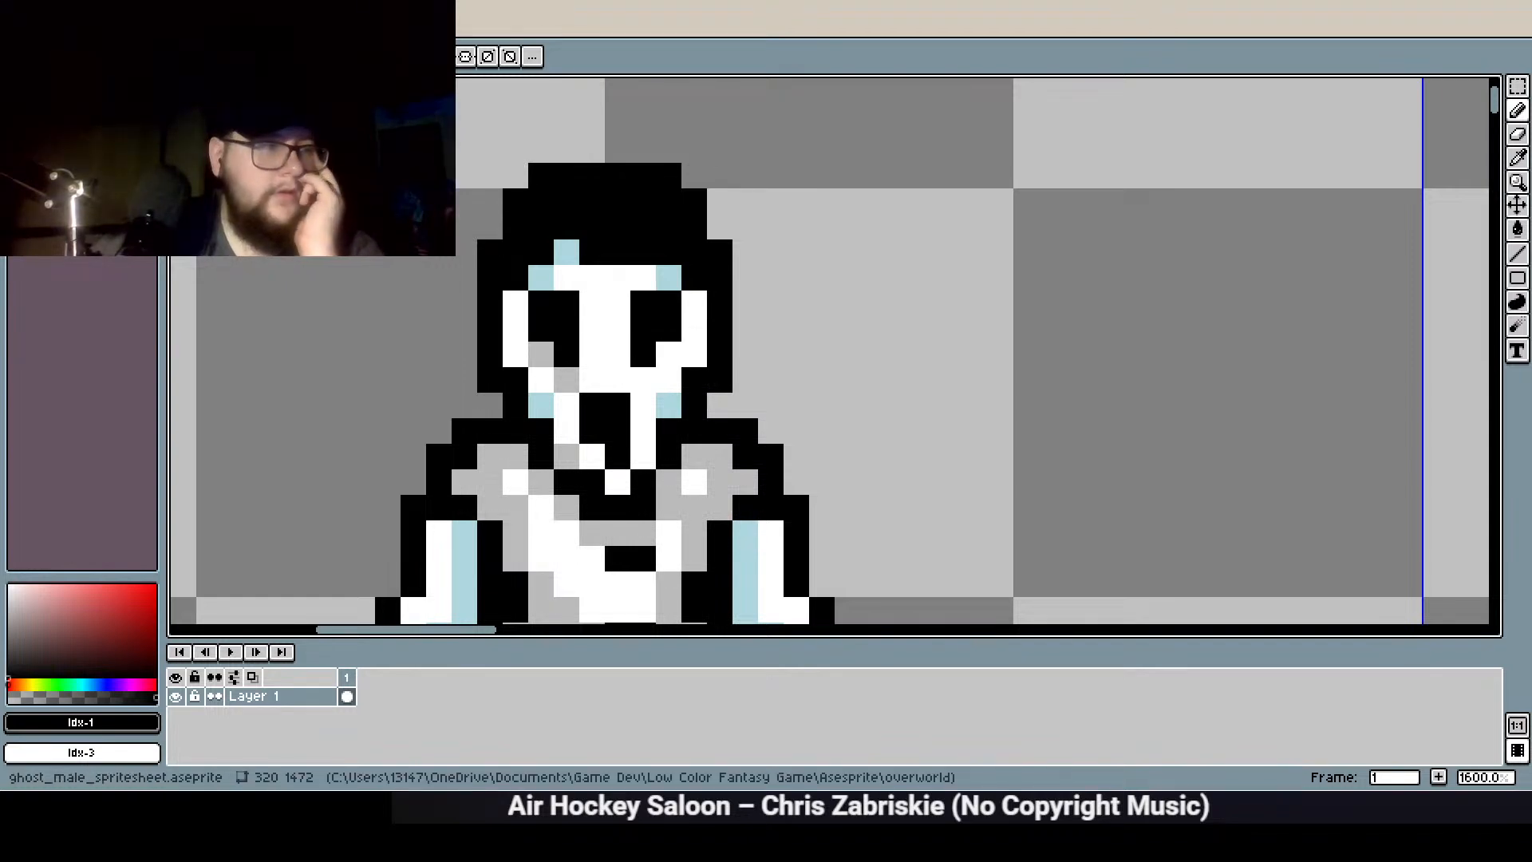
Shade the lower edge of the right-hand eye with two gray pixels and paint two white pixels above it
click(92, 112)
click(653, 377)
click(672, 351)
right_click(668, 250)
right_click(669, 277)
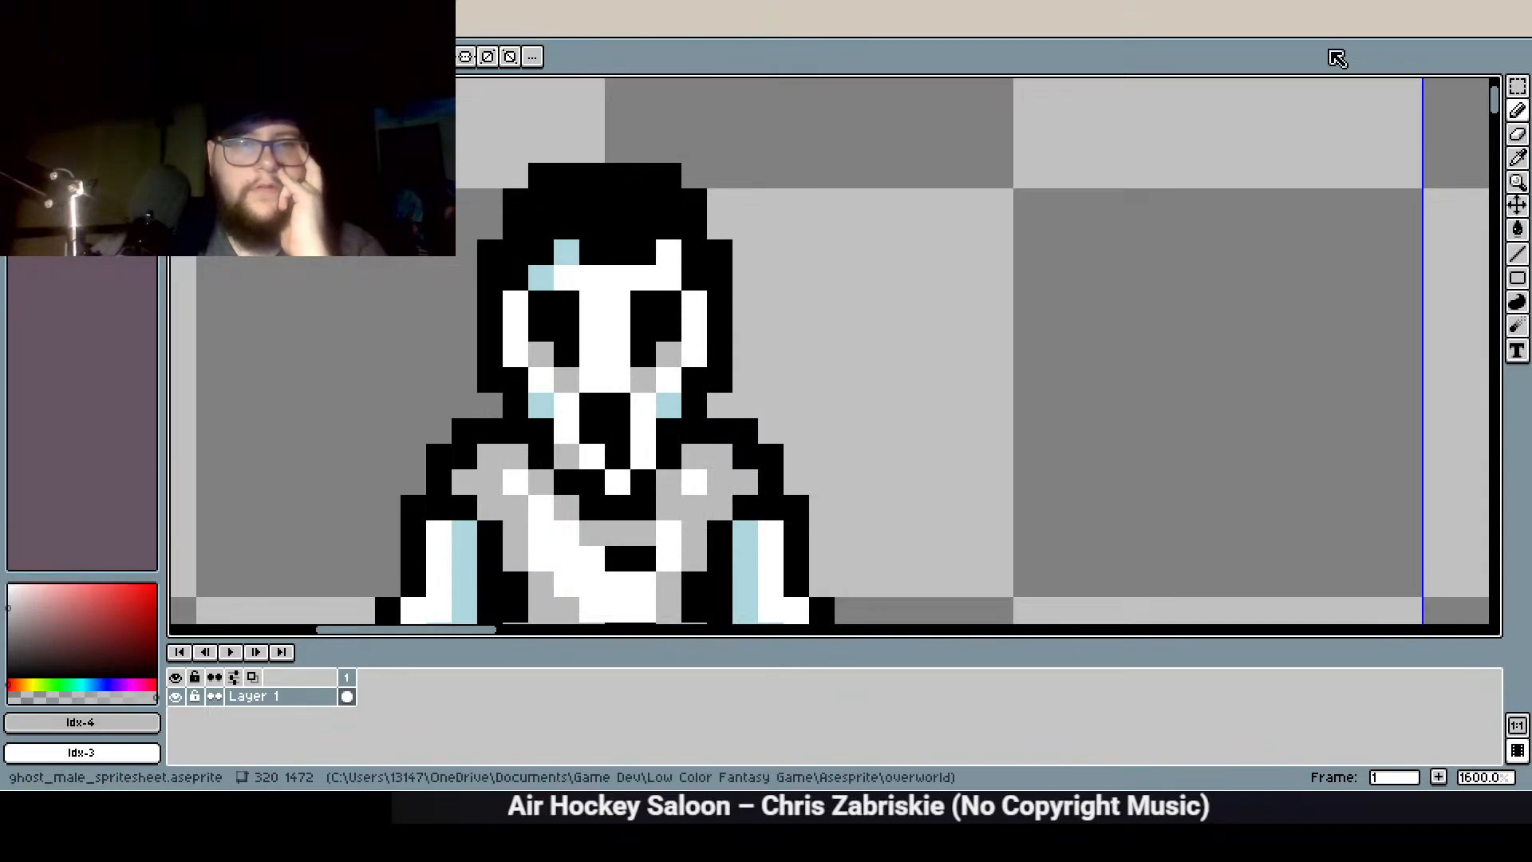
scroll(643, 289, down, 5)
scroll(612, 264, up, 4)
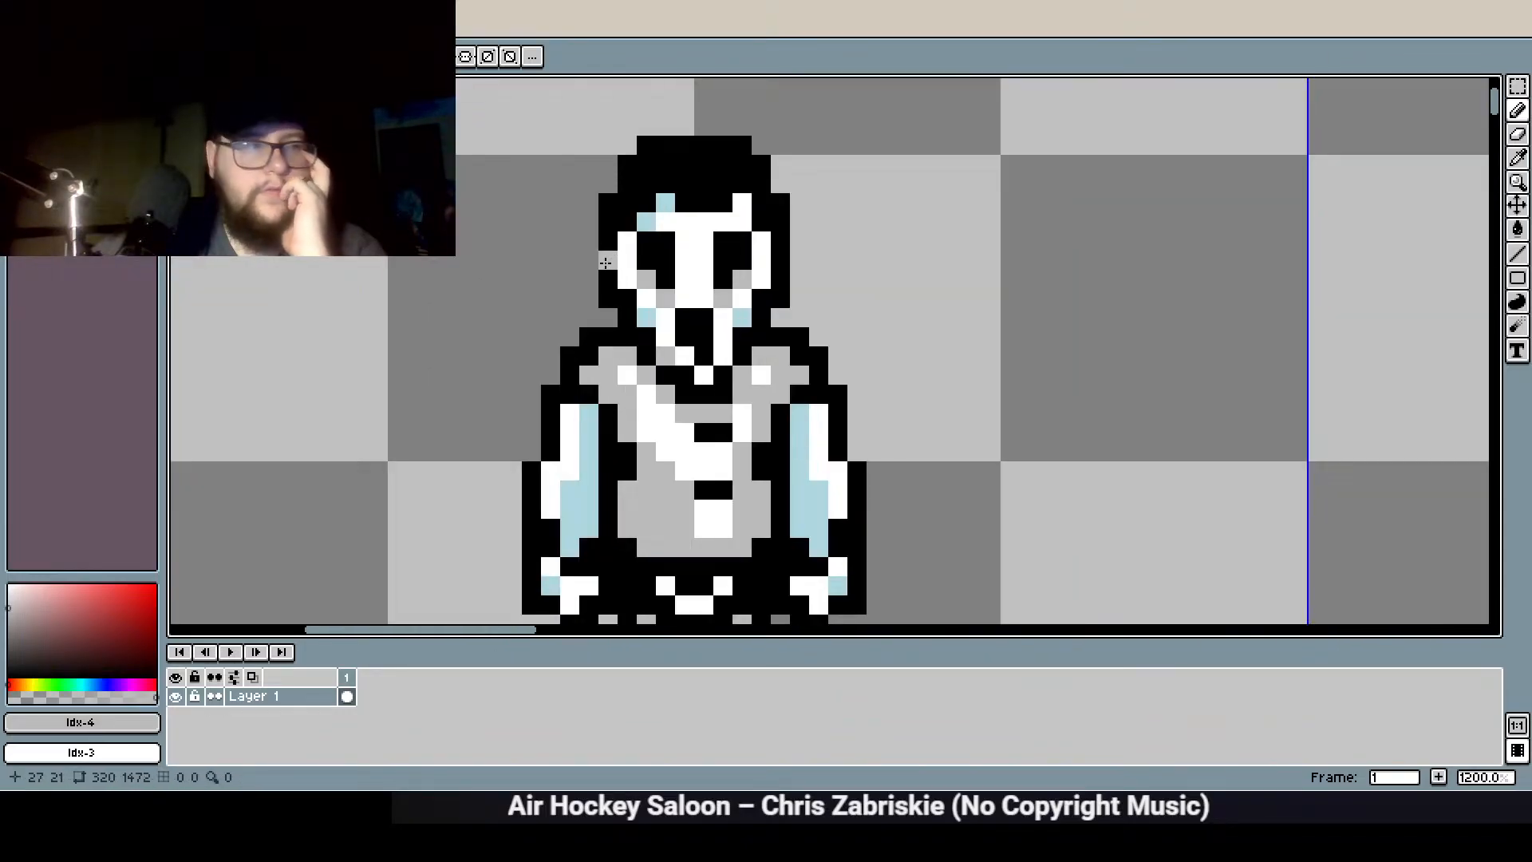
key(m)
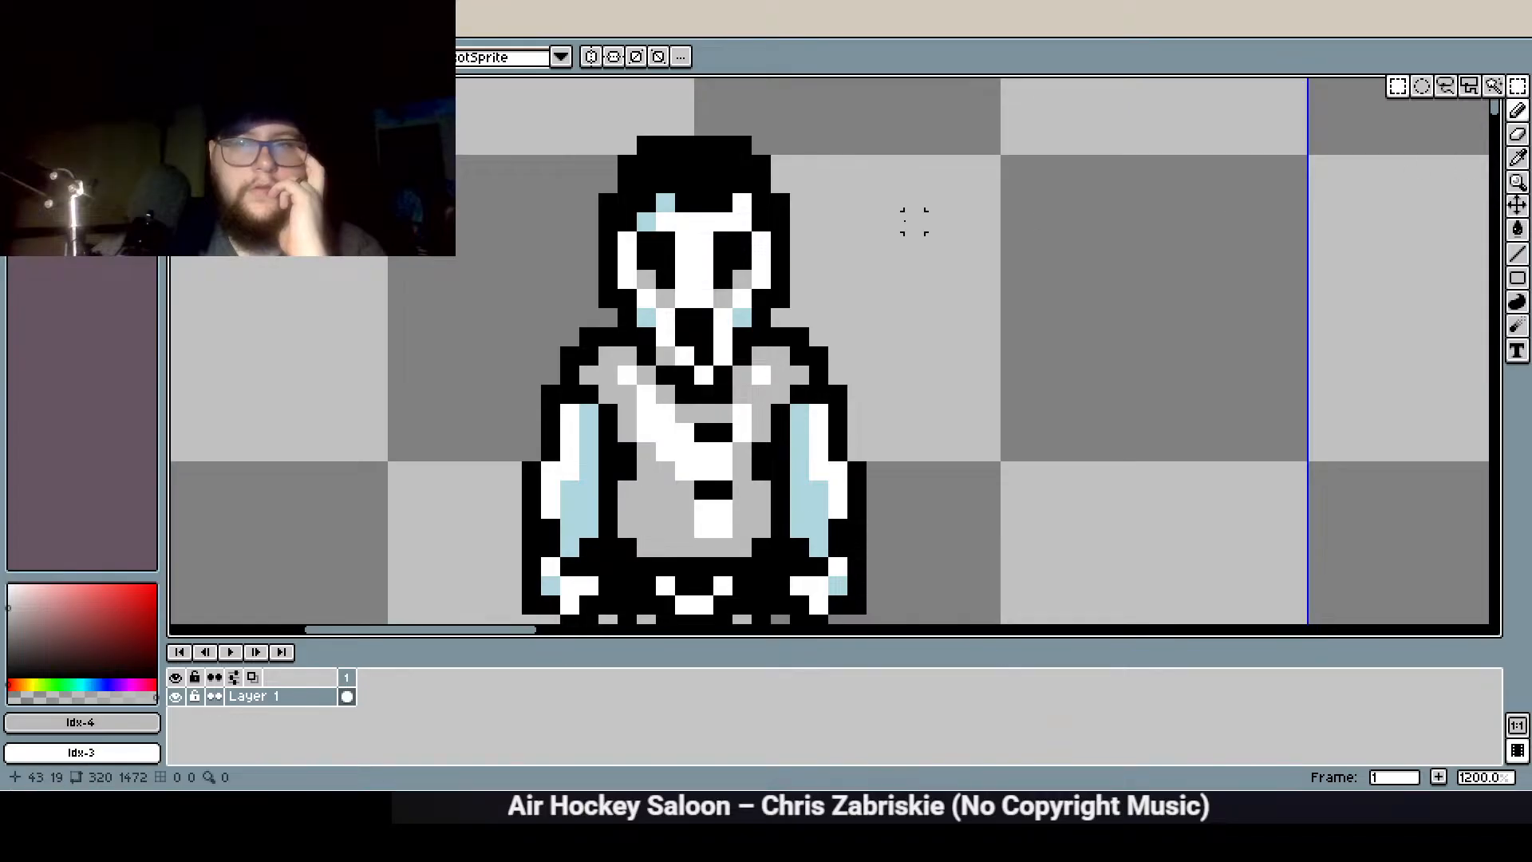
drag(709, 226, 755, 312)
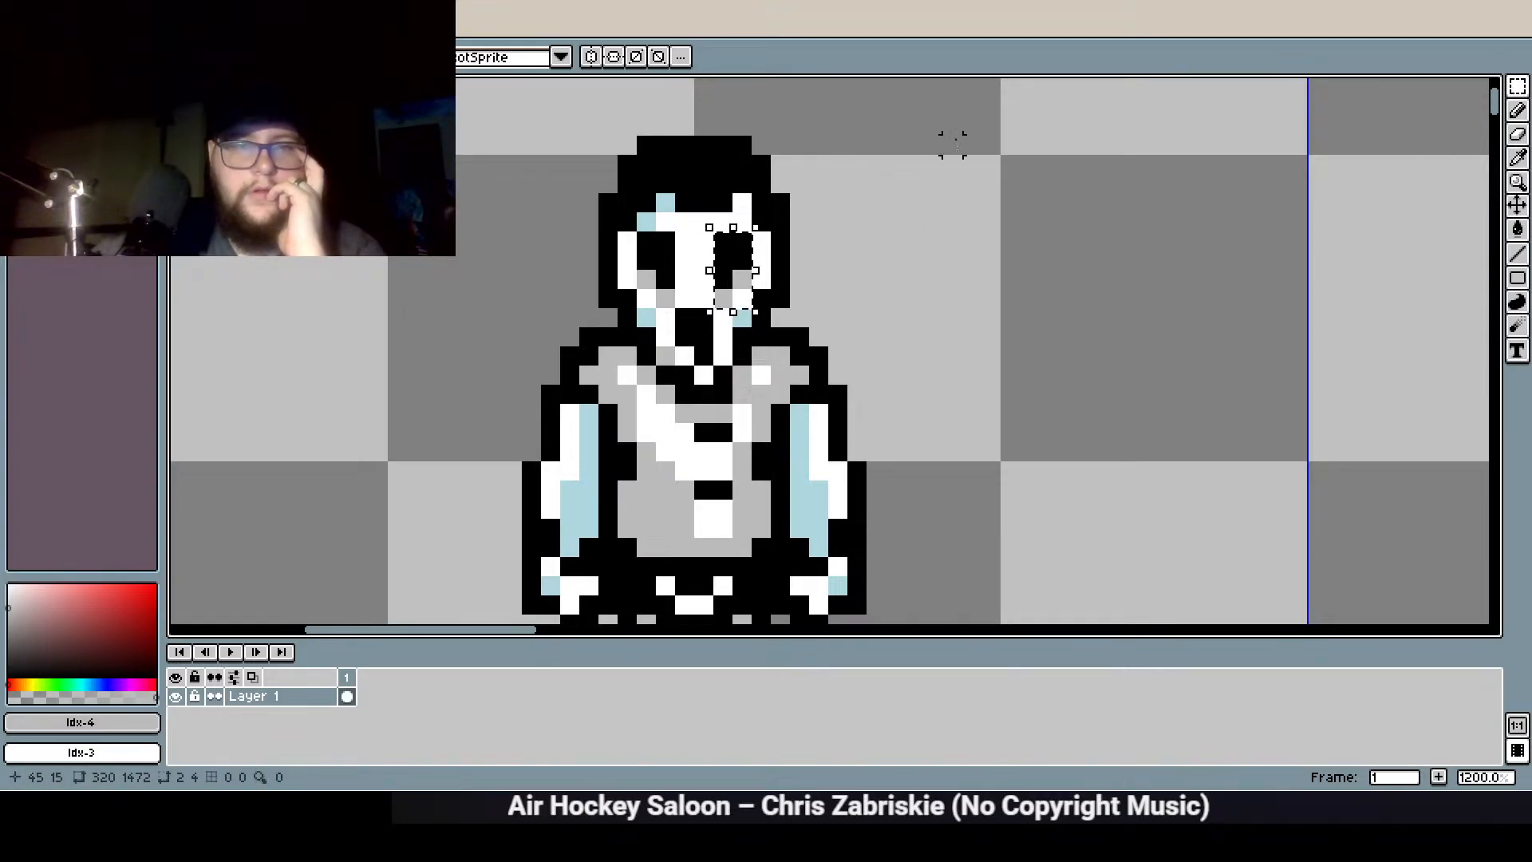
click(754, 243)
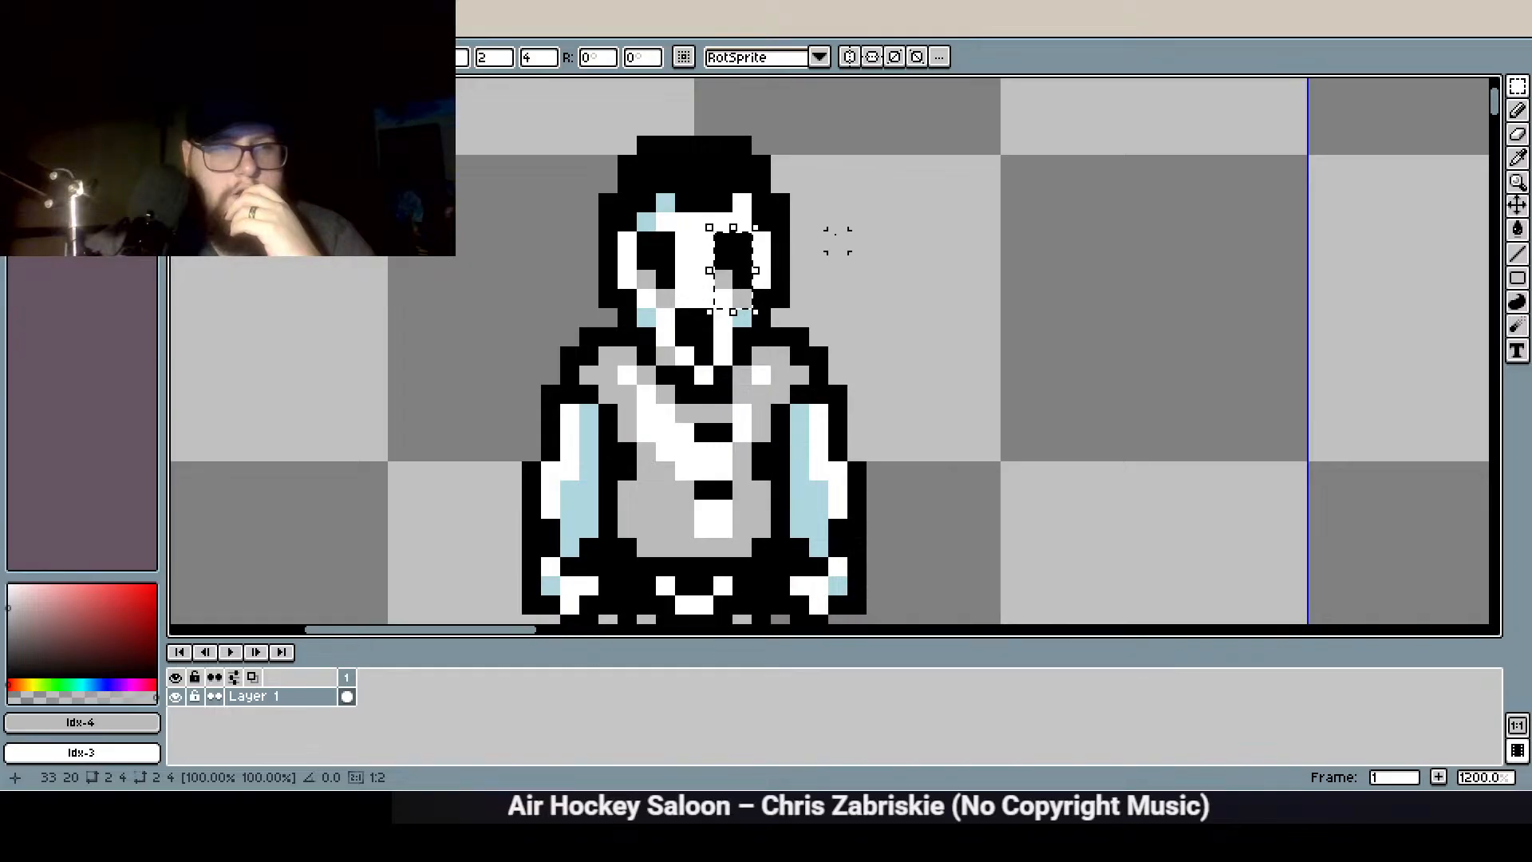
scroll(838, 241, down, 3)
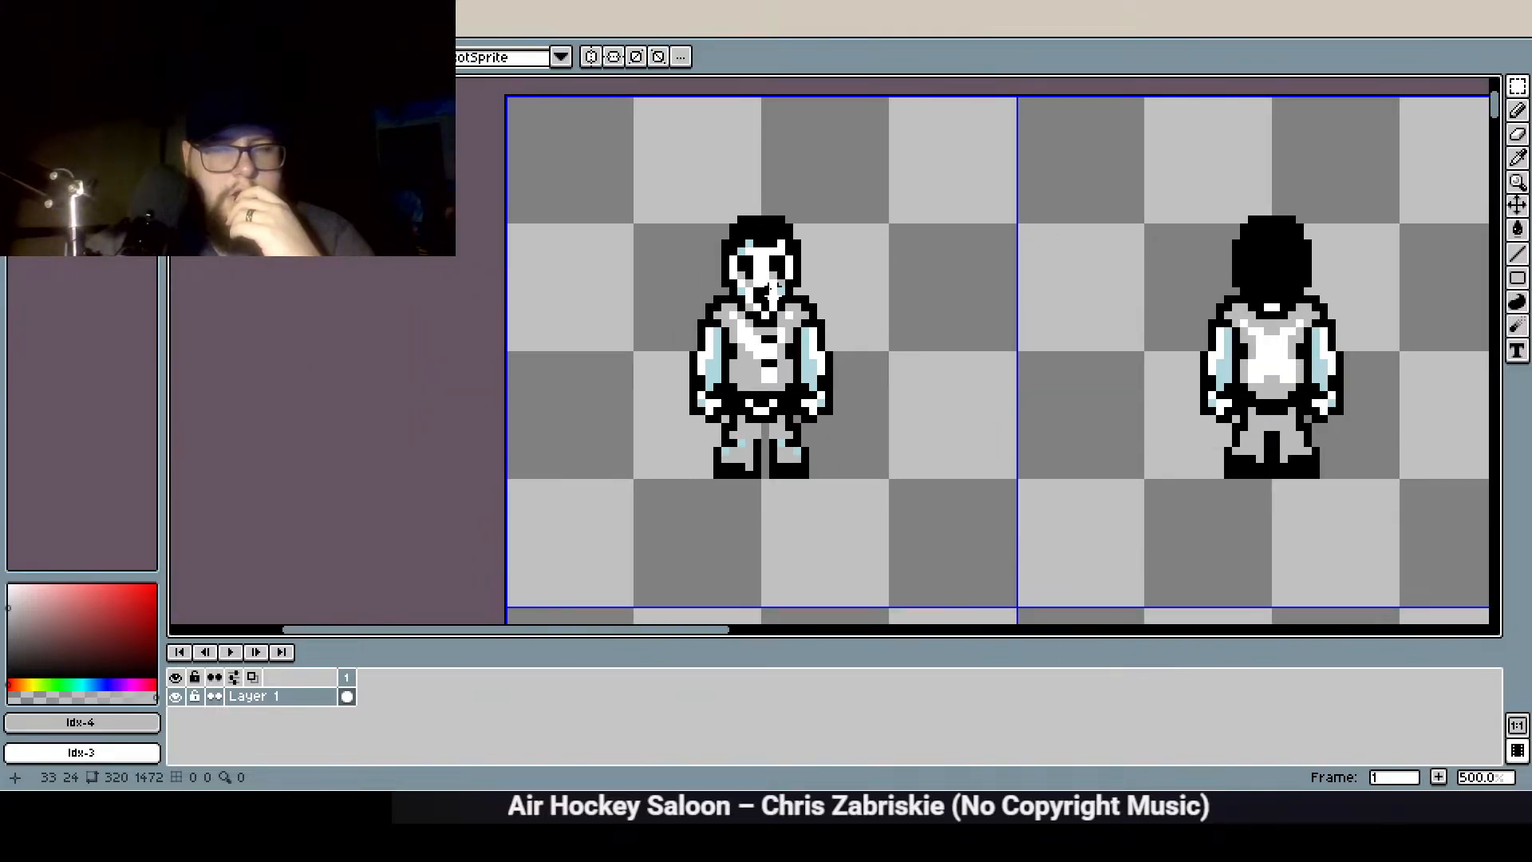
Move the whole right-hand arm one pixel left and the left-hand arm one pixel right, toward the torso
scroll(756, 448, up, 4)
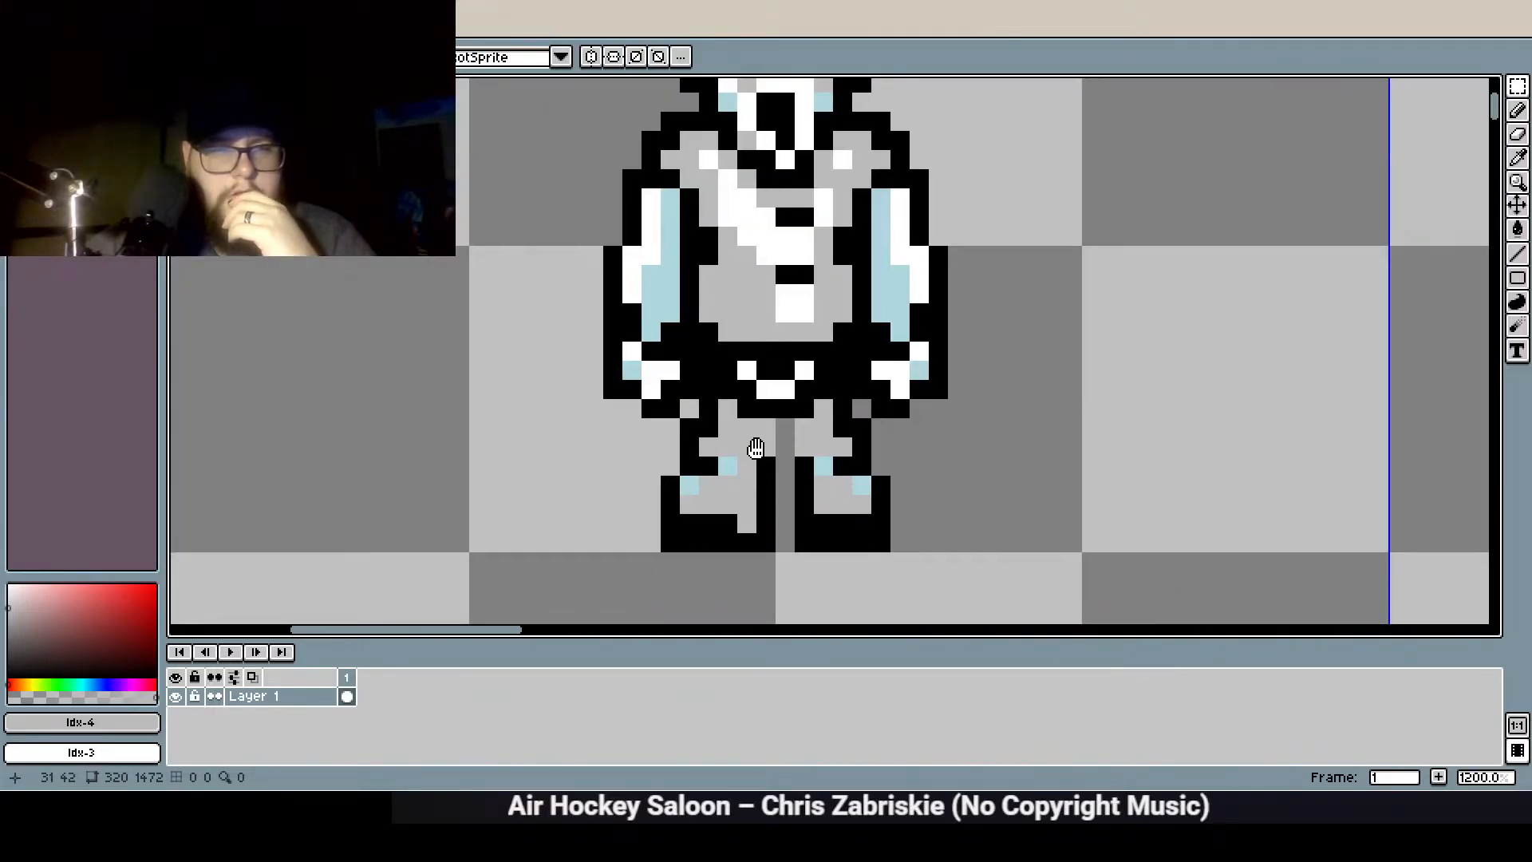
drag(756, 449, 633, 455)
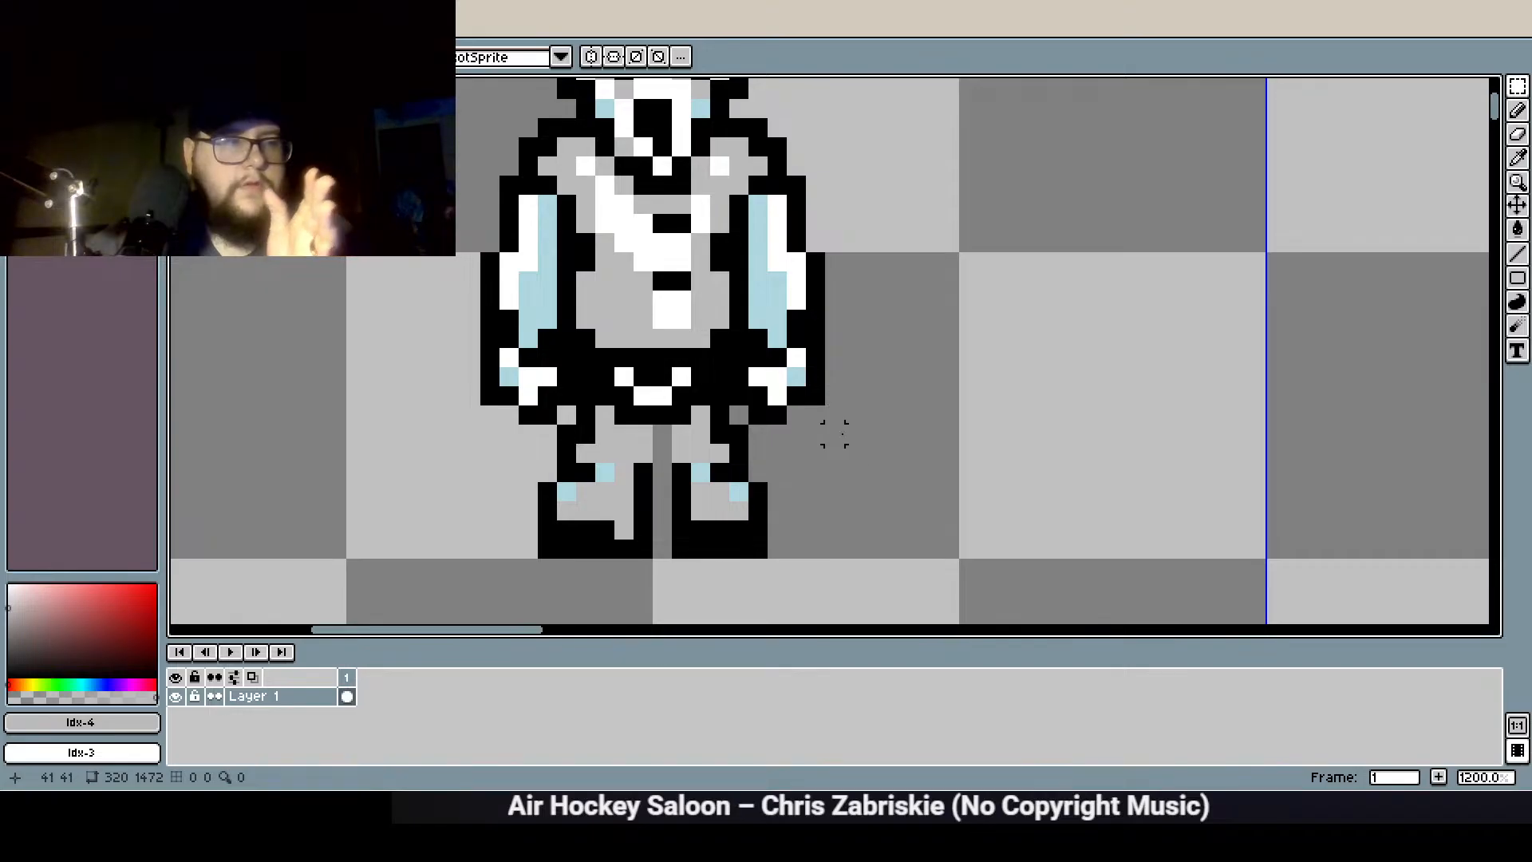
drag(868, 448, 763, 191)
drag(828, 276, 818, 276)
click(1007, 281)
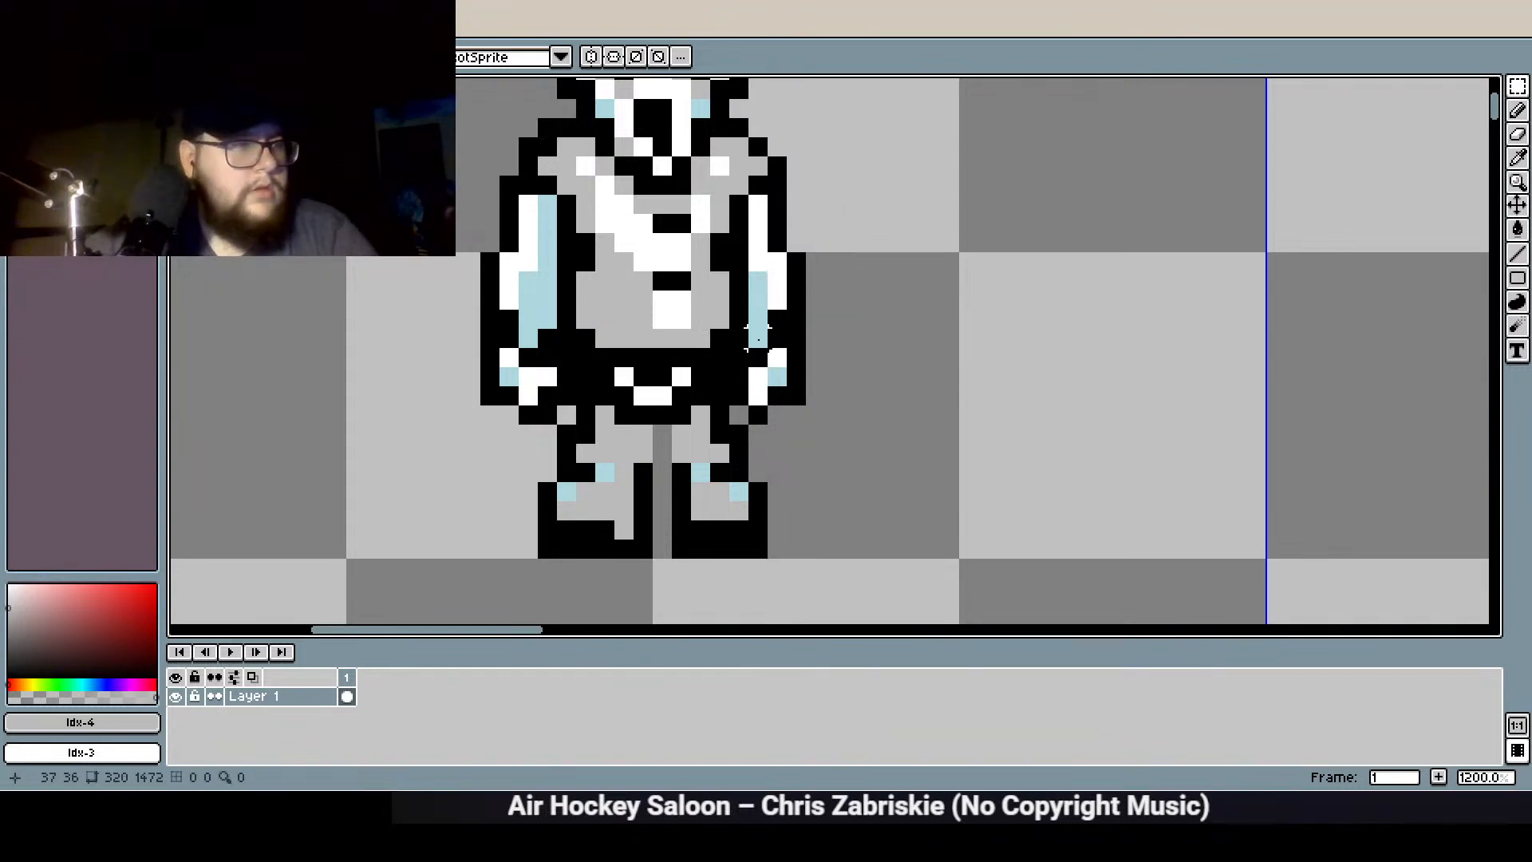
scroll(754, 339, down, 1)
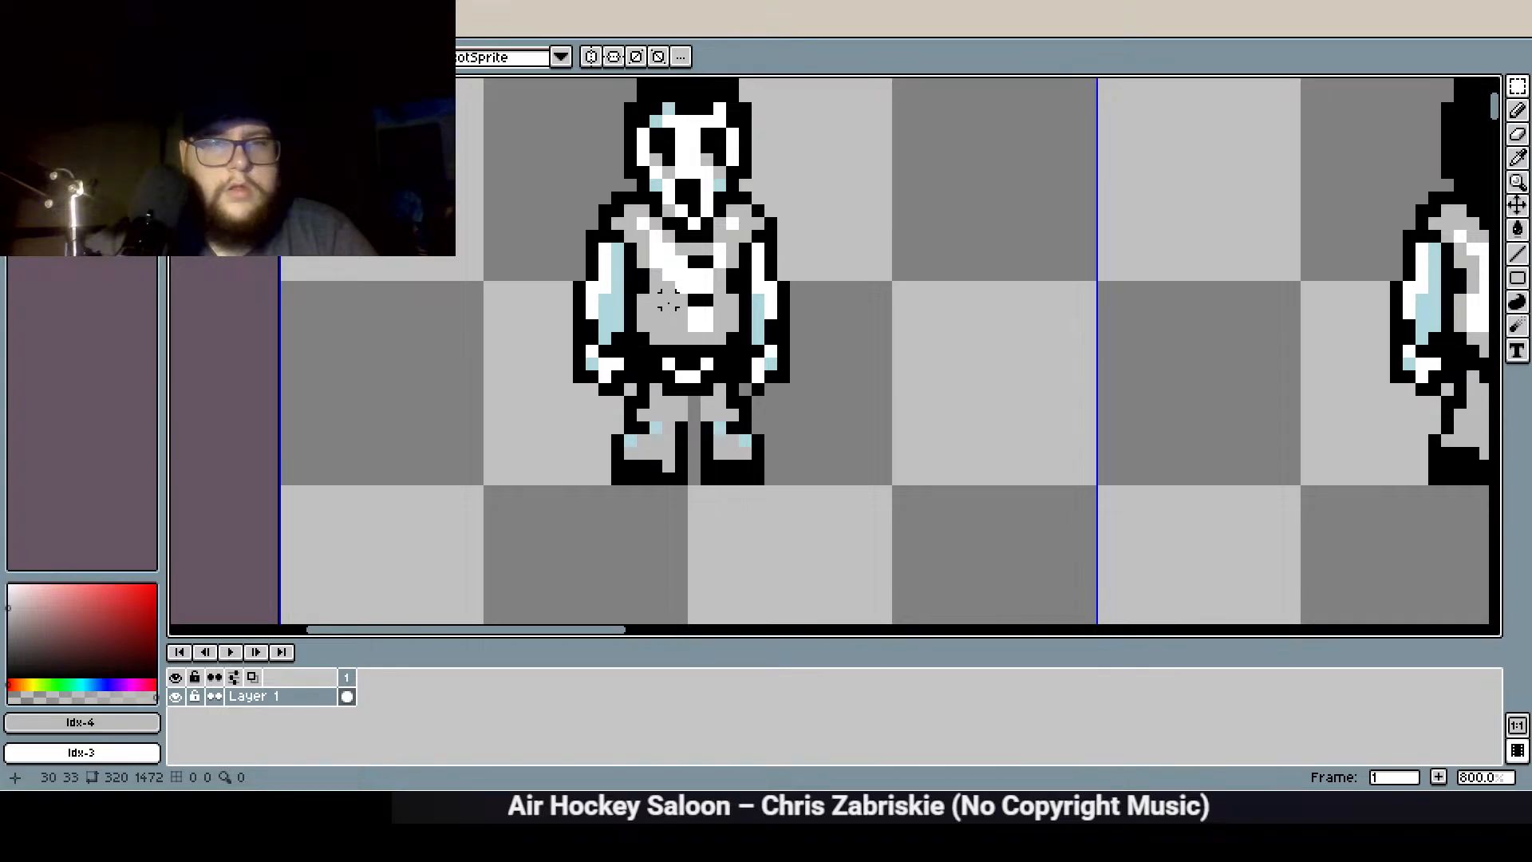
scroll(675, 314, up, 1)
drag(651, 435, 511, 143)
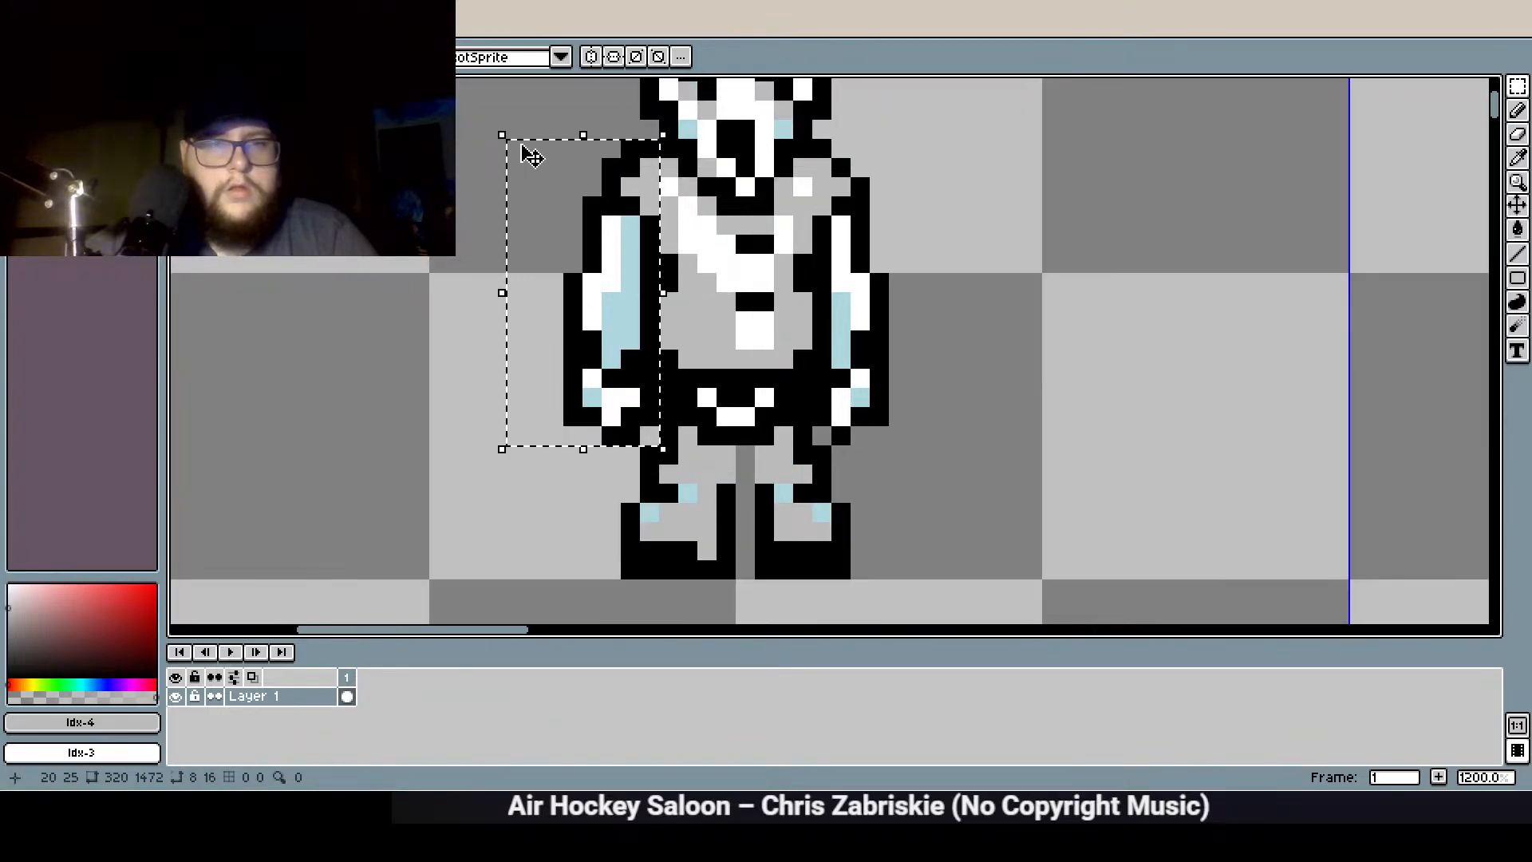
key(Right)
click(860, 486)
Shift the 16×8-pixel leg area one pixel right and move the white belt buckle two pixels right
drag(860, 588, 566, 448)
key(Right)
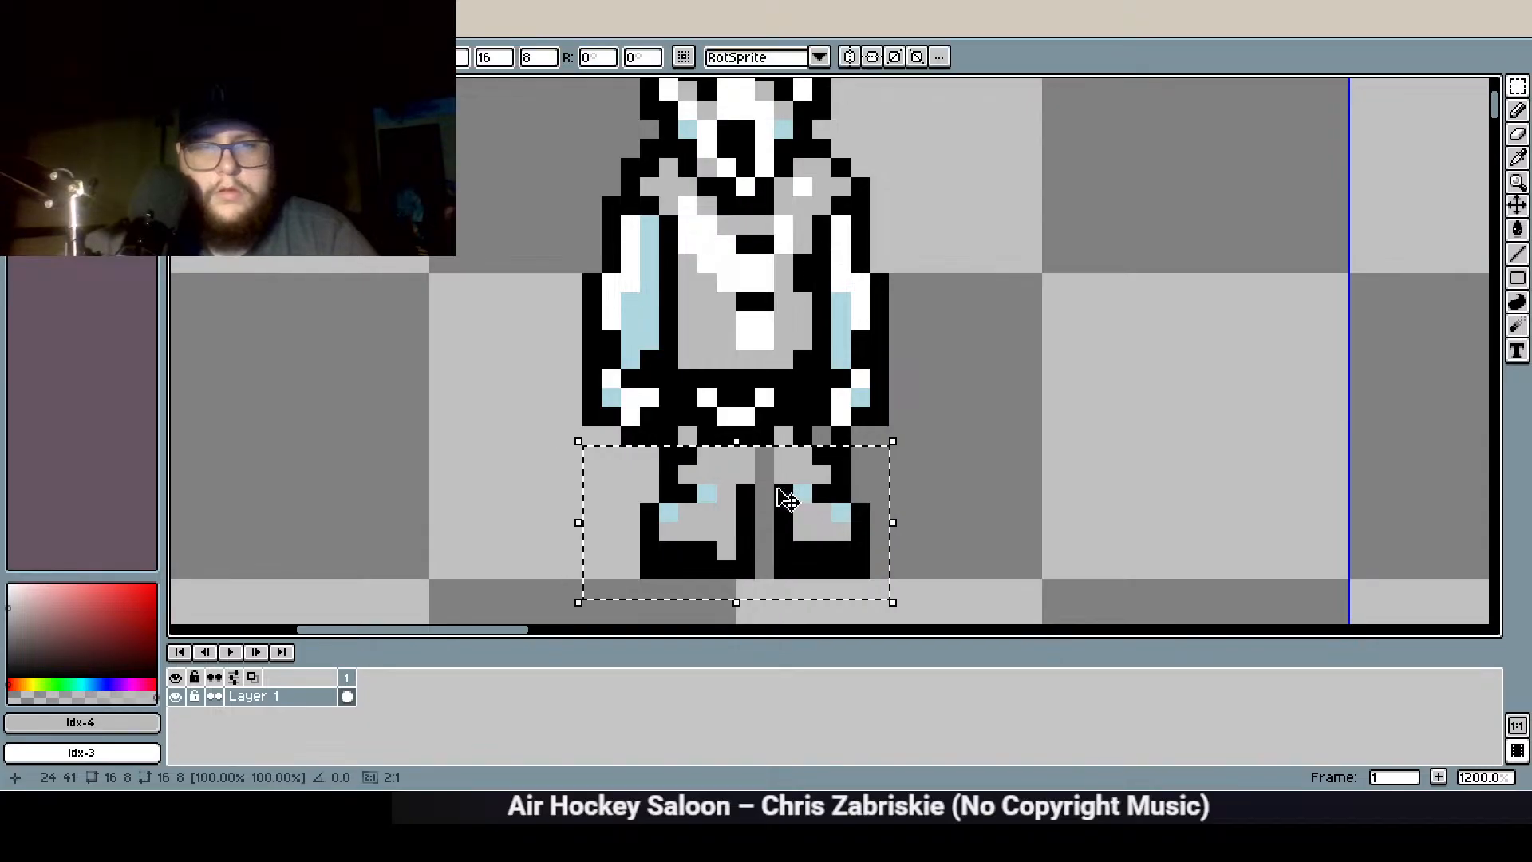
click(1317, 338)
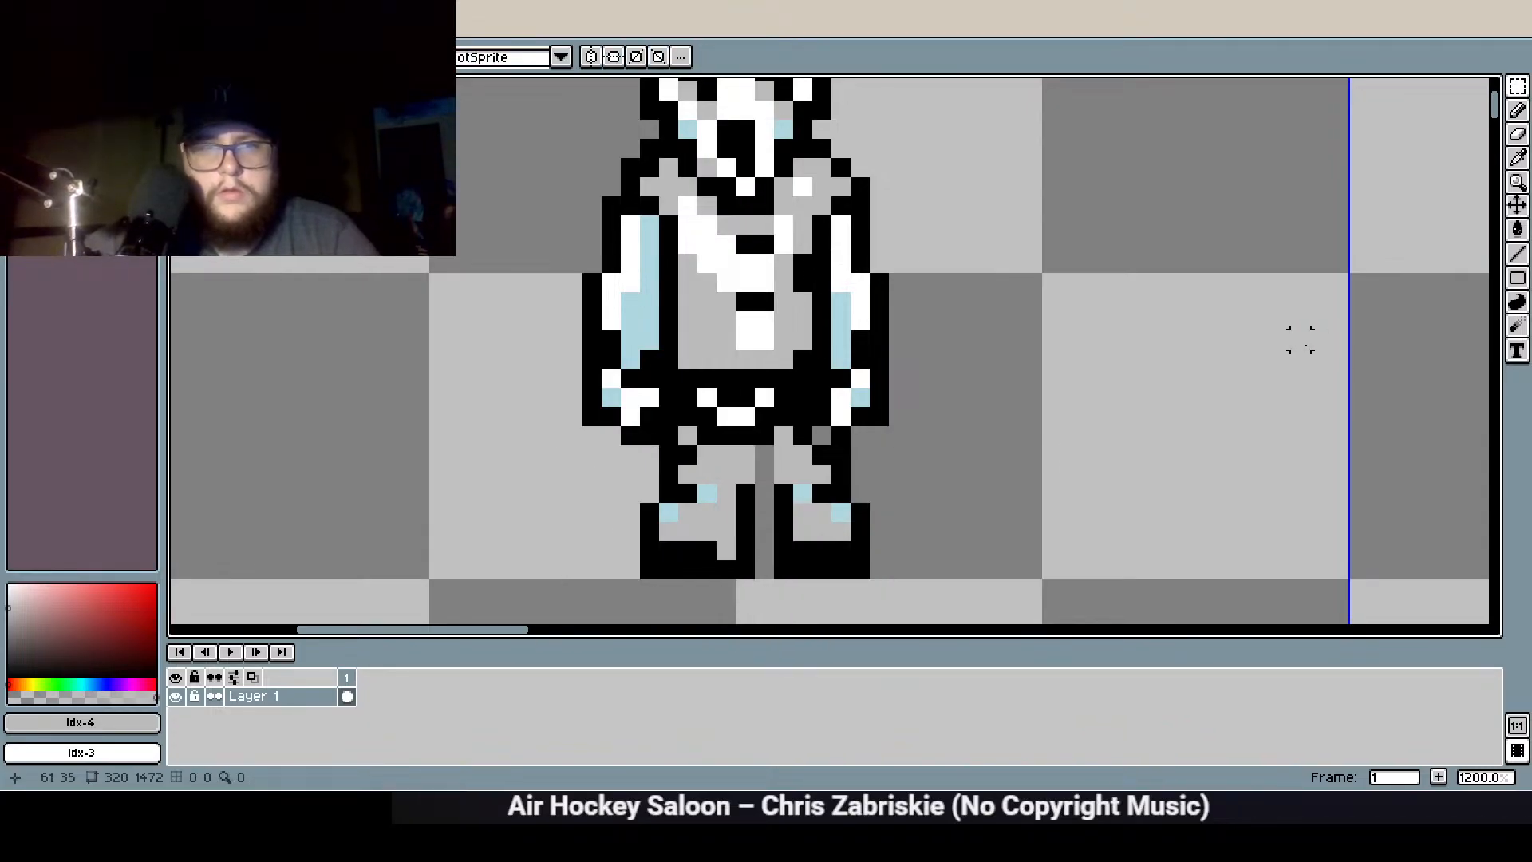
drag(765, 417, 693, 366)
key(Right)
key(Right)
click(1051, 358)
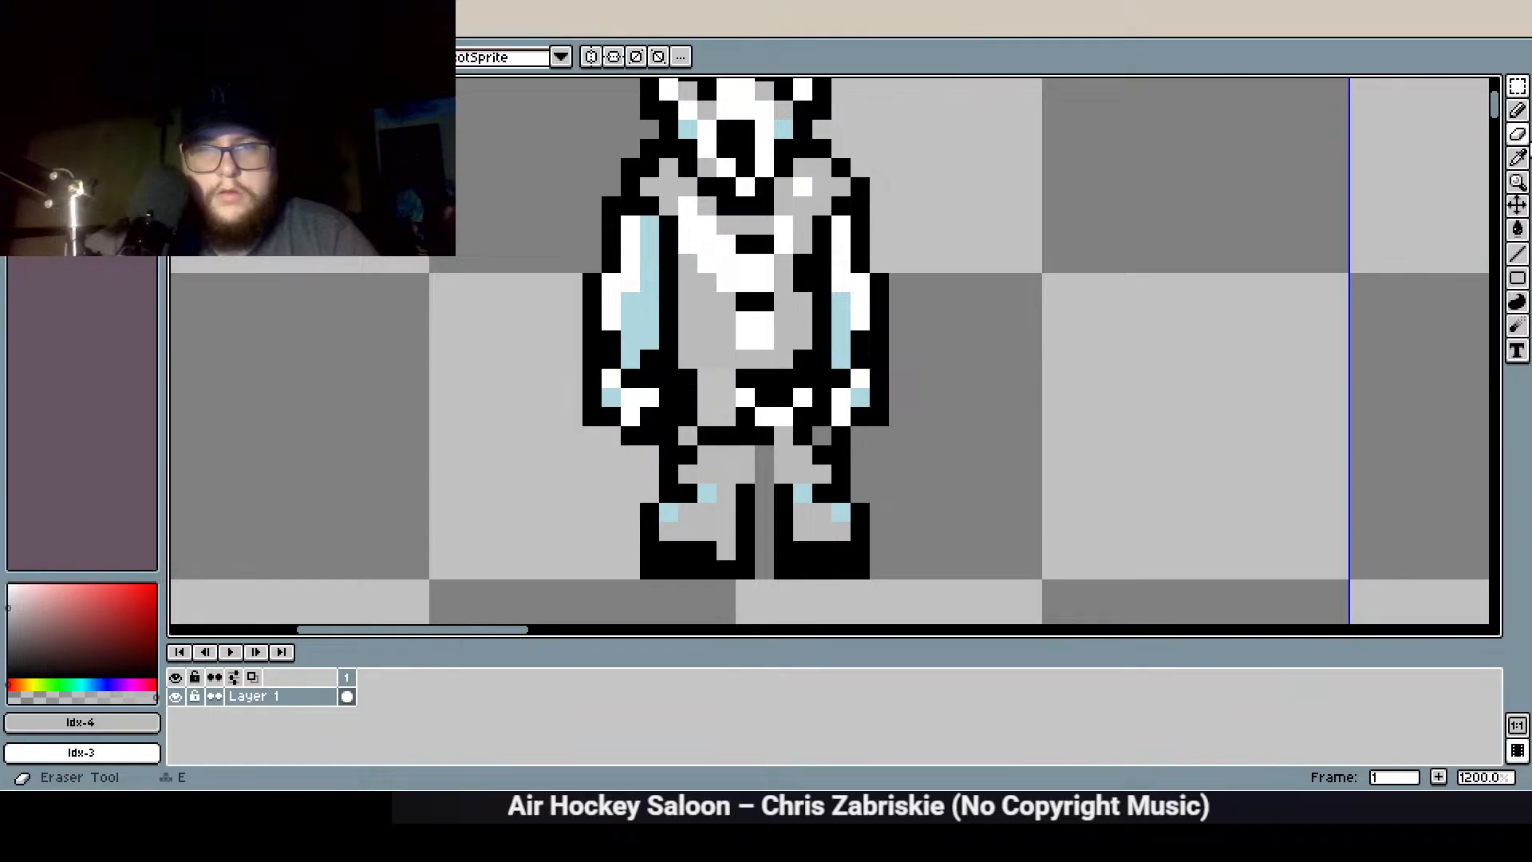
Sample the black outline color and fill the gap the moved buckle left in the belt with it
click(1516, 110)
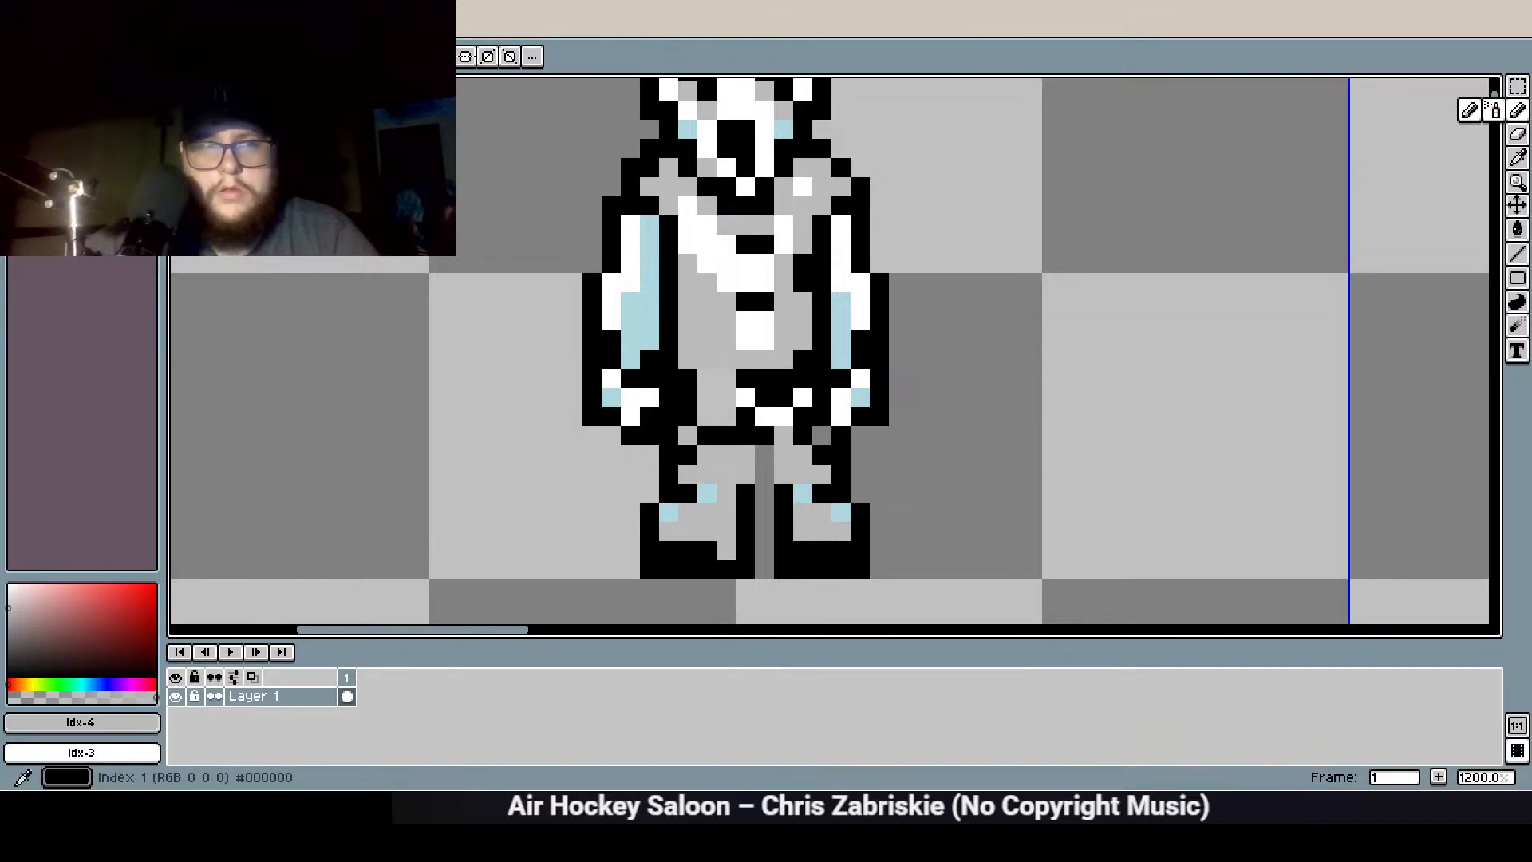
alt+click(589, 326)
scroll(576, 324, up, 2)
mouse_move(848, 434)
mouse_down()
mouse_move(868, 494)
mouse_move(870, 428)
mouse_up()
click(834, 499)
click(800, 399)
click(915, 585)
Fill the gap between the legs and the belt's lower edge with black, and touch up the crotch and inner leg in gray
scroll(915, 585, down, 5)
scroll(952, 503, up, 4)
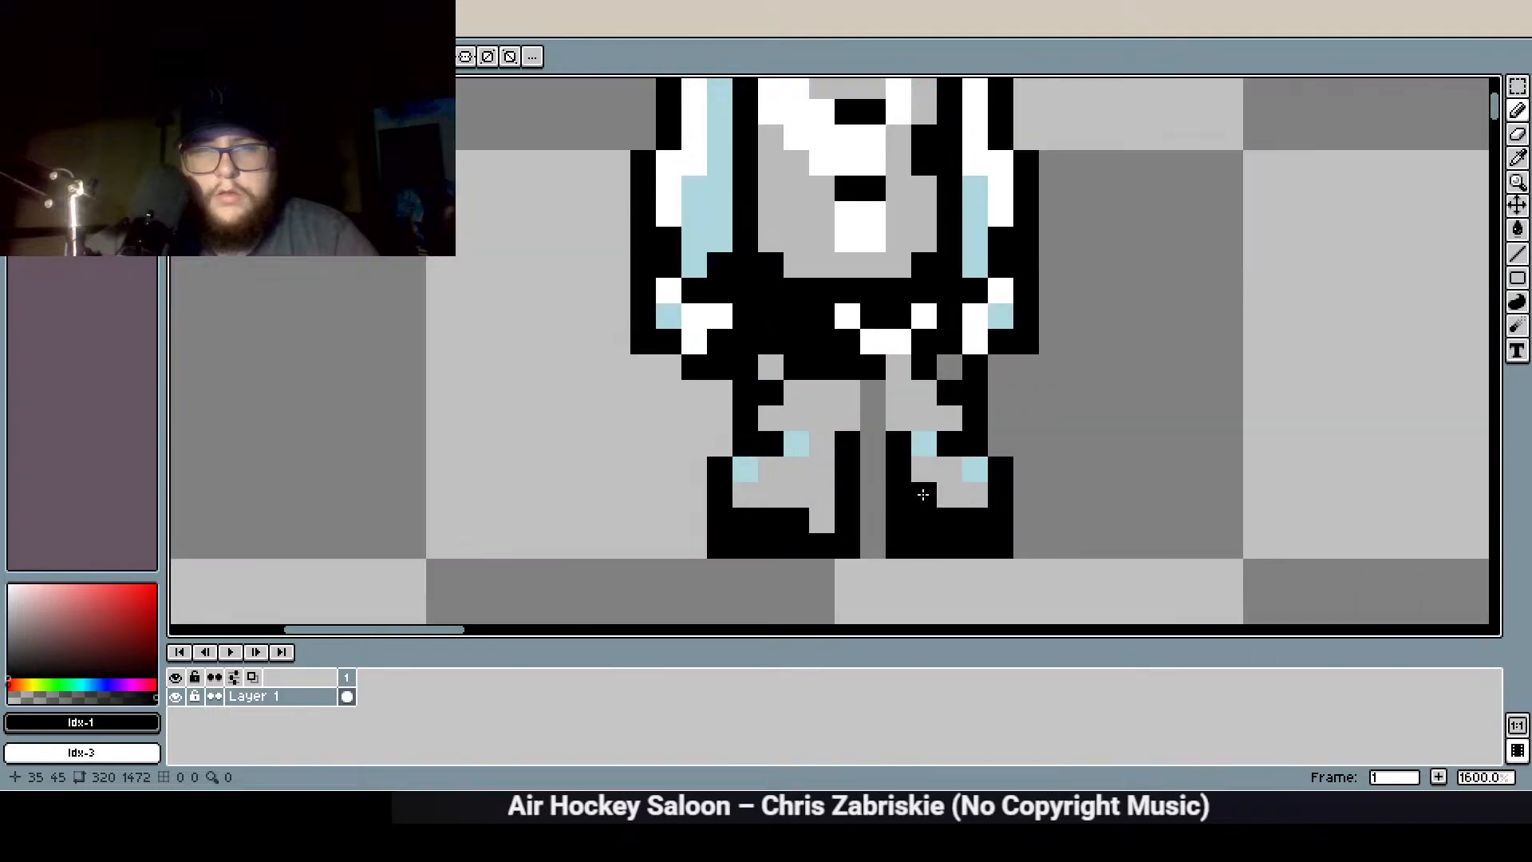
drag(873, 521, 873, 412)
click(879, 394)
right_click(872, 397)
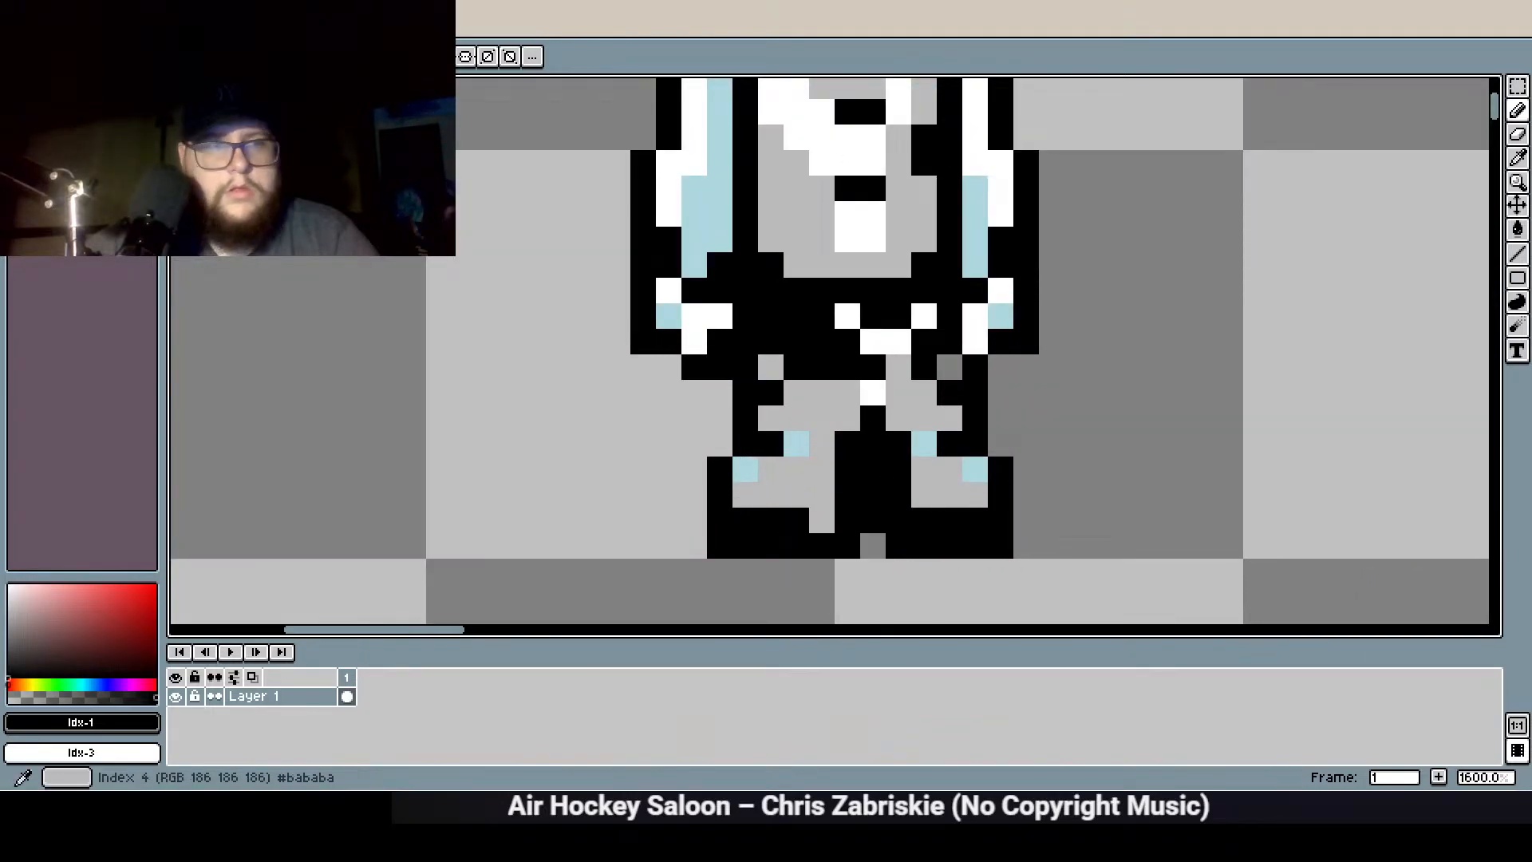
alt+right_click(799, 421)
right_click(875, 398)
click(897, 369)
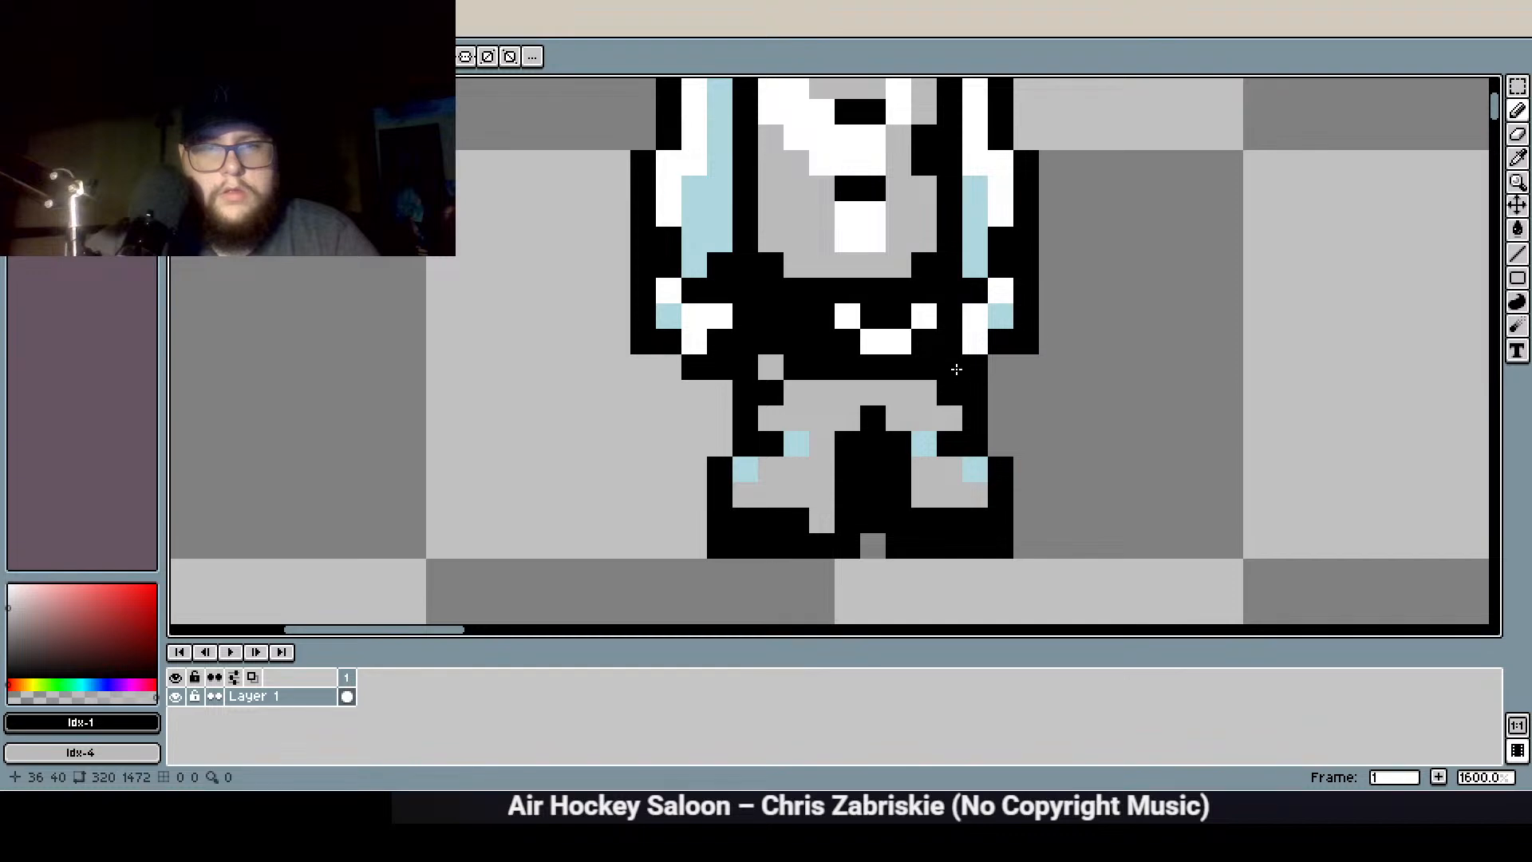
scroll(860, 469, down, 3)
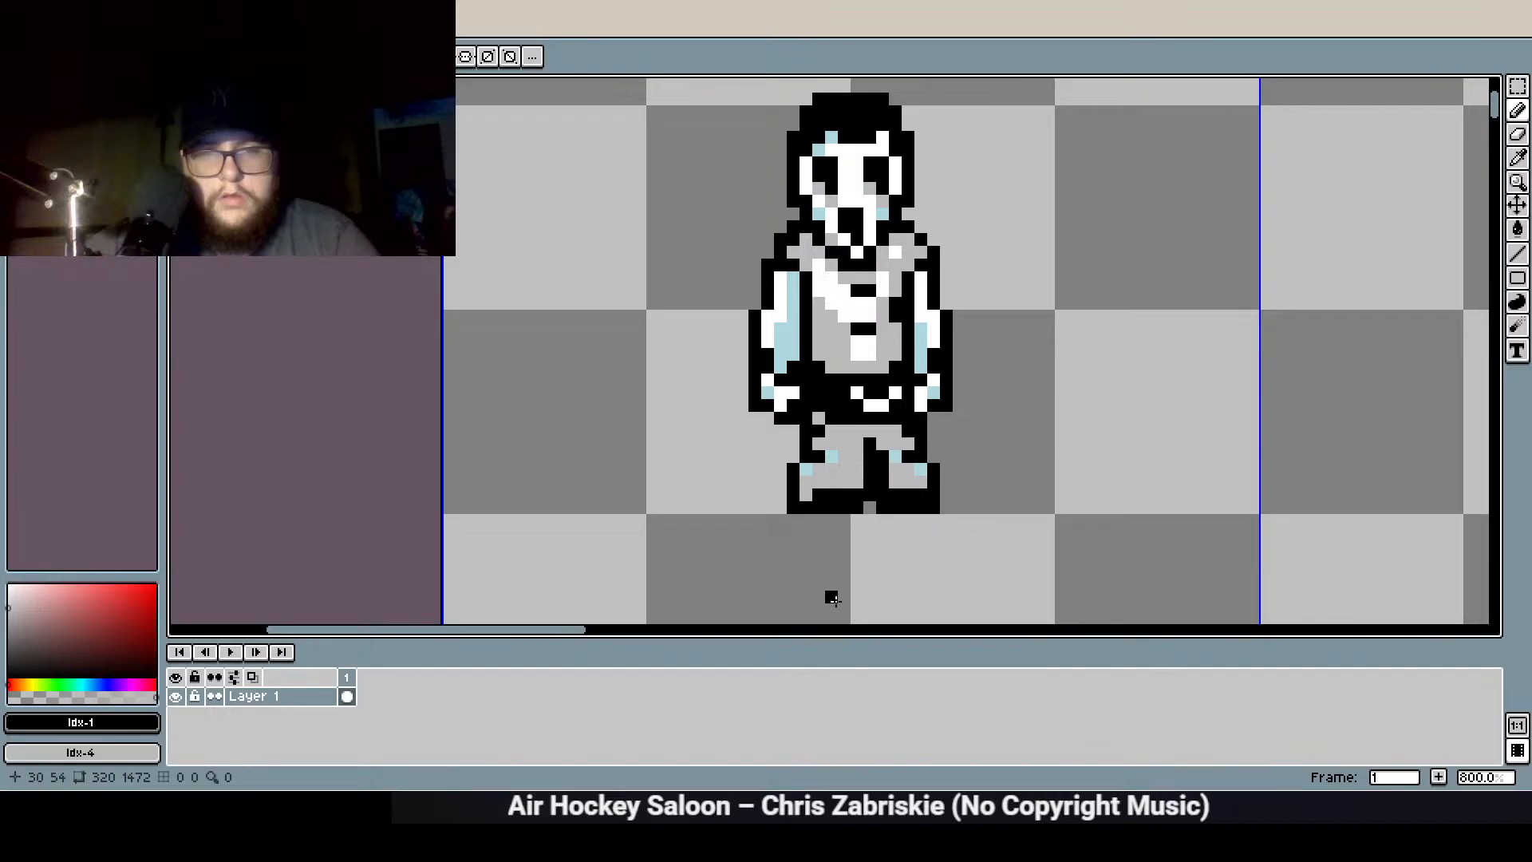
scroll(798, 423, up, 2)
right_click(834, 438)
scroll(784, 502, down, 3)
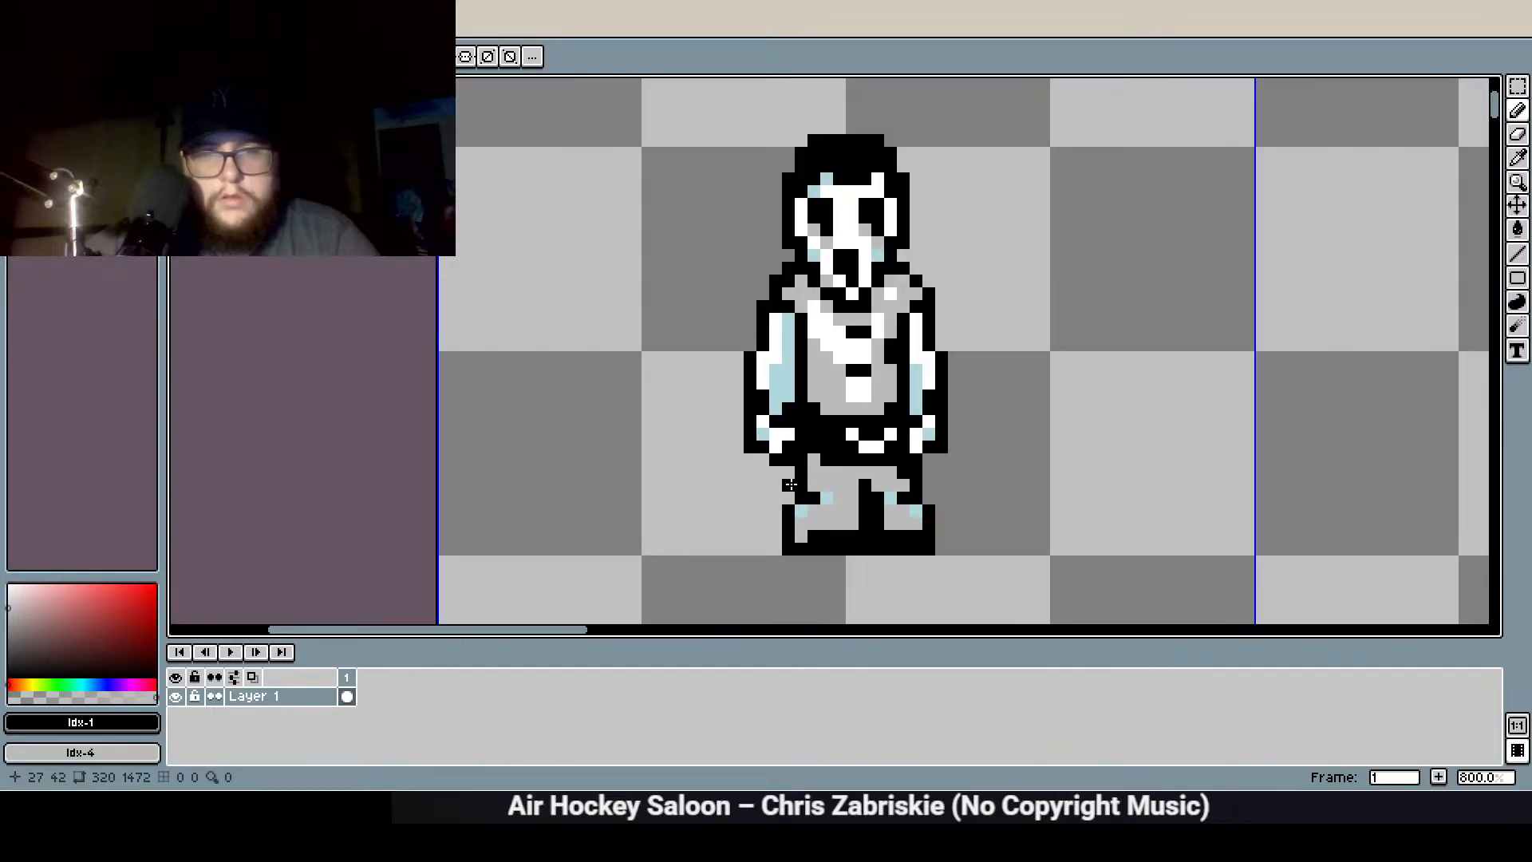
Examine the turned figure up close and at reduced size beside the back view and the original front view
scroll(842, 471, up, 1)
drag(856, 471, 806, 495)
scroll(798, 223, up, 5)
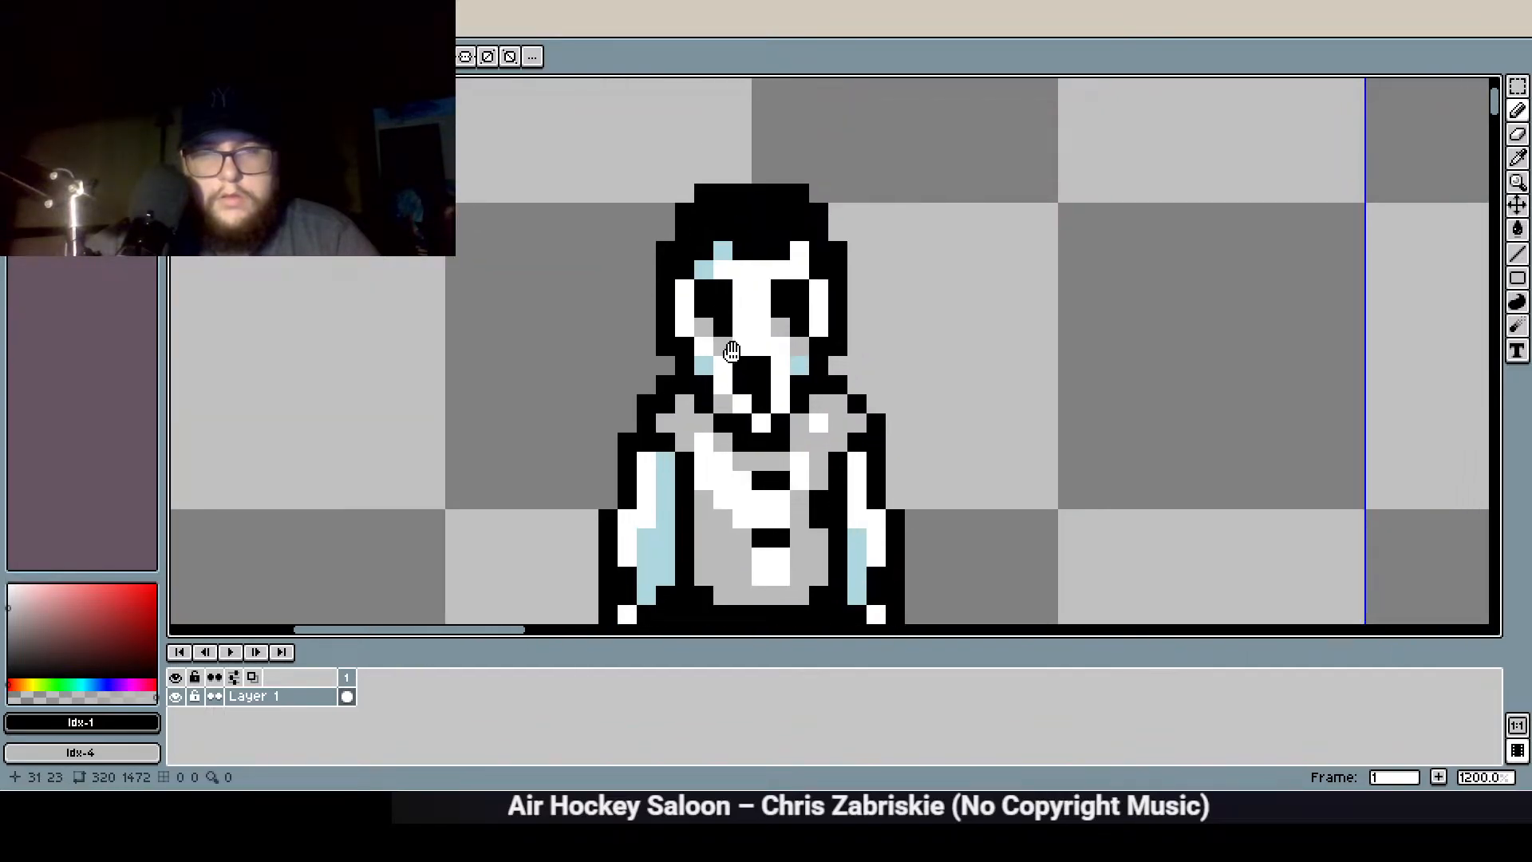
scroll(1032, 263, down, 6)
scroll(922, 418, up, 3)
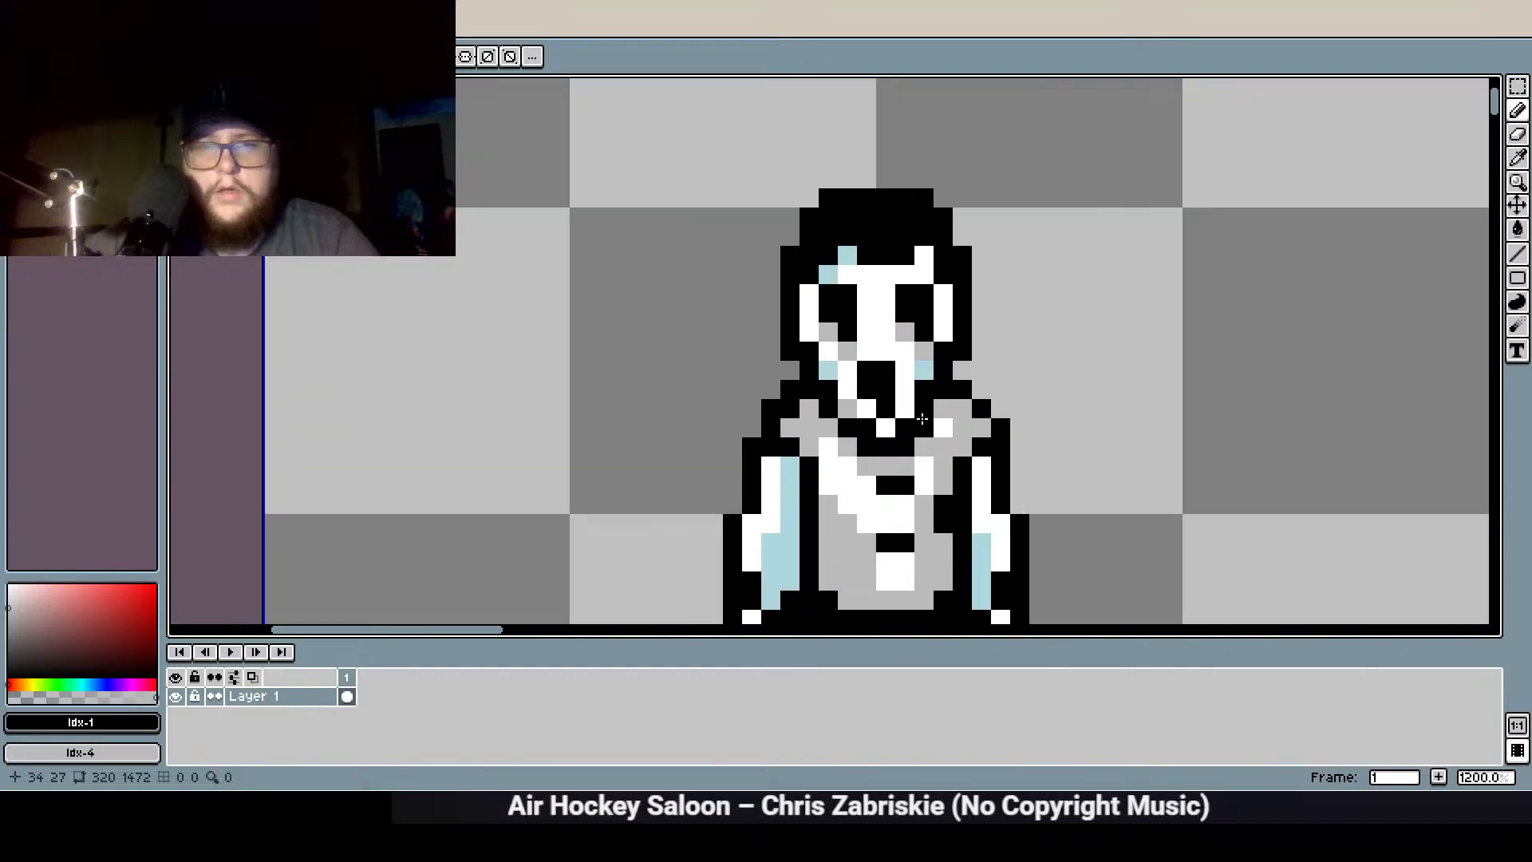
scroll(1078, 342, down, 2)
drag(1077, 342, 715, 390)
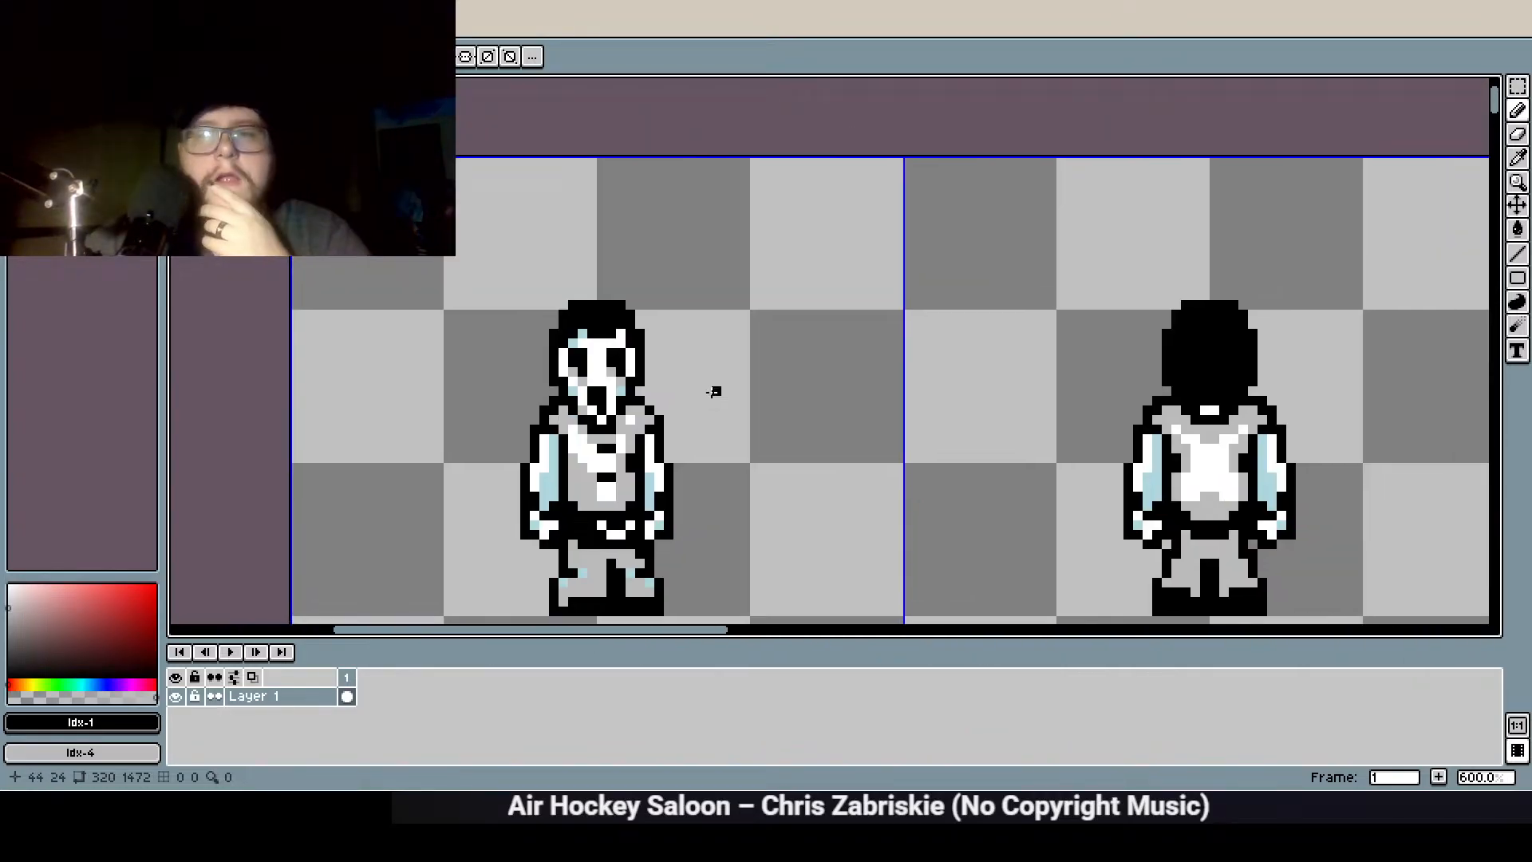
scroll(752, 370, down, 1)
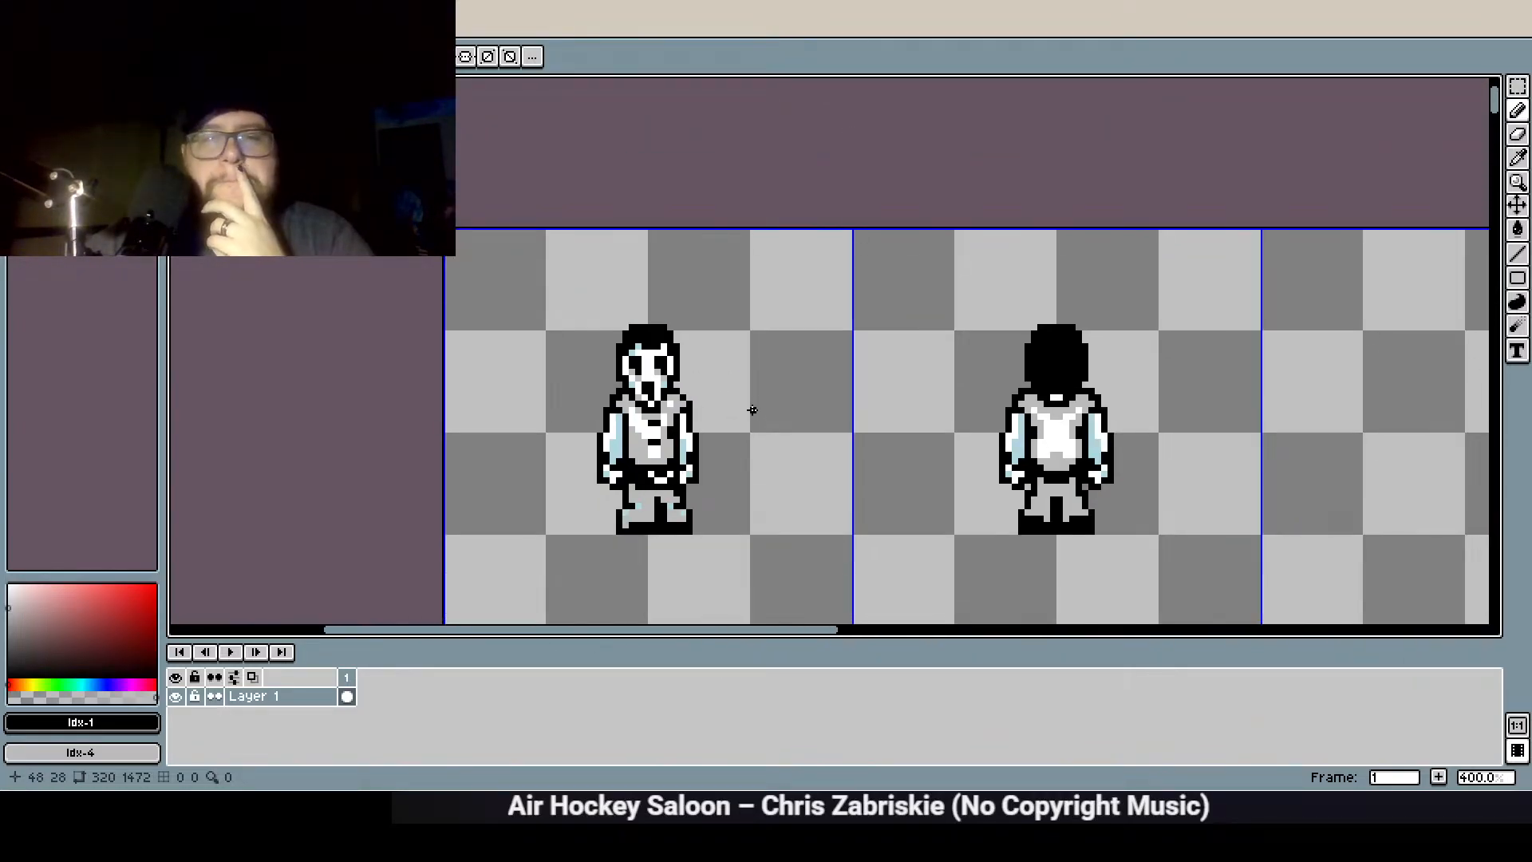
scroll(751, 409, down, 1)
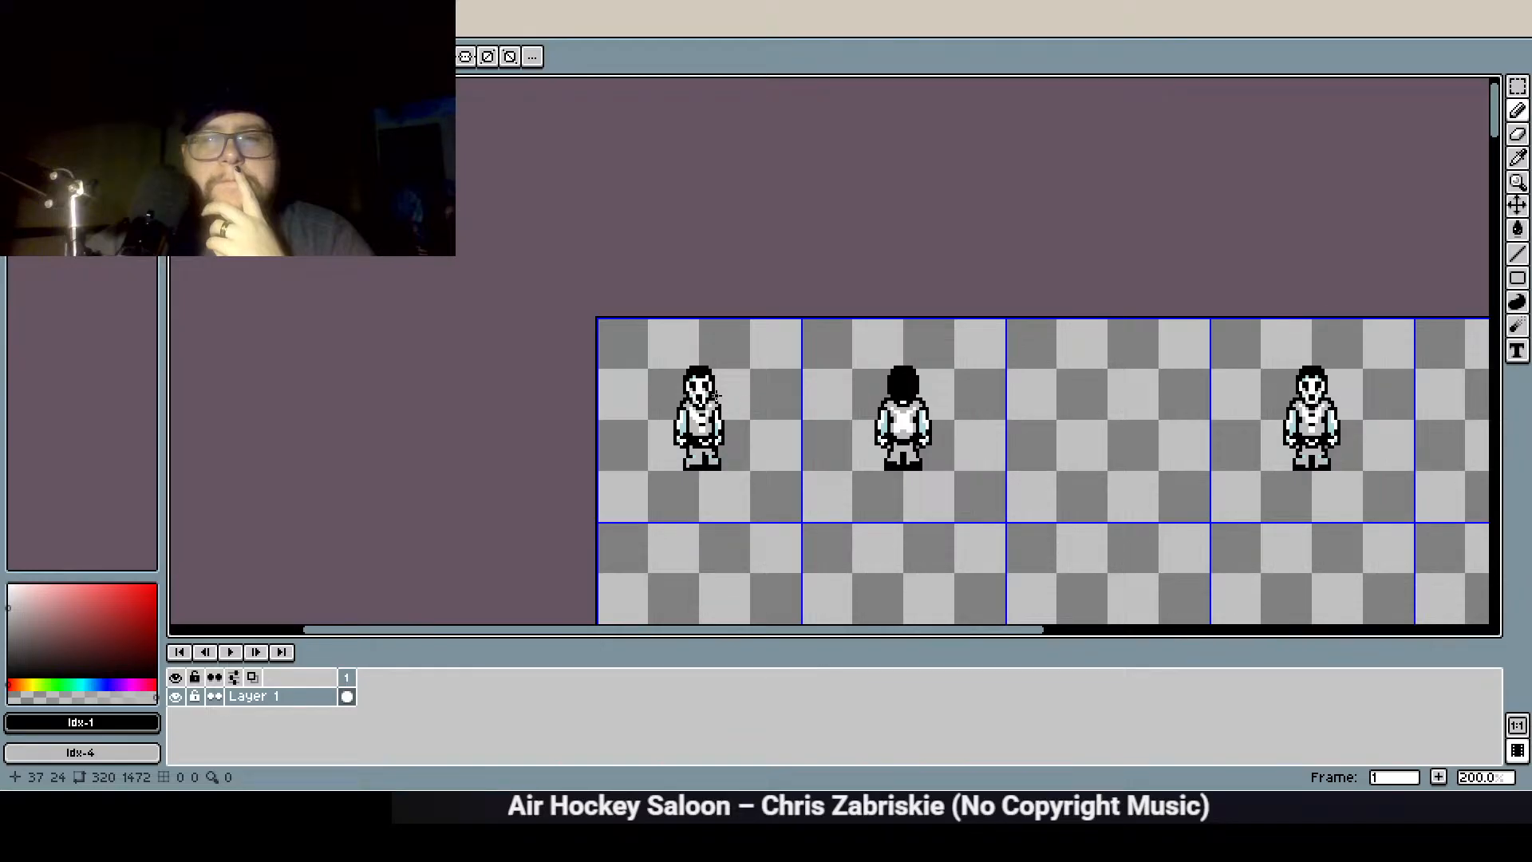
Flip the 2×4-pixel right-hand eye horizontally and move it one pixel right
scroll(700, 393, up, 10)
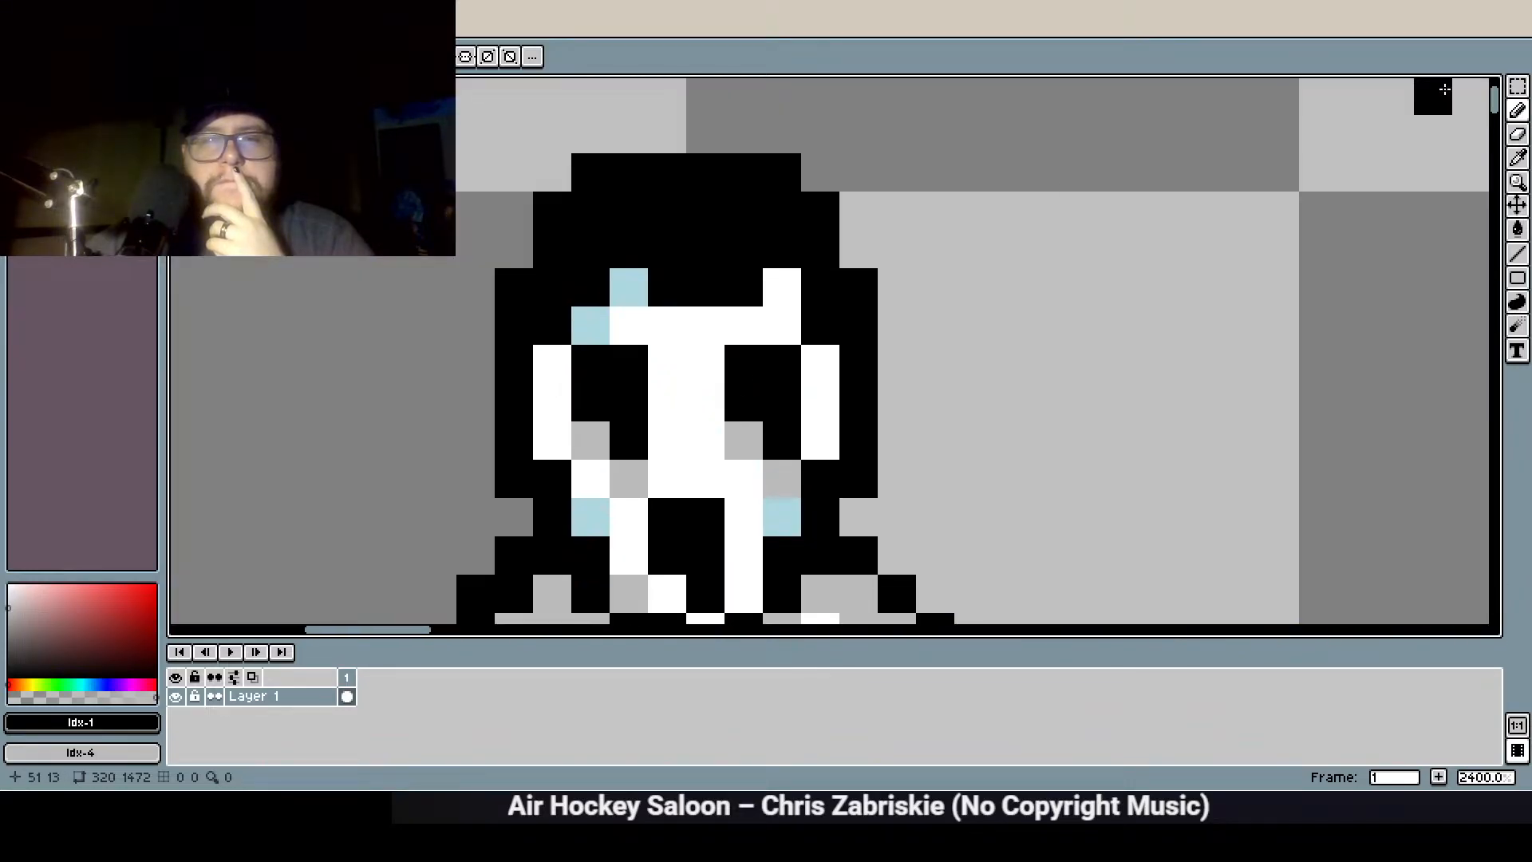
click(1517, 85)
drag(785, 476, 760, 370)
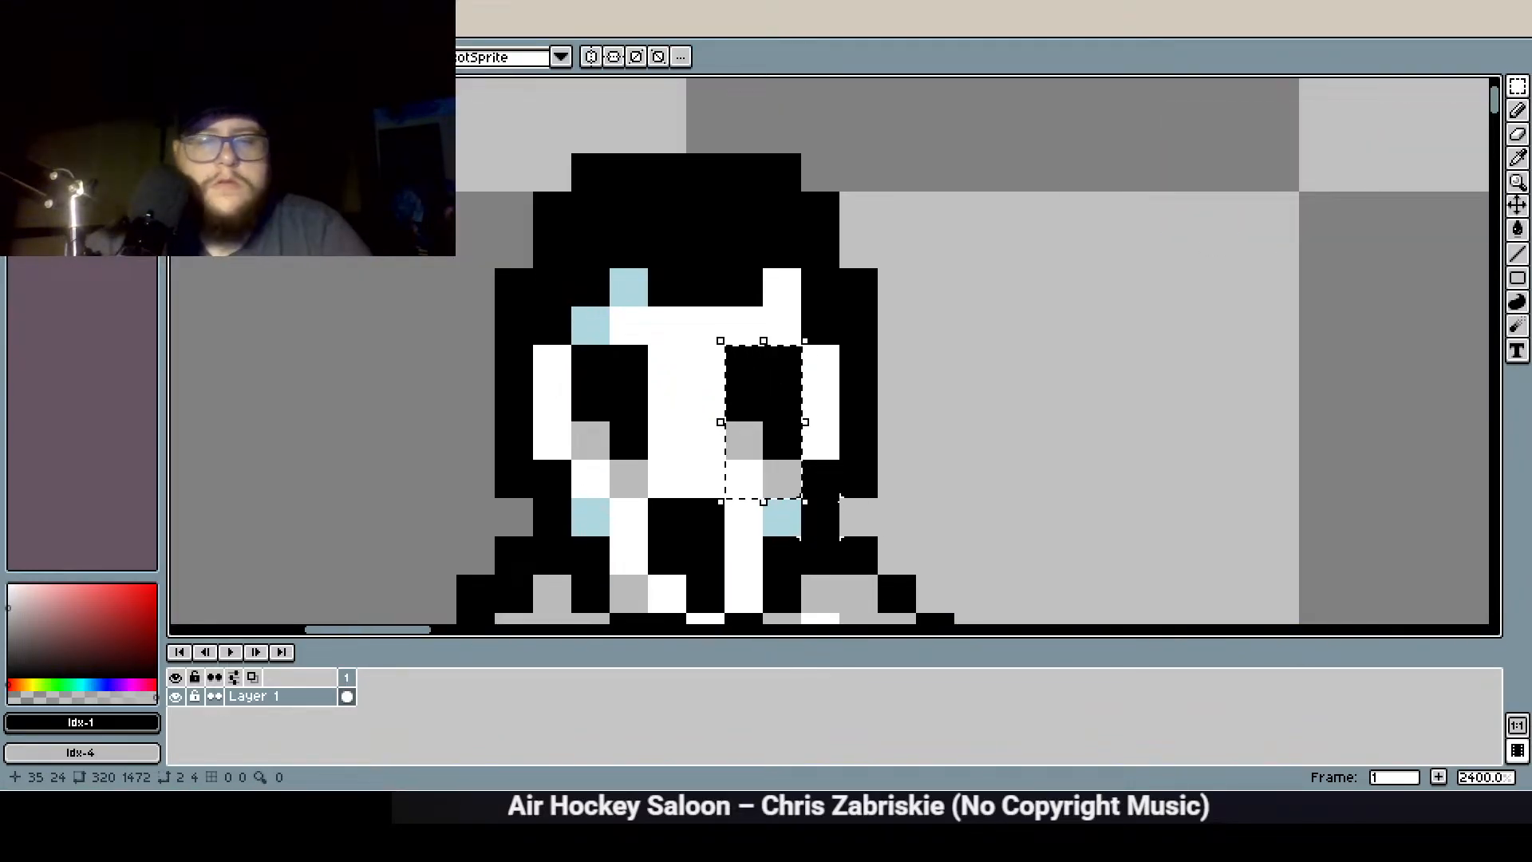
key(shift+h)
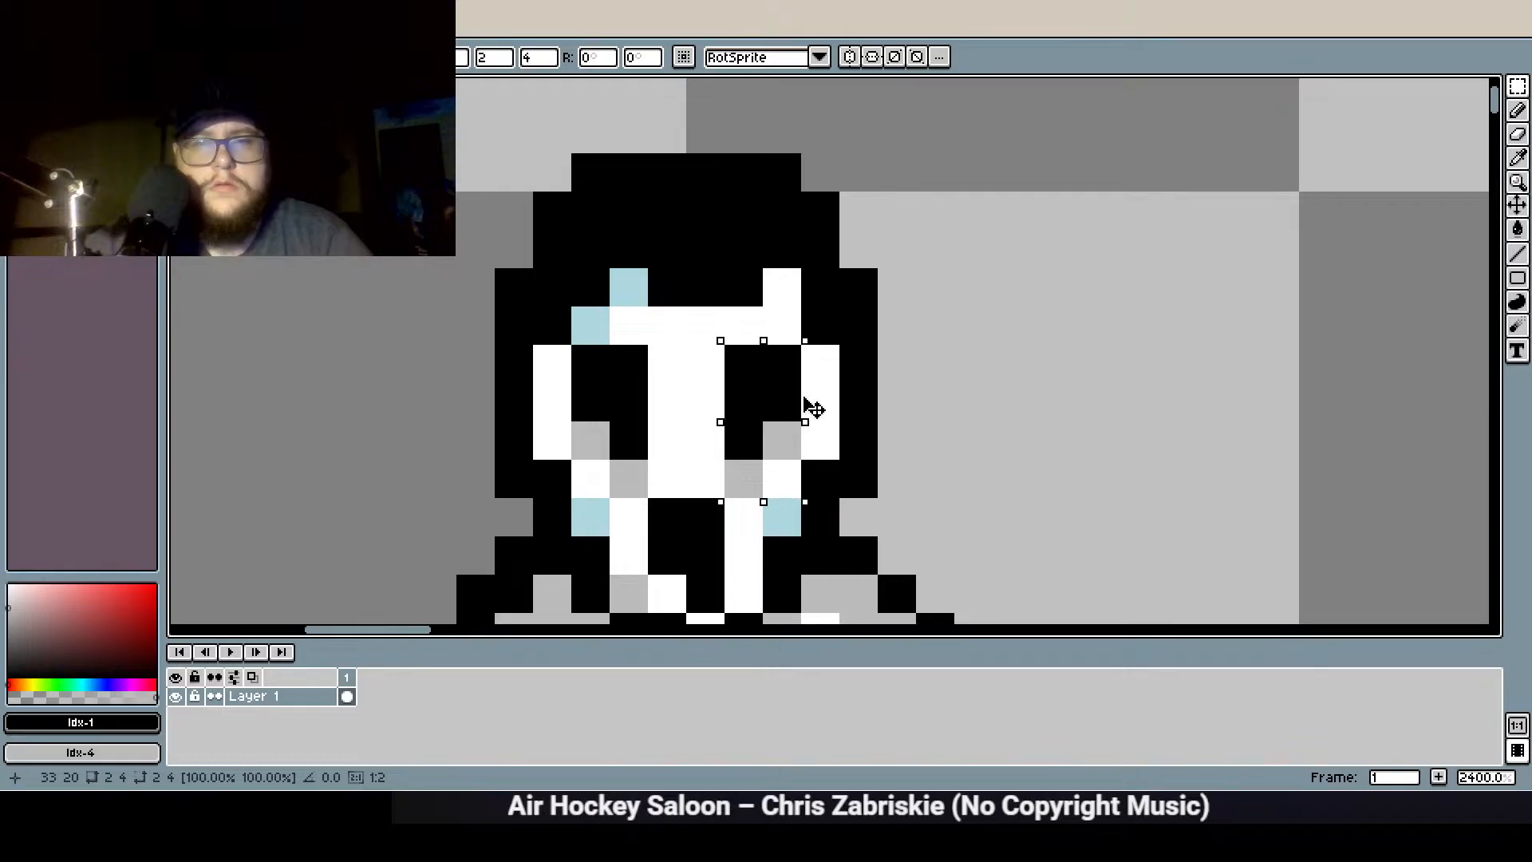
drag(793, 399, 822, 399)
click(935, 401)
Move the left-hand eye and the mouth with the chin tip one pixel right
drag(638, 485, 576, 351)
drag(633, 413, 671, 413)
click(666, 564)
drag(705, 593, 757, 579)
click(934, 517)
drag(950, 441, 998, 254)
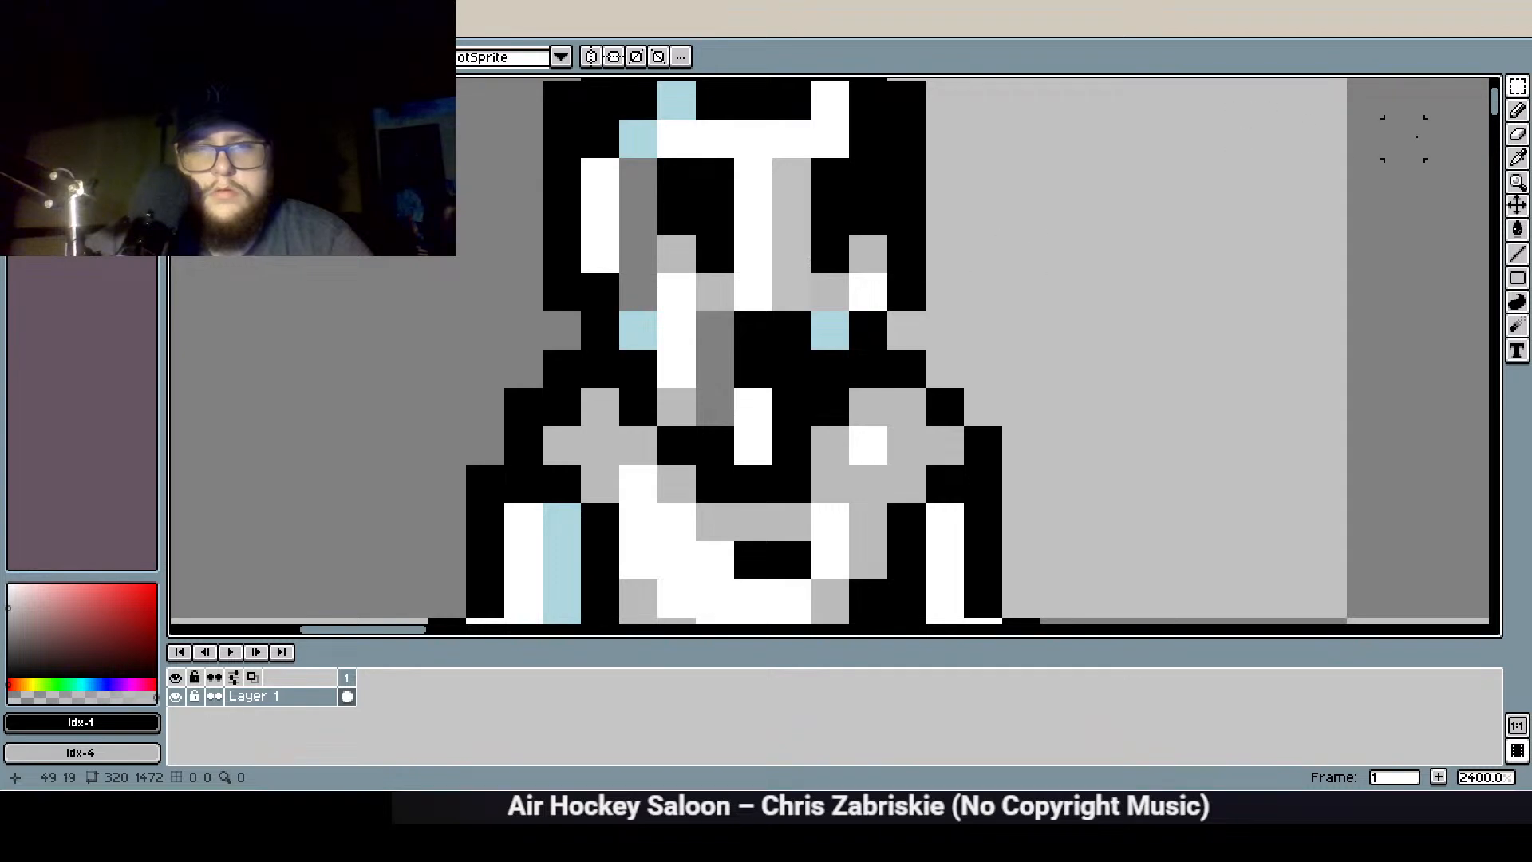
Fill the empty columns beside both eyes and the mouth with white
click(1518, 110)
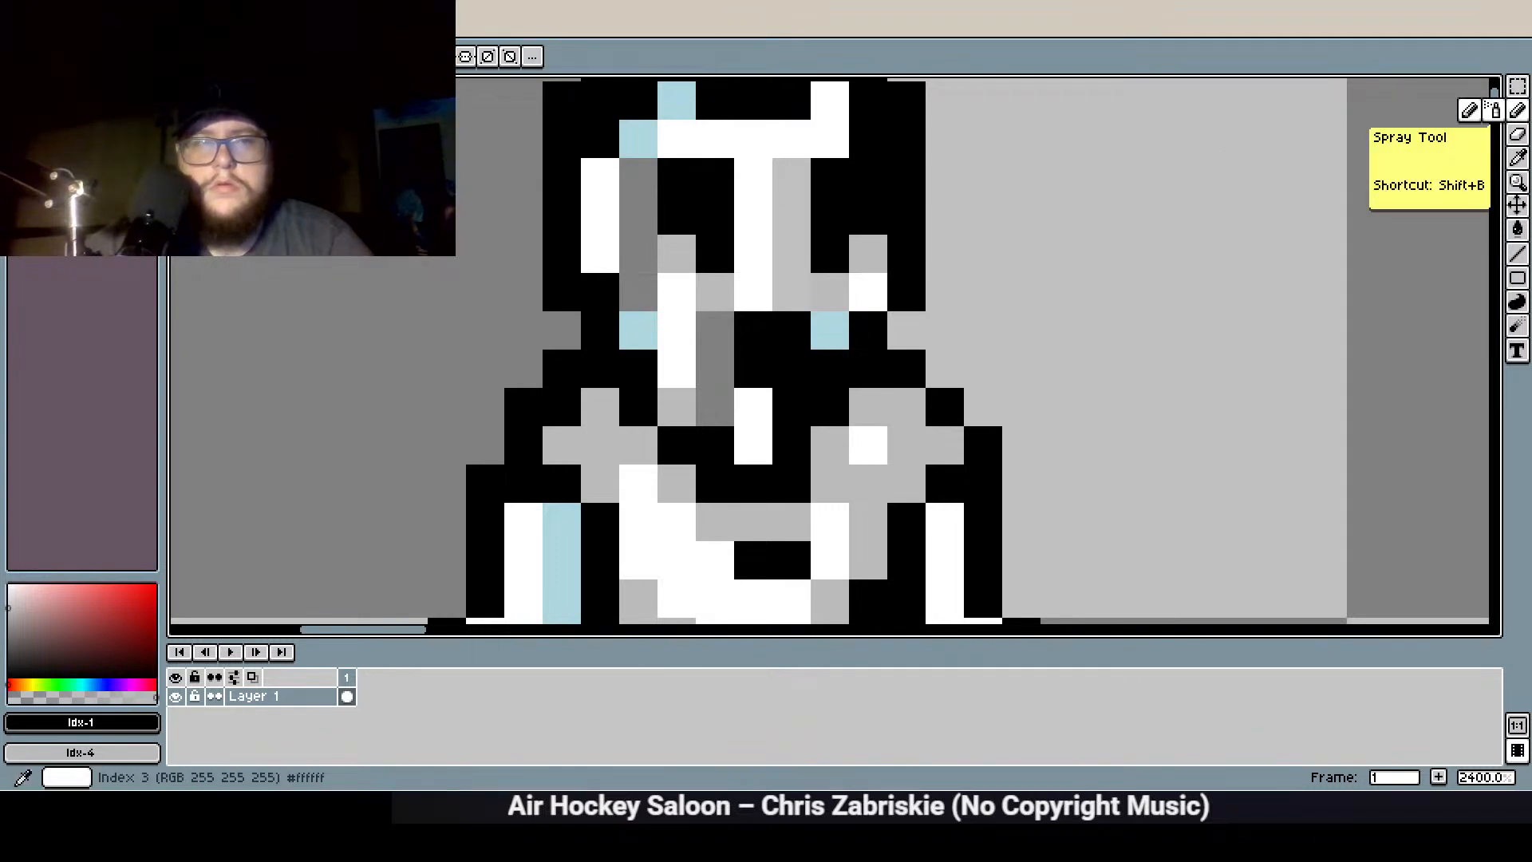
click(70, 90)
mouse_move(724, 406)
mouse_down()
mouse_move(718, 345)
mouse_move(636, 290)
mouse_move(675, 191)
mouse_up()
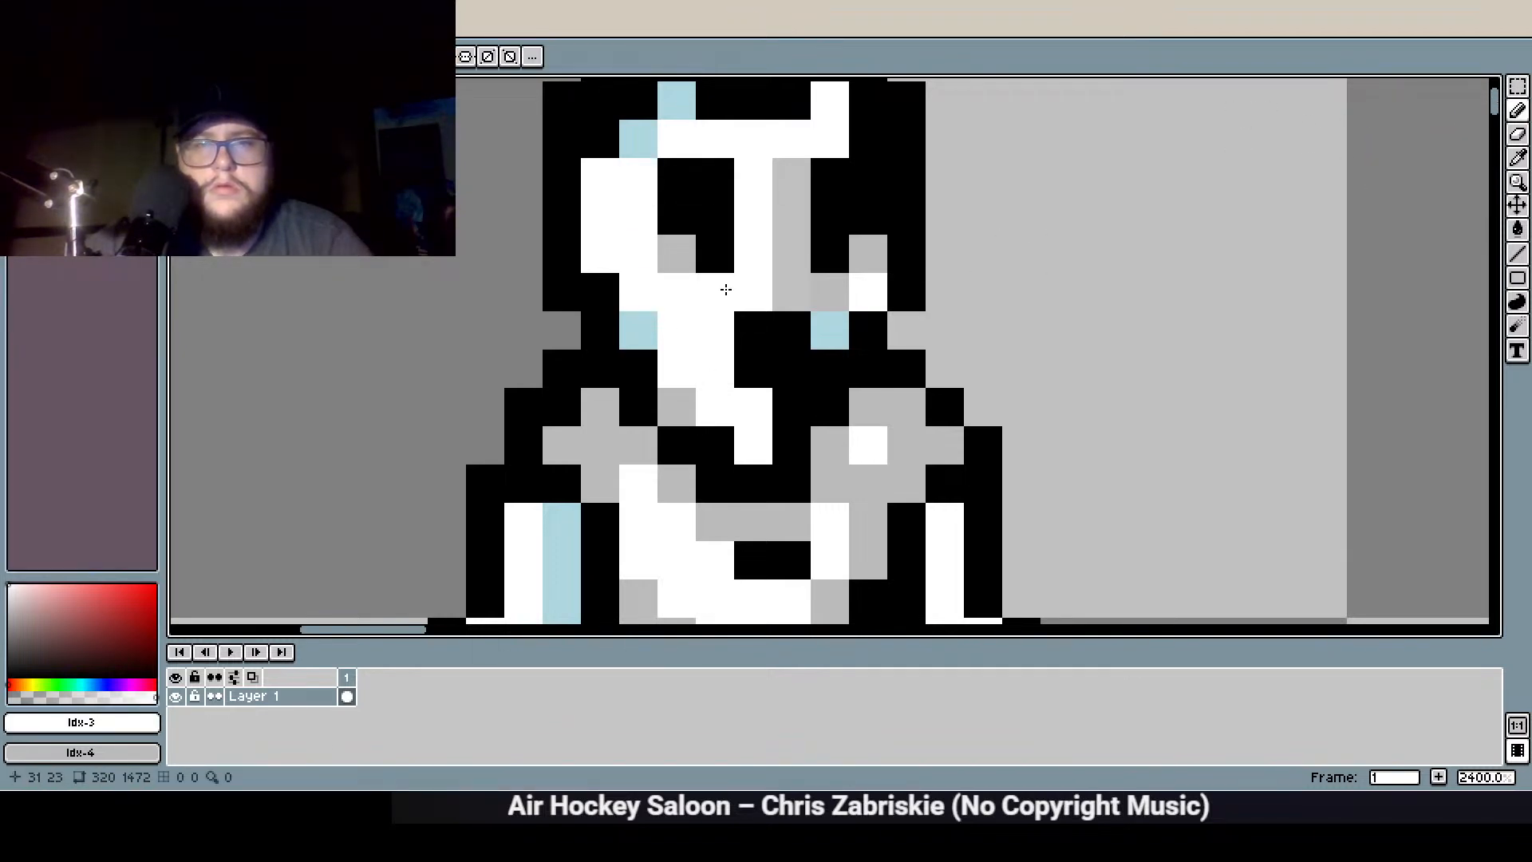
click(779, 268)
drag(778, 269, 781, 179)
click(776, 289)
Try out black and gray on the pixels between the mouth and the chin tip
scroll(713, 311, down, 2)
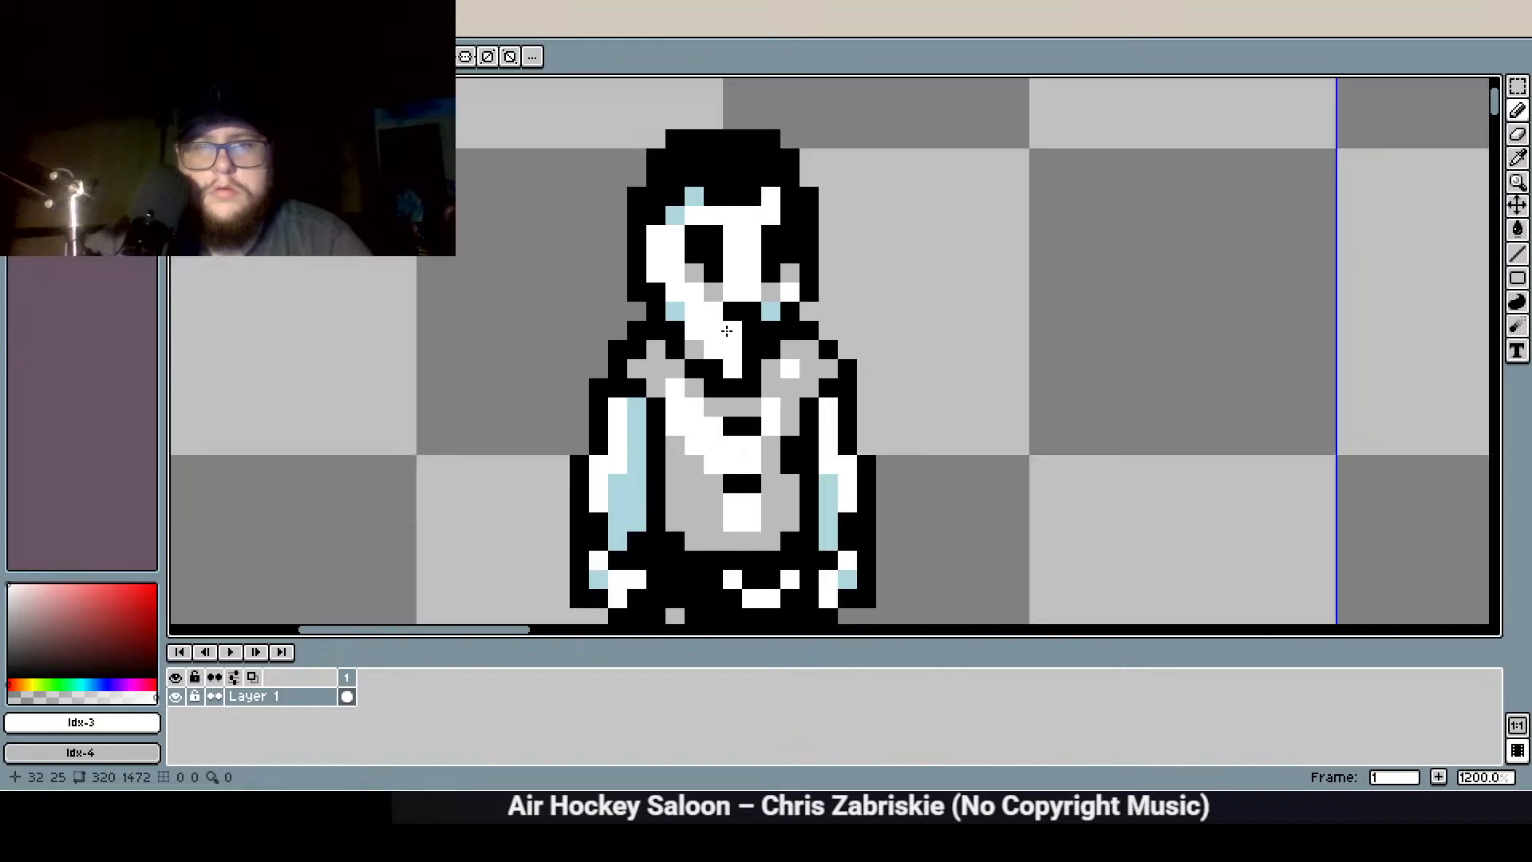
scroll(749, 386, up, 1)
right_click(725, 338)
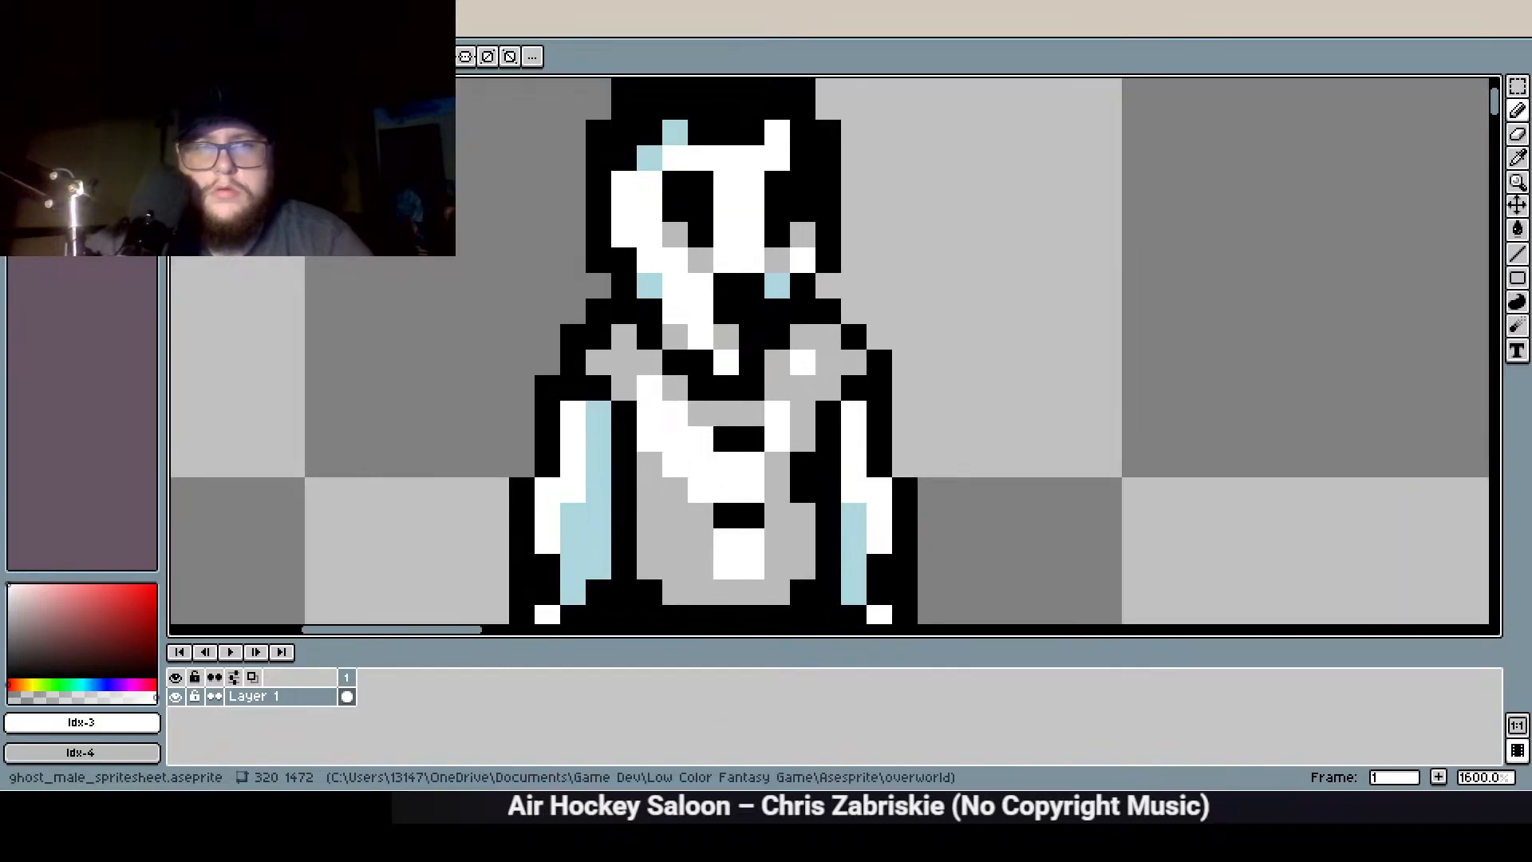
click(35, 90)
click(724, 338)
scroll(739, 403, down, 4)
scroll(949, 389, down, 1)
drag(947, 387, 428, 356)
scroll(414, 335, up, 5)
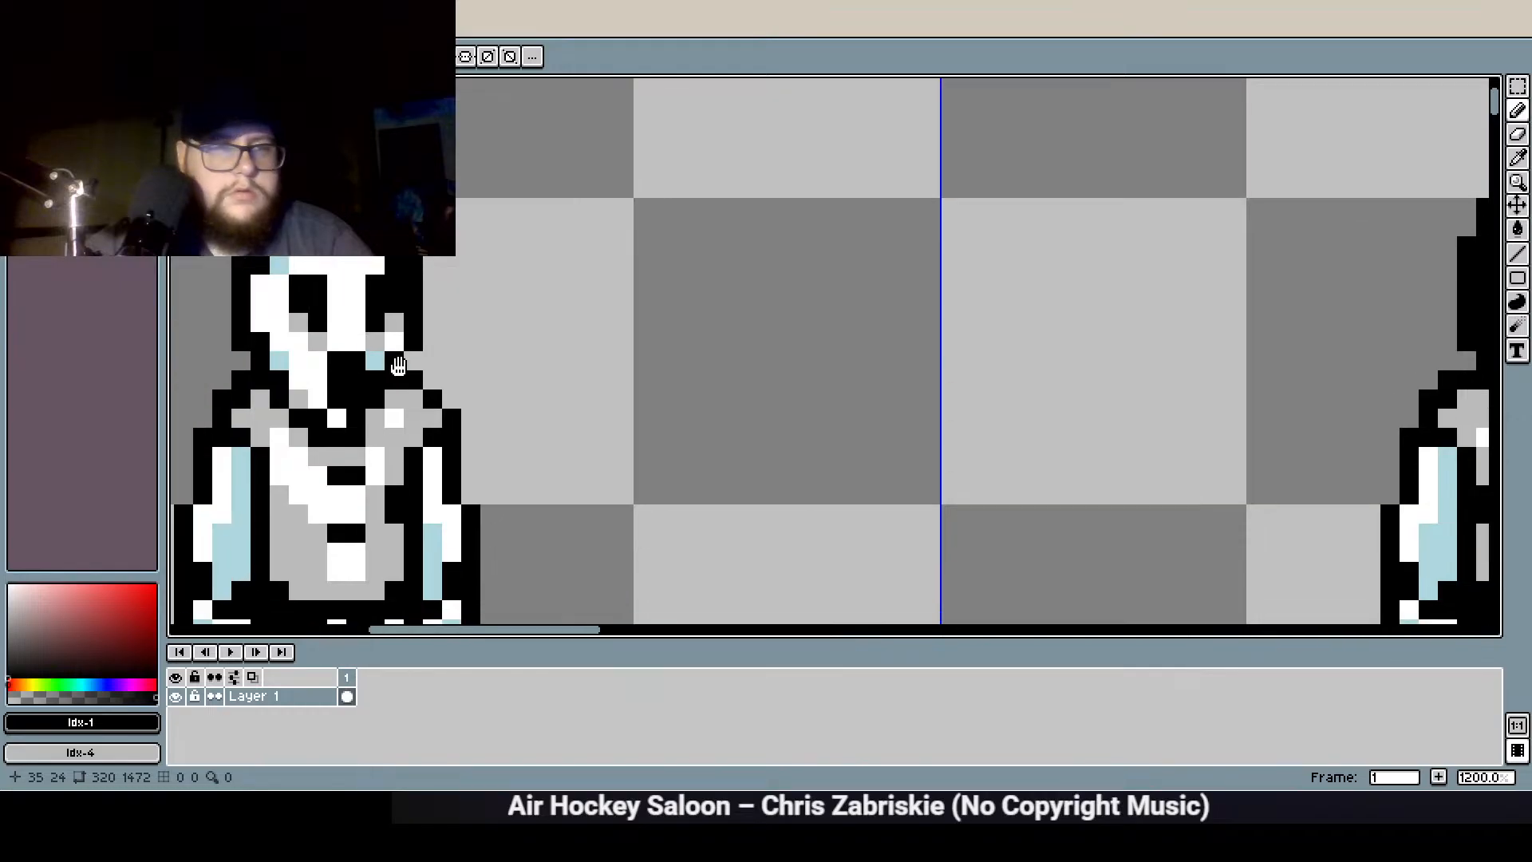
scroll(375, 376, up, 2)
right_click(418, 407)
right_click(386, 415)
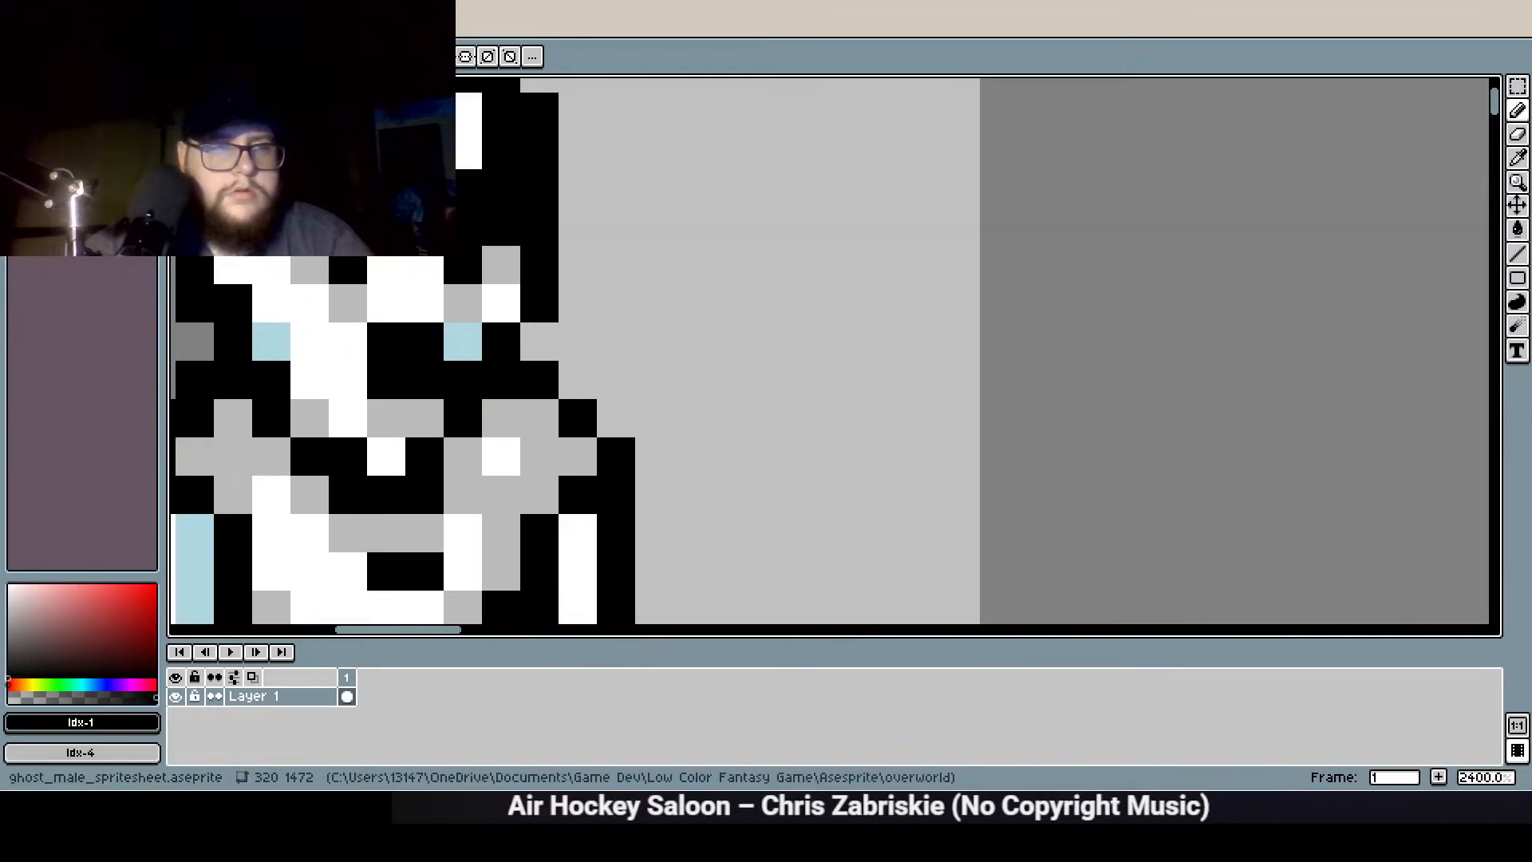
Paint the chin below the mouth as a 2×2-pixel white block
click(73, 89)
click(424, 418)
click(387, 418)
click(425, 457)
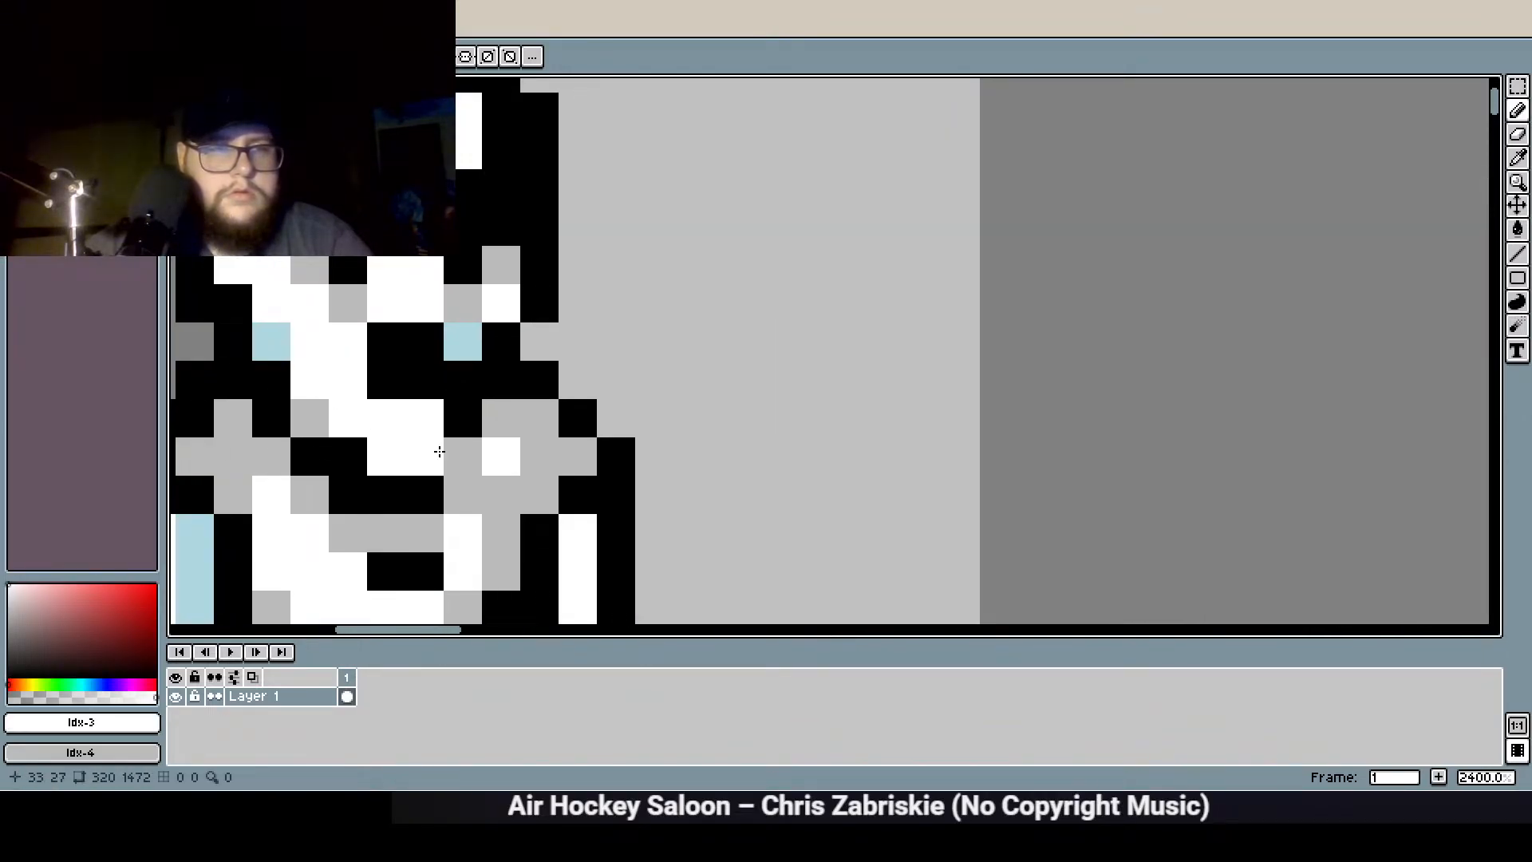
Reduce the chin to a single white row by painting the row beneath it black
click(463, 456)
right_click(430, 465)
click(35, 89)
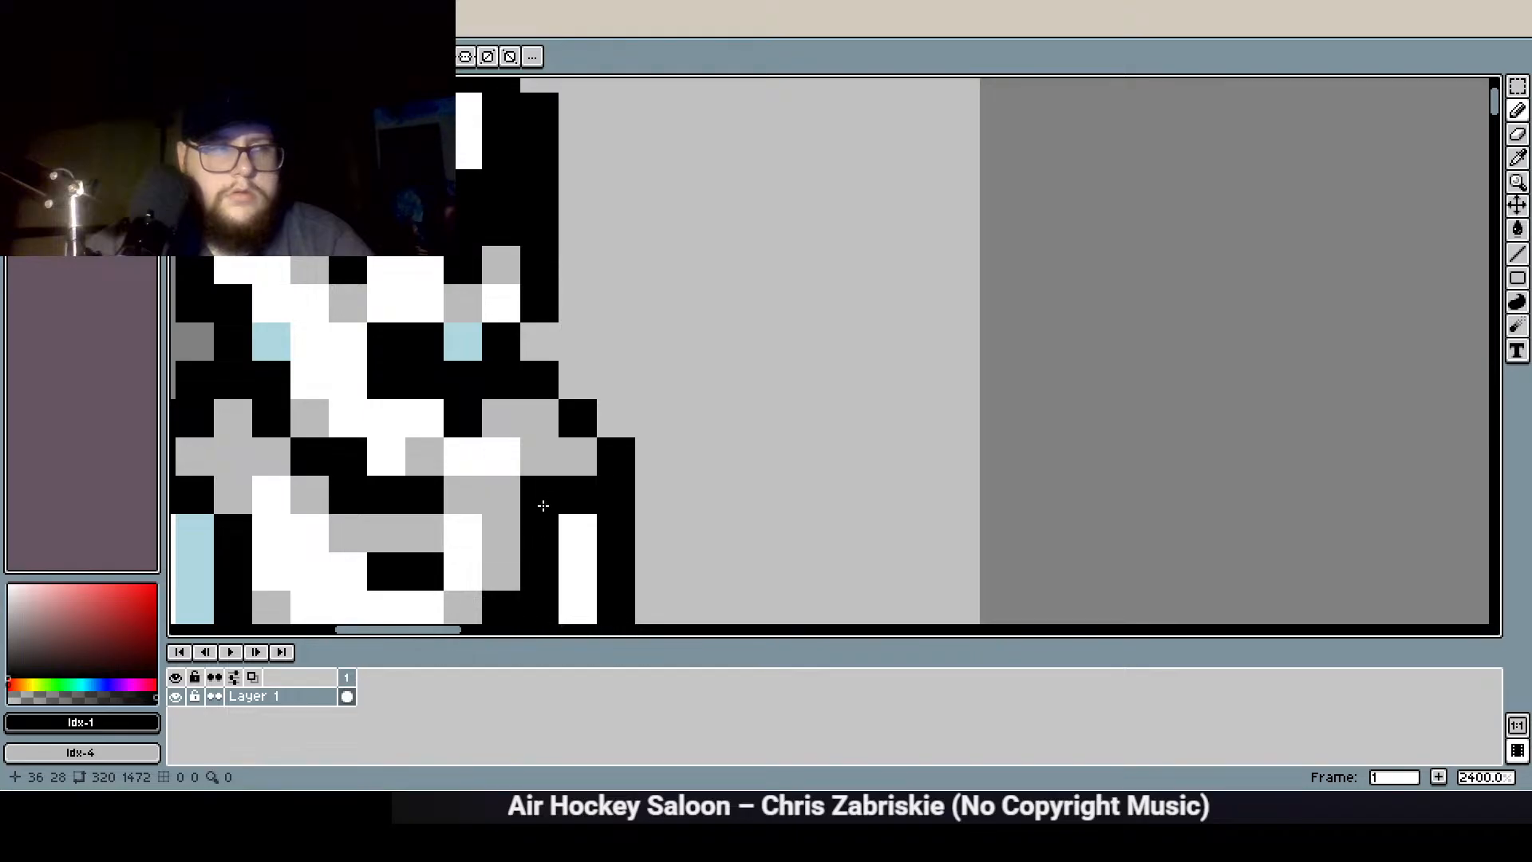
click(462, 451)
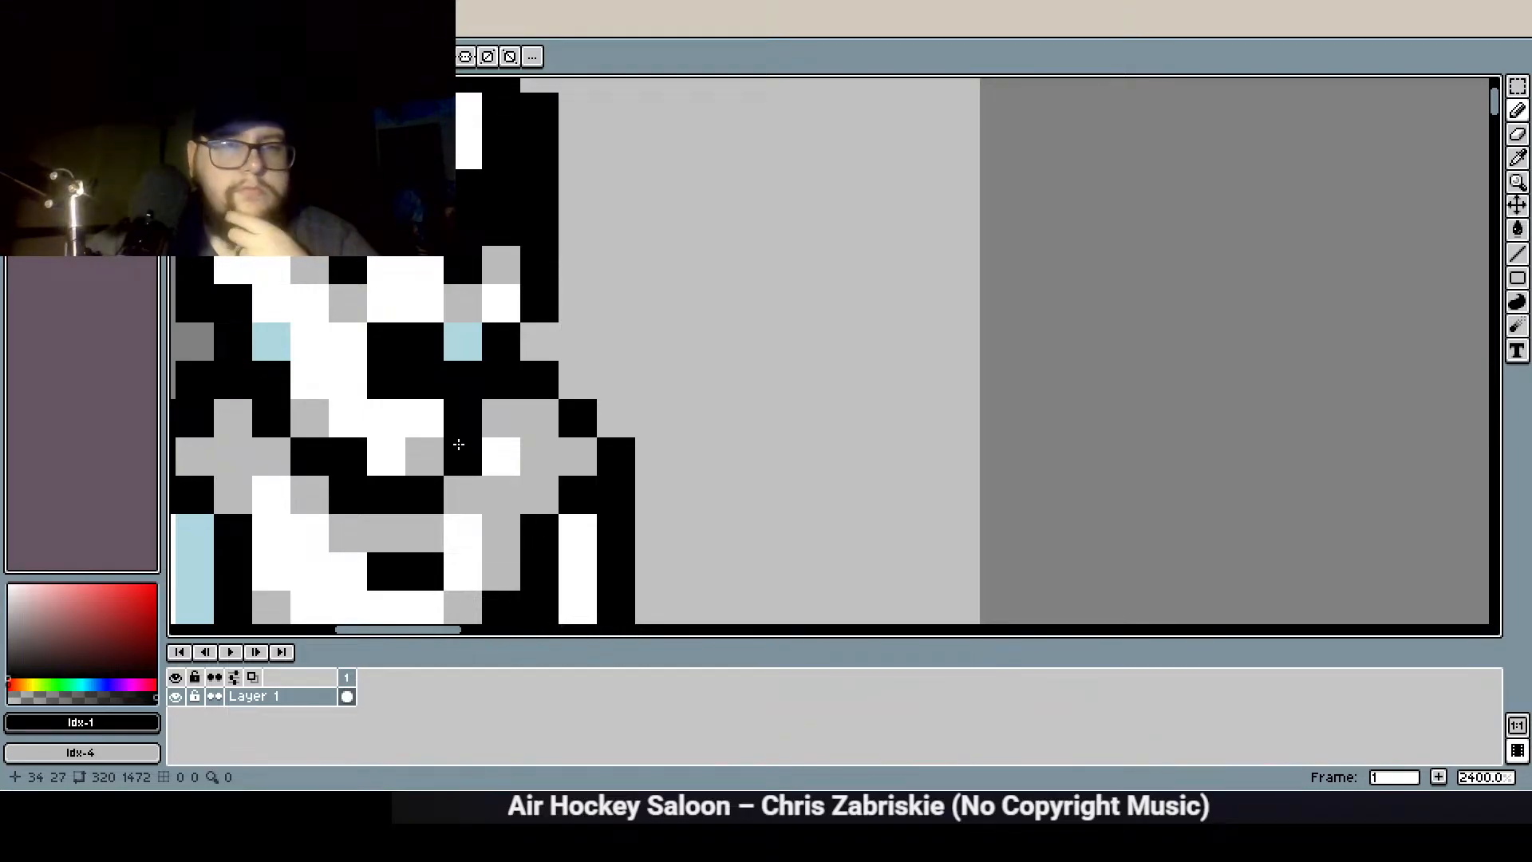
scroll(427, 402, down, 4)
scroll(685, 560, down, 2)
mouse_move(836, 505)
mouse_down()
mouse_move(391, 328)
mouse_move(713, 402)
mouse_up()
scroll(351, 312, up, 3)
scroll(453, 440, up, 3)
drag(330, 386, 367, 386)
scroll(270, 441, down, 4)
scroll(343, 431, up, 3)
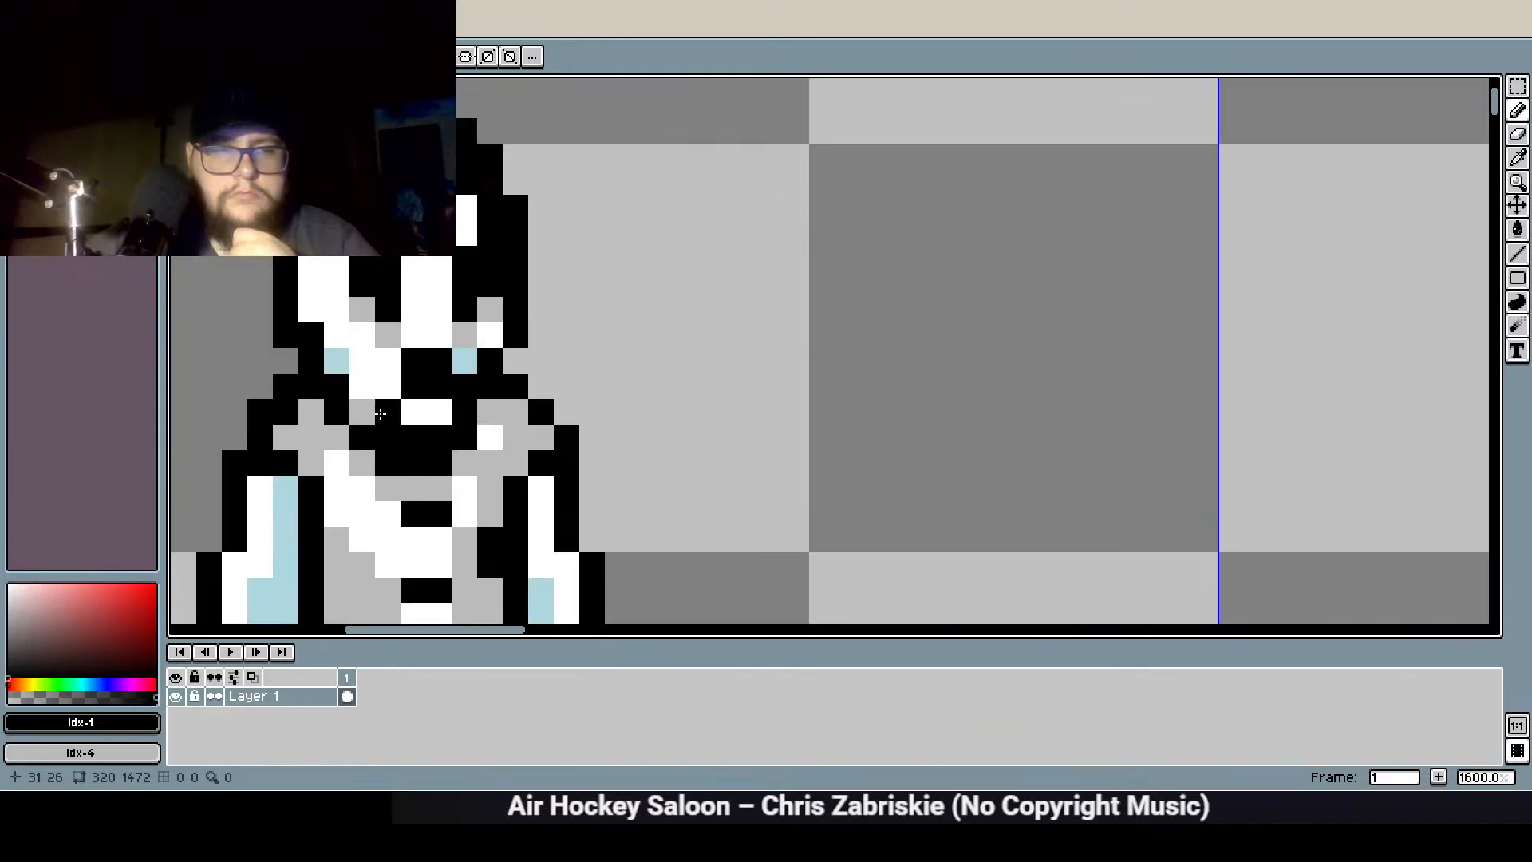
Fill the collar pixels beside the left-hand end of the chin with gray
click(333, 414)
right_click(365, 448)
right_click(386, 470)
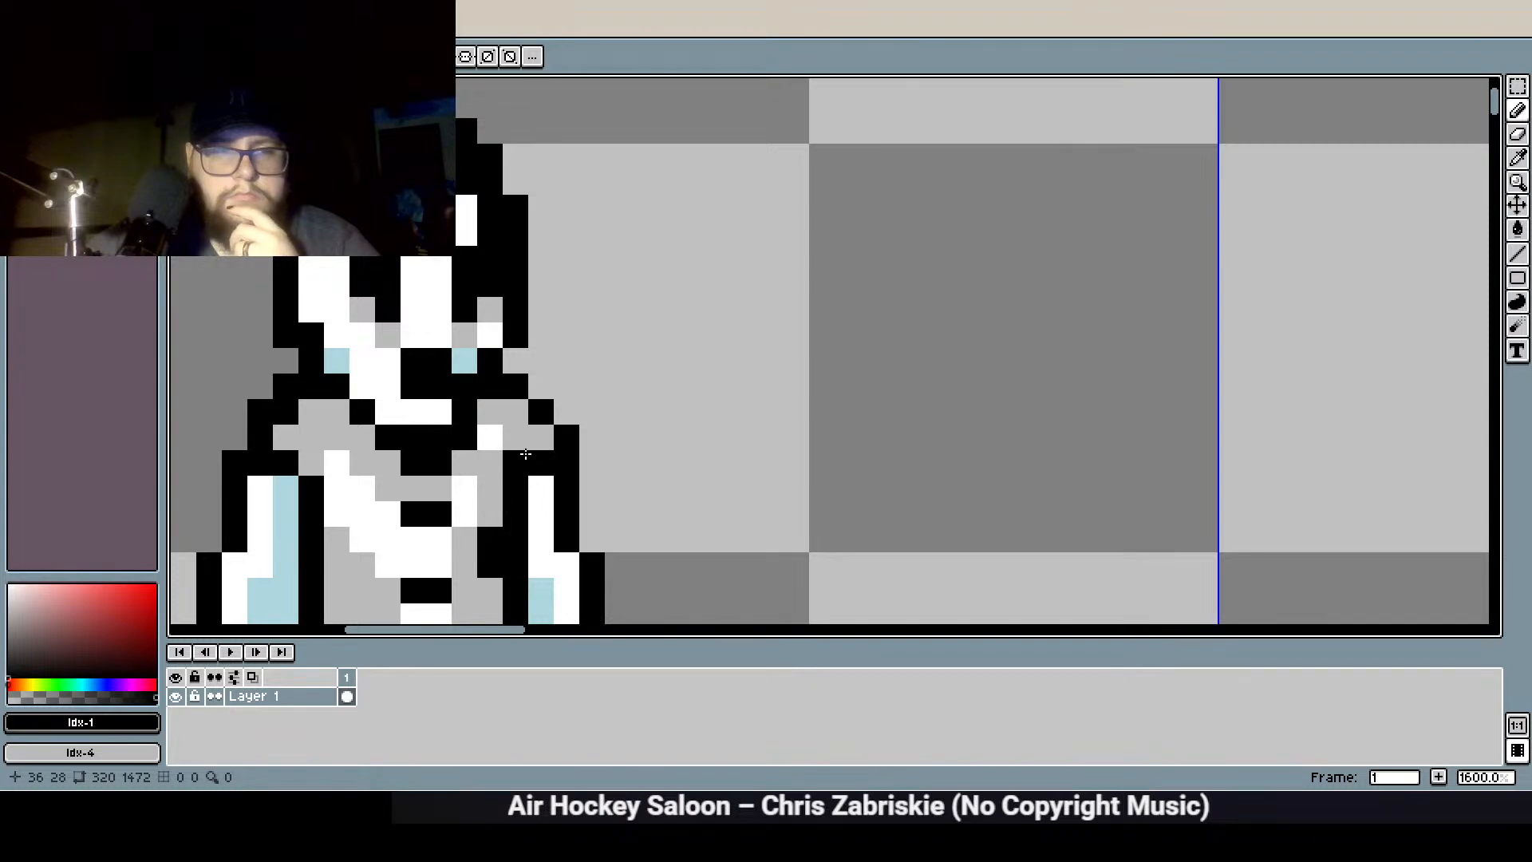
Shade both ends of the chin row gray and turn the light-blue pixel at the mouth's right-hand side white
scroll(466, 391, down, 6)
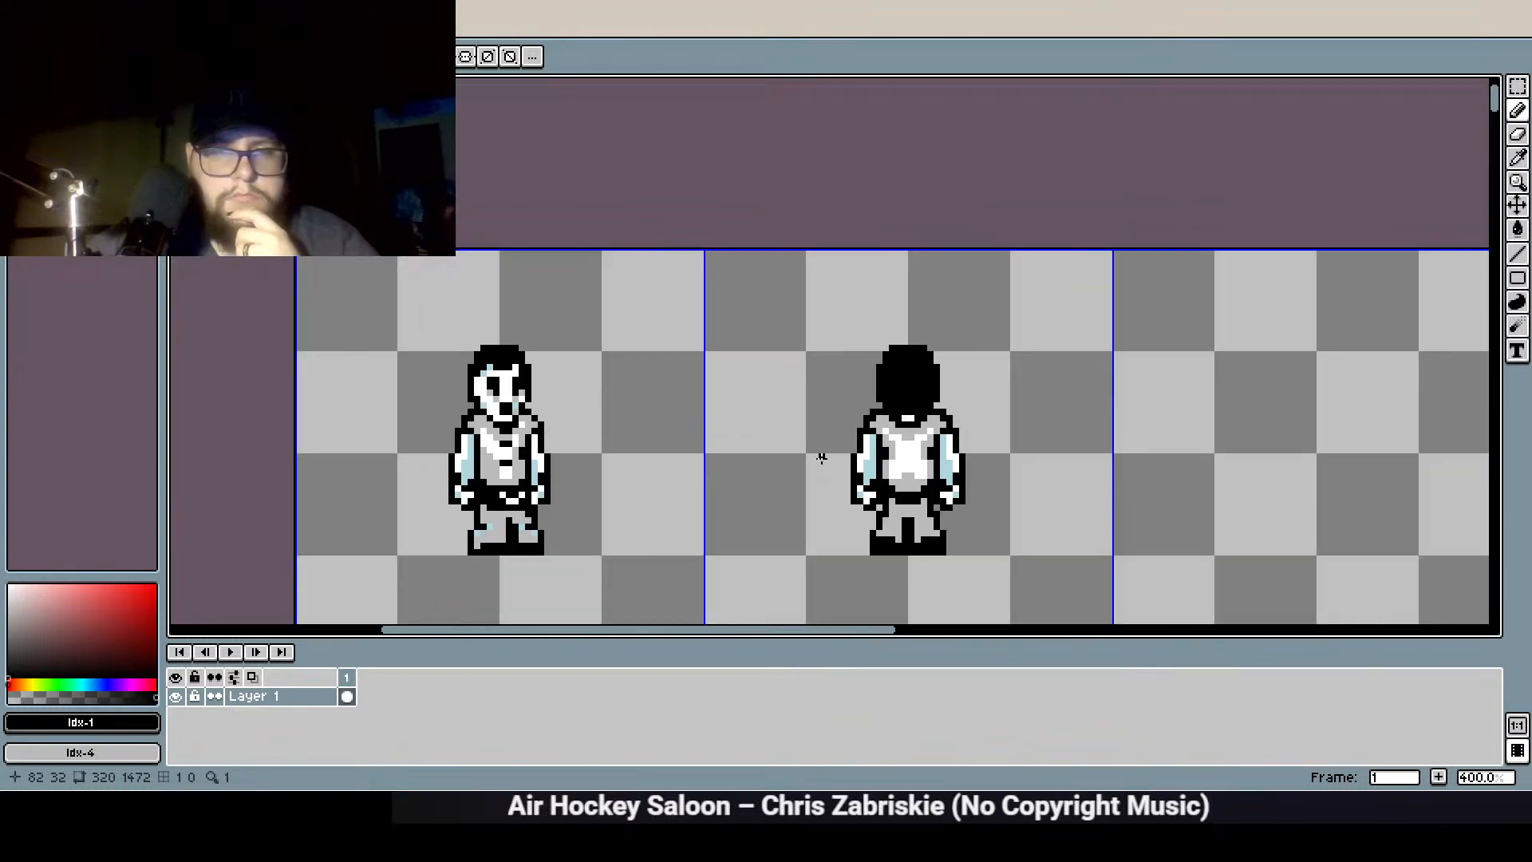
drag(361, 371, 598, 413)
scroll(489, 395, up, 4)
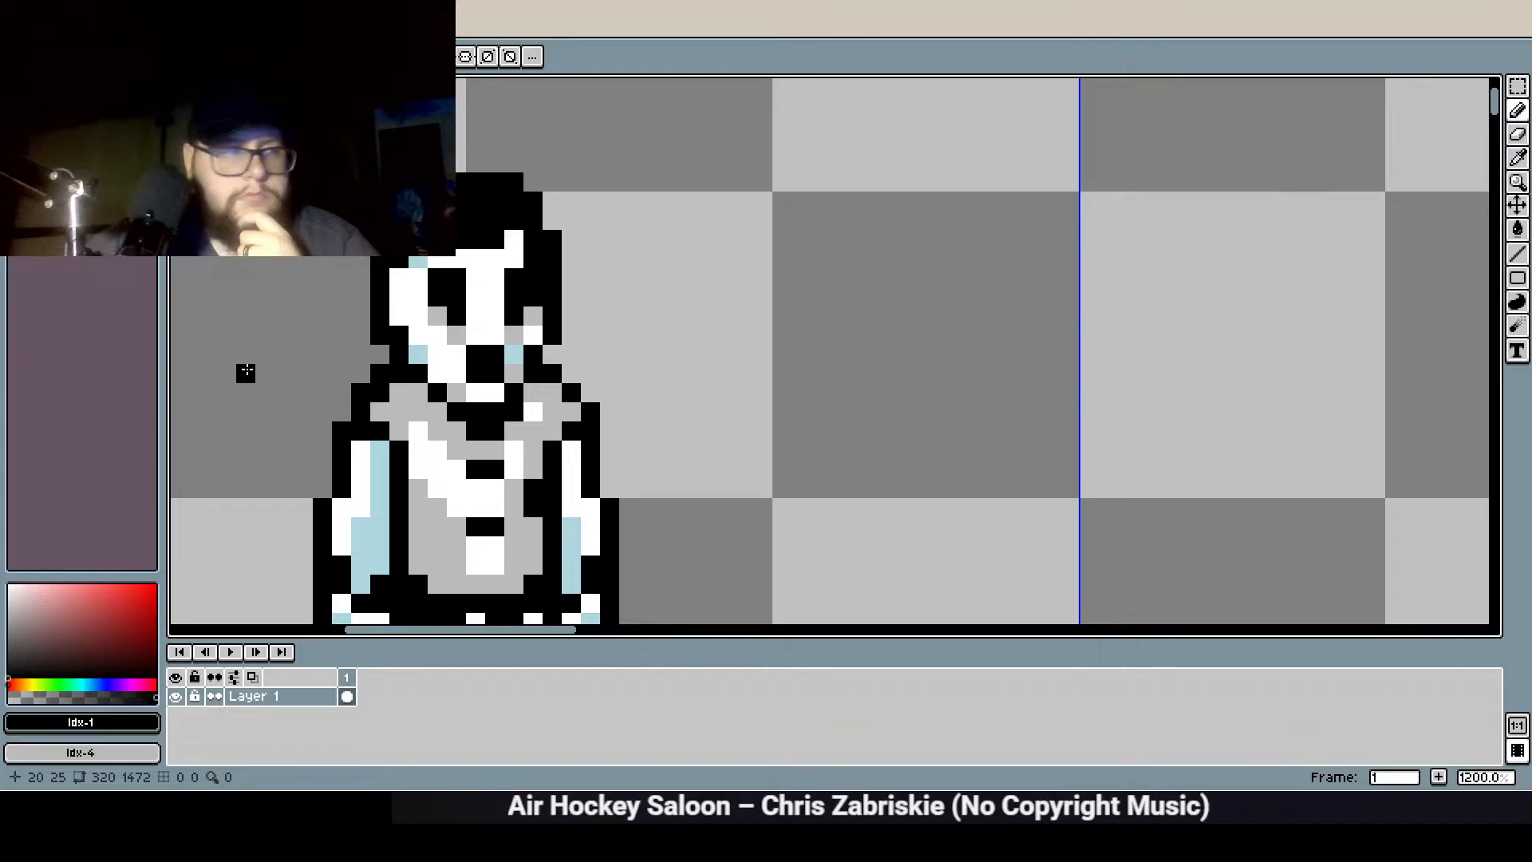
click(73, 109)
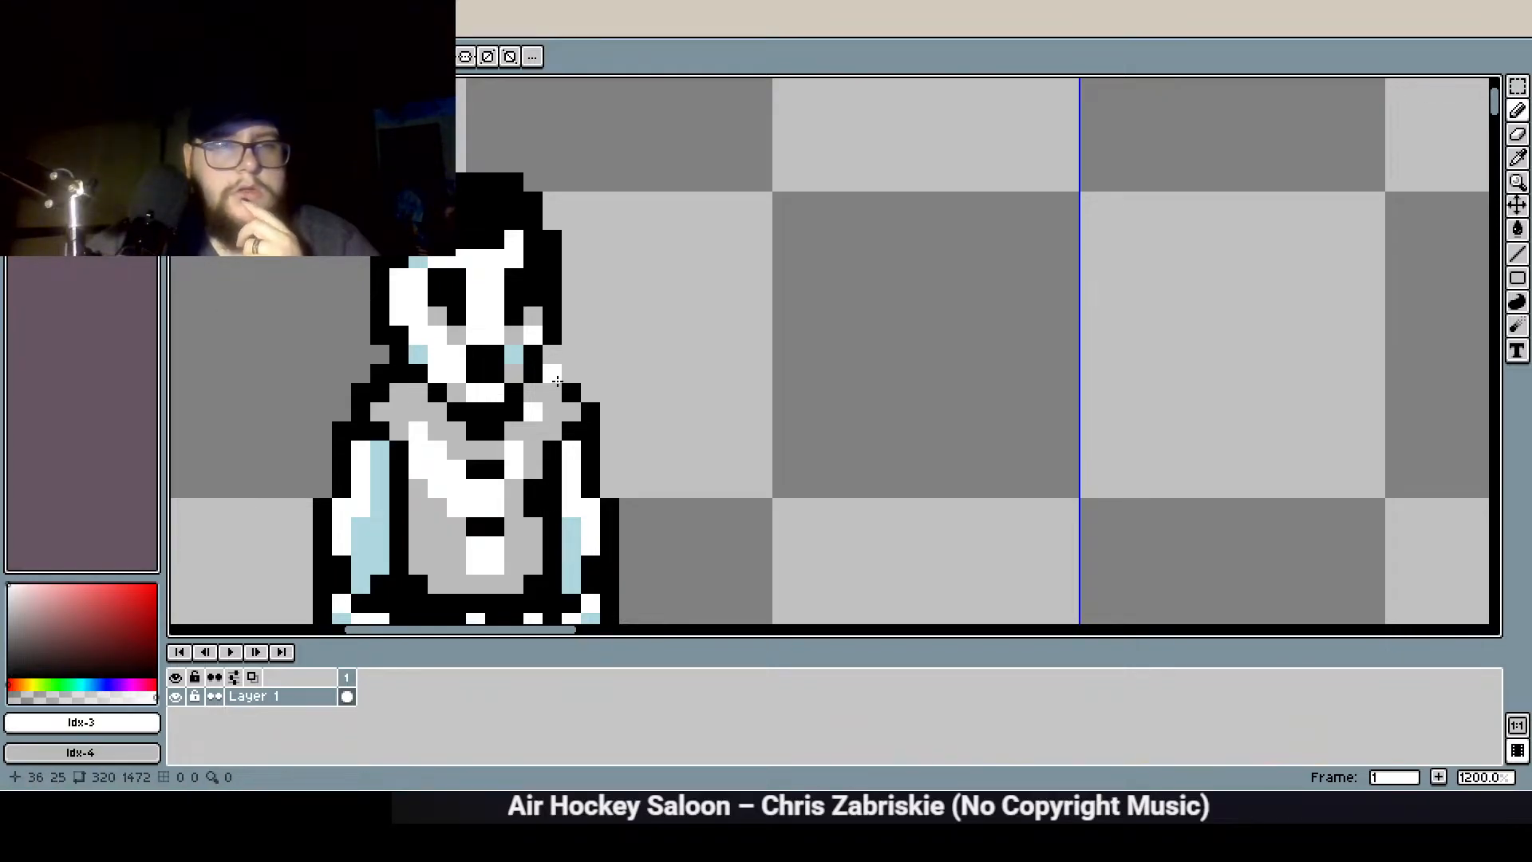
click(512, 378)
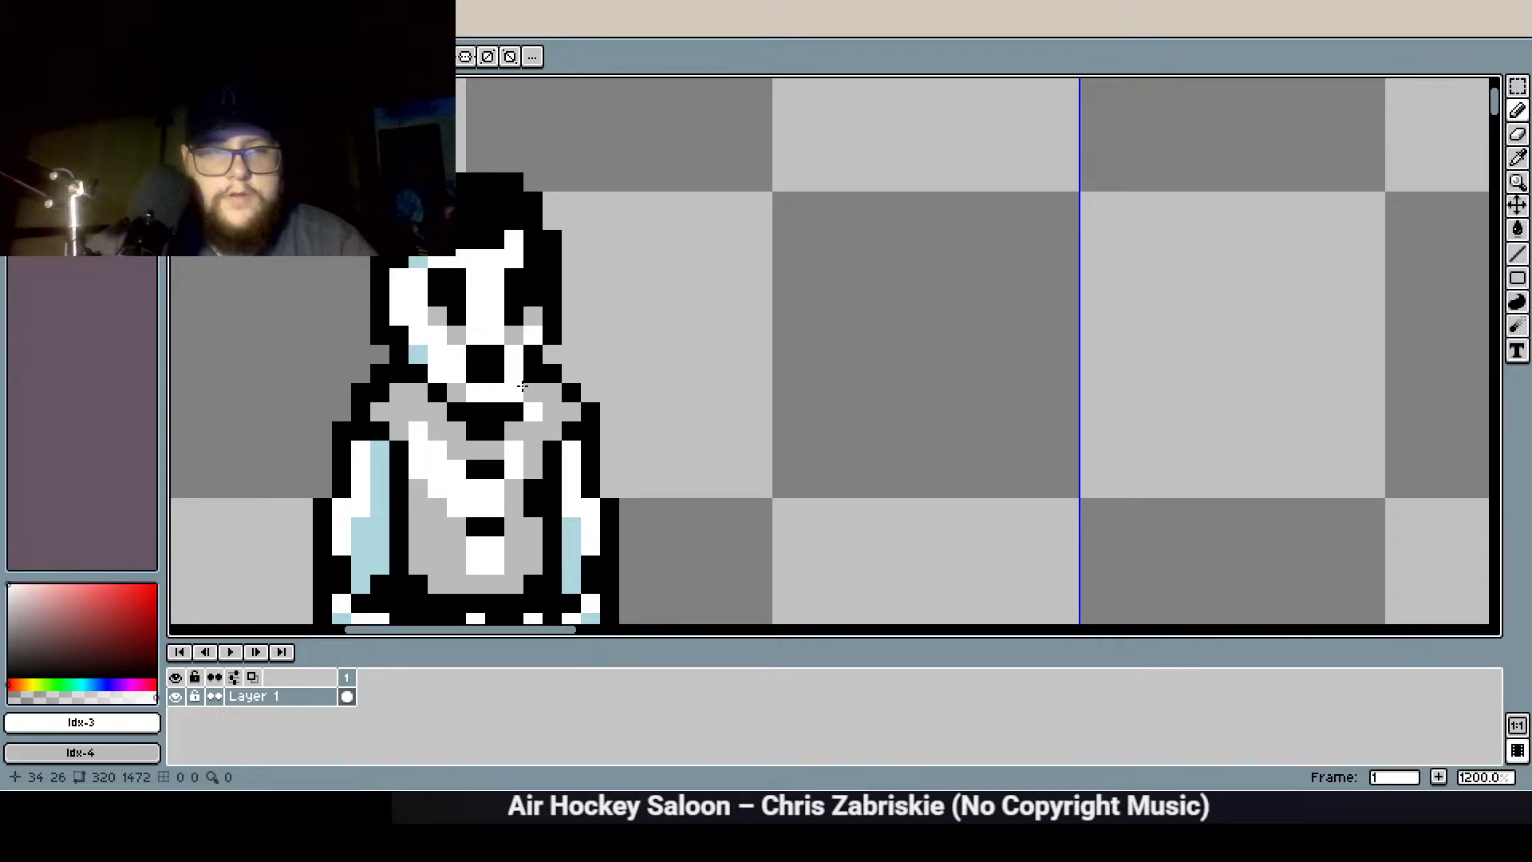
click(35, 109)
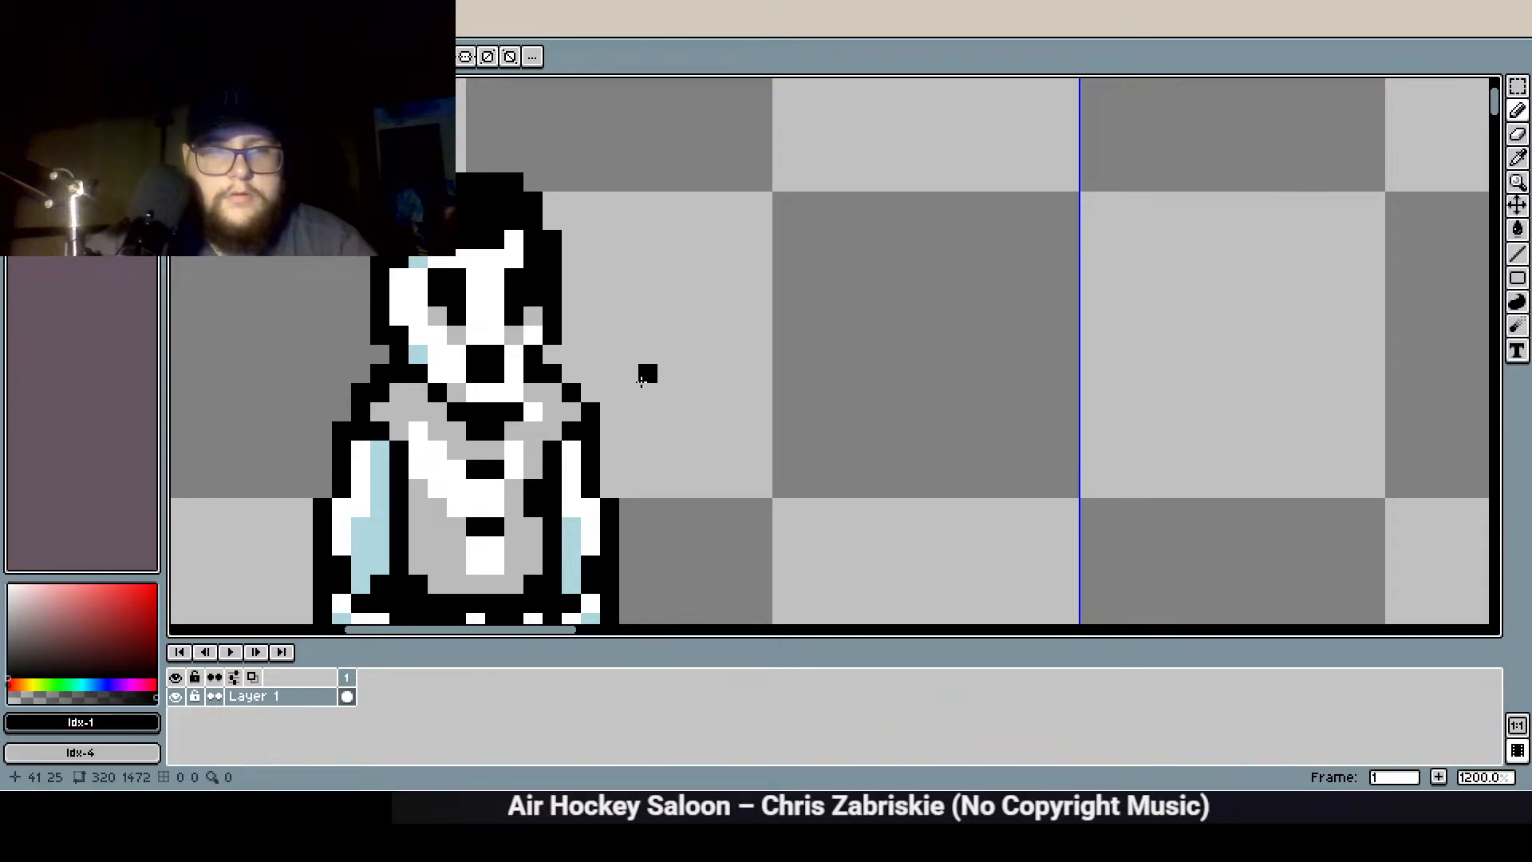
click(513, 398)
scroll(402, 458, down, 4)
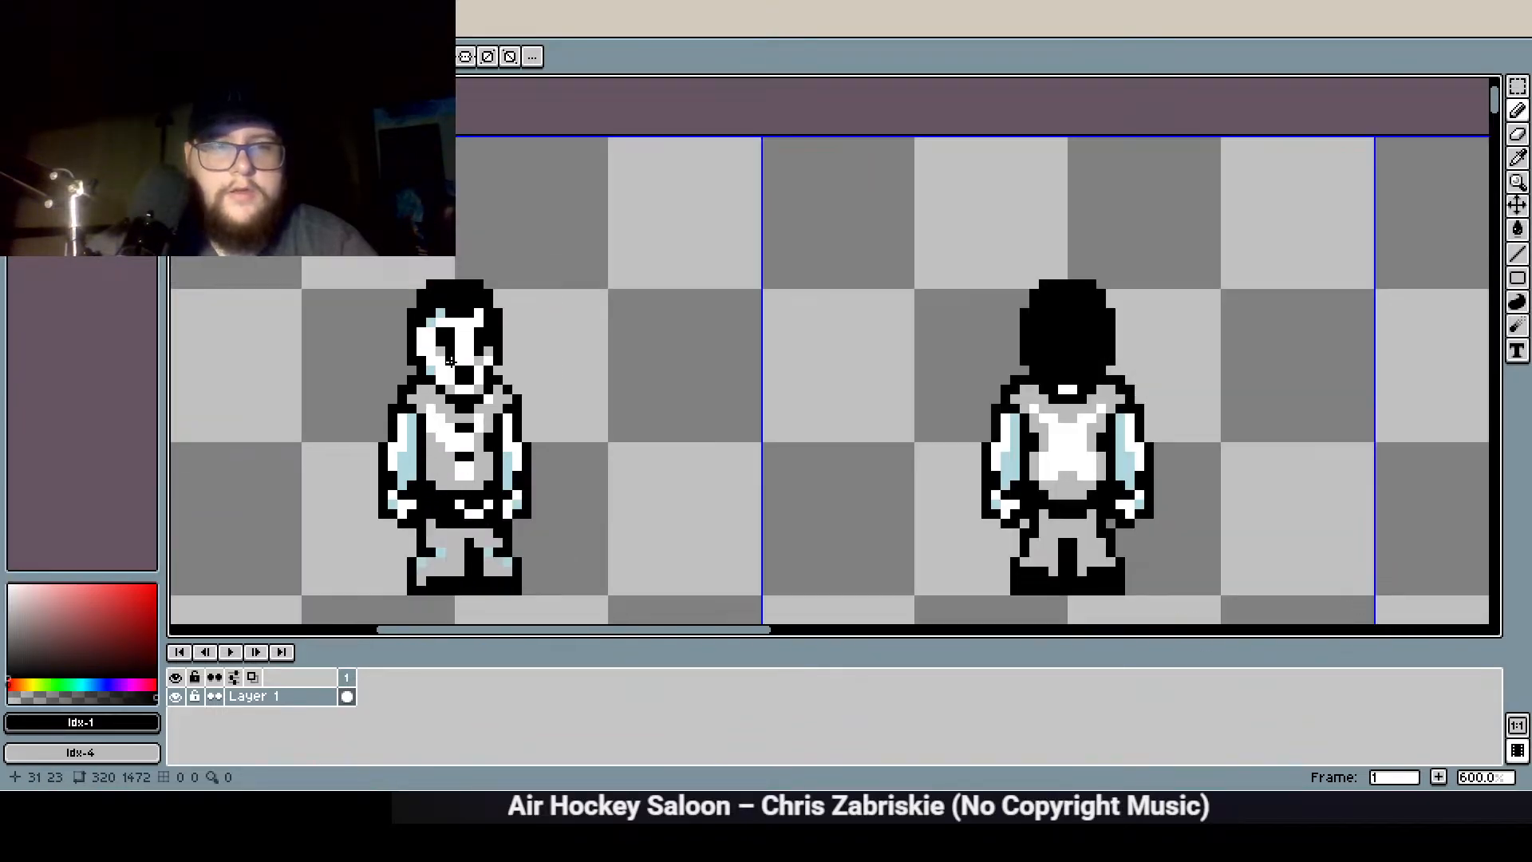
scroll(504, 318, up, 5)
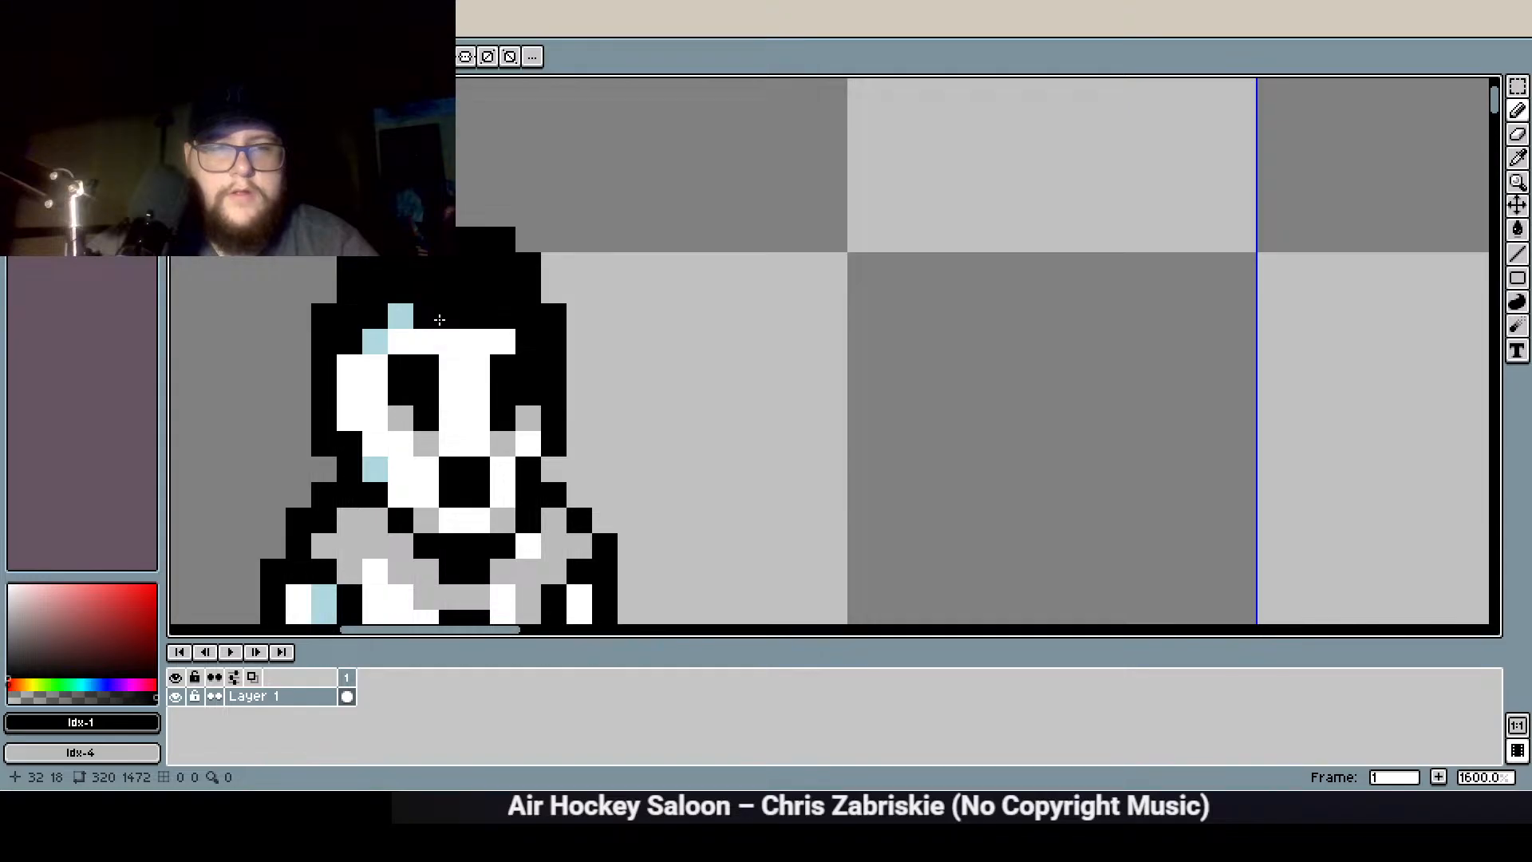
Add a gray pixel beside the light-blue one at the hairline and extend the hair's upper right-hand edge by one black pixel
right_click(427, 315)
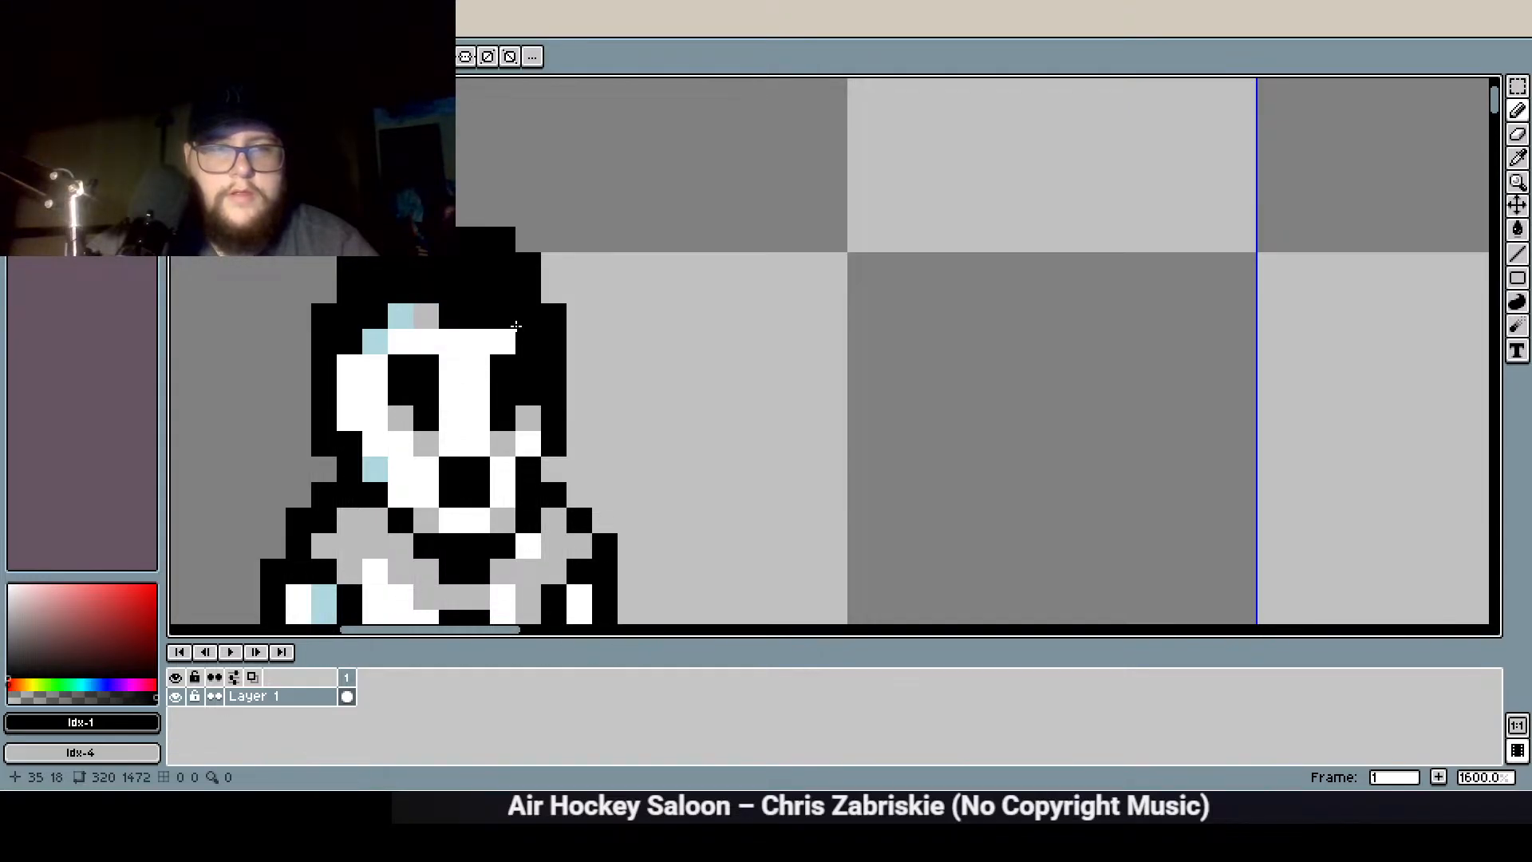
right_click(519, 322)
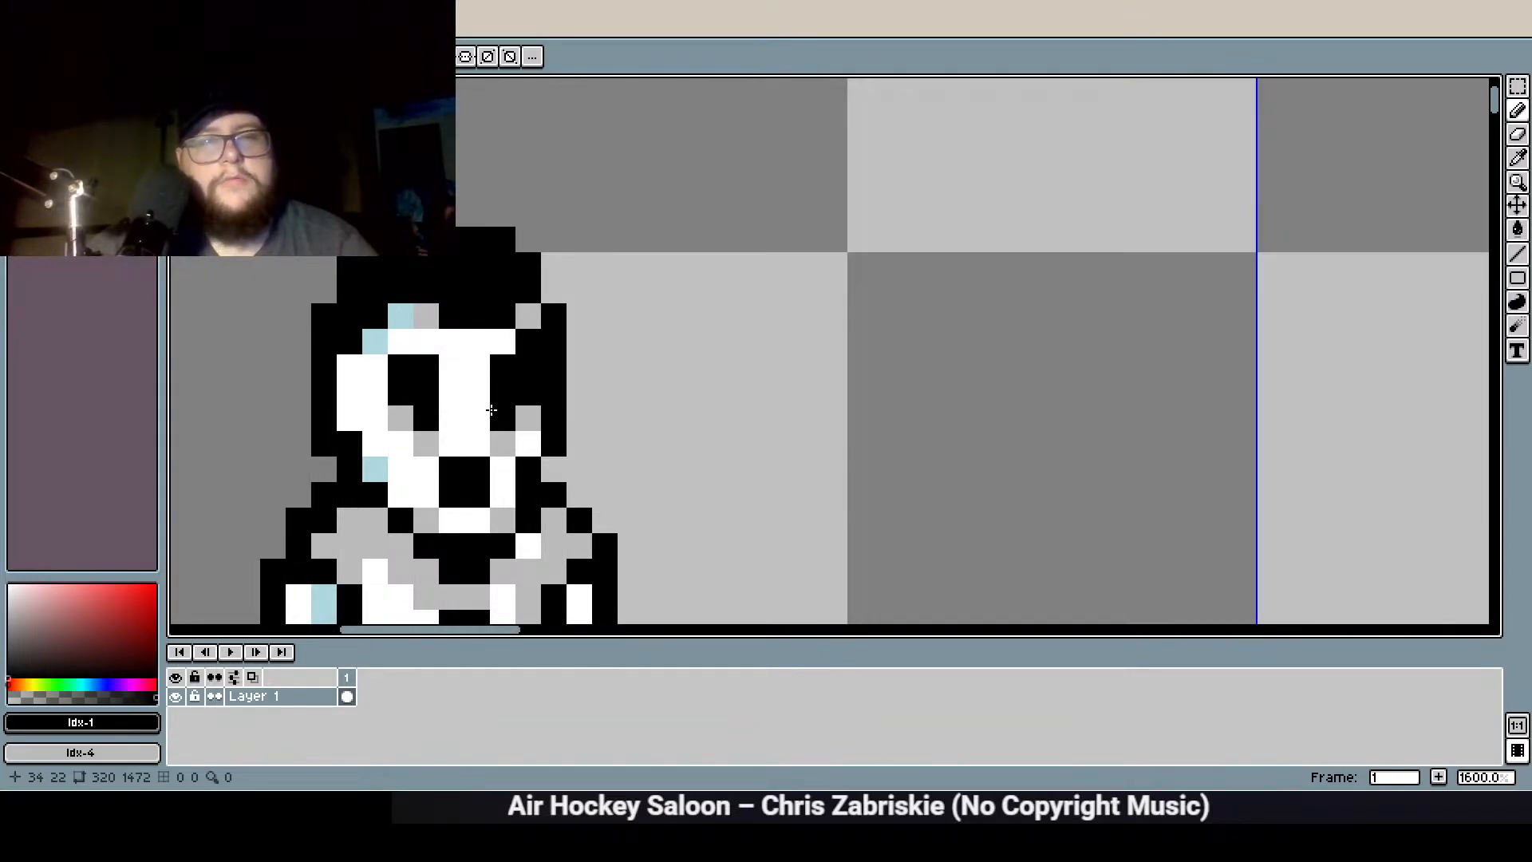
right_click(527, 315)
click(529, 321)
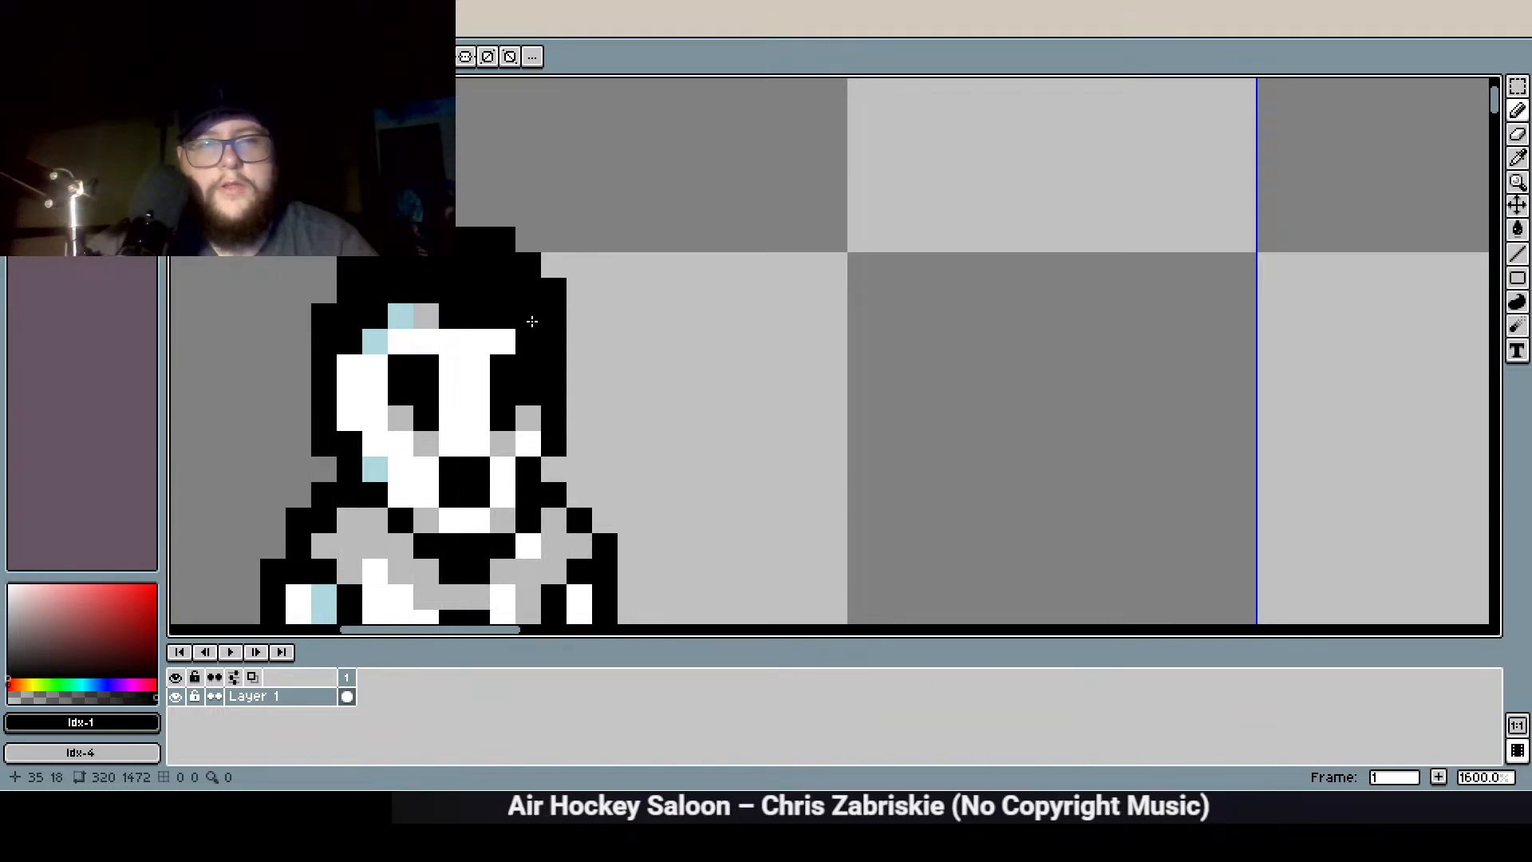
Try reshaping the hair's upper corners by adding and erasing single black pixels
click(589, 239)
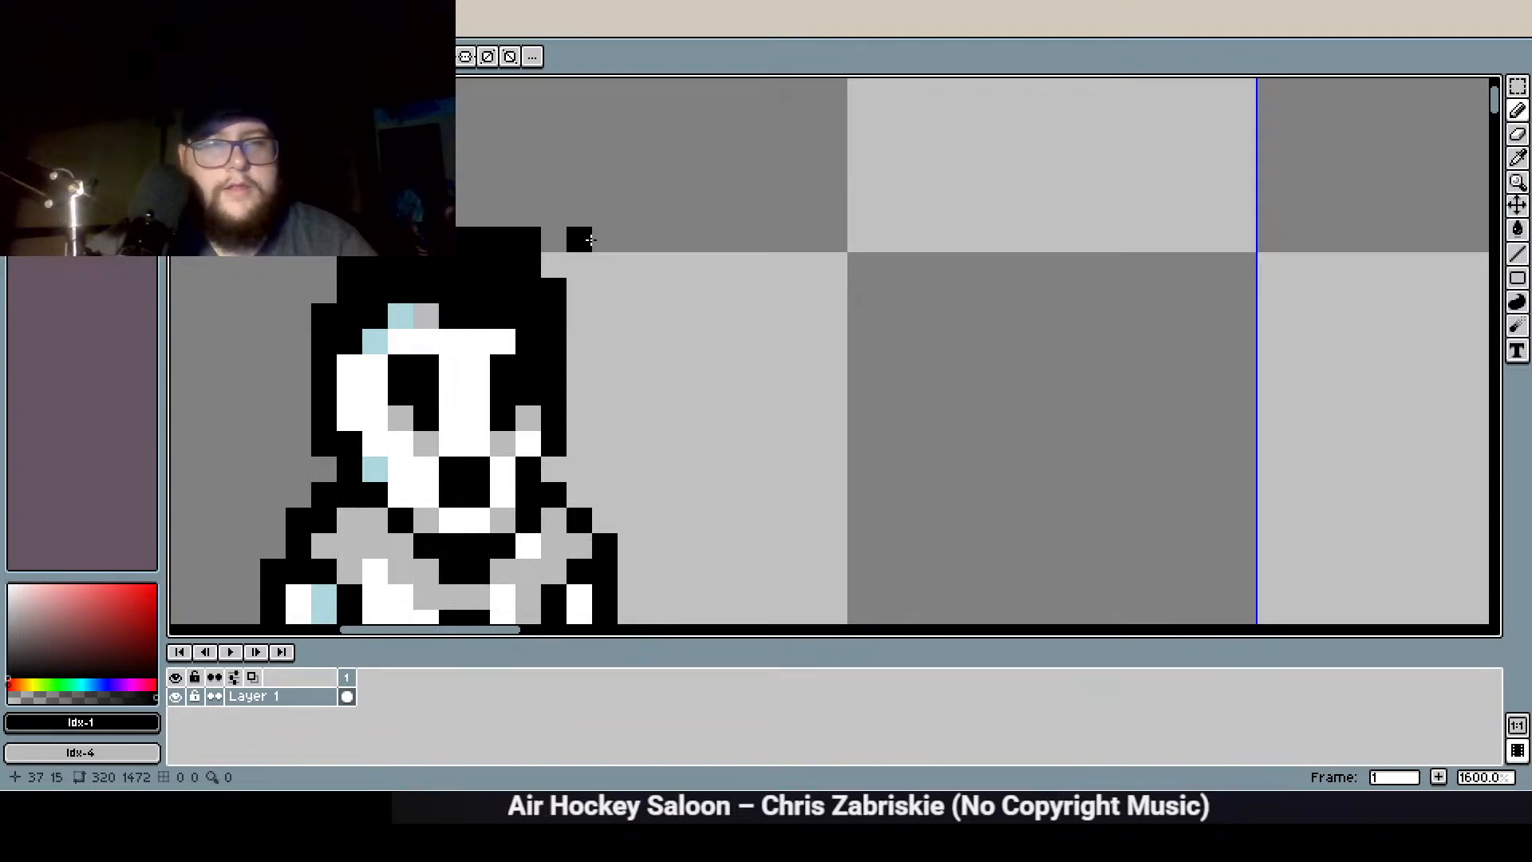
key(e)
click(528, 239)
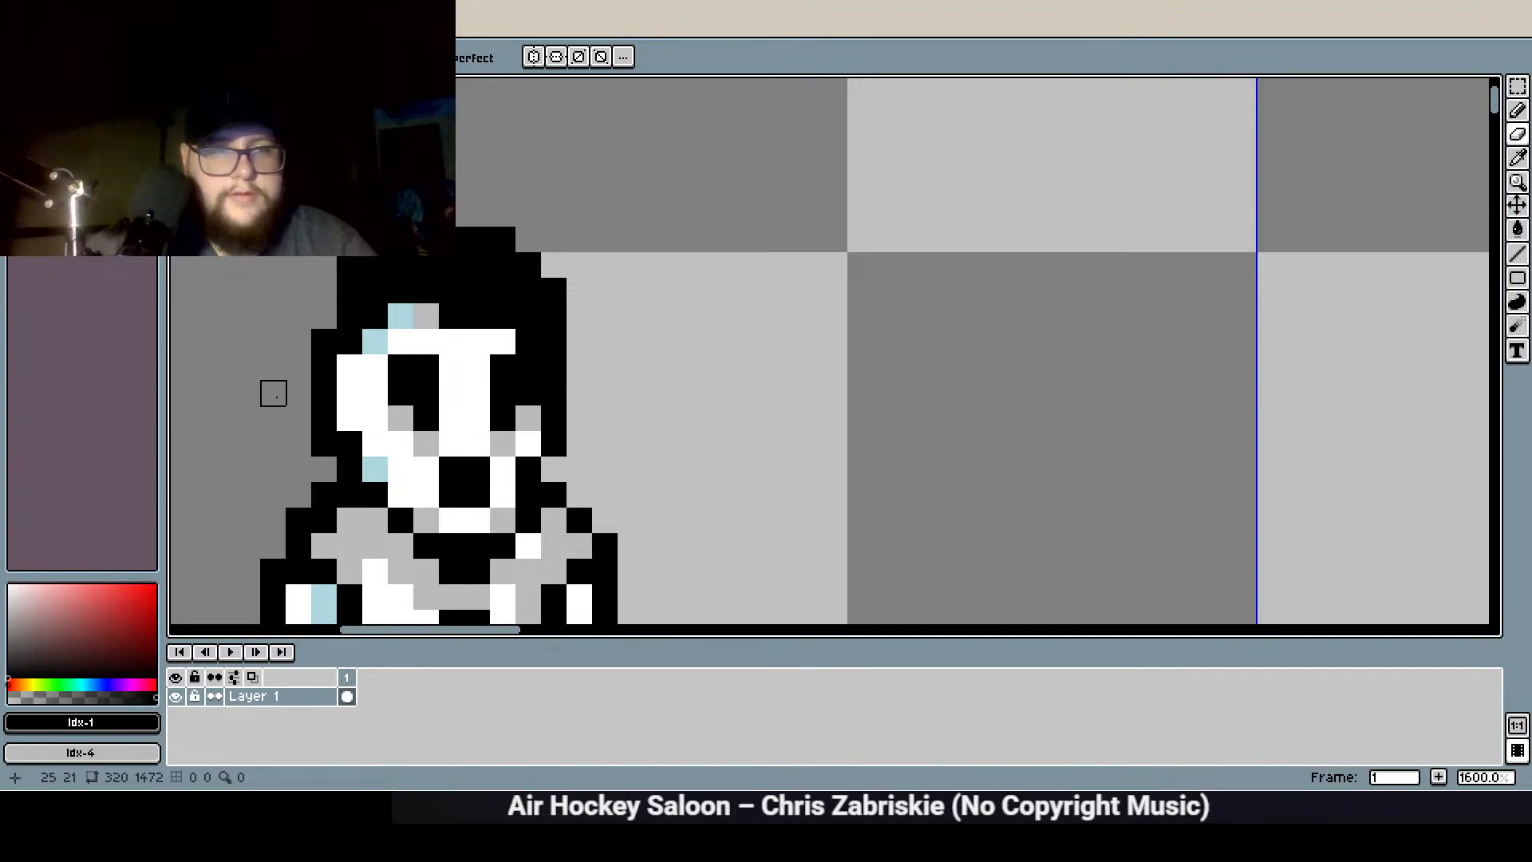
scroll(273, 393, down, 1)
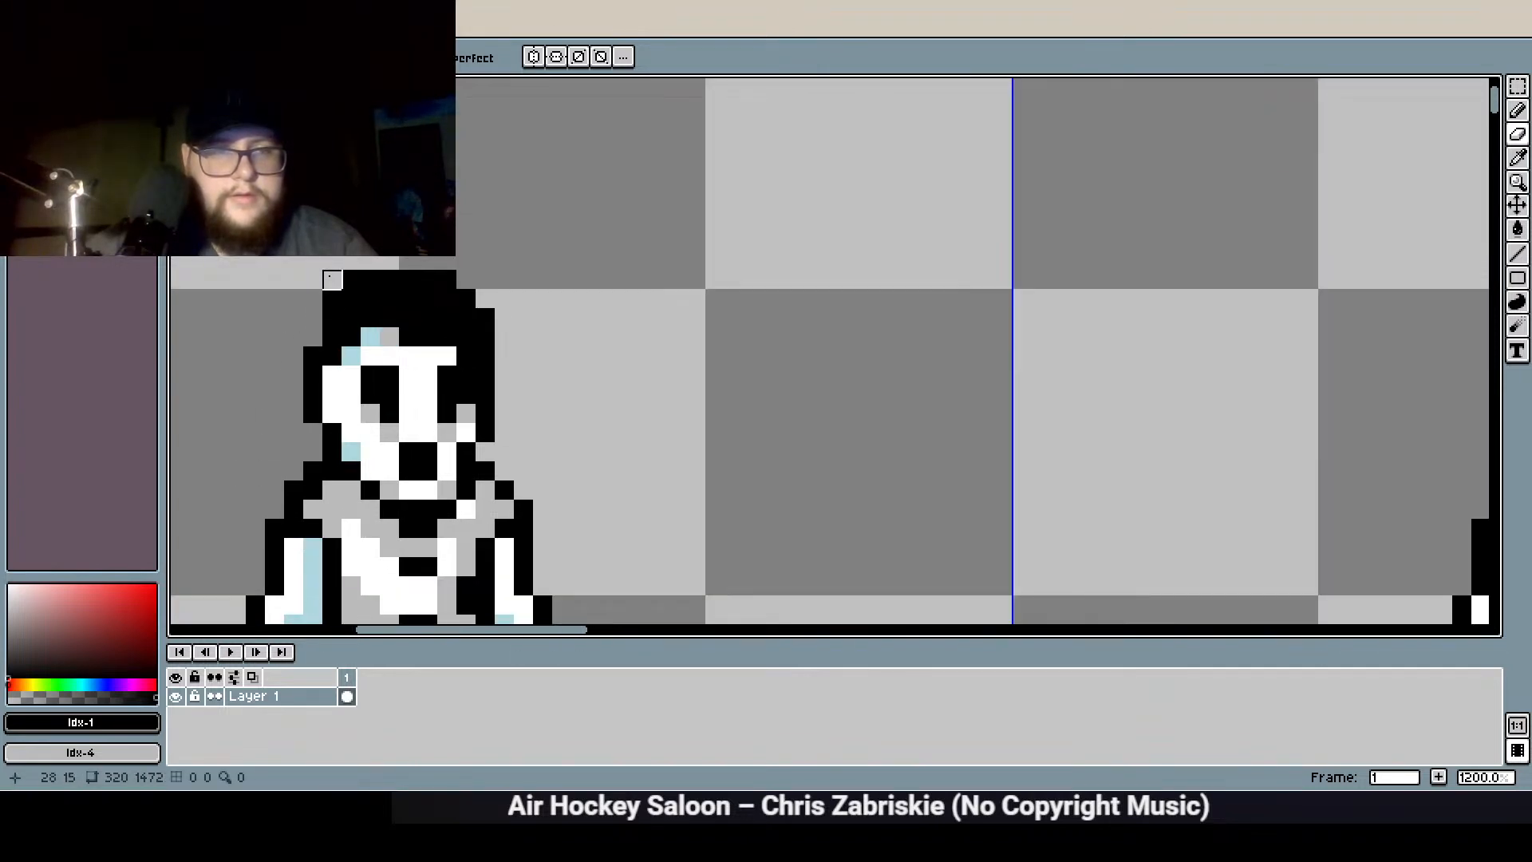
key(b)
click(301, 349)
scroll(316, 339, down, 6)
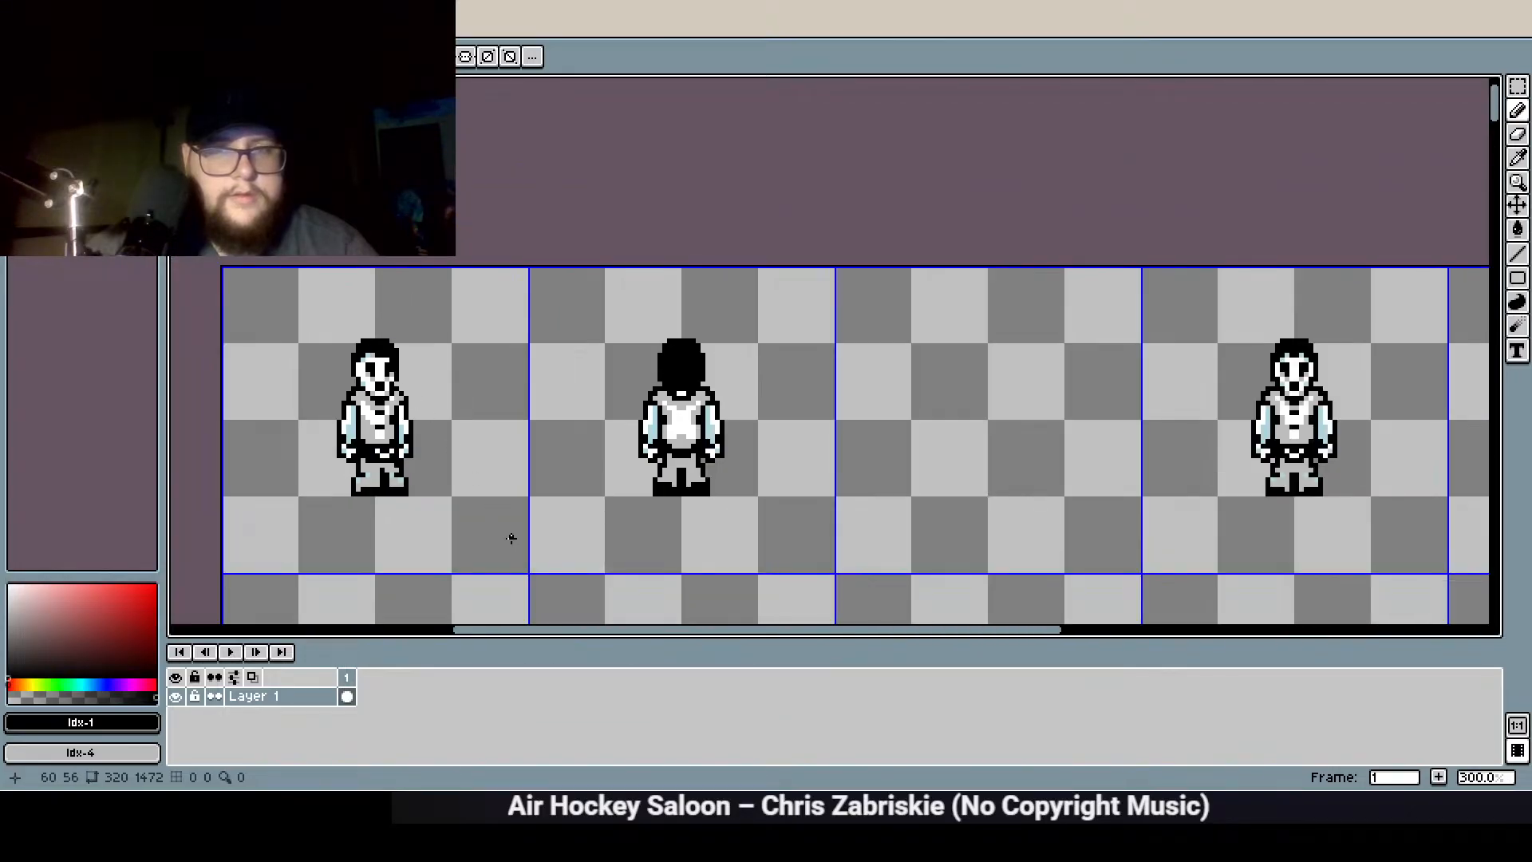
Add a gray pixel at the right-hand end of the hairline above the forehead
scroll(417, 399, up, 3)
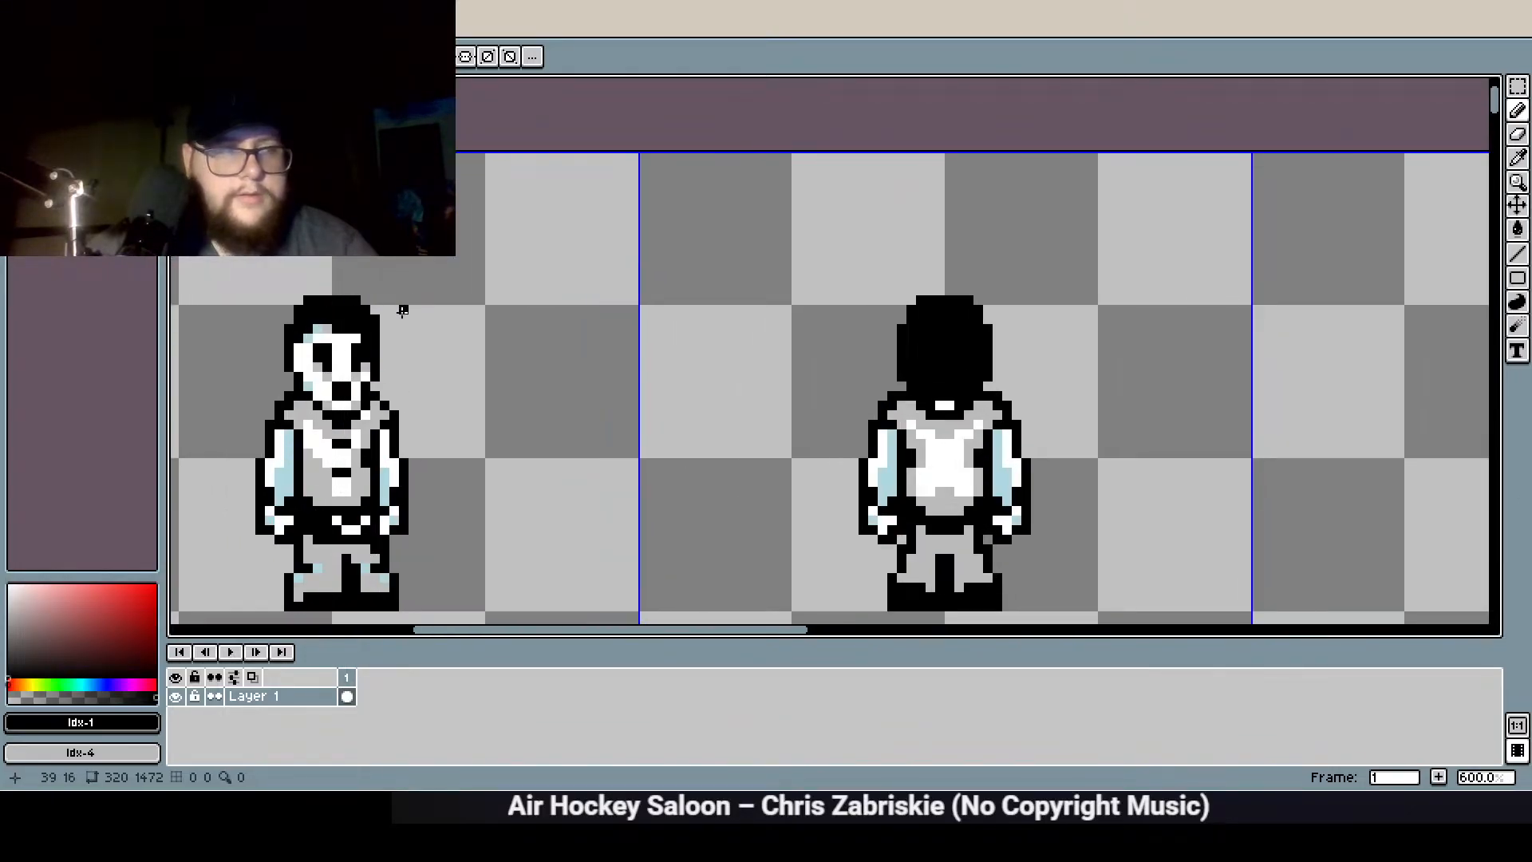
scroll(385, 310, up, 4)
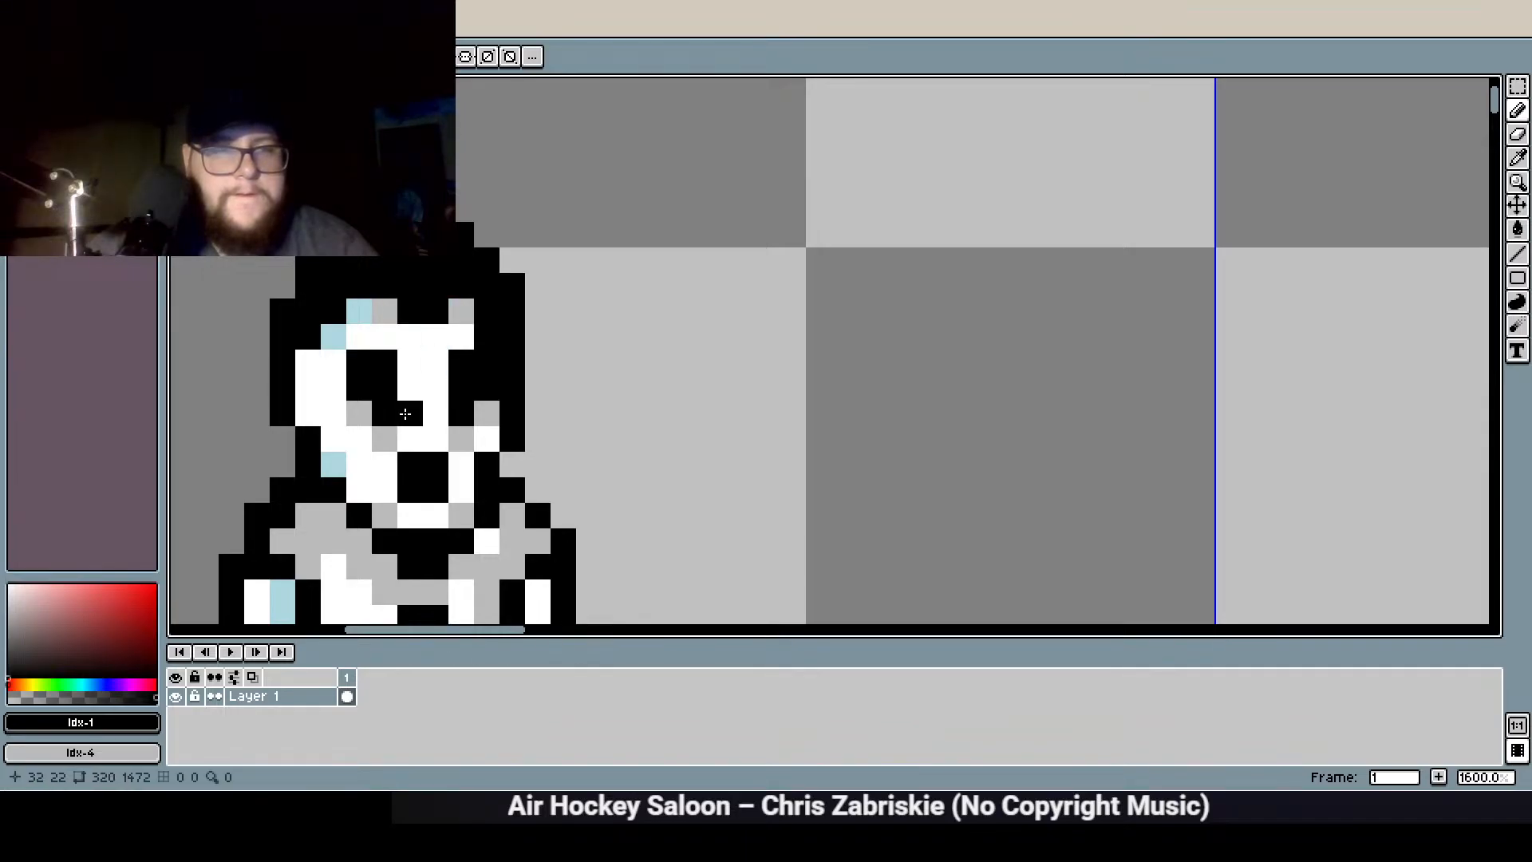
scroll(511, 319, down, 5)
scroll(478, 447, up, 5)
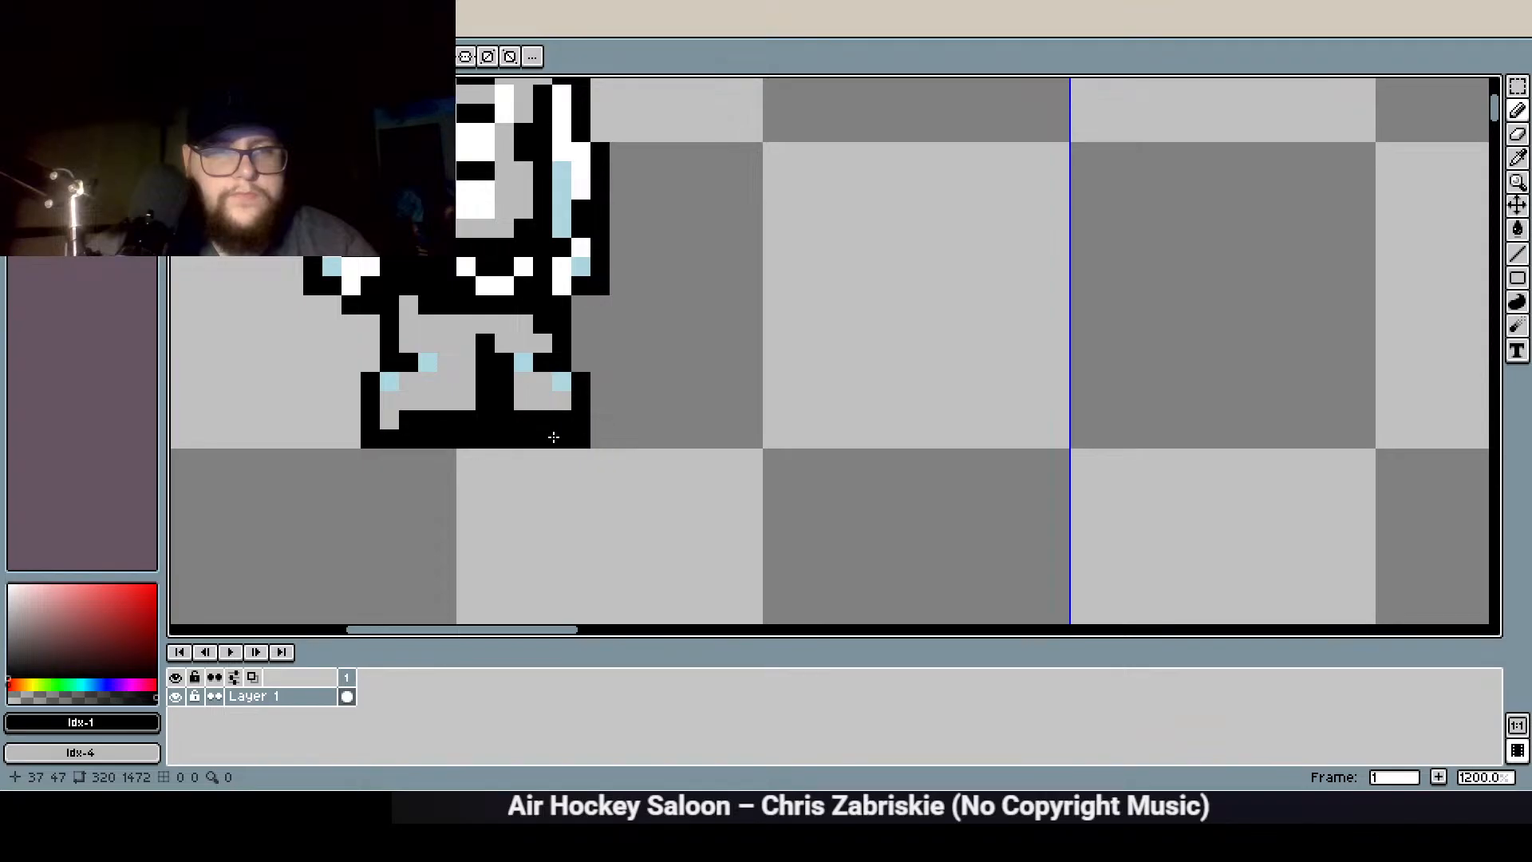
Pull the outline of the right-hand shoulder in by one pixel with black
click(1516, 145)
scroll(848, 498, down, 6)
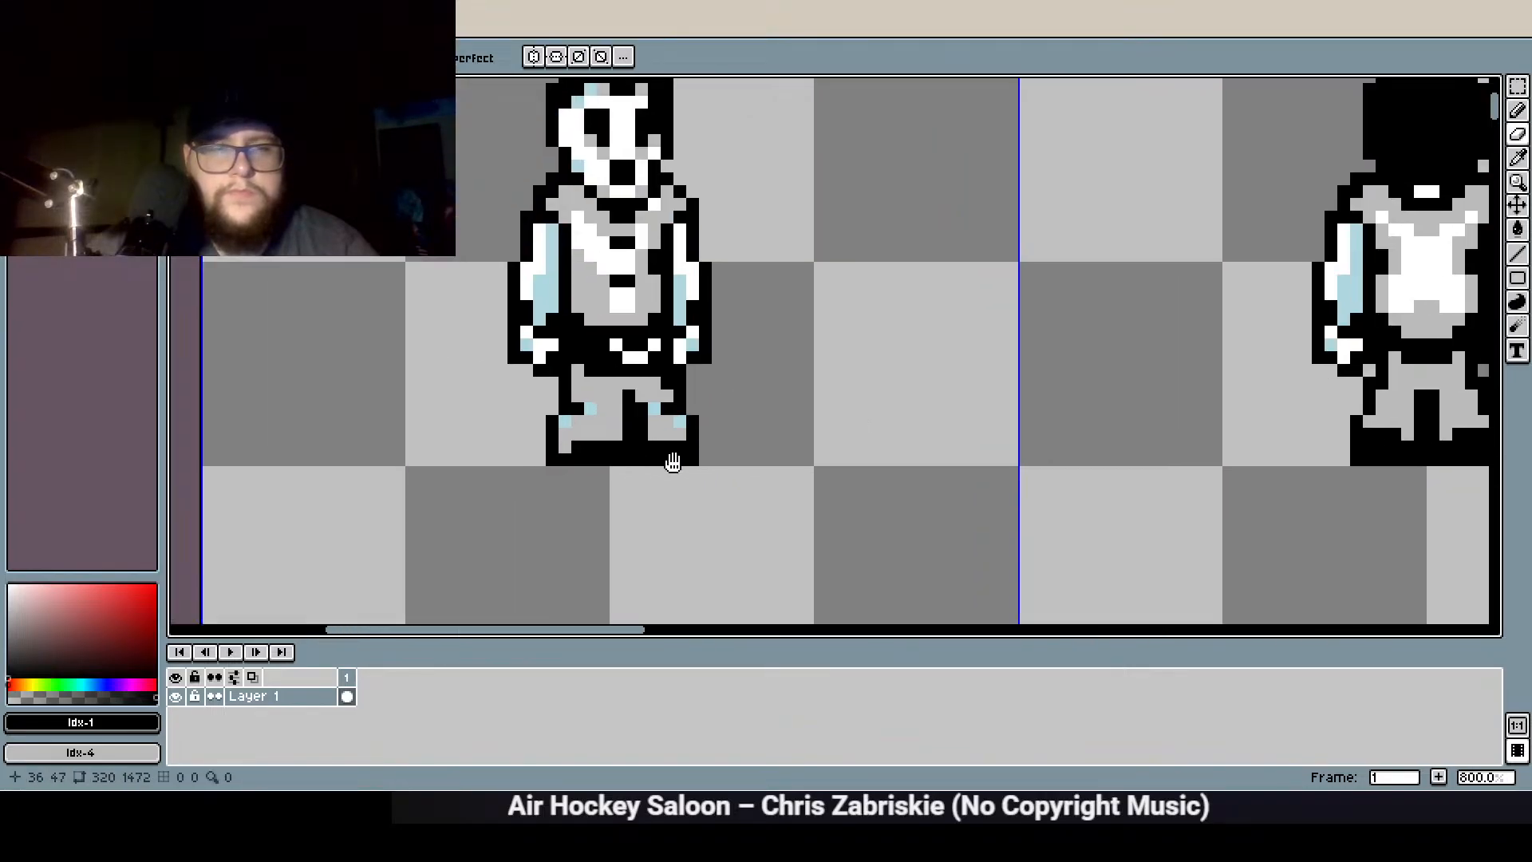
scroll(671, 444, down, 2)
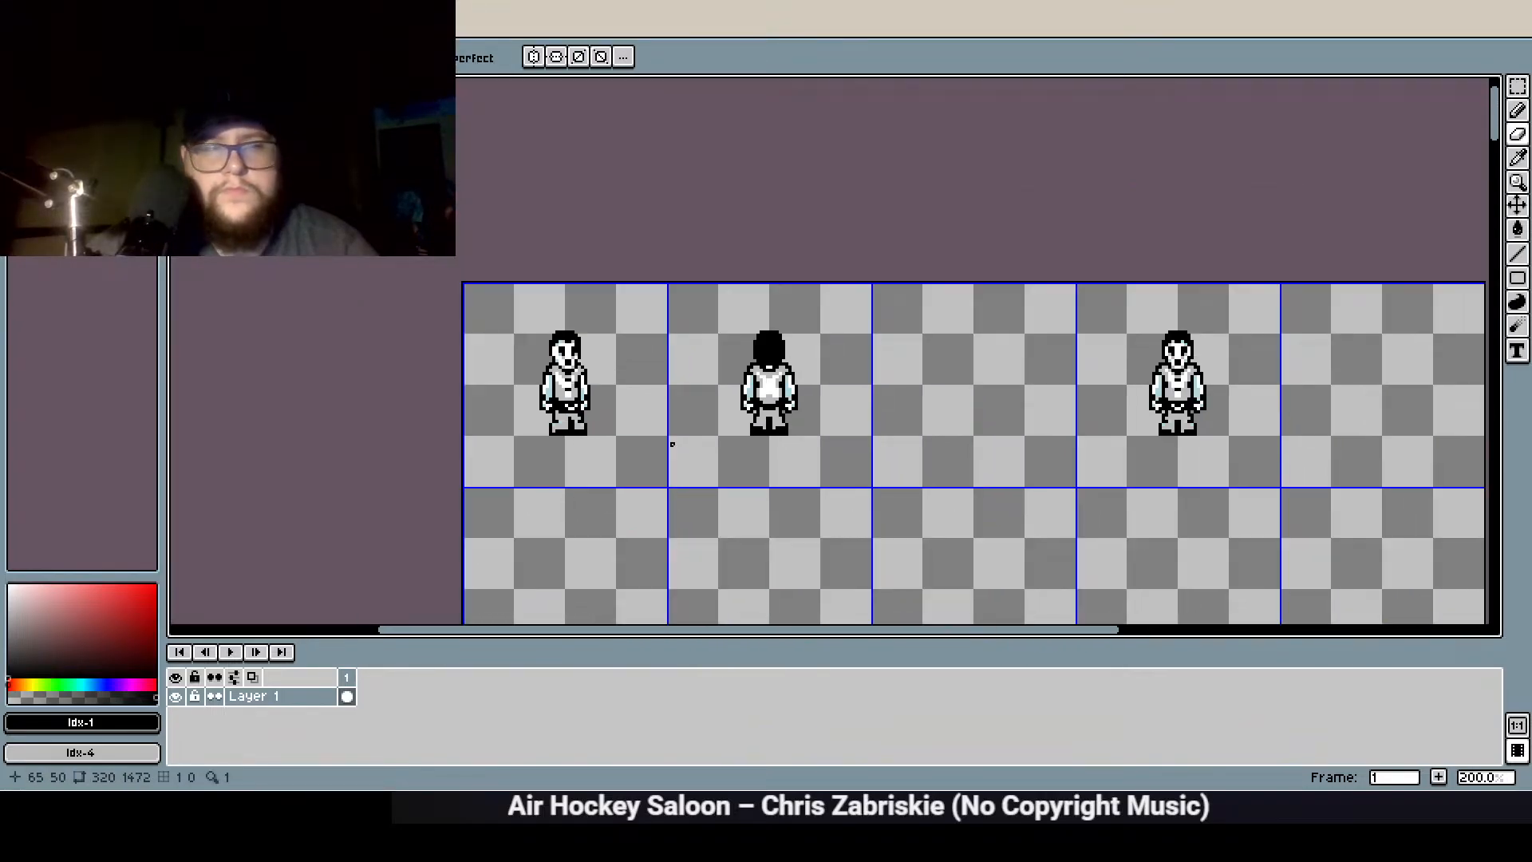
drag(610, 450, 485, 478)
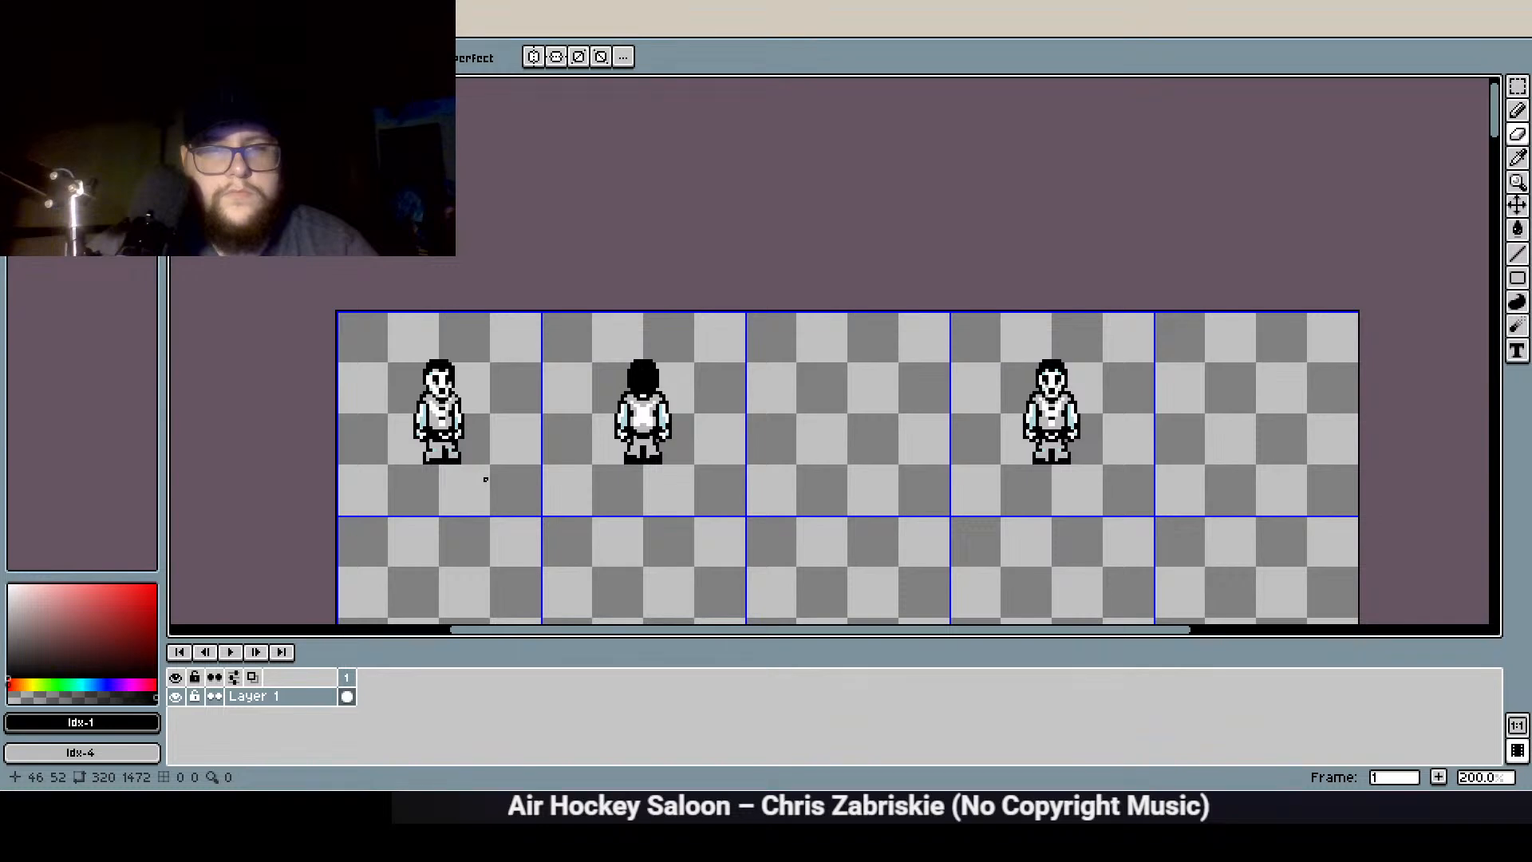
scroll(443, 394, up, 10)
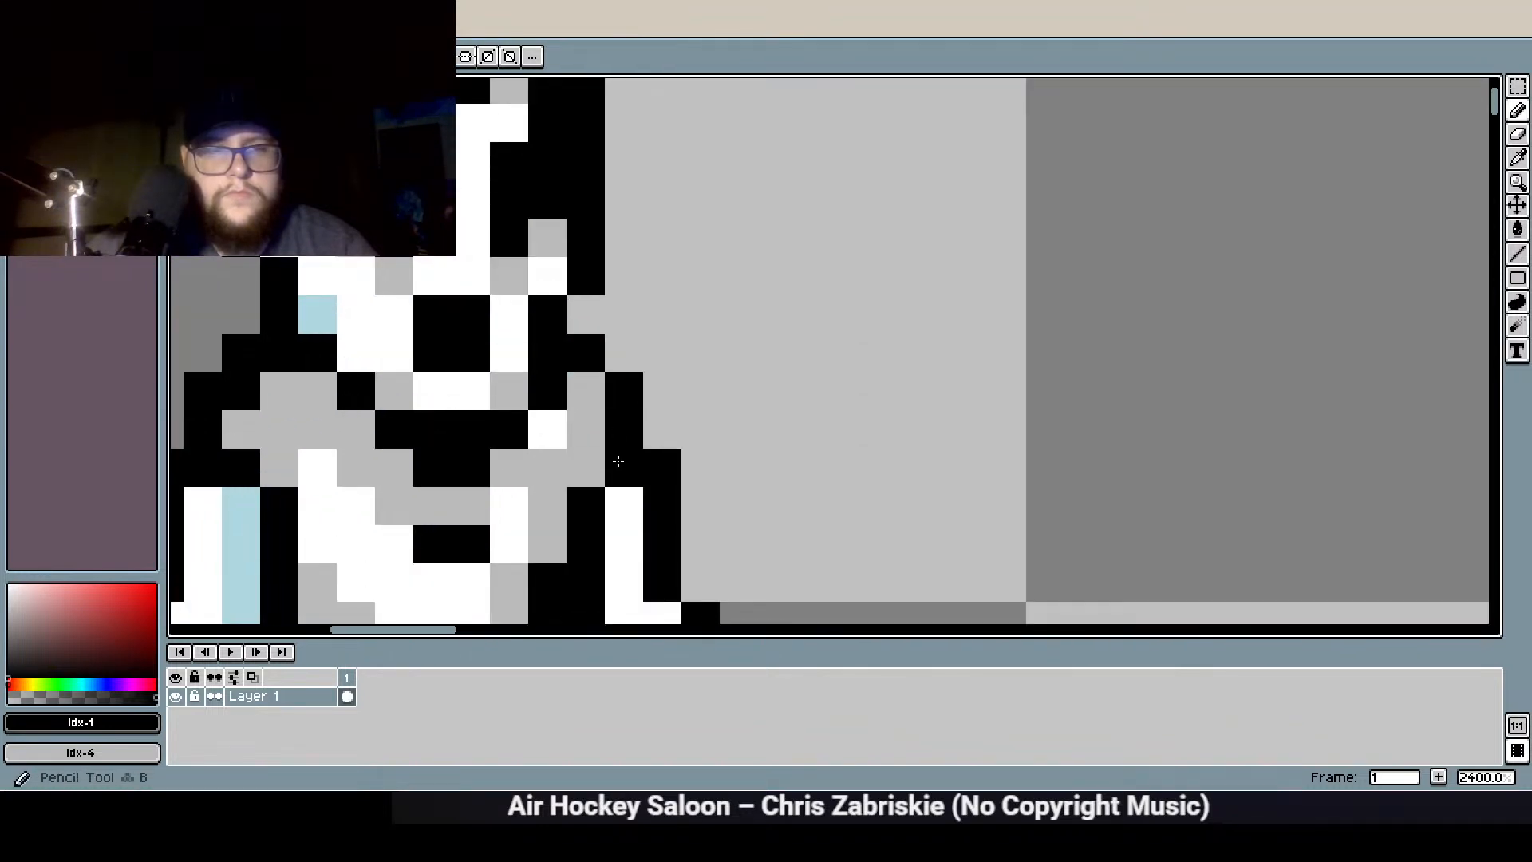
scroll(812, 366, down, 5)
drag(824, 363, 610, 374)
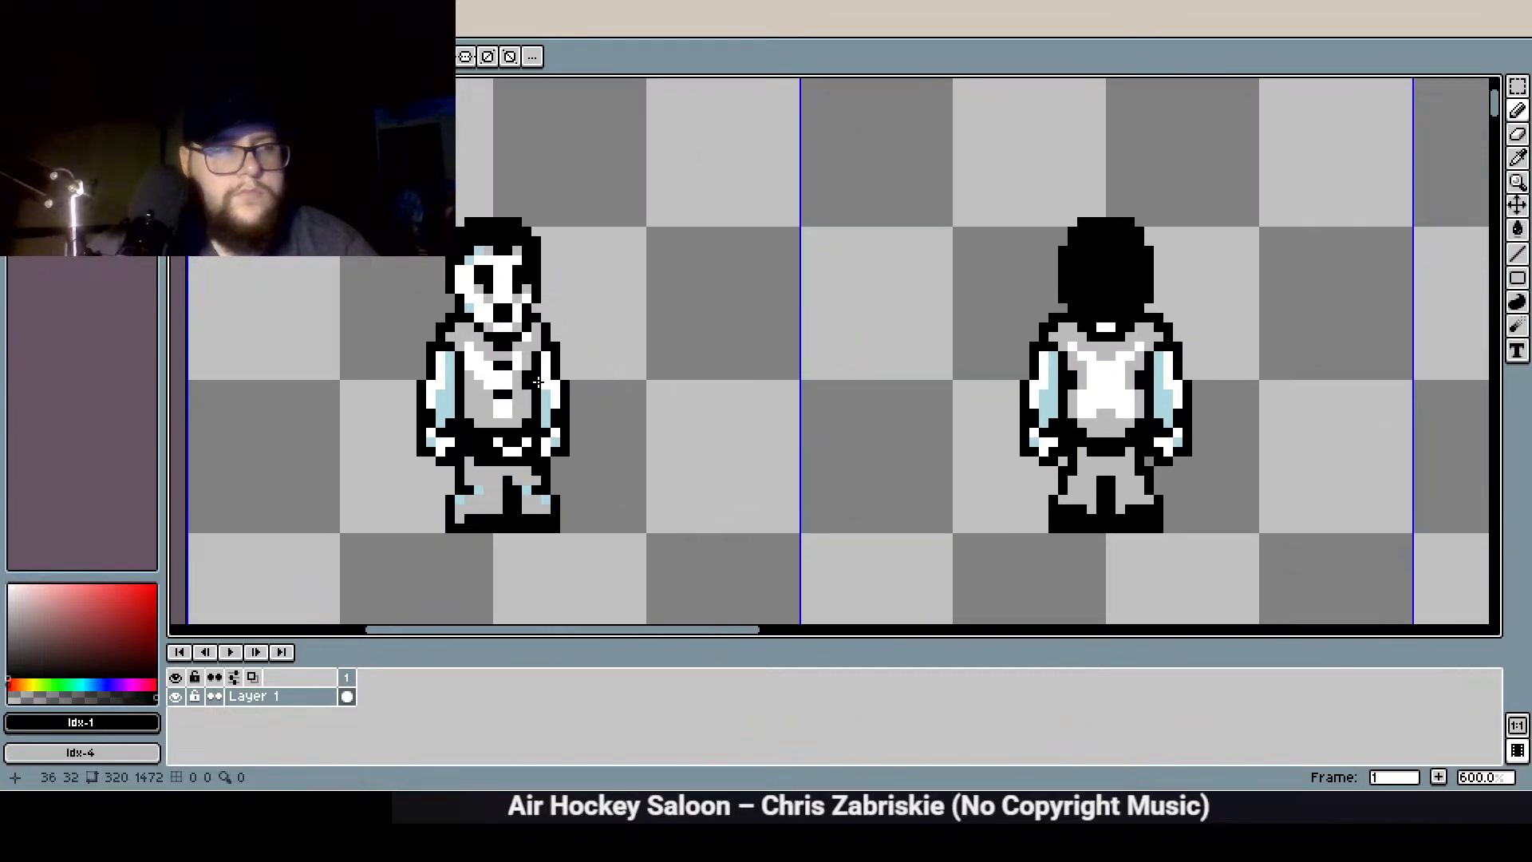
scroll(538, 382, up, 1)
drag(535, 461, 663, 399)
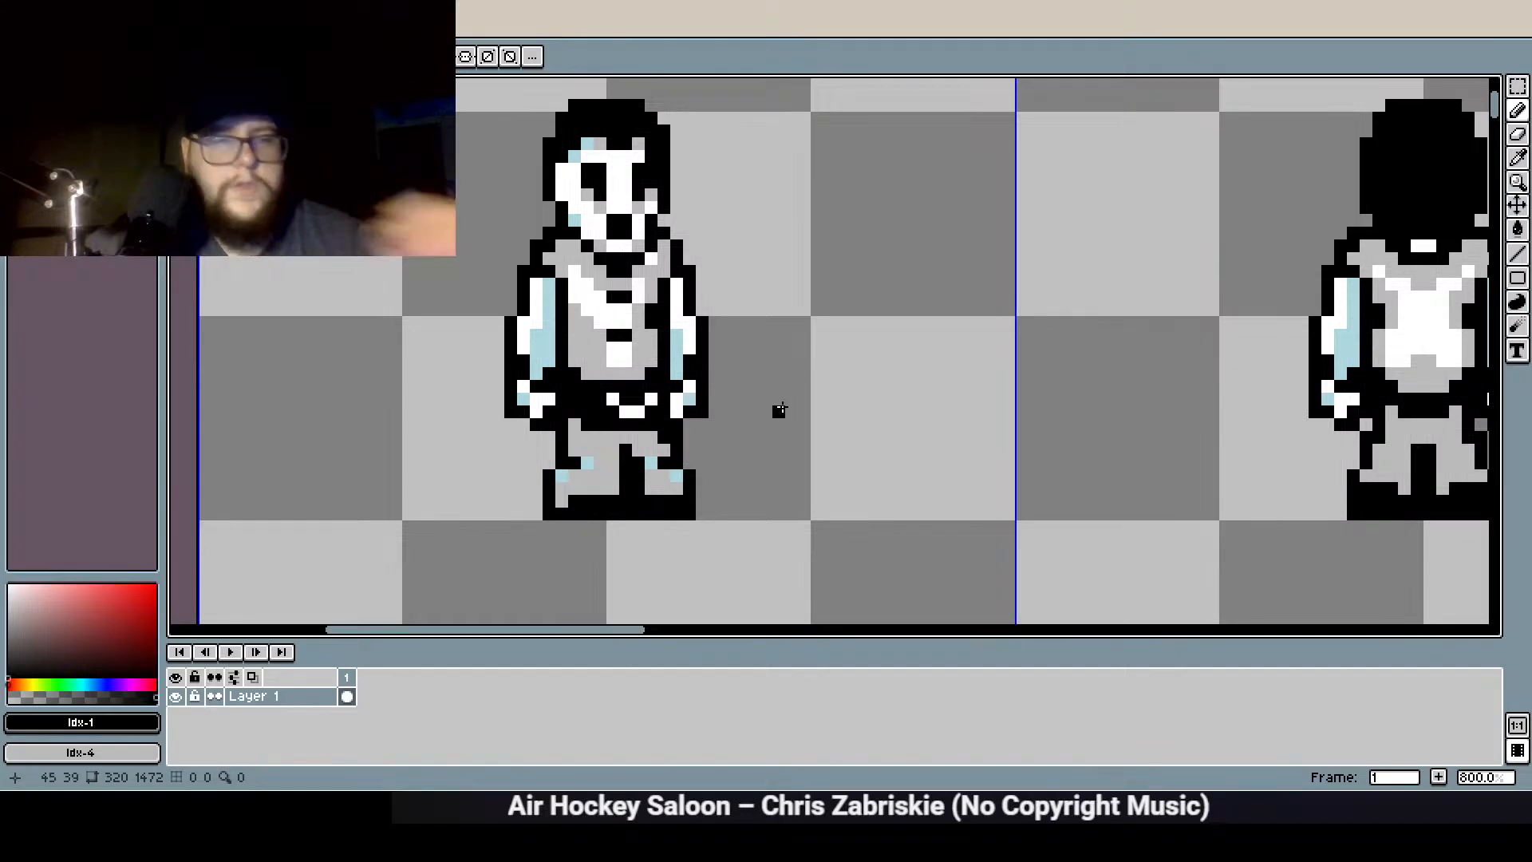
Select the outer part of the right-hand leg and foot and move it one pixel inward
click(1519, 87)
scroll(766, 469, up, 1)
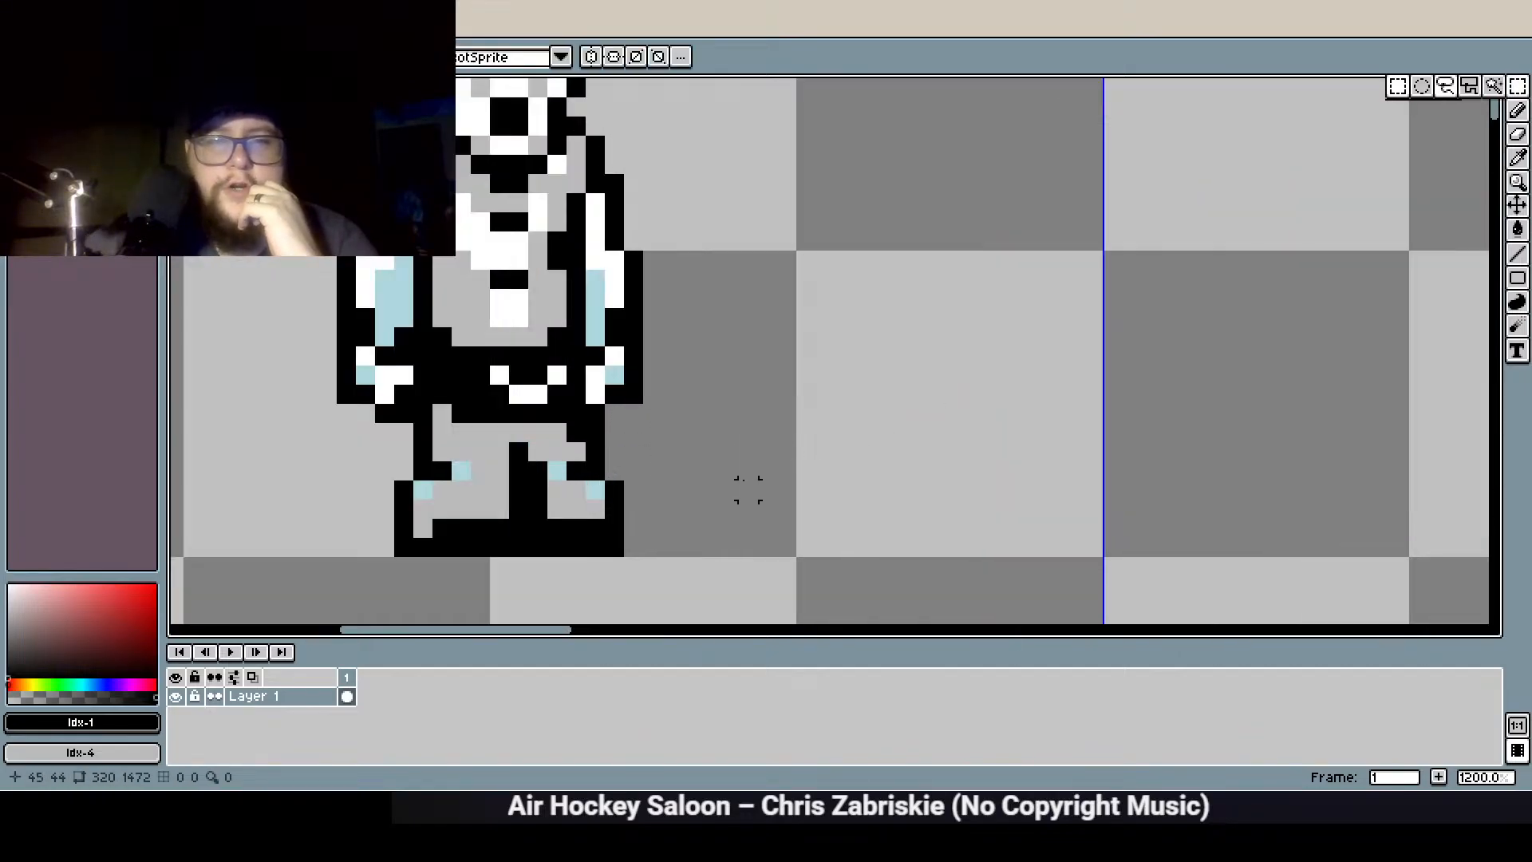
scroll(649, 428, down, 2)
drag(675, 488, 595, 351)
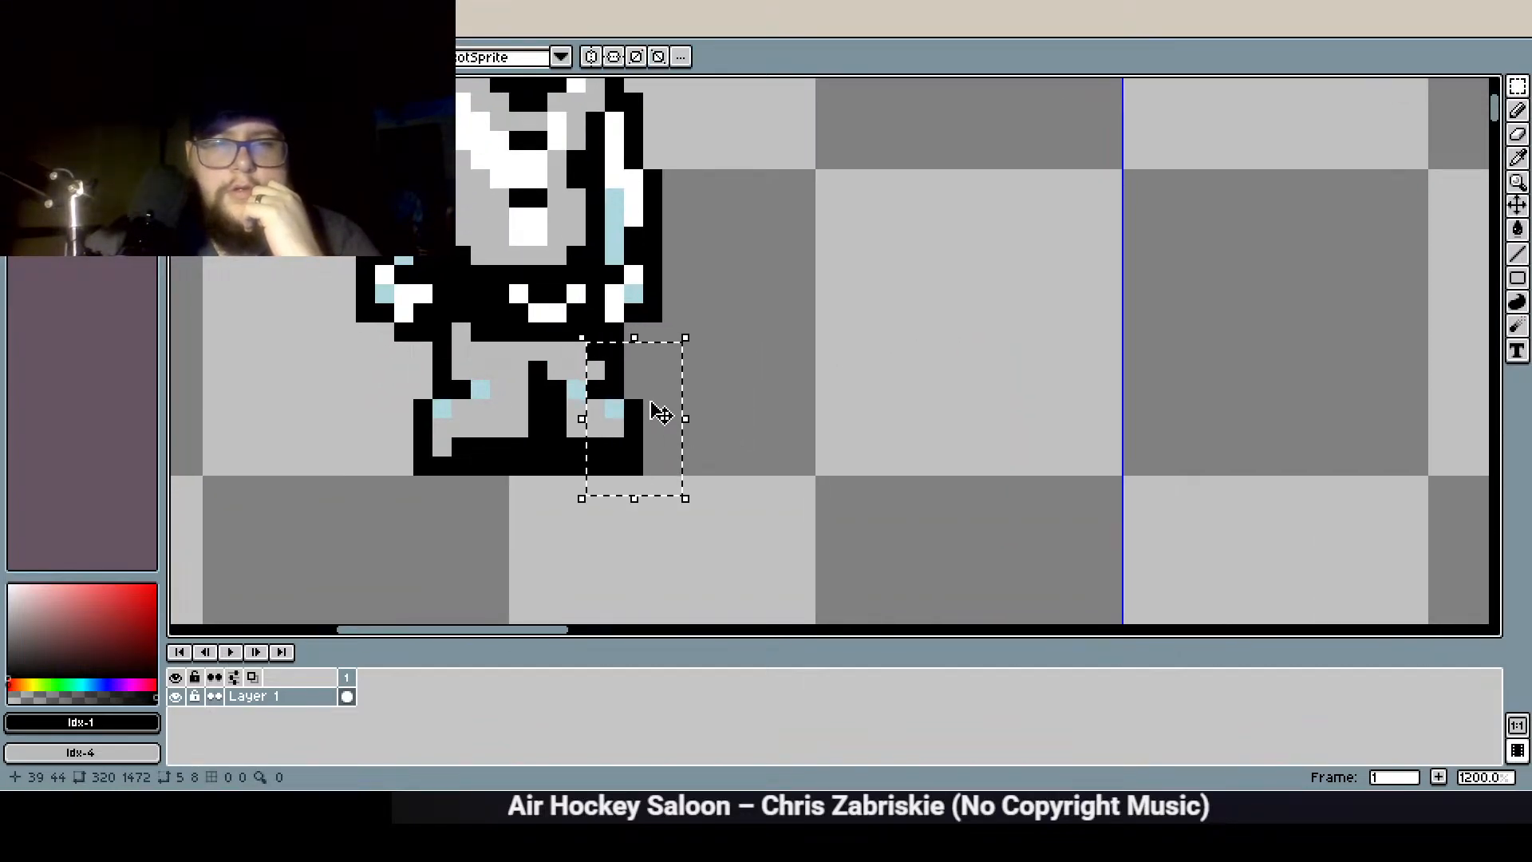
drag(645, 411, 624, 405)
click(766, 408)
scroll(675, 449, down, 3)
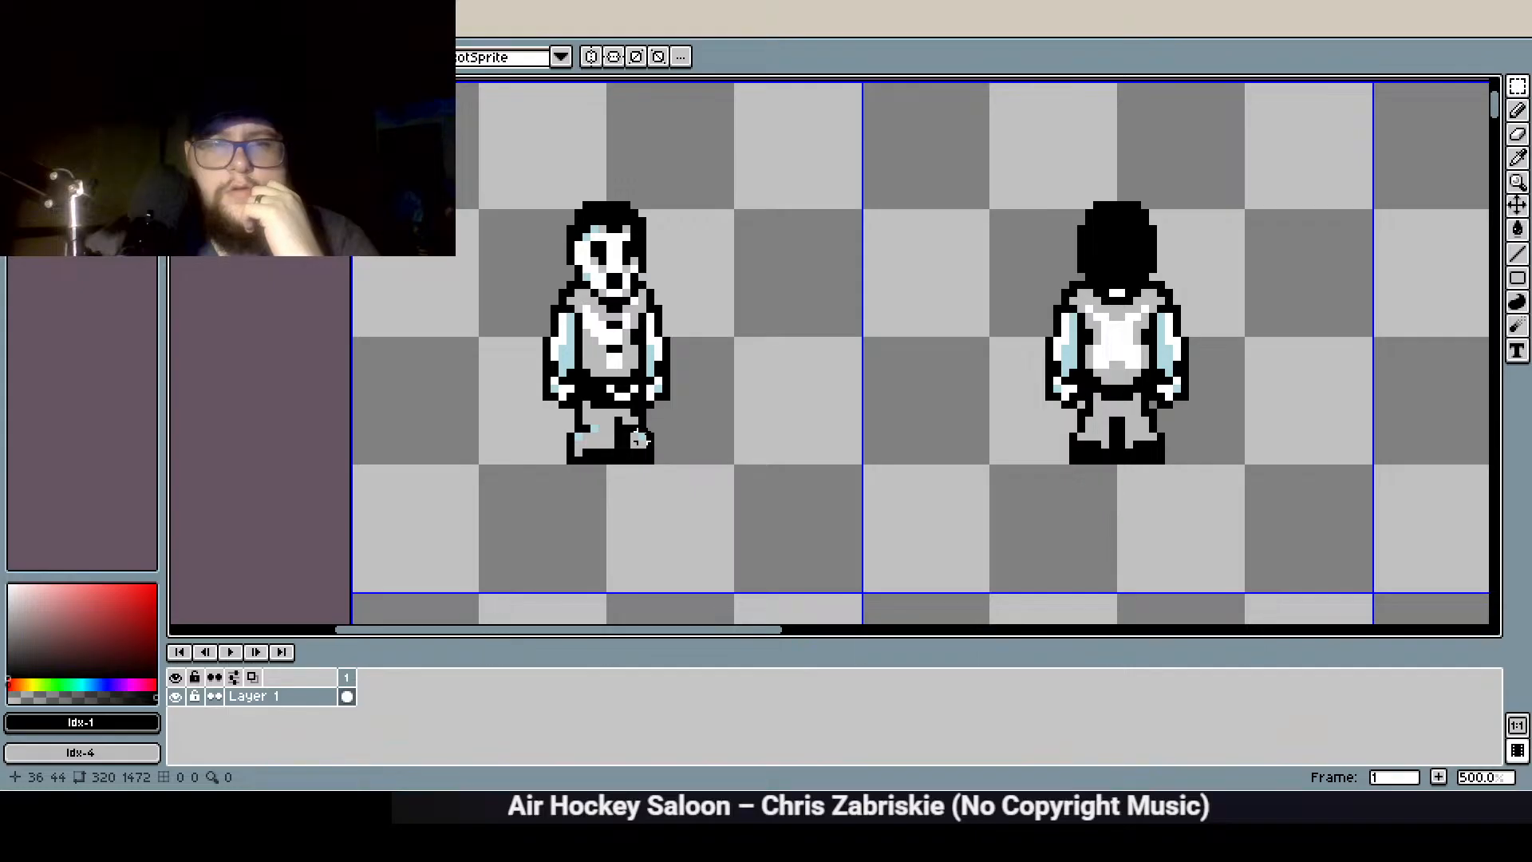
Select the outer part of the left-hand leg and foot and move it one pixel inward
scroll(603, 435, up, 1)
drag(592, 490, 544, 390)
click(667, 514)
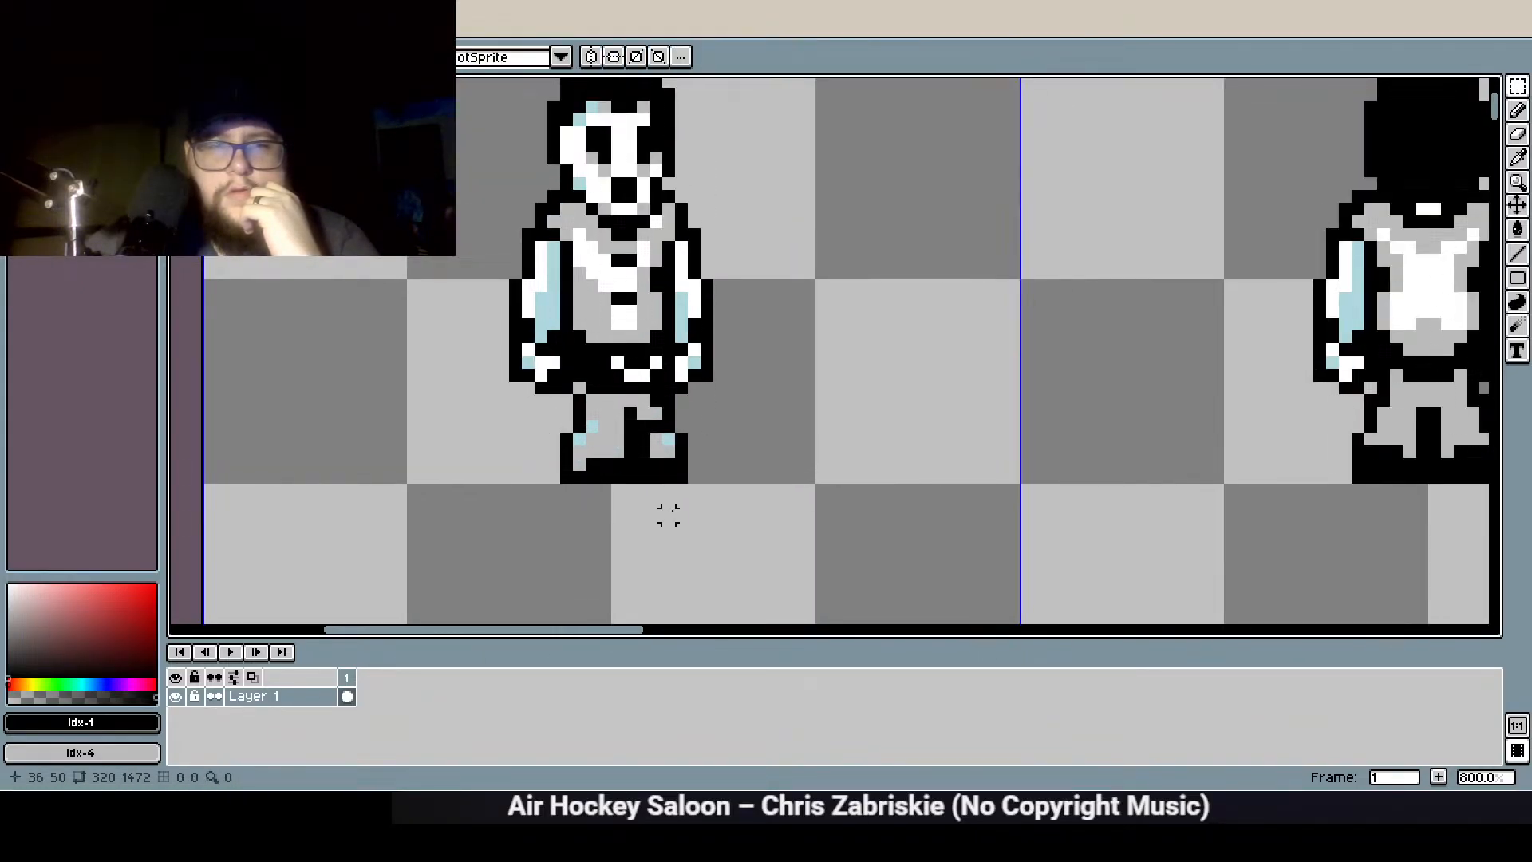
Select the whole first cell and shift the turned character one pixel left
scroll(696, 498, down, 3)
double_click(710, 429)
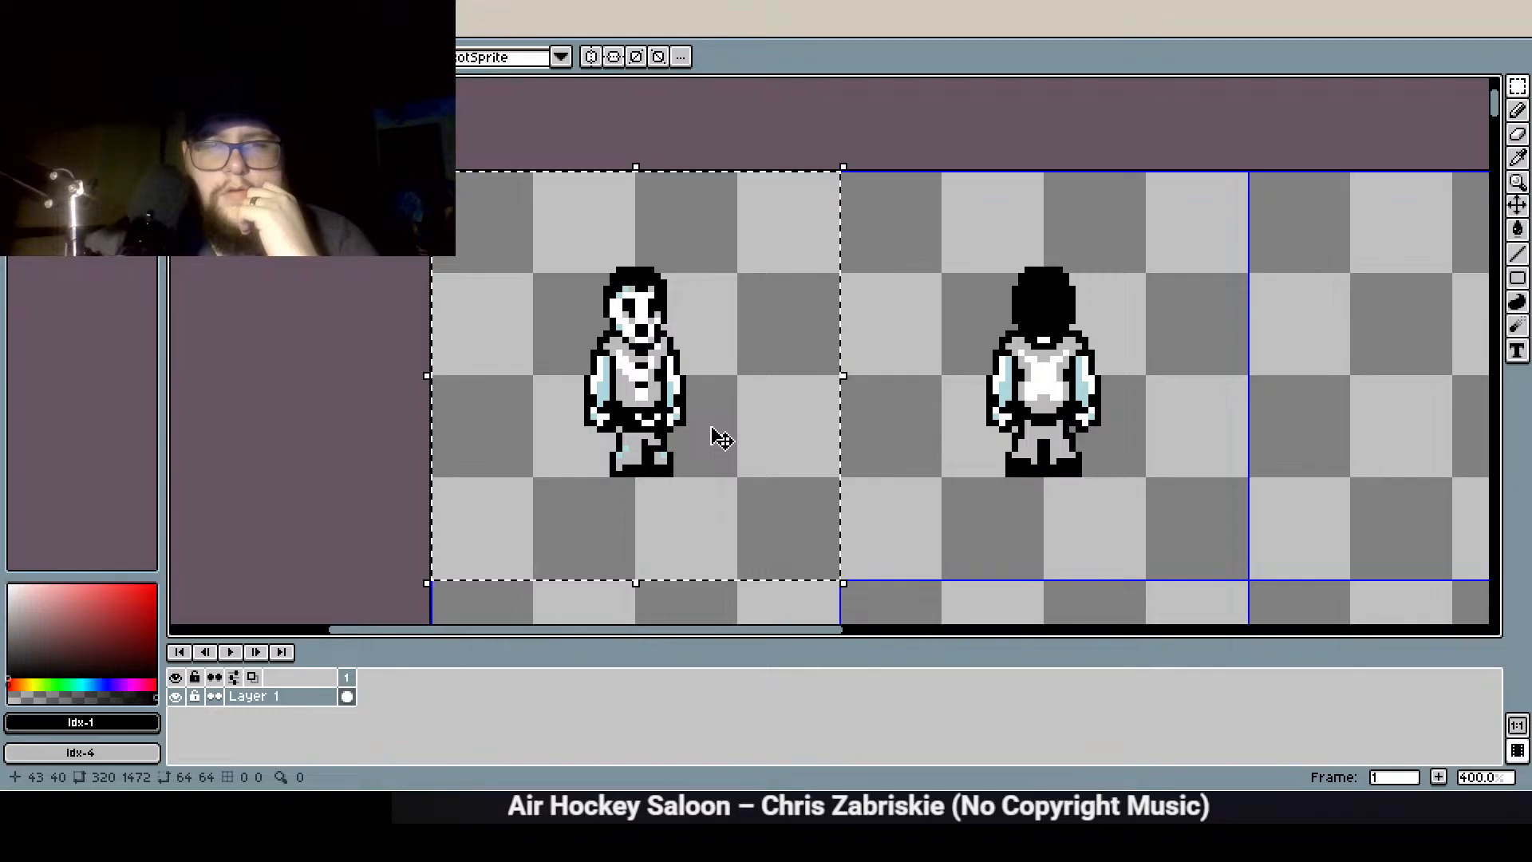
key(Left)
key(Right)
key(Right)
key(Right)
key(Left)
key(Left)
key(Left)
key(Left)
click(931, 474)
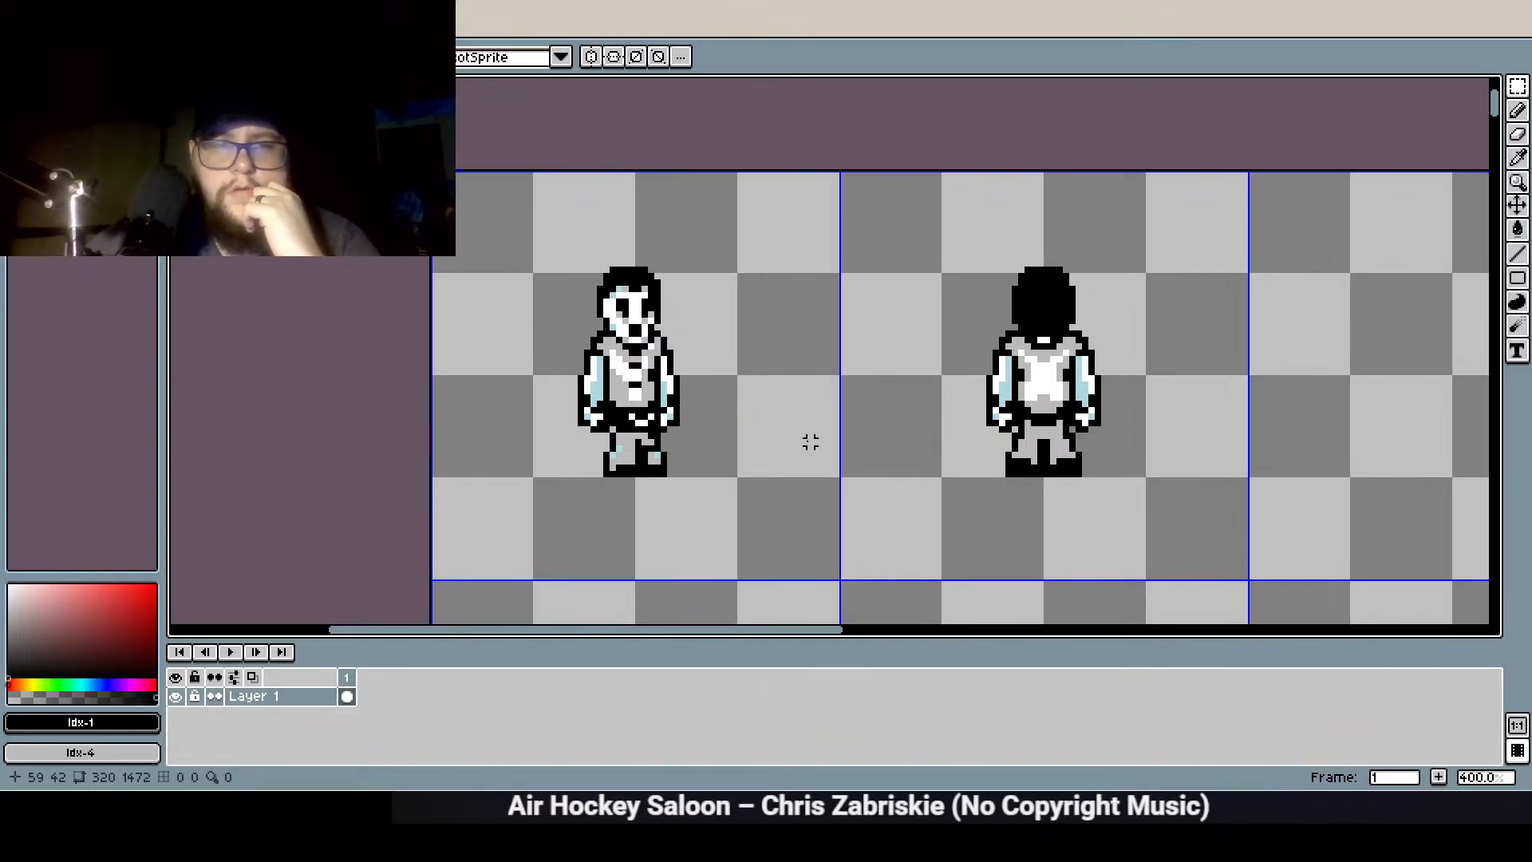
Shade the left-hand edge of the white shirt highlight below the collar with gray pixels
scroll(602, 383, up, 5)
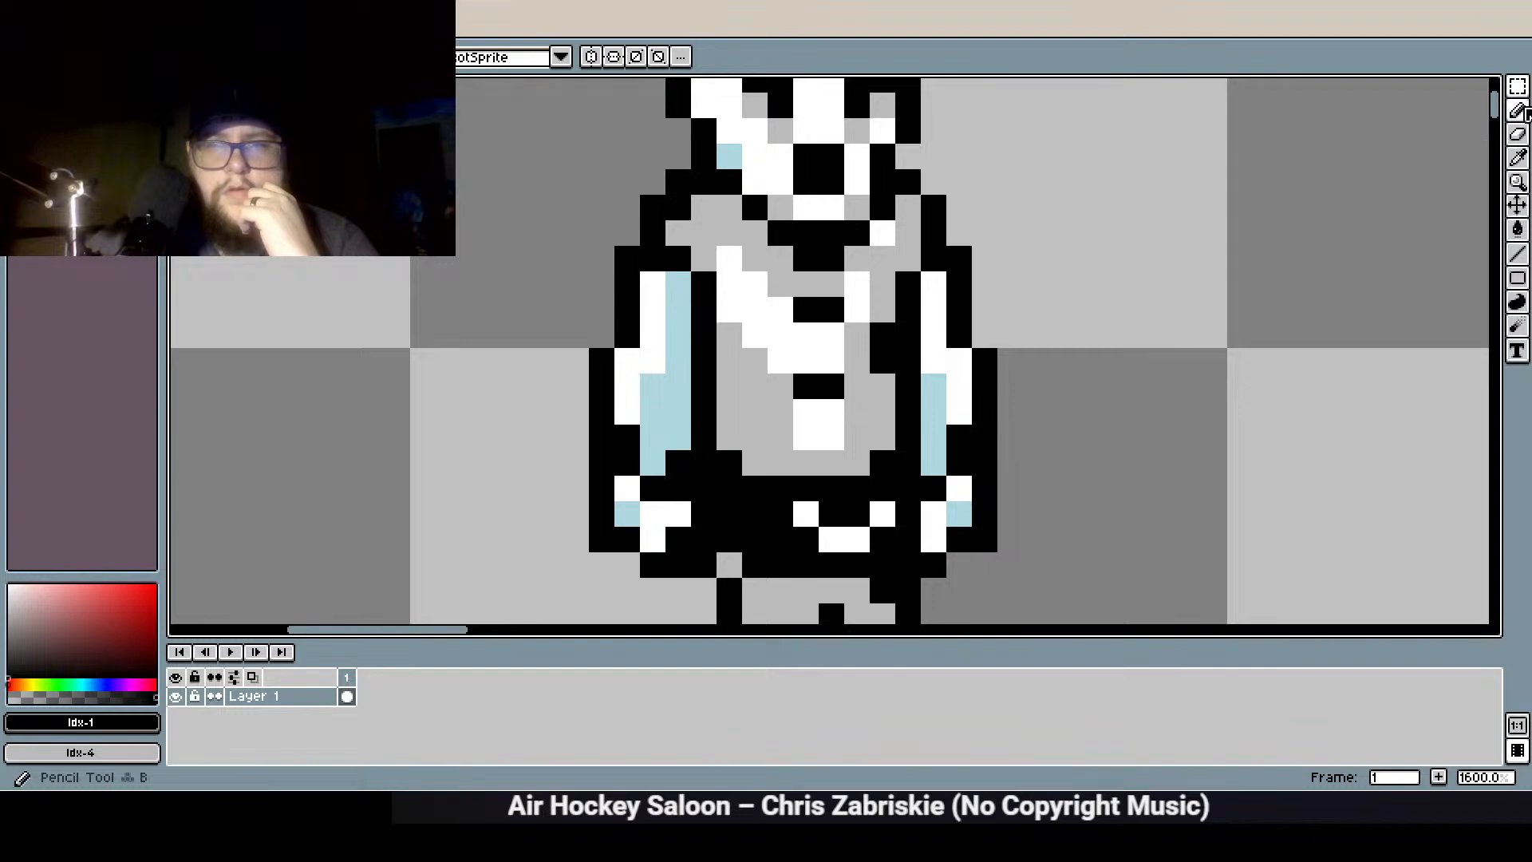
click(1520, 110)
right_click(732, 309)
right_click(731, 286)
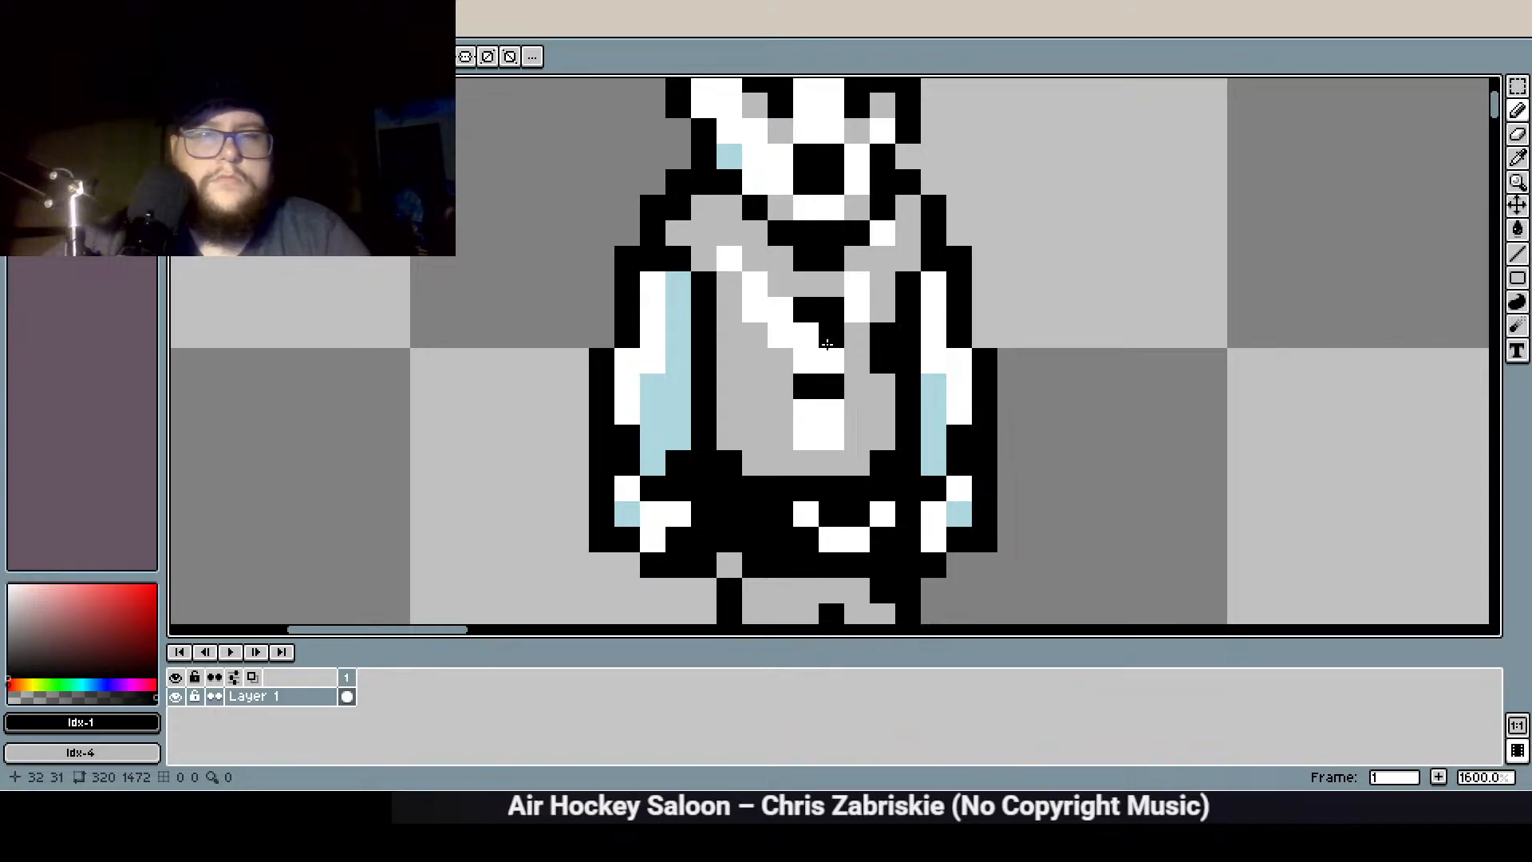
Fill the black patch beside the right-hand side of the shirt highlight with gray and extend the white highlight up toward the collar
right_click(882, 363)
right_click(882, 339)
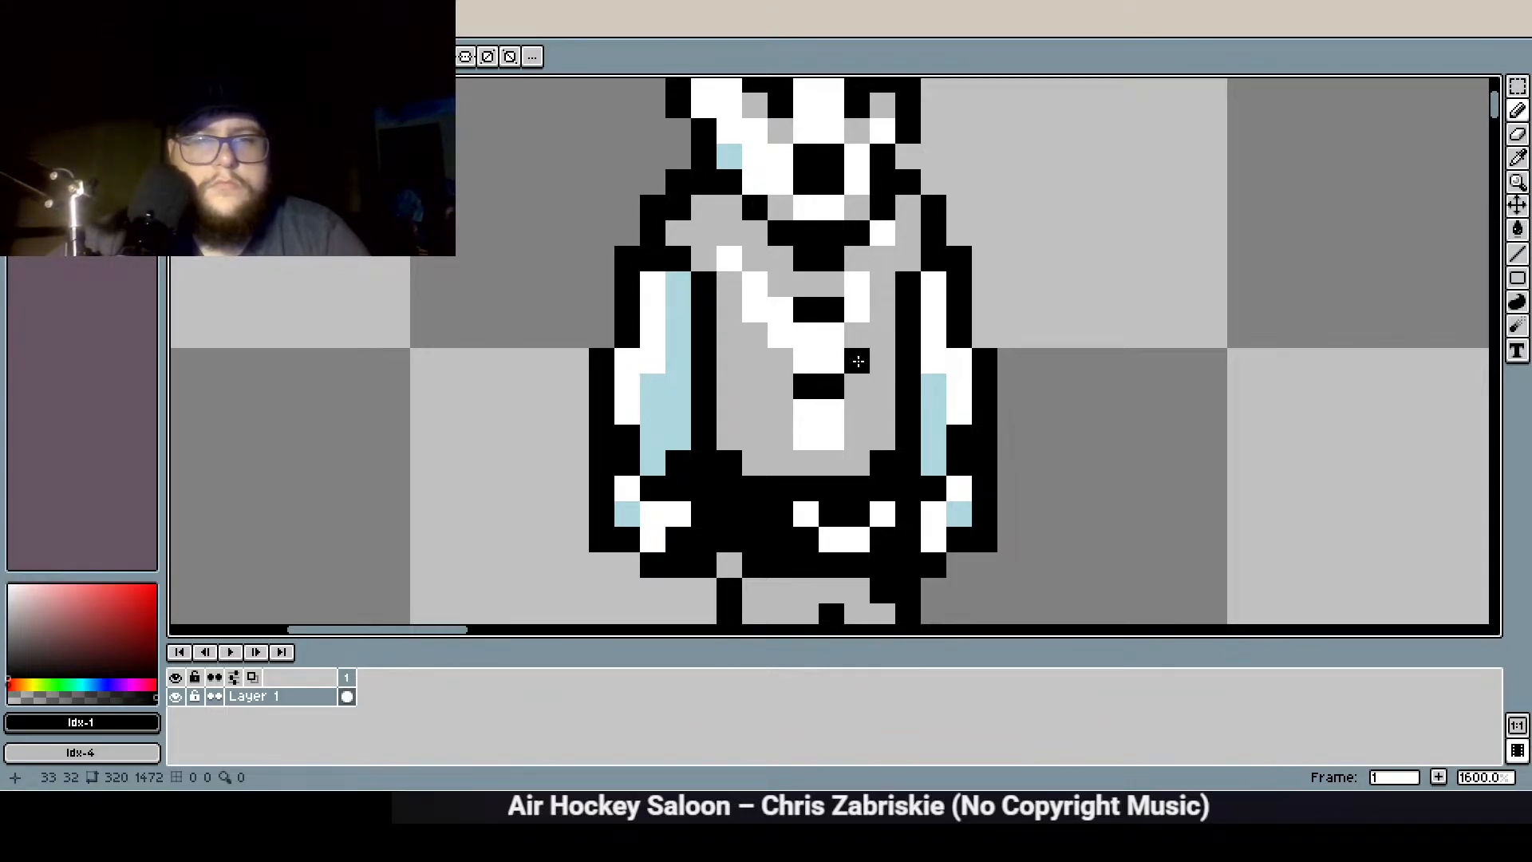
click(62, 107)
click(860, 334)
click(857, 359)
drag(882, 281, 883, 267)
Clean up the right-hand shoulder with gray shirt pixels and redraw the black outline pixels at the top of the arm
right_click(937, 282)
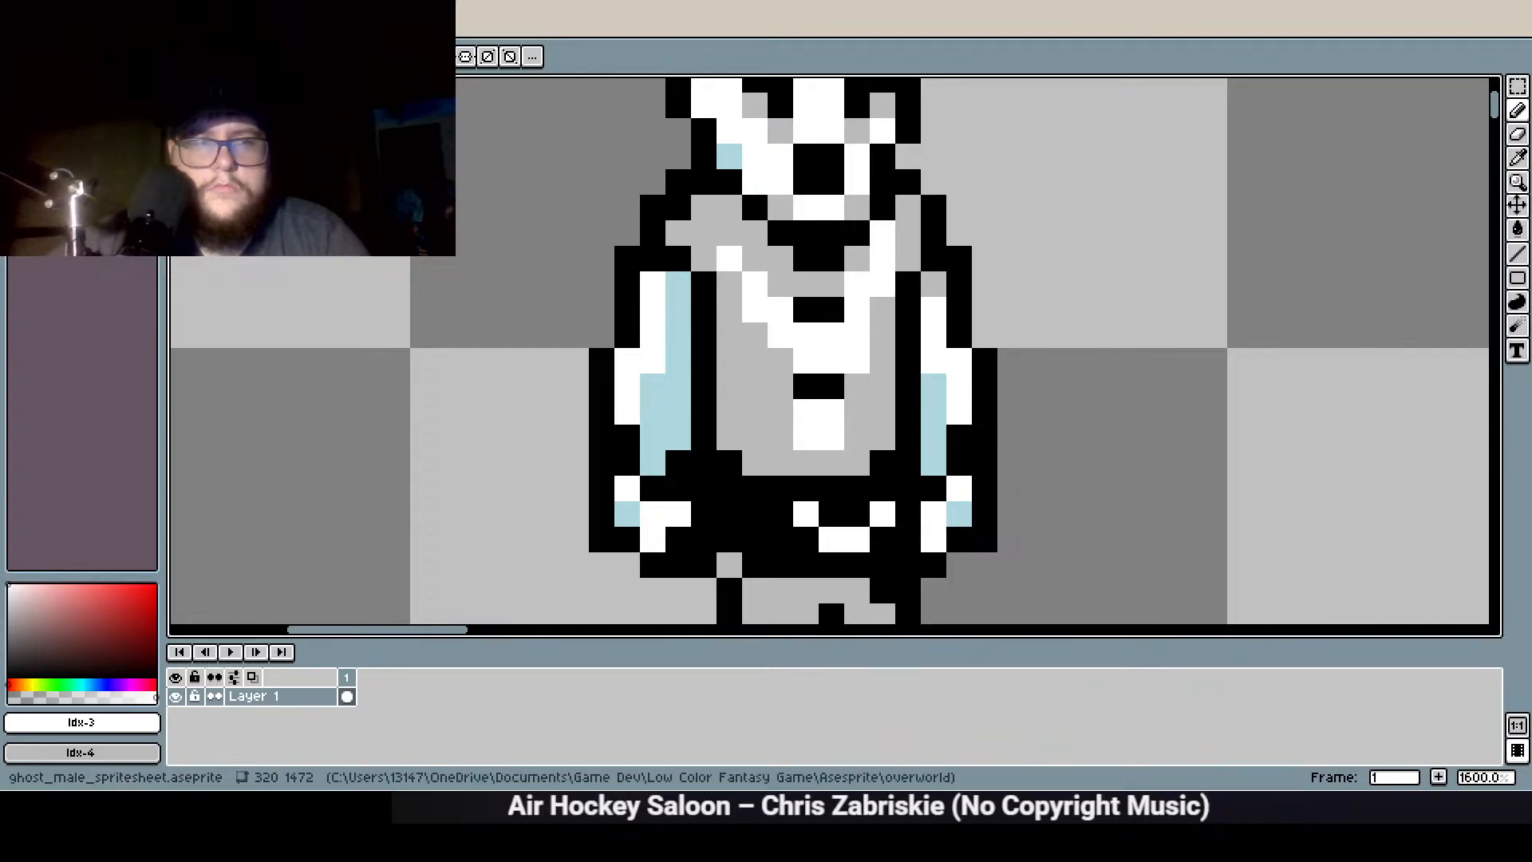
click(30, 107)
click(933, 284)
key(b)
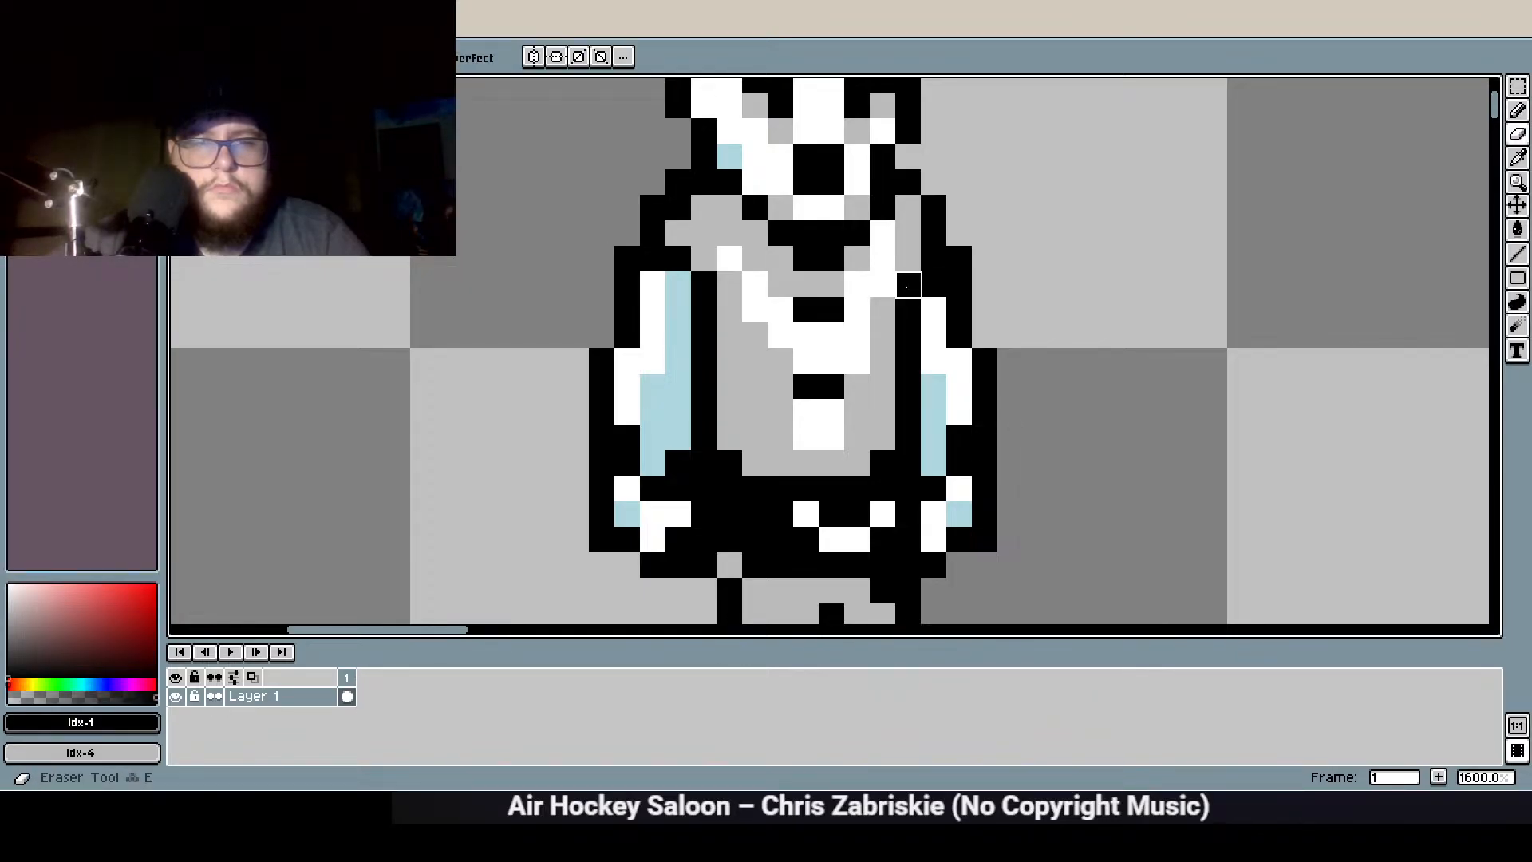
right_click(908, 310)
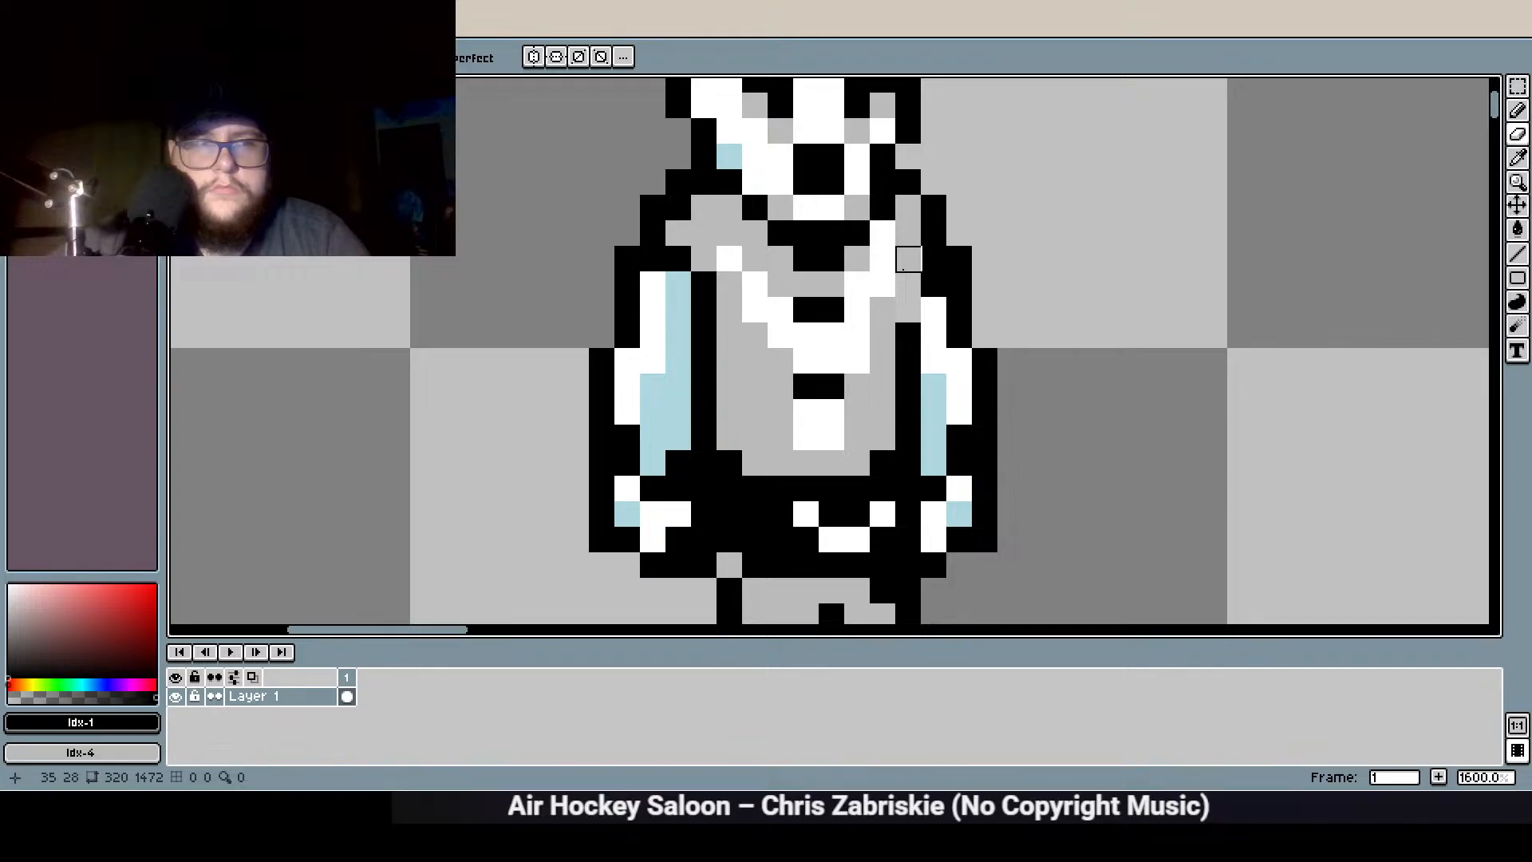
key(b)
click(902, 306)
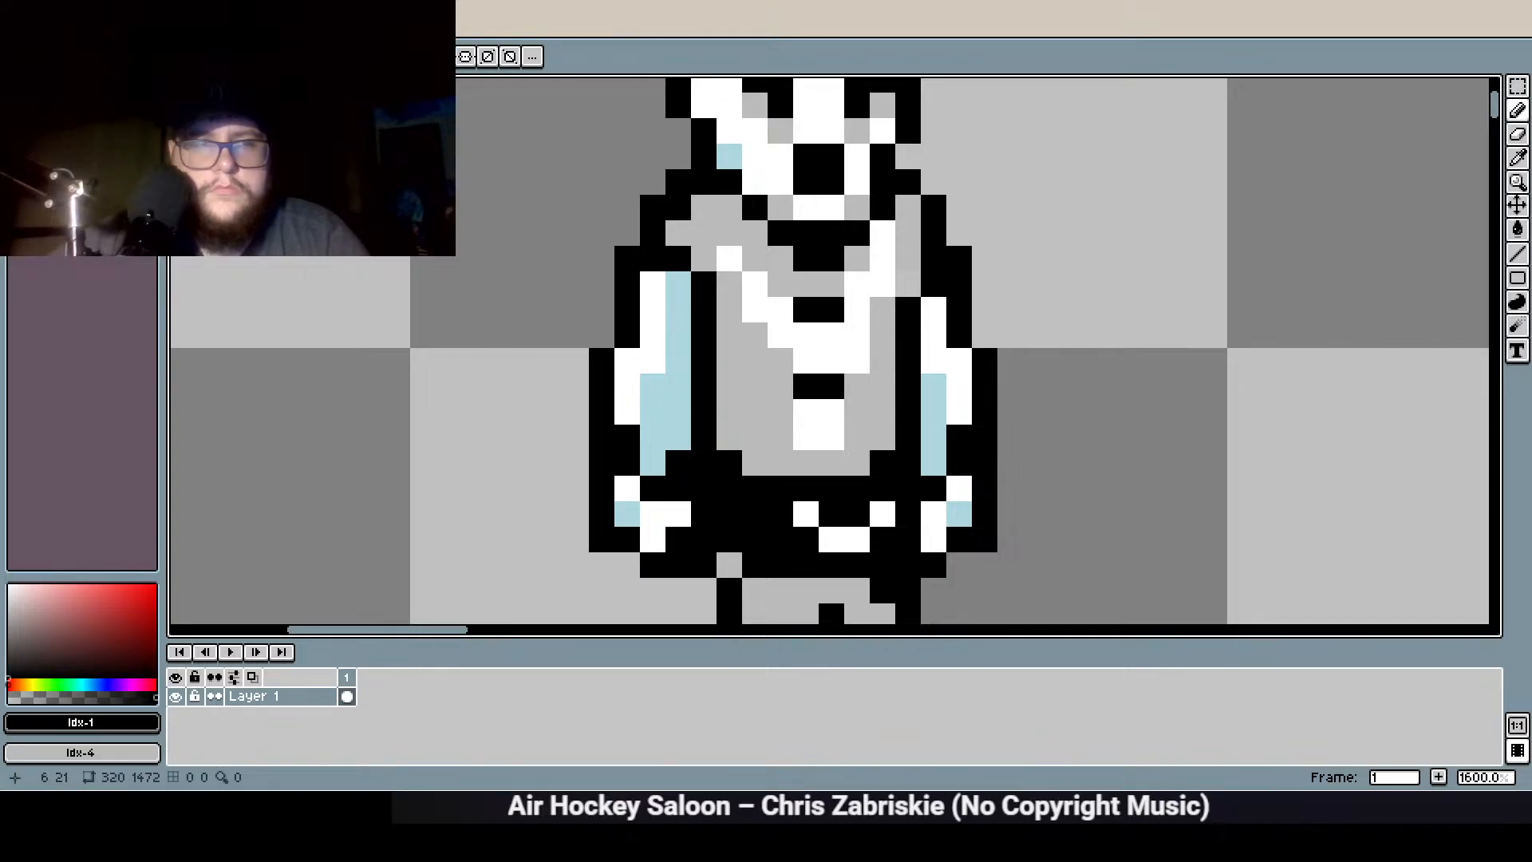
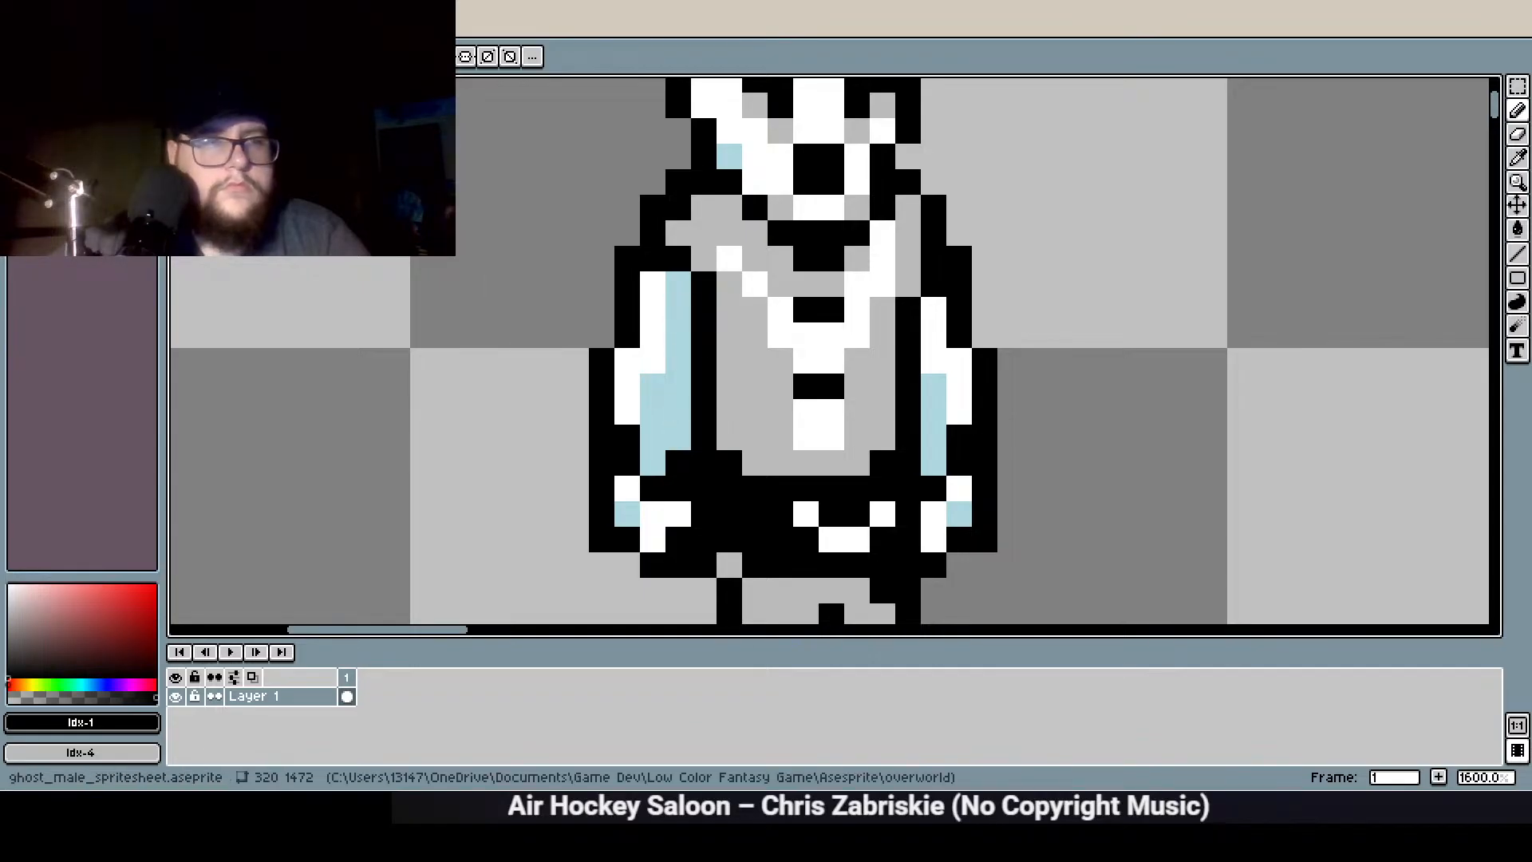
Fill the lower inner corner of the left-hand hand with white
click(57, 104)
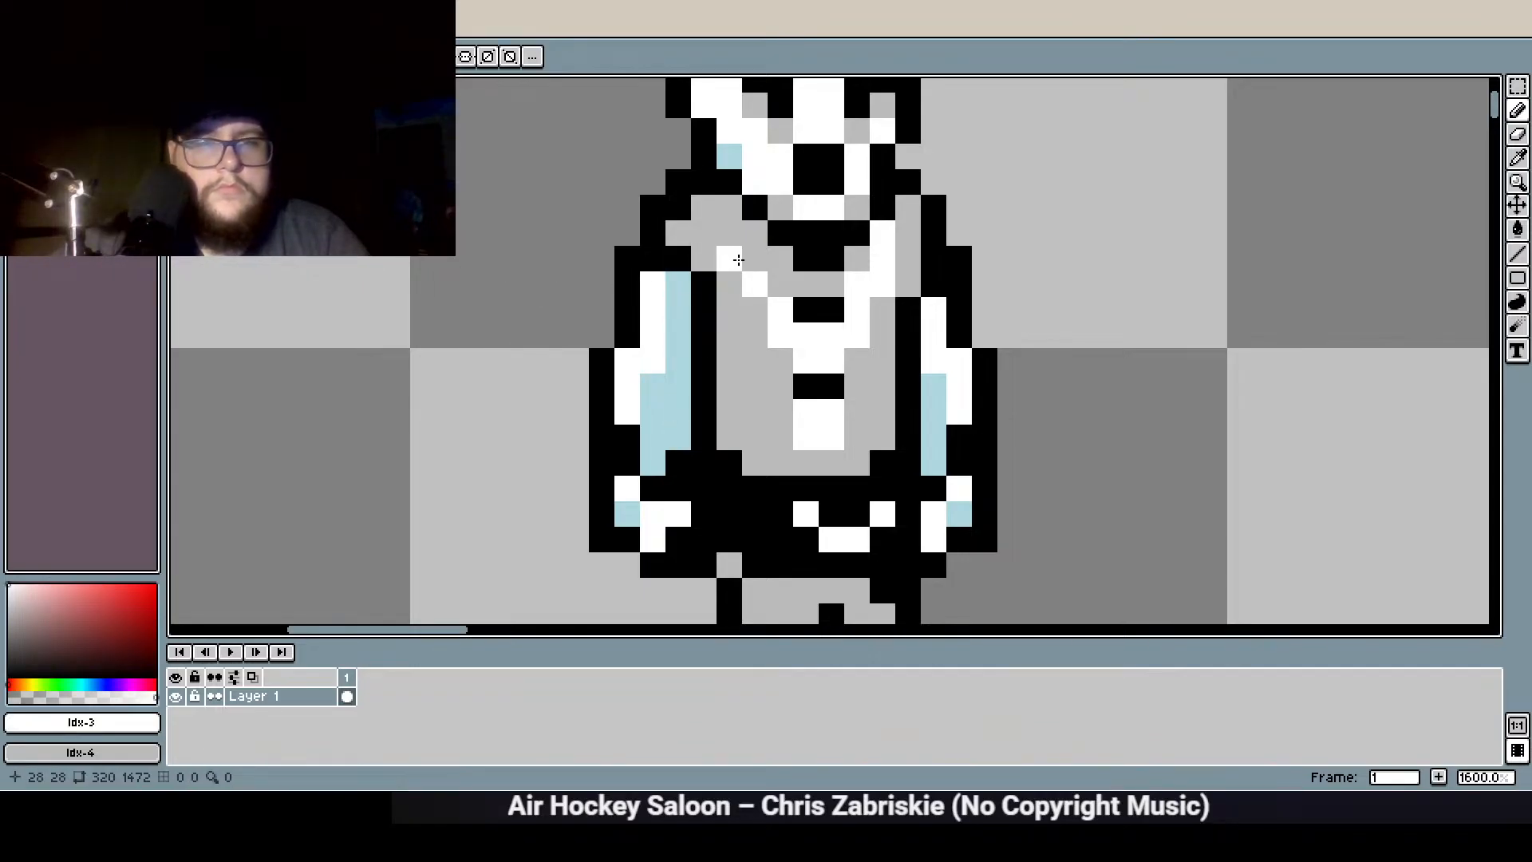
scroll(716, 285, down, 3)
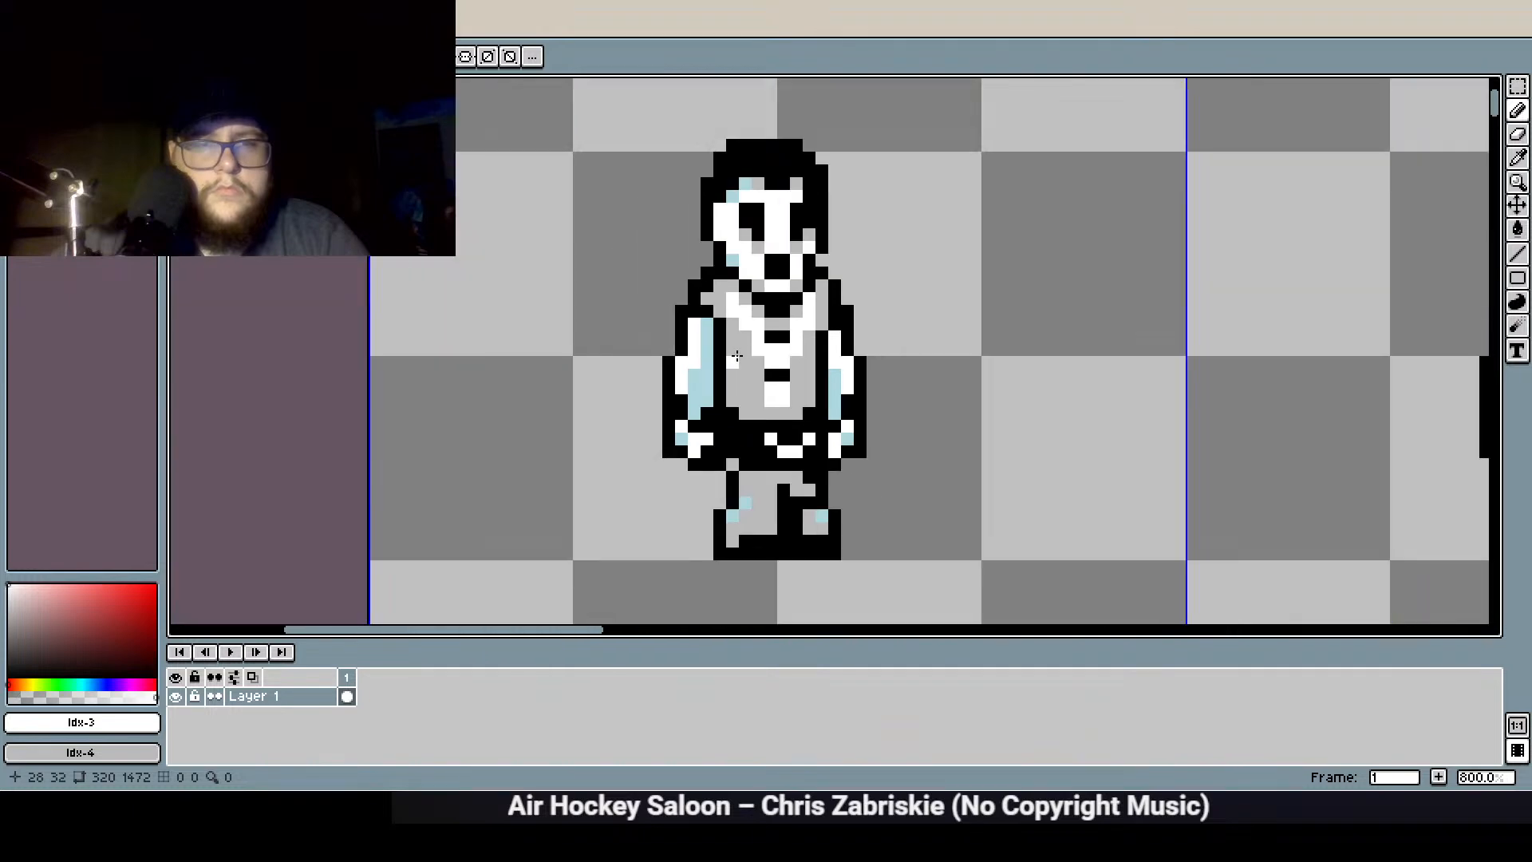
scroll(691, 422, up, 1)
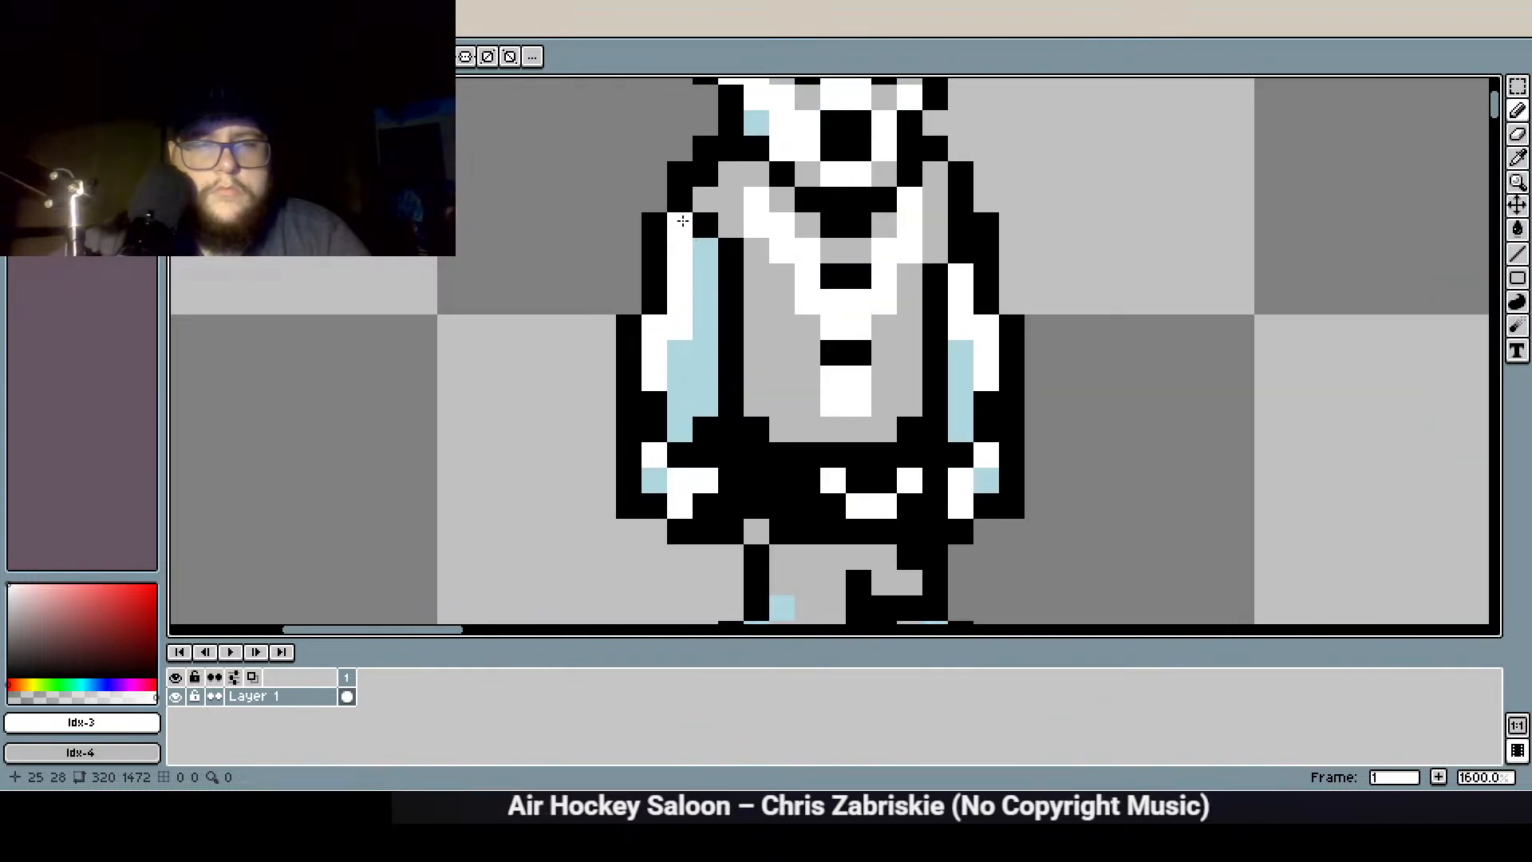
drag(723, 457, 747, 344)
click(729, 394)
Shade the lower and inner edges of the left-hand hand with light blue pixels, keeping the wrist area above it black
click(43, 114)
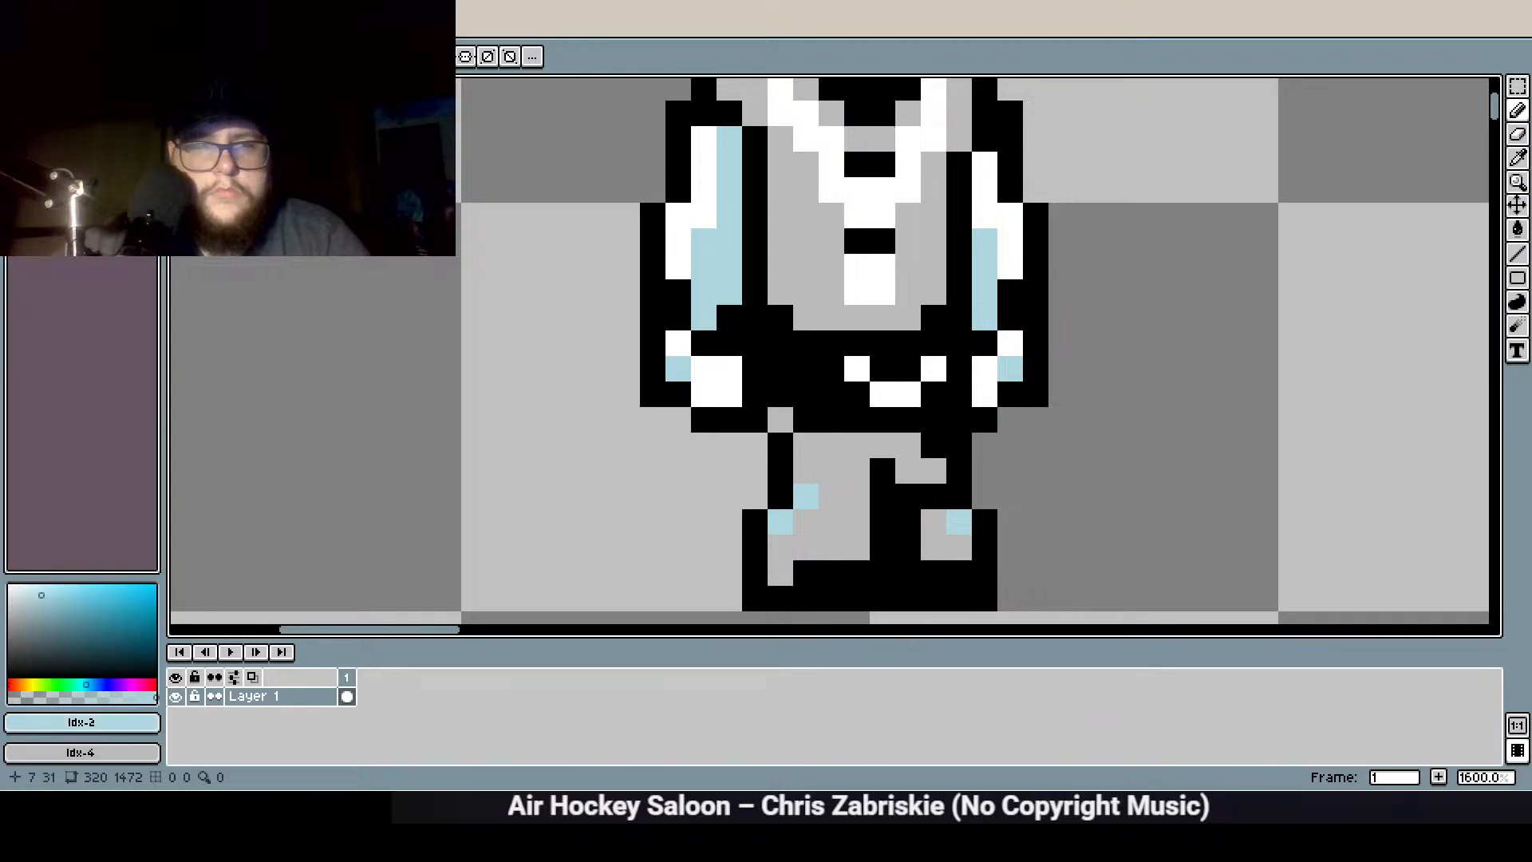
scroll(705, 403, down, 1)
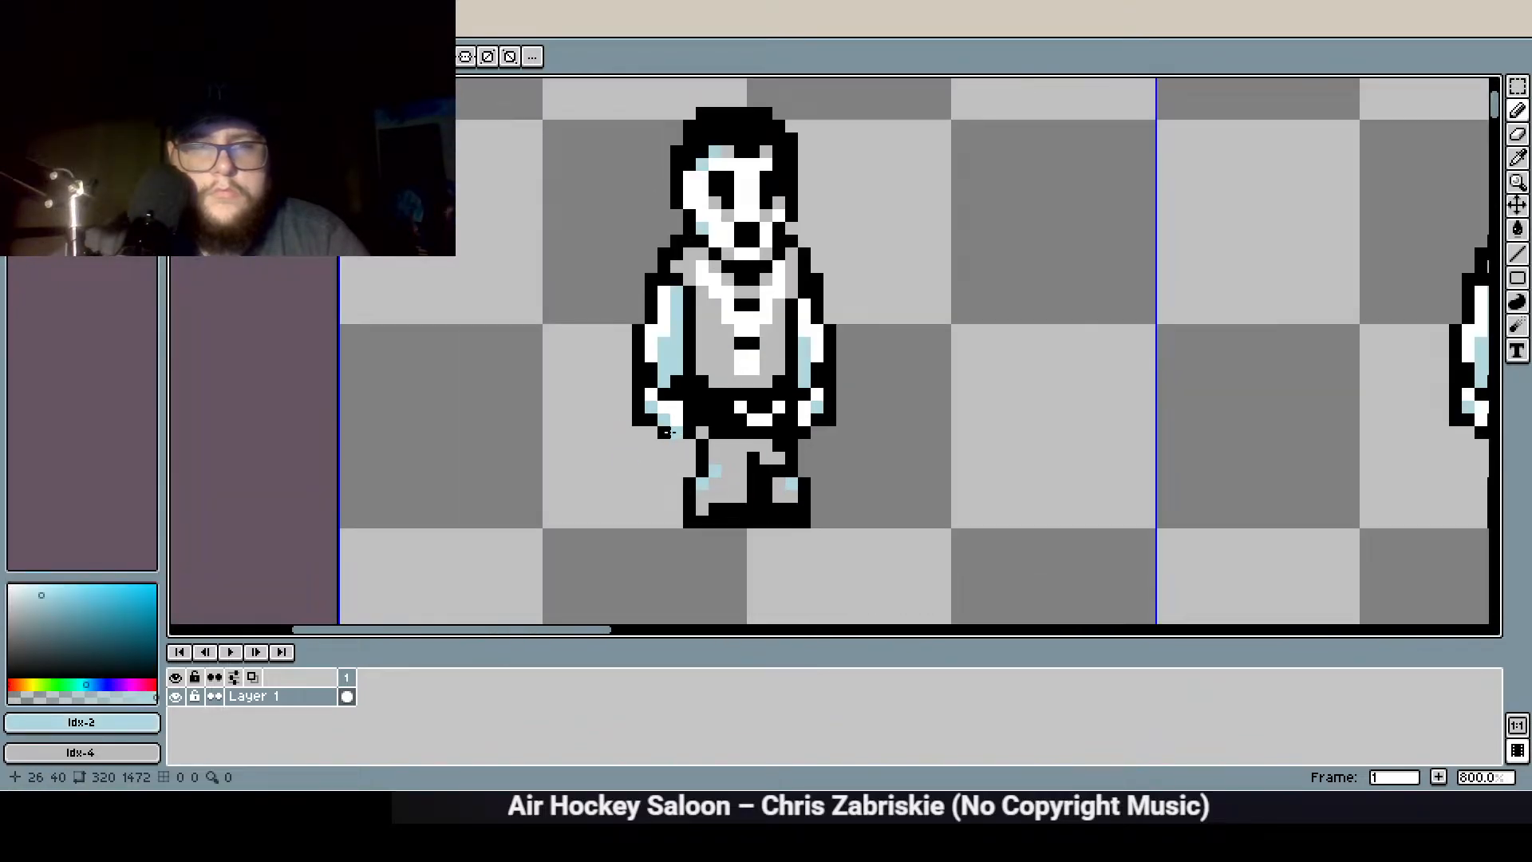
scroll(668, 386, up, 1)
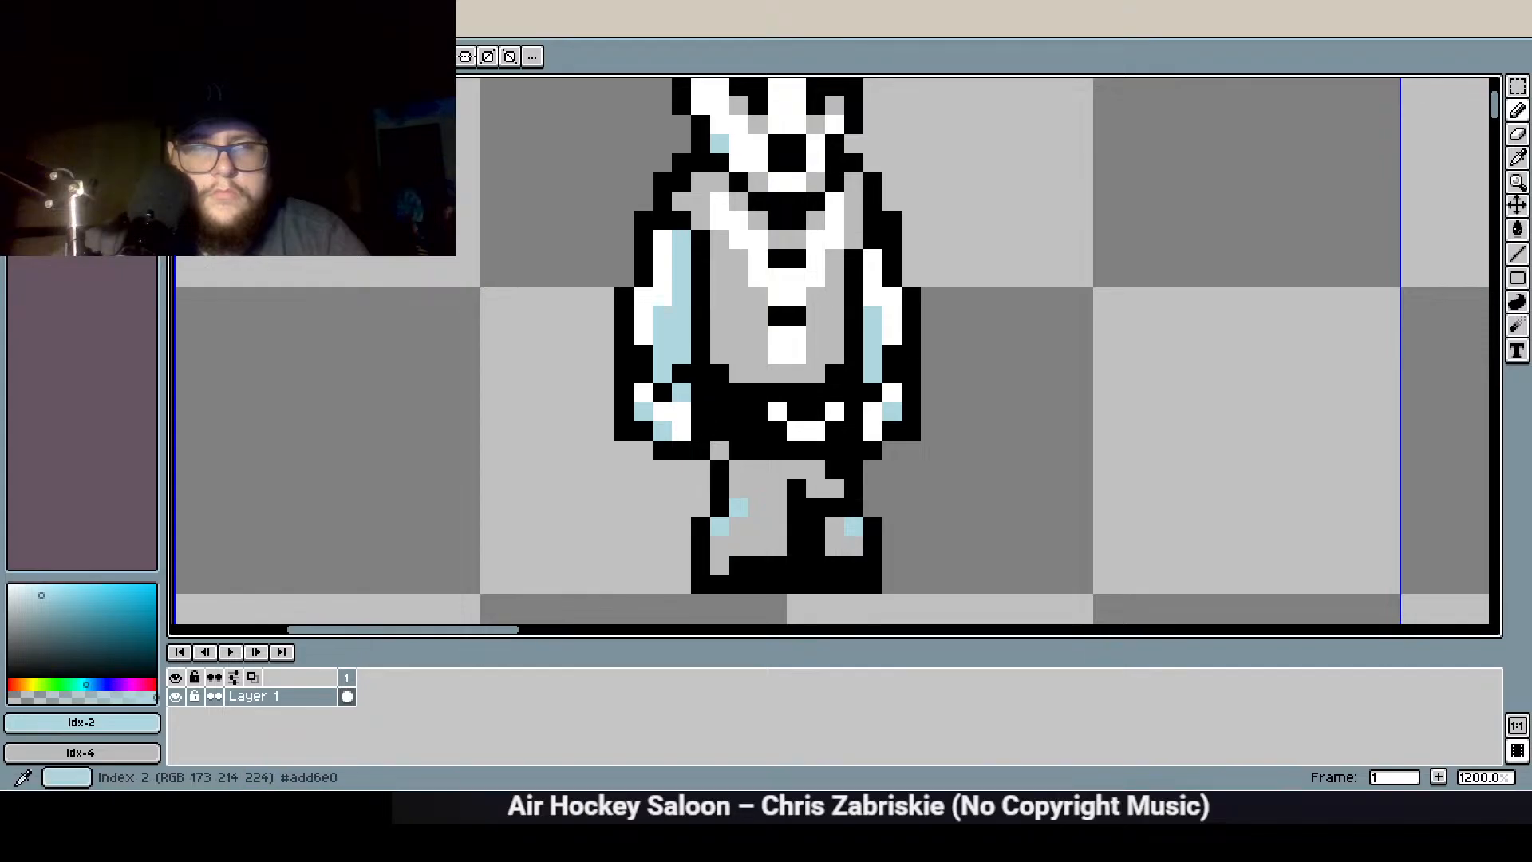
alt+click(699, 391)
click(681, 393)
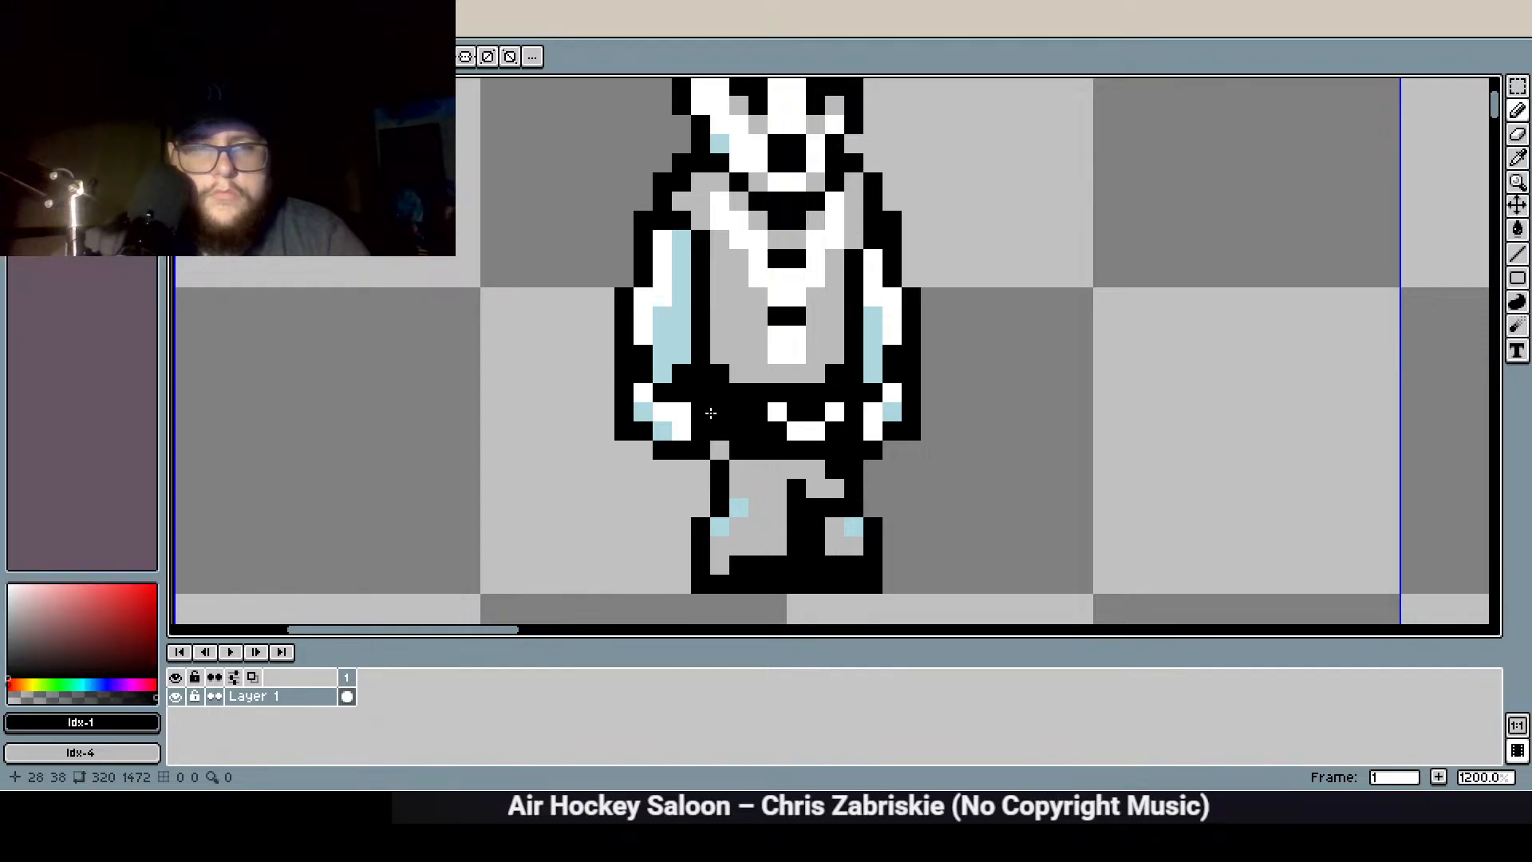
click(54, 110)
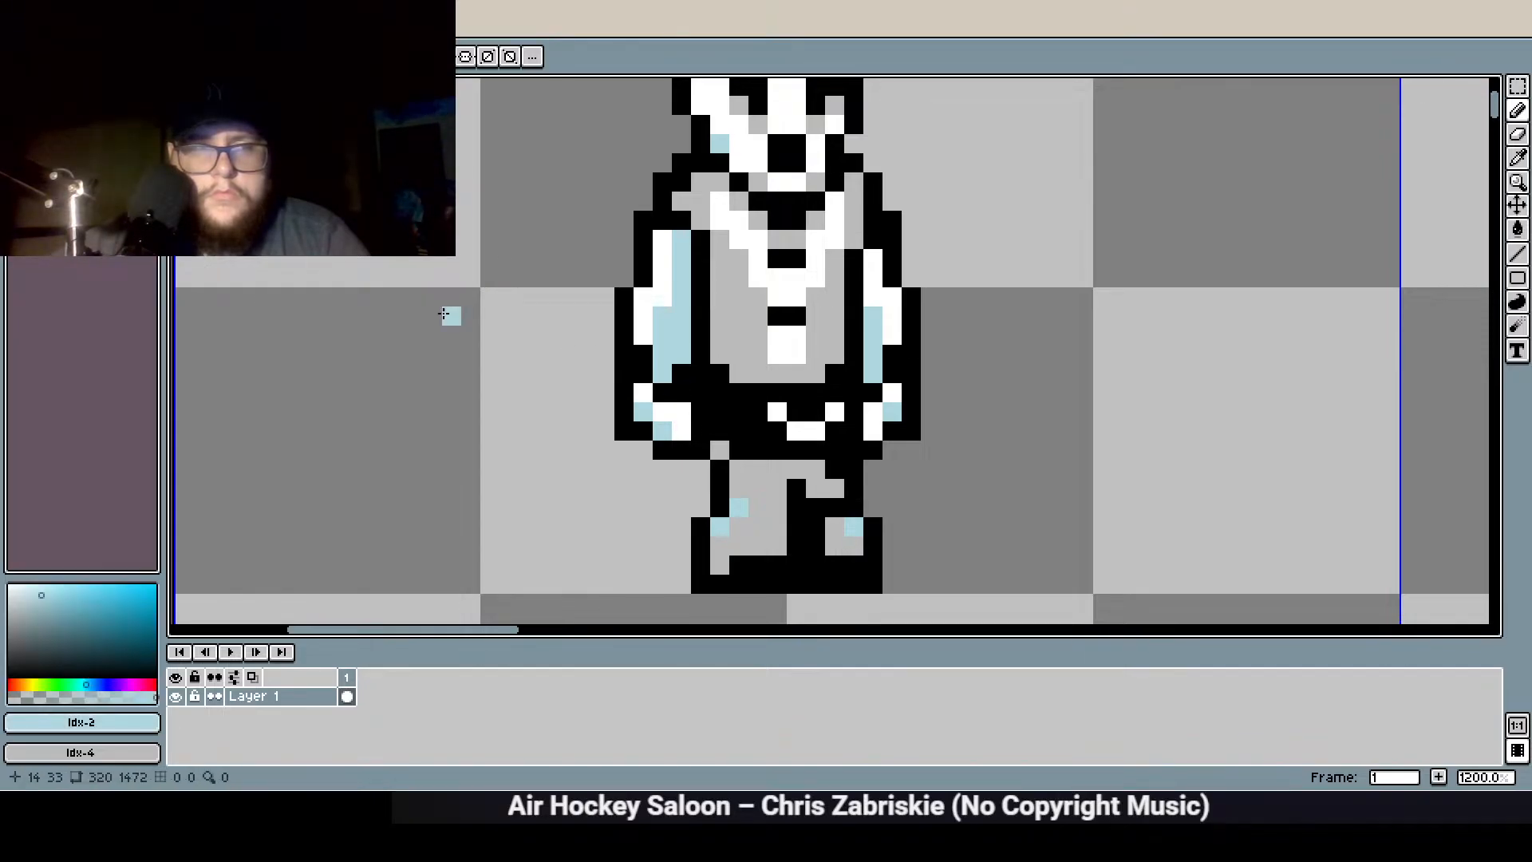
click(702, 411)
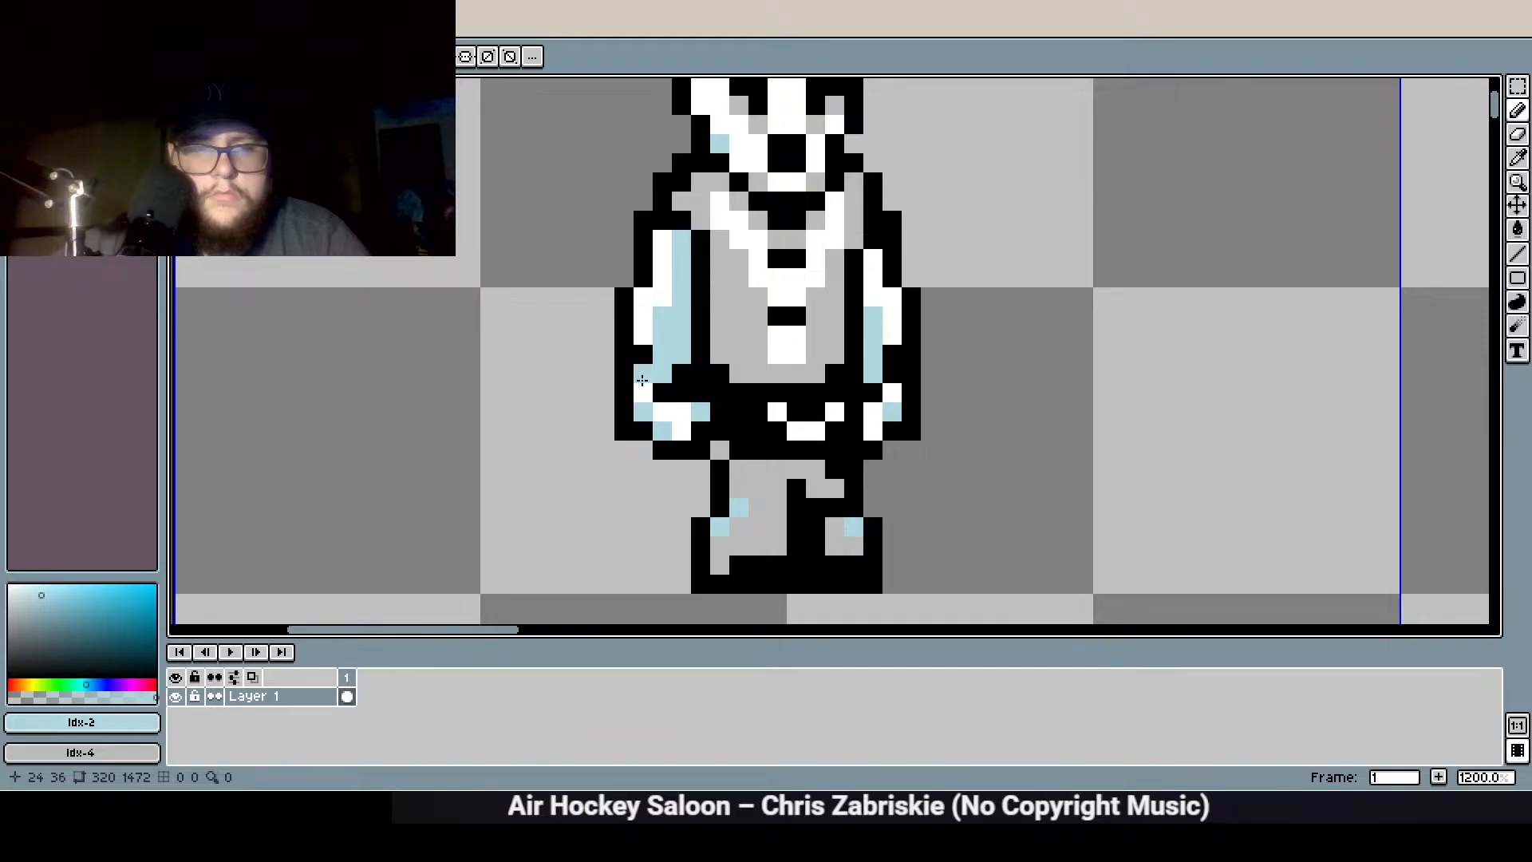
Redraw the left-hand leg's outer outline in black from the hip down and add a black pixel inward above the foot
scroll(659, 394, down, 4)
scroll(656, 462, up, 4)
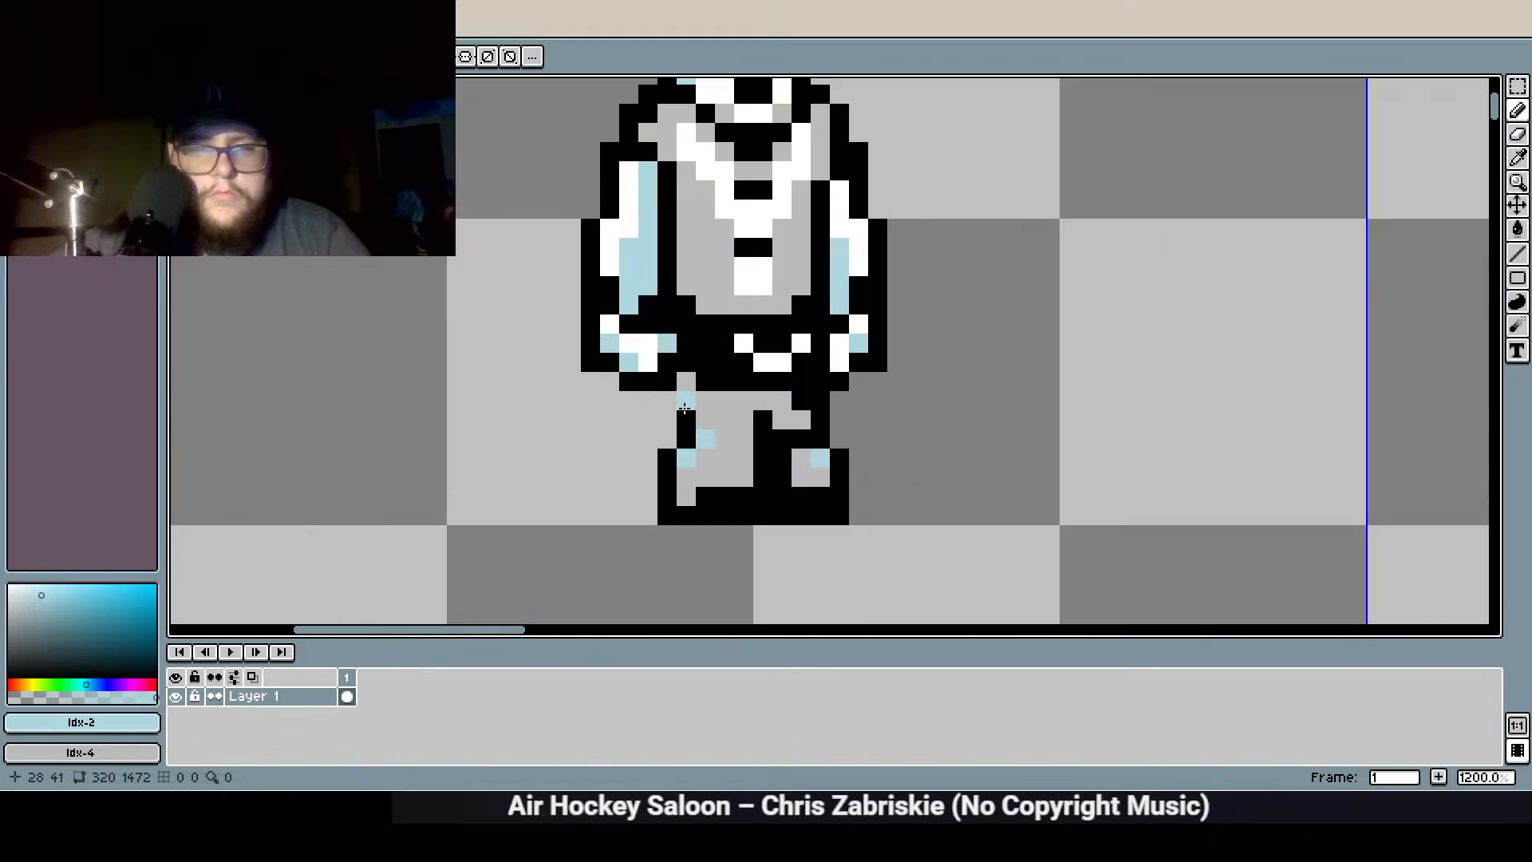
key(bracketleft)
click(676, 438)
scroll(735, 348, down, 2)
scroll(726, 395, up, 1)
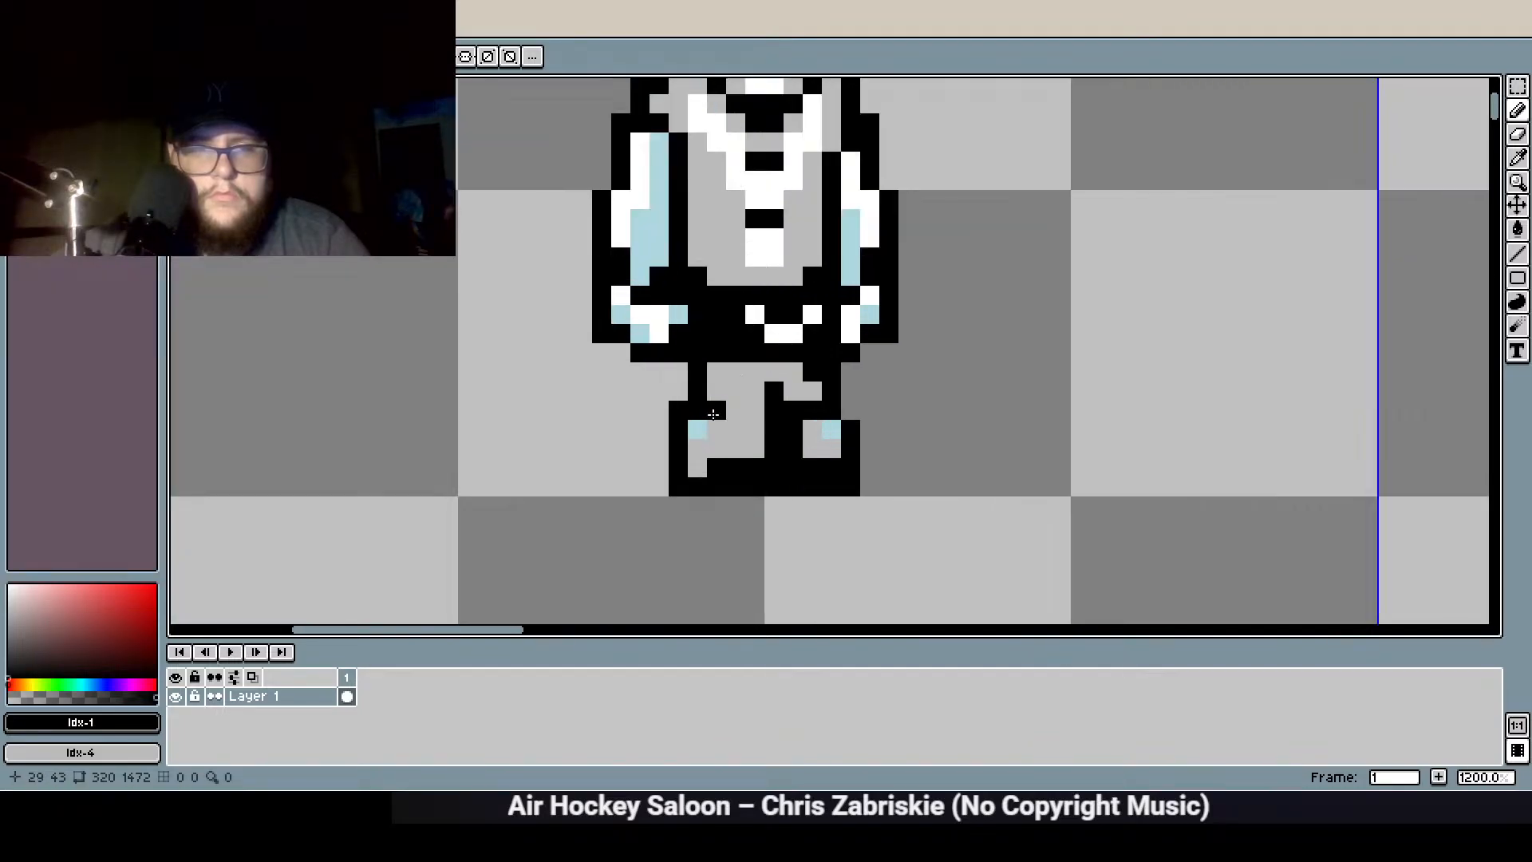
scroll(642, 501, down, 3)
scroll(681, 472, up, 3)
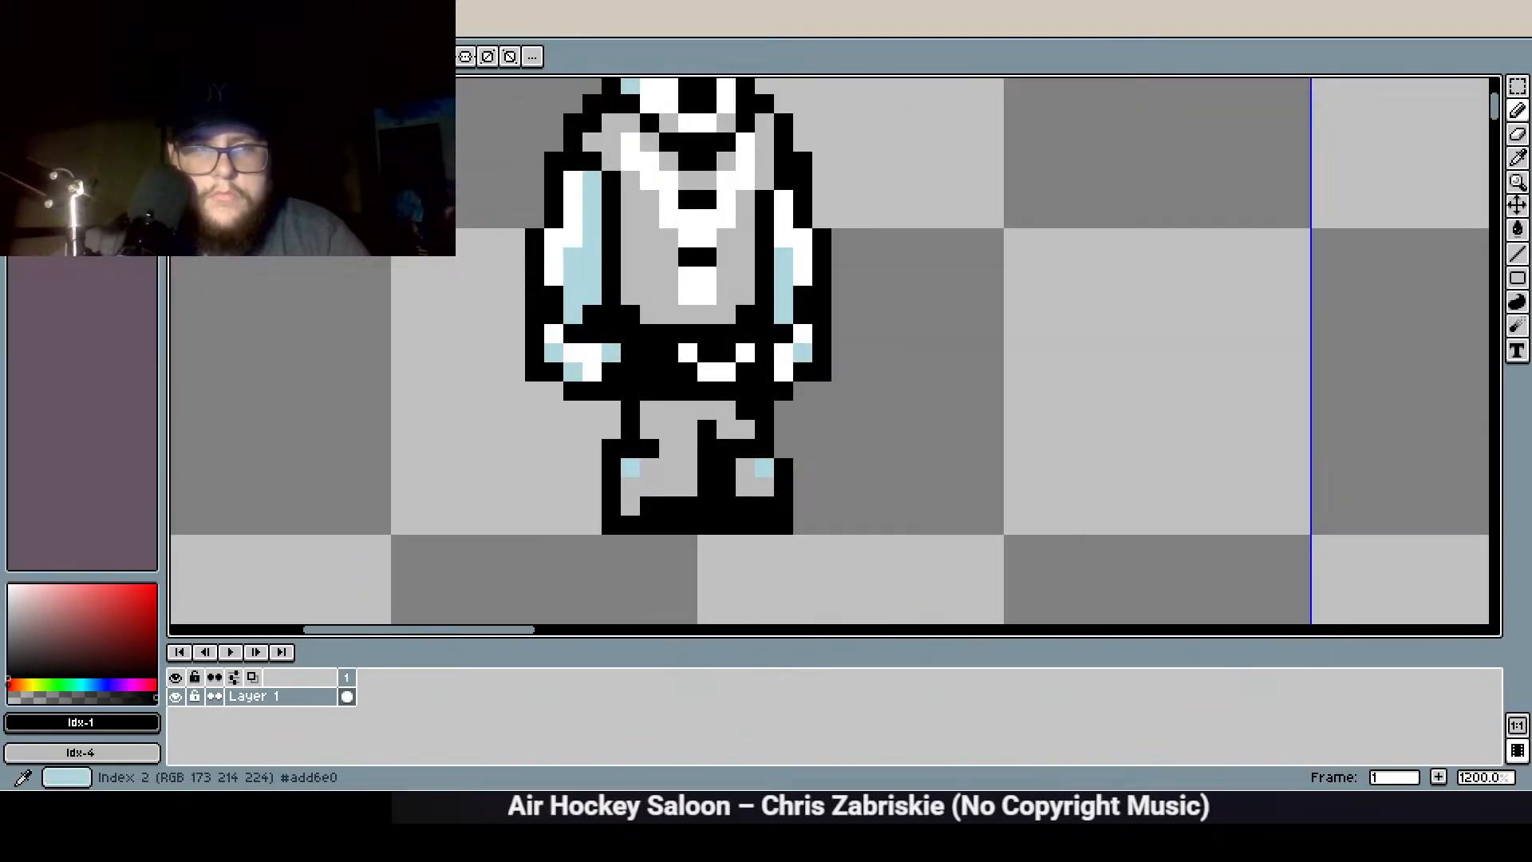
Add one light blue shading pixel inside the left-hand leg, beside the black pixel above the foot
click(41, 87)
click(665, 430)
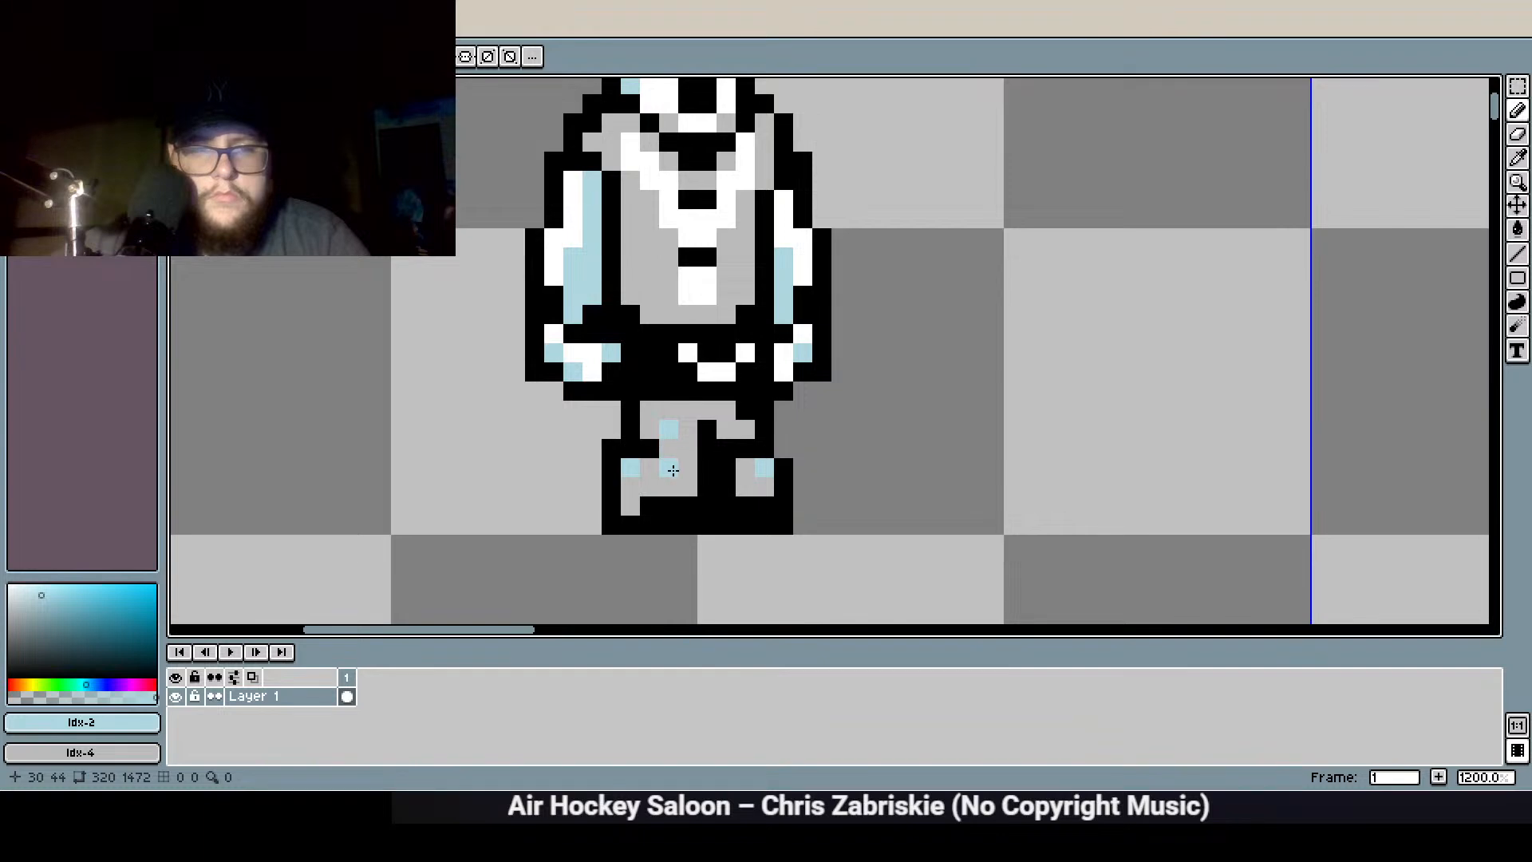
key(ctrl+z)
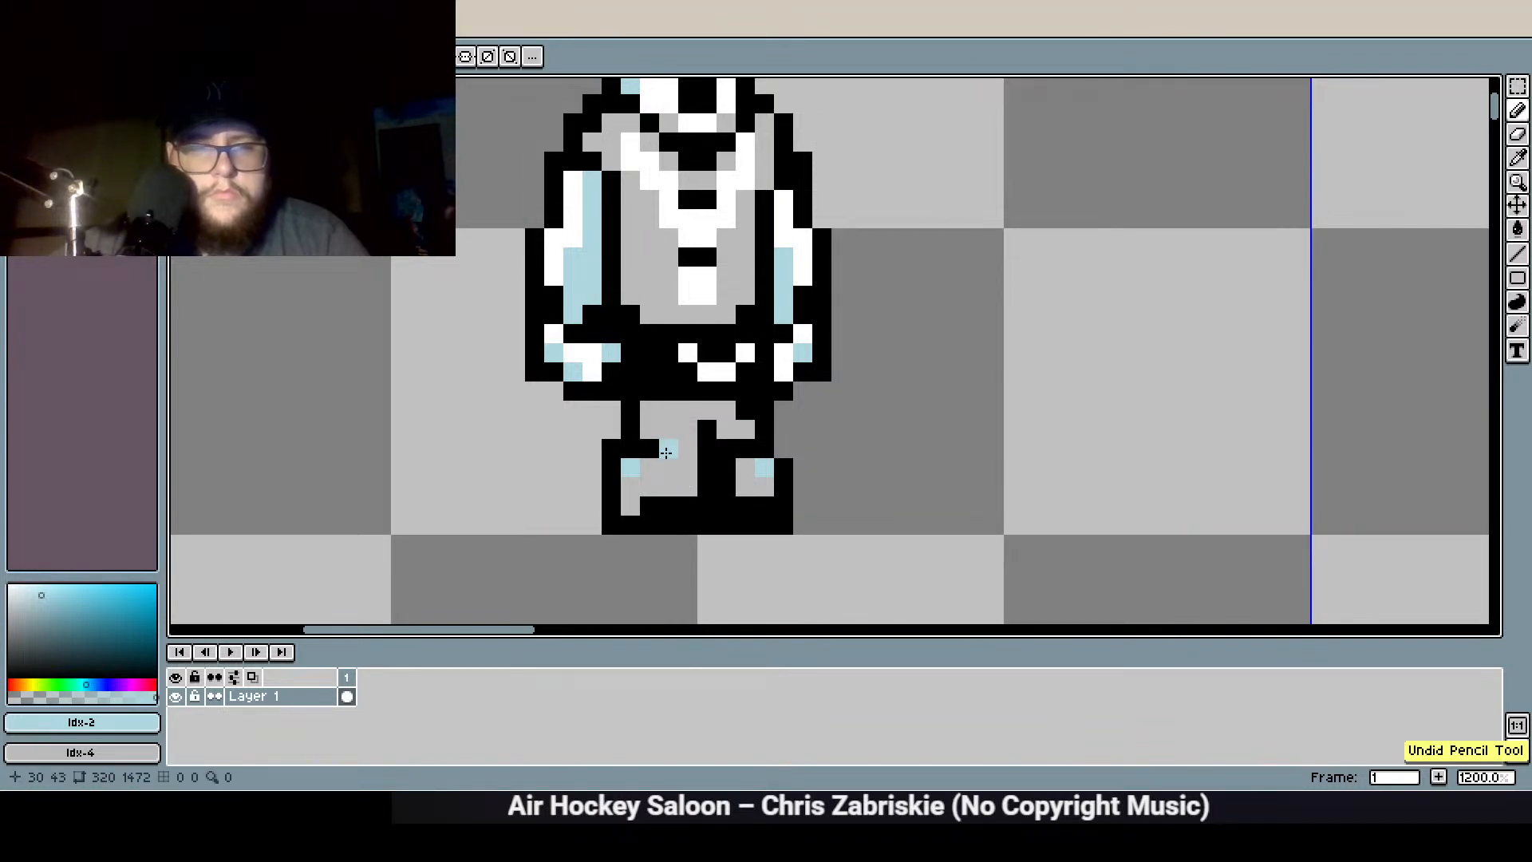
click(666, 453)
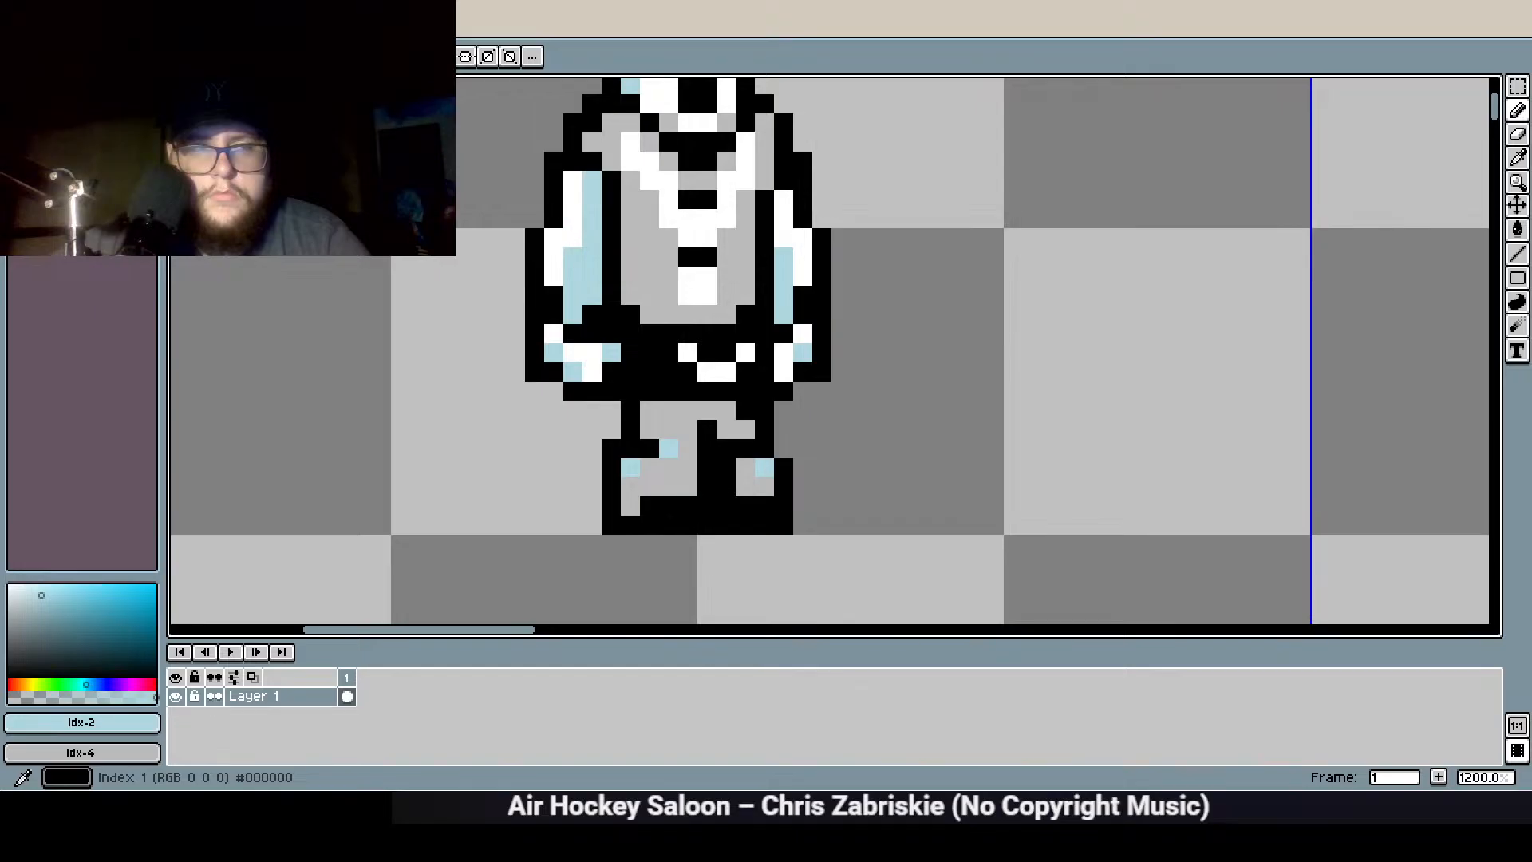
click(37, 89)
click(803, 525)
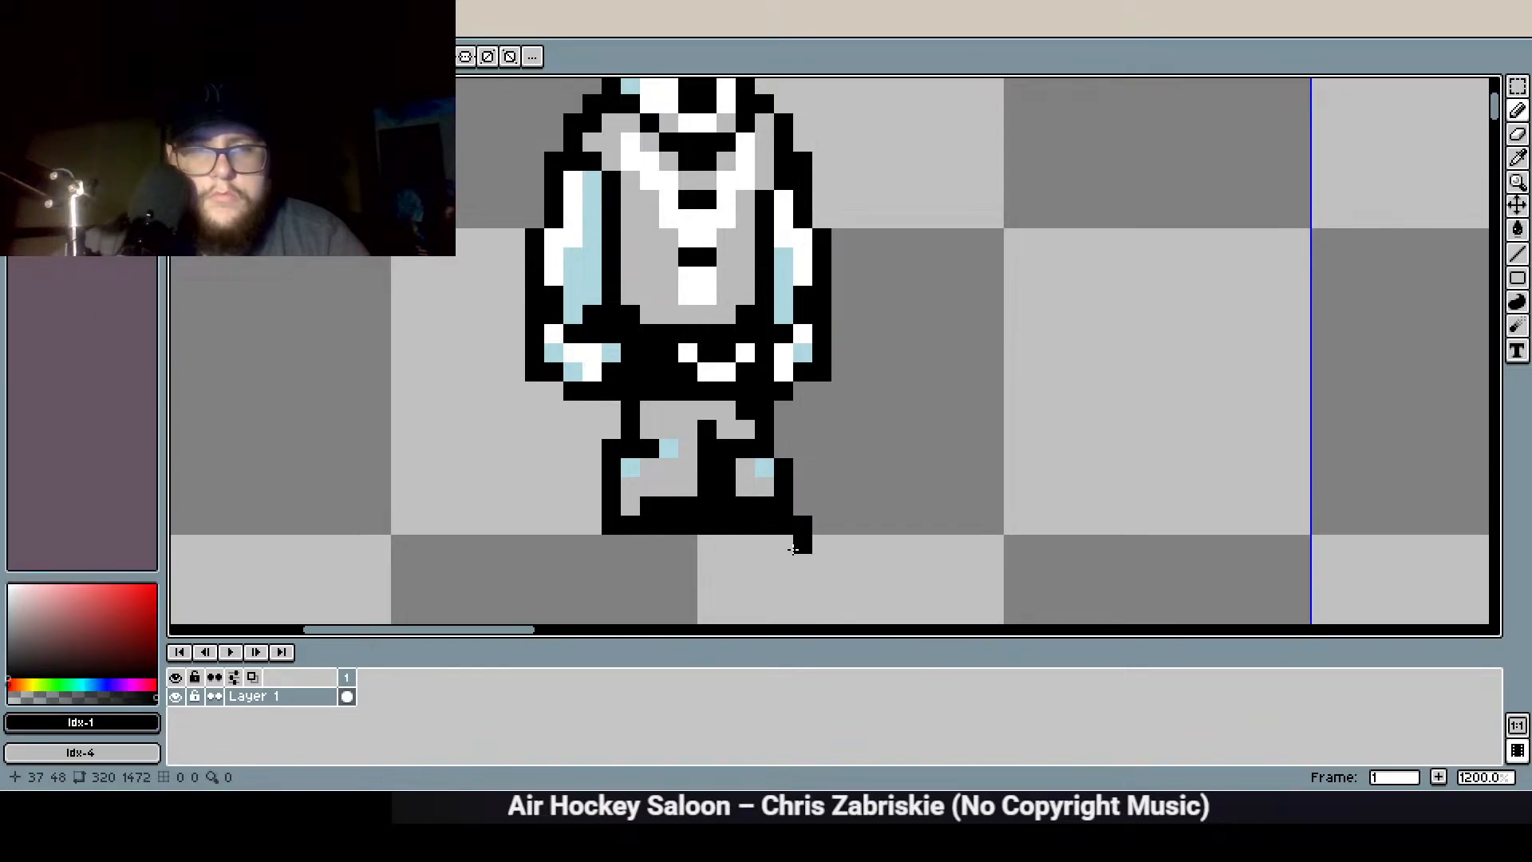
key(ctrl+z)
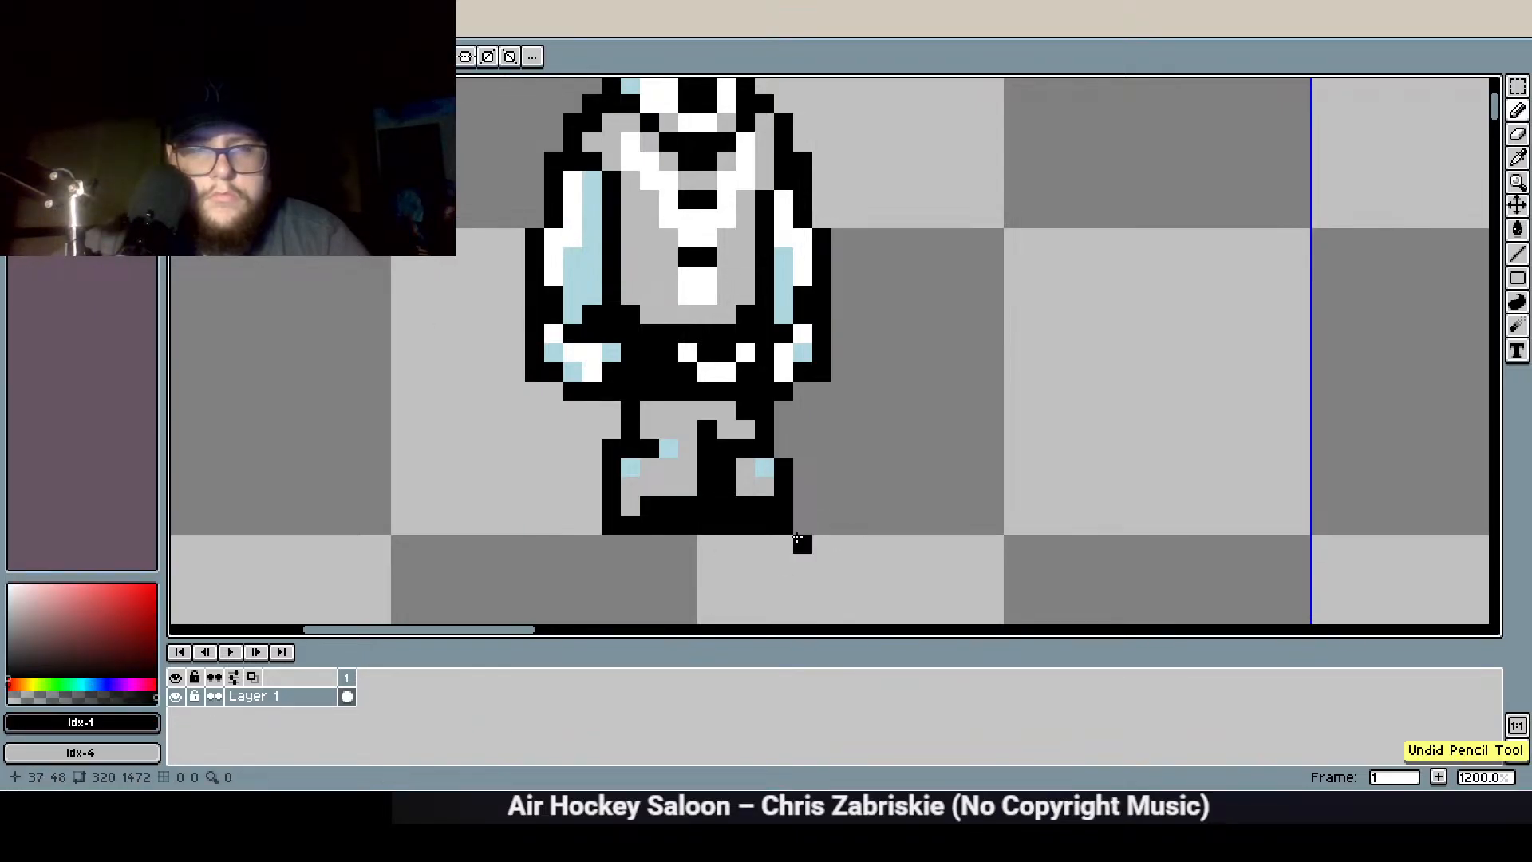
Select the outer part of the right-hand leg above the sole and move it one pixel inward
click(1519, 88)
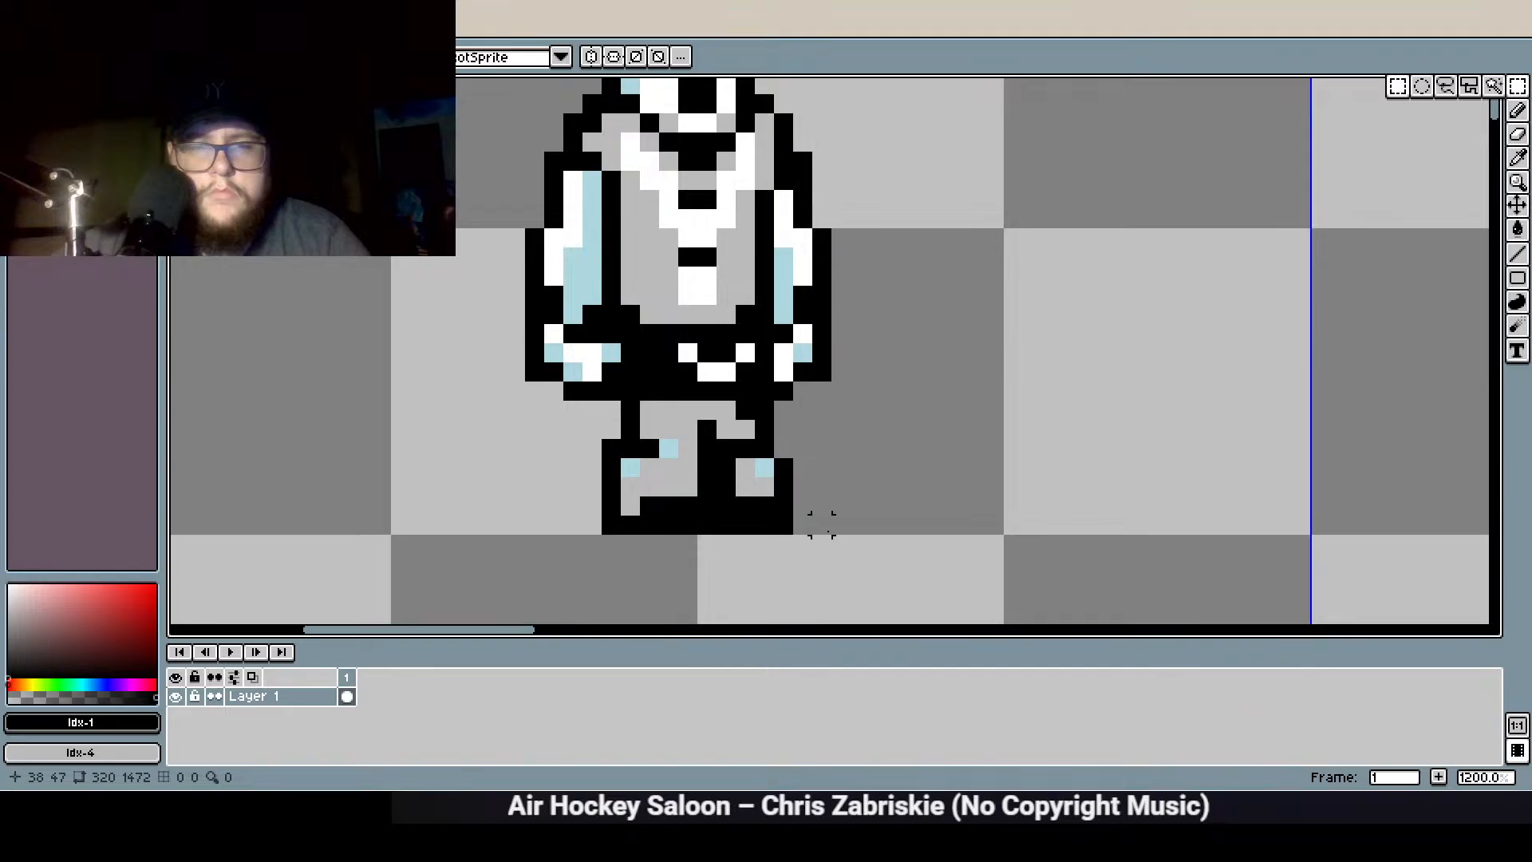
drag(782, 506, 765, 431)
drag(769, 472, 752, 477)
click(880, 467)
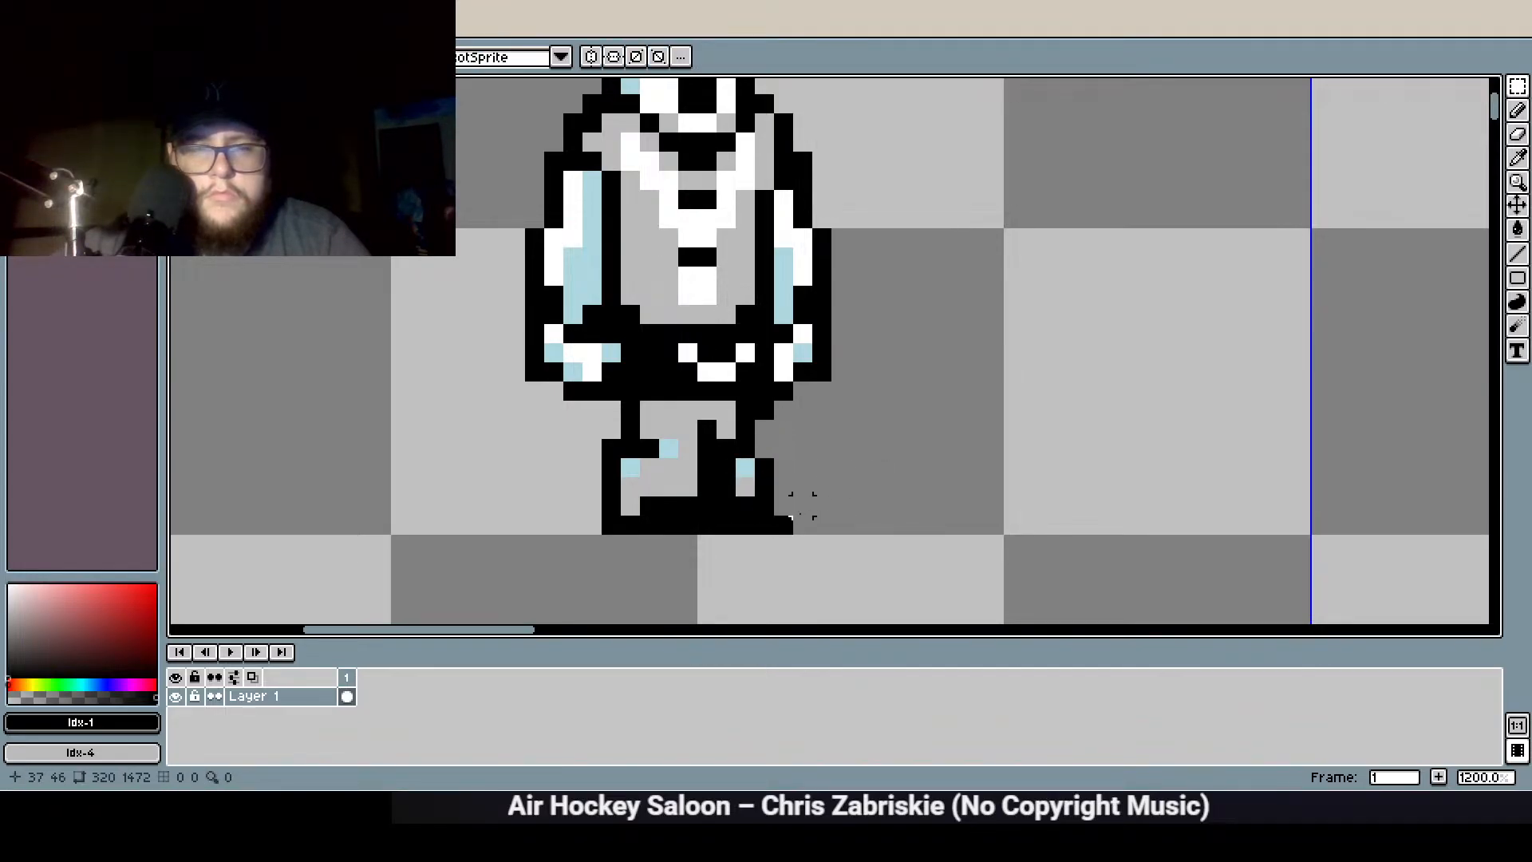
Close the right-hand leg's outer outline and toe with black pixels and fill the inside of that leg with gray
key(b)
click(784, 508)
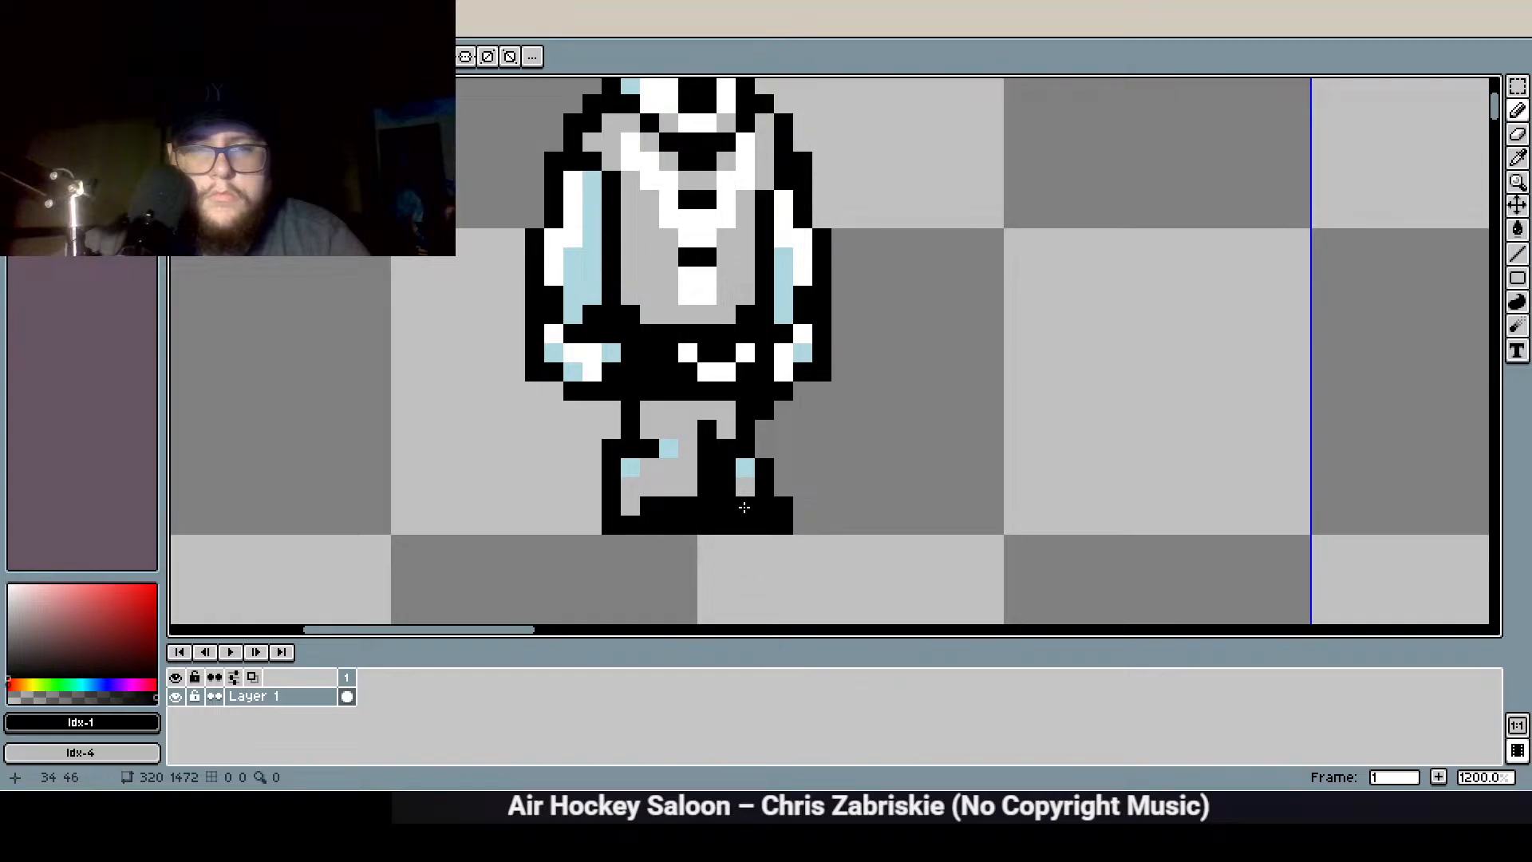
click(763, 449)
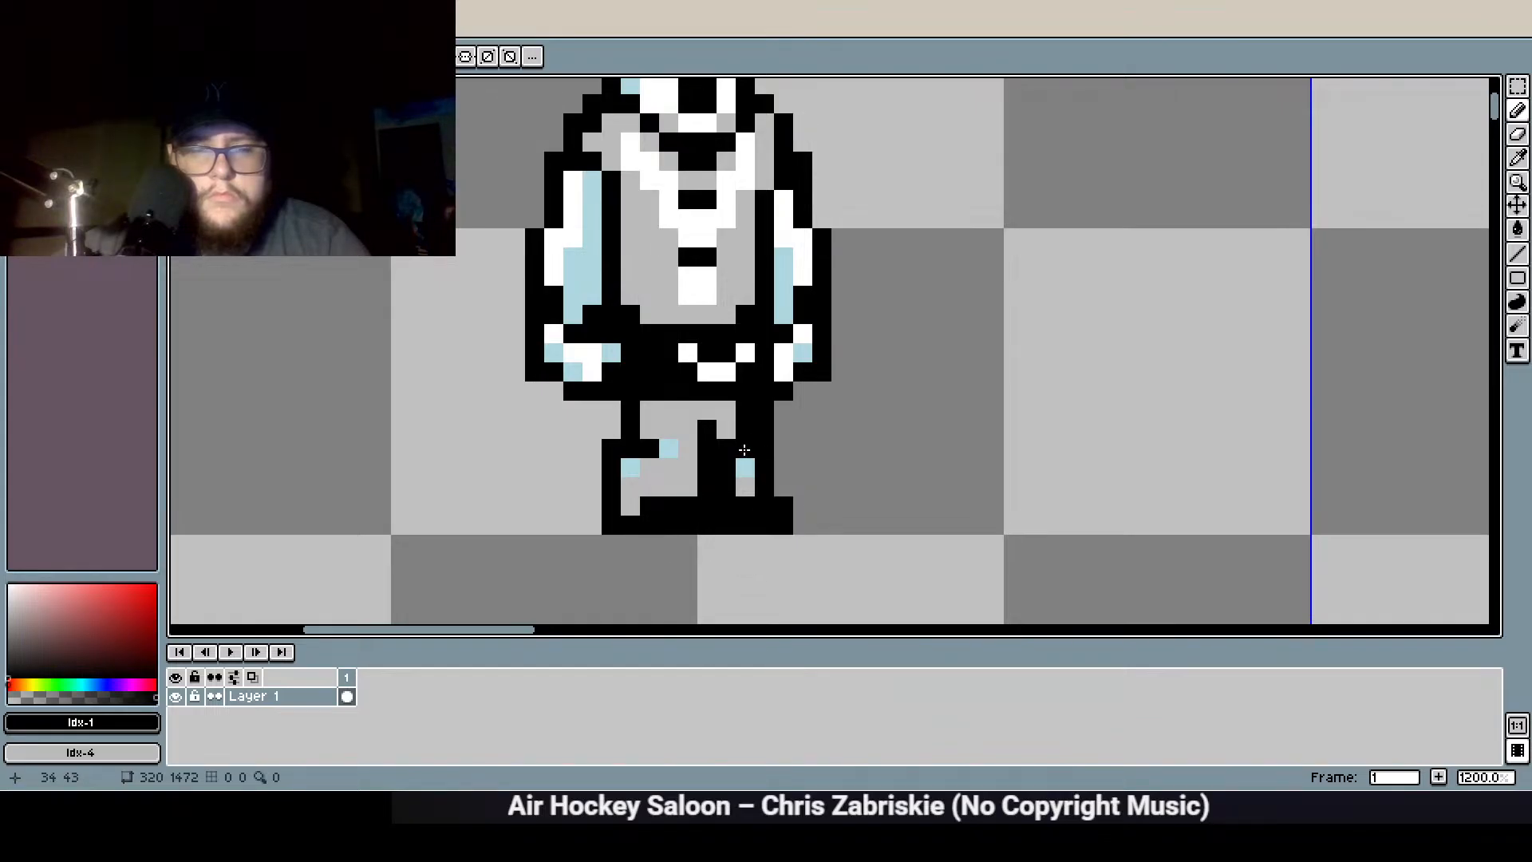
right_click(745, 428)
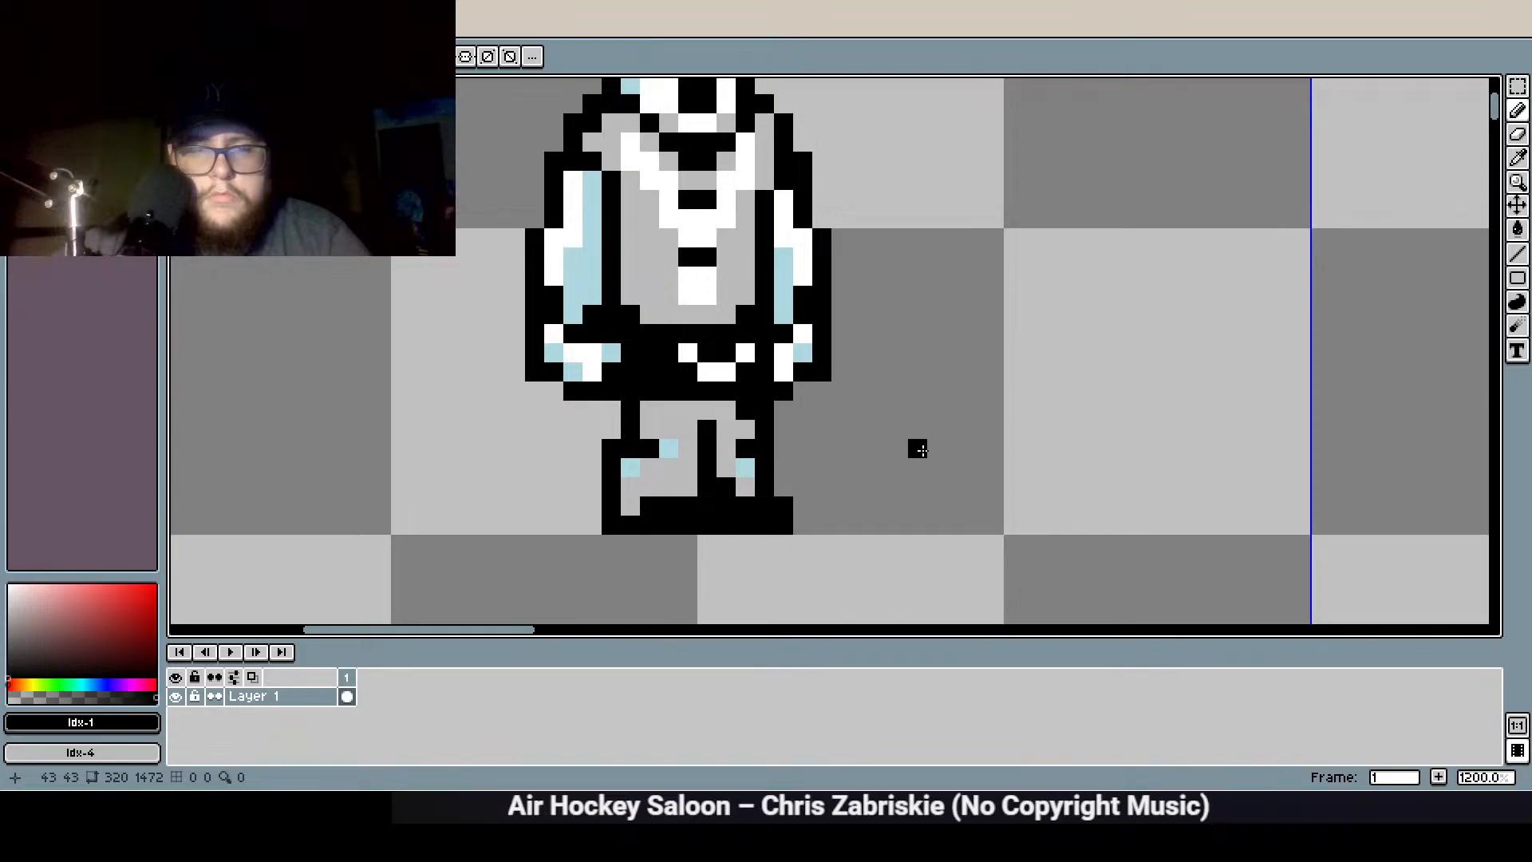
Examine the turned character at several magnifications and compare it with the back-facing and front-facing characters in the neighbouring cells
scroll(768, 537, down, 3)
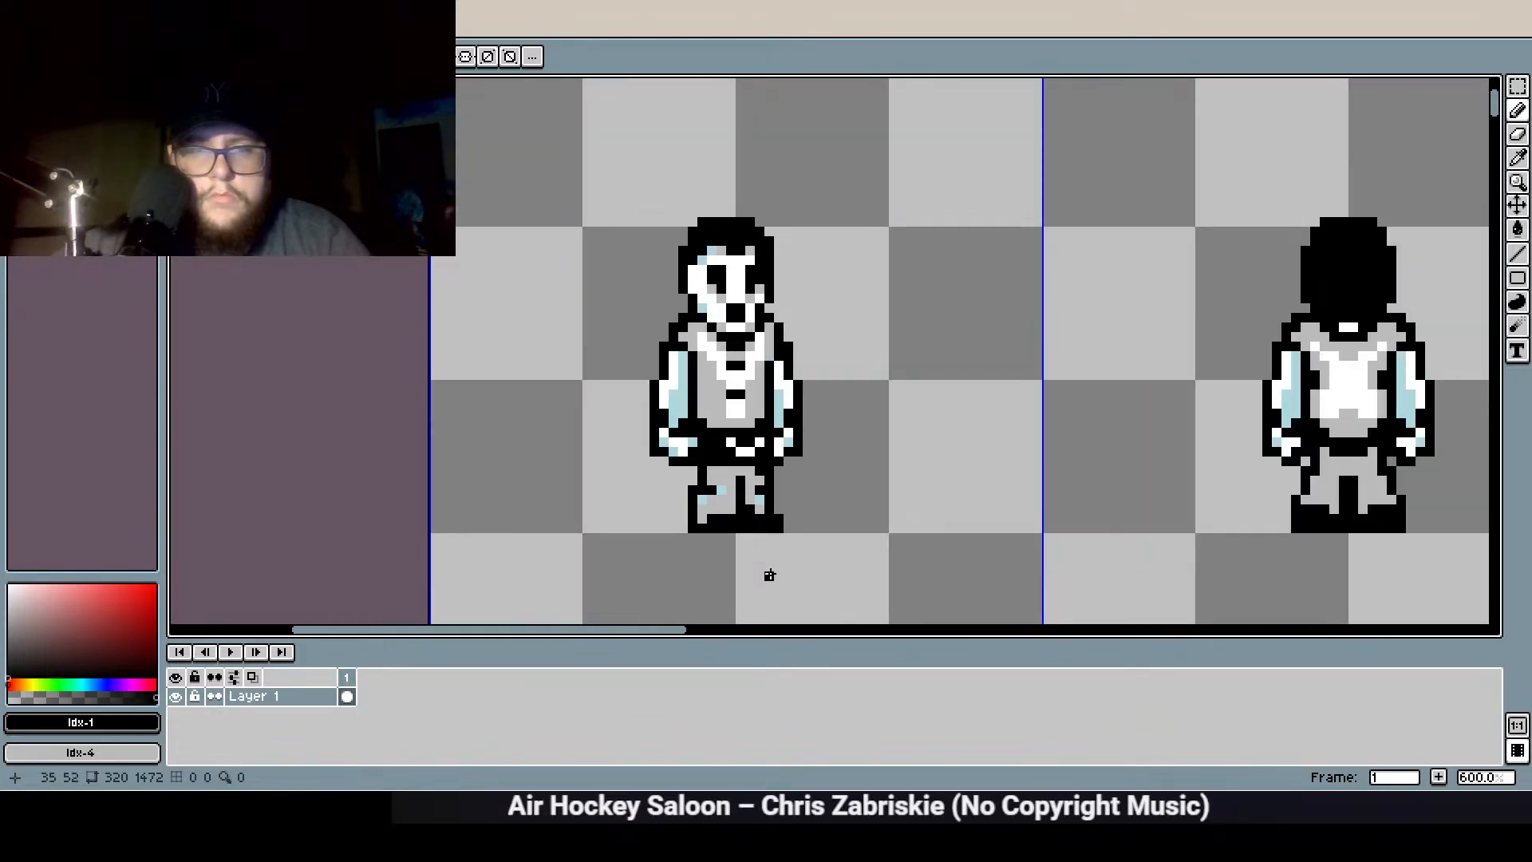
scroll(712, 355, up, 3)
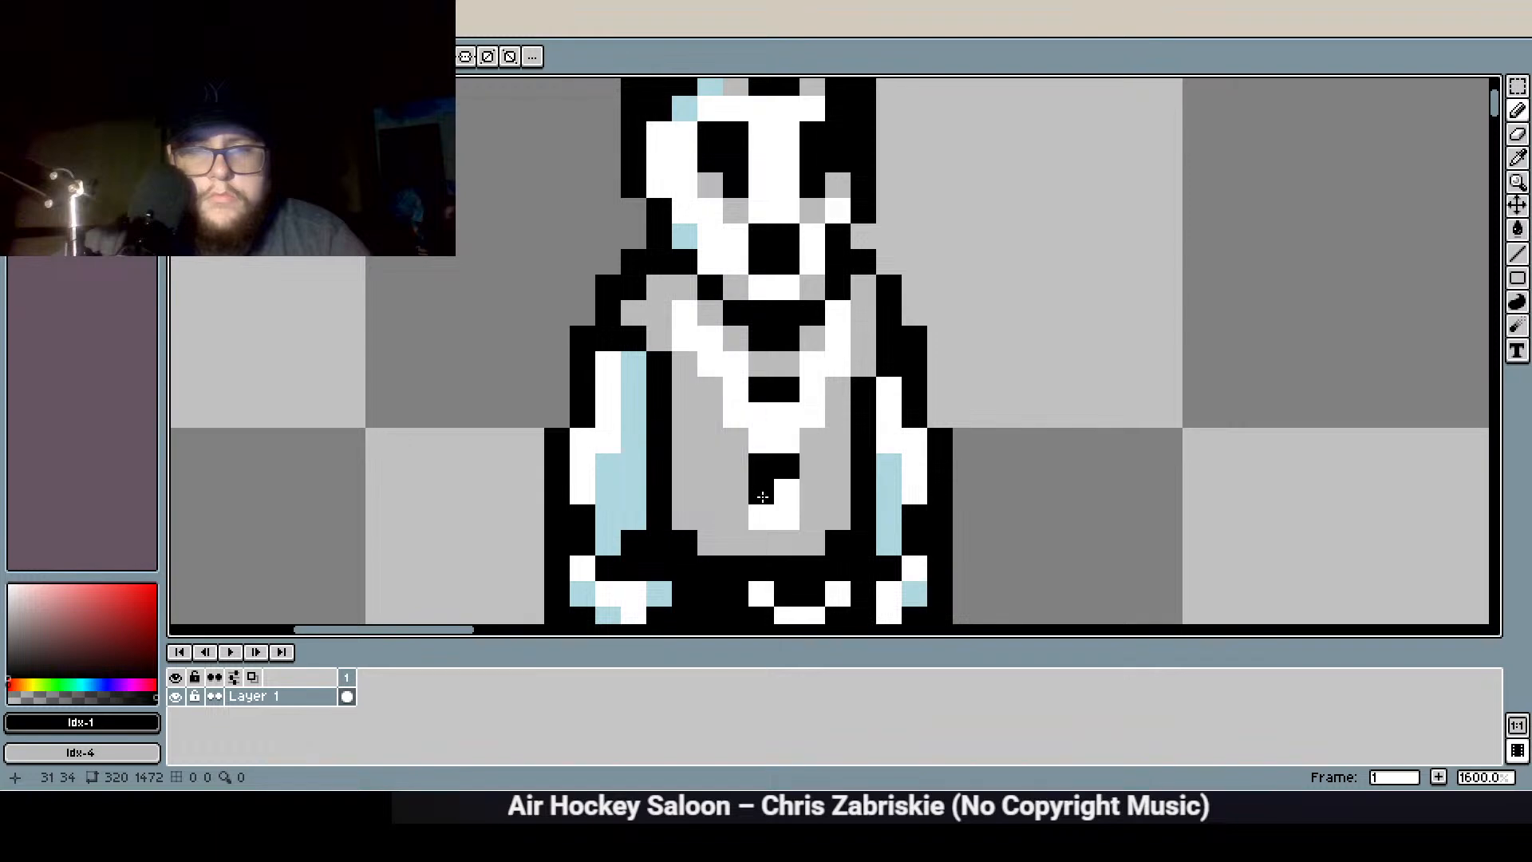
scroll(762, 498, down, 4)
drag(926, 499, 878, 418)
scroll(877, 418, down, 3)
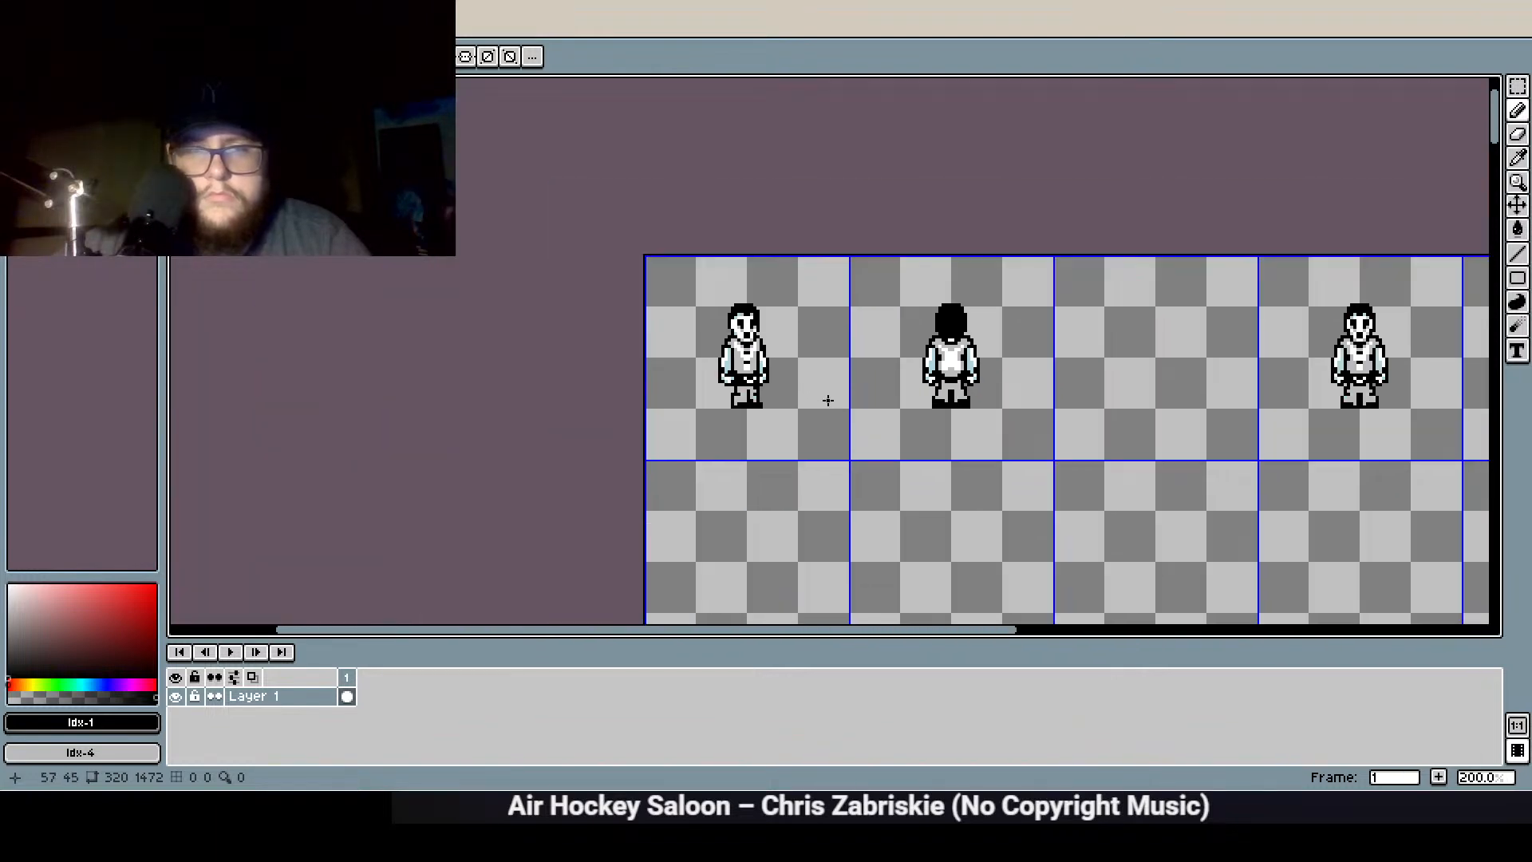
drag(766, 436, 765, 438)
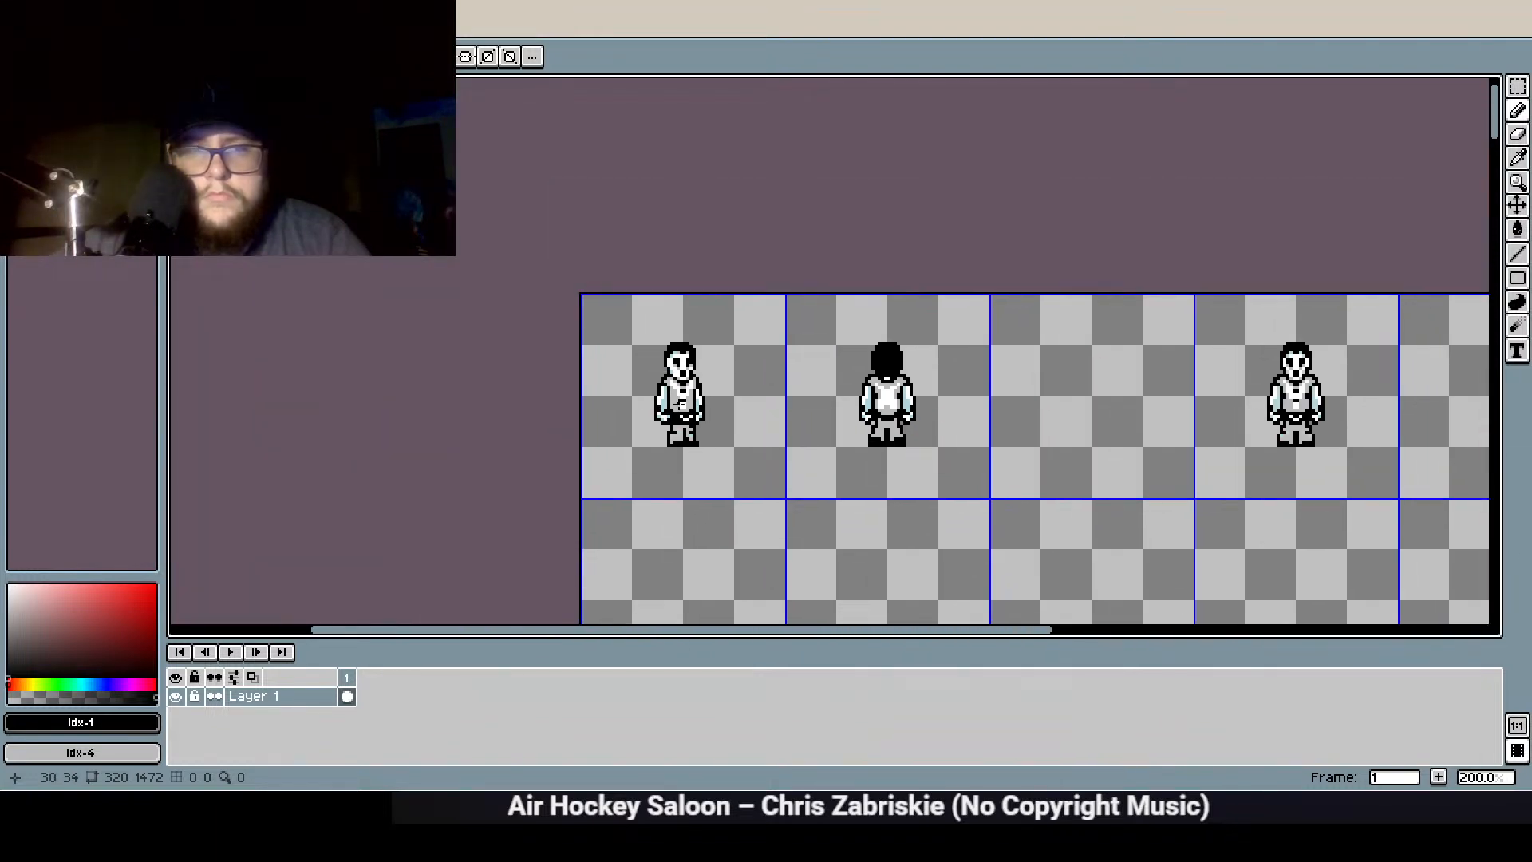
scroll(677, 403, up, 5)
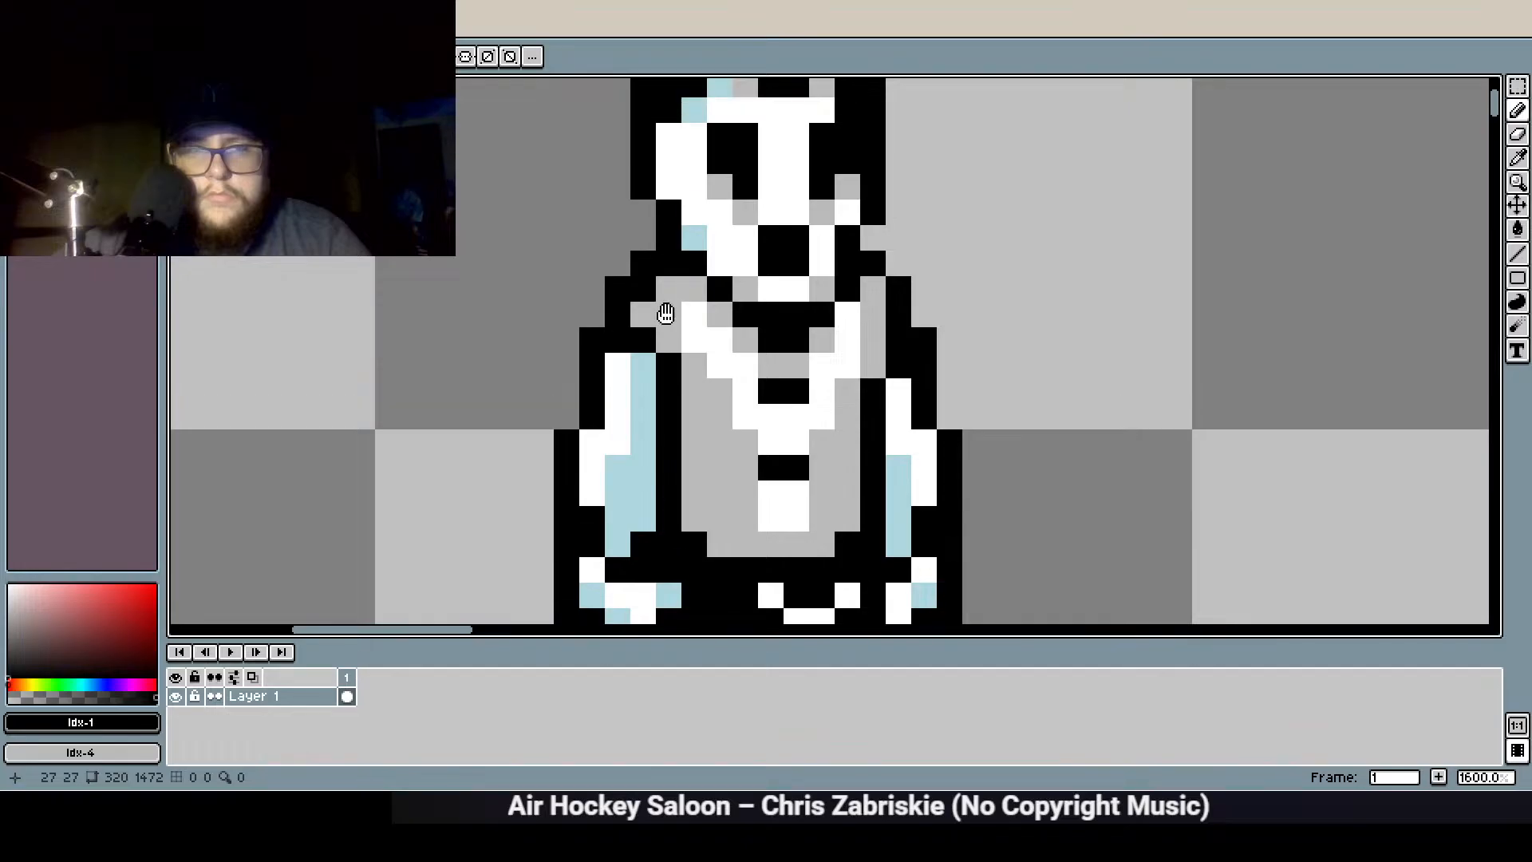
scroll(670, 428, down, 2)
scroll(670, 428, down, 3)
drag(999, 561, 394, 458)
scroll(403, 461, down, 1)
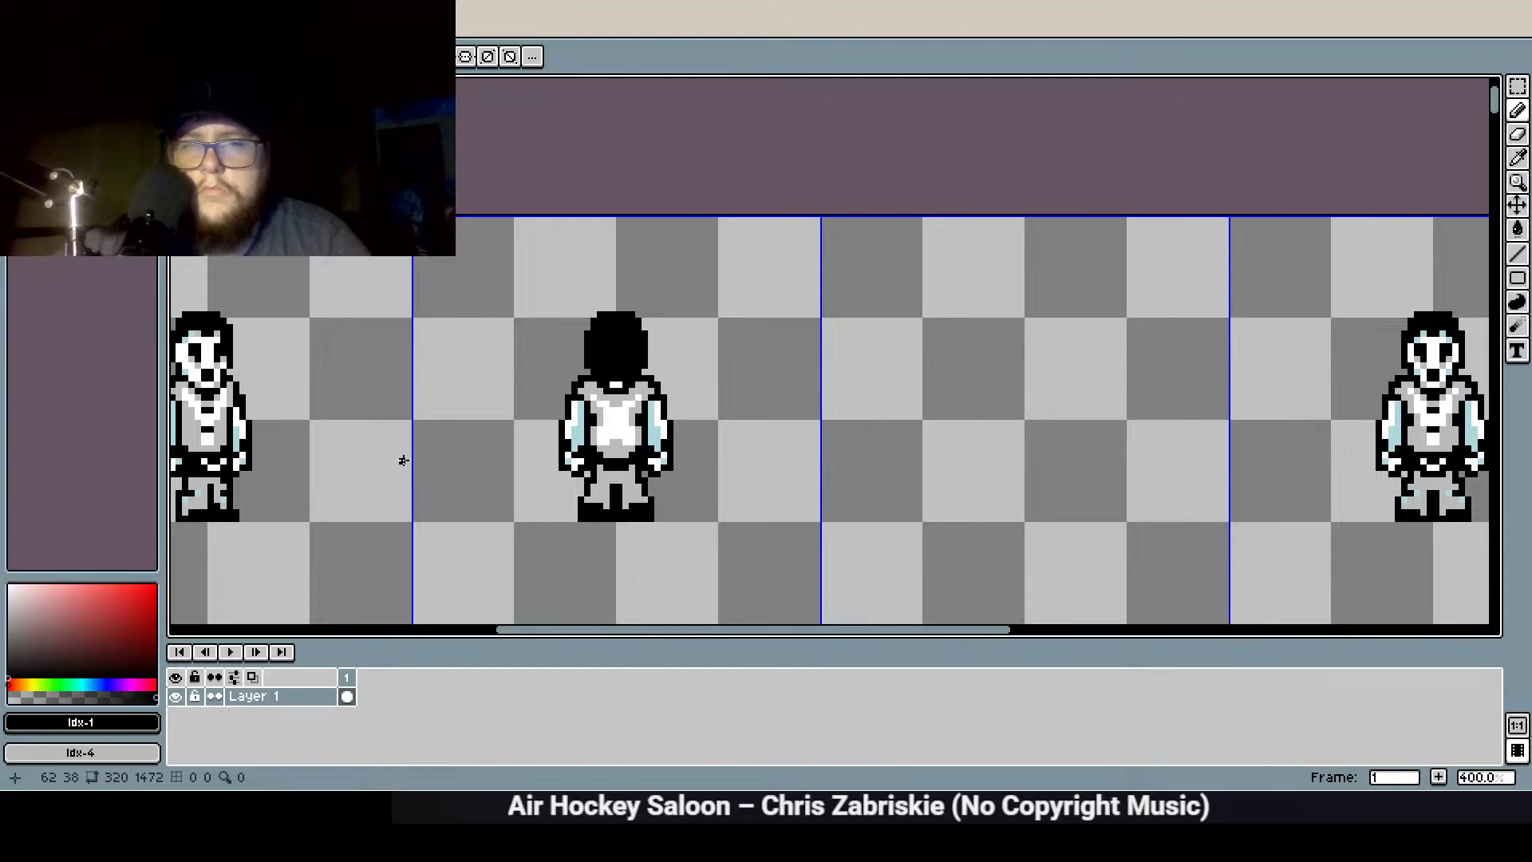
drag(532, 435, 760, 408)
scroll(299, 300, up, 3)
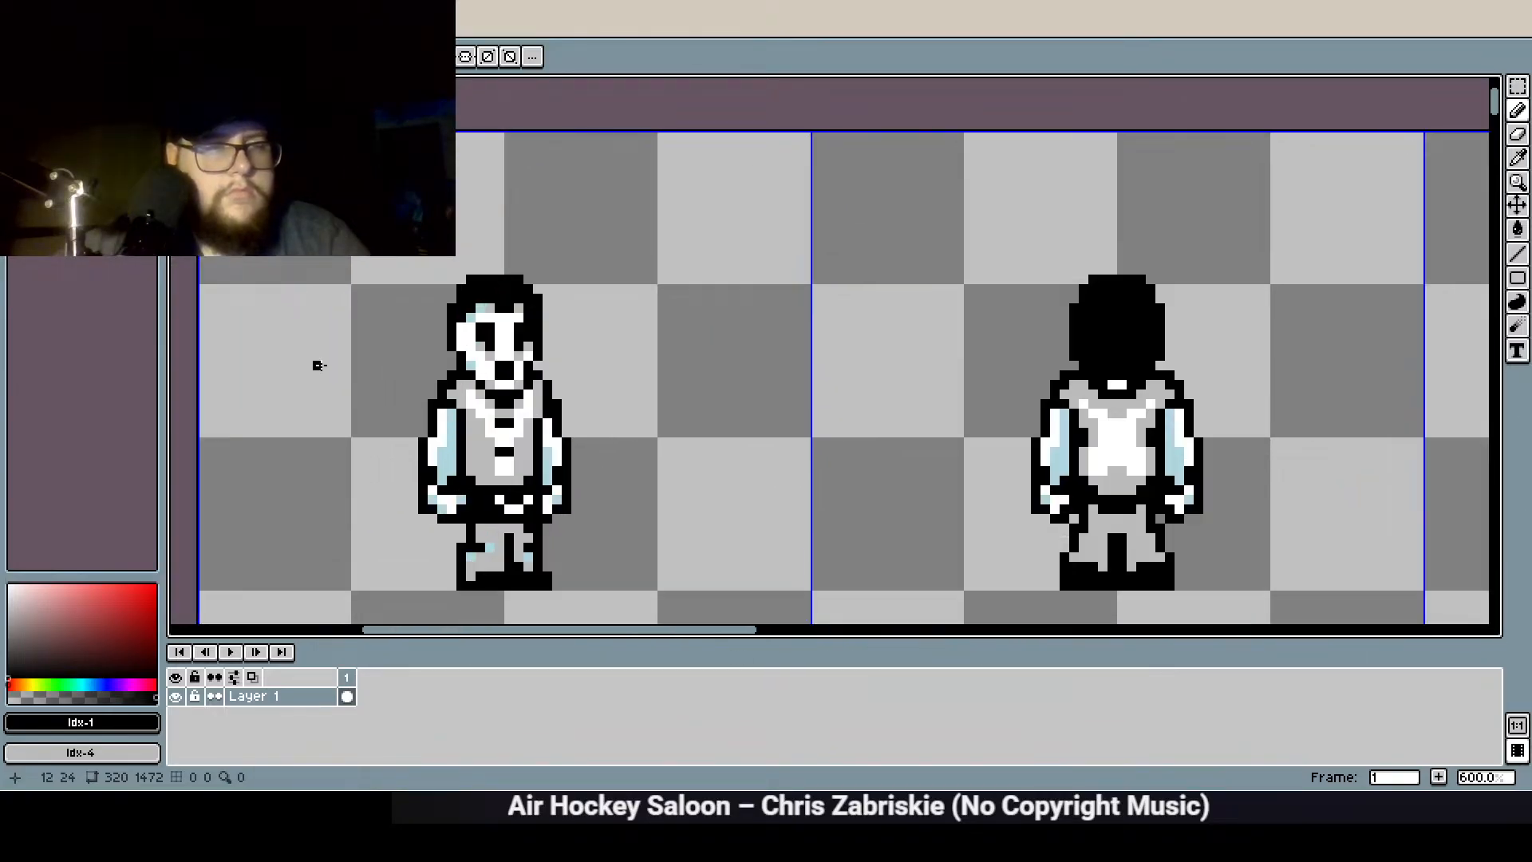
Save the sprite sheet file
scroll(663, 423, up, 3)
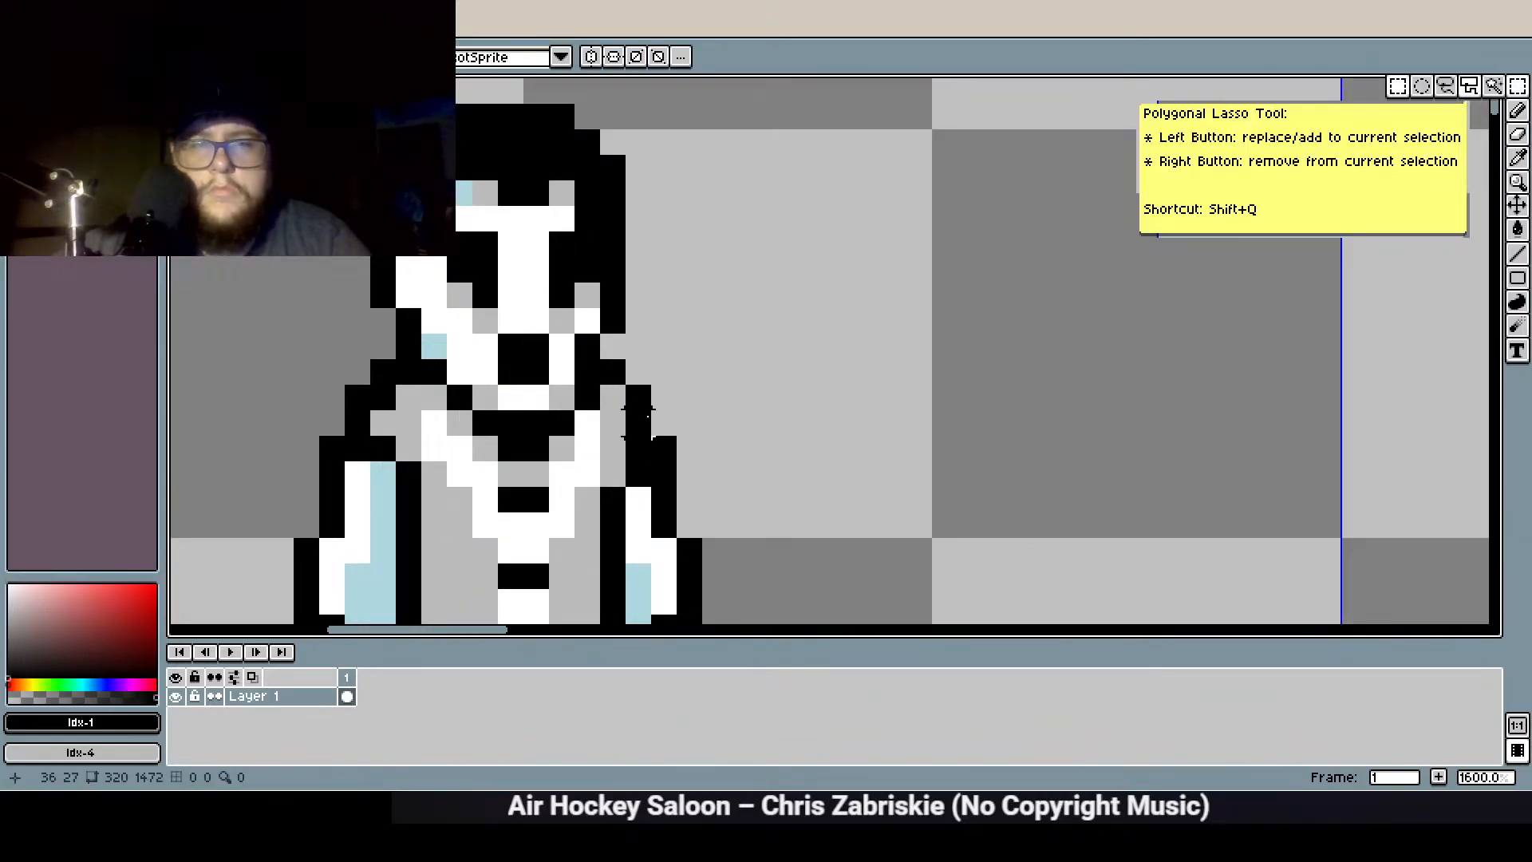
drag(576, 427, 823, 362)
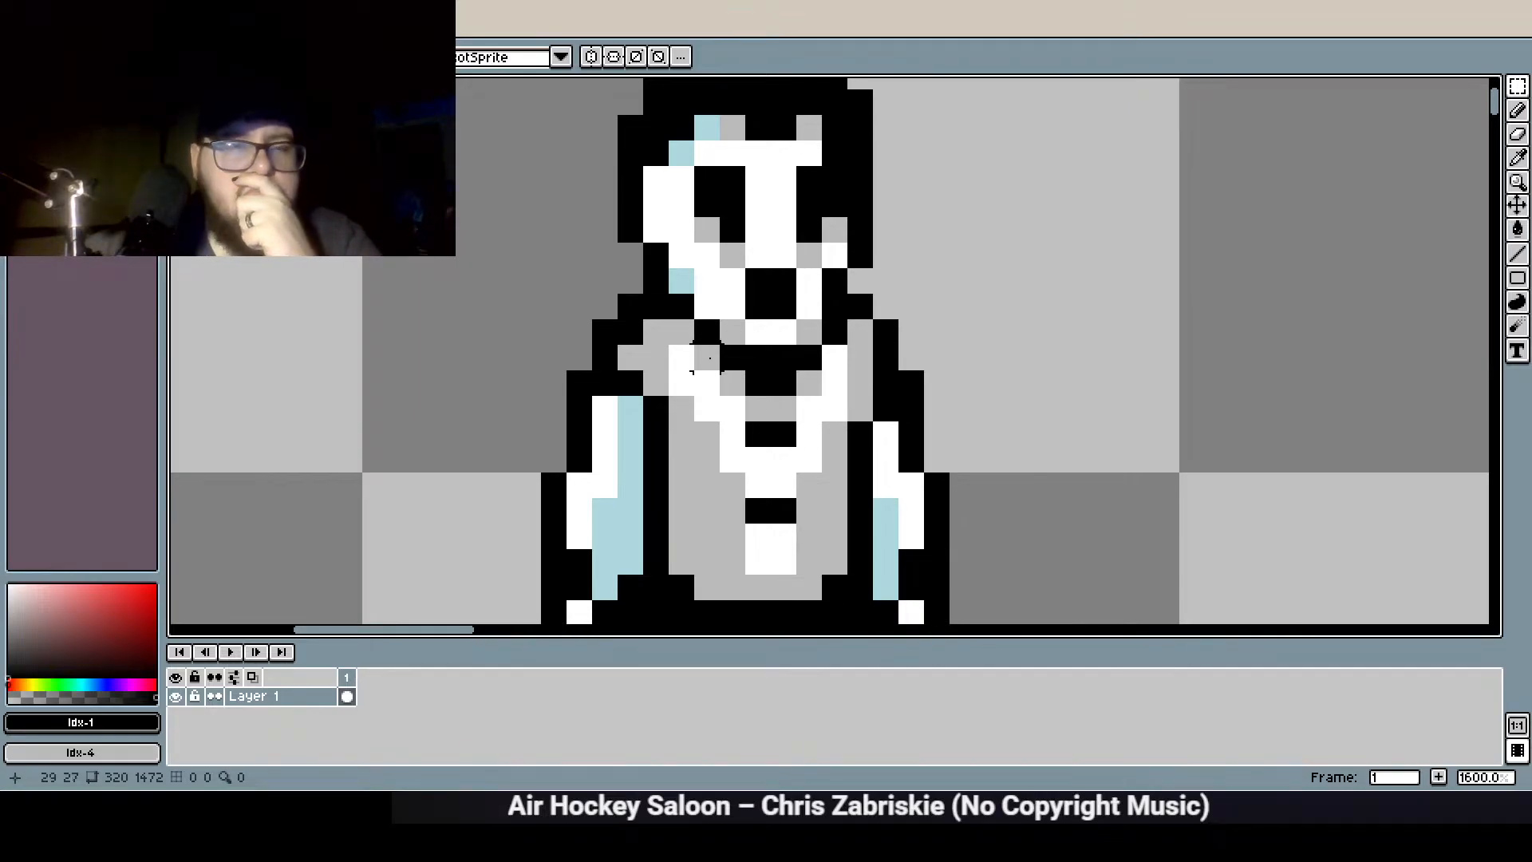
key(ctrl+s)
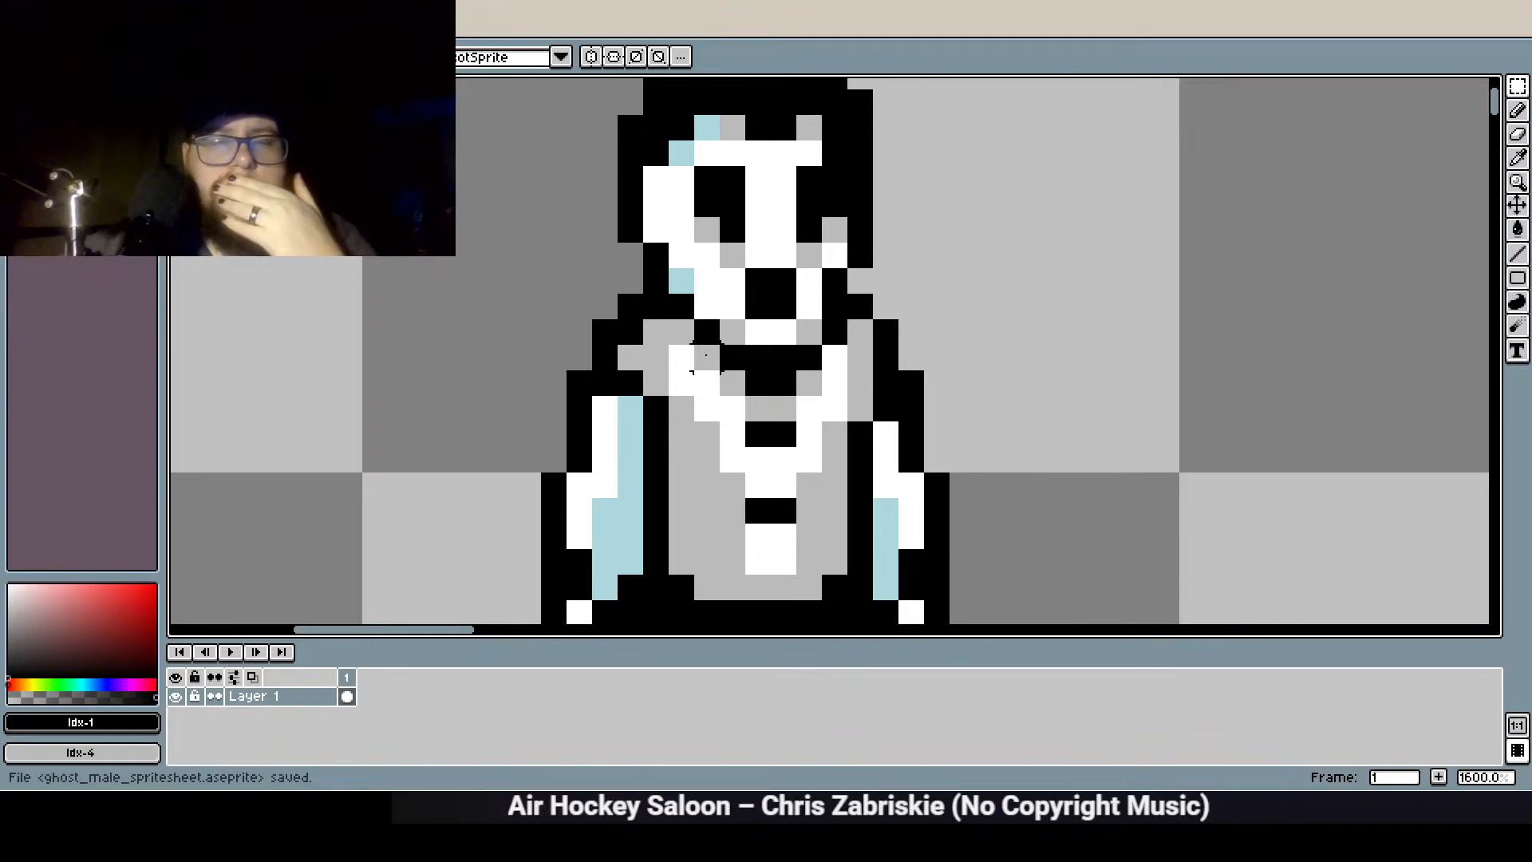
Try erasing the outer corner pixel at the top of the left-hand arm's outline, and restore it in black
key(e)
click(580, 384)
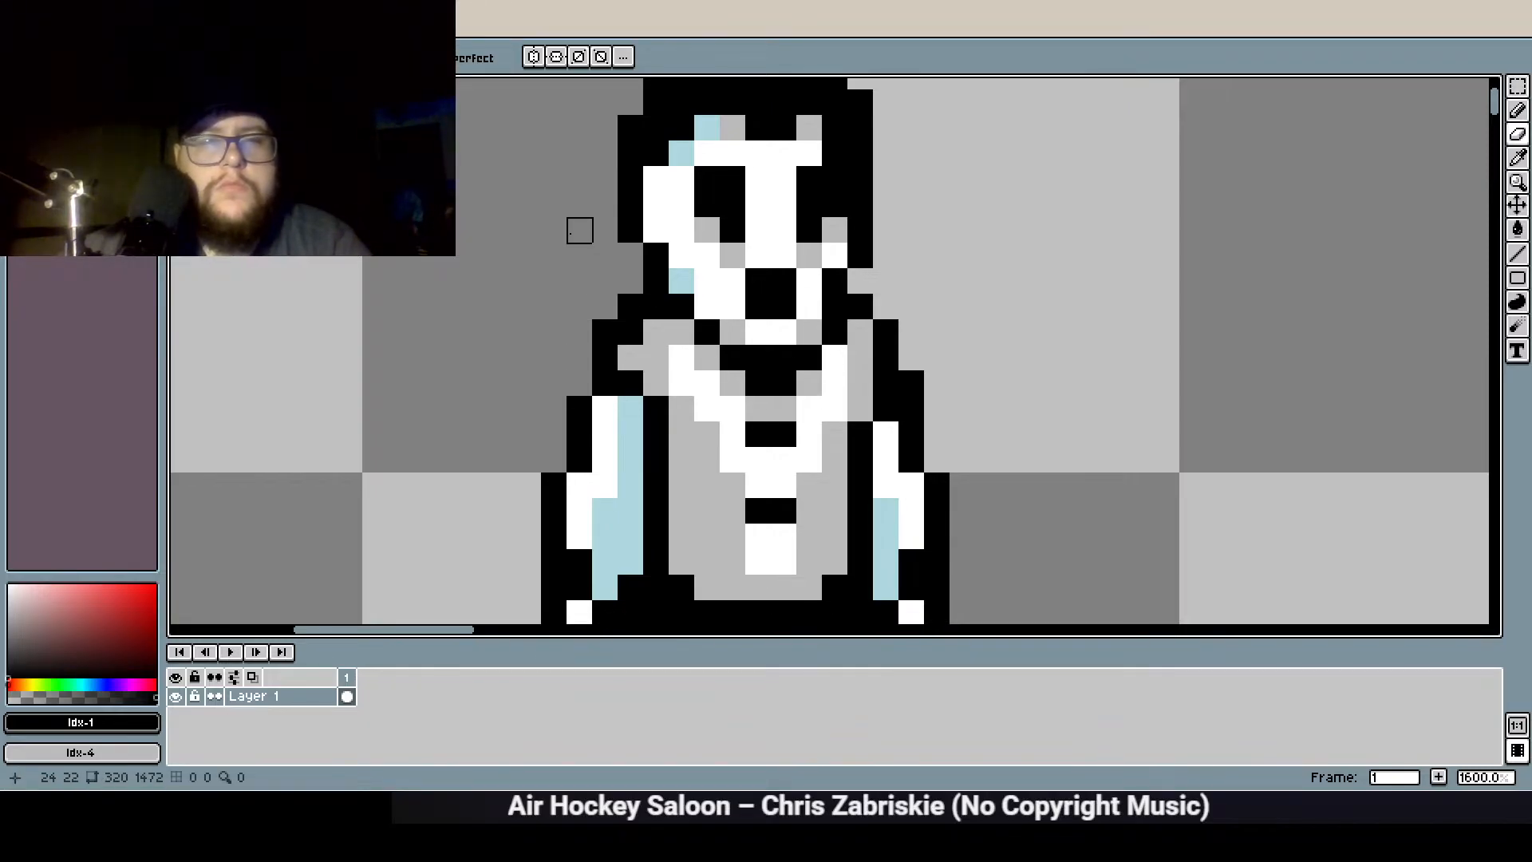
scroll(926, 319, down, 3)
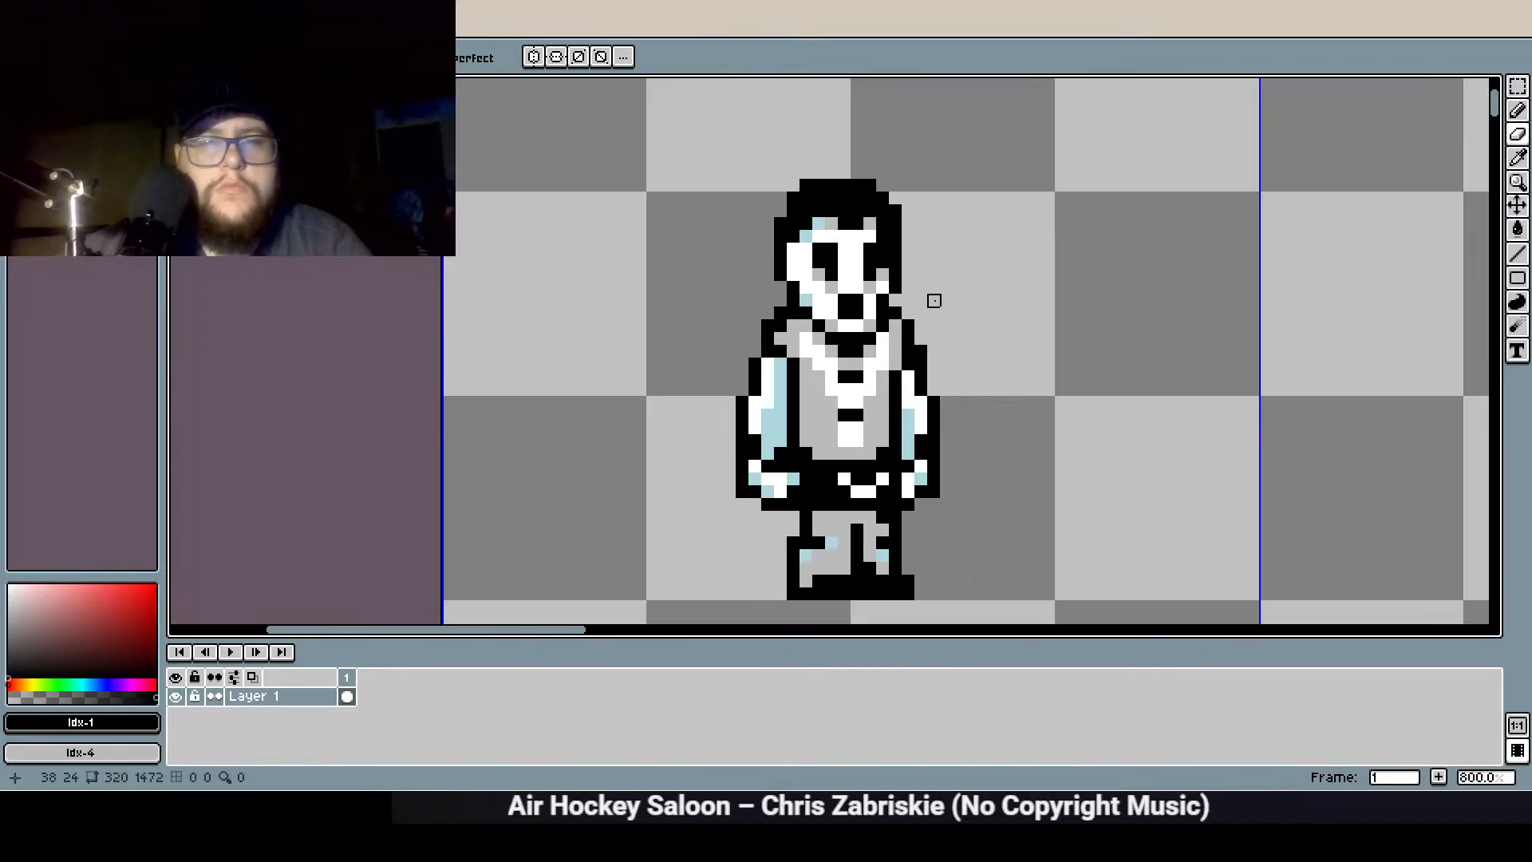
scroll(917, 303, up, 2)
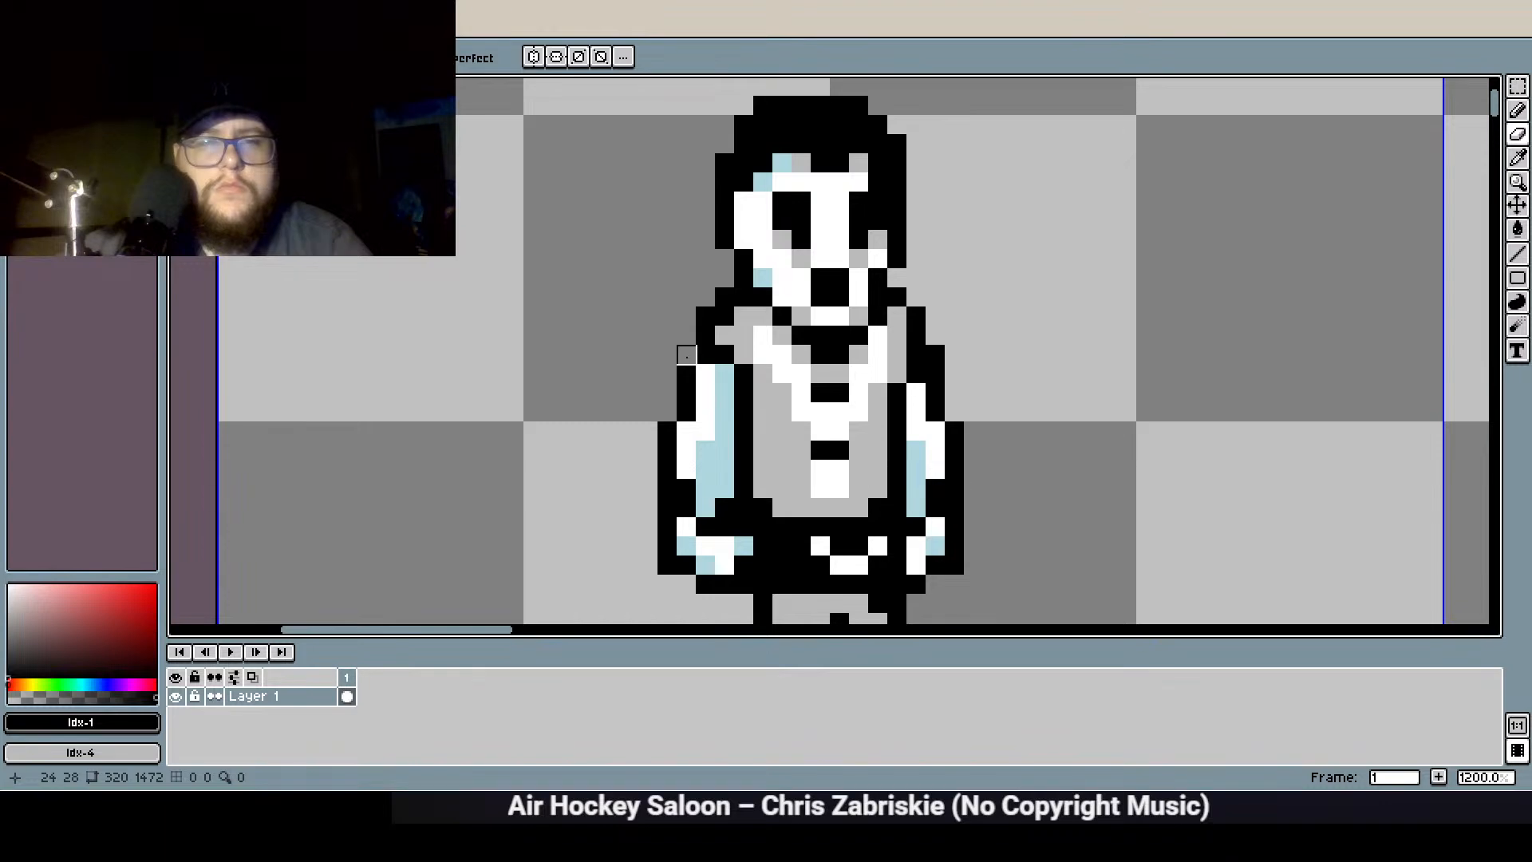
key(b)
click(688, 356)
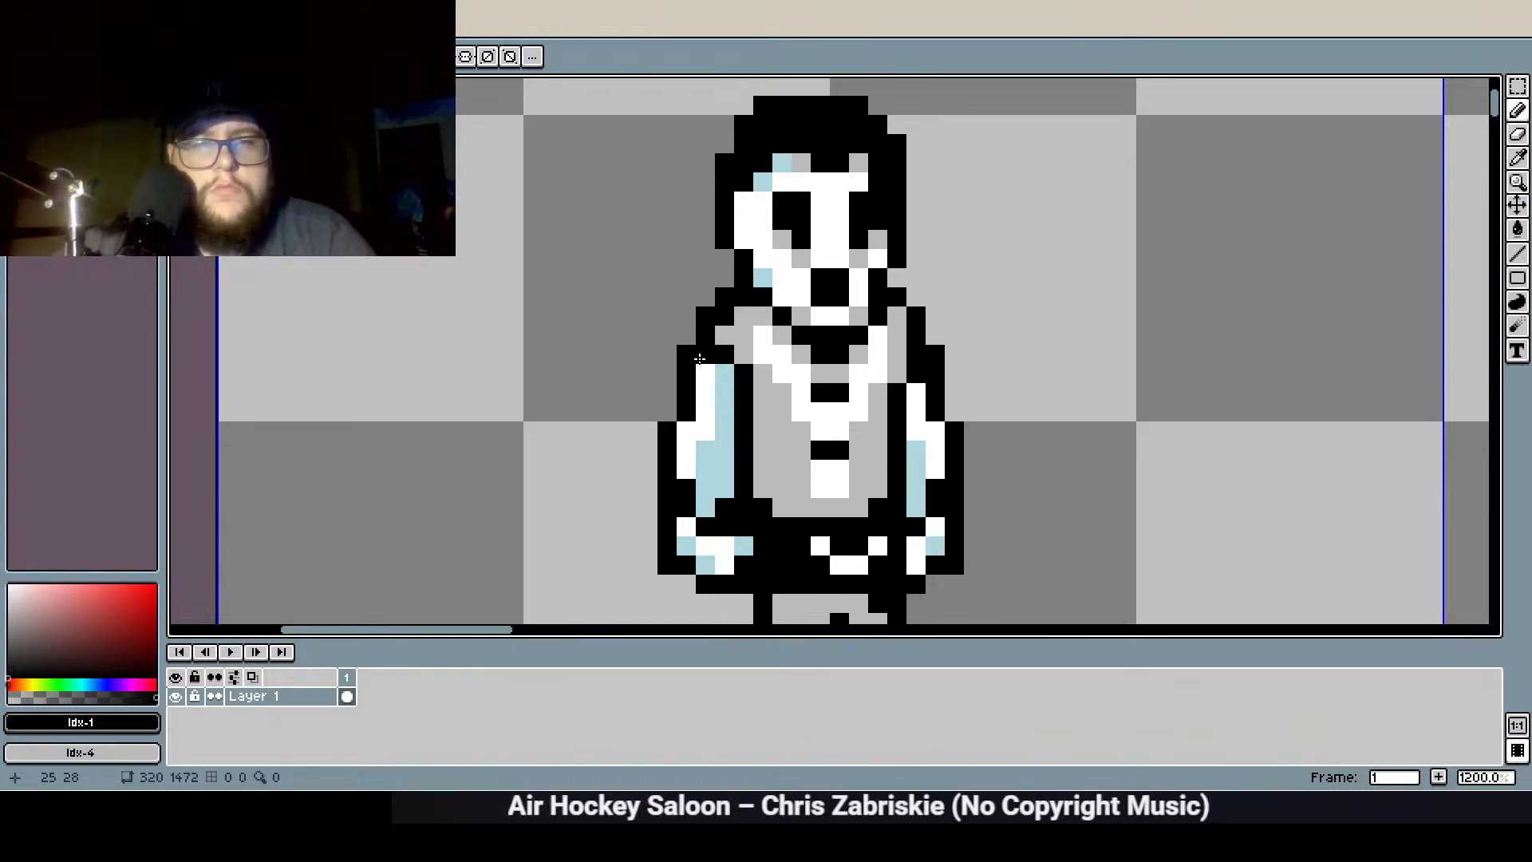
Extend the left-hand arm's white area up by one pixel and add a black outline pixel above it at the outer shoulder
click(72, 111)
click(710, 356)
scroll(692, 477, down, 1)
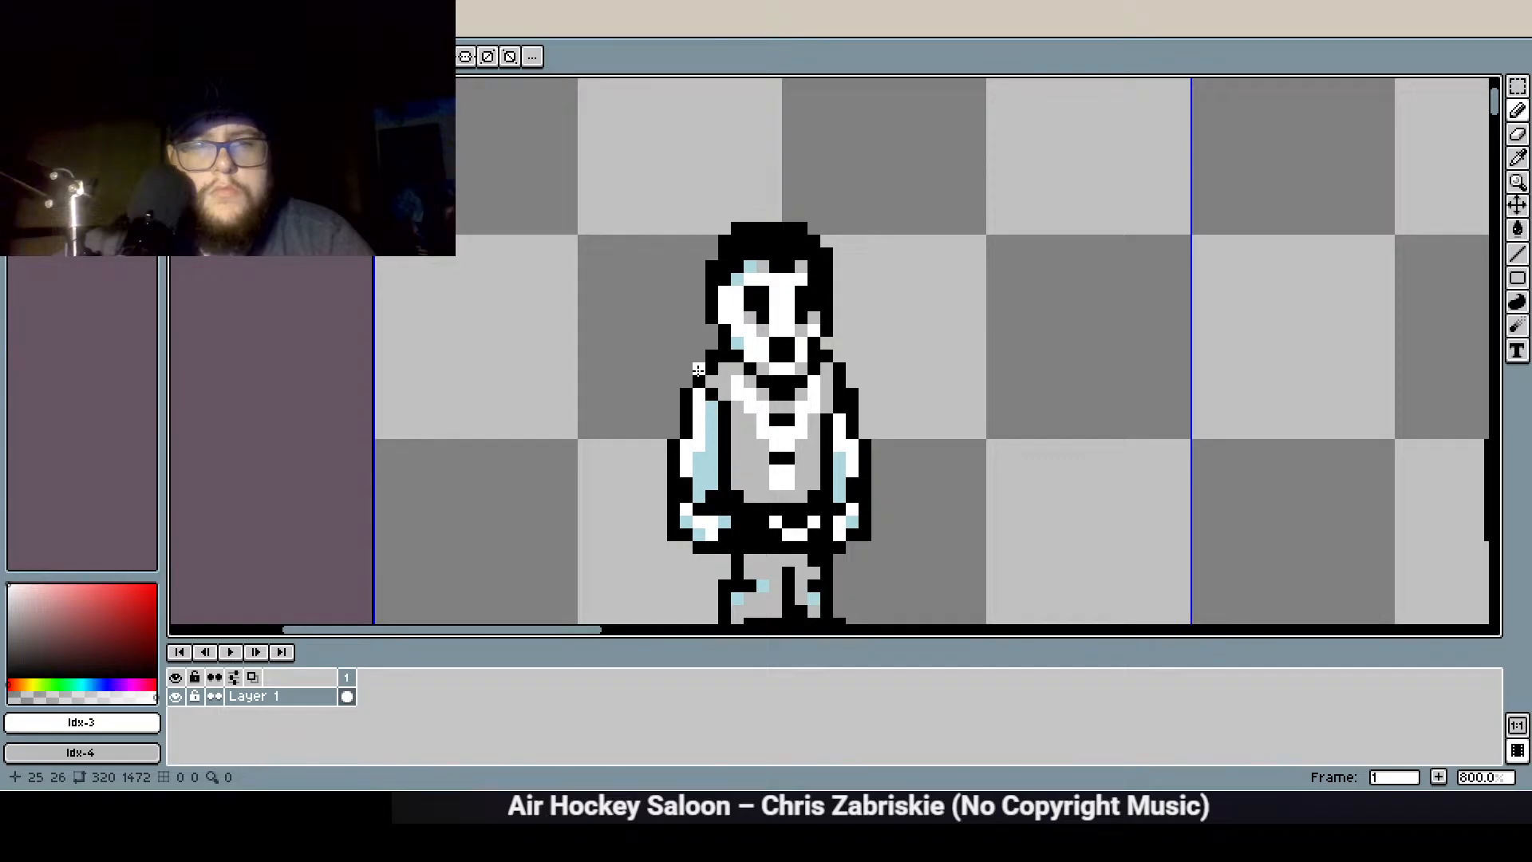
scroll(698, 370, up, 2)
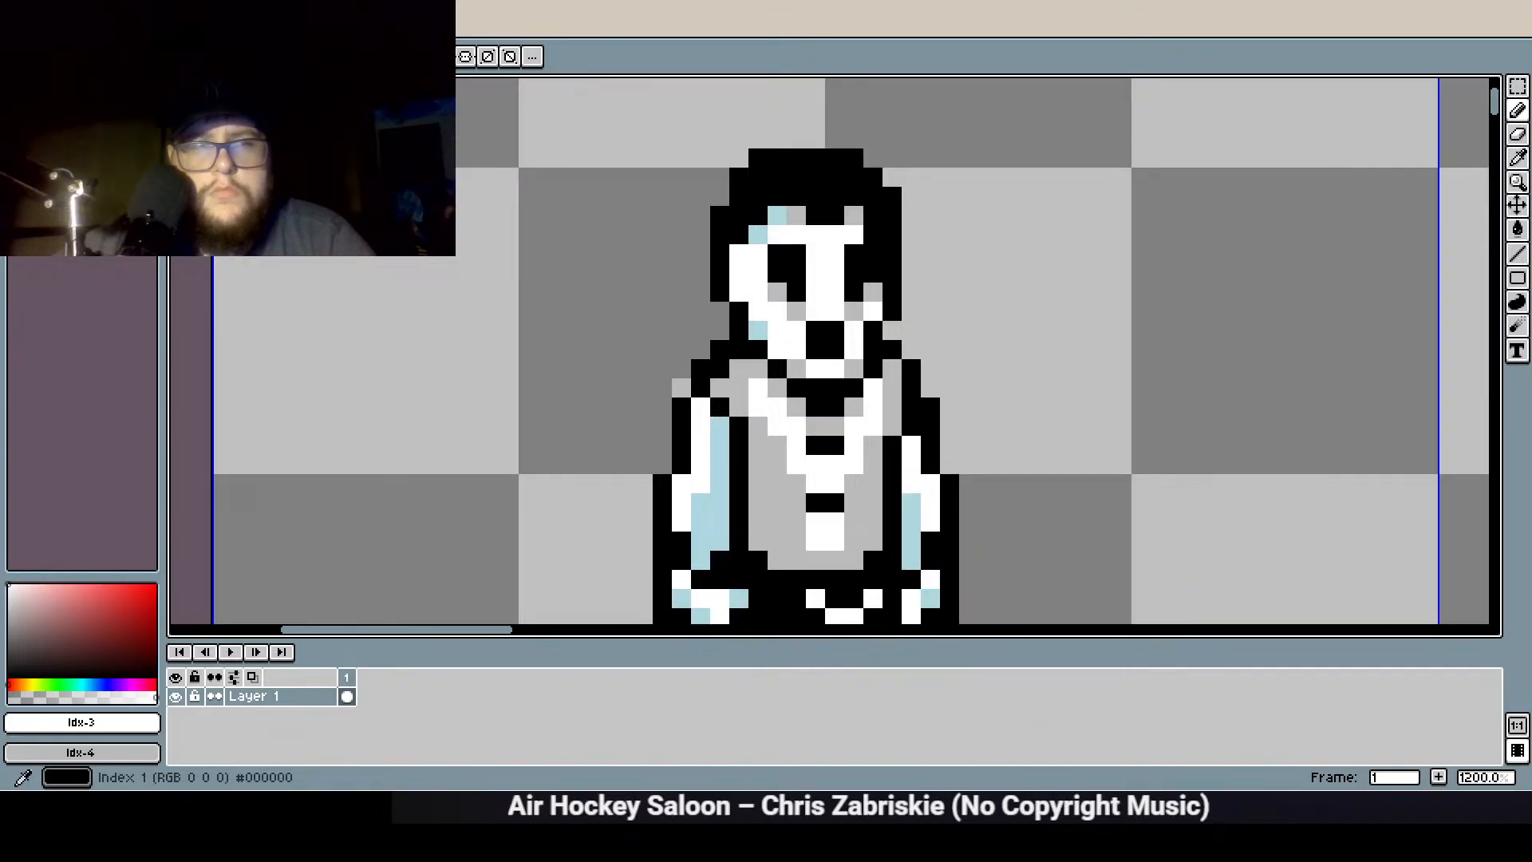
right_click(35, 86)
right_click(682, 388)
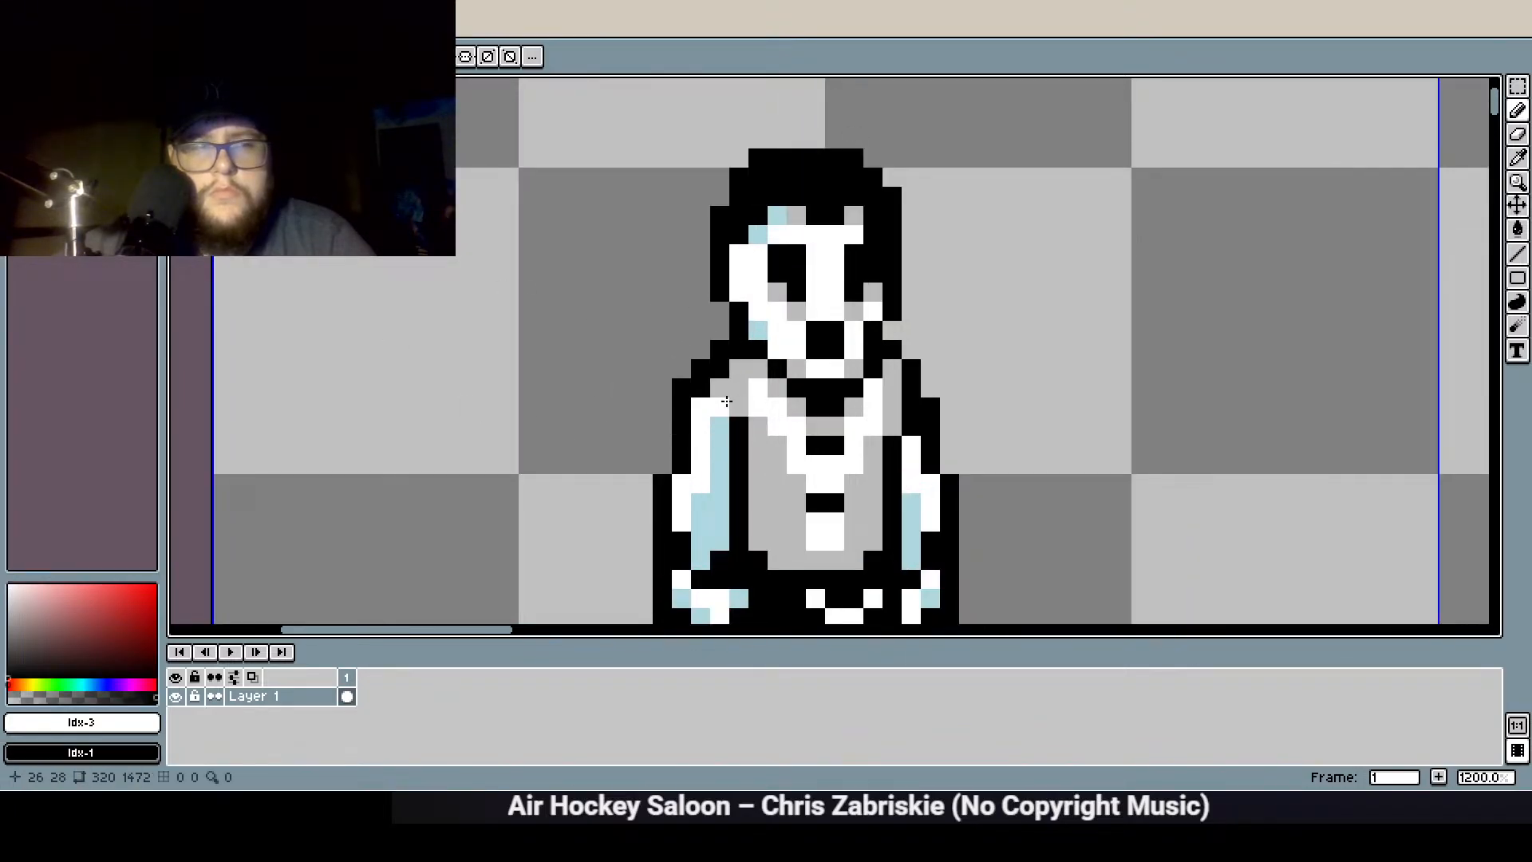
click(92, 86)
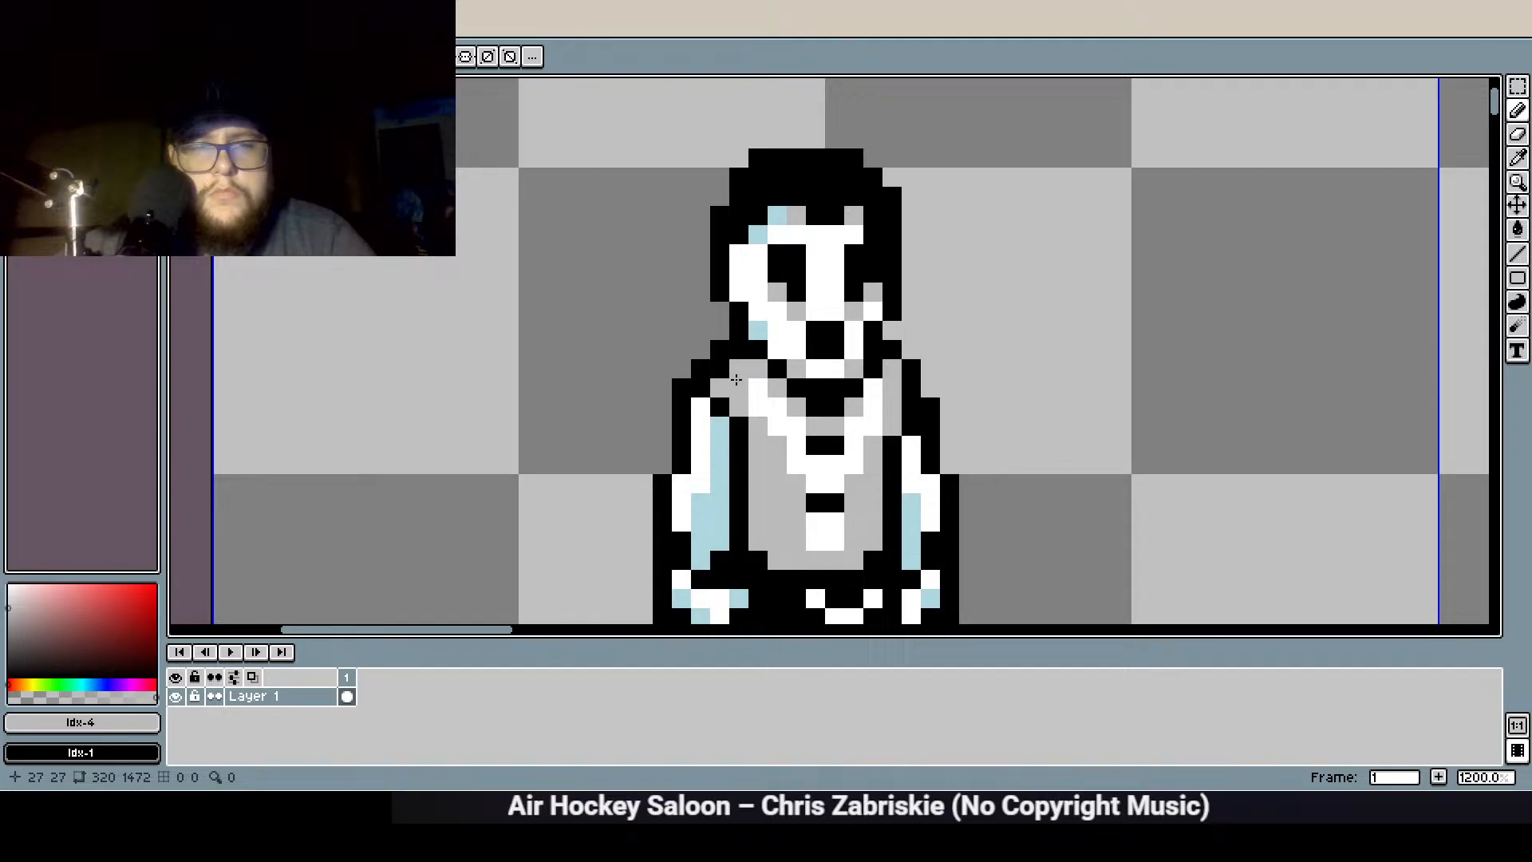
scroll(764, 490, down, 2)
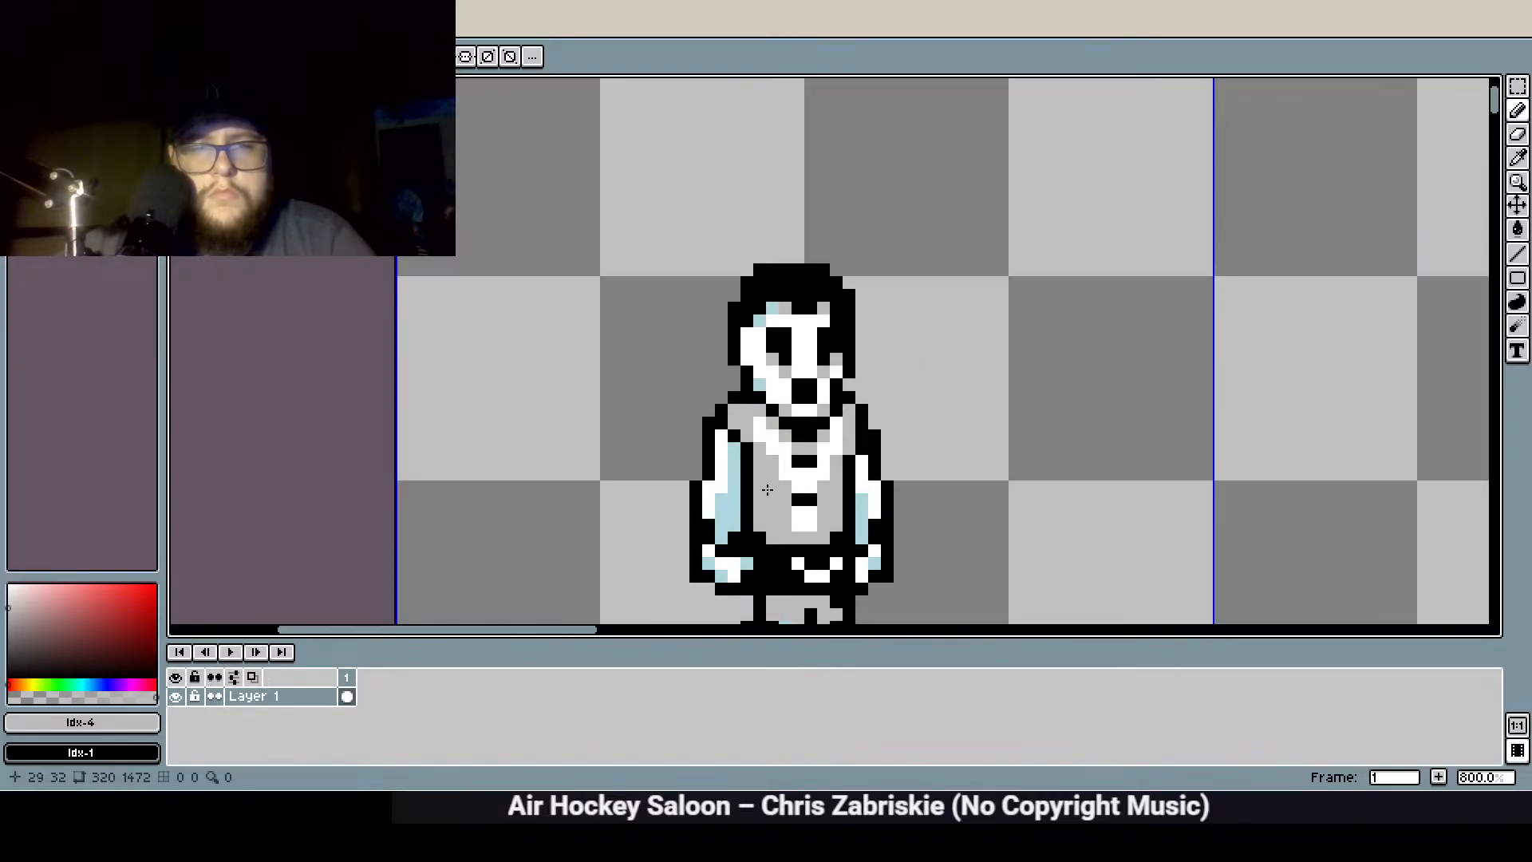
scroll(759, 494, down, 4)
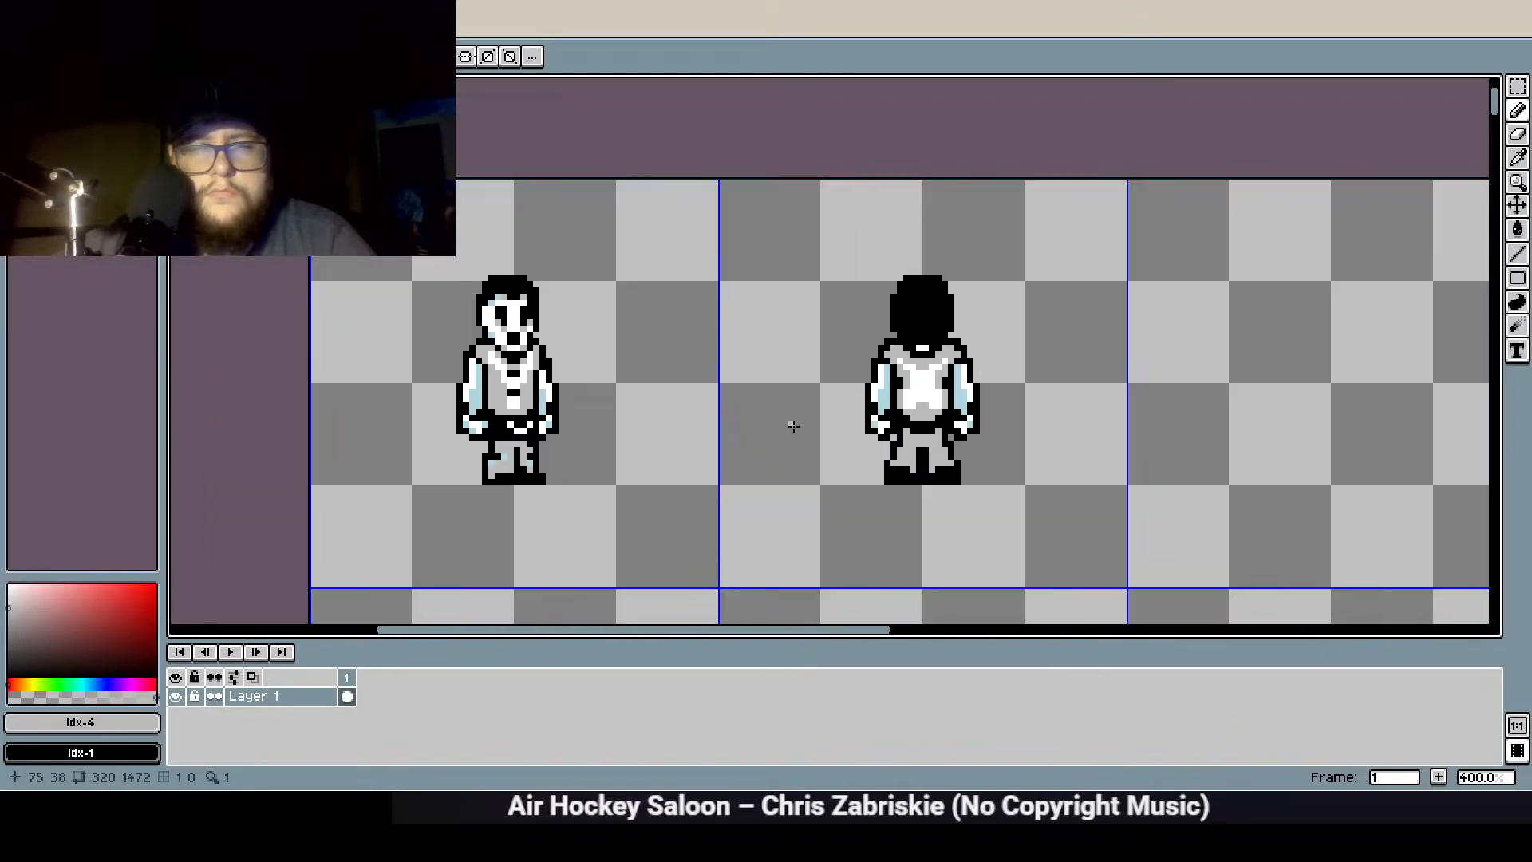
scroll(705, 339, up, 7)
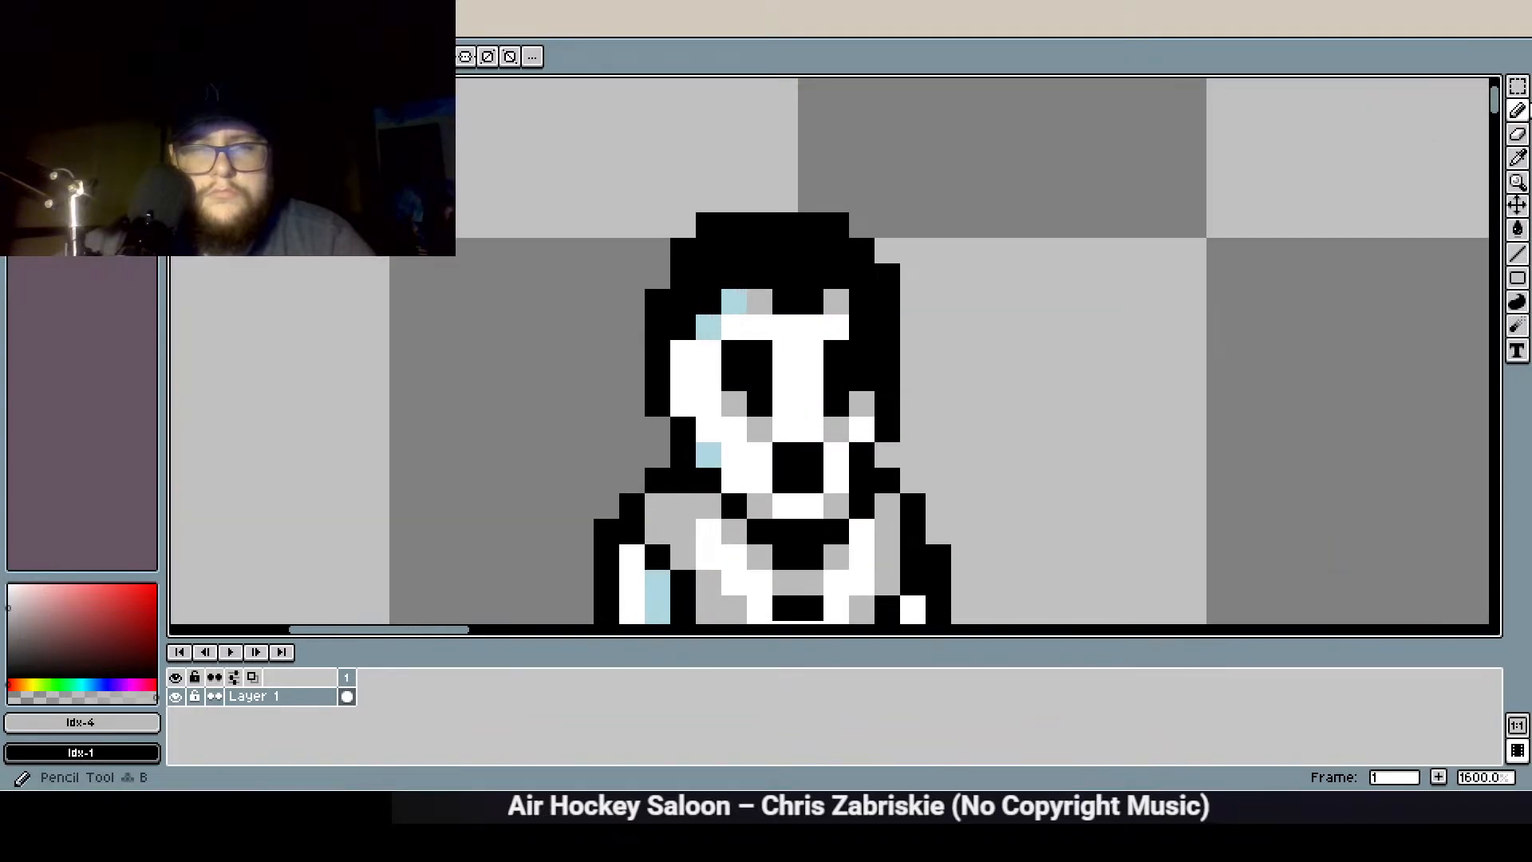
key(m)
drag(711, 456, 619, 365)
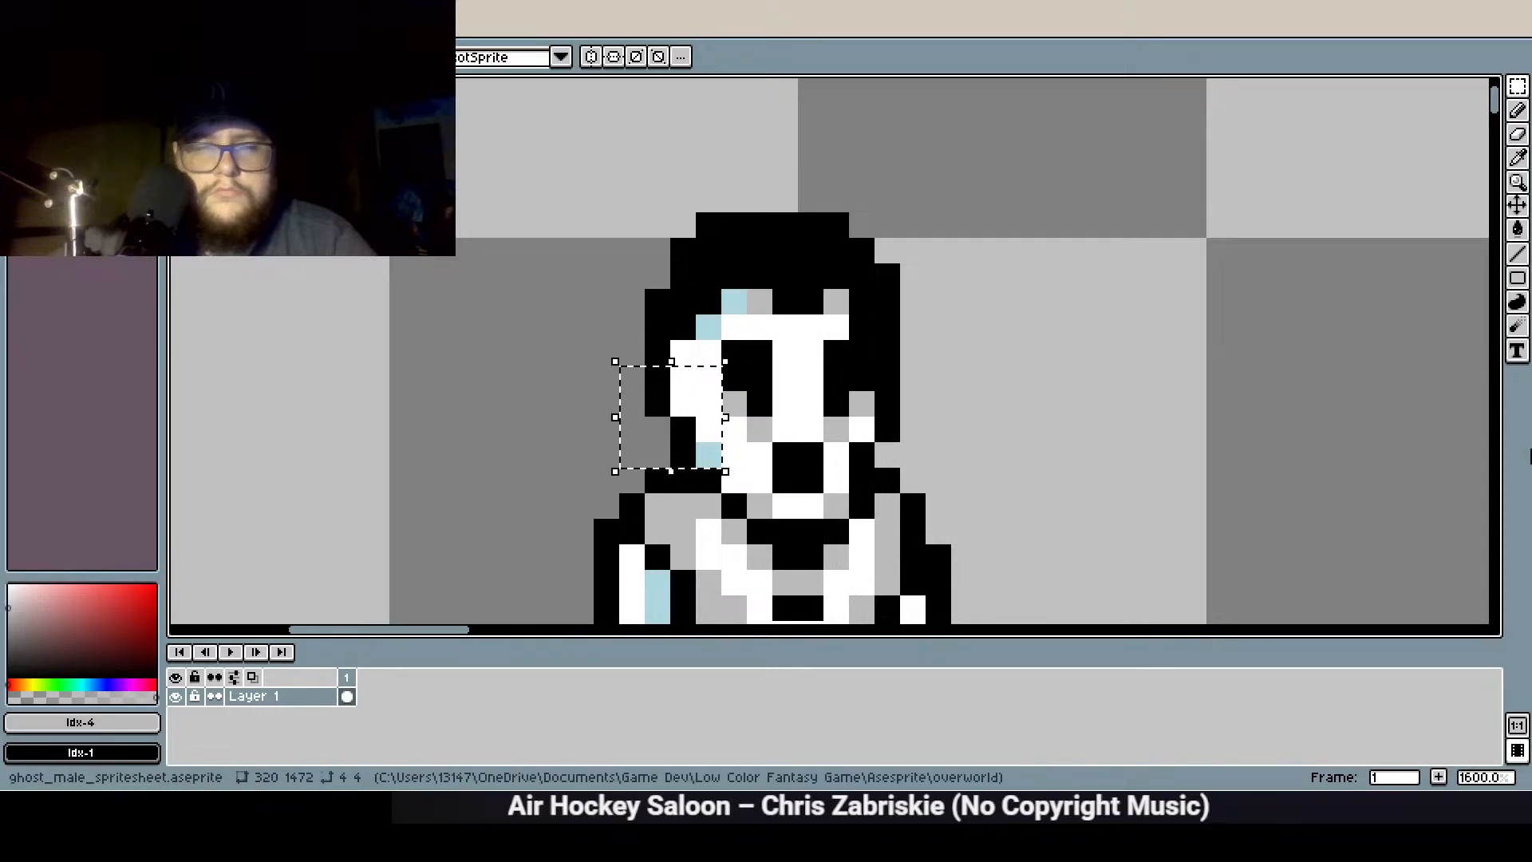
click(1115, 352)
drag(708, 455, 658, 479)
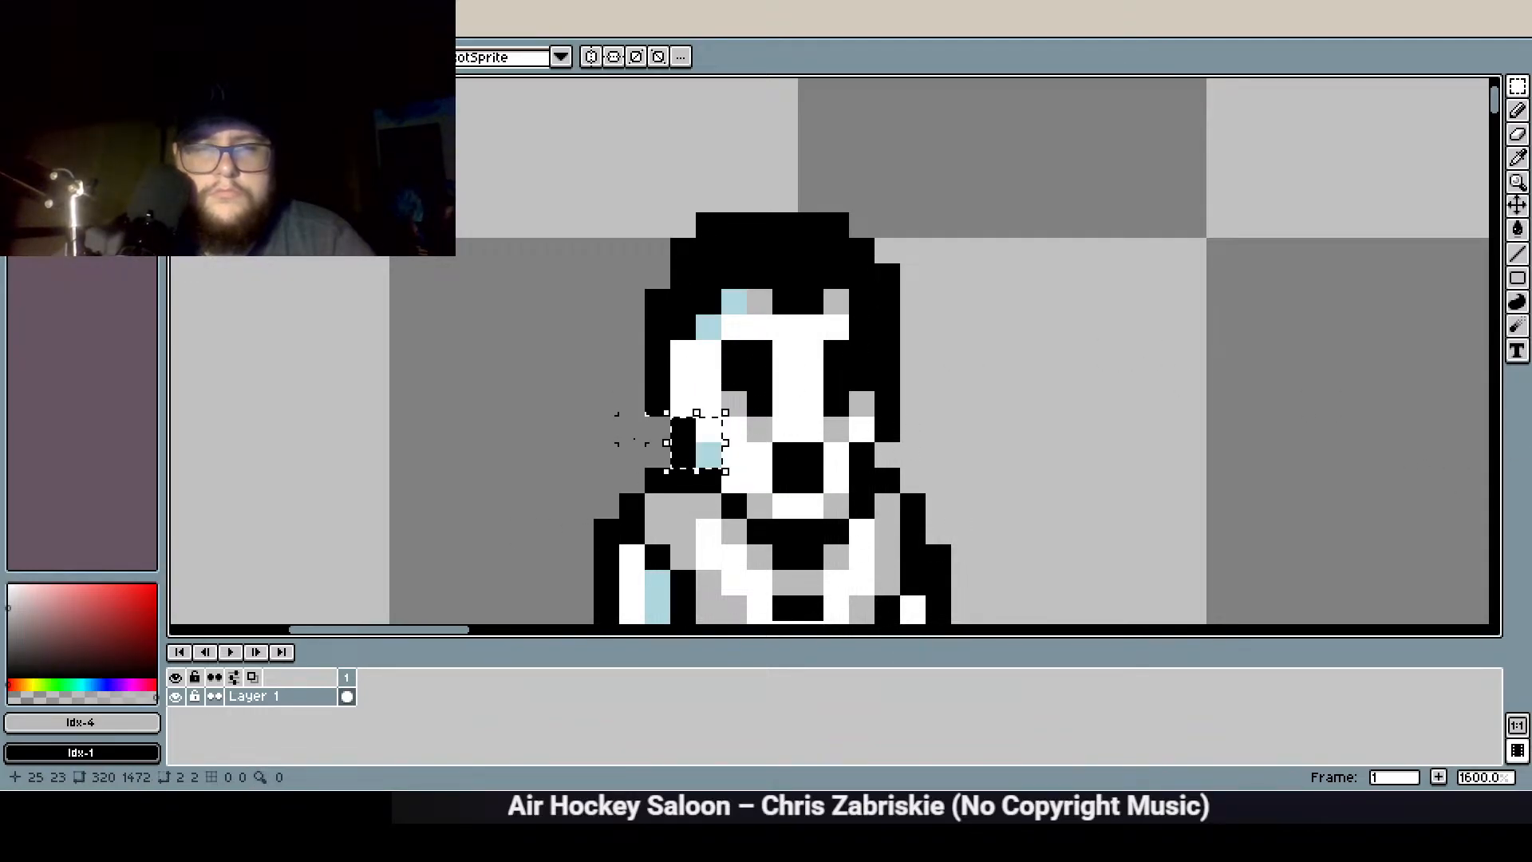
drag(655, 396, 622, 290)
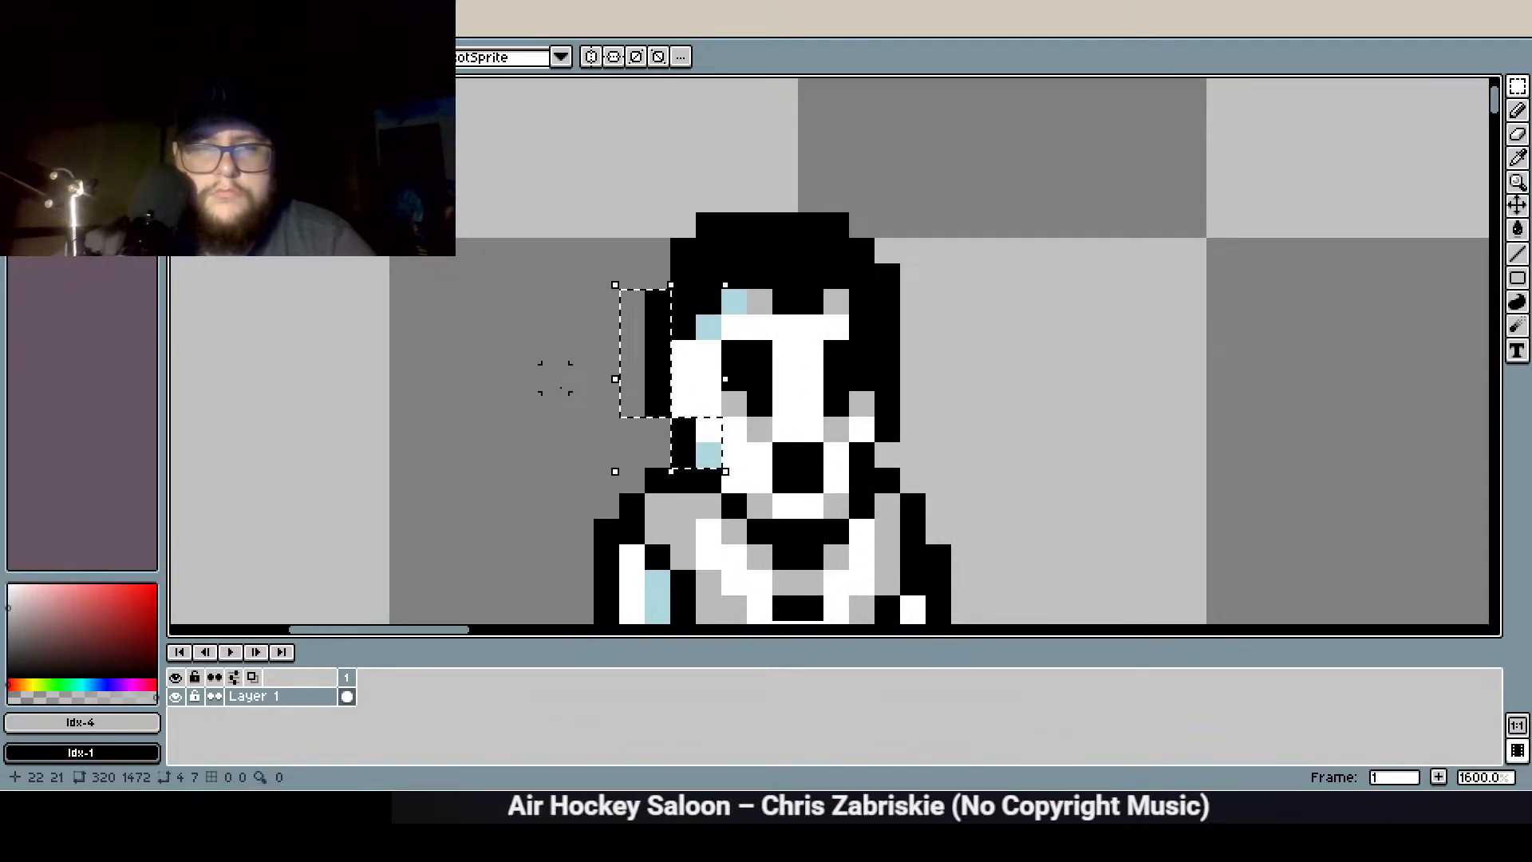
key(Right)
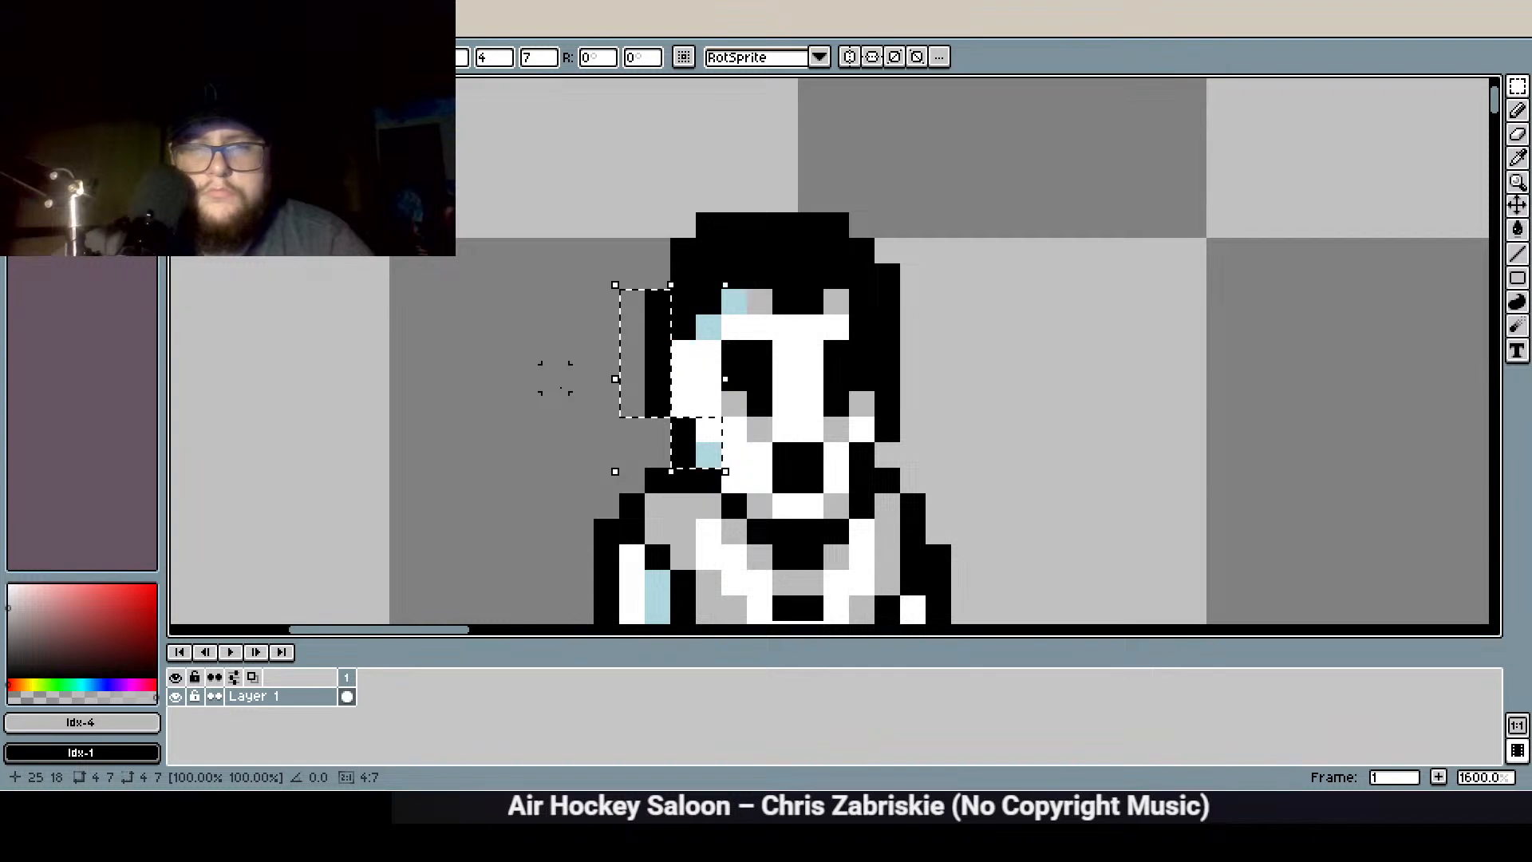
drag(709, 251, 658, 199)
click(676, 223)
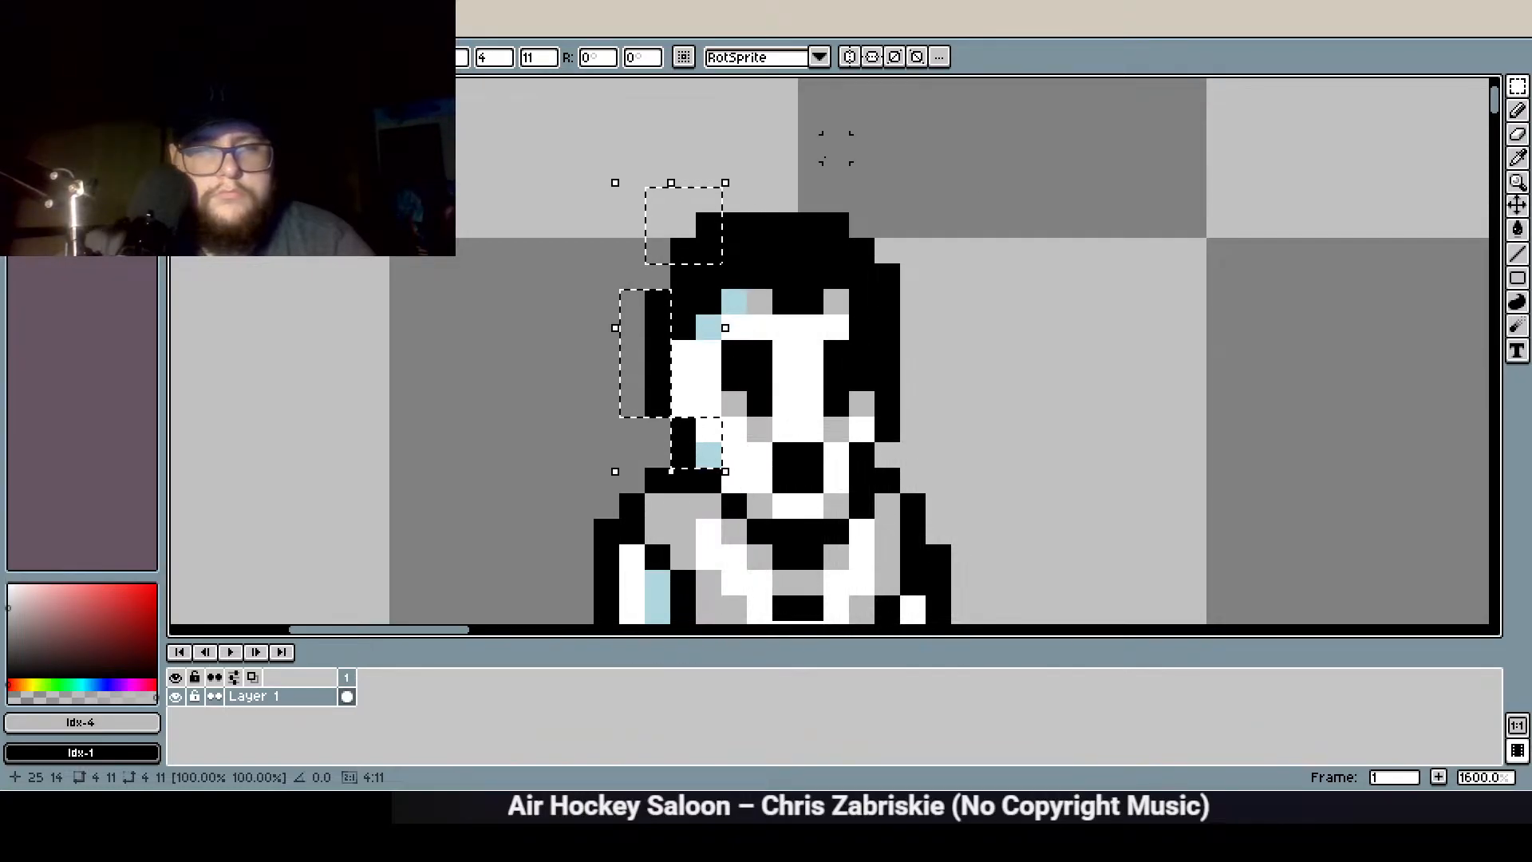
click(1040, 224)
Erase the outermost hair pixels on the head's left-hand side and redraw the black outline beside the face one pixel further in
key(b)
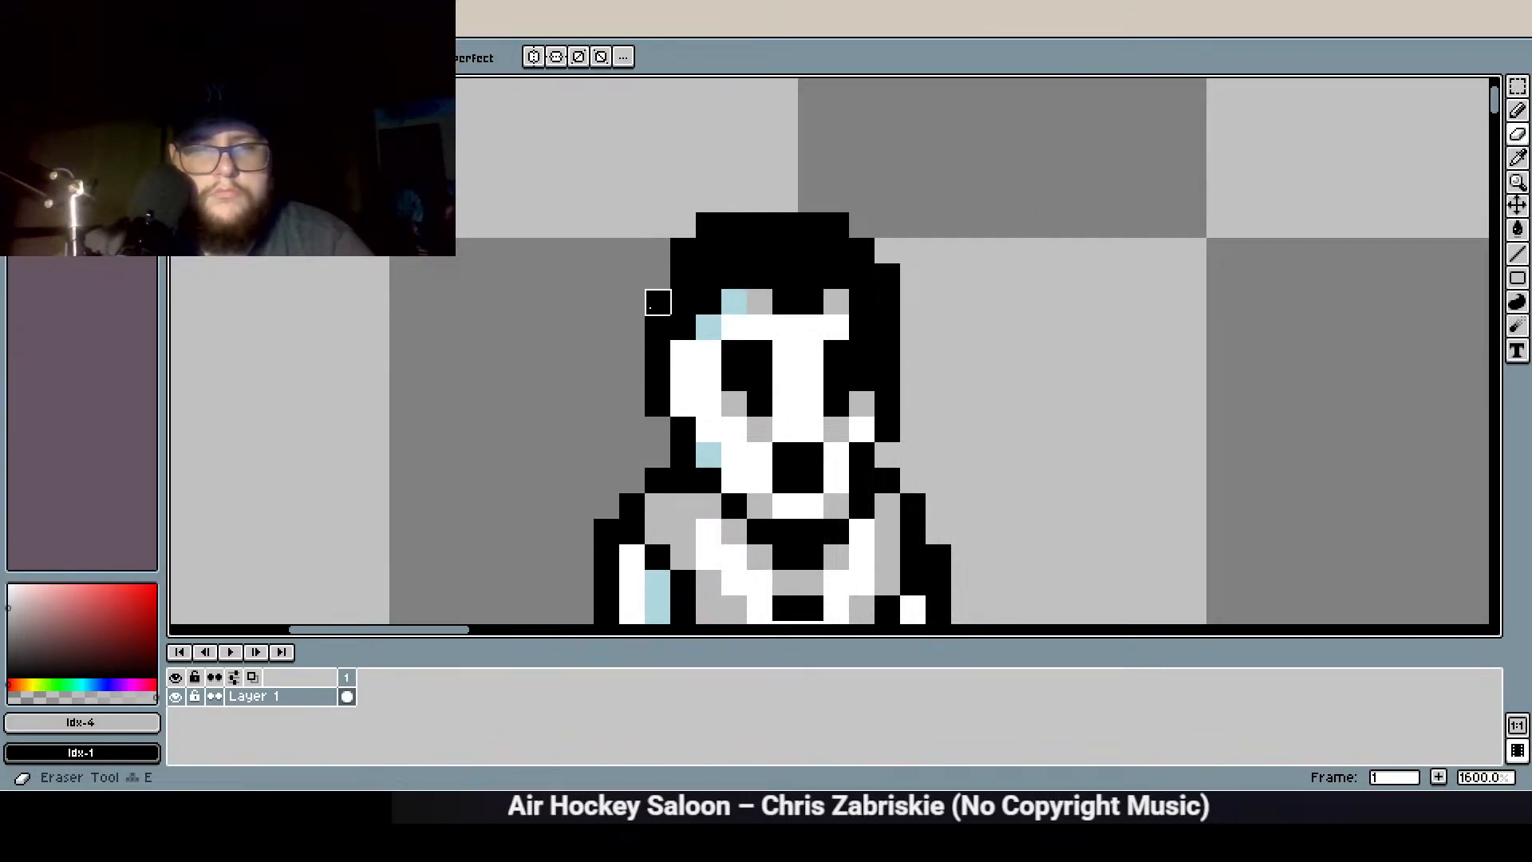
click(677, 255)
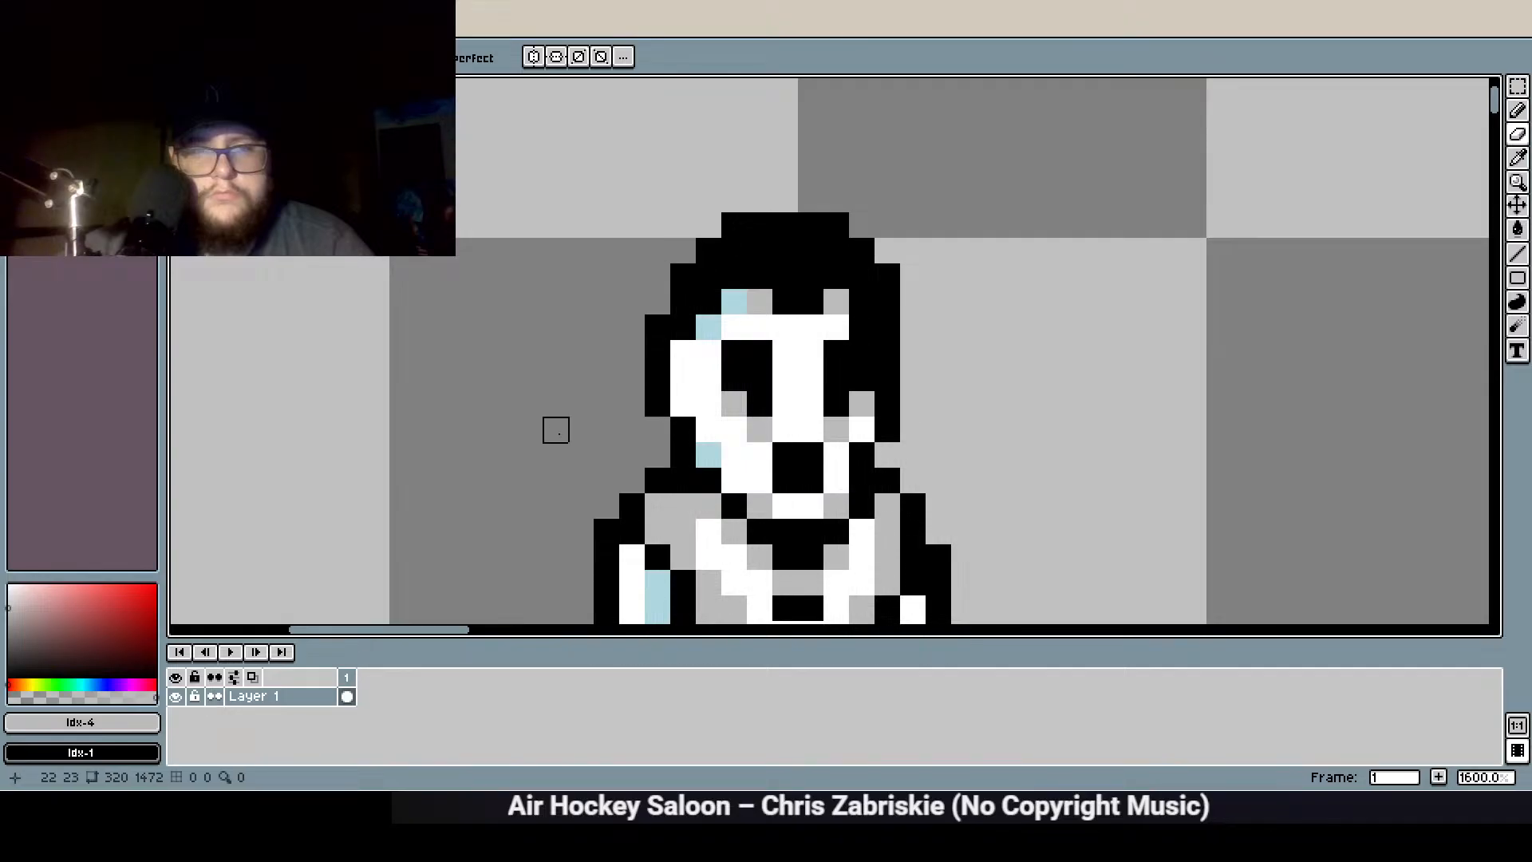
drag(658, 327, 632, 378)
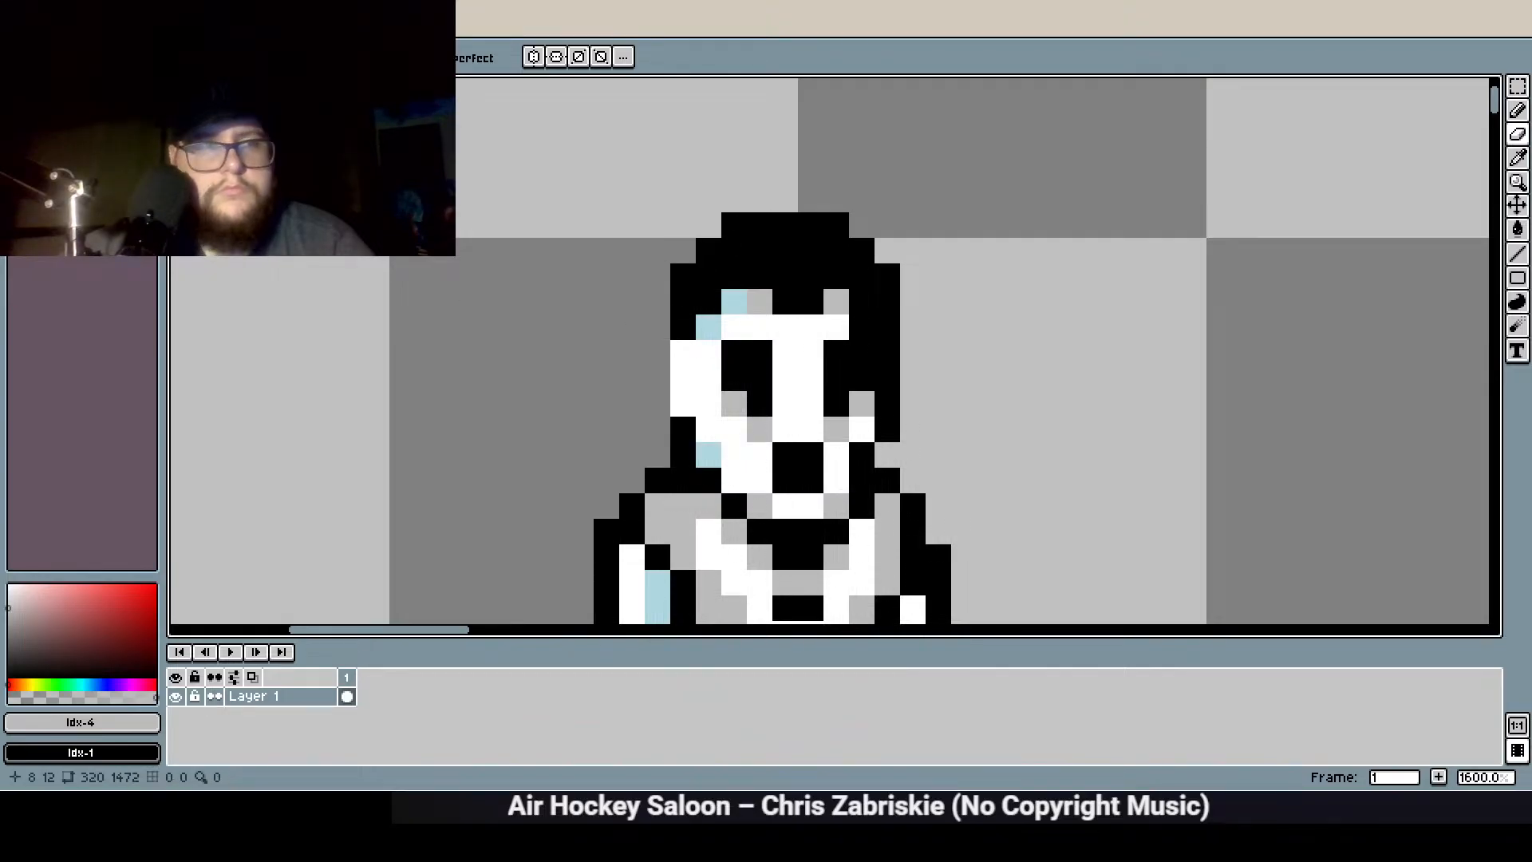
key(e)
click(672, 355)
drag(673, 355, 677, 405)
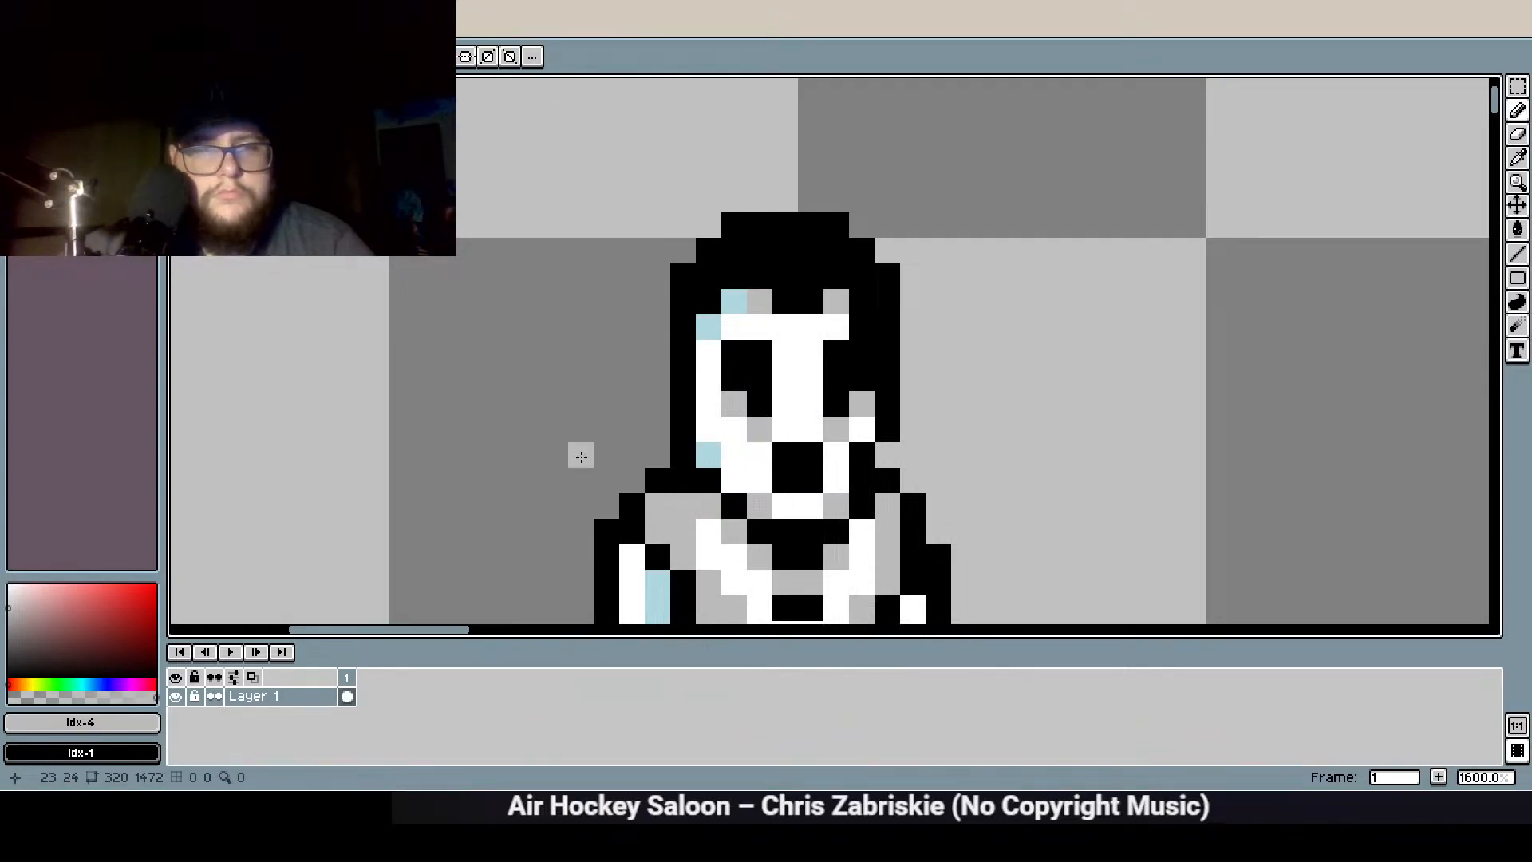
Erase the hair's upper right-hand corner pixel and trim the neck and shoulder corner on that side, closing the shoulder outline in black
scroll(574, 302, down, 3)
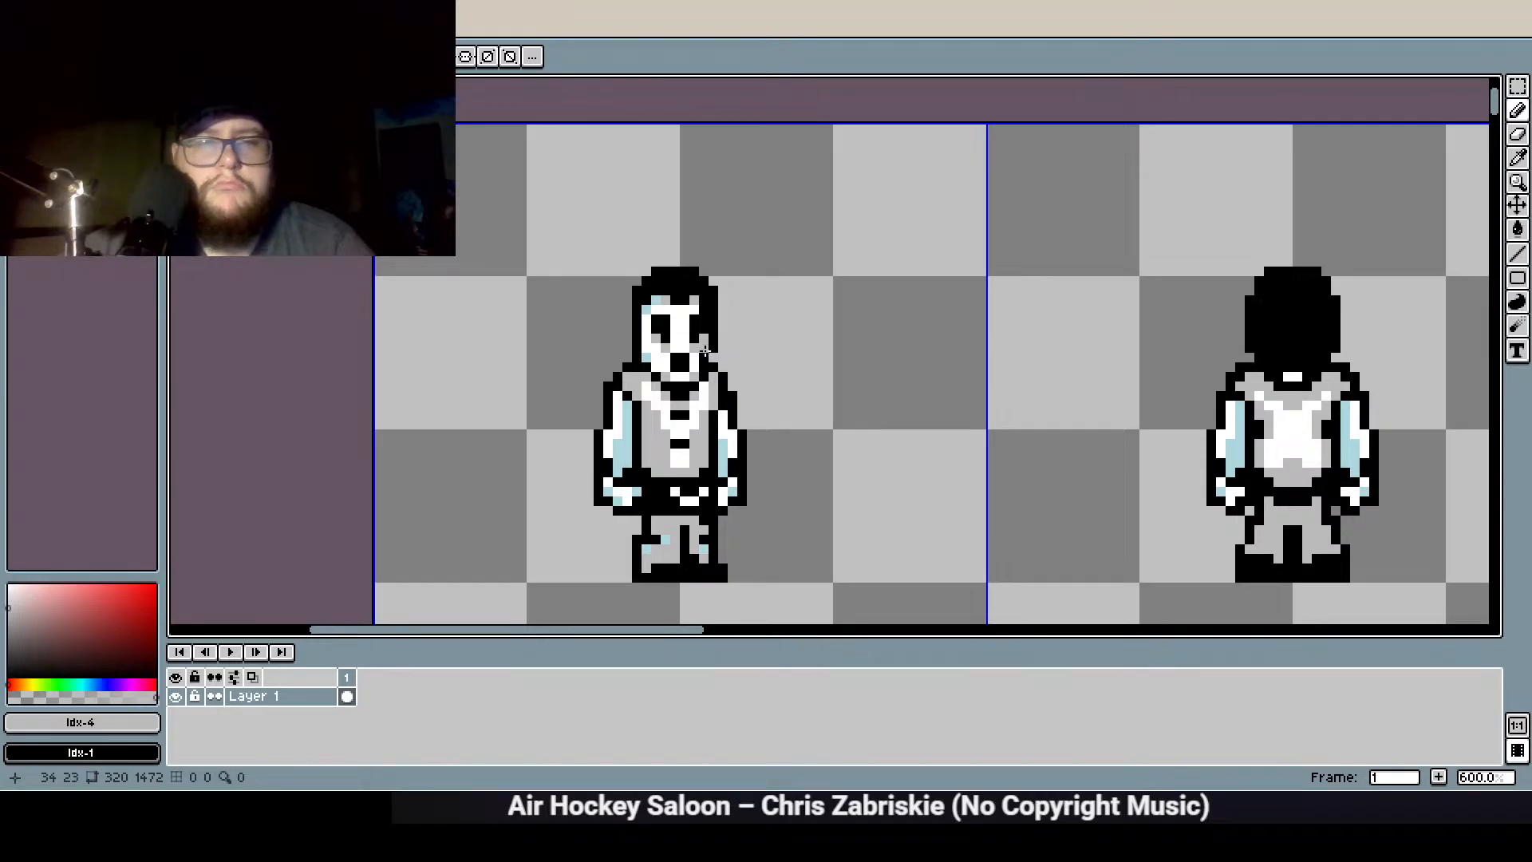
scroll(712, 385, up, 1)
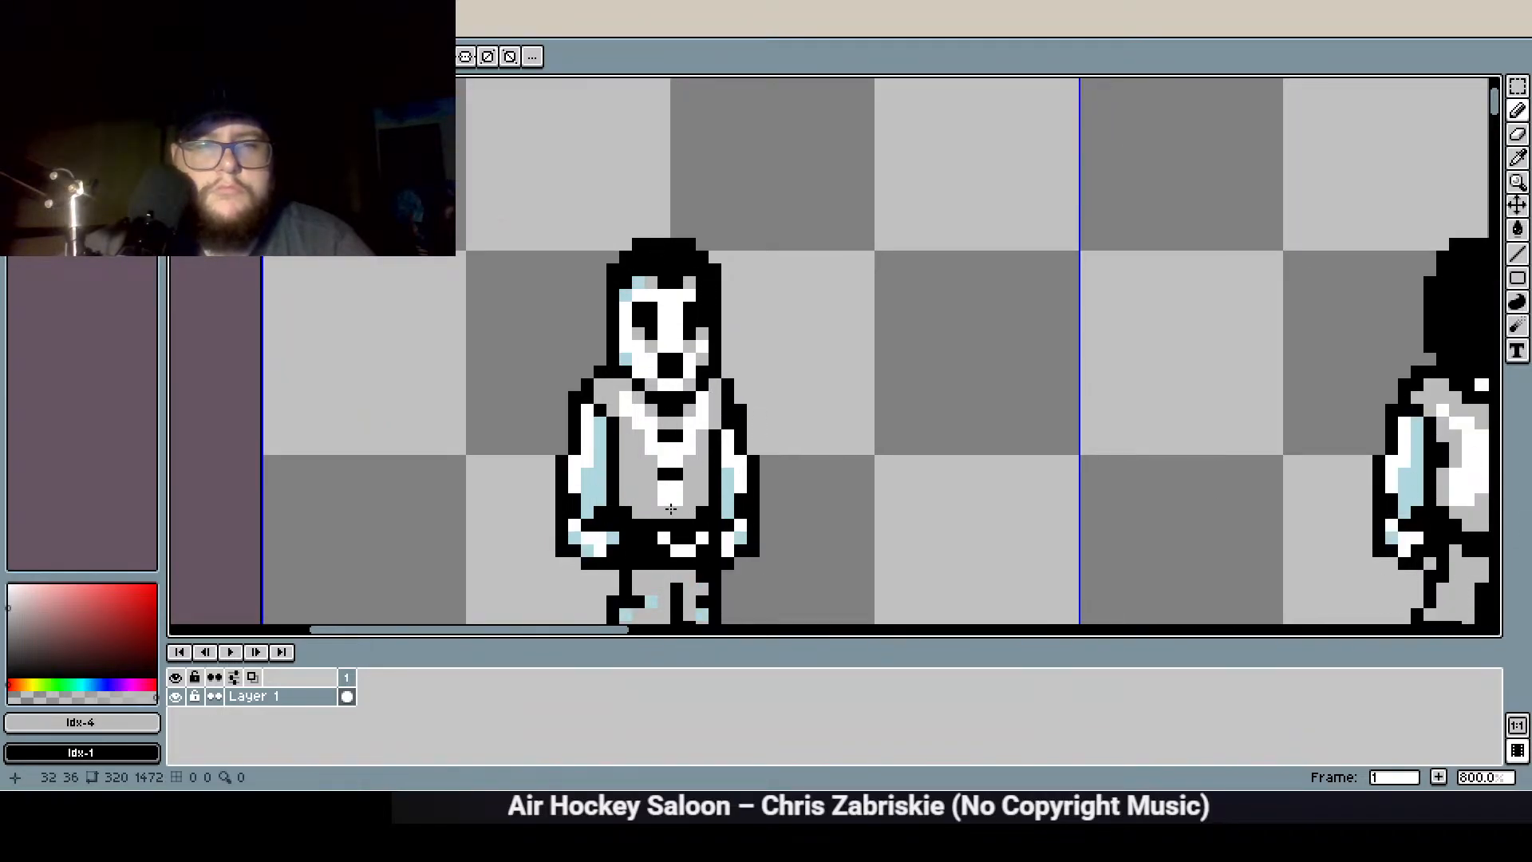
scroll(591, 352, up, 3)
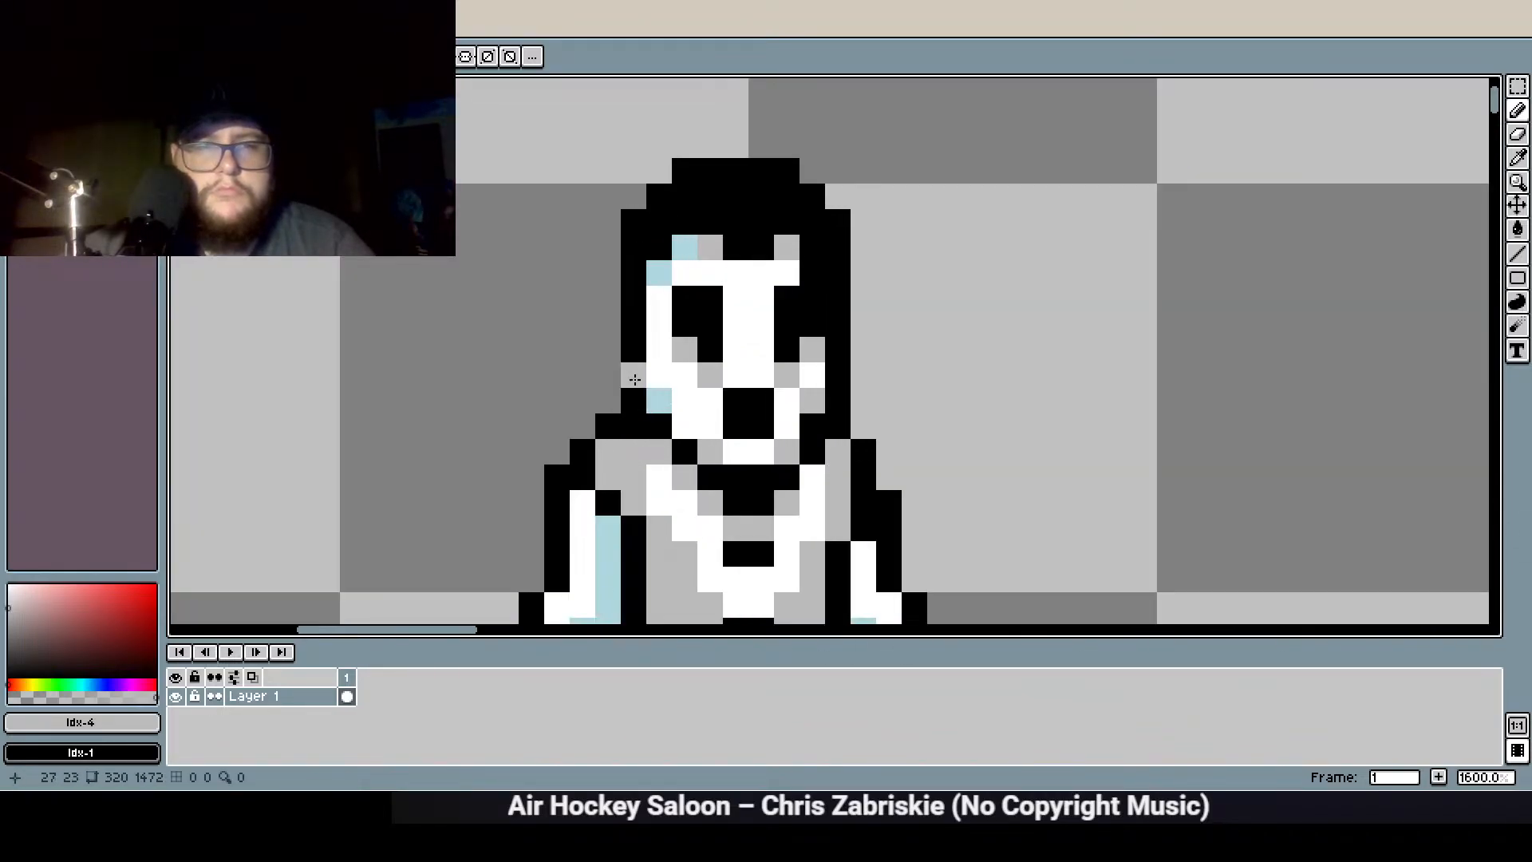
scroll(766, 379, down, 1)
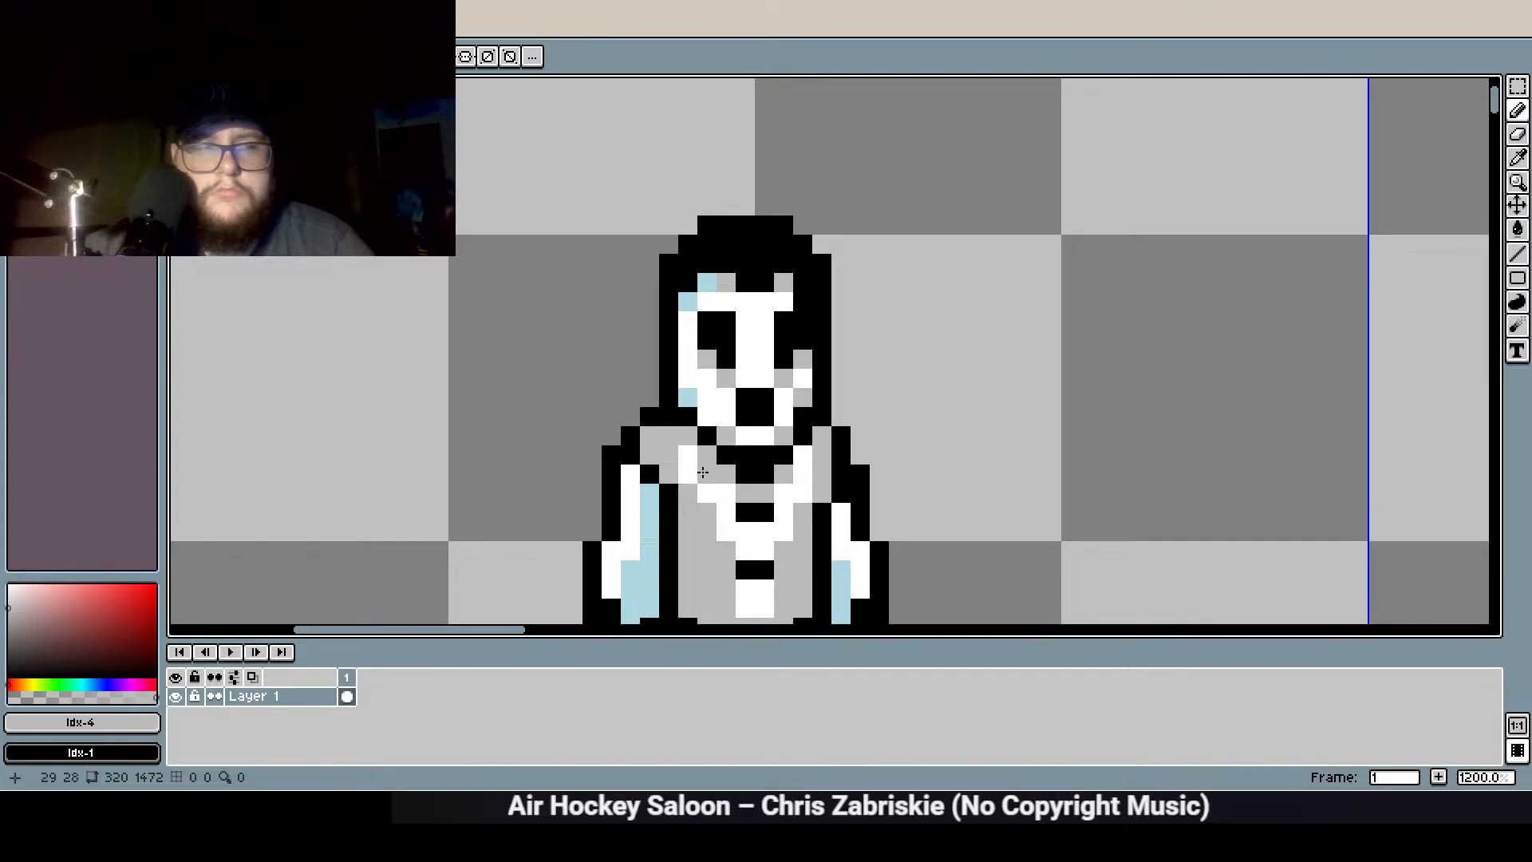
key(r)
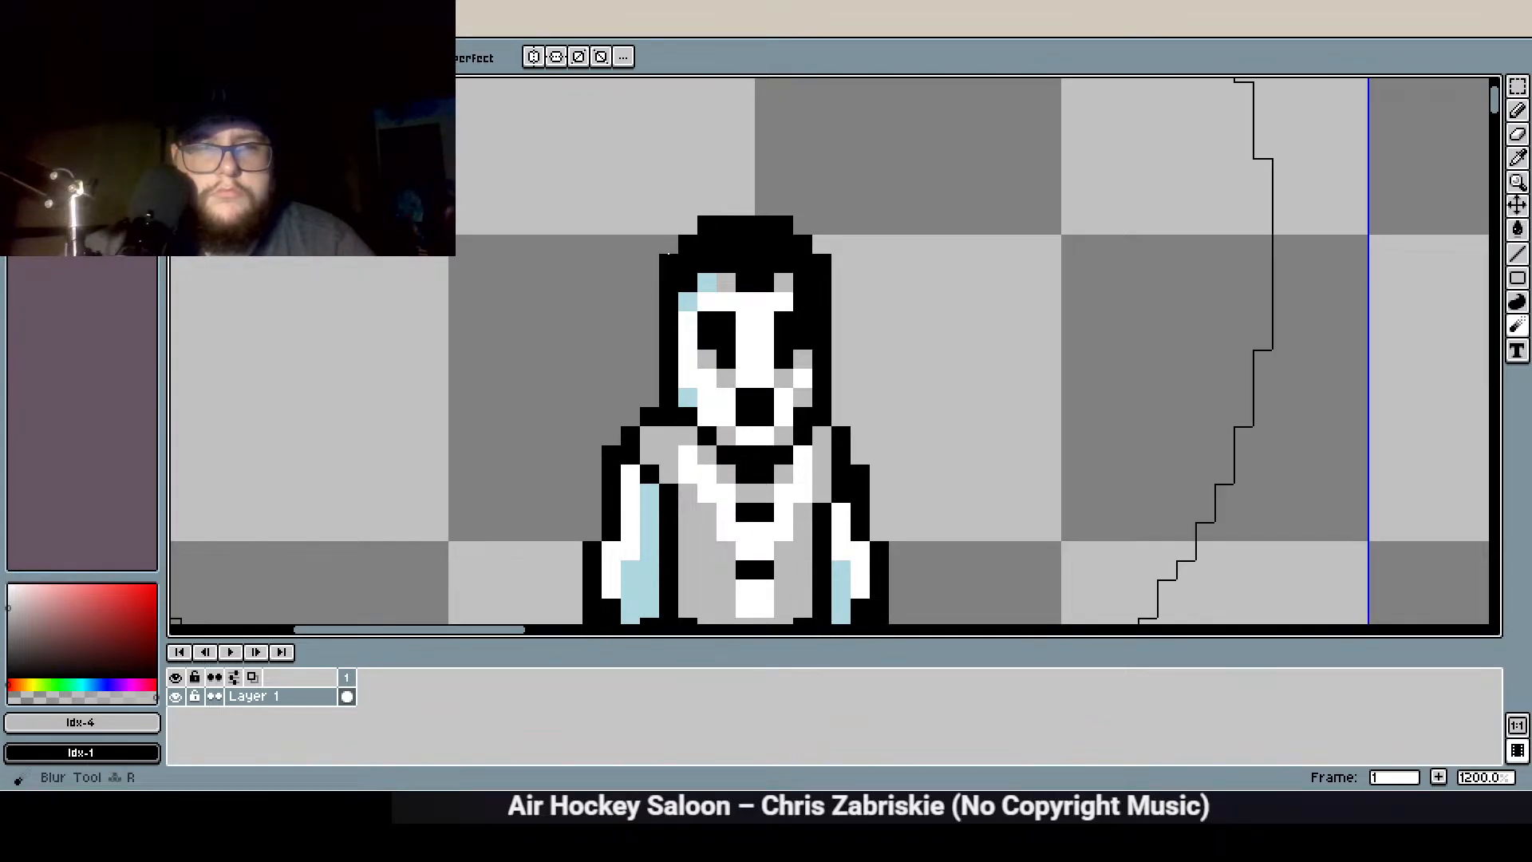
key(e)
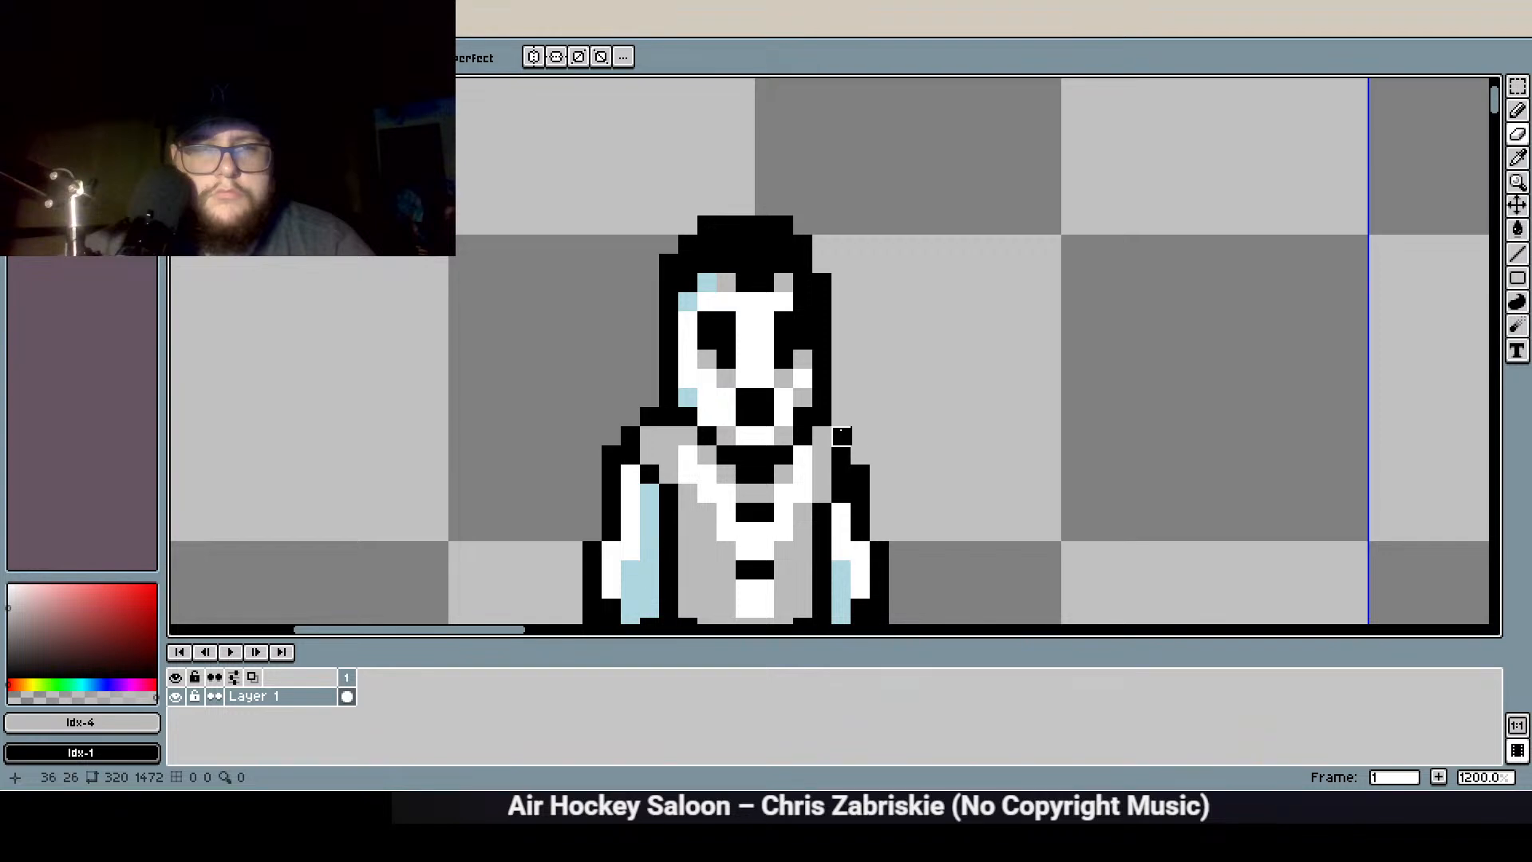
key(b)
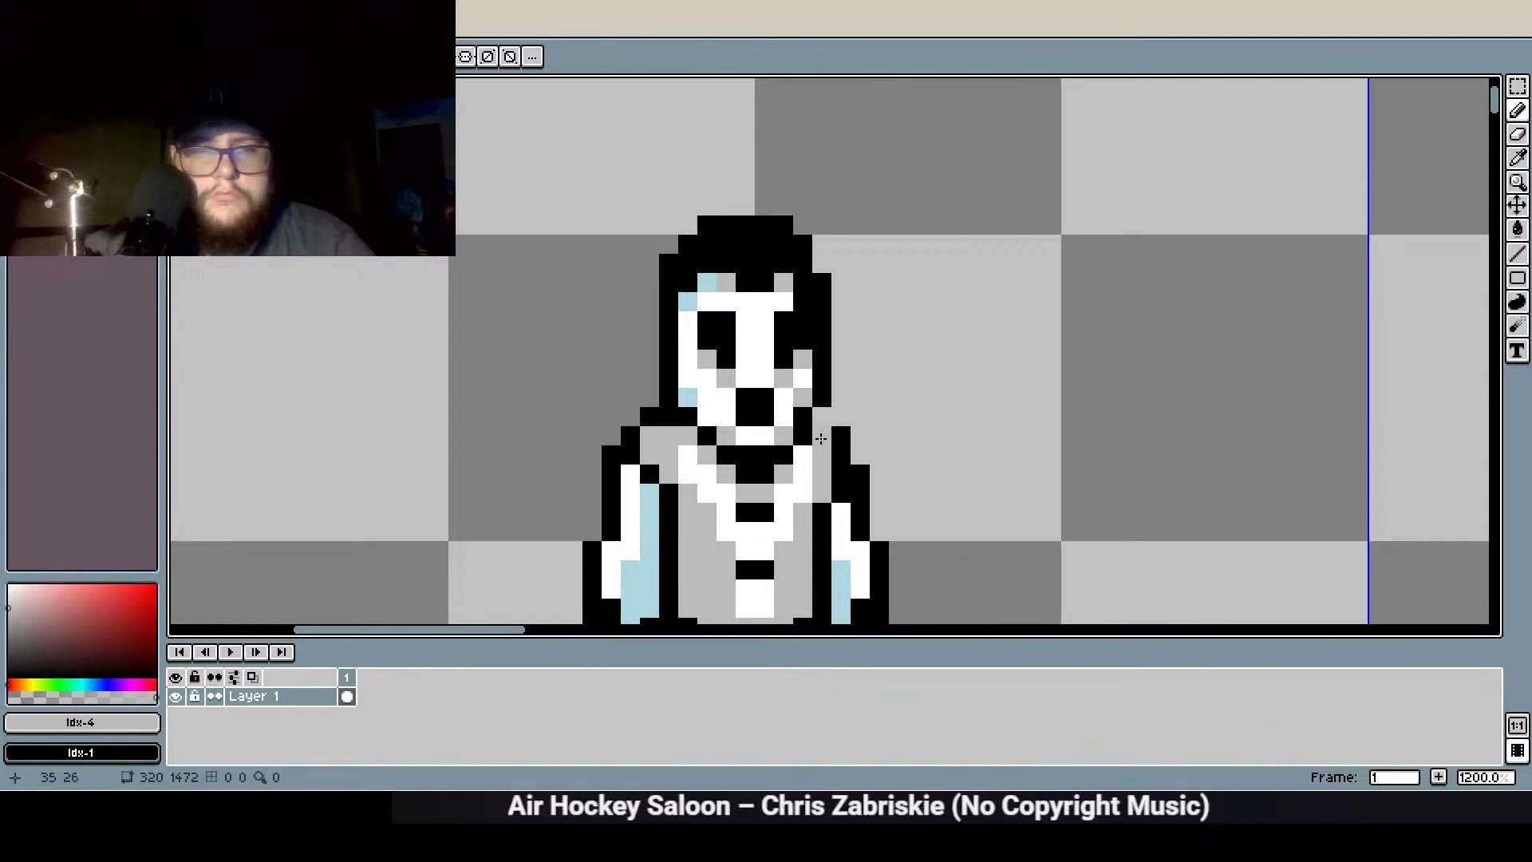
key(e)
Select the outer part of the right-hand arm and hand and move it one pixel inward toward the body
scroll(936, 379, down, 2)
scroll(936, 379, down, 2)
scroll(920, 479, up, 2)
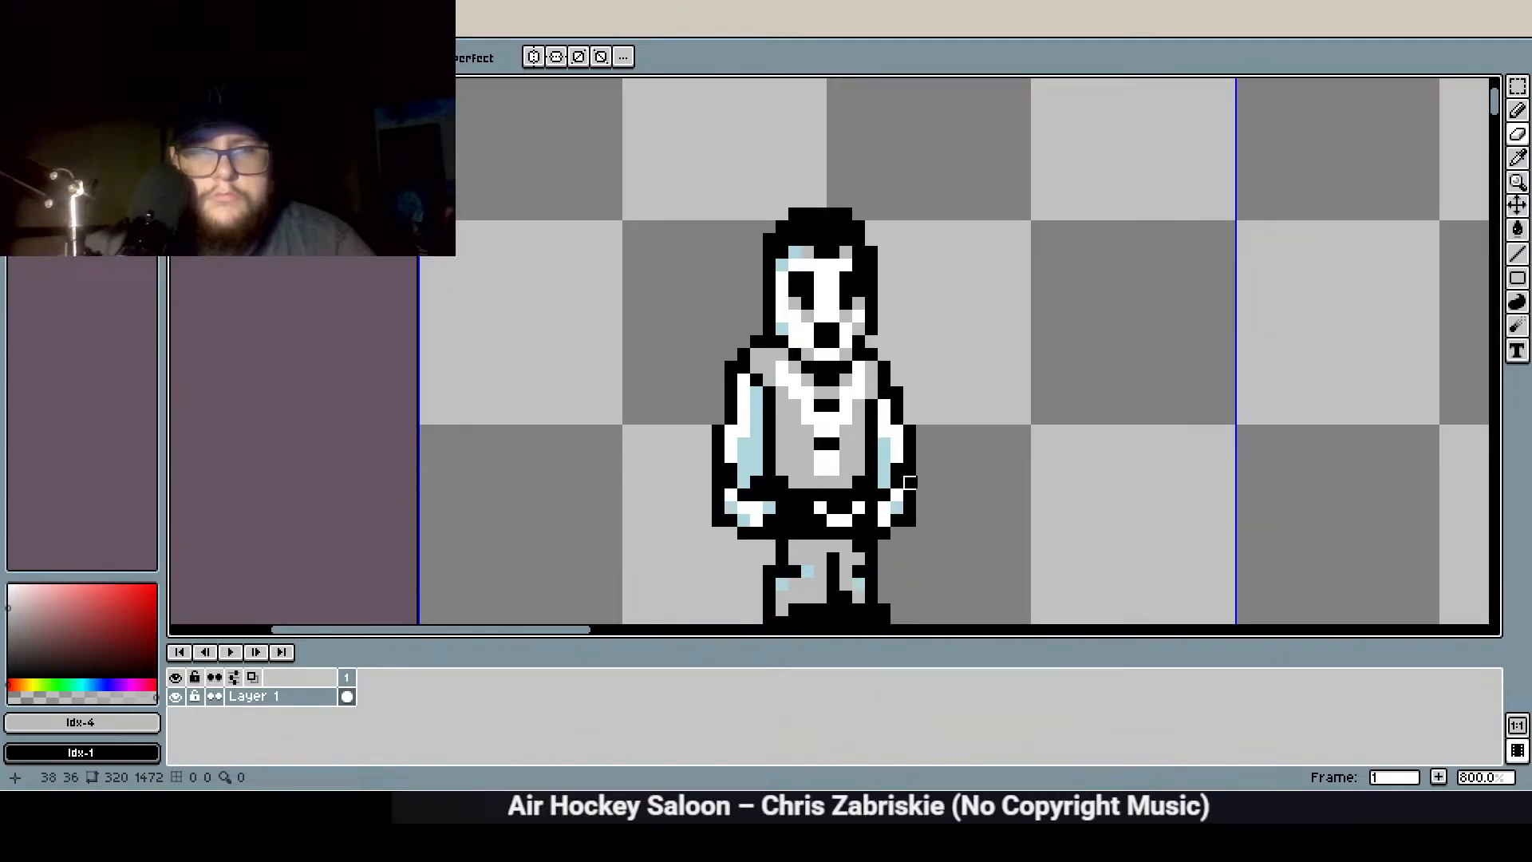
key(u)
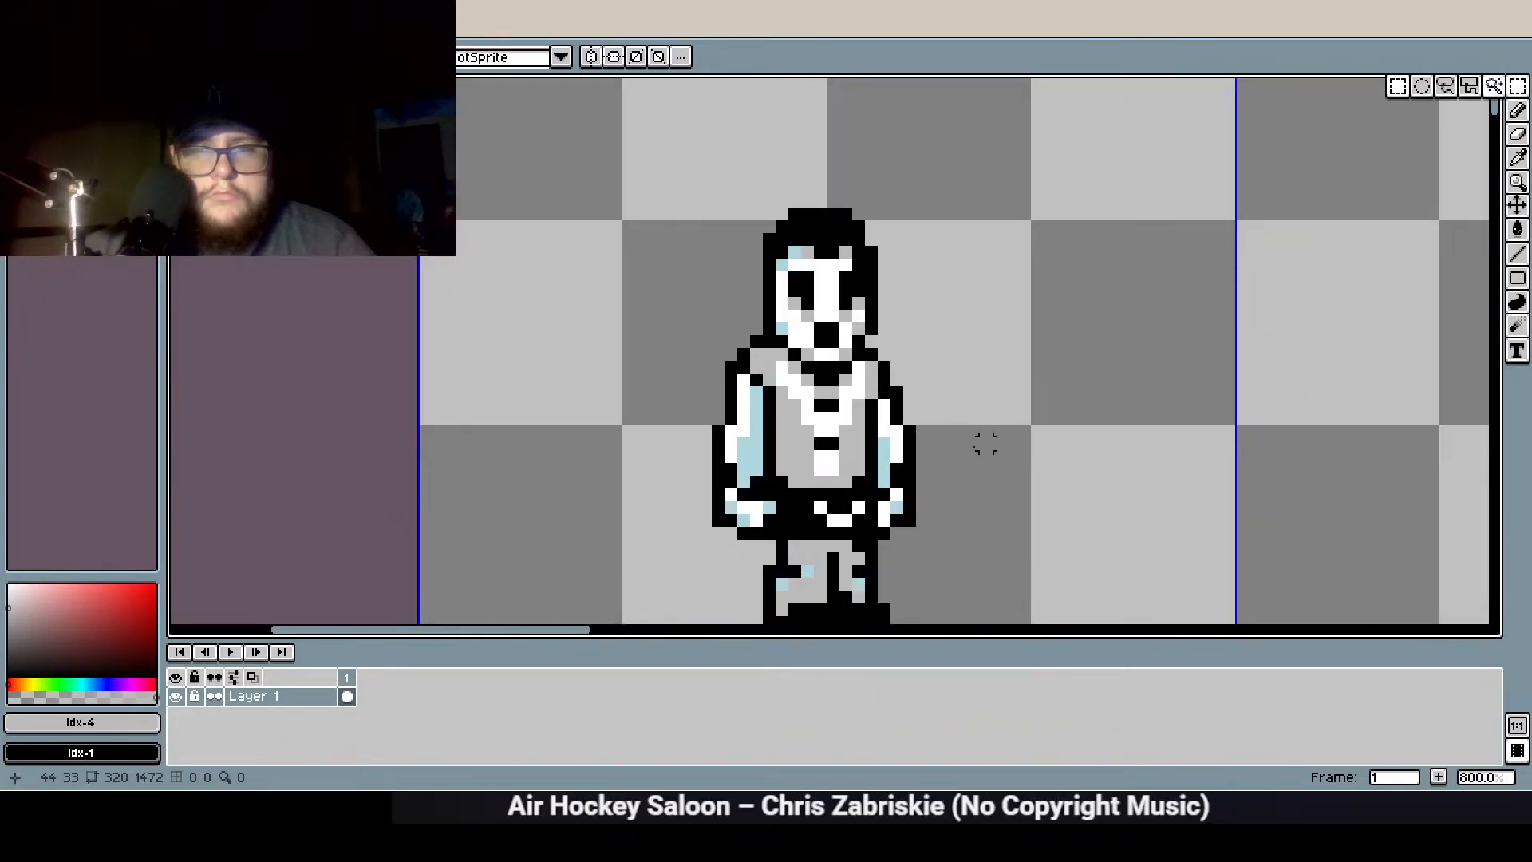
mouse_move(935, 533)
mouse_down()
mouse_move(905, 407)
mouse_move(887, 391)
mouse_up()
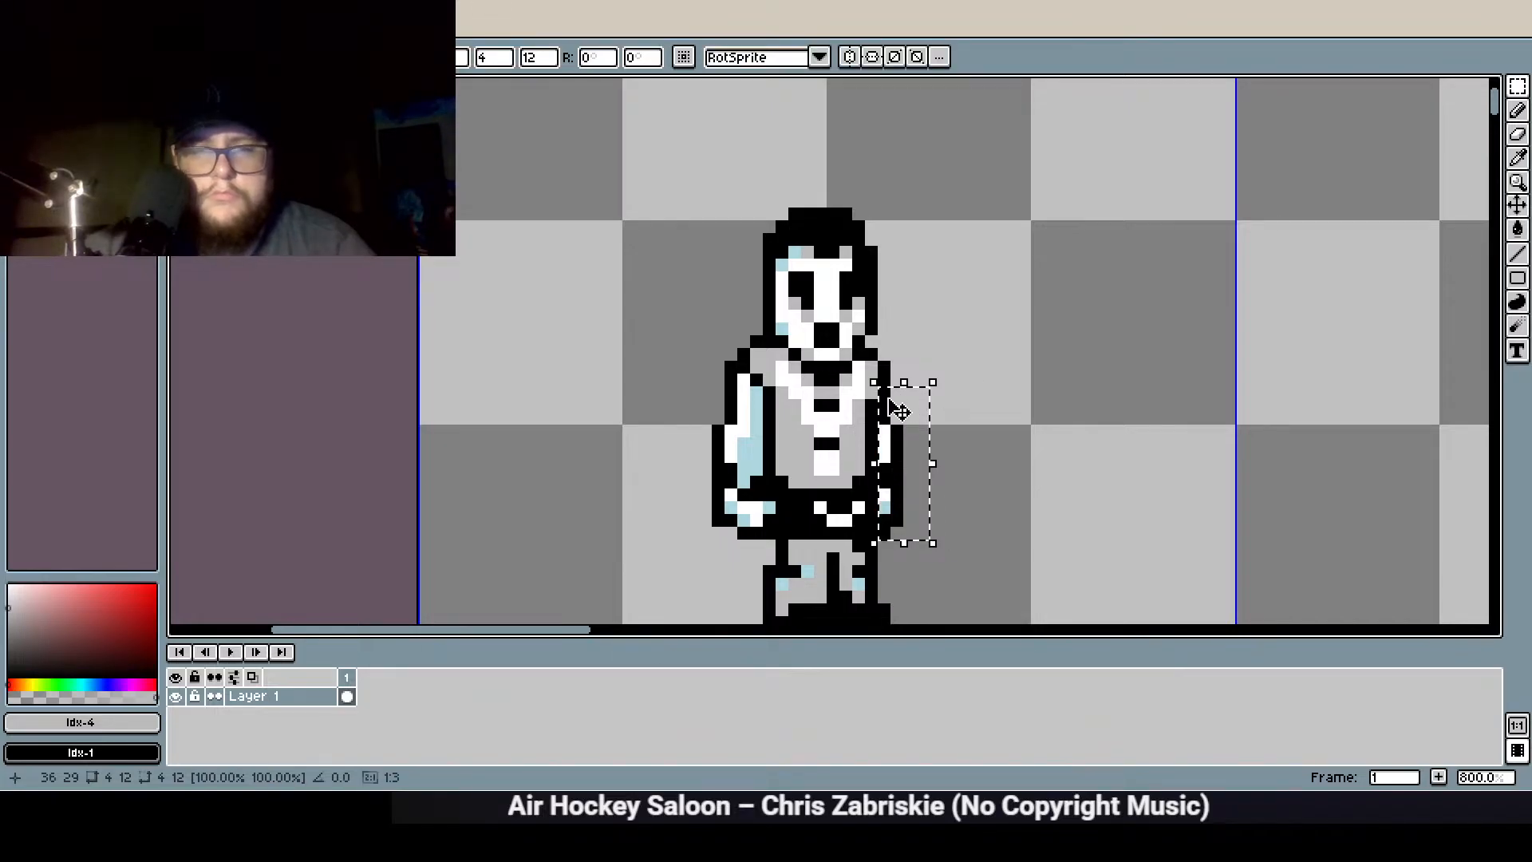
click(958, 352)
scroll(954, 355, down, 2)
scroll(923, 406, up, 4)
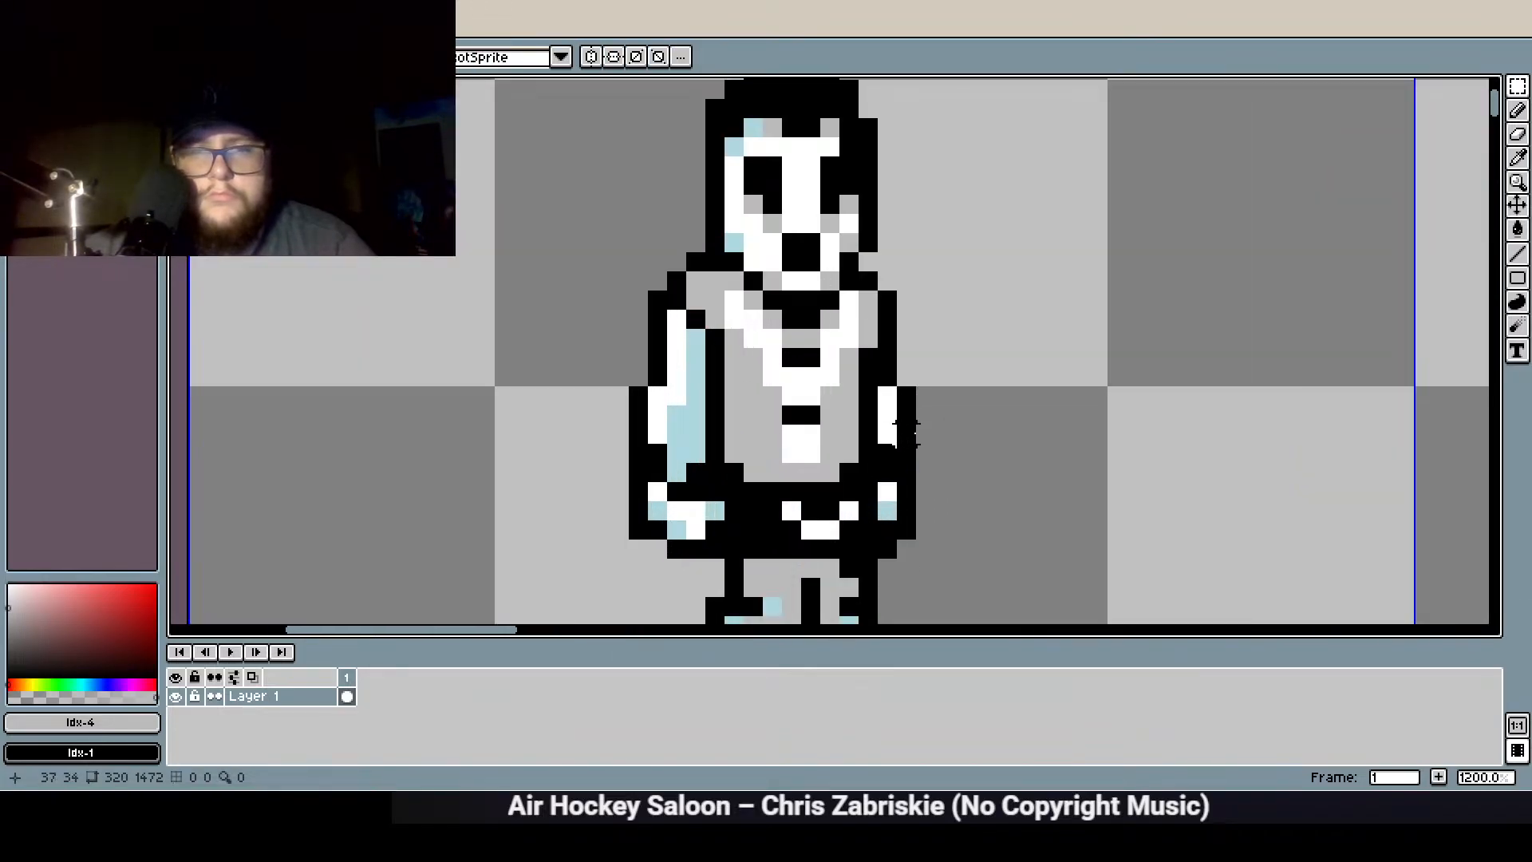
key(b)
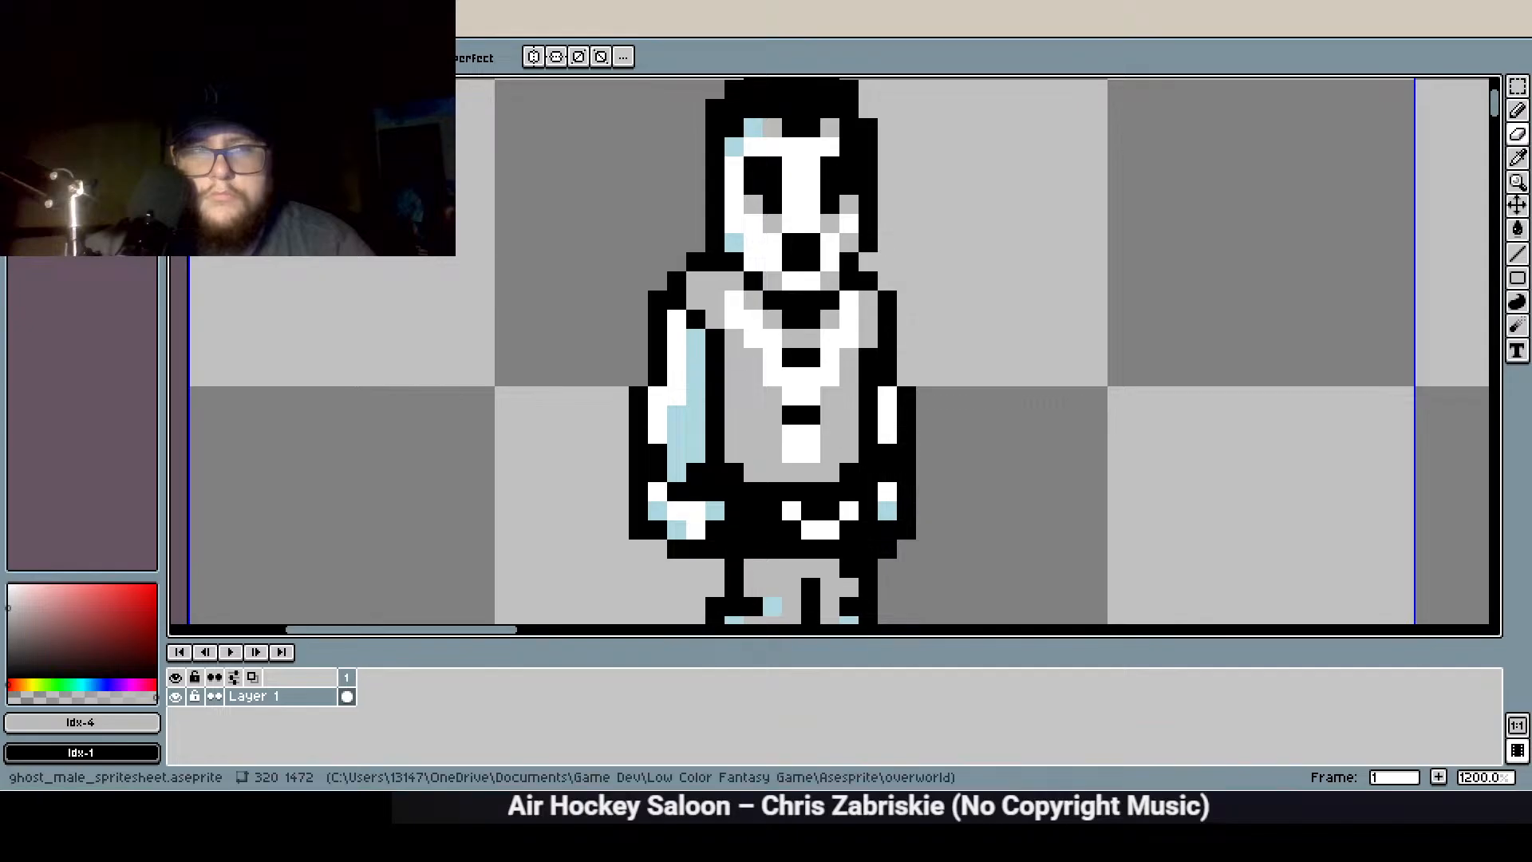
Shade the top and bottom pixels of the right-hand forearm in light blue
click(48, 109)
click(887, 453)
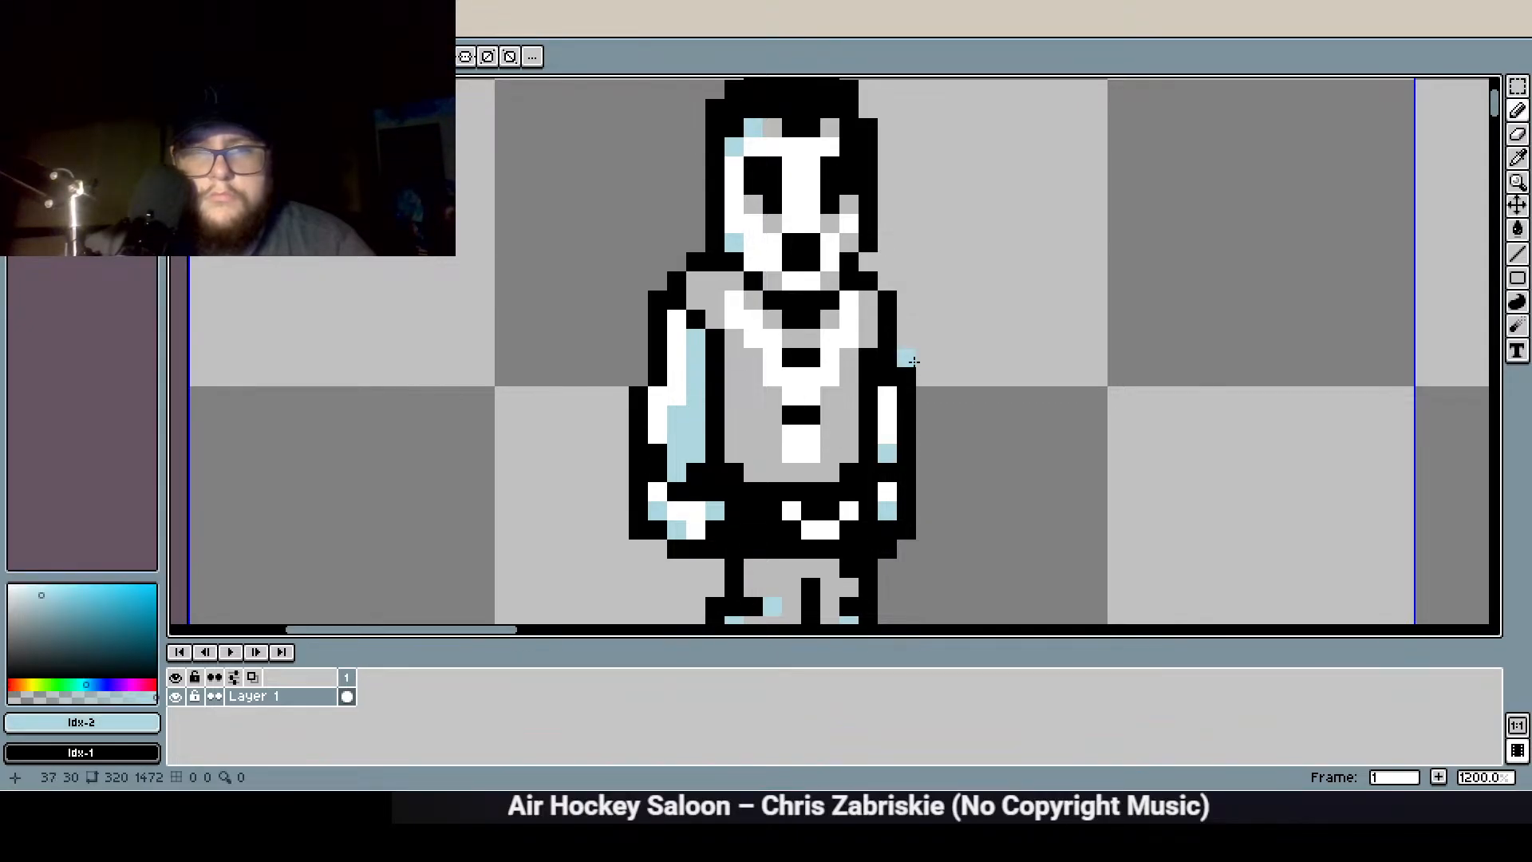
scroll(894, 430, down, 2)
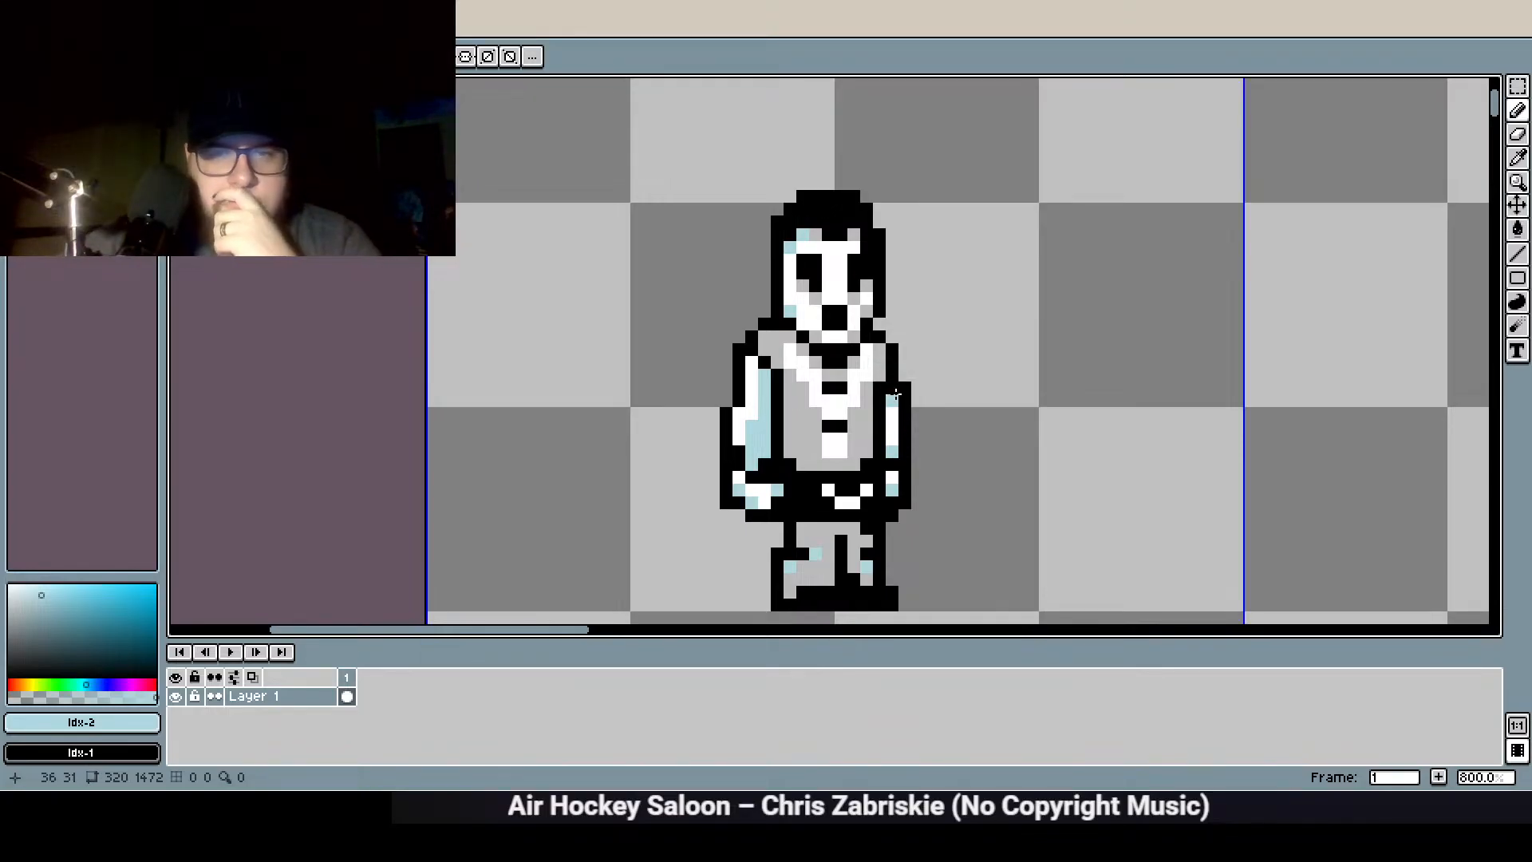
scroll(884, 475, down, 1)
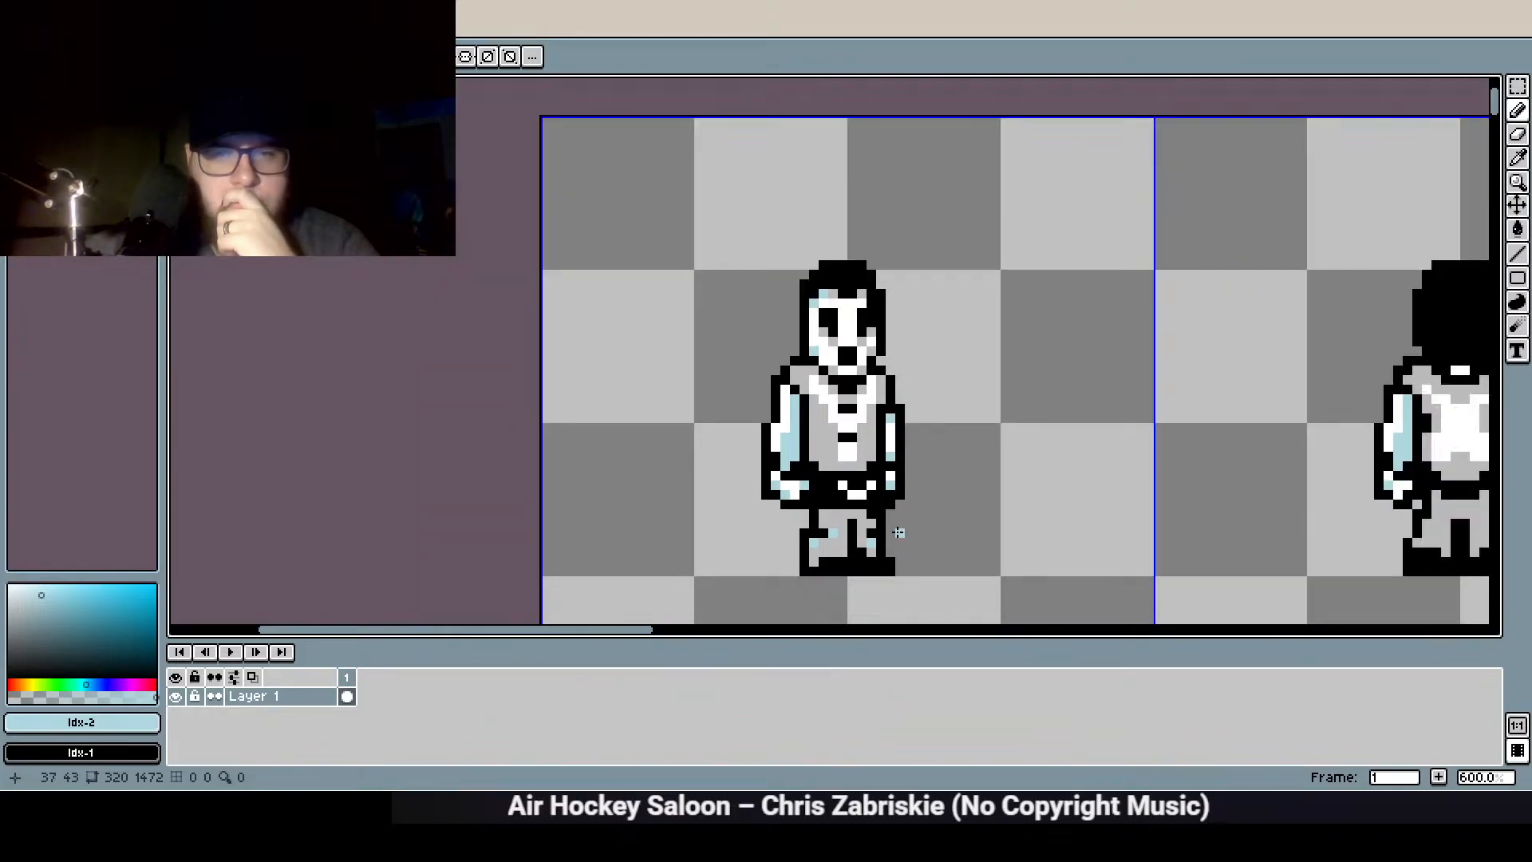
scroll(728, 470, up, 1)
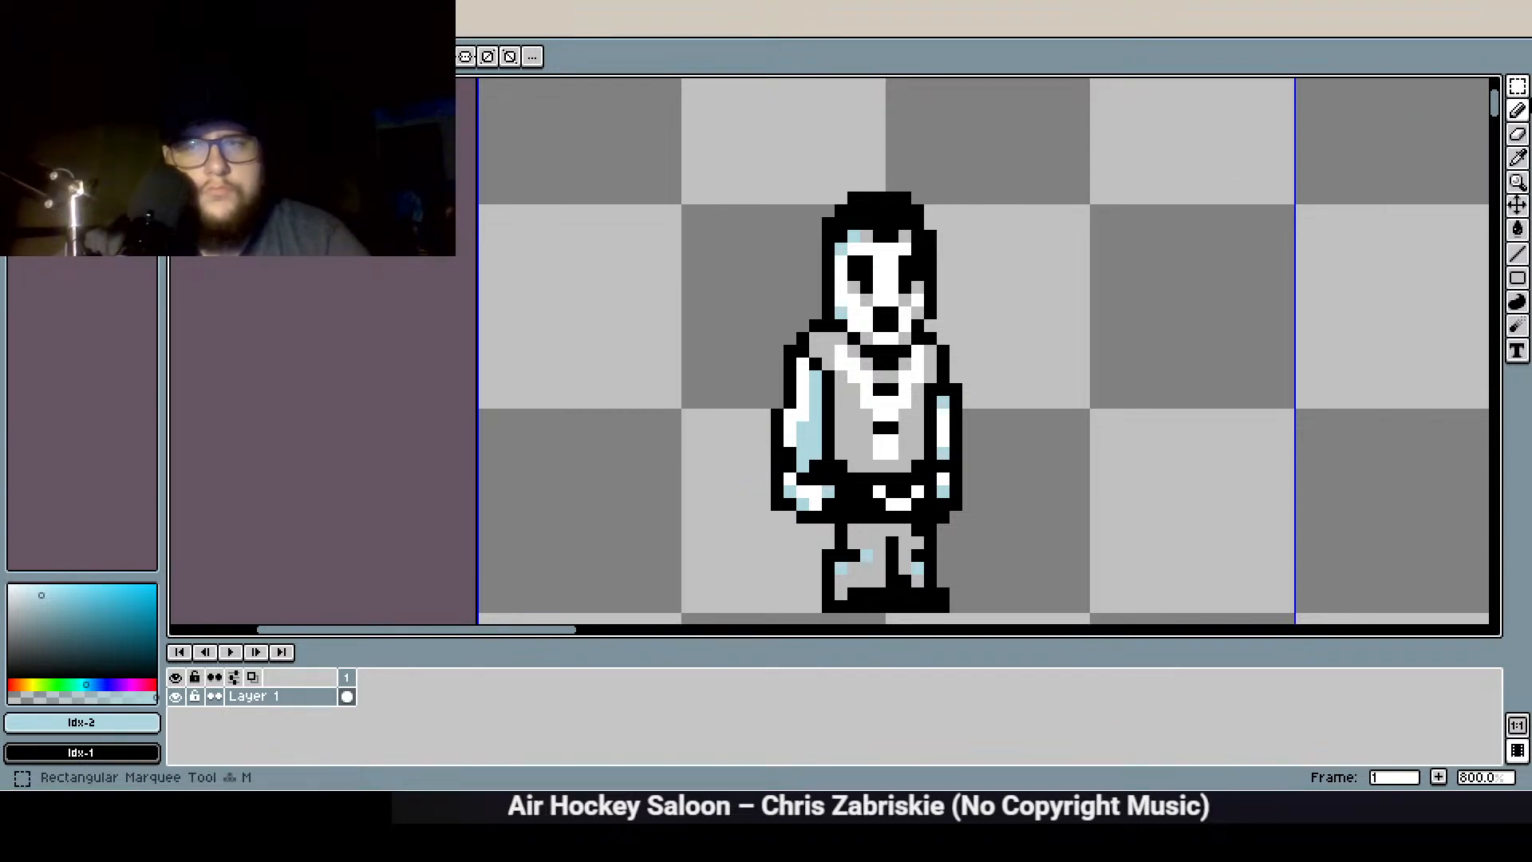
Try moving the outer part of the left-hand arm, a 3 by 9 pixel area, one pixel inward
key(m)
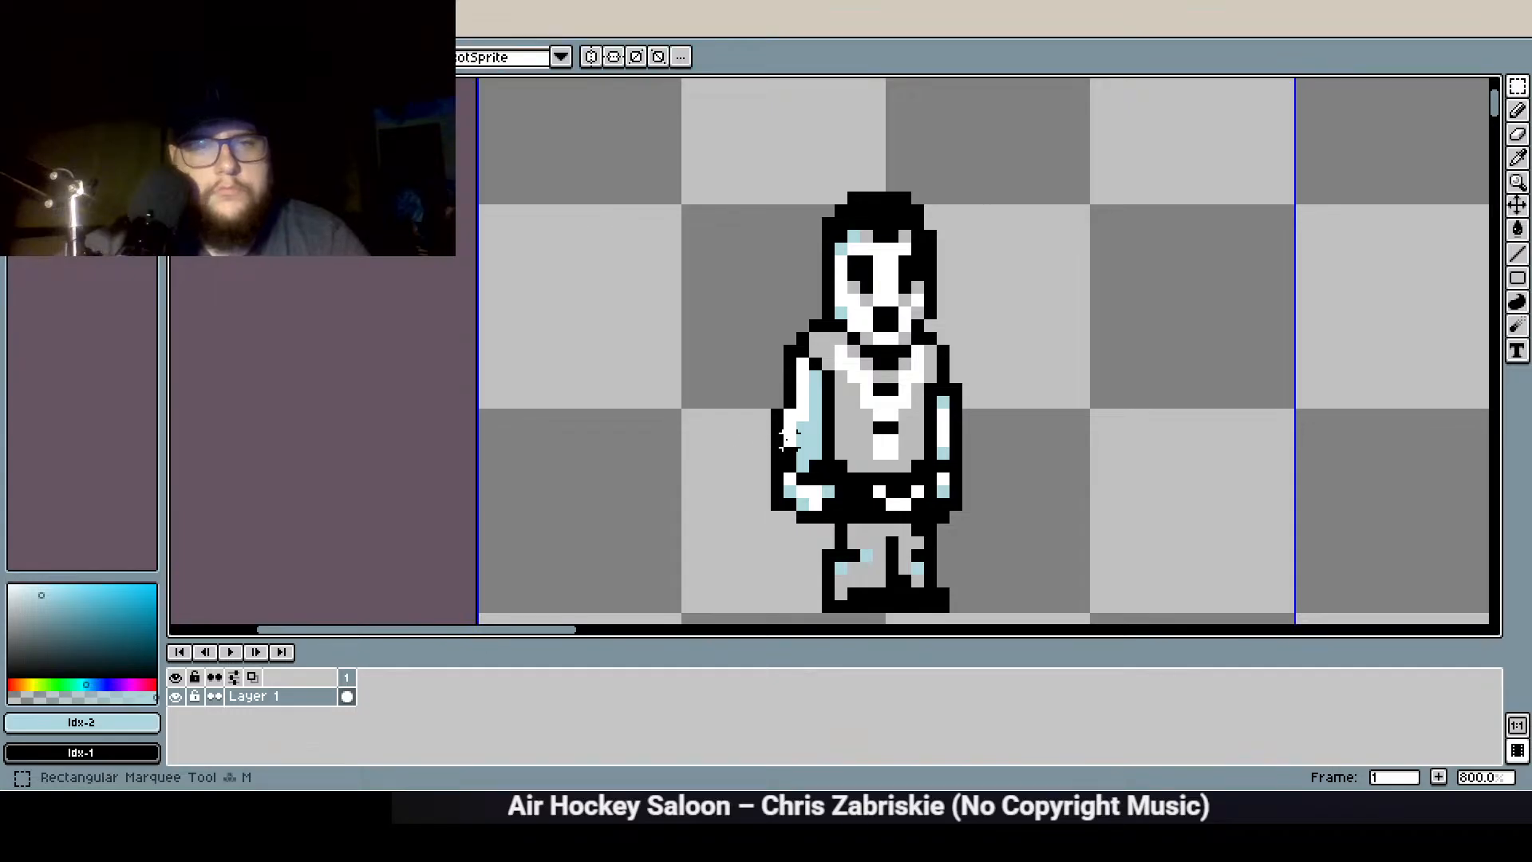
drag(804, 466, 742, 354)
click(918, 364)
drag(788, 456, 763, 351)
key(Right)
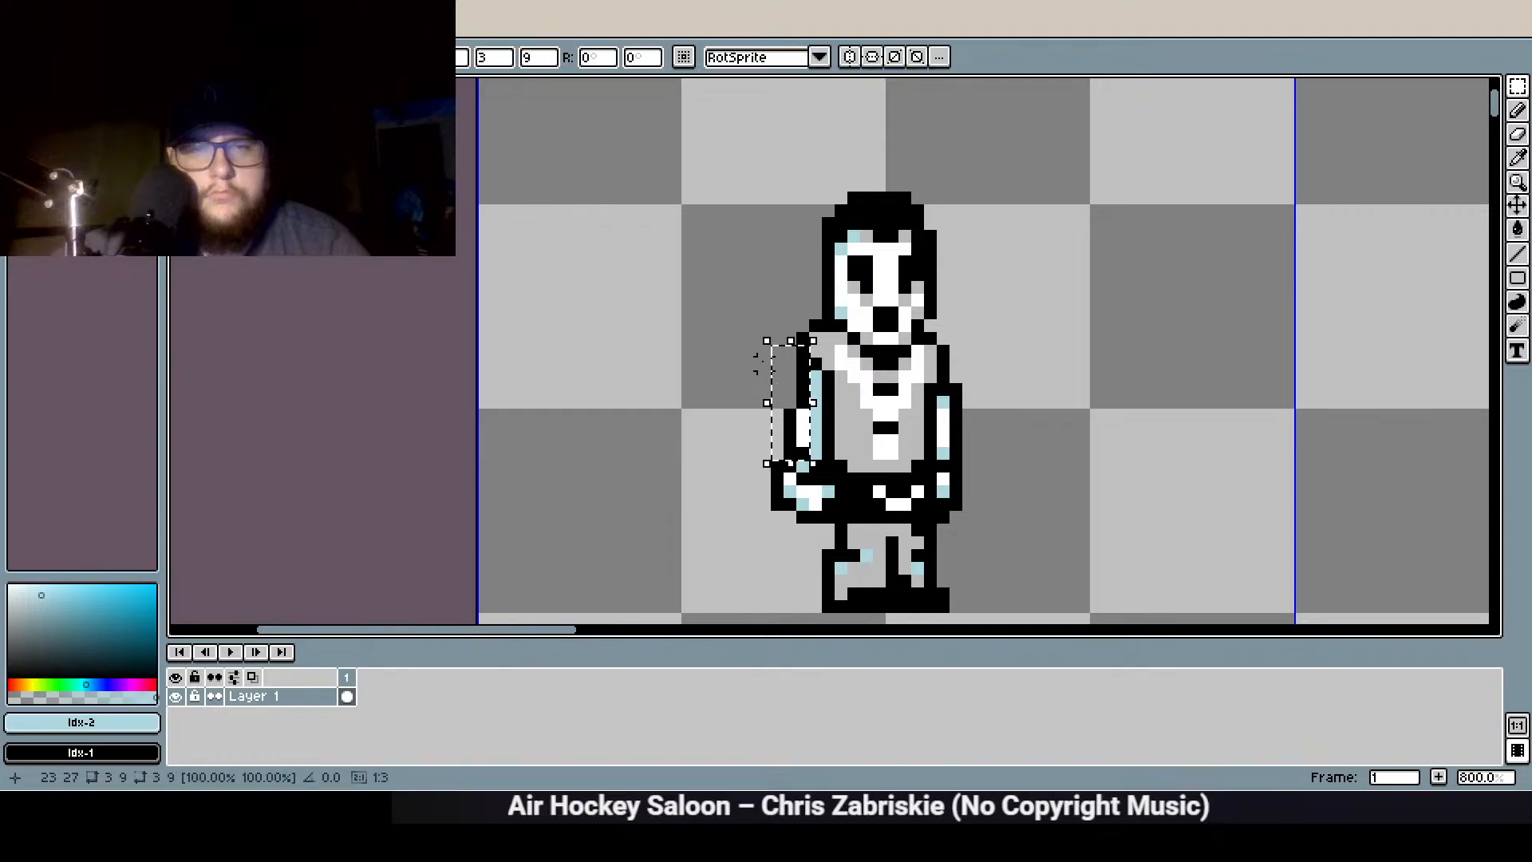
key(Left)
click(1032, 313)
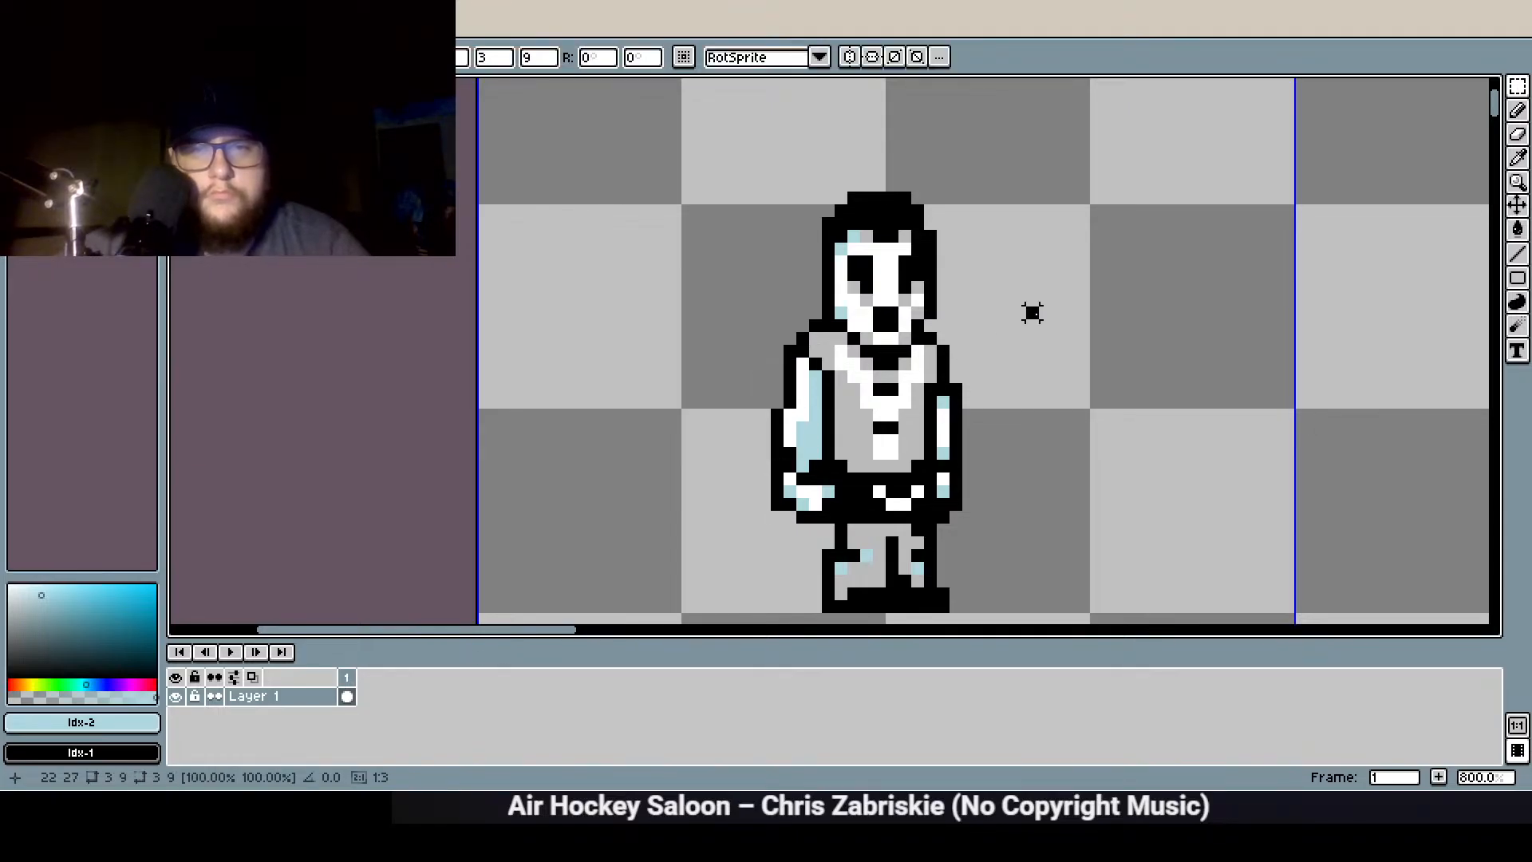
Erase the two outer corner pixels of the left-hand shoulder outline and close the gap with a black pixel one row lower
scroll(738, 363, up, 5)
key(e)
click(930, 325)
click(1007, 249)
key(b)
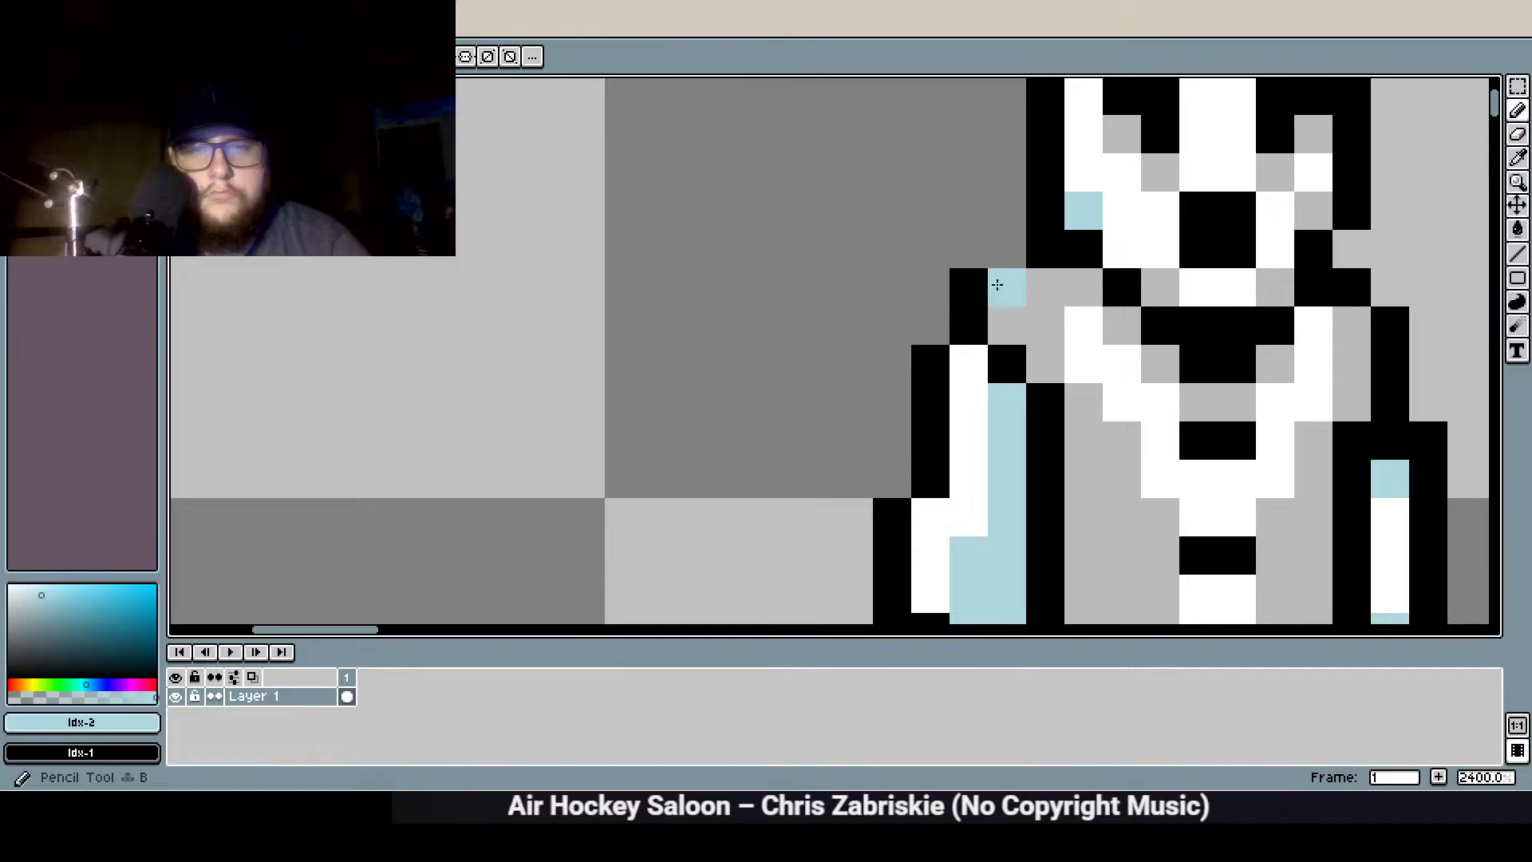
Erase the outermost lower pixels of the left-hand hand and redraw its black outline one pixel further in
scroll(845, 298, down, 3)
drag(845, 298, 683, 292)
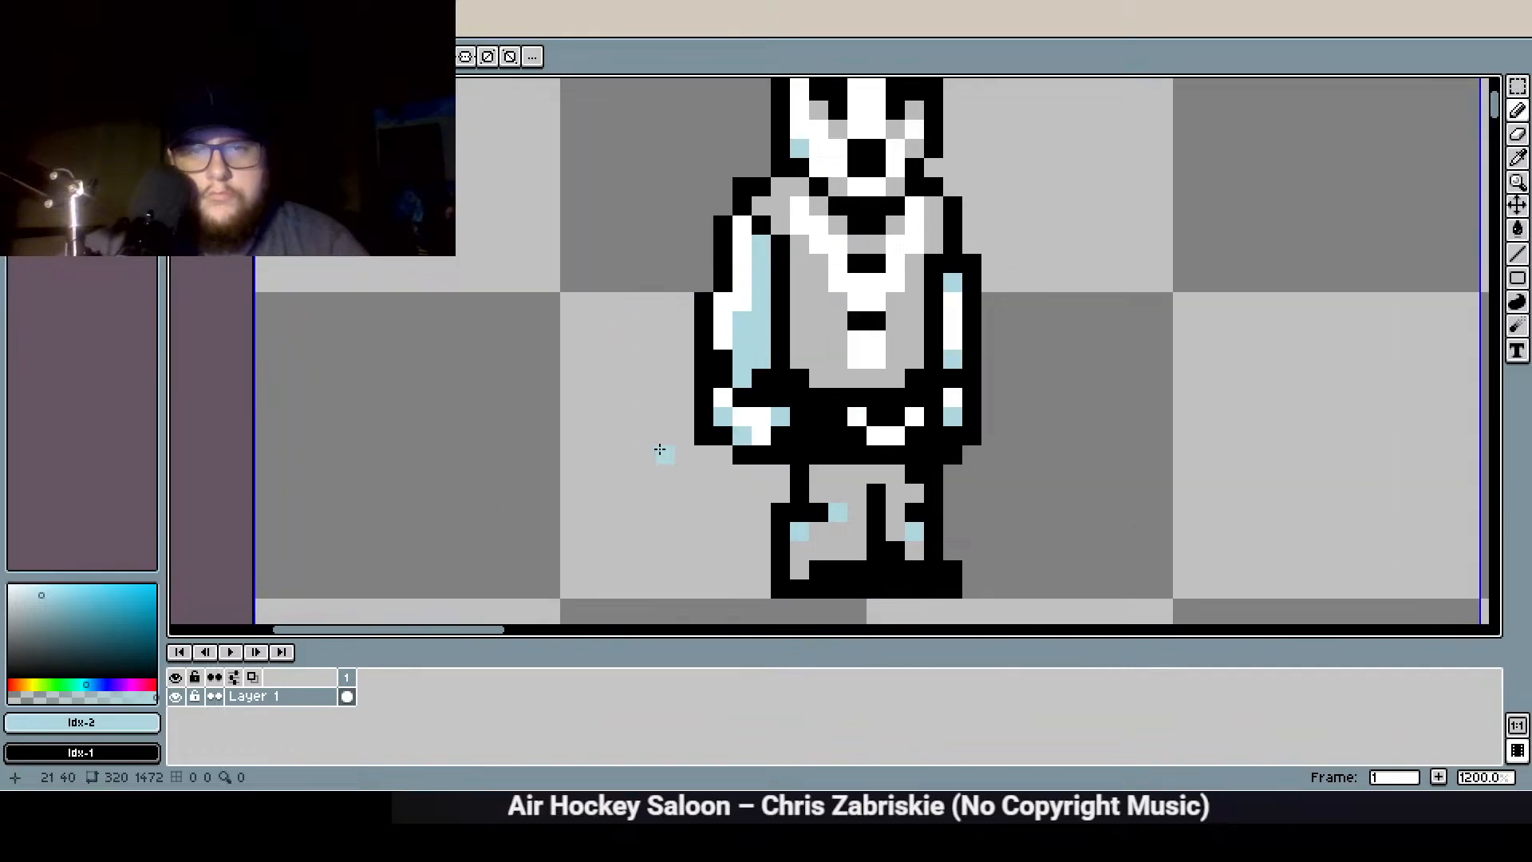
key(e)
click(703, 435)
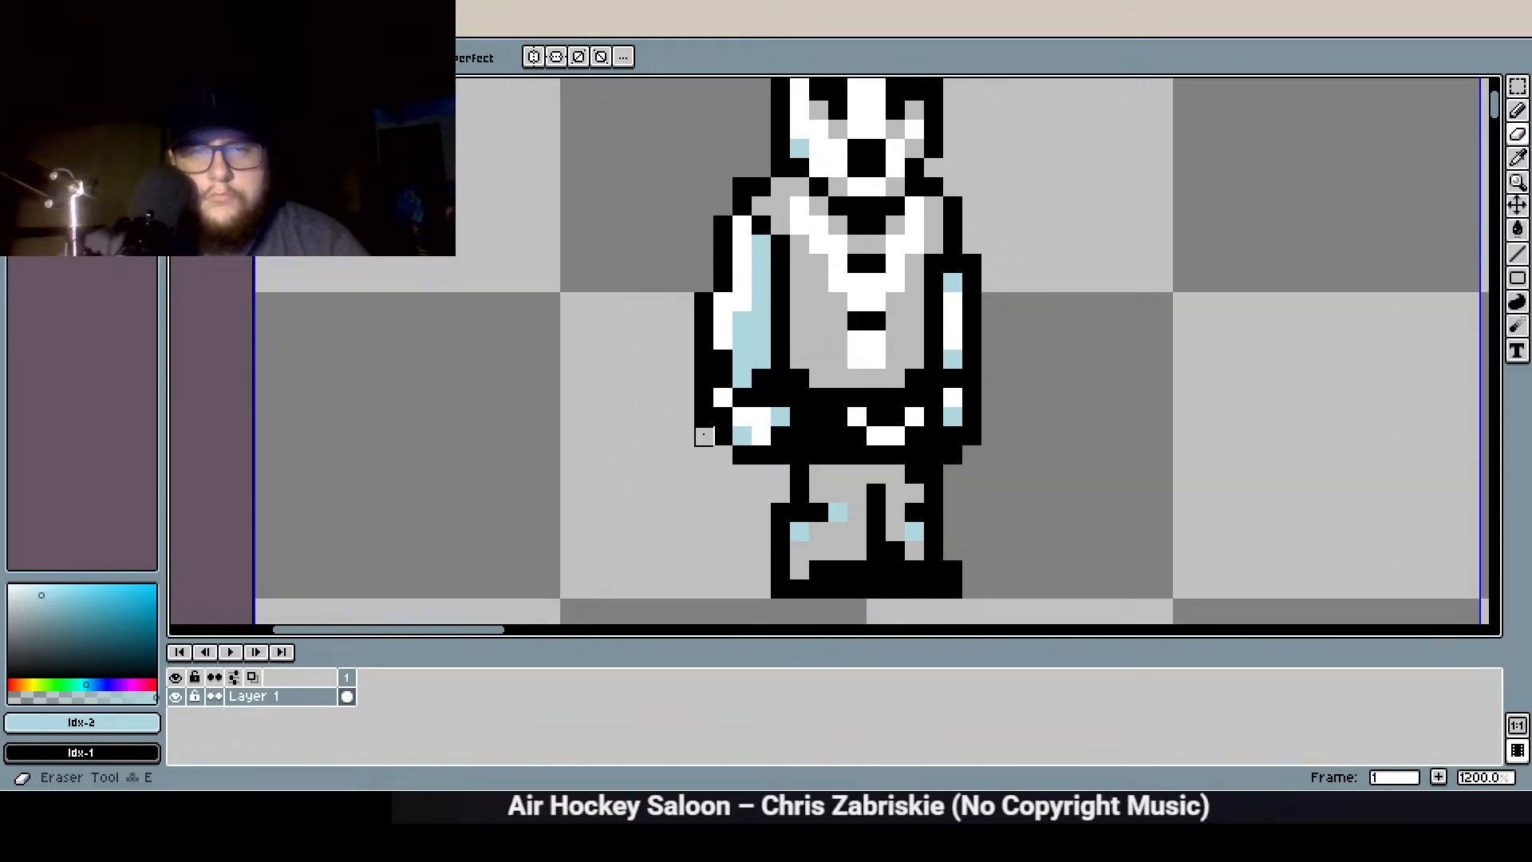
drag(646, 417, 684, 392)
click(742, 392)
mouse_move(684, 468)
mouse_down()
mouse_move(626, 447)
mouse_move(694, 440)
mouse_up()
scroll(699, 429, down, 1)
scroll(694, 466, down, 2)
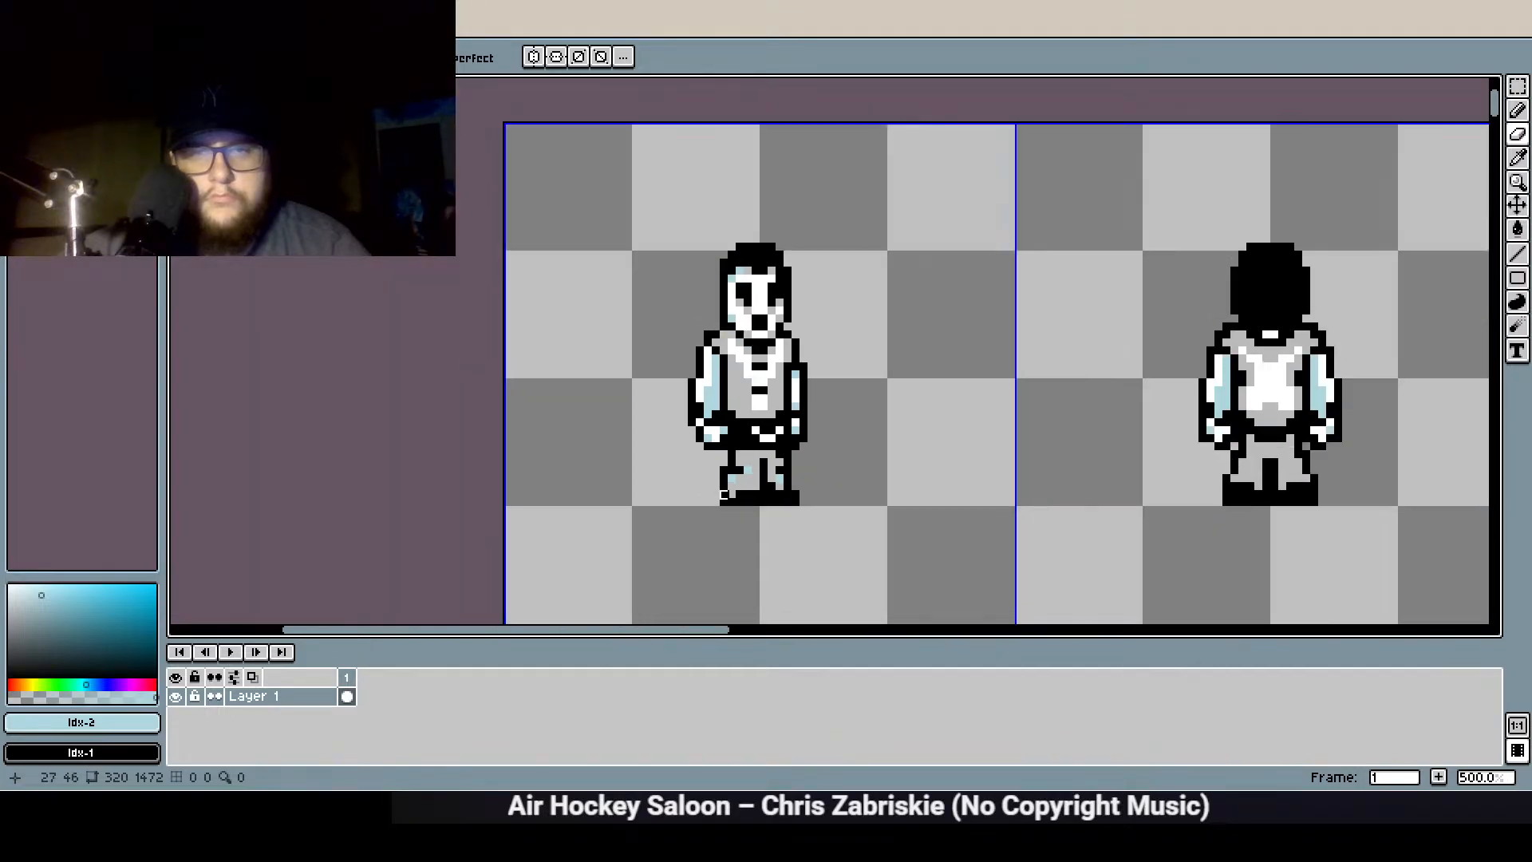
scroll(868, 518, down, 2)
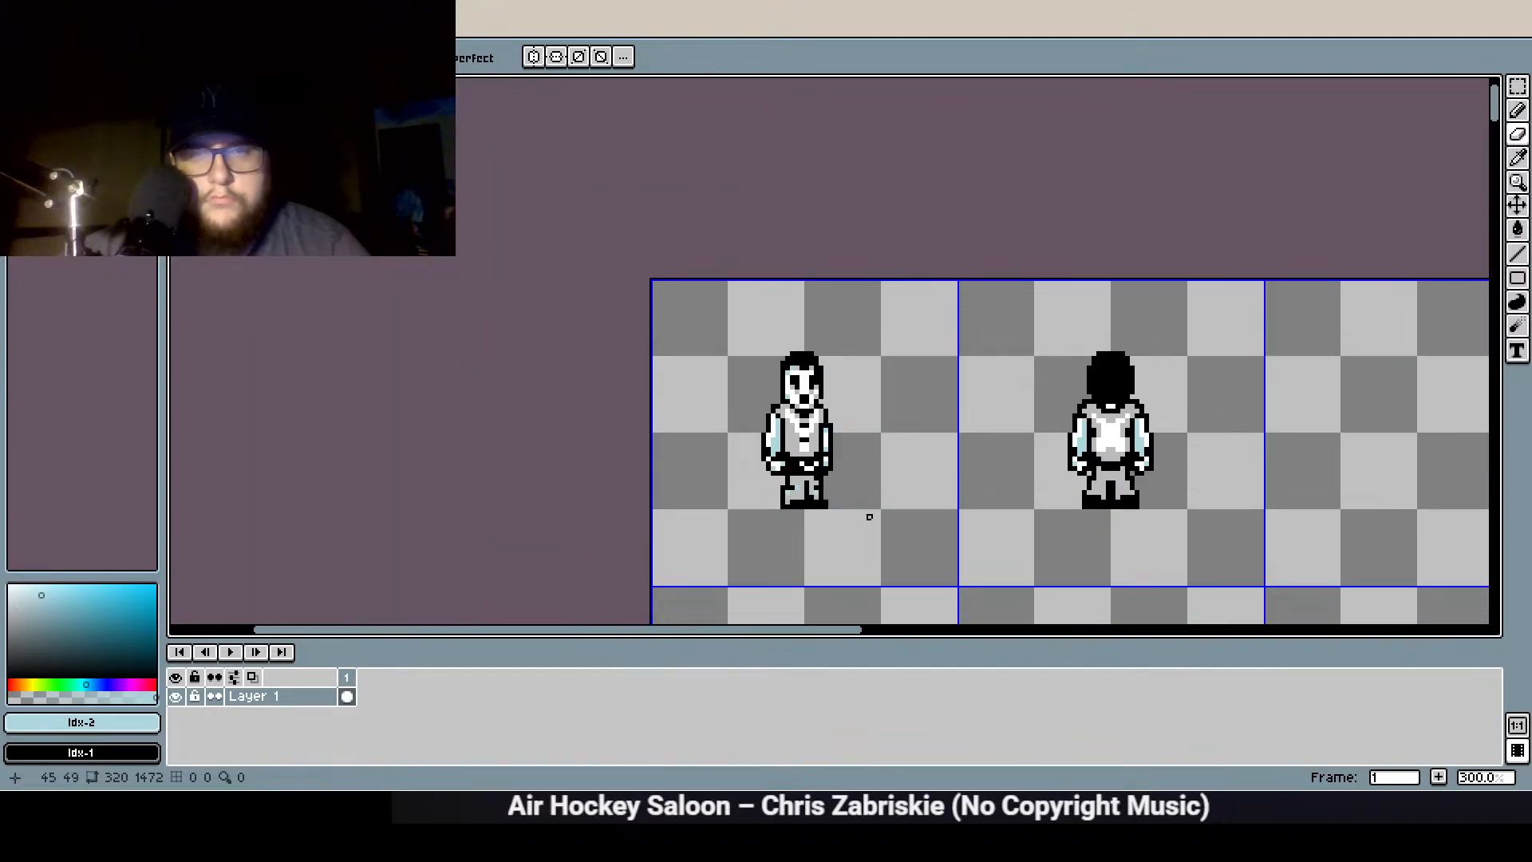
Paint out the right-hand eye in white and redraw the face edge beside it with black and gray pixels
scroll(789, 381, up, 7)
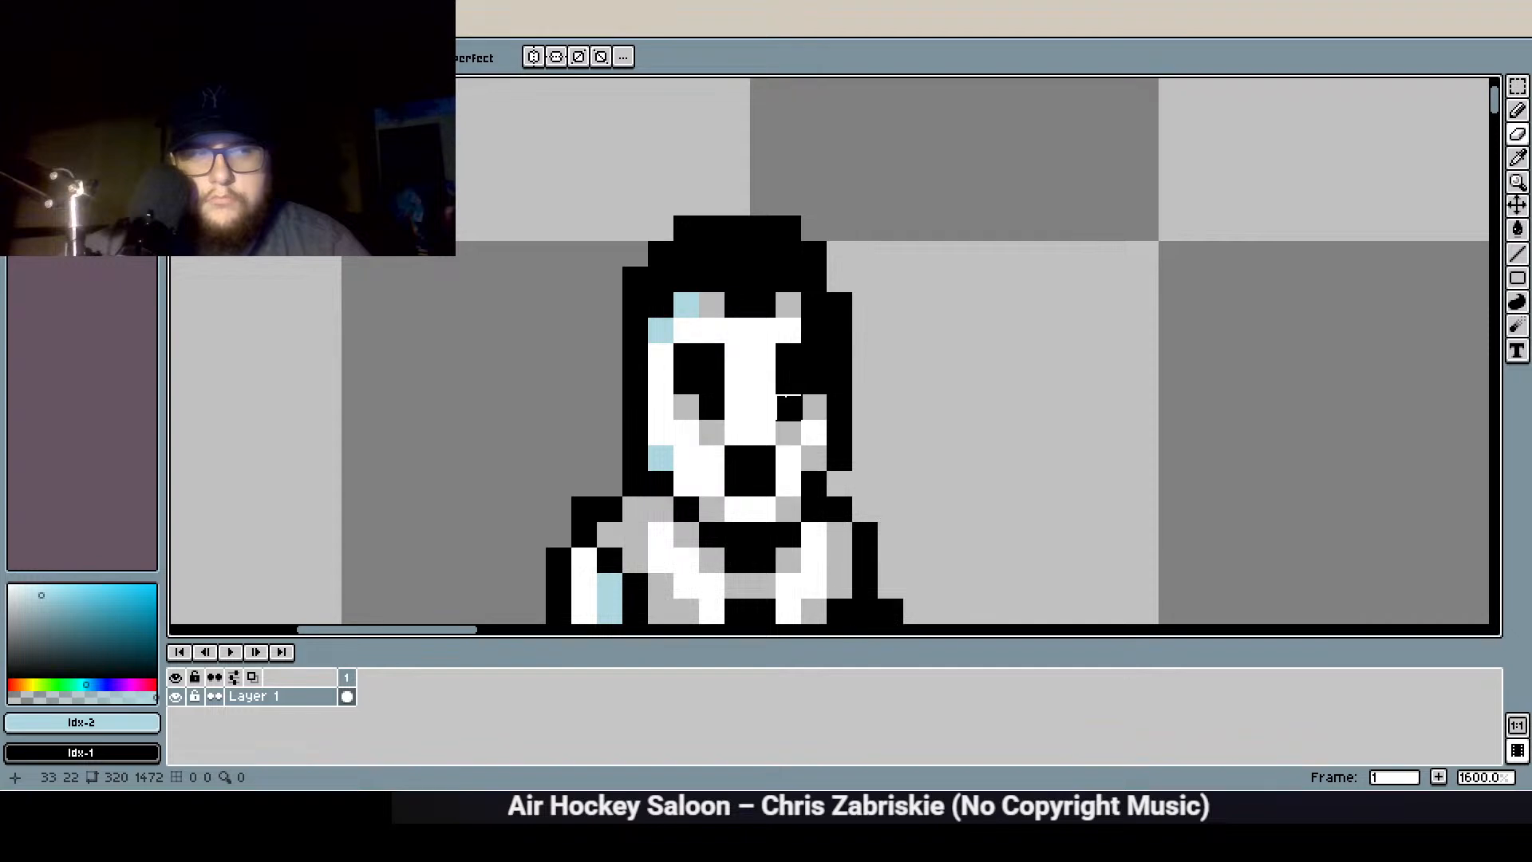
drag(775, 435, 792, 395)
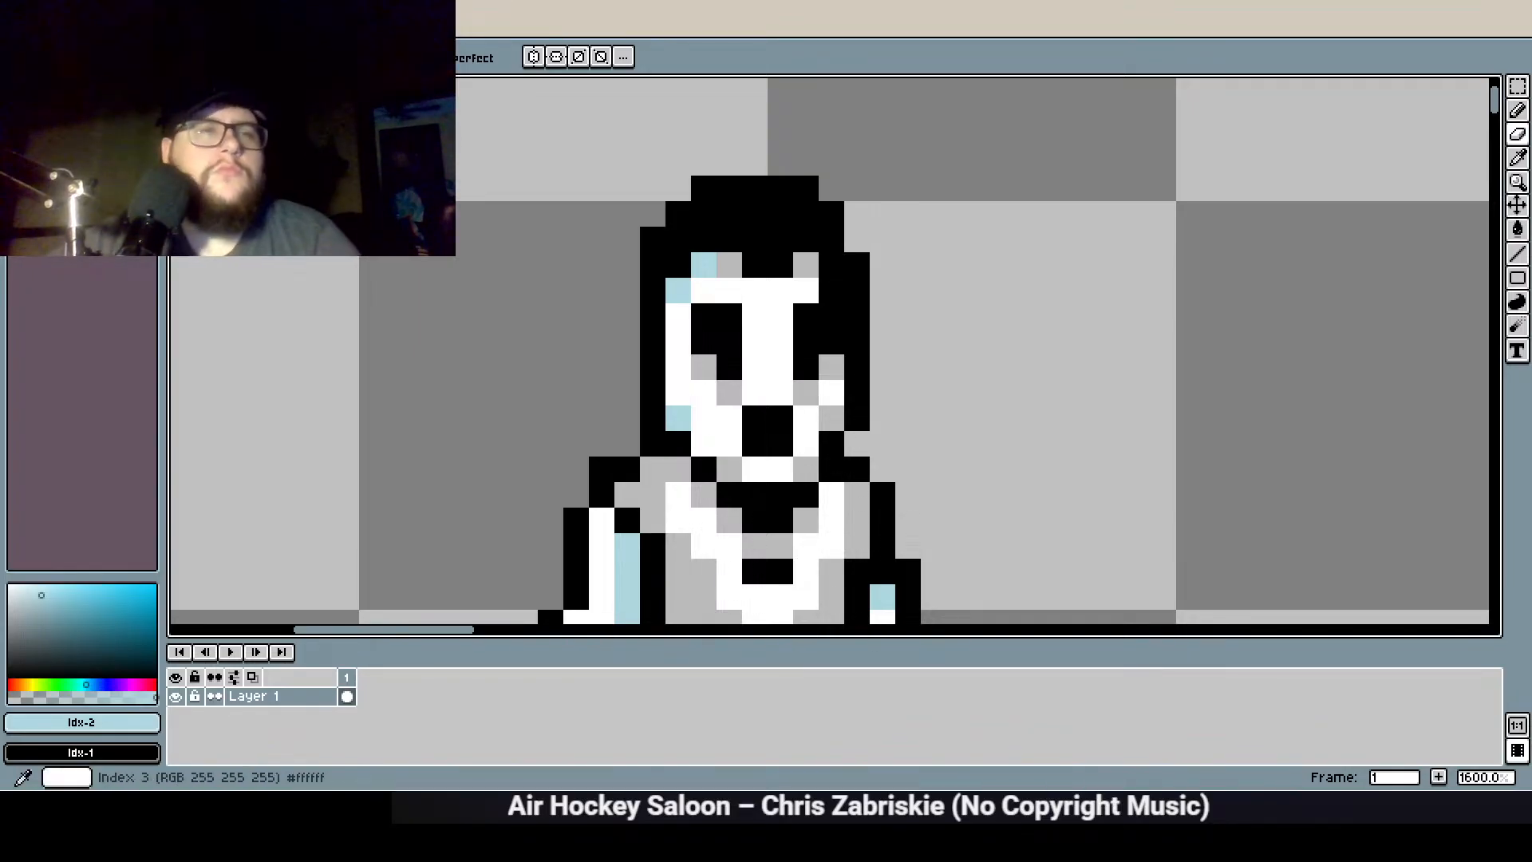
click(75, 114)
key(b)
drag(803, 314, 806, 392)
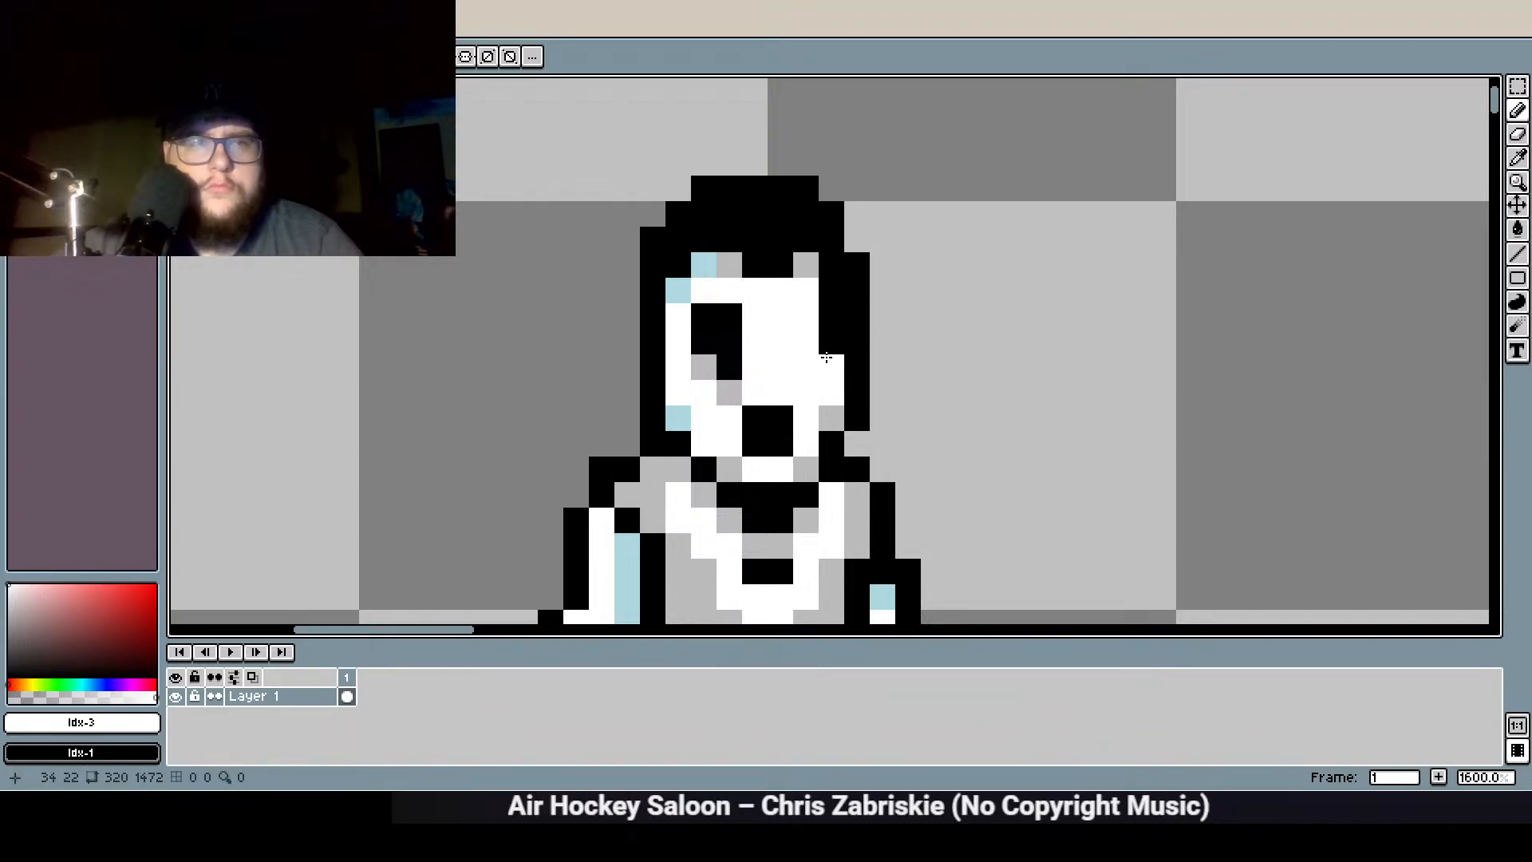
click(91, 114)
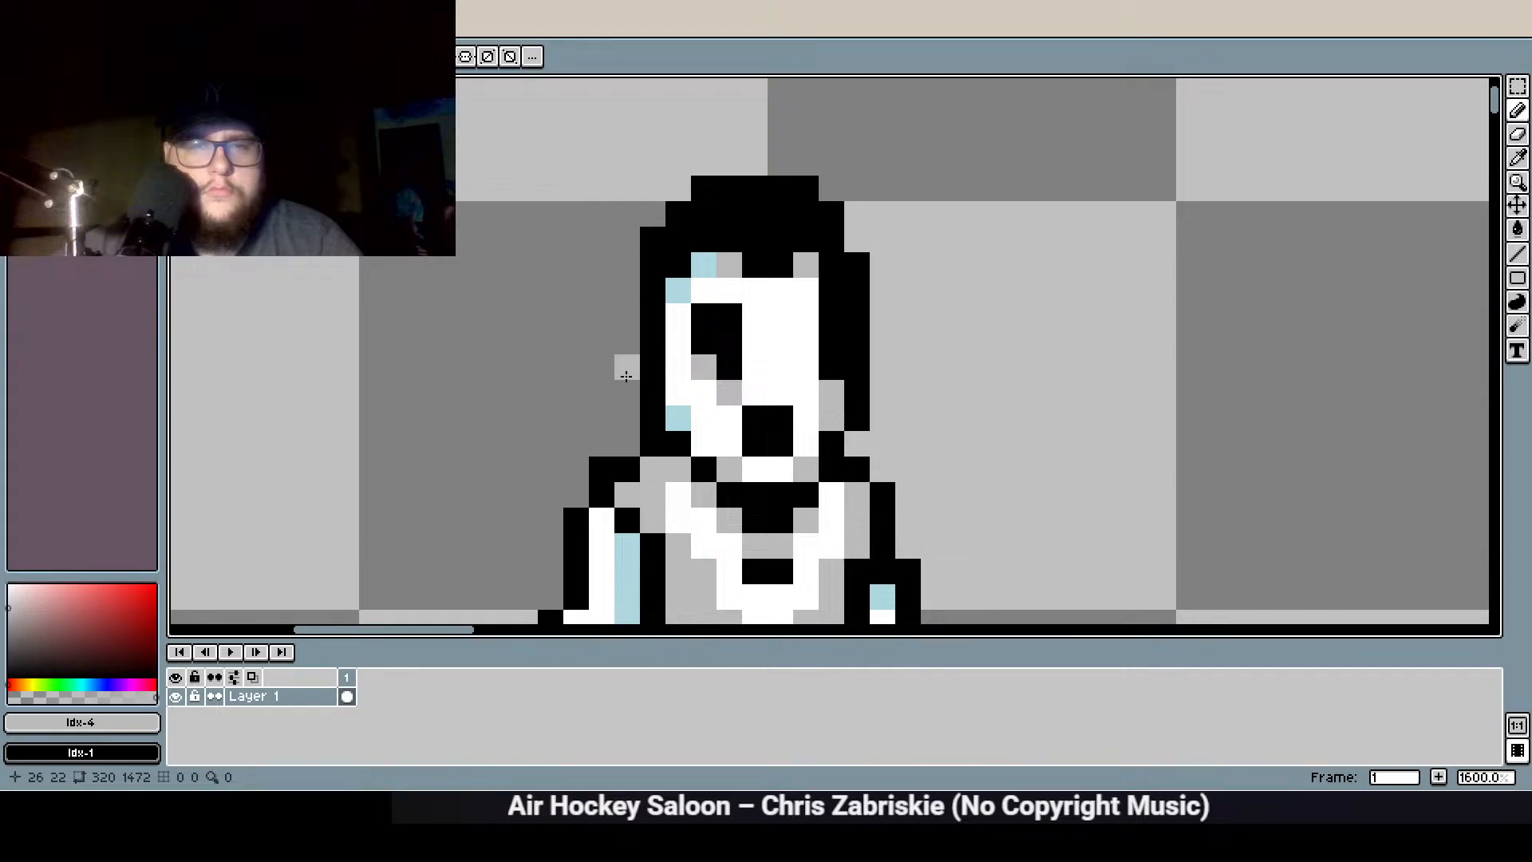
Move the remaining eye and mouth, a 4 by 6 pixel area, one pixel to the right and fill the gap in white
key(w)
drag(790, 437, 711, 312)
key(Right)
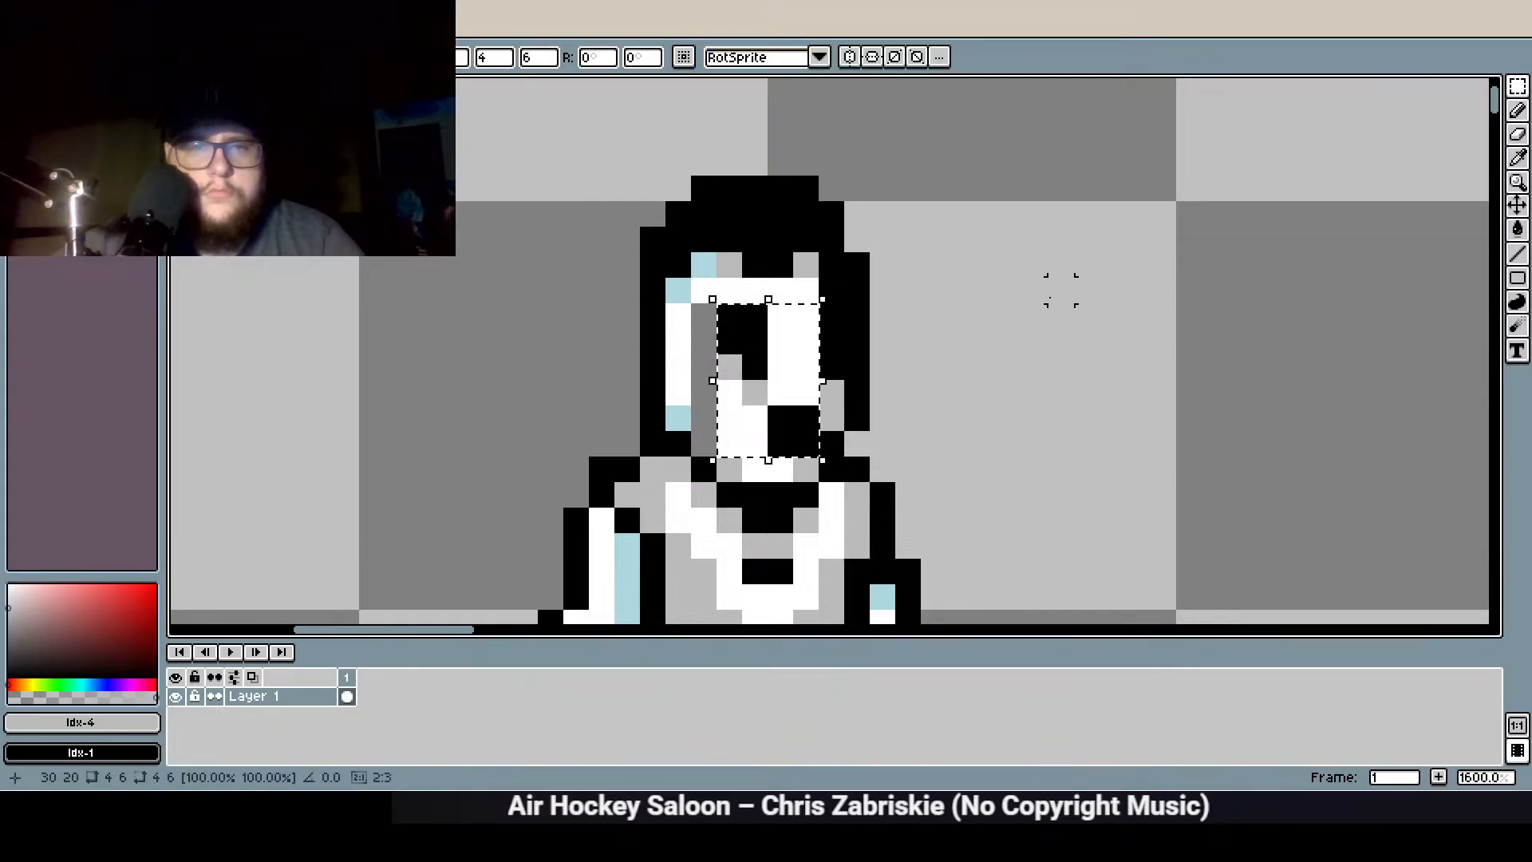
key(ctrl+d)
key(e)
key(b)
click(58, 108)
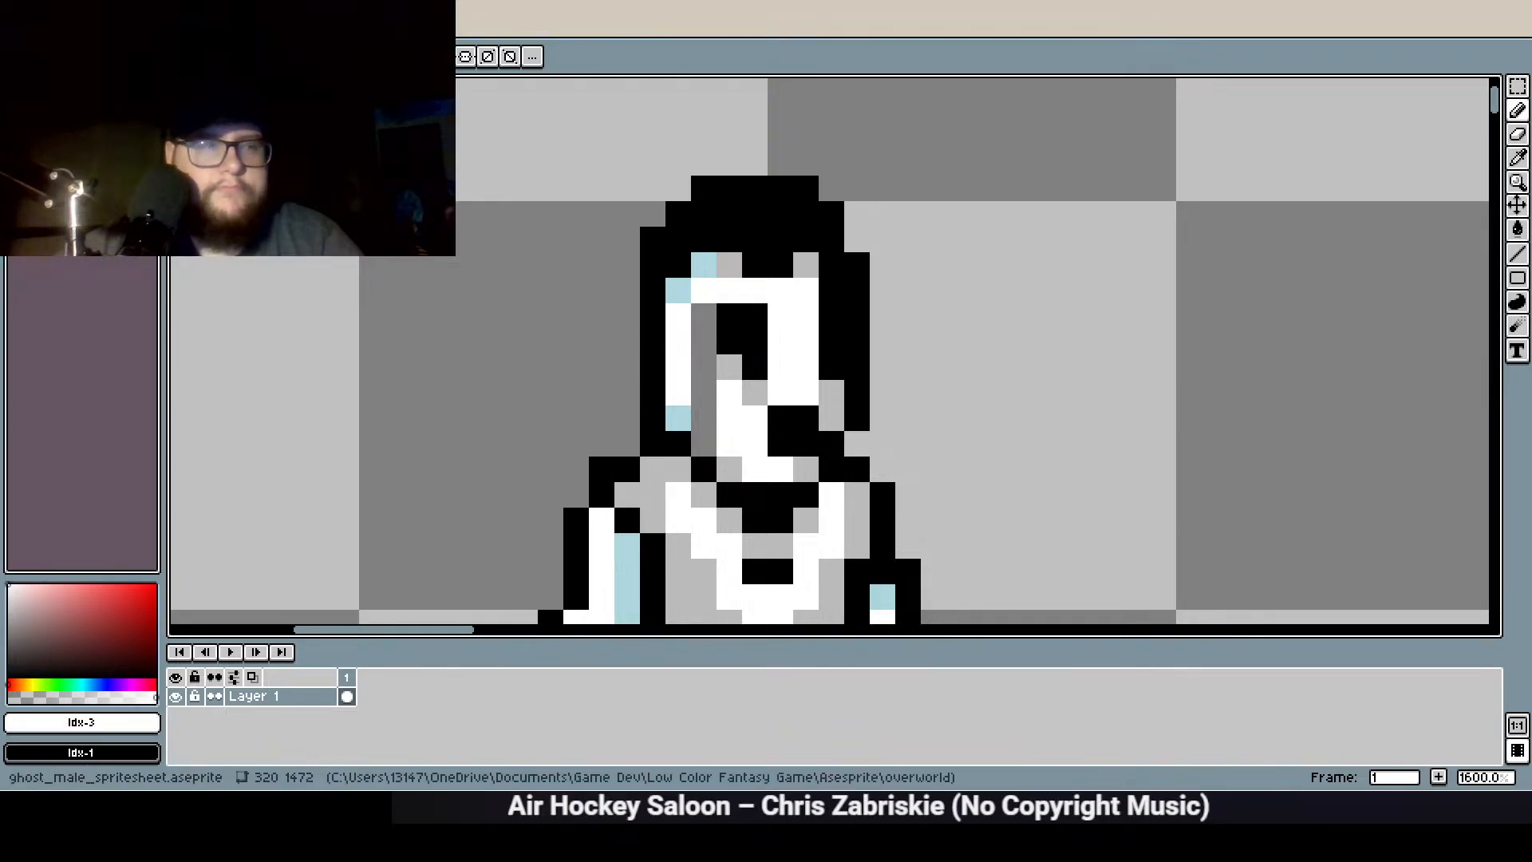
drag(704, 443, 706, 318)
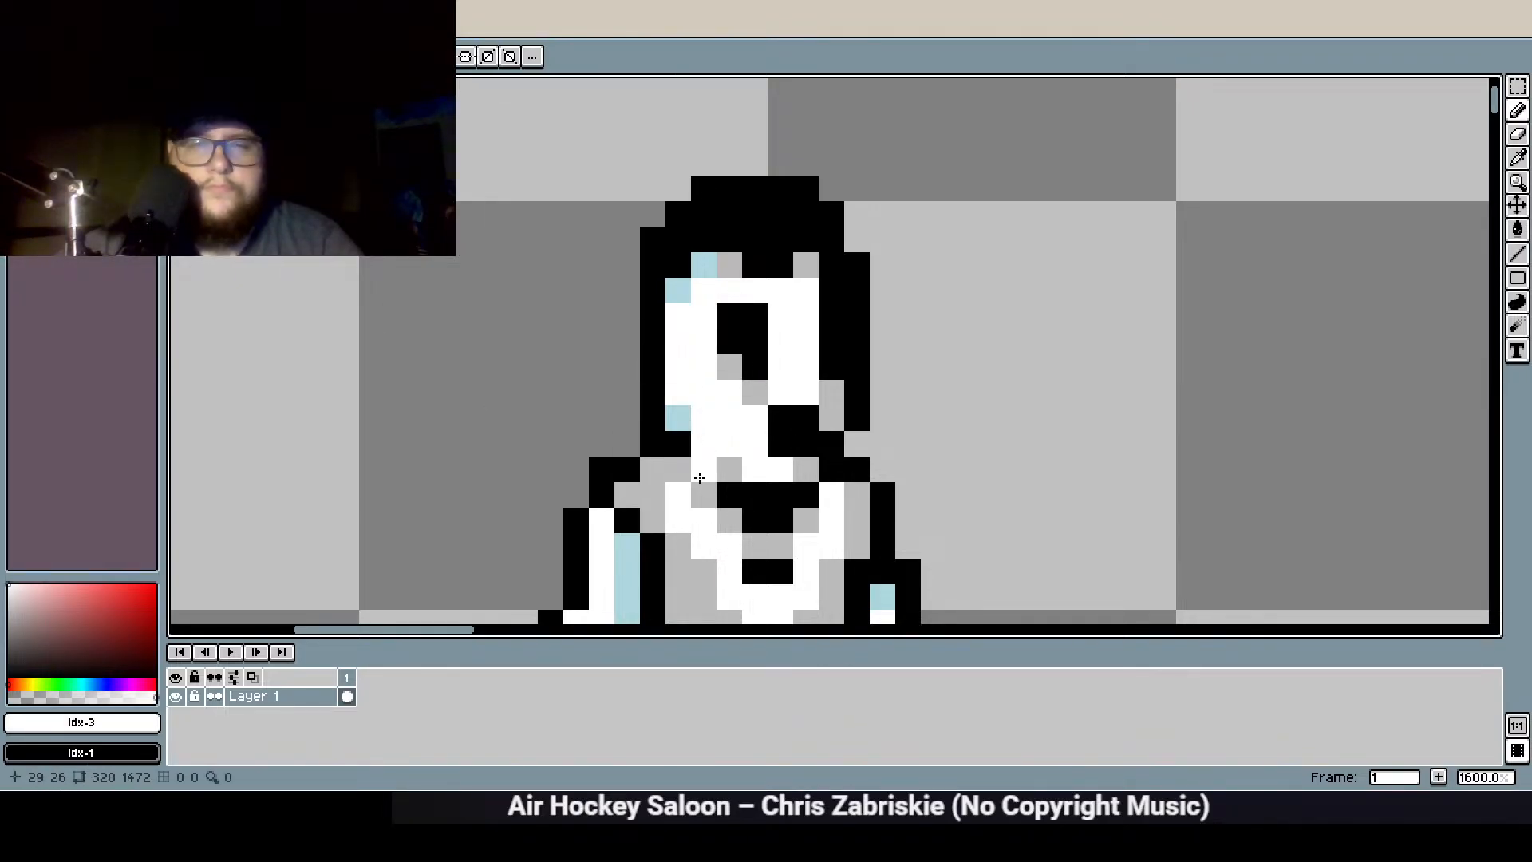
Shift the forehead's right-hand corner one pixel outward in white, blacken the old hairline notch and put a gray pixel at the new one
scroll(741, 365, down, 4)
drag(803, 480, 728, 406)
scroll(558, 412, up, 3)
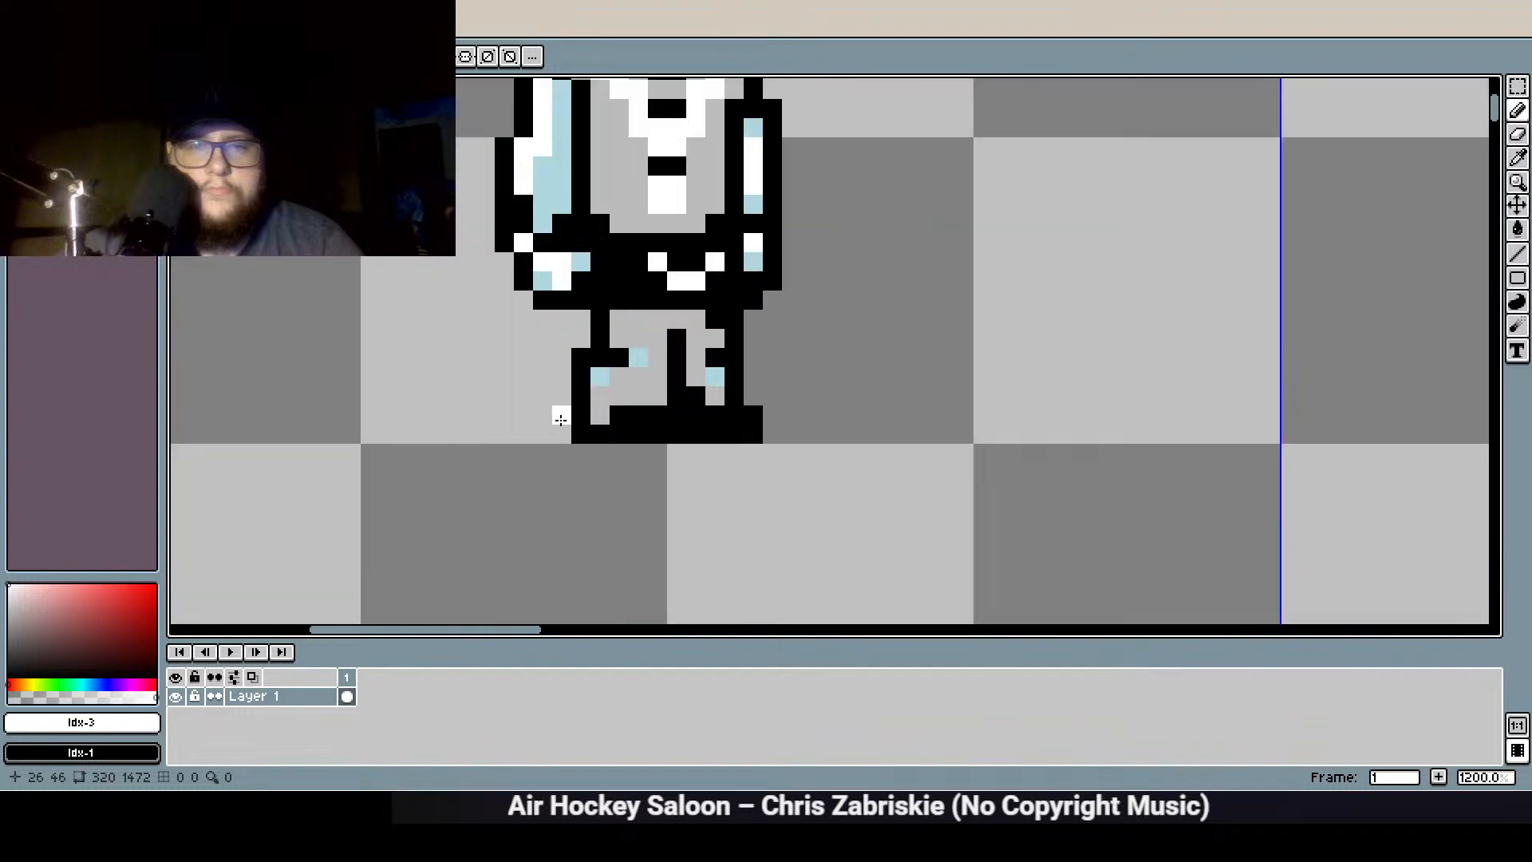
scroll(572, 386, down, 2)
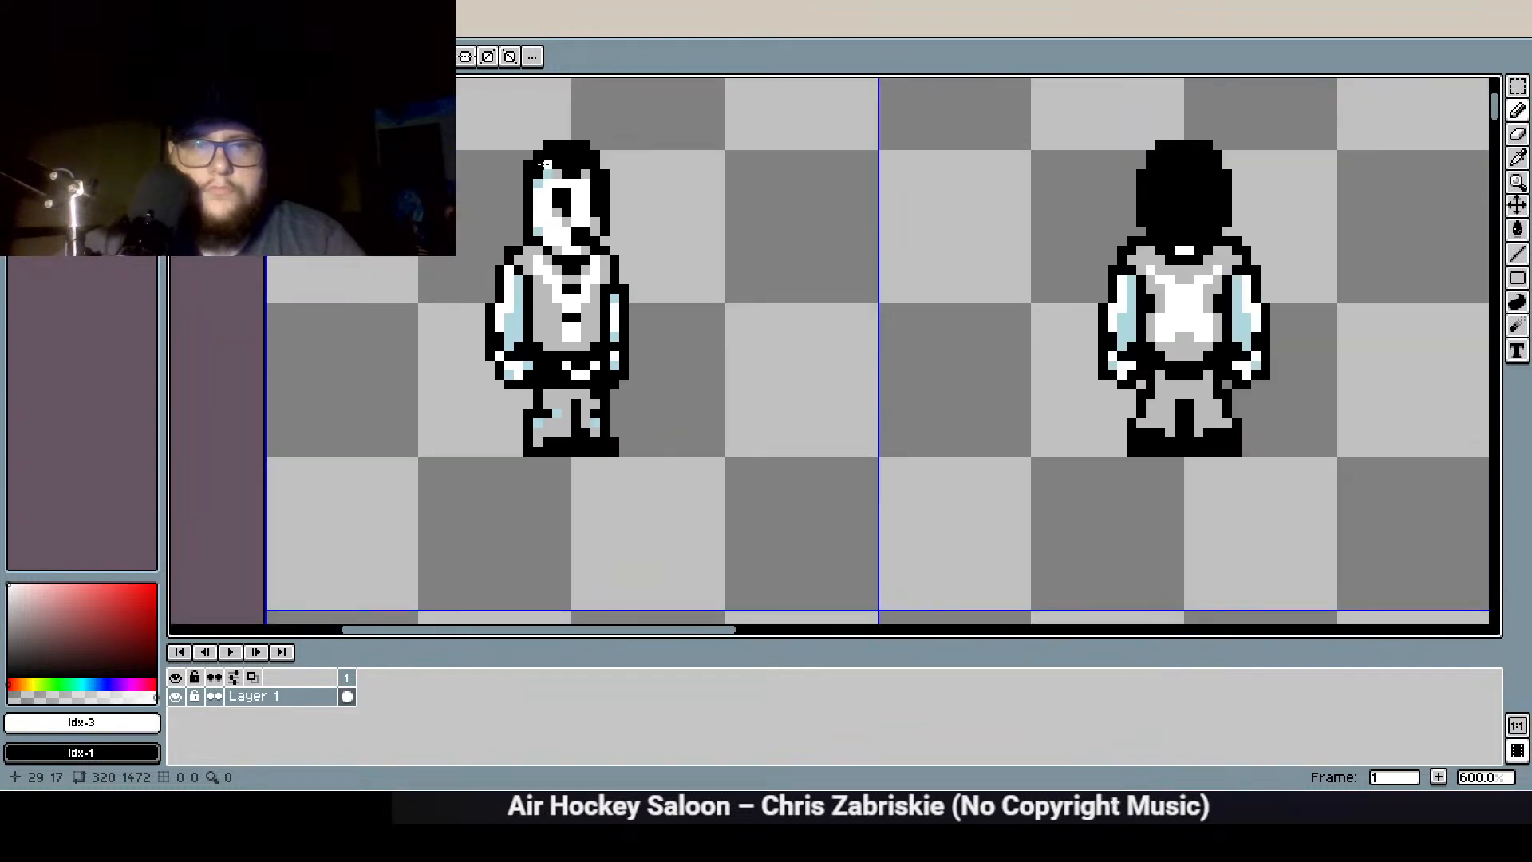
scroll(542, 157, up, 4)
scroll(639, 177, up, 3)
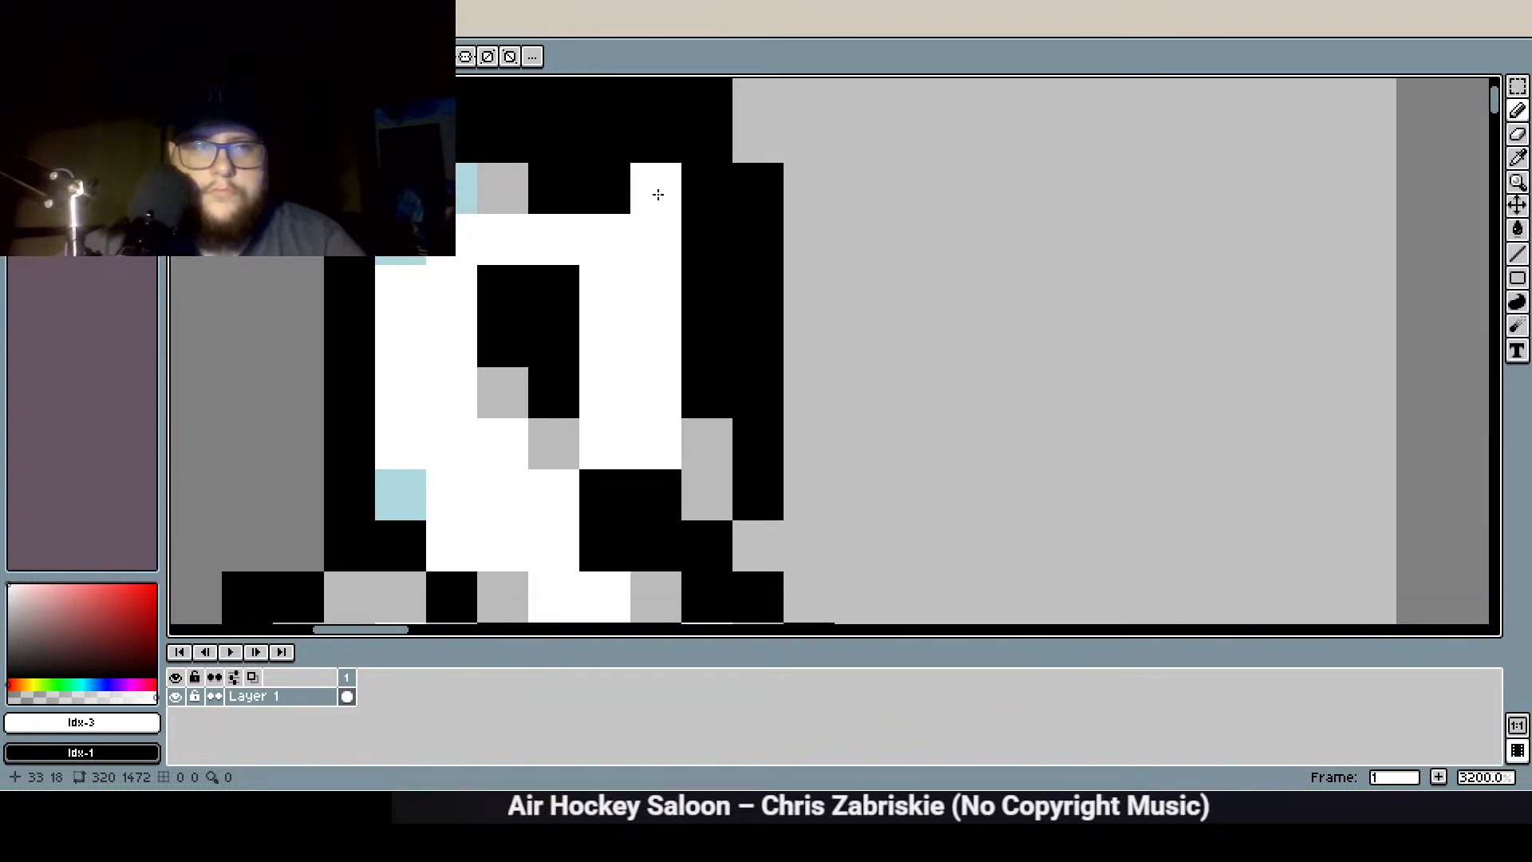
click(658, 194)
click(690, 258)
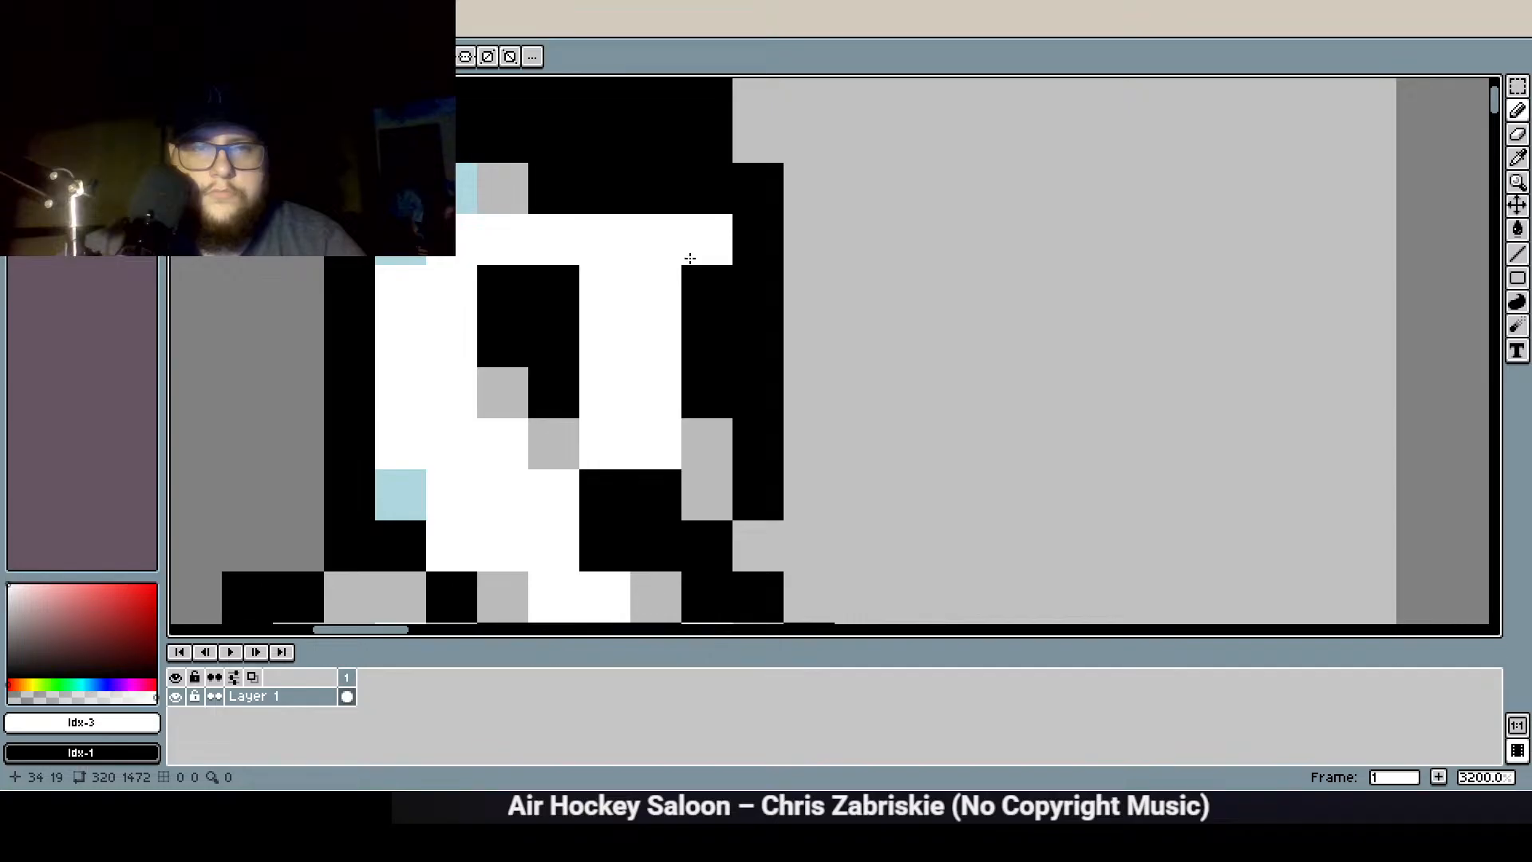
click(710, 198)
scroll(644, 265, down, 3)
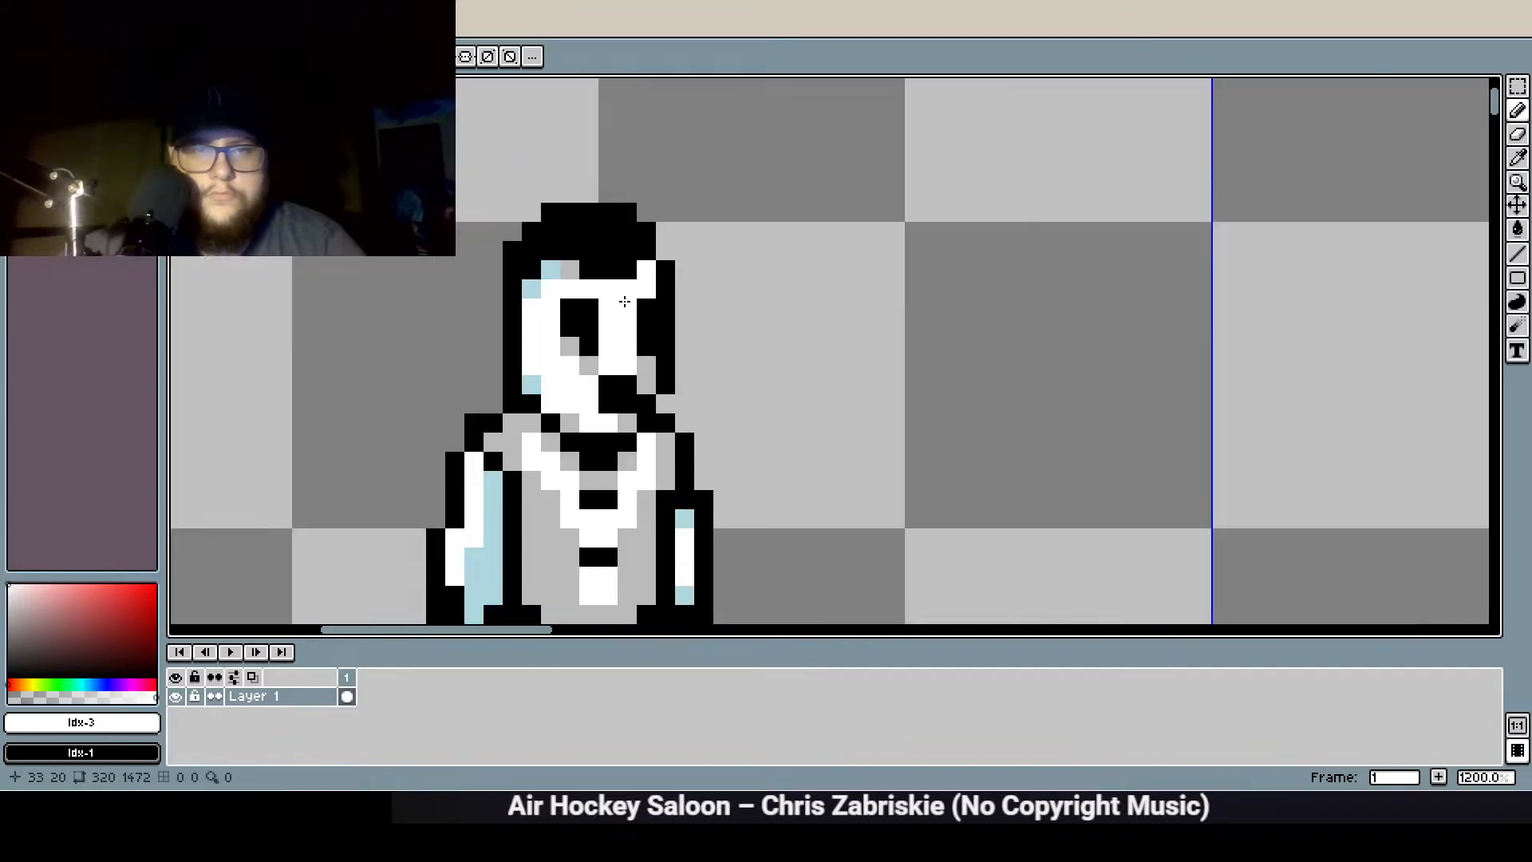
key(e)
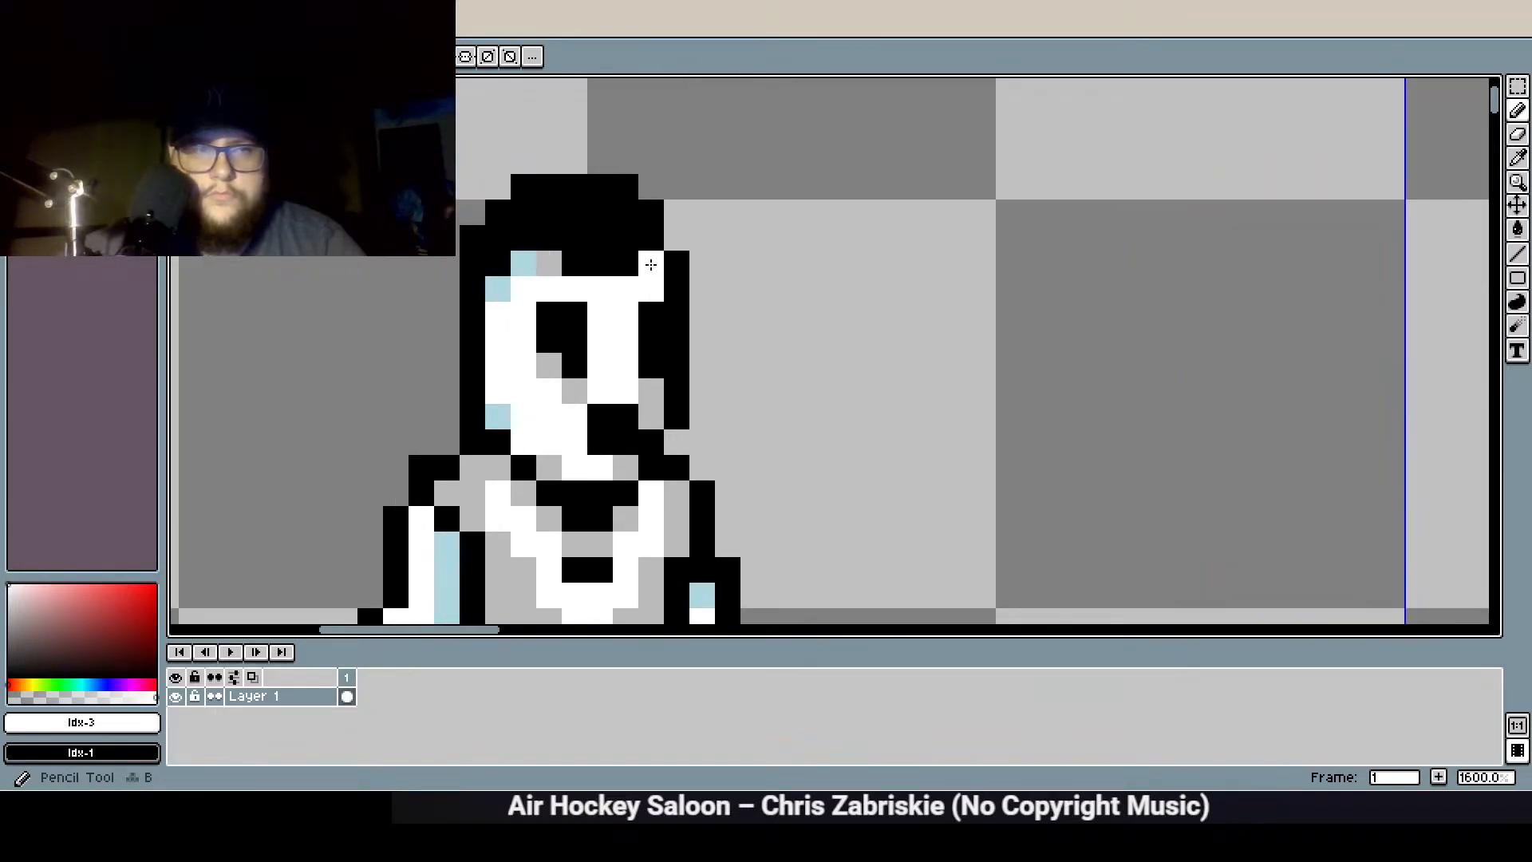
alt+click(651, 264)
scroll(676, 243, down, 2)
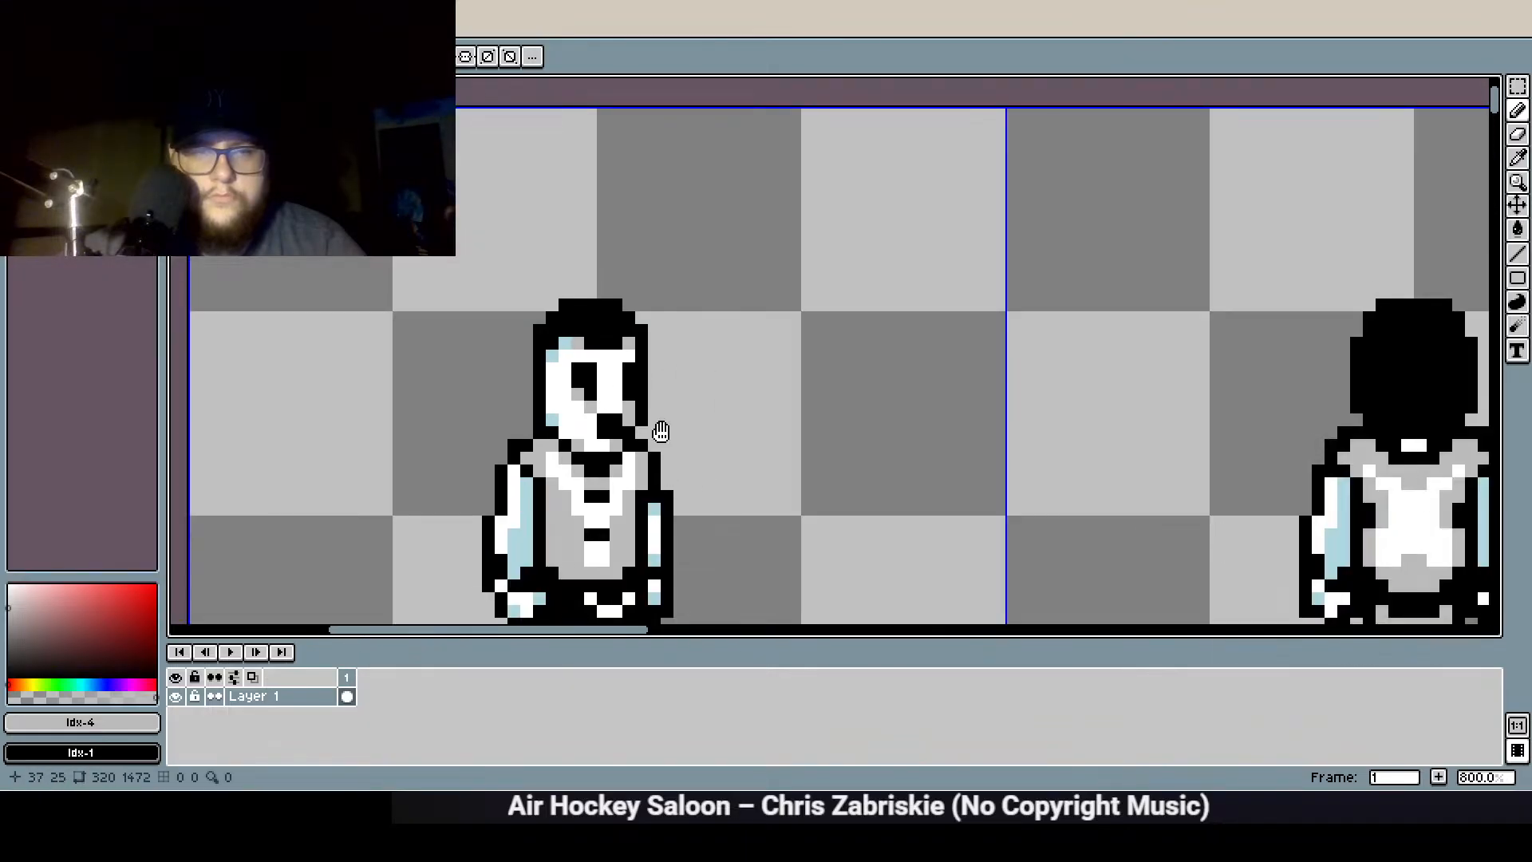
Replace the light blue jaw pixel with black and erase the outermost hair pixels beside it and at the head's upper left-hand corner
drag(659, 441, 697, 362)
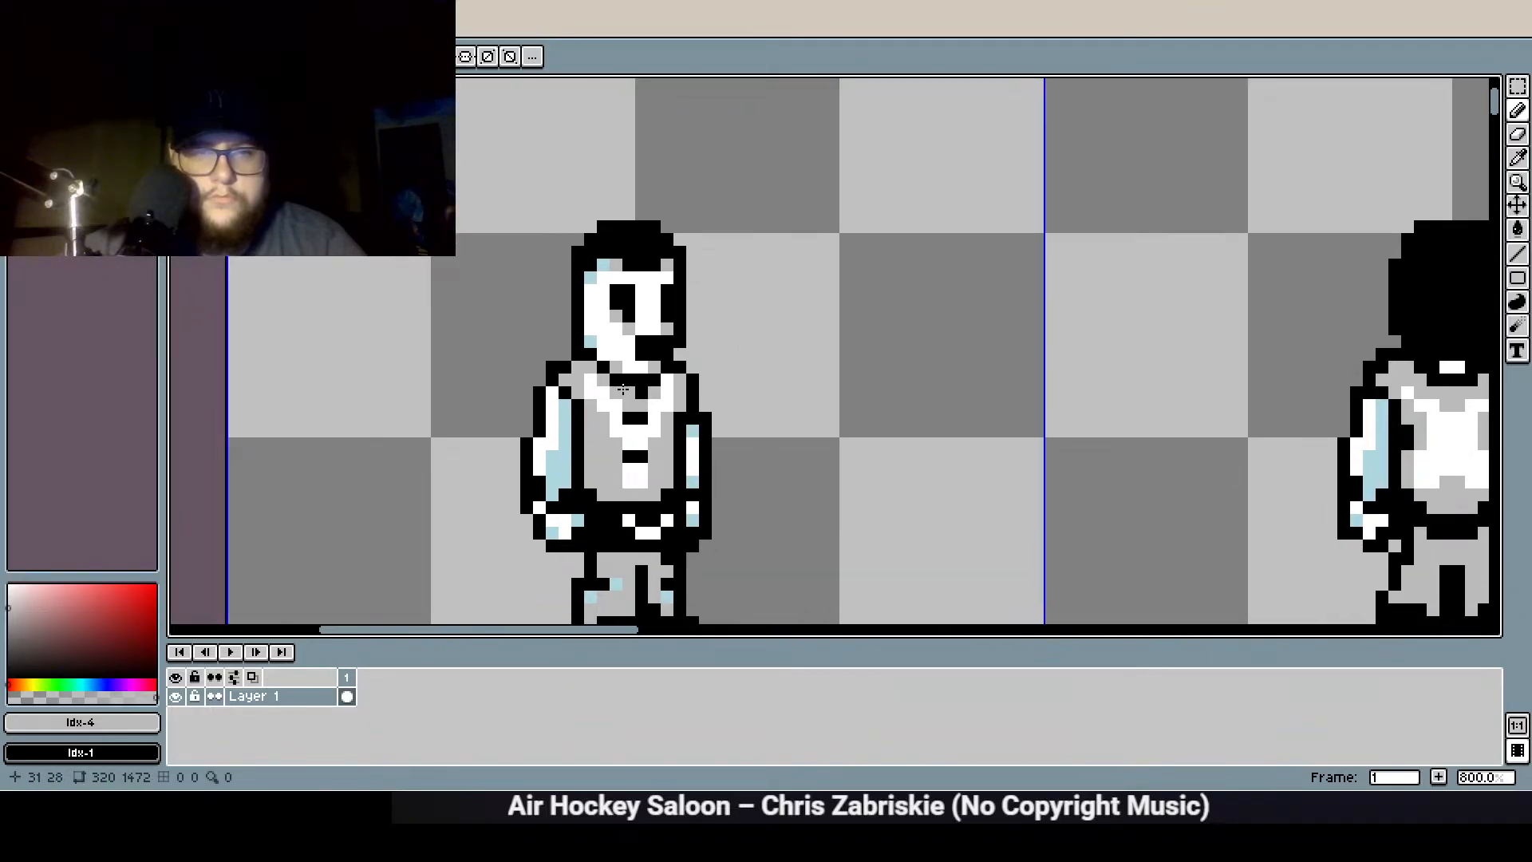
drag(687, 451, 739, 274)
drag(641, 162, 665, 453)
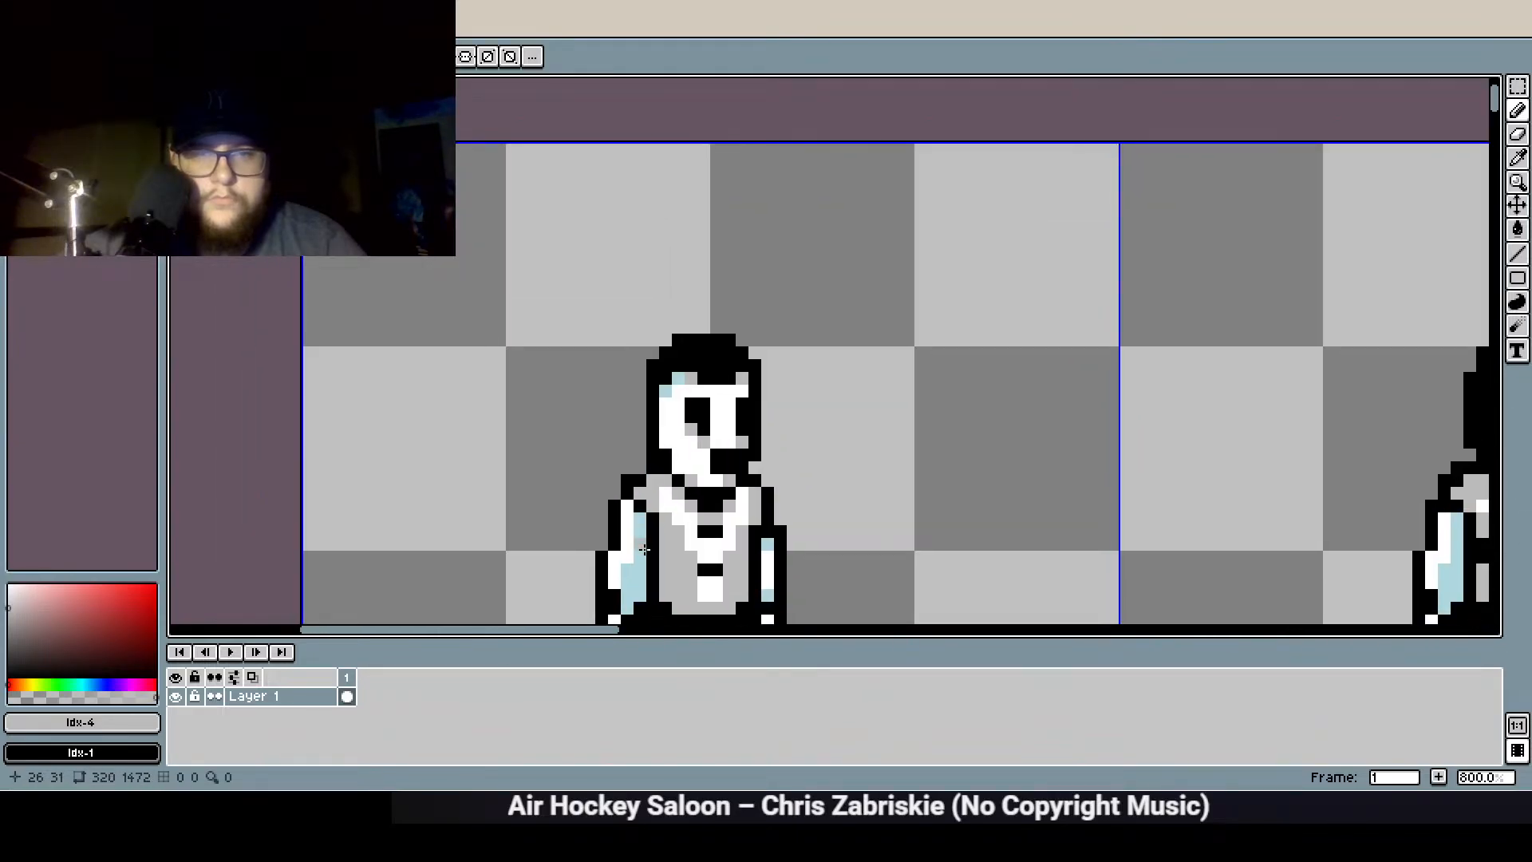
scroll(635, 463, up, 1)
key(b)
scroll(518, 267, down, 1)
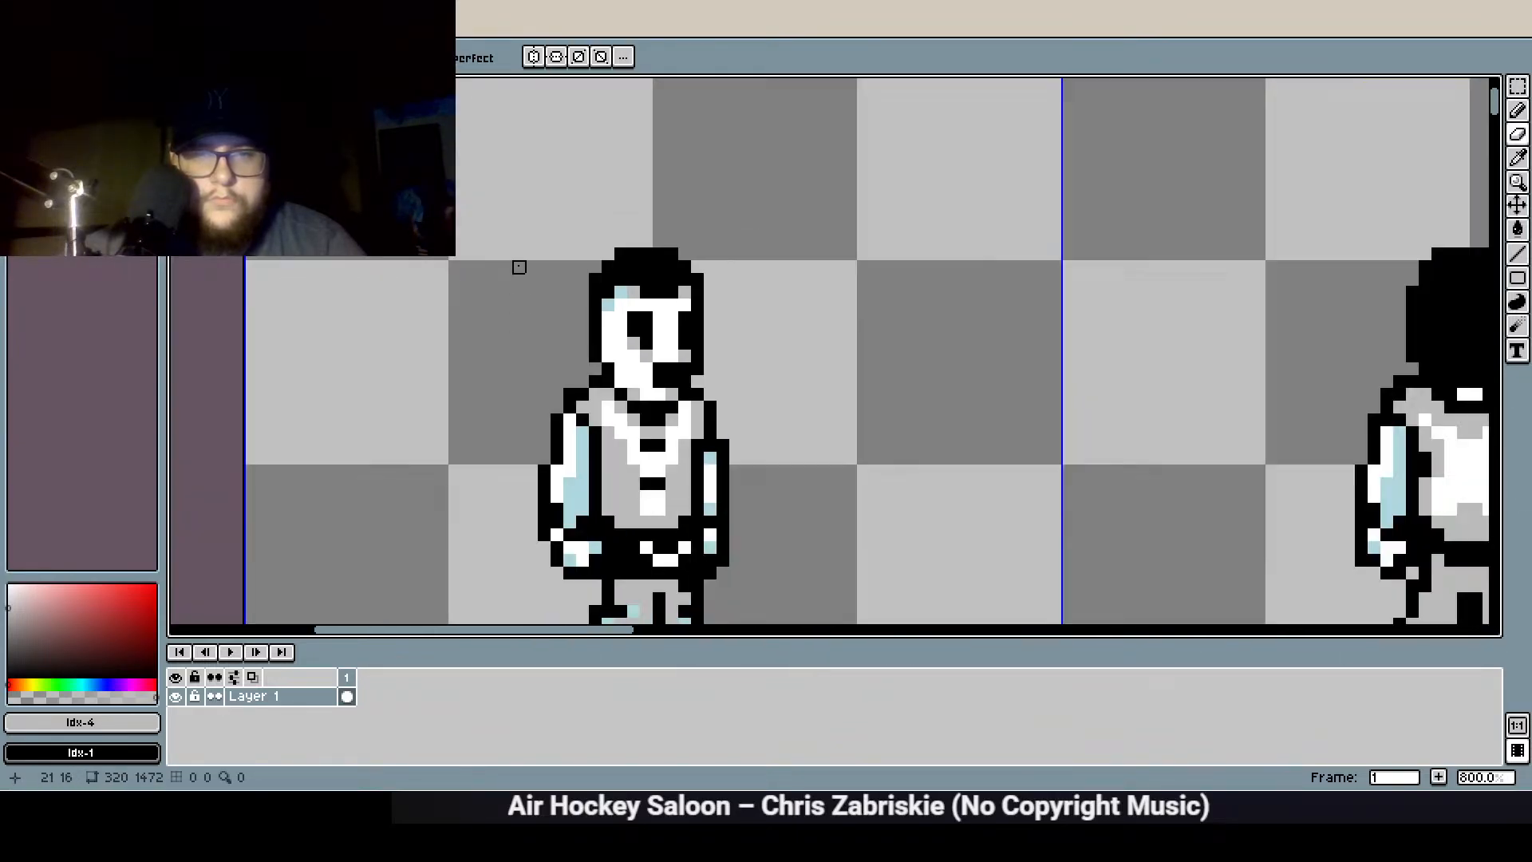
scroll(569, 358, up, 1)
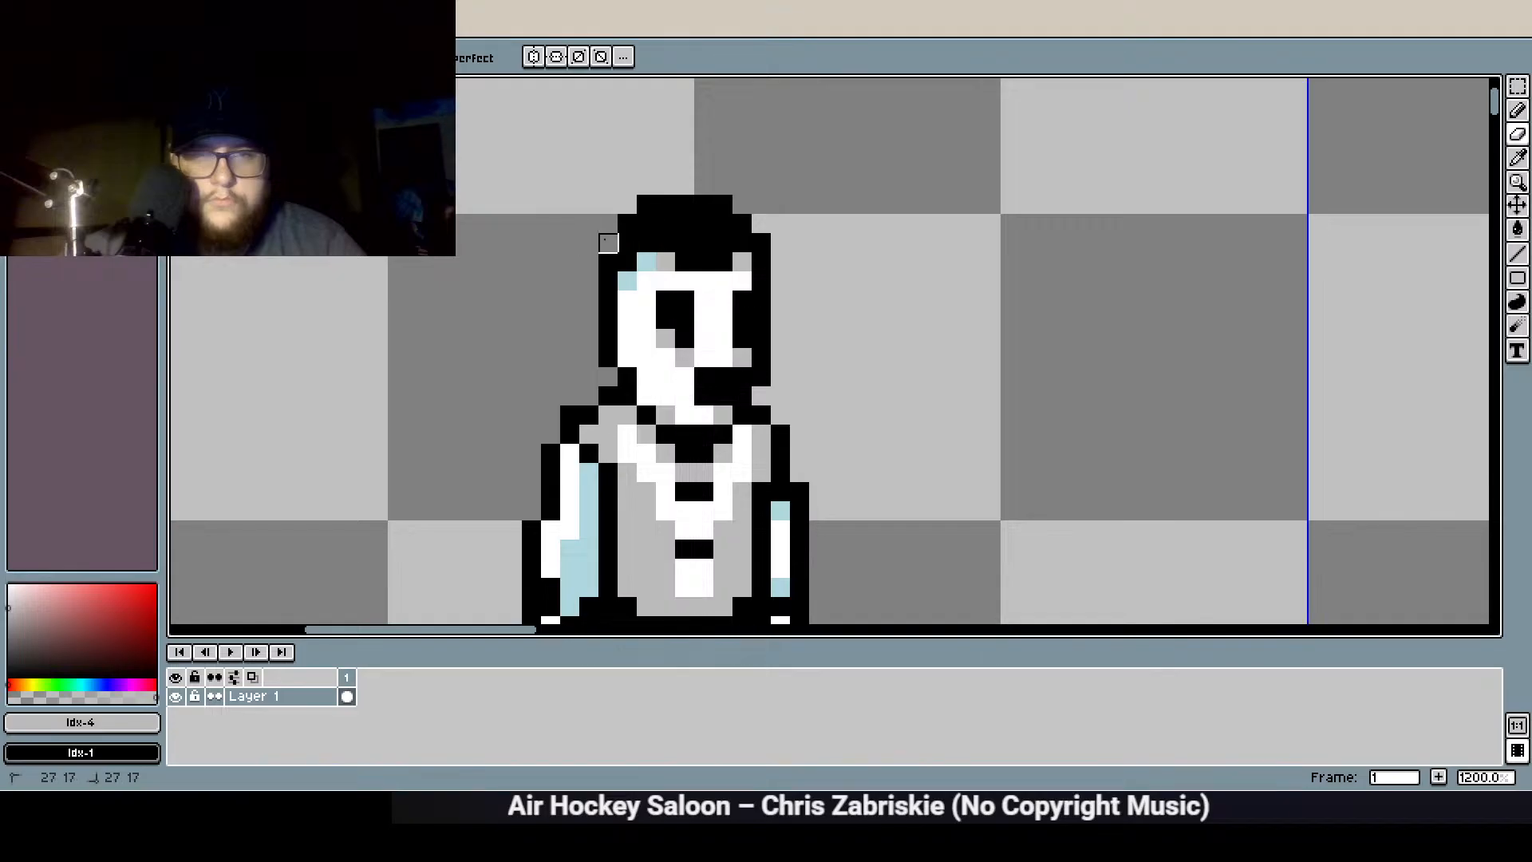
scroll(454, 300, down, 3)
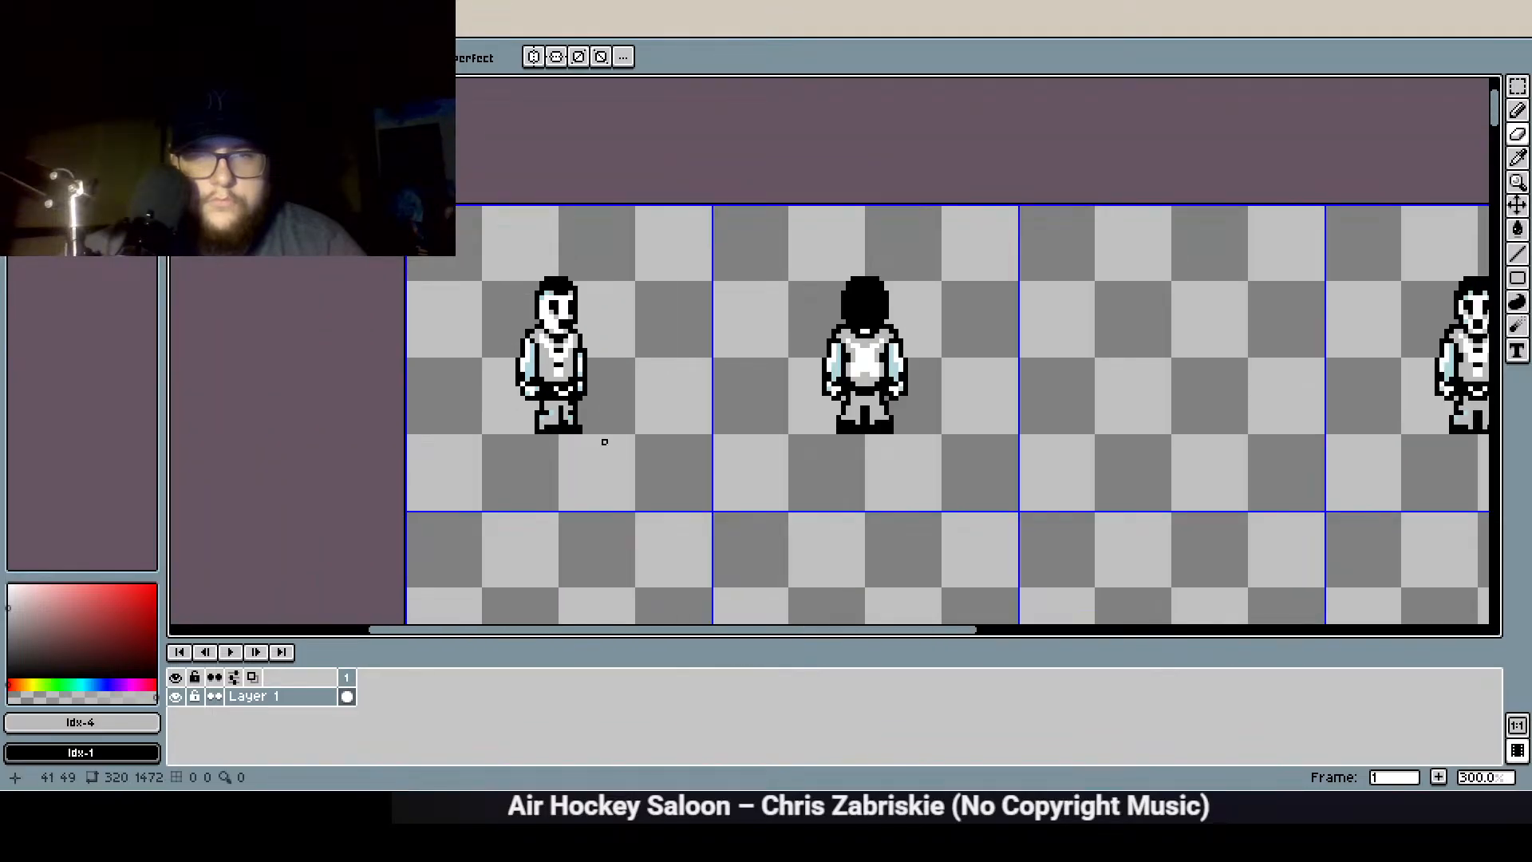
Widen the hair on the head's left-hand side by one pixel in black and trim its upper corner pixels
scroll(519, 308, up, 5)
key(b)
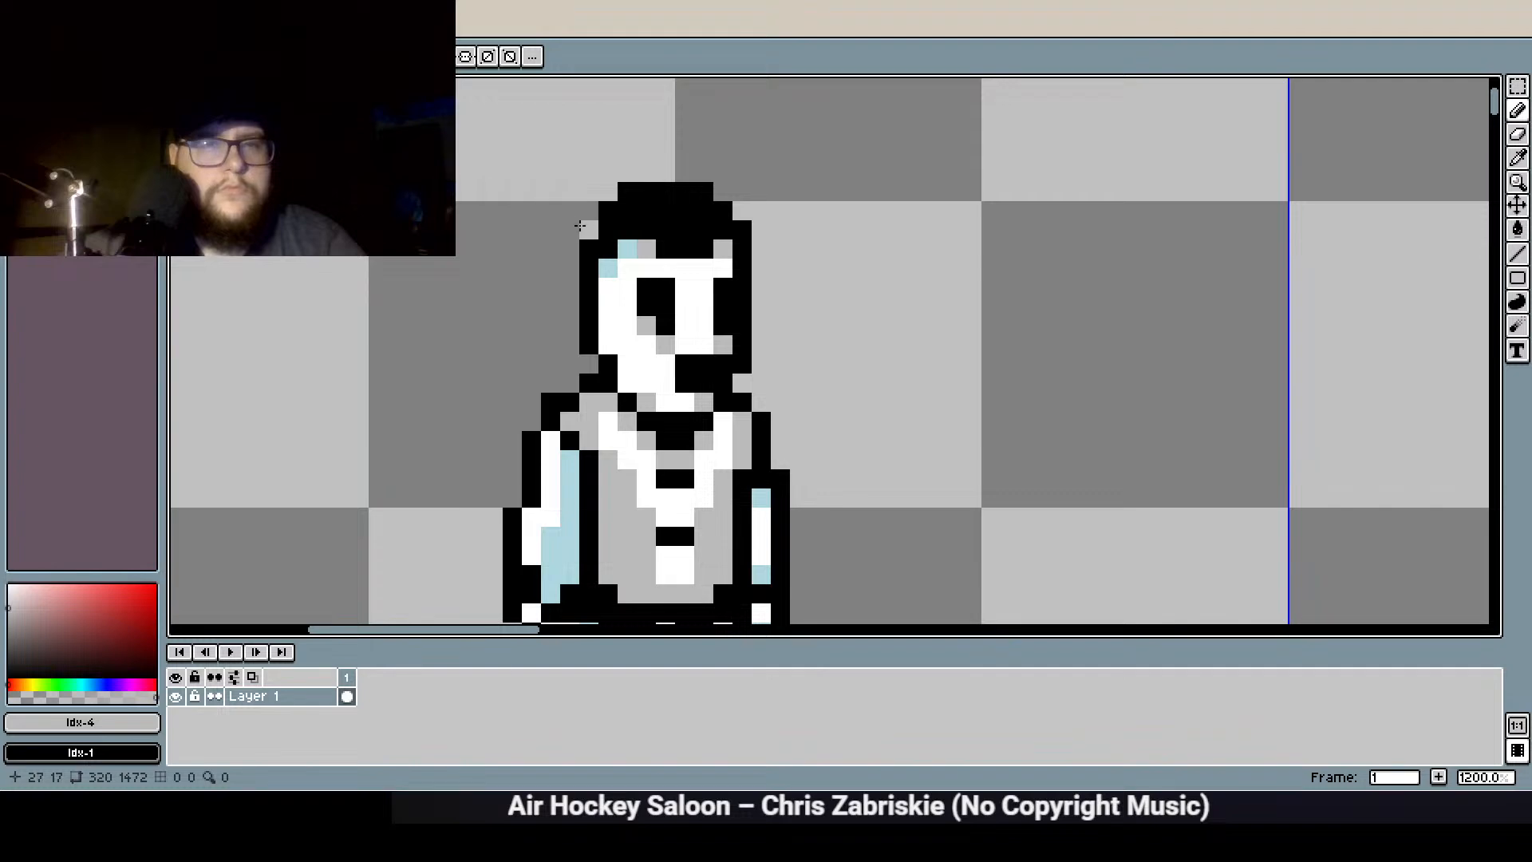
drag(570, 287, 568, 351)
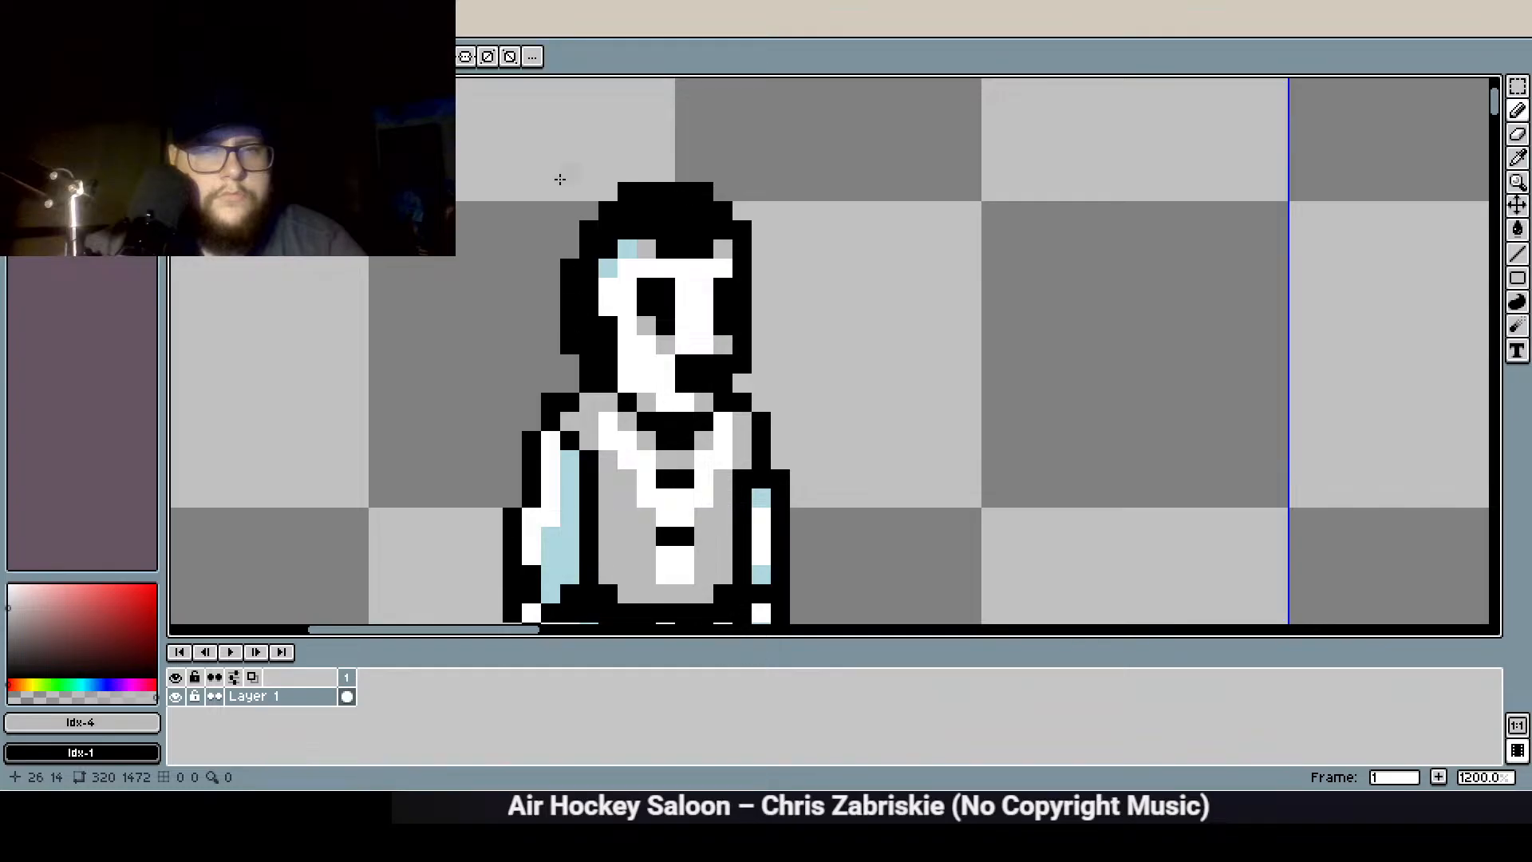
click(597, 193)
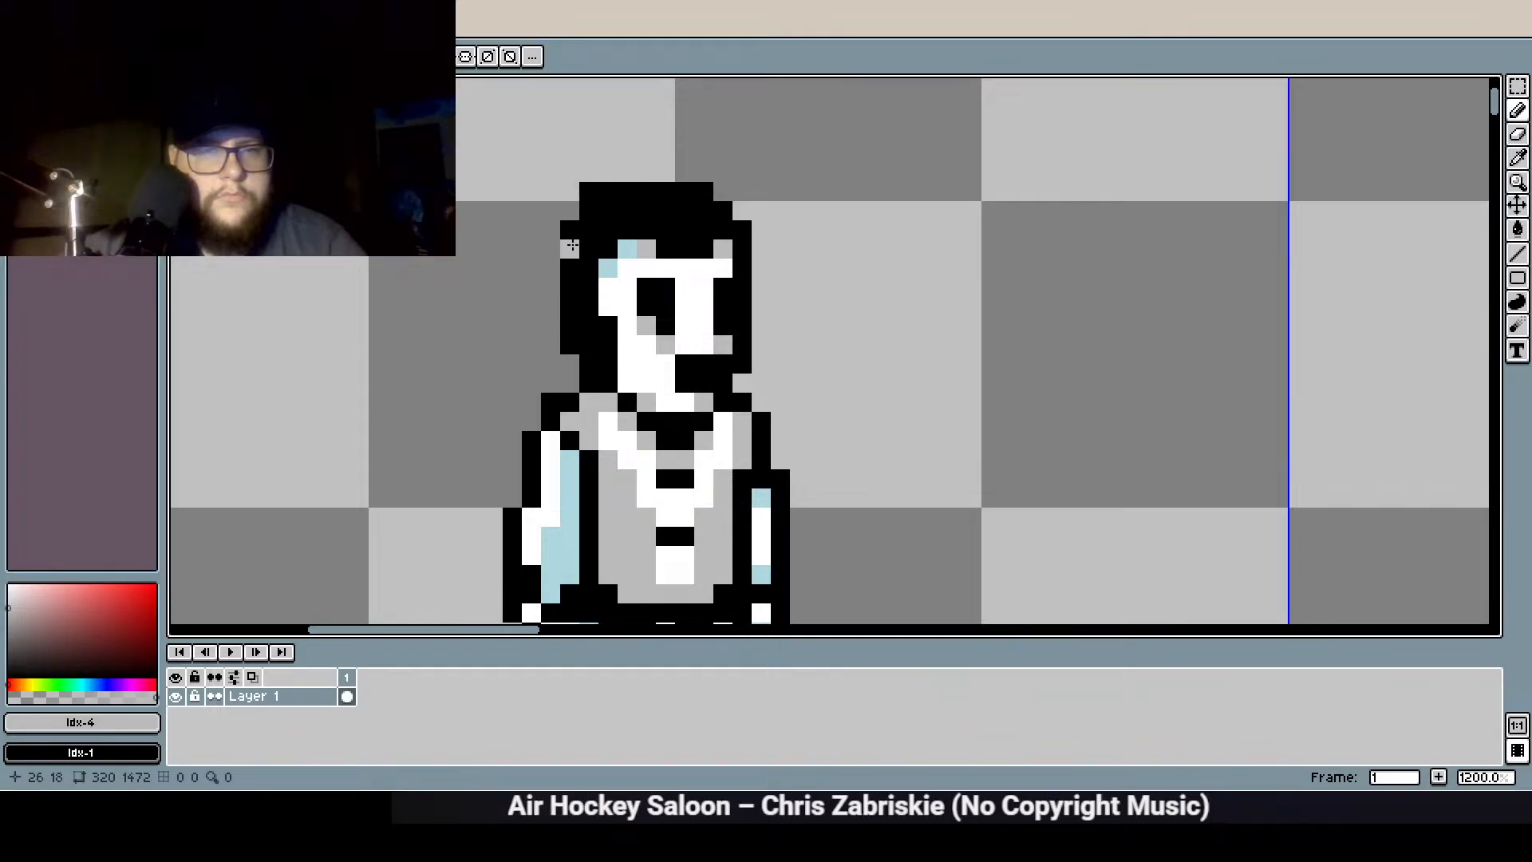
key(e)
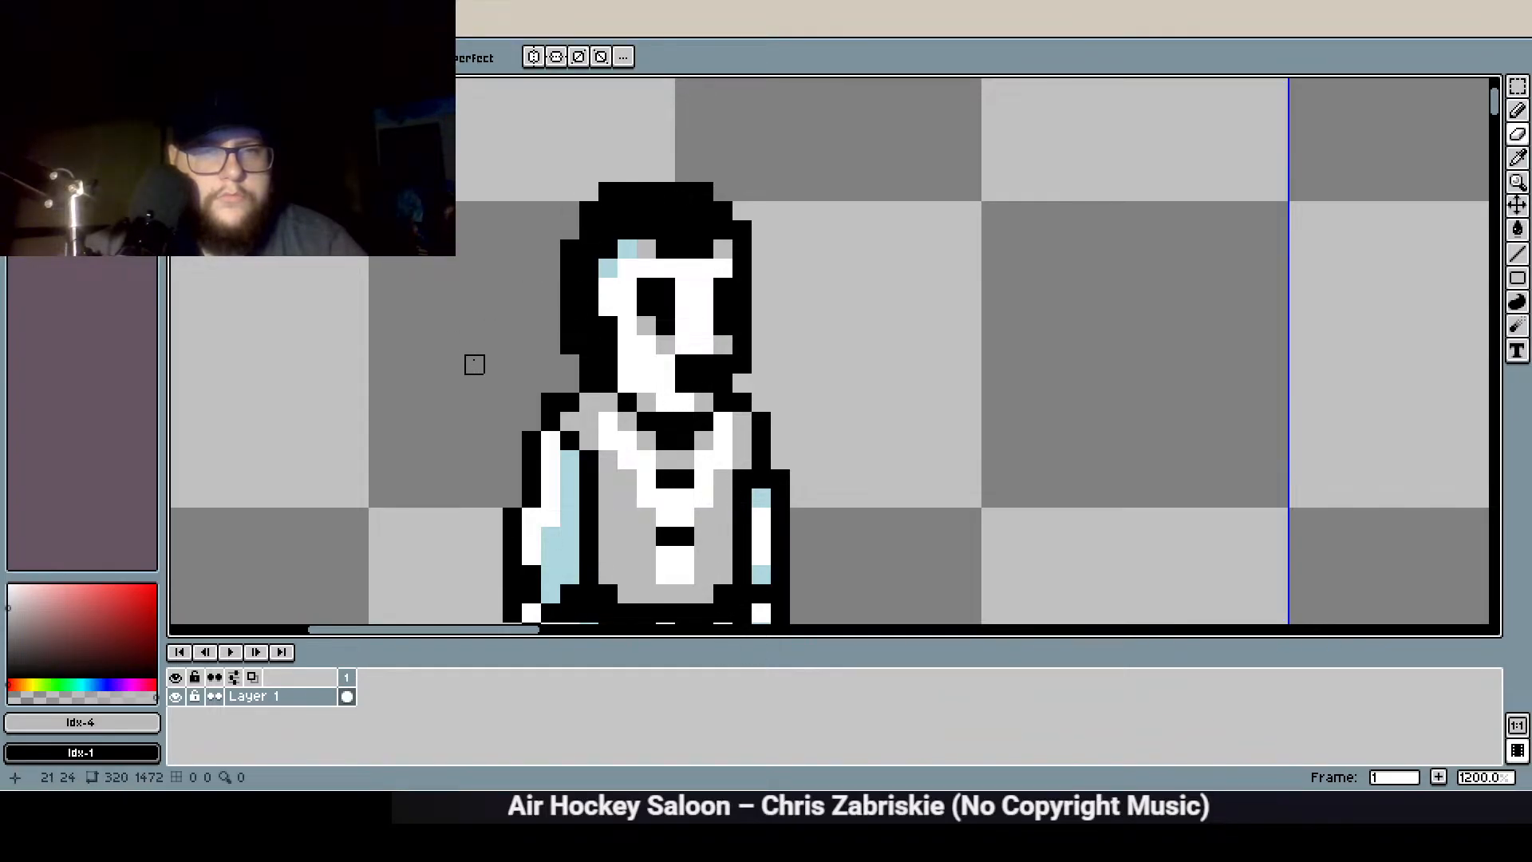
Extend the outer hair column on the head's left-hand side by one black pixel at its lower end
scroll(455, 383, down, 4)
scroll(571, 267, up, 5)
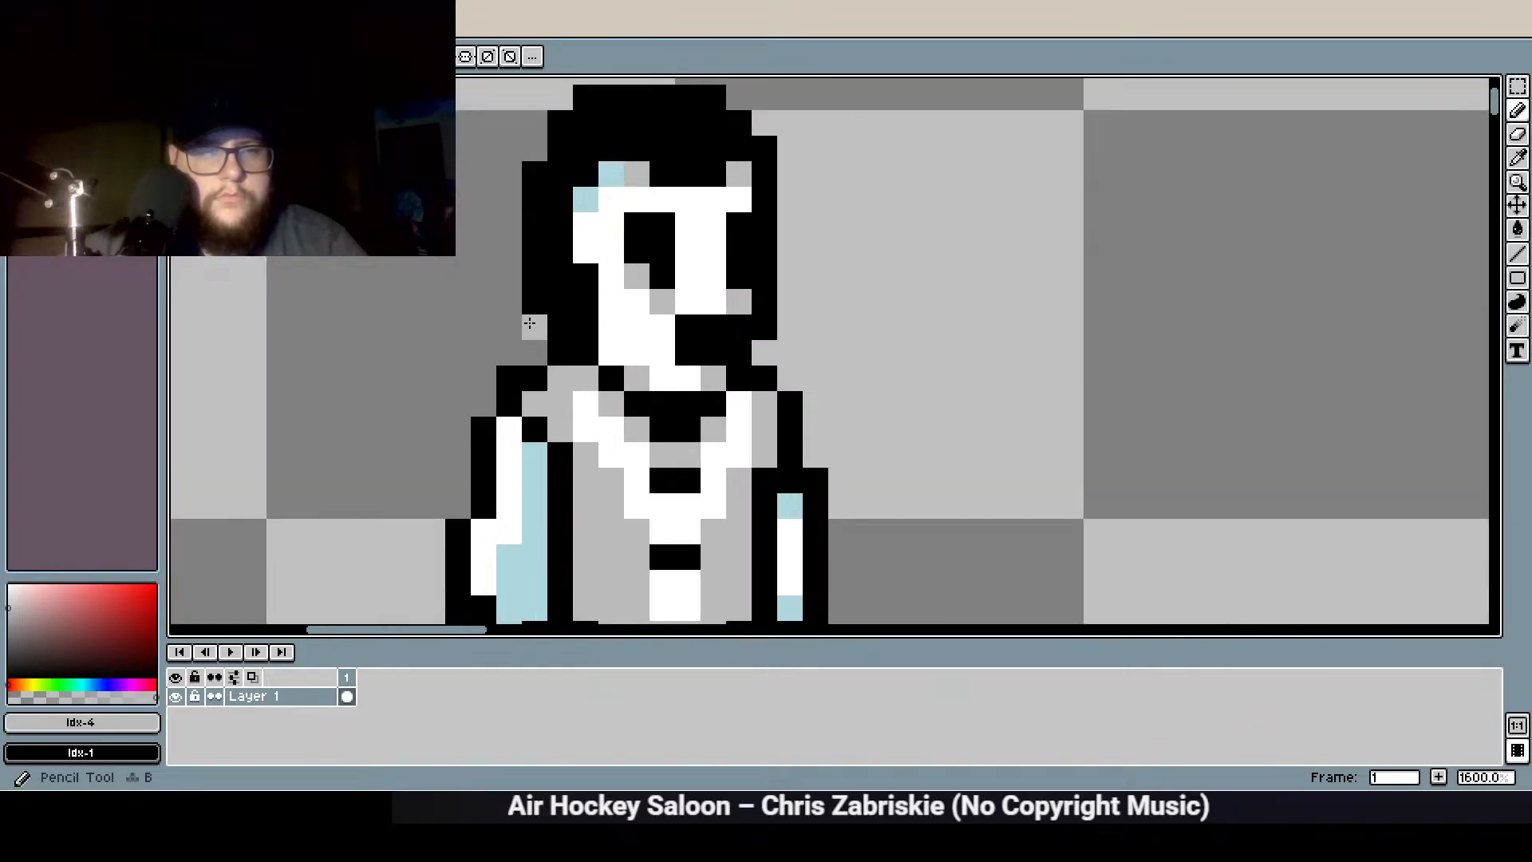
drag(497, 169, 444, 302)
scroll(494, 271, down, 2)
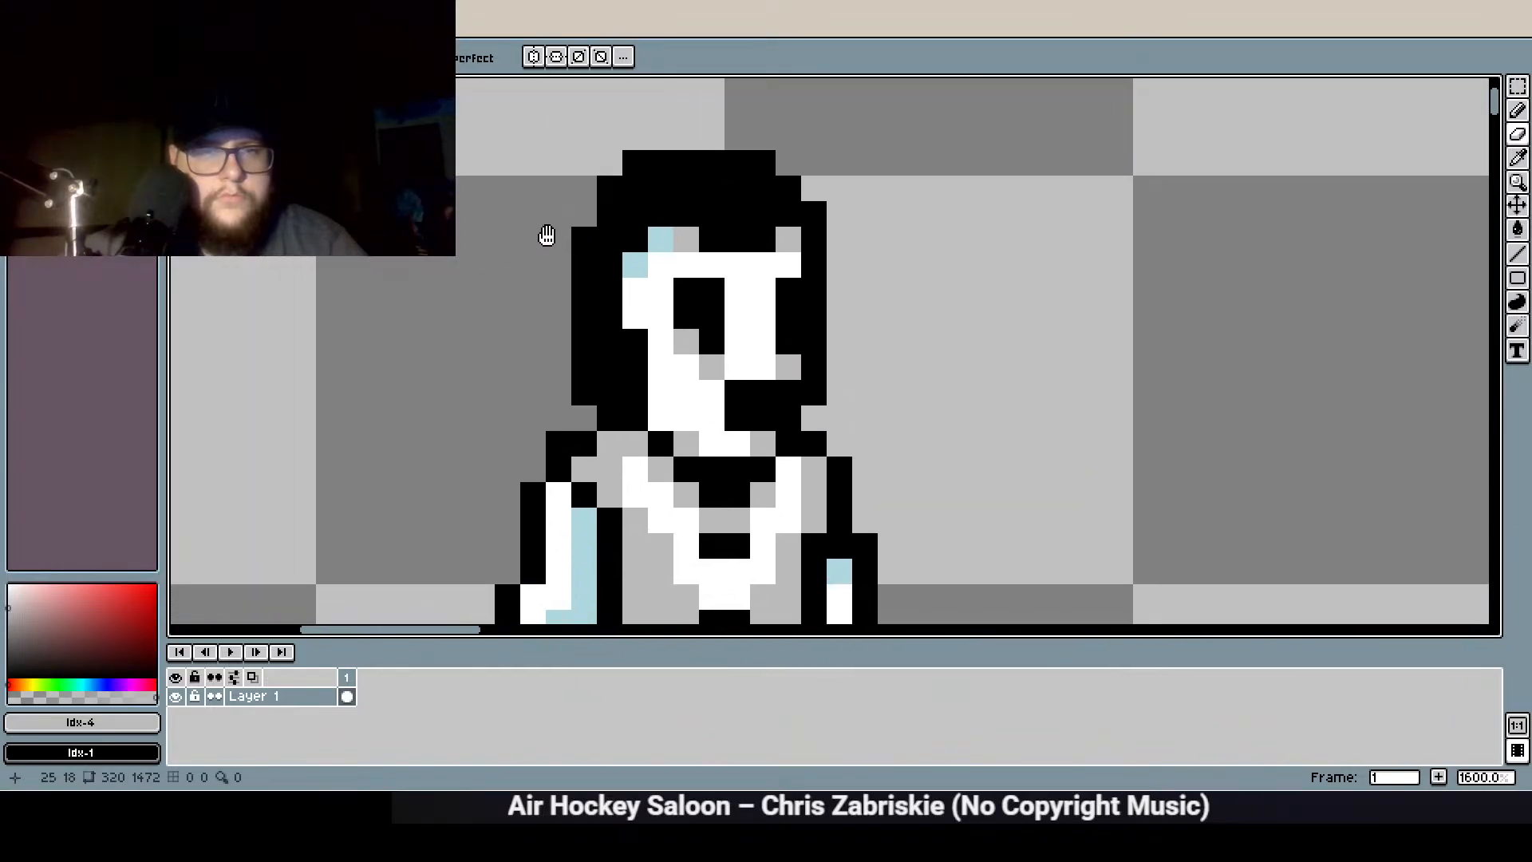
scroll(826, 284, down, 2)
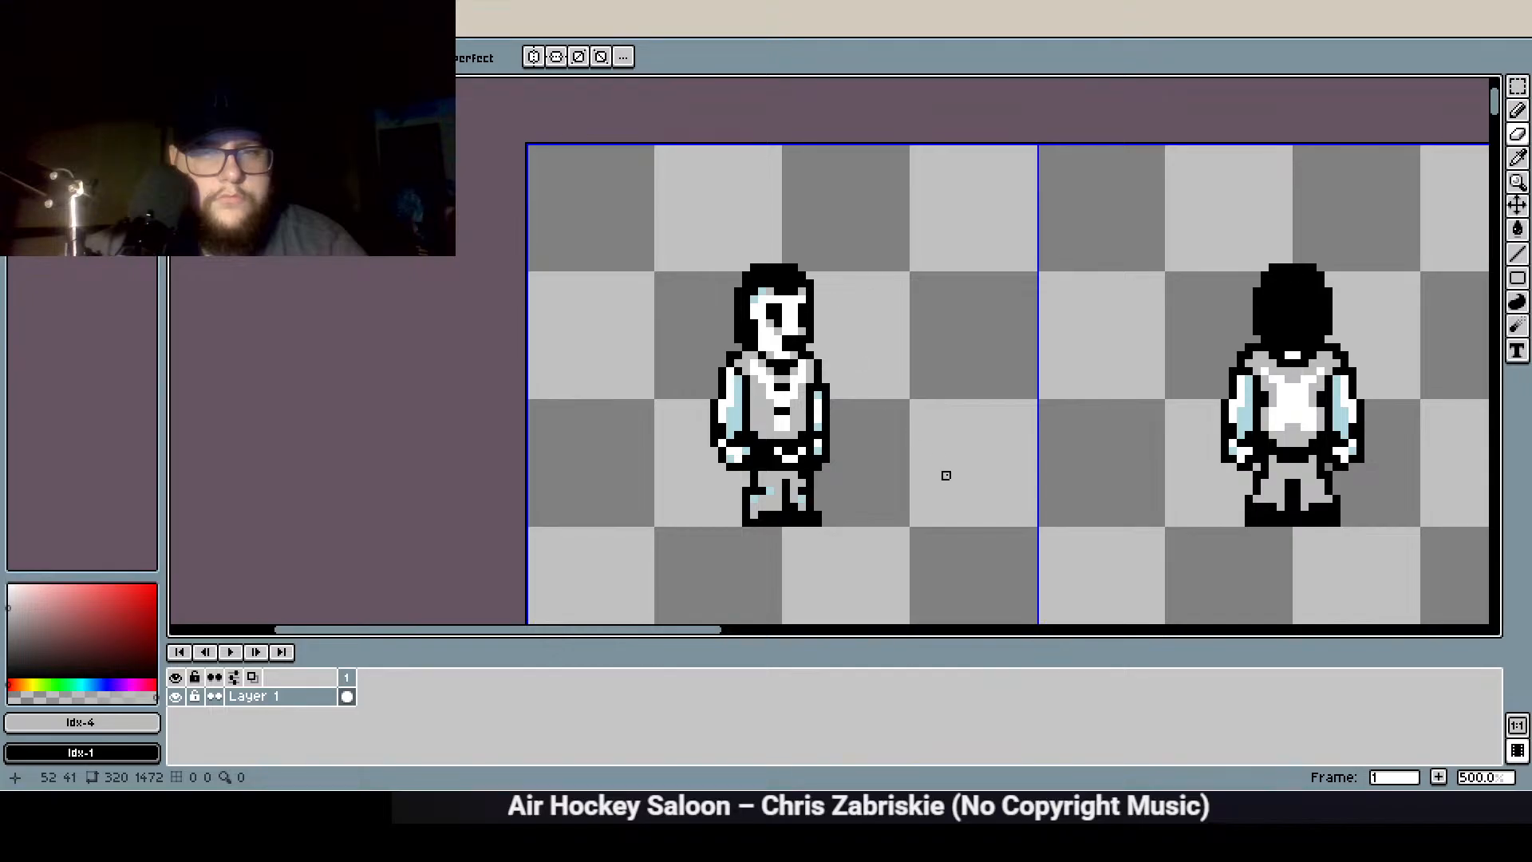
Shift the forehead's gray corner pixel one pixel to the right and widen the upper forehead and left-hand cheek in white
scroll(810, 315, up, 4)
key(e)
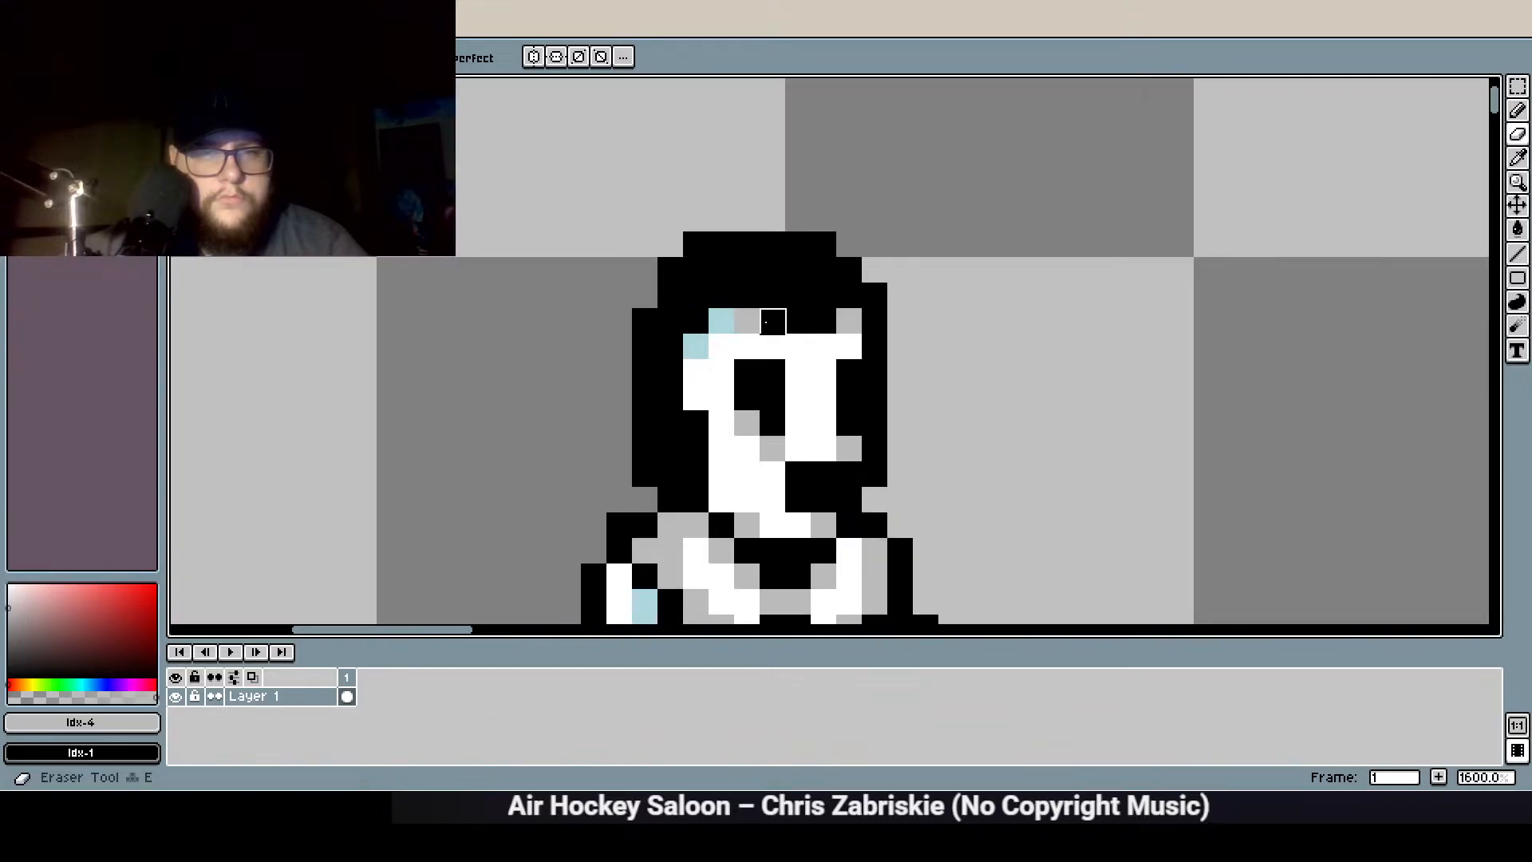
key(b)
key(e)
click(73, 111)
key(b)
click(746, 321)
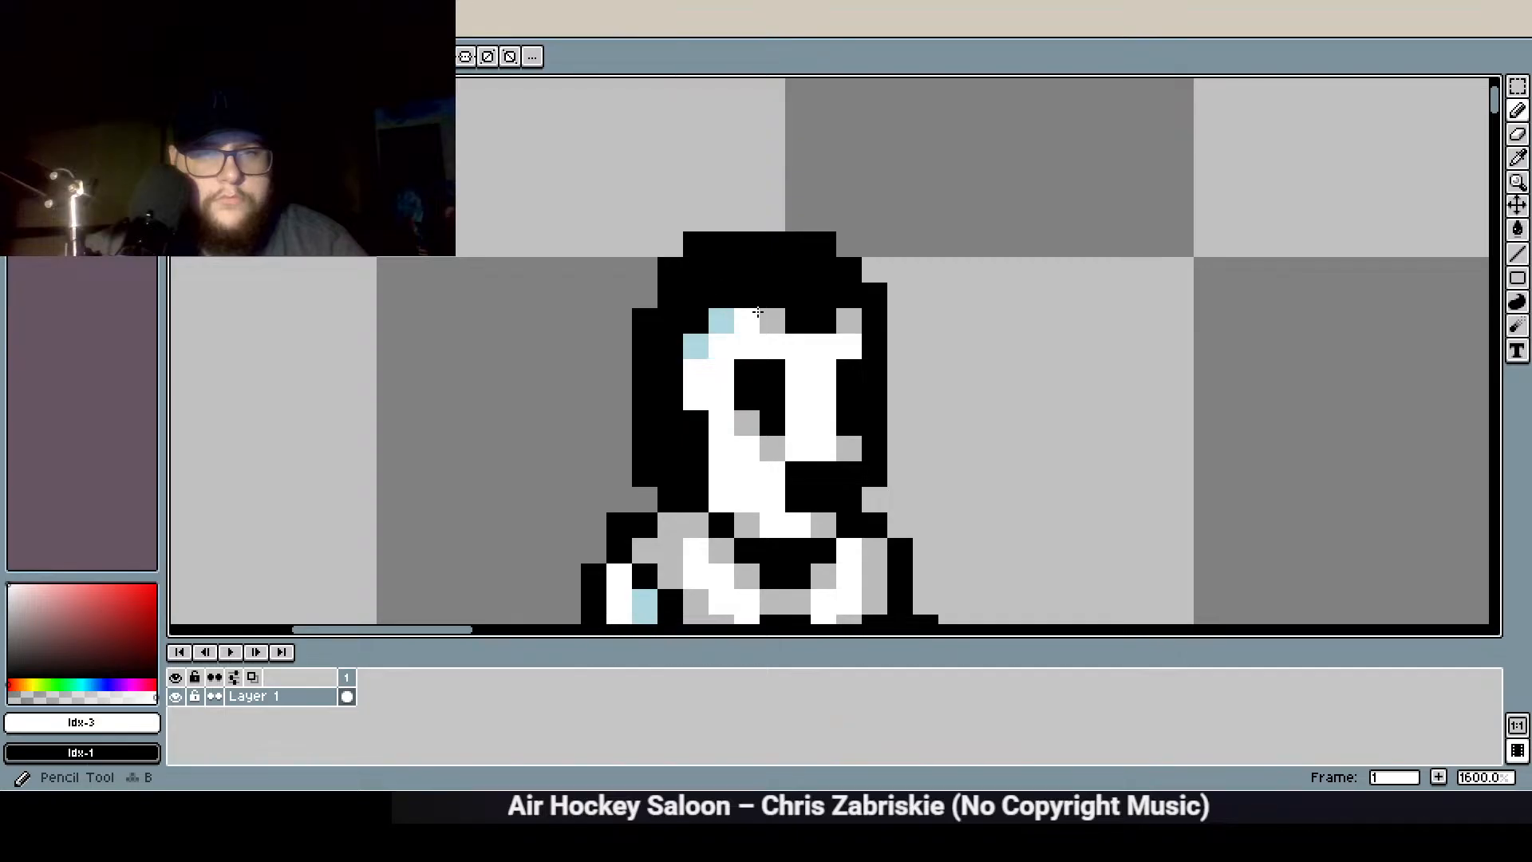
click(721, 321)
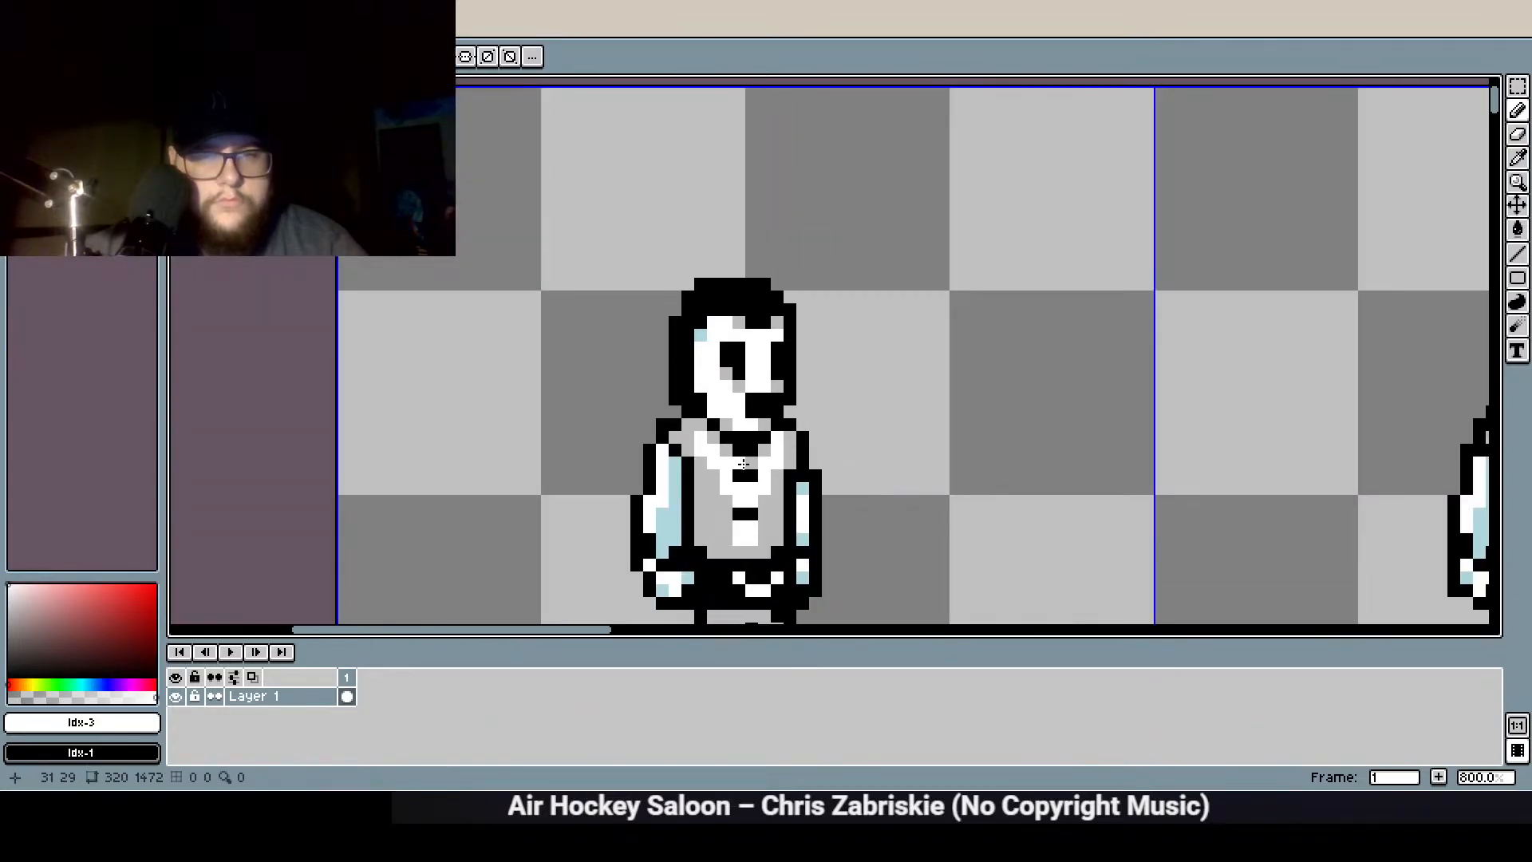
Erase the lowest outer hair pixel on each side of the back-view character's head
scroll(574, 256, down, 3)
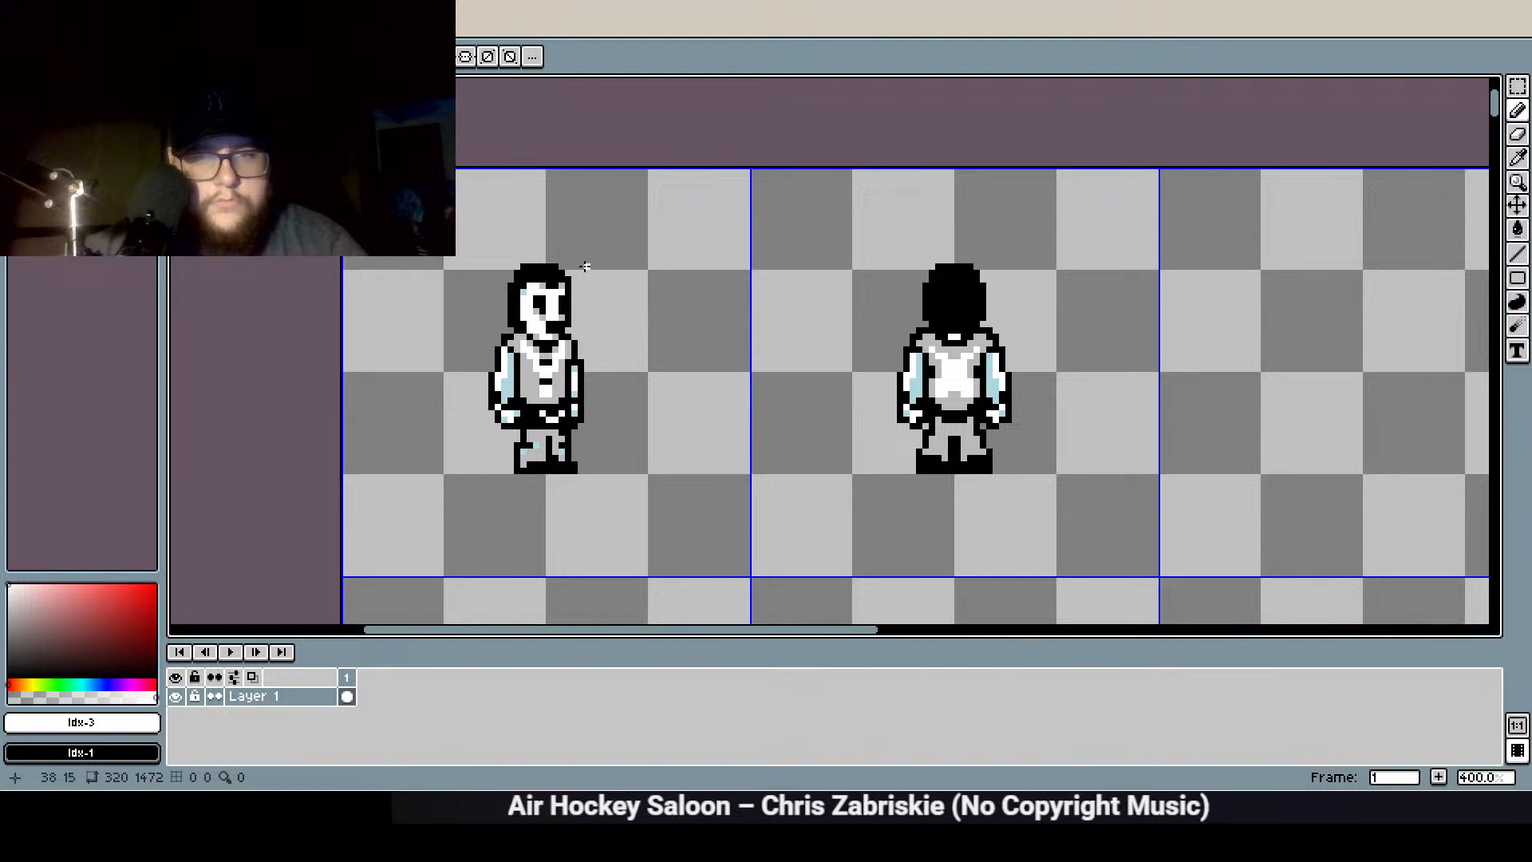
drag(1156, 385, 715, 365)
scroll(527, 319, up, 4)
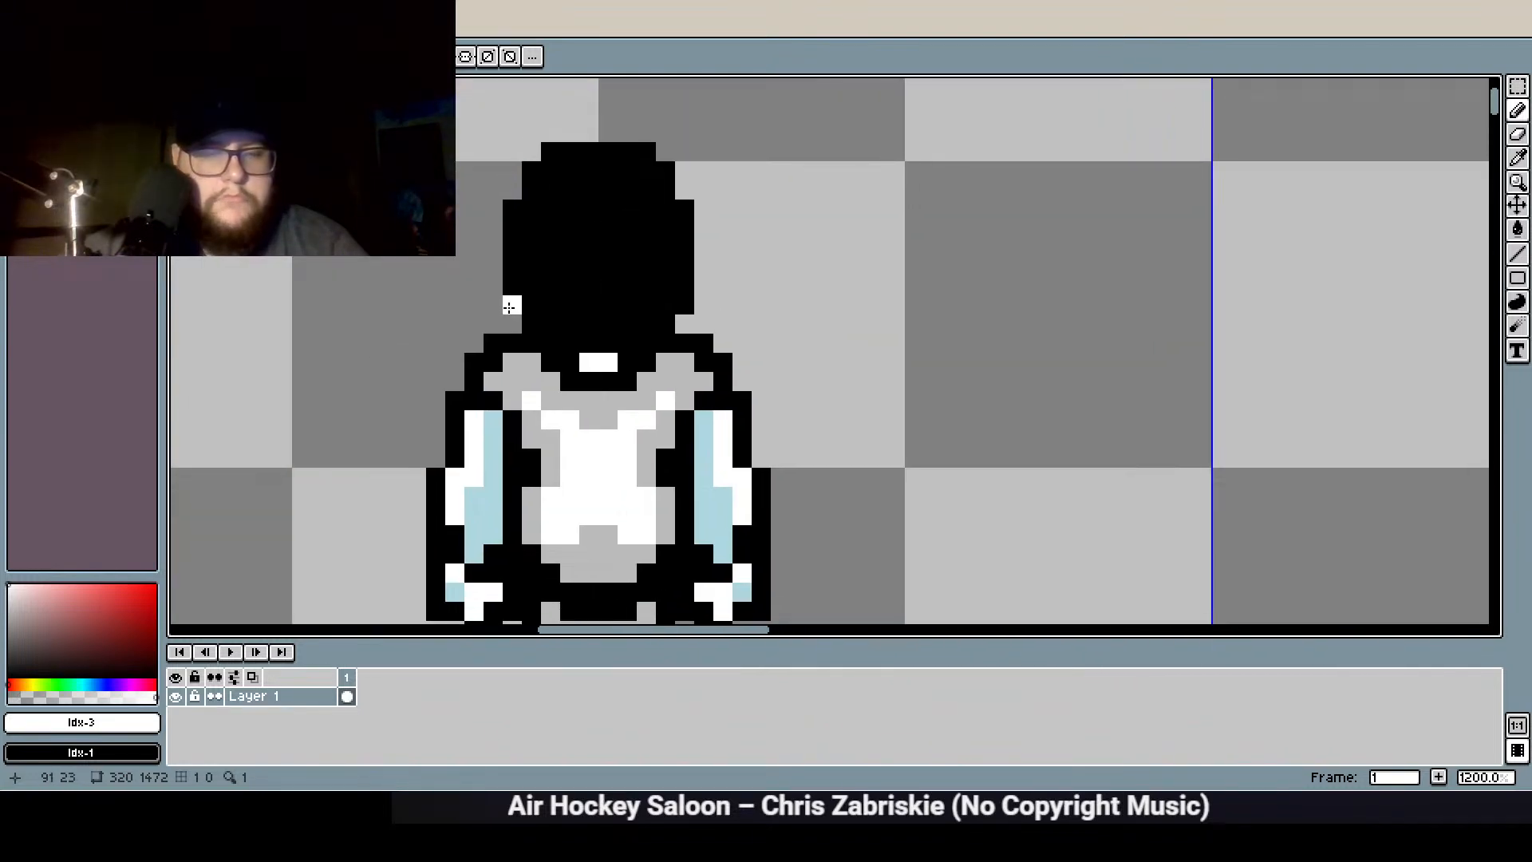
key(e)
click(512, 306)
click(684, 305)
Try to trim further hair pixels at both lower corners of the back-view character's head
click(533, 325)
click(666, 325)
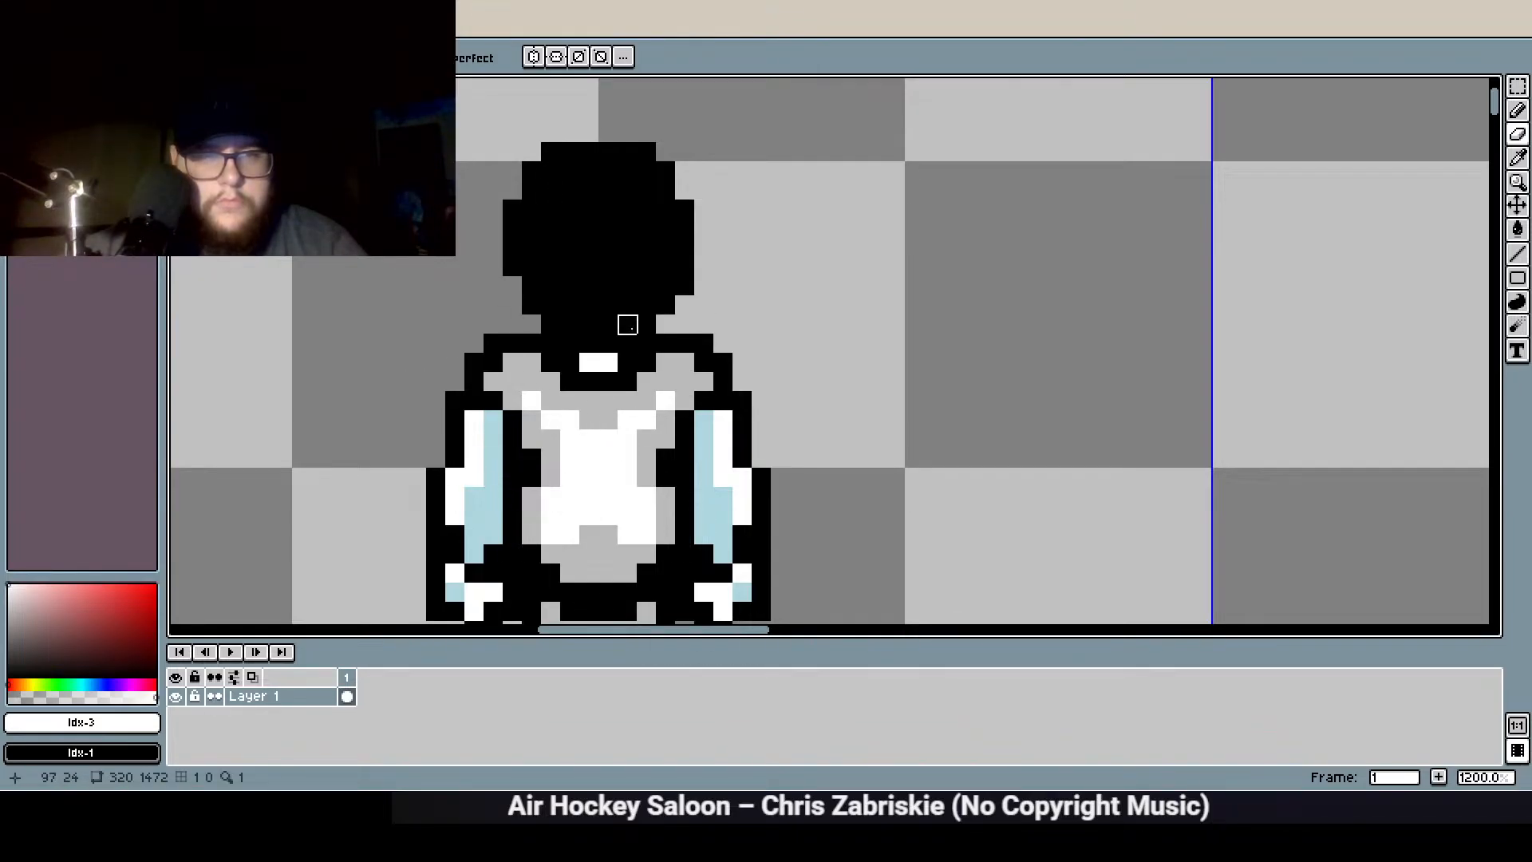
scroll(642, 431, down, 3)
drag(632, 417, 851, 386)
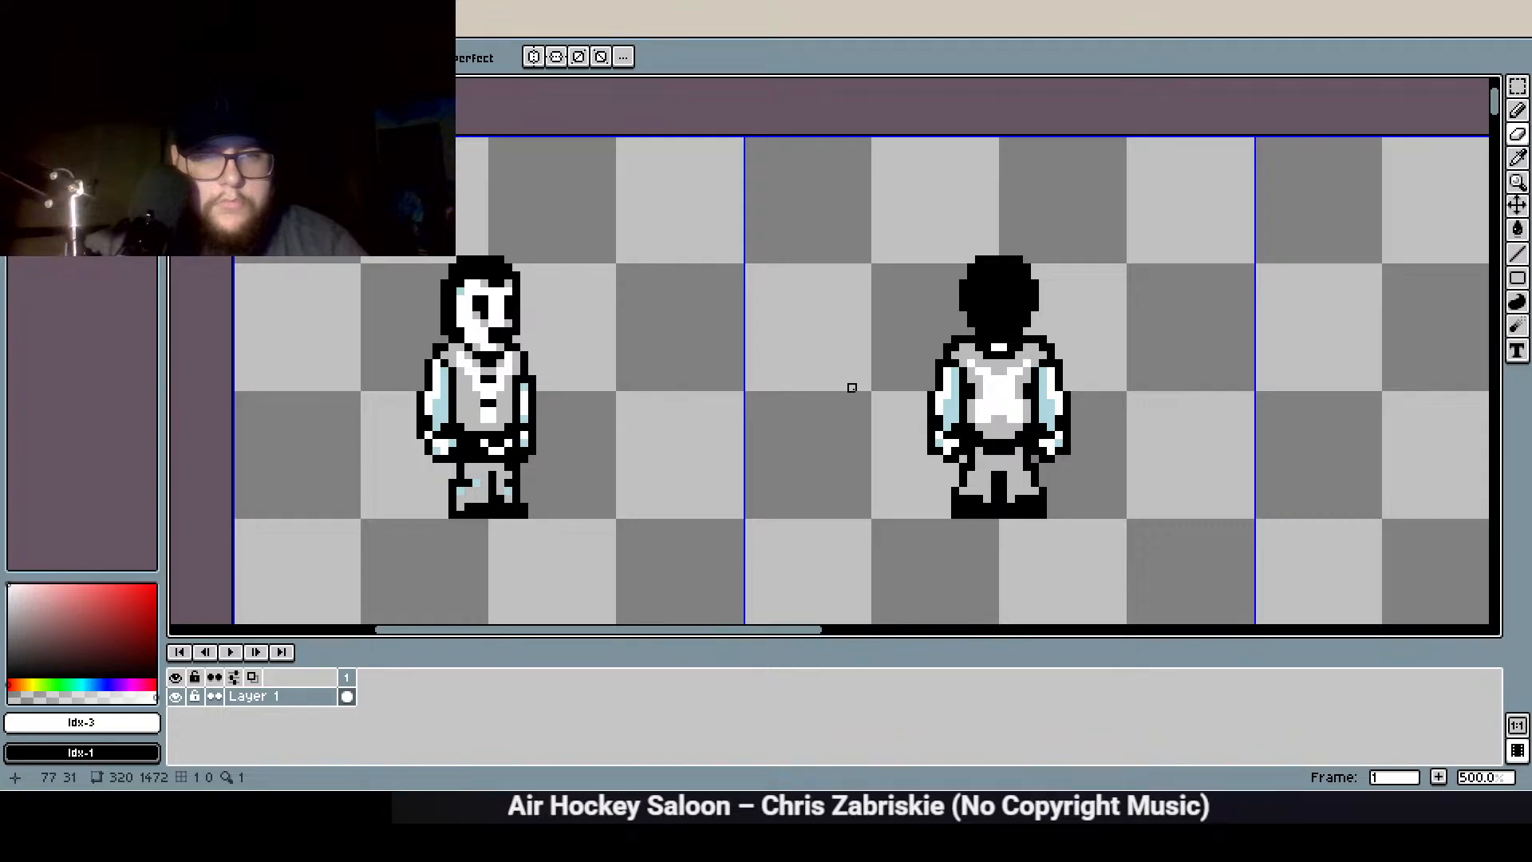
scroll(1026, 306, up, 1)
key(ctrl+z)
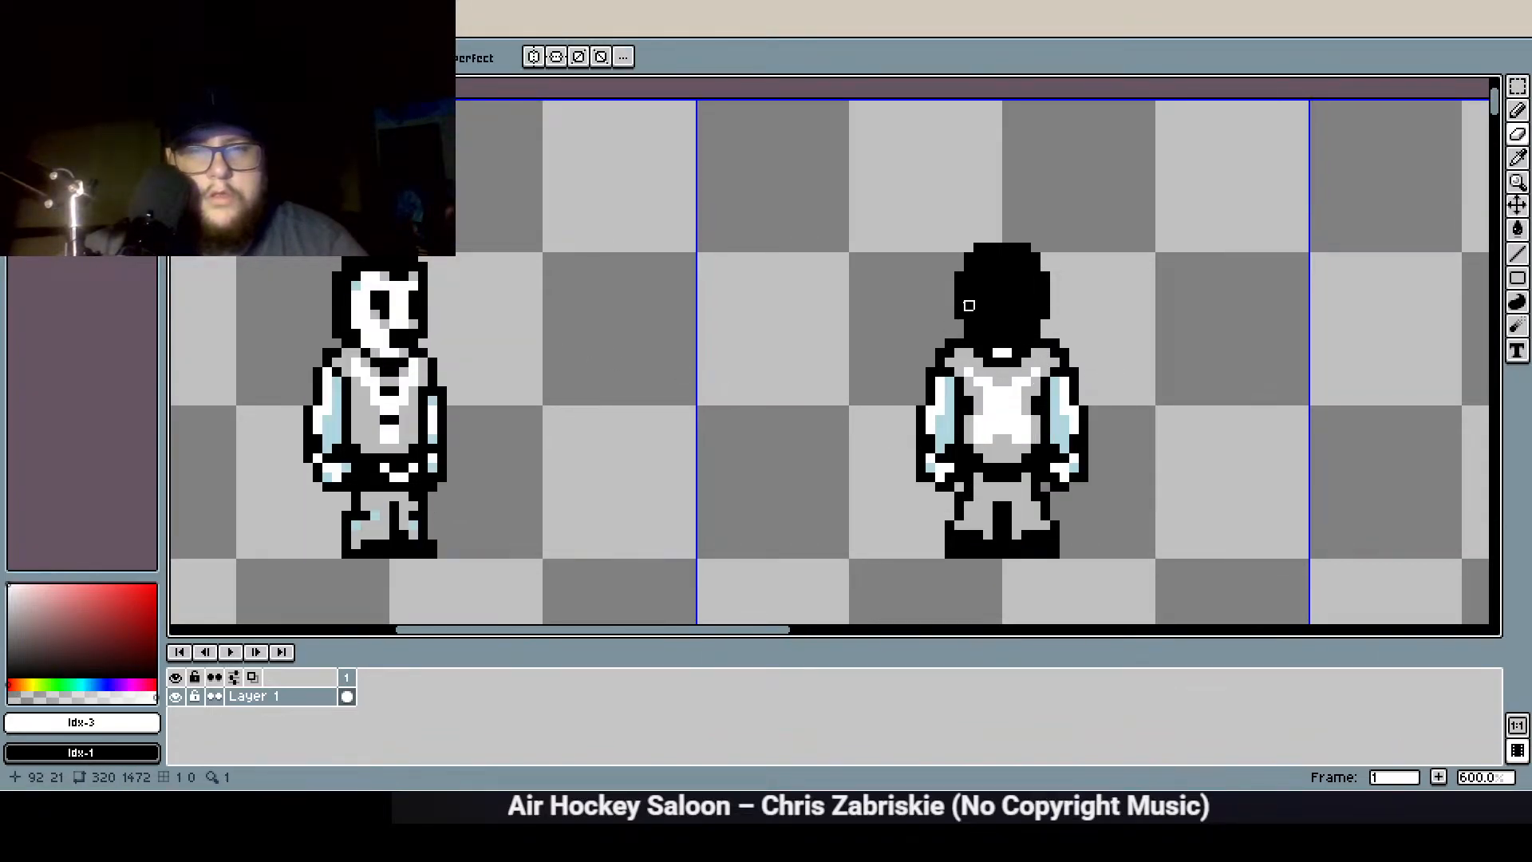
Try to add a white pixel diagonally above each end of the white neck patch on the back-view character
scroll(981, 308, up, 2)
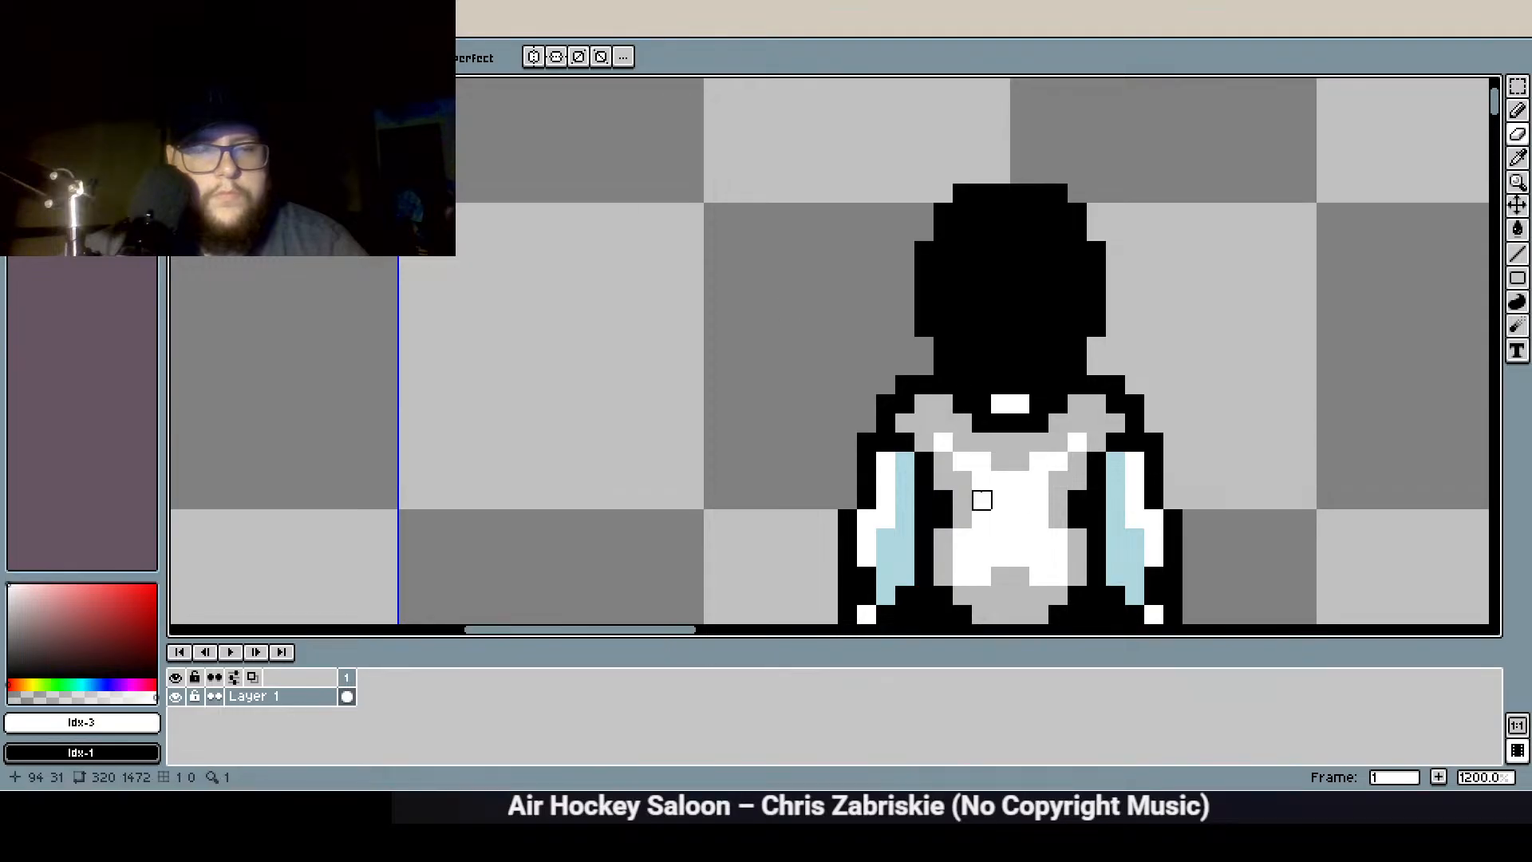
click(962, 384)
key(ctrl+z)
click(982, 385)
click(1038, 385)
click(886, 403)
scroll(749, 514, down, 3)
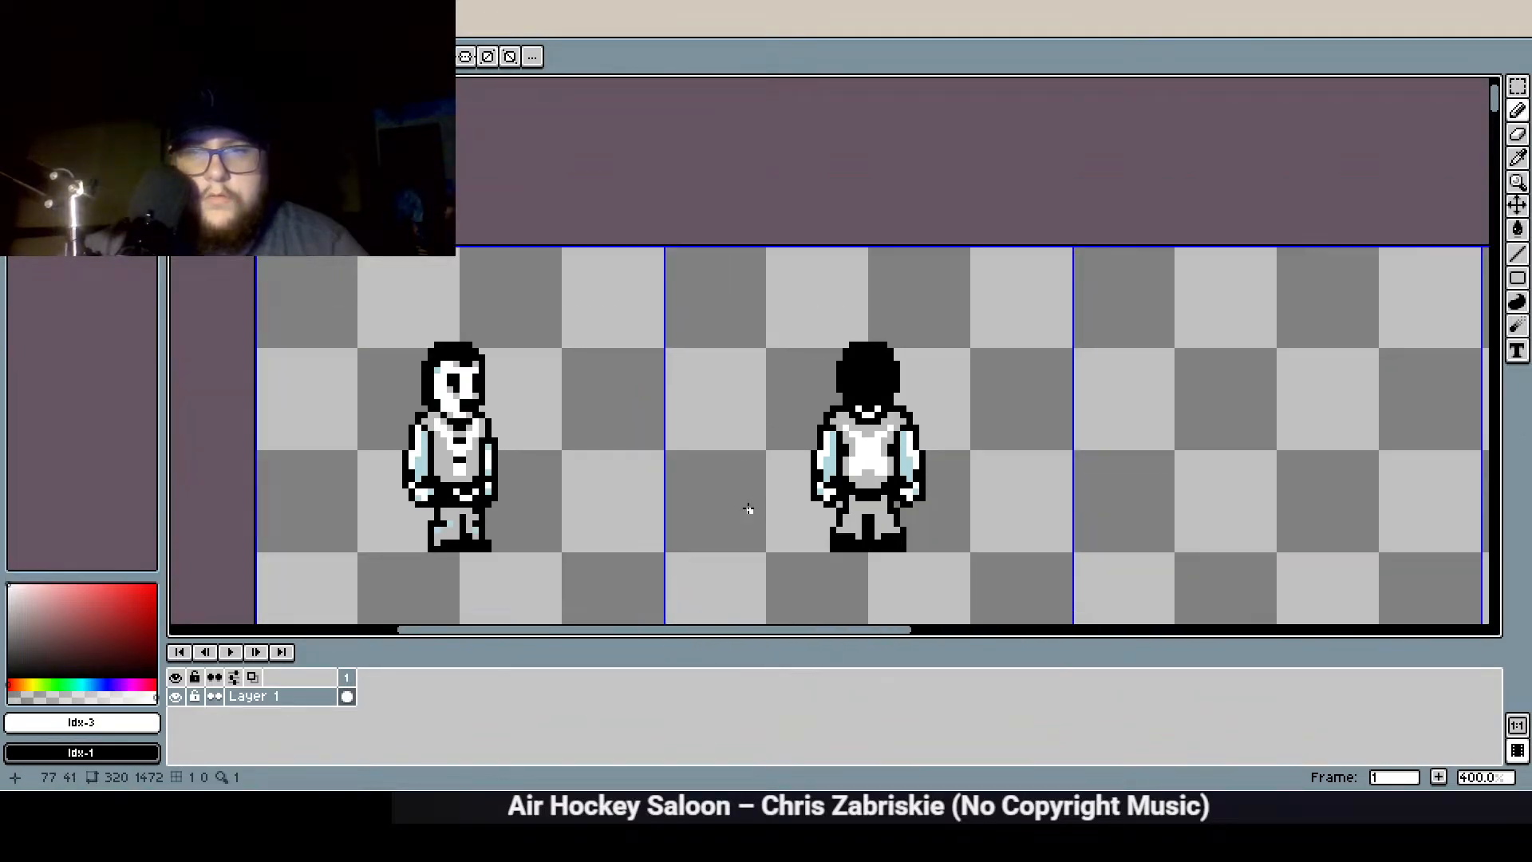
drag(722, 544, 892, 444)
scroll(1008, 373, up, 3)
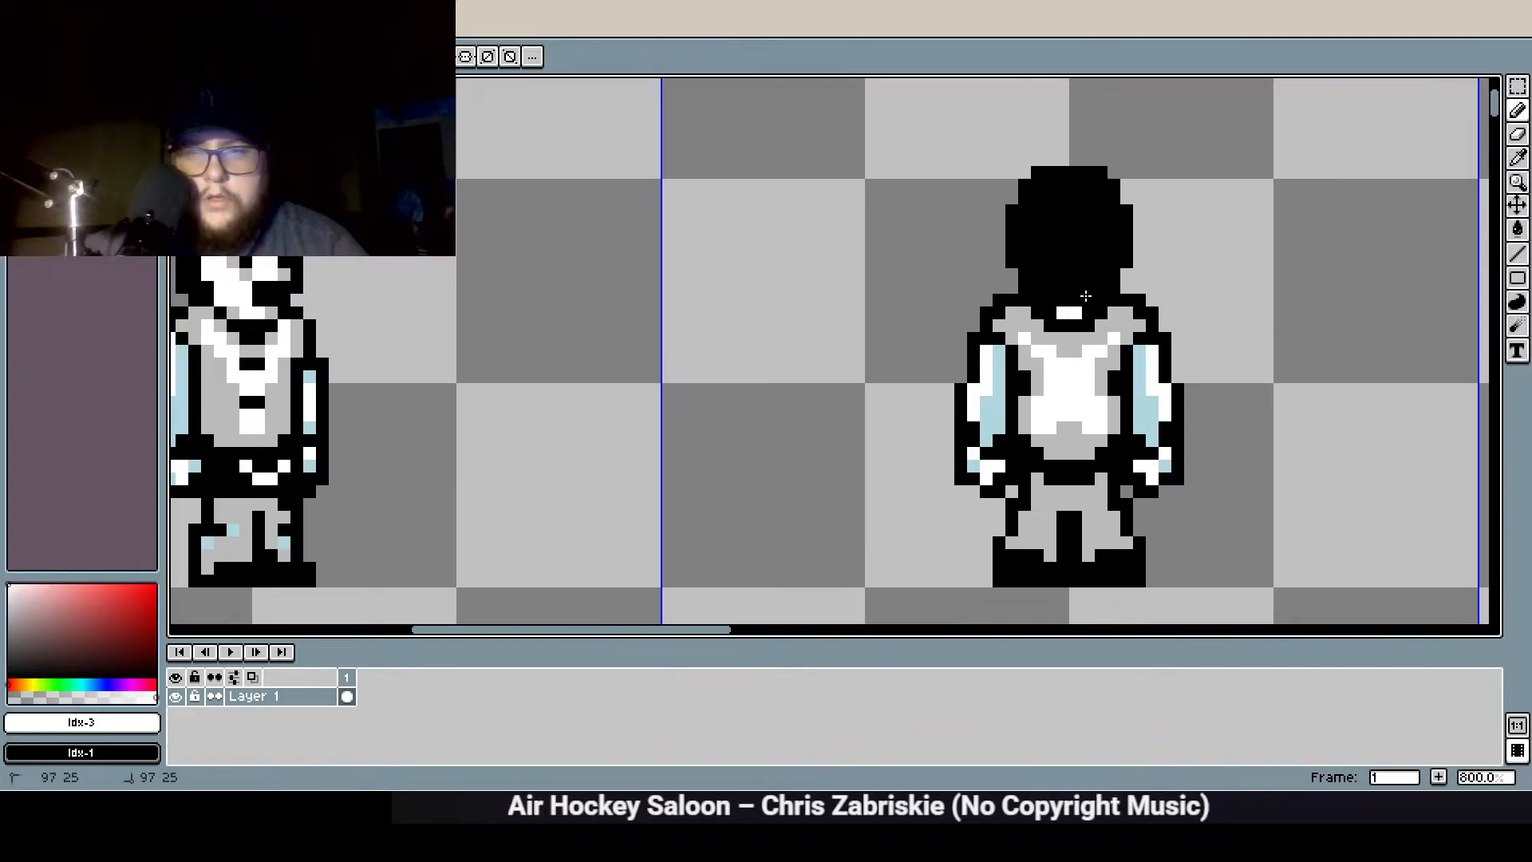
scroll(831, 386, down, 3)
scroll(668, 262, up, 3)
Erase the outermost hair column on the left-hand side of the turned character's head and trim its upper corner pixels
scroll(570, 341, up, 2)
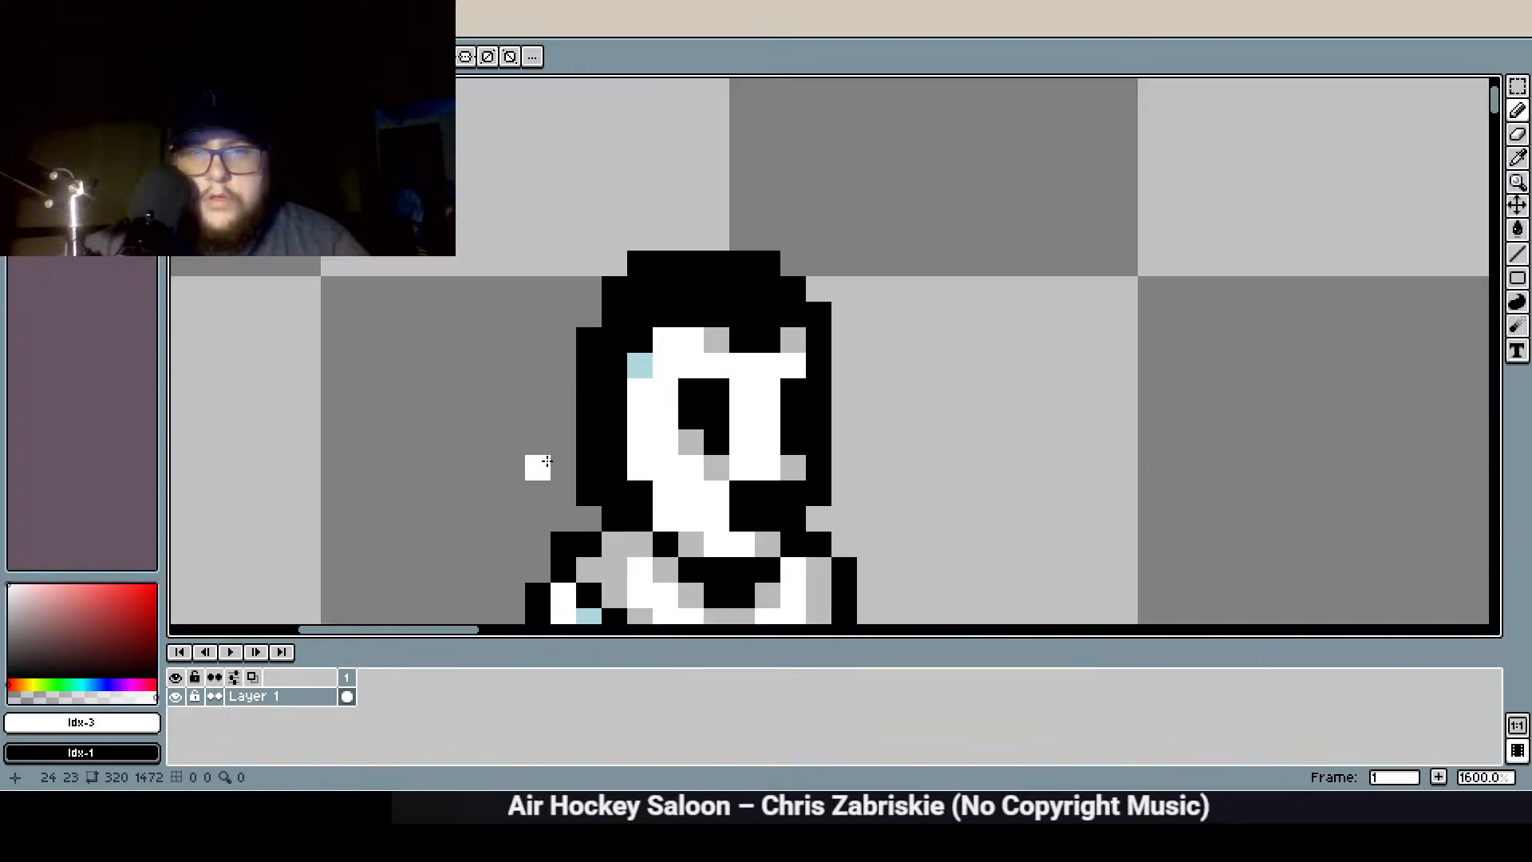
key(e)
mouse_move(591, 447)
mouse_down()
mouse_move(565, 496)
mouse_move(617, 445)
mouse_move(489, 497)
mouse_move(591, 369)
mouse_move(591, 280)
mouse_up()
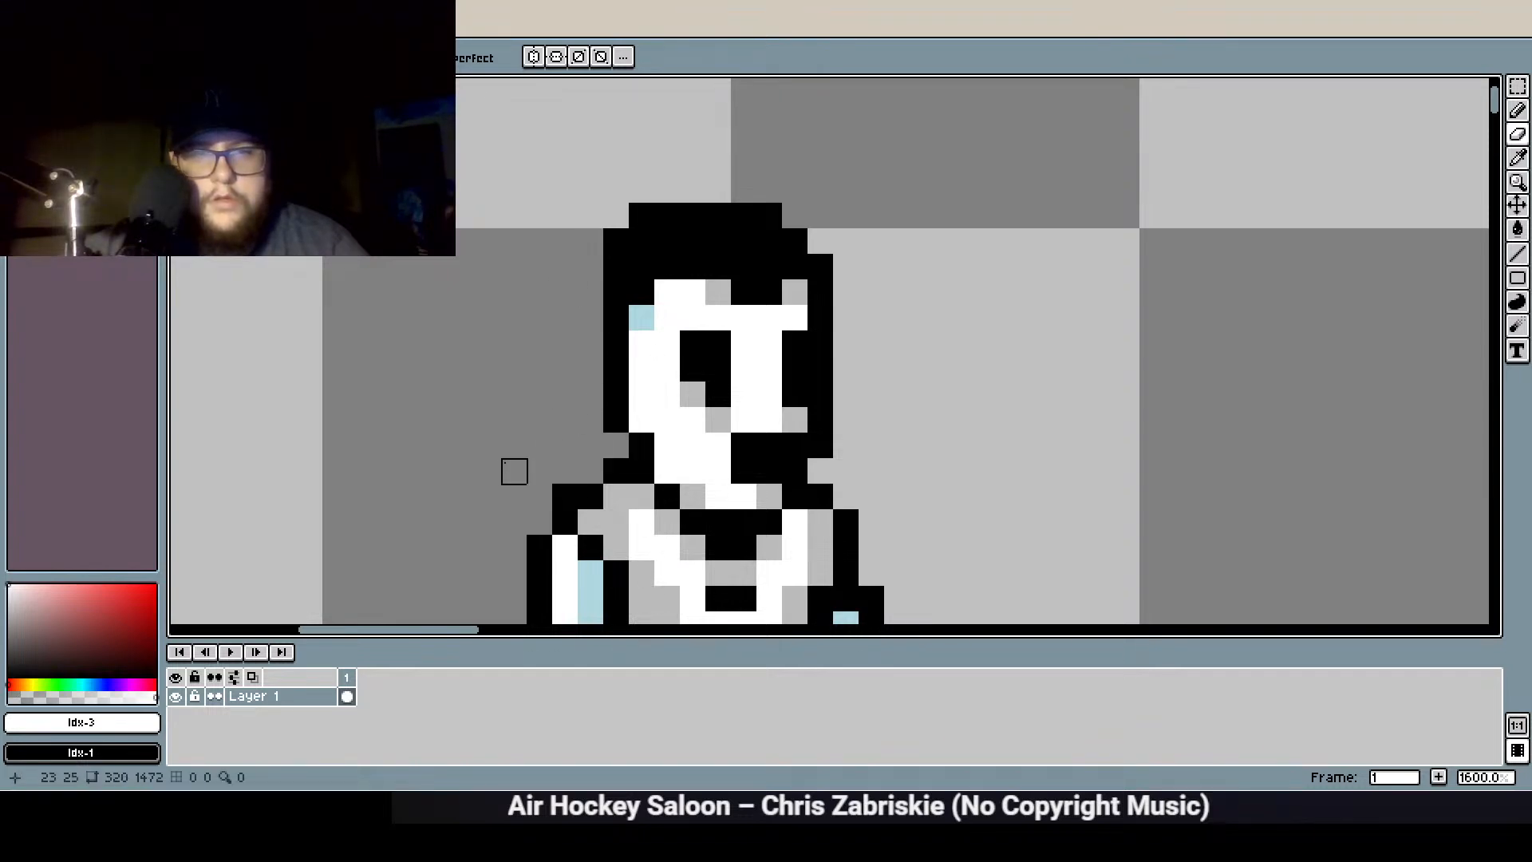
click(615, 239)
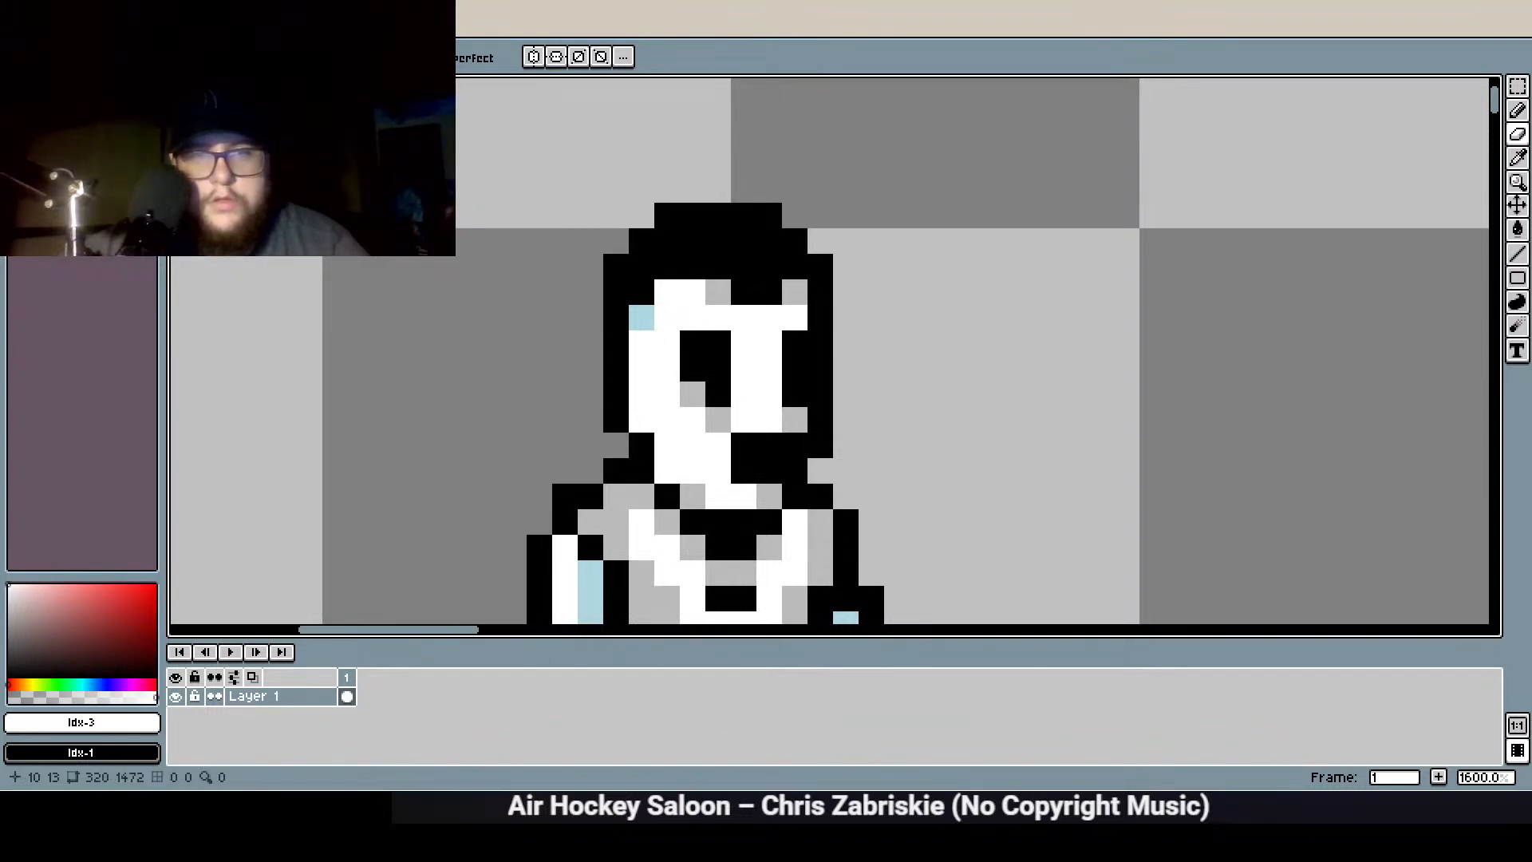
scroll(495, 266, down, 2)
scroll(535, 391, down, 2)
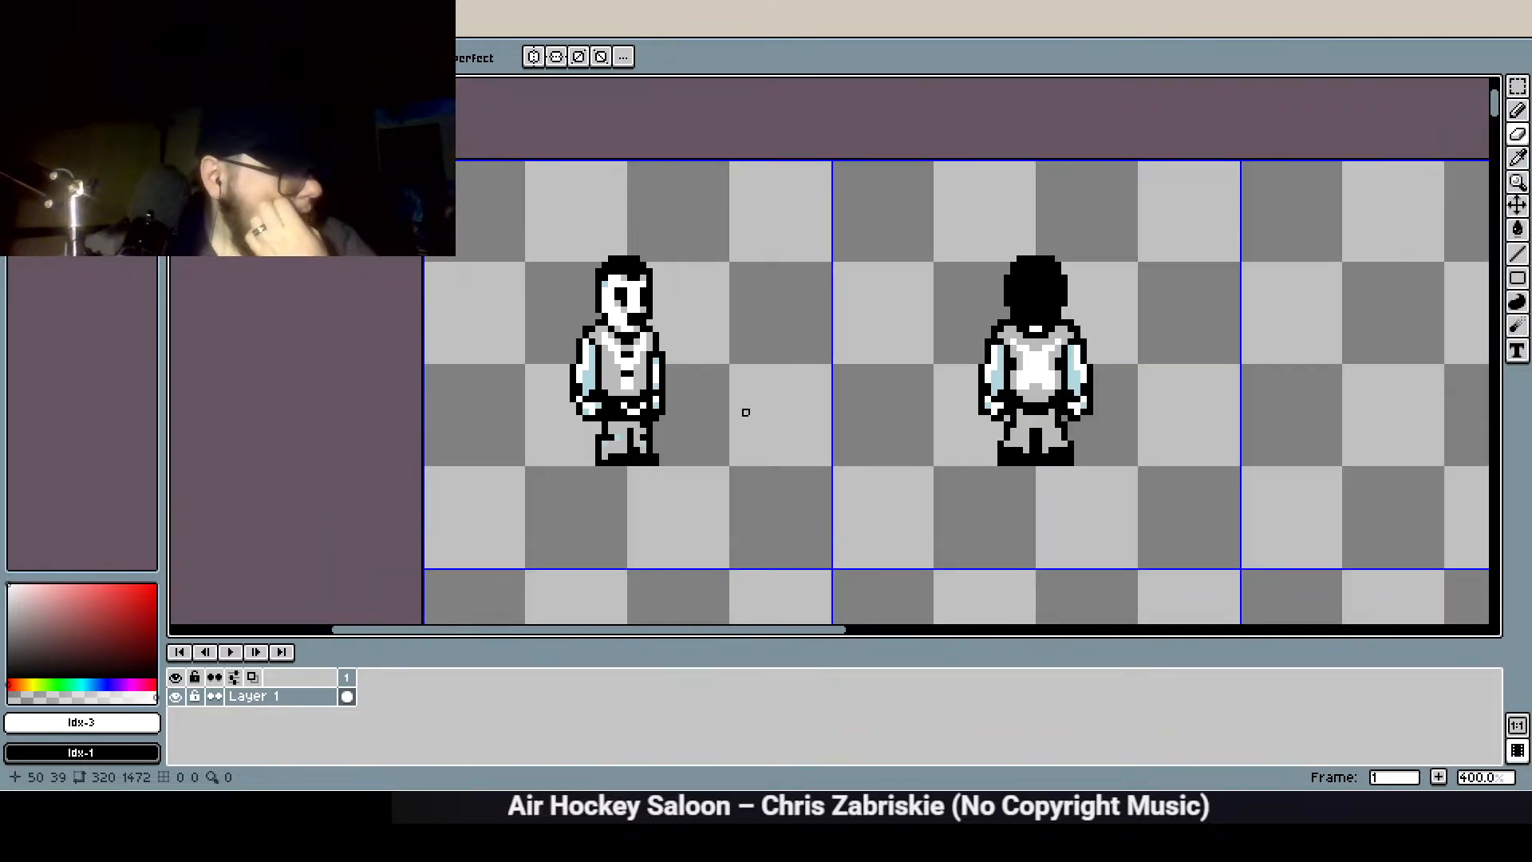
scroll(698, 314, up, 2)
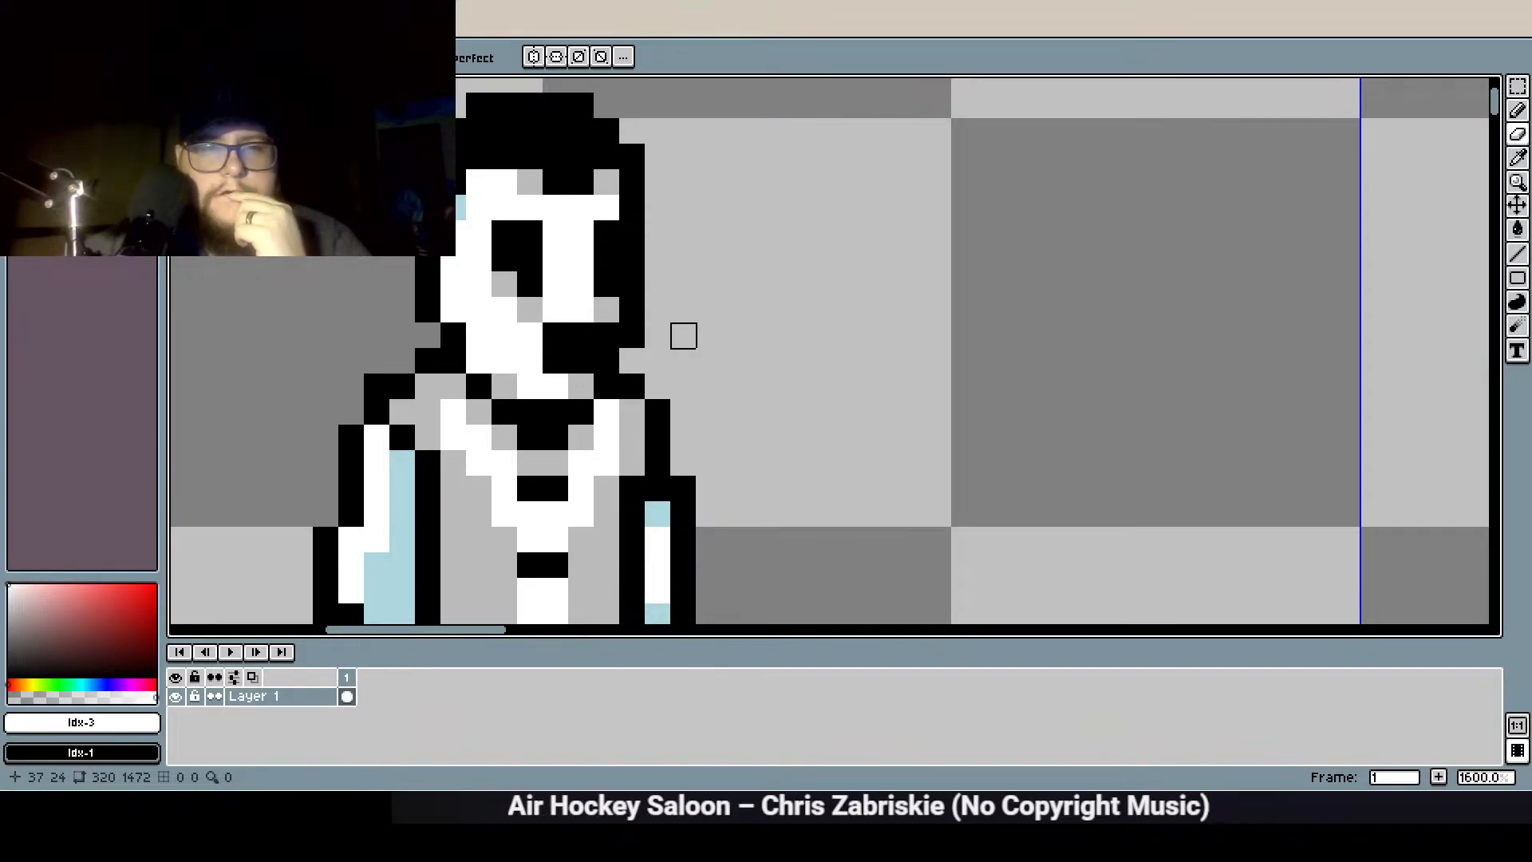
scroll(684, 336, down, 4)
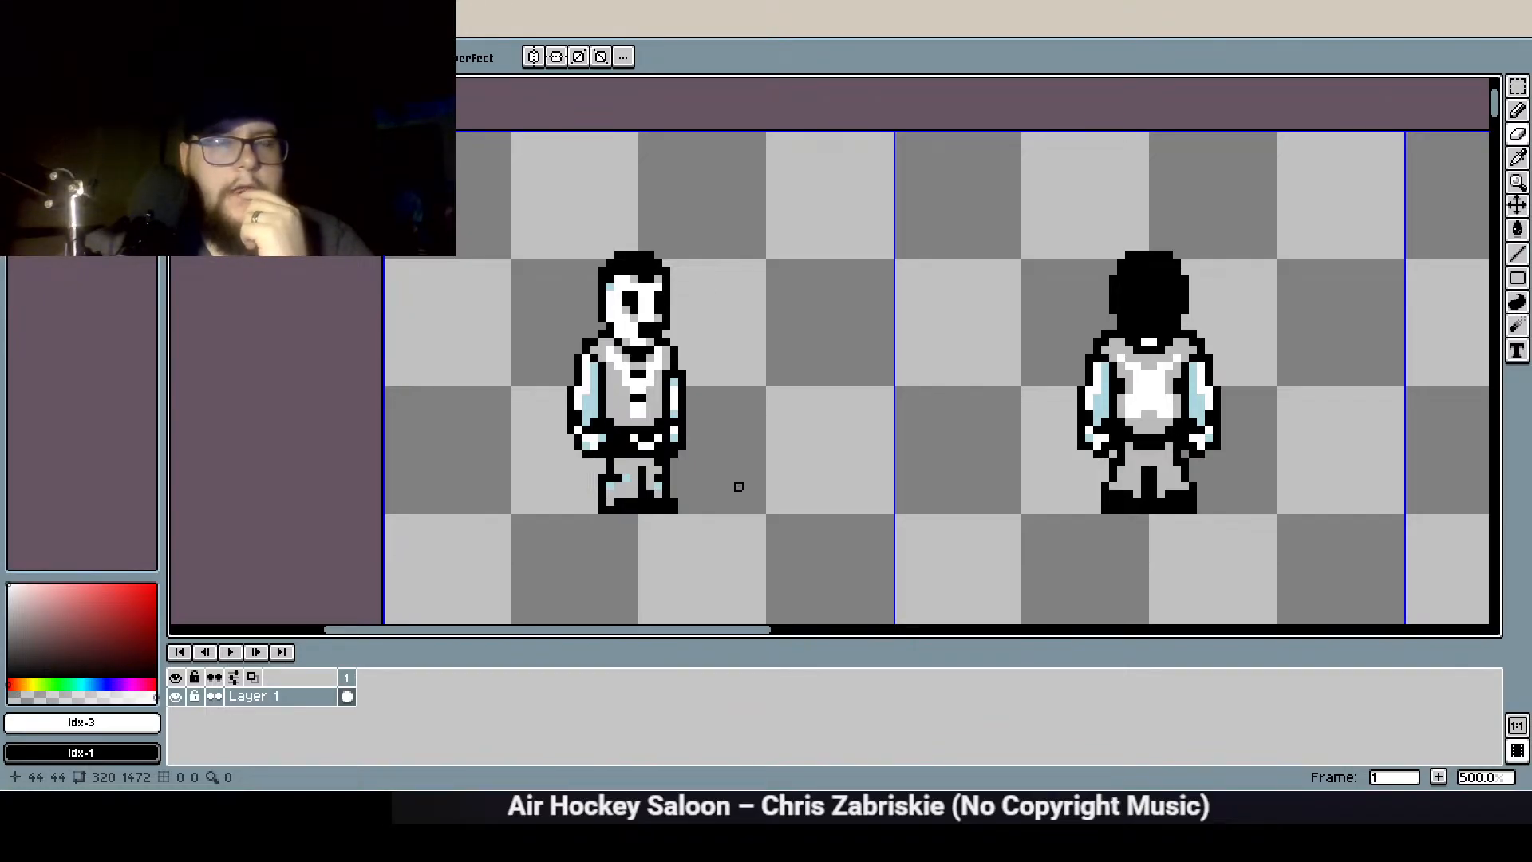
drag(738, 486, 678, 396)
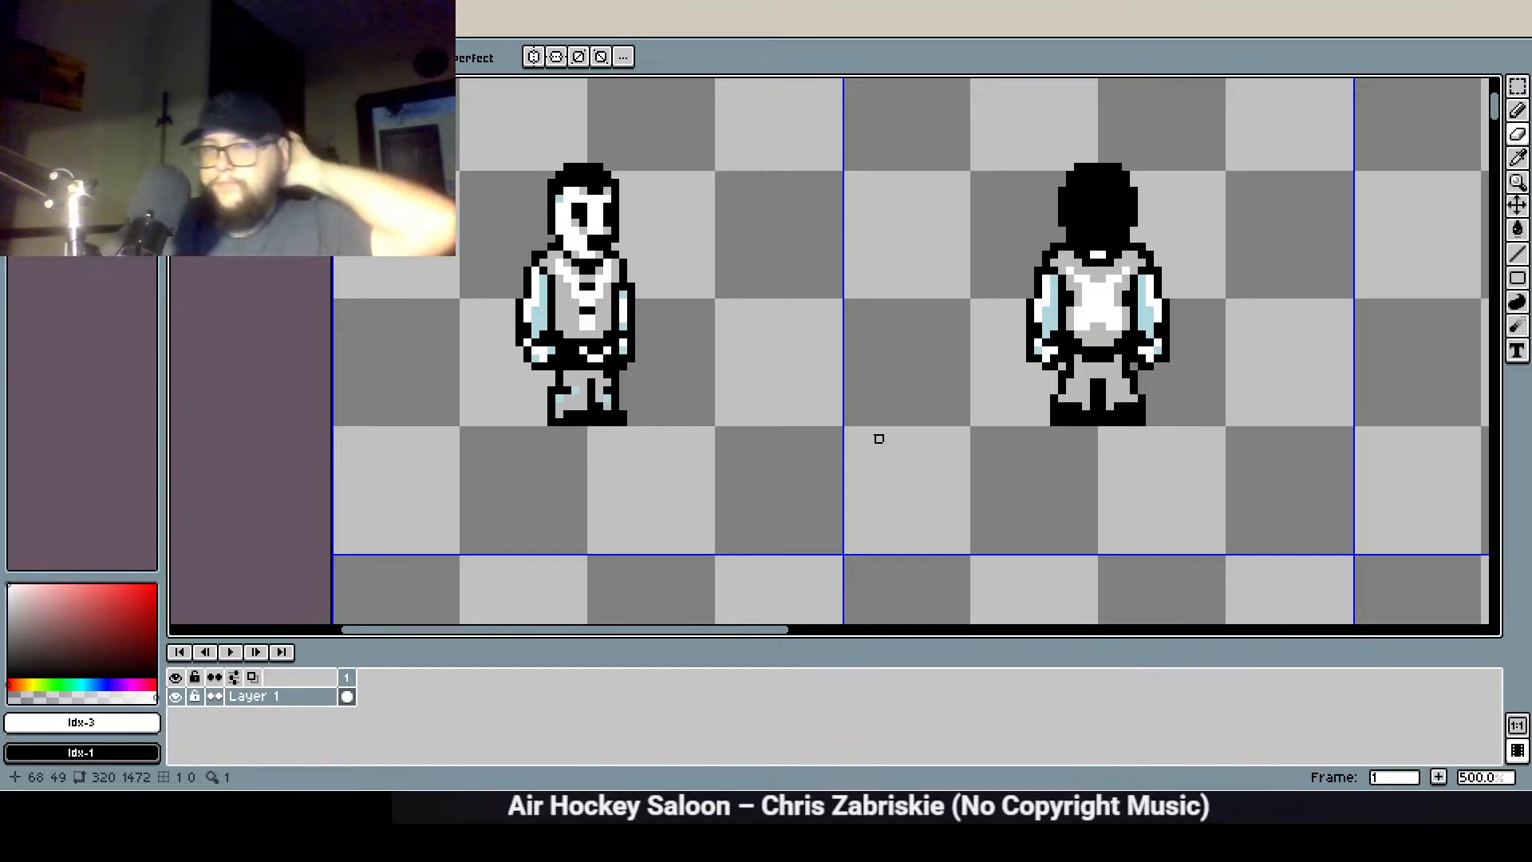
Add a black pixel on top of the turned character's left-hand shoe, beside the gap between the legs
key(b)
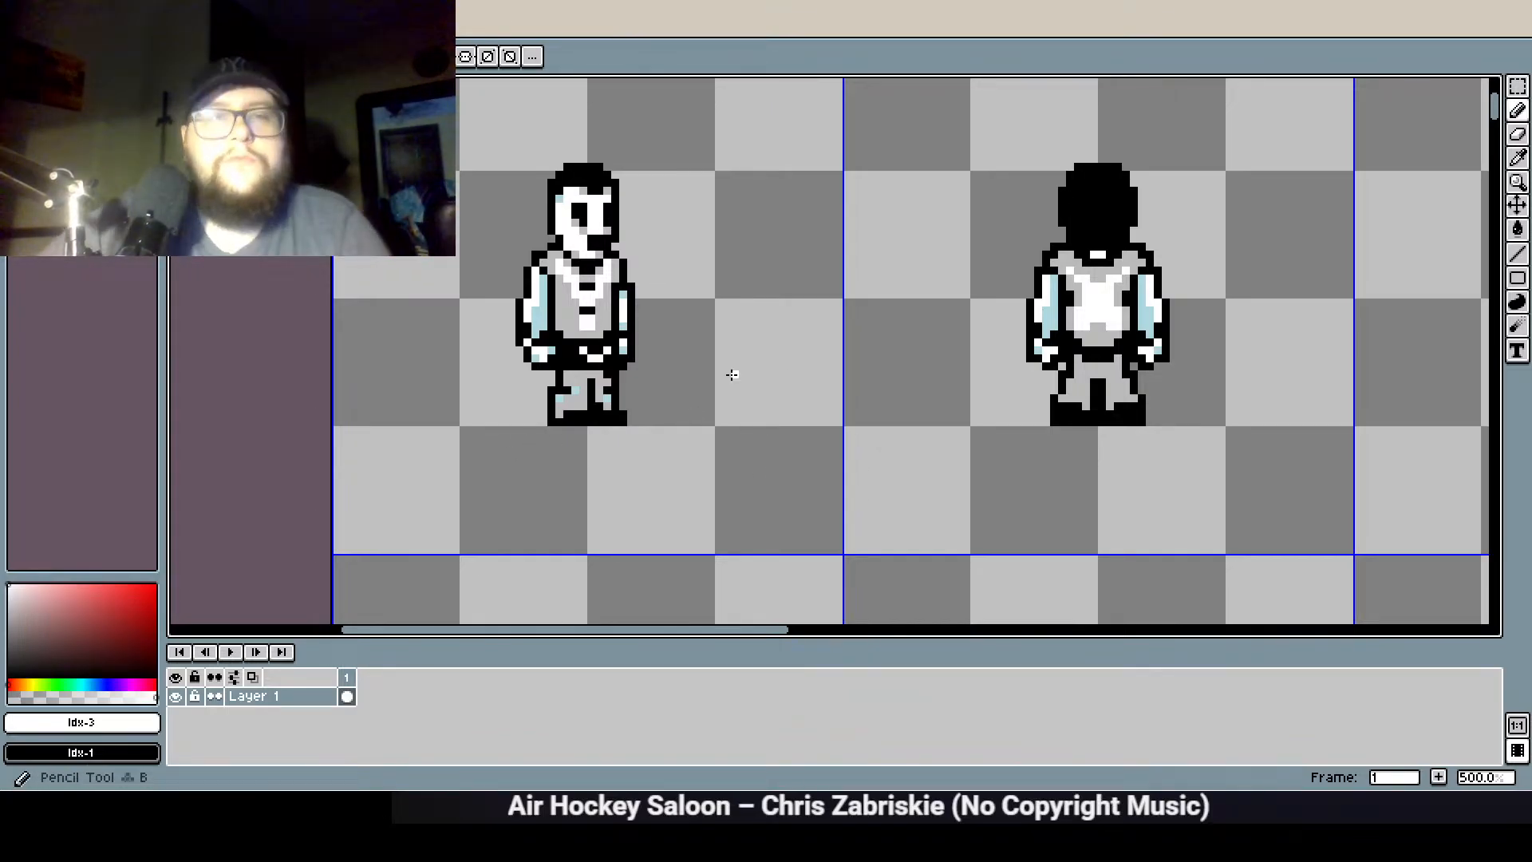
scroll(536, 436, up, 2)
scroll(572, 401, up, 2)
scroll(626, 445, down, 2)
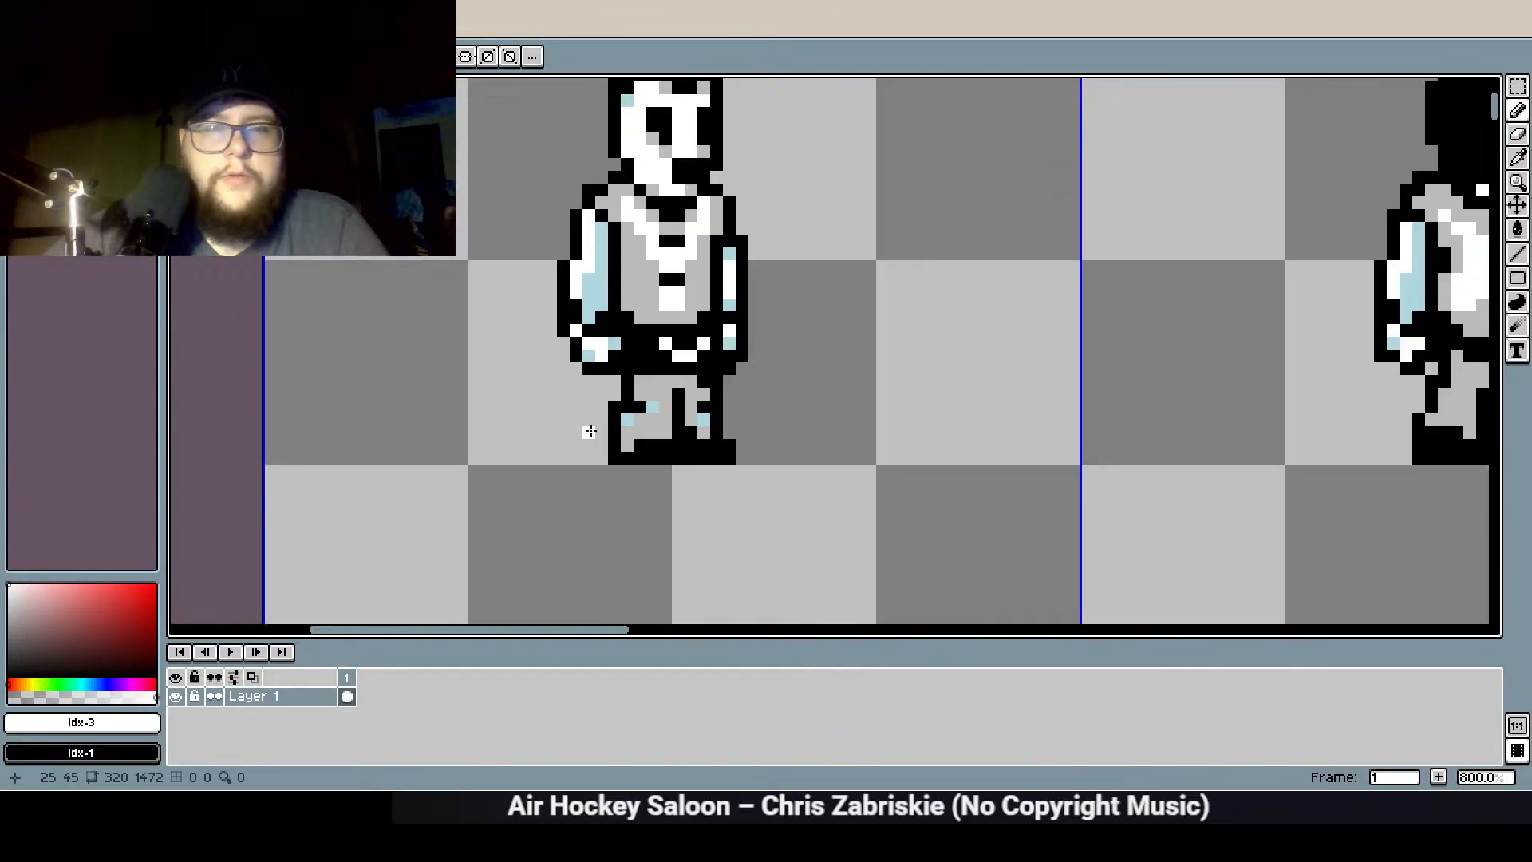
scroll(599, 434, up, 3)
scroll(673, 434, down, 1)
drag(672, 435, 693, 433)
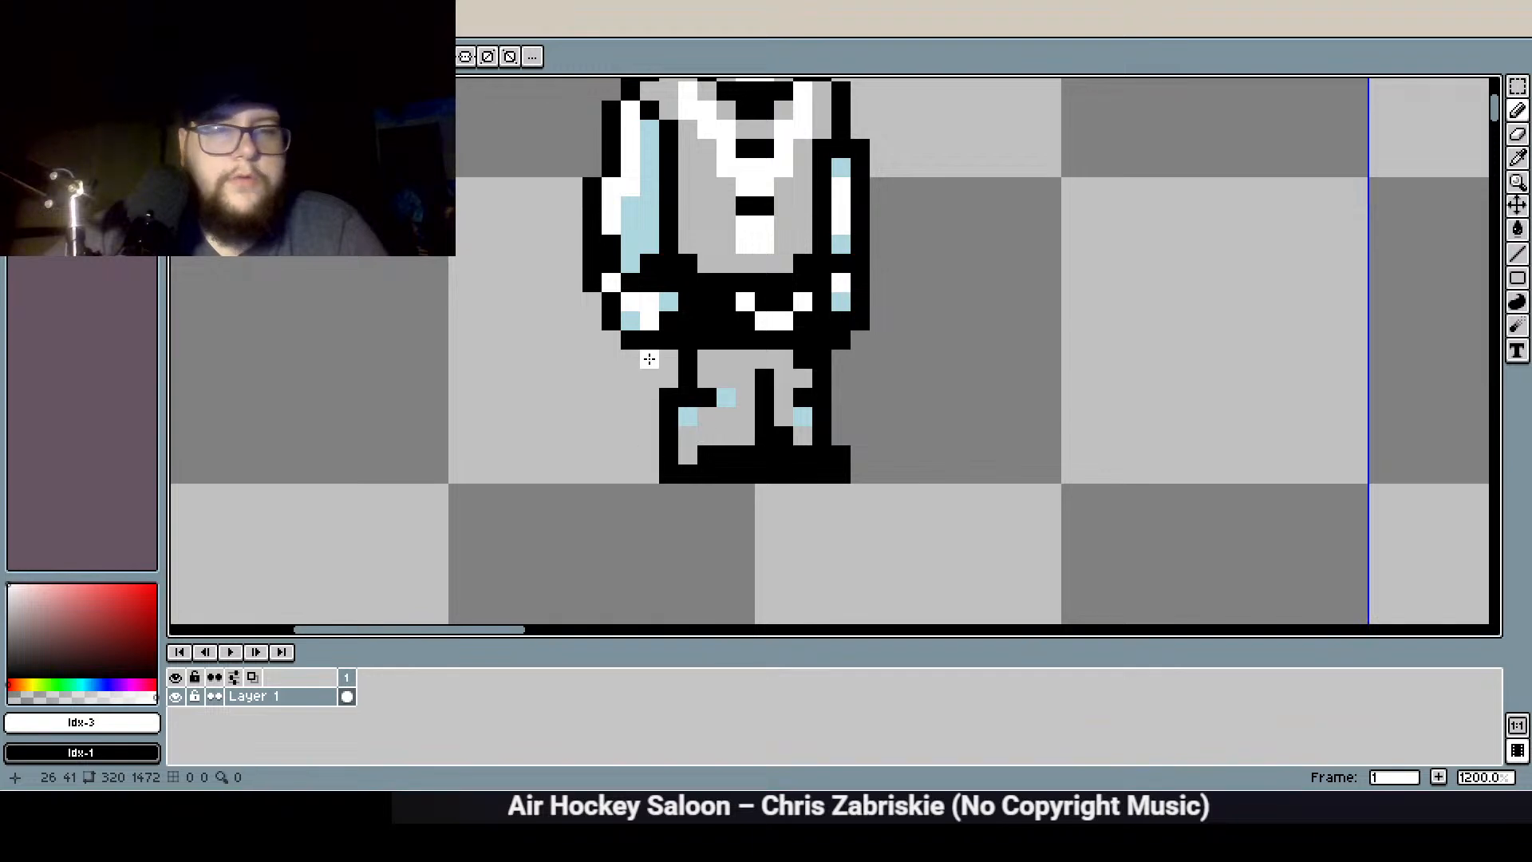
click(669, 378)
scroll(682, 487, down, 1)
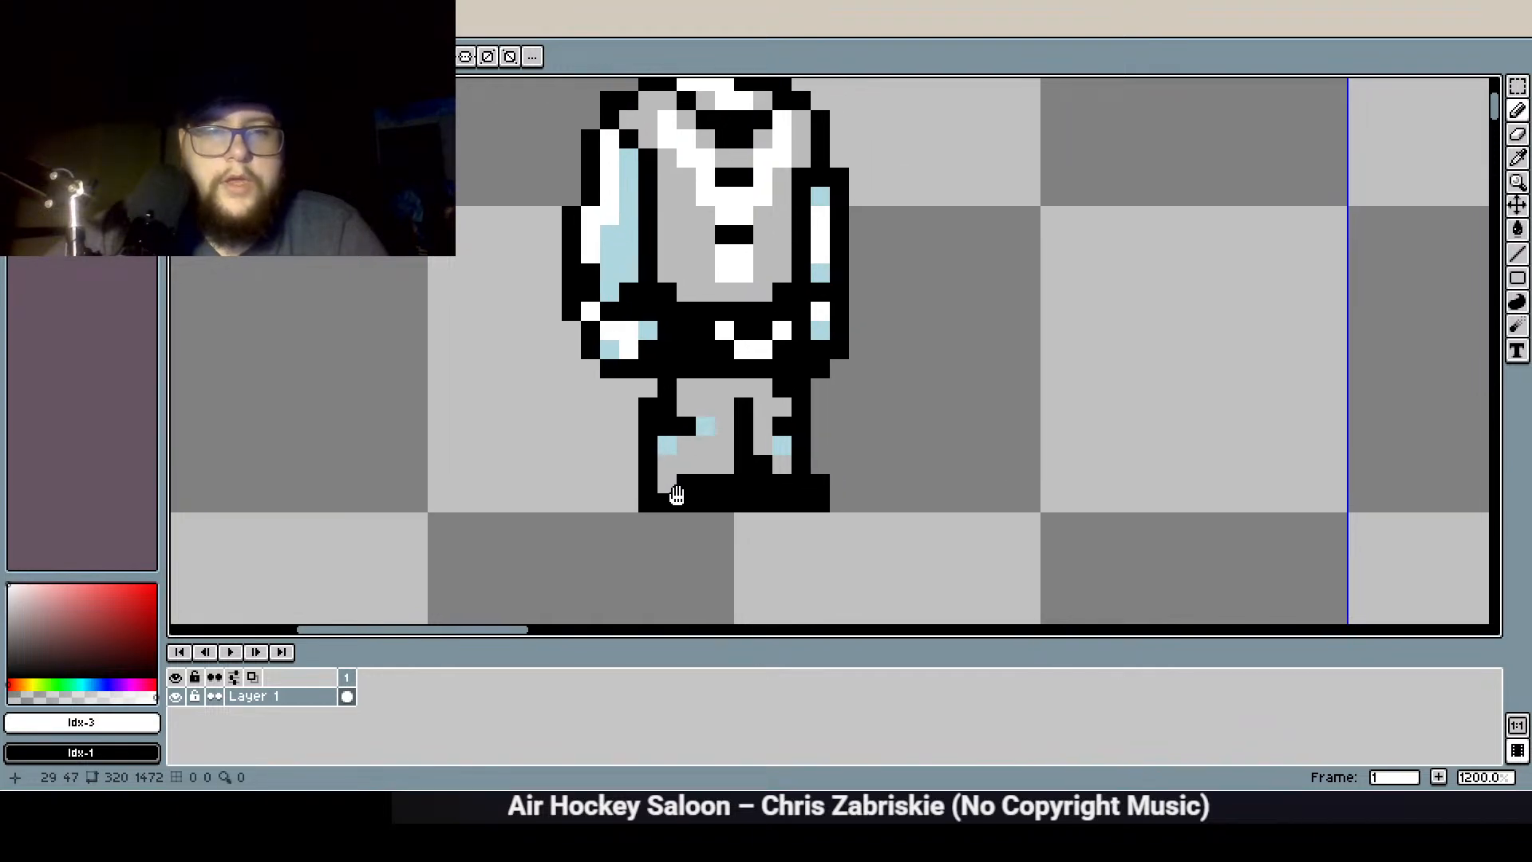
scroll(758, 504, down, 1)
scroll(760, 504, down, 1)
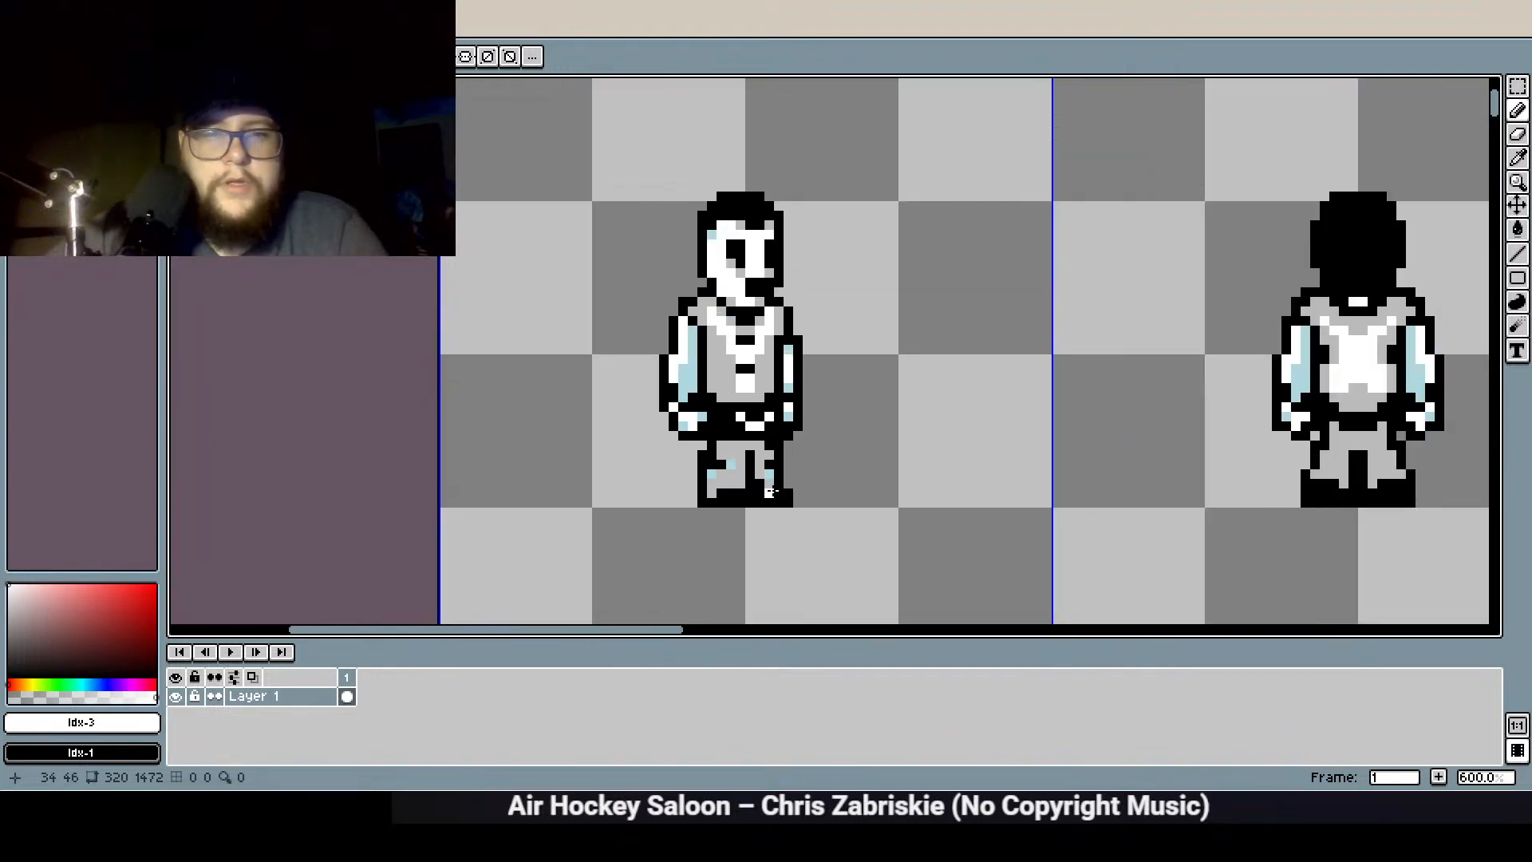
scroll(778, 493, up, 2)
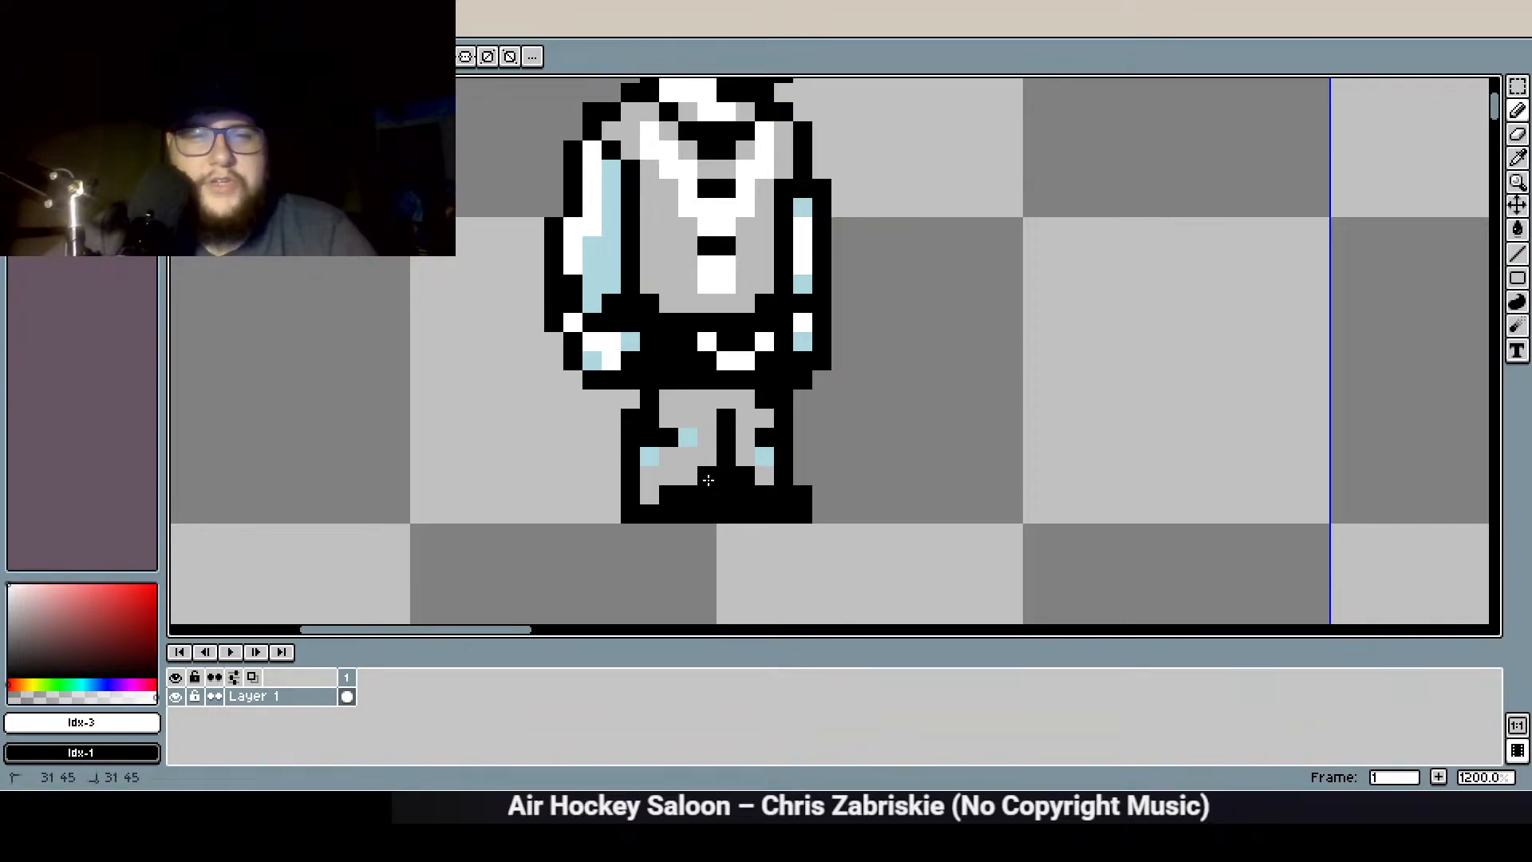
scroll(742, 547, down, 3)
scroll(761, 517, down, 1)
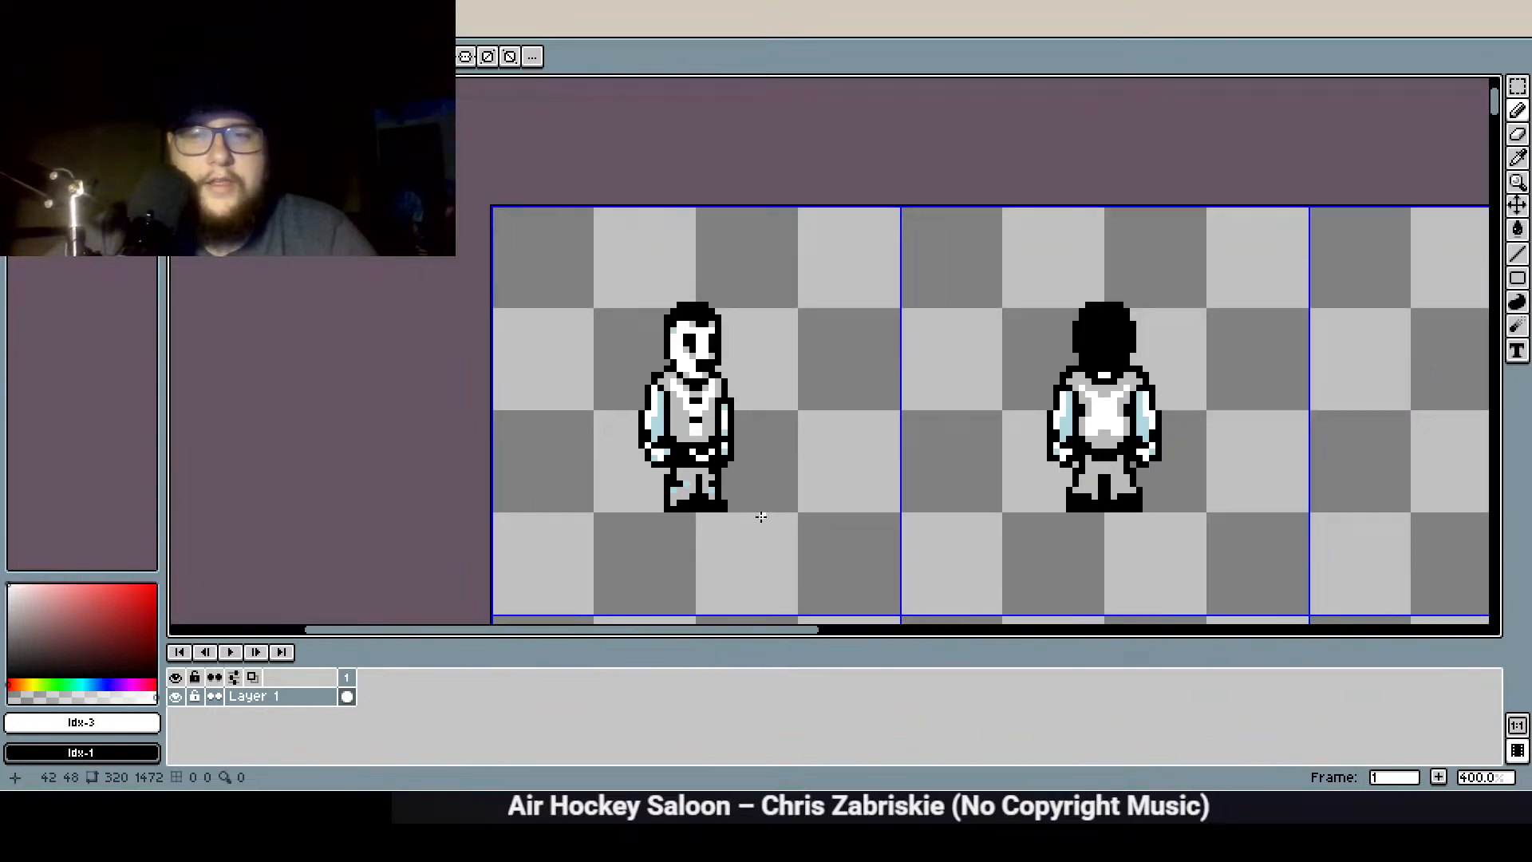
scroll(801, 514, down, 4)
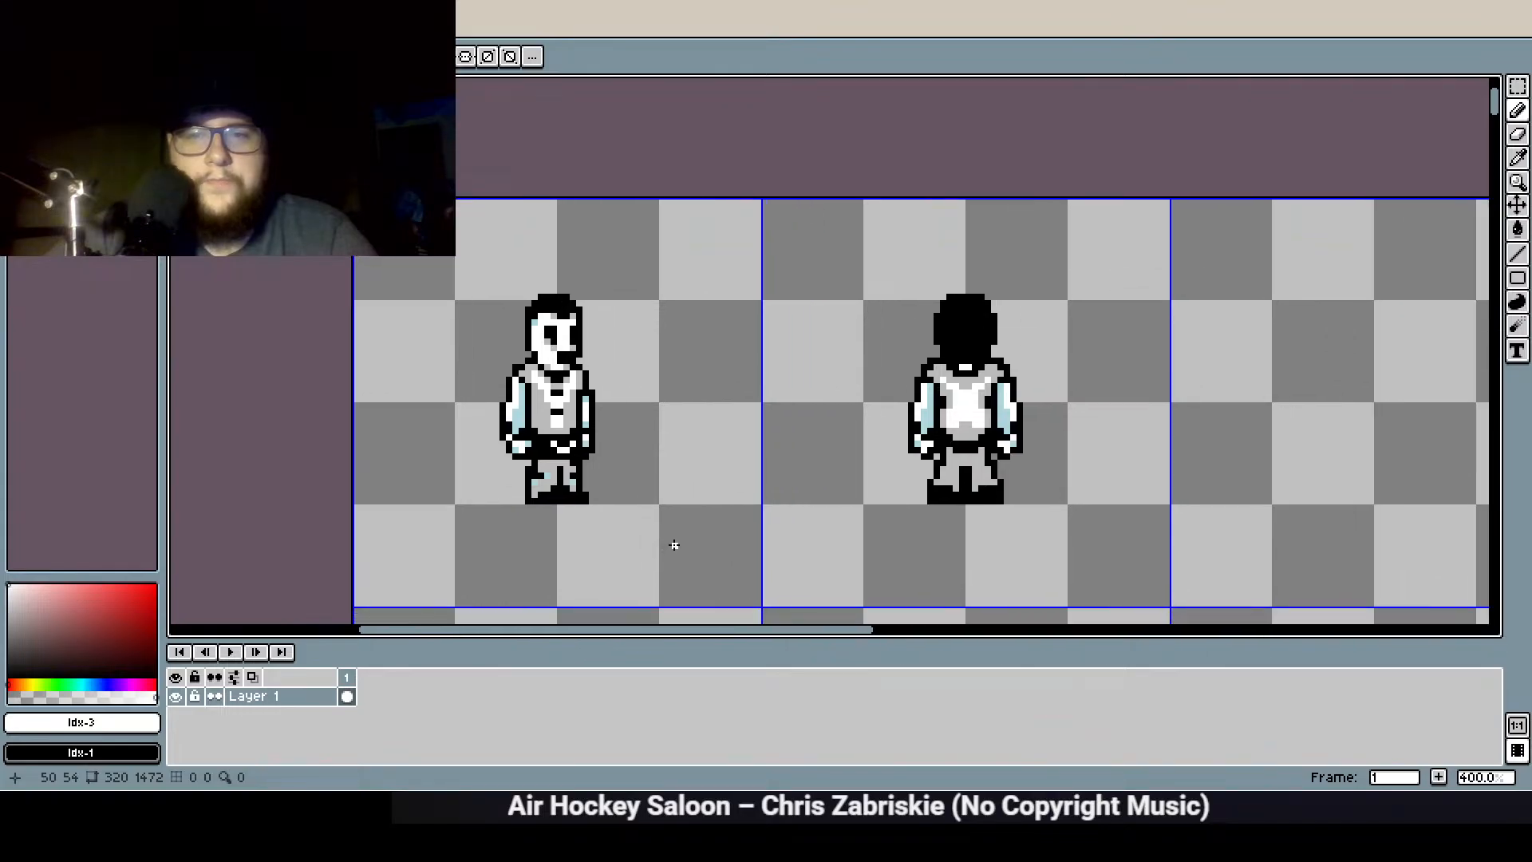
Paint a gray pixel at each end of the belt's bottom black row on the turned character
scroll(648, 521, up, 2)
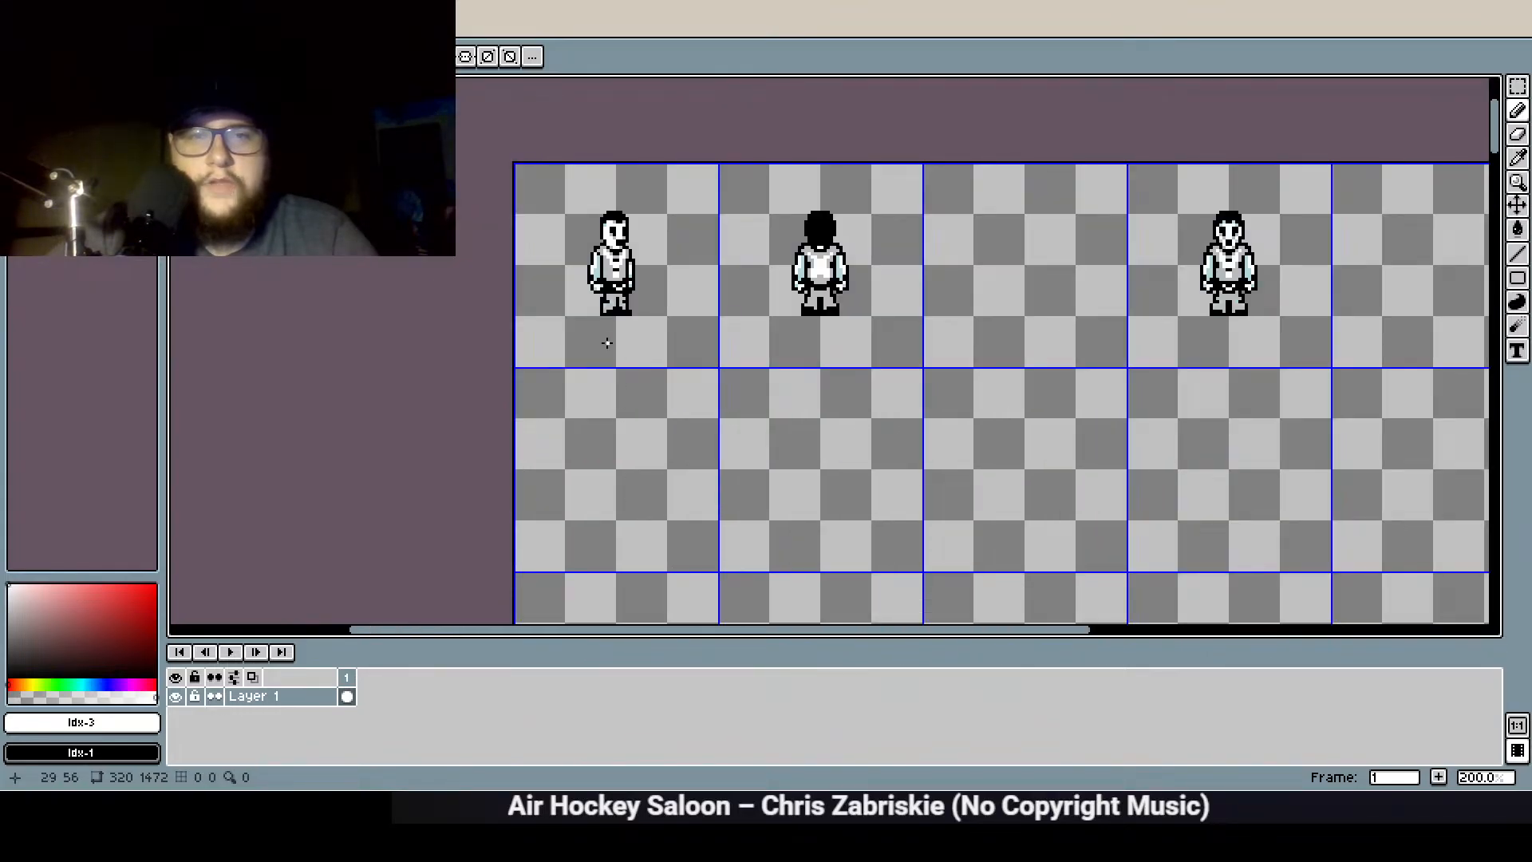
scroll(608, 343, up, 5)
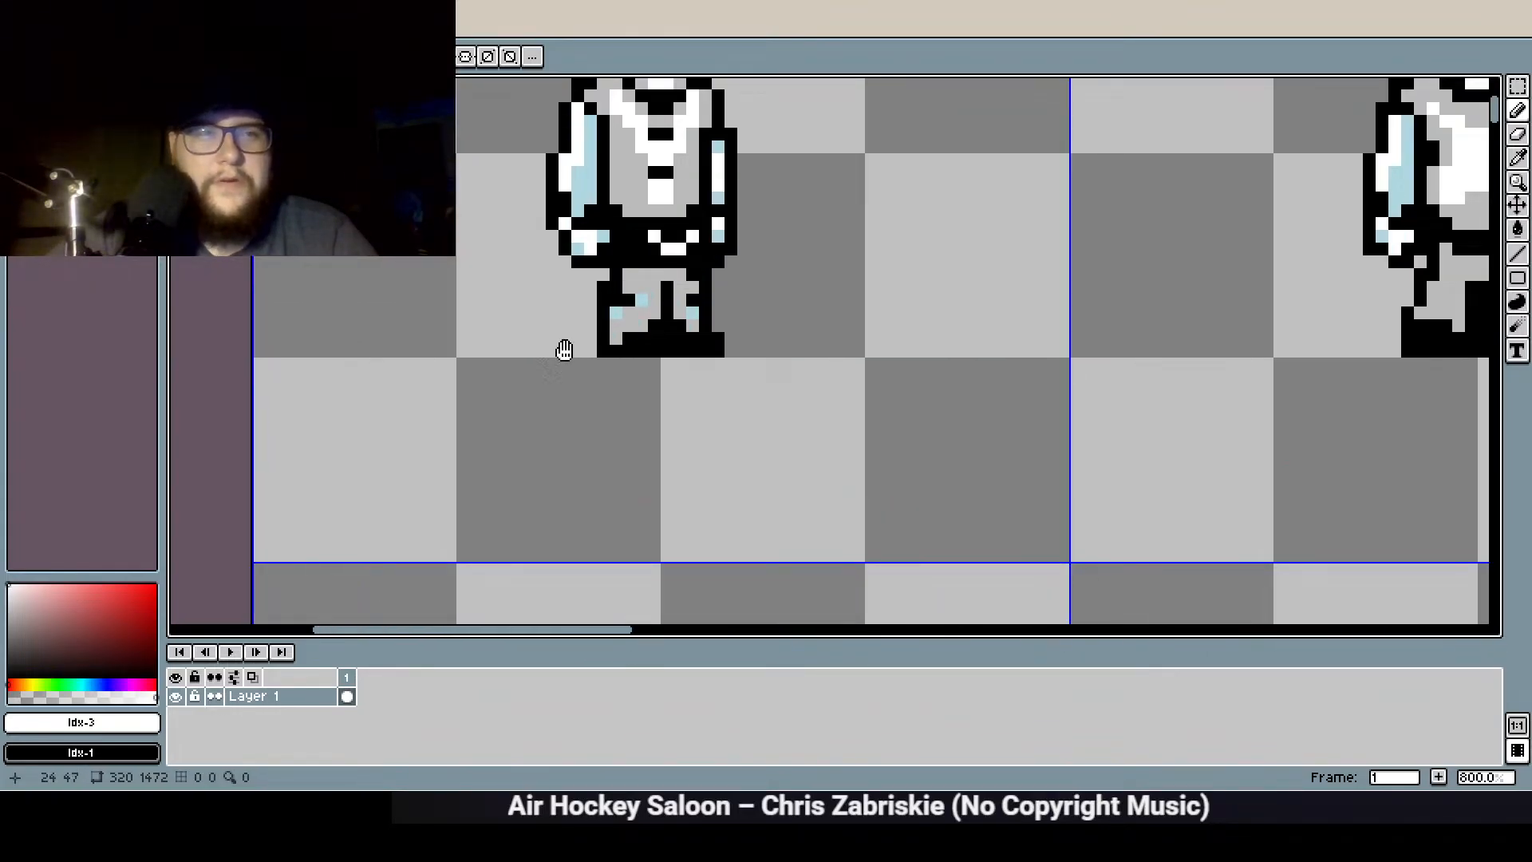
drag(564, 349, 528, 424)
click(92, 114)
scroll(488, 221, up, 1)
scroll(492, 221, up, 1)
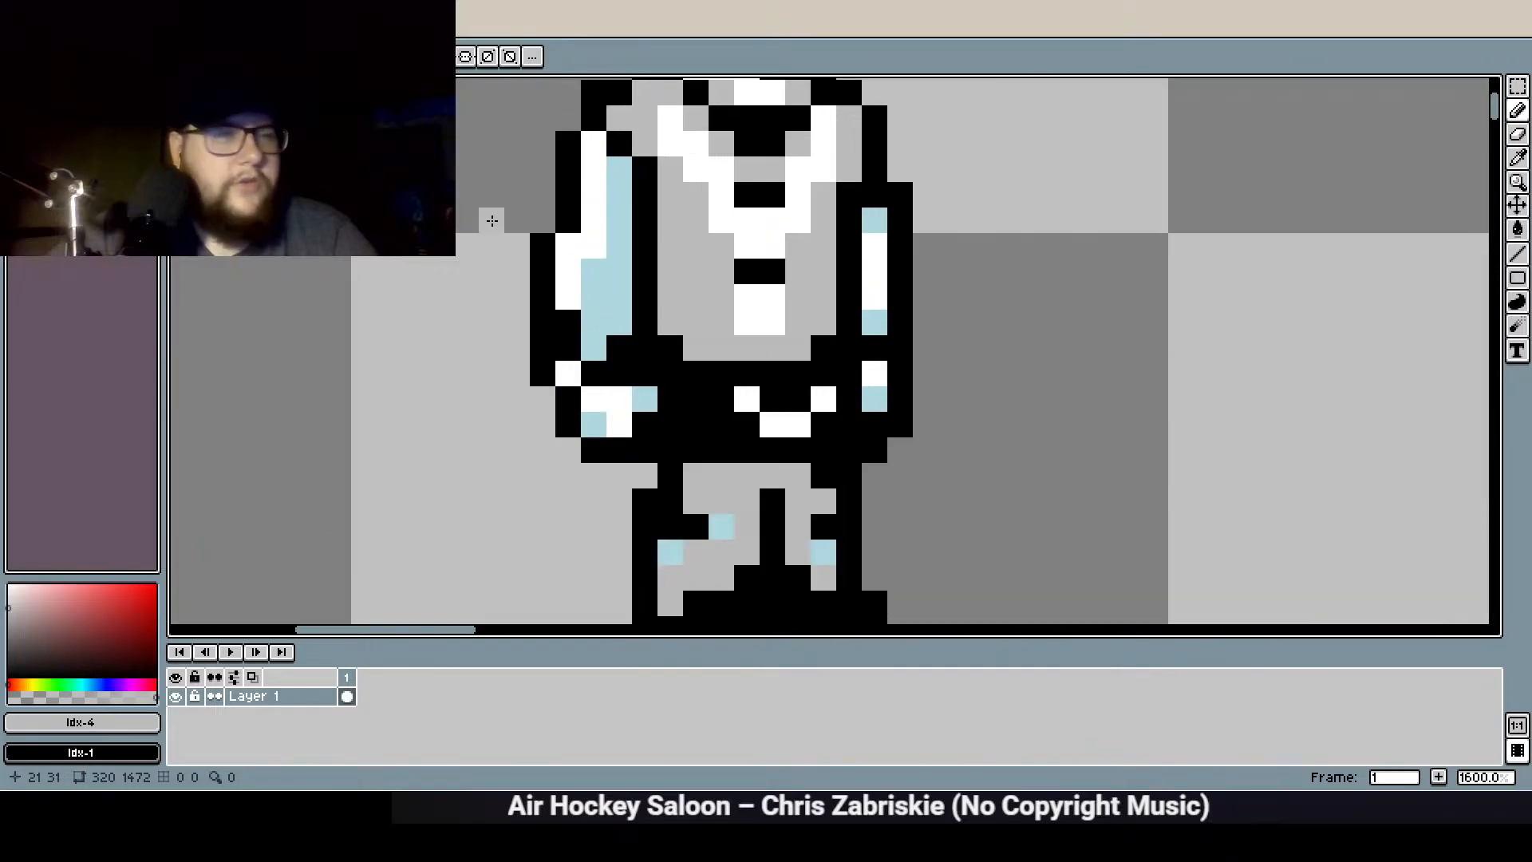
scroll(845, 484, down, 1)
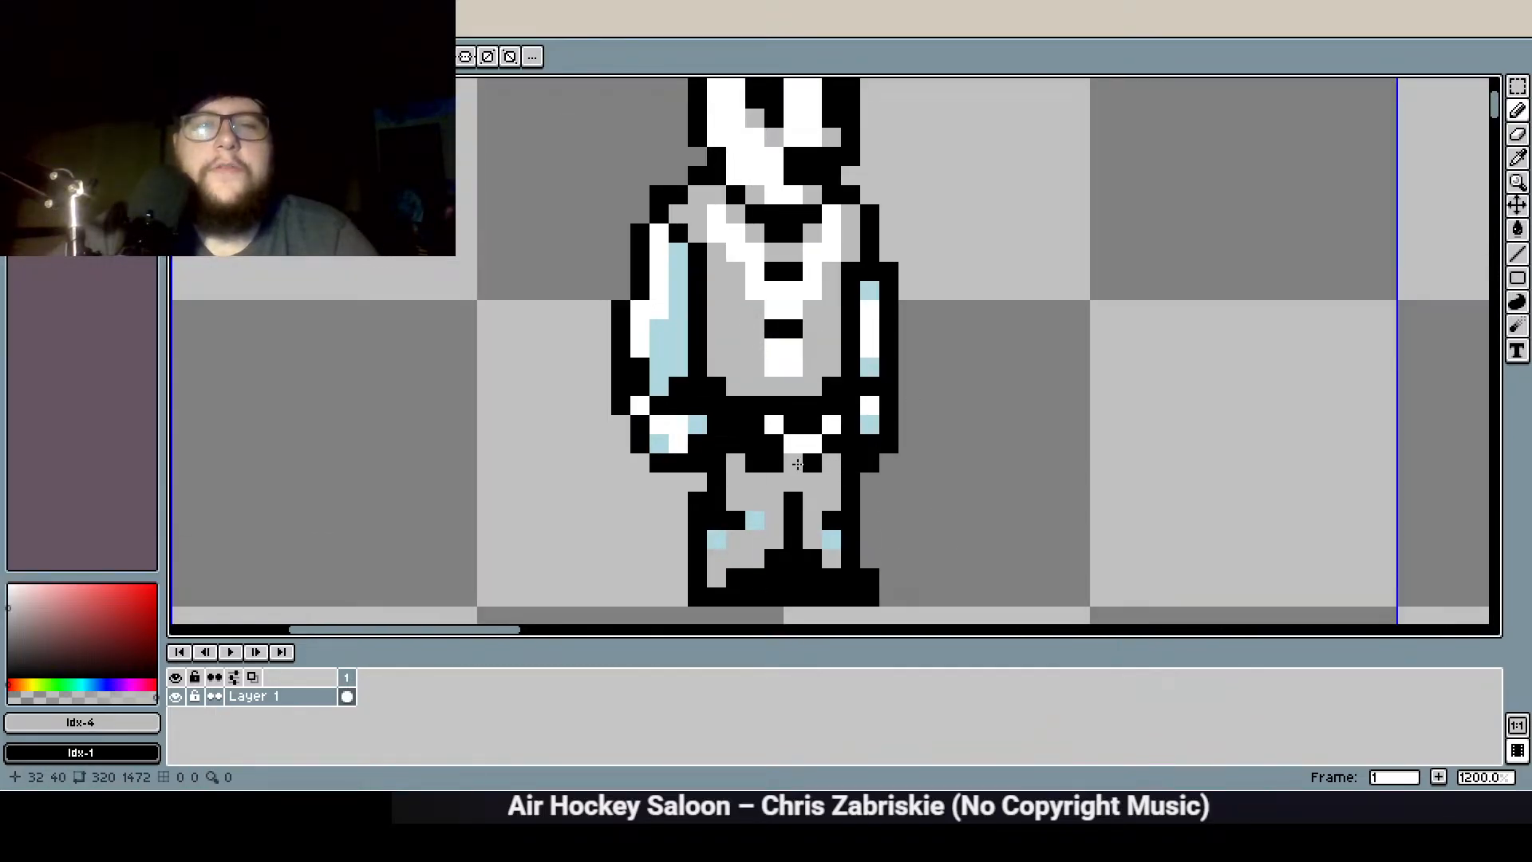
key(e)
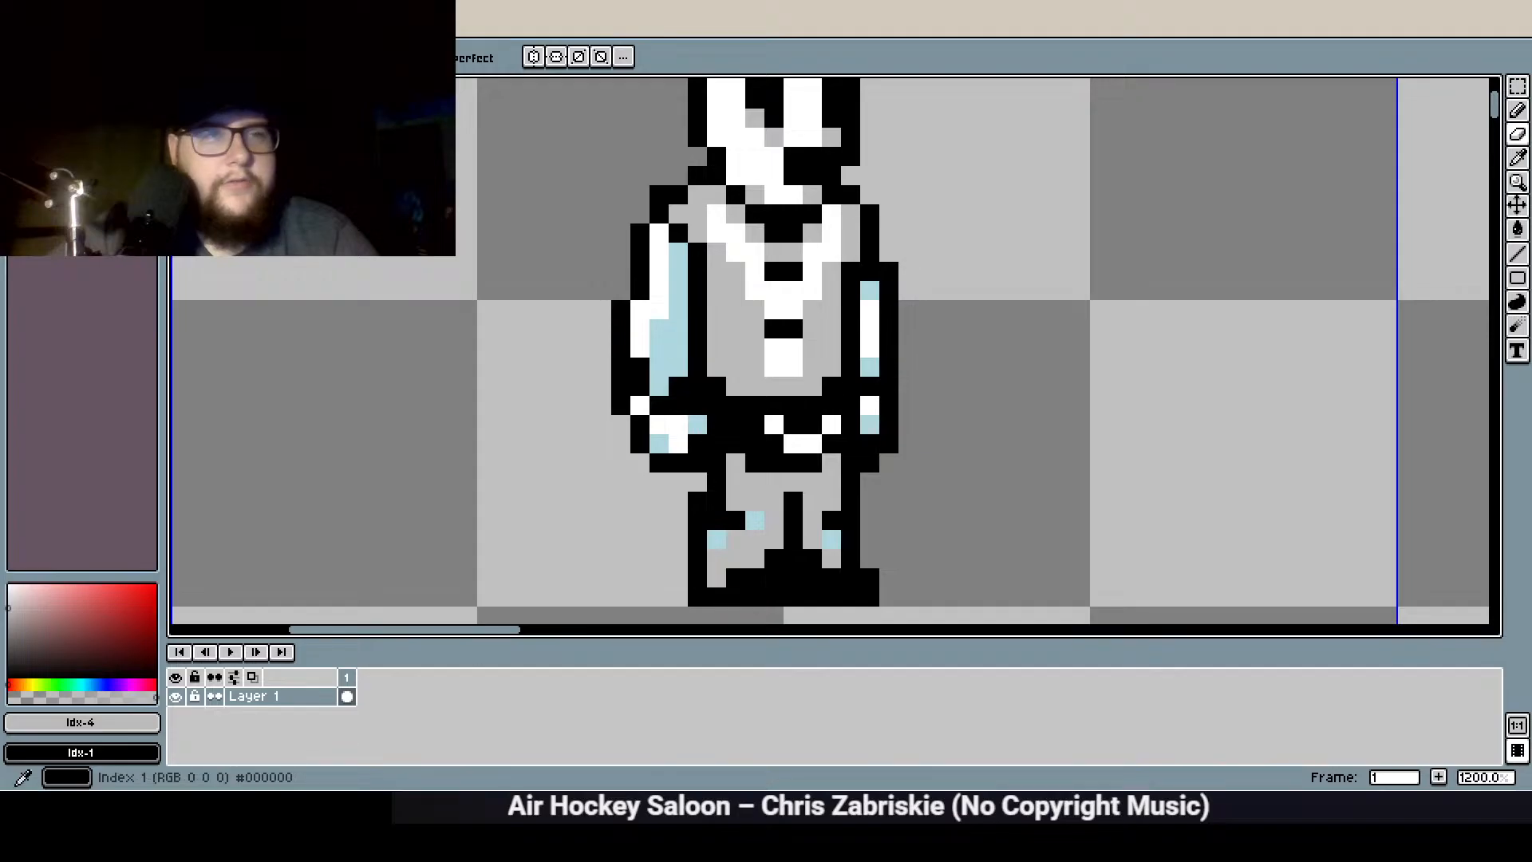
key(b)
drag(813, 463, 830, 463)
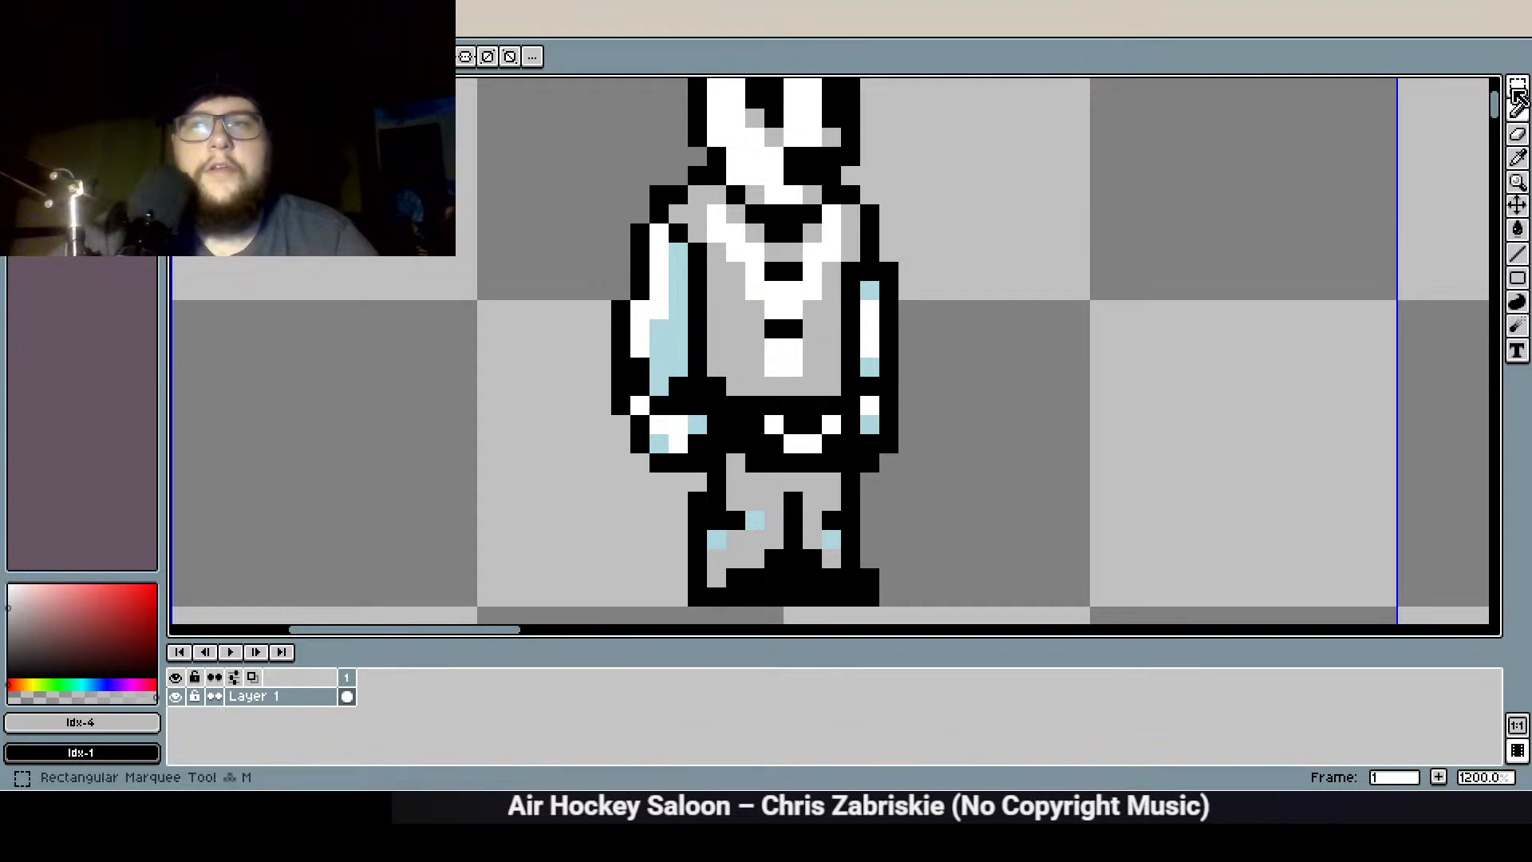
Shift the button strip on the turned character's shirt one pixel toward the right-hand side
click(1518, 94)
mouse_move(812, 367)
mouse_down()
mouse_move(771, 270)
mouse_move(790, 272)
mouse_up()
click(1193, 212)
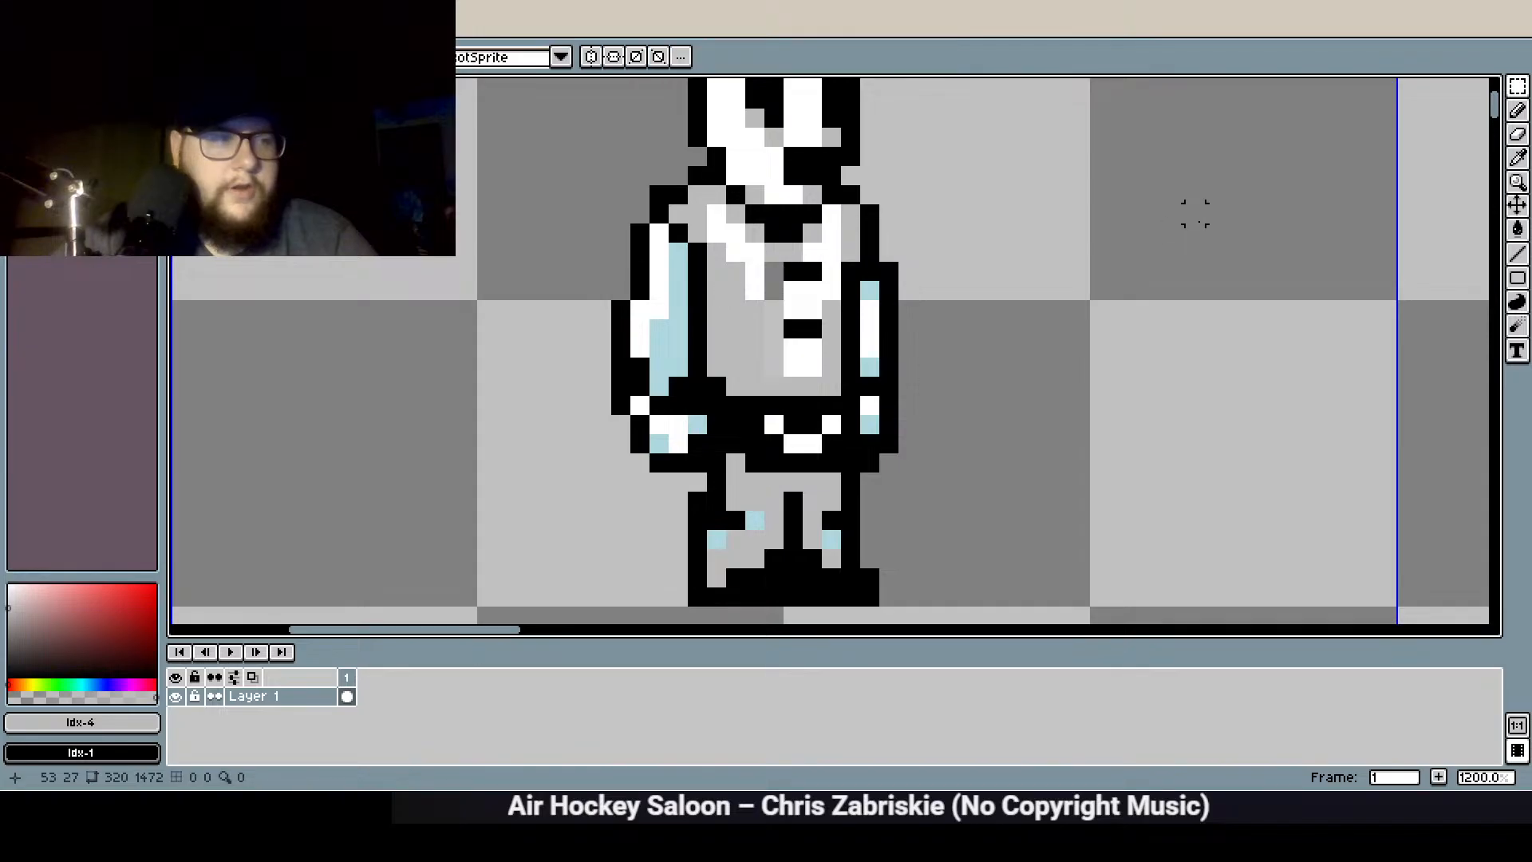
Fill the gap beside the shifted button strip with white at the lapel and gray below, and shade the right-hand lapel's lower end gray
scroll(811, 275, up, 3)
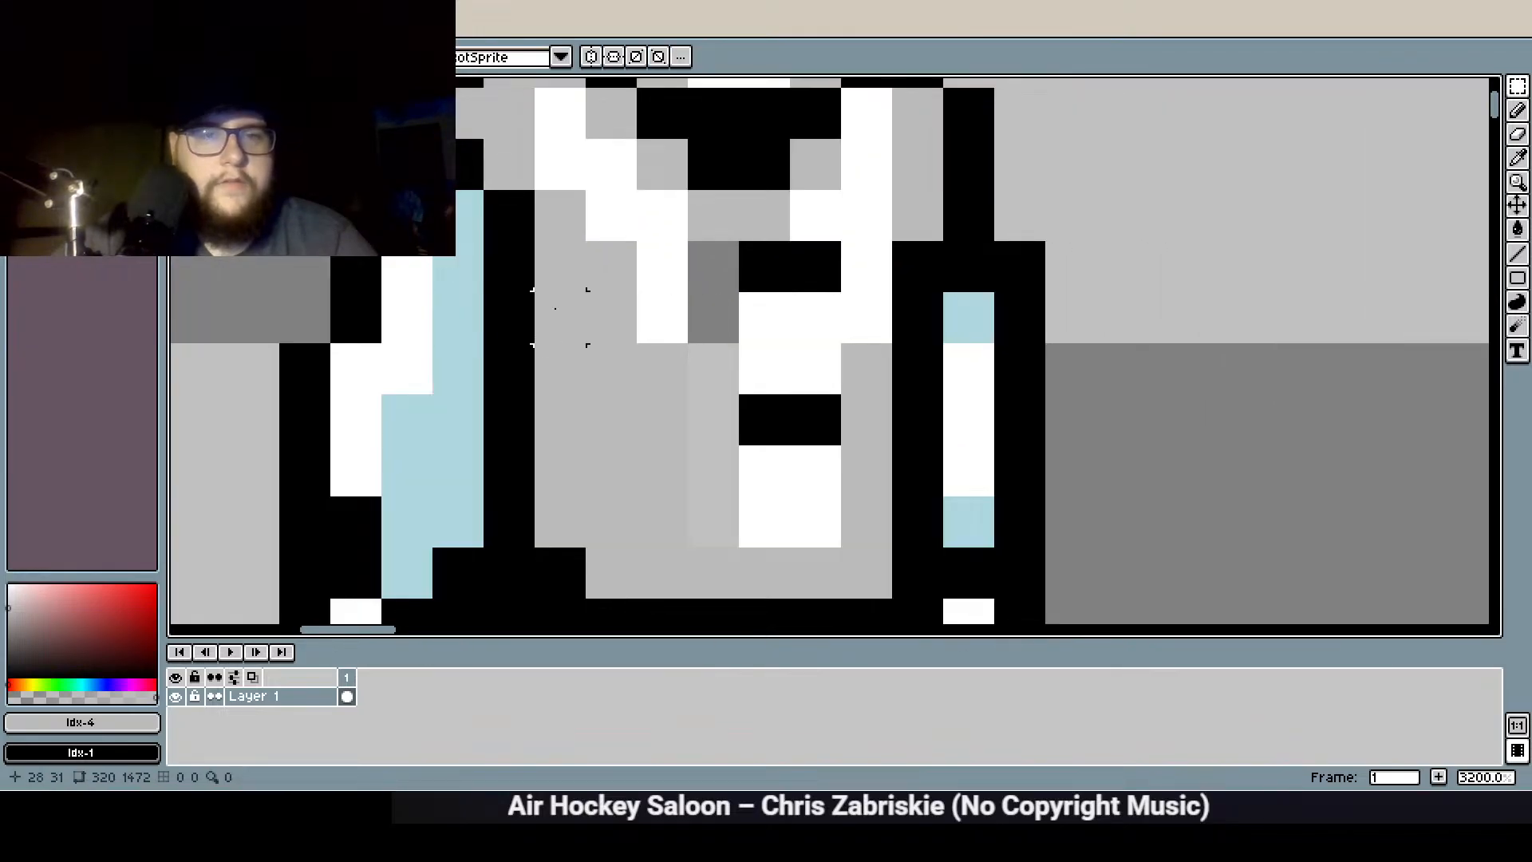
click(73, 110)
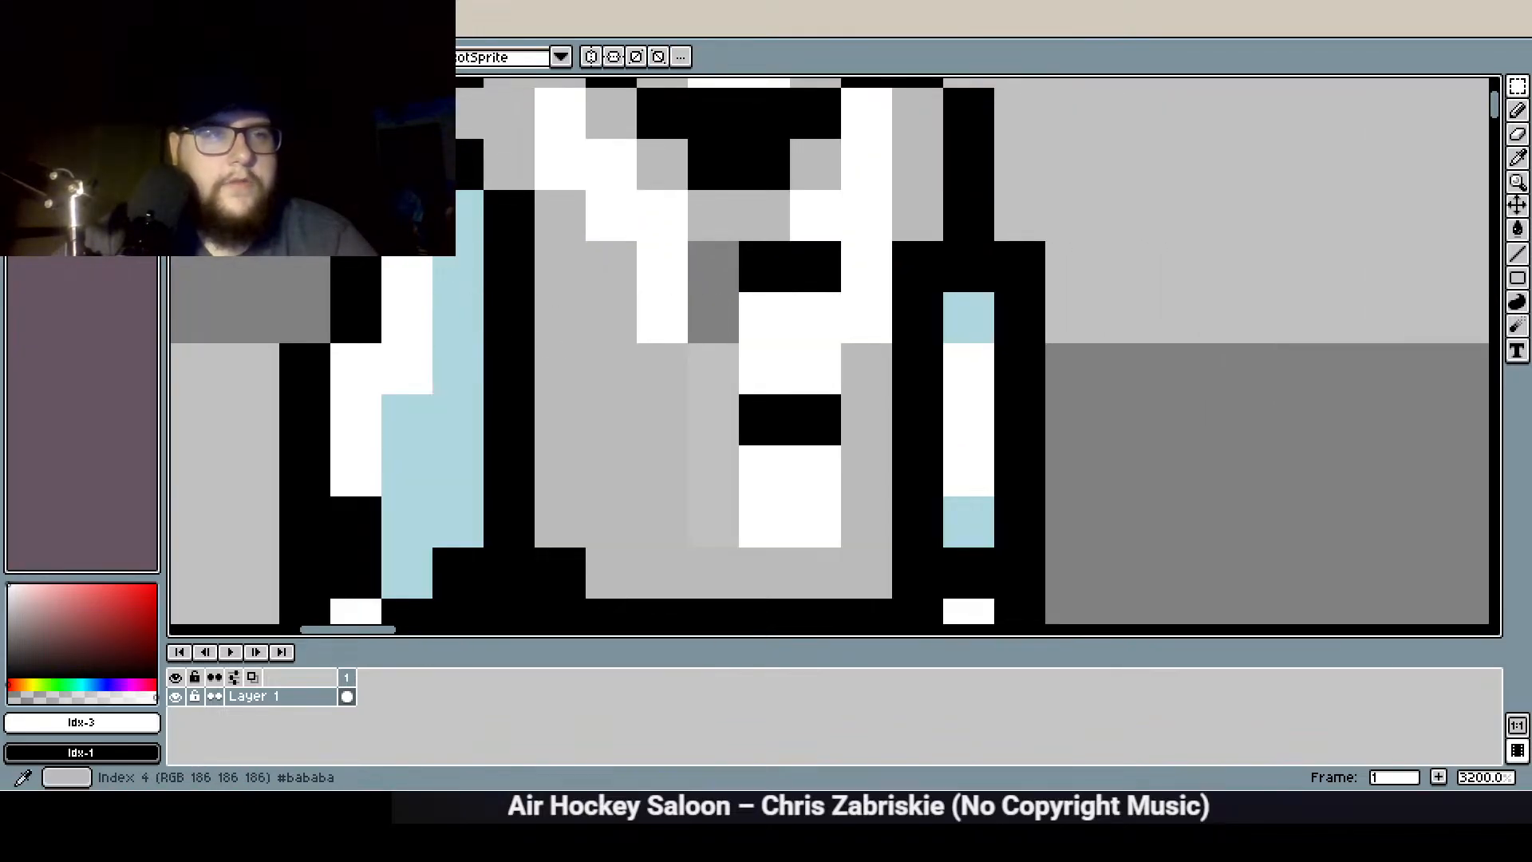
right_click(94, 110)
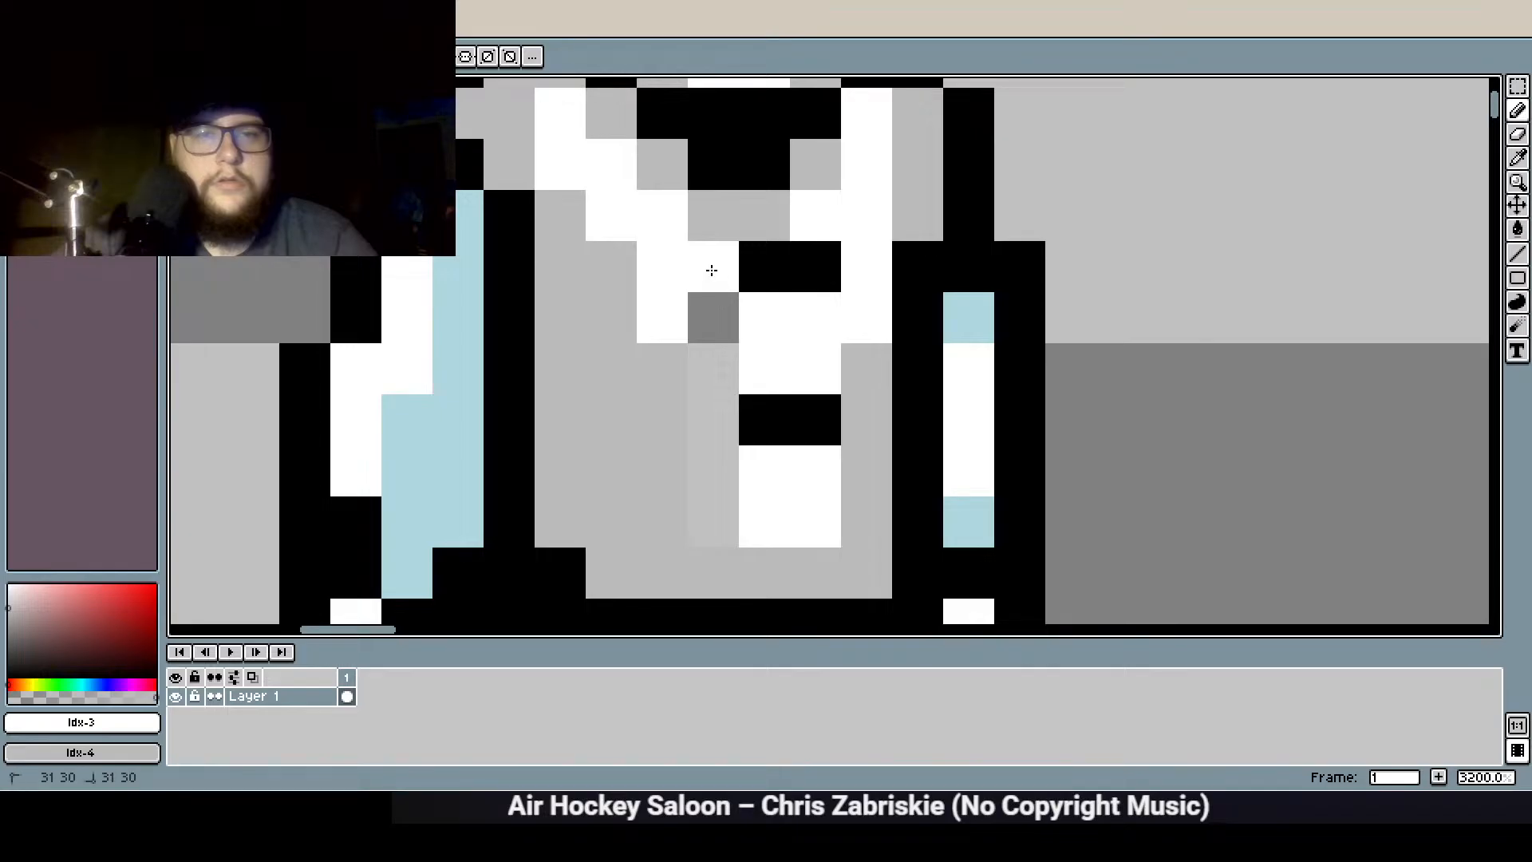
drag(708, 267, 722, 371)
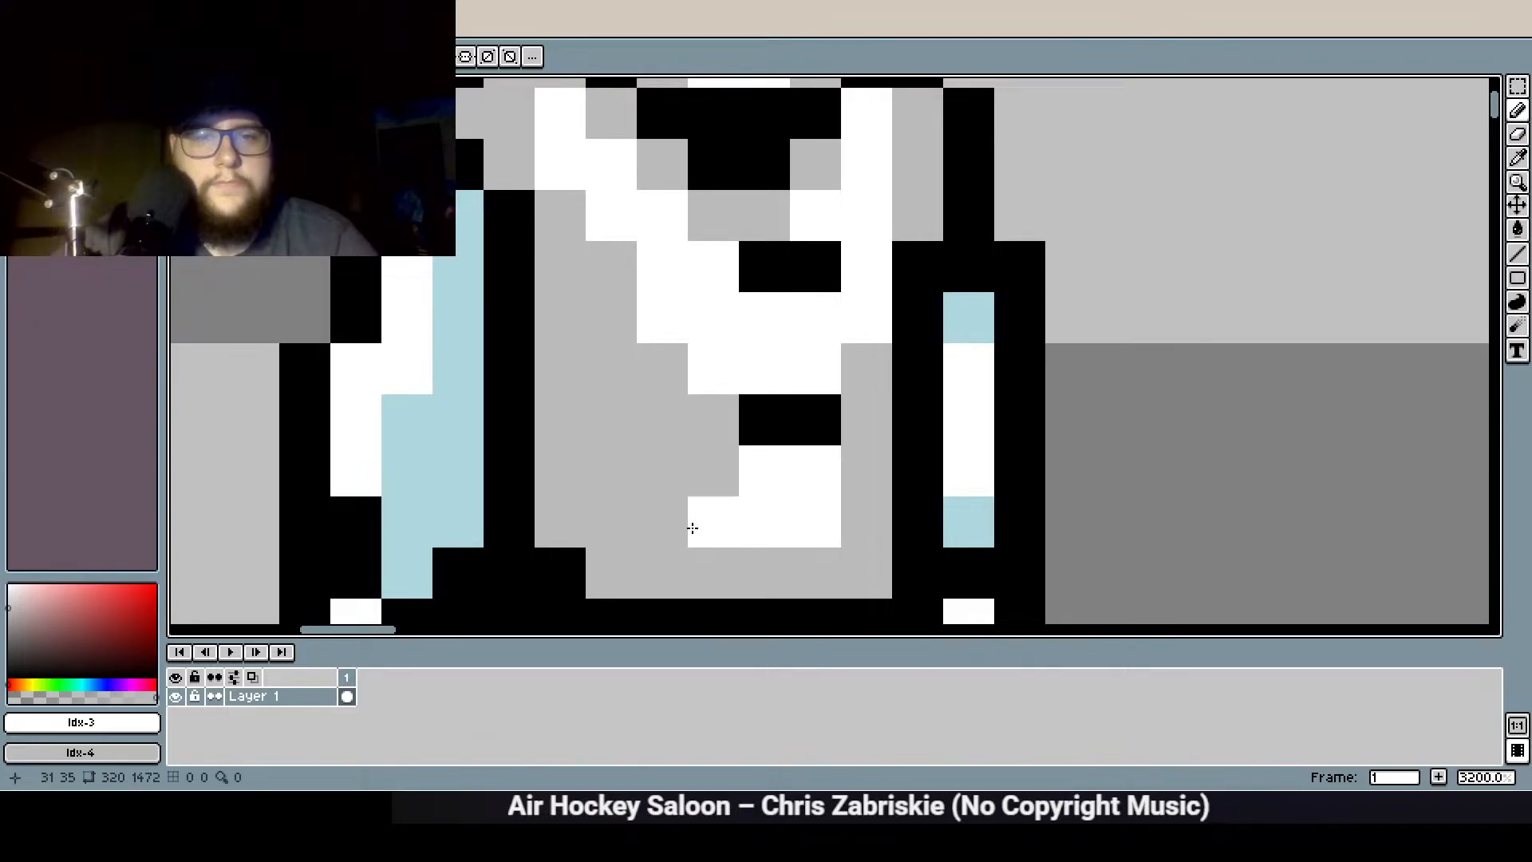
scroll(723, 525, down, 1)
right_click(789, 352)
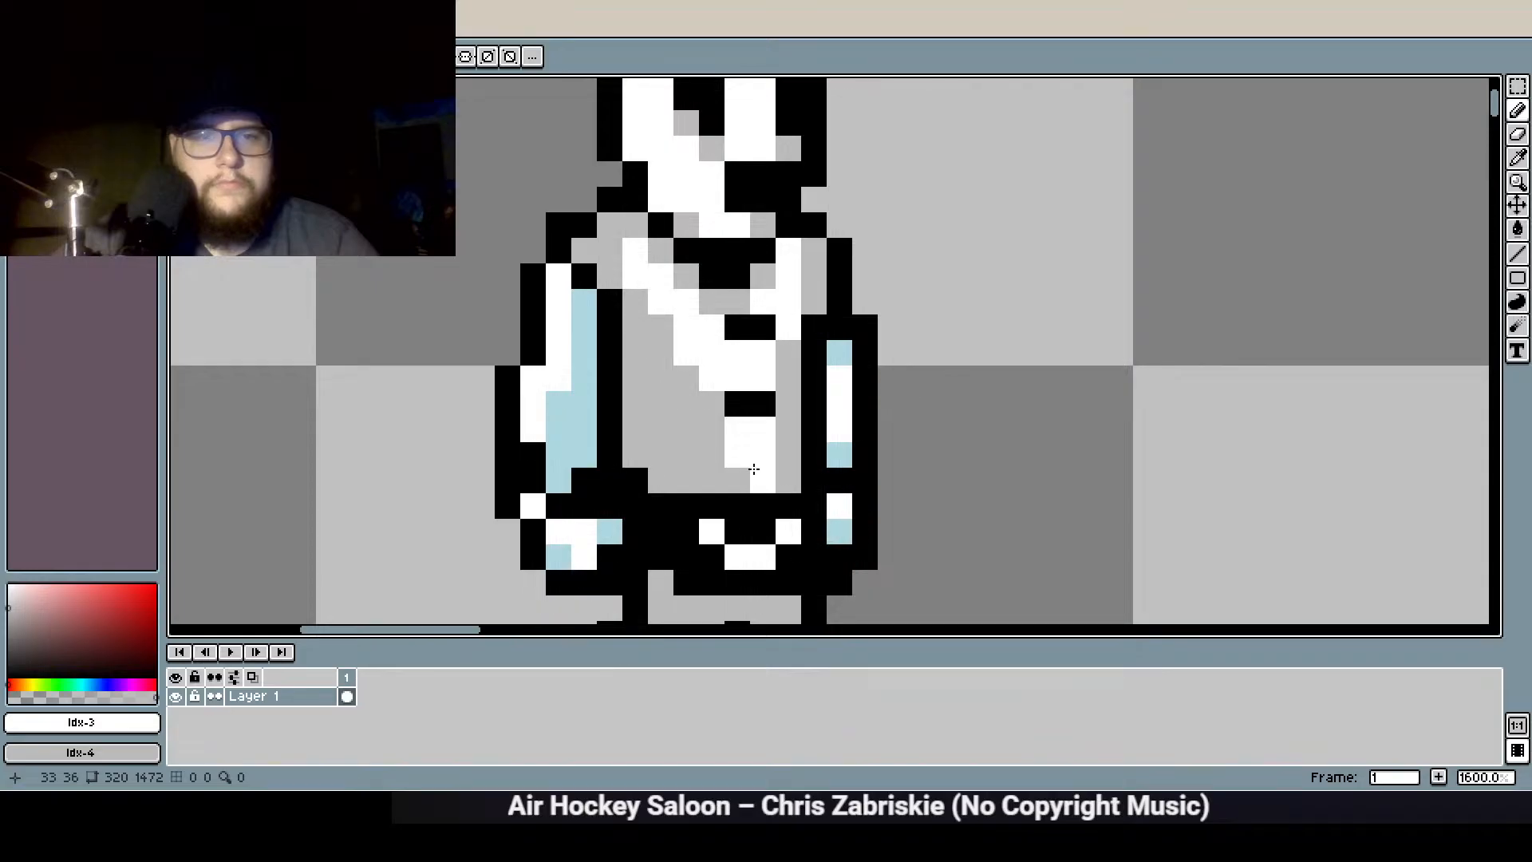
Thin the left-hand white lapel by shading its lower edge pixels gray, and save the sprite sheet
scroll(666, 407, down, 1)
scroll(702, 387, up, 1)
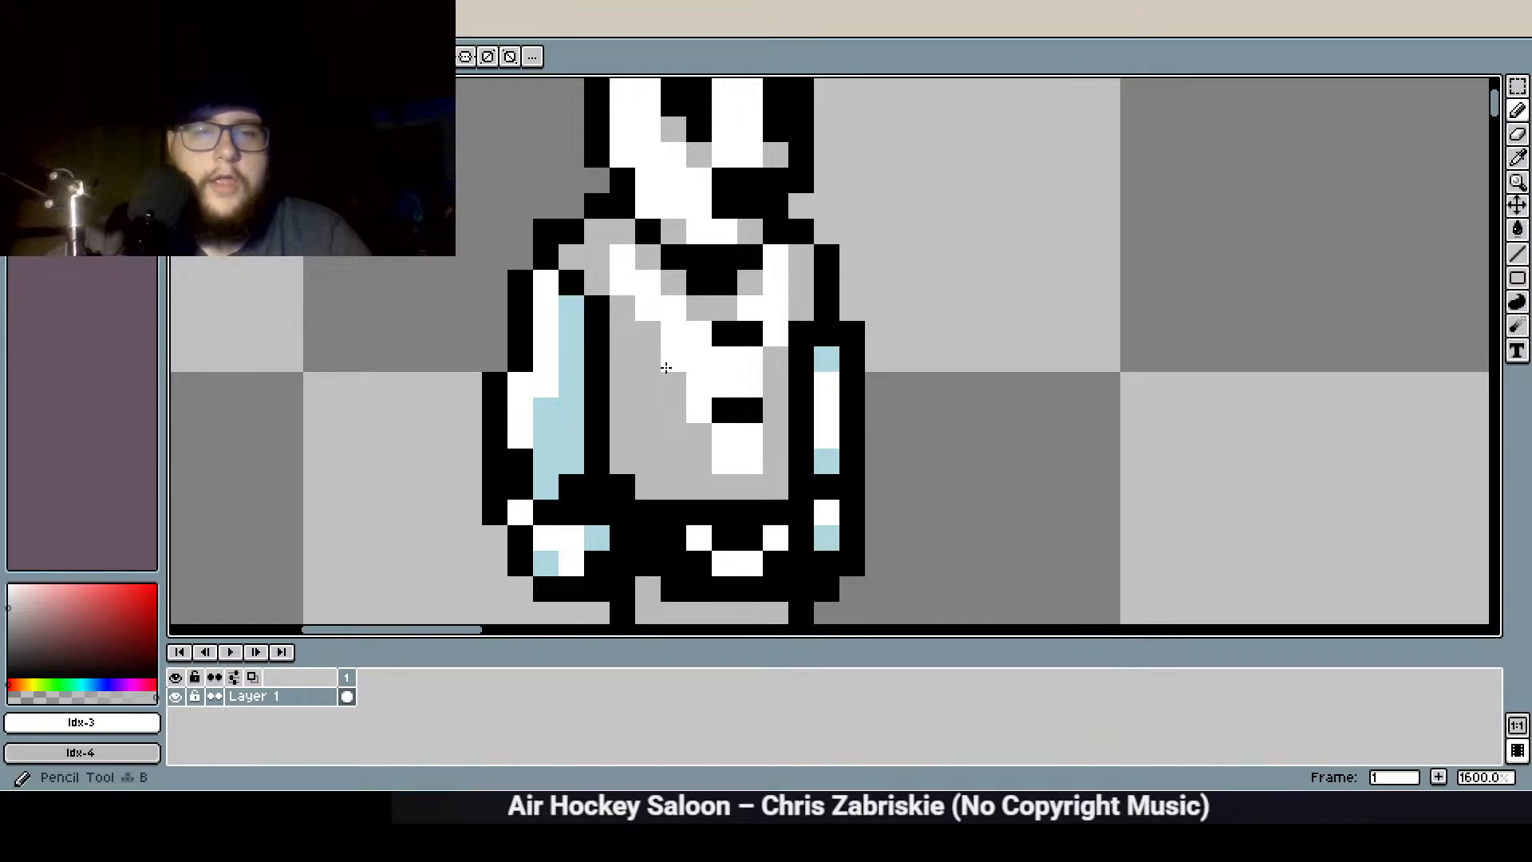
click(697, 410)
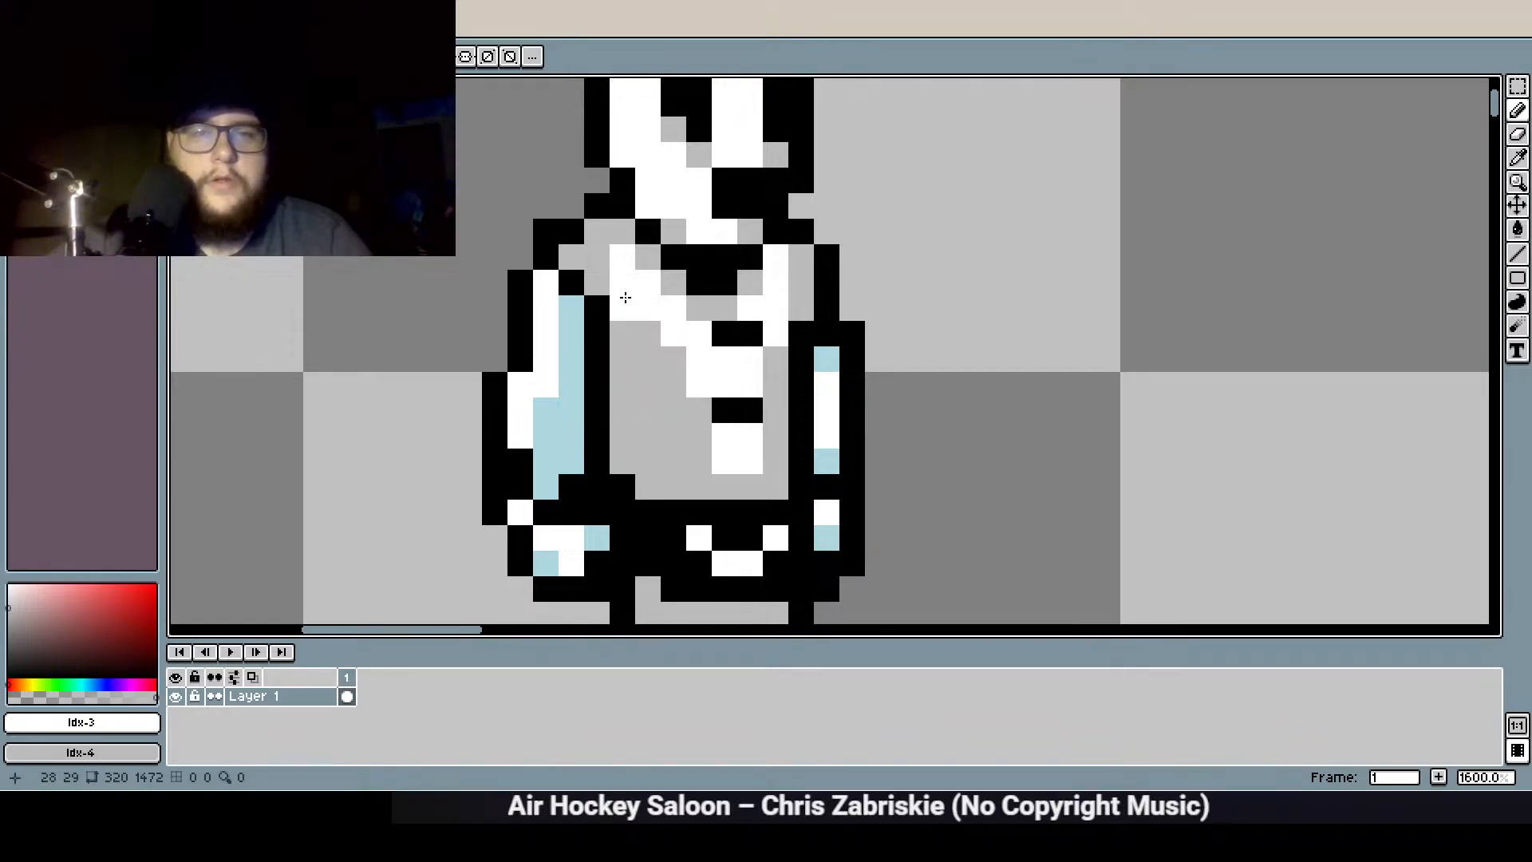
scroll(676, 322, down, 3)
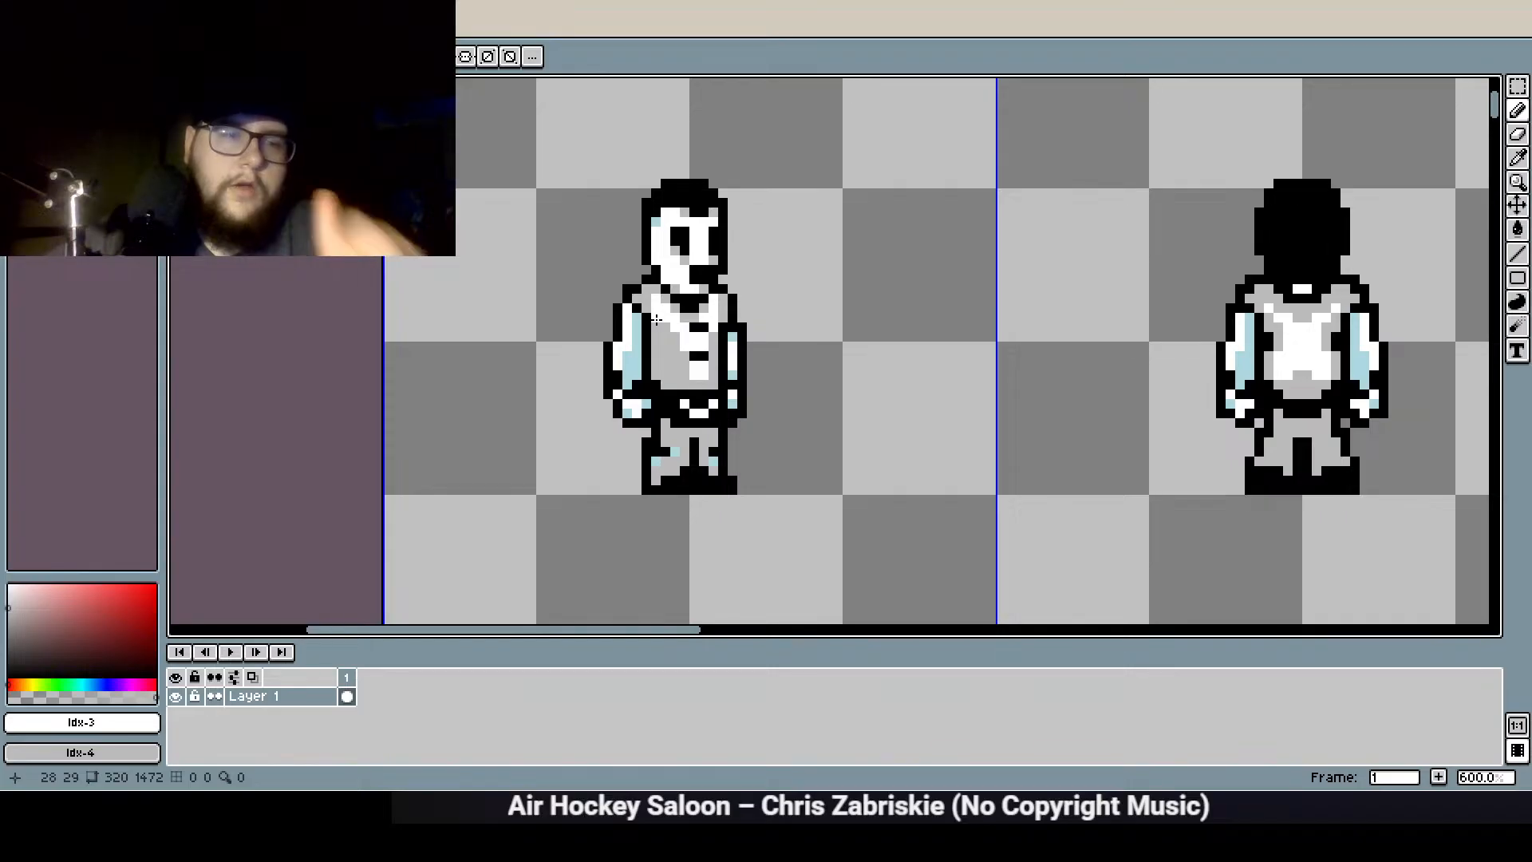
key(ctrl)
key(ctrl+s)
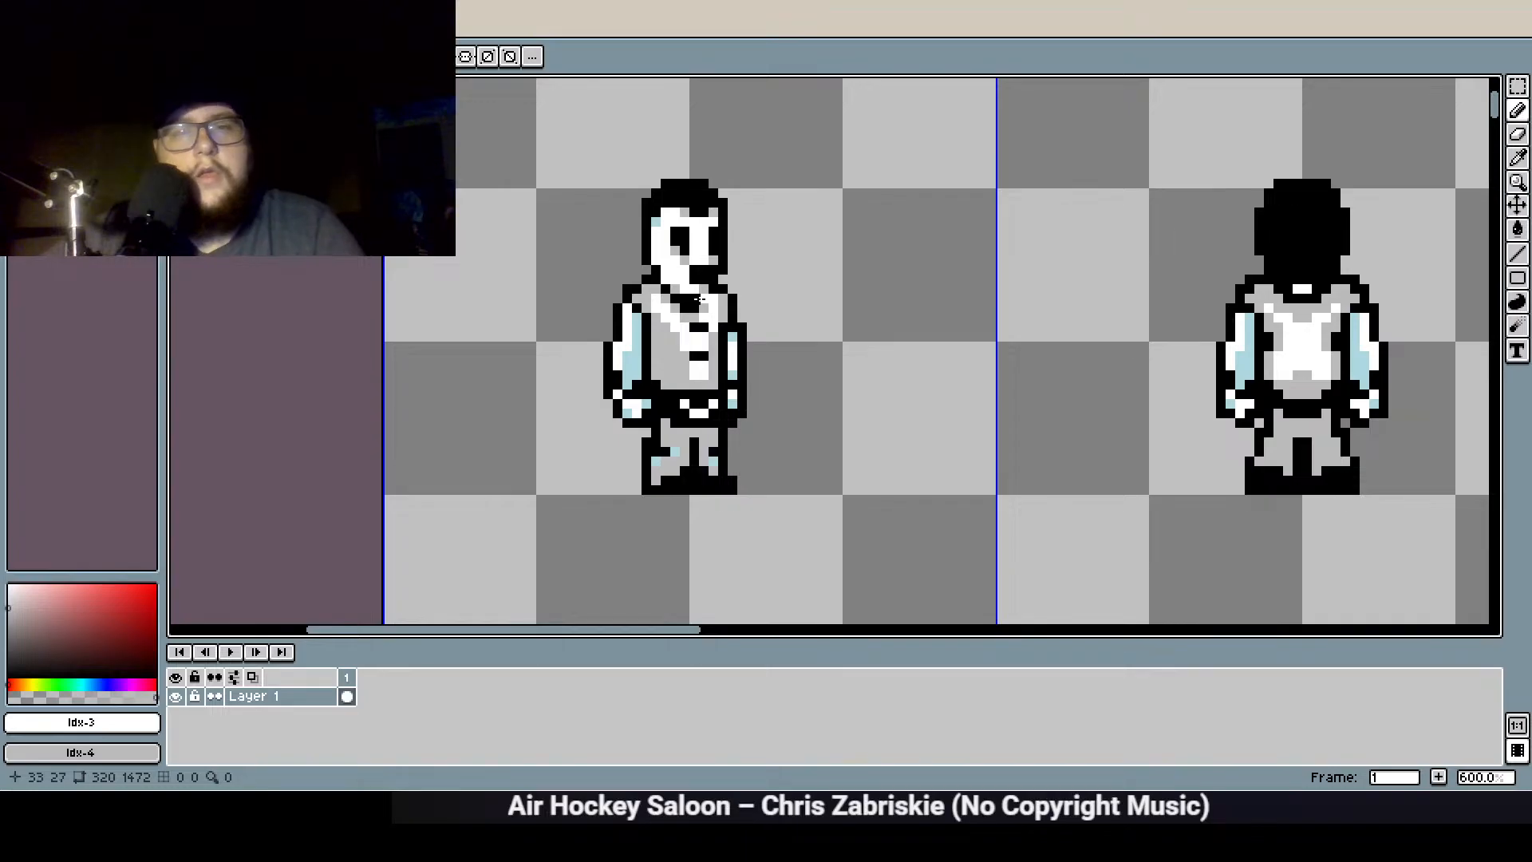
Raise the turned character's right-hand arm by one pixel with a black outline pixel and a light-blue sleeve pixel, and save the file
scroll(709, 310, up, 1)
scroll(751, 324, up, 1)
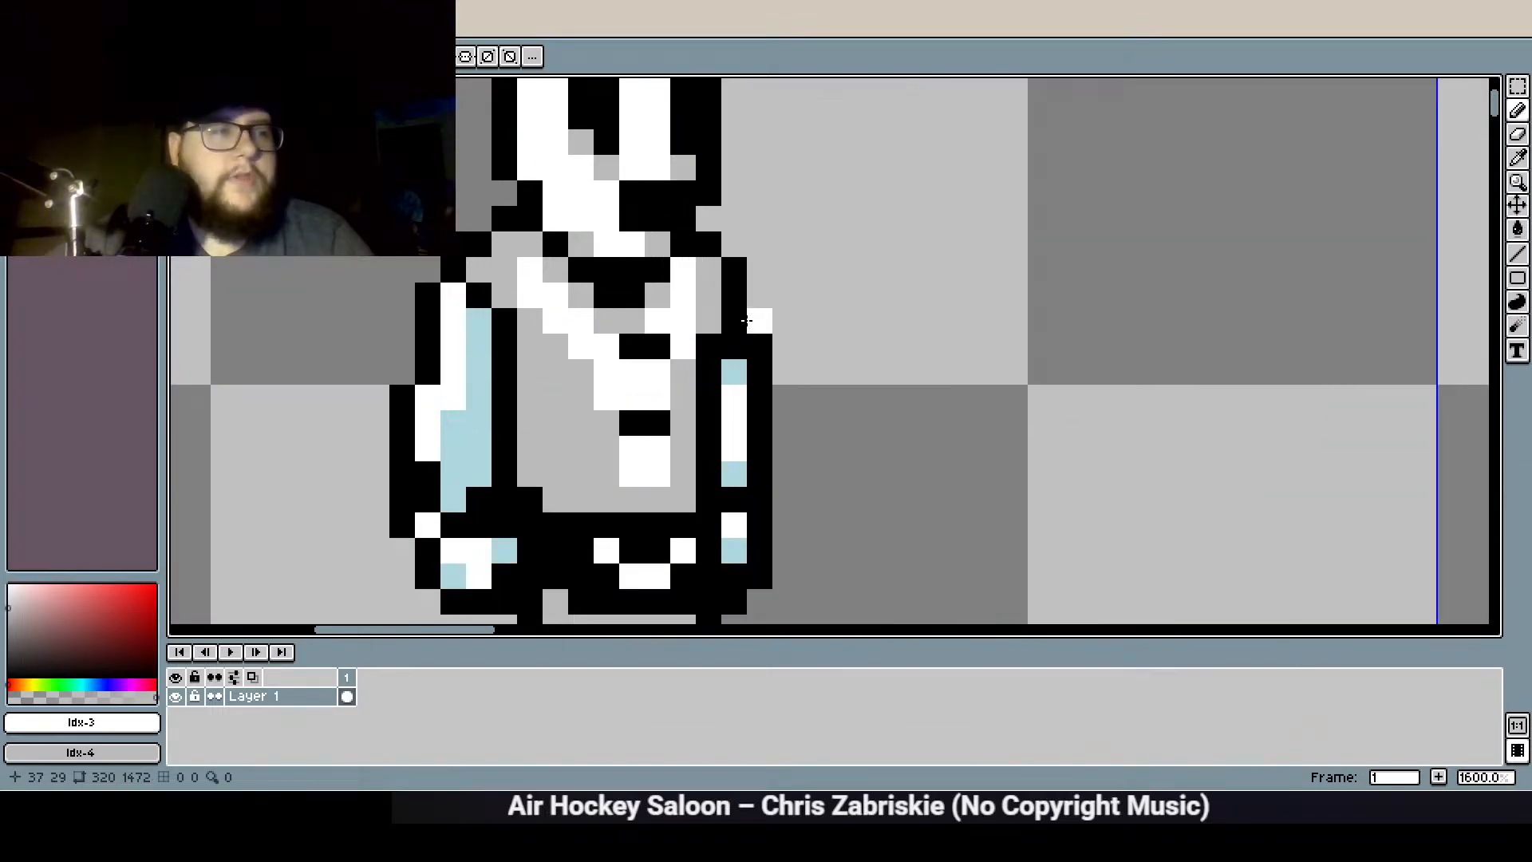
click(35, 81)
right_click(734, 348)
click(54, 83)
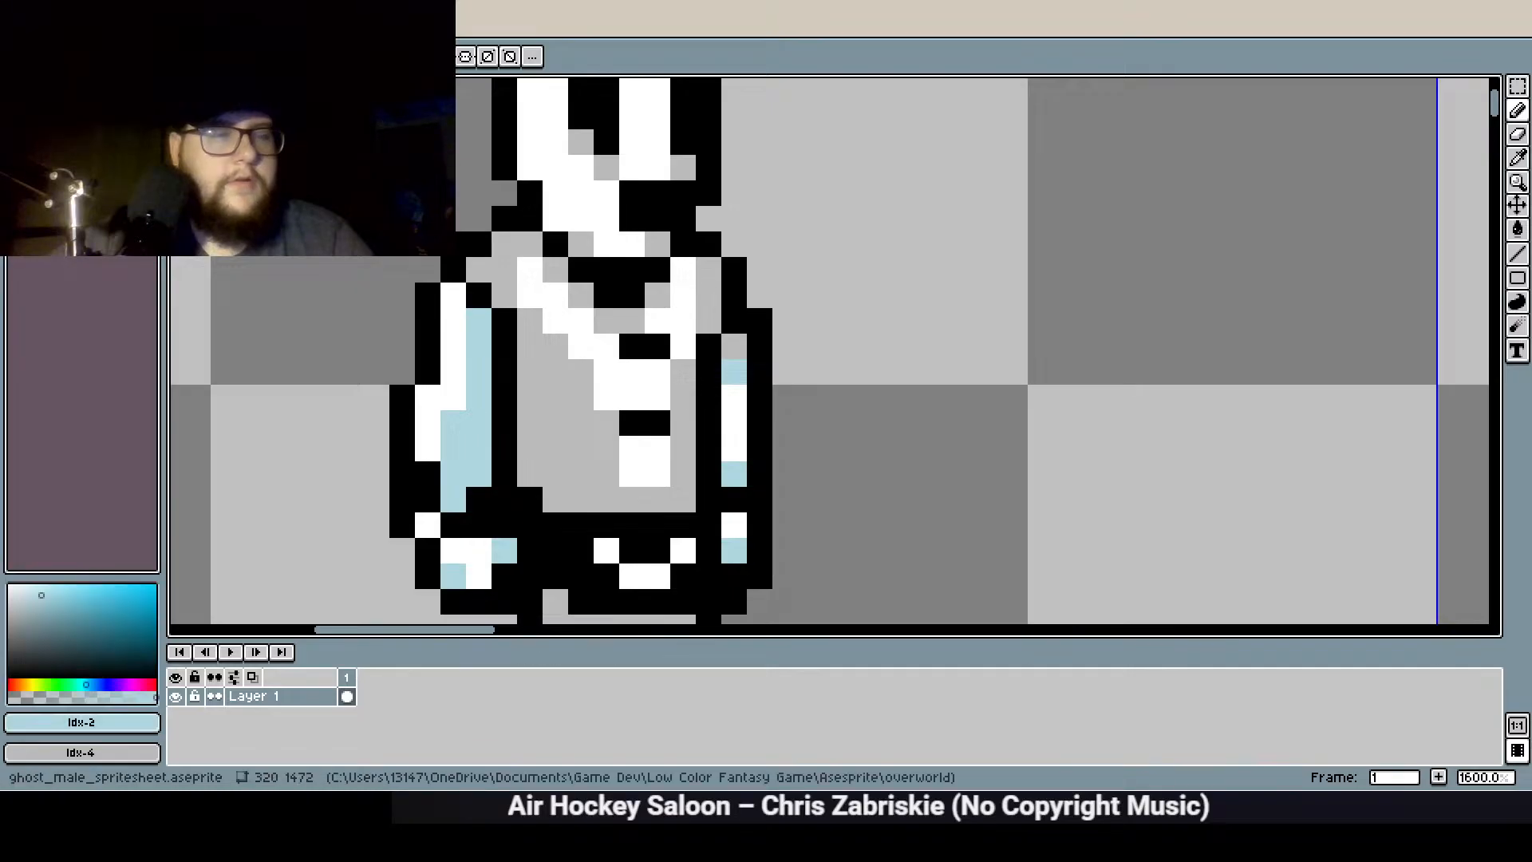
click(735, 347)
scroll(829, 417, down, 1)
scroll(727, 483, down, 3)
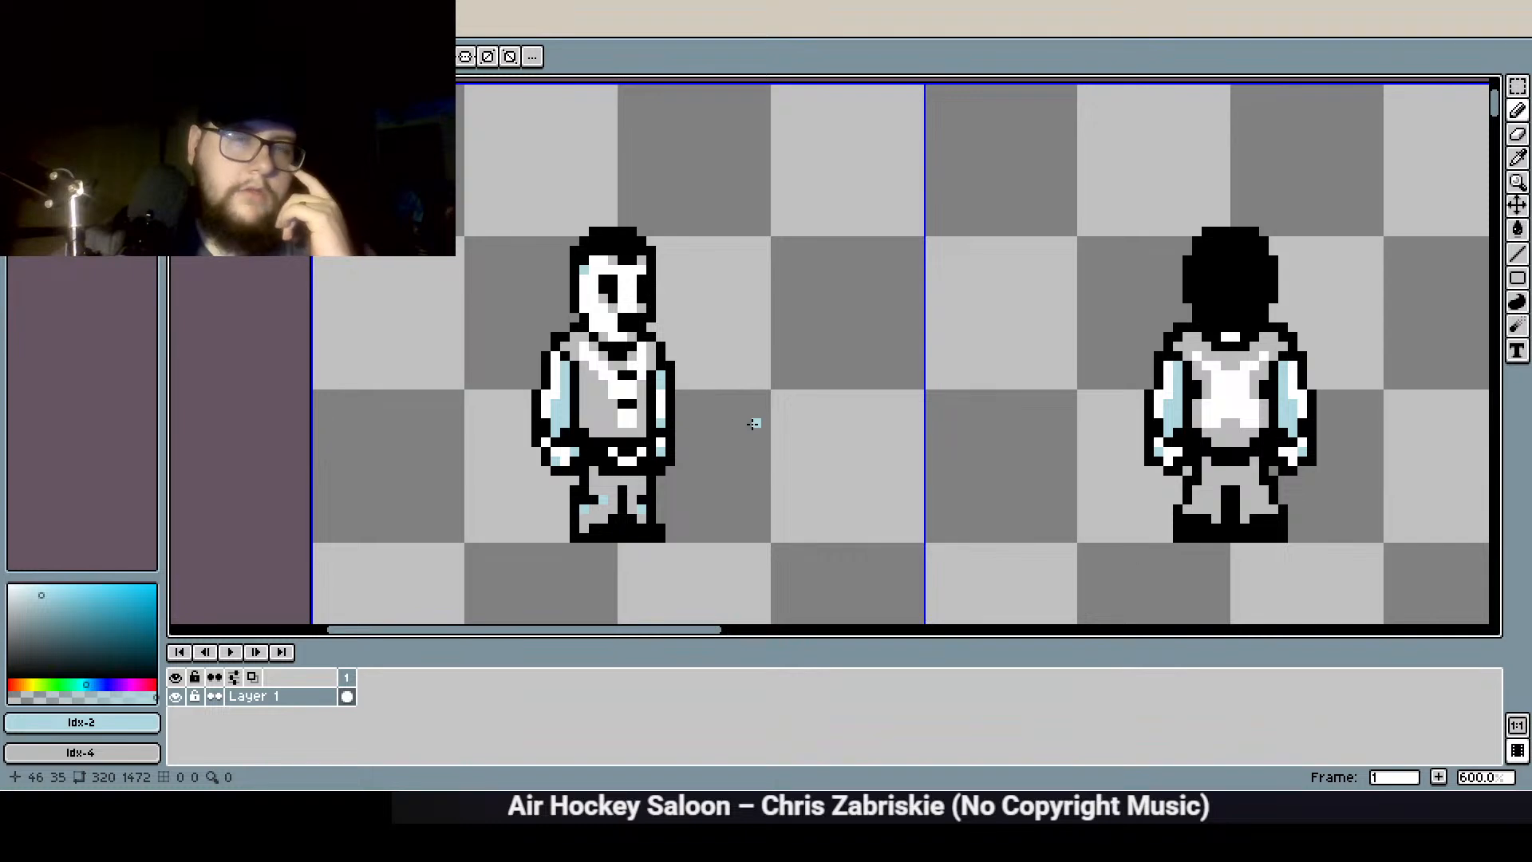
key(ctrl+s)
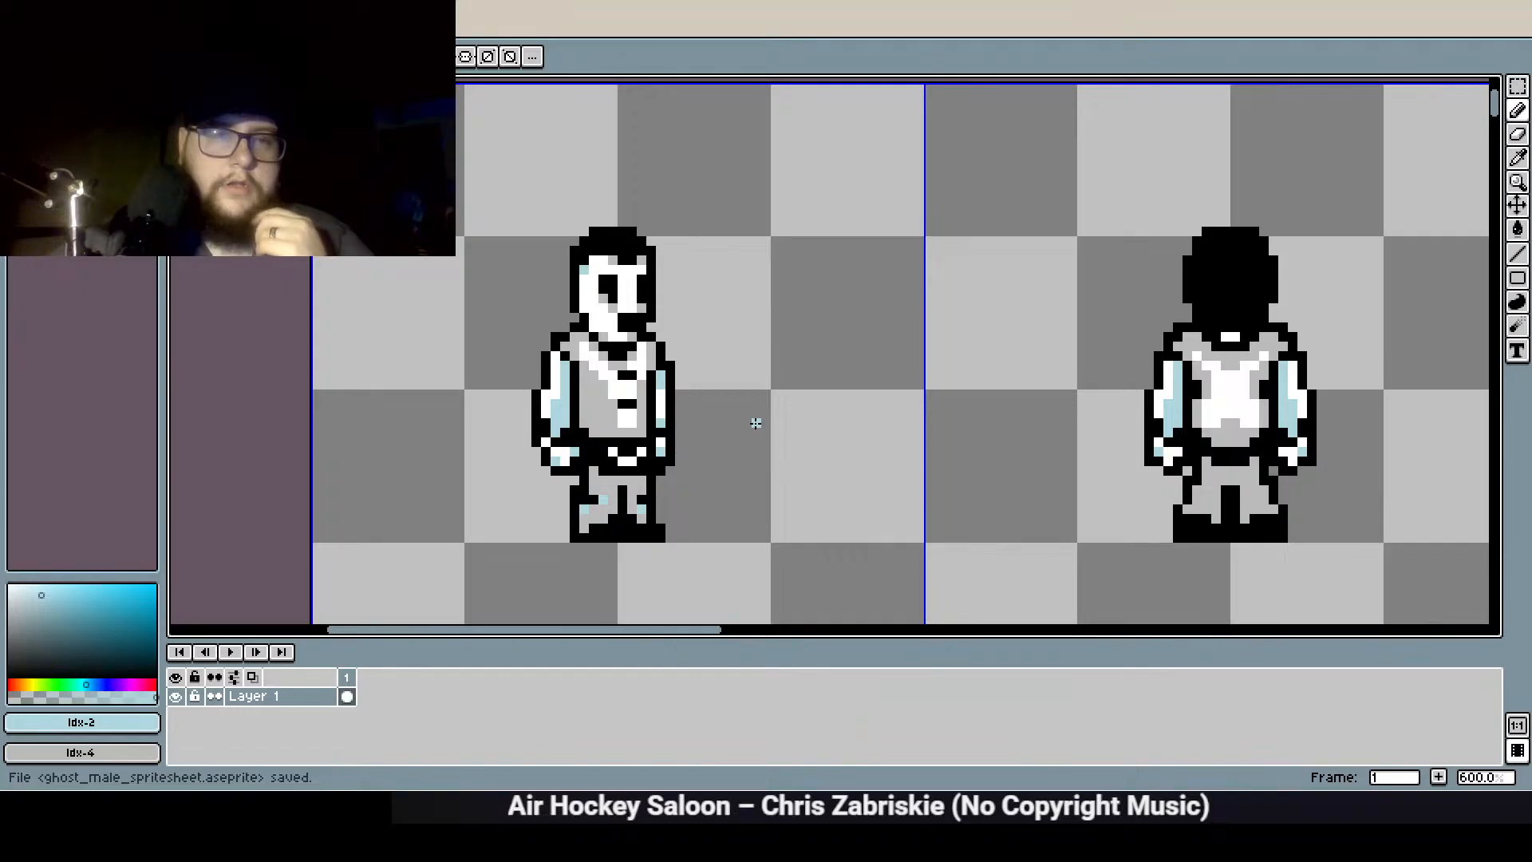
Widen the right-hand shoulder of the turned character with one black outline pixel and a gray pixel inside it
scroll(755, 423, down, 2)
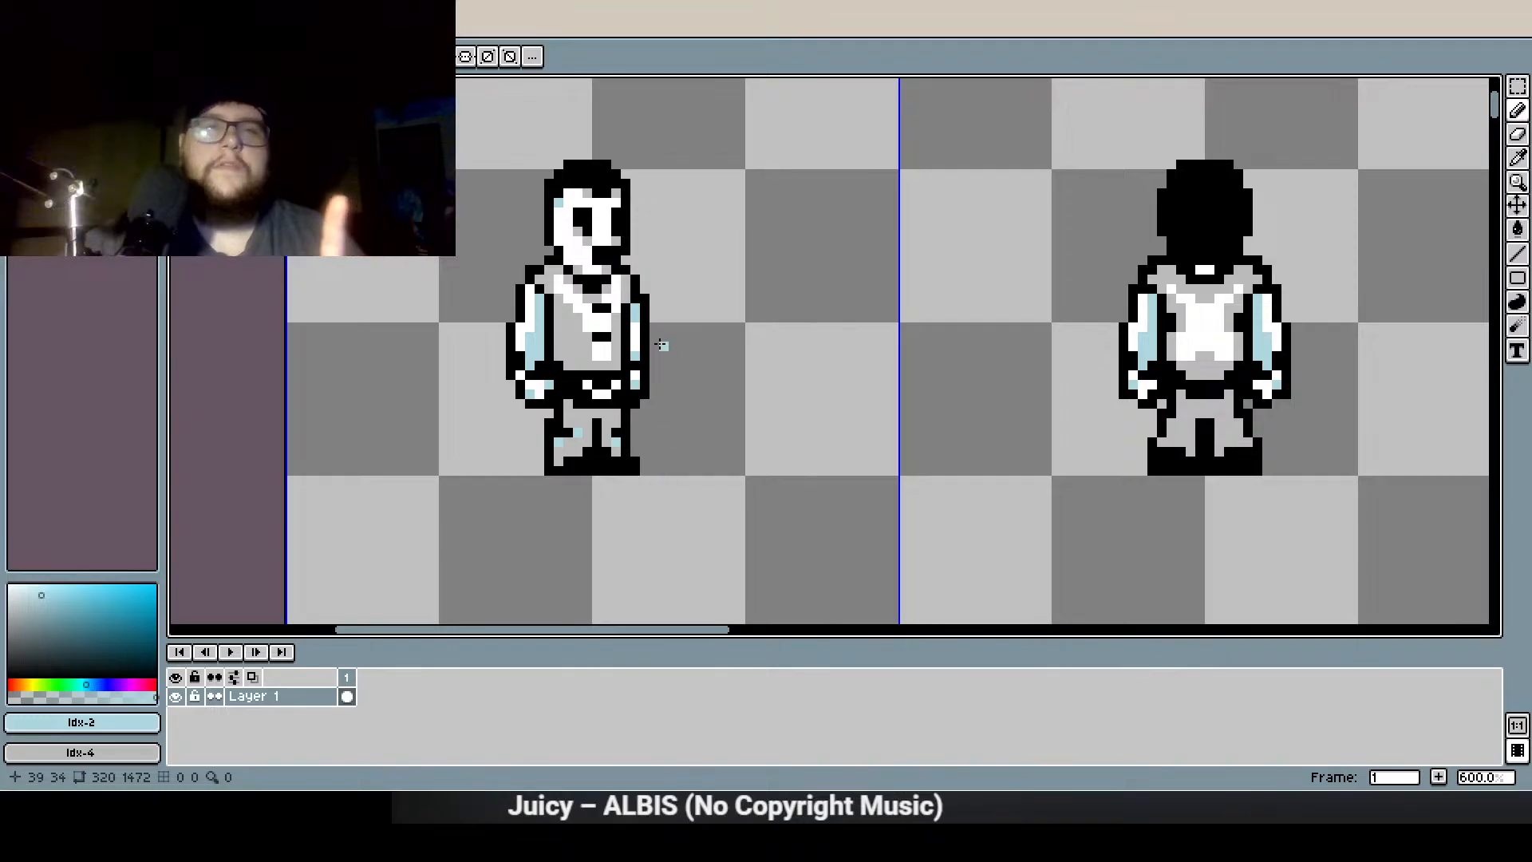
scroll(556, 290, up, 3)
scroll(509, 267, down, 2)
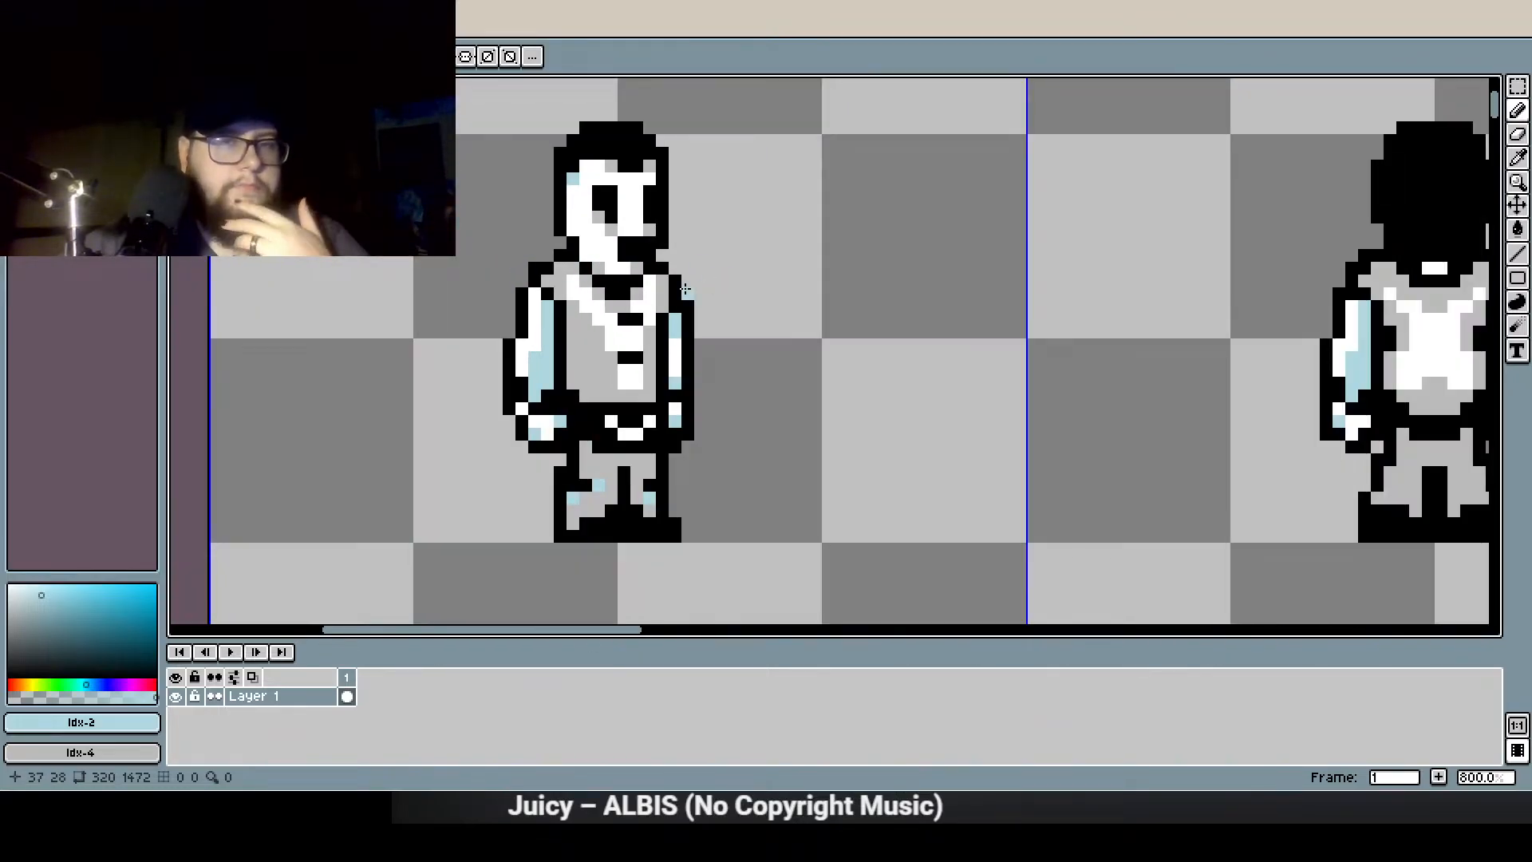
scroll(681, 281, up, 3)
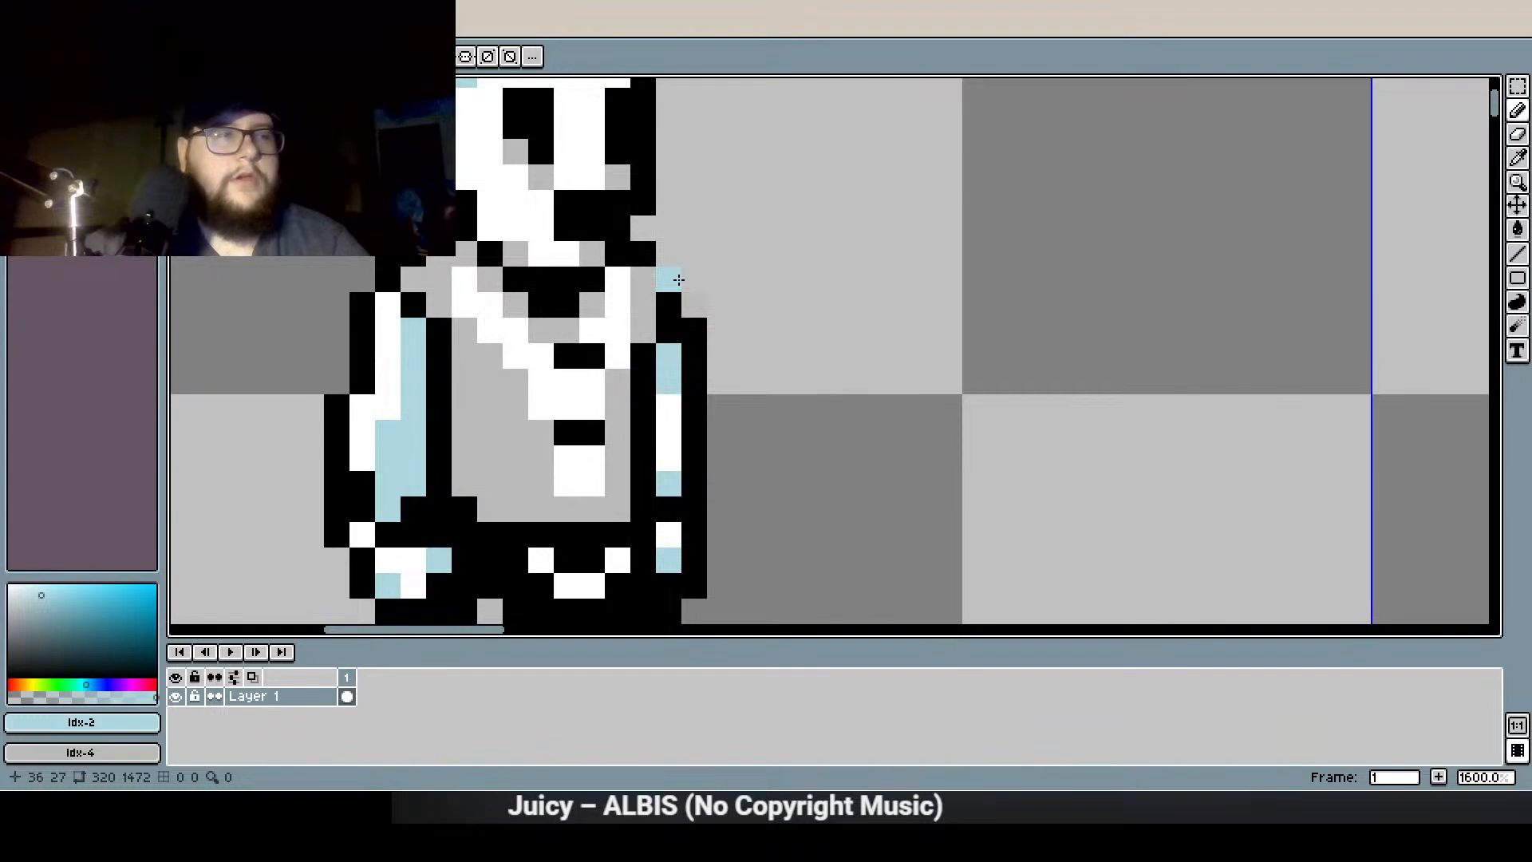
key(b)
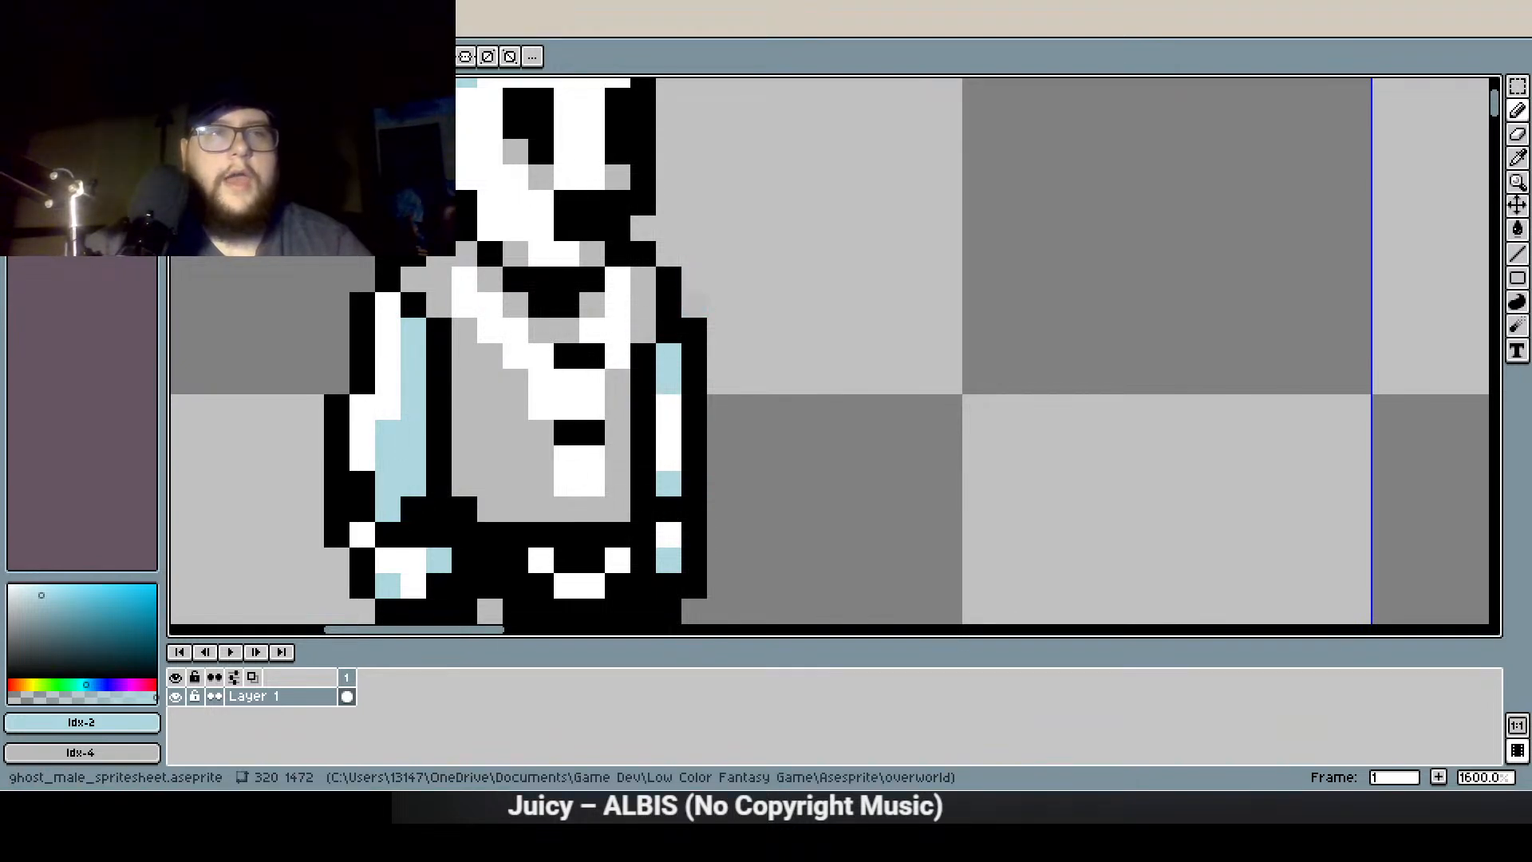
click(30, 110)
click(693, 305)
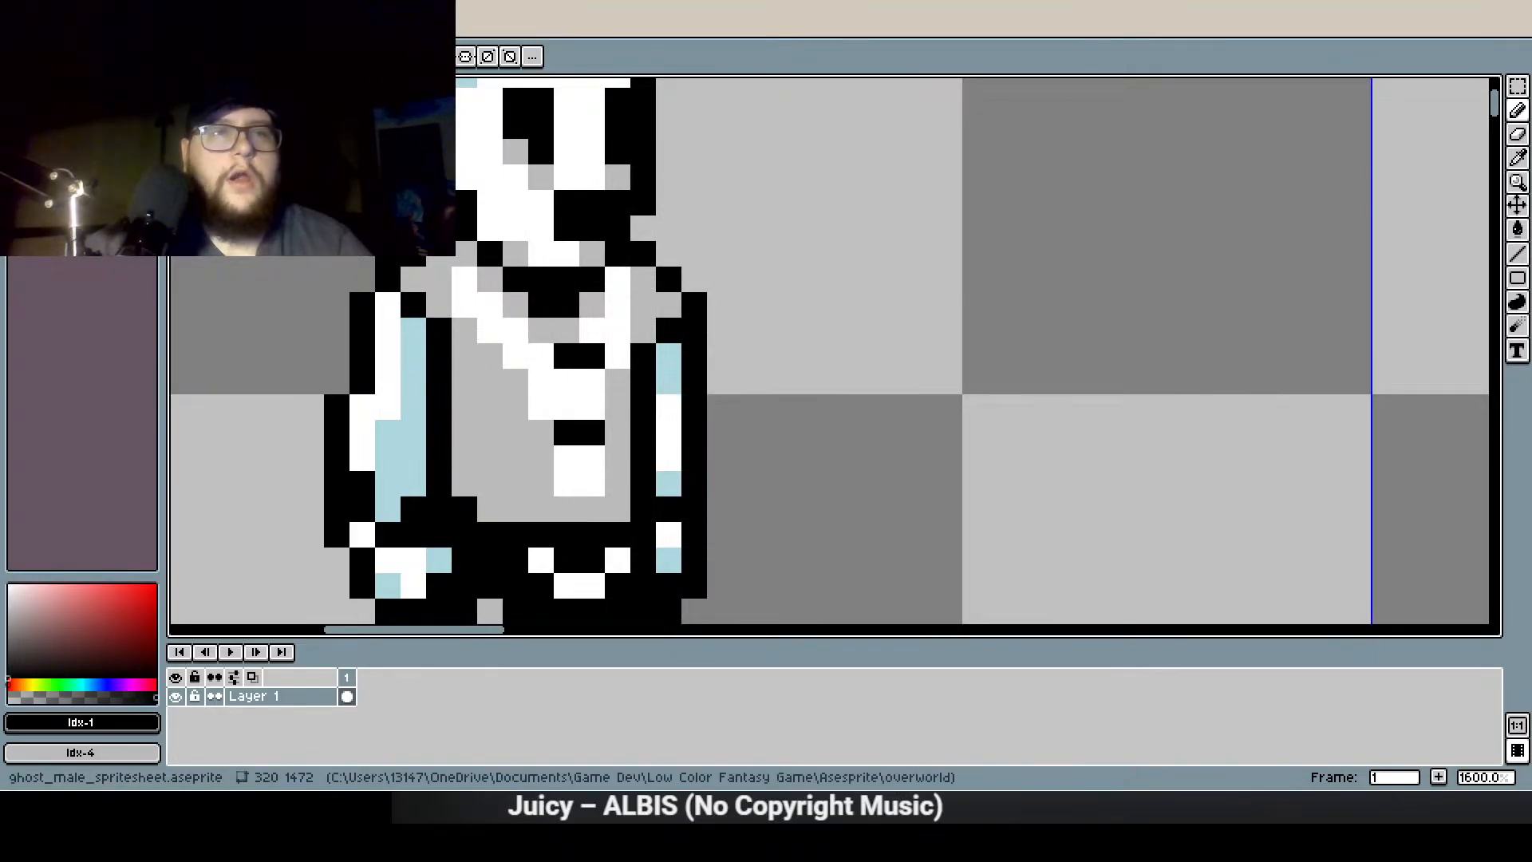
Extend both white lapels outward at the shoulders by one white pixel each
click(67, 111)
click(643, 304)
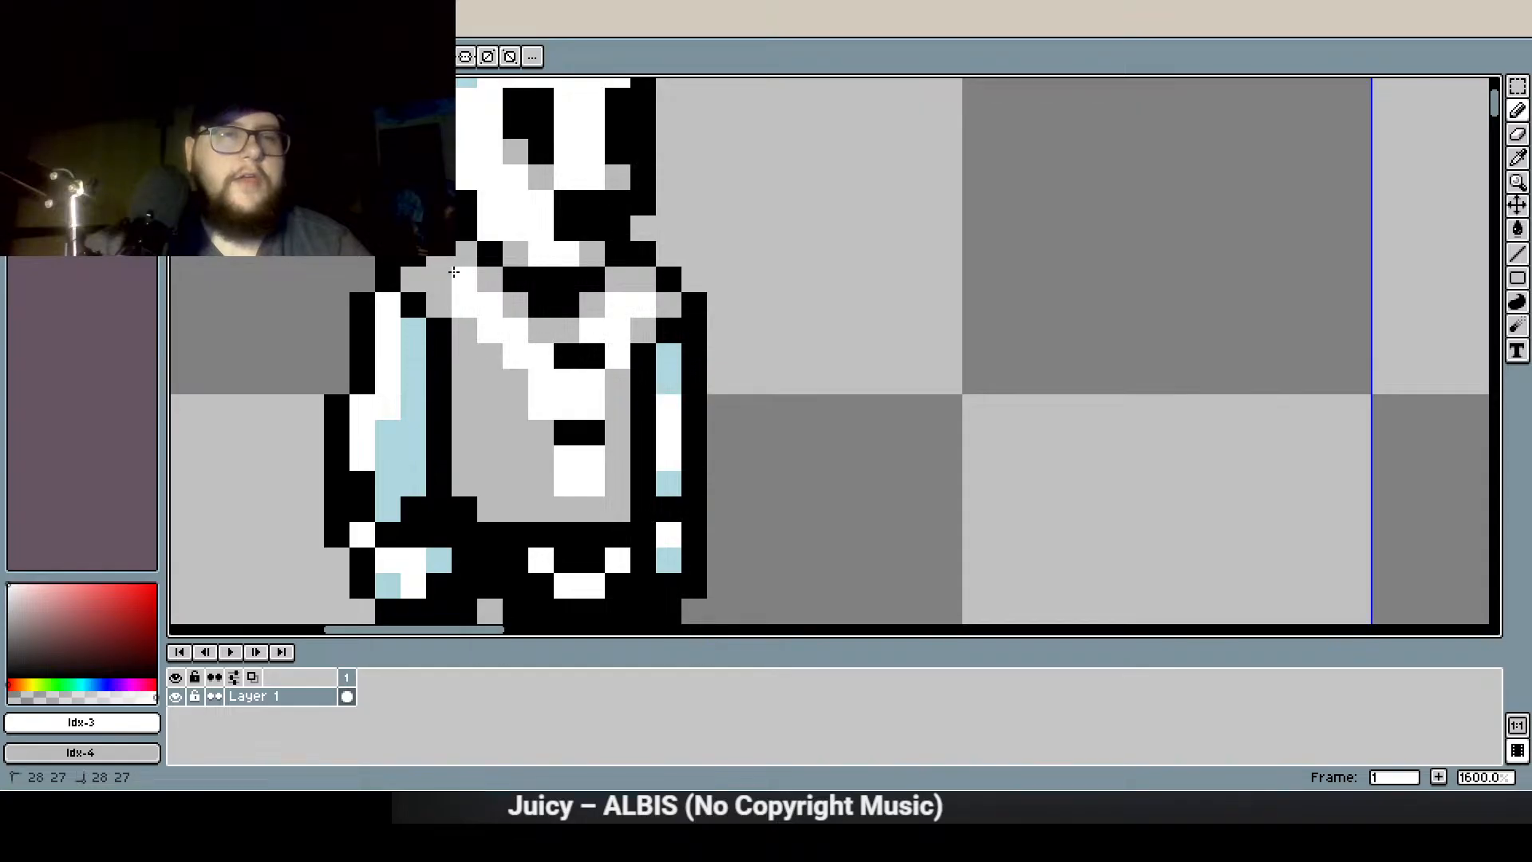
click(449, 274)
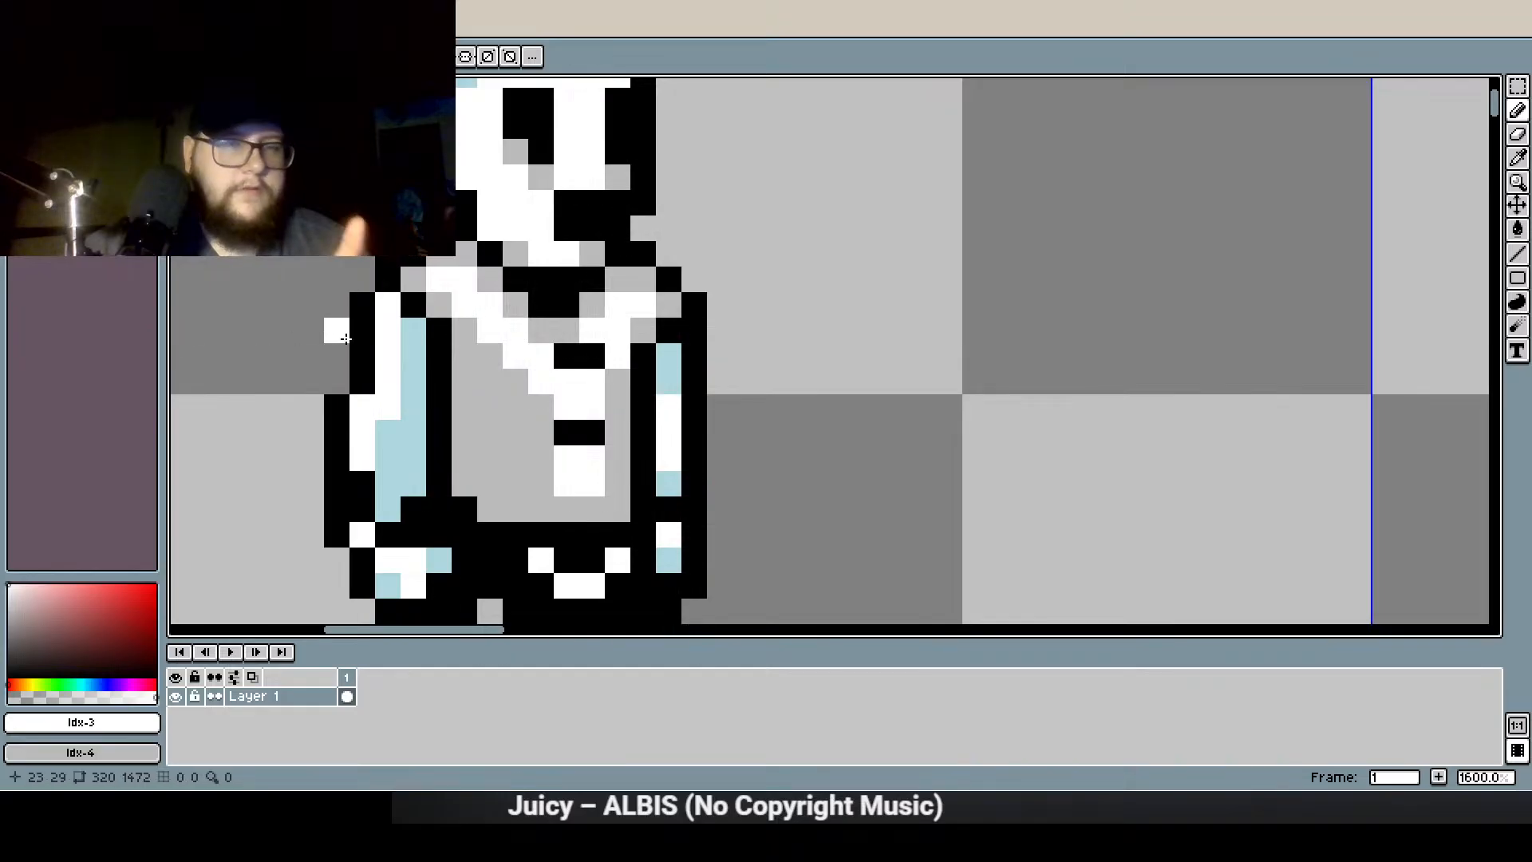
Try a gray pixel at the shirt's lower left-hand corner above the belt, and restore it to black
scroll(392, 291, down, 3)
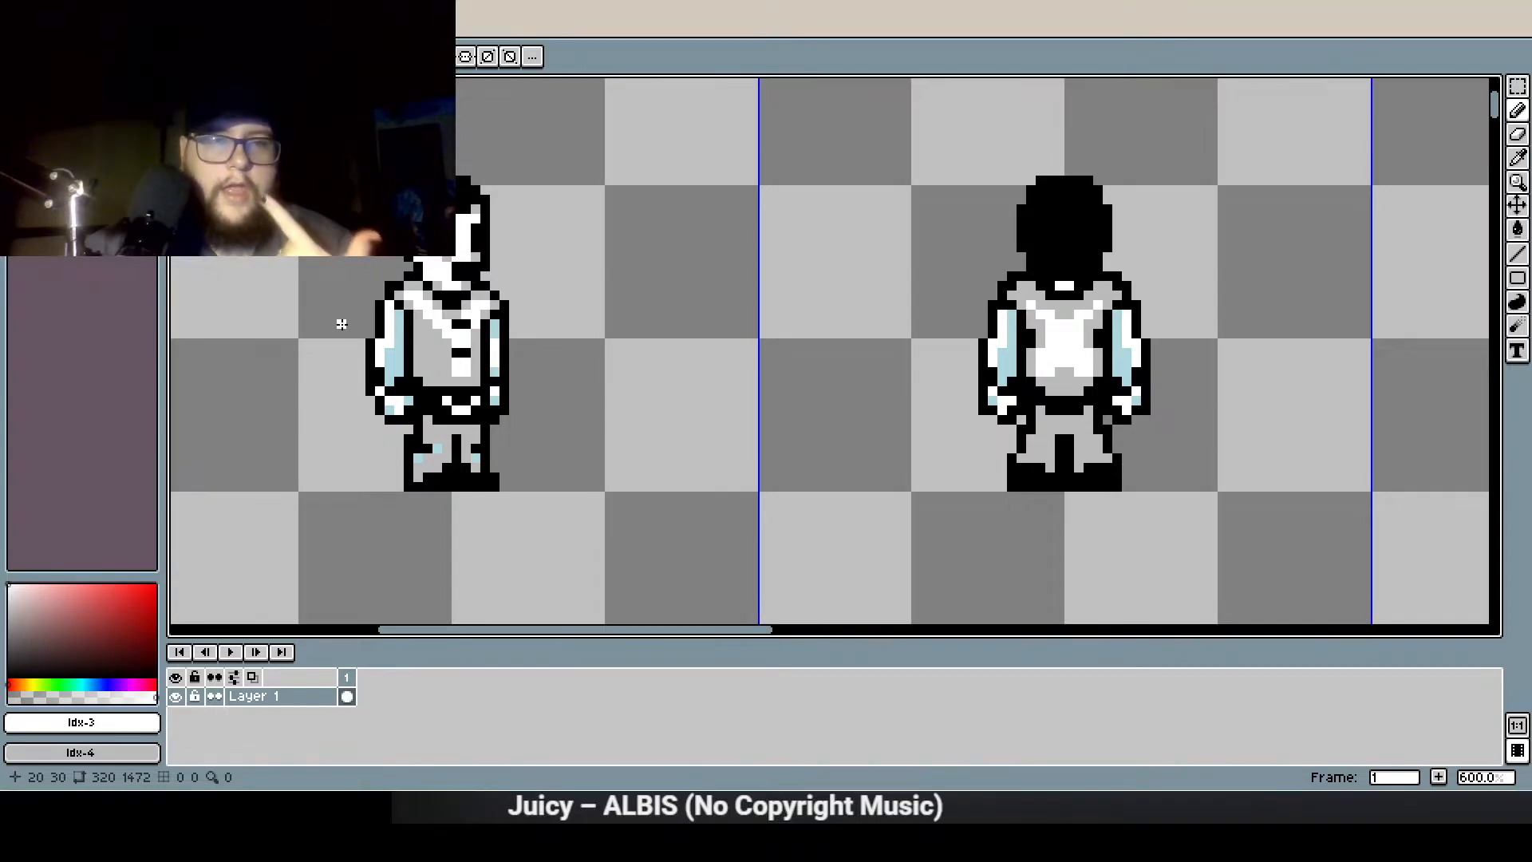
scroll(409, 334, up, 3)
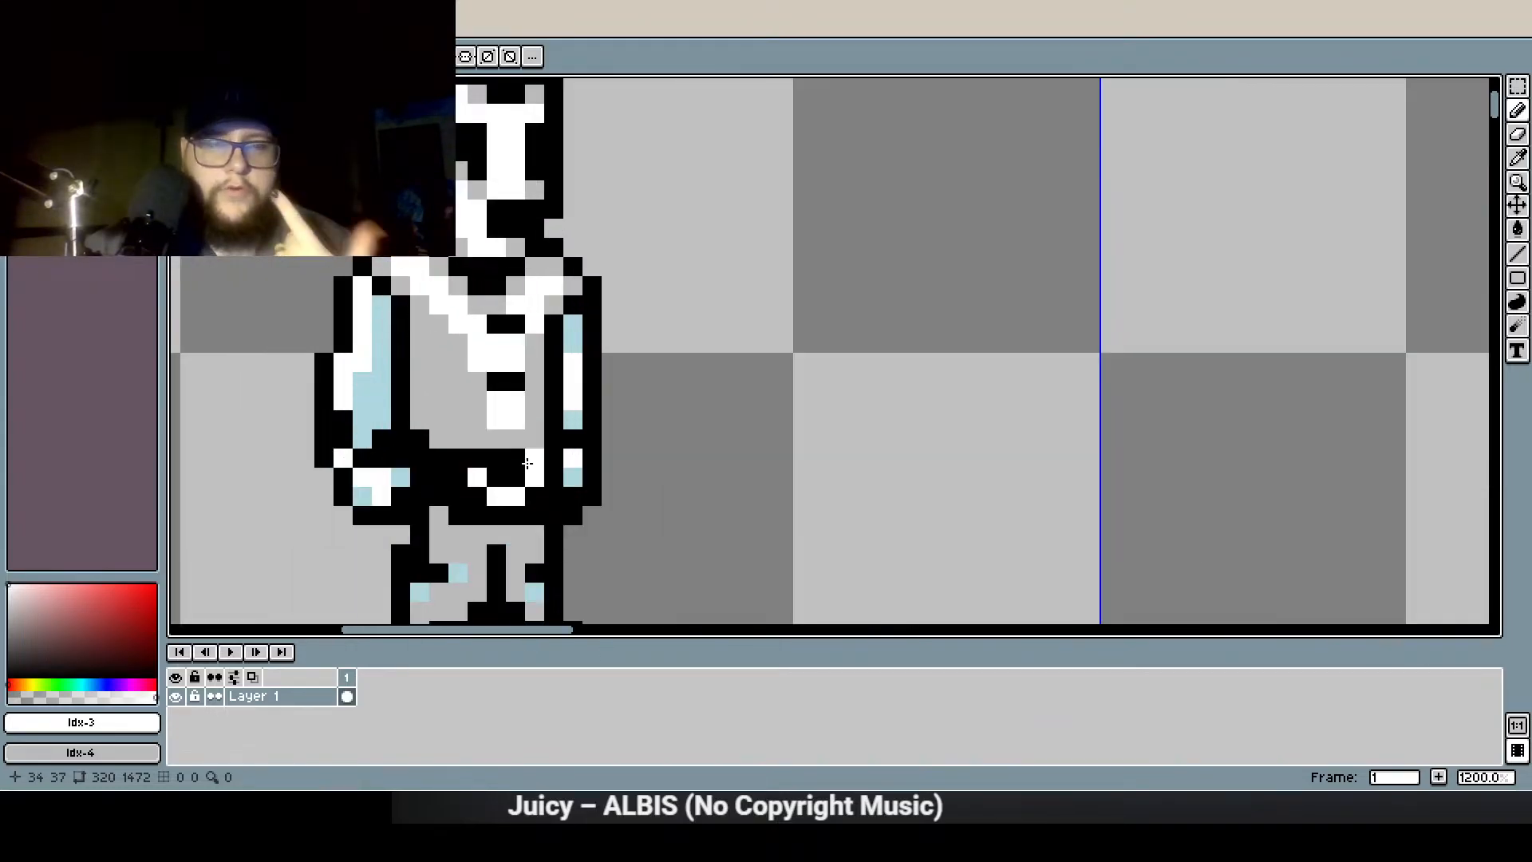
click(433, 389)
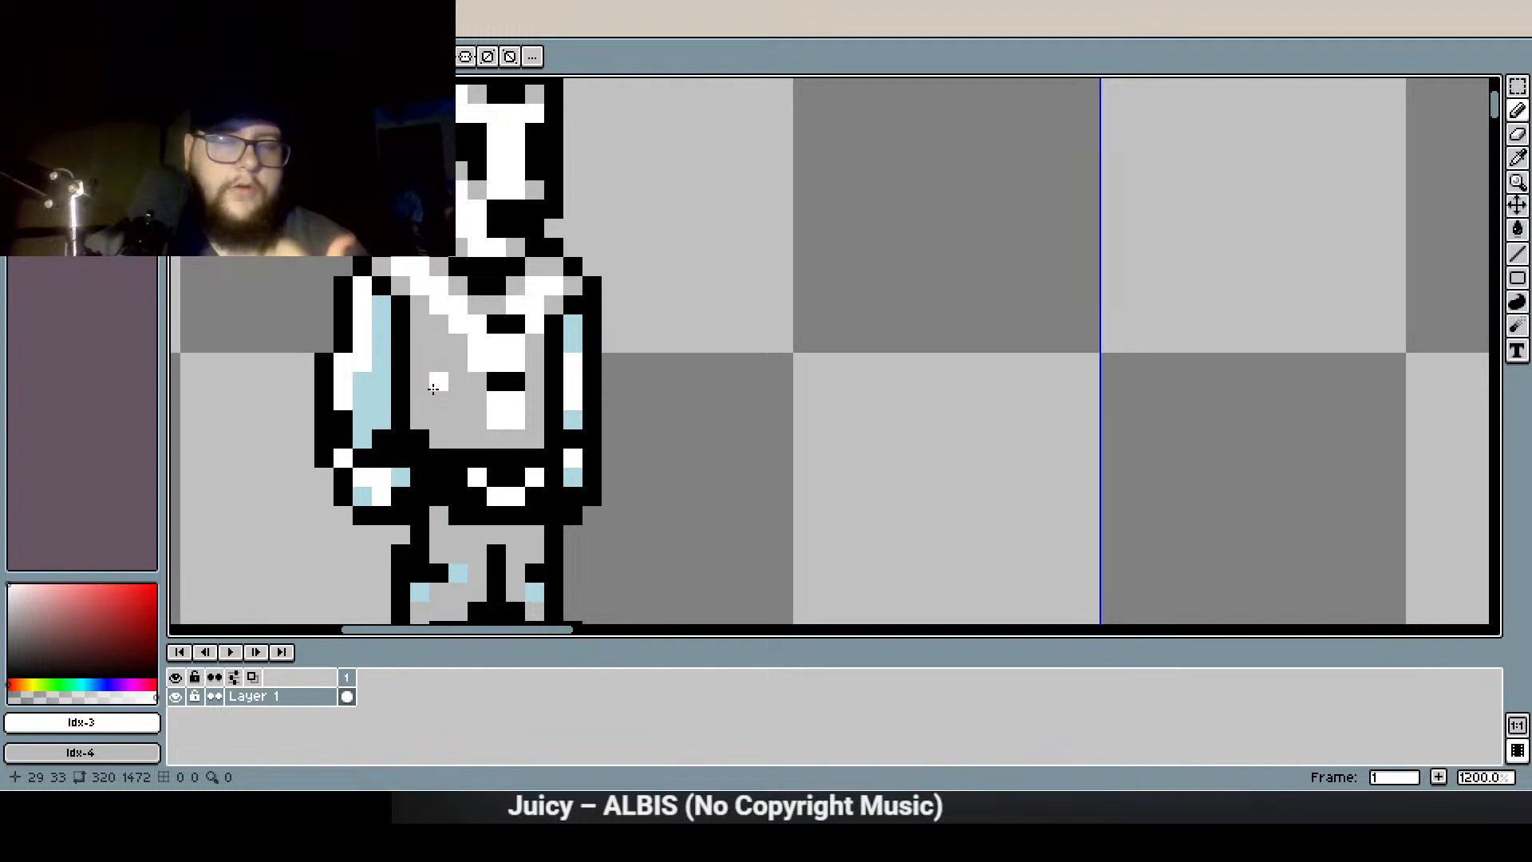
scroll(422, 391, down, 3)
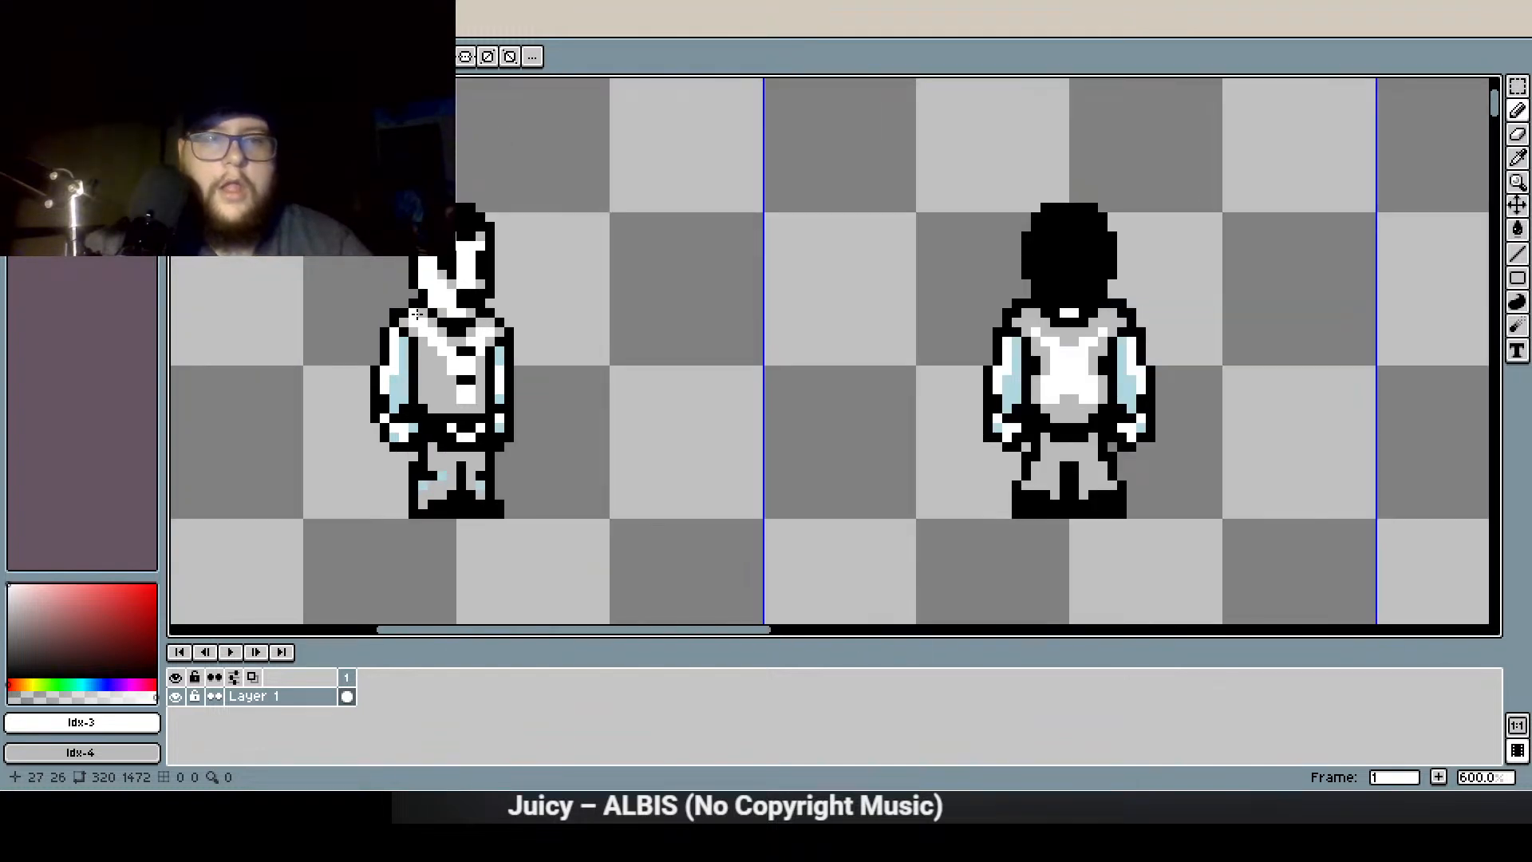
scroll(422, 312, up, 3)
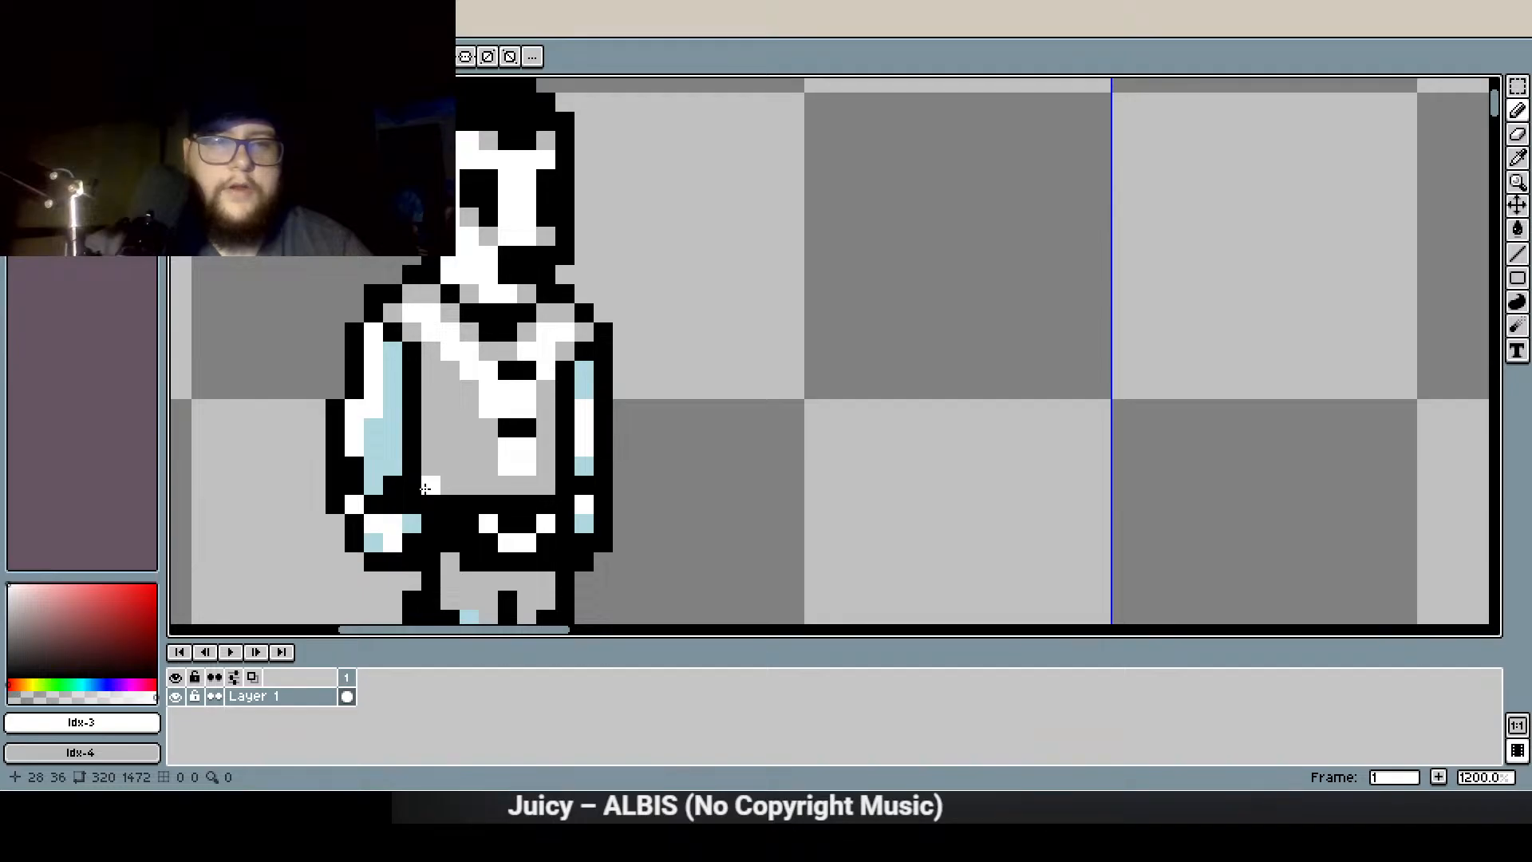
click(16, 109)
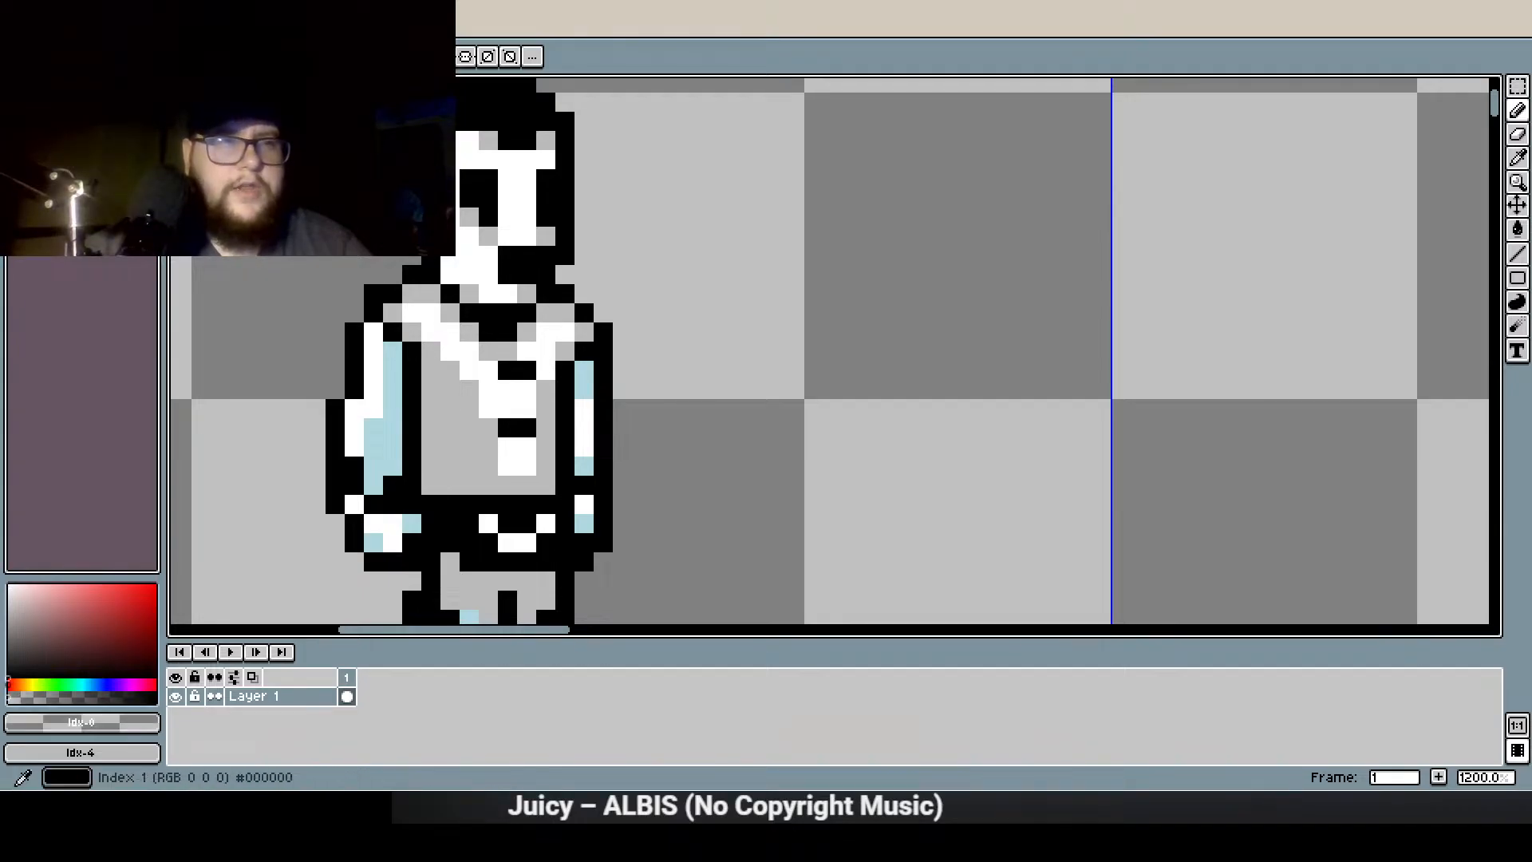
click(40, 109)
click(431, 484)
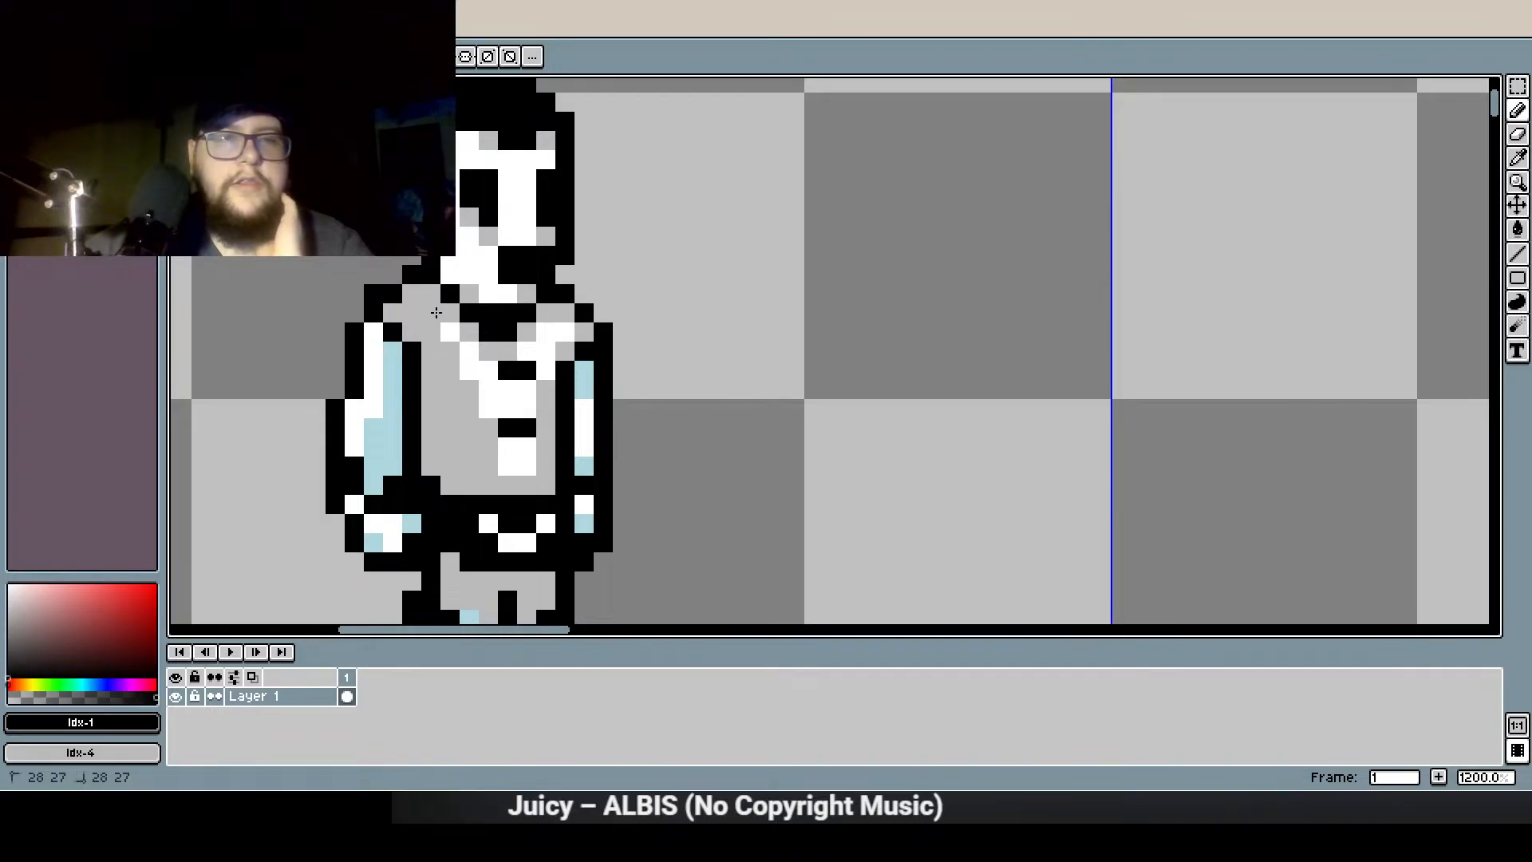
Shade the top of the left-hand lapel gray and extend the row below it outward with one white pixel
click(71, 112)
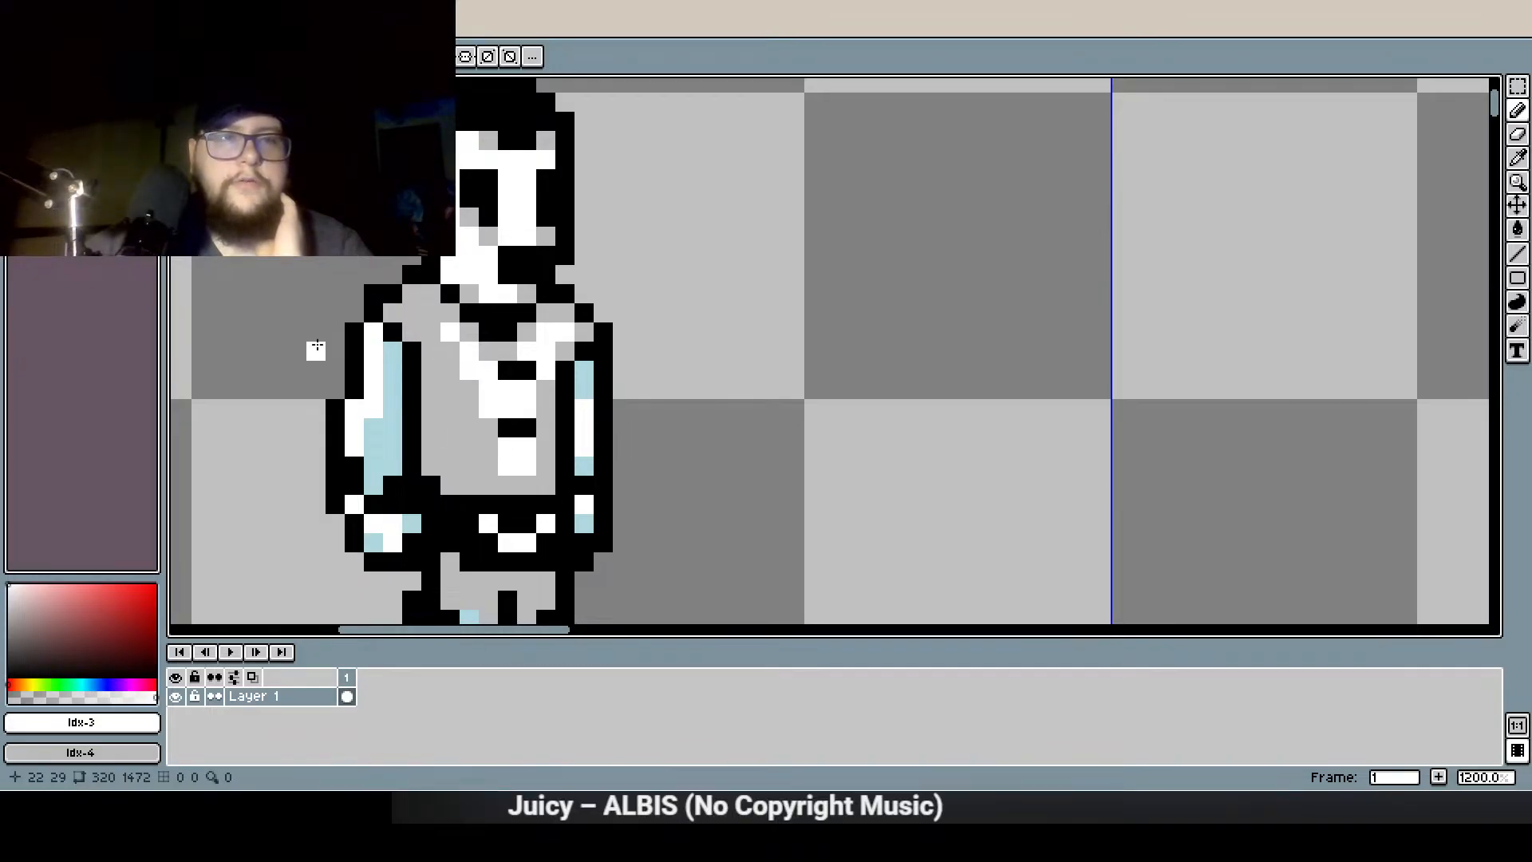
click(431, 331)
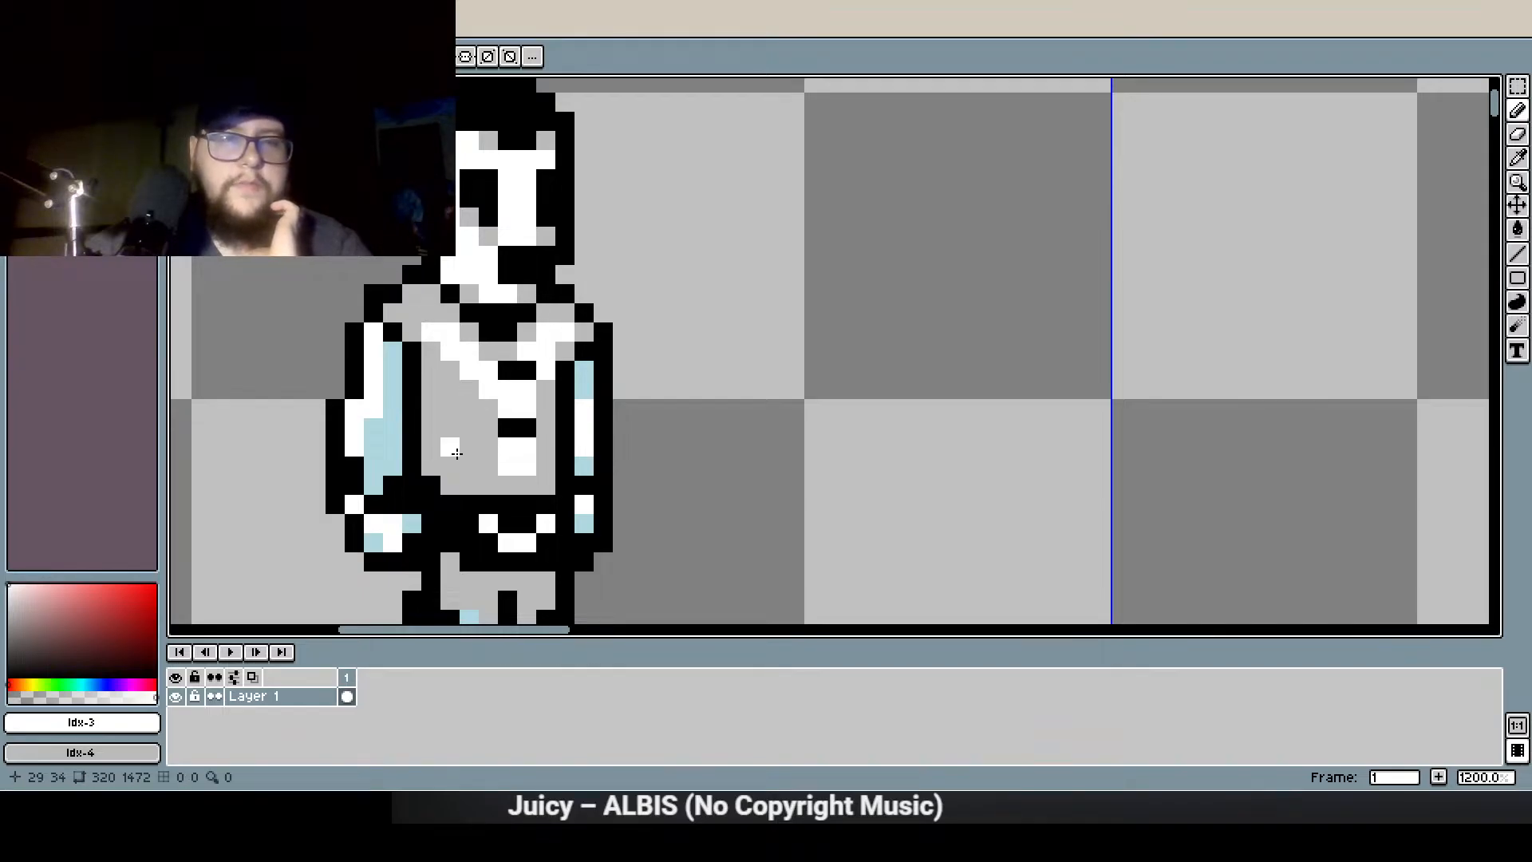
scroll(451, 399, down, 2)
scroll(481, 295, up, 2)
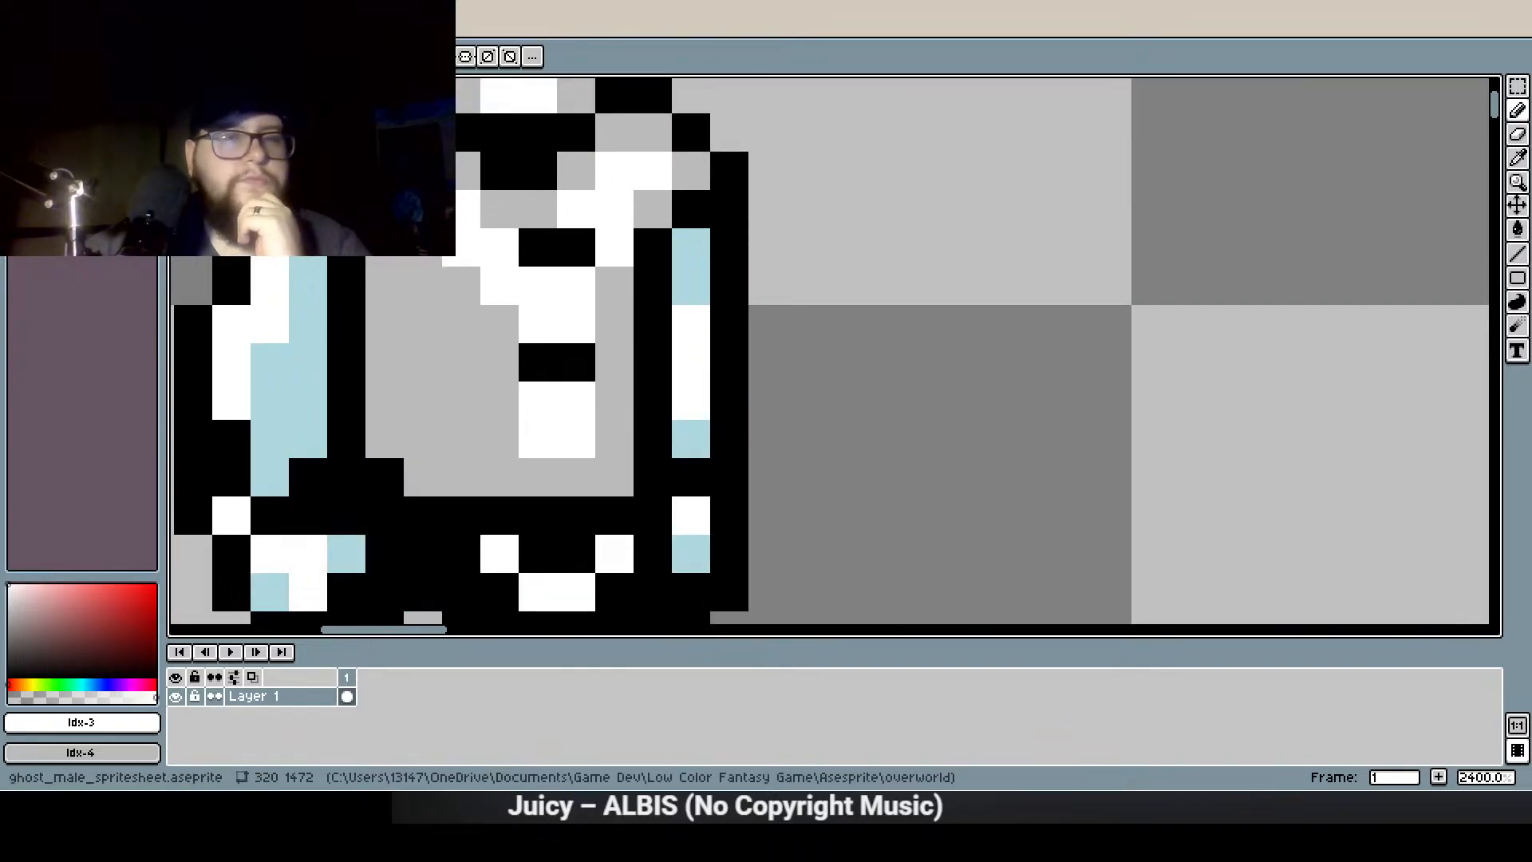
Move the upper inner outline of the left-hand sleeve one pixel inward in black and fill the freed pixels with light blue
click(34, 108)
drag(384, 283, 383, 324)
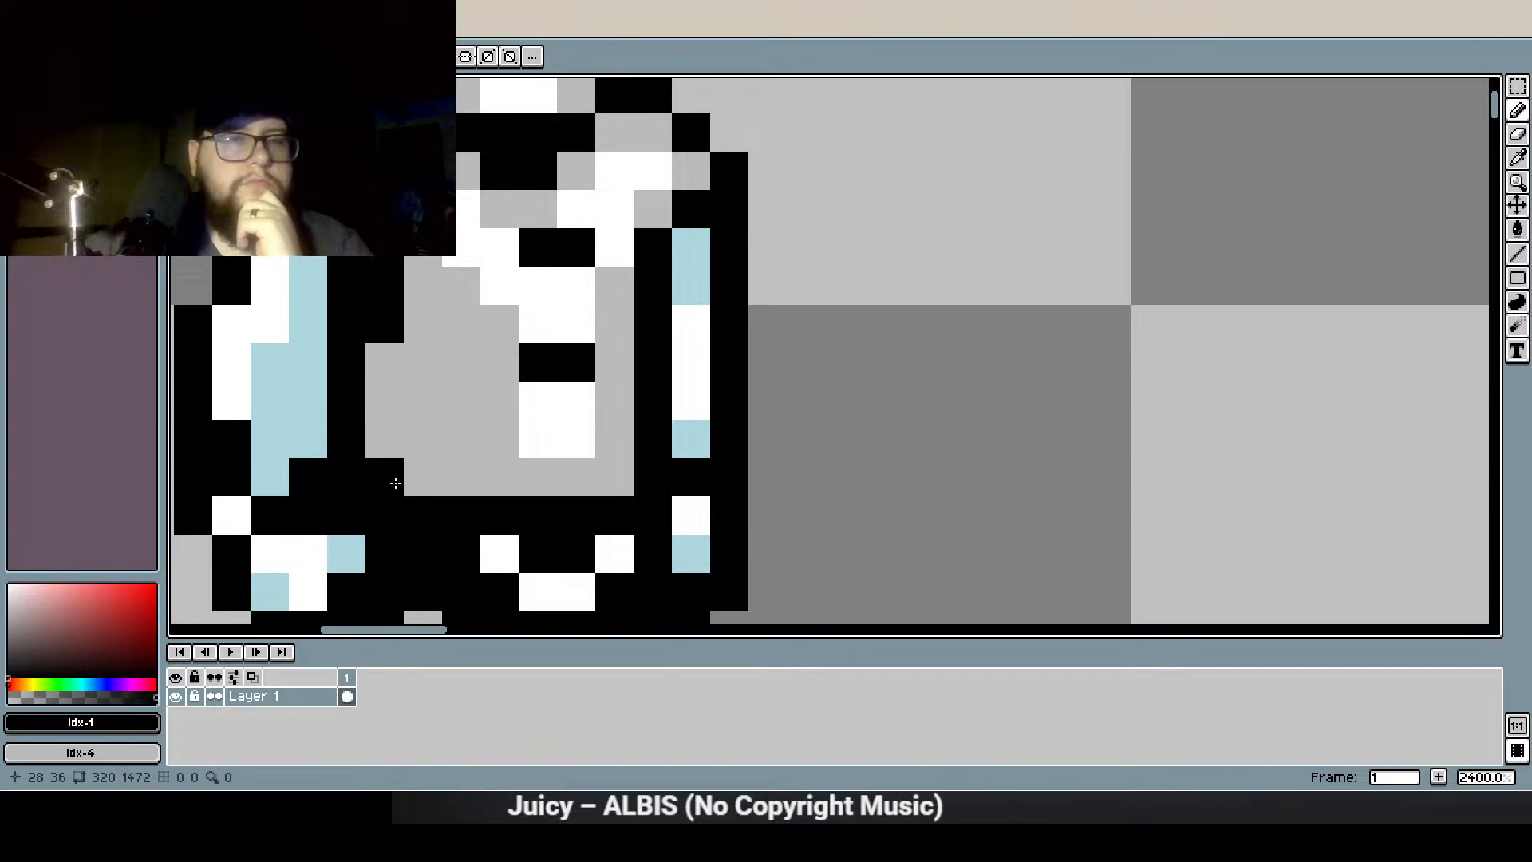
click(52, 108)
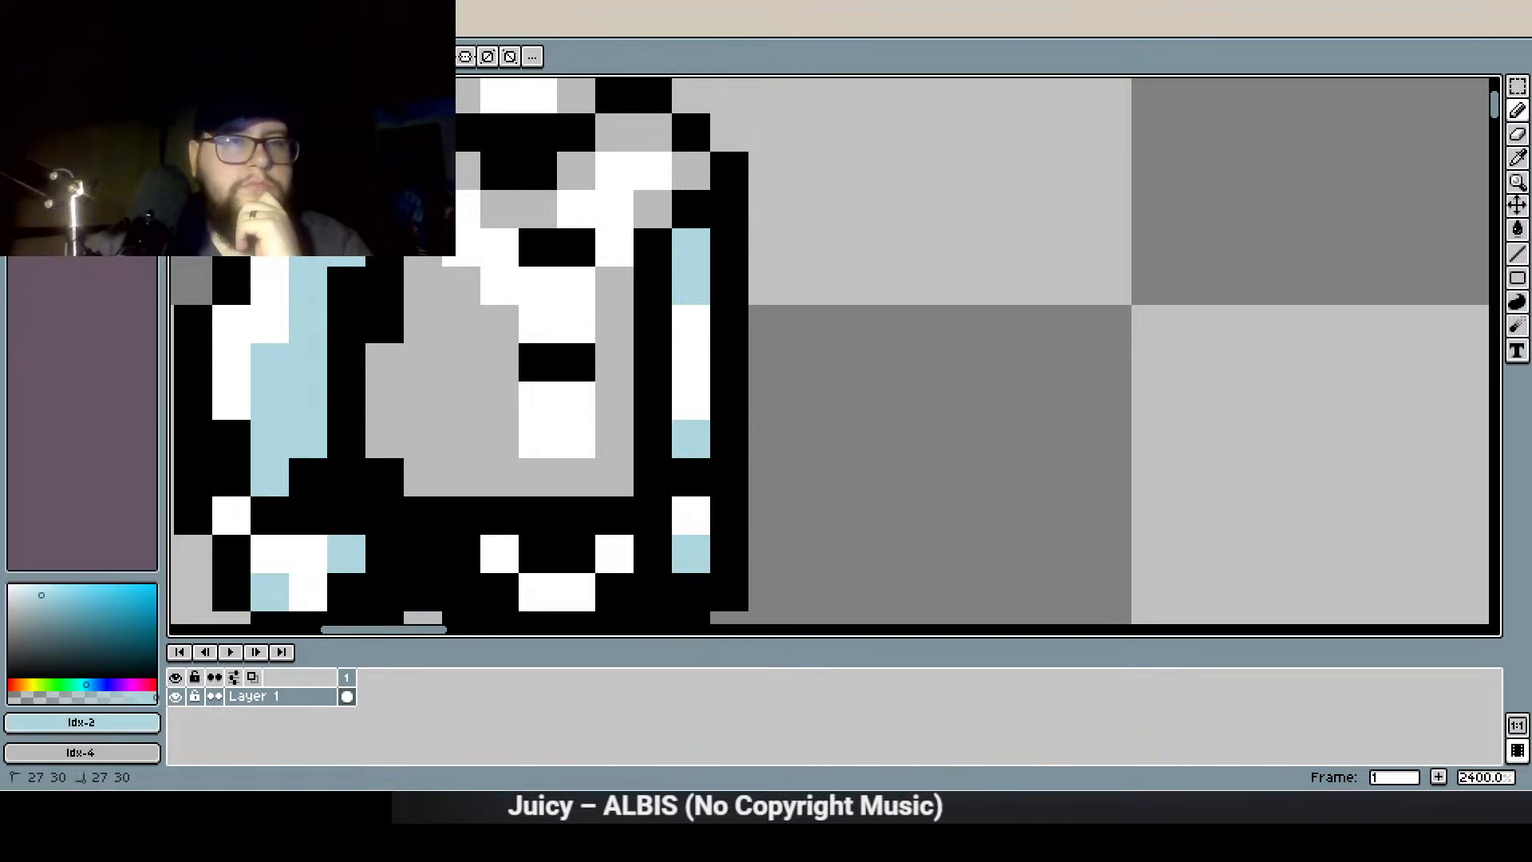
drag(346, 248, 347, 286)
scroll(291, 470, down, 1)
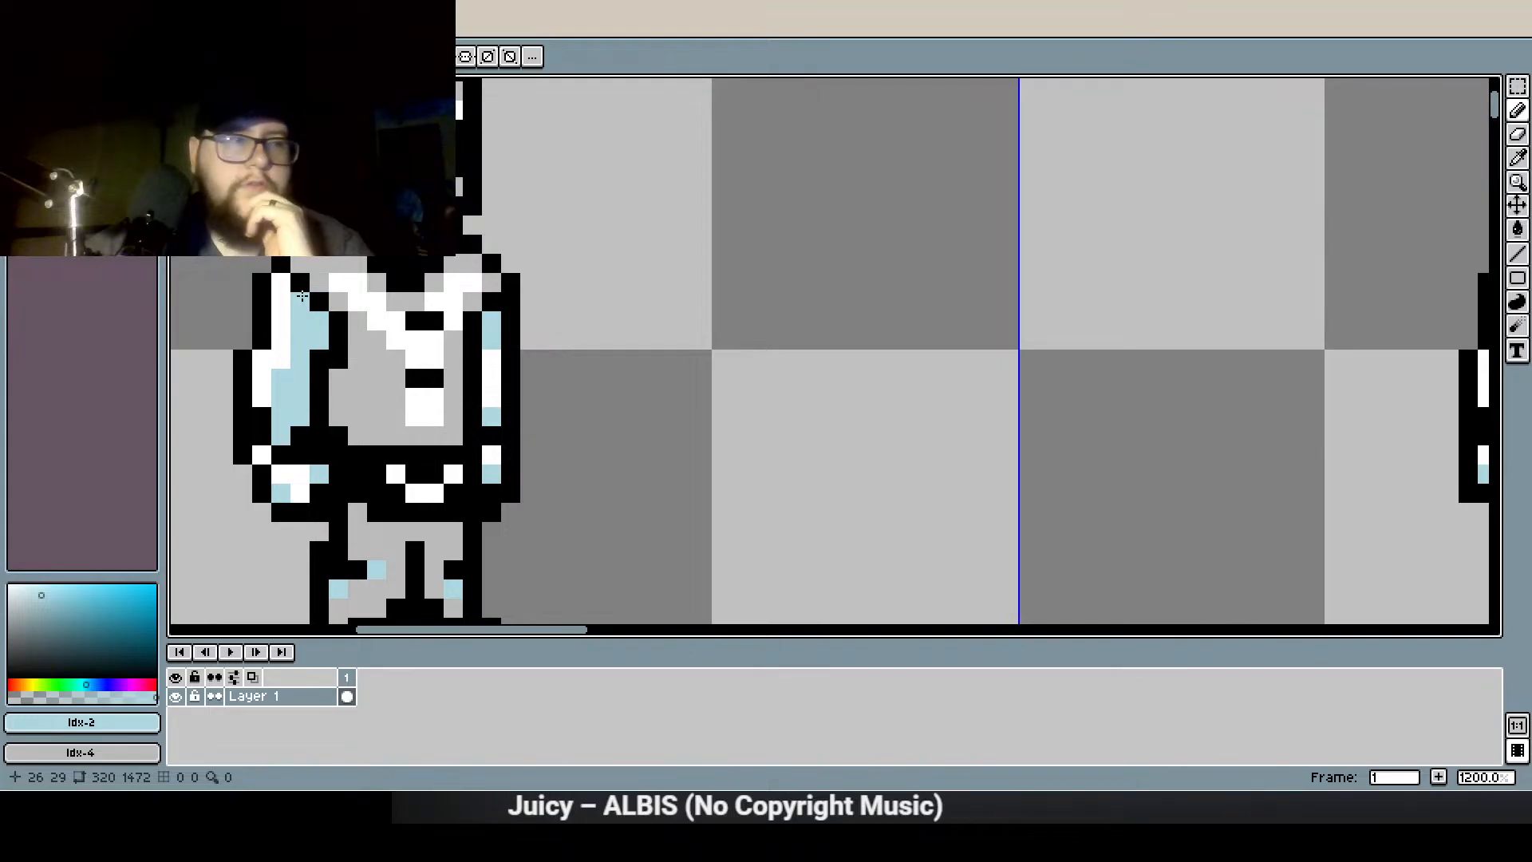
click(70, 109)
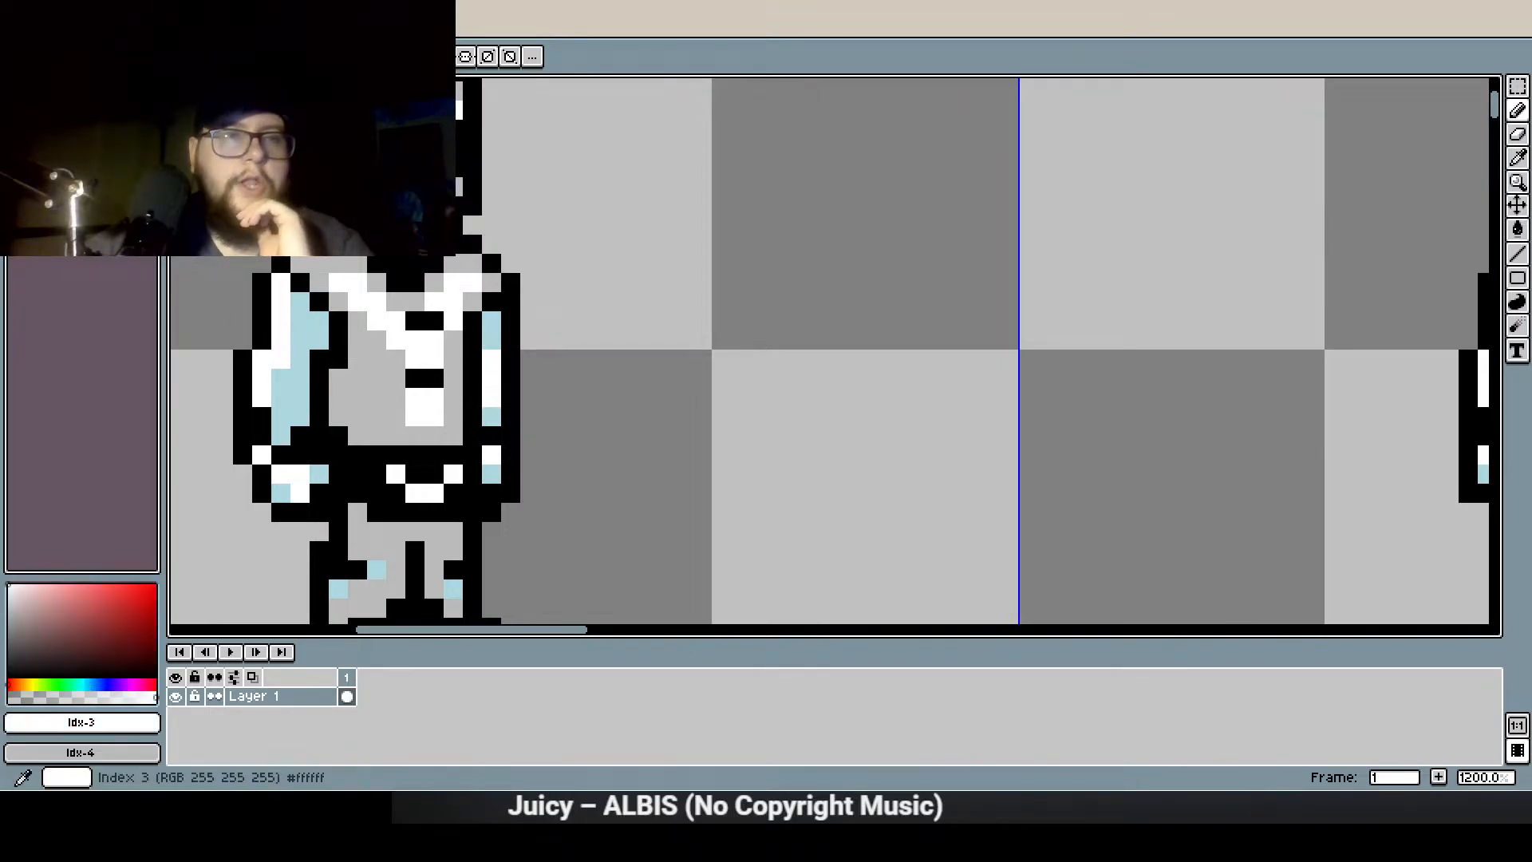
Widen the white highlight of the left-hand sleeve over its upper light-blue pixels and save the sprite sheet
click(303, 320)
click(301, 338)
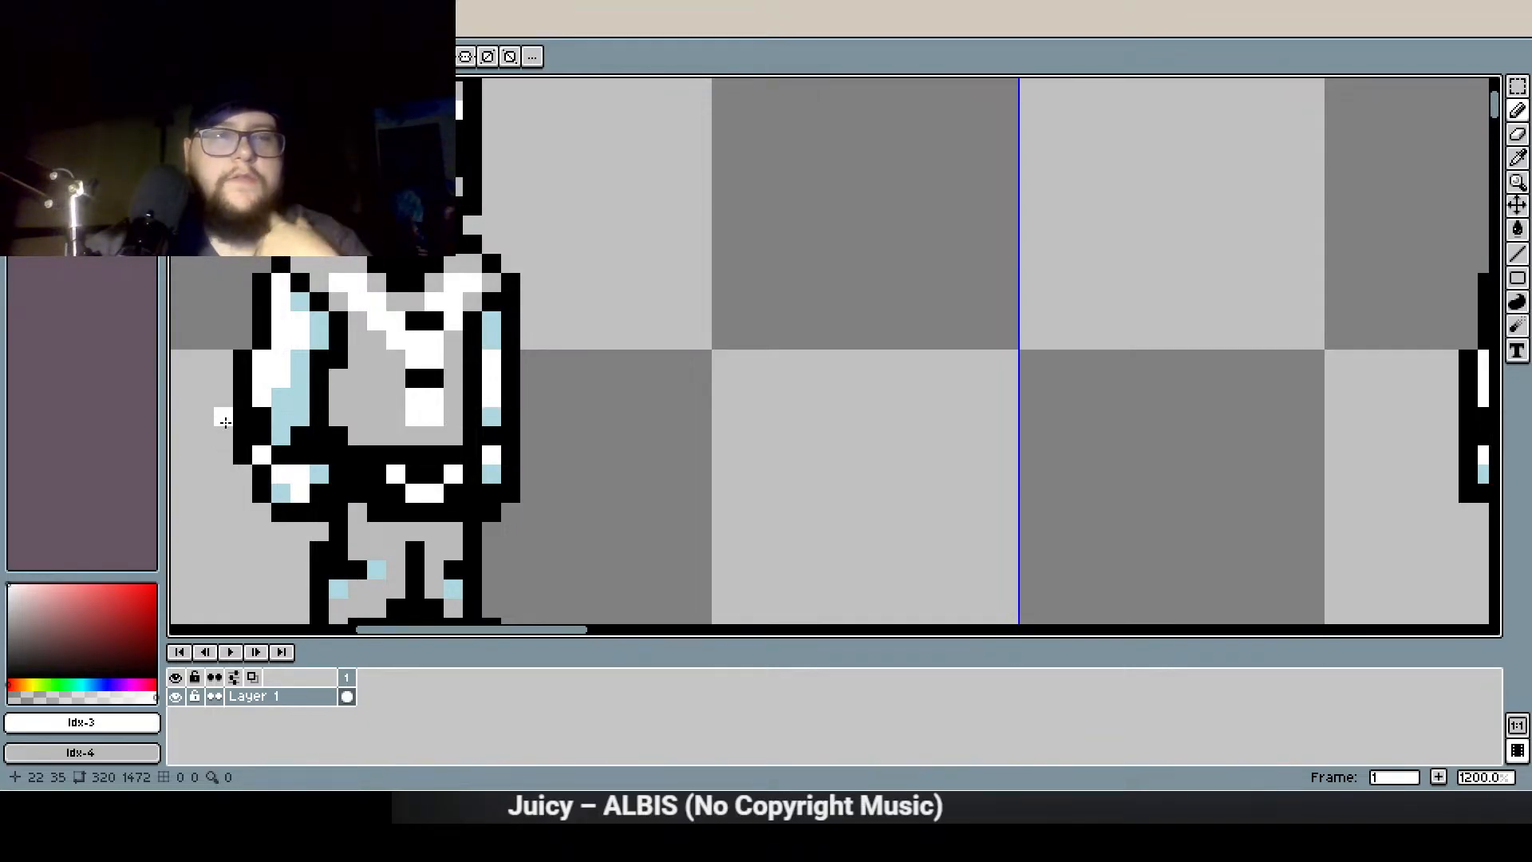
key(ctrl+s)
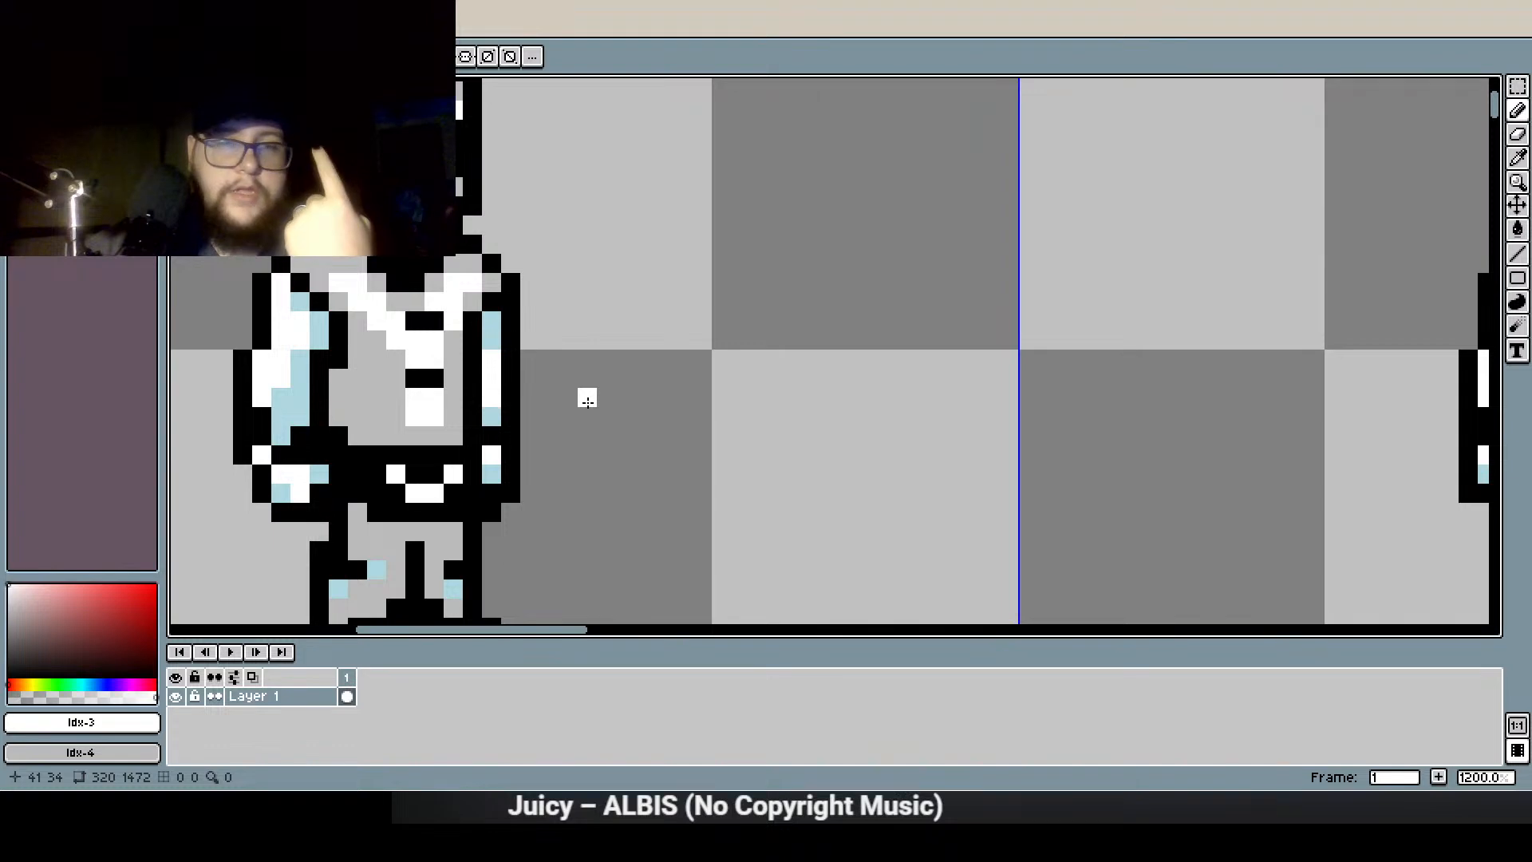
Move the cuff and hand of the right-hand arm one pixel outward and one pixel up, and deselect them
scroll(581, 402, down, 1)
scroll(444, 455, up, 1)
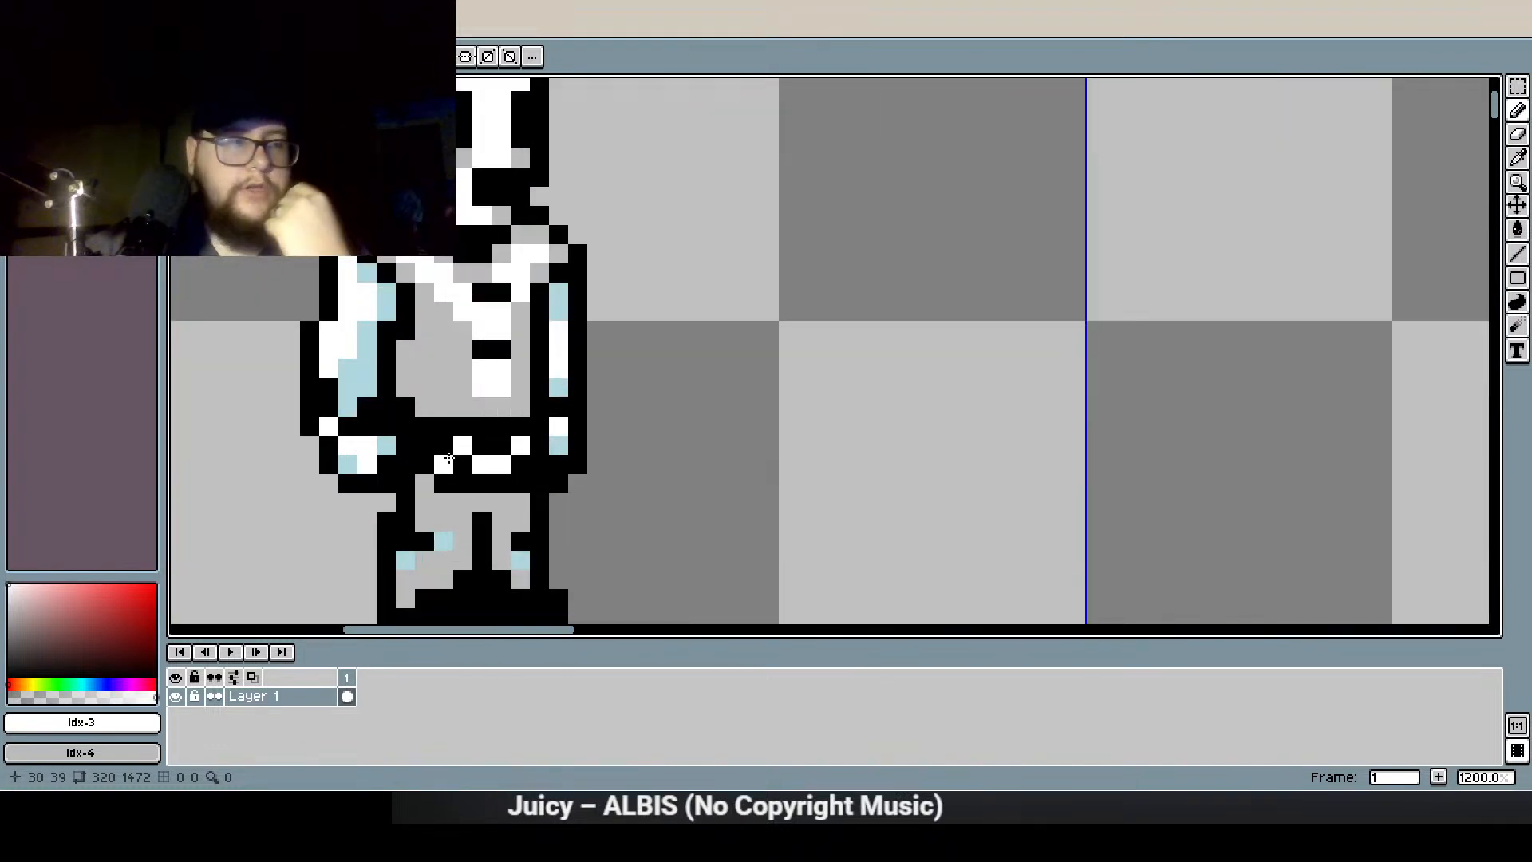
scroll(465, 407, up, 1)
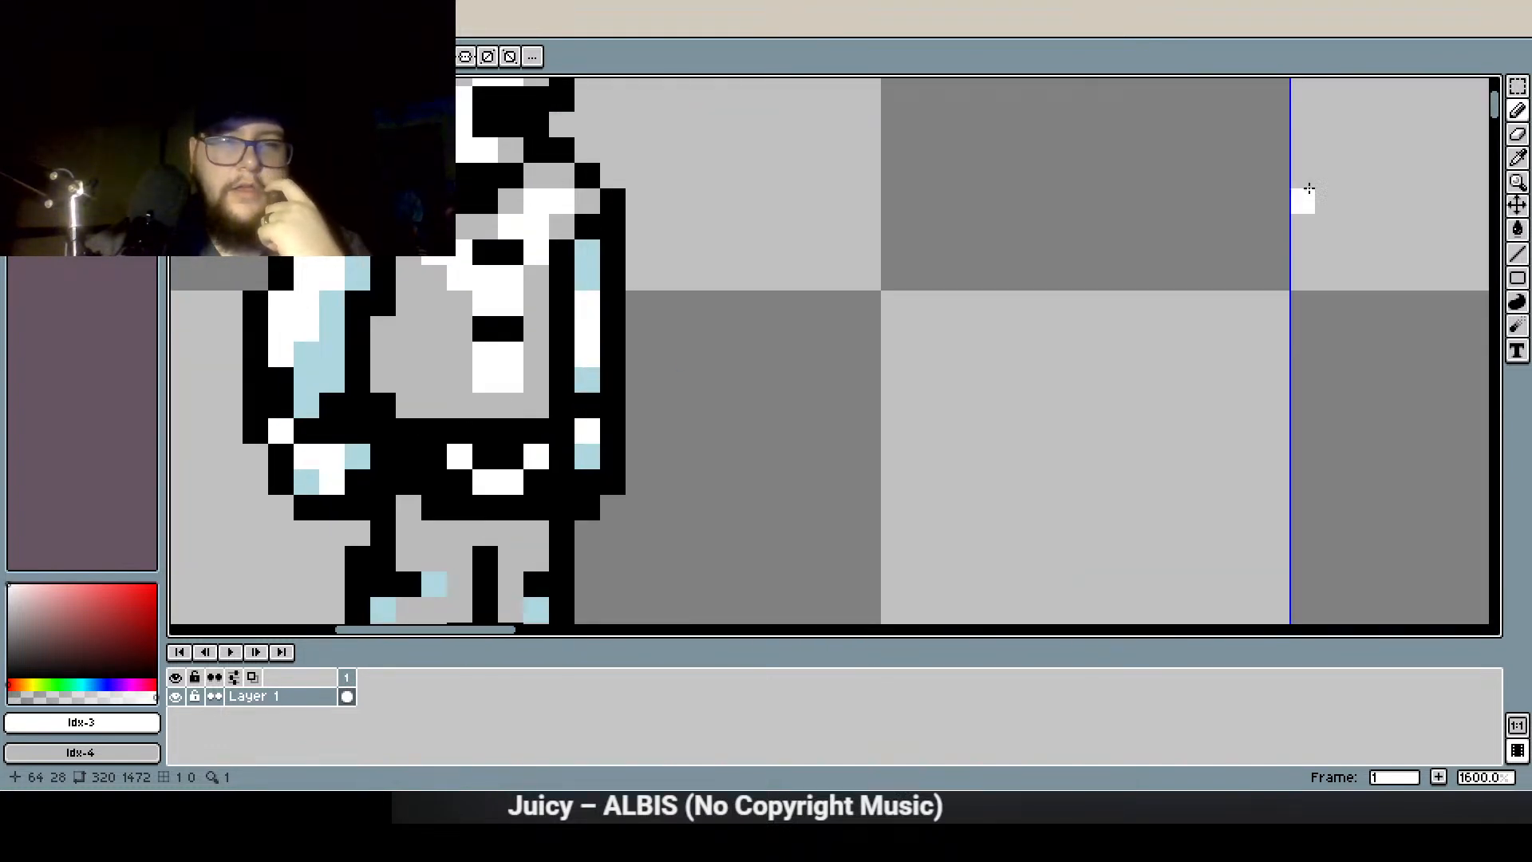
drag(706, 549, 570, 363)
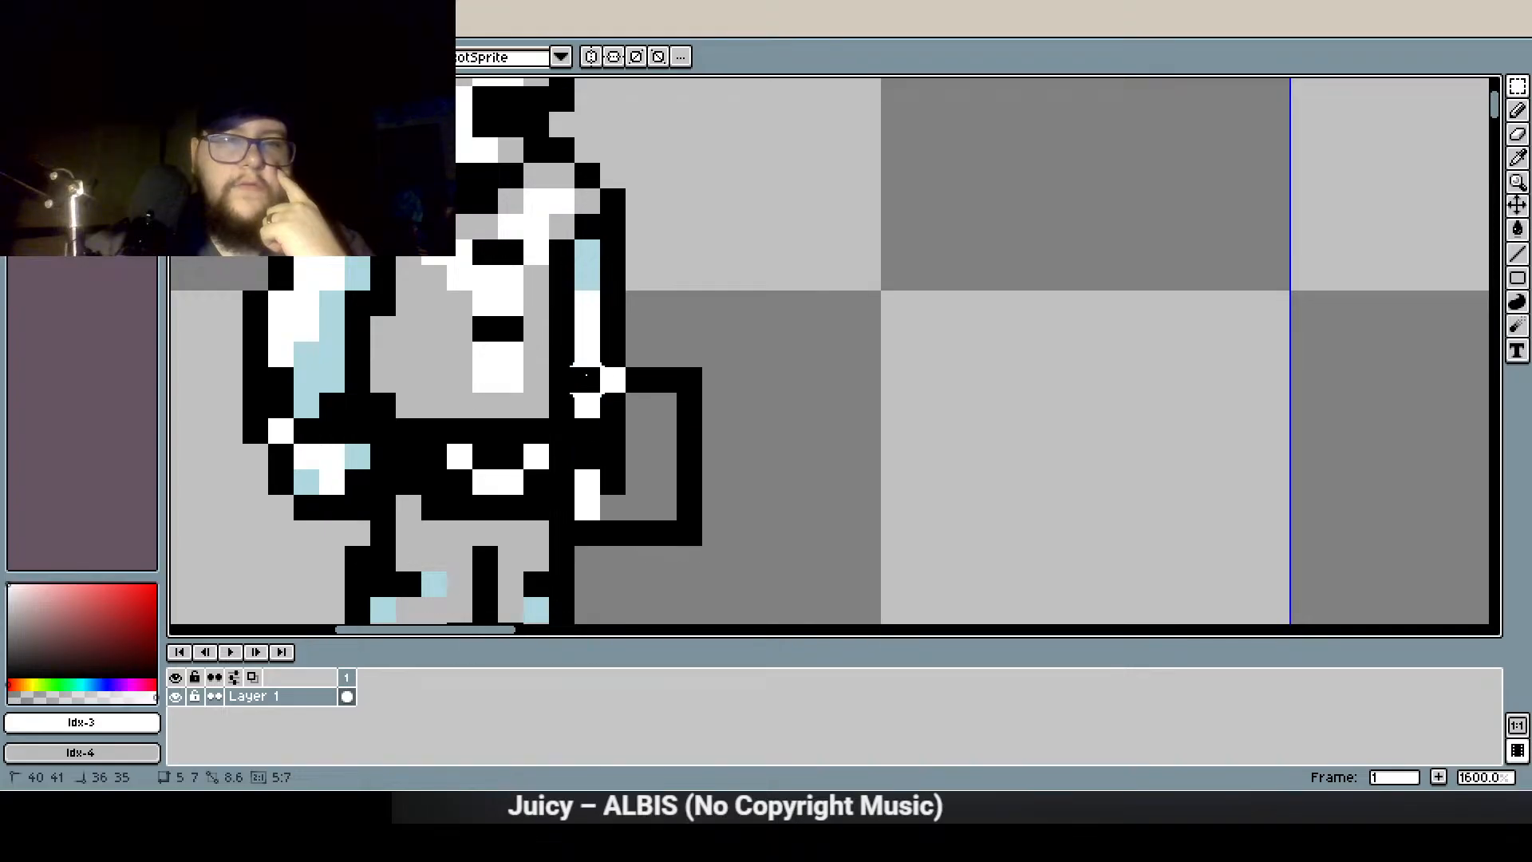
click(614, 479)
drag(585, 457, 609, 427)
click(818, 252)
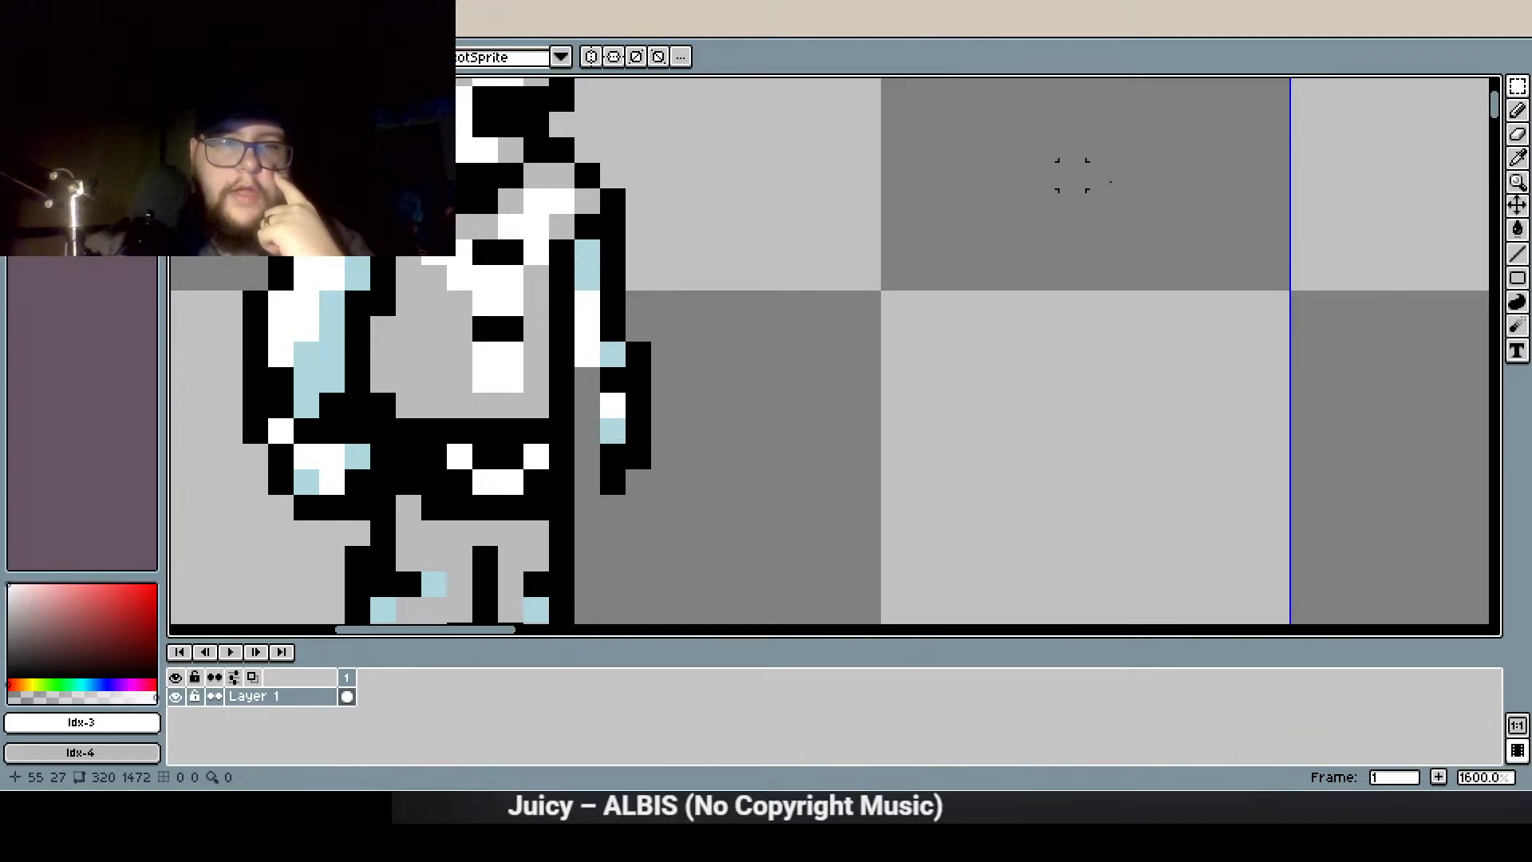
Close the lower outline and wrist of the moved right-hand hand with black pixels and shade its lower inner pixel light blue
click(1518, 83)
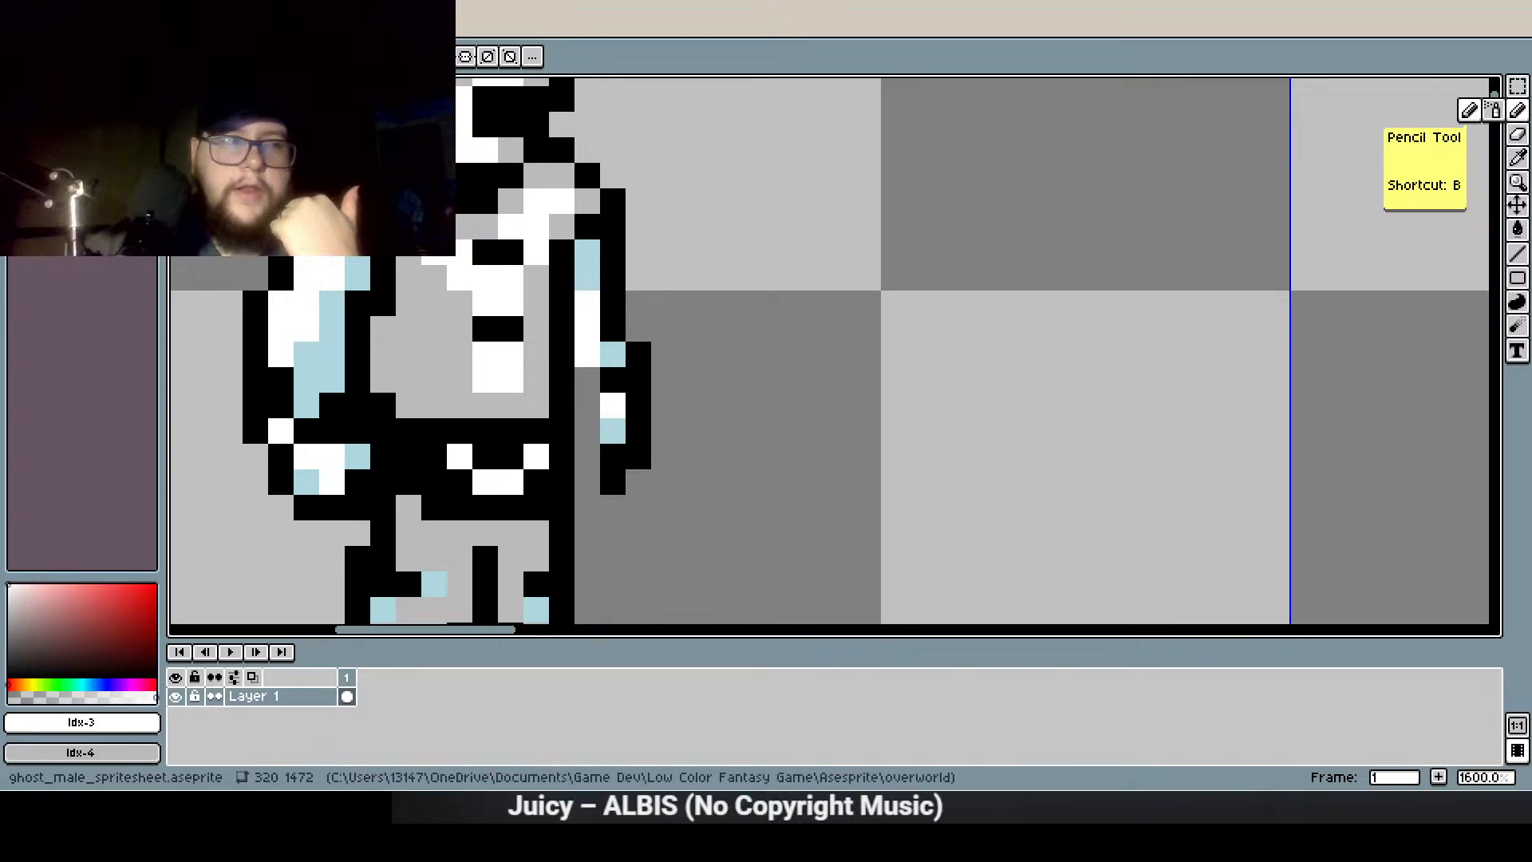
click(37, 113)
click(588, 480)
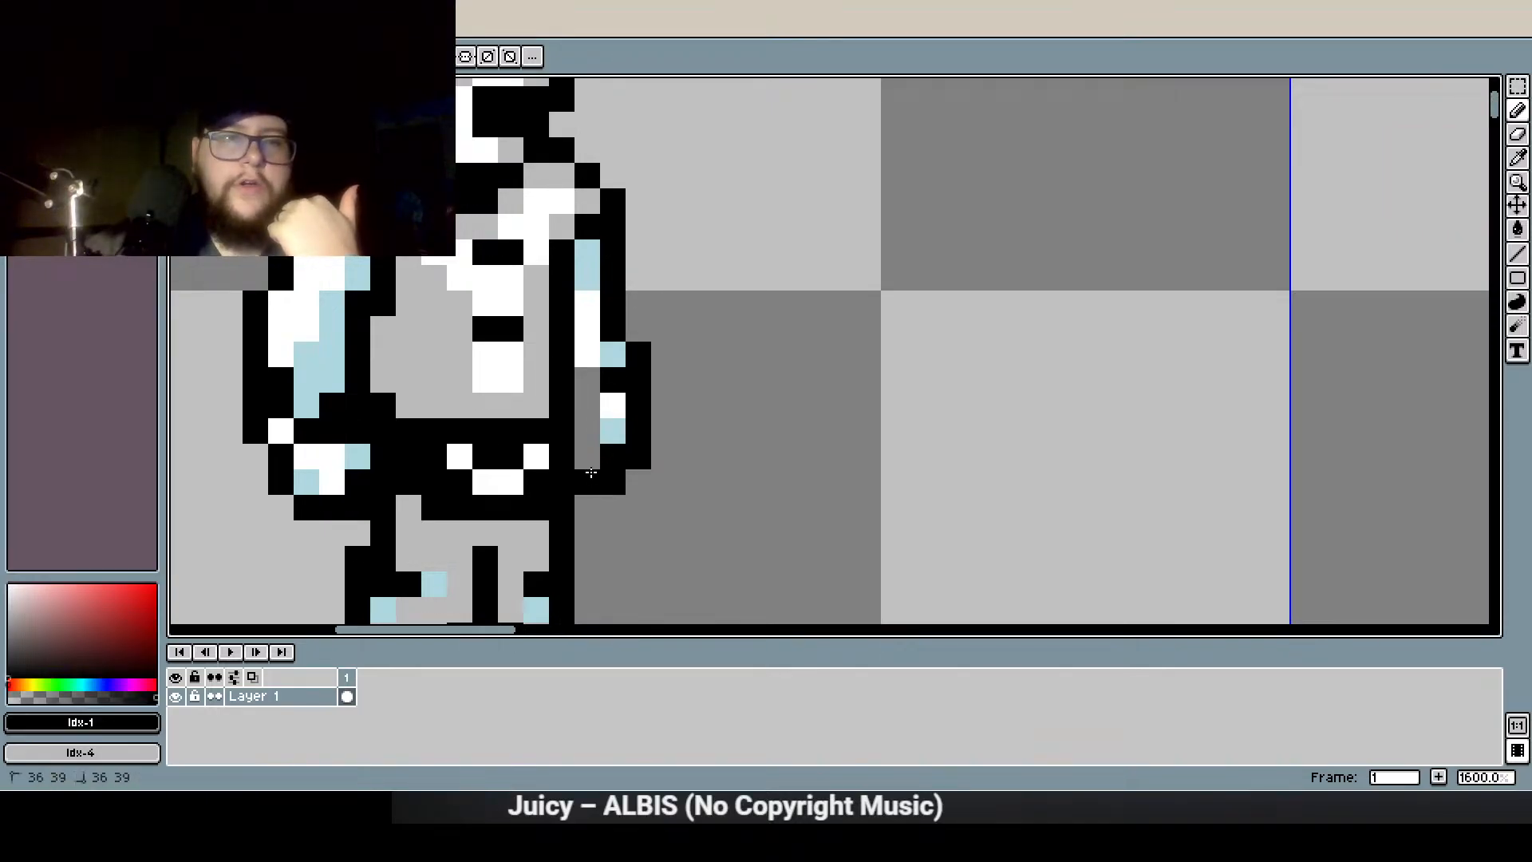
click(54, 114)
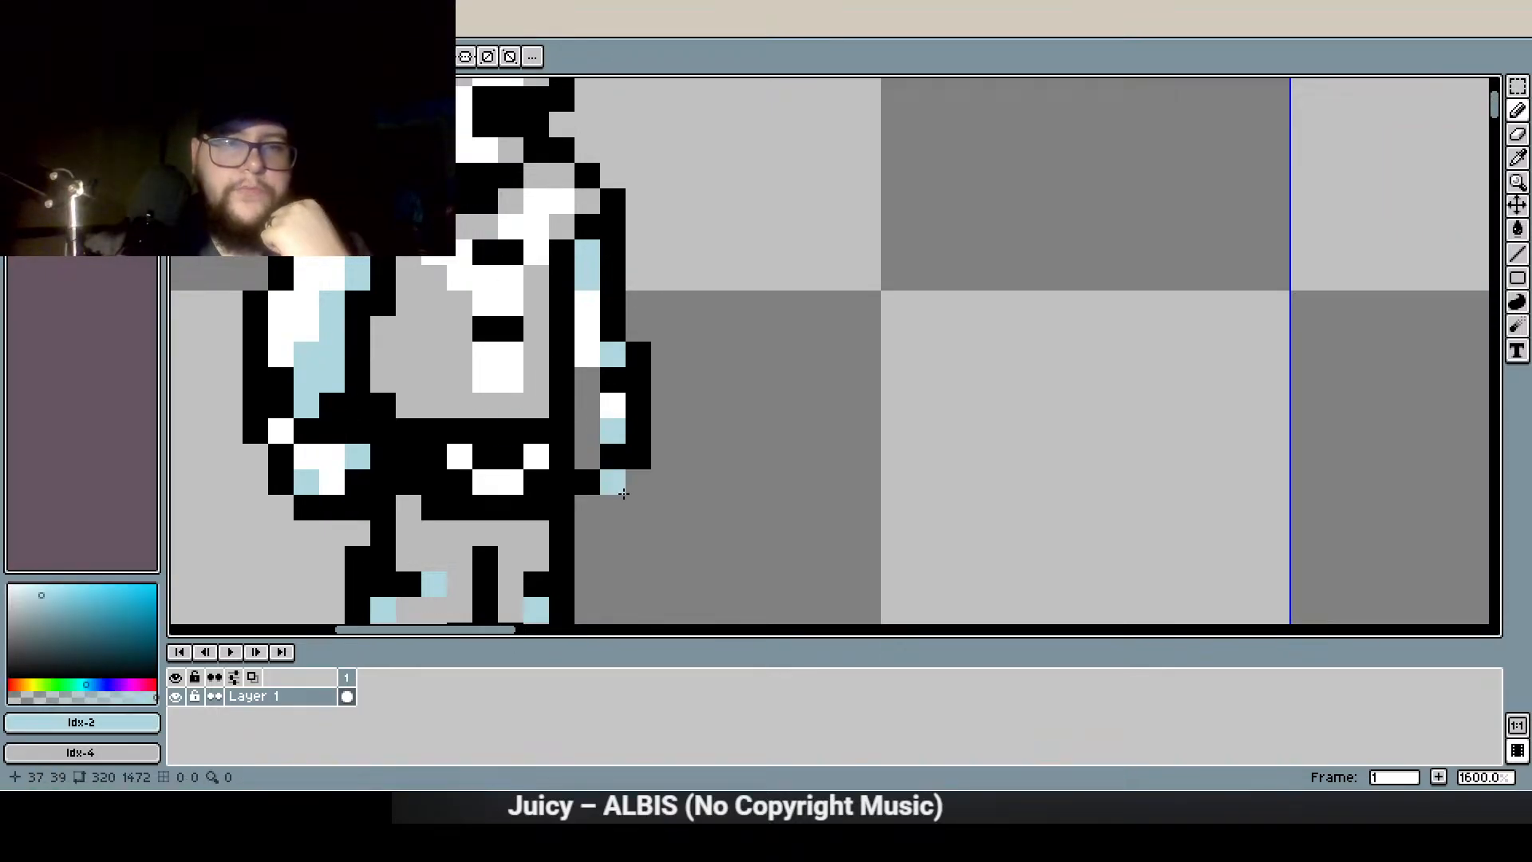
right_click(588, 405)
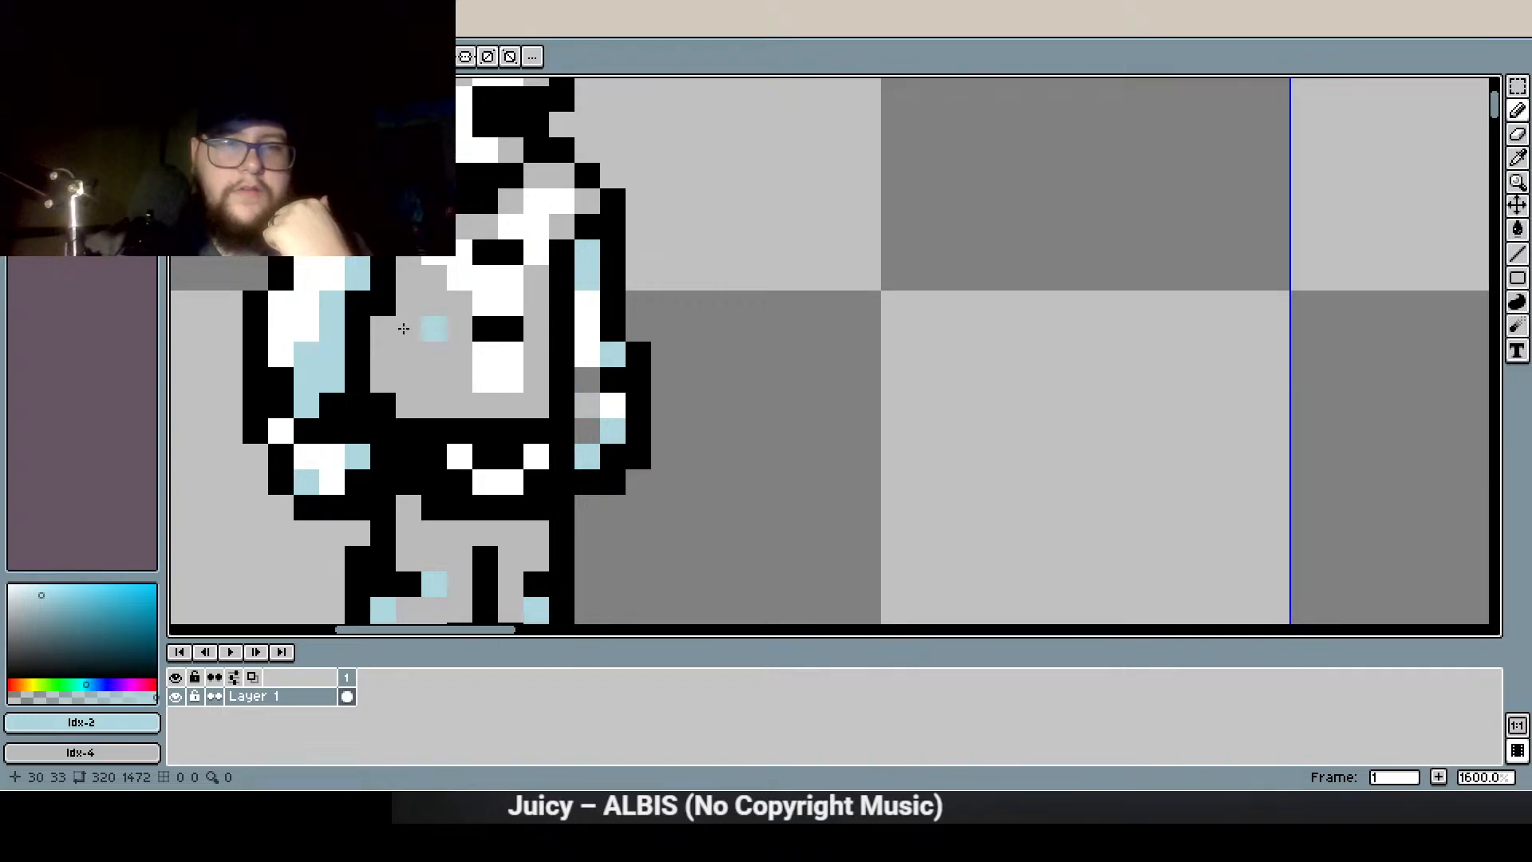
click(36, 113)
click(587, 405)
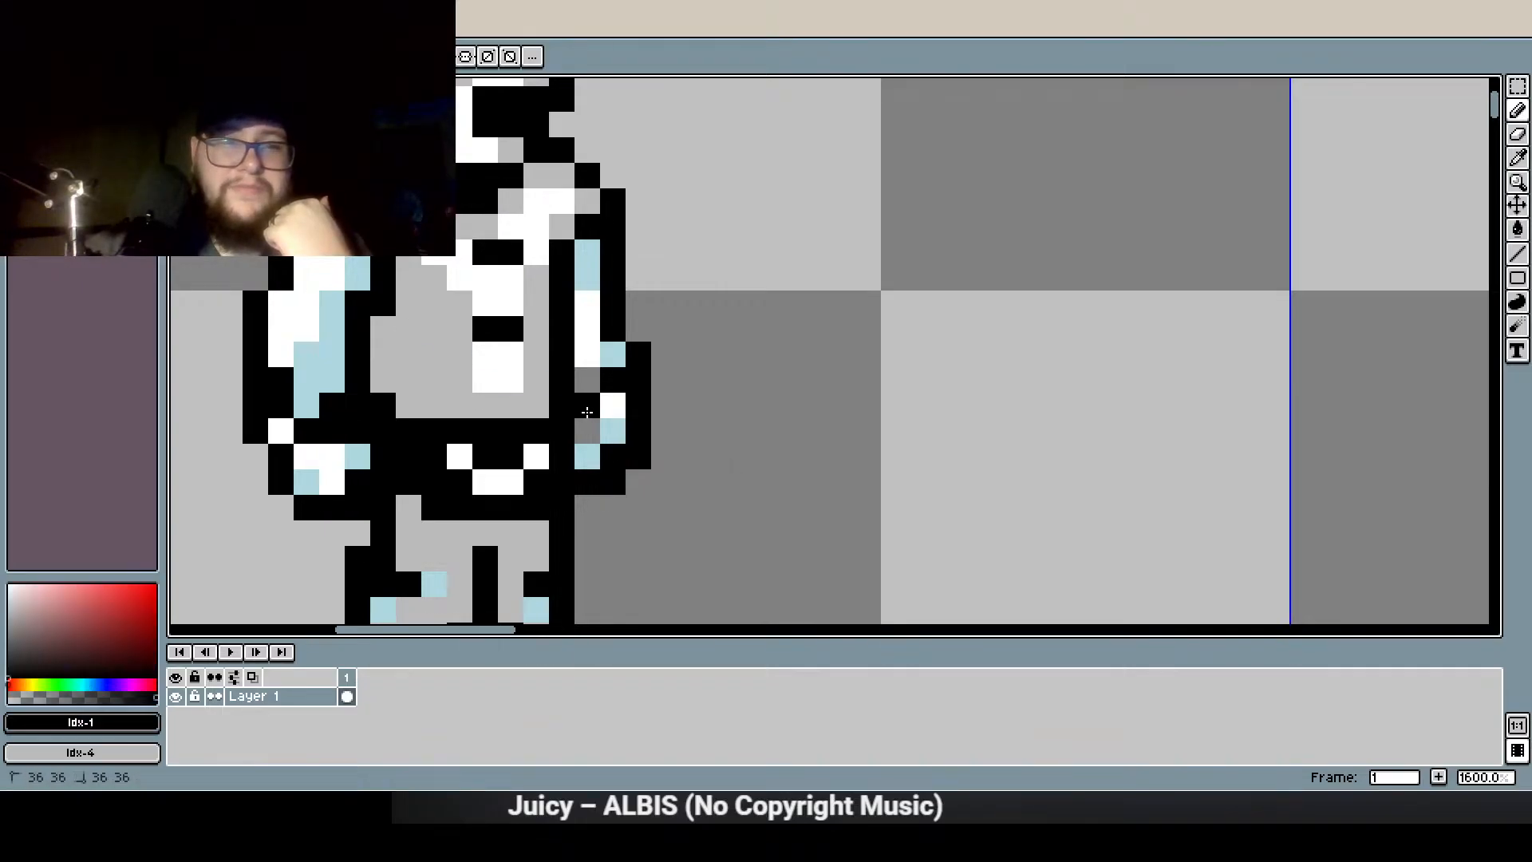
Fill the remaining empty pixels inside the right-hand sleeve and hand with white
click(54, 113)
click(72, 113)
click(602, 375)
scroll(585, 455, down, 2)
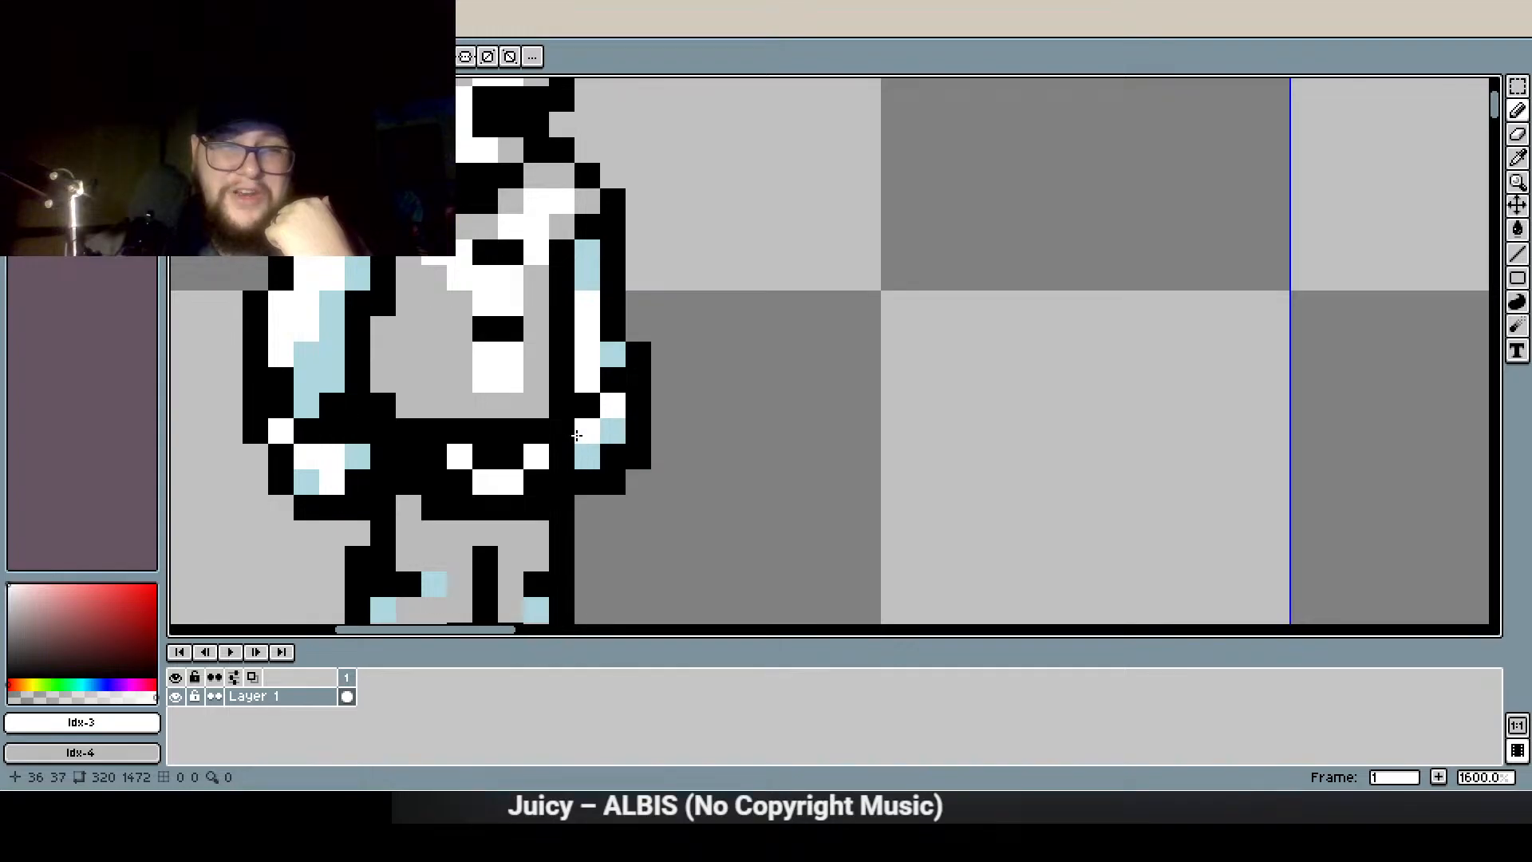
scroll(772, 469, down, 3)
scroll(653, 481, up, 5)
scroll(652, 481, up, 2)
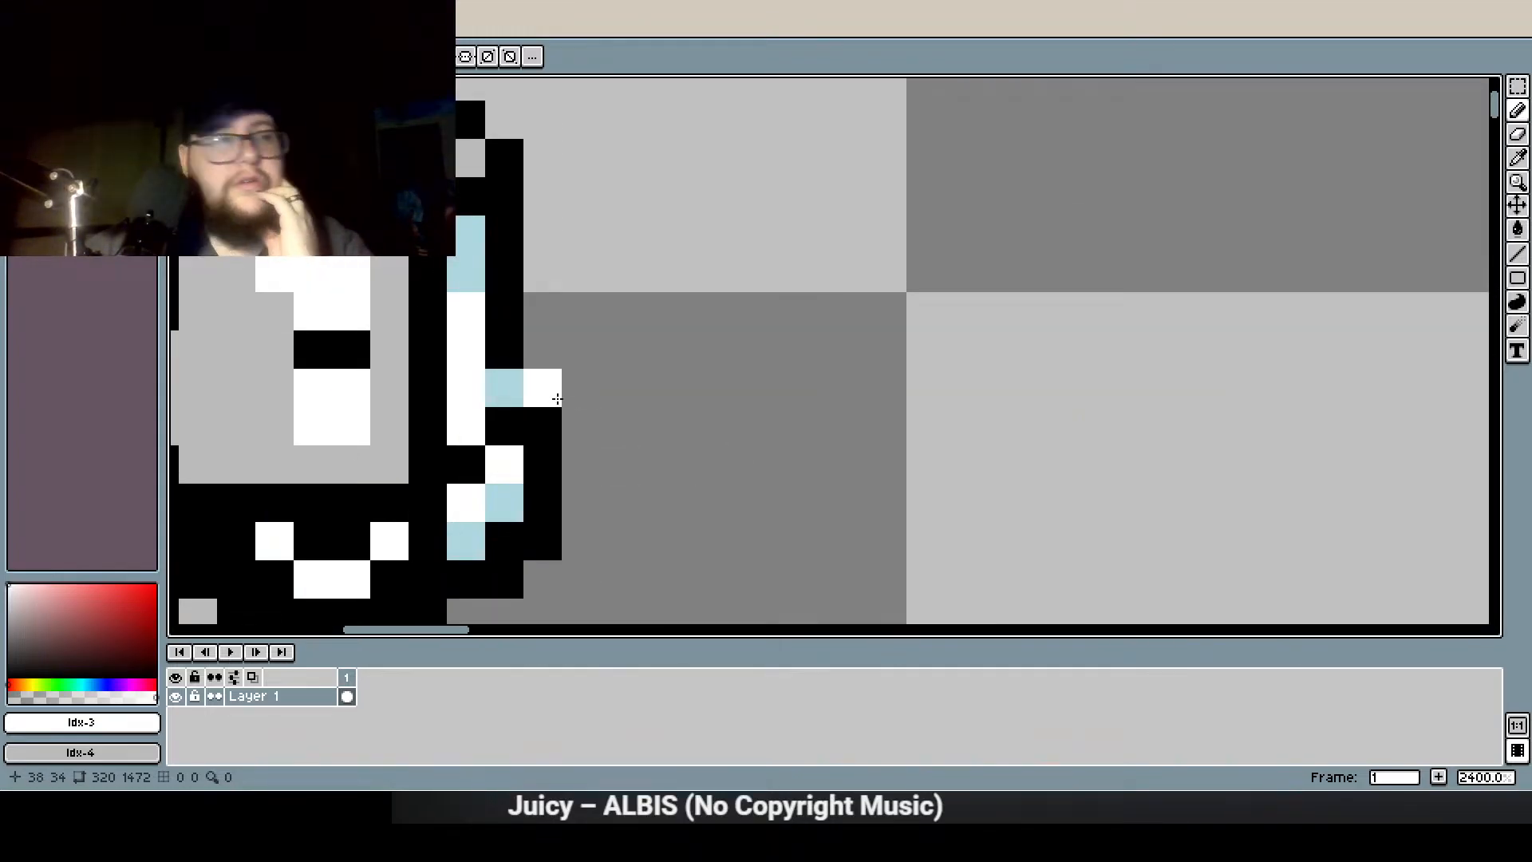
Try blackening the light-blue cuff pixel of the right-hand sleeve and erasing the outer outline pixel beside it
scroll(582, 462, down, 2)
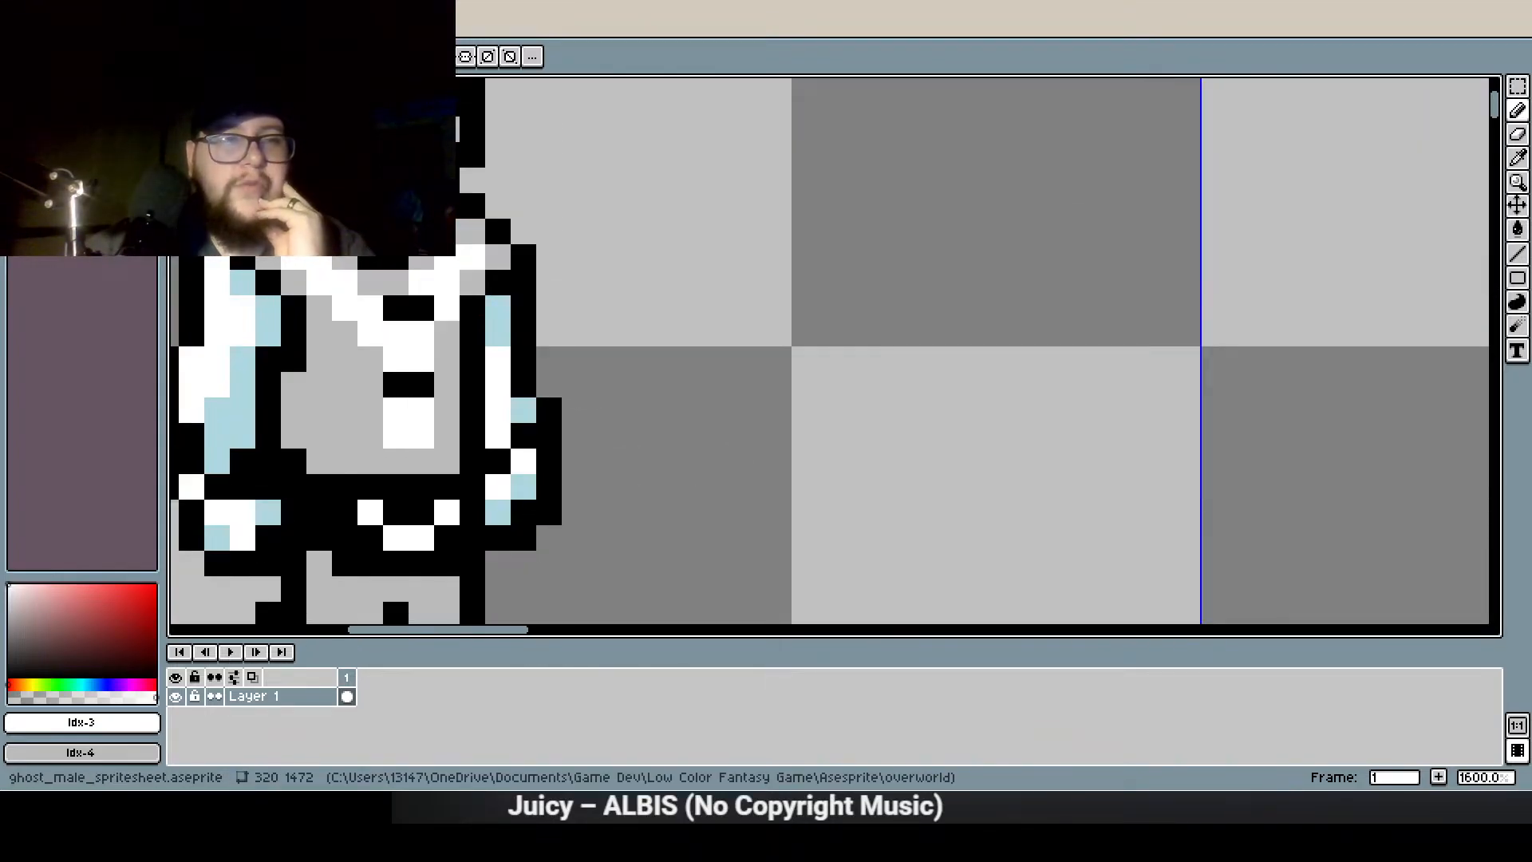
click(35, 110)
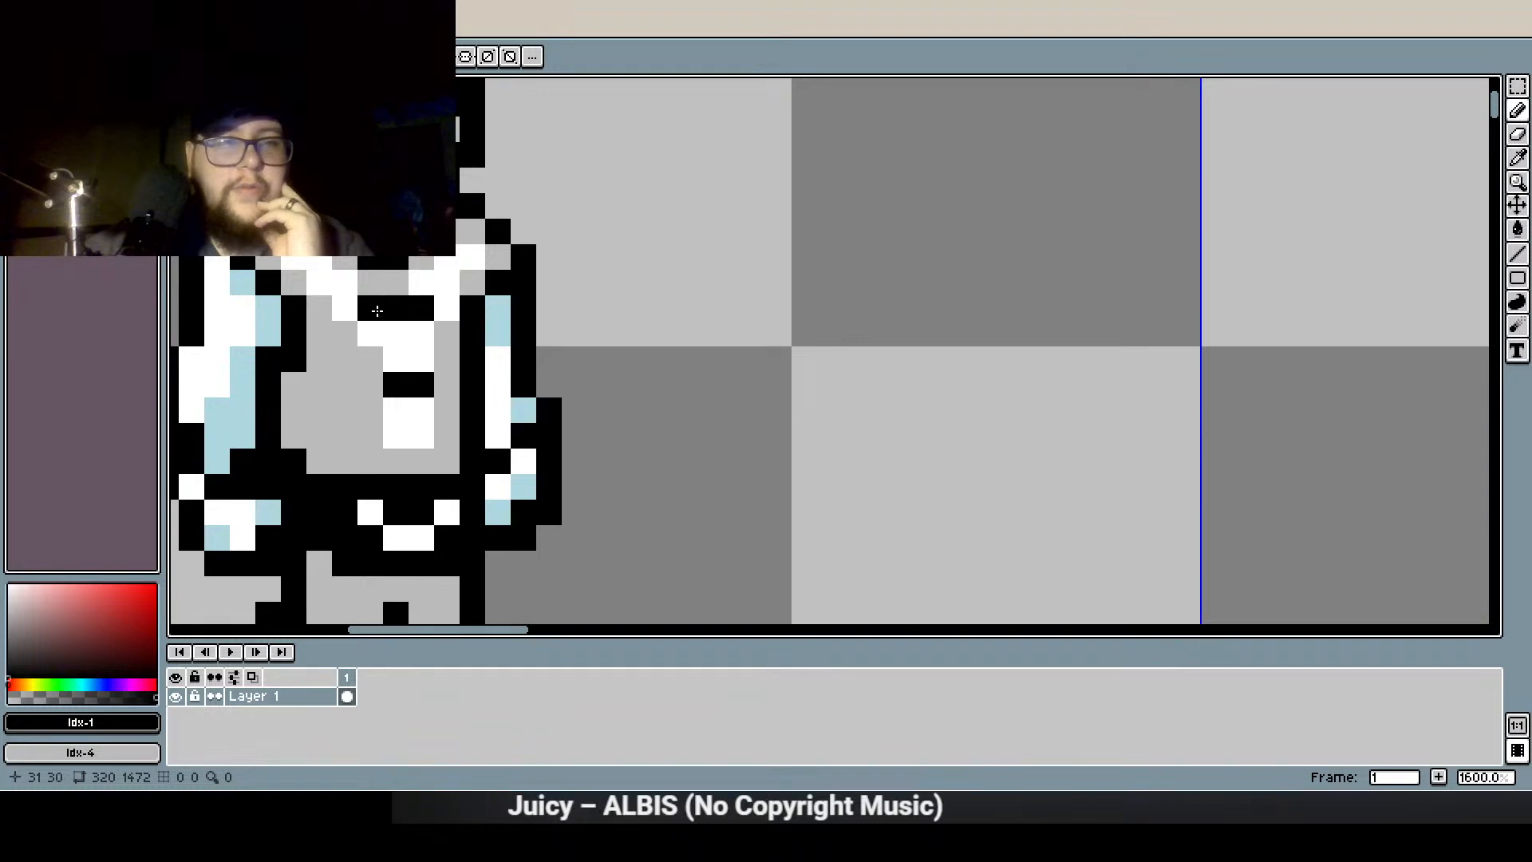
scroll(575, 359, down, 2)
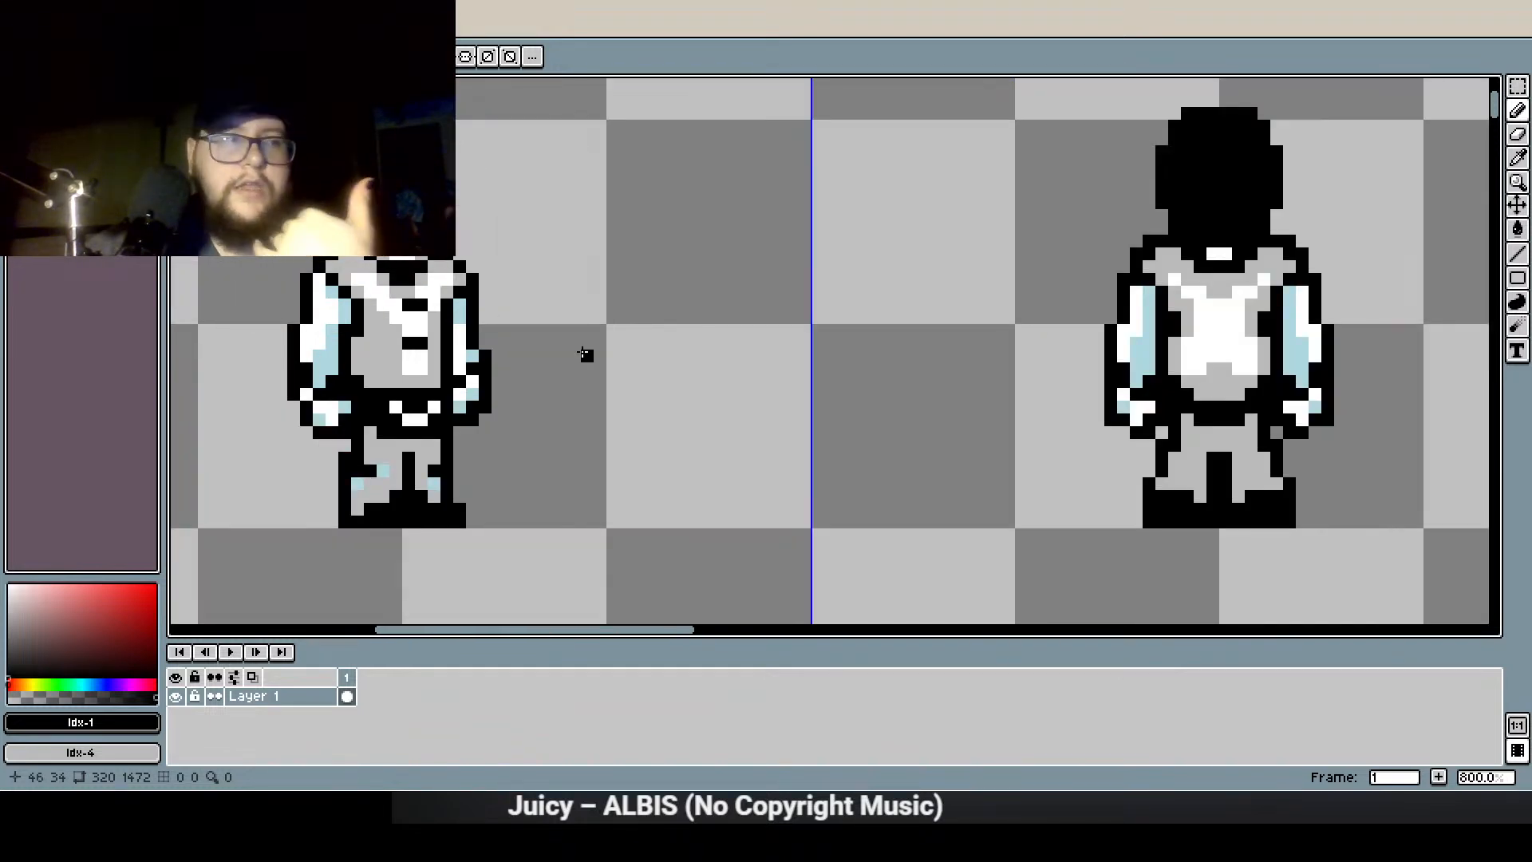
key(ctrl+z)
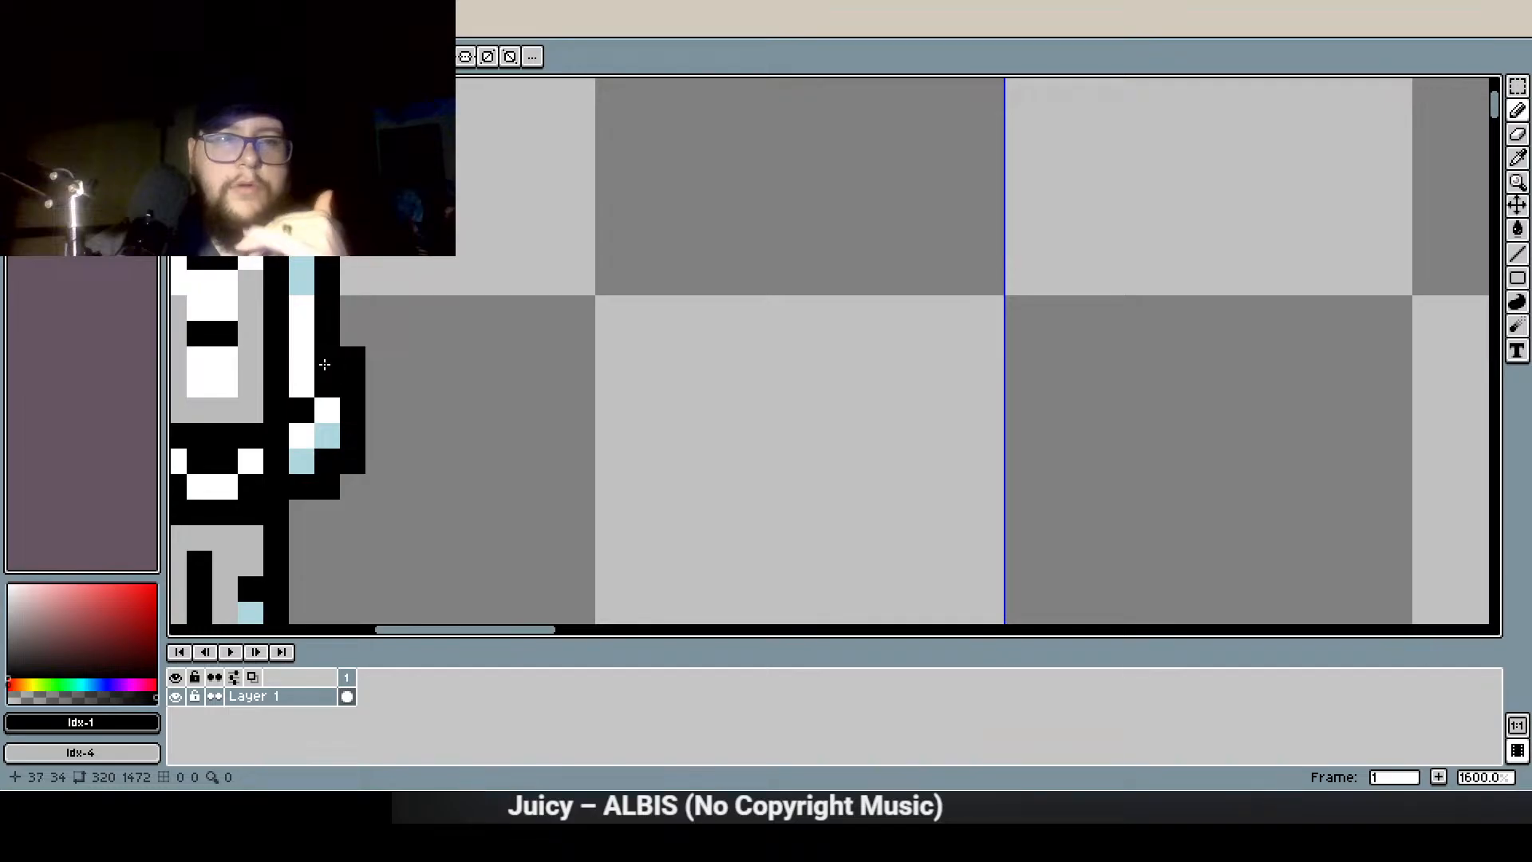
click(1517, 134)
click(353, 360)
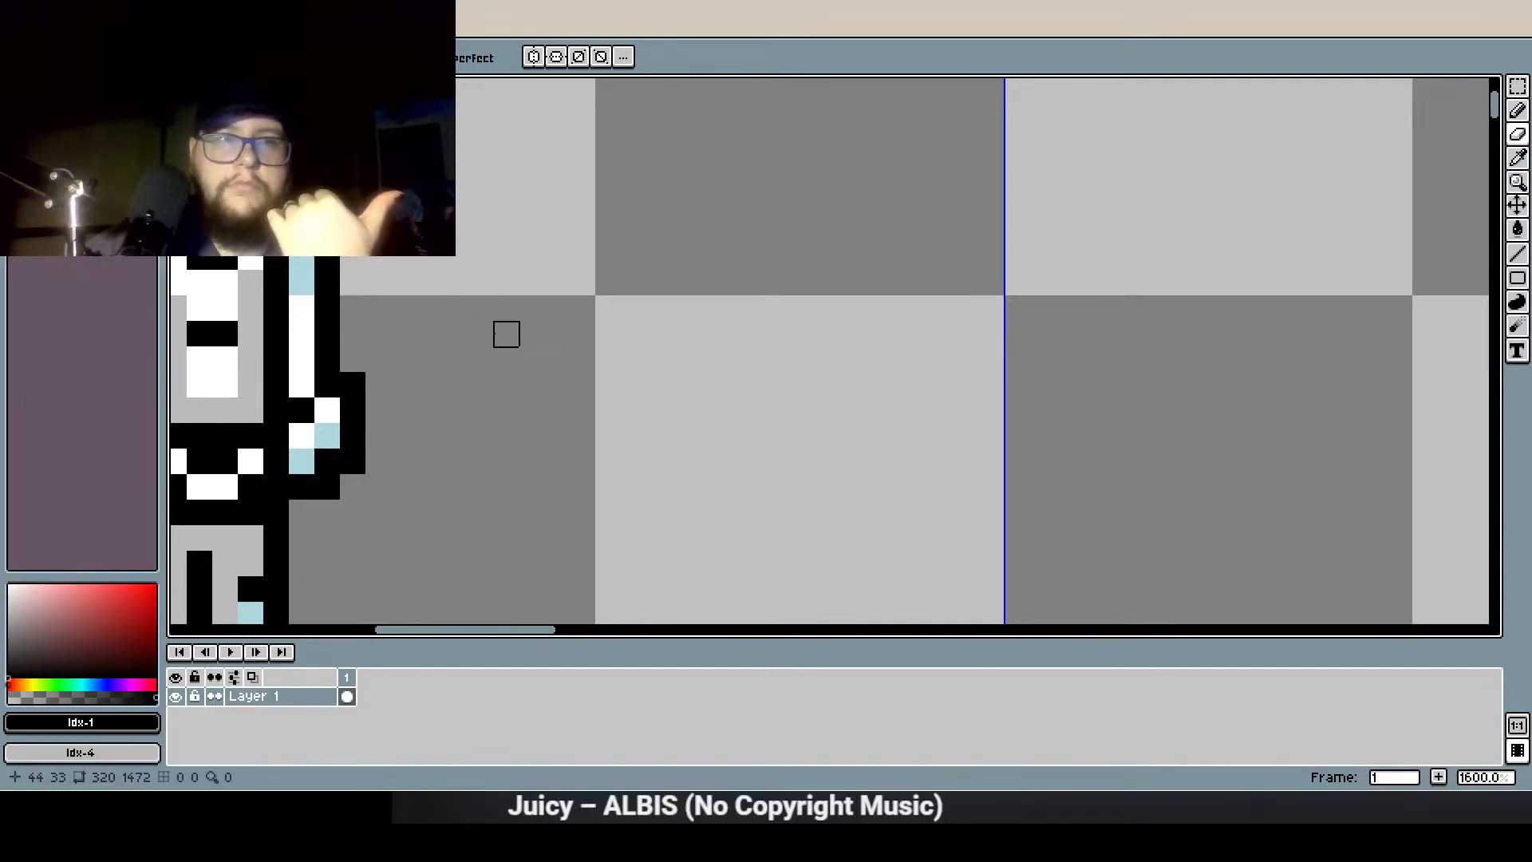
drag(432, 344, 592, 325)
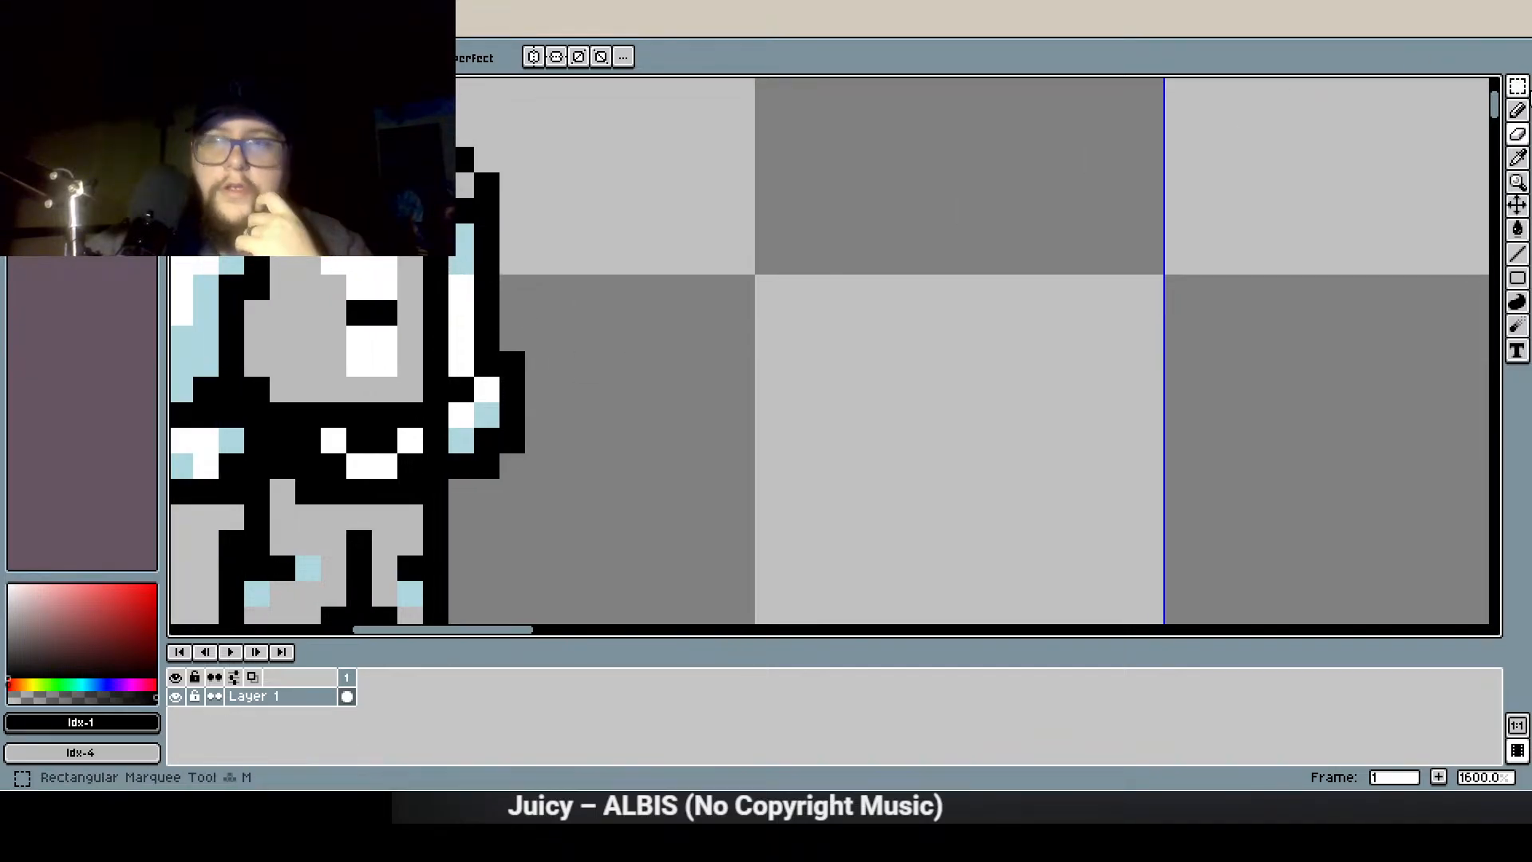
Color the right-hand sleeve's cuff pixel light blue and extend the sleeve's upper light-blue shading one pixel down
click(1518, 110)
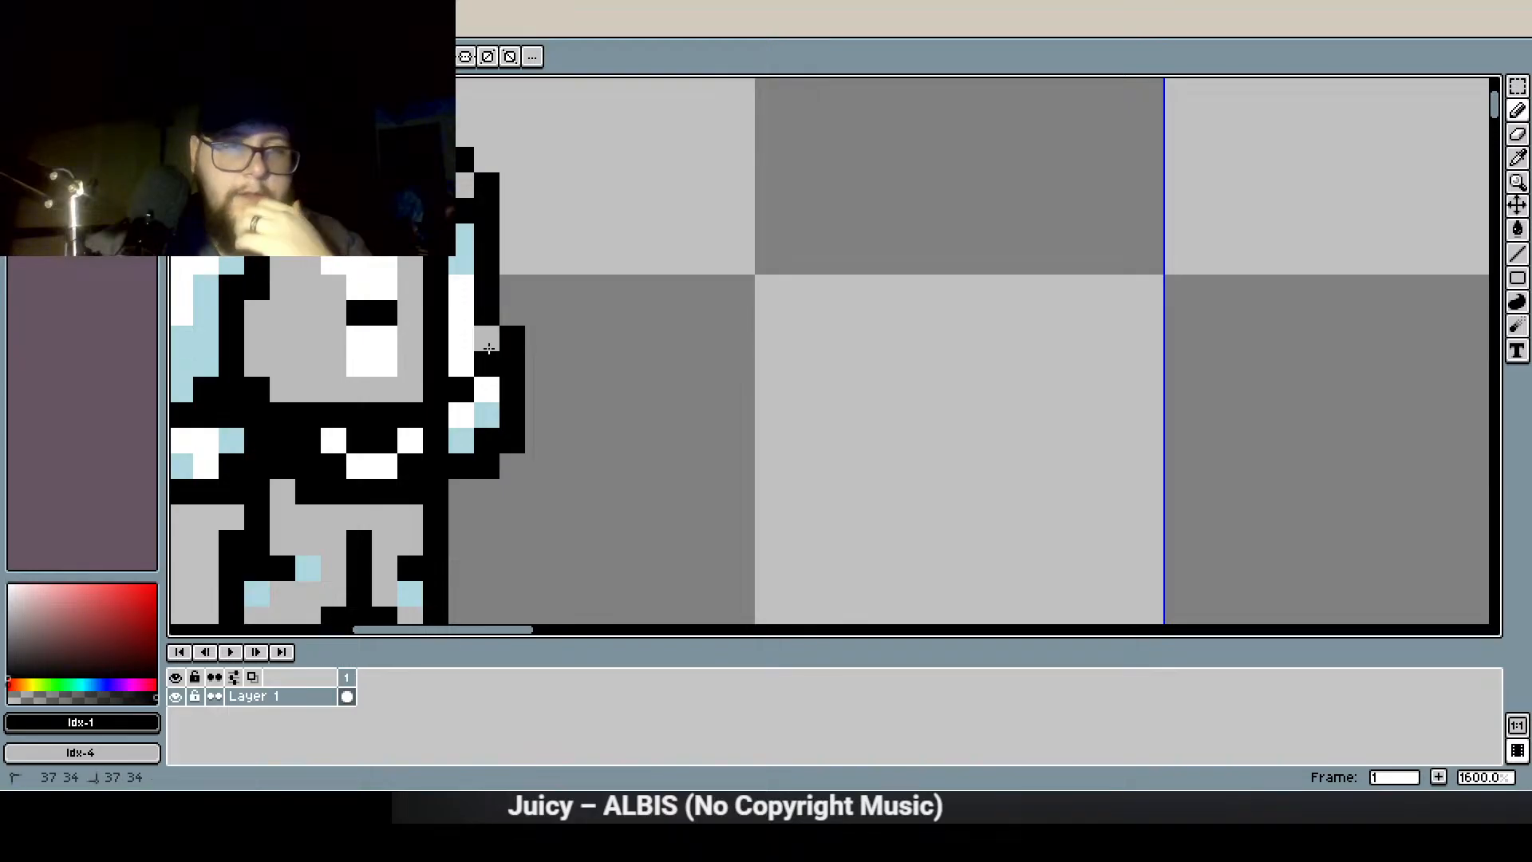
scroll(411, 410, down, 4)
scroll(441, 367, up, 5)
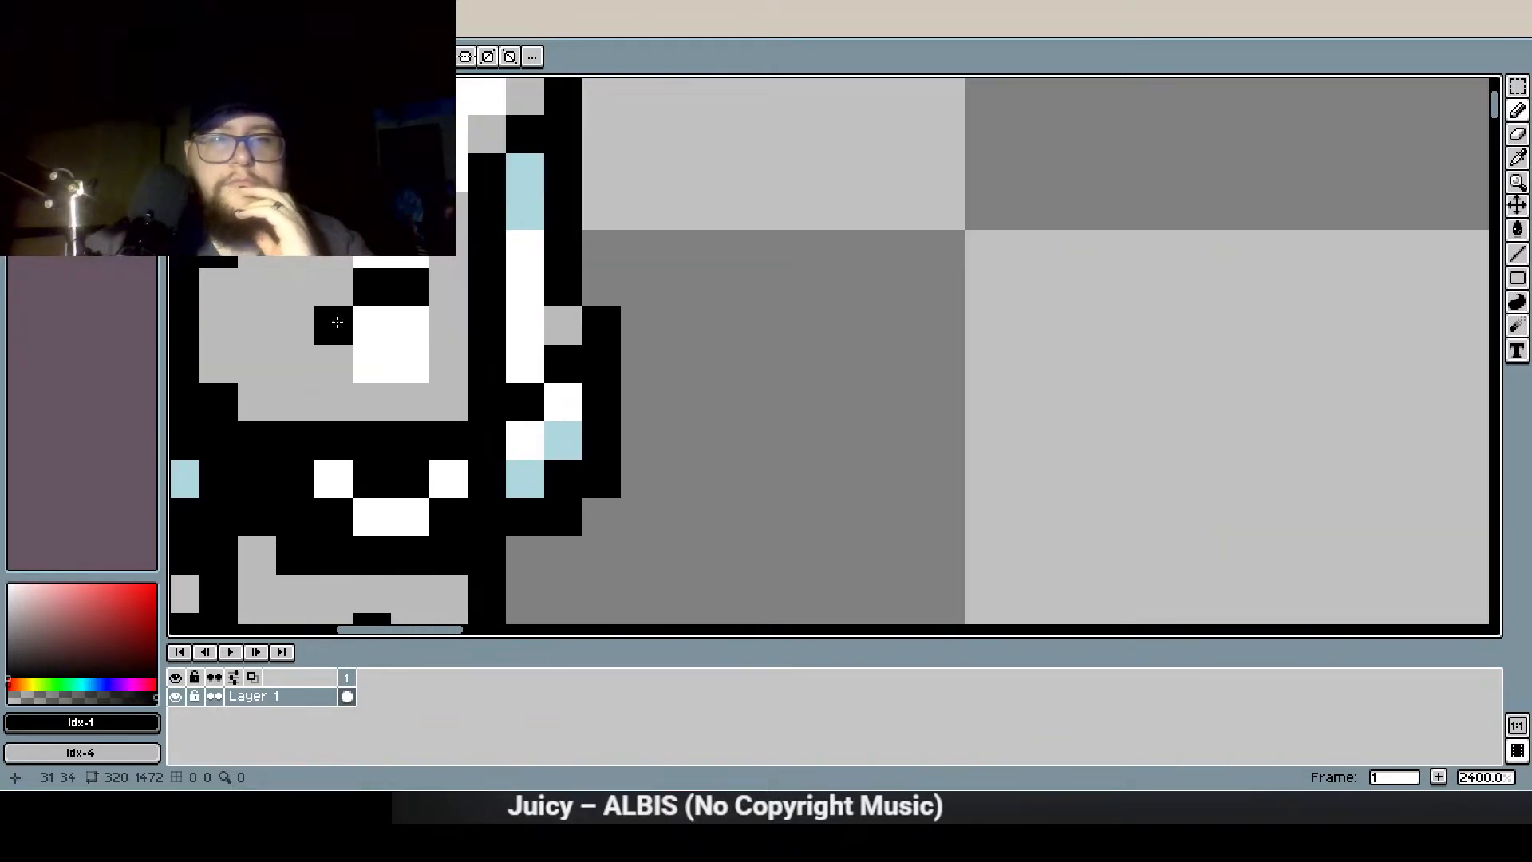
click(51, 108)
click(564, 326)
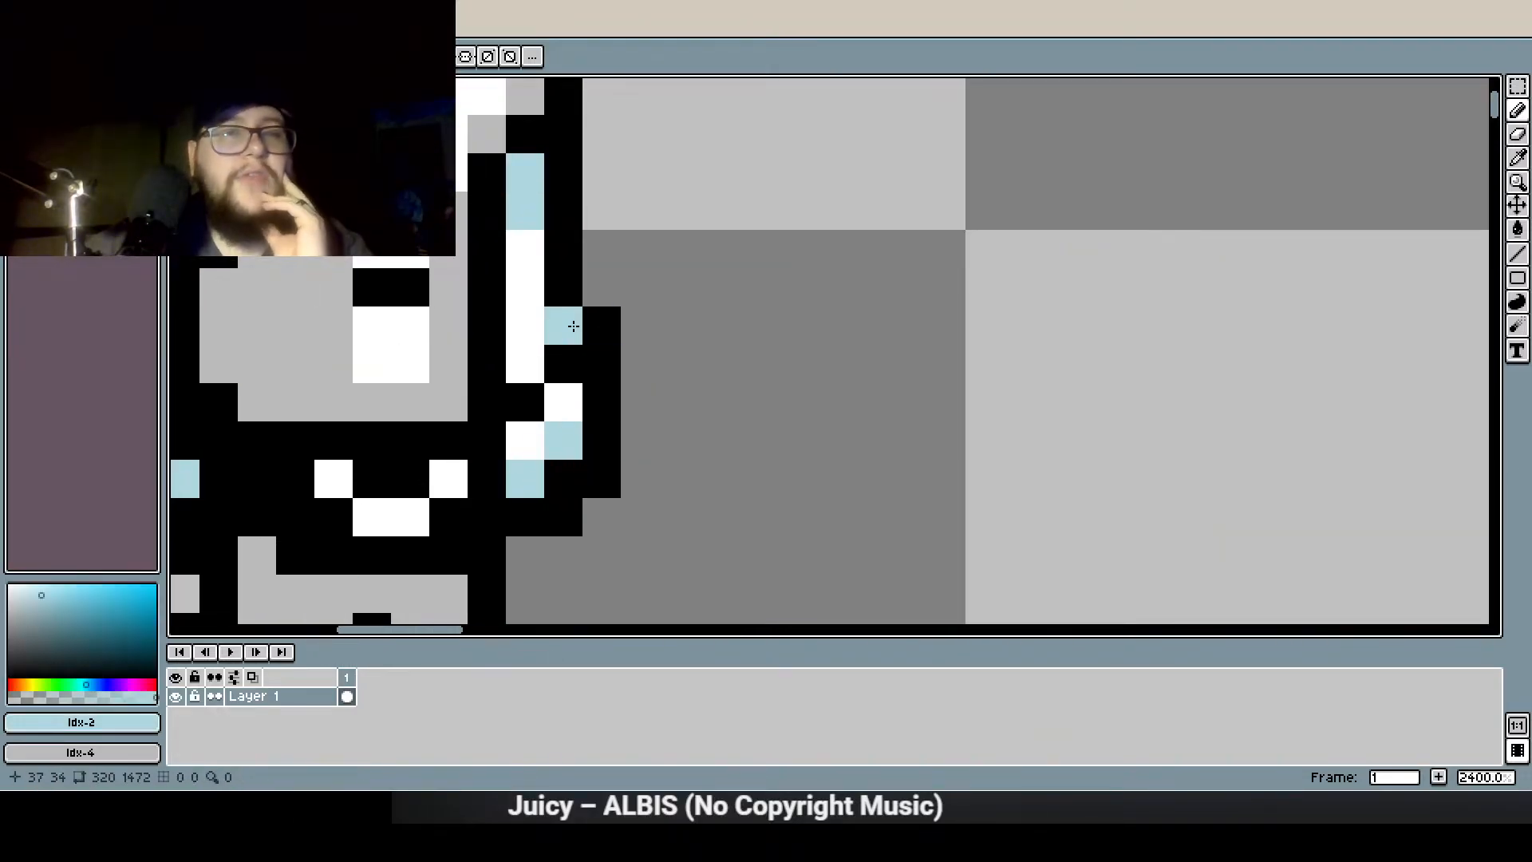
click(518, 255)
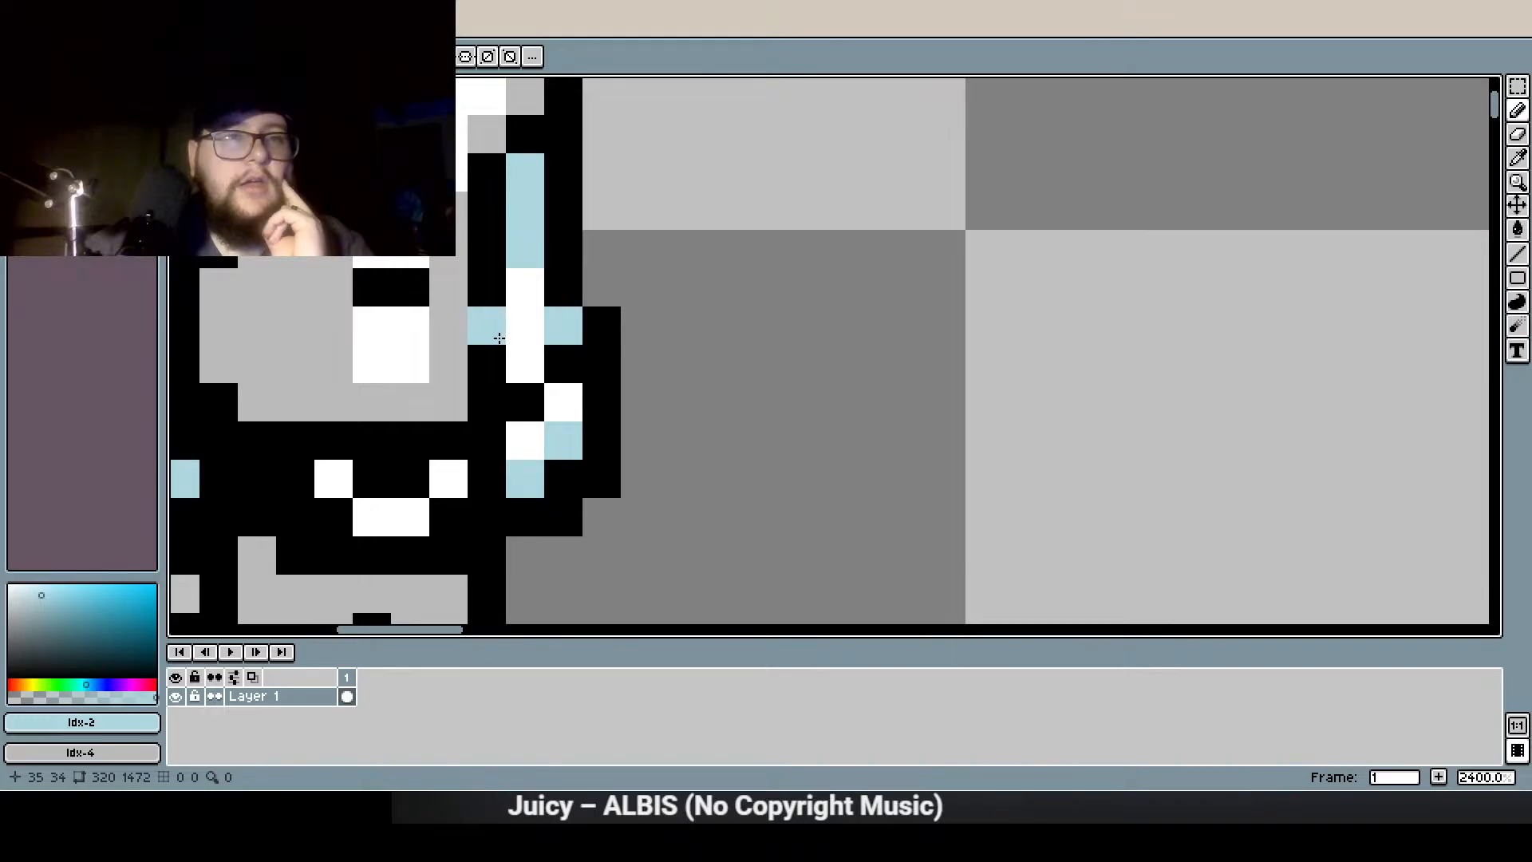
scroll(525, 423, down, 3)
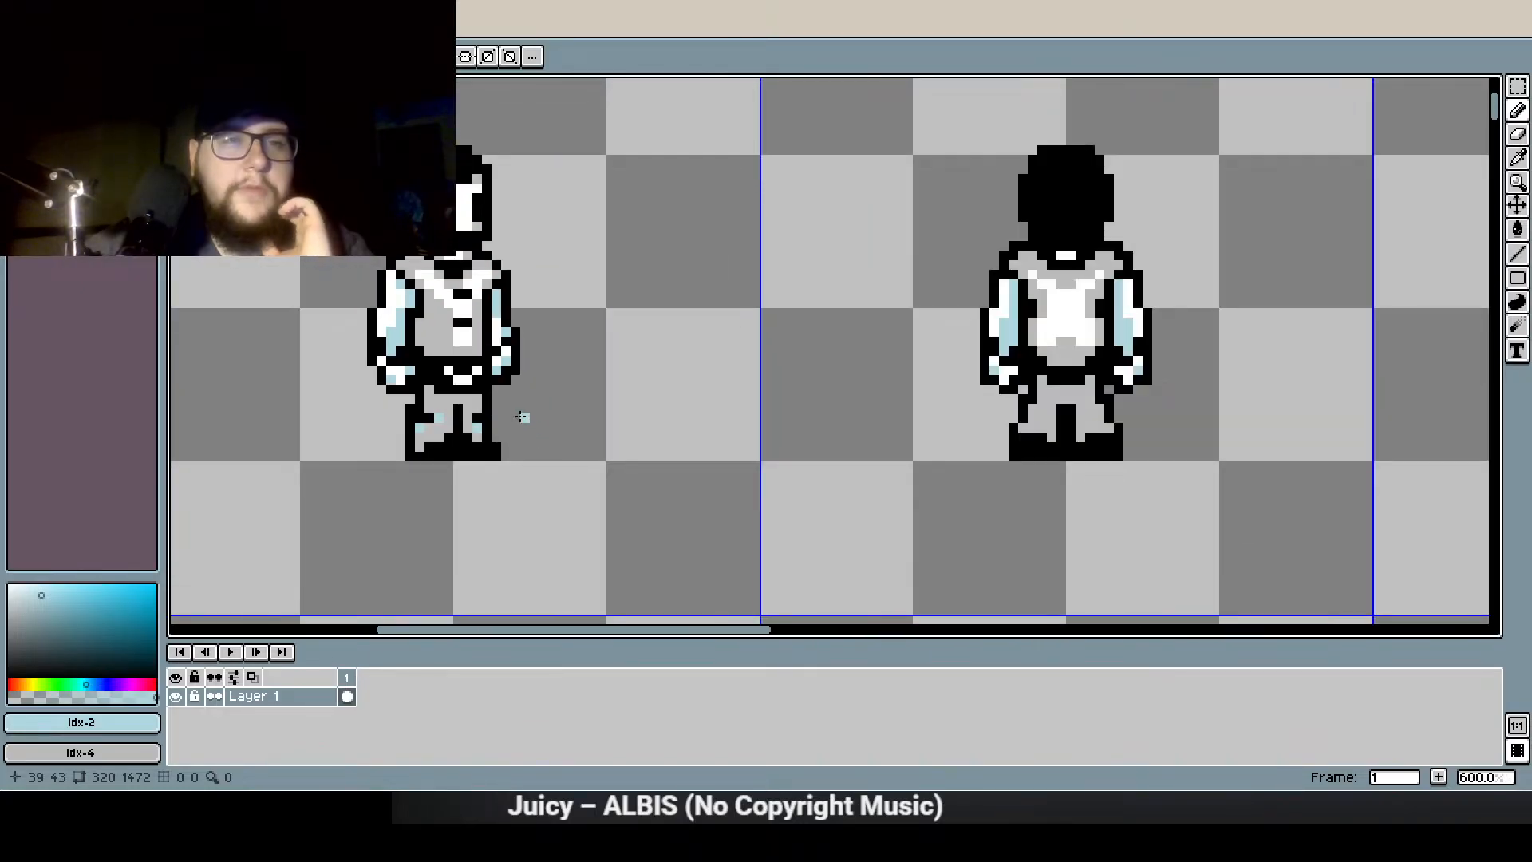
scroll(516, 415, up, 2)
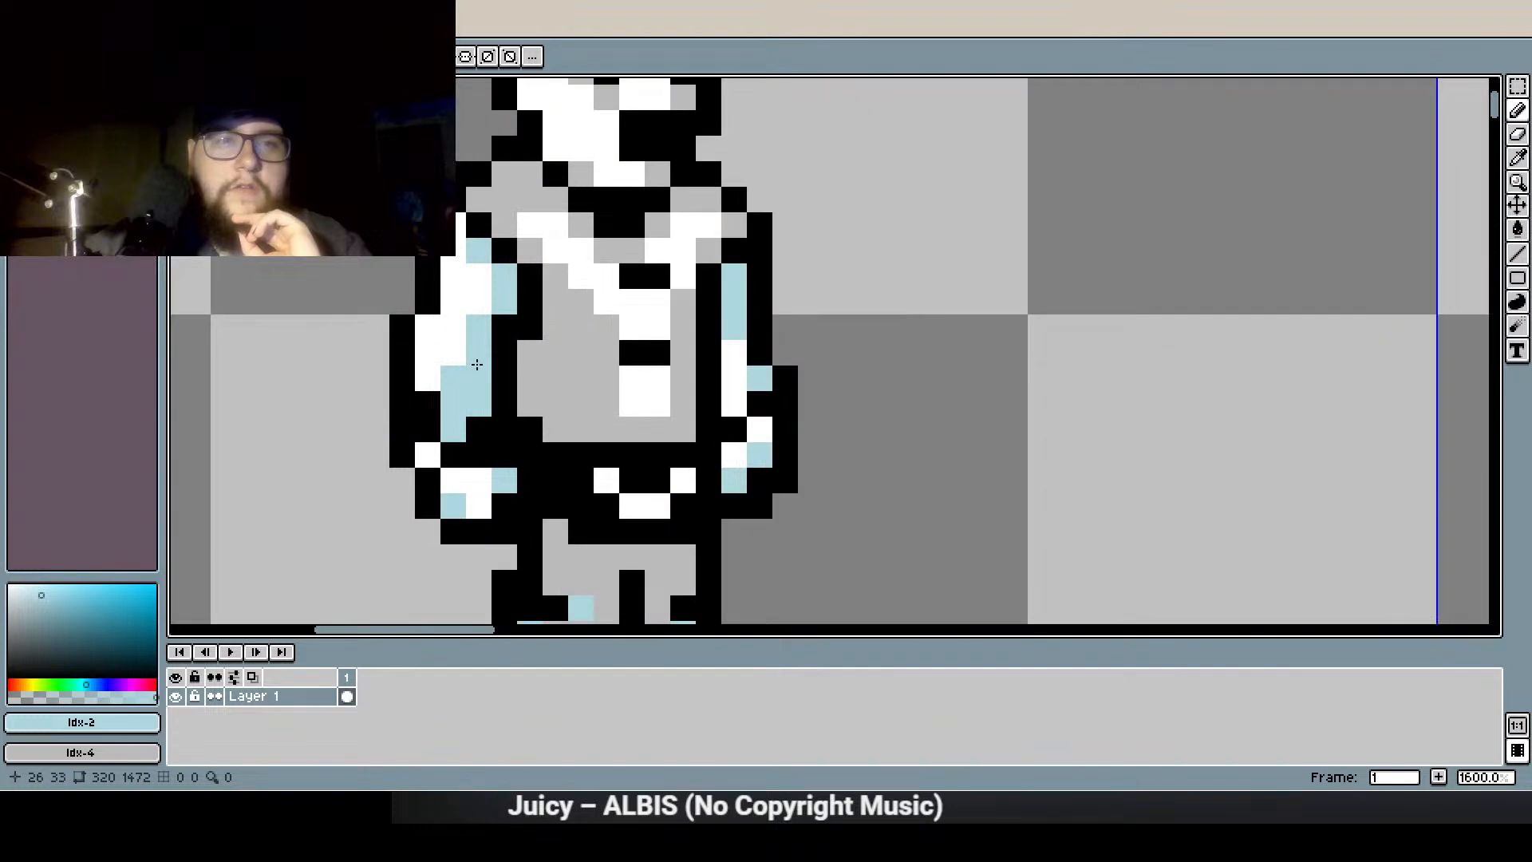
Thicken the inner outline of the left-hand sleeve with two black pixels along the shirt's edge
click(36, 111)
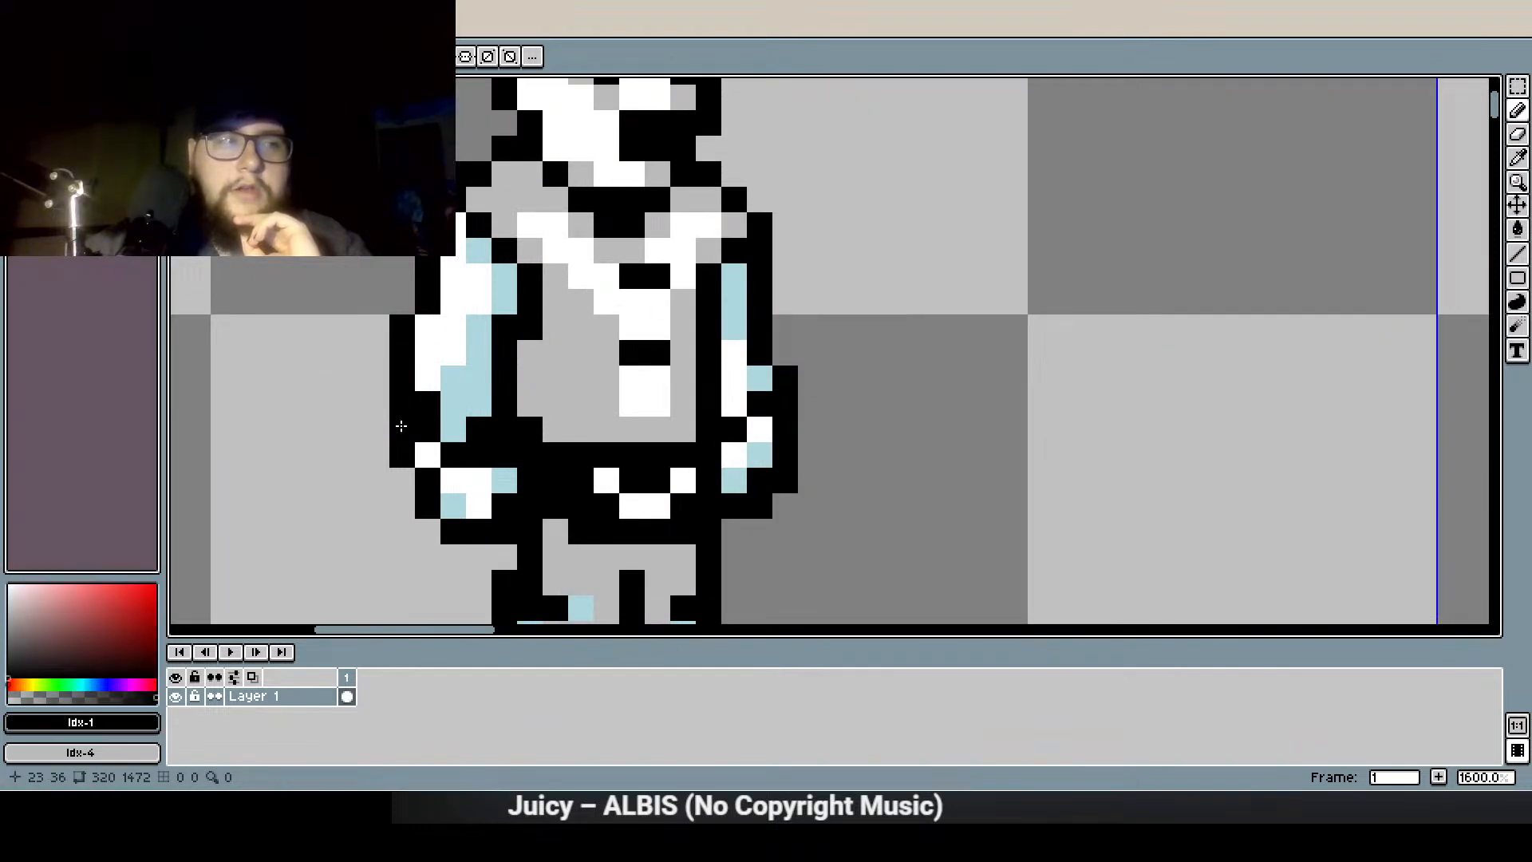
drag(553, 351, 534, 368)
key(ctrl+z)
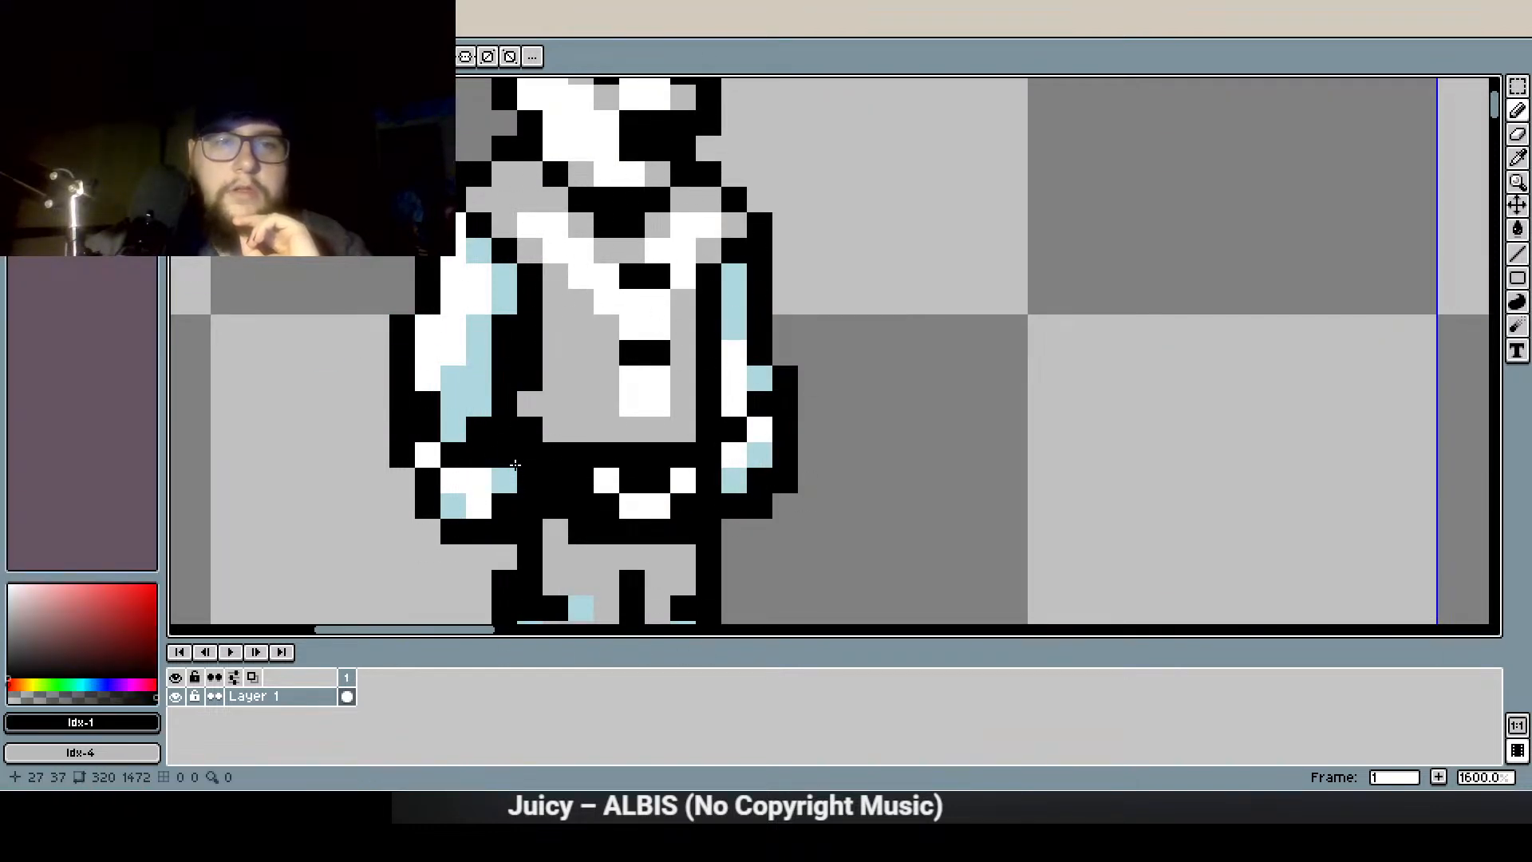
scroll(500, 401, down, 1)
scroll(511, 356, up, 2)
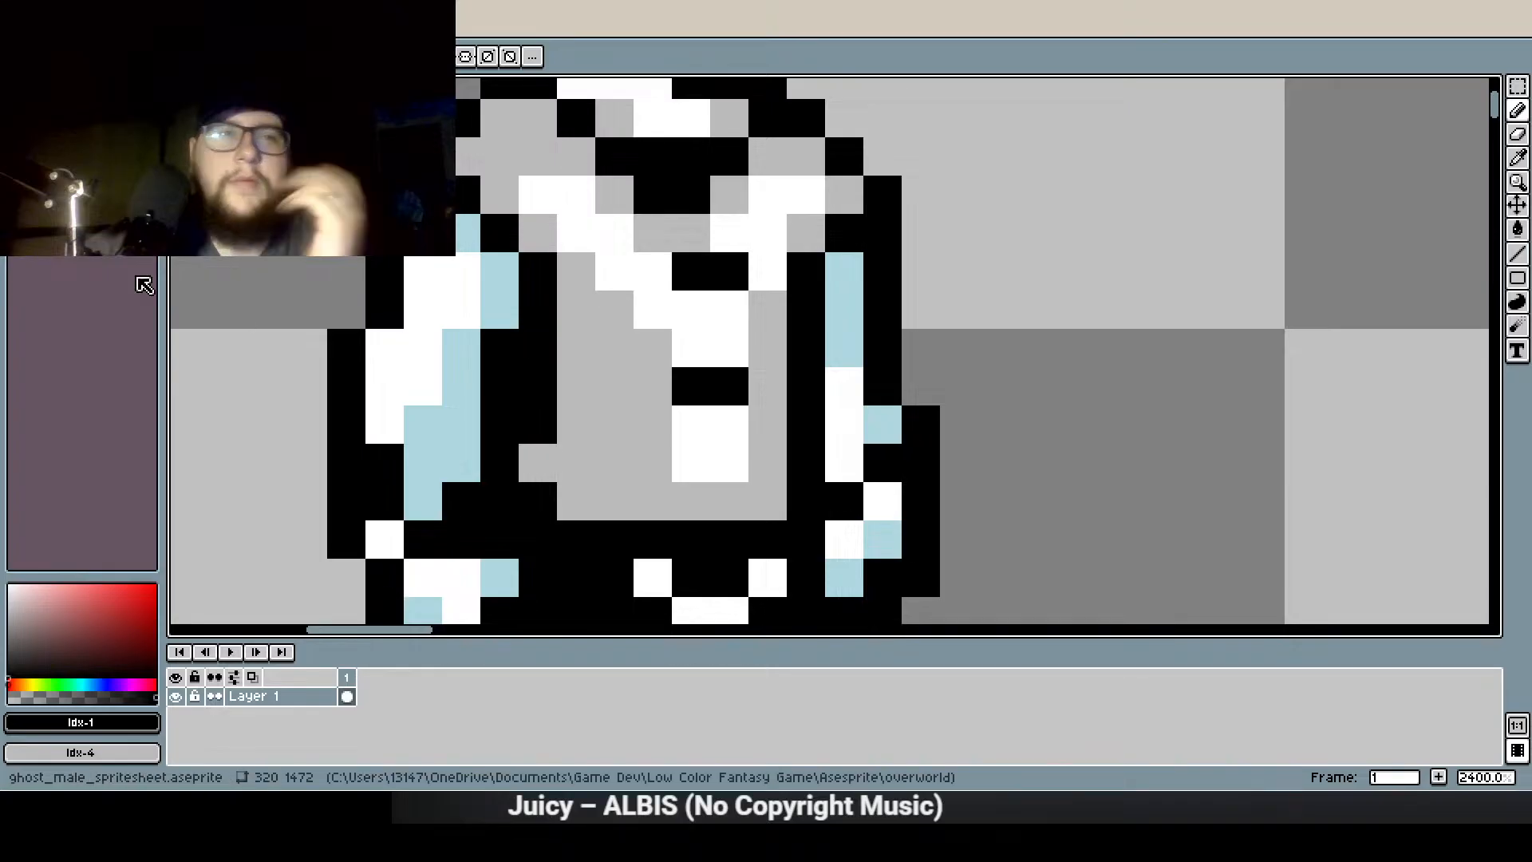
Extend the left-hand sleeve's shading by one light-blue pixel at its inner edge and add another at the outer elbow
click(56, 112)
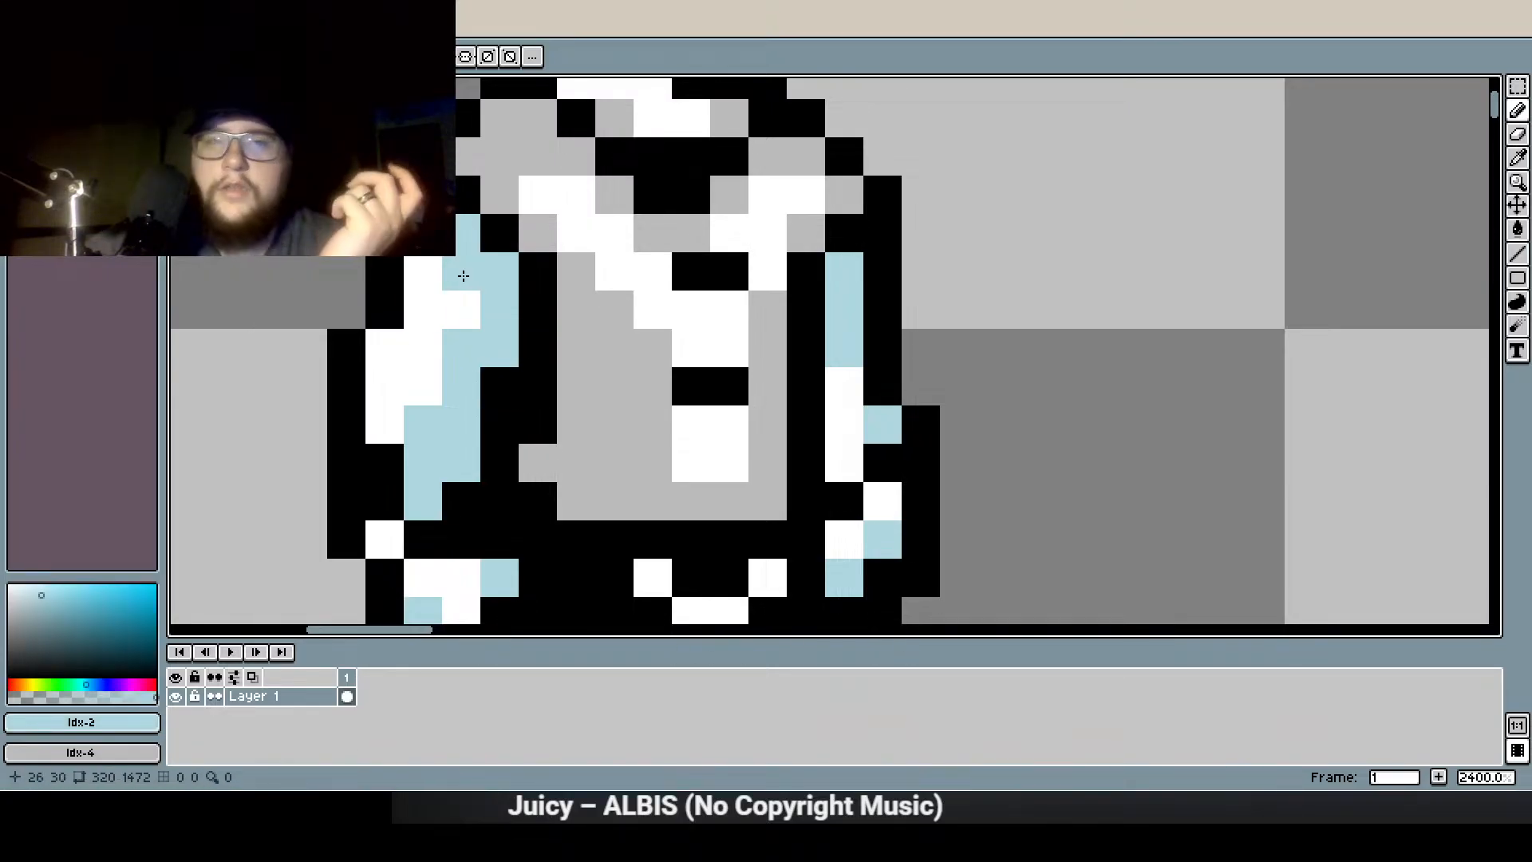
click(400, 356)
scroll(902, 279, down, 2)
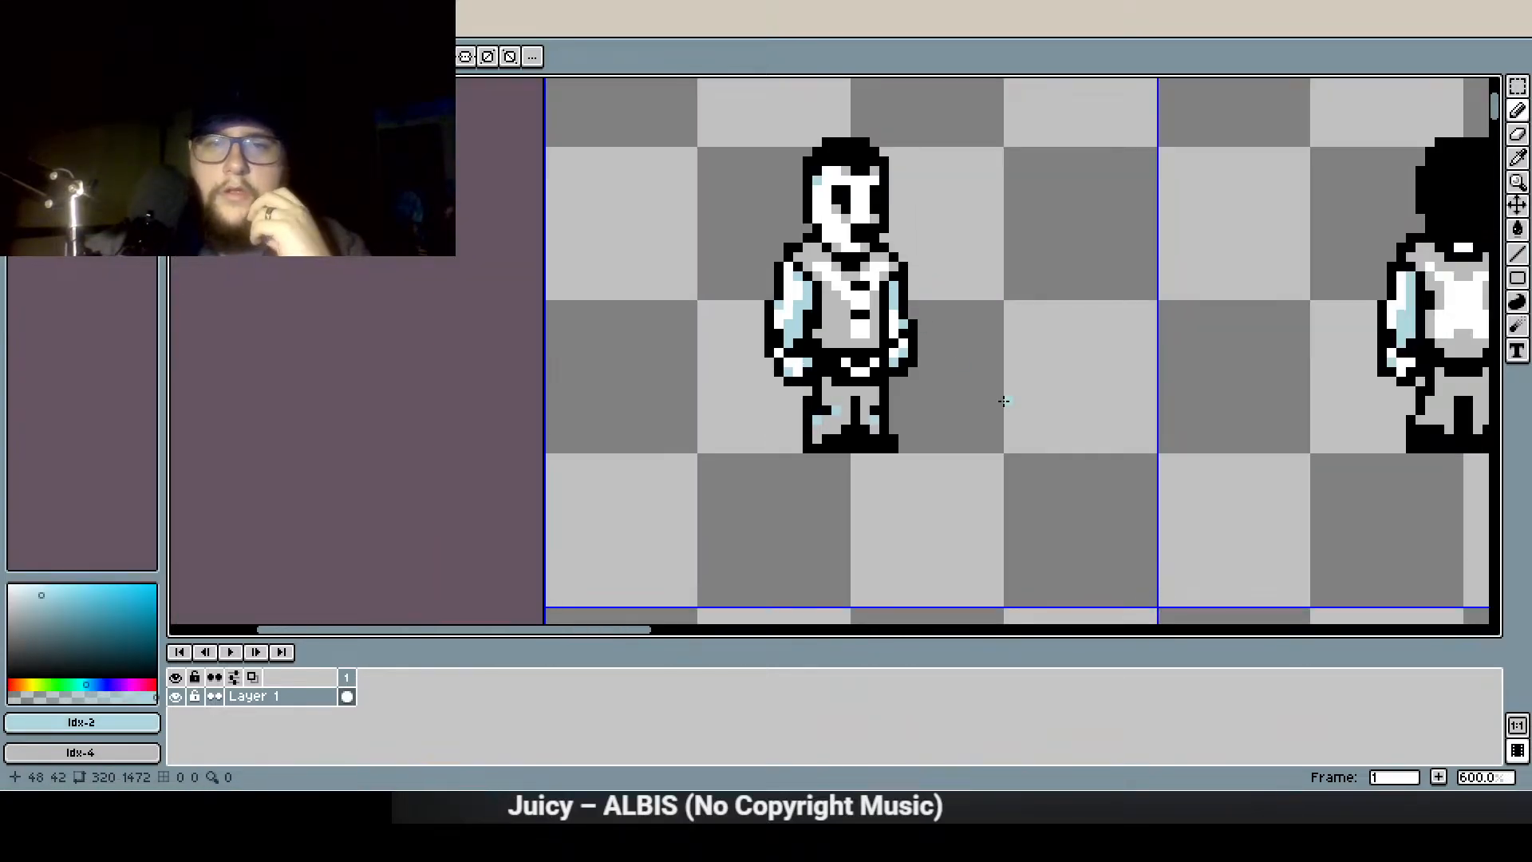
scroll(778, 437, left, 2)
scroll(712, 360, up, 3)
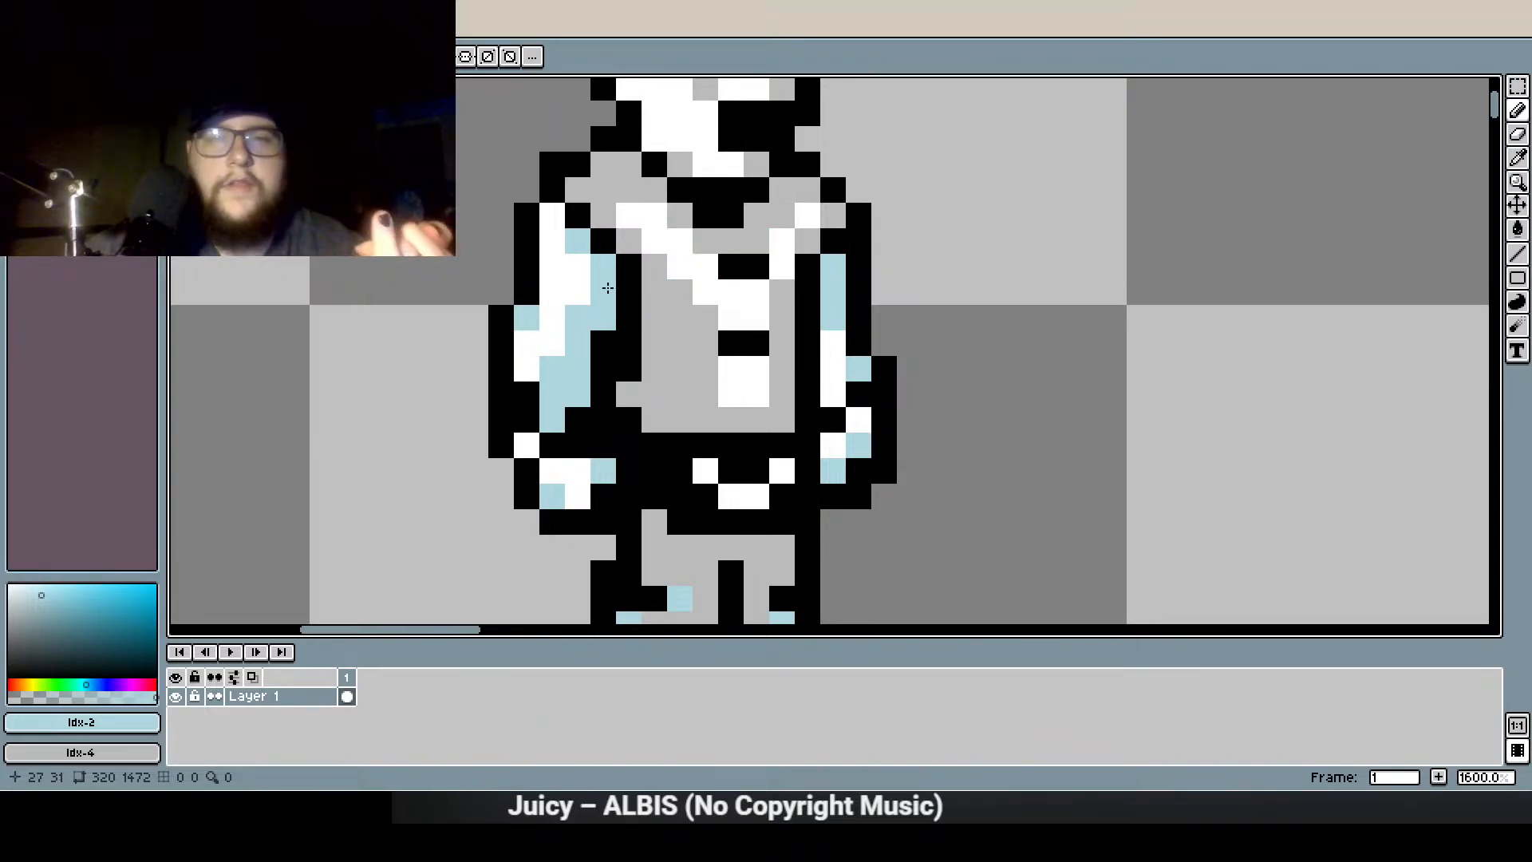
scroll(841, 289, down, 1)
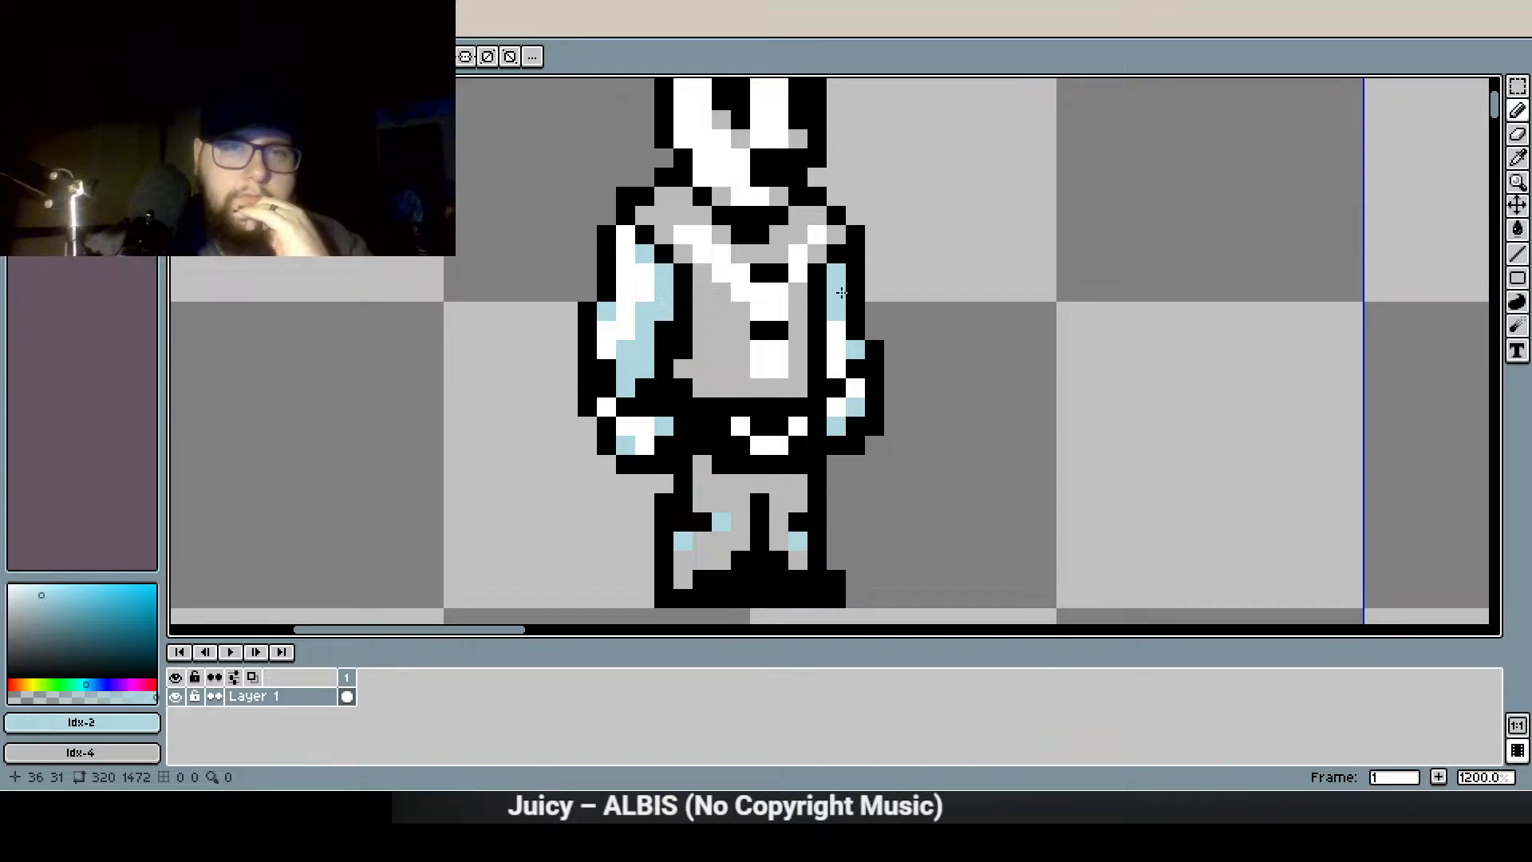
drag(834, 298, 758, 360)
drag(685, 278, 660, 357)
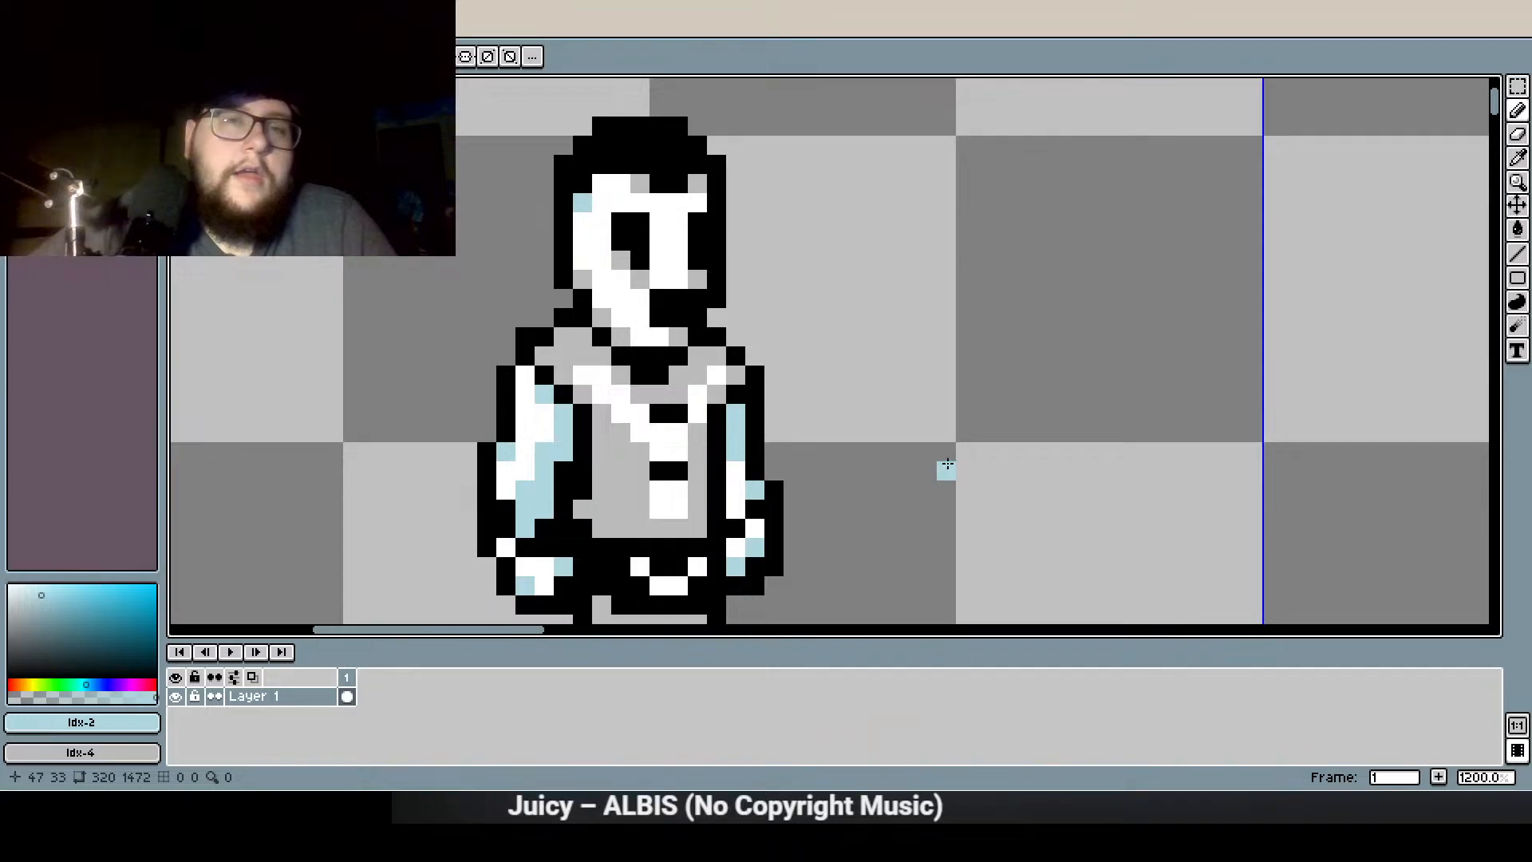
scroll(947, 465, down, 2)
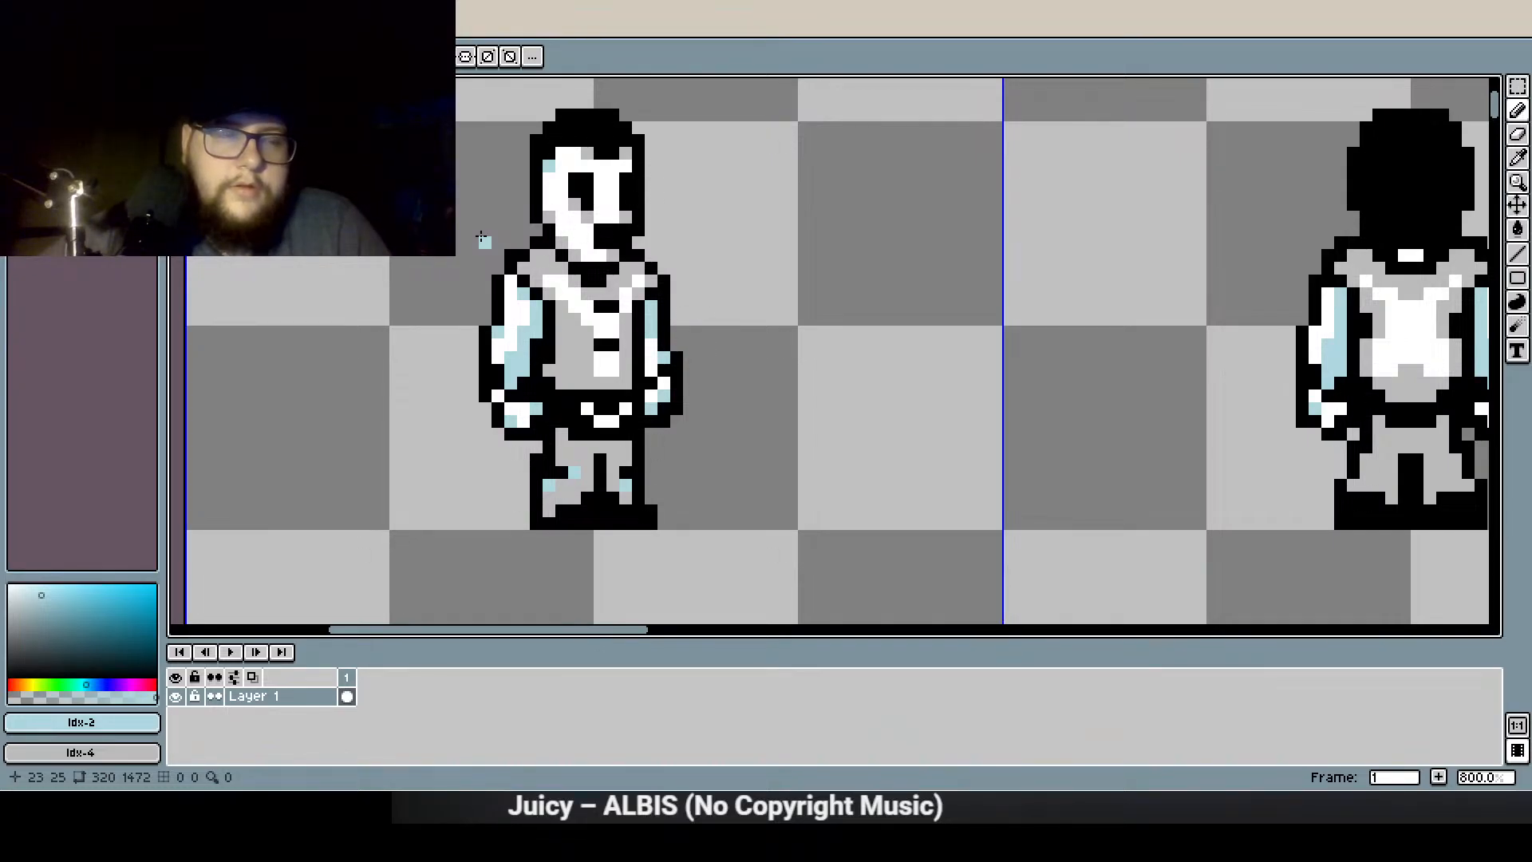
scroll(481, 238, up, 1)
scroll(492, 204, down, 1)
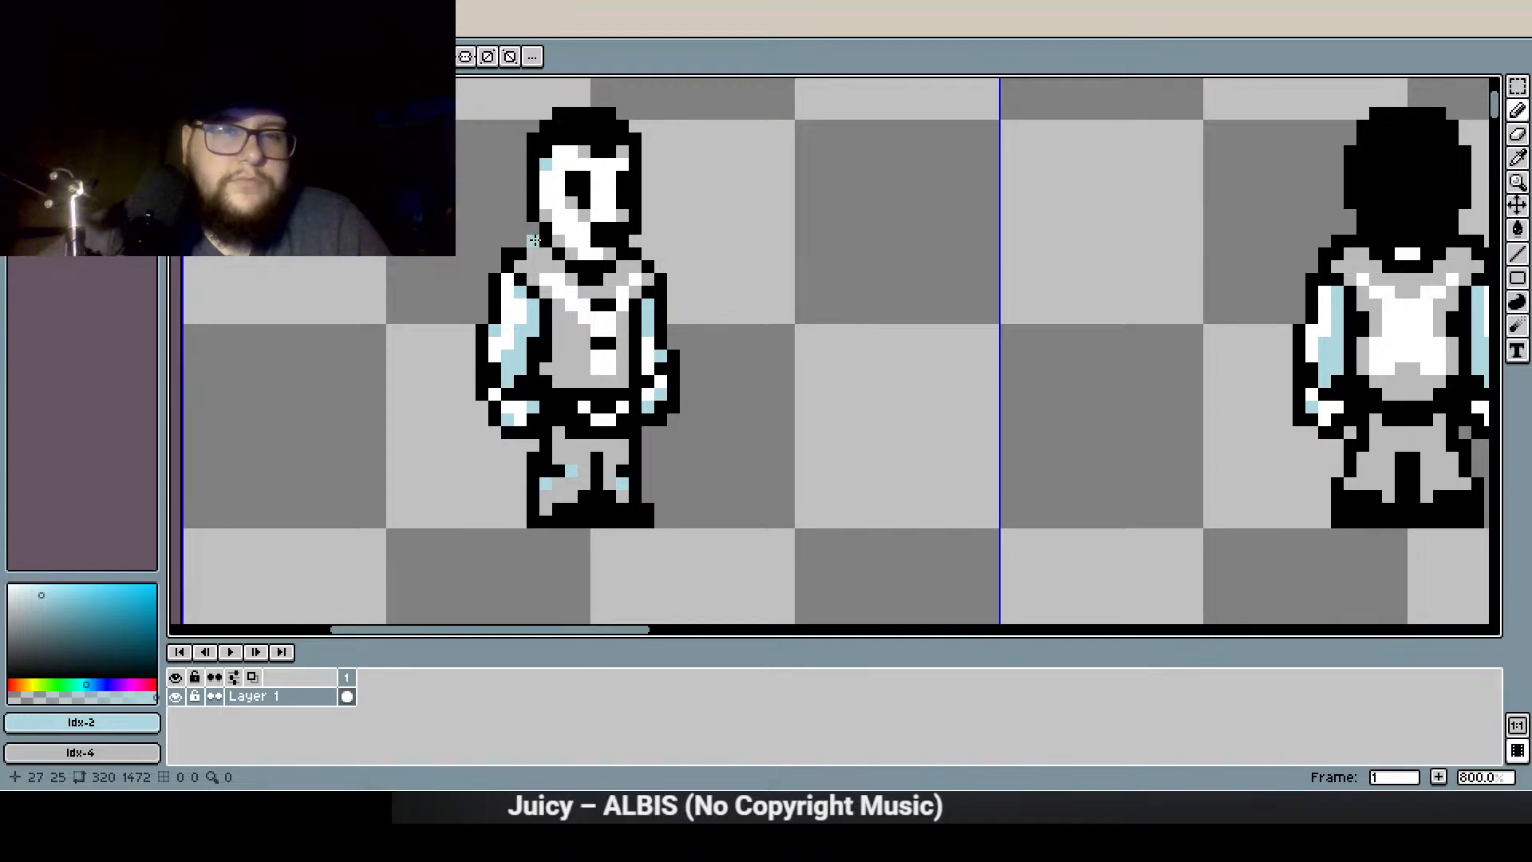
Save the sprite sheet file with the latest sleeve shading edits
scroll(535, 252, up, 3)
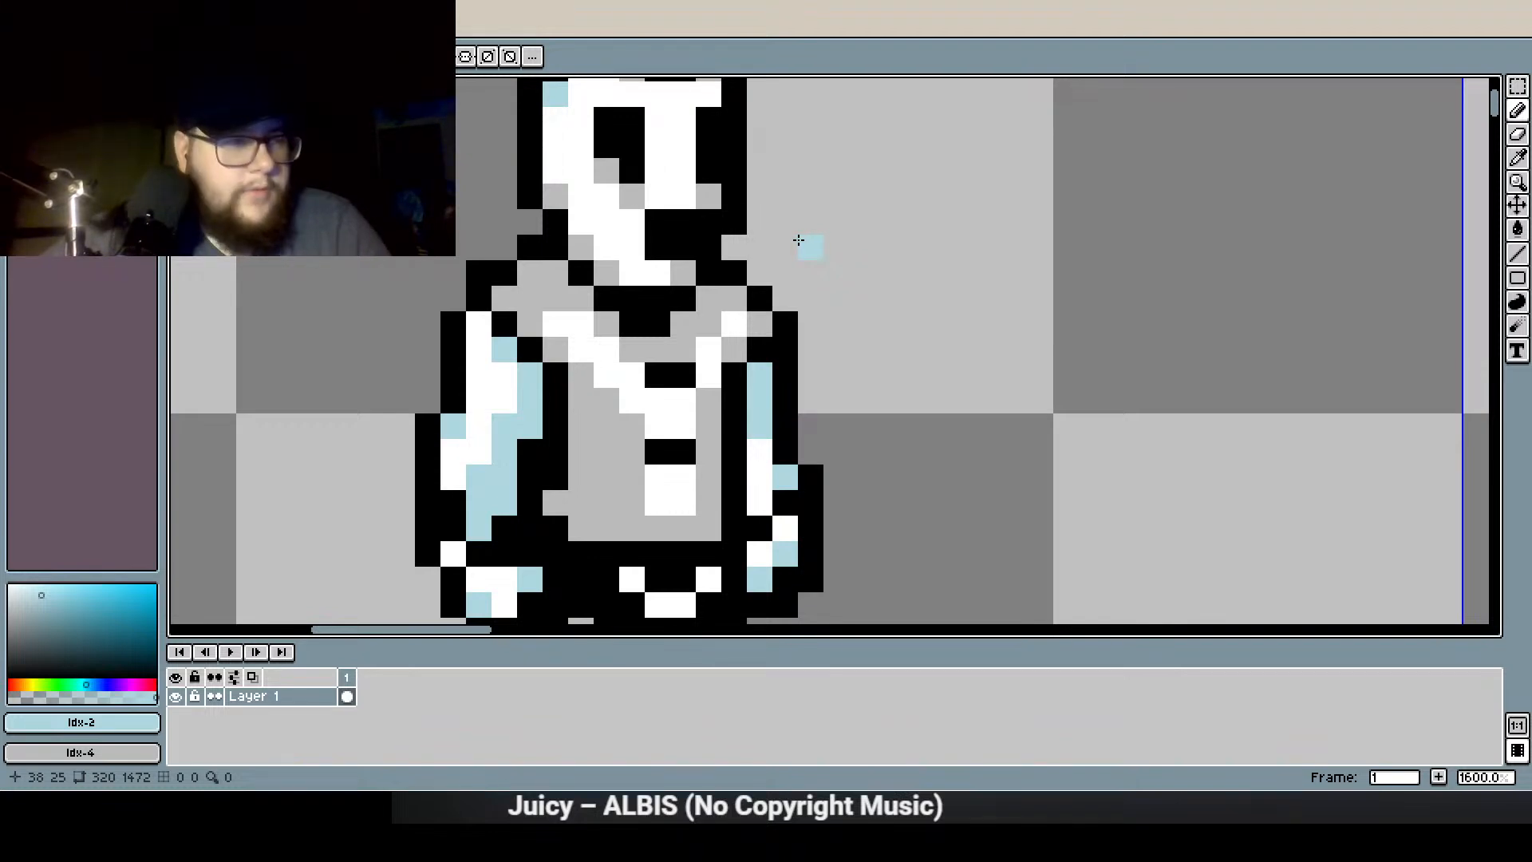
scroll(786, 243, down, 1)
key(ctrl+s)
scroll(858, 209, down, 2)
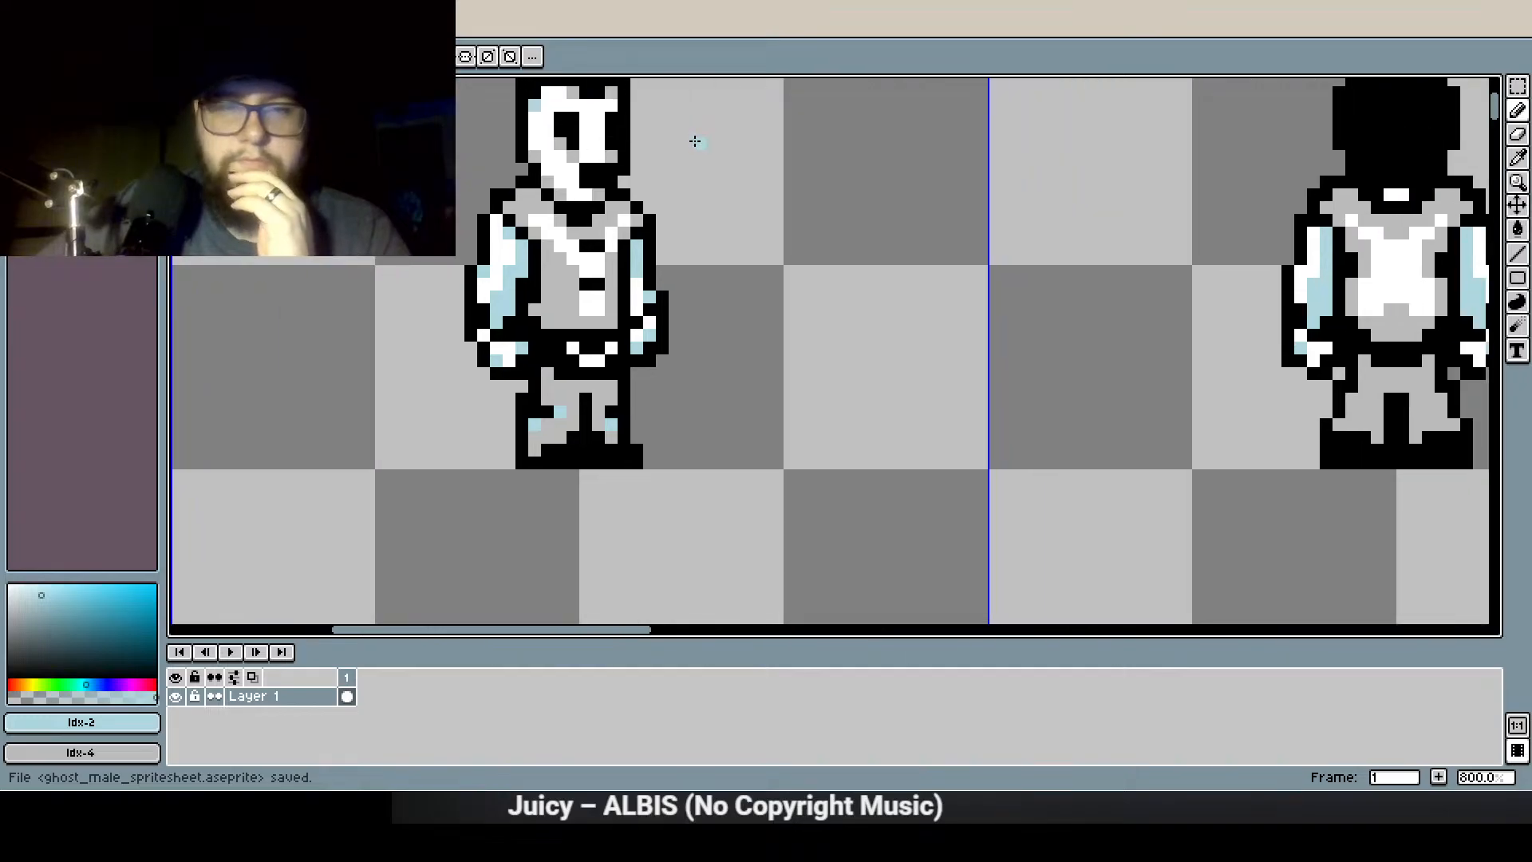
Examine the turned figure's arms, hands and legs, comparing it with the neighboring back and front views
drag(771, 280, 749, 403)
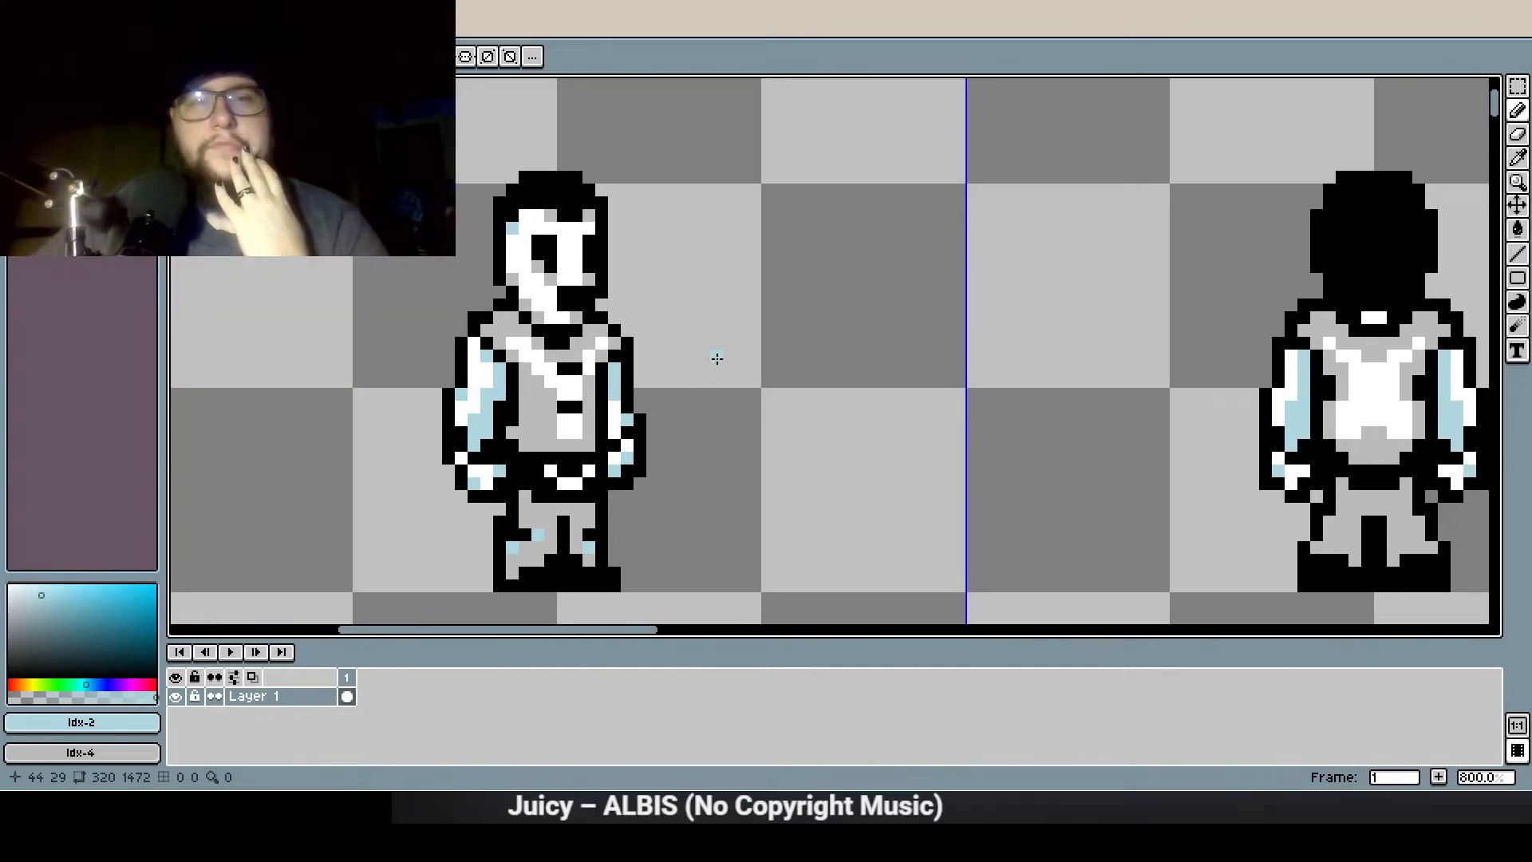
scroll(719, 362, down, 3)
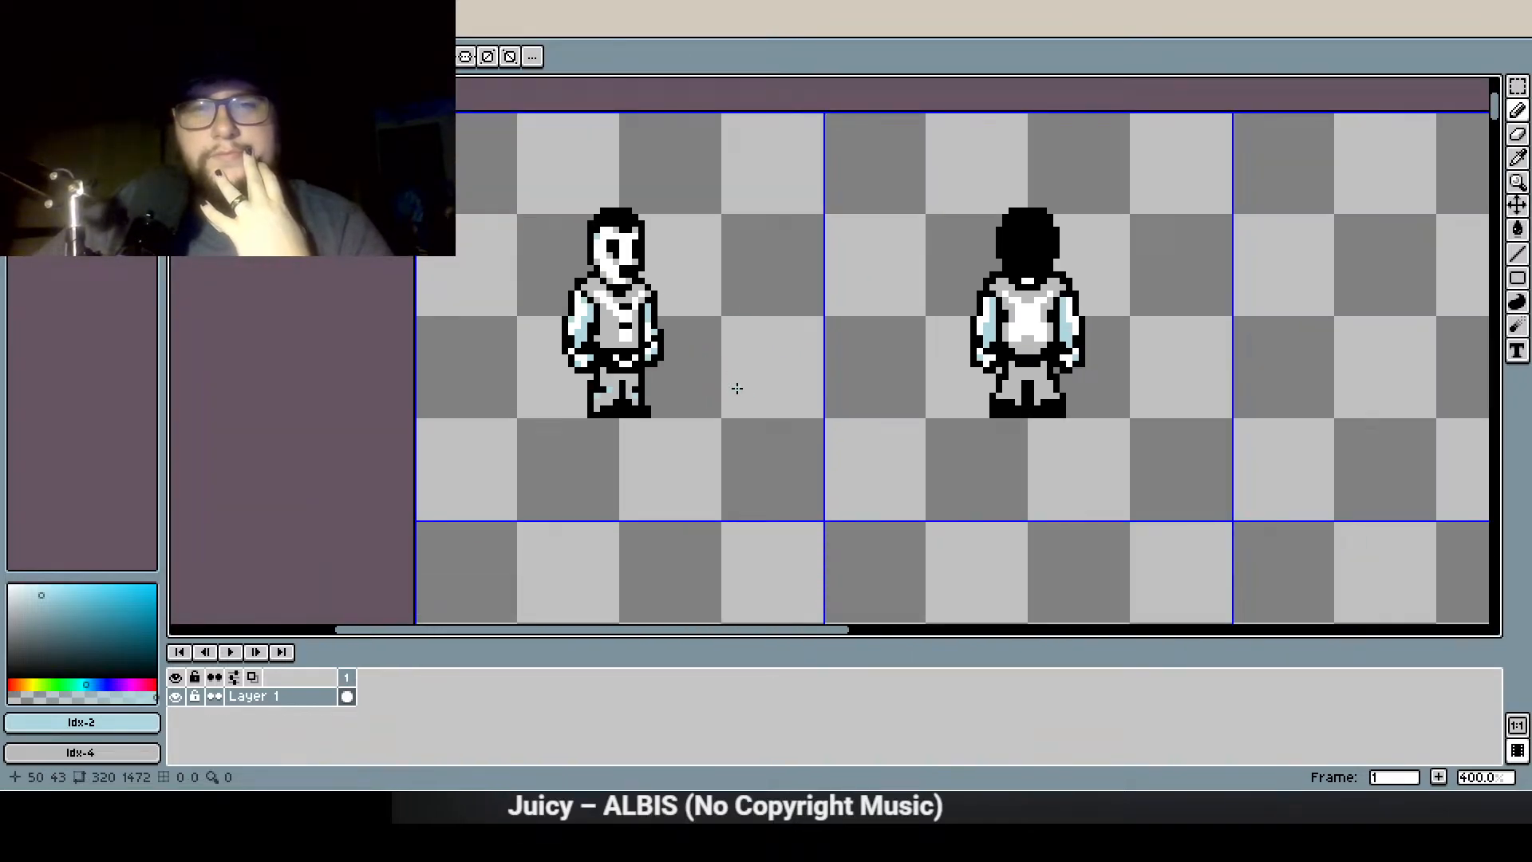
scroll(734, 389, down, 1)
drag(710, 412, 494, 449)
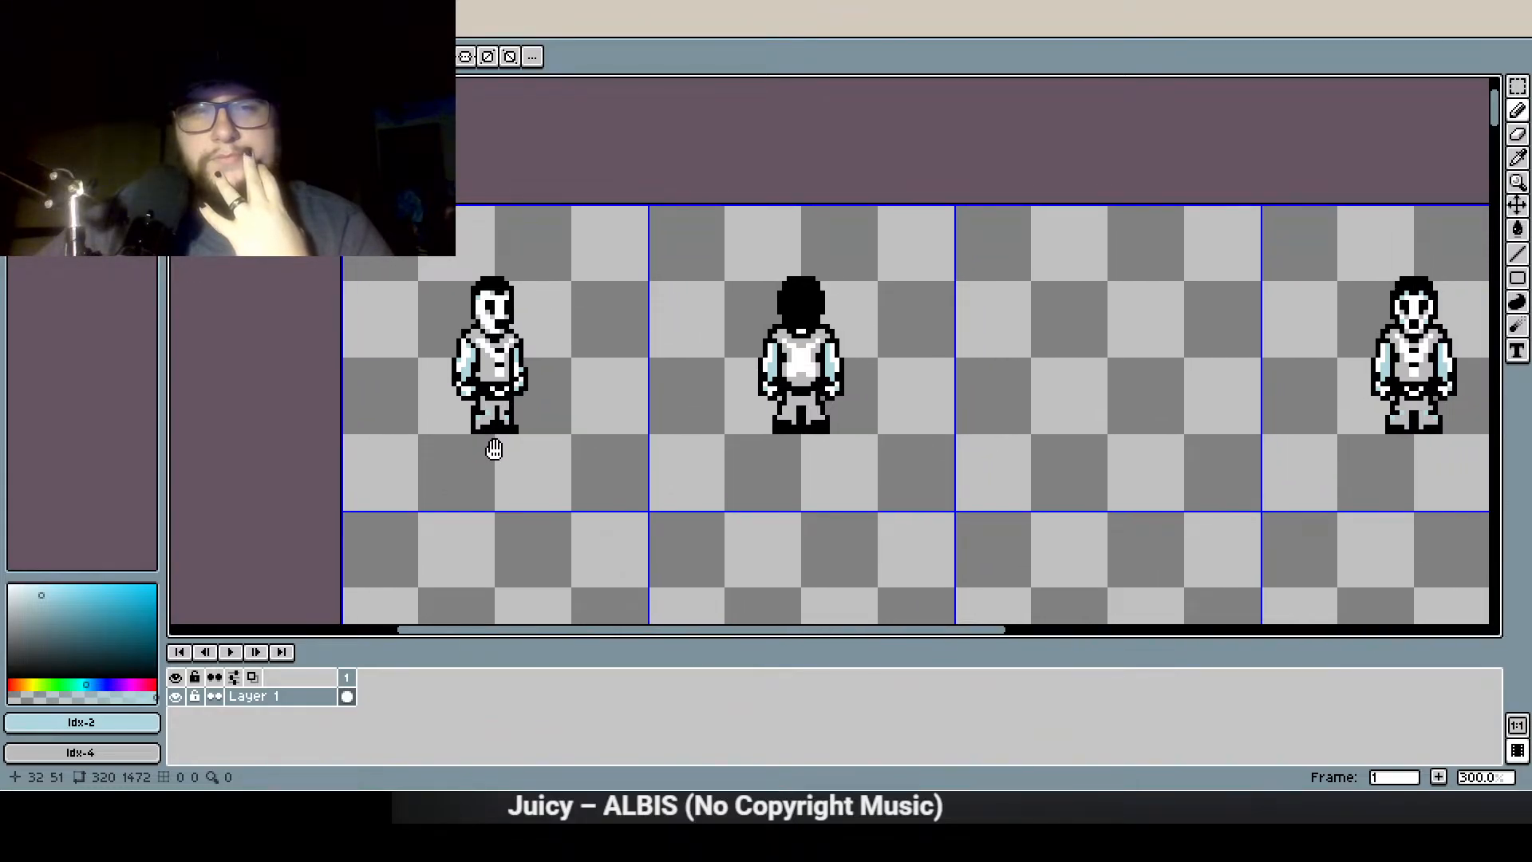
scroll(493, 449, up, 5)
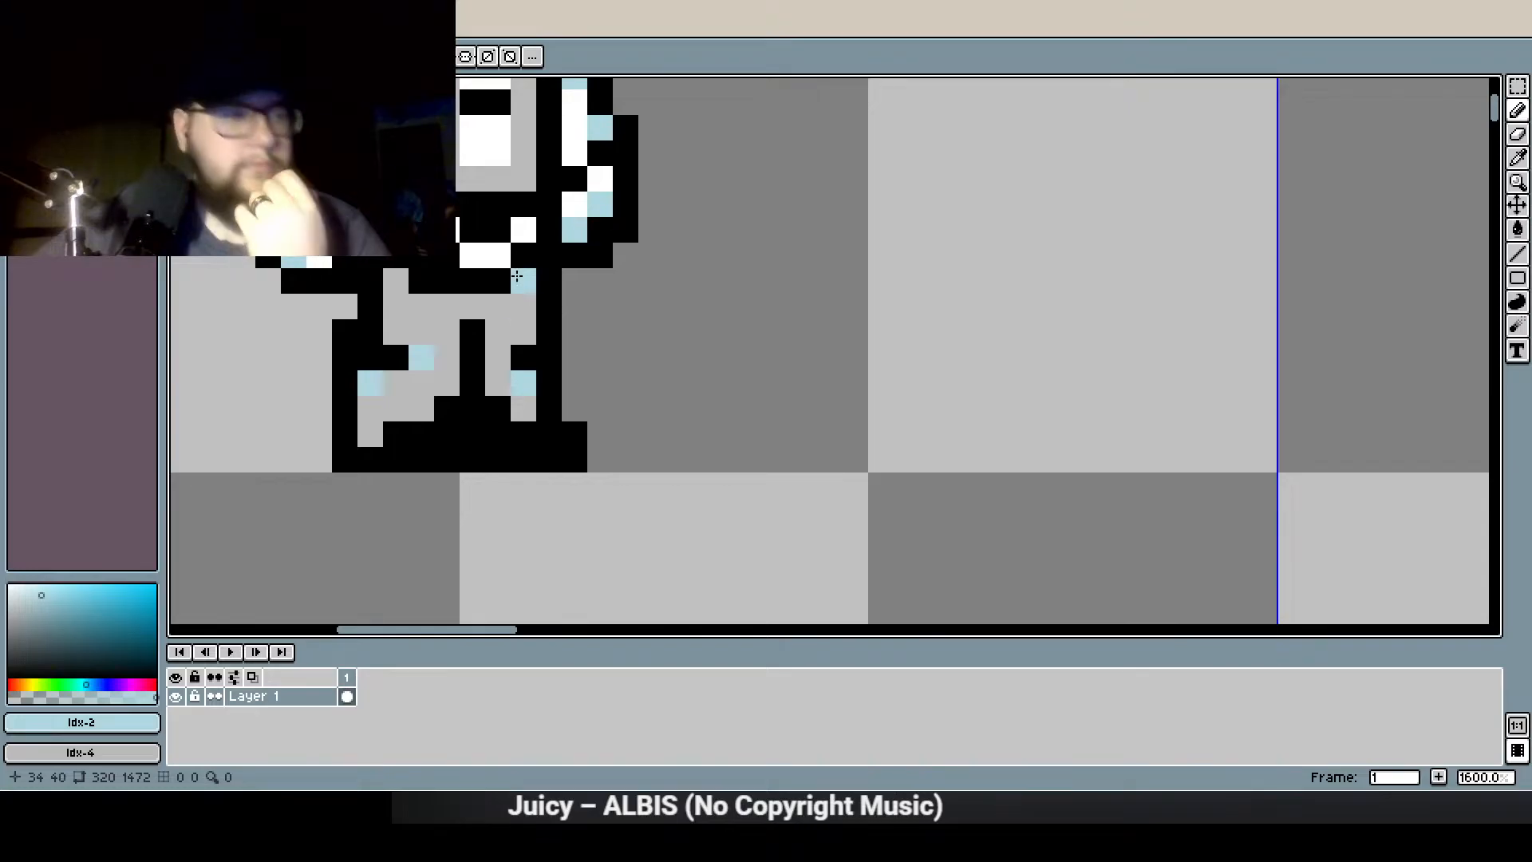
scroll(540, 454, down, 5)
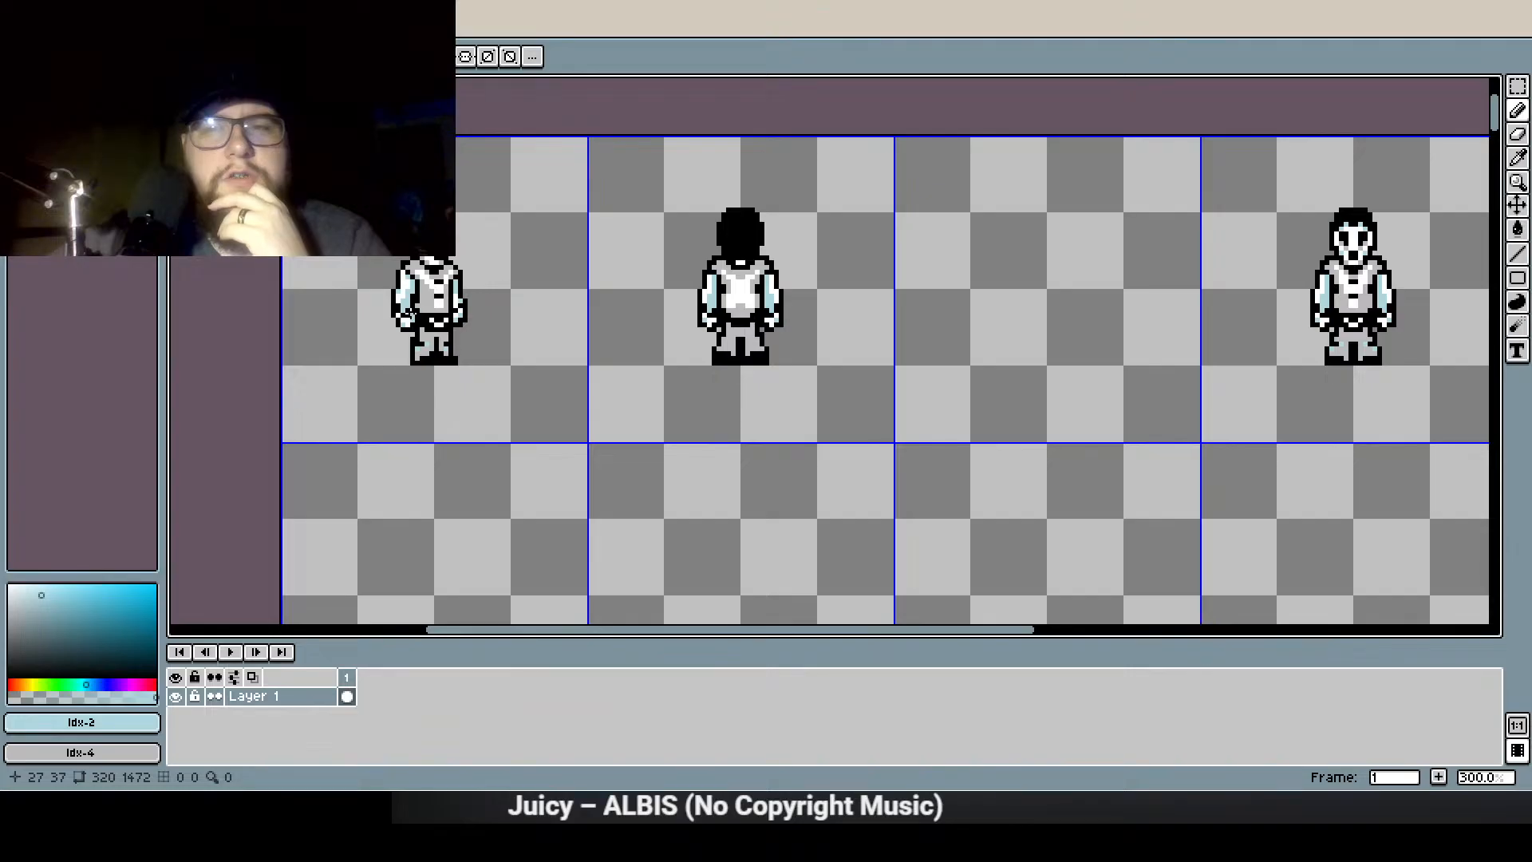
scroll(399, 315, up, 5)
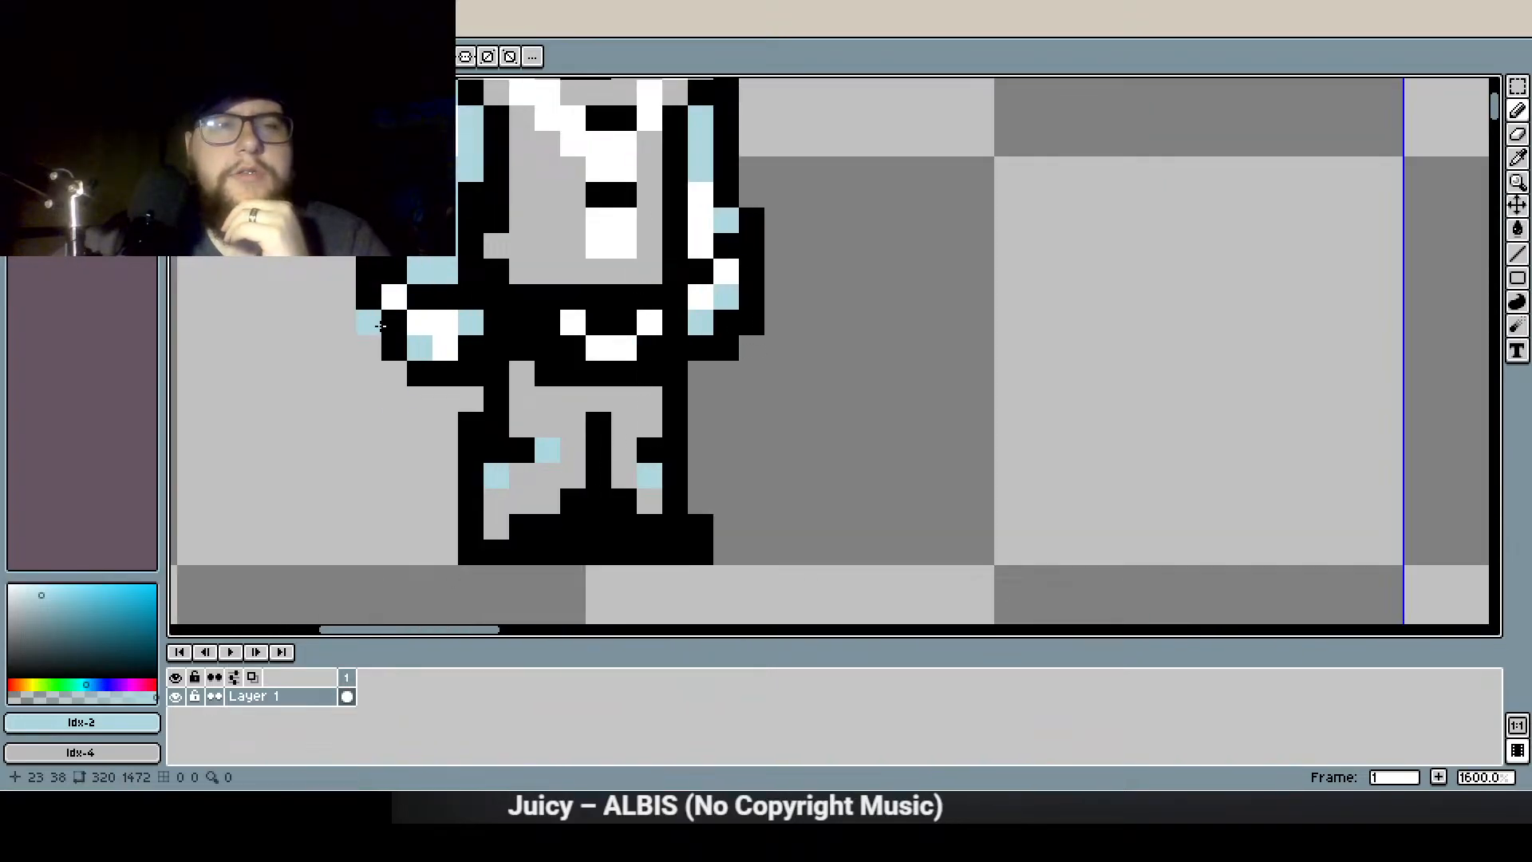
scroll(374, 543, down, 1)
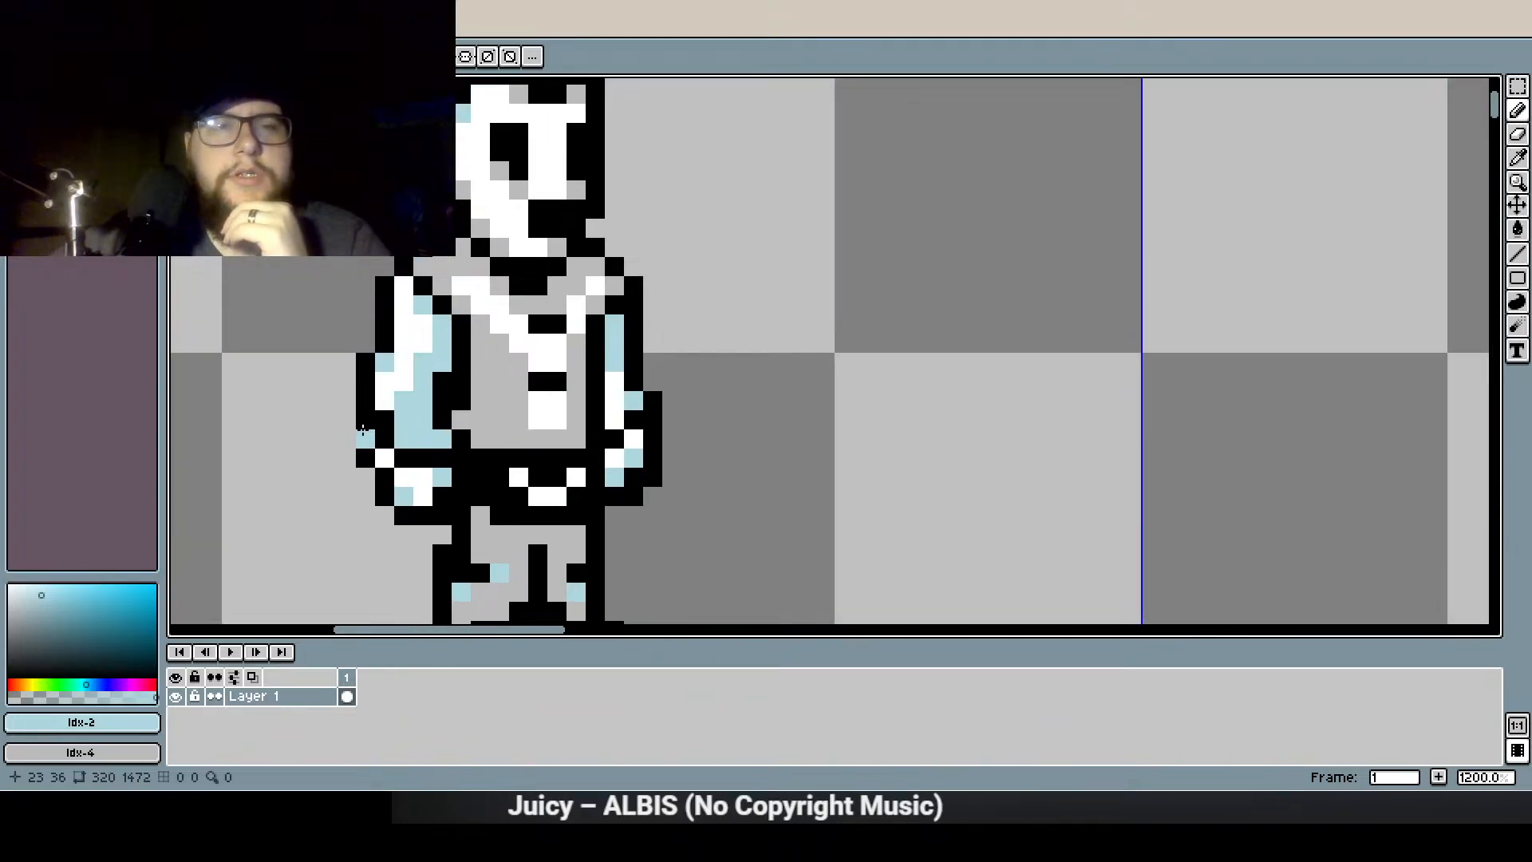
scroll(364, 439, down, 4)
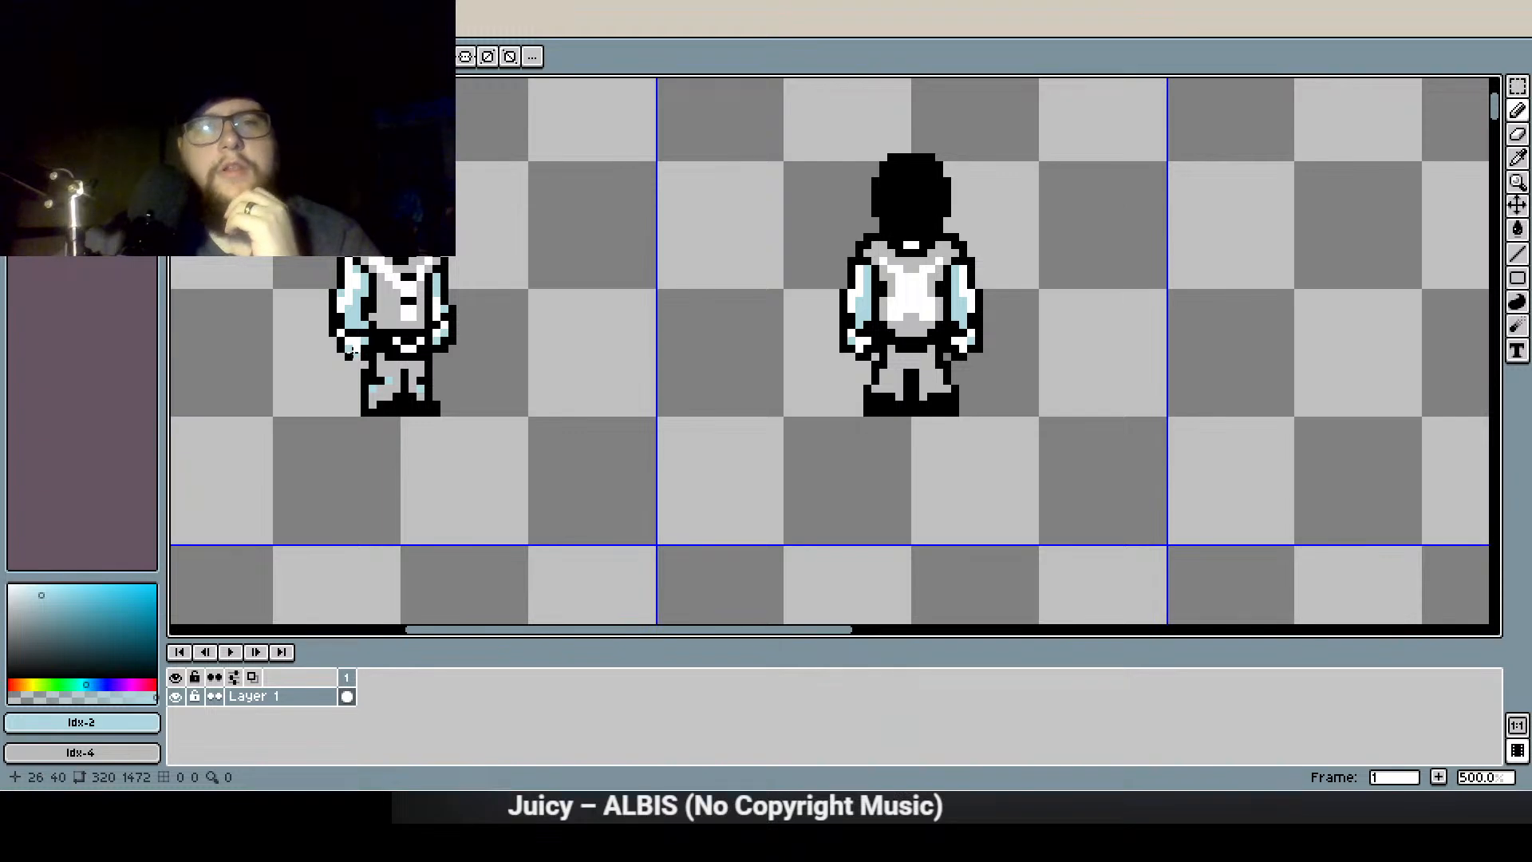
Refine the left-hand wrist with a light-blue pixel beside the white one and a black pixel above it
scroll(329, 326, up, 2)
scroll(329, 326, up, 3)
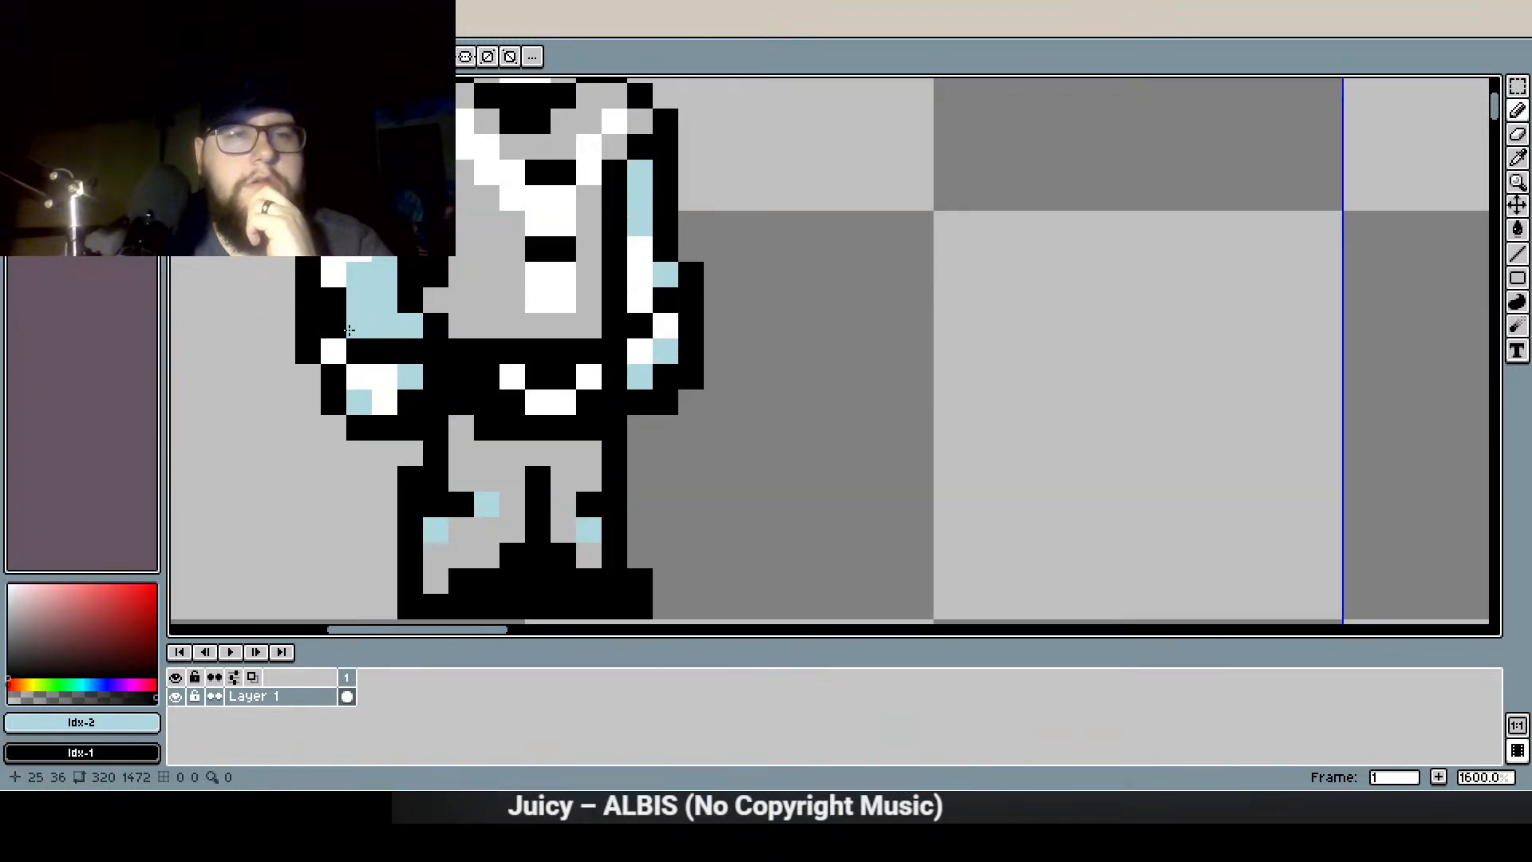
click(359, 351)
scroll(198, 506, down, 5)
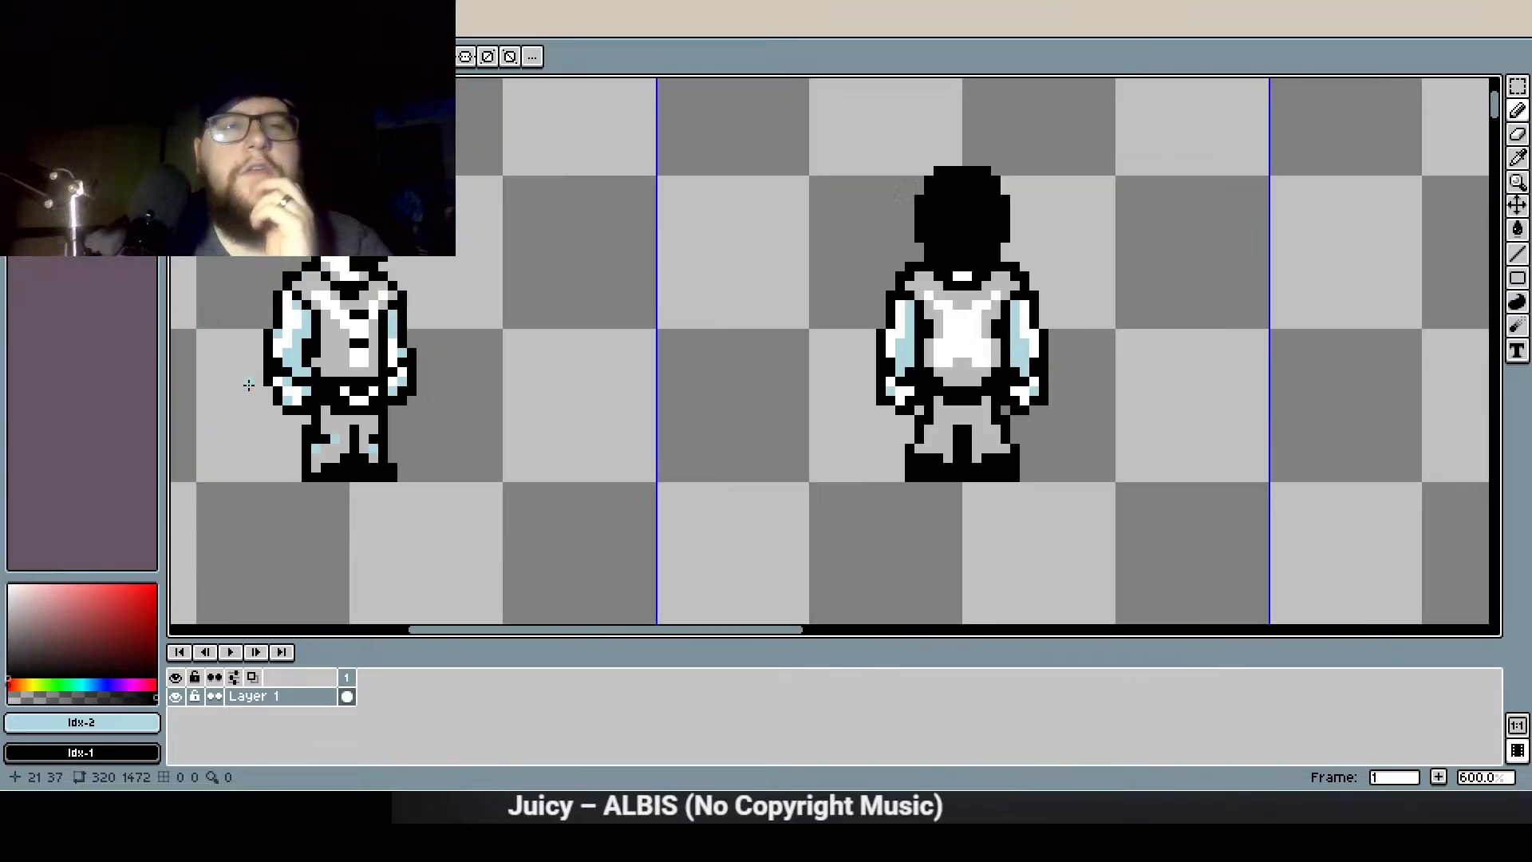
scroll(550, 452, down, 2)
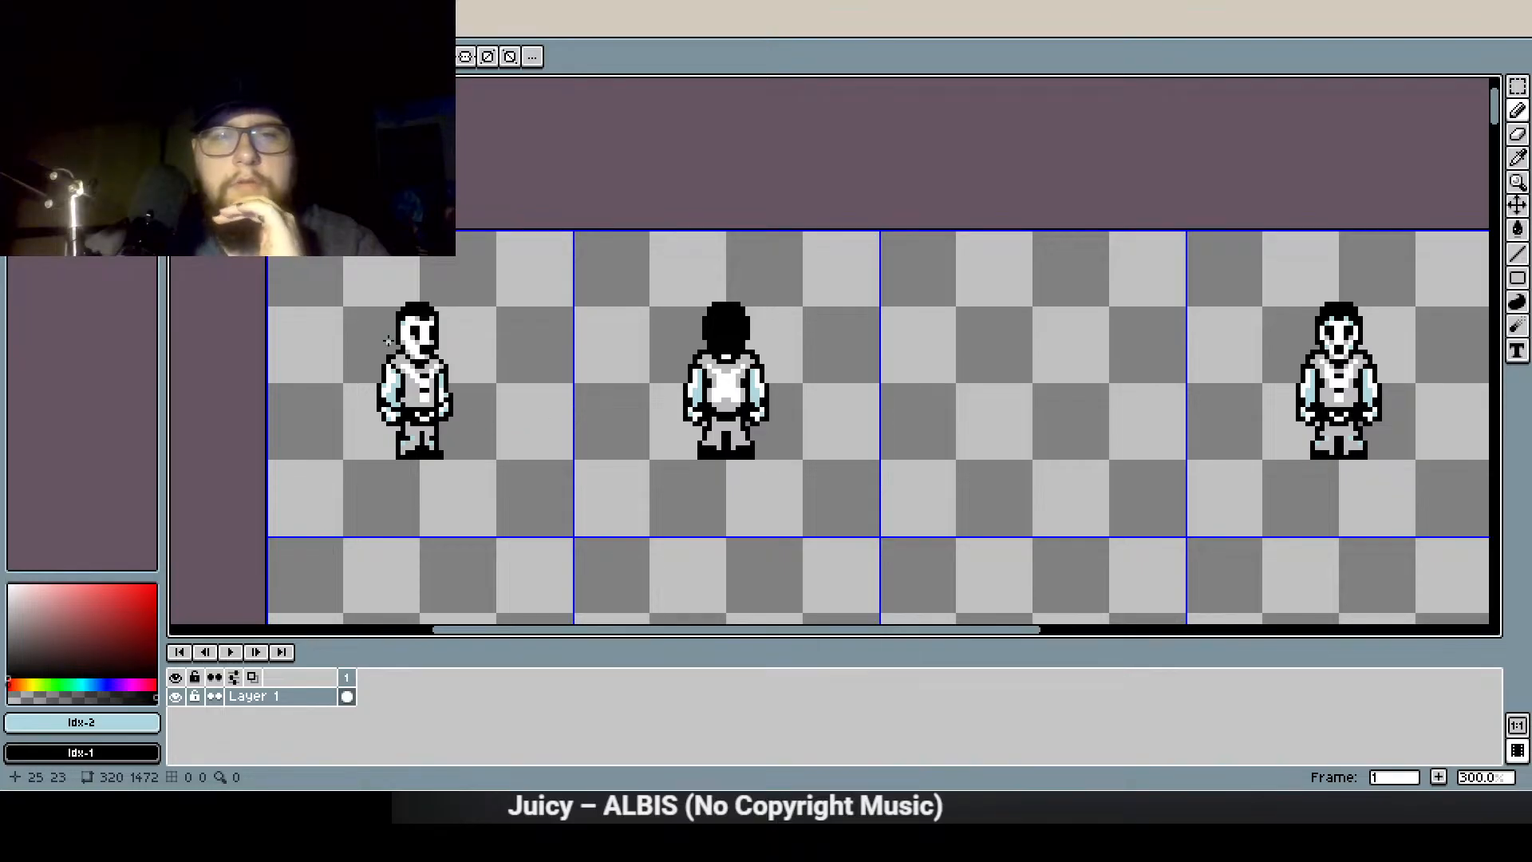
Try moving the hairline's light-gray pixel one pixel over, then blackening both hairline pixels
scroll(420, 307, up, 4)
scroll(419, 307, up, 3)
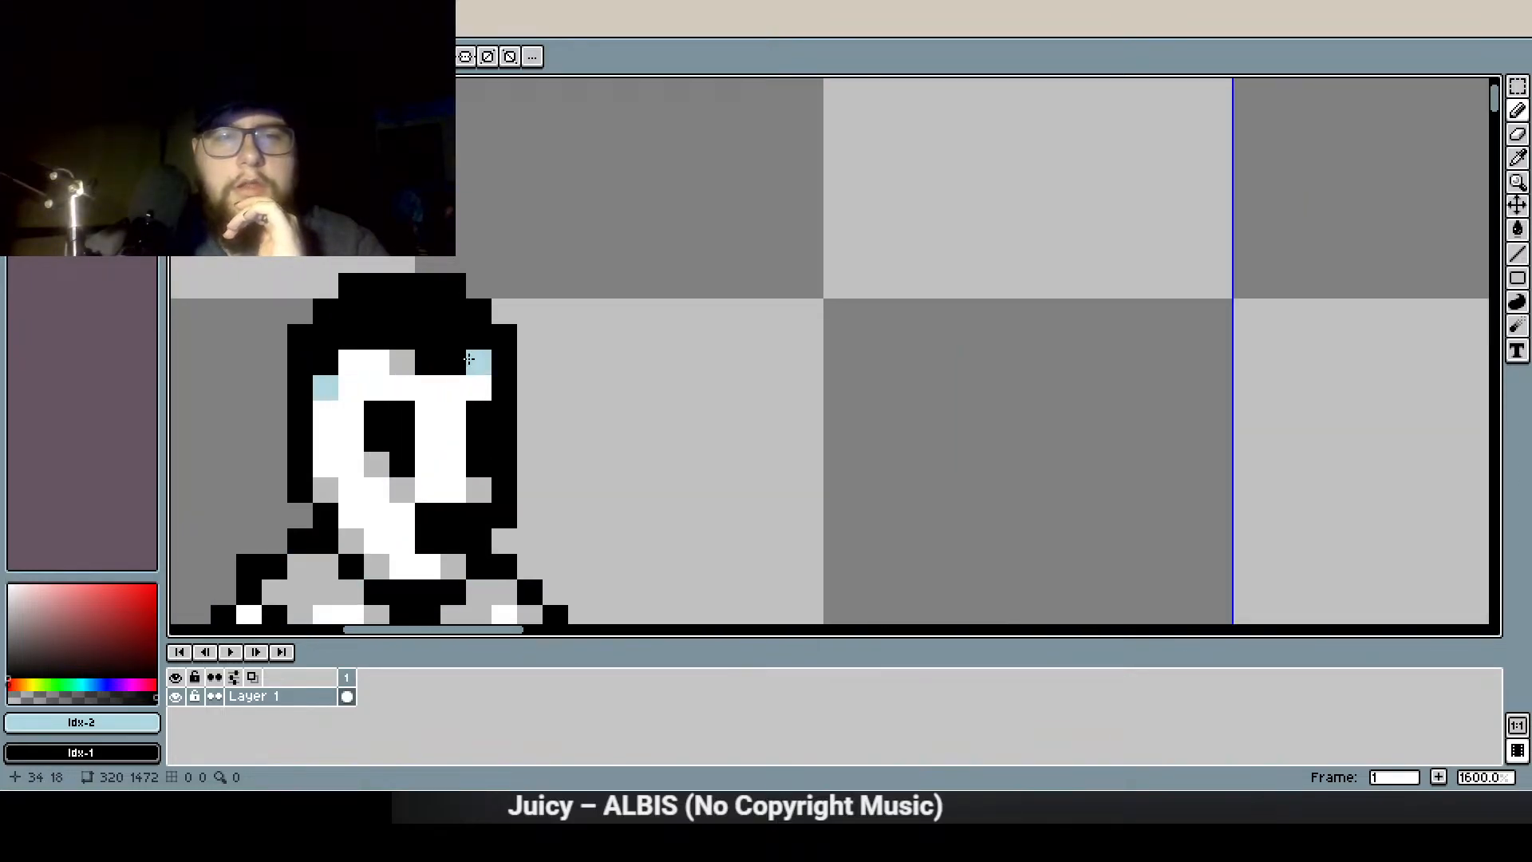
alt+click(402, 362)
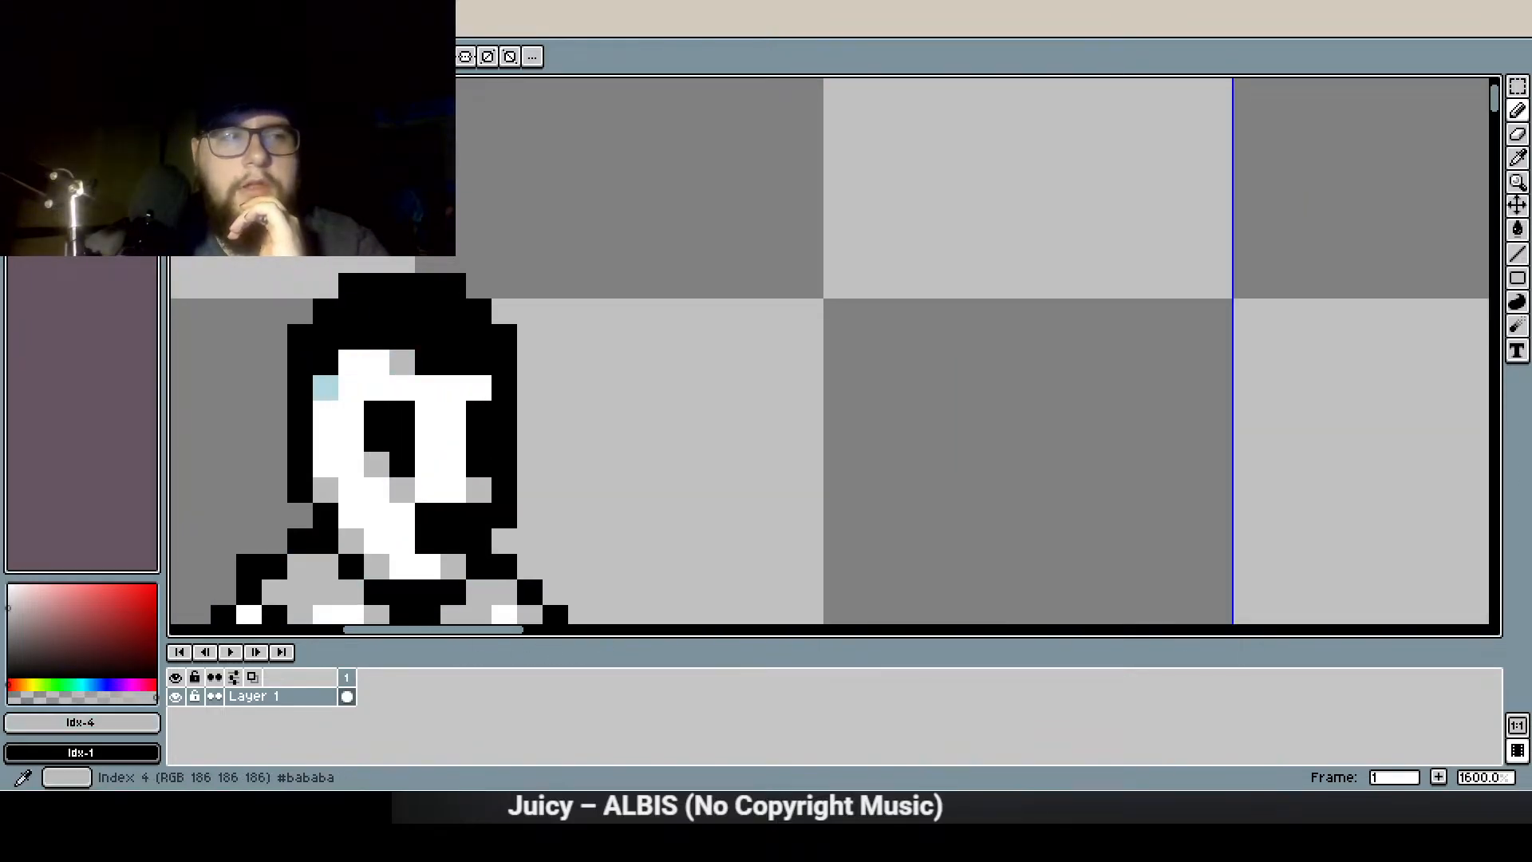
click(428, 362)
right_click(391, 368)
right_click(428, 363)
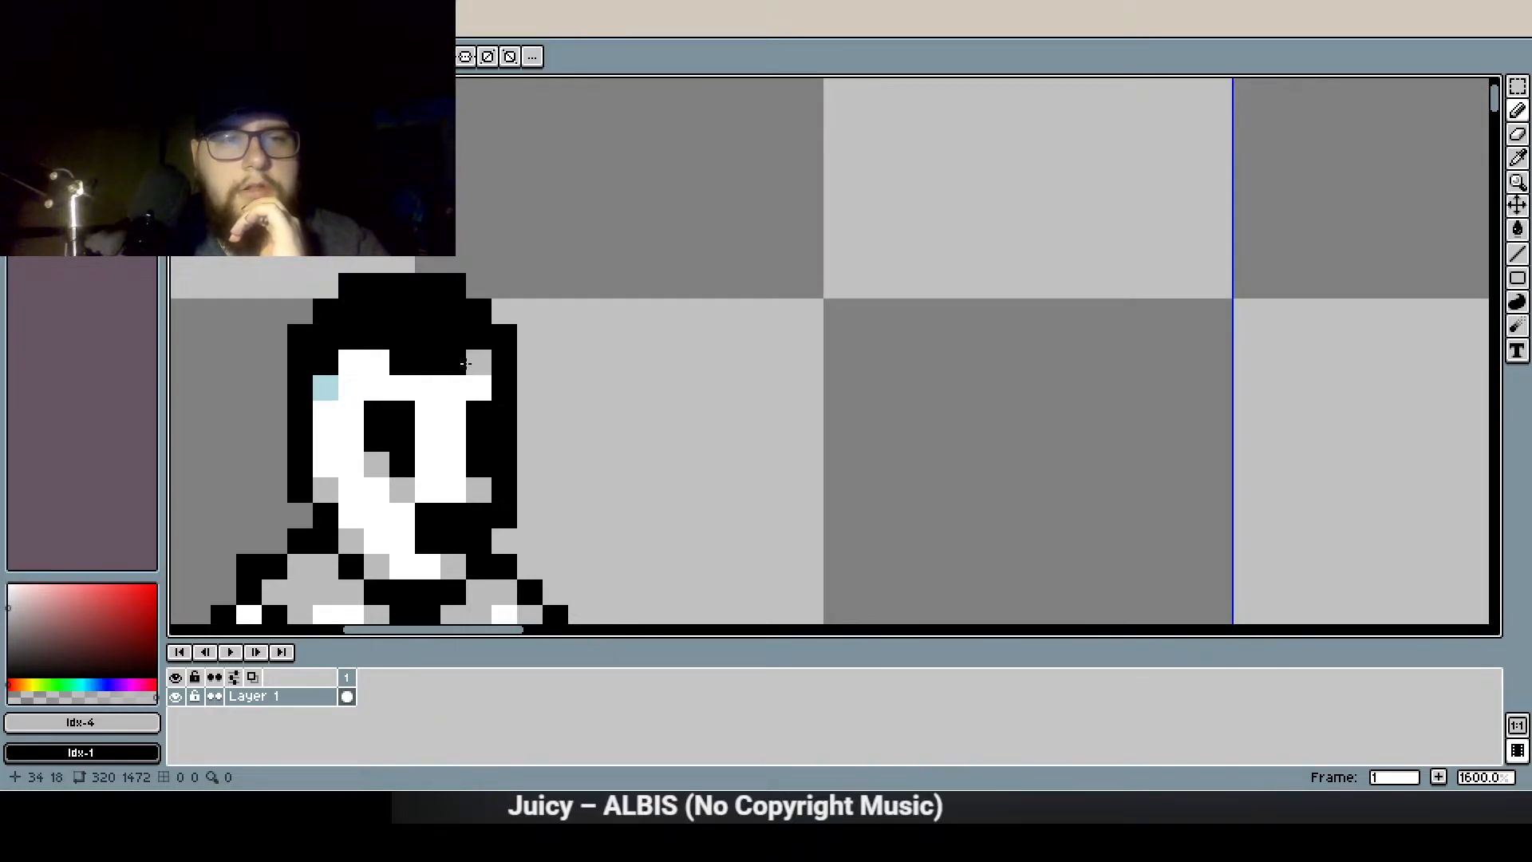
Color two forehead pixels along the turned figure's hairline light blue, one on each side of the black fringe
scroll(439, 296, down, 6)
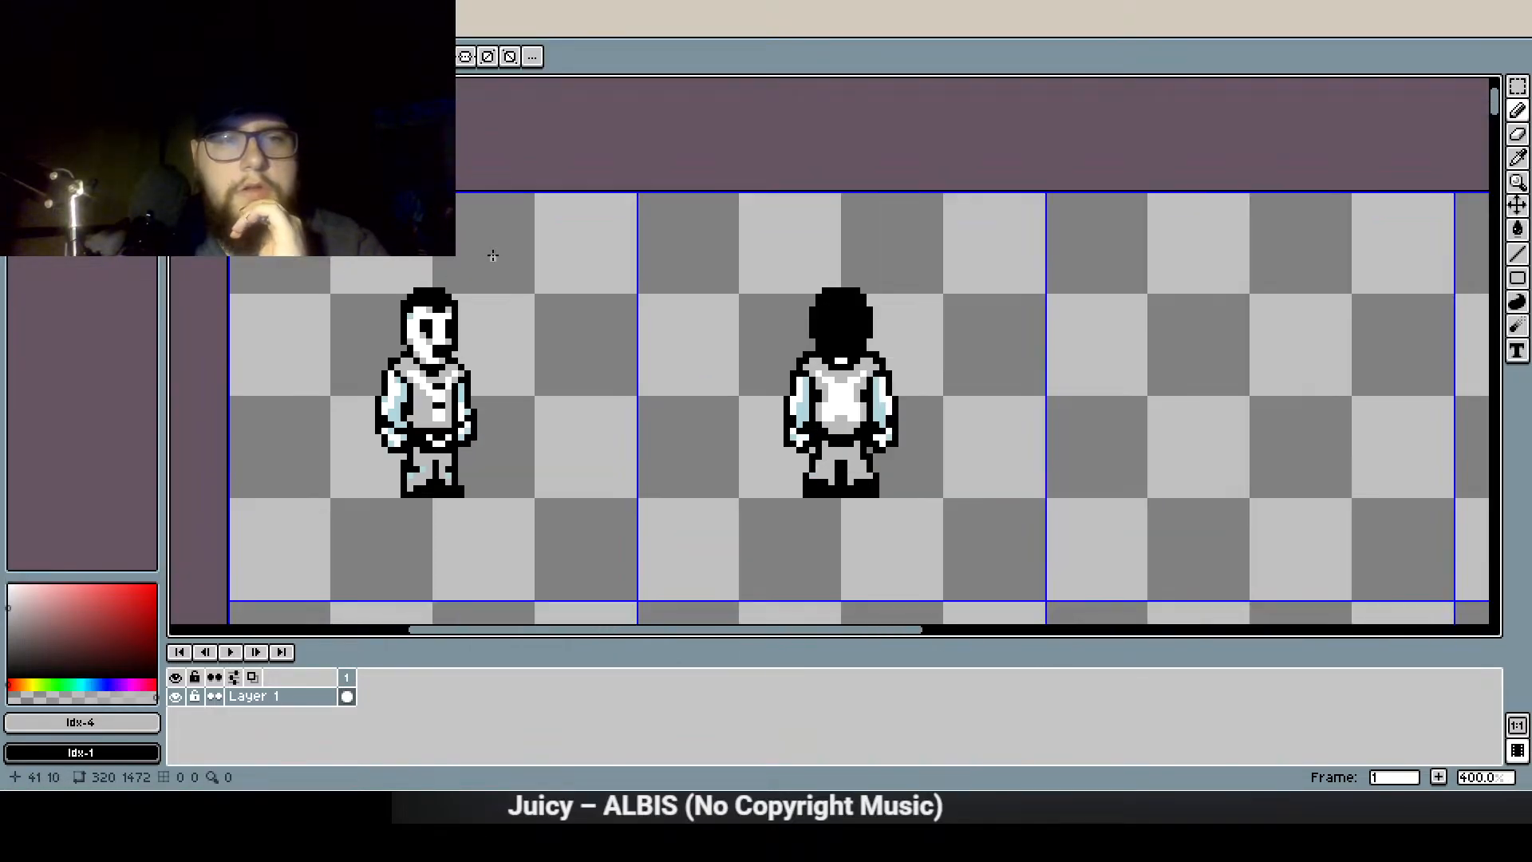
drag(995, 430, 554, 321)
drag(622, 379, 1025, 422)
scroll(487, 302, up, 3)
click(42, 106)
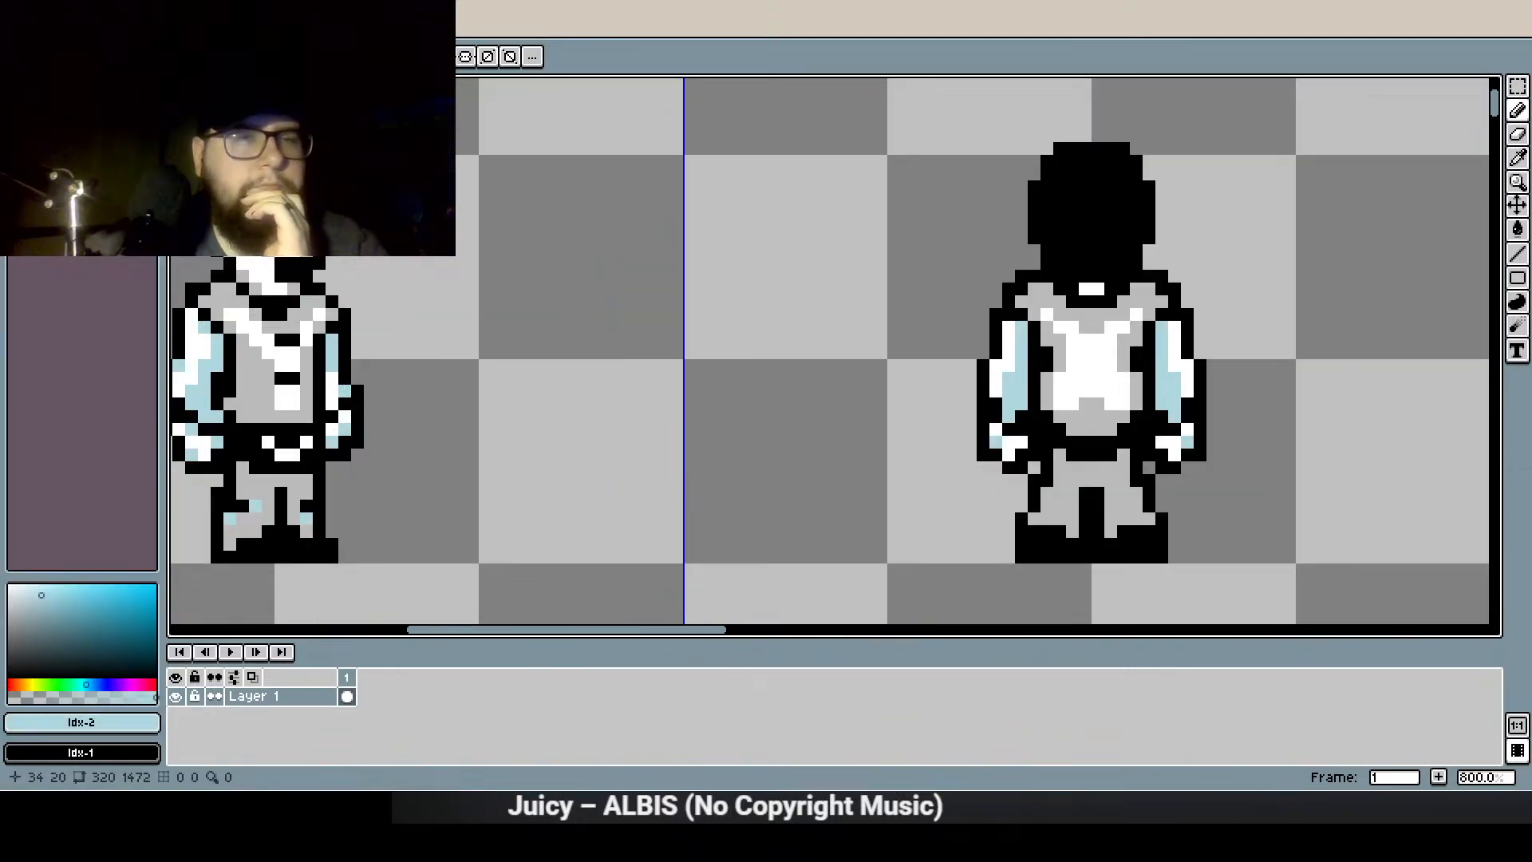
scroll(520, 304, down, 5)
drag(1002, 508, 914, 510)
scroll(510, 321, up, 8)
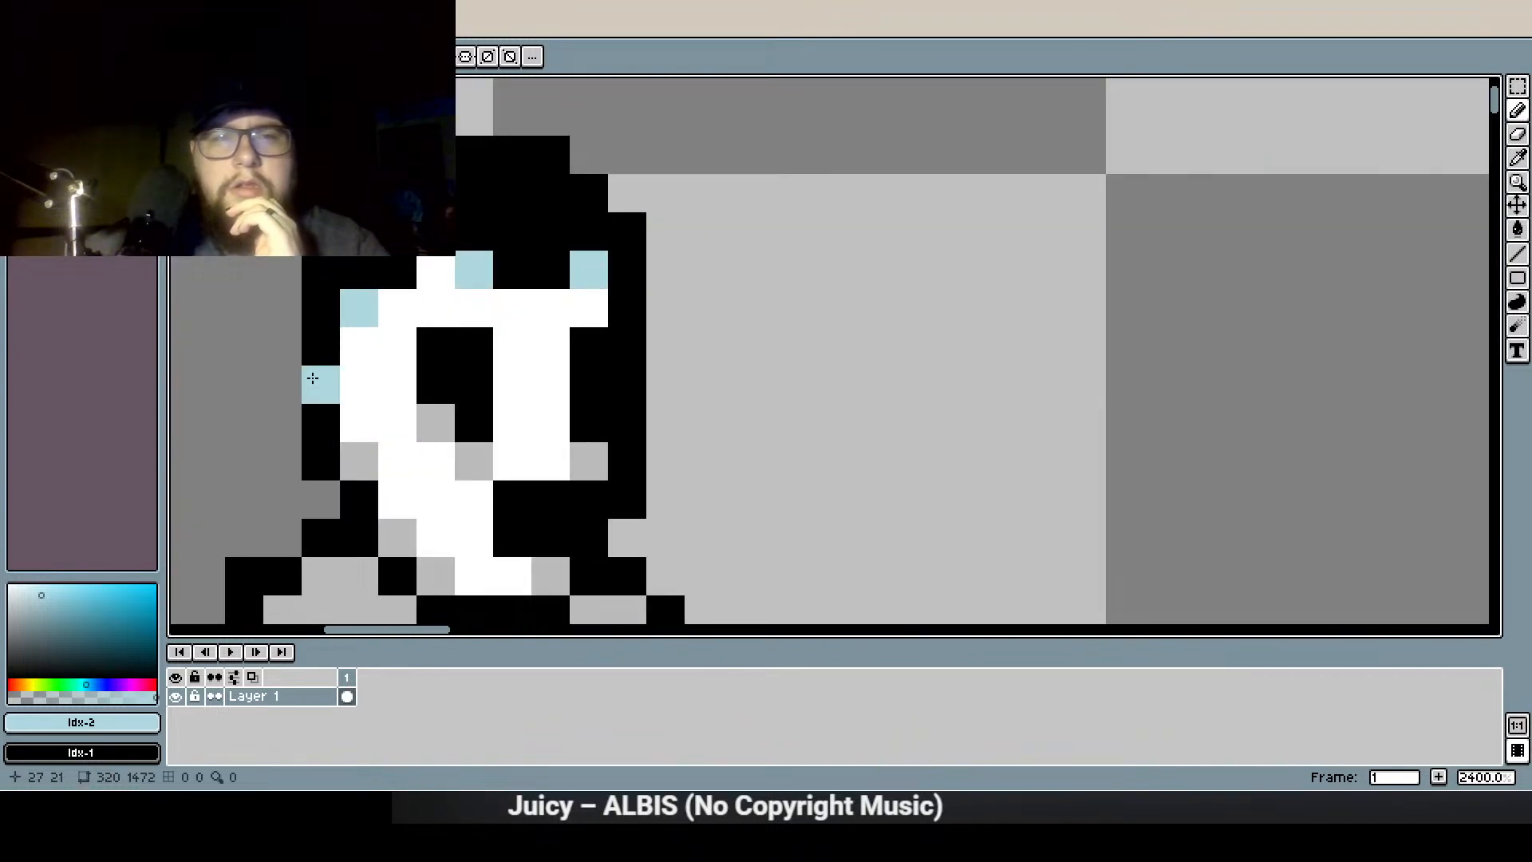
Blacken the light-blue temple pixel and the white one below it, and extend the light-blue shading around the forehead's corner
right_click(351, 320)
right_click(347, 340)
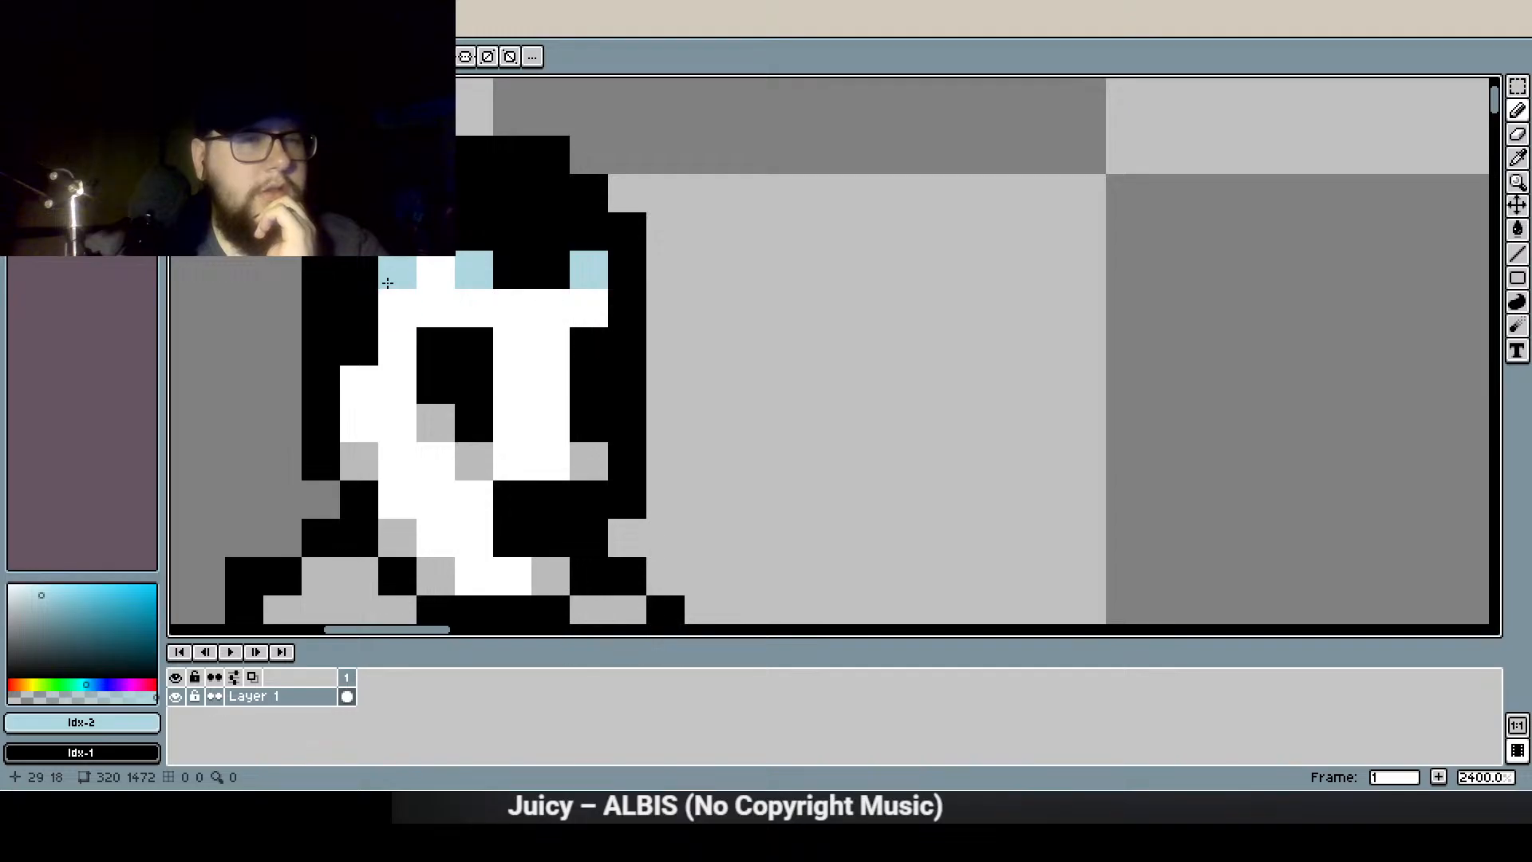
scroll(631, 271, down, 7)
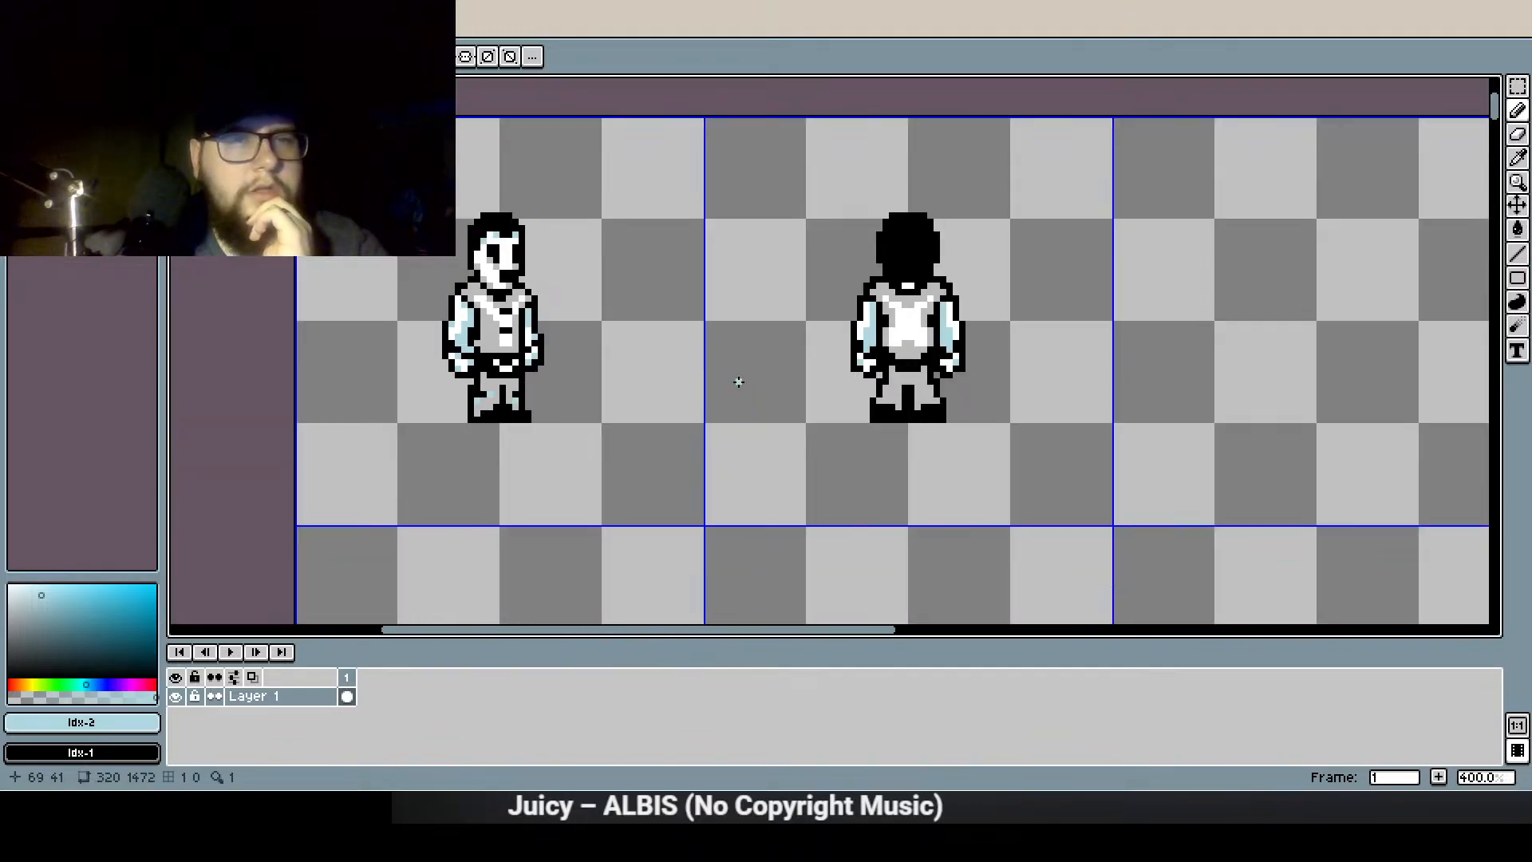
drag(636, 500, 523, 500)
scroll(522, 499, up, 5)
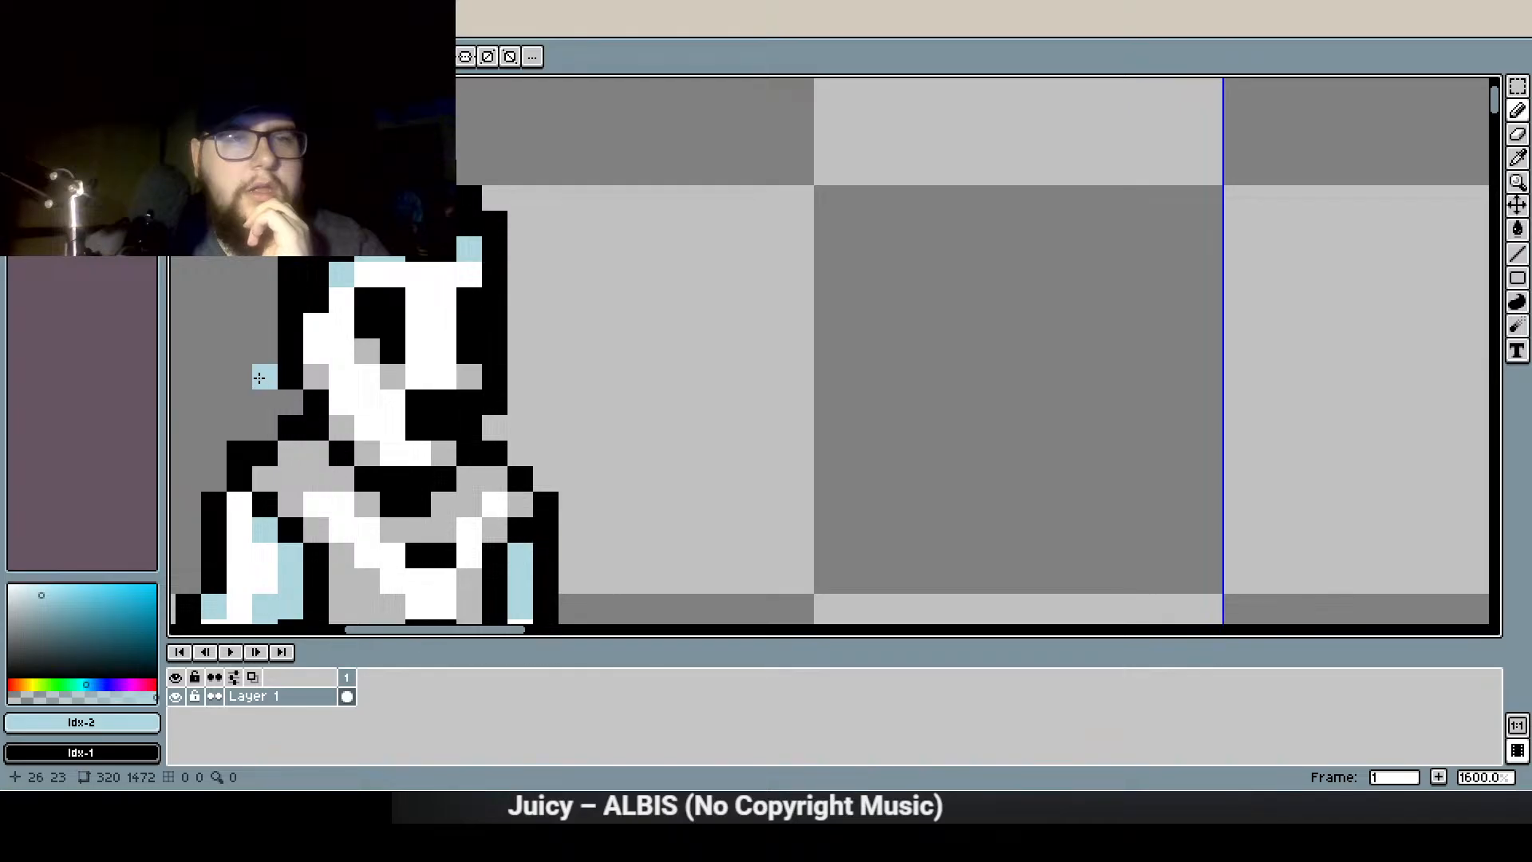
scroll(547, 487, down, 4)
drag(548, 487, 503, 363)
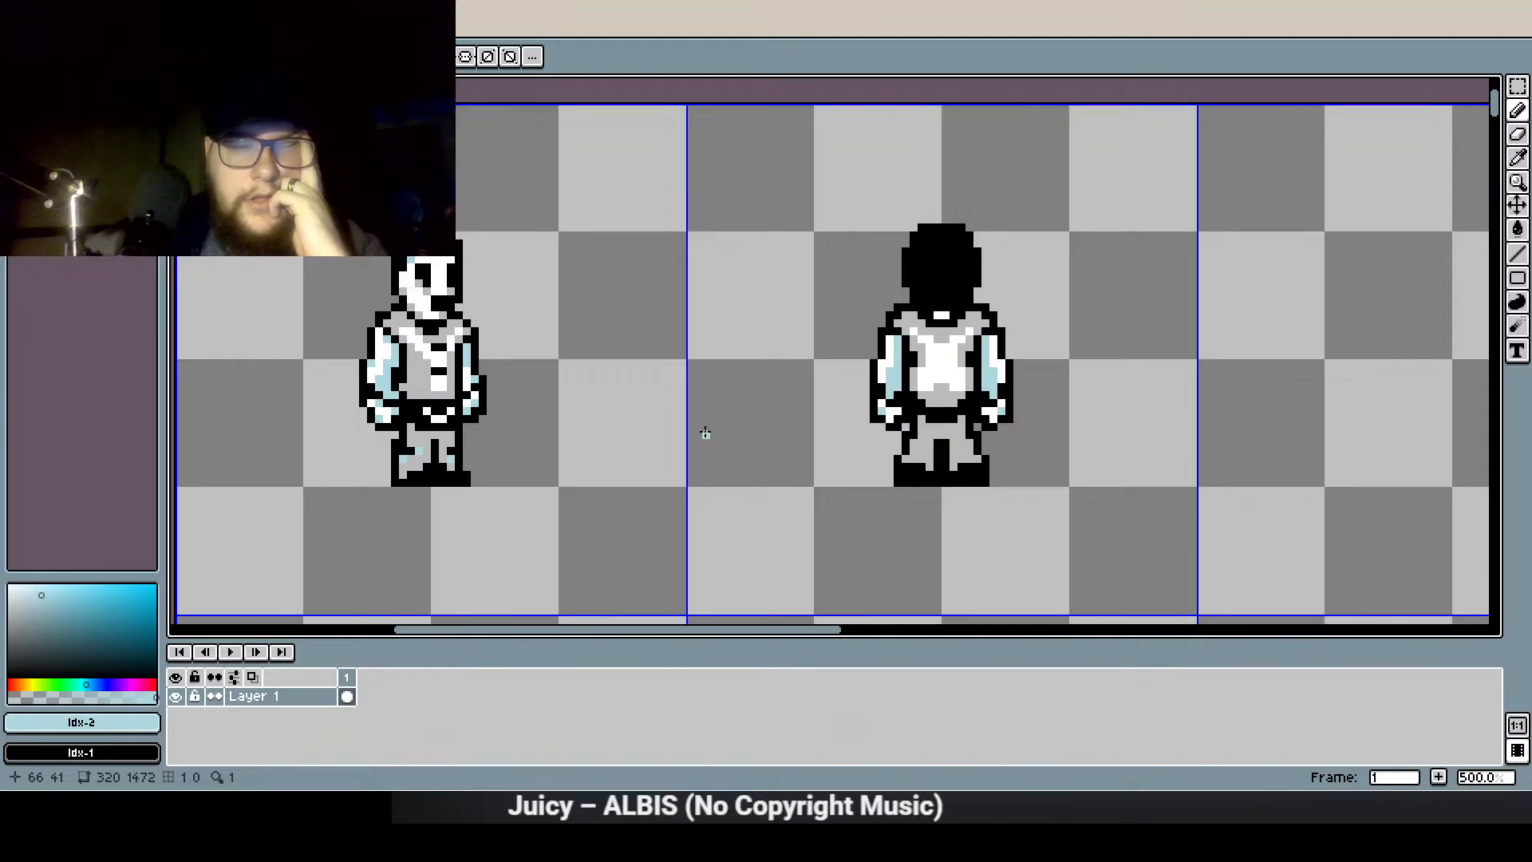
Copy the first cell's 64×64 turned figure into the third cell, flipped horizontally, and save the sprite sheet
scroll(700, 432, down, 1)
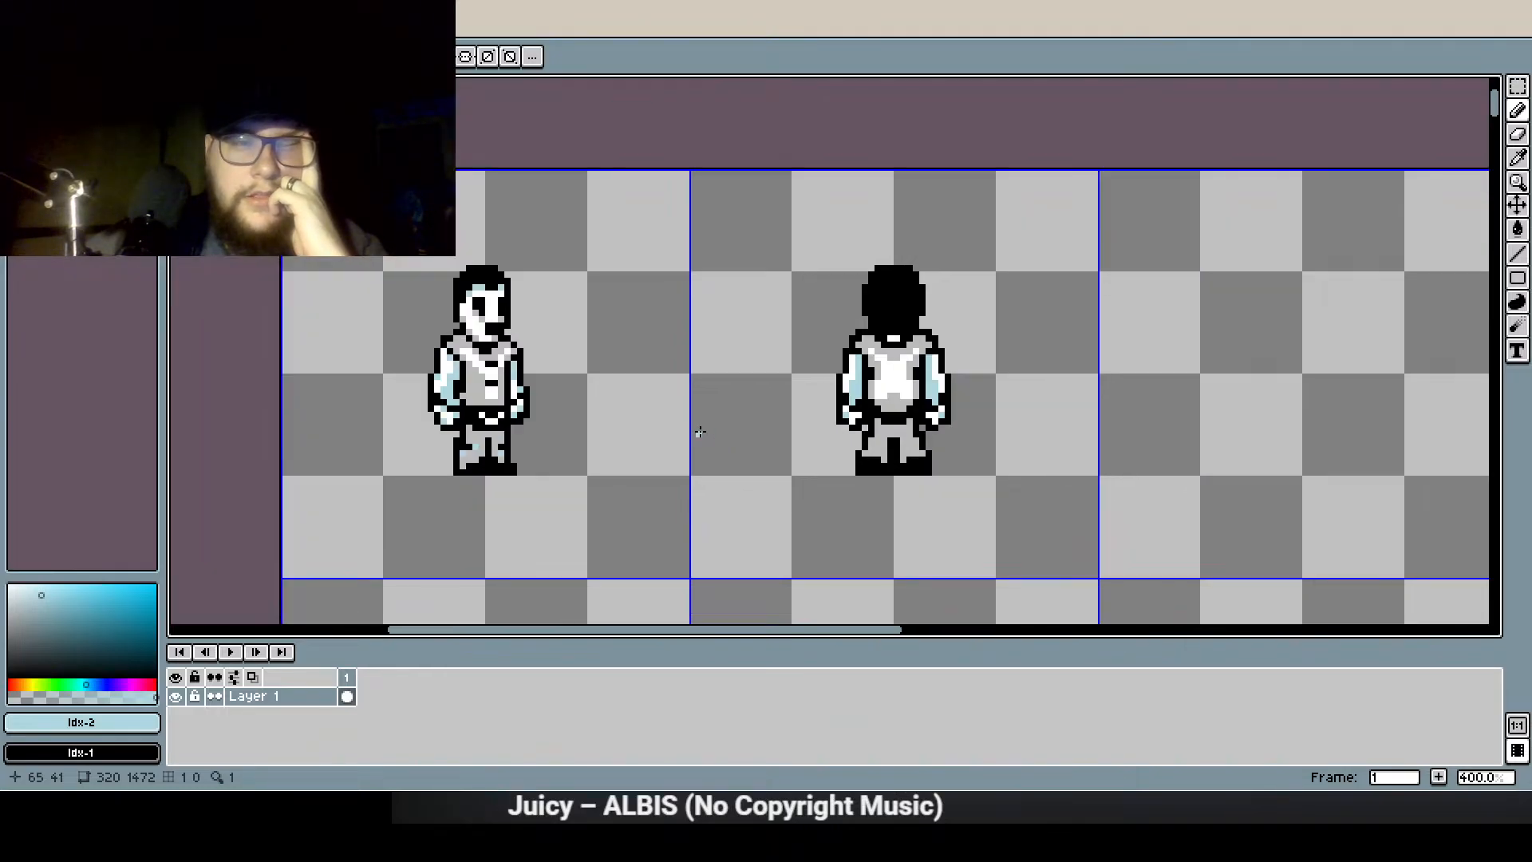
scroll(700, 433, down, 2)
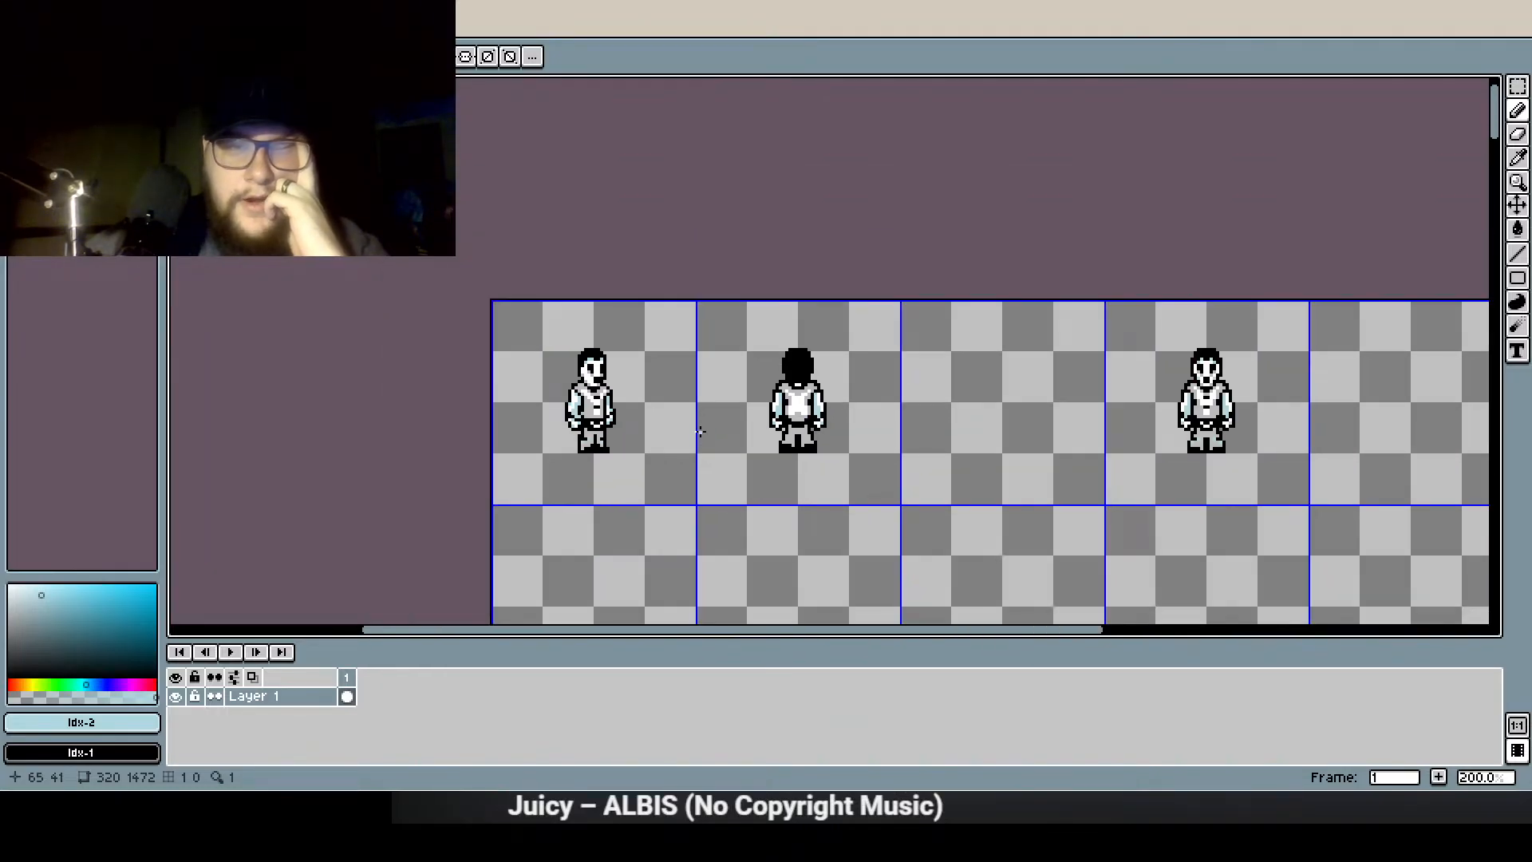
click(1518, 85)
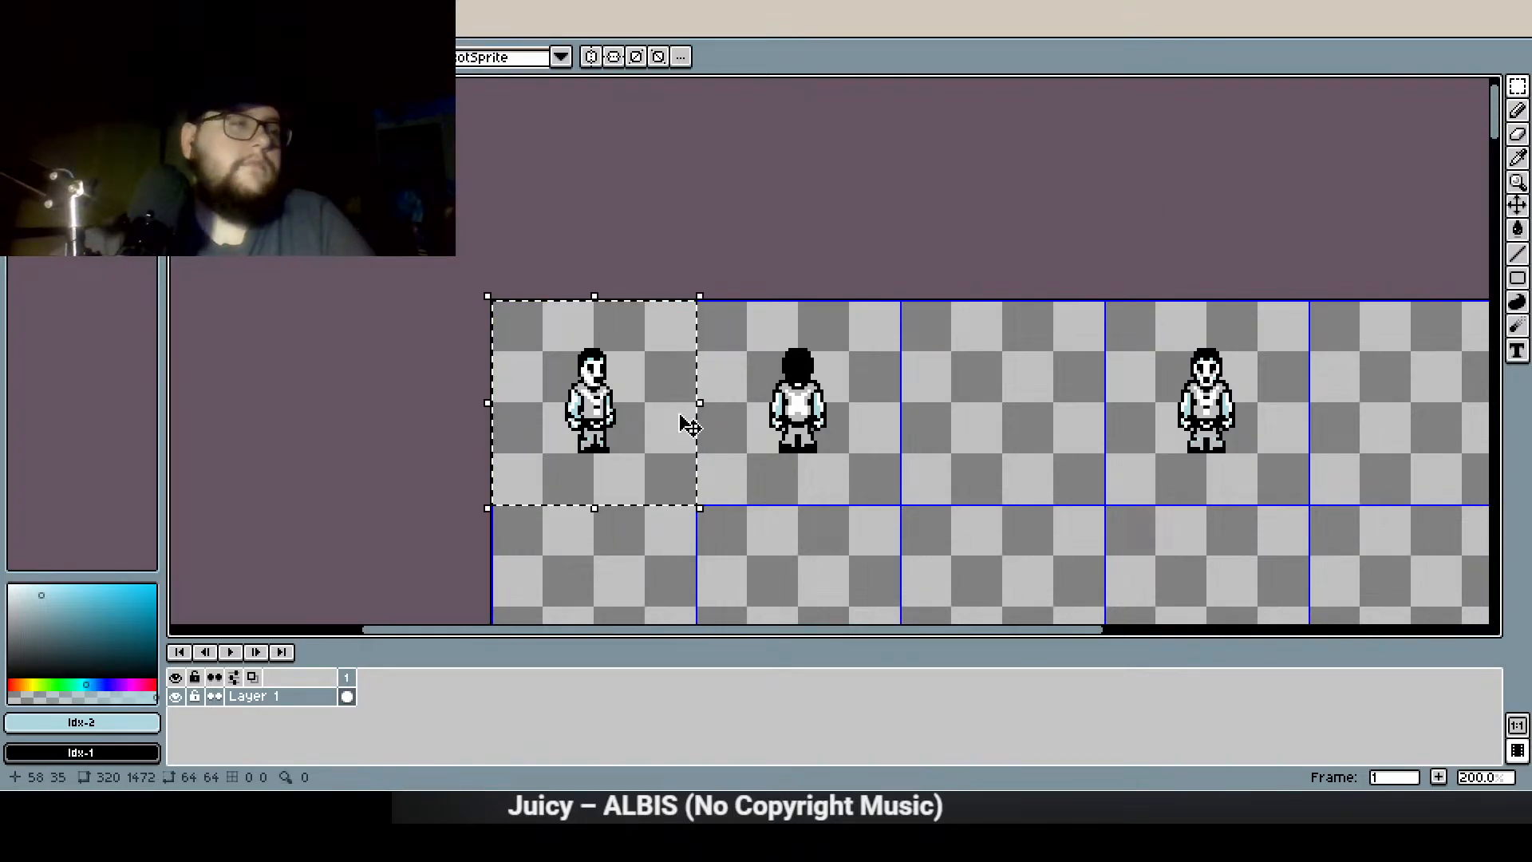
key(ctrl+v)
key(shift+Right)
key(shift+Right)
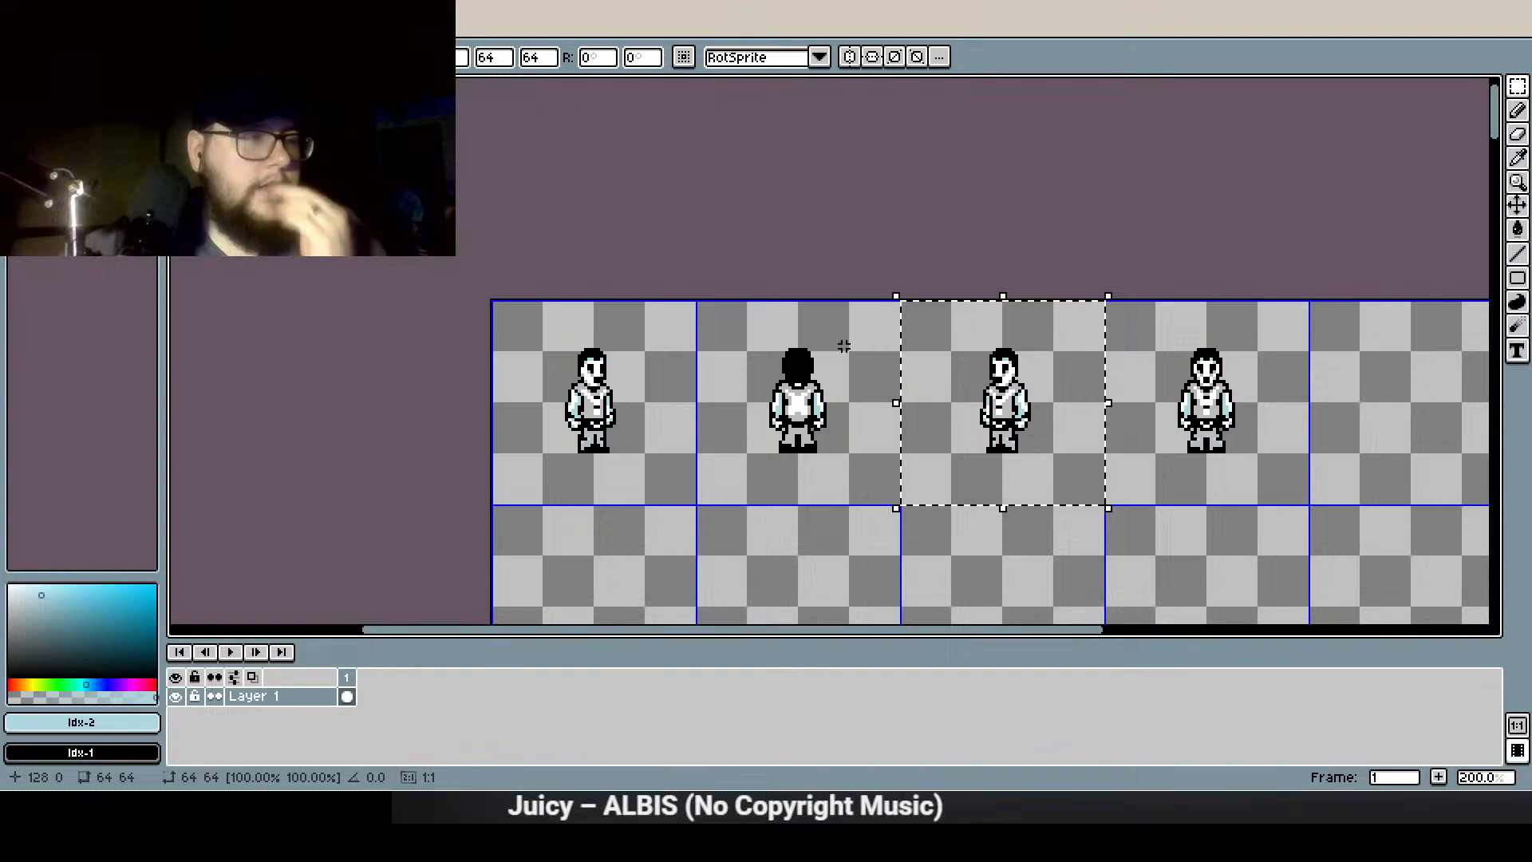
click(735, 318)
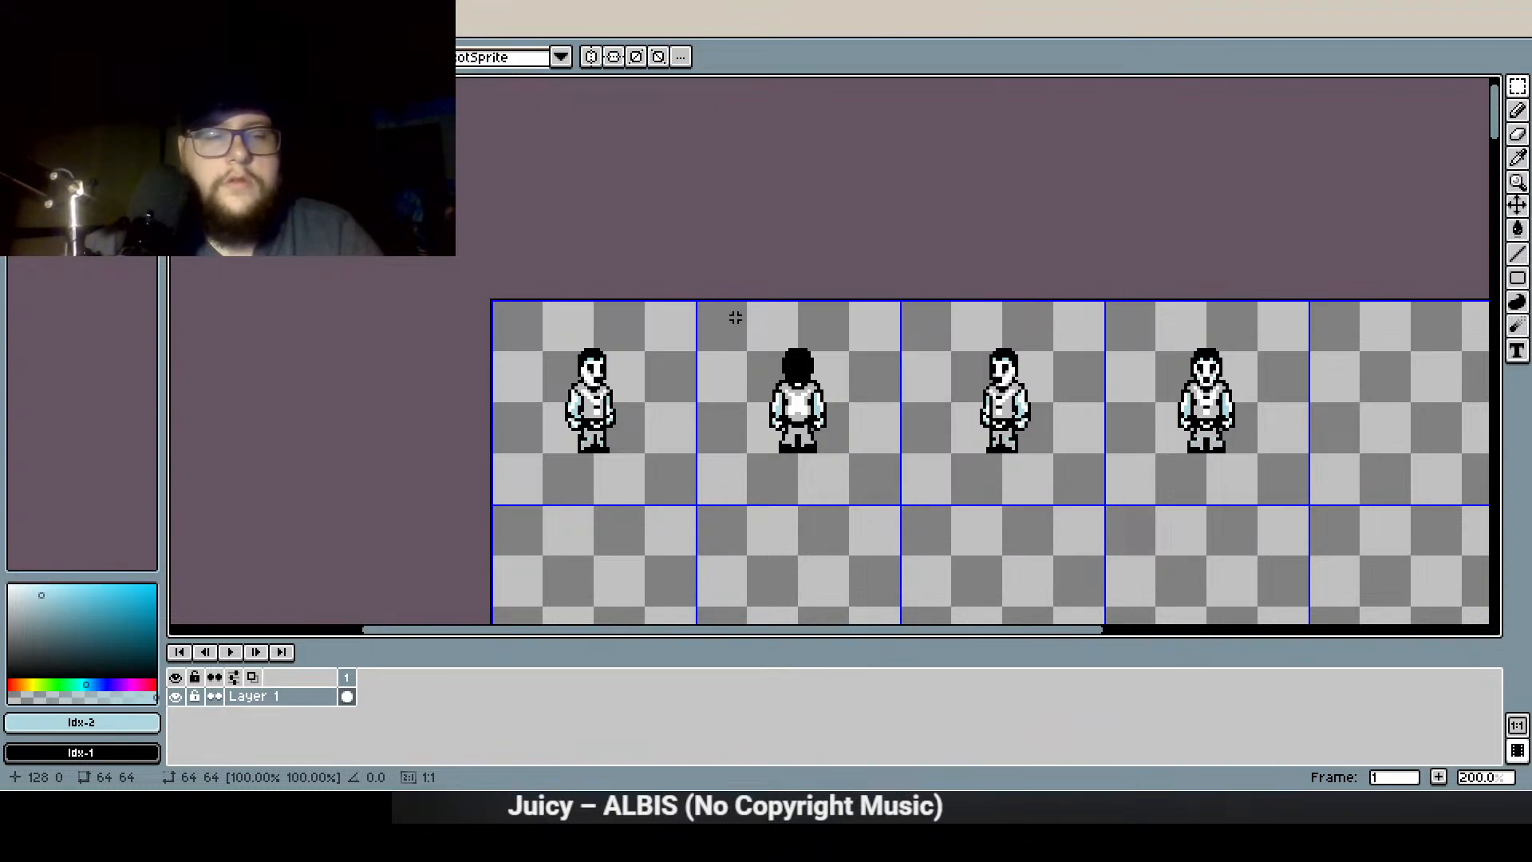
key(ctrl+s)
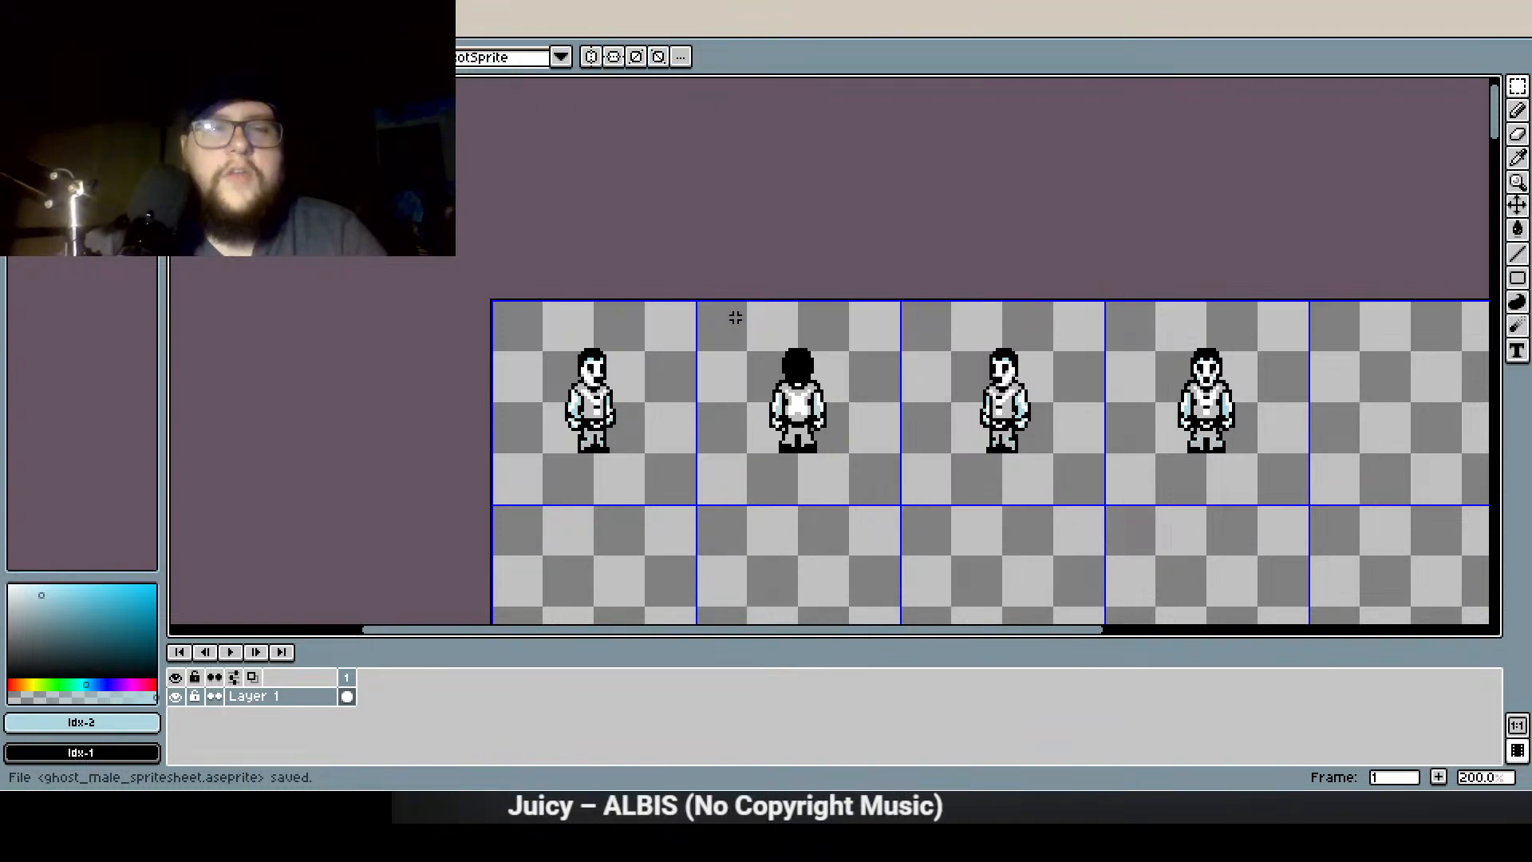
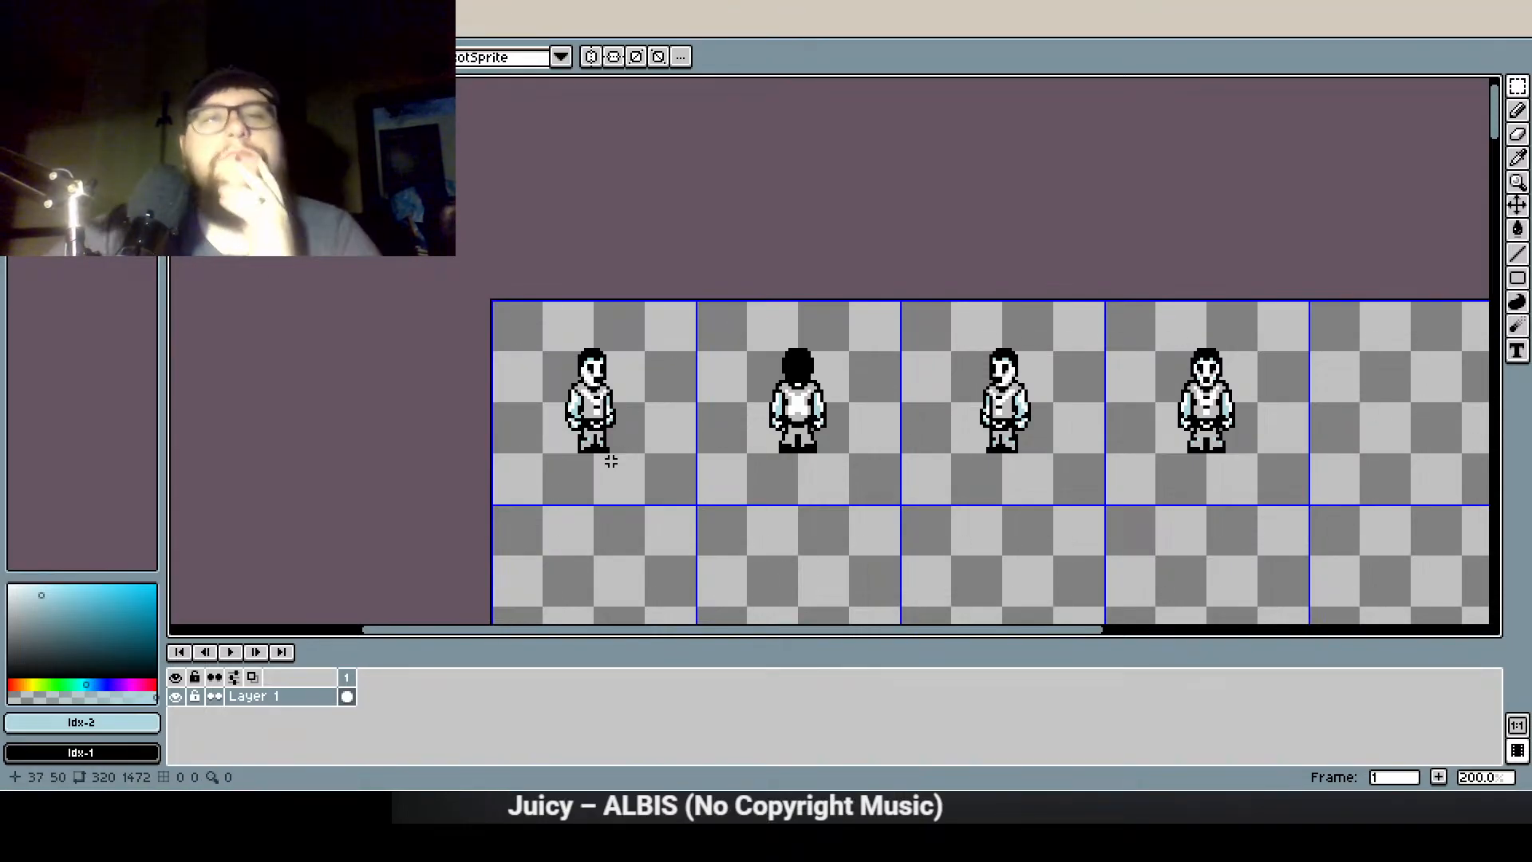
Erase the outer corner pixel of the black outline at the left-hand shoulder of the first cell's figure
scroll(610, 461, up, 10)
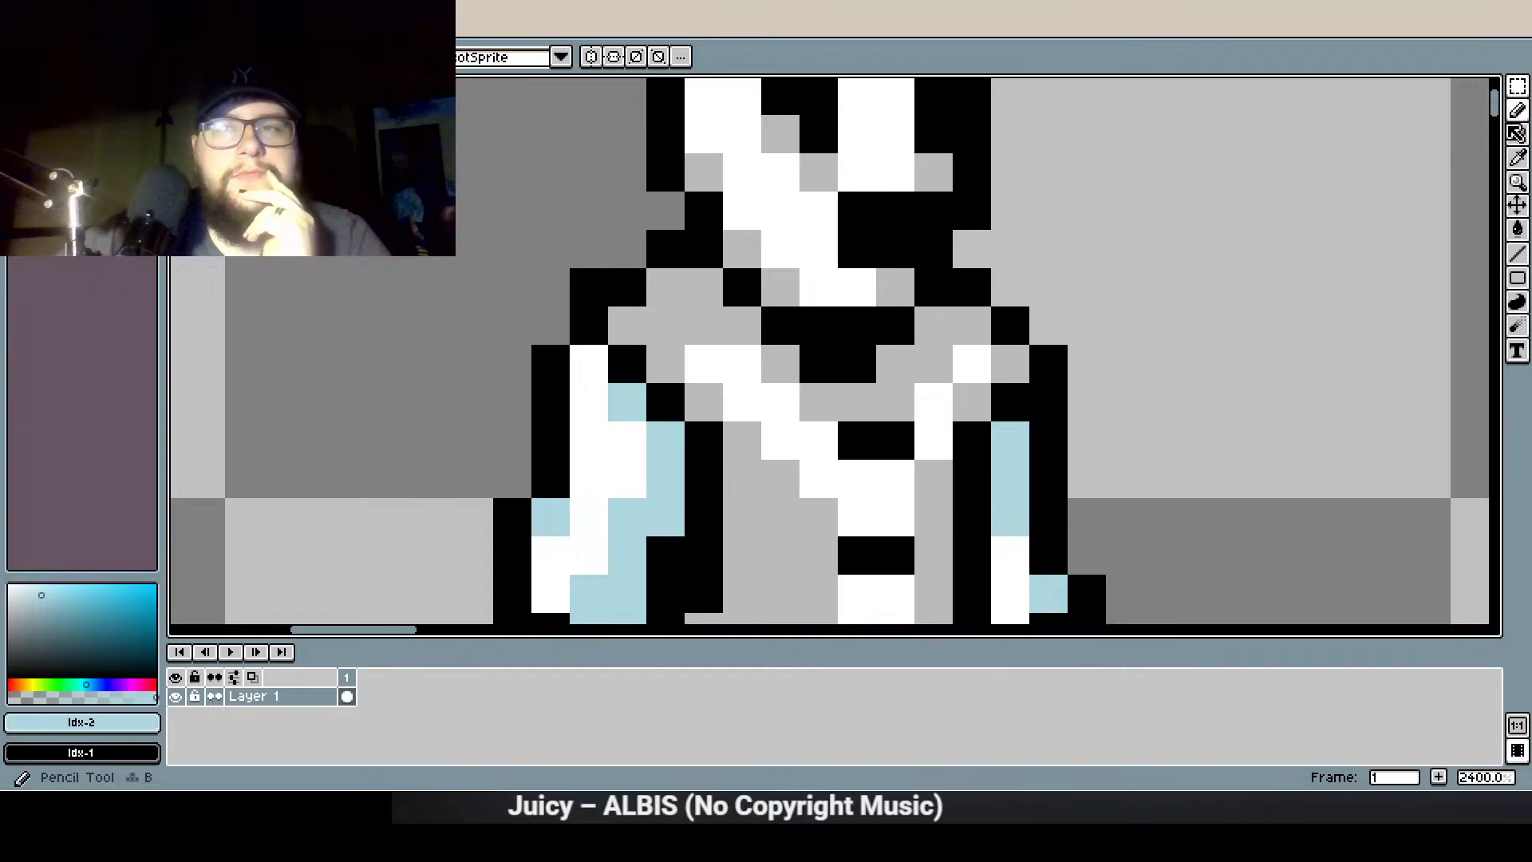
scroll(463, 295, down, 1)
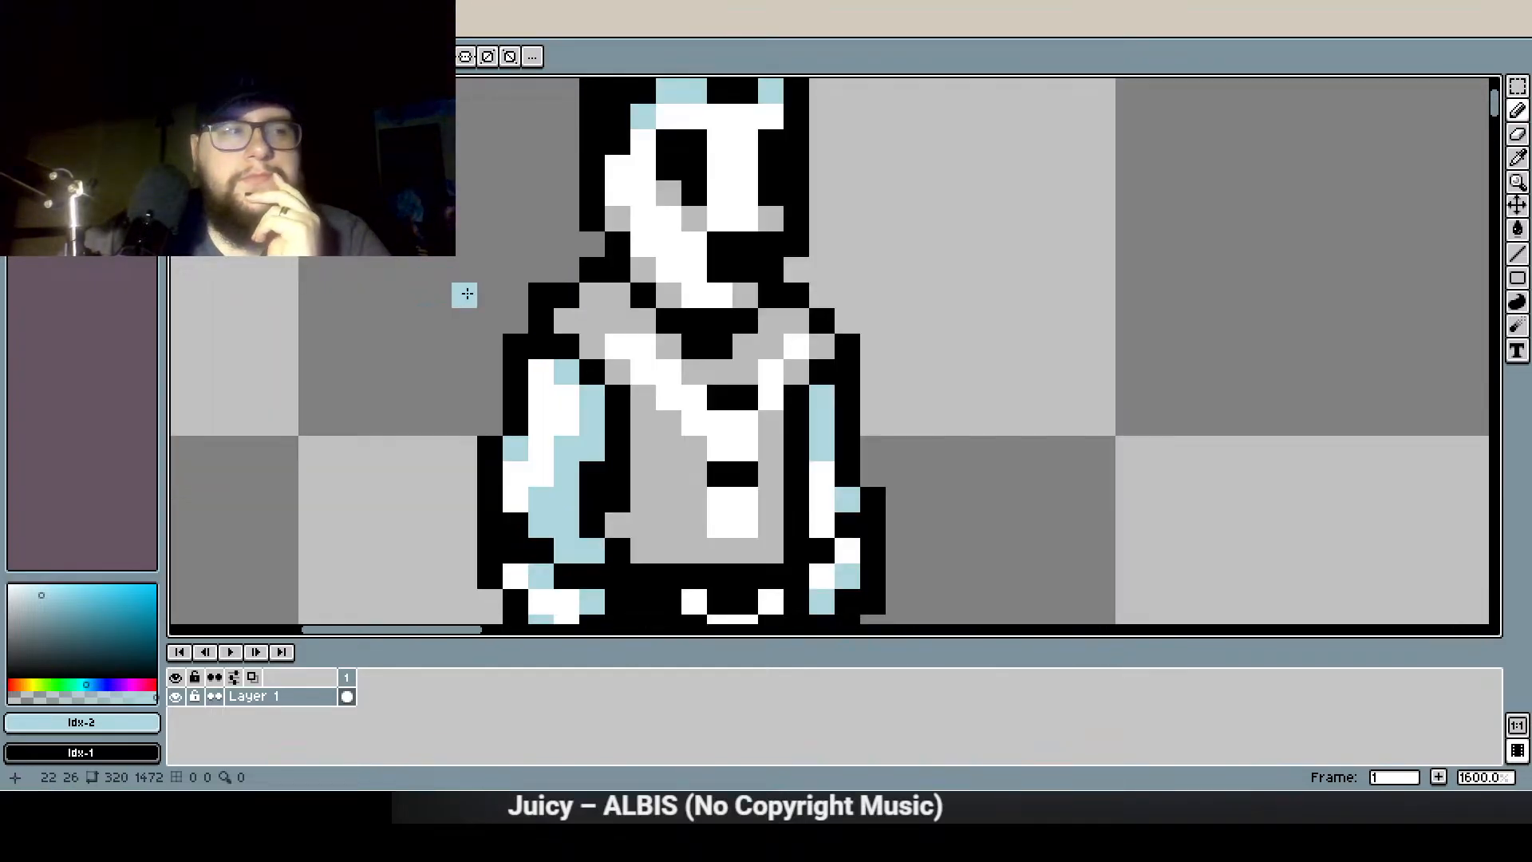
scroll(376, 301, down, 3)
scroll(1015, 263, up, 3)
key(i)
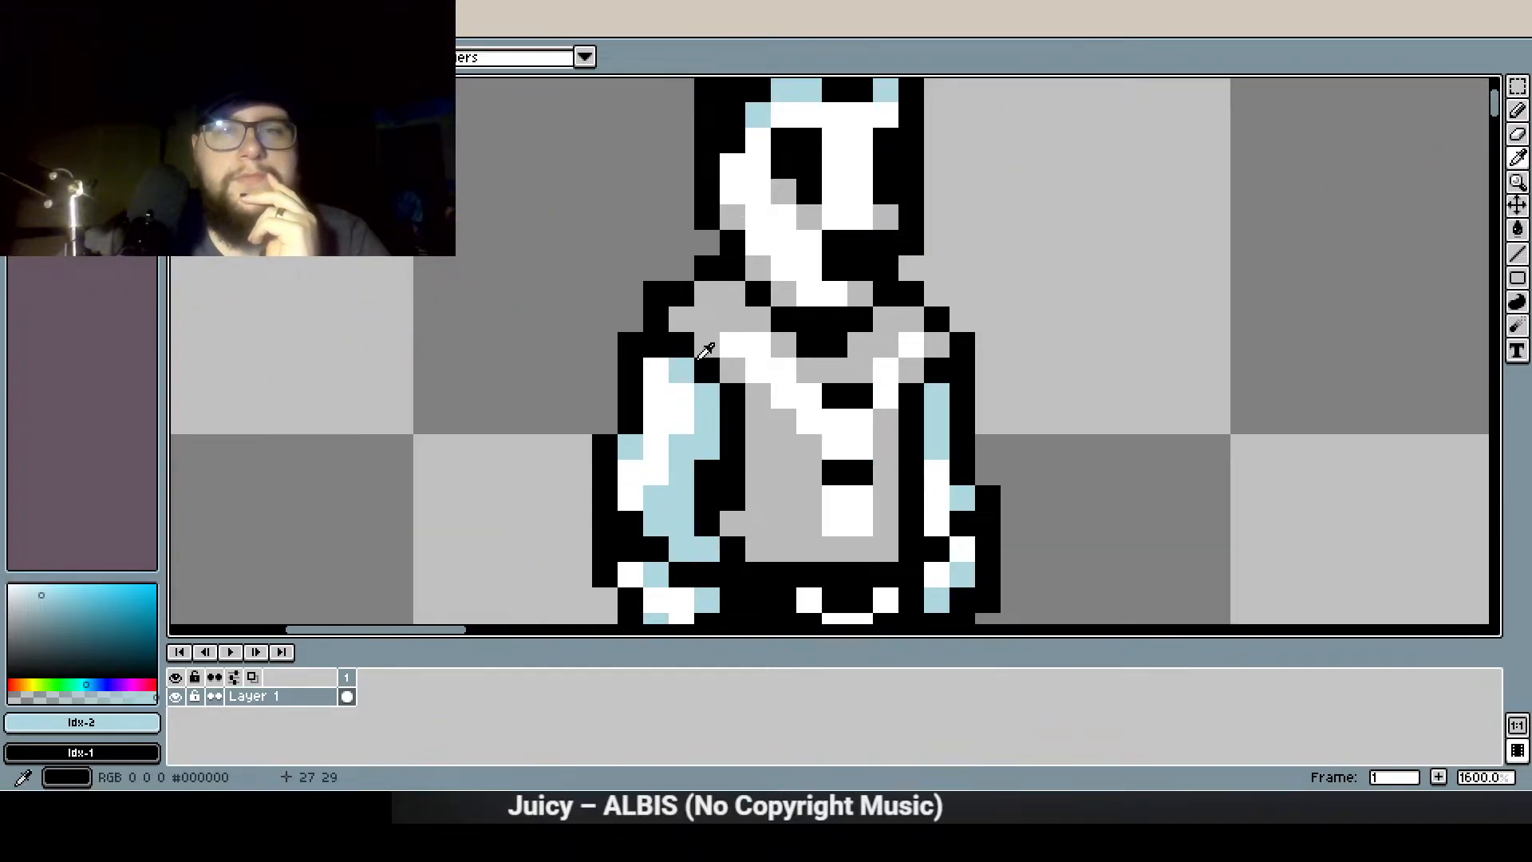
key(e)
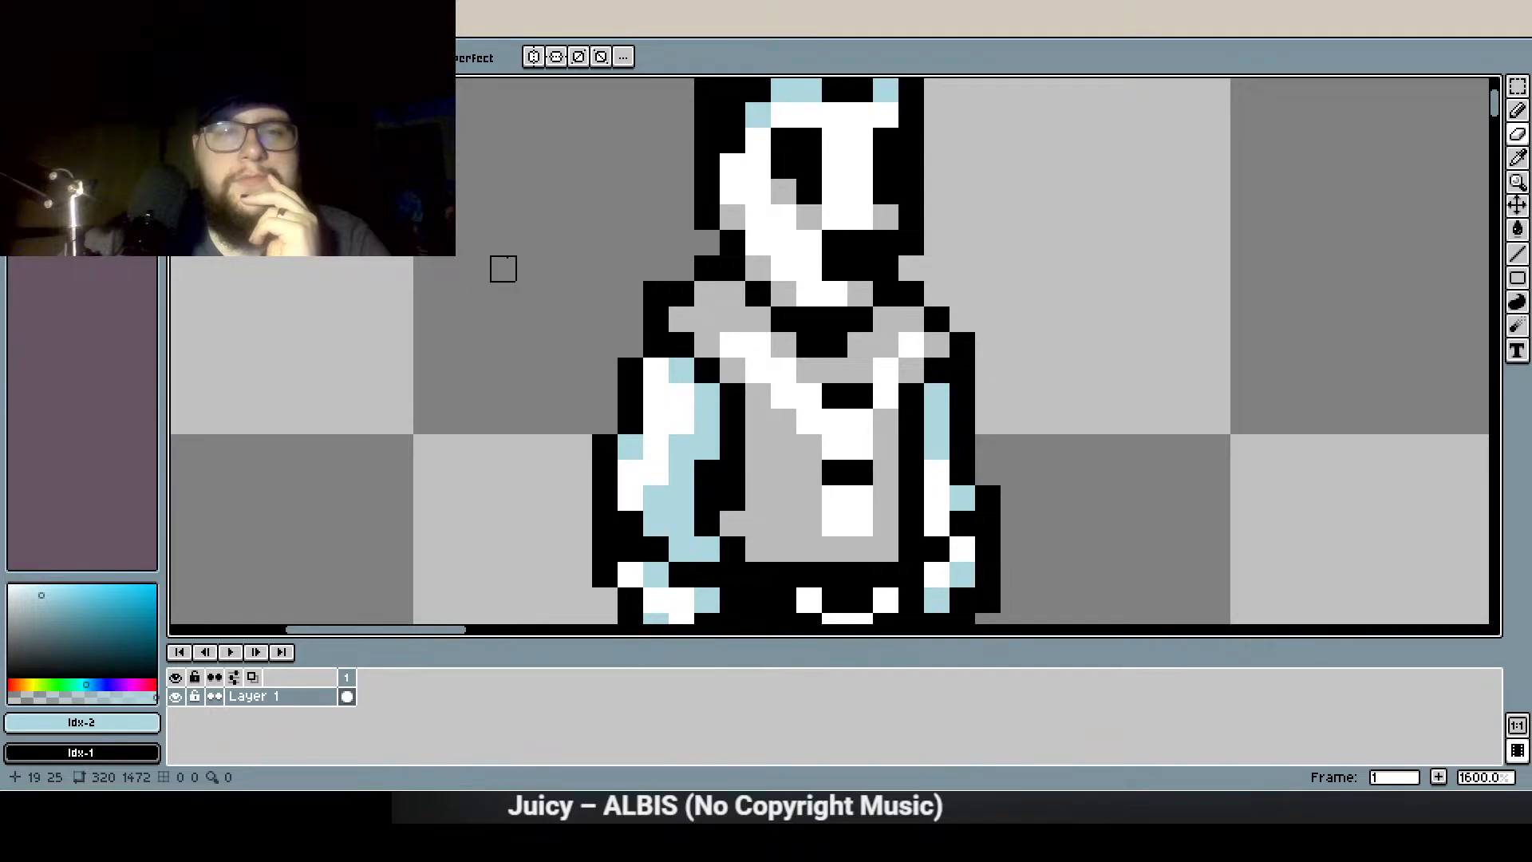
scroll(503, 243, down, 4)
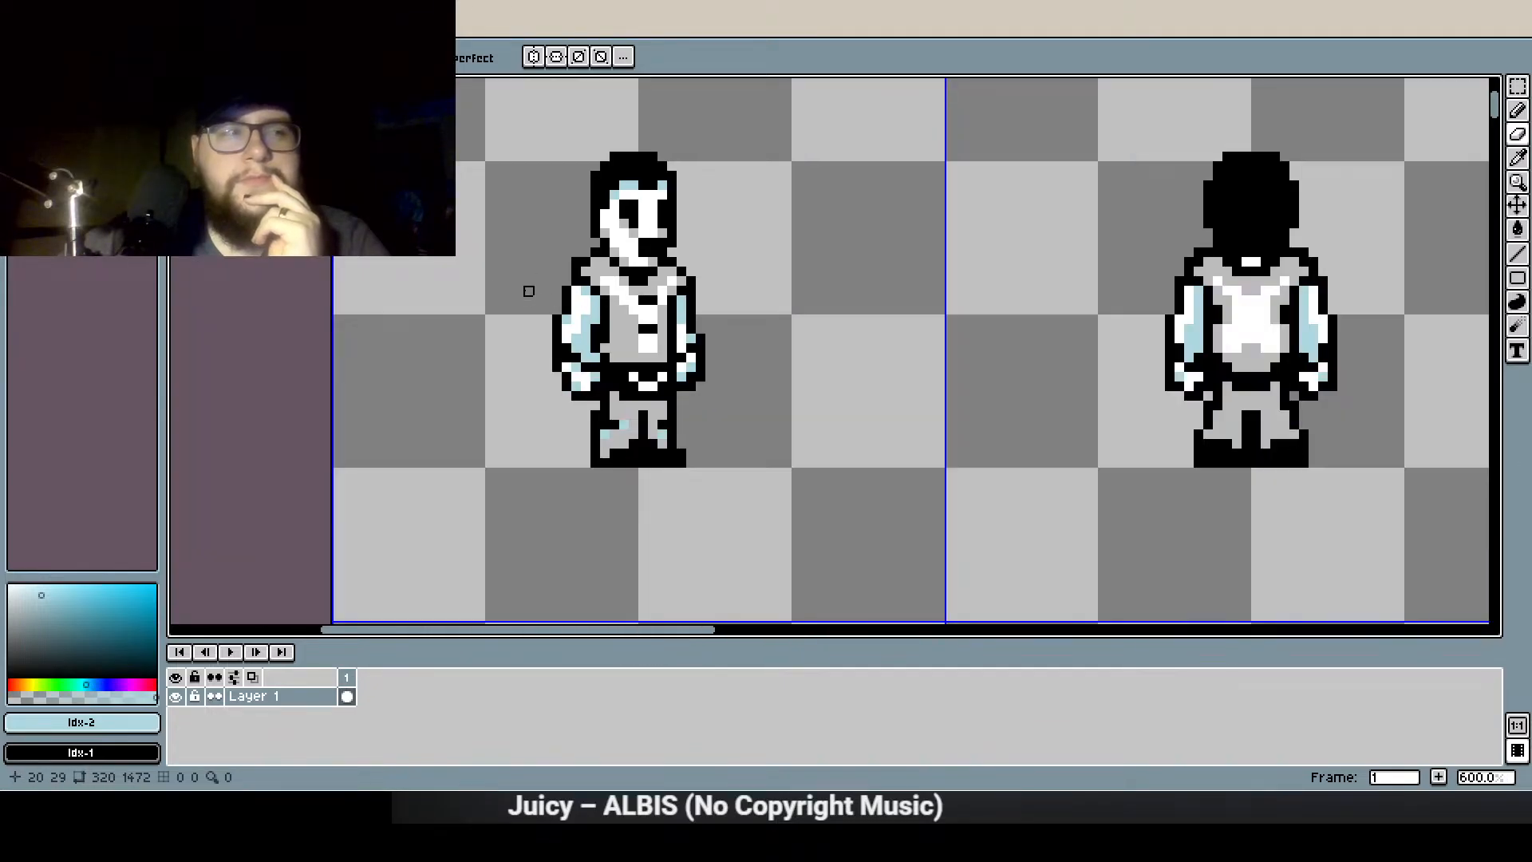
Compare the turned figures in the first and third cells with the back and front views in the top row
scroll(528, 290, up, 2)
scroll(565, 274, down, 3)
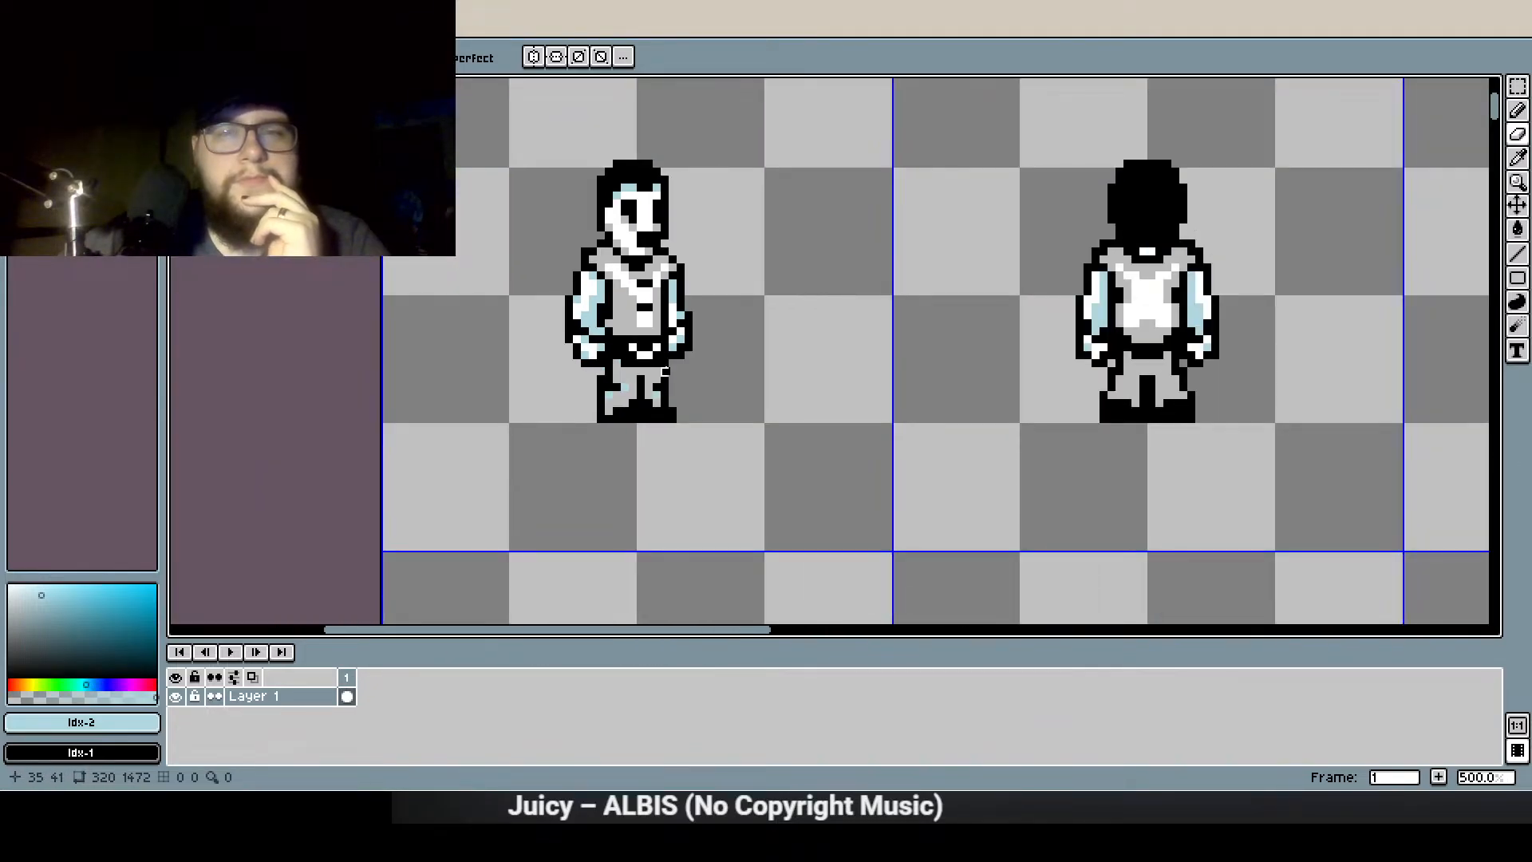
scroll(878, 439, down, 3)
scroll(869, 431, down, 1)
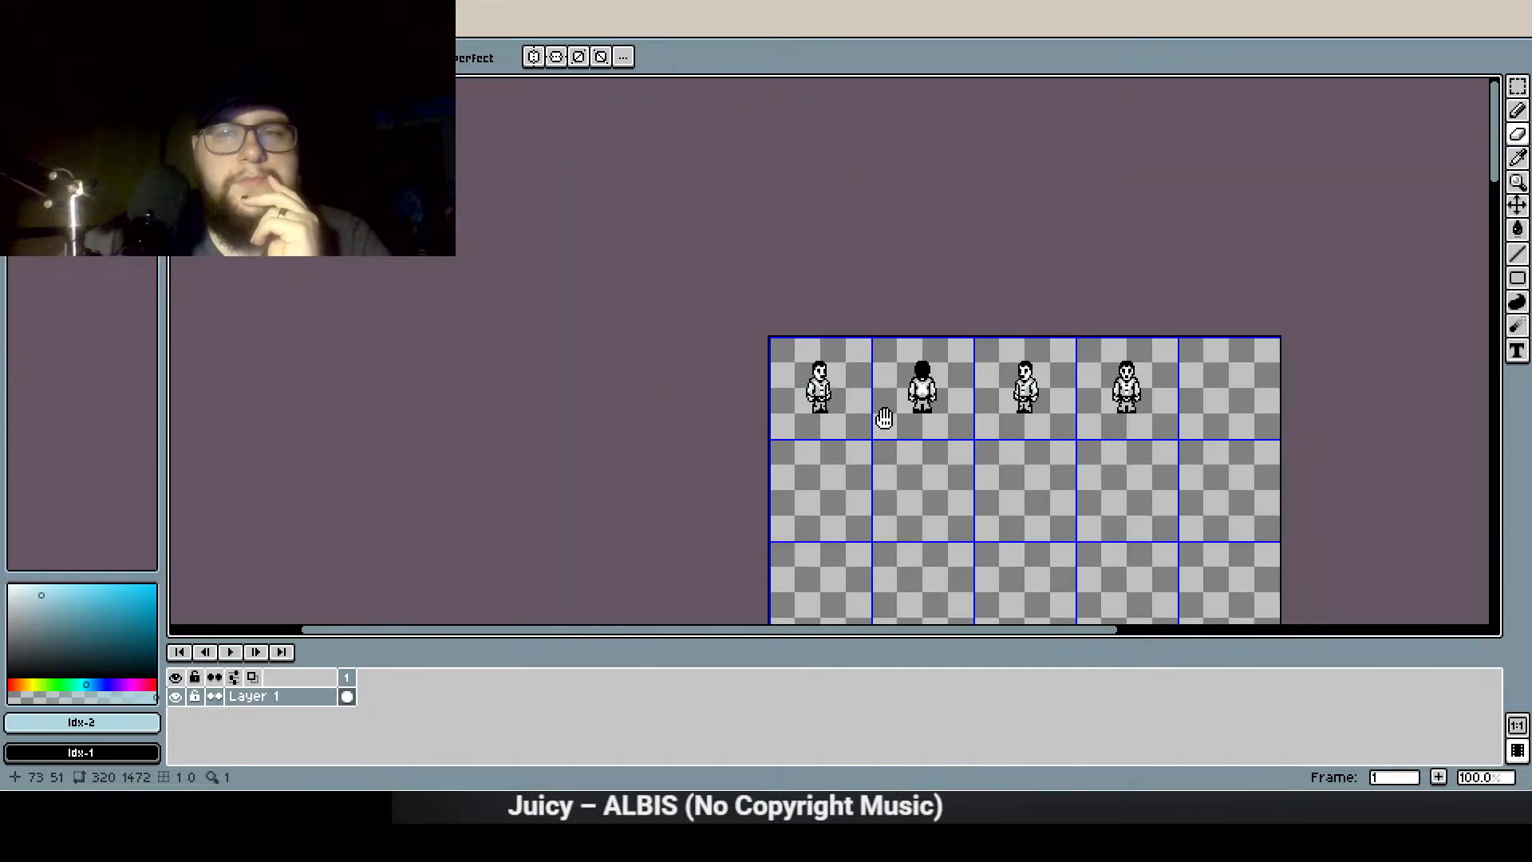
scroll(873, 422, up, 1)
scroll(1043, 445, up, 2)
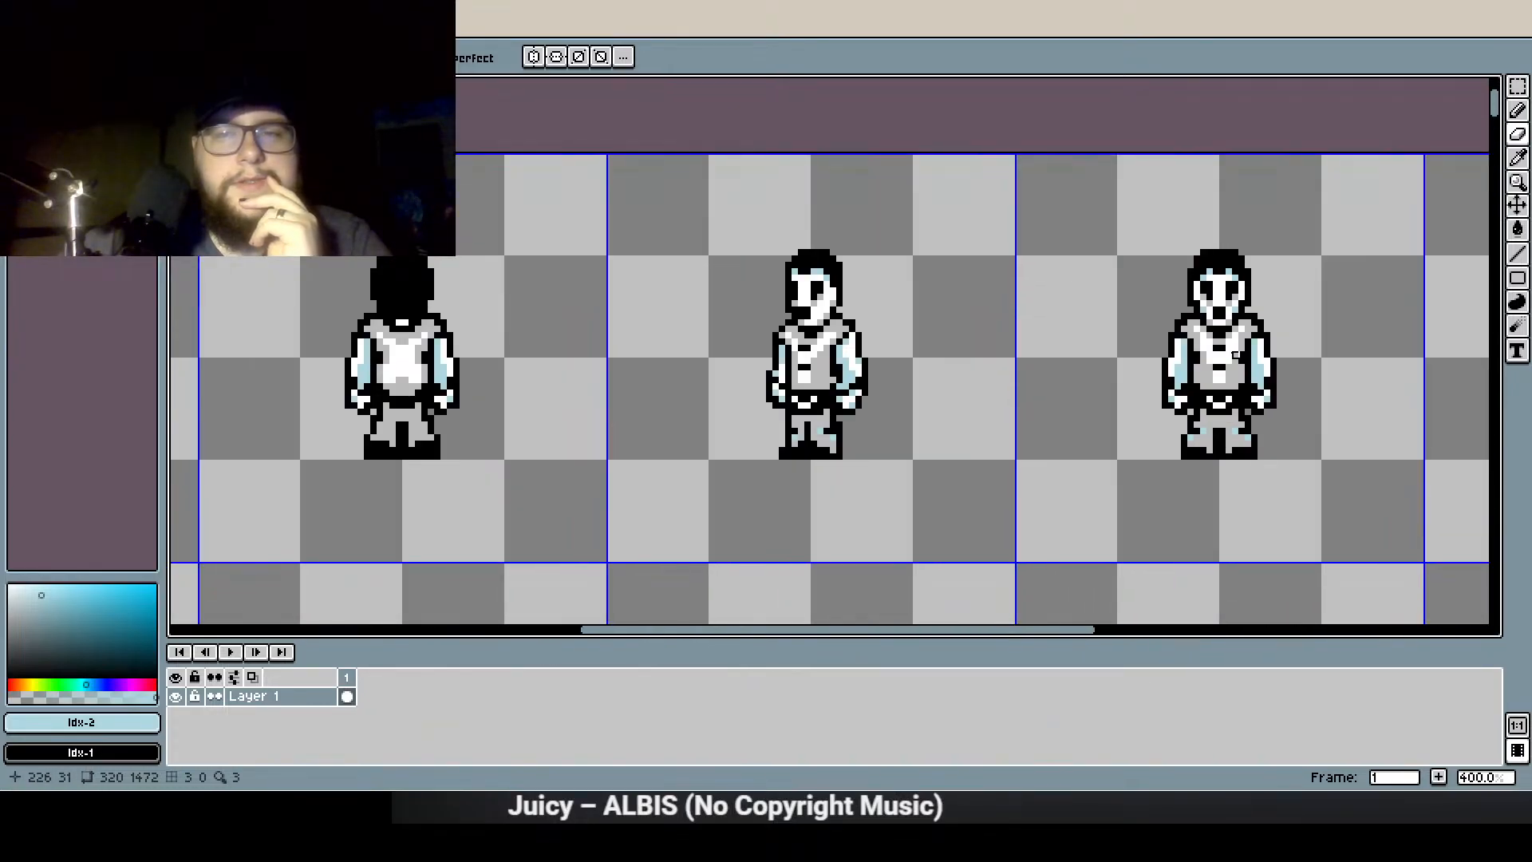
scroll(324, 377, up, 8)
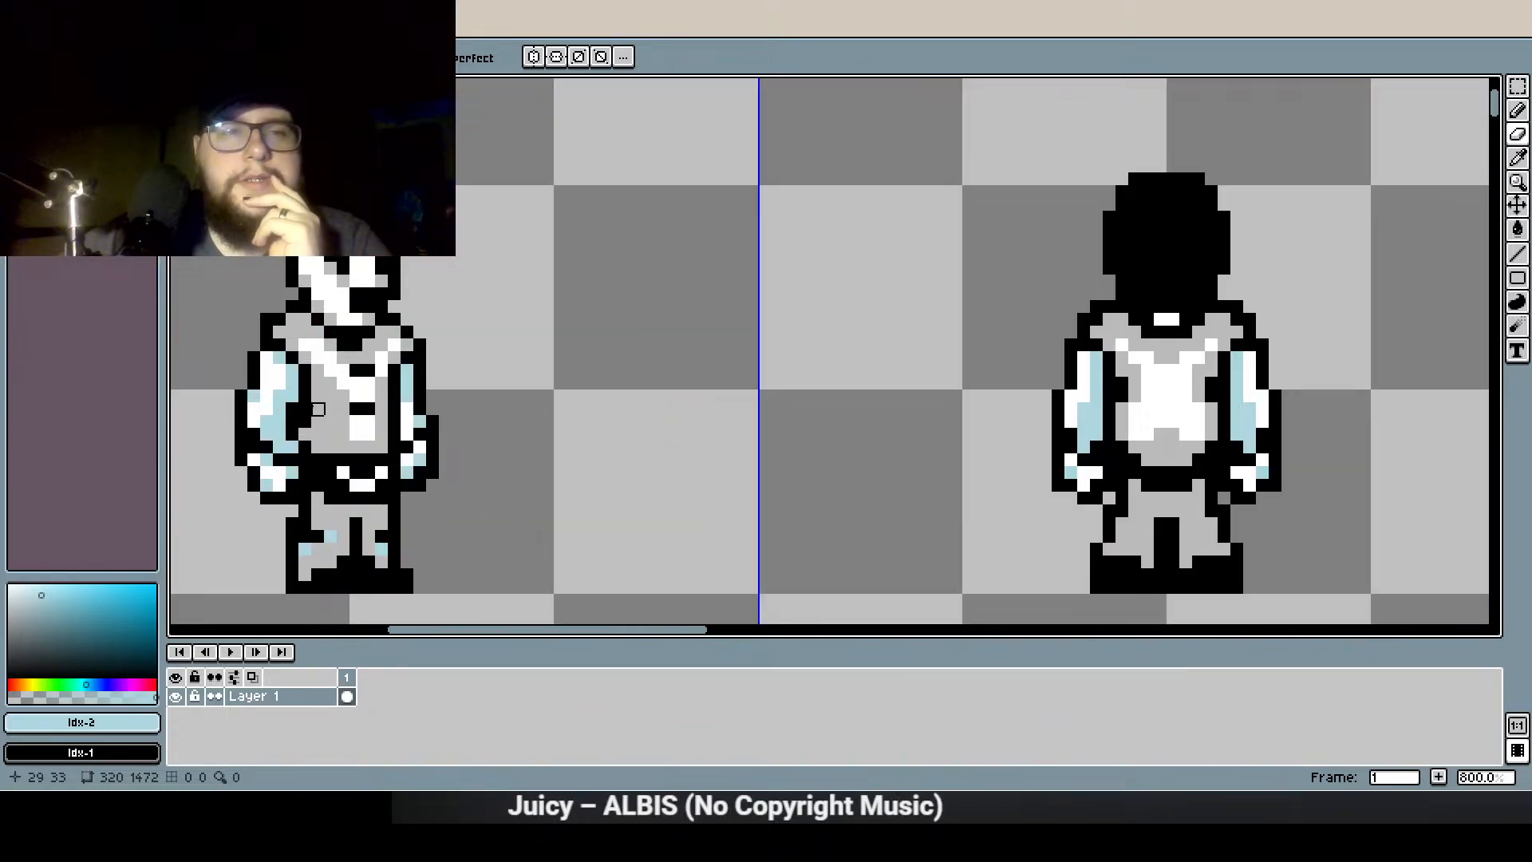
scroll(415, 289, down, 6)
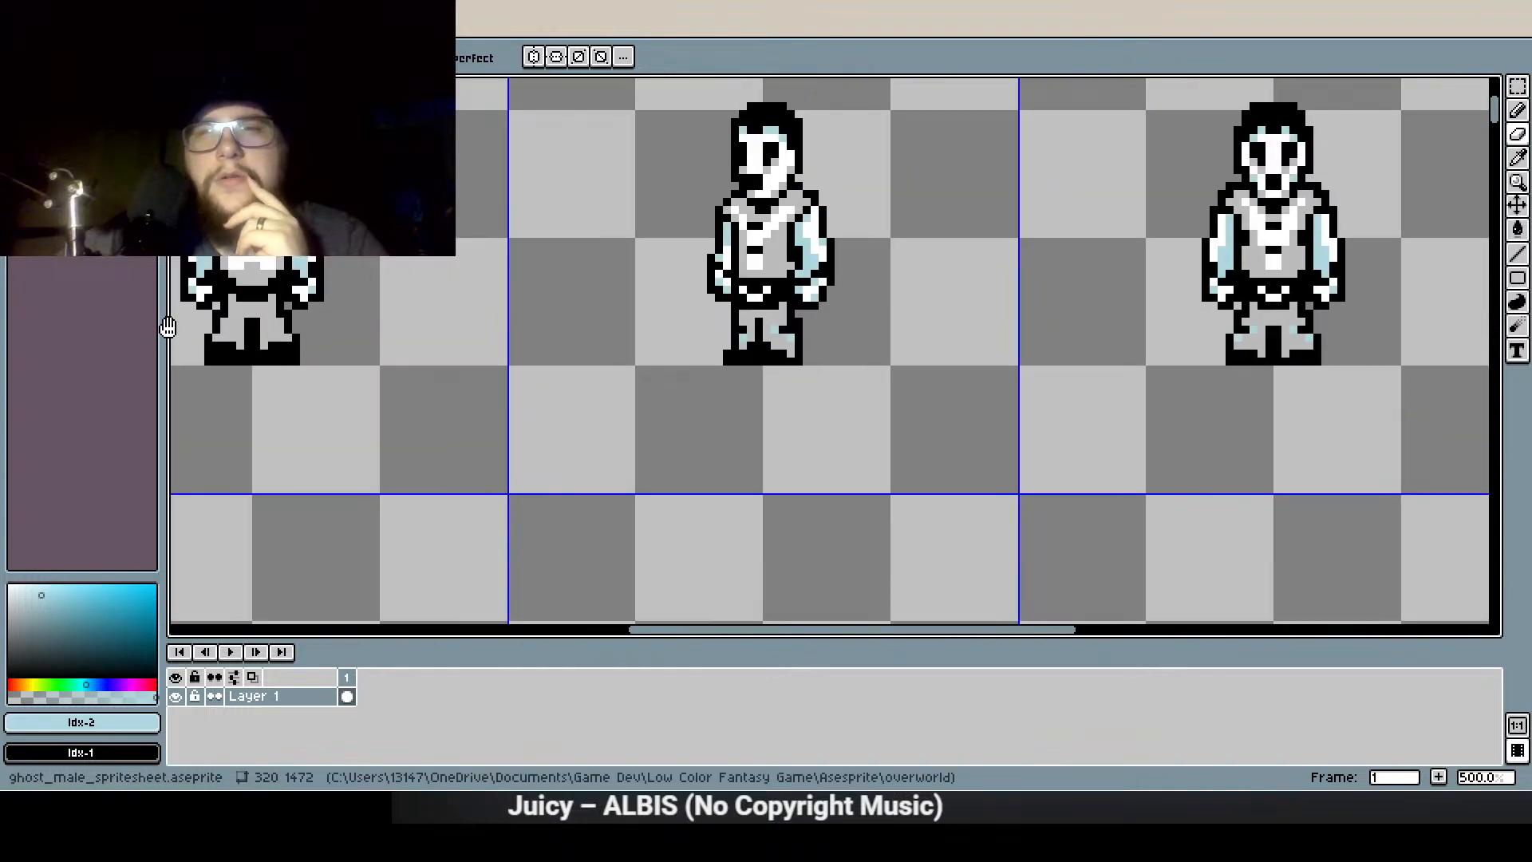
scroll(1134, 326, down, 1)
drag(1134, 326, 1252, 342)
Widen the white highlight on the first cell's vest around the upper black button line and on both sides of the lower one
scroll(590, 351, up, 6)
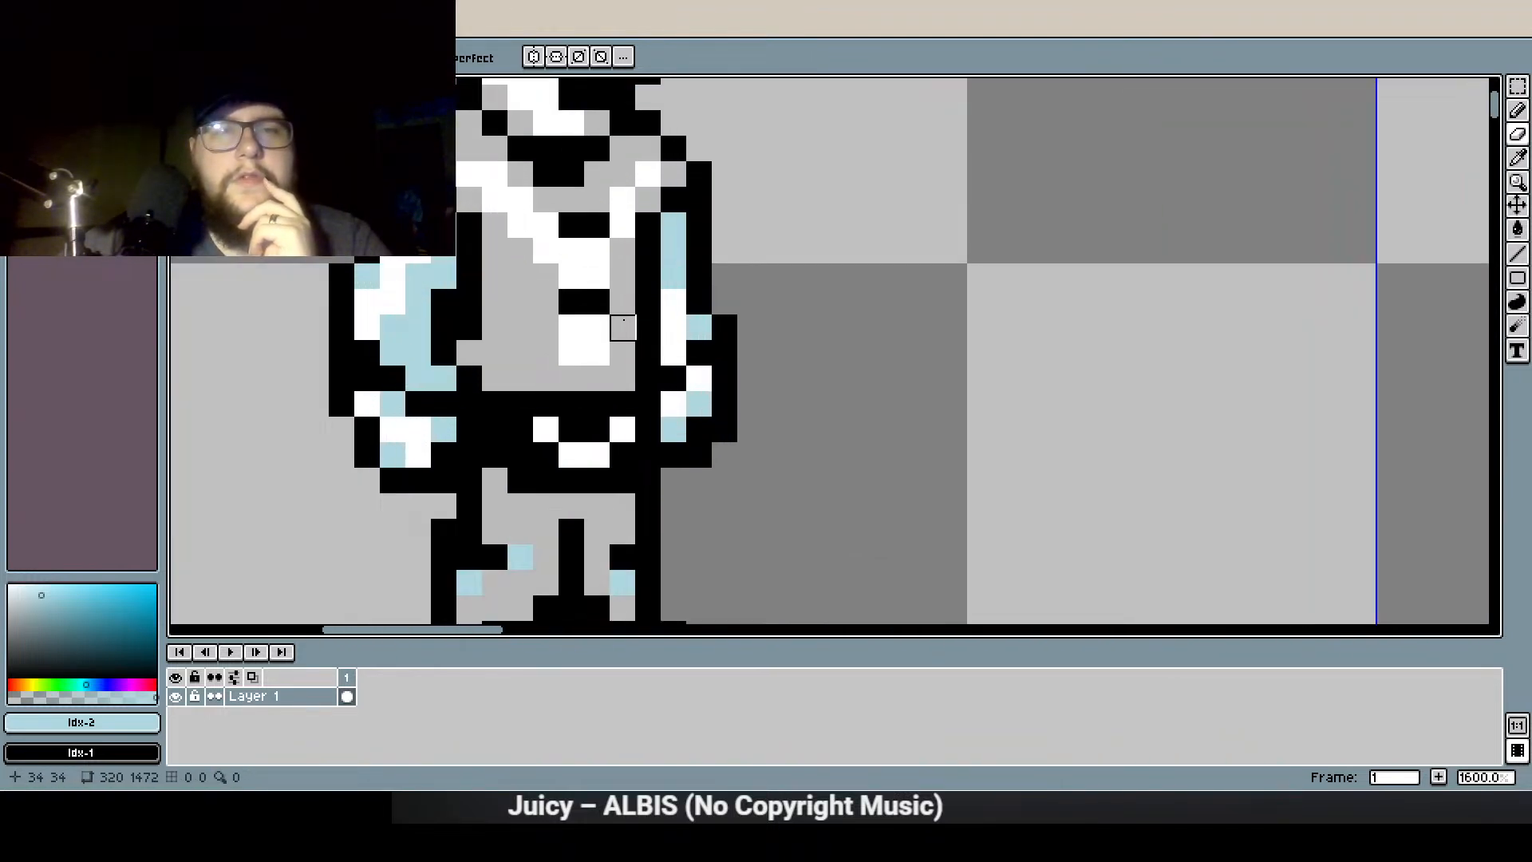
click(1518, 110)
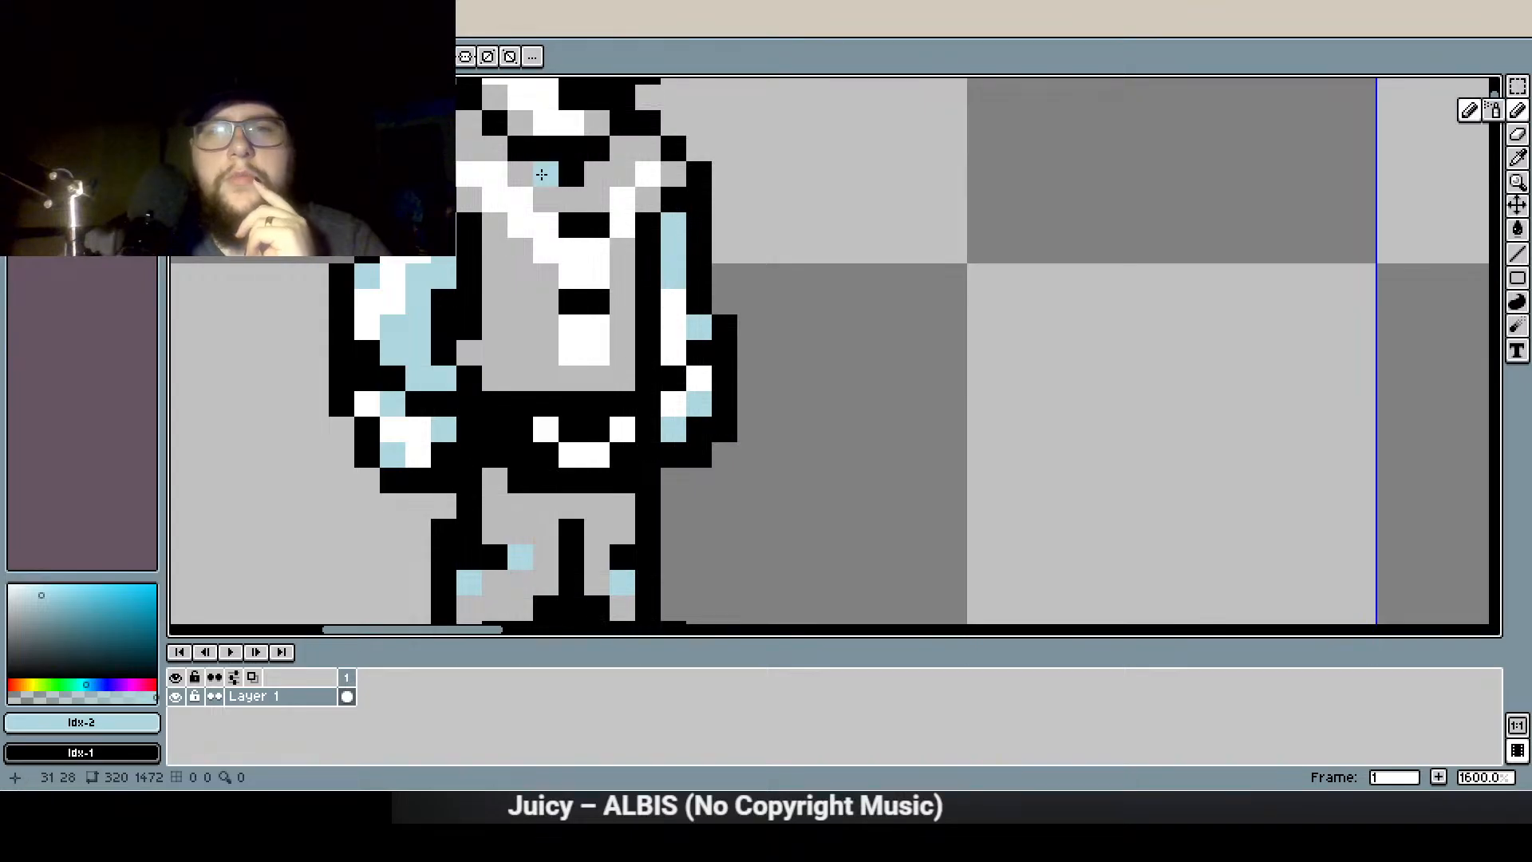
click(67, 108)
click(550, 280)
click(524, 253)
click(629, 259)
click(623, 277)
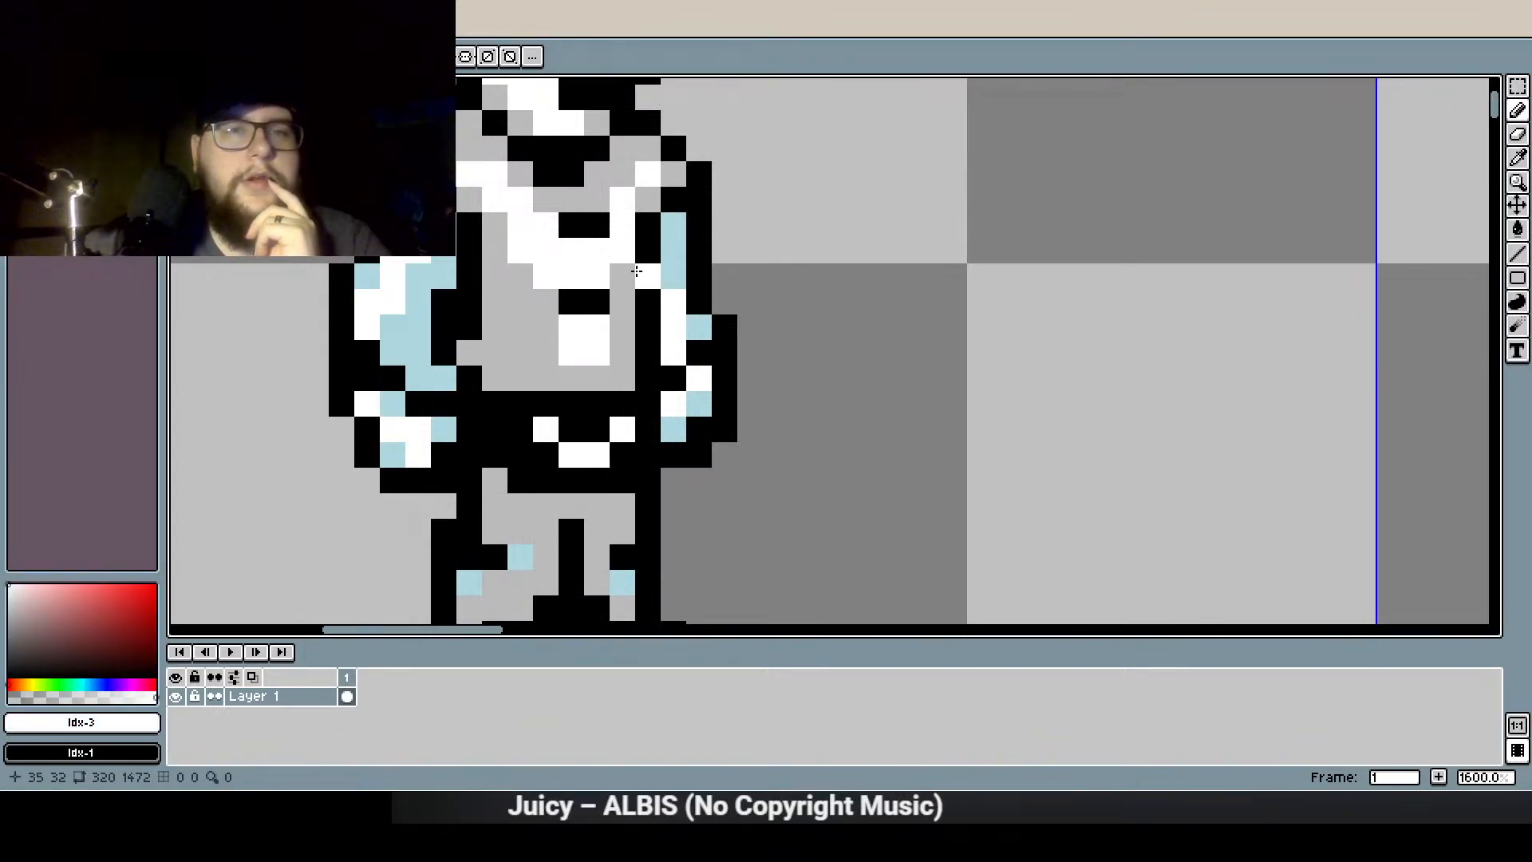
click(369, 407)
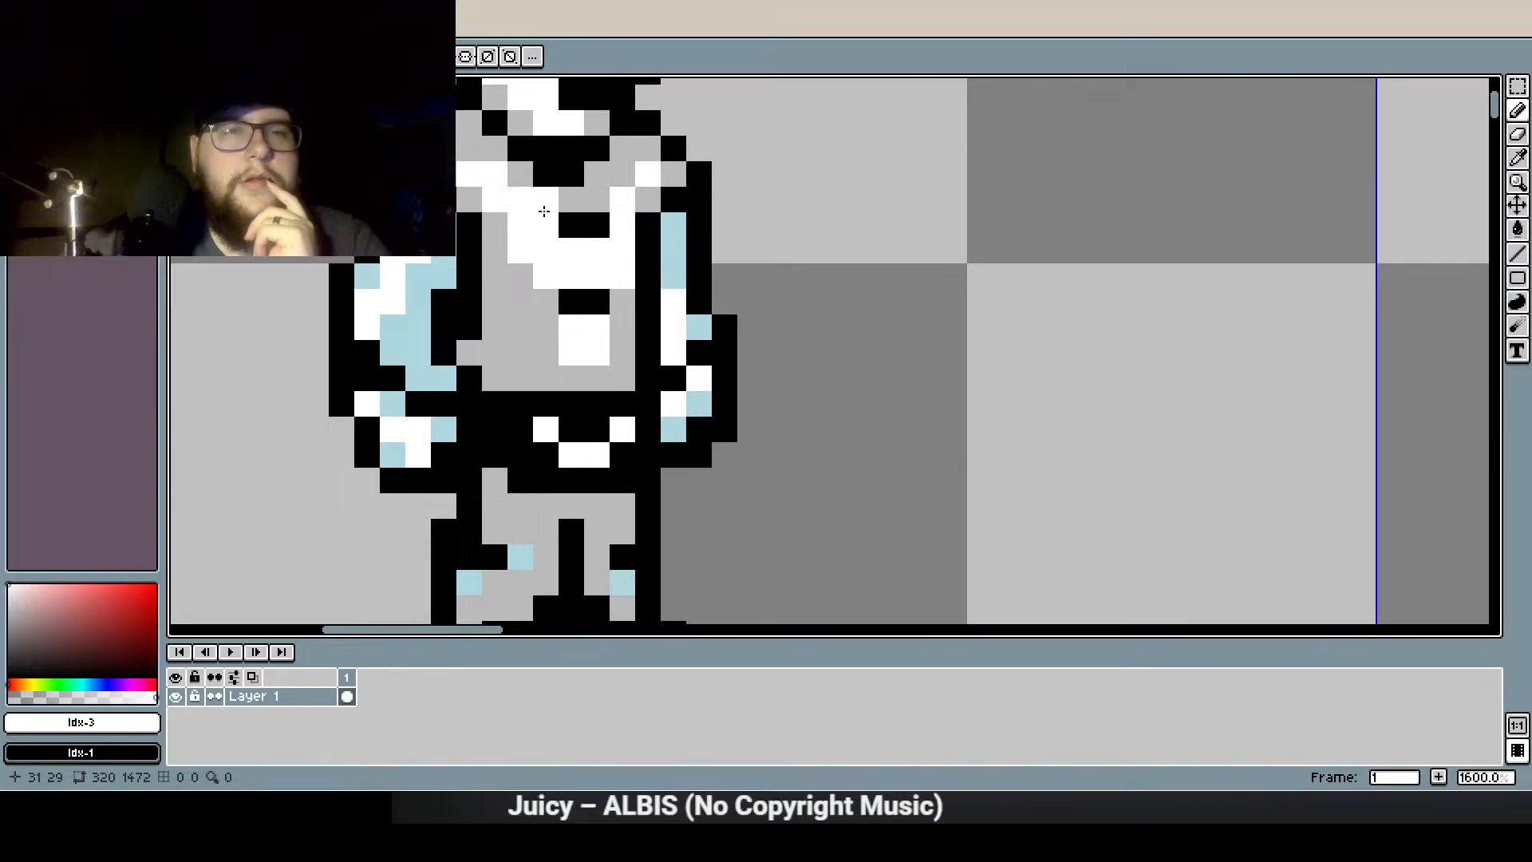
click(496, 225)
click(546, 301)
click(623, 296)
Replace the third cell's figure with a horizontally flipped copy of the first cell's 64×64 figure
scroll(622, 294, down, 7)
drag(931, 423, 666, 437)
scroll(485, 361, up, 4)
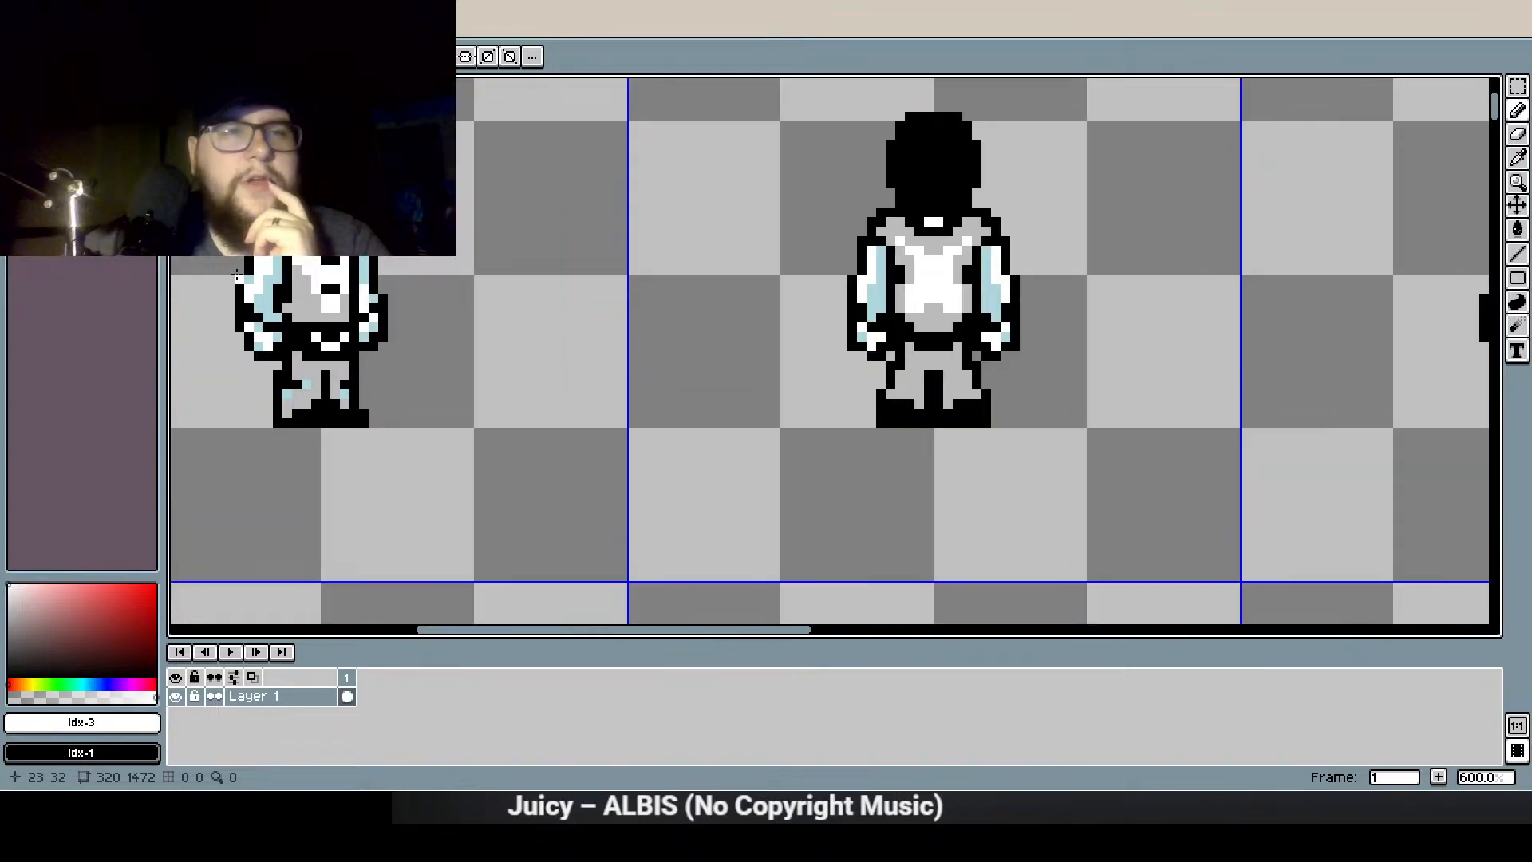
scroll(348, 268, up, 3)
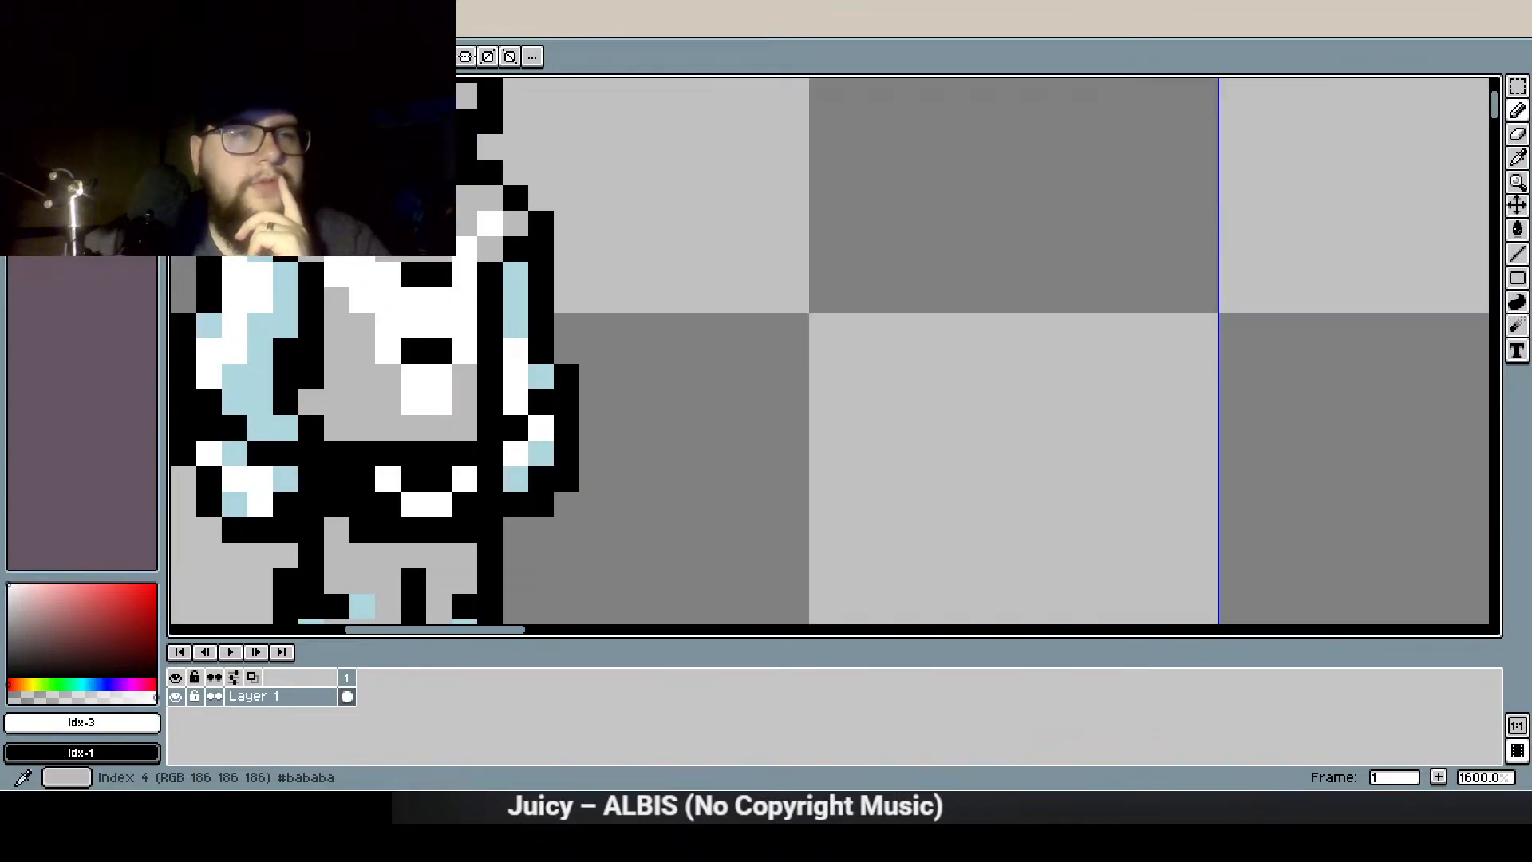
scroll(701, 506, down, 4)
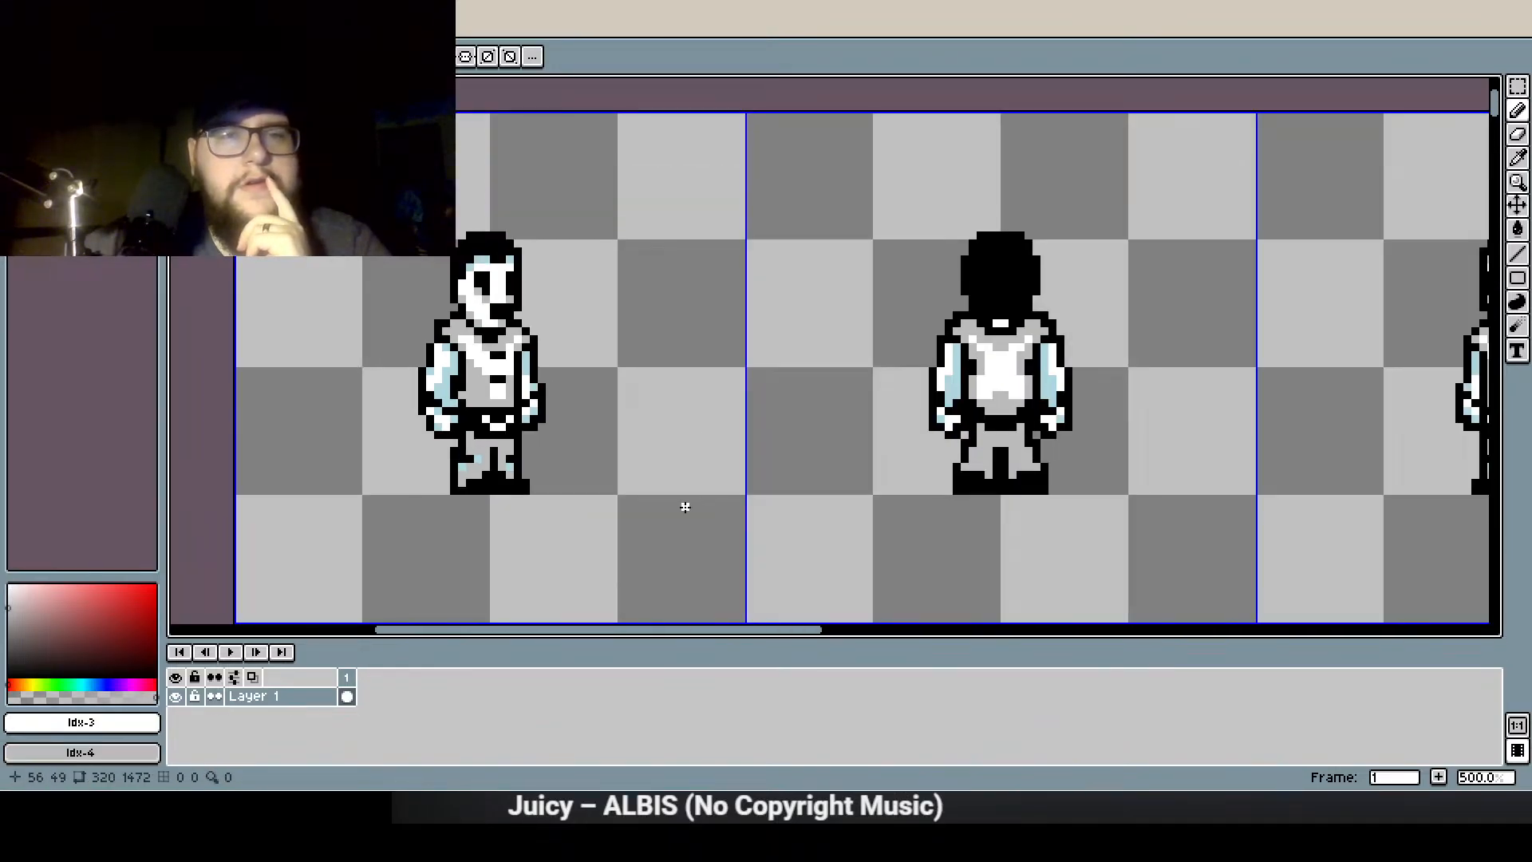
scroll(545, 511, down, 2)
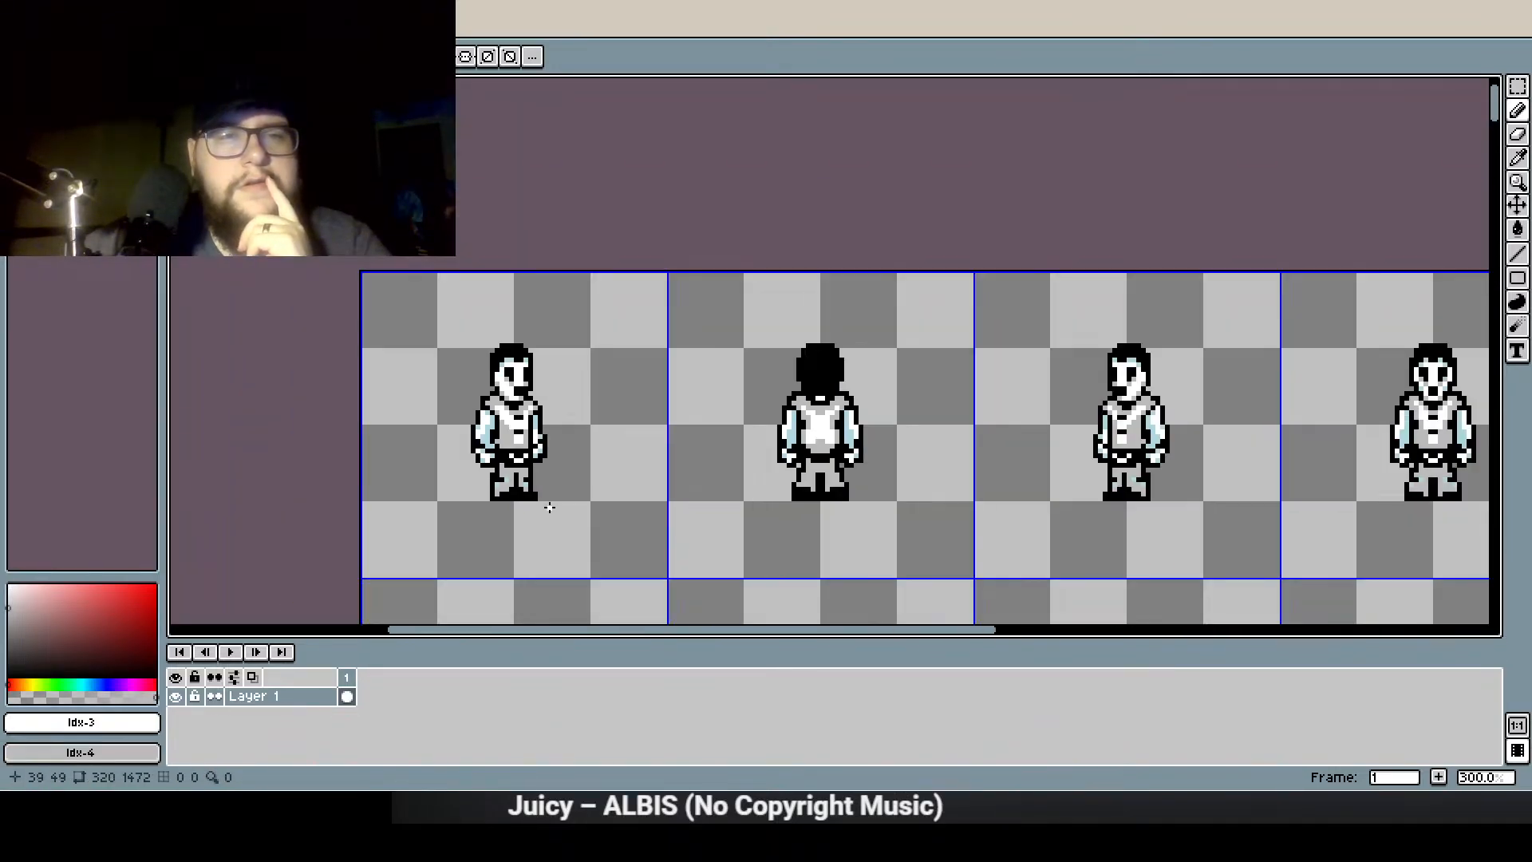
click(1517, 86)
double_click(1116, 411)
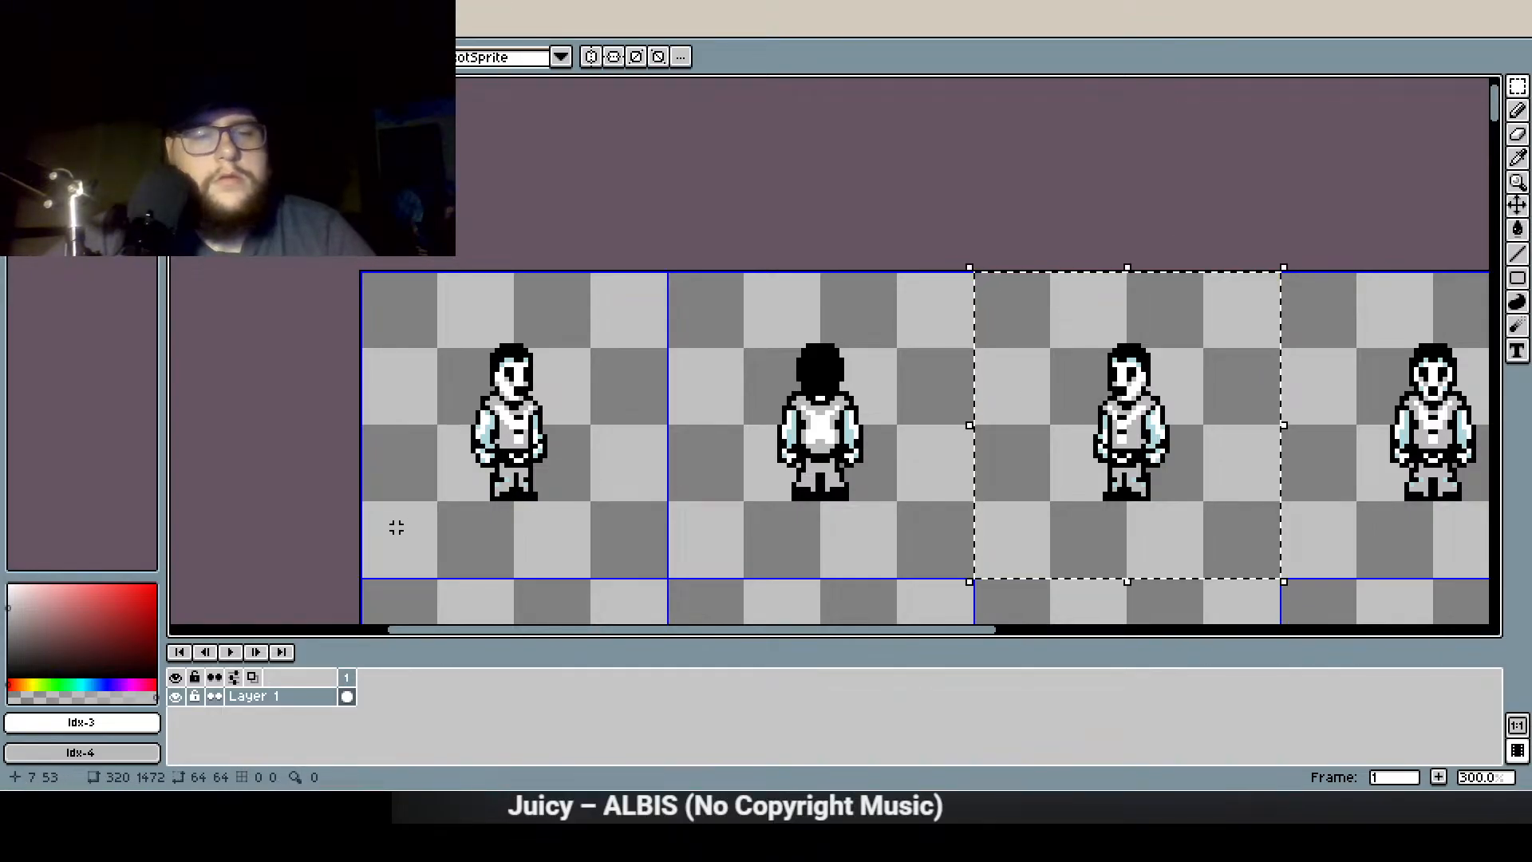
key(Delete)
double_click(407, 446)
key(ctrl+c)
key(ctrl+v)
key(shift+Right)
key(shift+Right)
key(shift+h)
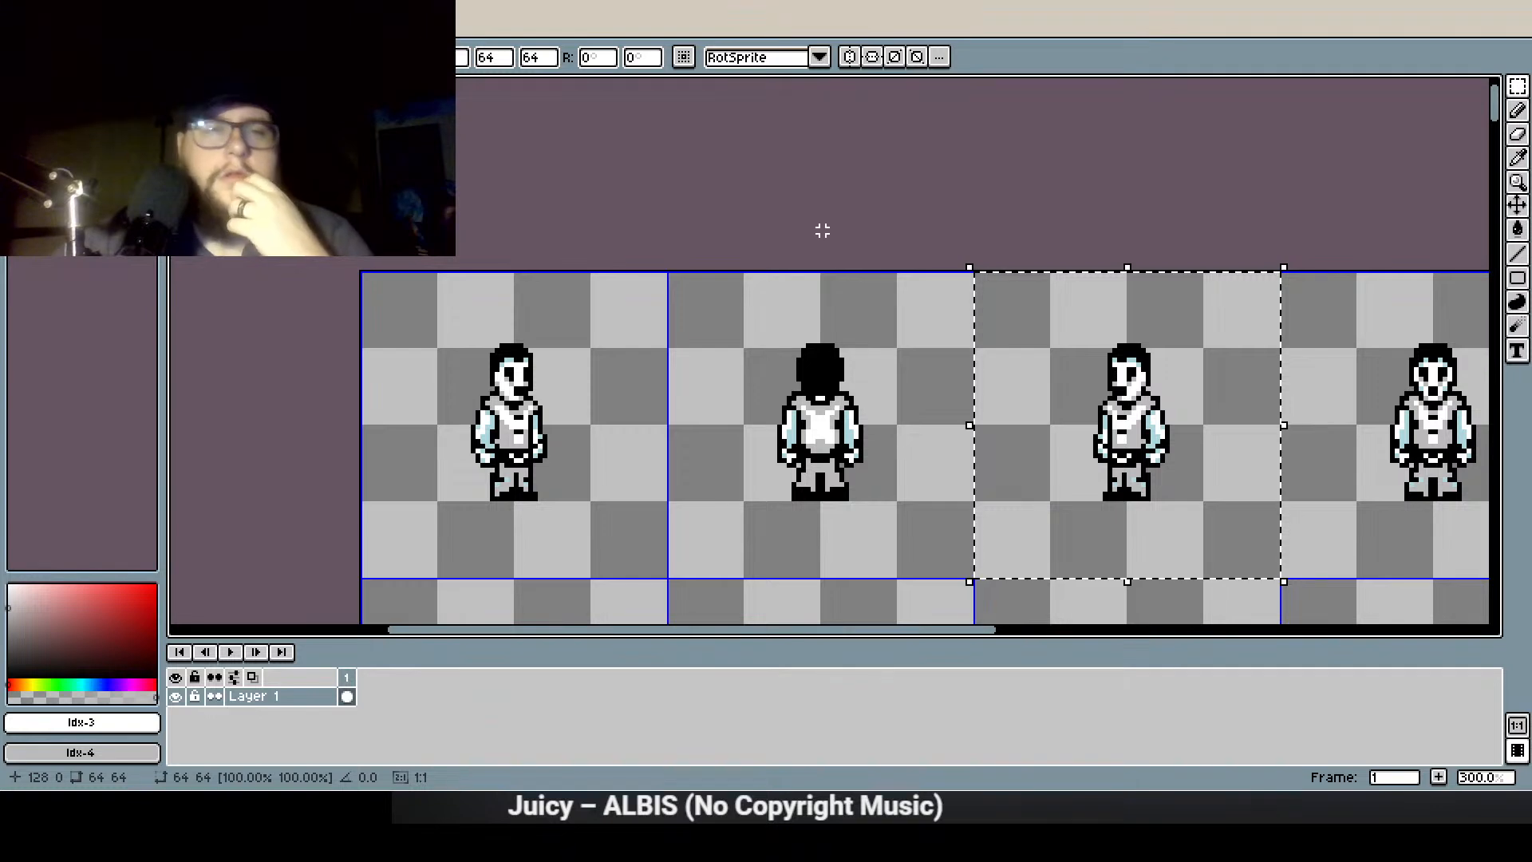
click(821, 230)
Examine the four top-row figures side by side and the front view's face shading up close
drag(760, 273, 436, 149)
scroll(702, 226, down, 2)
drag(829, 262, 875, 286)
drag(792, 318, 767, 373)
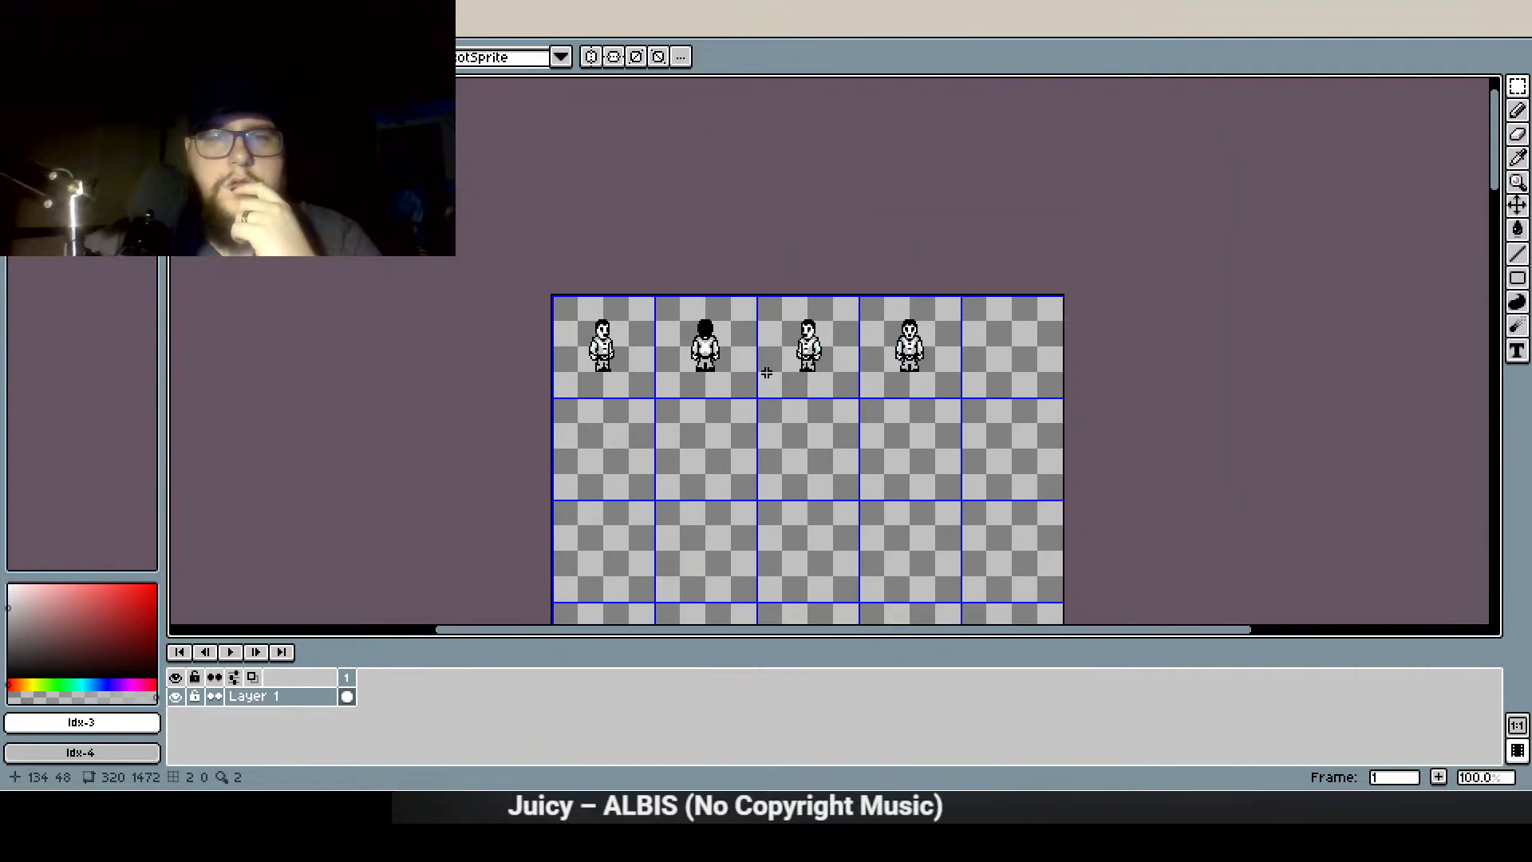
scroll(731, 324, up, 3)
drag(726, 323, 893, 304)
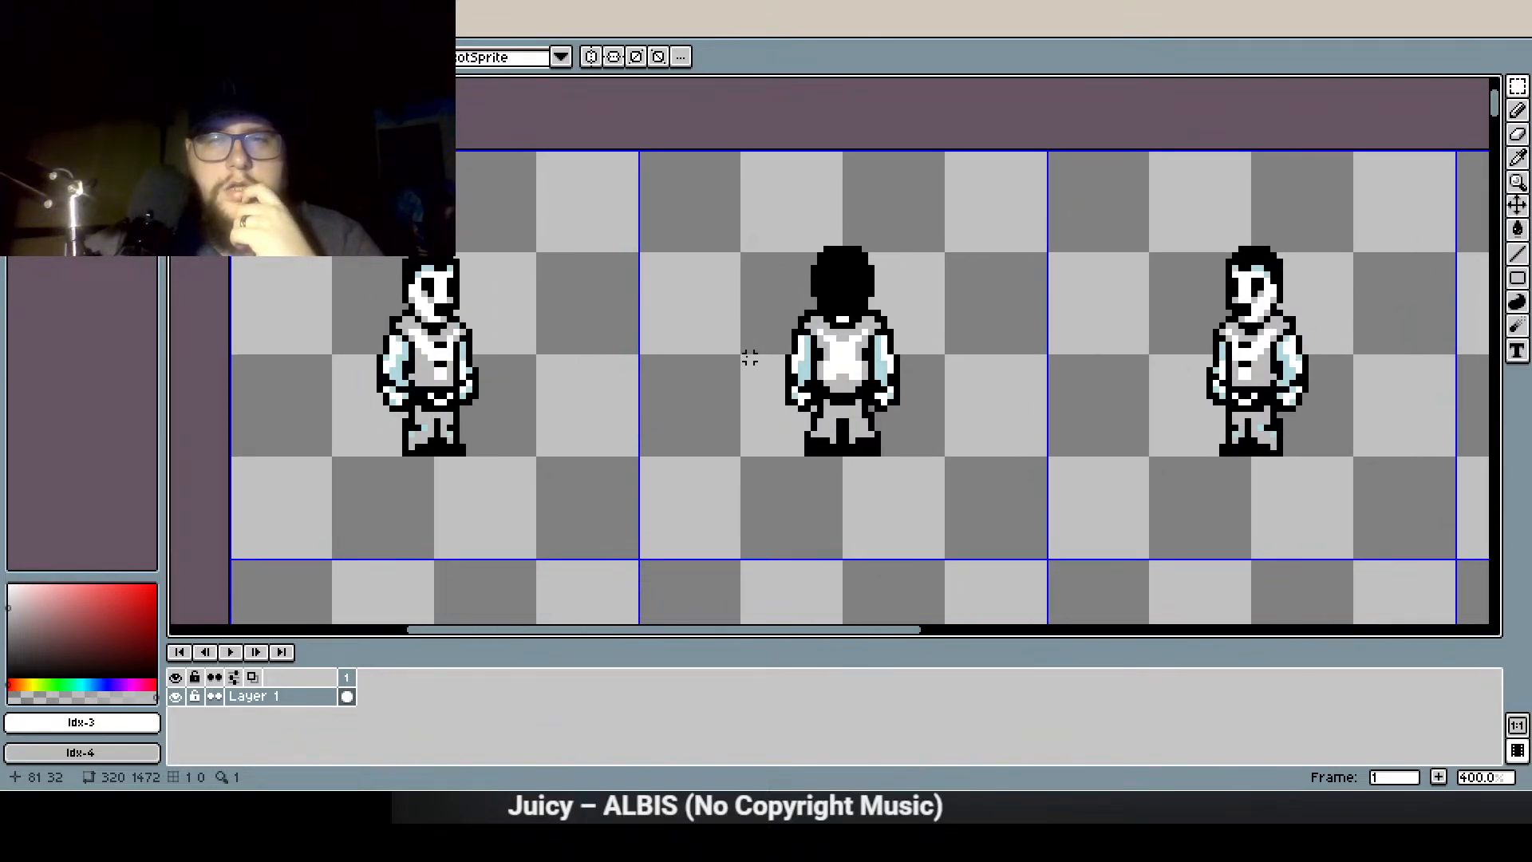
scroll(798, 399, down, 1)
scroll(1248, 335, up, 5)
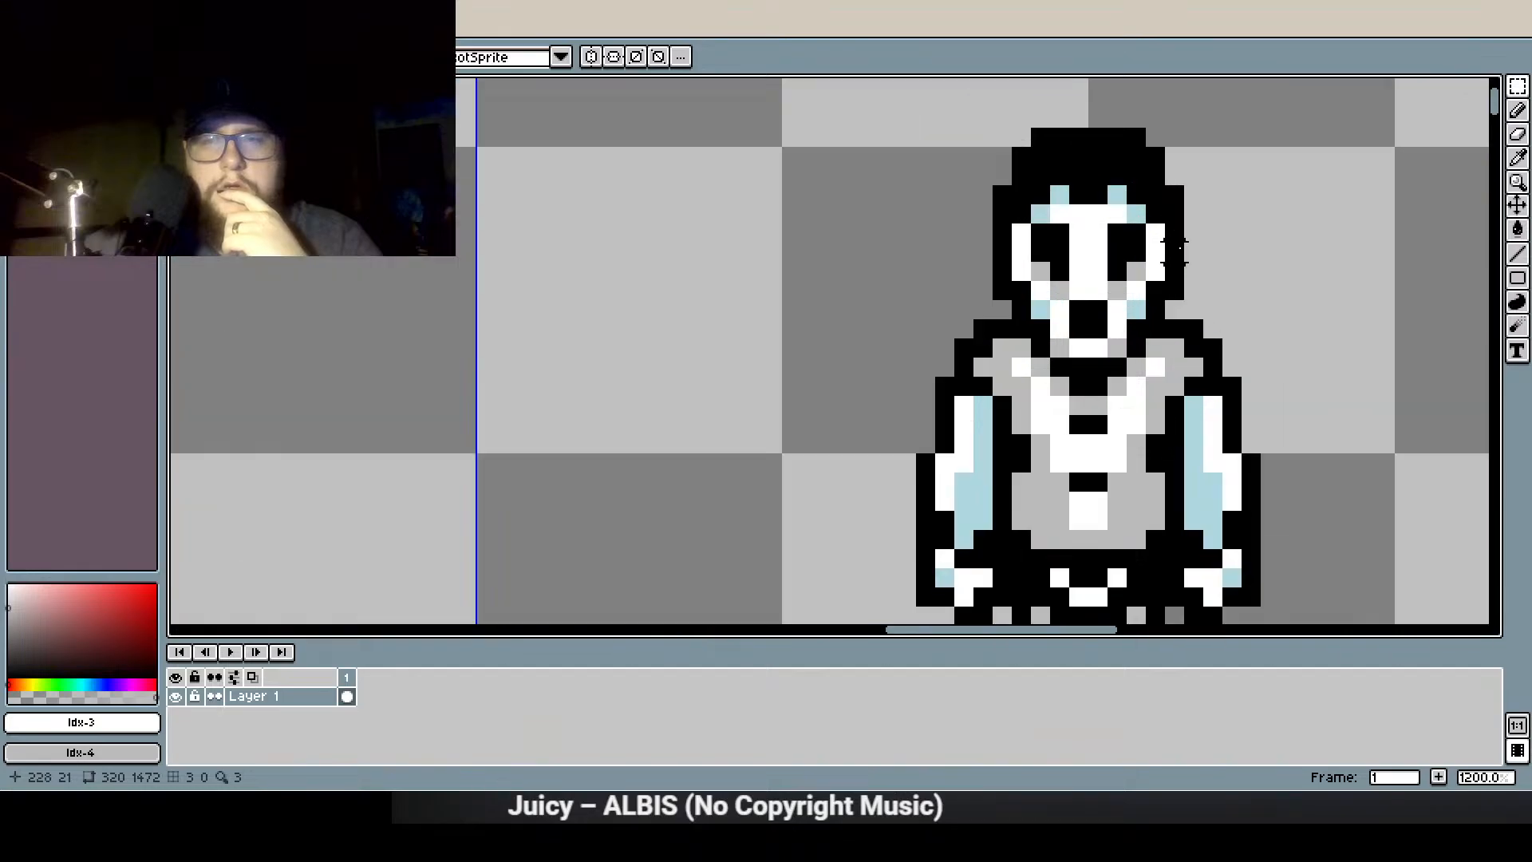
Color the grey jaw-corner pixel light blue on the third cell's figure and the matching pixel on the first cell's figure
scroll(710, 340, down, 1)
drag(711, 343, 858, 284)
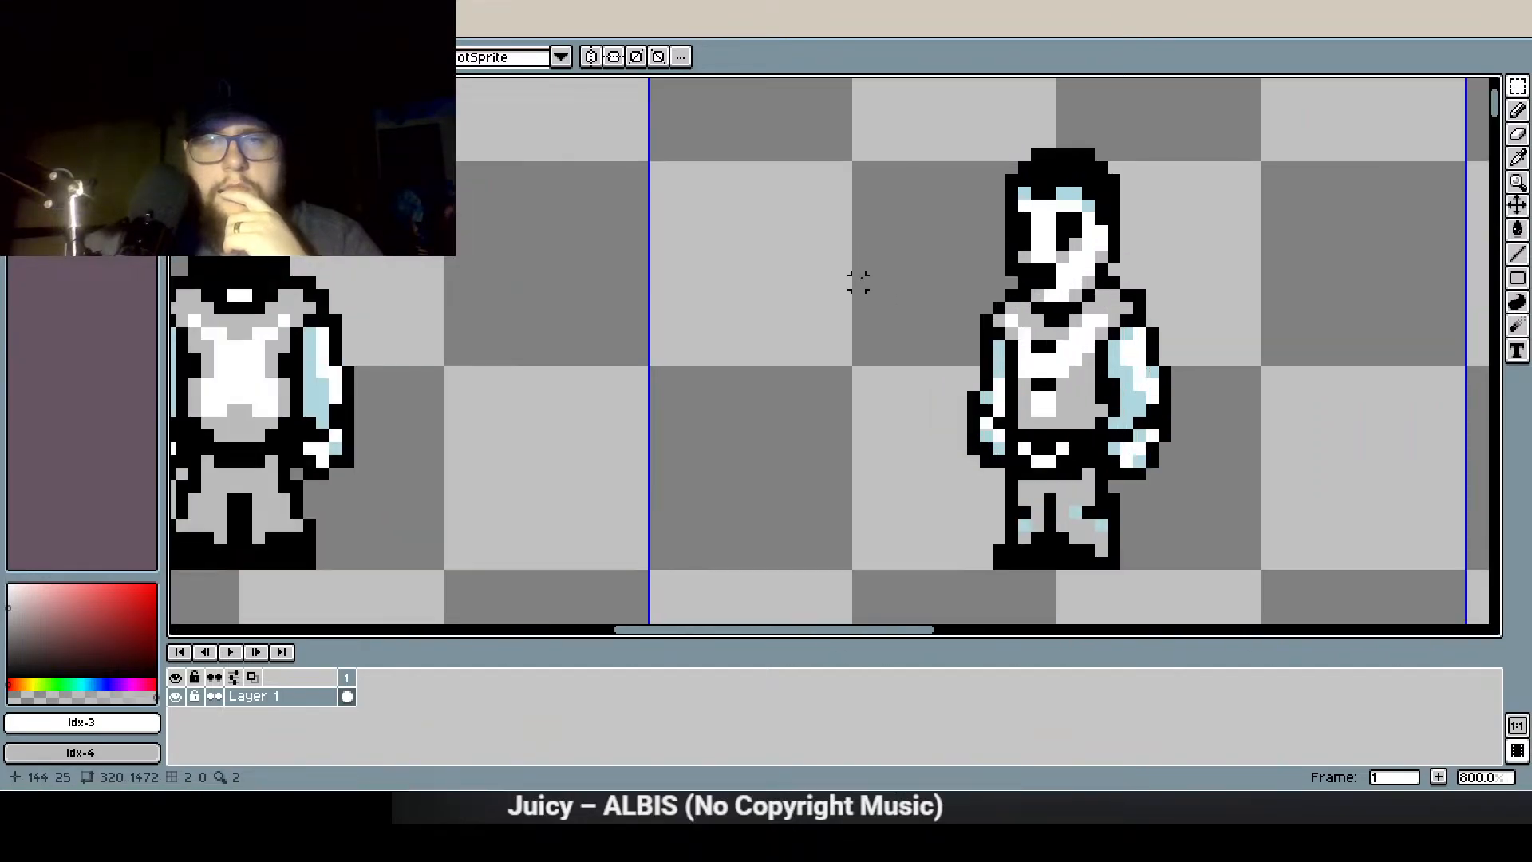
scroll(957, 261, up, 2)
click(1518, 112)
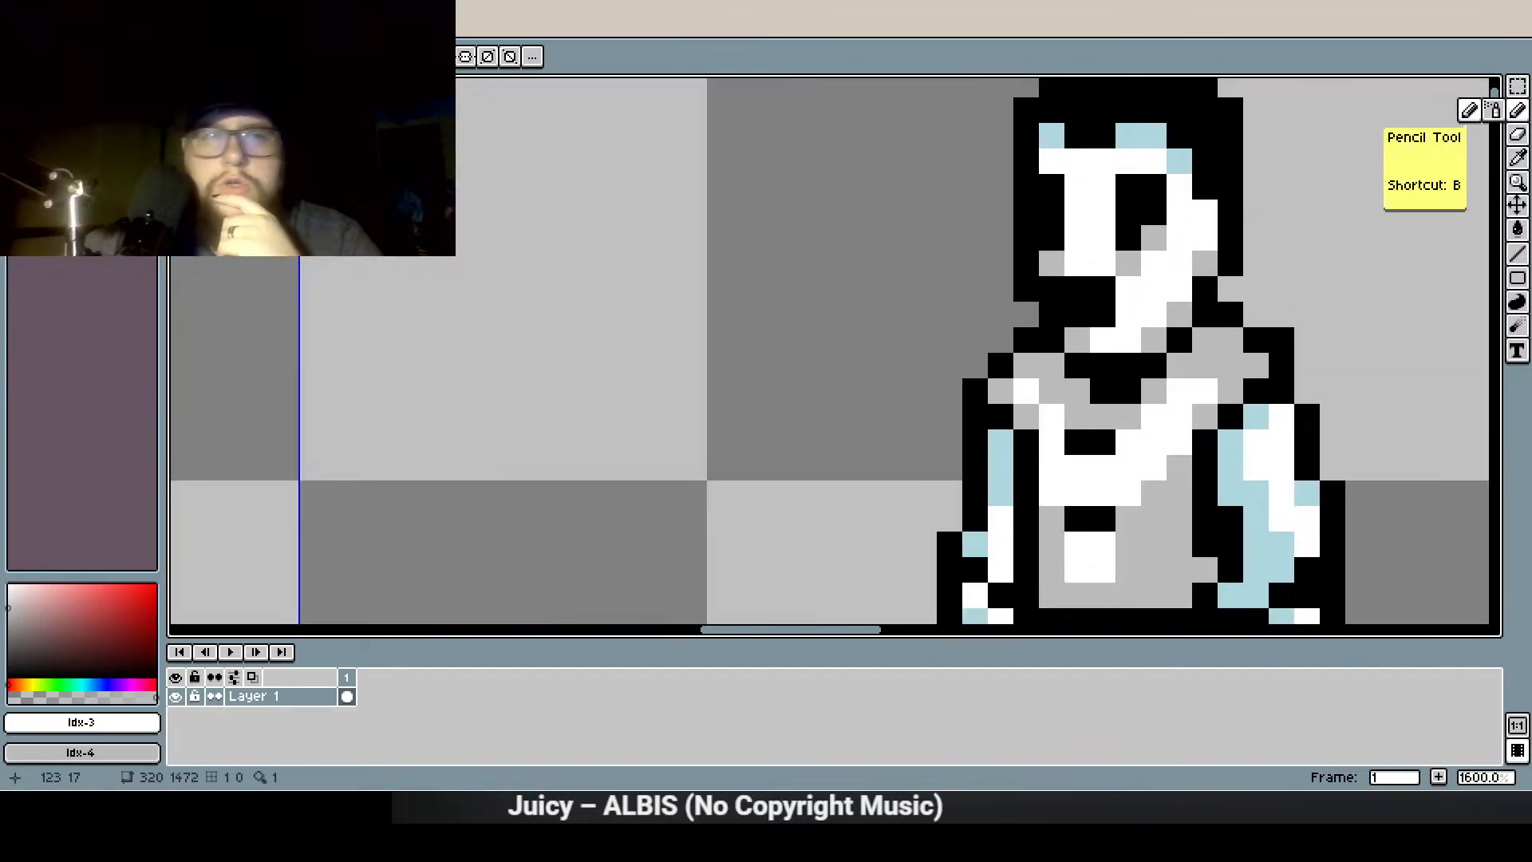
click(54, 111)
click(1177, 314)
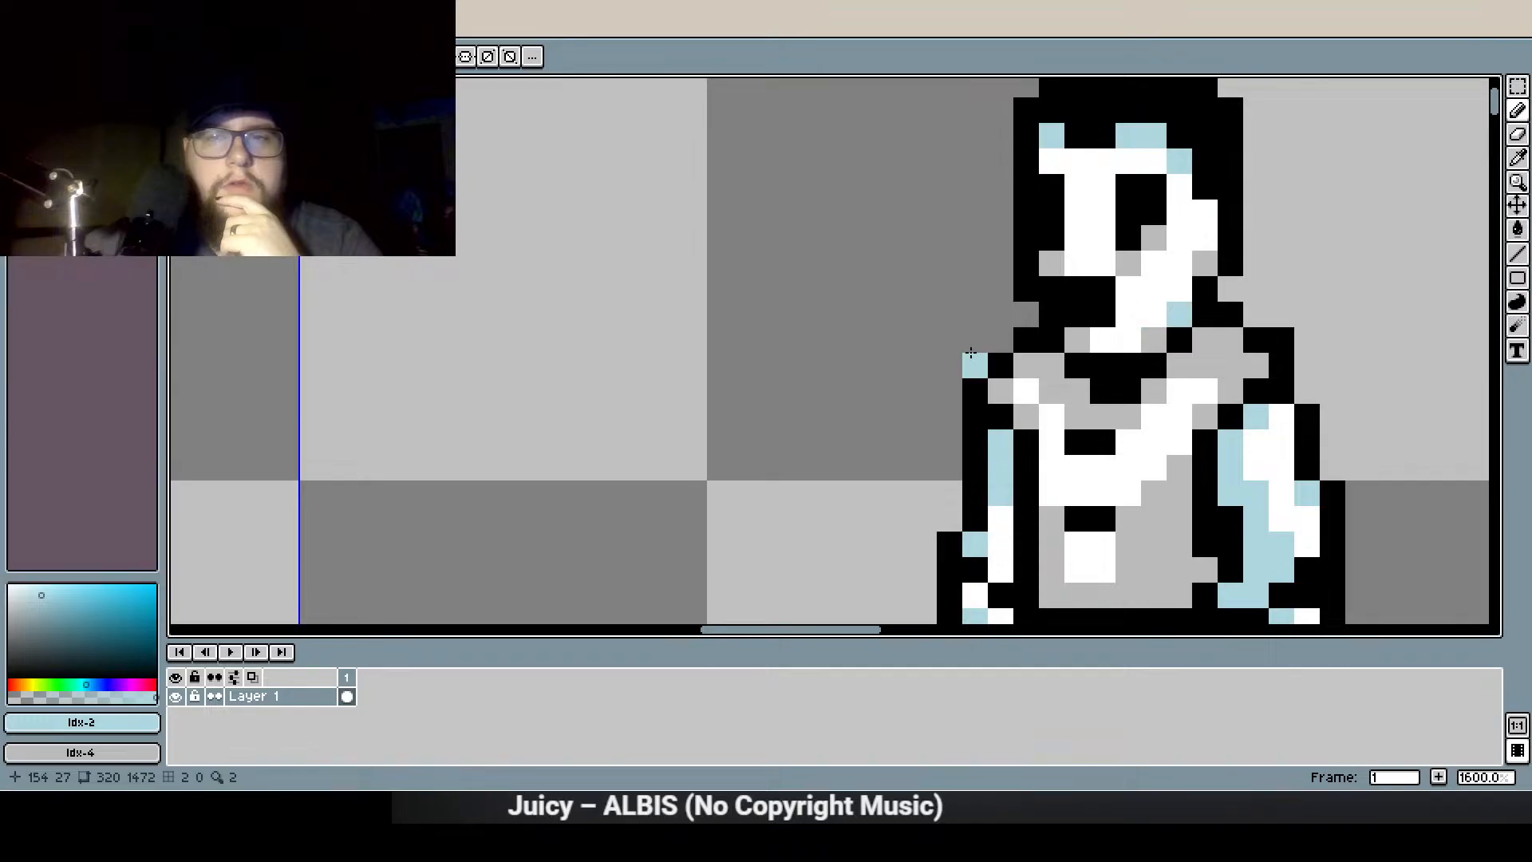
scroll(569, 429, down, 1)
drag(438, 427, 1043, 359)
scroll(612, 241, up, 1)
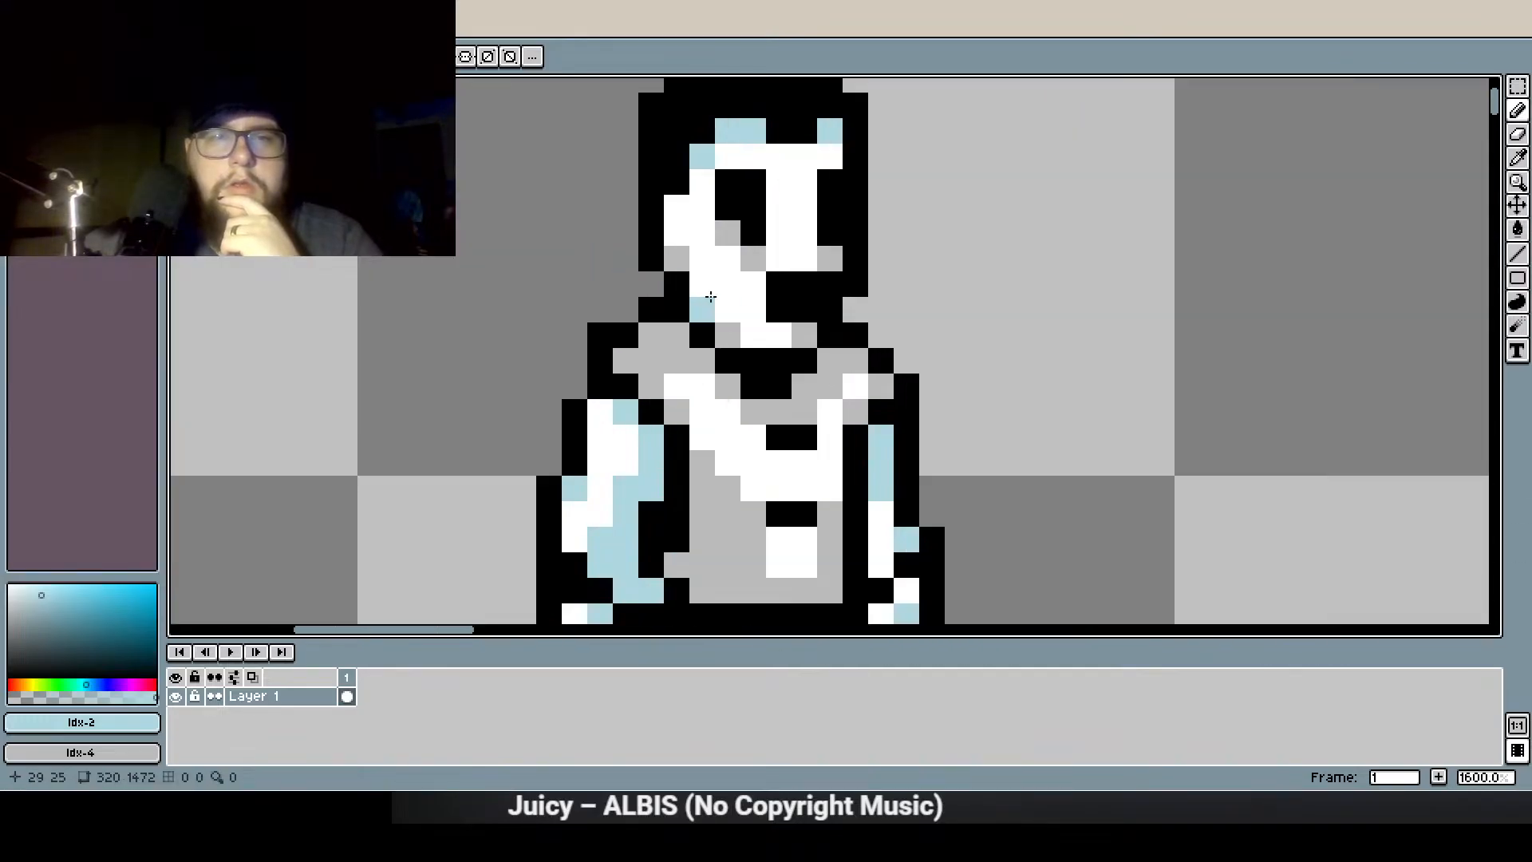
scroll(975, 412, down, 1)
scroll(1038, 460, down, 1)
drag(1037, 460, 563, 337)
scroll(563, 337, down, 1)
drag(1196, 479, 1034, 456)
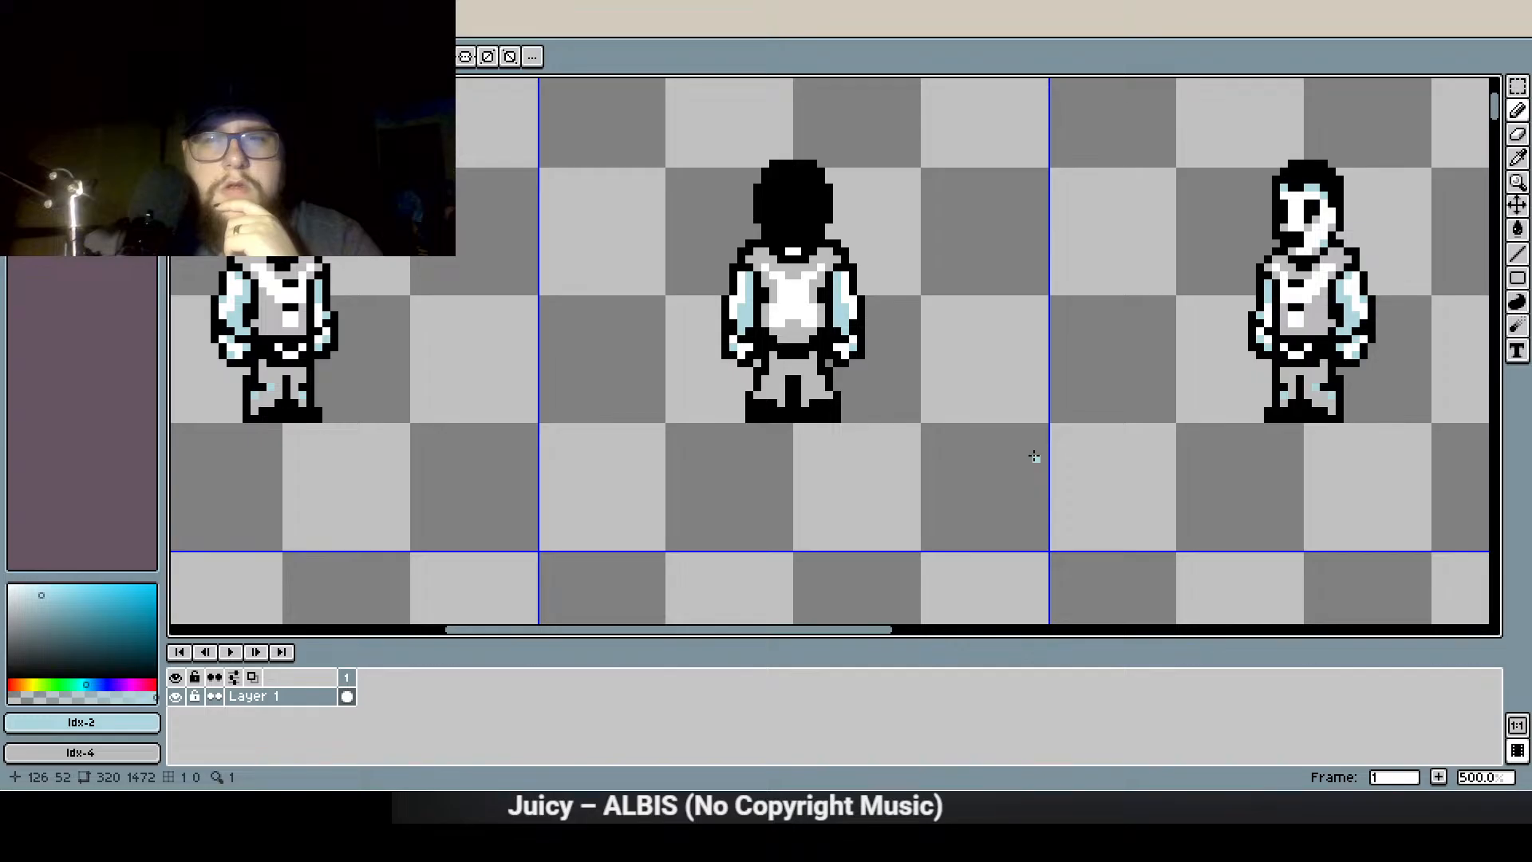
Save the sprite sheet and add a second frame that duplicates the first
scroll(1034, 456, down, 1)
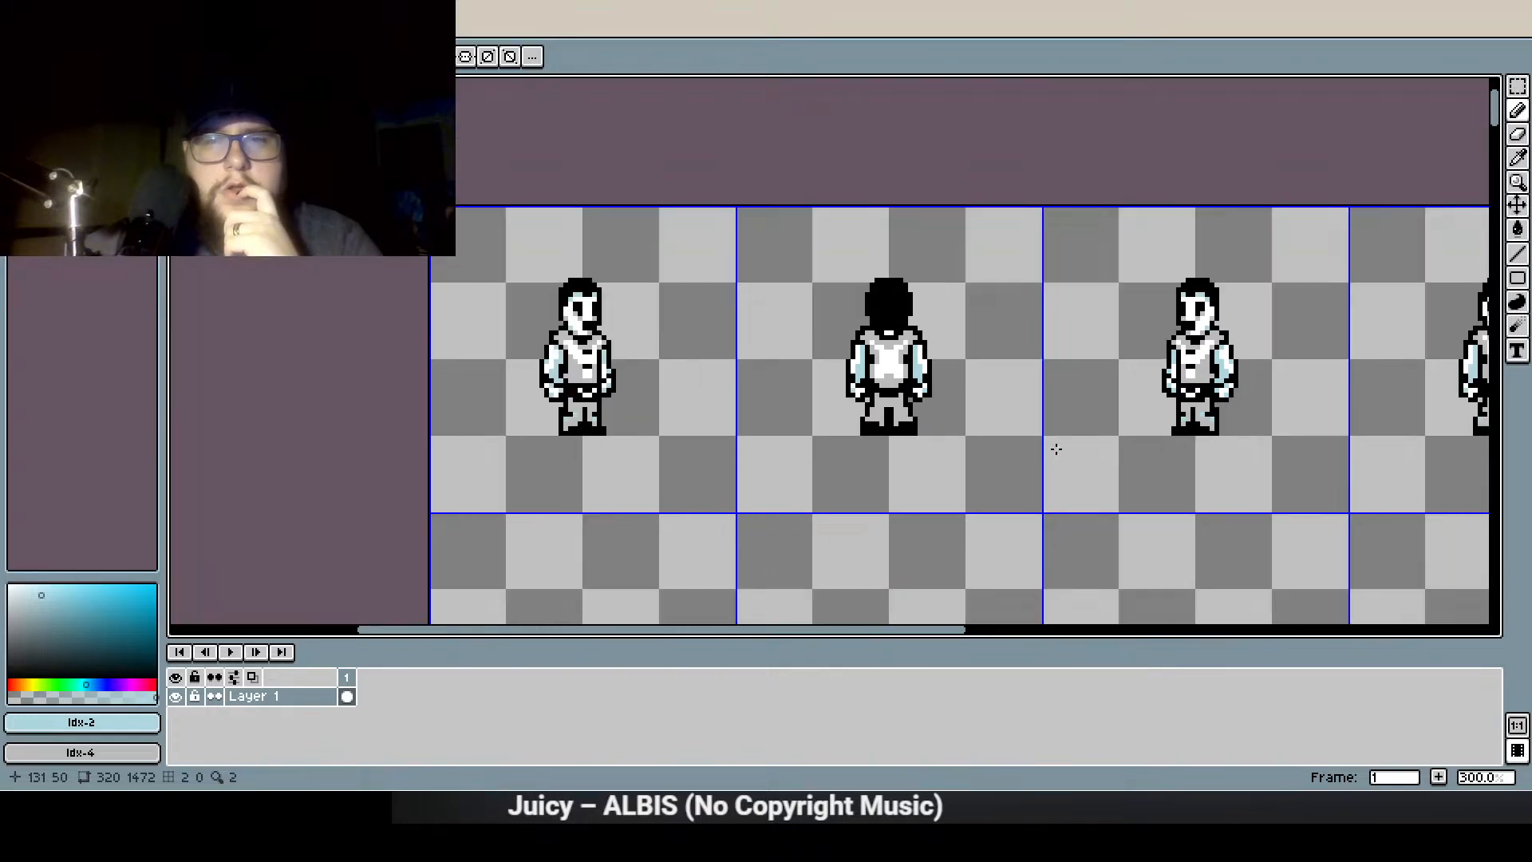
drag(1034, 457, 866, 435)
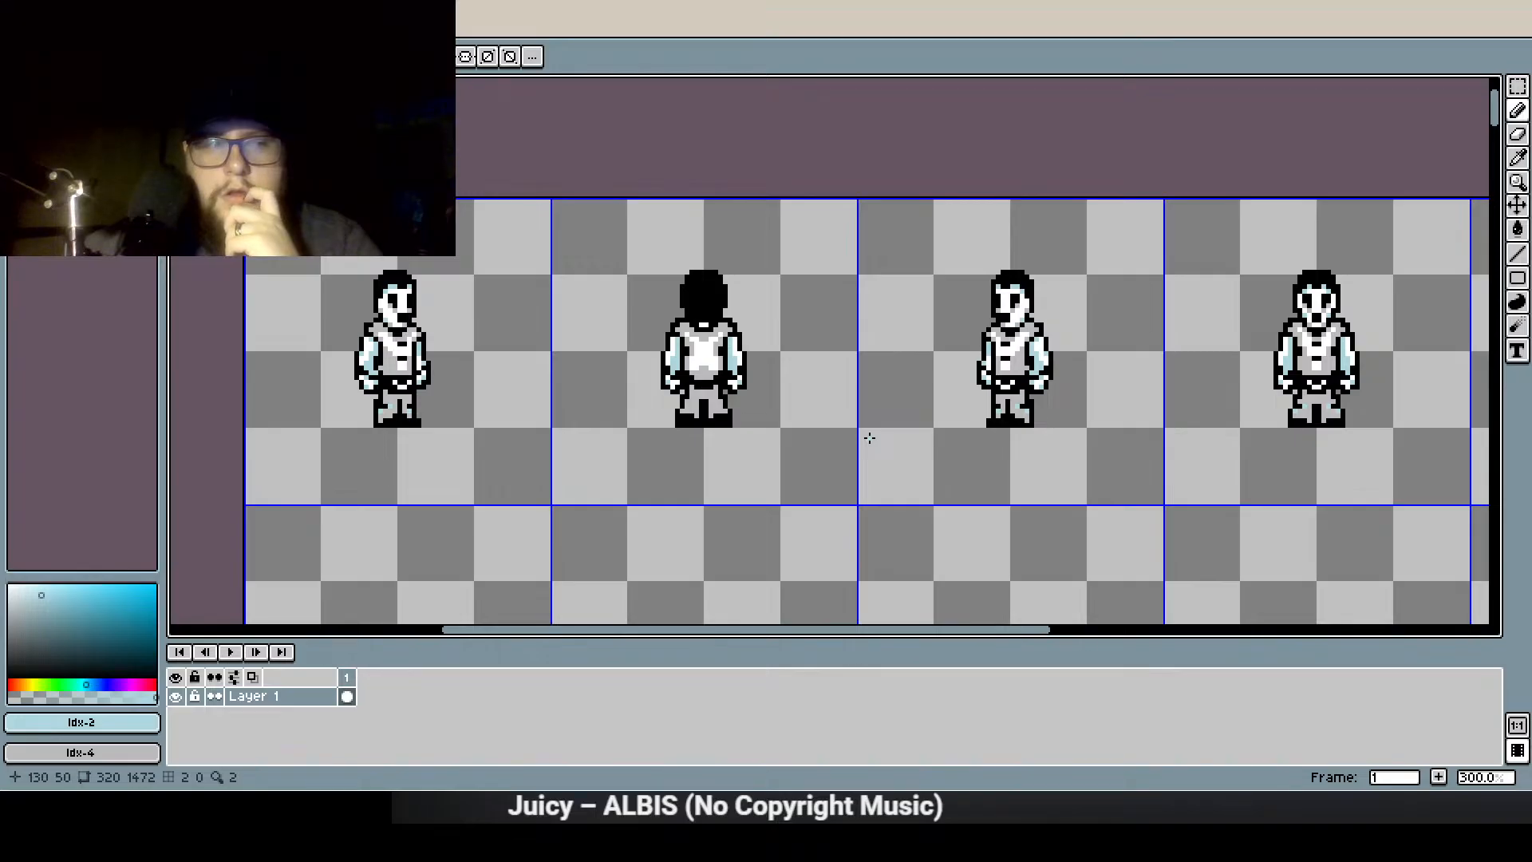
key(ctrl+s)
right_click(346, 677)
click(370, 708)
click(366, 680)
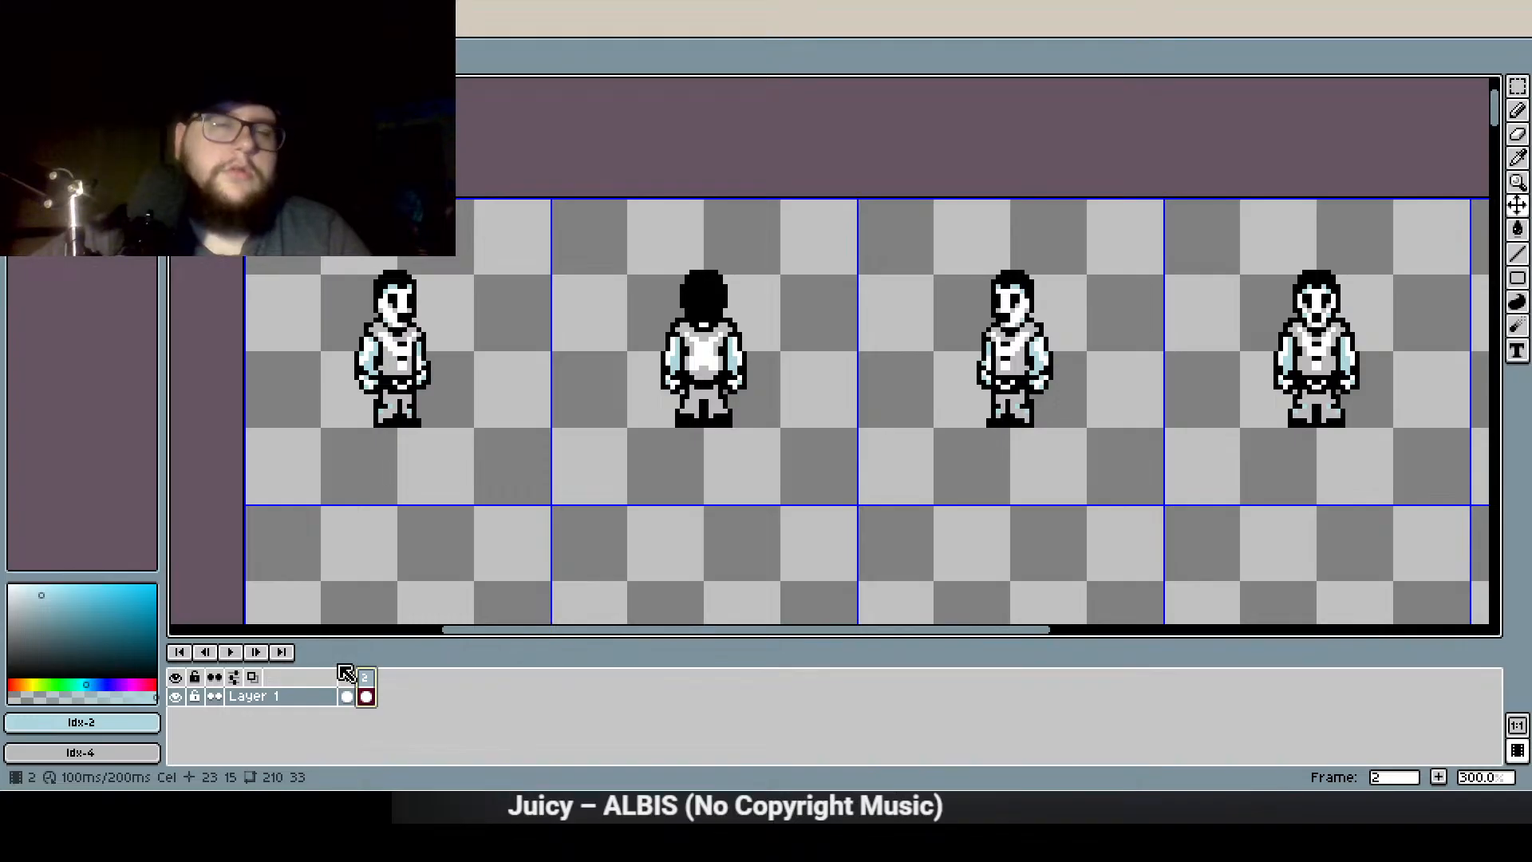
key(p)
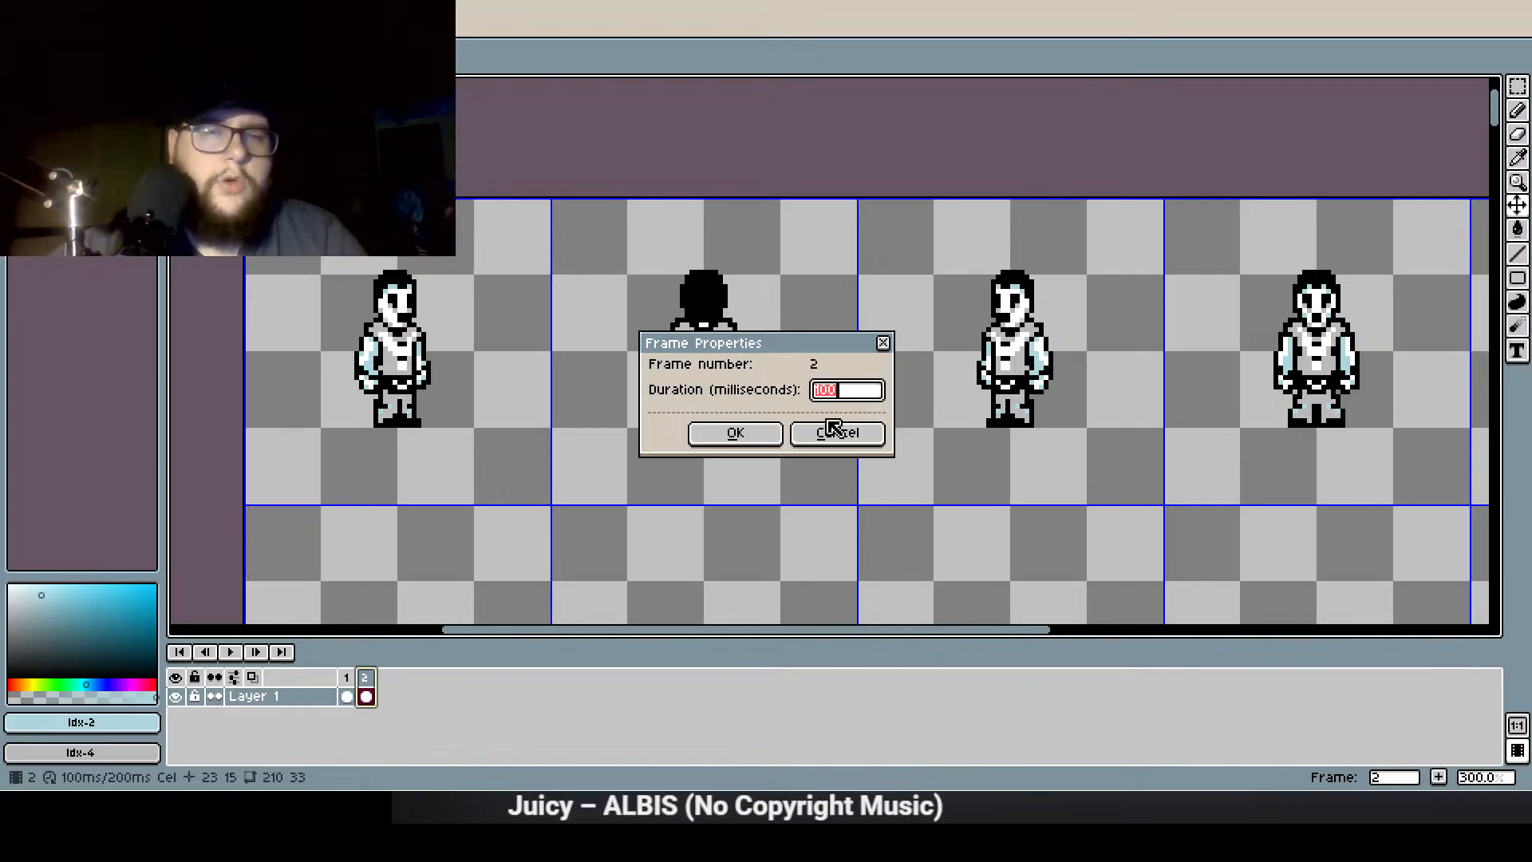
click(837, 432)
right_click(373, 685)
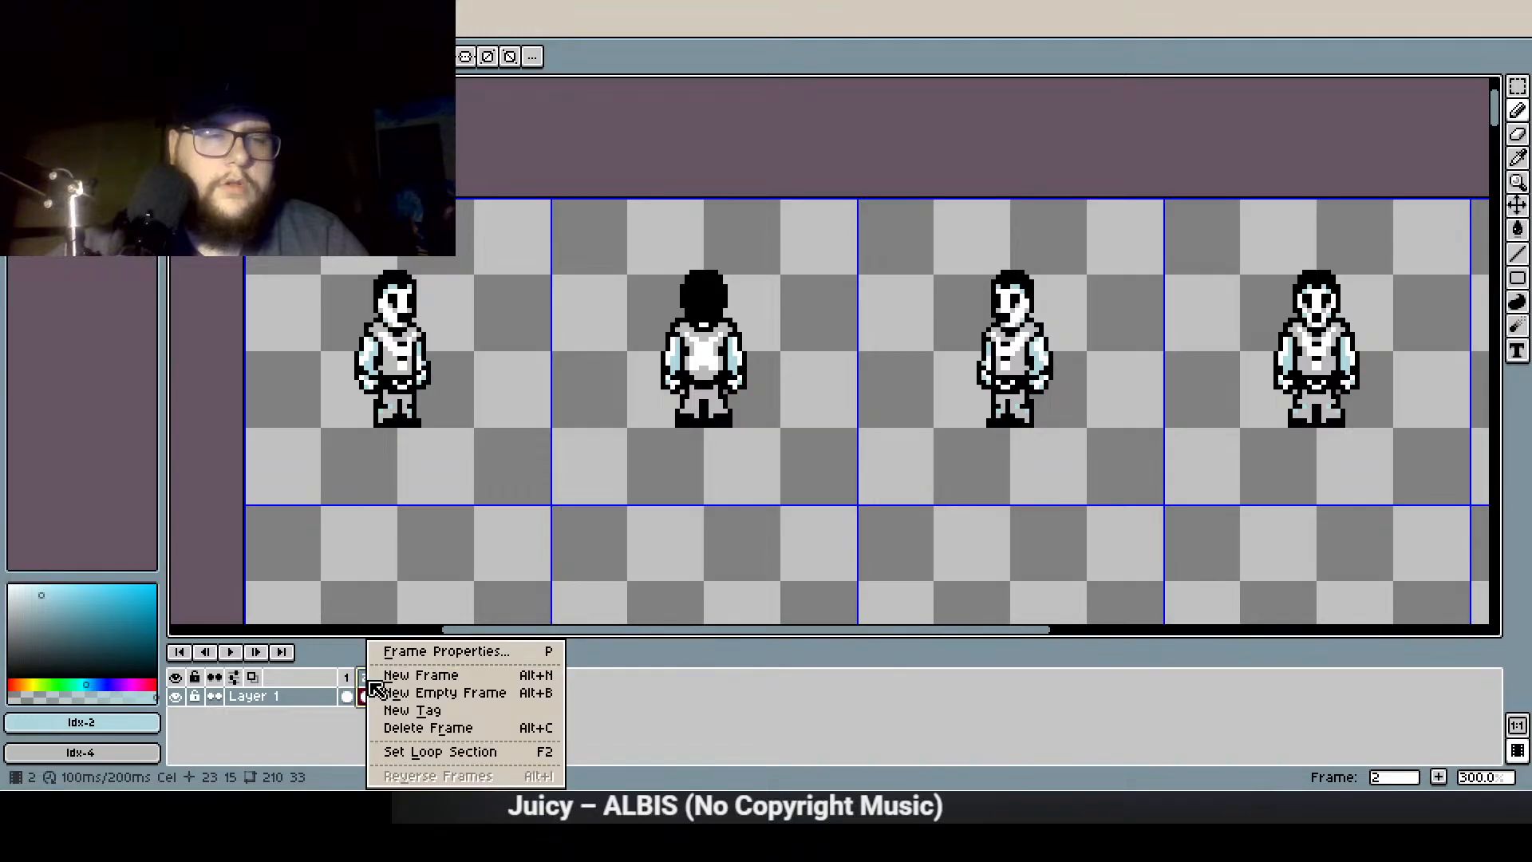
click(455, 727)
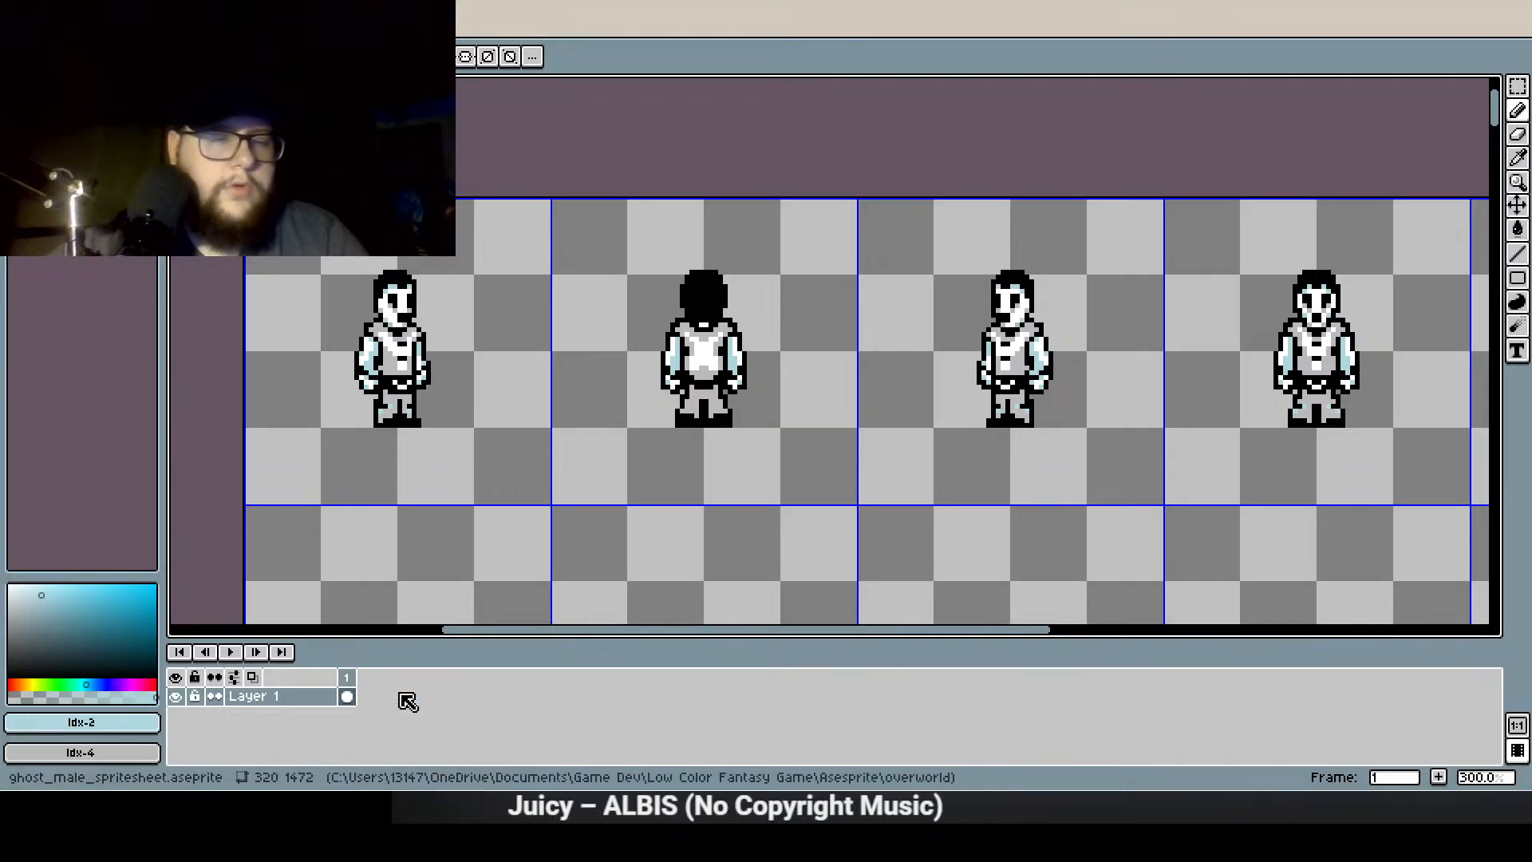
key(ctrl+z)
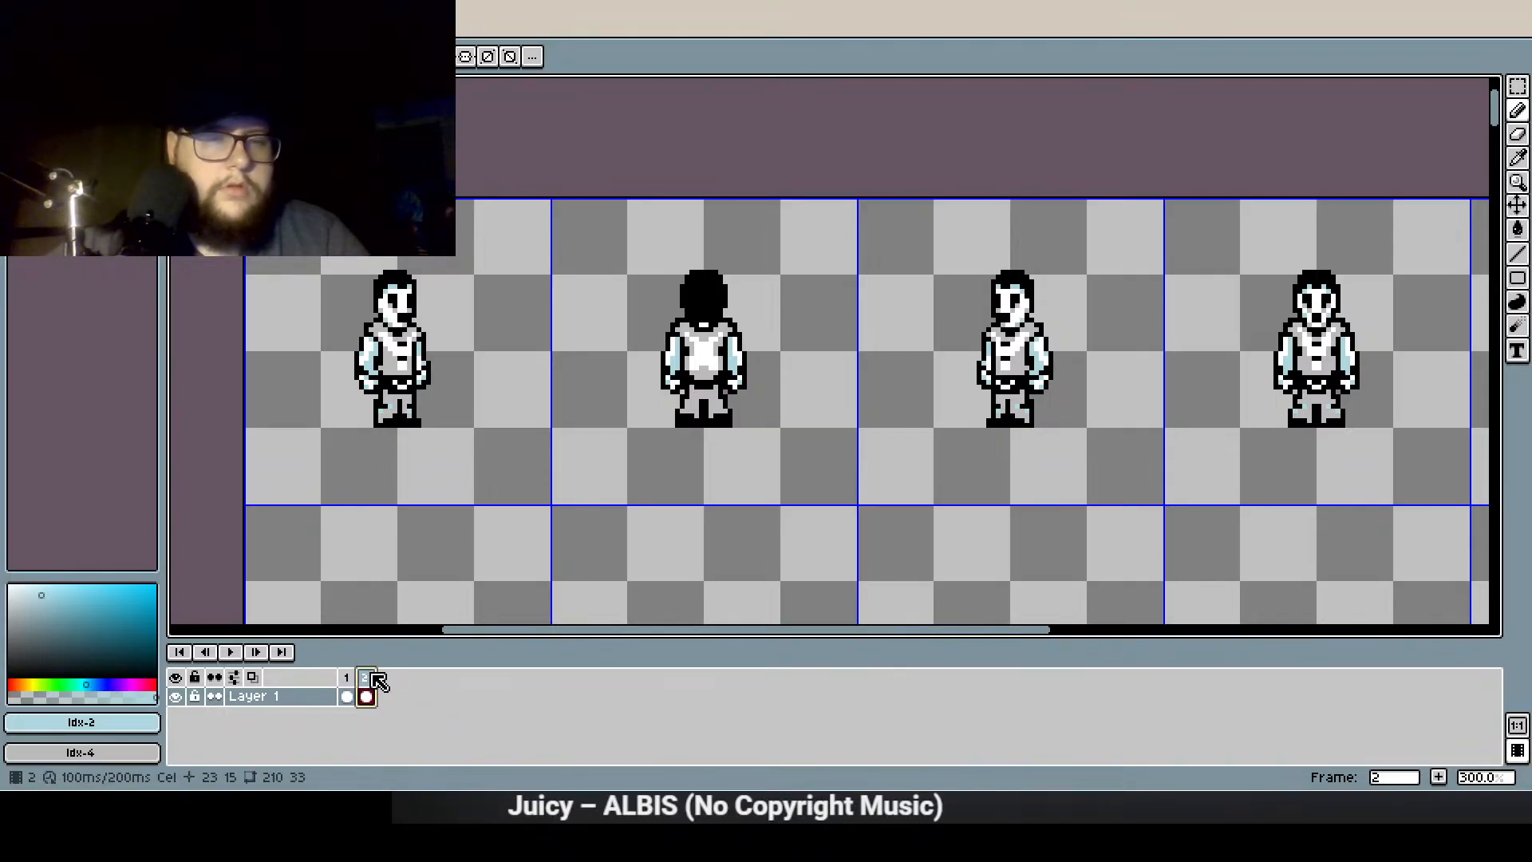
Create a tag named Idle on frame 2, keeping the Forward animation direction
right_click(378, 680)
click(445, 715)
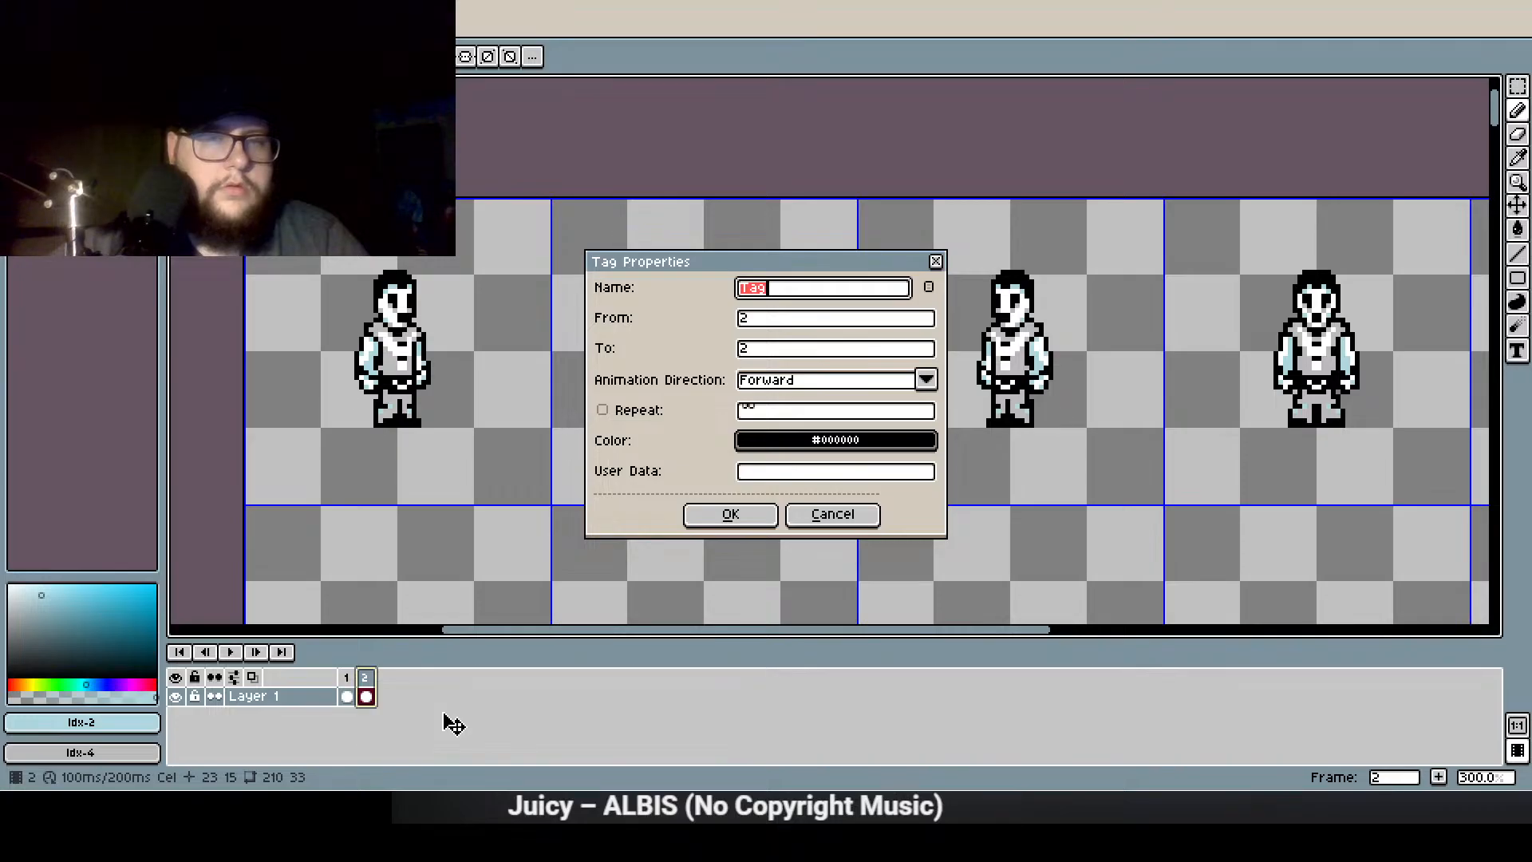
text(Idle)
key(Return)
Write the label IDLE in black in the empty last cell of the first row on frame 2
drag(629, 566, 513, 400)
scroll(632, 417, down, 3)
drag(1366, 247, 1155, 253)
scroll(941, 307, up, 4)
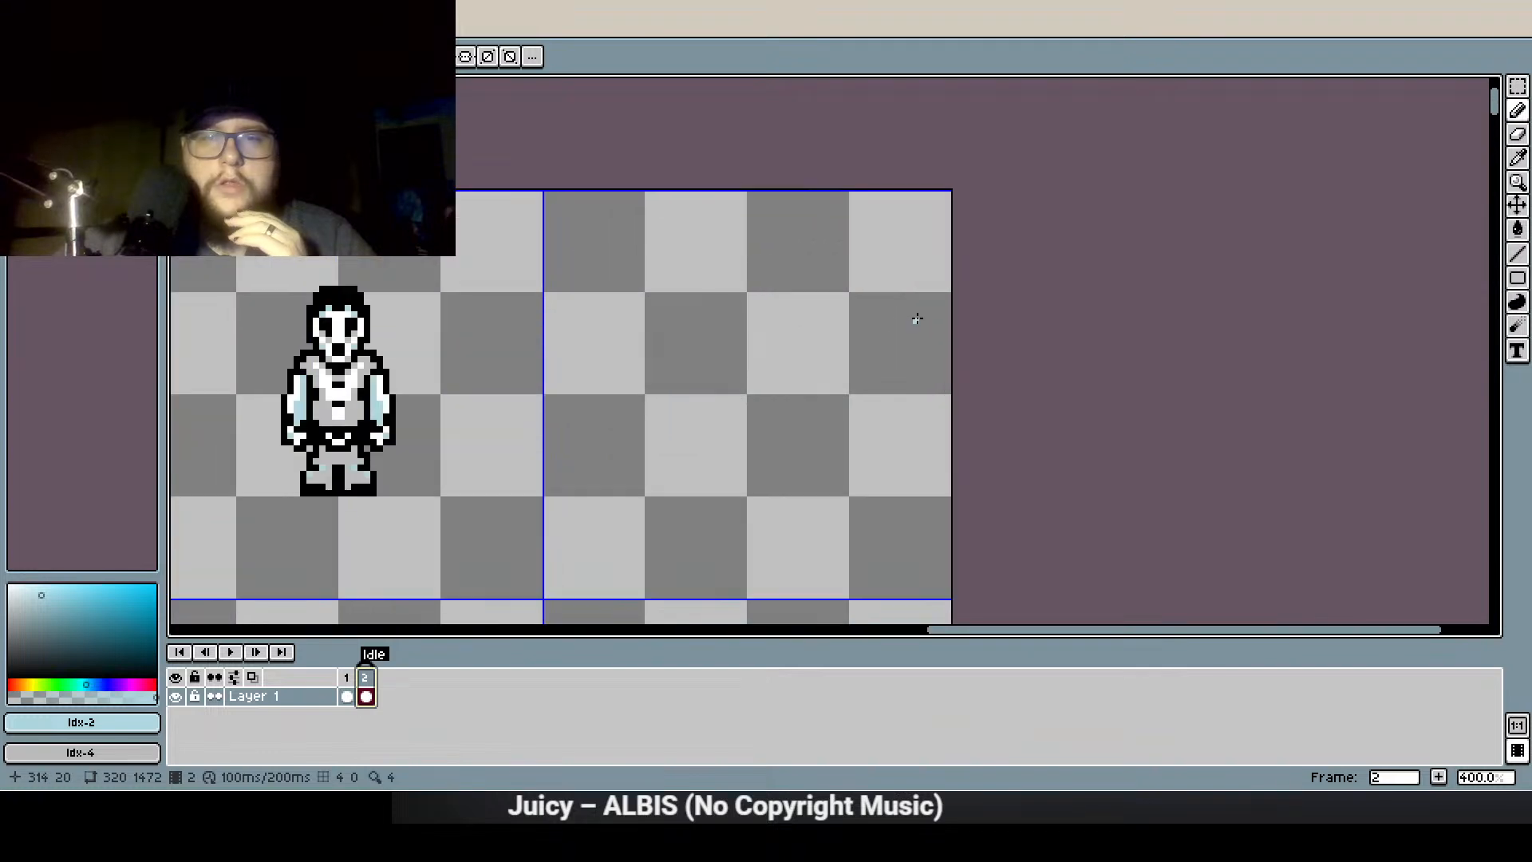
click(1517, 351)
click(35, 109)
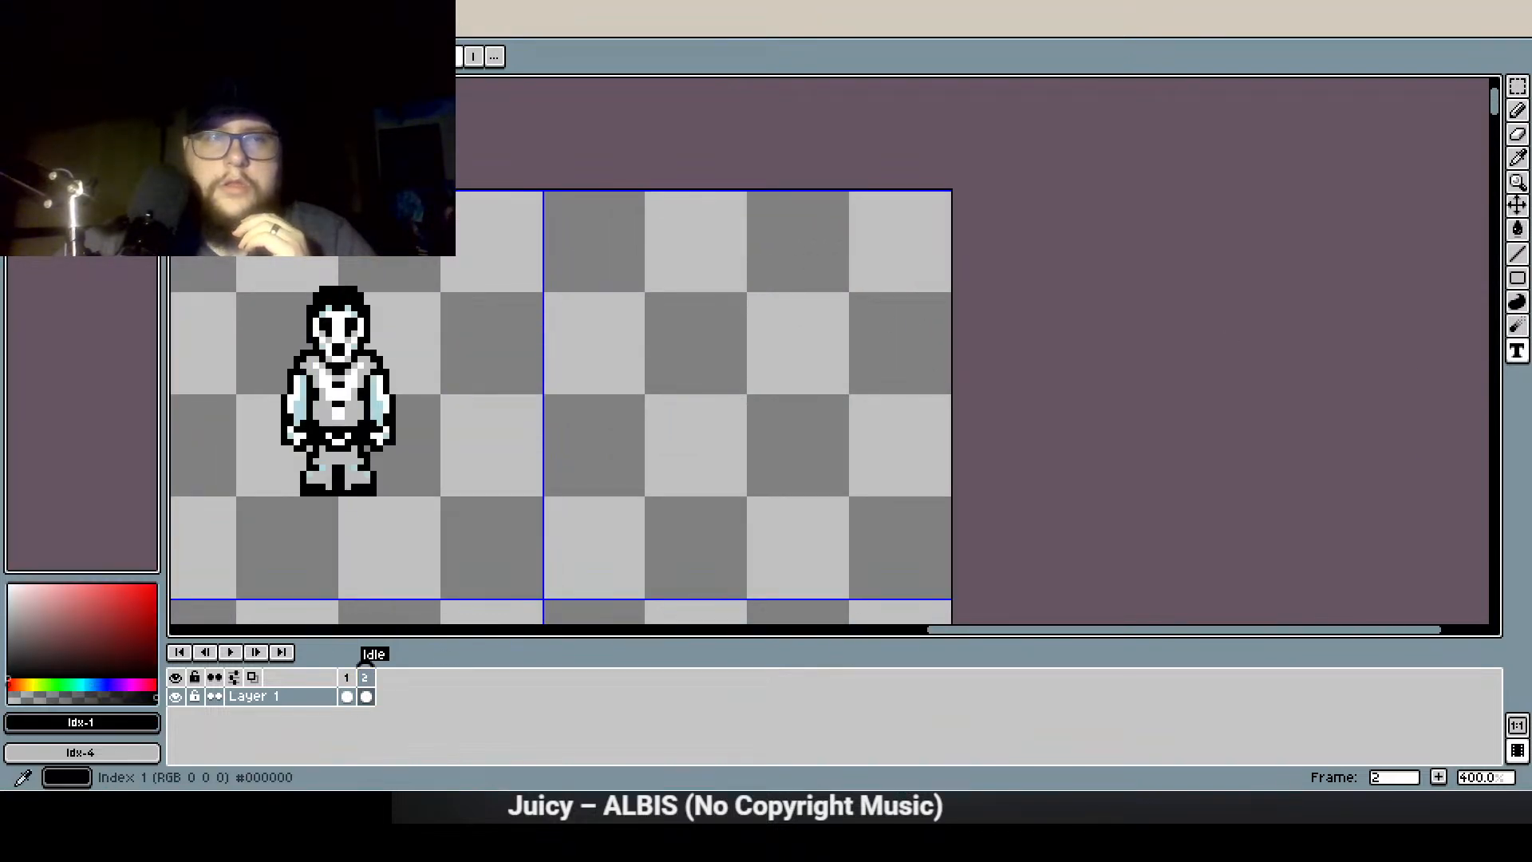
click(608, 351)
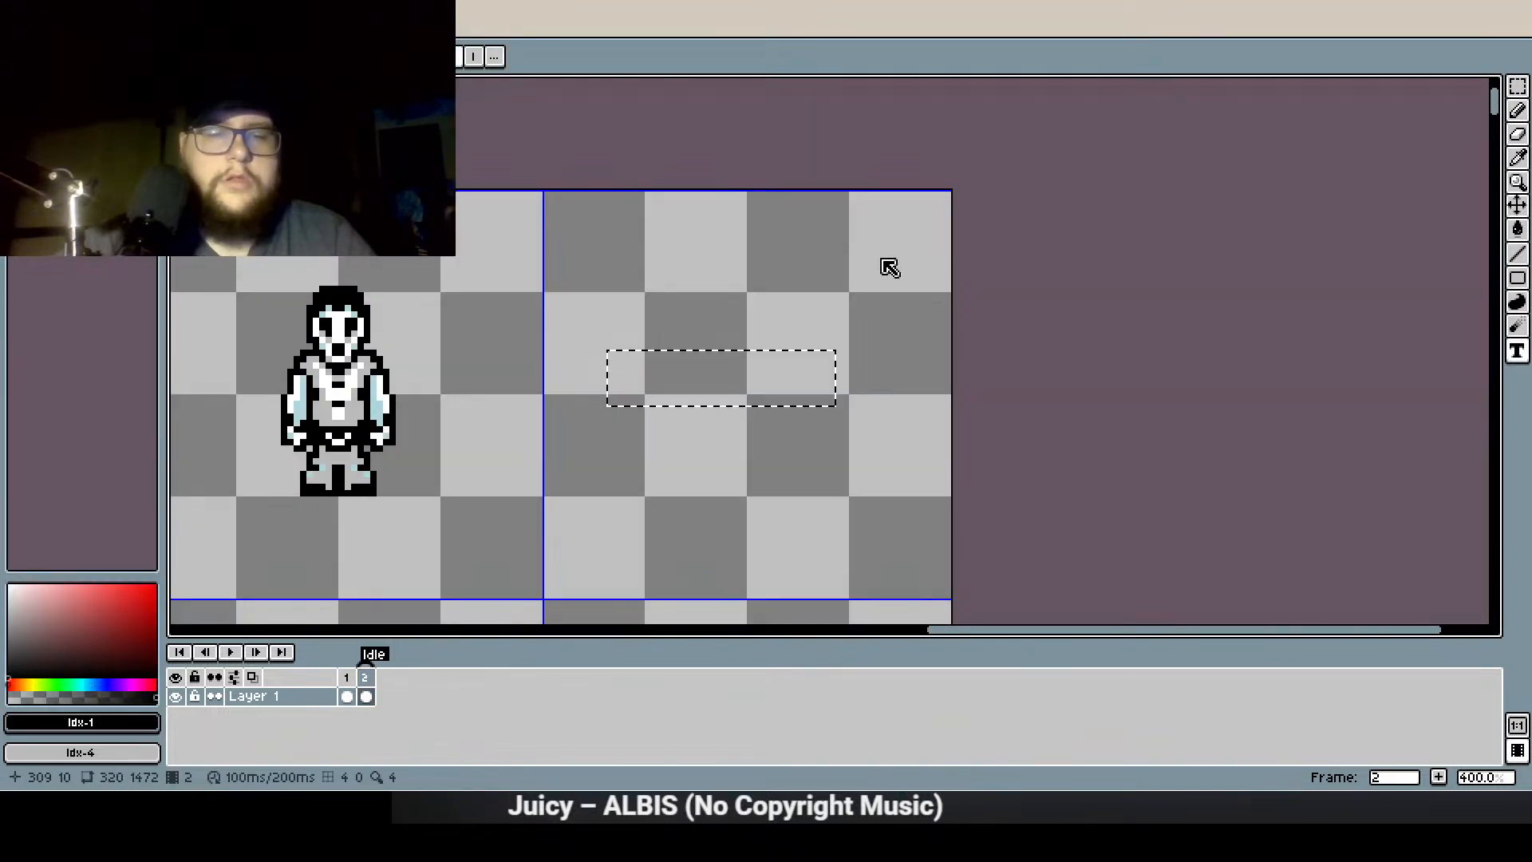
text(IDLE)
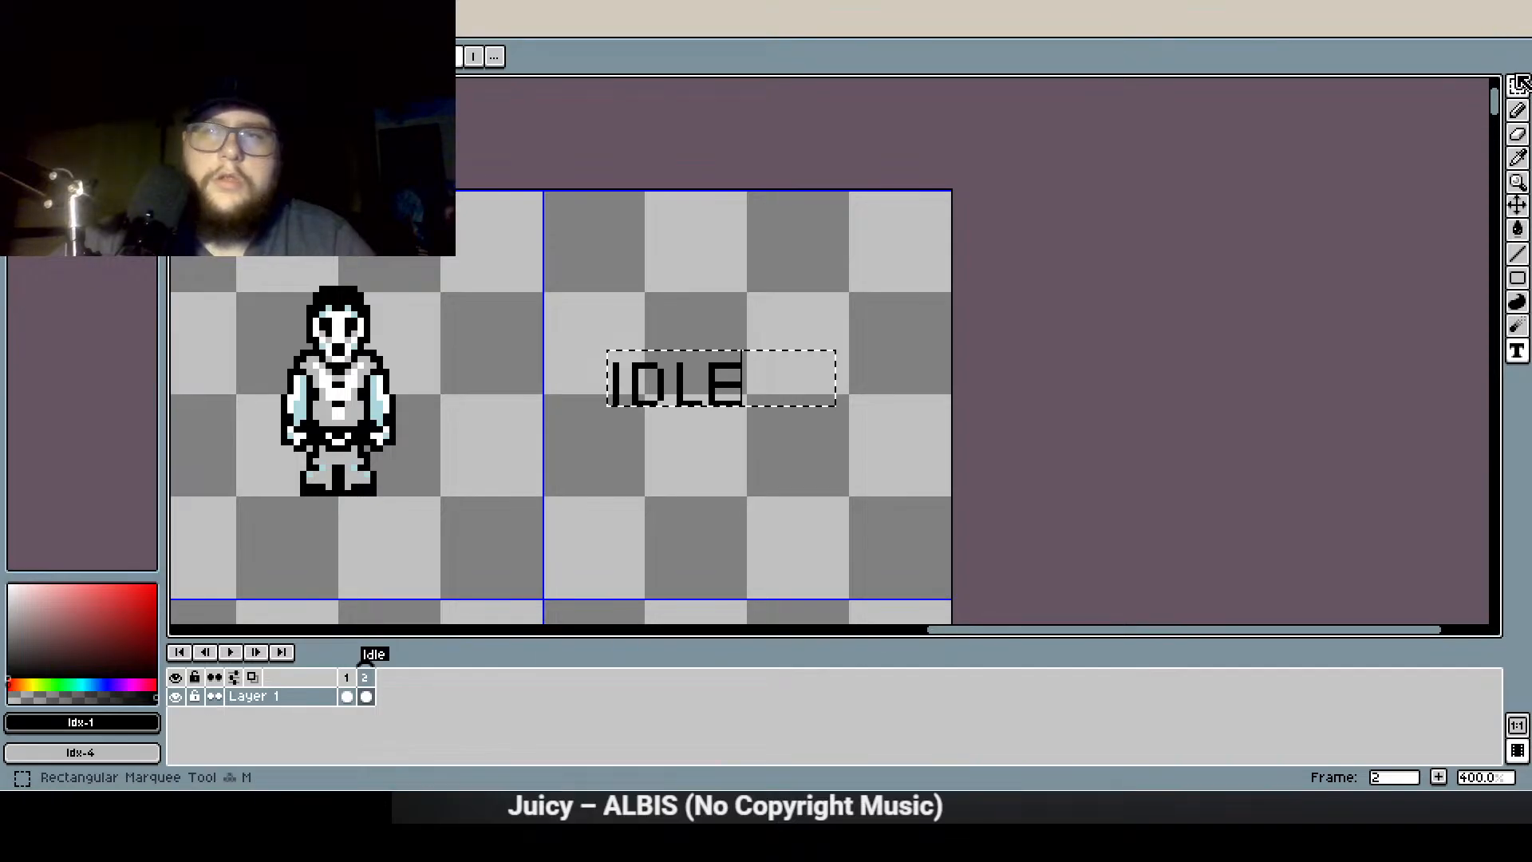
Select the IDLE label, move it up to the upper middle of its cell, and deselect it
click(1518, 82)
click(736, 449)
drag(793, 434, 599, 325)
drag(676, 394, 732, 317)
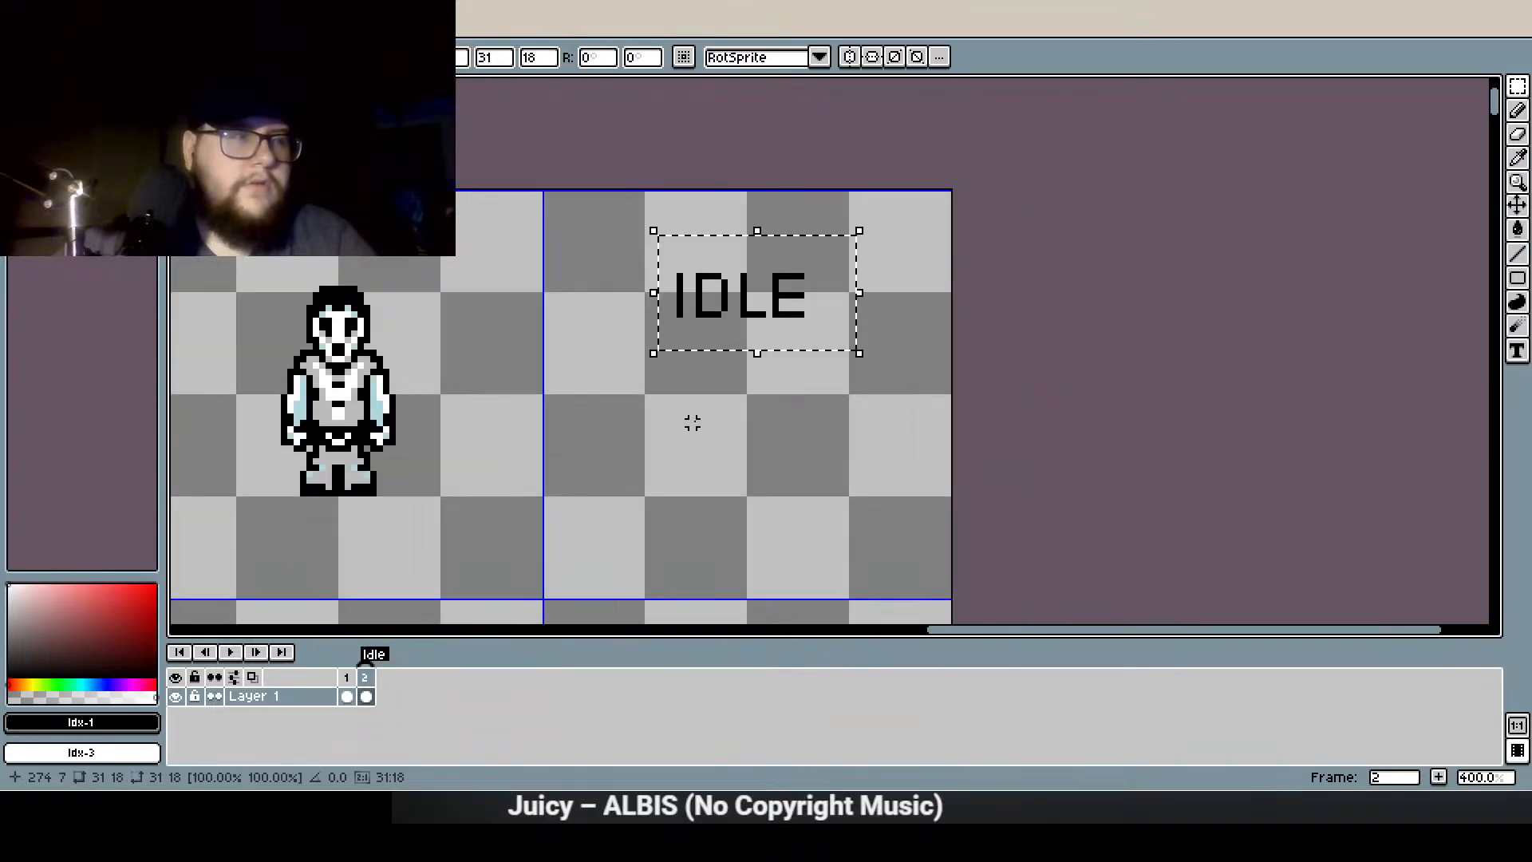
scroll(1026, 361, down, 1)
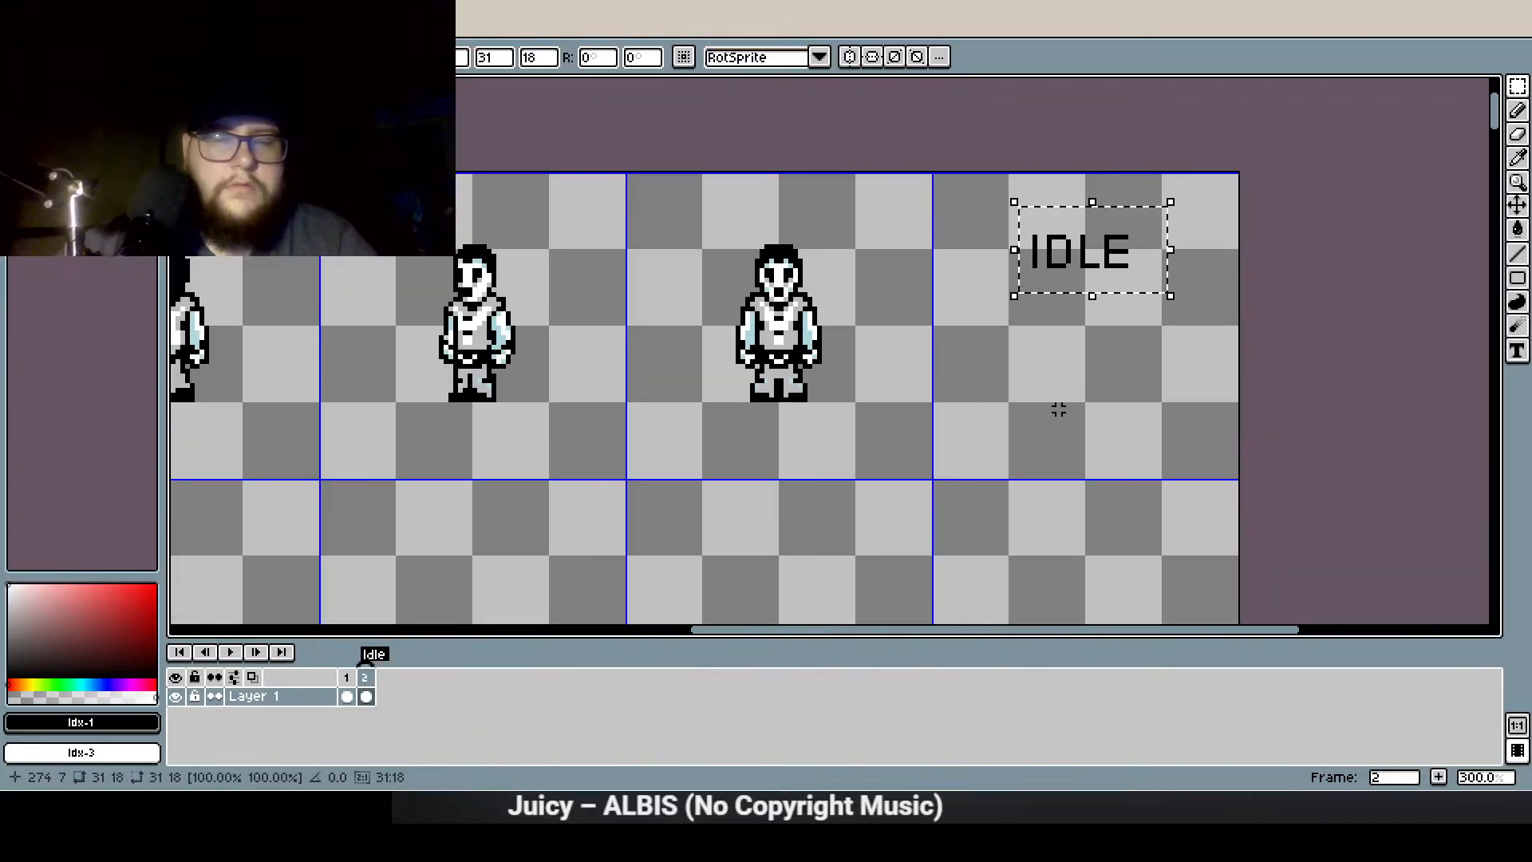
key(ctrl+d)
Add a new frame after frame 2 within the Idle tag, with the front-facing character in view
scroll(938, 396, down, 1)
drag(904, 459, 941, 436)
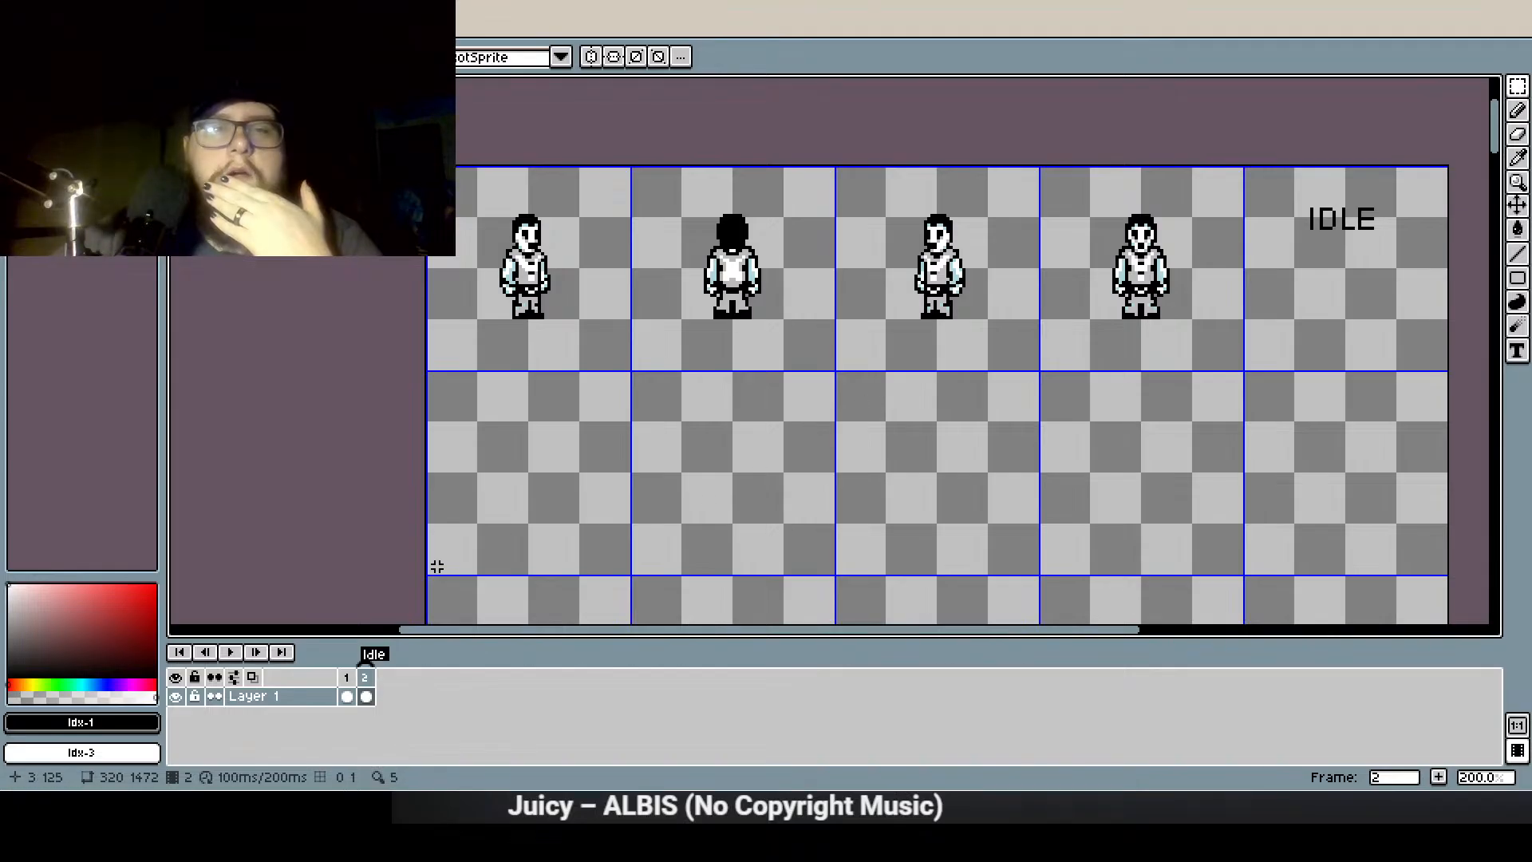
scroll(720, 169, up, 1)
drag(800, 373, 540, 412)
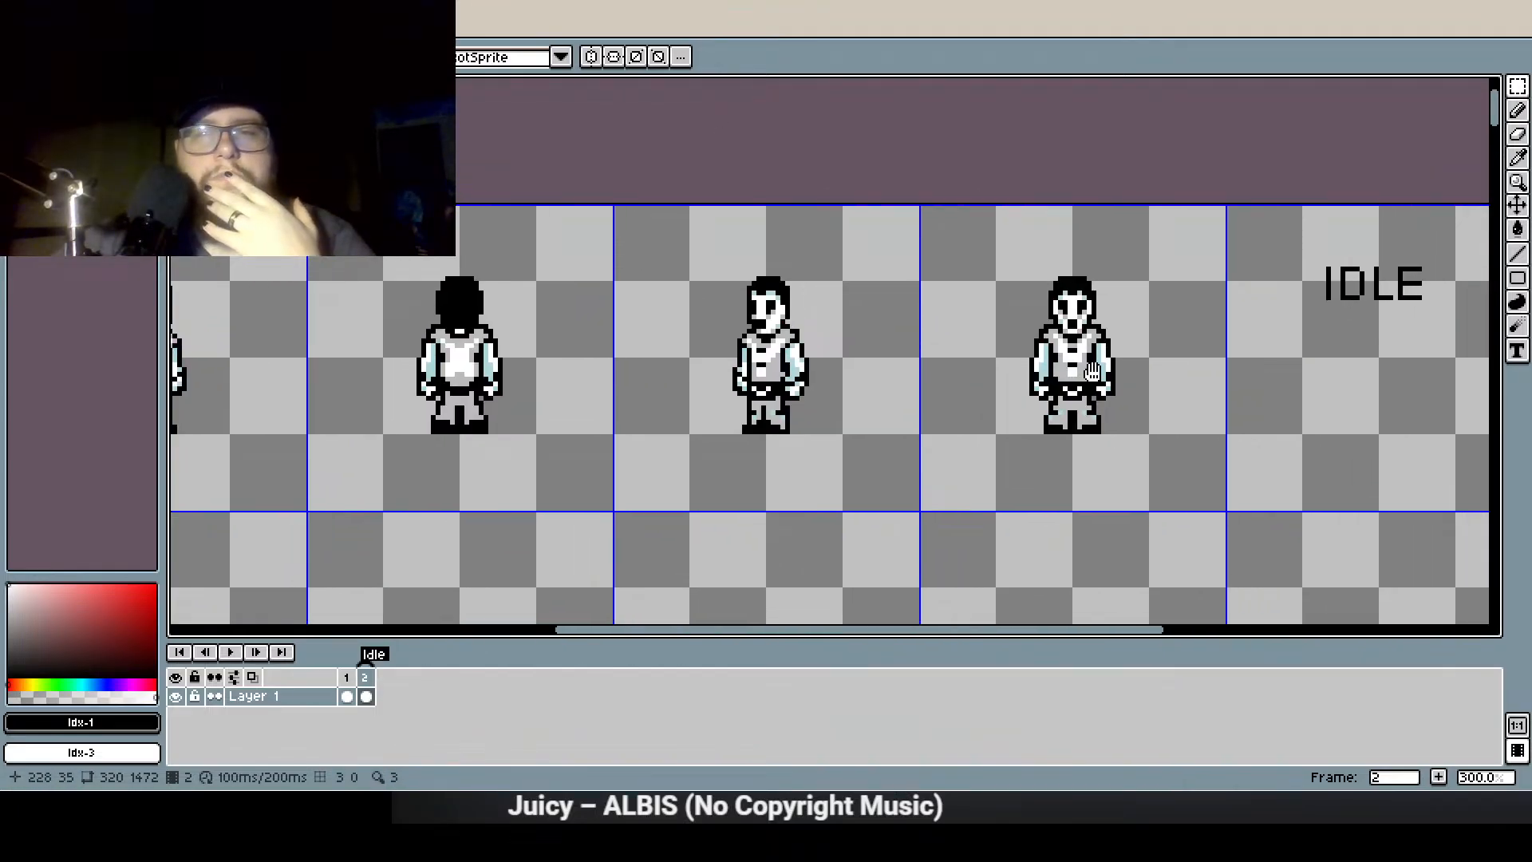
drag(1127, 374, 857, 341)
scroll(849, 342, up, 4)
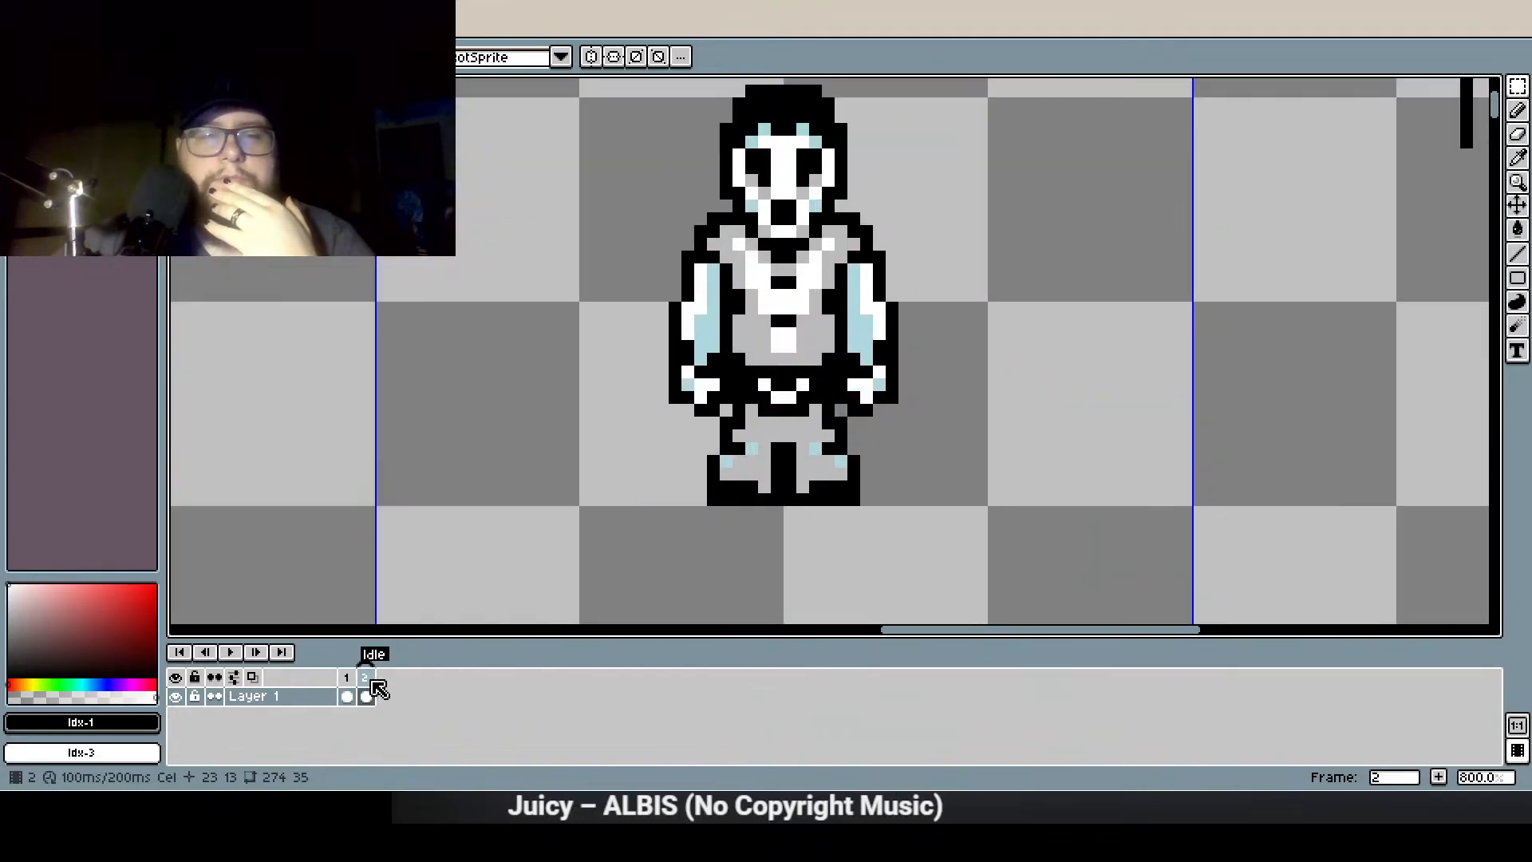
right_click(379, 689)
click(431, 671)
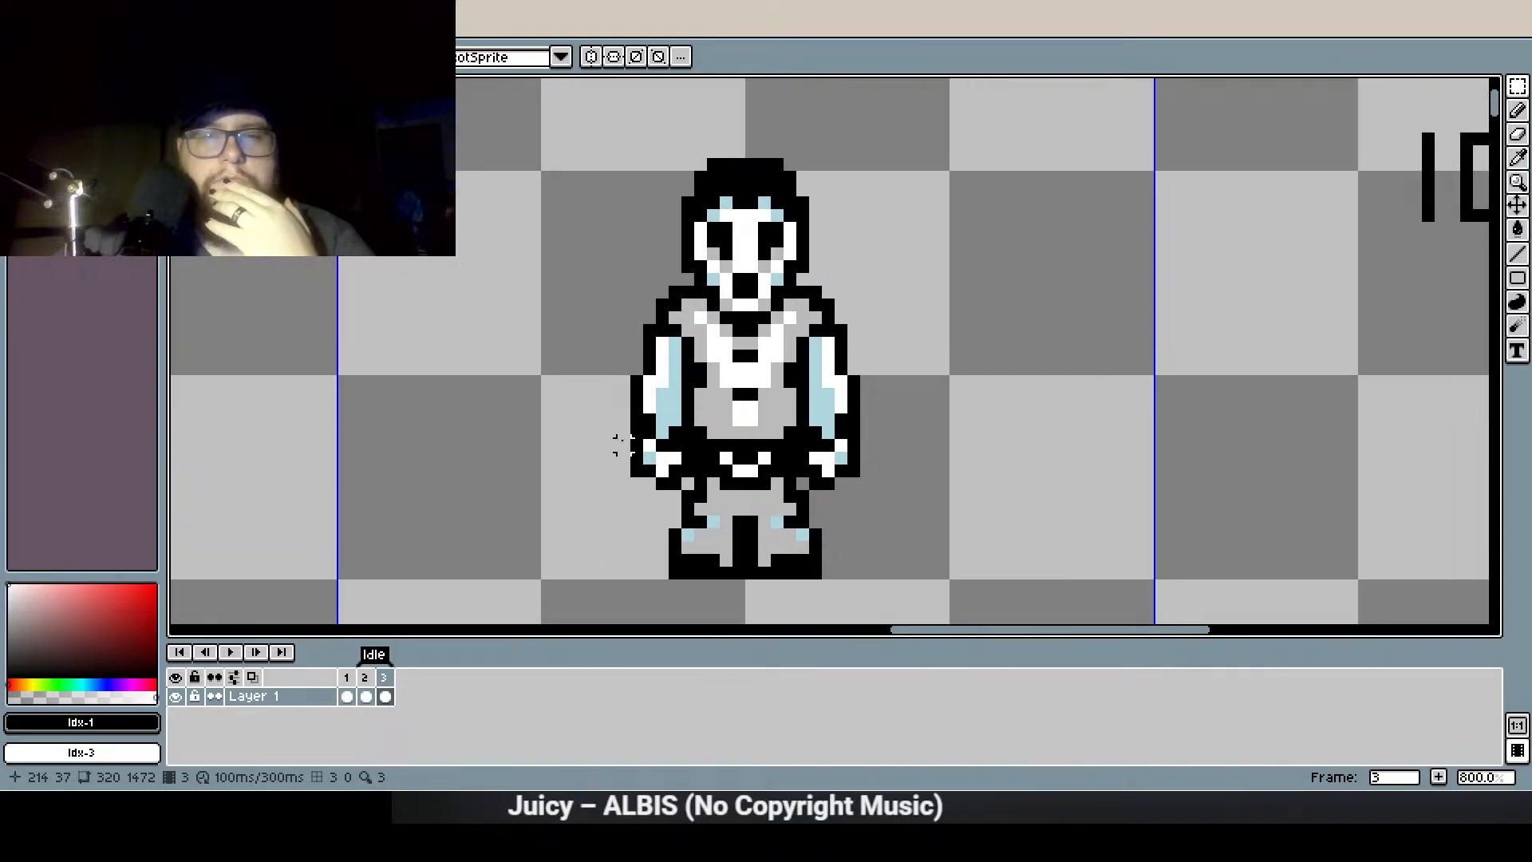
Lower the front-facing character's black mouth by one pixel in frame 3, undoing the stray pencil strokes around the chin
scroll(723, 244, up, 3)
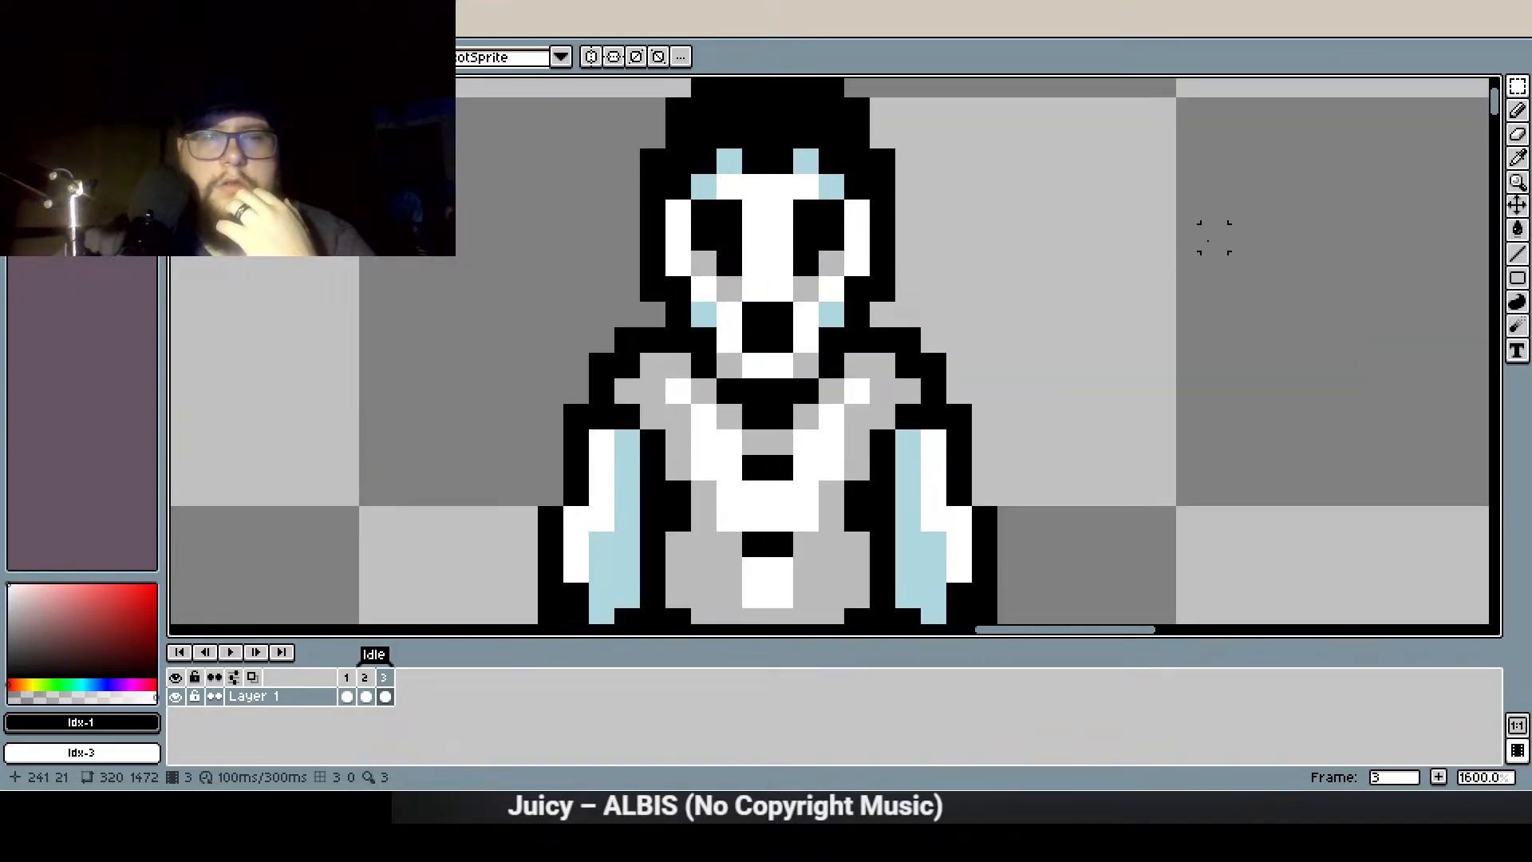
click(1518, 111)
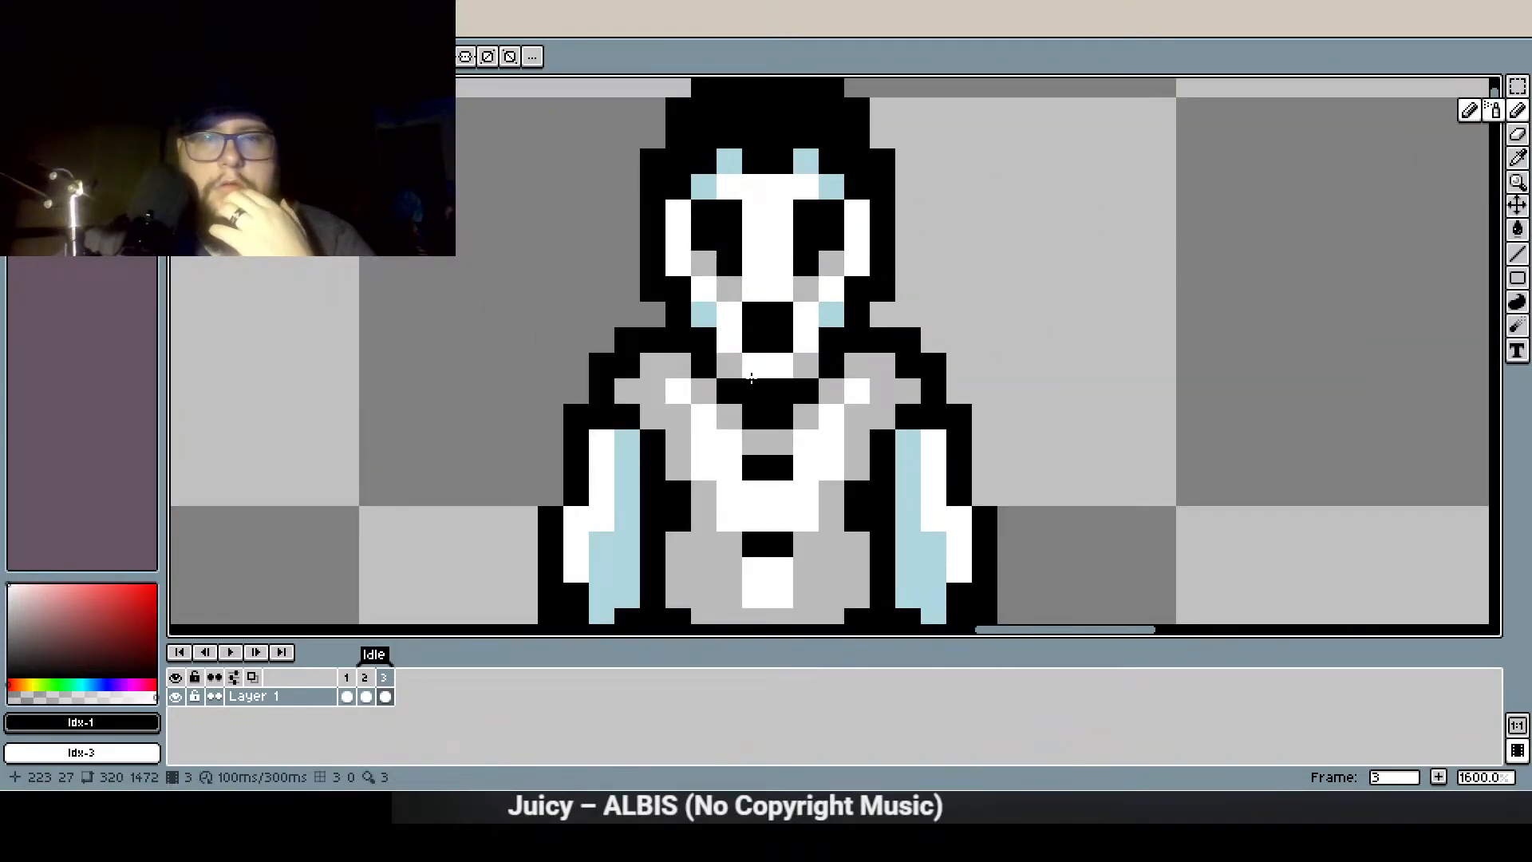
click(755, 364)
drag(781, 365, 741, 354)
click(729, 365)
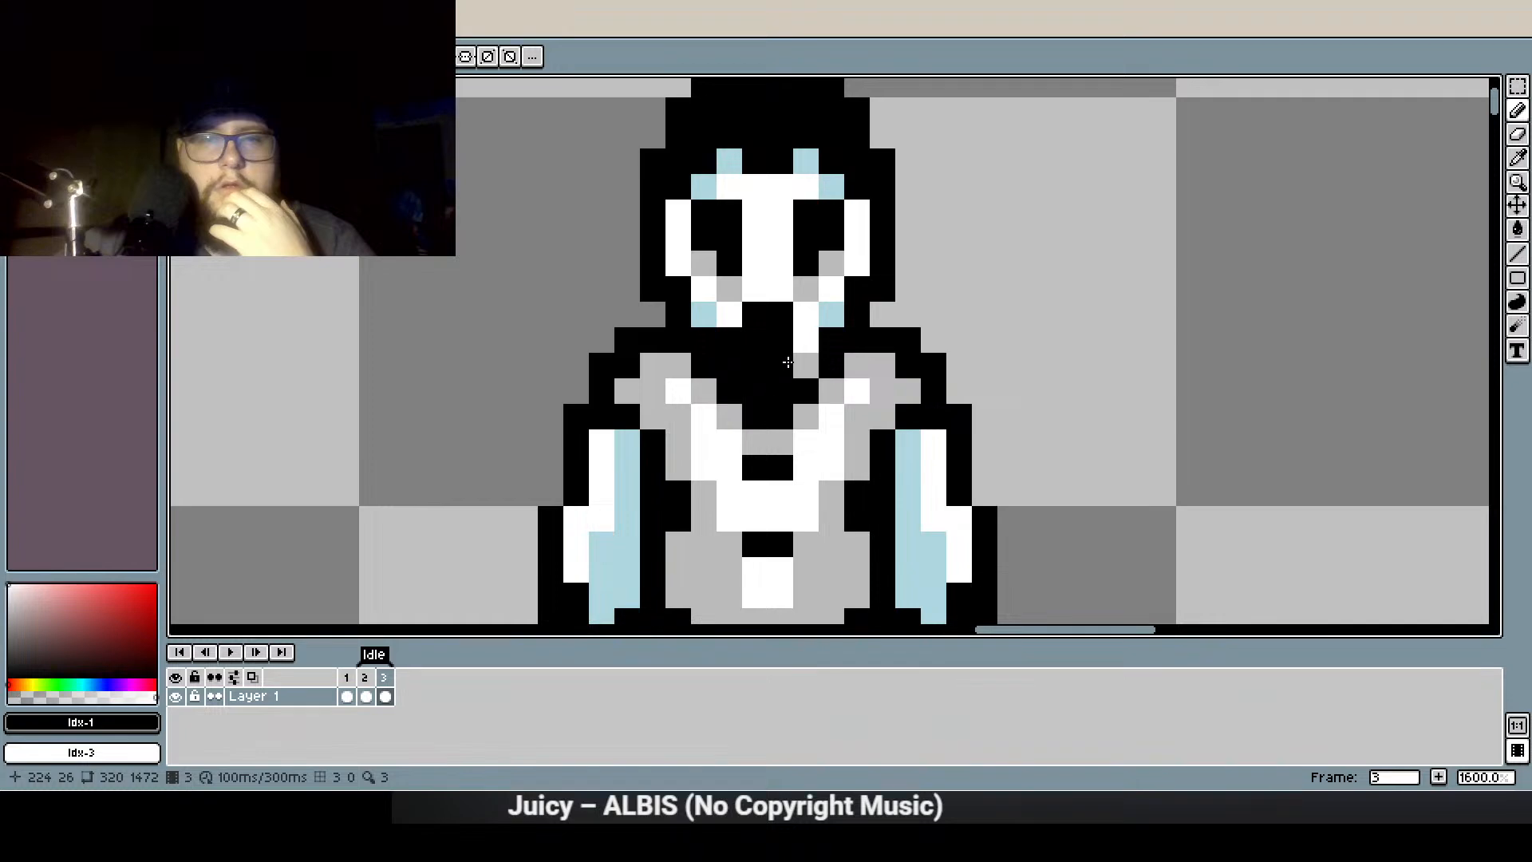
key(ctrl+z)
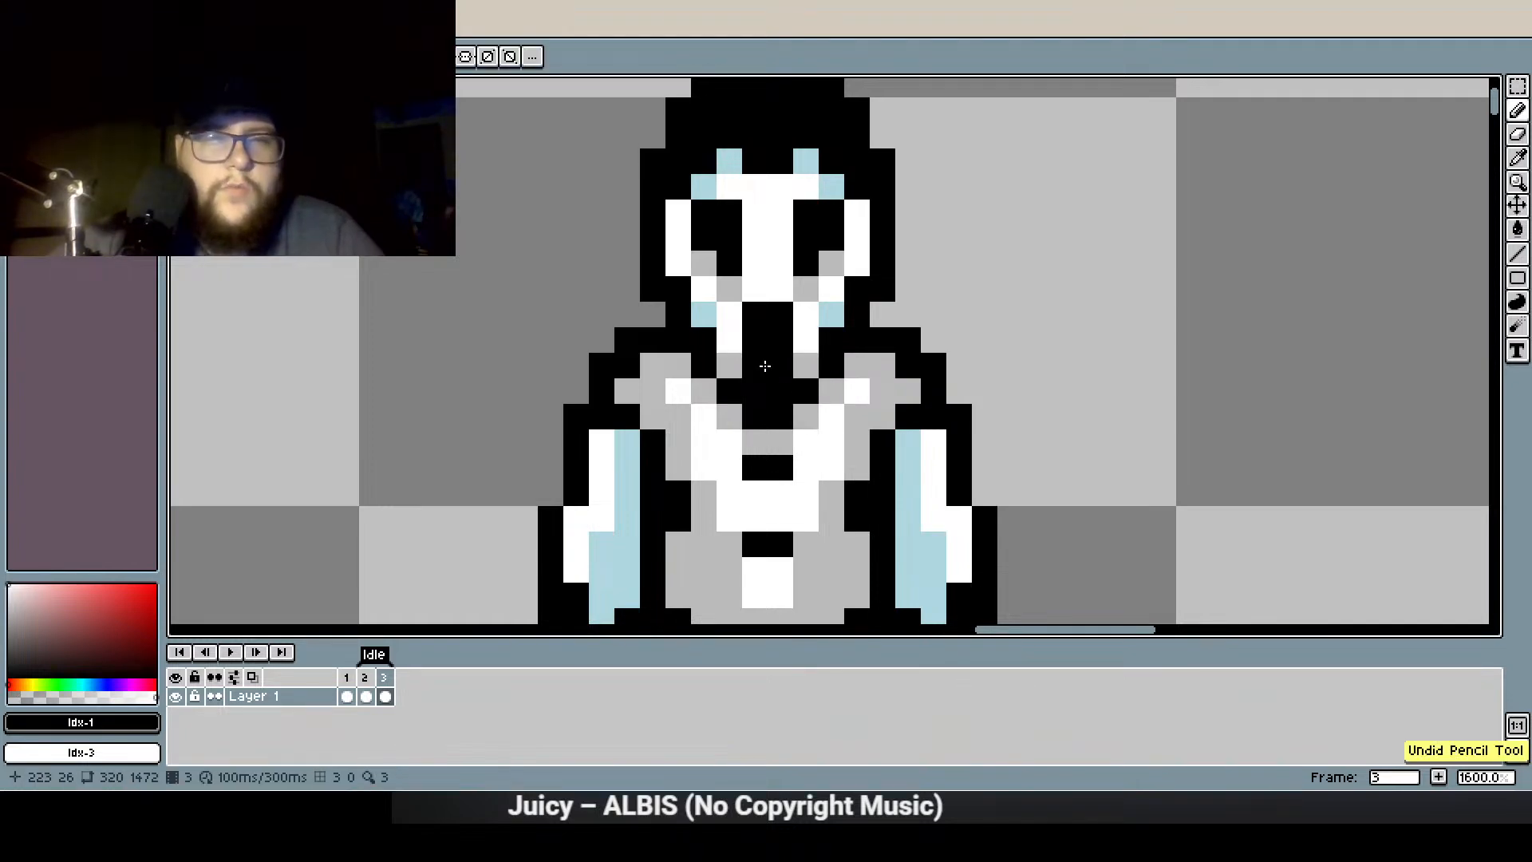
key(ctrl+z)
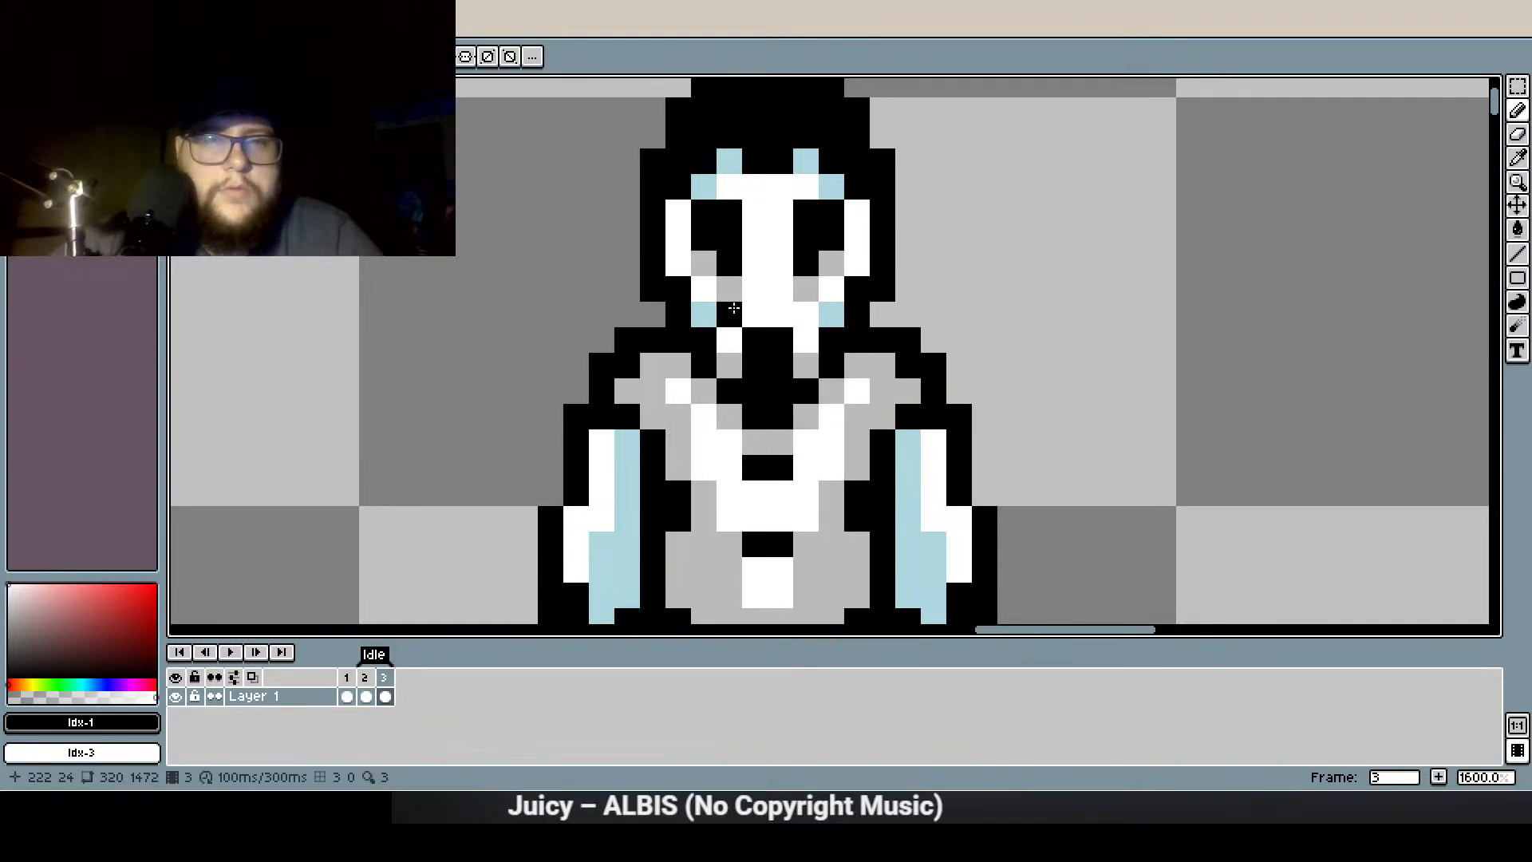
Shift both eyes down one pixel in frame 3, with white above them and grey #bababa shading pixels beneath
scroll(759, 266, up, 2)
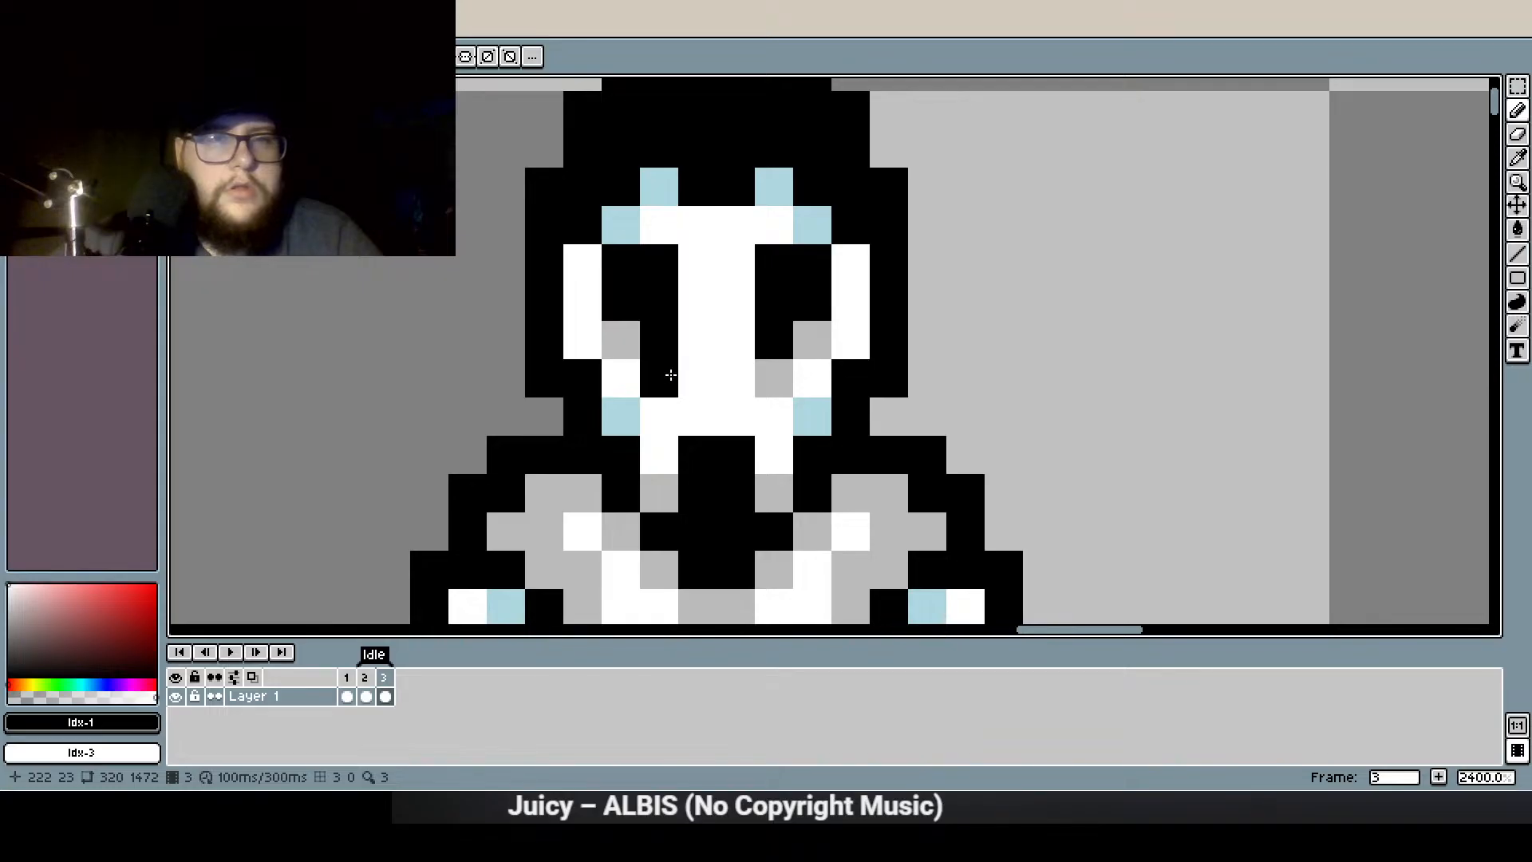
click(808, 346)
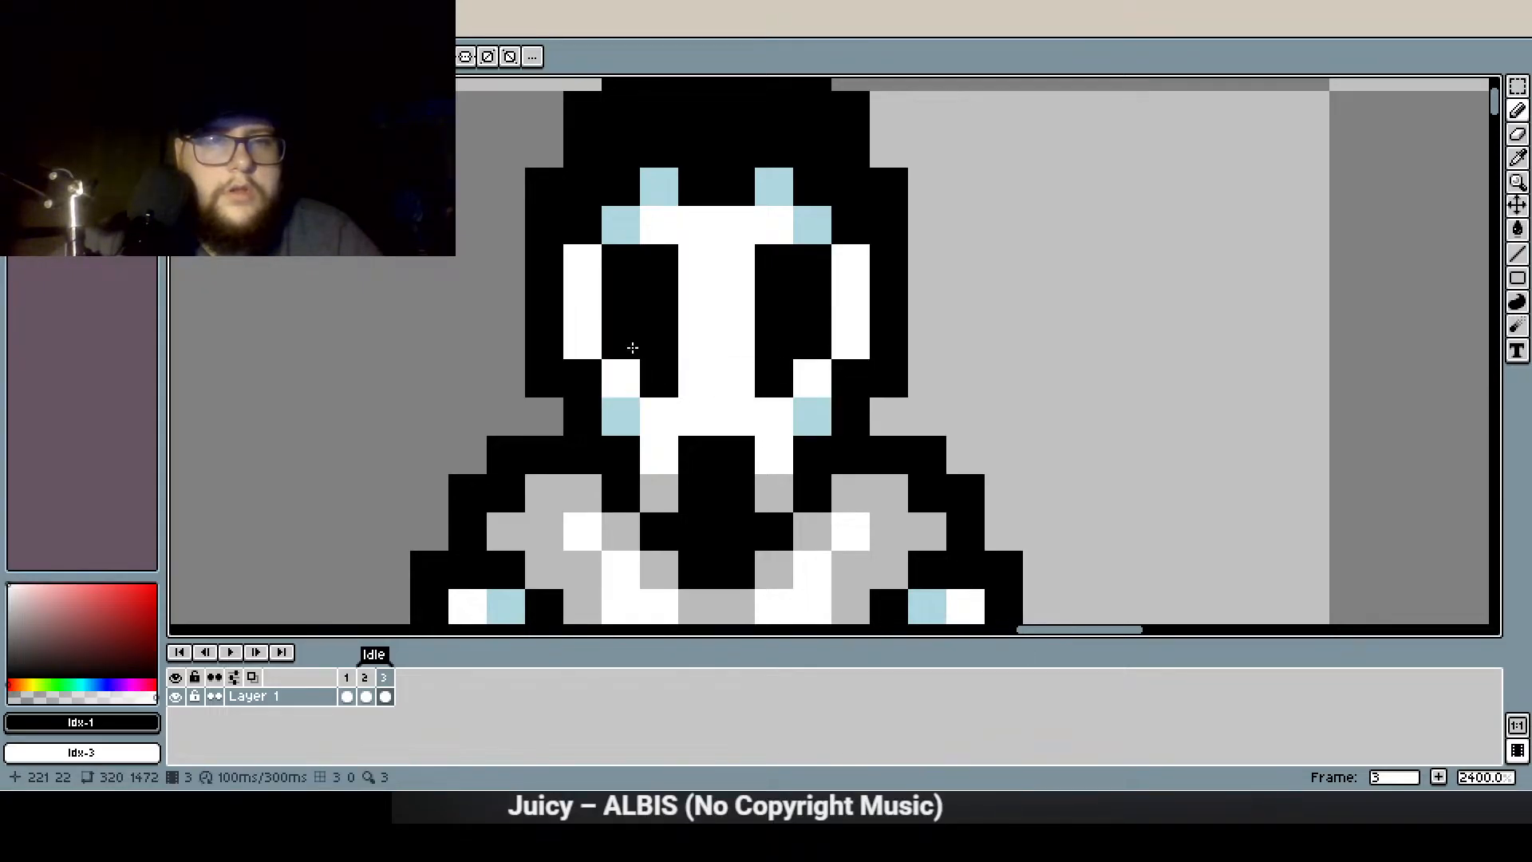
right_click(616, 264)
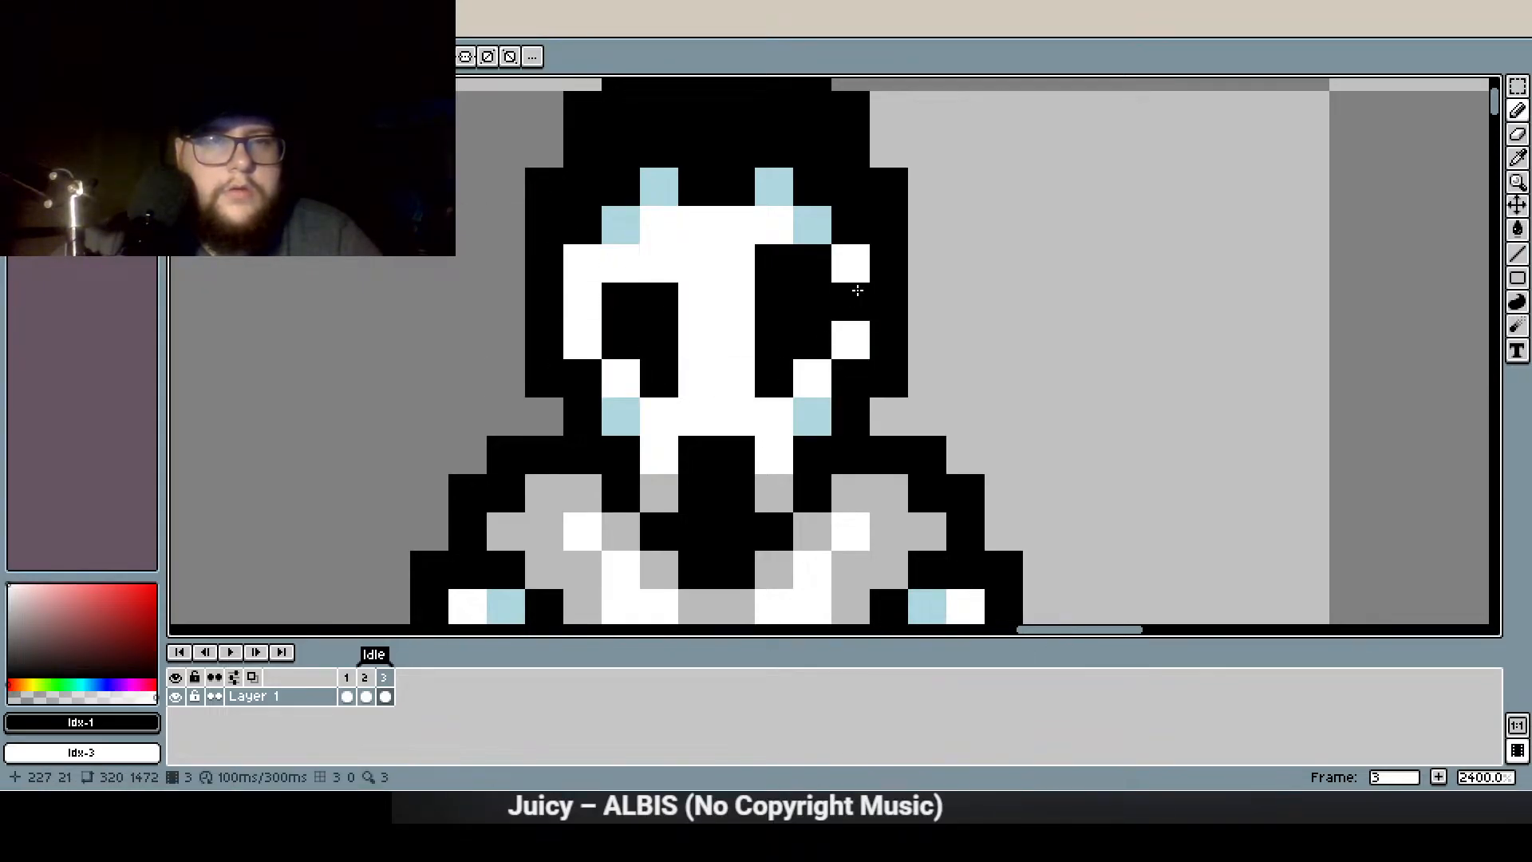
right_click(813, 268)
click(94, 89)
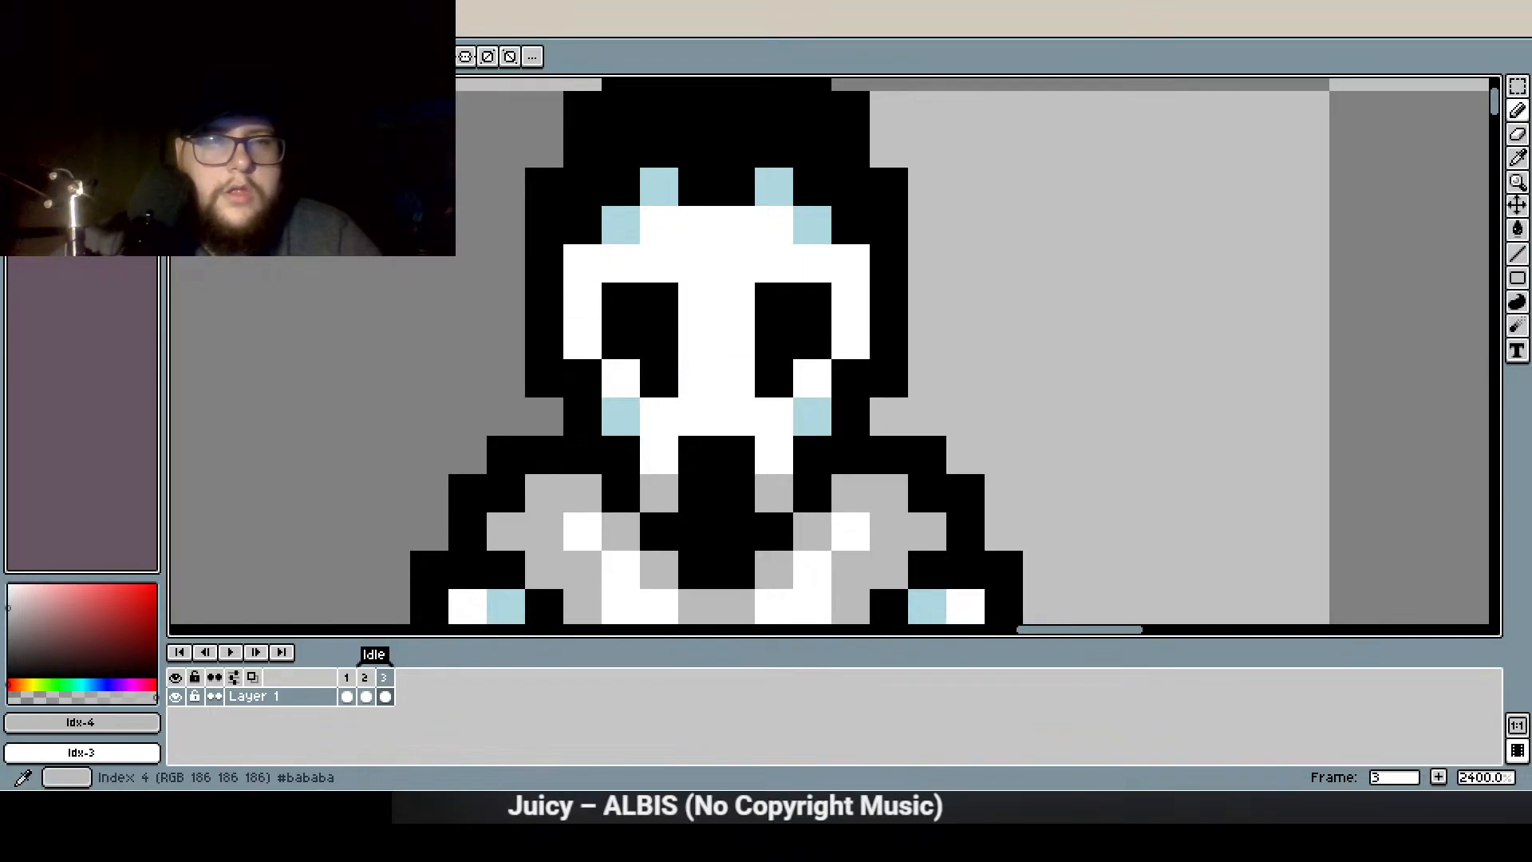
click(627, 374)
mouse_move(681, 308)
mouse_down()
mouse_move(561, 455)
mouse_move(642, 360)
mouse_up()
Select the hair and hairline of the front-facing character and move them down by one pixel
click(1517, 85)
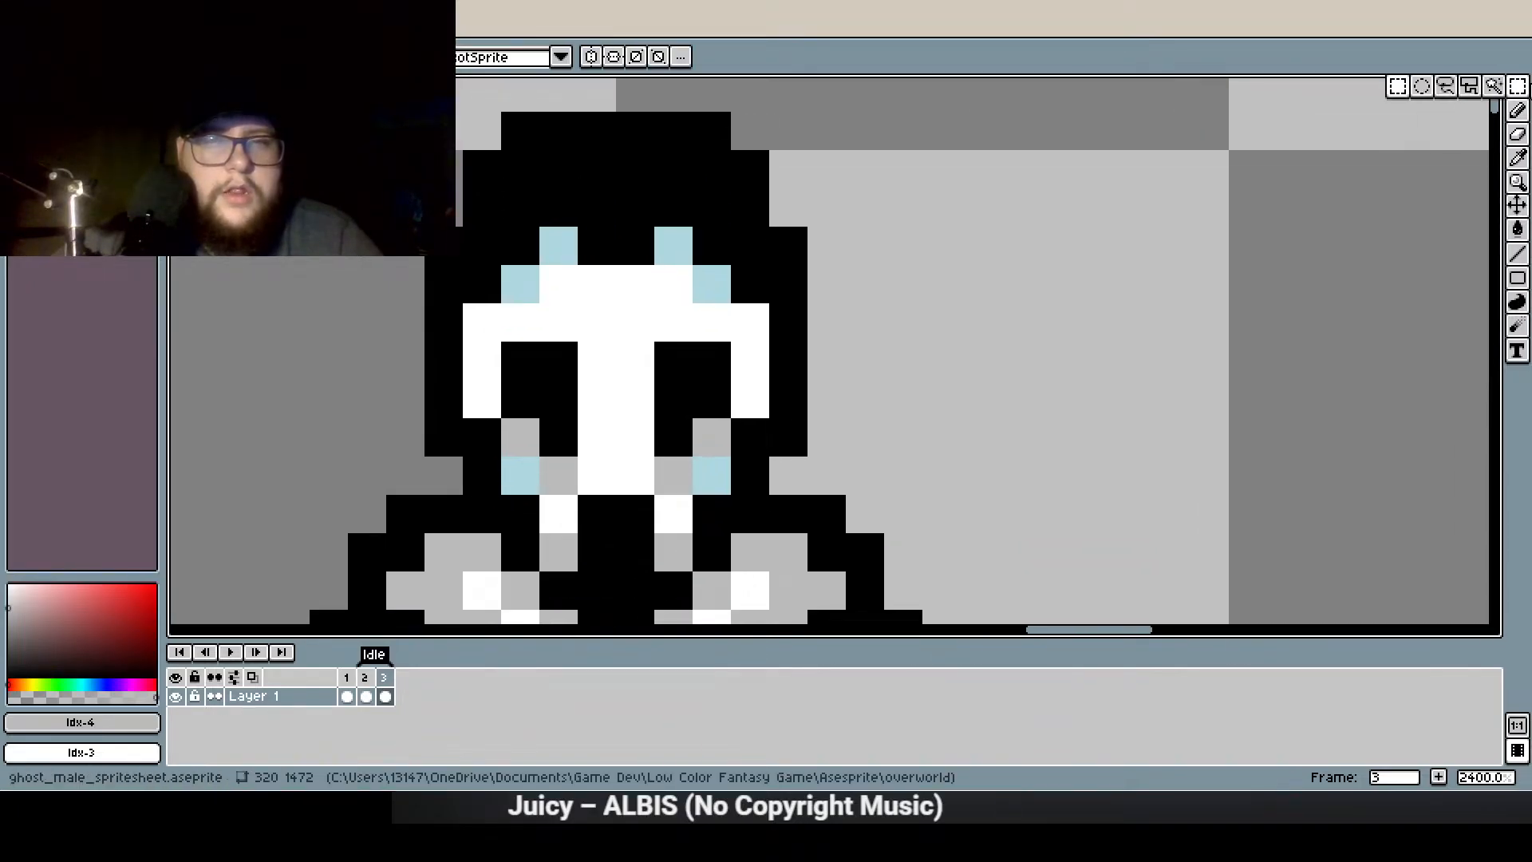
mouse_move(437, 105)
mouse_down()
mouse_move(781, 334)
mouse_move(451, 99)
mouse_up()
click(1094, 399)
drag(792, 287, 367, 92)
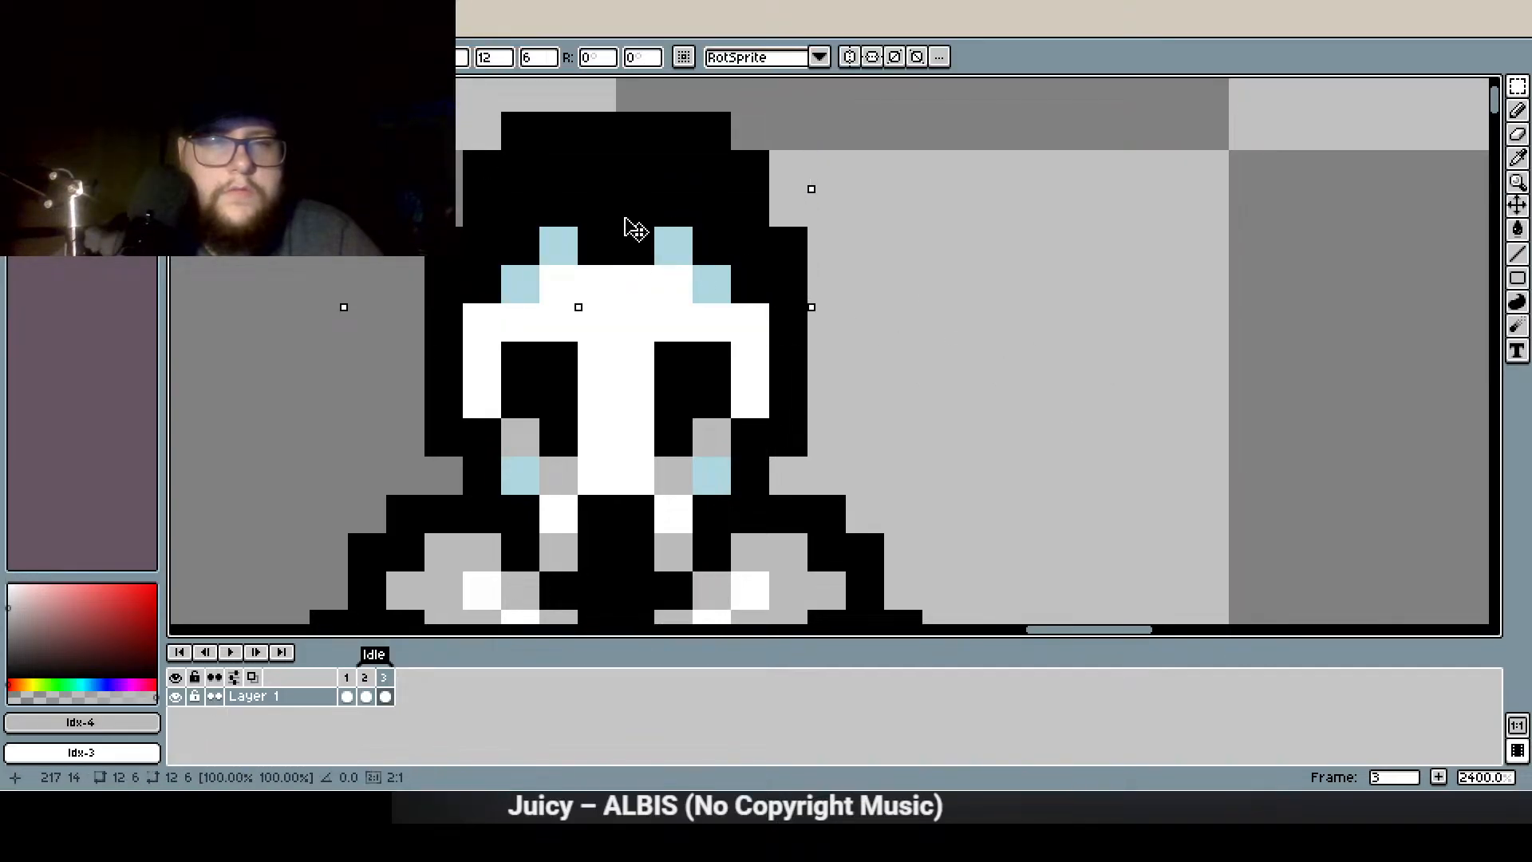
drag(626, 218, 634, 243)
click(950, 437)
drag(952, 438, 925, 240)
scroll(925, 240, down, 1)
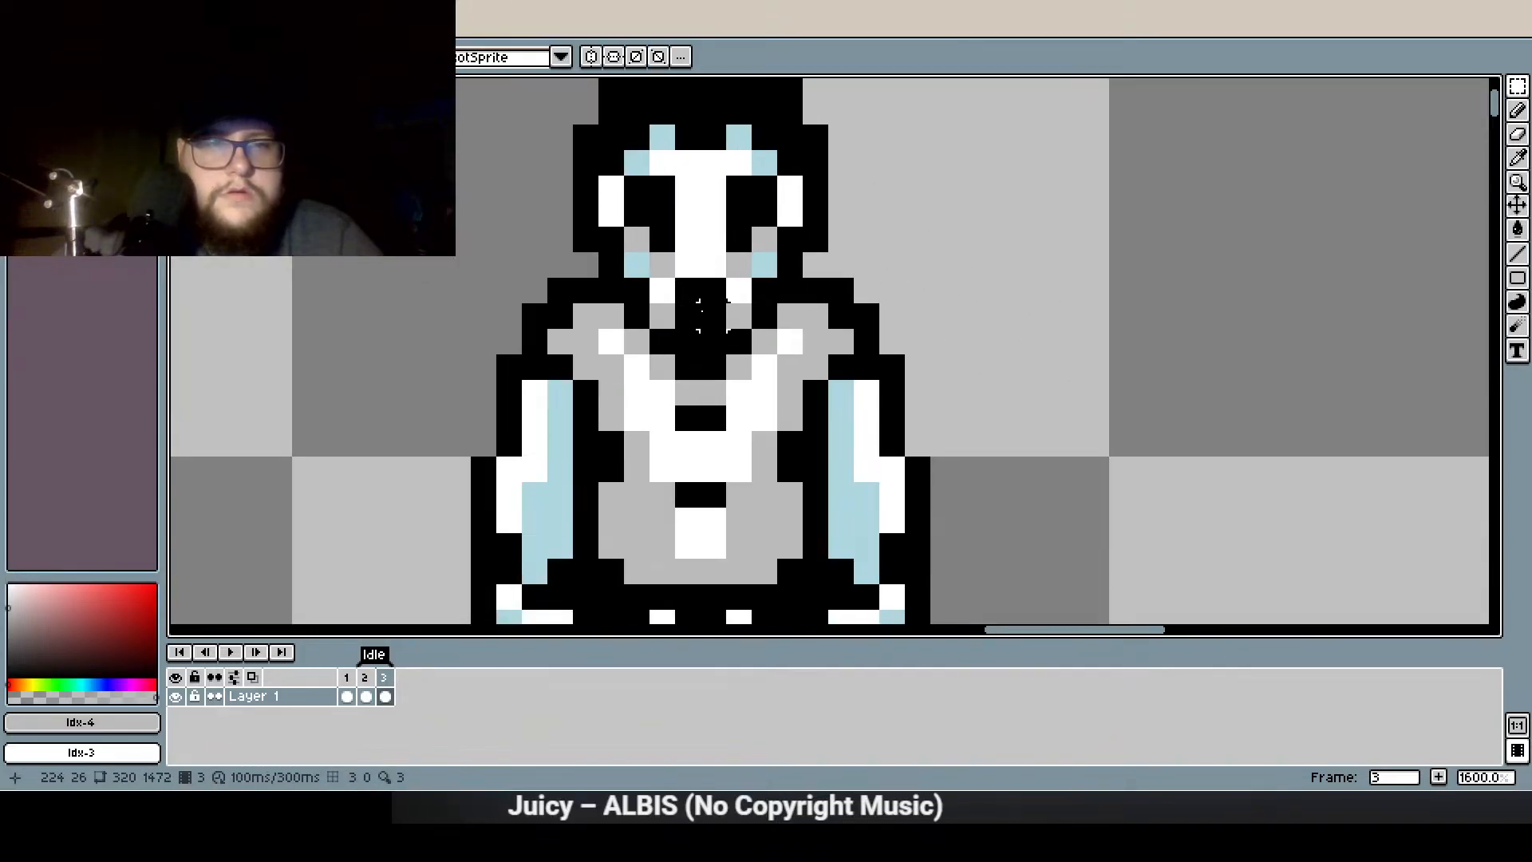
Paint the inner grey collar pixels on both sides of the neck black to outline the lowered chin
scroll(703, 314, up, 2)
click(1523, 109)
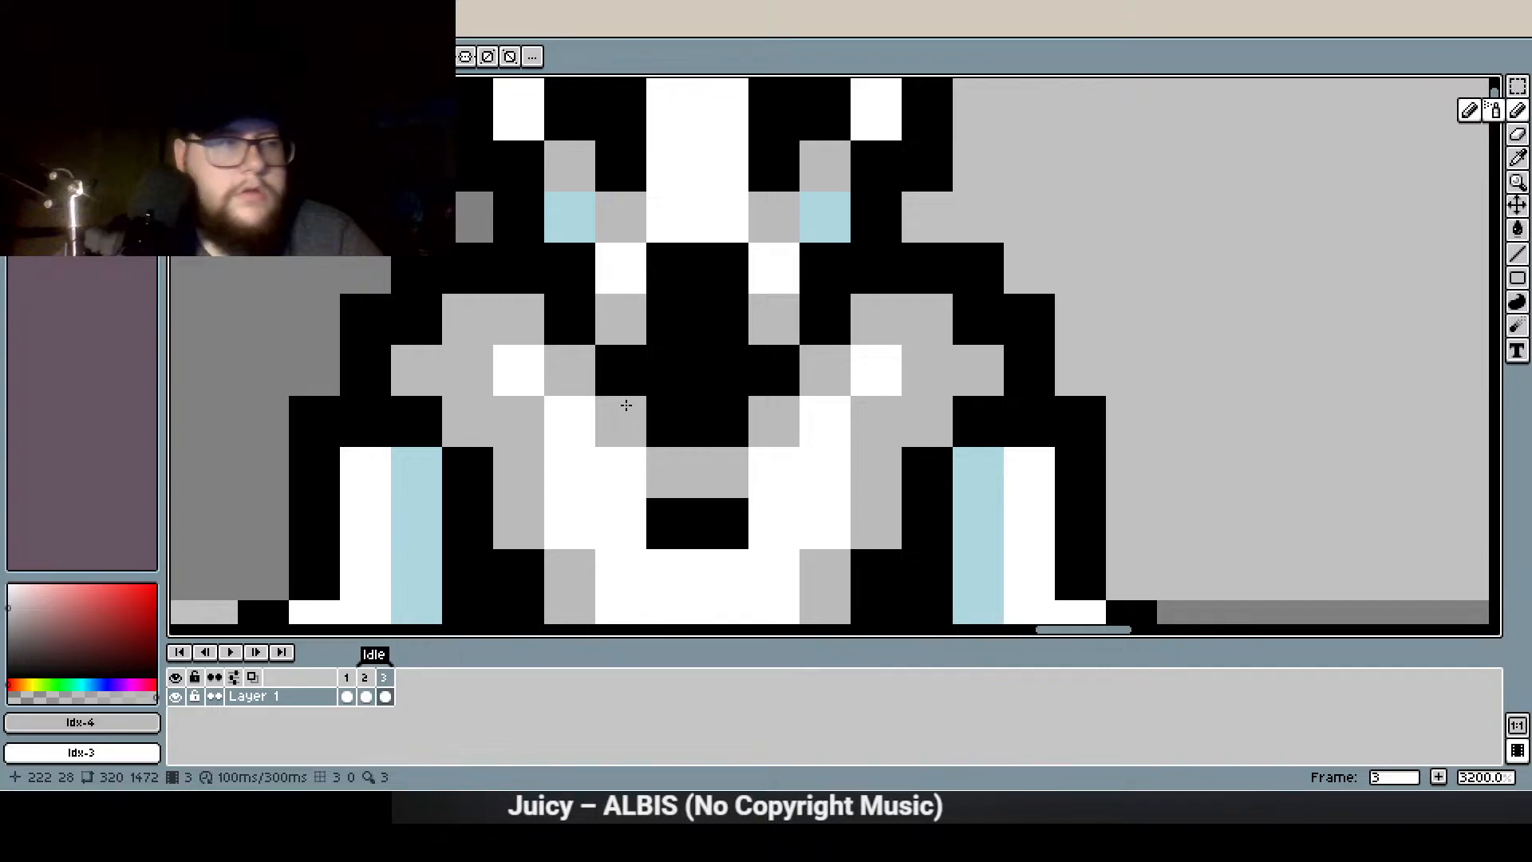
right_click(624, 405)
alt+click(615, 369)
click(620, 421)
click(585, 367)
click(751, 426)
click(813, 385)
Shift the light blue cheek pixels down by one with white above them, and paint the grey pixels beside the mouth white
scroll(721, 376, down, 4)
scroll(717, 408, up, 2)
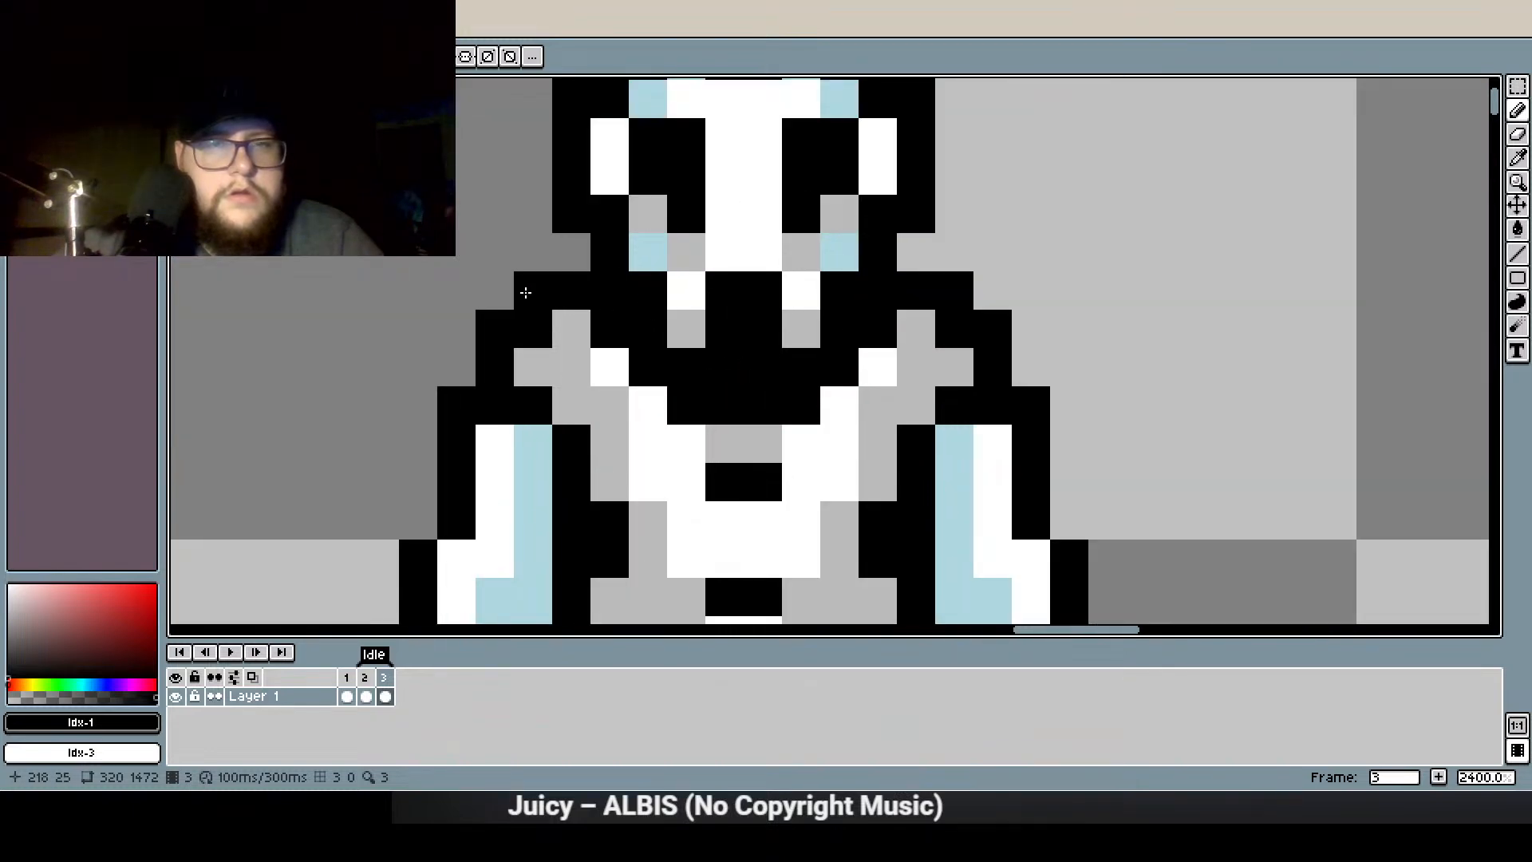
click(50, 105)
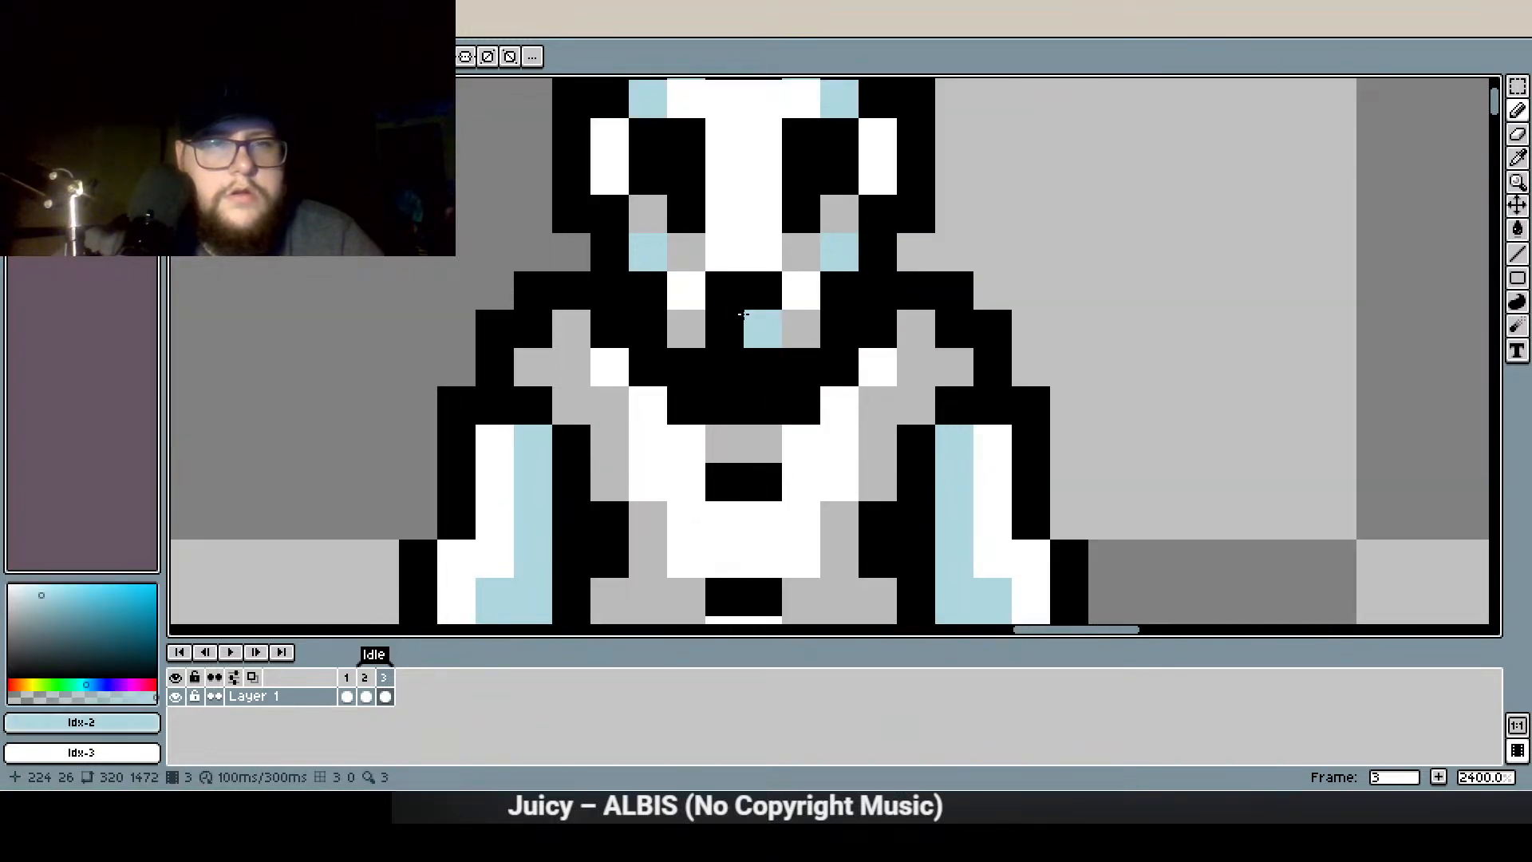
click(648, 285)
right_click(834, 256)
click(599, 261)
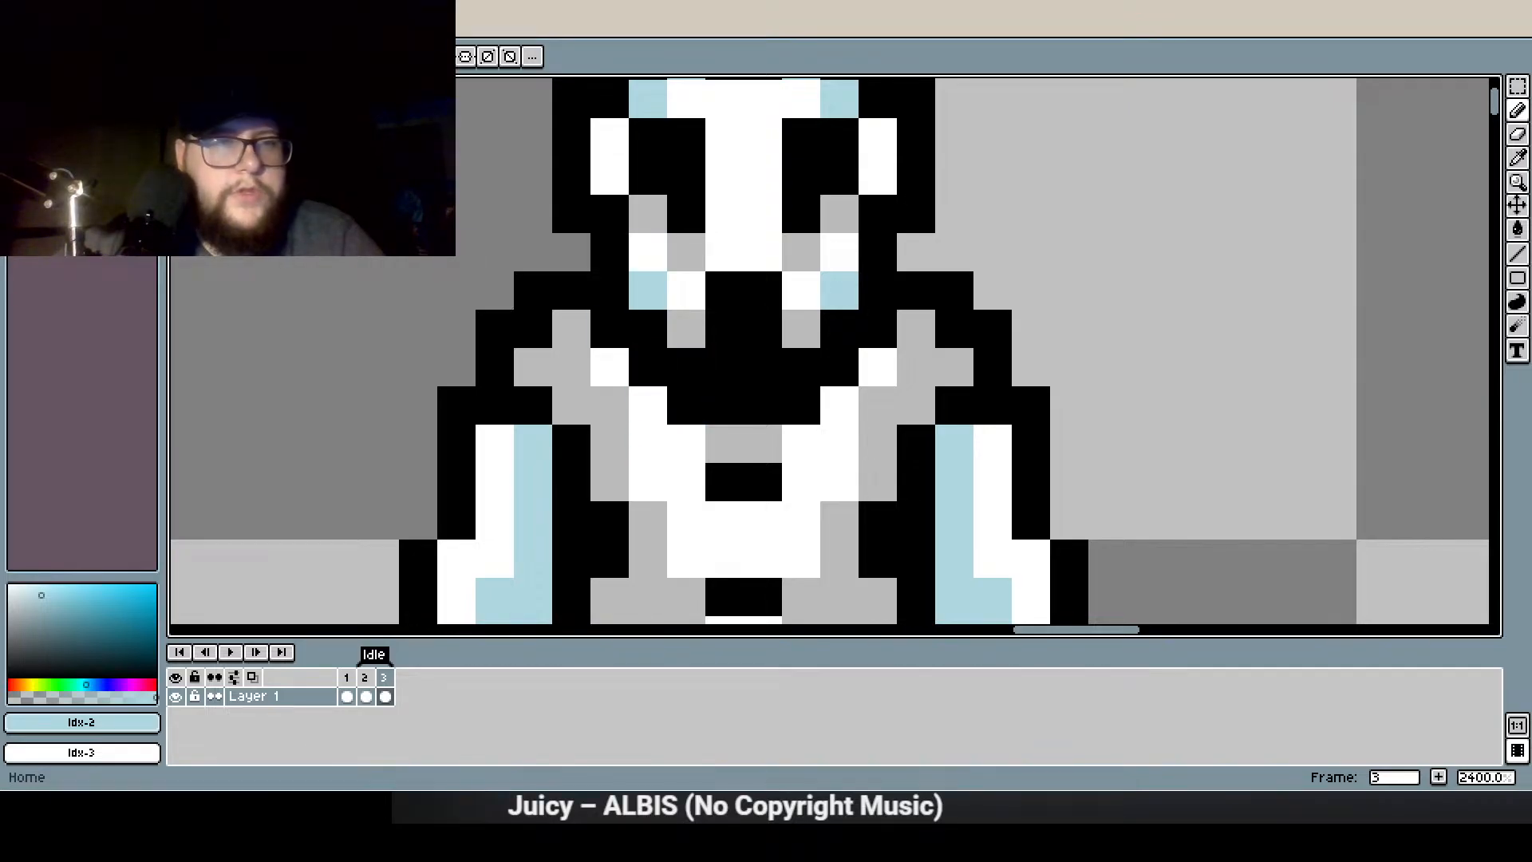
right_click(686, 328)
right_click(801, 329)
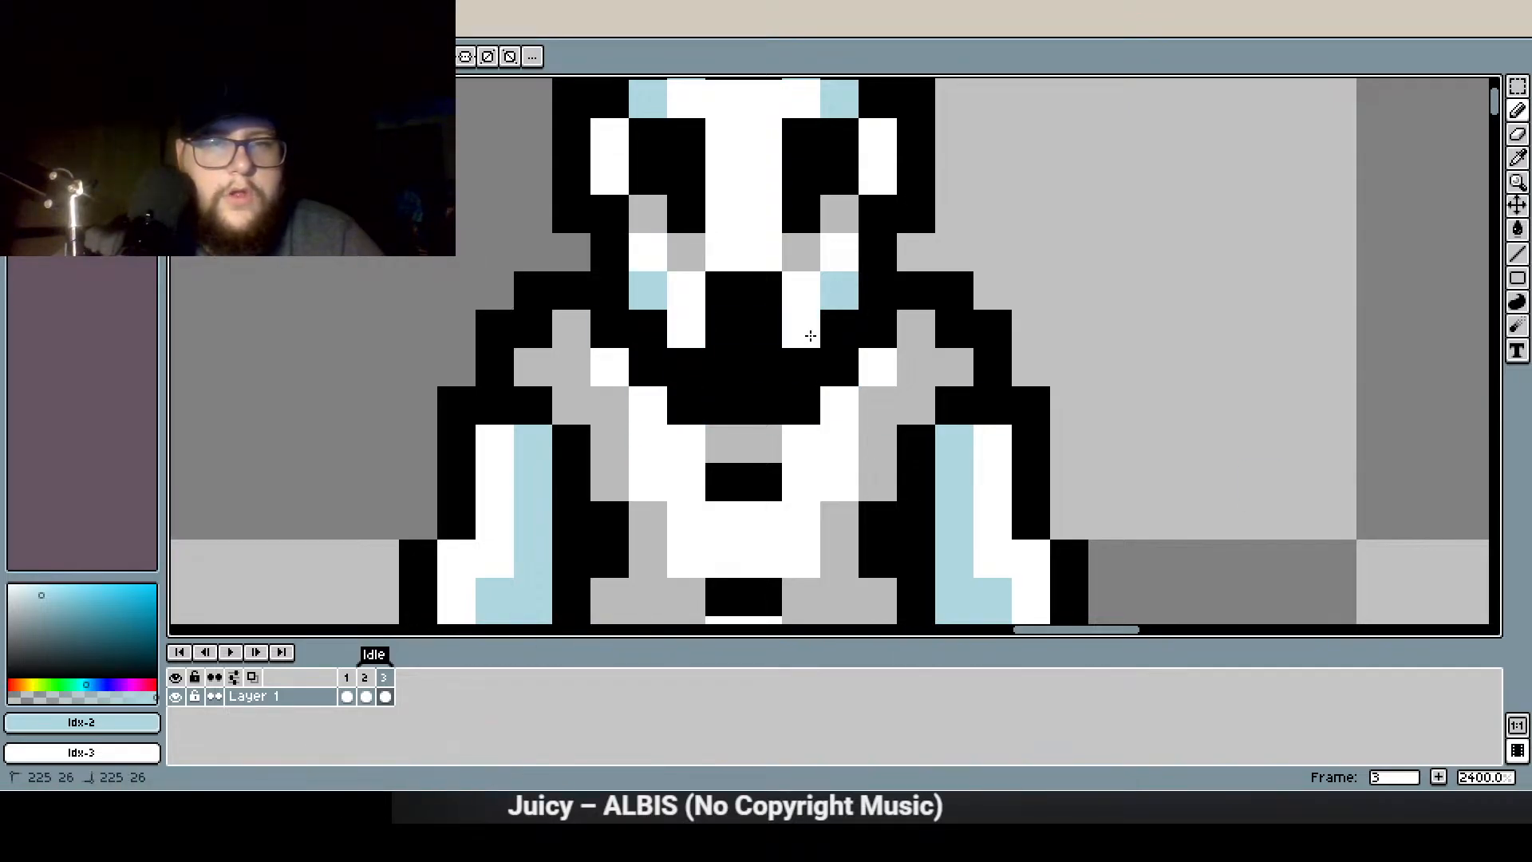
Paint a grey shading pixel on each lower side of the chin in frame 3
click(91, 110)
click(697, 356)
click(806, 365)
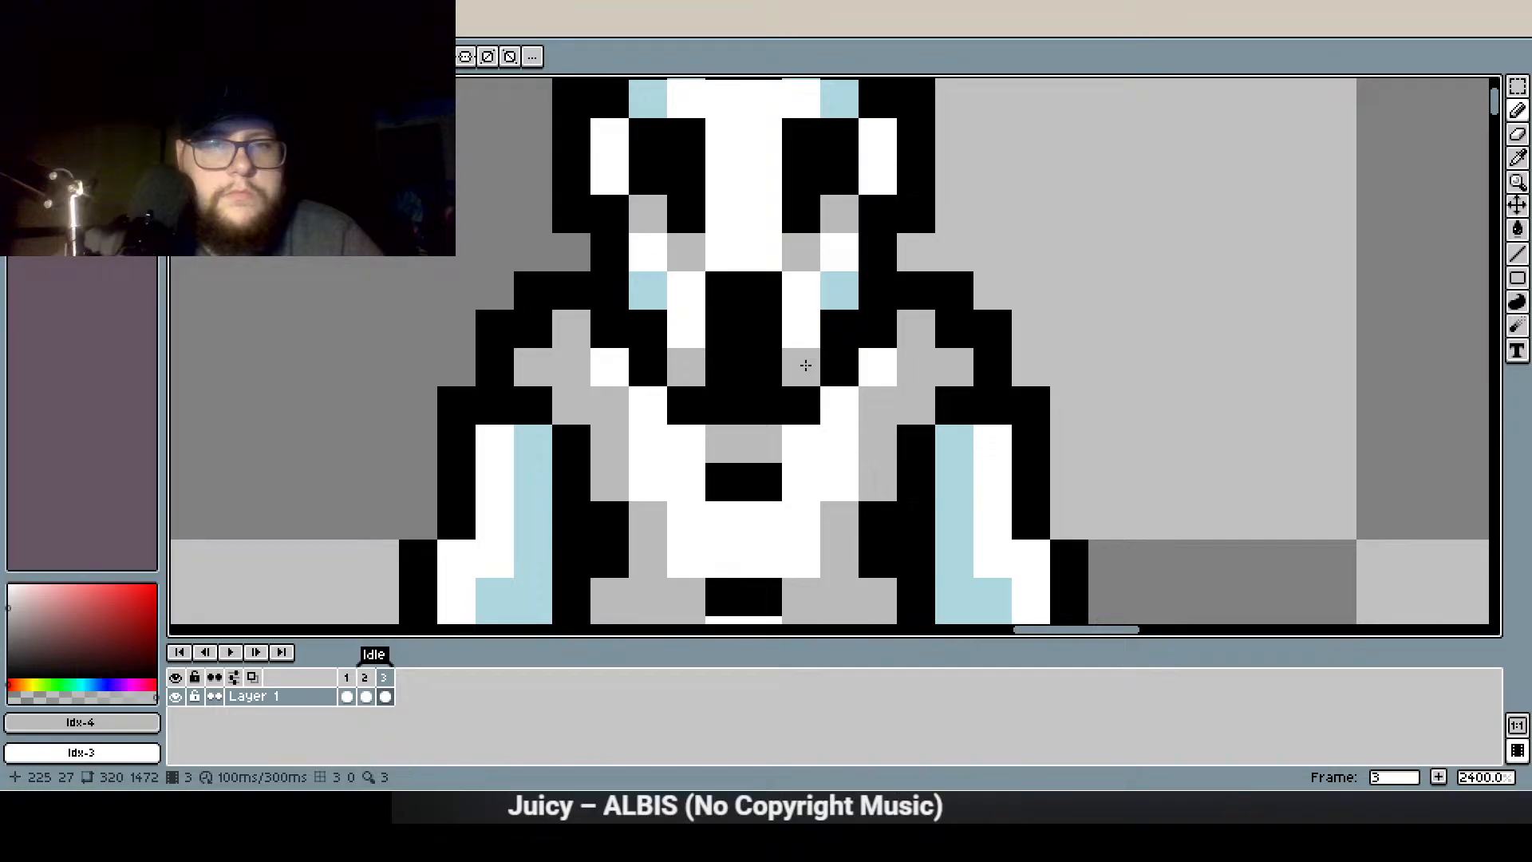
scroll(718, 484, down, 5)
drag(888, 474, 850, 345)
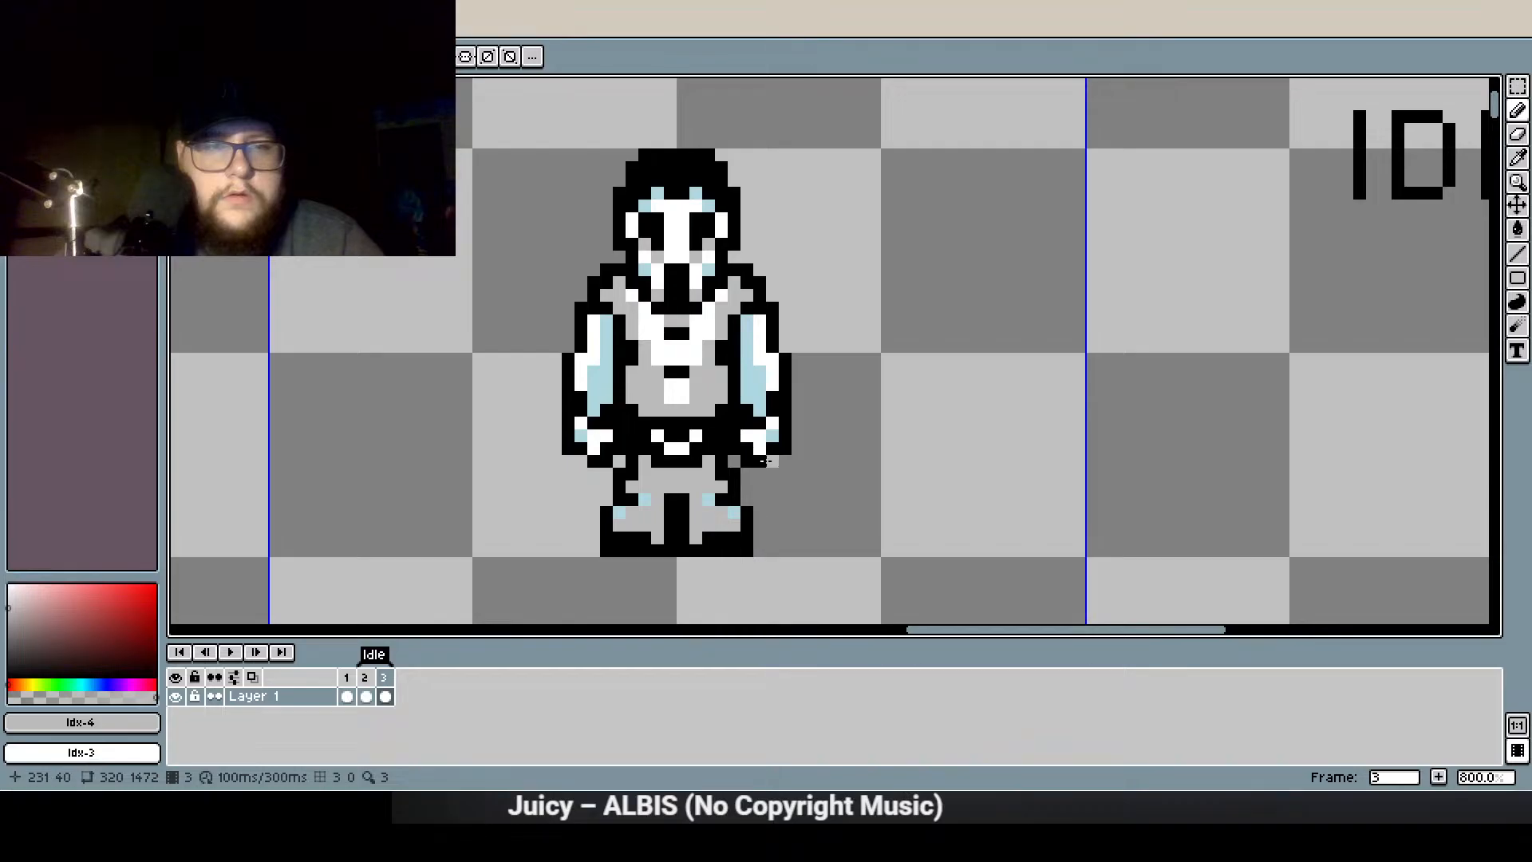
Add a new frame after frame 3 and move both of the character's arms down by one pixel in it
right_click(384, 681)
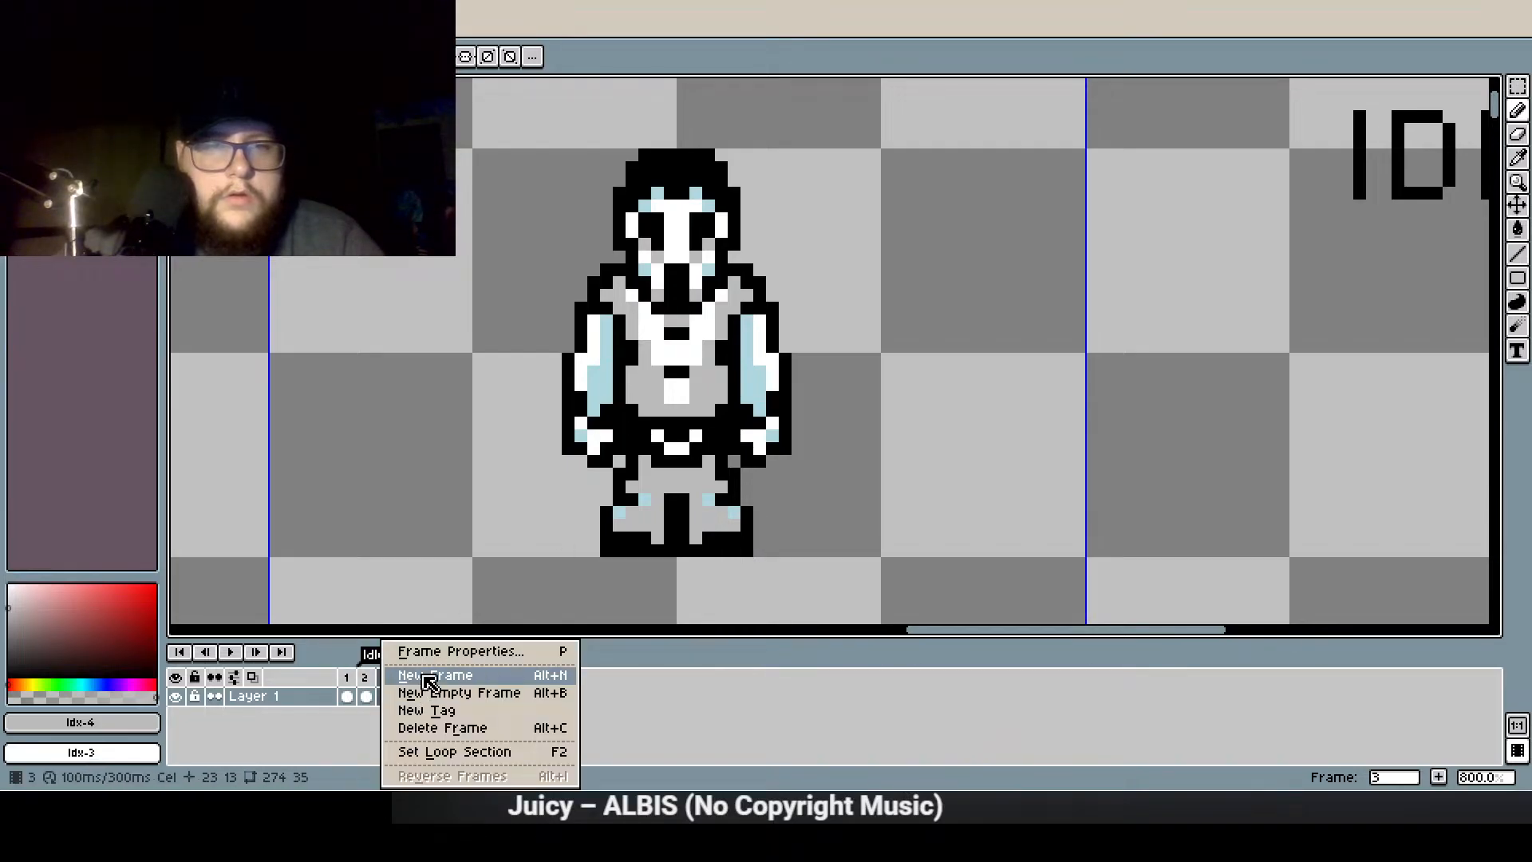
click(429, 682)
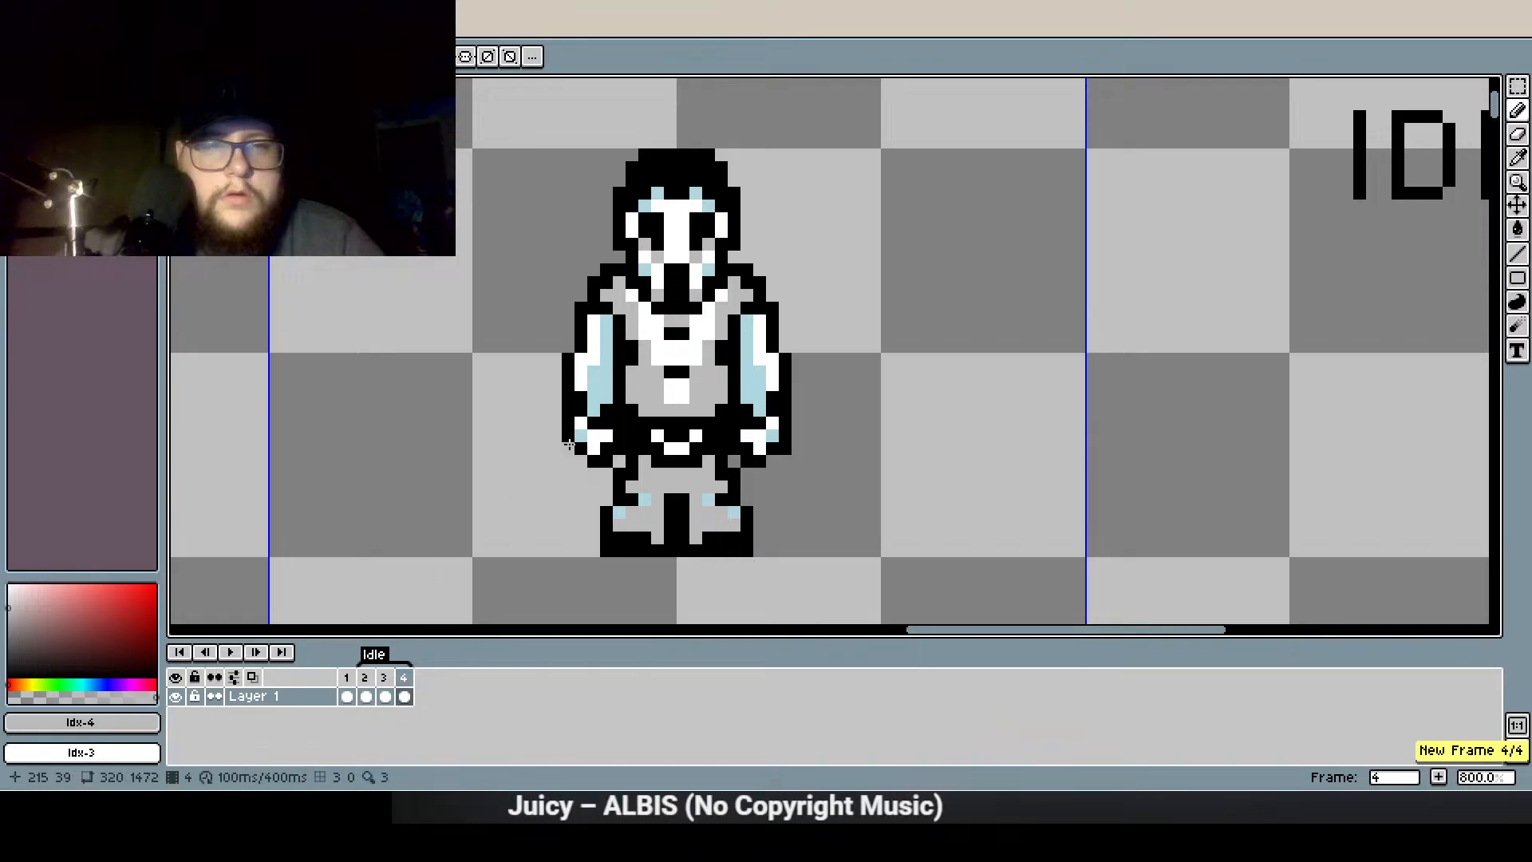
scroll(610, 375, up, 2)
click(1518, 87)
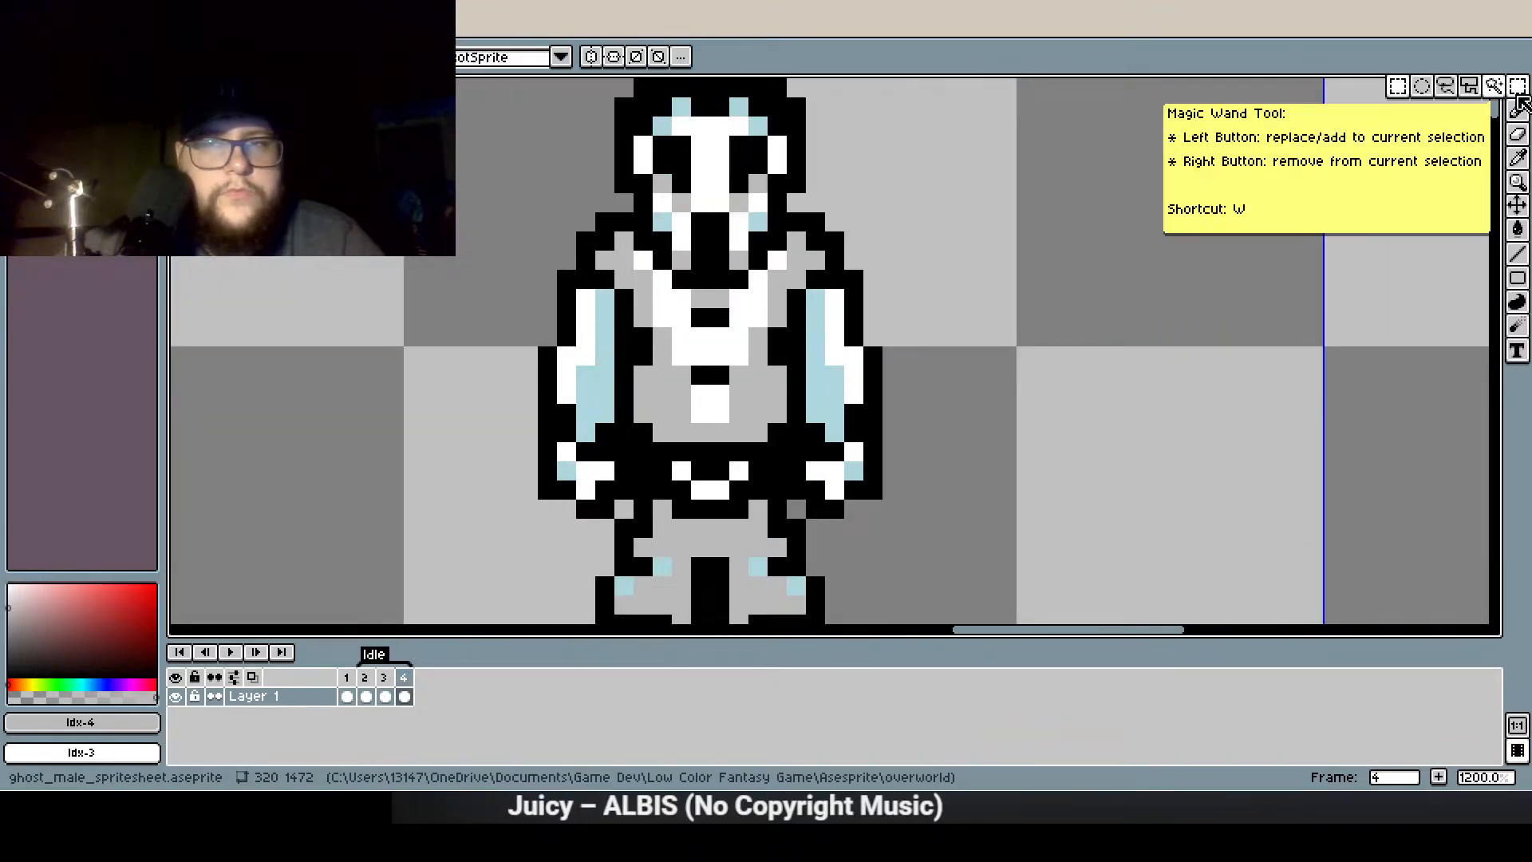
drag(950, 509, 797, 222)
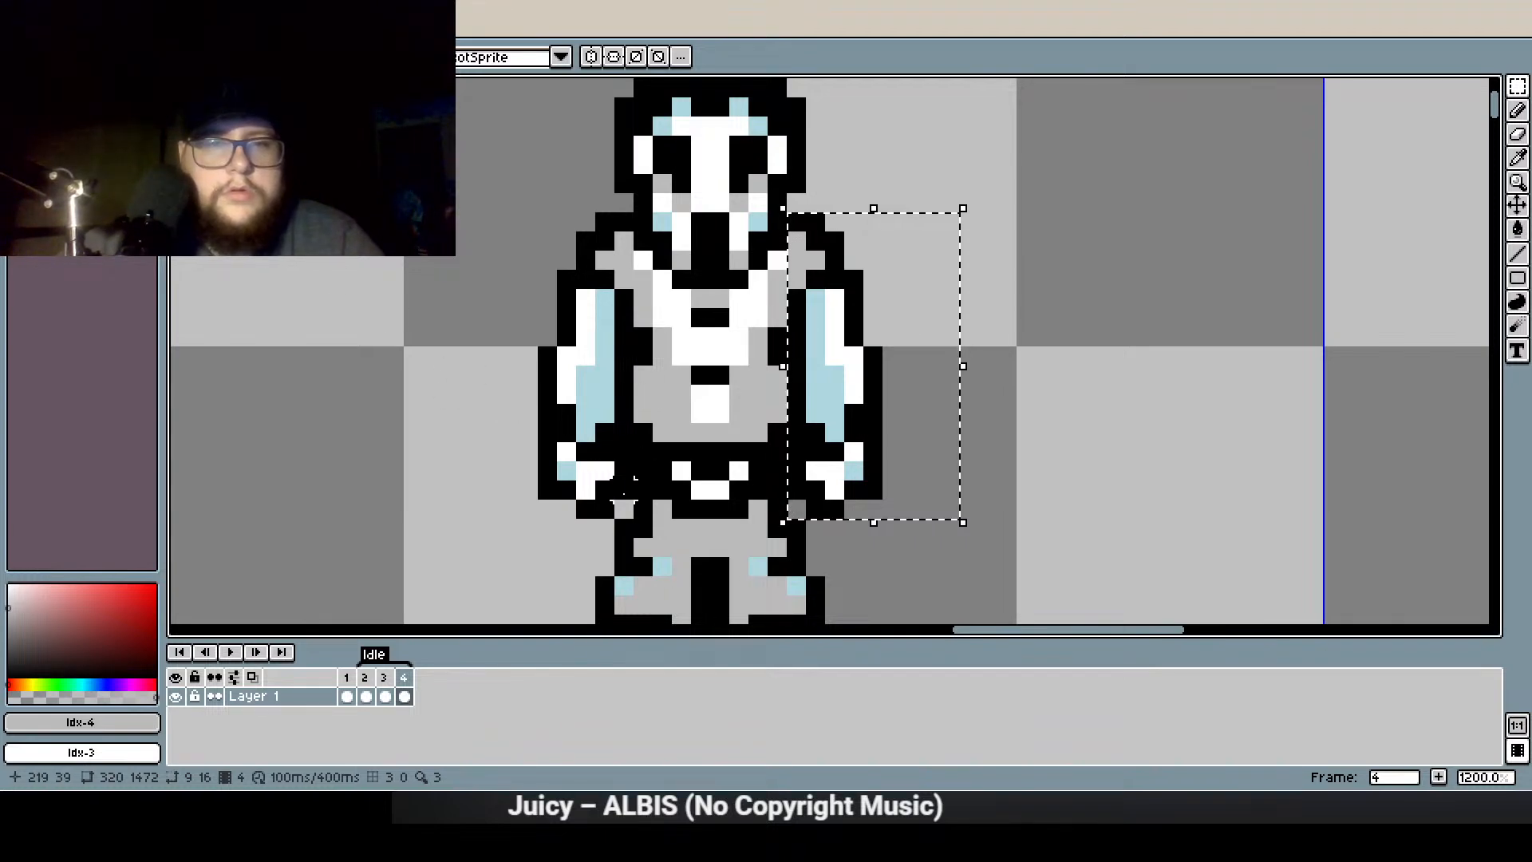
drag(624, 509, 461, 212)
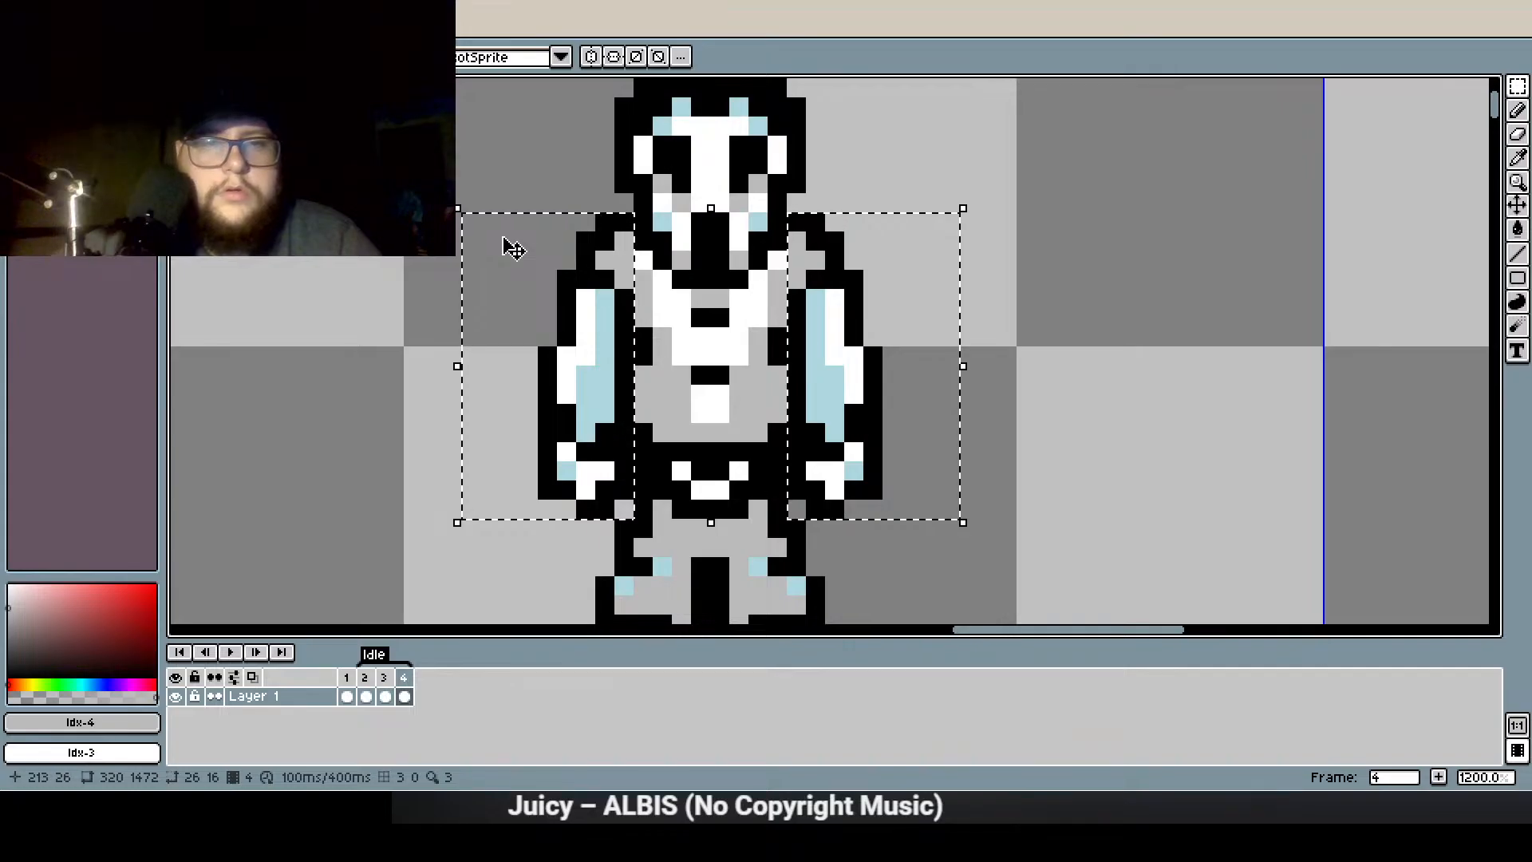
key(Down)
key(ctrl+d)
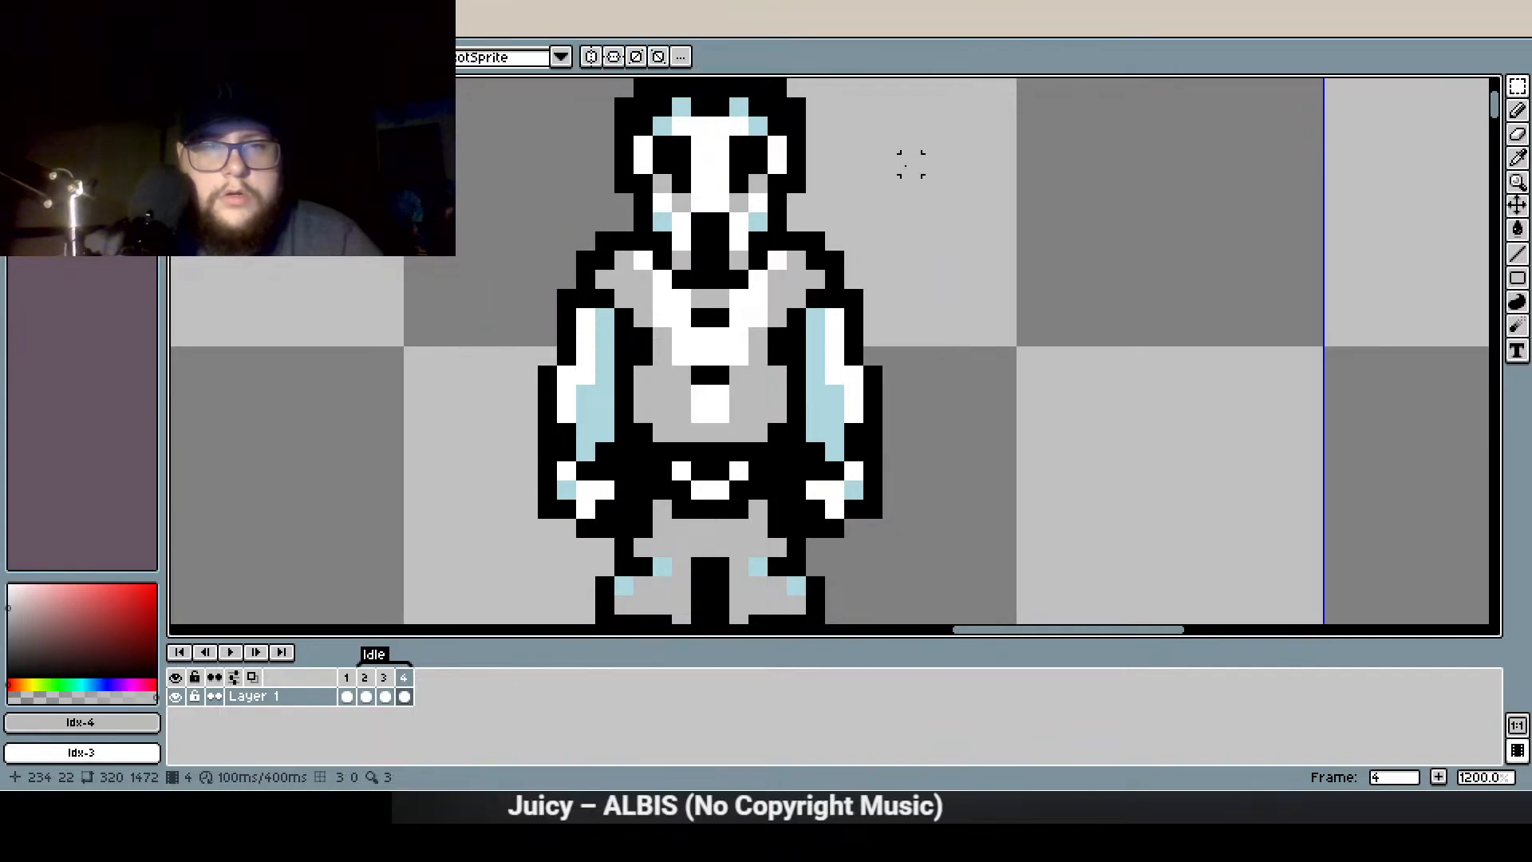
Play the Idle animation from frame 2 to review the head and arm movement
scroll(701, 294, down, 3)
click(365, 695)
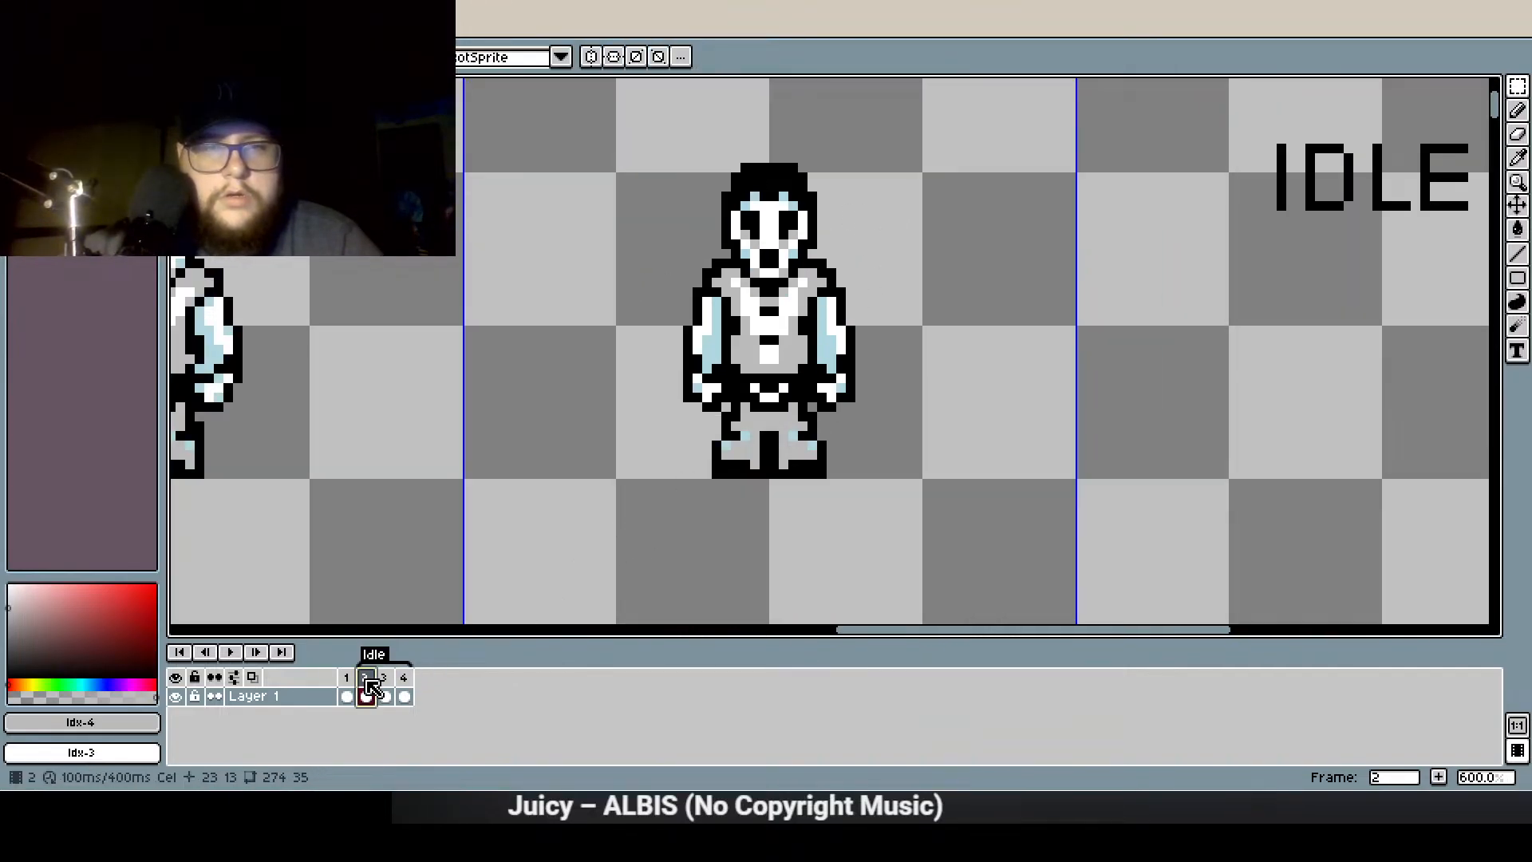
click(231, 653)
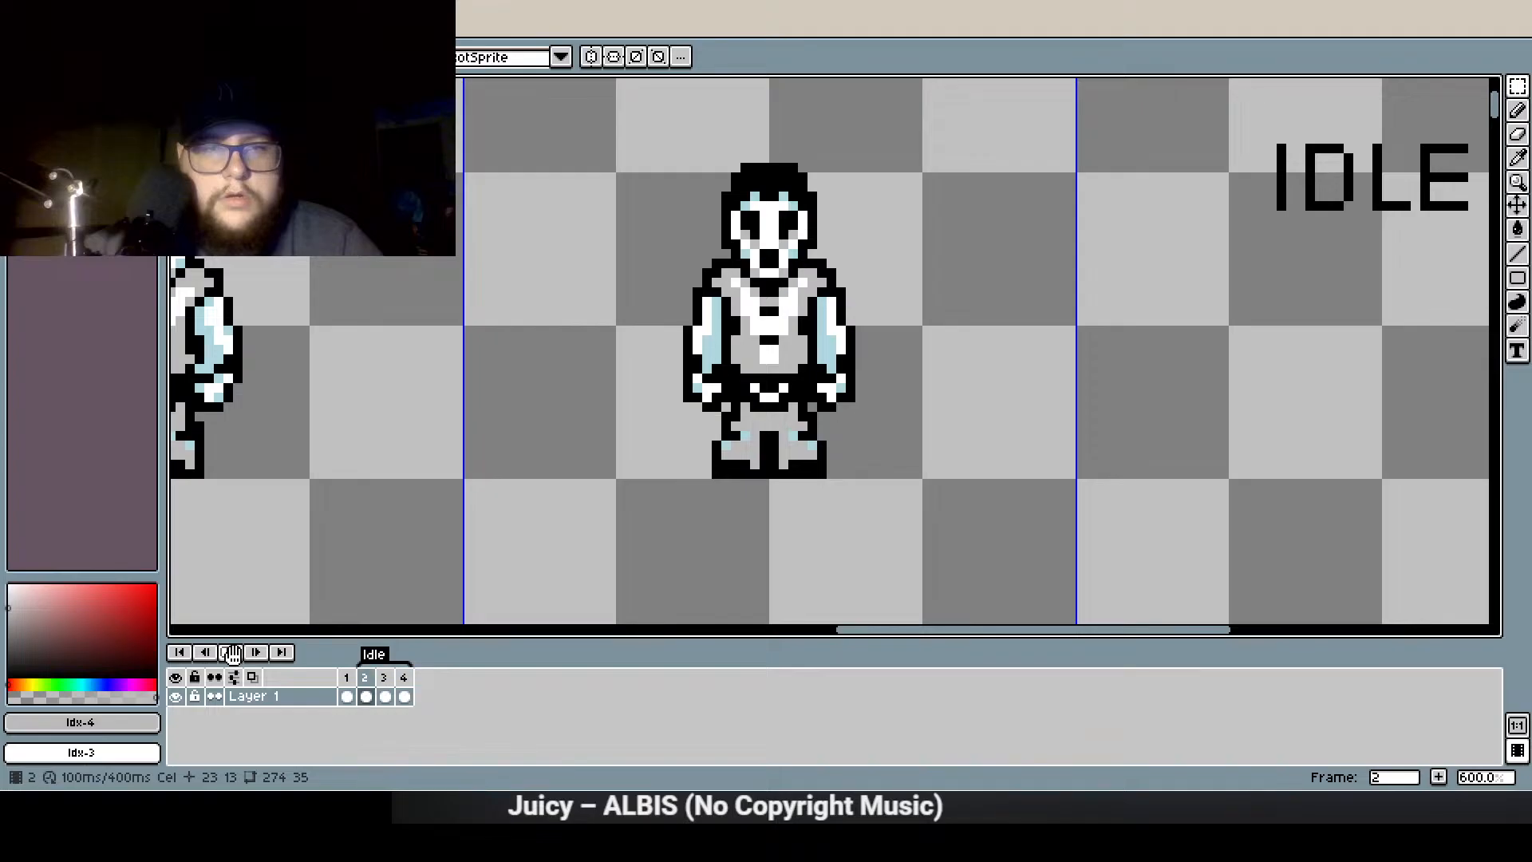
click(231, 653)
scroll(794, 462, up, 1)
scroll(794, 461, up, 2)
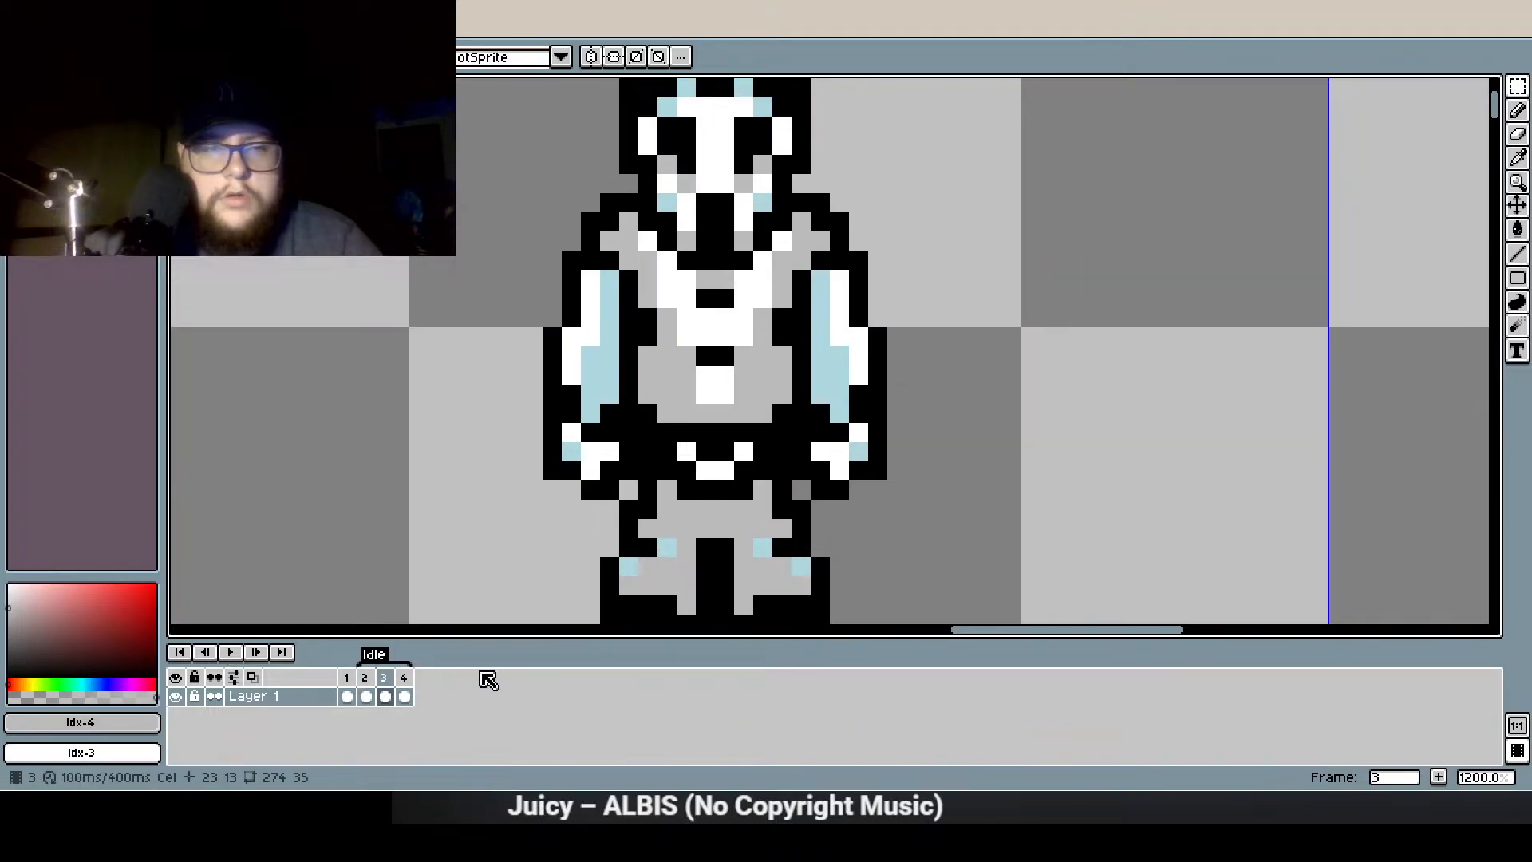
Insert a new frame after frame 2, paint the grey pixels under the eyes black and extend the mouth down in black
right_click(375, 685)
click(443, 691)
scroll(611, 253, up, 3)
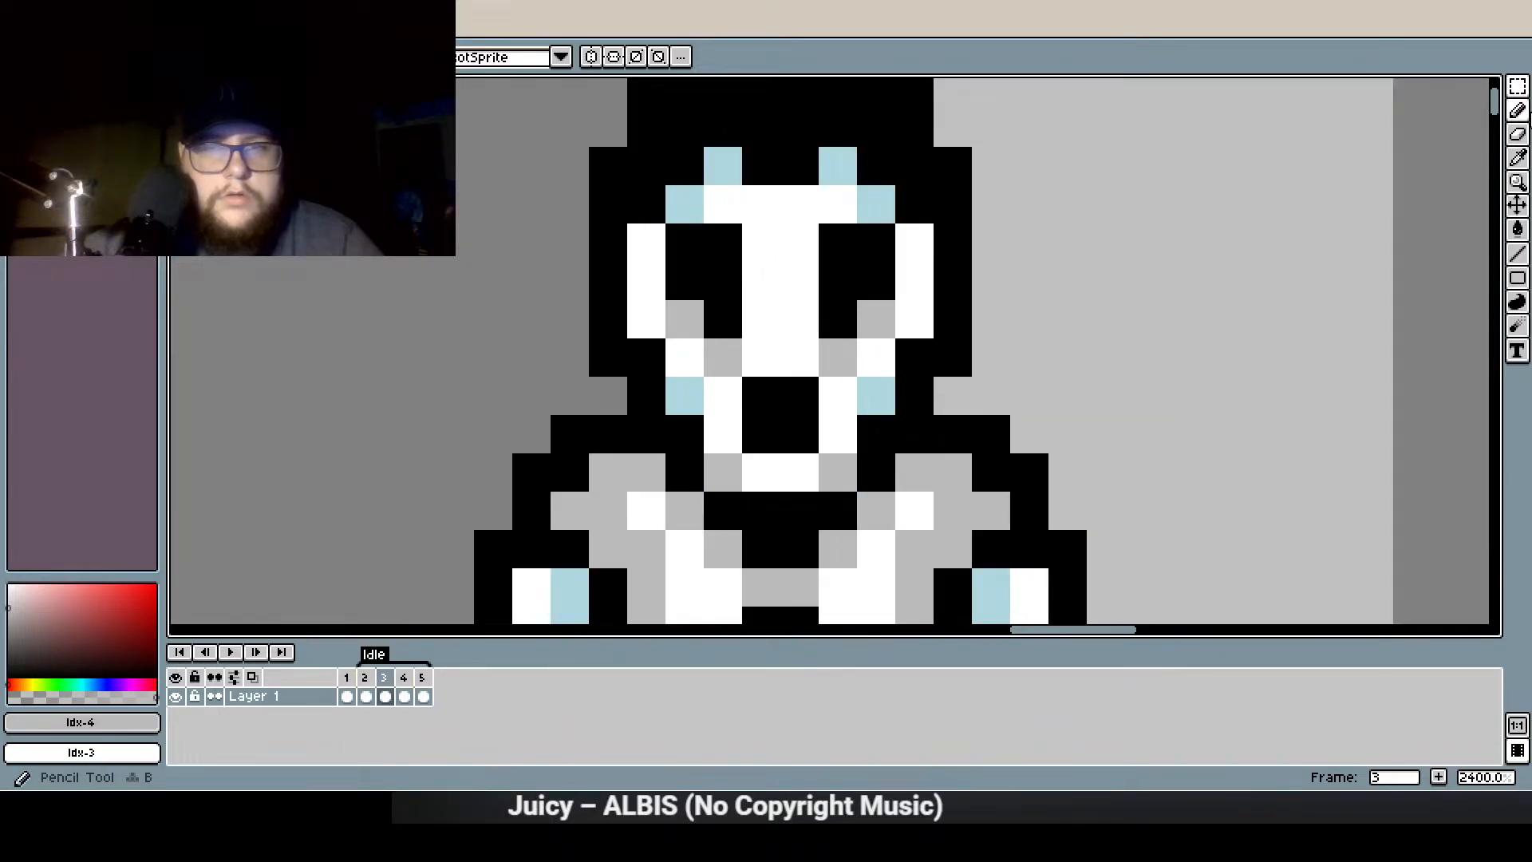
click(36, 113)
click(709, 352)
click(700, 317)
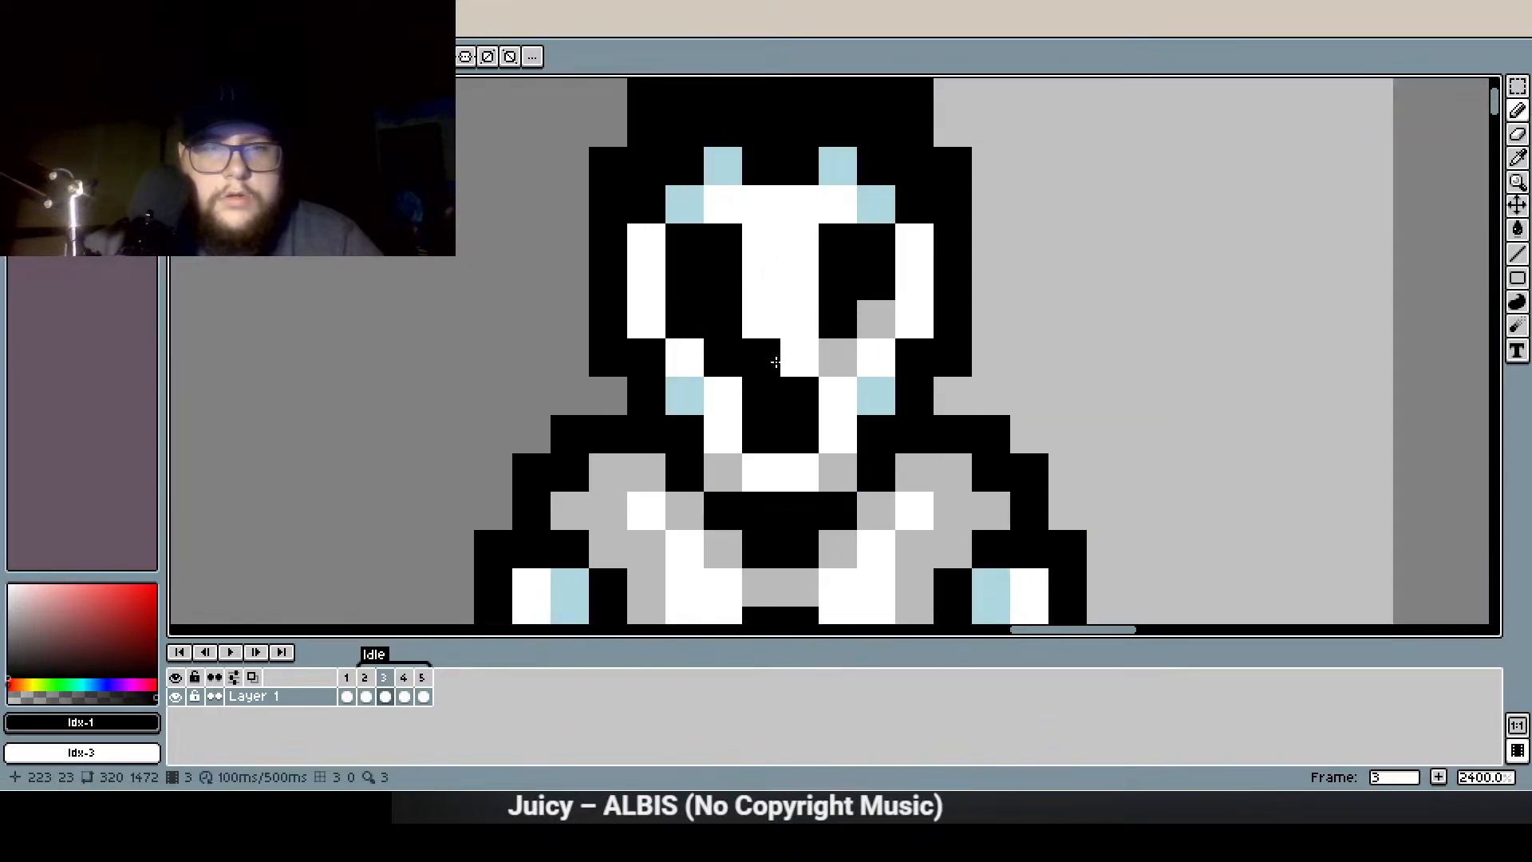
click(775, 460)
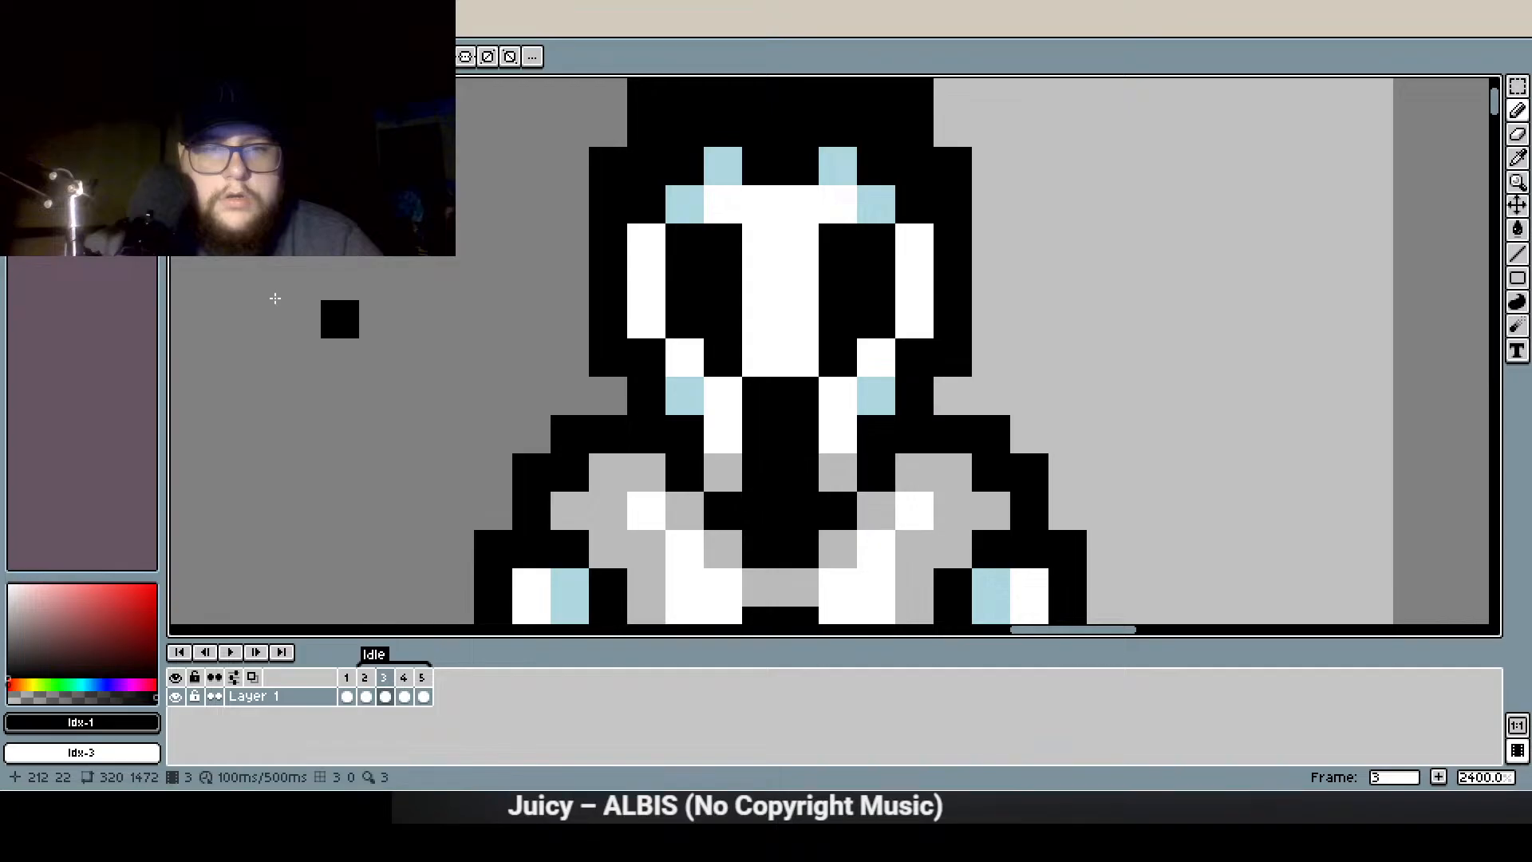
Paint grey shading pixels beneath both lengthened eyes in frame 3 and play the Idle animation from frame 2
right_click(84, 113)
right_click(727, 400)
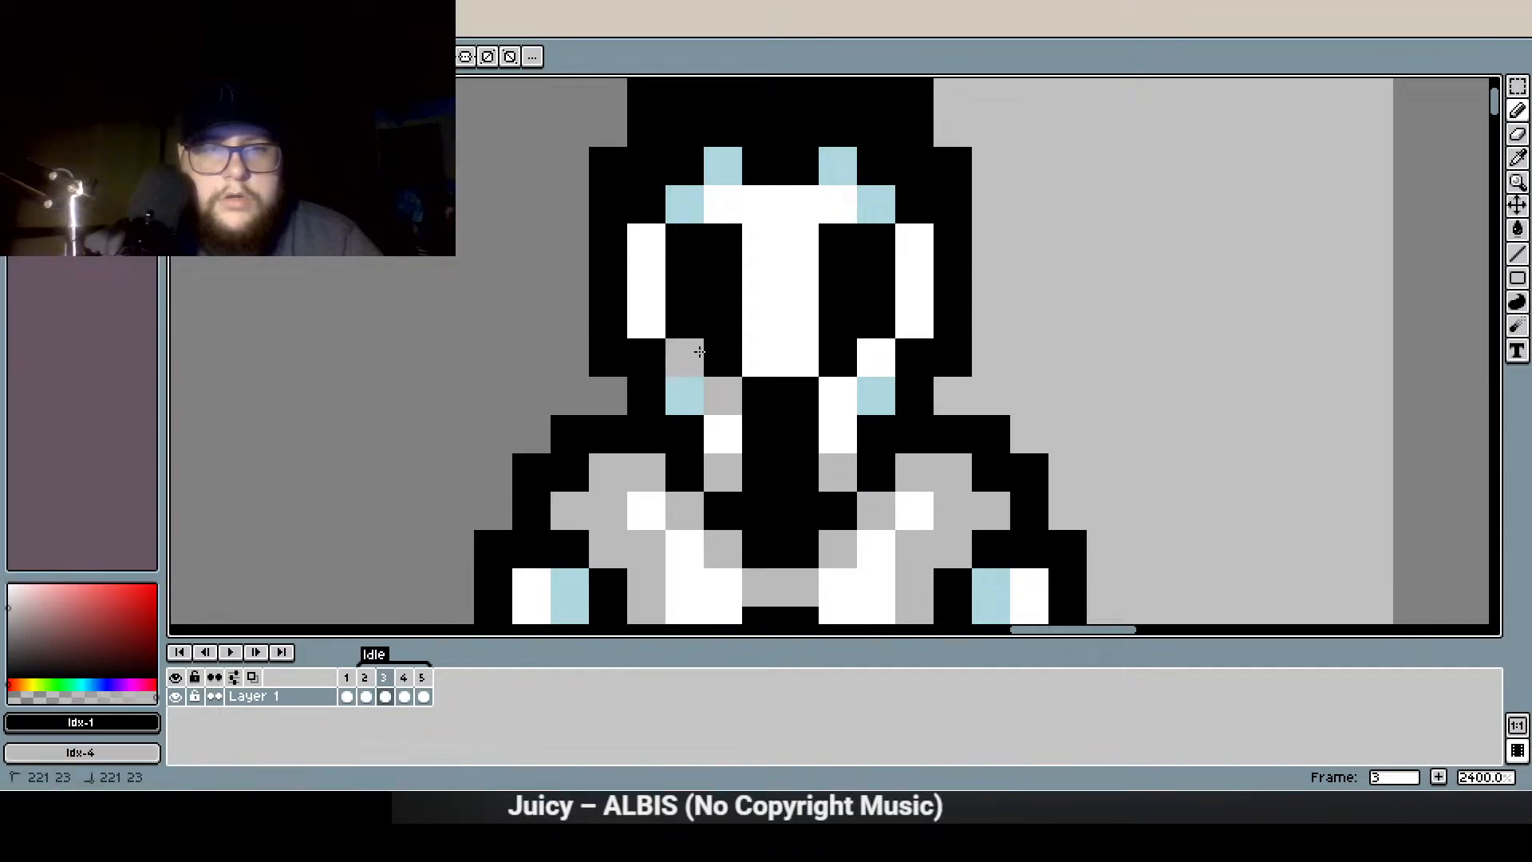
scroll(766, 359, down, 6)
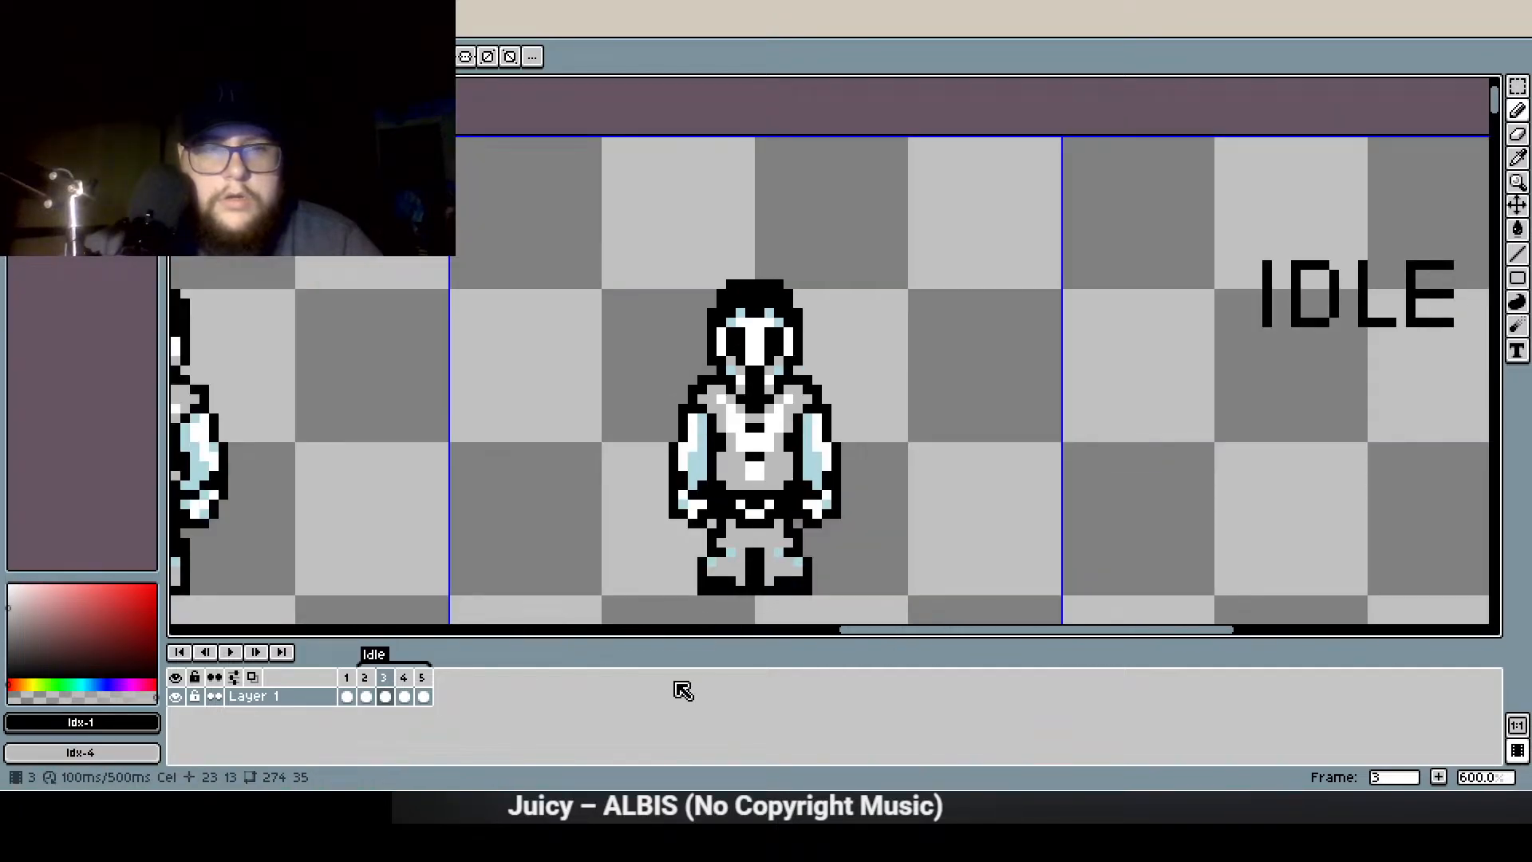
click(365, 695)
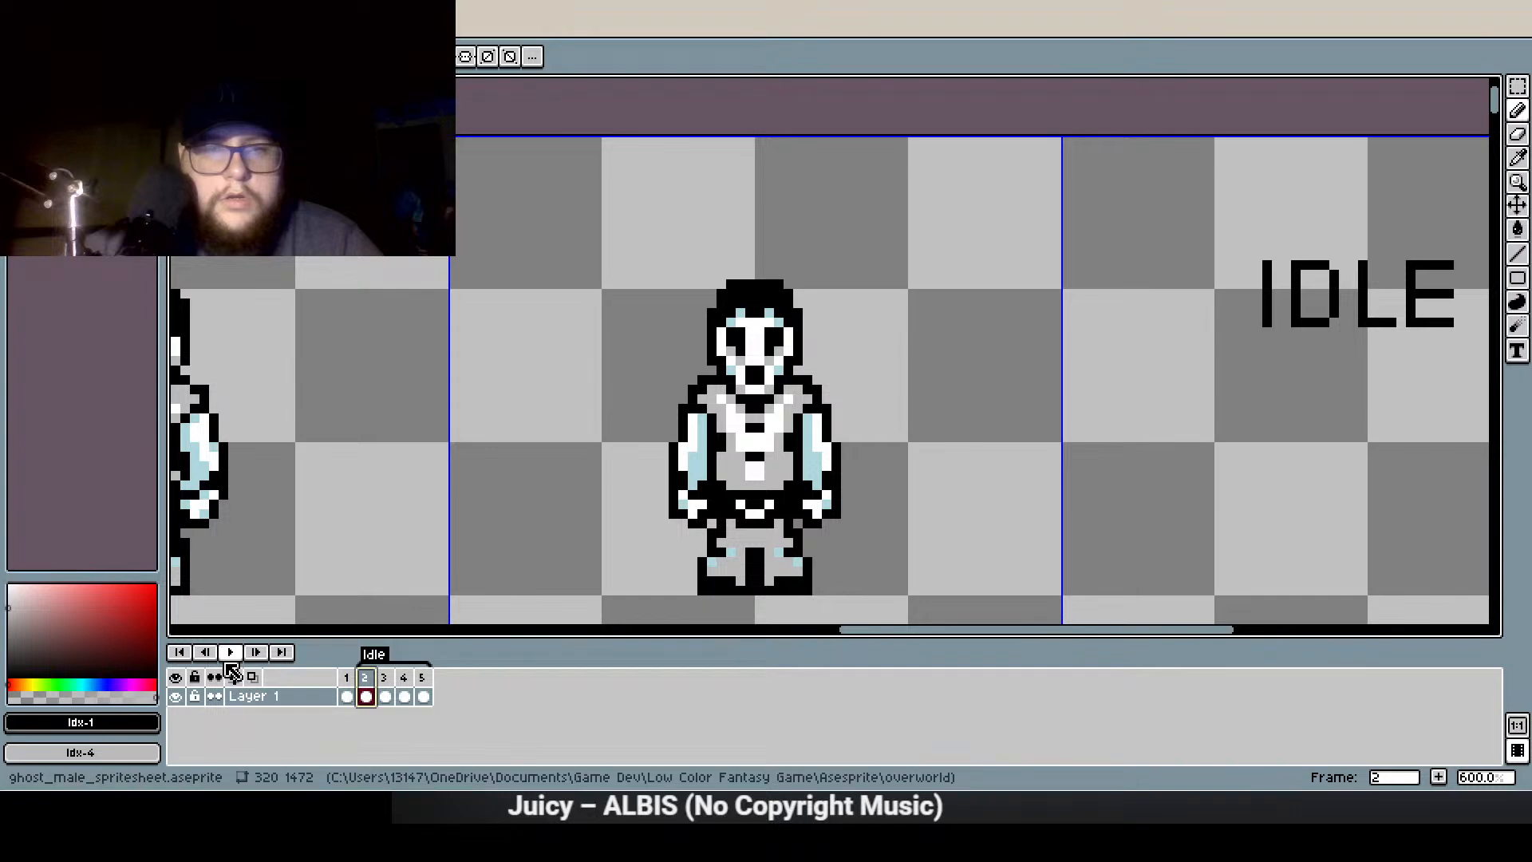
click(231, 653)
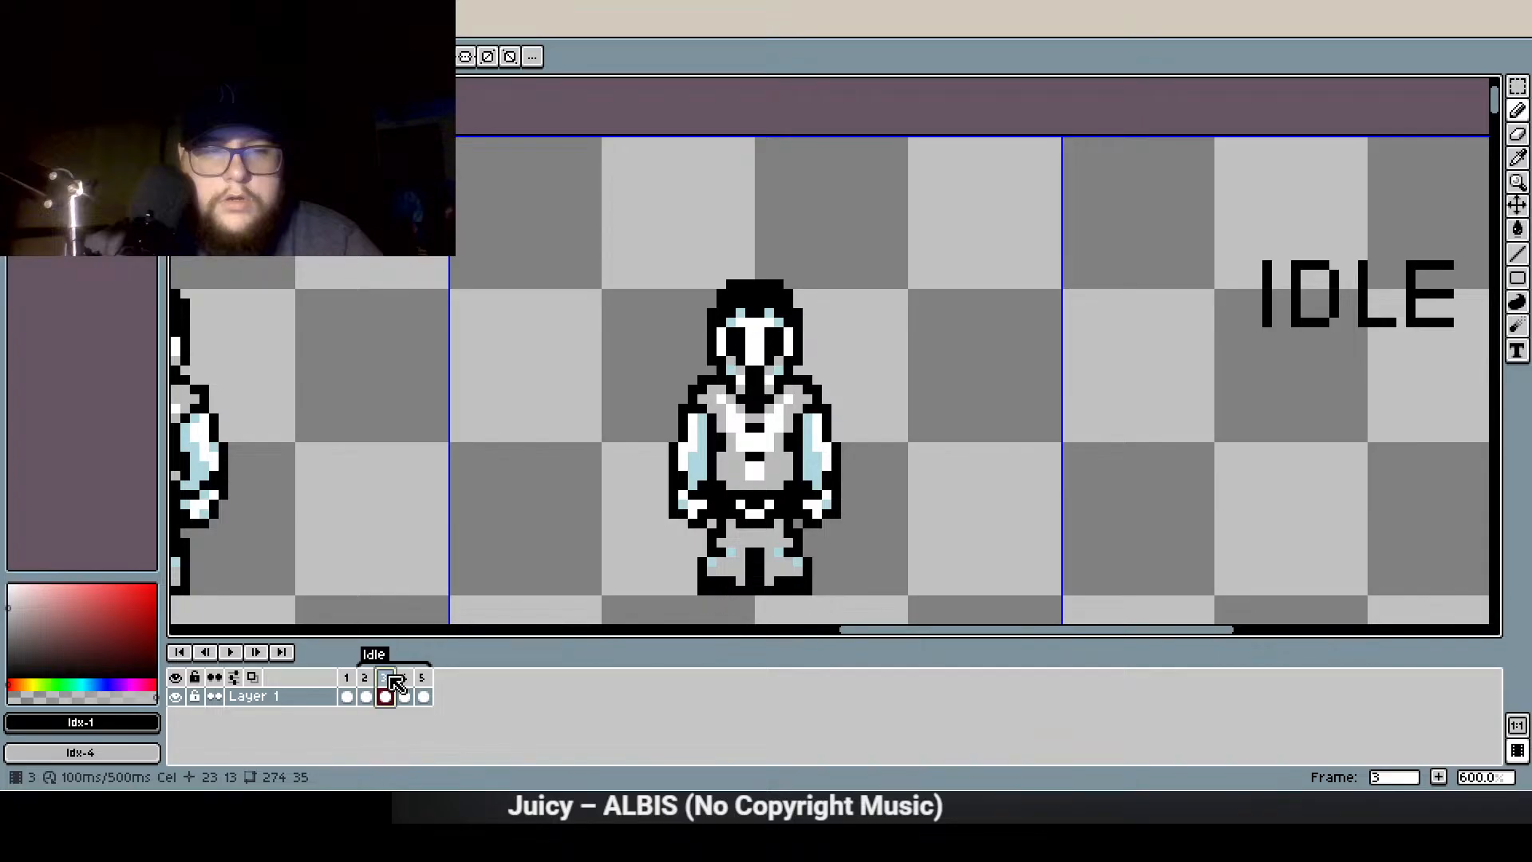
In frame 4, extend the black outline beneath both hands down by one pixel and blacken the gaps beside the hips
click(404, 695)
scroll(678, 493, up, 3)
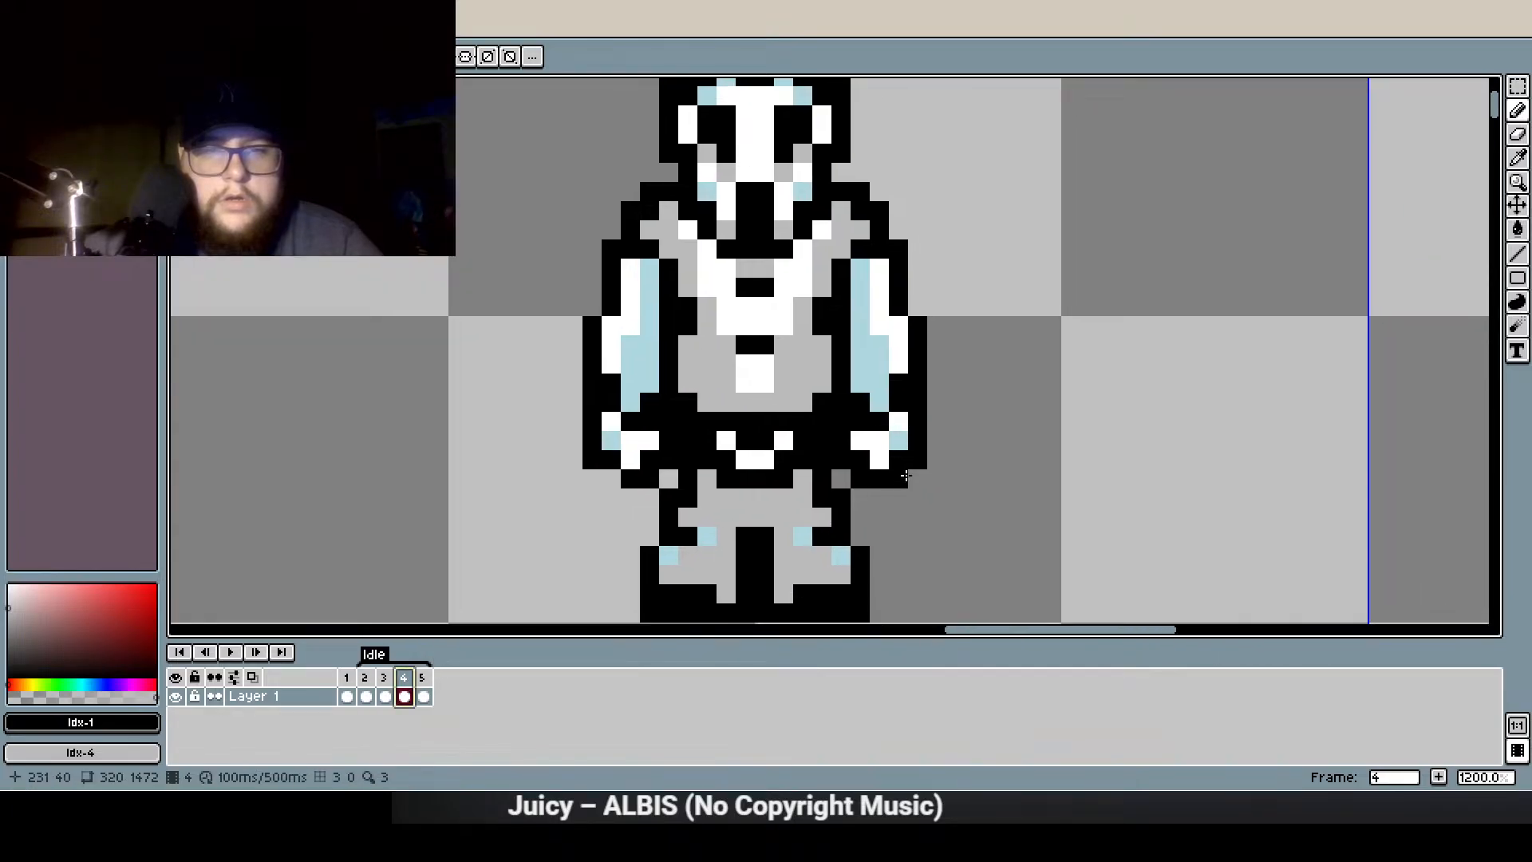
click(613, 480)
click(649, 498)
click(630, 498)
click(668, 479)
click(841, 479)
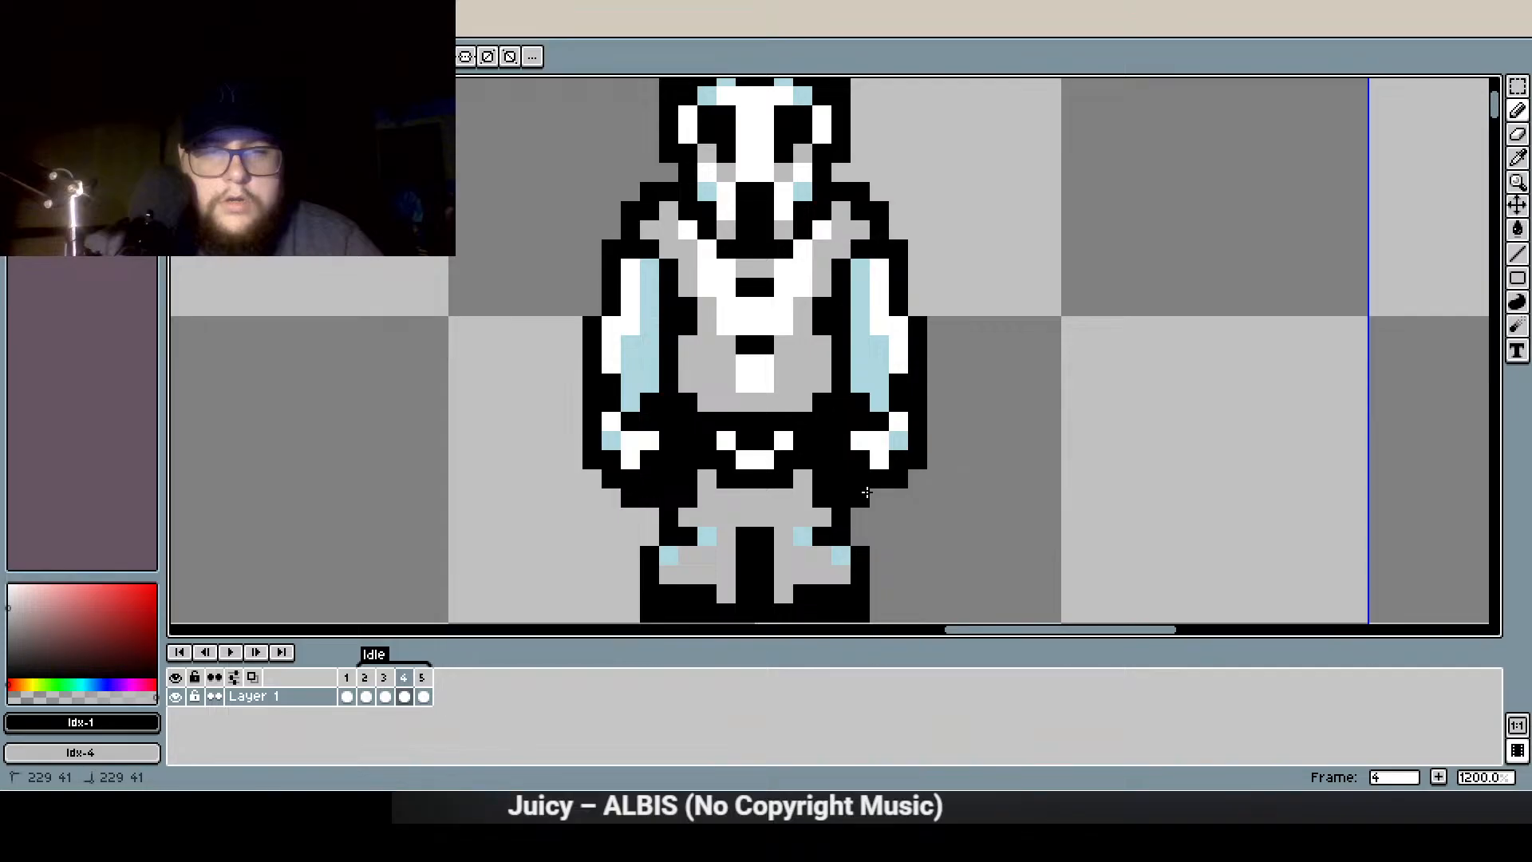
Fill the lower part of both hands in frame 4 with white, lengthening them by one pixel
right_click(860, 458)
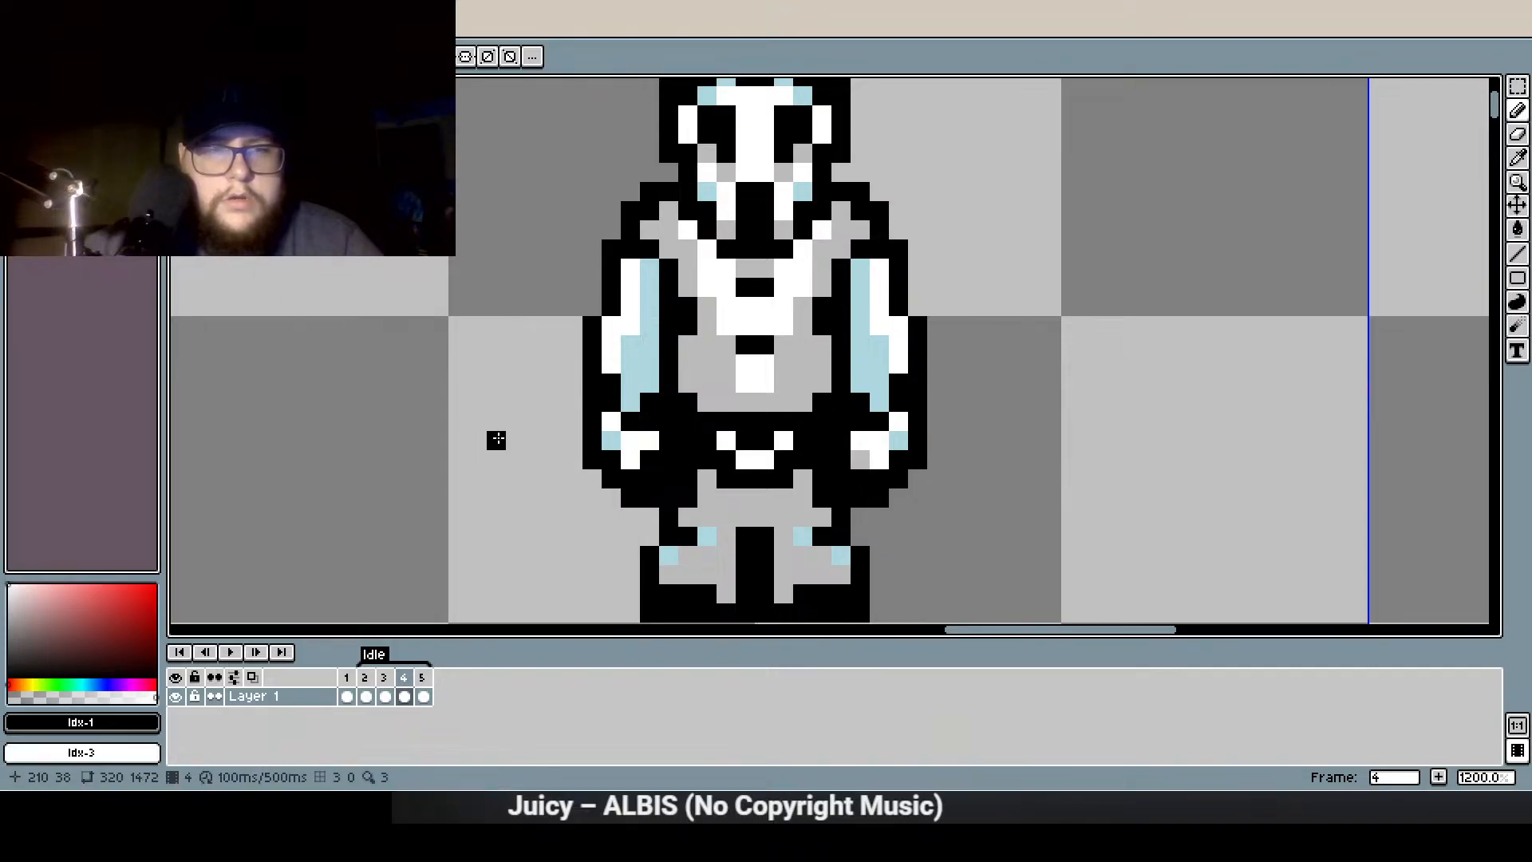
right_click(649, 461)
right_click(650, 479)
right_click(631, 479)
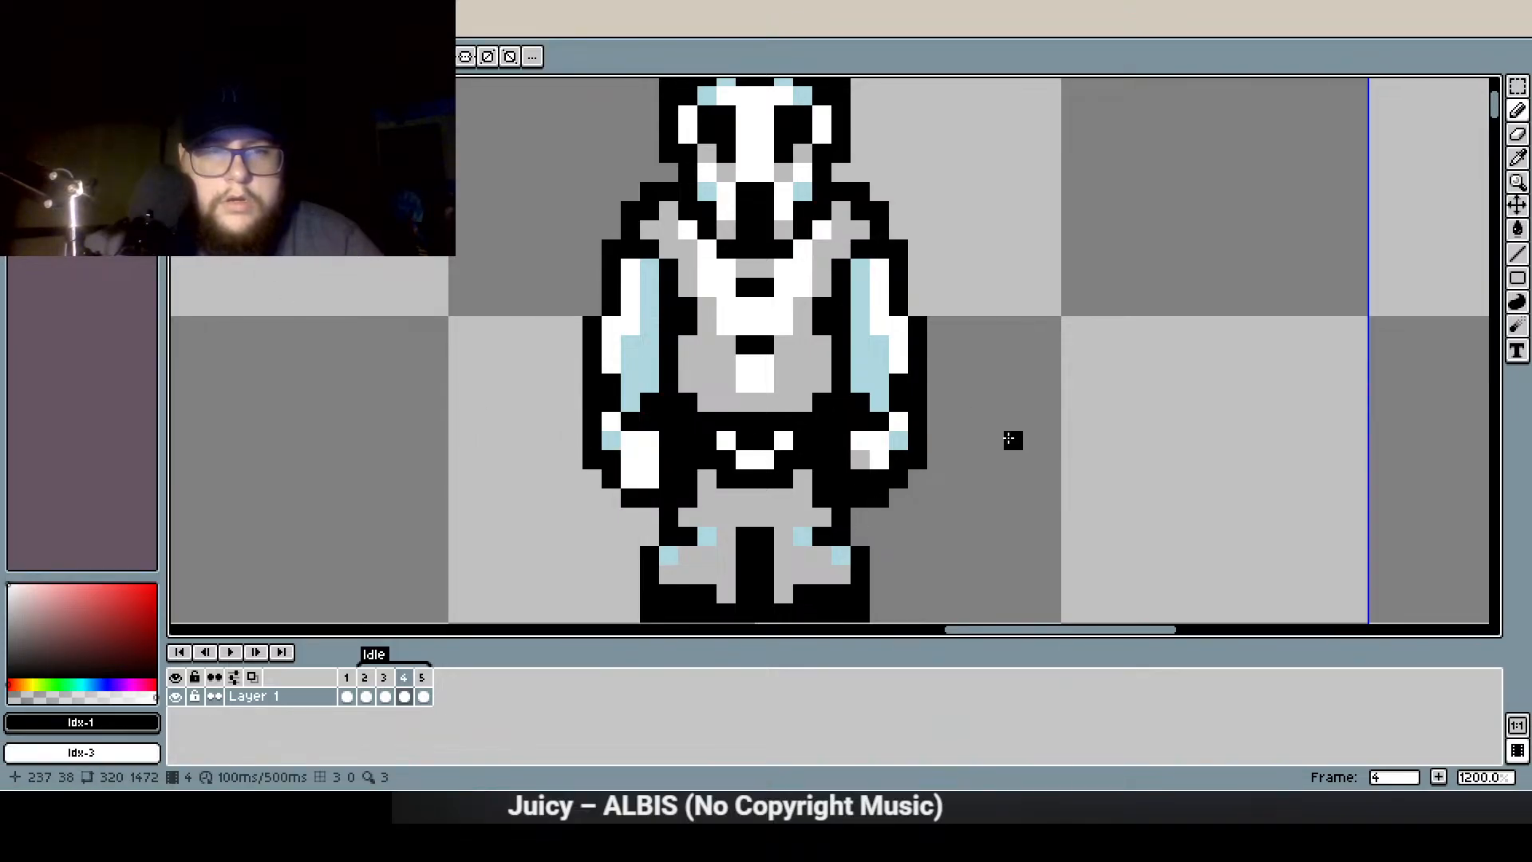
right_click(863, 478)
right_click(879, 479)
right_click(861, 459)
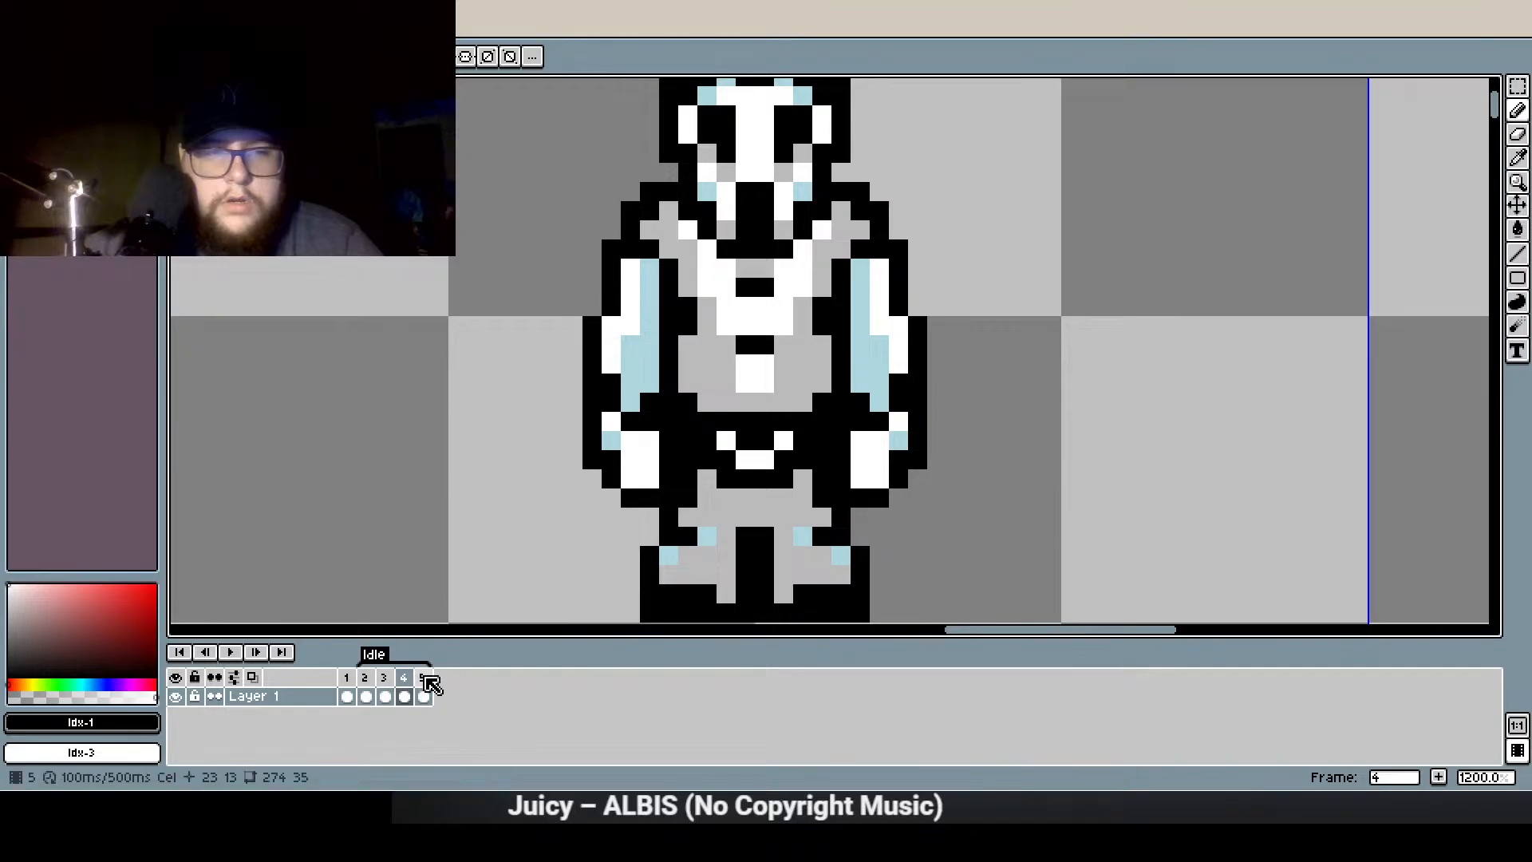
Compare the hands with frame 5 and paint the inner bottom pixel of each hand in frame 4 black
click(422, 679)
scroll(611, 444, down, 2)
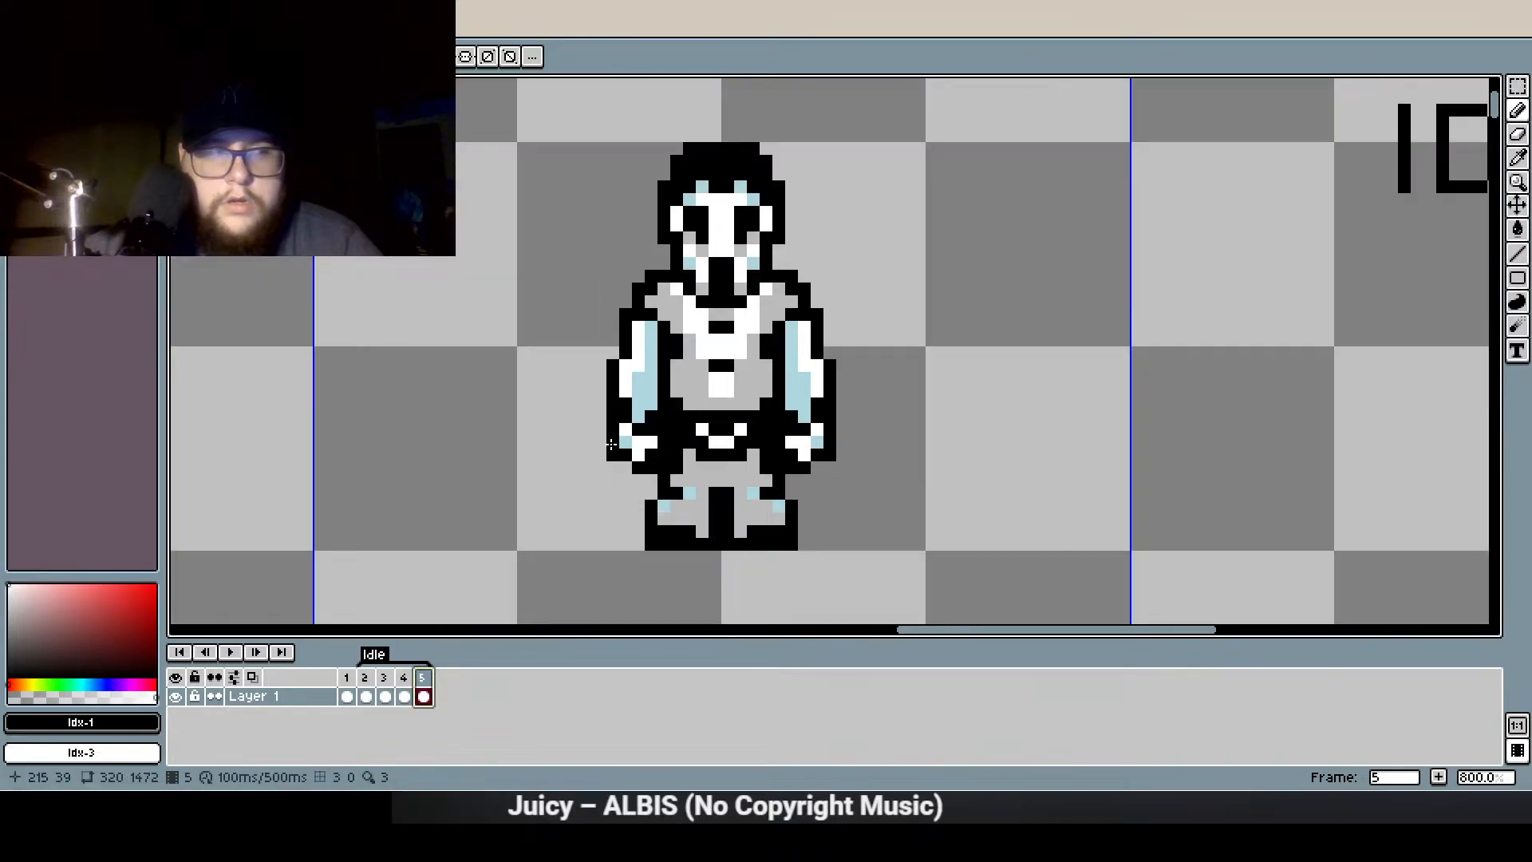
scroll(610, 445, up, 3)
key(comma)
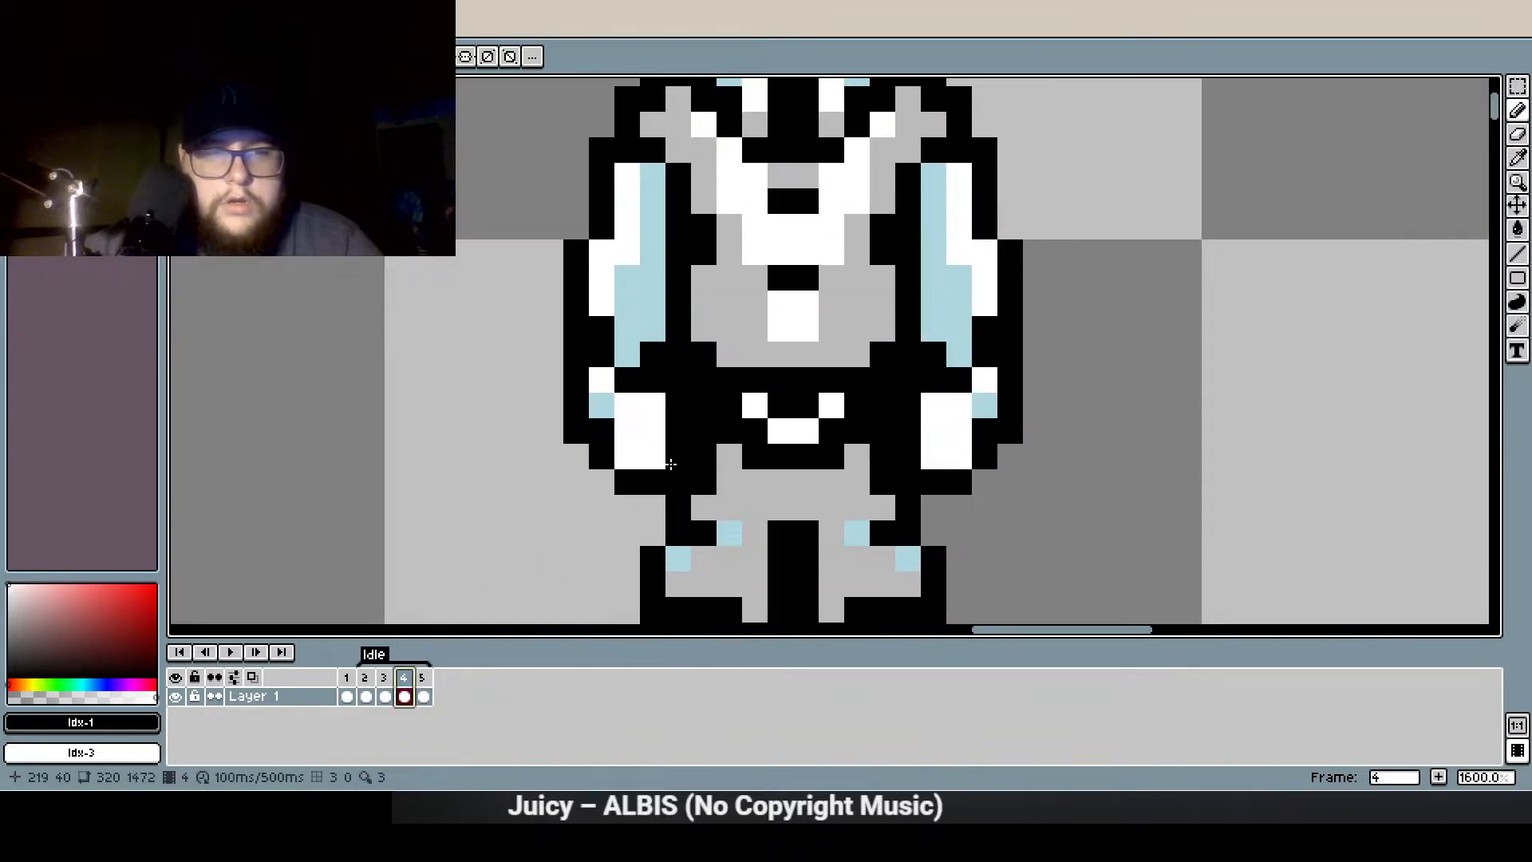
click(651, 452)
click(1024, 437)
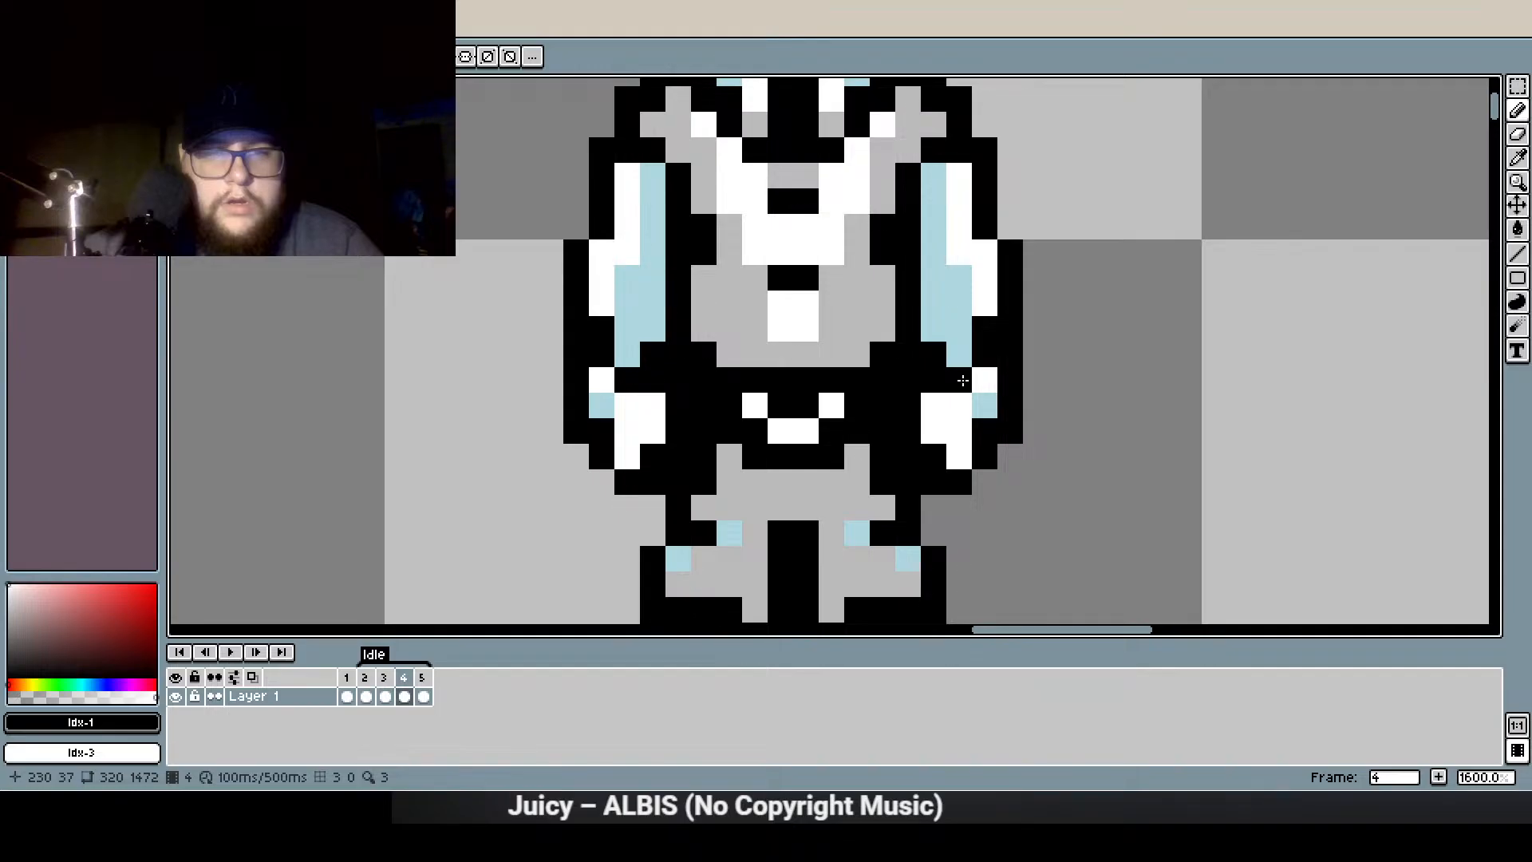
Extend the light blue forearms down one pixel at the wrists in frame 4, with black pixels where they meet the hands
click(50, 91)
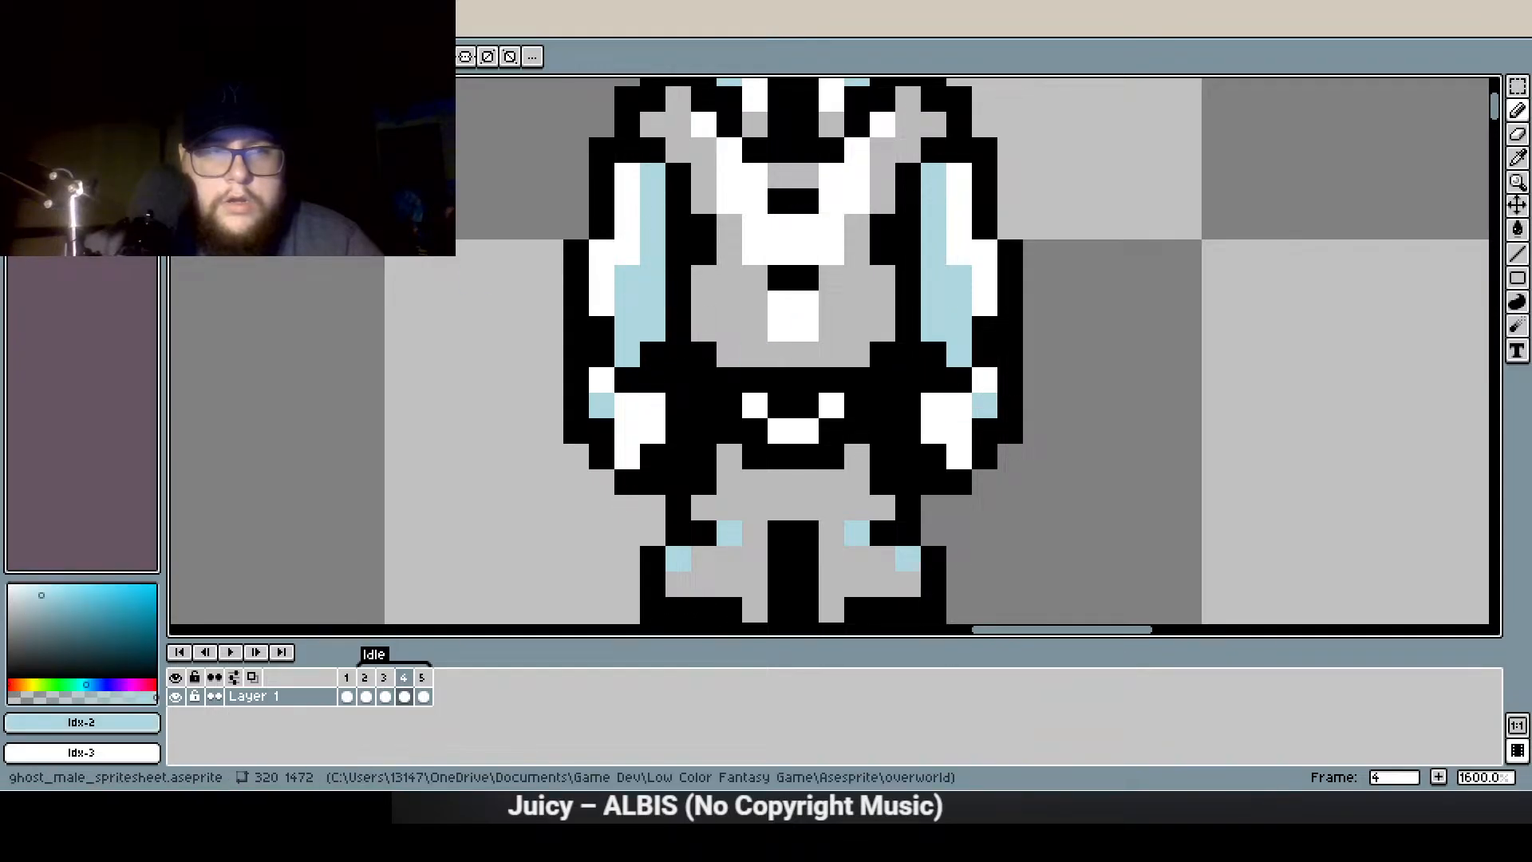
right_click(12, 91)
right_click(31, 91)
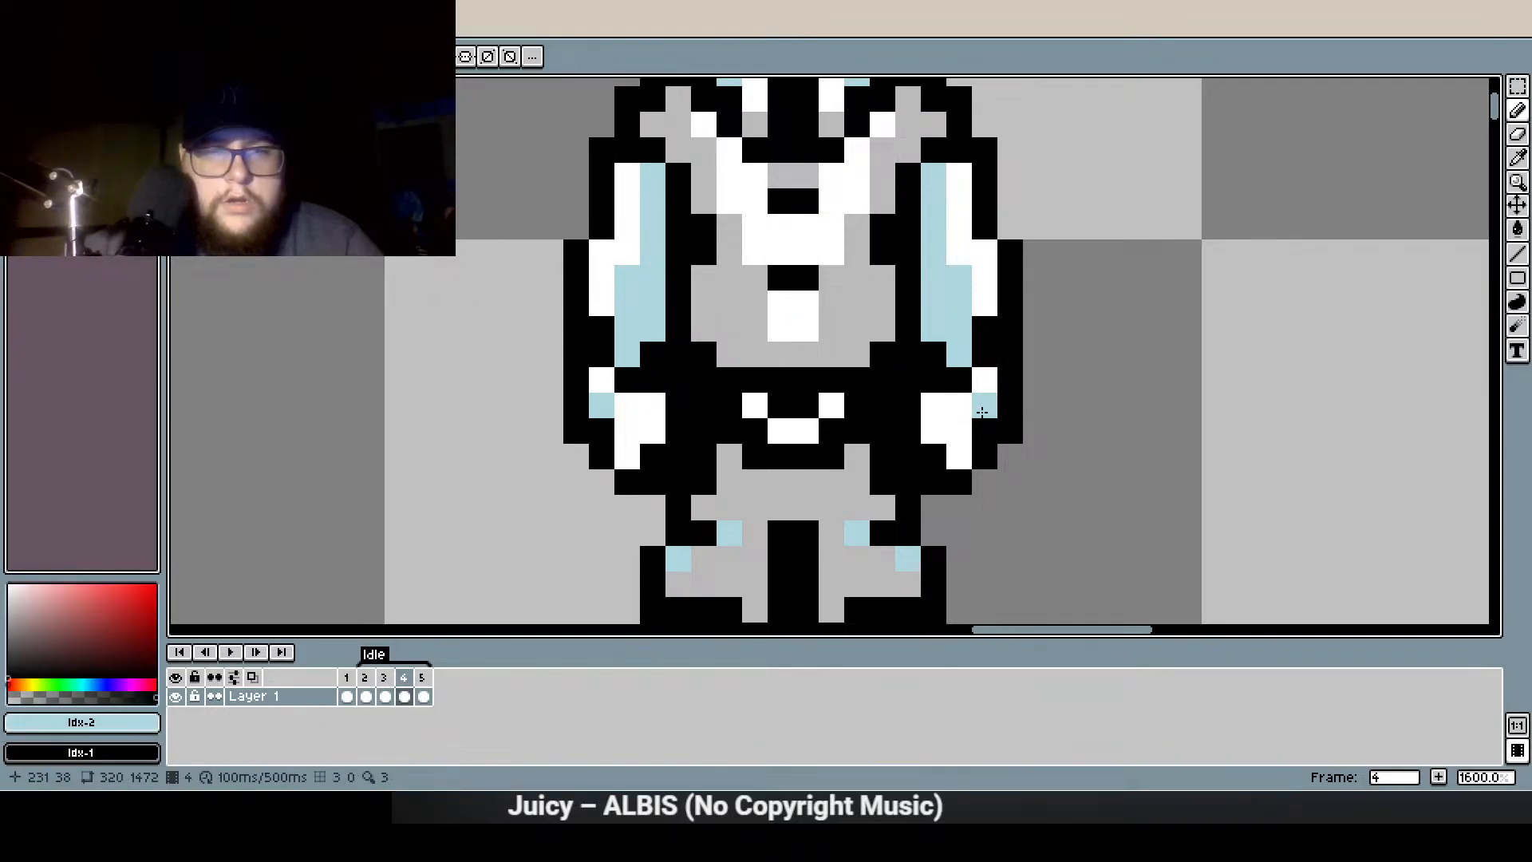
right_click(965, 402)
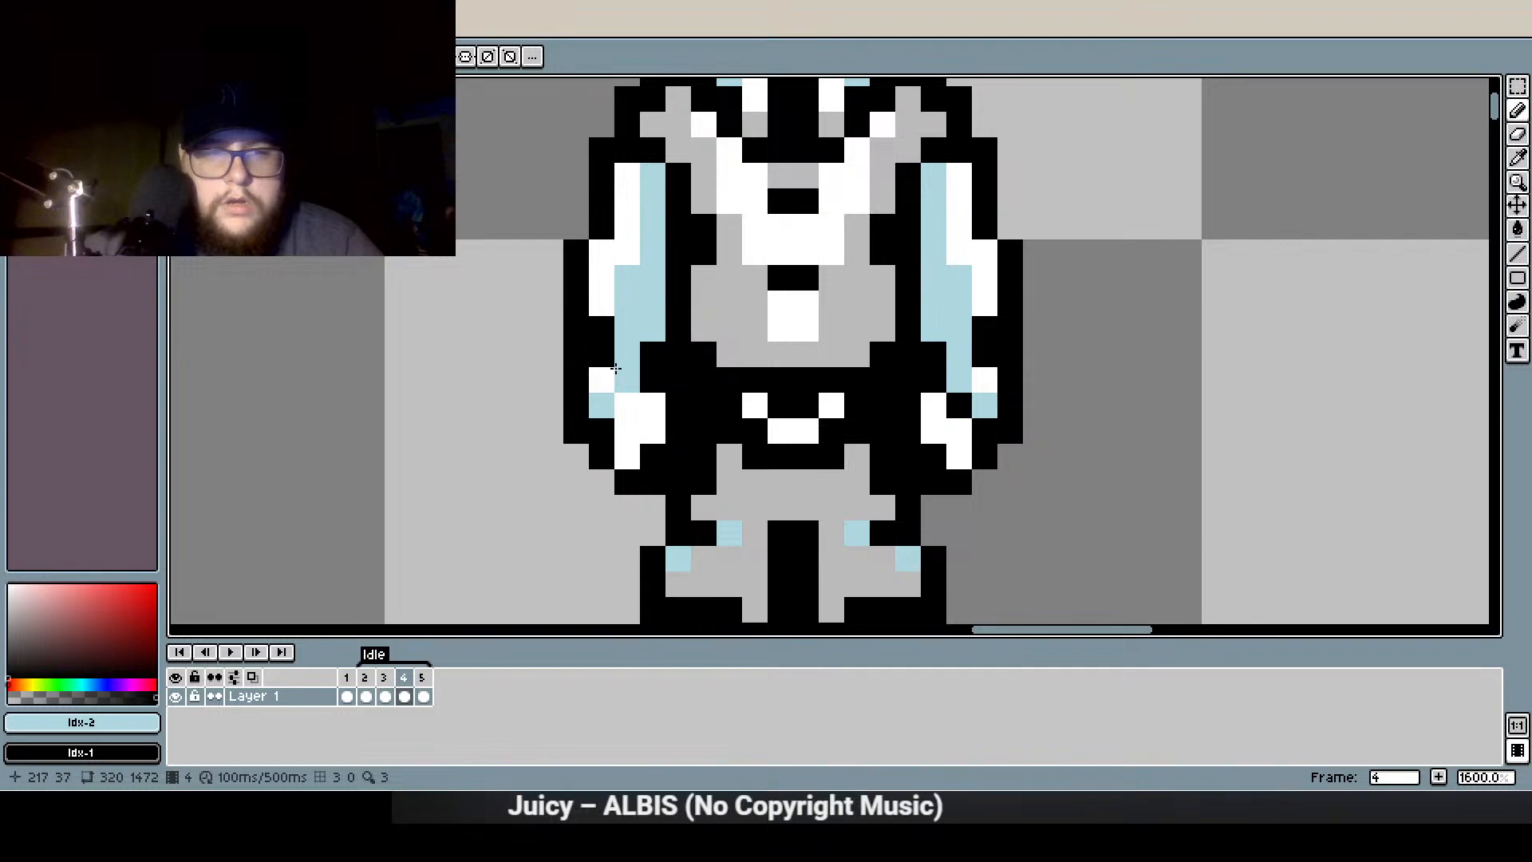
right_click(626, 402)
right_click(600, 378)
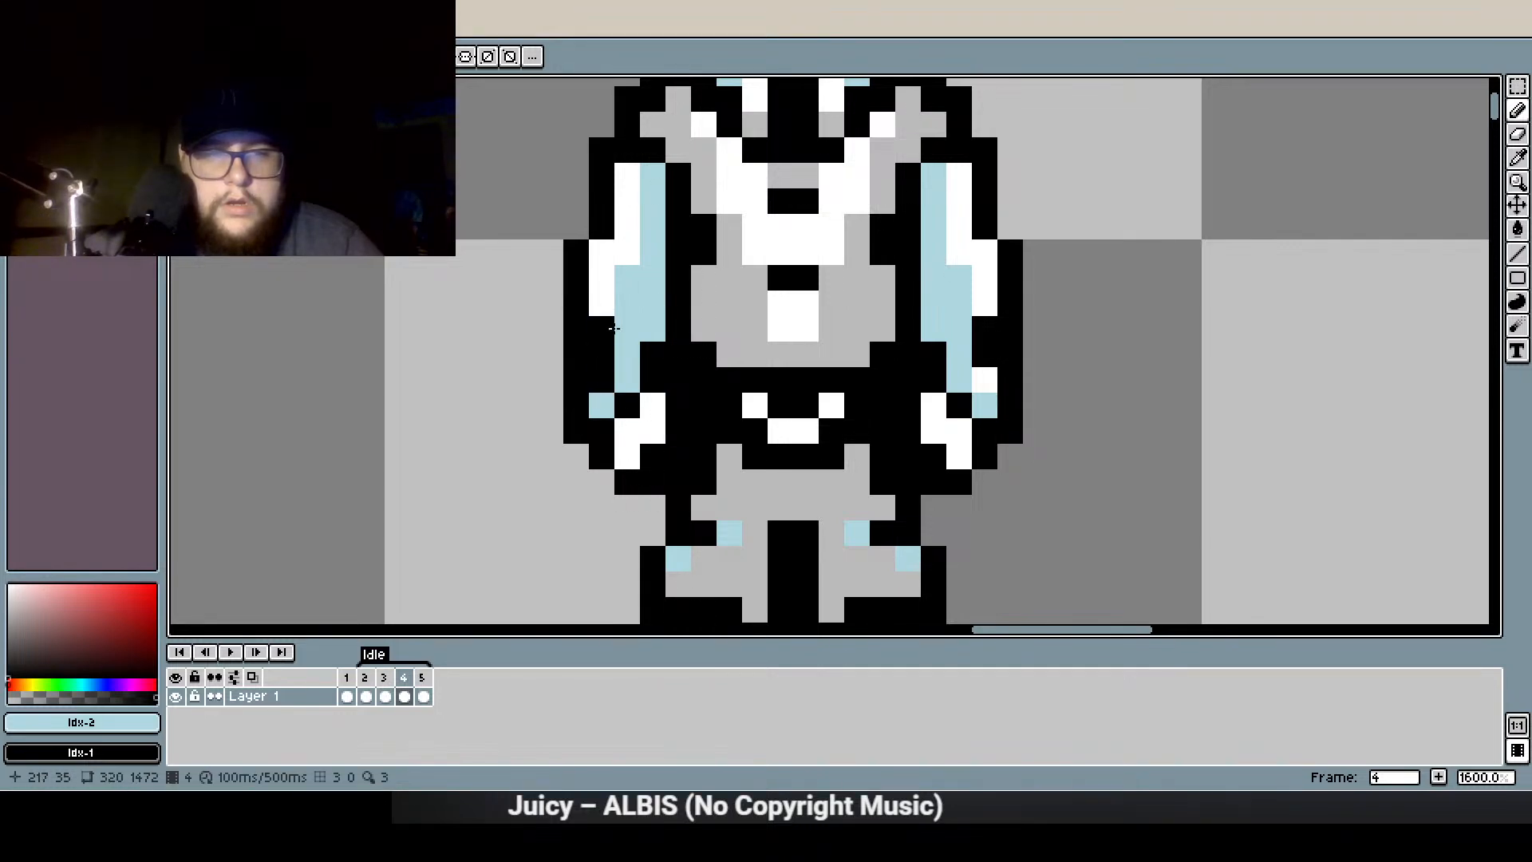
Widen the light blue lower forearms to the outer outline in frame 4 and blacken the remaining white wrist pixel
click(982, 329)
click(978, 377)
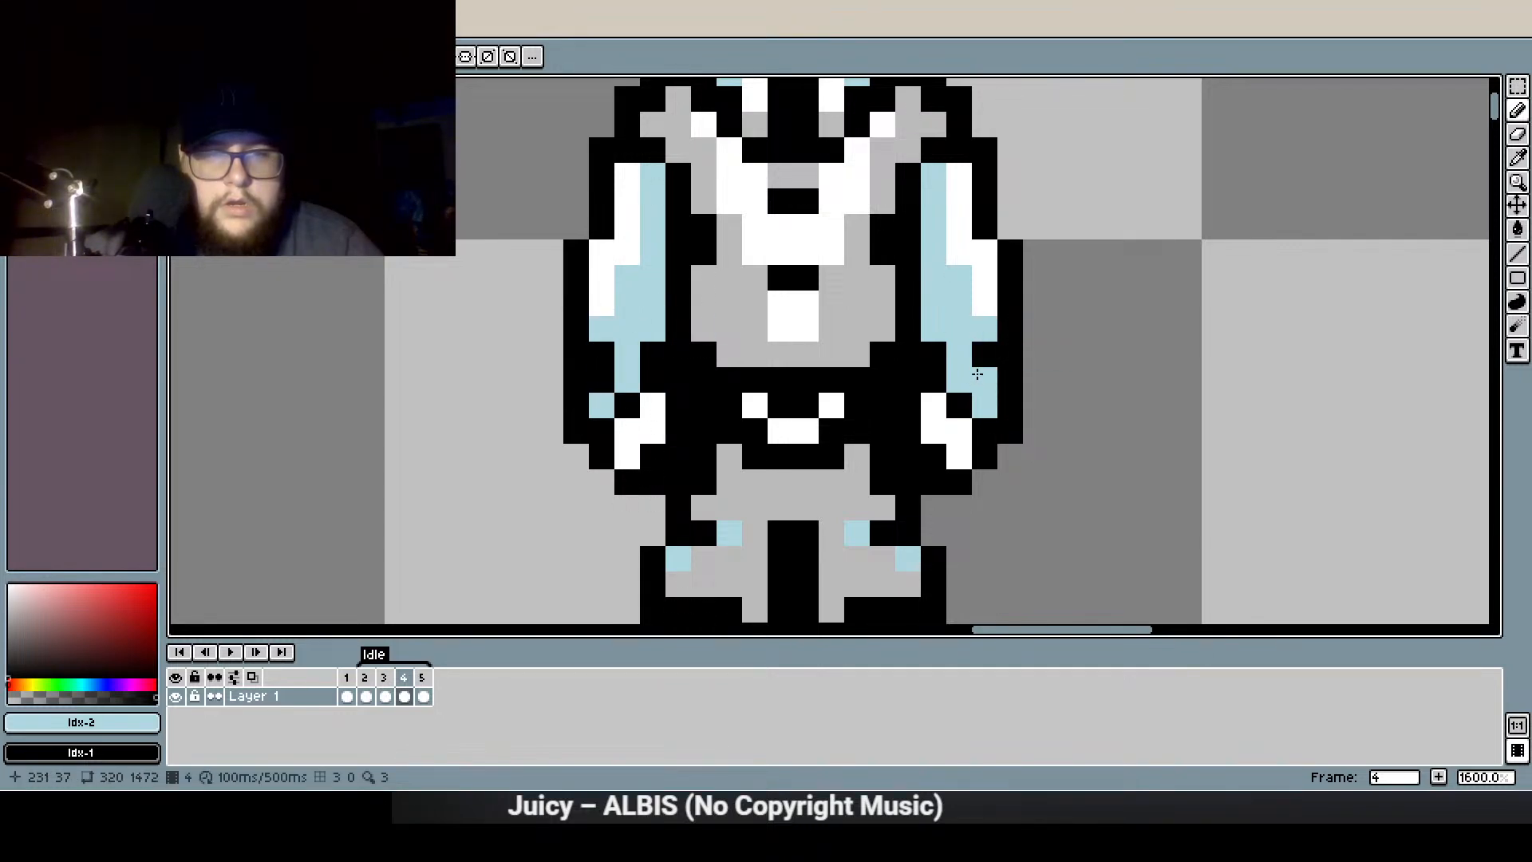
right_click(988, 371)
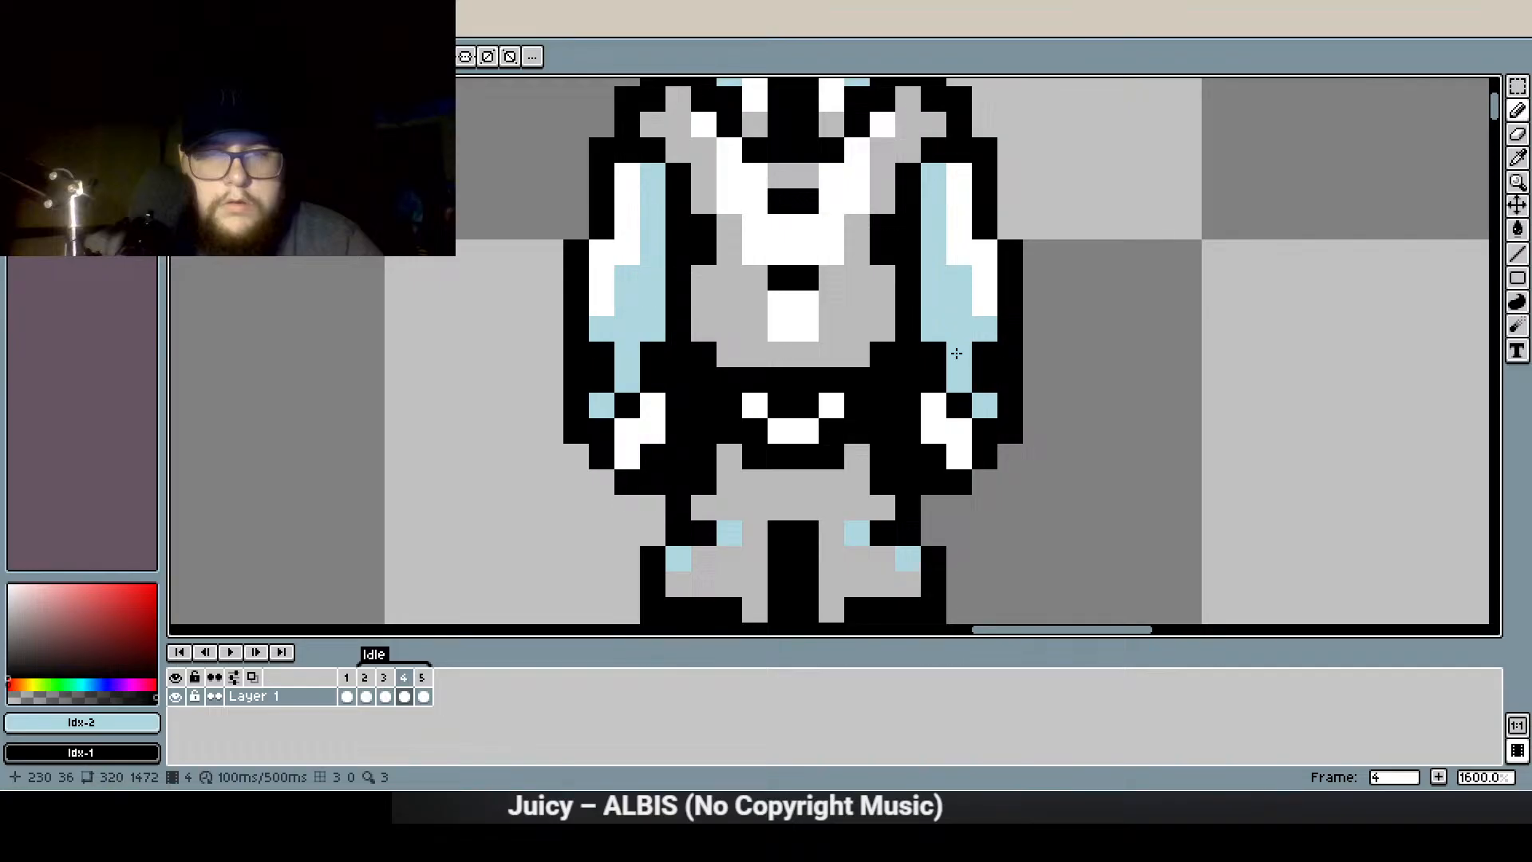
click(574, 336)
right_click(575, 335)
click(602, 351)
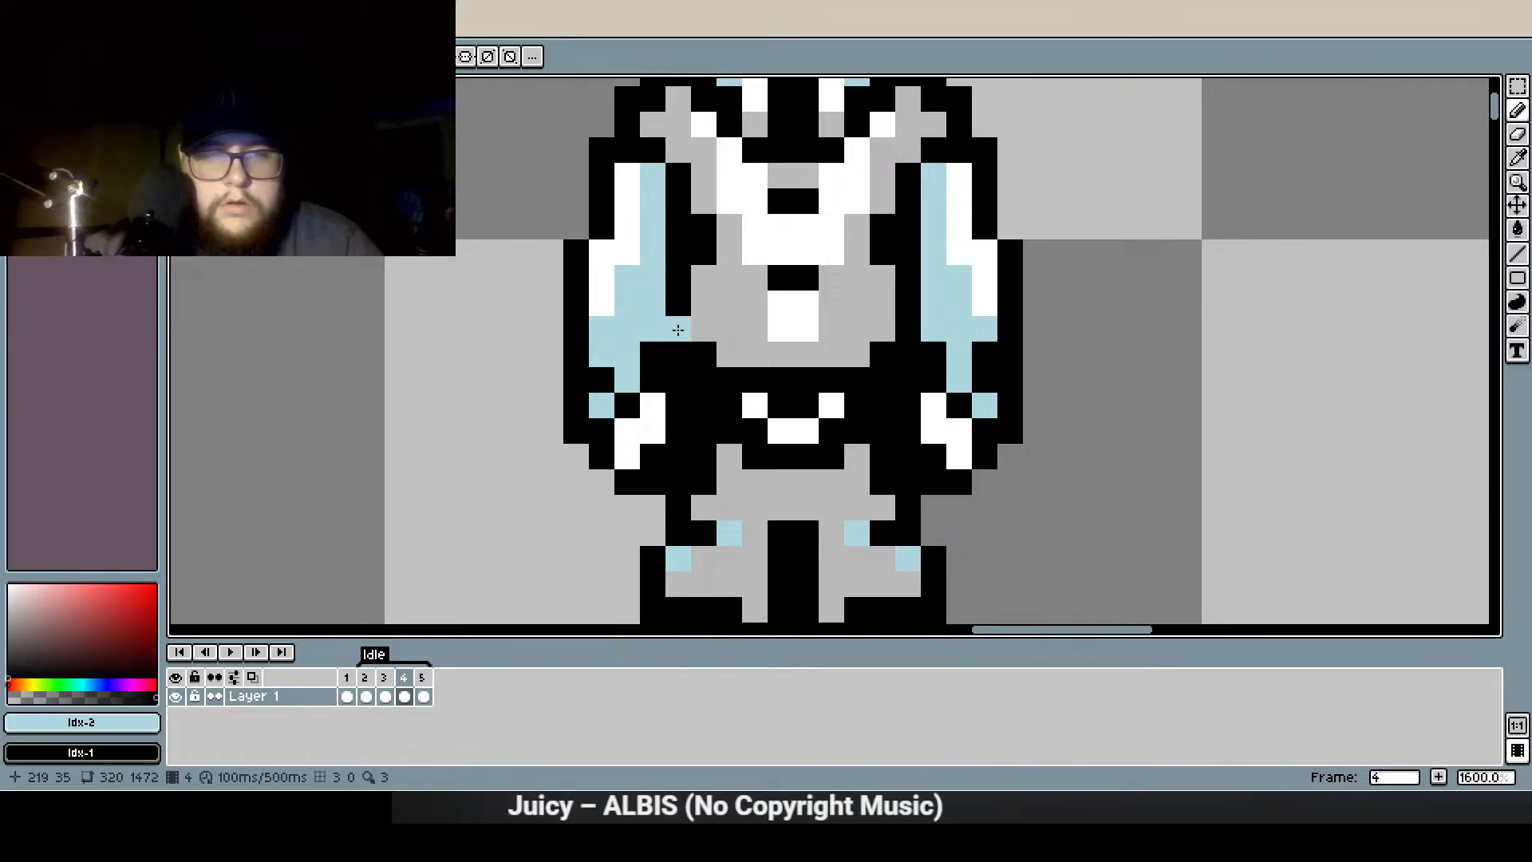
Extend the white highlights on both forearms down by one pixel in frame 4 and return to frame 2
click(70, 108)
click(983, 327)
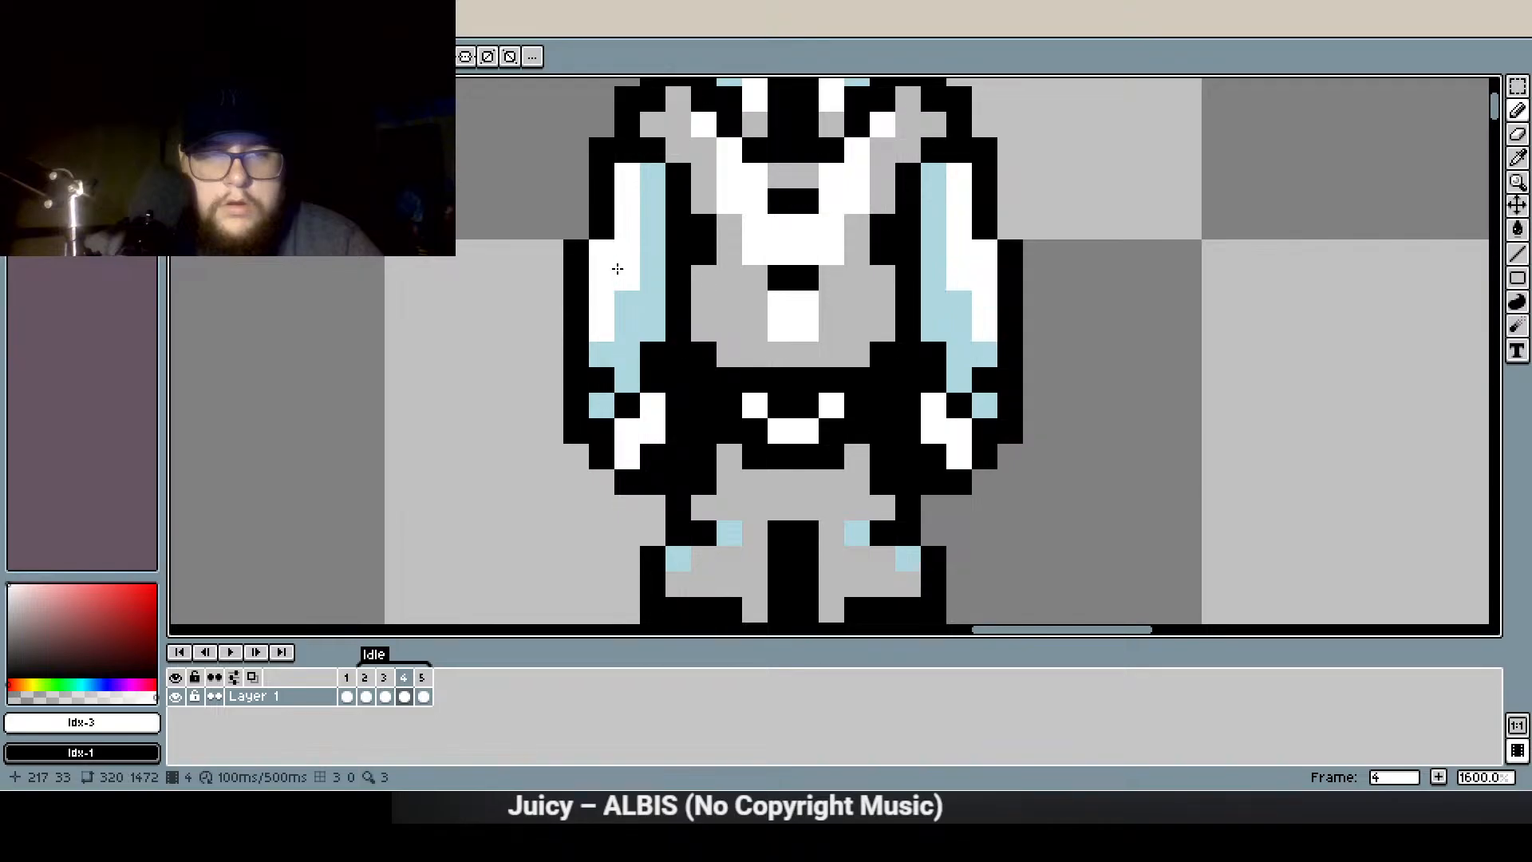
scroll(616, 363, down, 3)
click(364, 678)
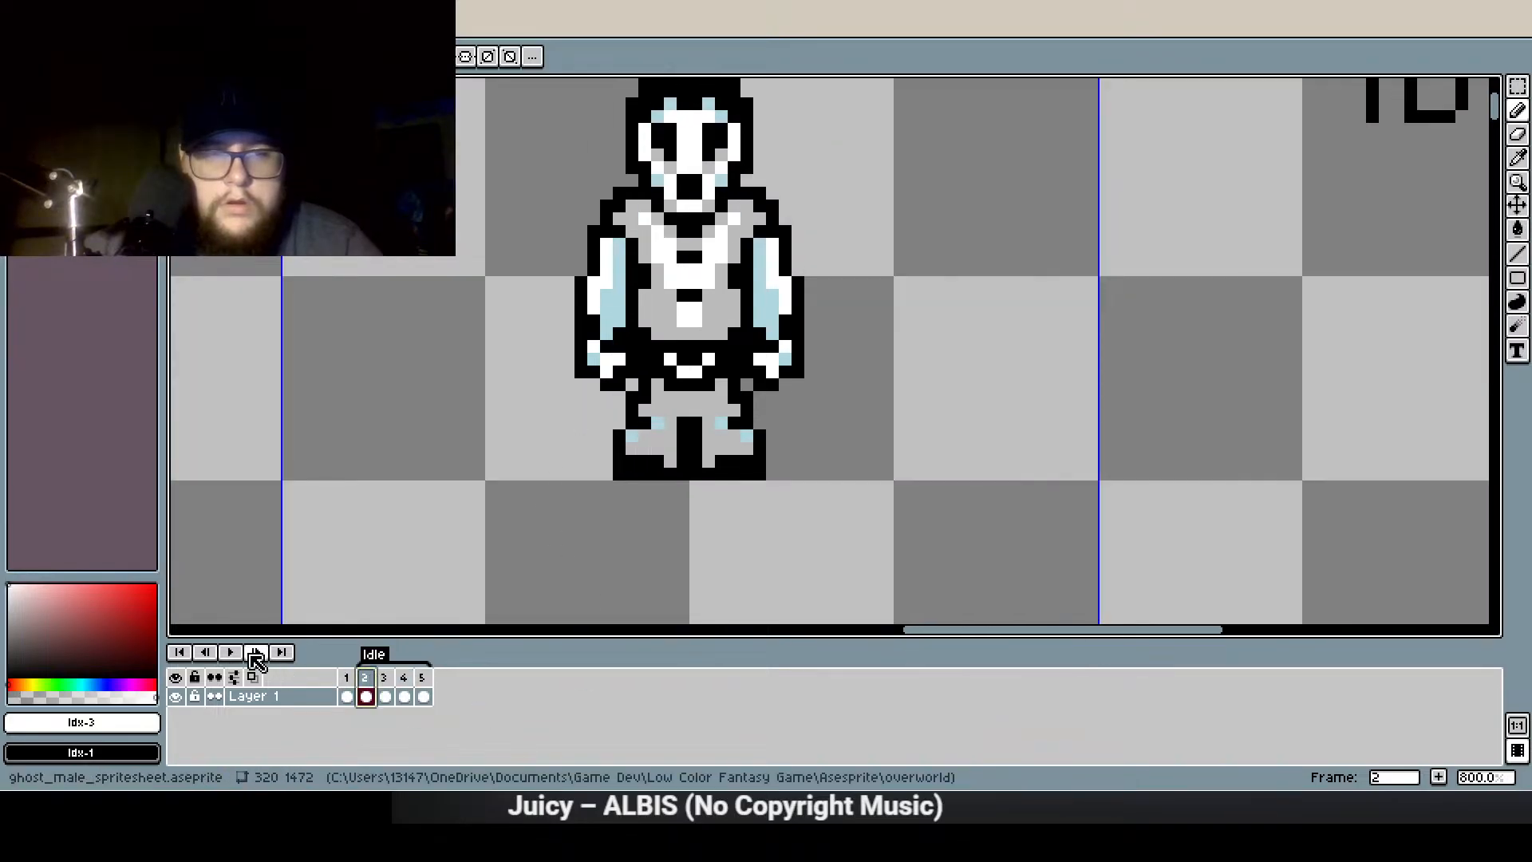
Play the idle animation and compare the front-facing character's pose across frames 3, 4 and 5
click(233, 652)
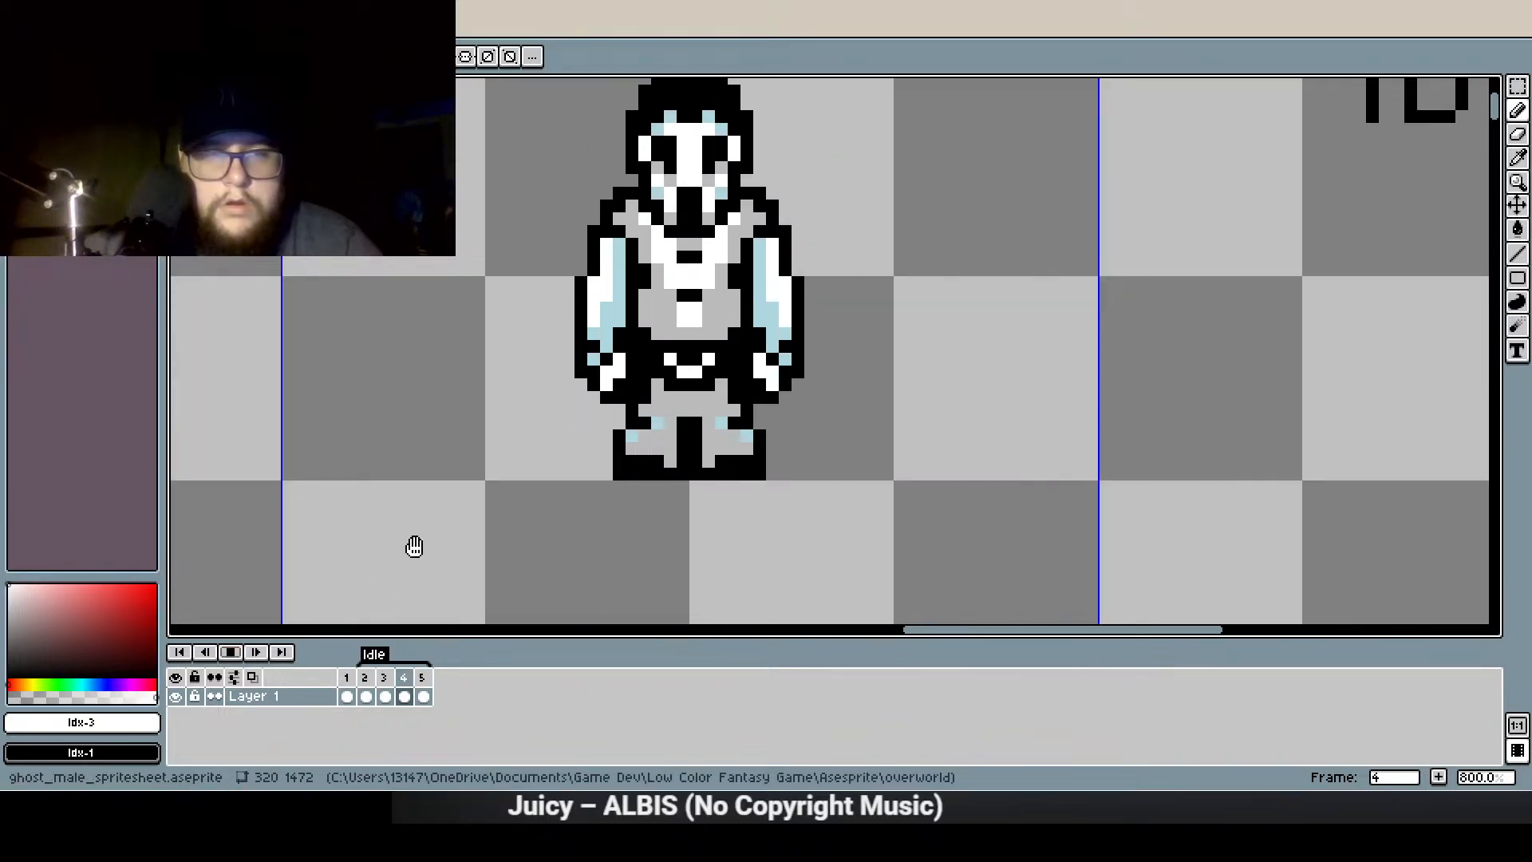
scroll(528, 444, down, 1)
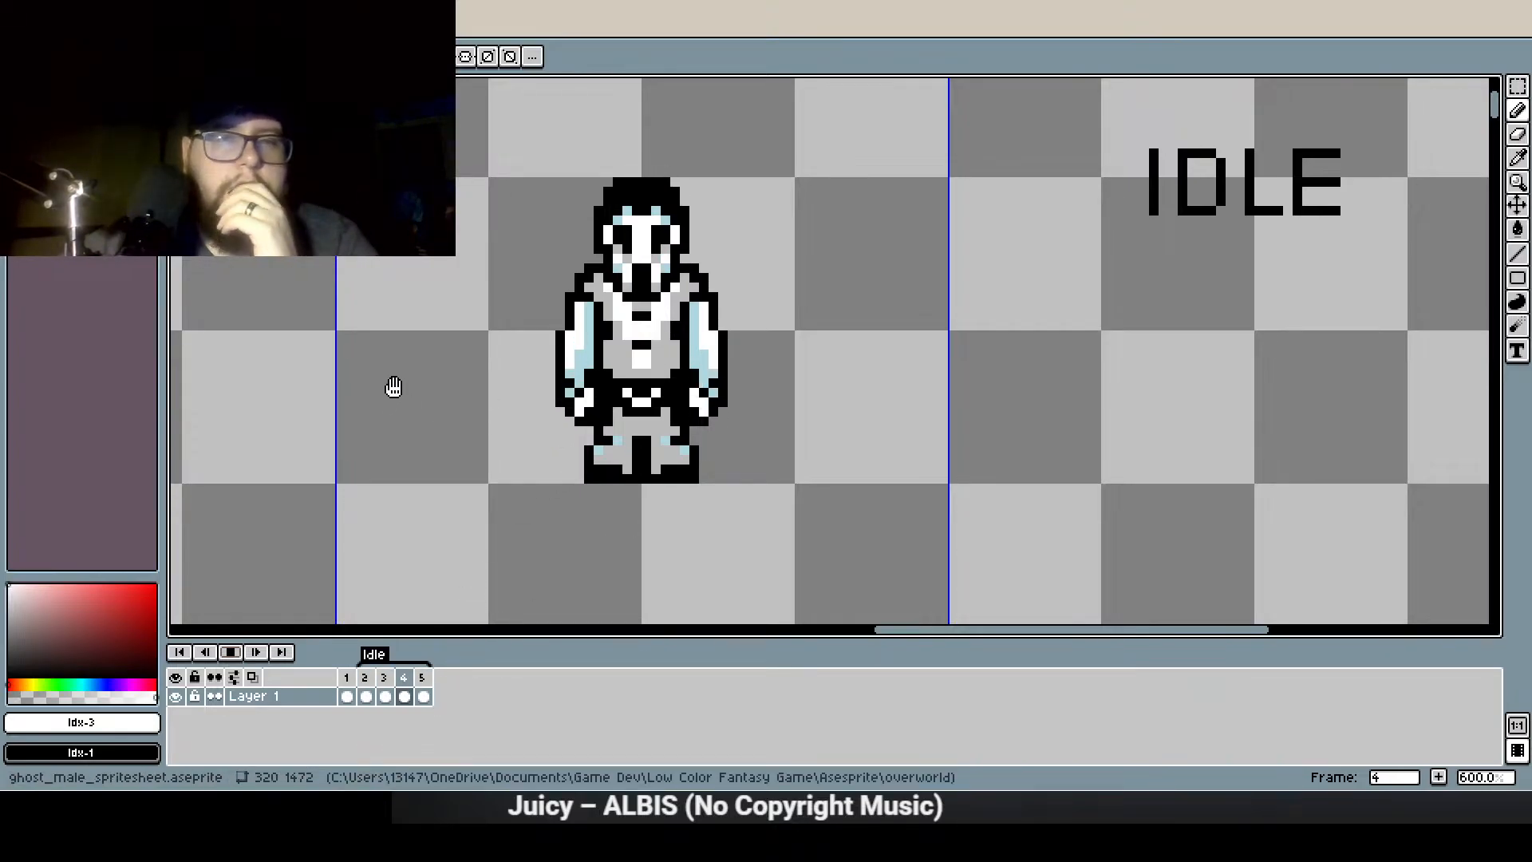
click(234, 651)
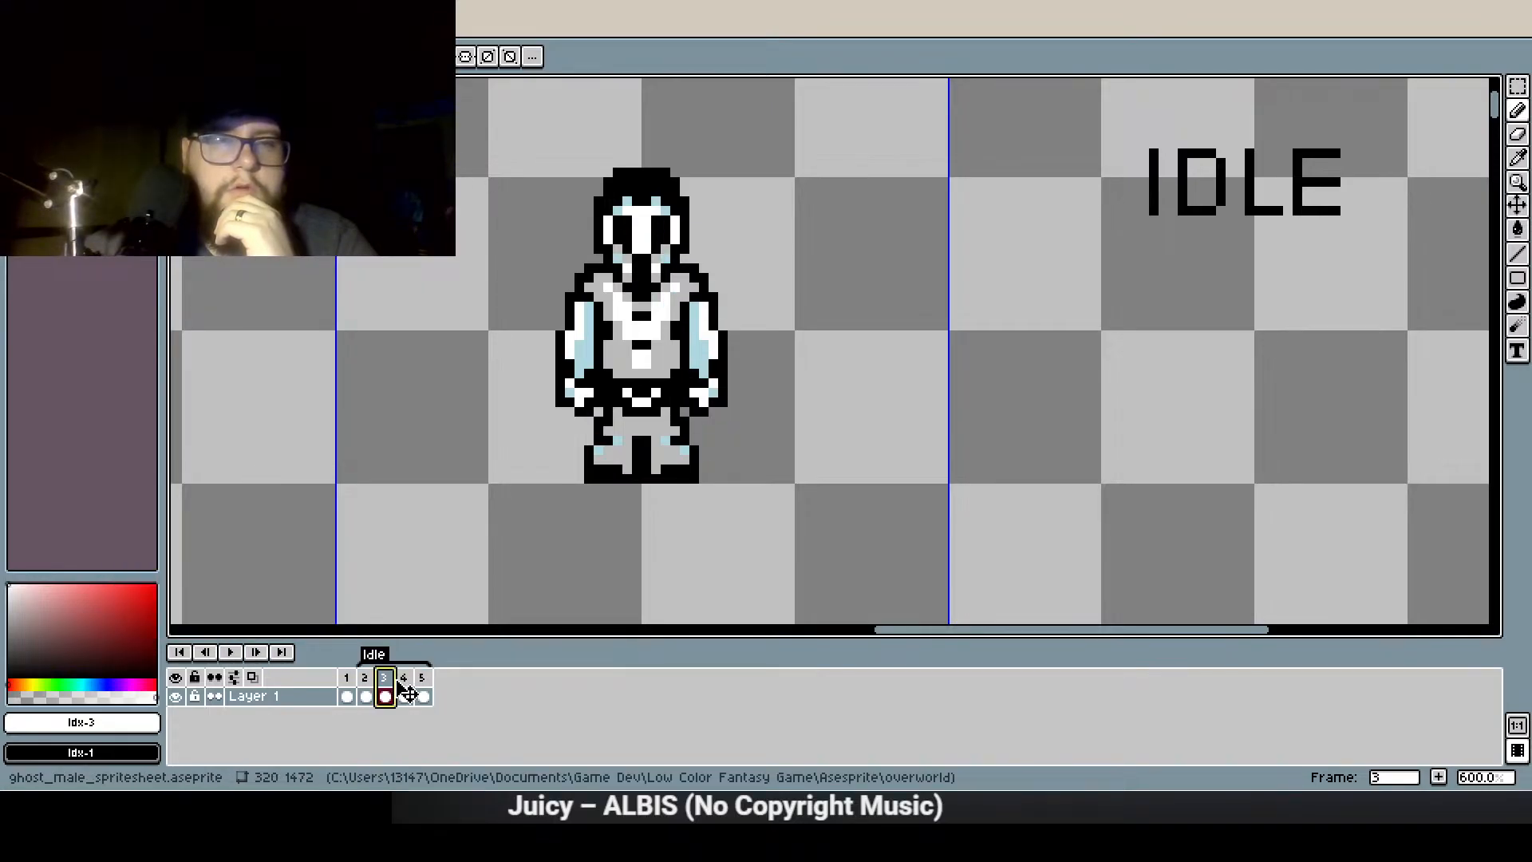
click(403, 686)
click(429, 685)
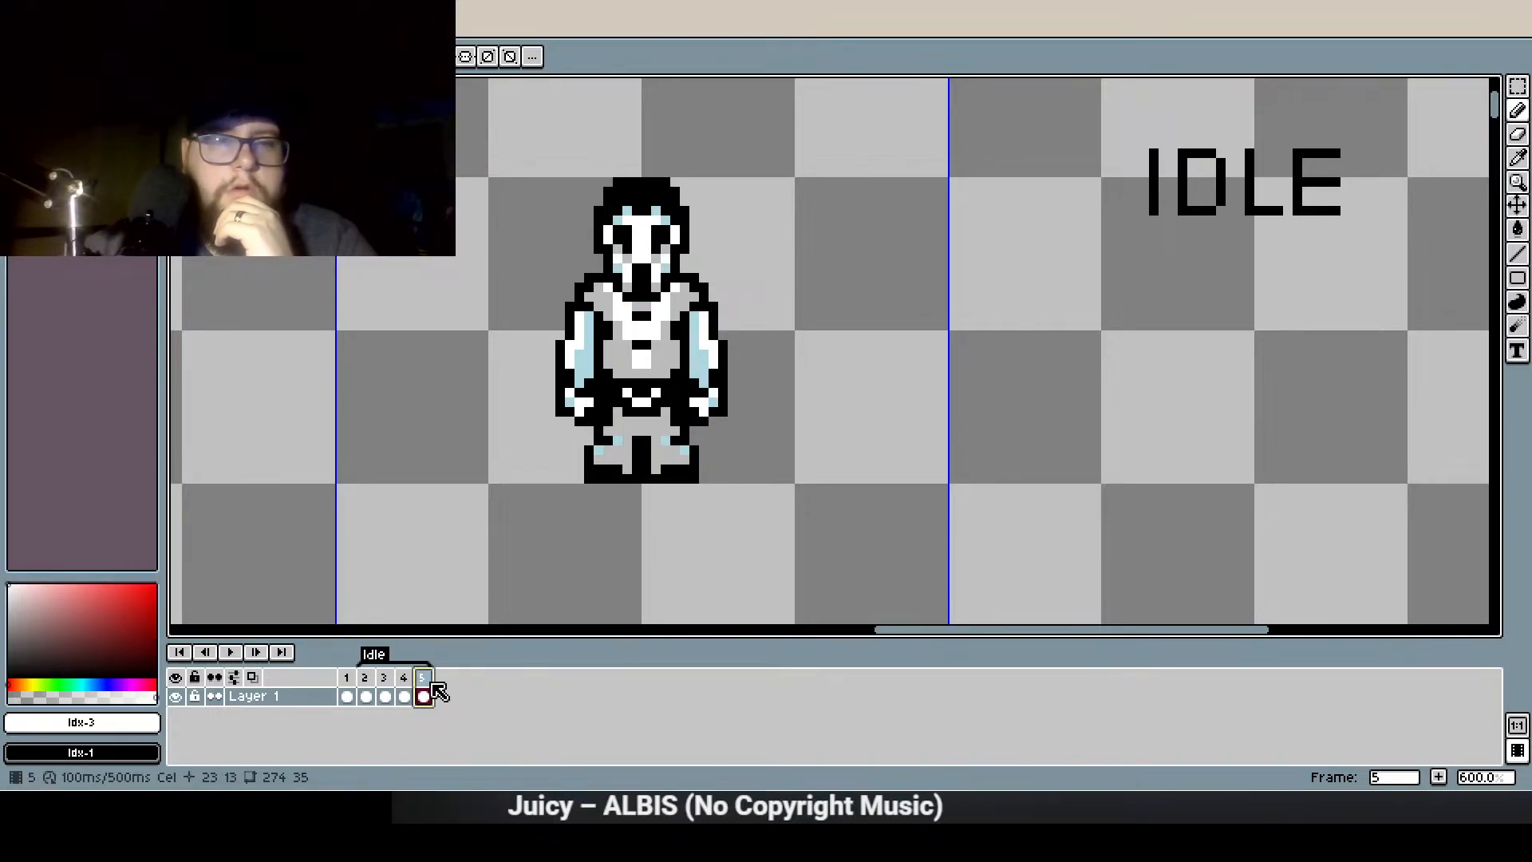
scroll(549, 399, down, 2)
scroll(386, 534, up, 1)
drag(642, 416, 1263, 377)
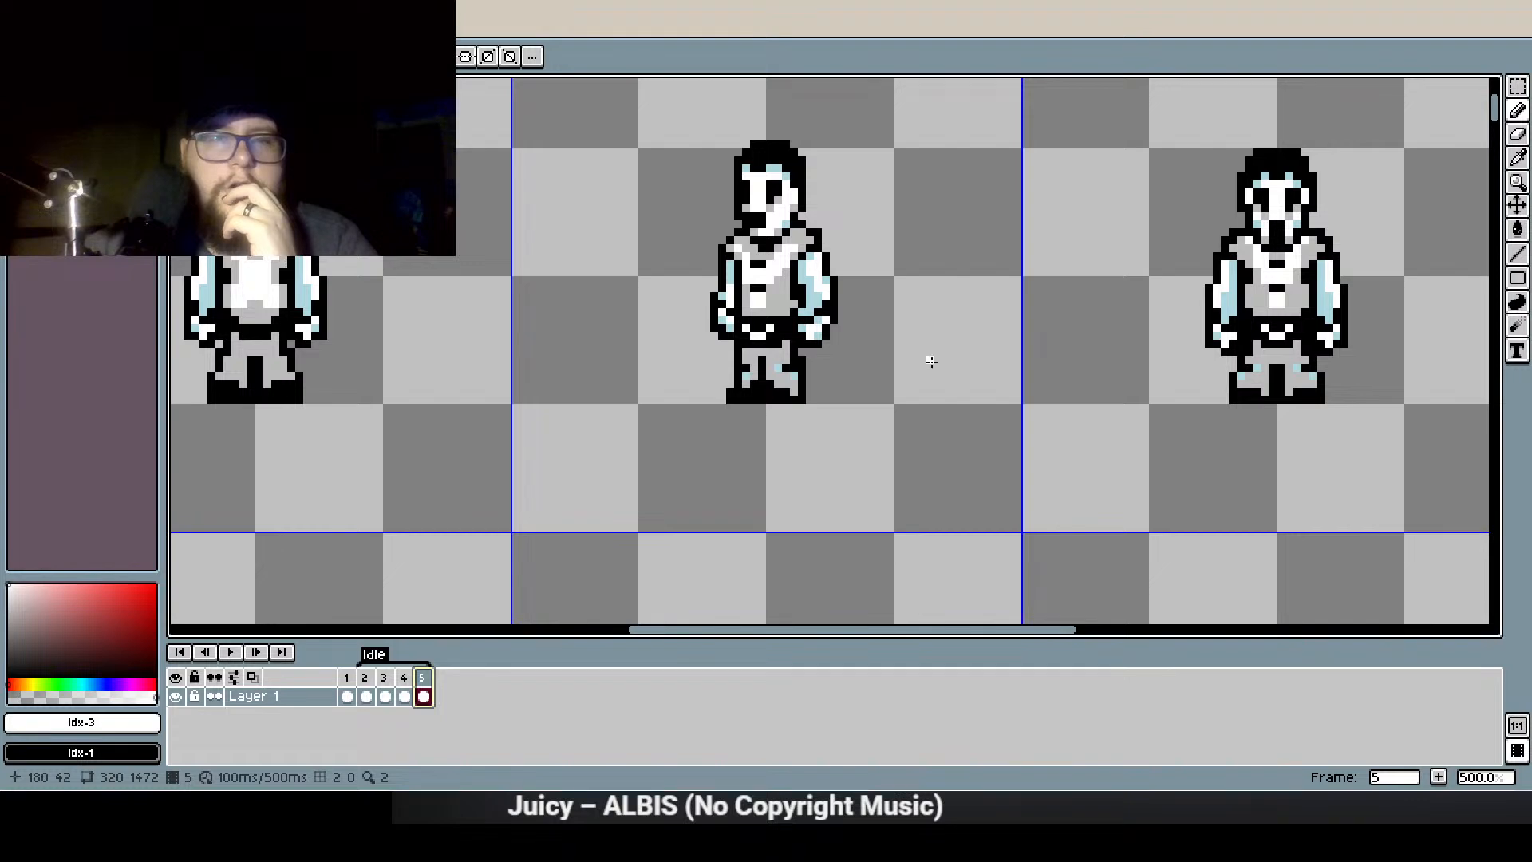
drag(890, 221, 398, 588)
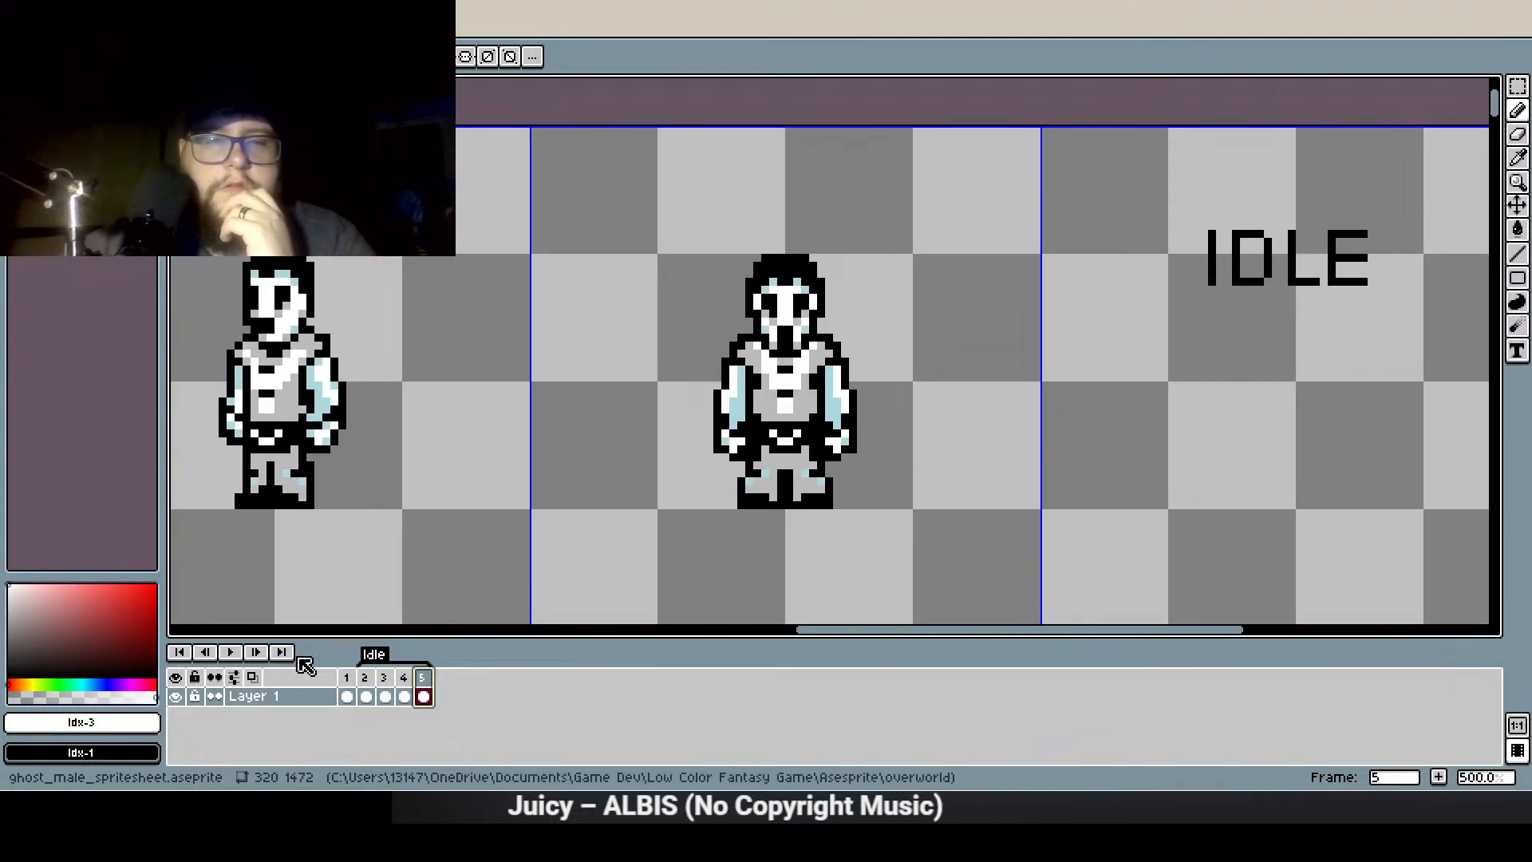
Delete frames 3 to 5 from the timeline and add a new frame 3 copied from frame 2
click(366, 689)
drag(385, 680, 415, 681)
right_click(413, 681)
click(461, 727)
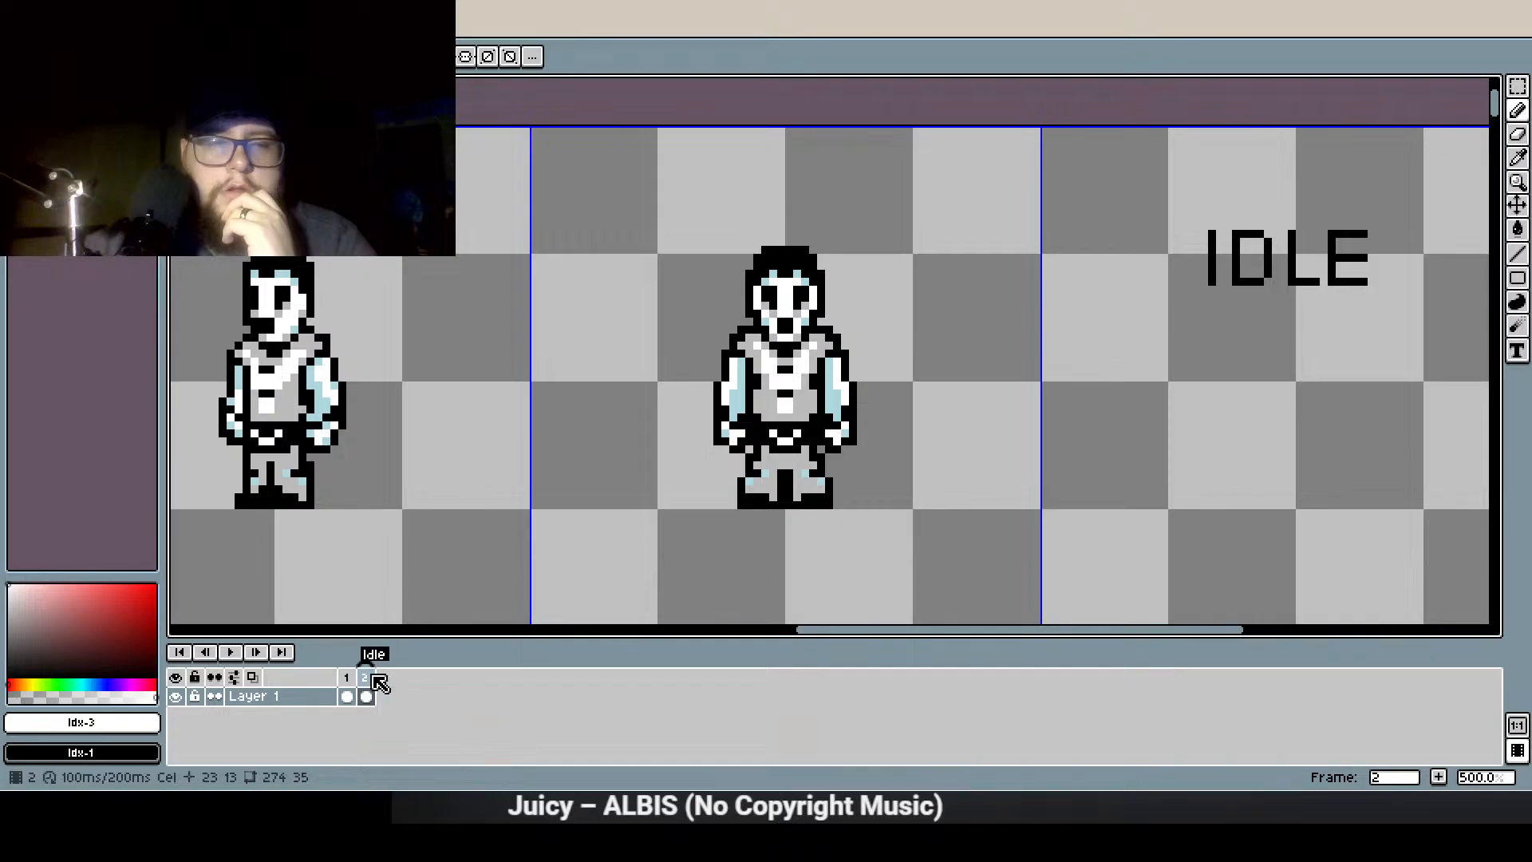
right_click(378, 681)
click(391, 671)
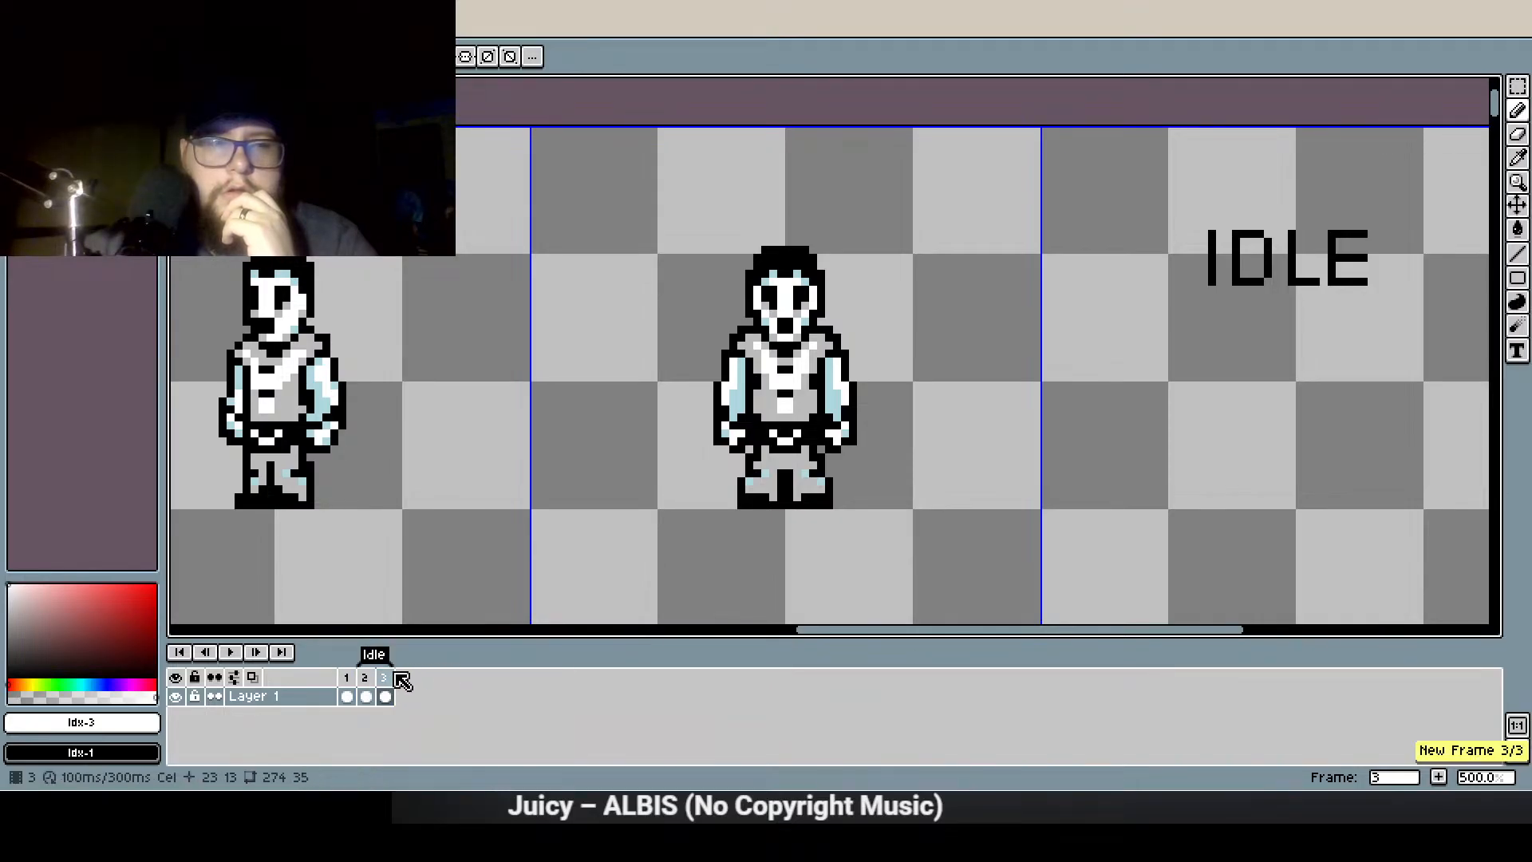
Paint one light blue pixel left of the front-facing character's head and one just right of the boots in frame 3
scroll(1093, 295, up, 3)
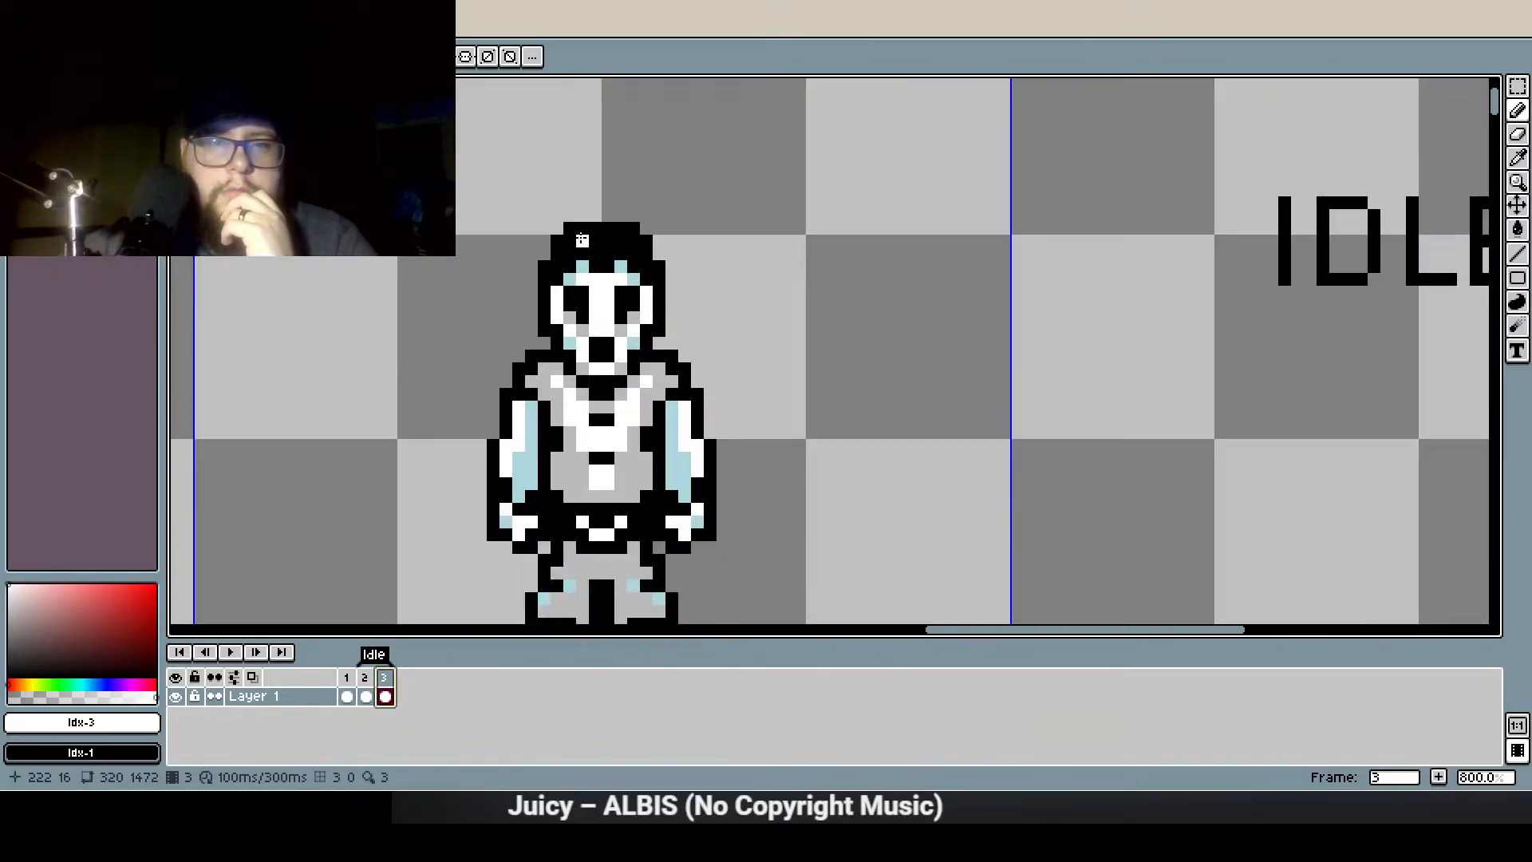
click(49, 112)
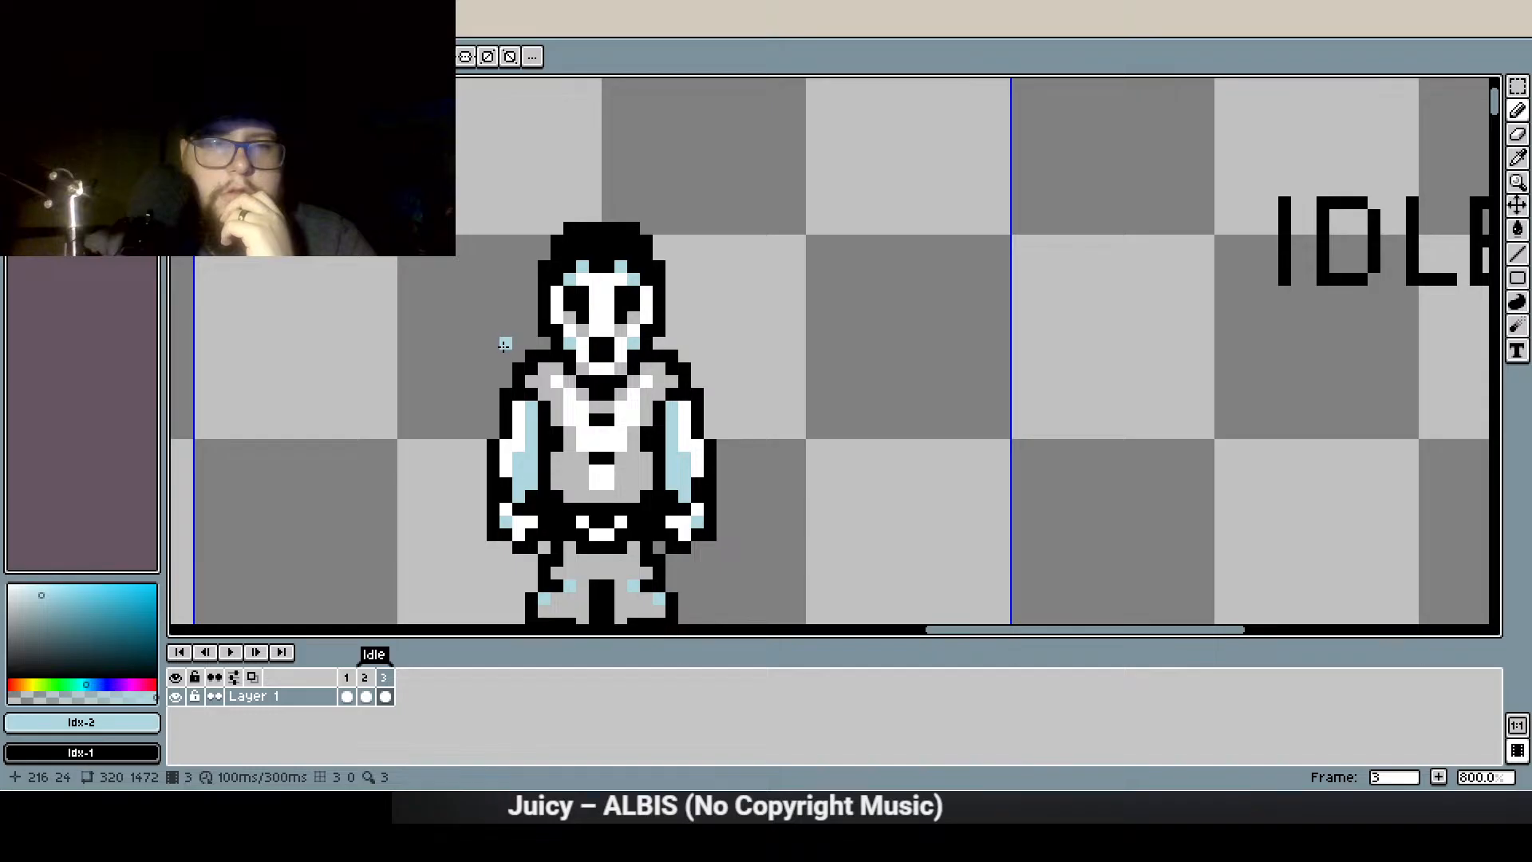
click(506, 314)
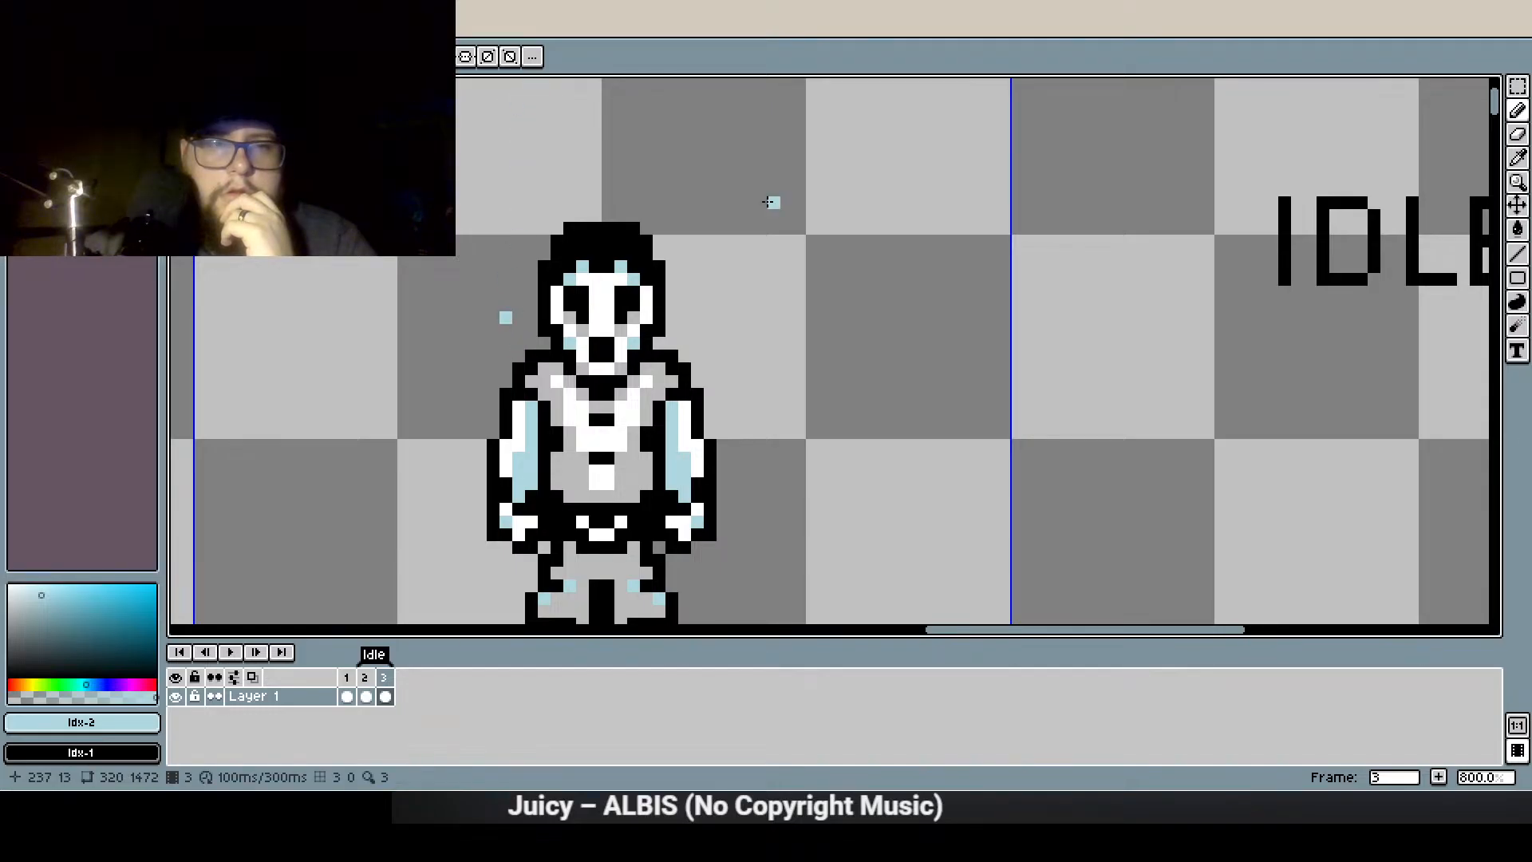
click(696, 588)
drag(792, 407, 771, 283)
Add frame 4 and shift the left light blue pixel three up and one left, the right one two up and two right
right_click(391, 683)
click(424, 675)
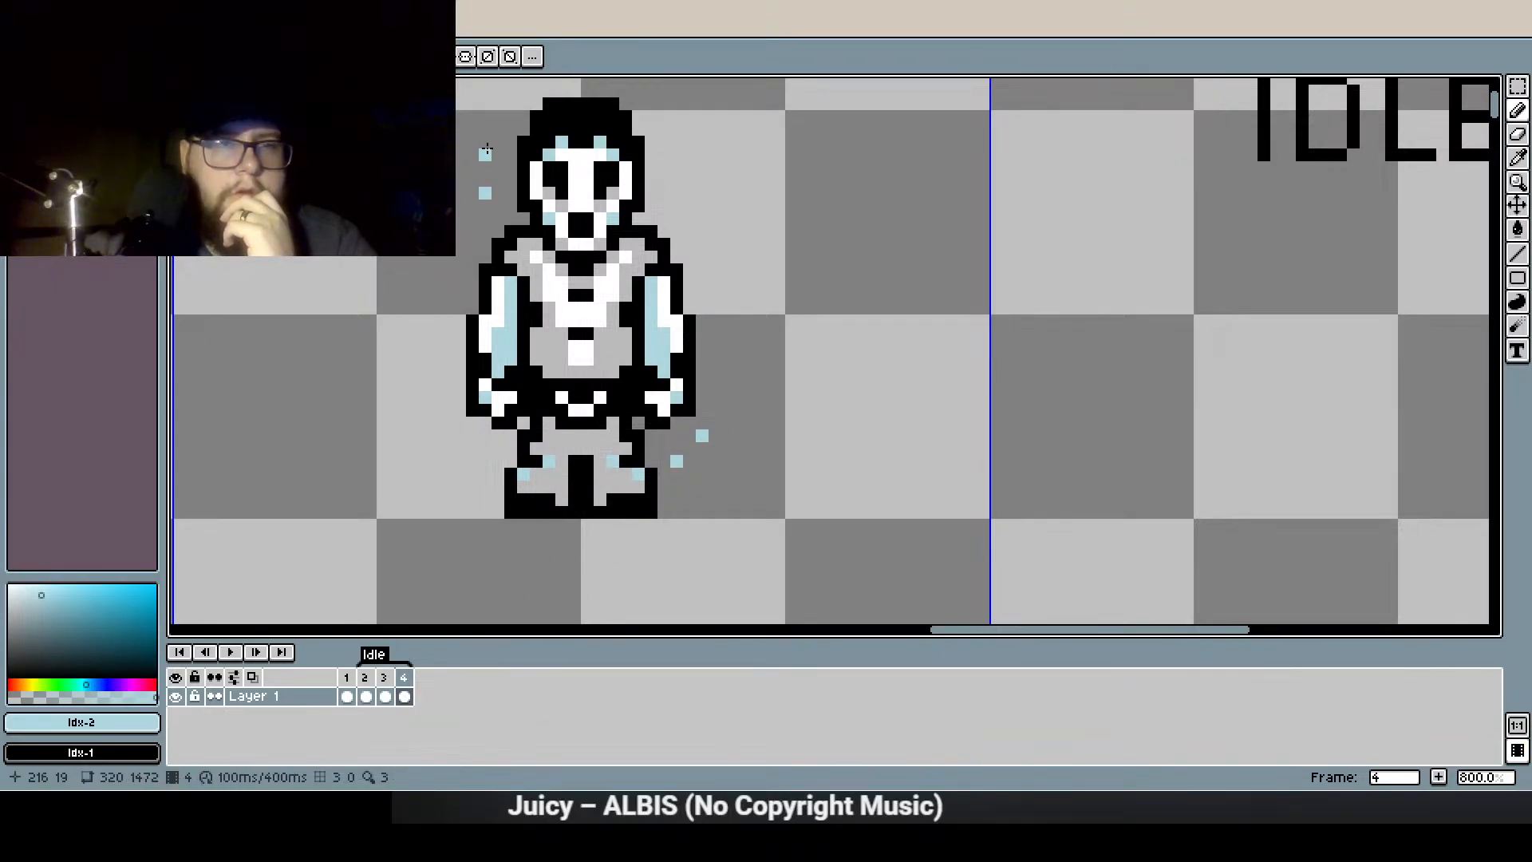
key(b)
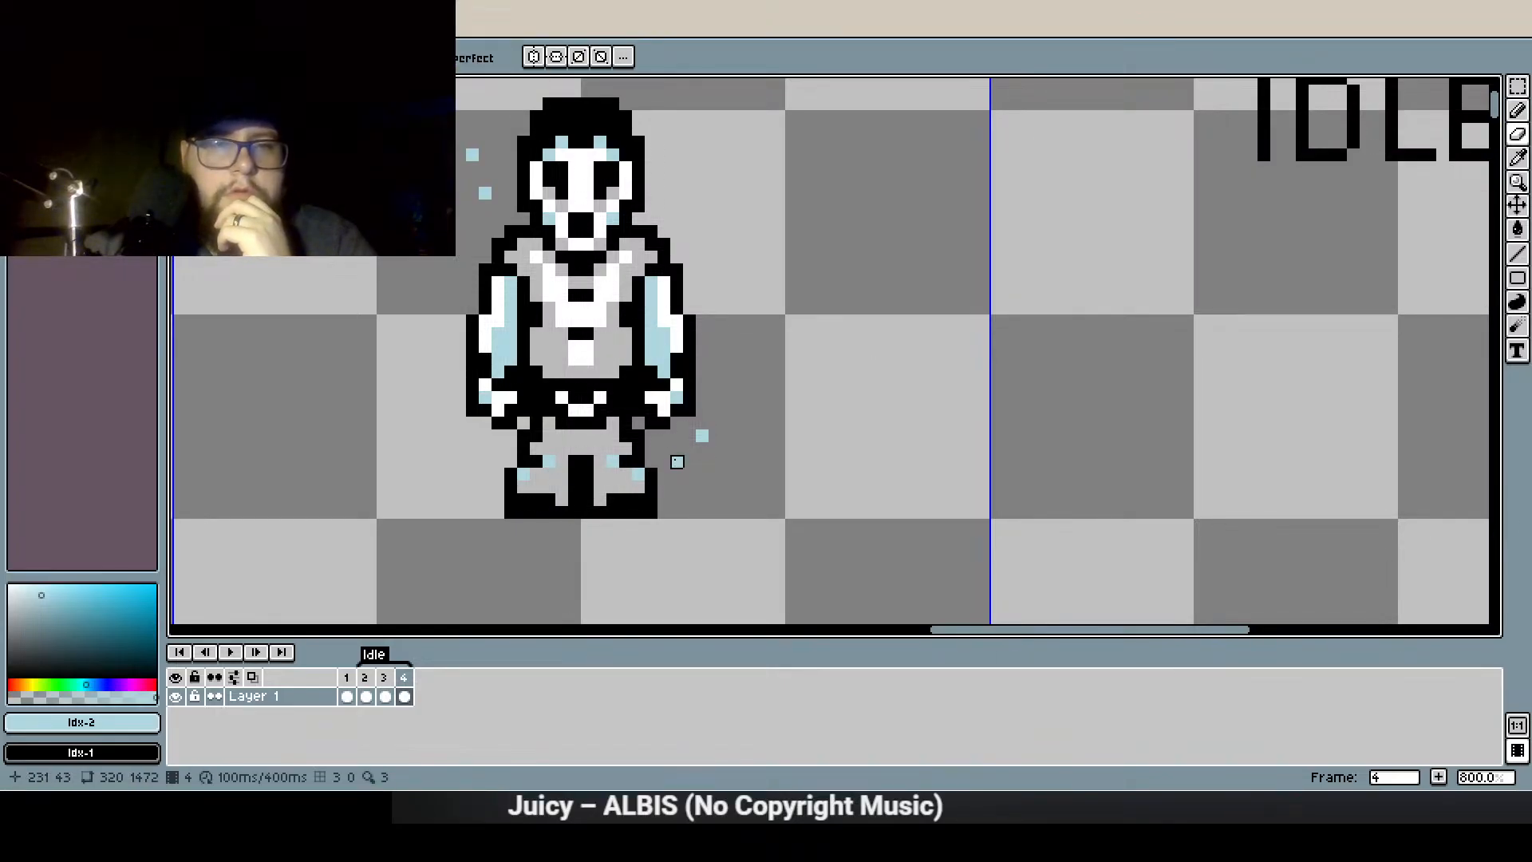
Add frame 5 and shift the left light blue pixel five up and two right, the right one three up and two right
right_click(410, 679)
click(455, 674)
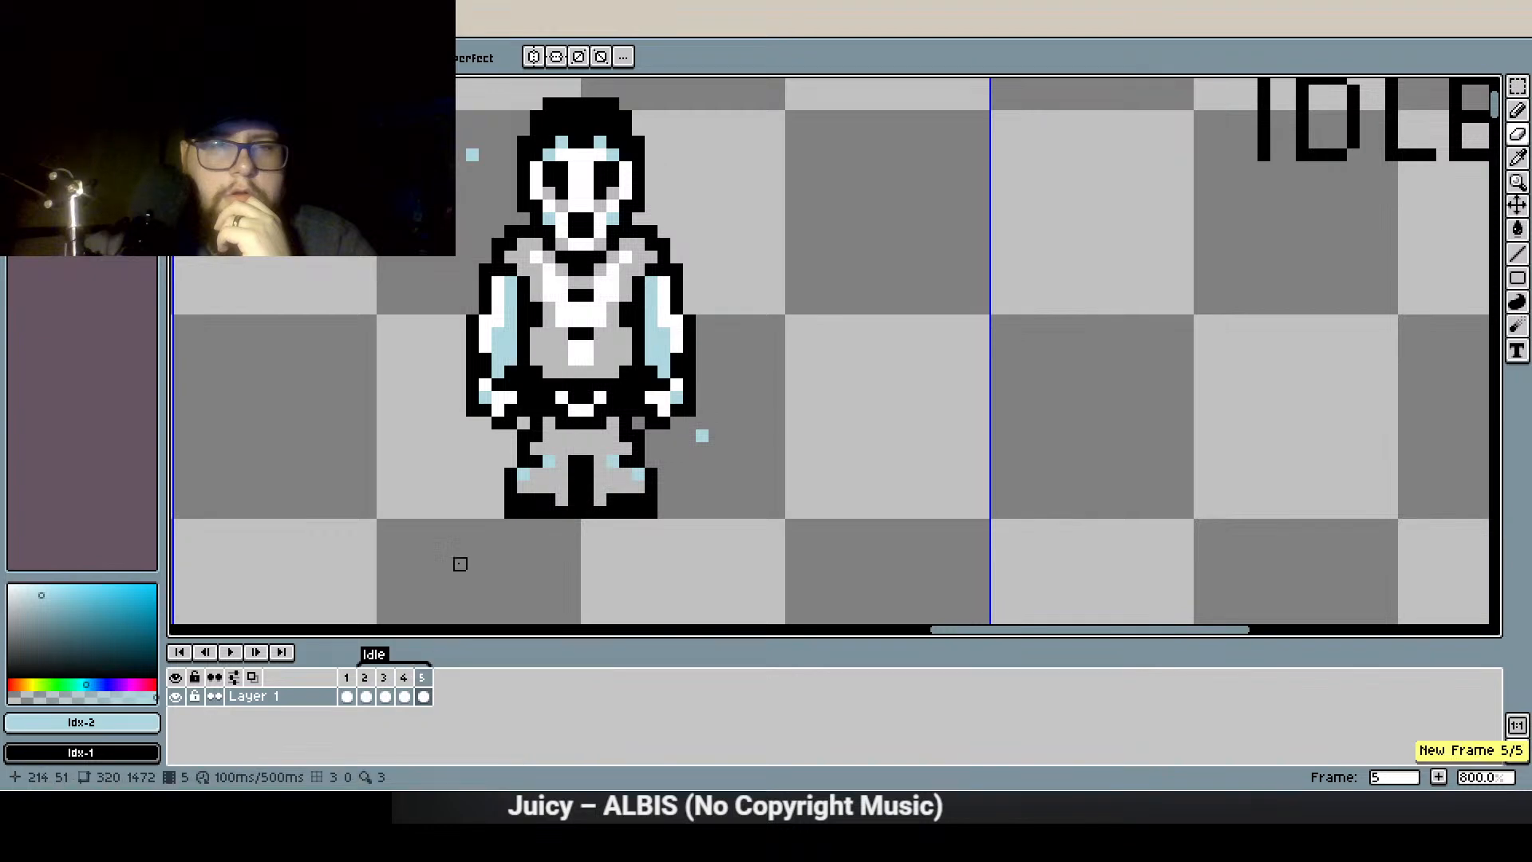
key(shift+b)
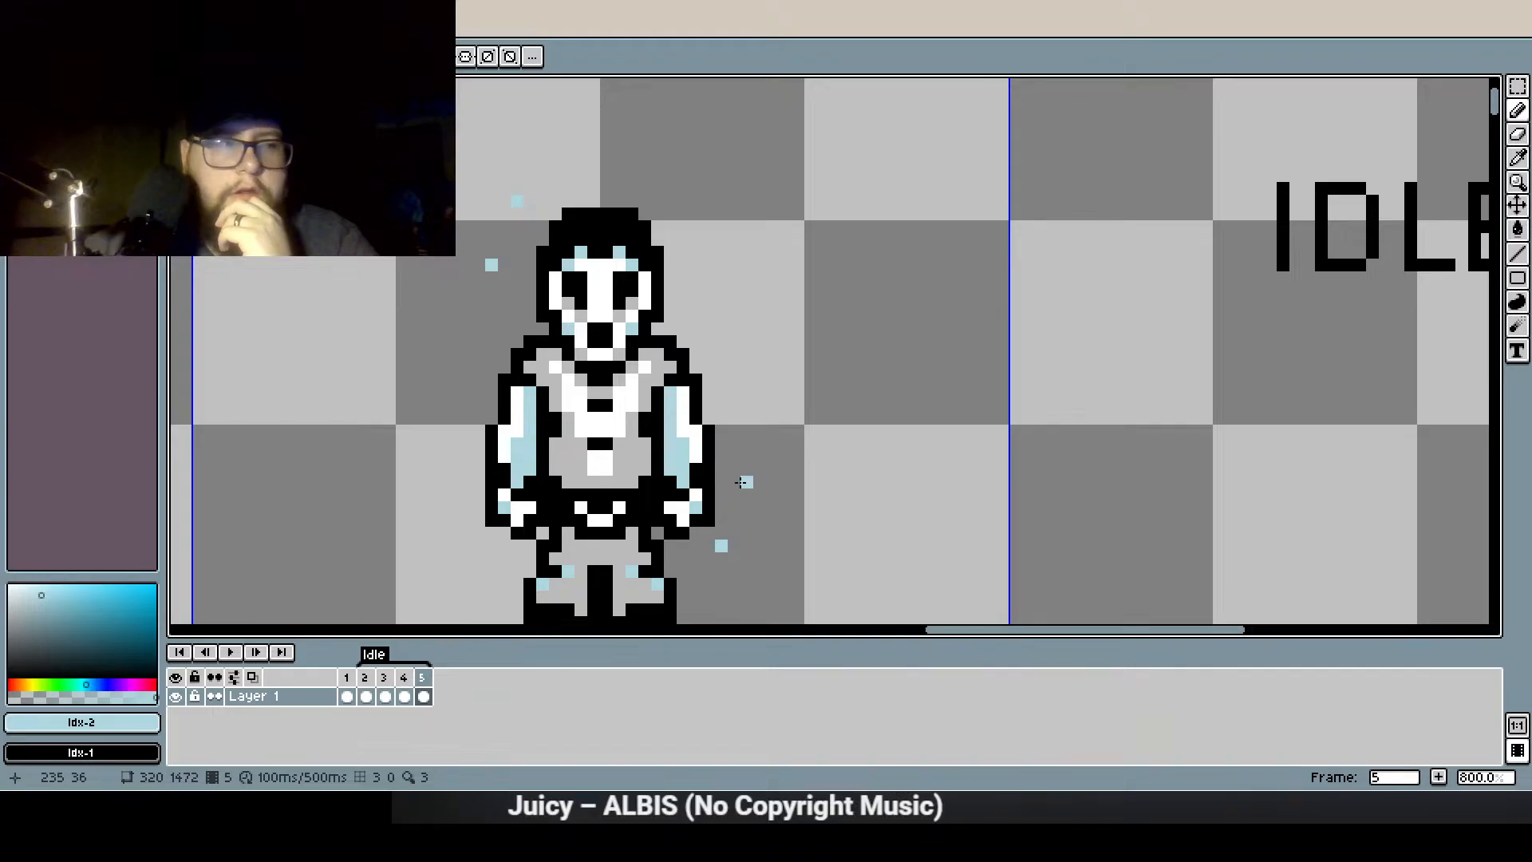
click(1518, 134)
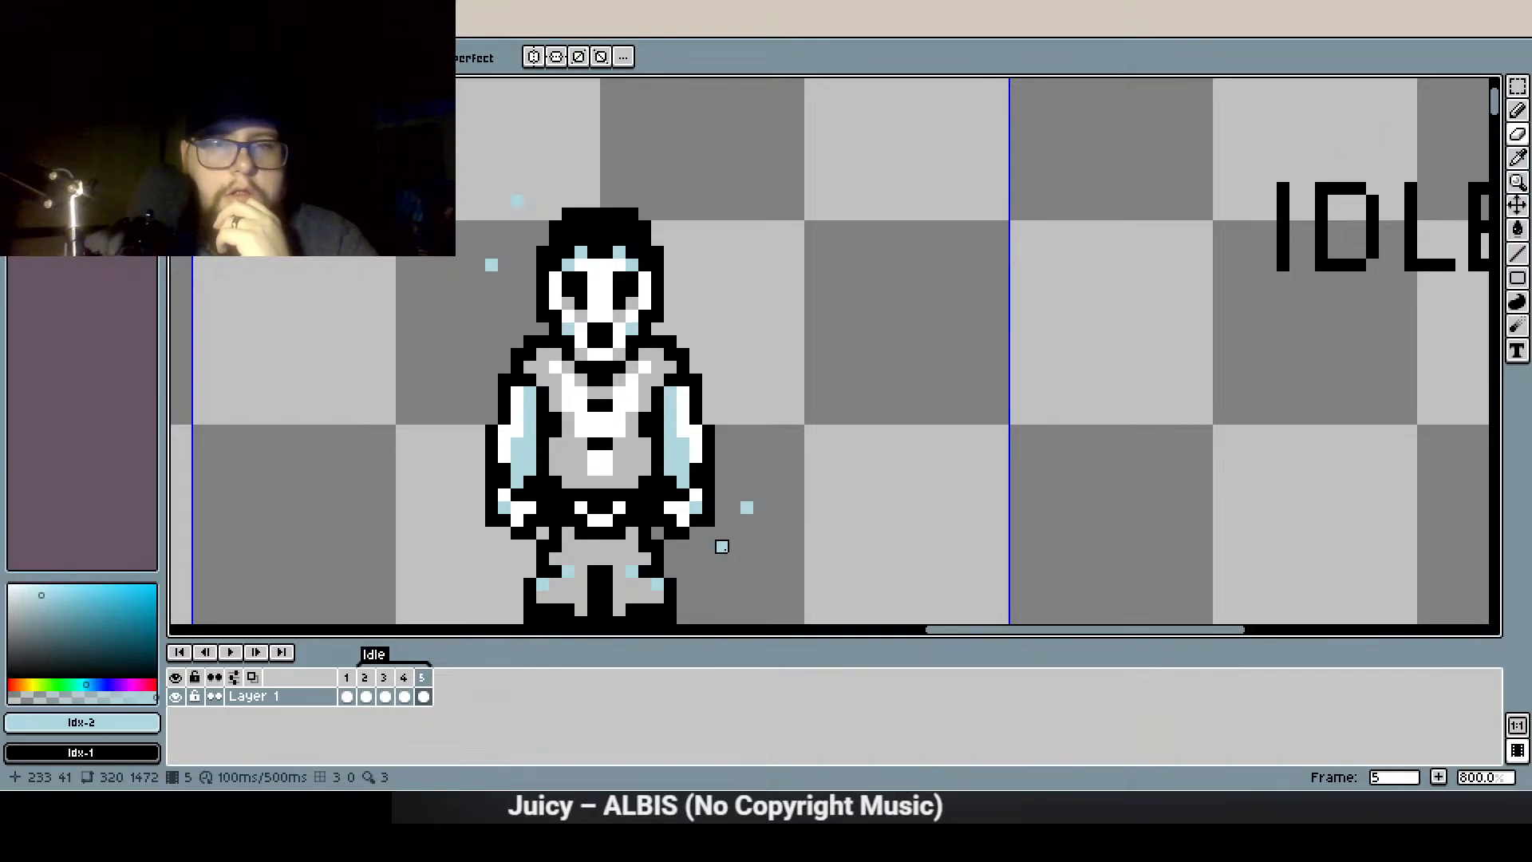
click(721, 546)
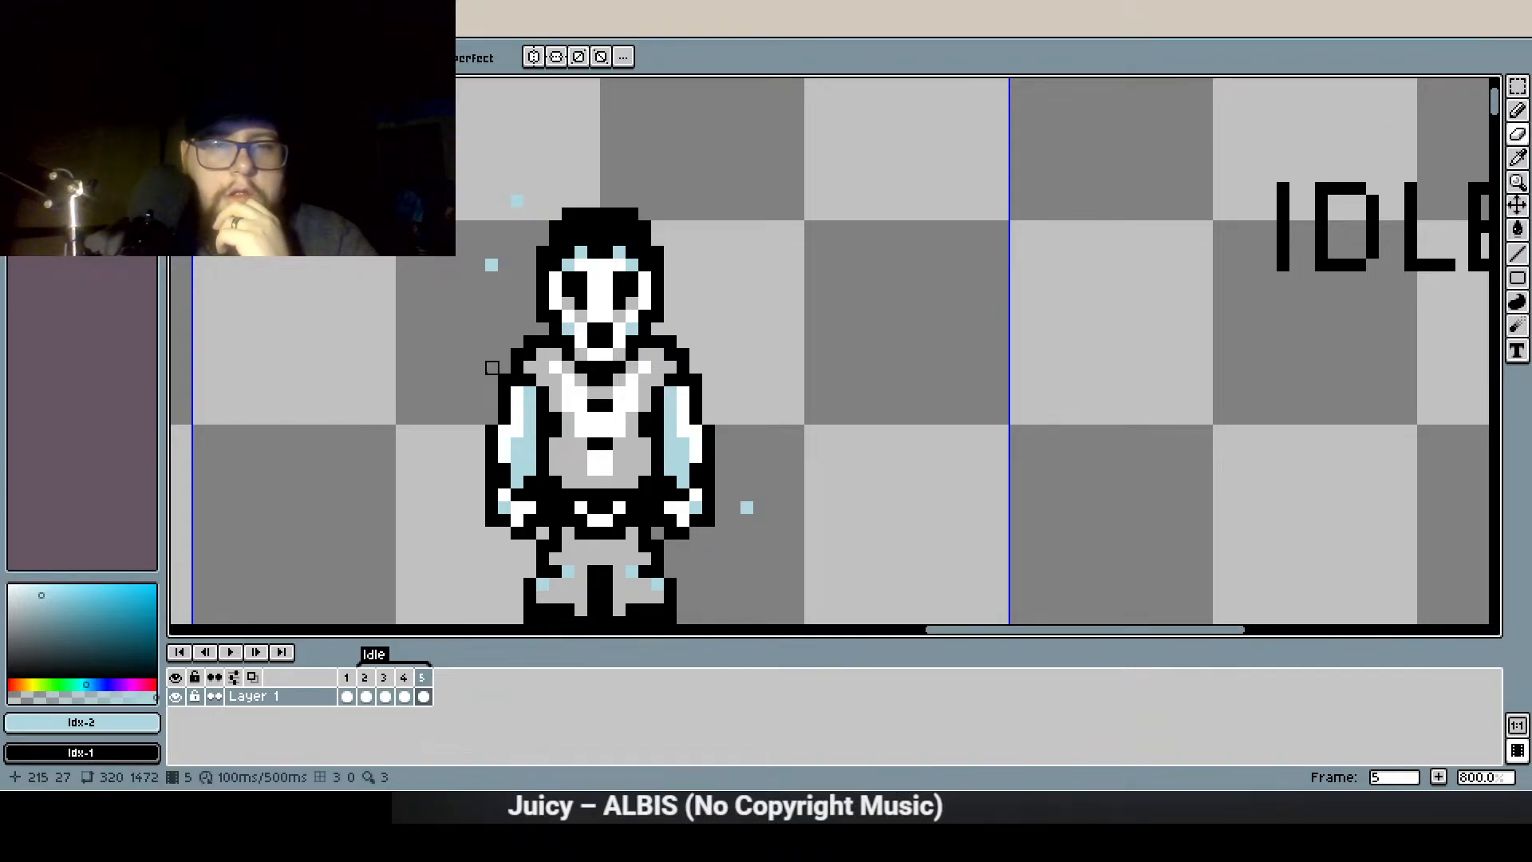
click(491, 267)
Play the animation from frame 2 and review the floating pixels in frames 4 and 5
scroll(448, 365, down, 2)
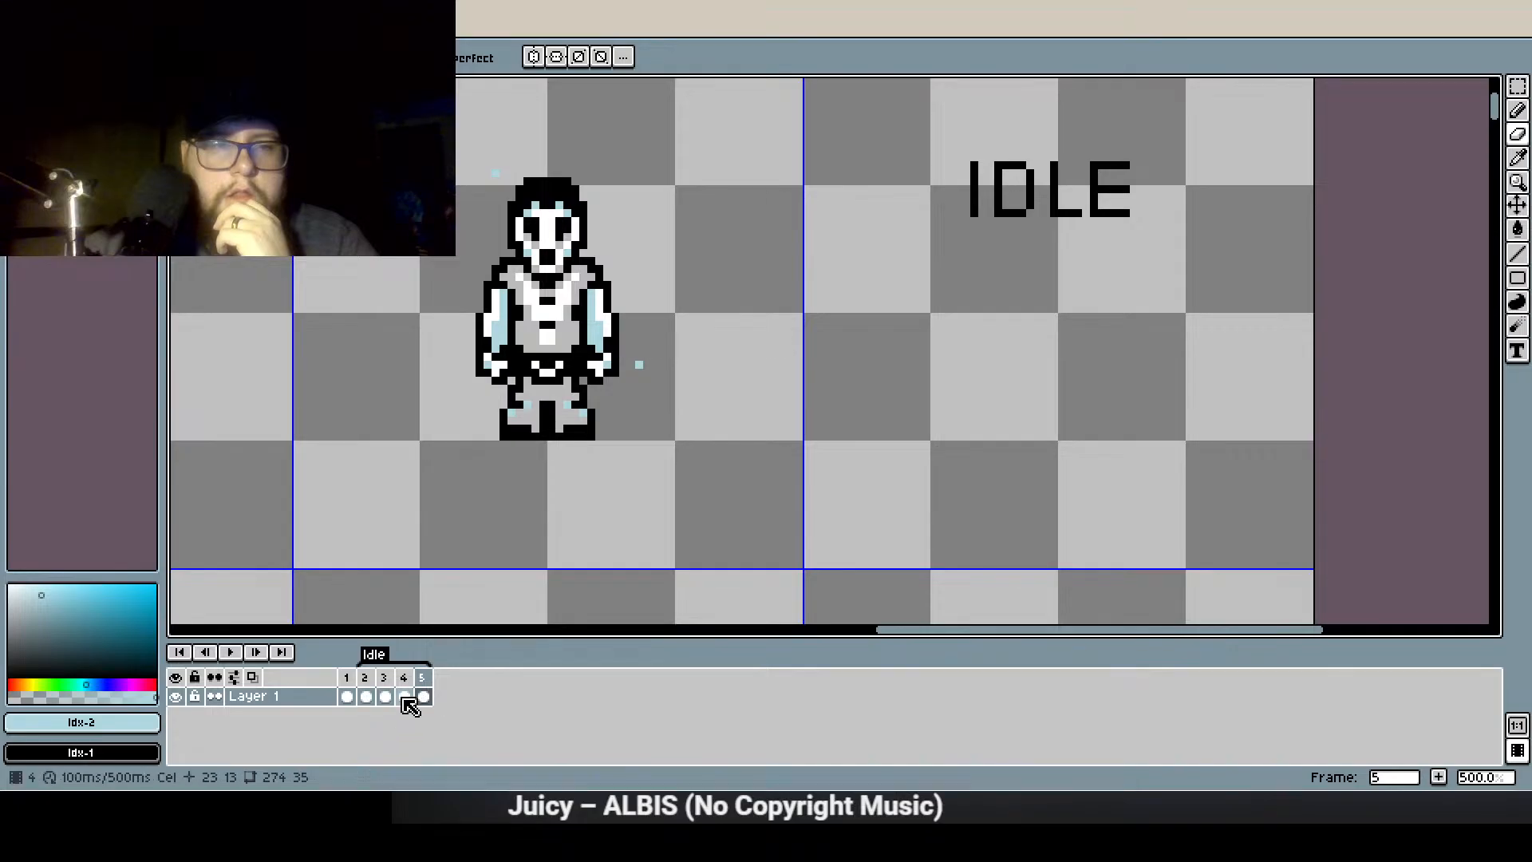
click(365, 693)
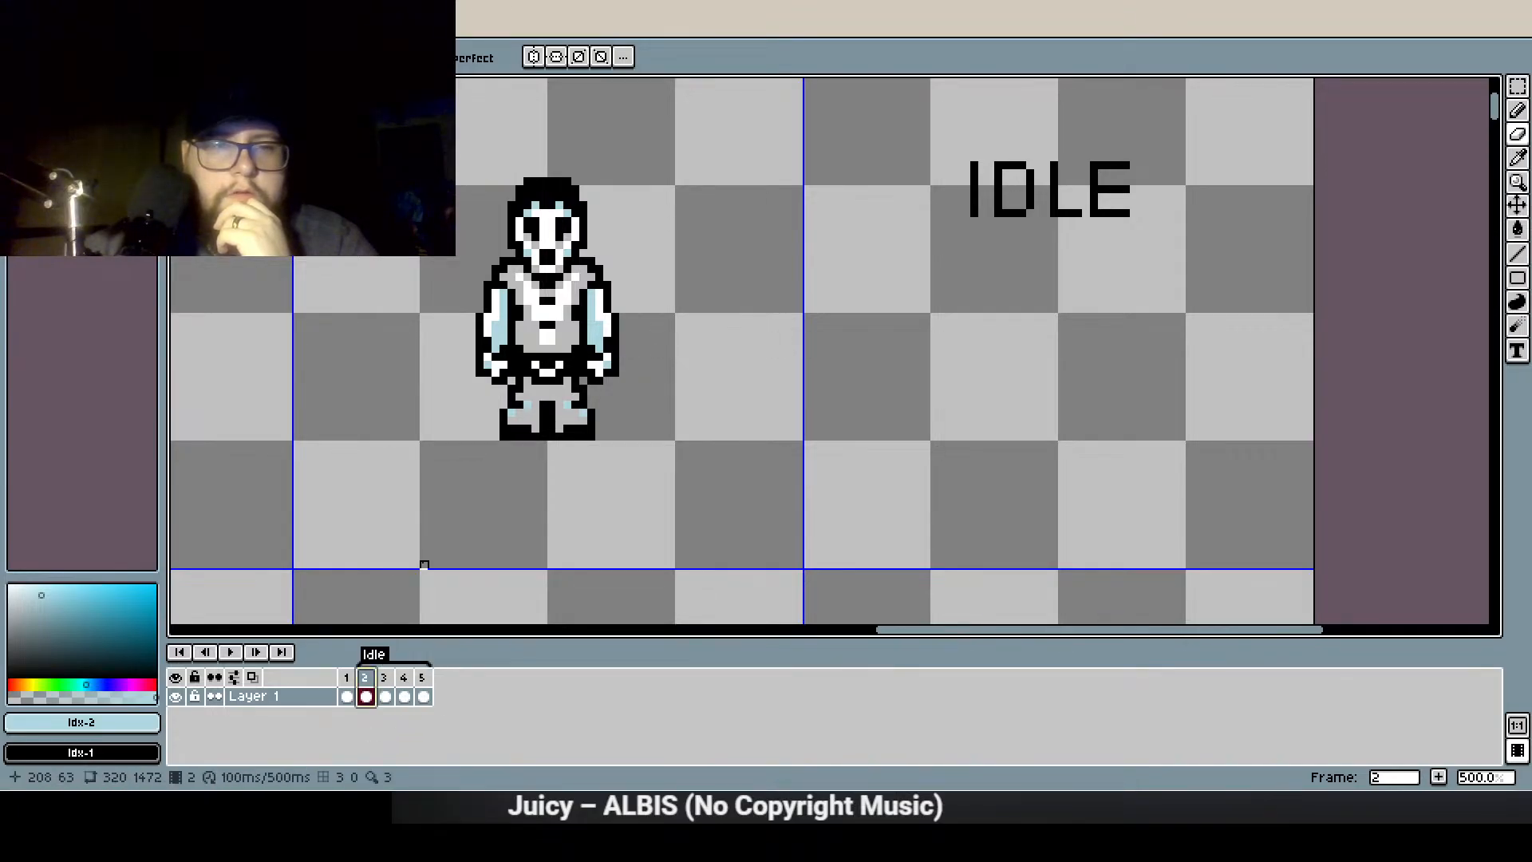
click(233, 653)
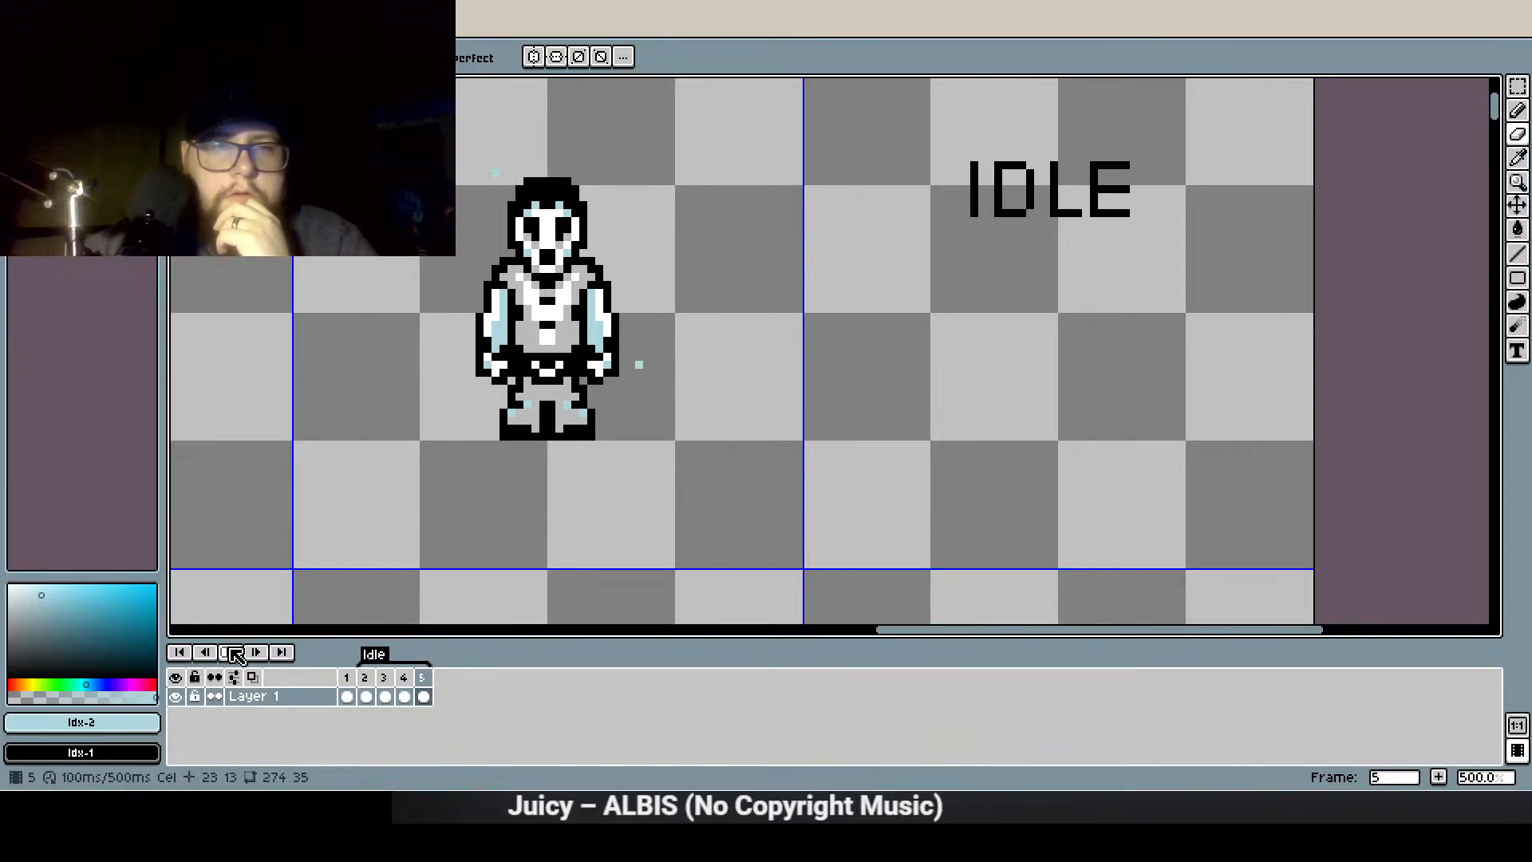
click(230, 651)
click(410, 685)
click(428, 681)
Paint a third light blue pixel beside the head's upper right in frame 4, placing it progressively higher and farther right in frames 5 and 2
scroll(528, 323, up, 2)
drag(528, 323, 538, 392)
drag(944, 231, 1005, 368)
click(1517, 110)
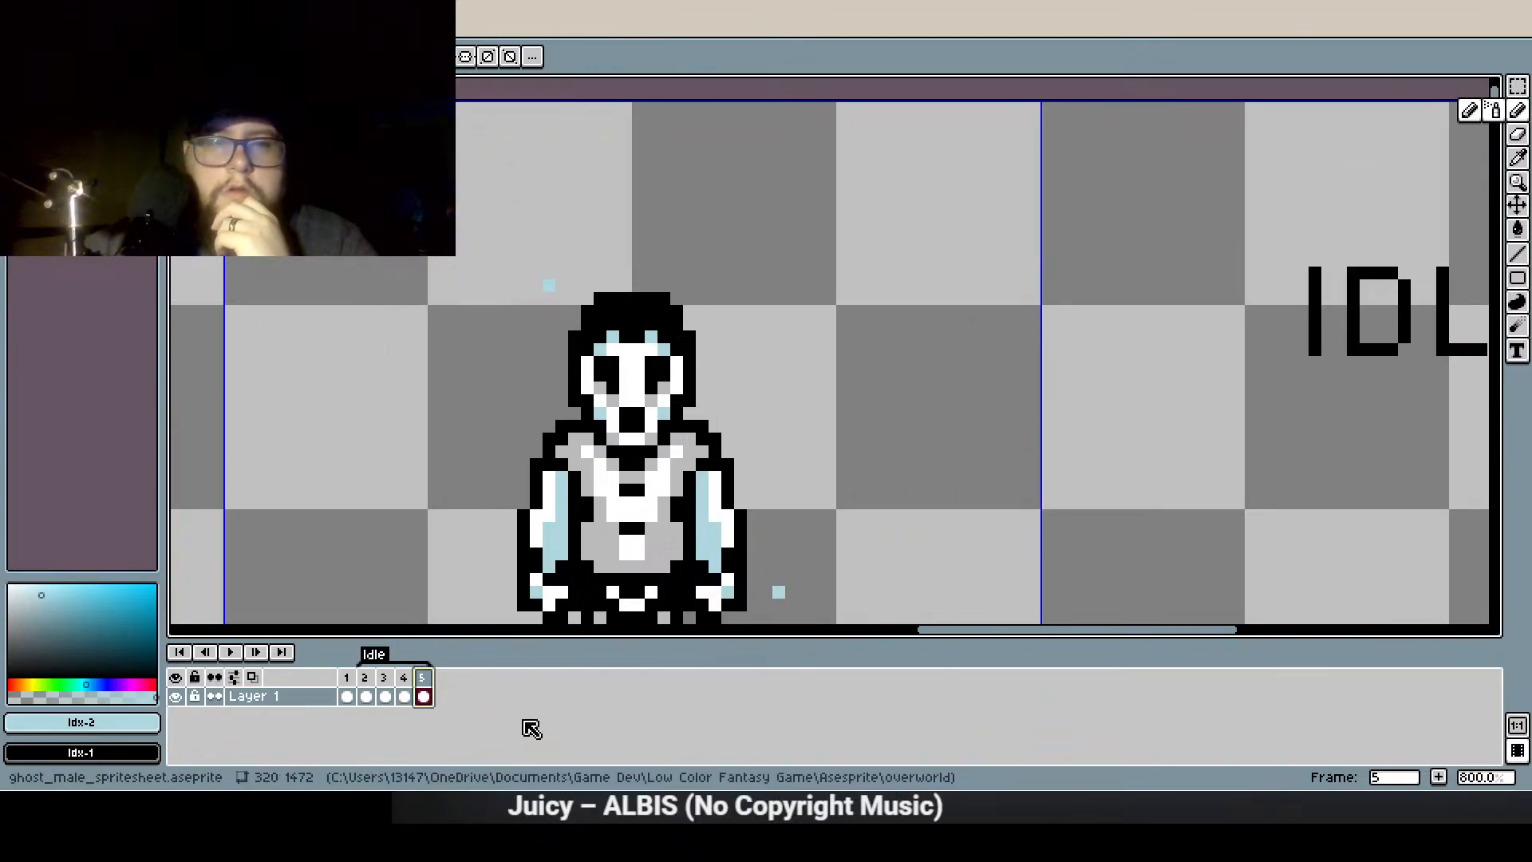
click(392, 683)
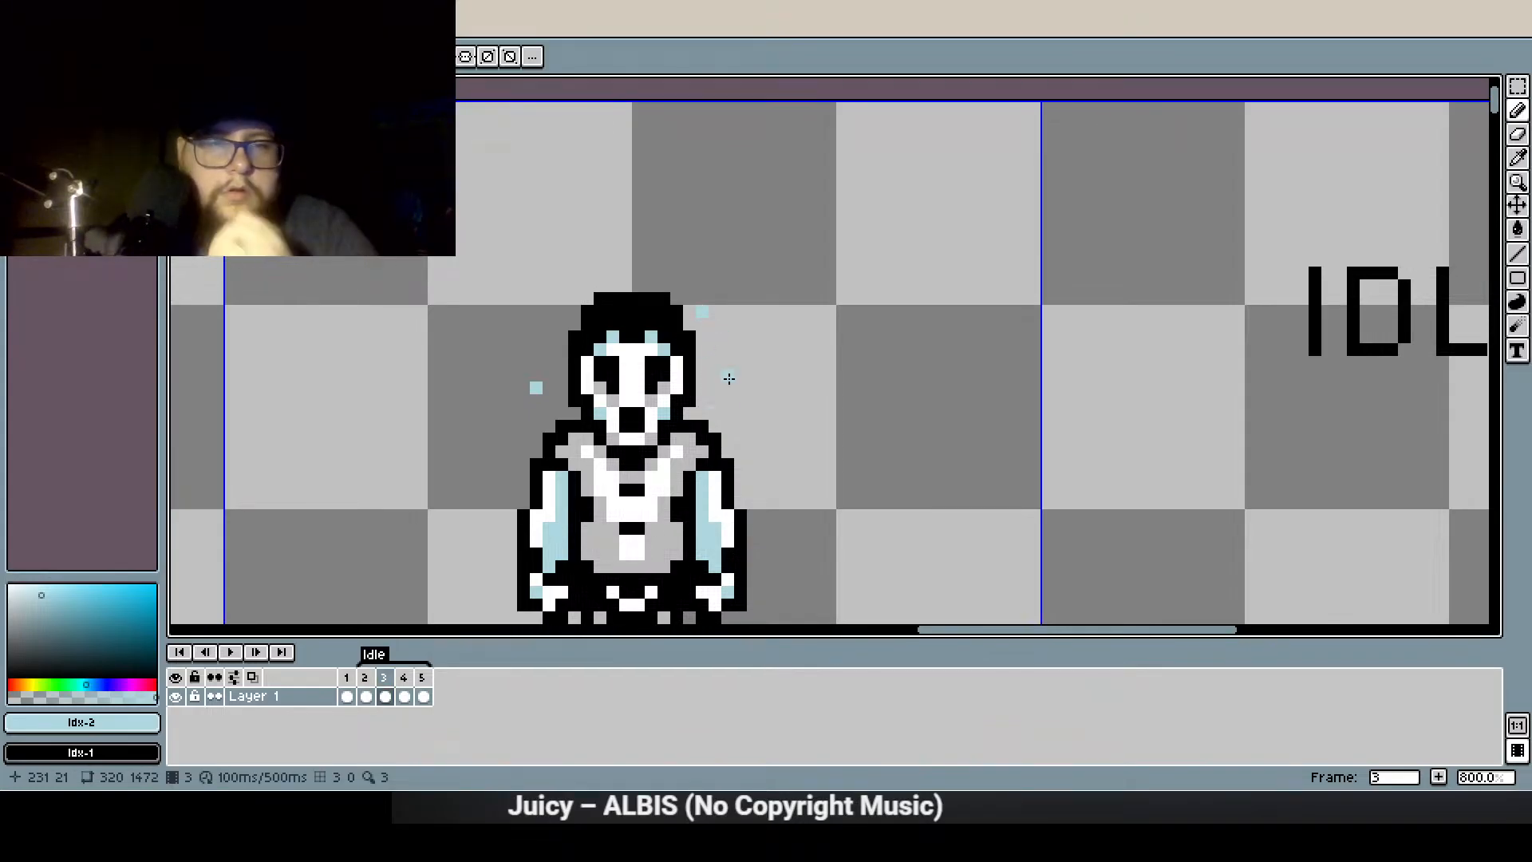
click(404, 688)
click(702, 311)
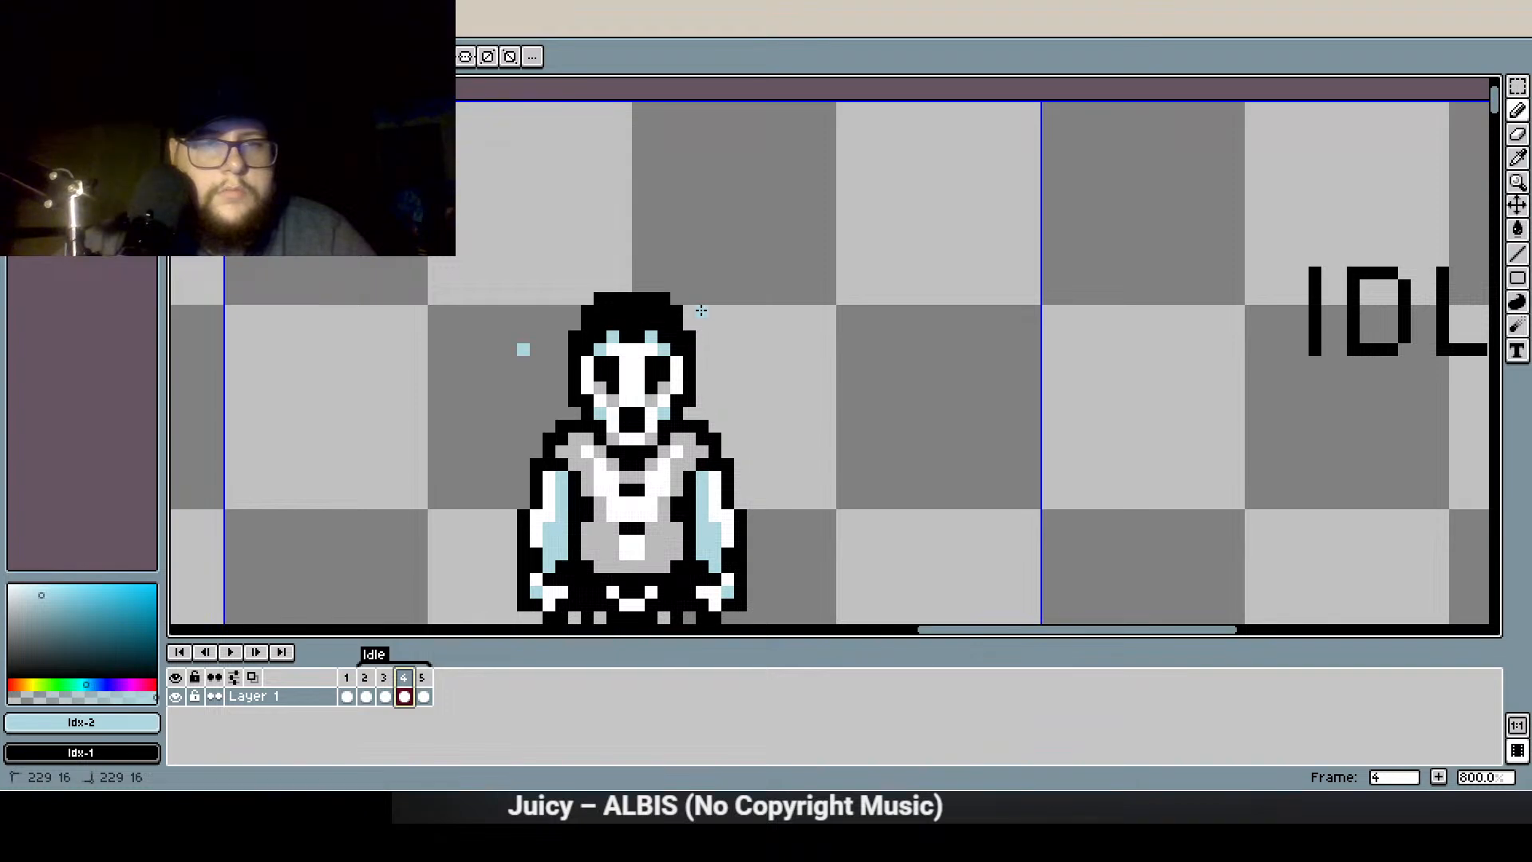
click(422, 688)
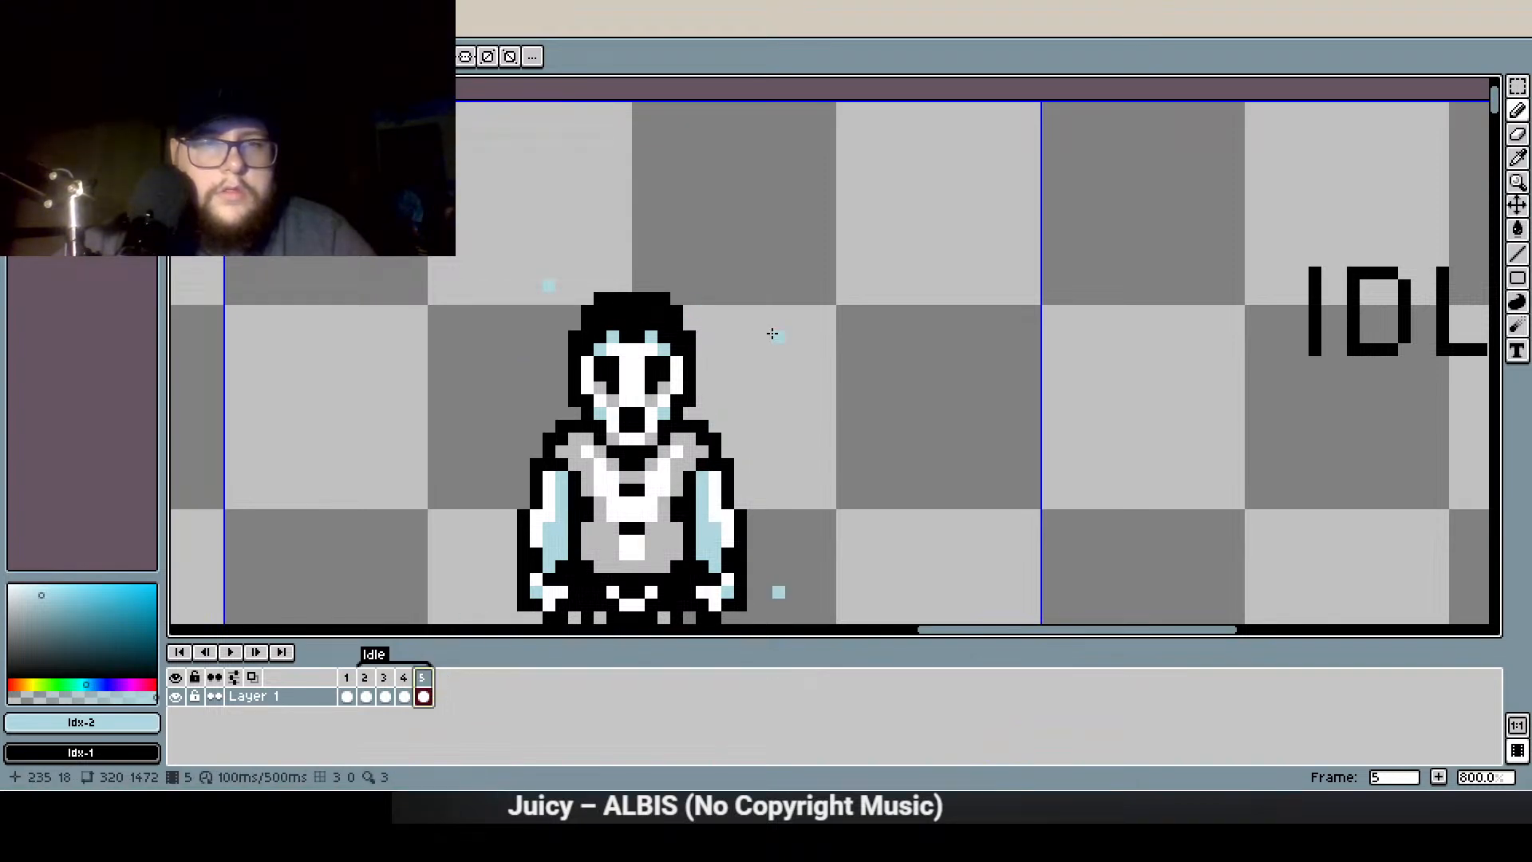
click(365, 695)
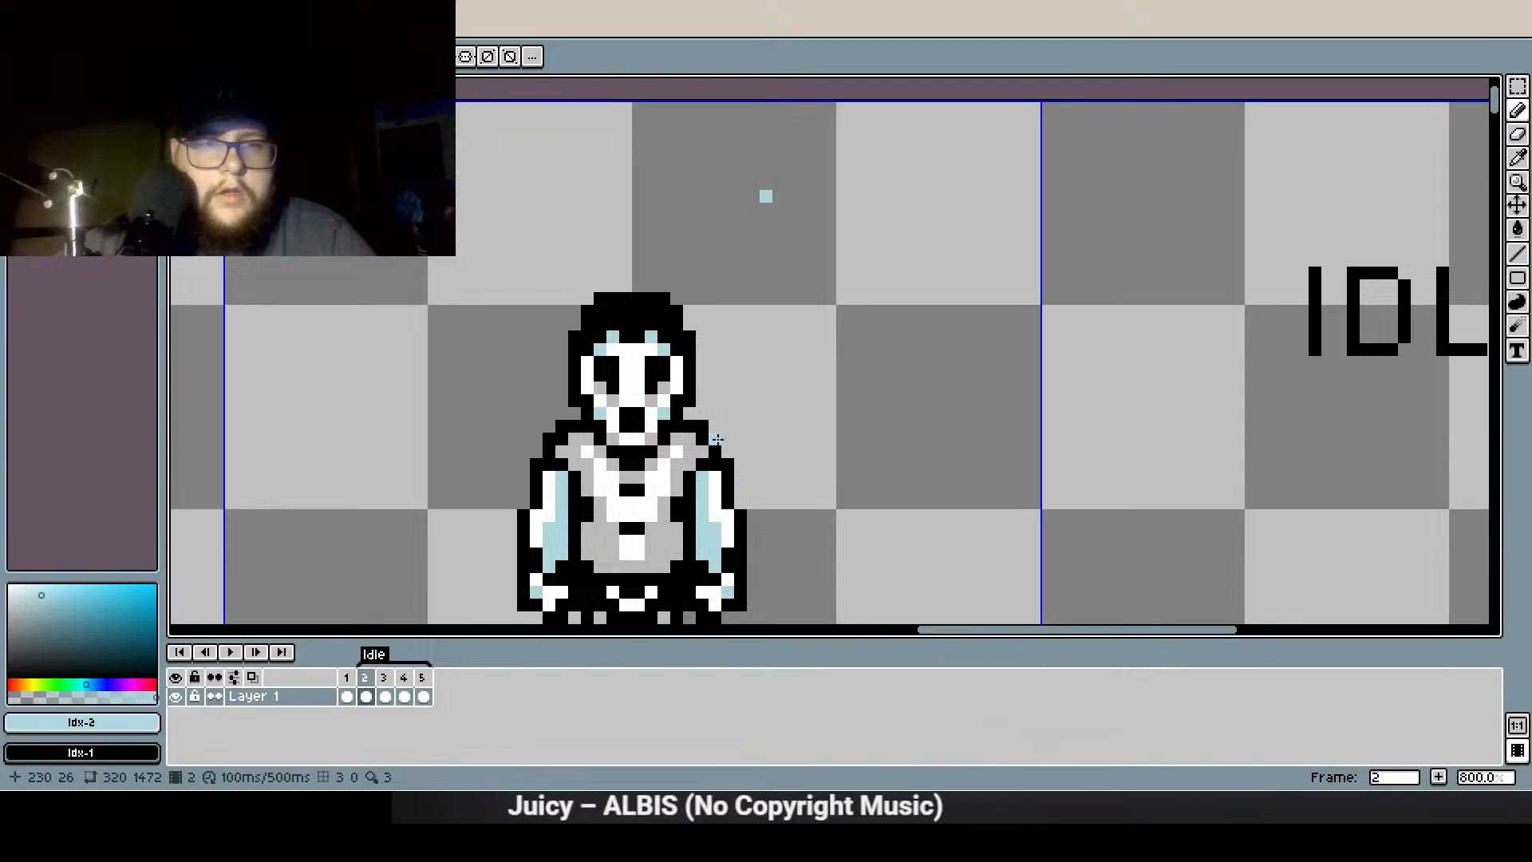
Play the animation and flip through frames 3, 4 and 5 to examine how the light blue pixels move
scroll(770, 208, down, 2)
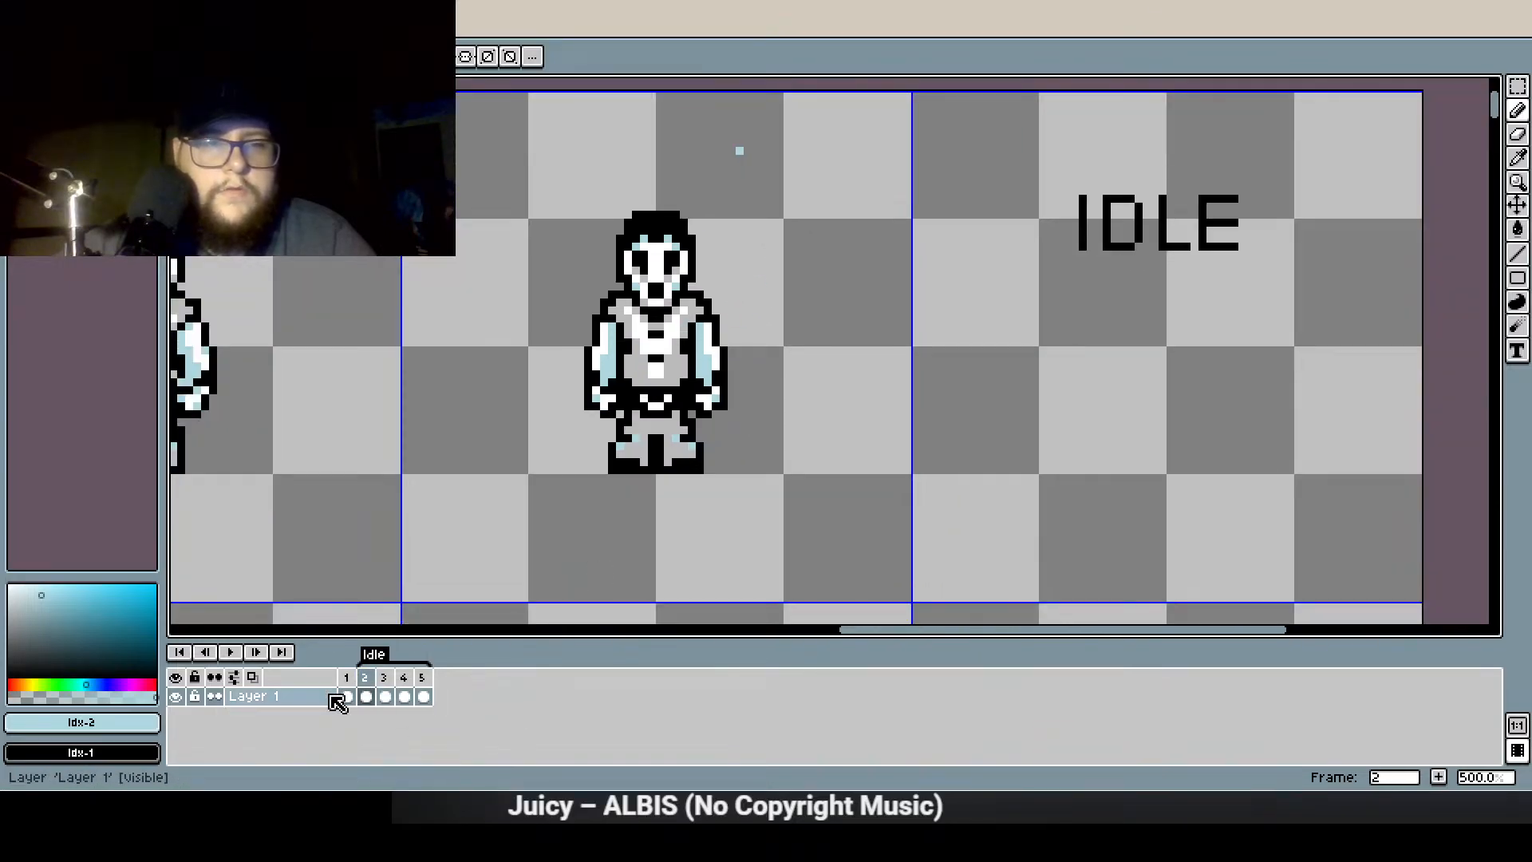
click(243, 658)
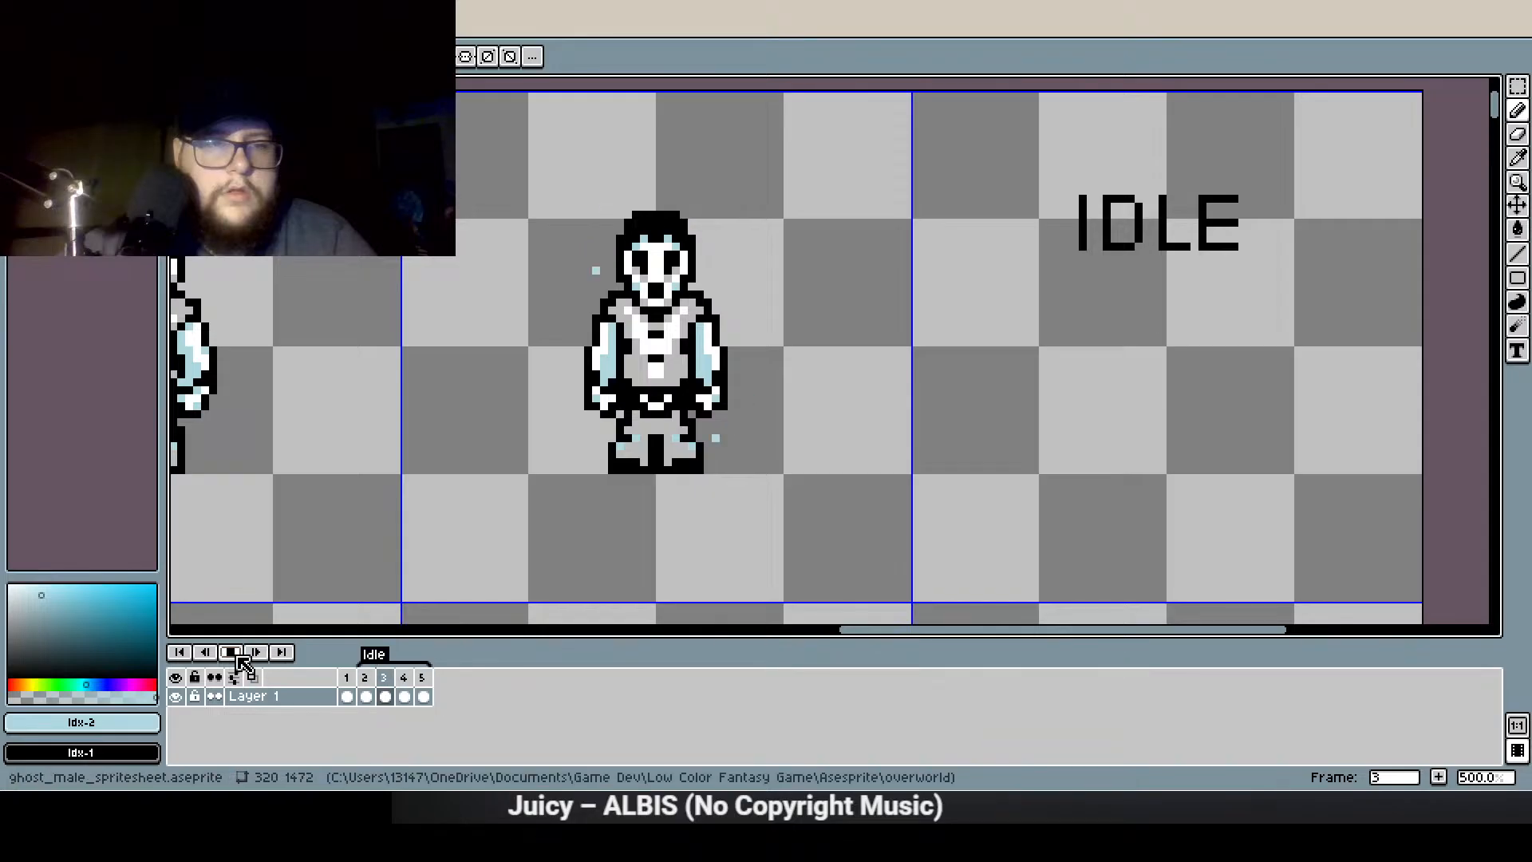
click(231, 652)
scroll(684, 144, up, 2)
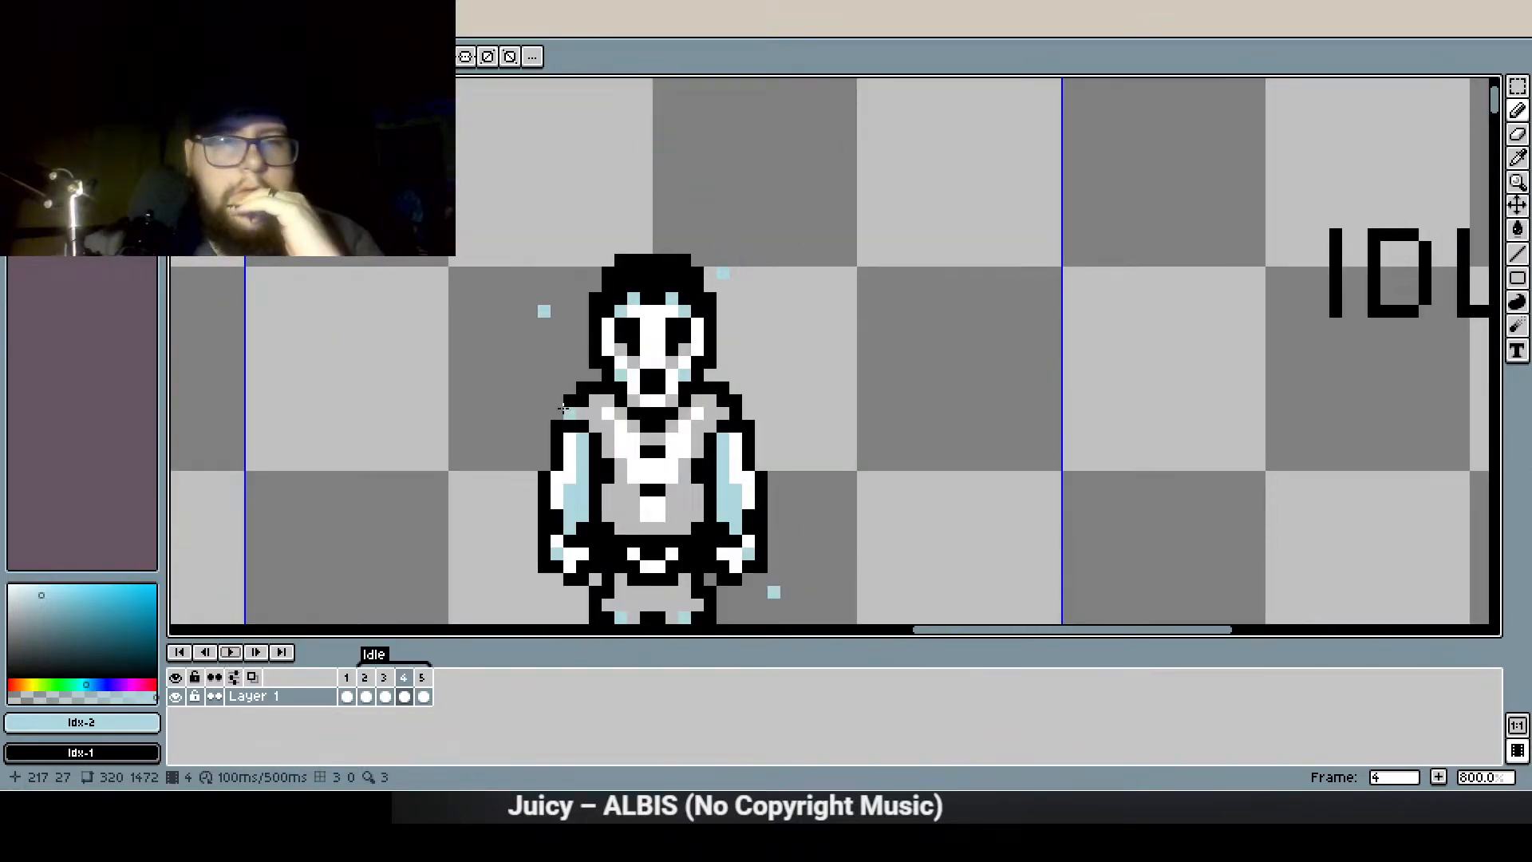
click(385, 696)
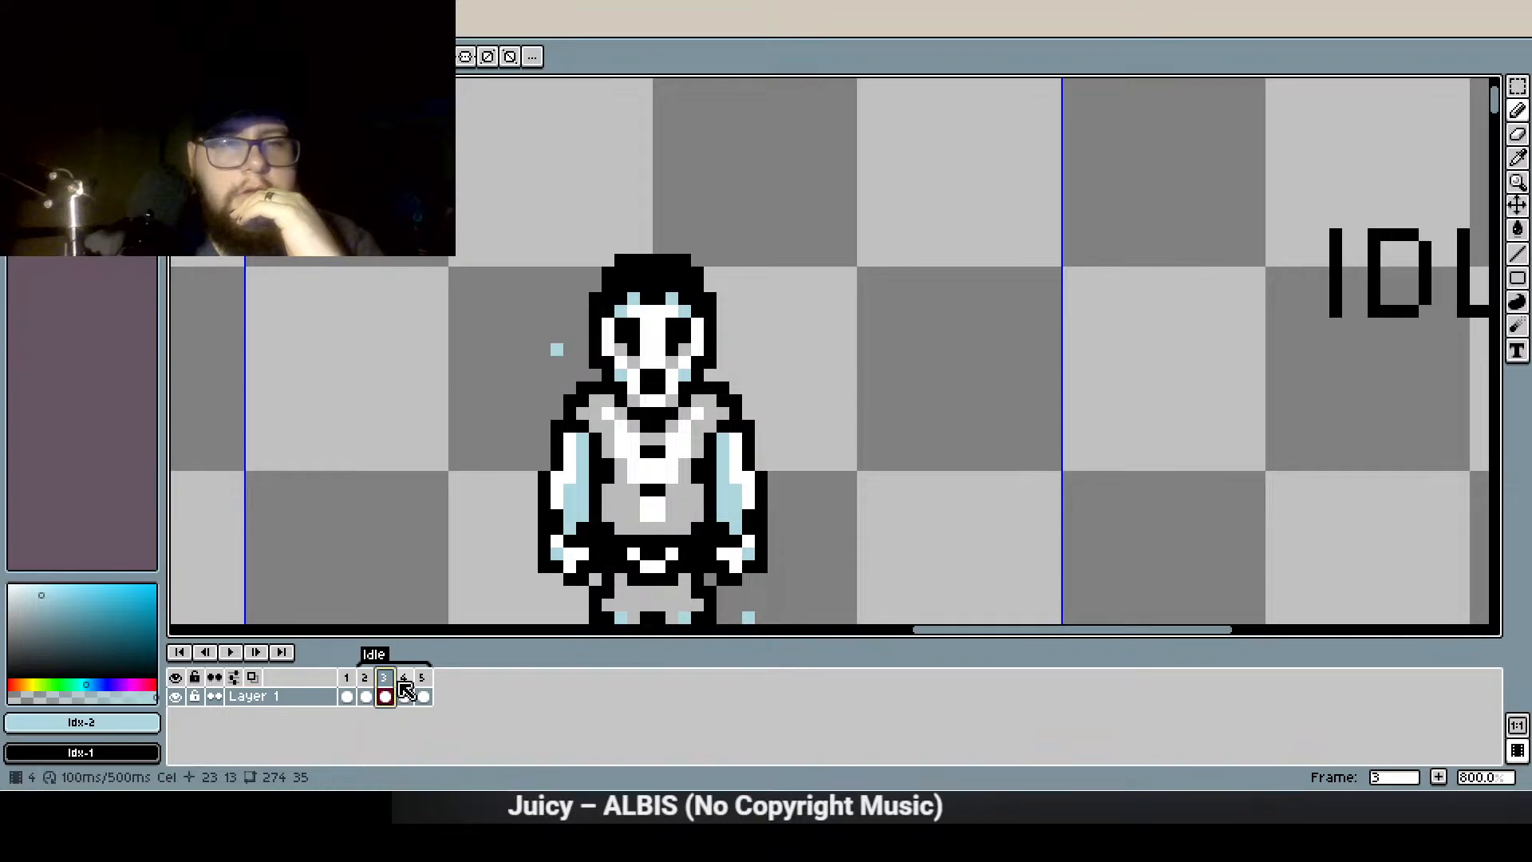
click(407, 686)
click(422, 686)
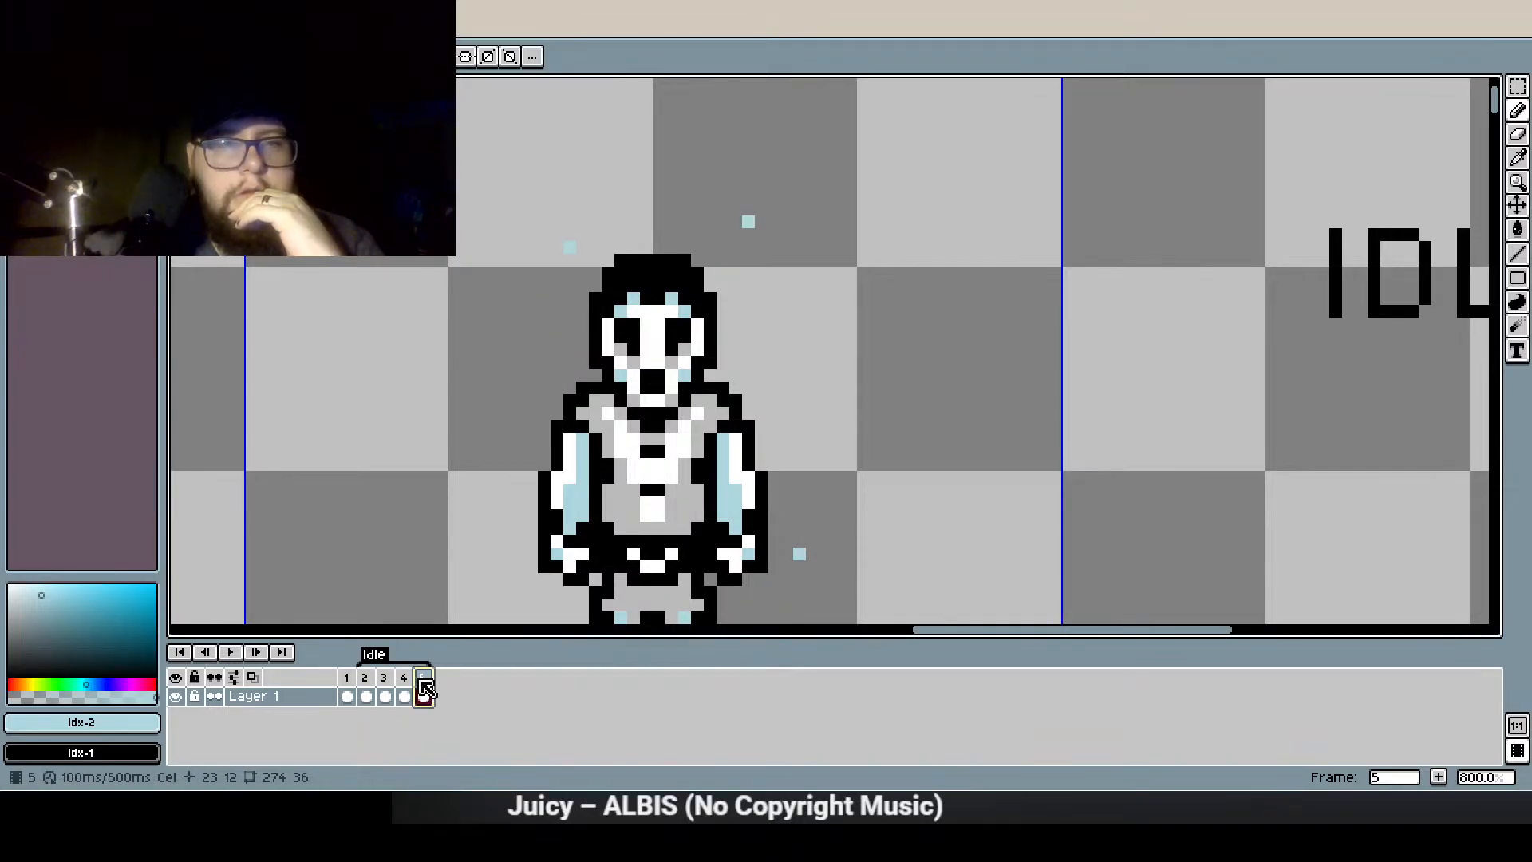
click(405, 688)
click(384, 688)
click(407, 691)
click(425, 686)
Erase the light blue pixel above the head's left side in frame 5 and paint one left of the head instead
click(1518, 135)
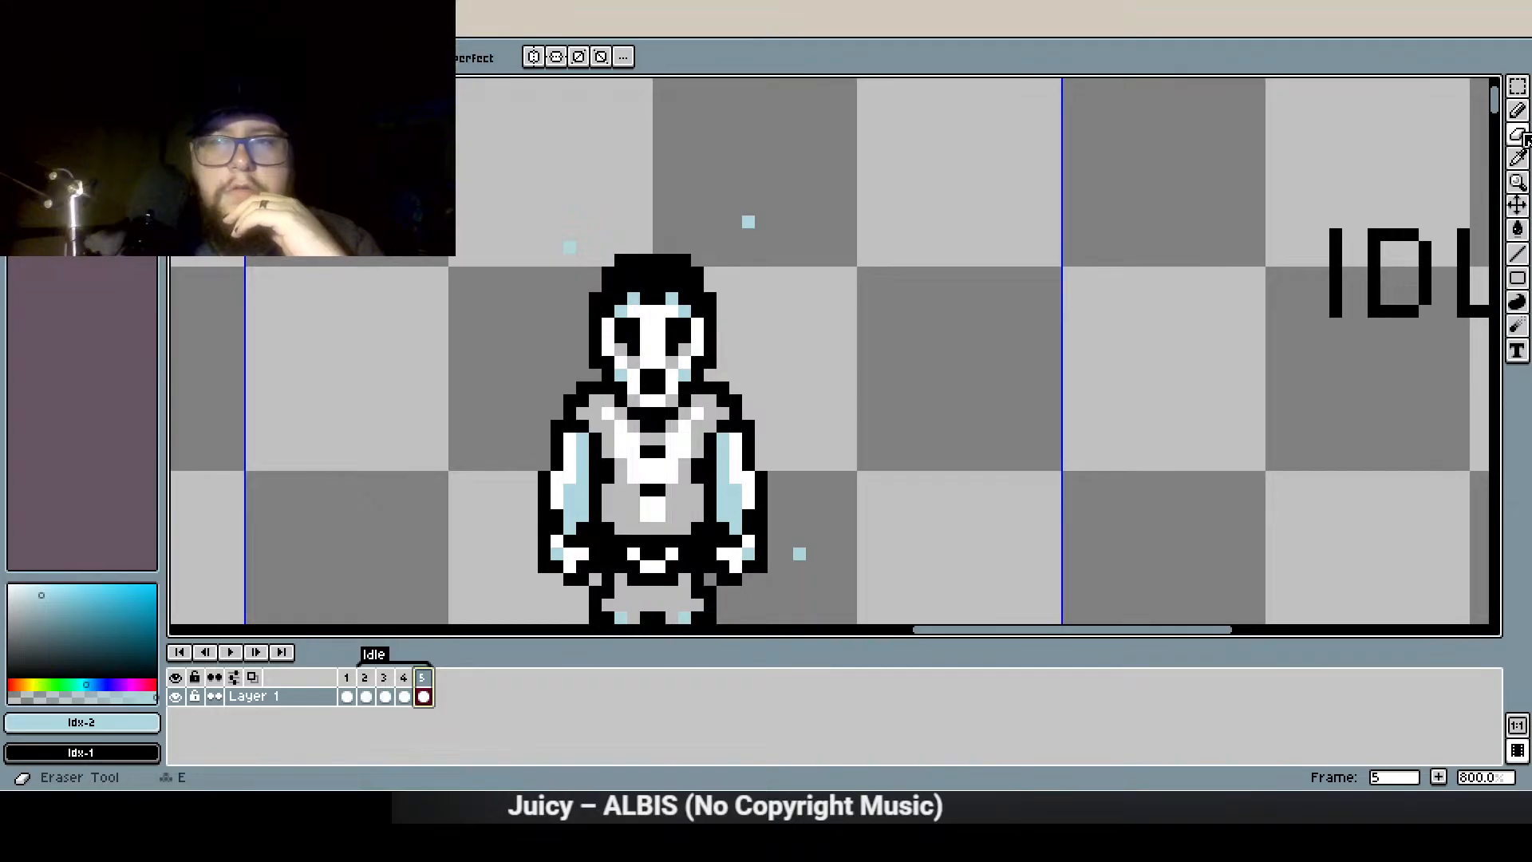
click(569, 247)
key(b)
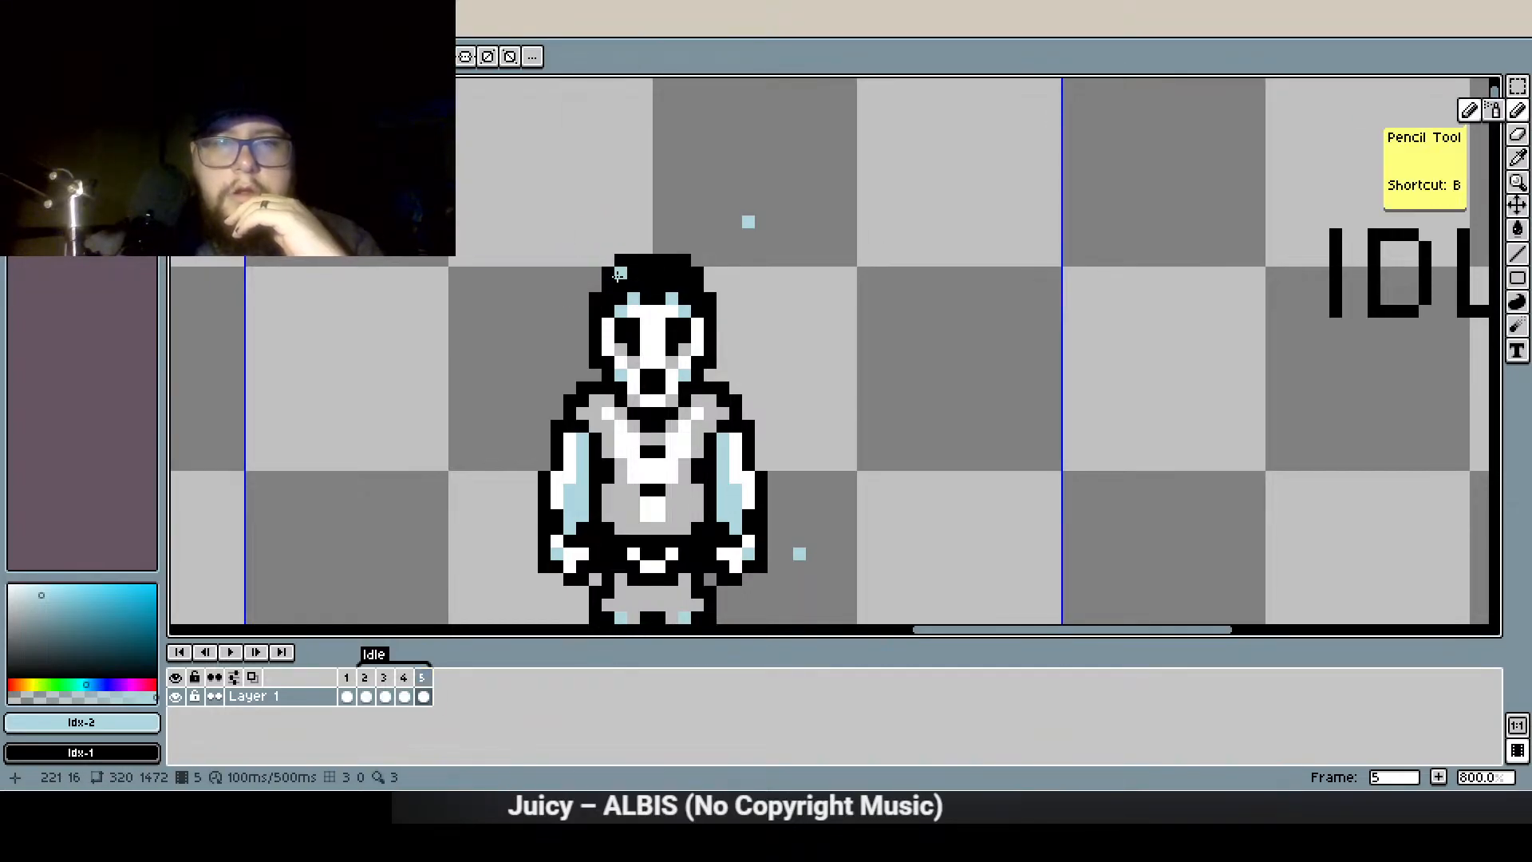
click(546, 309)
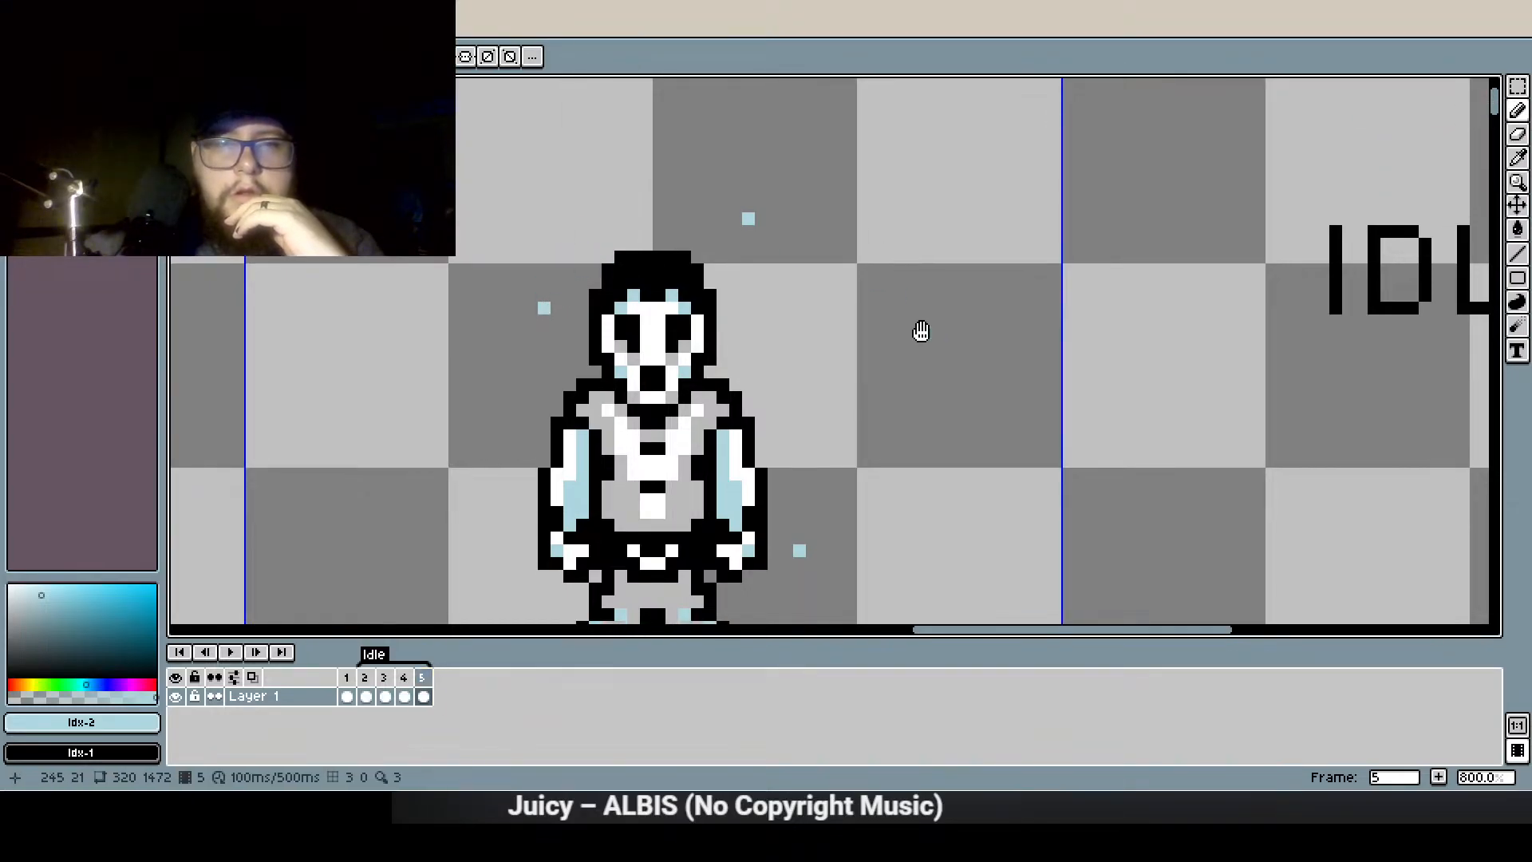
Erase the light blue pixel beside the character's right-side hand in frame 5 and paint one directly under that hand
drag(920, 336, 812, 208)
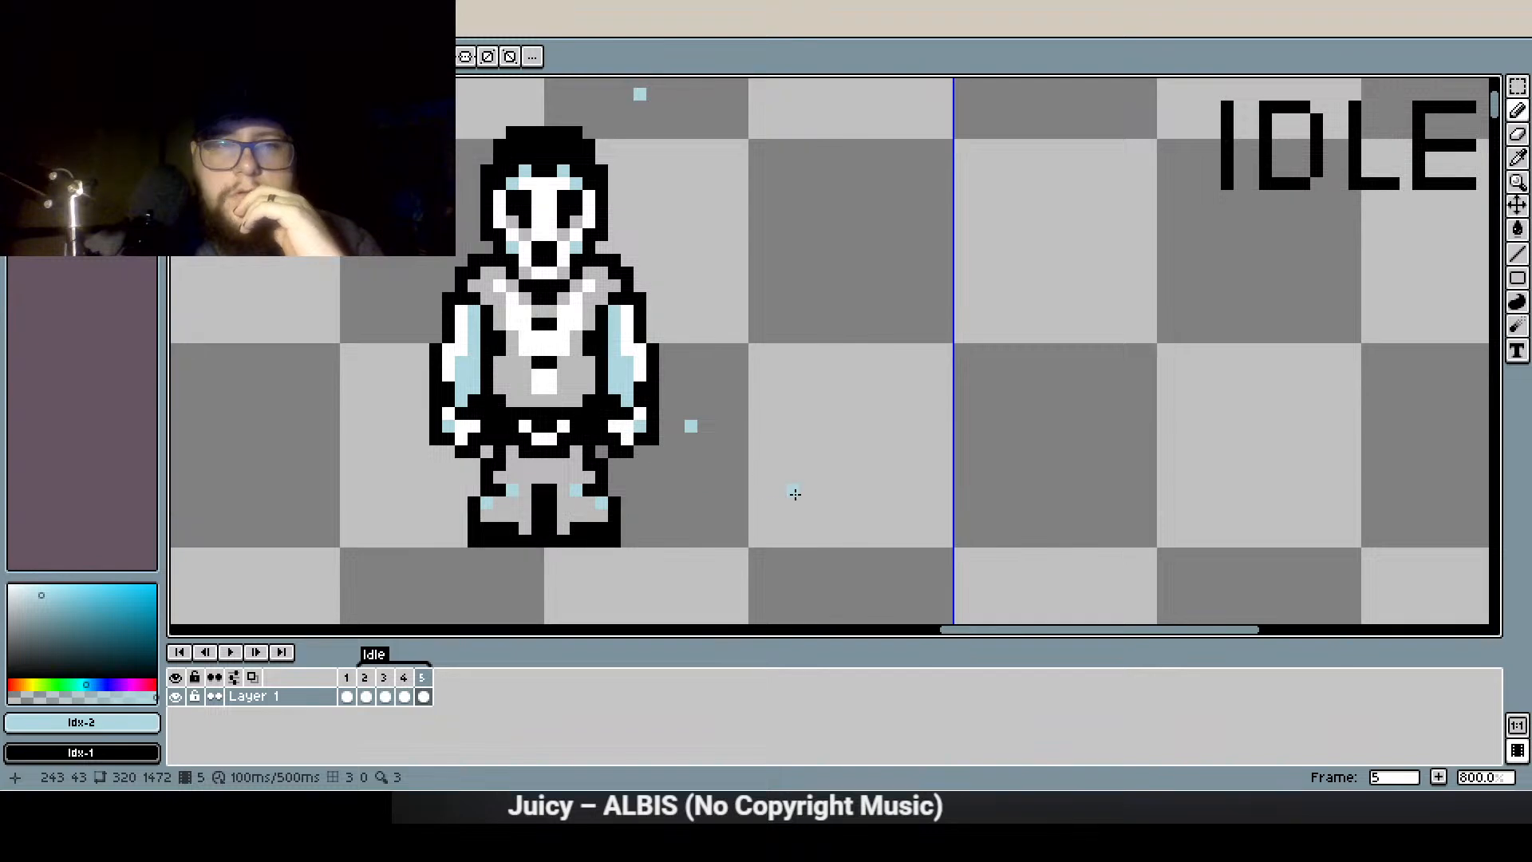
scroll(646, 511, up, 1)
click(403, 695)
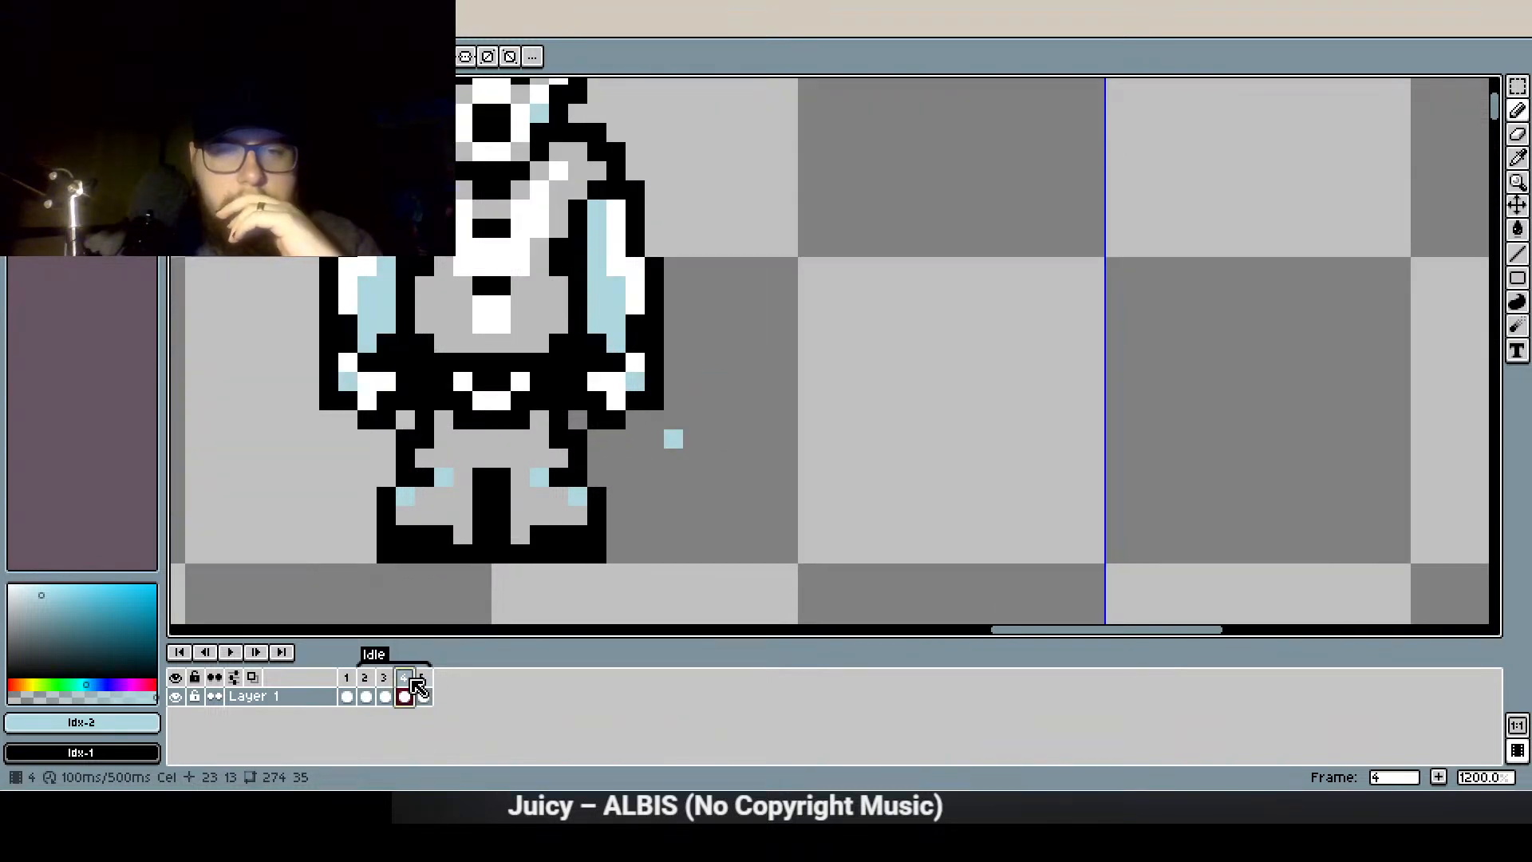
click(388, 684)
click(406, 684)
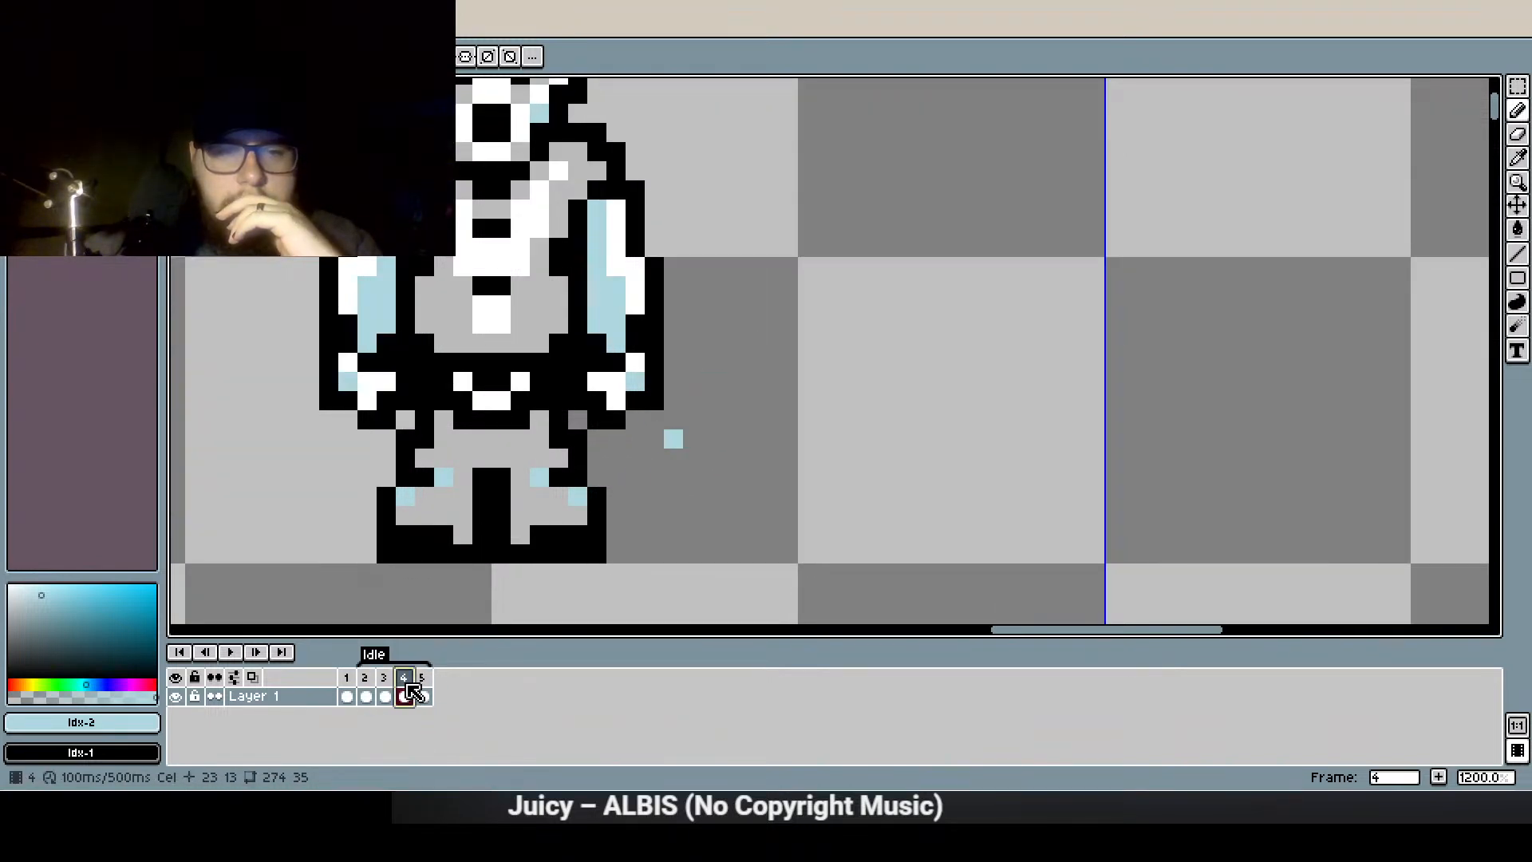
click(424, 688)
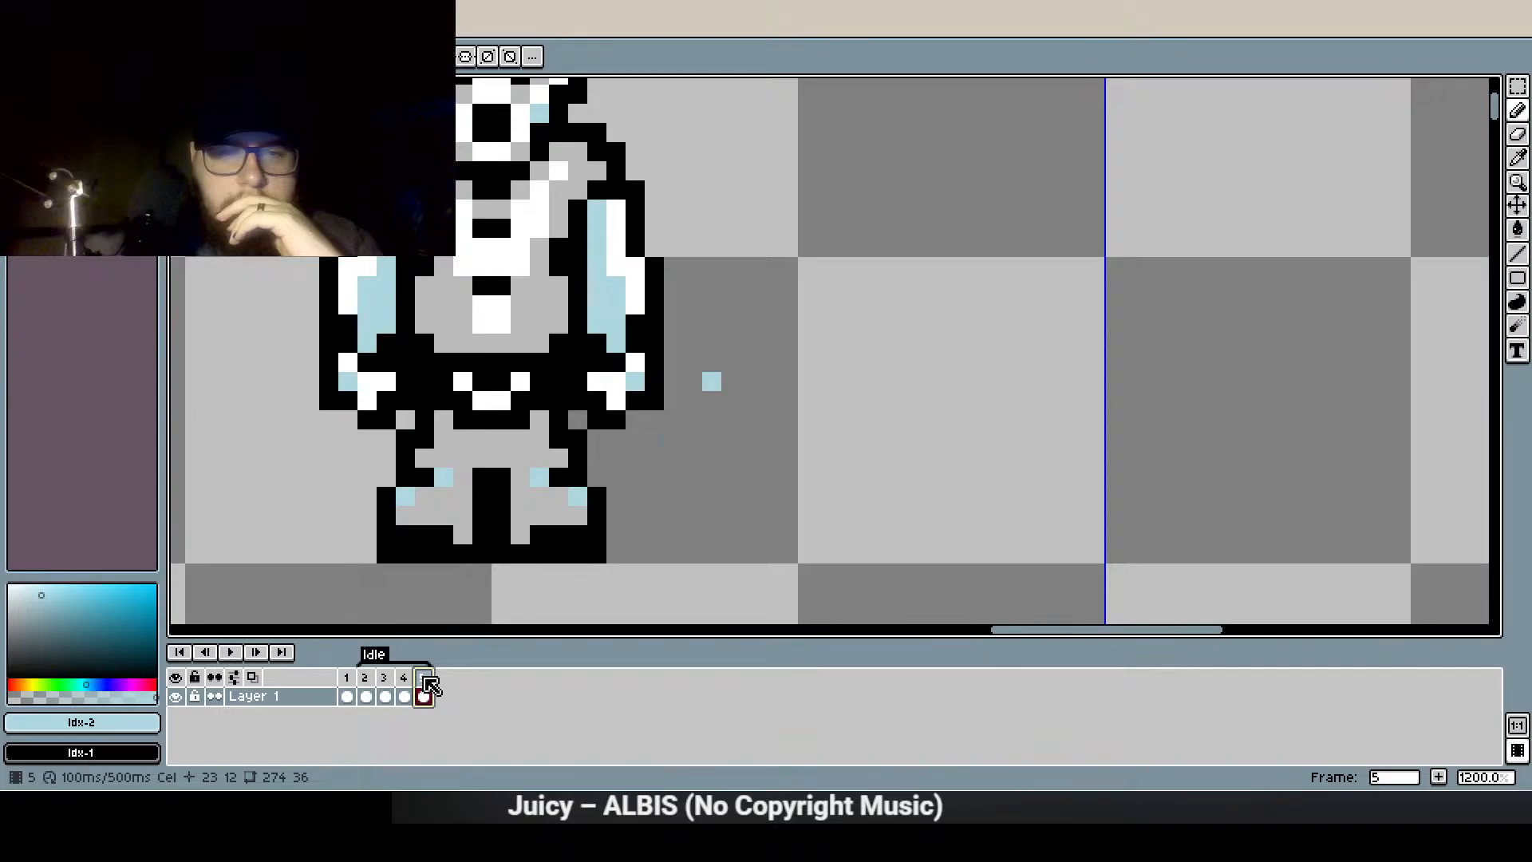
click(1517, 134)
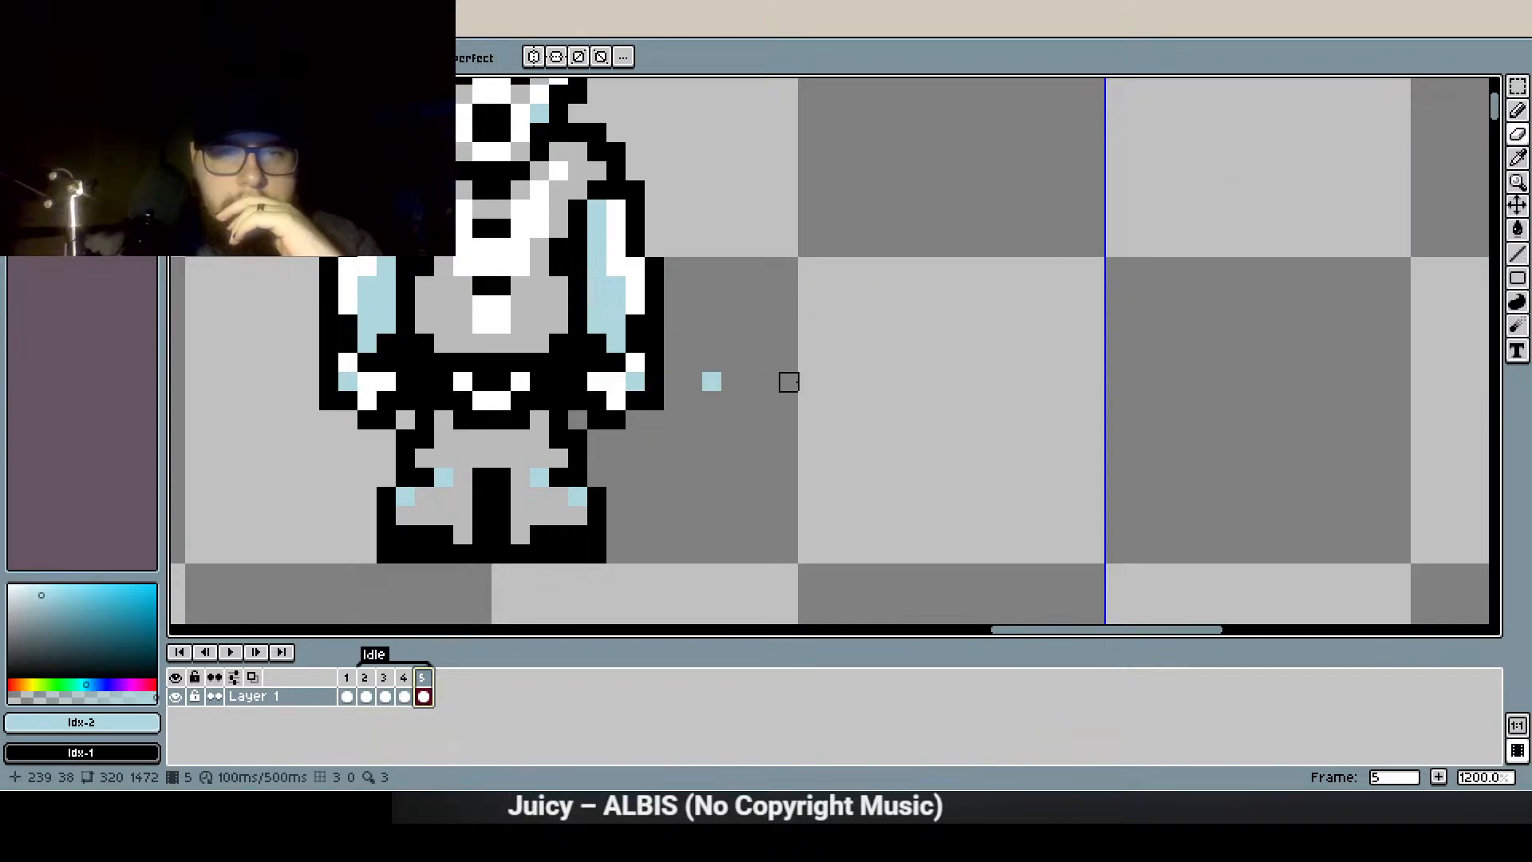
click(1517, 110)
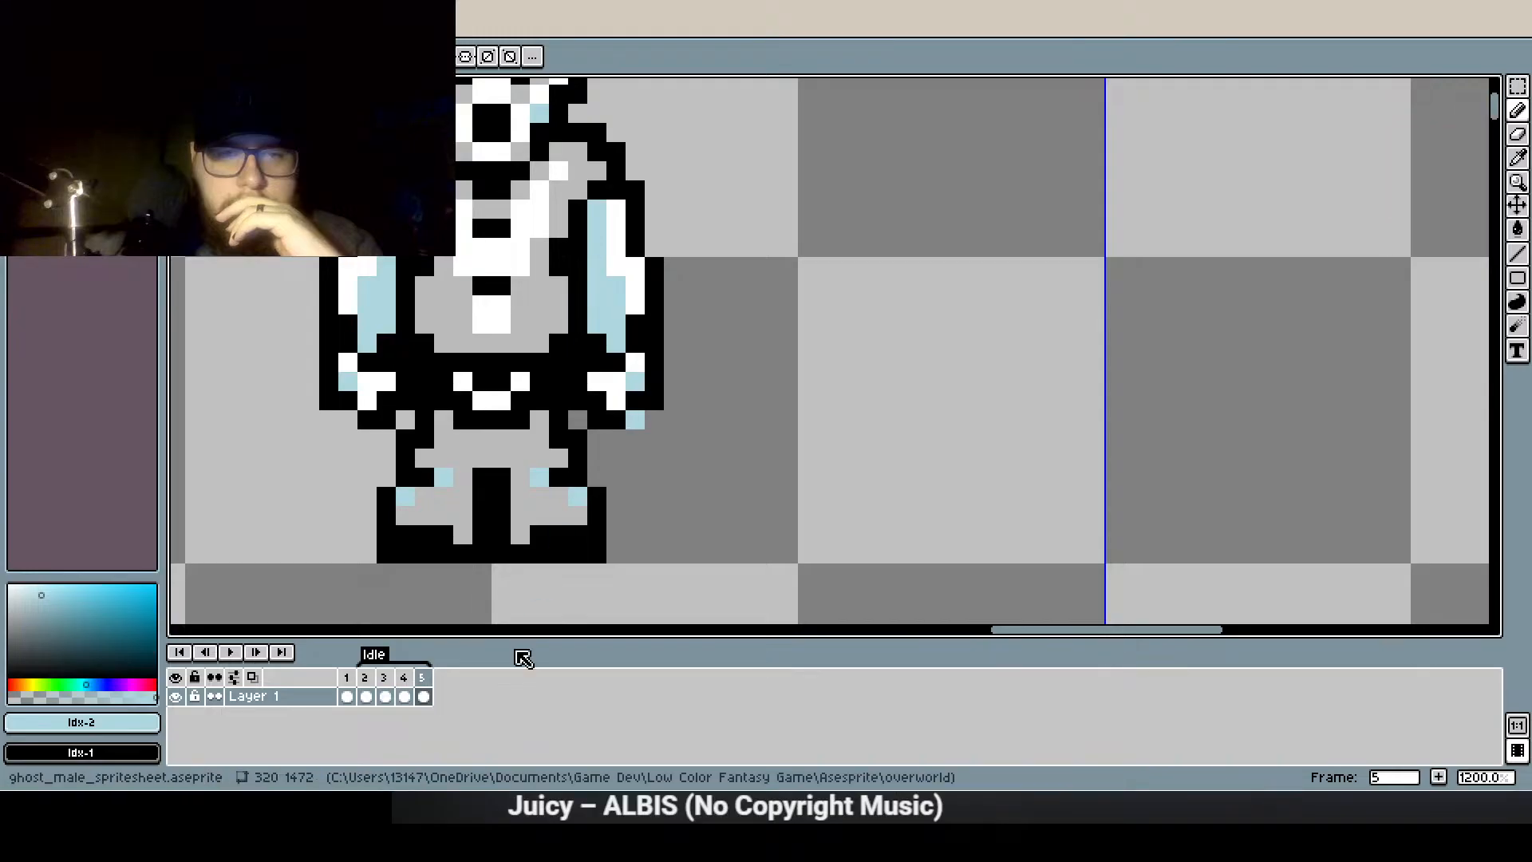
Flip through frames 2 to 5 to examine how the light blue pixels move around the character
click(399, 691)
click(386, 693)
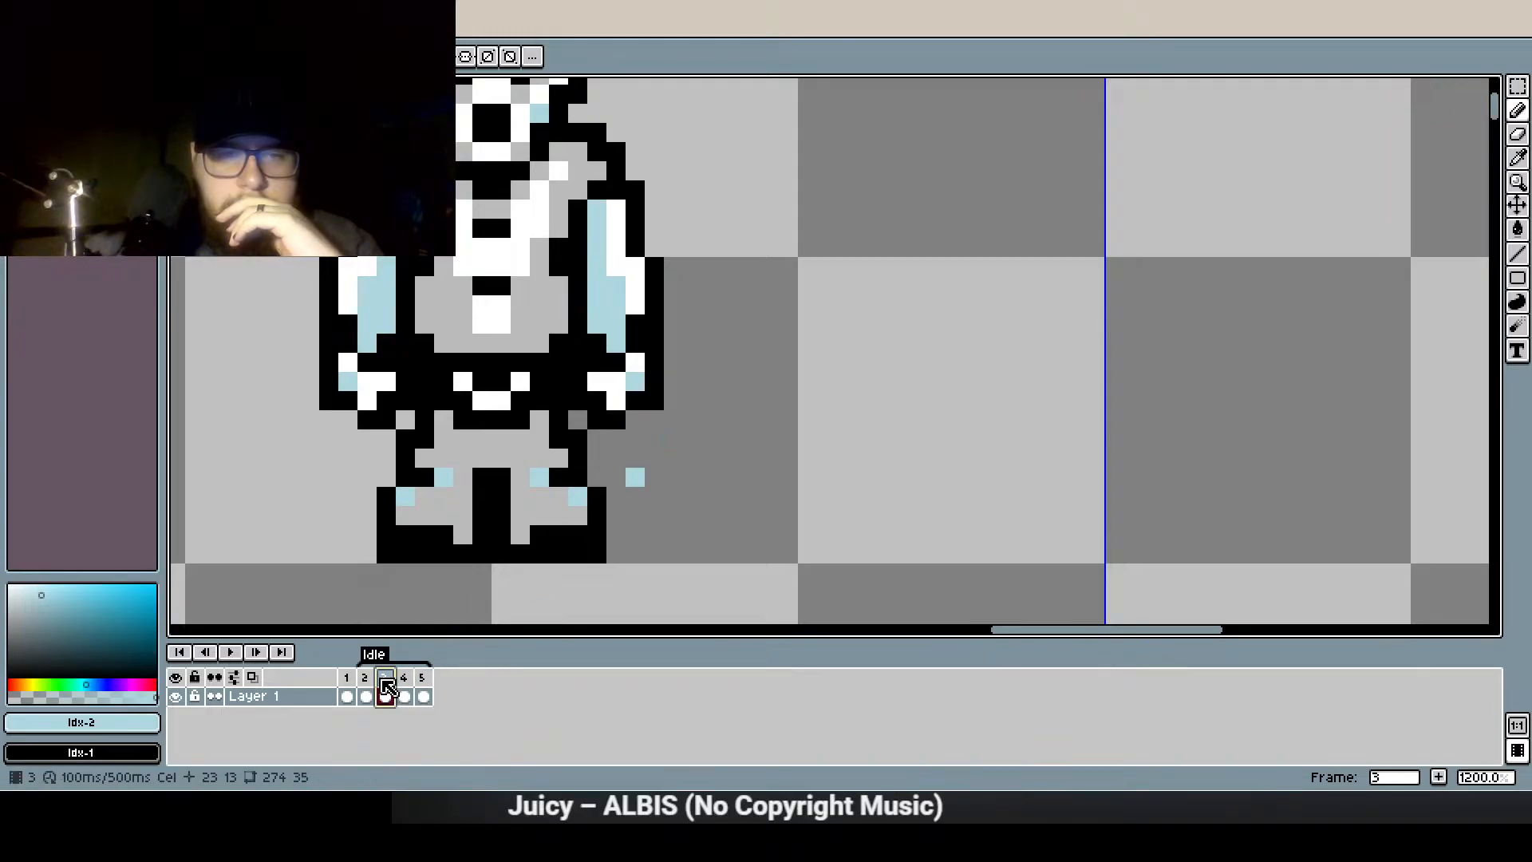
click(371, 691)
click(384, 696)
click(404, 696)
click(423, 695)
scroll(444, 622, down, 2)
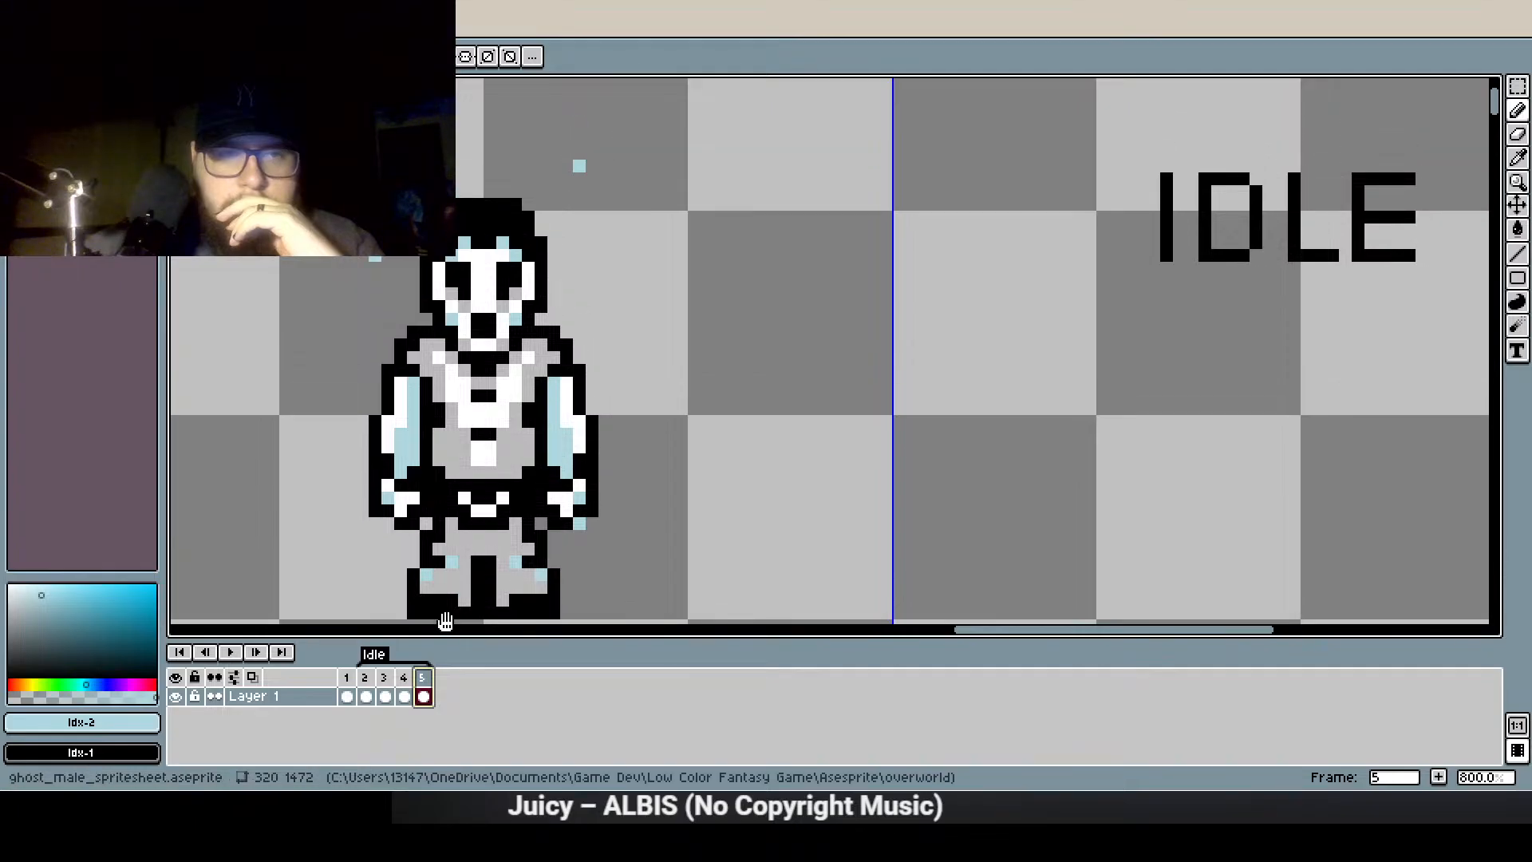
click(366, 696)
click(385, 694)
click(404, 695)
click(423, 696)
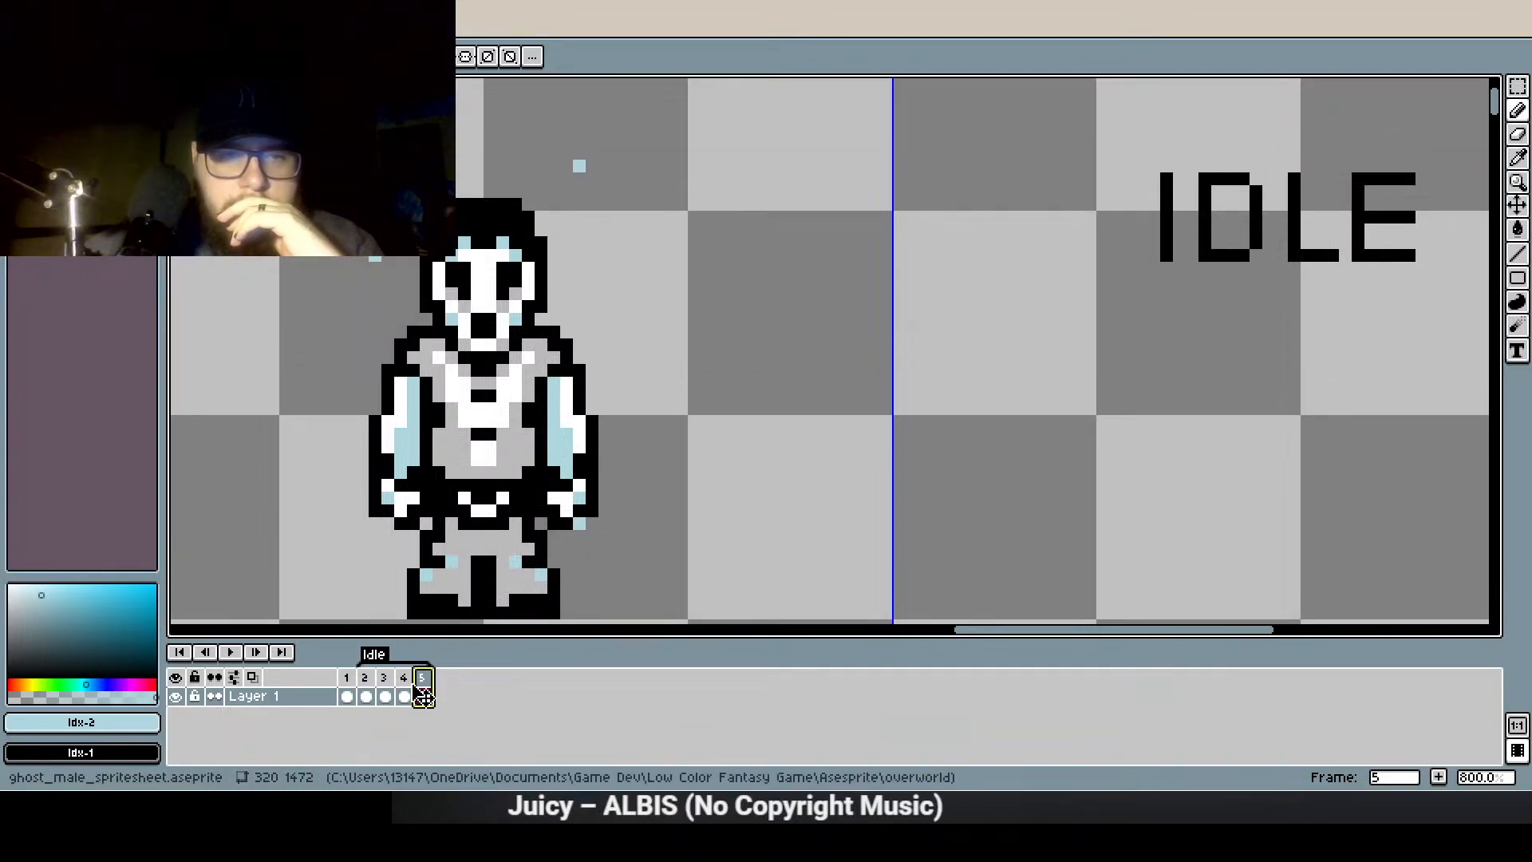
click(405, 696)
click(424, 696)
click(406, 694)
click(424, 695)
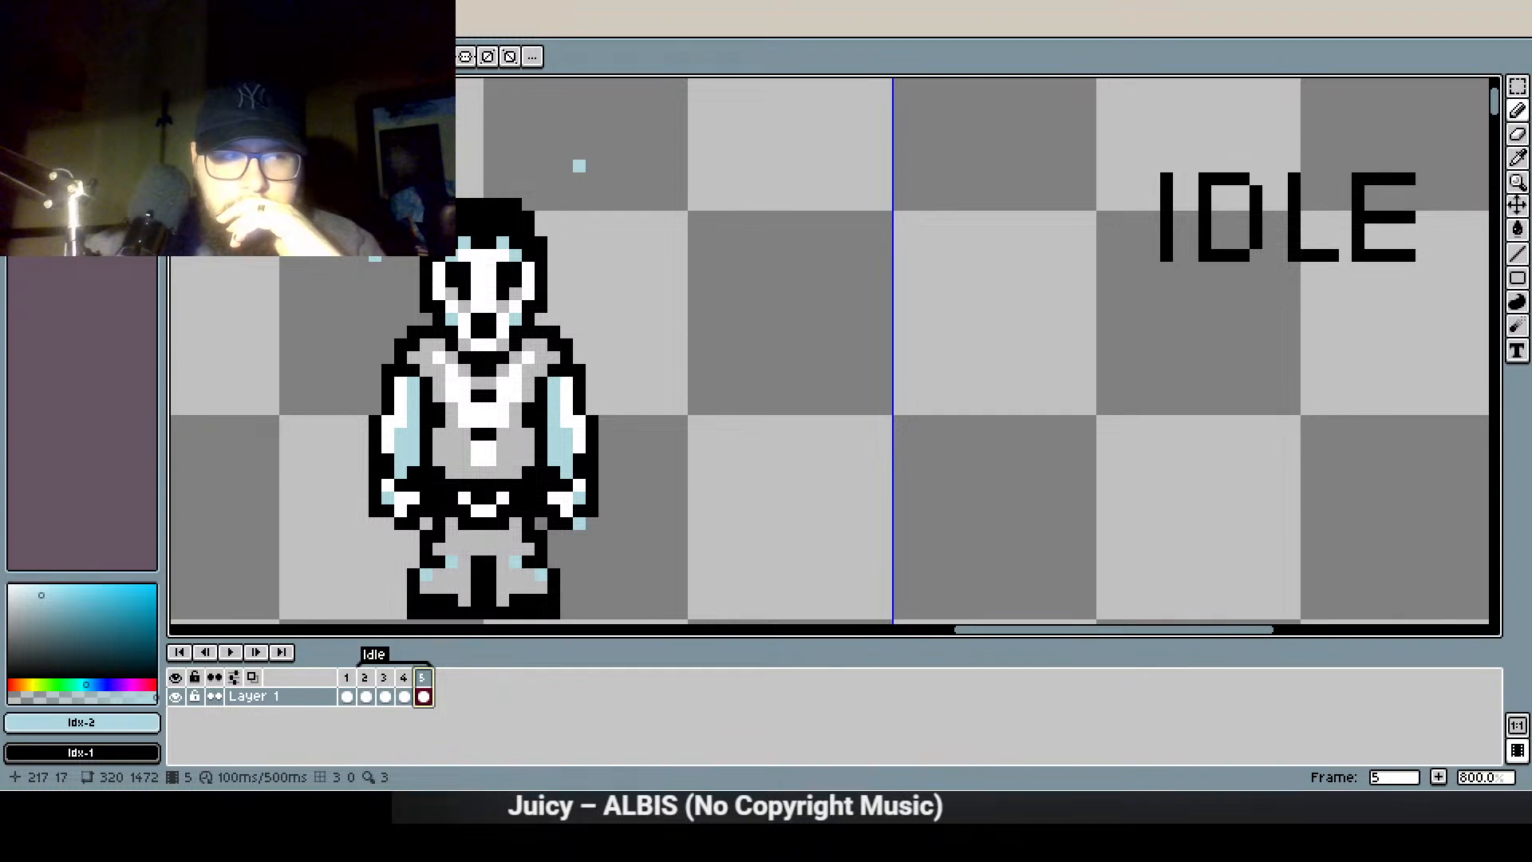
Reposition frame 2's light blue pixel above the right side of the head and play the animation
click(1516, 157)
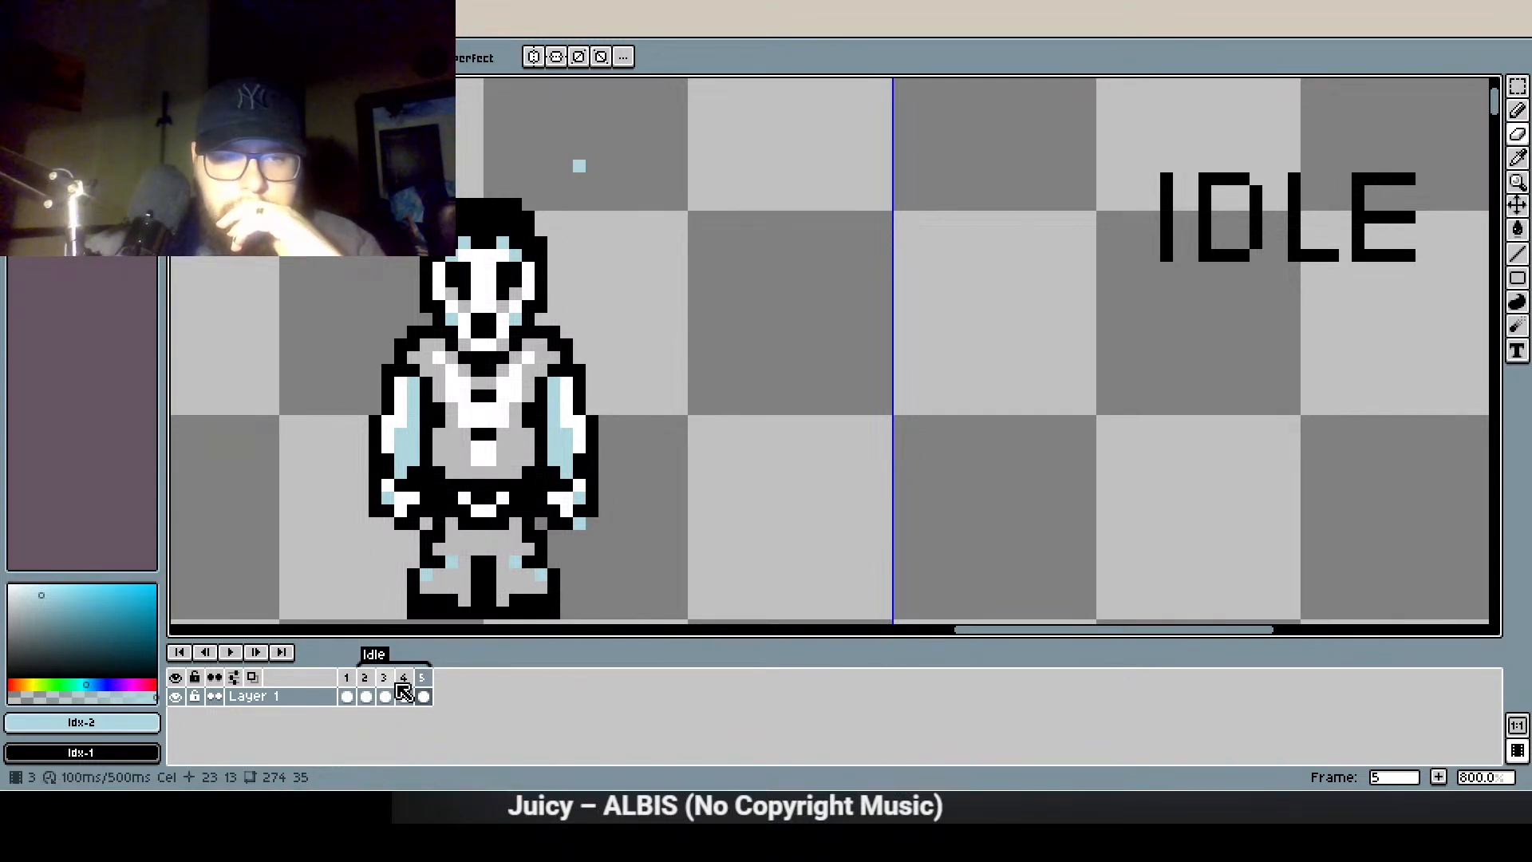
click(423, 696)
click(366, 697)
key(b)
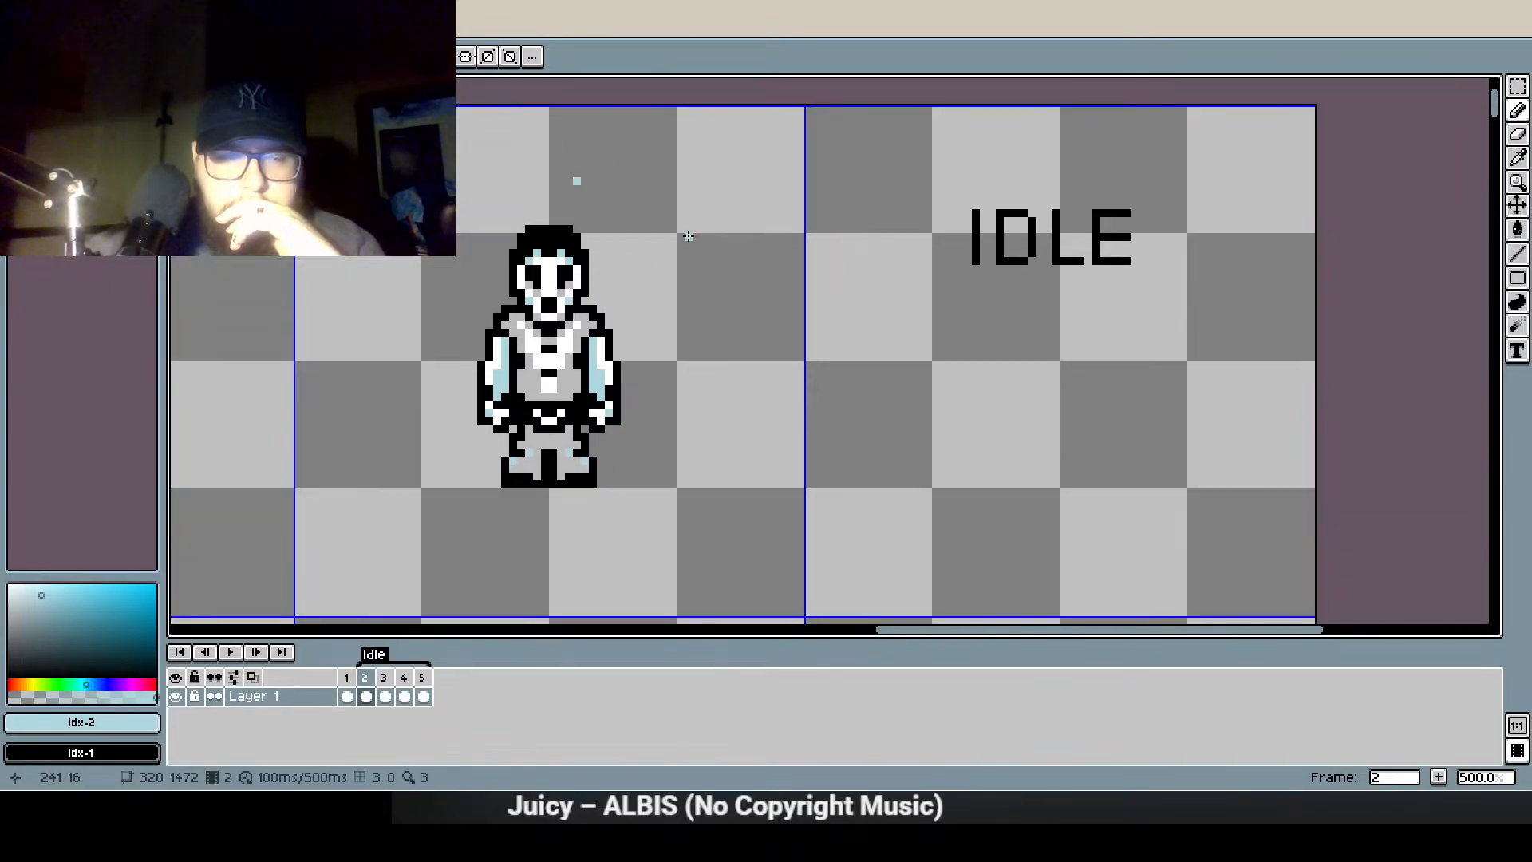
scroll(514, 256, down, 2)
click(231, 652)
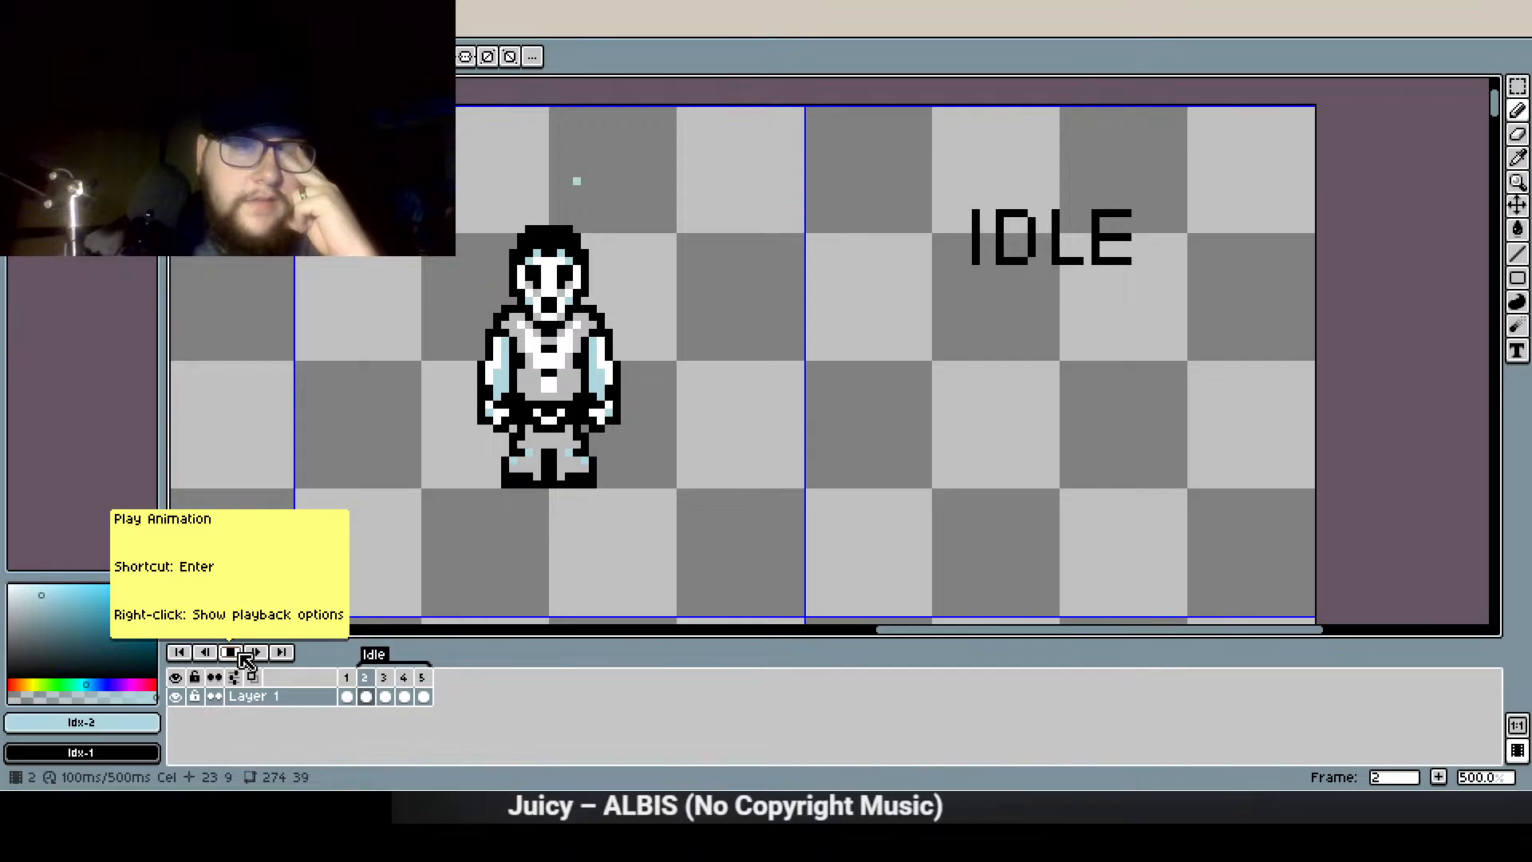
click(378, 678)
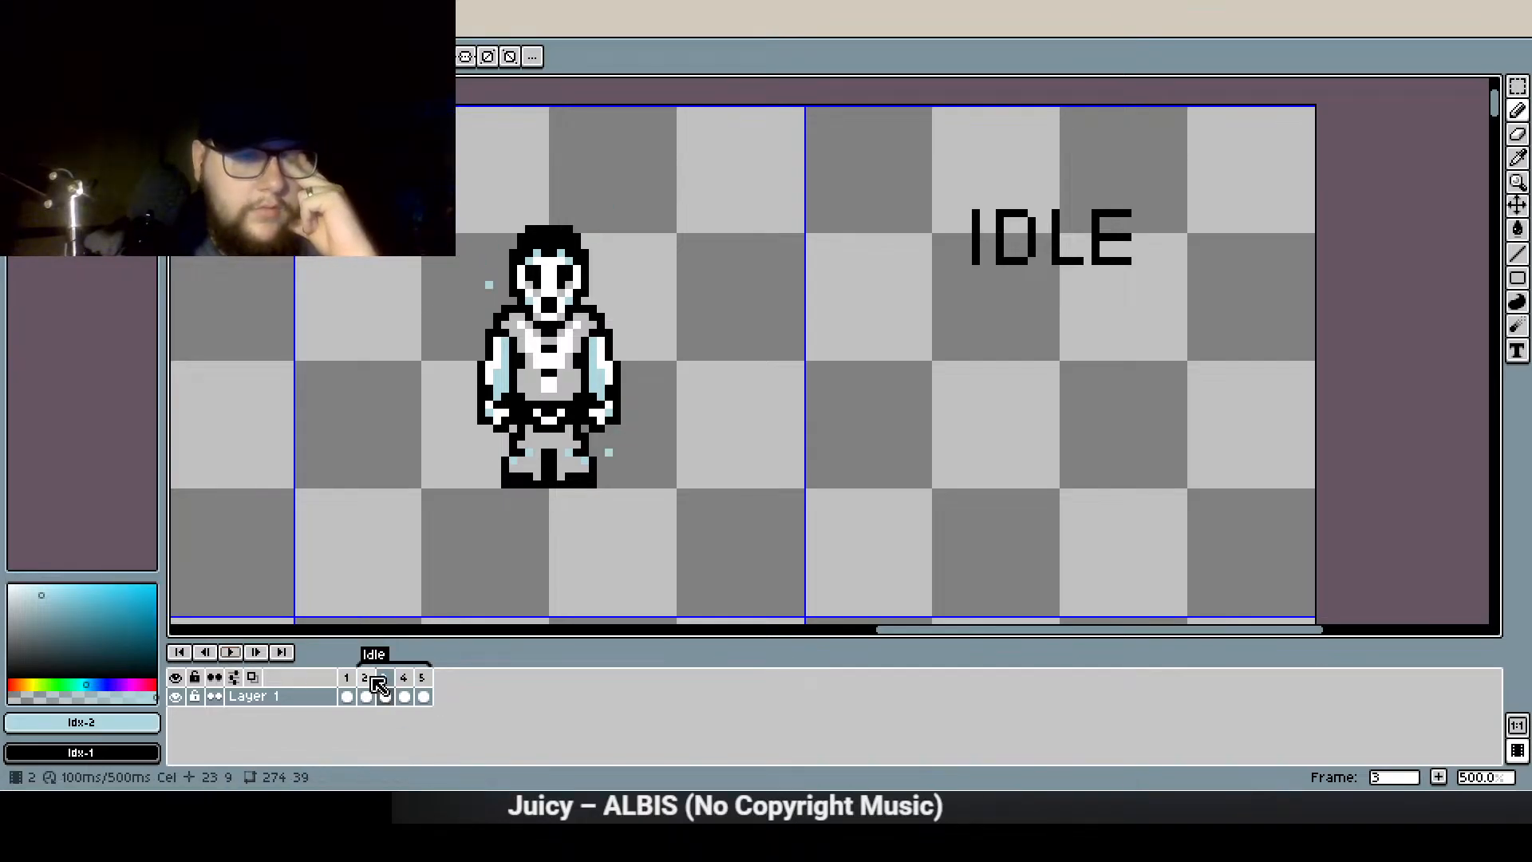
Duplicate frame 2 and move the copy to the end of the Idle animation as frame 6
click(423, 677)
right_click(438, 688)
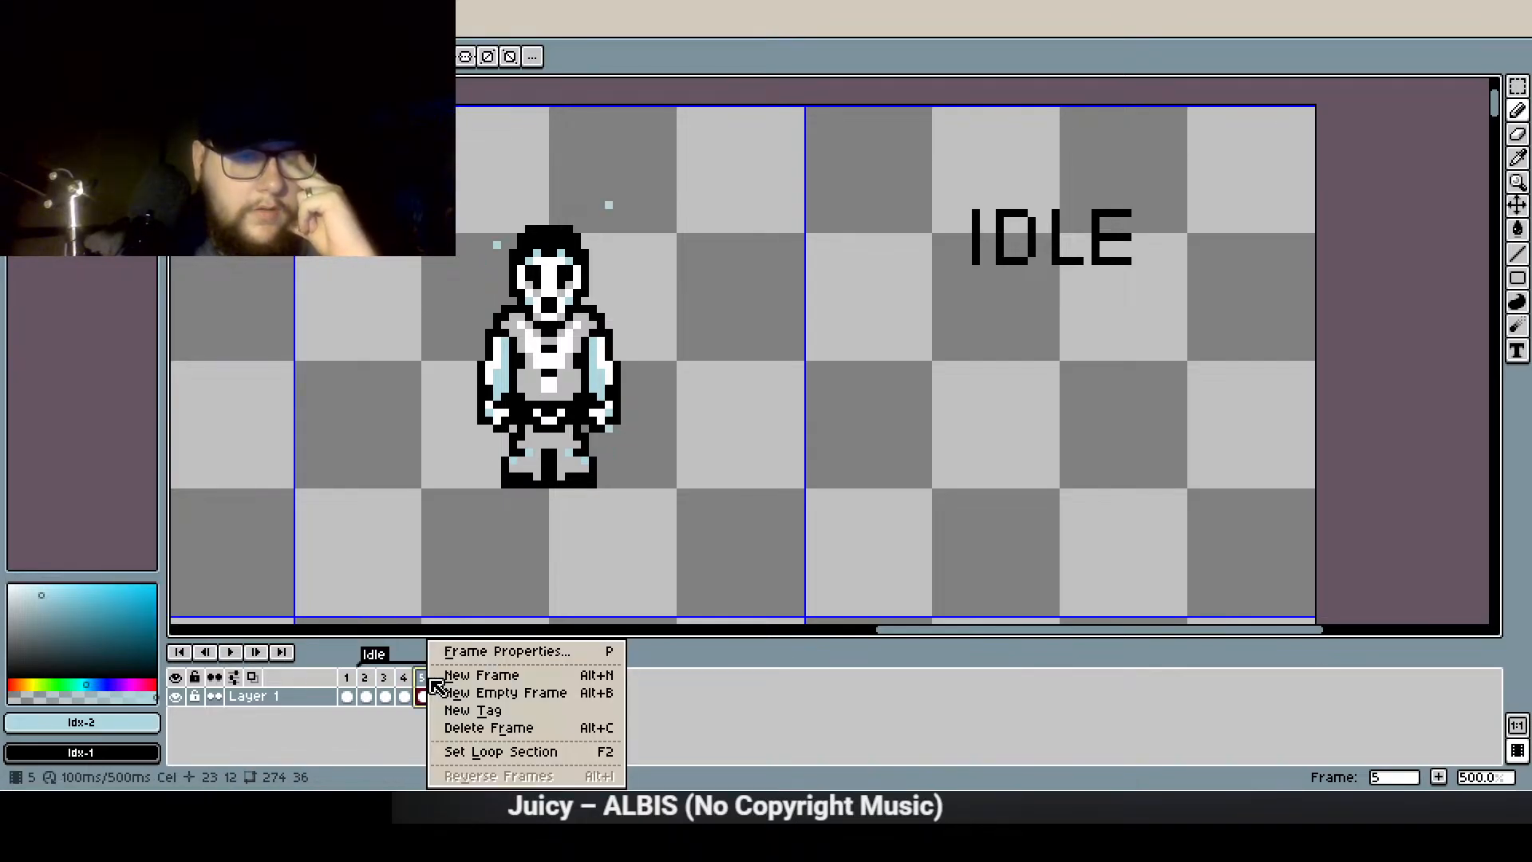
click(366, 677)
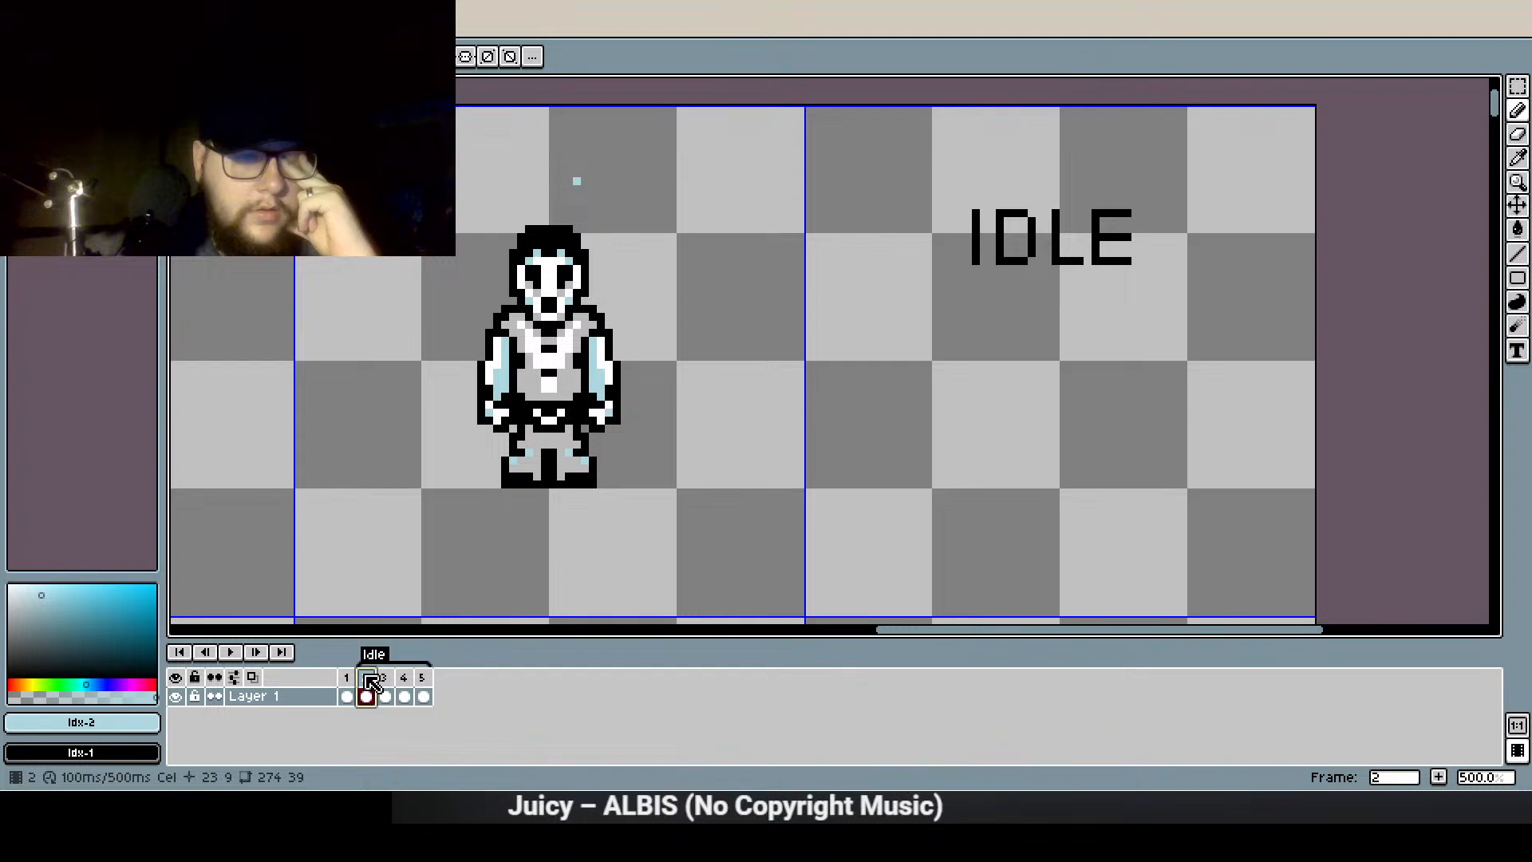
right_click(373, 684)
click(395, 677)
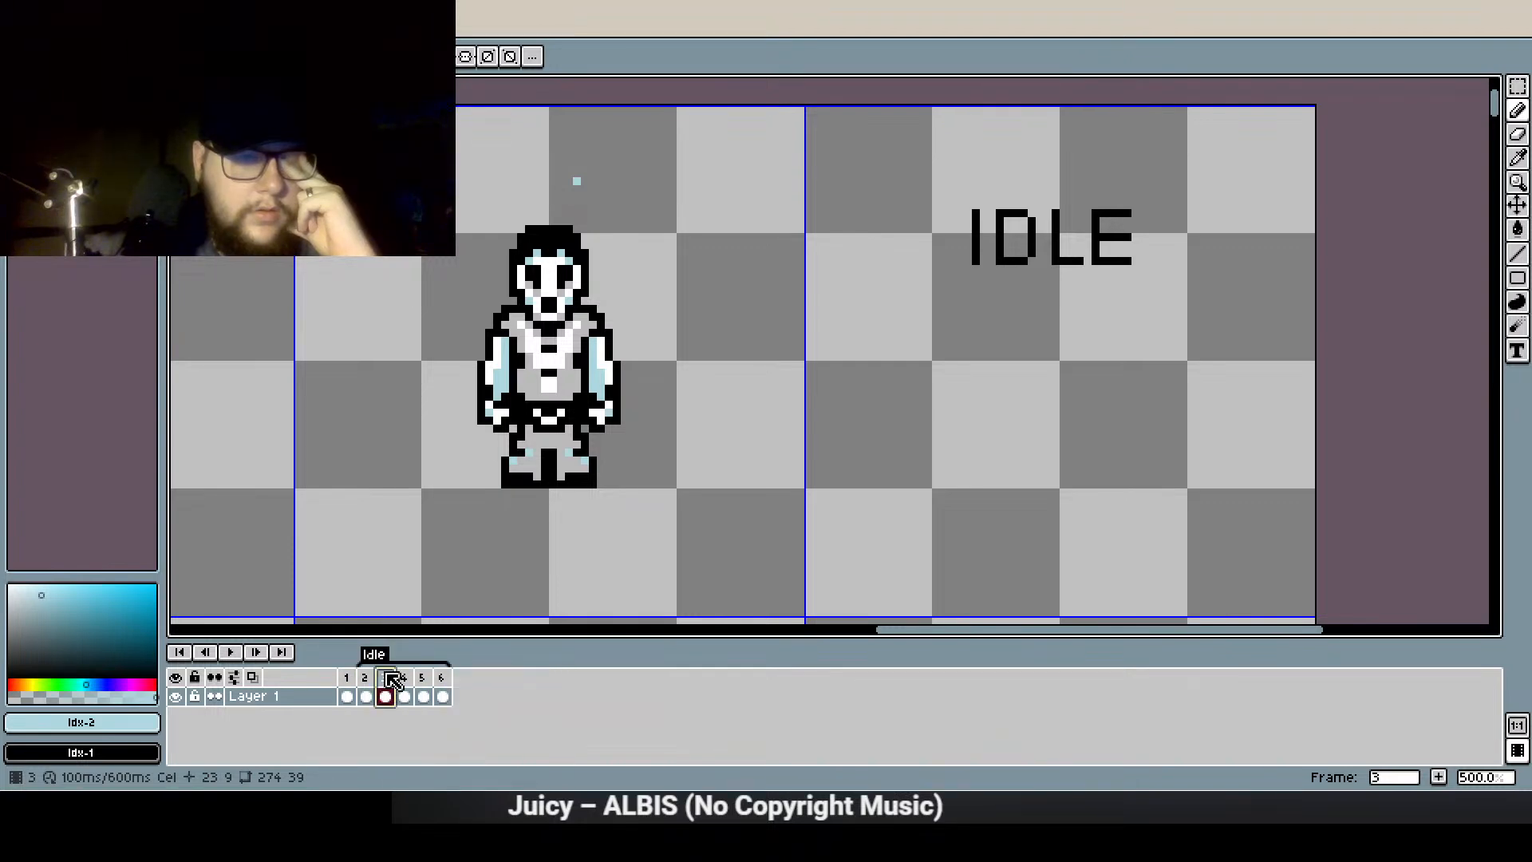
drag(452, 680, 447, 679)
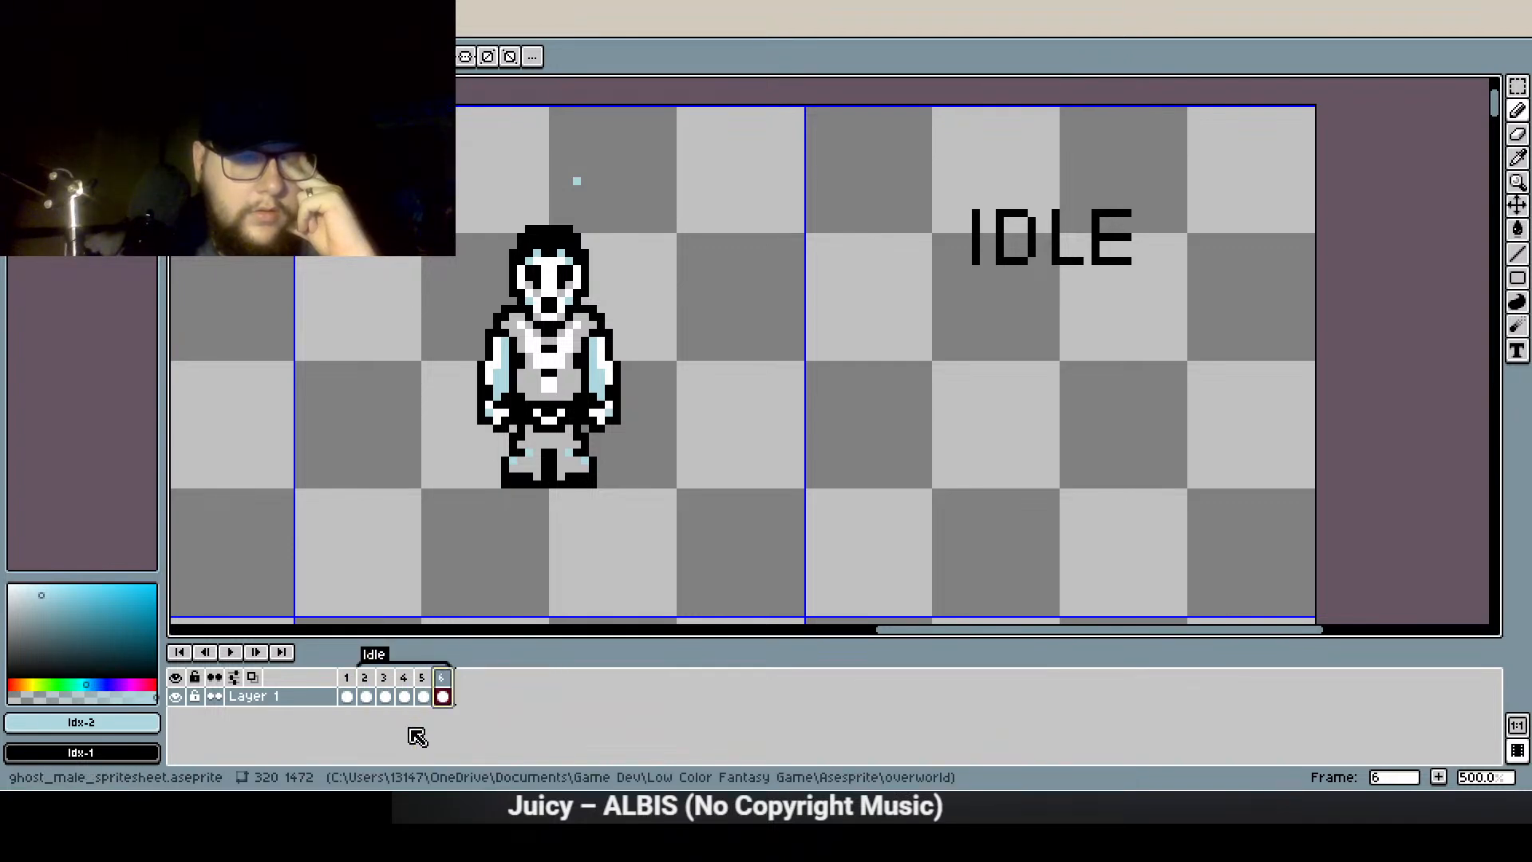
Erase the light blue pixel above the head in frame 2
click(365, 677)
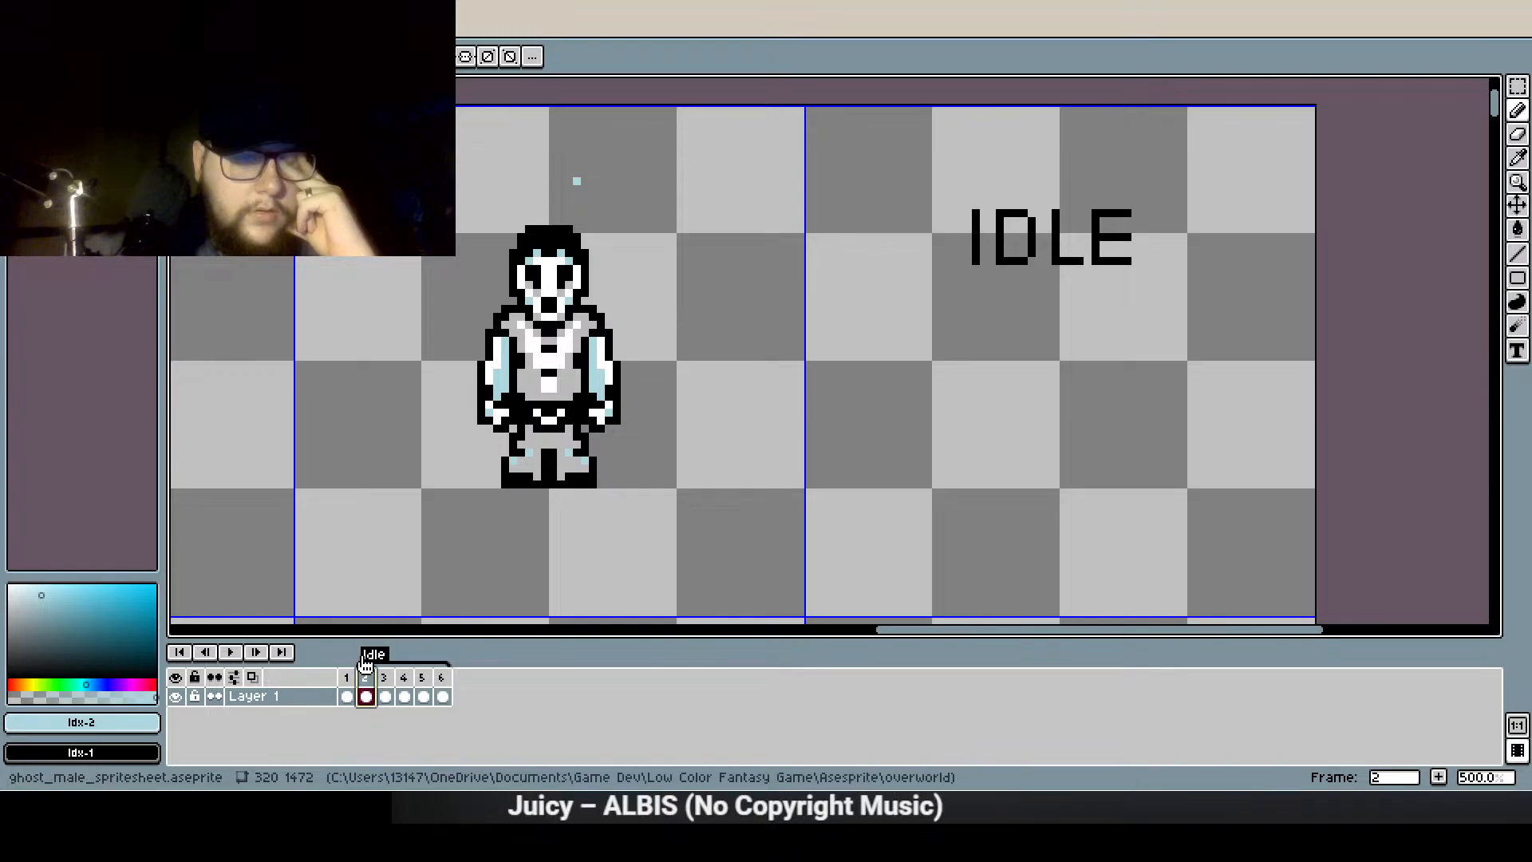
click(1519, 136)
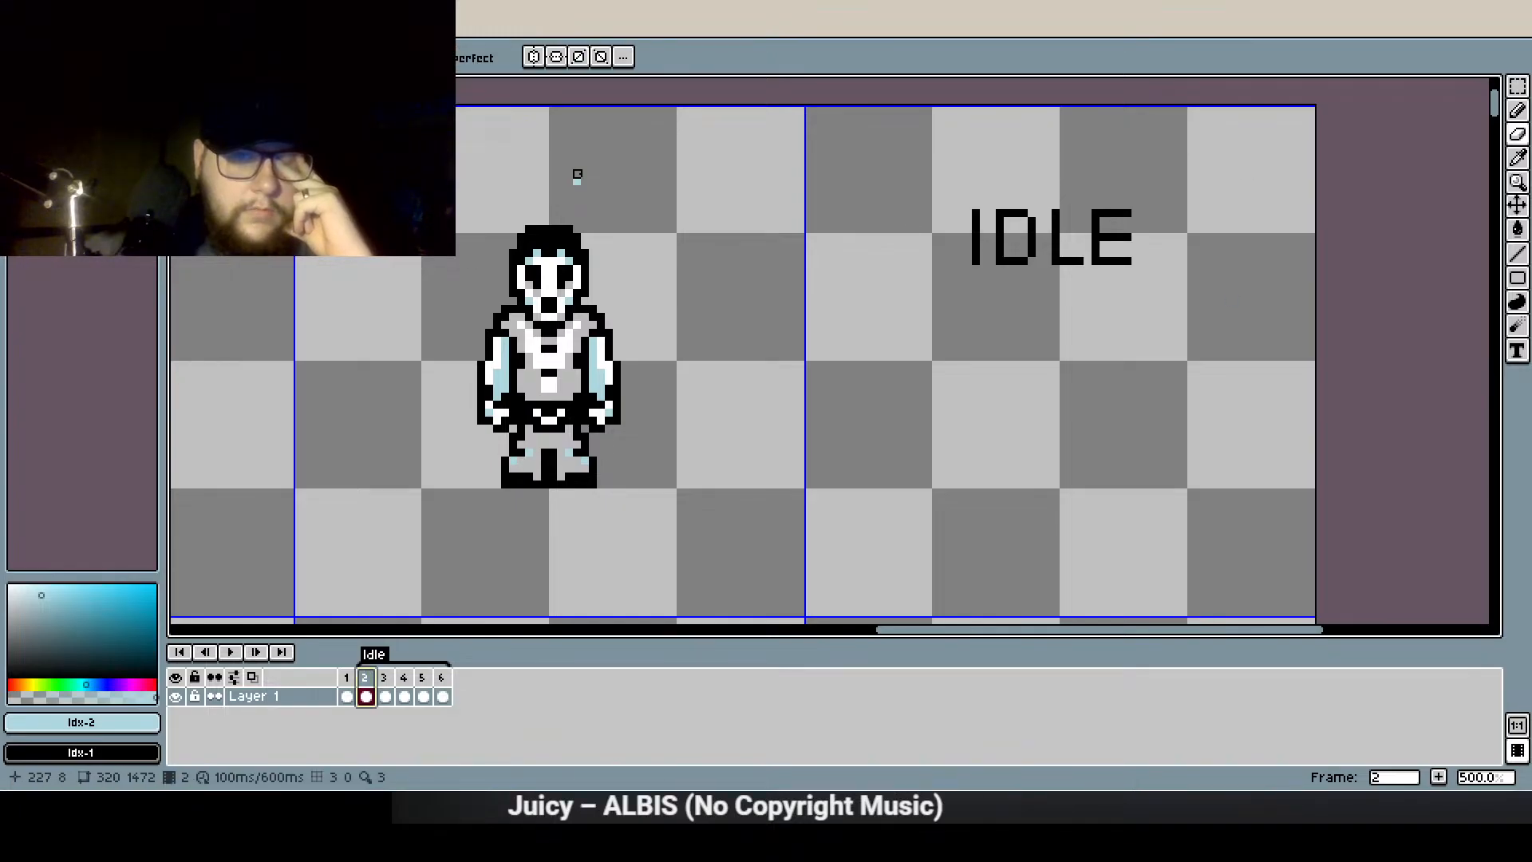
Review frames 3 to 5 and paint a second light blue pixel above and left of the head in frame 6
click(384, 697)
click(405, 694)
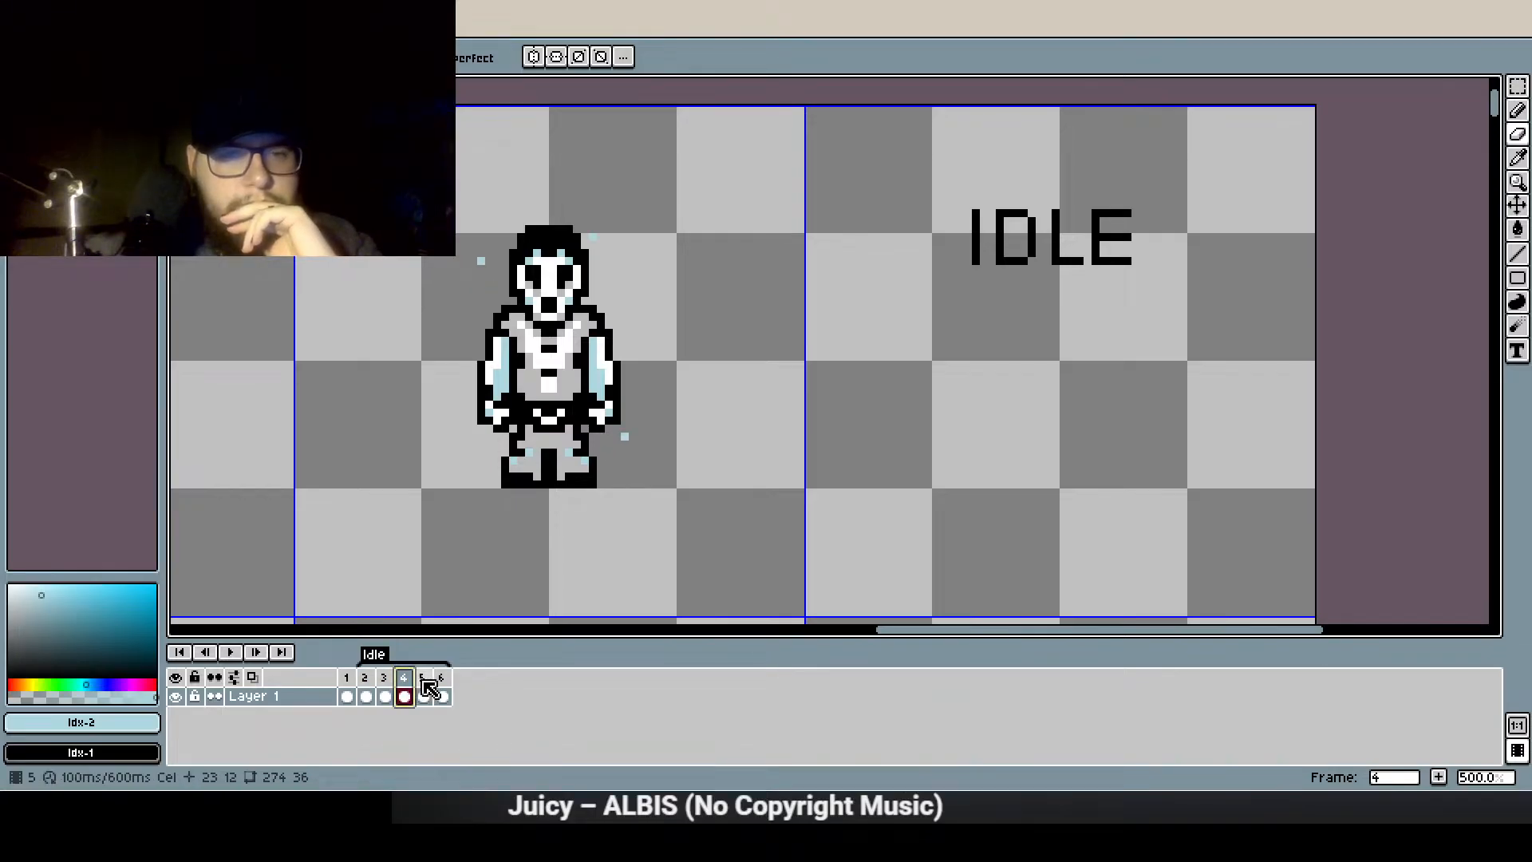
click(423, 685)
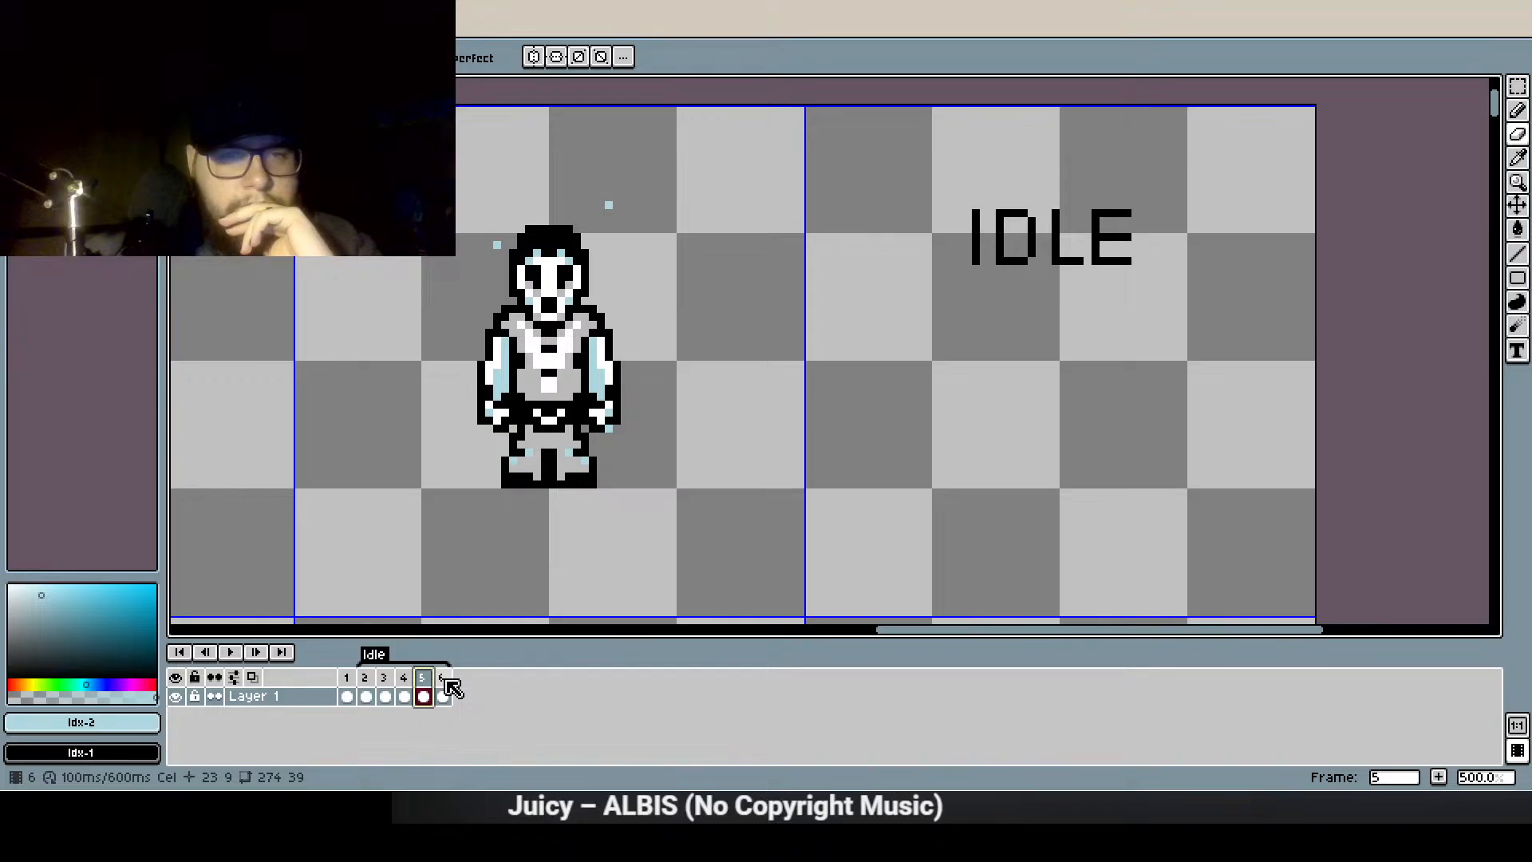
click(443, 694)
scroll(577, 182, up, 2)
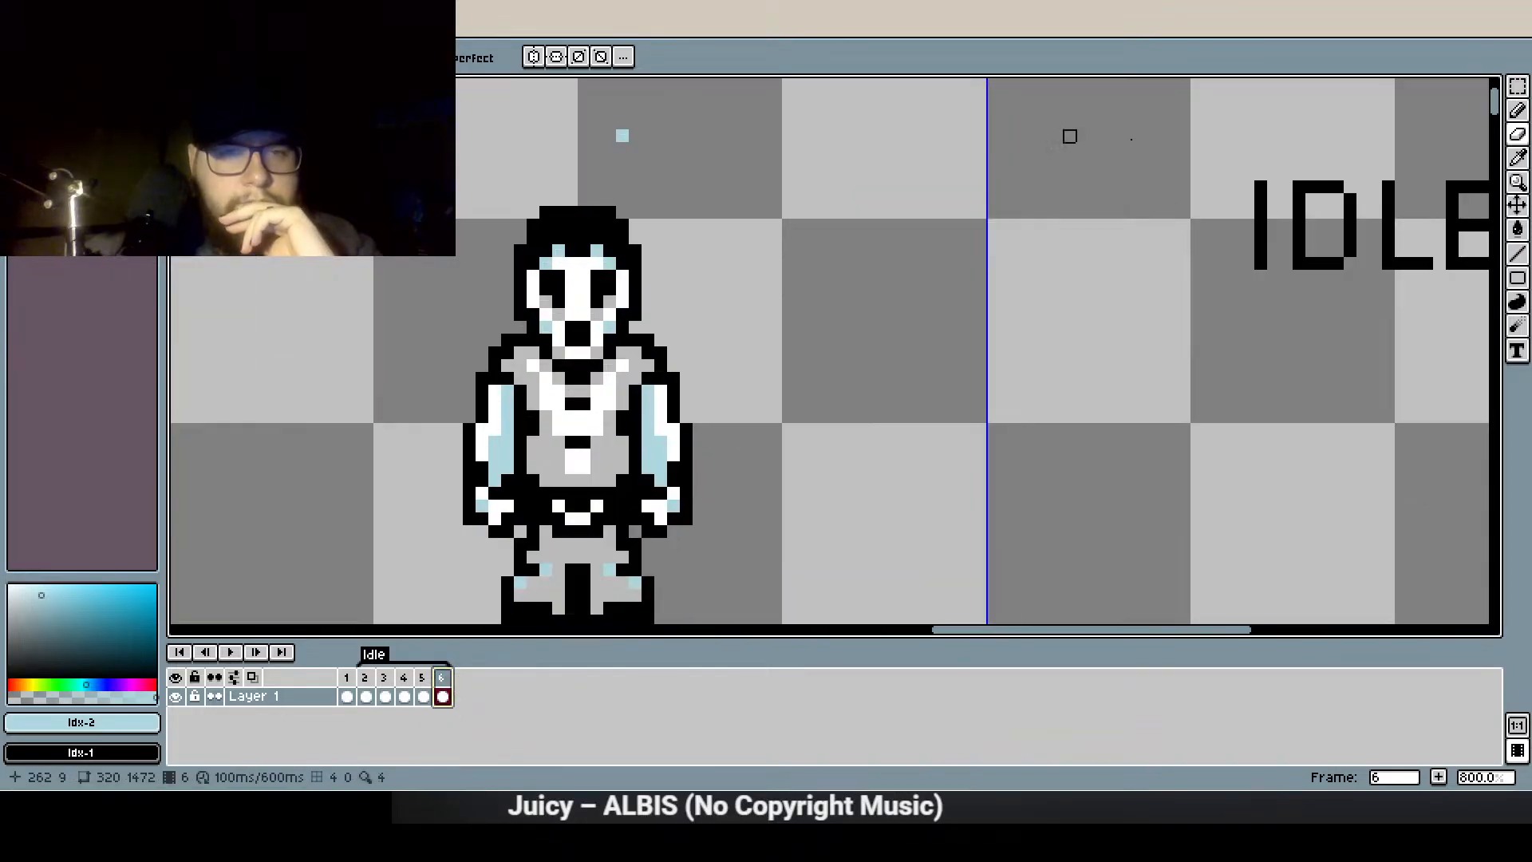
key(b)
click(469, 173)
drag(777, 398, 722, 559)
Add frame 7 after frame 6, erase its two light blue pixels and paint one higher and farther right above the head
right_click(453, 690)
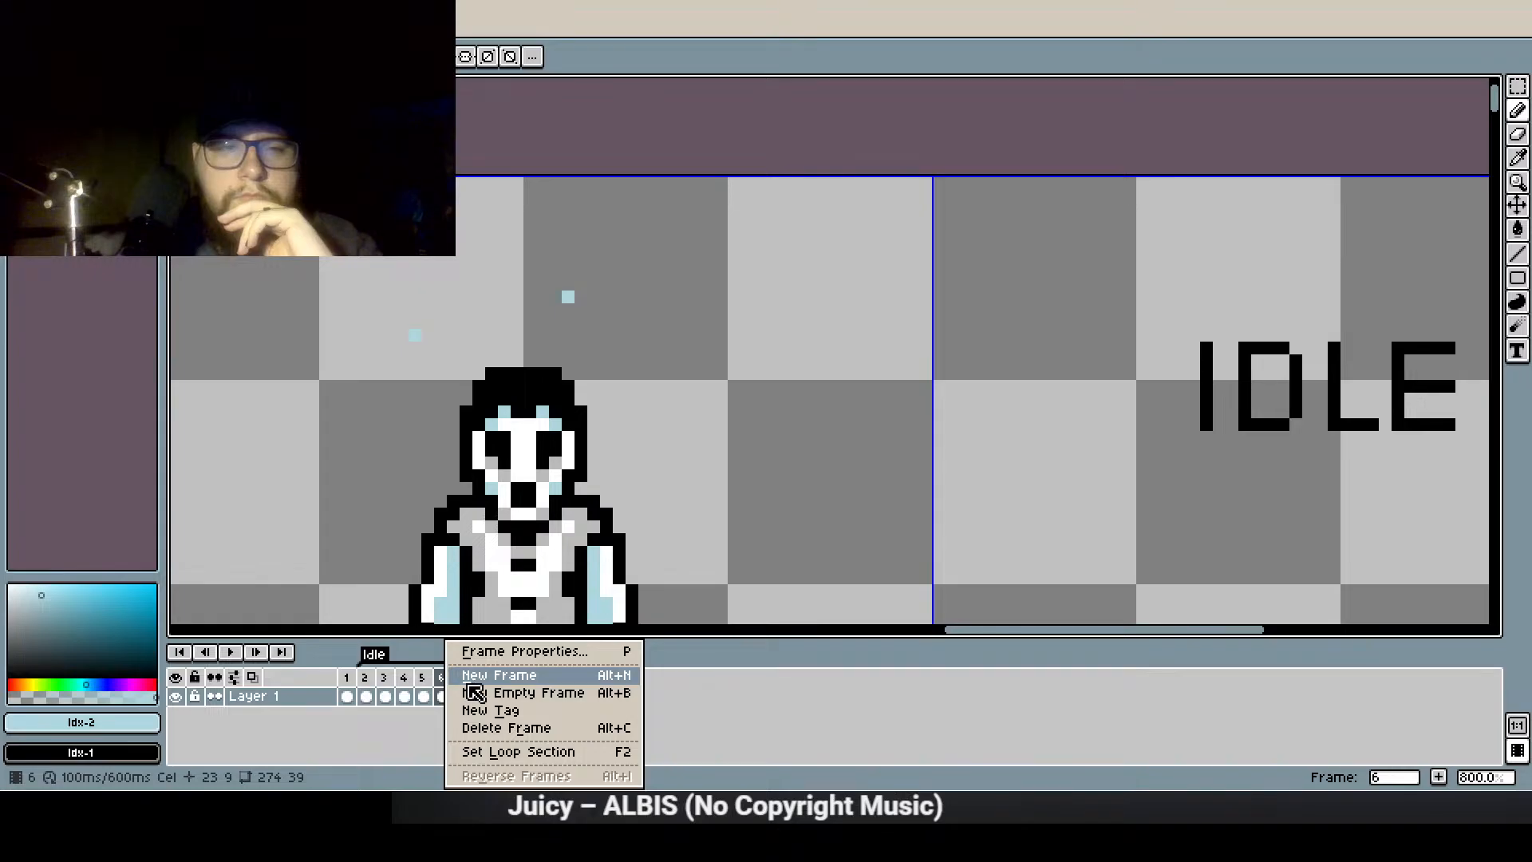
click(495, 671)
click(519, 600)
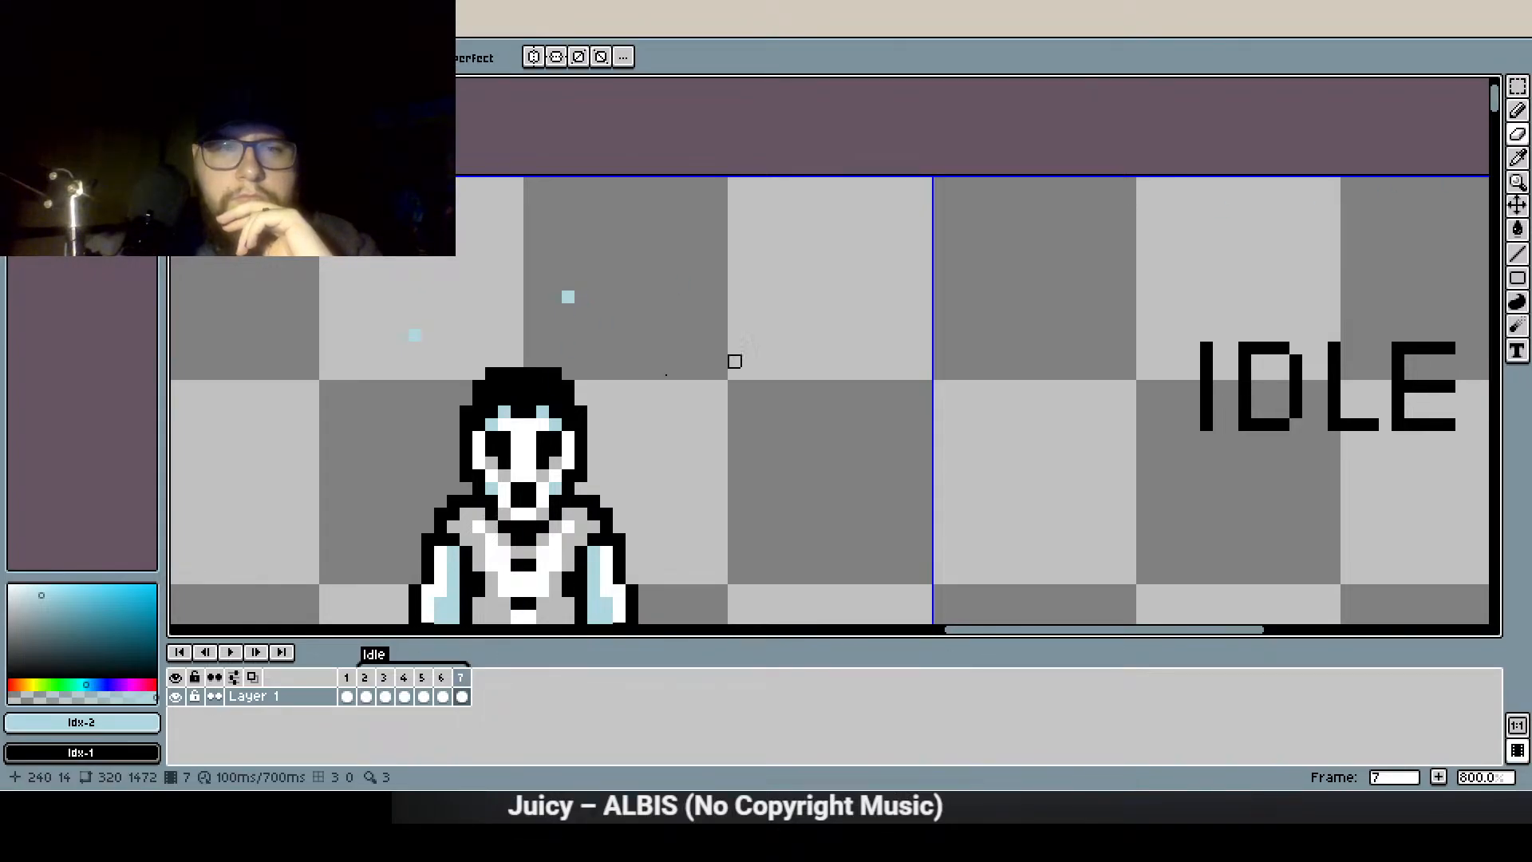
key(shift+b)
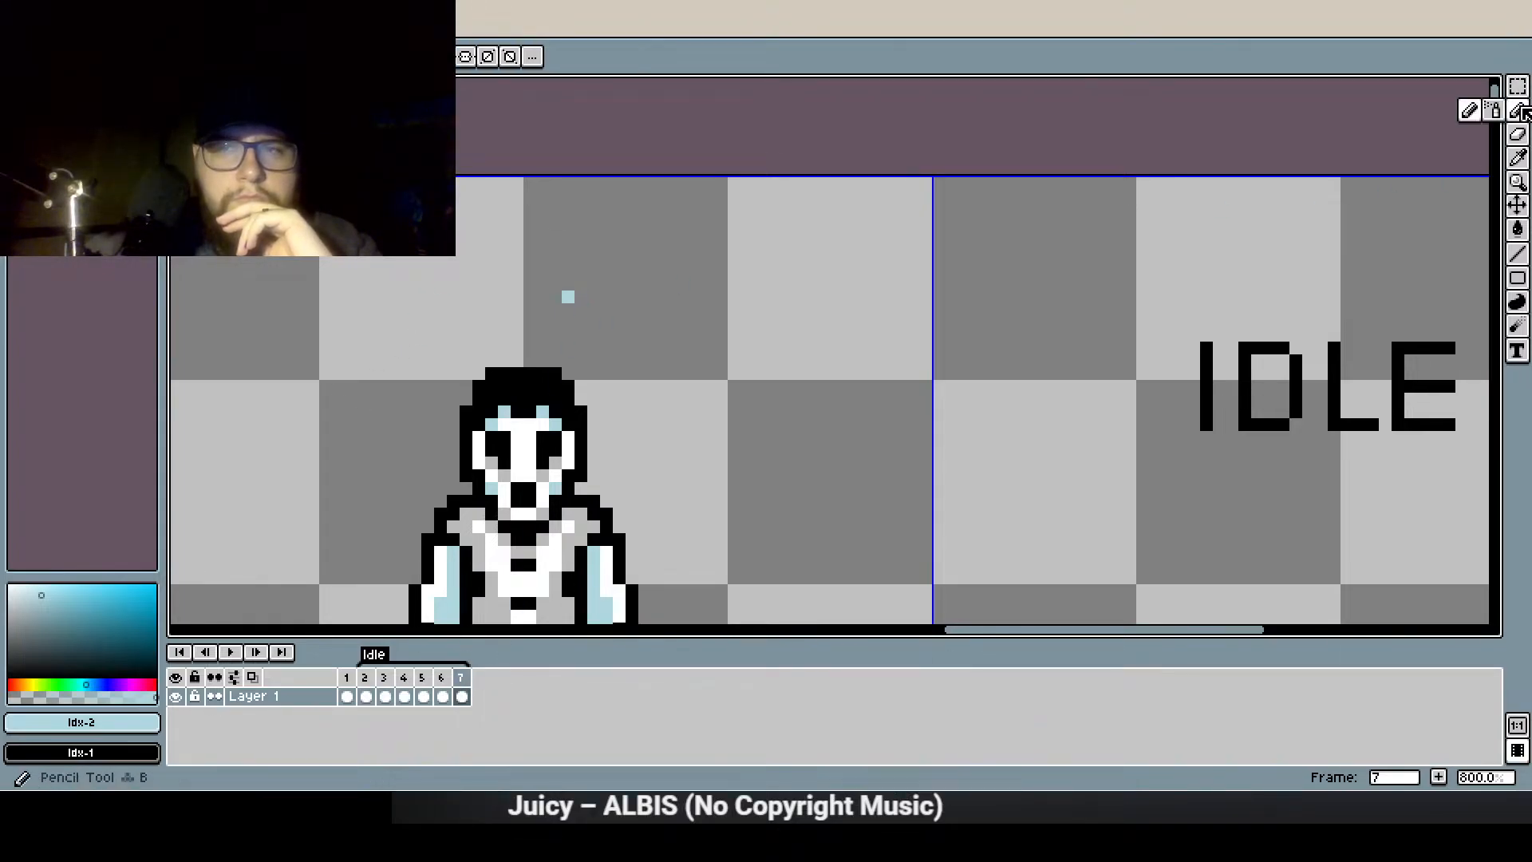
key(b)
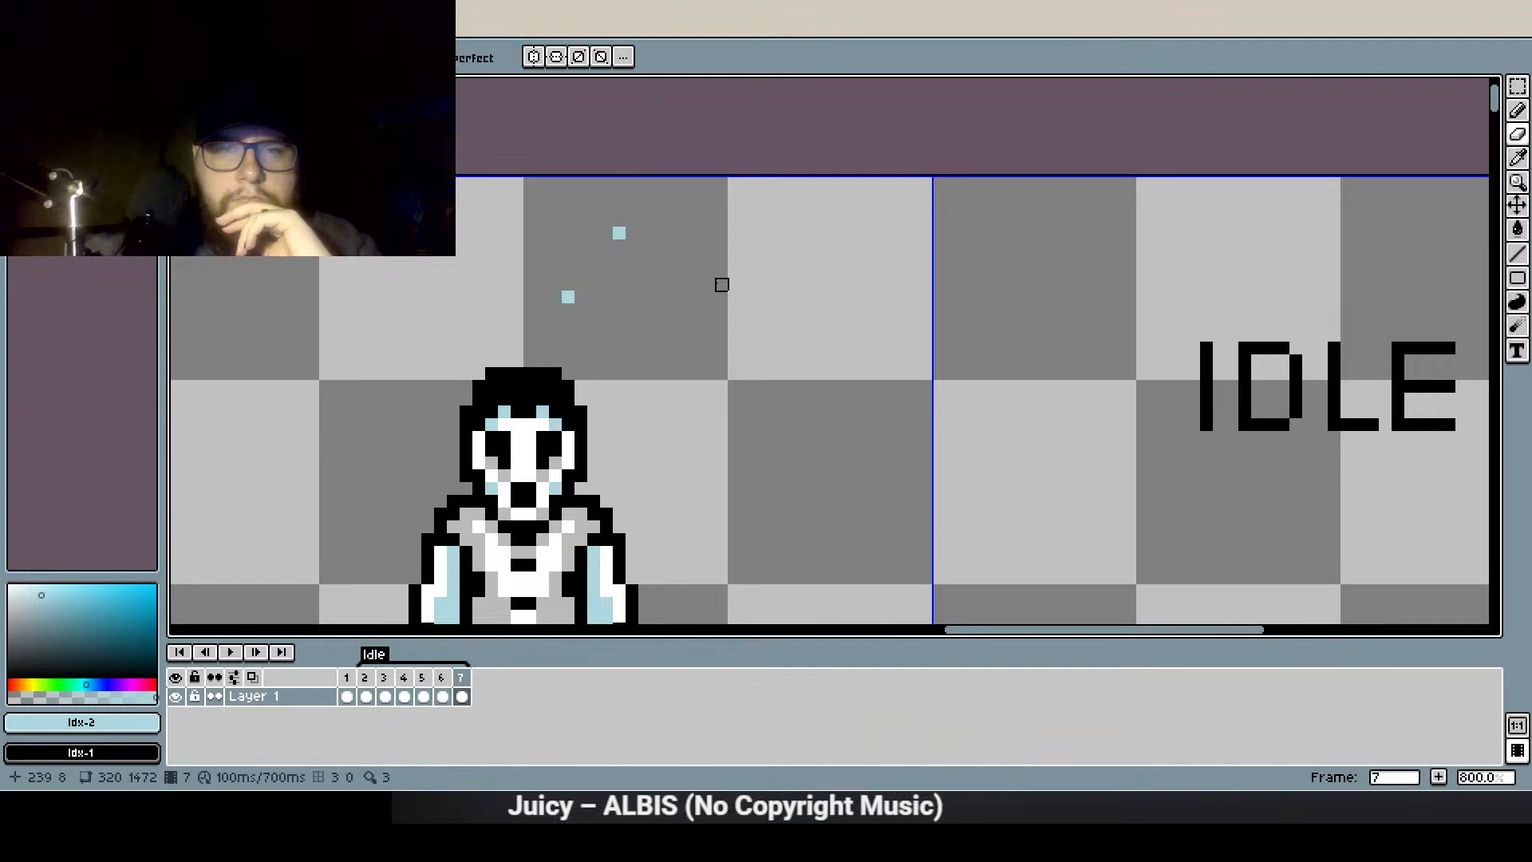
Play the Idle animation from frame 2 to review the added frames
scroll(697, 309, down, 3)
click(364, 677)
click(231, 653)
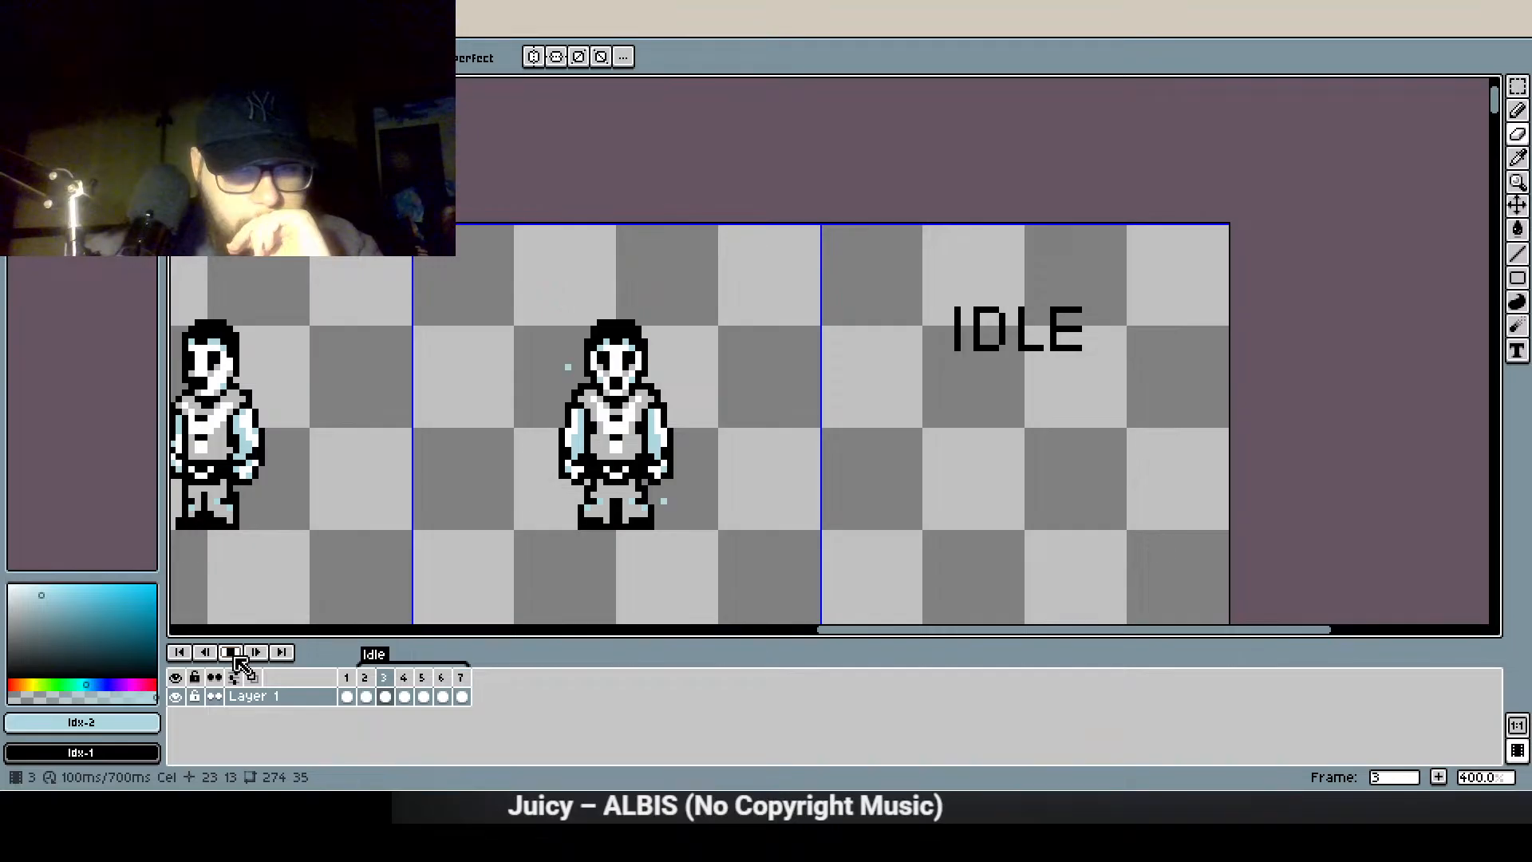
click(231, 653)
Erase frame 7's light blue pixel, repaint it slightly lower and farther left, and compare it with frame 6
click(470, 678)
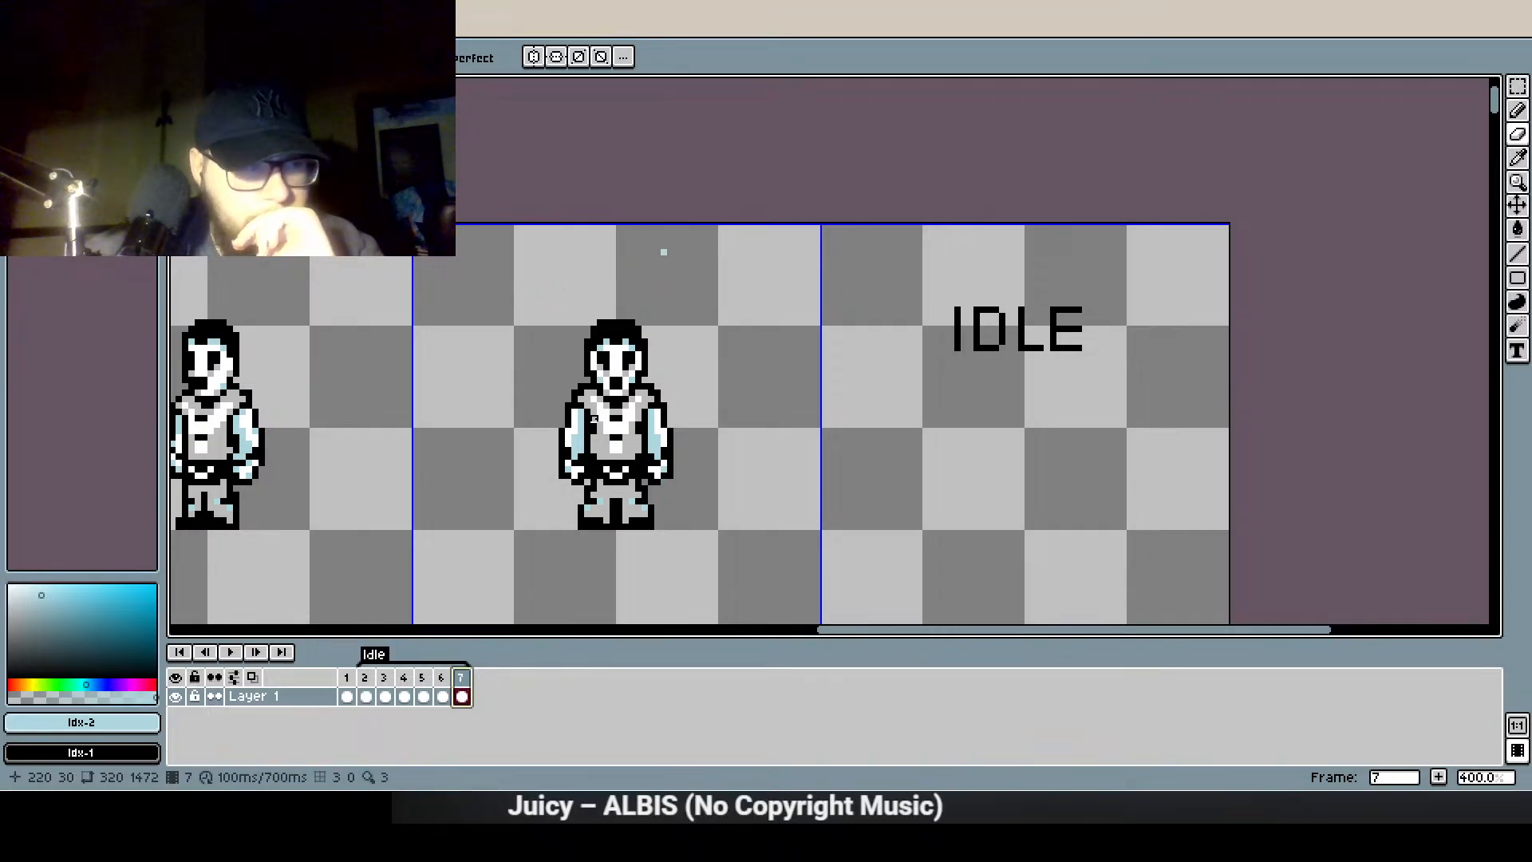
scroll(648, 275, up, 2)
click(673, 223)
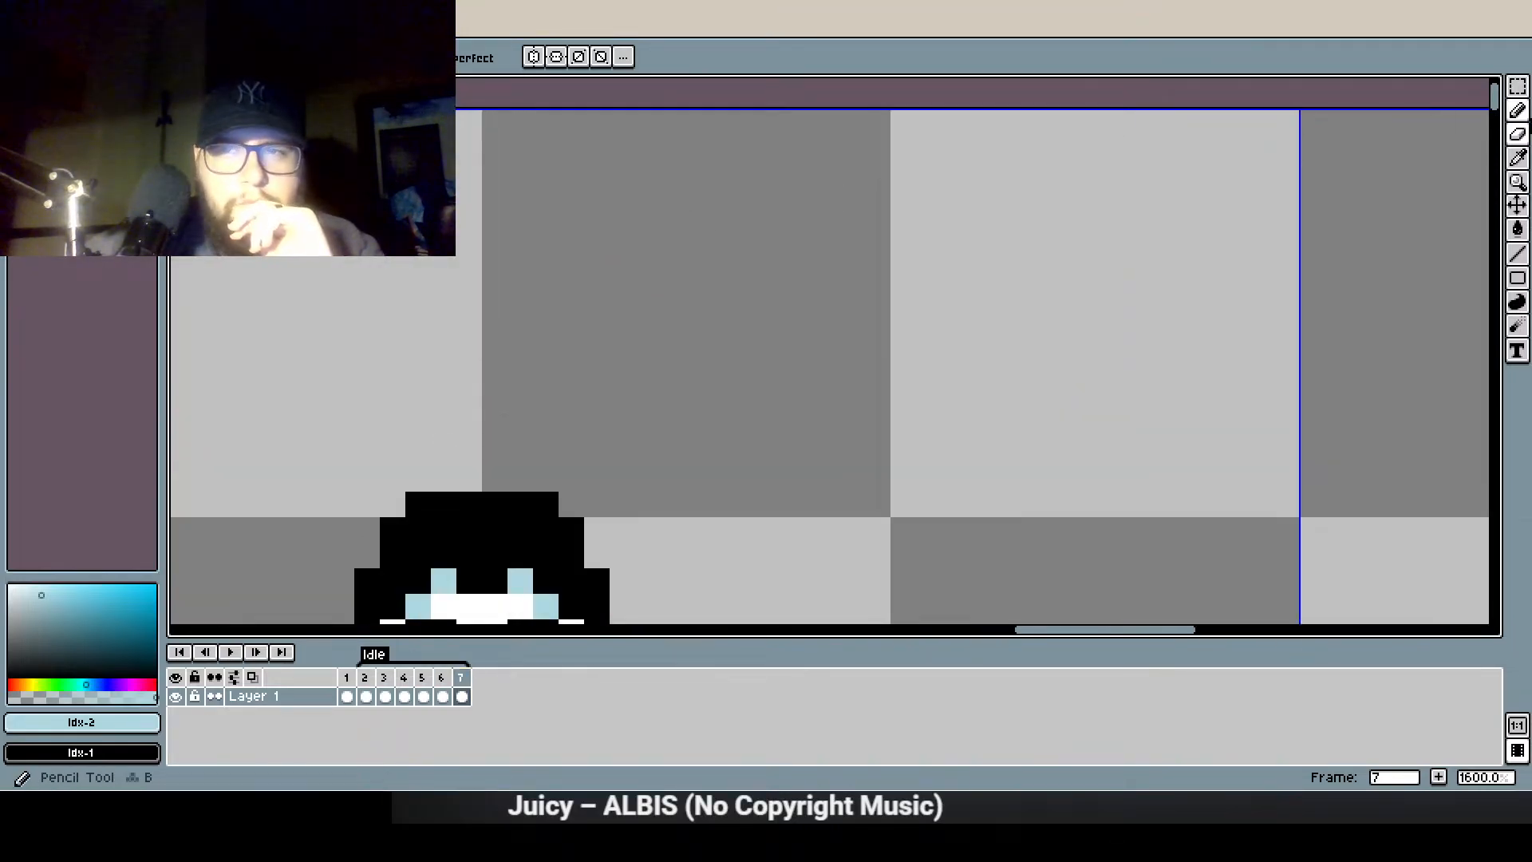
click(1517, 111)
click(623, 274)
click(441, 678)
click(463, 679)
Paint a light blue pixel high above the head in frame 2
scroll(499, 553, down, 1)
drag(537, 478, 592, 331)
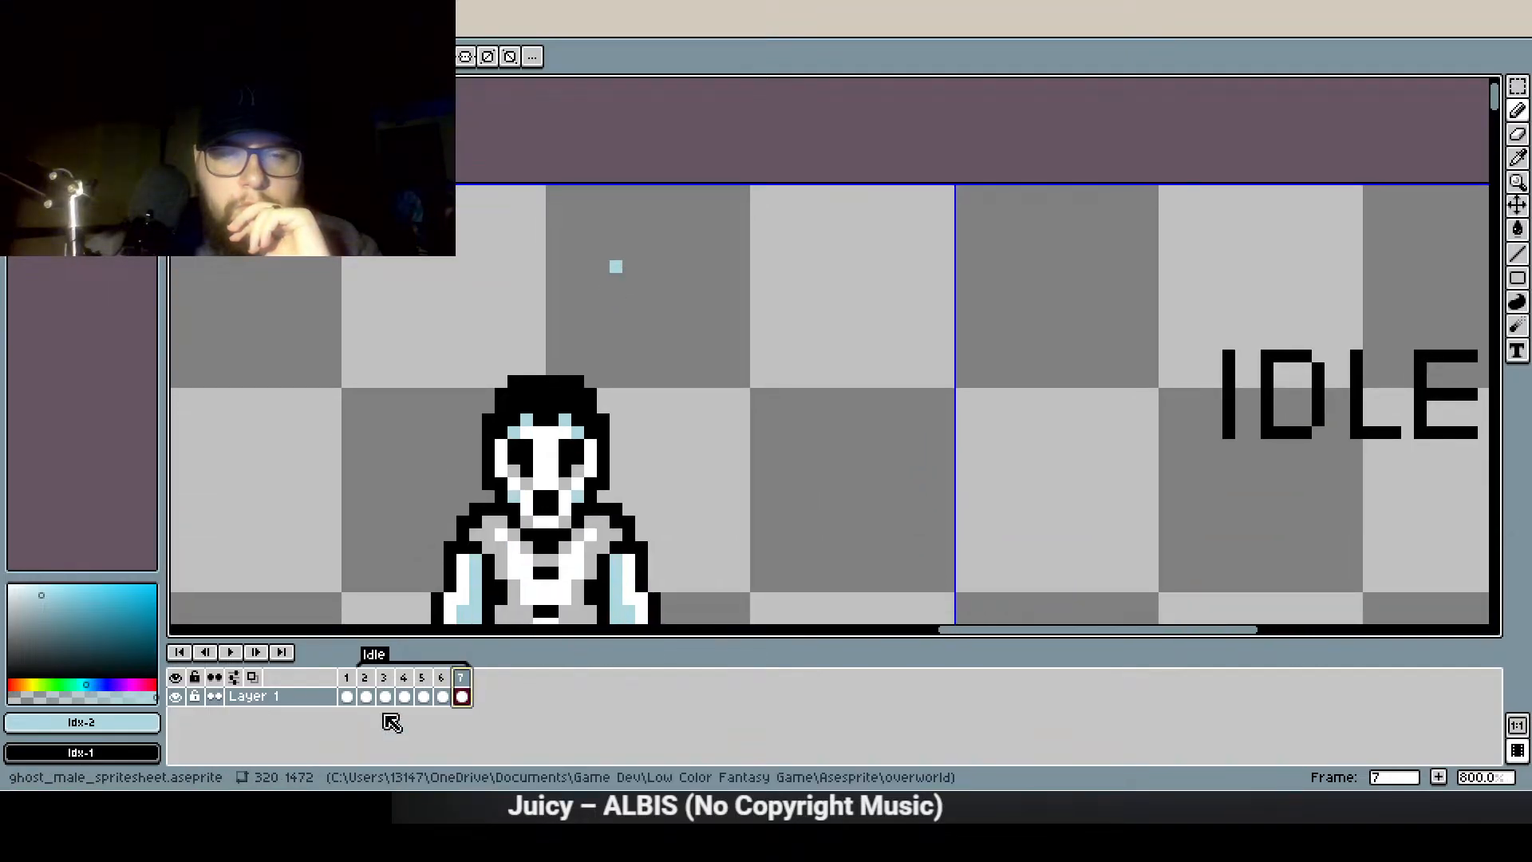
click(366, 696)
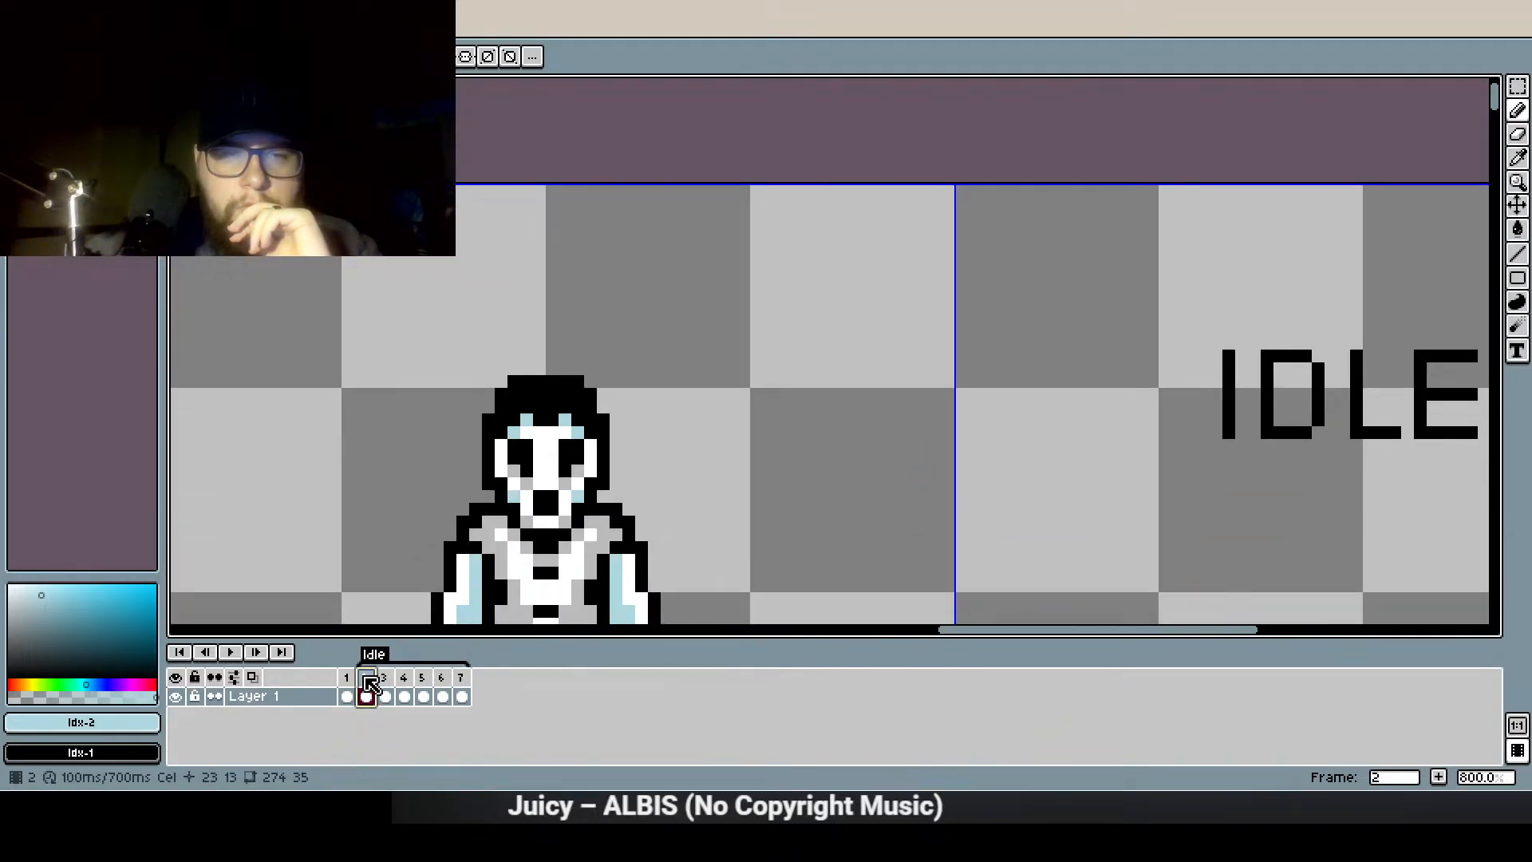
click(565, 240)
Play the Idle animation and inspect frames 4 and 6 to review how the light blue pixels rise
scroll(566, 240, down, 1)
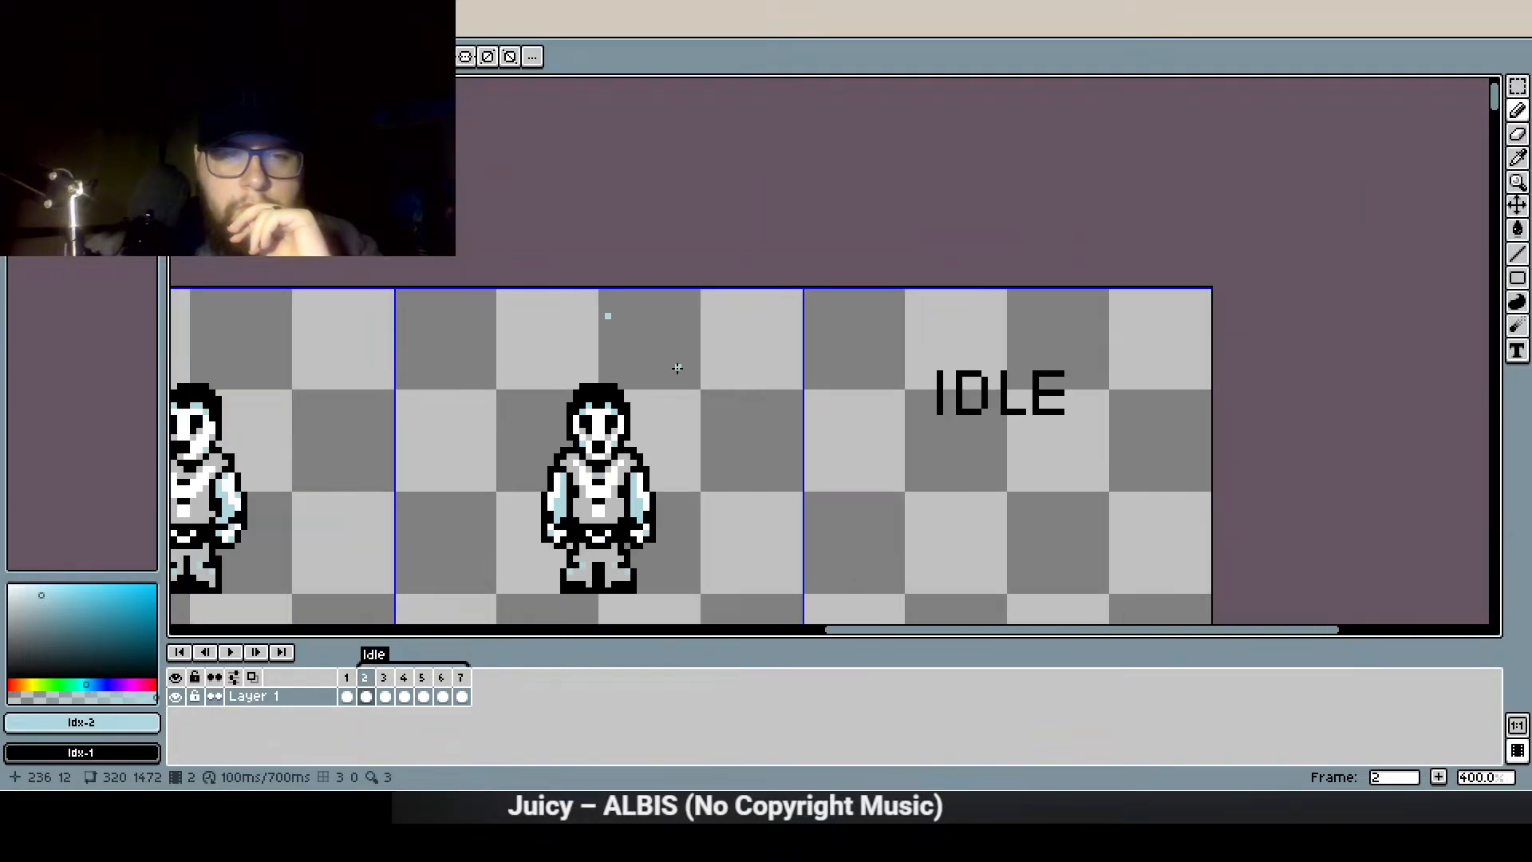
click(232, 654)
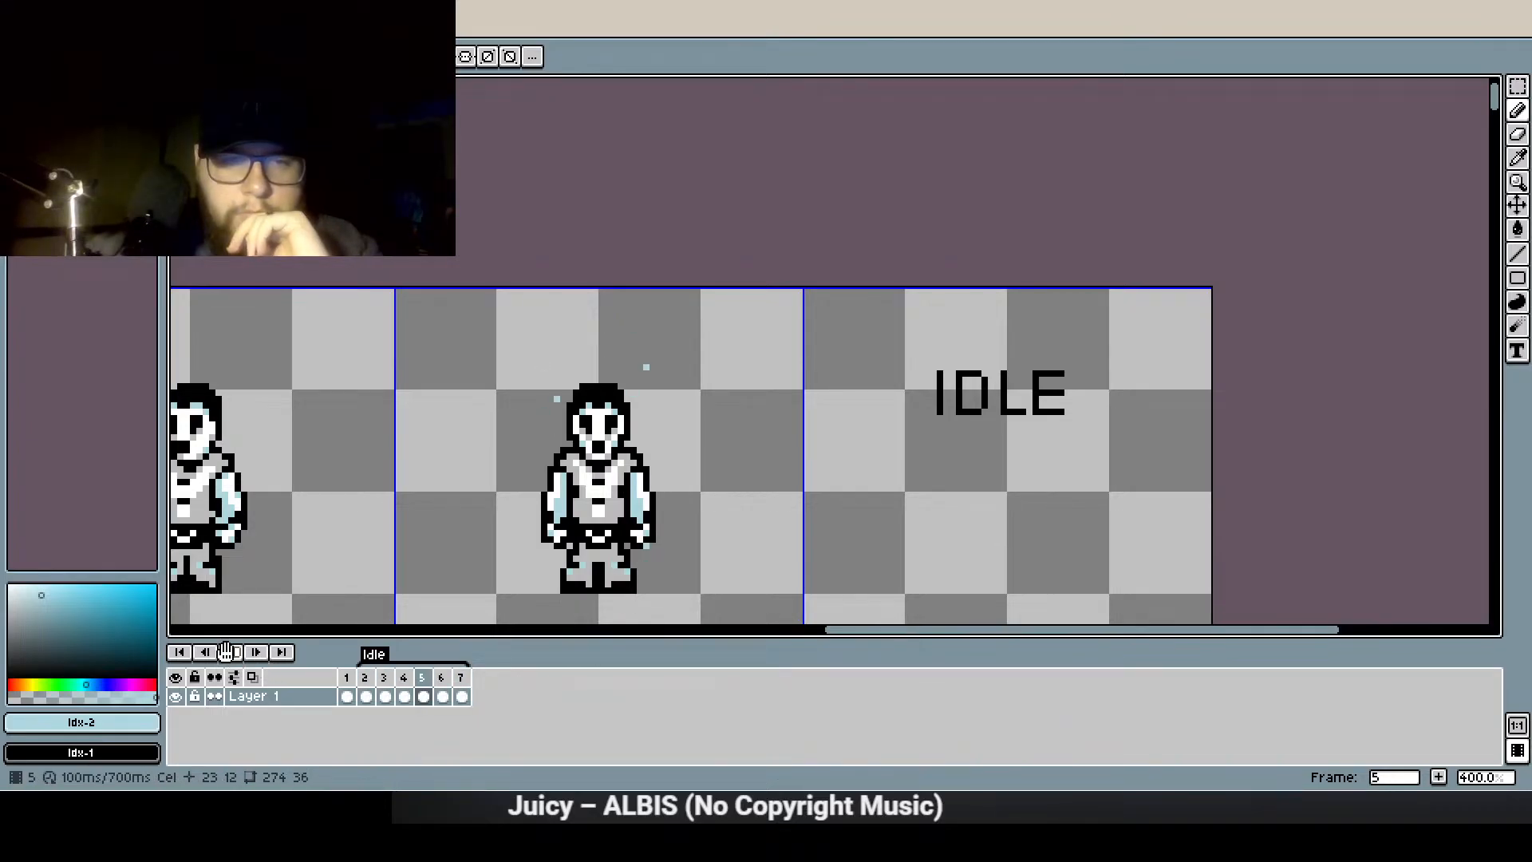
click(229, 652)
click(404, 695)
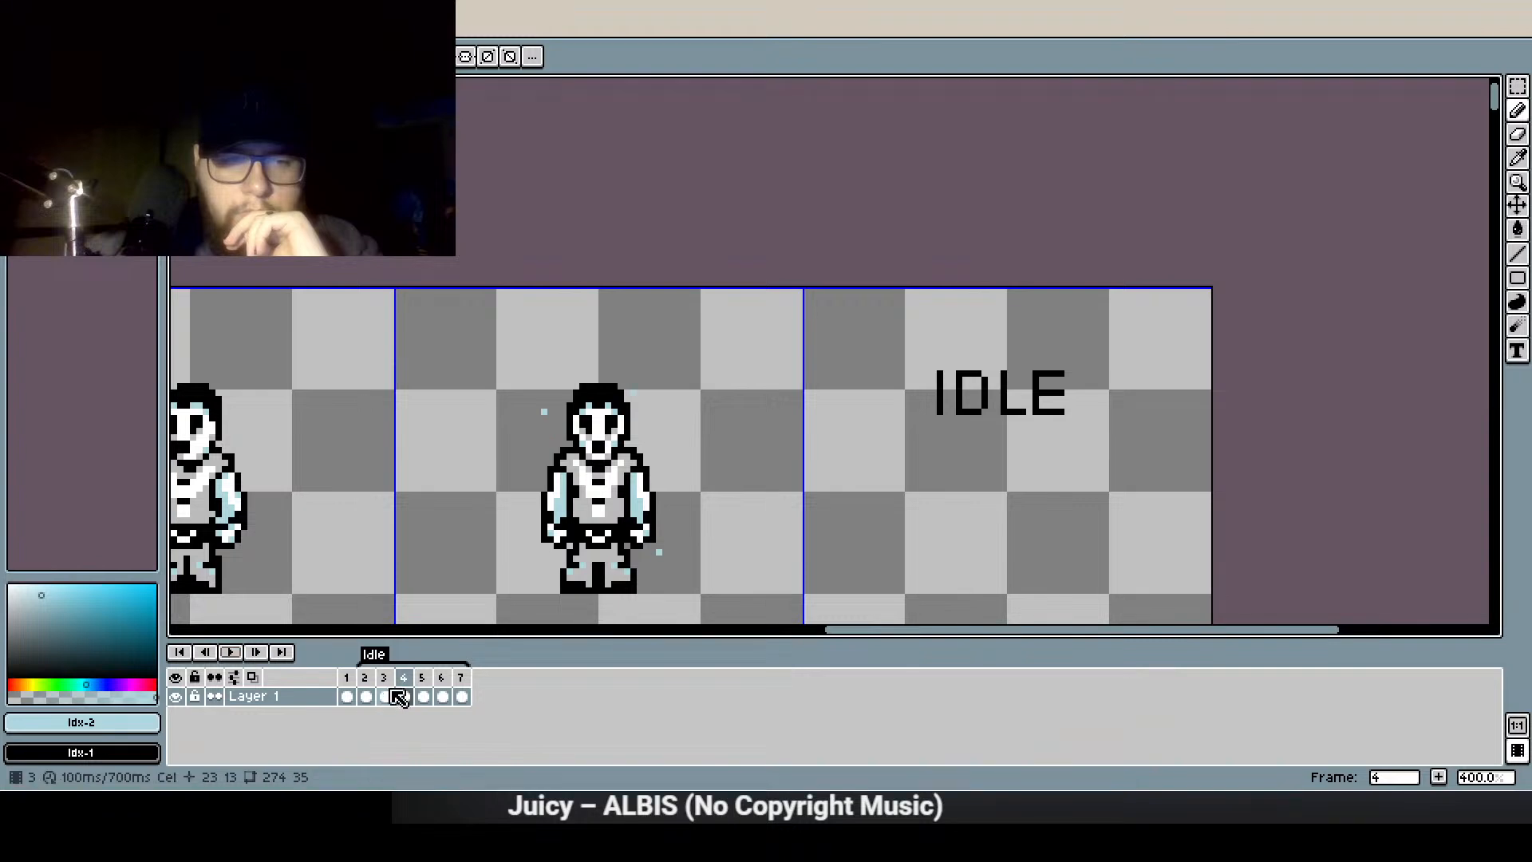
click(439, 680)
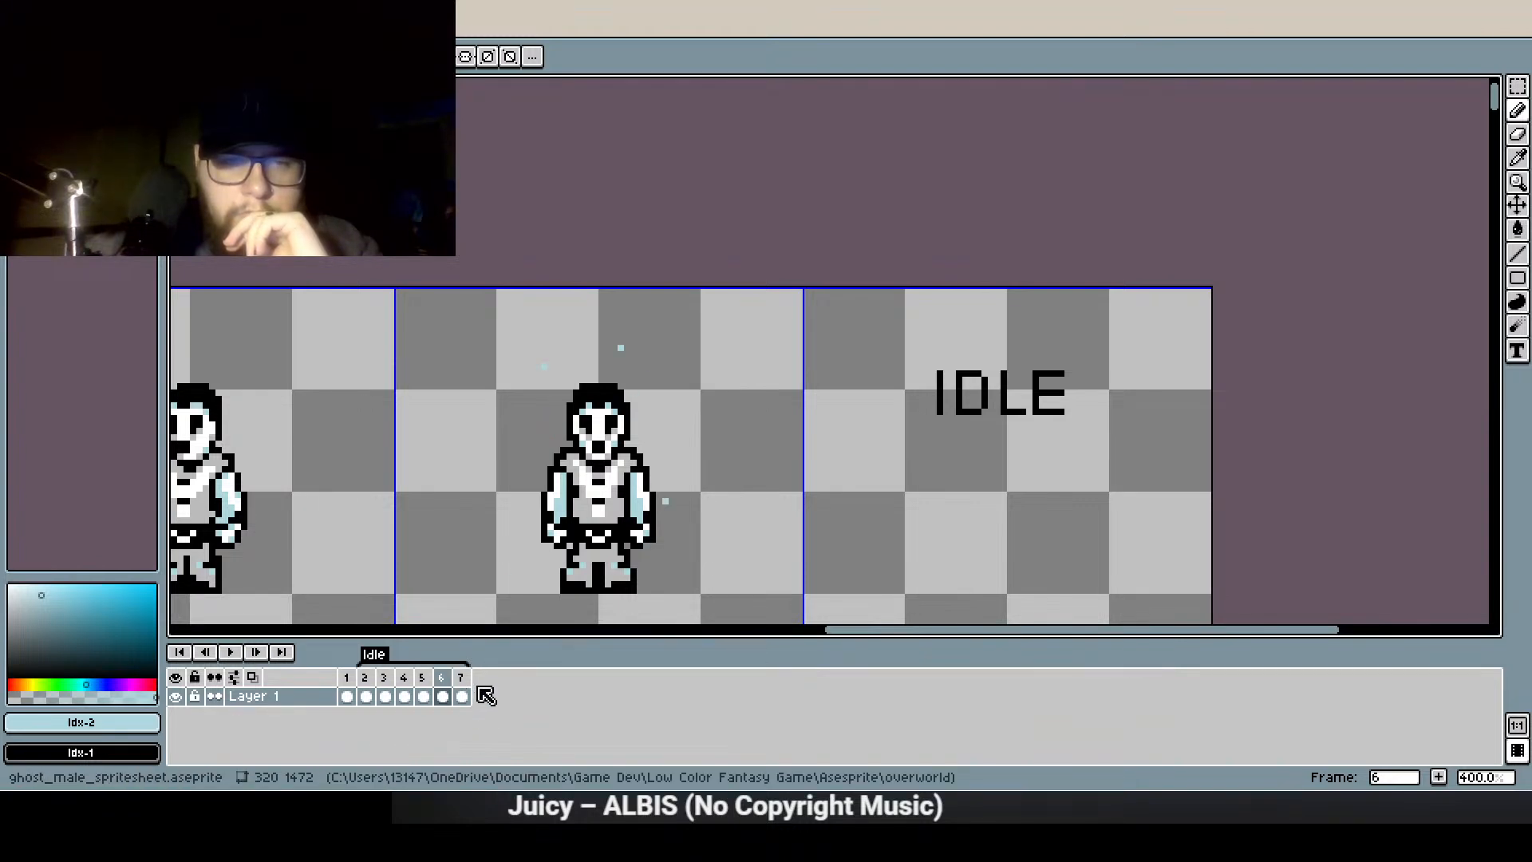
click(366, 678)
click(240, 651)
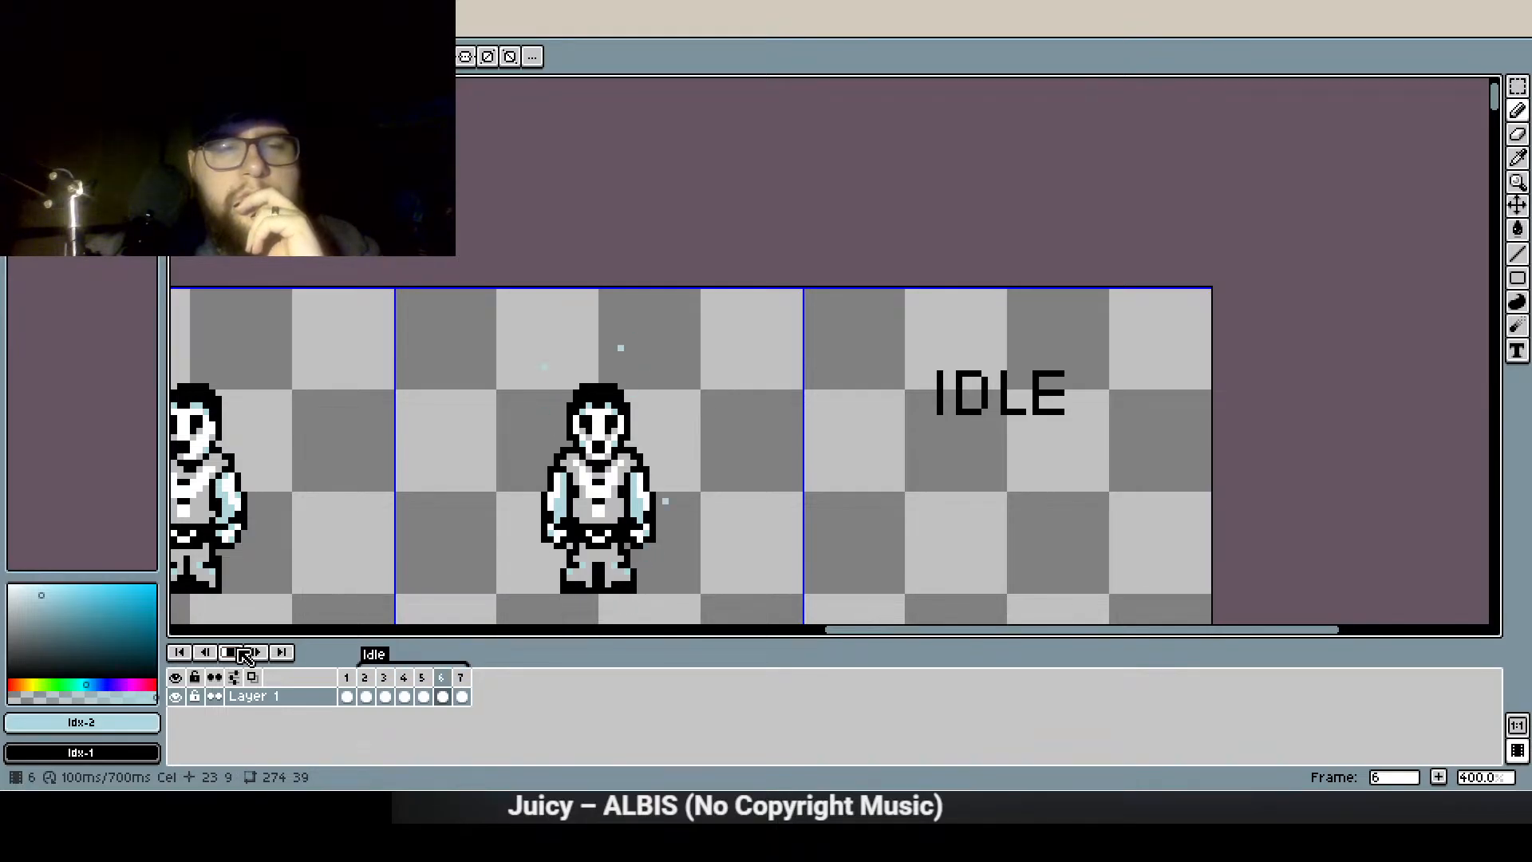
click(243, 654)
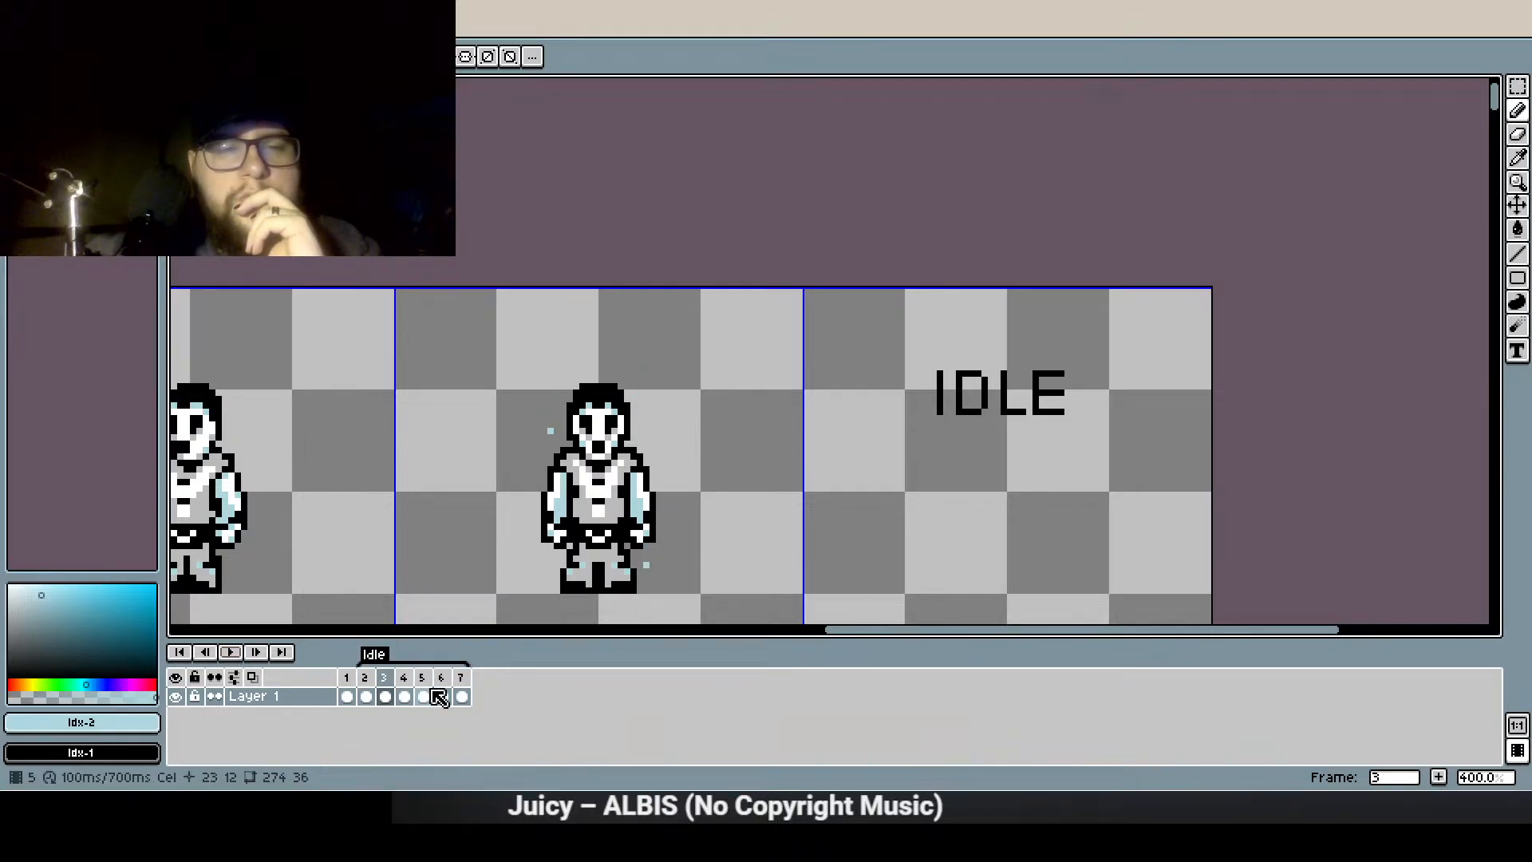
Paint a light blue pixel rising along the character's left side from the foot in frames 4, 5, 6, 7 and 3
click(407, 691)
scroll(551, 440, up, 2)
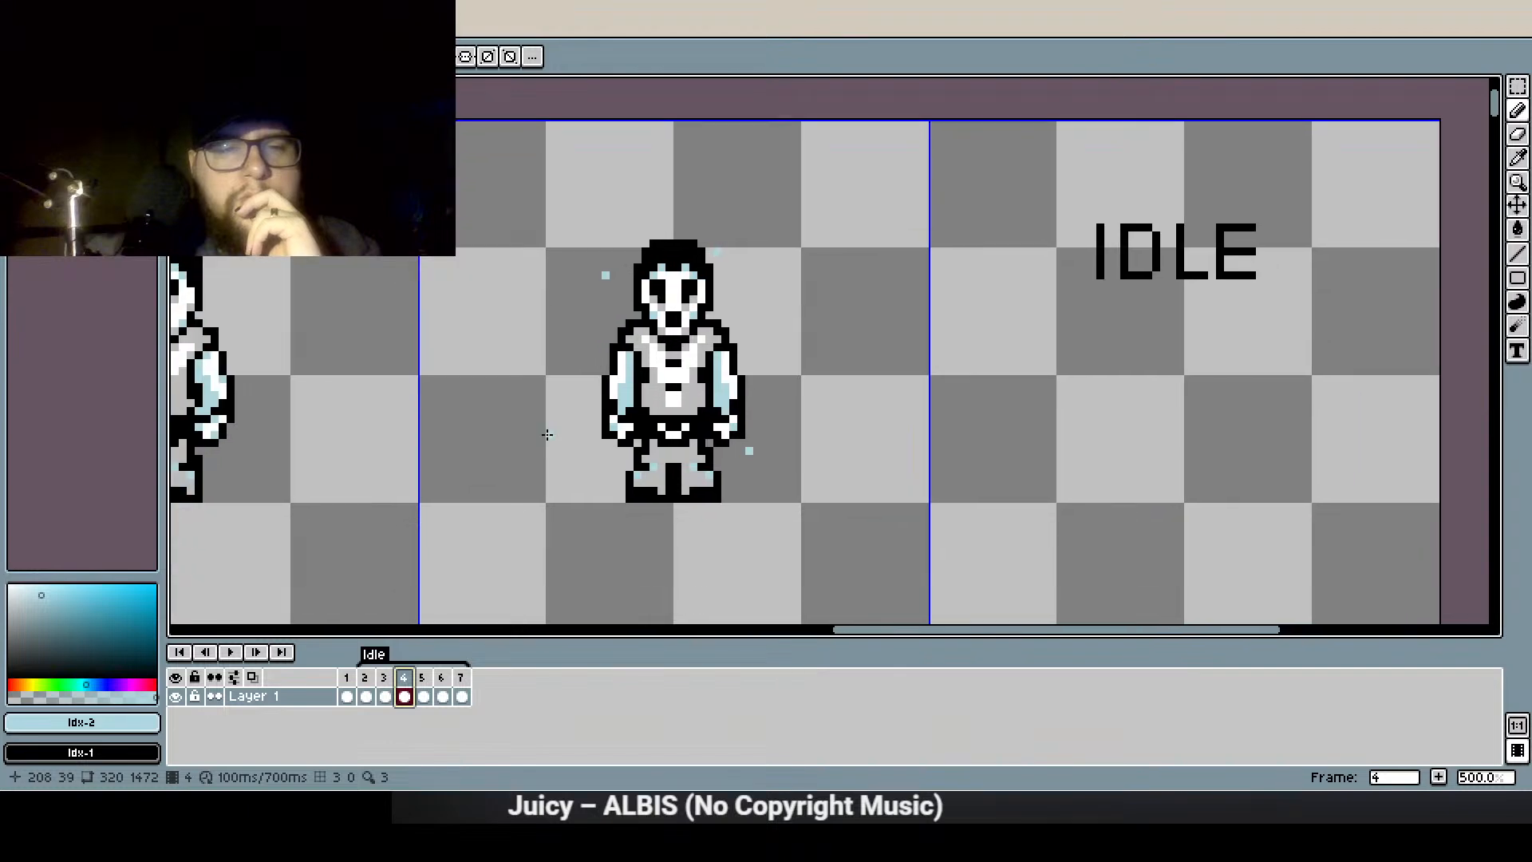
scroll(588, 489, up, 1)
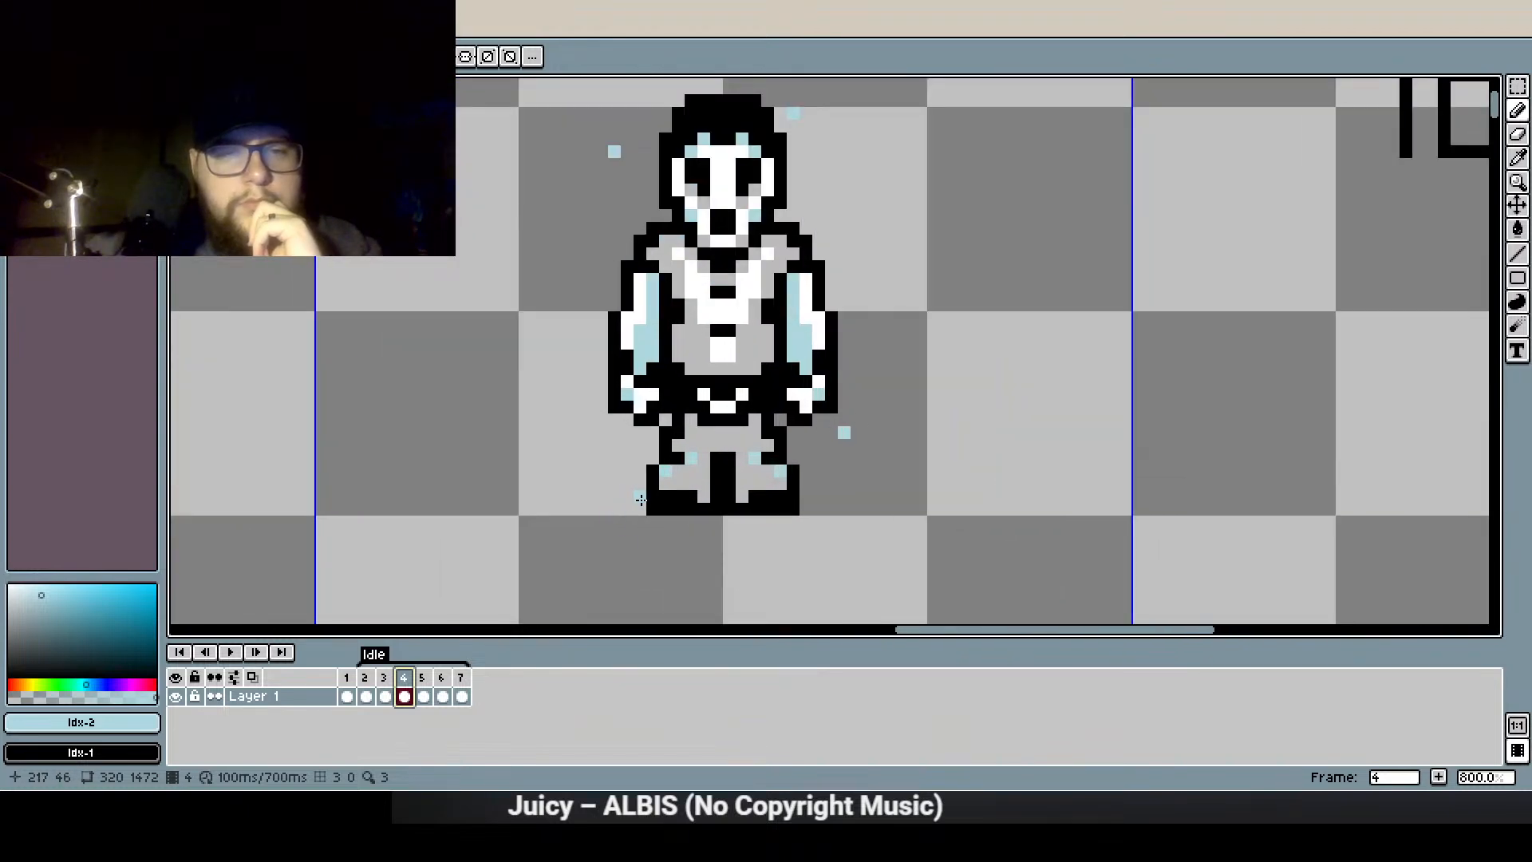
click(423, 696)
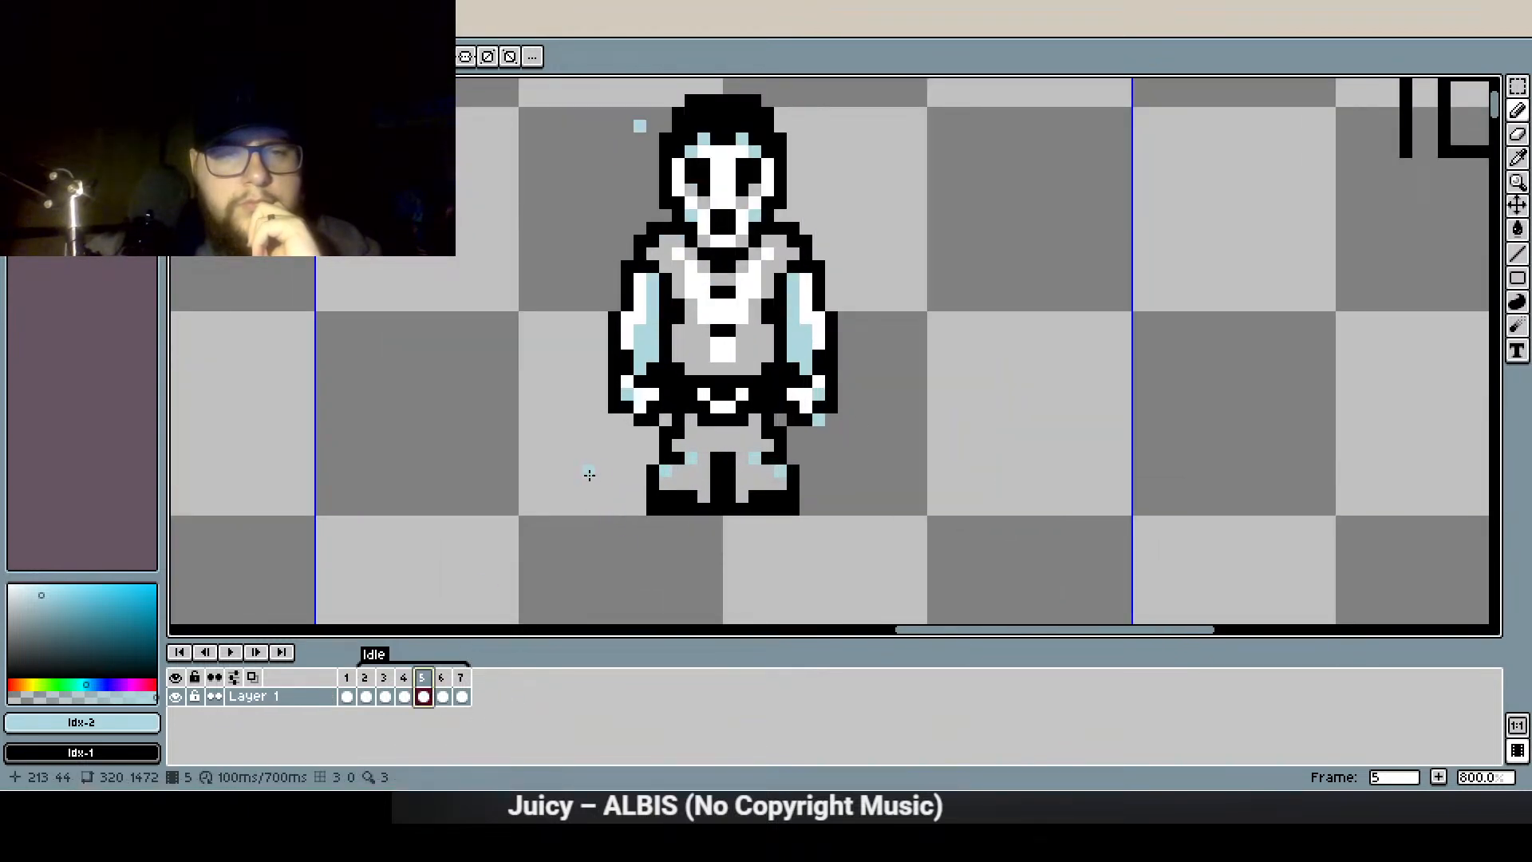
click(443, 696)
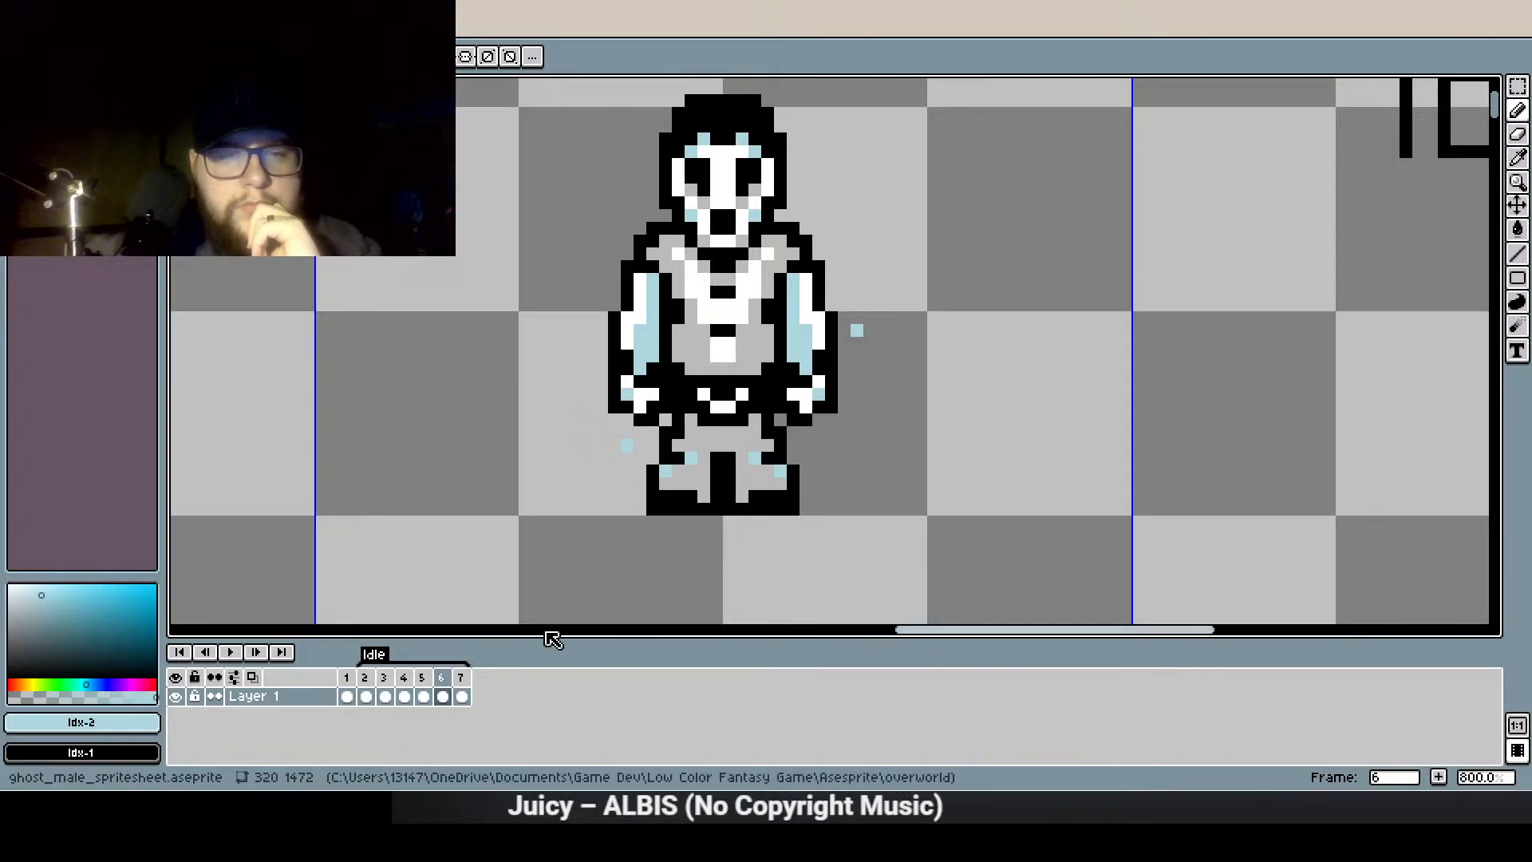
click(462, 696)
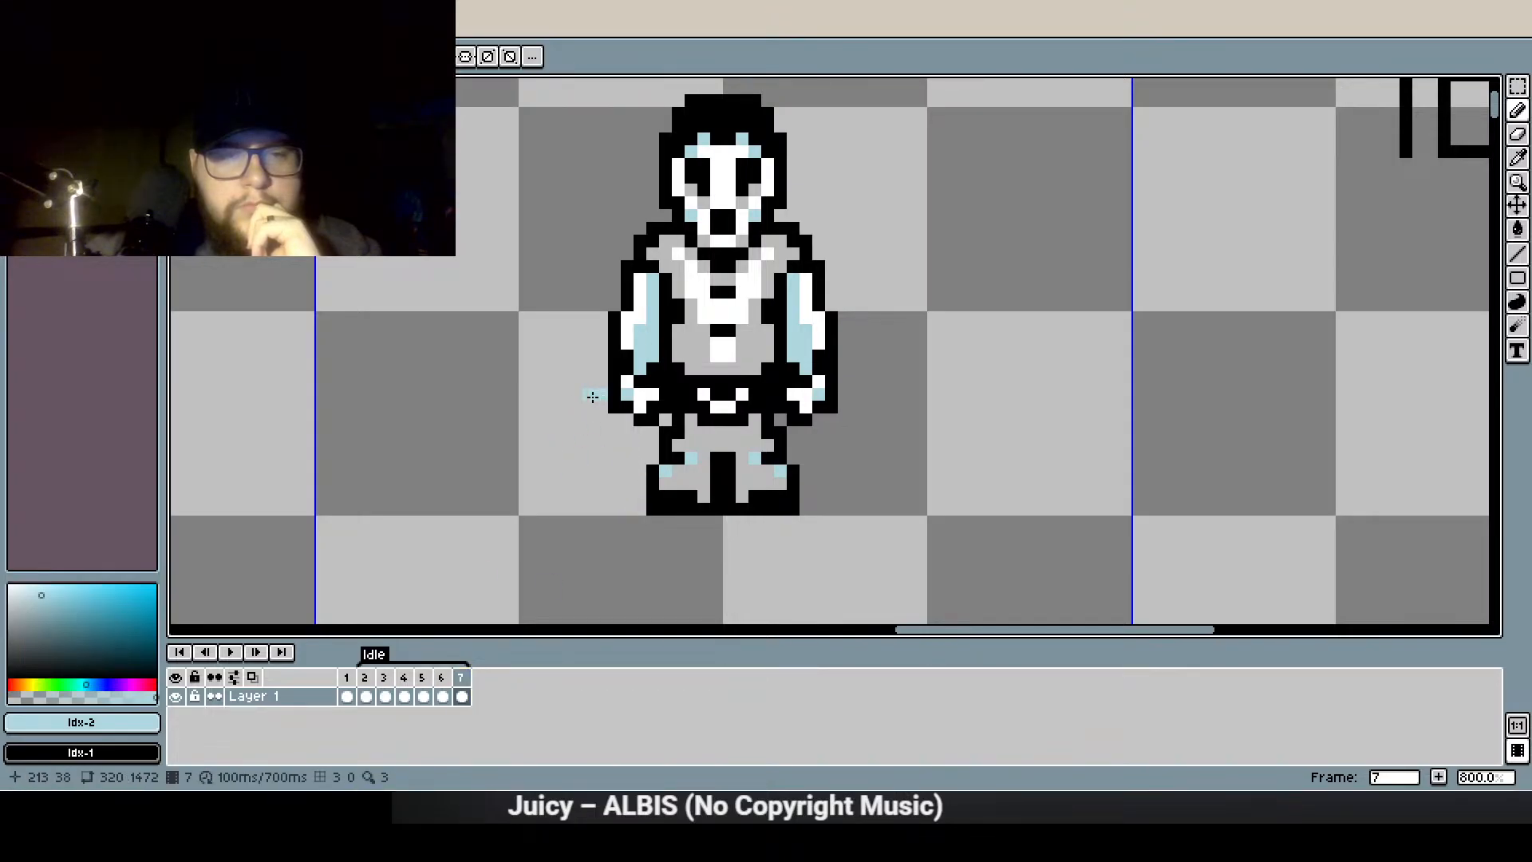
click(365, 696)
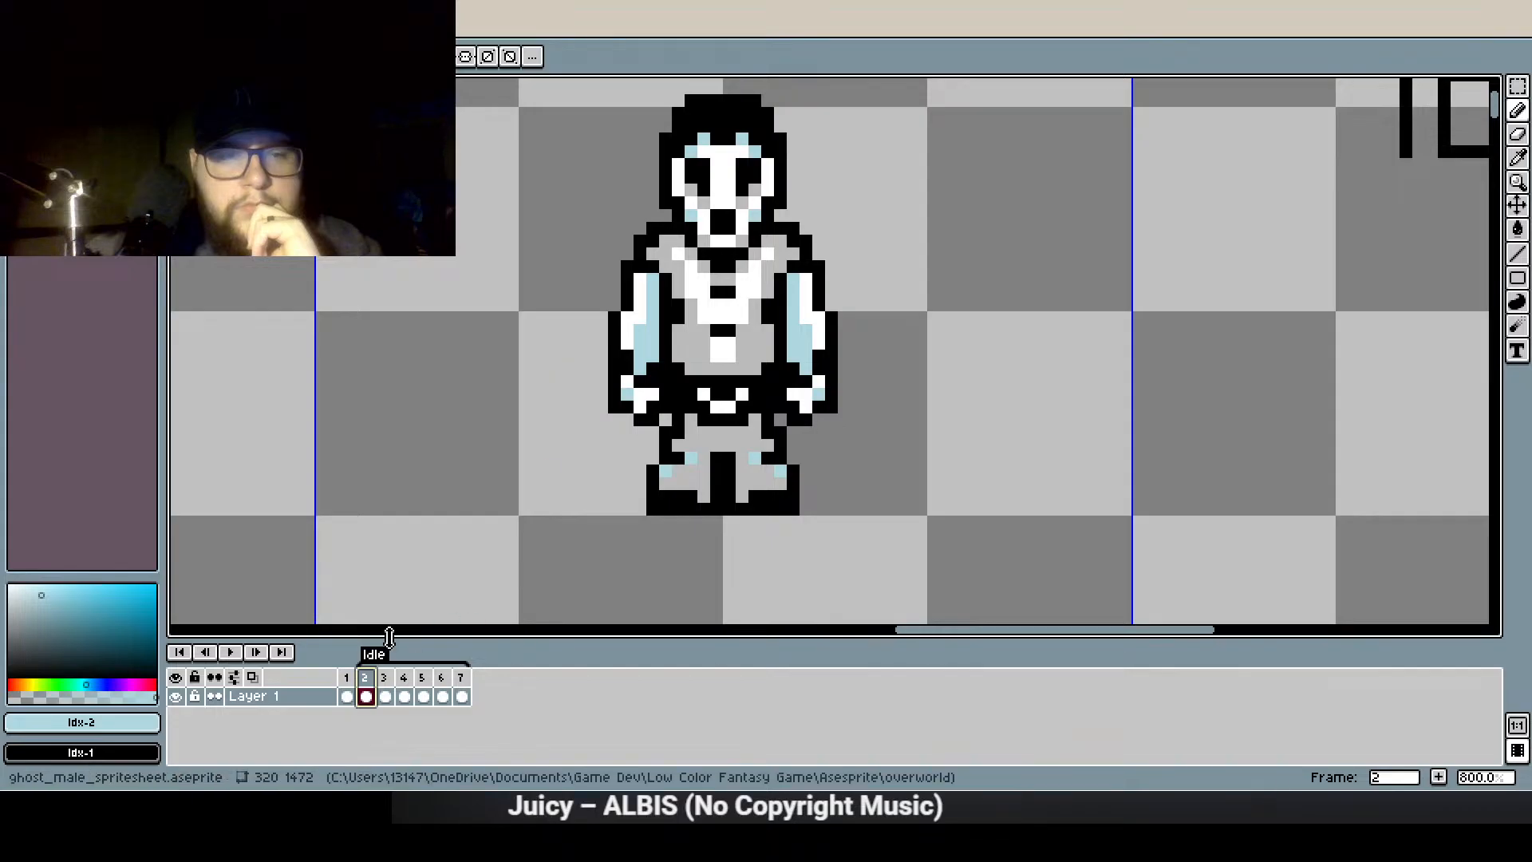
click(385, 696)
scroll(585, 326, down, 2)
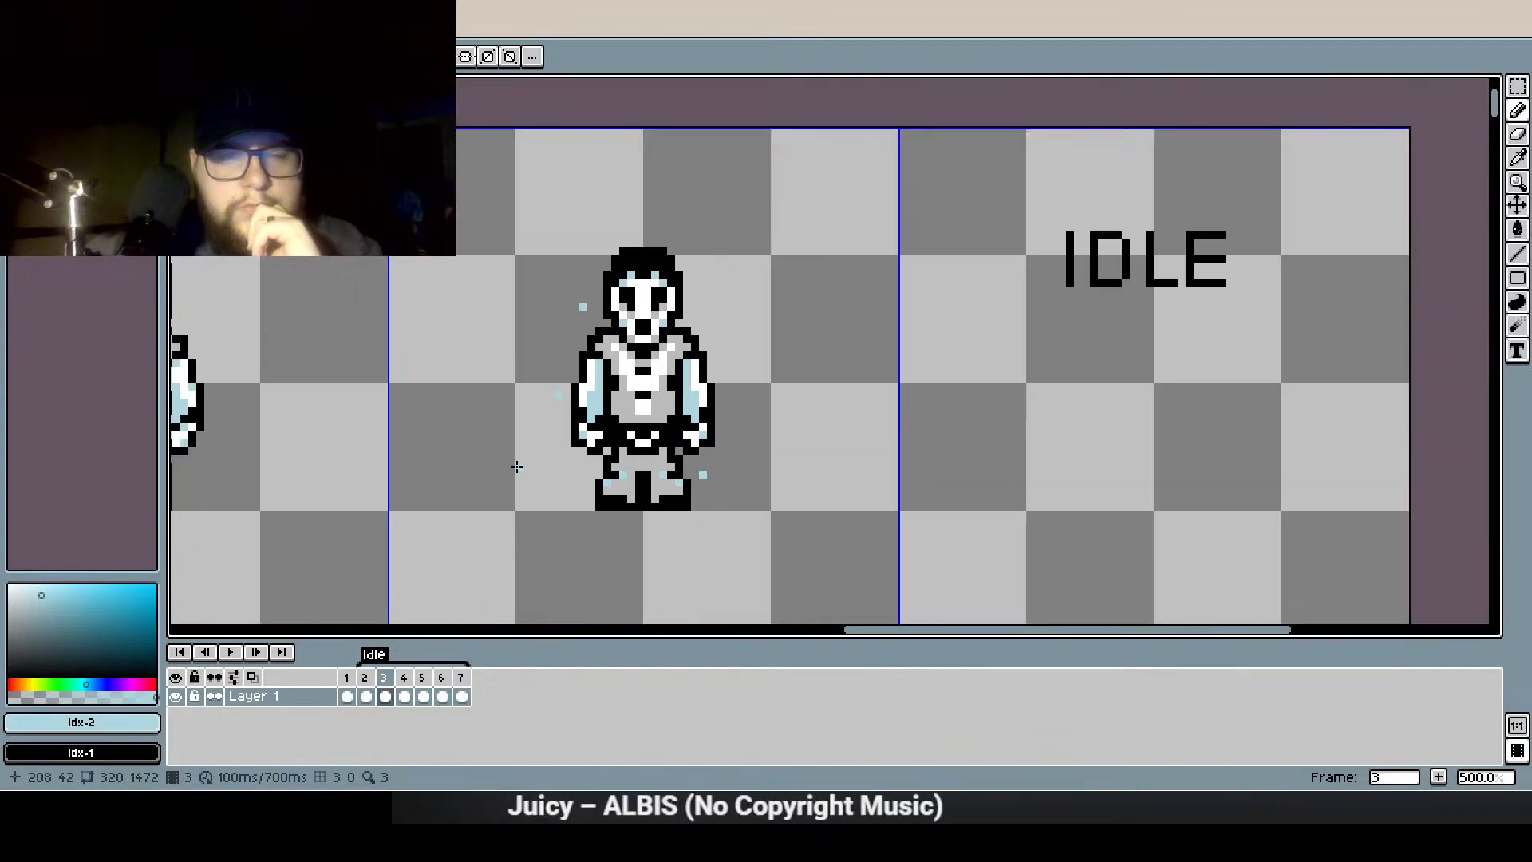
Play the animation, move frame 2's light blue pixel above the head slightly lower and farther right, and play it again
click(233, 653)
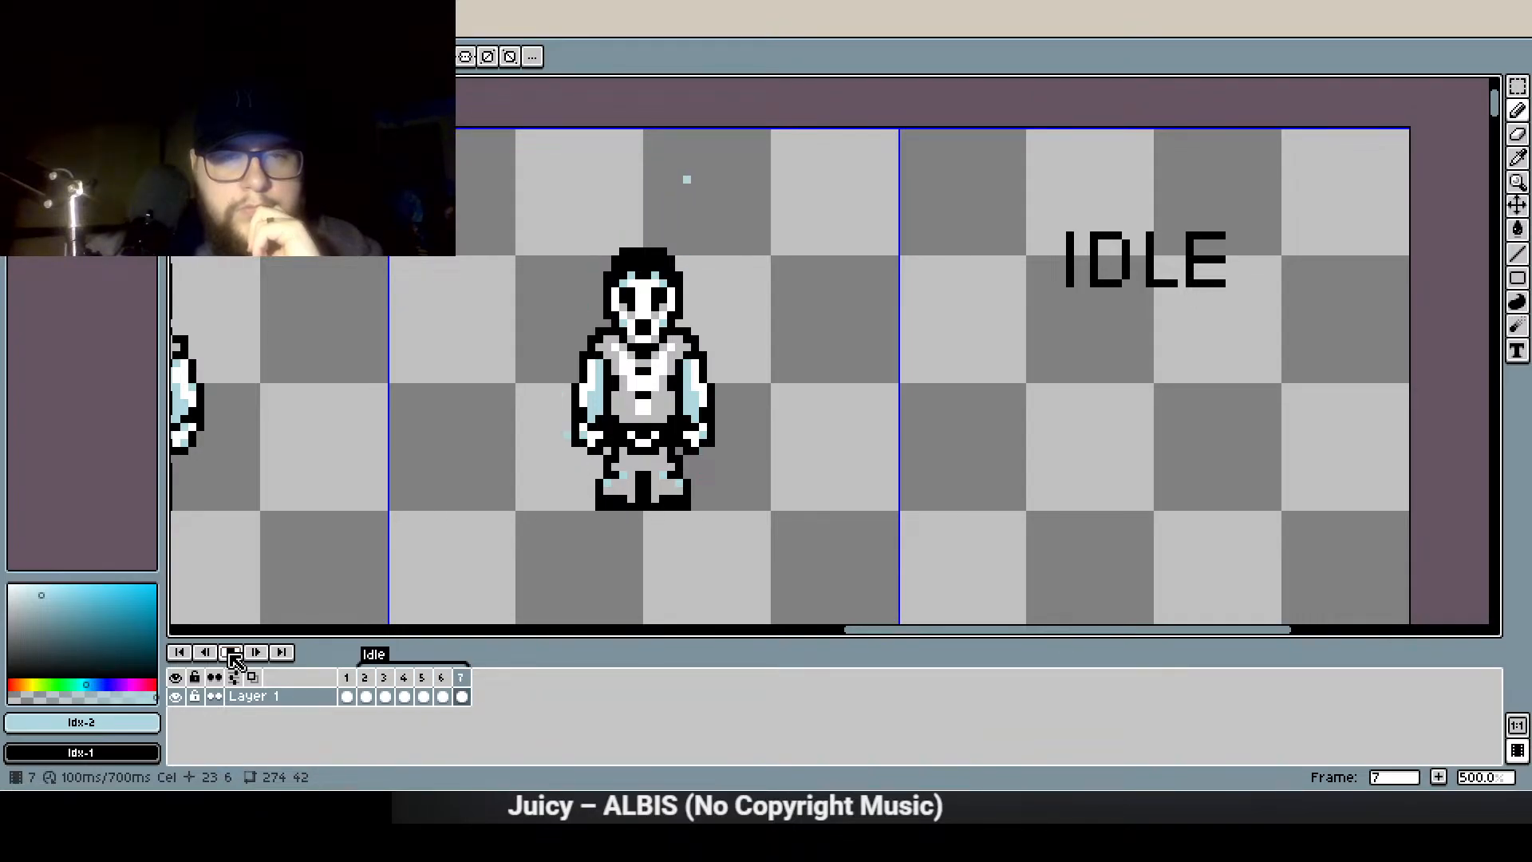
click(369, 680)
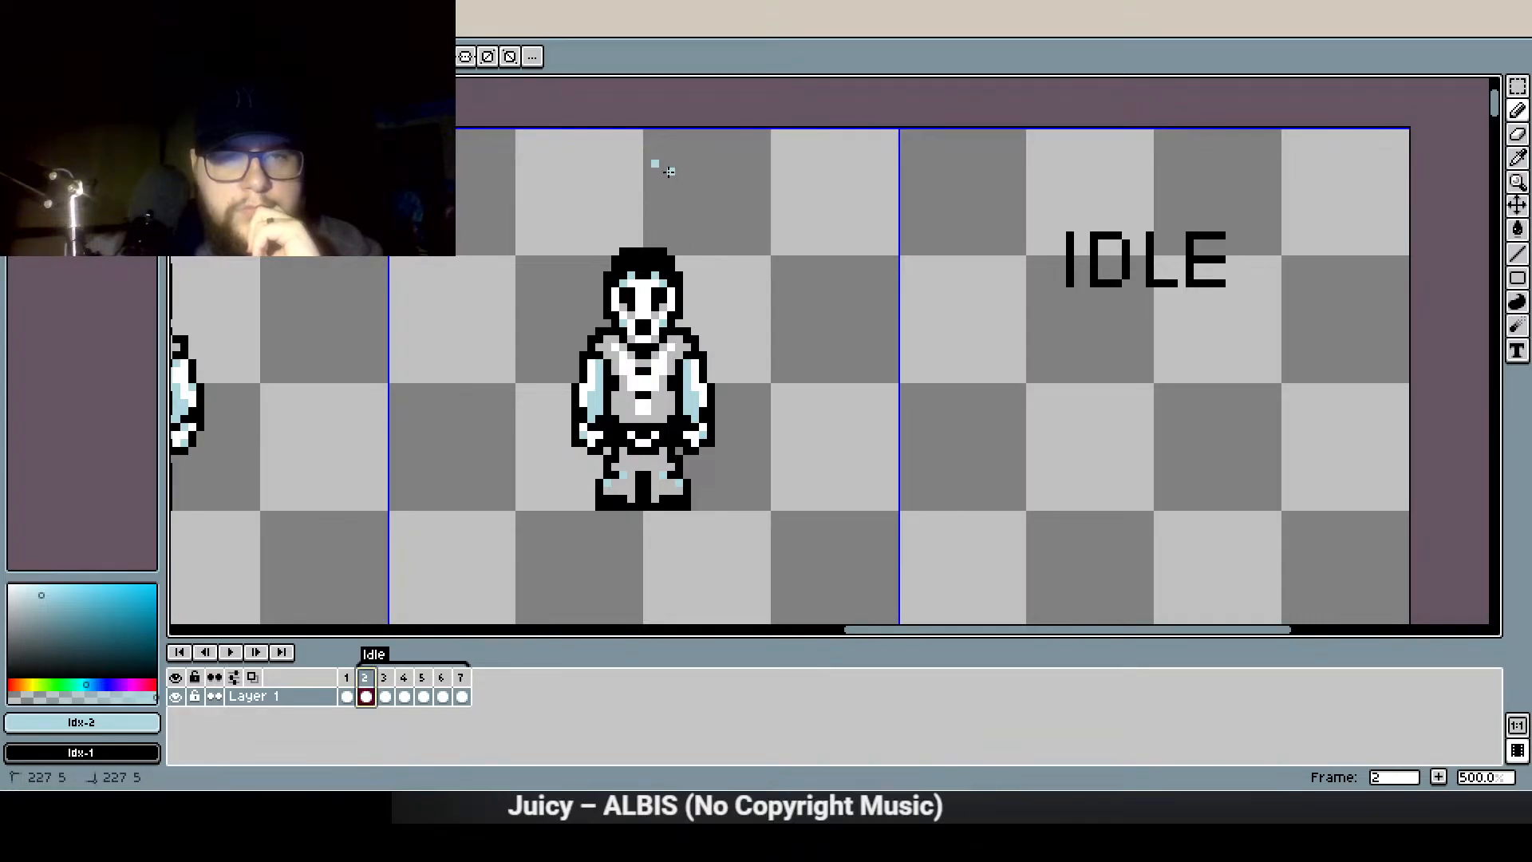
key(b)
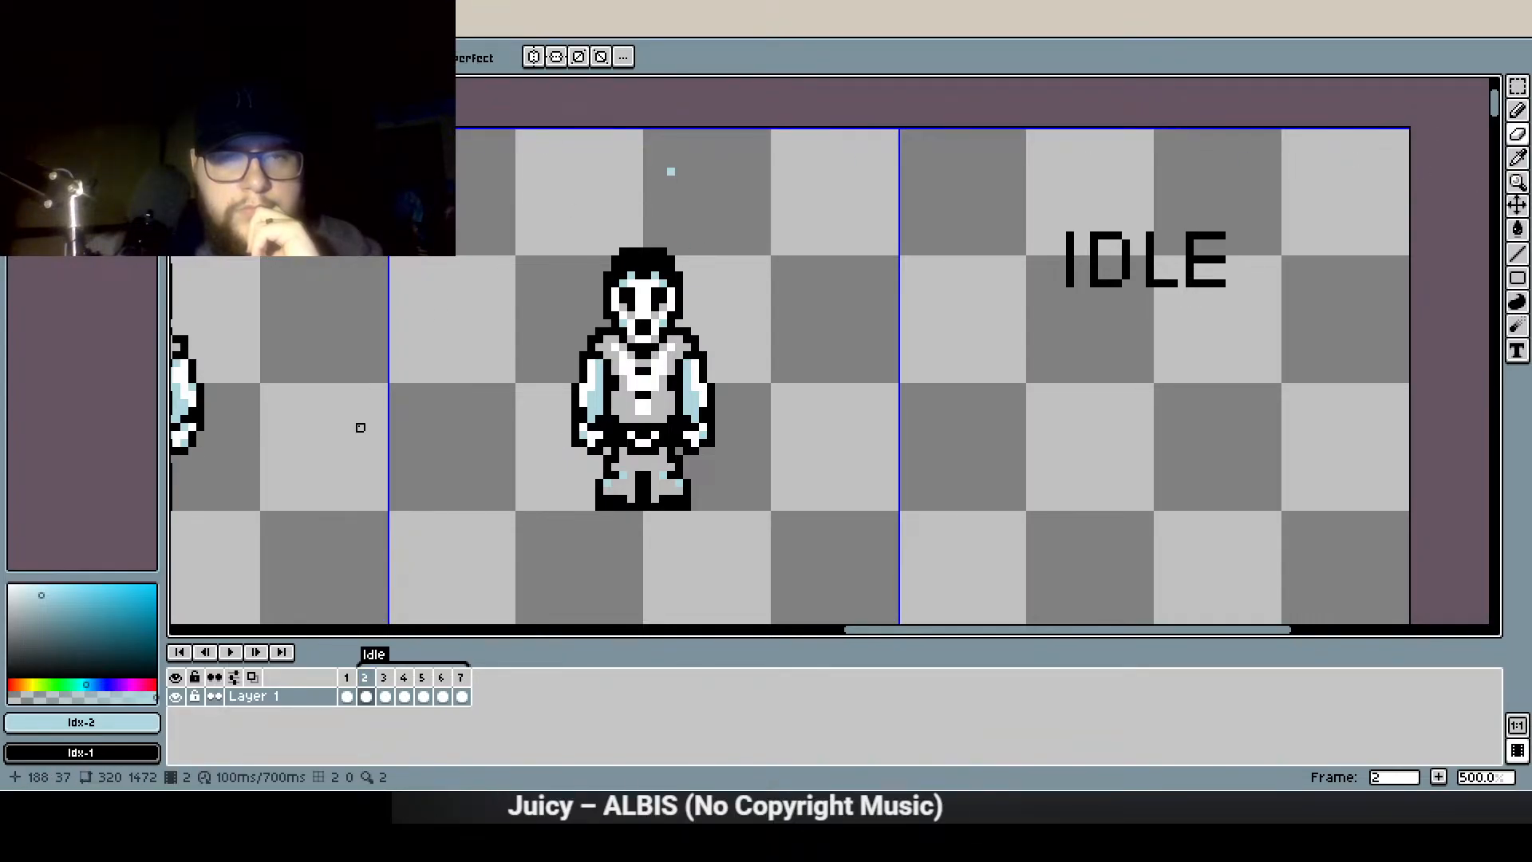
click(229, 650)
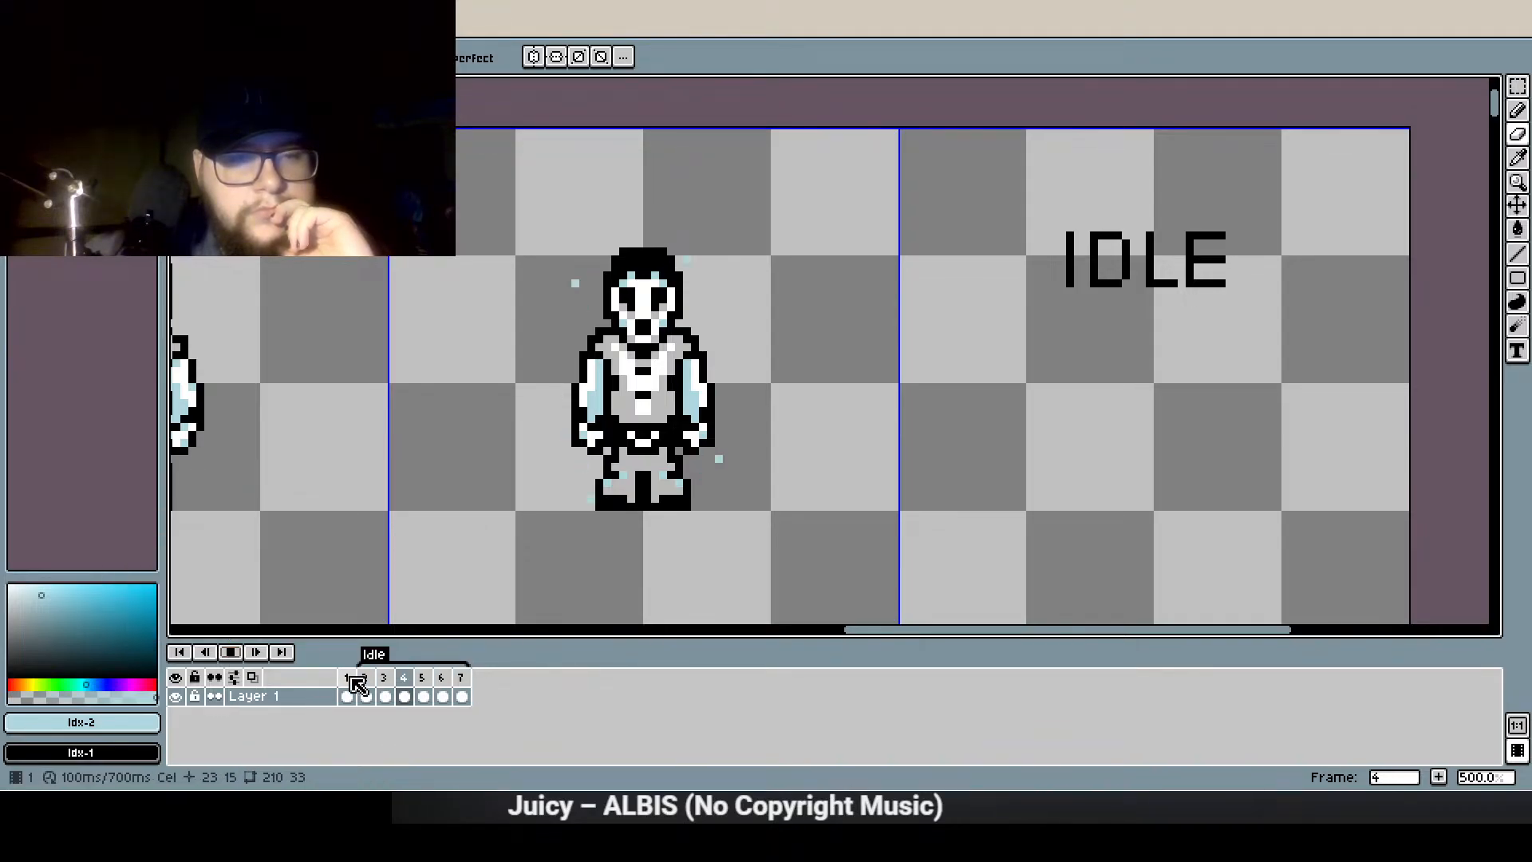
click(230, 652)
Paint a light blue pixel rising from beside the head on the right to above it across frames 5, 6, 7, 2, 3 and 4
scroll(715, 311, up, 2)
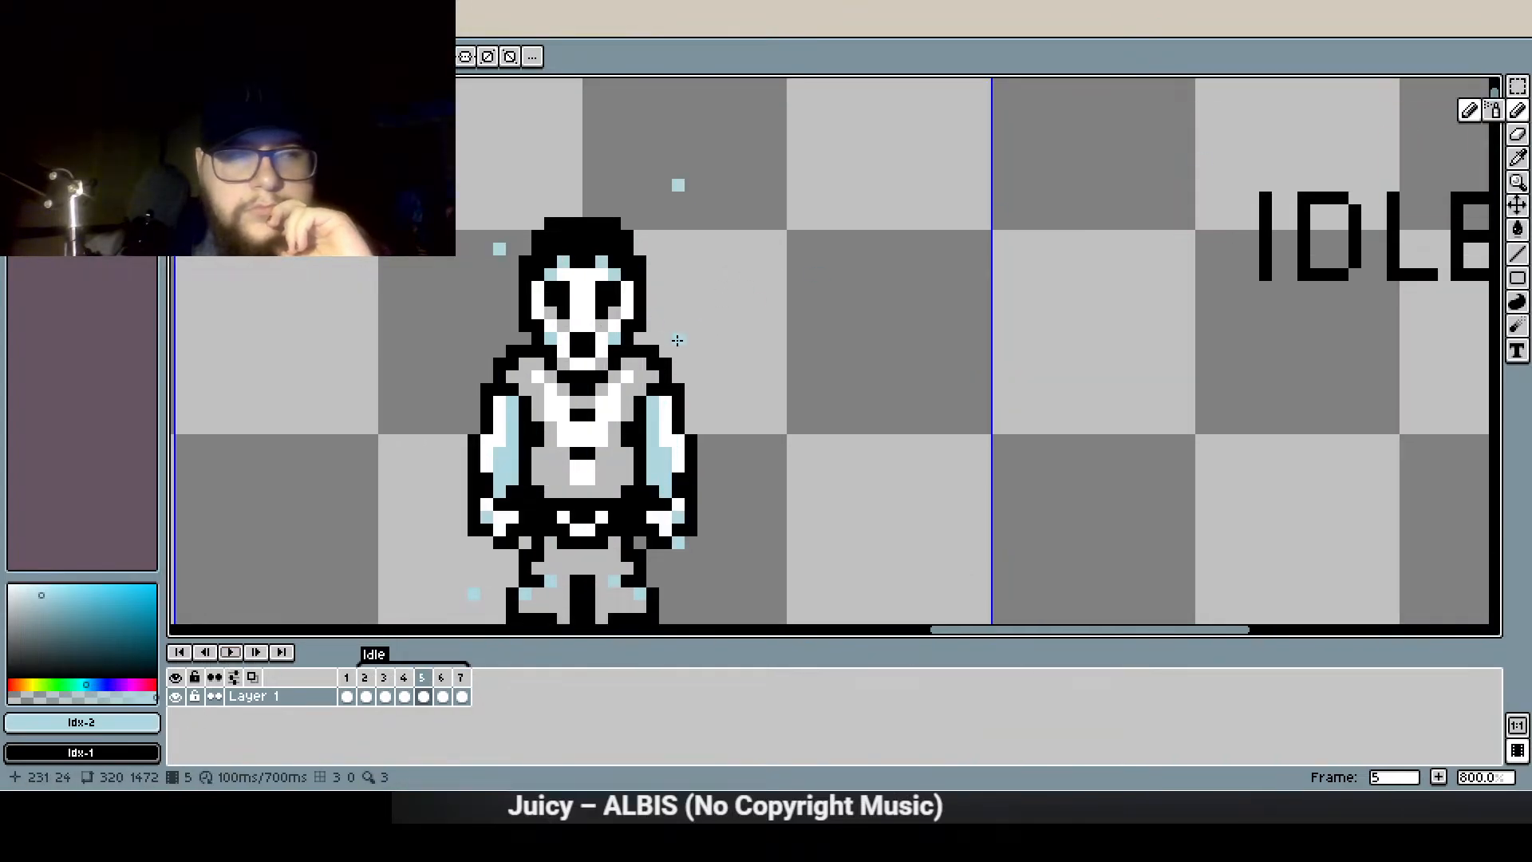
click(444, 686)
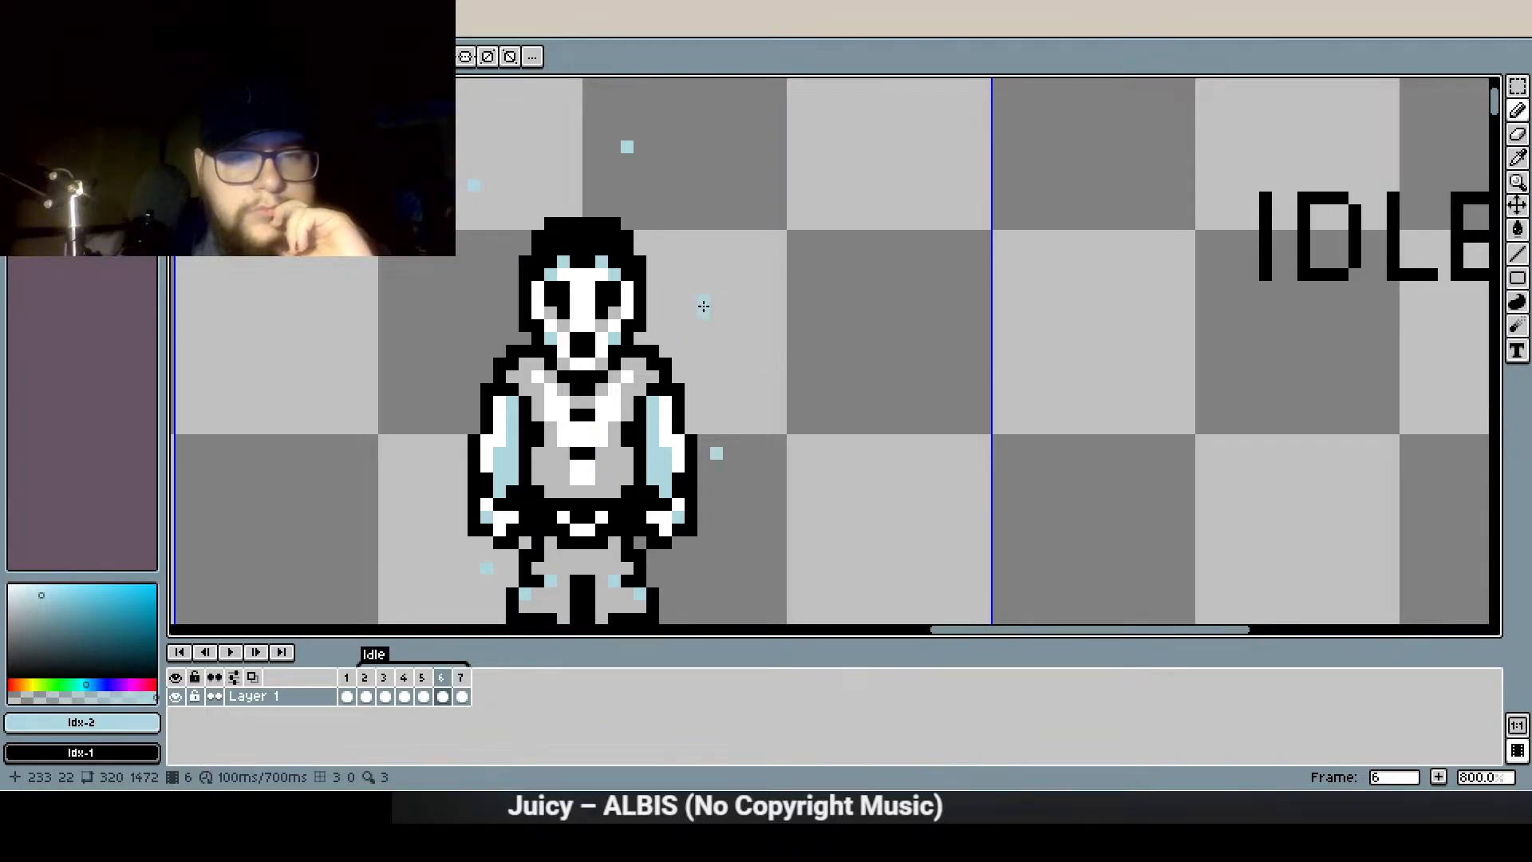
click(461, 687)
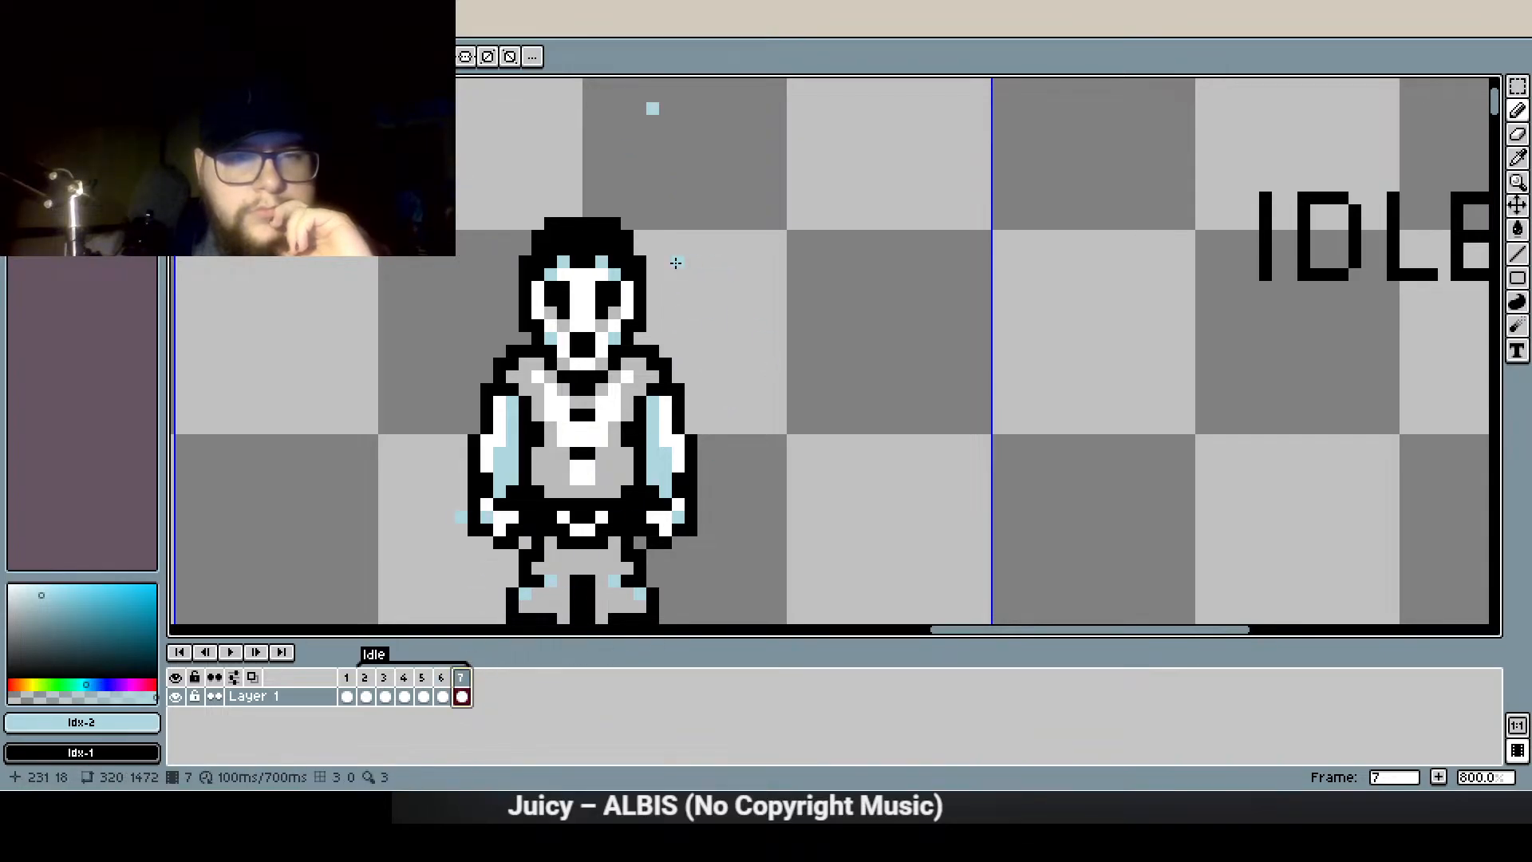
click(365, 696)
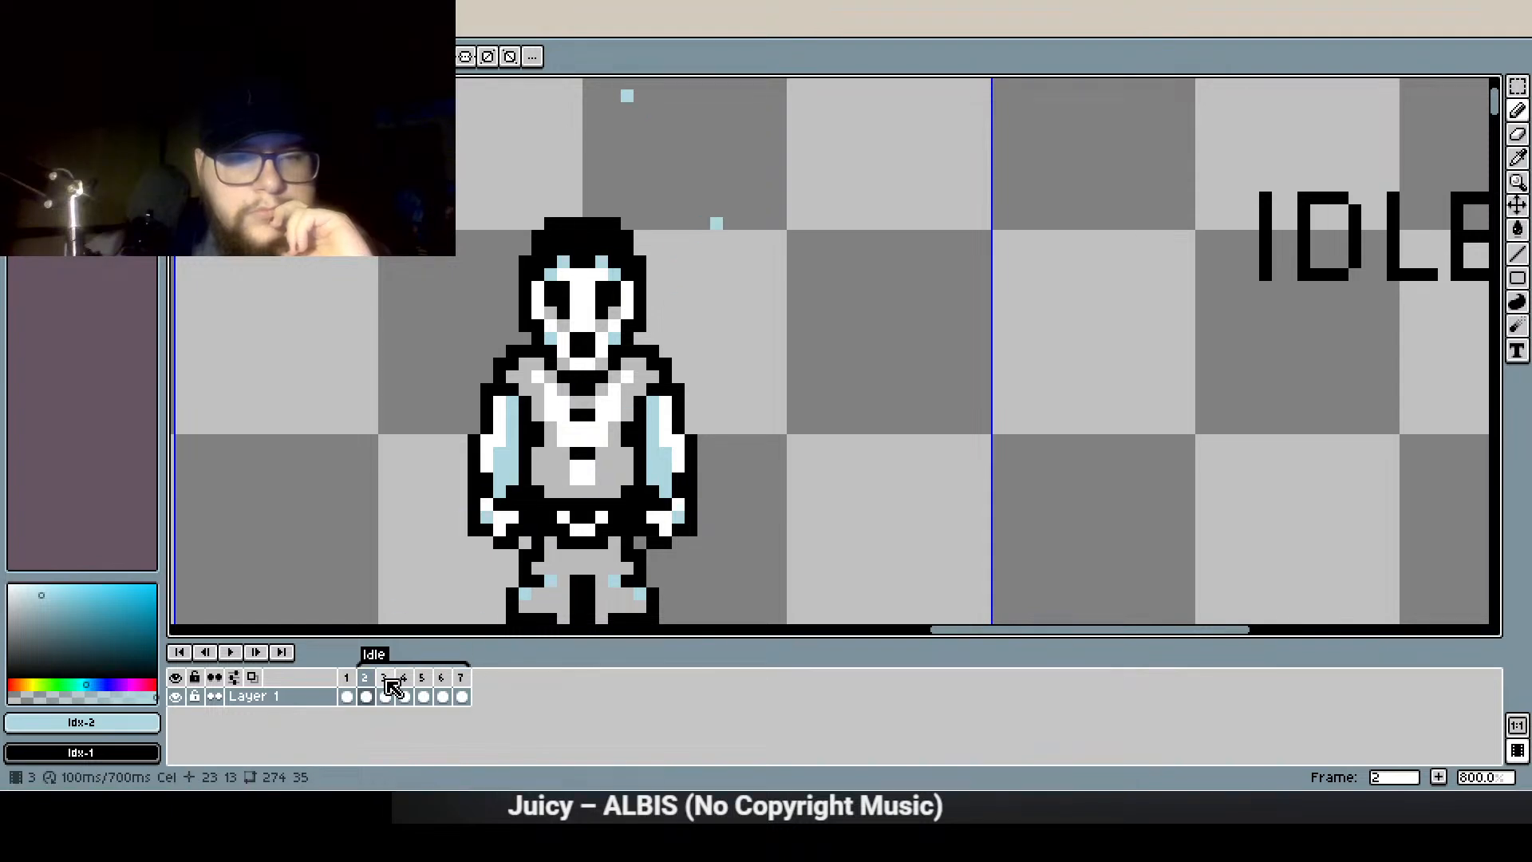
click(385, 692)
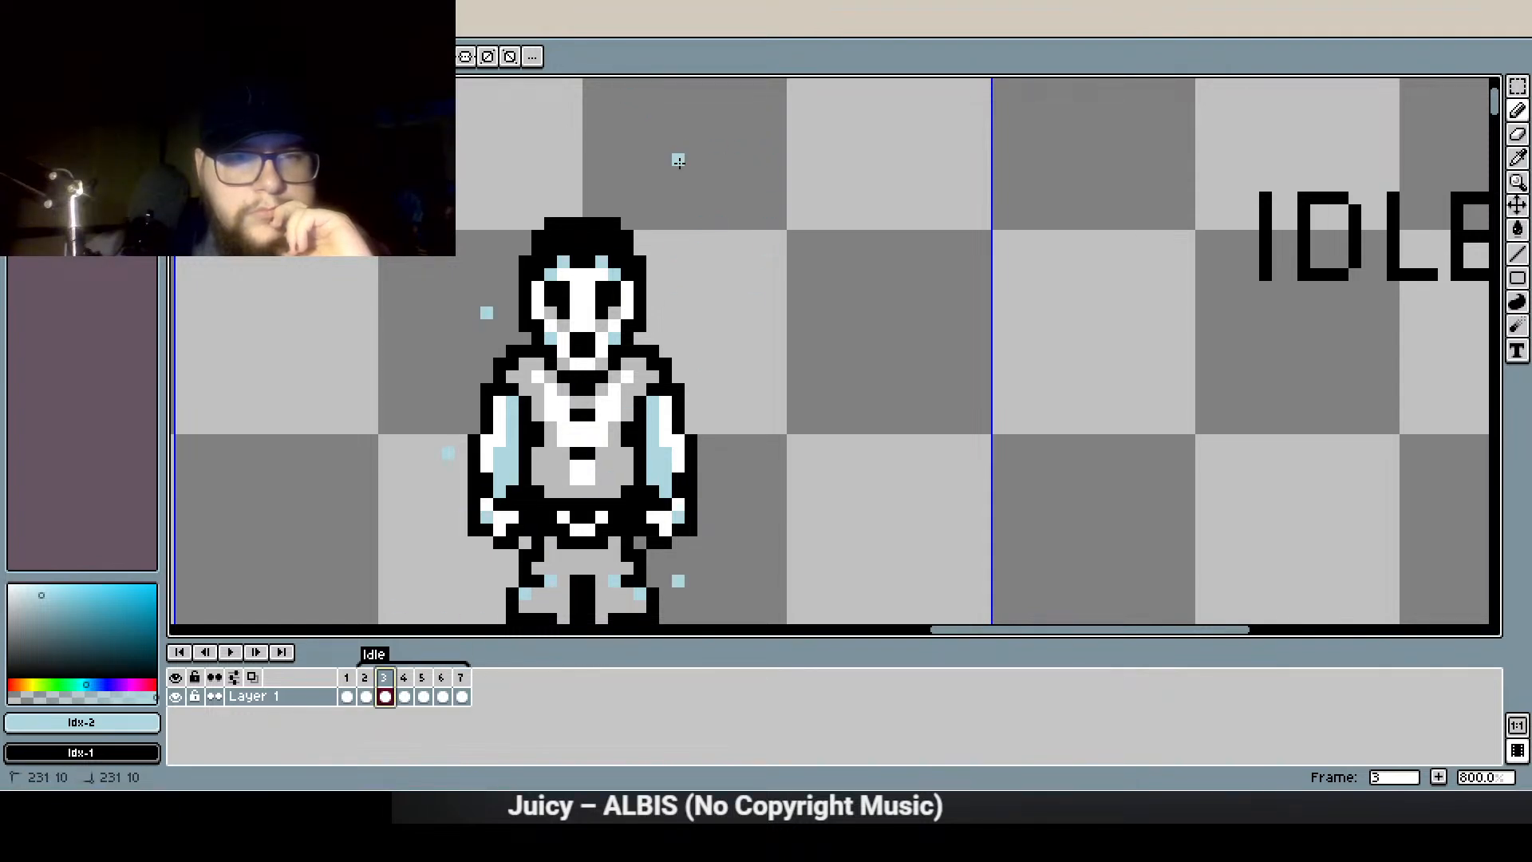
click(404, 694)
drag(674, 149, 619, 388)
scroll(656, 462, down, 1)
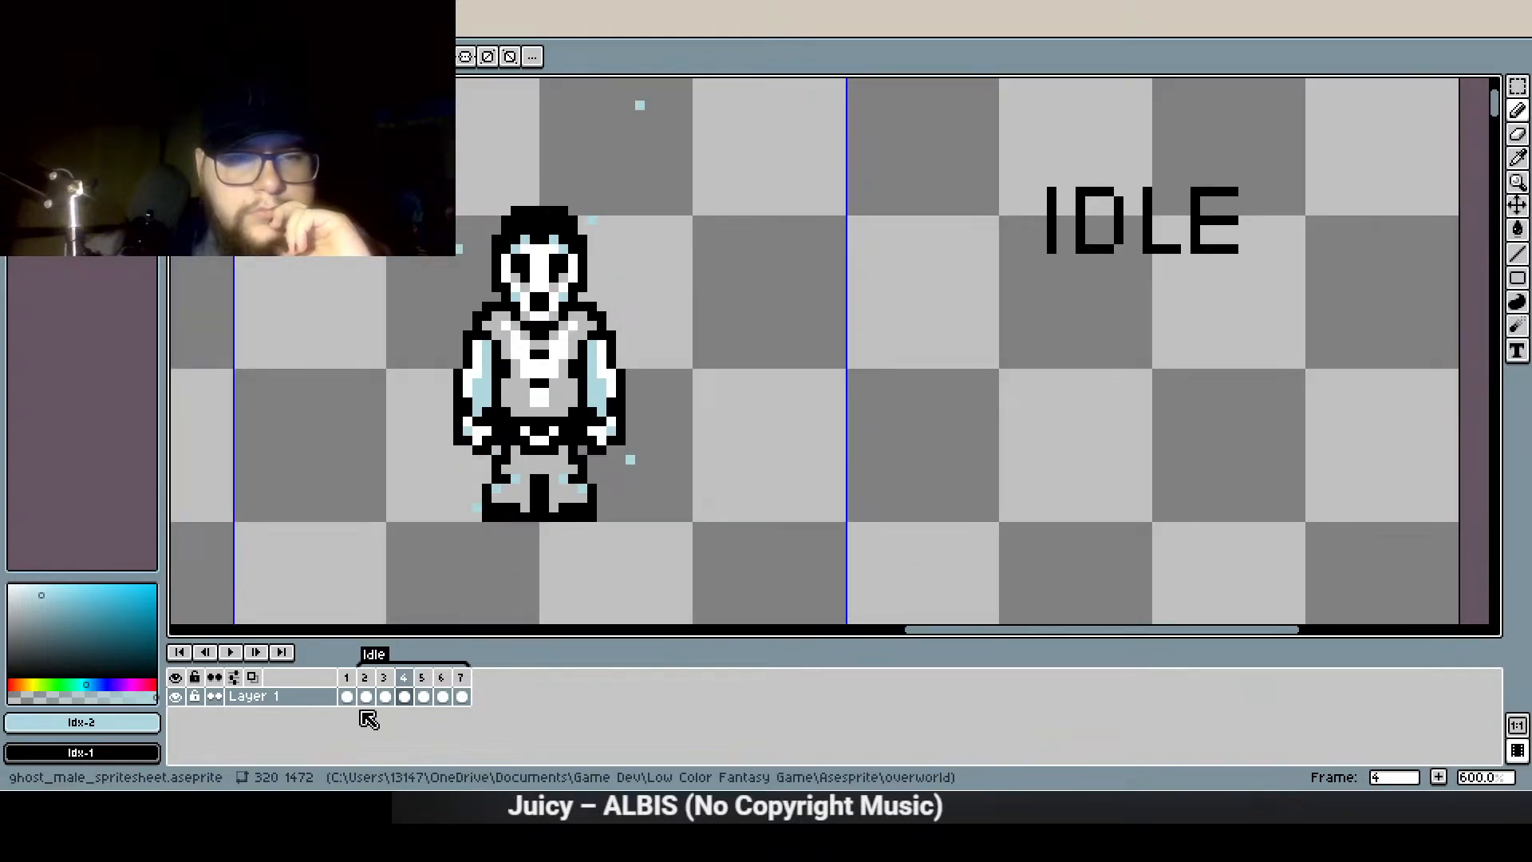
Play the Idle animation from frame 2 to review the new pixel trail beside the head
click(366, 696)
click(232, 653)
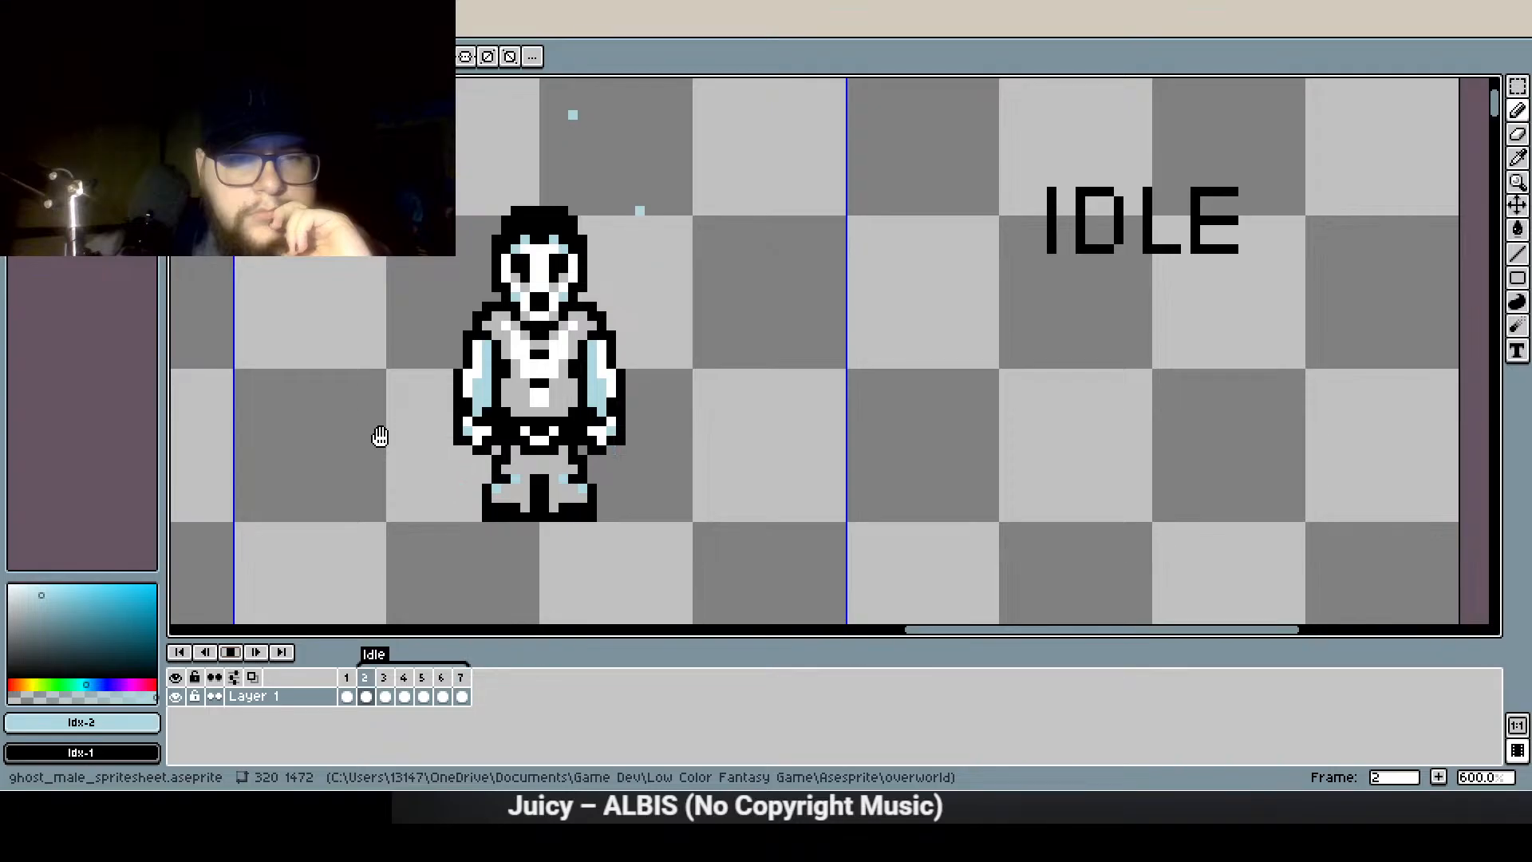
scroll(430, 376, down, 1)
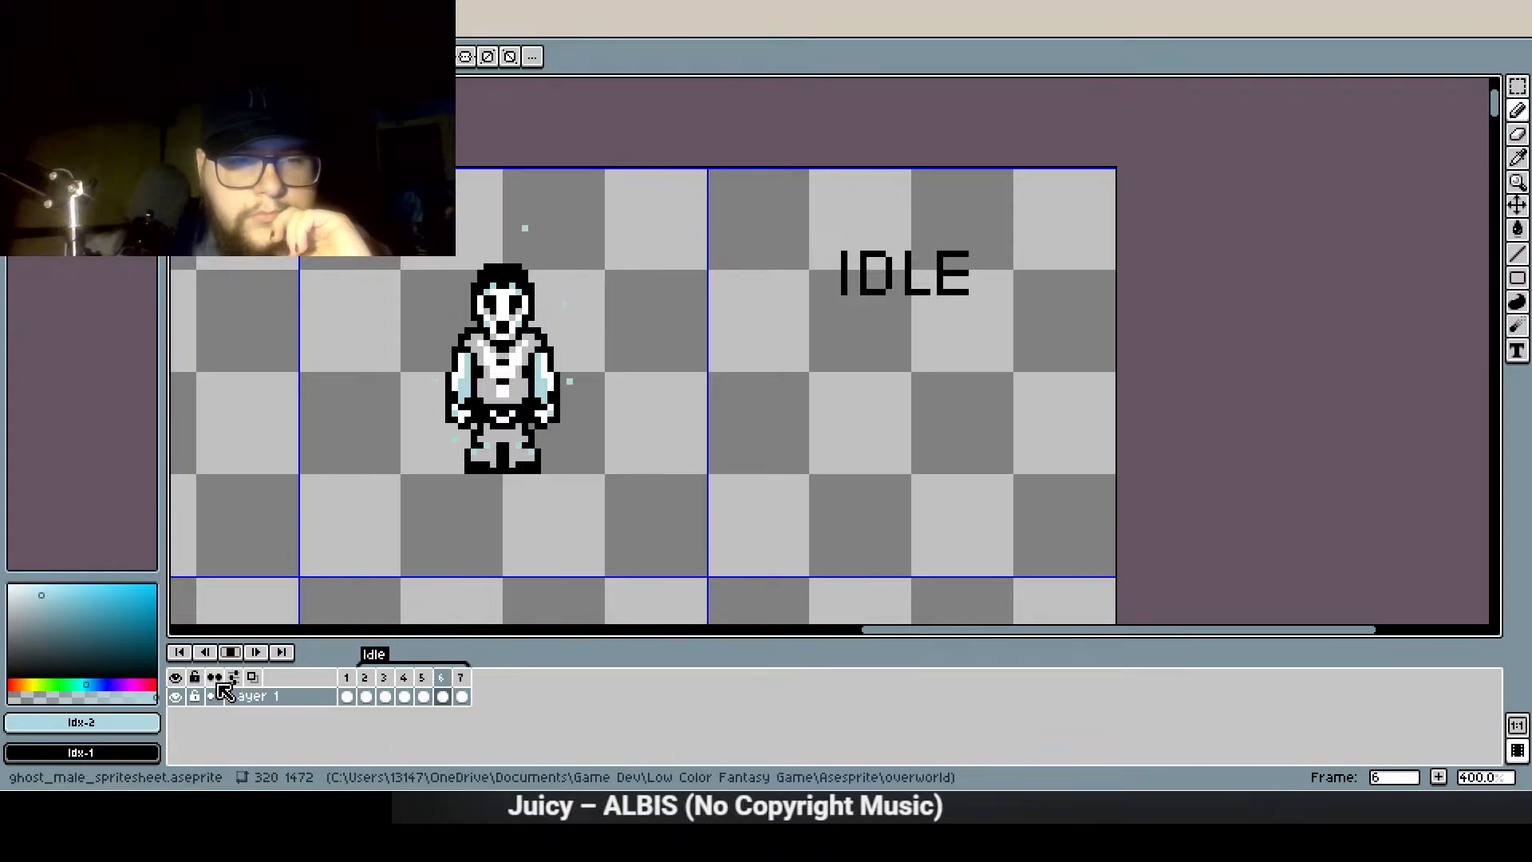
click(231, 652)
Erase frame 6's light blue pixel beside the right arm, repaint it lower near the hand, and play the animation from frame 2
scroll(532, 432, up, 2)
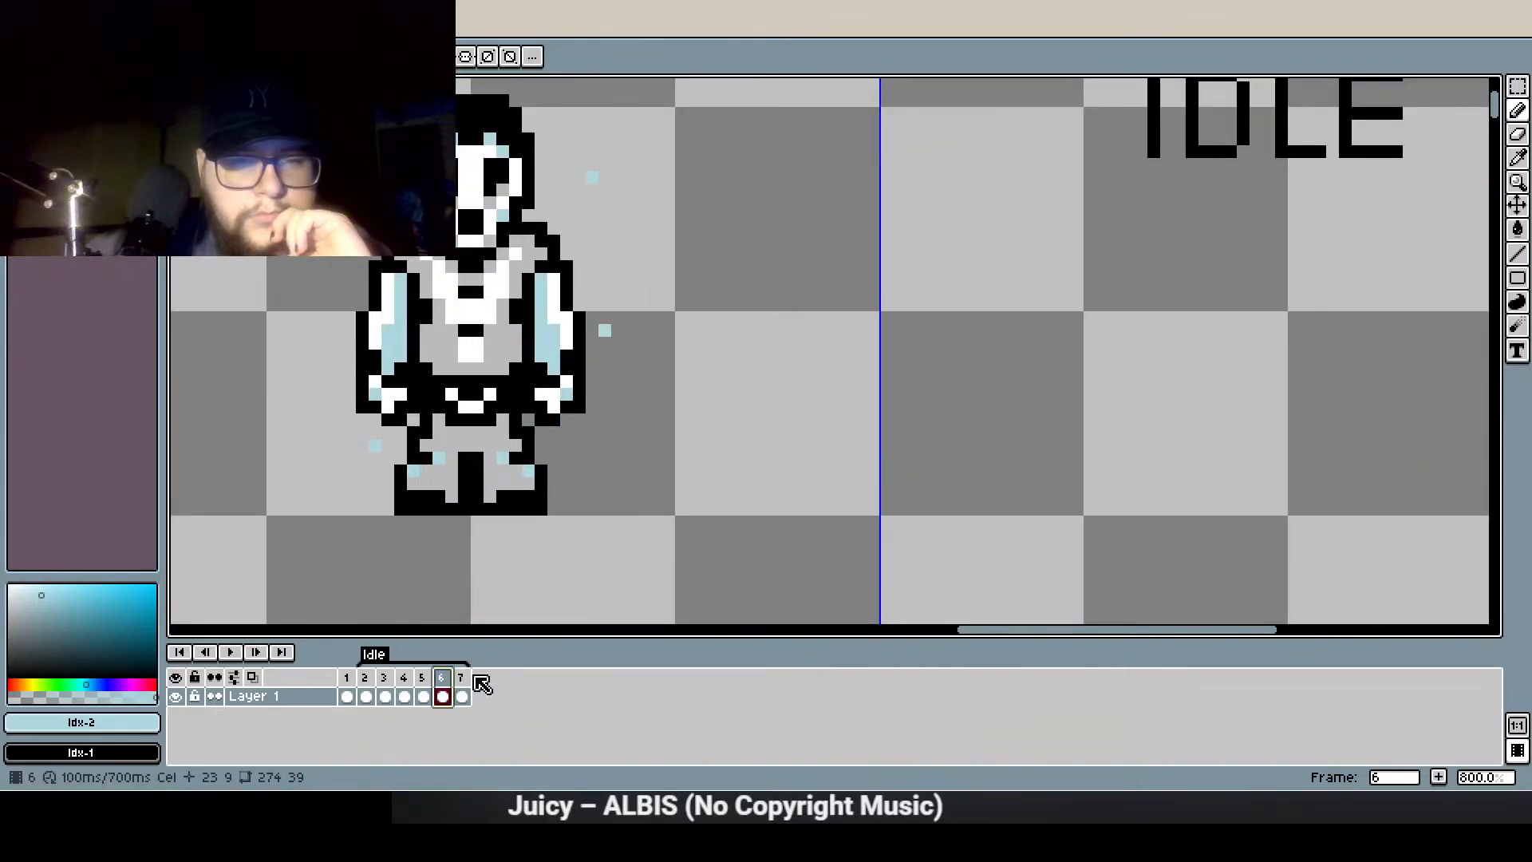
scroll(601, 382, up, 2)
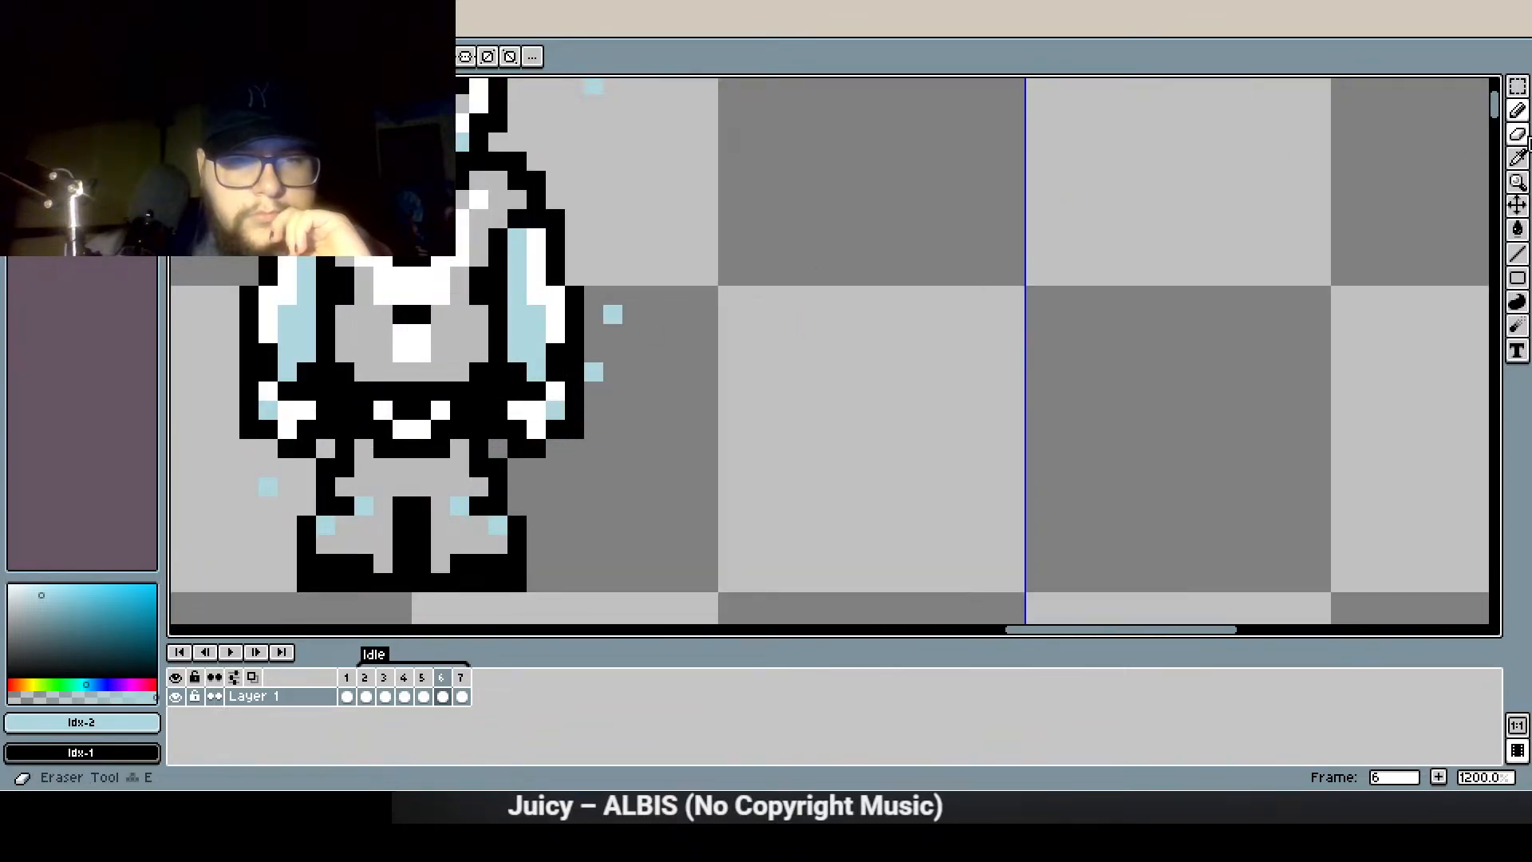
click(1517, 134)
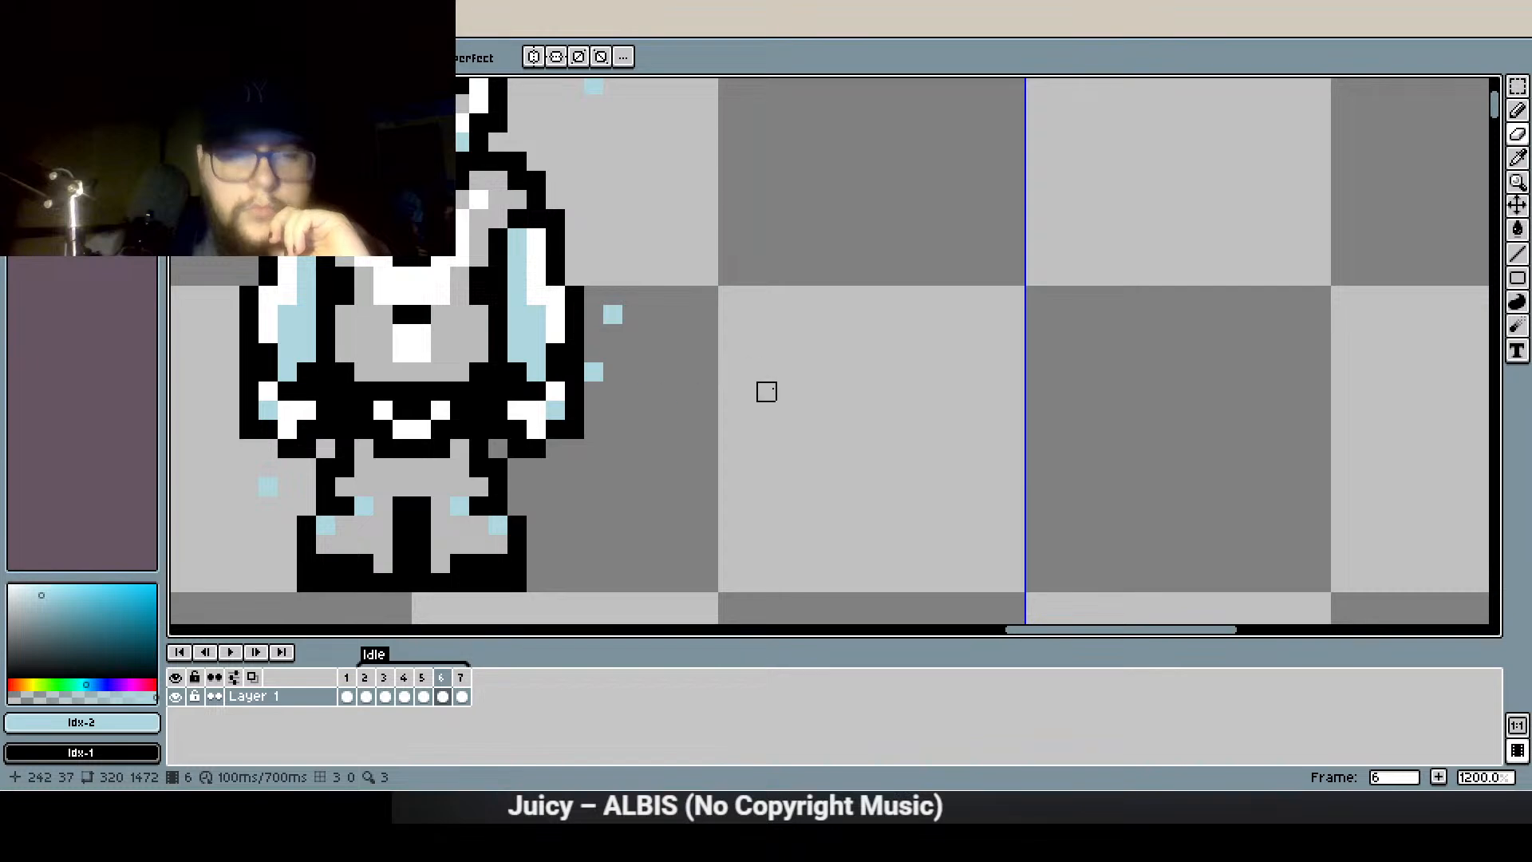
key(ctrl+z)
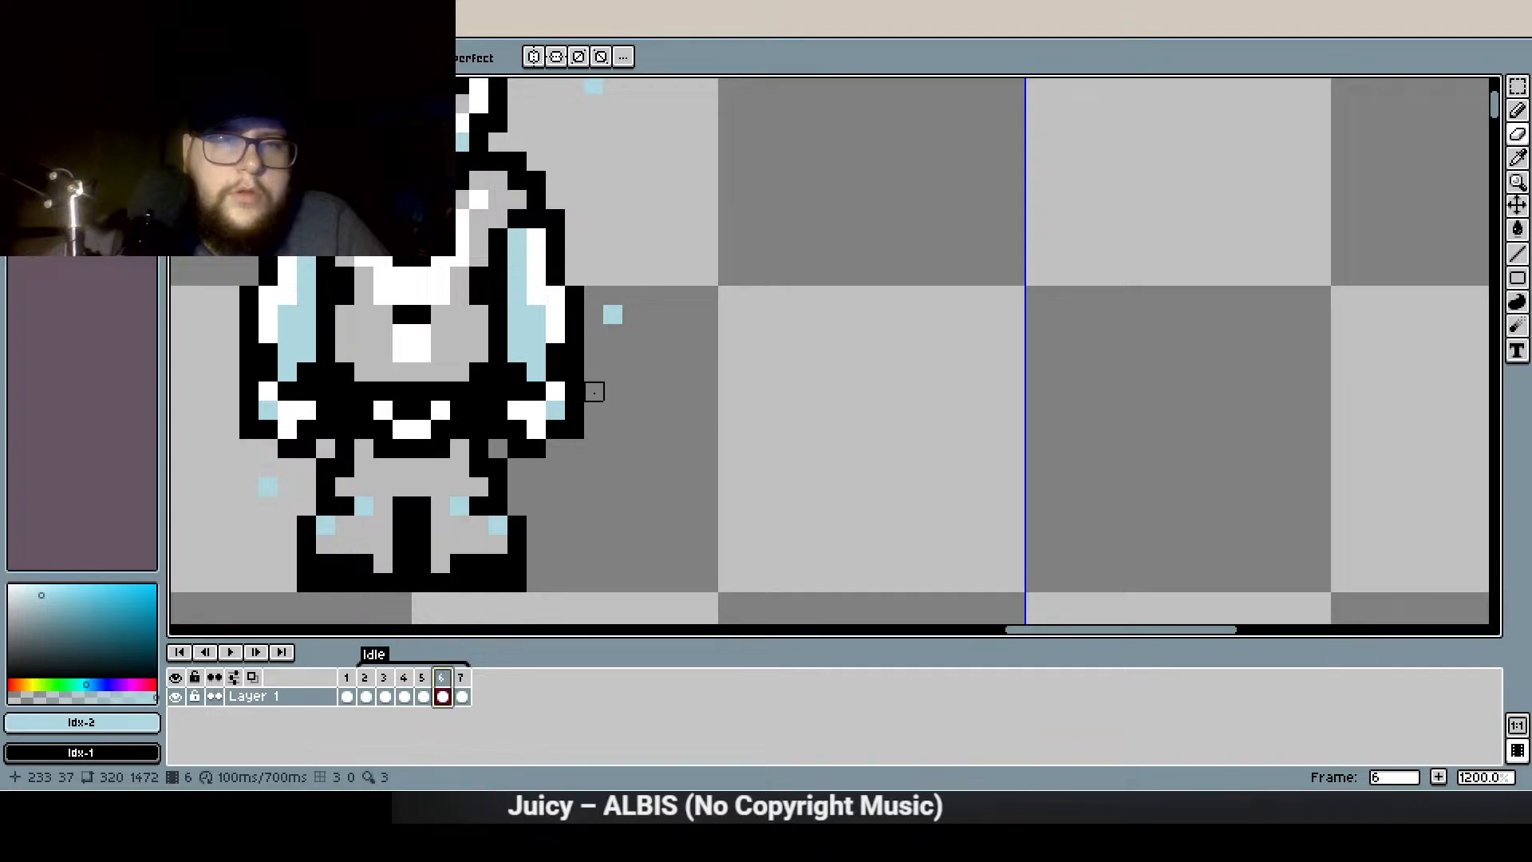
click(613, 314)
key(b)
click(590, 369)
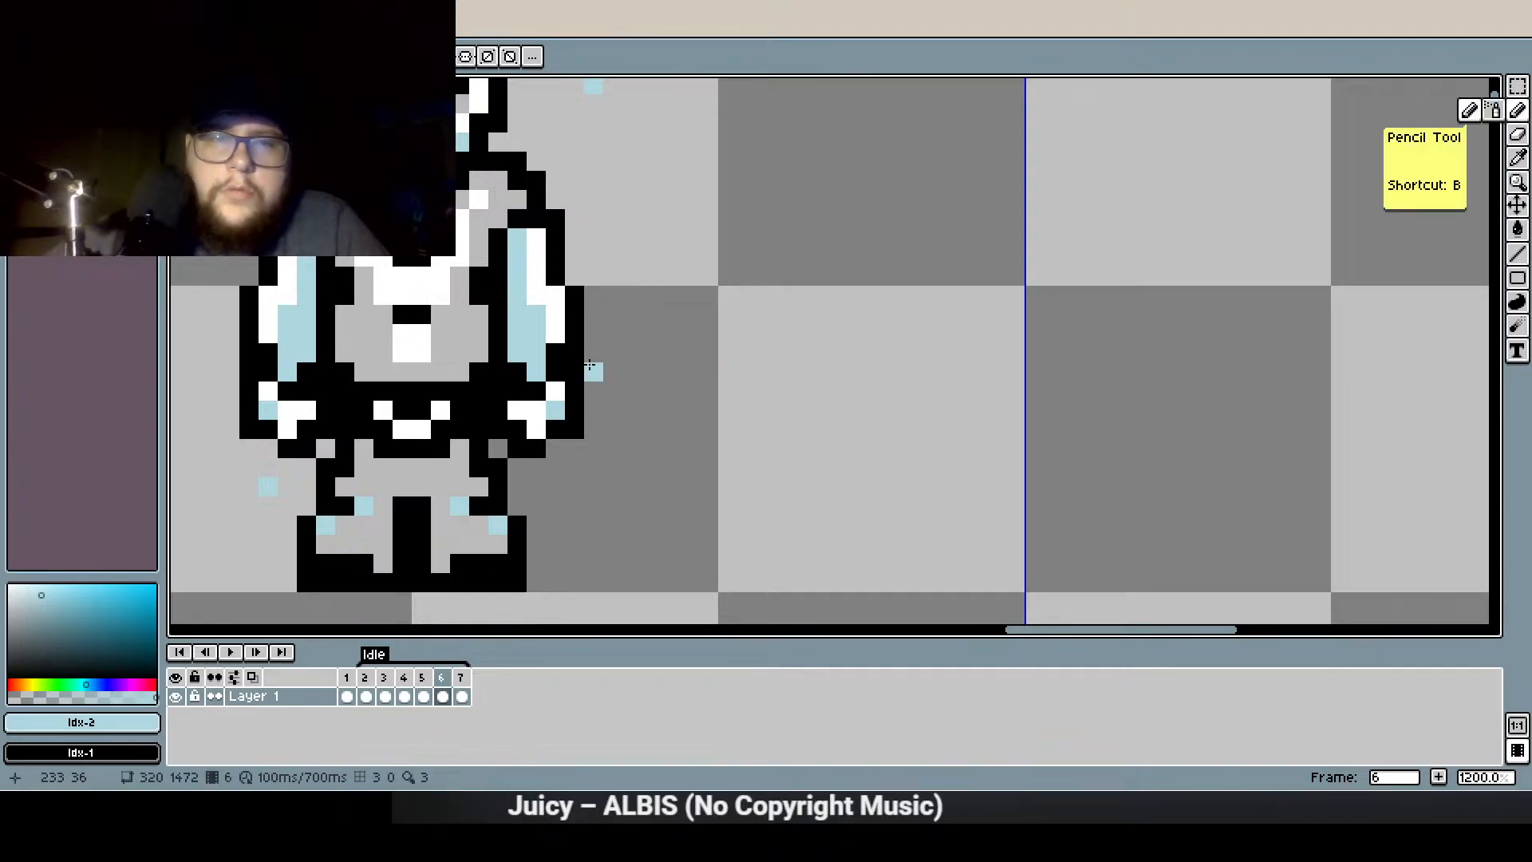
scroll(702, 383, down, 4)
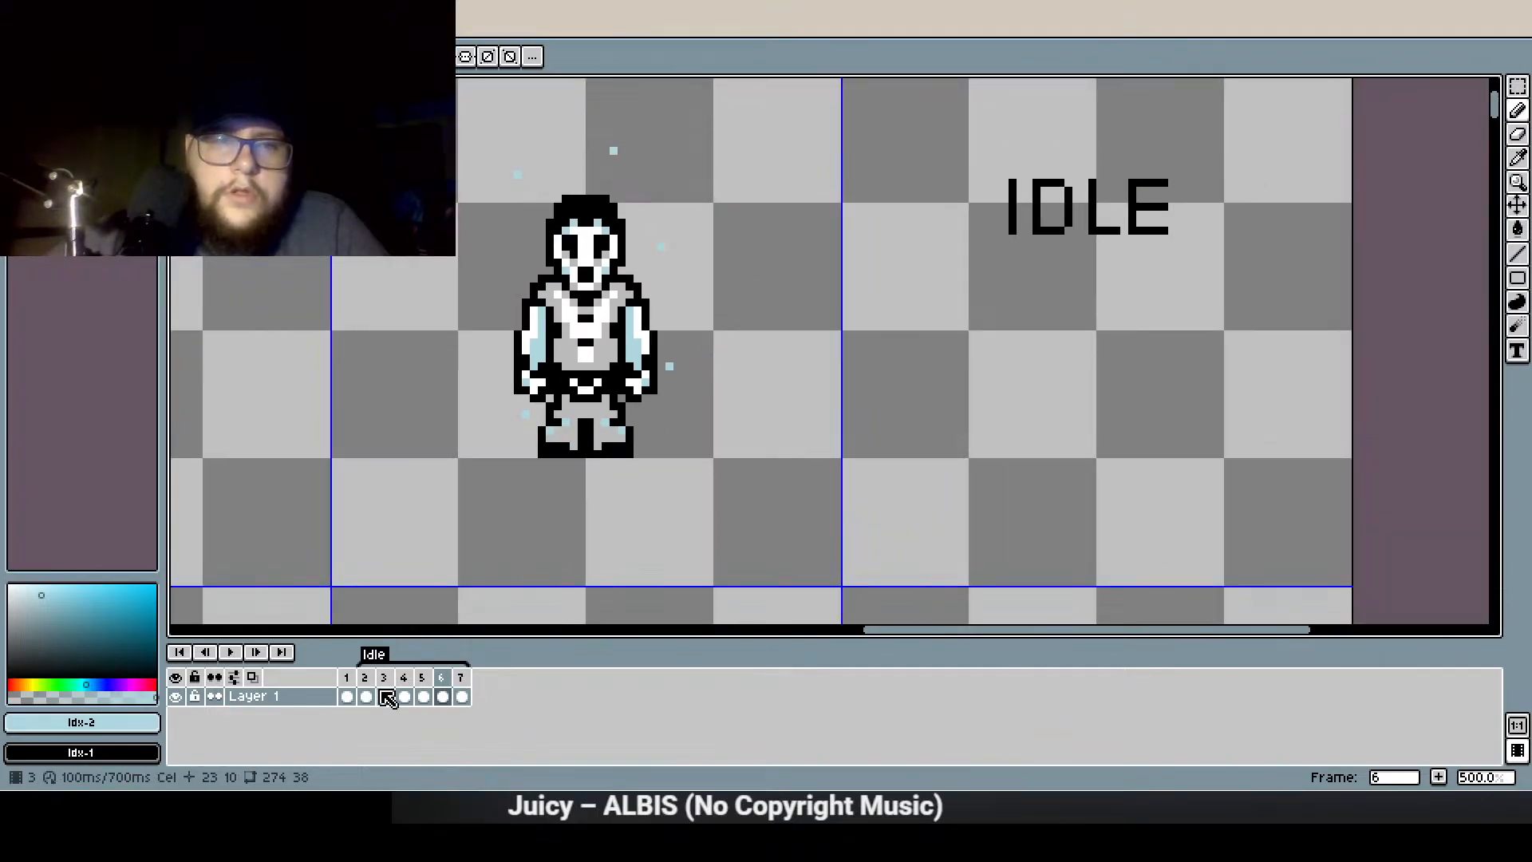
click(365, 677)
click(229, 652)
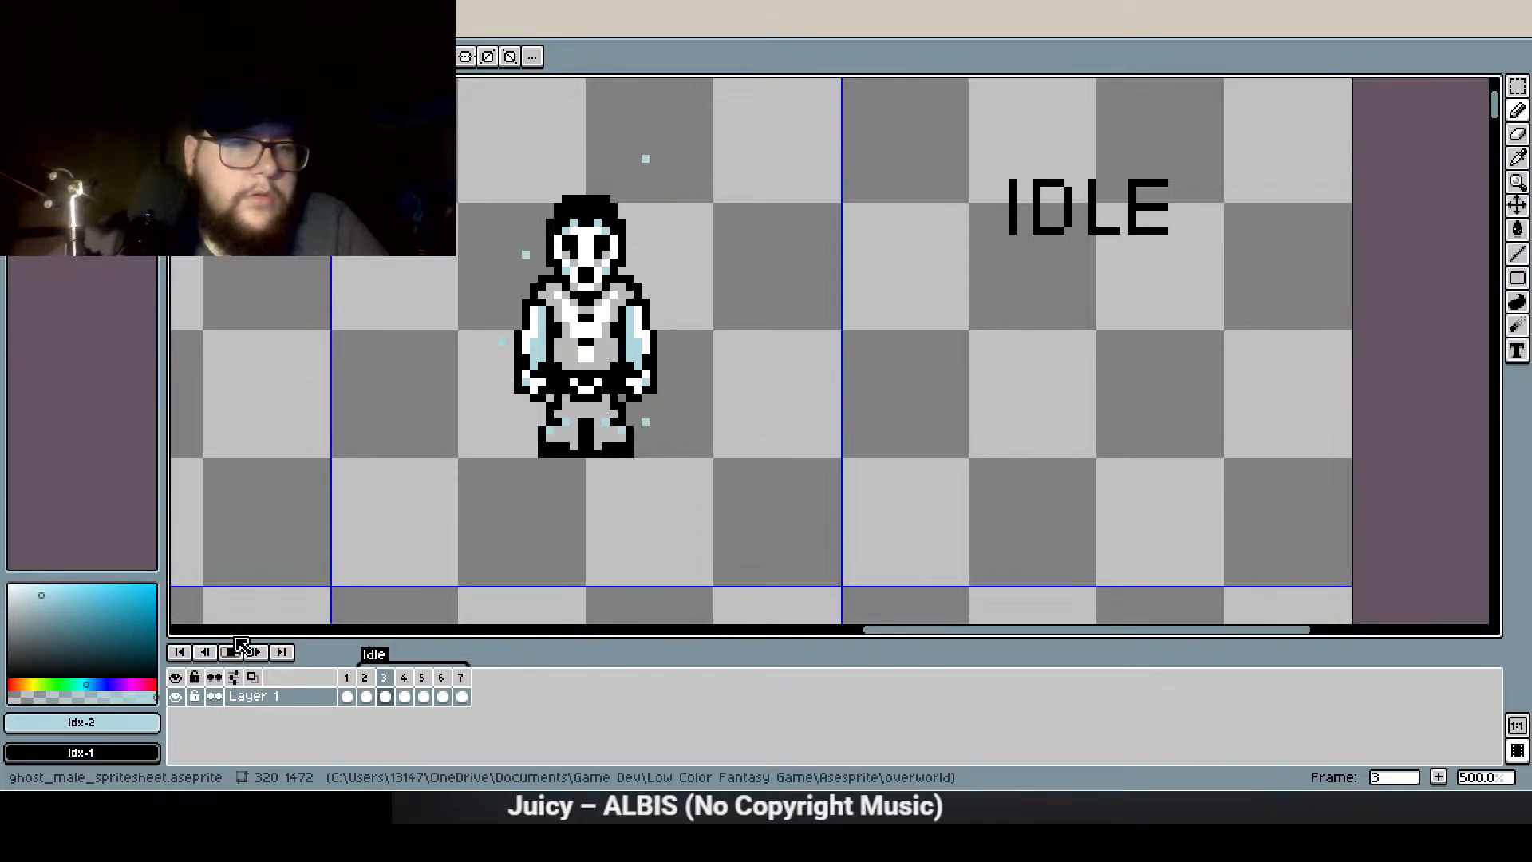
click(230, 652)
Paint a light blue pixel right of the arm in frame 7 and a higher one in frame 2, and play the animation
click(462, 680)
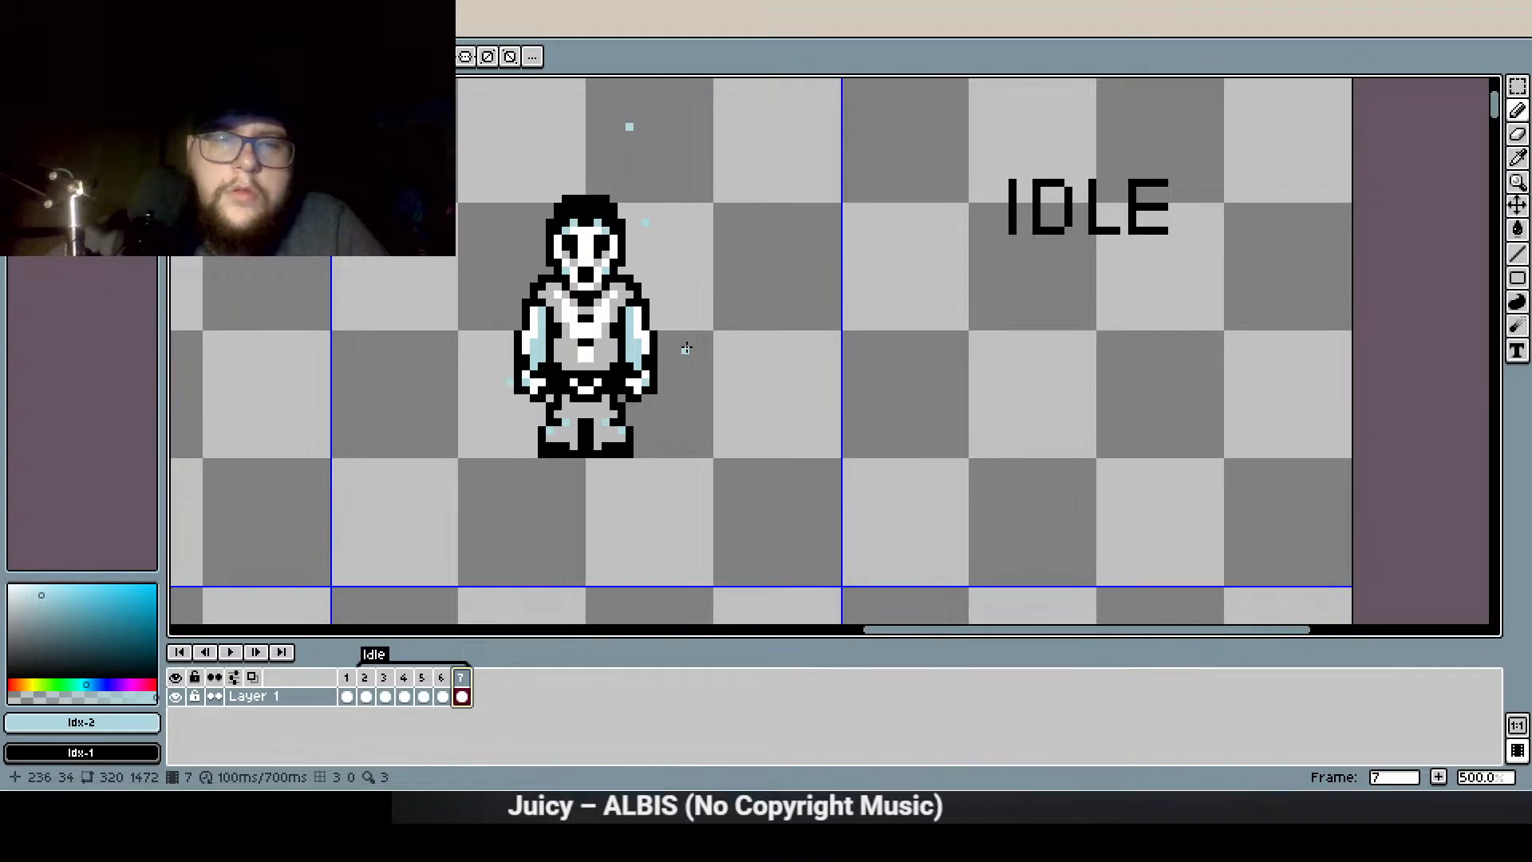
click(364, 680)
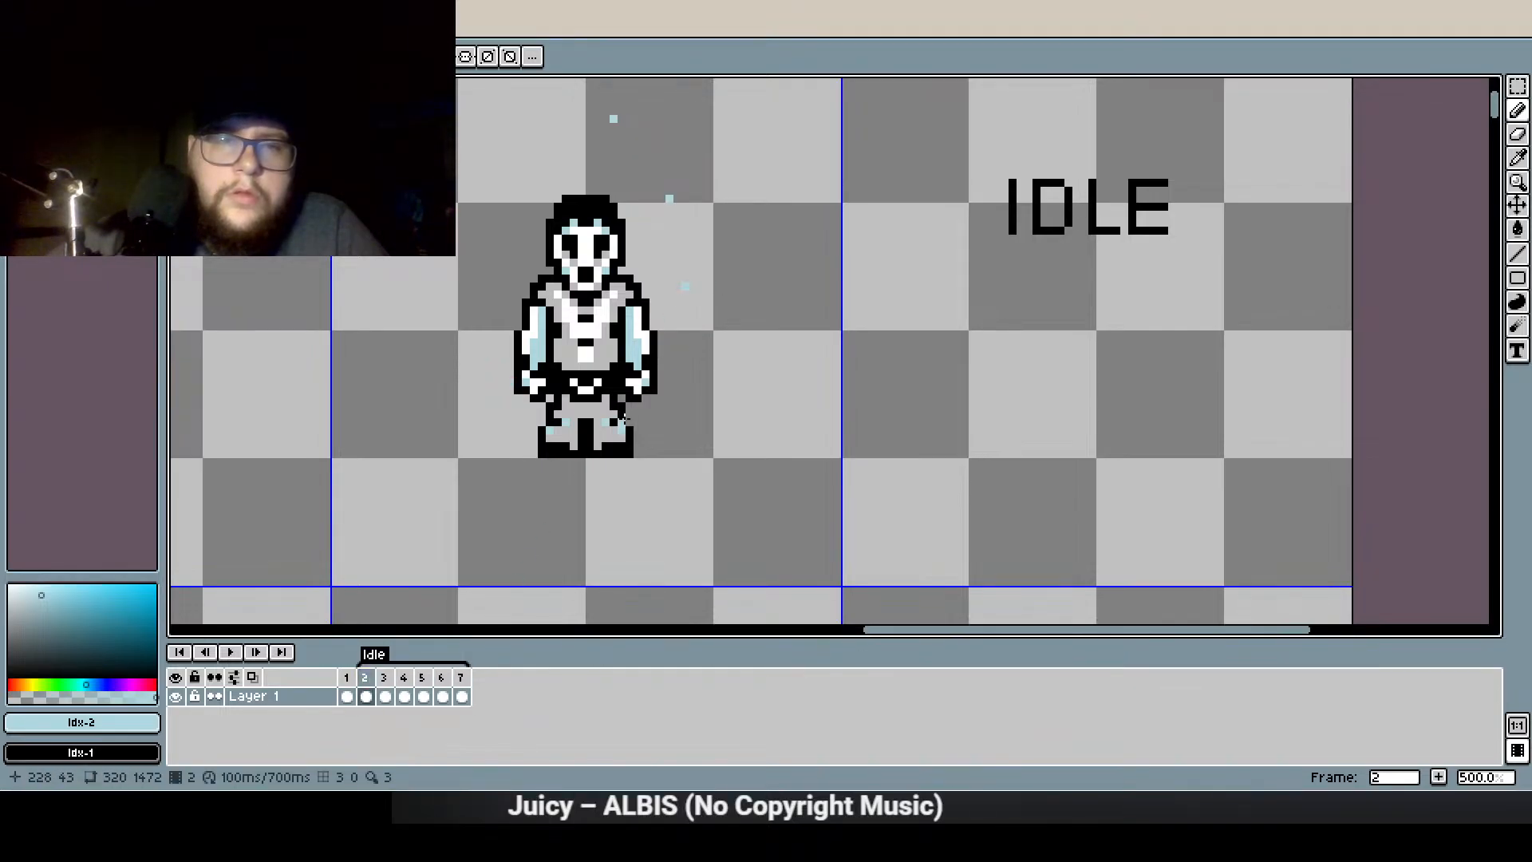
click(232, 654)
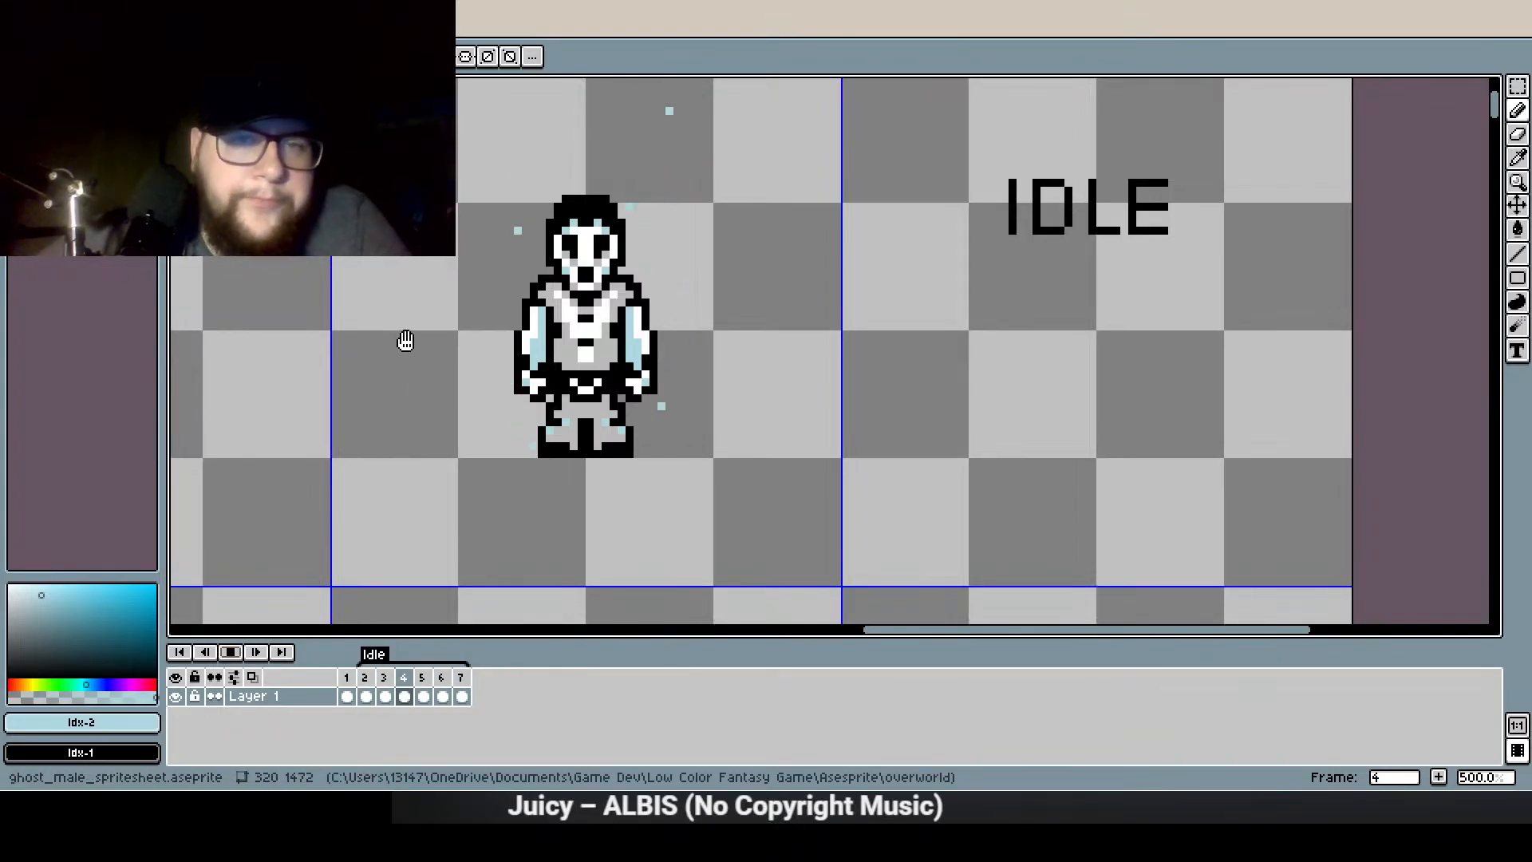
Repaint frame 4's light blue pixel above the head slightly lower, erase the higher one, and play the animation
click(231, 652)
scroll(602, 229, up, 1)
drag(601, 229, 562, 418)
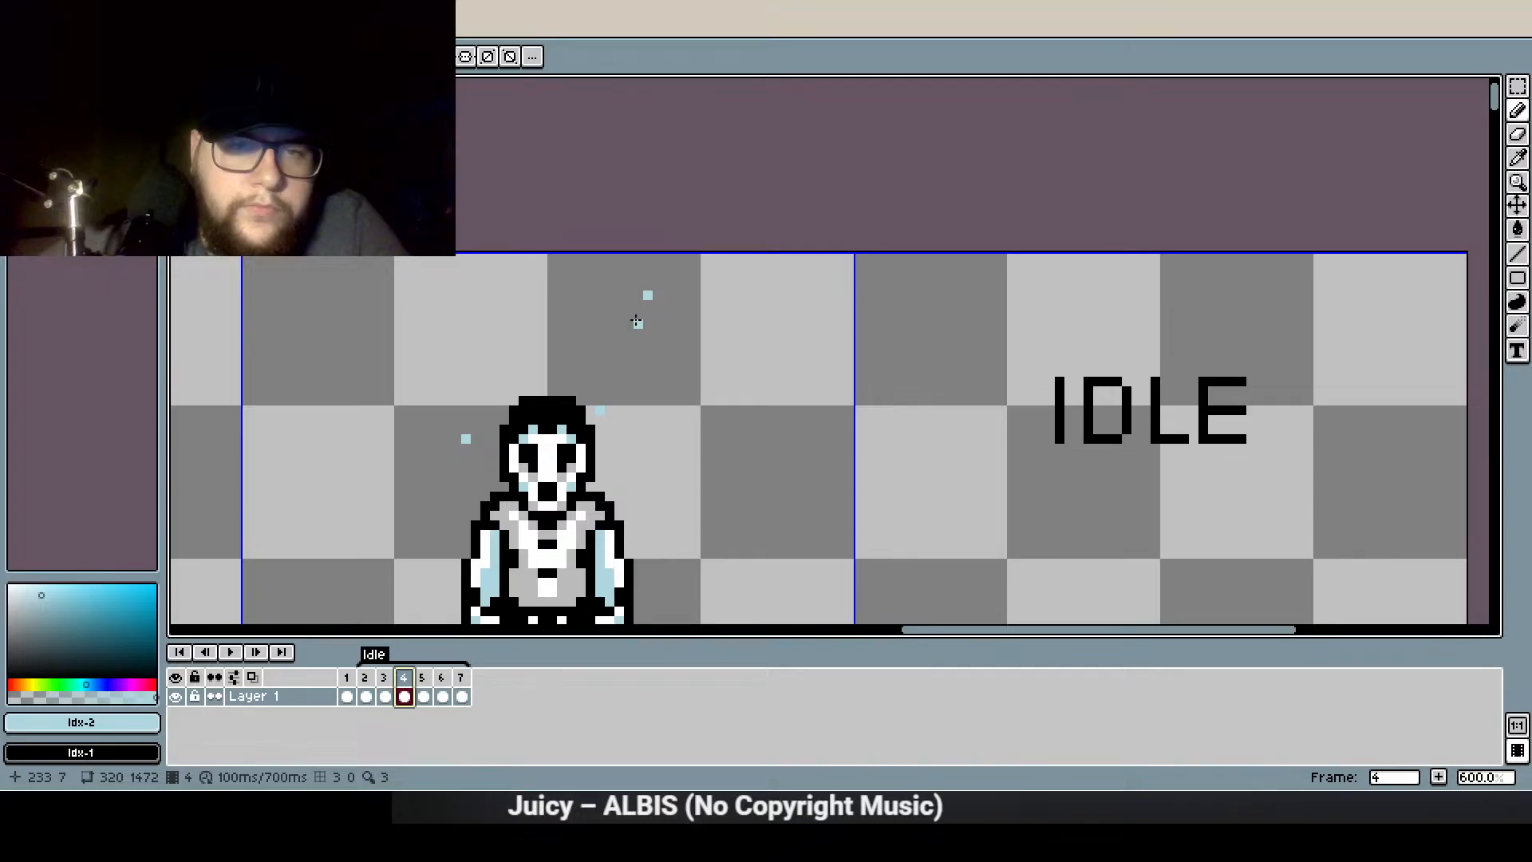
click(1518, 110)
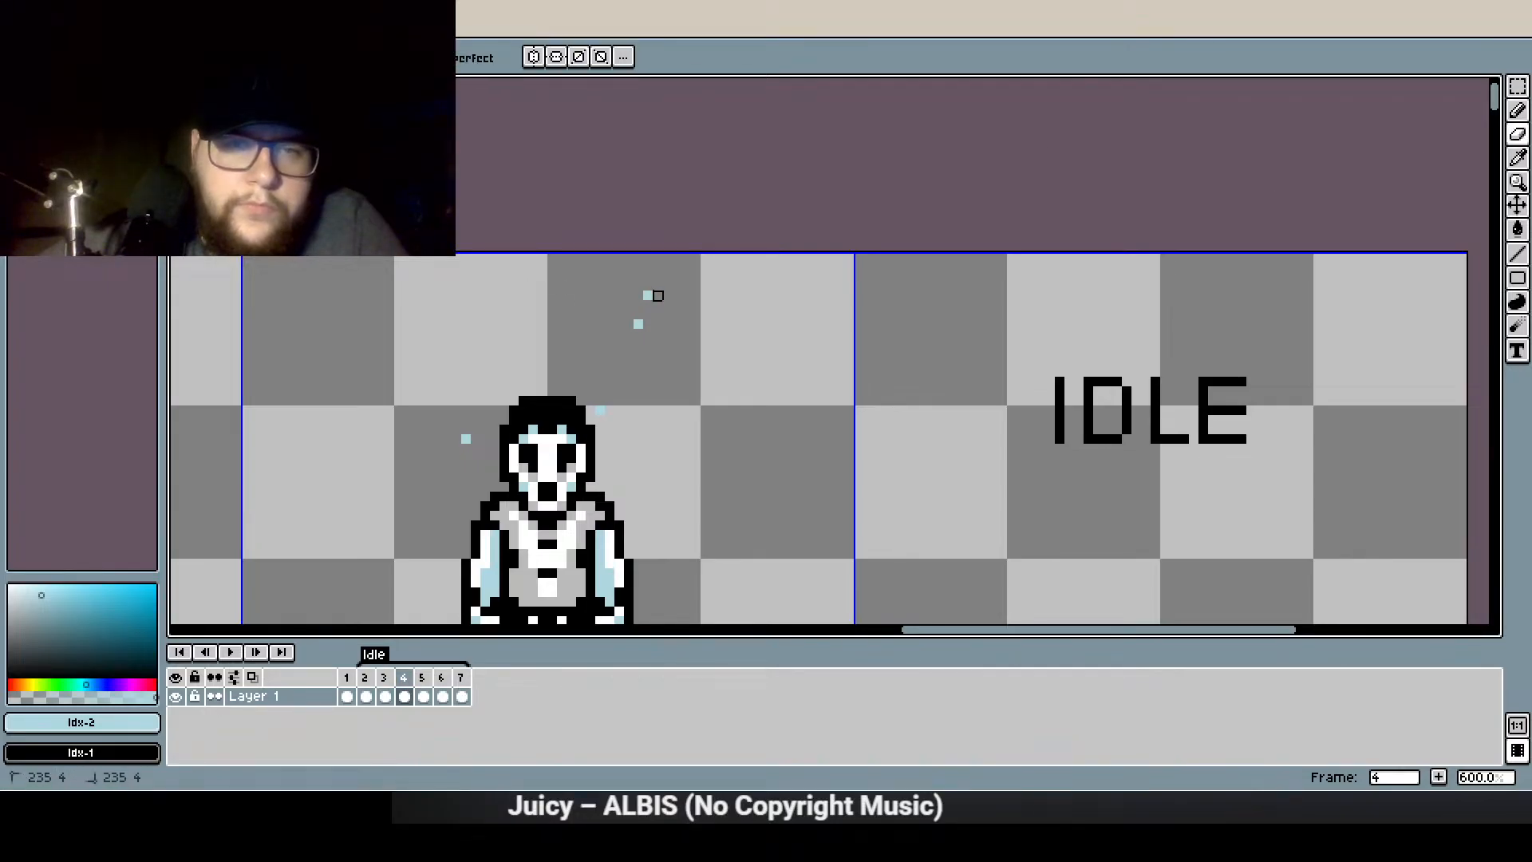
click(230, 652)
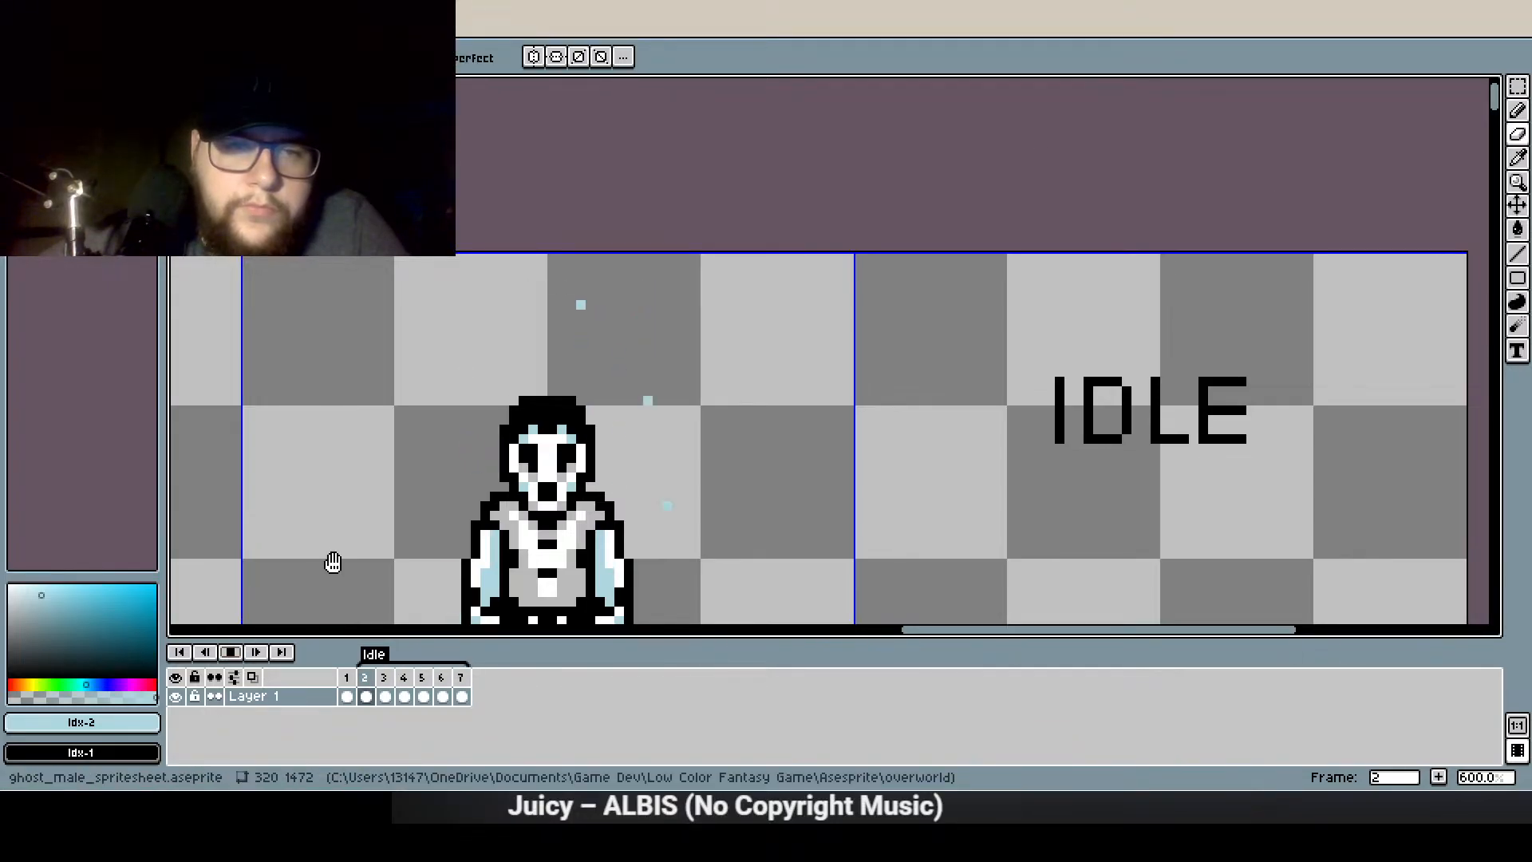
scroll(483, 315, down, 2)
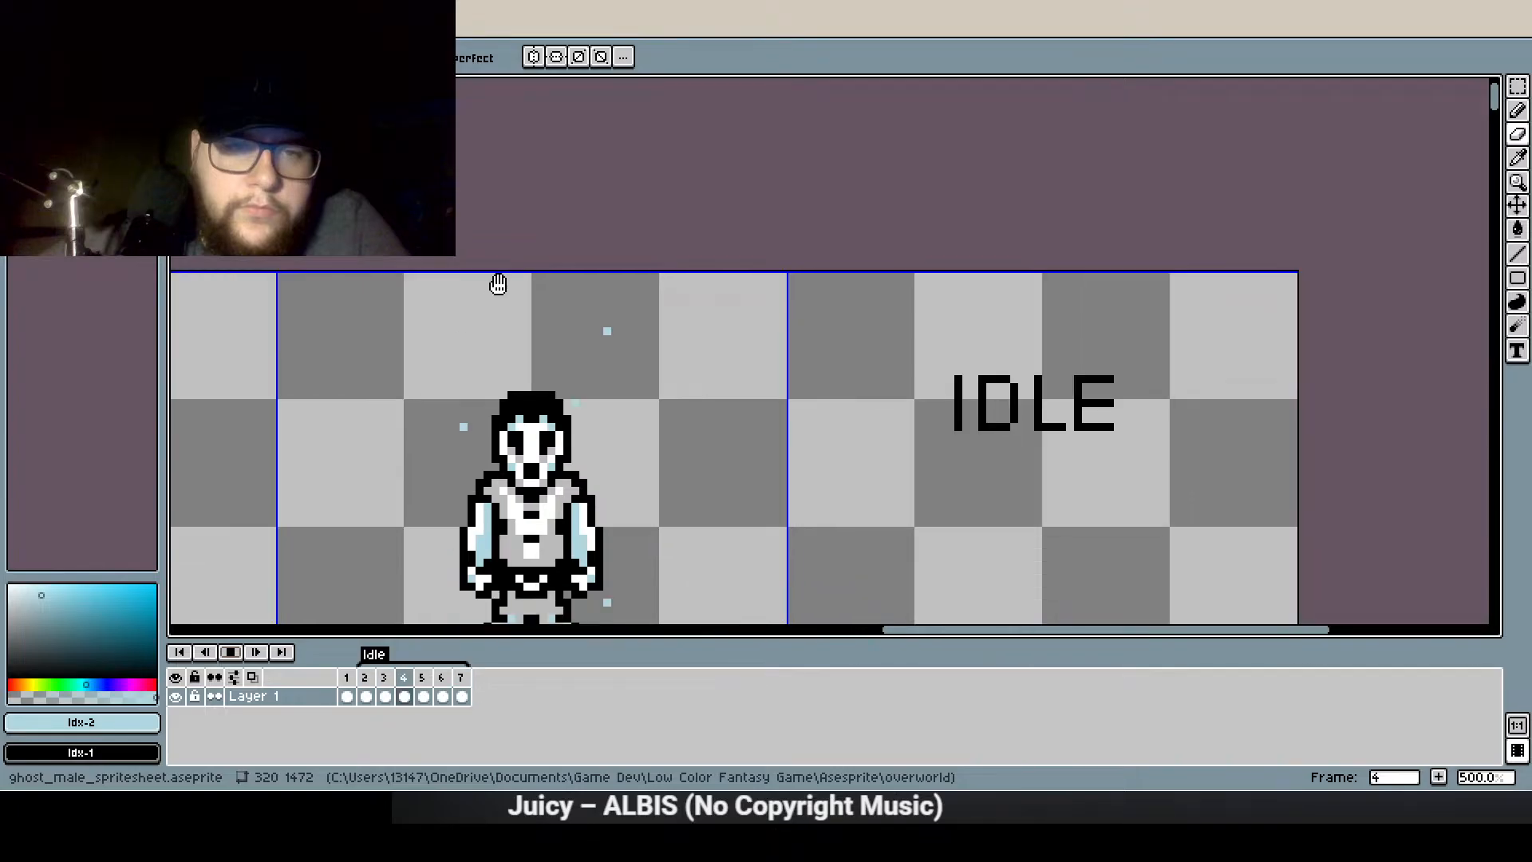
scroll(486, 376, down, 3)
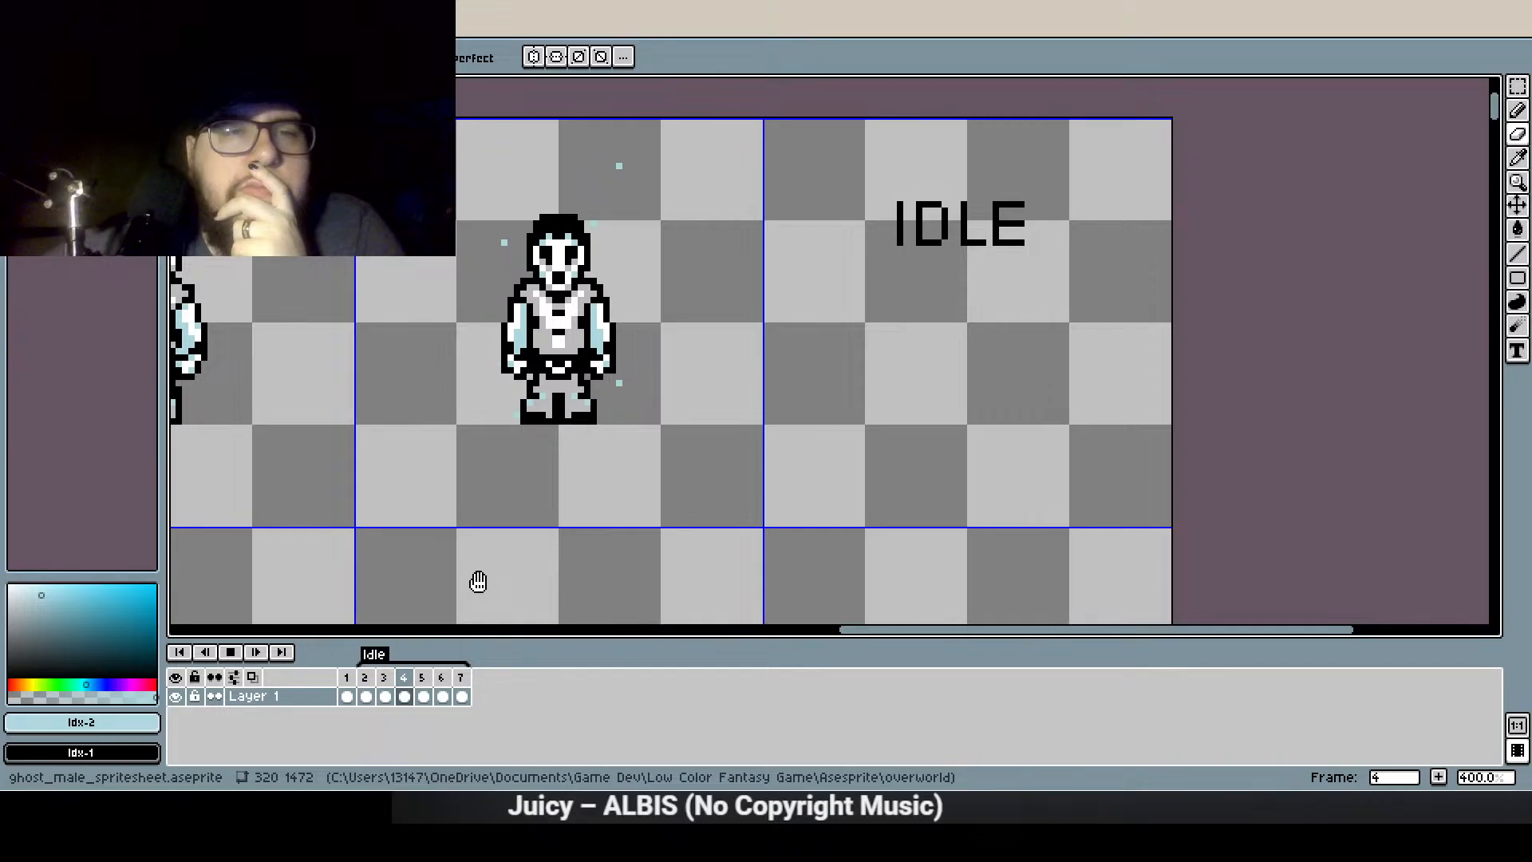
Paint a light blue pixel rising over the front of the body from the legs to the torso across frames 5, 6, 7, 2 and 3
click(231, 652)
click(365, 696)
scroll(558, 390, up, 5)
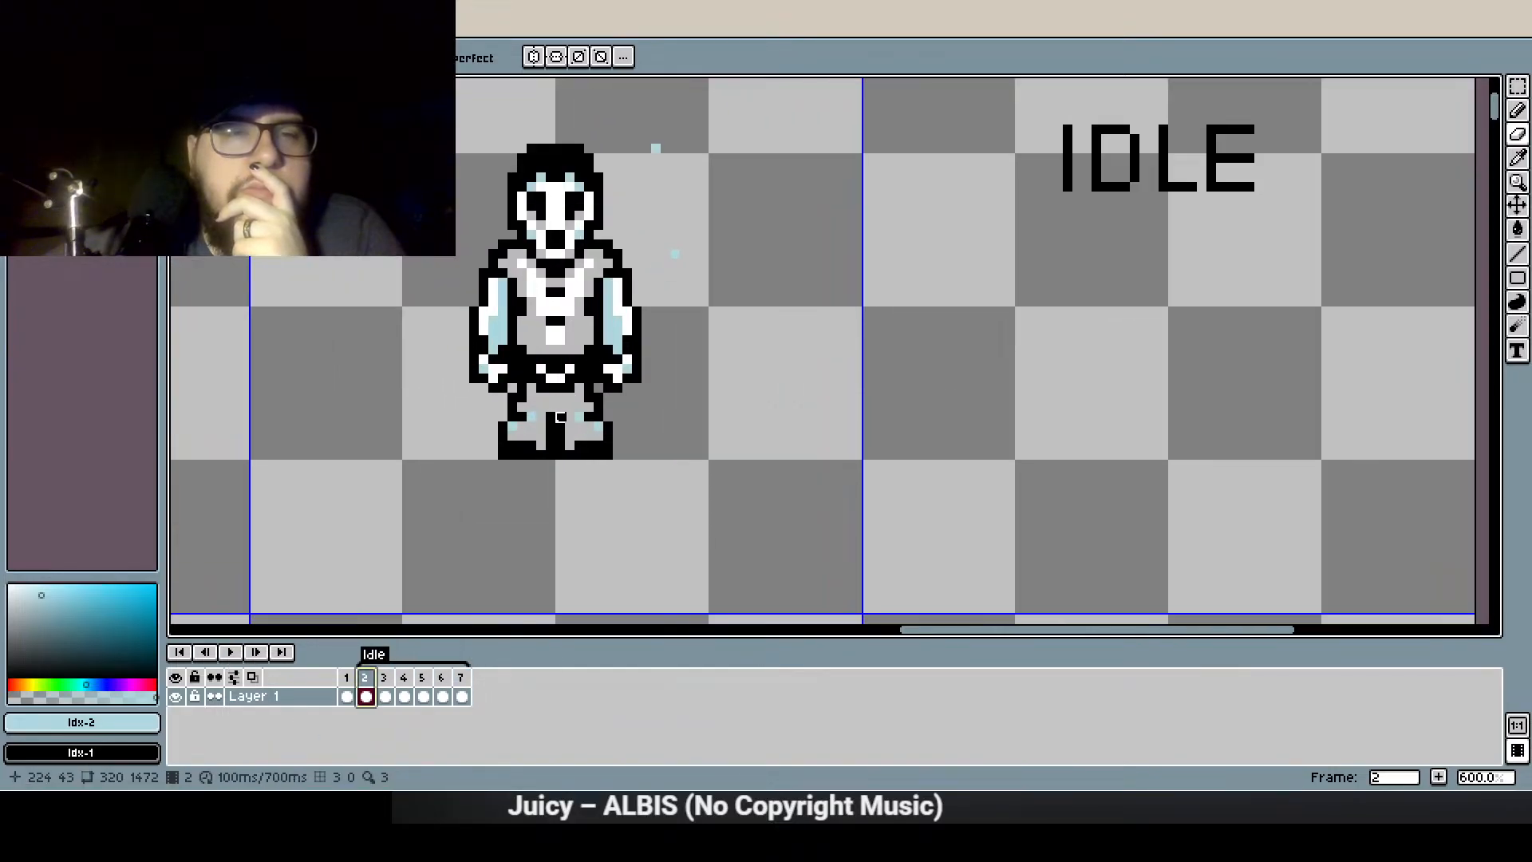
key(shift+b)
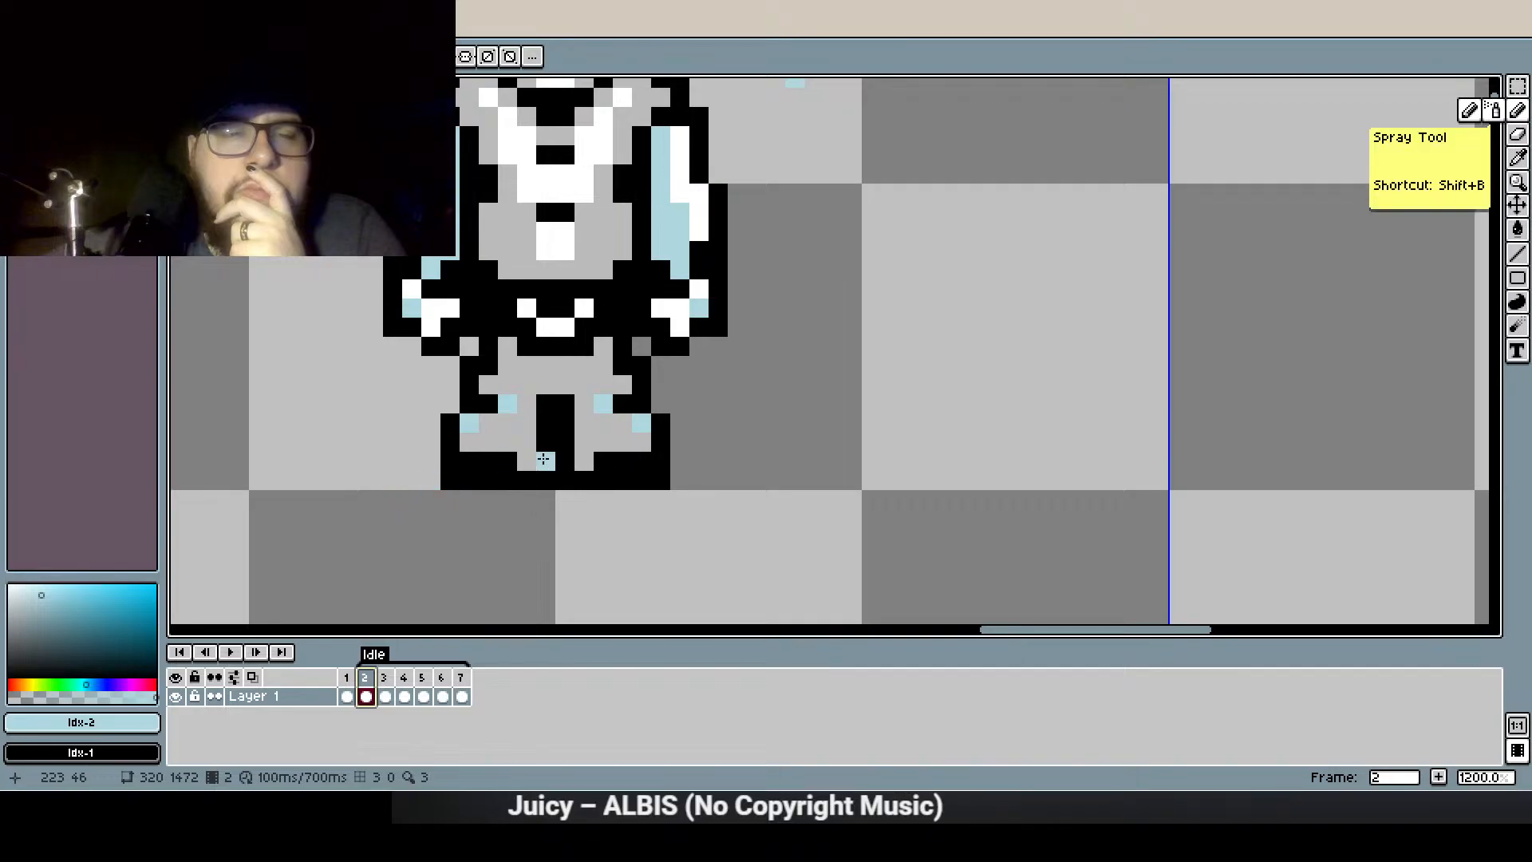
key(Right)
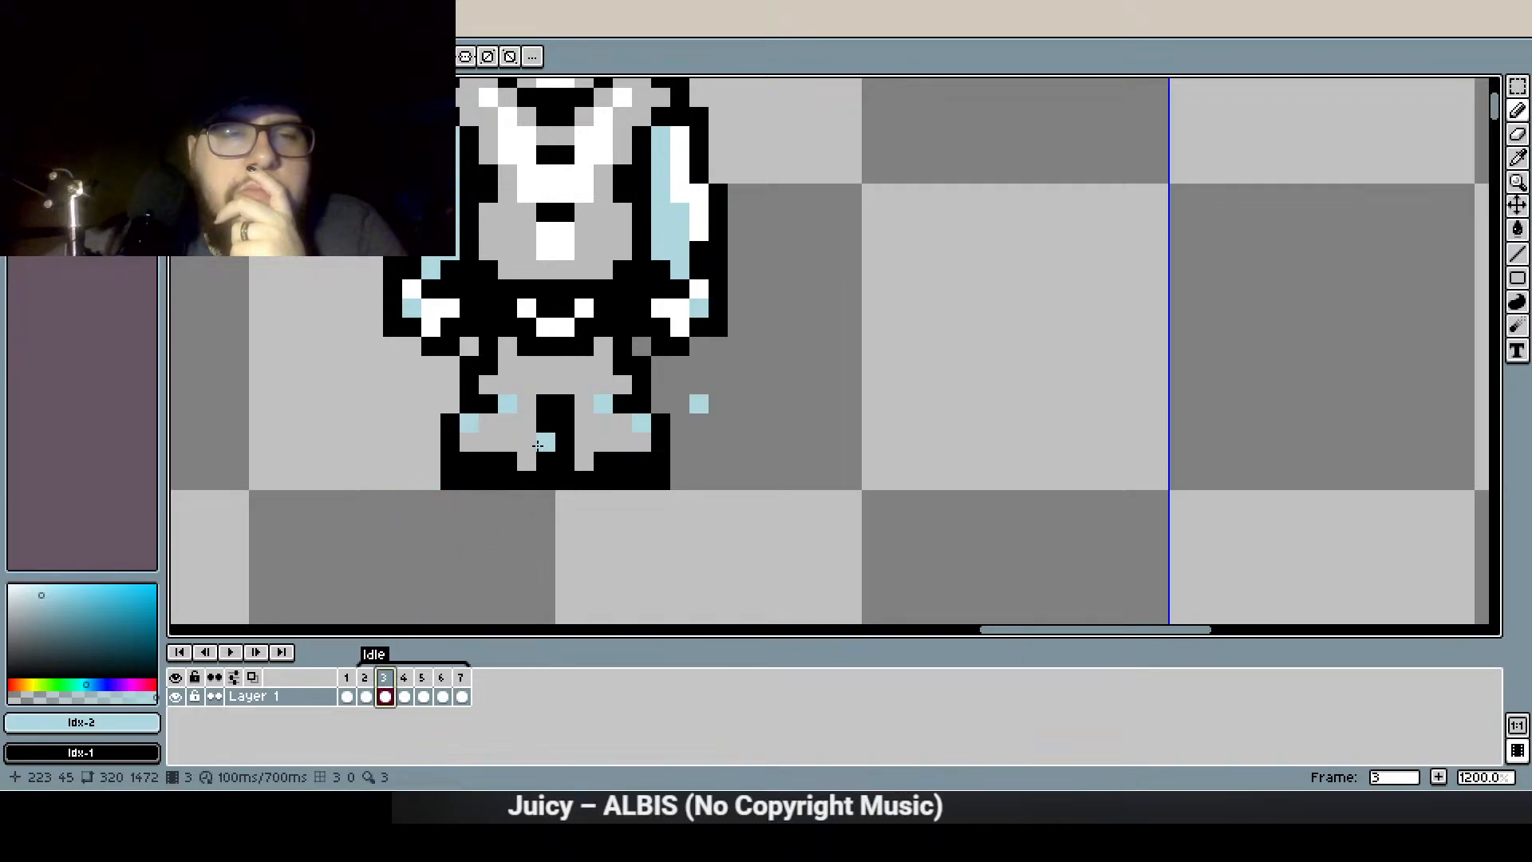
key(Right)
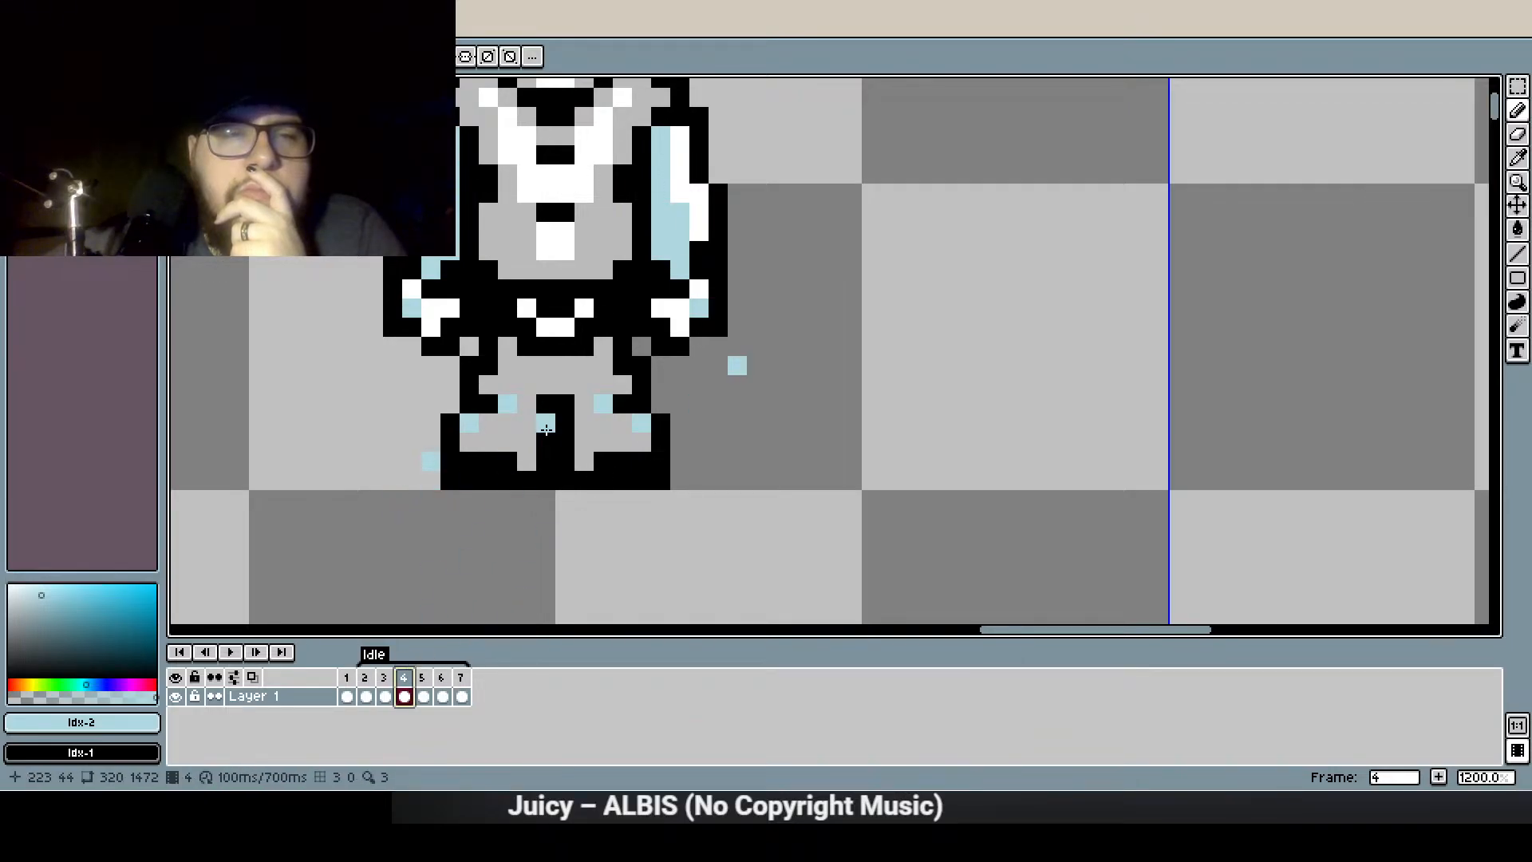
click(423, 696)
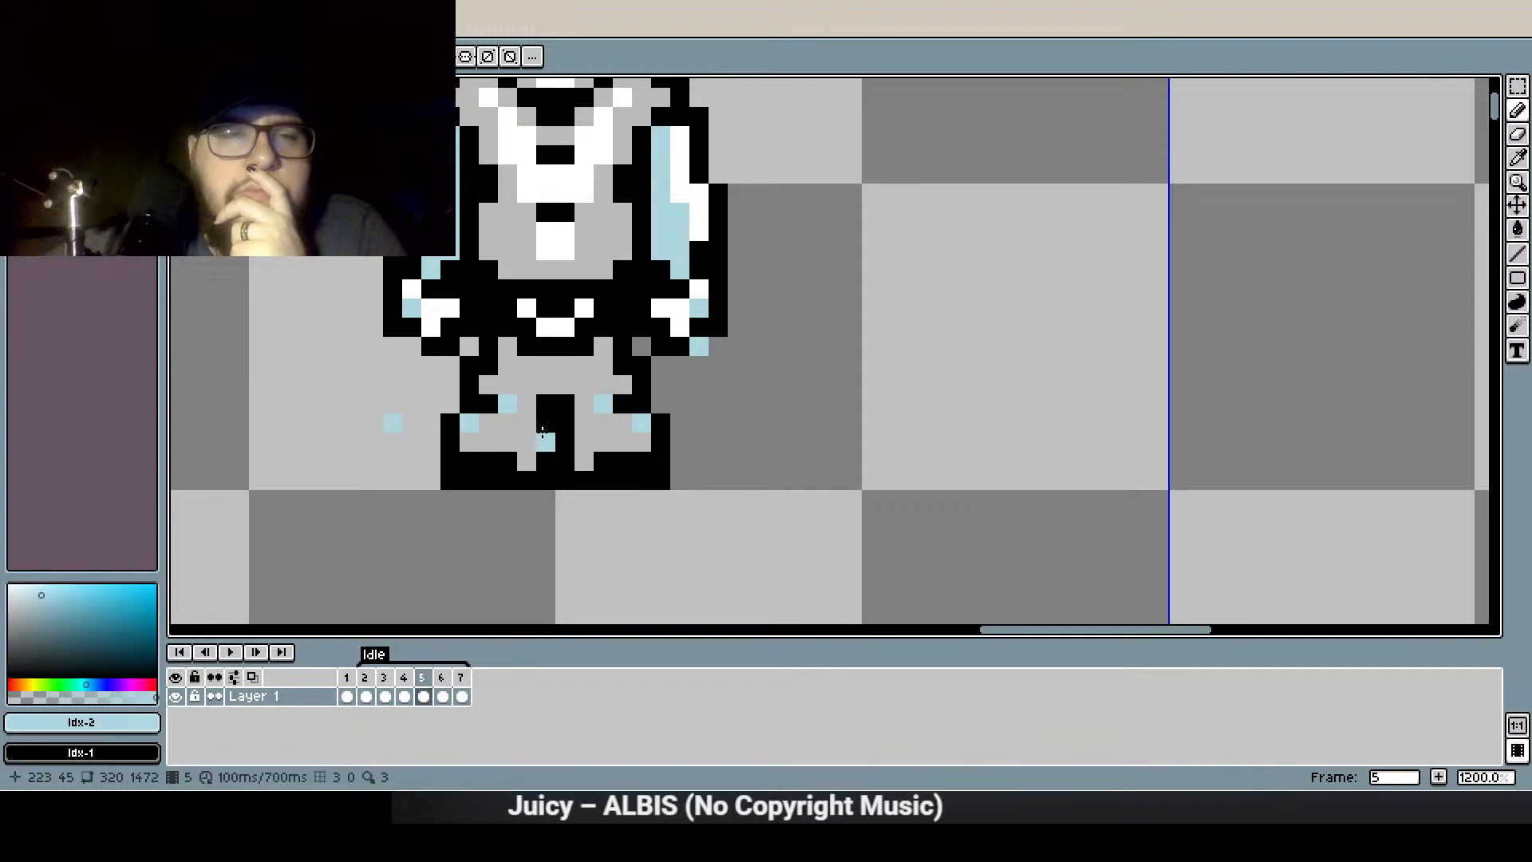
click(443, 695)
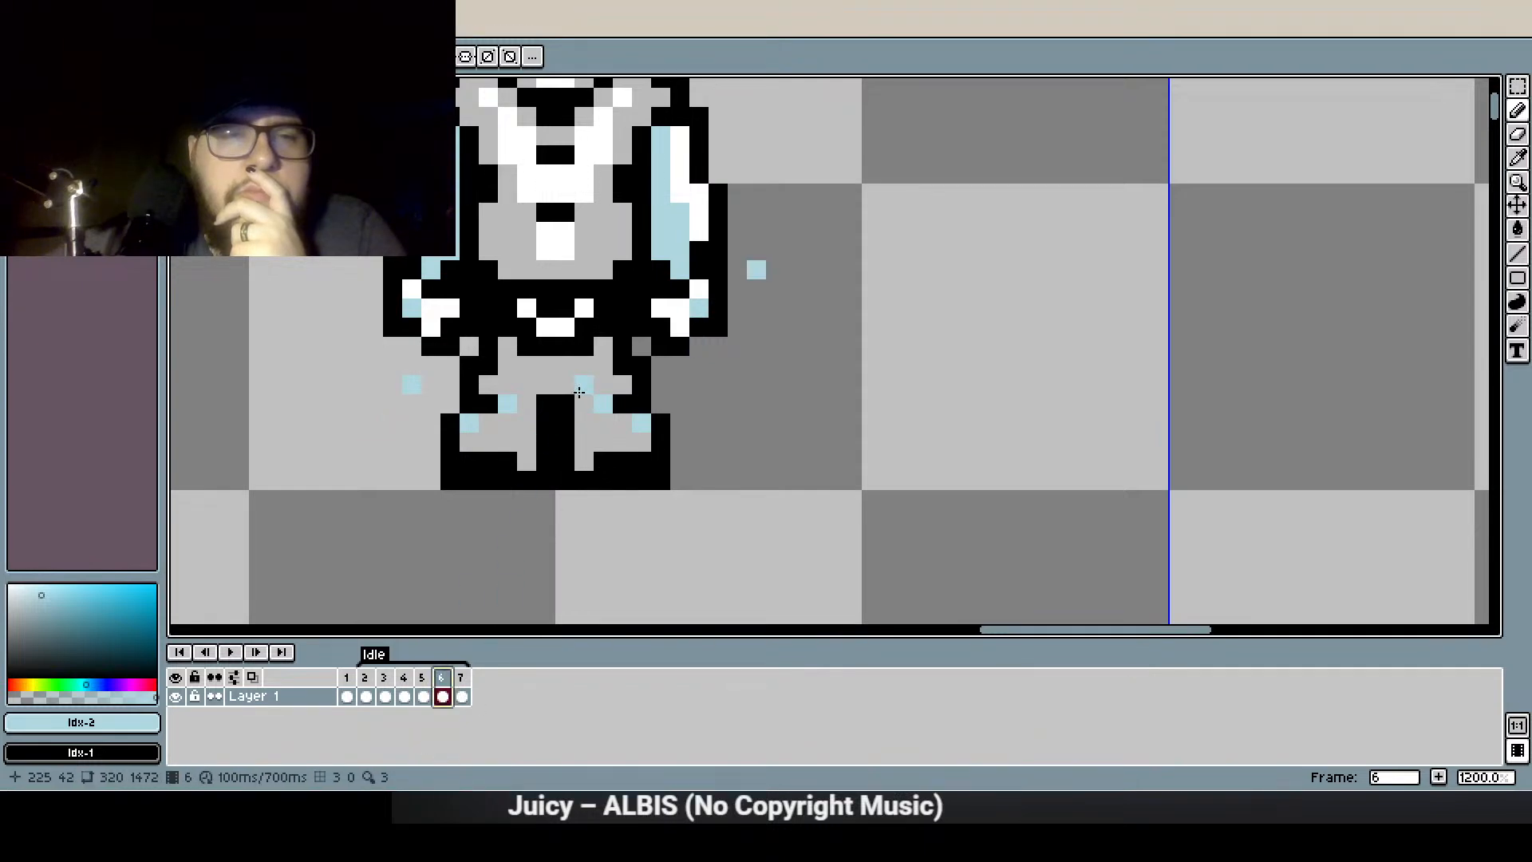
click(461, 681)
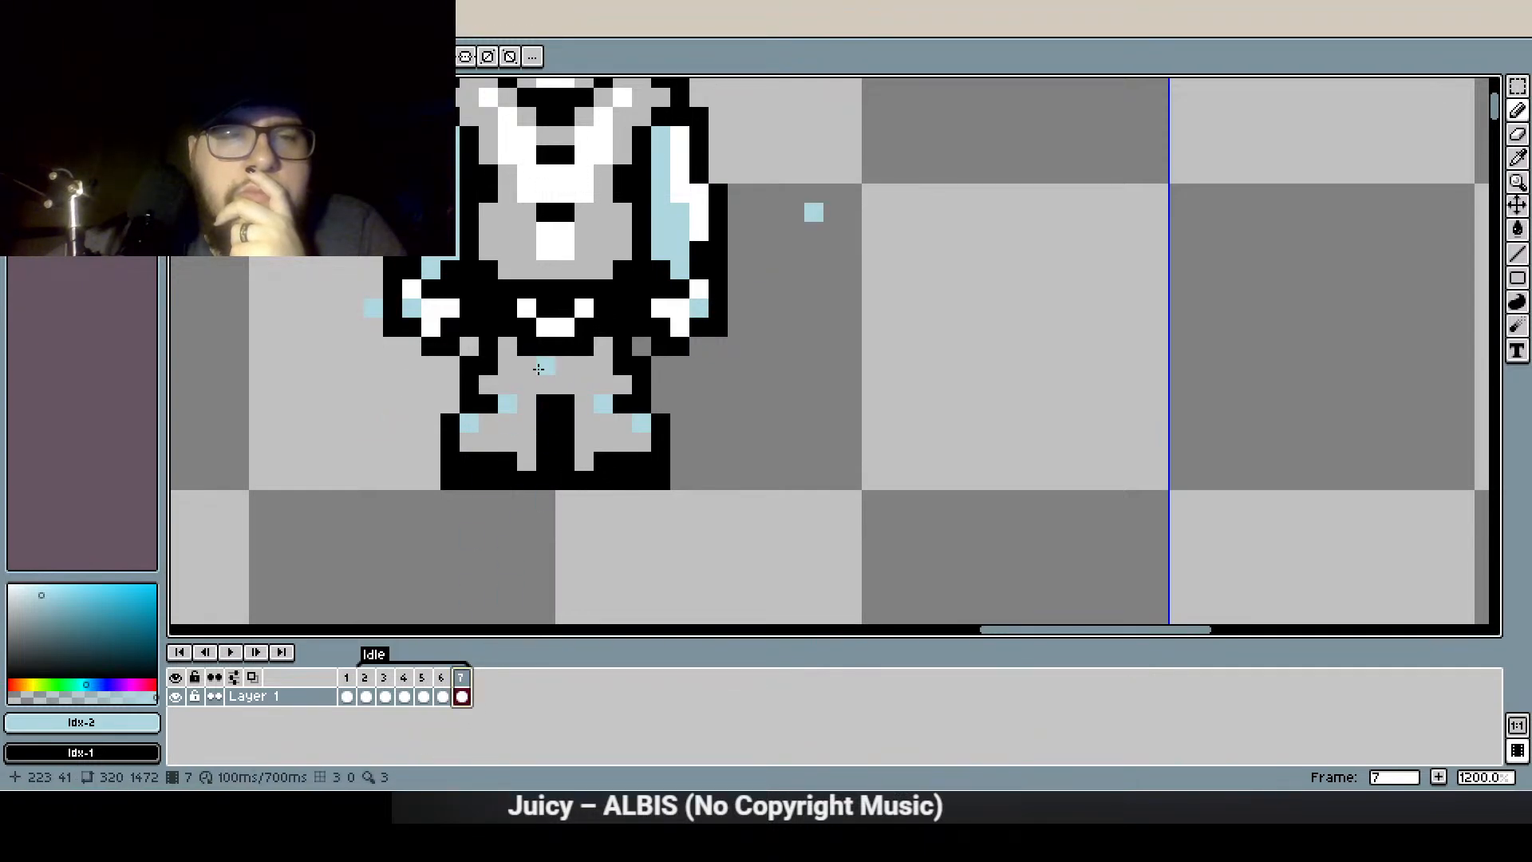
click(368, 686)
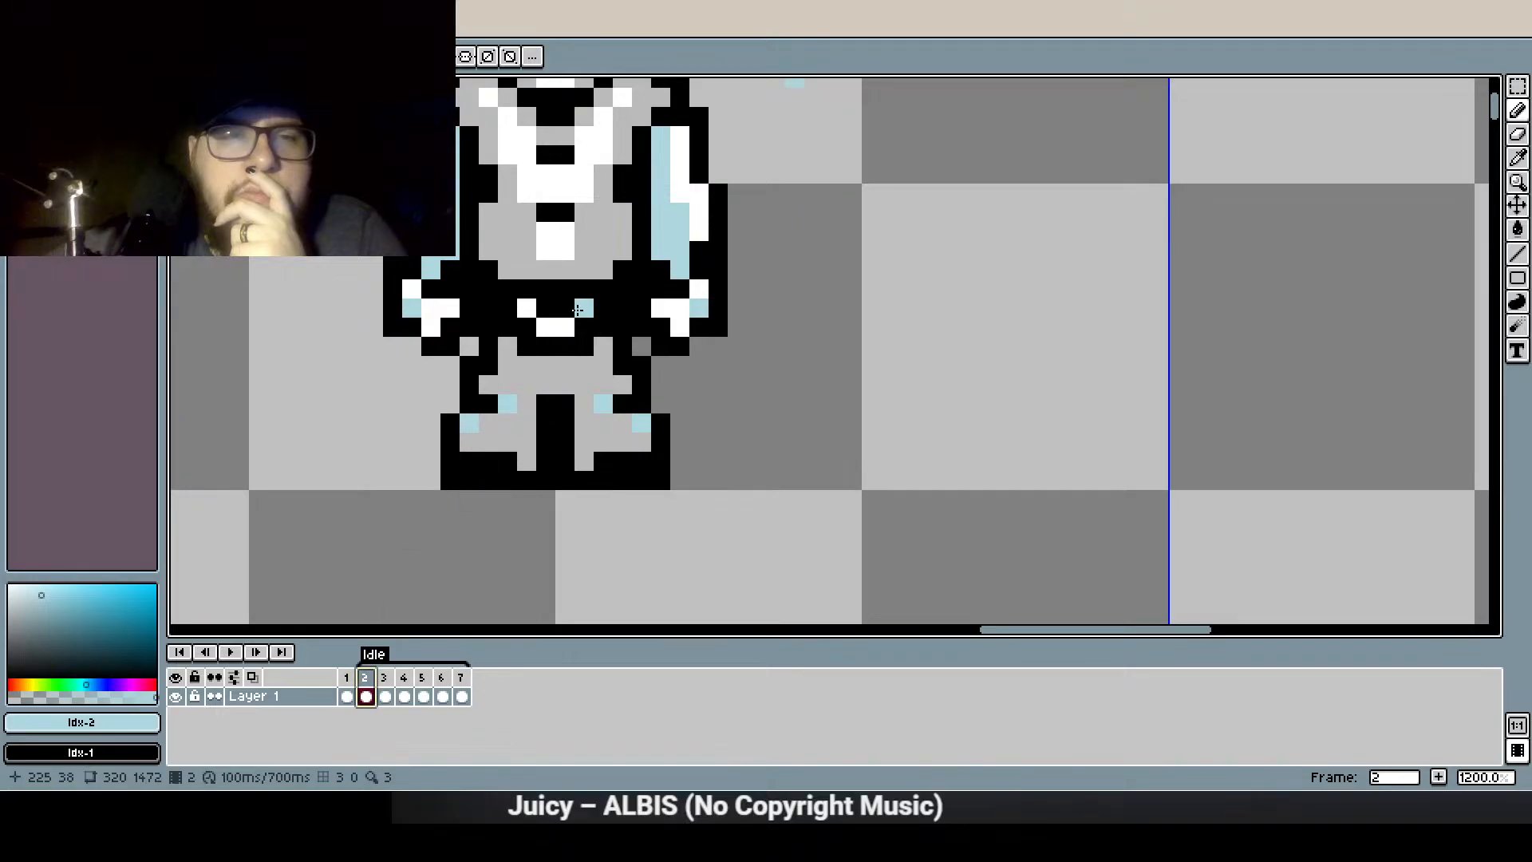
click(384, 687)
click(544, 251)
Play the Idle animation from frame 2 and check frames 3 and 4 to review the new pixel trail over the body
scroll(536, 341, down, 3)
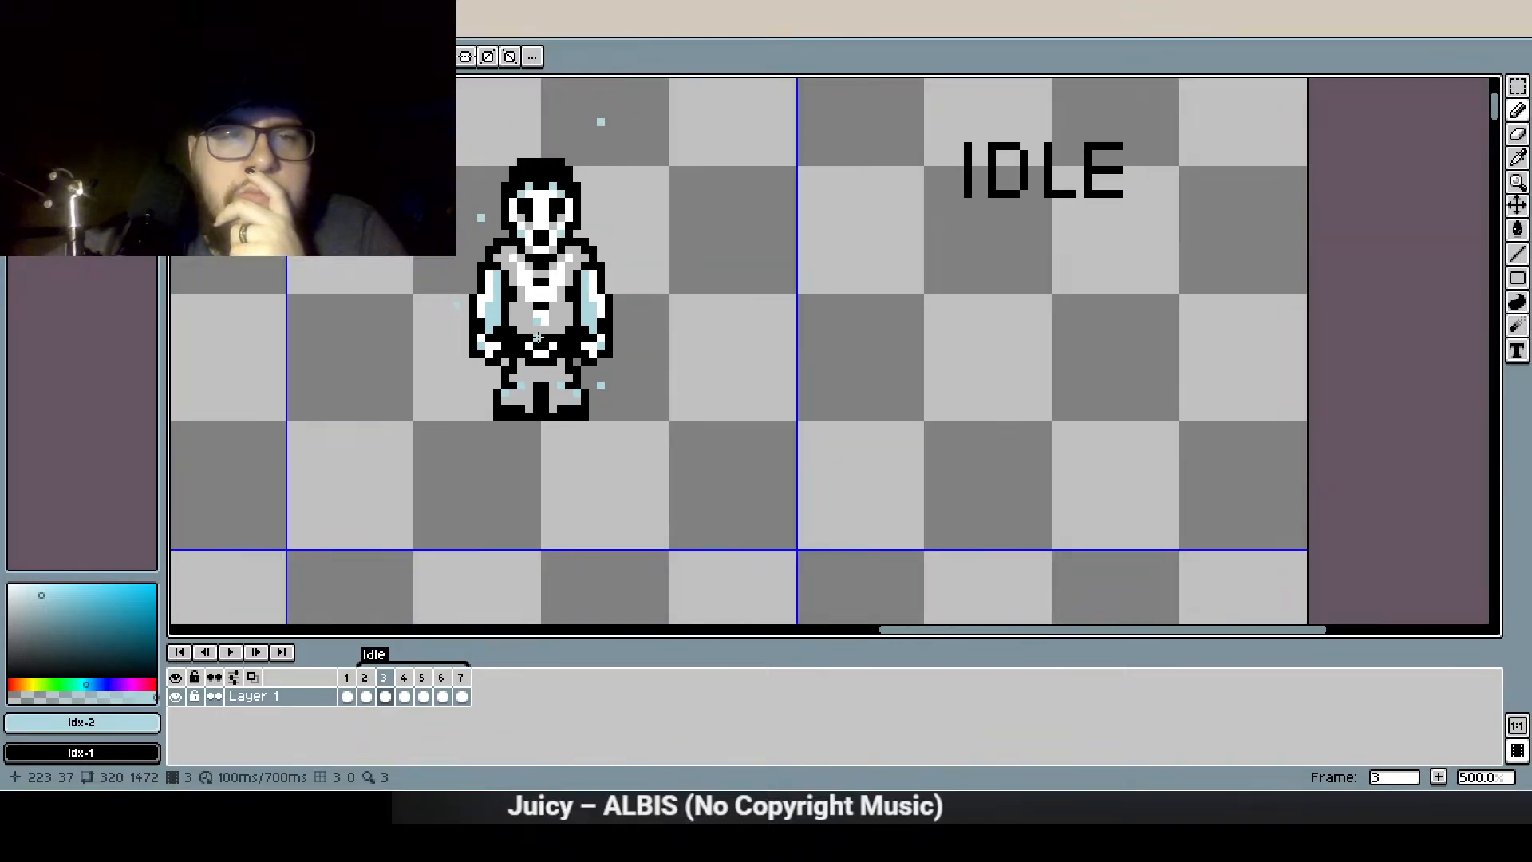
click(366, 686)
click(227, 652)
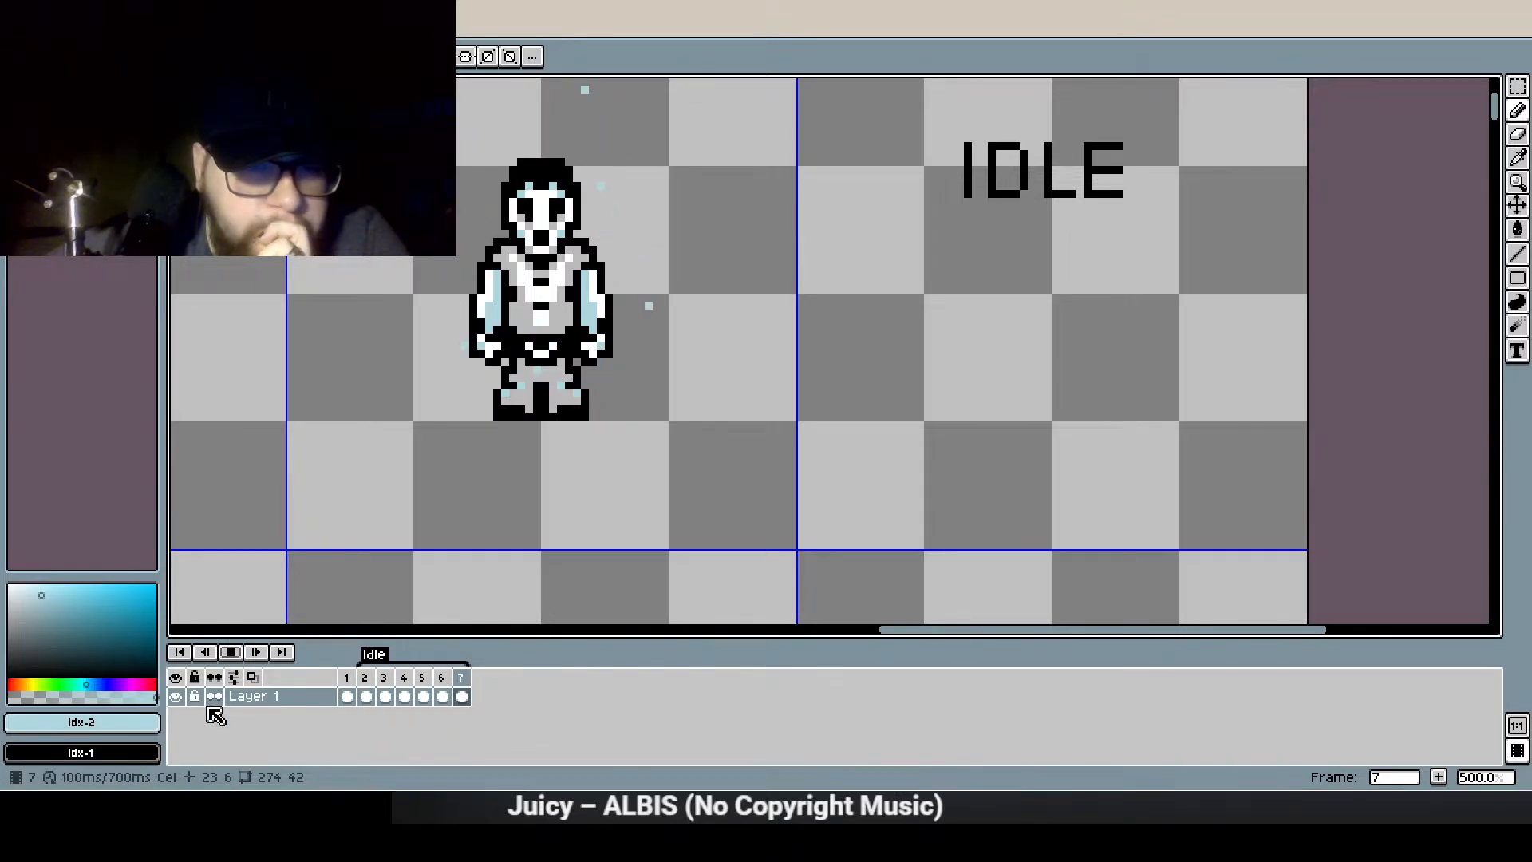
click(230, 653)
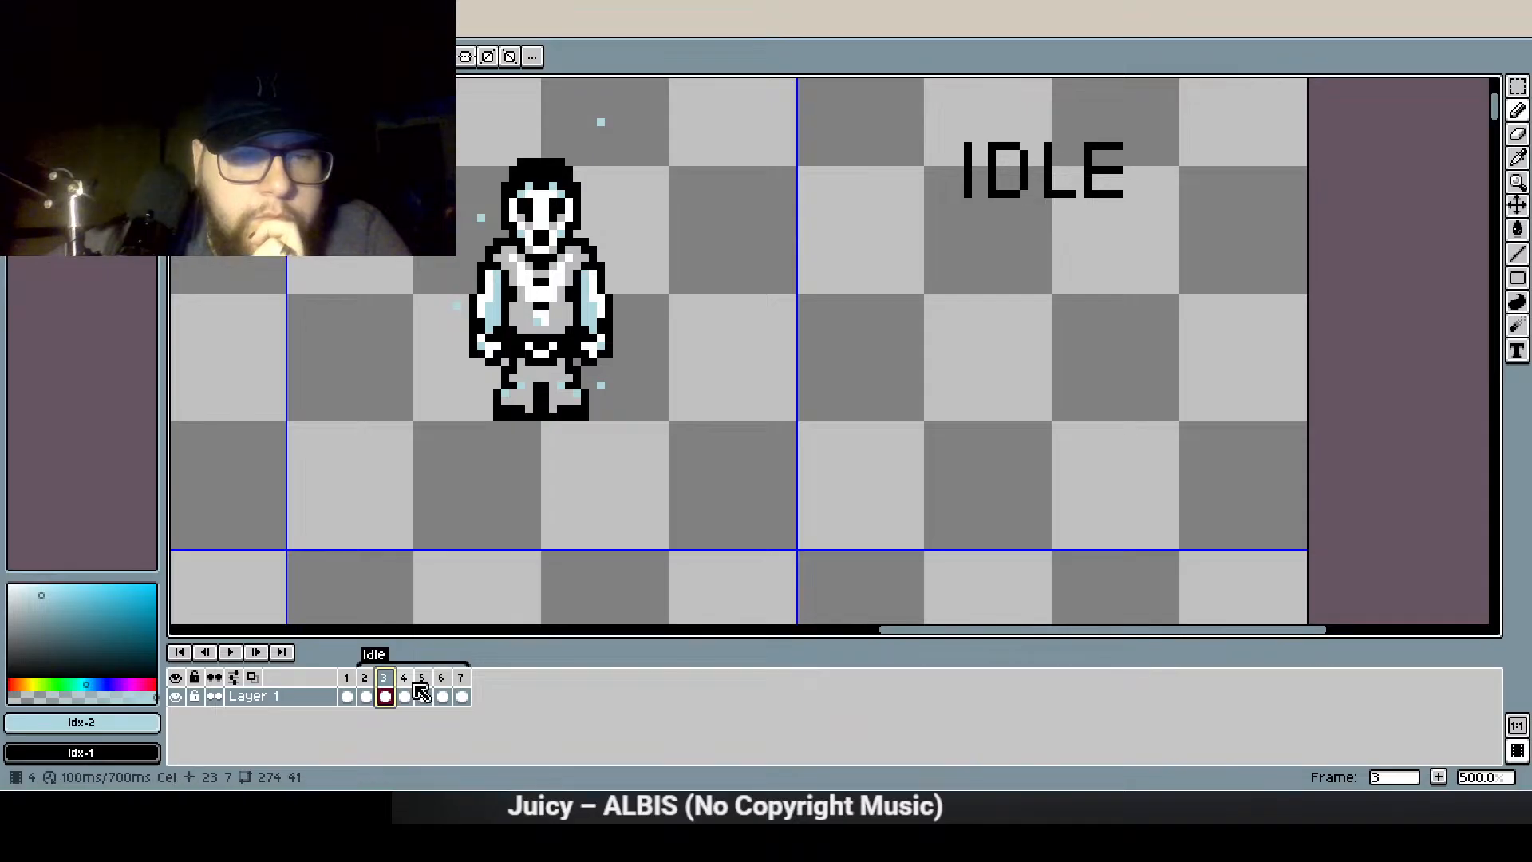
click(407, 692)
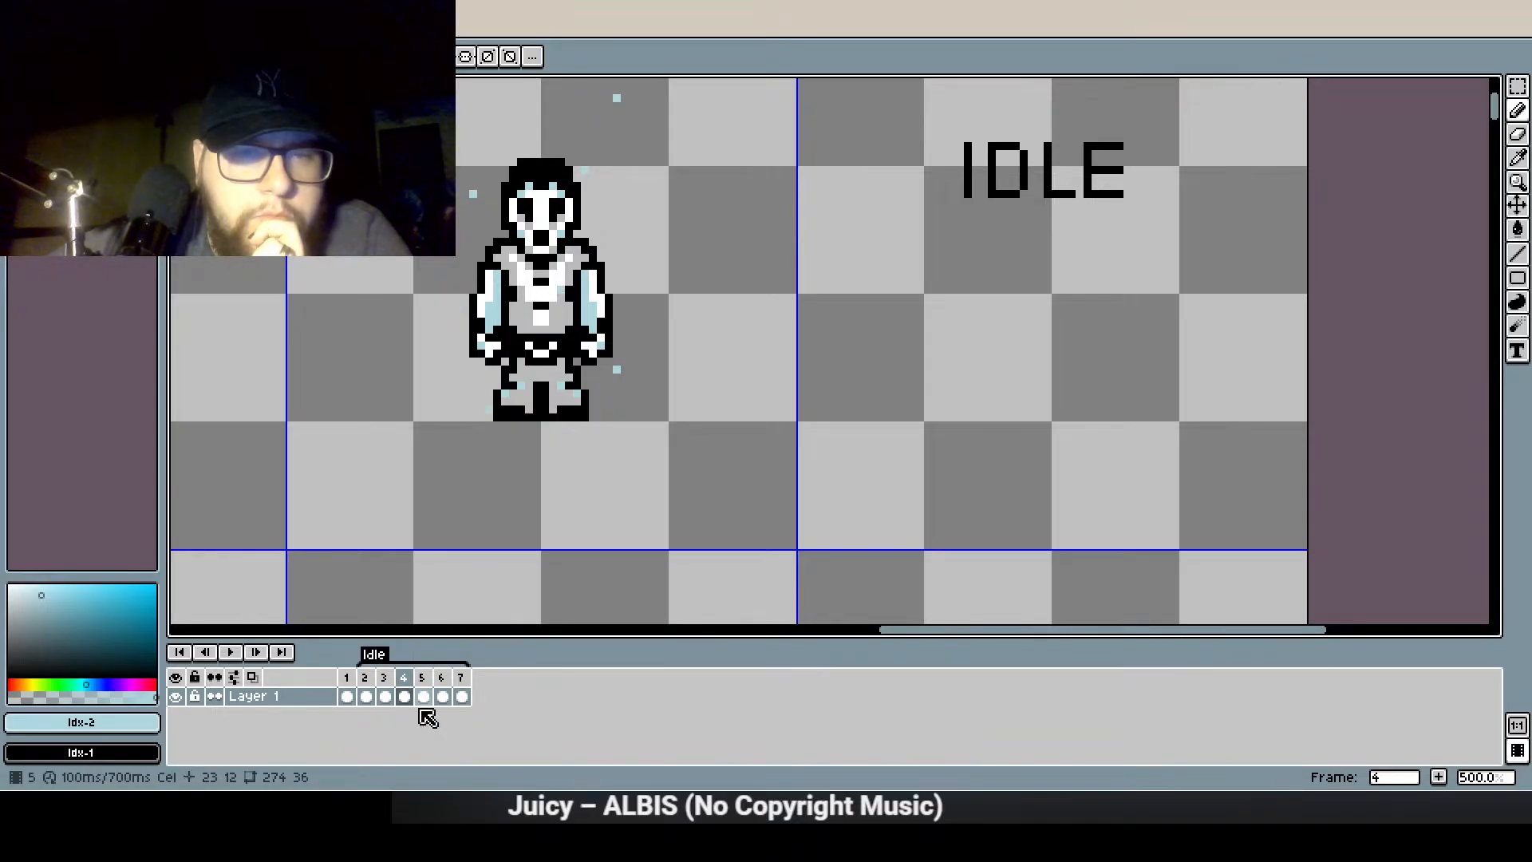
click(365, 696)
click(230, 652)
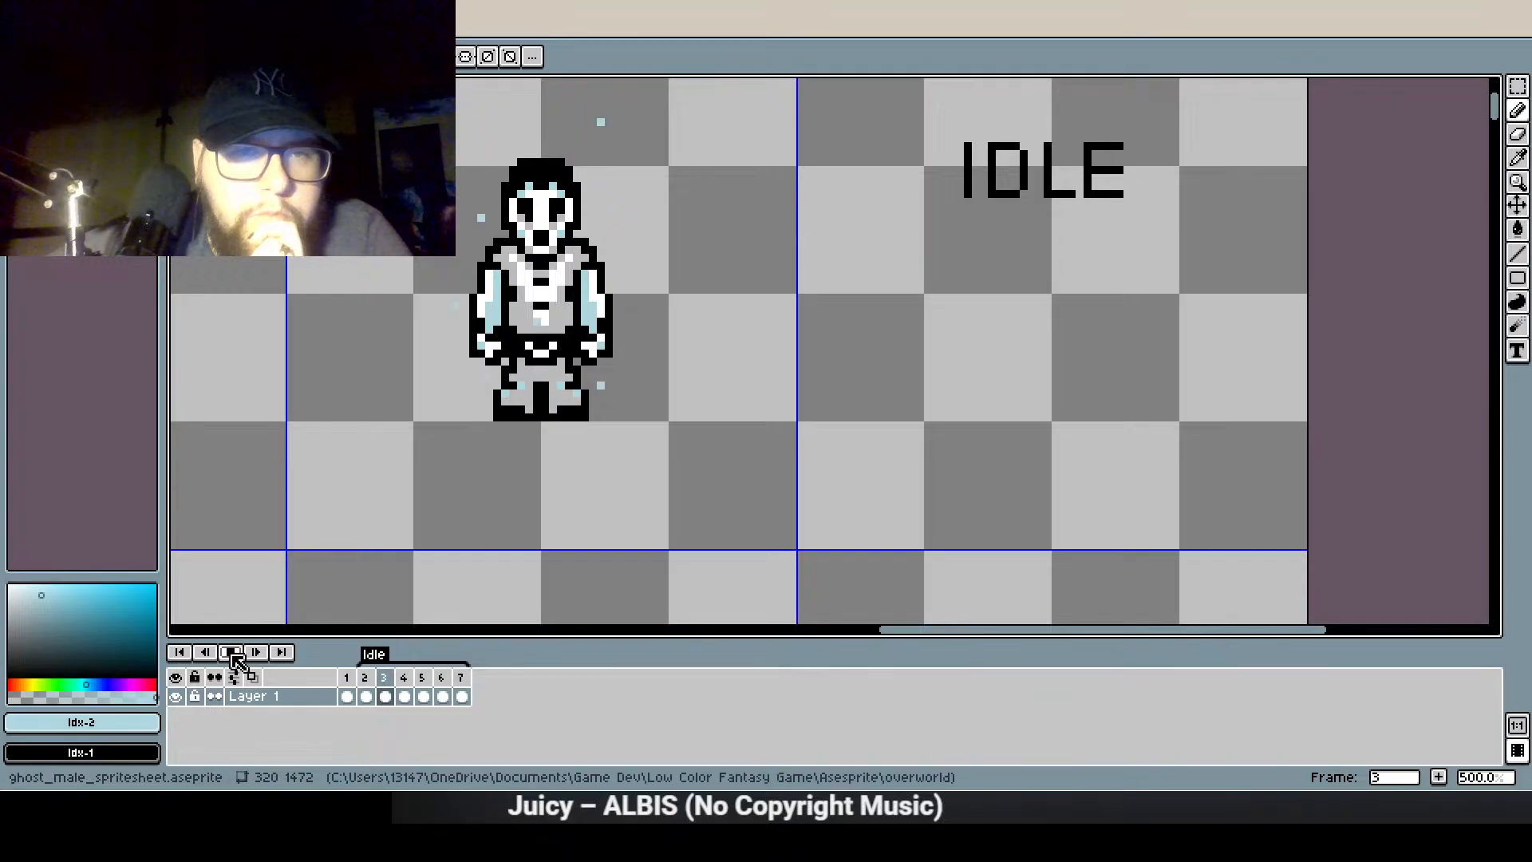
scroll(792, 285, down, 1)
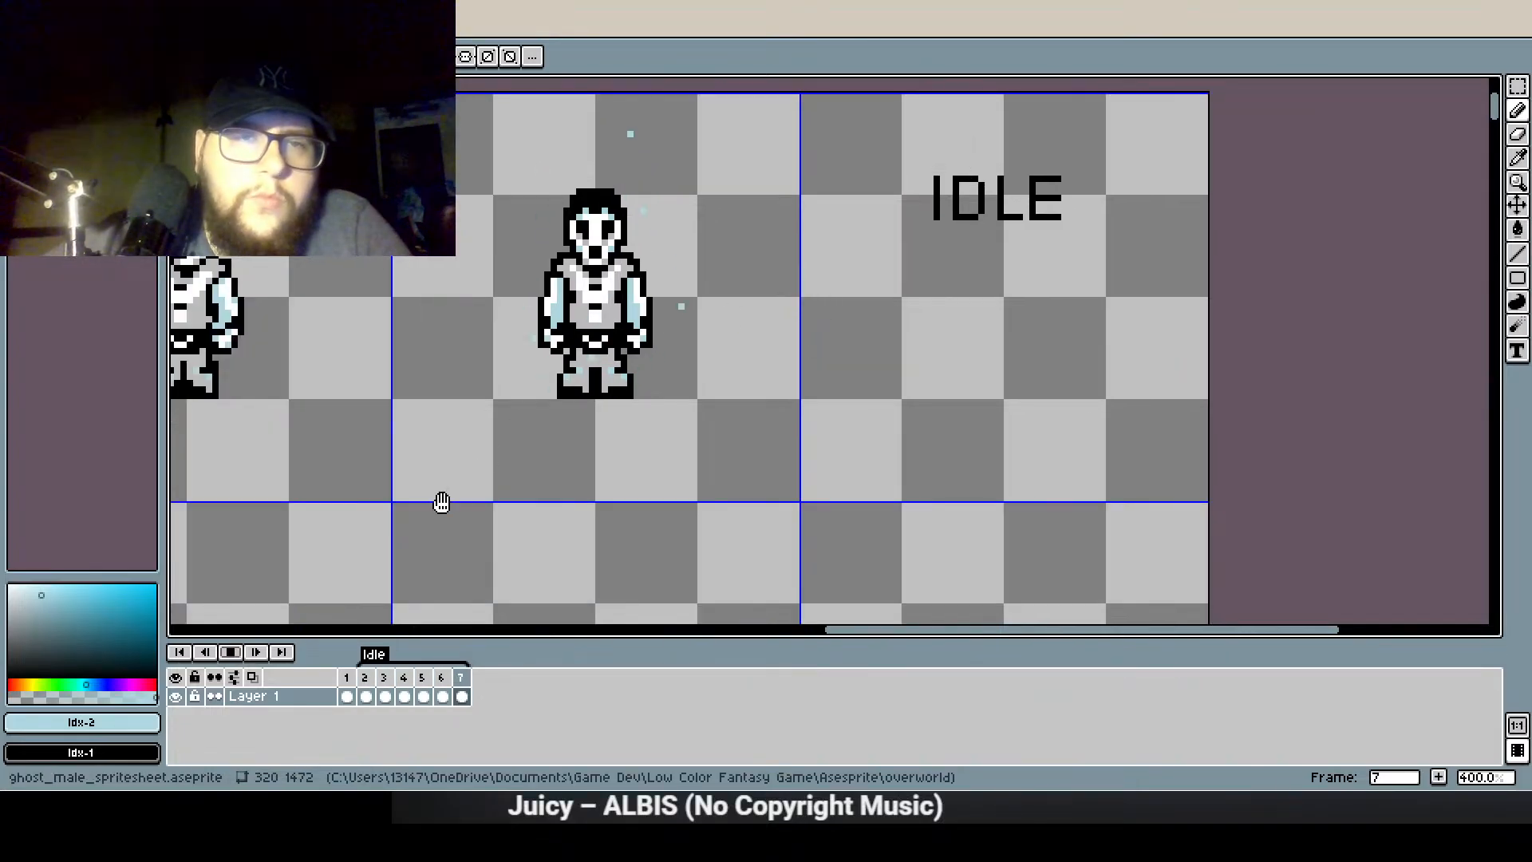
click(236, 654)
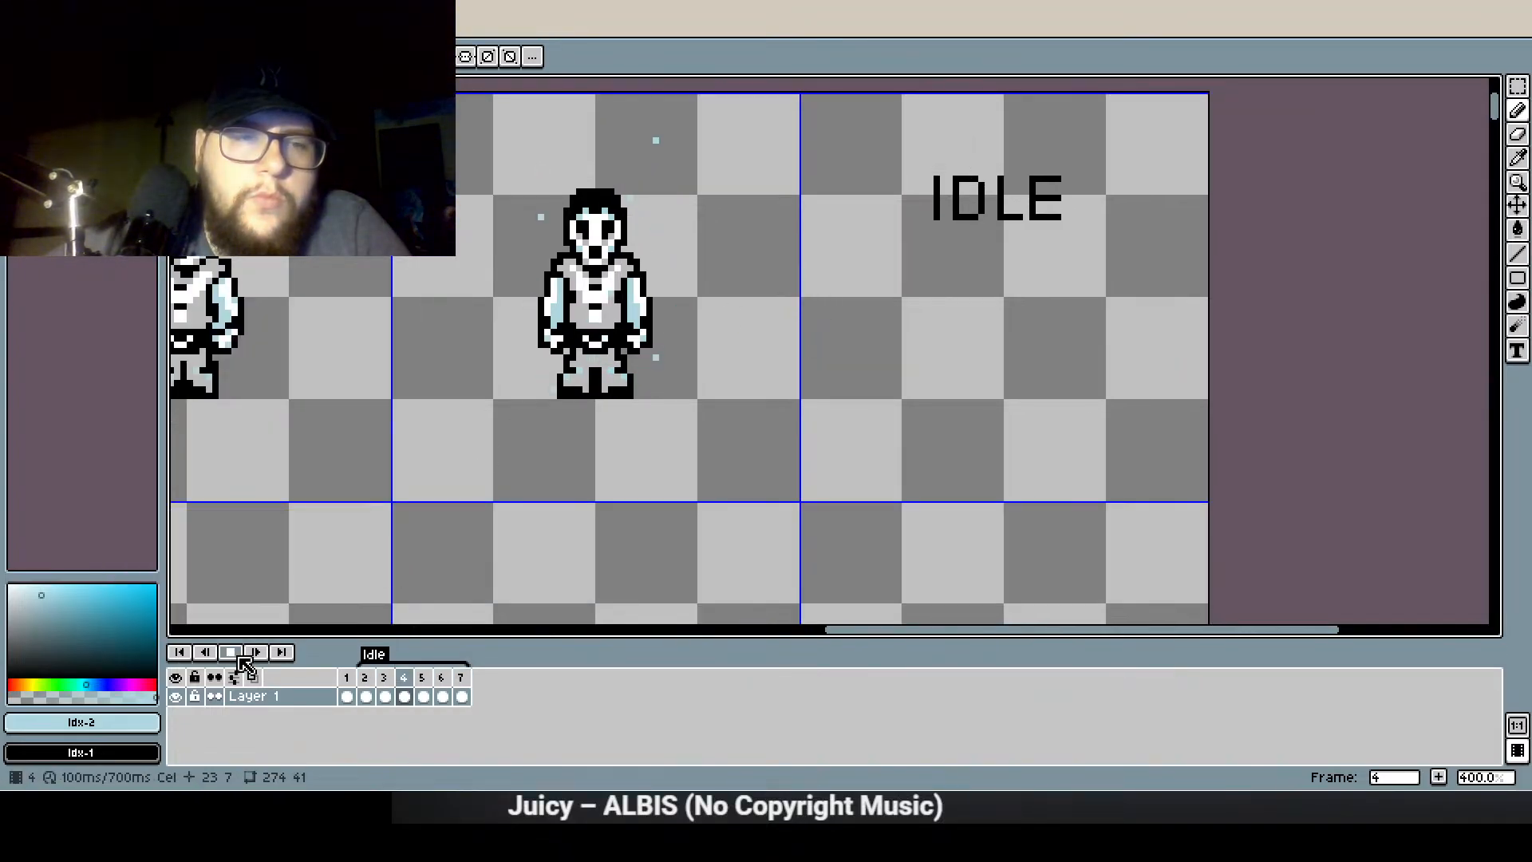
Open the character's mouth in frame 4 by extending it downward in black and lowering the chin in light gray
click(384, 677)
scroll(607, 239, up, 5)
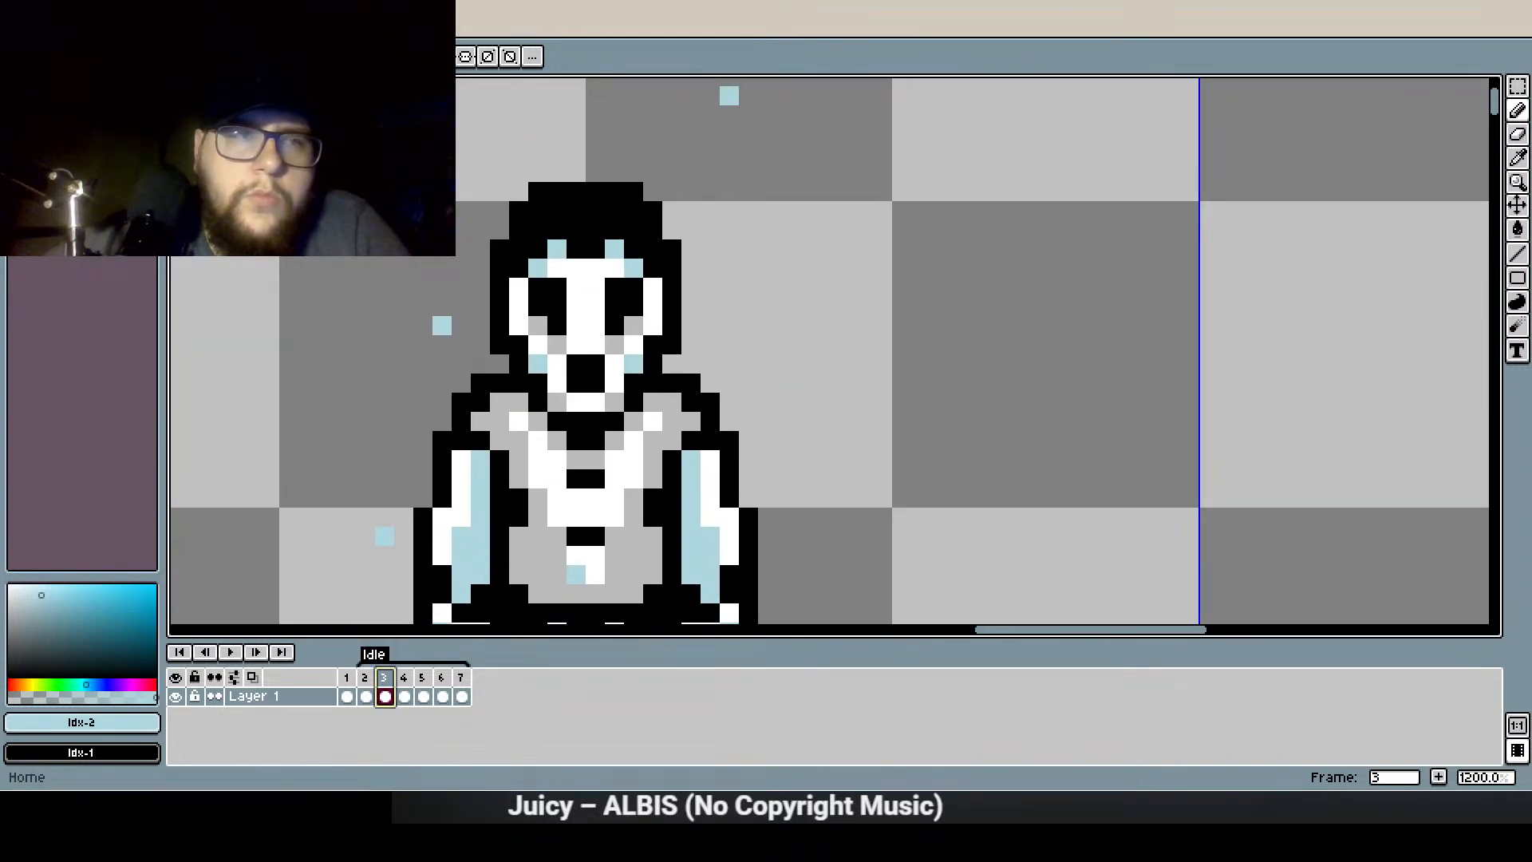
alt+click(617, 451)
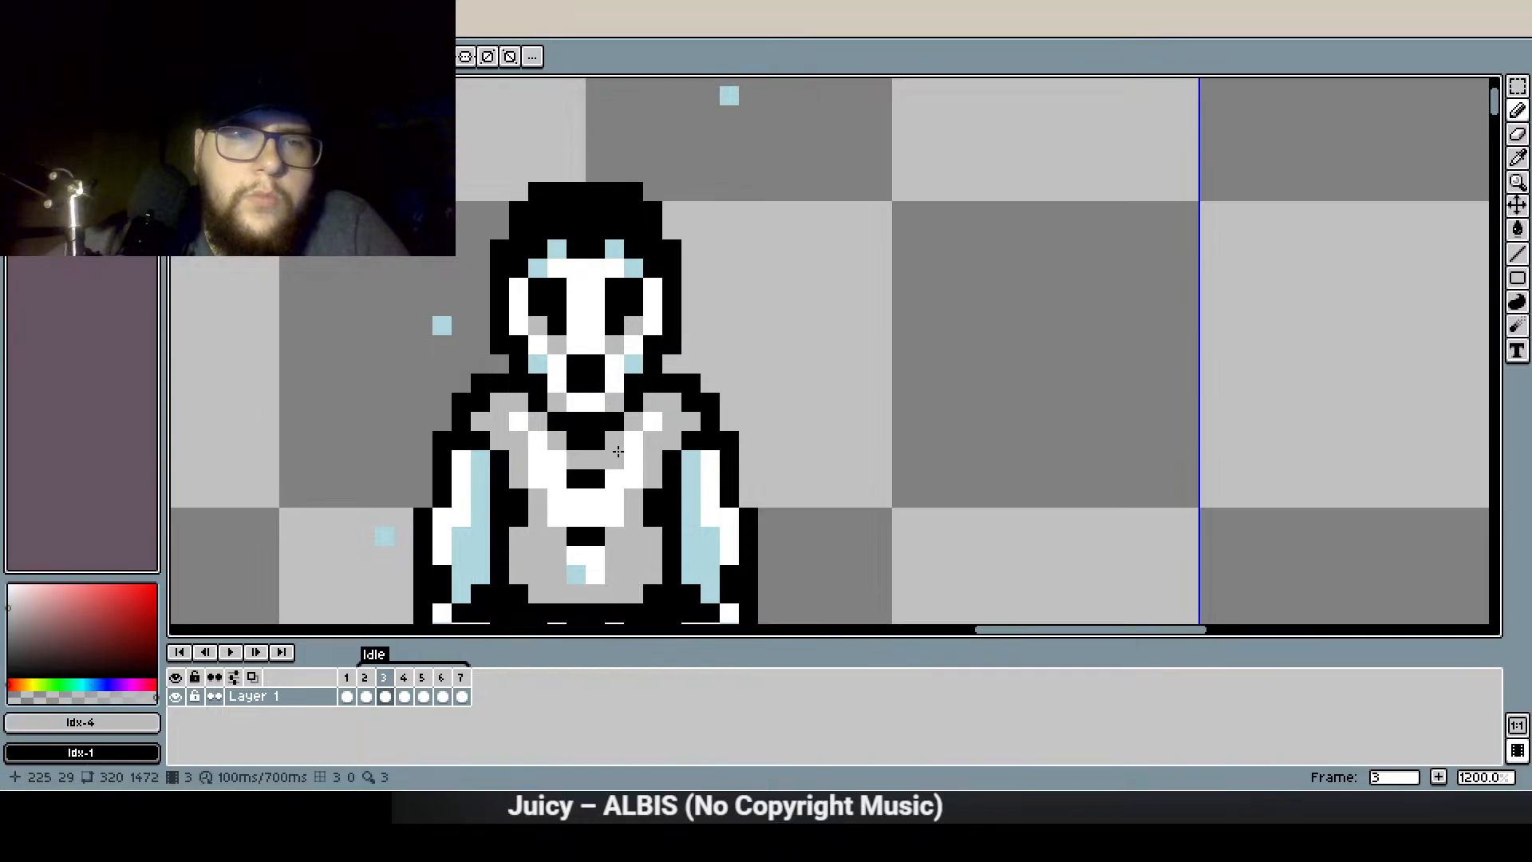
click(404, 695)
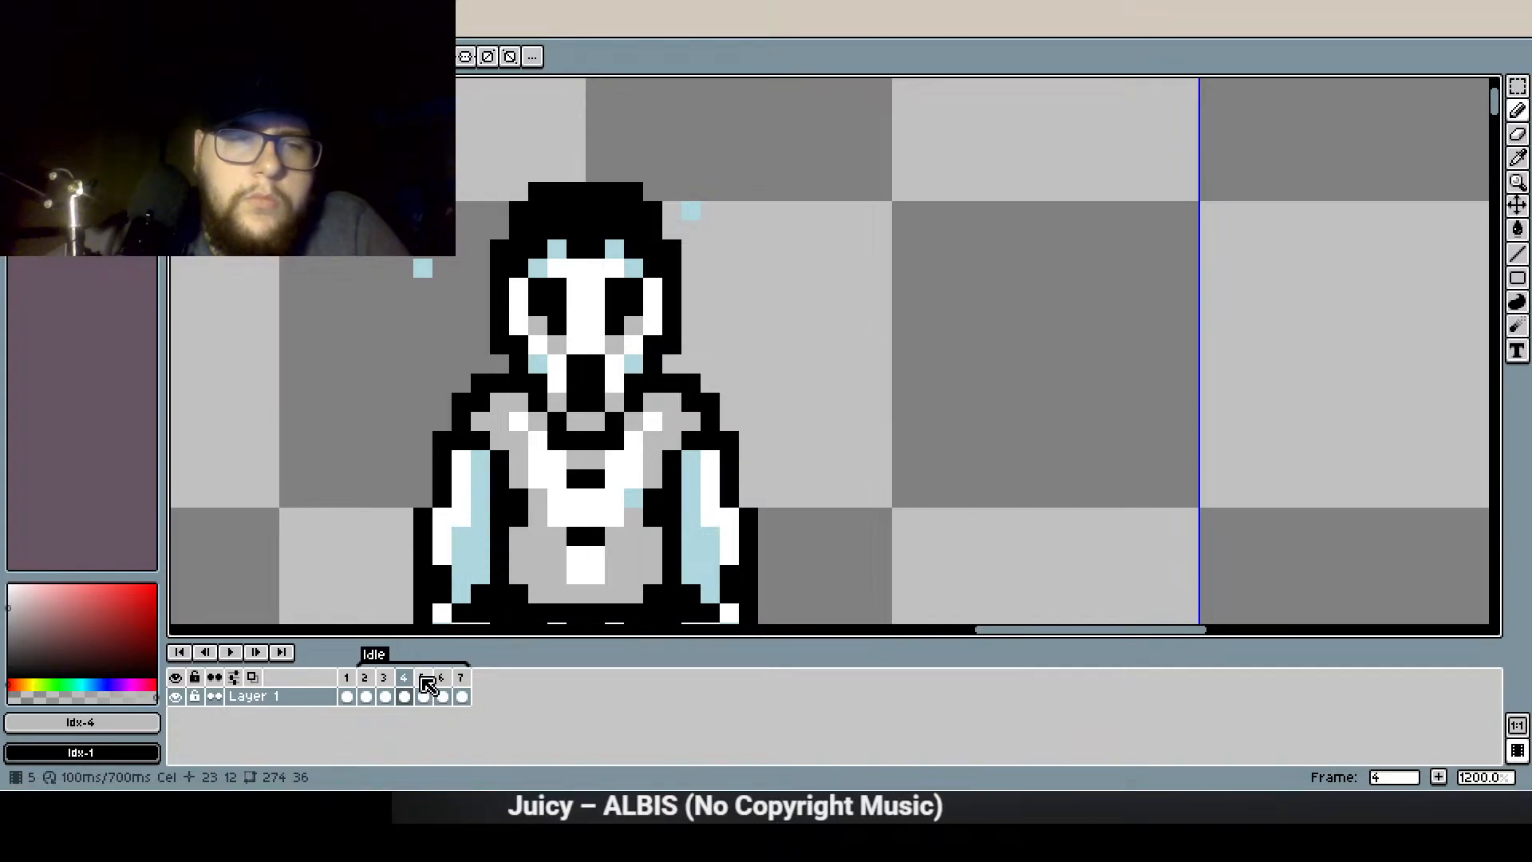
Lower the mouth in frame 5 with a black opening, a light gray chin beneath it, and white over the mouth's upper row
click(426, 680)
click(576, 366)
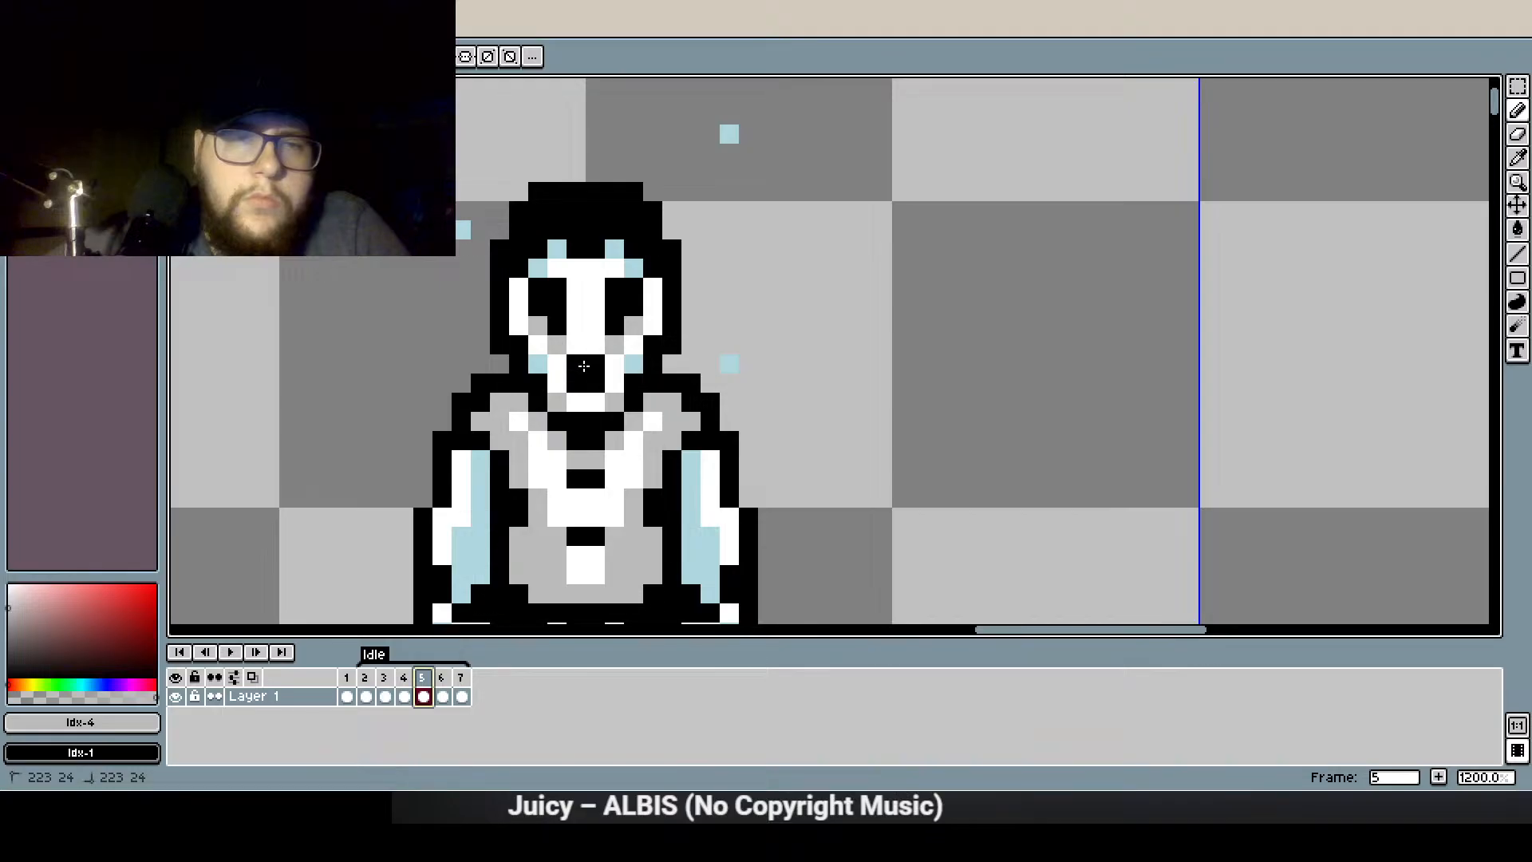
drag(578, 401, 581, 429)
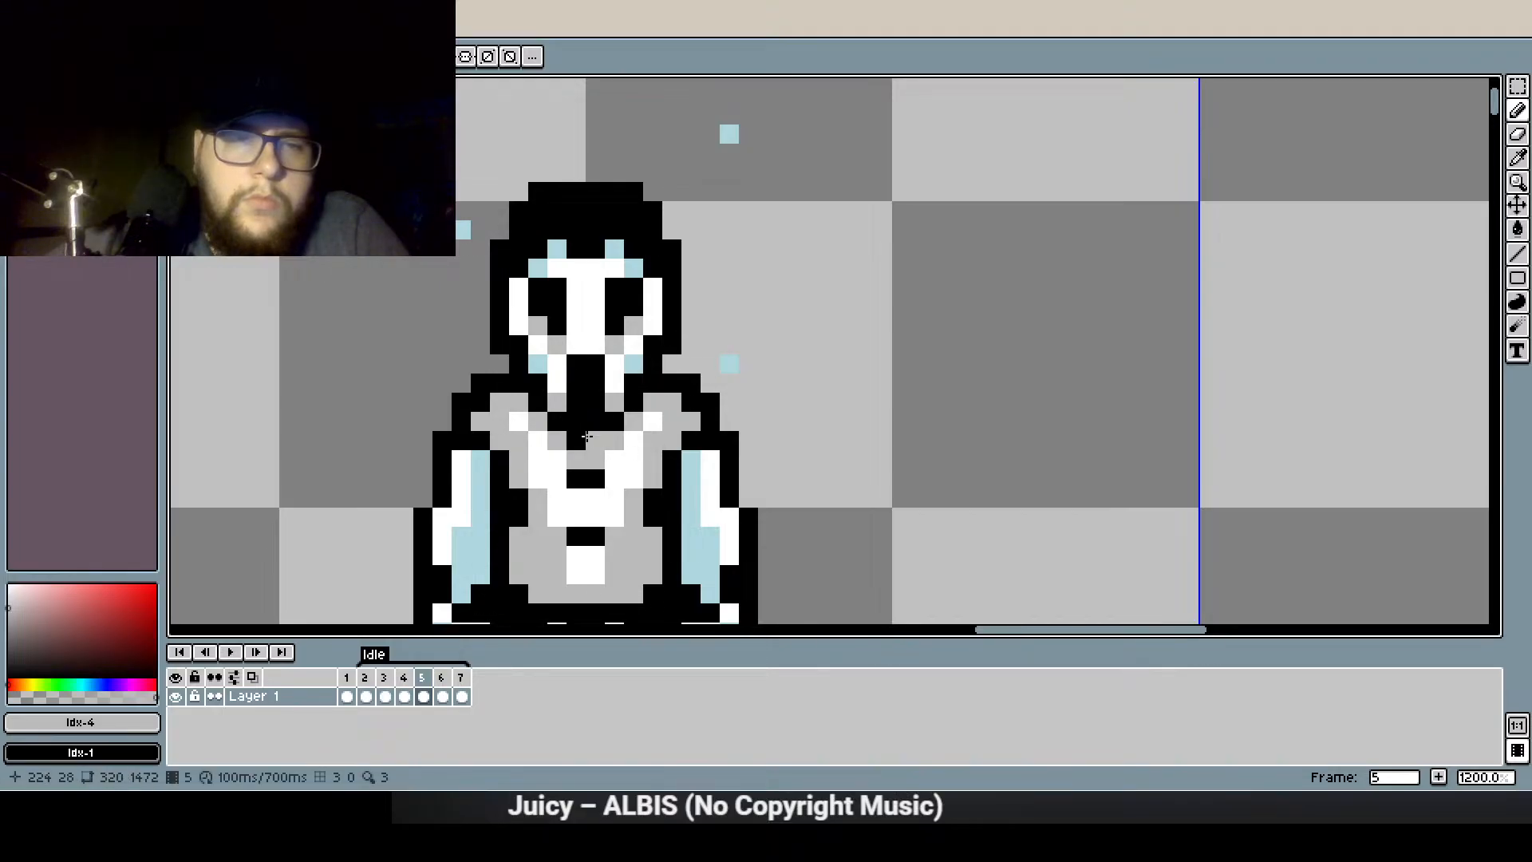
right_click(577, 426)
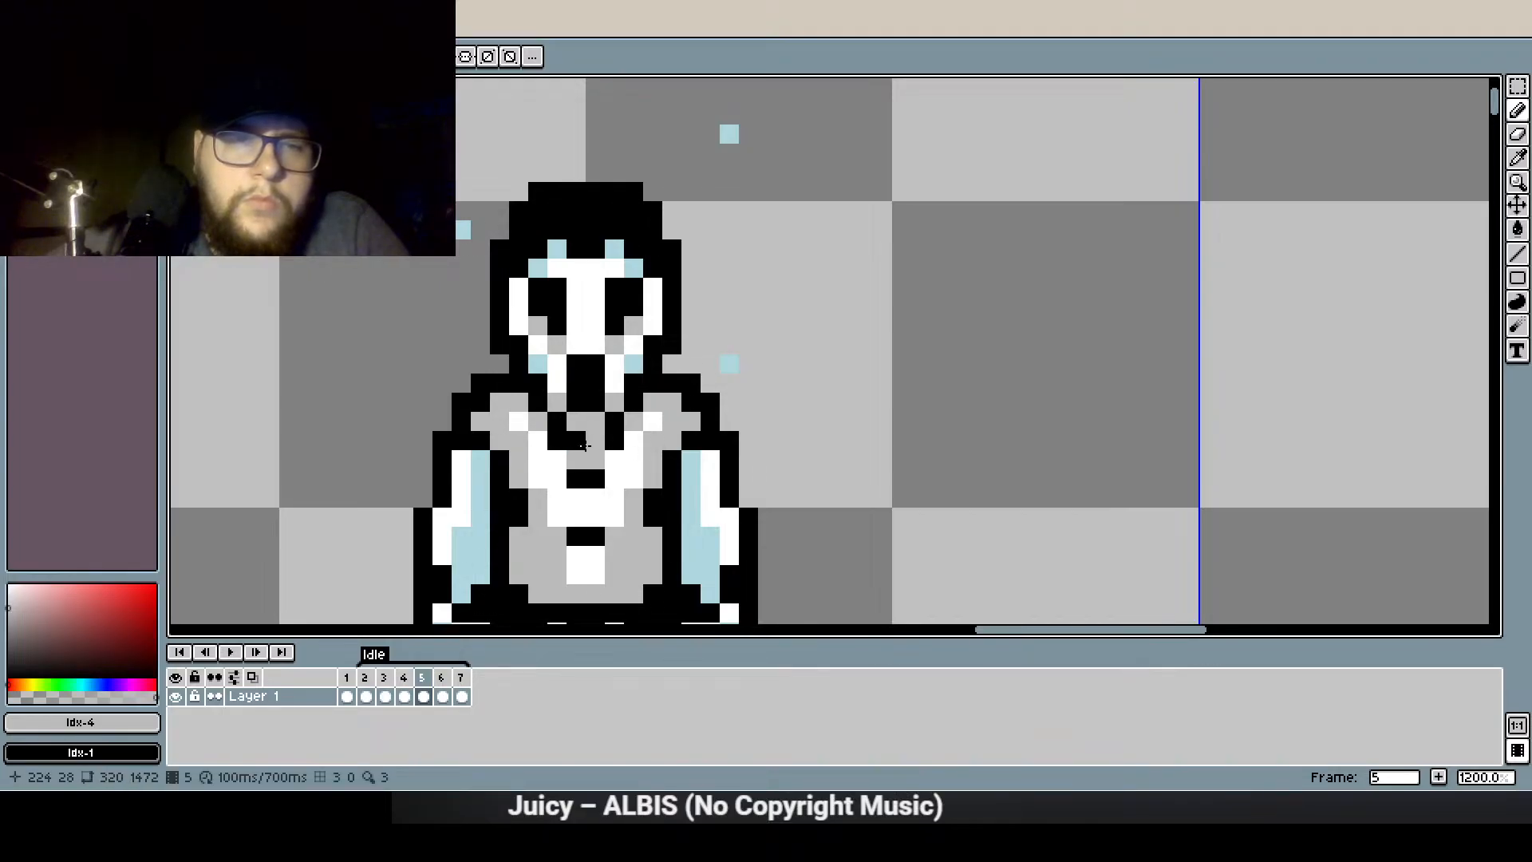
click(75, 110)
click(576, 364)
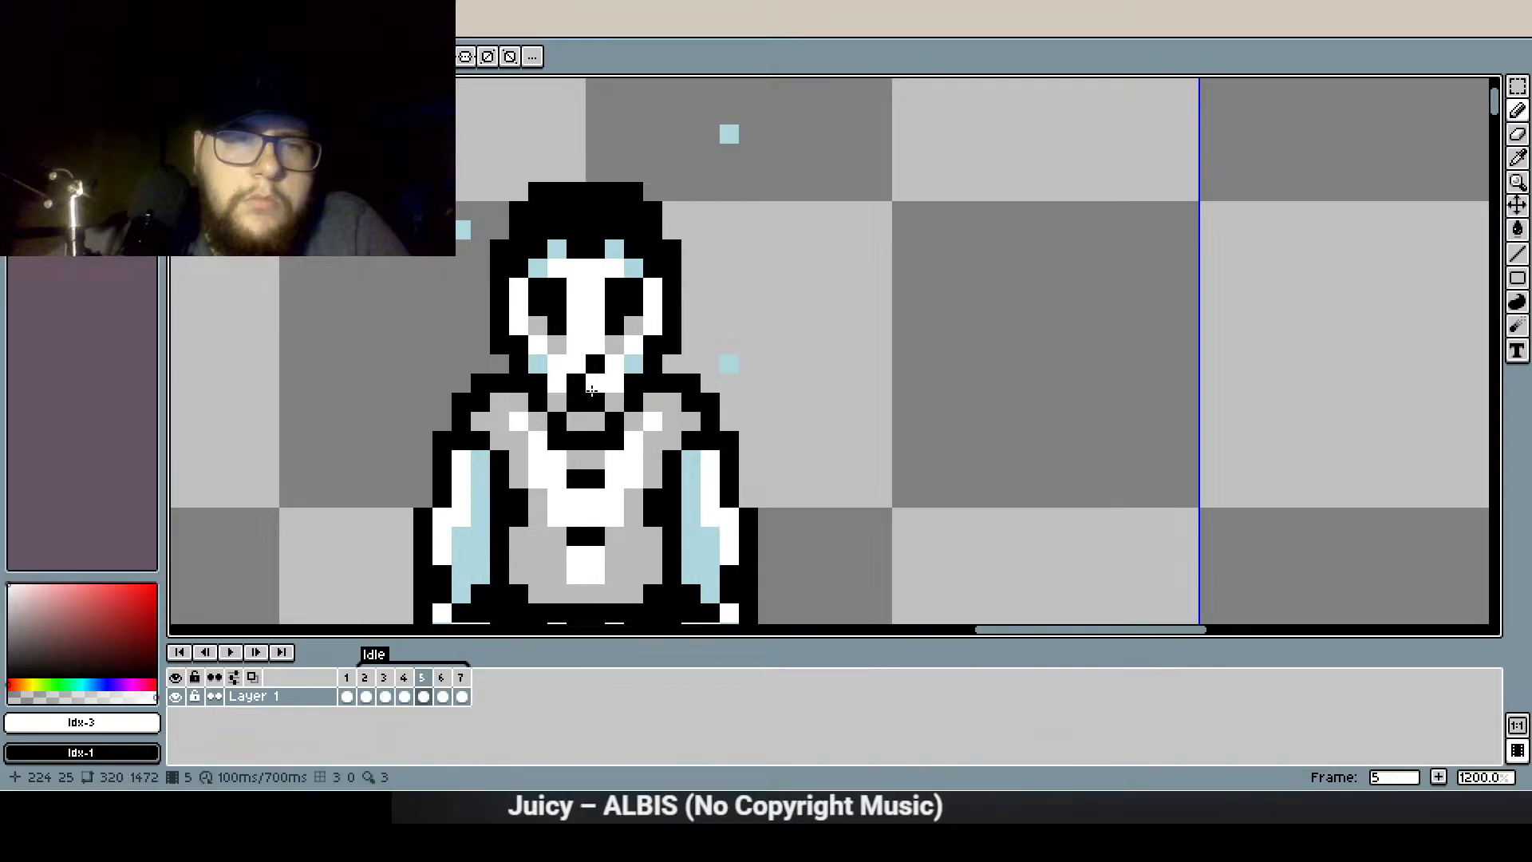
click(594, 365)
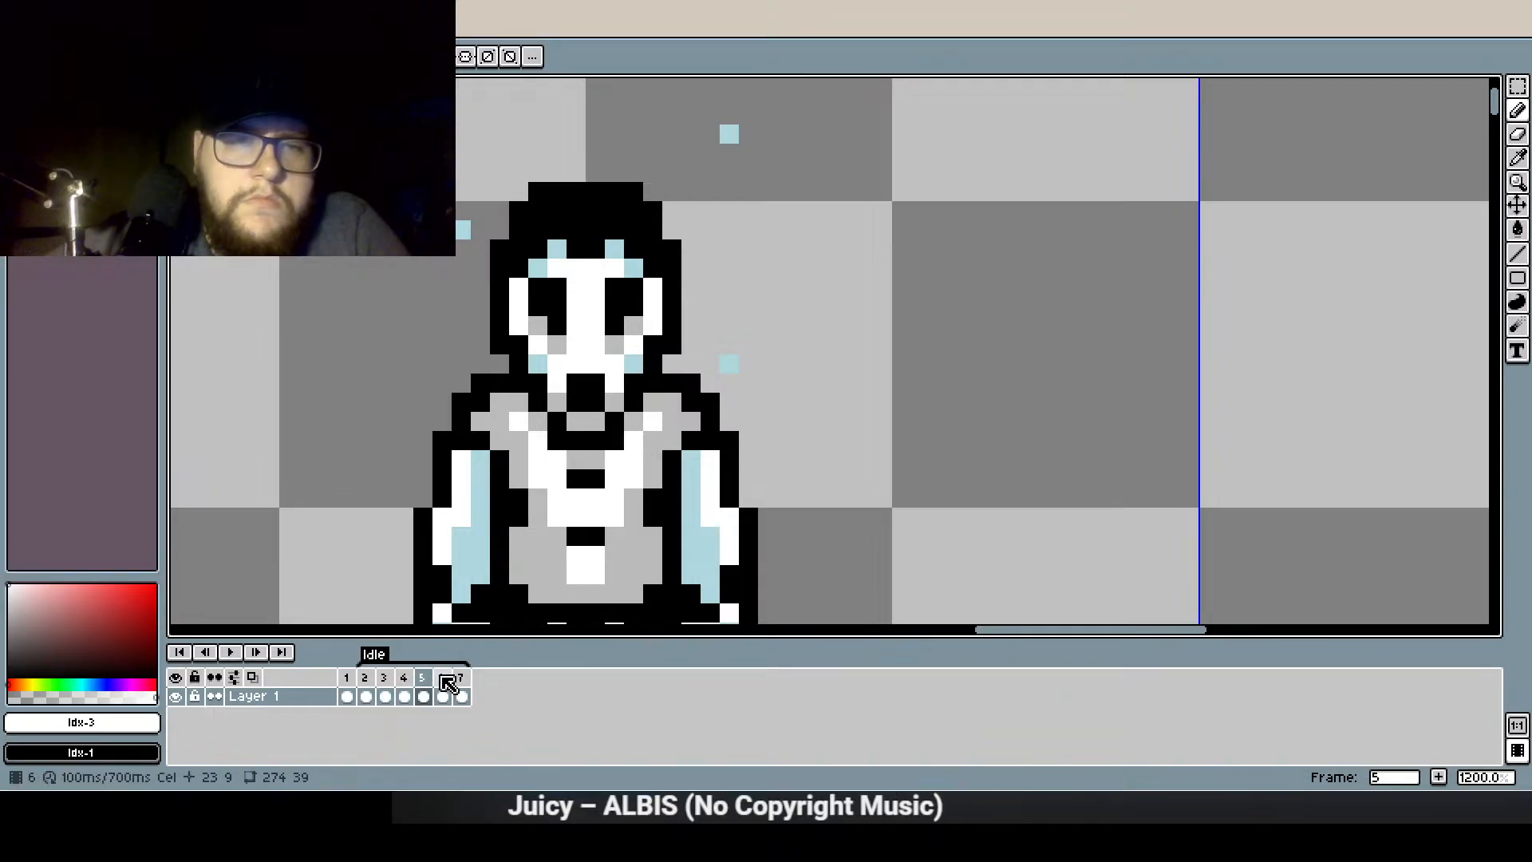
Extend the mouth in frame 6 down over the chin in black and shade its upper edge light gray
click(443, 696)
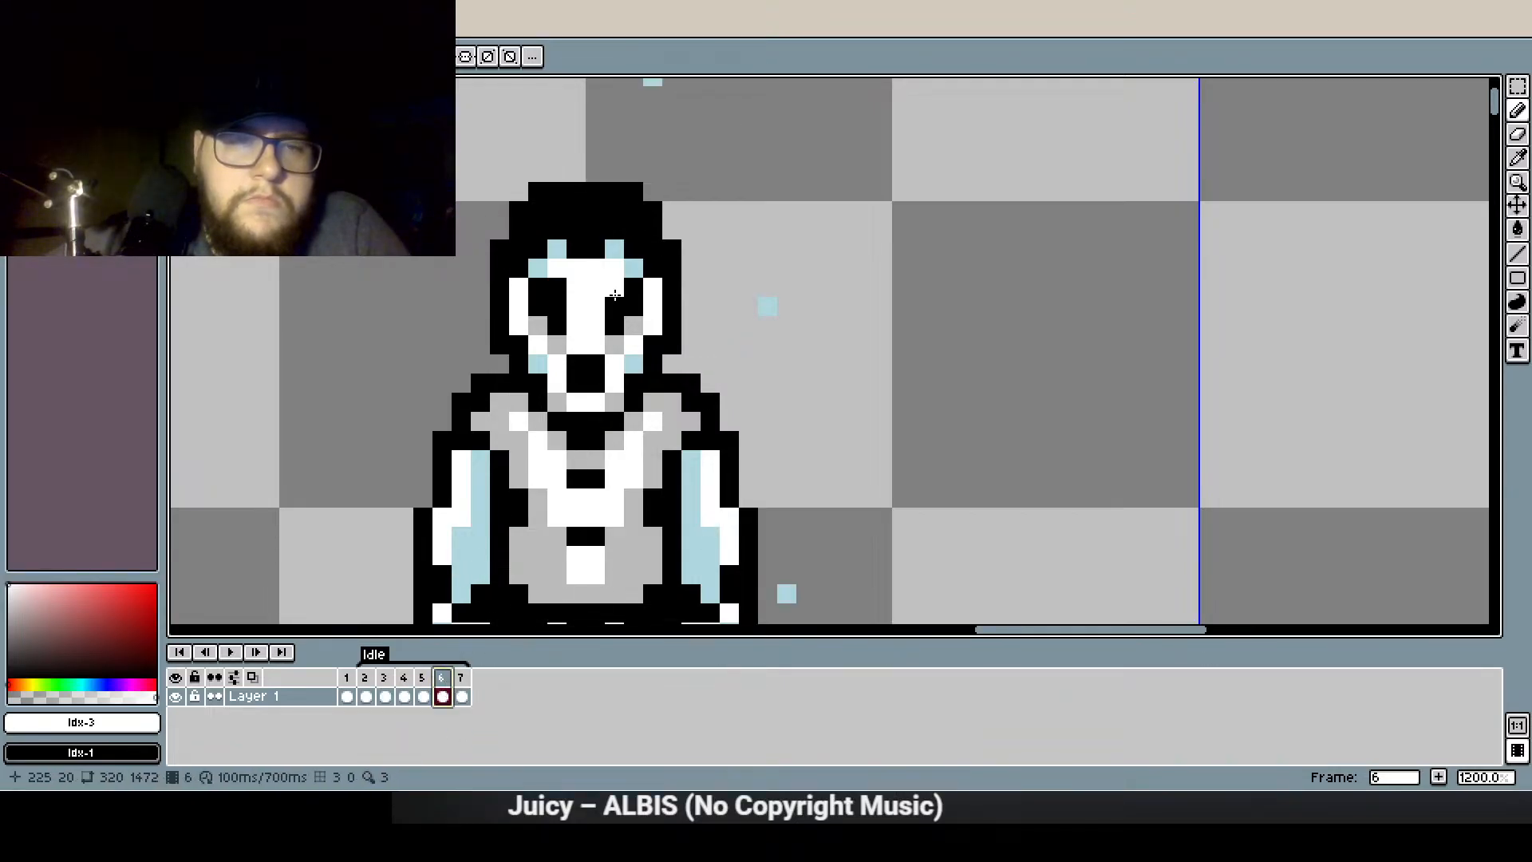
scroll(482, 358, up, 1)
right_click(482, 358)
click(94, 110)
click(564, 437)
right_click(564, 437)
right_click(586, 435)
click(561, 383)
click(586, 383)
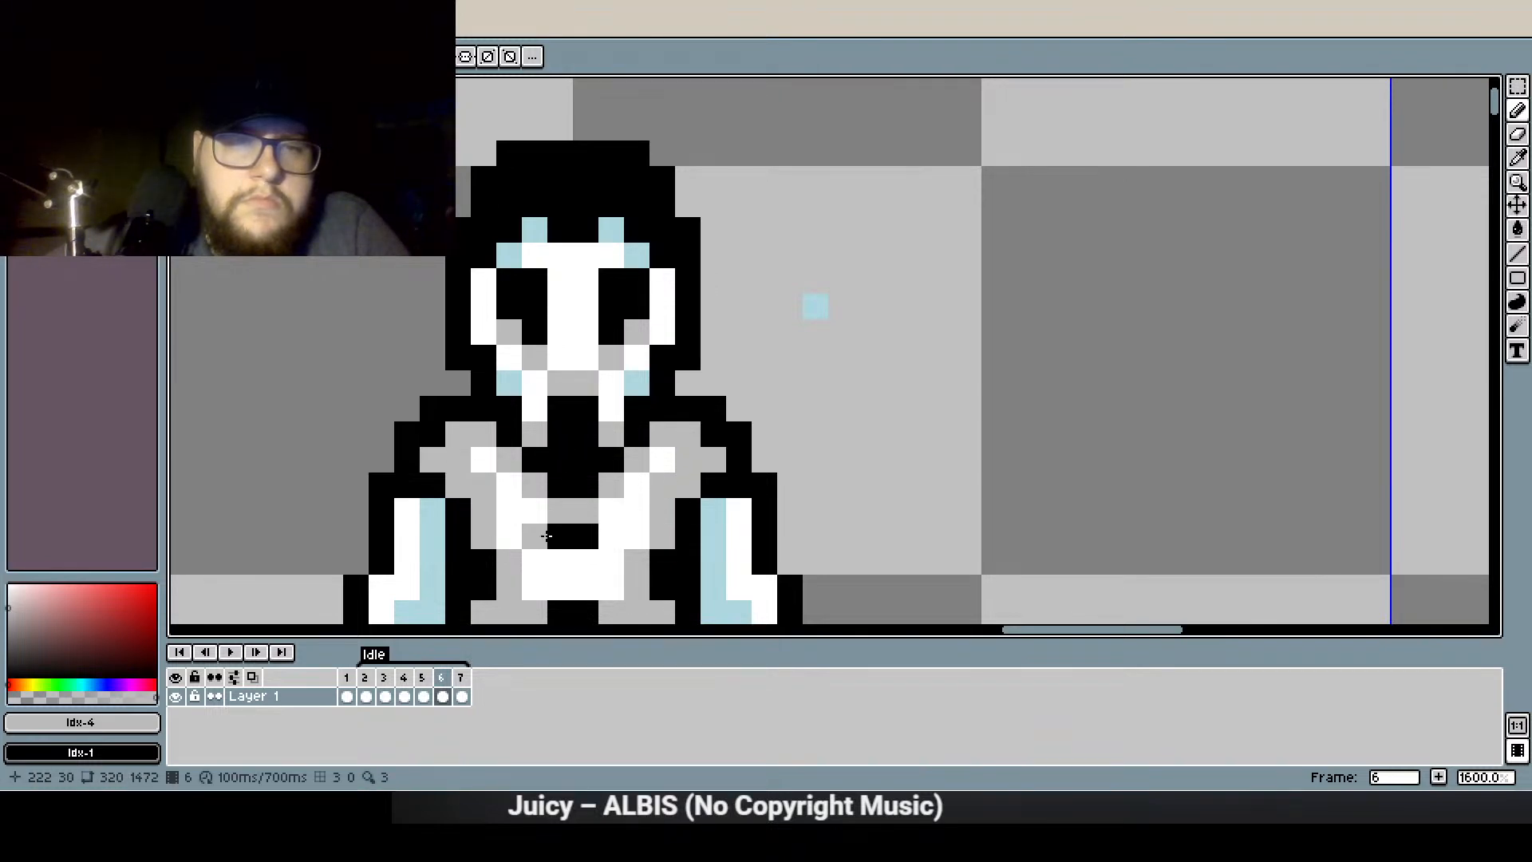
Shade the chin pixels in frame 7 light gray and play the animation from frame 2
click(461, 696)
click(569, 432)
click(585, 434)
scroll(548, 402, down, 2)
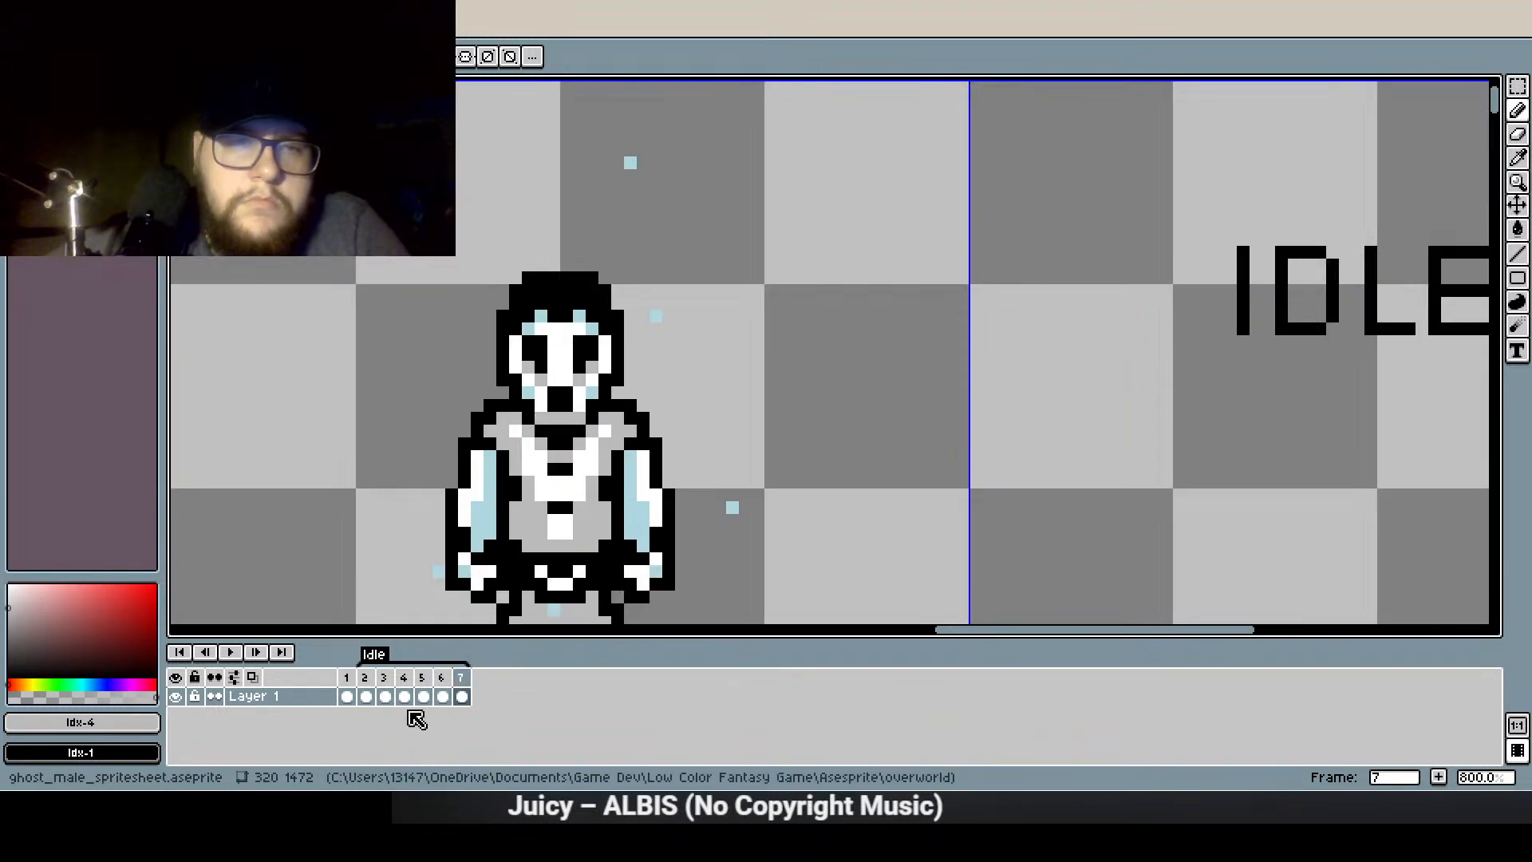
click(371, 679)
click(227, 651)
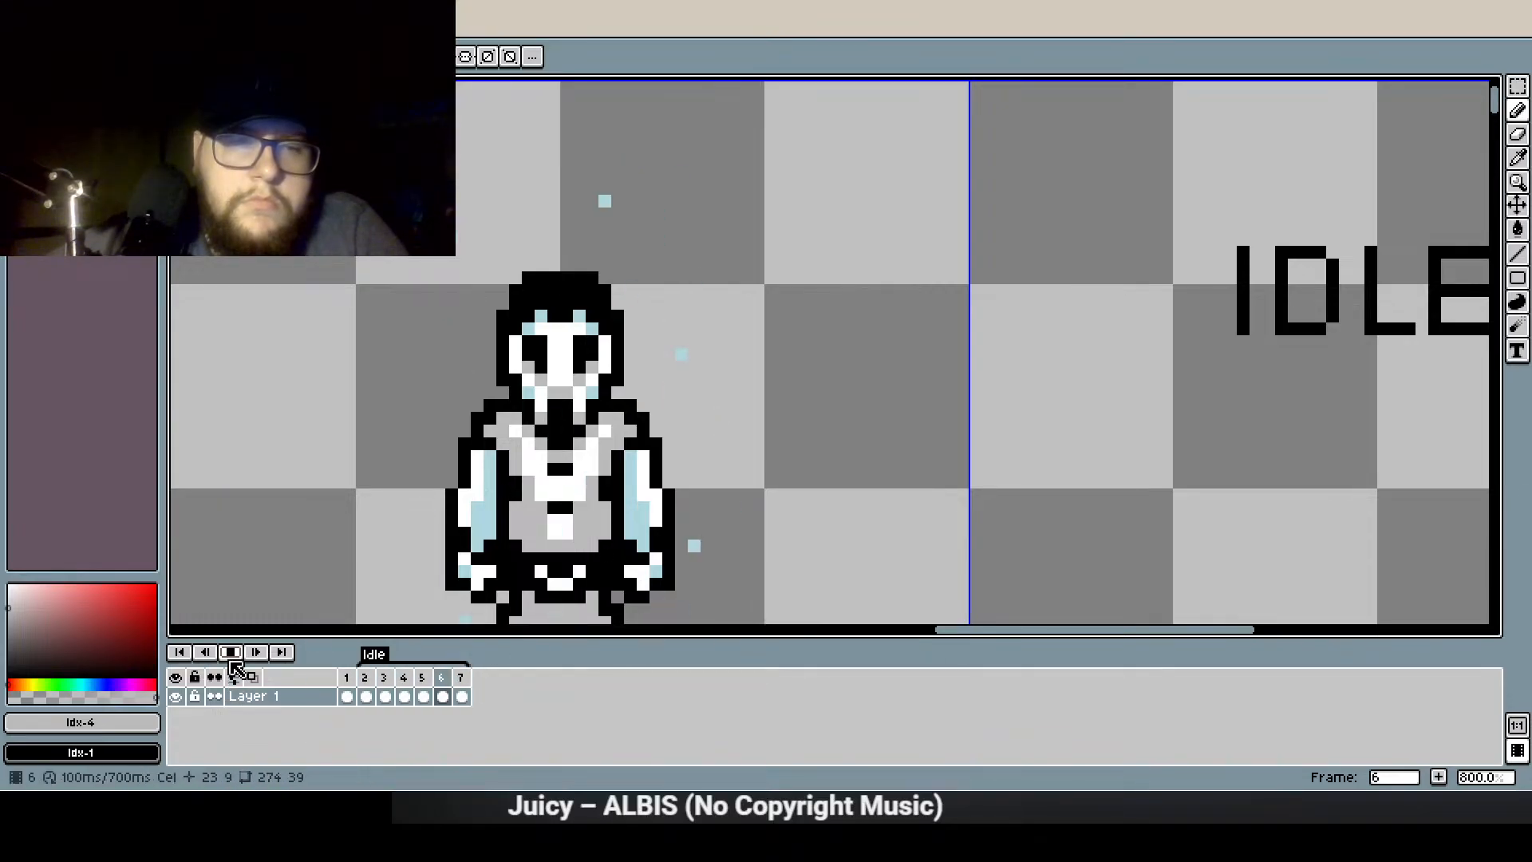
click(232, 659)
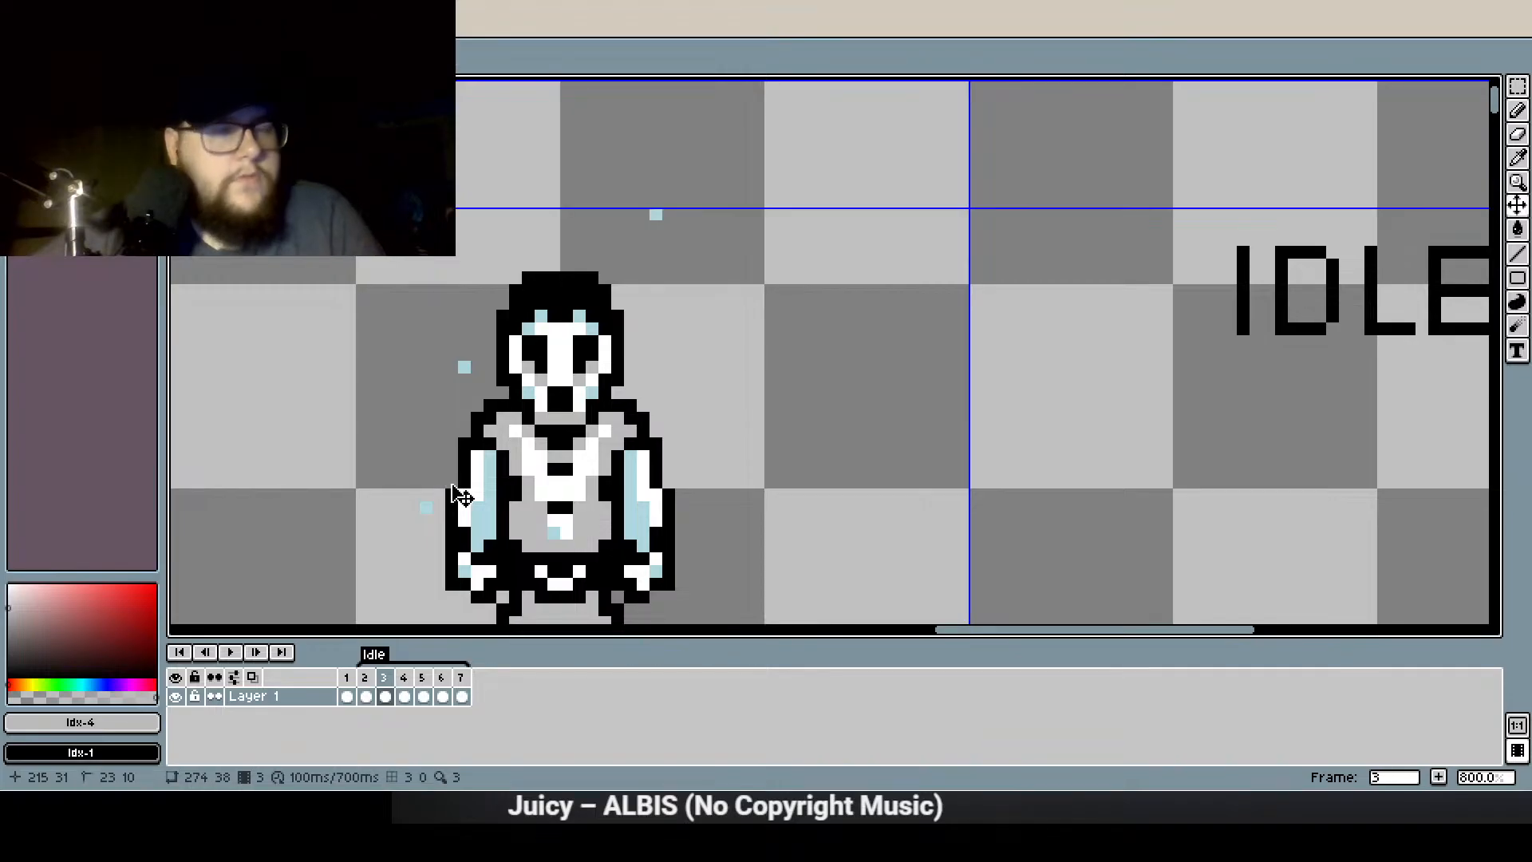
Undo the mouth and chin edits back through frame 5
key(ctrl+z)
key(Left)
key(Left)
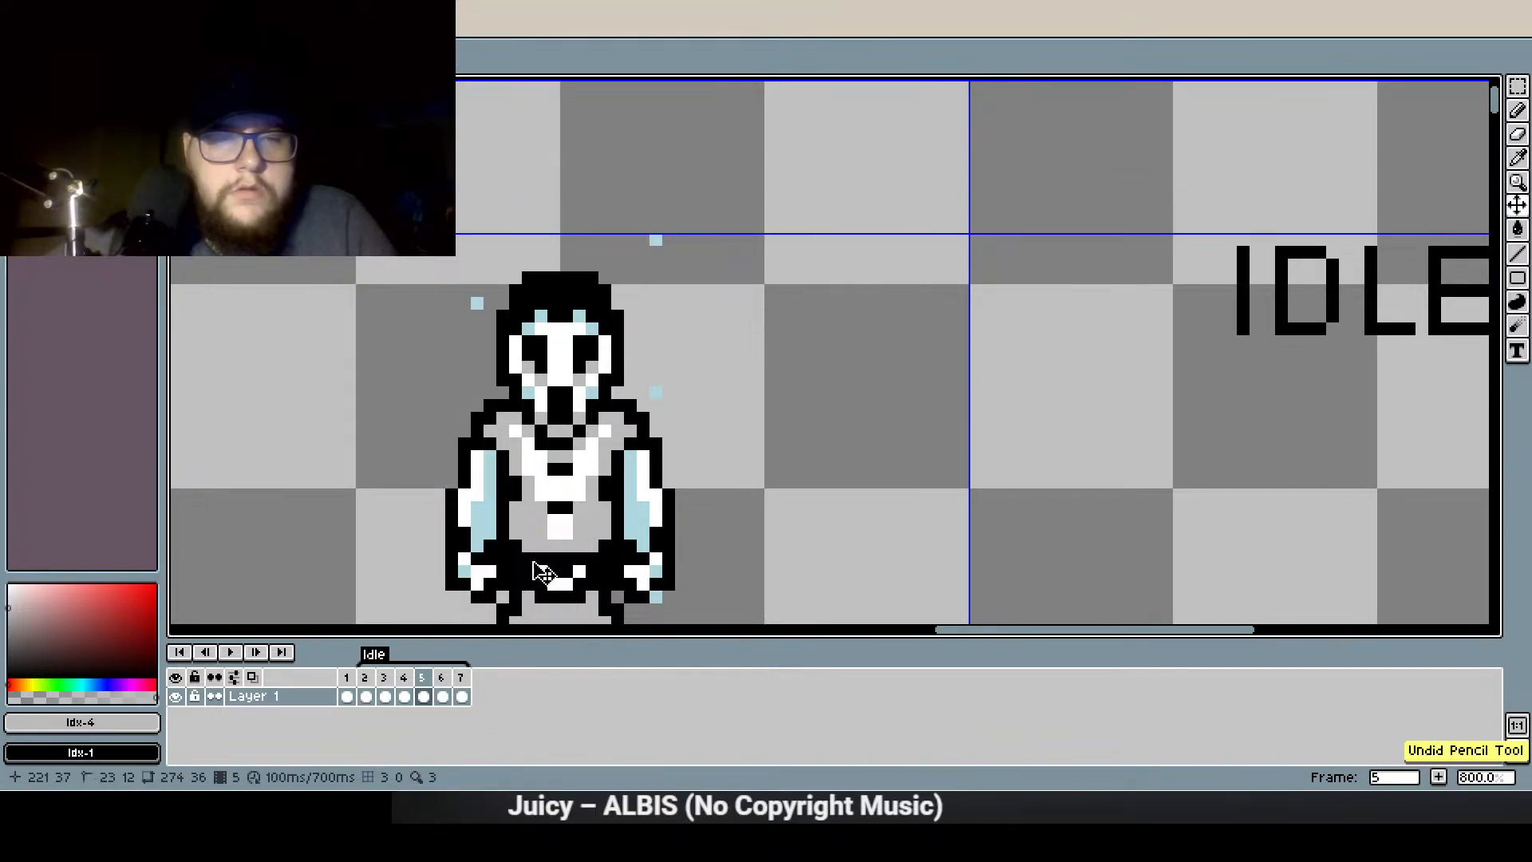
key(ctrl+z)
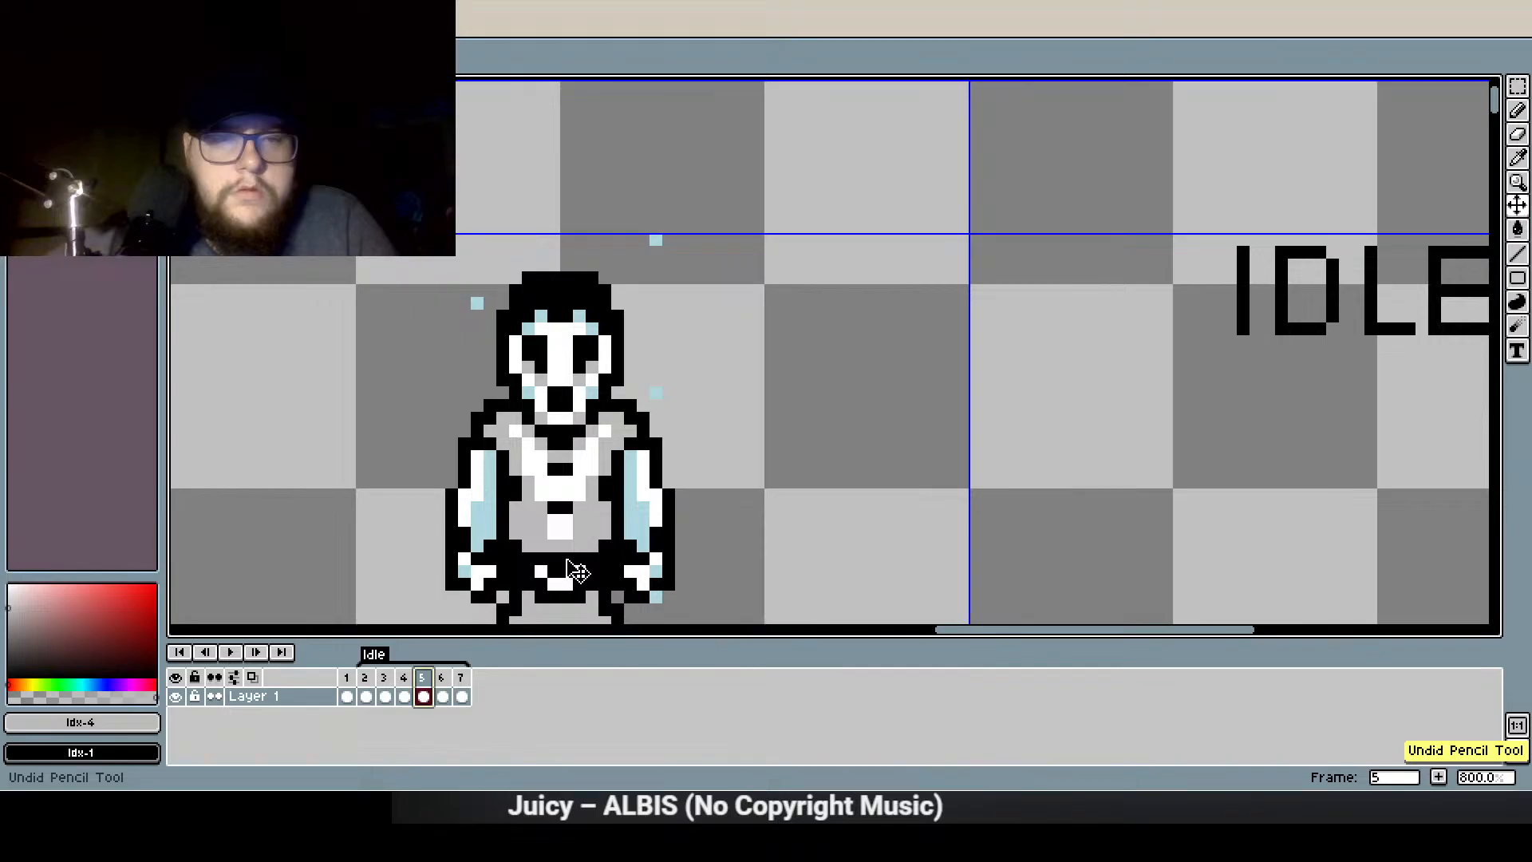
Undo the earlier pencil edits back to frame 2 and redo the strokes that were undone too far
key(Left)
key(ctrl+z)
key(ctrl+z)
key(ctrl+z)
key(ctrl+z)
scroll(638, 514, down, 1)
scroll(642, 508, down, 1)
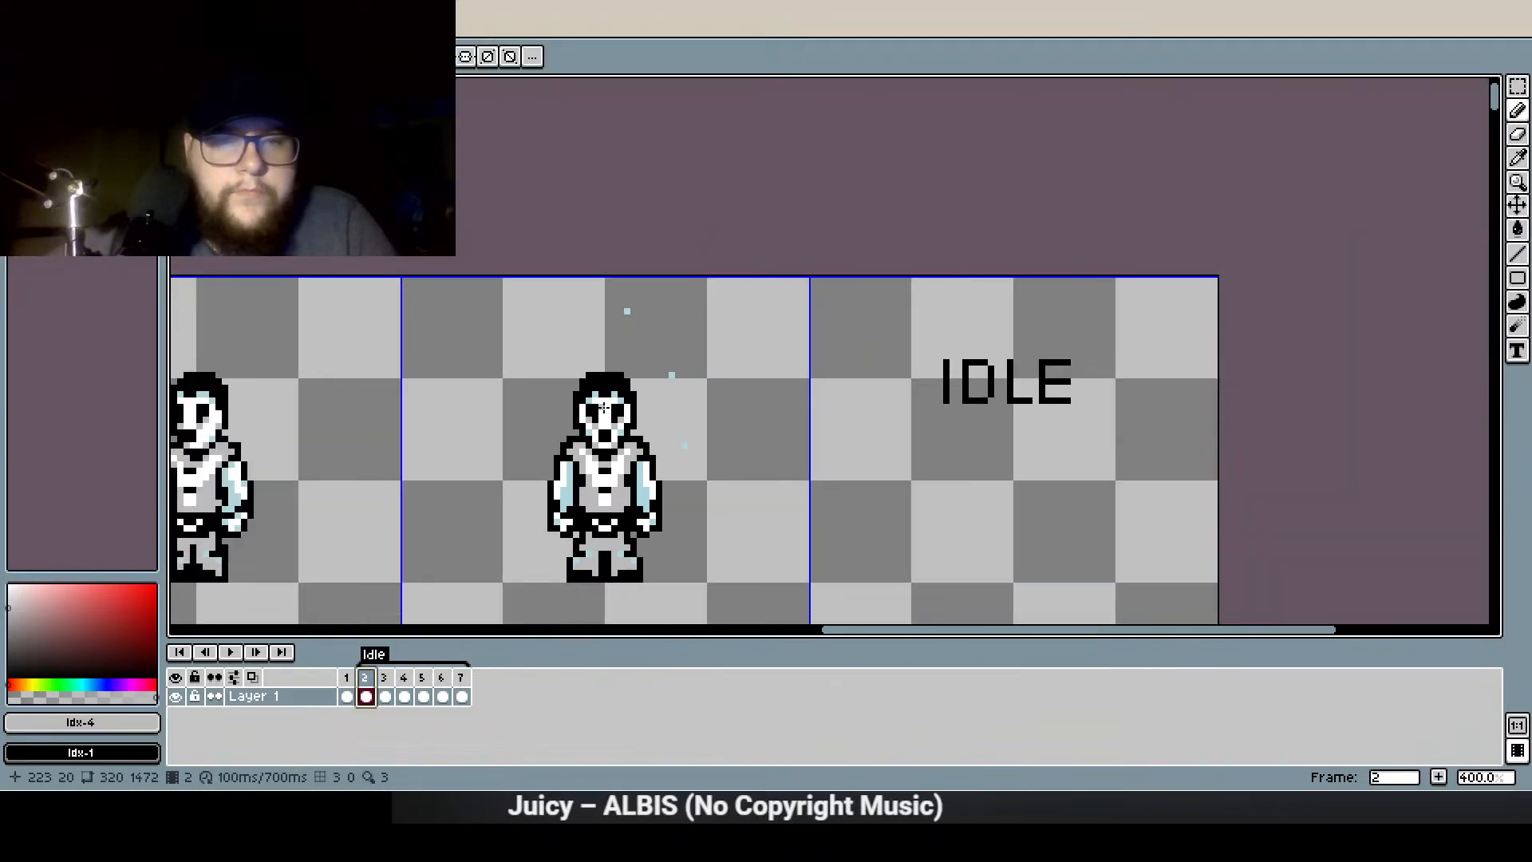
key(ctrl+y)
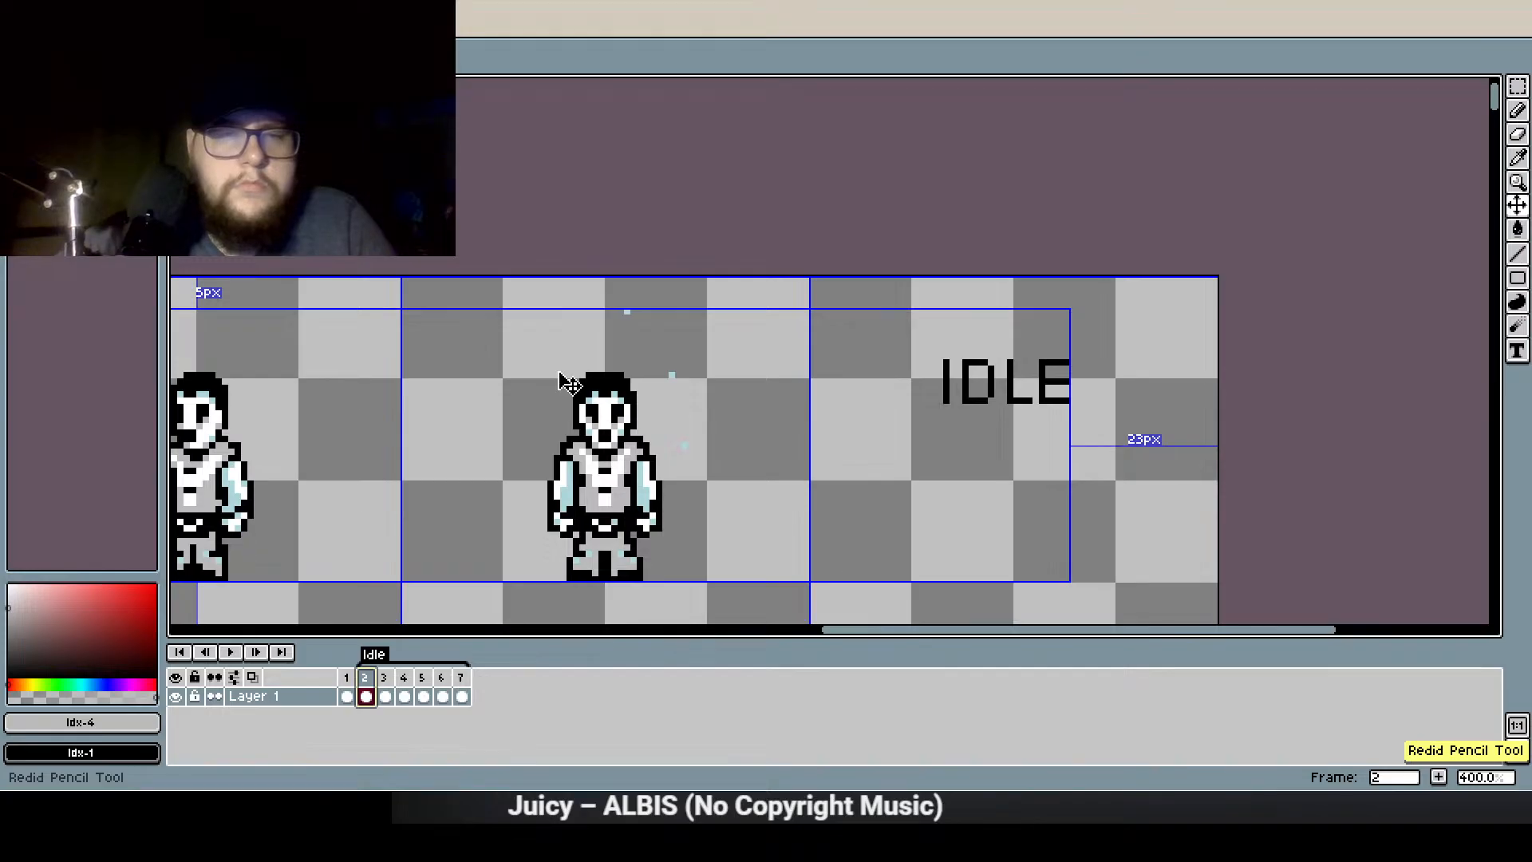
key(ctrl+y)
key(ctrl+y)
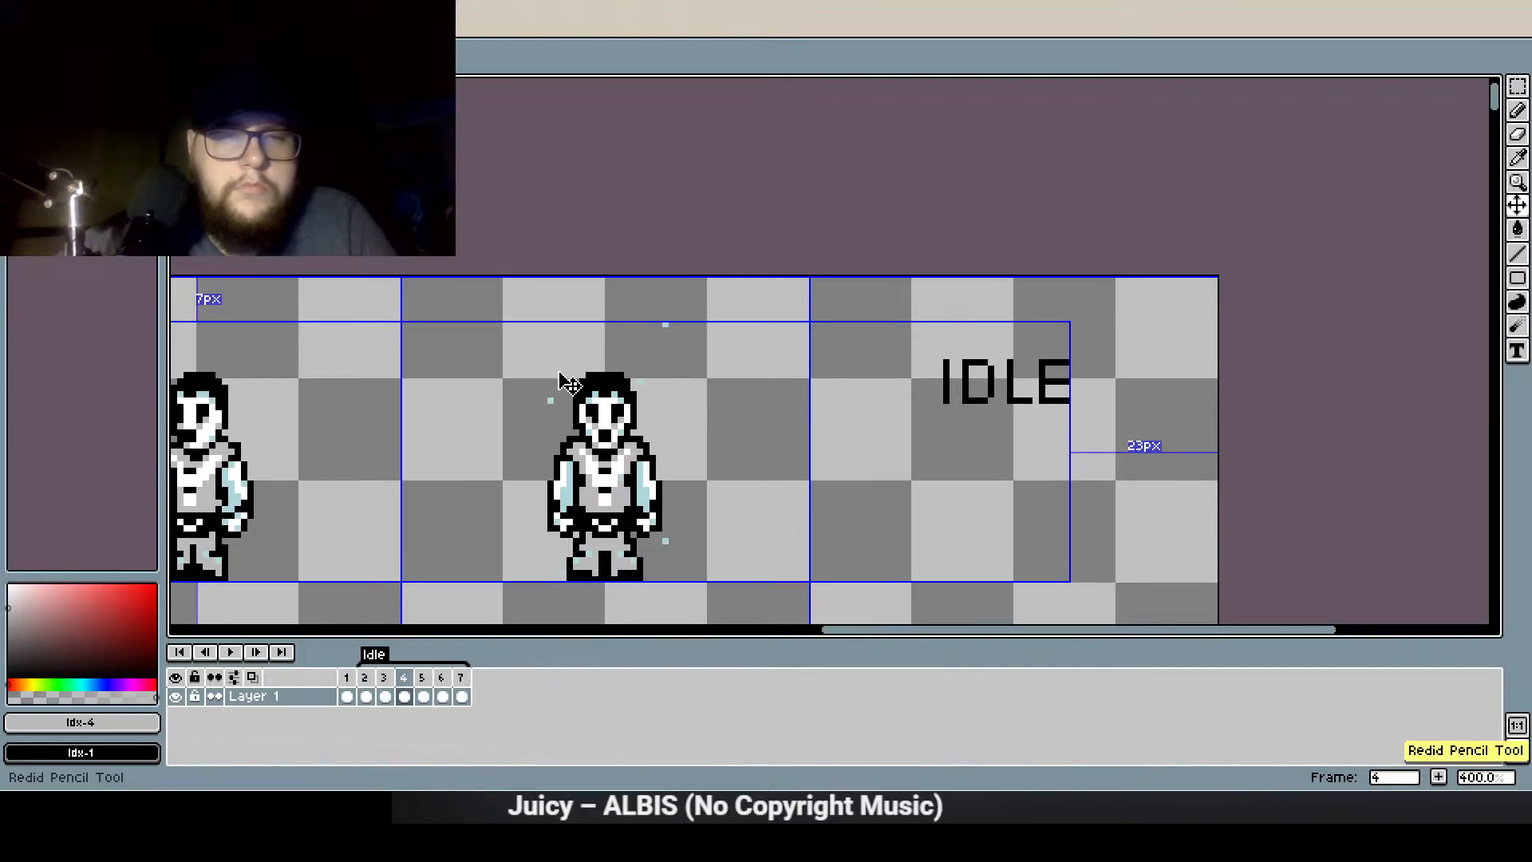
key(ctrl+y)
Paint the light gray chin pixels directly below the mouth in frame 3 white
scroll(621, 482, up, 2)
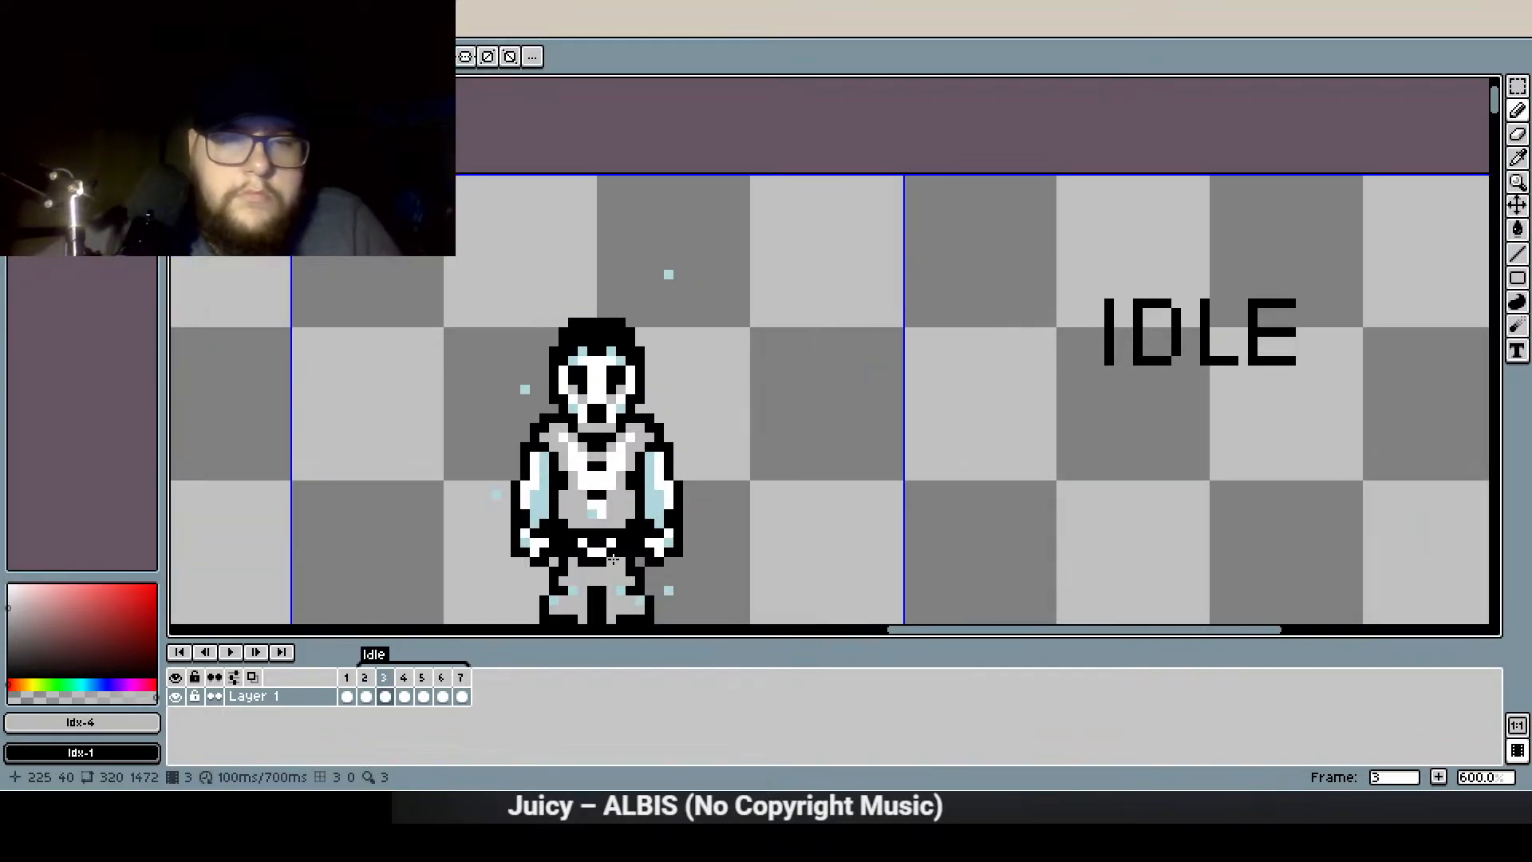
scroll(621, 529, up, 4)
key([)
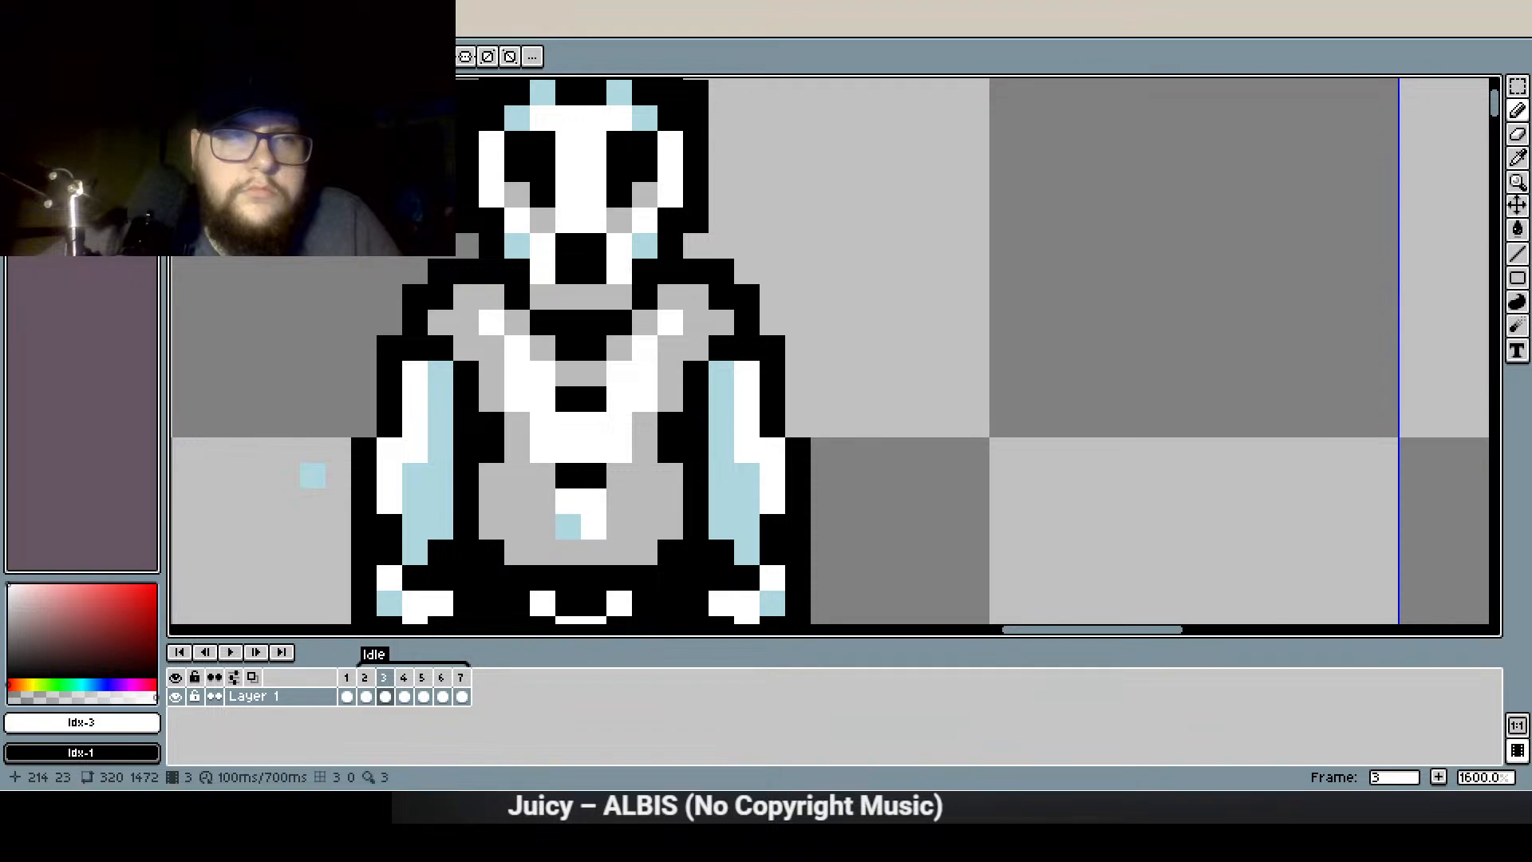
click(586, 293)
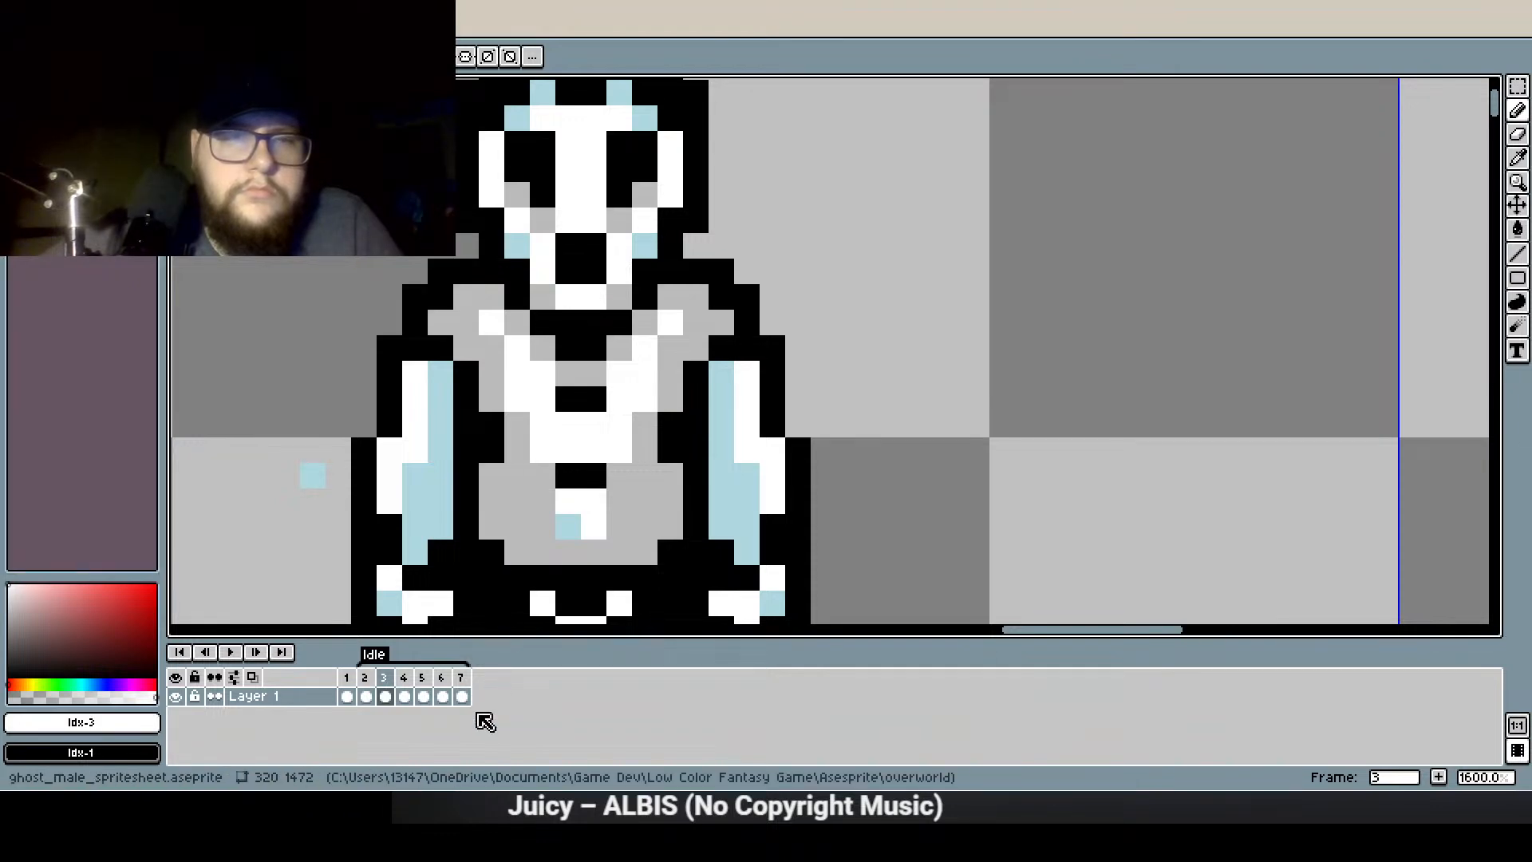
Extend the mouth in frame 5 down over the chin in black and draw a two-pixel light gray chin beneath it
click(405, 678)
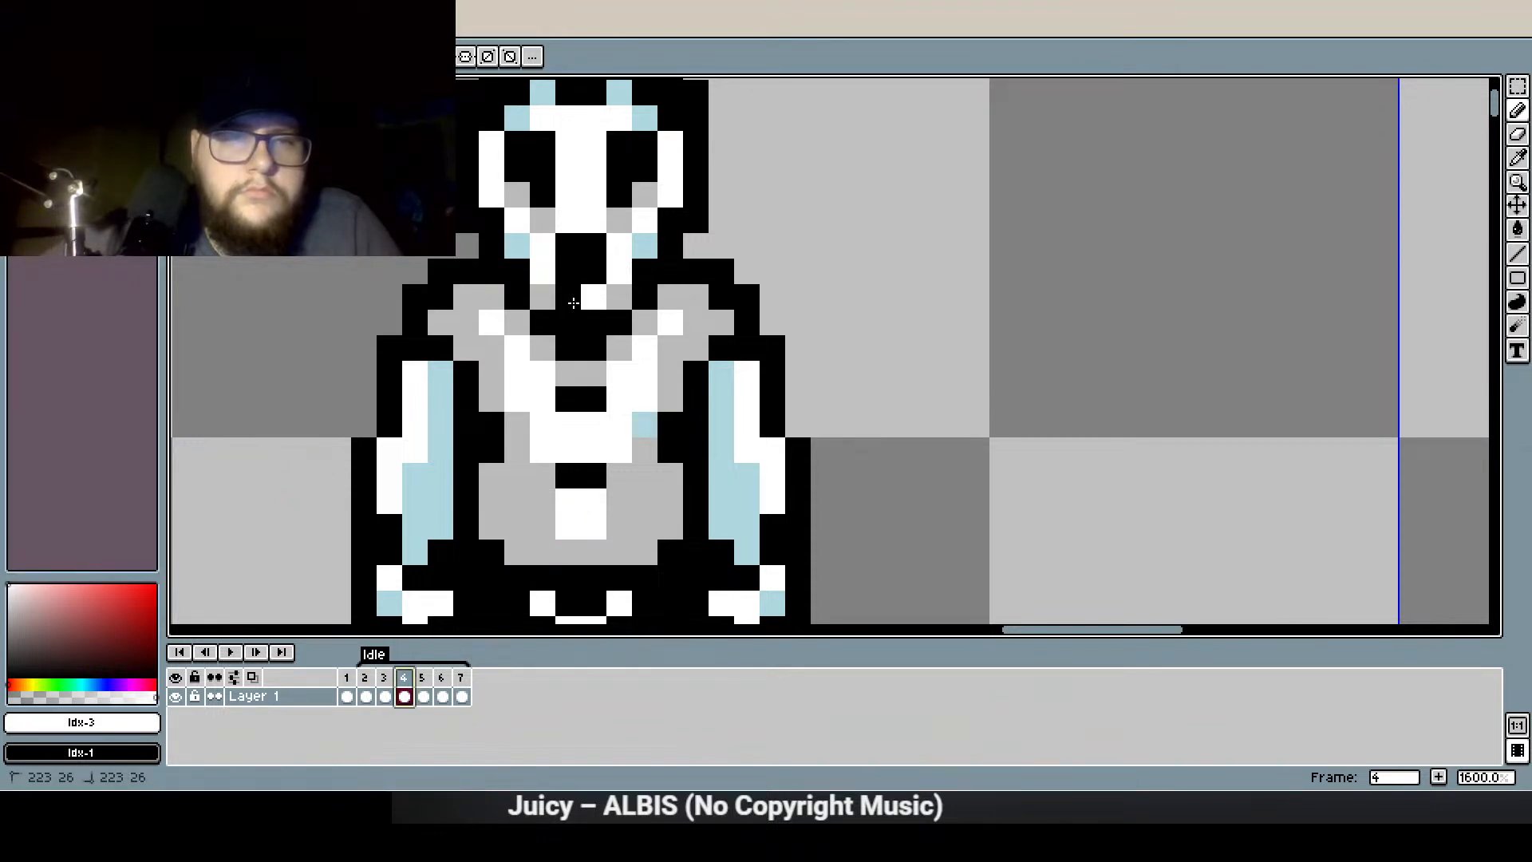
key(period)
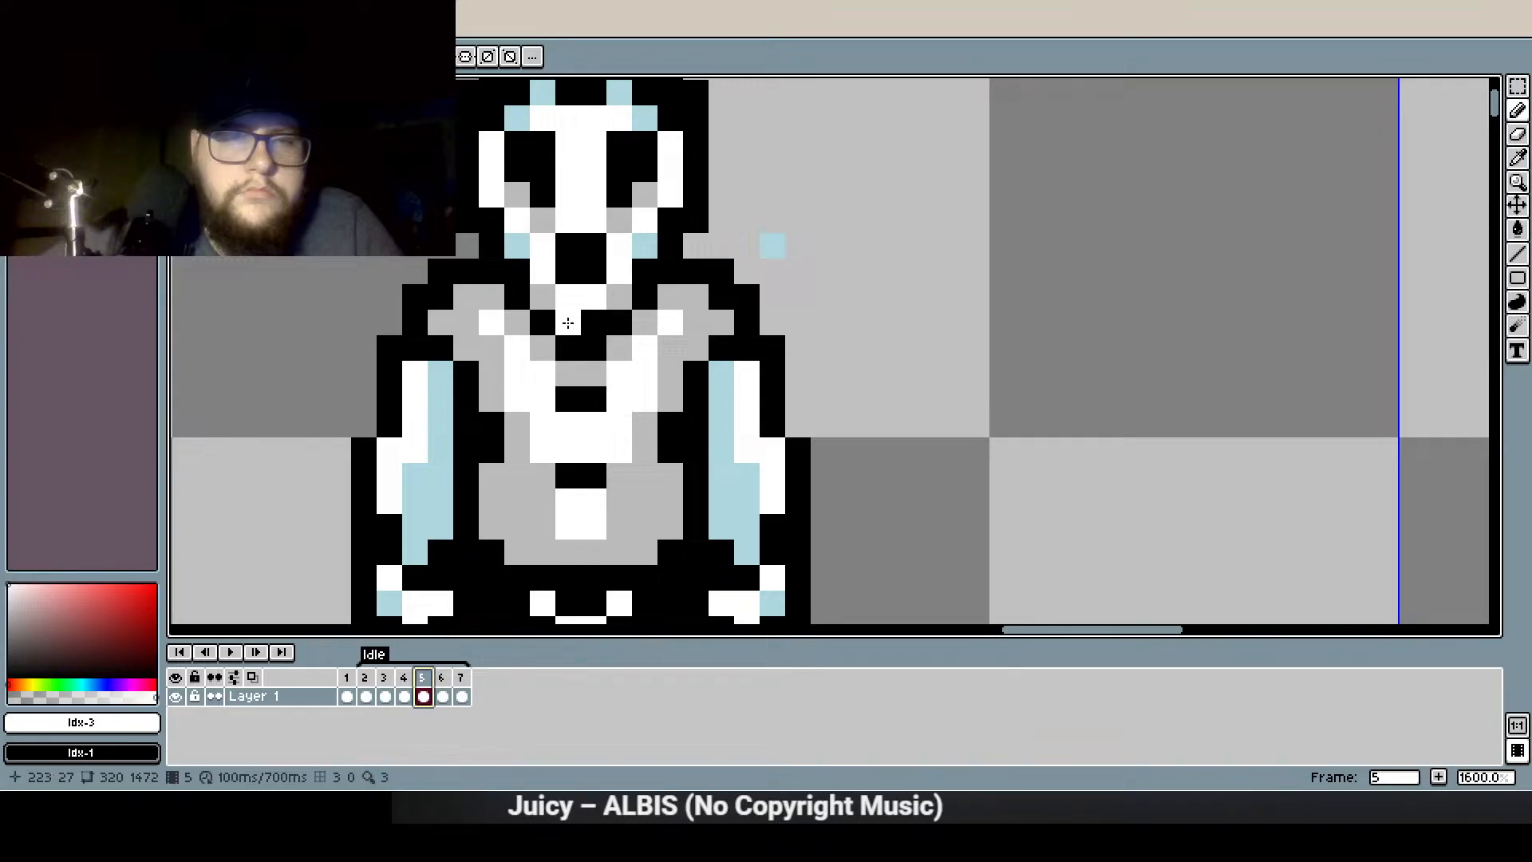
right_click(571, 298)
right_click(592, 297)
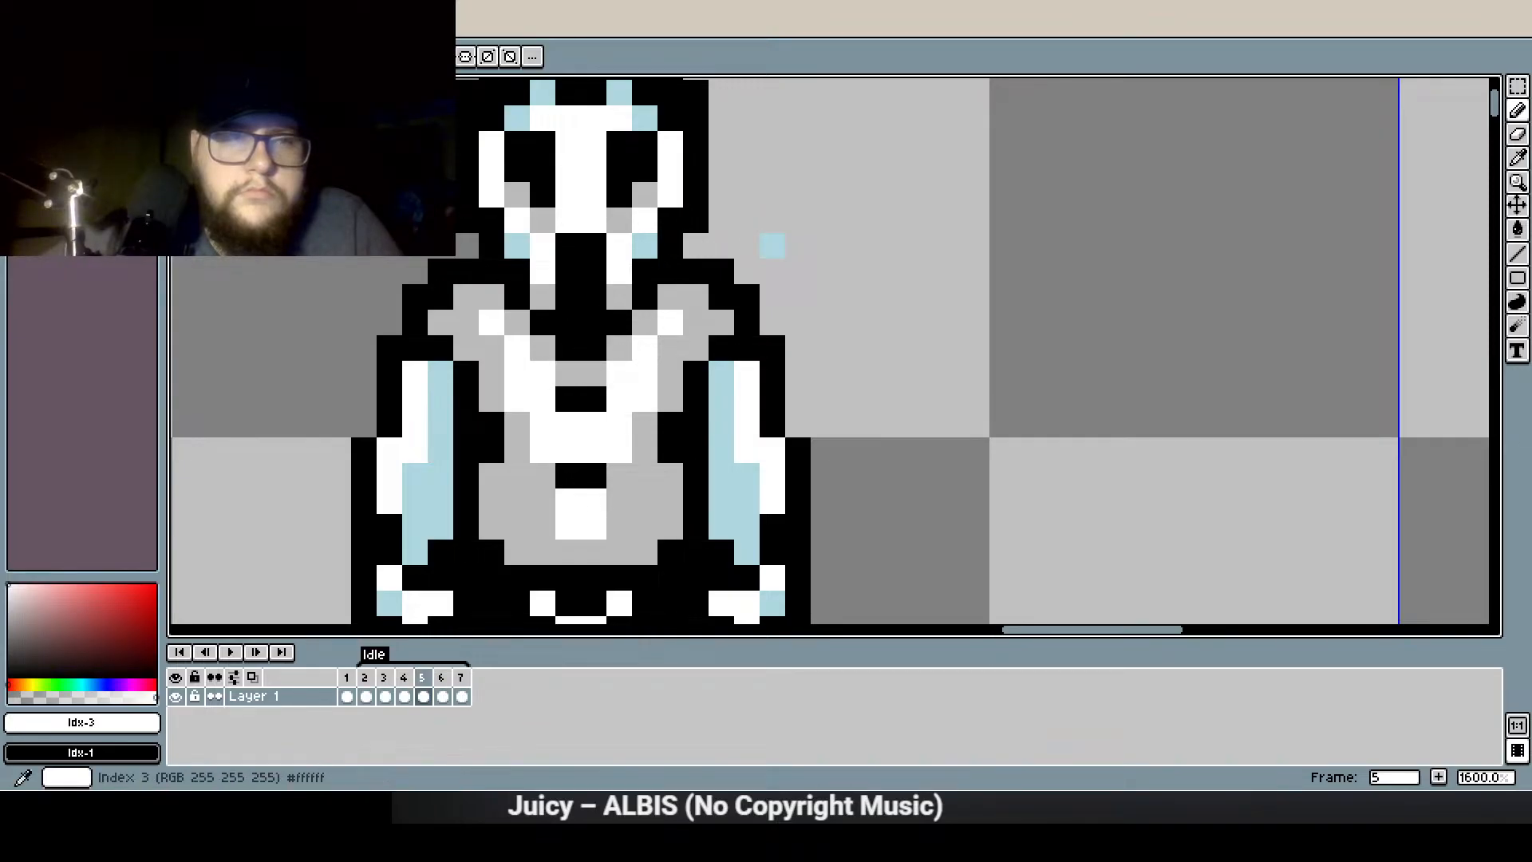
click(88, 108)
right_click(425, 331)
click(426, 337)
click(568, 323)
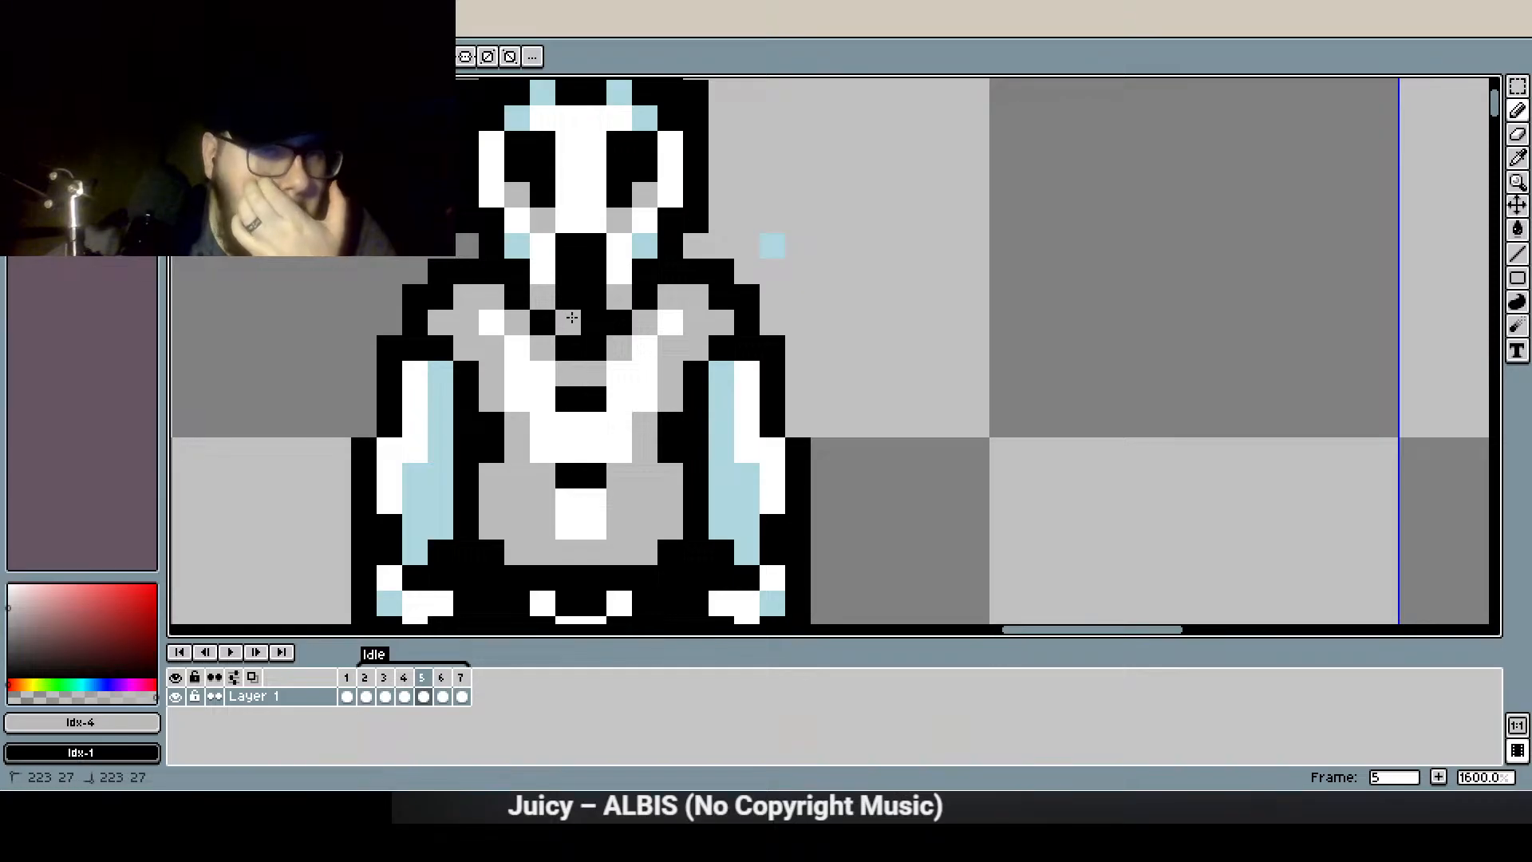
click(593, 322)
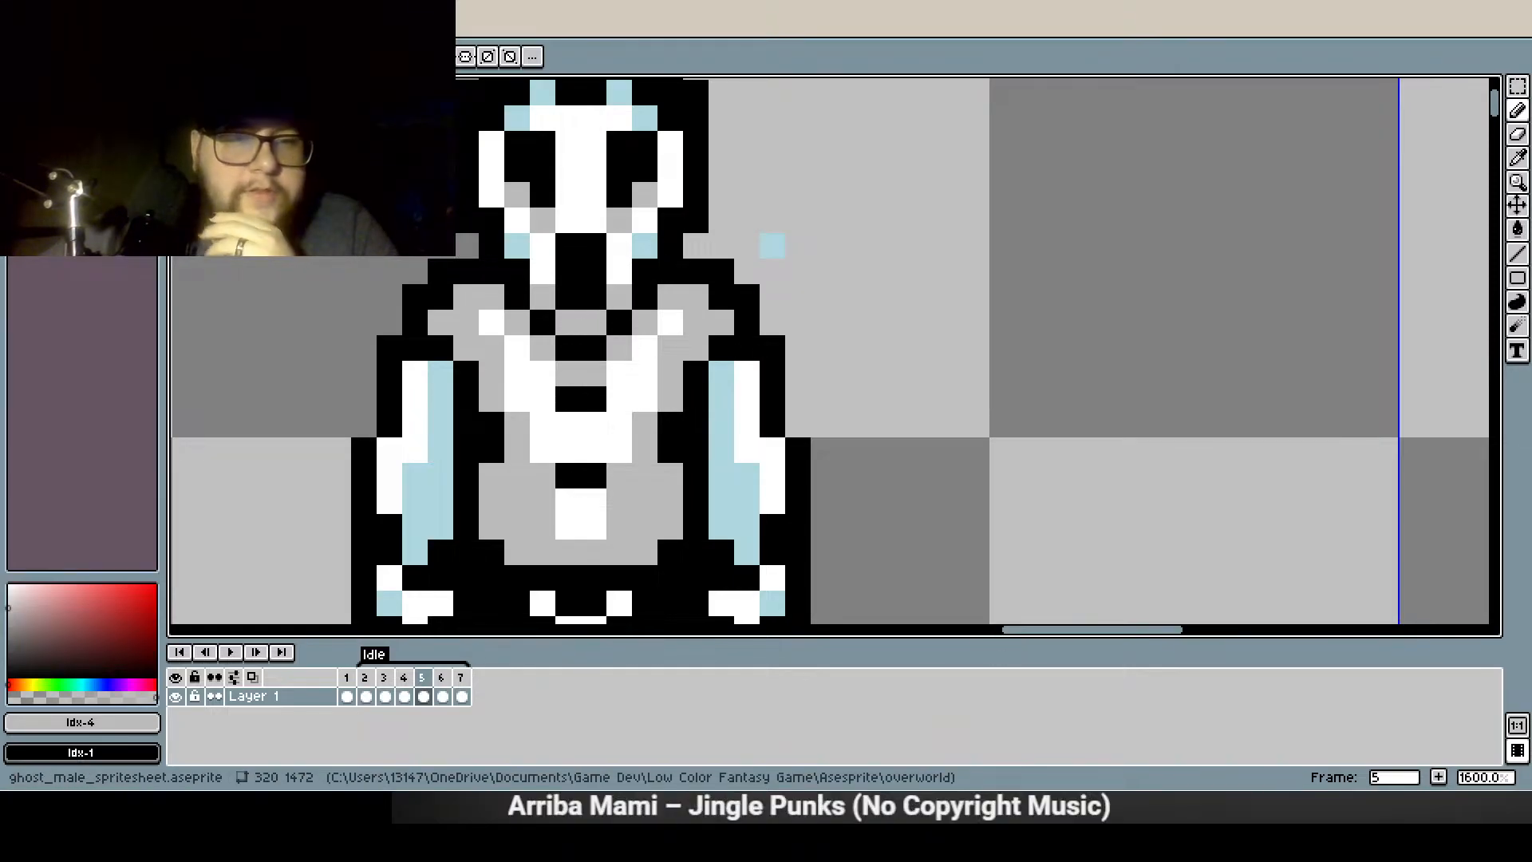
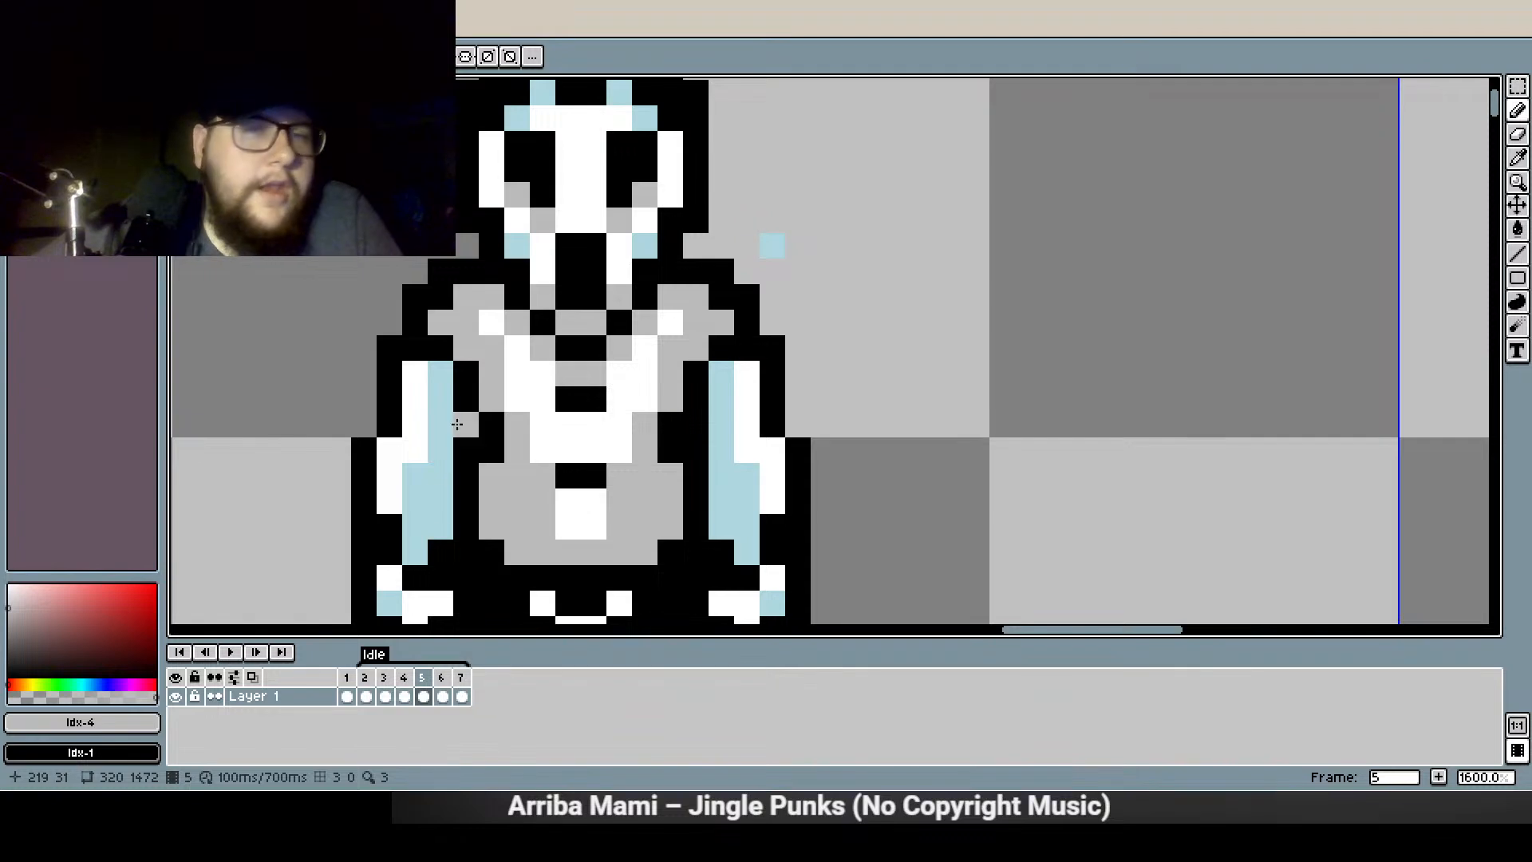
Lower the mouth in frame 6 with a light gray chin beneath, black over the old chin, and light gray on the mouth's upper row
click(443, 696)
mouse_move(539, 352)
mouse_down()
mouse_move(530, 380)
mouse_move(588, 353)
mouse_up()
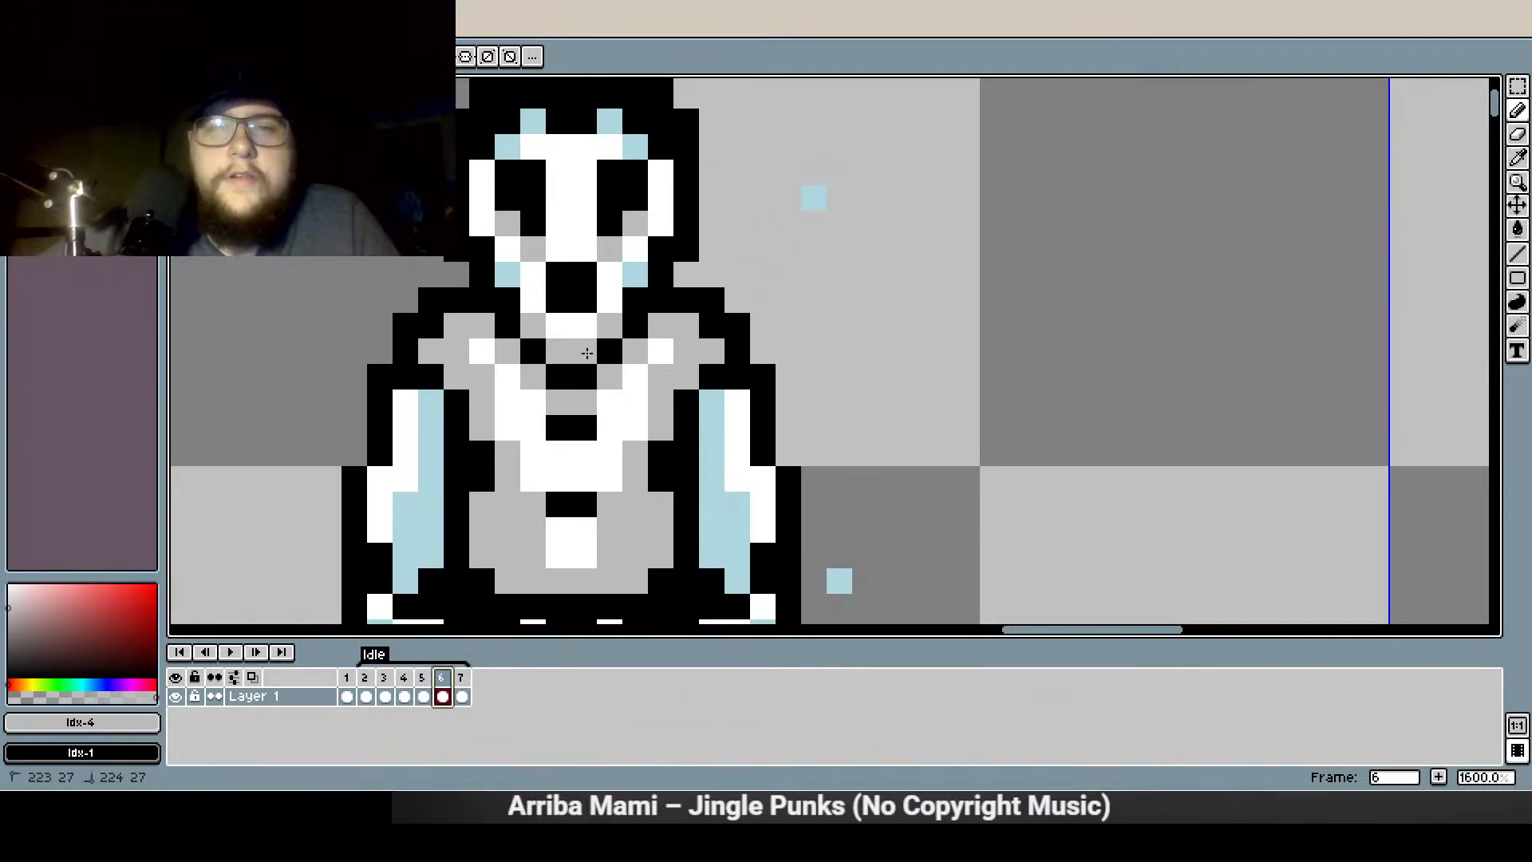
right_click(560, 325)
right_click(584, 326)
drag(561, 274, 584, 274)
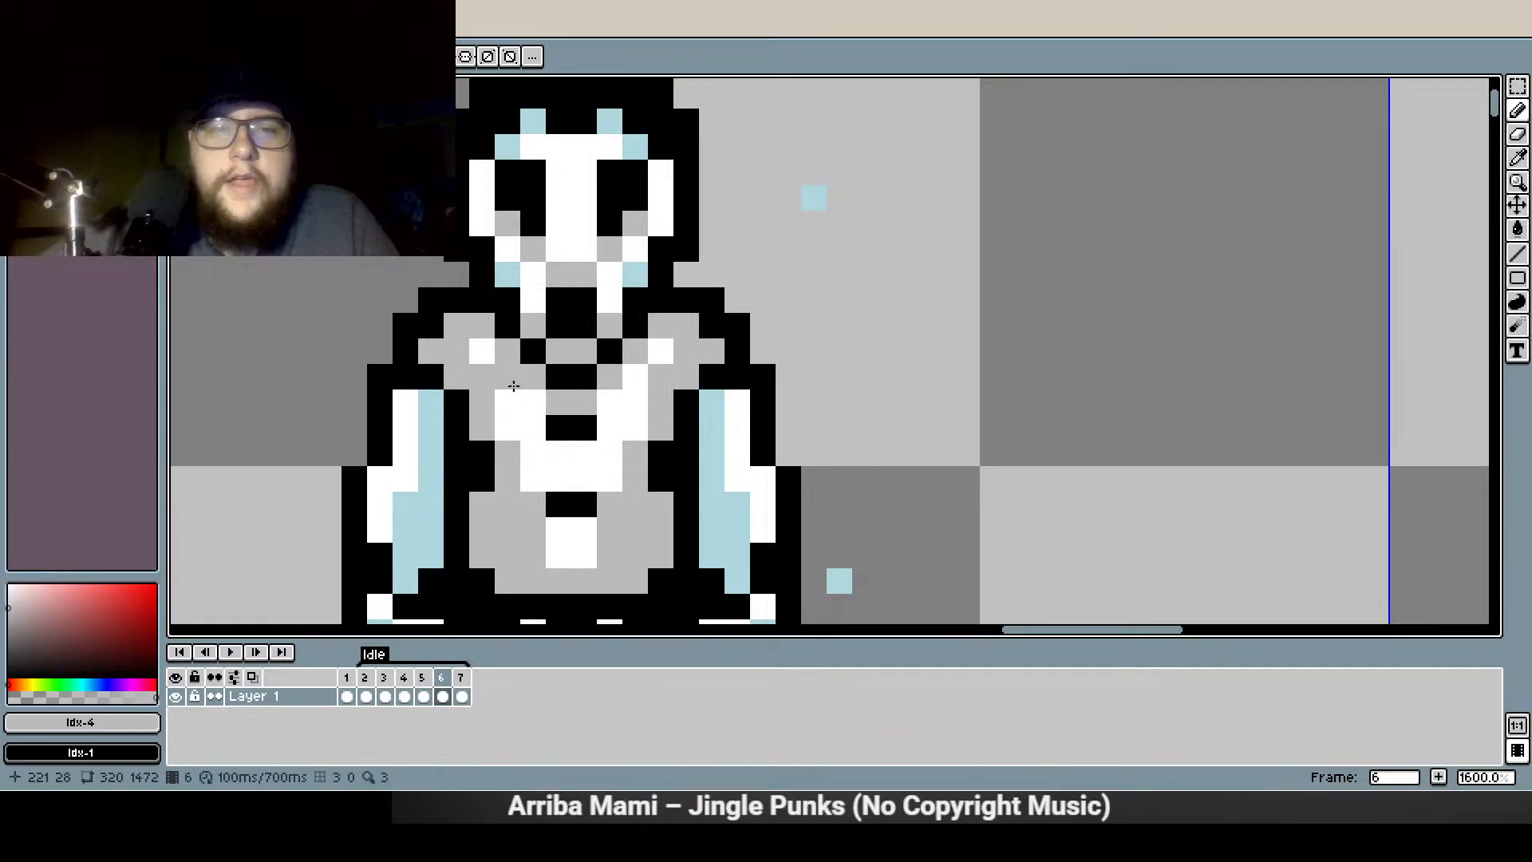
Shade the mouth's upper row in frame 7 light gray and paint the chin pixels below it black
click(461, 696)
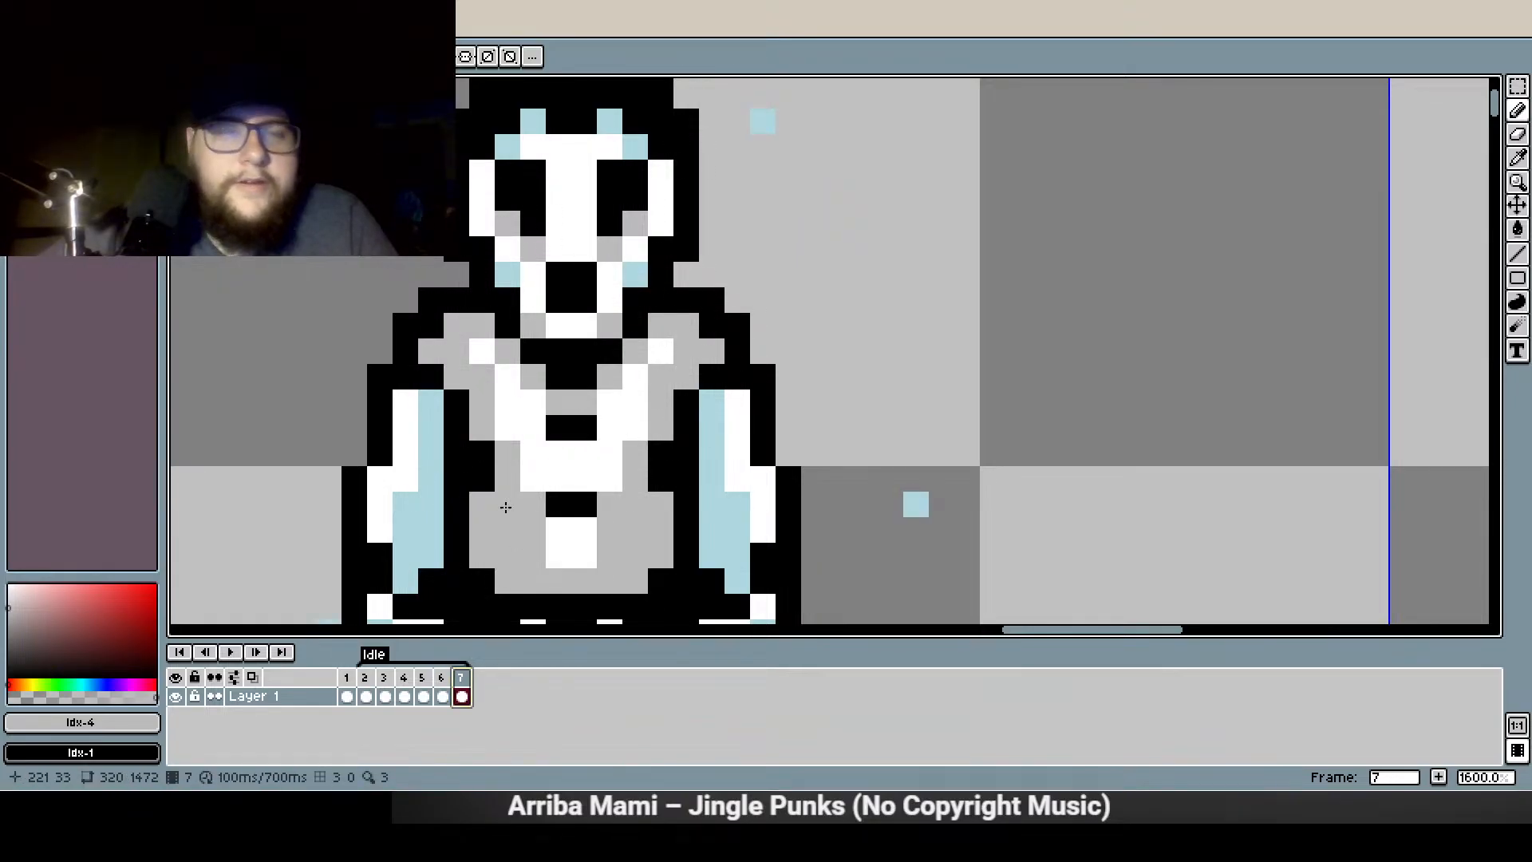
drag(560, 276, 580, 277)
right_click(554, 326)
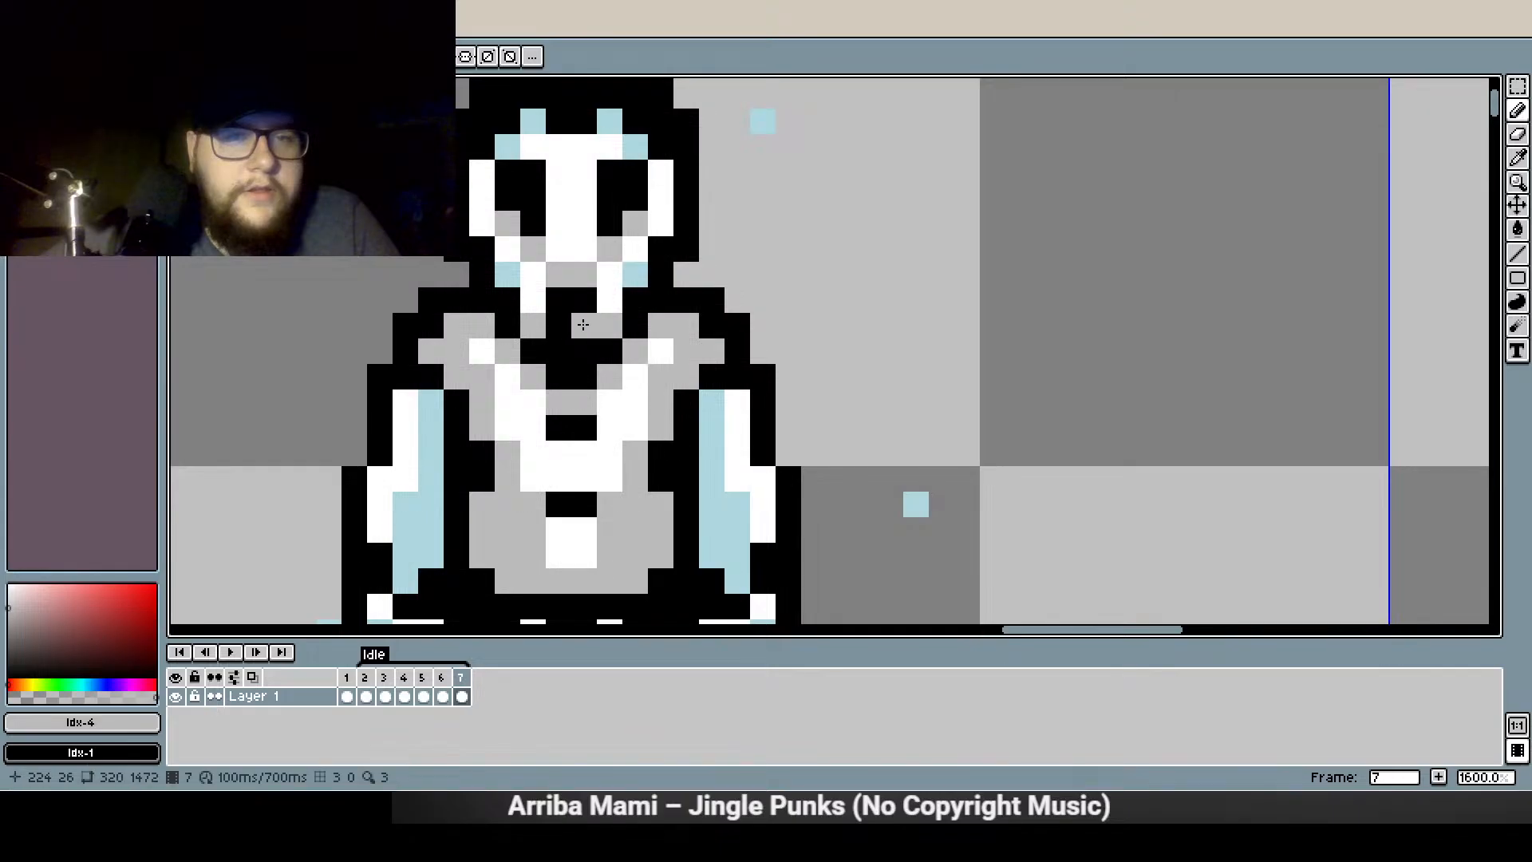
Paint the lowered chin and the neckline corners beneath the mouth in frame 5 black
scroll(560, 389, down, 3)
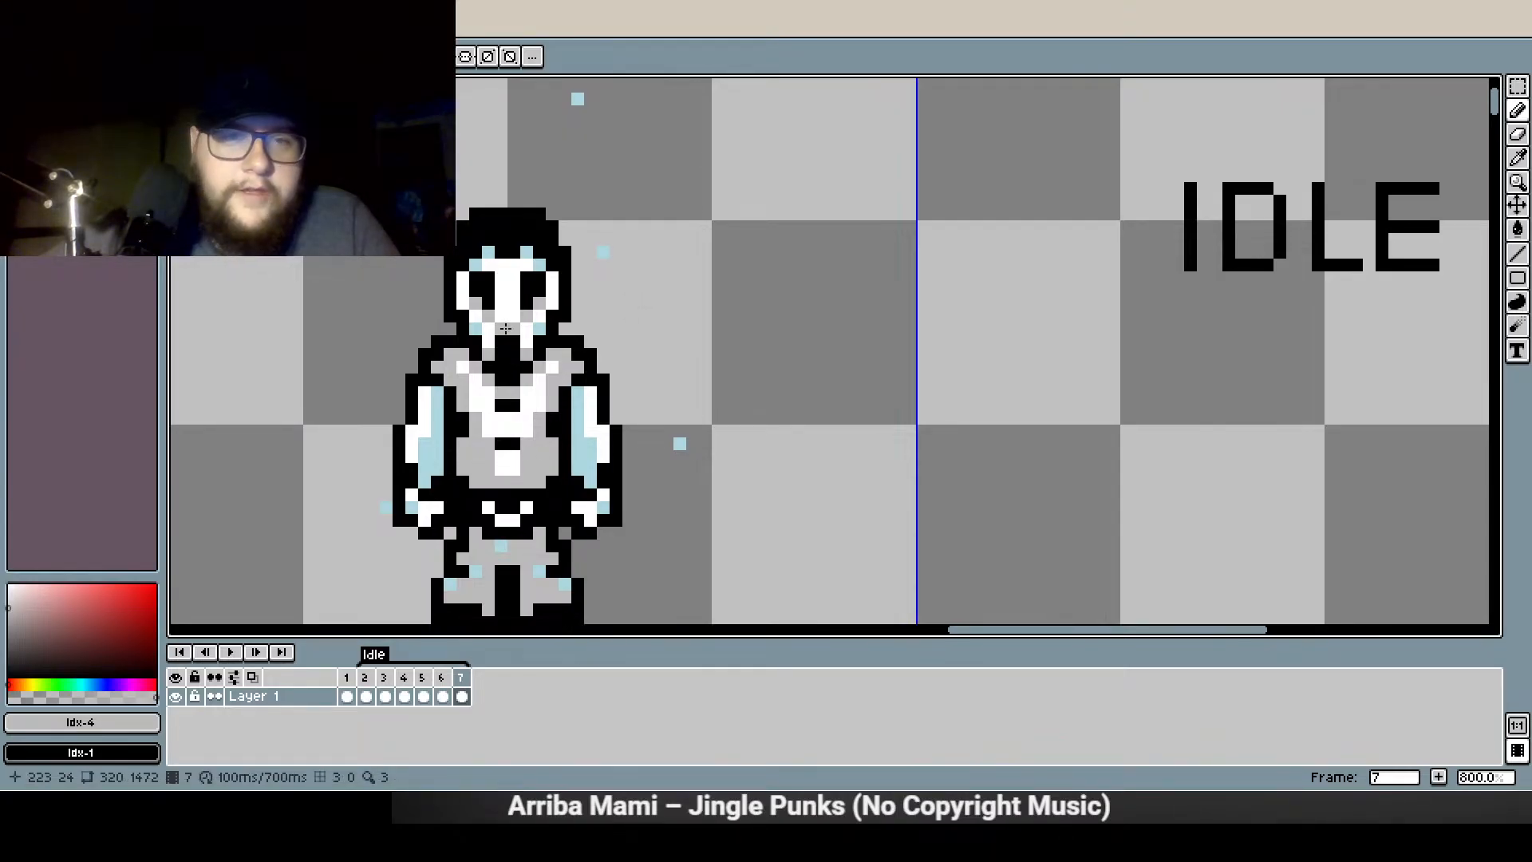
scroll(494, 343, up, 3)
click(449, 691)
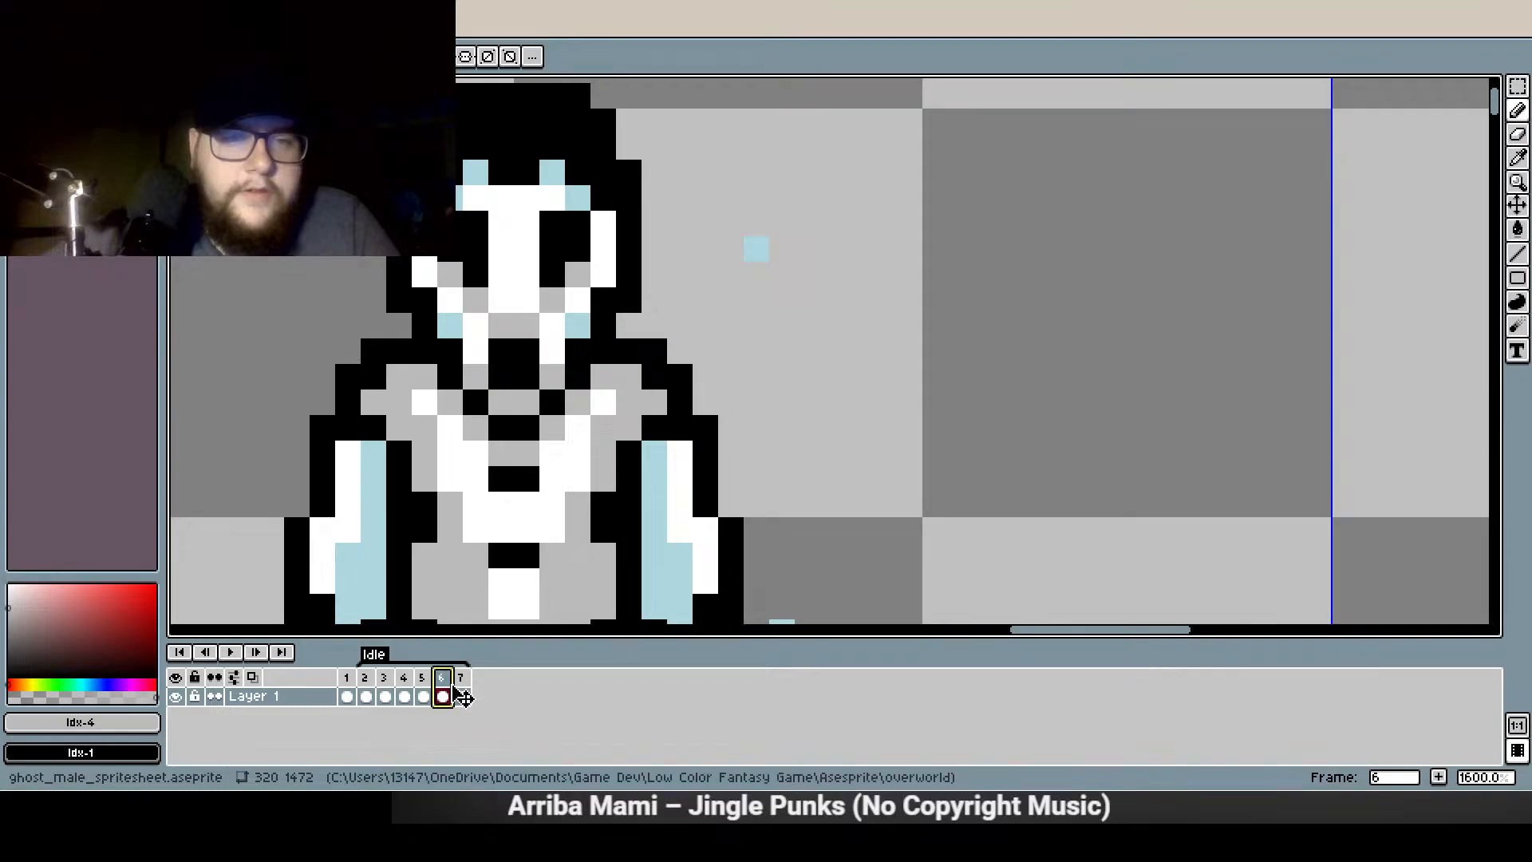
click(424, 689)
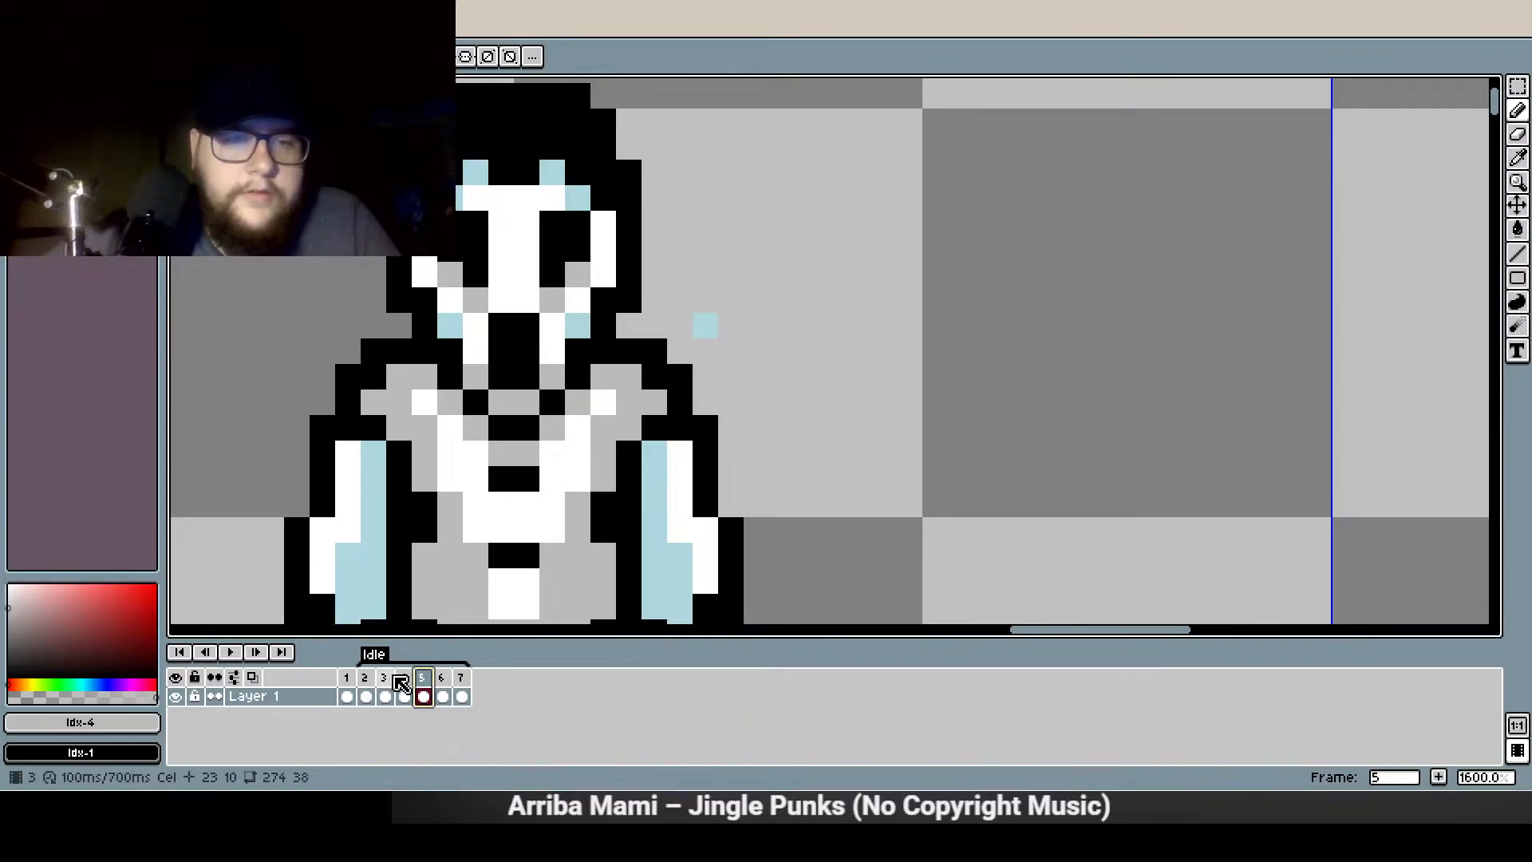
click(404, 696)
click(423, 696)
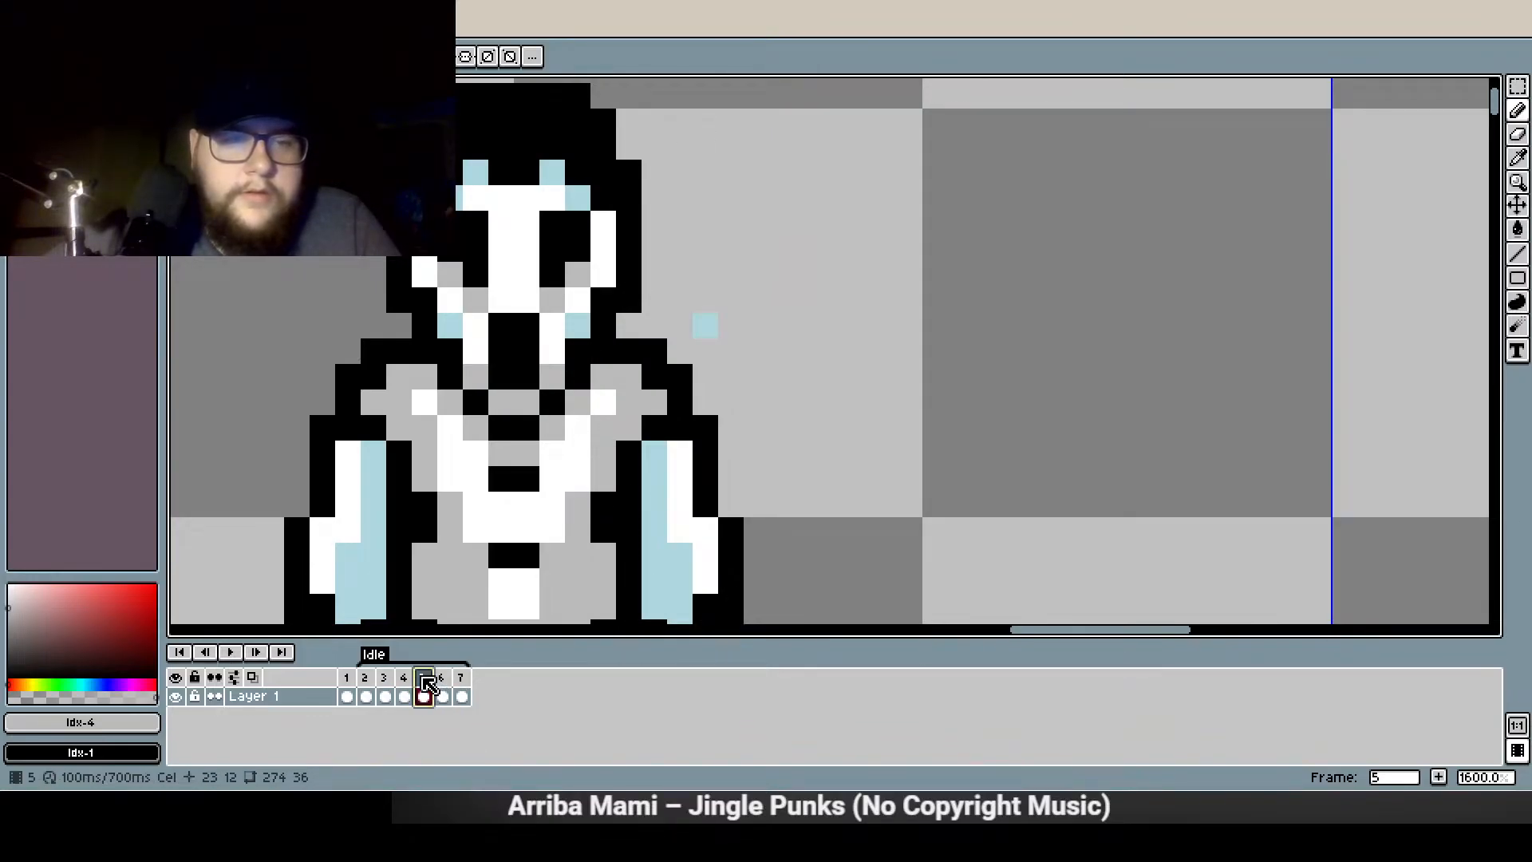
right_click(507, 399)
right_click(551, 426)
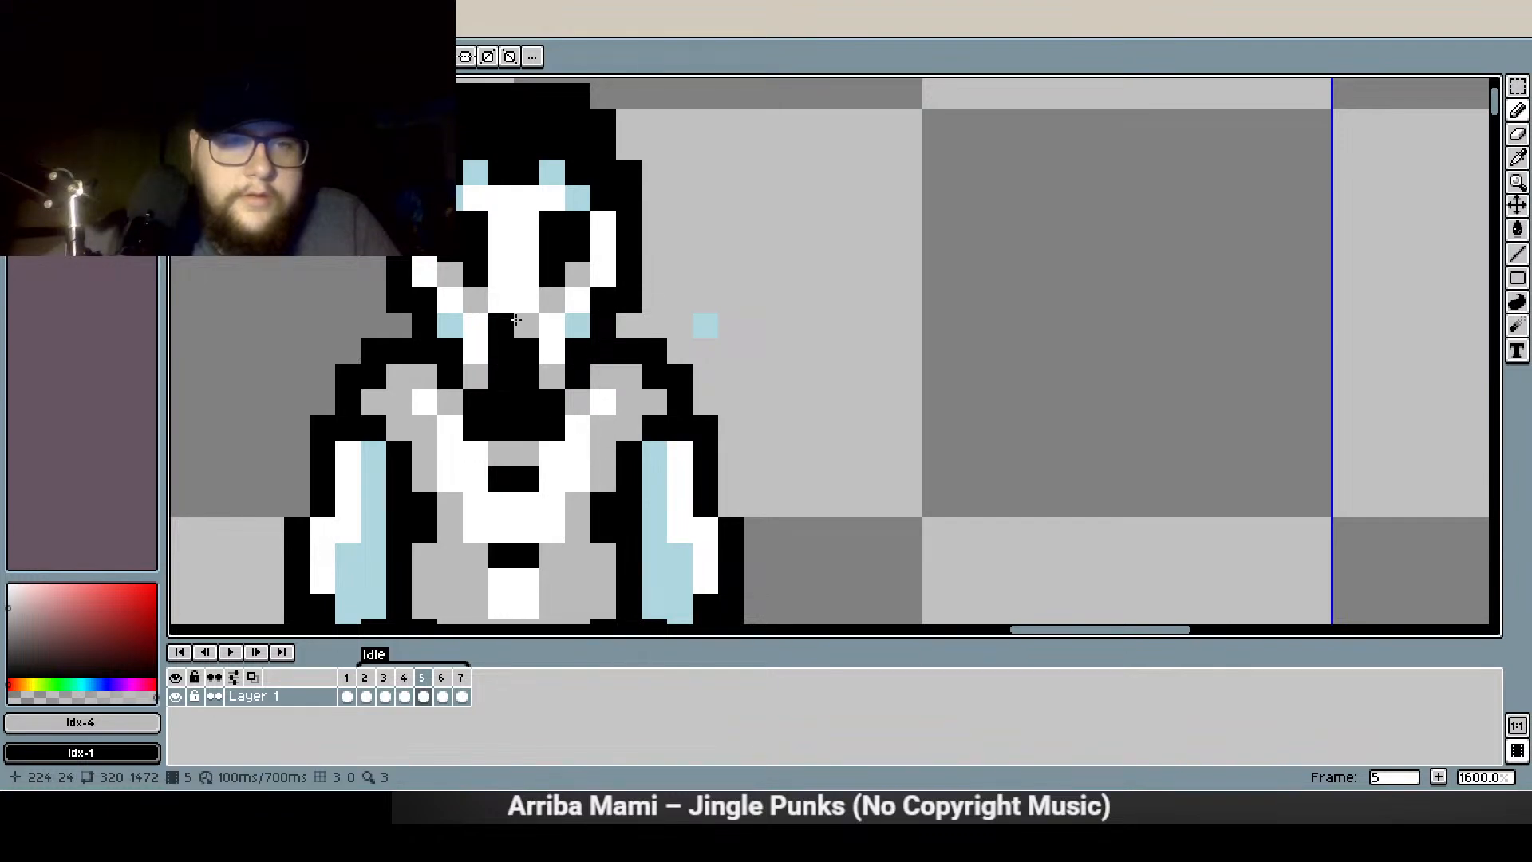
Black out the lowered chin and the neckline corners beneath the mouth in frame 6
click(443, 695)
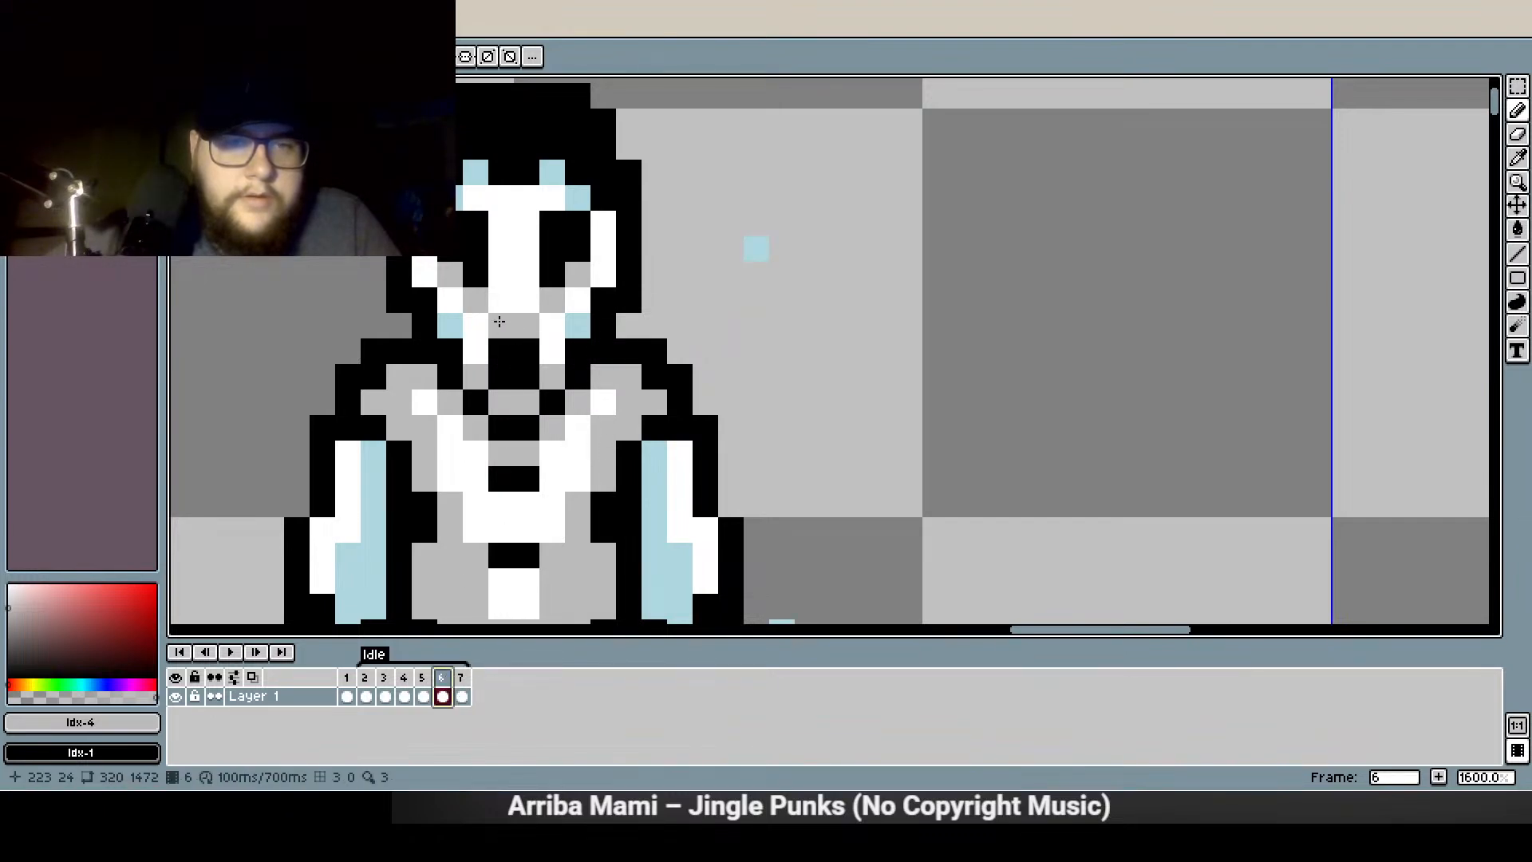
right_click(499, 403)
right_click(482, 427)
right_click(541, 421)
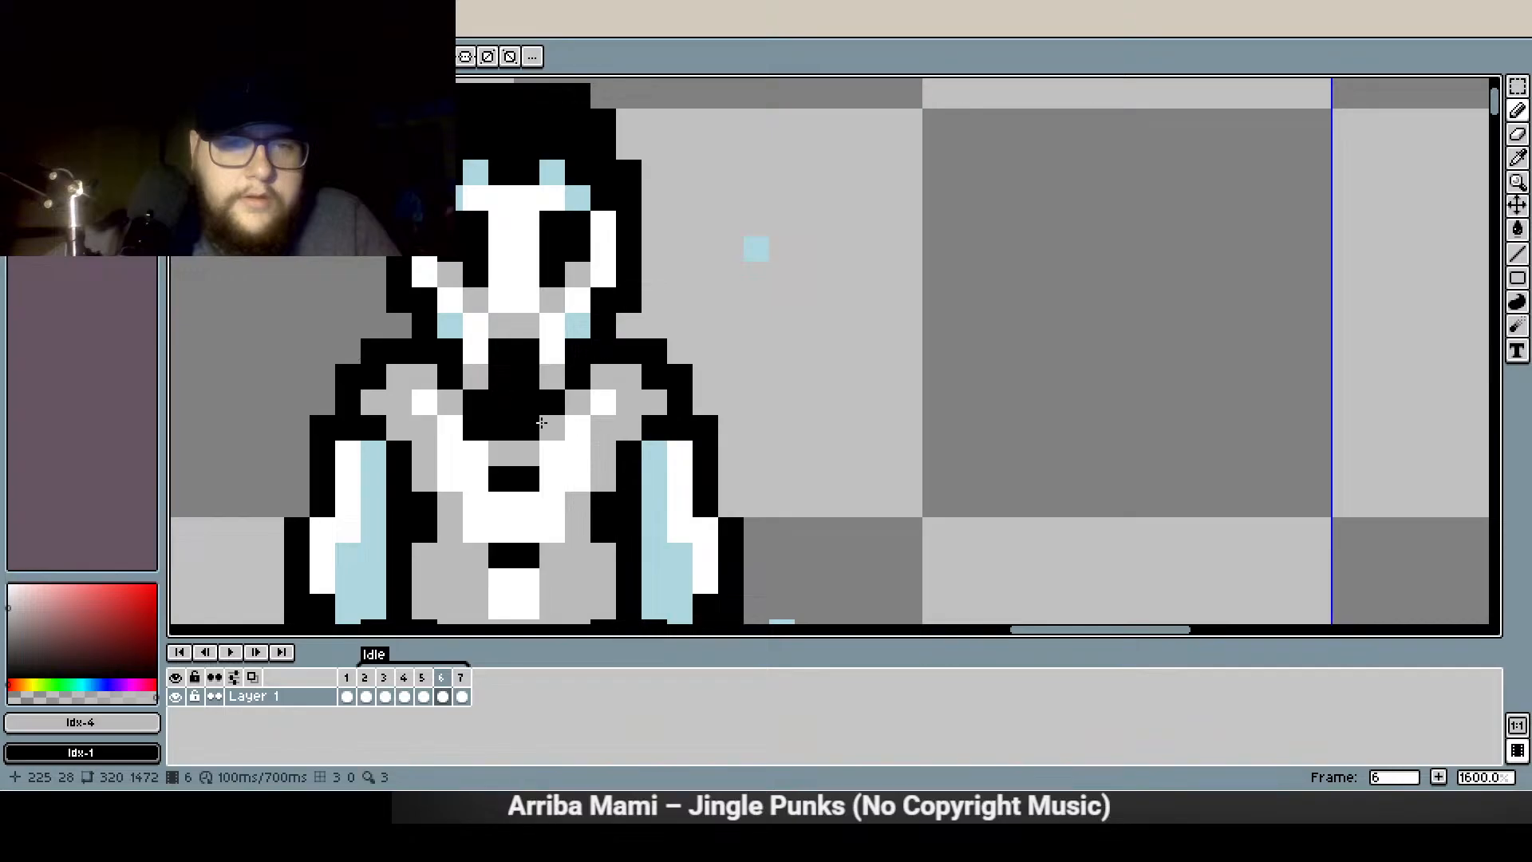
click(347, 696)
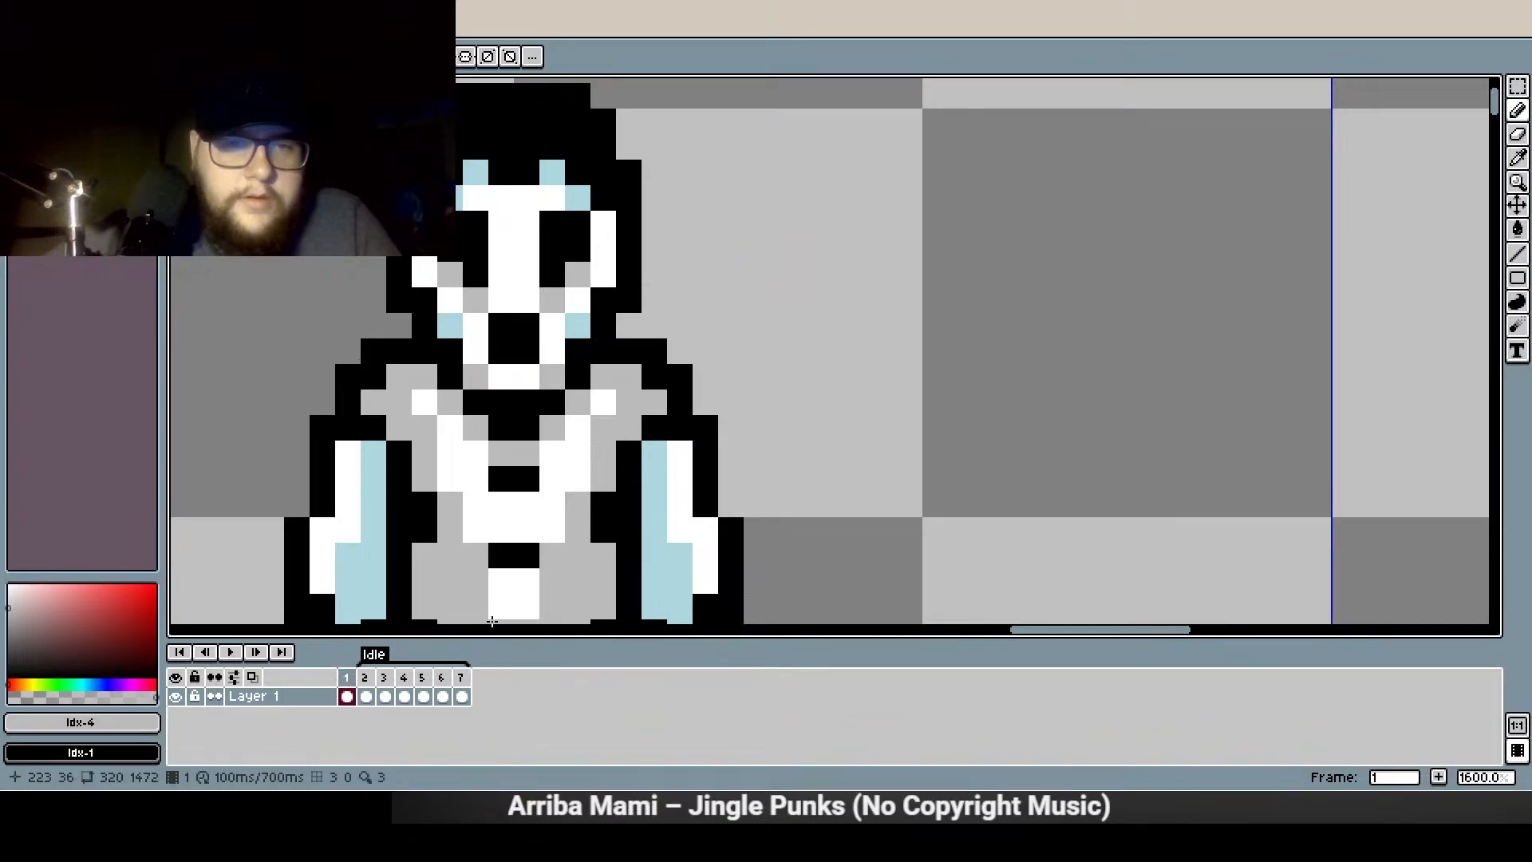
right_click(501, 377)
right_click(527, 376)
click(527, 325)
click(501, 325)
click(496, 571)
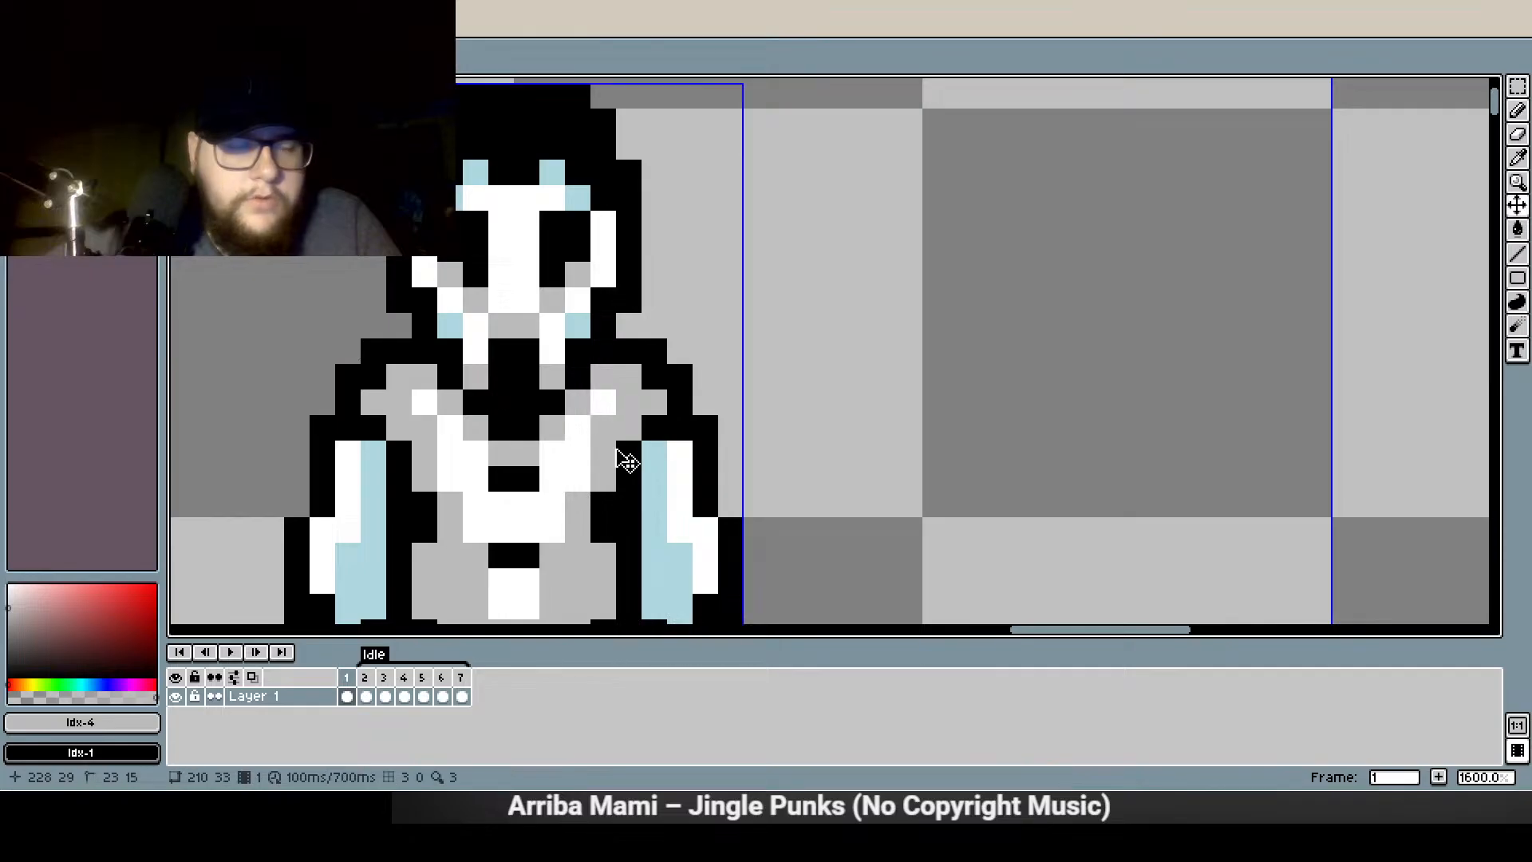
key(ctrl+z)
key(ctrl+z)
Fill the neckline corners beneath the mouth in frame 7 with black and play the animation from frame 2
click(461, 696)
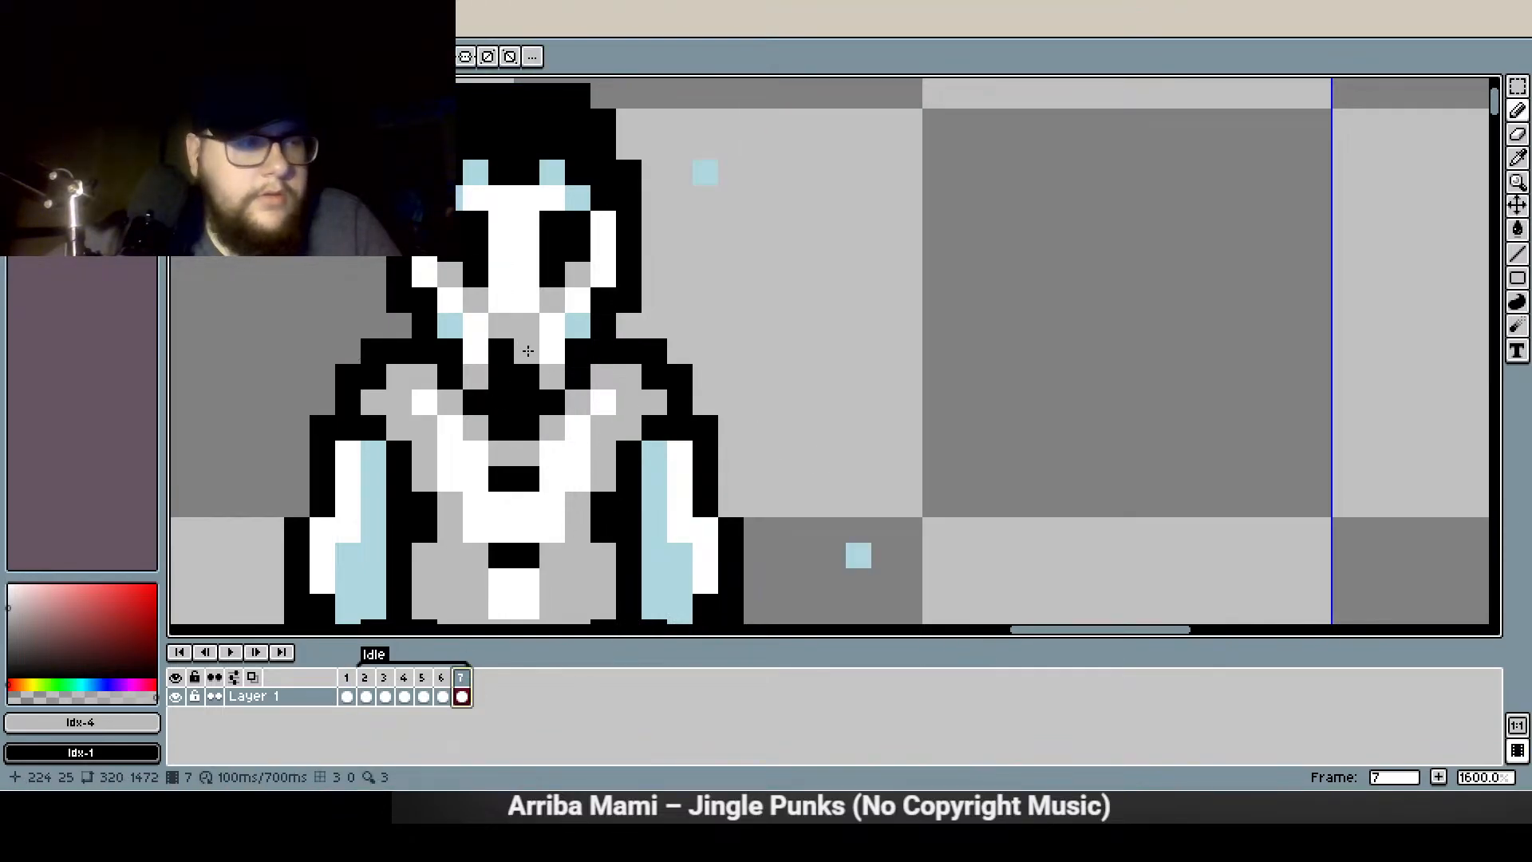
click(554, 332)
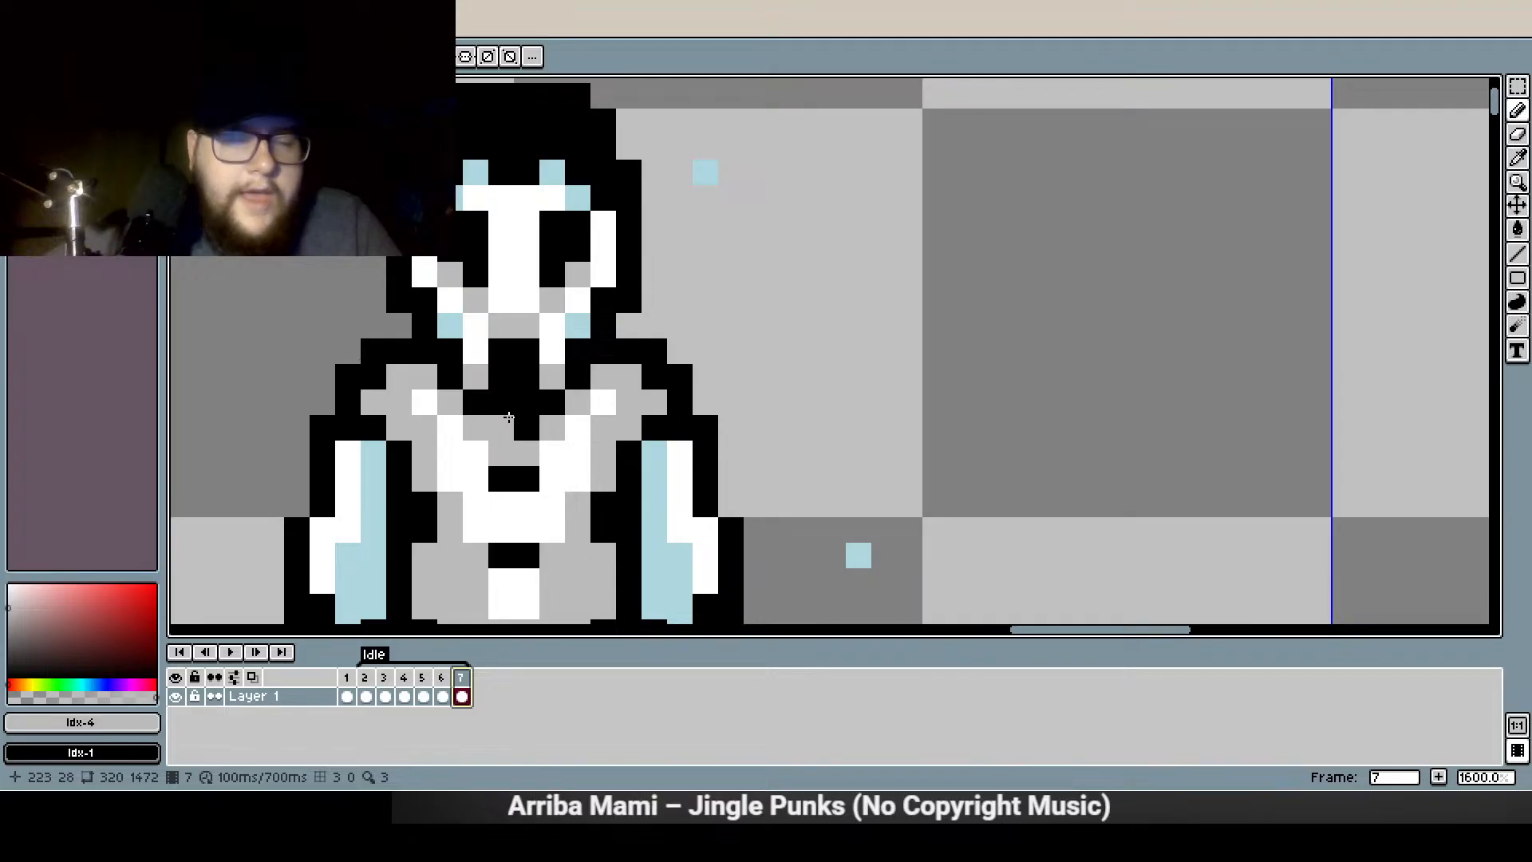
click(443, 695)
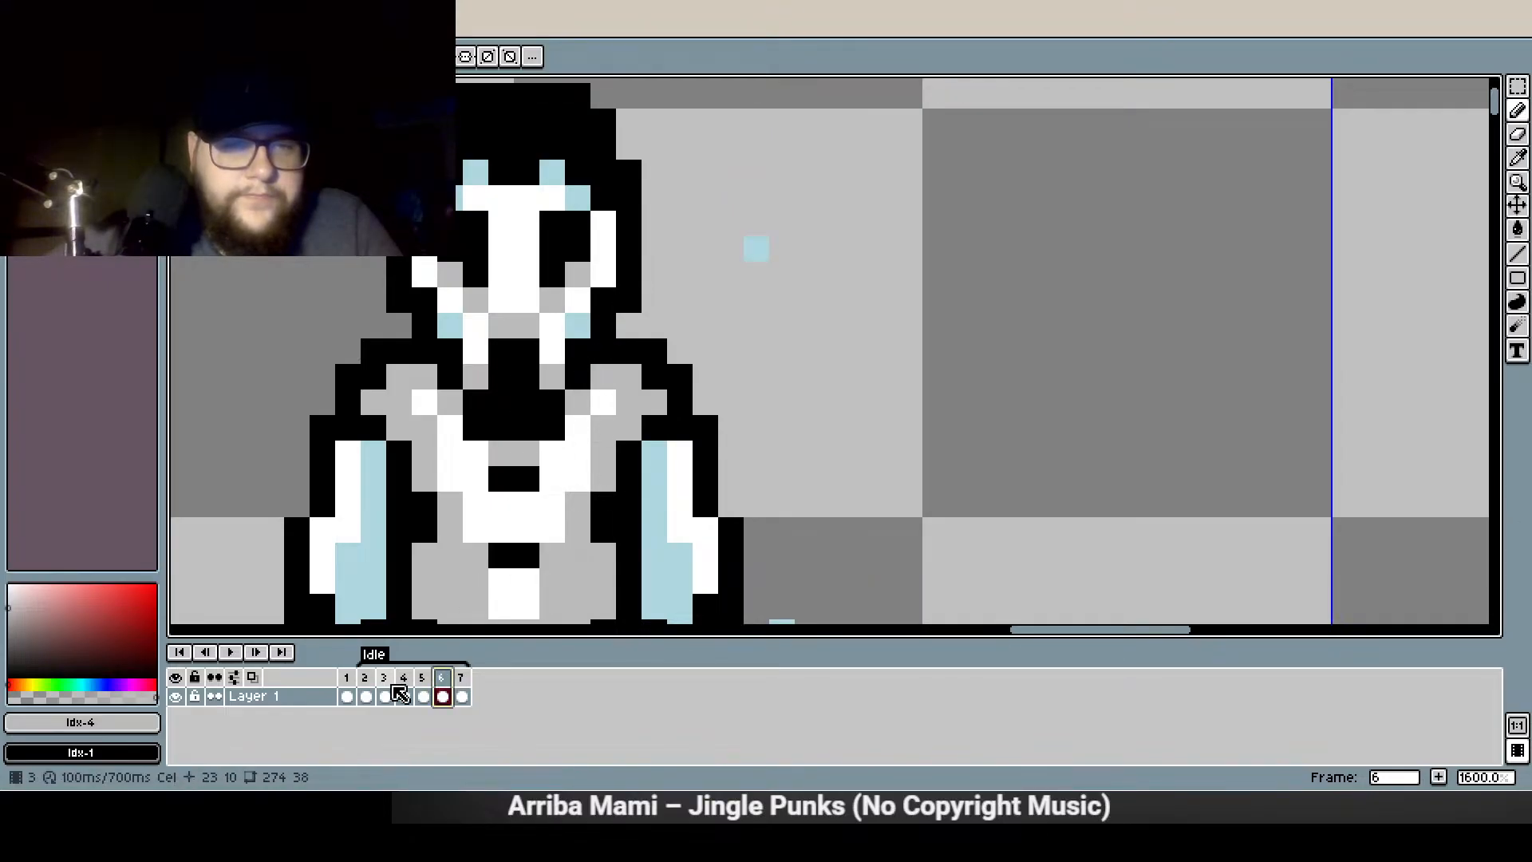
click(462, 694)
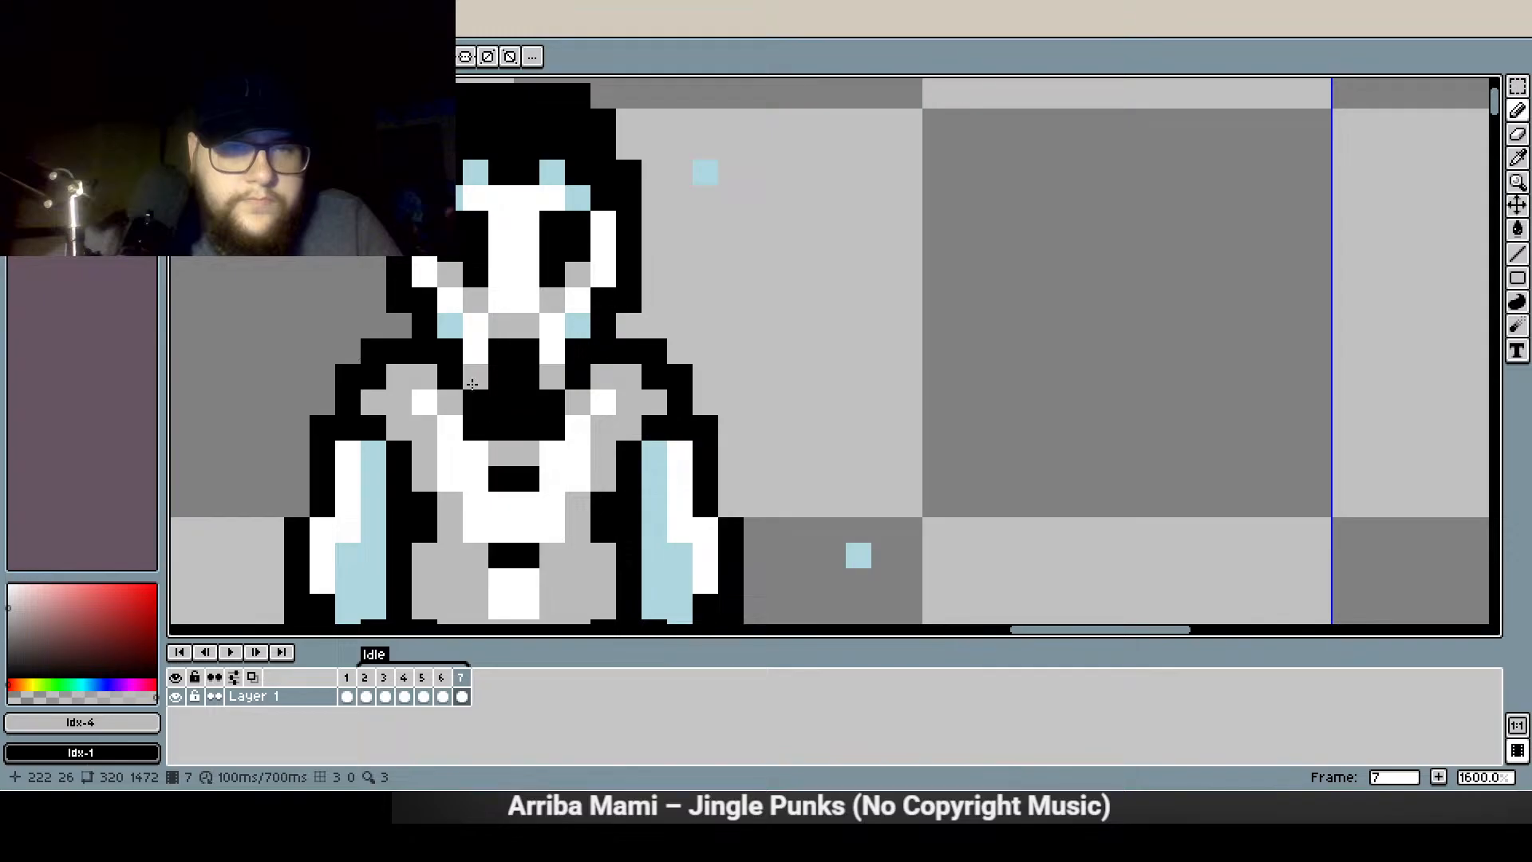
click(367, 688)
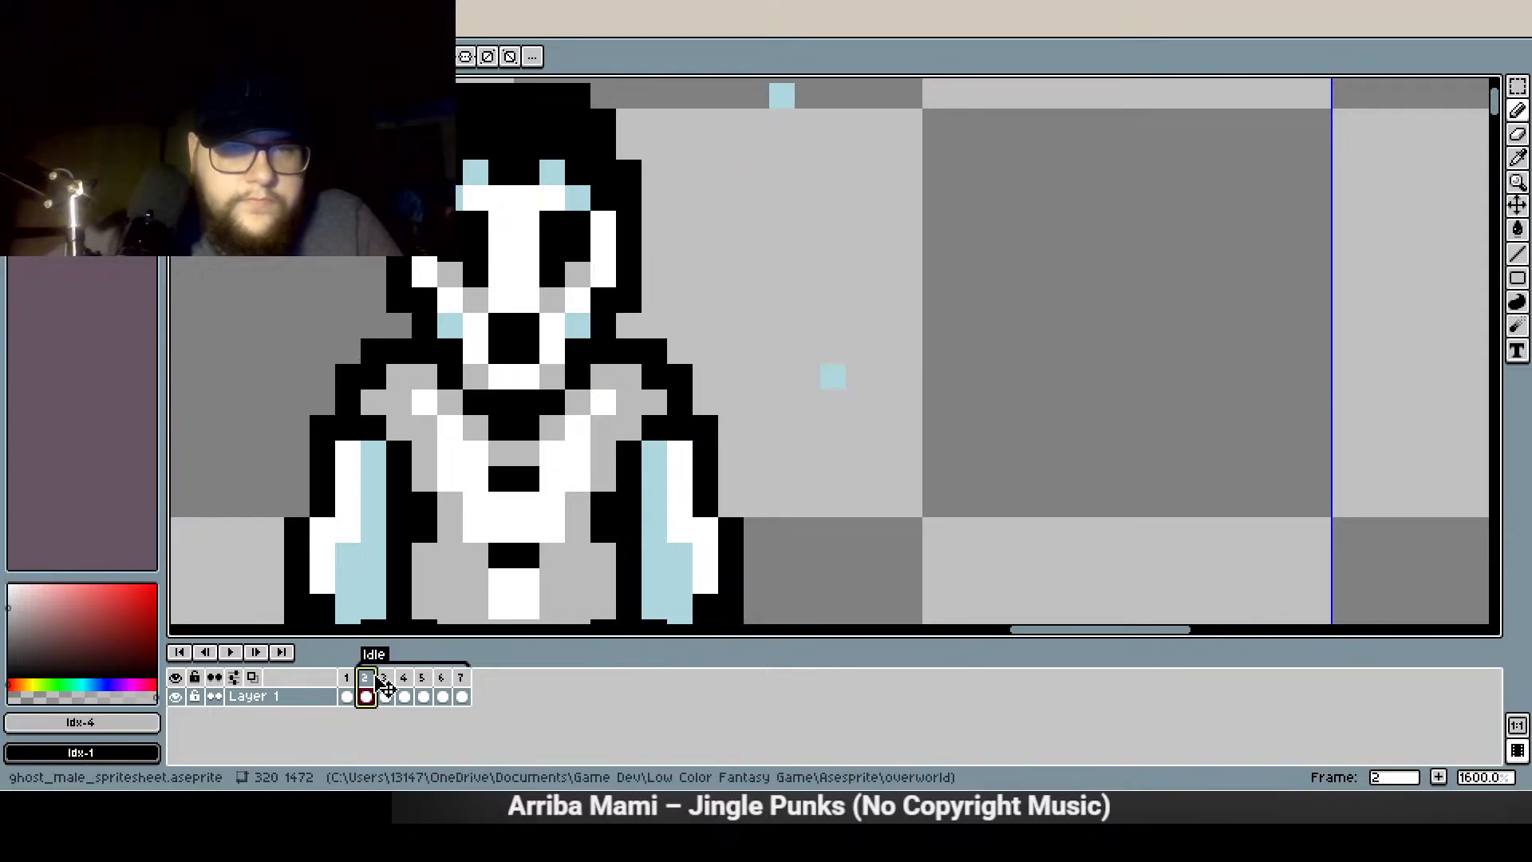
click(235, 651)
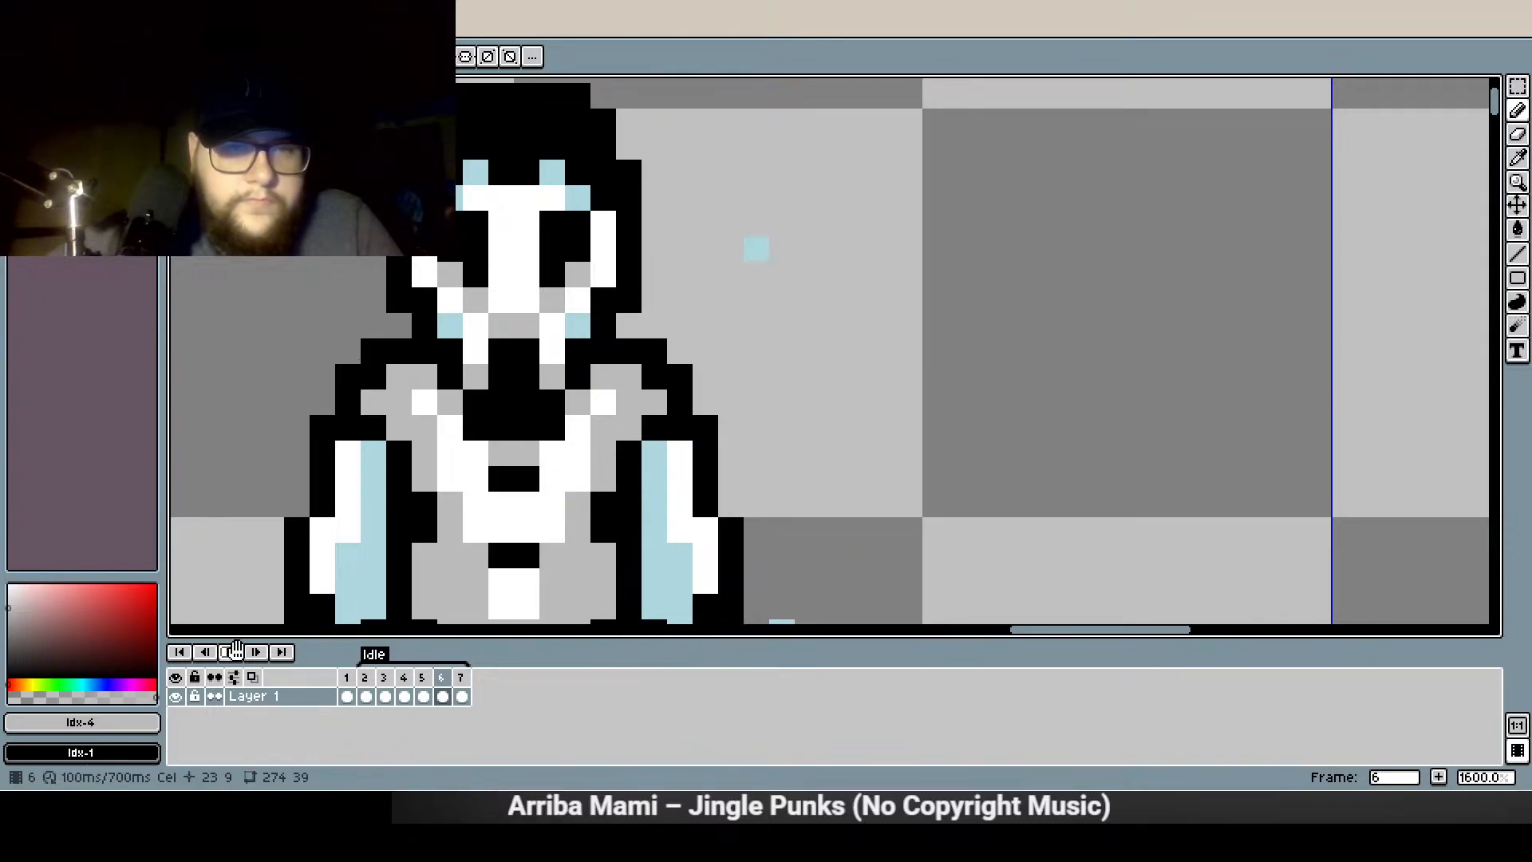
click(234, 651)
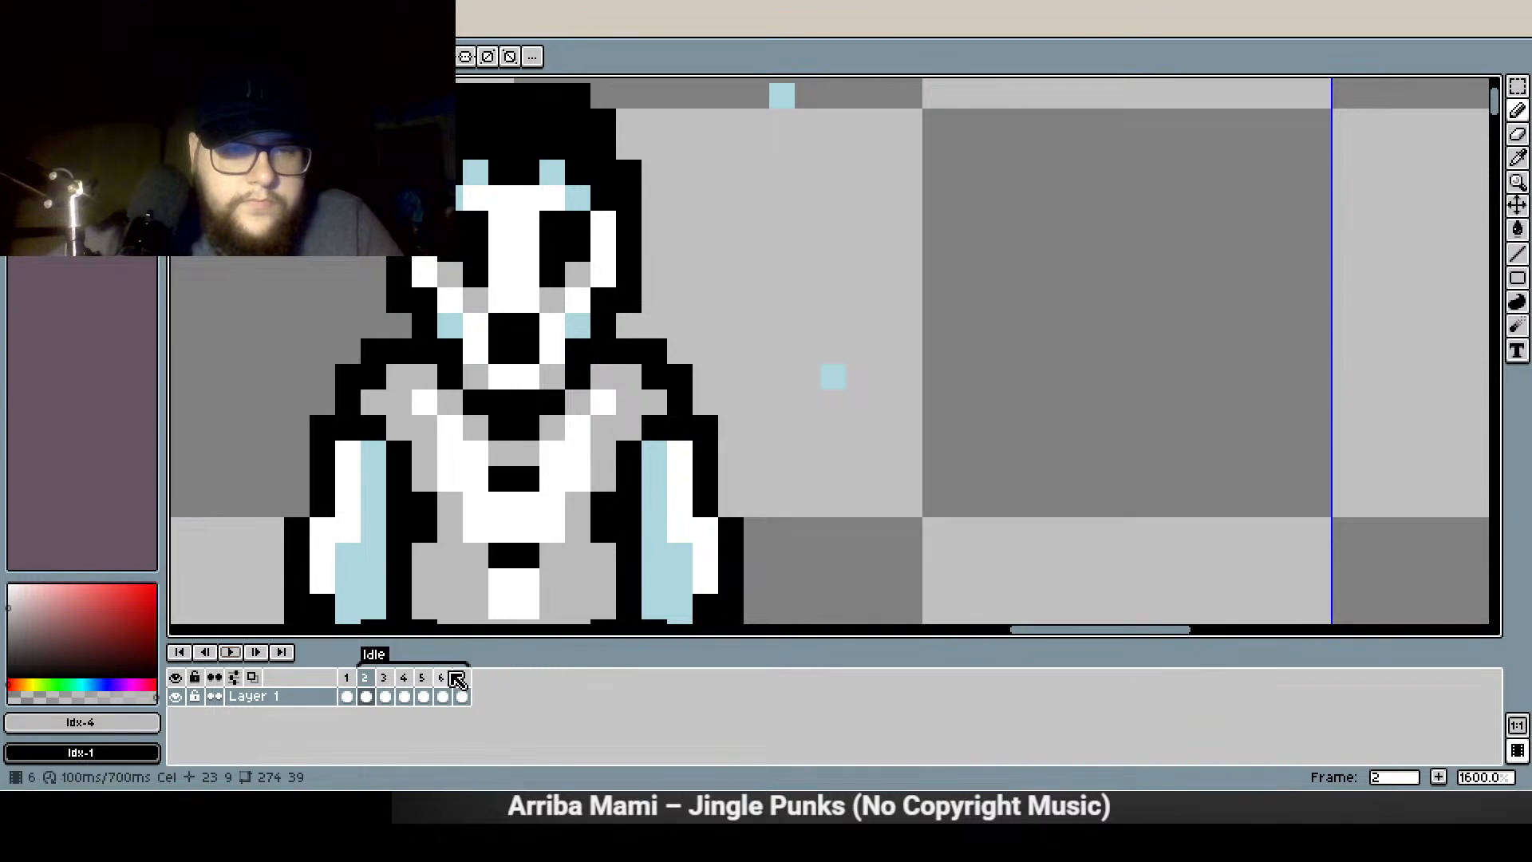
Undo the recent pencil edits back to the mouth strokes in frame 7
key(ctrl+z)
click(447, 675)
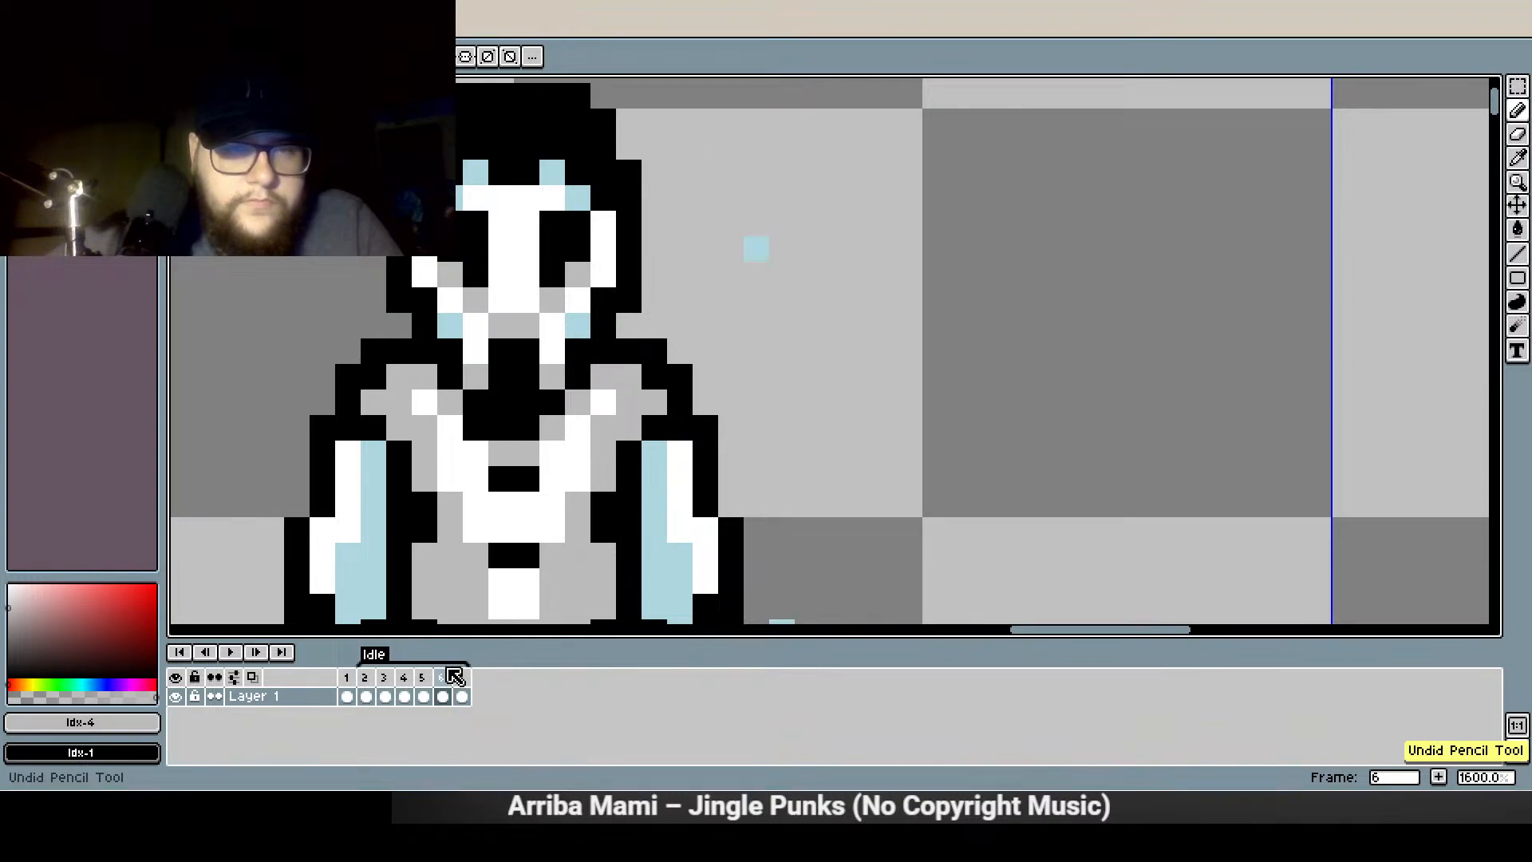
key(ctrl+z)
key(ctrl+z)
key(ctrl+z)
Extend the mouth in frame 7 down over the chin in black and draw a light gray chin beneath it
click(533, 551)
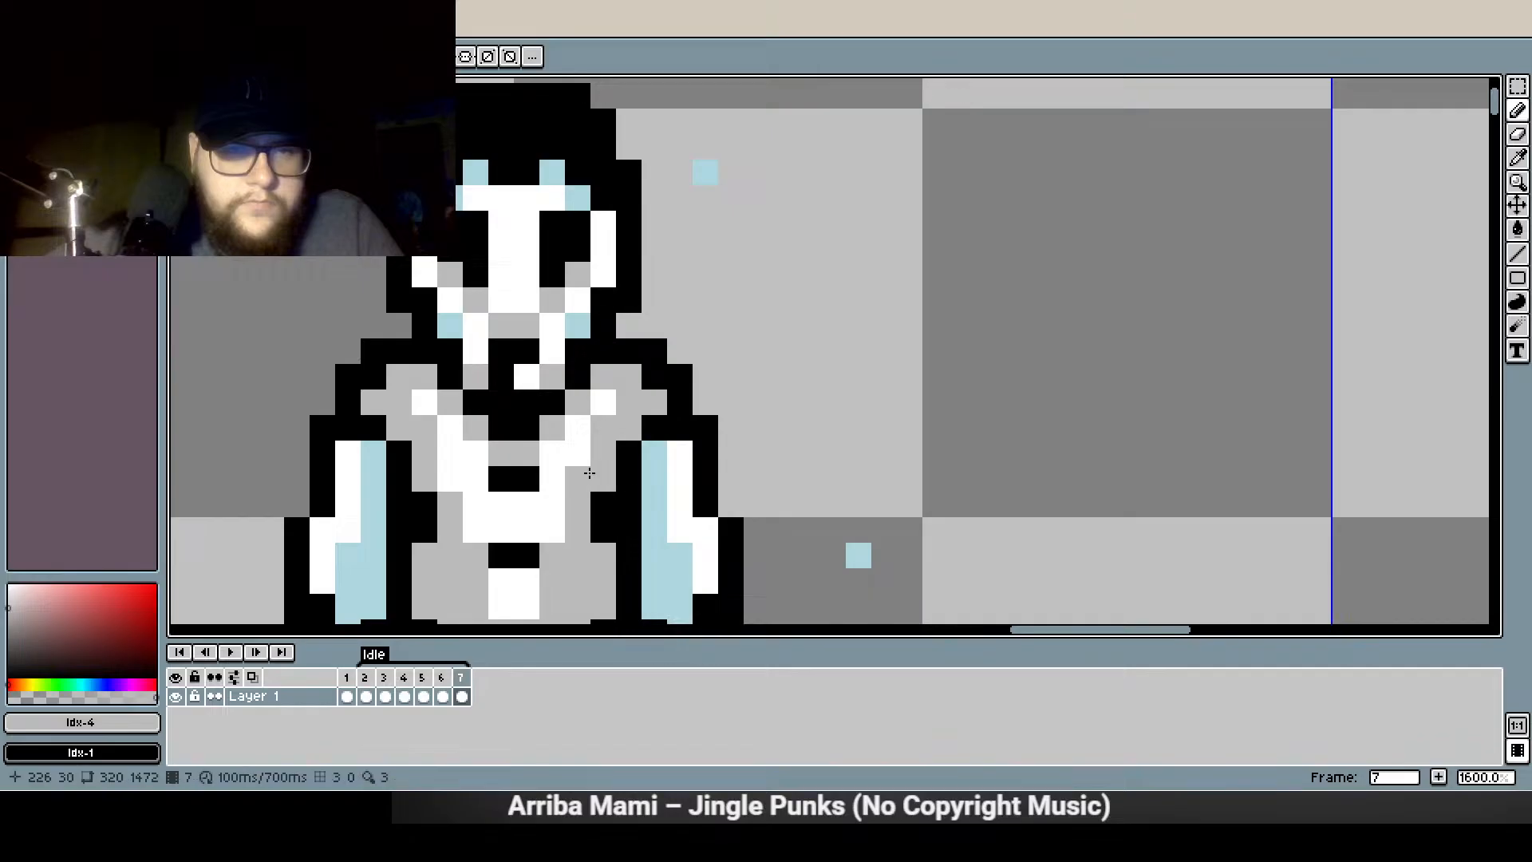
right_click(528, 378)
drag(510, 404, 526, 404)
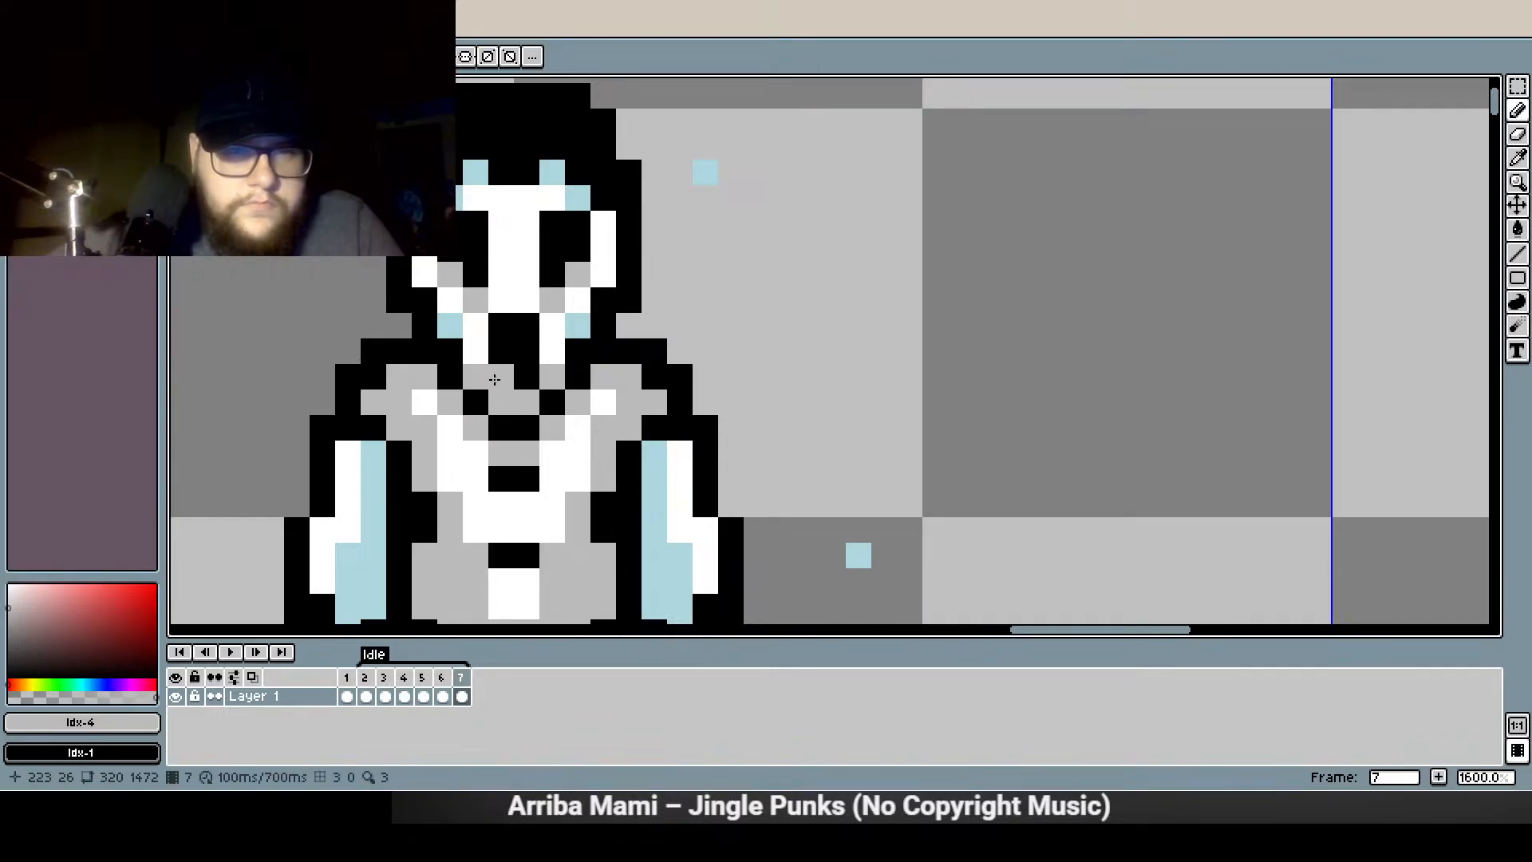
Try extending the mouth in frame 3 downward by blacking out the middle of the chin
click(437, 689)
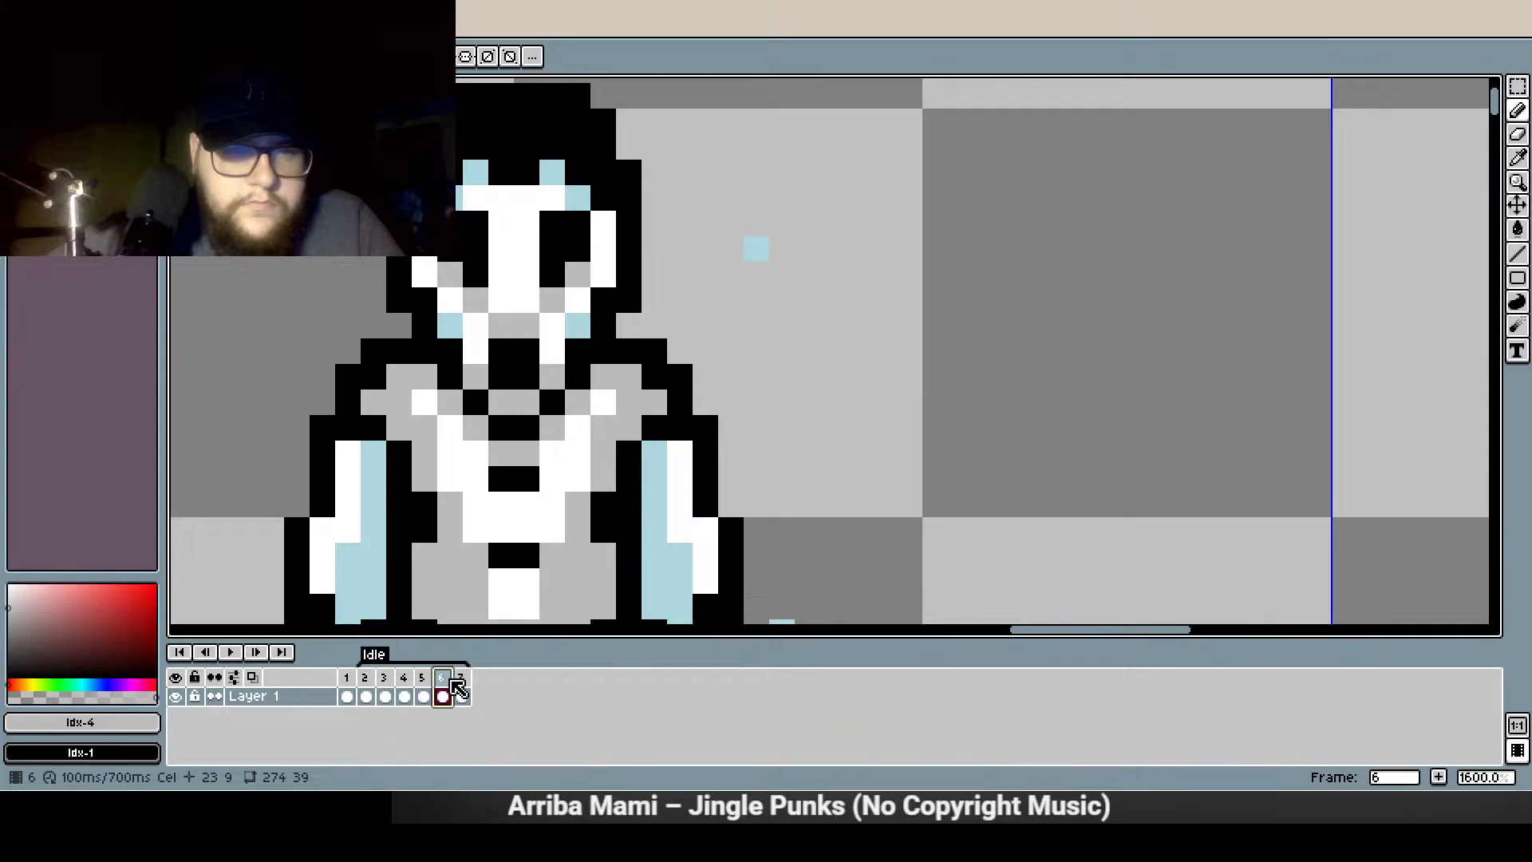
click(422, 694)
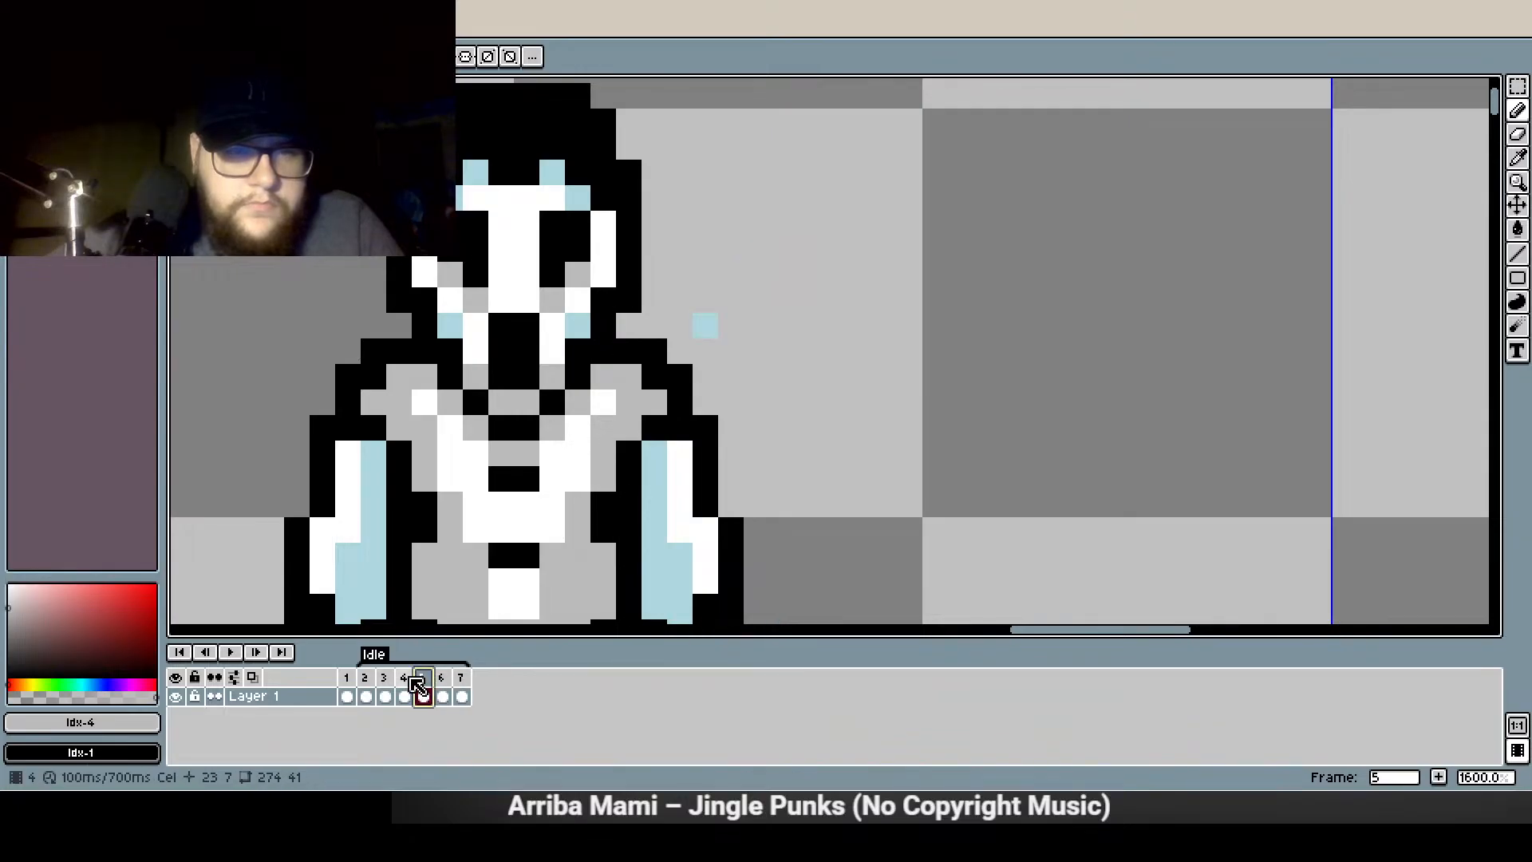
click(412, 694)
click(387, 691)
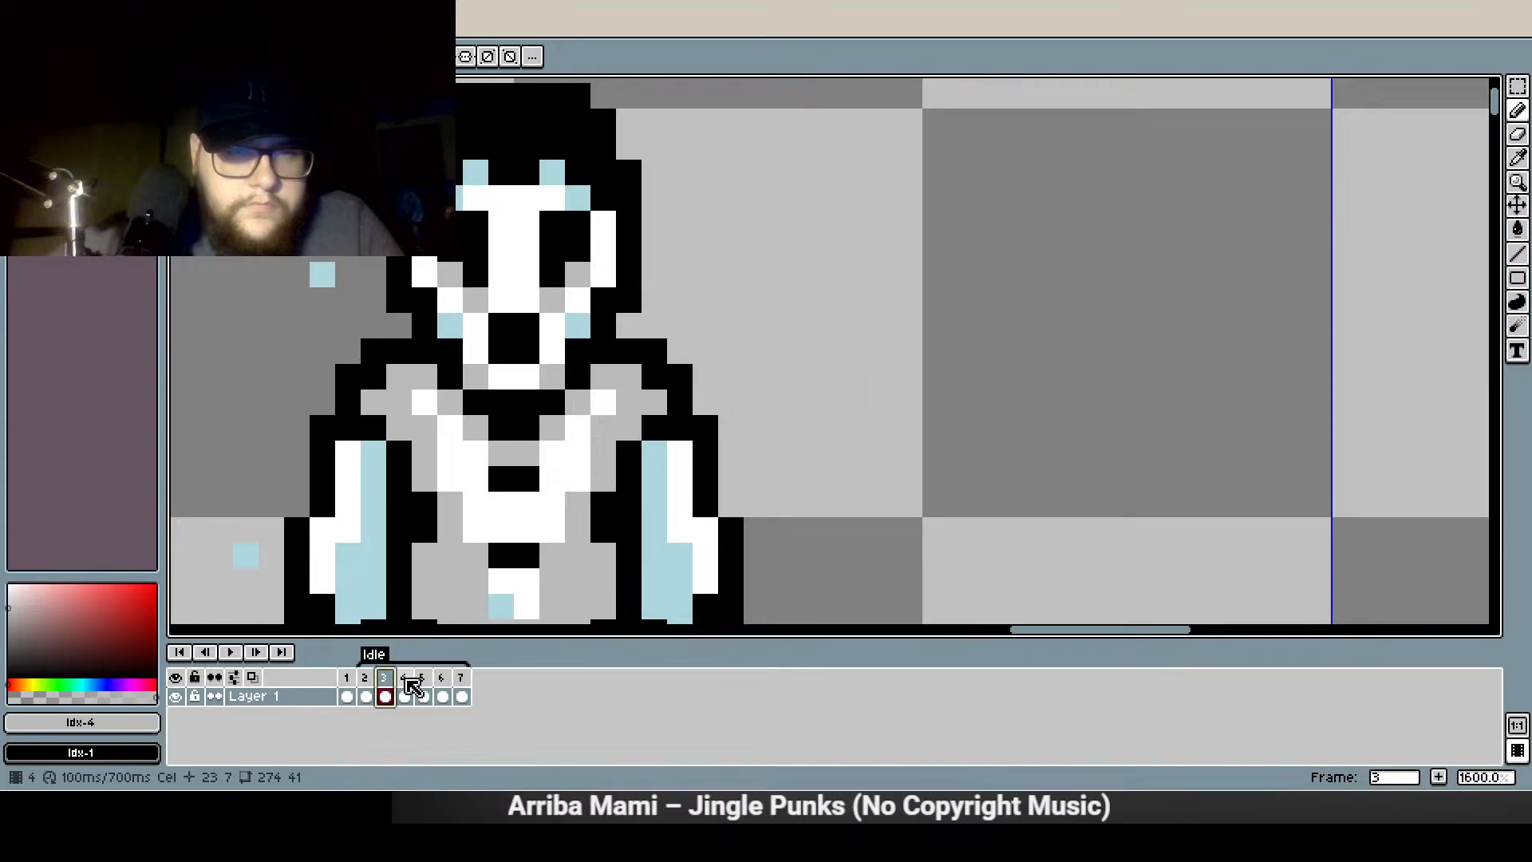
right_click(501, 376)
right_click(527, 376)
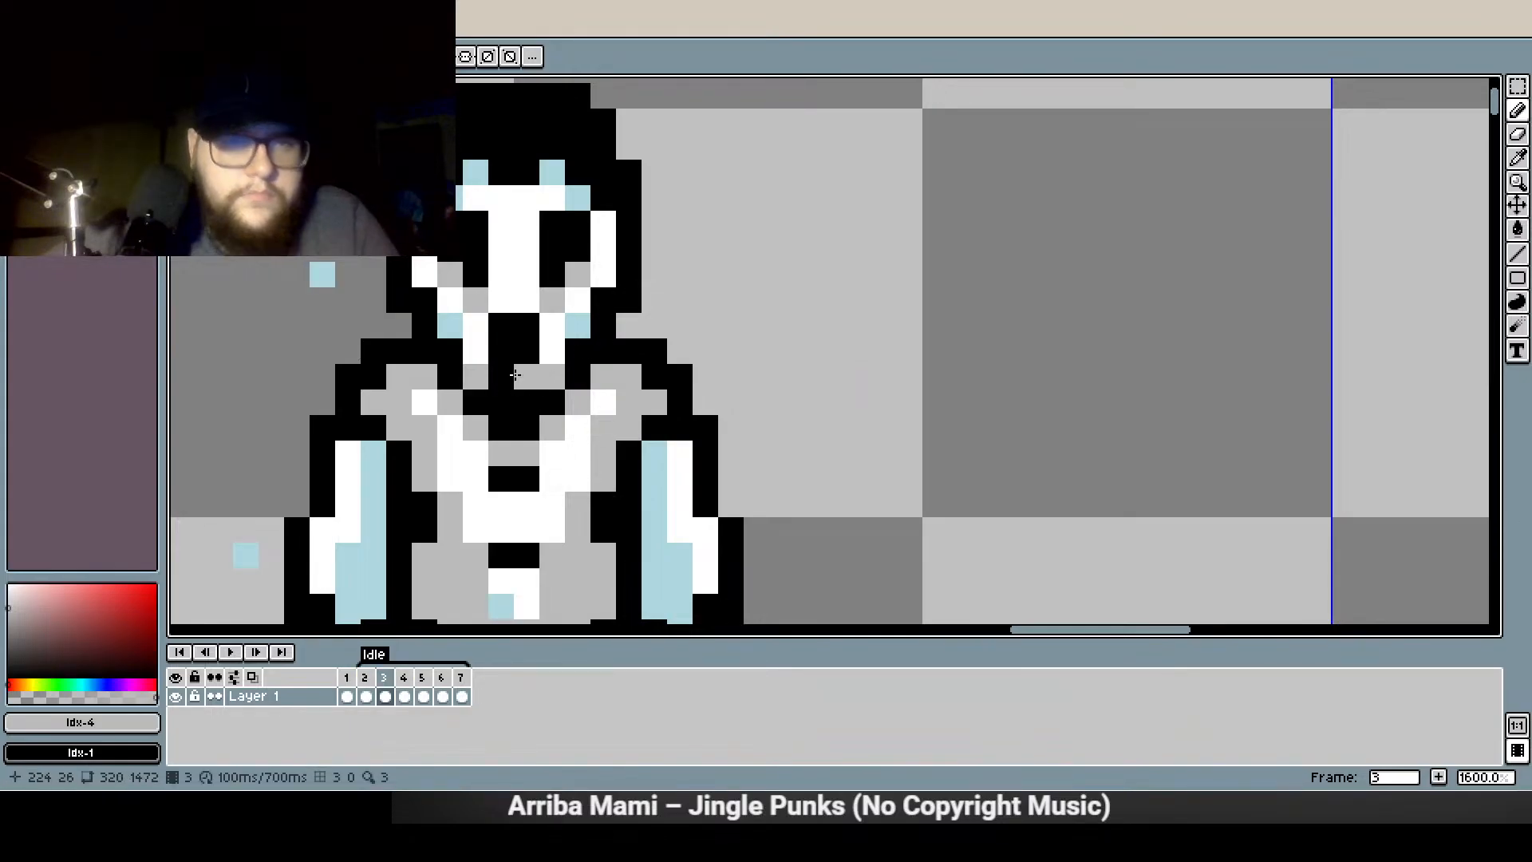
Try lowering the mouth in frames 4 and 5, blacking out the chin and repainting the upper lip in light gray and white
click(404, 697)
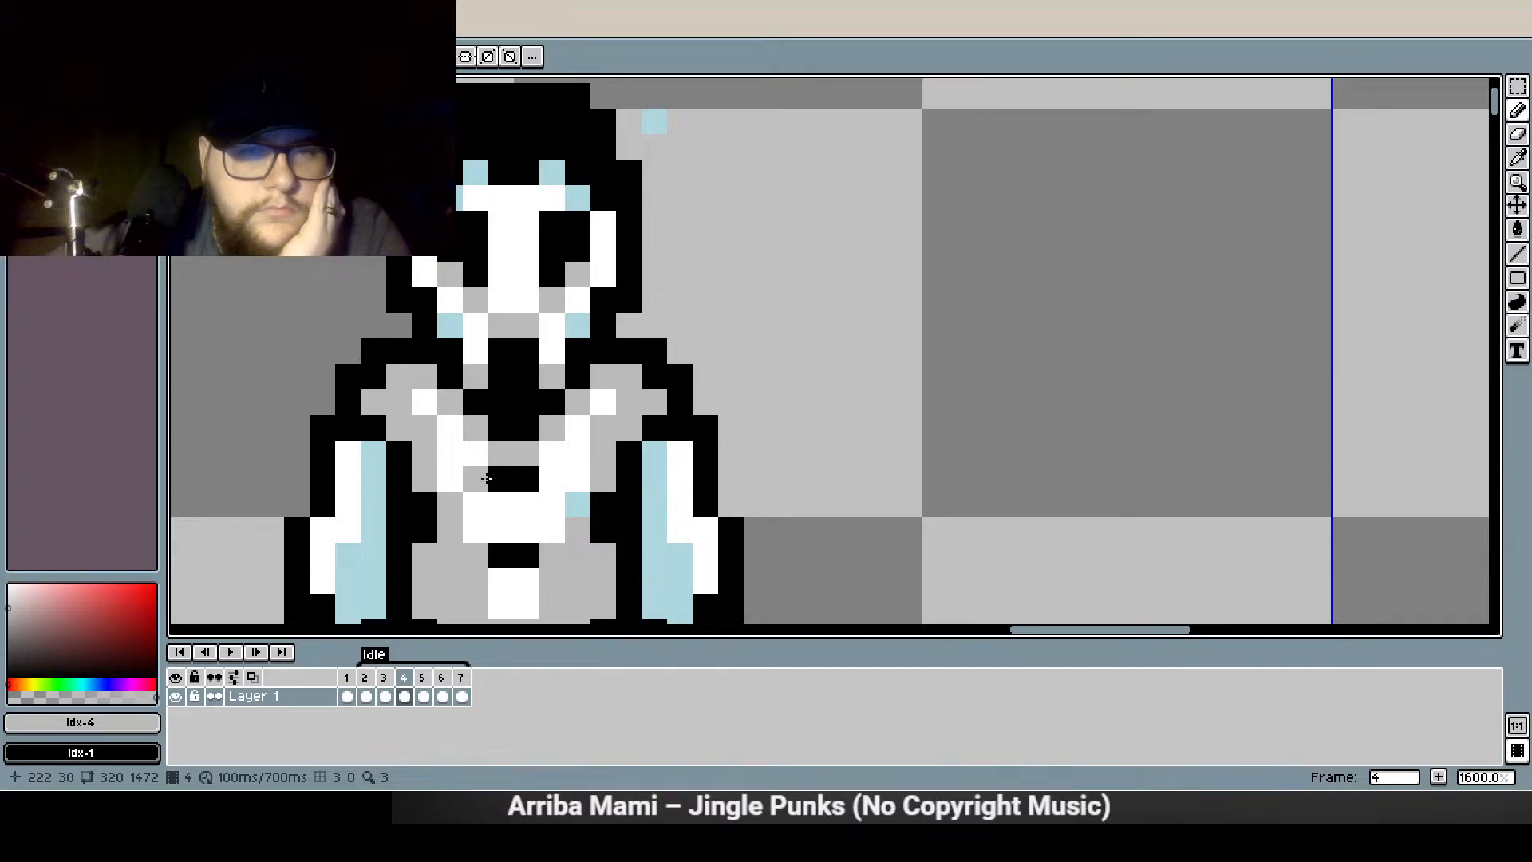
click(431, 695)
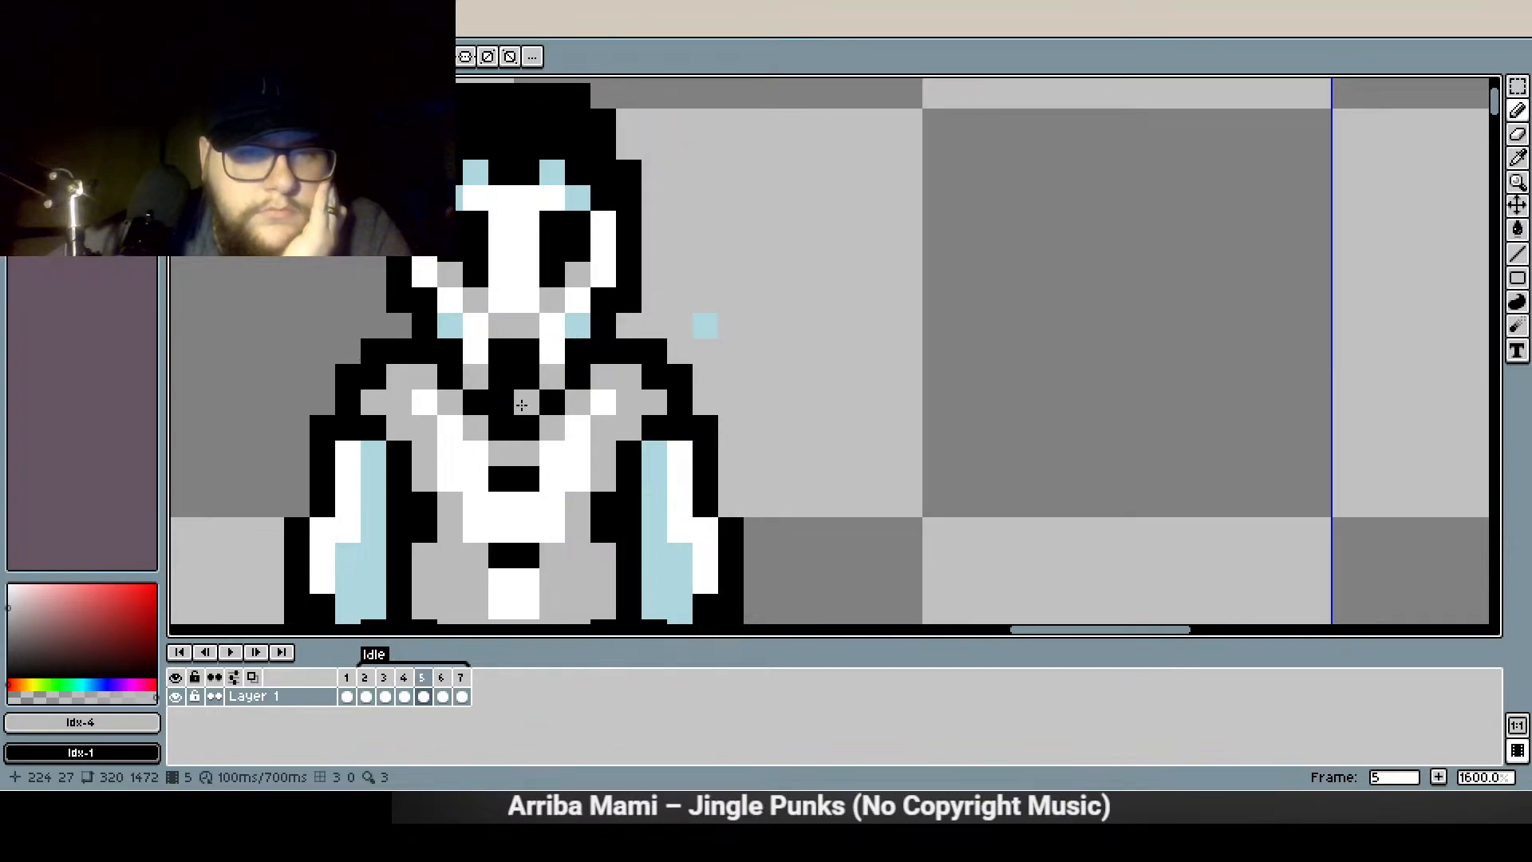
mouse_move(502, 352)
mouse_down()
mouse_move(525, 352)
mouse_move(501, 325)
mouse_up()
click(67, 111)
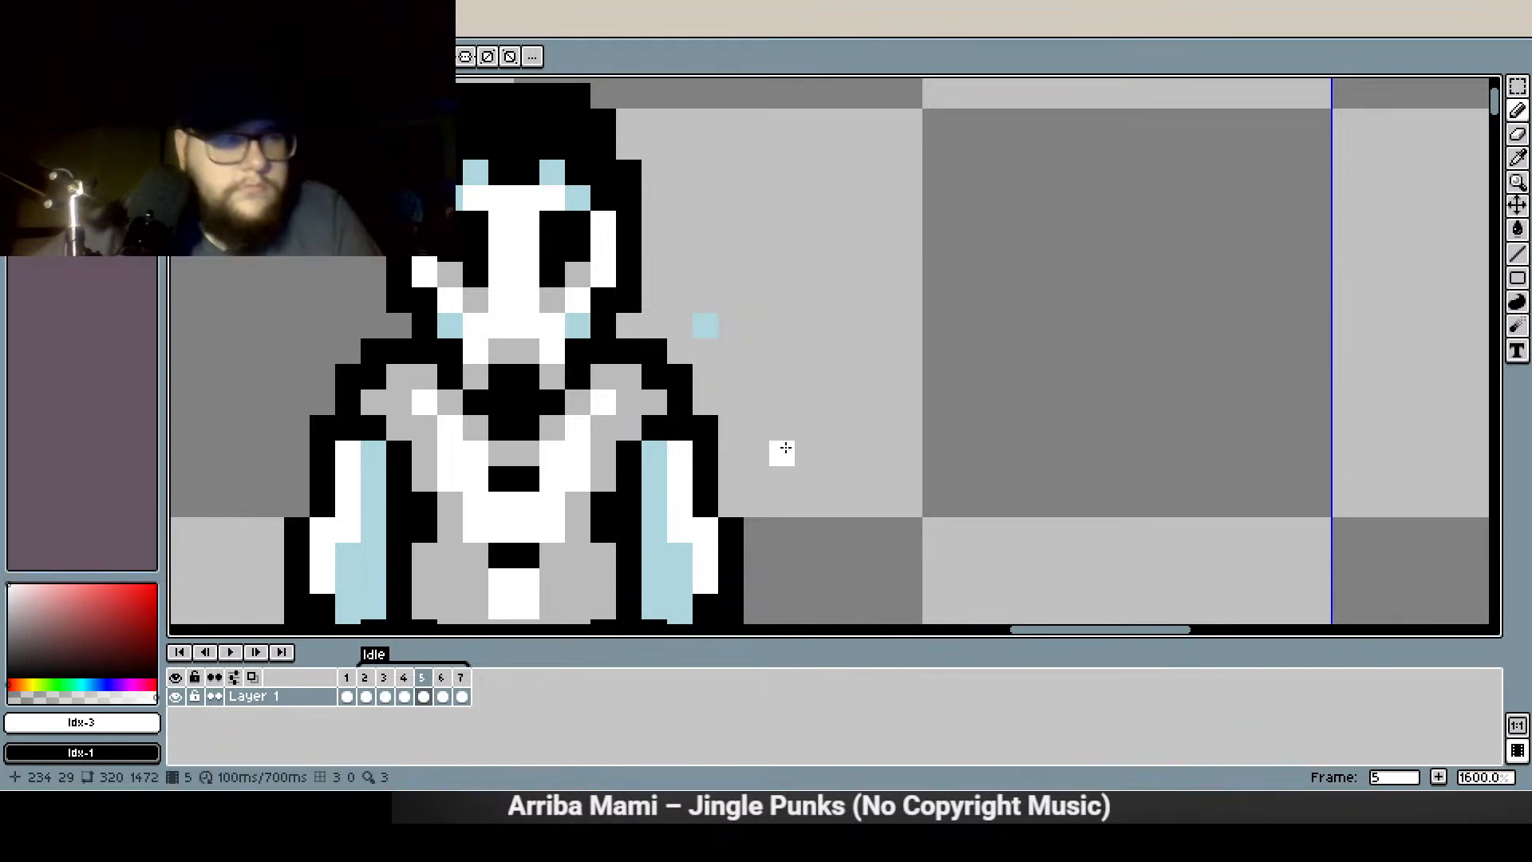
Undo the recent pencil edits to the mouth, check frames 6 and 7, and play the animation briefly
key(ctrl+z)
key(ctrl+z)
key(Right)
key(Right)
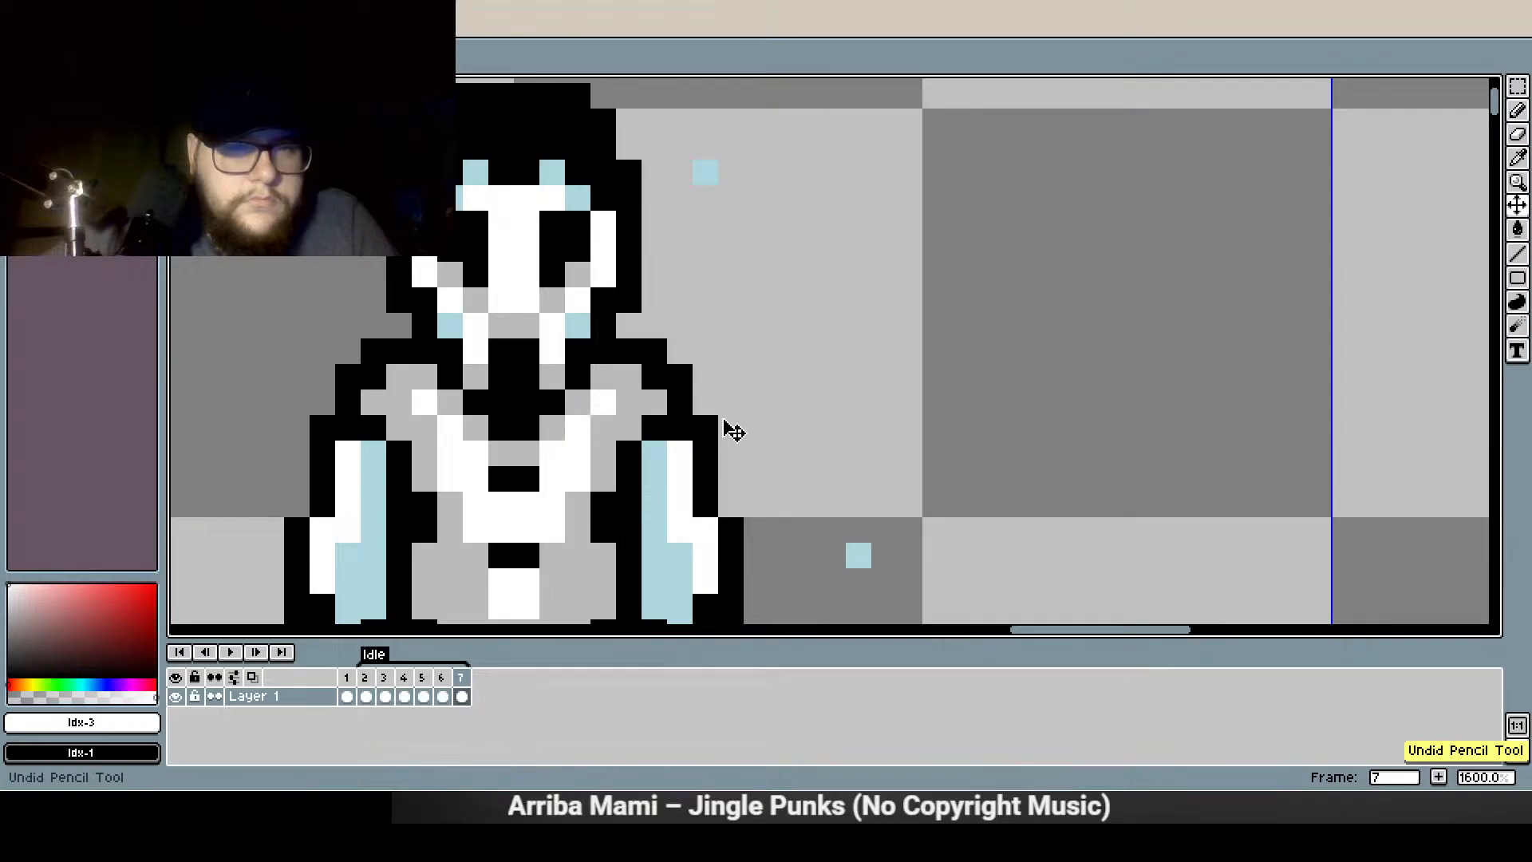
key(Left)
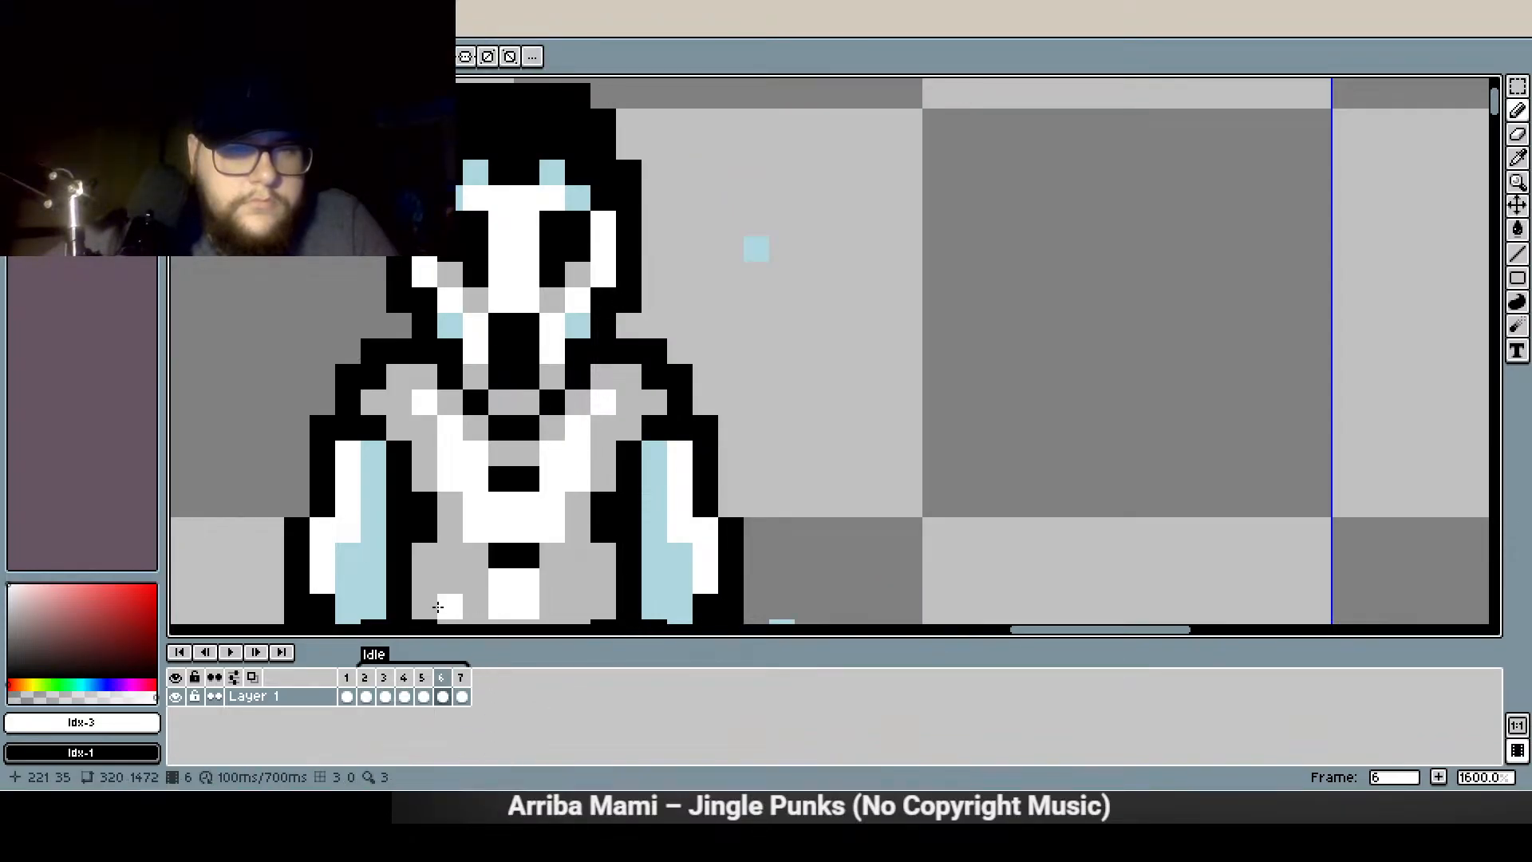
click(230, 652)
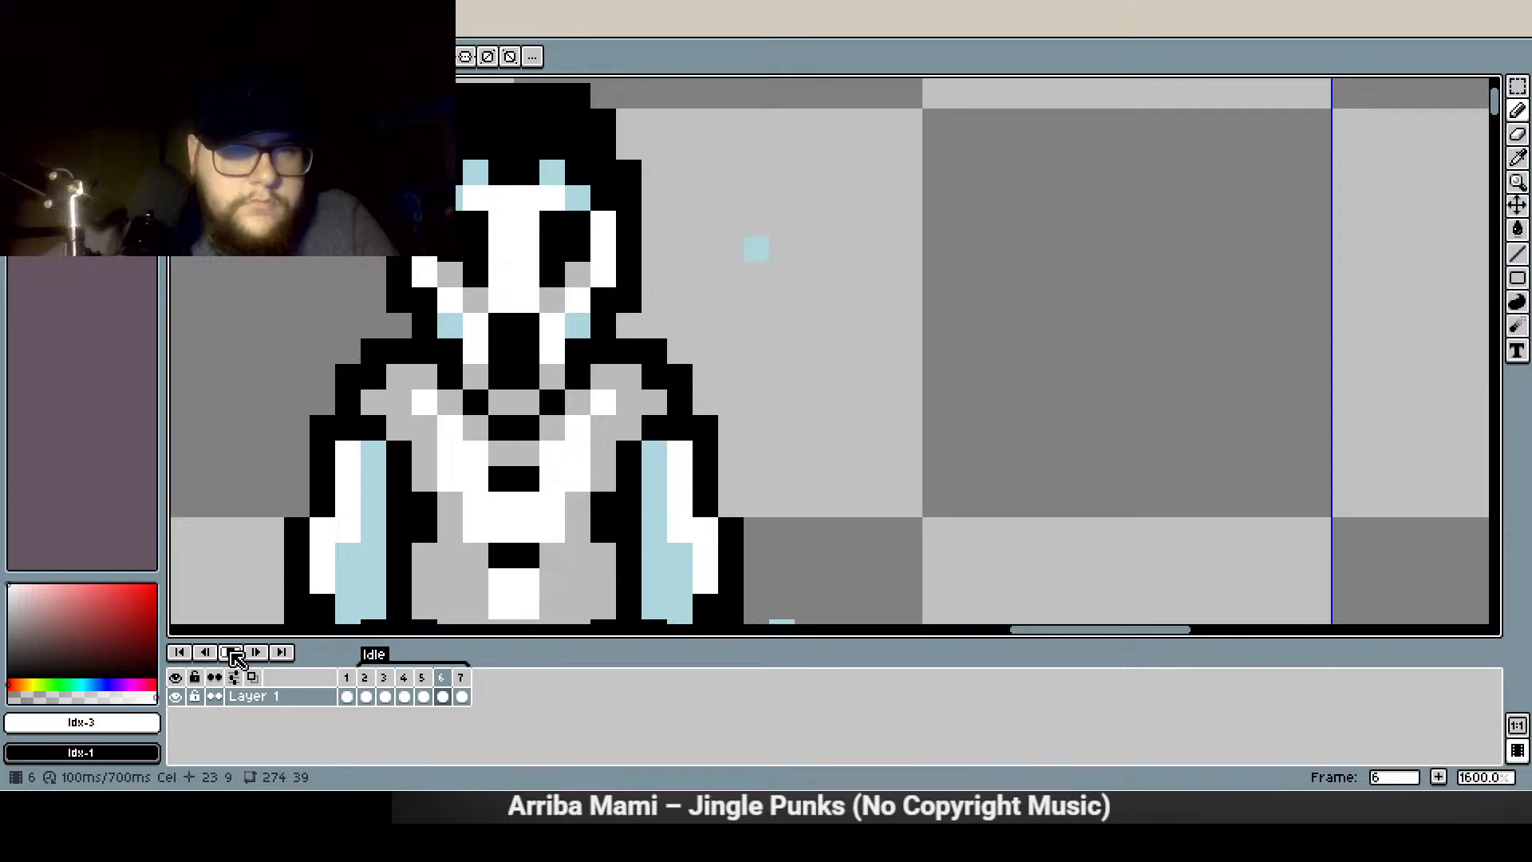
click(231, 652)
In frame 5, cover the mouth's top row with light gray and black out the two chin pixels beneath it
click(407, 687)
click(422, 693)
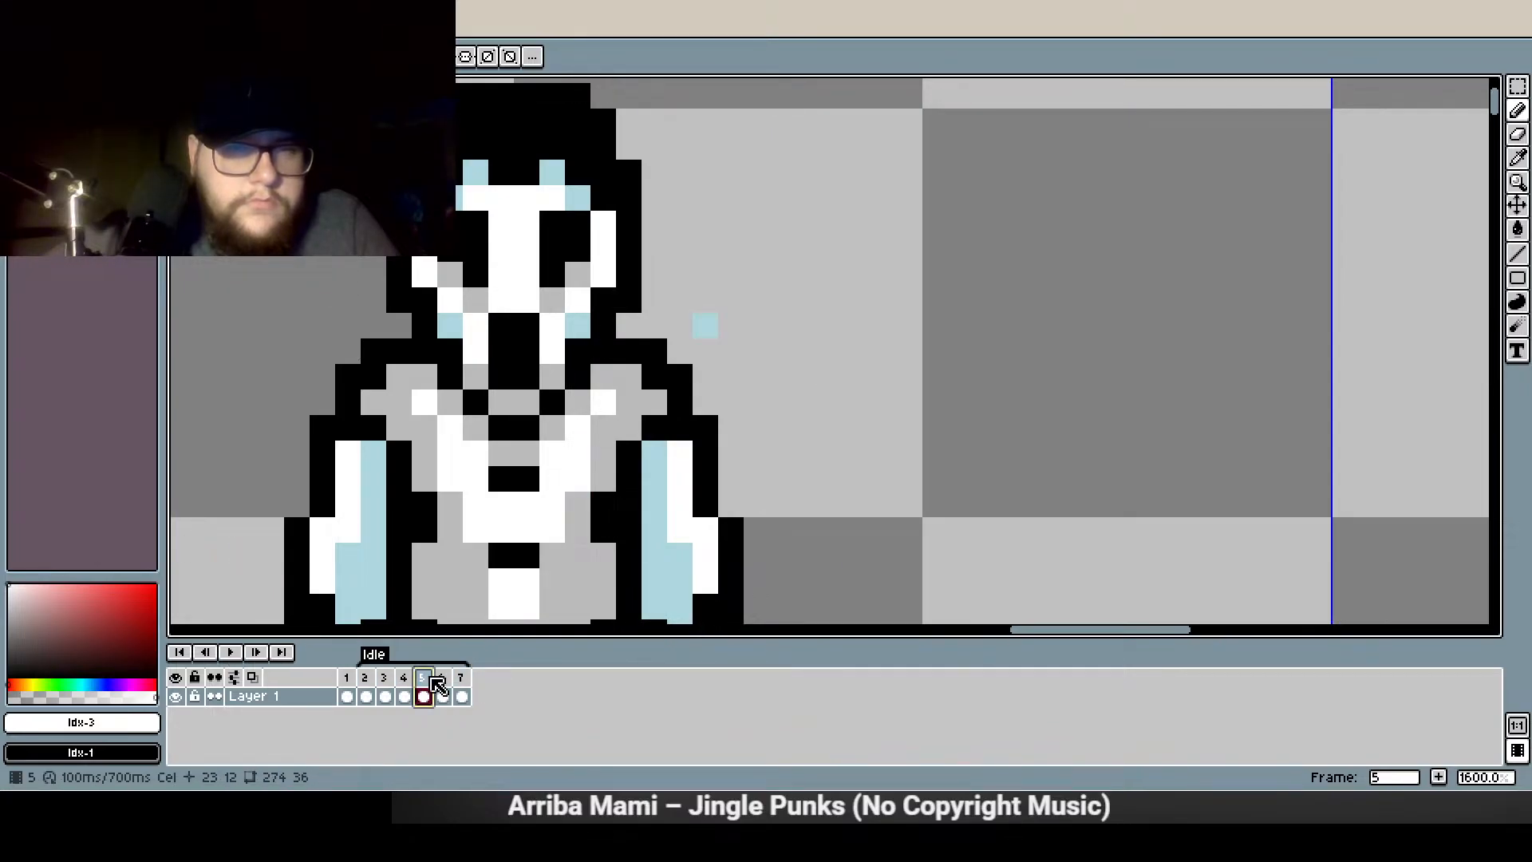
click(92, 112)
drag(501, 325, 520, 330)
right_click(498, 403)
right_click(525, 403)
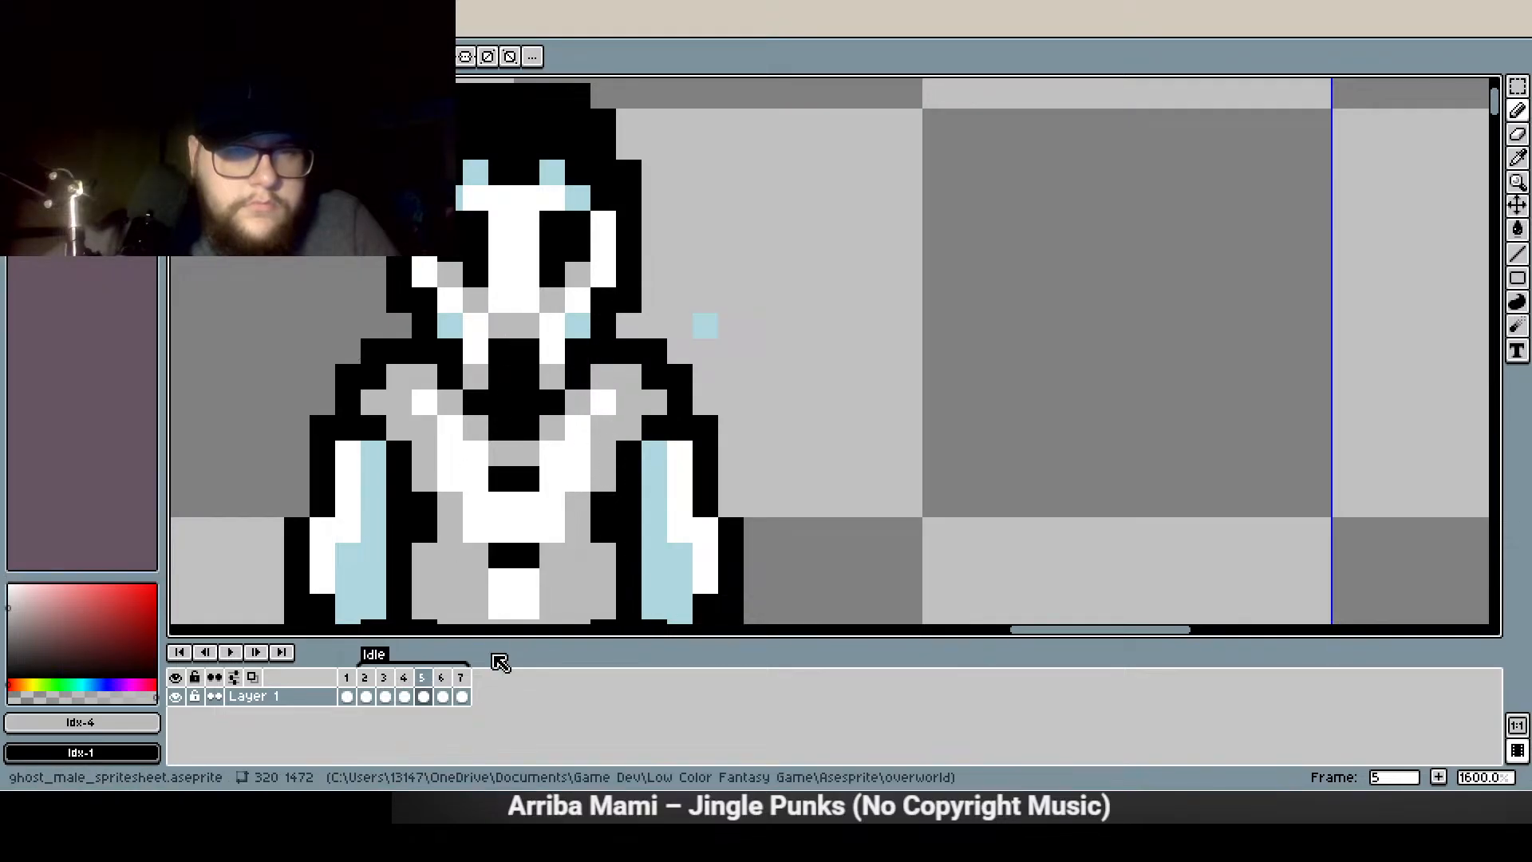
In frame 6, black out the two chin pixels beneath the mouth and fill the mouth's top row with white
click(442, 694)
click(515, 252)
right_click(501, 403)
right_click(525, 403)
mouse_move(497, 326)
mouse_down()
mouse_move(522, 324)
mouse_move(501, 325)
mouse_up()
click(71, 112)
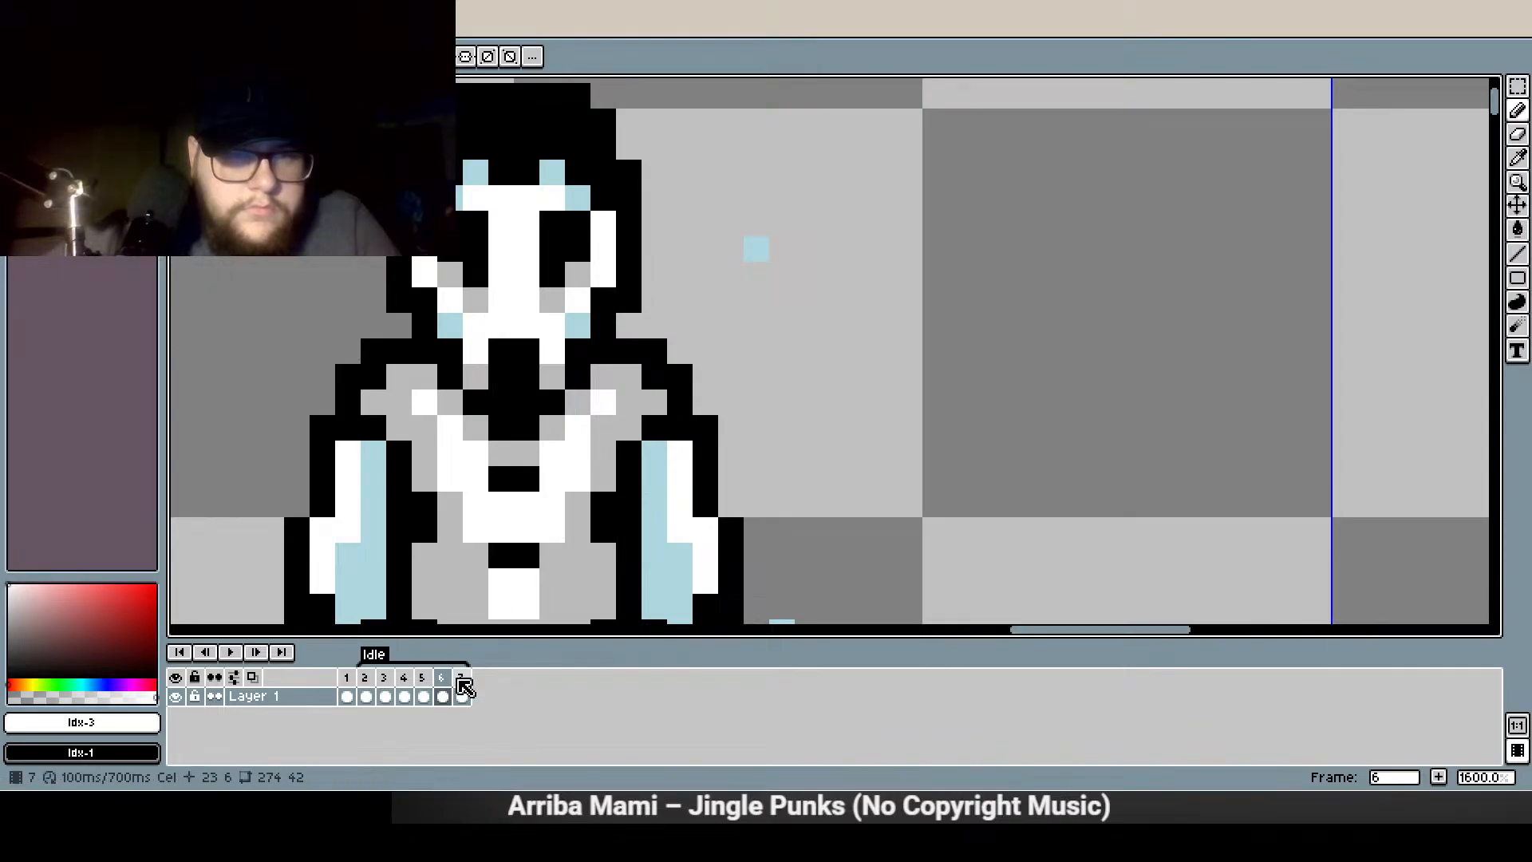
In frame 7, black out the chin pixels beneath the mouth and cover the mouth's top row with light gray
click(461, 696)
right_click(501, 383)
right_click(523, 376)
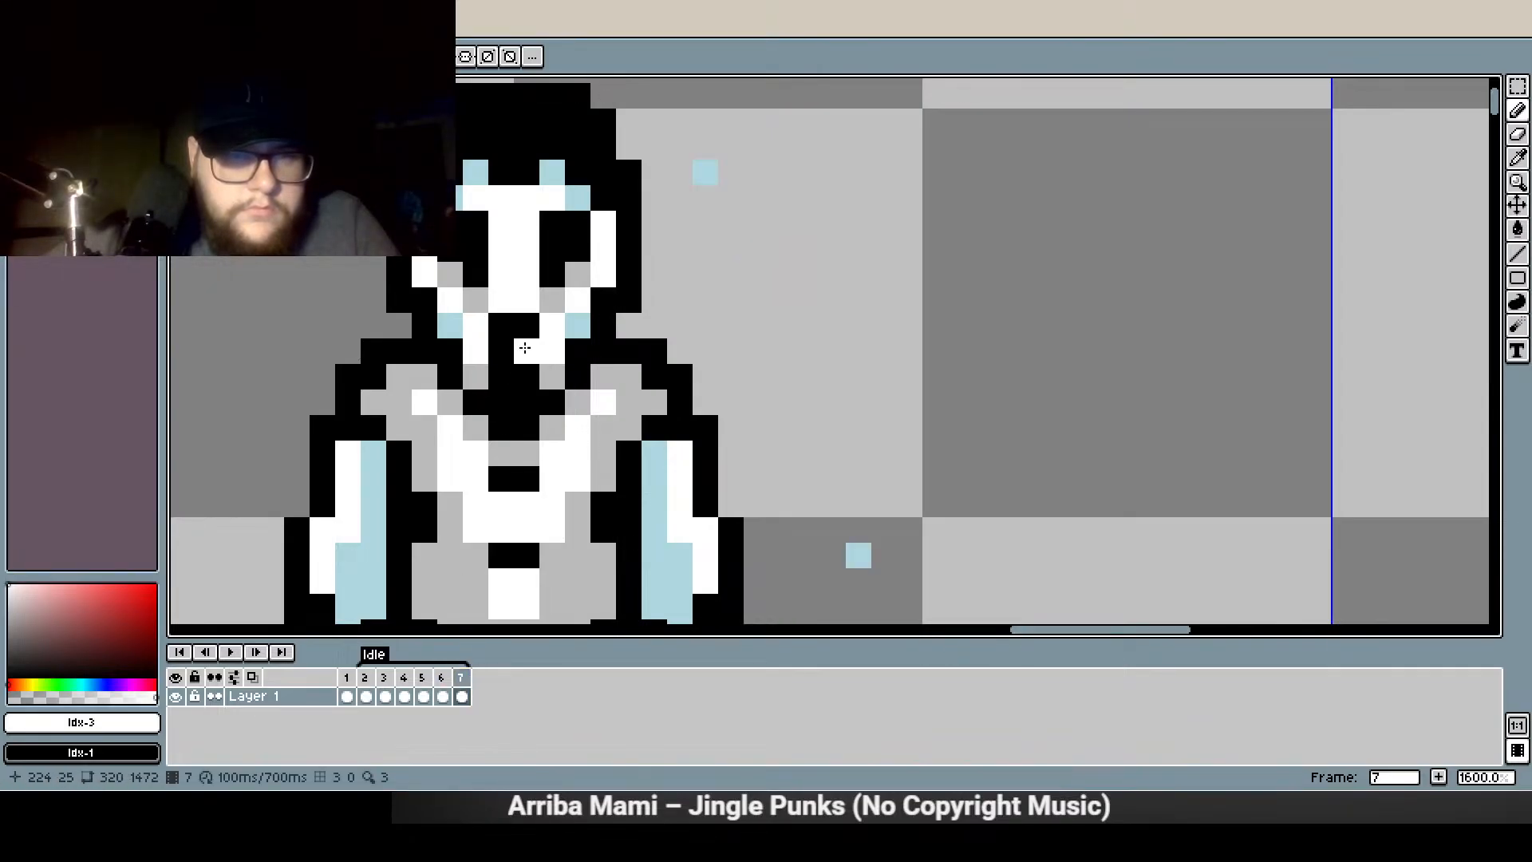
click(96, 112)
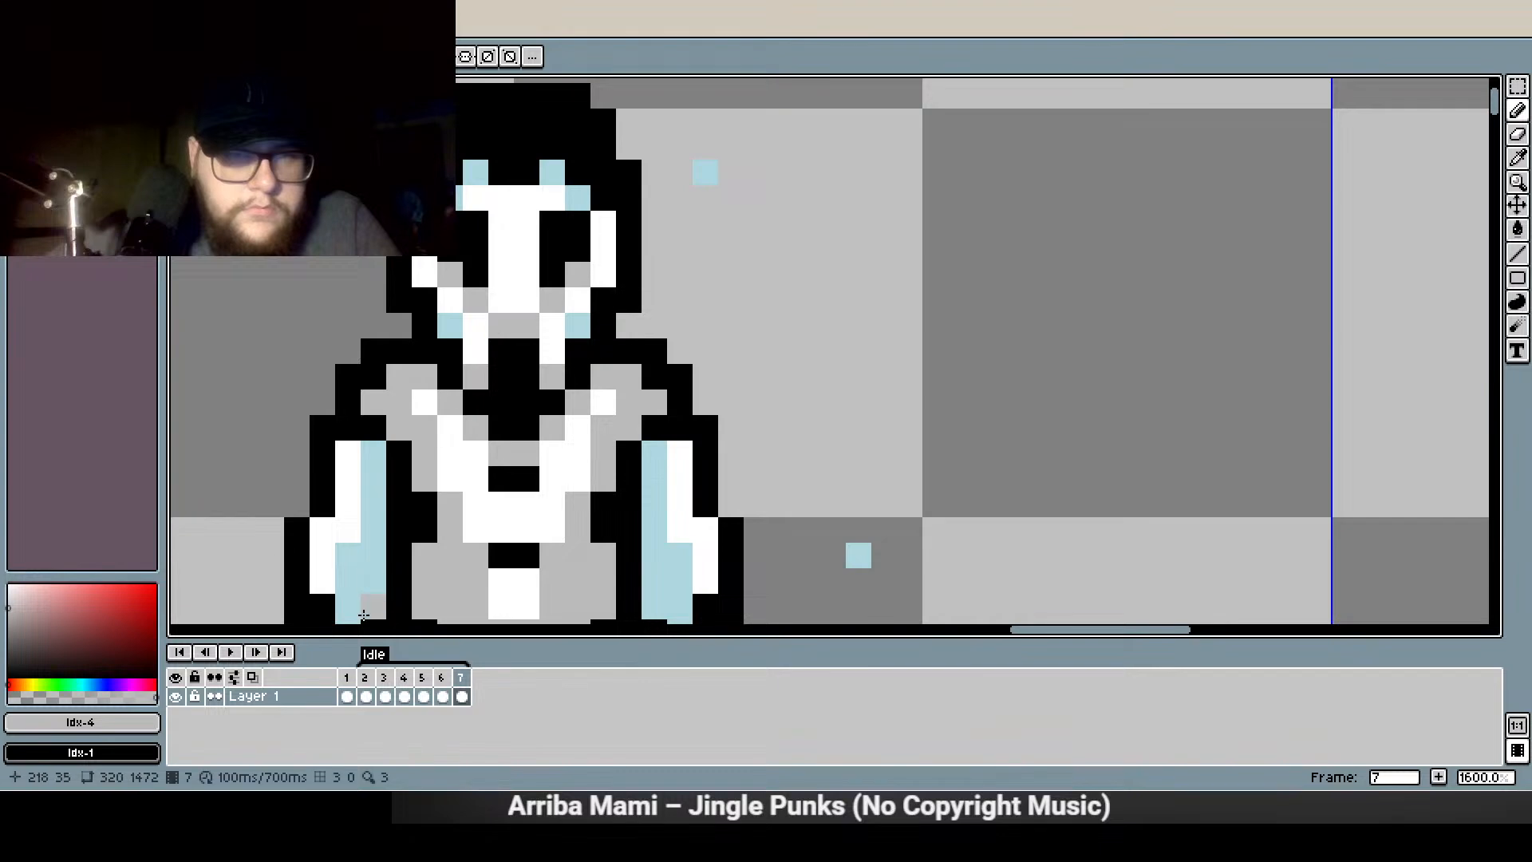
Play the idle animation from frame 2 and examine the mouth movement on the whole character
click(365, 678)
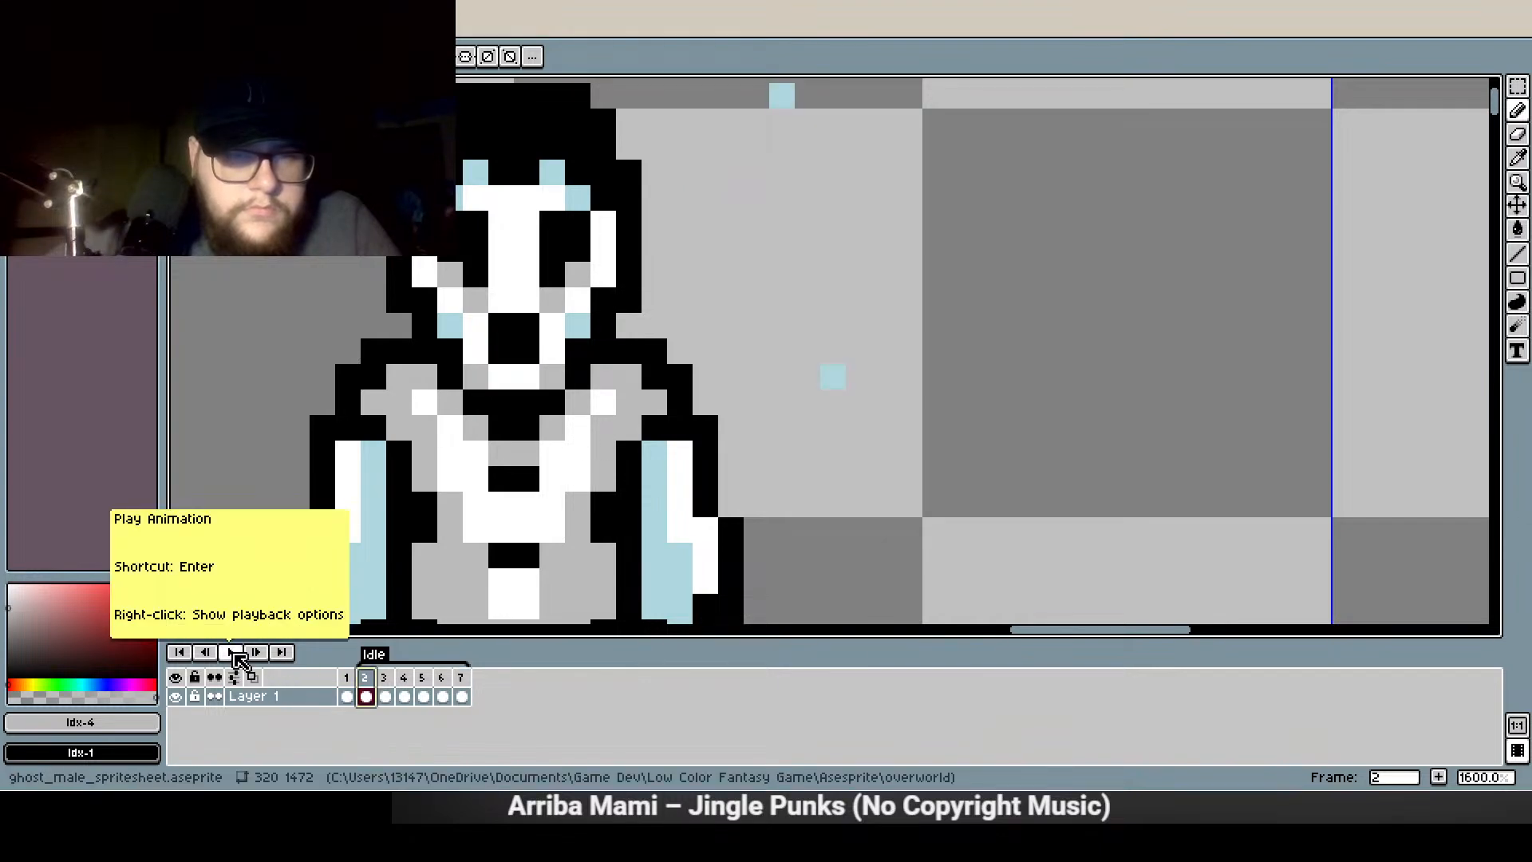
click(232, 651)
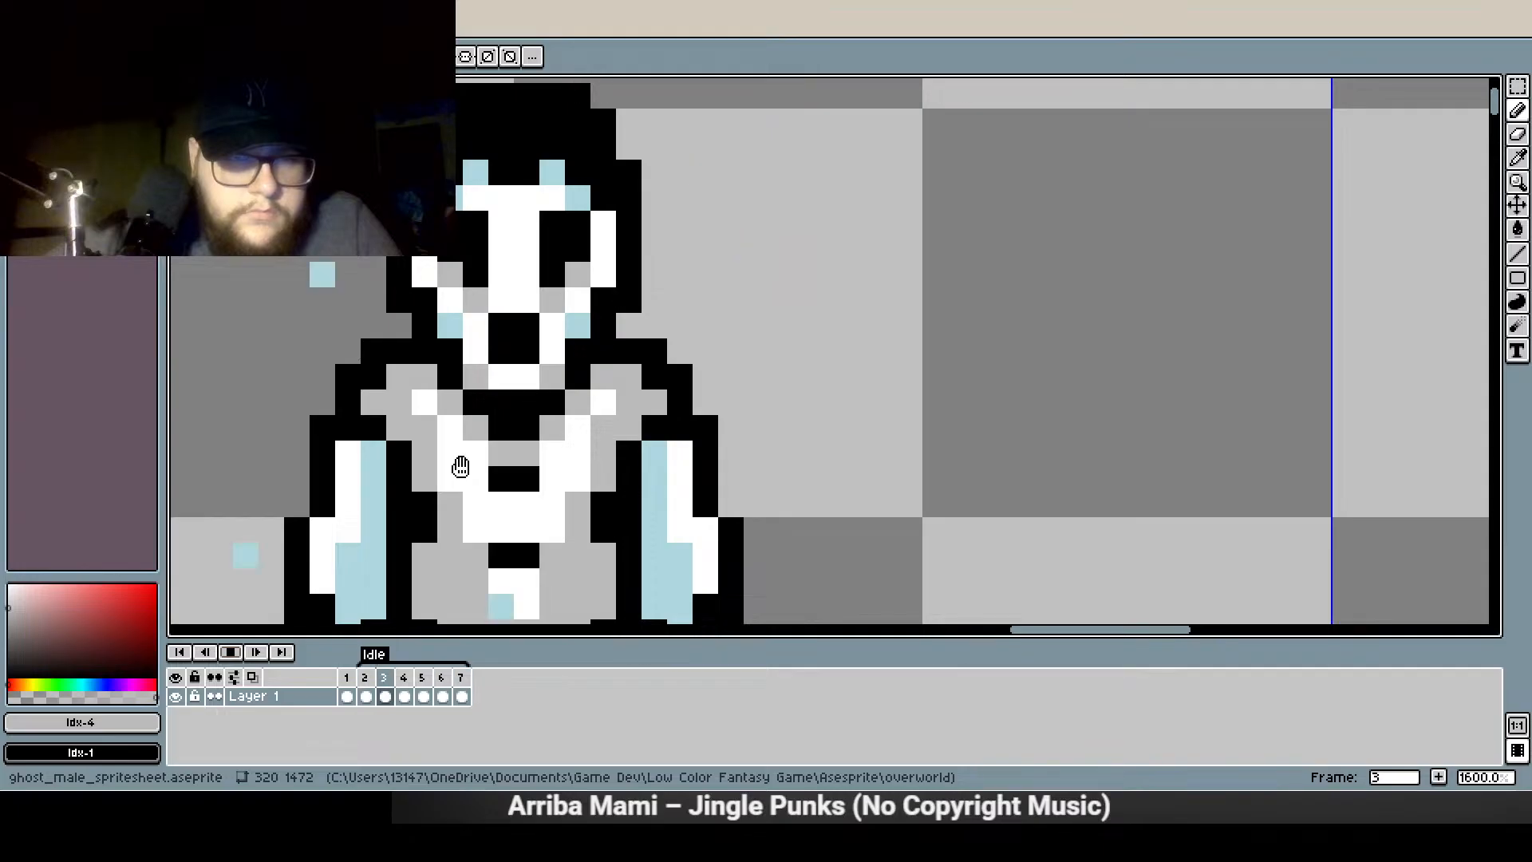
scroll(458, 462, down, 4)
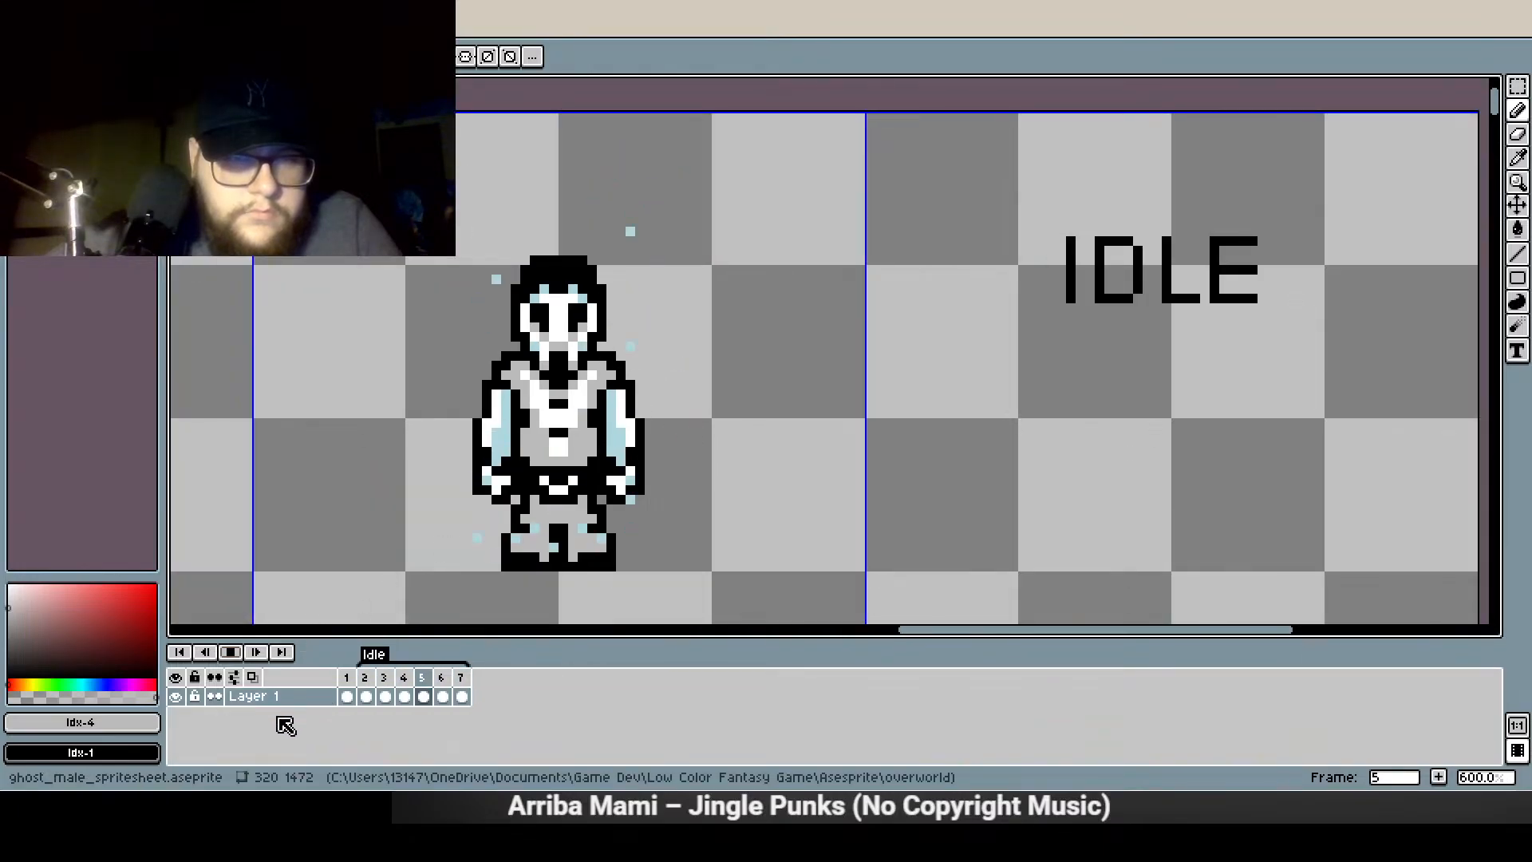
click(230, 653)
In frame 5, extend the light gray jaw one pixel down on both sides of the mouth and outline it in black
scroll(550, 423, up, 4)
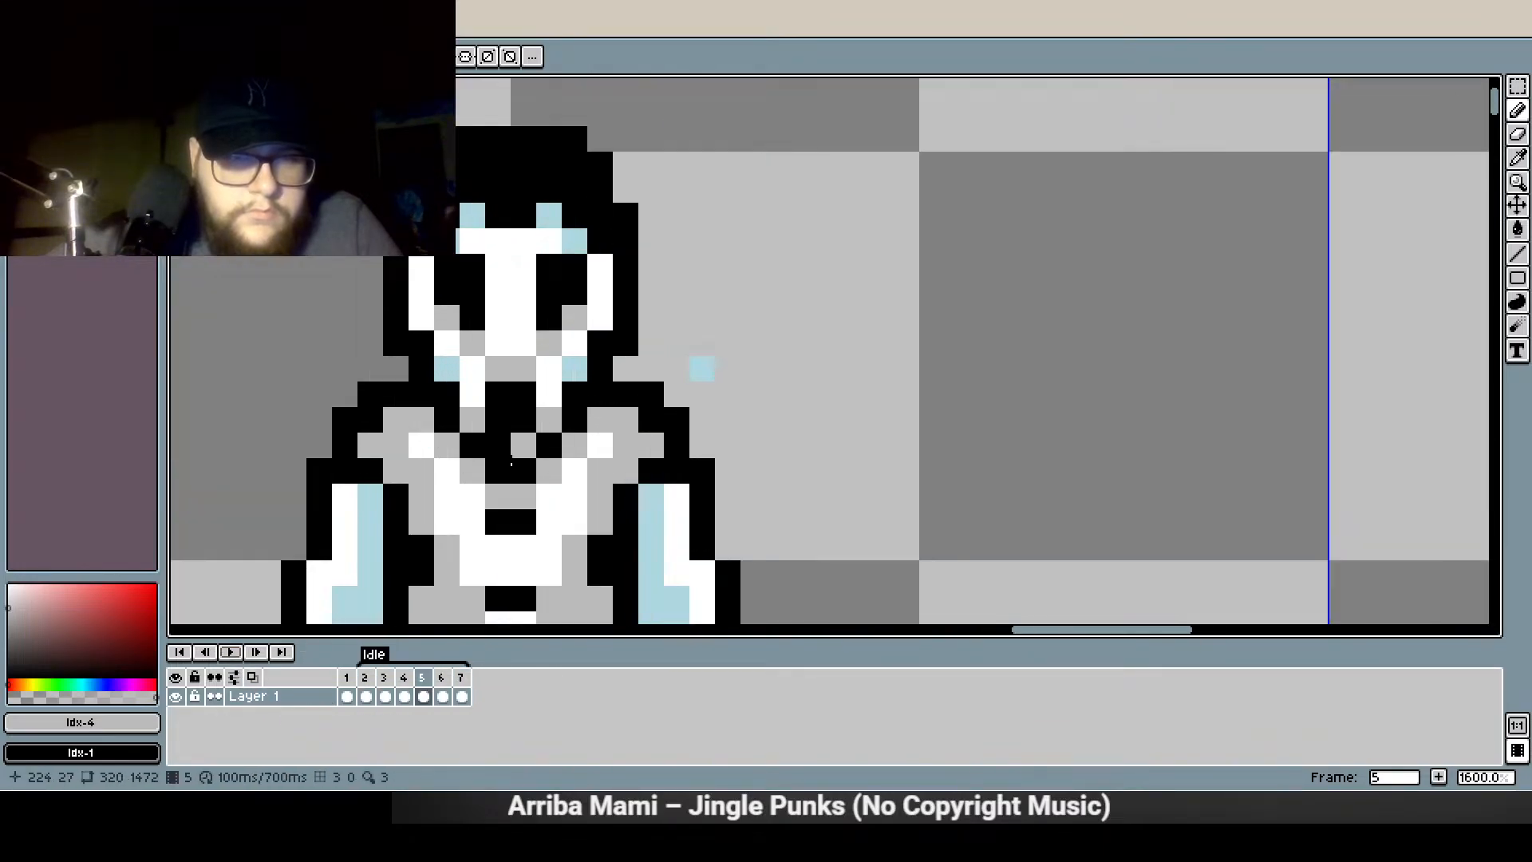
click(547, 449)
click(471, 446)
right_click(450, 446)
right_click(572, 445)
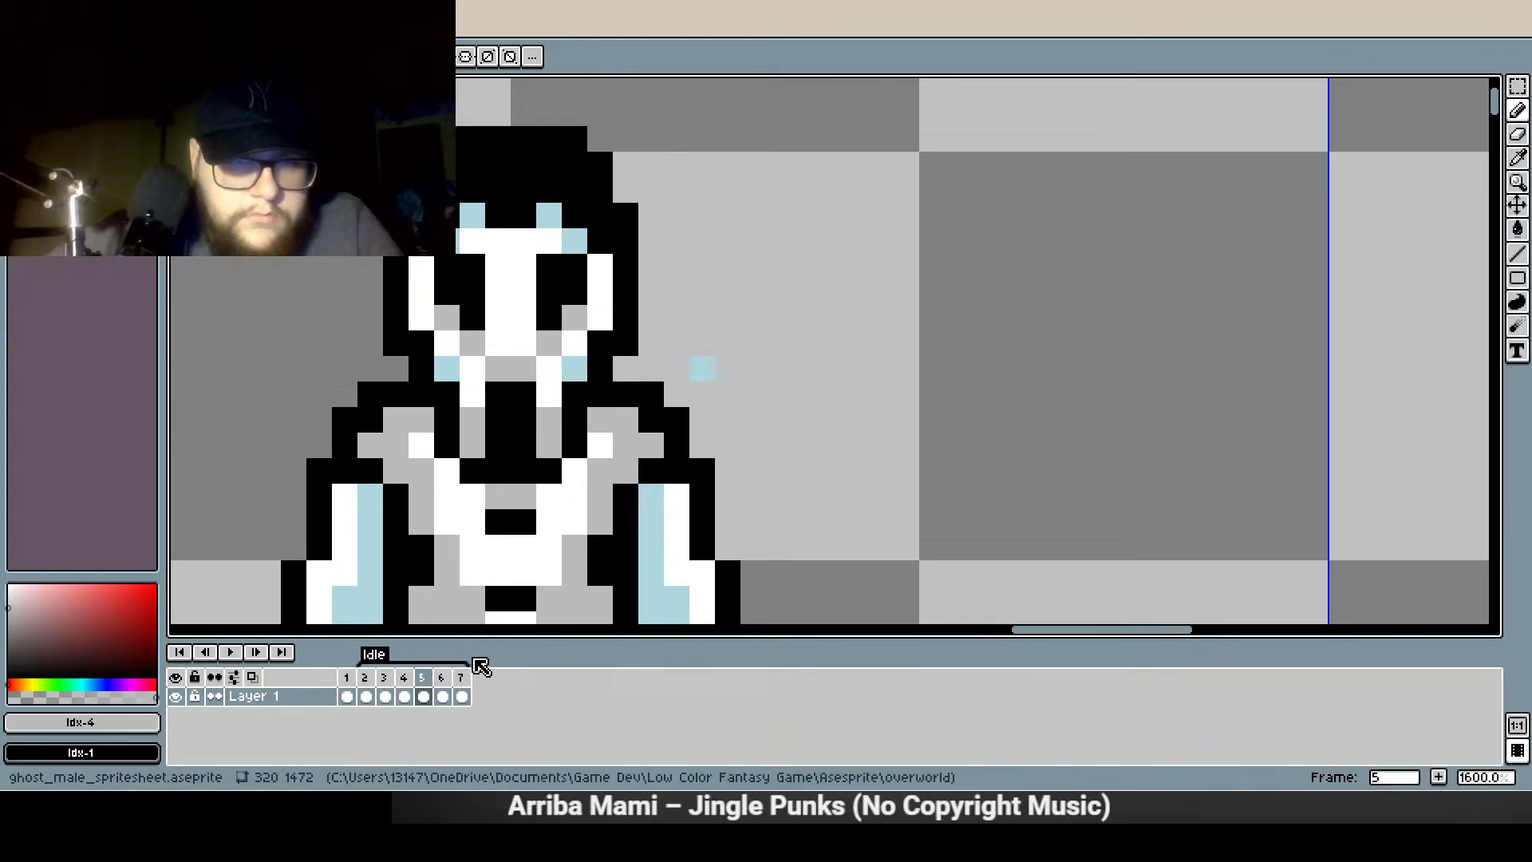
Lengthen the light gray jaw sides in frame 6 by one pixel with black outer edges and compare with frame 5
click(446, 678)
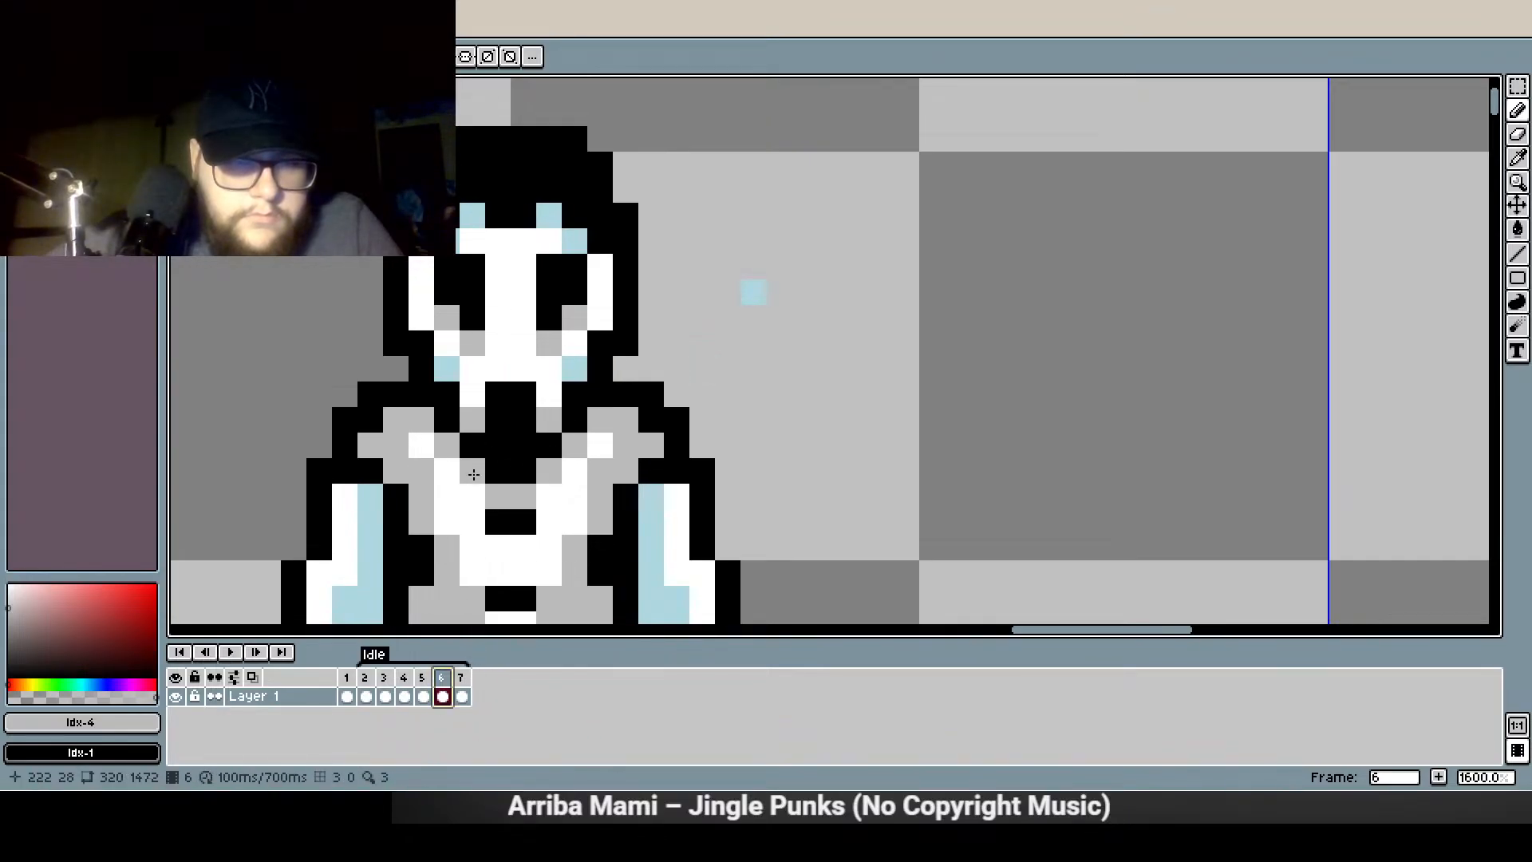
click(486, 453)
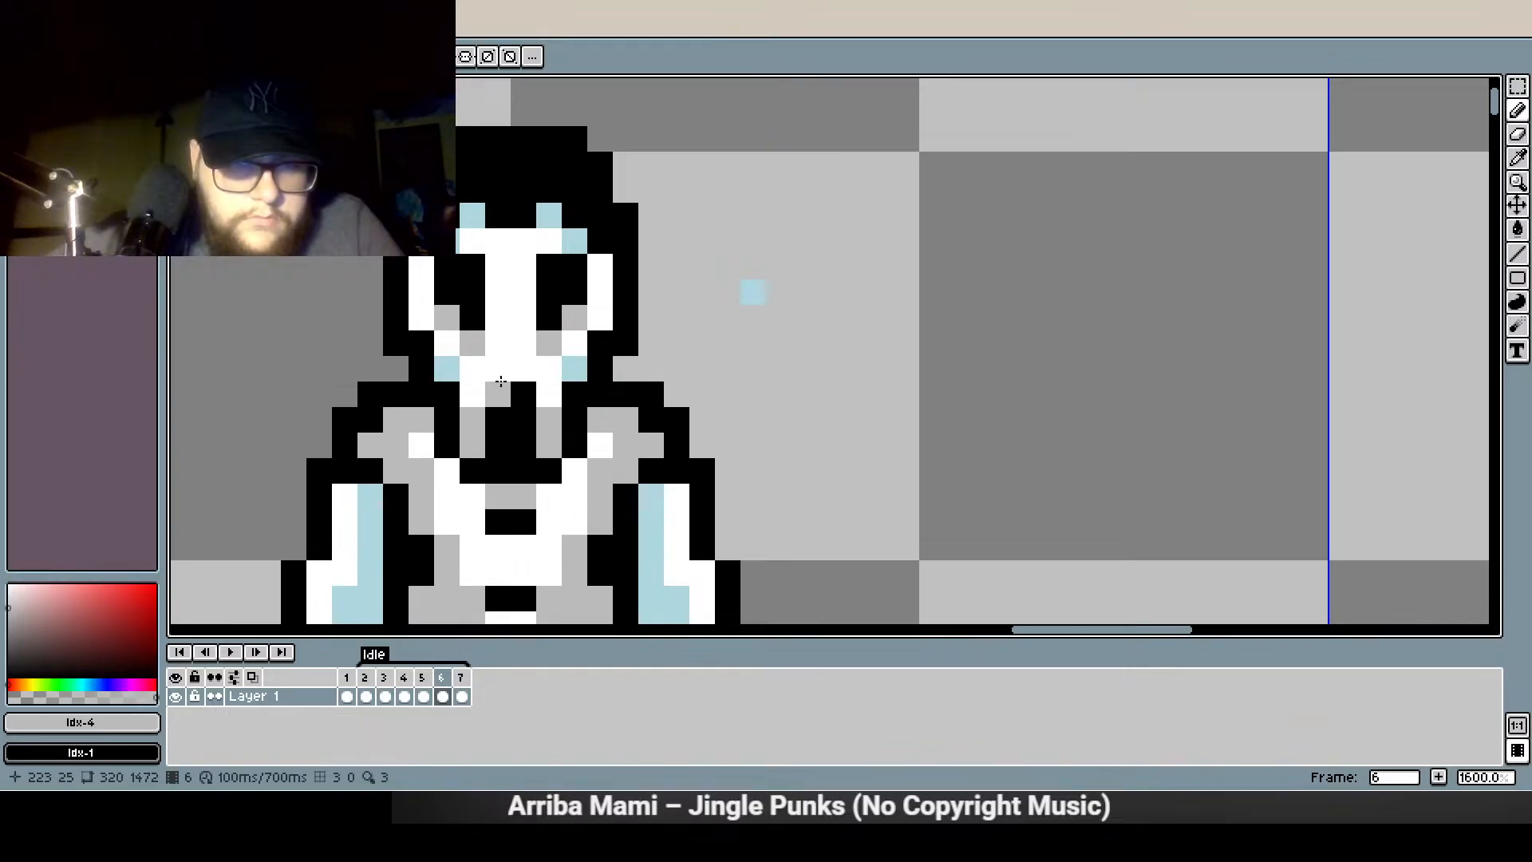
click(444, 694)
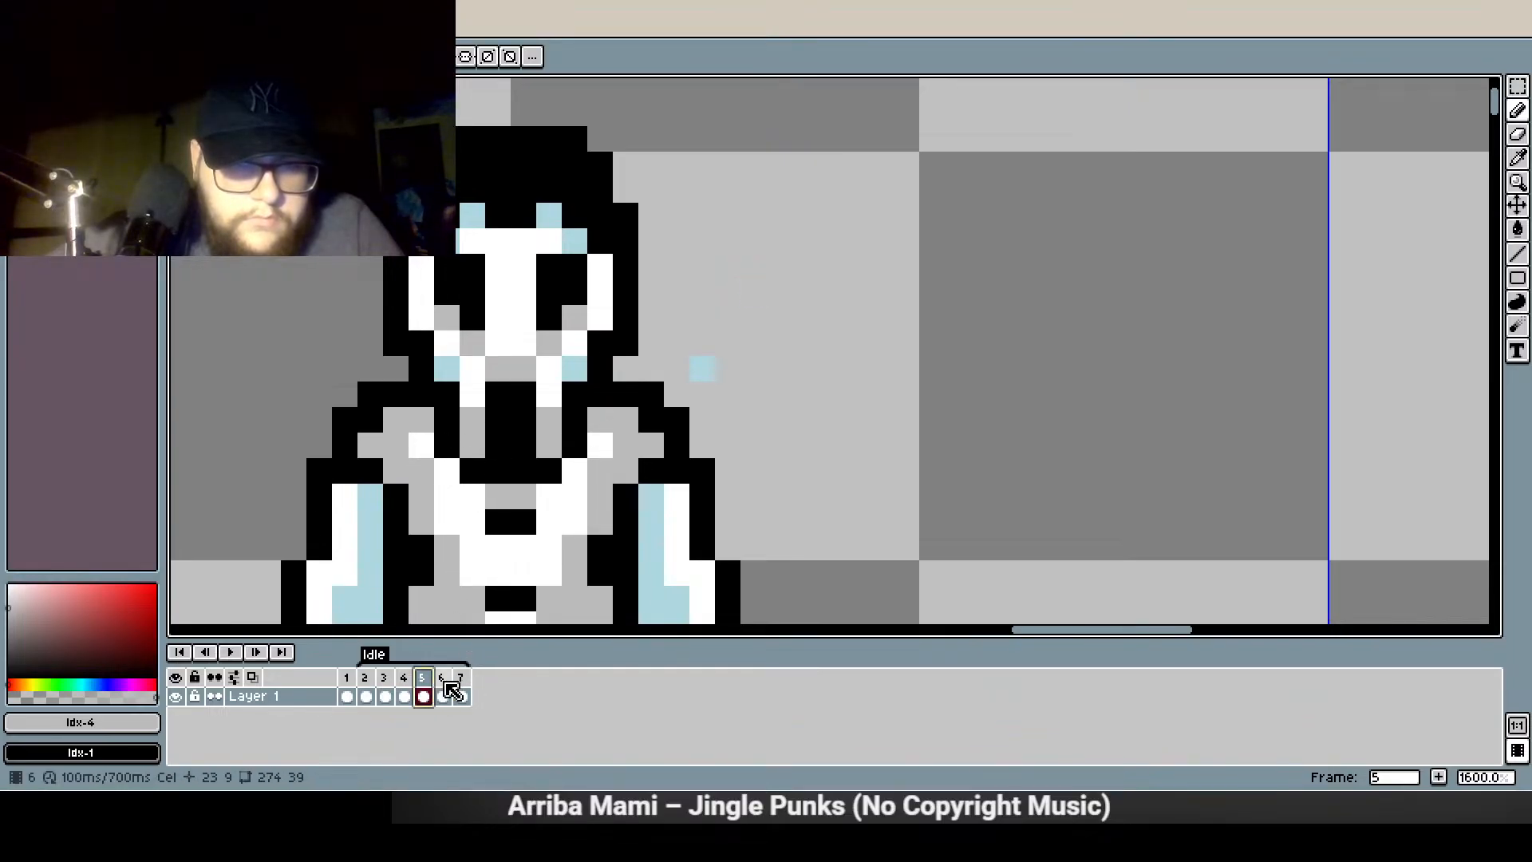
Check the mouth in frame 7, then play the idle animation to examine the jaw and shoulders
click(462, 695)
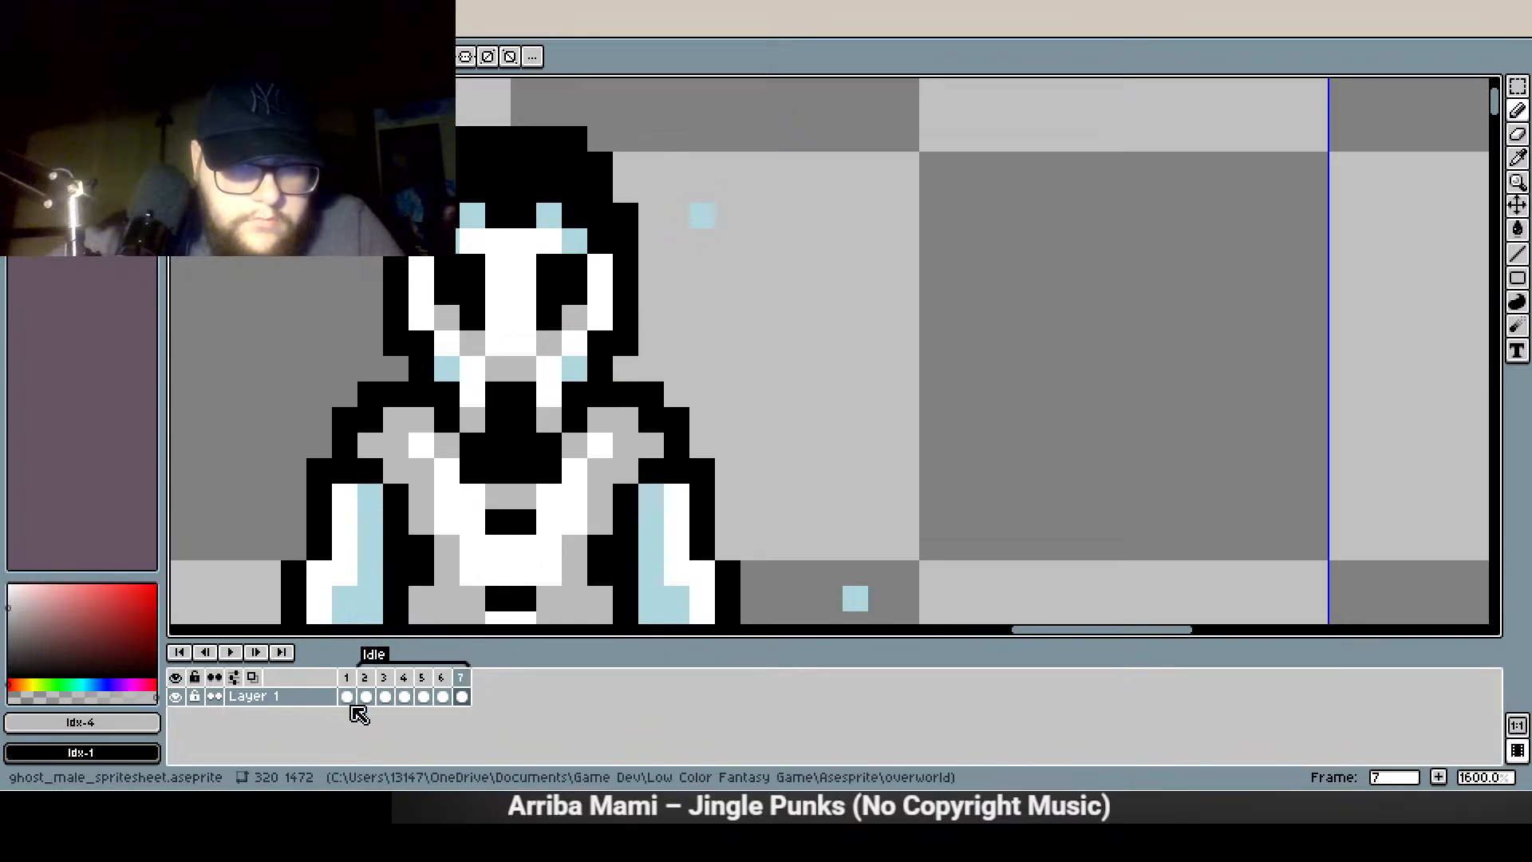
click(380, 691)
click(231, 653)
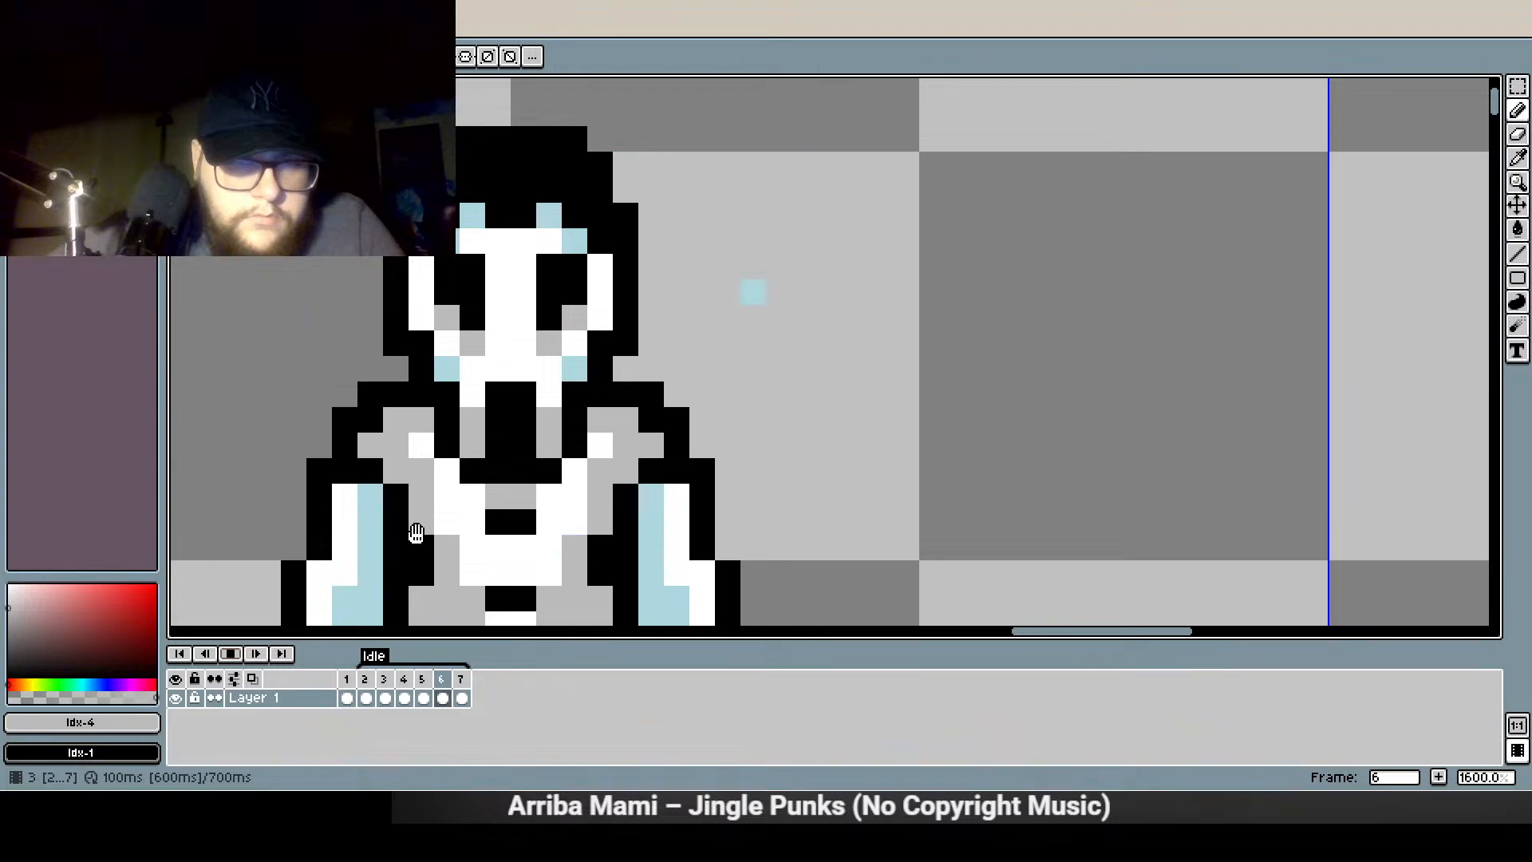
drag(379, 444, 356, 335)
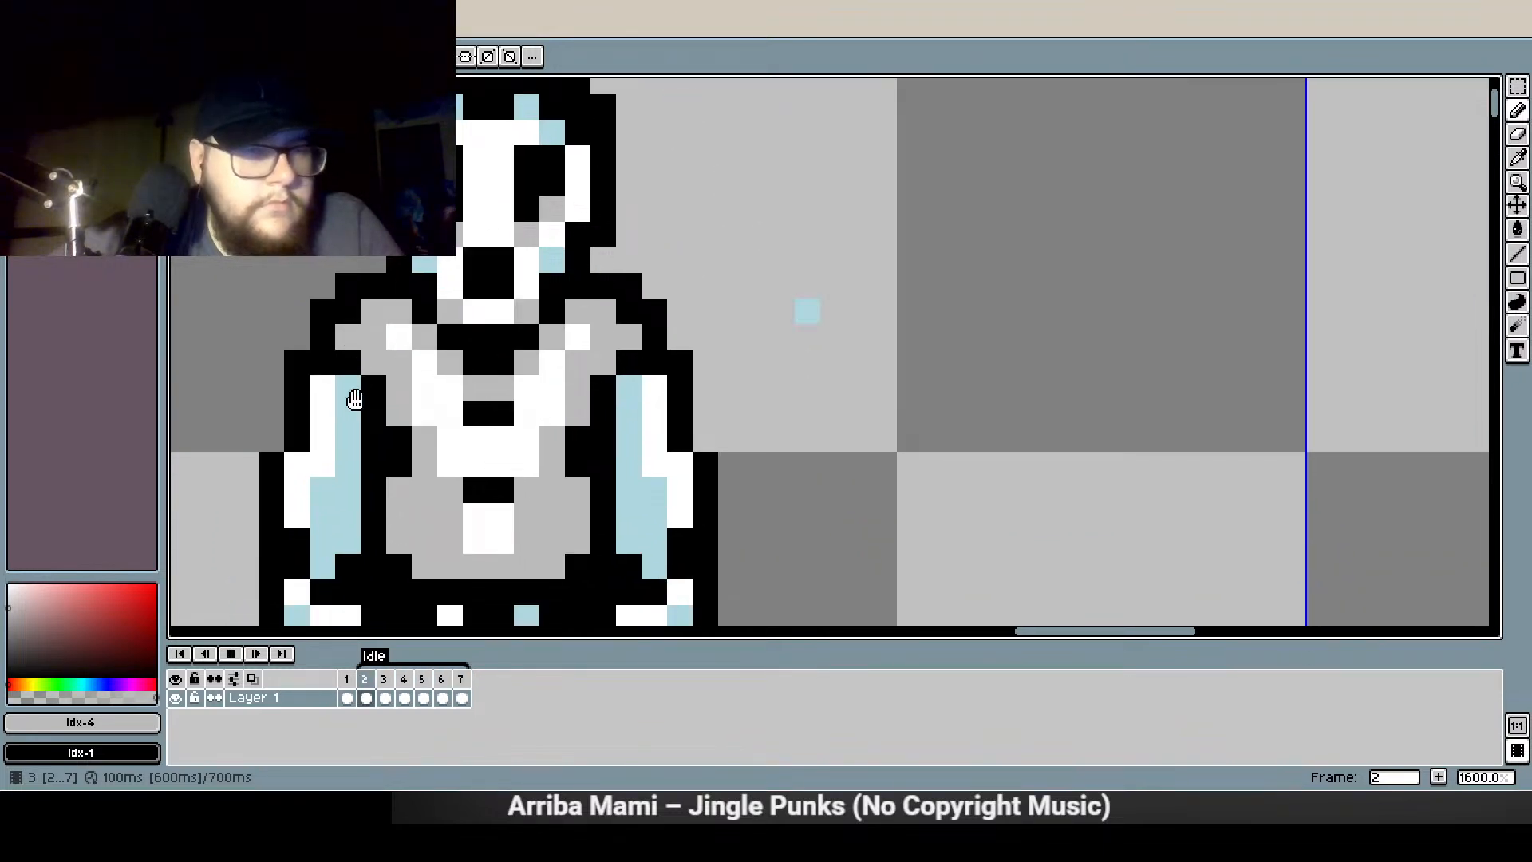
Lower the shoulder outline in frame 5 by adding black pixels inside both shoulders and erasing the outer outline pixels
click(385, 679)
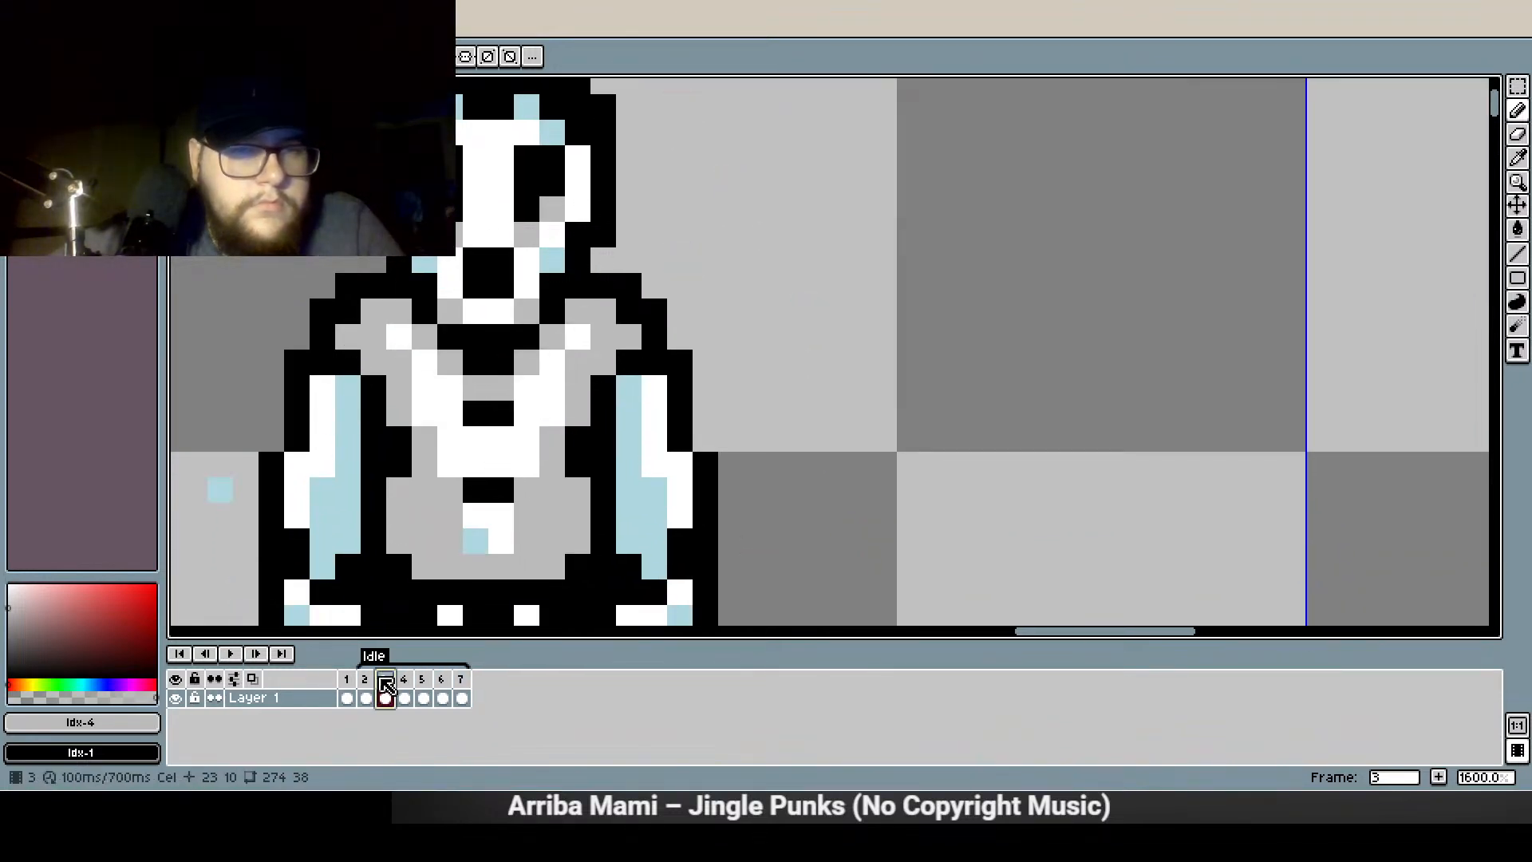
click(410, 682)
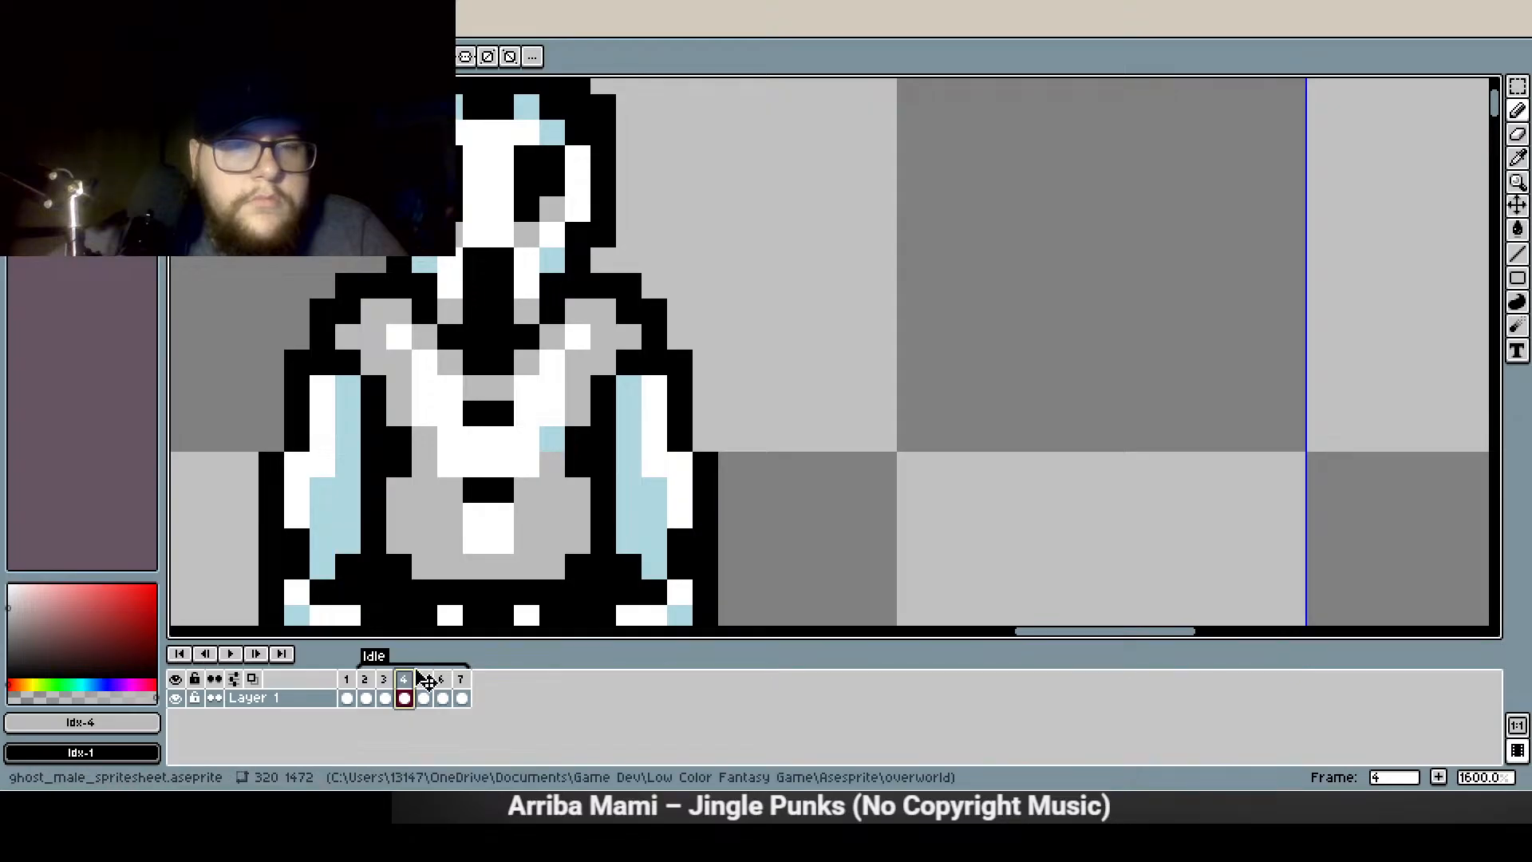
key(Right)
scroll(297, 359, up, 2)
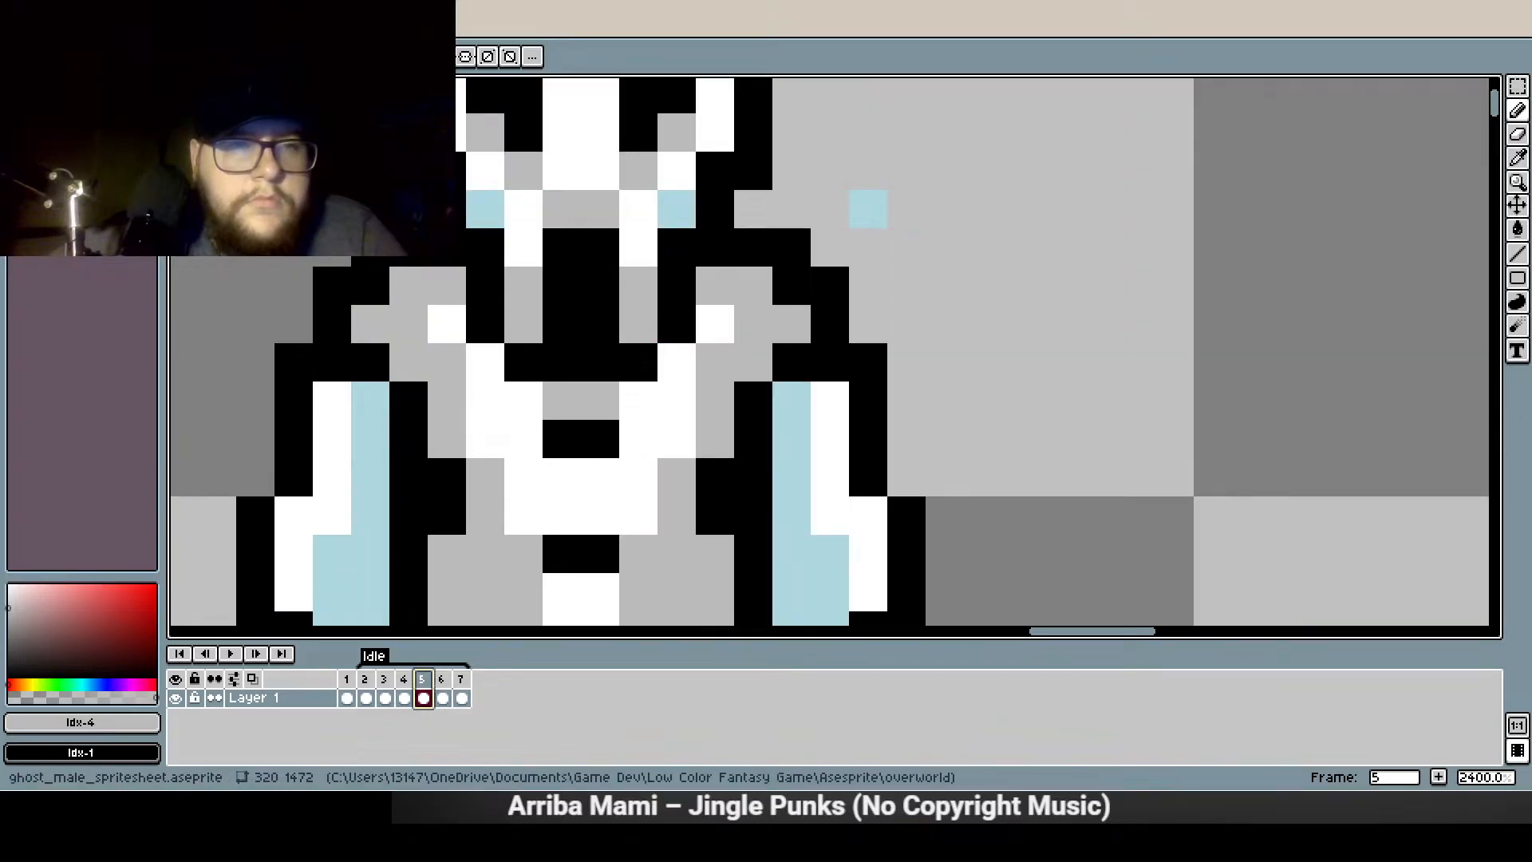
click(331, 399)
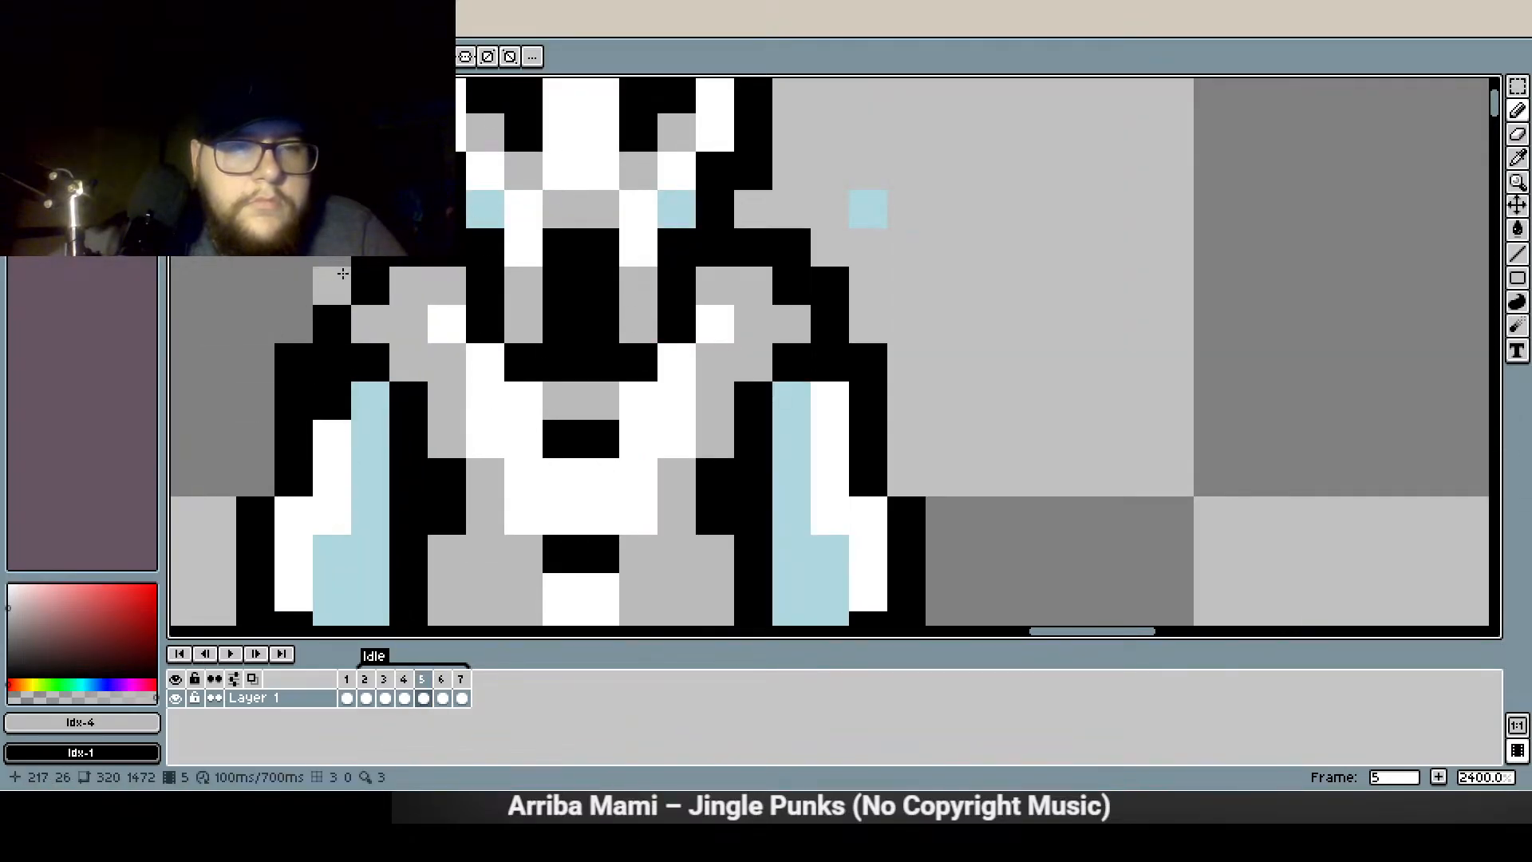
click(394, 282)
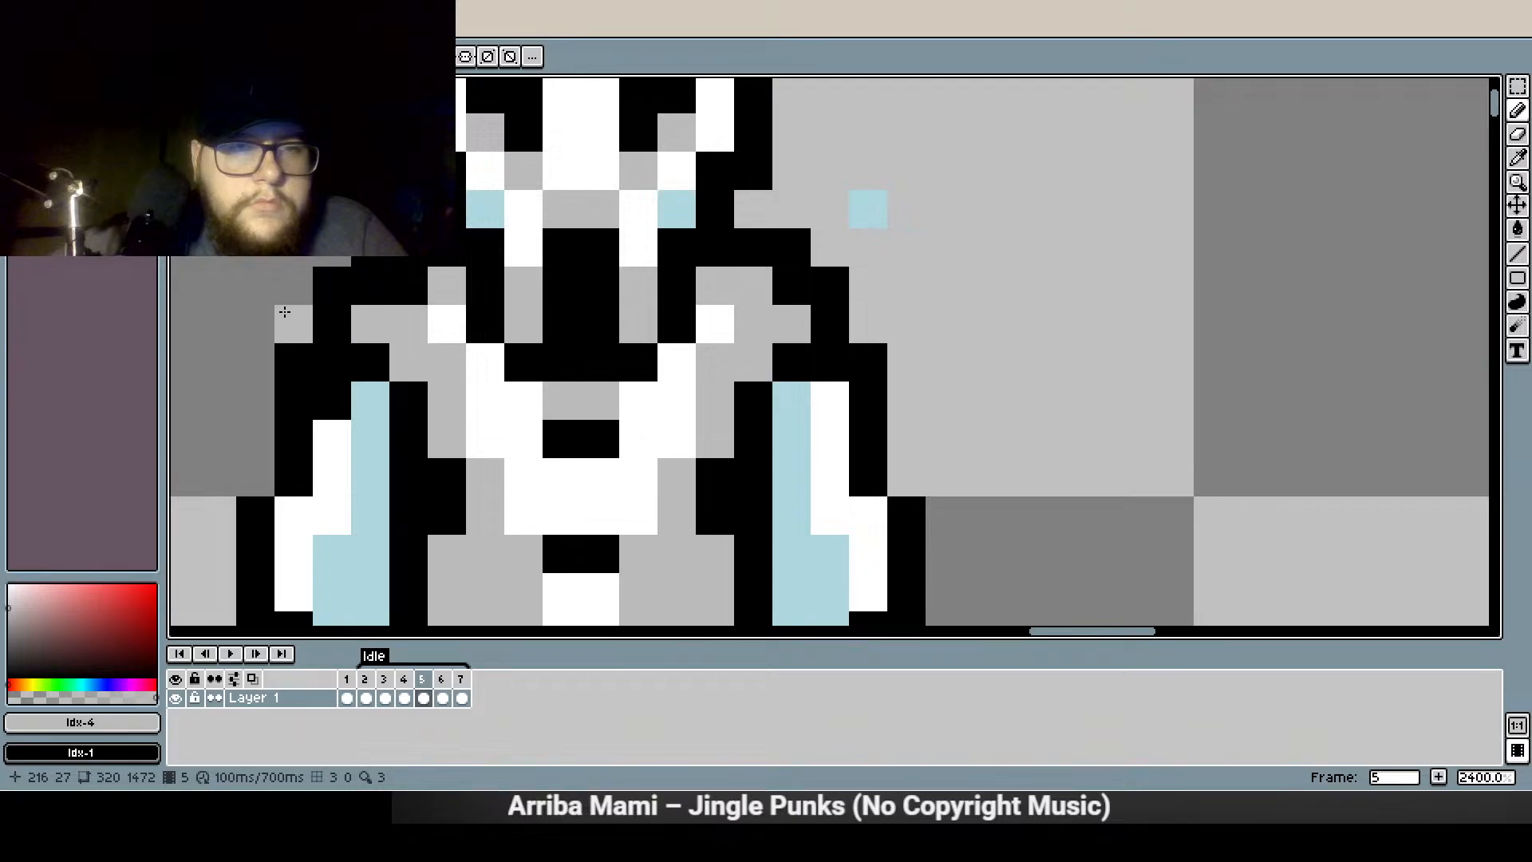
drag(834, 381, 834, 401)
click(1517, 134)
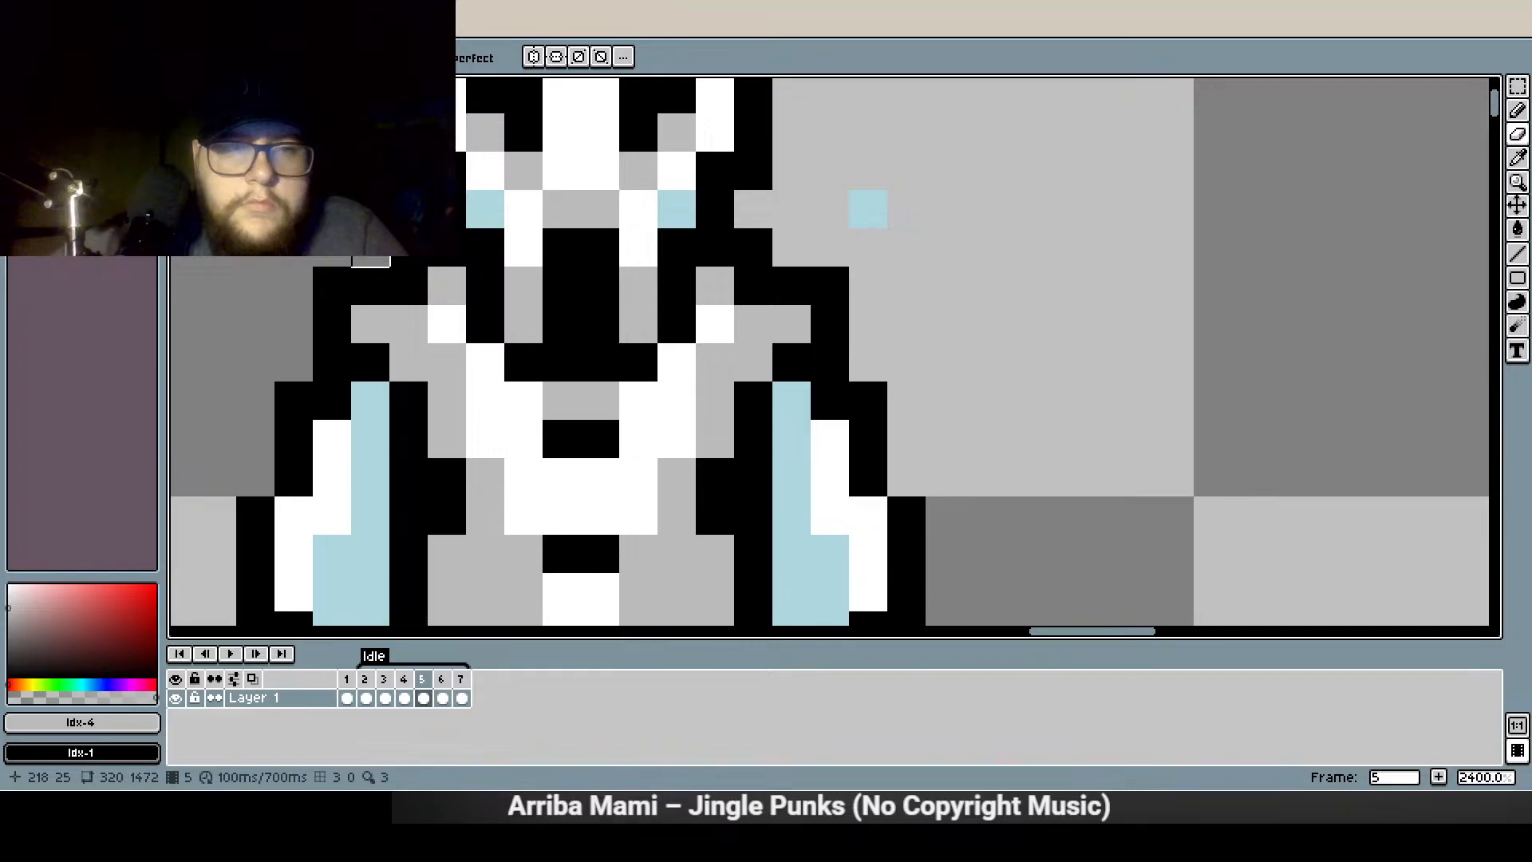
scroll(290, 359, down, 1)
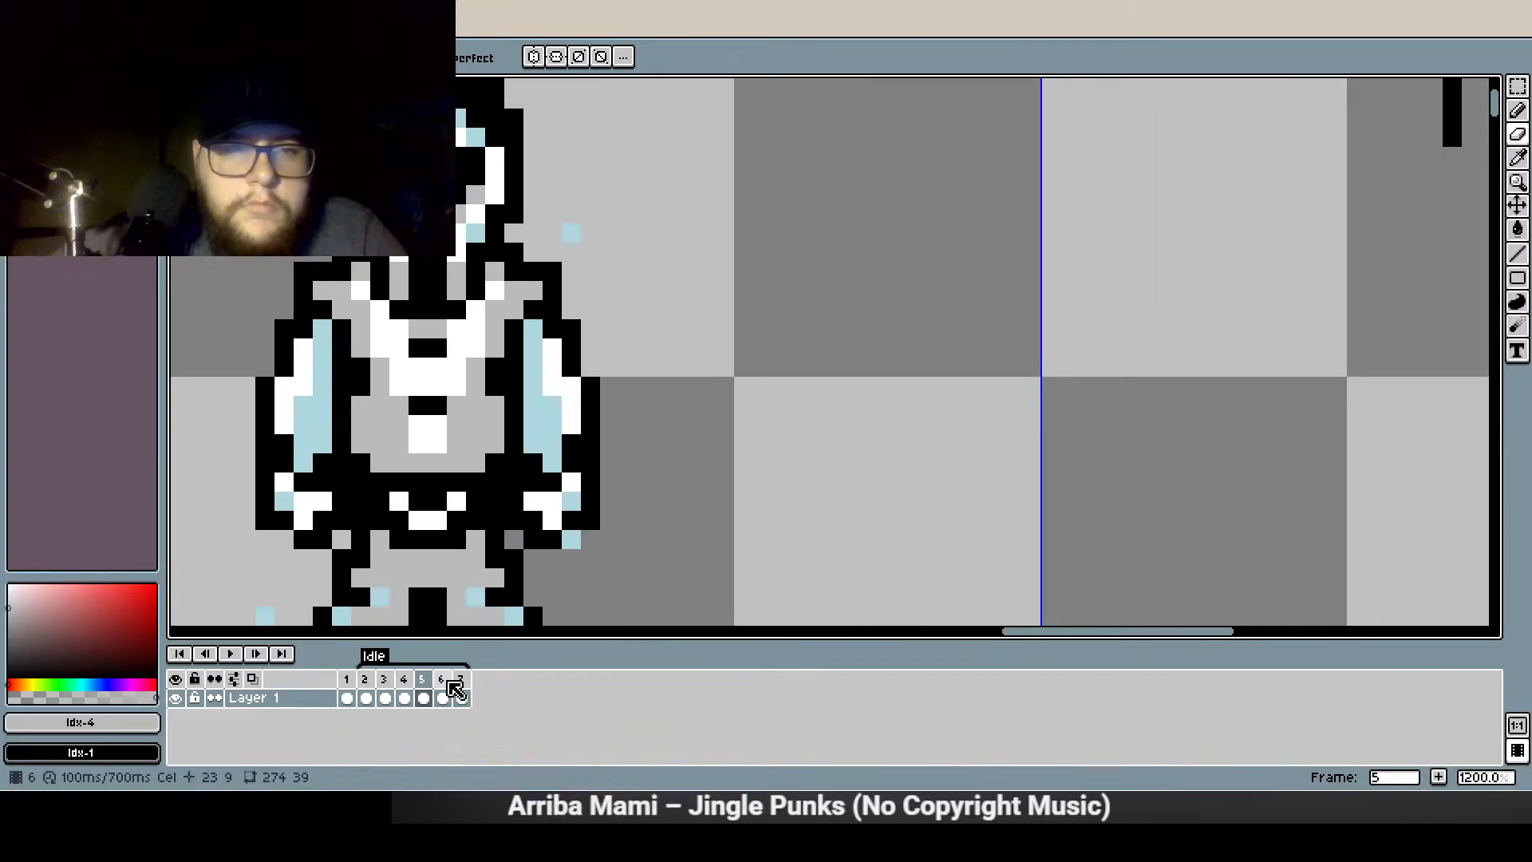
Lower the shoulder outline in frame 6 by erasing the outer outline pixels and adding black pixels at the top of both arms
click(447, 691)
scroll(307, 291, up, 1)
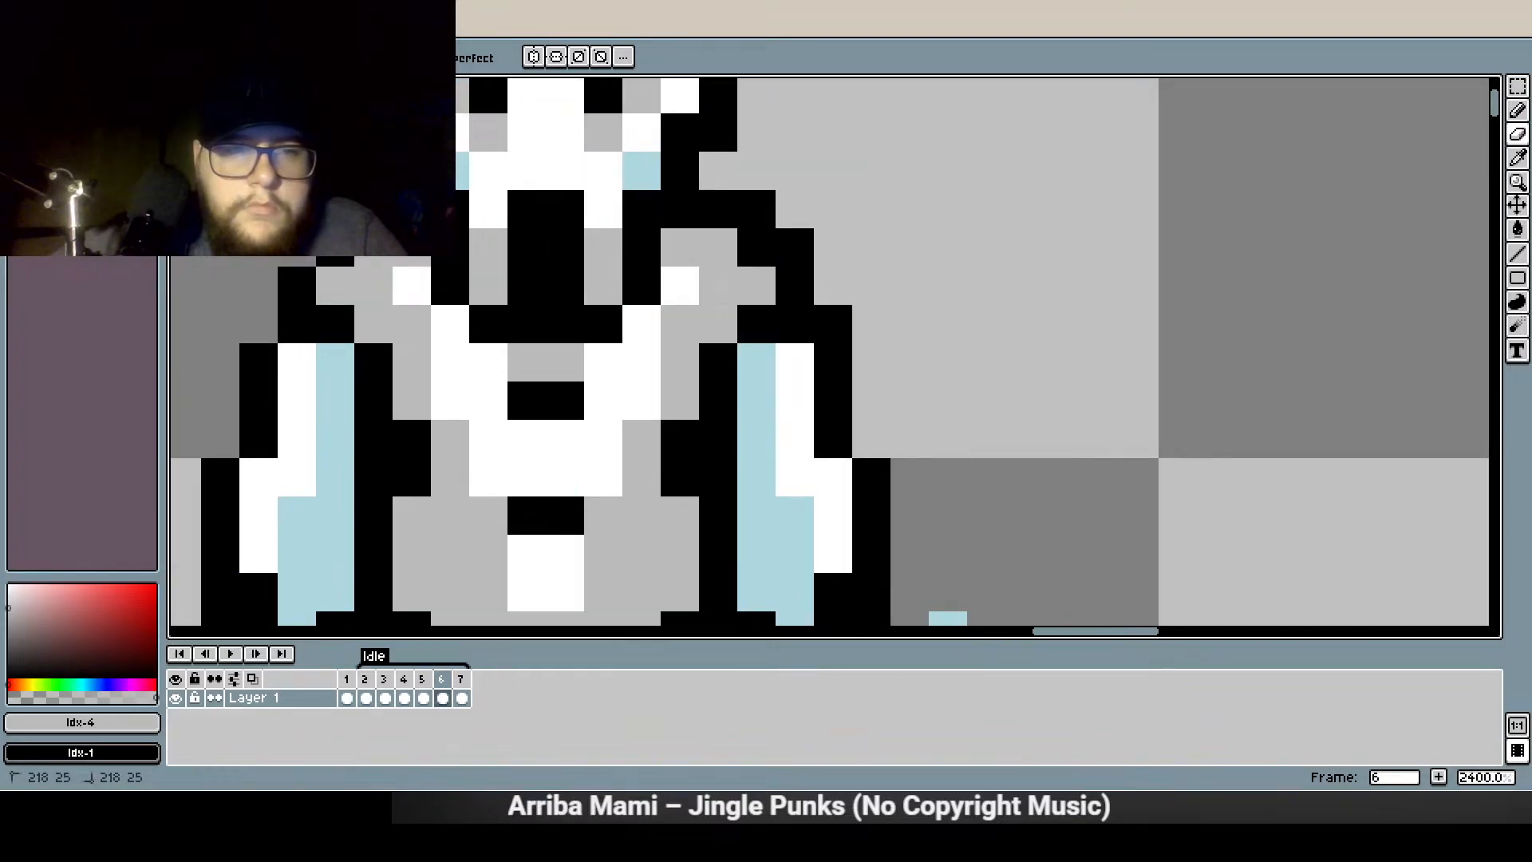
click(756, 209)
click(794, 251)
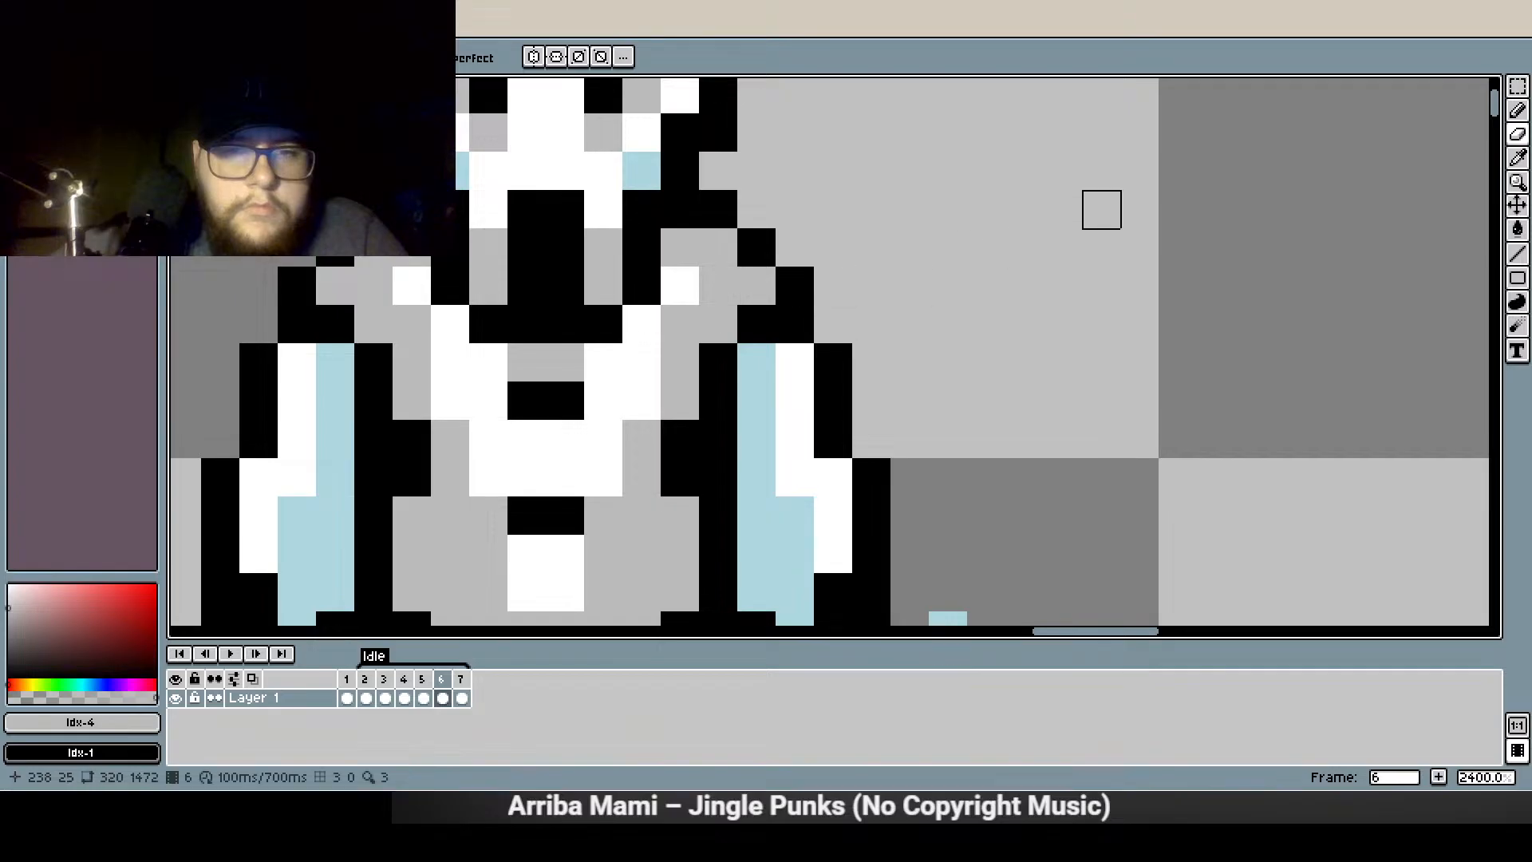
click(1516, 111)
right_click(805, 363)
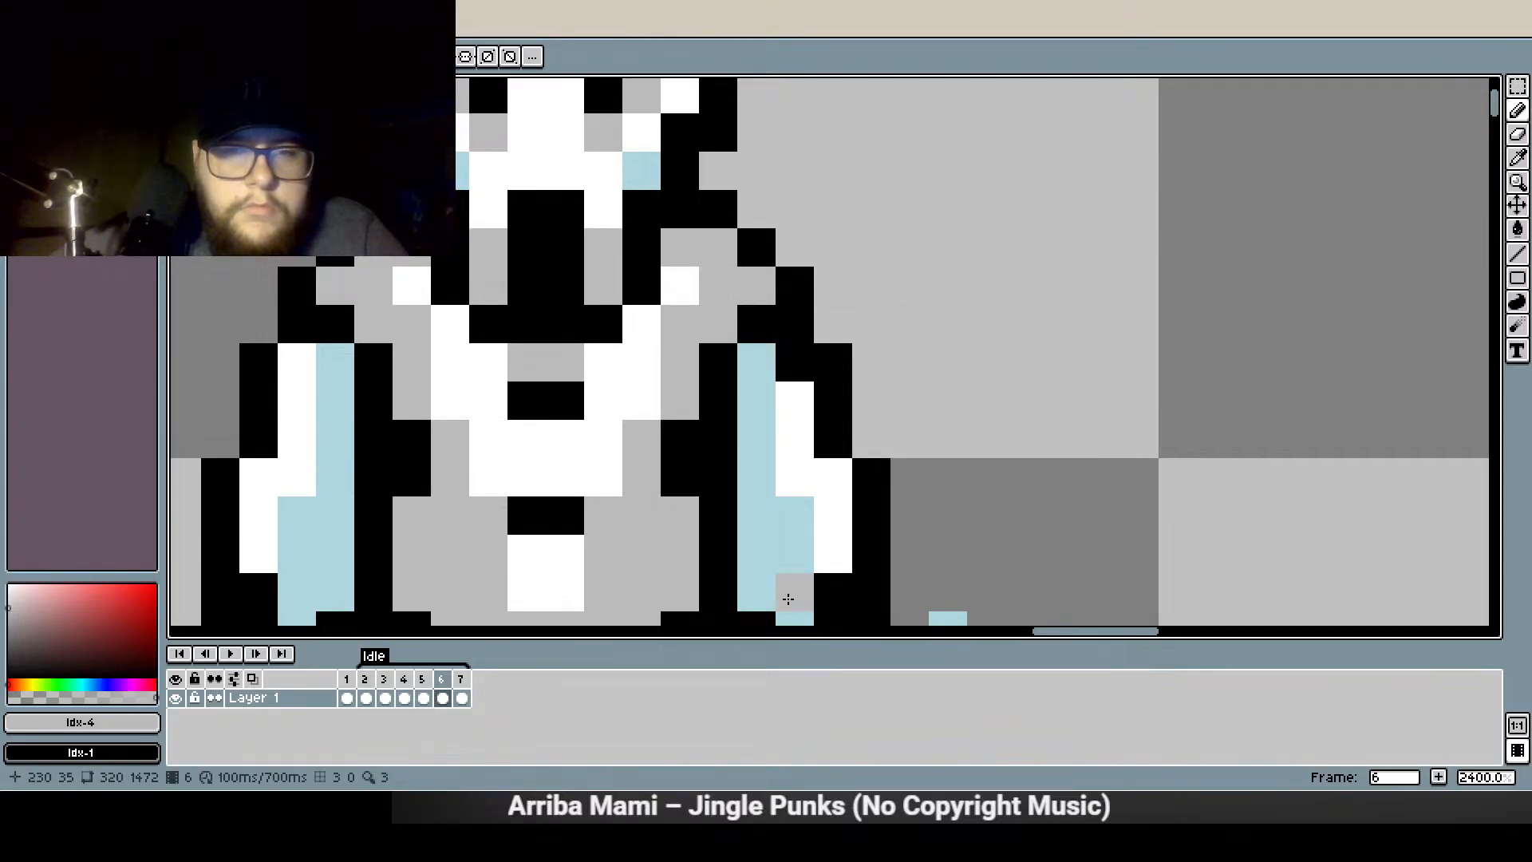
right_click(289, 349)
click(1517, 157)
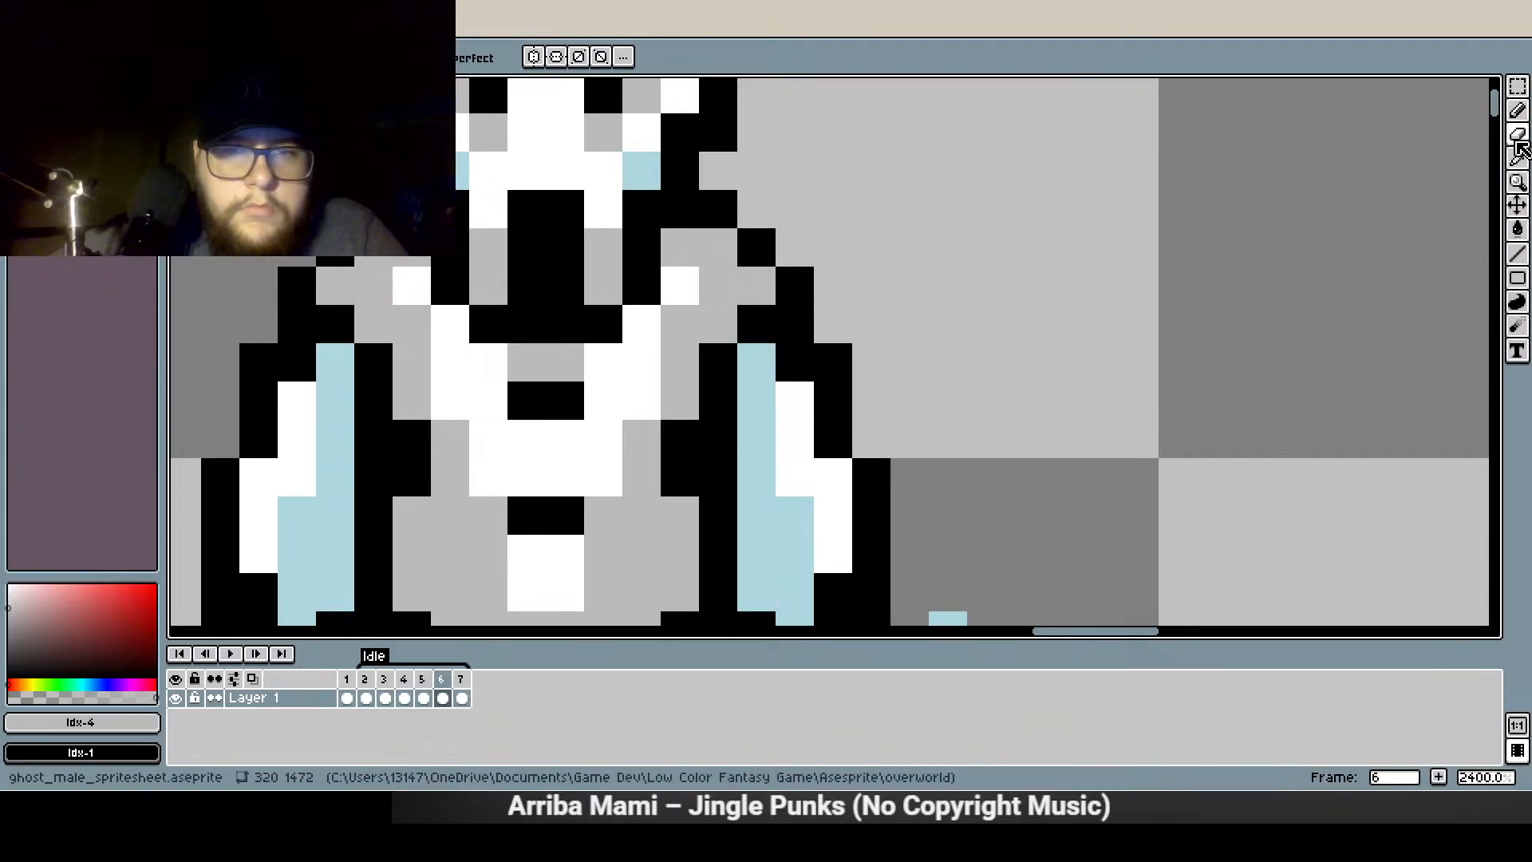
scroll(255, 361, down, 3)
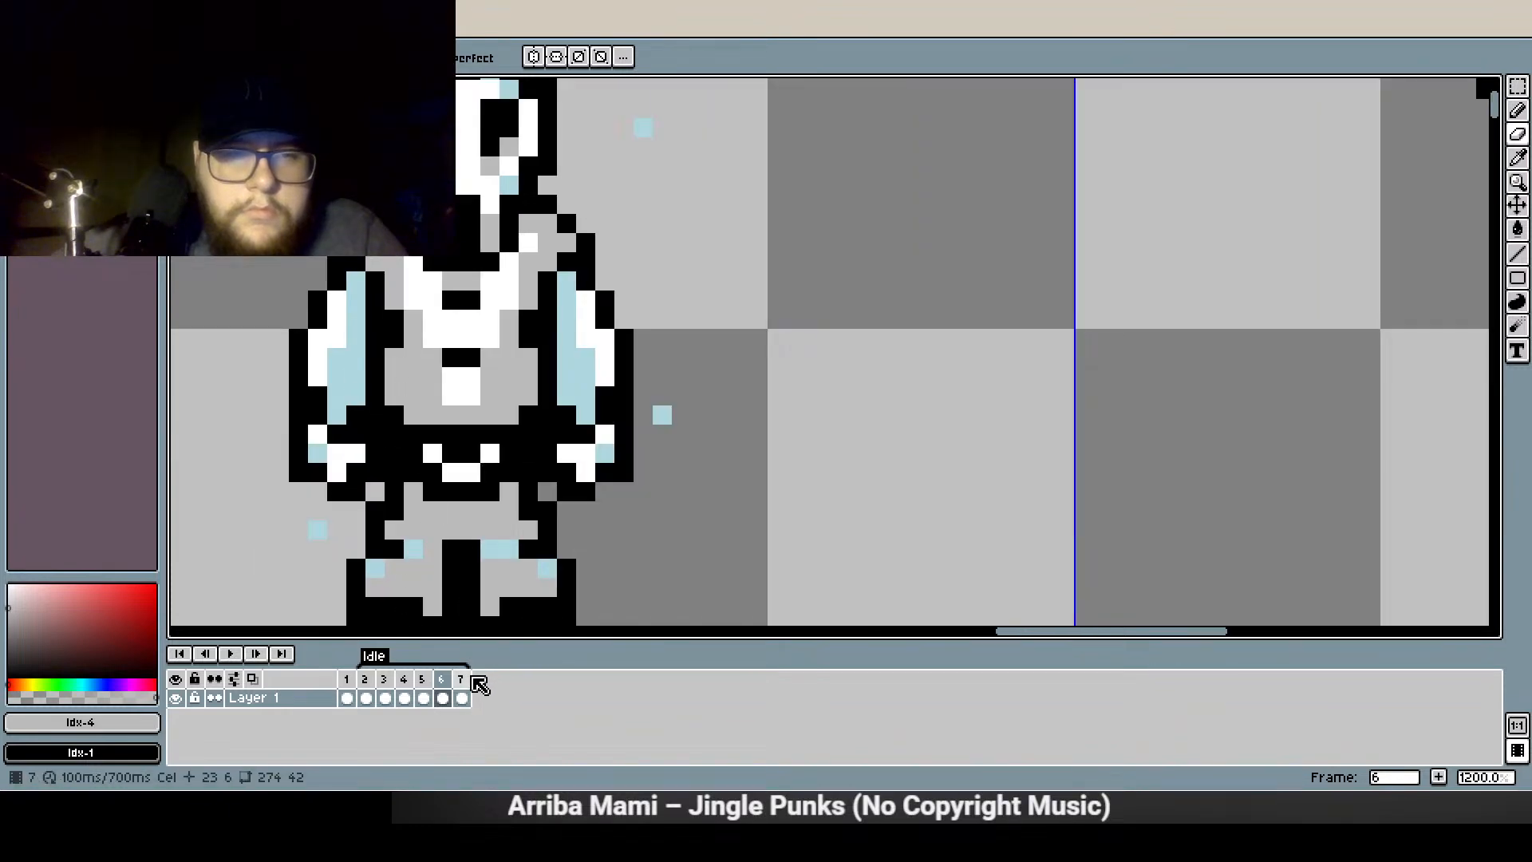
Shift both black shirt details in frame 6 down one pixel, filling light gray above the upper one and white above the lower one
scroll(442, 363, up, 1)
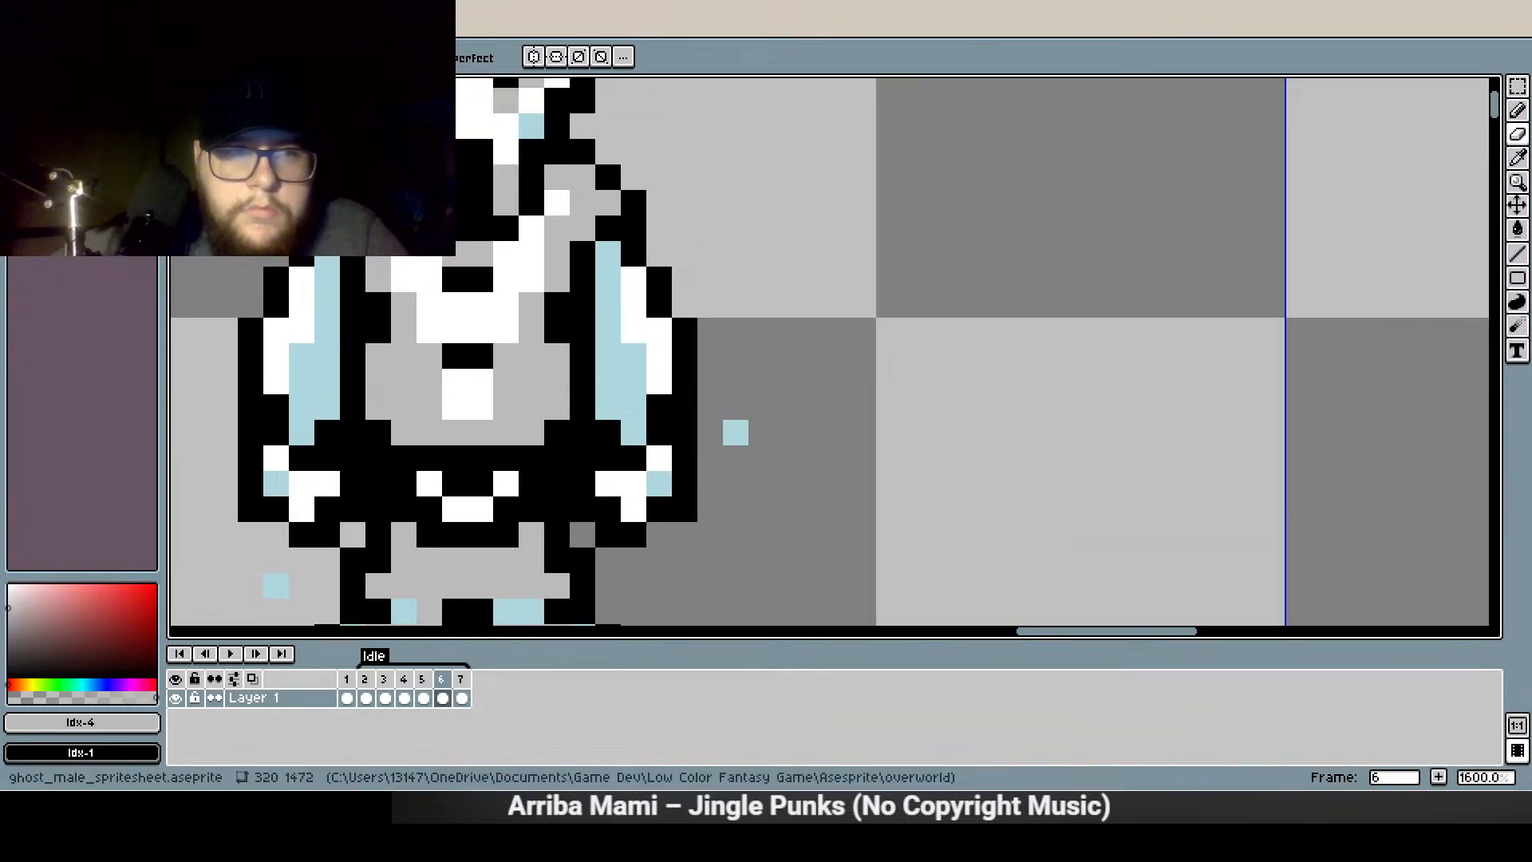
key(b)
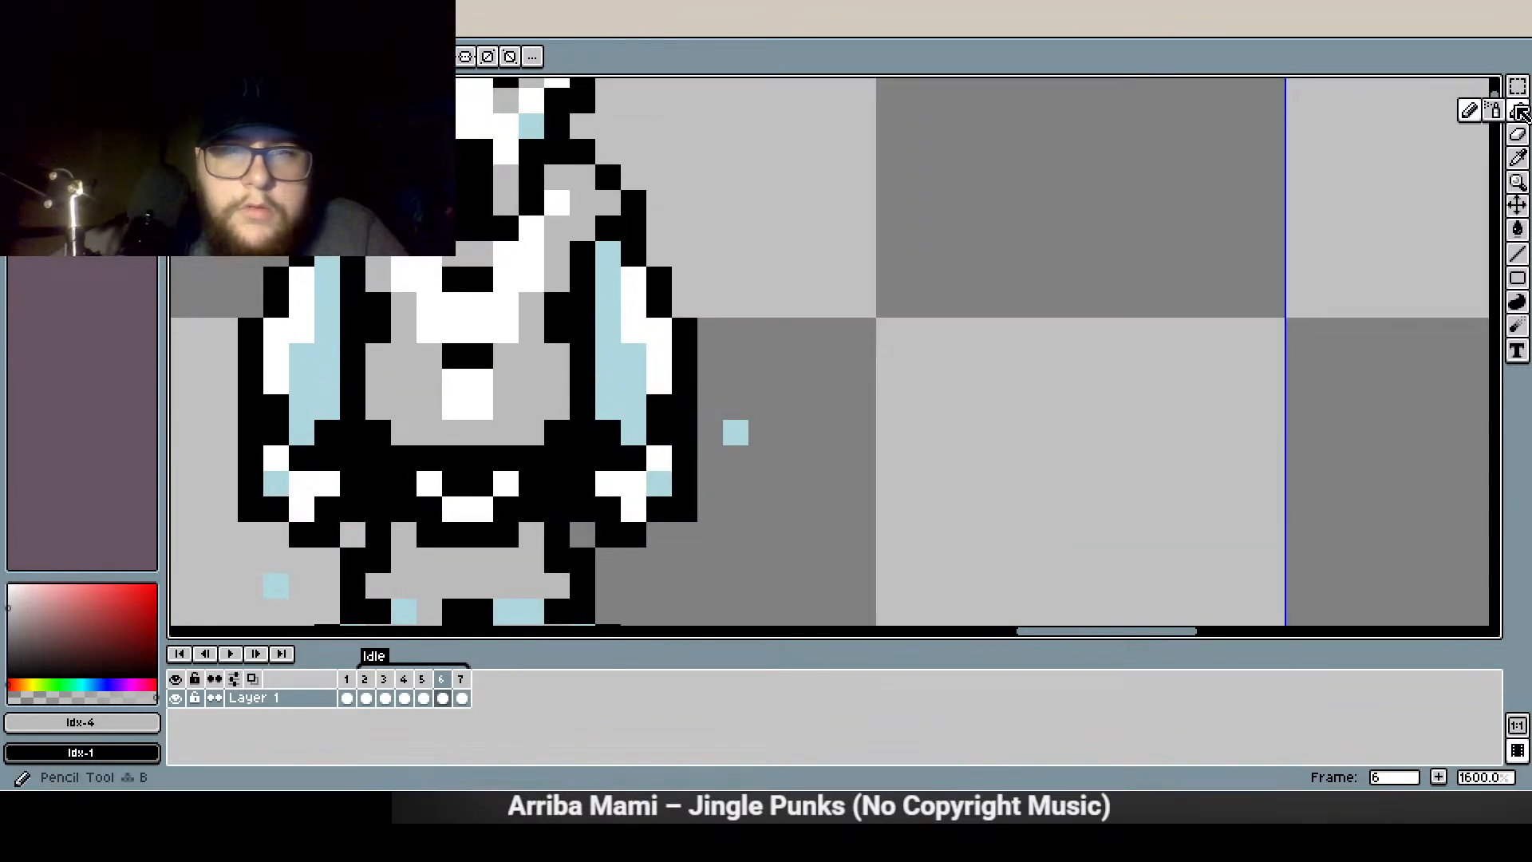
click(460, 306)
drag(461, 306, 480, 307)
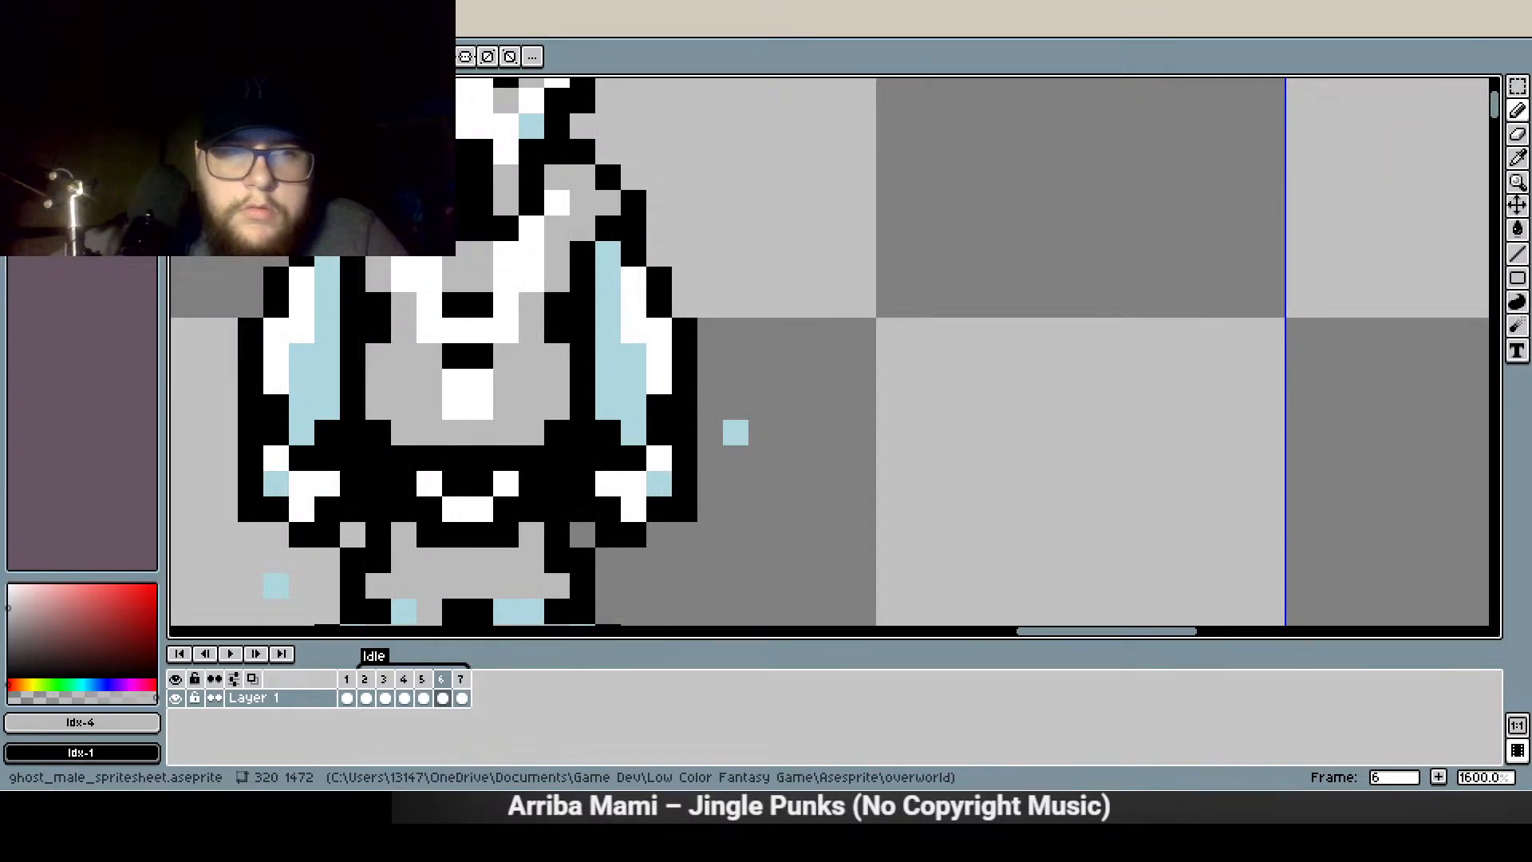
click(73, 109)
drag(453, 356, 480, 356)
right_click(457, 383)
scroll(384, 432, down, 1)
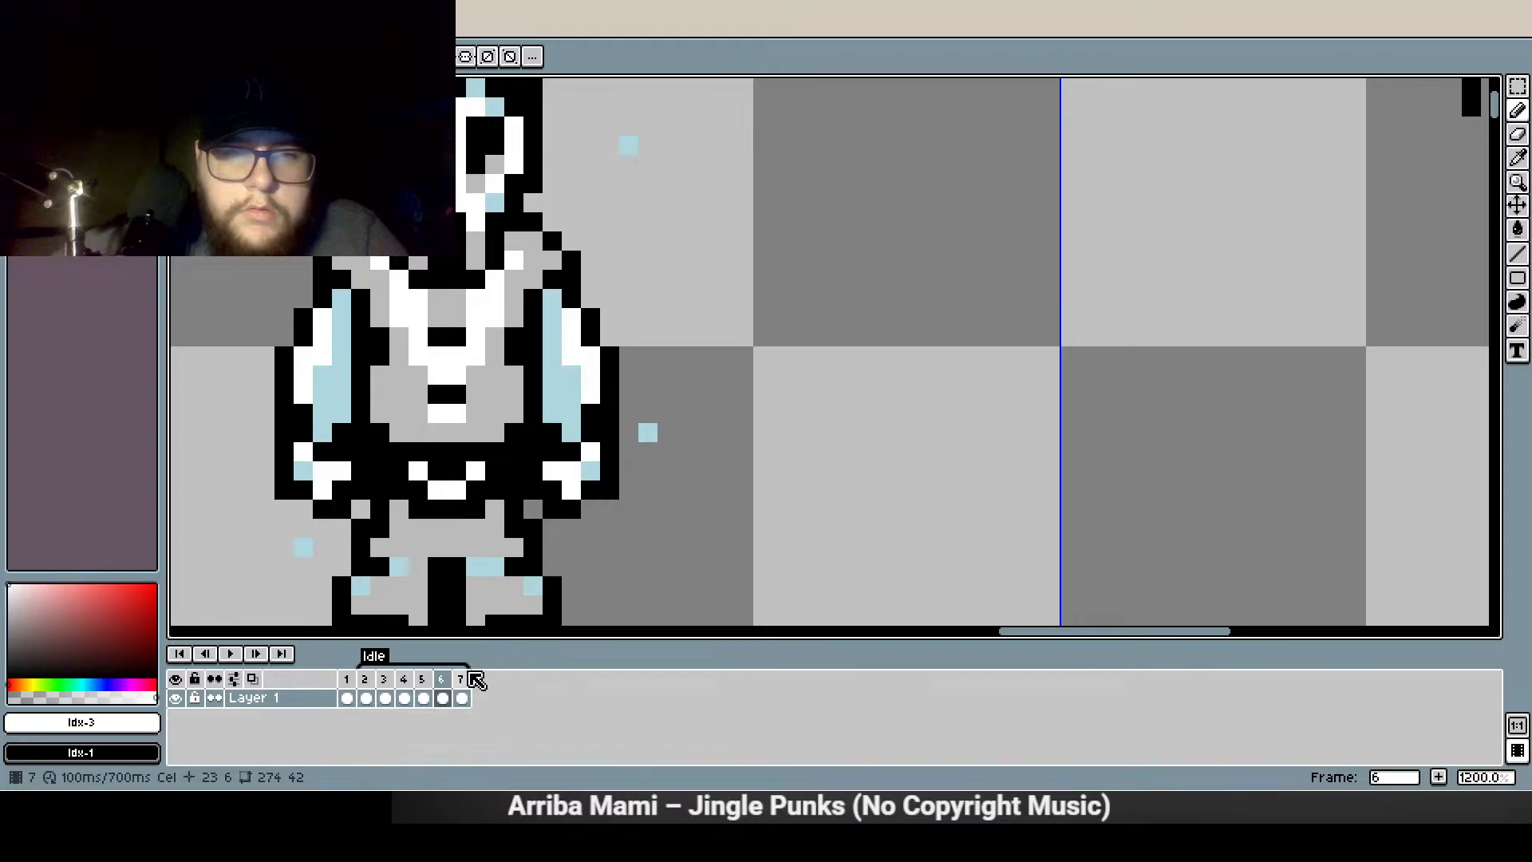
Move both black shirt details in frame 7 down one pixel, replacing their old rows with light gray and white
click(461, 698)
scroll(447, 363, up, 2)
scroll(479, 311, down, 2)
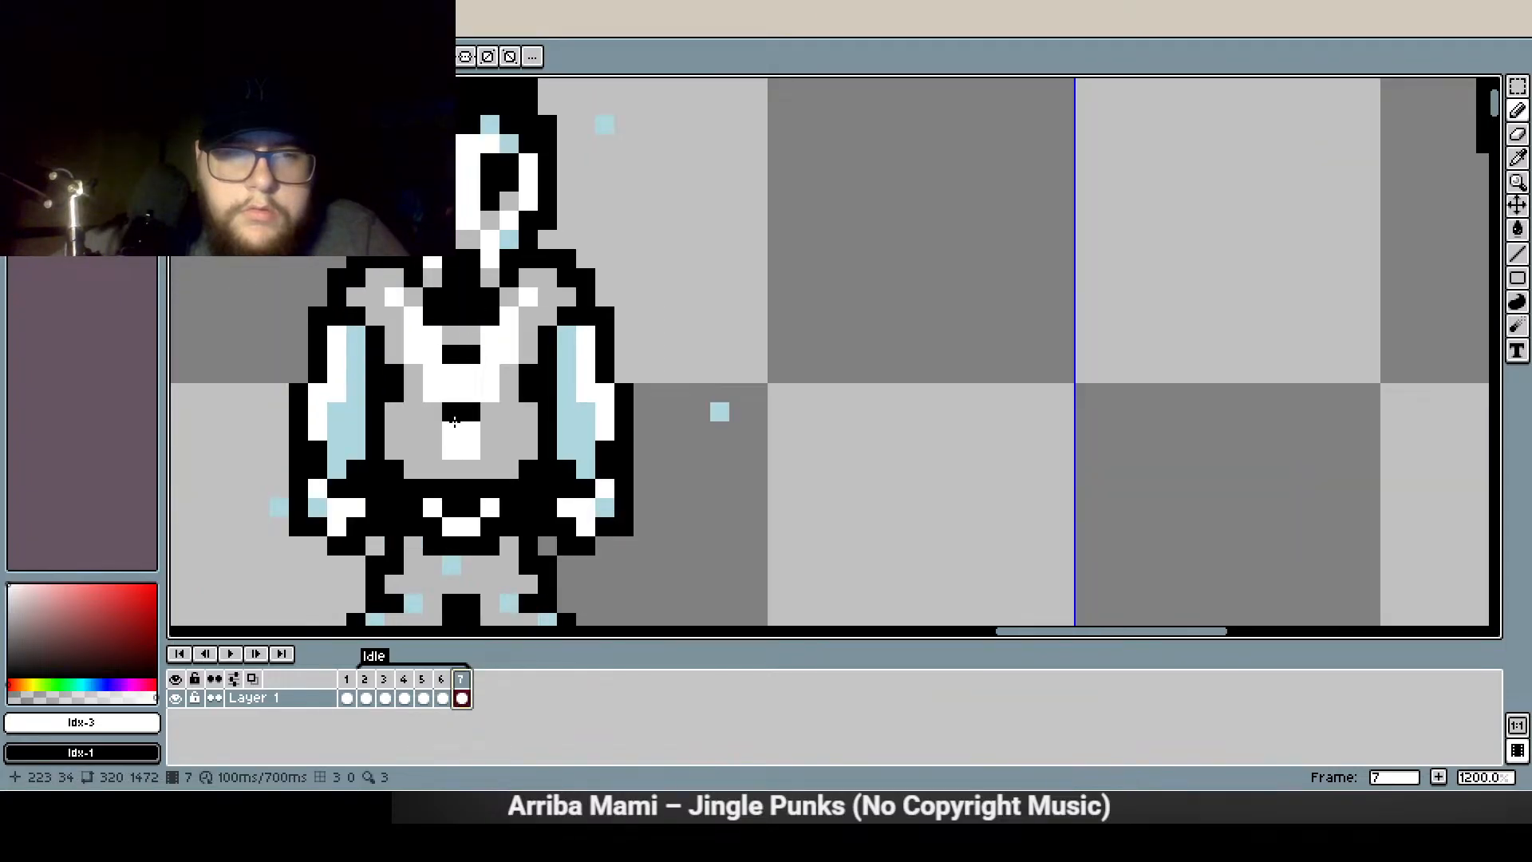
scroll(455, 452, up, 2)
right_click(463, 371)
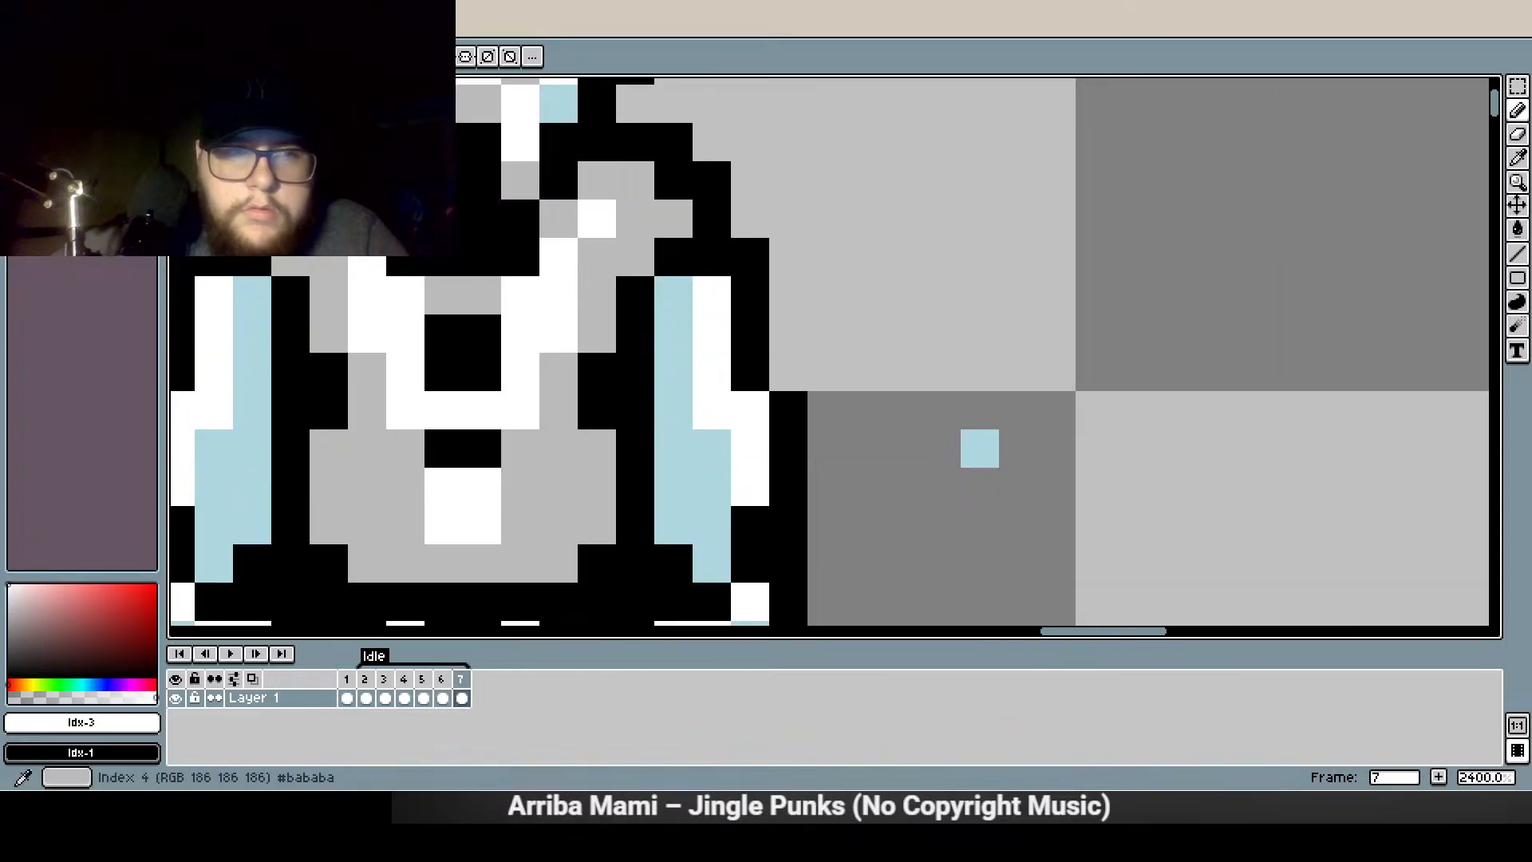
alt+click(472, 297)
drag(451, 338, 481, 338)
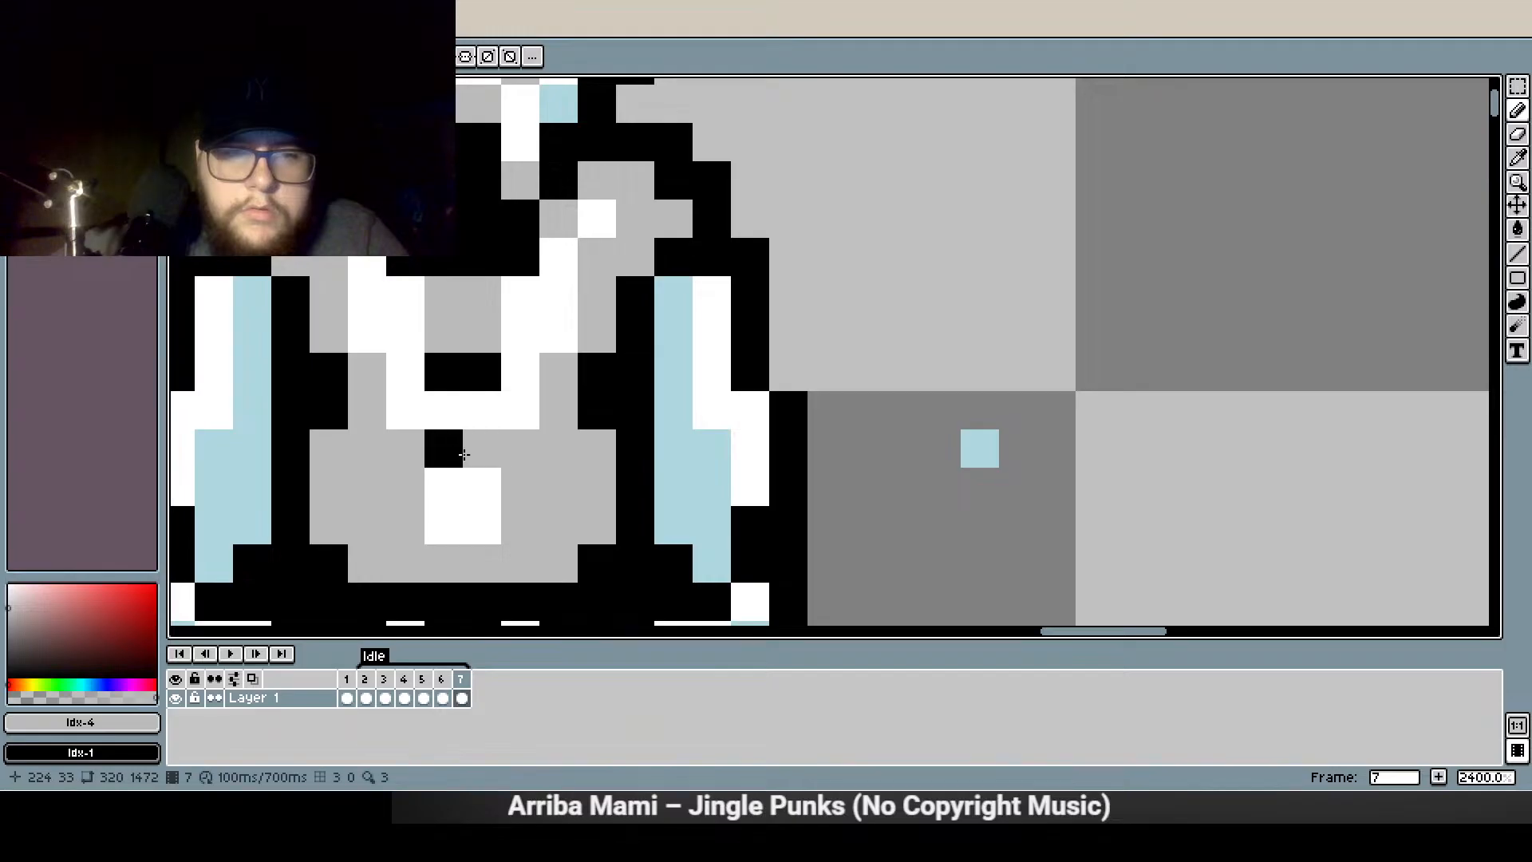
alt+right_click(456, 512)
right_click(449, 458)
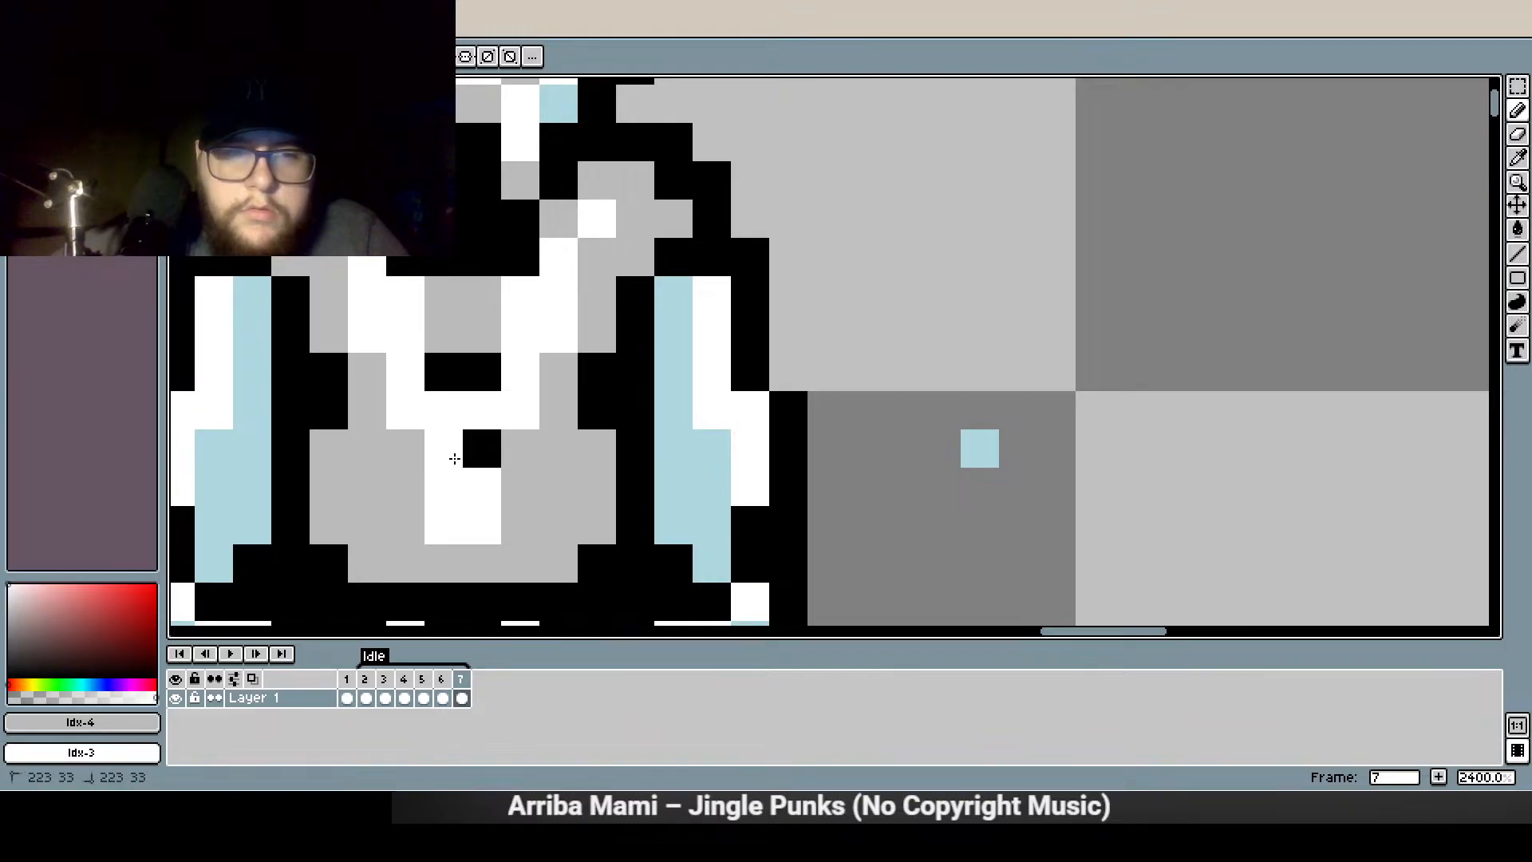
right_click(479, 452)
click(31, 110)
drag(433, 476, 479, 482)
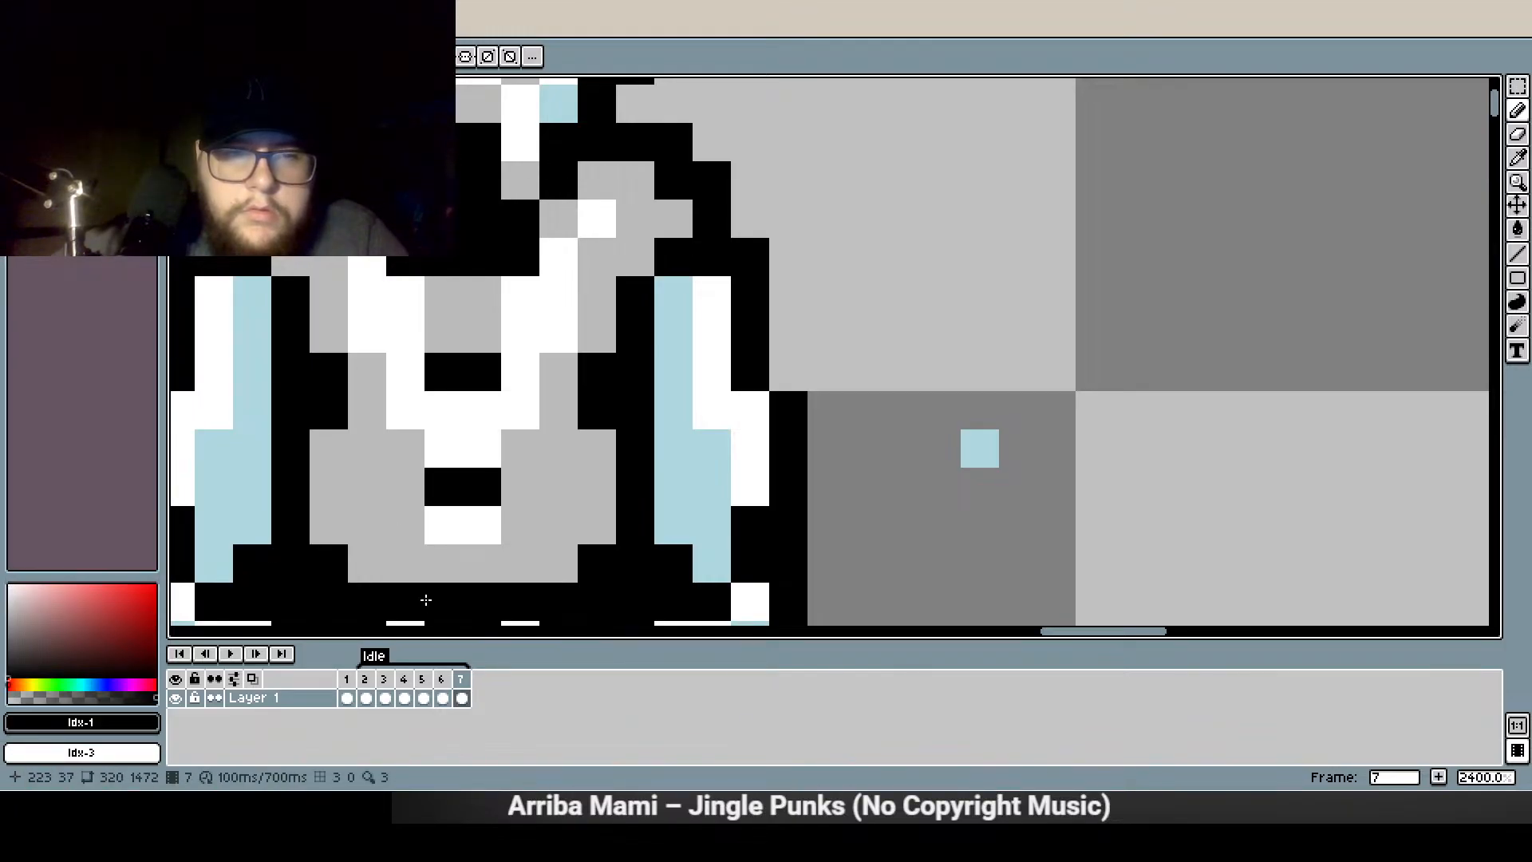
Play the idle animation from frame 2 to examine the shoulder and shirt movement
scroll(431, 590, down, 5)
click(366, 698)
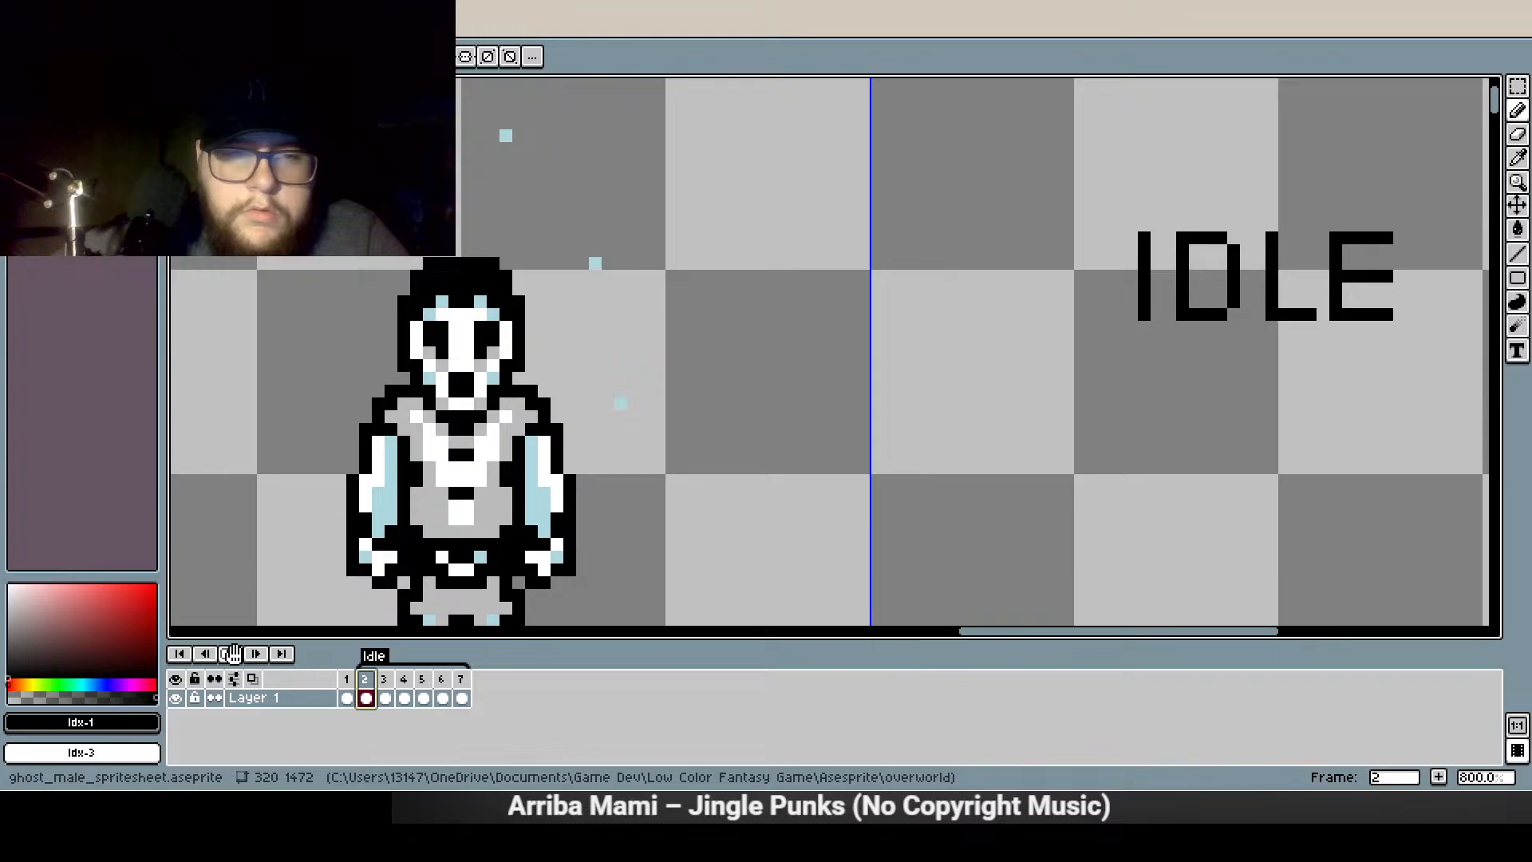
click(240, 656)
scroll(496, 149, down, 2)
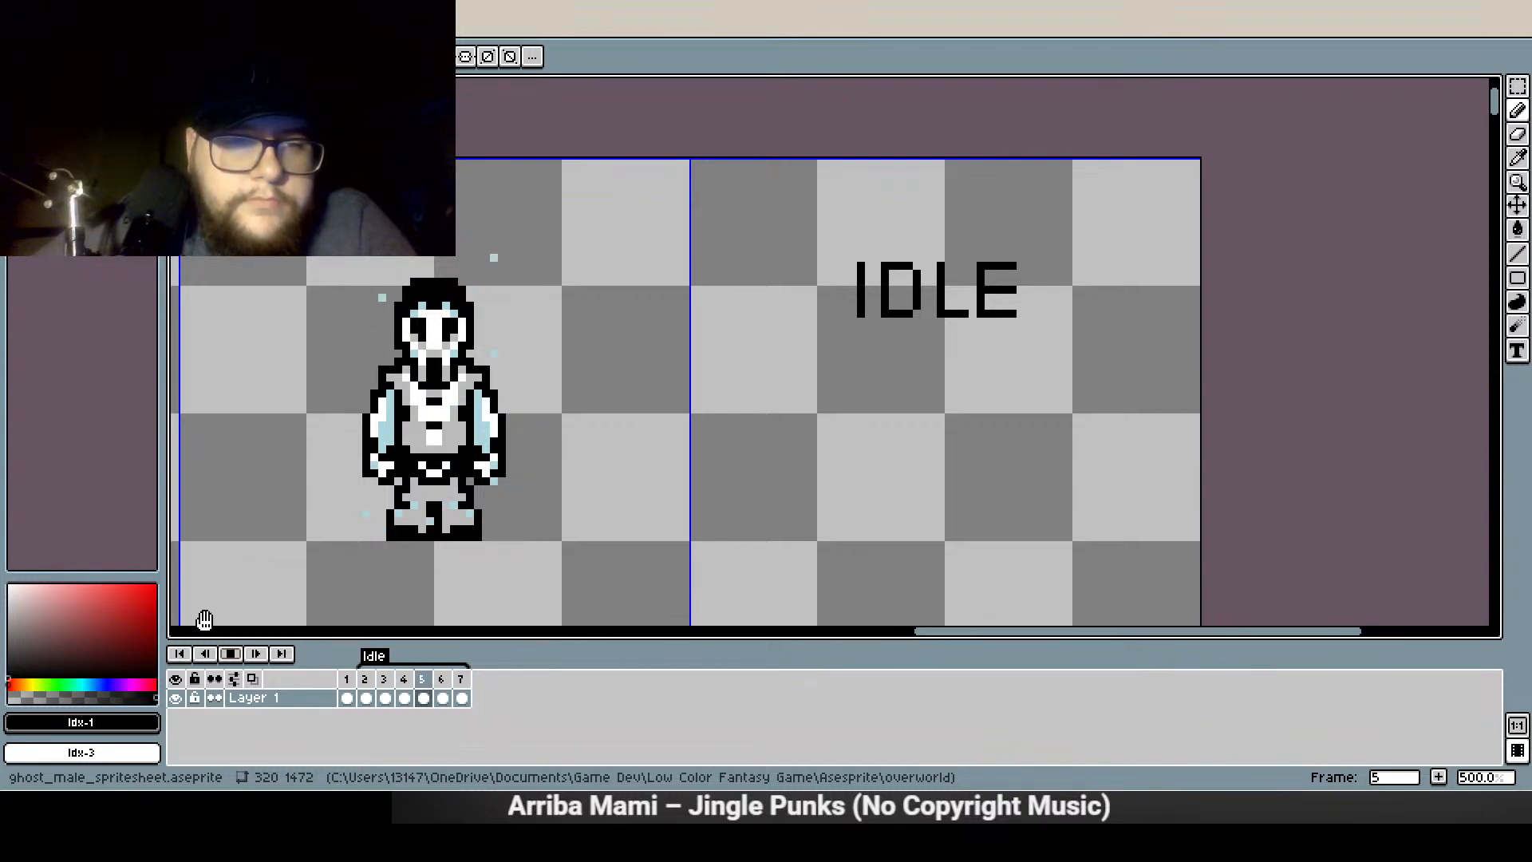
click(231, 653)
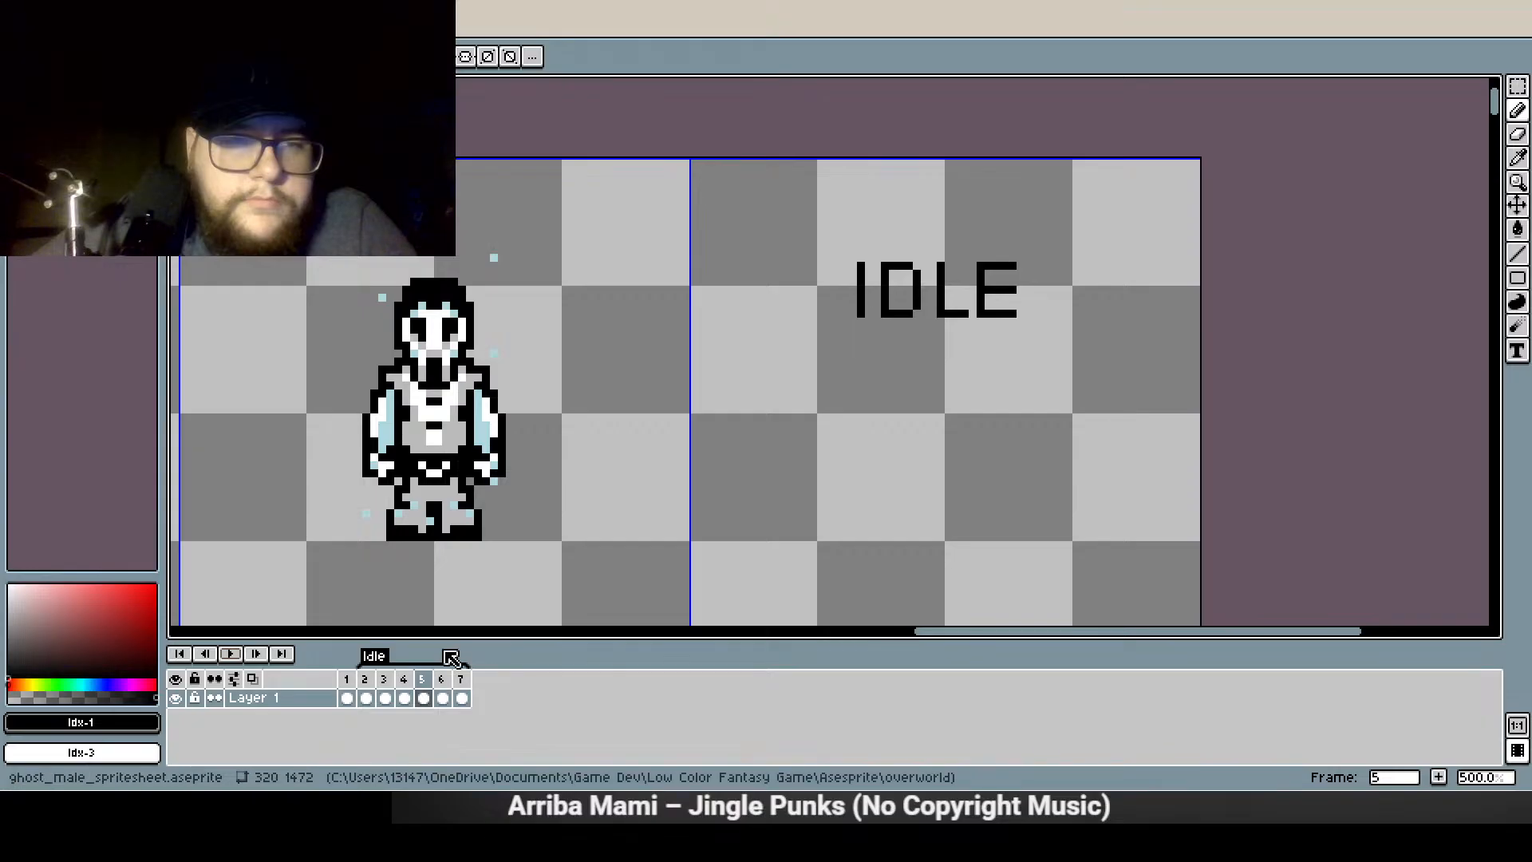
Widen the light gray shading above the mouth in frame 5 by one pixel on each side and compare the face with frame 6
scroll(412, 326, up, 5)
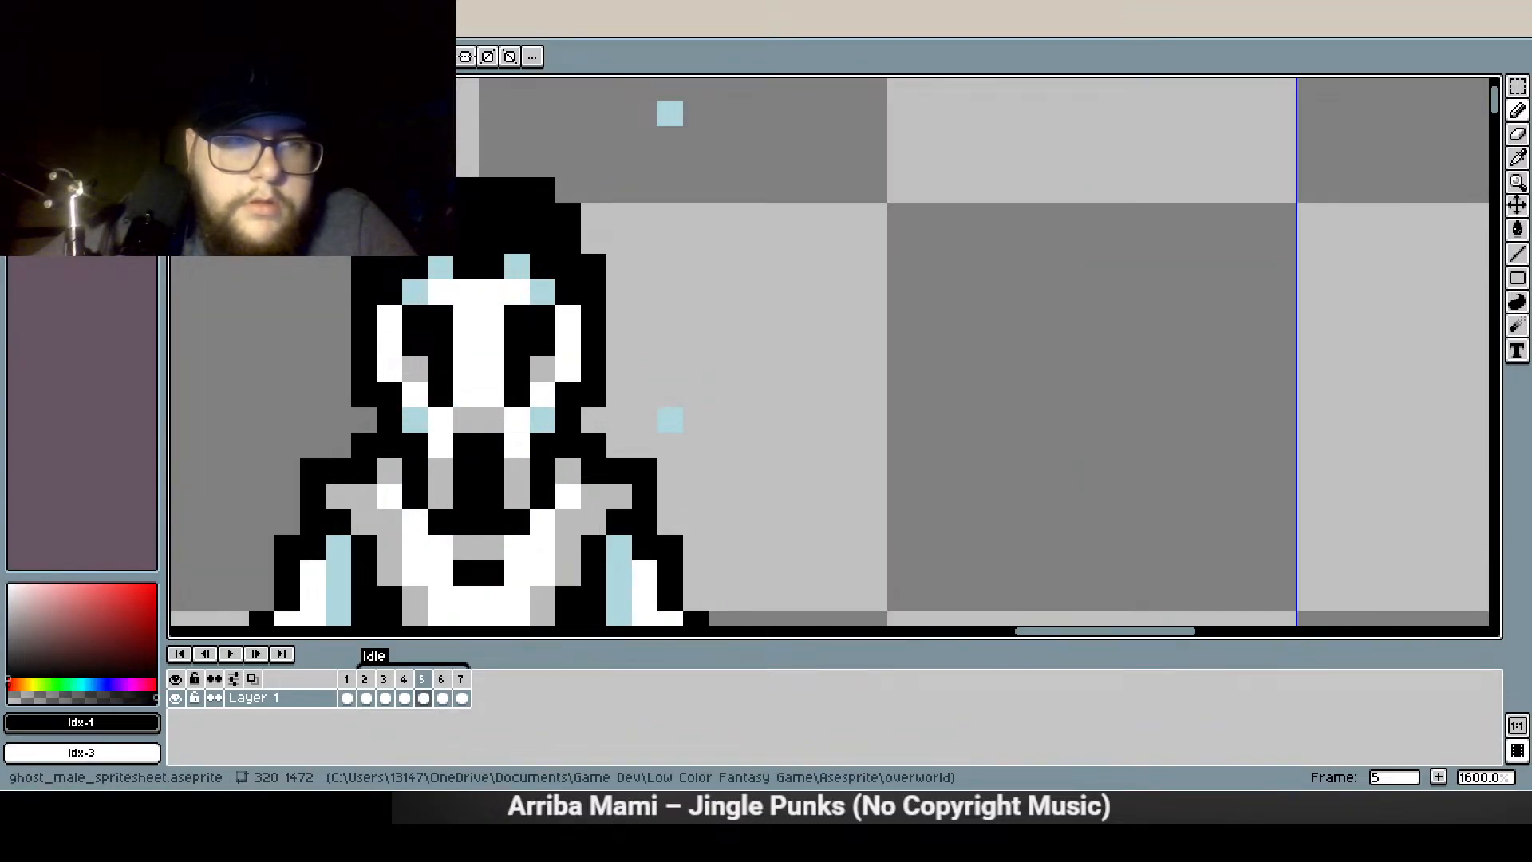
right_click(91, 112)
right_click(440, 421)
right_click(519, 422)
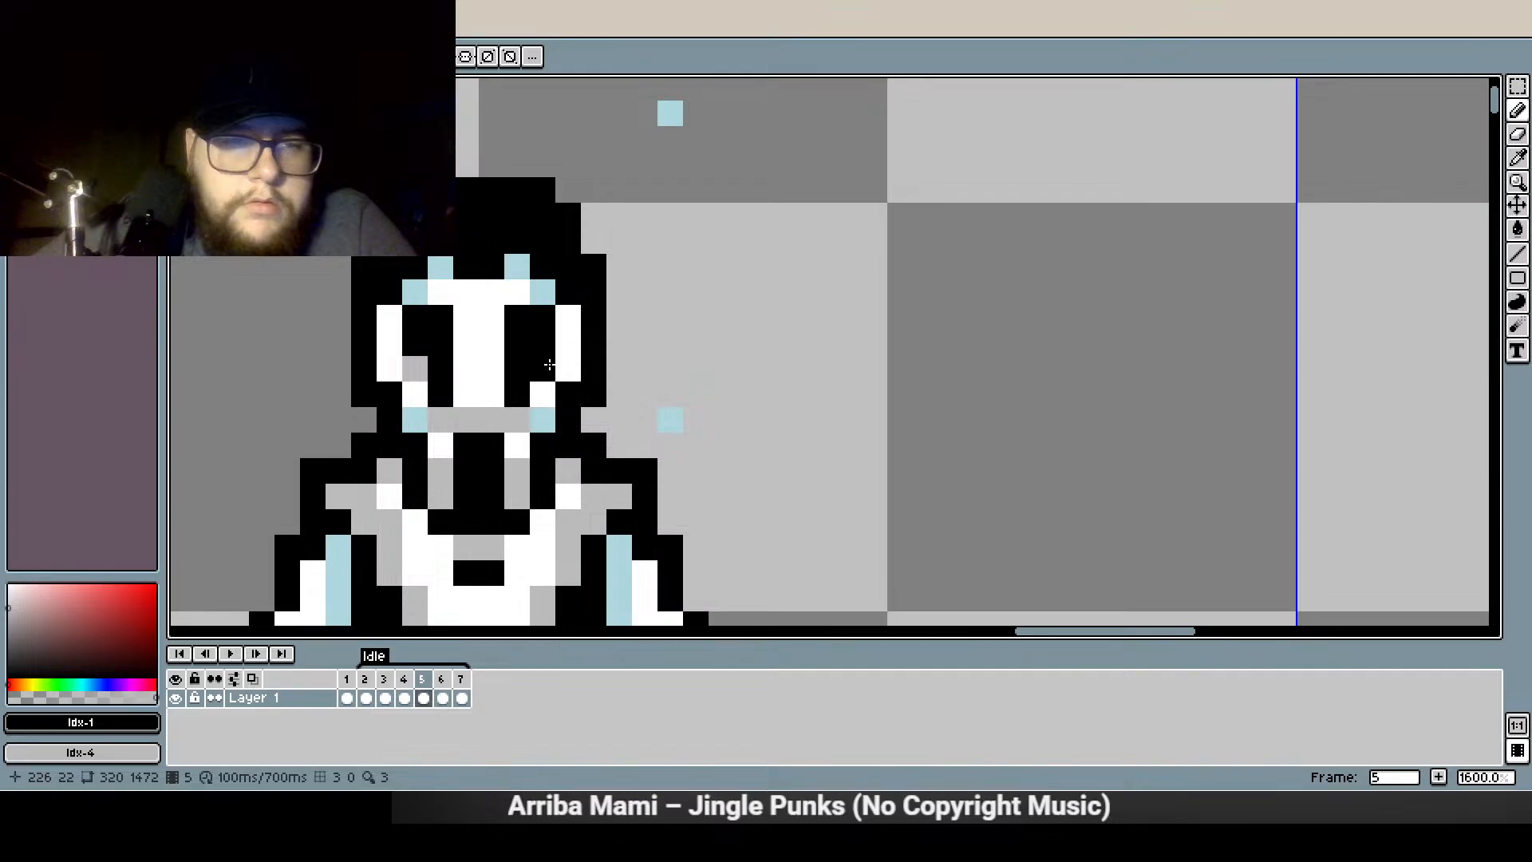
click(445, 685)
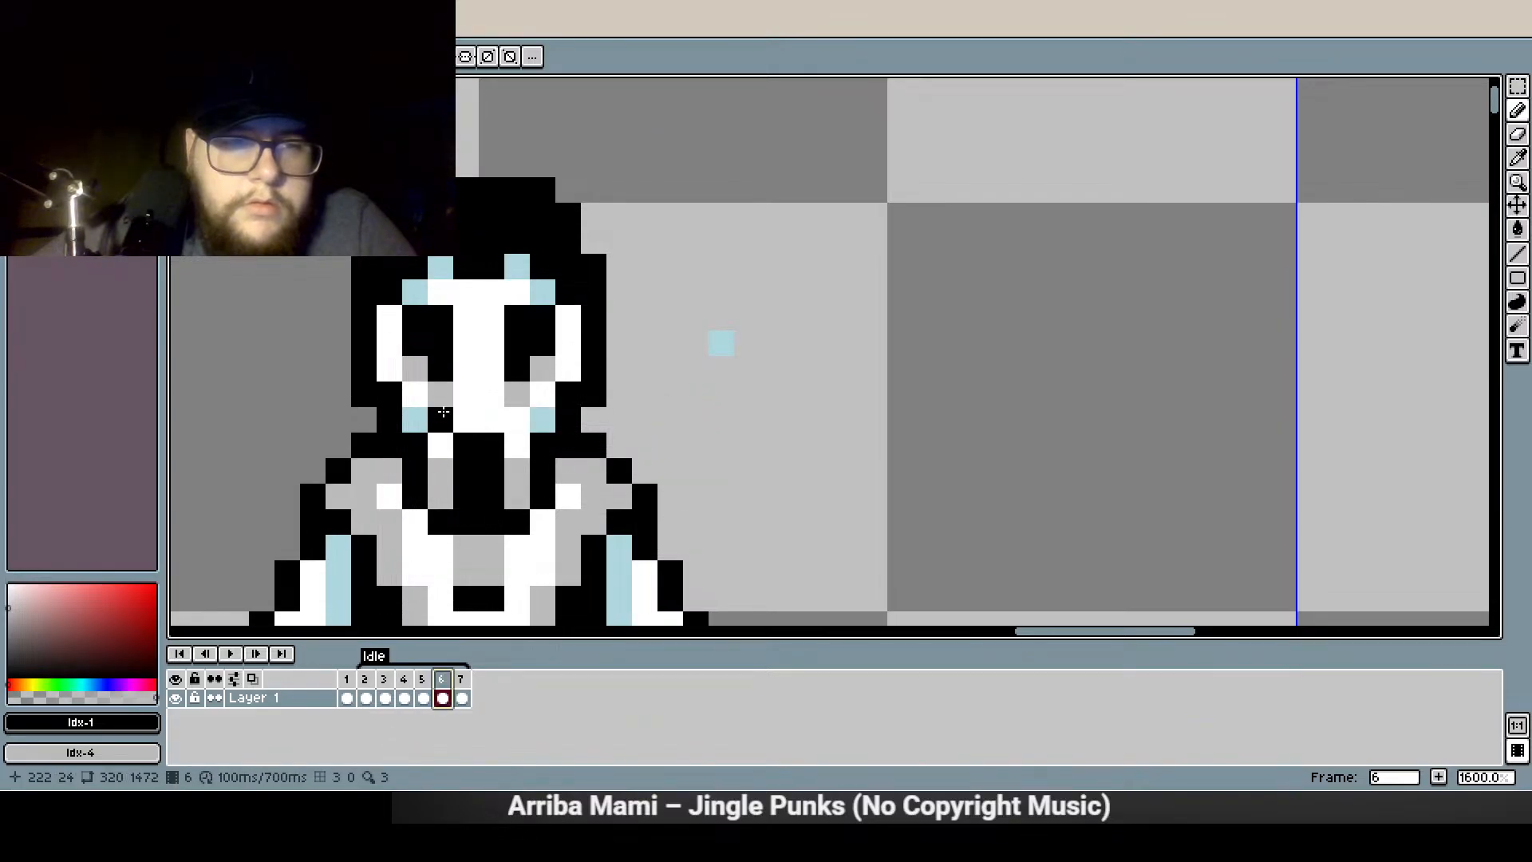
key(ctrl+z)
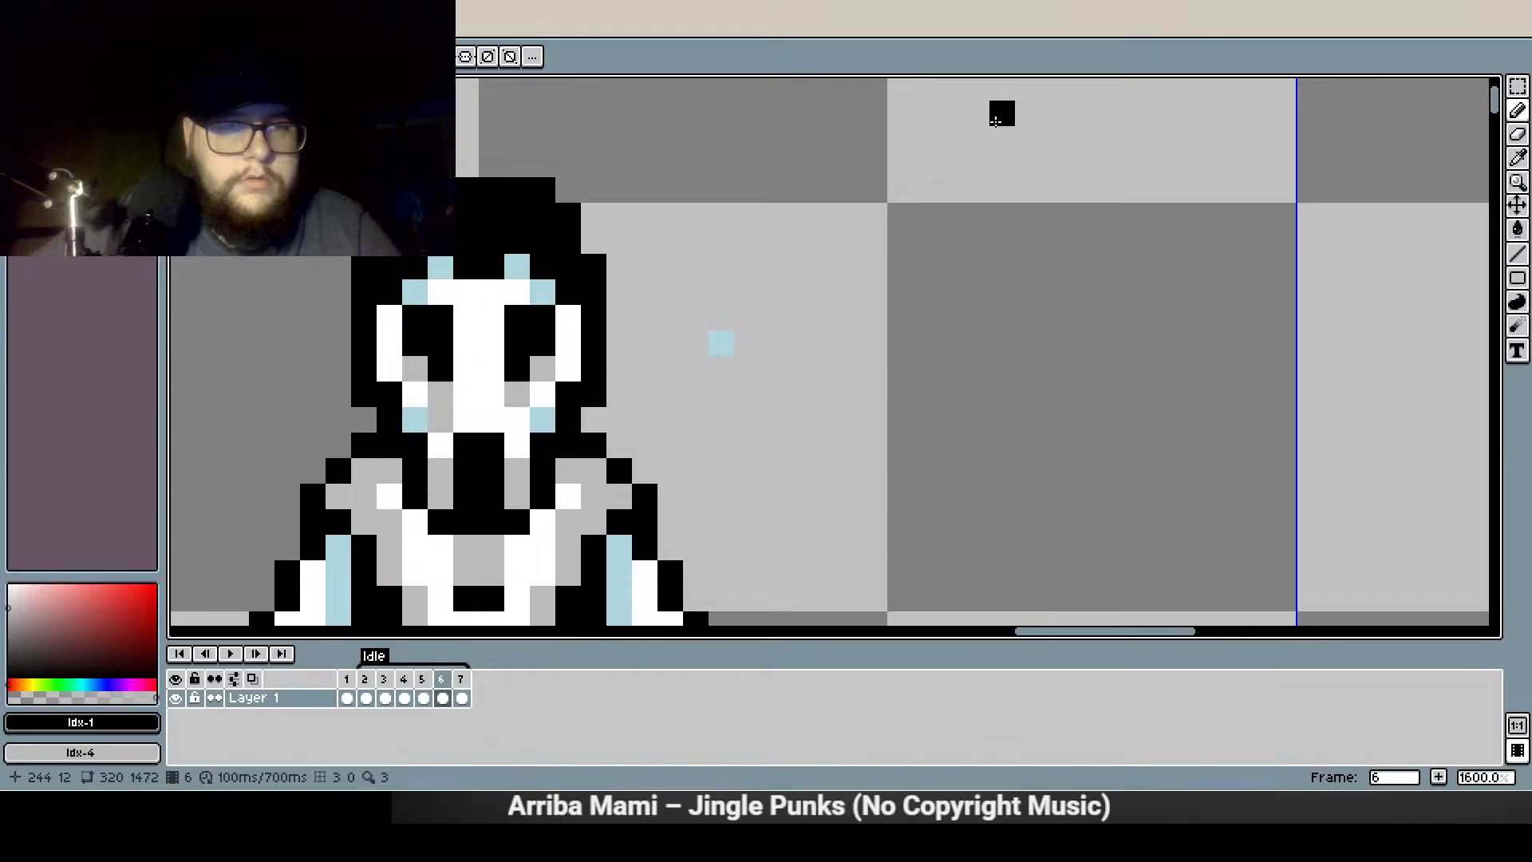
Select the head above the mouth in frame 6 and move it down one pixel
key(m)
mouse_move(592, 395)
mouse_down()
mouse_move(364, 165)
mouse_move(287, 139)
mouse_up()
key(Down)
click(772, 316)
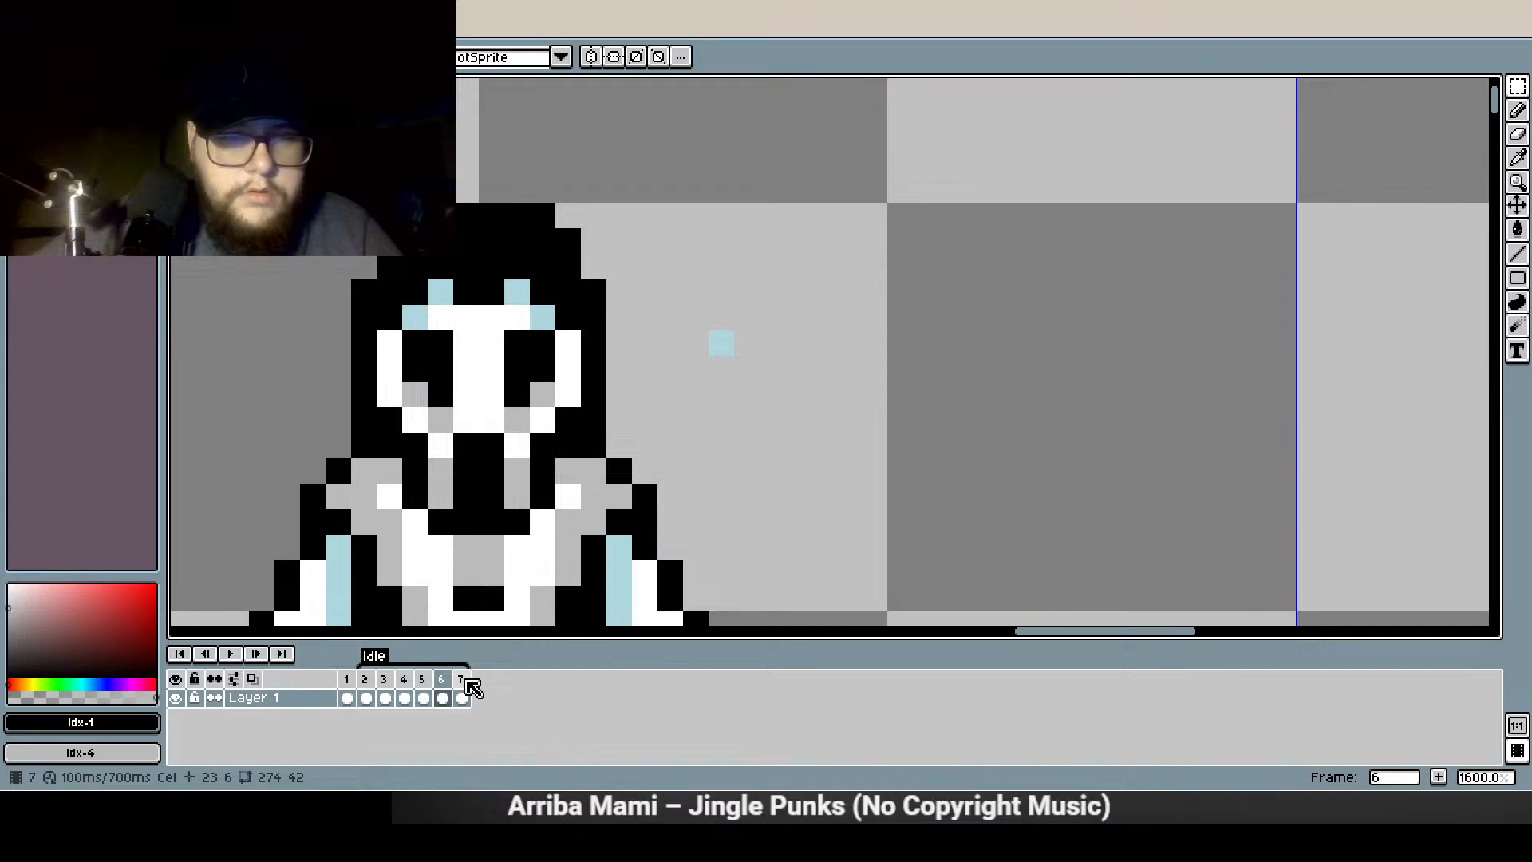
Check the head in frame 7 and play the idle animation to examine the head movement
click(464, 680)
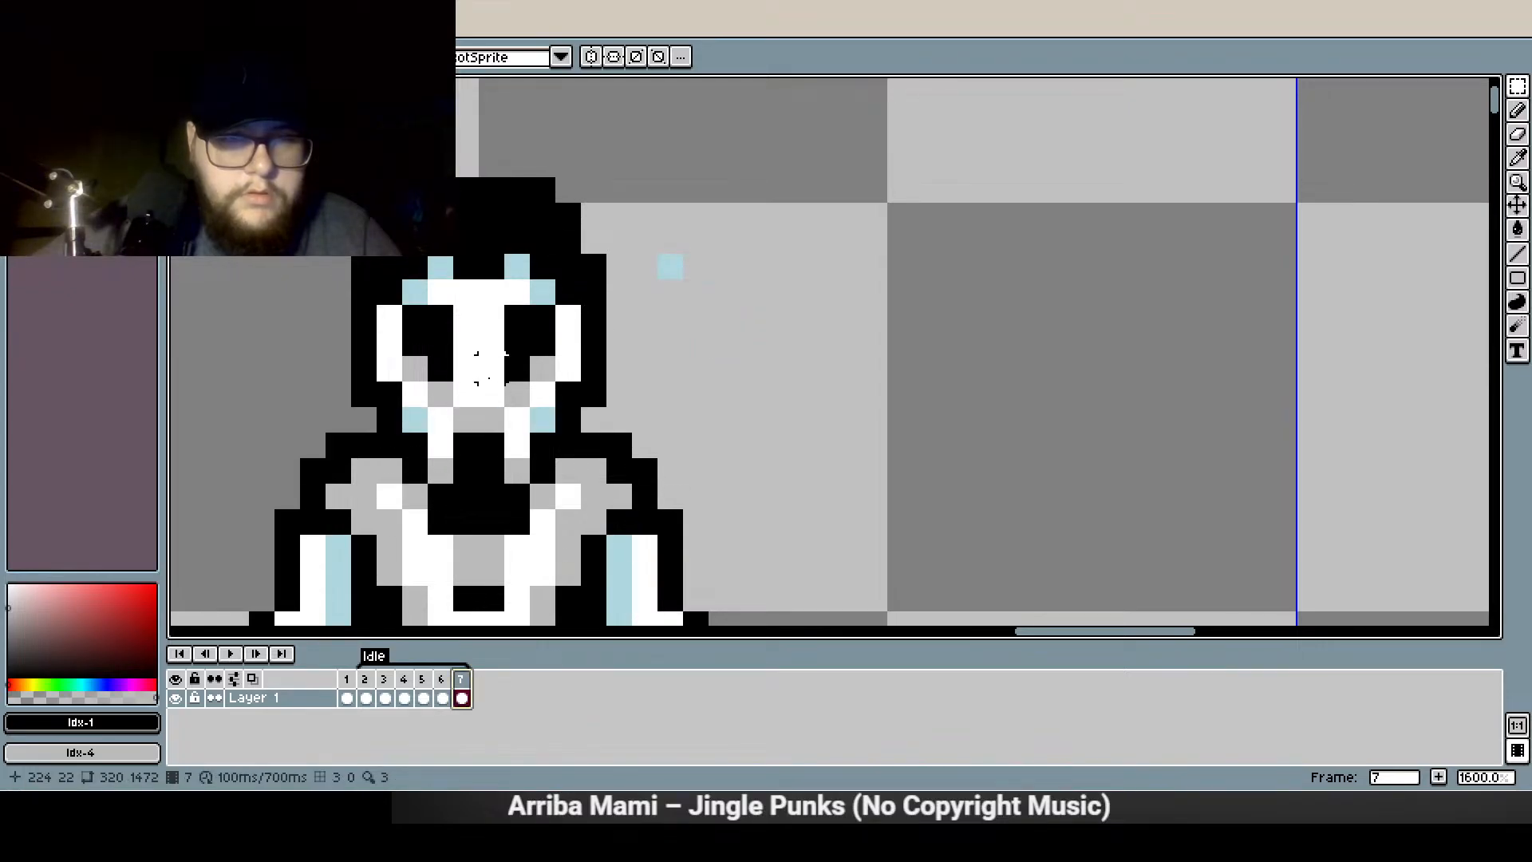
scroll(503, 351, down, 3)
click(230, 654)
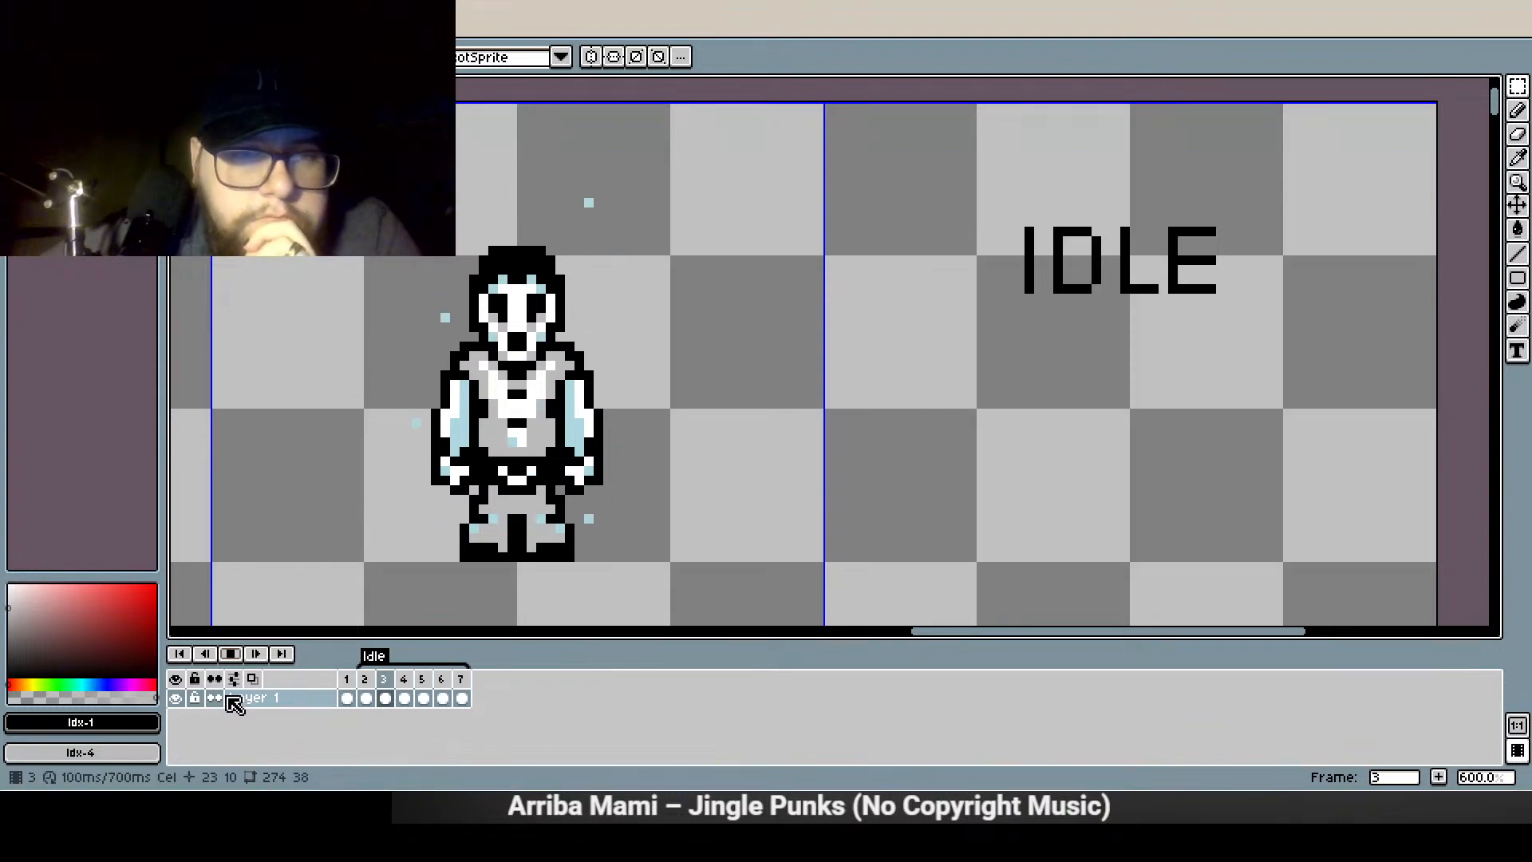
key(Return)
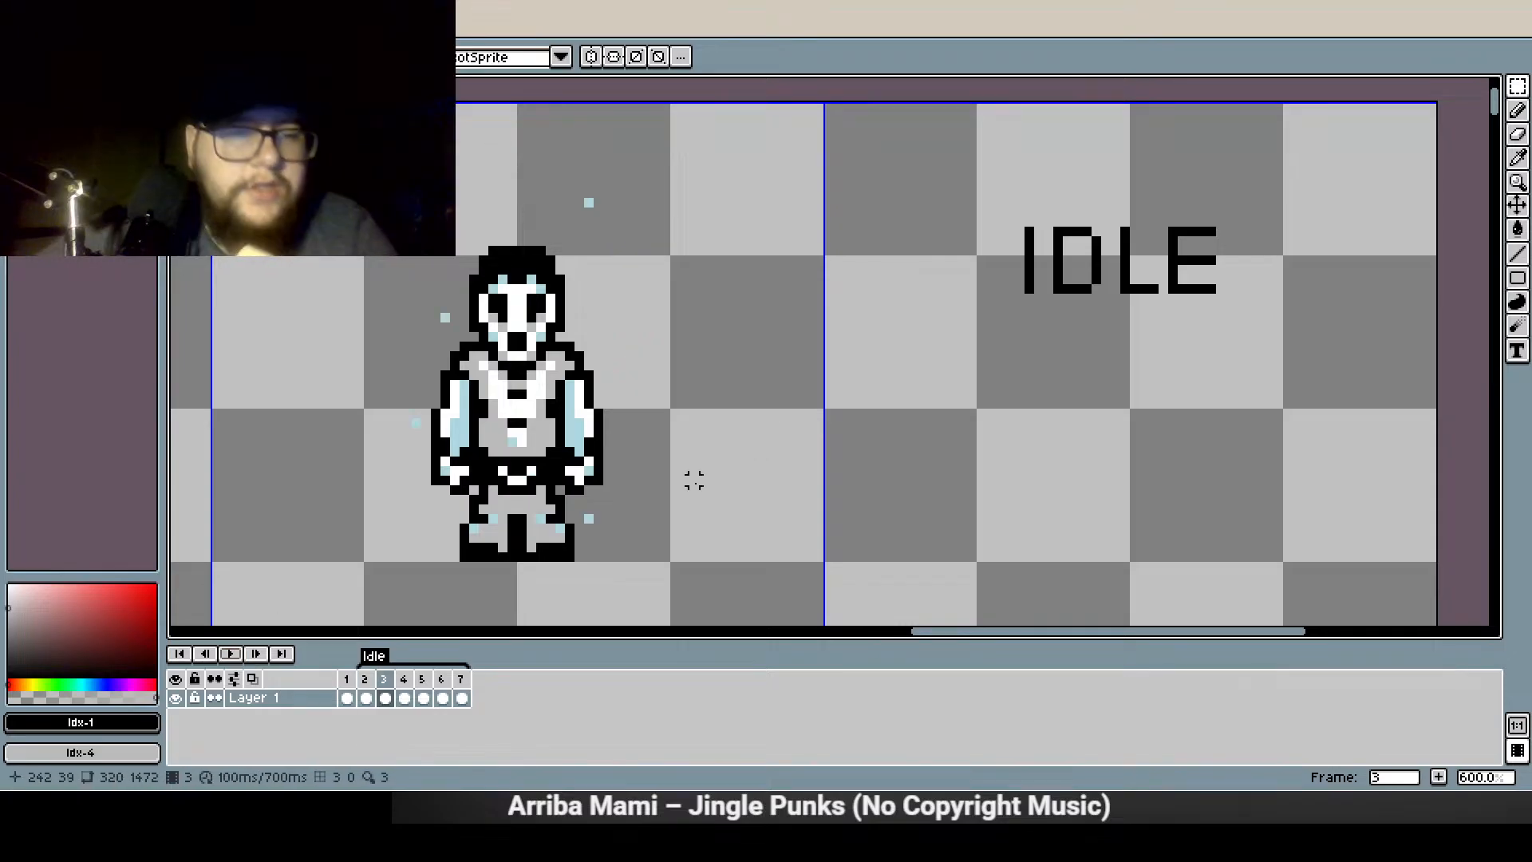
Undo the recent head, face, shirt, shoulder and jaw edits across frames 5 to 7, back to the pencil edit in frame 3
key(ctrl+z)
key(ctrl+z)
key(ctrl+z)
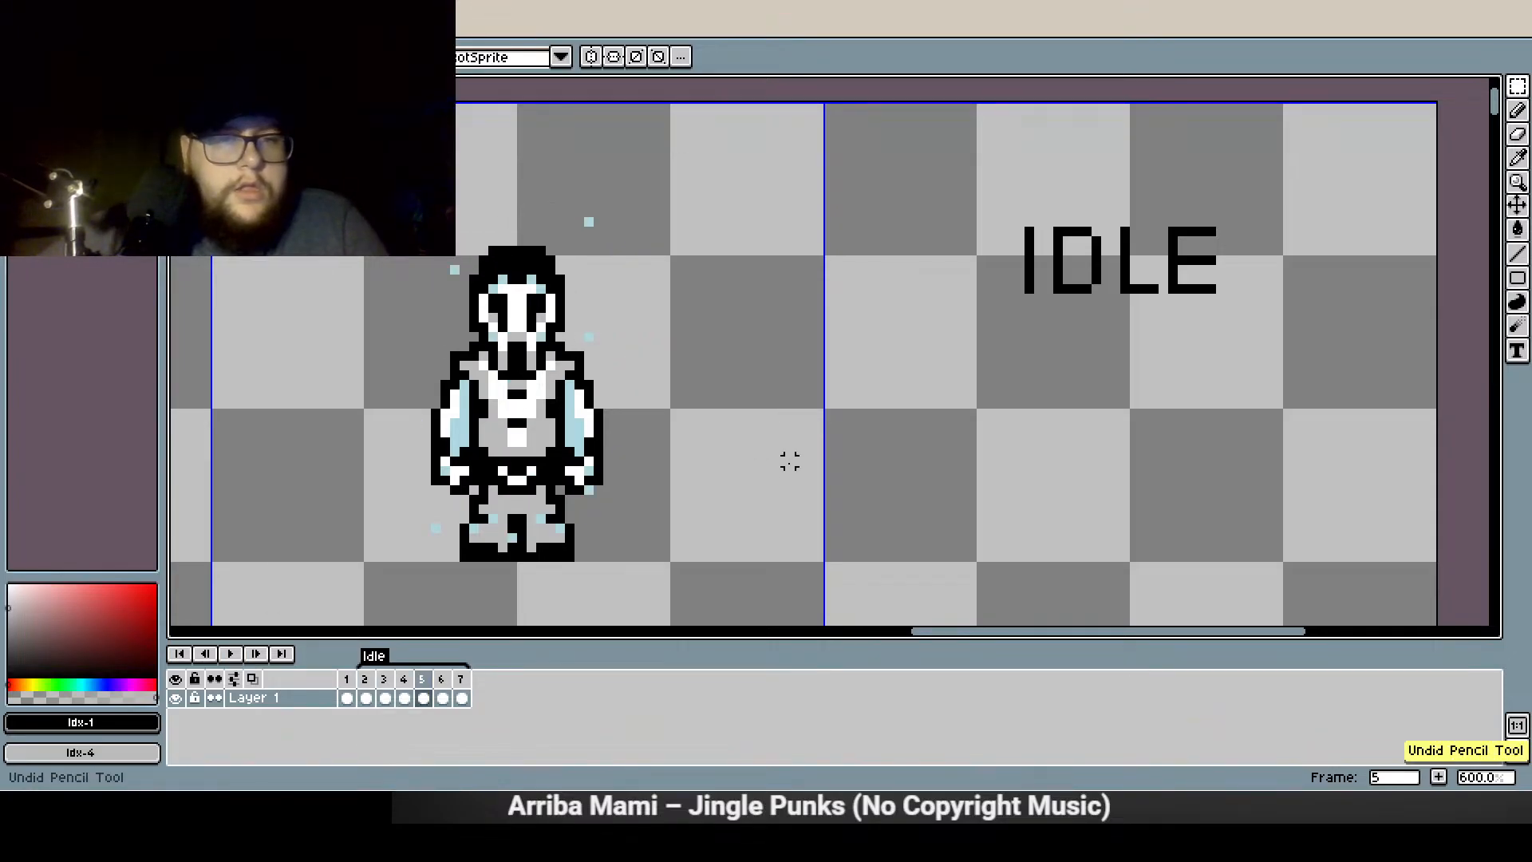
key(ctrl+z)
key(ctrl+z)
key(ctrl+z)
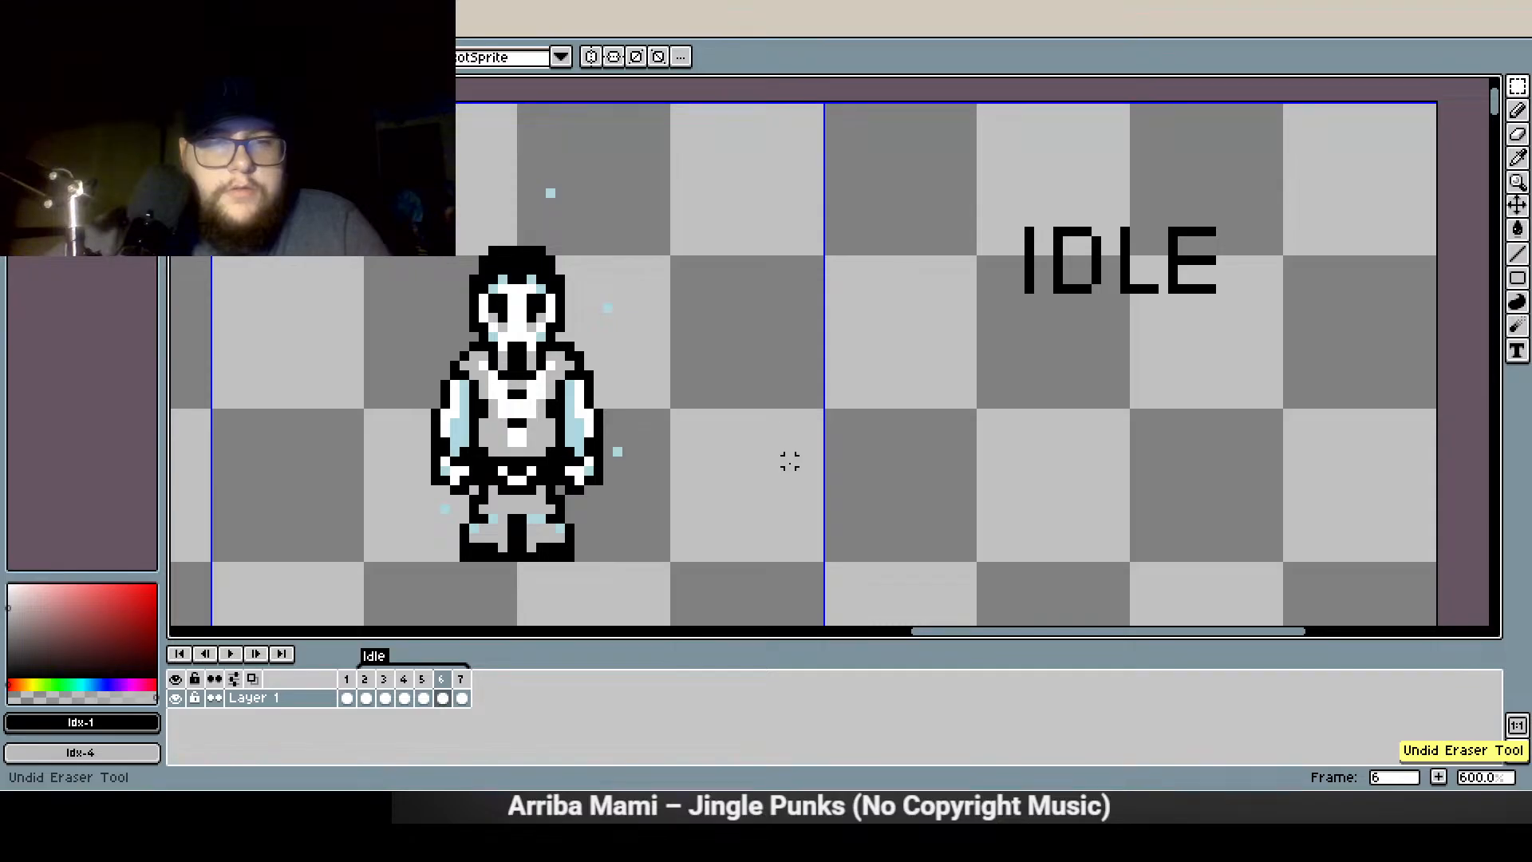
key(ctrl+z)
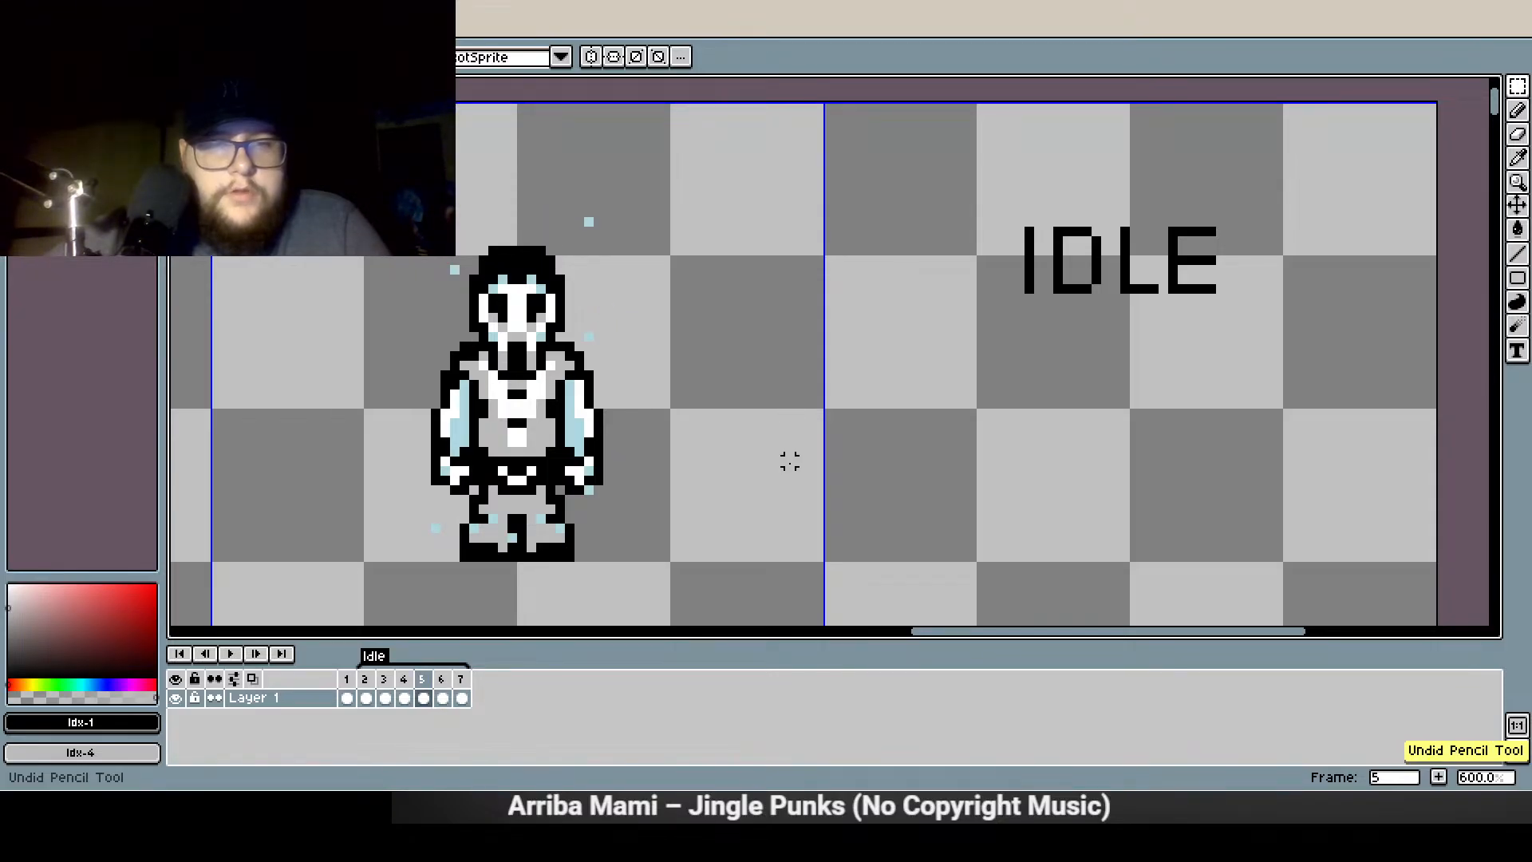
key(ctrl+z)
key(ctrl+z)
key(ctrl+z)
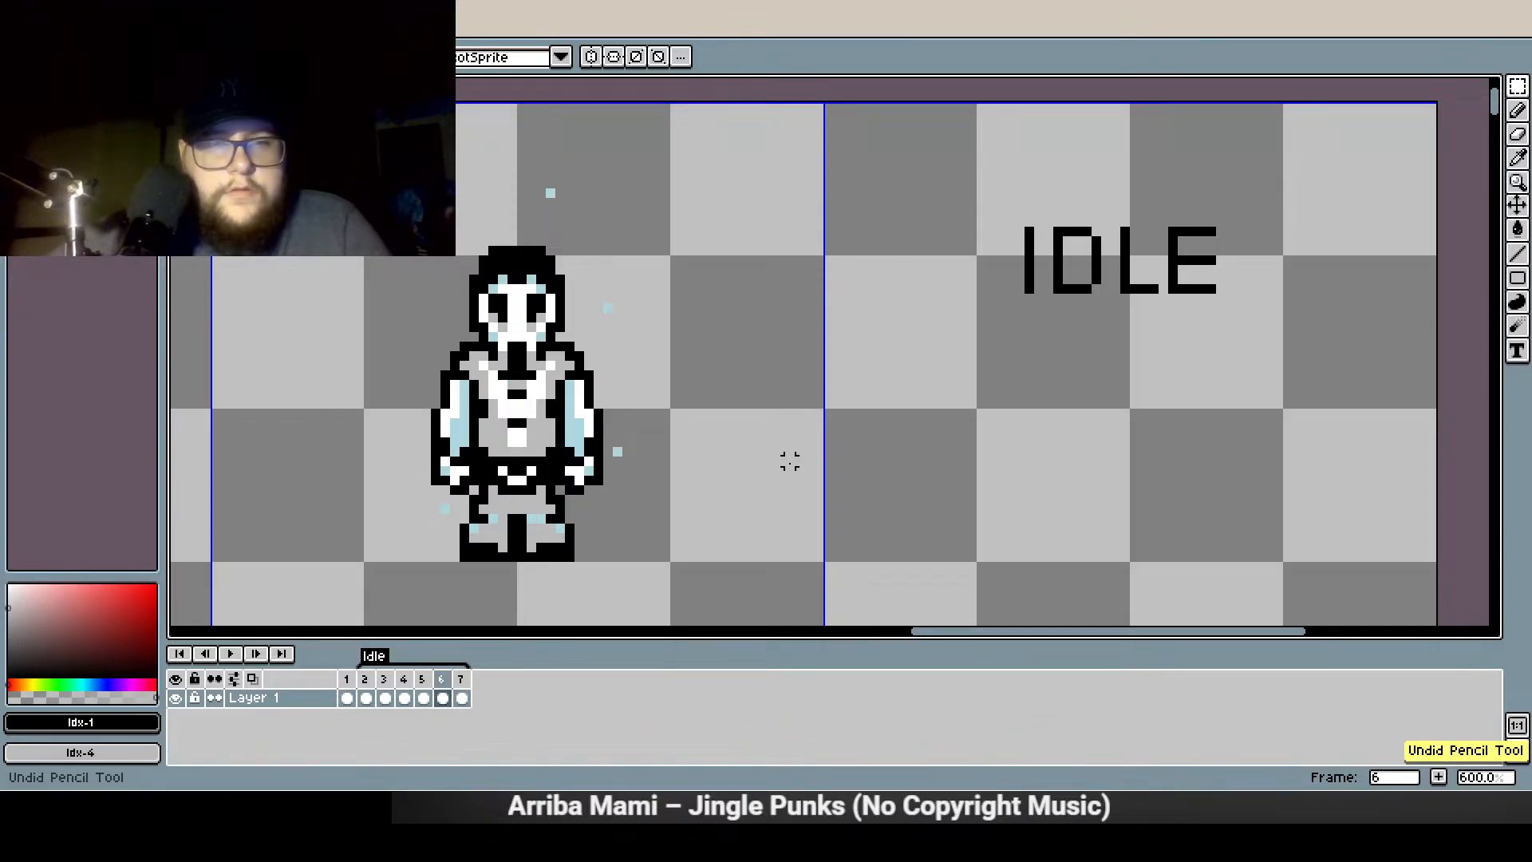
key(ctrl+z)
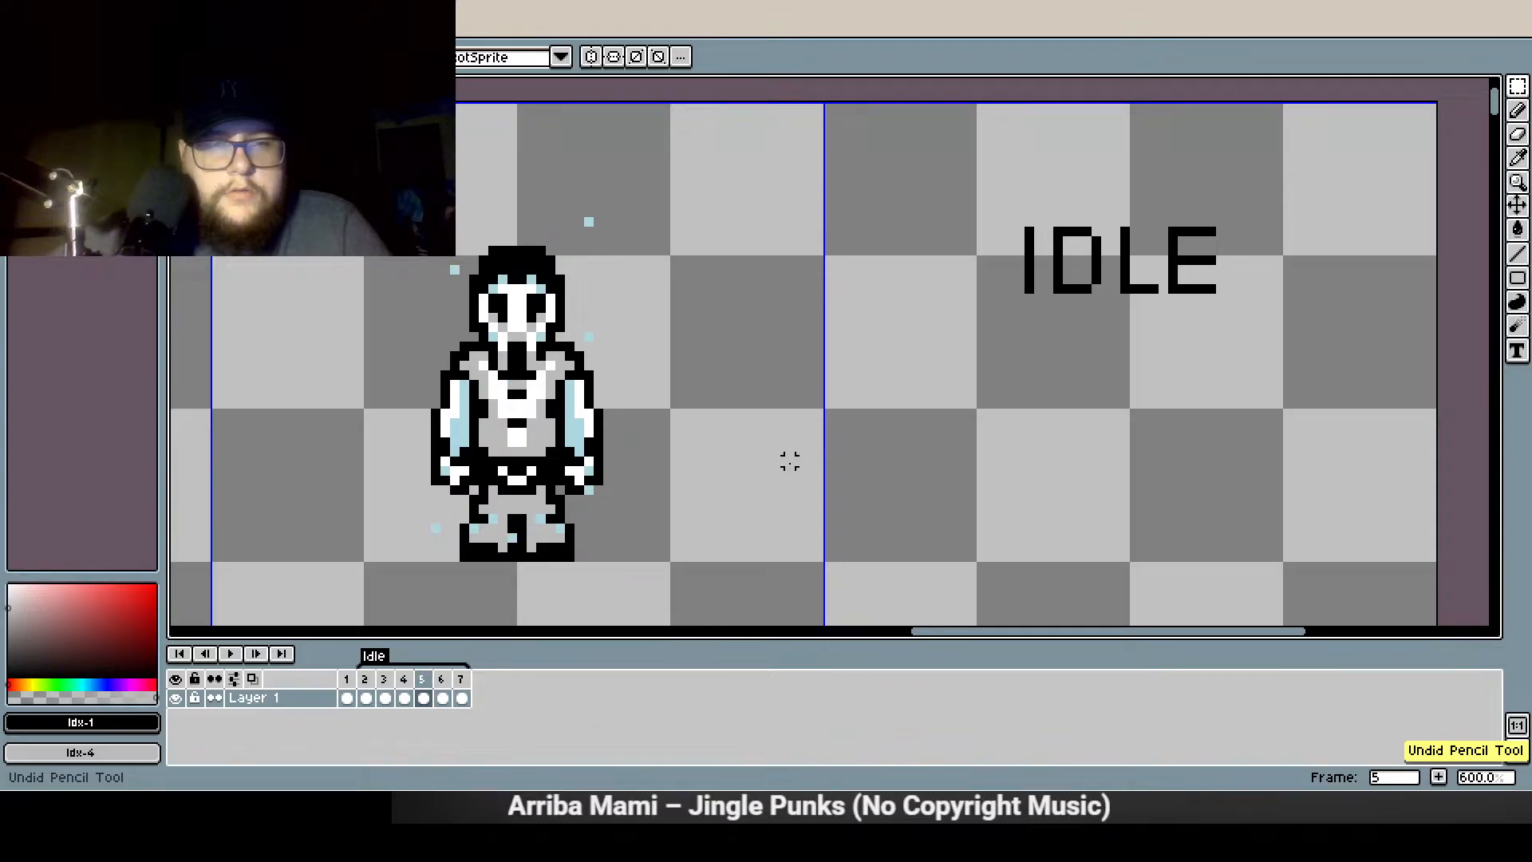
key(ctrl+z)
key(ctrl+z)
key(ctrl+z)
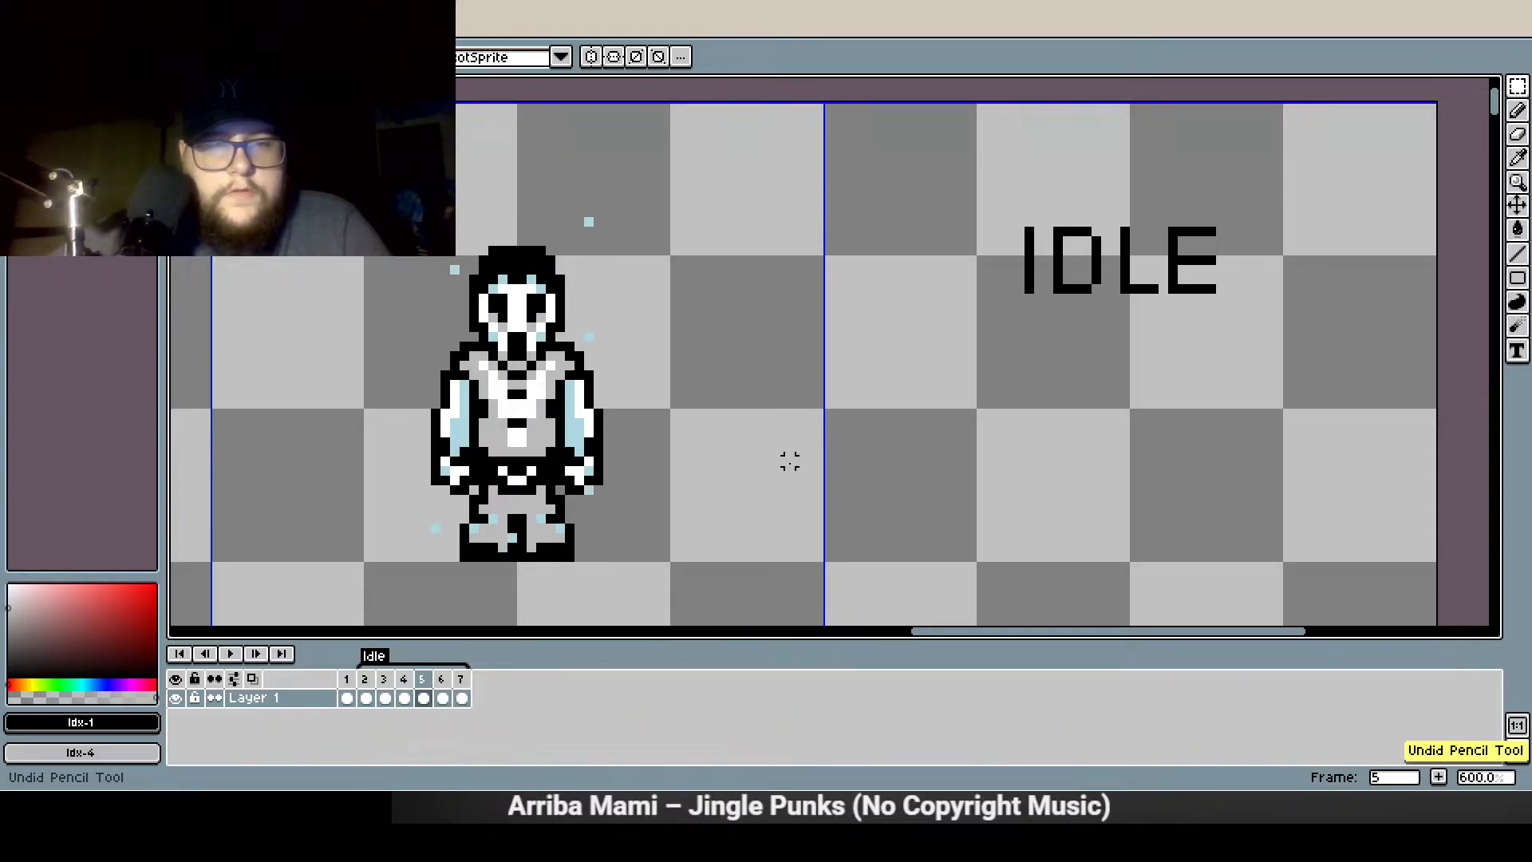
key(ctrl+z)
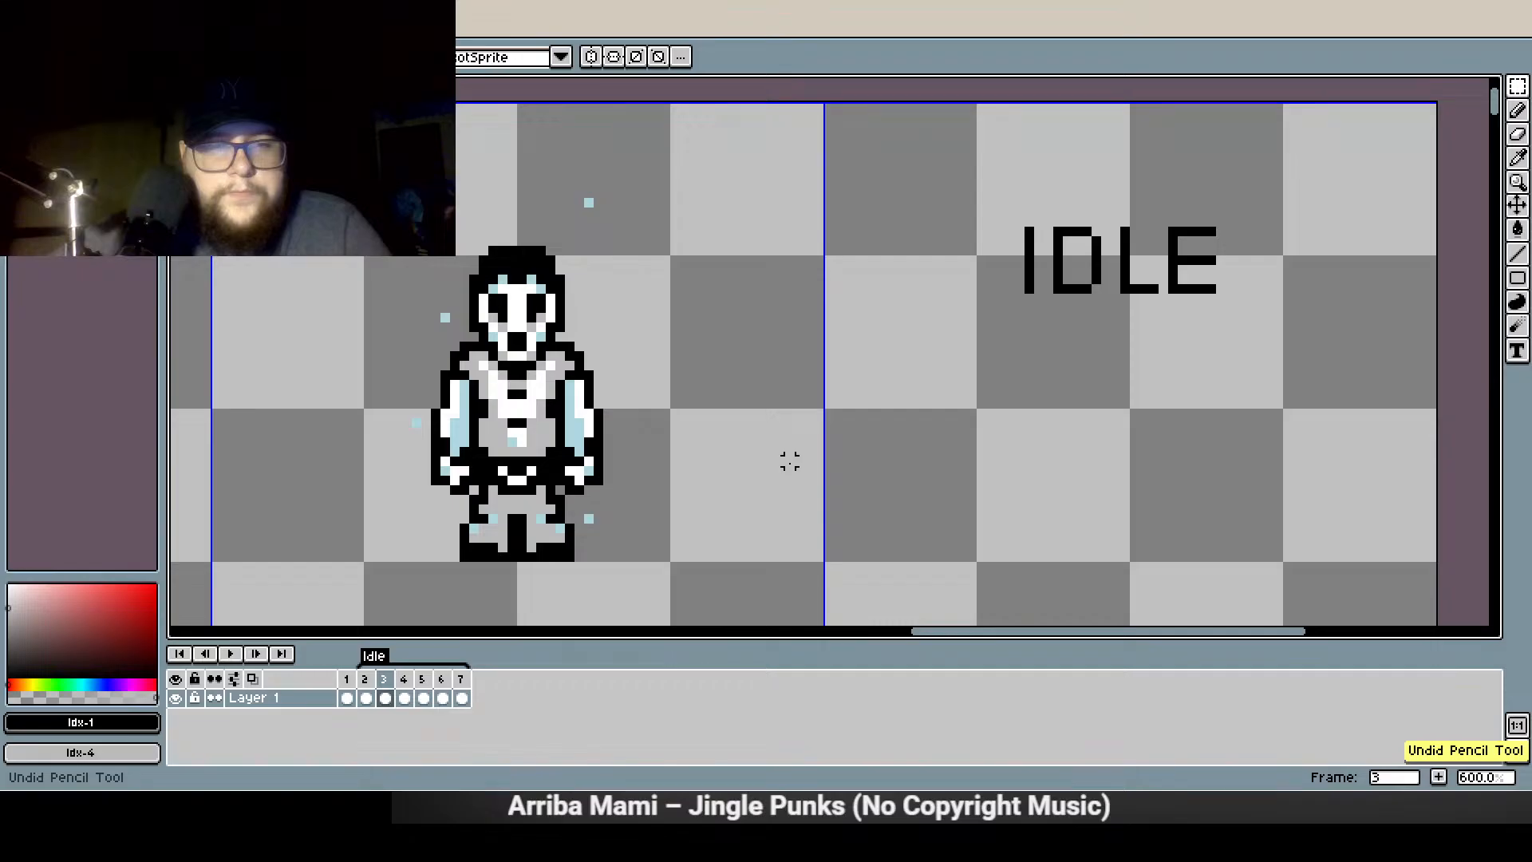
key(ctrl+z)
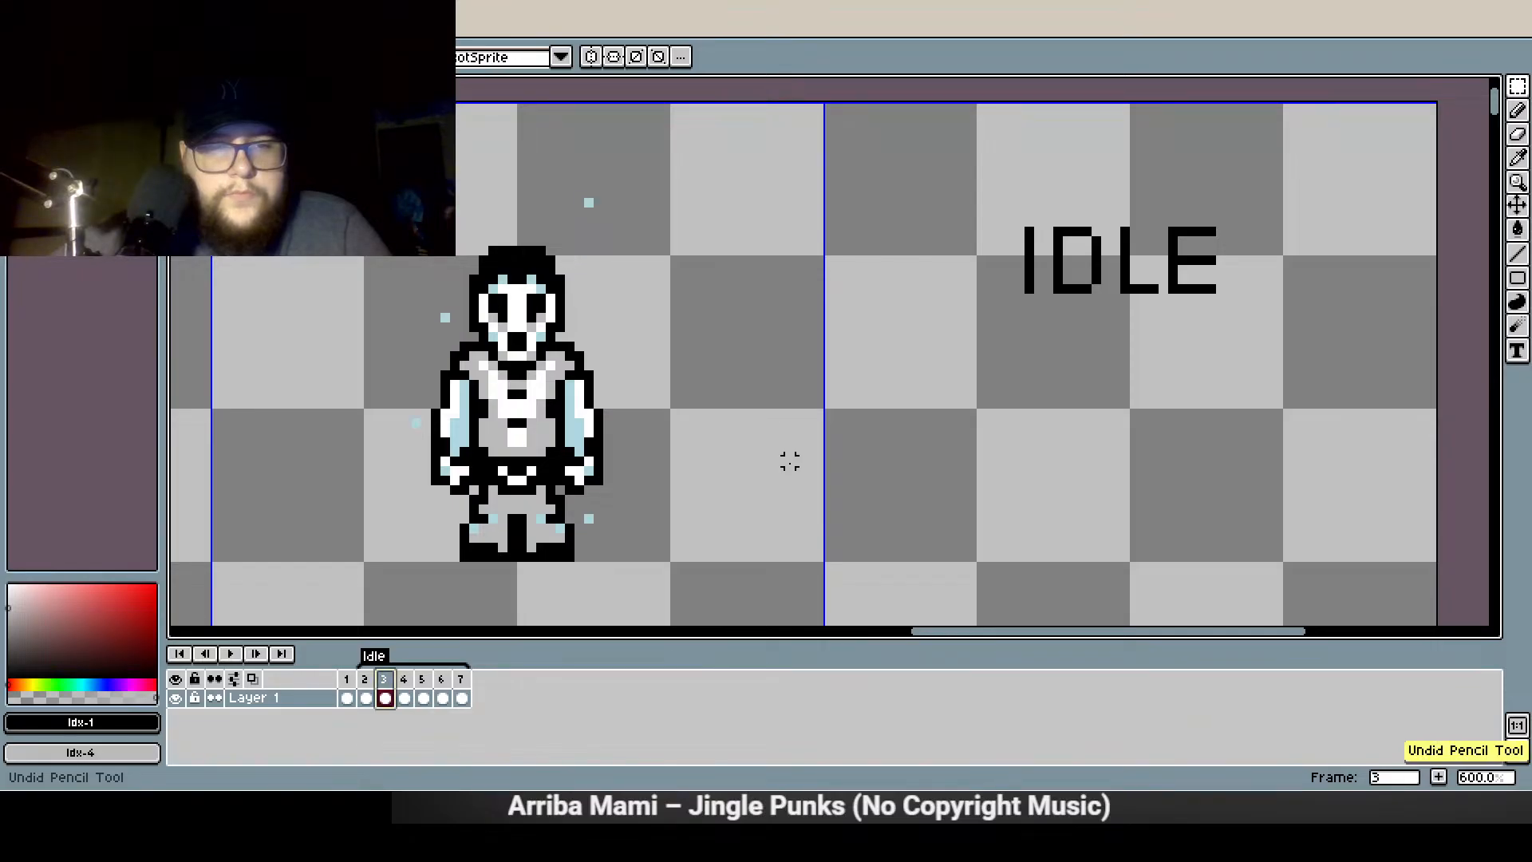
Redo the last two undone pencil edits in frames 3 and 4 and go to frame 2
key(ctrl+y)
key(ctrl+y)
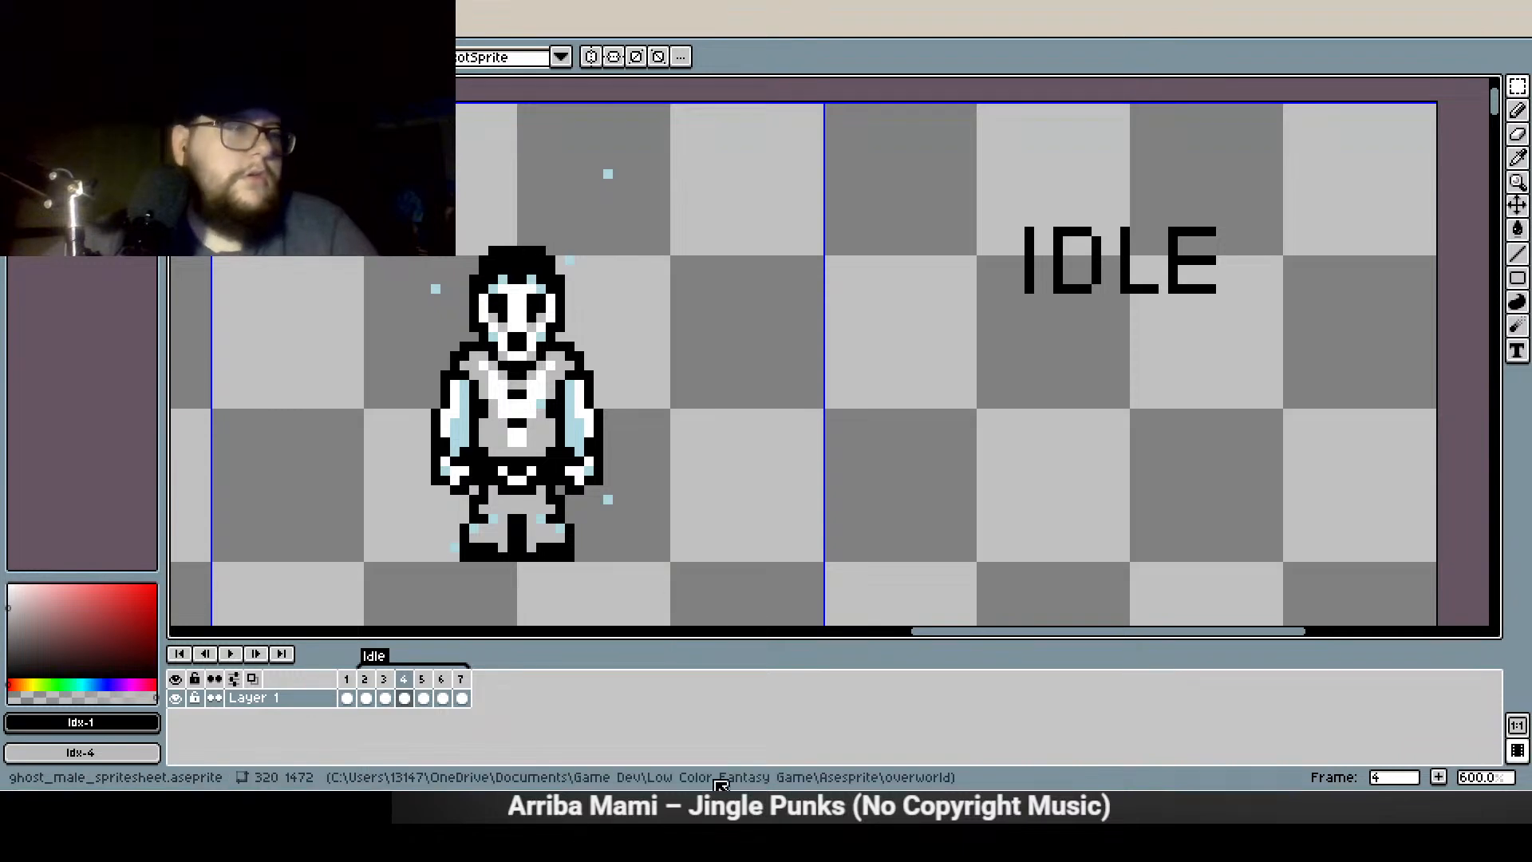
click(365, 698)
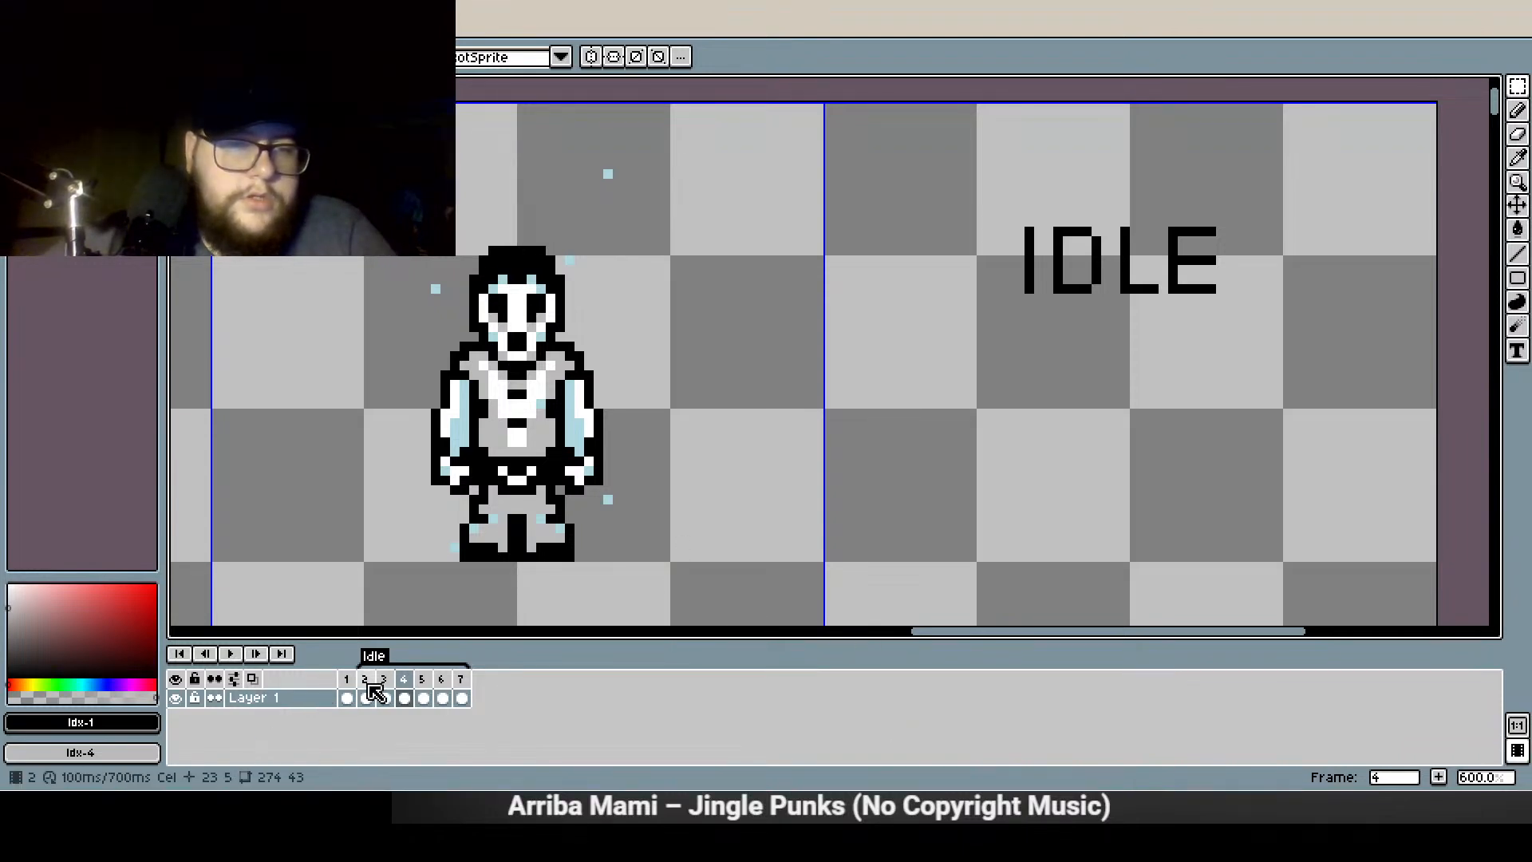
Play the idle animation and go through frames 2 to 7 to examine the movement of the floating pixels
click(232, 654)
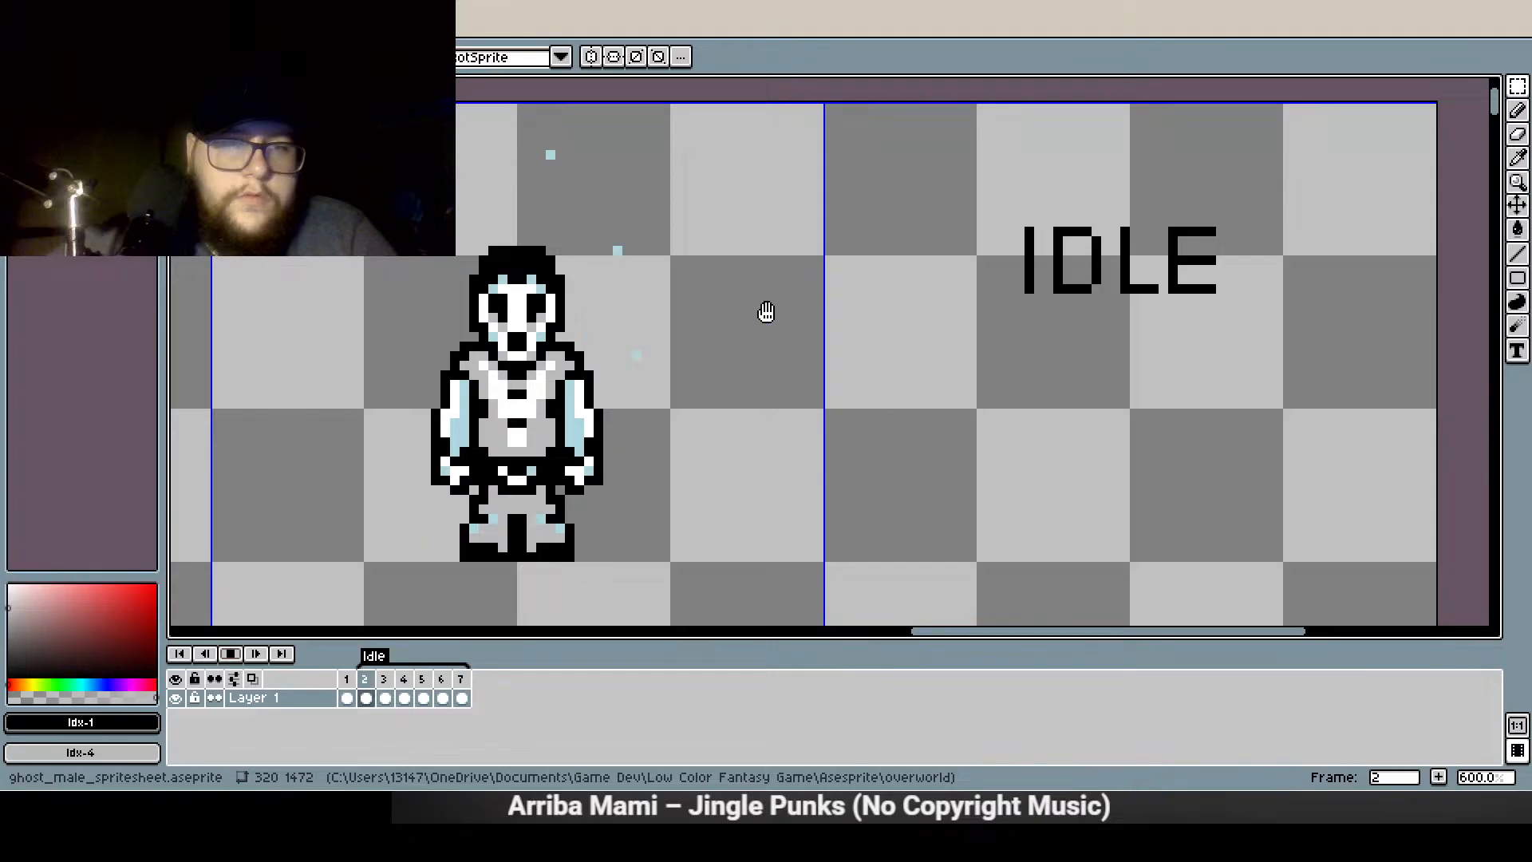
key(Return)
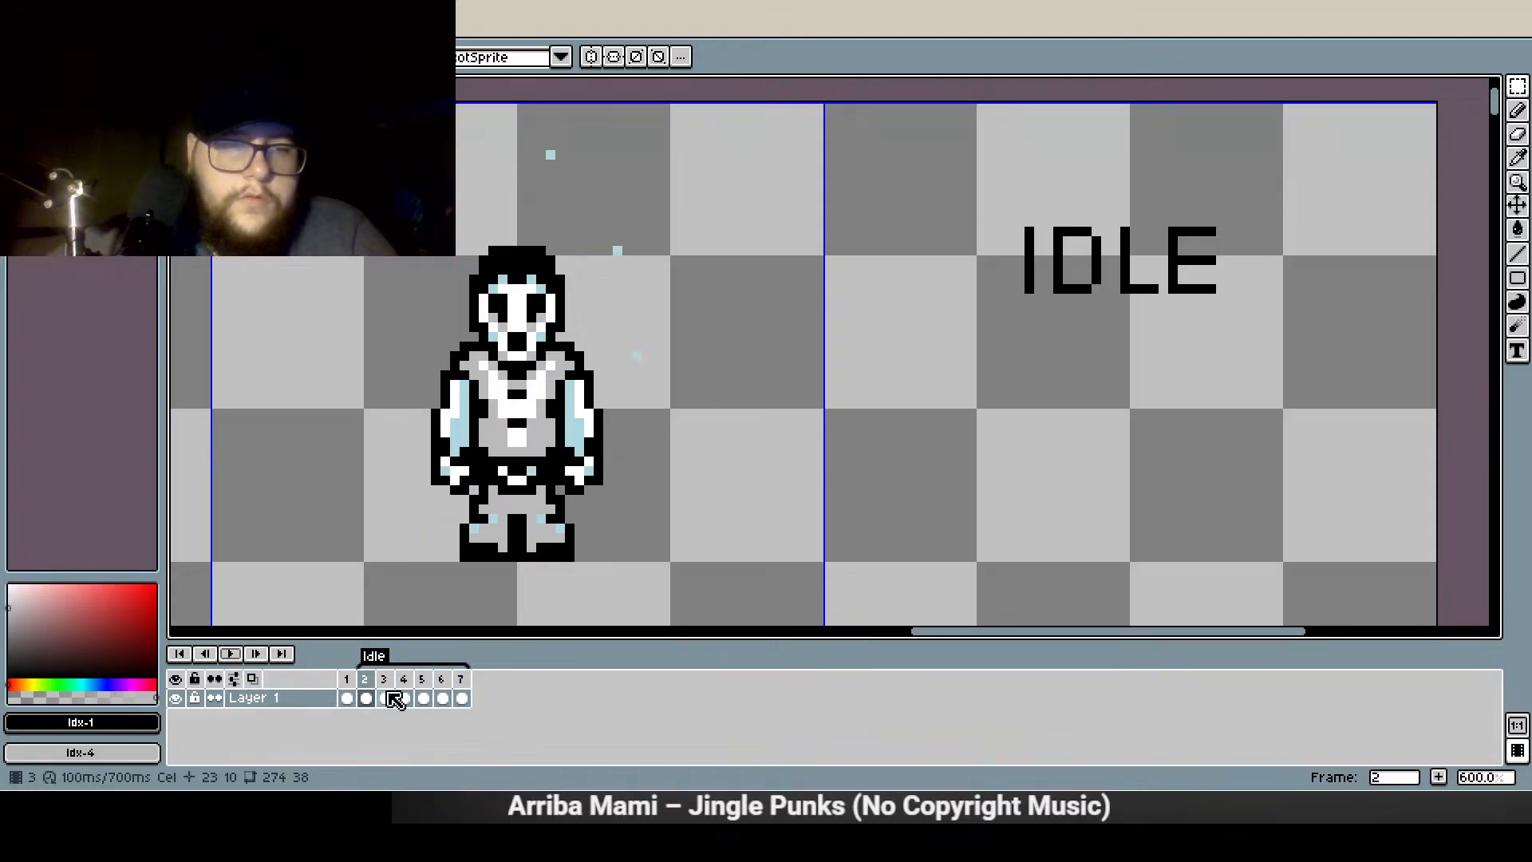
click(384, 681)
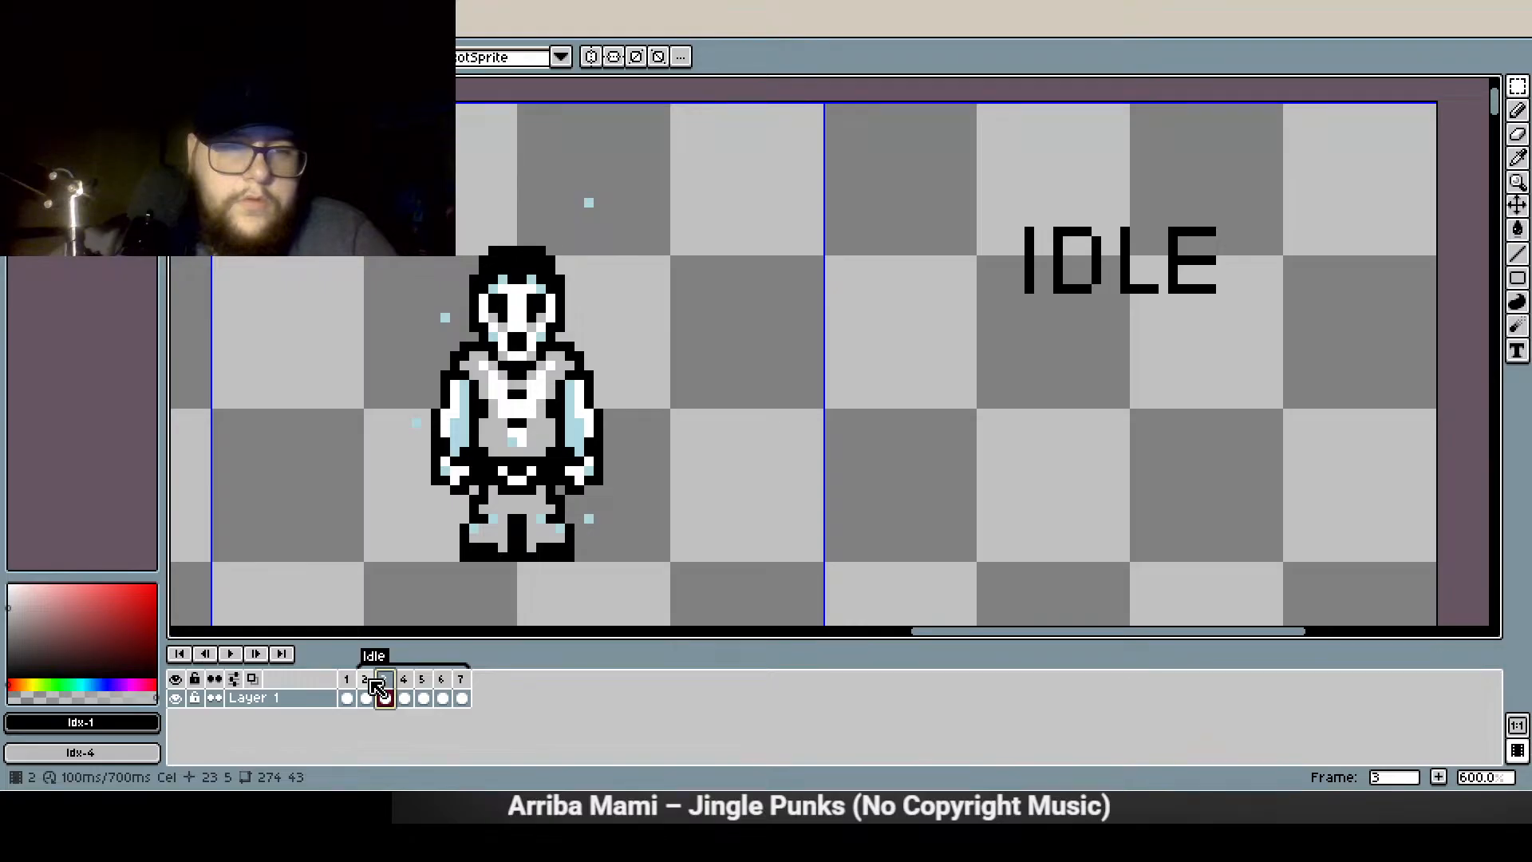
click(386, 681)
click(406, 680)
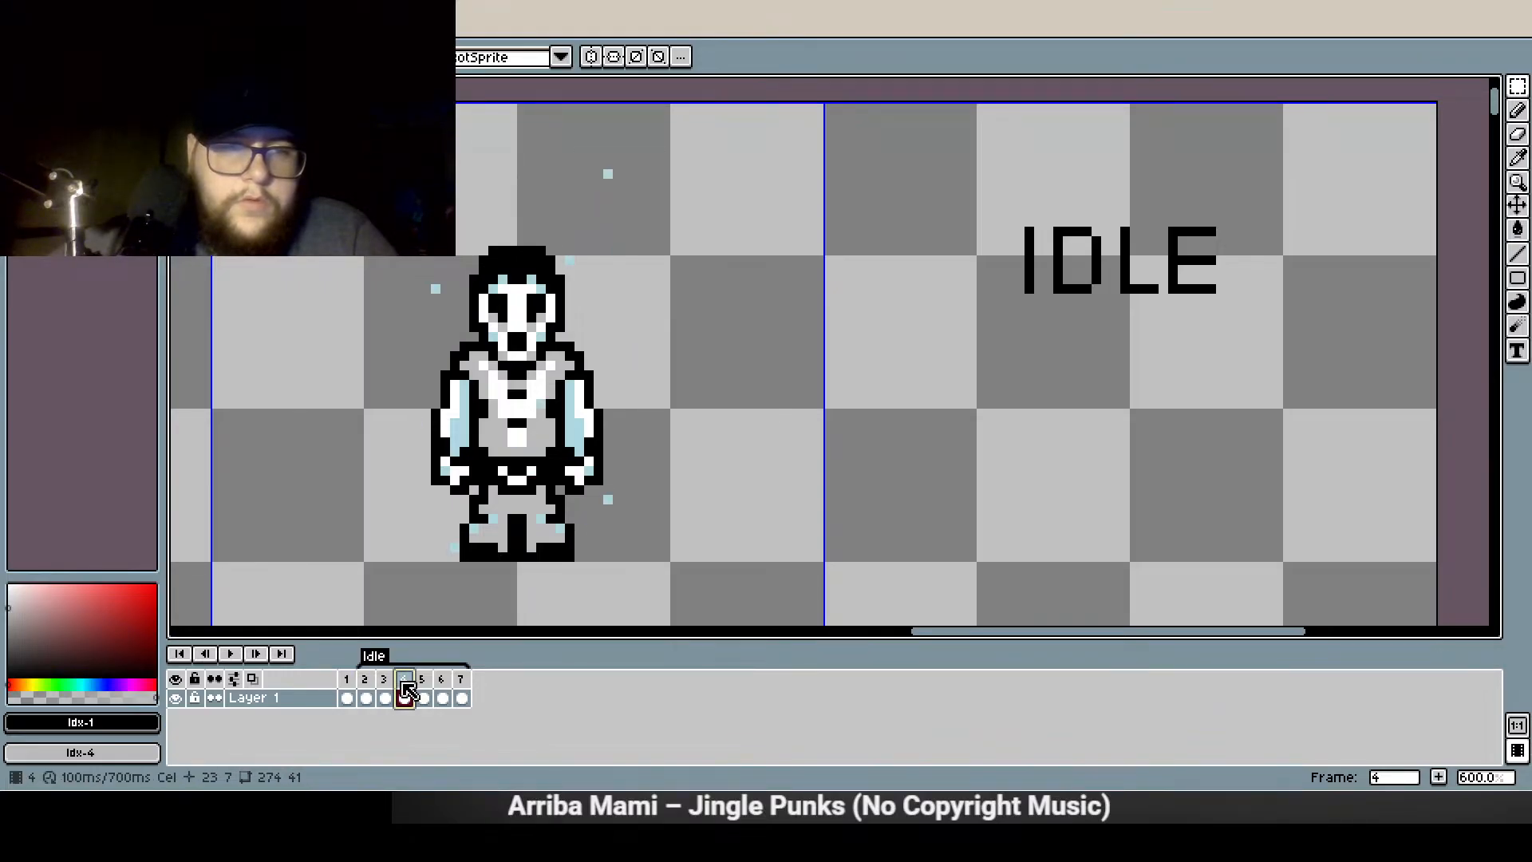
click(425, 681)
click(449, 691)
click(461, 698)
click(365, 695)
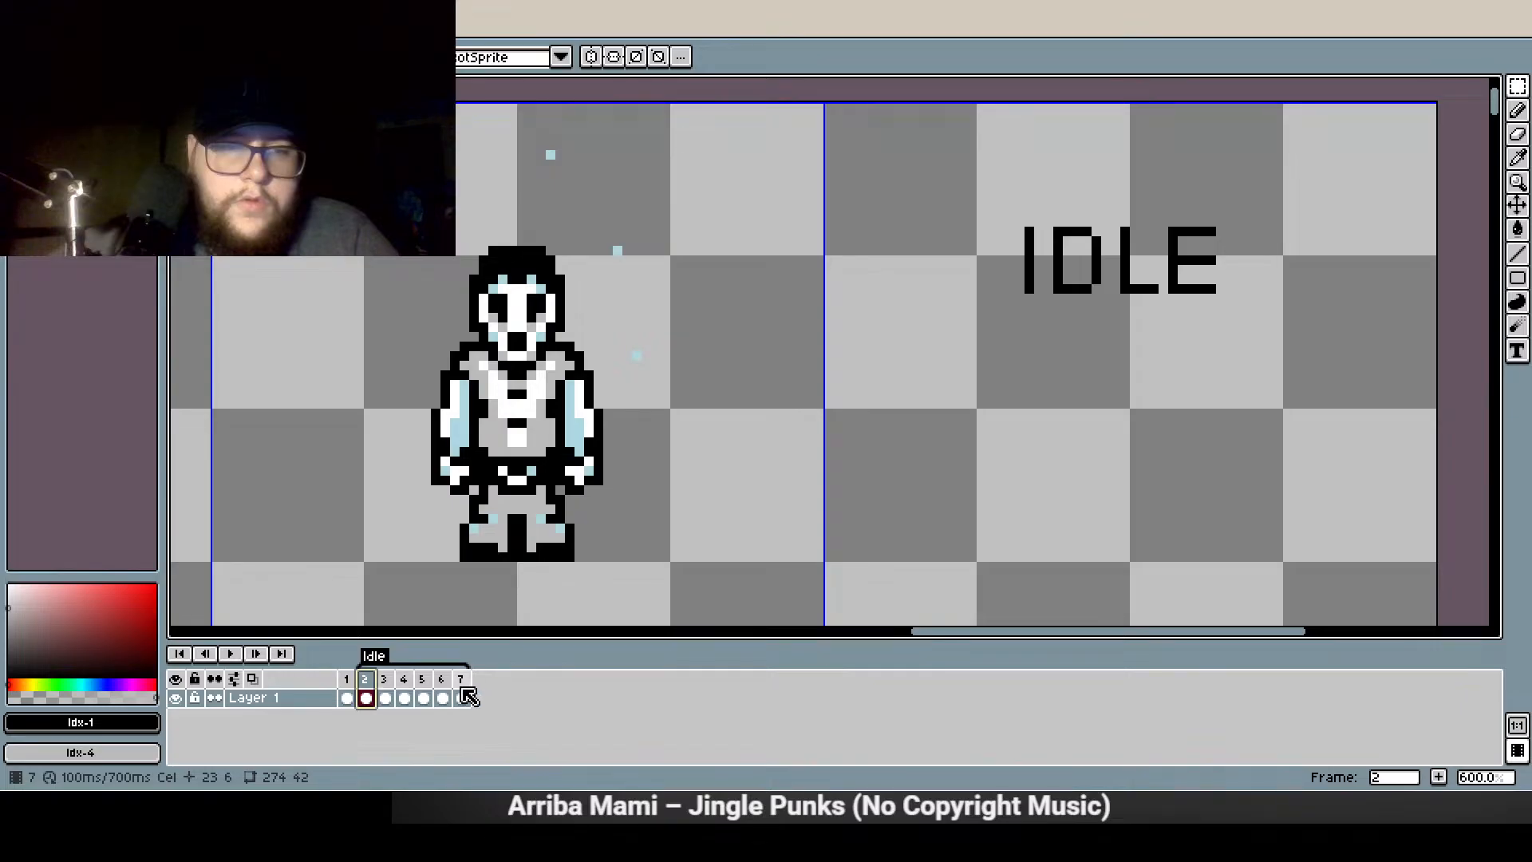
click(384, 691)
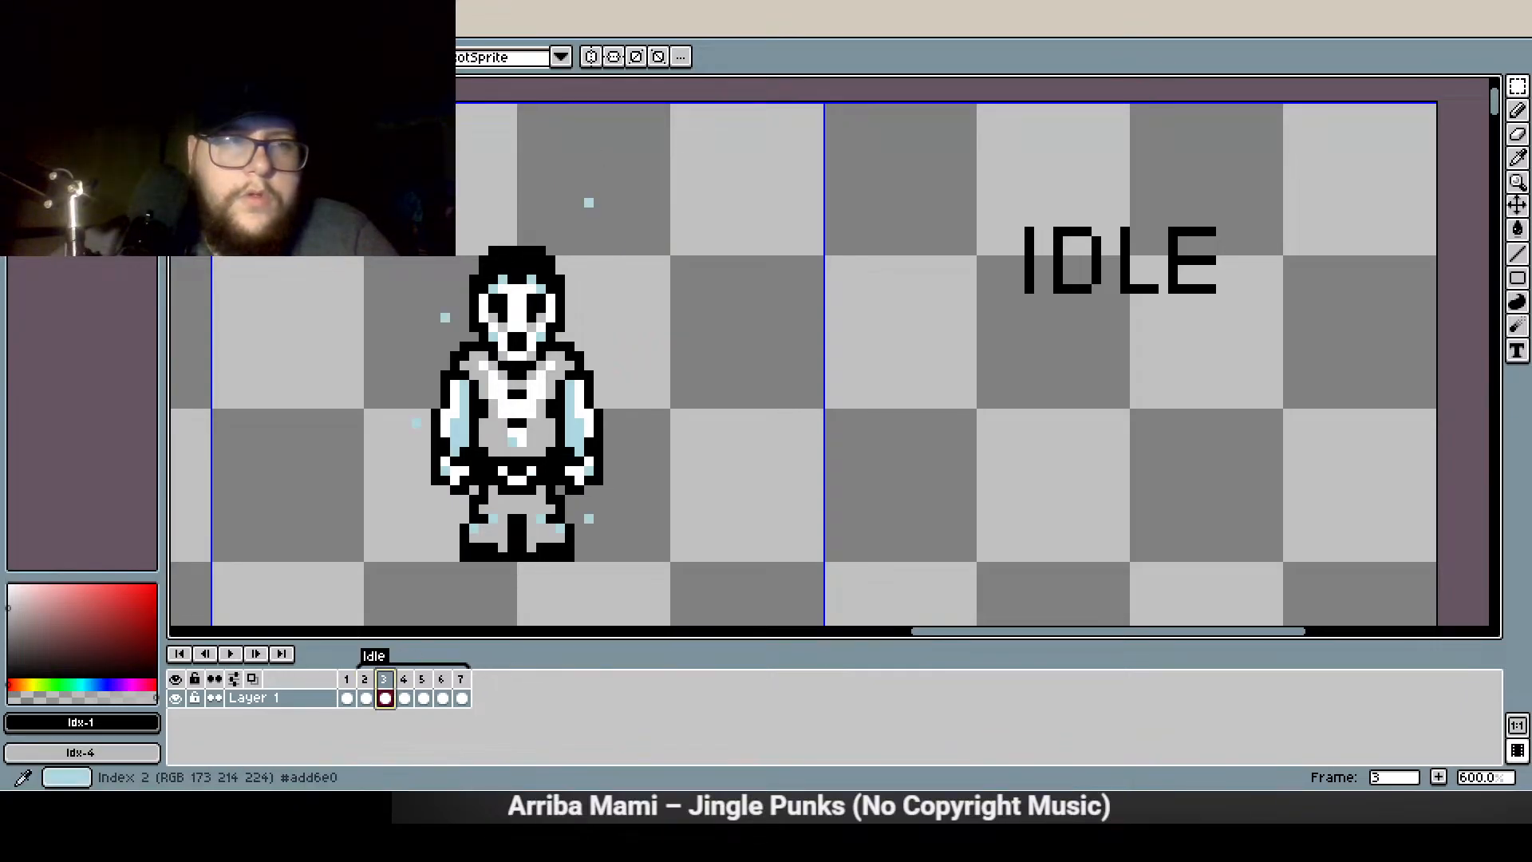
Pick light blue (Idx-2) as the pencil colour and save the sprite sheet while the idle animation plays
click(50, 107)
click(1517, 110)
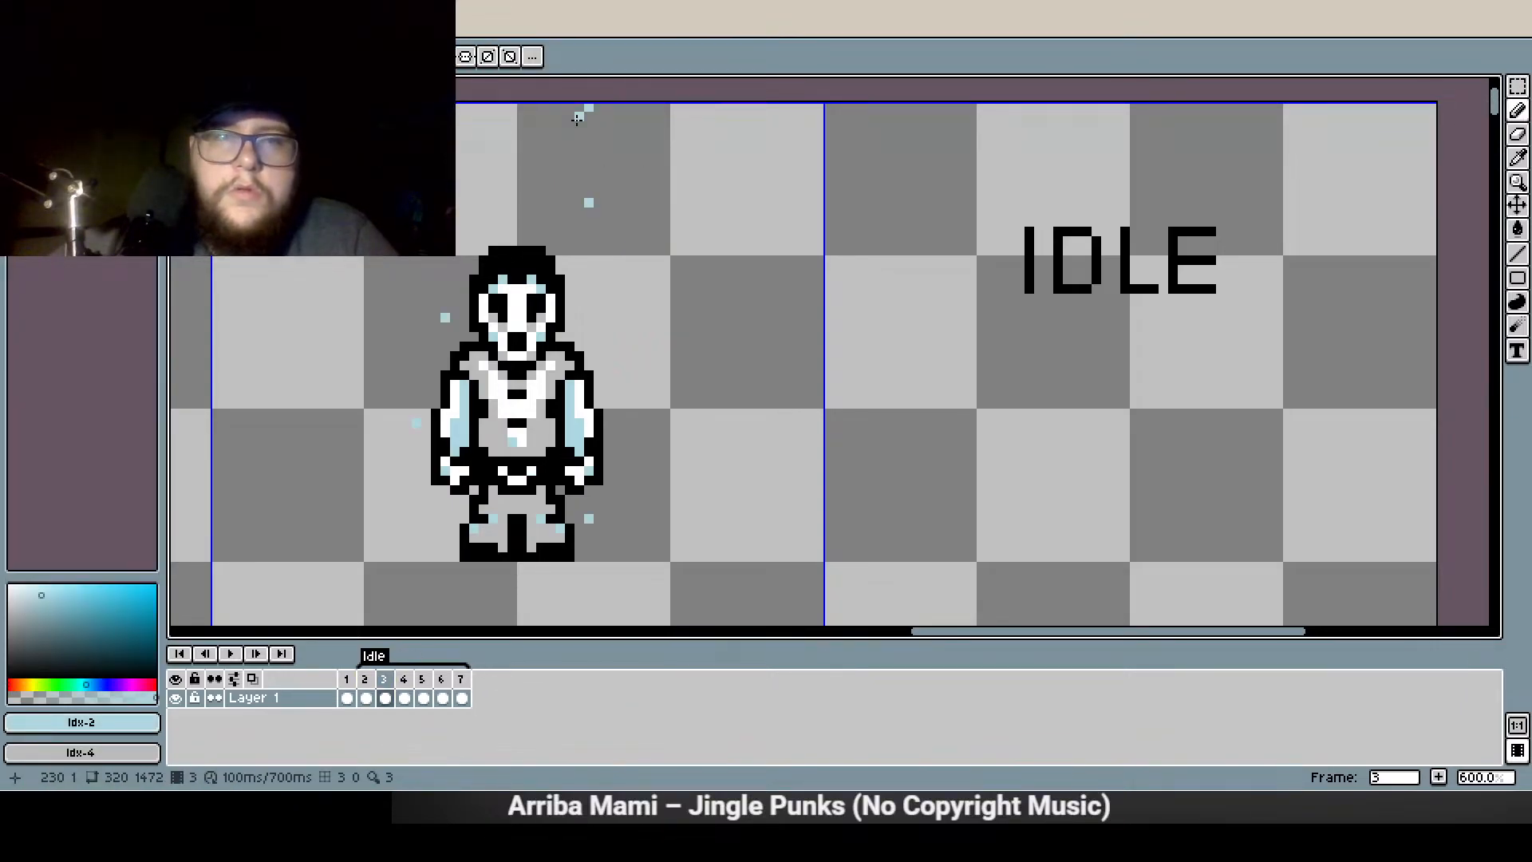
click(364, 698)
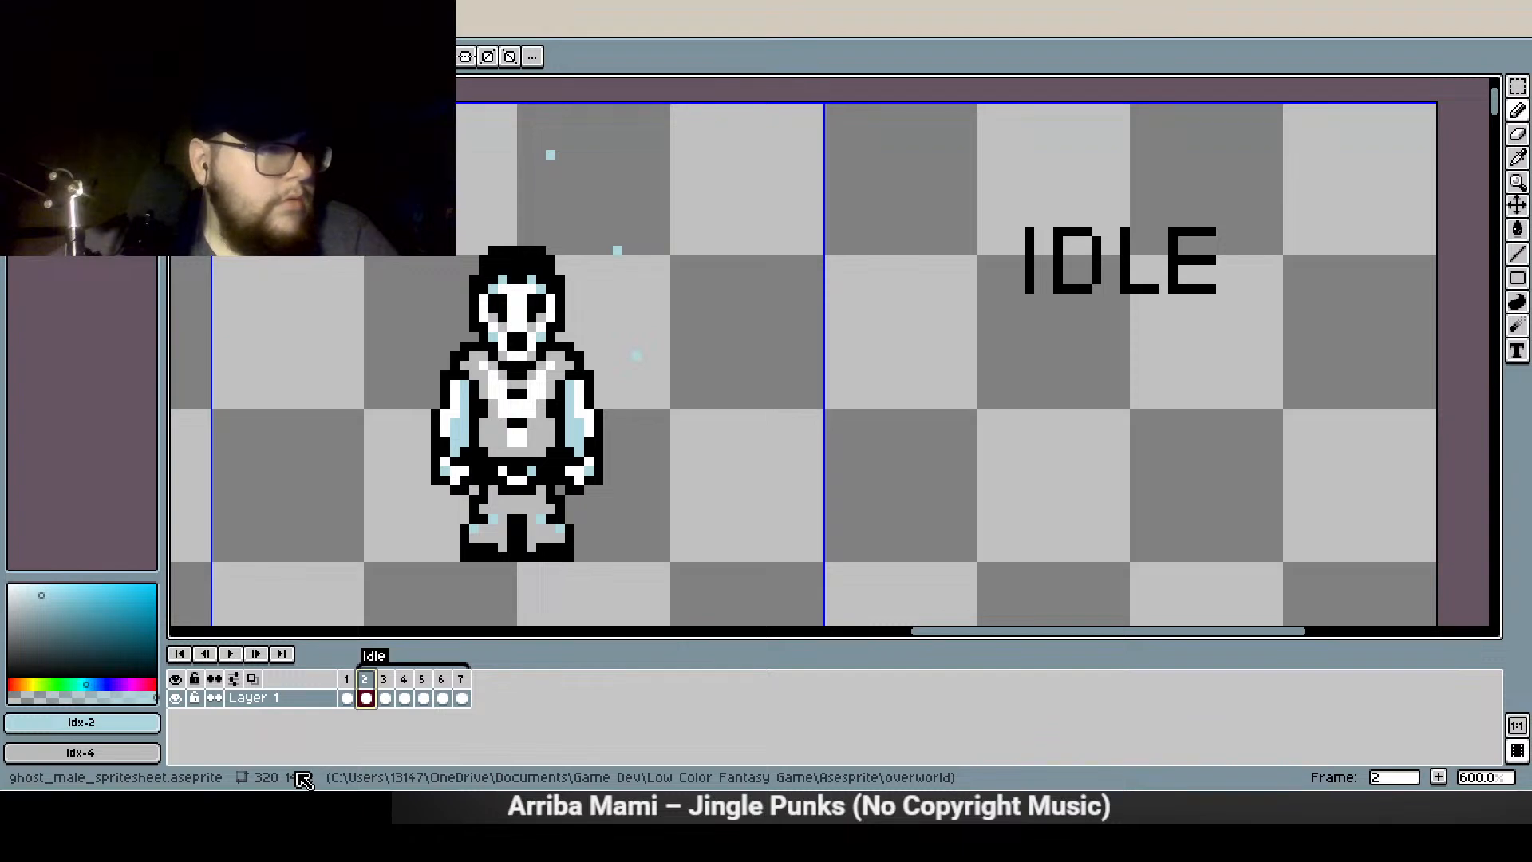
click(230, 653)
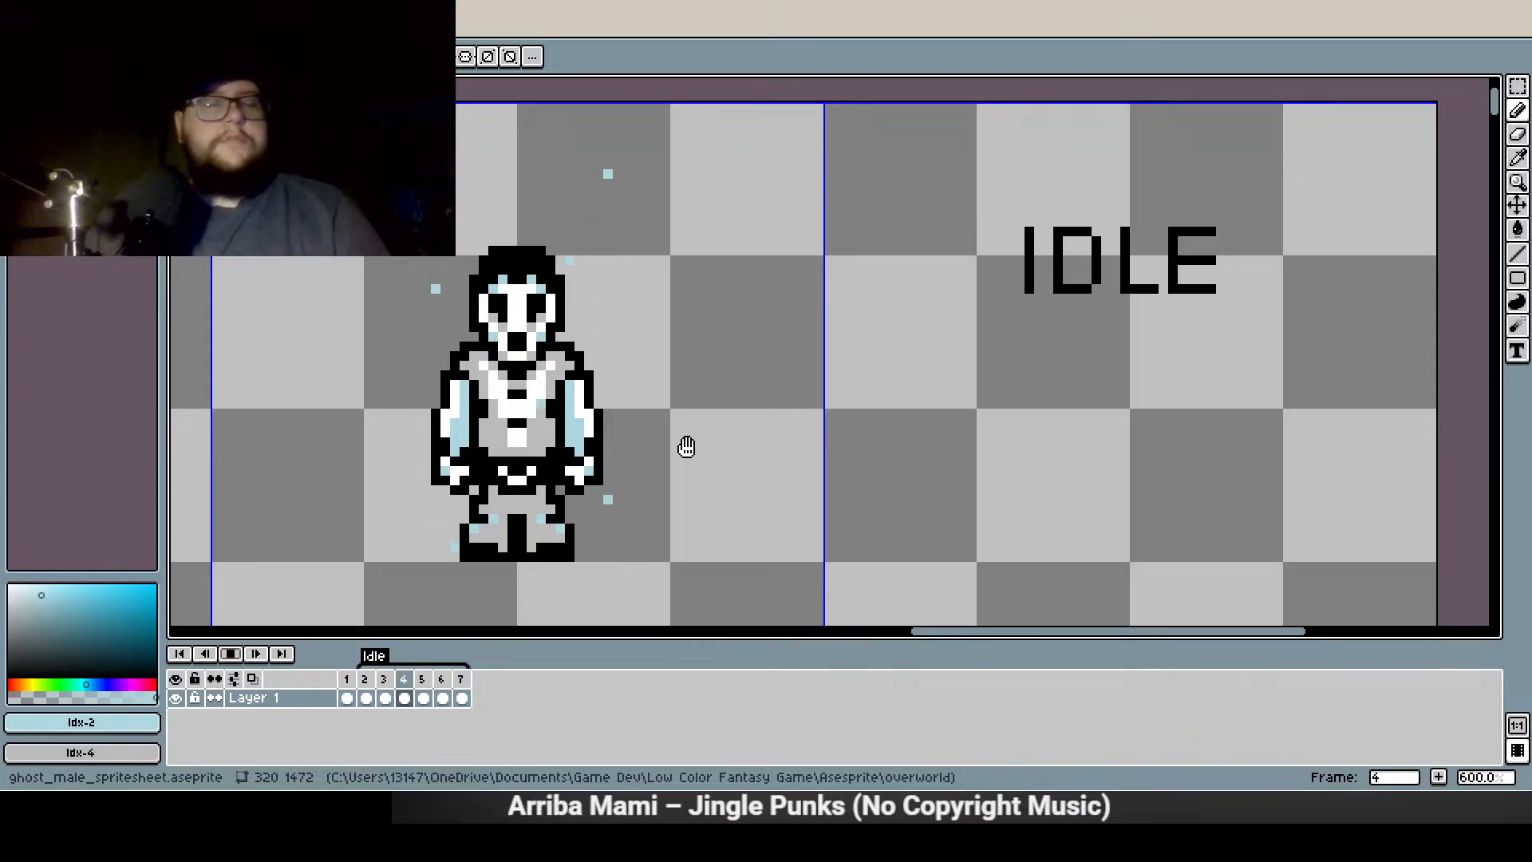
key(ctrl+s)
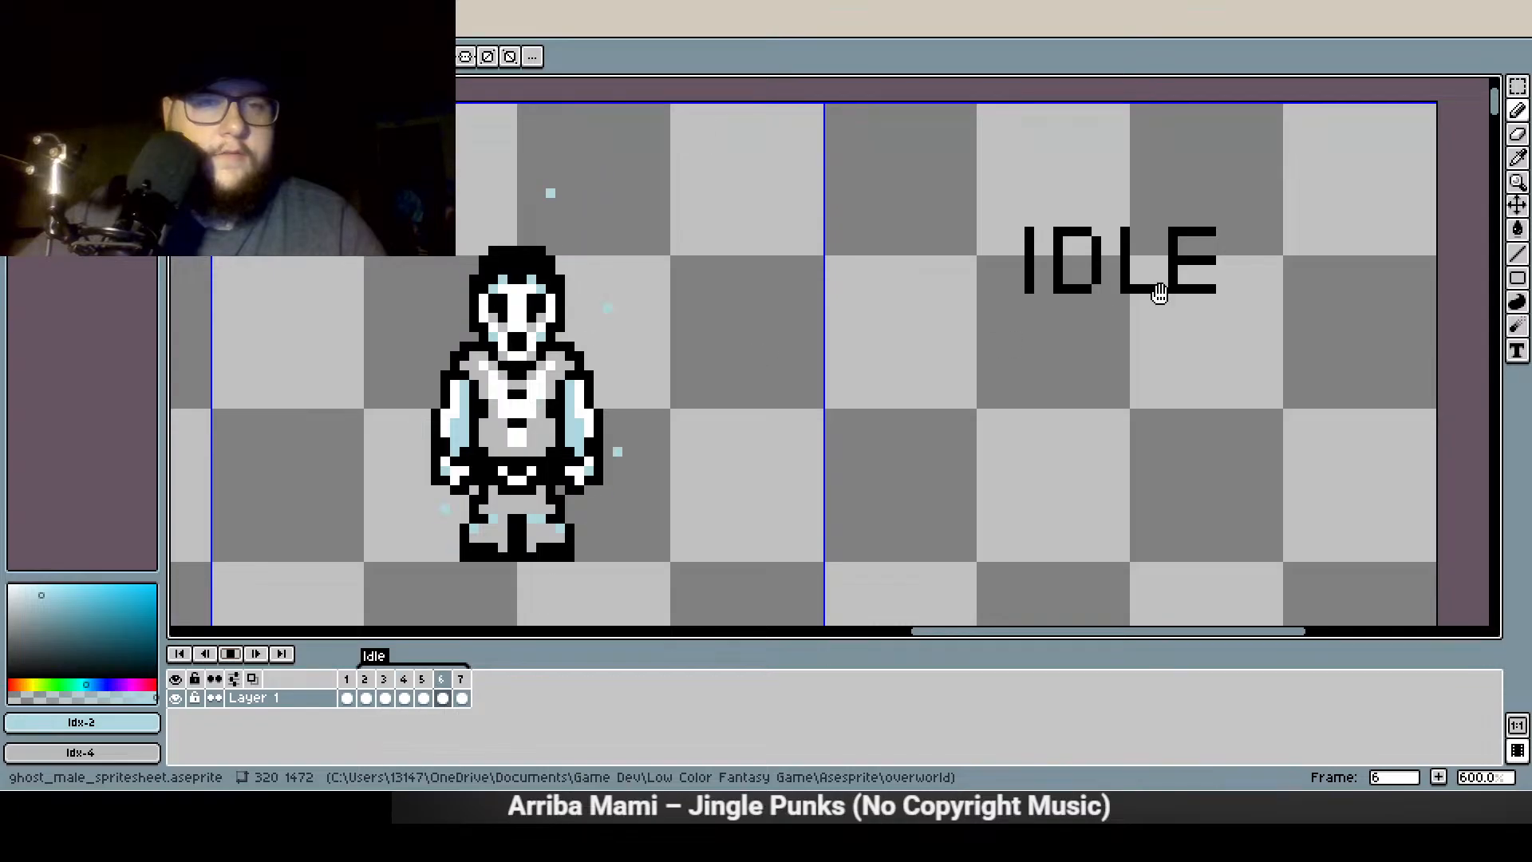
scroll(1100, 293, down, 4)
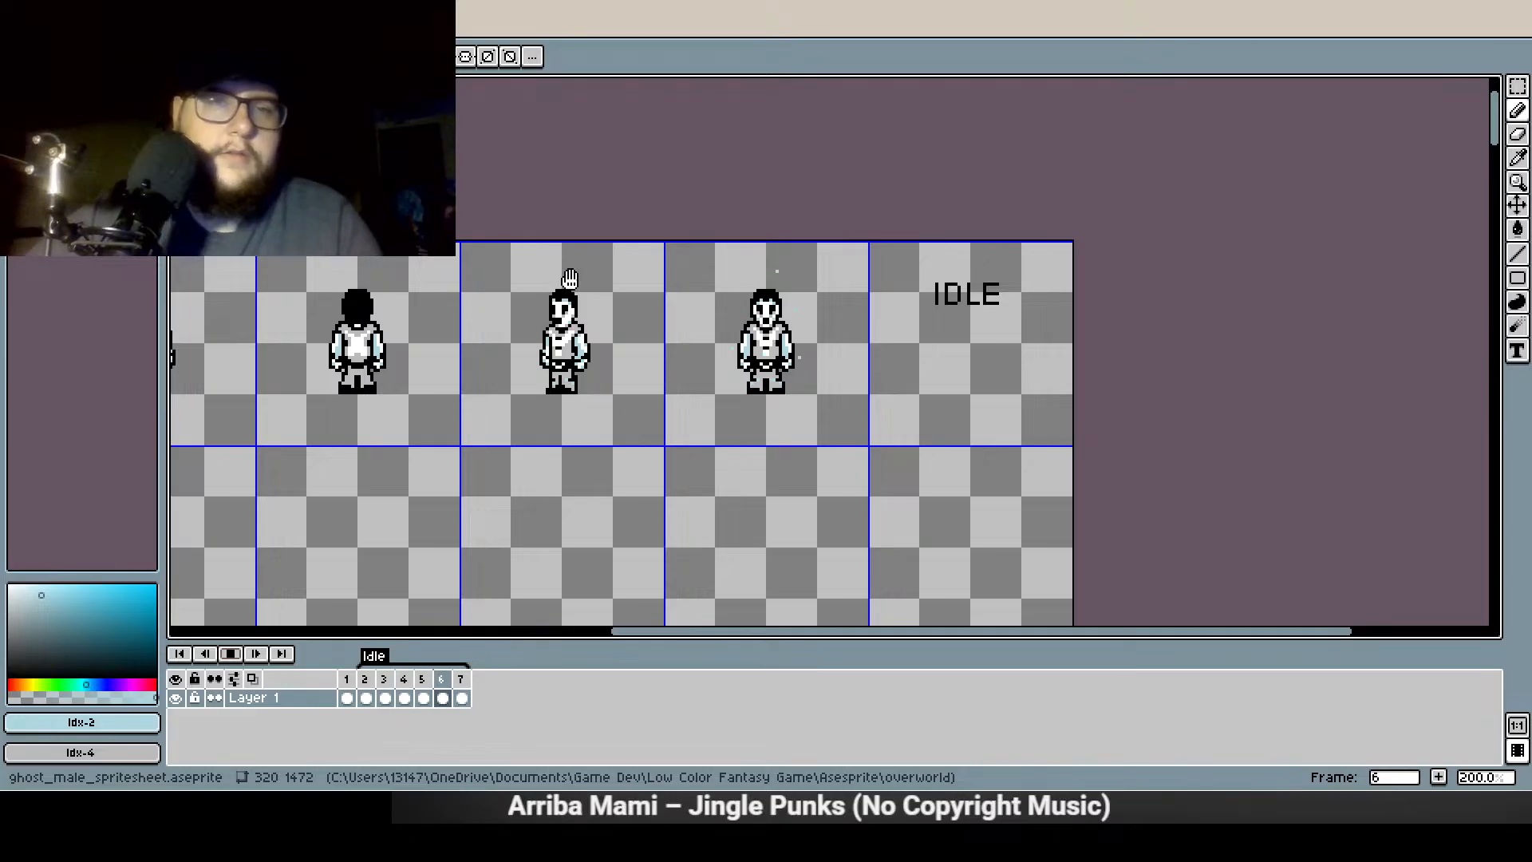
click(231, 654)
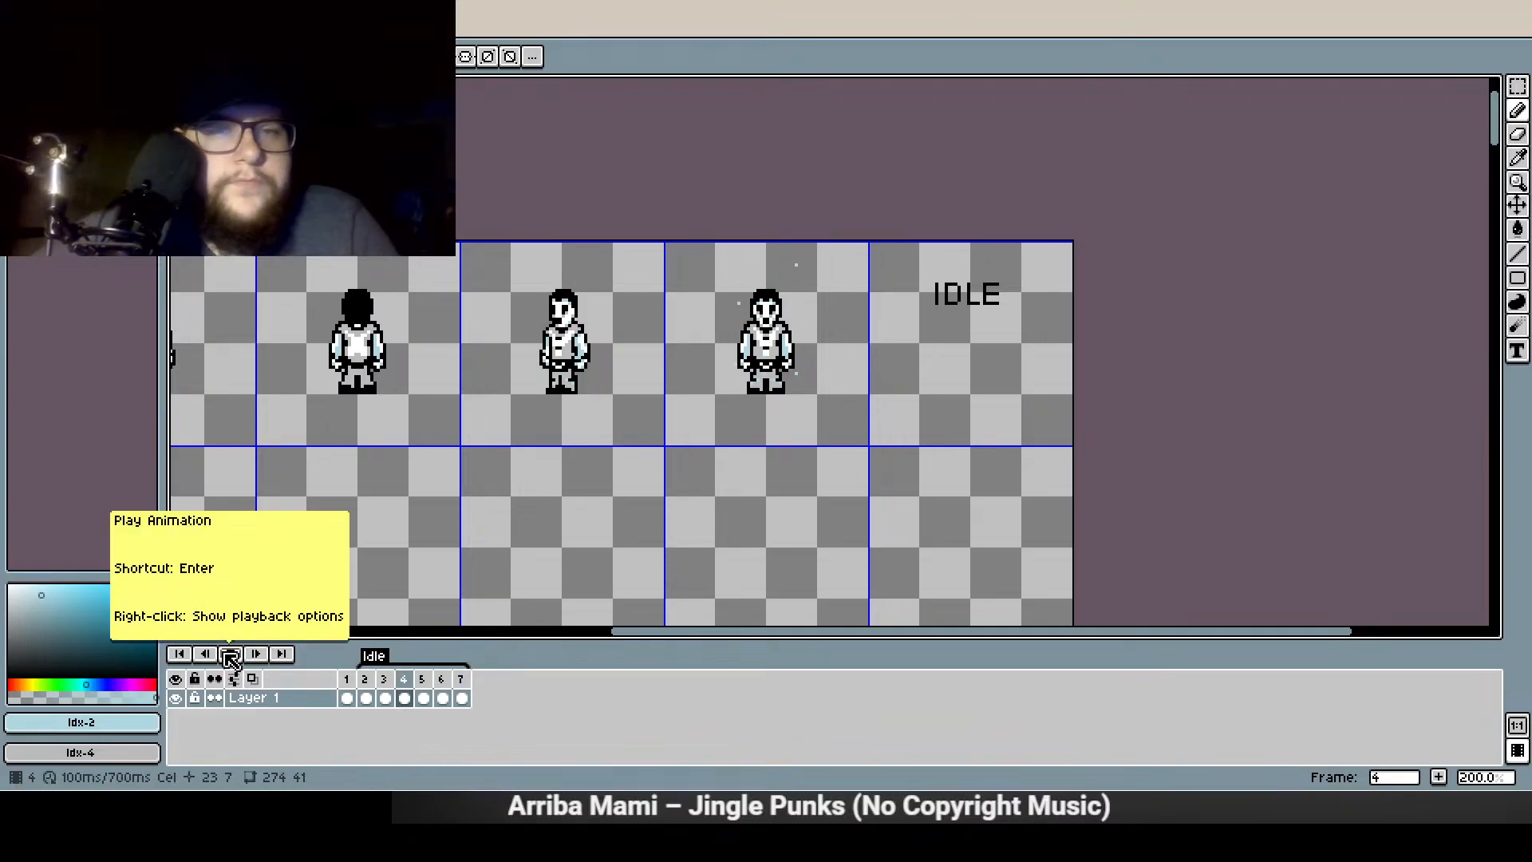
click(230, 656)
Select the three floating light blue pixels beside the front-facing ghost in frame 2 and copy them
drag(741, 393, 610, 503)
scroll(610, 503, up, 2)
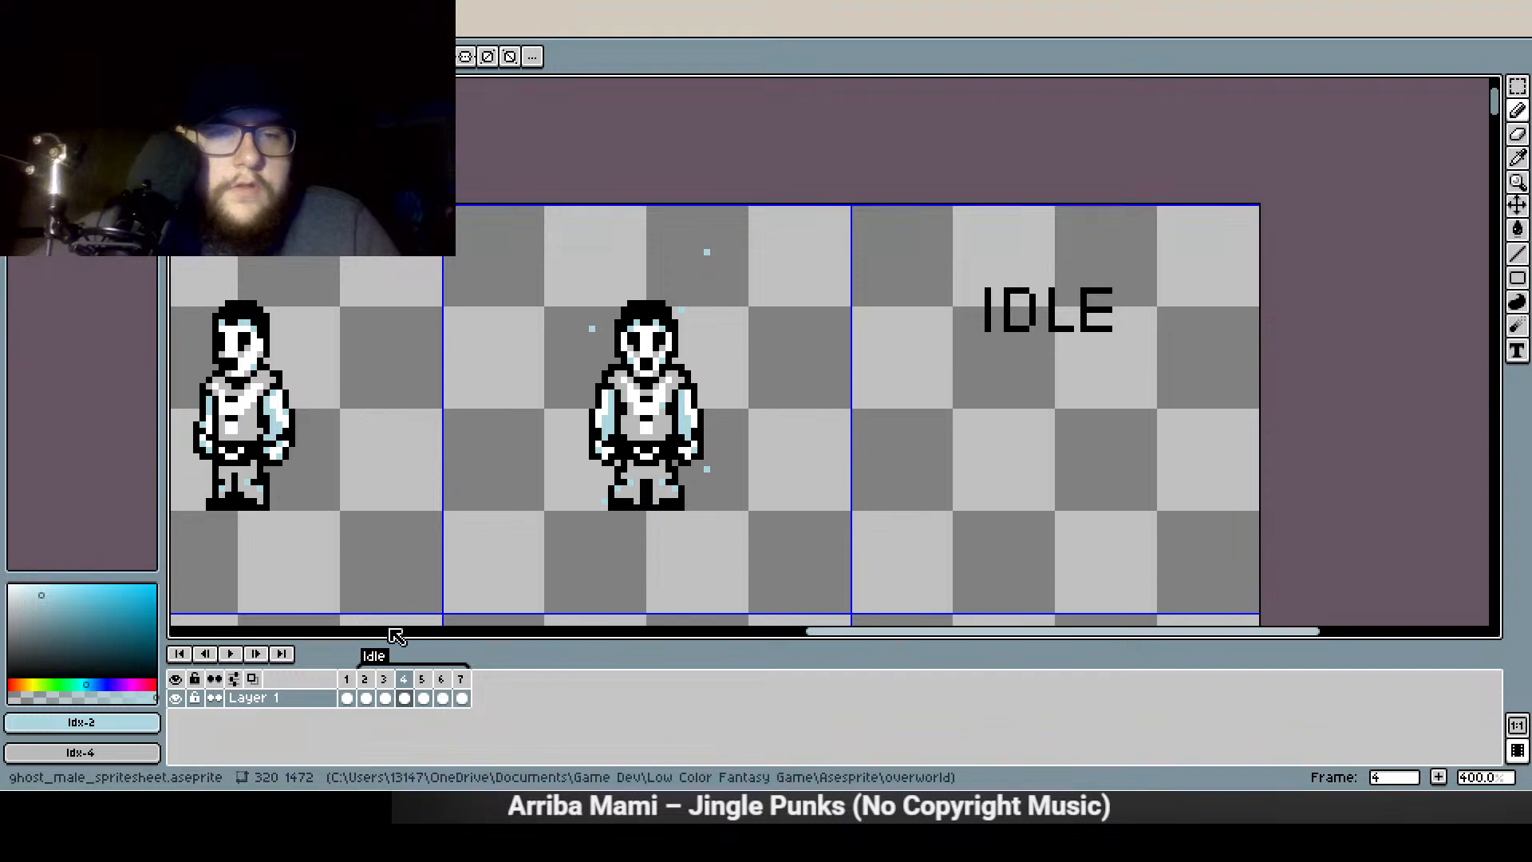
click(365, 698)
scroll(617, 470, up, 2)
scroll(576, 445, up, 1)
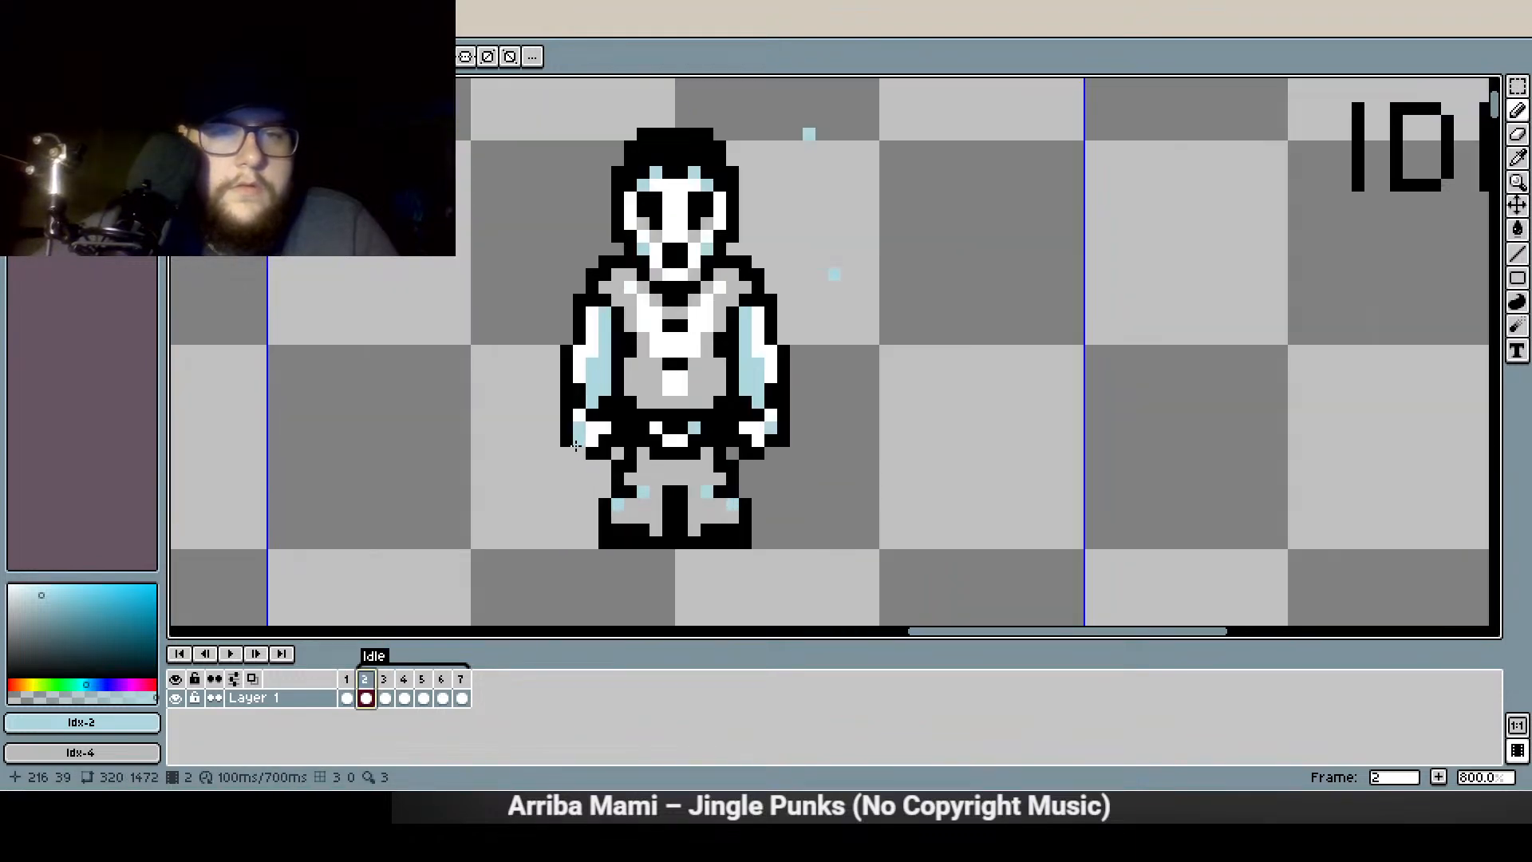
drag(935, 334, 934, 407)
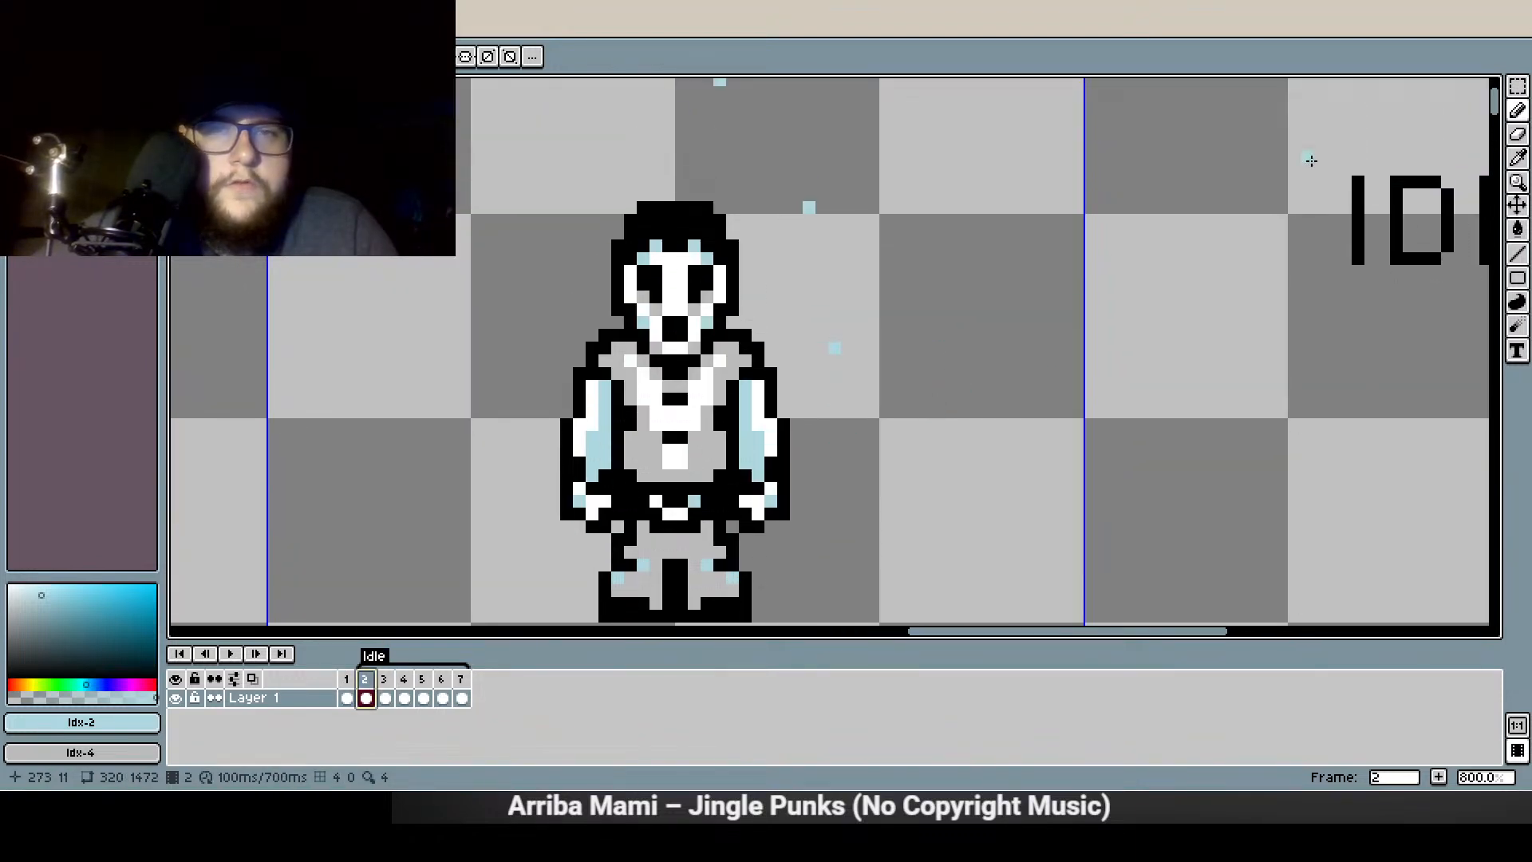
click(1517, 87)
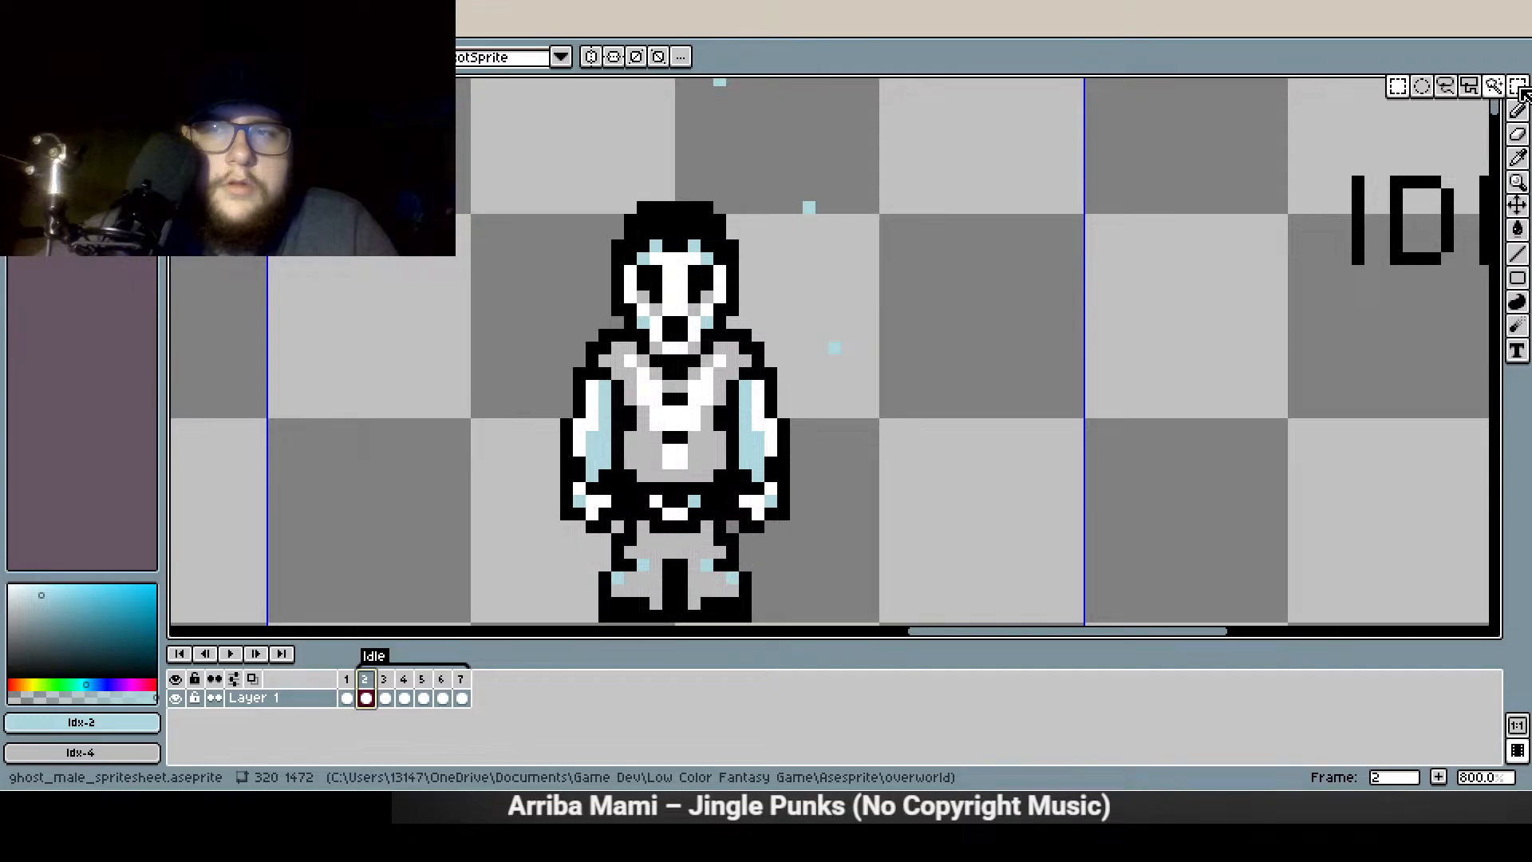
click(835, 347)
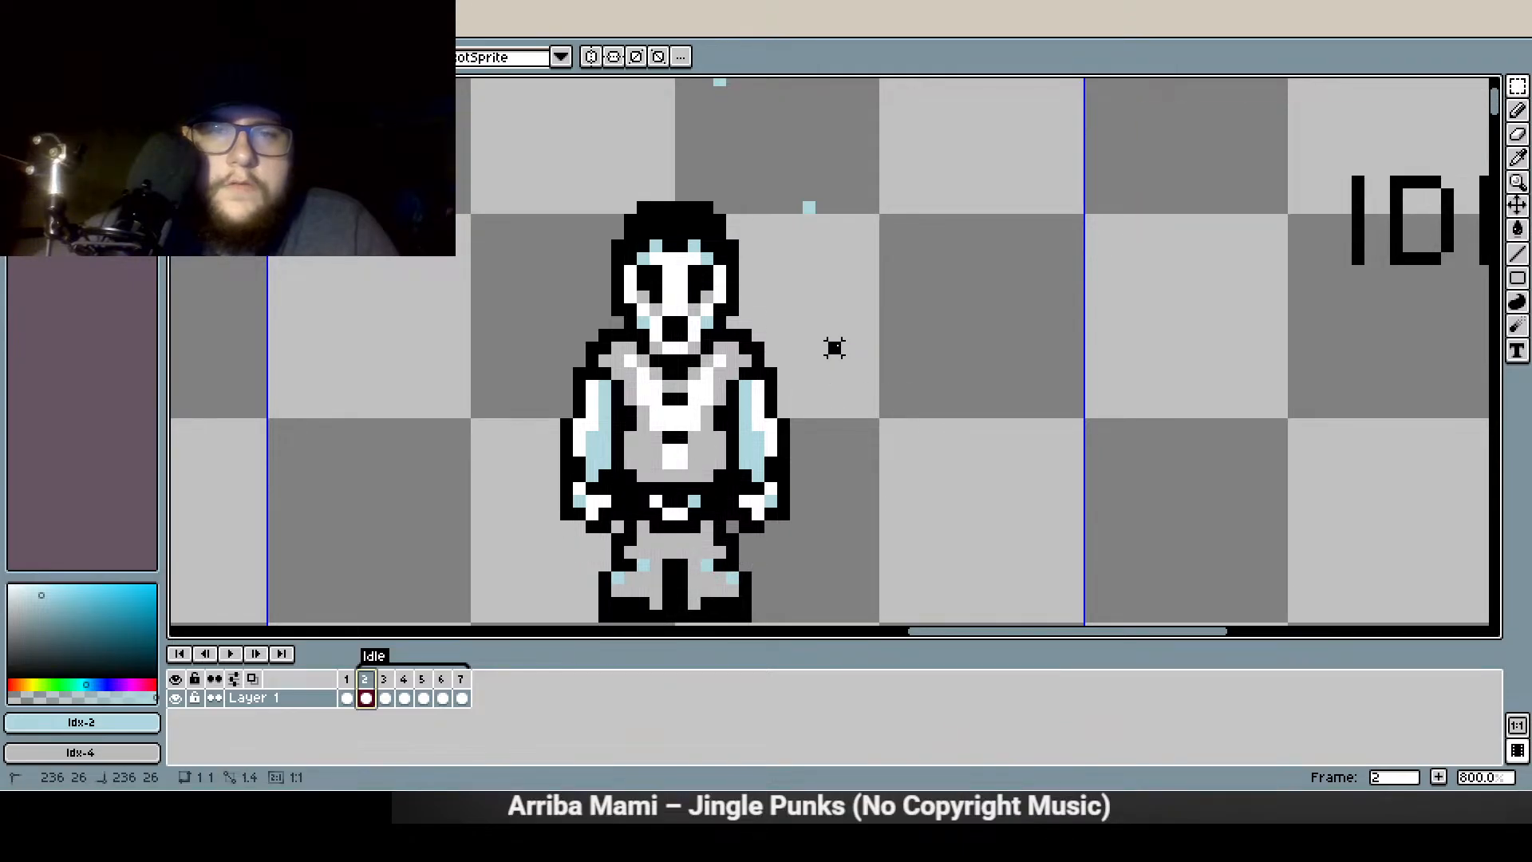
drag(836, 185, 856, 297)
shift+click(828, 319)
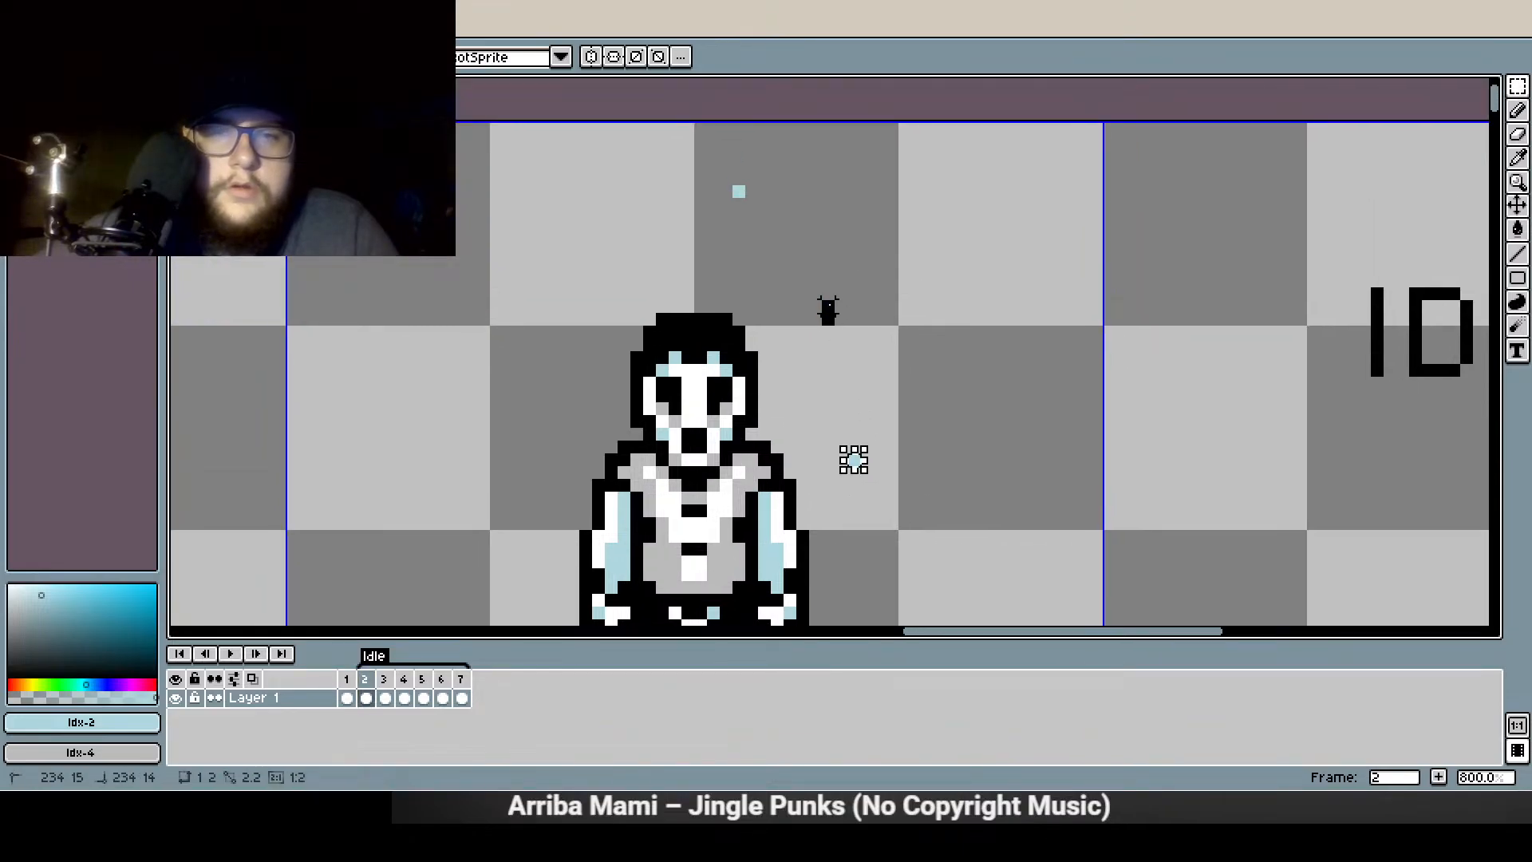
shift+click(738, 192)
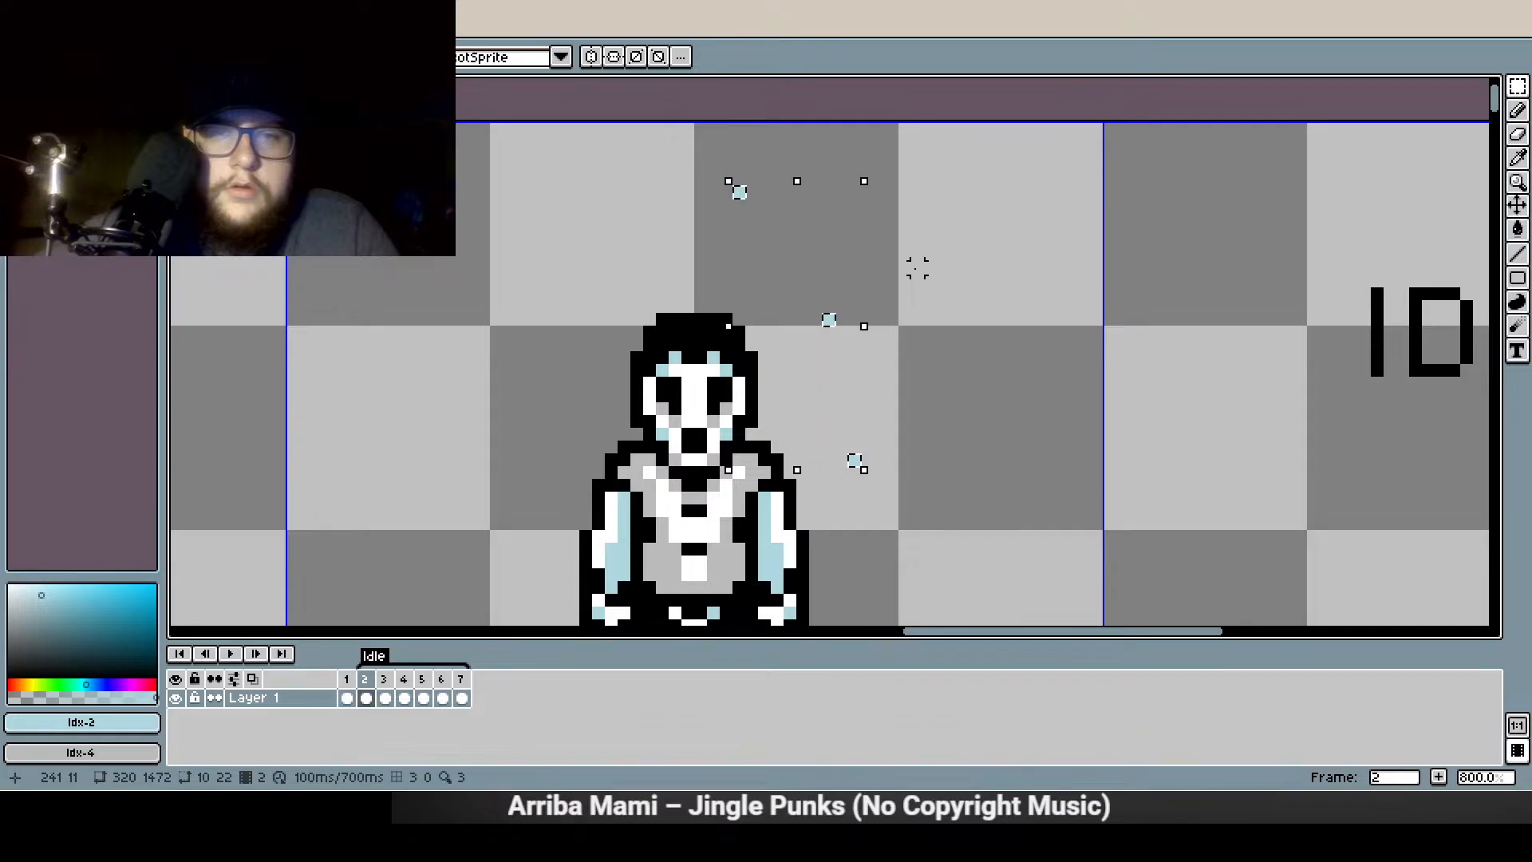
scroll(1005, 254, down, 1)
key(ctrl+c)
Paste the copied floating pixels at the matching position in the grid cells of the other three ghosts in frame 2
key(ctrl+v)
key(shift+Left)
scroll(1062, 366, down, 1)
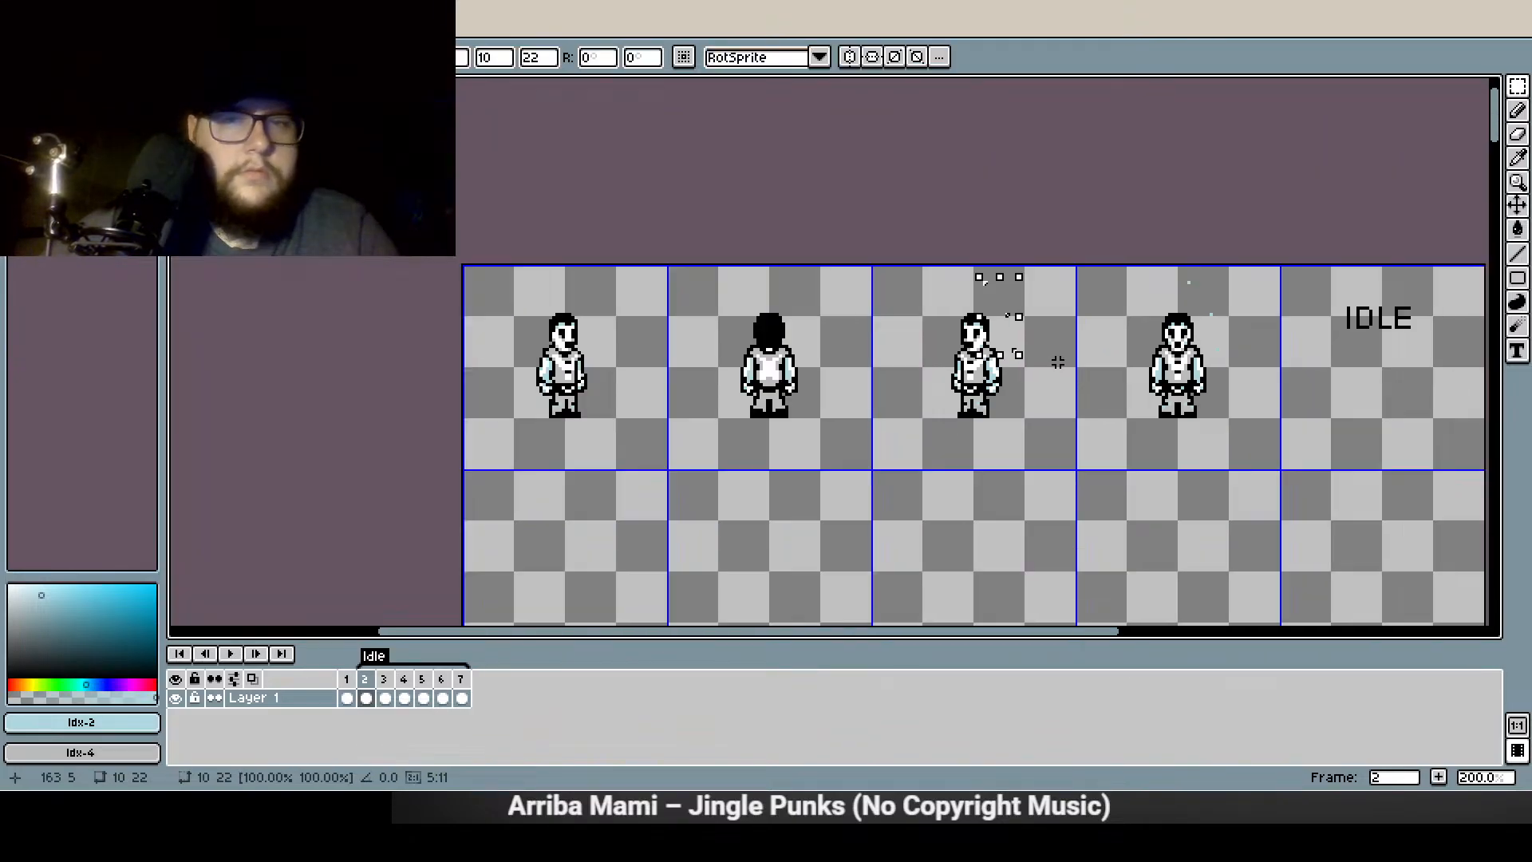
key(shift+Right)
key(shift+Left)
key(shift+Left)
key(shift+Right)
key(shift+Right)
key(shift+Left)
key(shift+Left)
key(shift+Left)
key(shift+Right)
key(shift+Left)
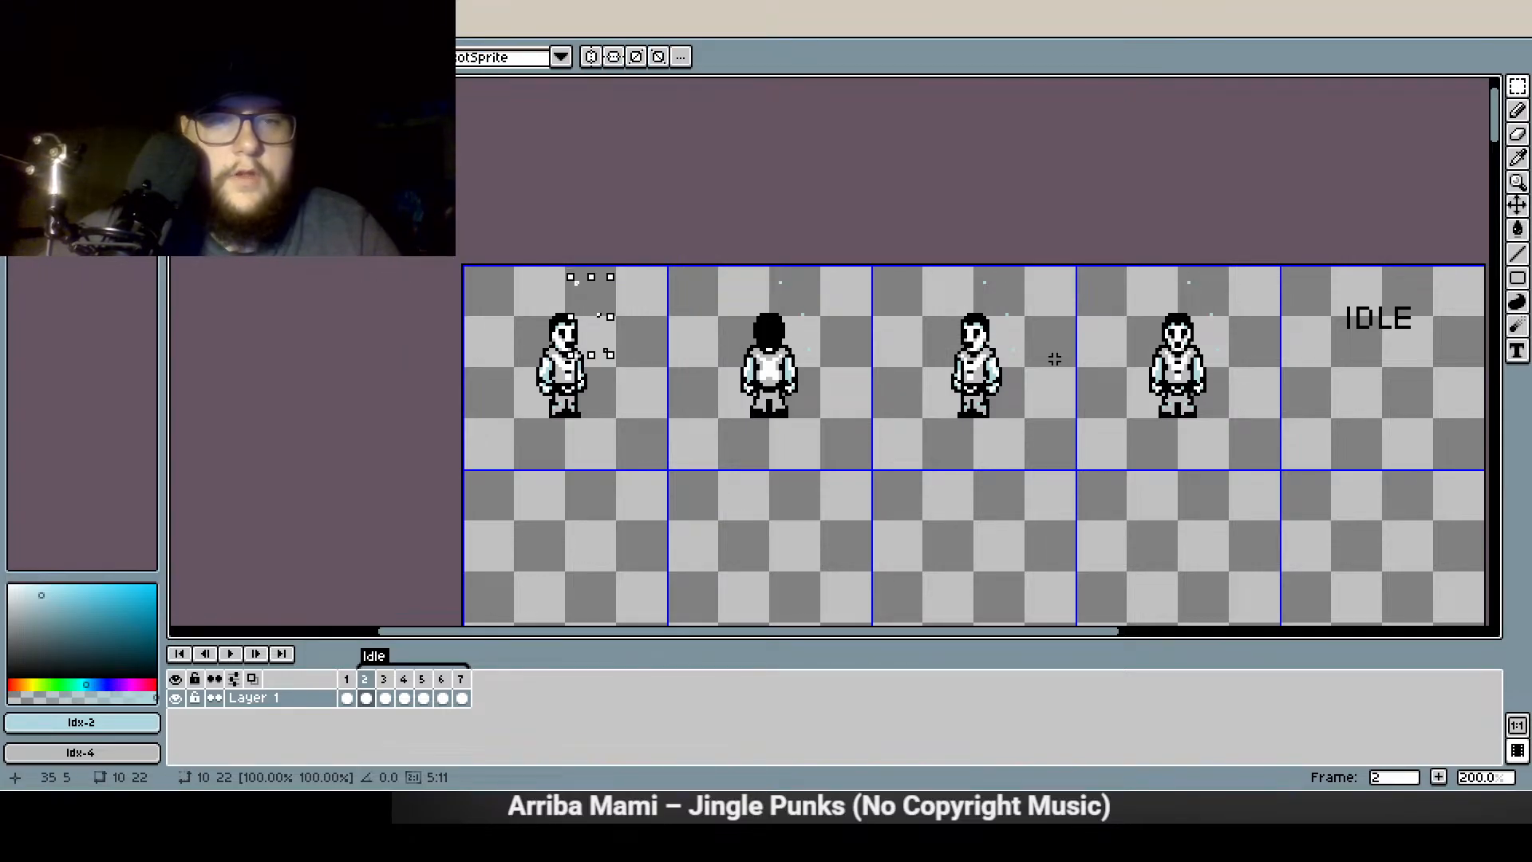
click(872, 460)
drag(897, 428, 669, 430)
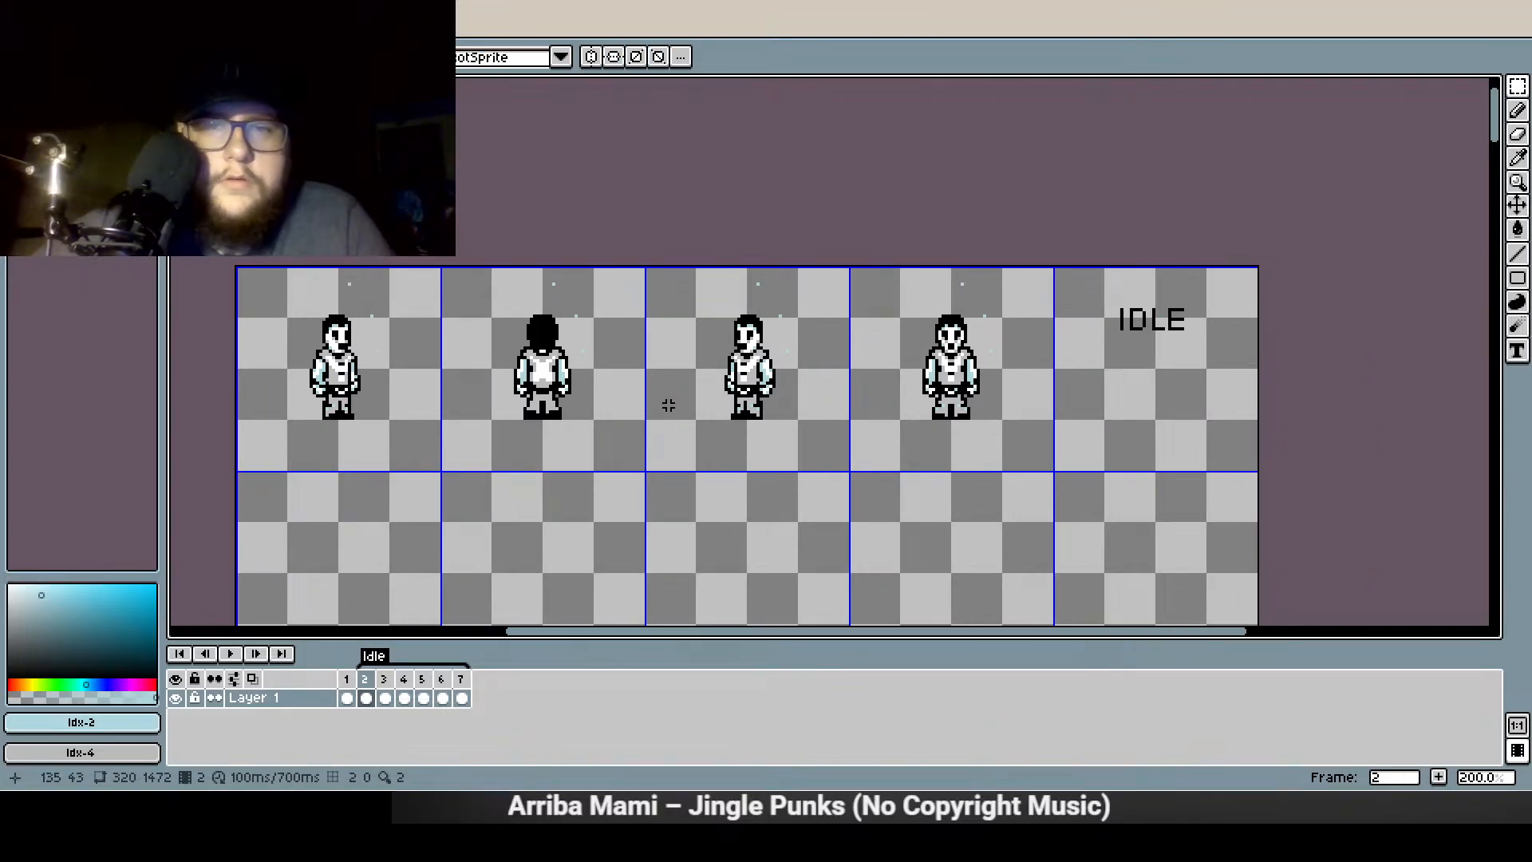
Select the floating light blue pixels around and on the front-facing ghost in frame 3 and copy them
click(385, 696)
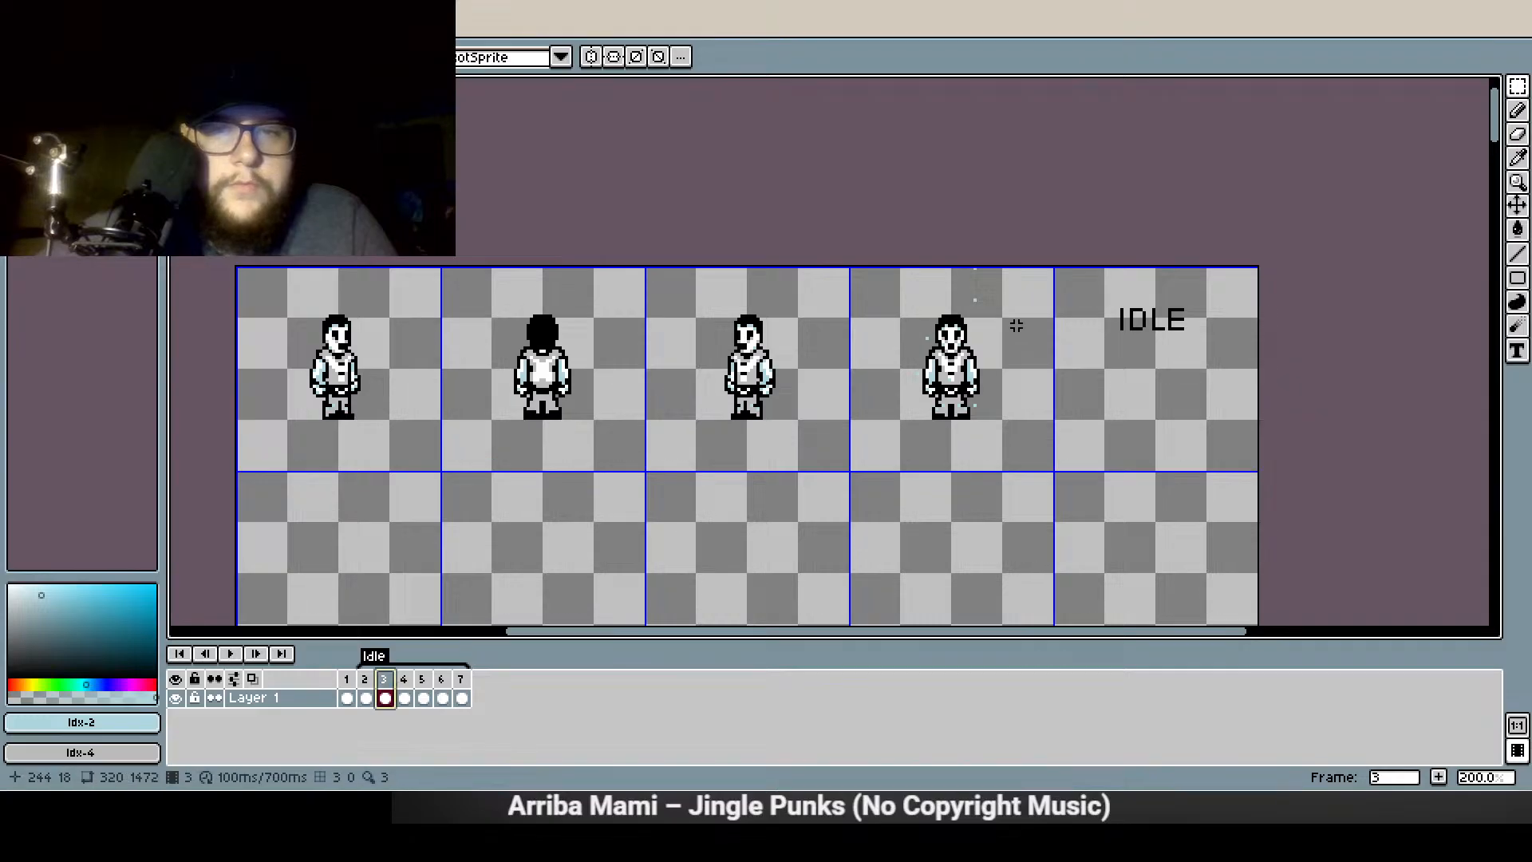
scroll(1015, 319, up, 2)
mouse_move(904, 198)
mouse_down()
mouse_move(904, 179)
mouse_move(904, 295)
mouse_up()
mouse_move(760, 408)
mouse_down()
mouse_move(761, 394)
mouse_move(761, 408)
mouse_up()
drag(732, 542, 730, 361)
drag(823, 373, 827, 376)
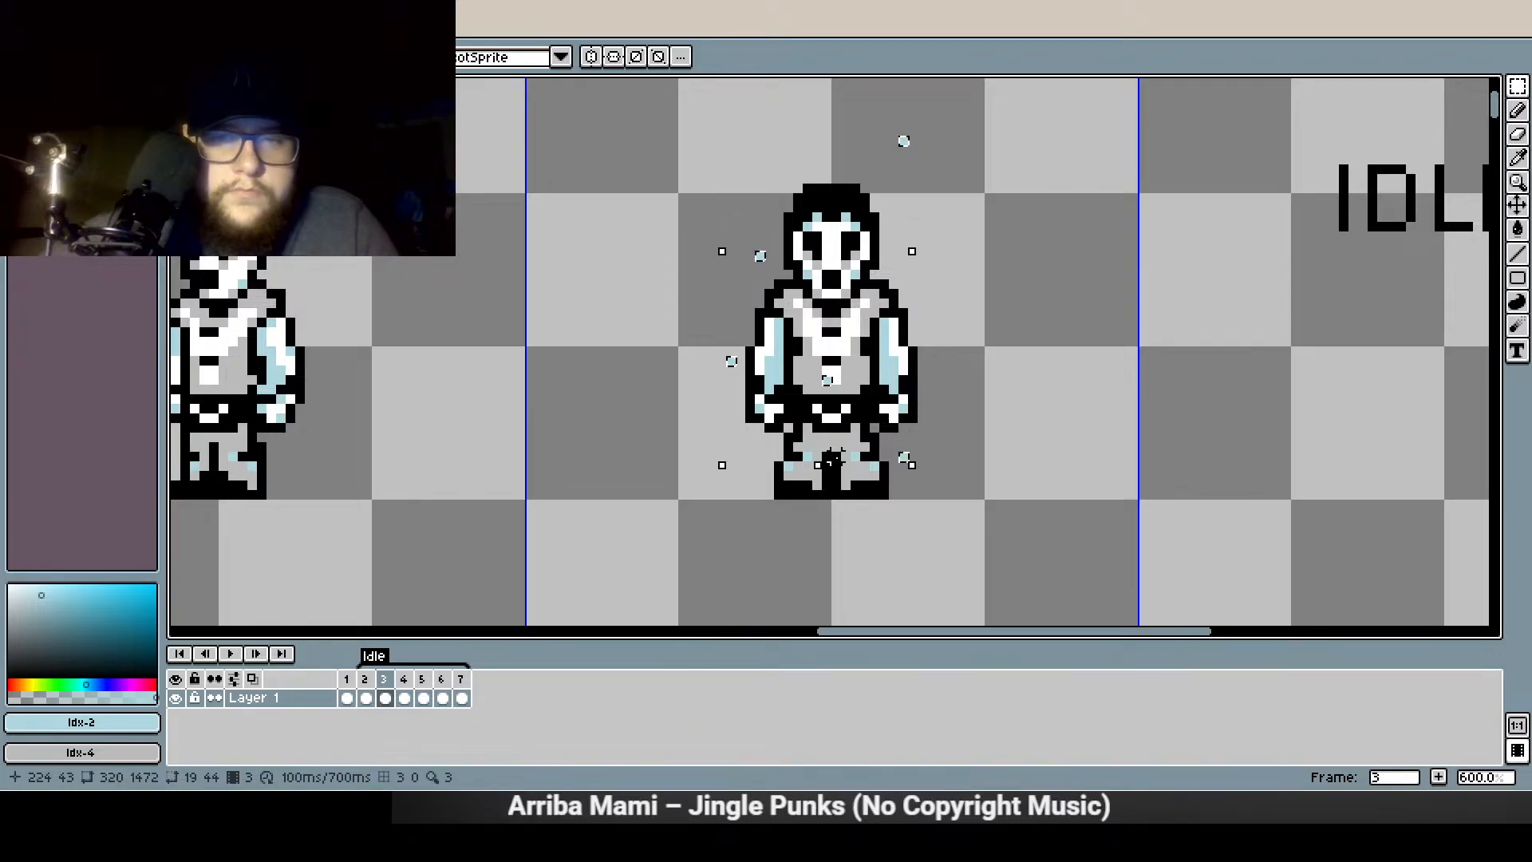
scroll(902, 466, down, 3)
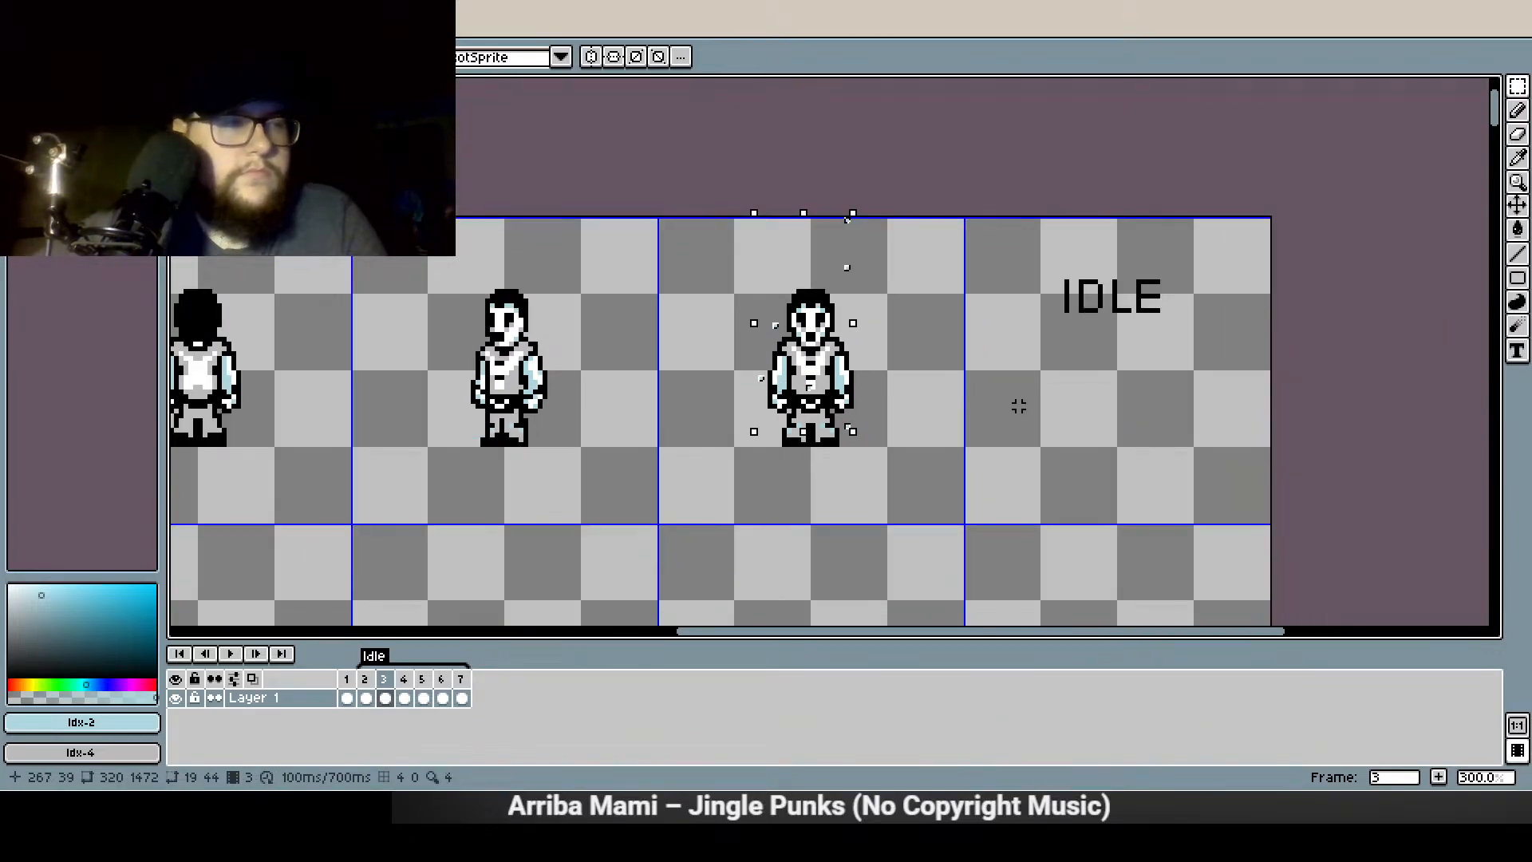
Paste the frame 3 floating pixels at the matching position in the grid cells of the other three ghosts
key(ctrl+v)
key(shift+Left)
key(shift+Left)
key(shift+Right)
key(ctrl+v)
key(shift+Left)
key(shift+Left)
key(ctrl+v)
key(shift+Left)
key(shift+Left)
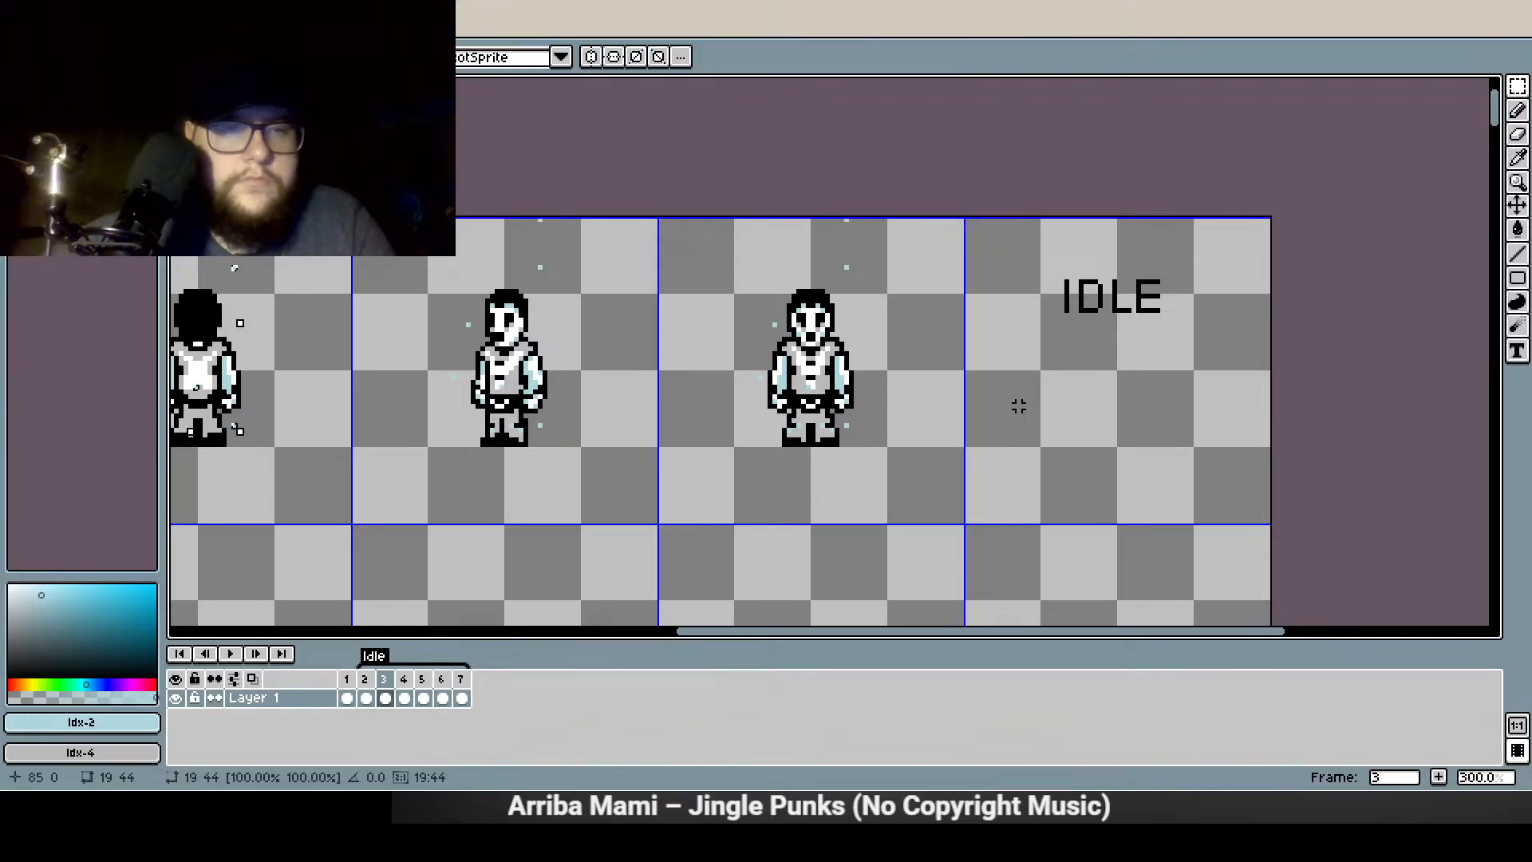
Copy the light blue pixel on the front-facing ghost's belt in frame 2 to the same spot on the other three ghosts
click(366, 697)
scroll(865, 417, up, 4)
drag(770, 364, 770, 357)
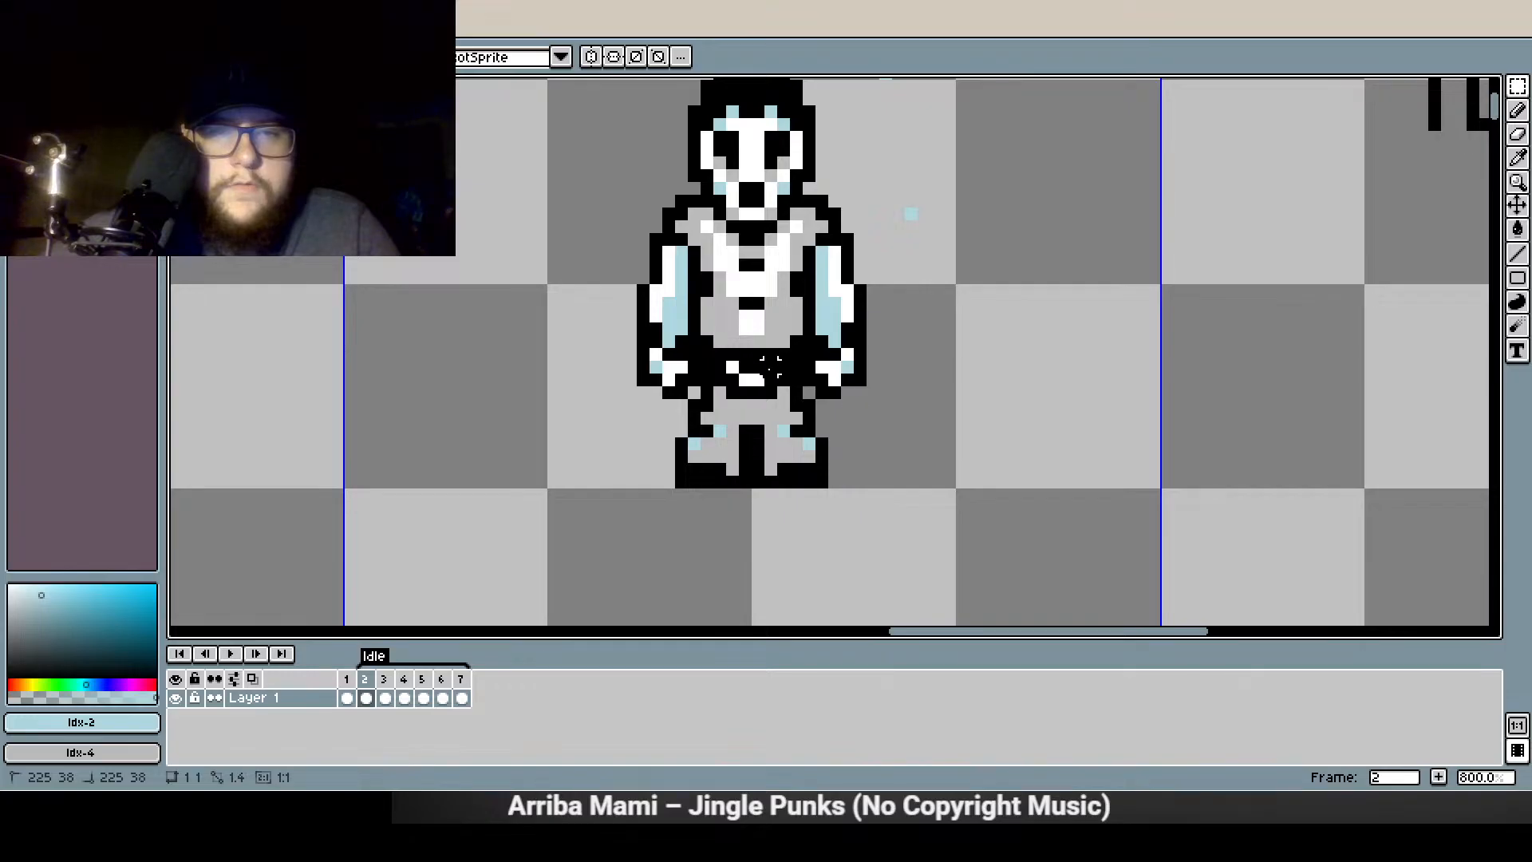
scroll(770, 364, down, 4)
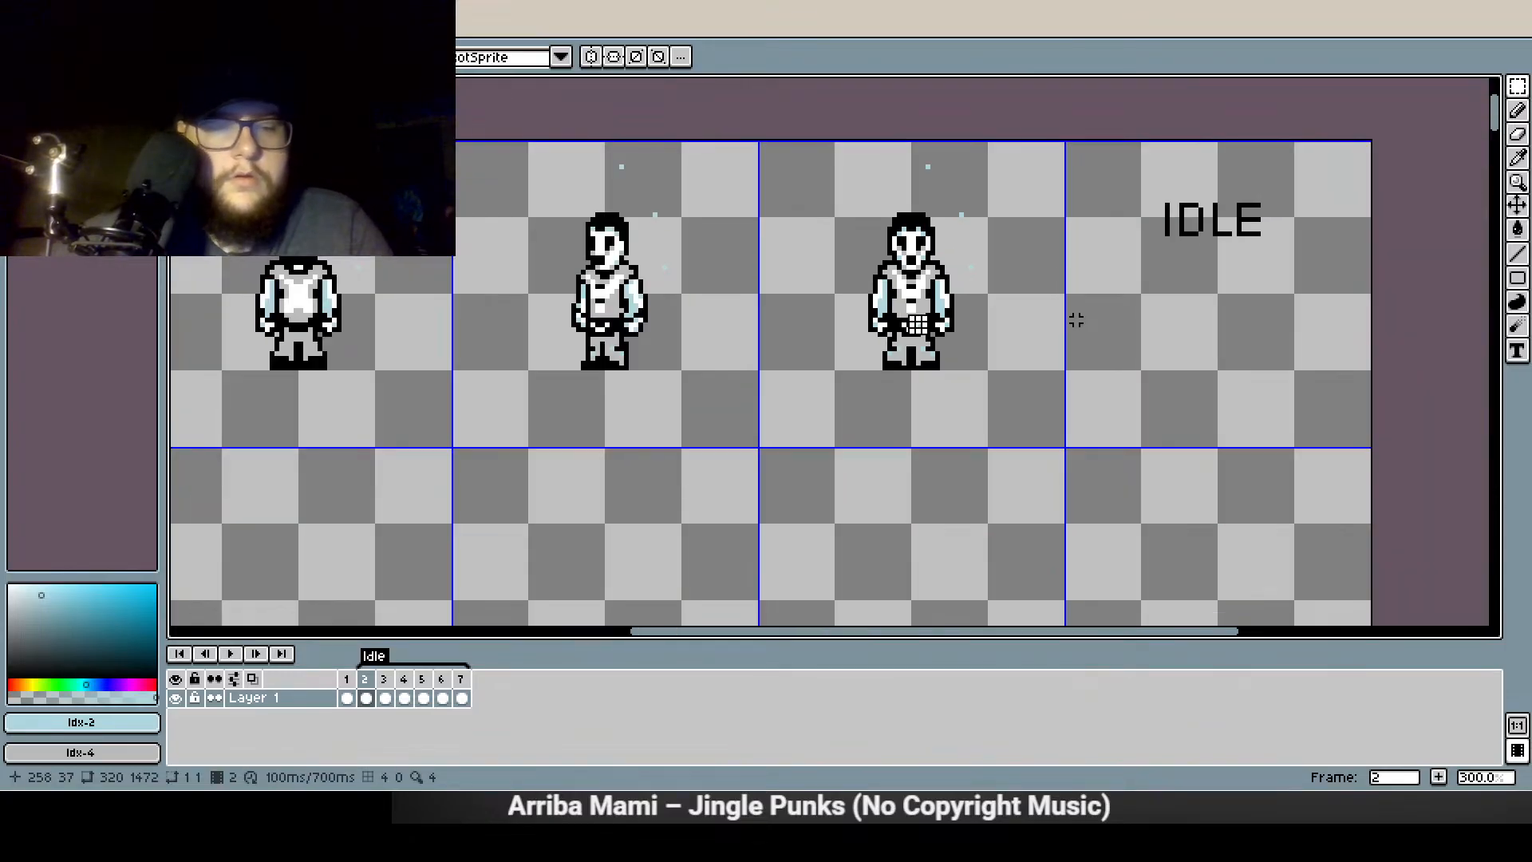
key(ctrl+v)
key(shift+Left)
key(ctrl+v)
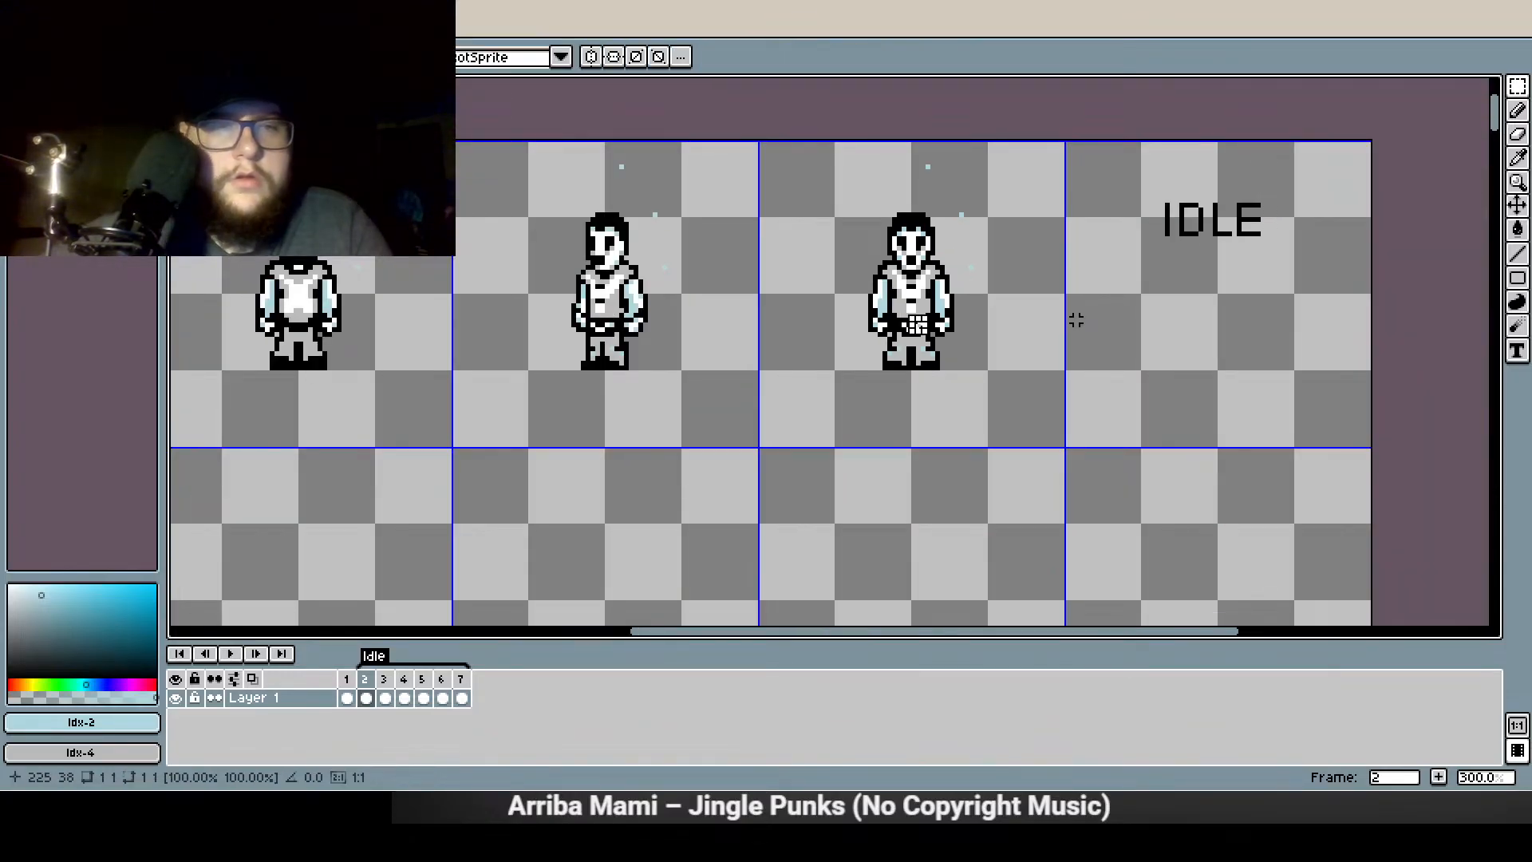
key(shift+Left)
key(shift+Left)
key(ctrl+v)
key(shift+Left)
key(shift+Left)
key(shift+Left)
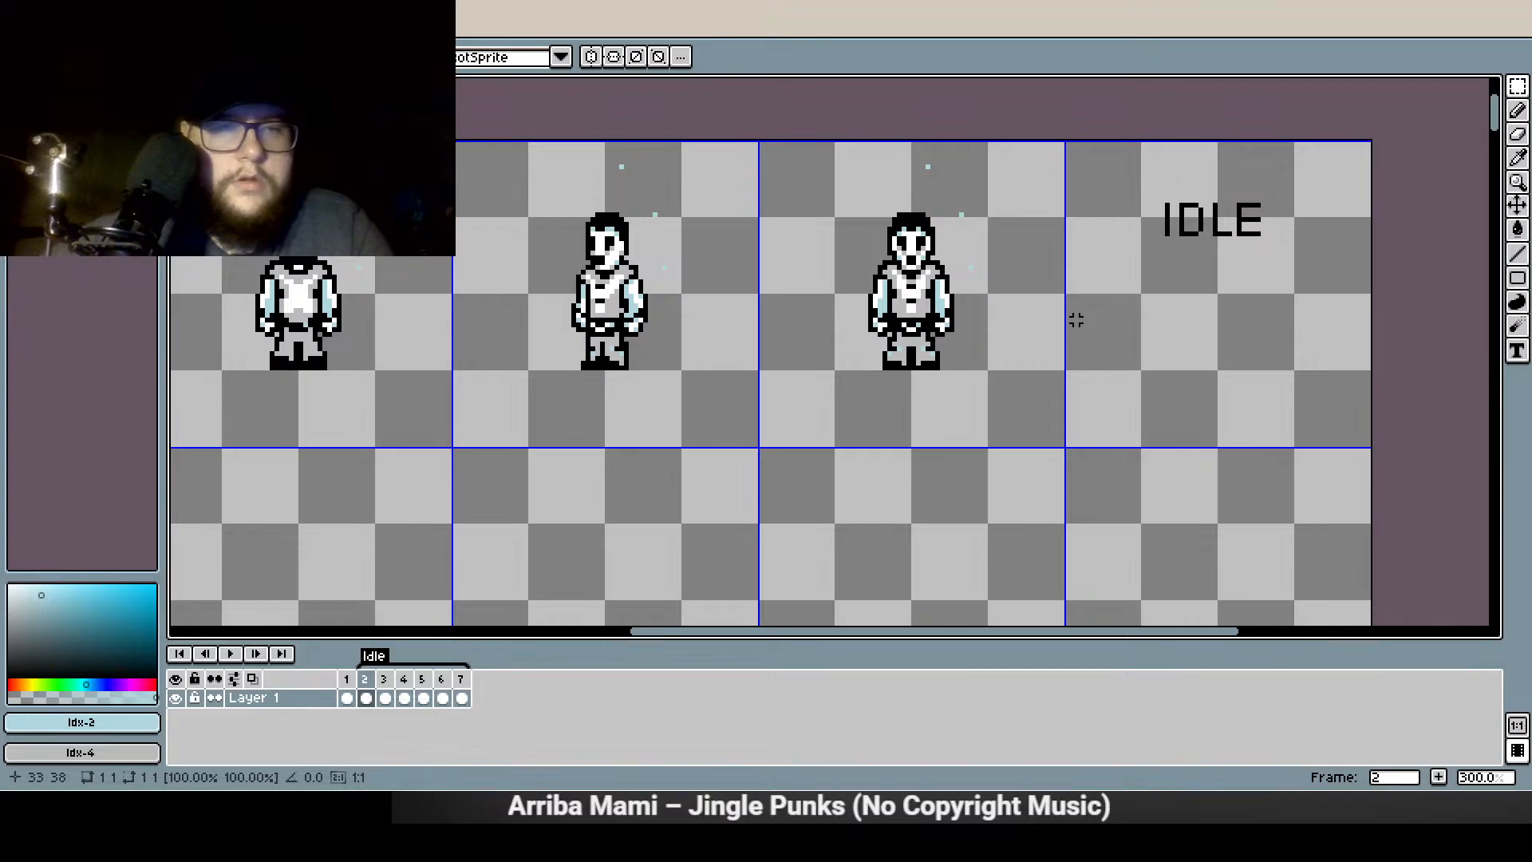
key(Return)
Select the floating light blue pixels around and on the front-facing ghost in frame 4 and copy them
click(404, 698)
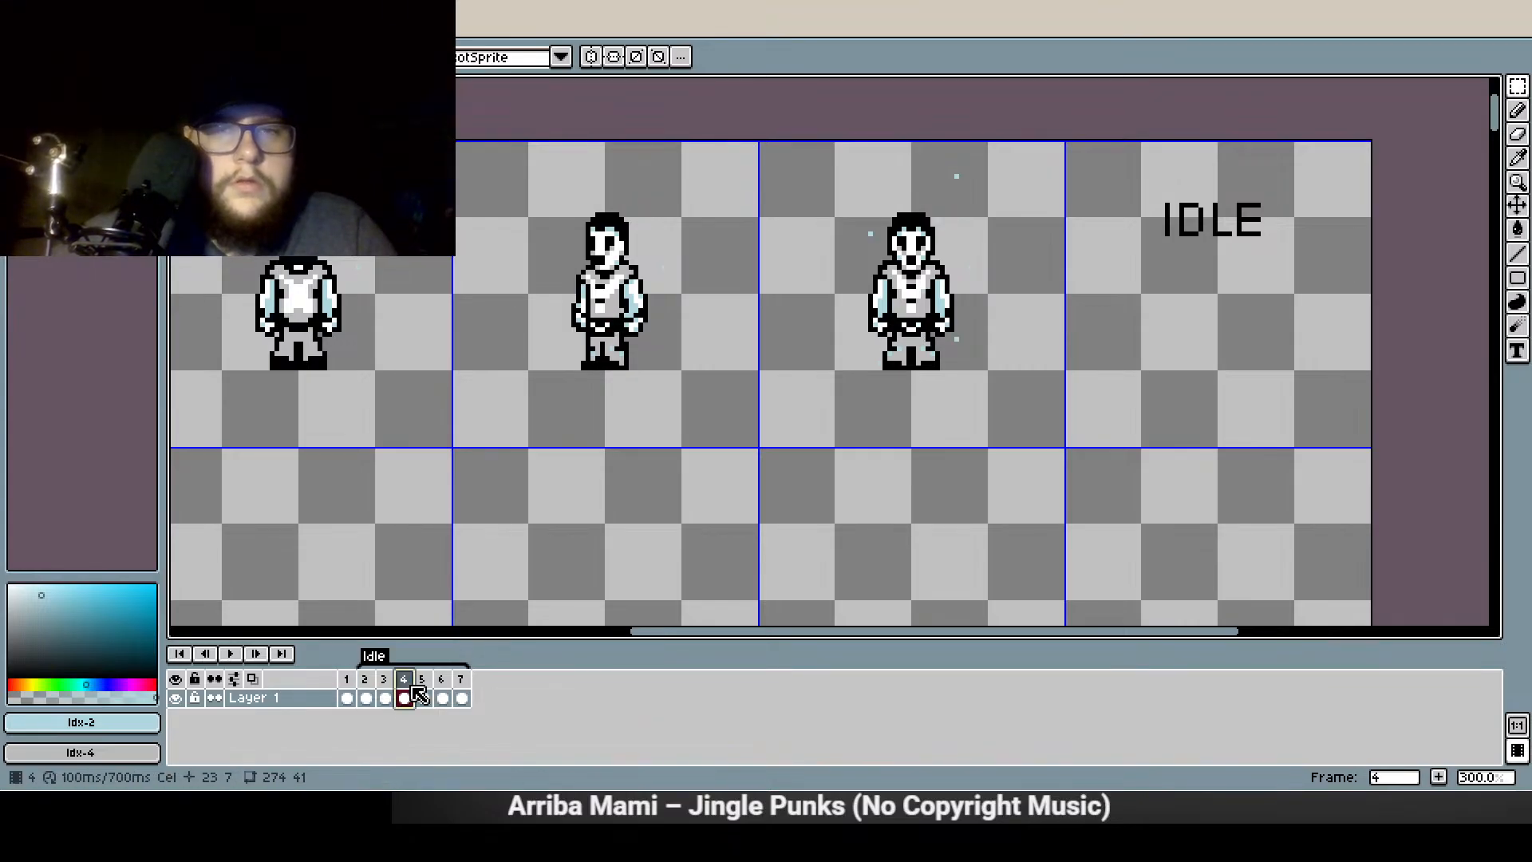
scroll(920, 390, up, 2)
scroll(920, 390, up, 2)
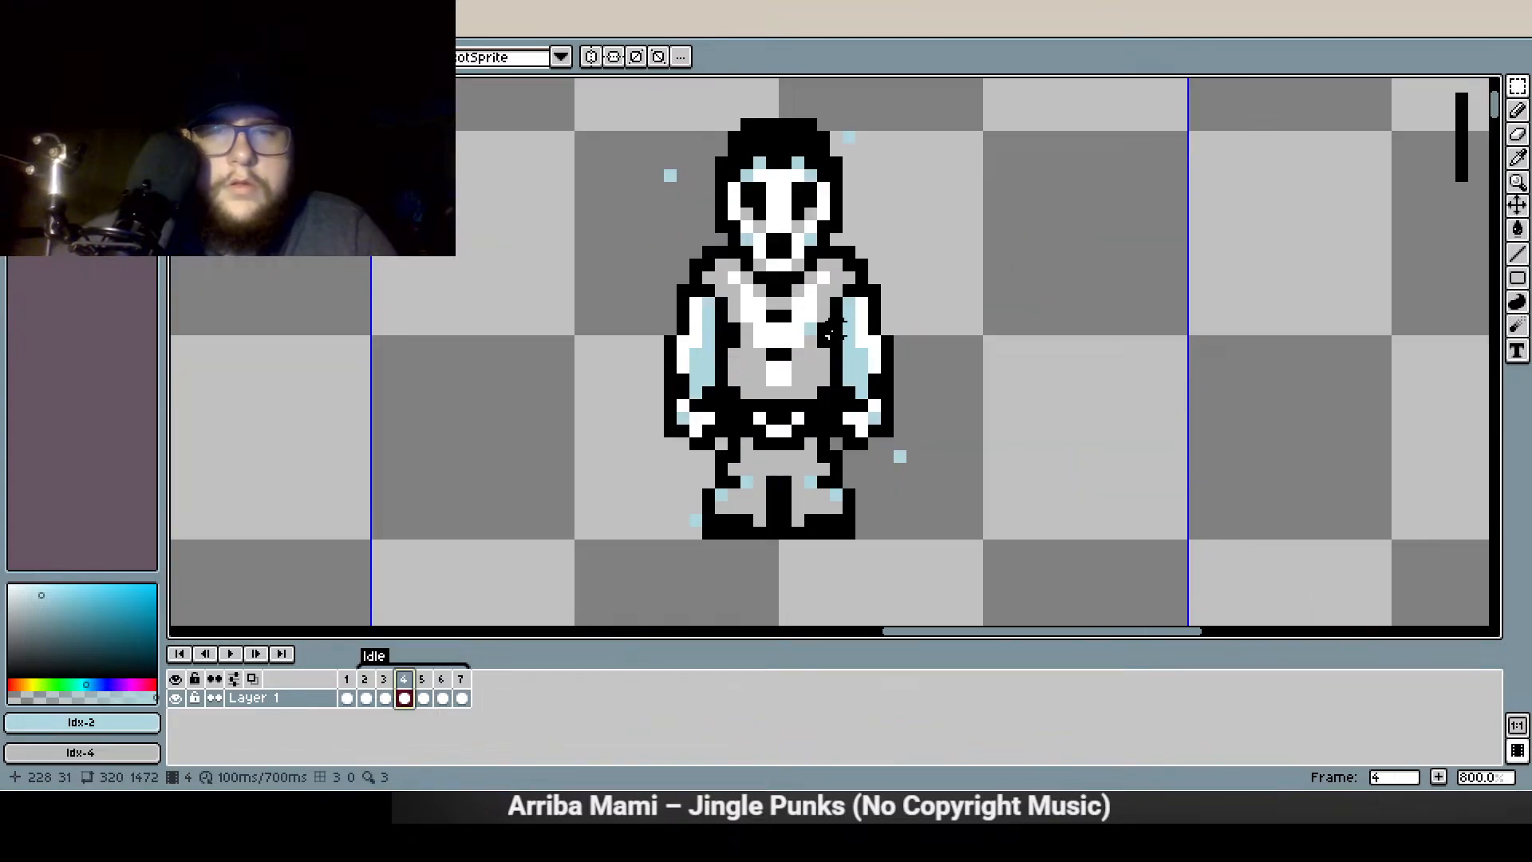
drag(806, 327, 810, 327)
drag(900, 455, 899, 455)
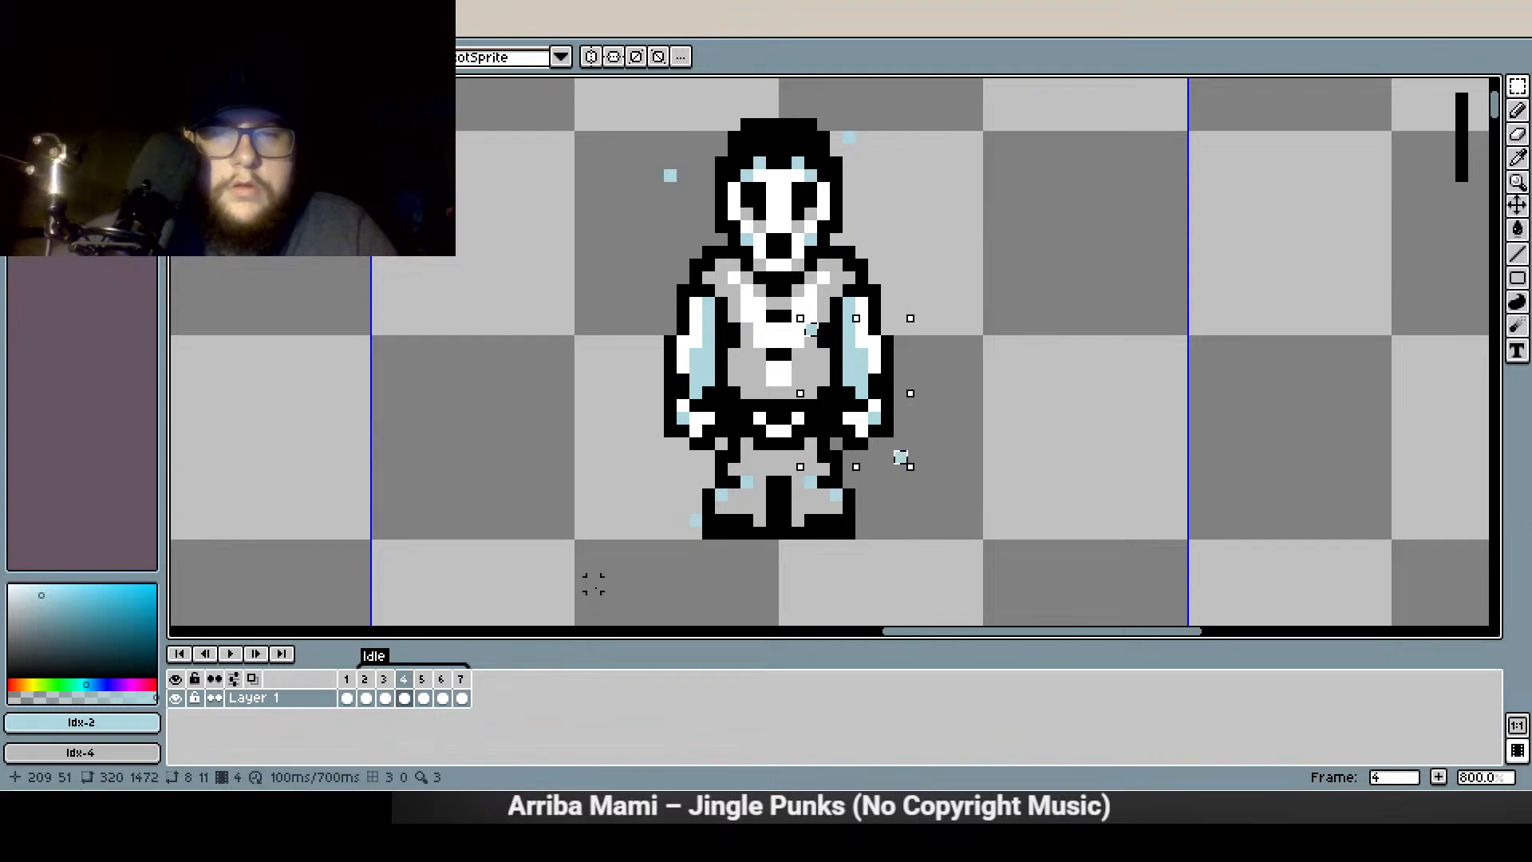
drag(696, 519, 696, 520)
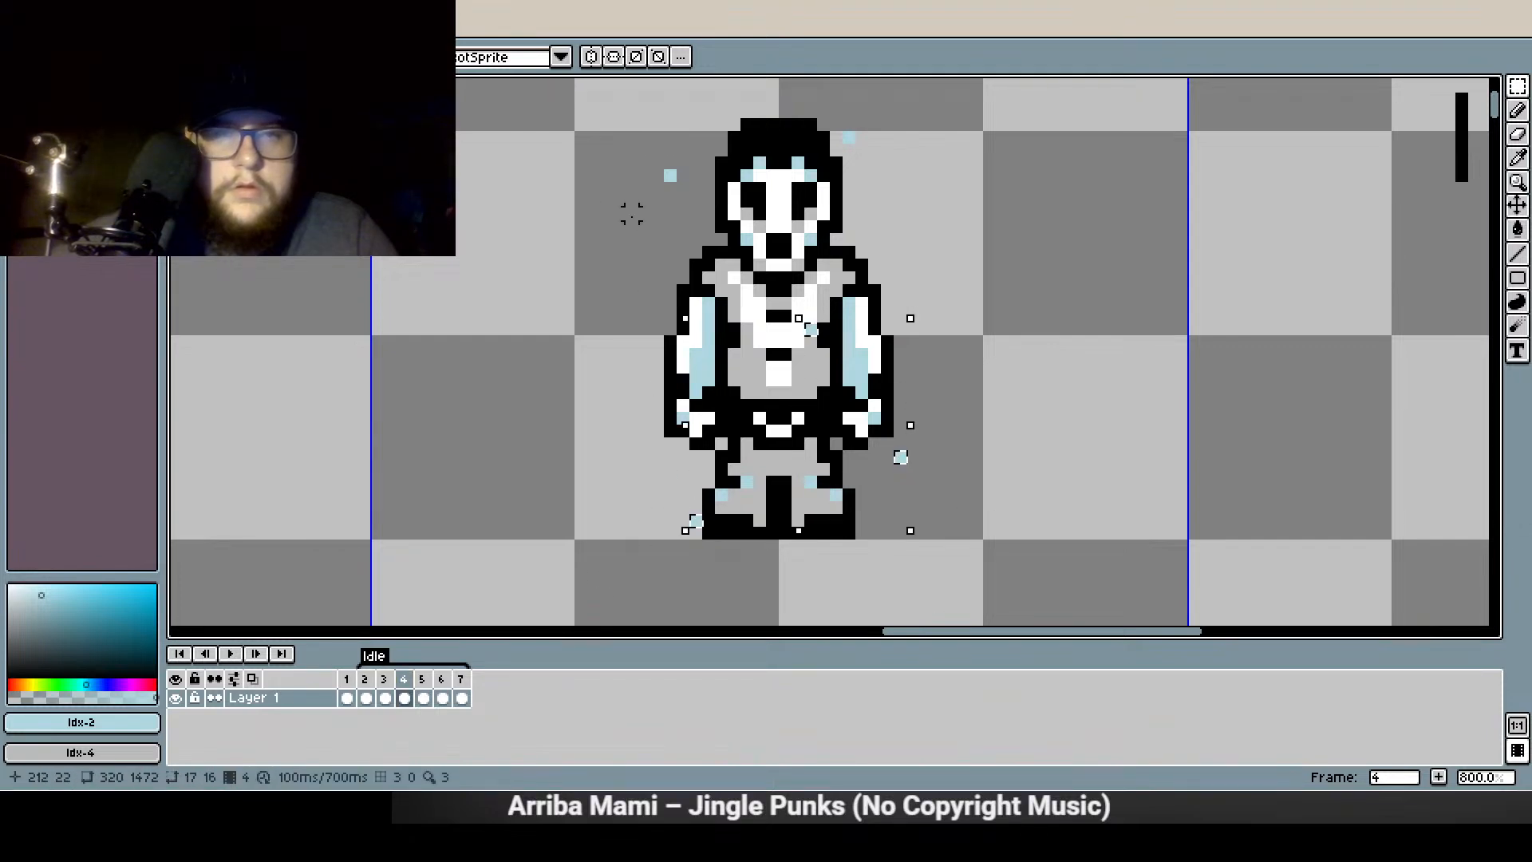
click(668, 175)
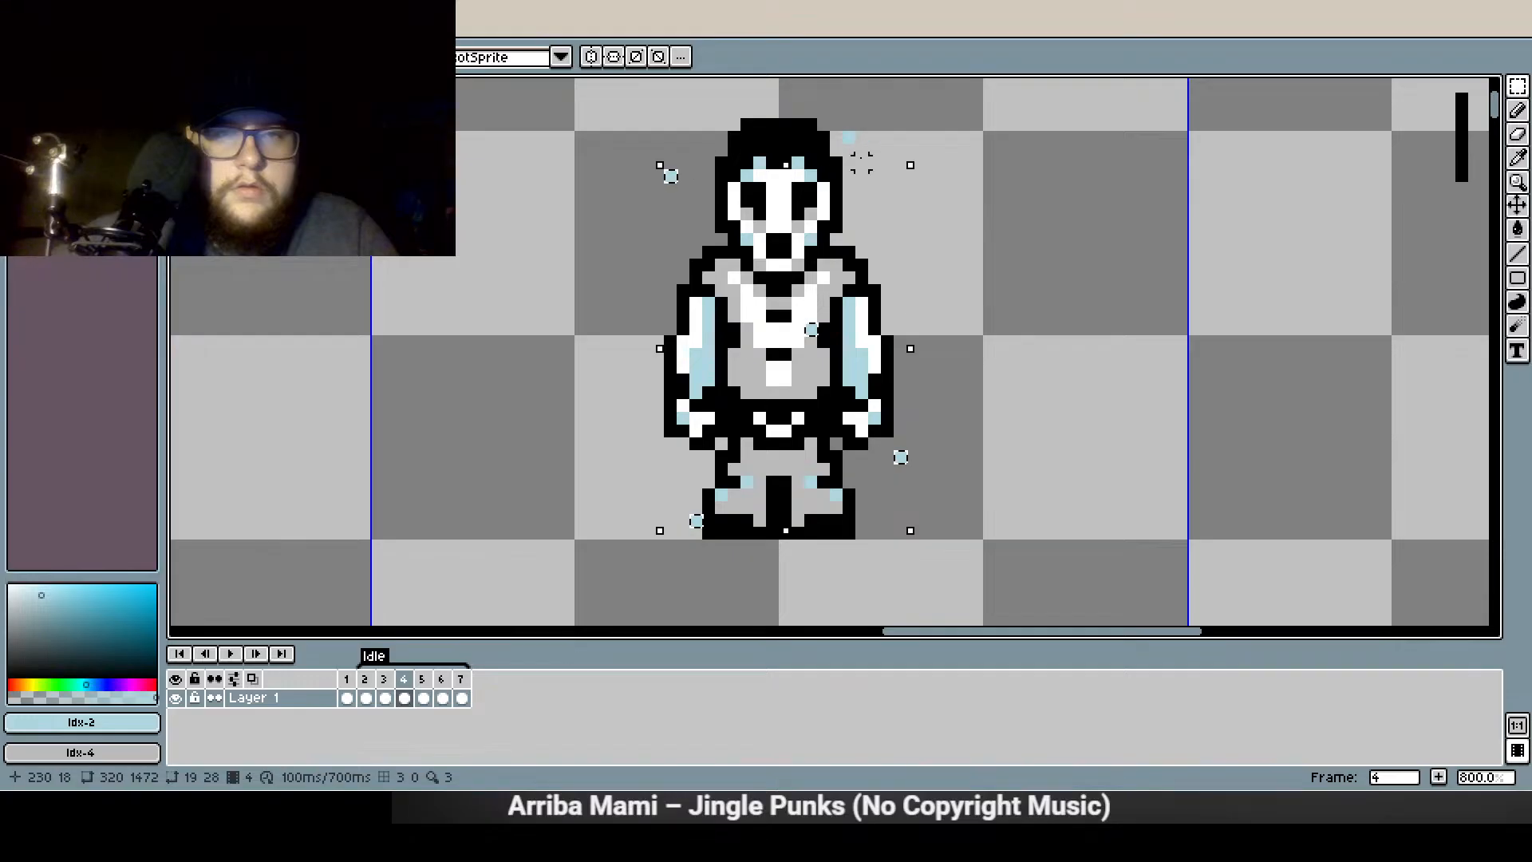
scroll(852, 167, up, 2)
drag(835, 309, 834, 310)
mouse_move(886, 195)
mouse_down()
mouse_move(886, 172)
mouse_move(886, 194)
mouse_up()
drag(351, 513, 677, 396)
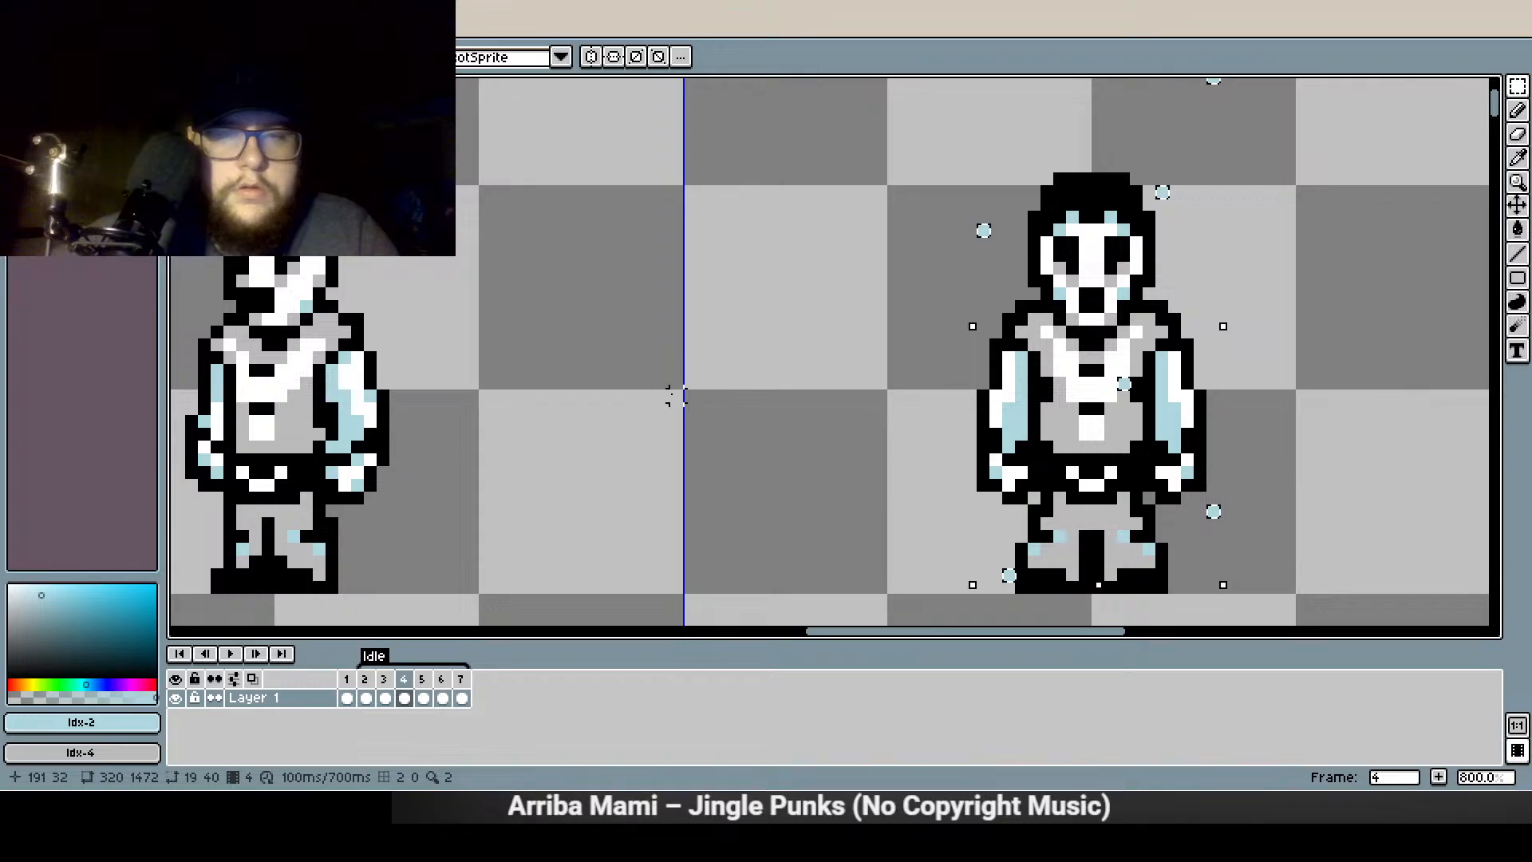
scroll(721, 380, down, 3)
scroll(763, 523, down, 1)
drag(866, 543, 1132, 518)
Paste the frame 4 floating pixels at the matching position in the grid cells of the other three ghosts
key(ctrl+v)
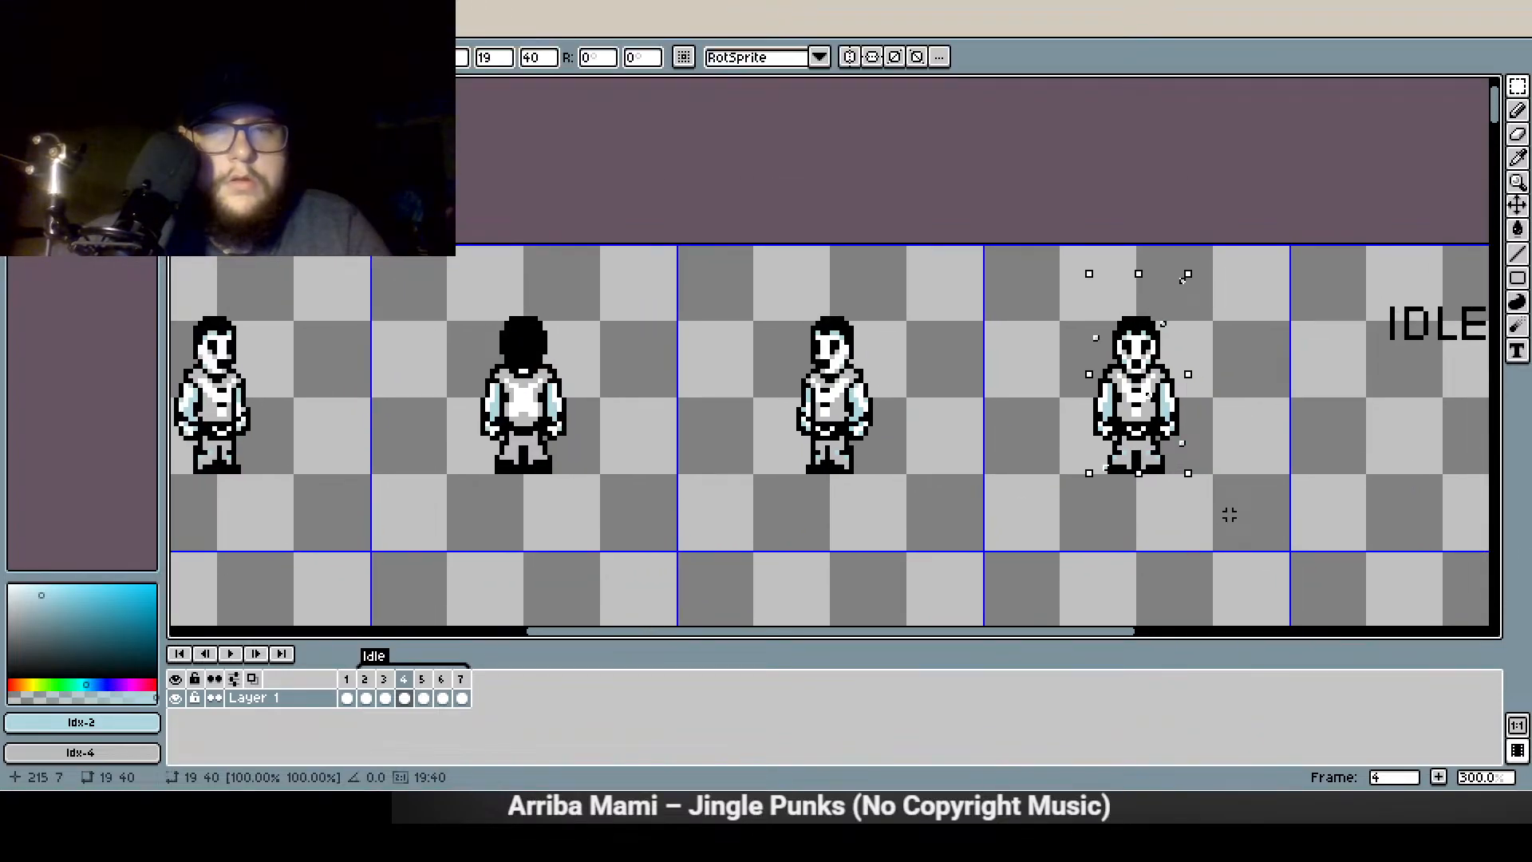
key(shift+Left)
key(ctrl+v)
key(shift+Left)
key(shift+Left)
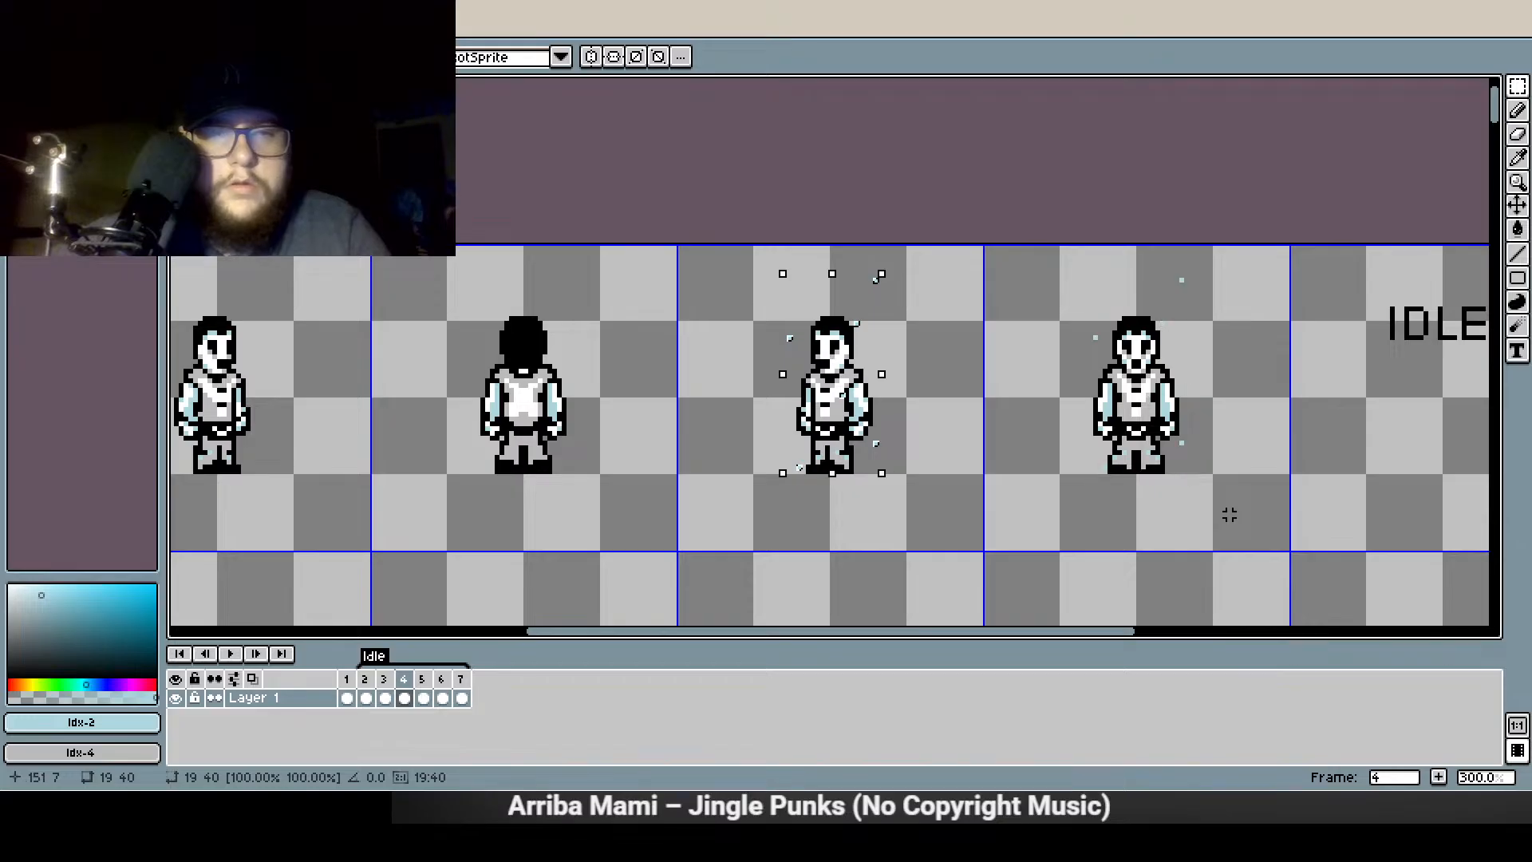
key(ctrl+v)
key(shift+Left)
key(shift+Left)
key(shift+Left)
scroll(934, 438, down, 1)
drag(934, 438, 884, 454)
click(954, 468)
Select the floating light blue pixels around the front-facing ghost in frame 5 and copy them
click(423, 680)
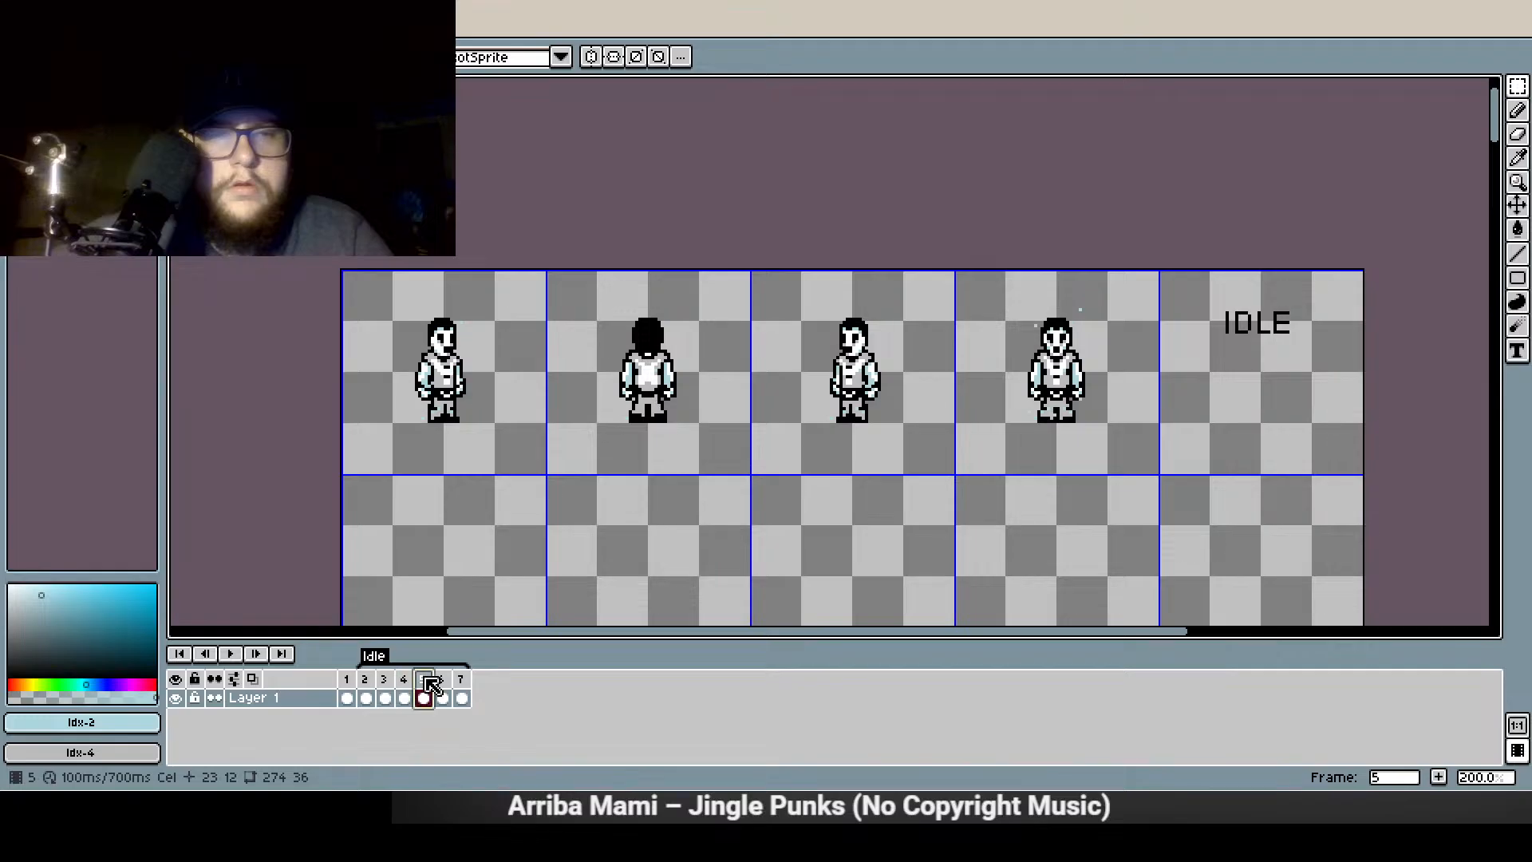
drag(942, 404, 864, 405)
scroll(910, 360, up, 3)
drag(878, 316, 889, 325)
drag(1000, 285, 1001, 286)
mouse_move(1000, 381)
mouse_down()
mouse_move(999, 367)
mouse_move(1000, 381)
mouse_up()
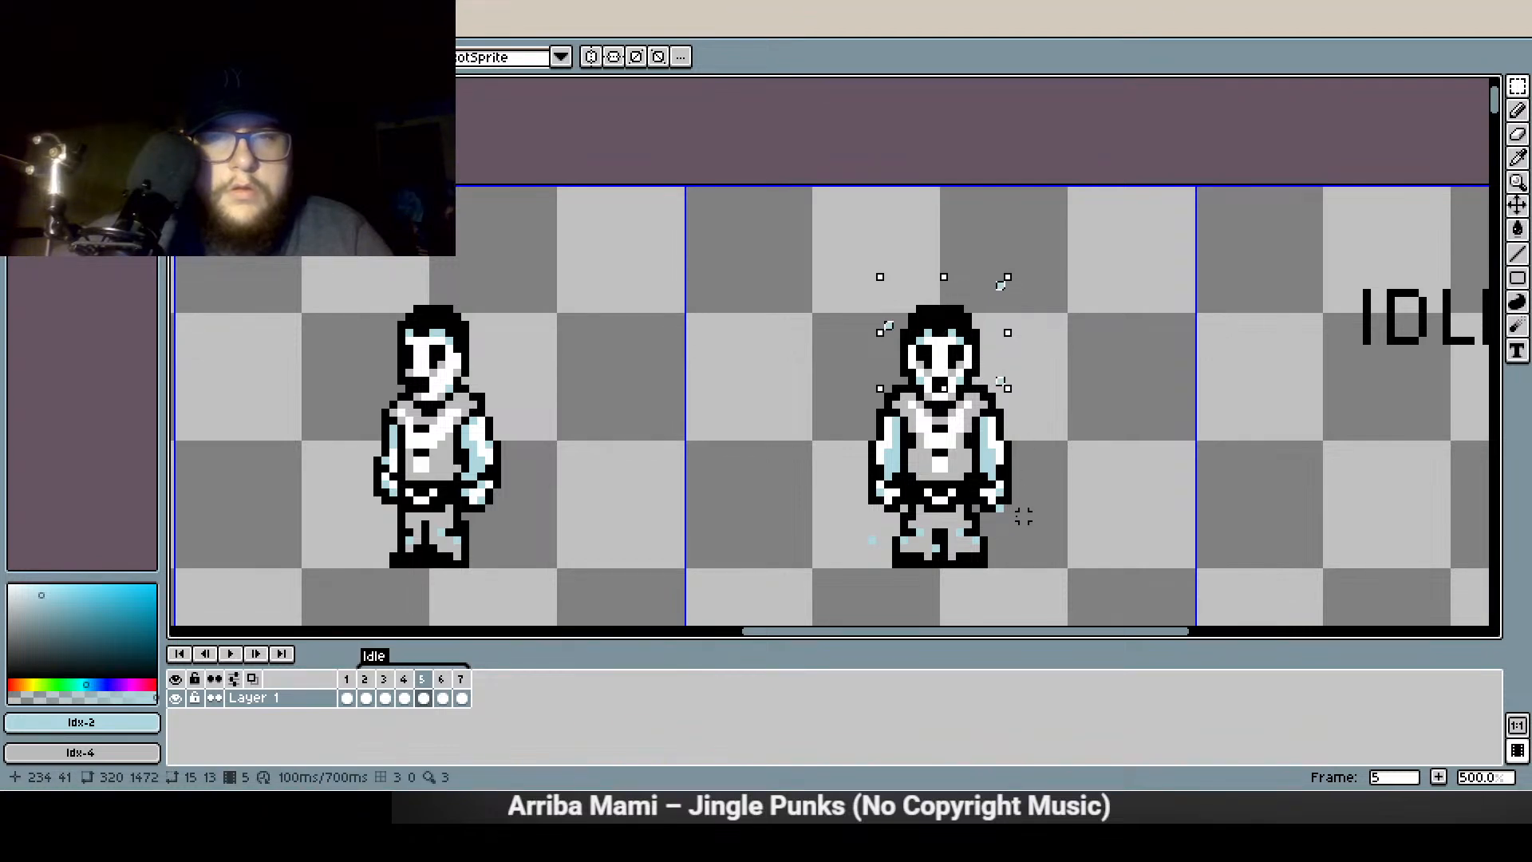
drag(872, 541, 878, 541)
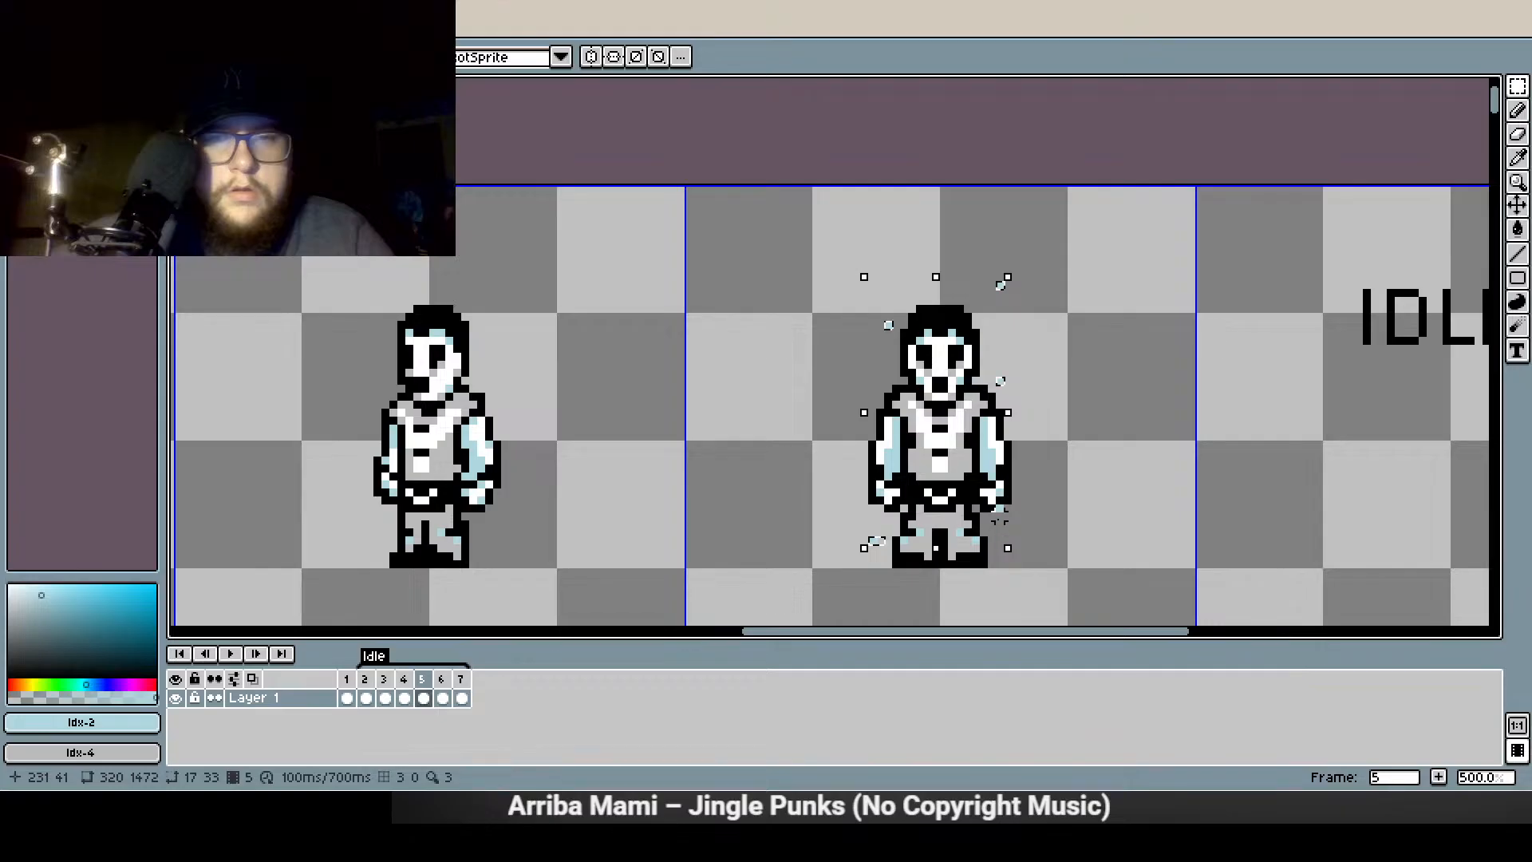
scroll(958, 495, right, 3)
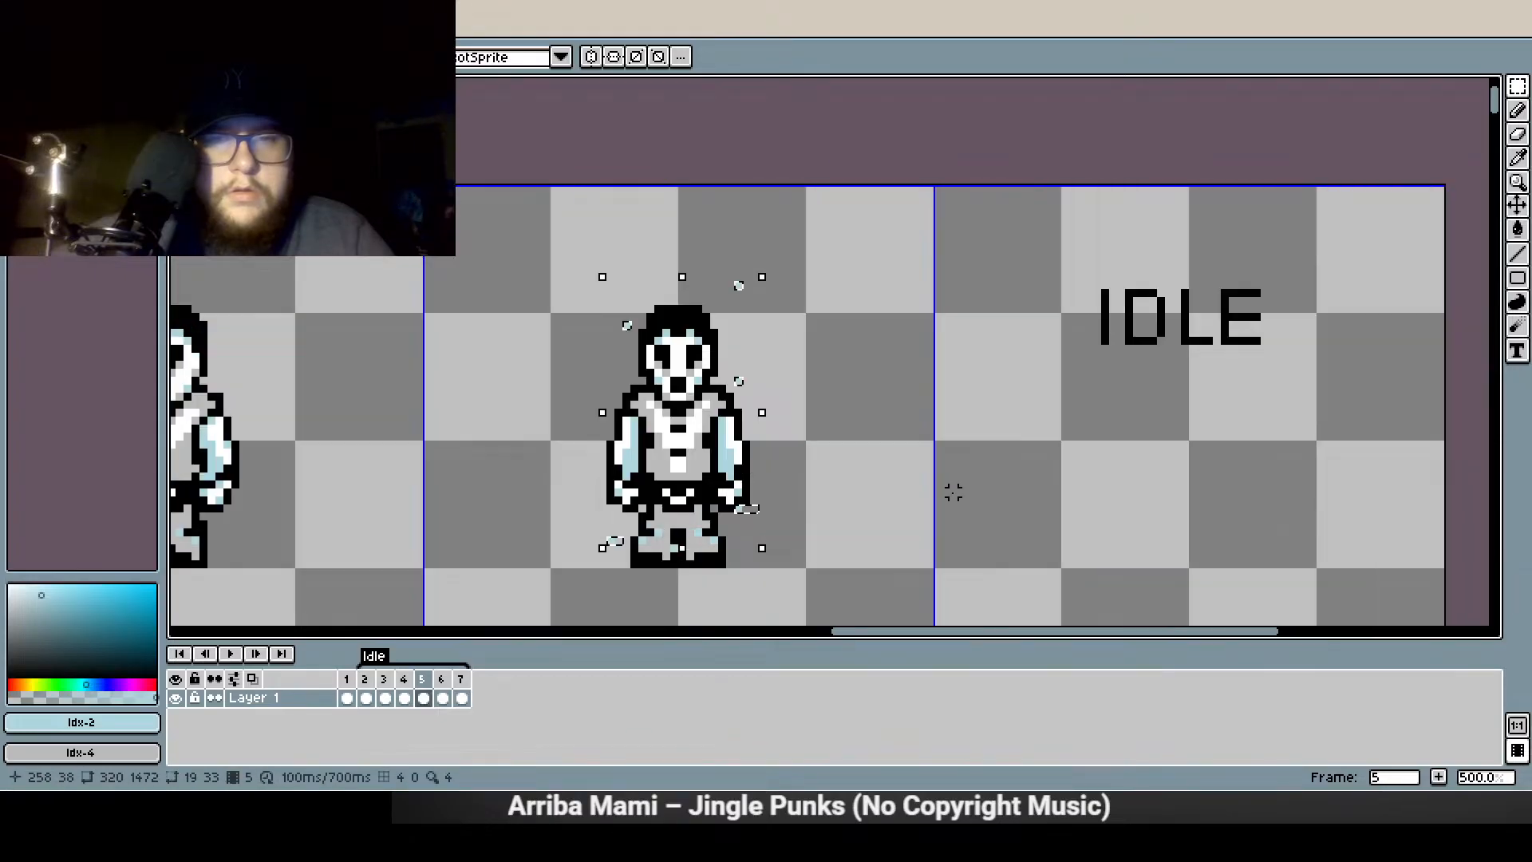
scroll(842, 461, down, 3)
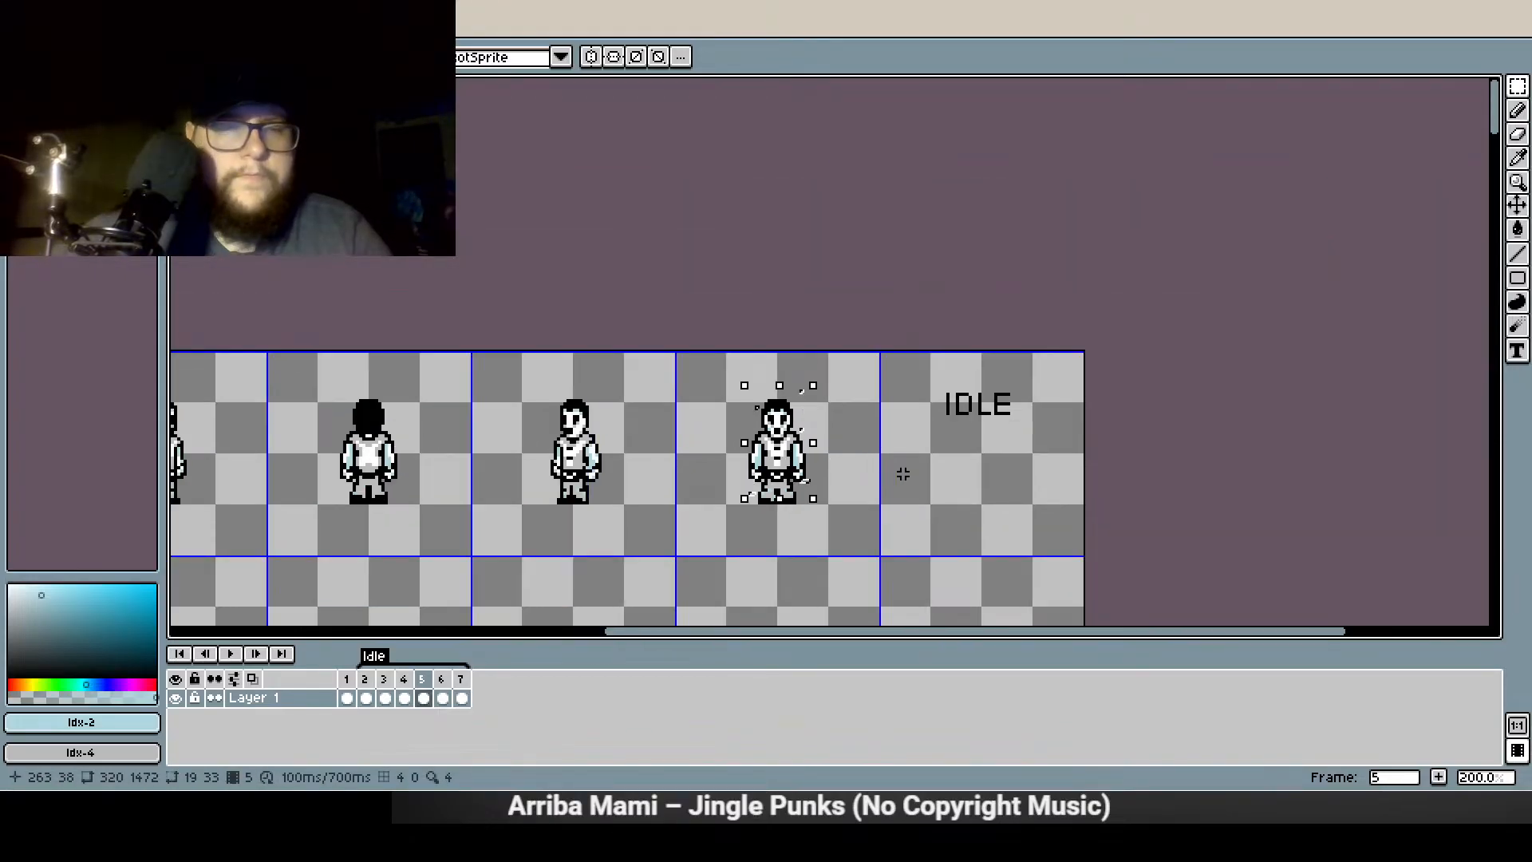
Paste the frame 5 floating pixels at the matching position in the grid cells of the other three ghosts
key(shift+Left)
key(ctrl+v)
key(shift+Left)
key(shift+Left)
key(ctrl+v)
key(shift+Left)
key(shift+Left)
key(shift+Left)
Select the floating light blue pixels around and on the front-facing ghost in frame 6 and copy them
click(451, 679)
scroll(679, 564, up, 5)
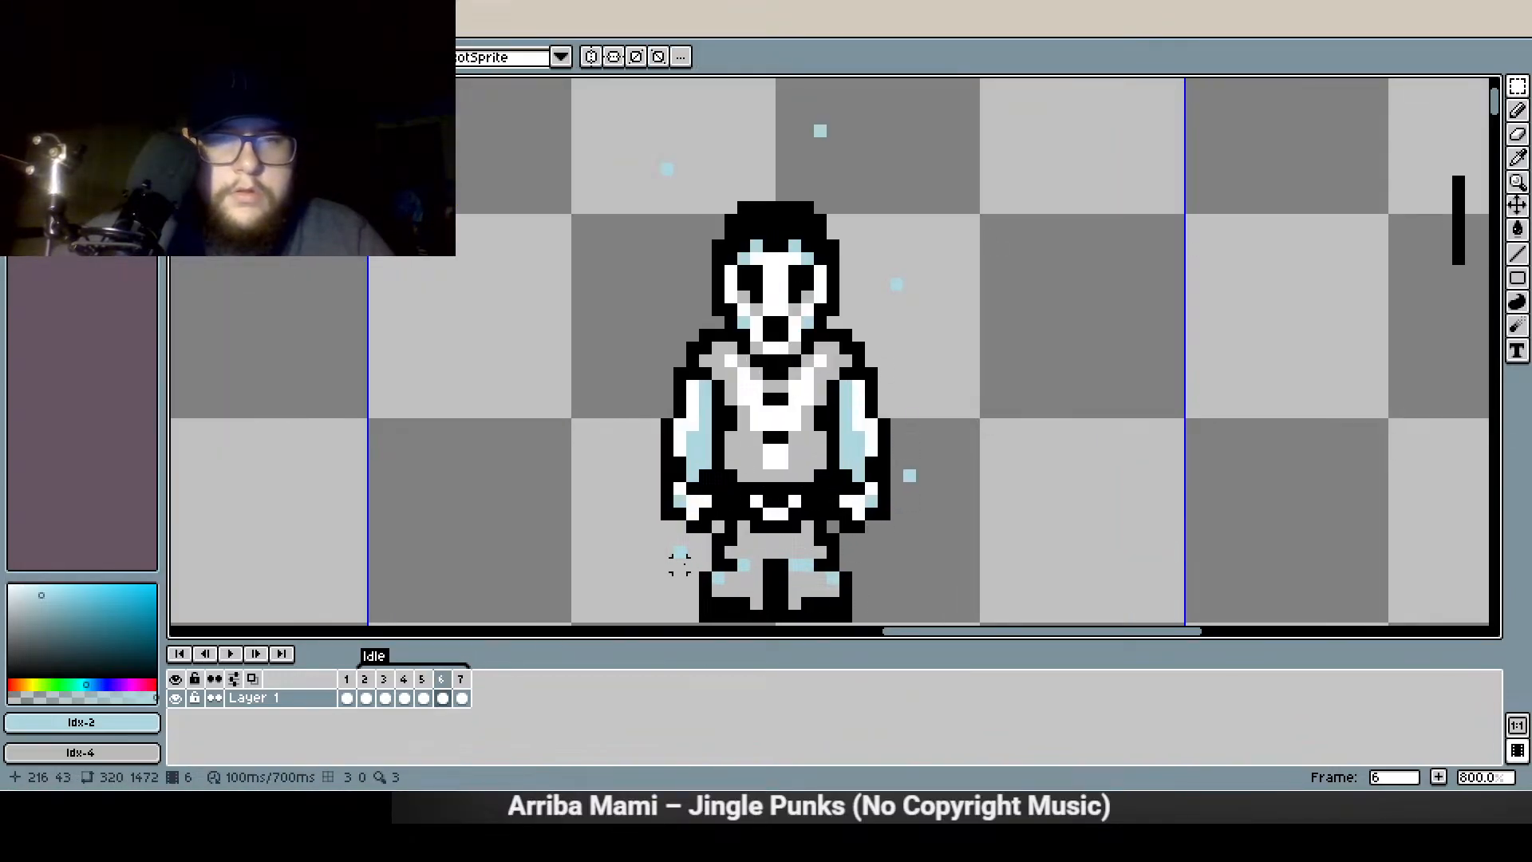
drag(679, 552, 683, 552)
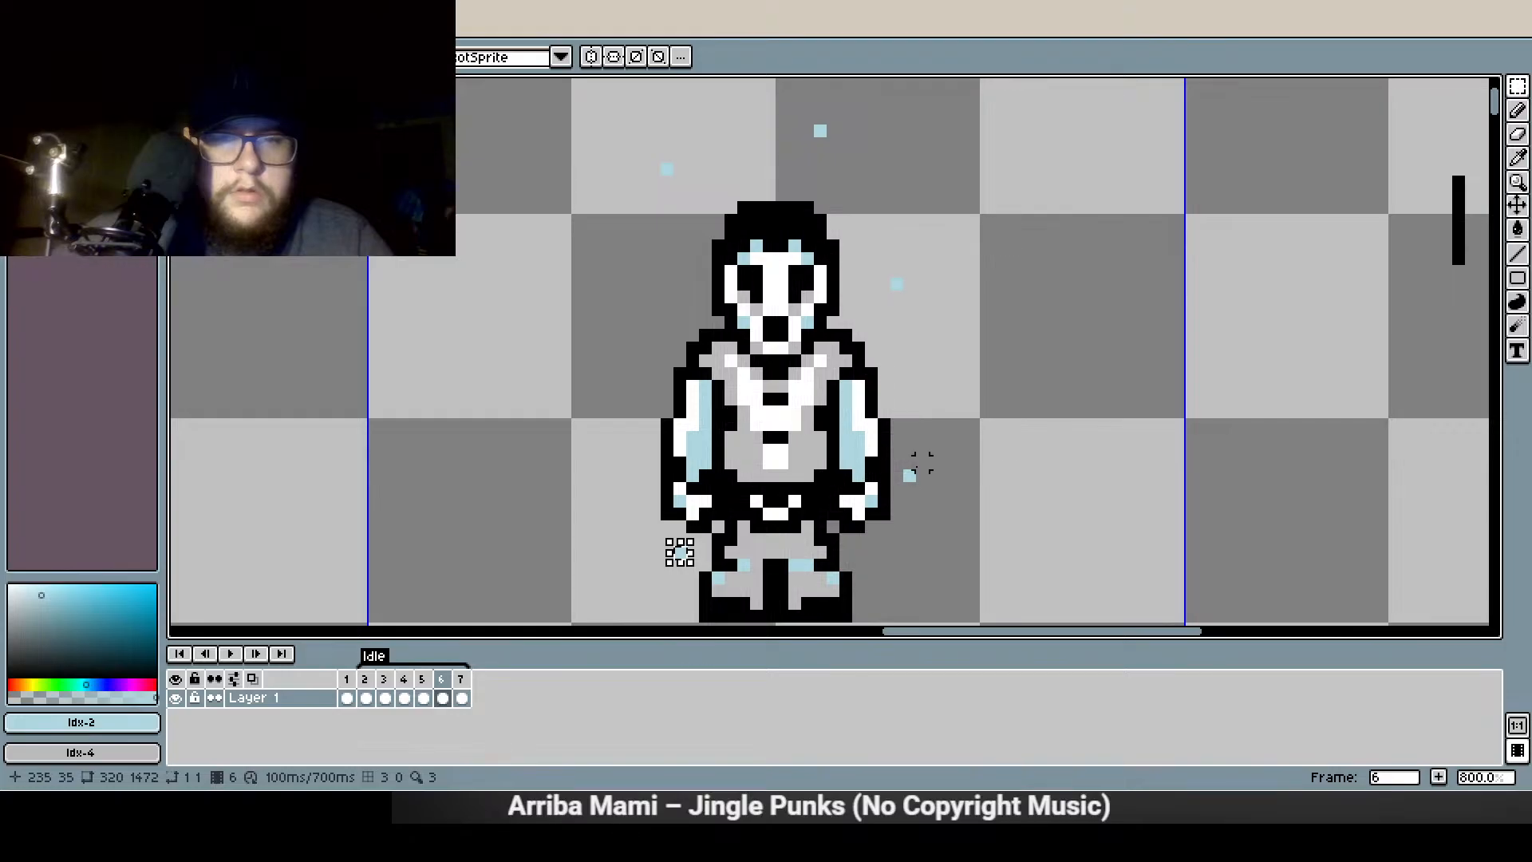
drag(909, 476, 910, 477)
drag(796, 565, 795, 565)
mouse_move(896, 283)
mouse_down()
mouse_move(896, 260)
mouse_move(896, 280)
mouse_up()
drag(820, 130, 820, 130)
drag(667, 168, 667, 169)
scroll(895, 357, down, 4)
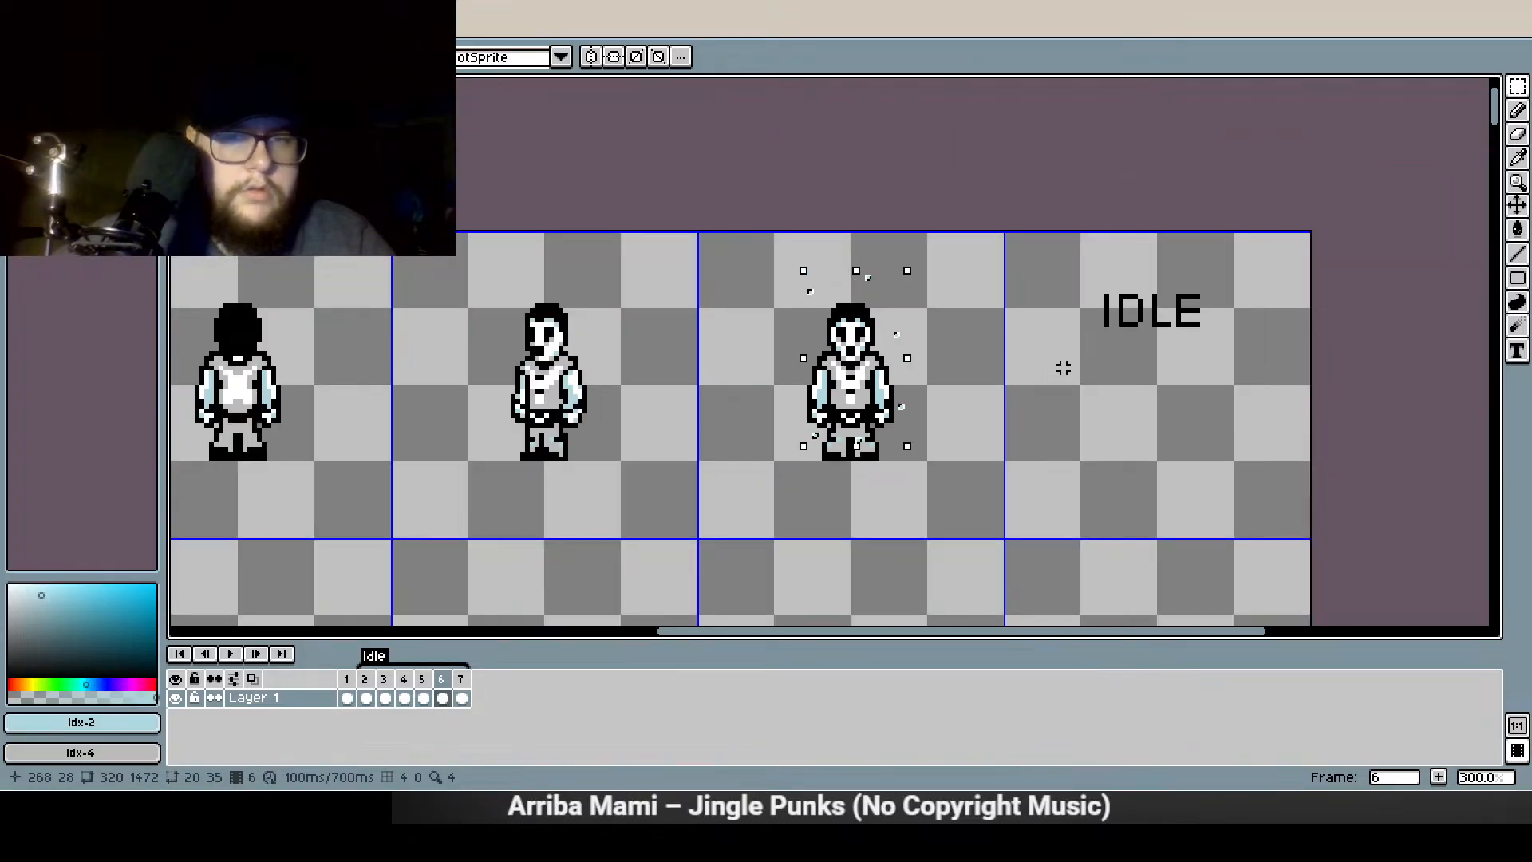
key(ctrl+c)
Paste the frame 6 floating pixels at the matching position in the grid cells of the other three ghosts
key(ctrl+v)
key(shift+Left)
key(ctrl+v)
key(shift+Left)
key(shift+Left)
key(ctrl+v)
key(shift+Left)
key(shift+Left)
key(shift+Left)
Copy the light blue pixel between the front-facing ghost's boots in frame 5 to the same spot on the other three ghosts
scroll(772, 496, up, 2)
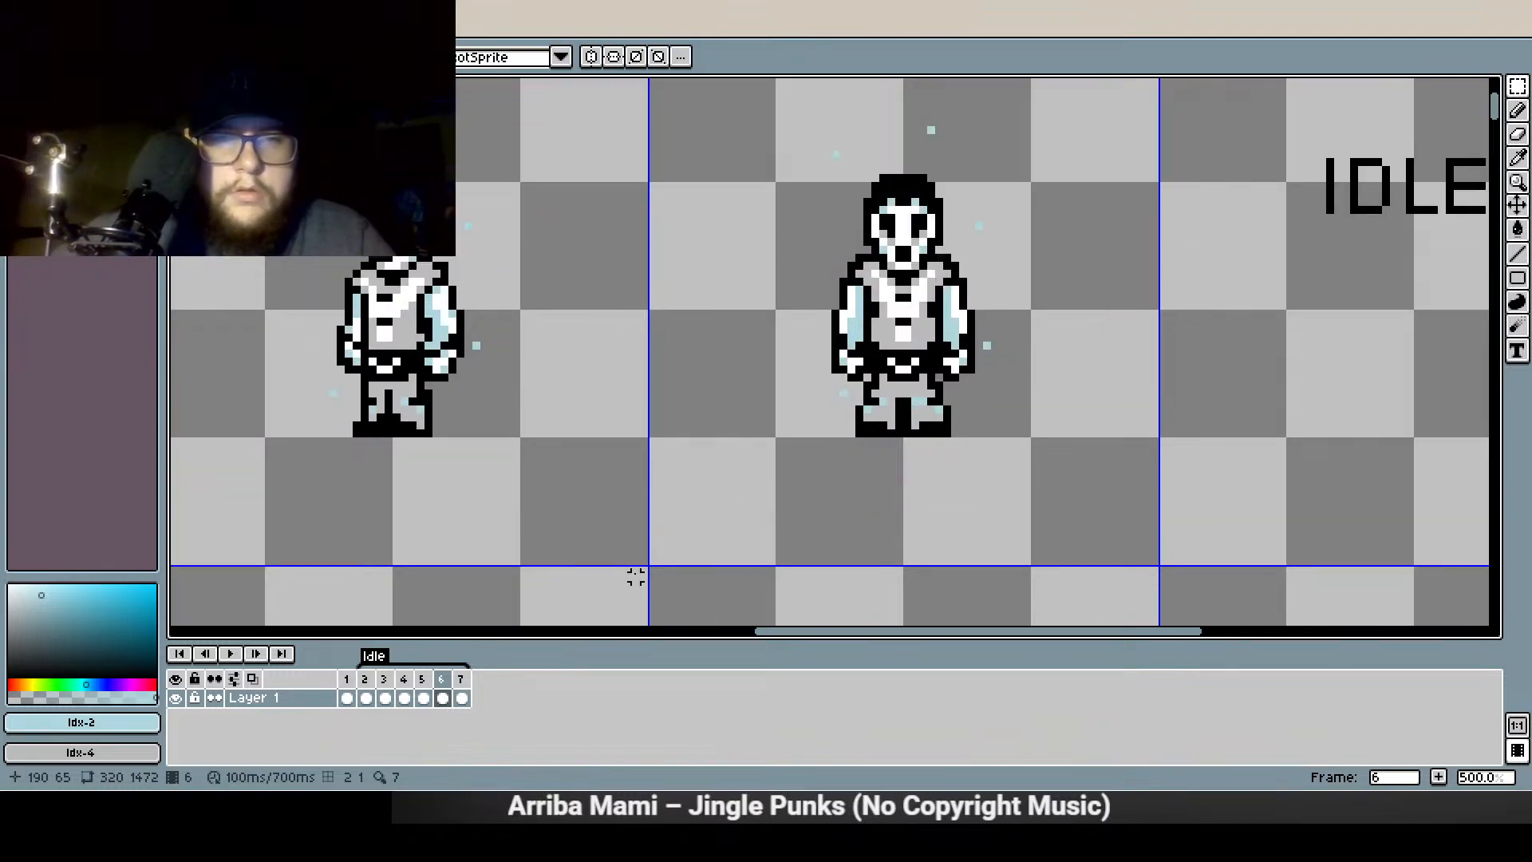
click(423, 679)
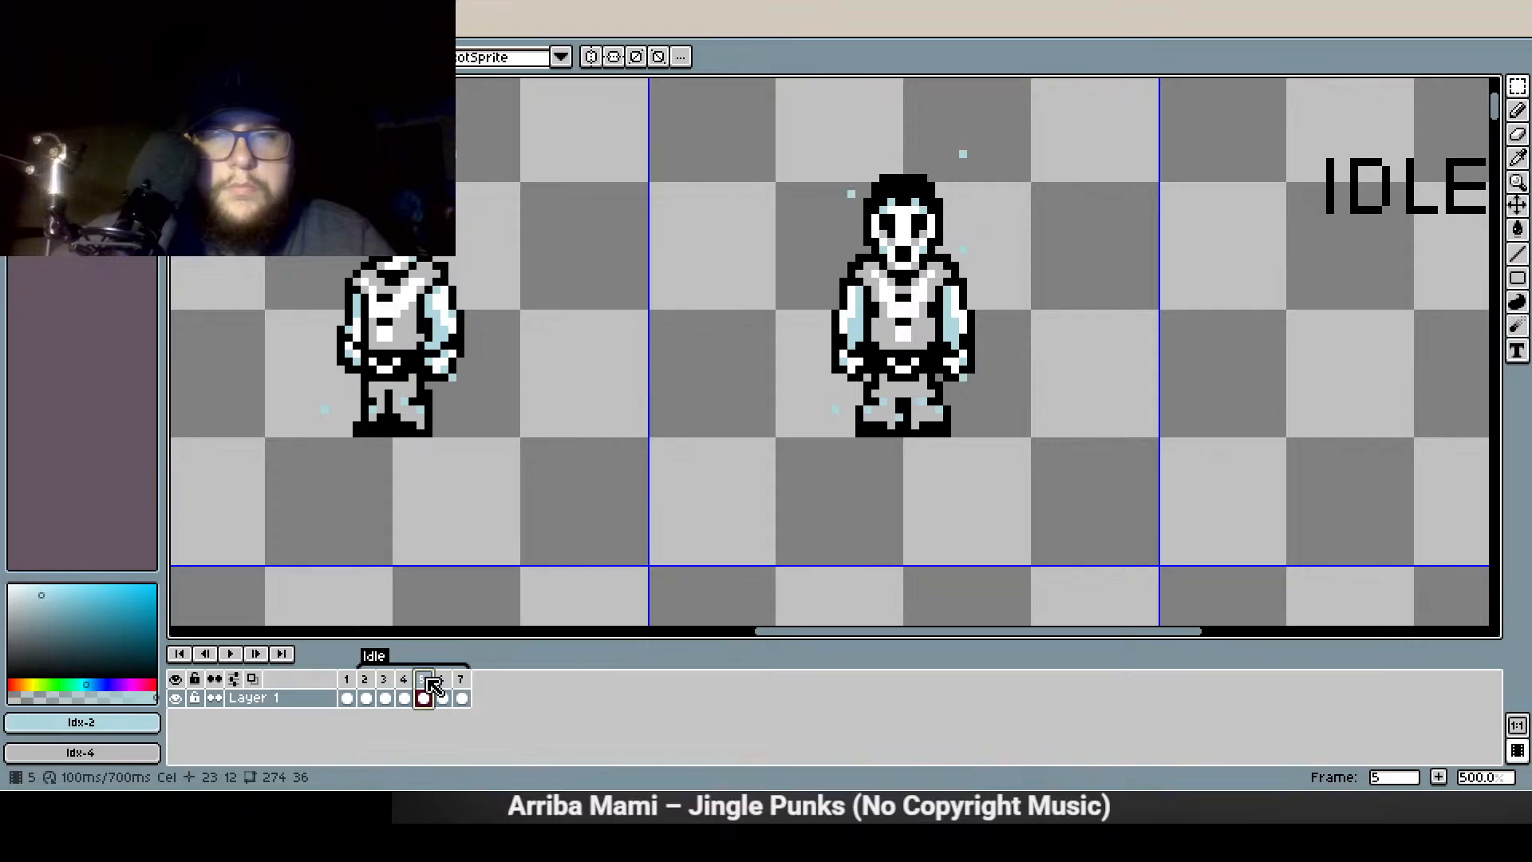
scroll(846, 431, up, 2)
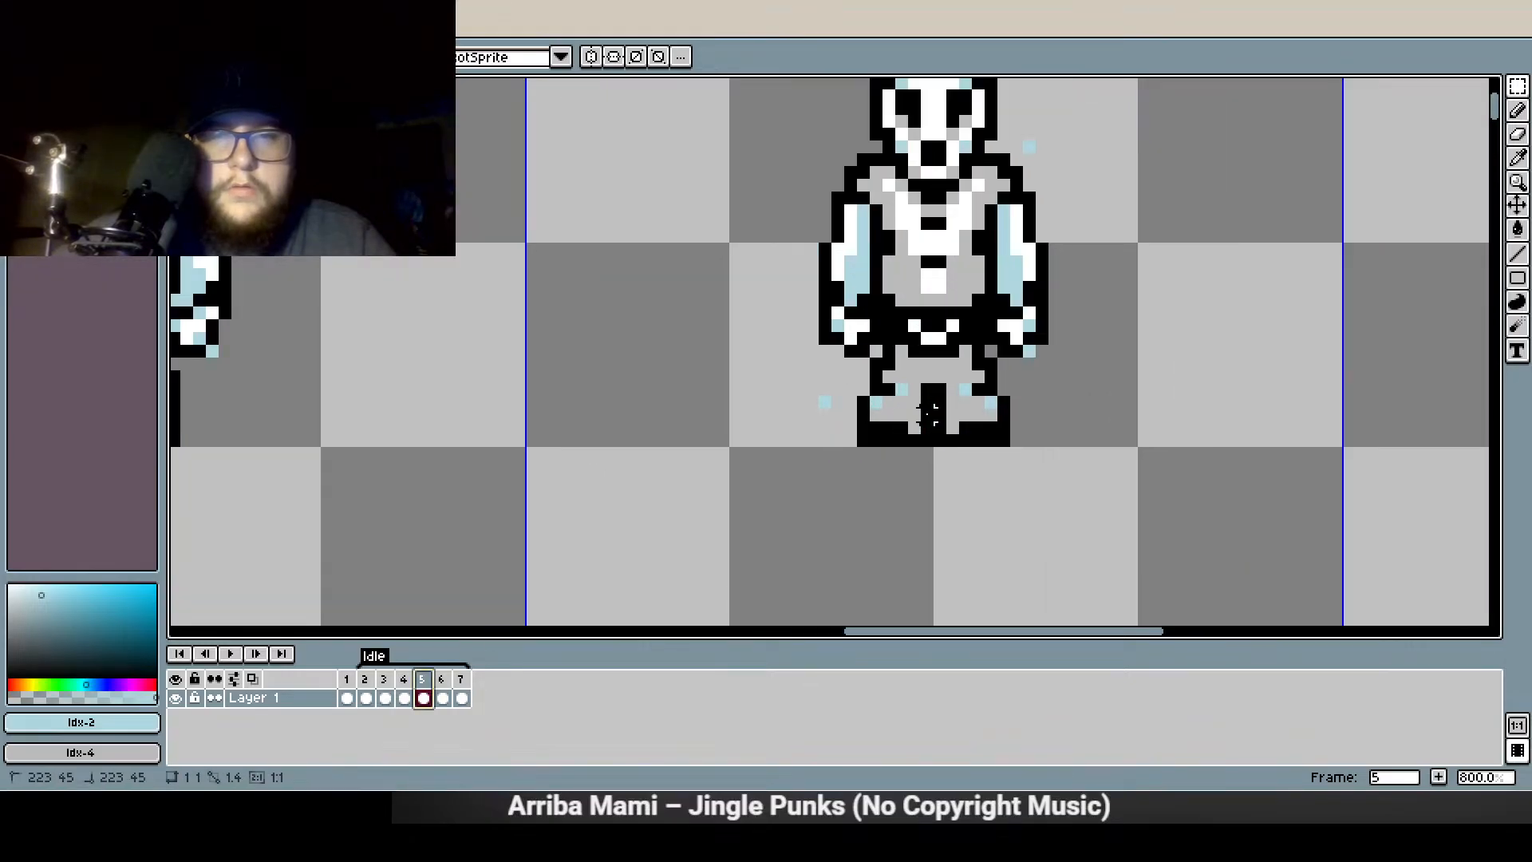
scroll(1021, 395, down, 3)
scroll(1184, 368, down, 1)
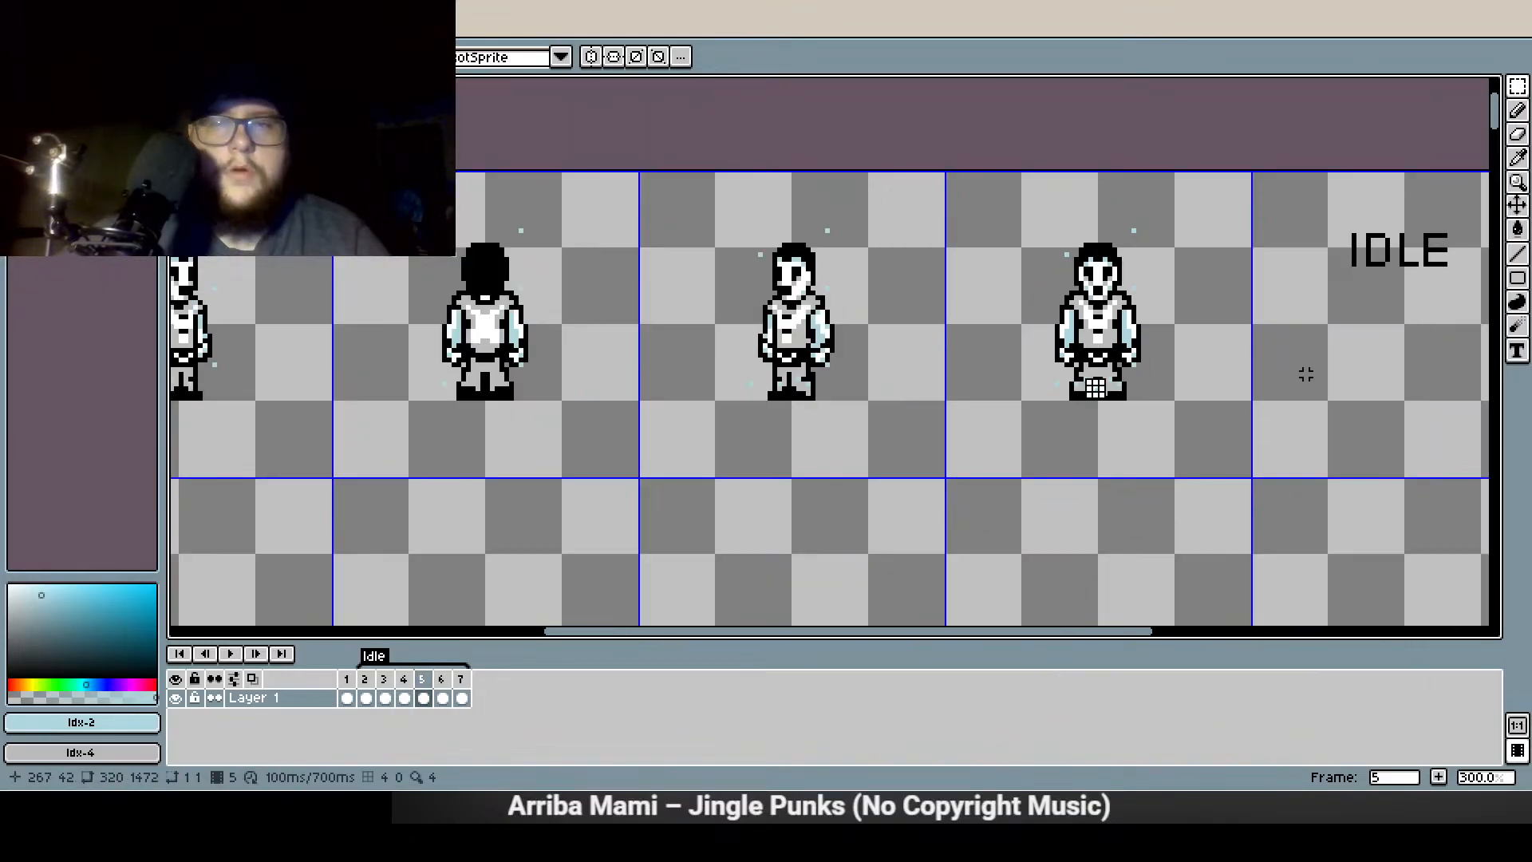
key(ctrl+v)
key(shift+Left)
key(ctrl+v)
key(shift+Left)
key(shift+Left)
key(ctrl+v)
key(shift+Left)
key(shift+Left)
key(shift+Left)
Select the floating light blue pixels around and on the front-facing ghost in frame 7 and copy them
click(441, 679)
click(467, 682)
scroll(950, 376, up, 4)
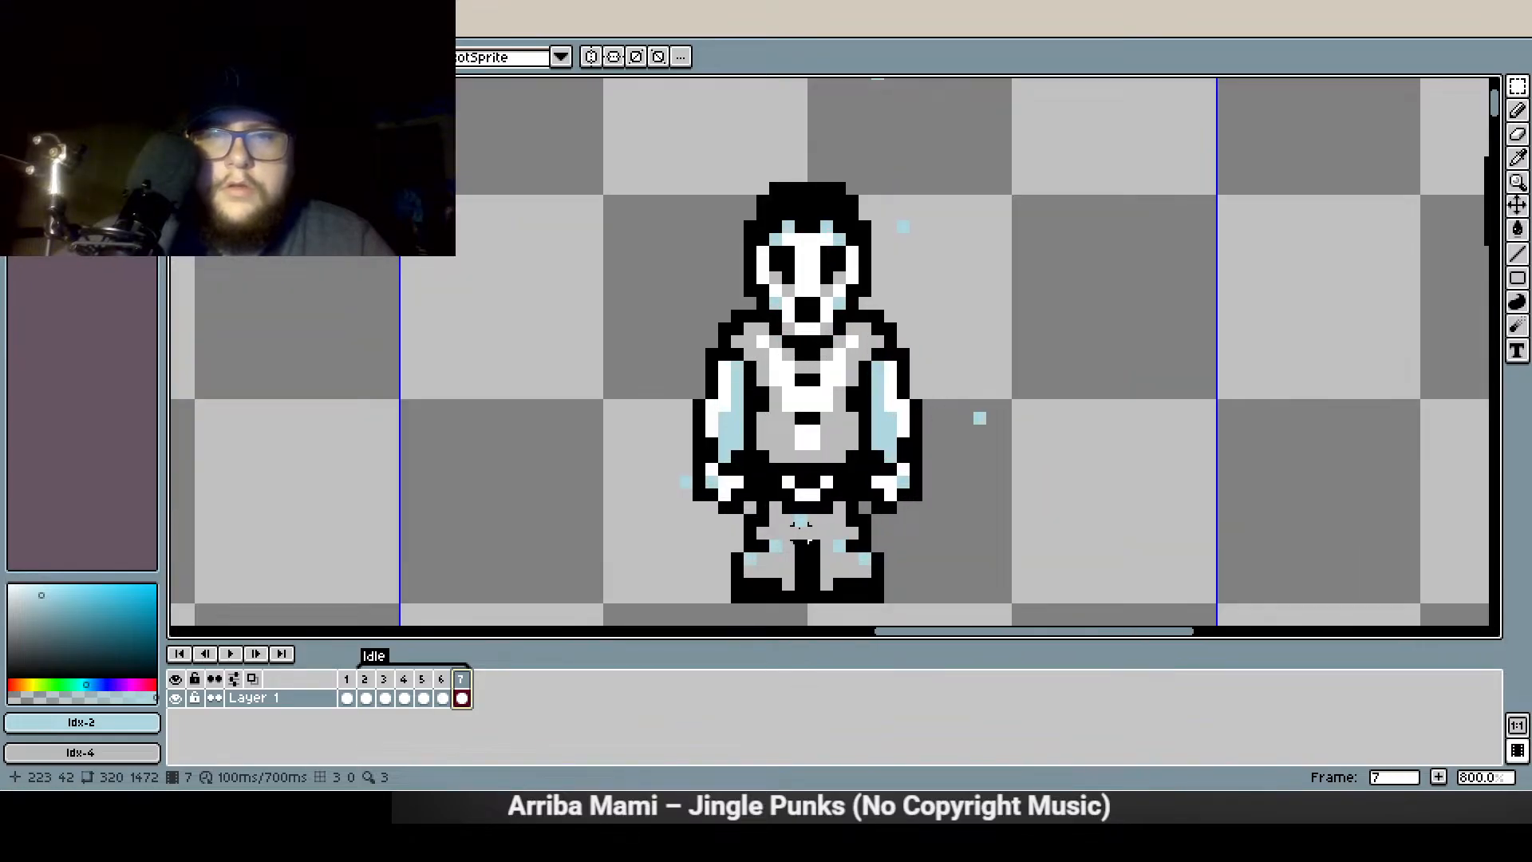
drag(801, 521, 801, 522)
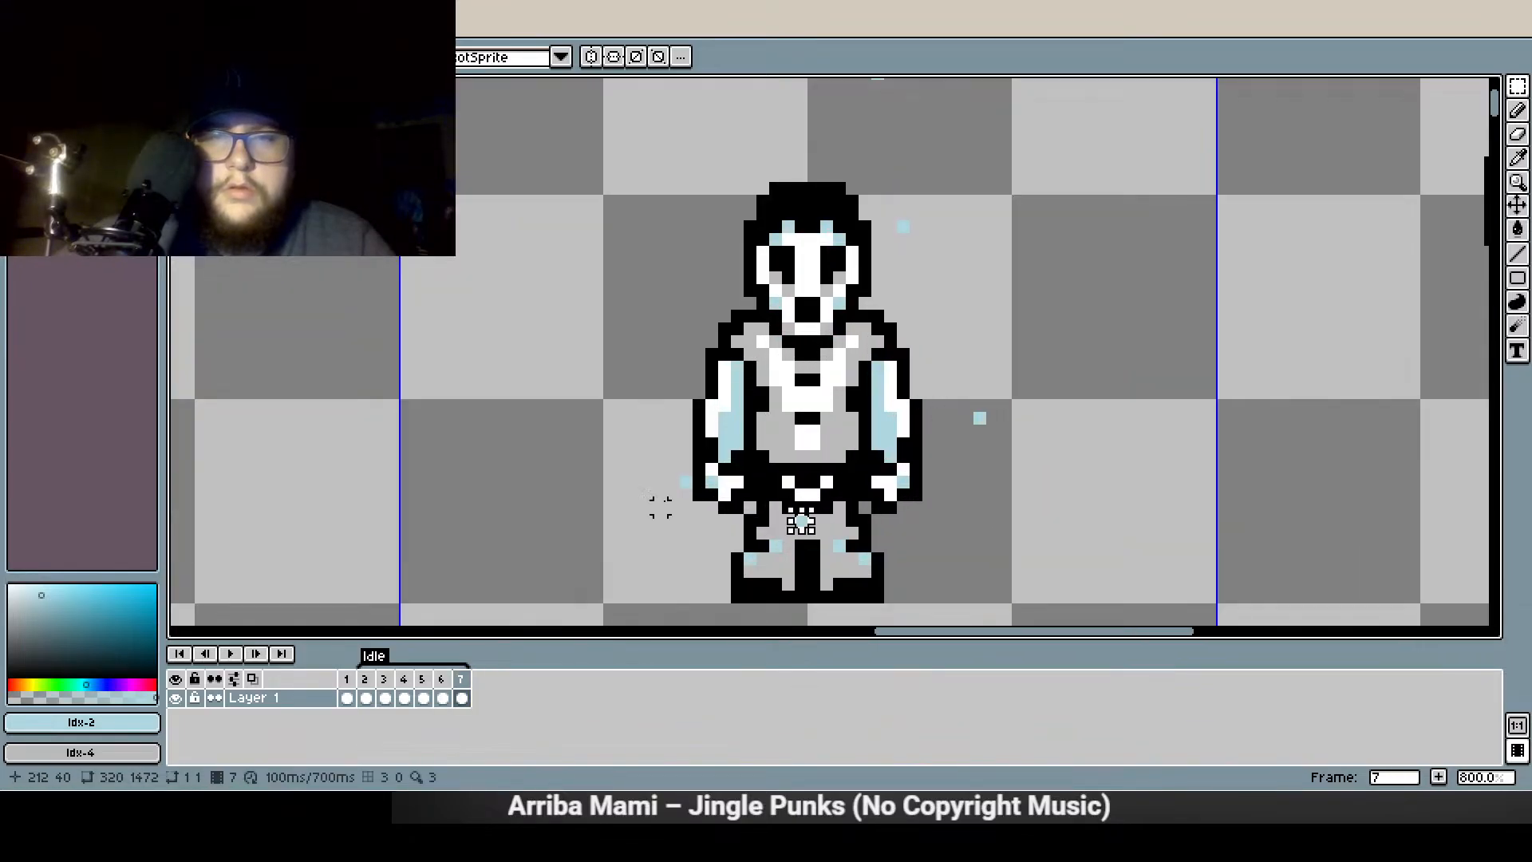
drag(684, 481, 804, 524)
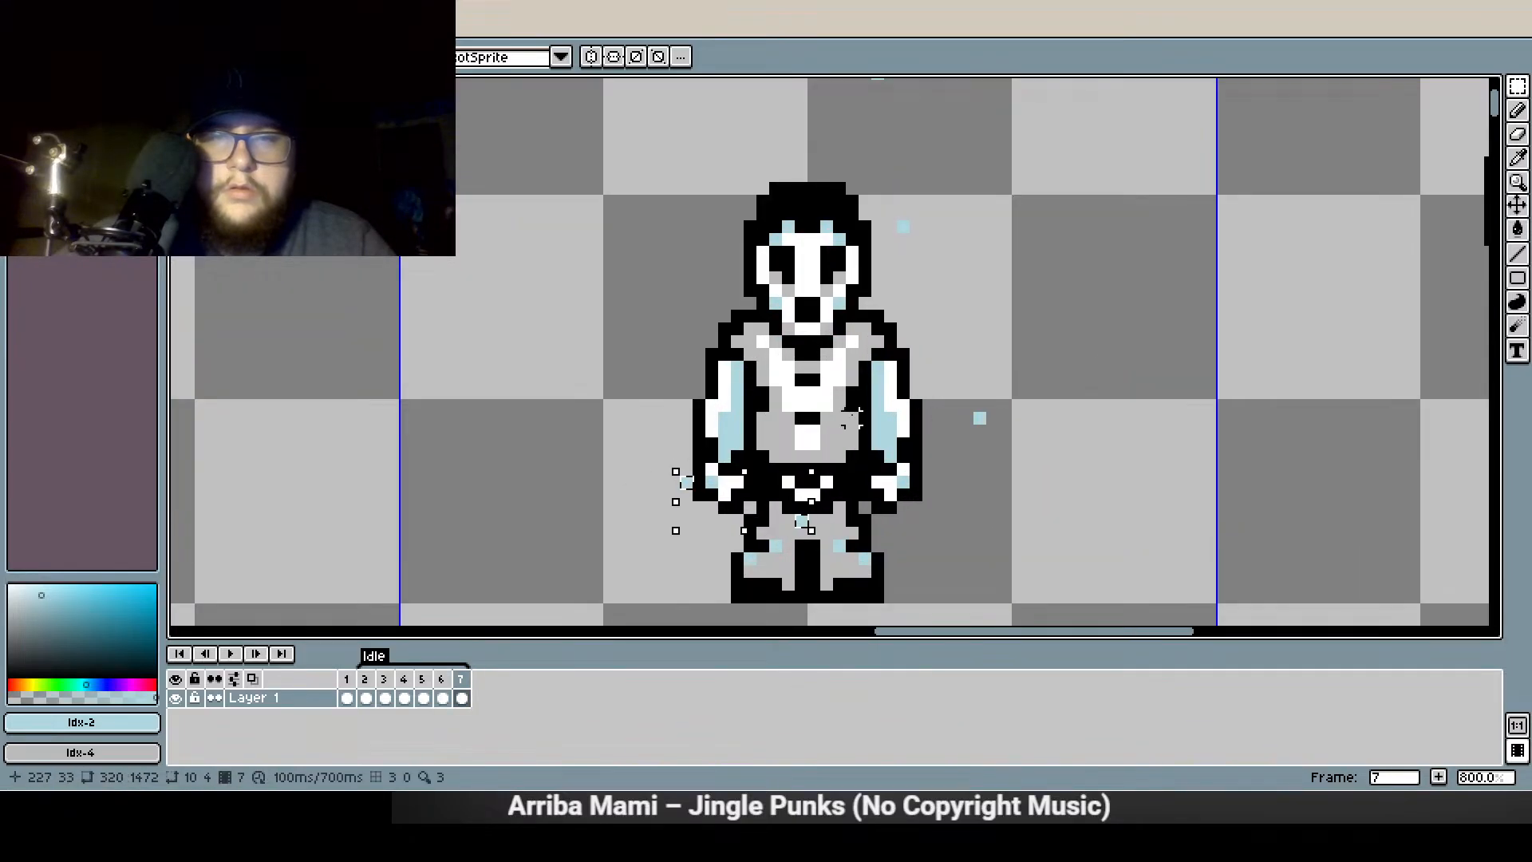
shift+click(980, 418)
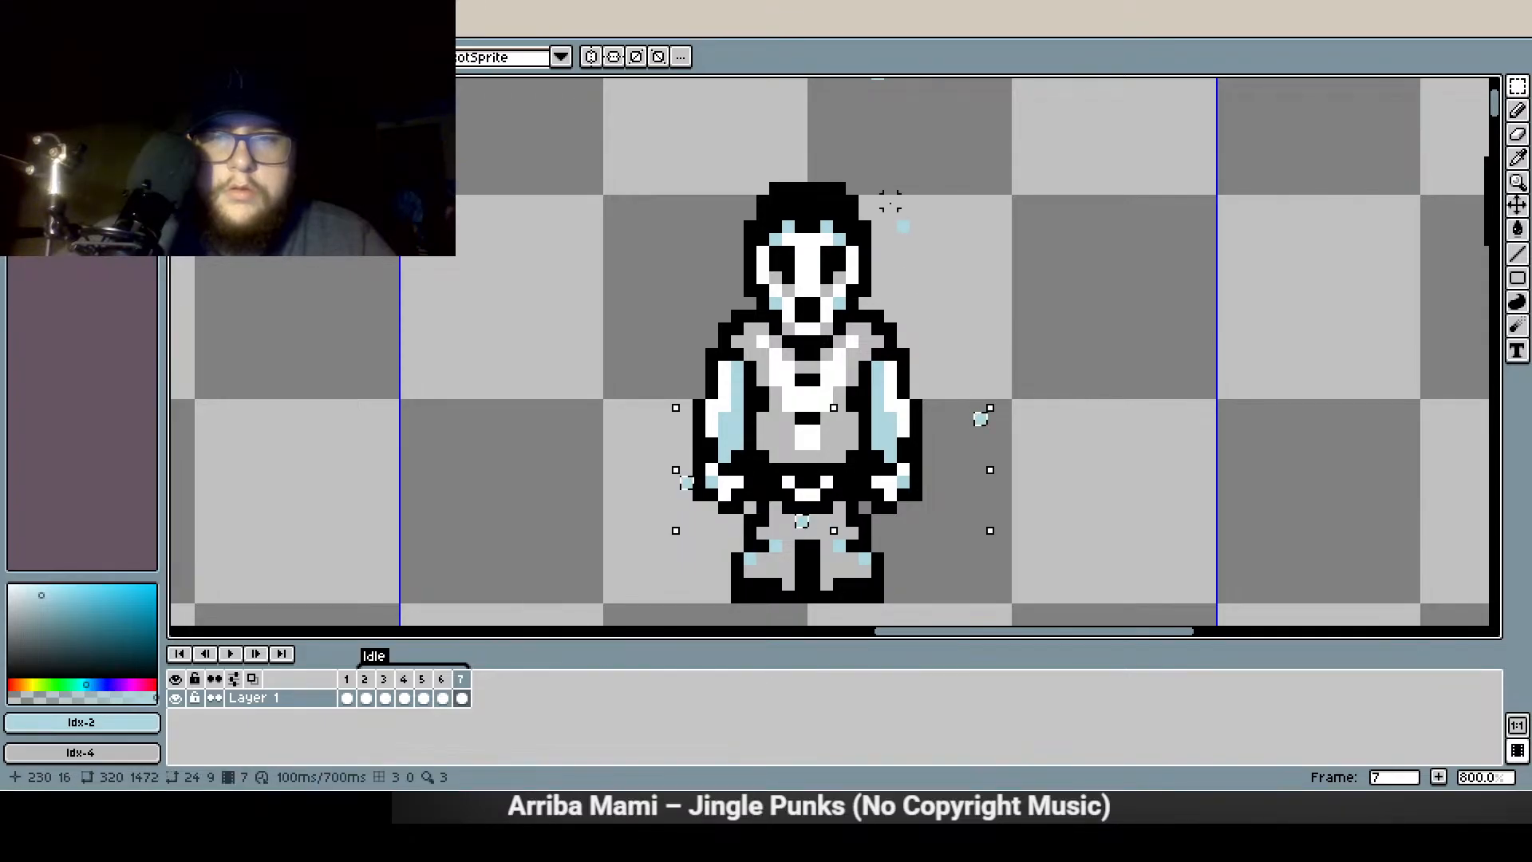
shift+click(902, 223)
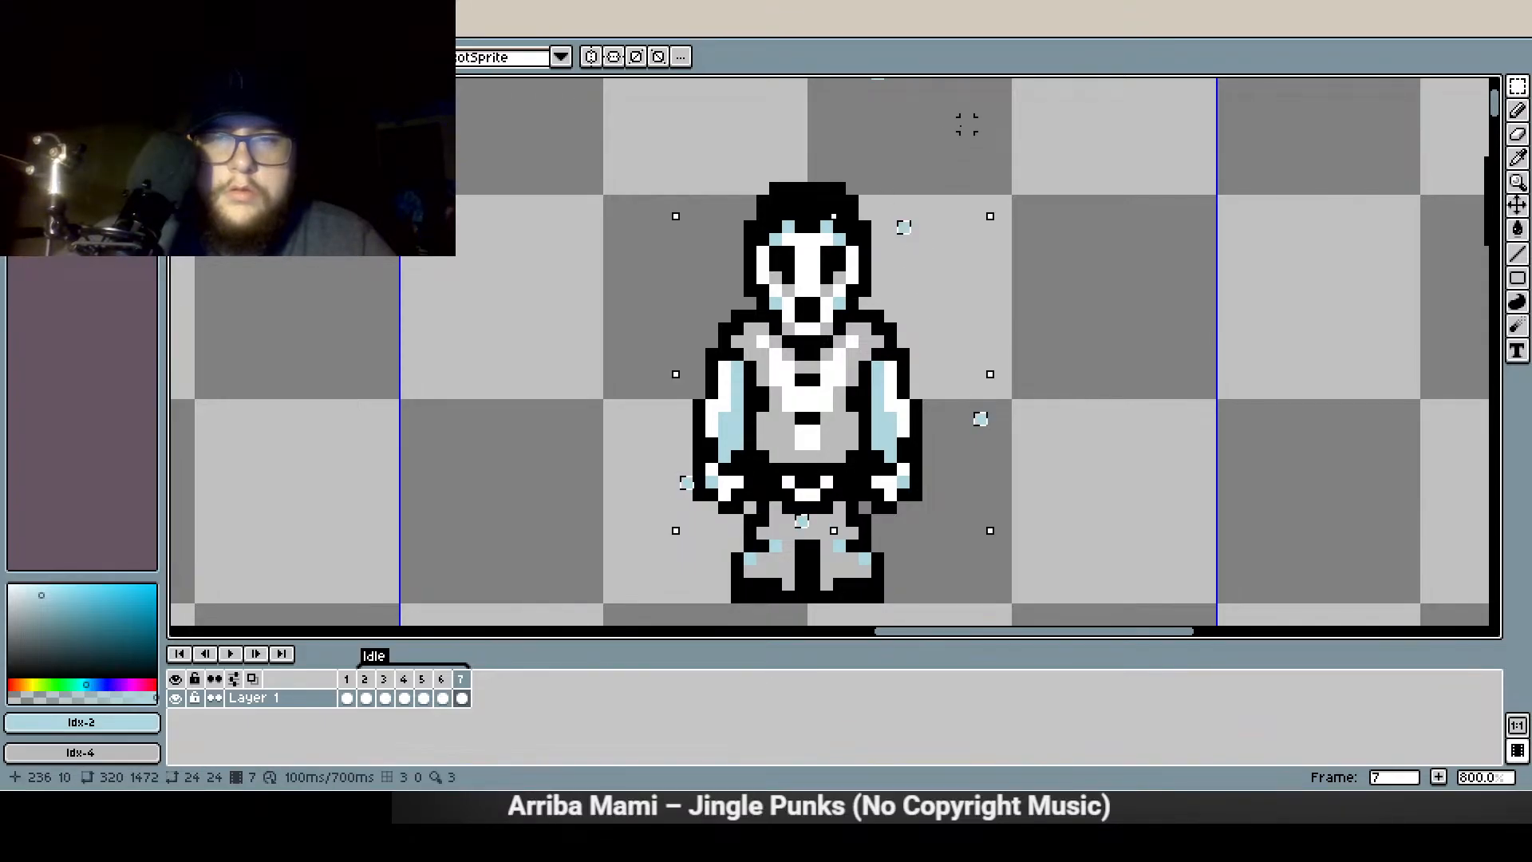
scroll(902, 300, up, 3)
drag(864, 274, 871, 275)
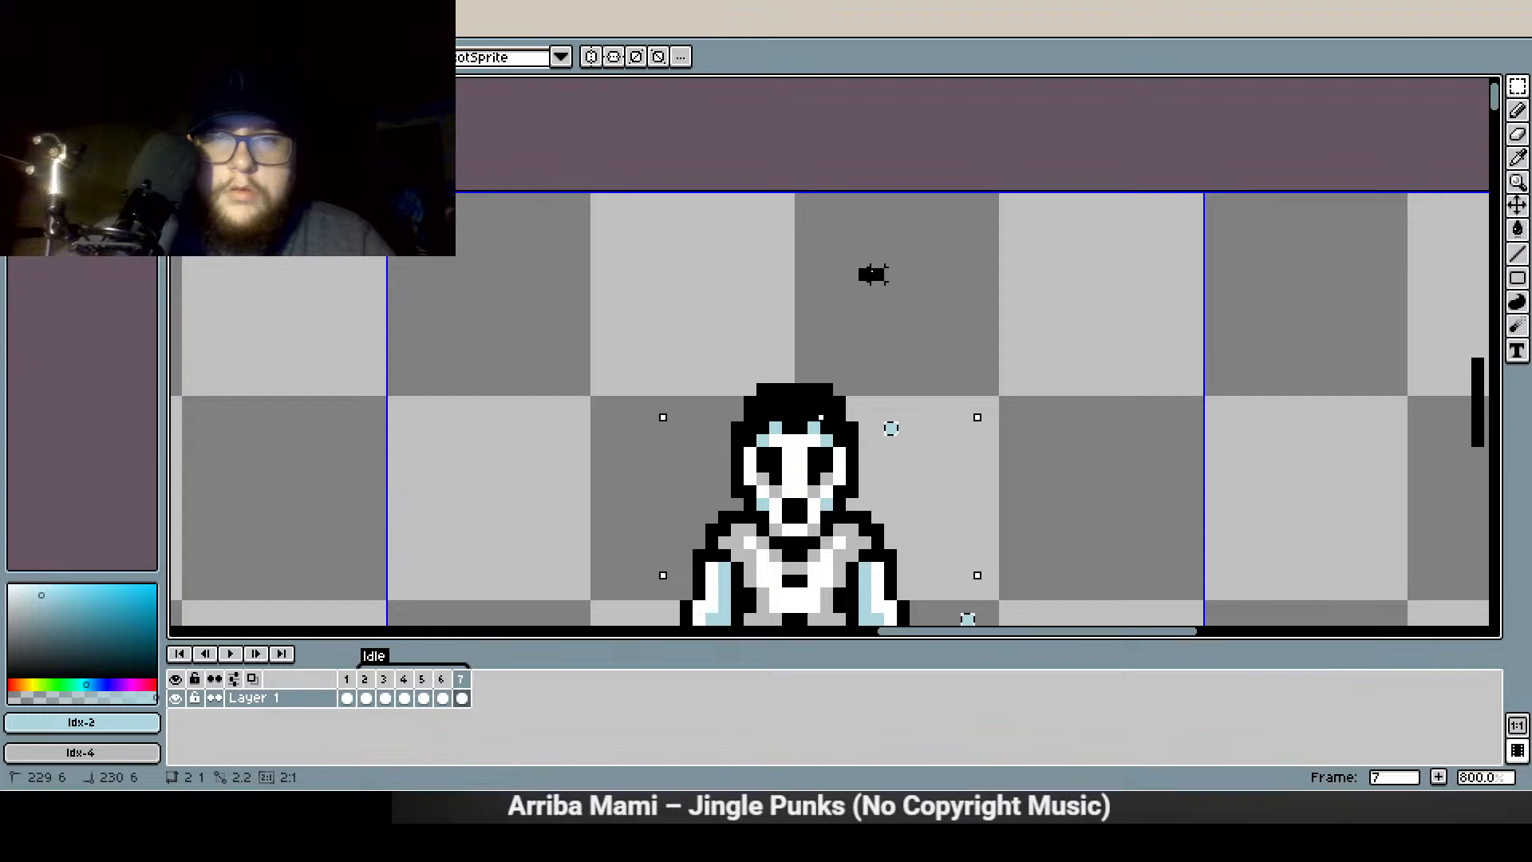
scroll(872, 274, down, 4)
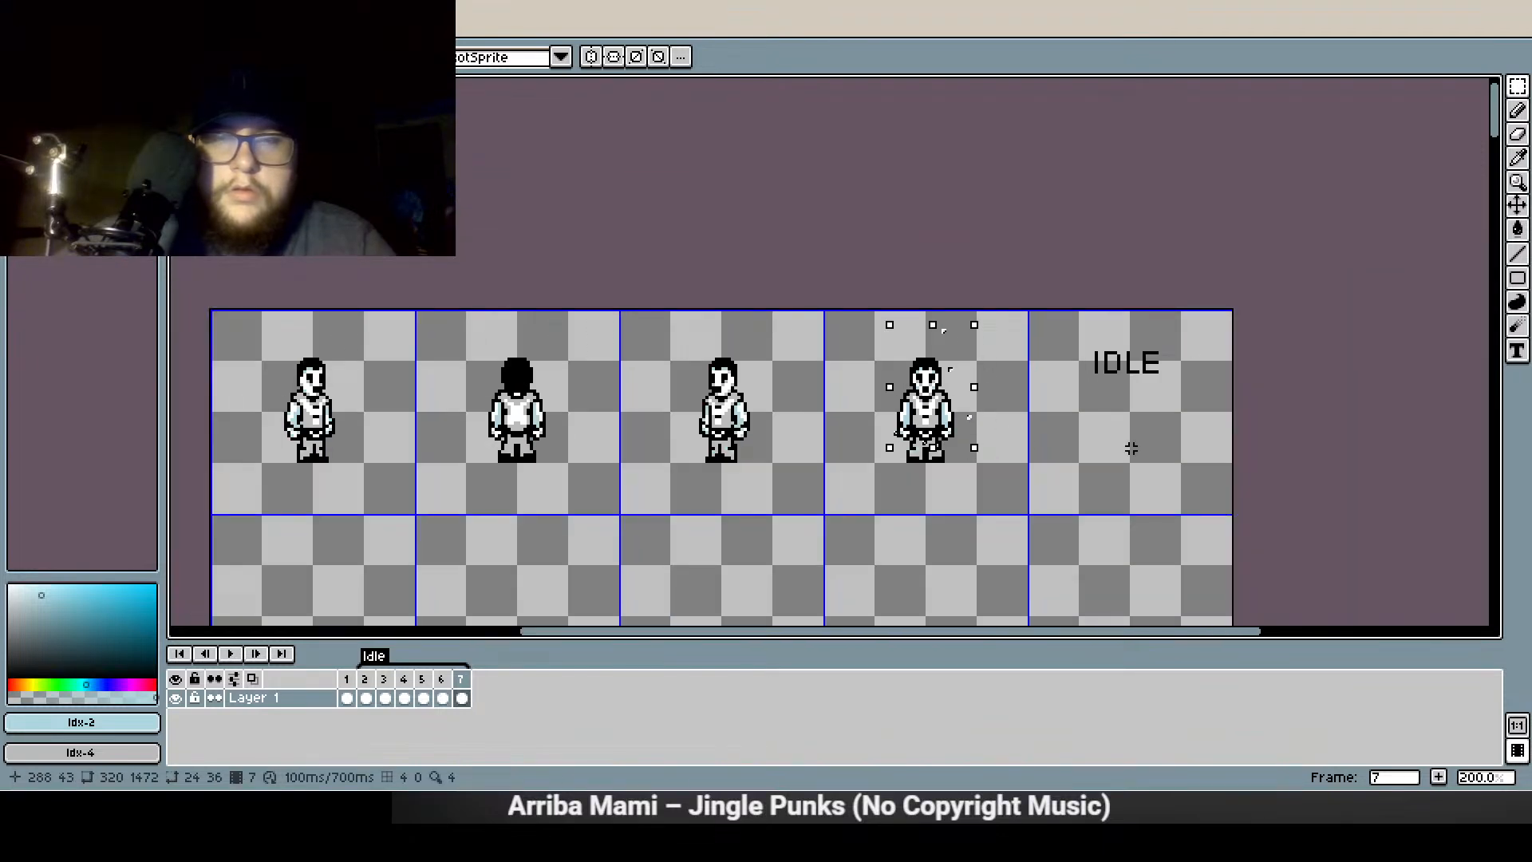
Paste the frame 7 floating pixels at the matching position in the grid cells of the other three ghosts
key(ctrl+v)
key(shift+Left)
key(ctrl+v)
key(shift+Left)
key(shift+Left)
key(ctrl+v)
key(shift+Left)
key(shift+Left)
key(shift+Left)
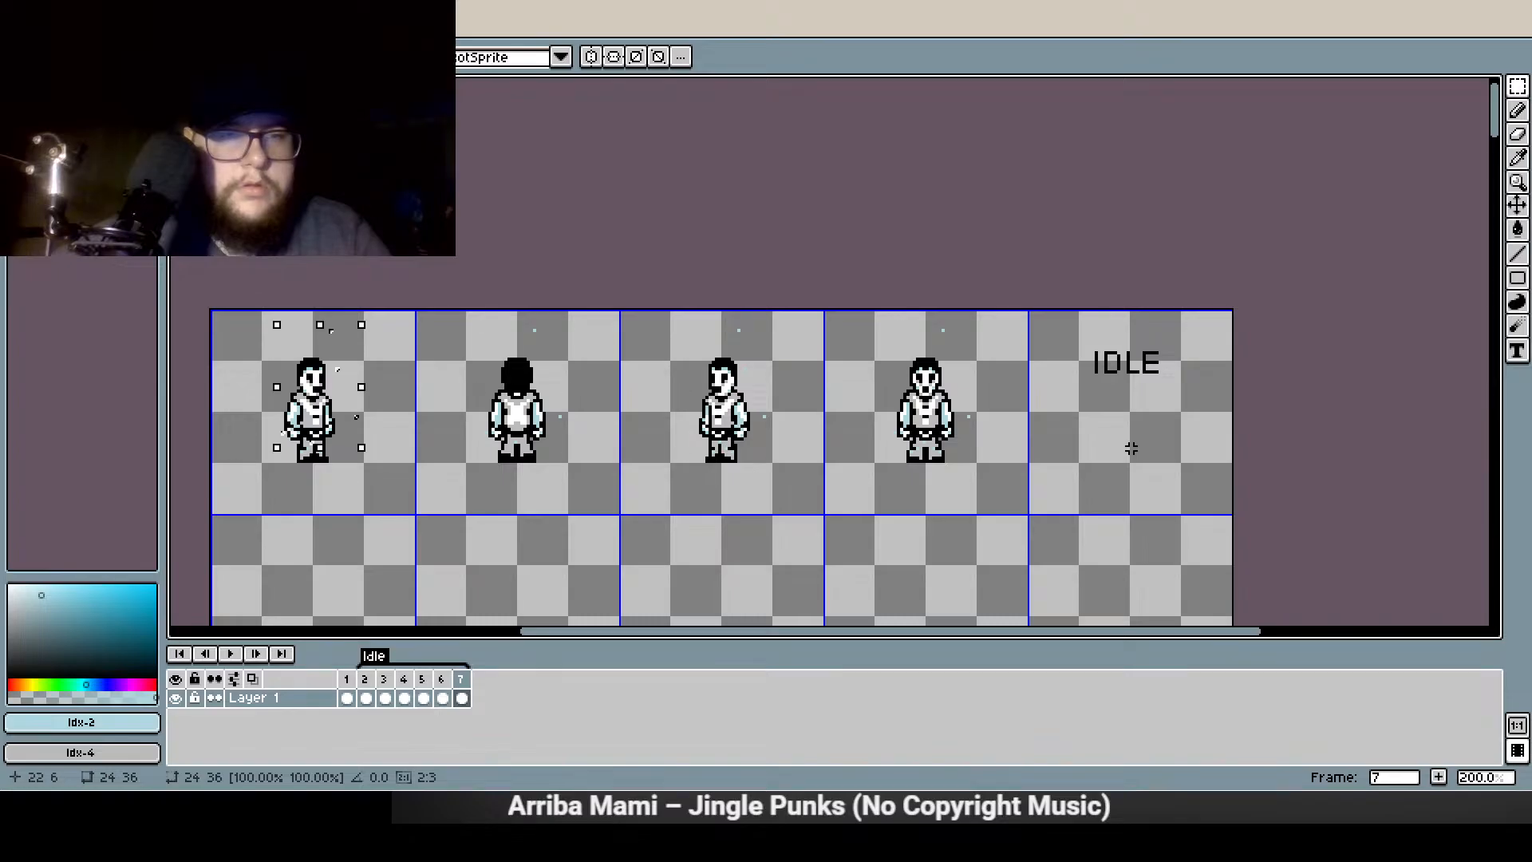
click(615, 537)
Play the idle animation to review all four ghosts, and save the sprite sheet
drag(509, 519, 581, 503)
scroll(582, 503, up, 1)
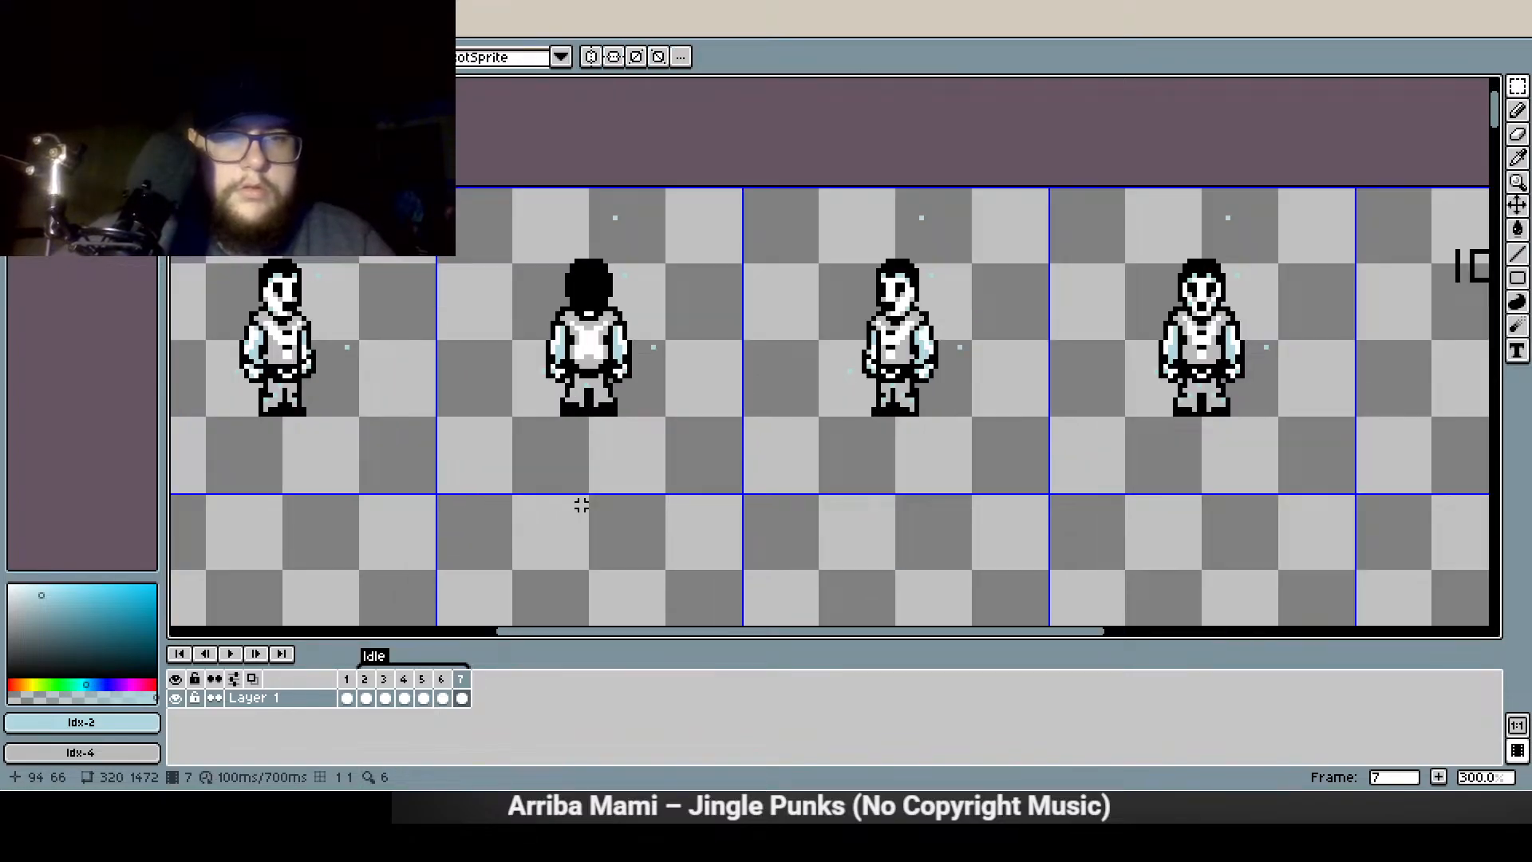
click(231, 654)
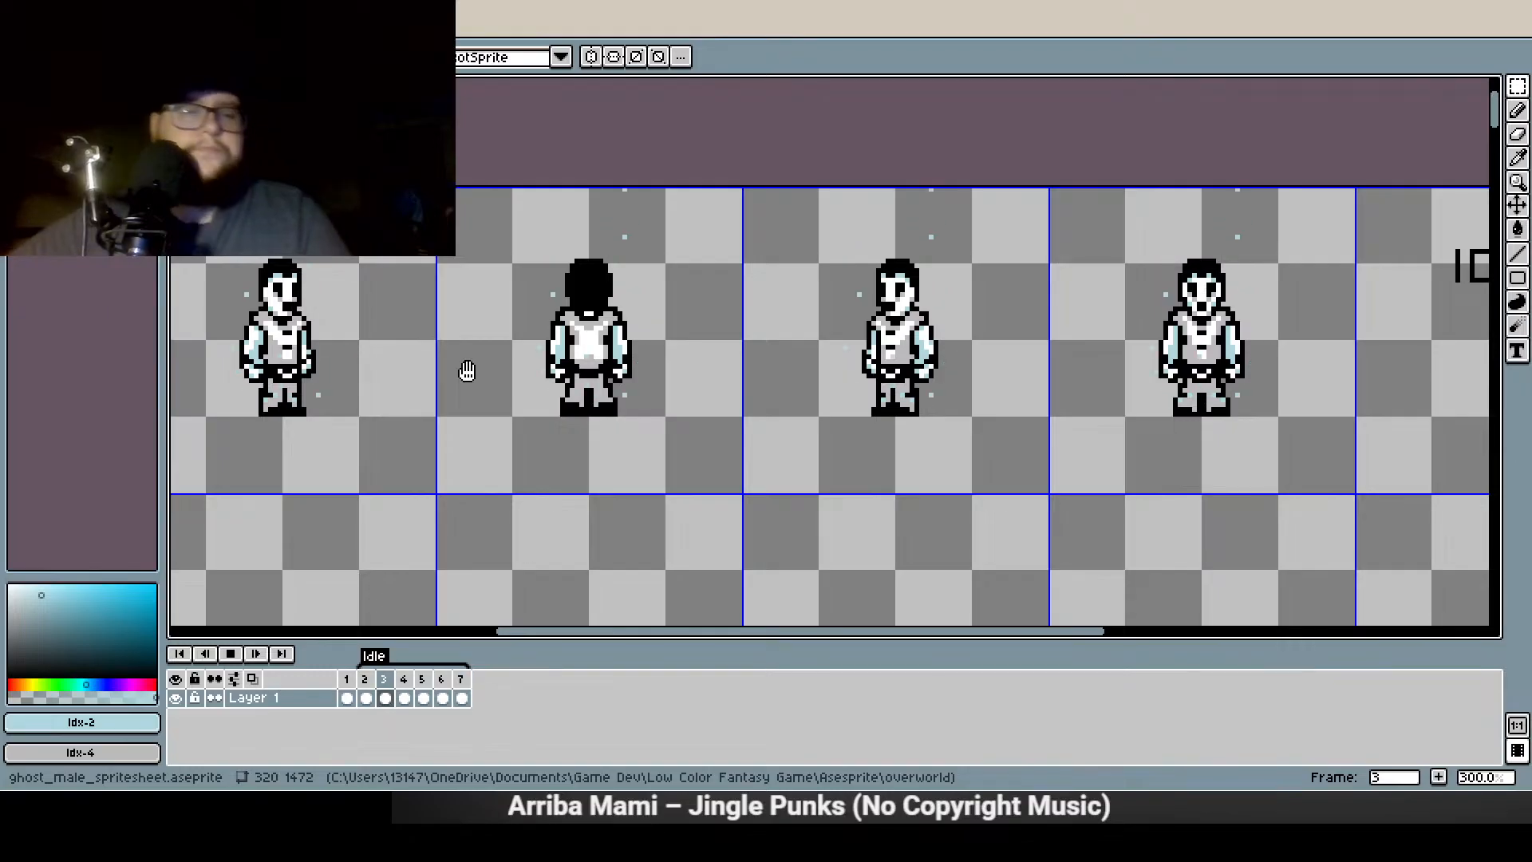
key(ctrl+s)
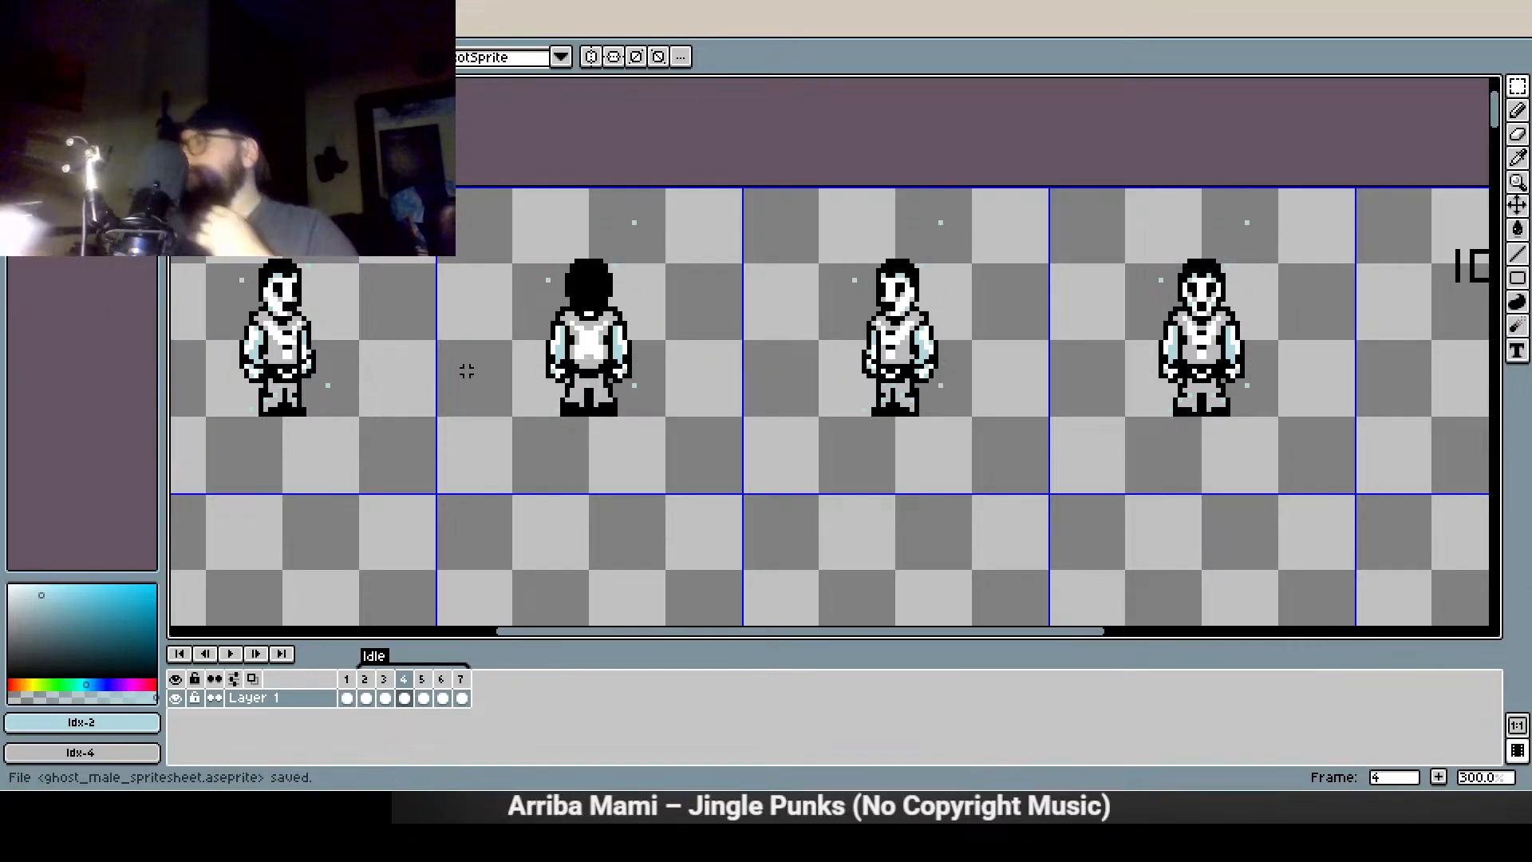